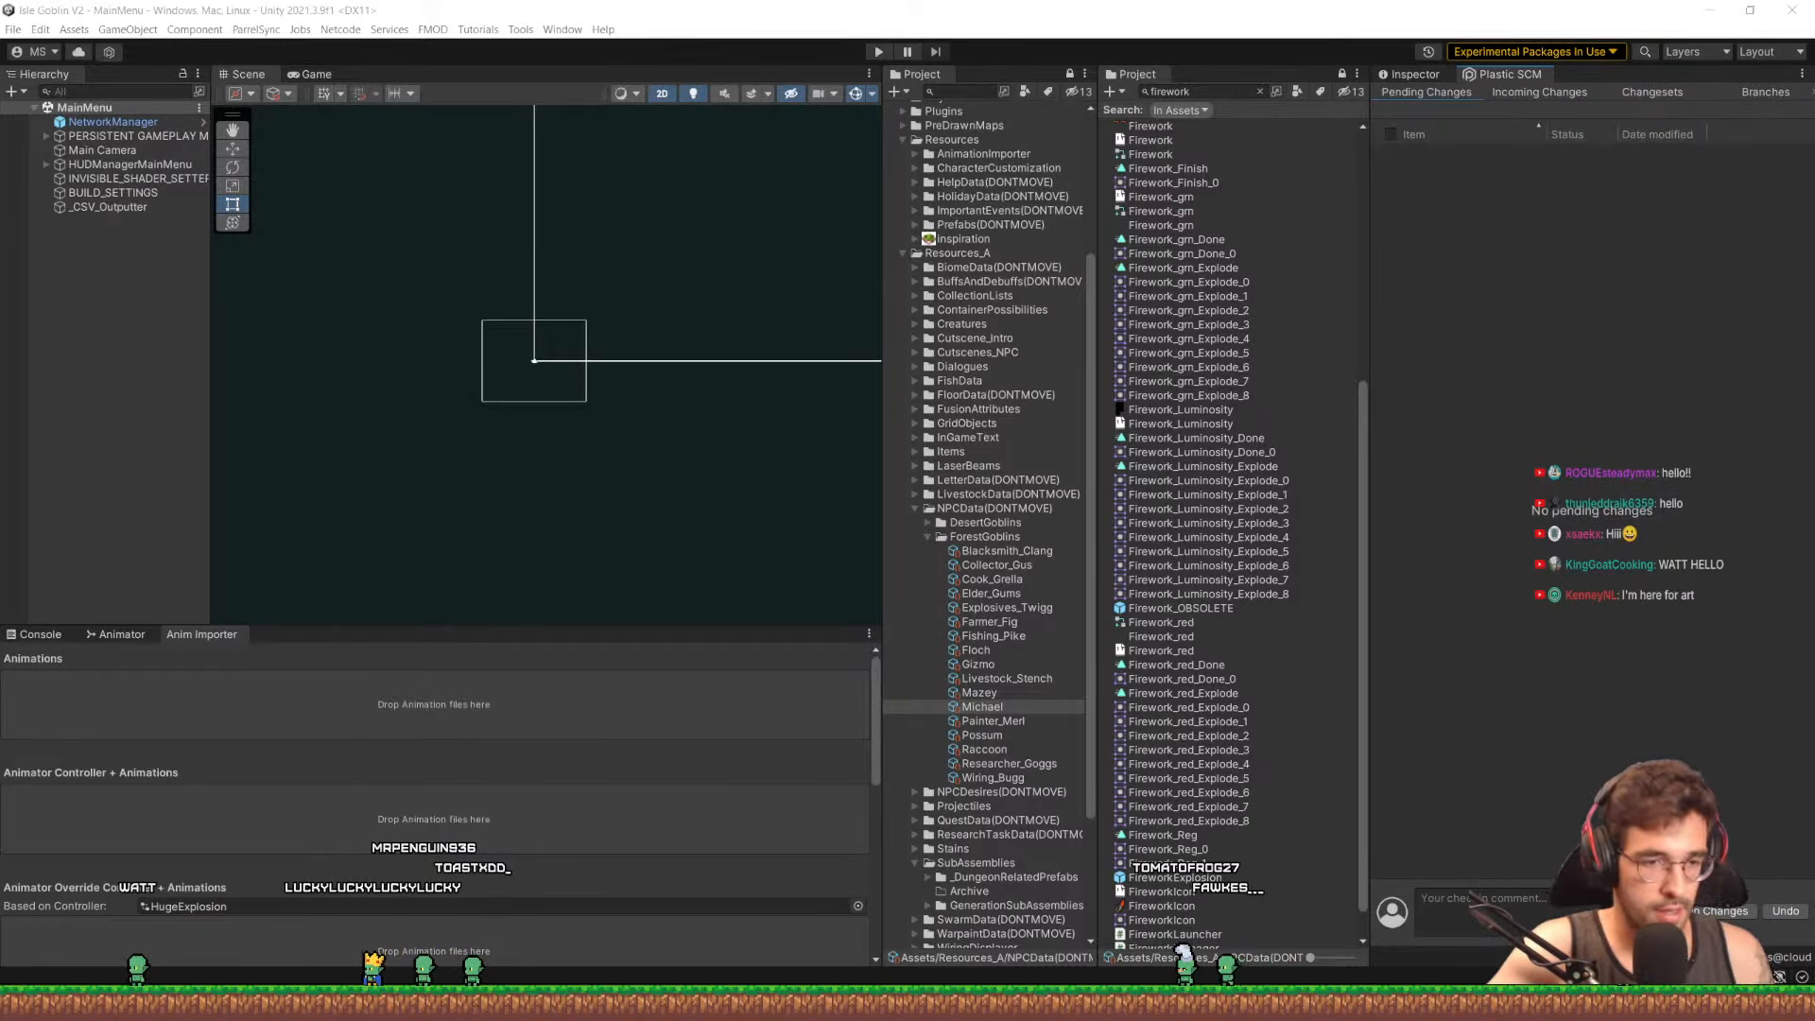
Switch to the V2 AreaBrainstorming sprite file in Aseprite and save it
{"action": "key", "text": "alt+Tab"}
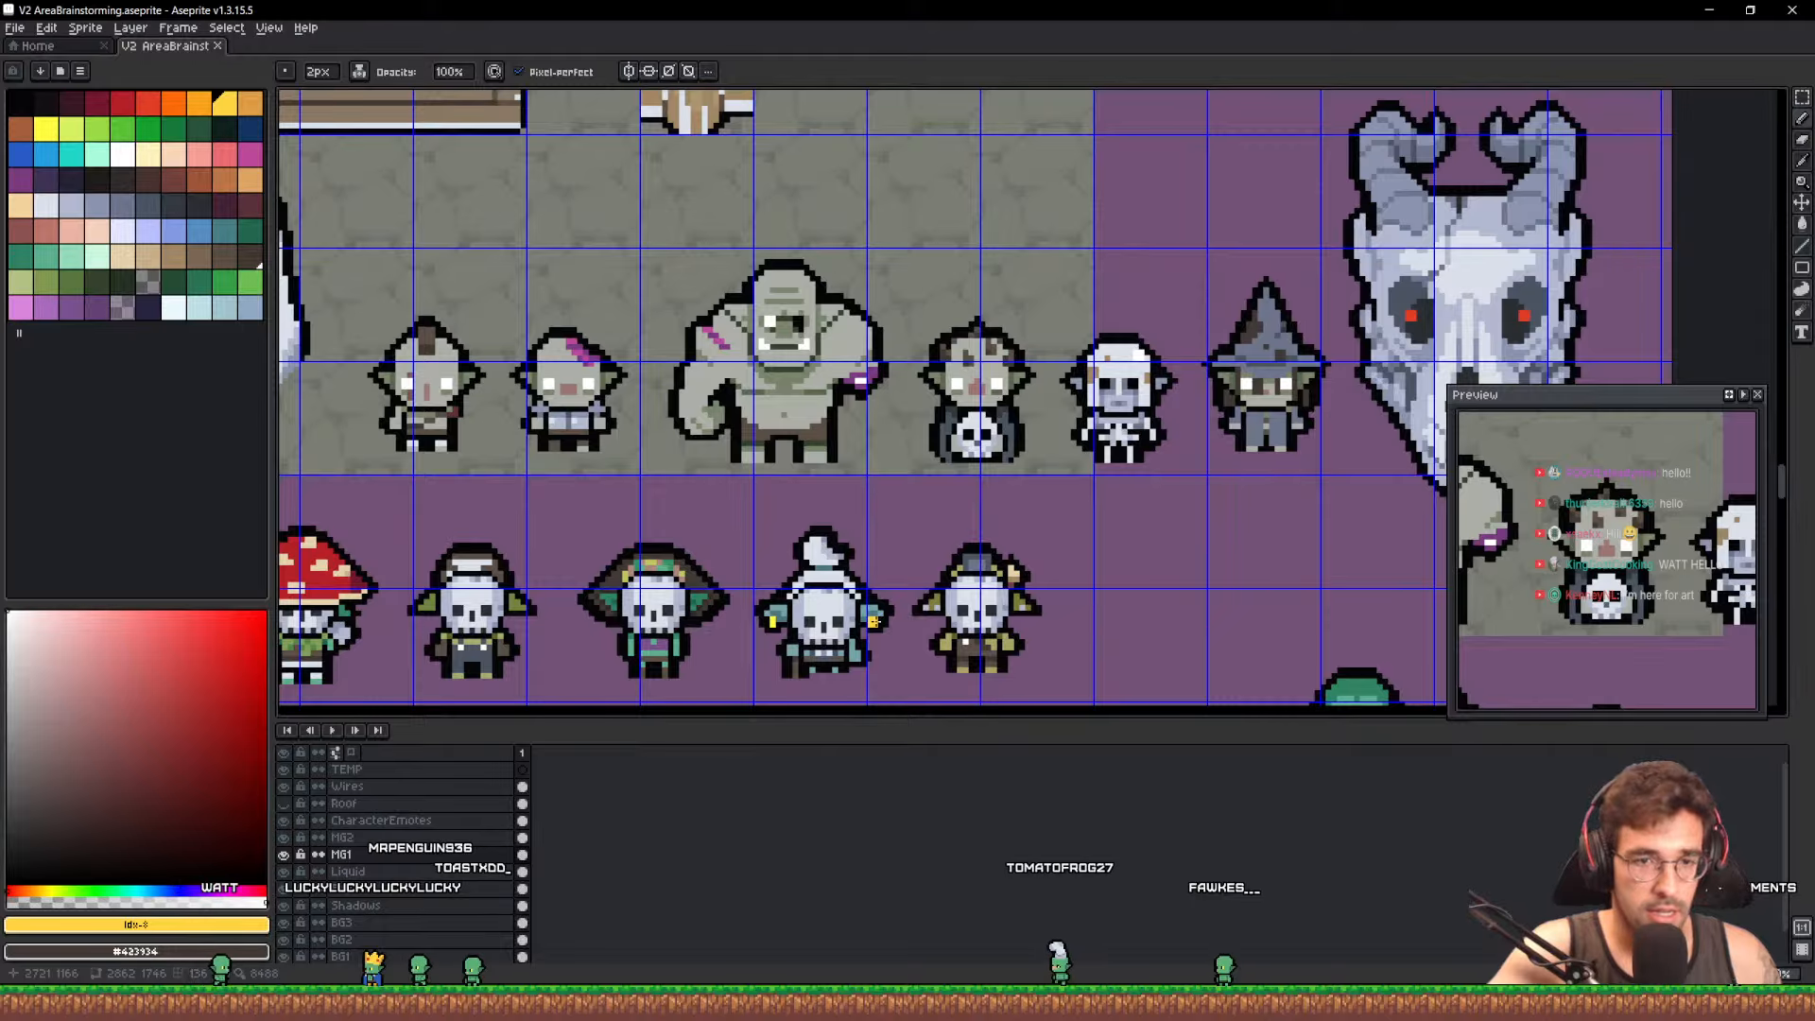
{"action": "left_click_drag", "start_coordinate": [894, 566], "coordinate": [928, 489]}
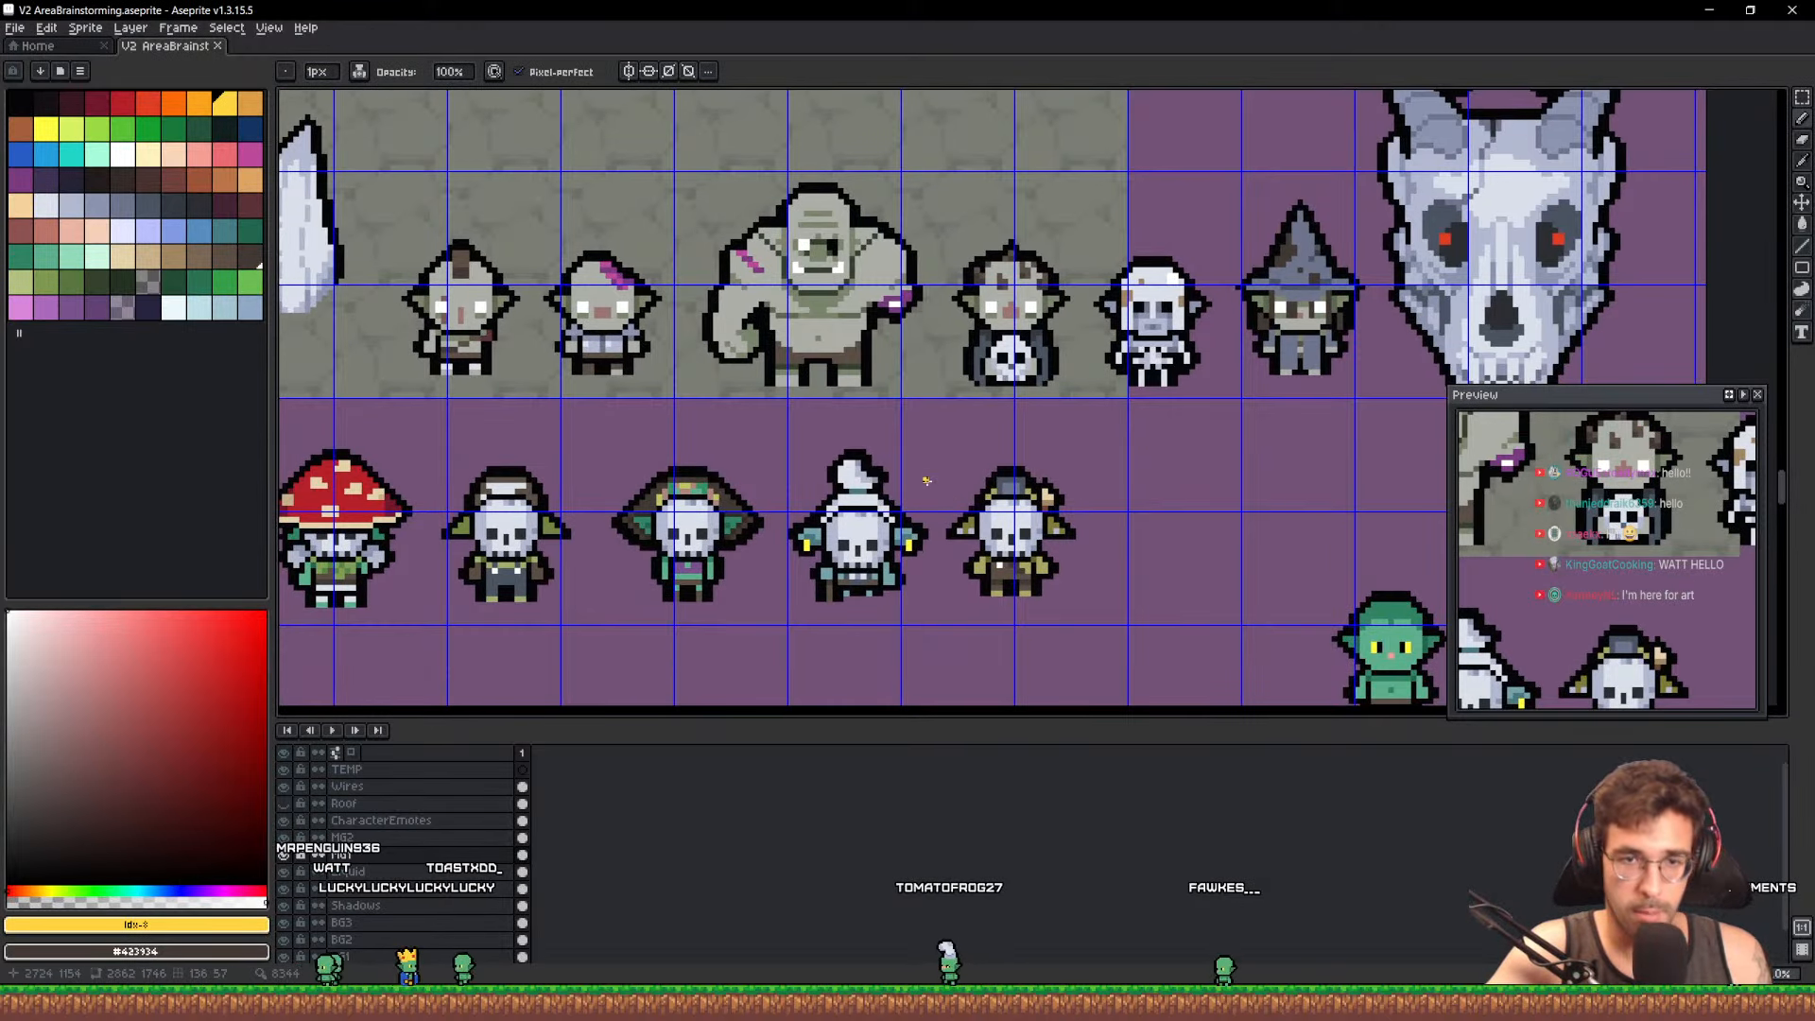
{"action": "key", "text": "minus"}
{"action": "scroll", "coordinate": [874, 365], "scroll_direction": "up", "scroll_amount": 1}
{"action": "left_click_drag", "start_coordinate": [875, 365], "coordinate": [1062, 510]}
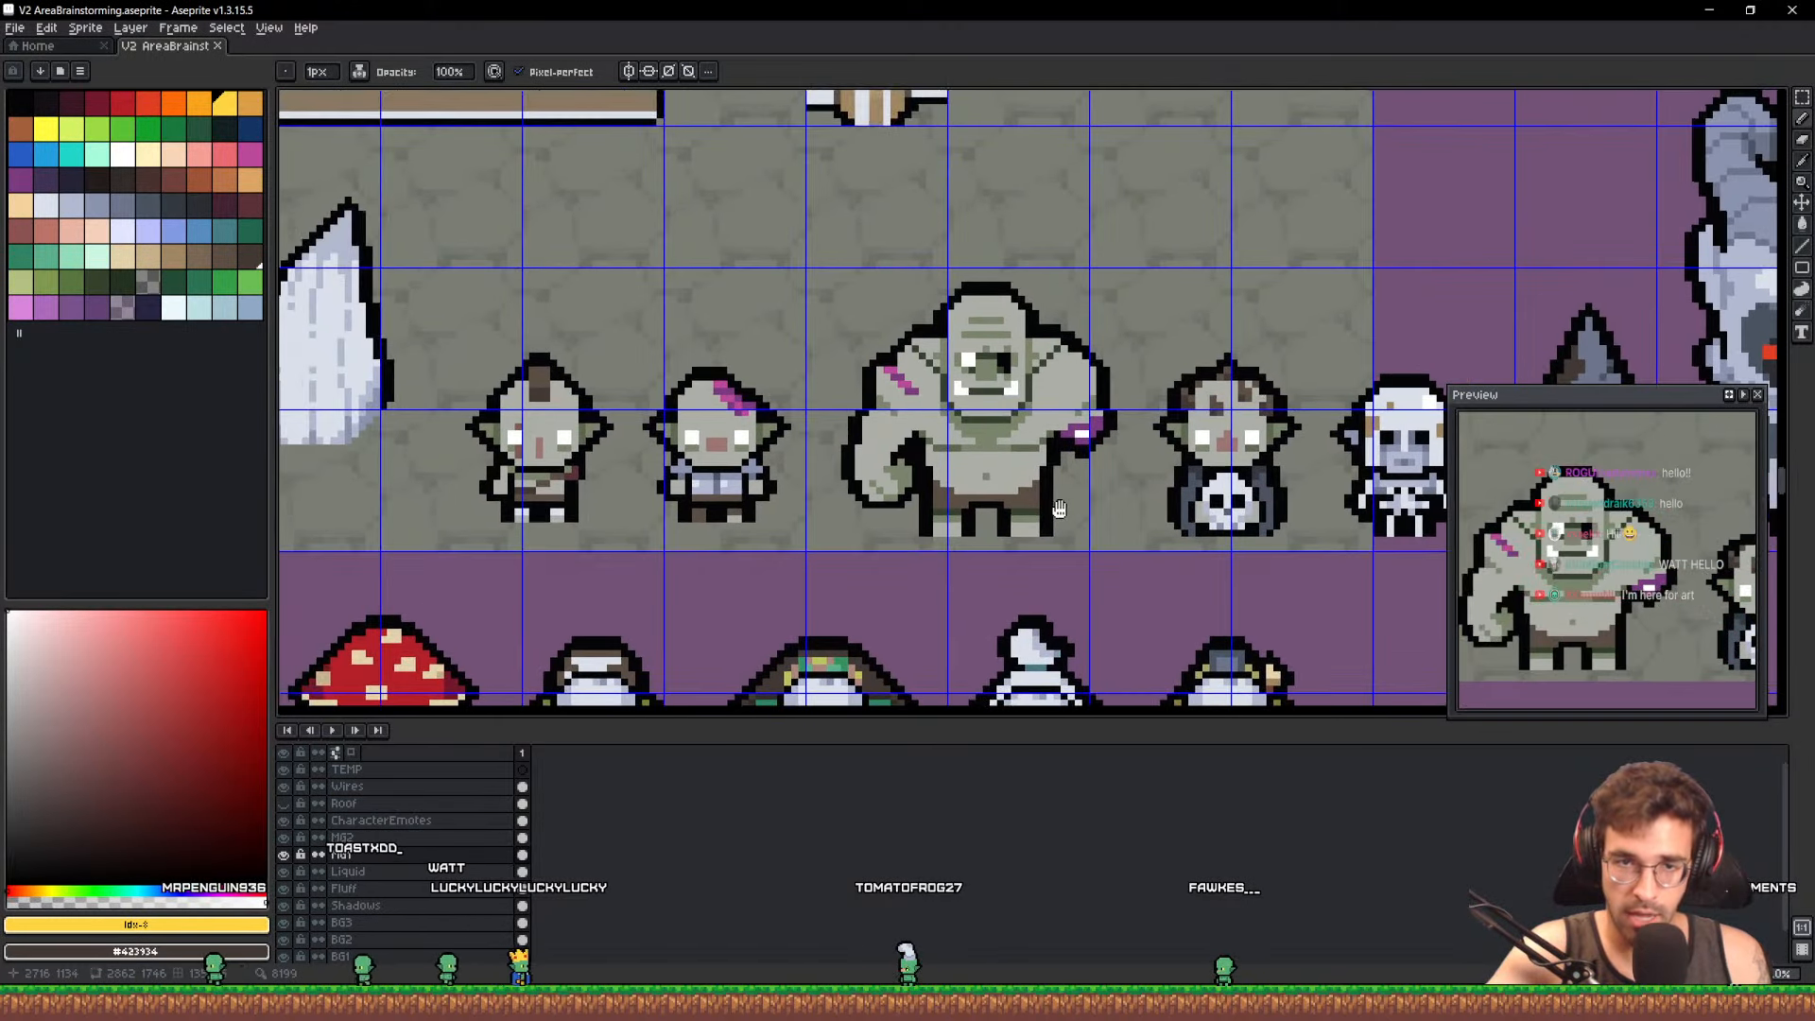
{"action": "key", "text": "ctrl+s"}
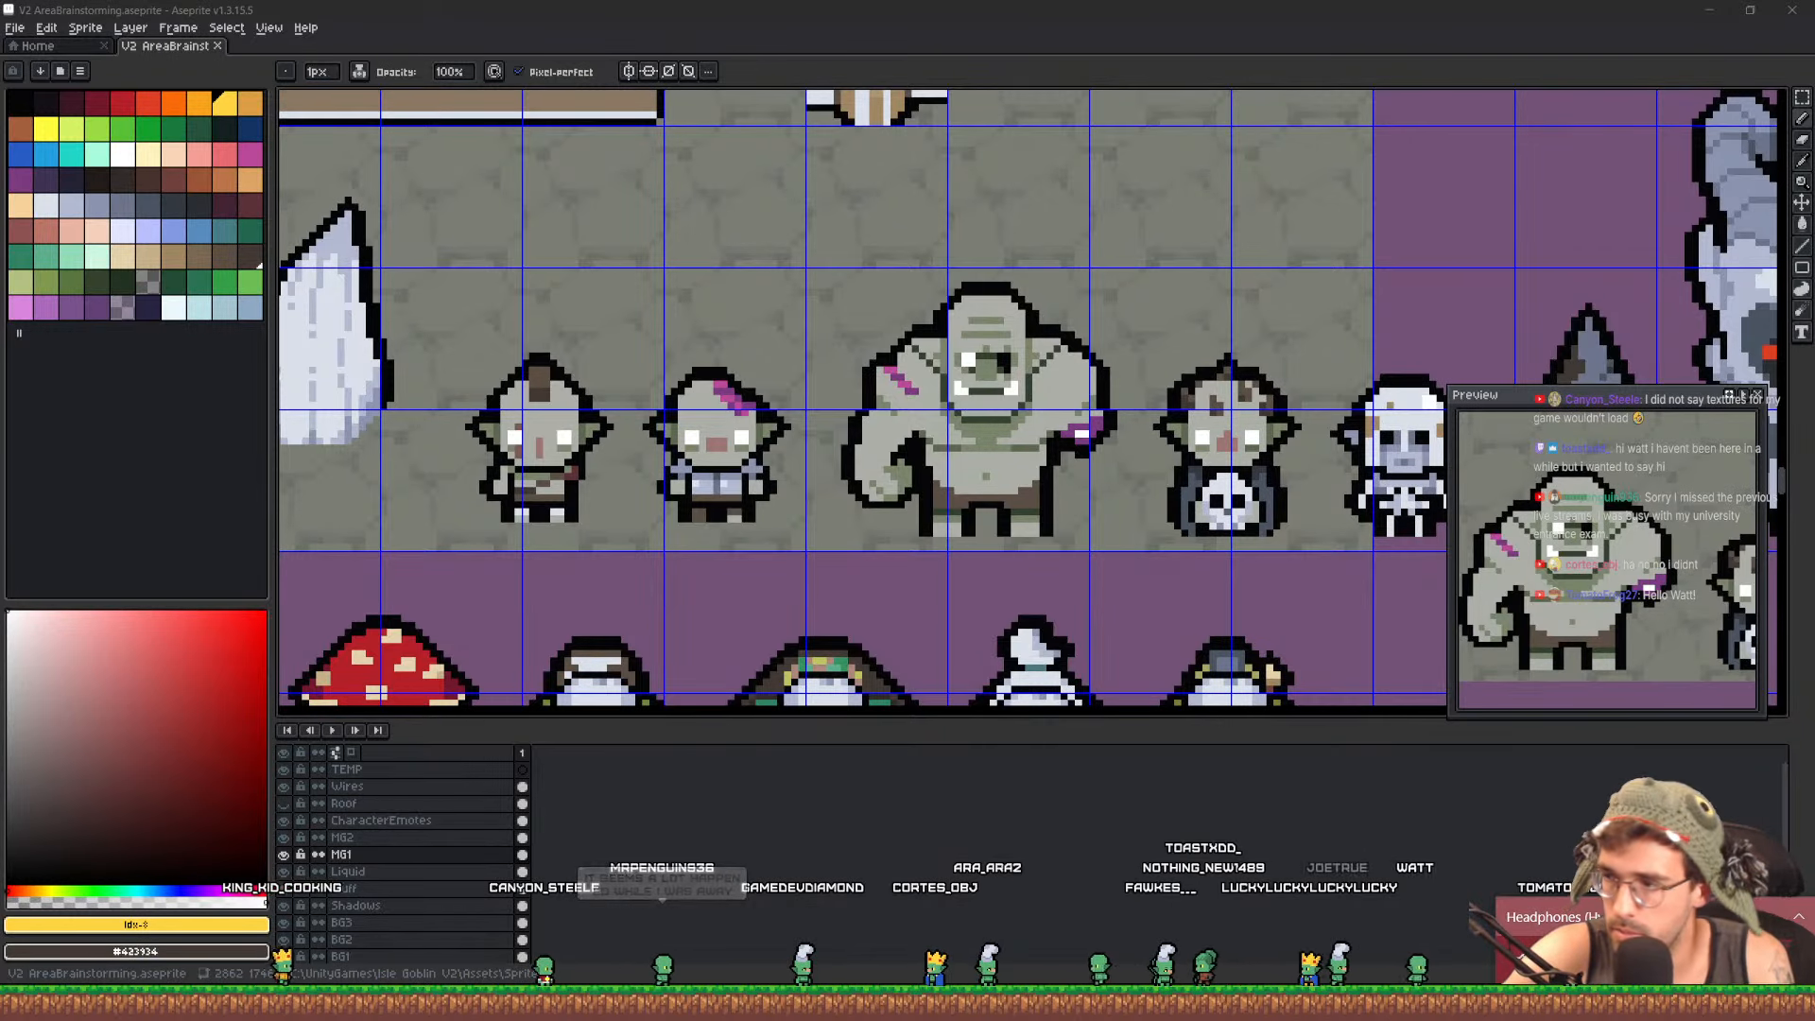
Switch the computer's audio playback device to a pair of speakers
{"action": "left_click", "coordinate": [1799, 917]}
{"action": "scroll", "coordinate": [1649, 845], "scroll_direction": "down", "scroll_amount": 1}
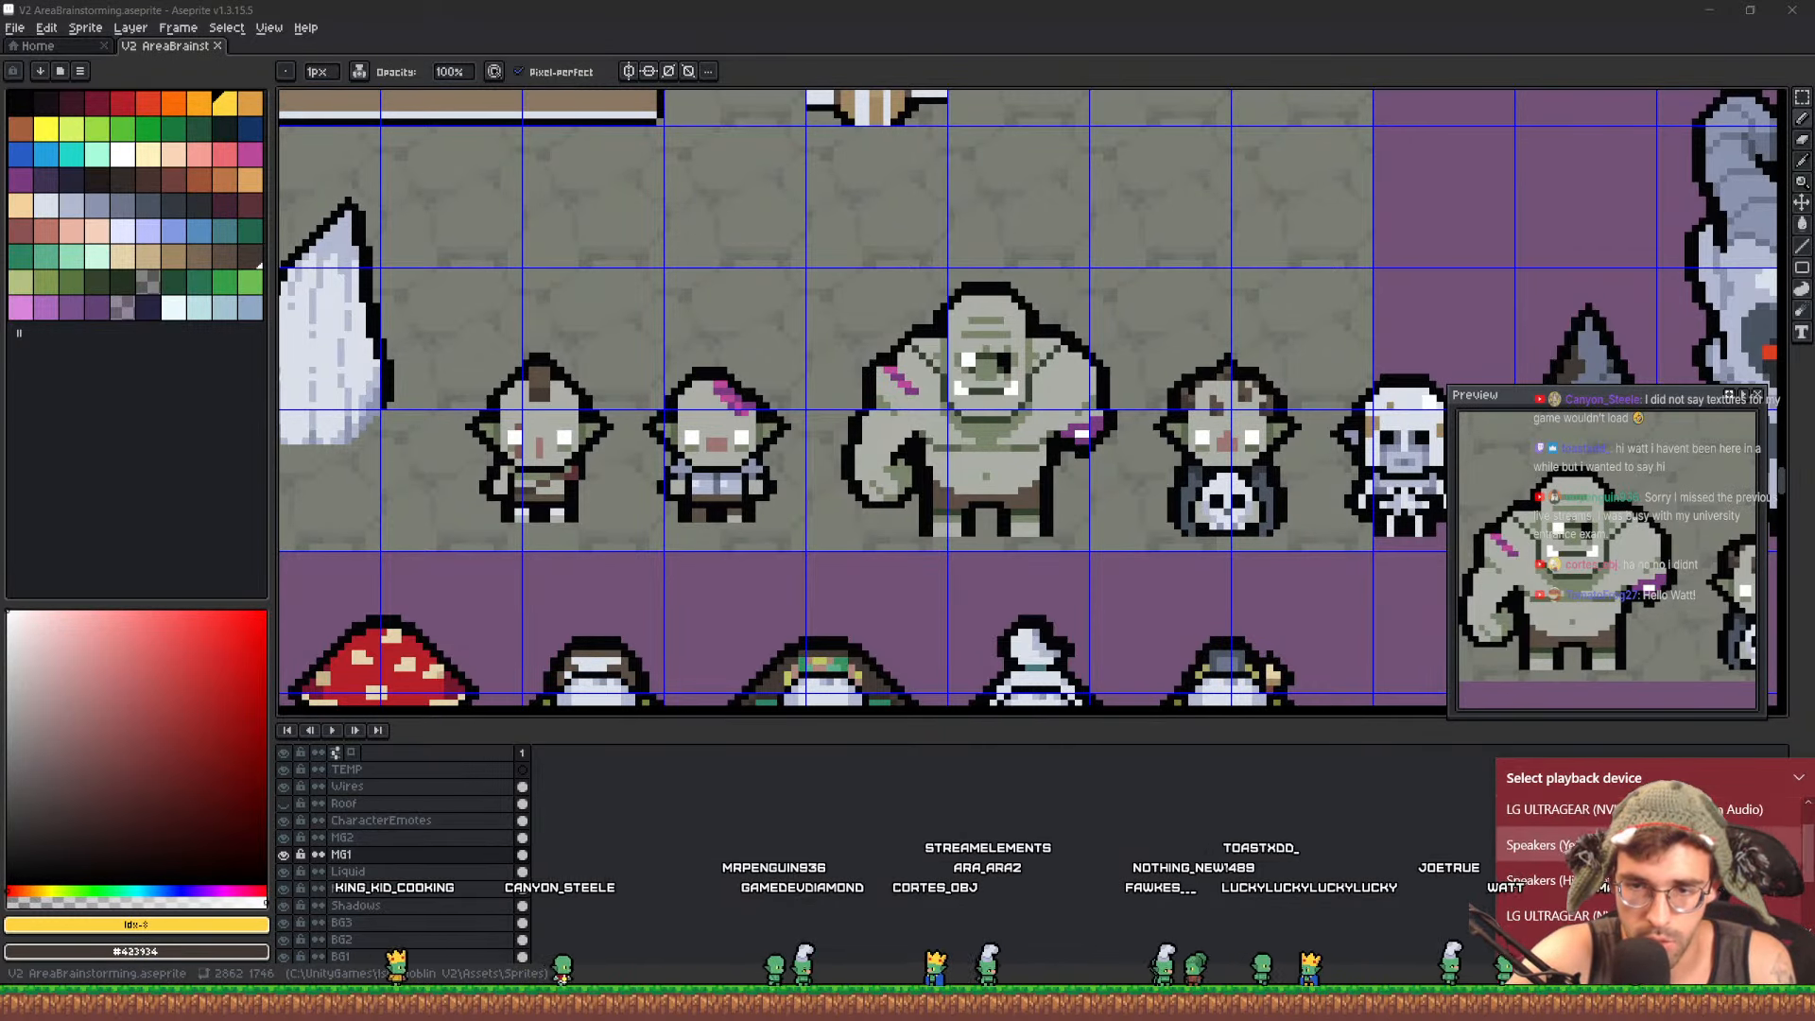
{"action": "left_click", "coordinate": [1605, 880]}
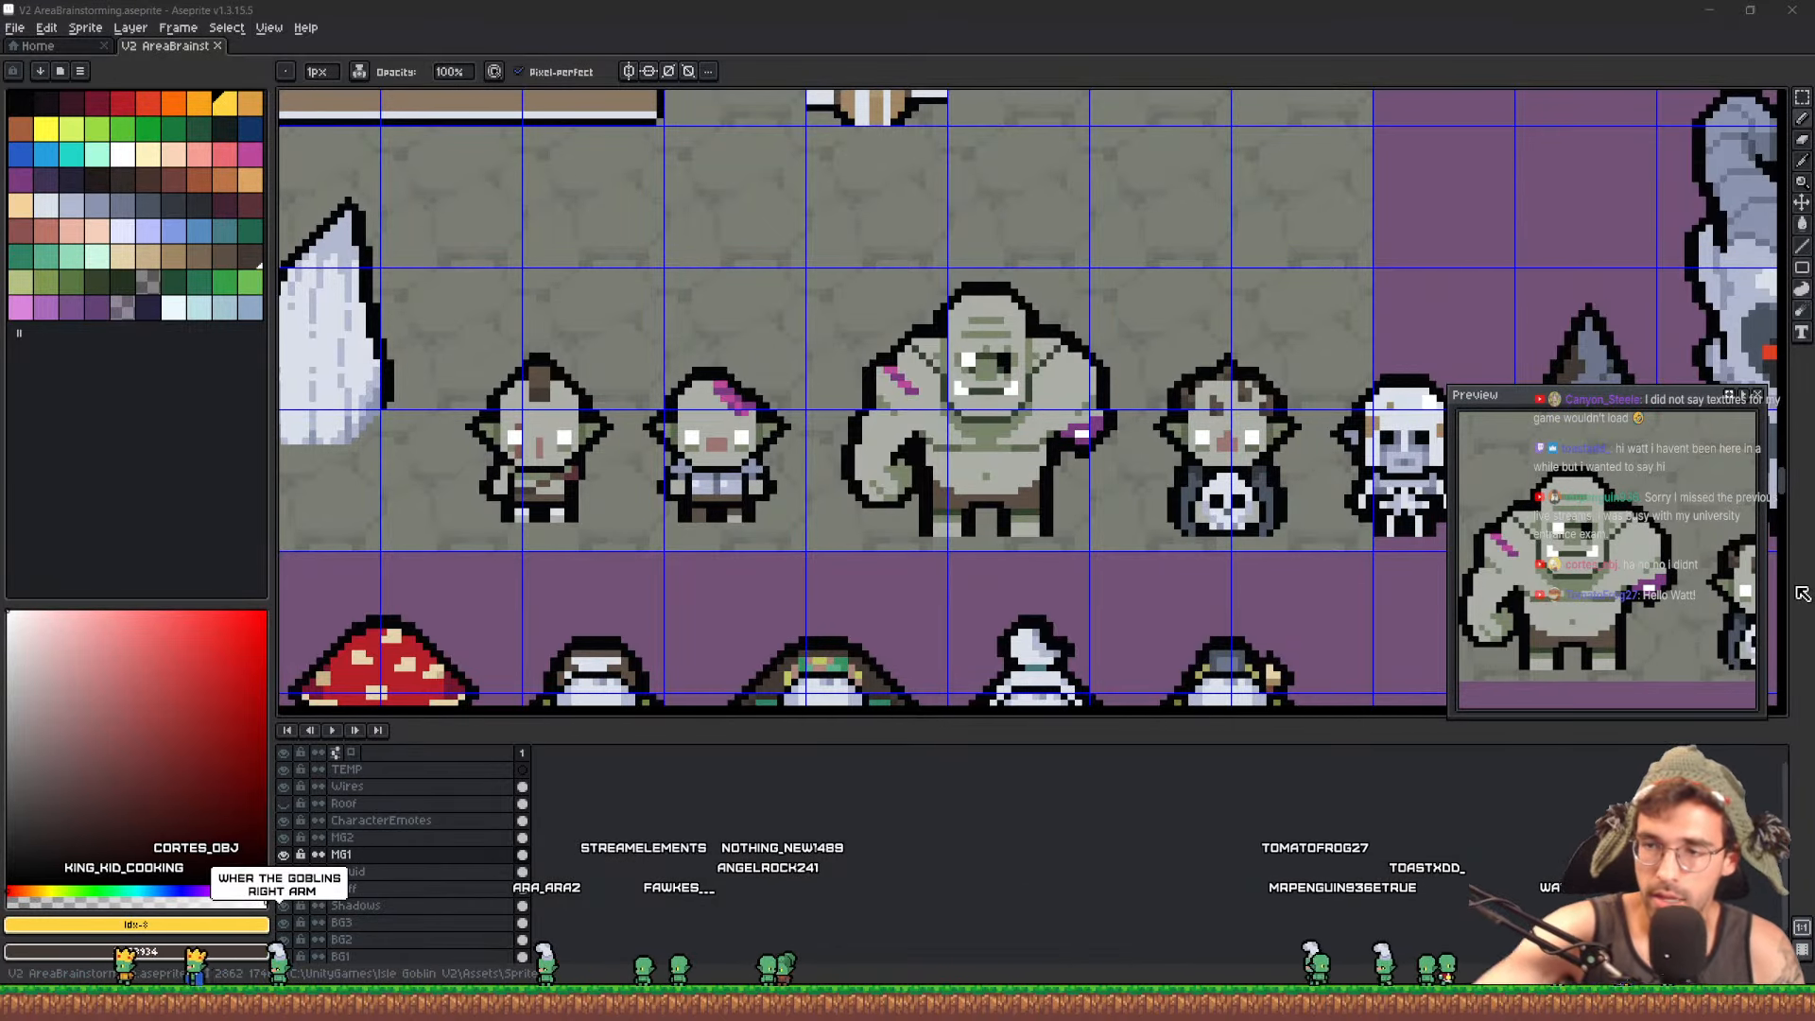
Hide the grid and show the whole dungeon room with its props and characters
{"action": "left_click_drag", "start_coordinate": [1132, 398], "coordinate": [929, 390]}
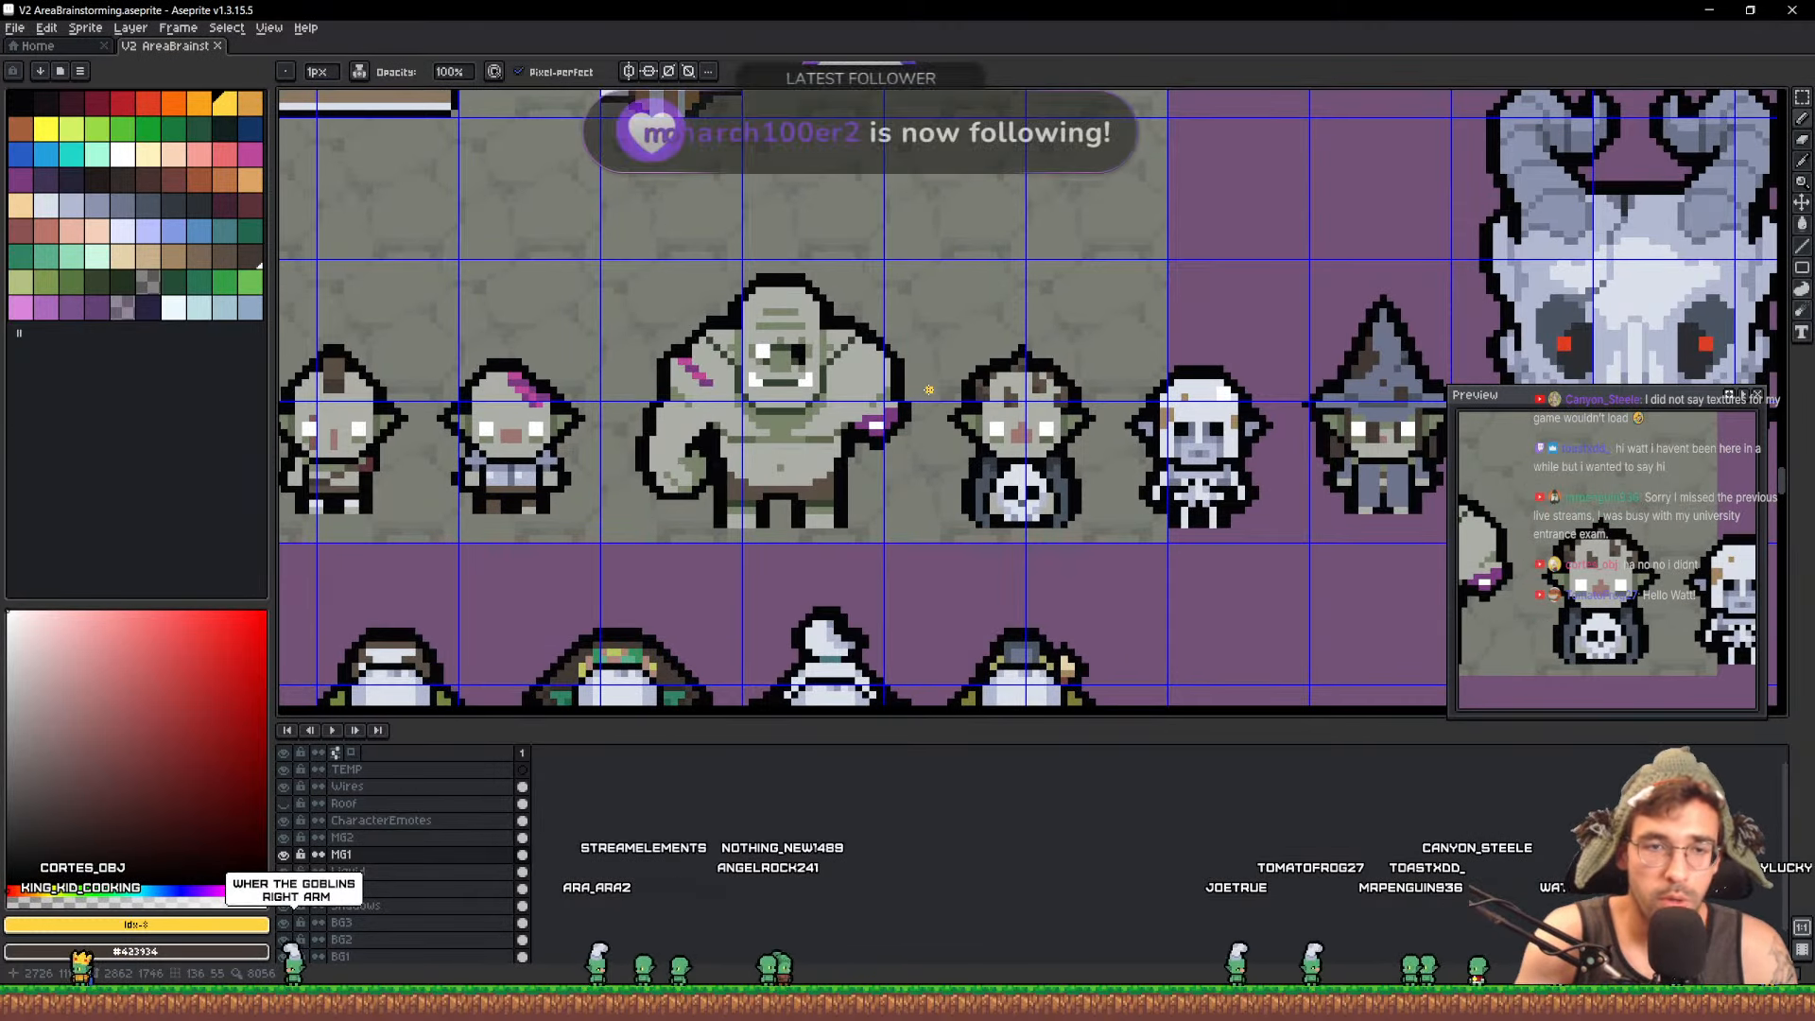
{"action": "key", "text": "ctrl+apostrophe"}
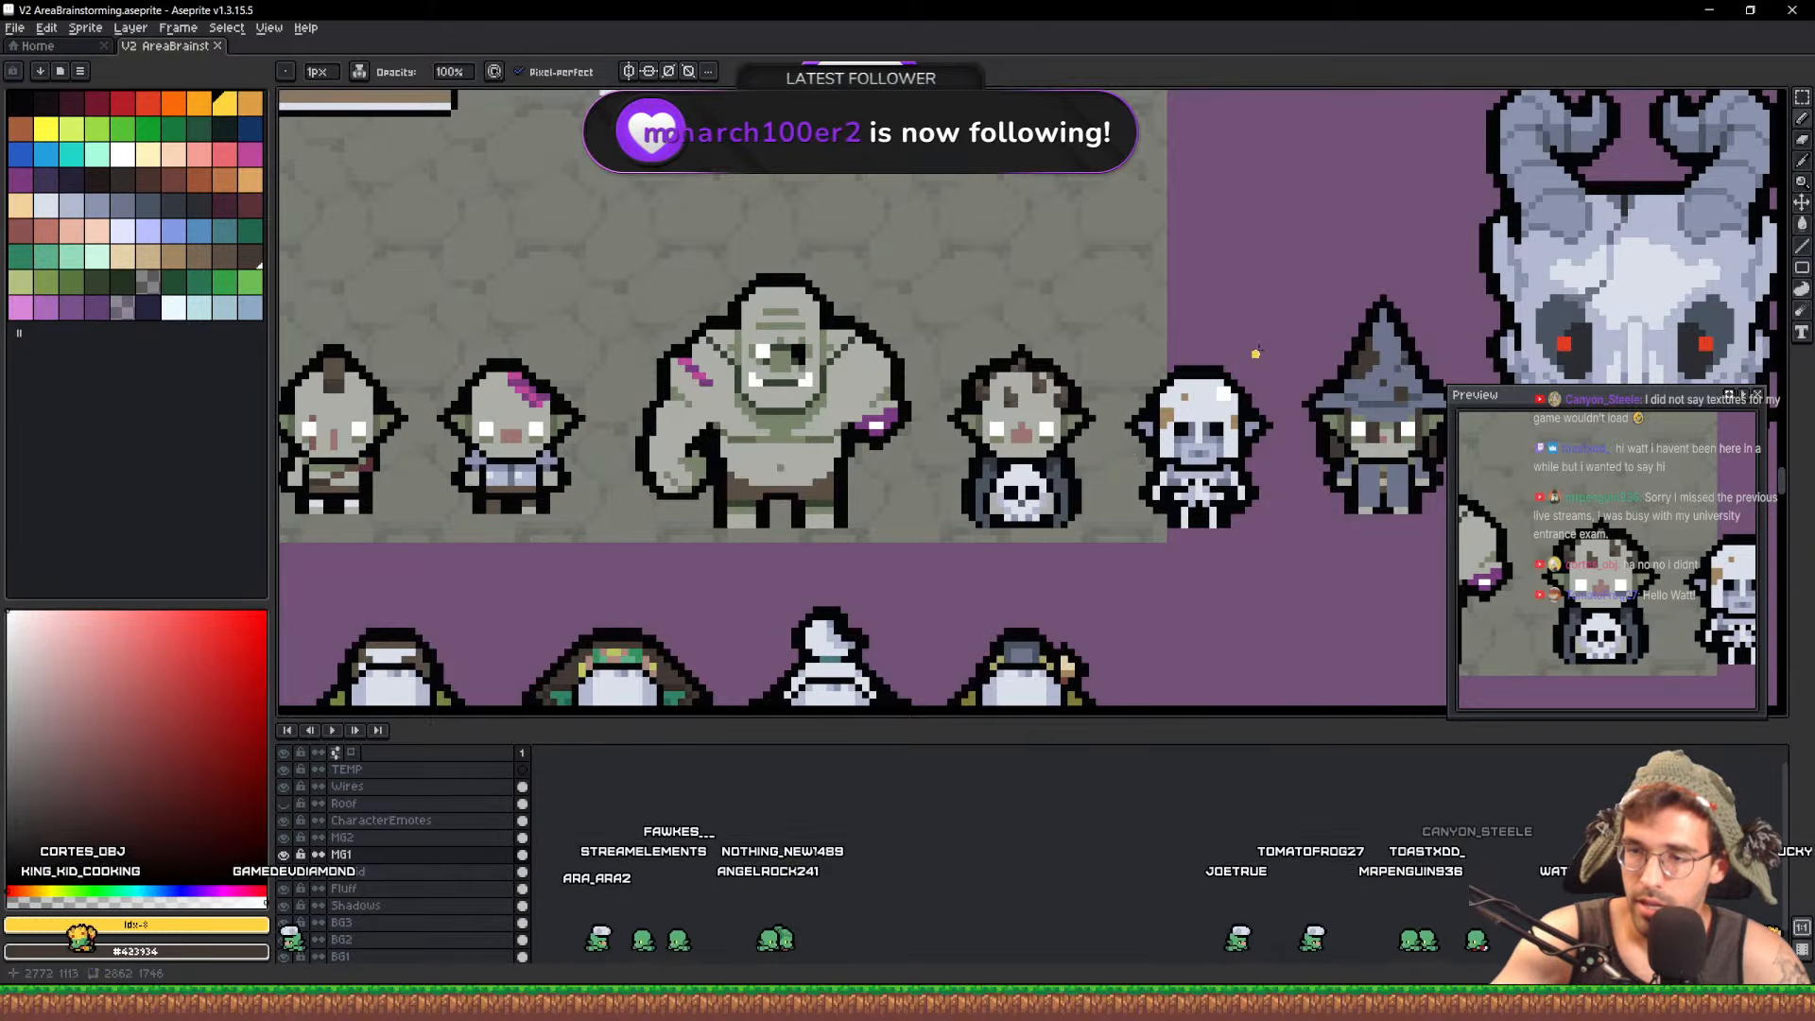
{"action": "left_click_drag", "start_coordinate": [1007, 354], "coordinate": [1227, 507]}
{"action": "scroll", "coordinate": [1113, 215], "scroll_direction": "down", "scroll_amount": 2}
{"action": "scroll", "coordinate": [1227, 501], "scroll_direction": "down", "scroll_amount": 1}
{"action": "left_click_drag", "start_coordinate": [1184, 404], "coordinate": [1229, 386]}
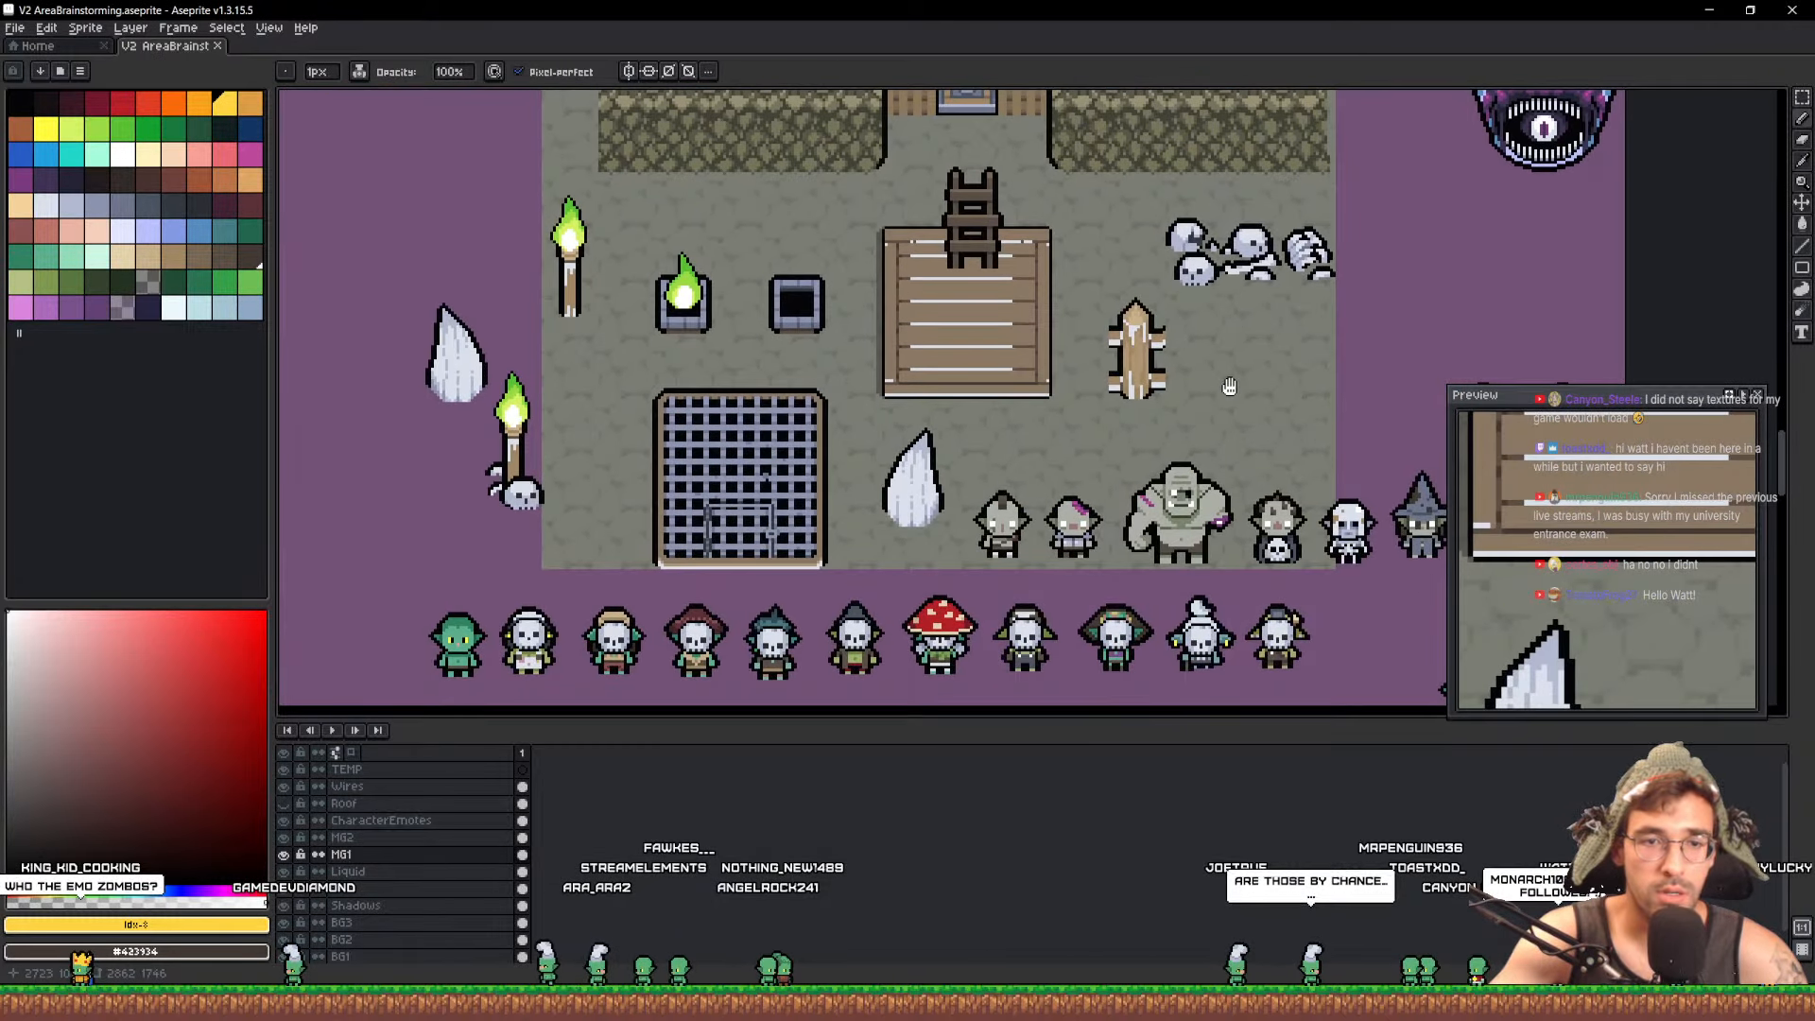
Try to fill one of the white plank lines on the wooden platform with the brown of its neighbouring gap
{"action": "scroll", "coordinate": [972, 305], "scroll_direction": "up", "scroll_amount": 6}
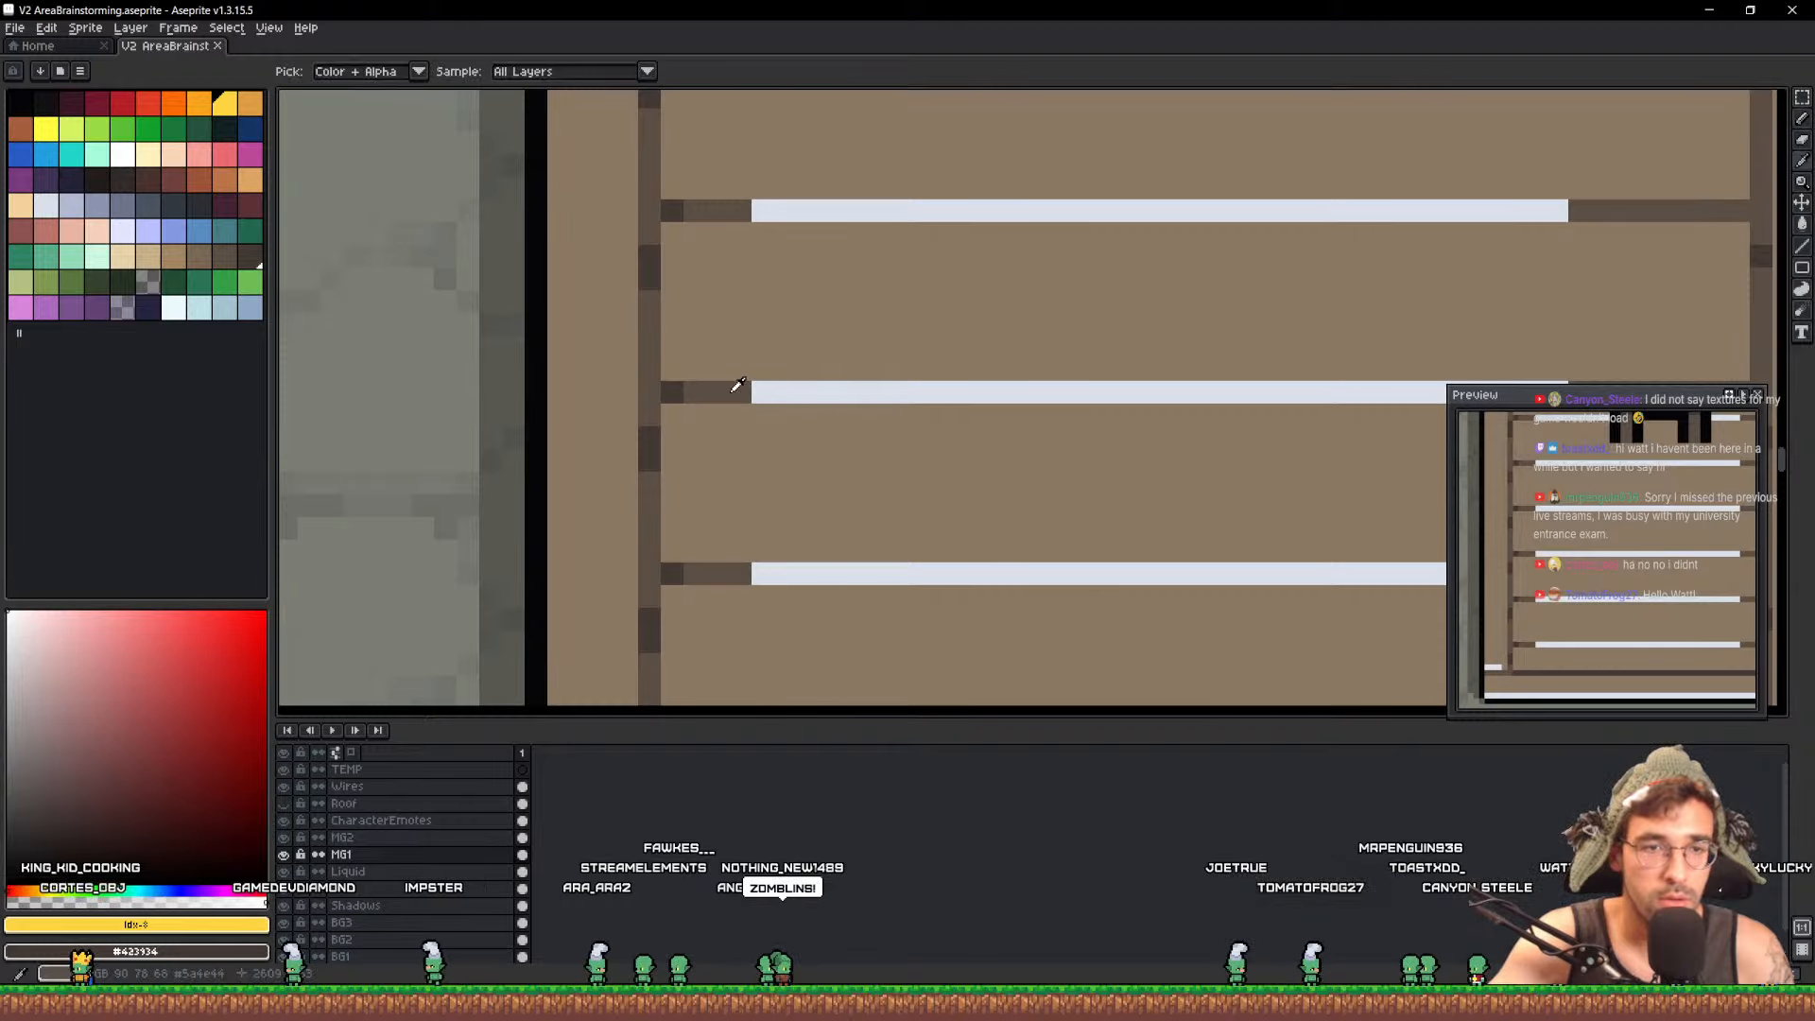
{"action": "left_click", "coordinate": [735, 389]}
{"action": "left_click", "coordinate": [848, 395]}
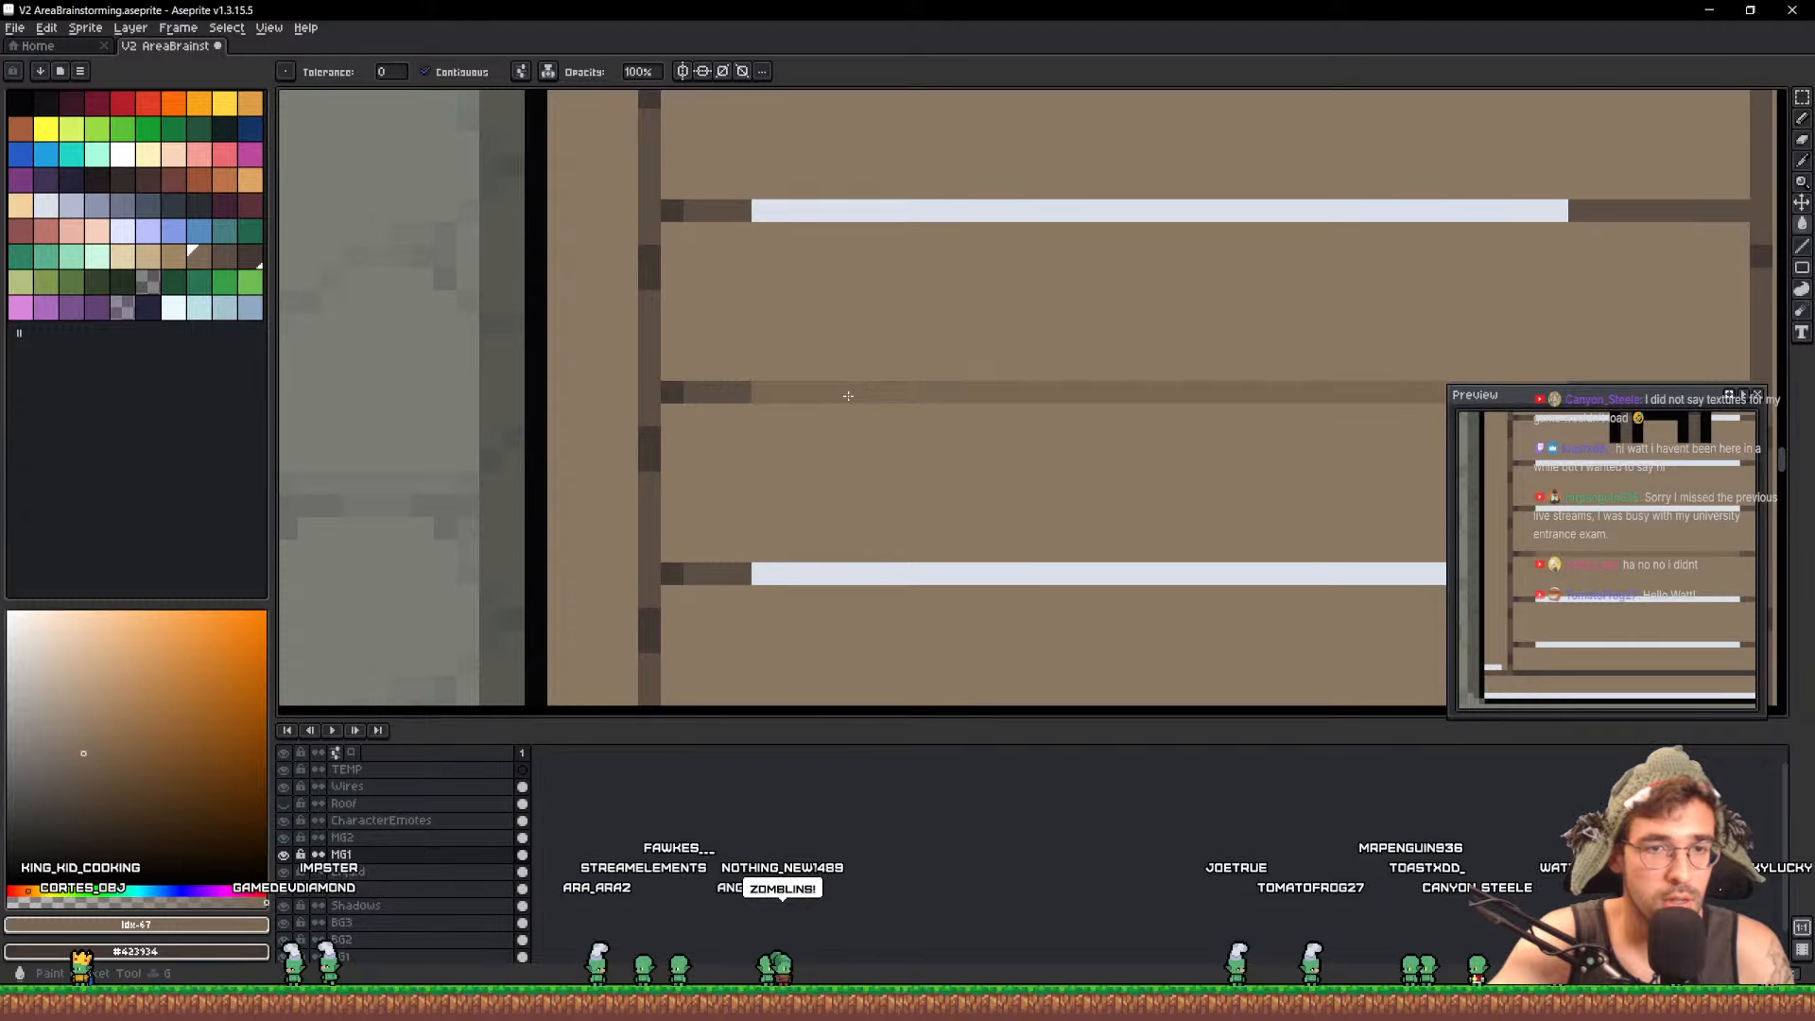
Pick the light colour #dae0ea from the platform's plank lines and select all pixels of that colour across the layer with the Magic Wand
{"action": "scroll", "coordinate": [848, 395], "scroll_direction": "down", "scroll_amount": 5}
{"action": "scroll", "coordinate": [989, 406], "scroll_direction": "down", "scroll_amount": 3}
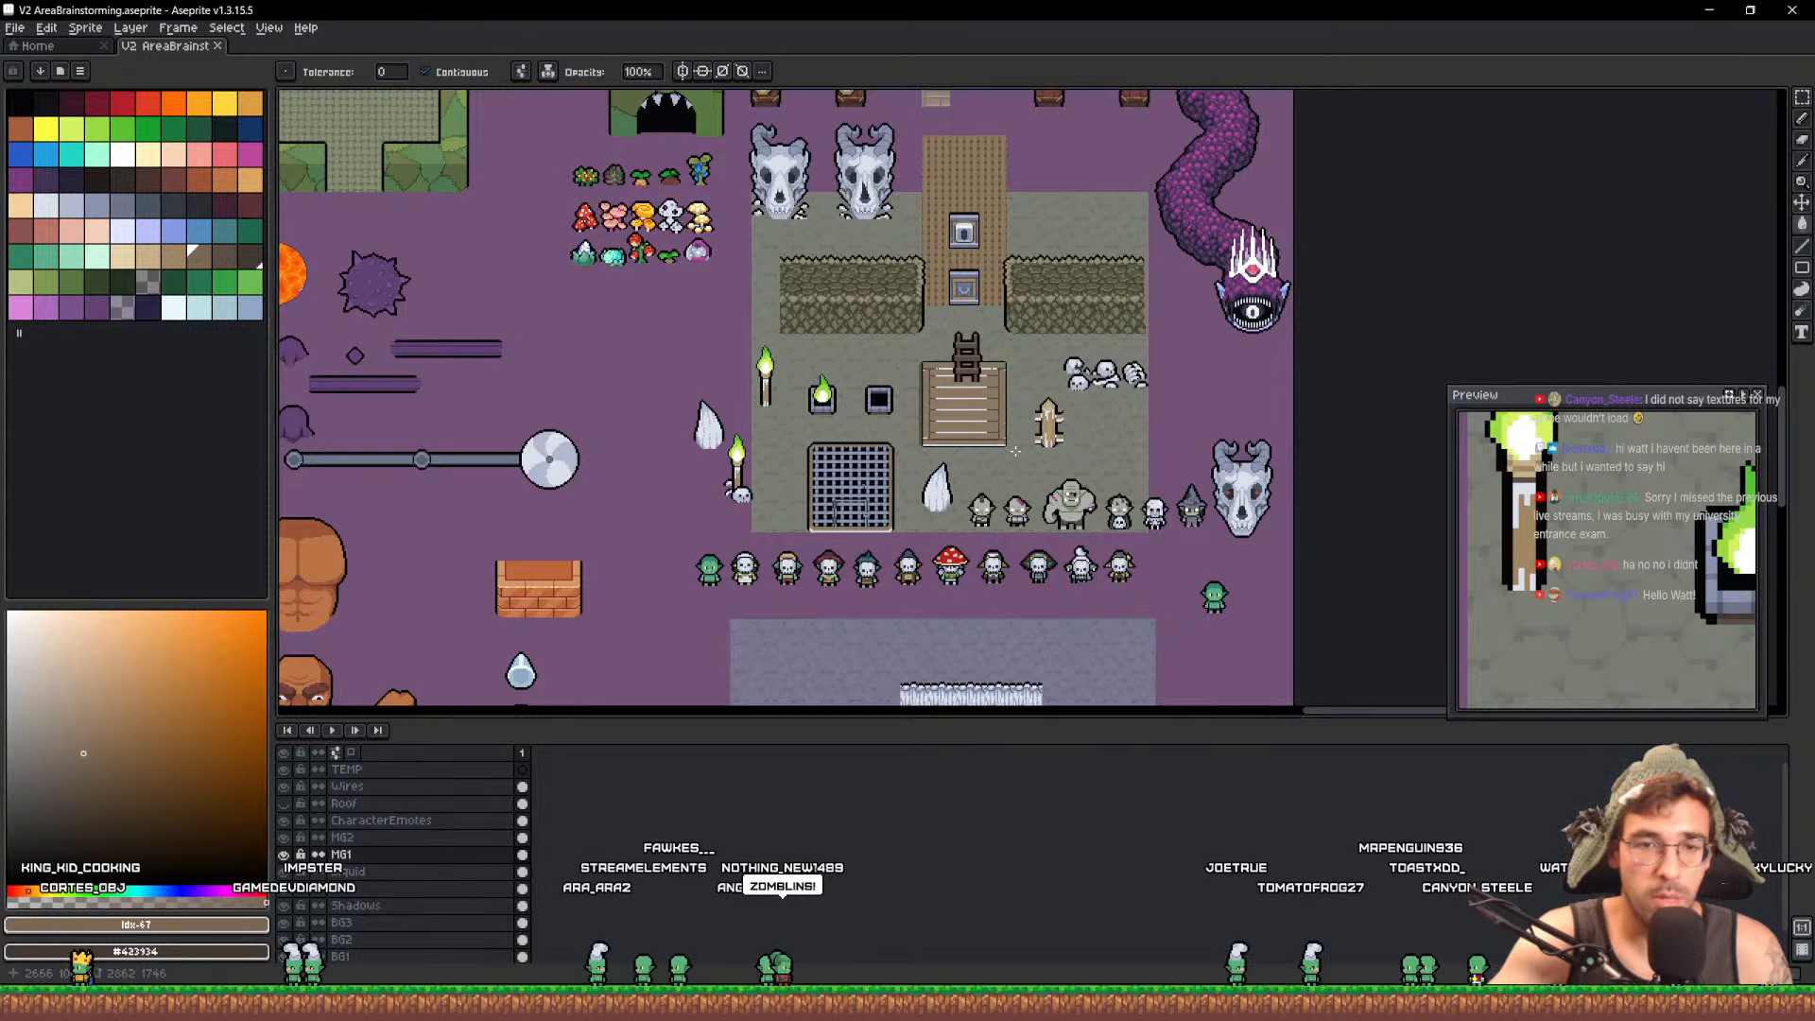
{"action": "left_click_drag", "start_coordinate": [1015, 451], "coordinate": [1205, 664]}
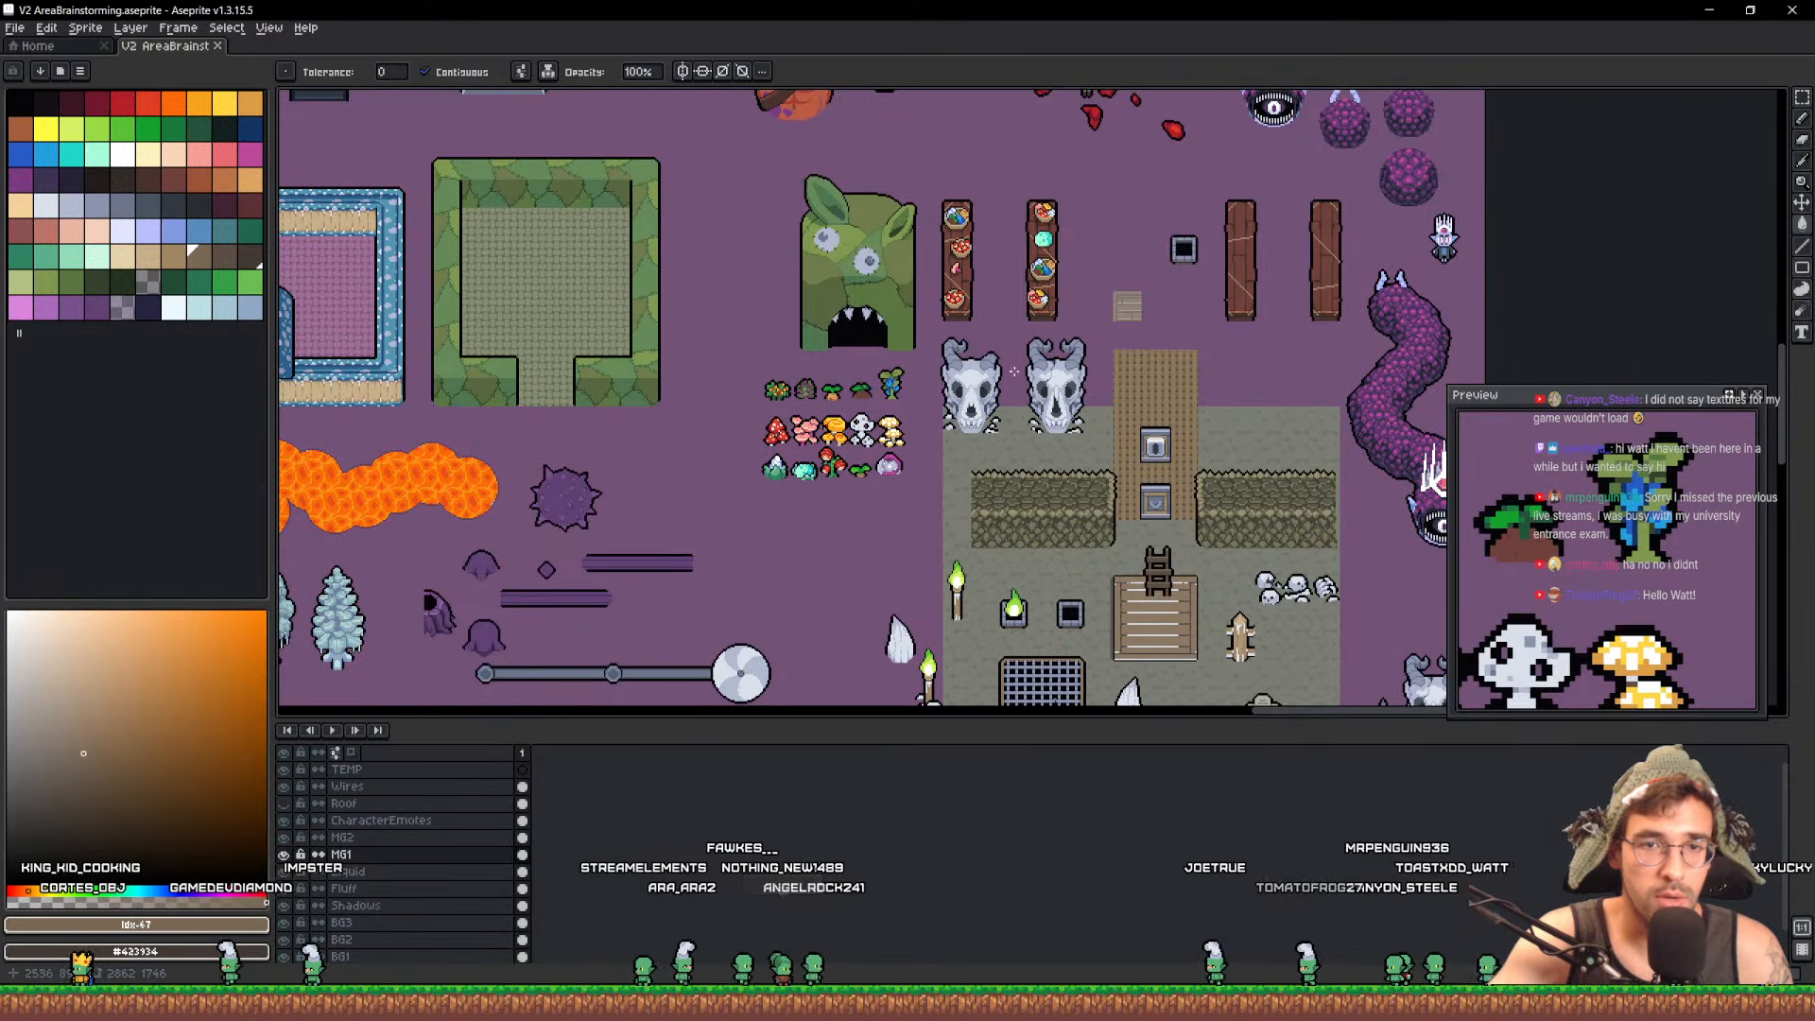
{"action": "scroll", "coordinate": [1036, 276], "scroll_direction": "up", "scroll_amount": 5}
{"action": "scroll", "coordinate": [1035, 274], "scroll_direction": "down", "scroll_amount": 5}
{"action": "left_click_drag", "start_coordinate": [1163, 674], "coordinate": [1029, 349]}
{"action": "scroll", "coordinate": [1028, 349], "scroll_direction": "up", "scroll_amount": 5}
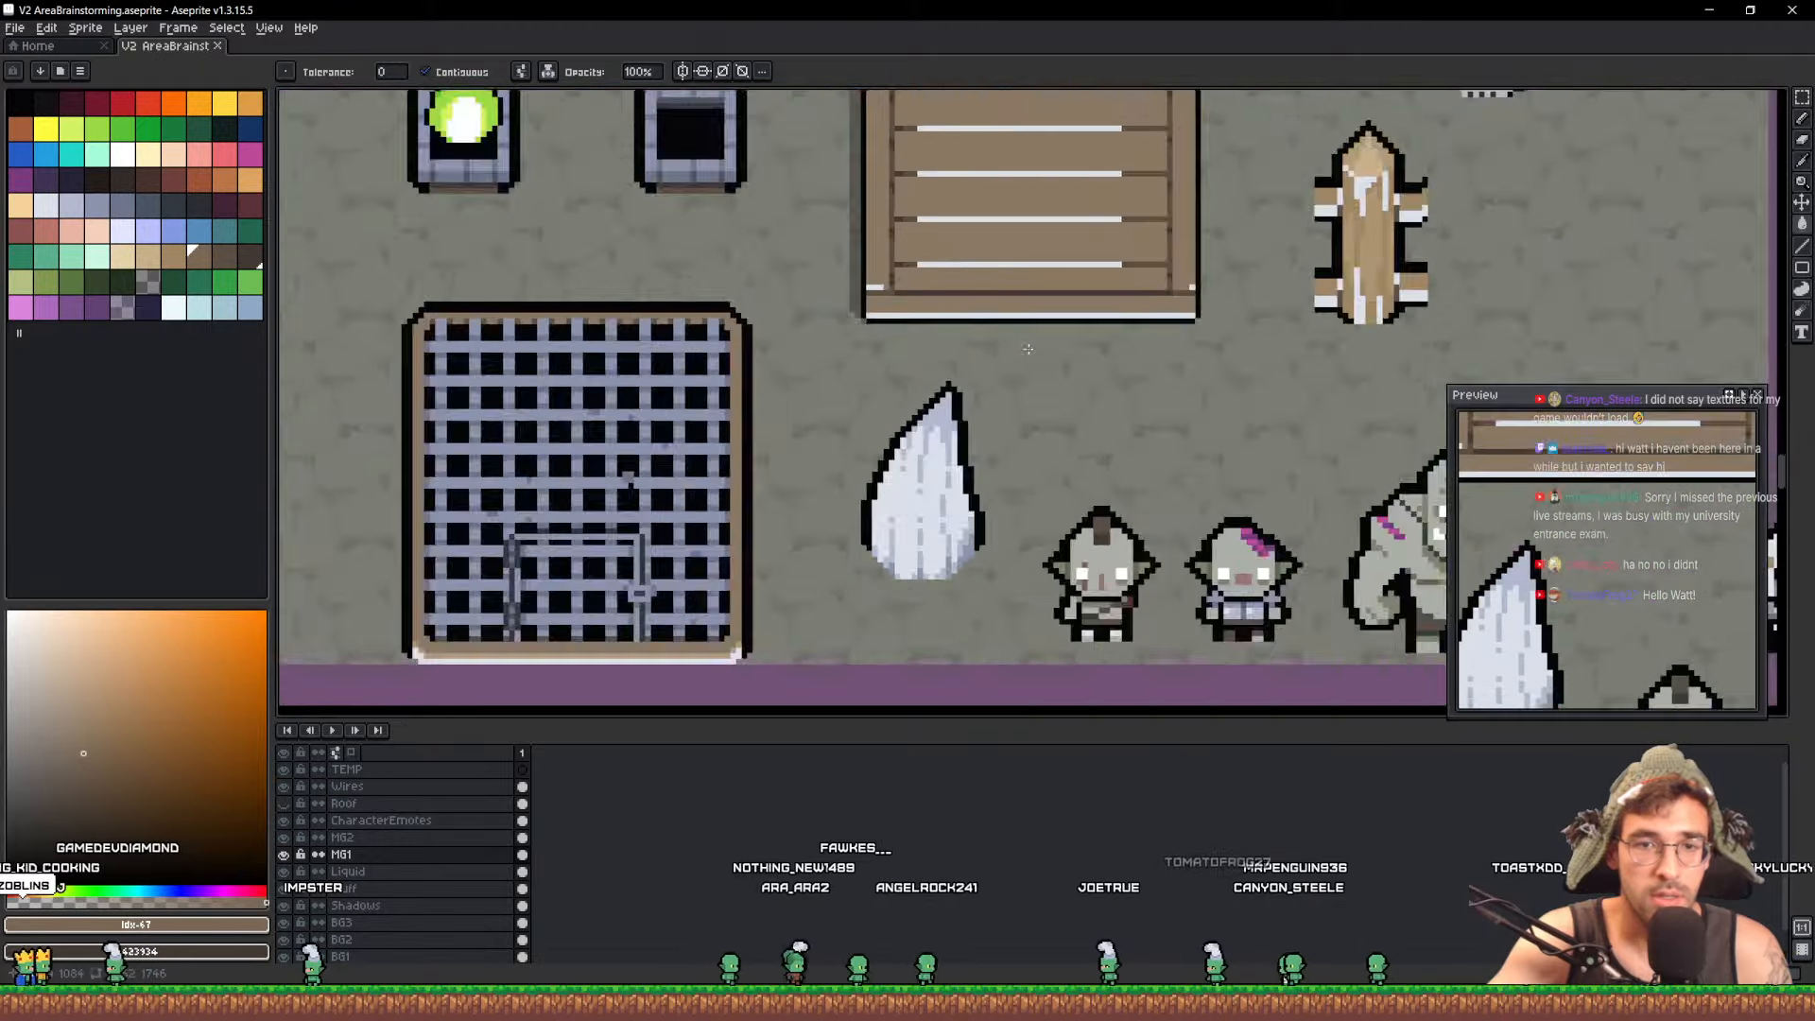
{"action": "scroll", "coordinate": [1028, 349], "scroll_direction": "up", "scroll_amount": 3}
{"action": "left_click", "coordinate": [933, 308], "text": "alt"}
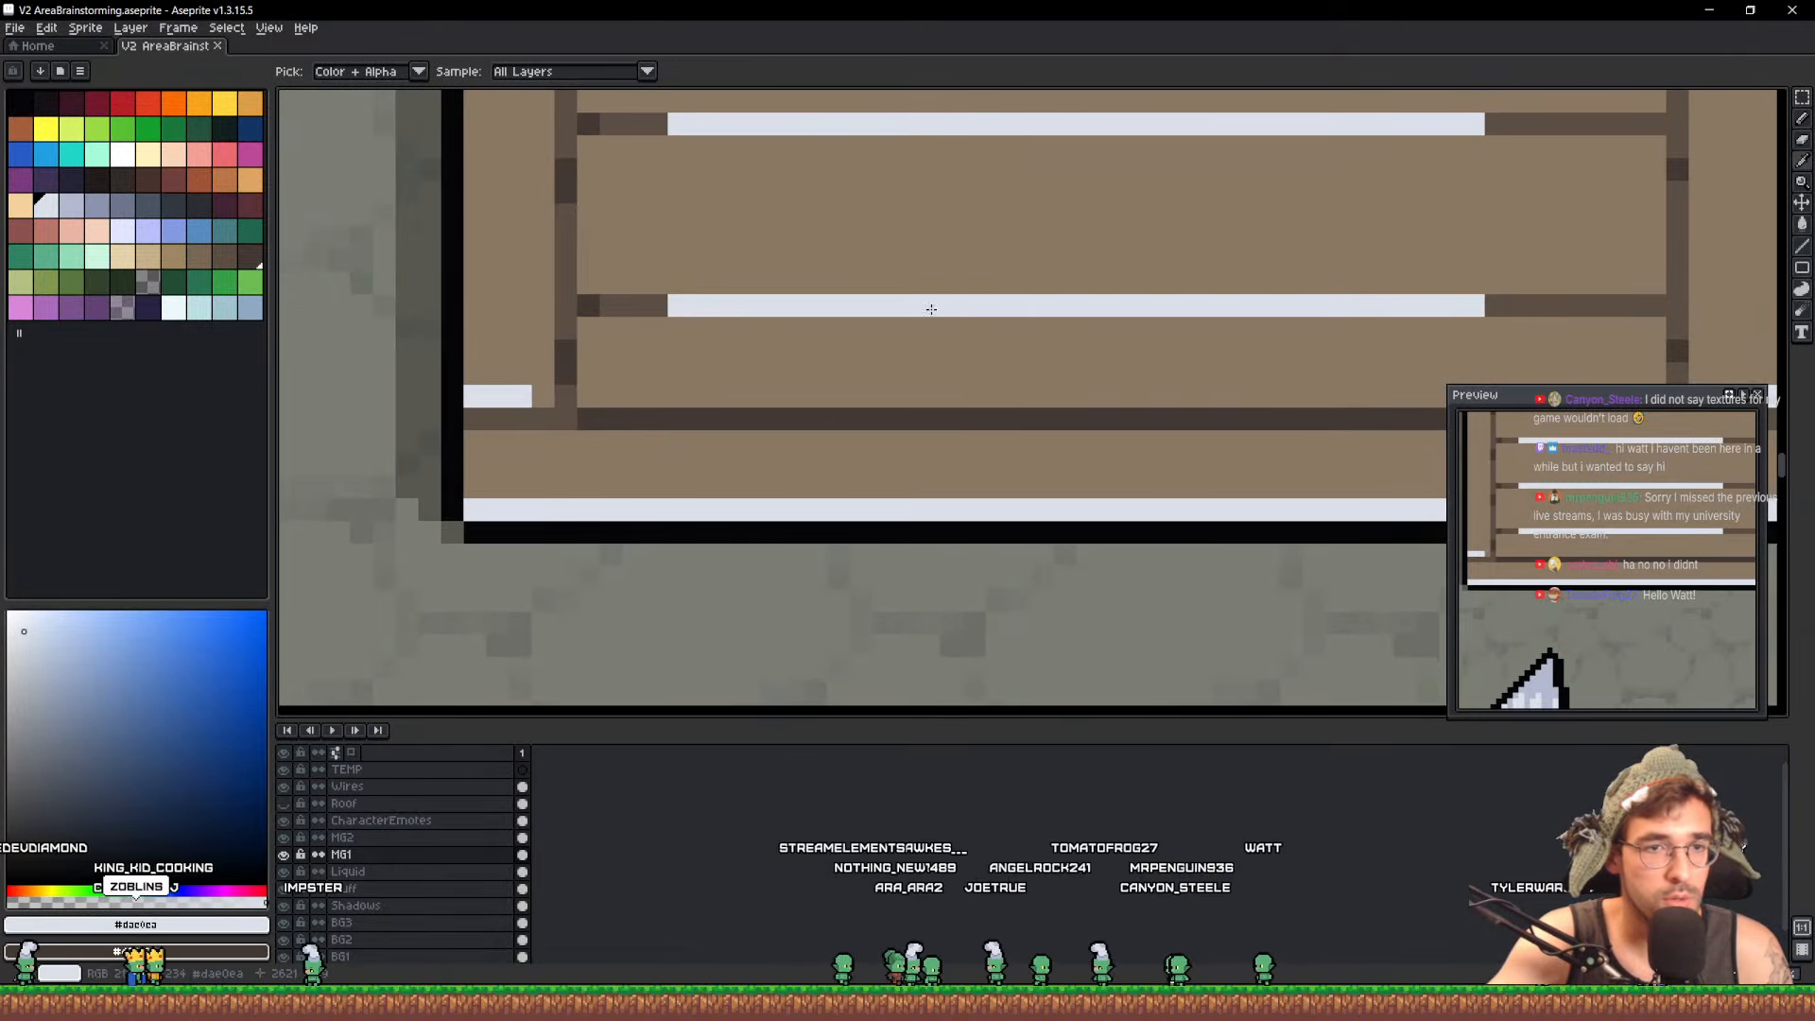
{"action": "key", "text": "w"}
{"action": "left_click", "coordinate": [935, 308]}
Try to repaint the selected light parts of the gear machine's box and side column in the box's tan with a 34 px brush
{"action": "scroll", "coordinate": [946, 322], "scroll_direction": "down", "scroll_amount": 3}
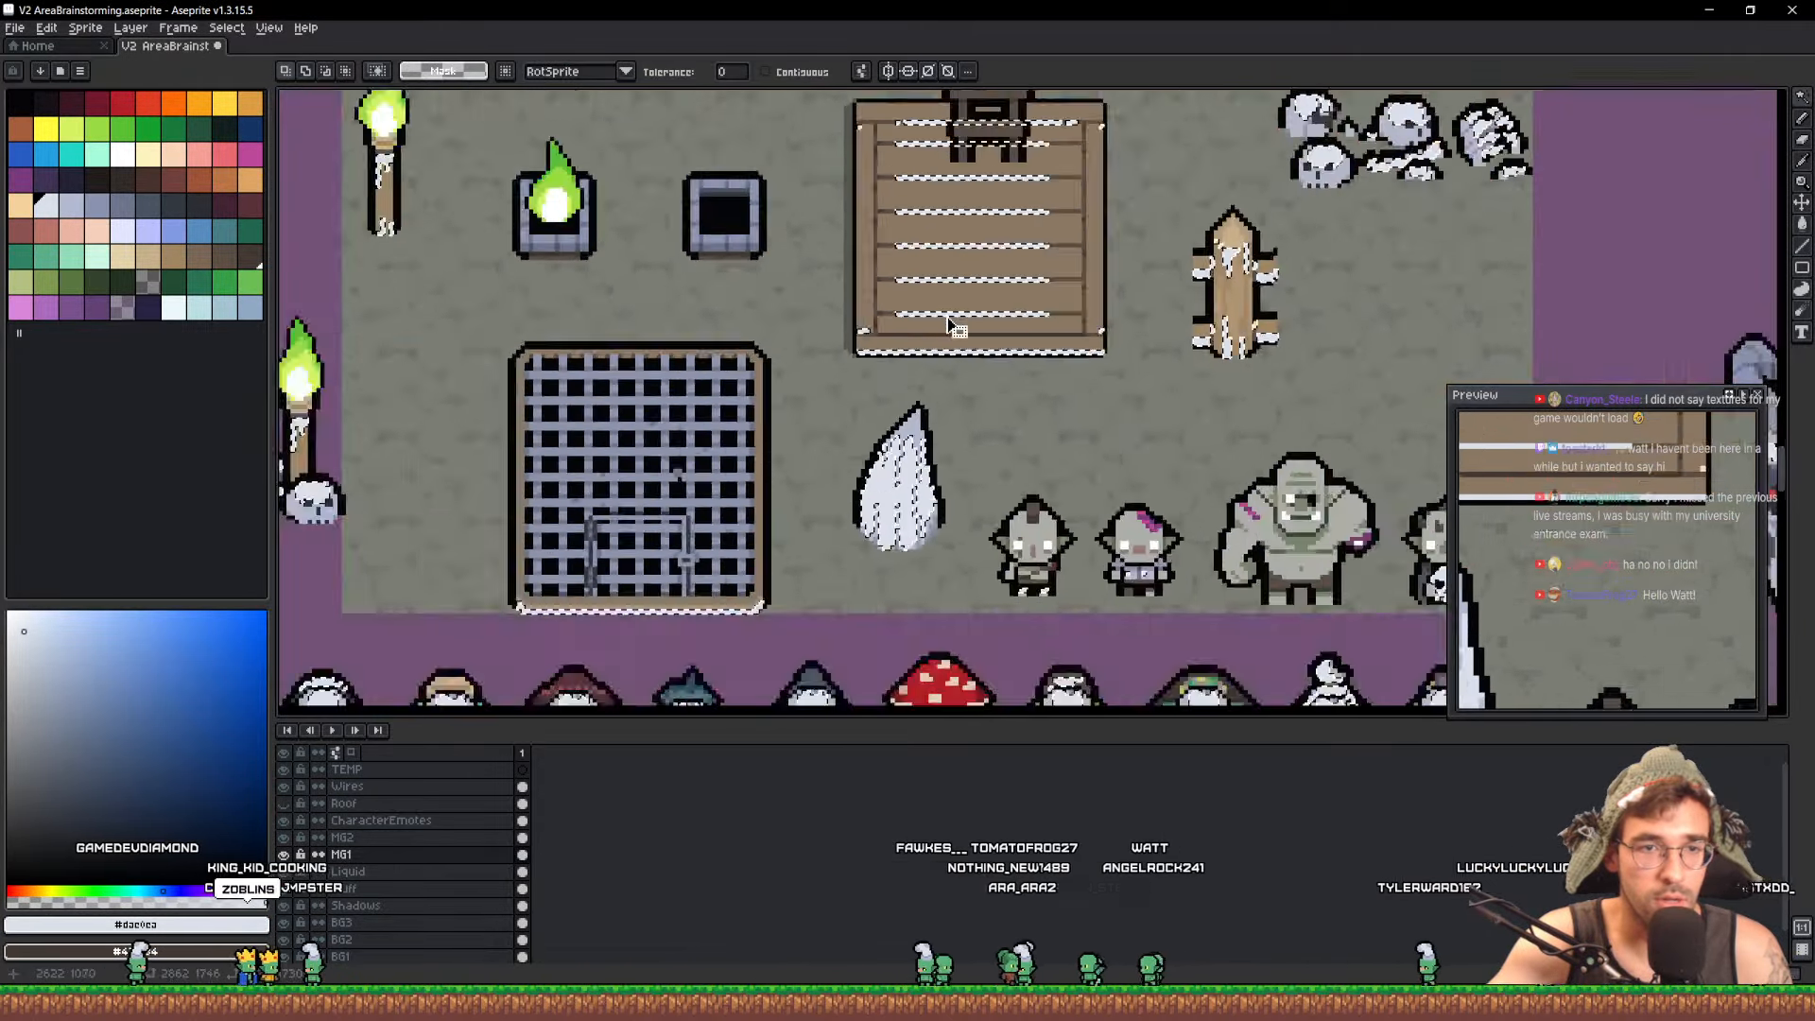
{"action": "scroll", "coordinate": [948, 323], "scroll_direction": "down", "scroll_amount": 4}
{"action": "scroll", "coordinate": [945, 321], "scroll_direction": "up", "scroll_amount": 1}
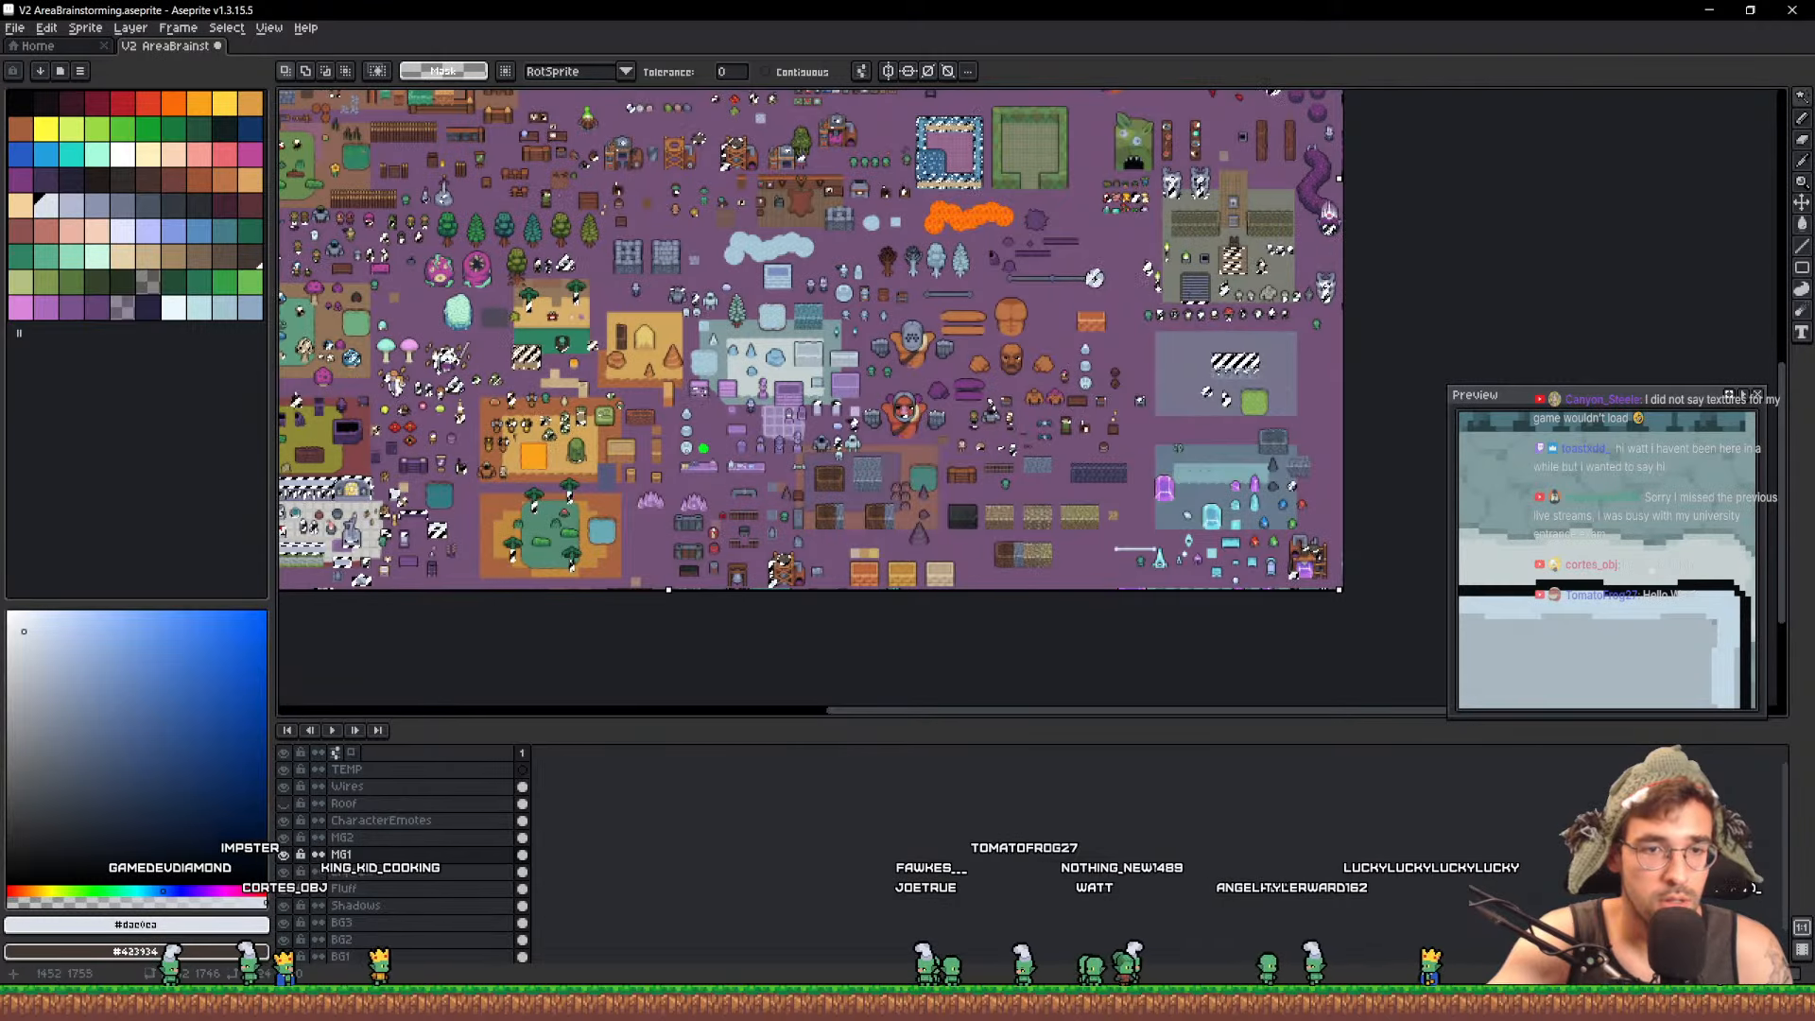
{"action": "scroll", "coordinate": [945, 321], "scroll_direction": "up", "scroll_amount": 4}
{"action": "scroll", "coordinate": [945, 397], "scroll_direction": "down", "scroll_amount": 3}
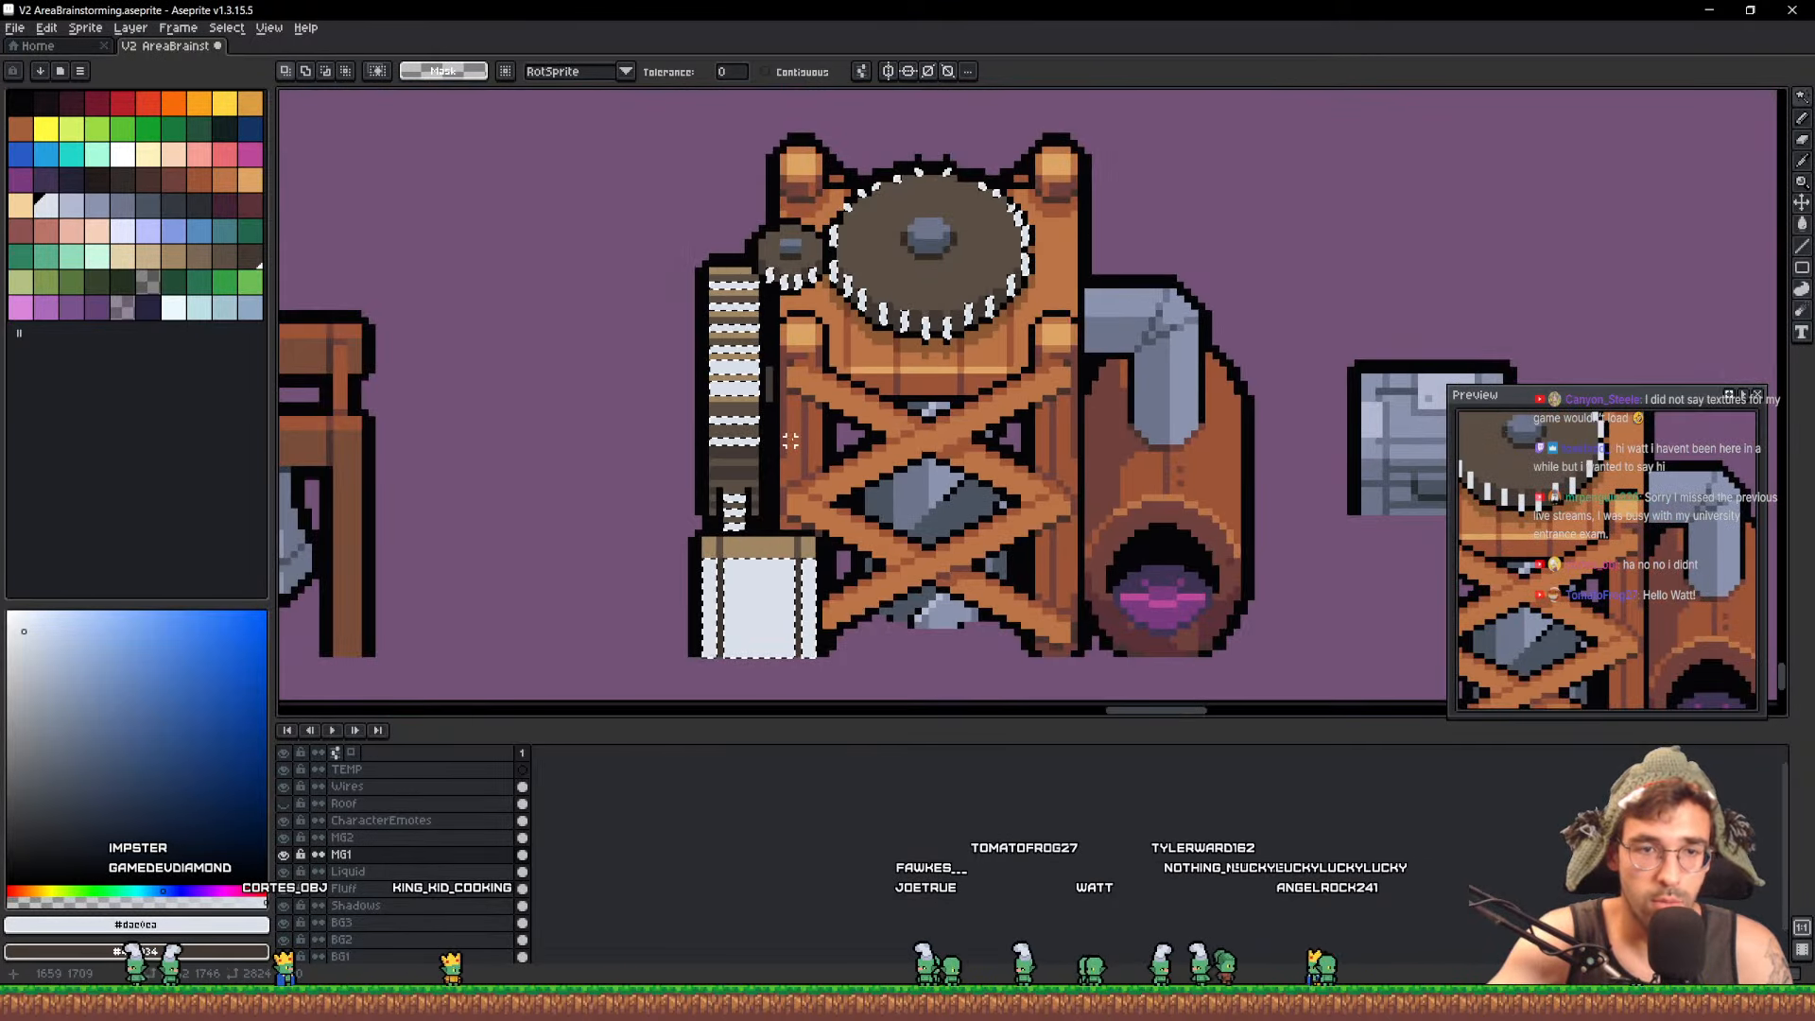
{"action": "scroll", "coordinate": [794, 577], "scroll_direction": "up", "scroll_amount": 4}
{"action": "key", "text": "i"}
{"action": "left_click", "coordinate": [794, 577]}
{"action": "key", "text": "b"}
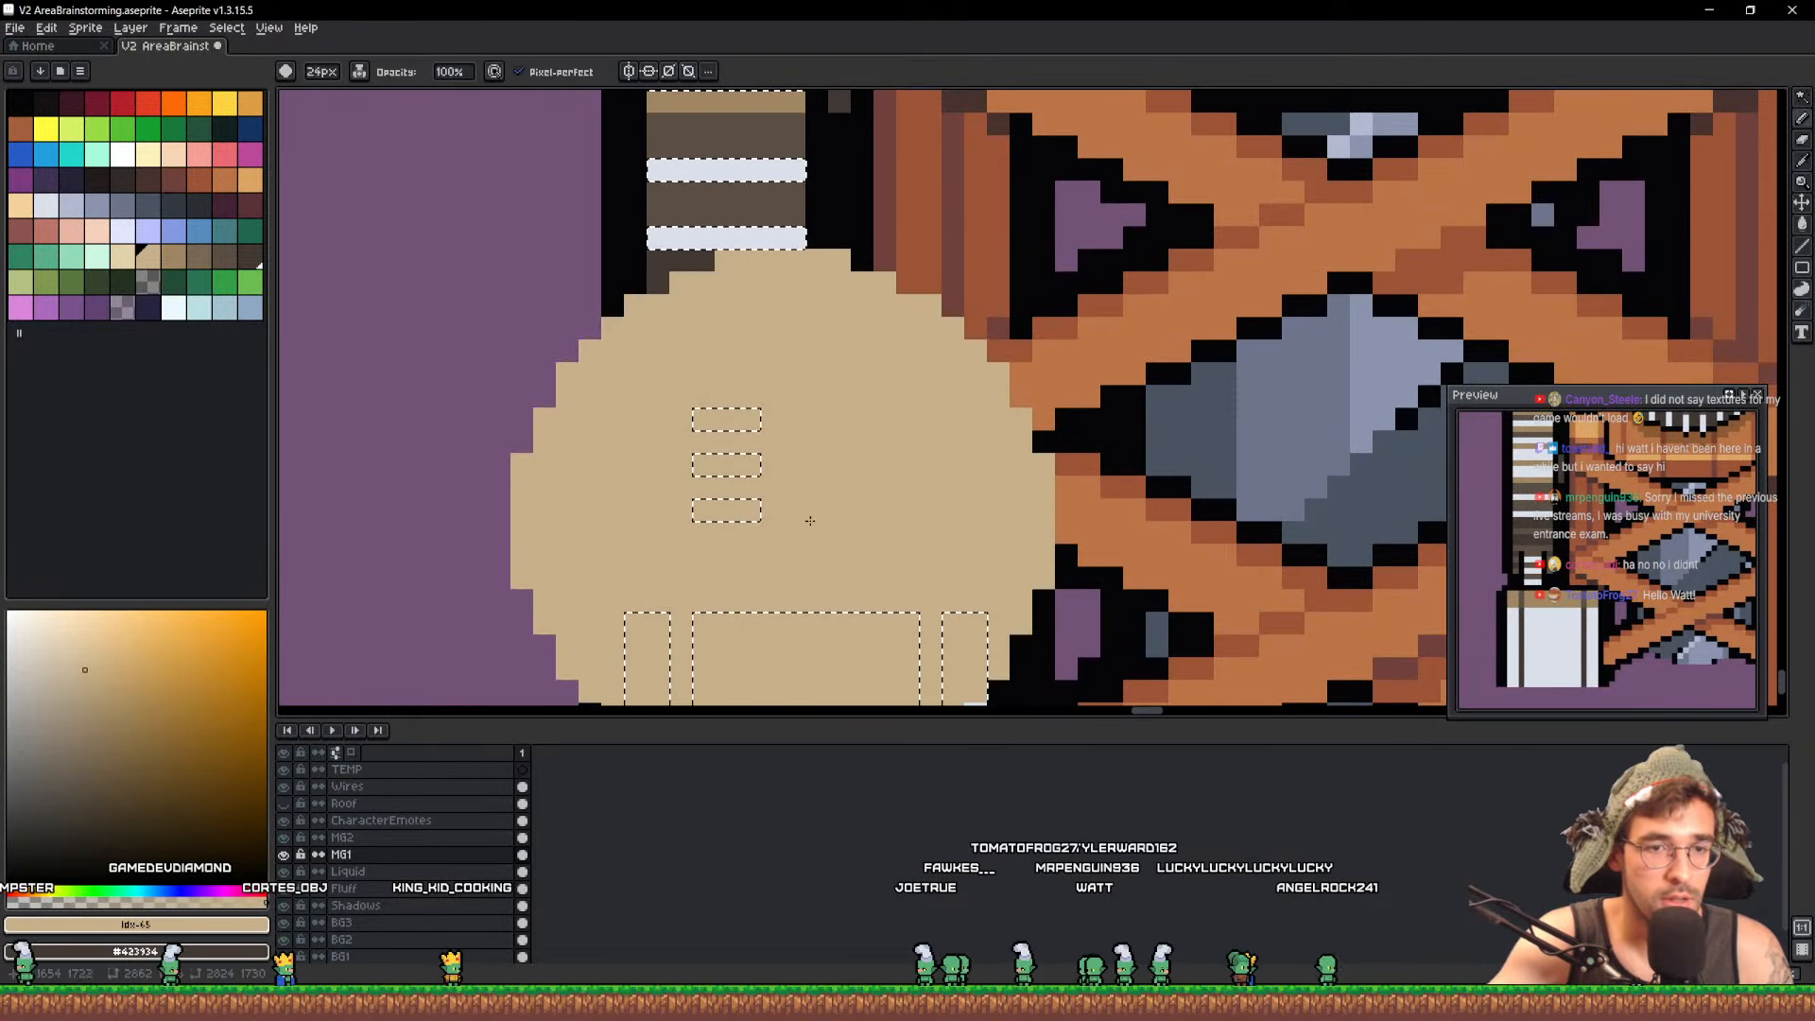
{"action": "scroll", "coordinate": [863, 494], "scroll_direction": "down", "scroll_amount": 4}
{"action": "scroll", "coordinate": [862, 494], "scroll_direction": "up", "scroll_amount": 3}
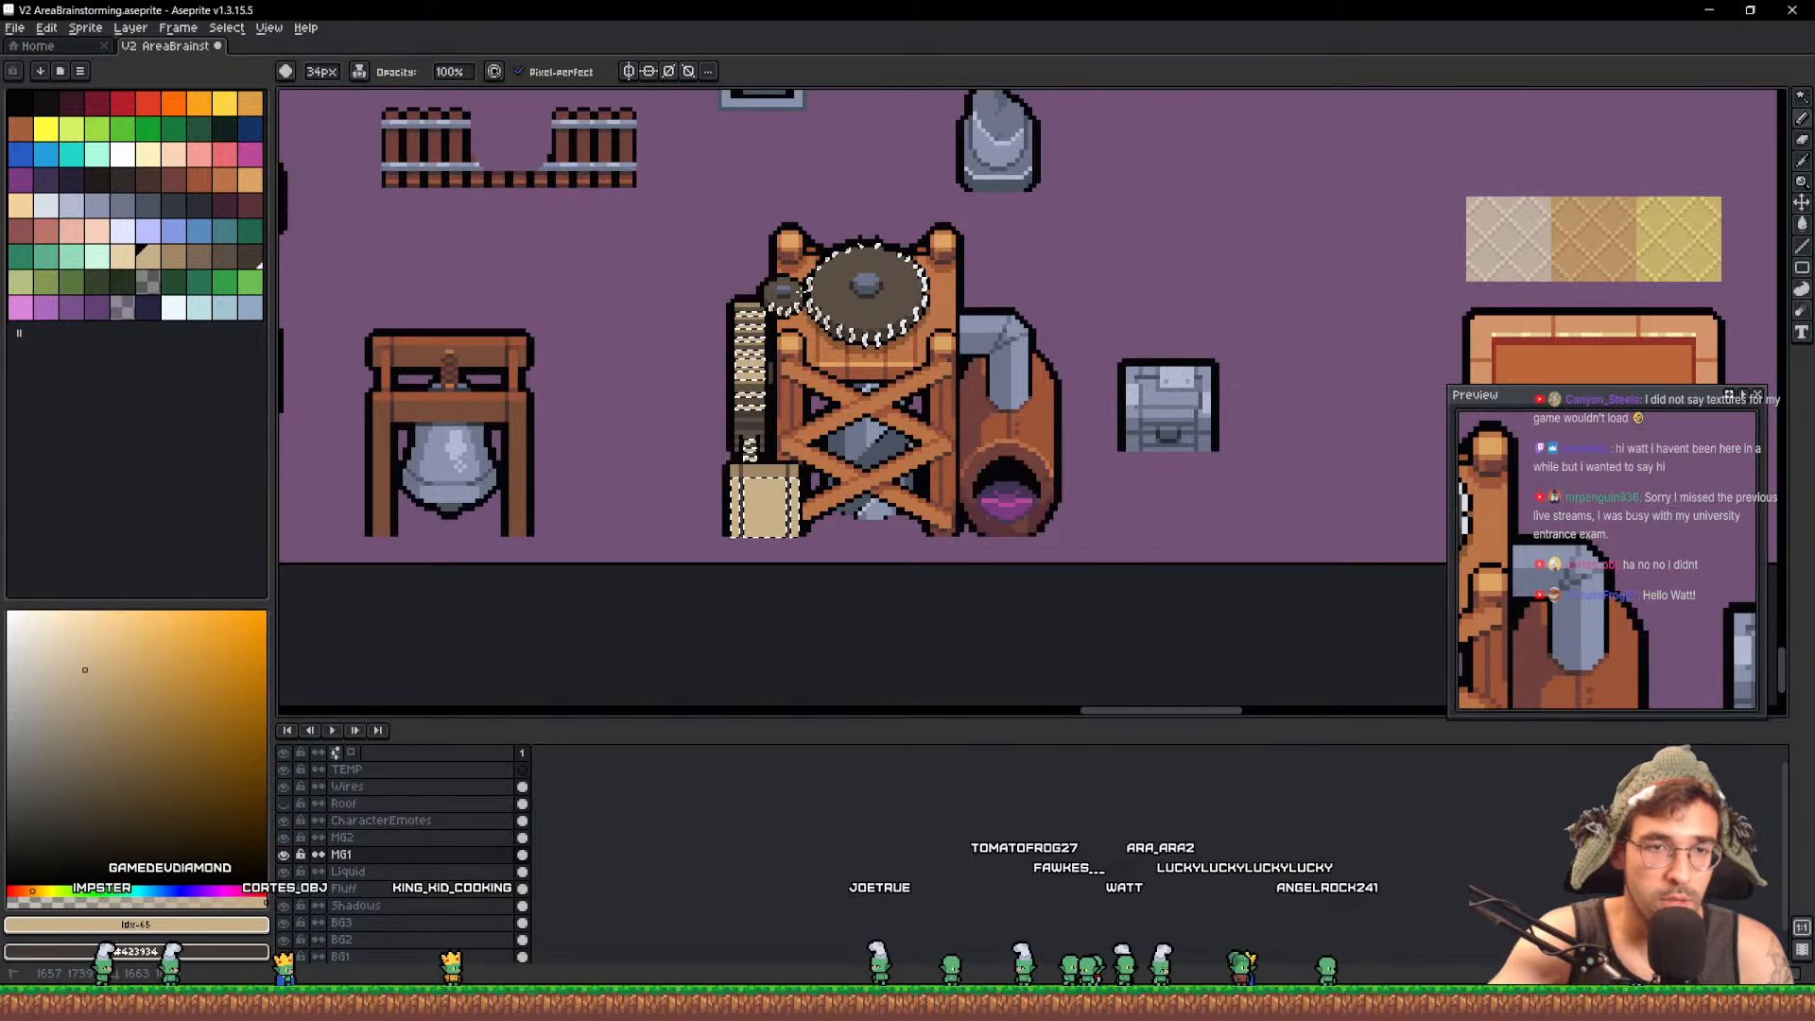
Try to repaint the selected light box at the foot of the purple crystal machine in the same tan
{"action": "scroll", "coordinate": [1041, 362], "scroll_direction": "down", "scroll_amount": 3}
{"action": "scroll", "coordinate": [792, 386], "scroll_direction": "up", "scroll_amount": 1}
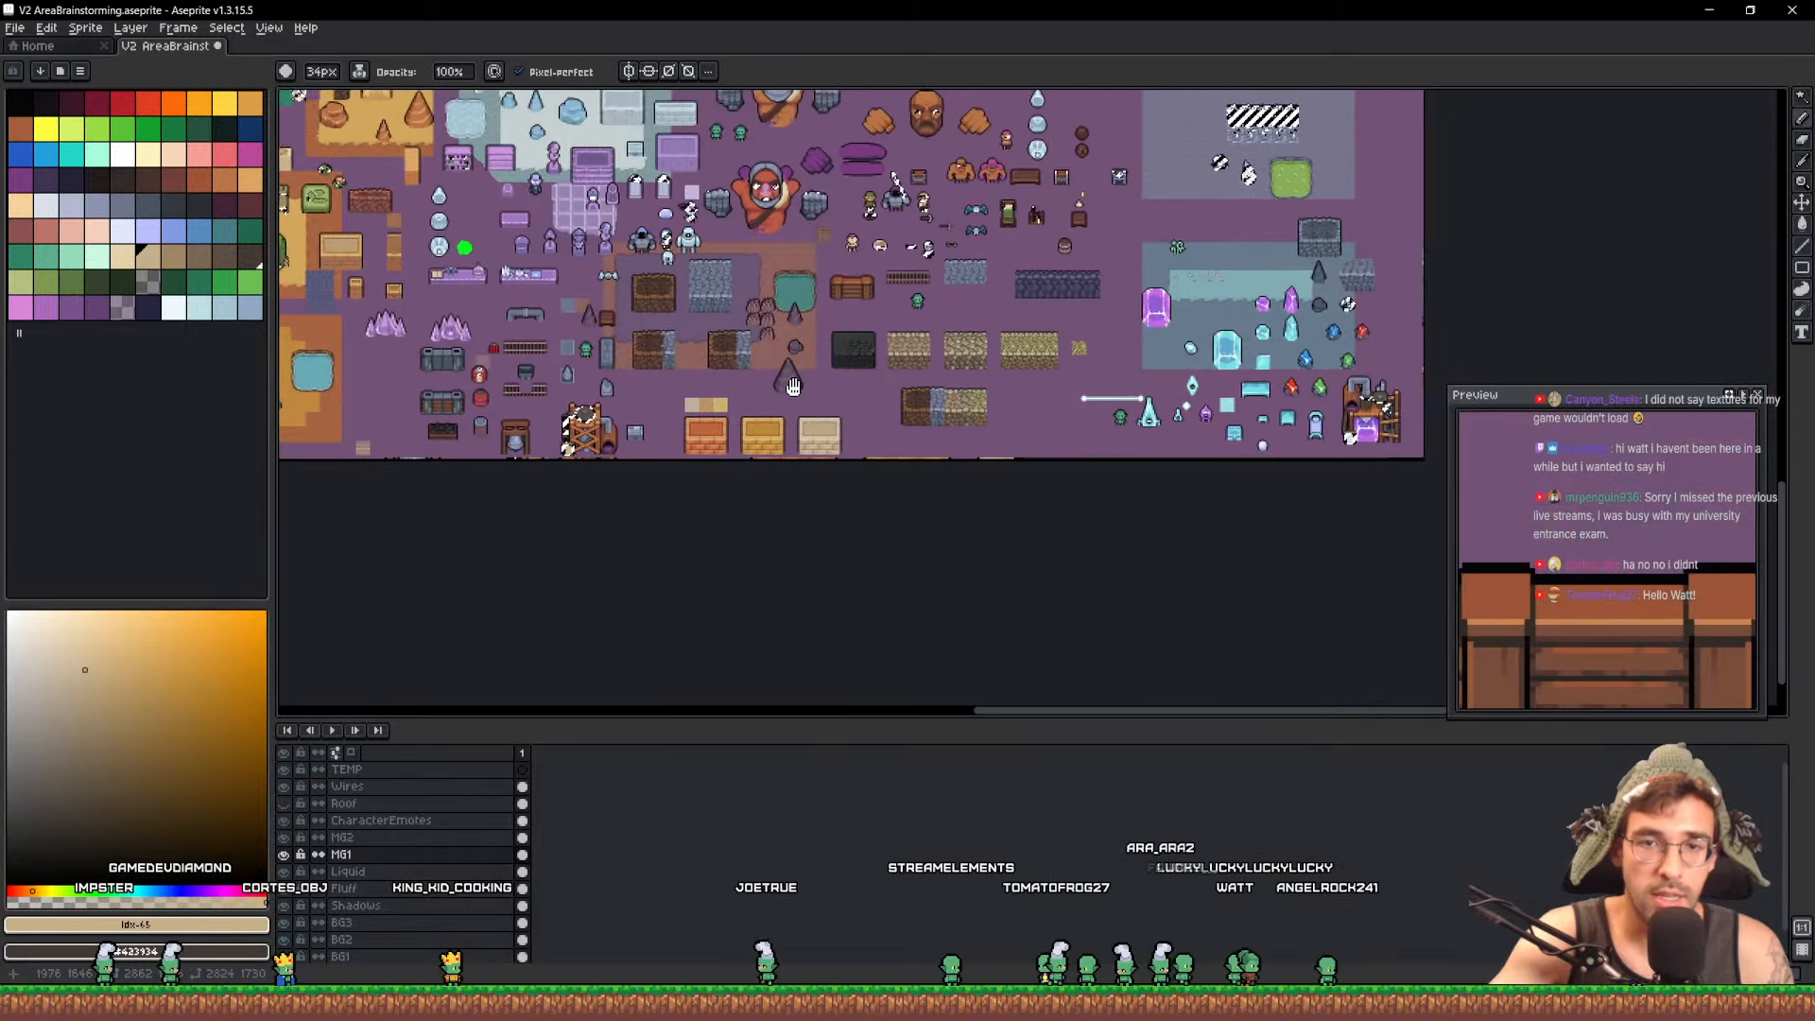
{"action": "scroll", "coordinate": [1104, 352], "scroll_direction": "down", "scroll_amount": 1}
{"action": "scroll", "coordinate": [1040, 397], "scroll_direction": "up", "scroll_amount": 3}
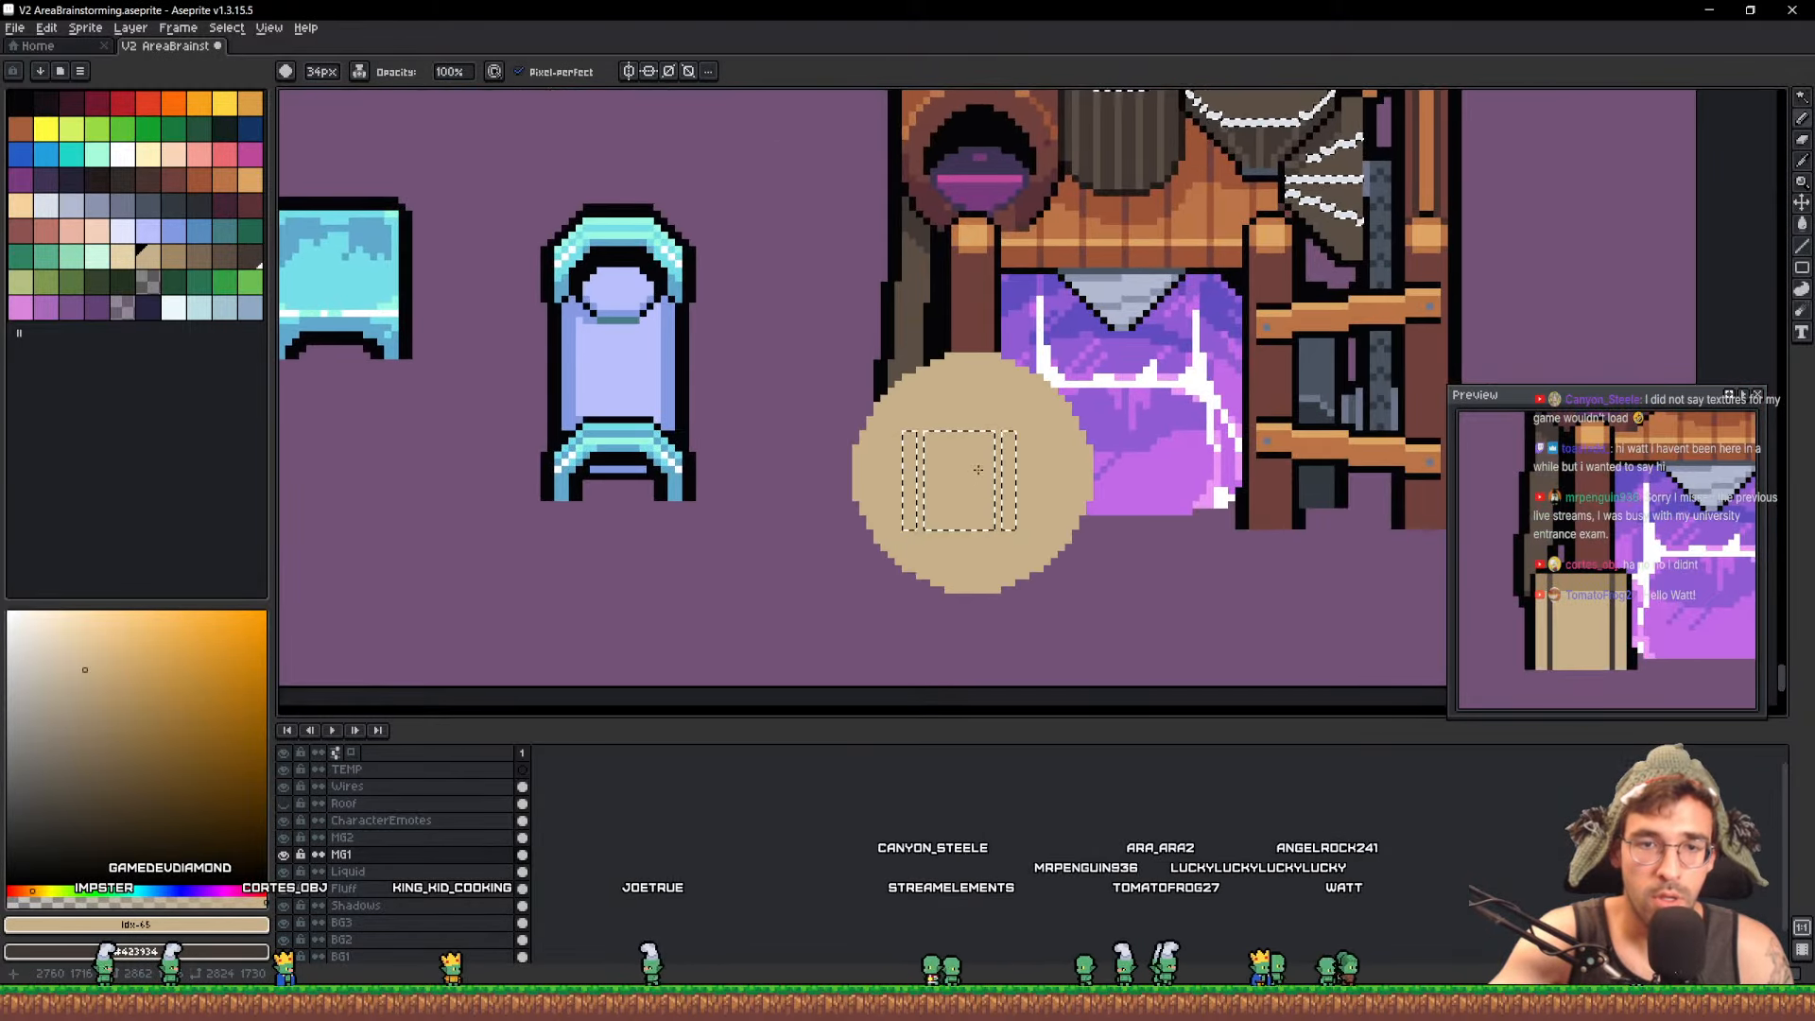
{"action": "scroll", "coordinate": [955, 466], "scroll_direction": "up", "scroll_amount": 2}
Look over the crystals, bones, skulls, feast tables and dungeon props to check which other sprites contain the selected light colour
{"action": "scroll", "coordinate": [945, 345], "scroll_direction": "down", "scroll_amount": 3}
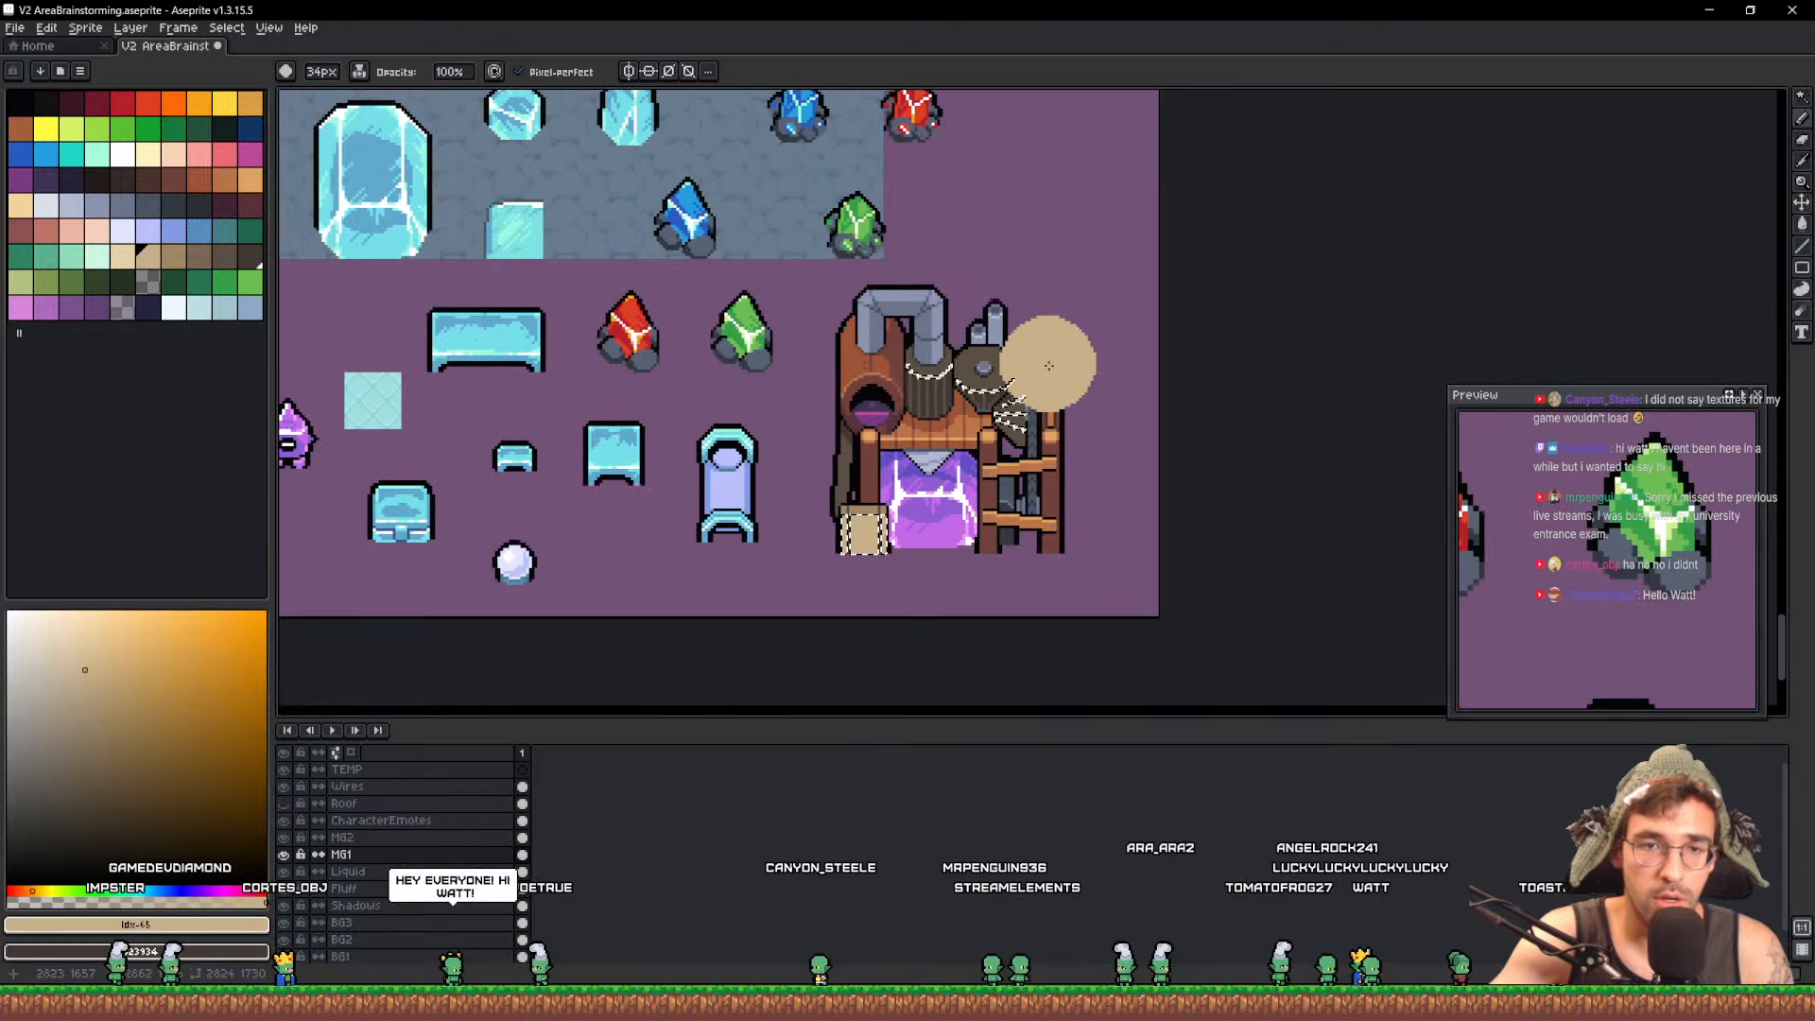
{"action": "scroll", "coordinate": [1075, 254], "scroll_direction": "up", "scroll_amount": 3}
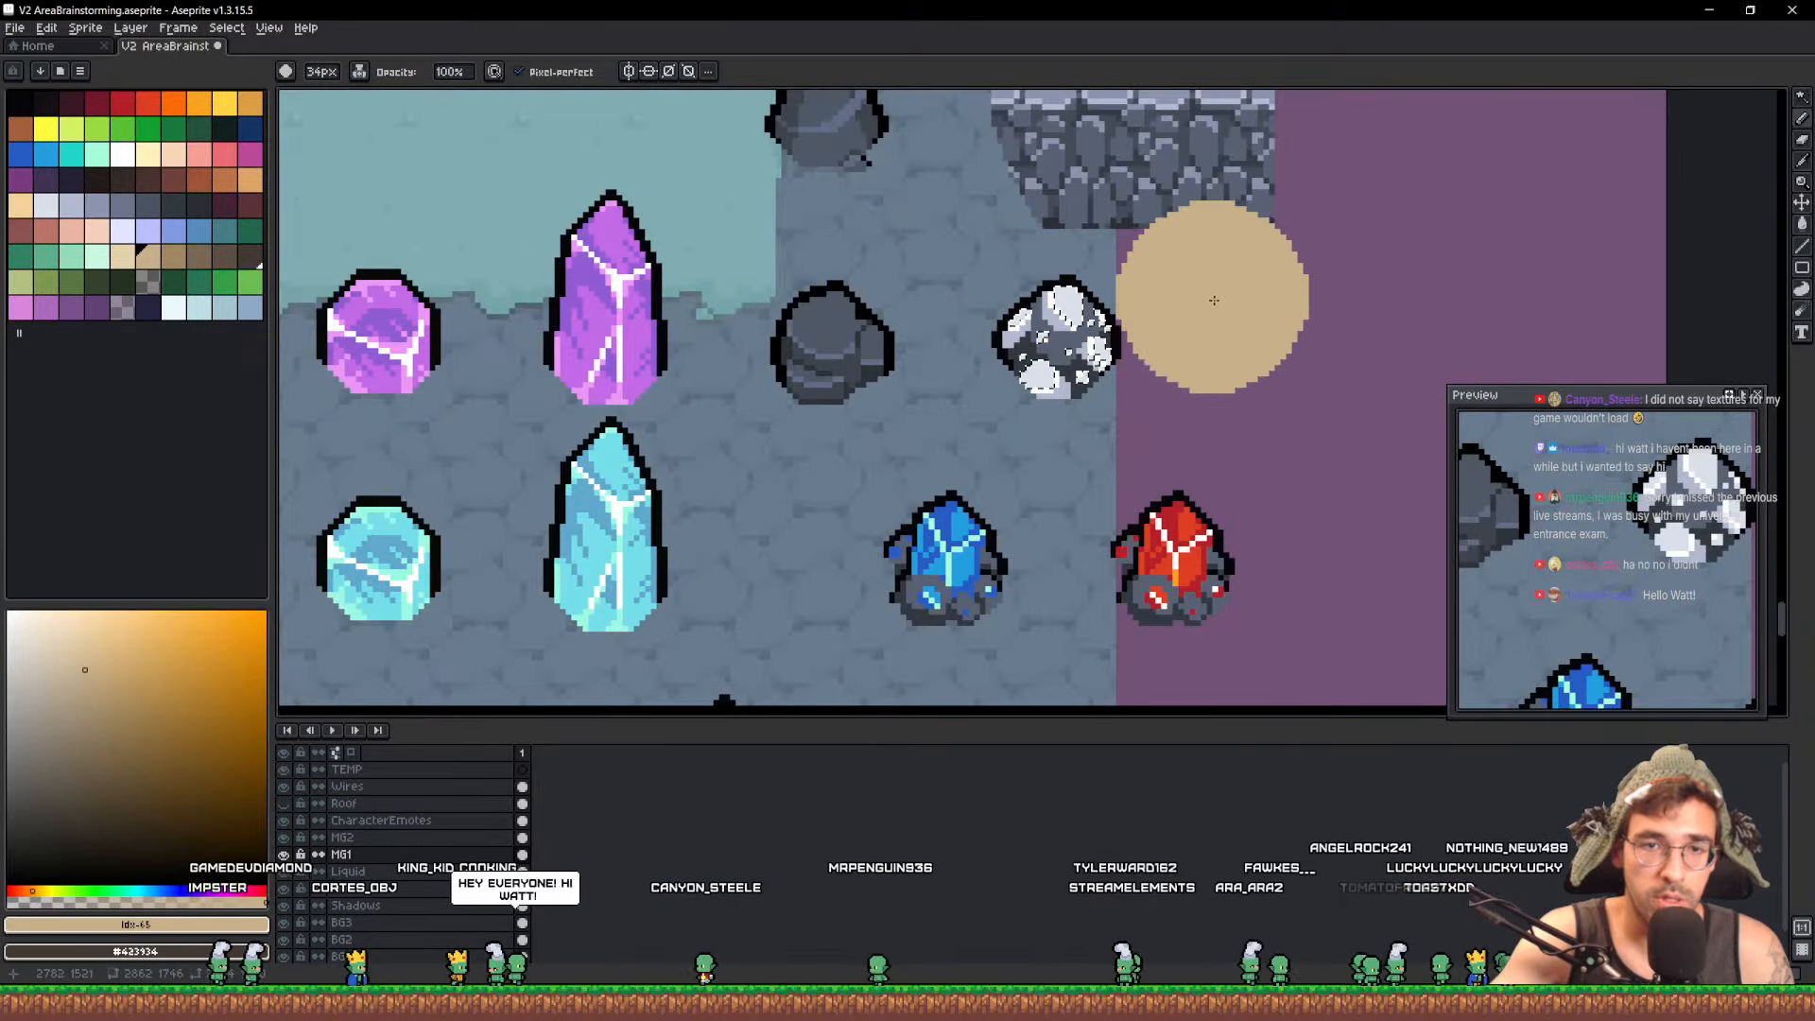
{"action": "scroll", "coordinate": [1201, 288], "scroll_direction": "down", "scroll_amount": 4}
{"action": "scroll", "coordinate": [1122, 177], "scroll_direction": "up", "scroll_amount": 6}
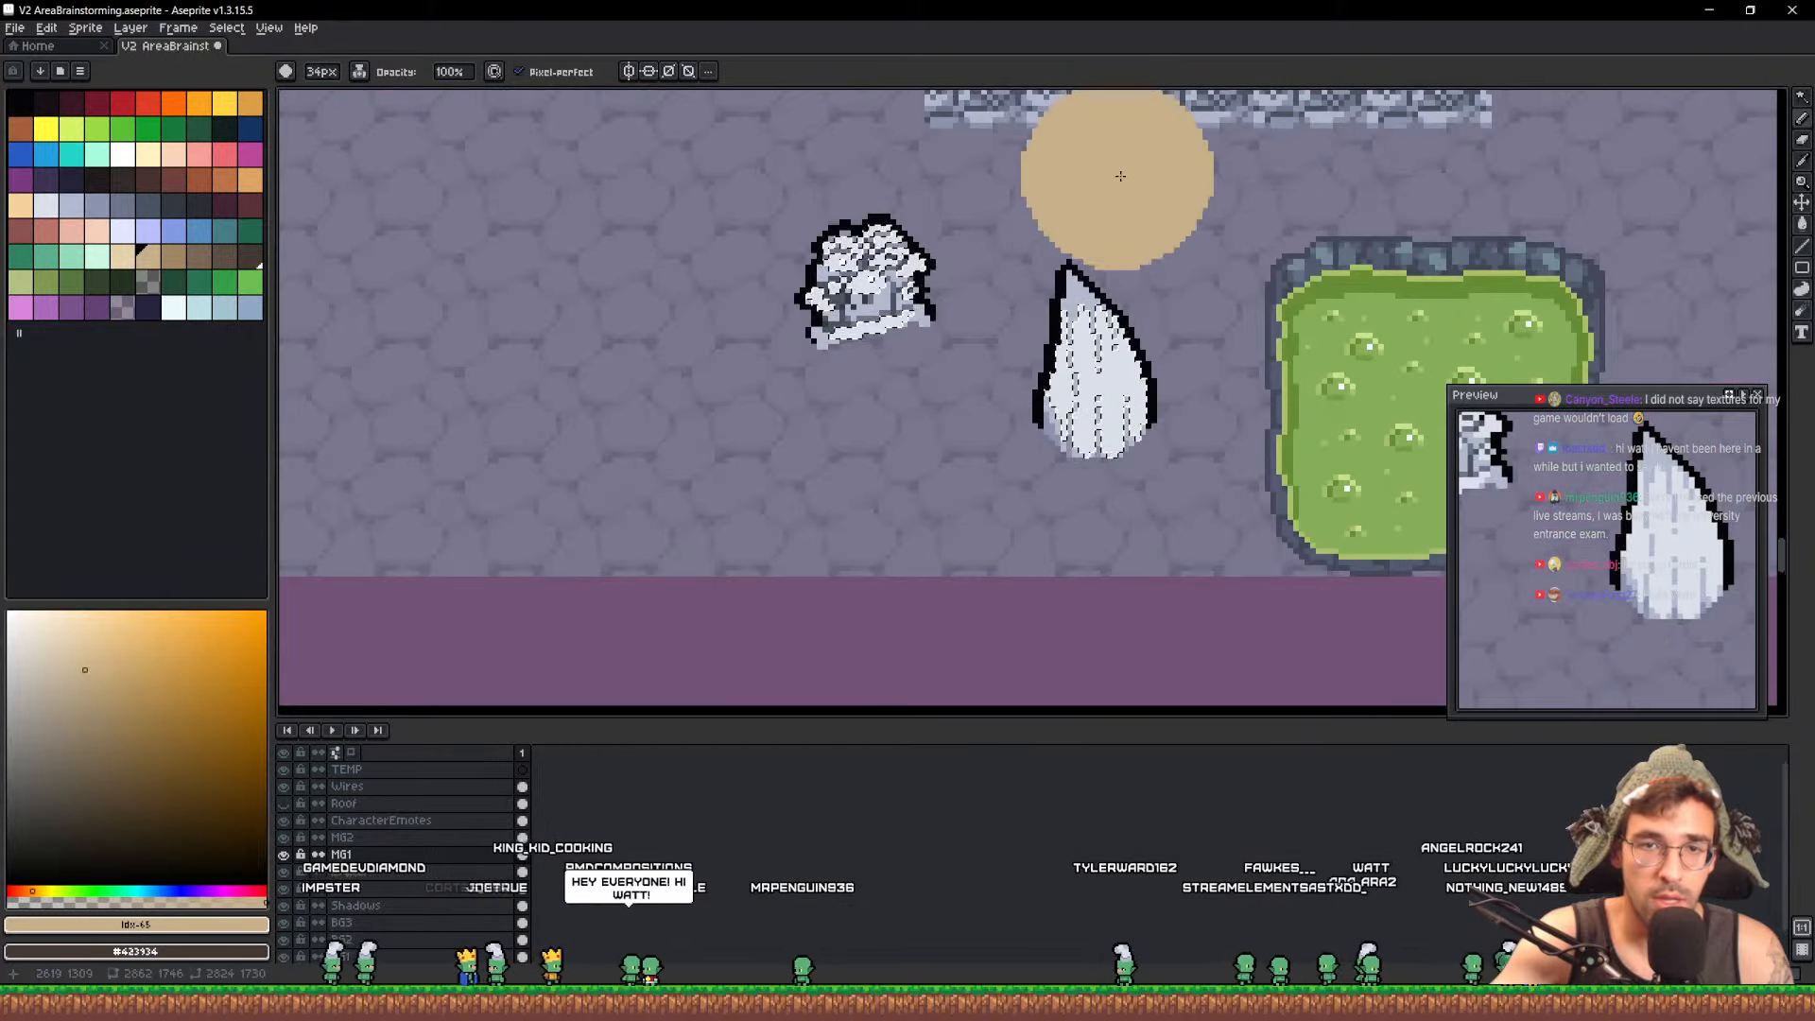
{"action": "scroll", "coordinate": [1125, 213], "scroll_direction": "down", "scroll_amount": 5}
{"action": "left_click_drag", "start_coordinate": [1168, 212], "coordinate": [966, 591]}
{"action": "left_click_drag", "start_coordinate": [1071, 380], "coordinate": [1040, 563]}
{"action": "scroll", "coordinate": [889, 317], "scroll_direction": "up", "scroll_amount": 4}
{"action": "left_click_drag", "start_coordinate": [830, 614], "coordinate": [998, 499]}
{"action": "scroll", "coordinate": [1008, 308], "scroll_direction": "down", "scroll_amount": 1}
{"action": "left_click_drag", "start_coordinate": [969, 559], "coordinate": [1172, 669]}
{"action": "left_click_drag", "start_coordinate": [1039, 401], "coordinate": [897, 705]}
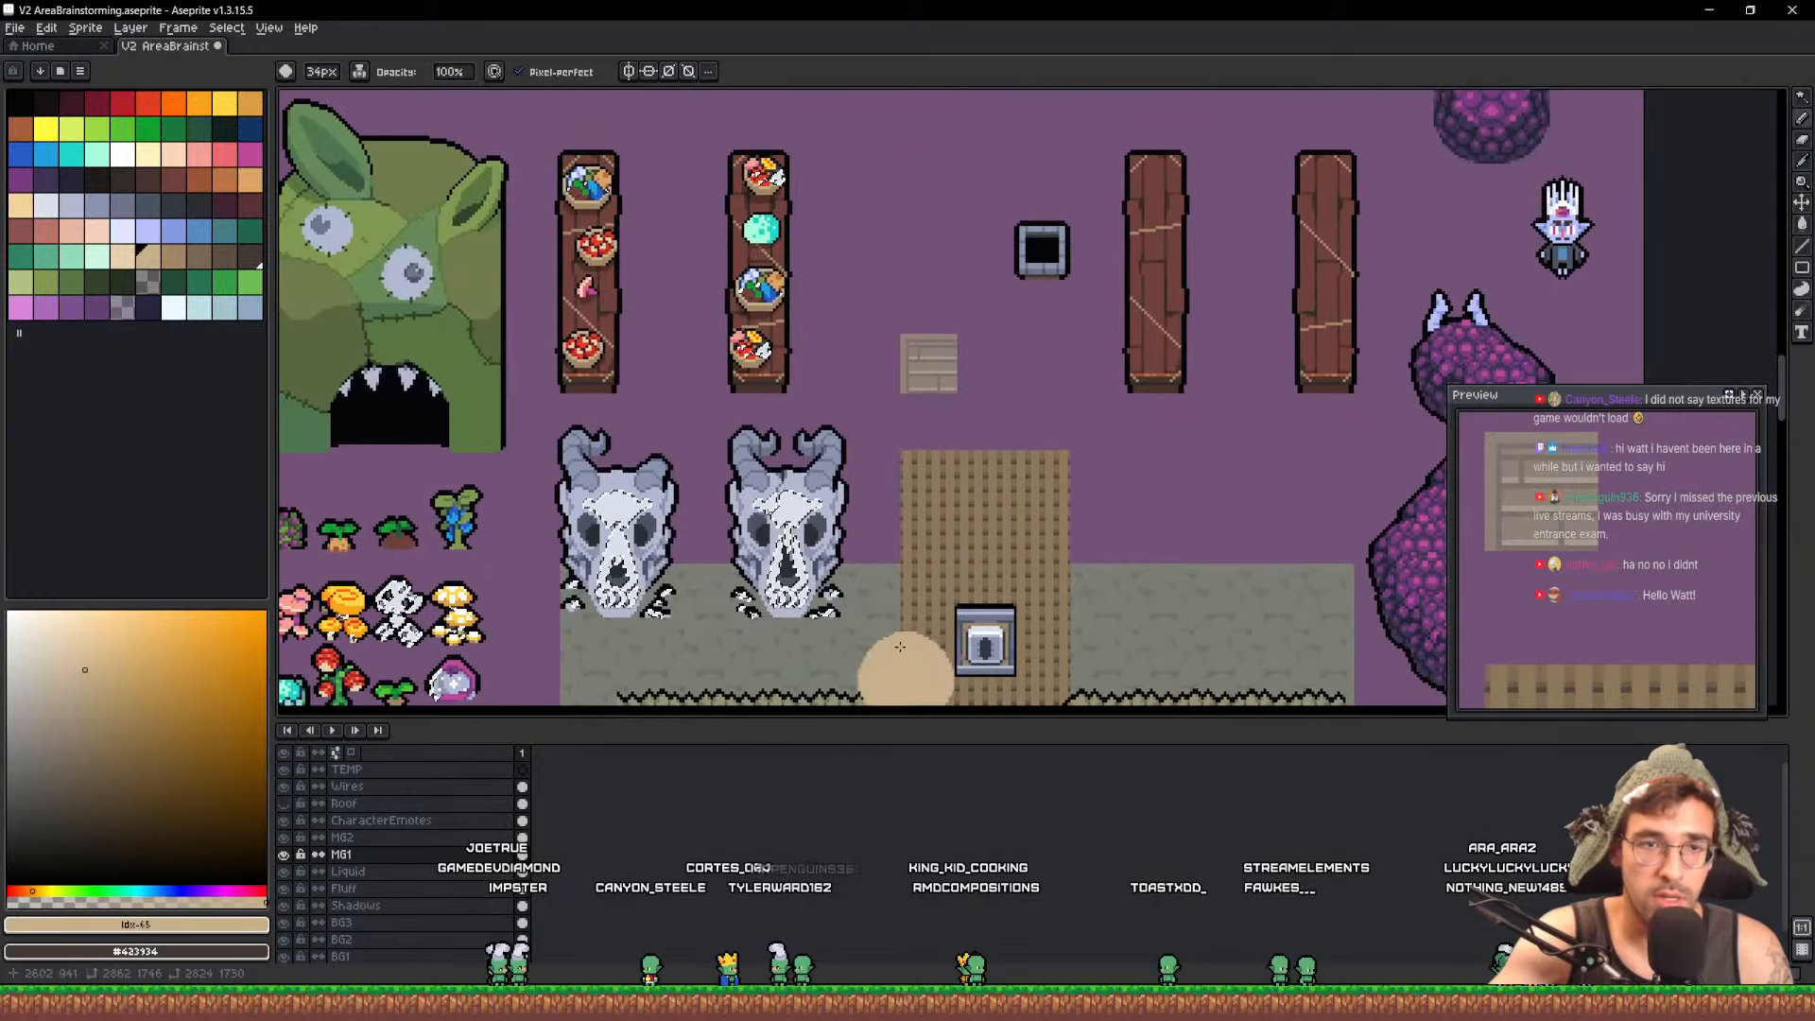
{"action": "left_click_drag", "start_coordinate": [1220, 275], "coordinate": [1045, 325]}
{"action": "scroll", "coordinate": [1071, 324], "scroll_direction": "up", "scroll_amount": 3}
{"action": "scroll", "coordinate": [1129, 340], "scroll_direction": "down", "scroll_amount": 4}
{"action": "left_click_drag", "start_coordinate": [1098, 475], "coordinate": [1015, 255]}
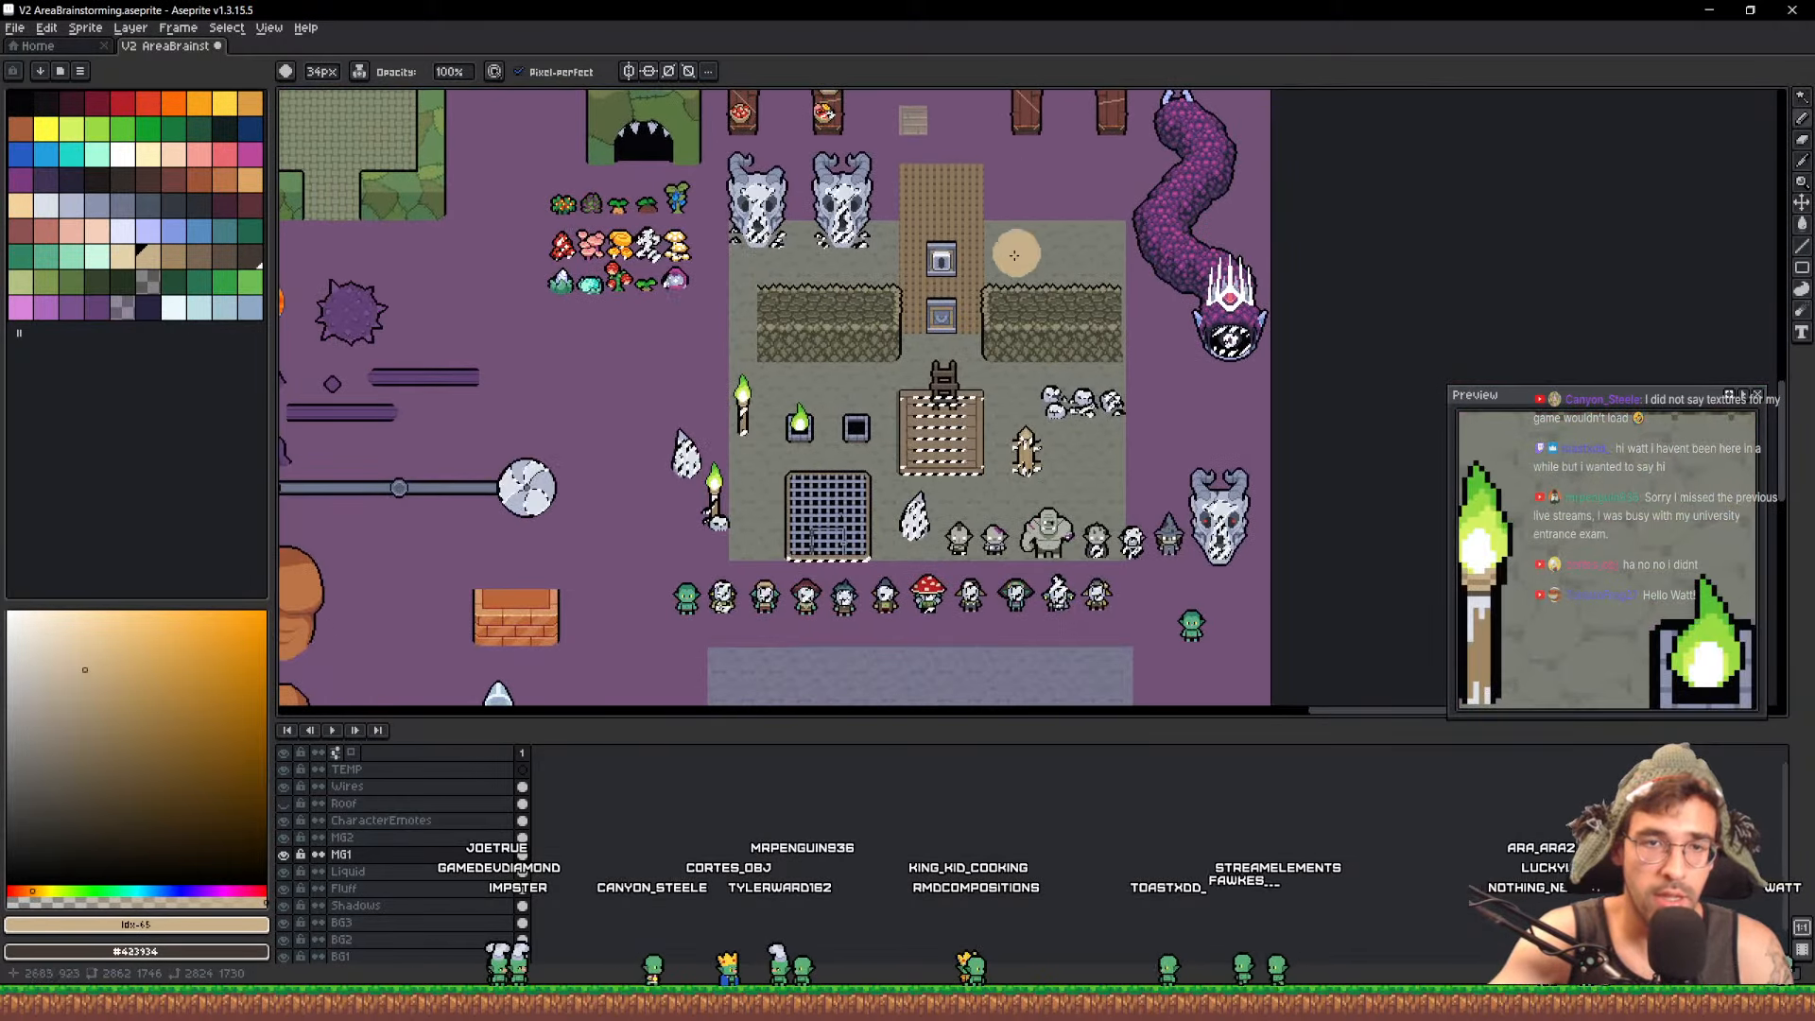
Try to repaint the selected light lines on the wooden platform and the light patches on the signpost in tan
{"action": "scroll", "coordinate": [1225, 518], "scroll_direction": "up", "scroll_amount": 2}
{"action": "mouse_move", "coordinate": [956, 329]}
{"action": "left_mouse_down"}
{"action": "mouse_move", "coordinate": [1041, 288]}
{"action": "mouse_move", "coordinate": [1200, 287]}
{"action": "left_mouse_up"}
{"action": "scroll", "coordinate": [901, 356], "scroll_direction": "up", "scroll_amount": 3}
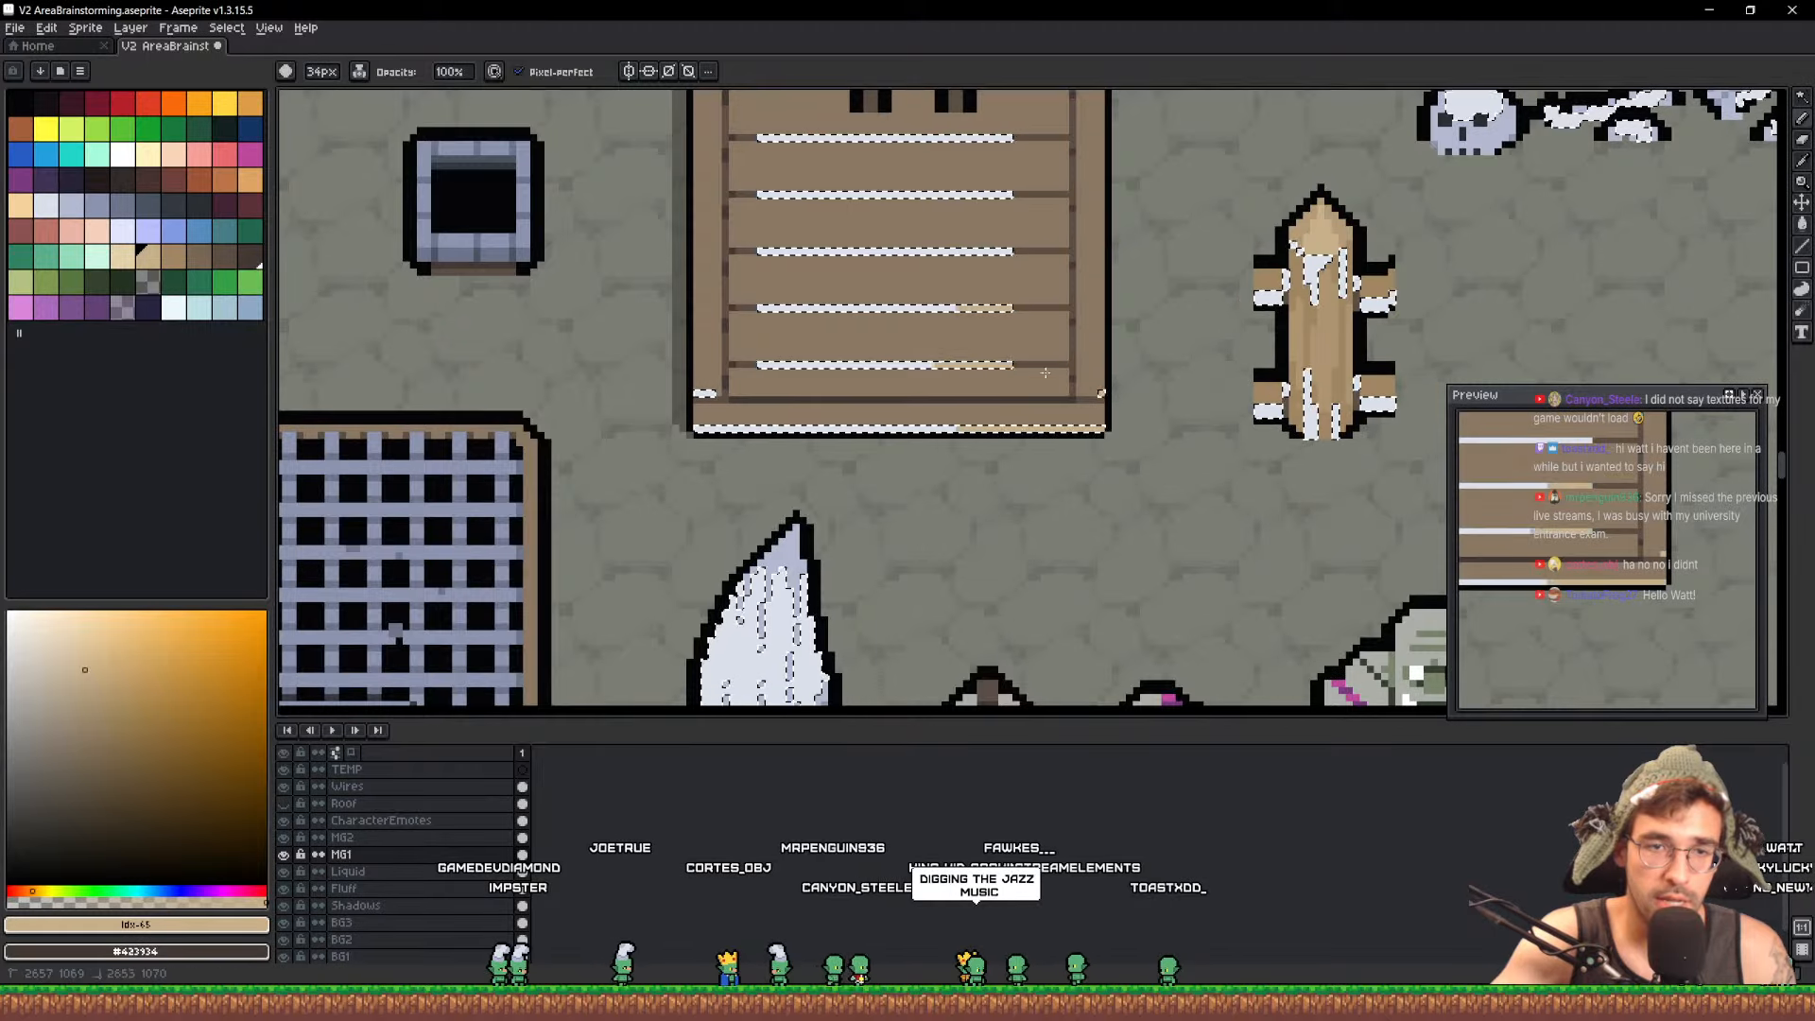
{"action": "mouse_move", "coordinate": [956, 299]}
{"action": "left_mouse_down"}
{"action": "mouse_move", "coordinate": [961, 564]}
{"action": "mouse_move", "coordinate": [794, 416]}
{"action": "mouse_move", "coordinate": [1050, 326]}
{"action": "left_mouse_up"}
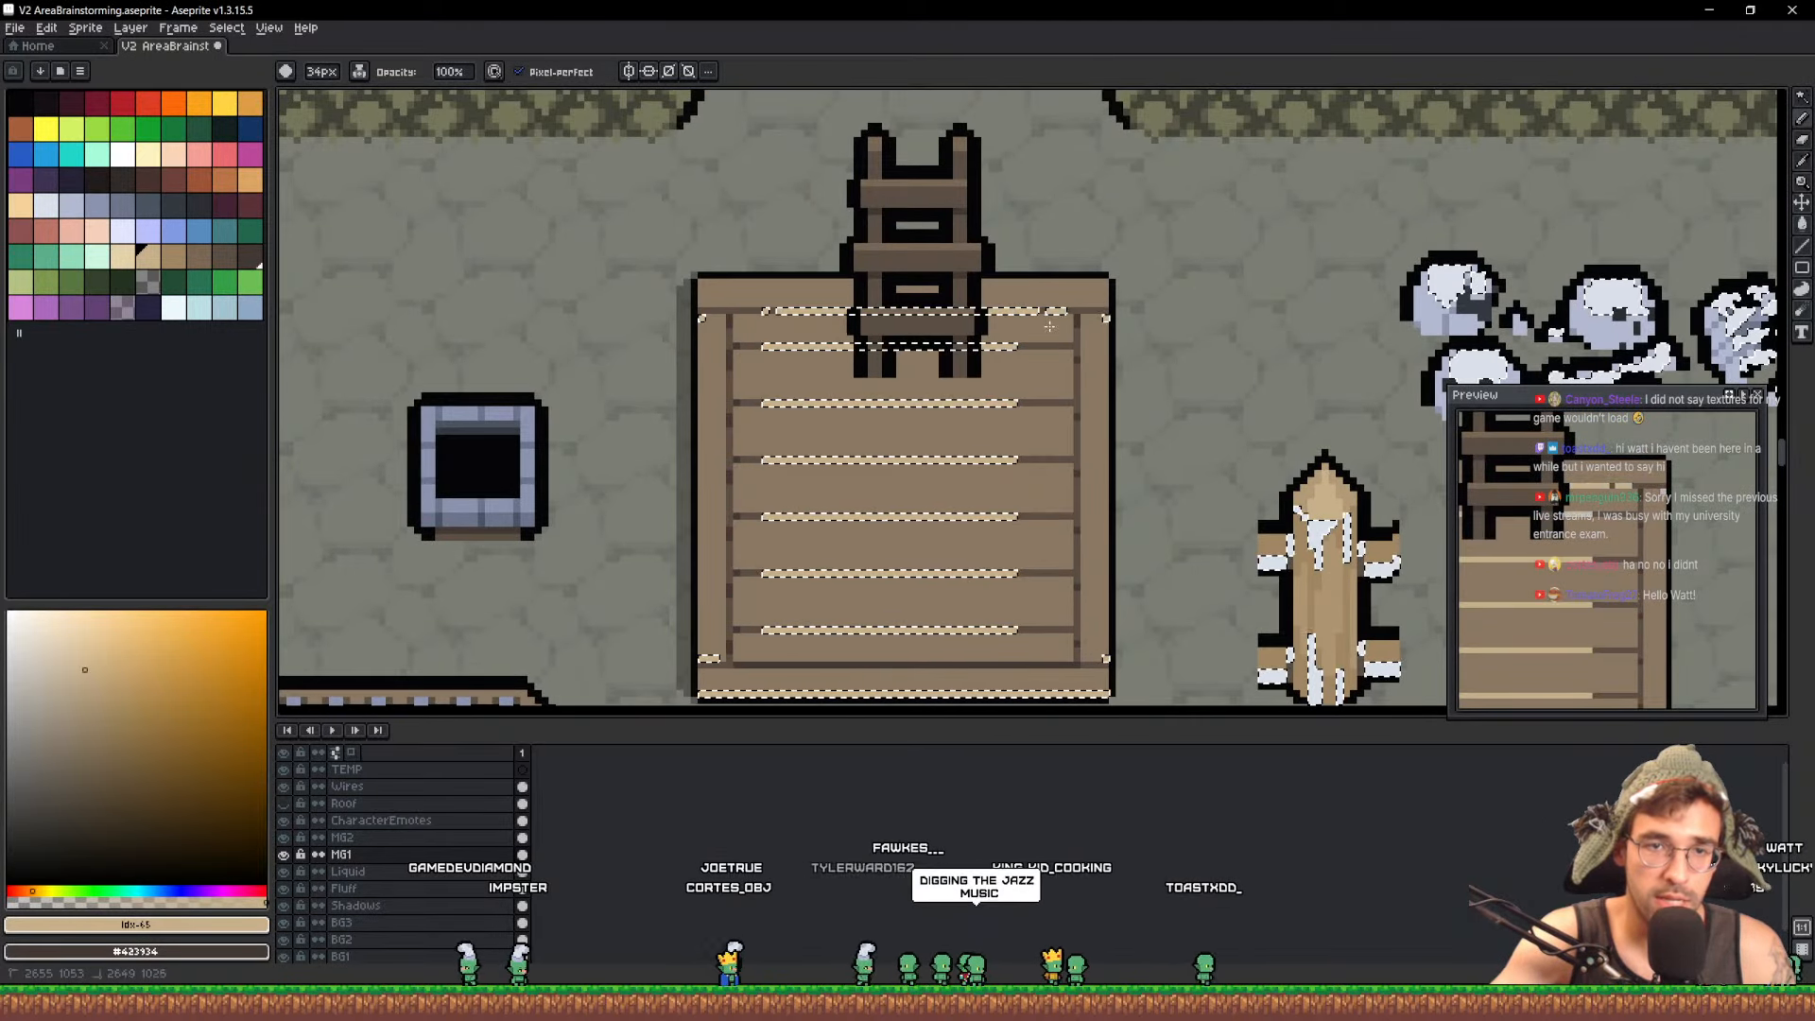
{"action": "mouse_move", "coordinate": [1277, 583]}
{"action": "left_mouse_down"}
{"action": "mouse_move", "coordinate": [959, 335]}
{"action": "mouse_move", "coordinate": [1015, 323]}
{"action": "left_mouse_up"}
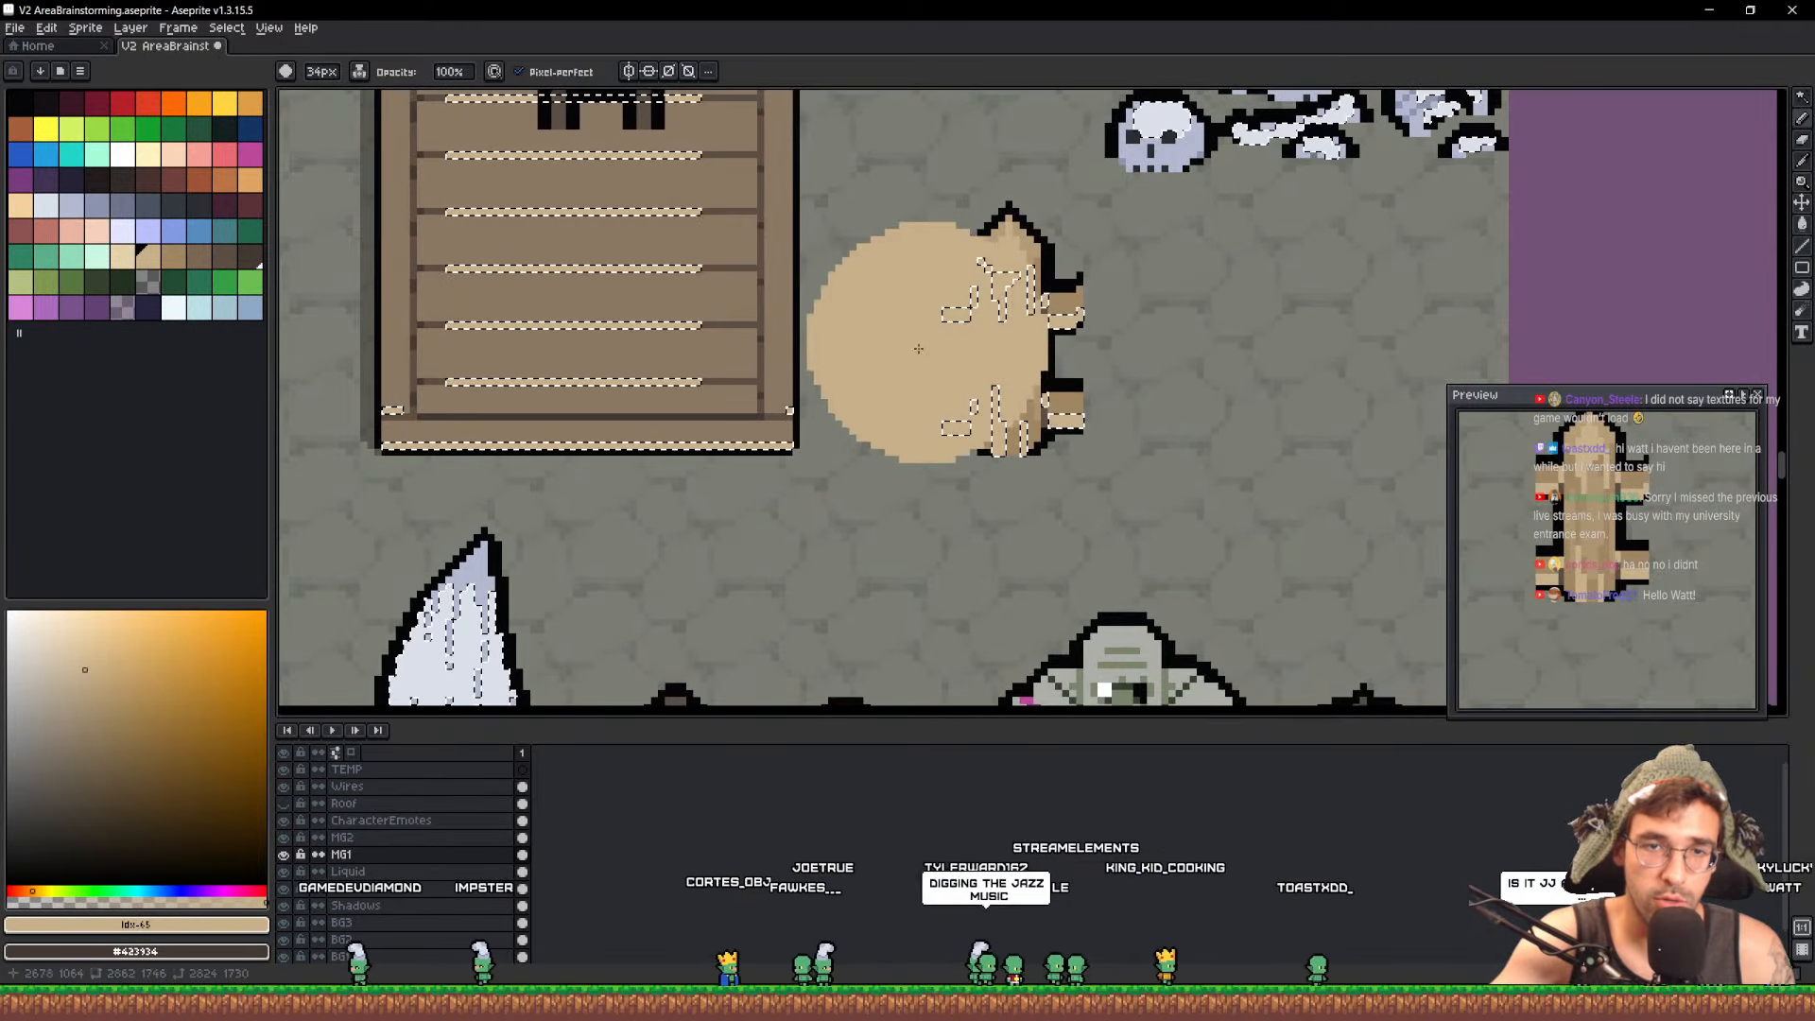
Undo the tan painting on the signpost, the wooden platform and the gear machine
{"action": "key", "text": "ctrl+z"}
{"action": "key", "text": "v"}
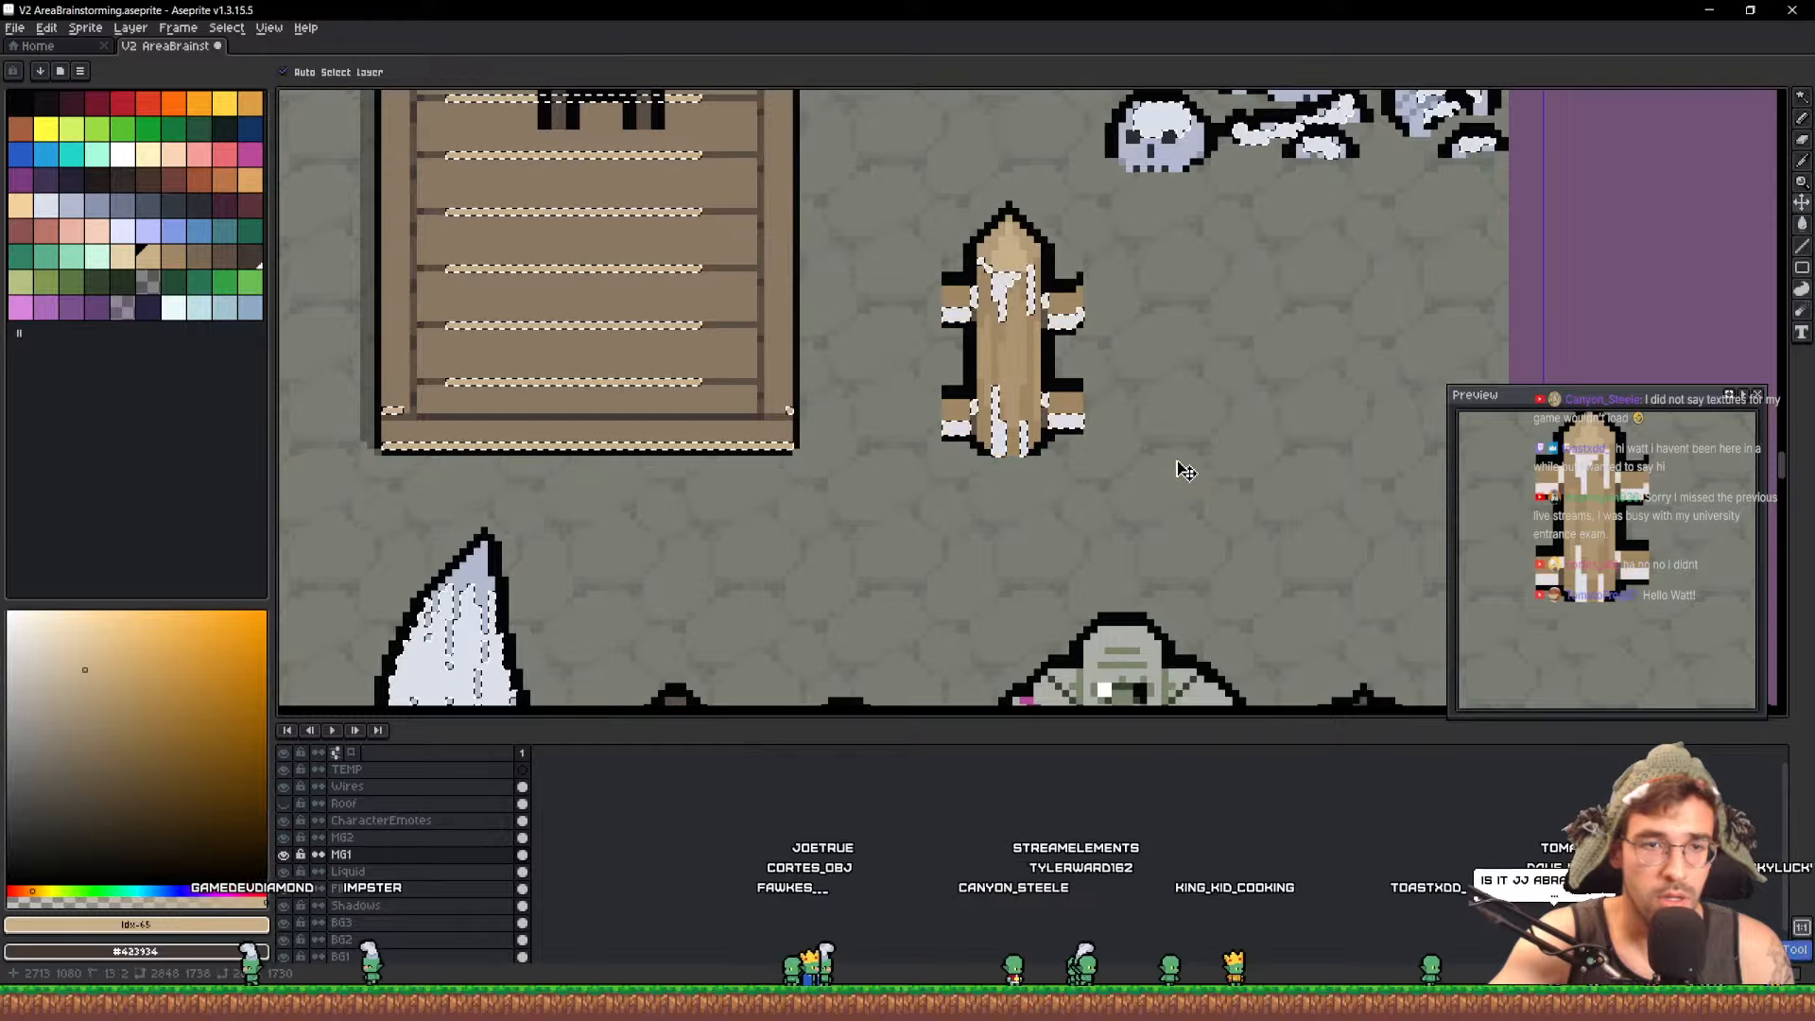
{"action": "scroll", "coordinate": [1187, 471], "scroll_direction": "down", "scroll_amount": 7}
{"action": "left_click_drag", "start_coordinate": [1182, 586], "coordinate": [1189, 236]}
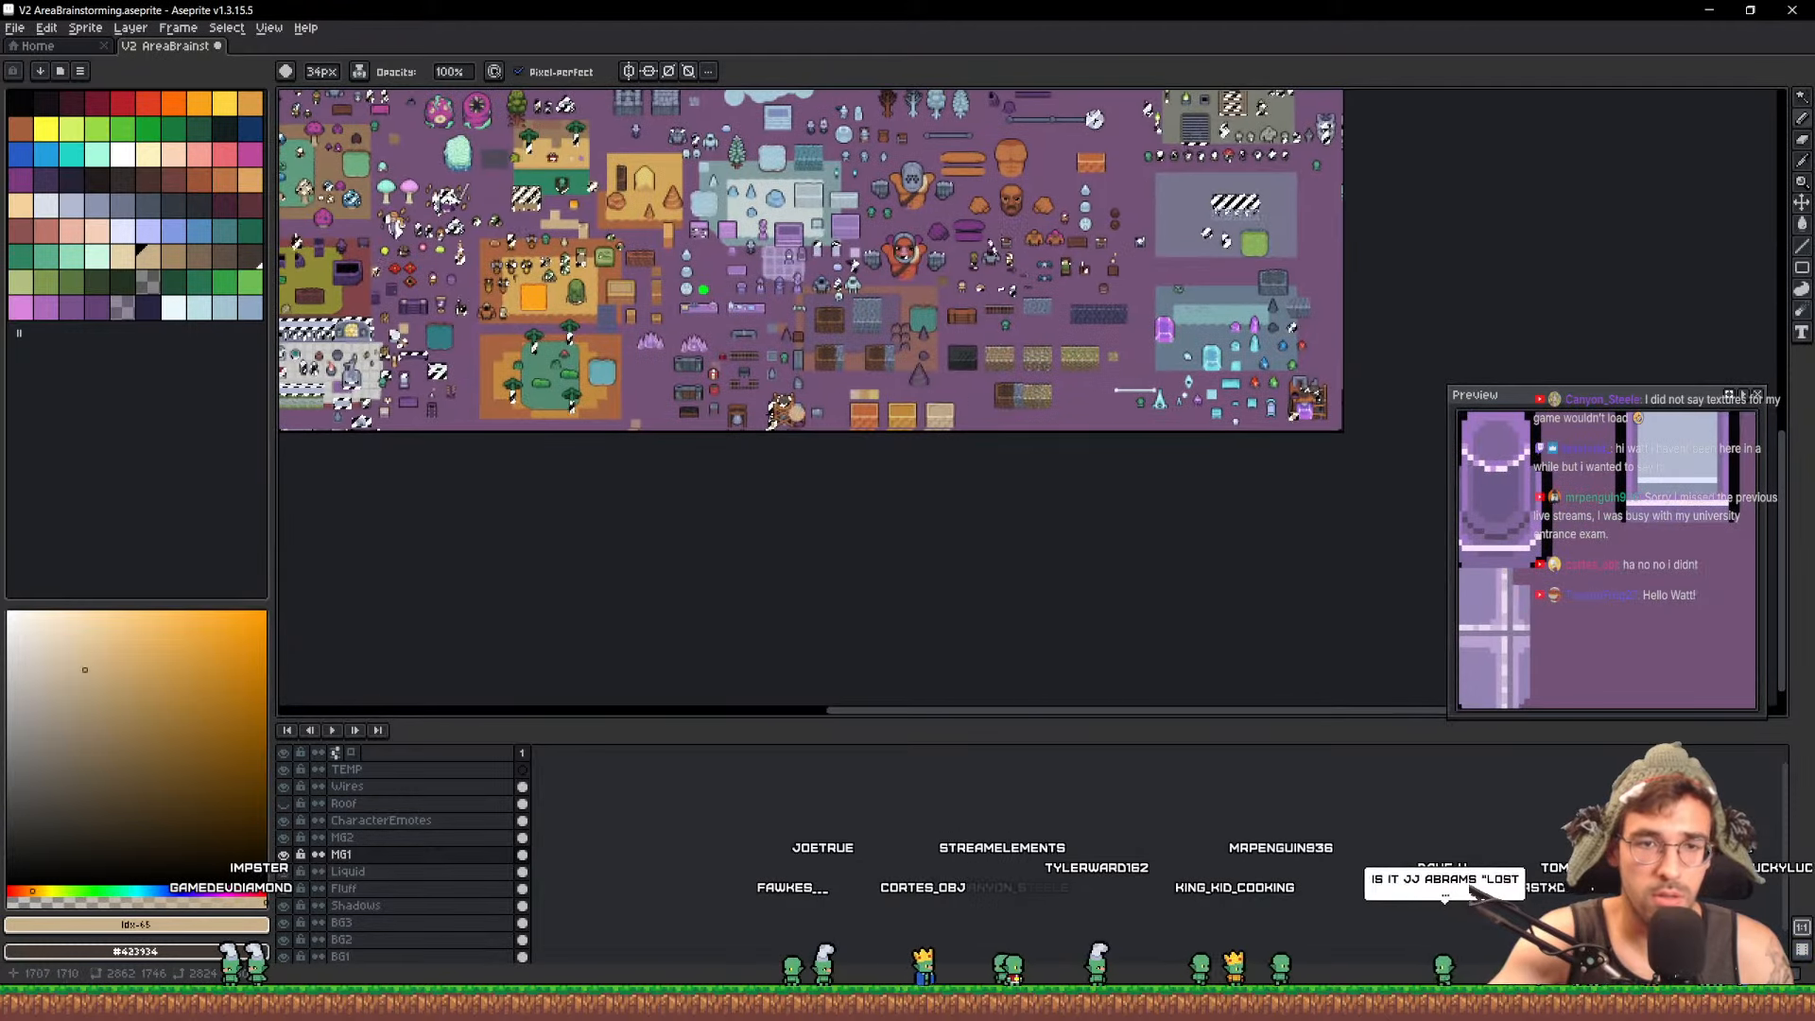
{"action": "scroll", "coordinate": [723, 421], "scroll_direction": "up", "scroll_amount": 3}
{"action": "left_click_drag", "start_coordinate": [712, 435], "coordinate": [922, 416]}
{"action": "key", "text": "v"}
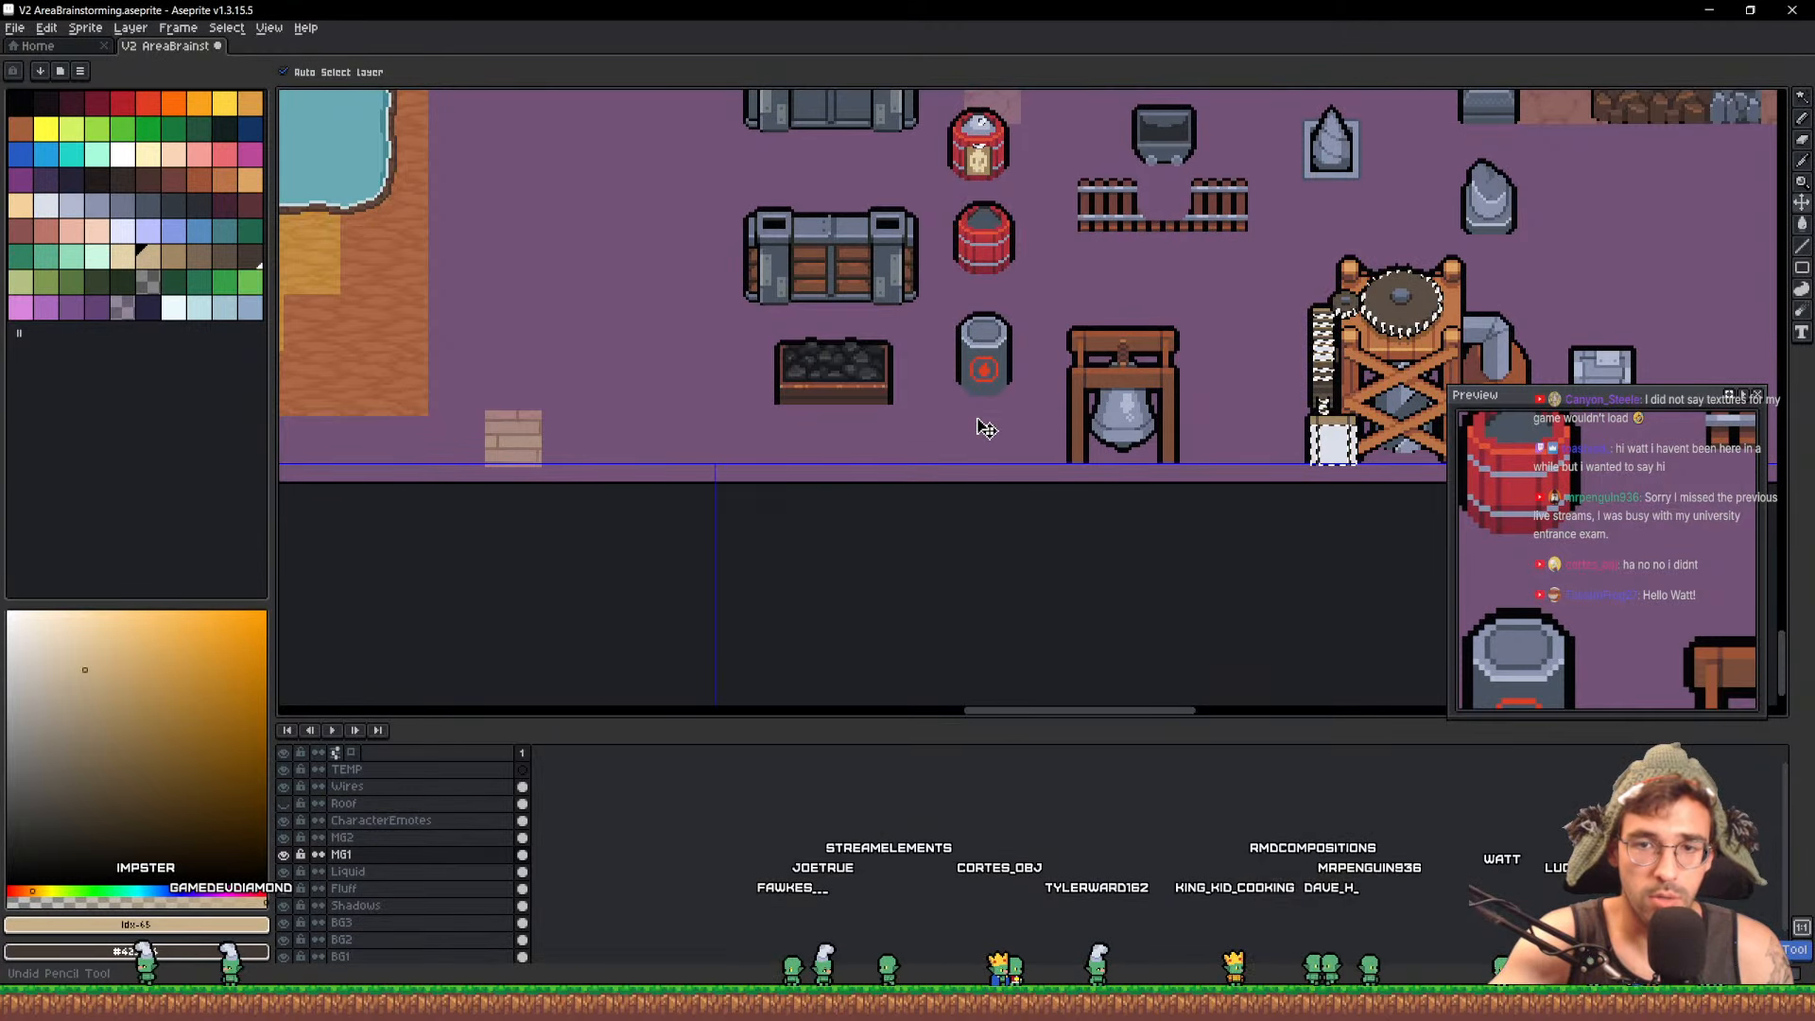
Pick the darker brown Idx-47 and repaint the gear machine's selected light box, conveyor belt and gear teeth with the 34 px Pencil
{"action": "key", "text": "w"}
{"action": "scroll", "coordinate": [977, 417], "scroll_direction": "down", "scroll_amount": 4}
{"action": "scroll", "coordinate": [723, 561], "scroll_direction": "up", "scroll_amount": 6}
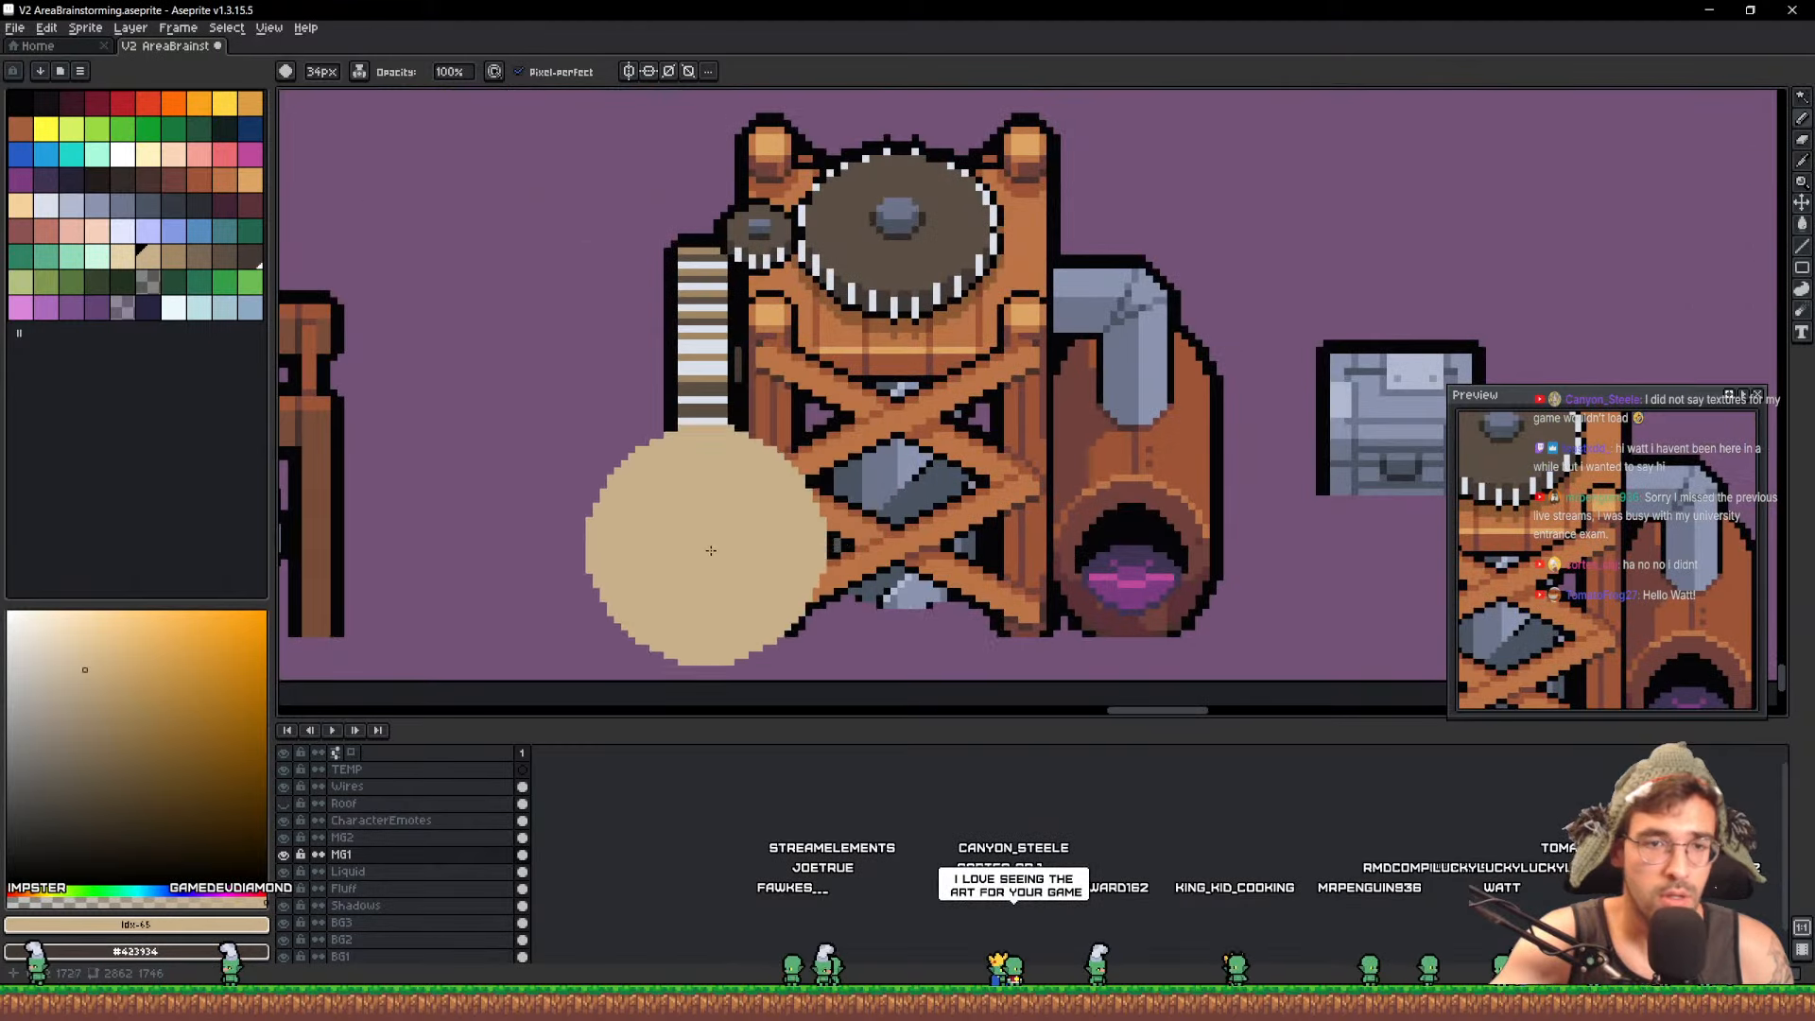
{"action": "left_click", "coordinate": [723, 562]}
{"action": "scroll", "coordinate": [723, 561], "scroll_direction": "up", "scroll_amount": 2}
{"action": "left_click", "coordinate": [711, 462], "text": "alt"}
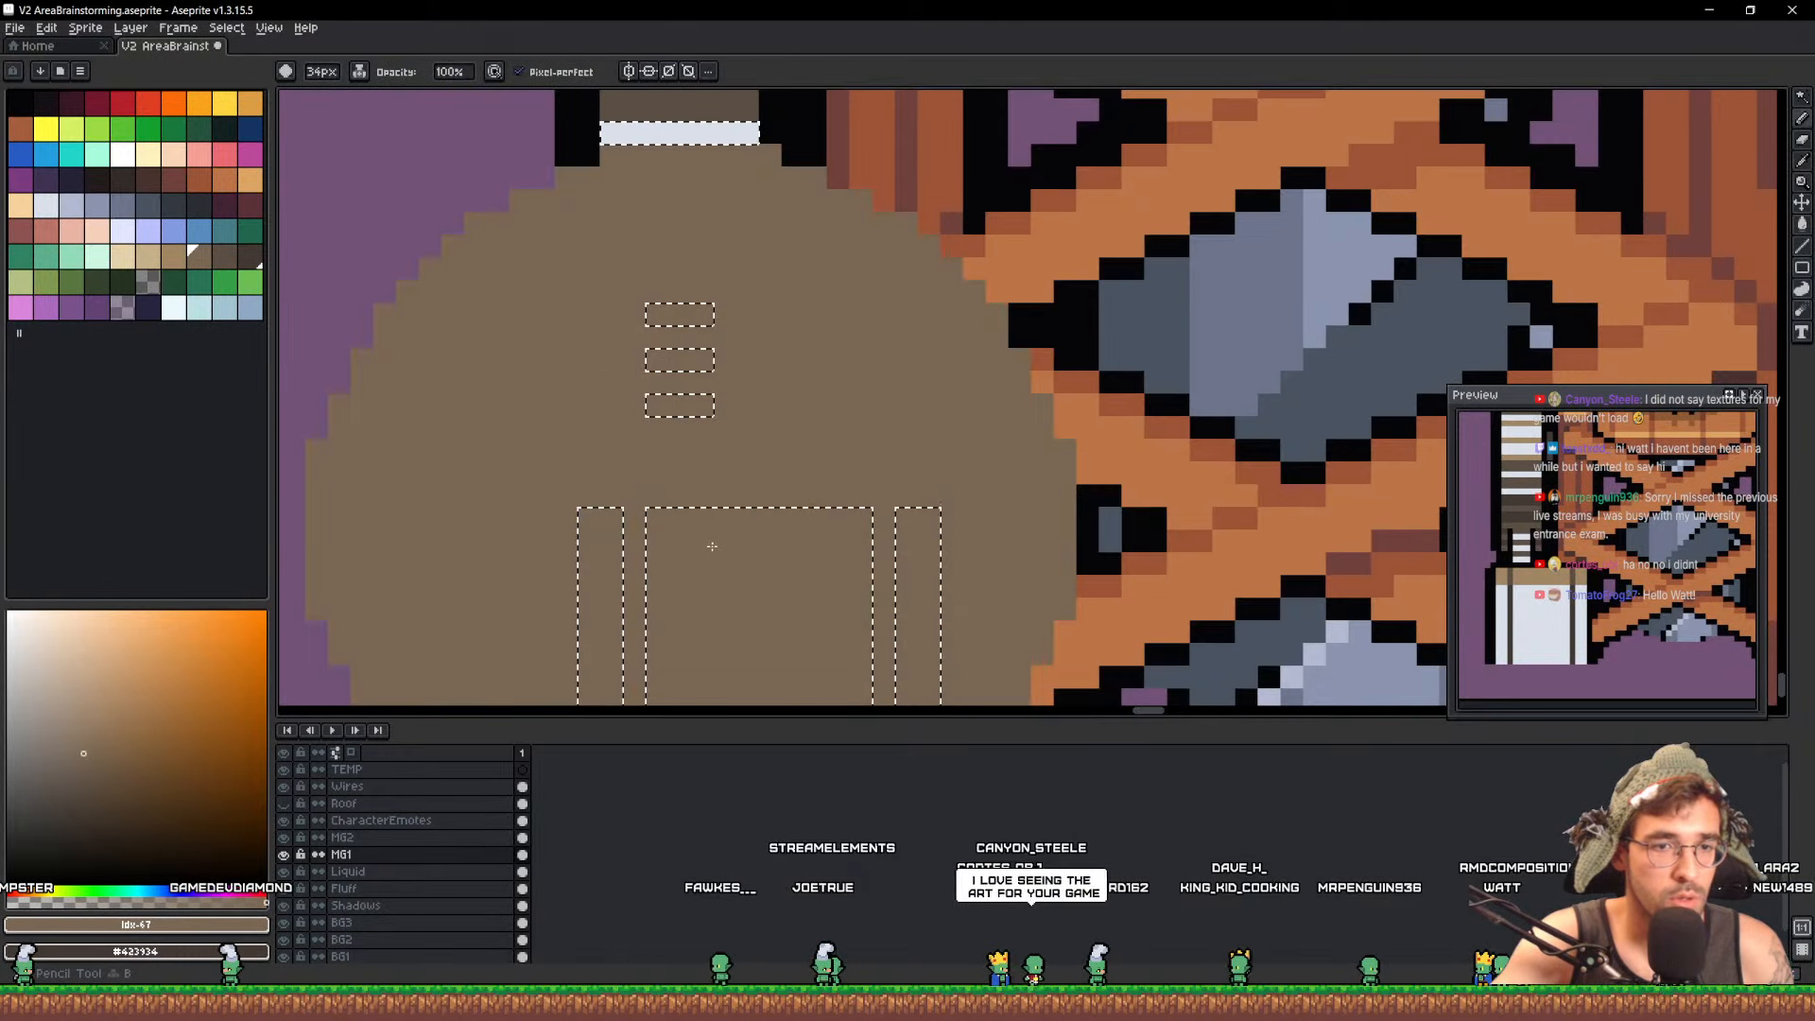
{"action": "scroll", "coordinate": [985, 462], "scroll_direction": "down", "scroll_amount": 4}
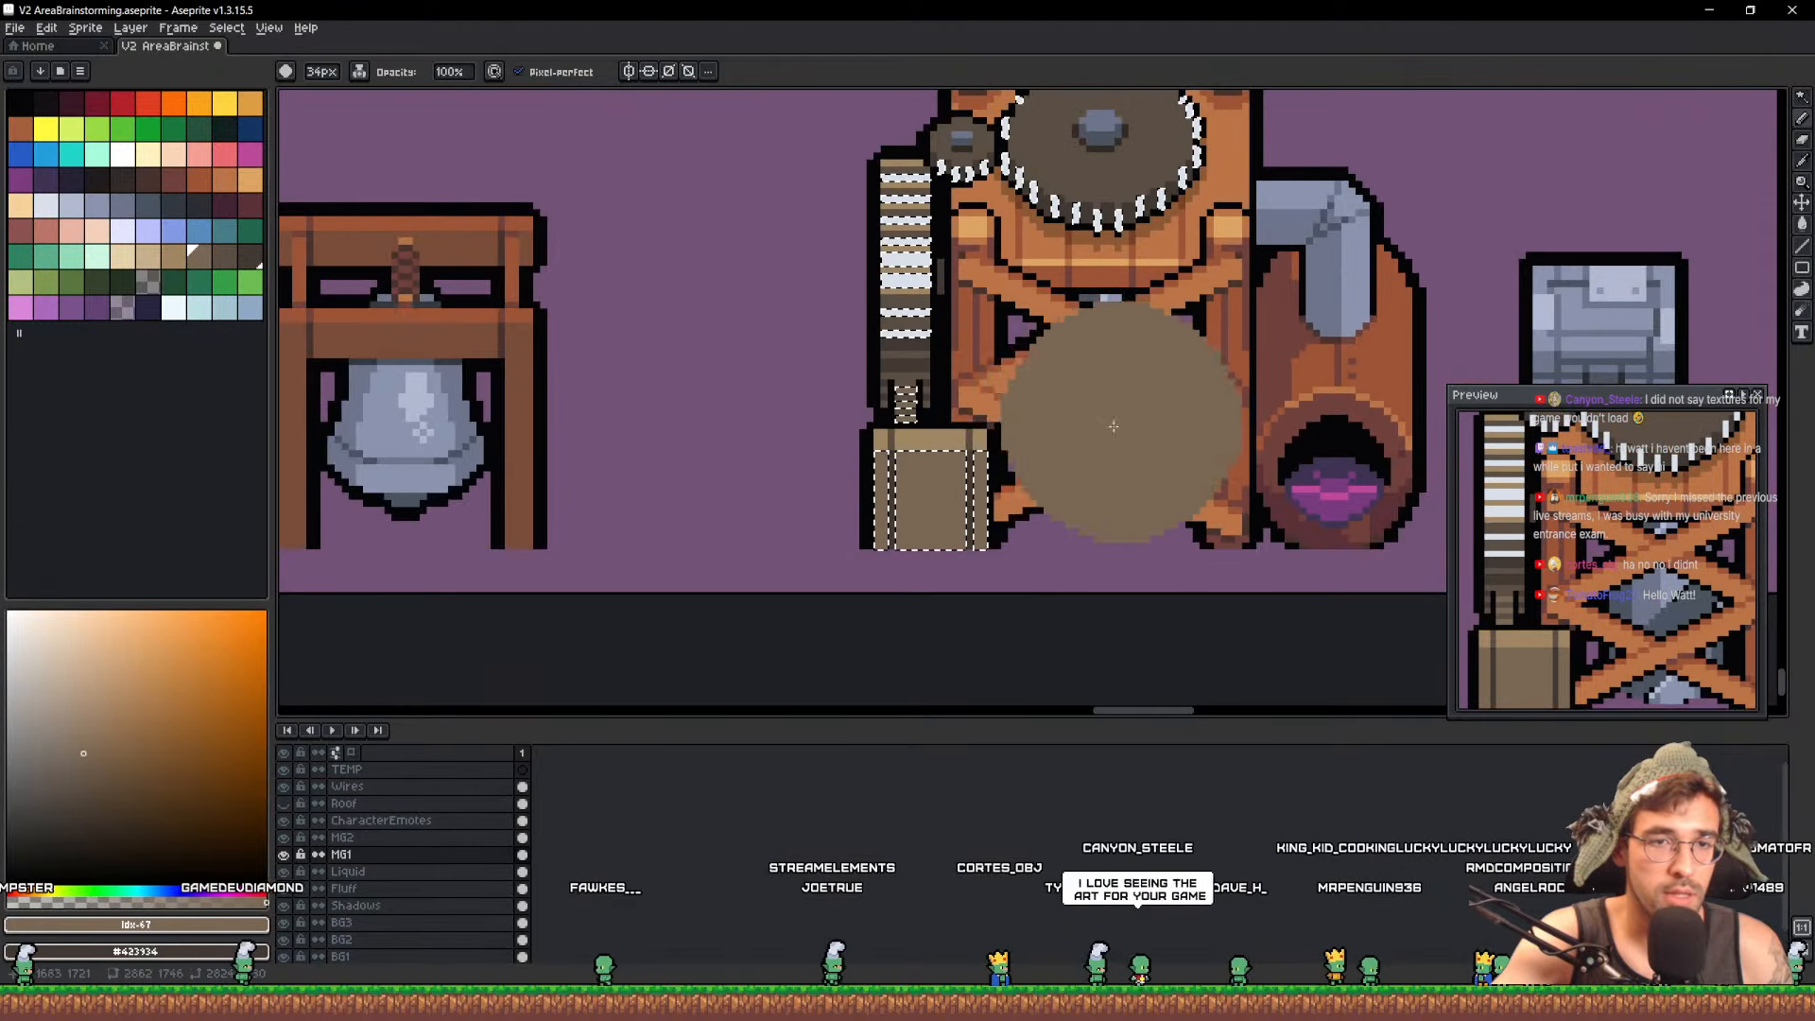
{"action": "scroll", "coordinate": [966, 437], "scroll_direction": "up", "scroll_amount": 1}
{"action": "scroll", "coordinate": [967, 437], "scroll_direction": "down", "scroll_amount": 4}
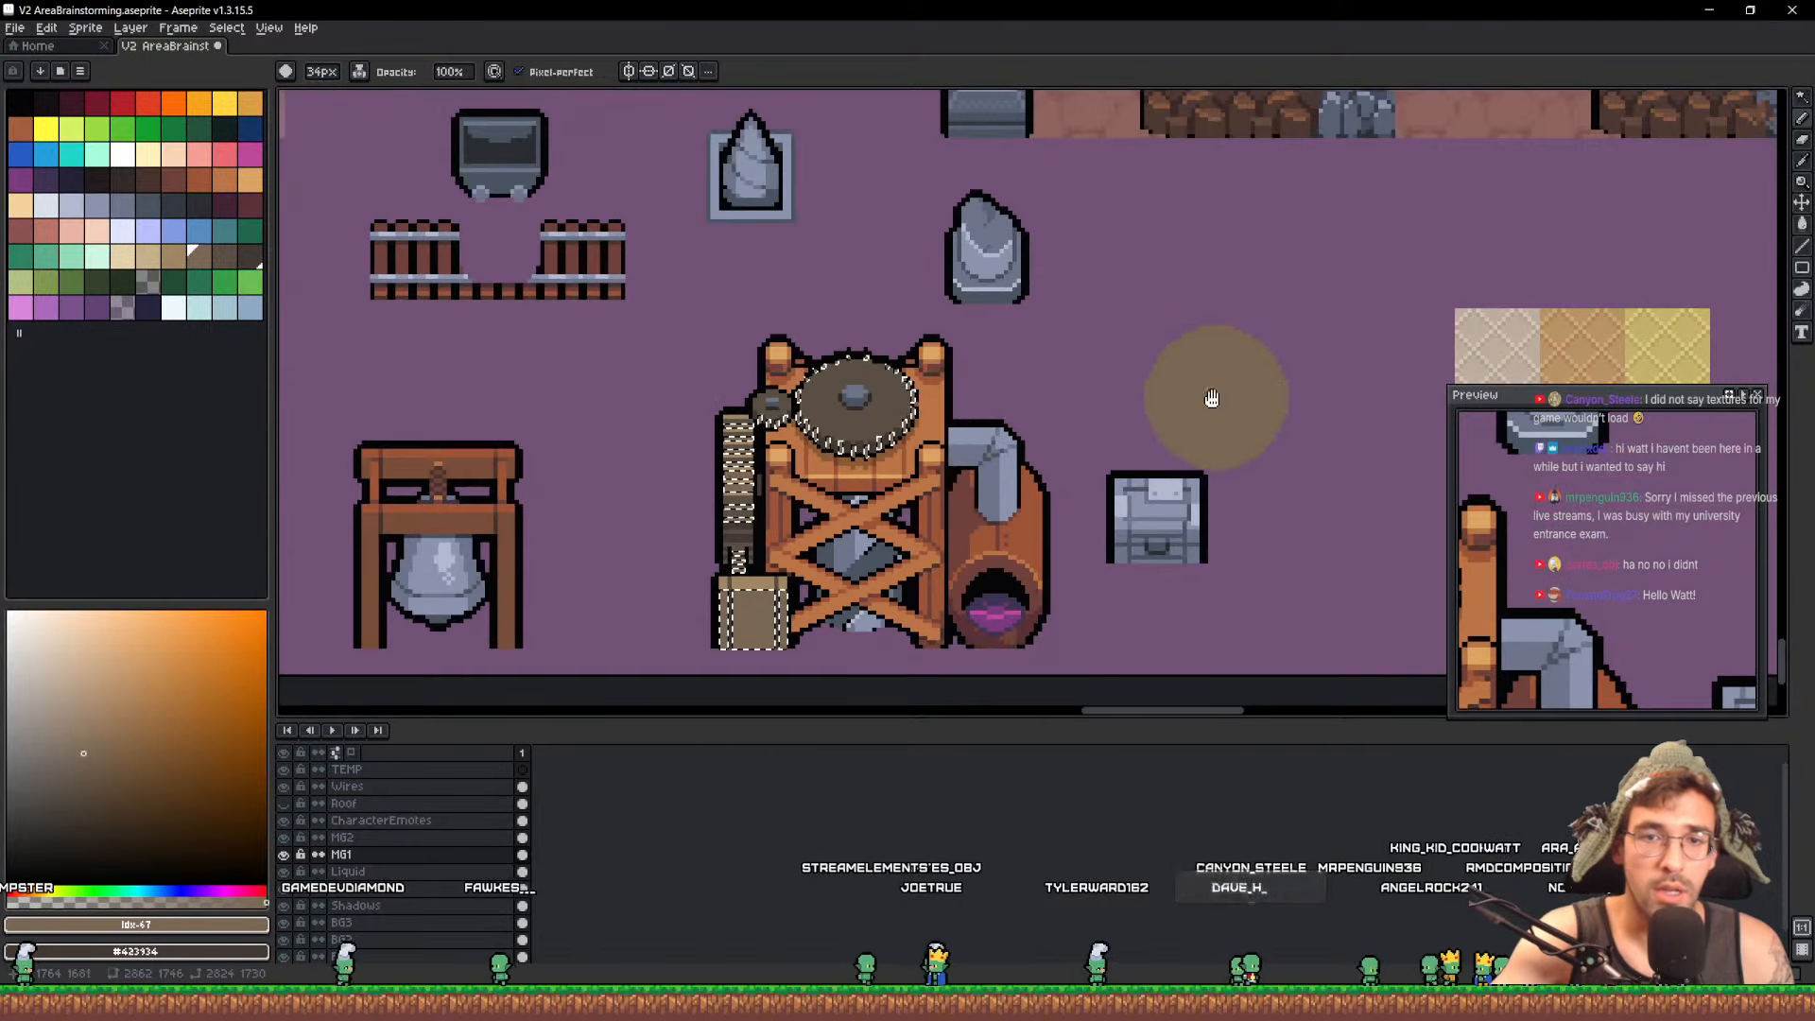
Repaint the selected light box and gear rims on the purple crystal machine in the same darker brown
{"action": "scroll", "coordinate": [1328, 376], "scroll_direction": "down", "scroll_amount": 1}
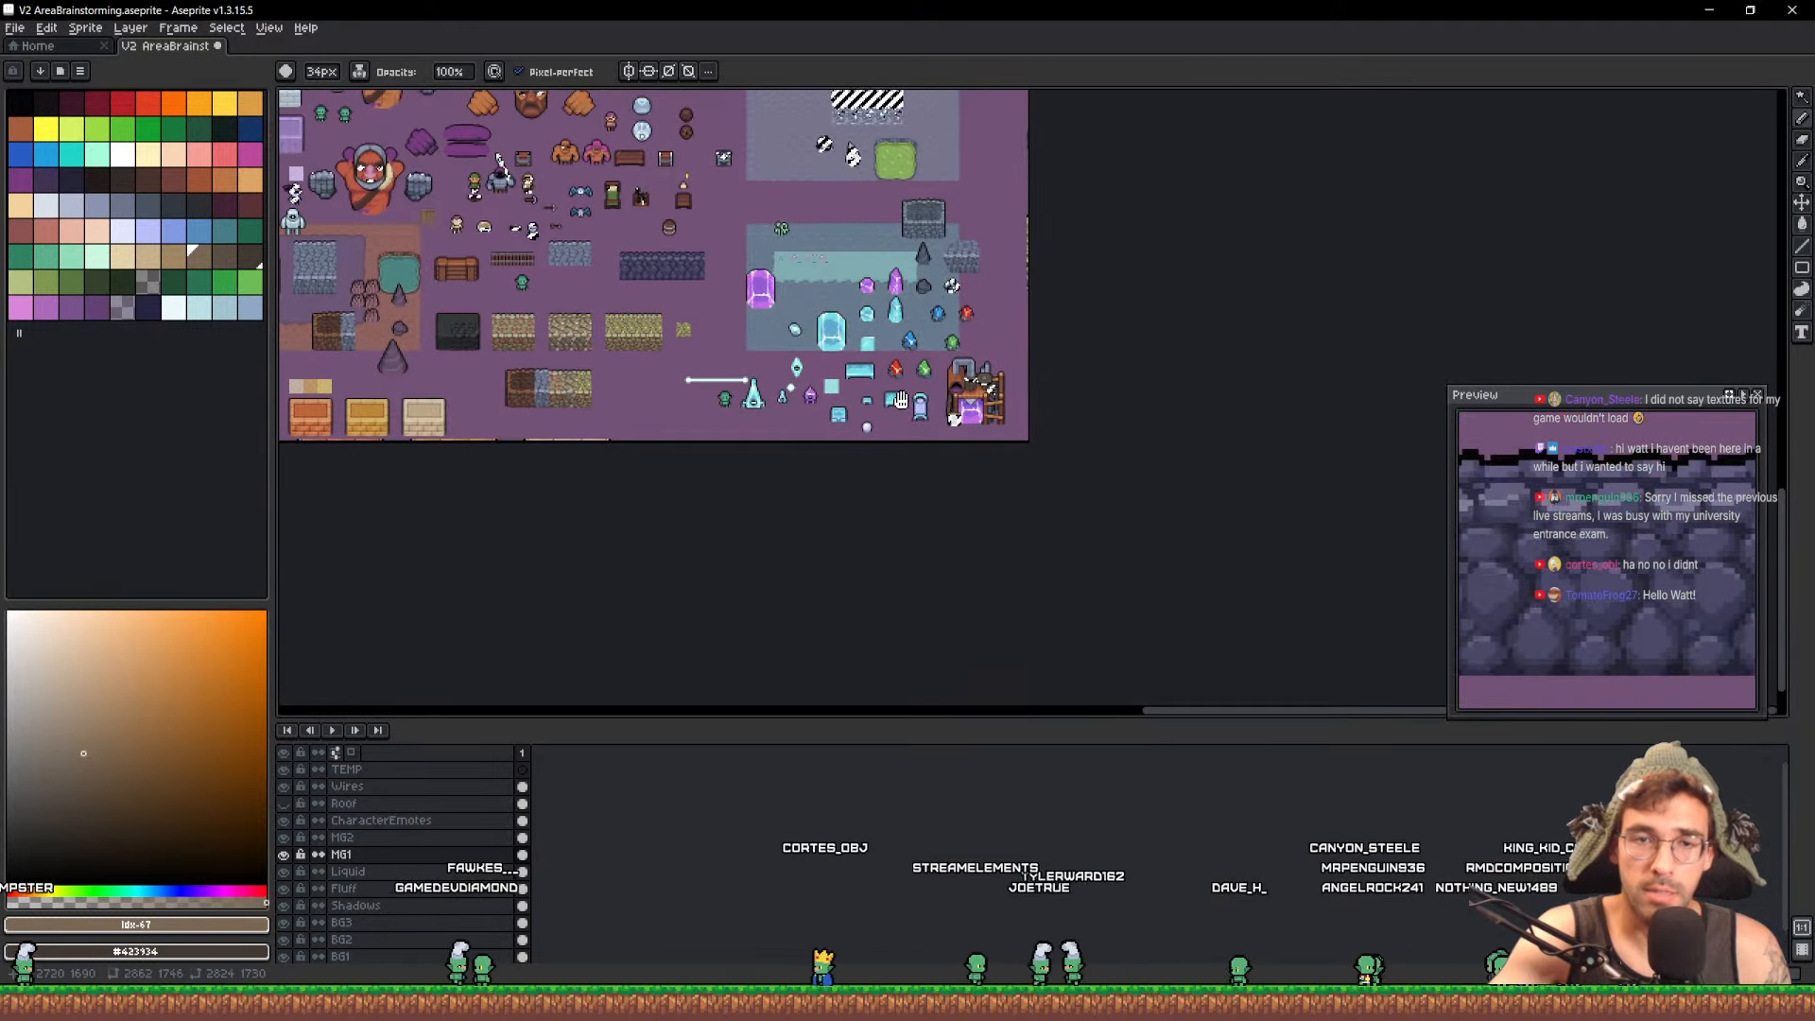
{"action": "scroll", "coordinate": [974, 416], "scroll_direction": "up", "scroll_amount": 5}
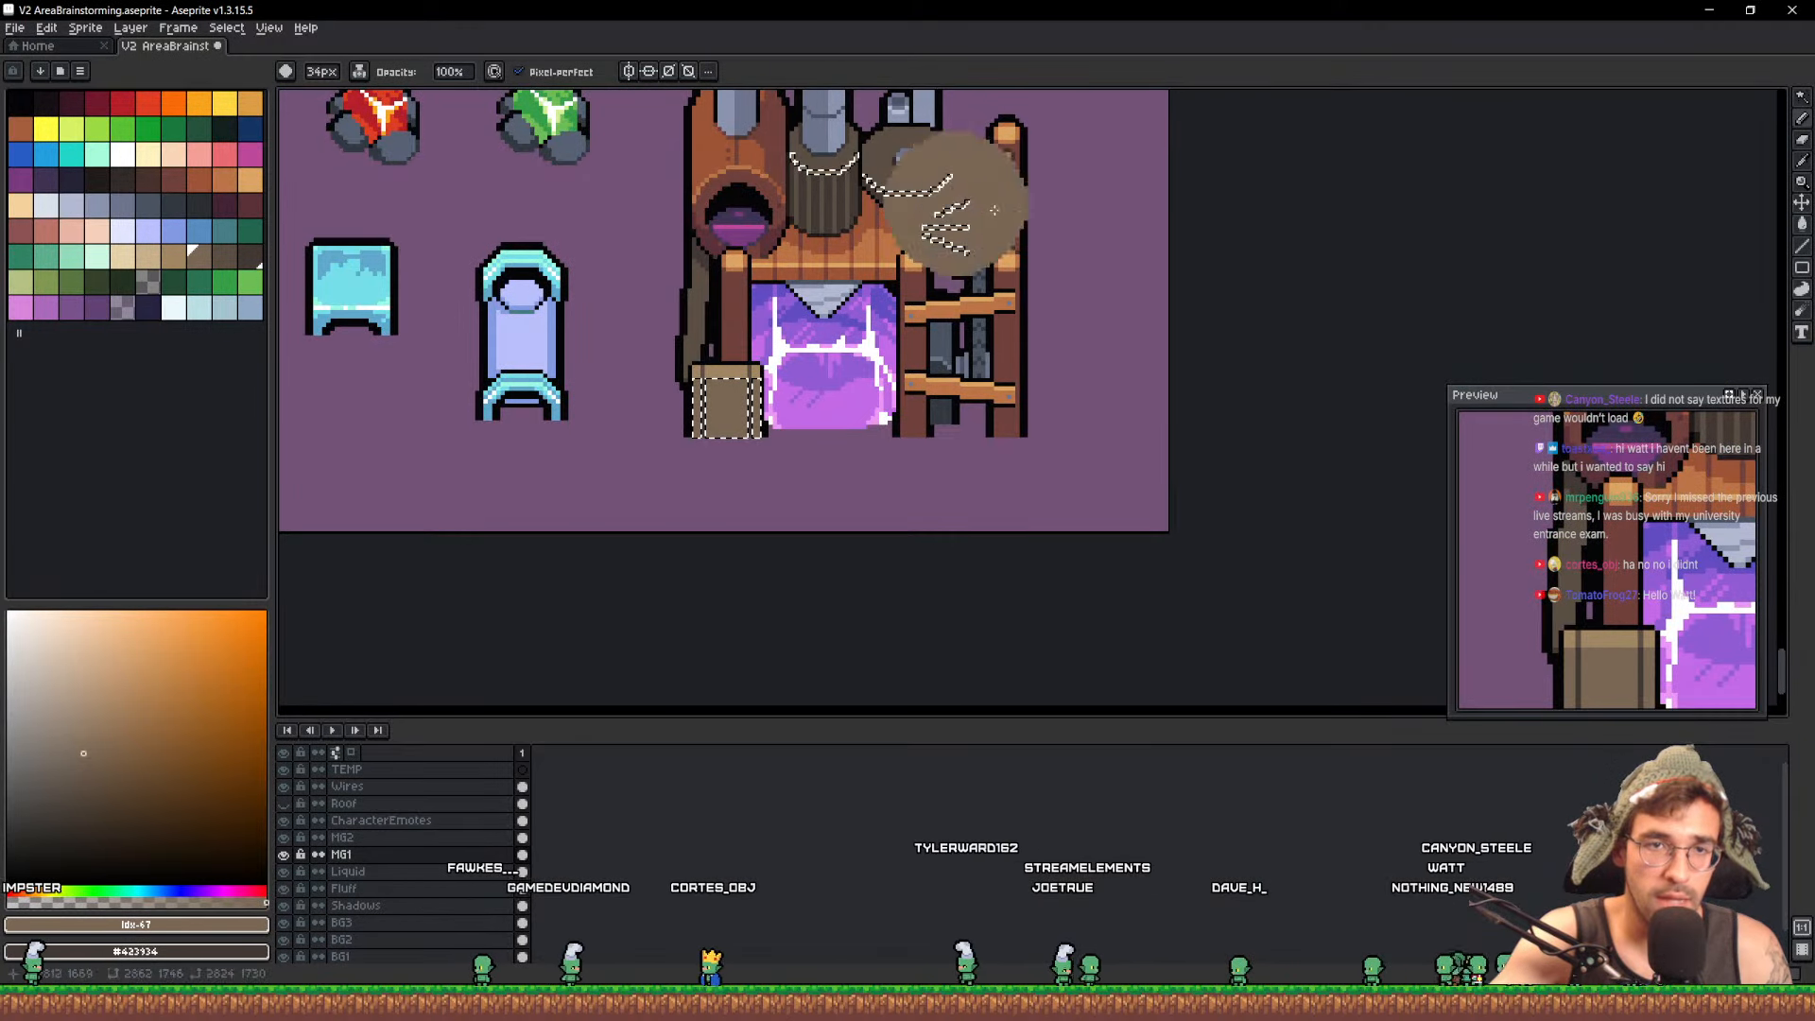
{"action": "left_click_drag", "start_coordinate": [995, 210], "coordinate": [1033, 616]}
{"action": "scroll", "coordinate": [989, 440], "scroll_direction": "down", "scroll_amount": 4}
{"action": "left_click_drag", "start_coordinate": [1005, 321], "coordinate": [1015, 597]}
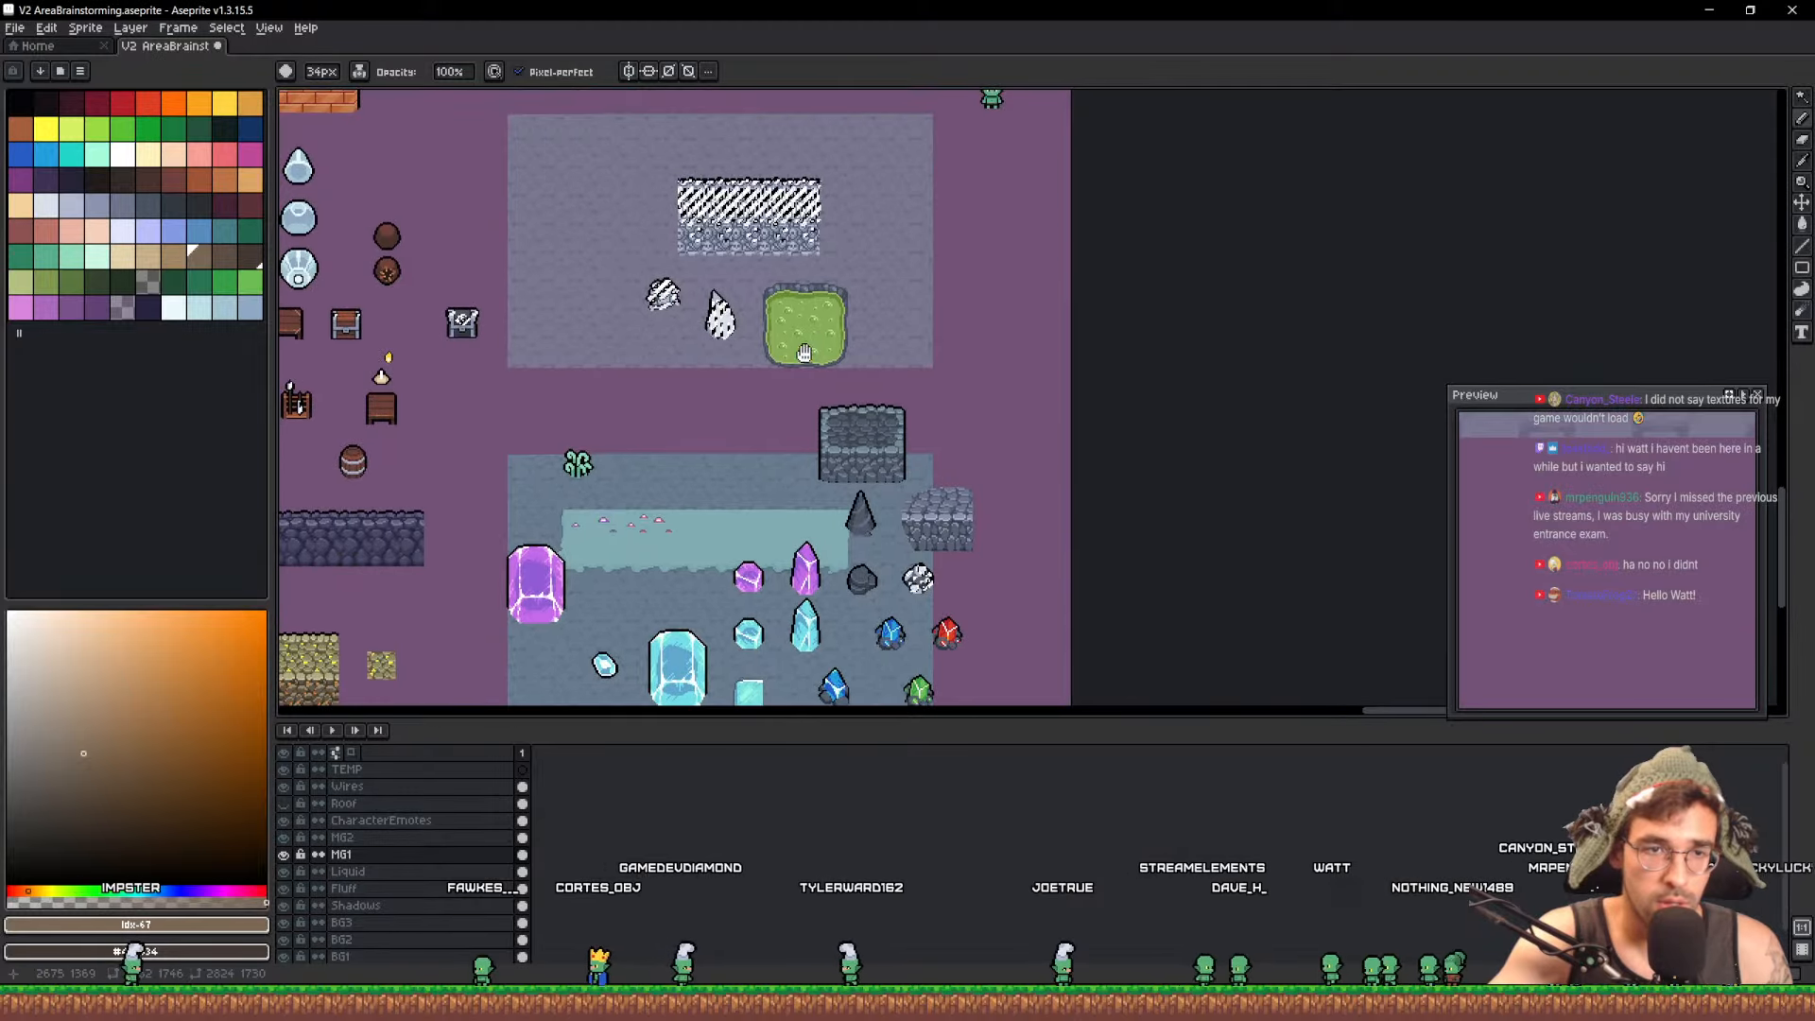
Look over the crystal area, the skull-faced characters, the zombie figures and the horned skull for wooden parts containing the selected light colour
{"action": "left_click_drag", "start_coordinate": [805, 353], "coordinate": [806, 778]}
{"action": "scroll", "coordinate": [548, 505], "scroll_direction": "up", "scroll_amount": 3}
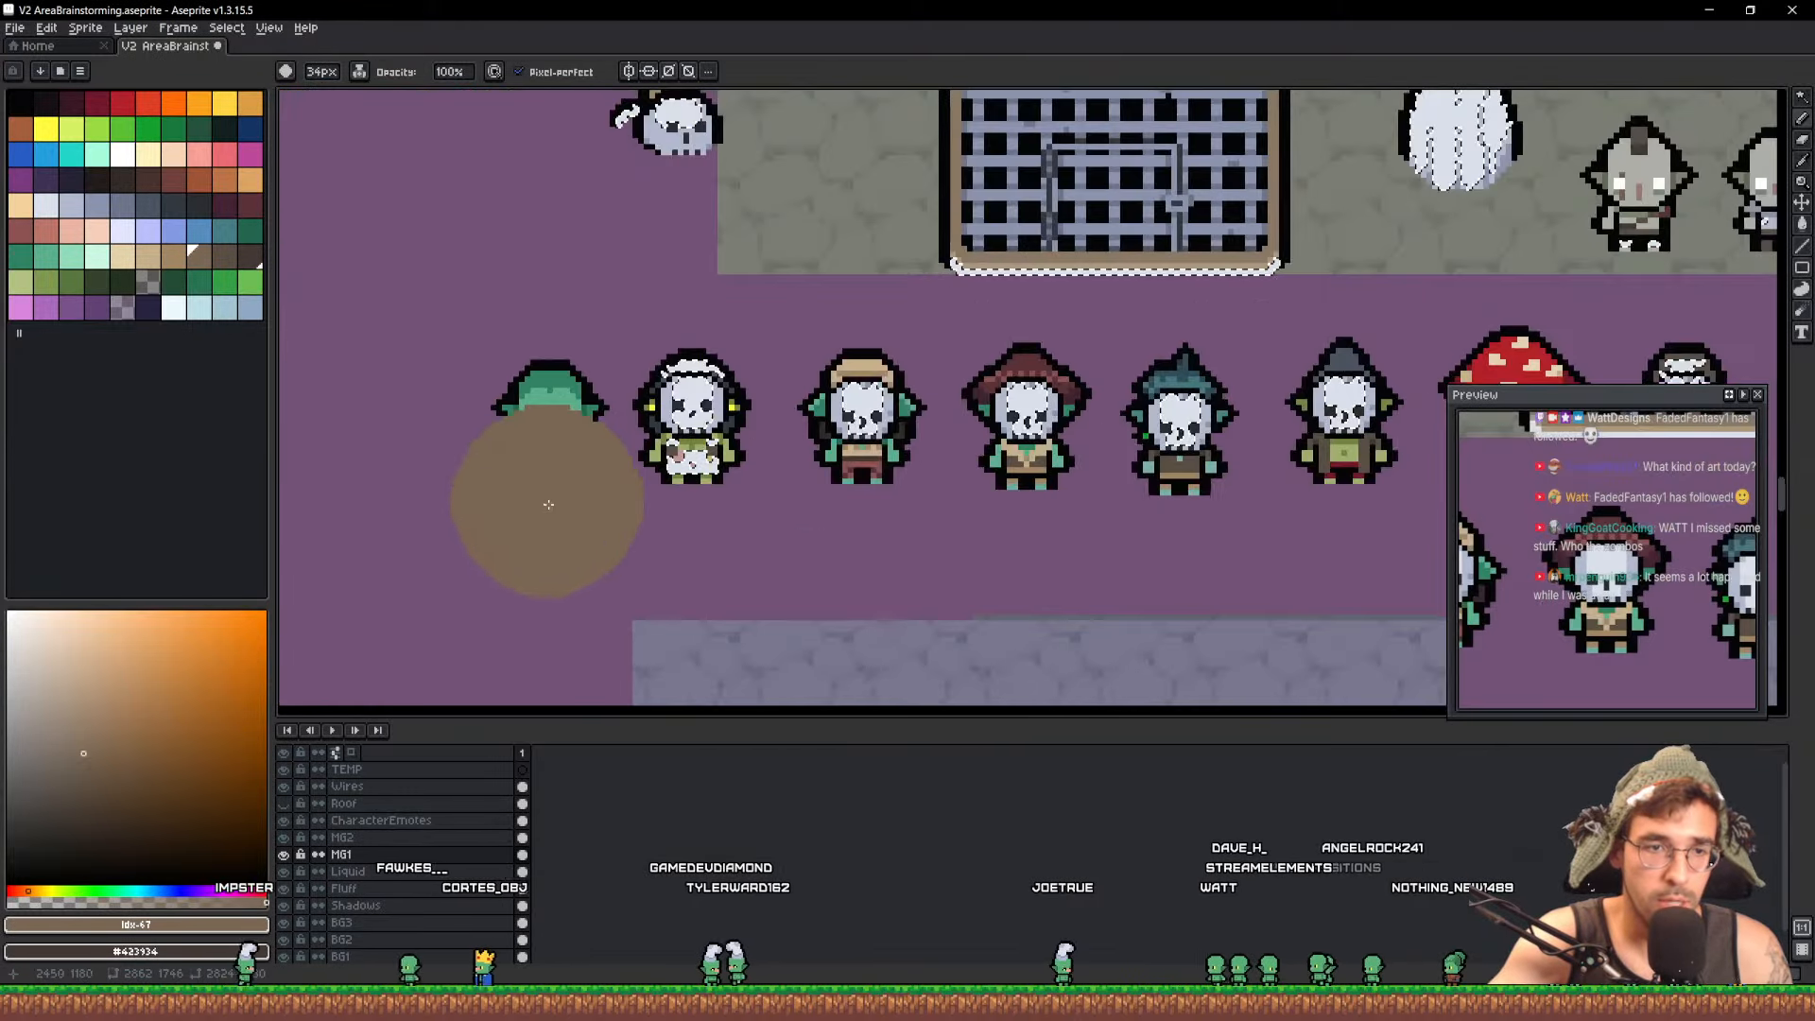
{"action": "scroll", "coordinate": [588, 503], "scroll_direction": "up", "scroll_amount": 1}
{"action": "left_click_drag", "start_coordinate": [1111, 438], "coordinate": [444, 439]}
{"action": "left_click_drag", "start_coordinate": [1002, 430], "coordinate": [354, 439]}
{"action": "left_click_drag", "start_coordinate": [832, 364], "coordinate": [695, 454]}
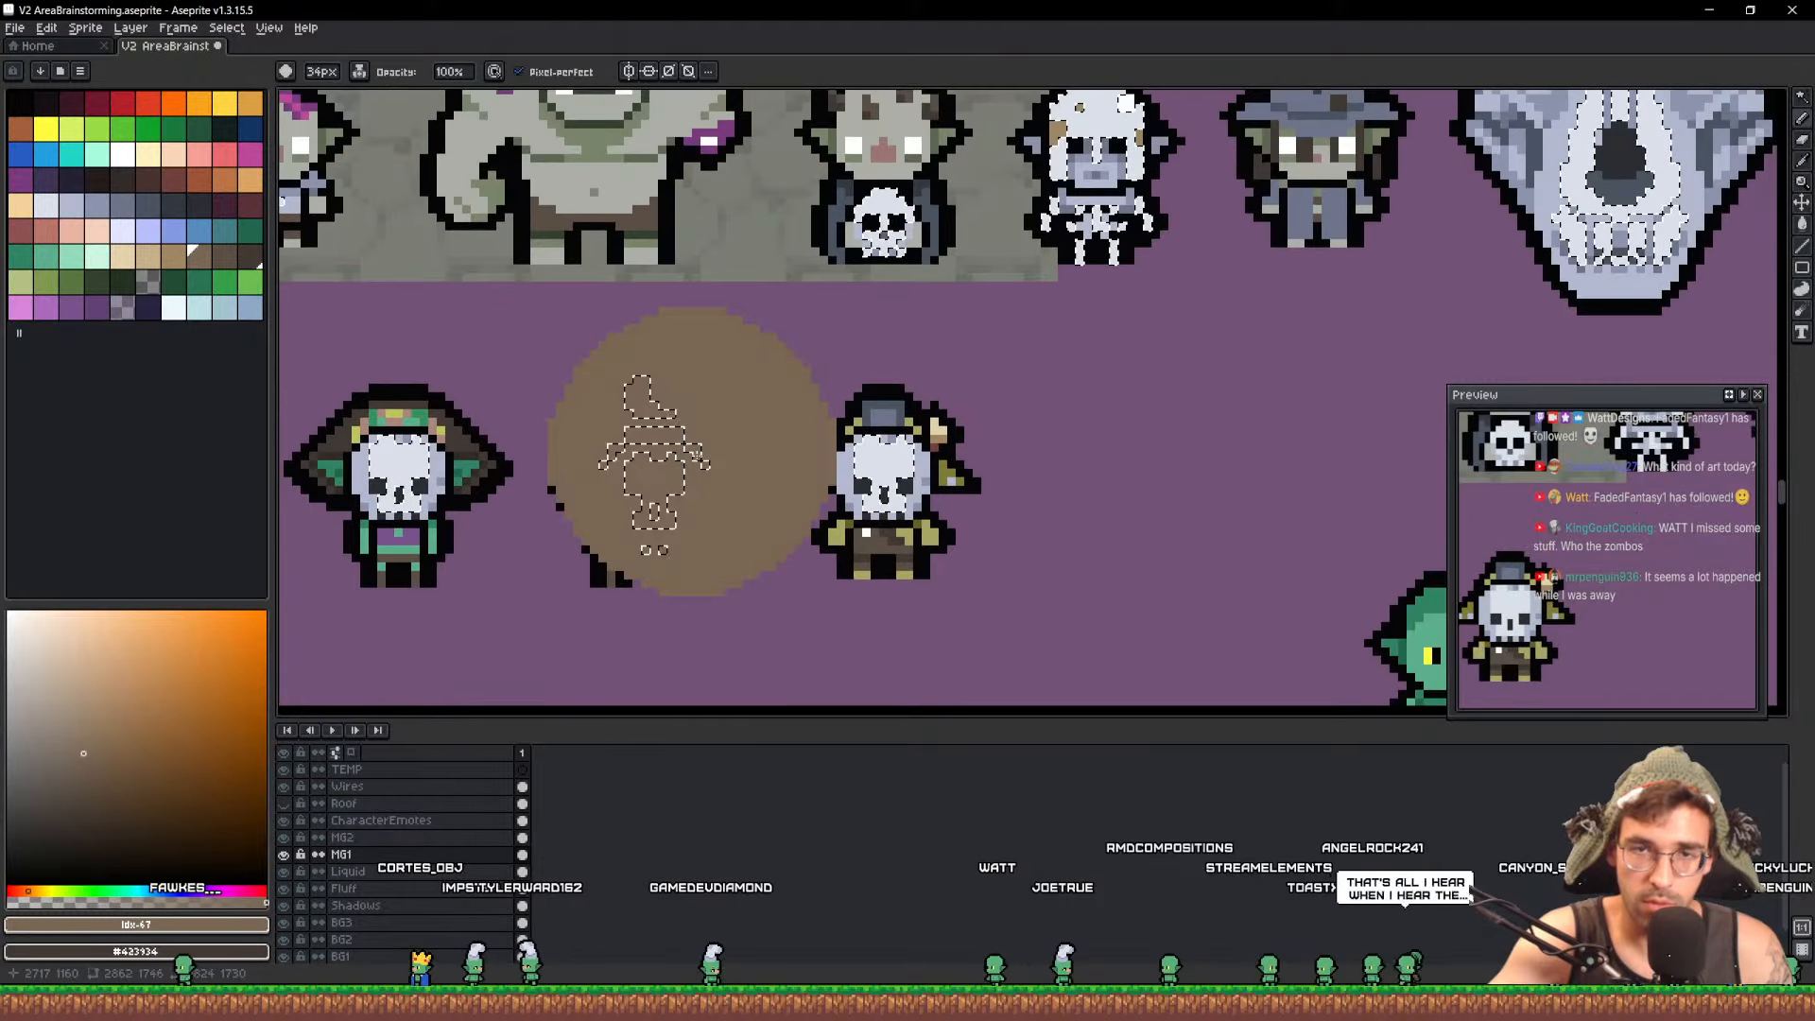
{"action": "scroll", "coordinate": [700, 455], "scroll_direction": "down", "scroll_amount": 1}
{"action": "left_click_drag", "start_coordinate": [1210, 316], "coordinate": [905, 302]}
{"action": "scroll", "coordinate": [912, 301], "scroll_direction": "down", "scroll_amount": 1}
{"action": "left_click_drag", "start_coordinate": [817, 263], "coordinate": [836, 430]}
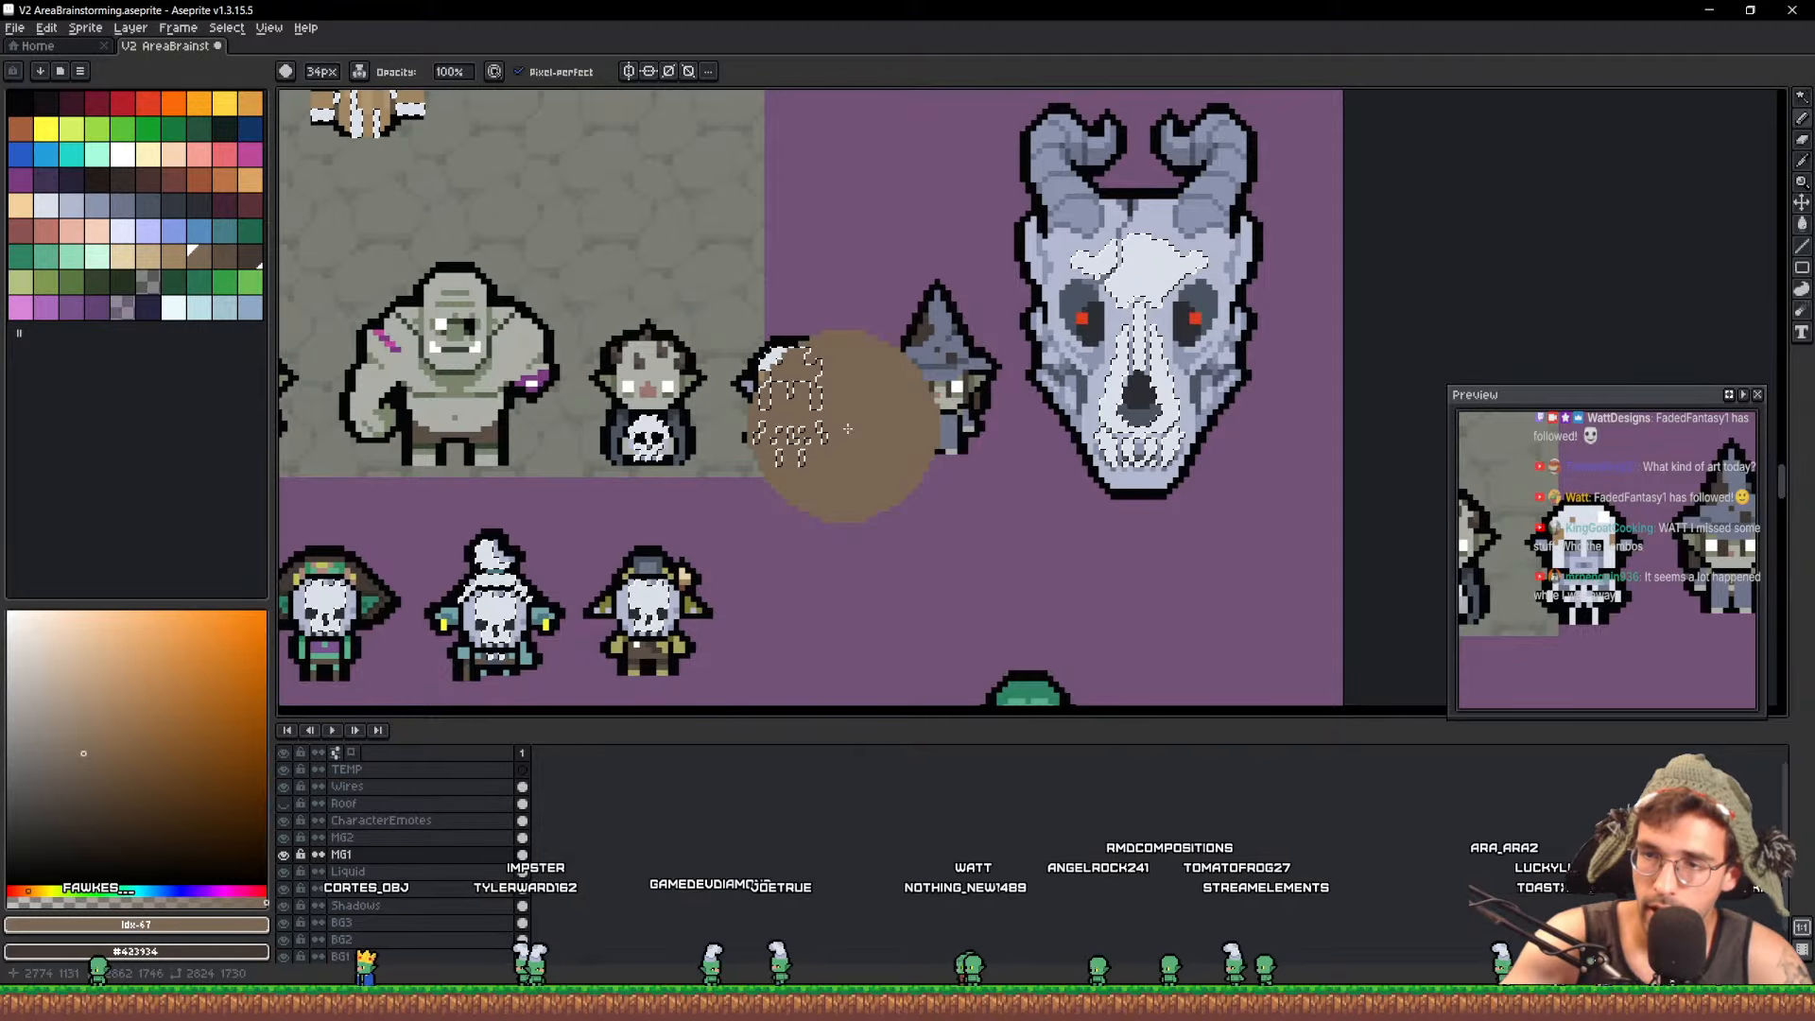
{"action": "scroll", "coordinate": [909, 415], "scroll_direction": "down", "scroll_amount": 4}
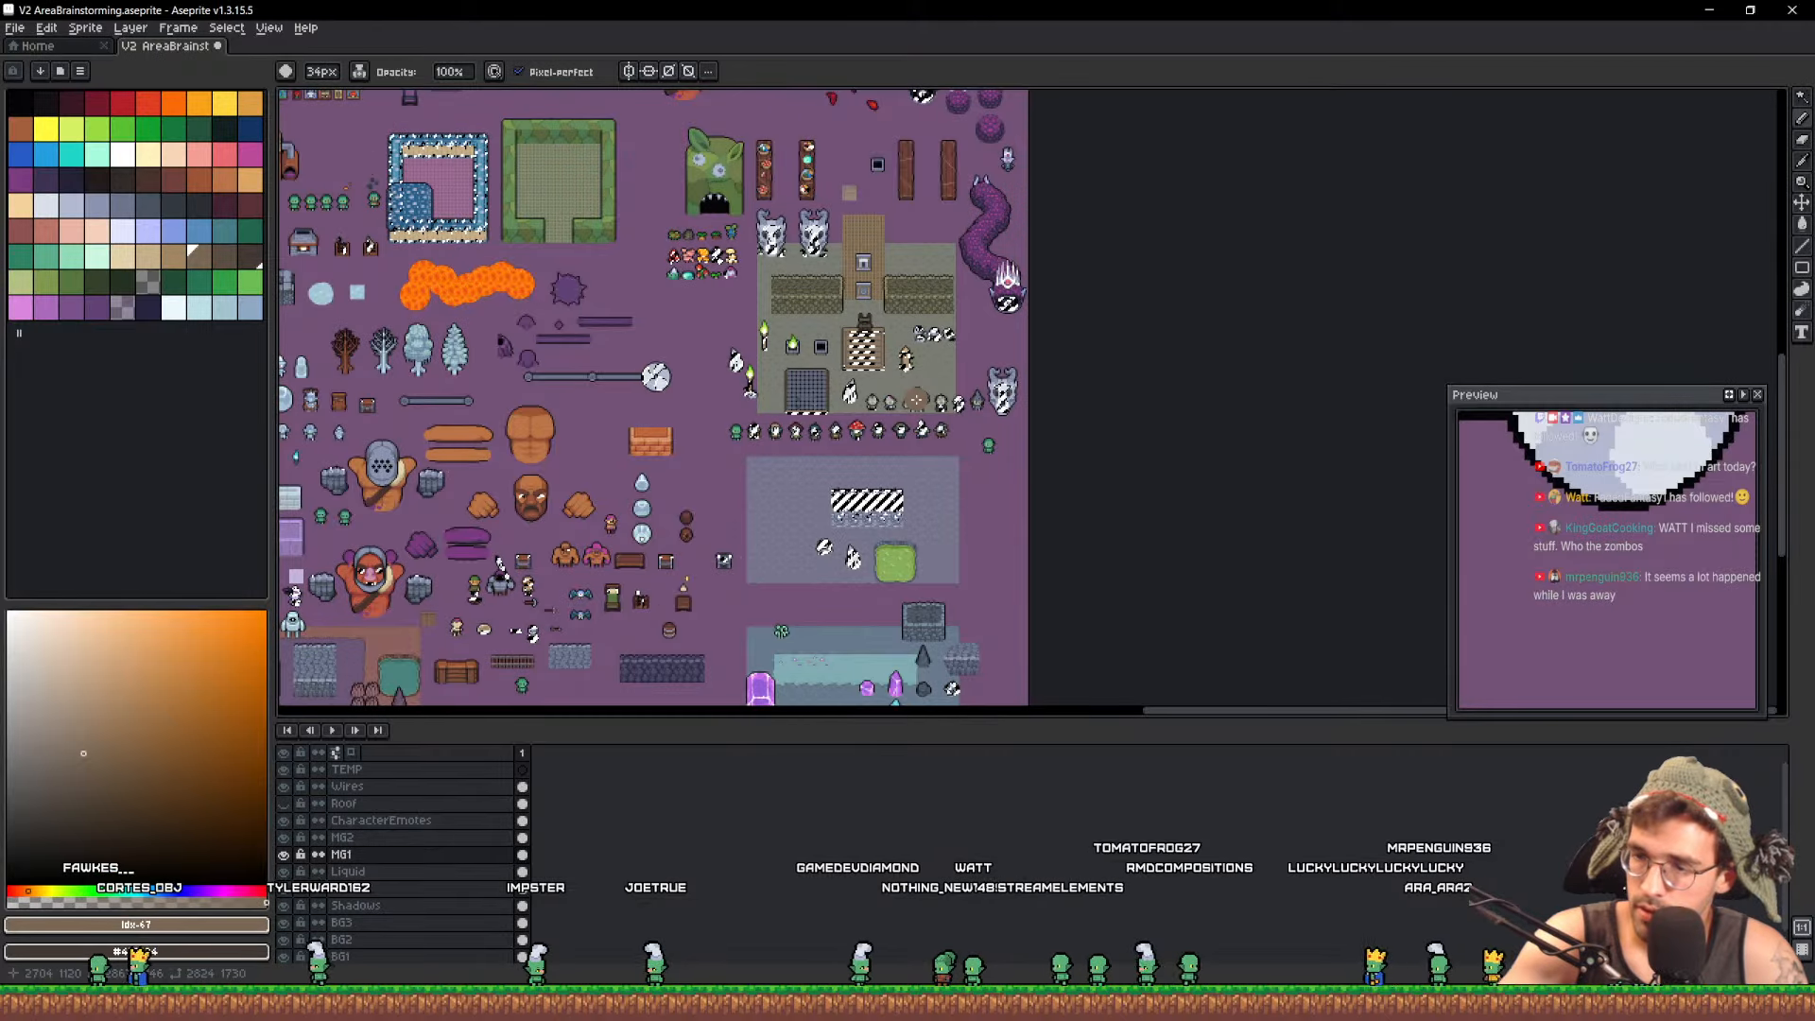
{"action": "scroll", "coordinate": [935, 403], "scroll_direction": "down", "scroll_amount": 2}
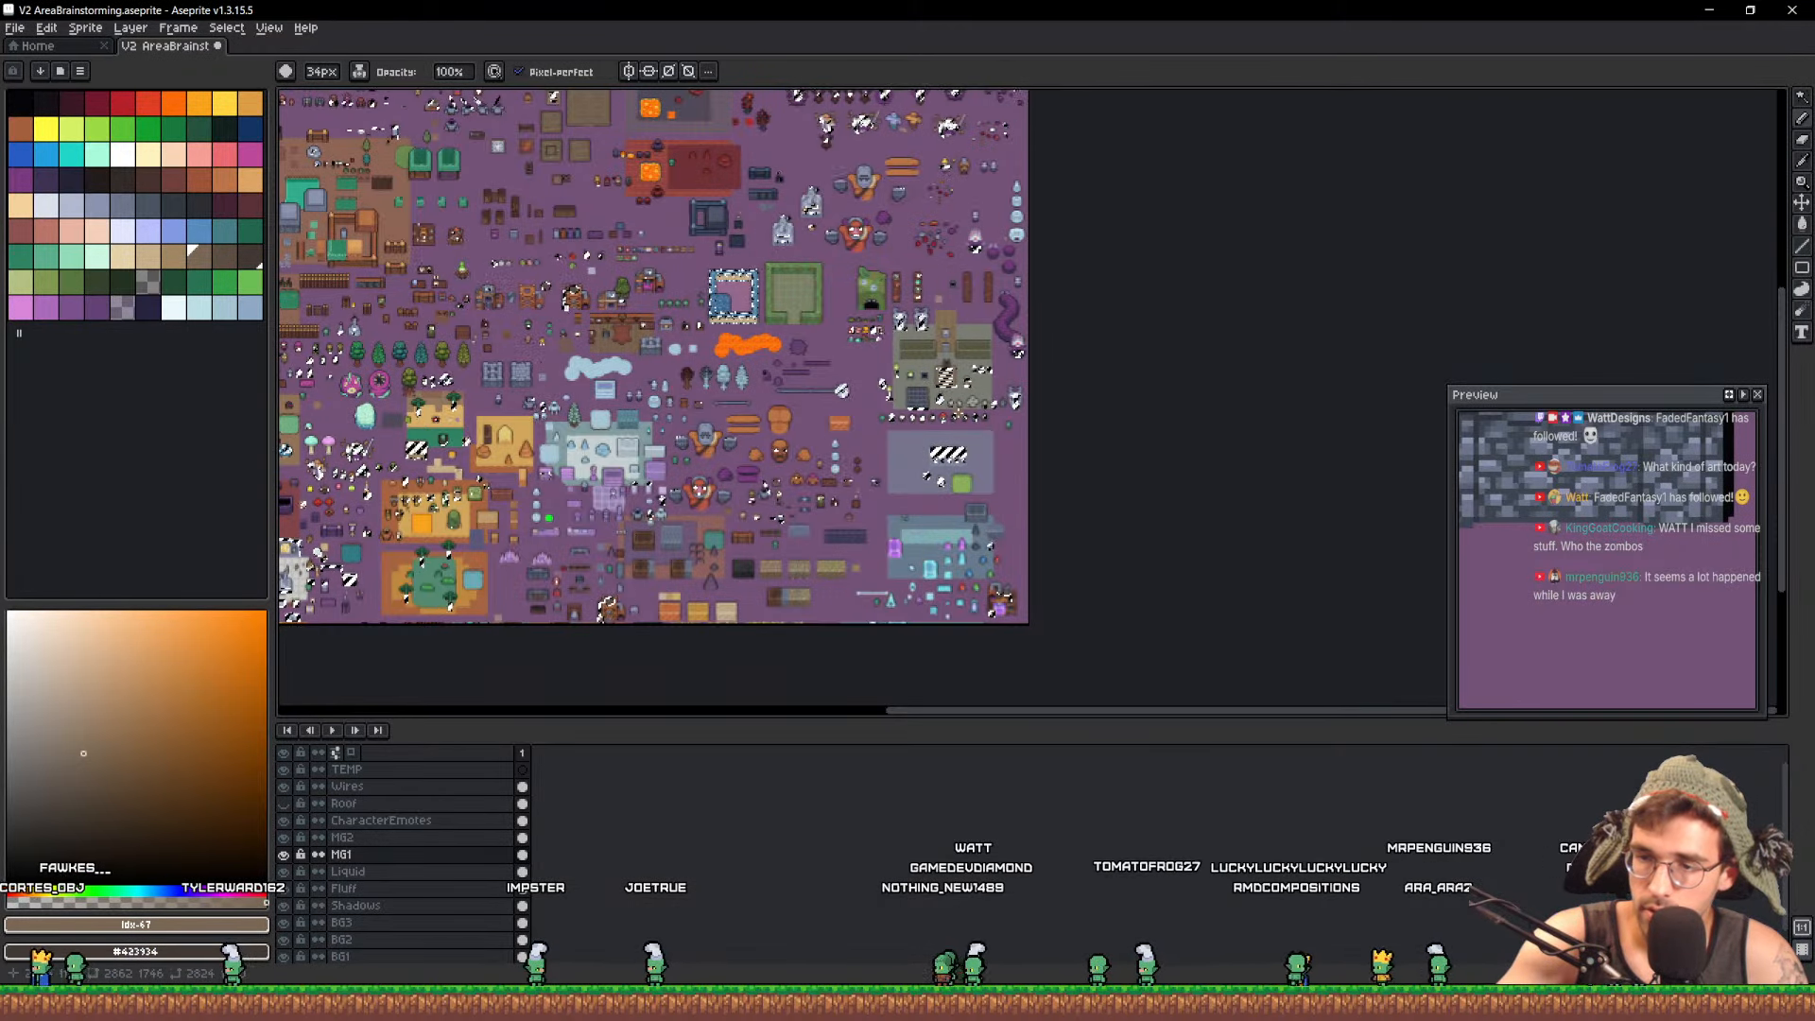
{"action": "left_click_drag", "start_coordinate": [958, 412], "coordinate": [991, 353]}
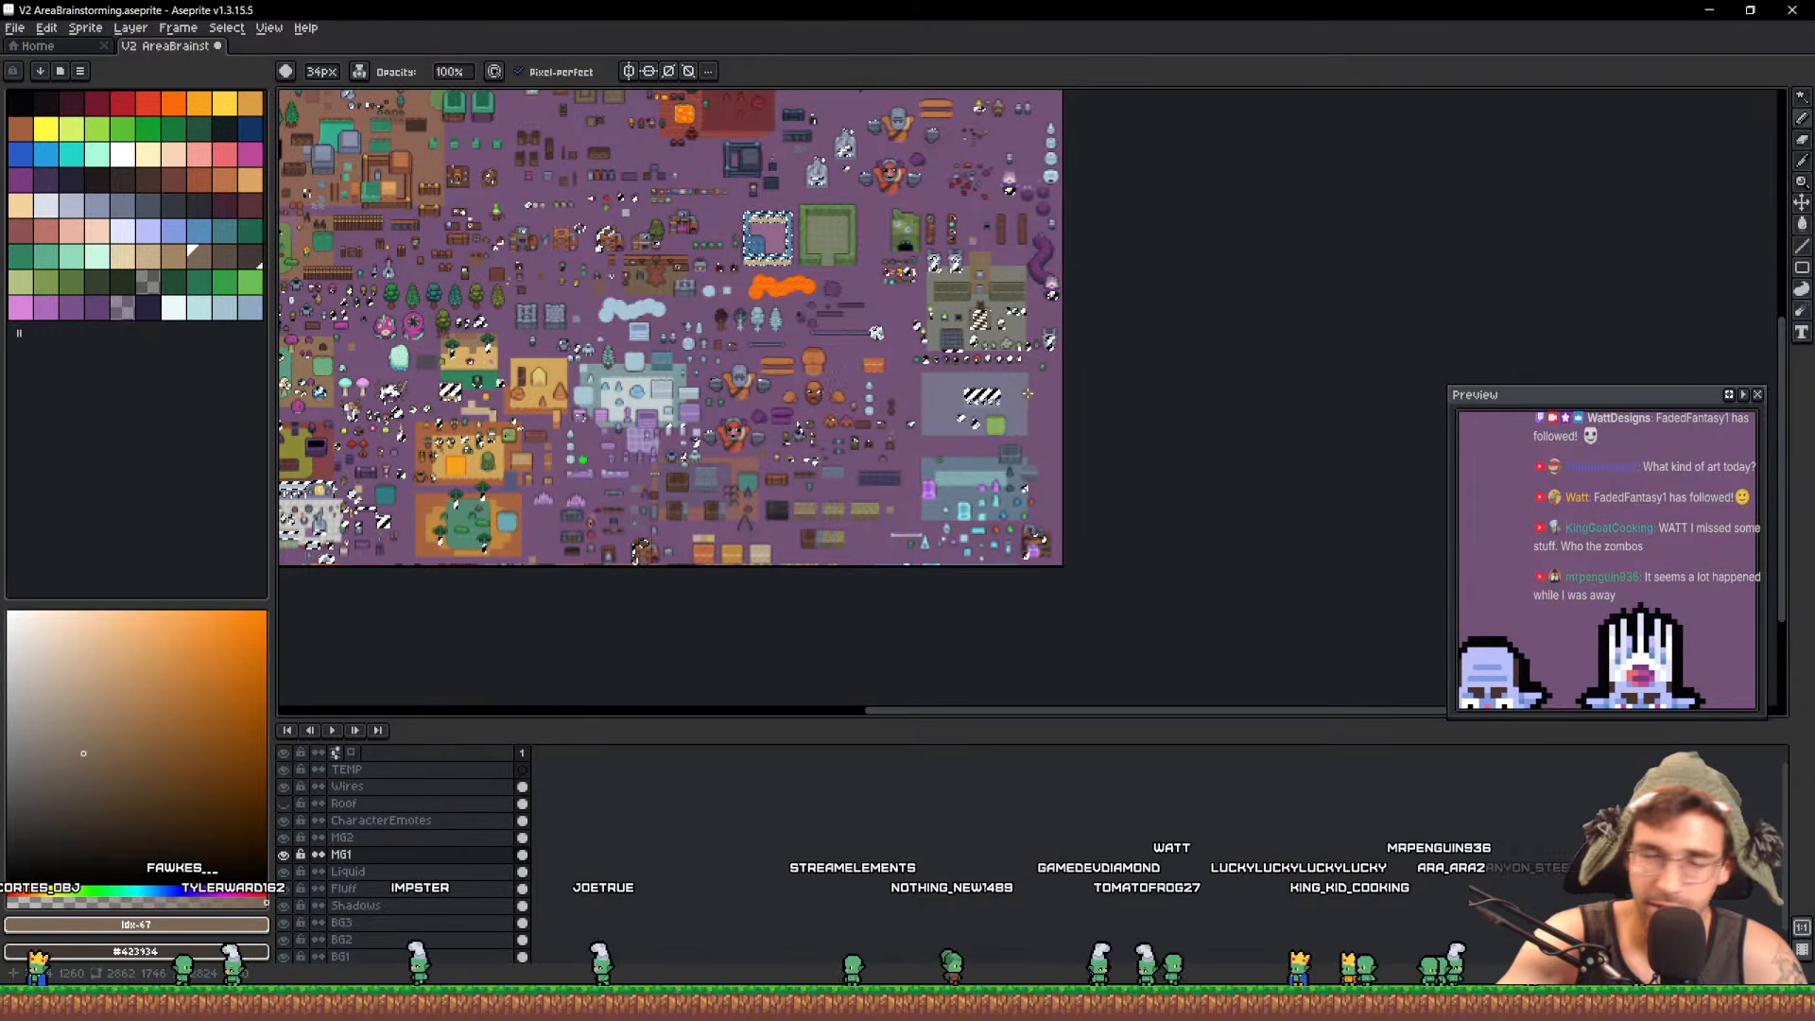
{"action": "scroll", "coordinate": [1042, 379], "scroll_direction": "up", "scroll_amount": 4}
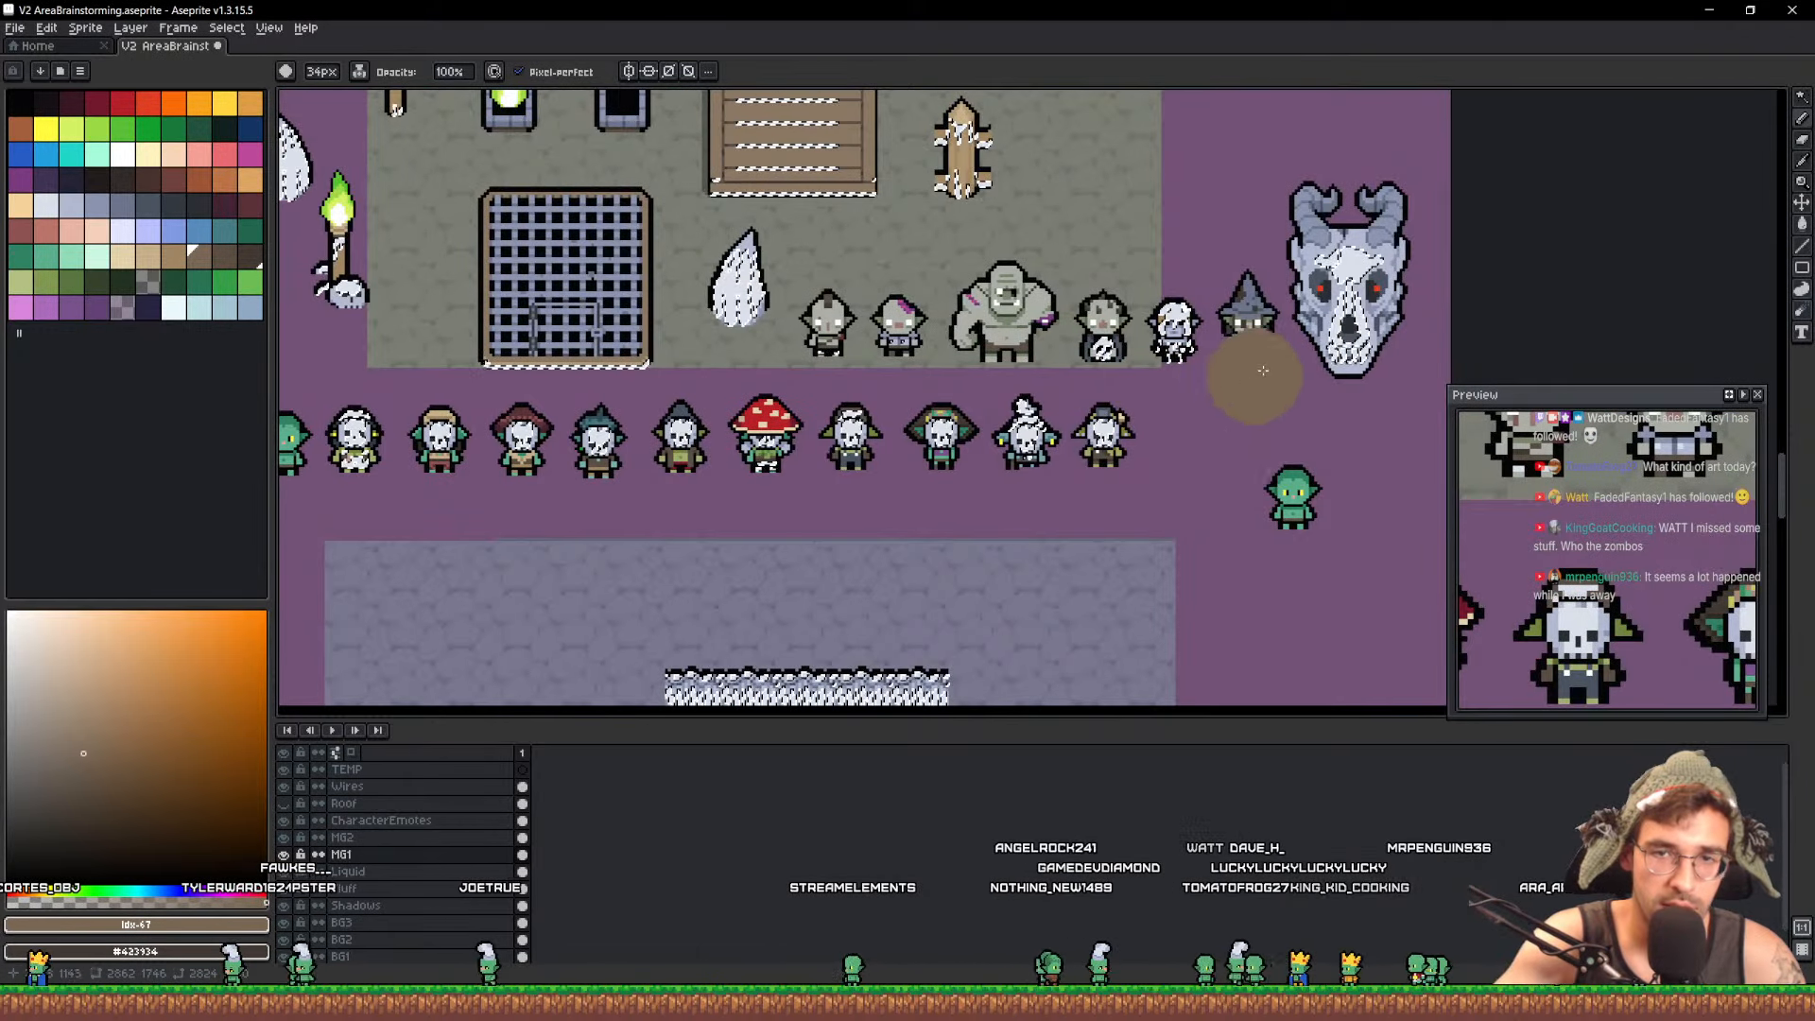
Repaint the selected light lines on the dungeon's wooden platform and the light patches on the signpost in darker brown
{"action": "scroll", "coordinate": [950, 648], "scroll_direction": "up", "scroll_amount": 2}
{"action": "mouse_move", "coordinate": [970, 448]}
{"action": "left_mouse_down"}
{"action": "mouse_move", "coordinate": [993, 511]}
{"action": "mouse_move", "coordinate": [1305, 300]}
{"action": "left_mouse_up"}
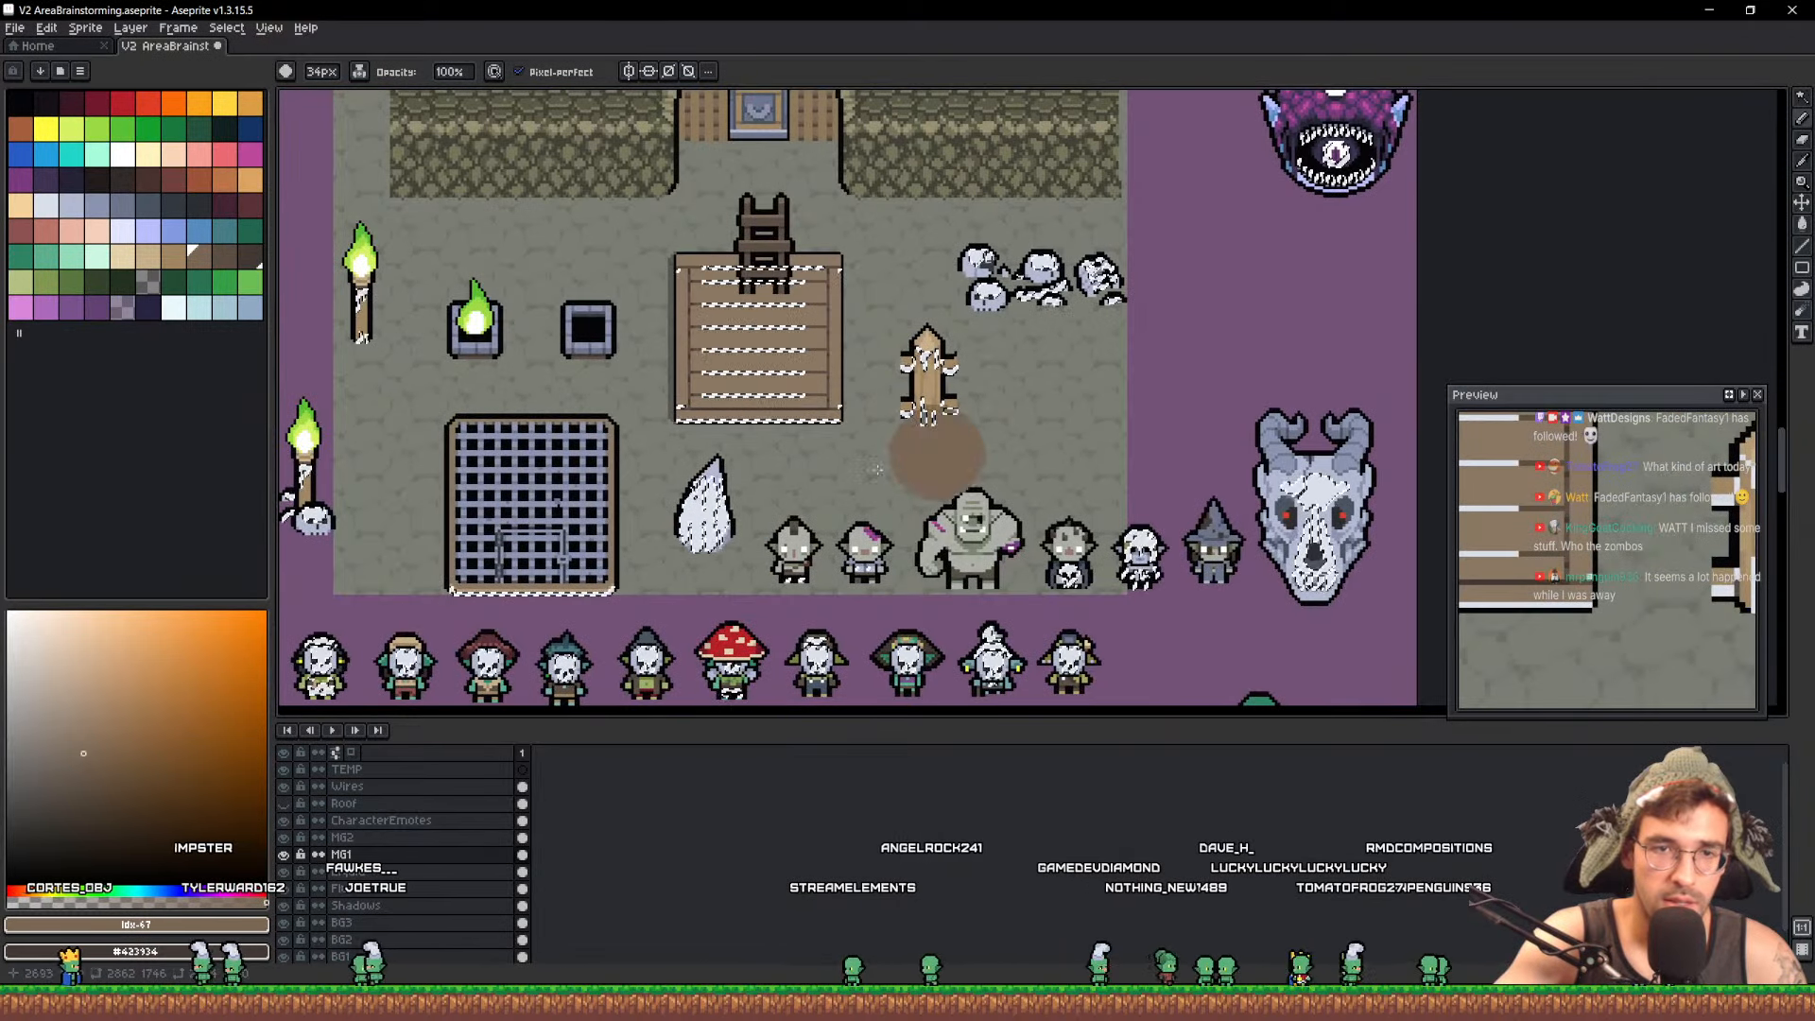
{"action": "scroll", "coordinate": [851, 465], "scroll_direction": "up", "scroll_amount": 3}
{"action": "left_click", "coordinate": [992, 378]}
{"action": "left_click_drag", "start_coordinate": [948, 366], "coordinate": [1150, 455]}
{"action": "mouse_move", "coordinate": [1040, 426]}
{"action": "left_mouse_down"}
{"action": "mouse_move", "coordinate": [794, 407]}
{"action": "mouse_move", "coordinate": [875, 232]}
{"action": "mouse_move", "coordinate": [760, 193]}
{"action": "left_mouse_up"}
{"action": "scroll", "coordinate": [1002, 208], "scroll_direction": "down", "scroll_amount": 2}
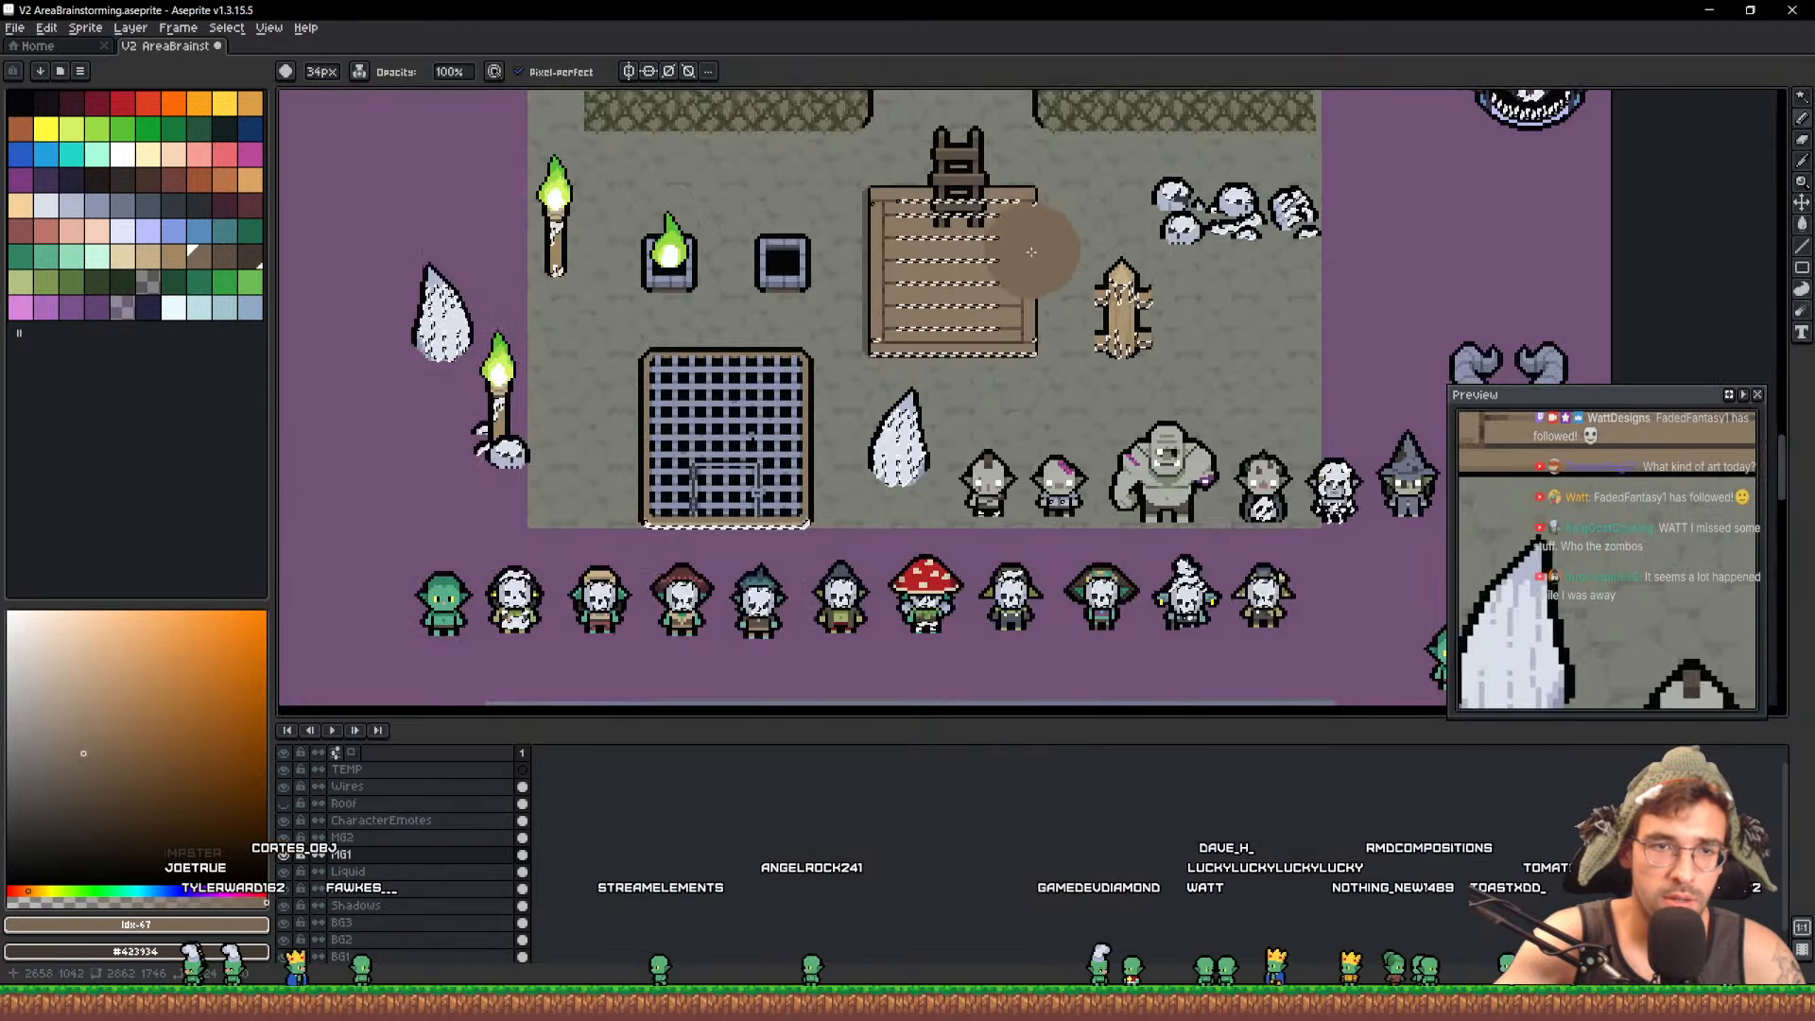
Repaint the selected light lower edge of the wooden frame around the dungeon's metal grate in darker brown
{"action": "scroll", "coordinate": [778, 458], "scroll_direction": "up", "scroll_amount": 3}
{"action": "left_click_drag", "start_coordinate": [745, 428], "coordinate": [960, 430]}
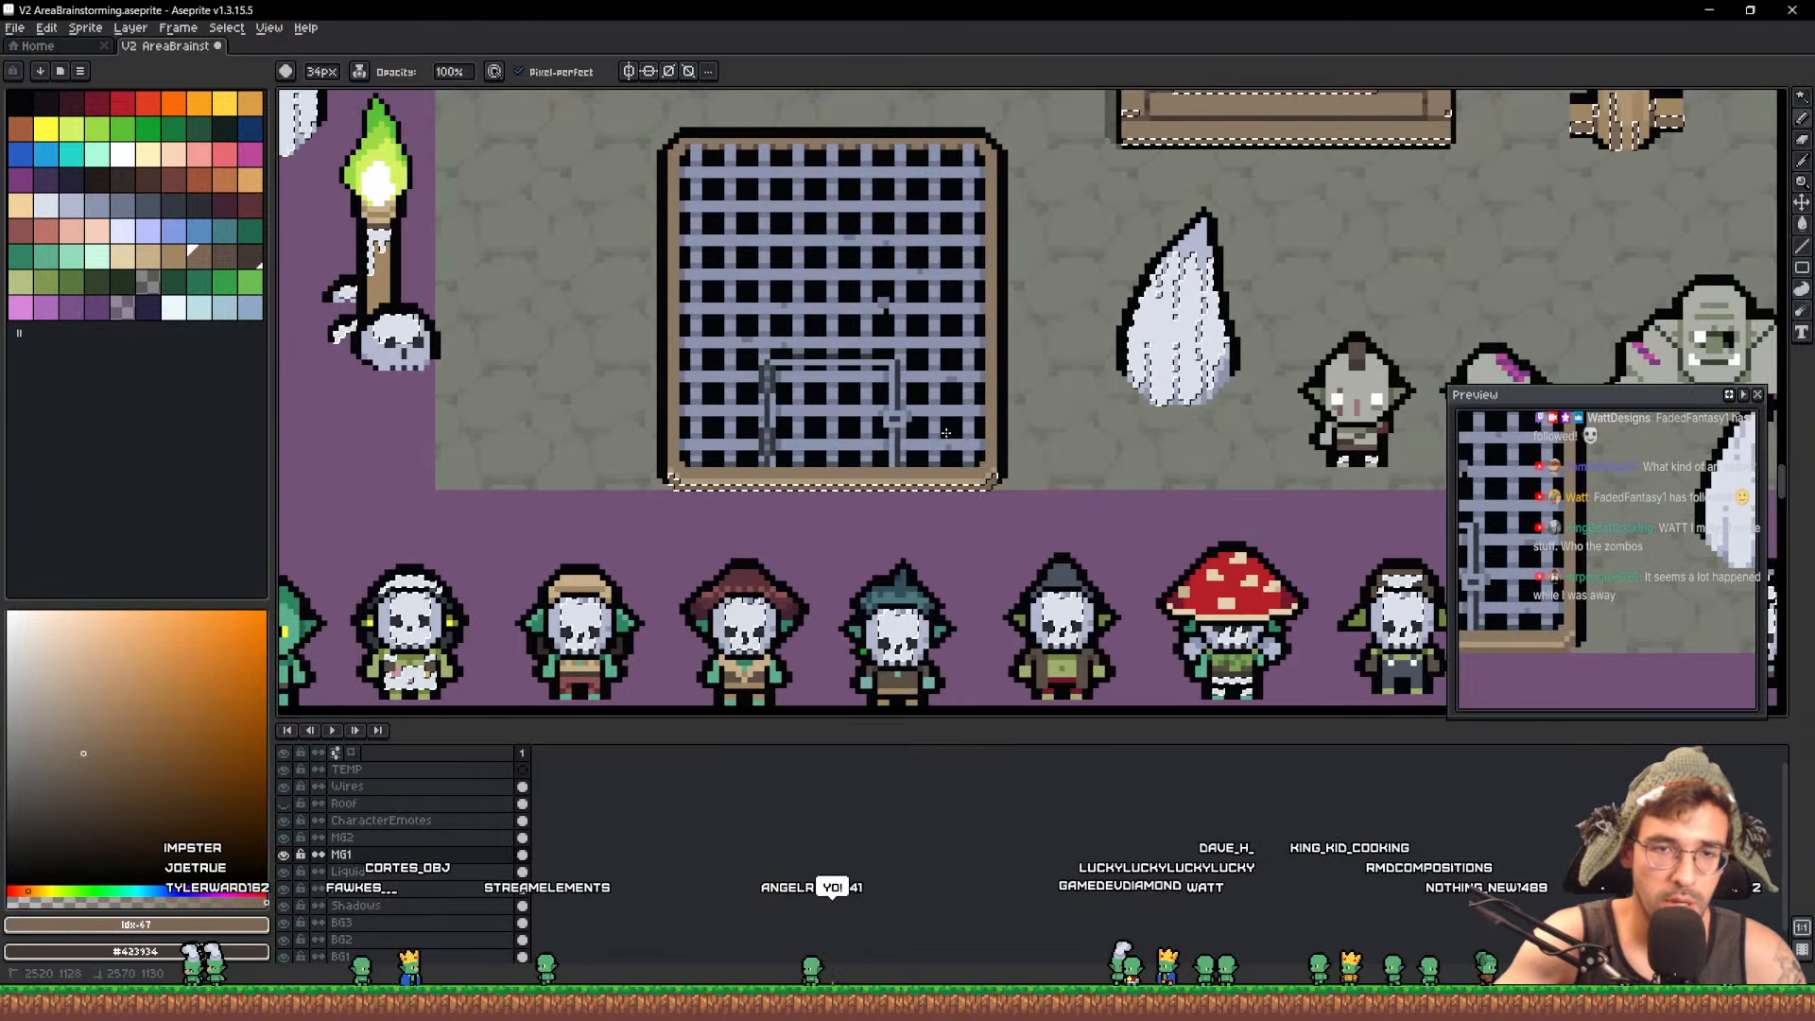
{"action": "mouse_move", "coordinate": [628, 399]}
{"action": "left_mouse_down"}
{"action": "mouse_move", "coordinate": [961, 514]}
{"action": "mouse_move", "coordinate": [782, 202]}
{"action": "left_mouse_up"}
{"action": "left_click_drag", "start_coordinate": [1135, 364], "coordinate": [498, 325]}
Look over the horned skulls, stone walls, plank bridge and purple worm for more wooden parts in the selected light colour
{"action": "scroll", "coordinate": [870, 388], "scroll_direction": "down", "scroll_amount": 6}
{"action": "mouse_move", "coordinate": [870, 291]}
{"action": "left_mouse_down"}
{"action": "mouse_move", "coordinate": [877, 380]}
{"action": "mouse_move", "coordinate": [902, 393]}
{"action": "mouse_move", "coordinate": [890, 610]}
{"action": "left_mouse_up"}
{"action": "scroll", "coordinate": [877, 380], "scroll_direction": "up", "scroll_amount": 5}
{"action": "scroll", "coordinate": [906, 382], "scroll_direction": "down", "scroll_amount": 2}
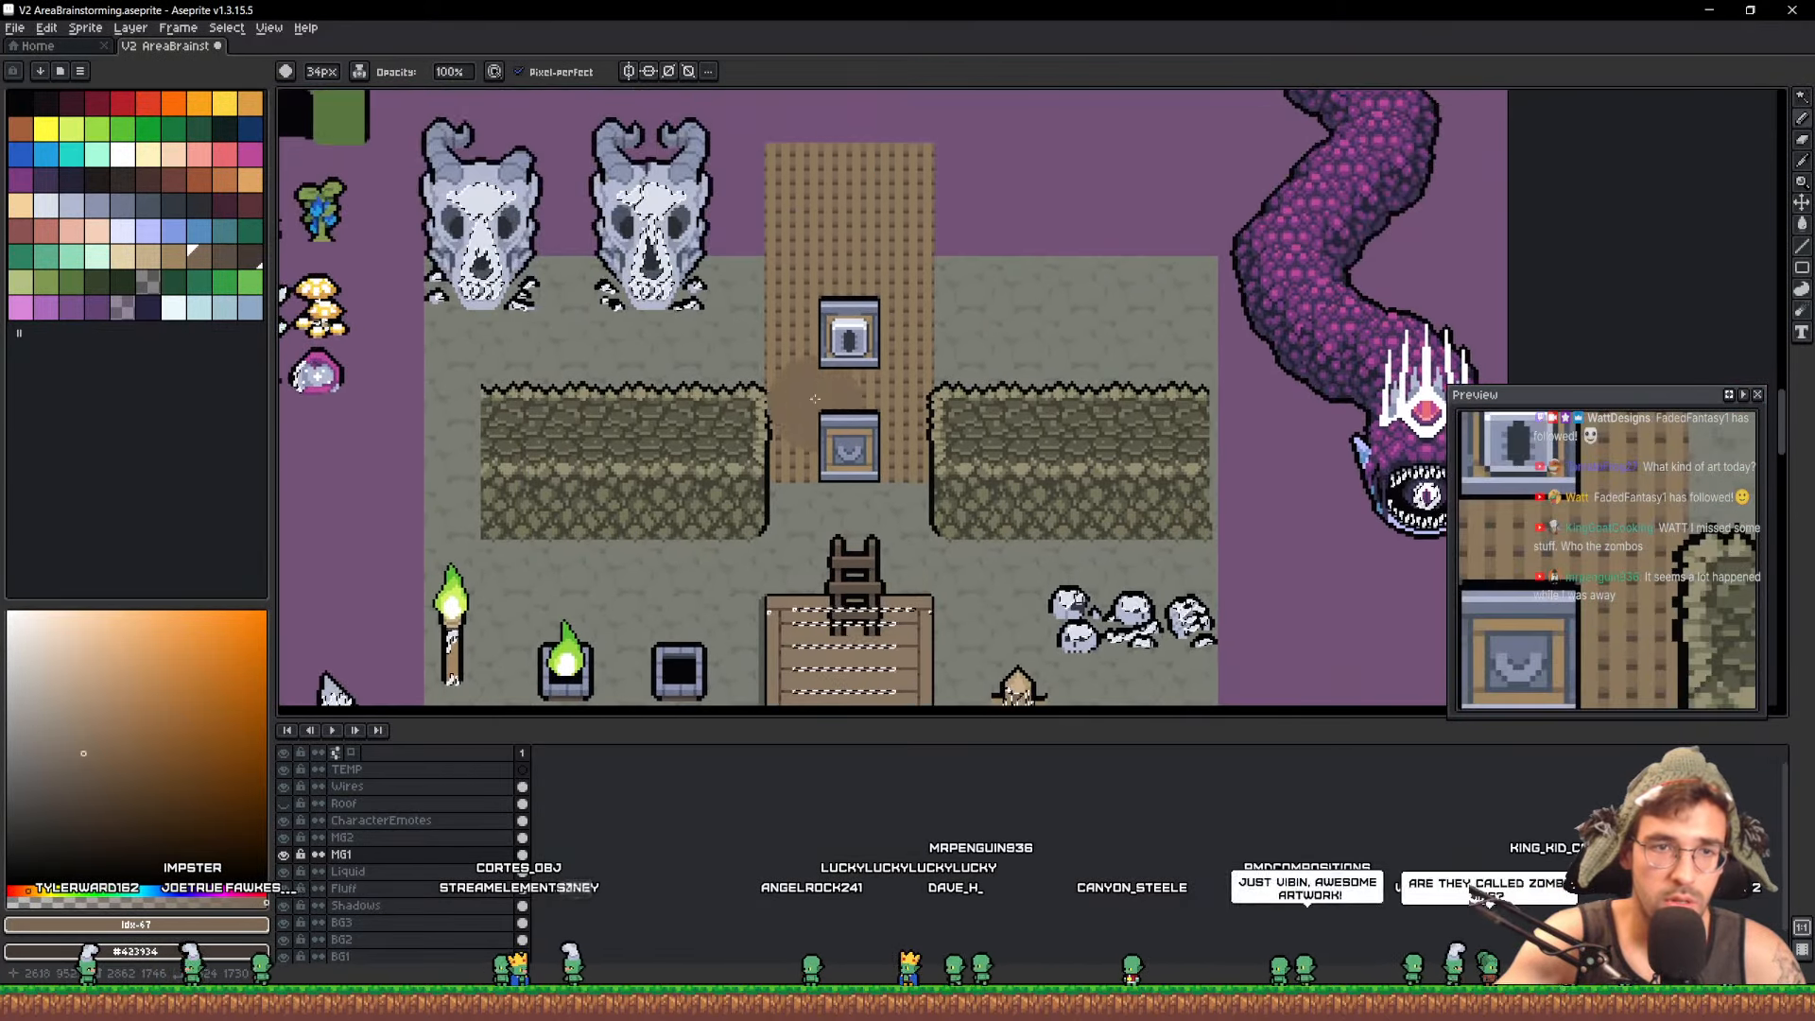
{"action": "left_click_drag", "start_coordinate": [879, 231], "coordinate": [949, 420]}
{"action": "left_click_drag", "start_coordinate": [1120, 172], "coordinate": [886, 697]}
{"action": "scroll", "coordinate": [932, 397], "scroll_direction": "down", "scroll_amount": 3}
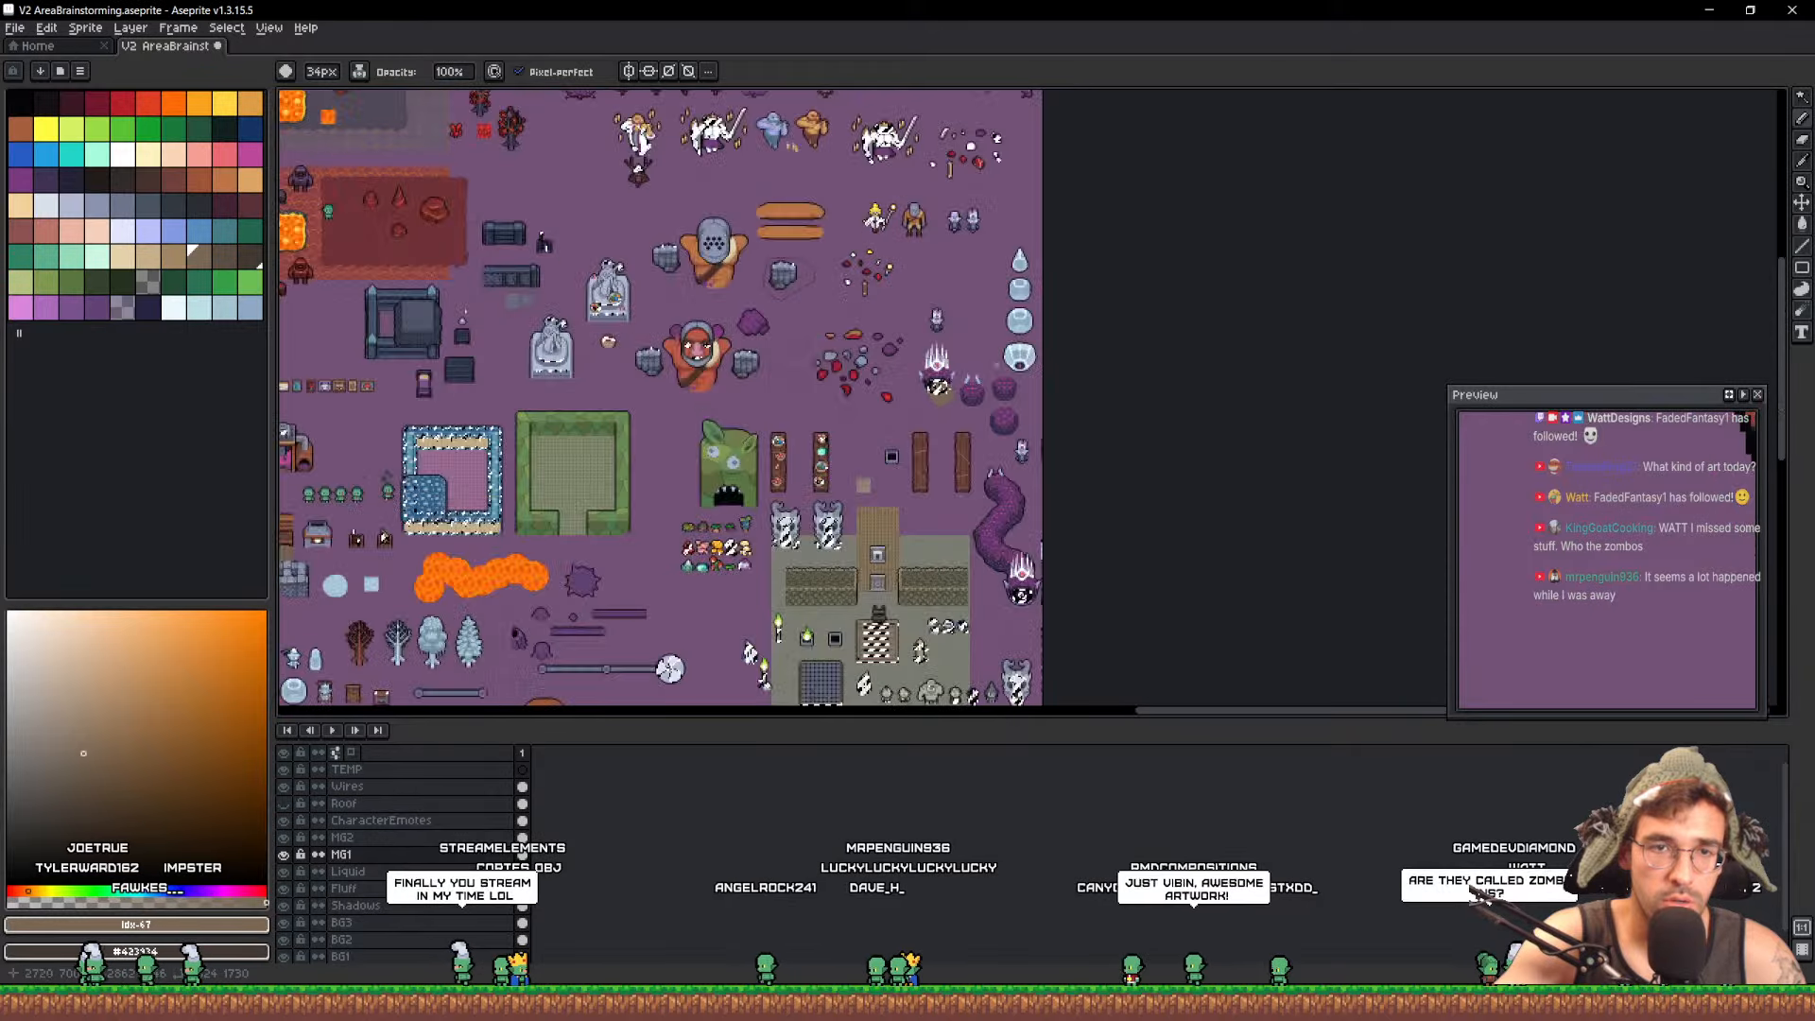
{"action": "left_click_drag", "start_coordinate": [870, 181], "coordinate": [871, 364]}
Repaint the selected light areas of the spiky antlered skull and the antlered skull beside it in darker brown
{"action": "scroll", "coordinate": [871, 364], "scroll_direction": "up", "scroll_amount": 1}
{"action": "scroll", "coordinate": [871, 364], "scroll_direction": "up", "scroll_amount": 4}
{"action": "left_click_drag", "start_coordinate": [1115, 106], "coordinate": [973, 535]}
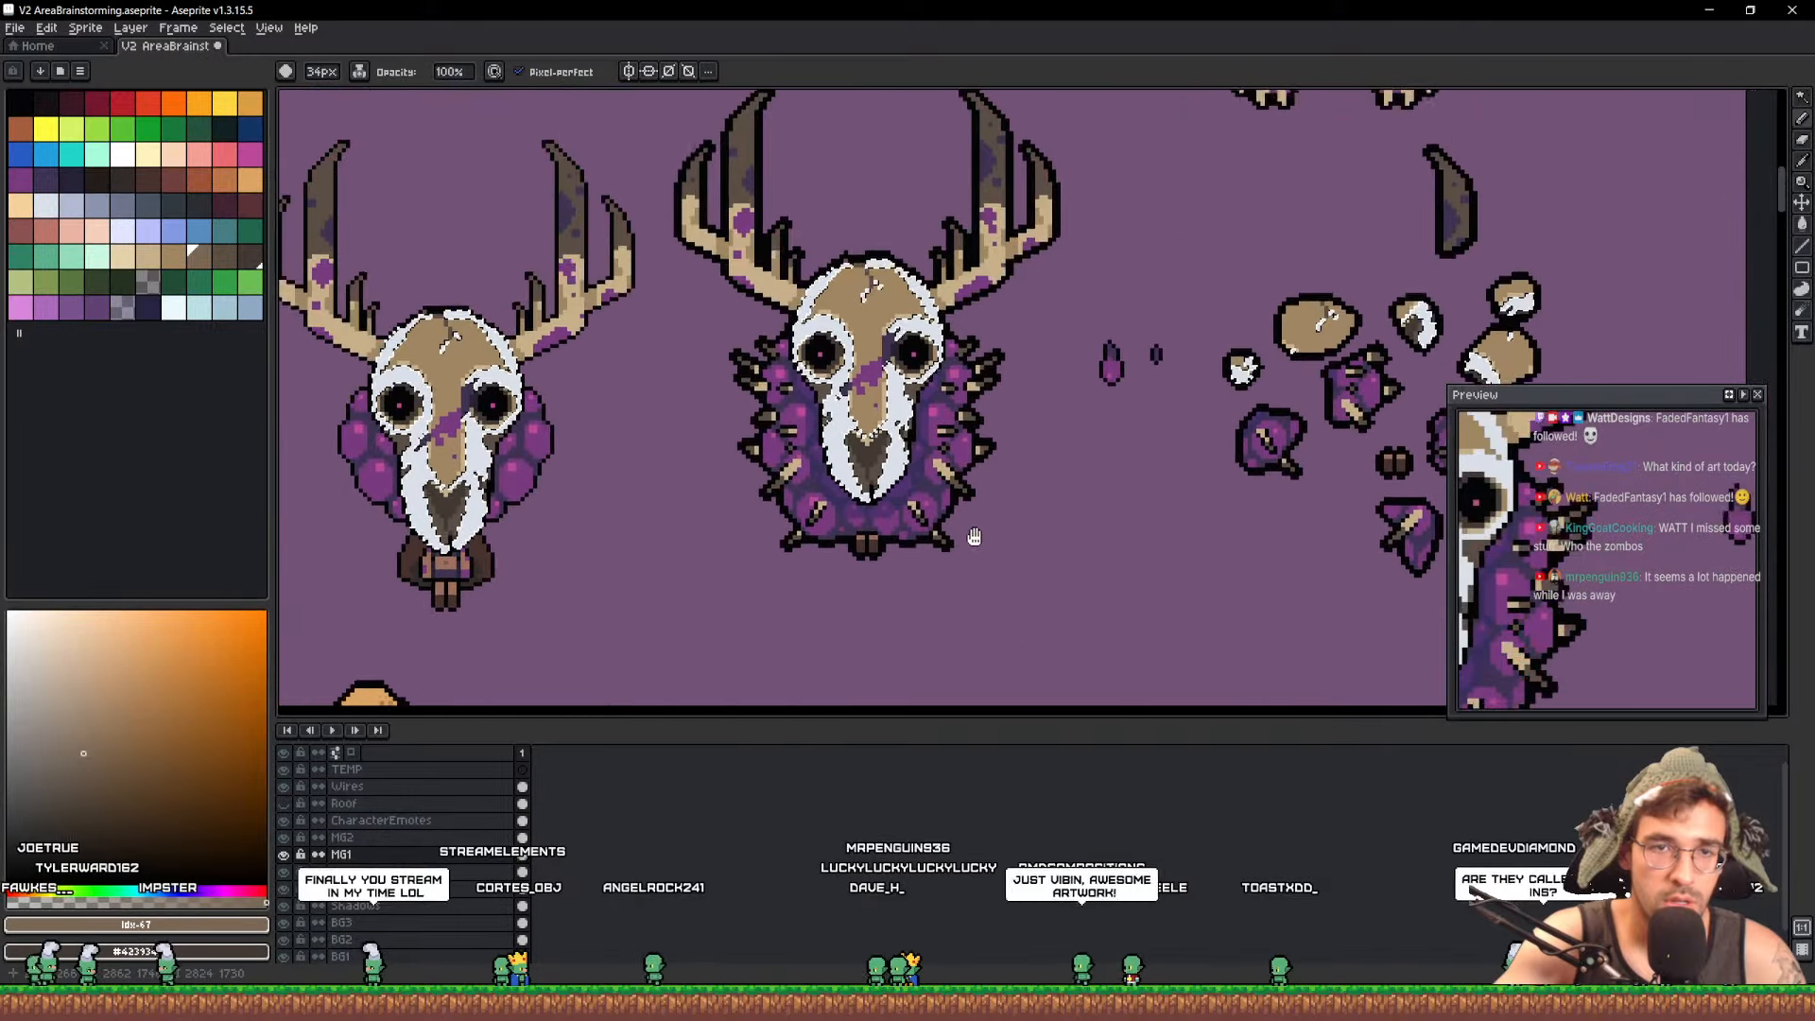
{"action": "left_click", "coordinate": [862, 470]}
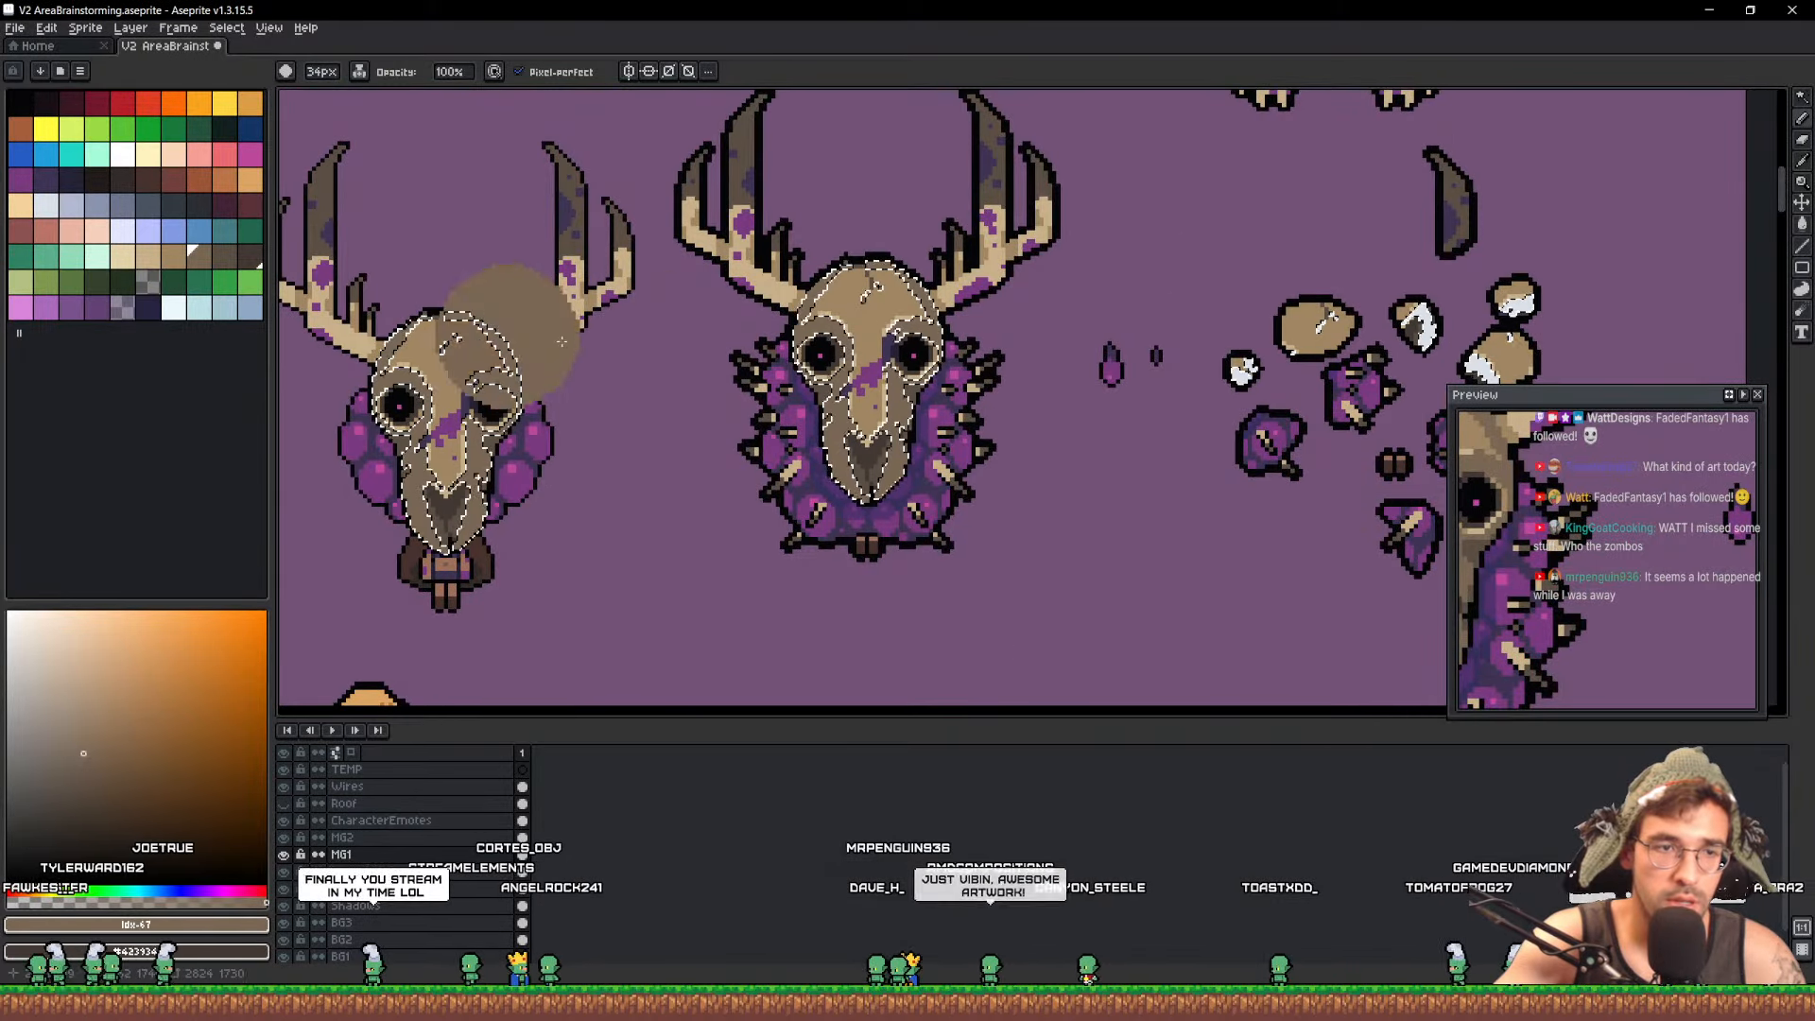
Repaint the selected light areas on the loose skull fragments and the small floating antlered figure in darker brown
{"action": "scroll", "coordinate": [751, 430], "scroll_direction": "down", "scroll_amount": 4}
{"action": "scroll", "coordinate": [936, 444], "scroll_direction": "up", "scroll_amount": 4}
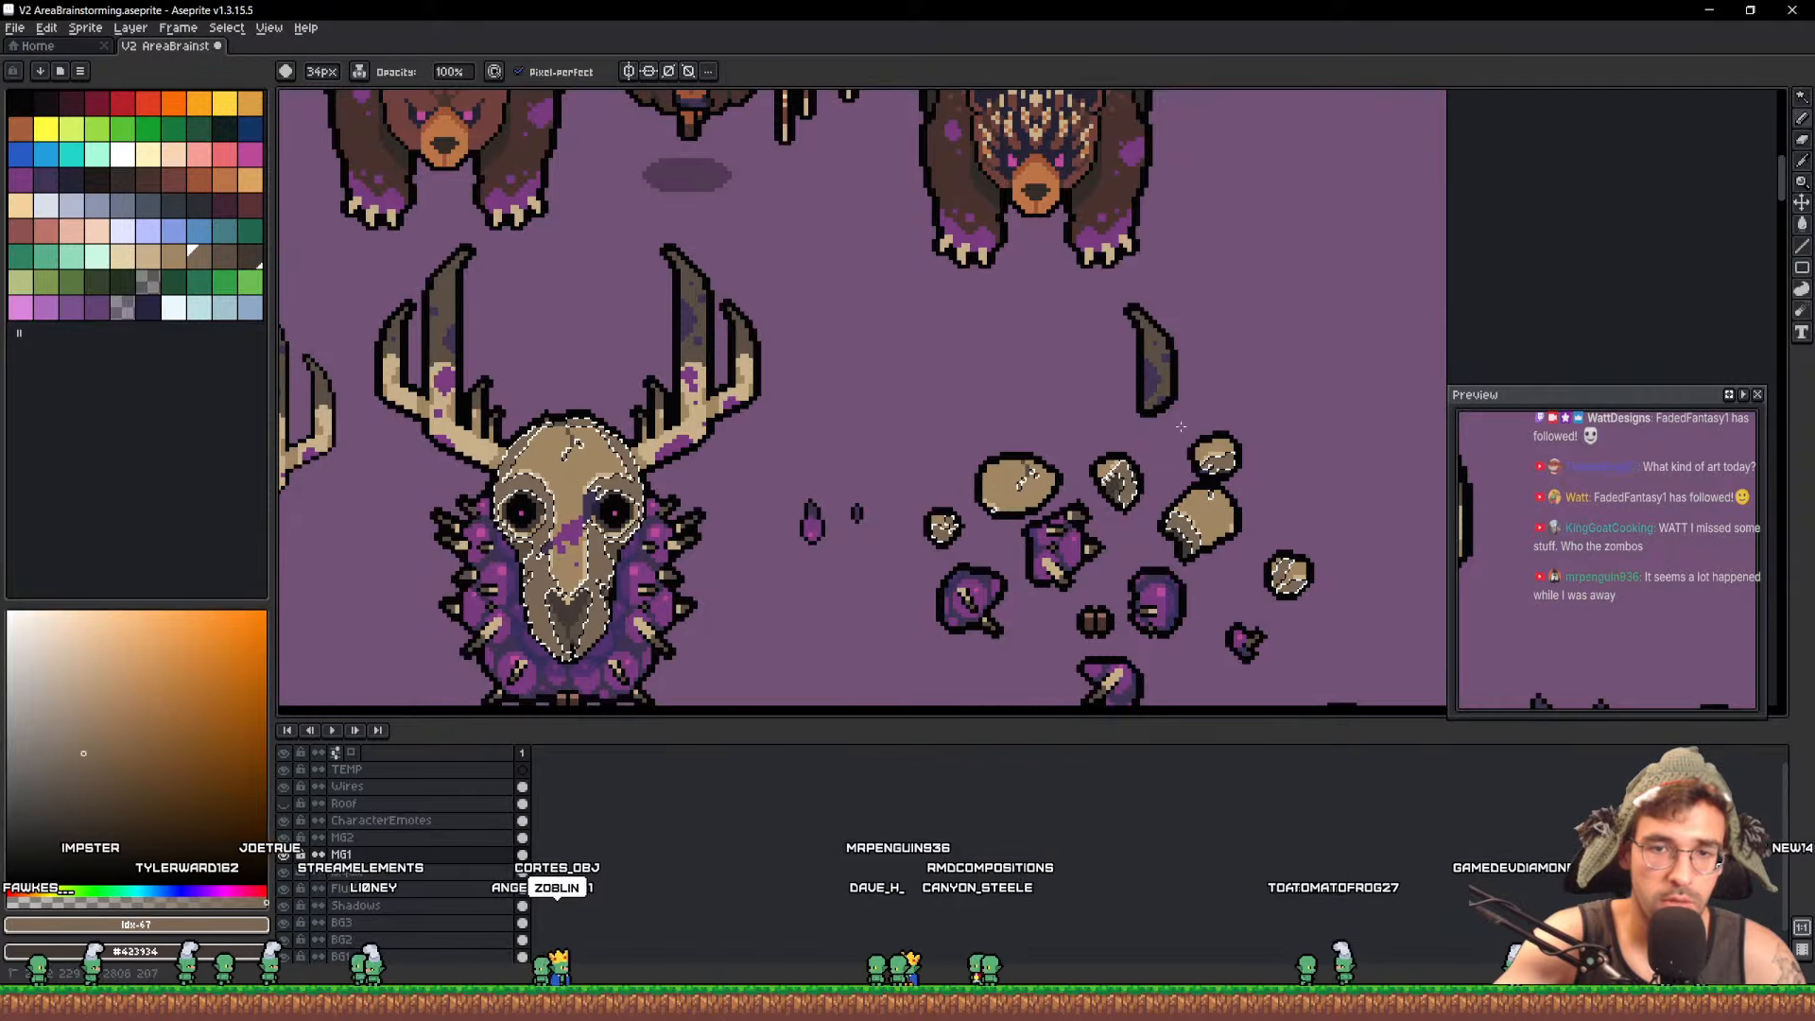
{"action": "scroll", "coordinate": [1030, 454], "scroll_direction": "down", "scroll_amount": 1}
{"action": "left_click_drag", "start_coordinate": [863, 416], "coordinate": [952, 471]}
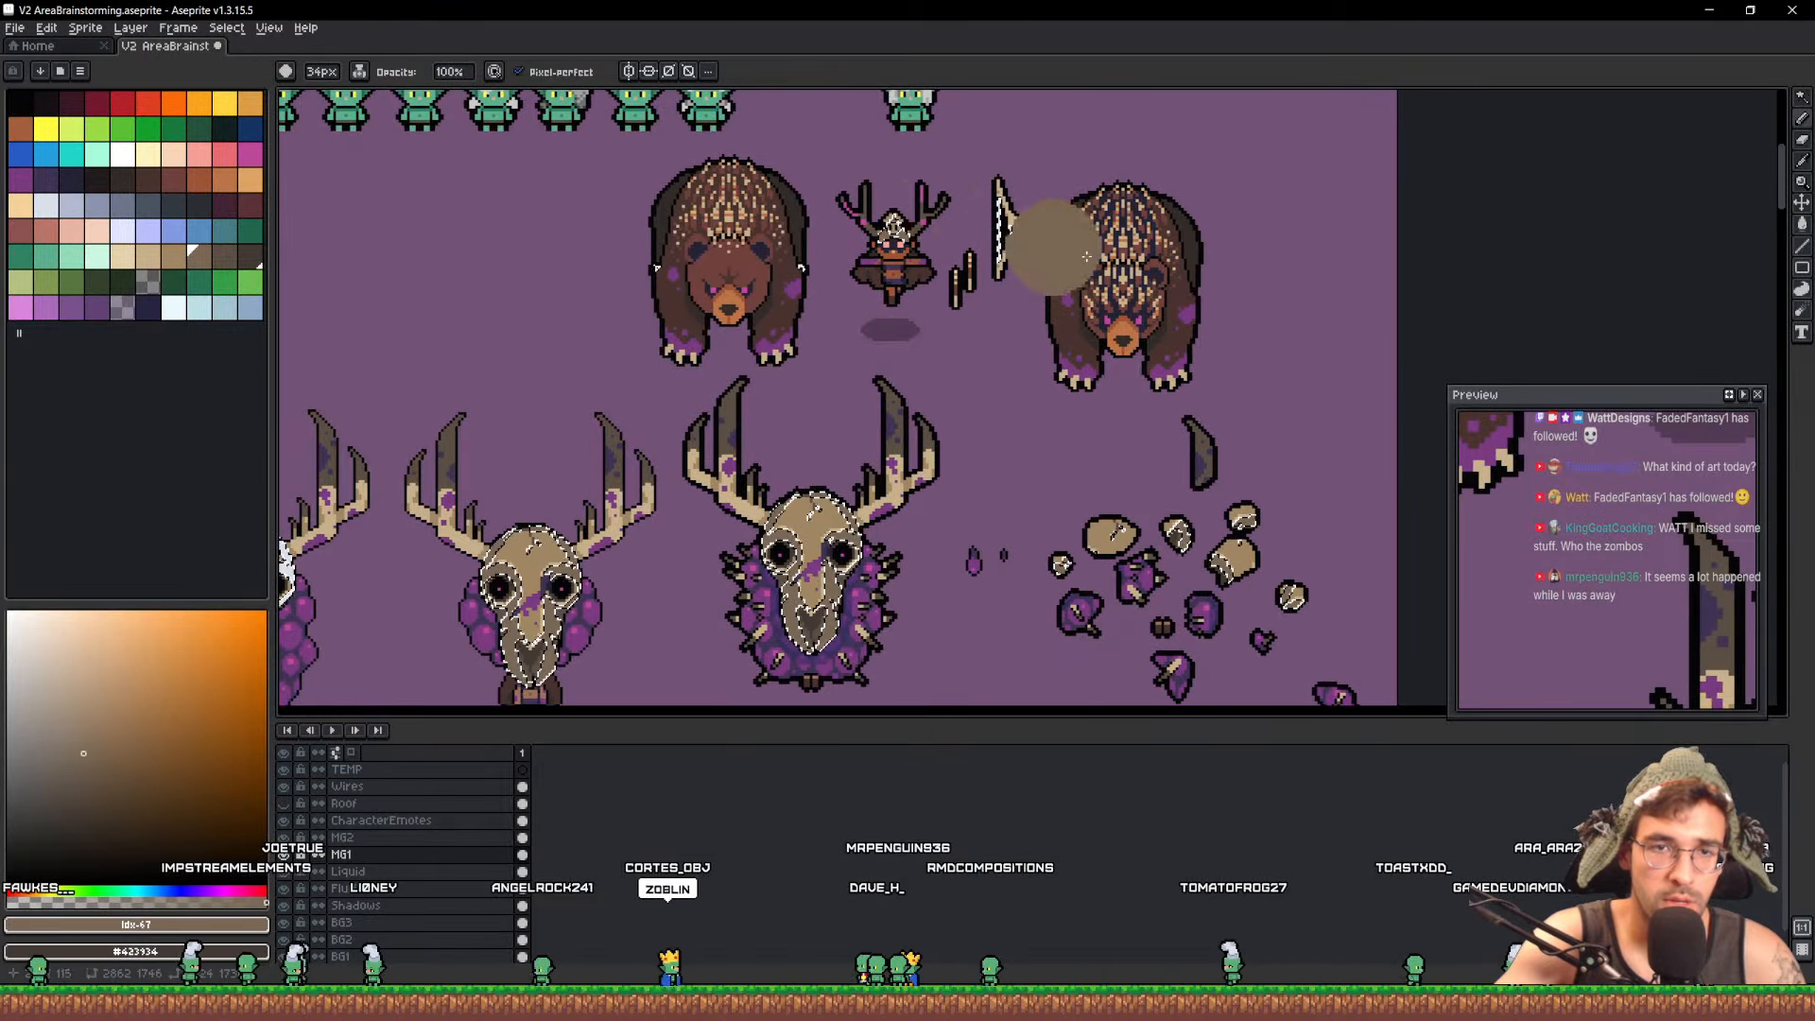
Repaint the selected light areas on the remaining antlered skulls and the row of small hooded antlered figures in darker brown
{"action": "left_click_drag", "start_coordinate": [664, 462], "coordinate": [978, 230]}
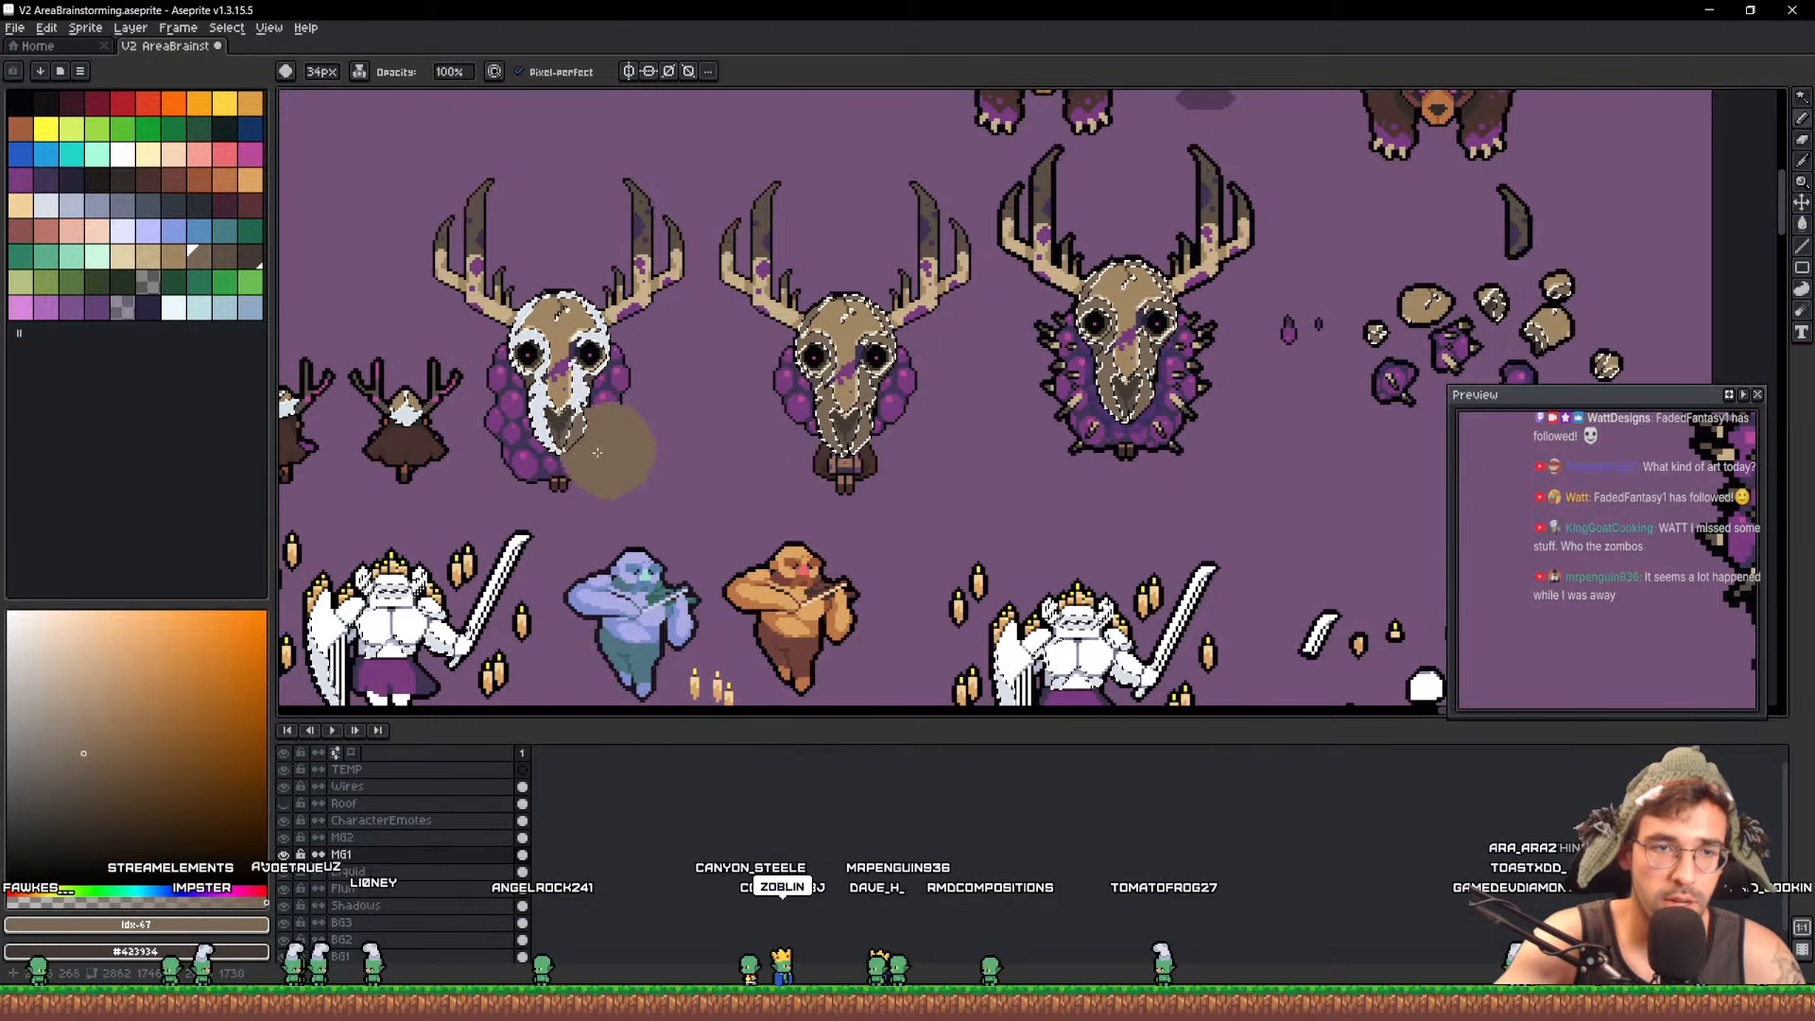
{"action": "mouse_move", "coordinate": [608, 442]}
{"action": "left_mouse_down"}
{"action": "mouse_move", "coordinate": [579, 413]}
{"action": "mouse_move", "coordinate": [1140, 371]}
{"action": "left_mouse_up"}
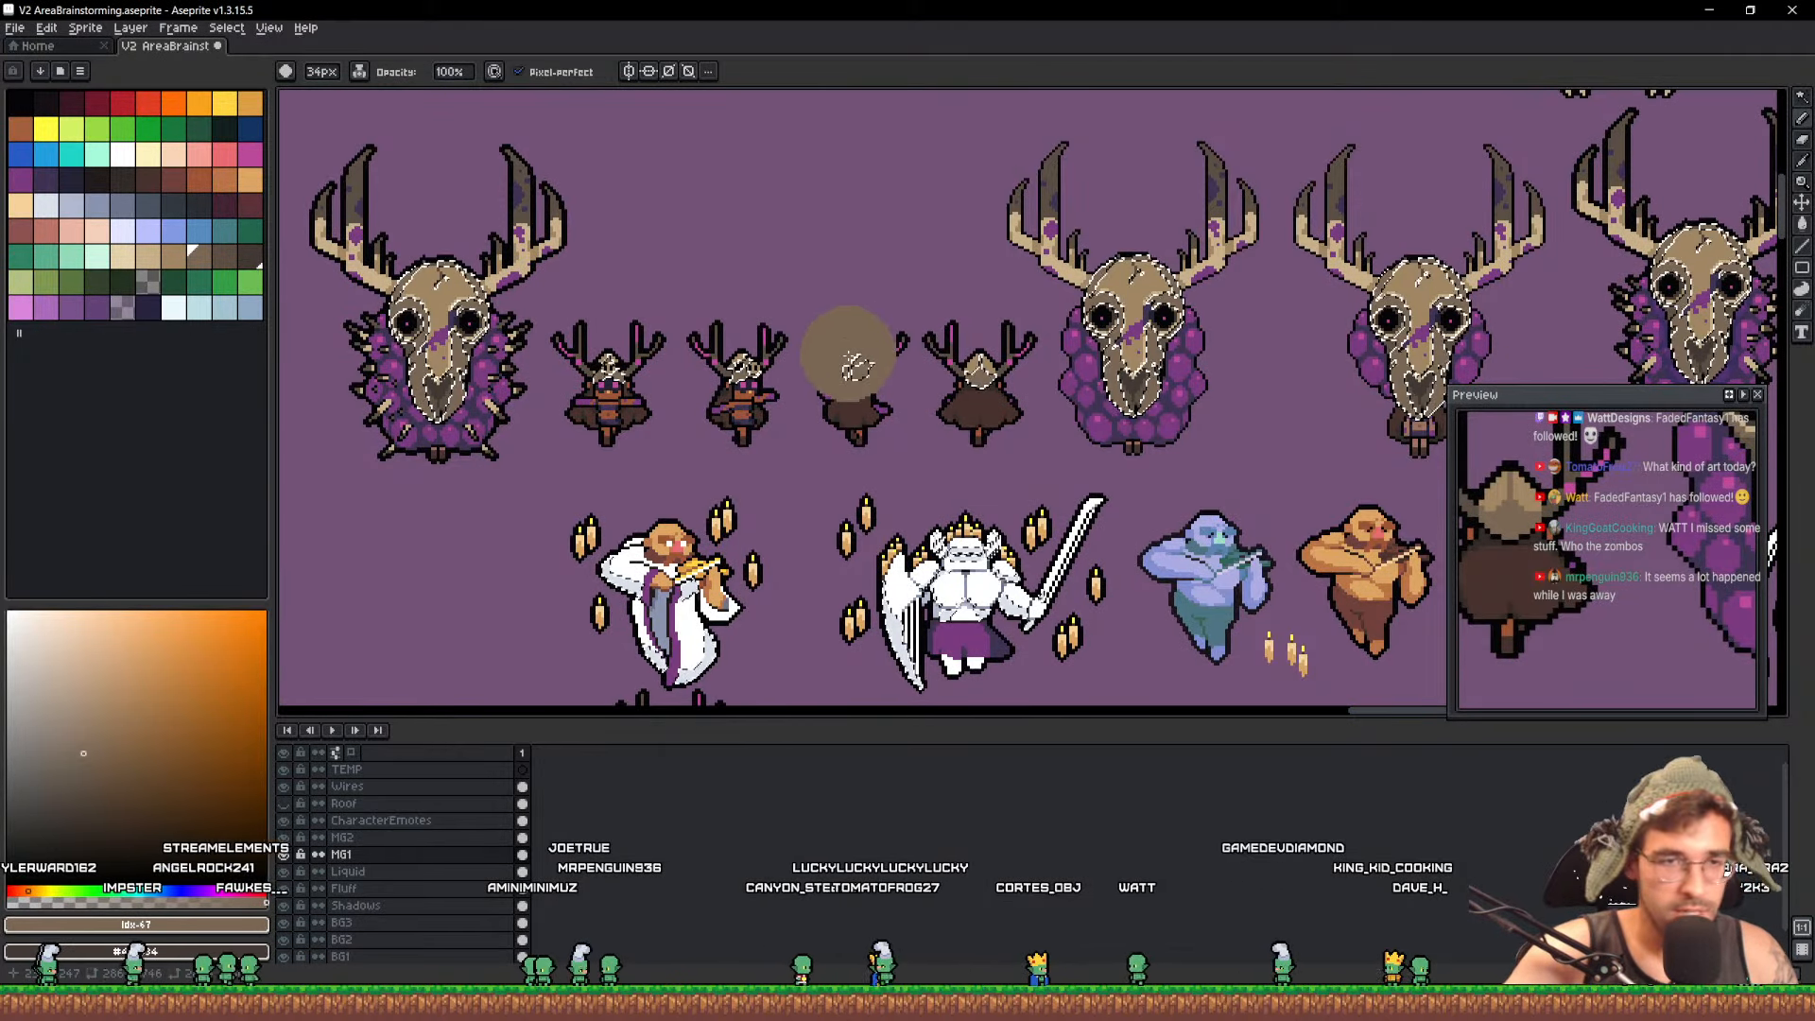
Look over the bears, the goblin hairstyle rows and the sheet's upper area for more sprites containing the selected light colour
{"action": "scroll", "coordinate": [832, 367], "scroll_direction": "down", "scroll_amount": 3}
{"action": "scroll", "coordinate": [1019, 228], "scroll_direction": "up", "scroll_amount": 3}
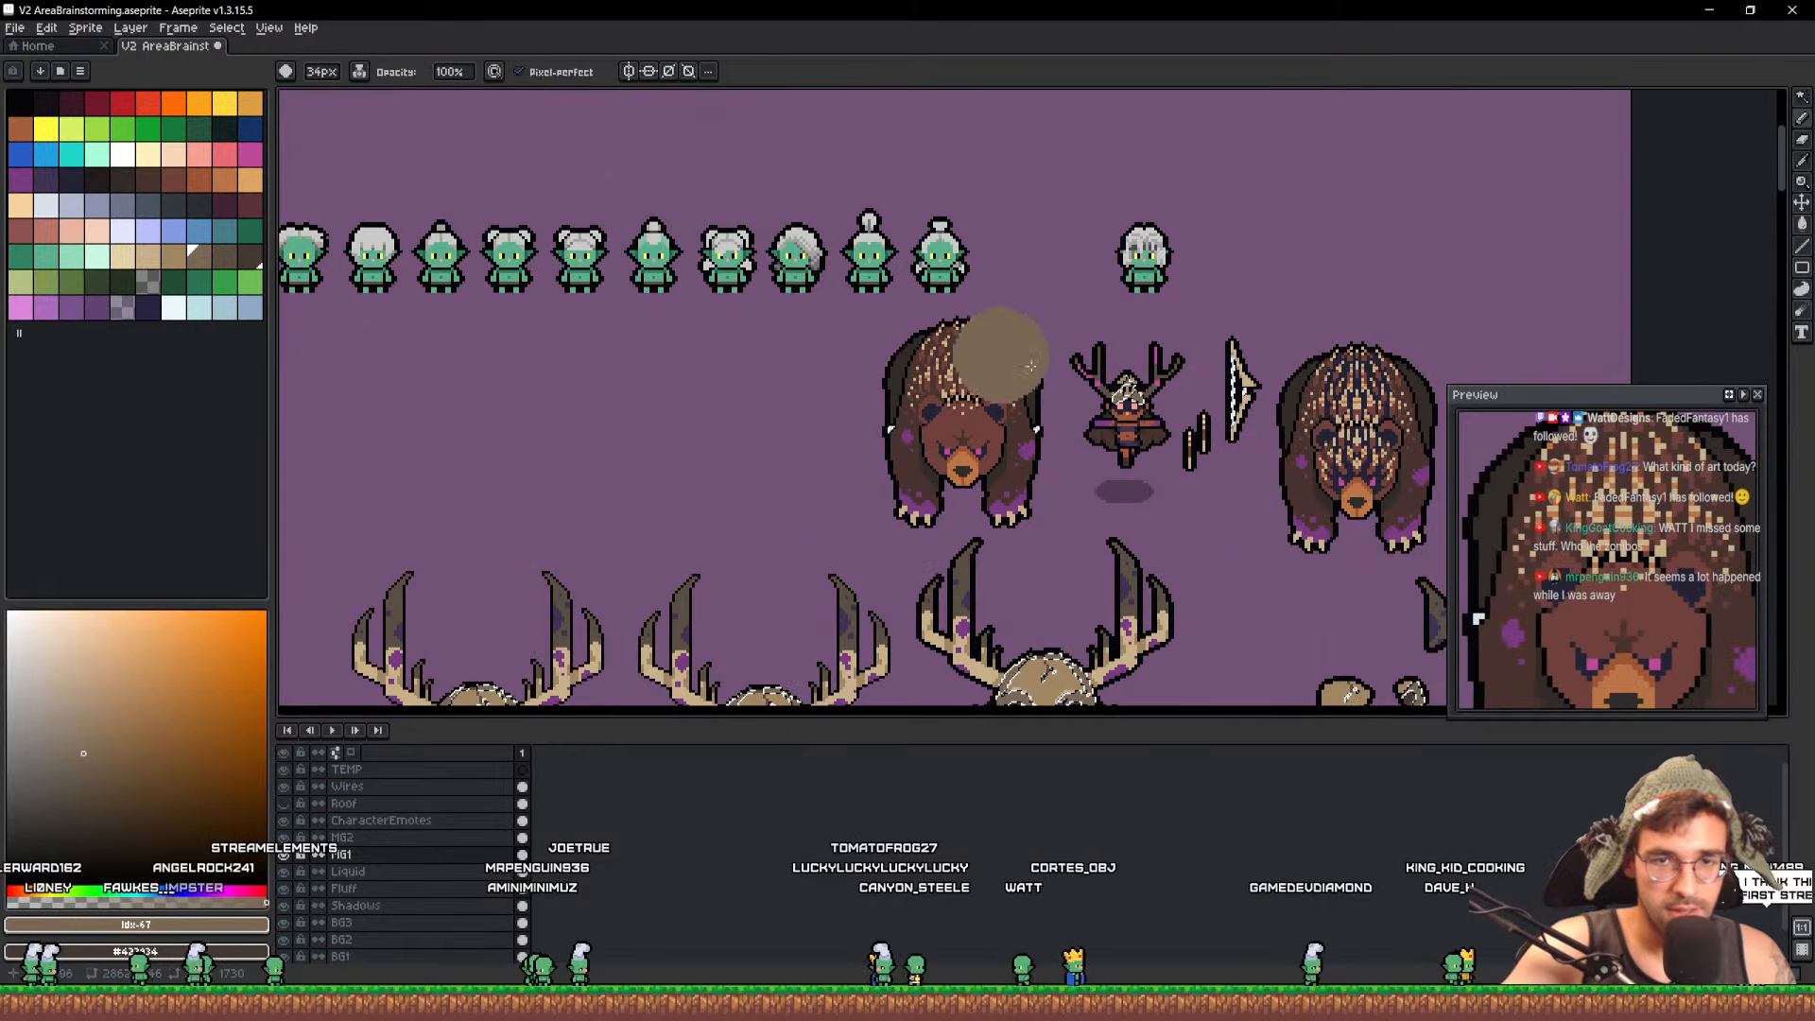
{"action": "left_click_drag", "start_coordinate": [844, 370], "coordinate": [1523, 195]}
{"action": "left_click_drag", "start_coordinate": [293, 444], "coordinate": [583, 465]}
{"action": "left_click_drag", "start_coordinate": [1149, 367], "coordinate": [582, 465]}
{"action": "scroll", "coordinate": [1305, 343], "scroll_direction": "up", "scroll_amount": 3}
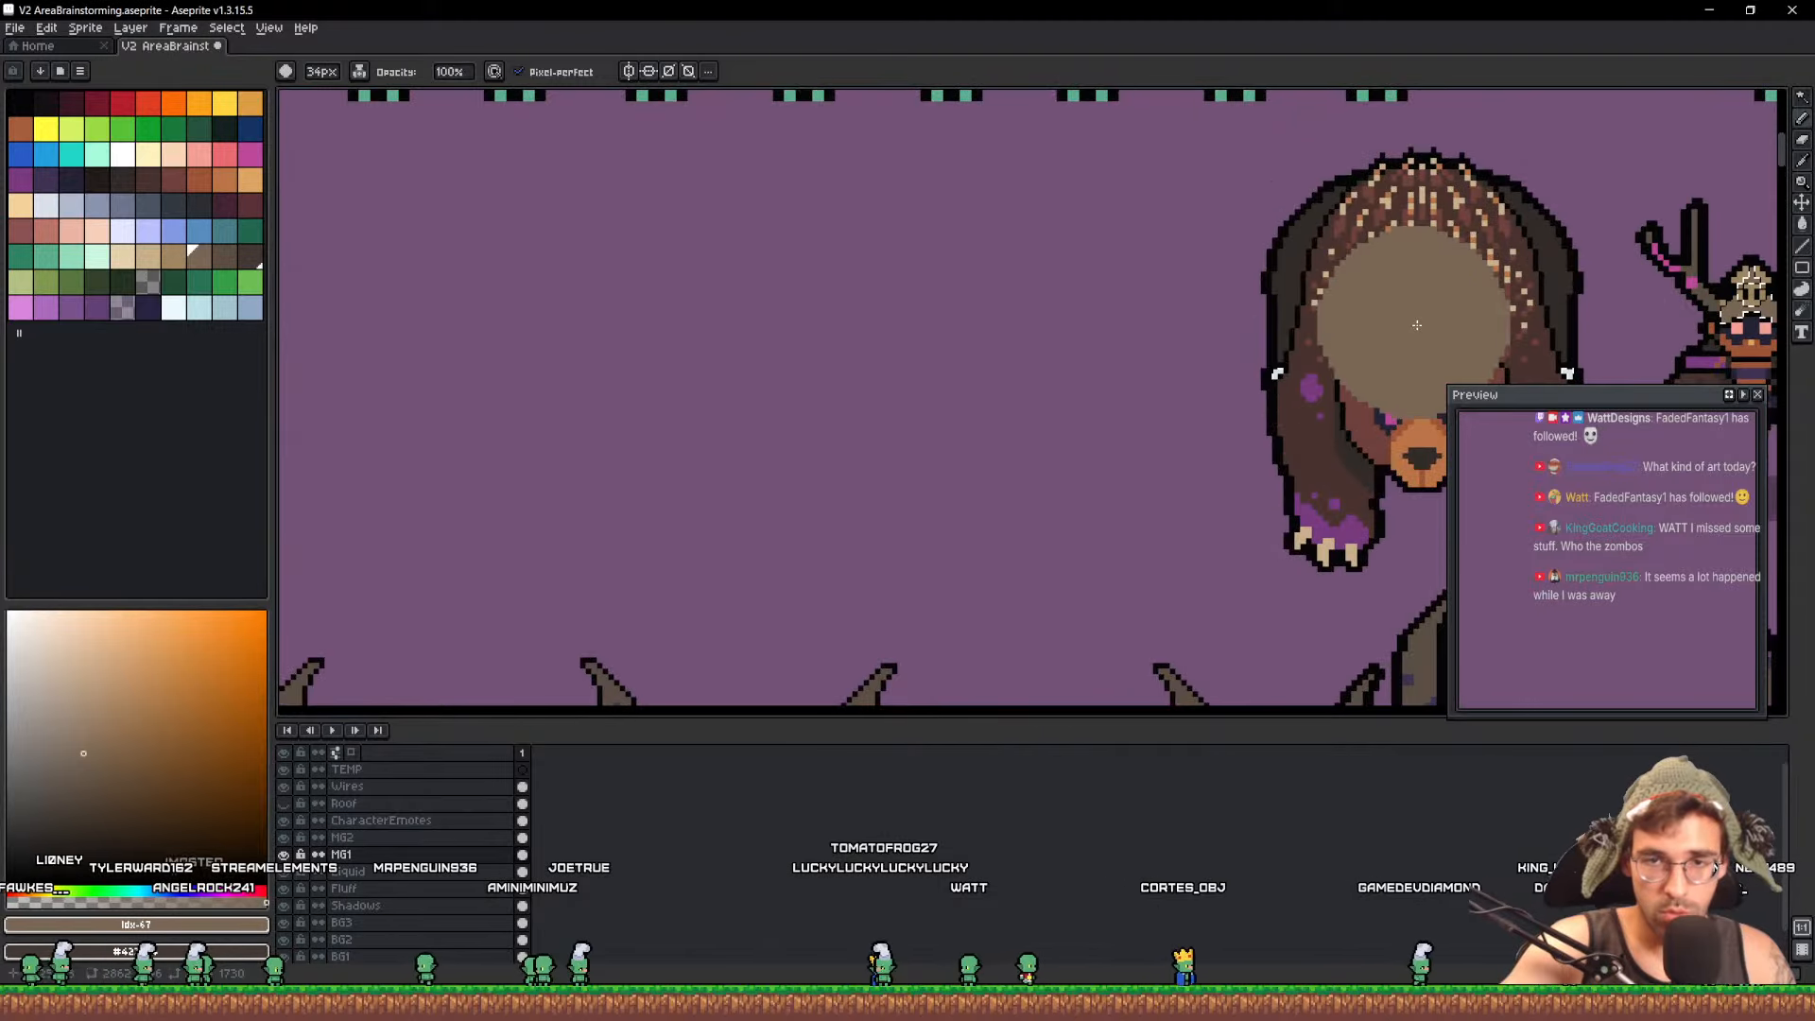
{"action": "left_click_drag", "start_coordinate": [1414, 326], "coordinate": [1052, 354]}
{"action": "scroll", "coordinate": [801, 396], "scroll_direction": "down", "scroll_amount": 6}
{"action": "left_click_drag", "start_coordinate": [801, 396], "coordinate": [1279, 350]}
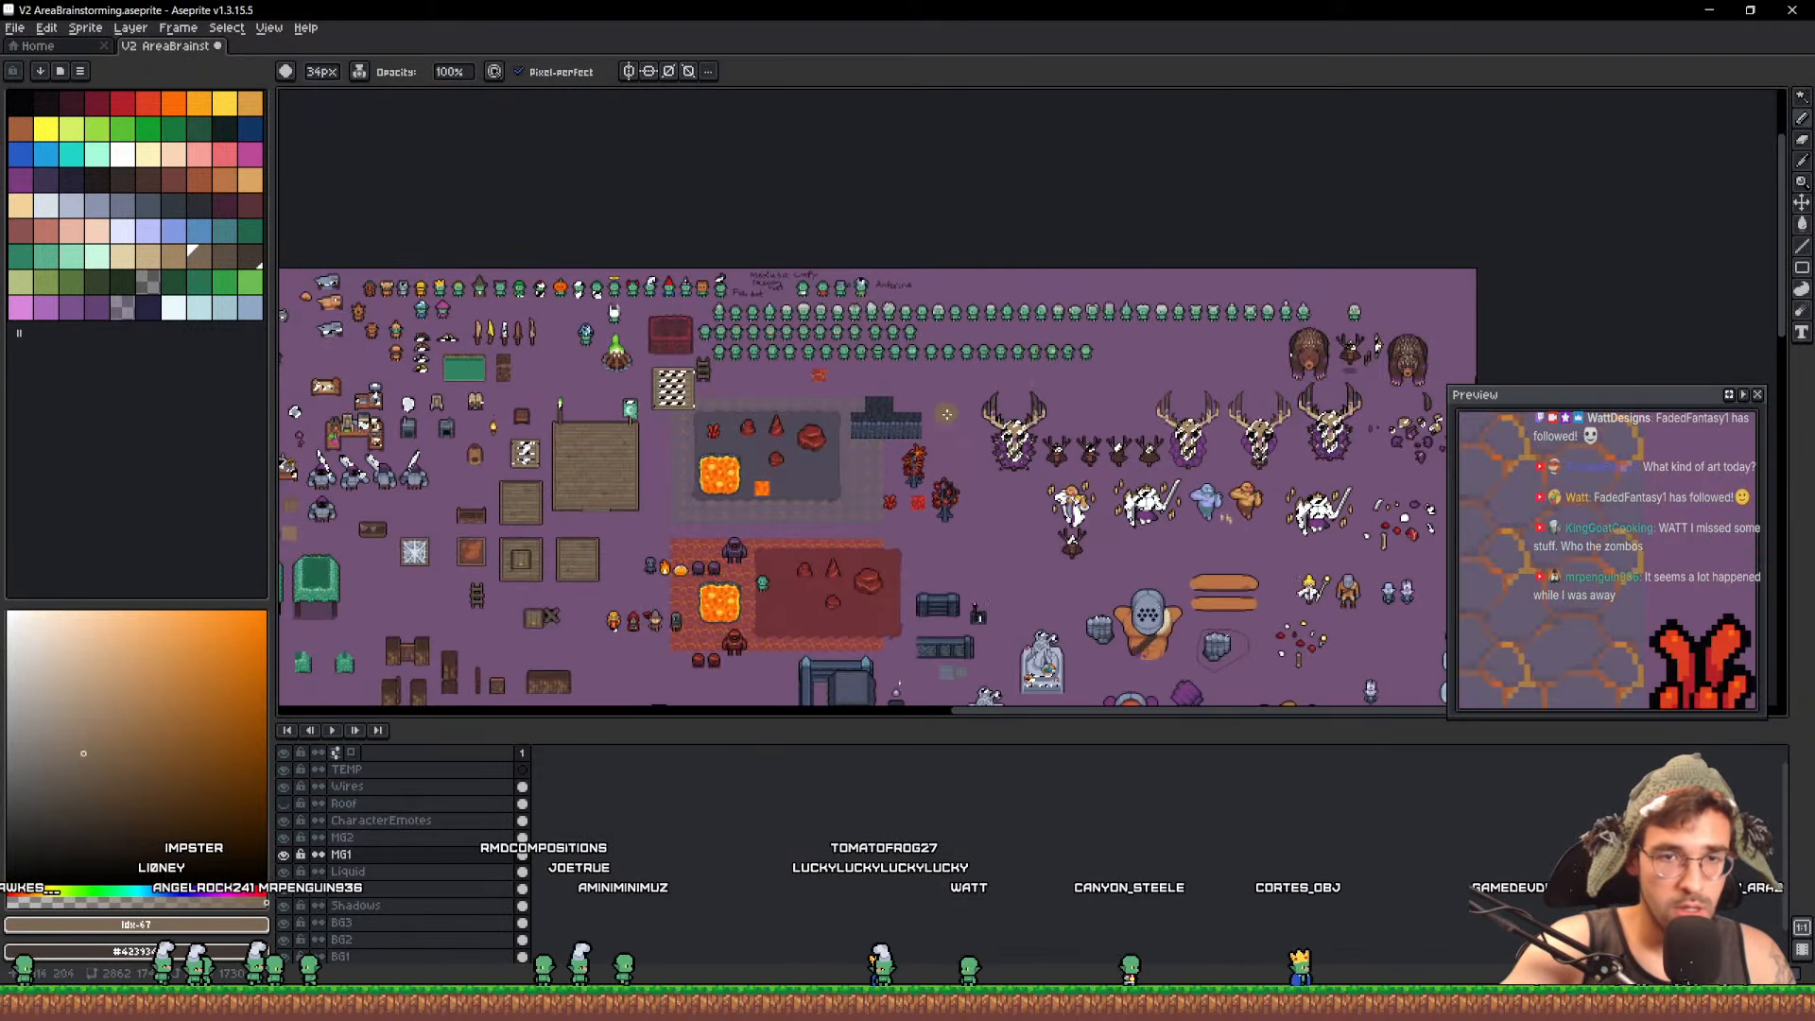
Repaint the selected light plank lines on the wooden platform beside the lava area in darker brown
{"action": "scroll", "coordinate": [979, 450], "scroll_direction": "up", "scroll_amount": 6}
{"action": "scroll", "coordinate": [978, 450], "scroll_direction": "down", "scroll_amount": 2}
{"action": "left_click_drag", "start_coordinate": [771, 409], "coordinate": [1455, 479]}
{"action": "left_click_drag", "start_coordinate": [812, 433], "coordinate": [1151, 592]}
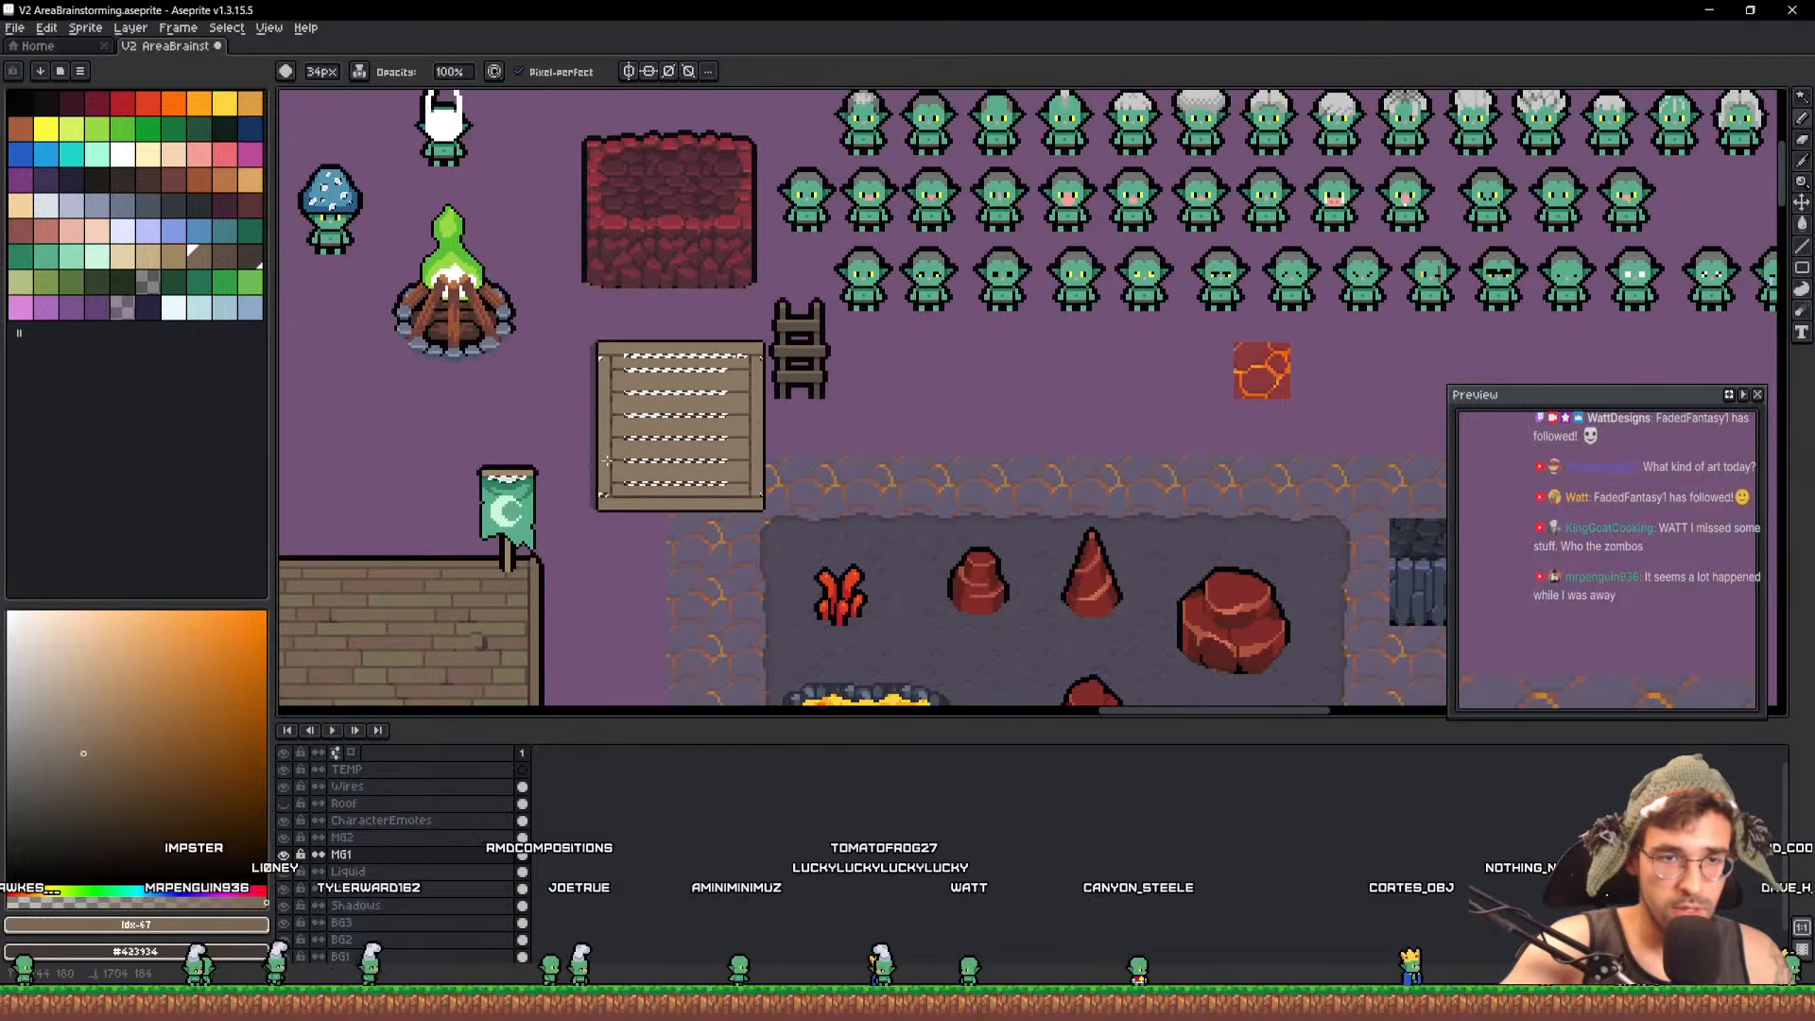
{"action": "scroll", "coordinate": [631, 392], "scroll_direction": "up", "scroll_amount": 2}
{"action": "scroll", "coordinate": [695, 456], "scroll_direction": "down", "scroll_amount": 2}
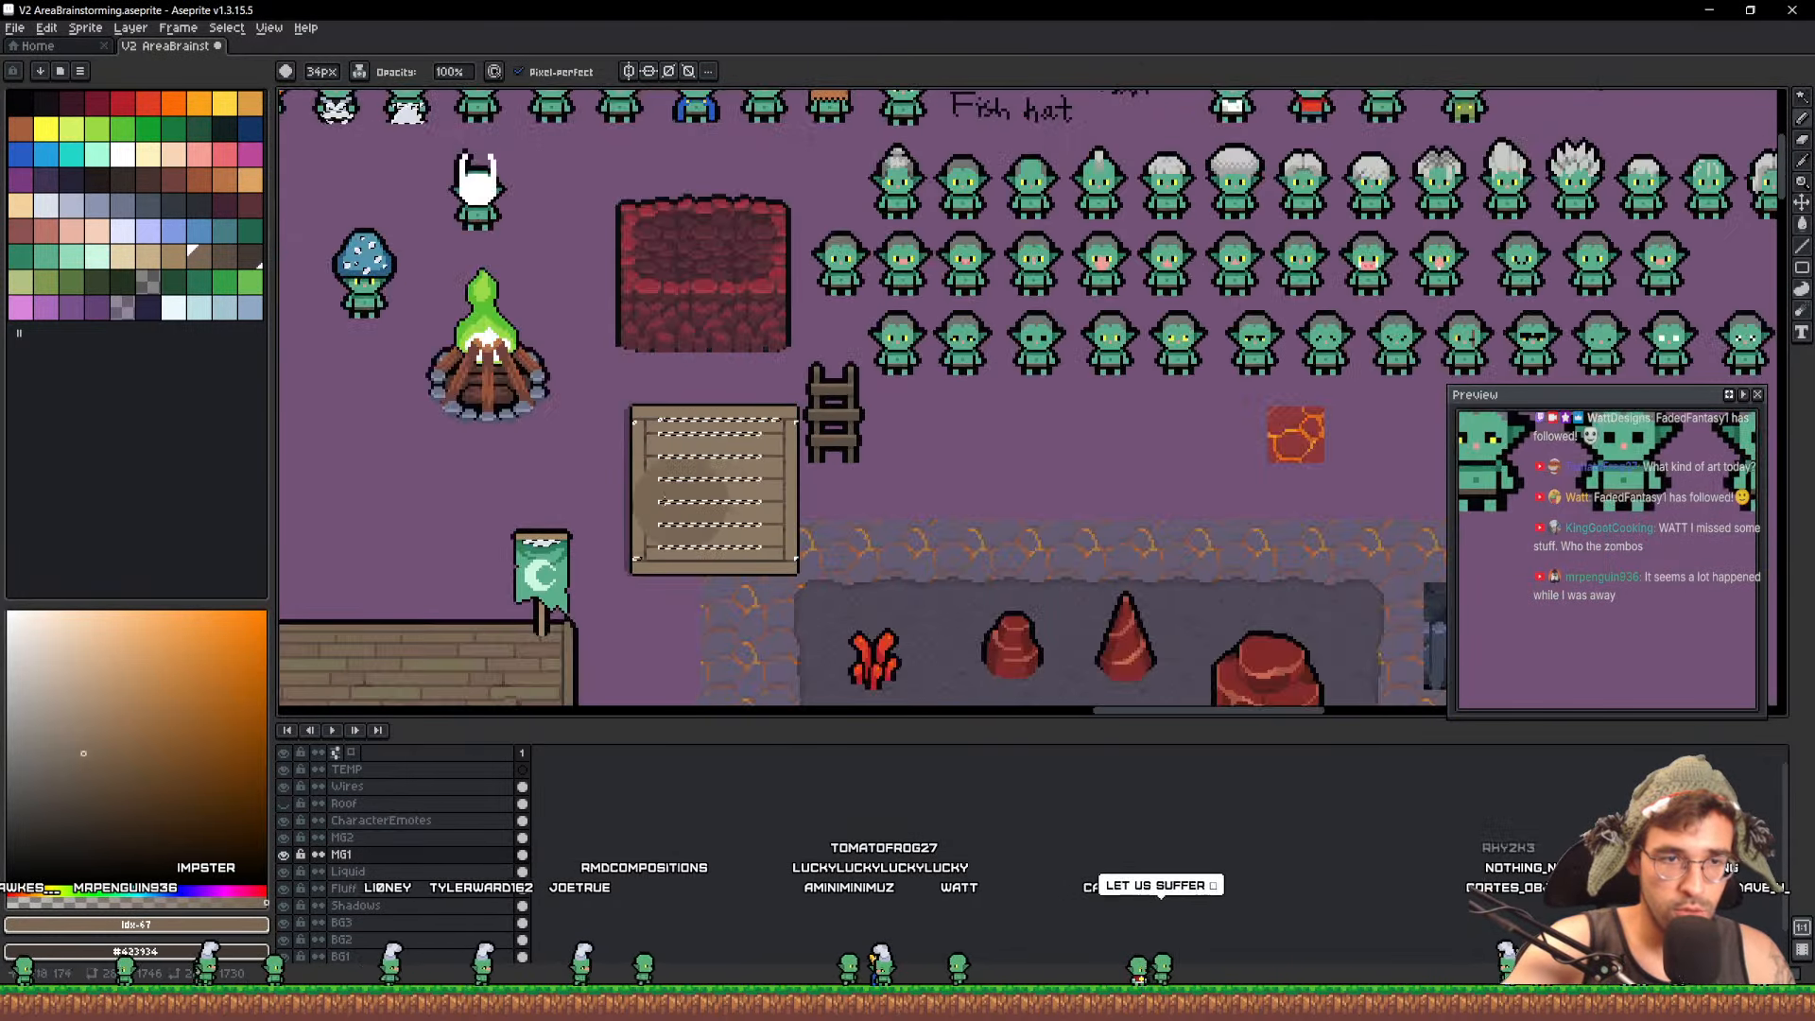
Repaint the selected light plank lines and corner pixels on the wooden board with the skull and ring in darker brown
{"action": "left_click_drag", "start_coordinate": [548, 540], "coordinate": [864, 413]}
{"action": "scroll", "coordinate": [864, 413], "scroll_direction": "up", "scroll_amount": 3}
{"action": "scroll", "coordinate": [1195, 385], "scroll_direction": "down", "scroll_amount": 5}
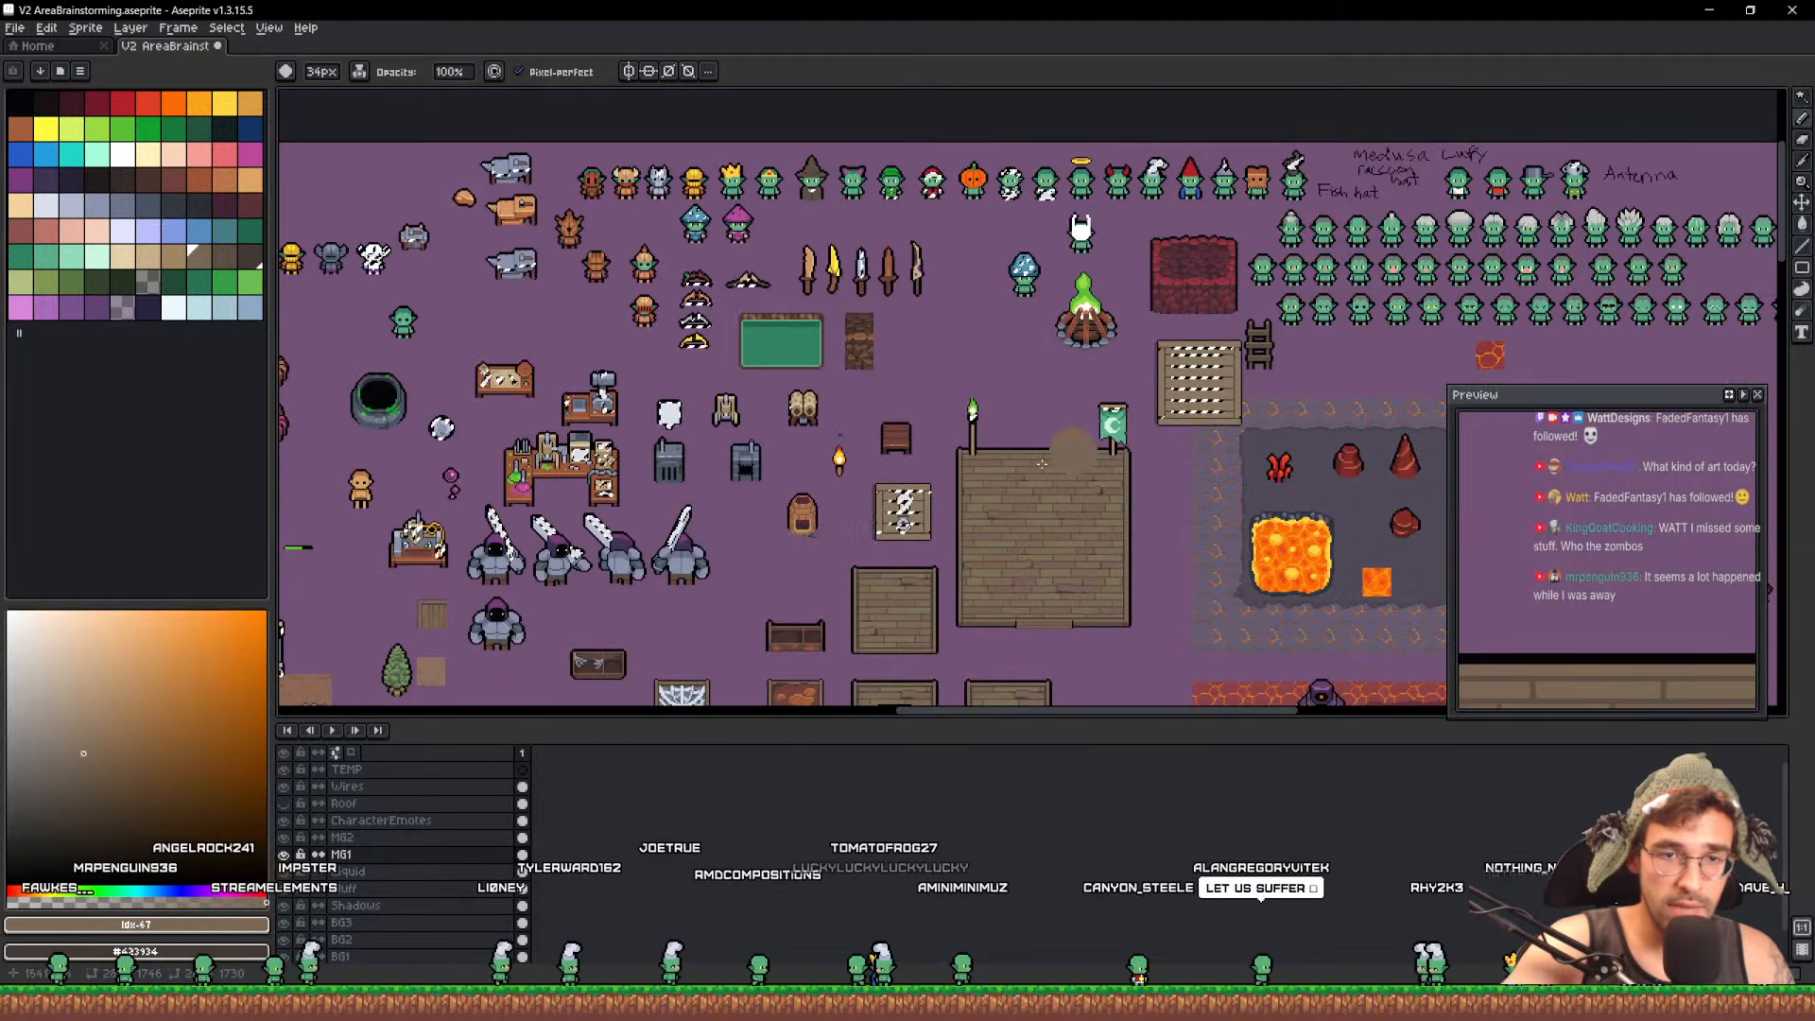
{"action": "scroll", "coordinate": [979, 404], "scroll_direction": "up", "scroll_amount": 2}
{"action": "scroll", "coordinate": [1028, 394], "scroll_direction": "up", "scroll_amount": 3}
{"action": "scroll", "coordinate": [1149, 457], "scroll_direction": "up", "scroll_amount": 1}
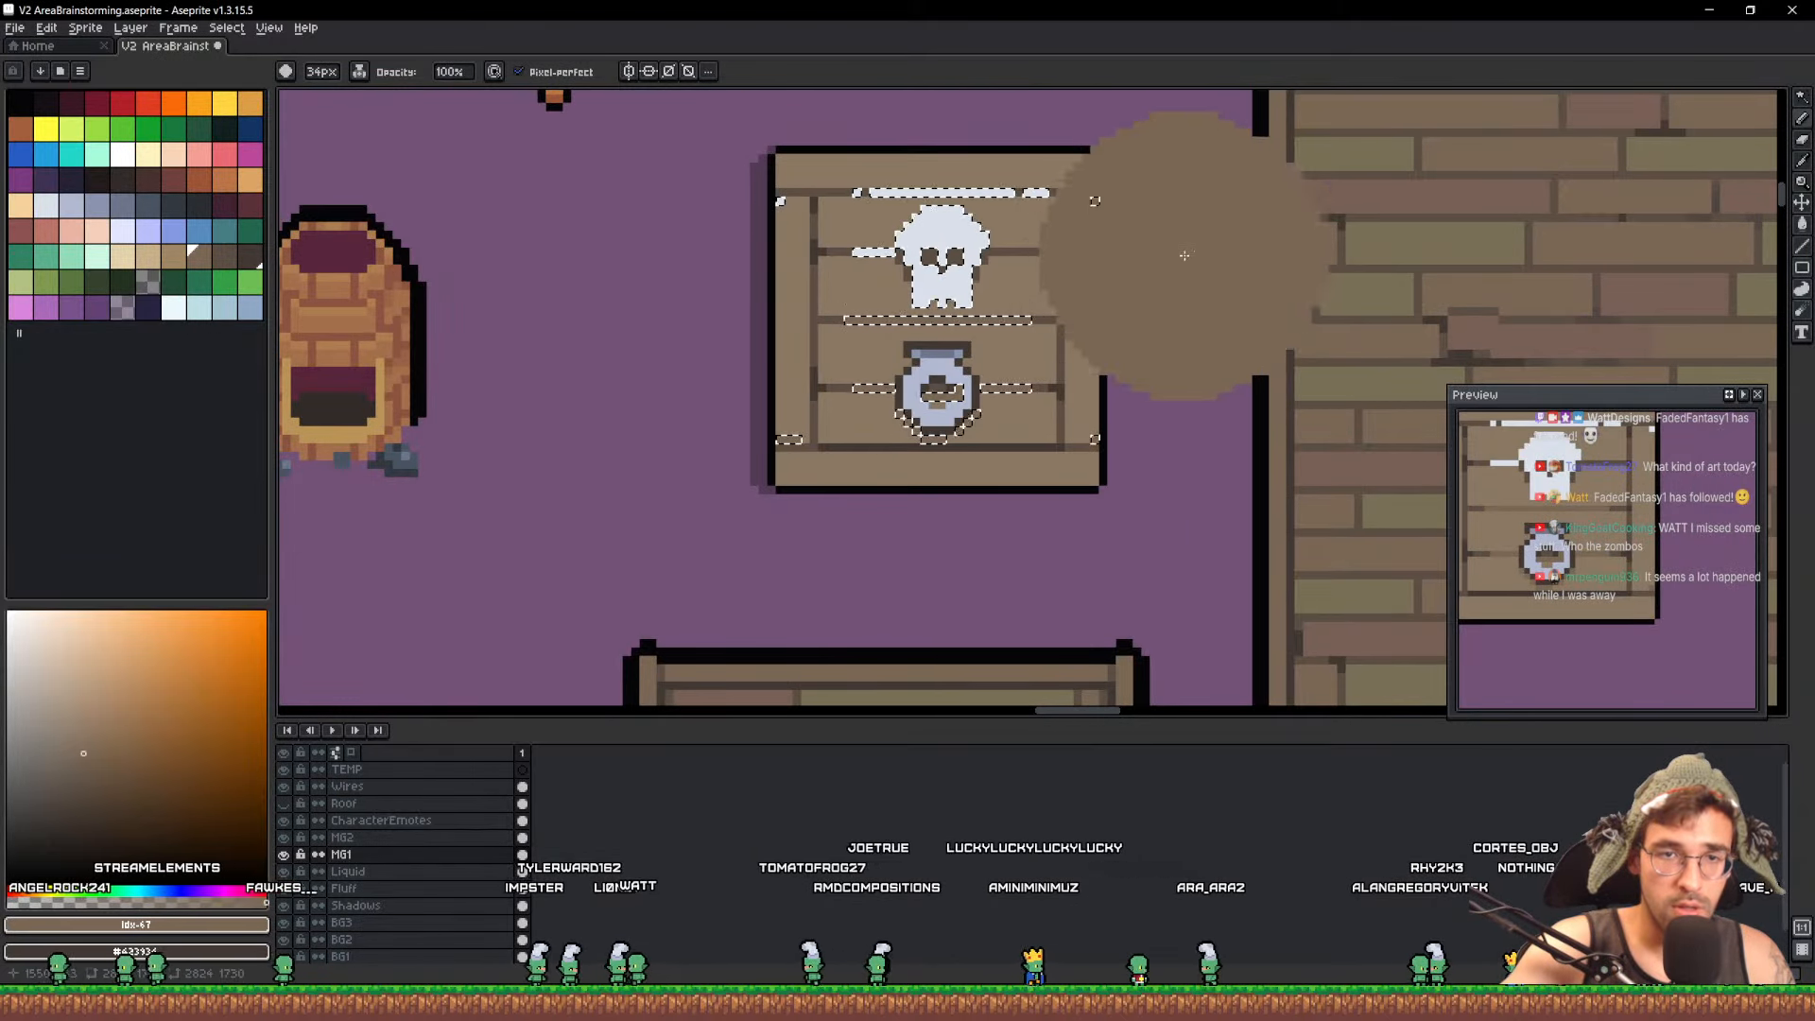
{"action": "mouse_move", "coordinate": [1101, 248]}
{"action": "left_mouse_down"}
{"action": "mouse_move", "coordinate": [1107, 283]}
{"action": "mouse_move", "coordinate": [1215, 417]}
{"action": "left_mouse_up"}
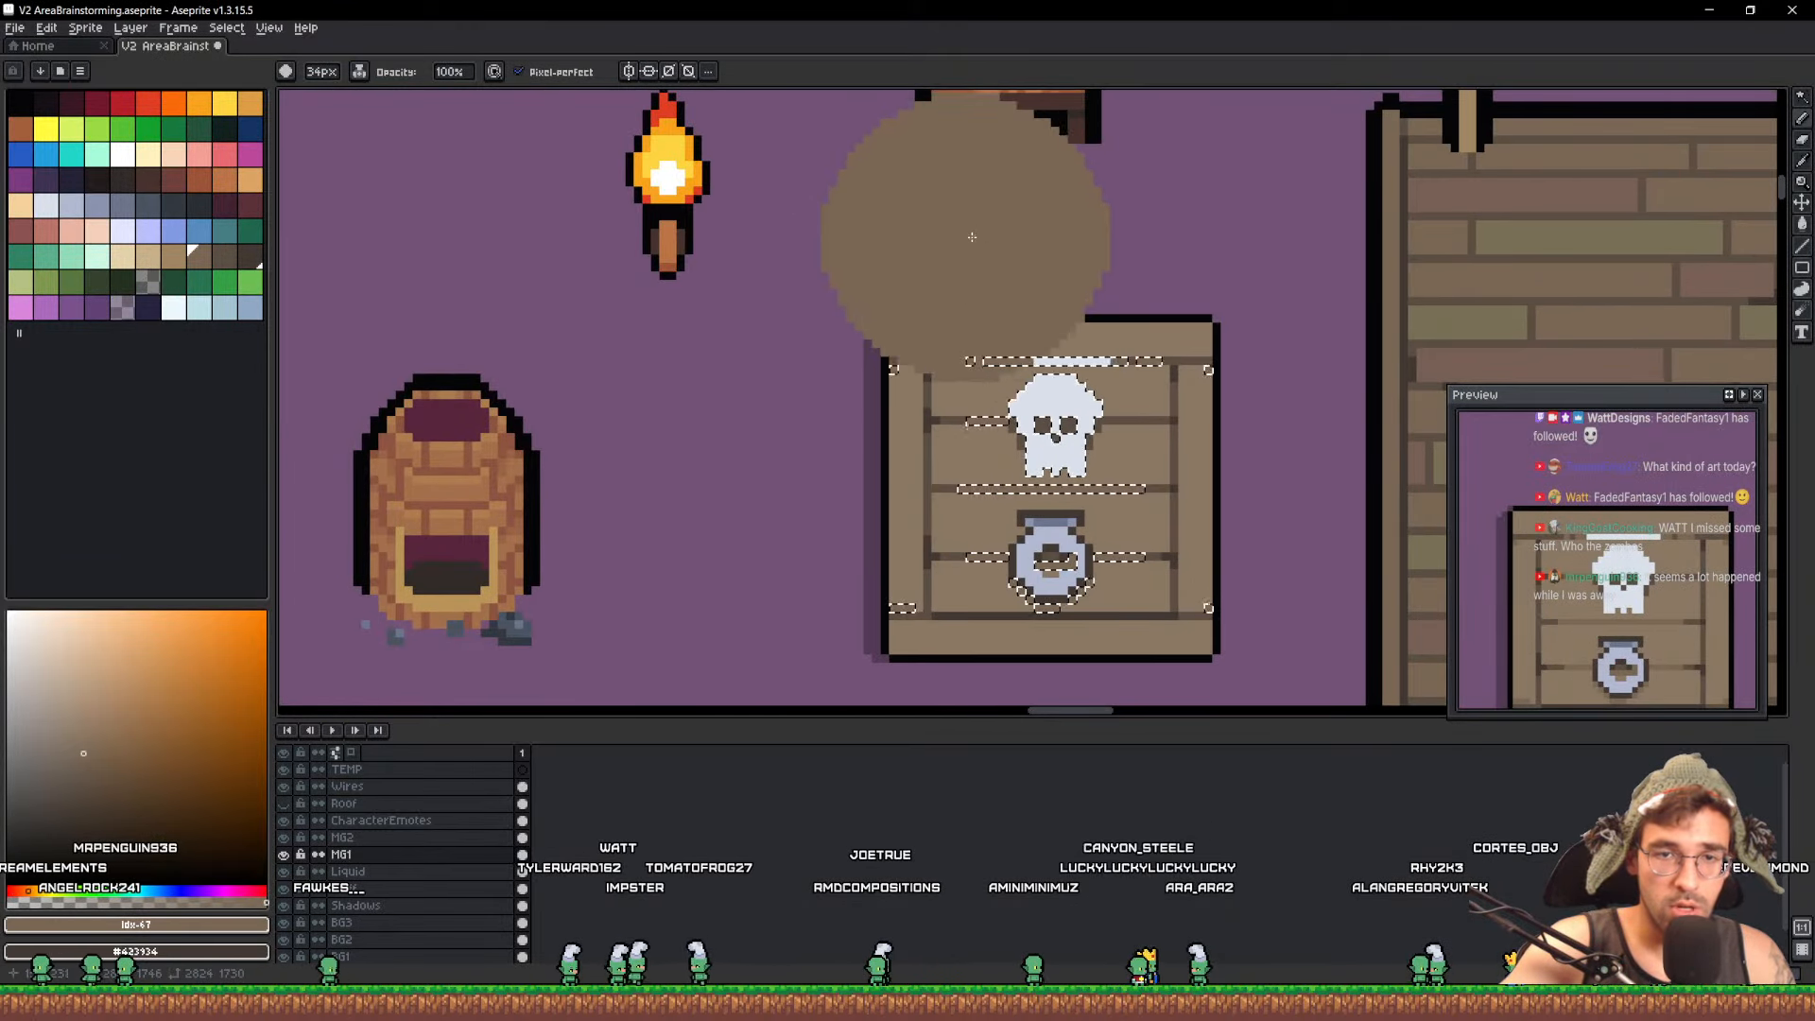
{"action": "scroll", "coordinate": [1054, 297], "scroll_direction": "down", "scroll_amount": 5}
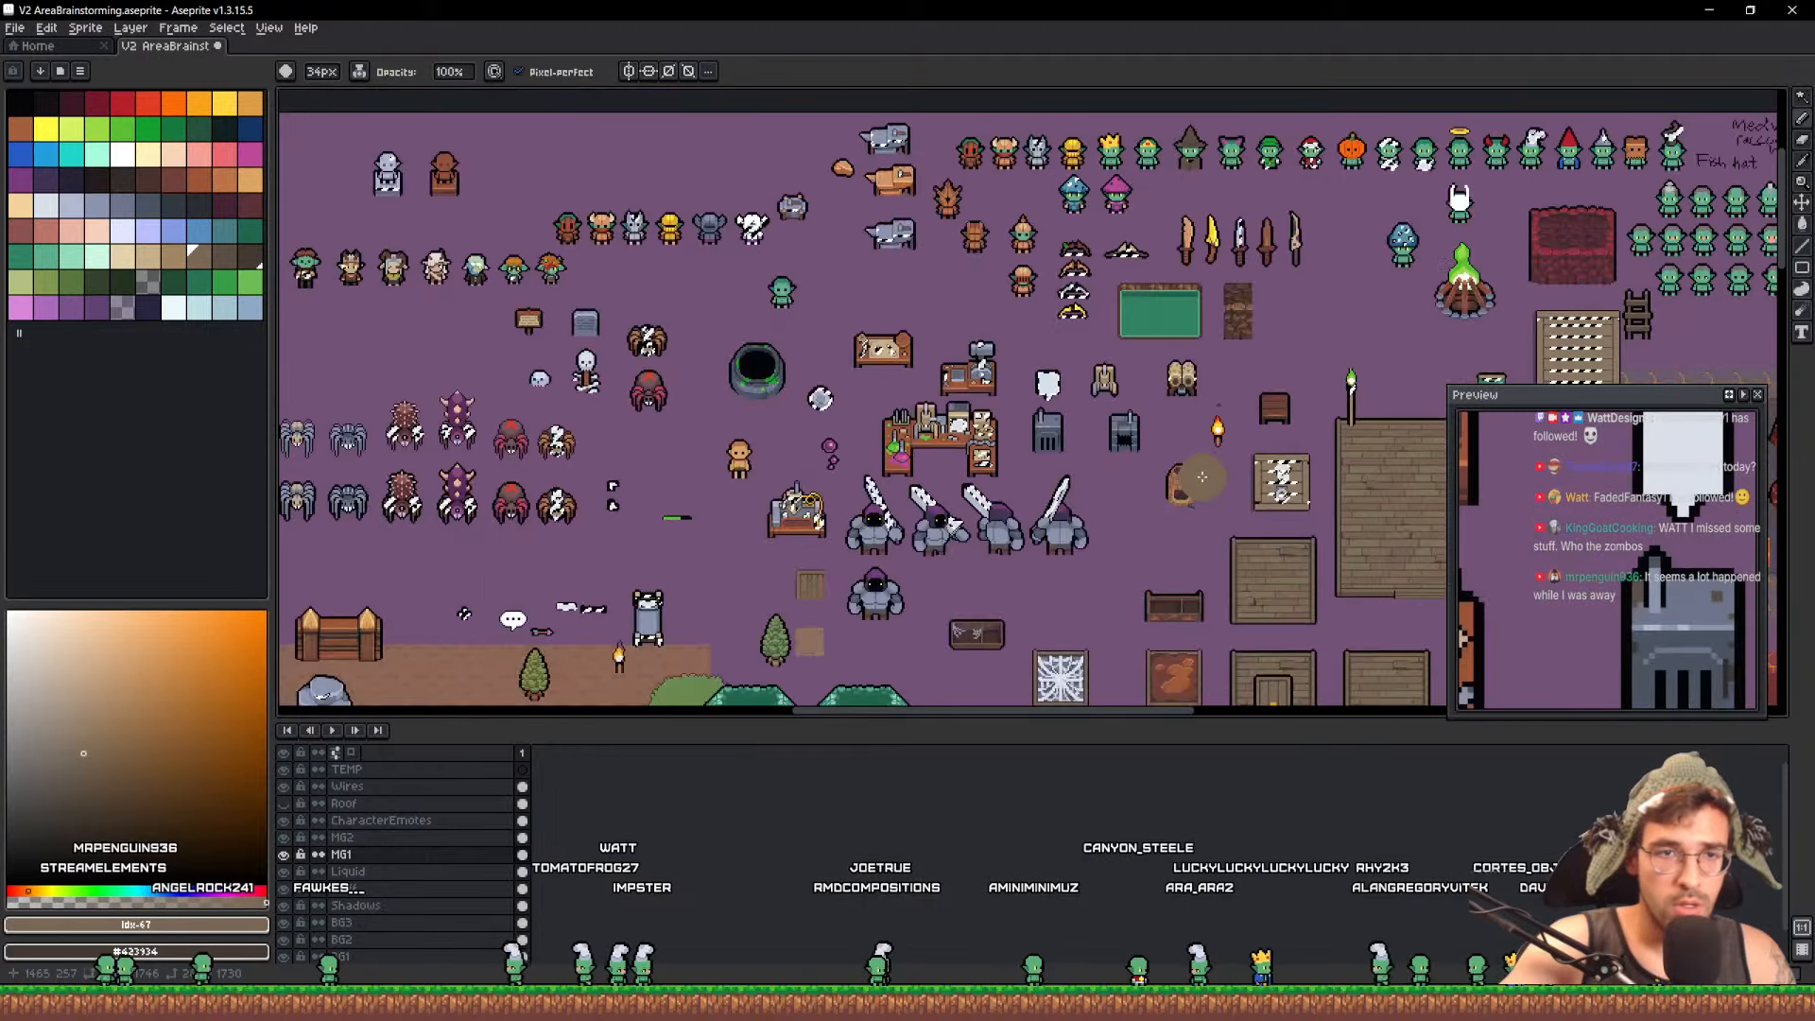
{"action": "scroll", "coordinate": [1057, 445], "scroll_direction": "down", "scroll_amount": 3}
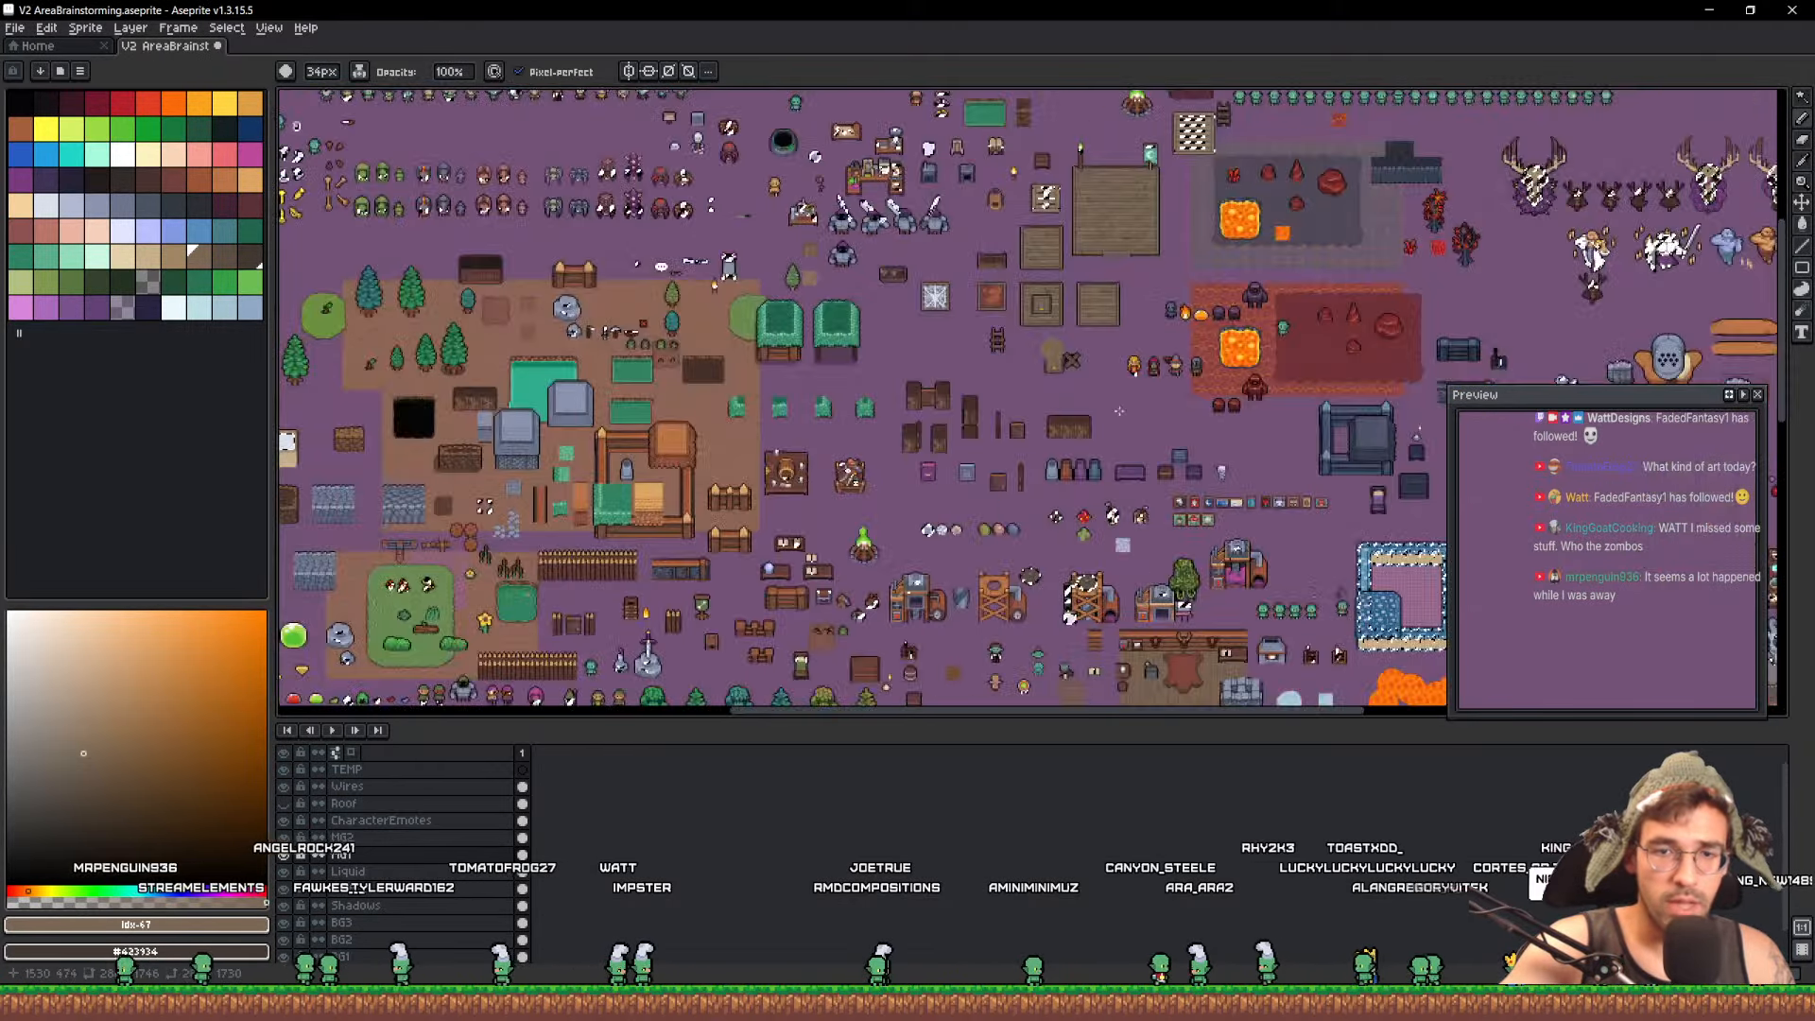
Repaint the selected light pixels on the tan-capped miner standing beside the armoured purple-hooded figure in brown
{"action": "scroll", "coordinate": [1070, 584], "scroll_direction": "up", "scroll_amount": 5}
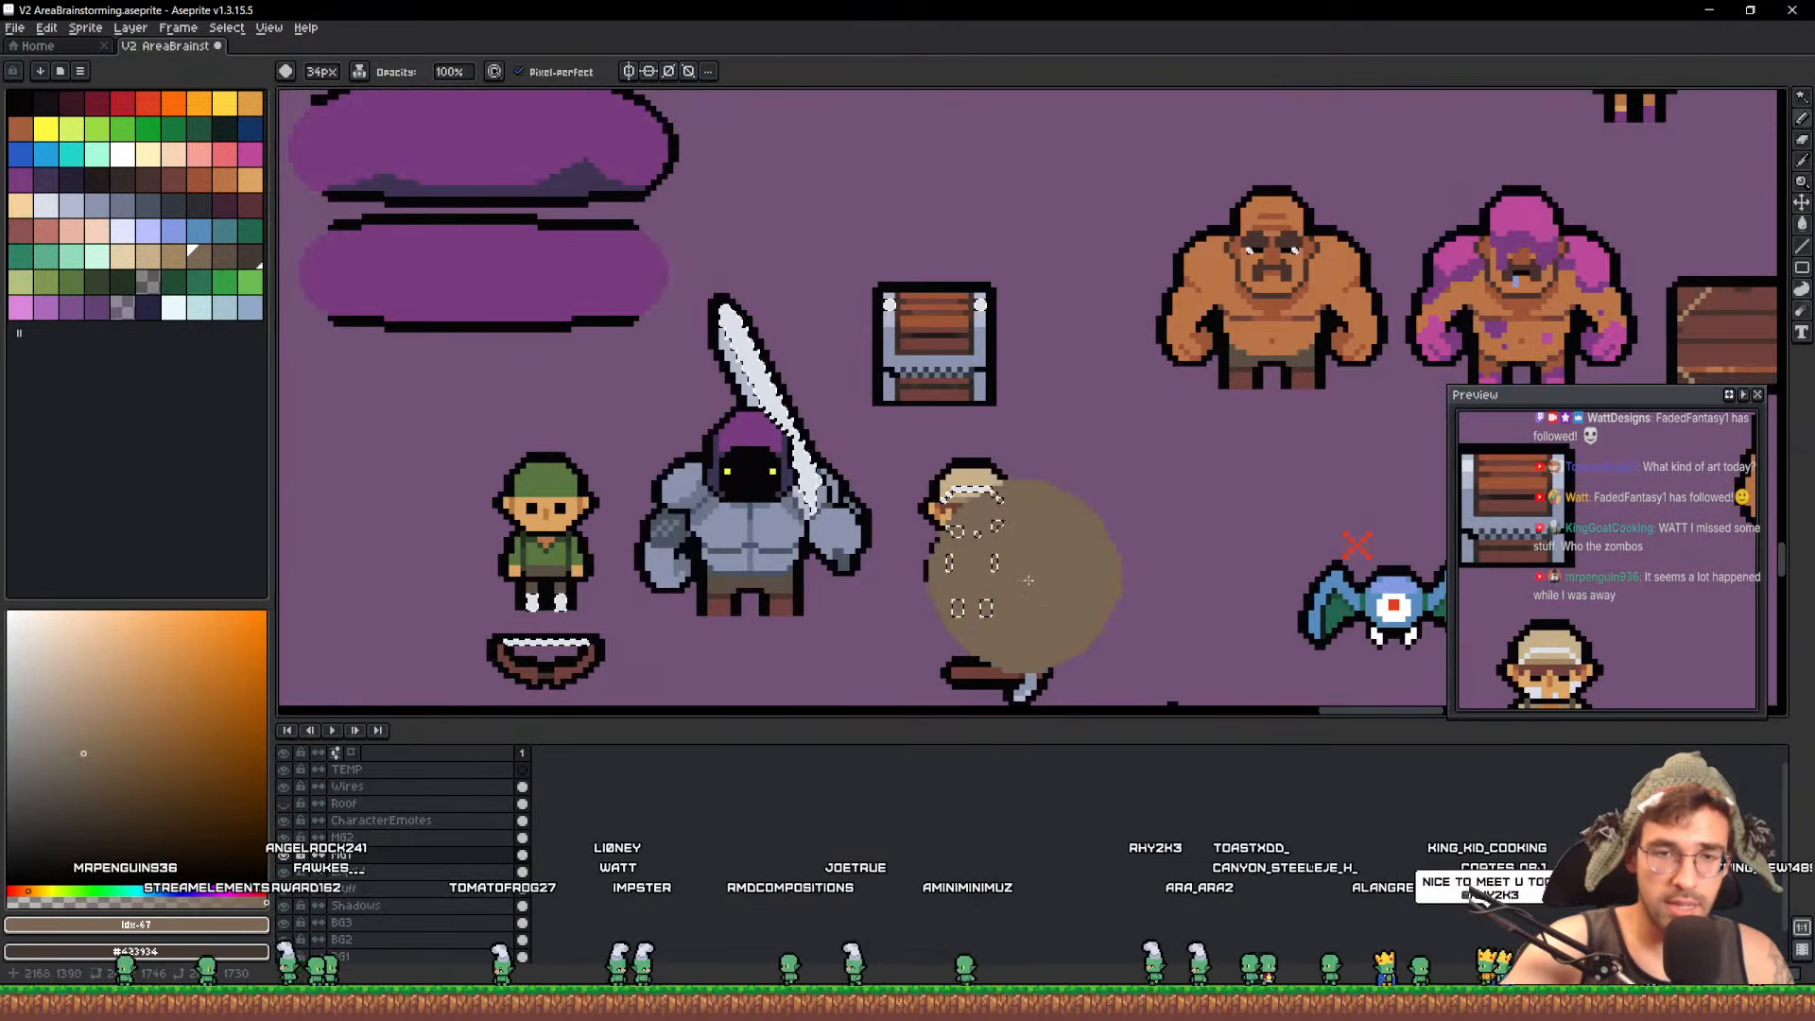
{"action": "scroll", "coordinate": [1217, 528], "scroll_direction": "down", "scroll_amount": 4}
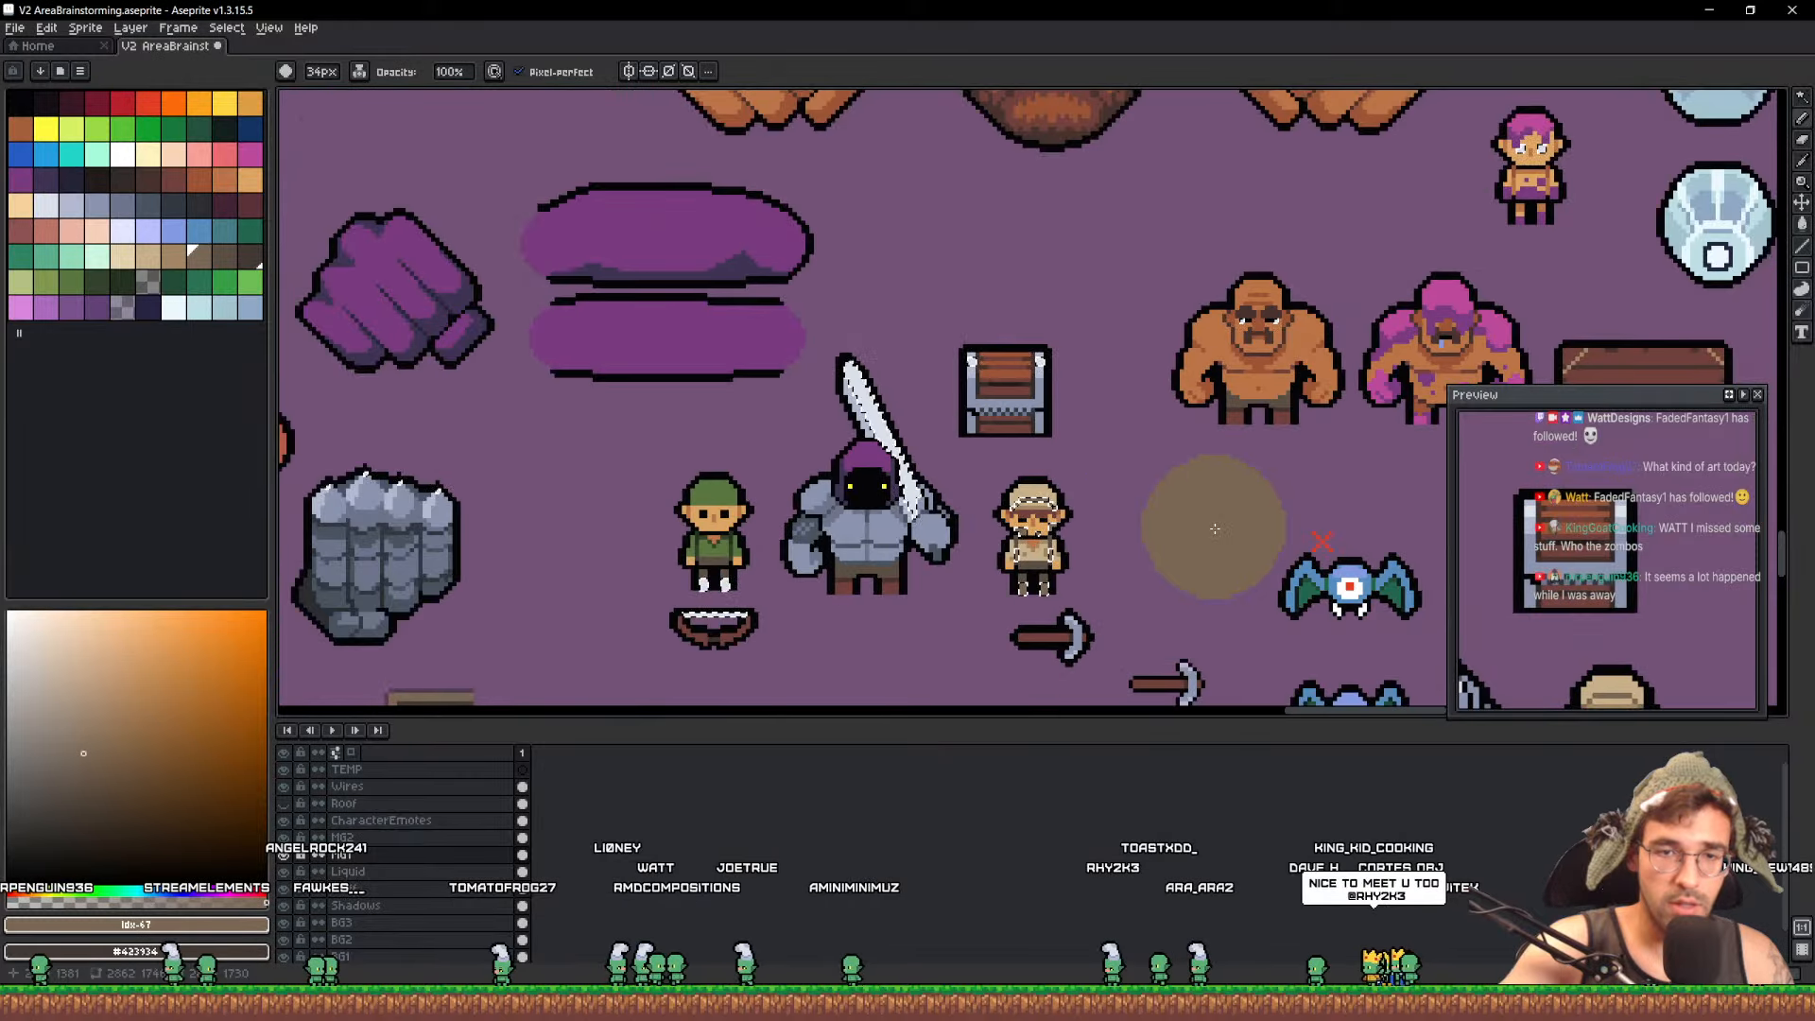
{"action": "scroll", "coordinate": [1003, 392], "scroll_direction": "up", "scroll_amount": 4}
{"action": "scroll", "coordinate": [965, 386], "scroll_direction": "up", "scroll_amount": 1}
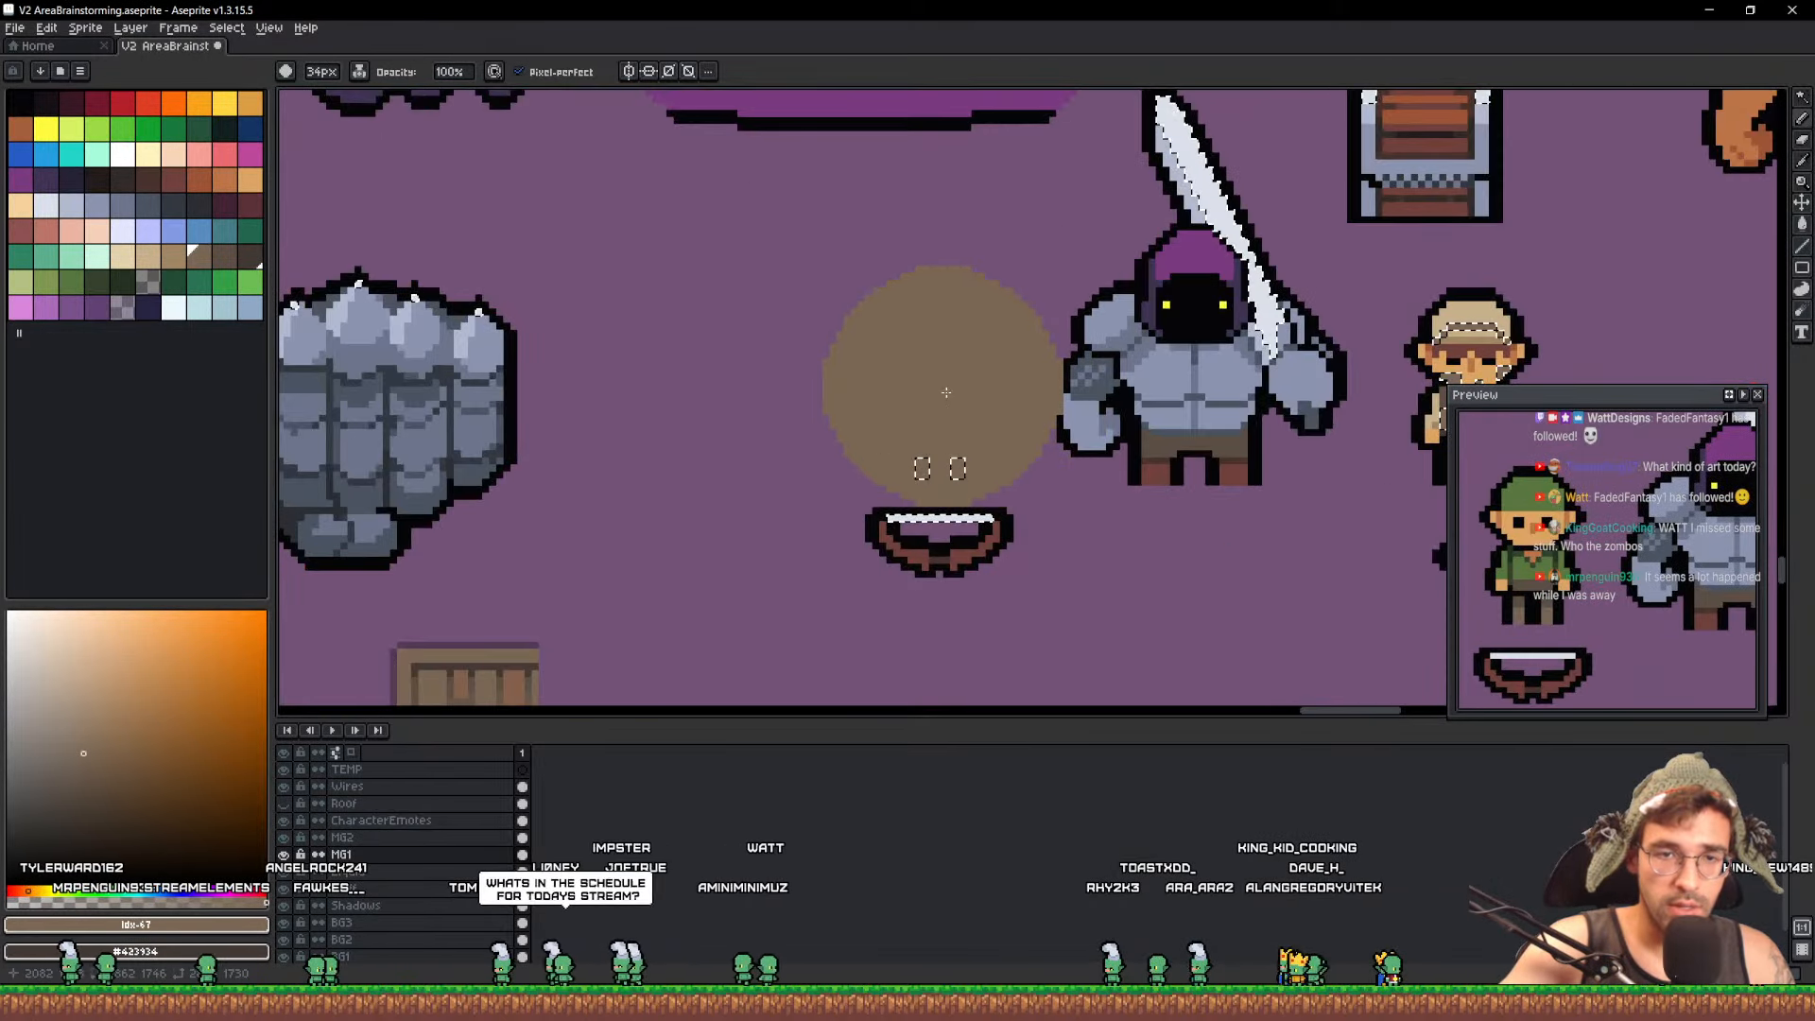
Repaint the selected light areas on the wooden machine's toothed gears, side chain and small crate in brown
{"action": "scroll", "coordinate": [998, 380], "scroll_direction": "down", "scroll_amount": 2}
{"action": "left_click_drag", "start_coordinate": [1246, 433], "coordinate": [911, 128]}
{"action": "mouse_move", "coordinate": [771, 392]}
{"action": "left_mouse_down"}
{"action": "mouse_move", "coordinate": [1024, 440]}
{"action": "mouse_move", "coordinate": [1033, 409]}
{"action": "mouse_move", "coordinate": [824, 217]}
{"action": "left_mouse_up"}
{"action": "scroll", "coordinate": [1057, 445], "scroll_direction": "down", "scroll_amount": 2}
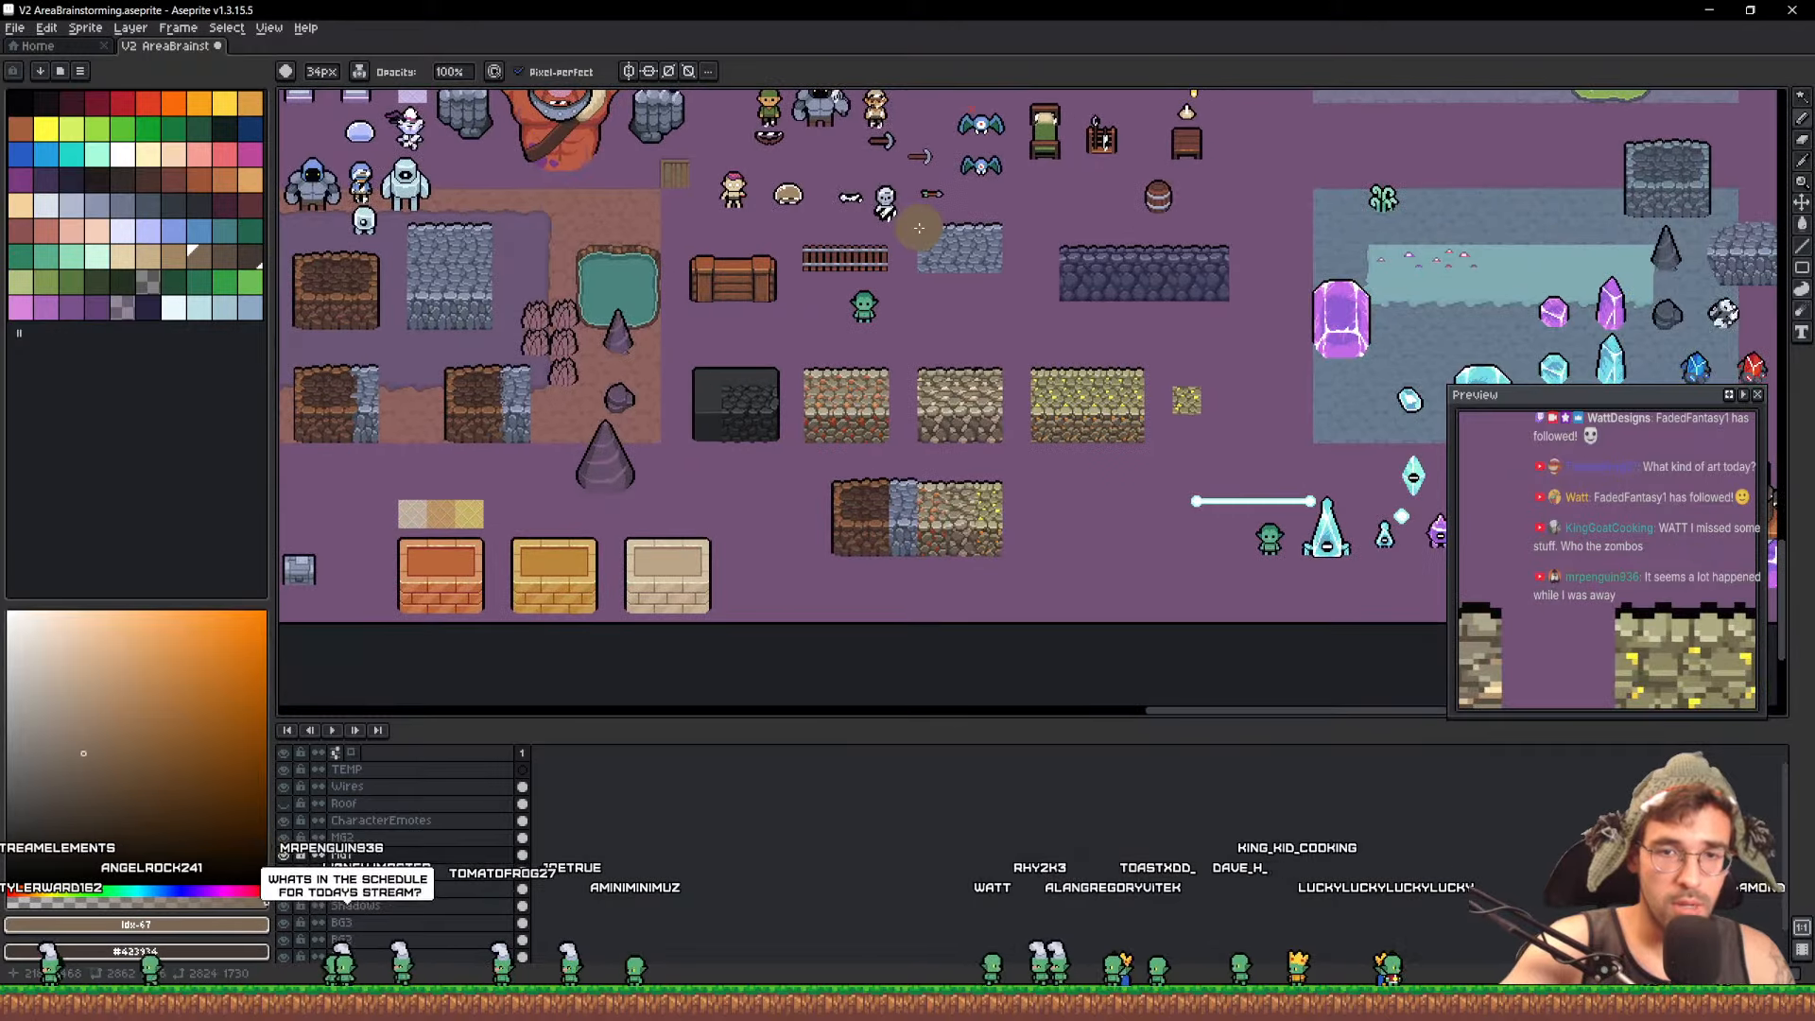
{"action": "left_click_drag", "start_coordinate": [801, 337], "coordinate": [1472, 358]}
{"action": "scroll", "coordinate": [869, 631], "scroll_direction": "up", "scroll_amount": 2}
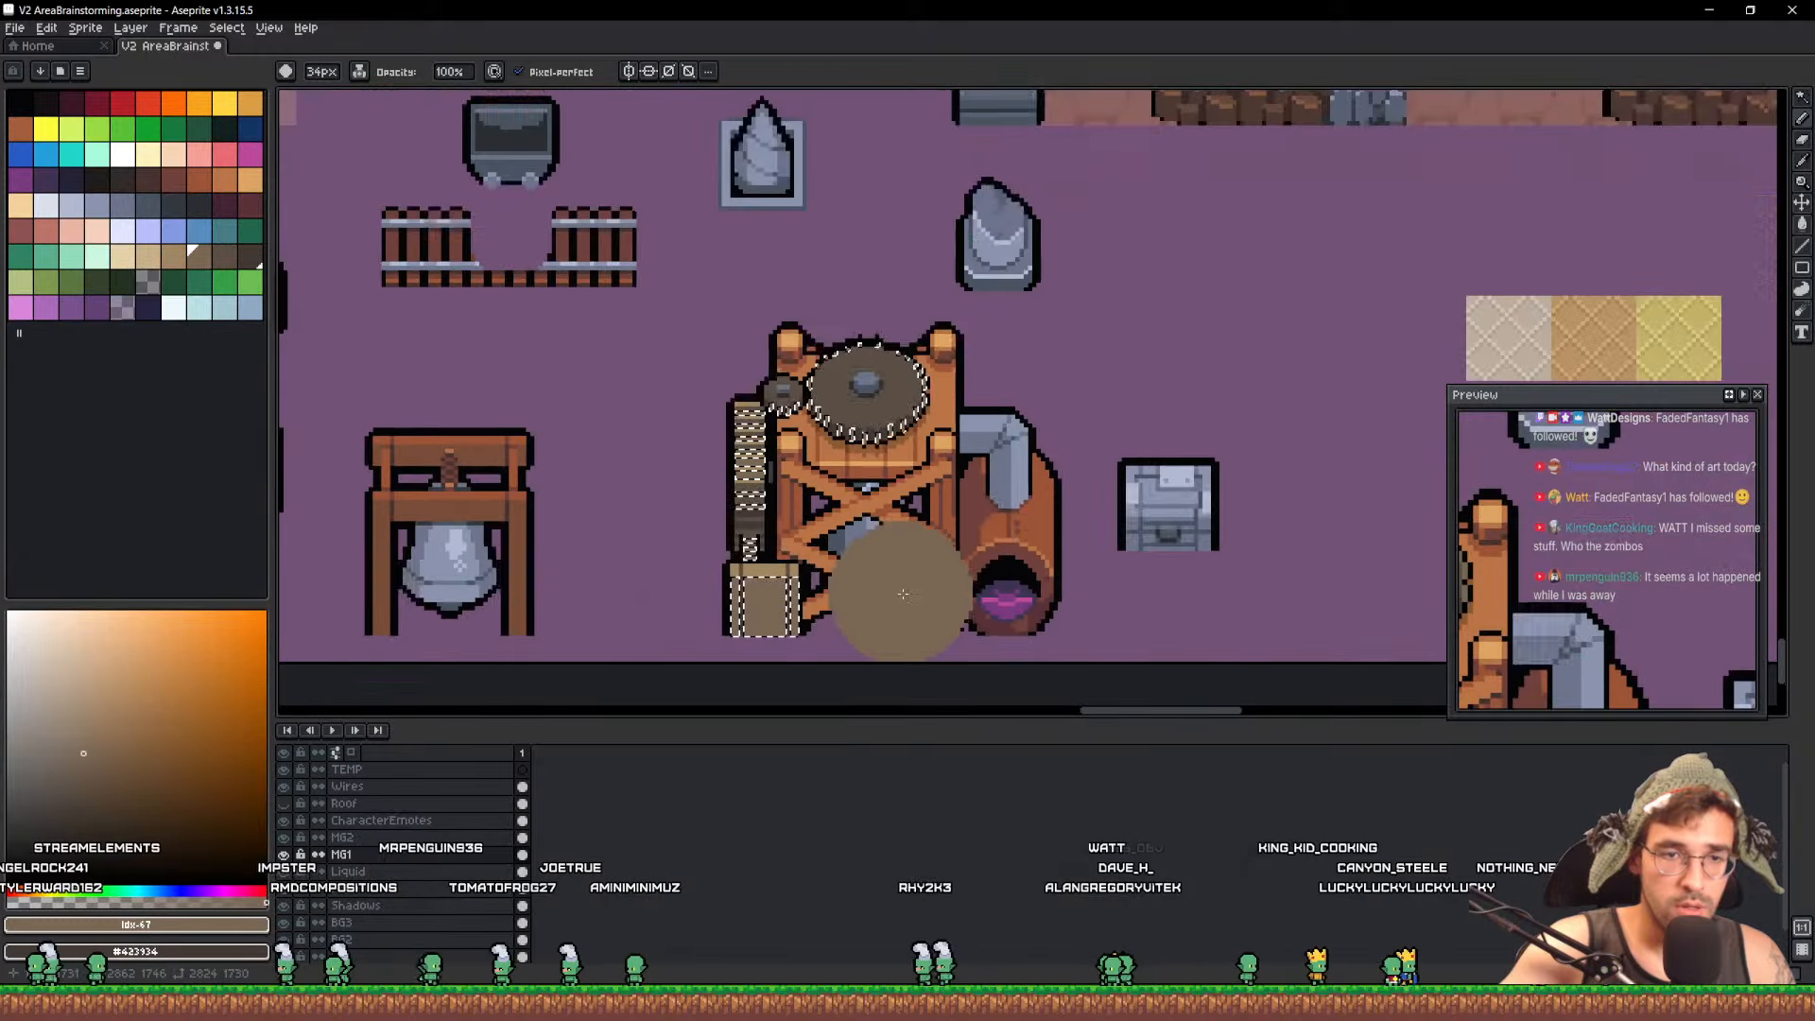
Repaint the selected light base under the small orange figurine beside the chapel floor in brown
{"action": "scroll", "coordinate": [911, 587], "scroll_direction": "down", "scroll_amount": 4}
{"action": "scroll", "coordinate": [914, 376], "scroll_direction": "up", "scroll_amount": 6}
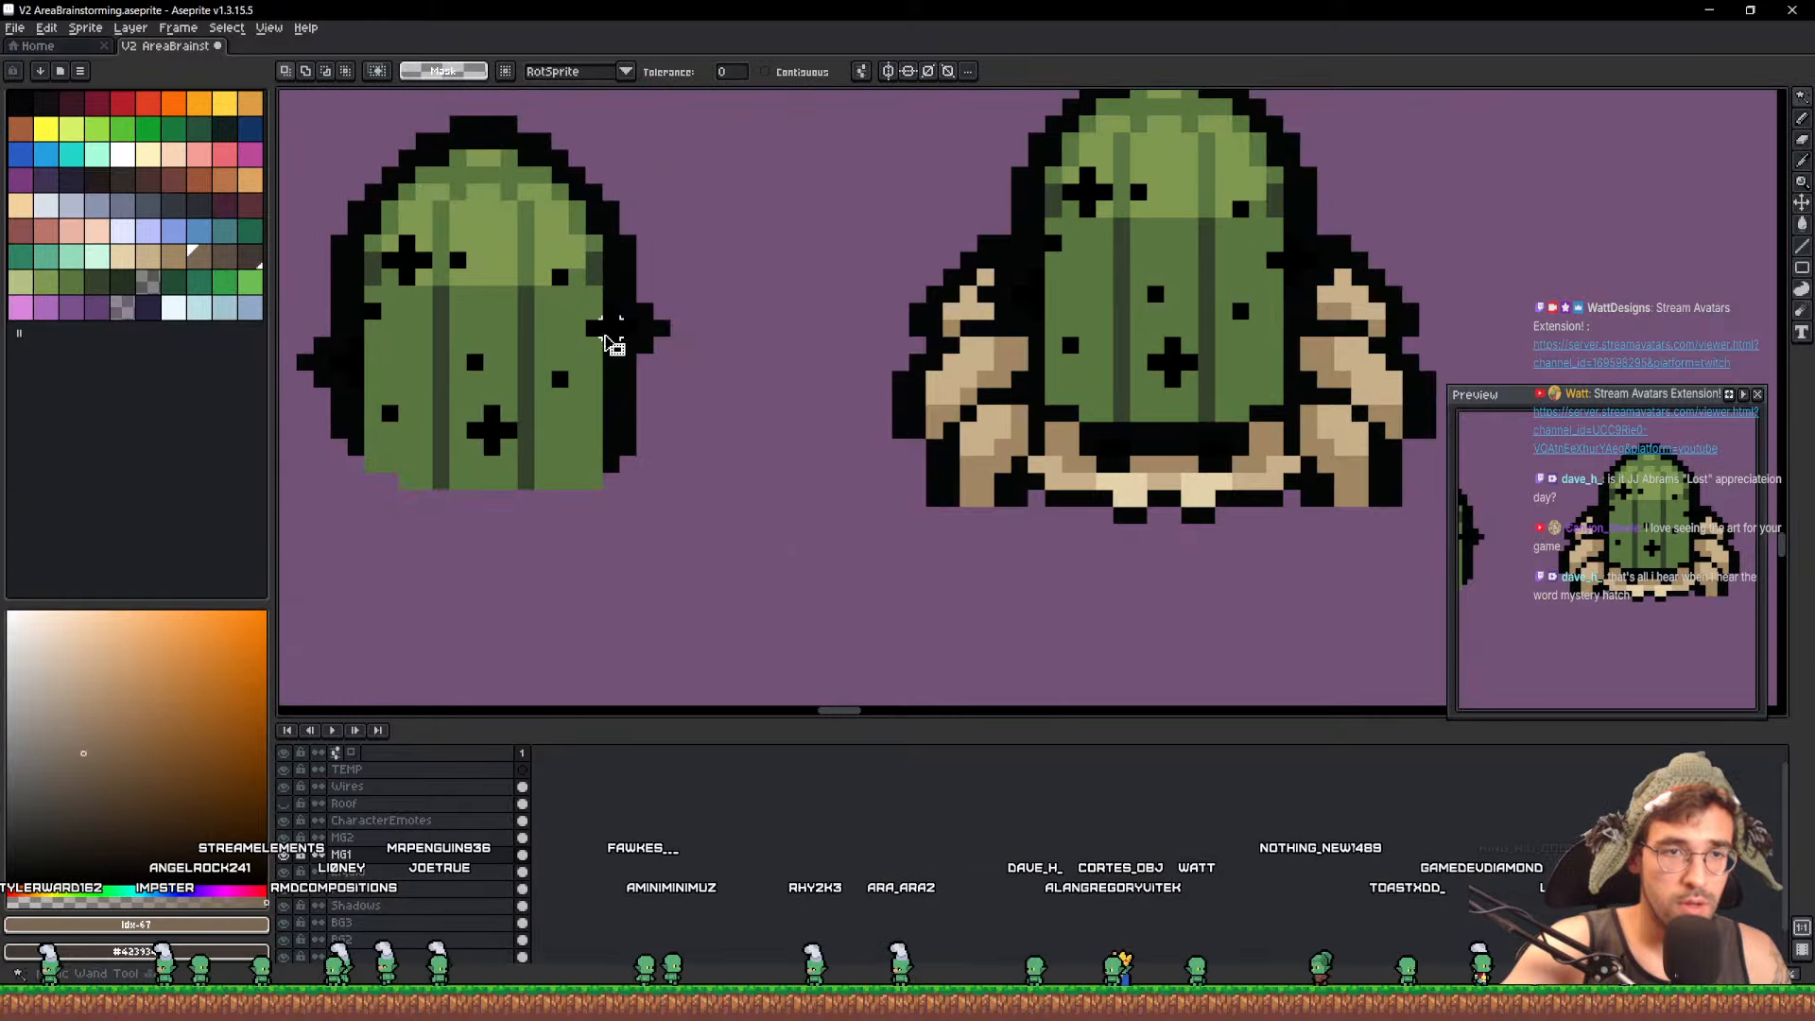
{"action": "scroll", "coordinate": [758, 352], "scroll_direction": "down", "scroll_amount": 9}
{"action": "left_click_drag", "start_coordinate": [642, 523], "coordinate": [1013, 466]}
{"action": "scroll", "coordinate": [1012, 466], "scroll_direction": "up", "scroll_amount": 4}
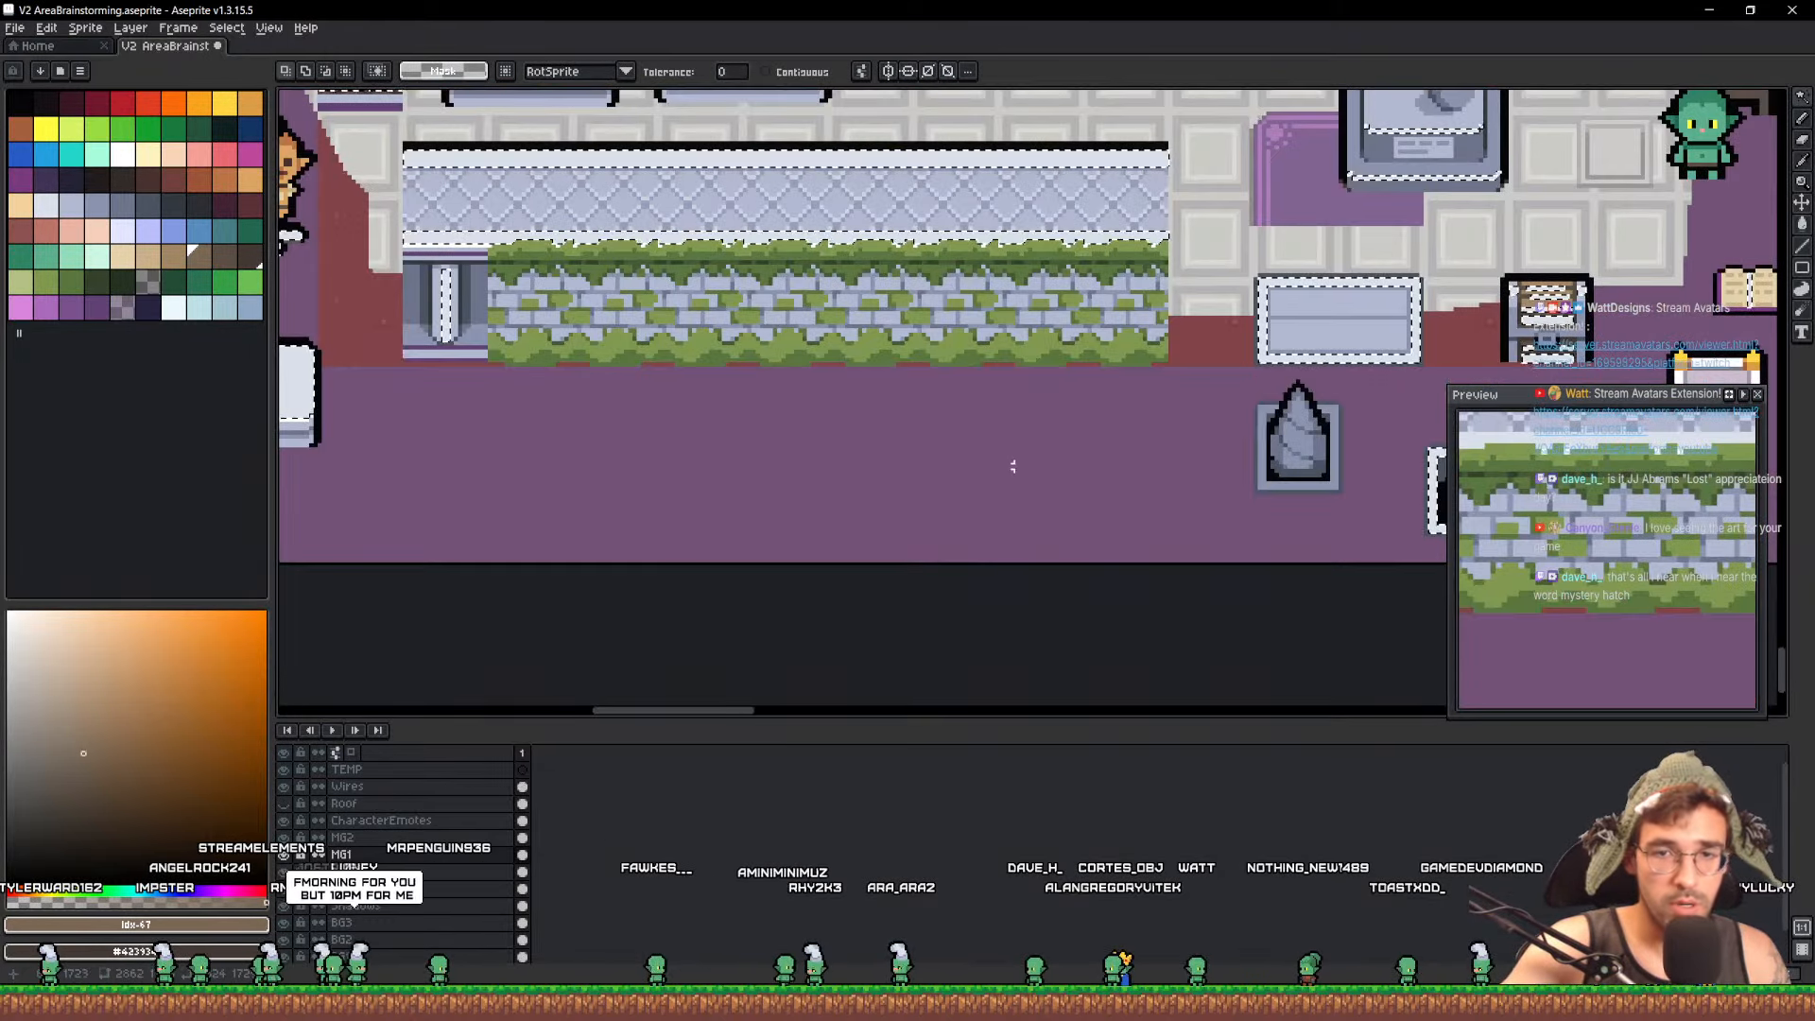
{"action": "scroll", "coordinate": [1017, 466], "scroll_direction": "down", "scroll_amount": 2}
{"action": "left_click_drag", "start_coordinate": [882, 395], "coordinate": [1171, 529]}
{"action": "scroll", "coordinate": [813, 413], "scroll_direction": "up", "scroll_amount": 3}
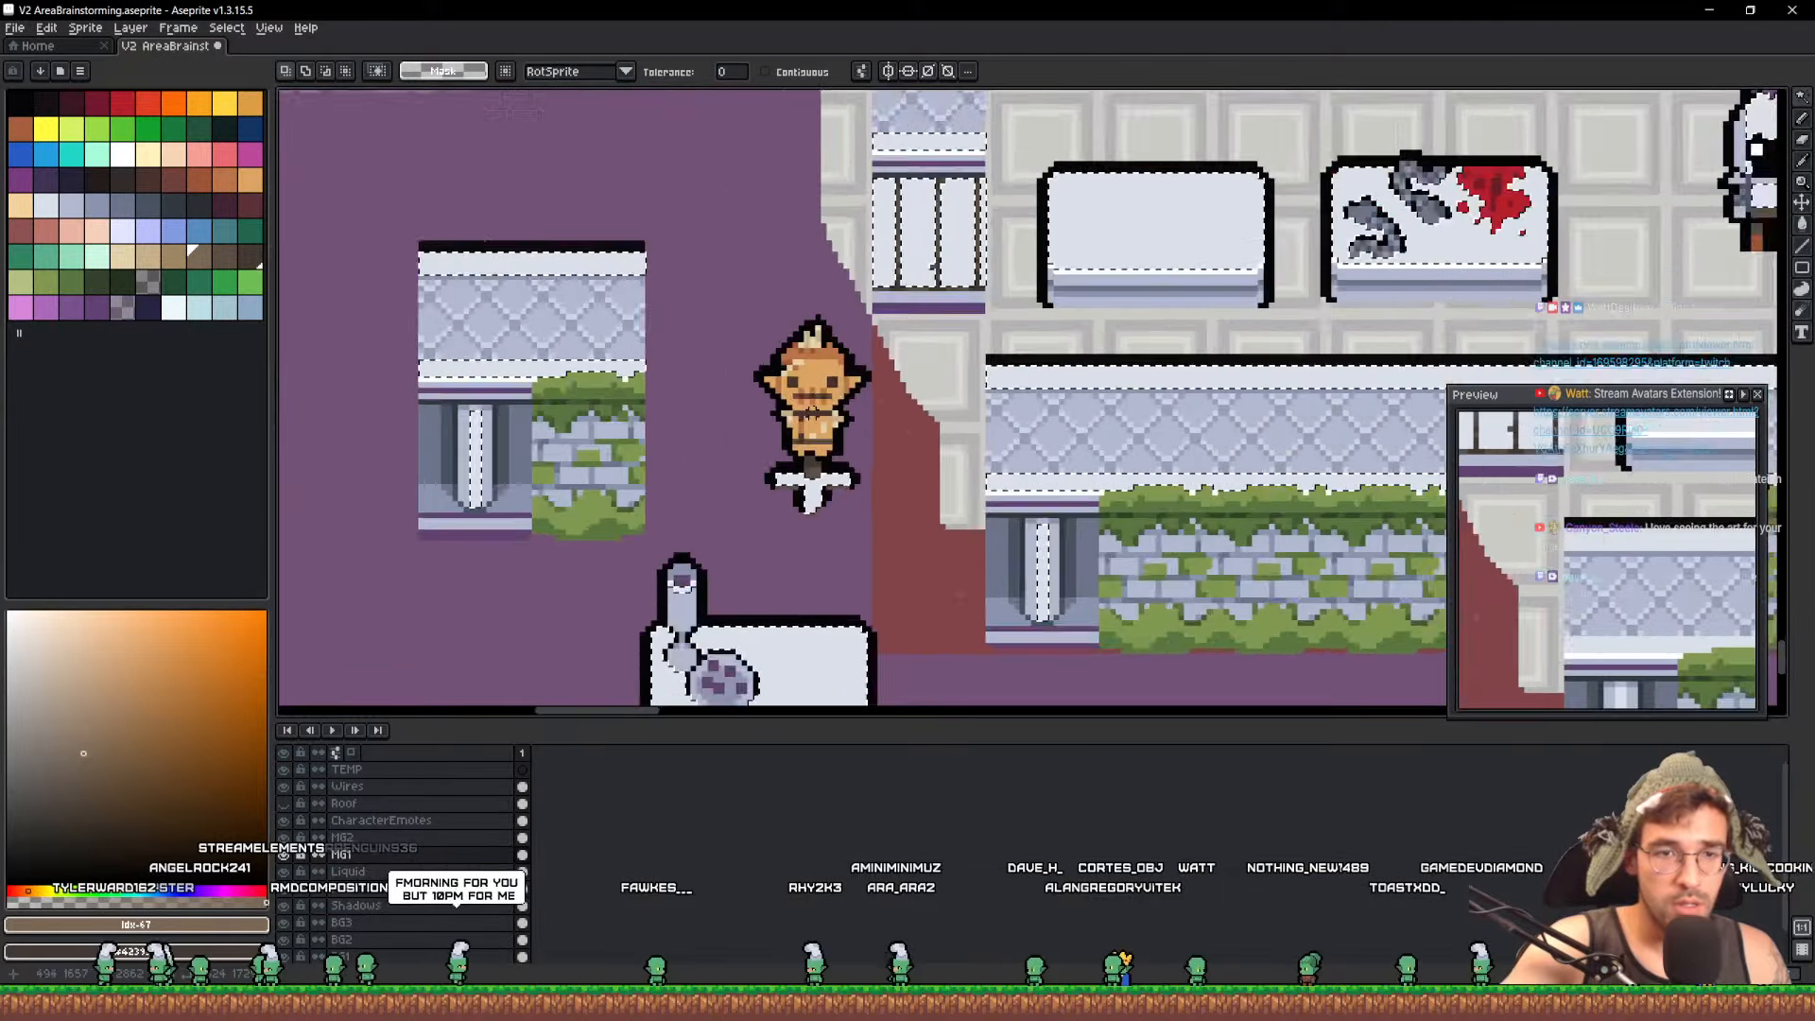
{"action": "scroll", "coordinate": [811, 413], "scroll_direction": "up", "scroll_amount": 1}
{"action": "key", "text": "b"}
{"action": "scroll", "coordinate": [1011, 369], "scroll_direction": "down", "scroll_amount": 2}
{"action": "left_click_drag", "start_coordinate": [1152, 415], "coordinate": [948, 580]}
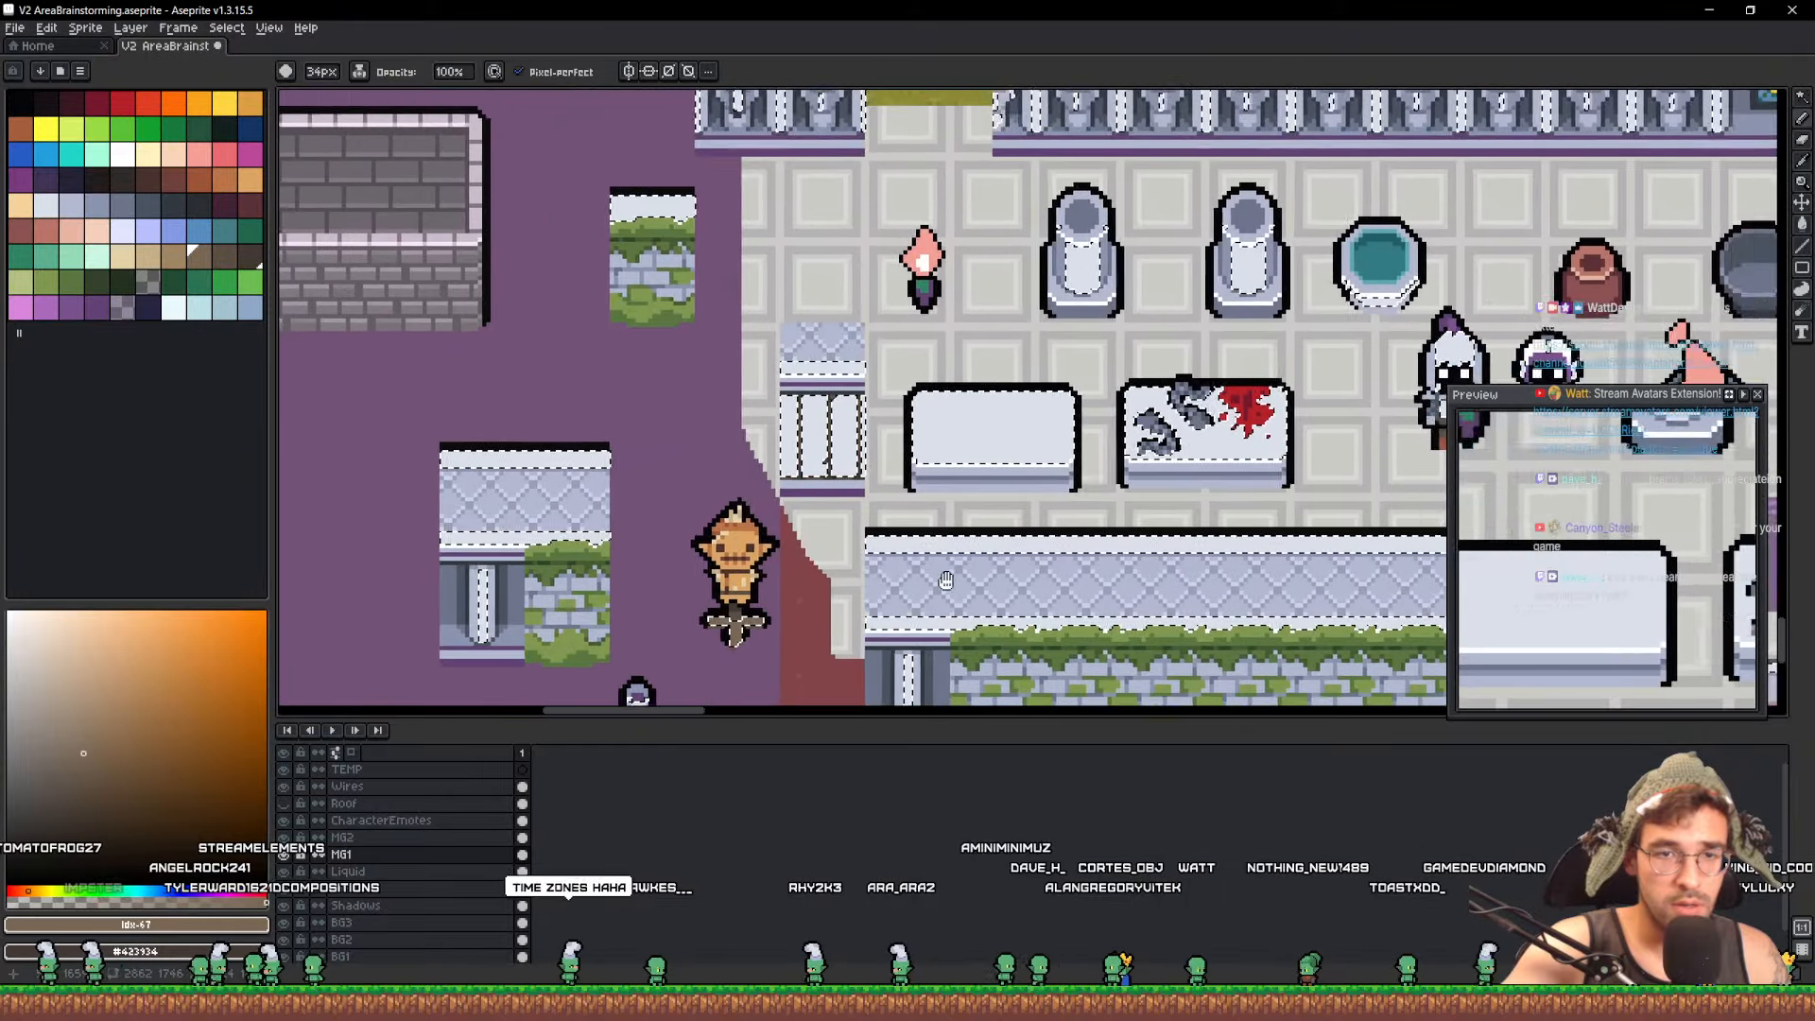
Repaint the selected light areas on the chapel's wooden drawers, small shelf, candle table and bark tile in brown
{"action": "left_click_drag", "start_coordinate": [1418, 515], "coordinate": [548, 300]}
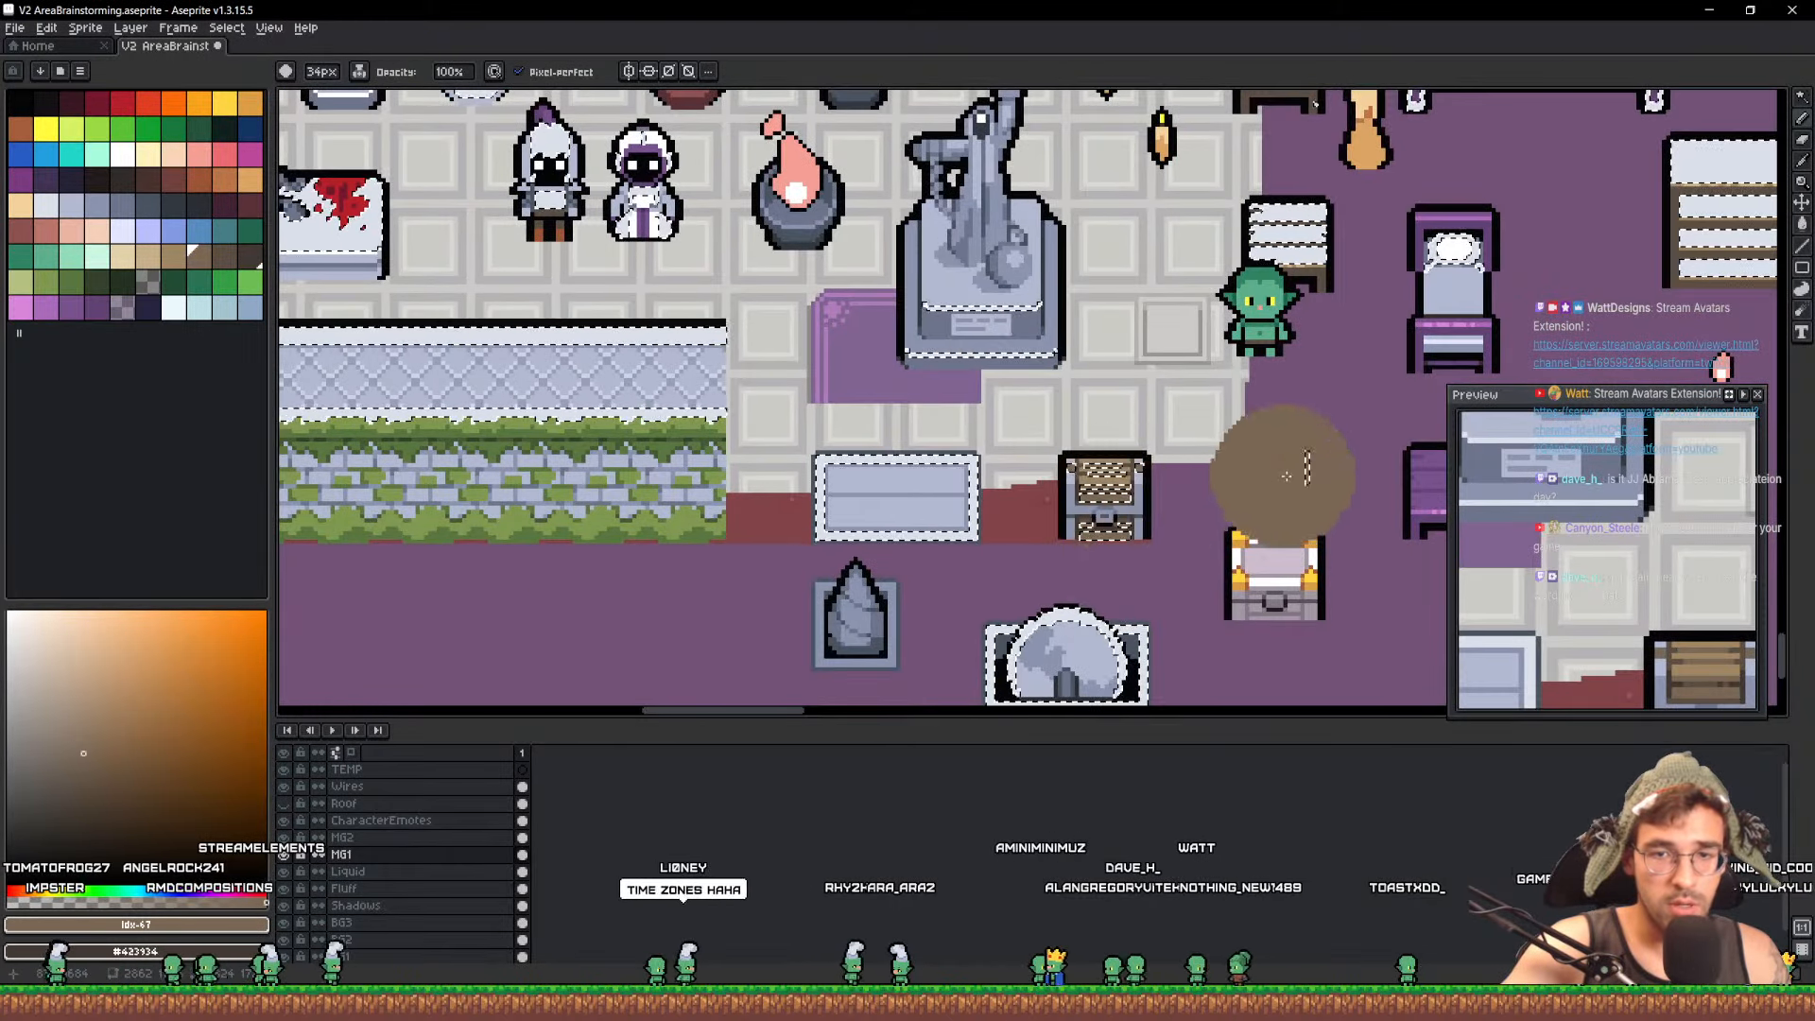
{"action": "left_click_drag", "start_coordinate": [1286, 476], "coordinate": [963, 578]}
{"action": "left_click_drag", "start_coordinate": [1078, 441], "coordinate": [993, 583]}
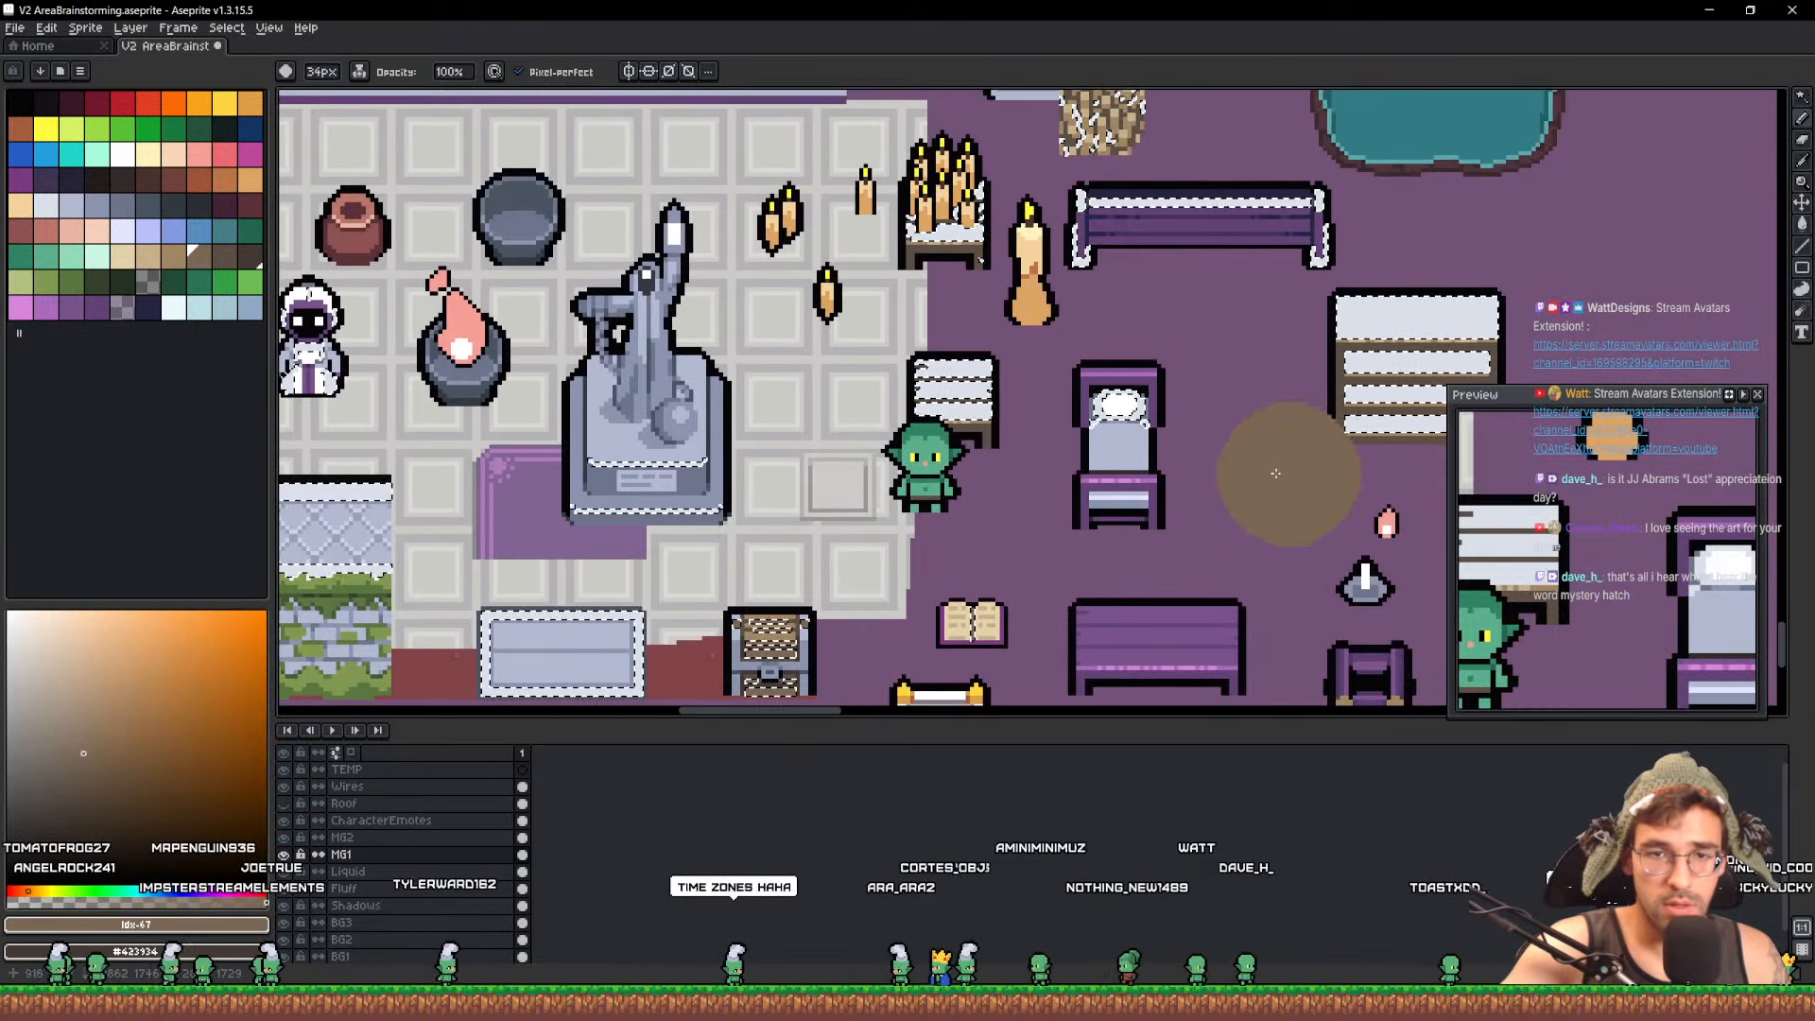
{"action": "left_click_drag", "start_coordinate": [954, 386], "coordinate": [893, 608]}
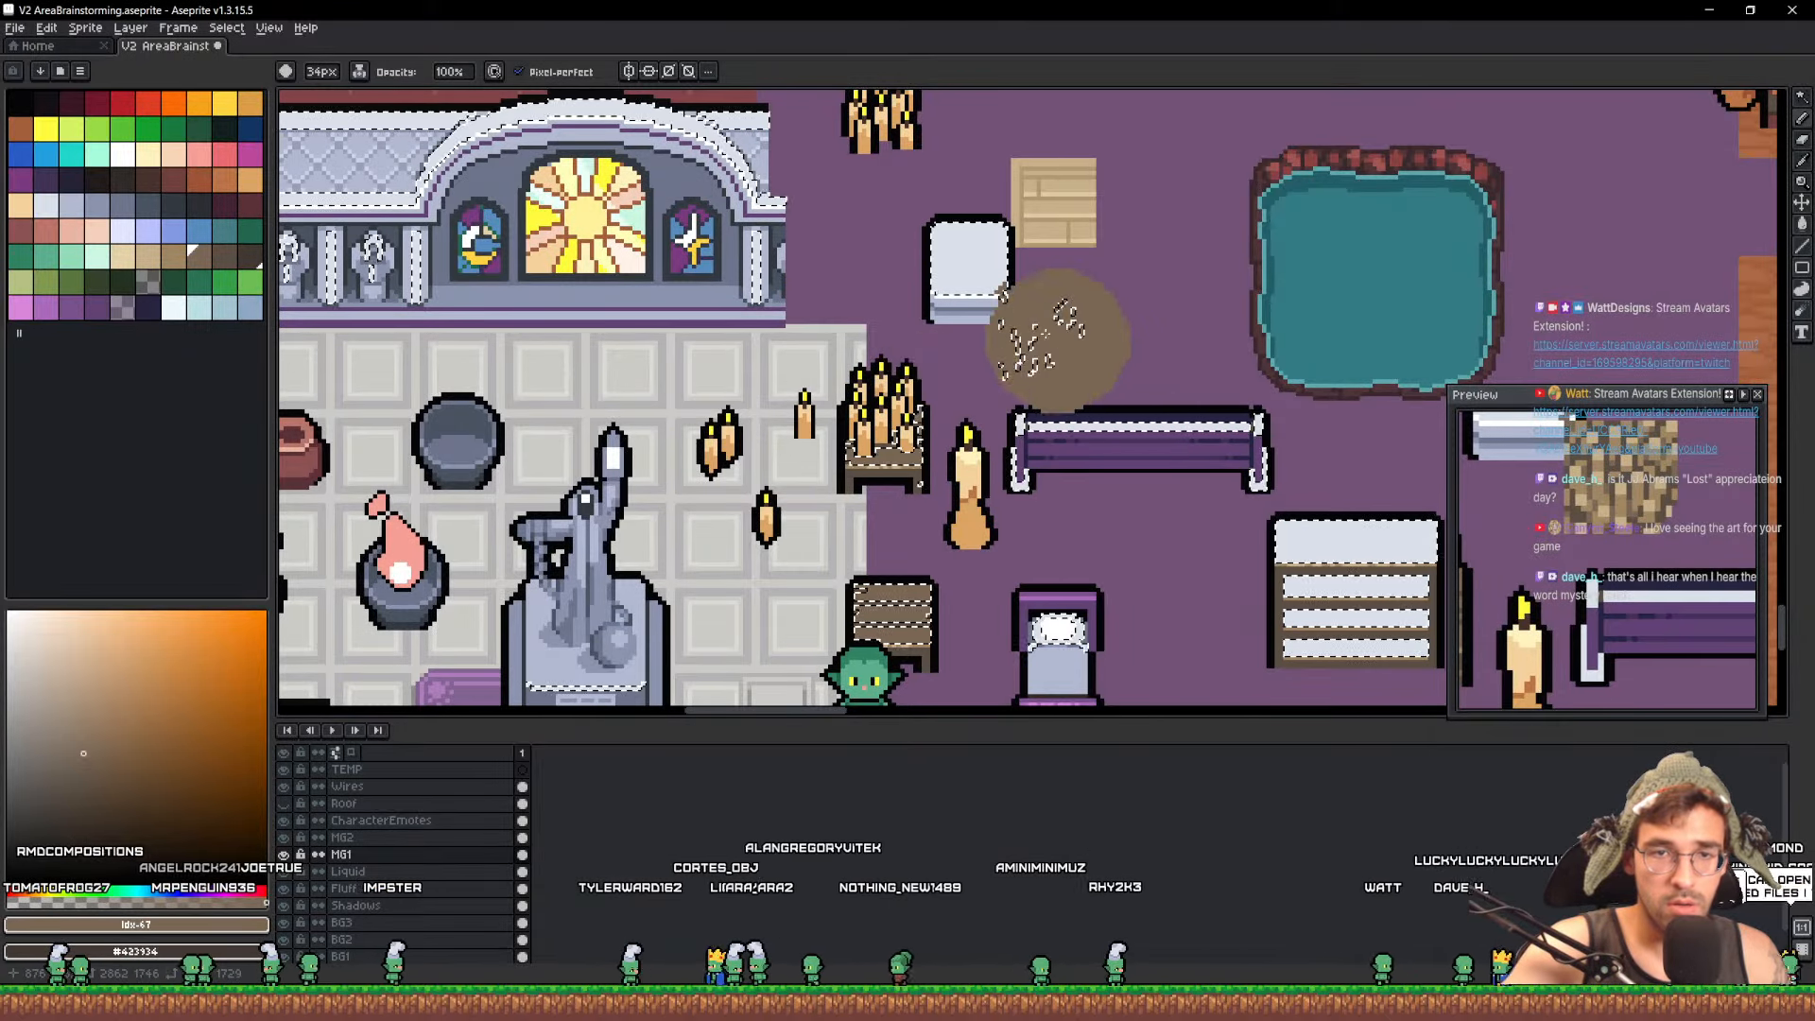
Restore the selected top of the white block beside the bark tile with its own light colour
{"action": "scroll", "coordinate": [934, 264], "scroll_direction": "up", "scroll_amount": 5}
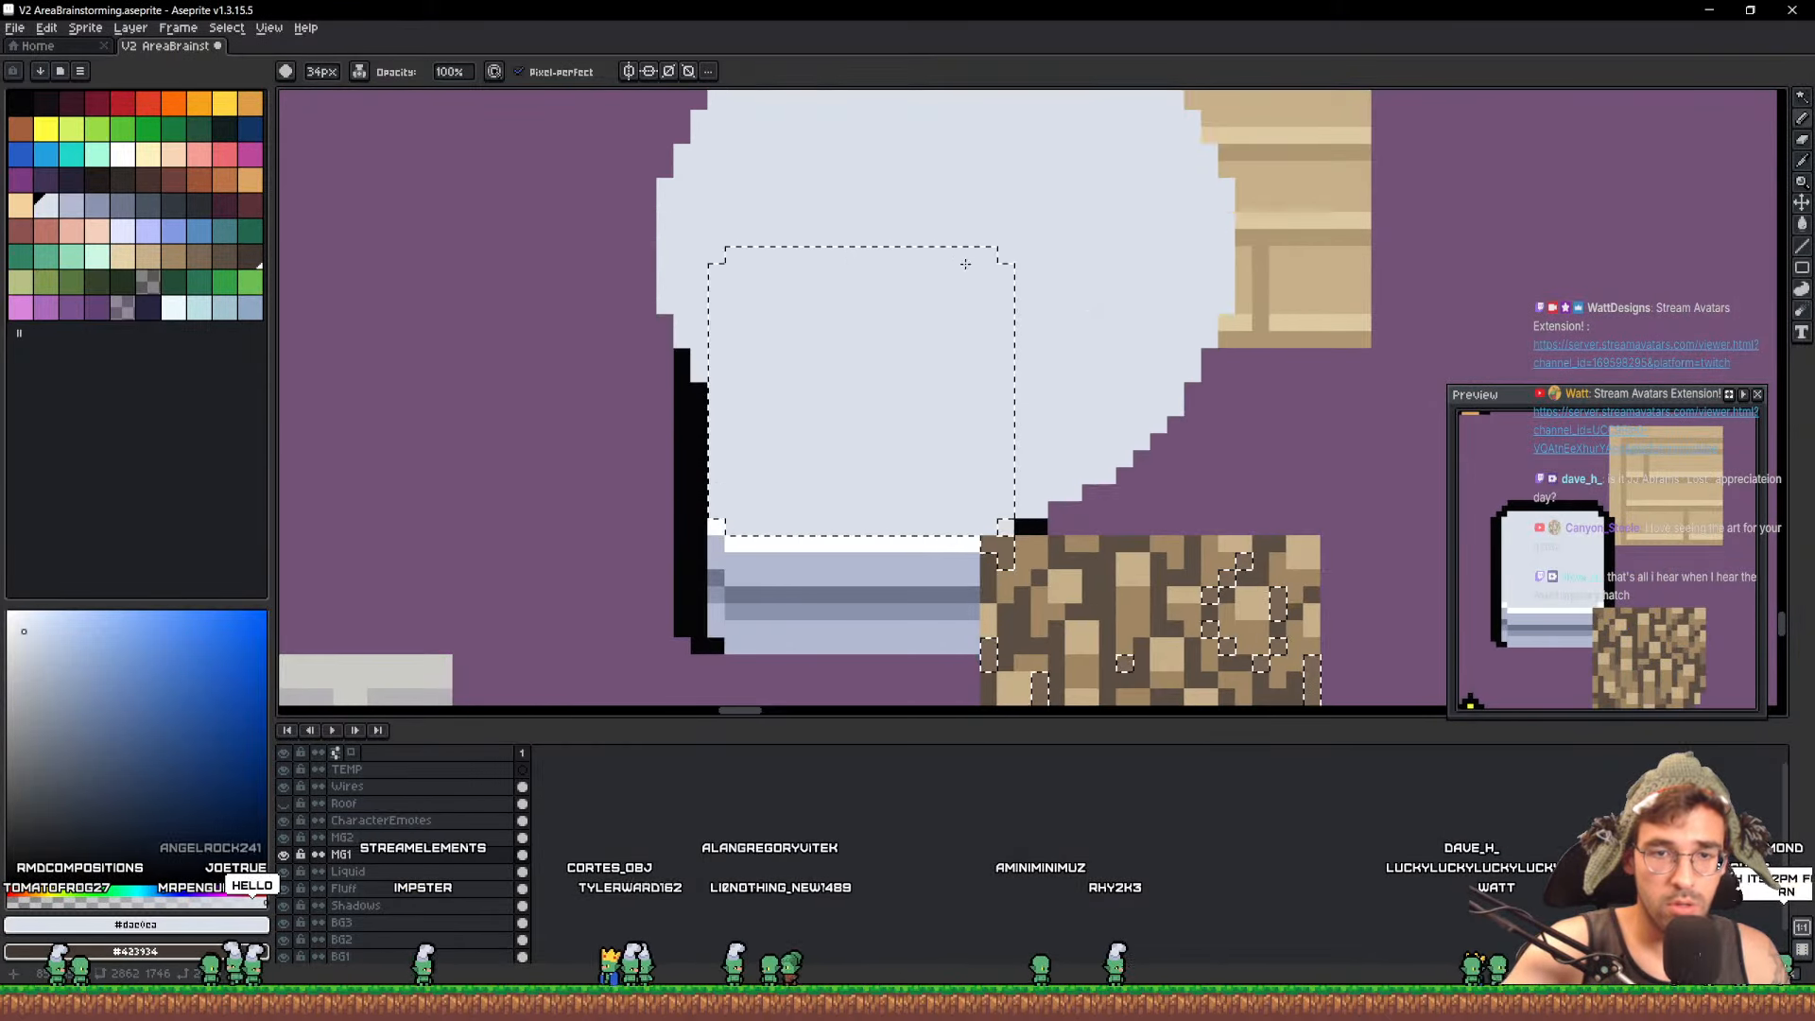
{"action": "scroll", "coordinate": [1030, 249], "scroll_direction": "down", "scroll_amount": 2}
{"action": "scroll", "coordinate": [1146, 400], "scroll_direction": "down", "scroll_amount": 3}
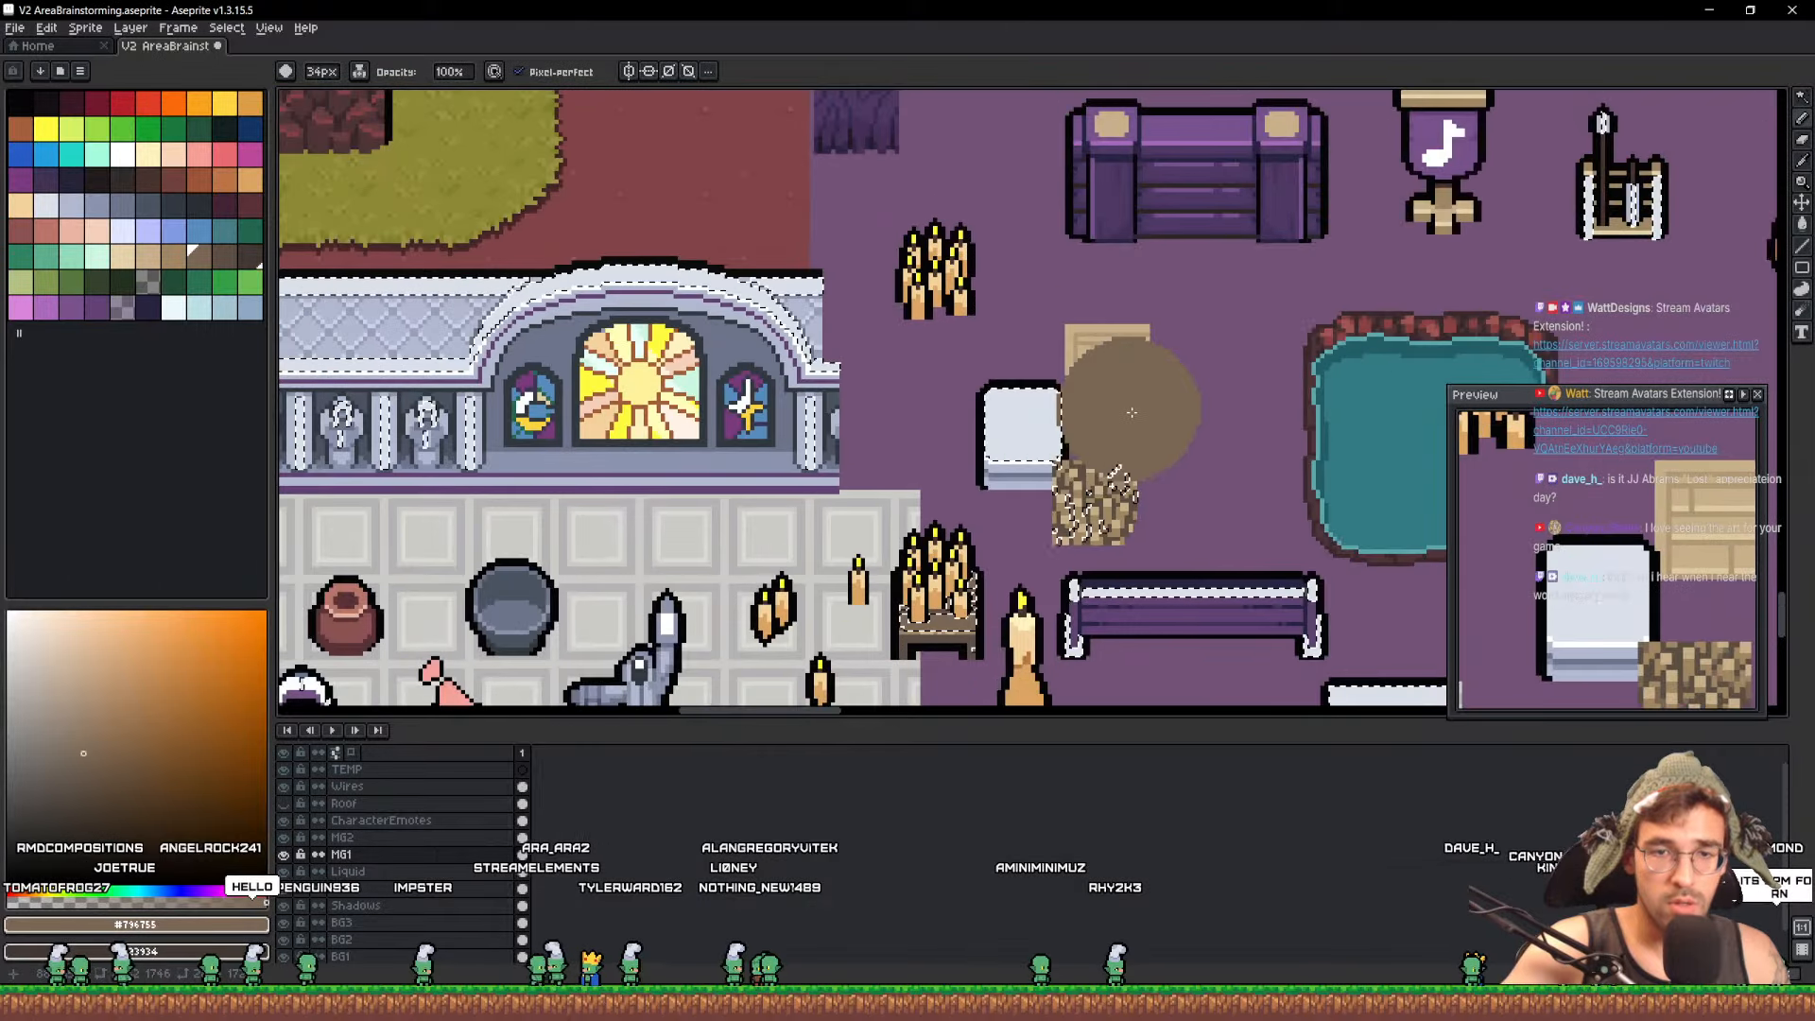
Repaint the selected light bark lines on the tree trunk at the grassy area's upper edge in brown #796755
{"action": "scroll", "coordinate": [1146, 400], "scroll_direction": "down", "scroll_amount": 3}
{"action": "scroll", "coordinate": [1064, 479], "scroll_direction": "up", "scroll_amount": 2}
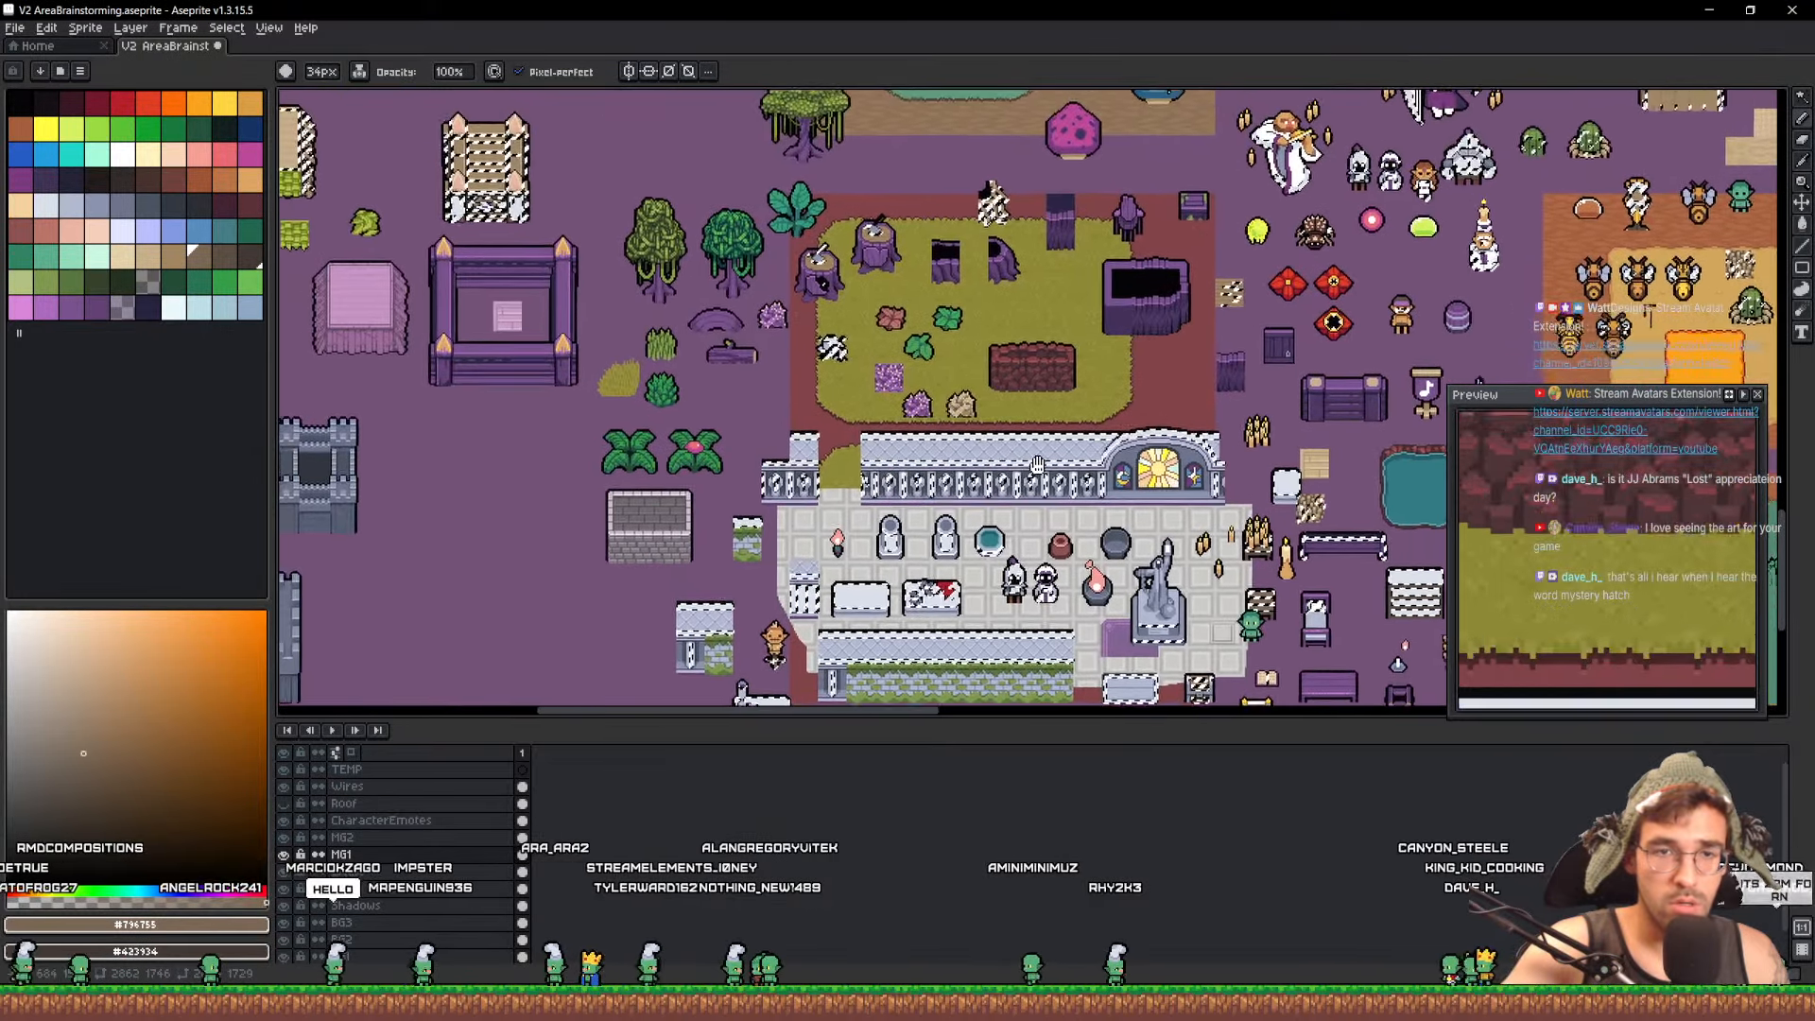
{"action": "scroll", "coordinate": [1063, 479], "scroll_direction": "up", "scroll_amount": 4}
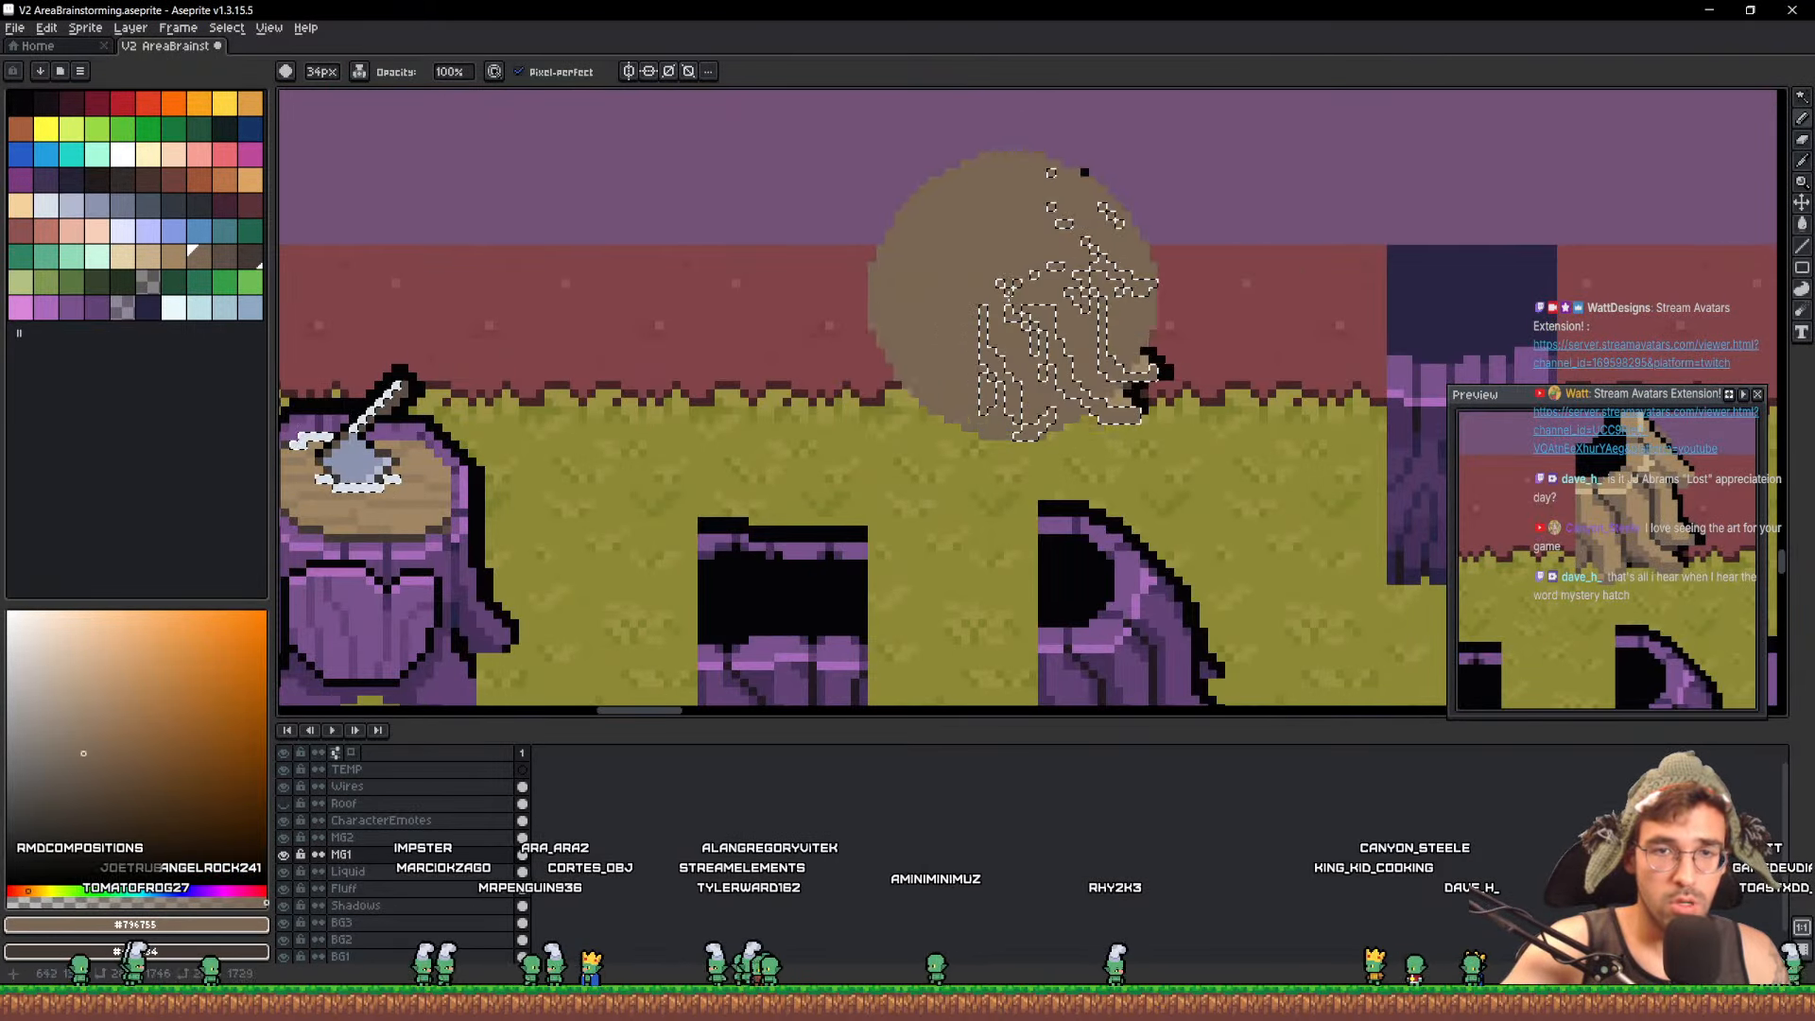
Repaint the selected light areas on the spiked wooden gate and the bark-walled plank platform in brown #796755
{"action": "scroll", "coordinate": [1014, 295], "scroll_direction": "down", "scroll_amount": 3}
{"action": "mouse_move", "coordinate": [673, 435]}
{"action": "left_mouse_down"}
{"action": "mouse_move", "coordinate": [1321, 367]}
{"action": "mouse_move", "coordinate": [1313, 456]}
{"action": "mouse_move", "coordinate": [1264, 349]}
{"action": "mouse_move", "coordinate": [983, 180]}
{"action": "mouse_move", "coordinate": [842, 159]}
{"action": "left_mouse_up"}
{"action": "scroll", "coordinate": [1082, 354], "scroll_direction": "down", "scroll_amount": 5}
{"action": "scroll", "coordinate": [903, 340], "scroll_direction": "up", "scroll_amount": 6}
{"action": "left_click_drag", "start_coordinate": [976, 340], "coordinate": [1069, 432]}
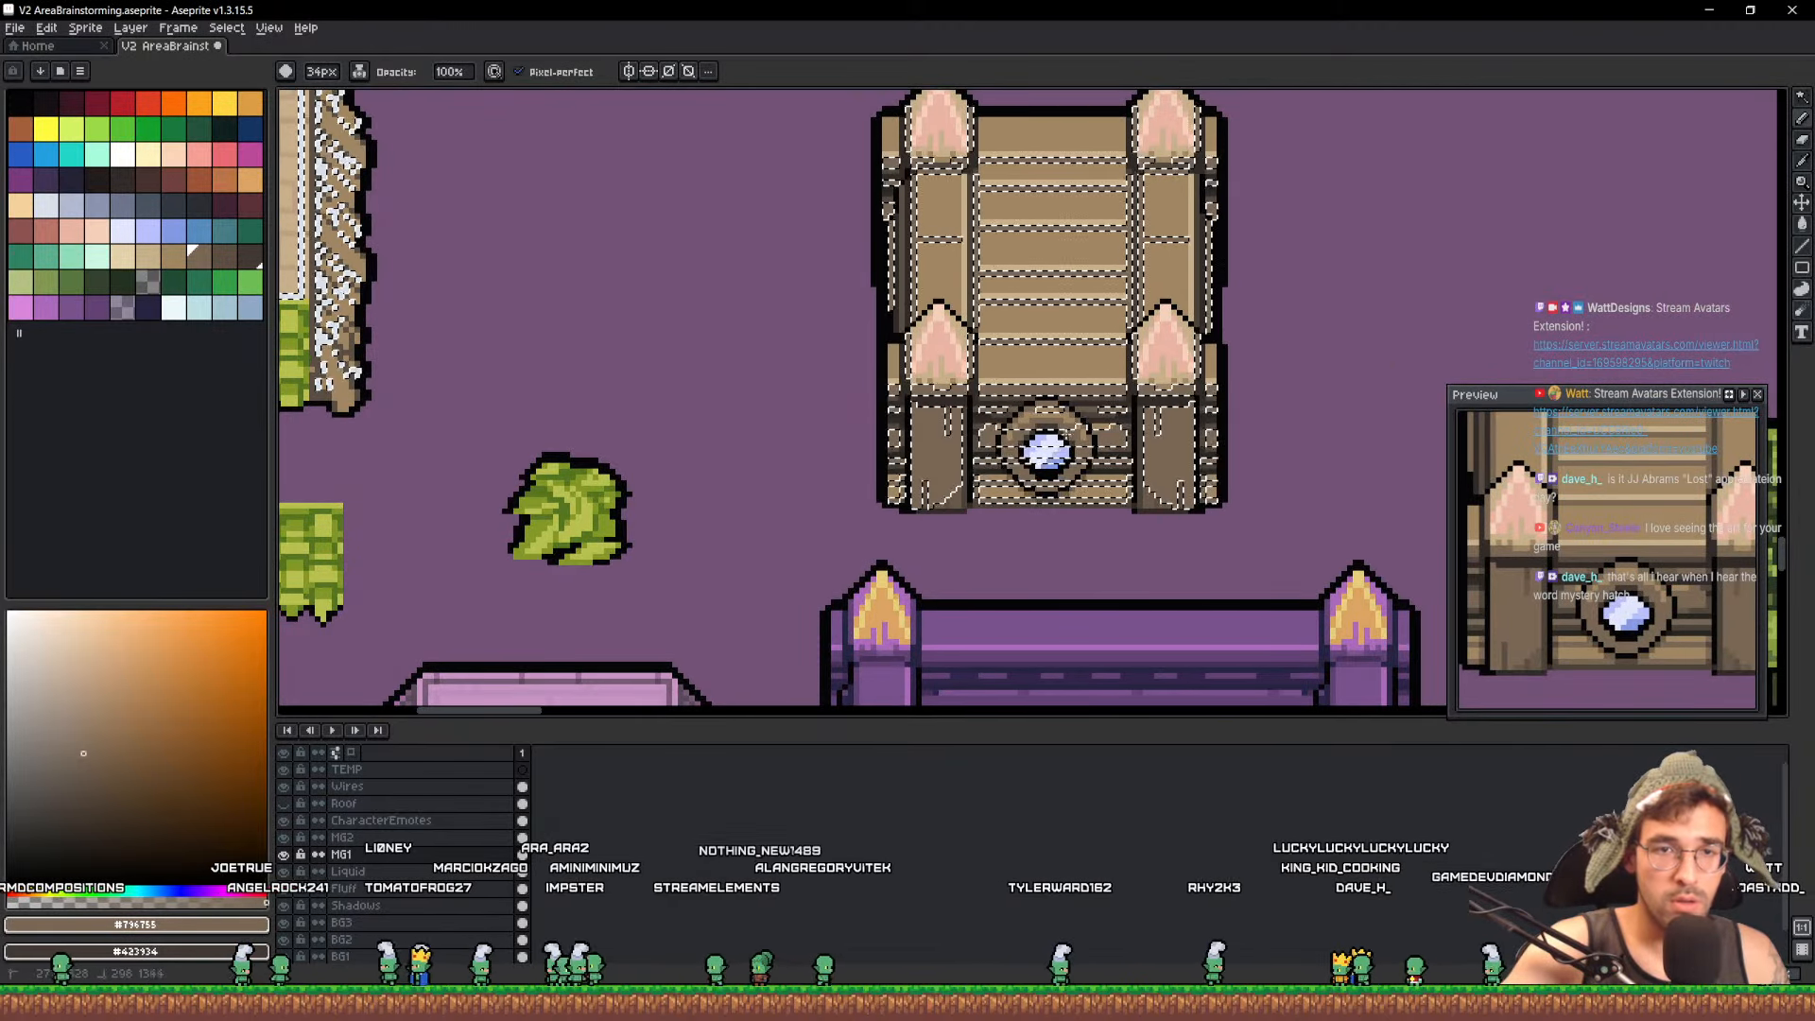
{"action": "left_click_drag", "start_coordinate": [474, 328], "coordinate": [1154, 446]}
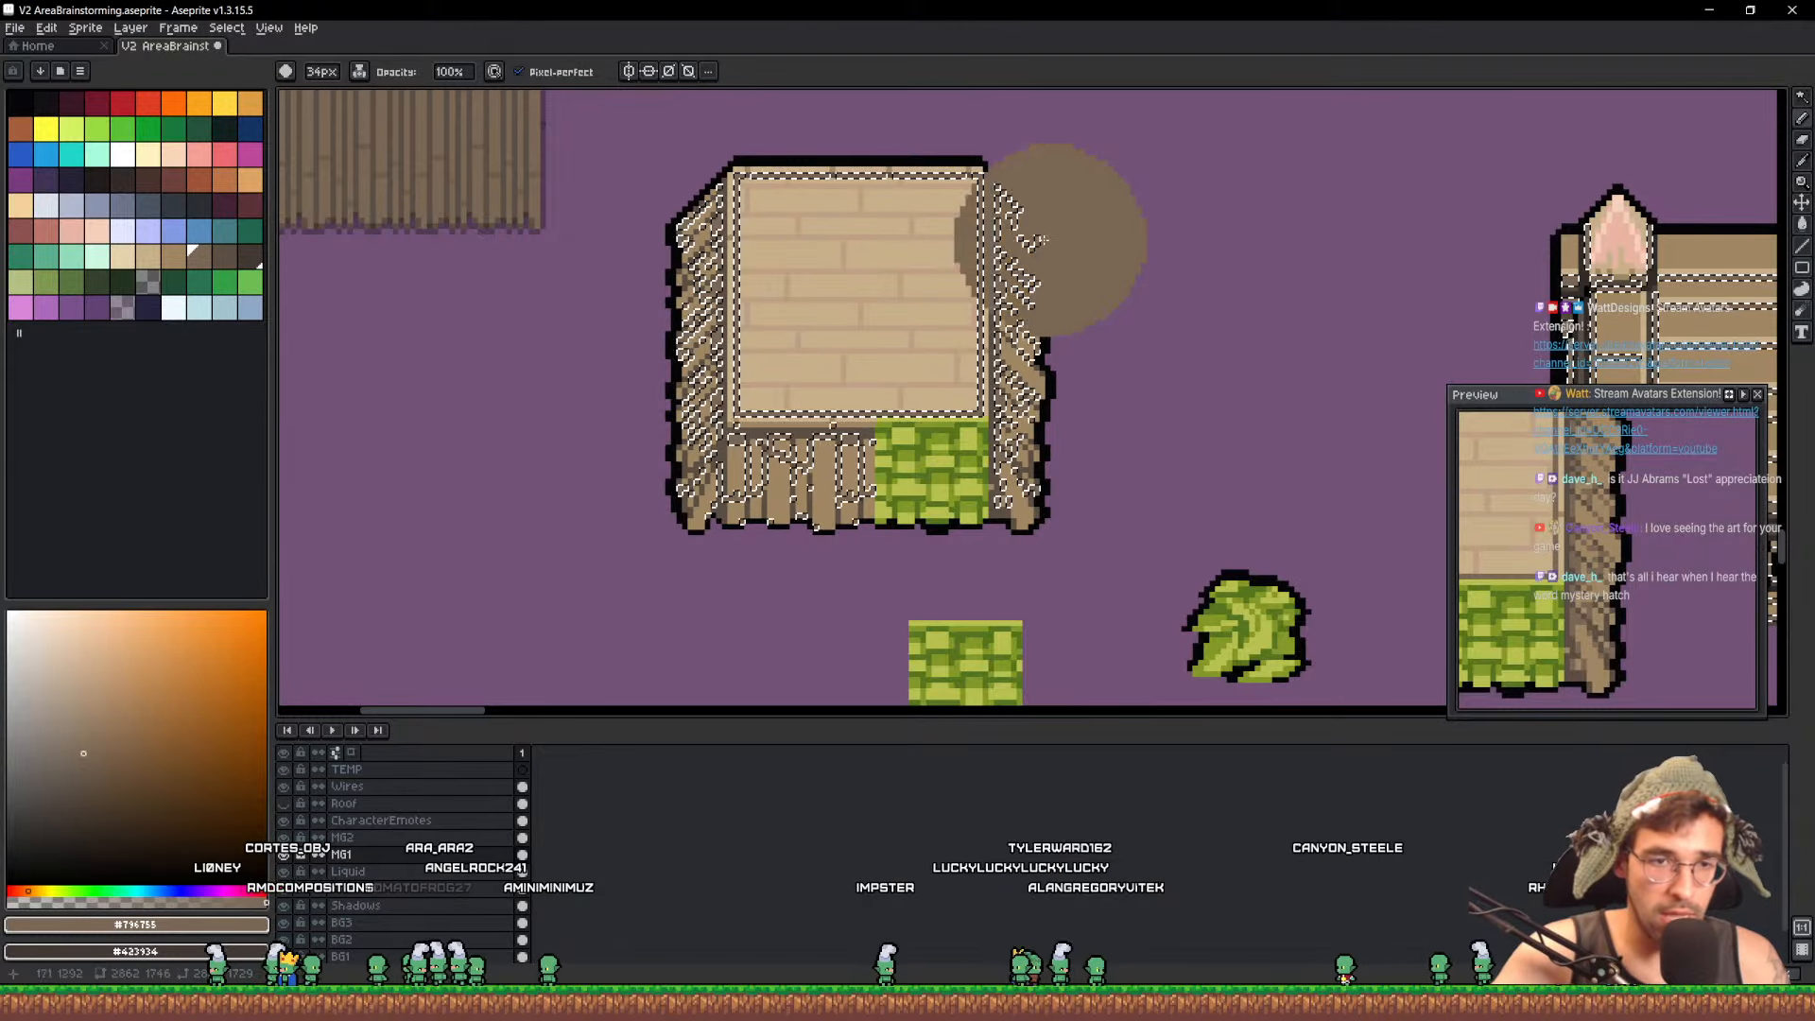
Repaint only the selected straps and lid edges of the stone-ended wooden chest in brown with a 28 px brush, keeping the stone corners light
{"action": "scroll", "coordinate": [1047, 340], "scroll_direction": "down", "scroll_amount": 2}
{"action": "scroll", "coordinate": [1048, 341], "scroll_direction": "down", "scroll_amount": 2}
{"action": "scroll", "coordinate": [984, 210], "scroll_direction": "up", "scroll_amount": 3}
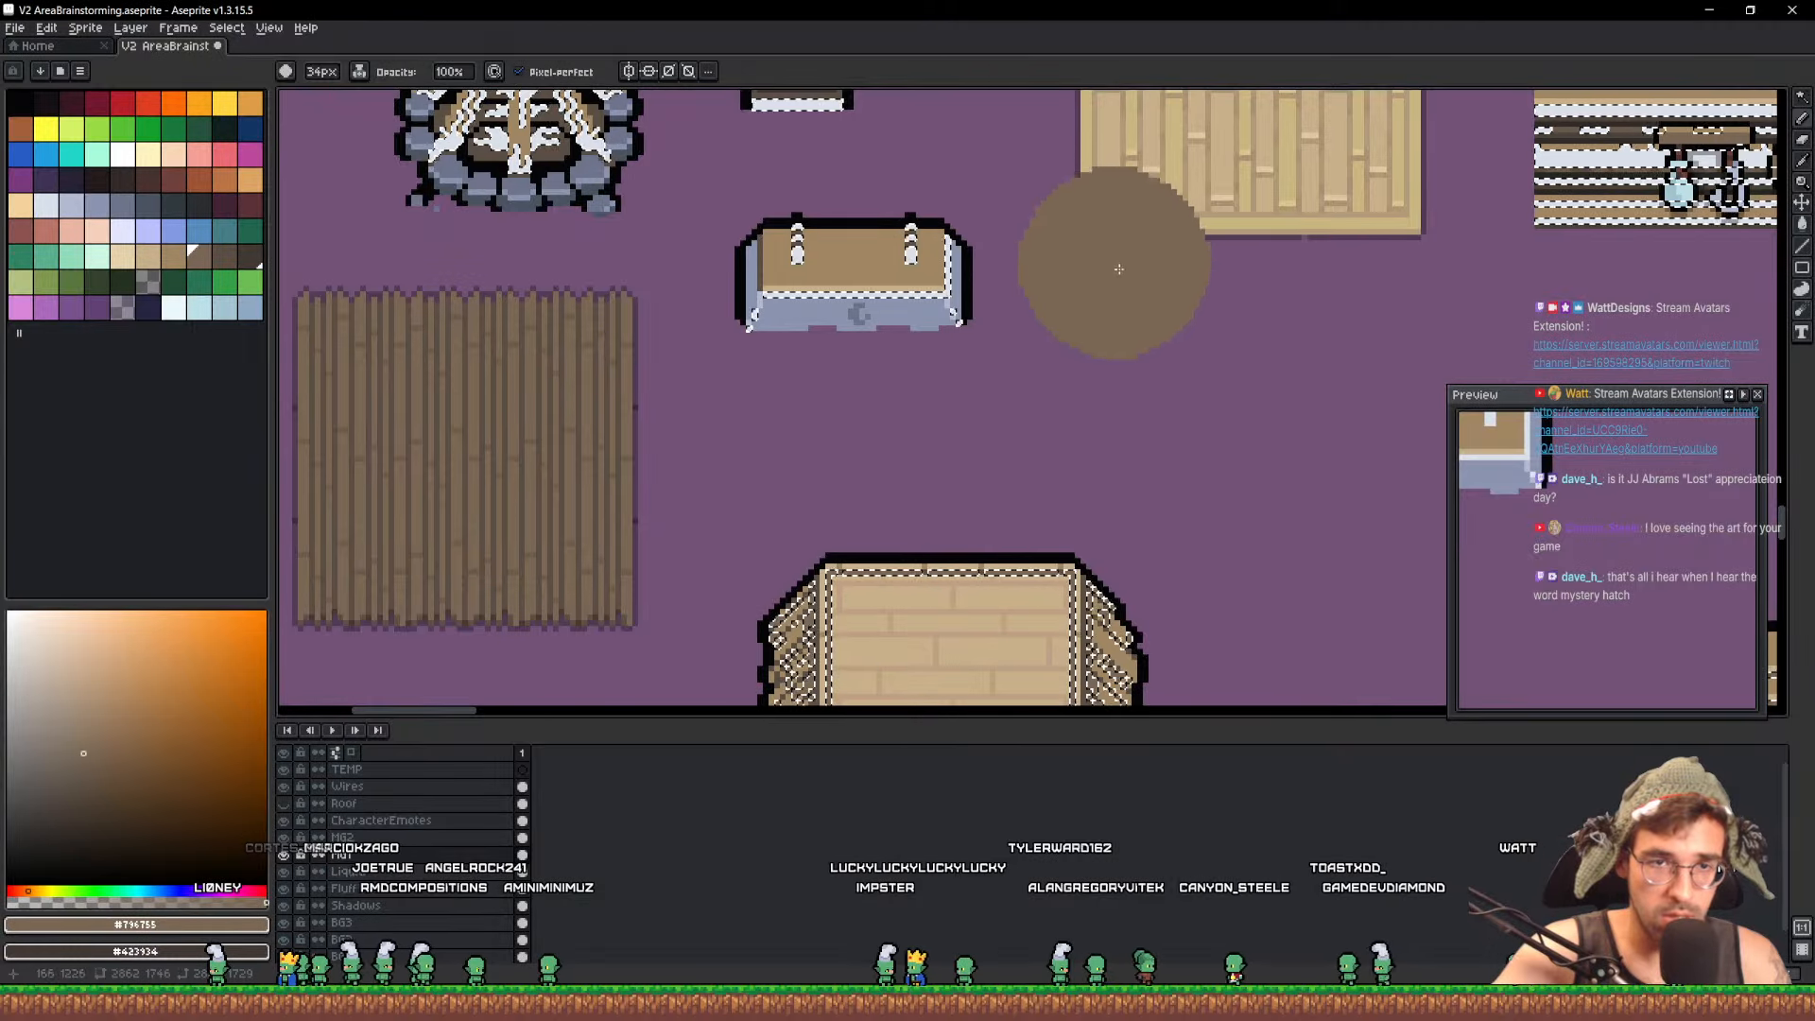
{"action": "left_click_drag", "start_coordinate": [932, 191], "coordinate": [1094, 327]}
{"action": "scroll", "coordinate": [981, 328], "scroll_direction": "up", "scroll_amount": 1}
{"action": "mouse_move", "coordinate": [883, 456]}
{"action": "left_mouse_down"}
{"action": "mouse_move", "coordinate": [898, 473]}
{"action": "mouse_move", "coordinate": [1238, 502]}
{"action": "left_mouse_up"}
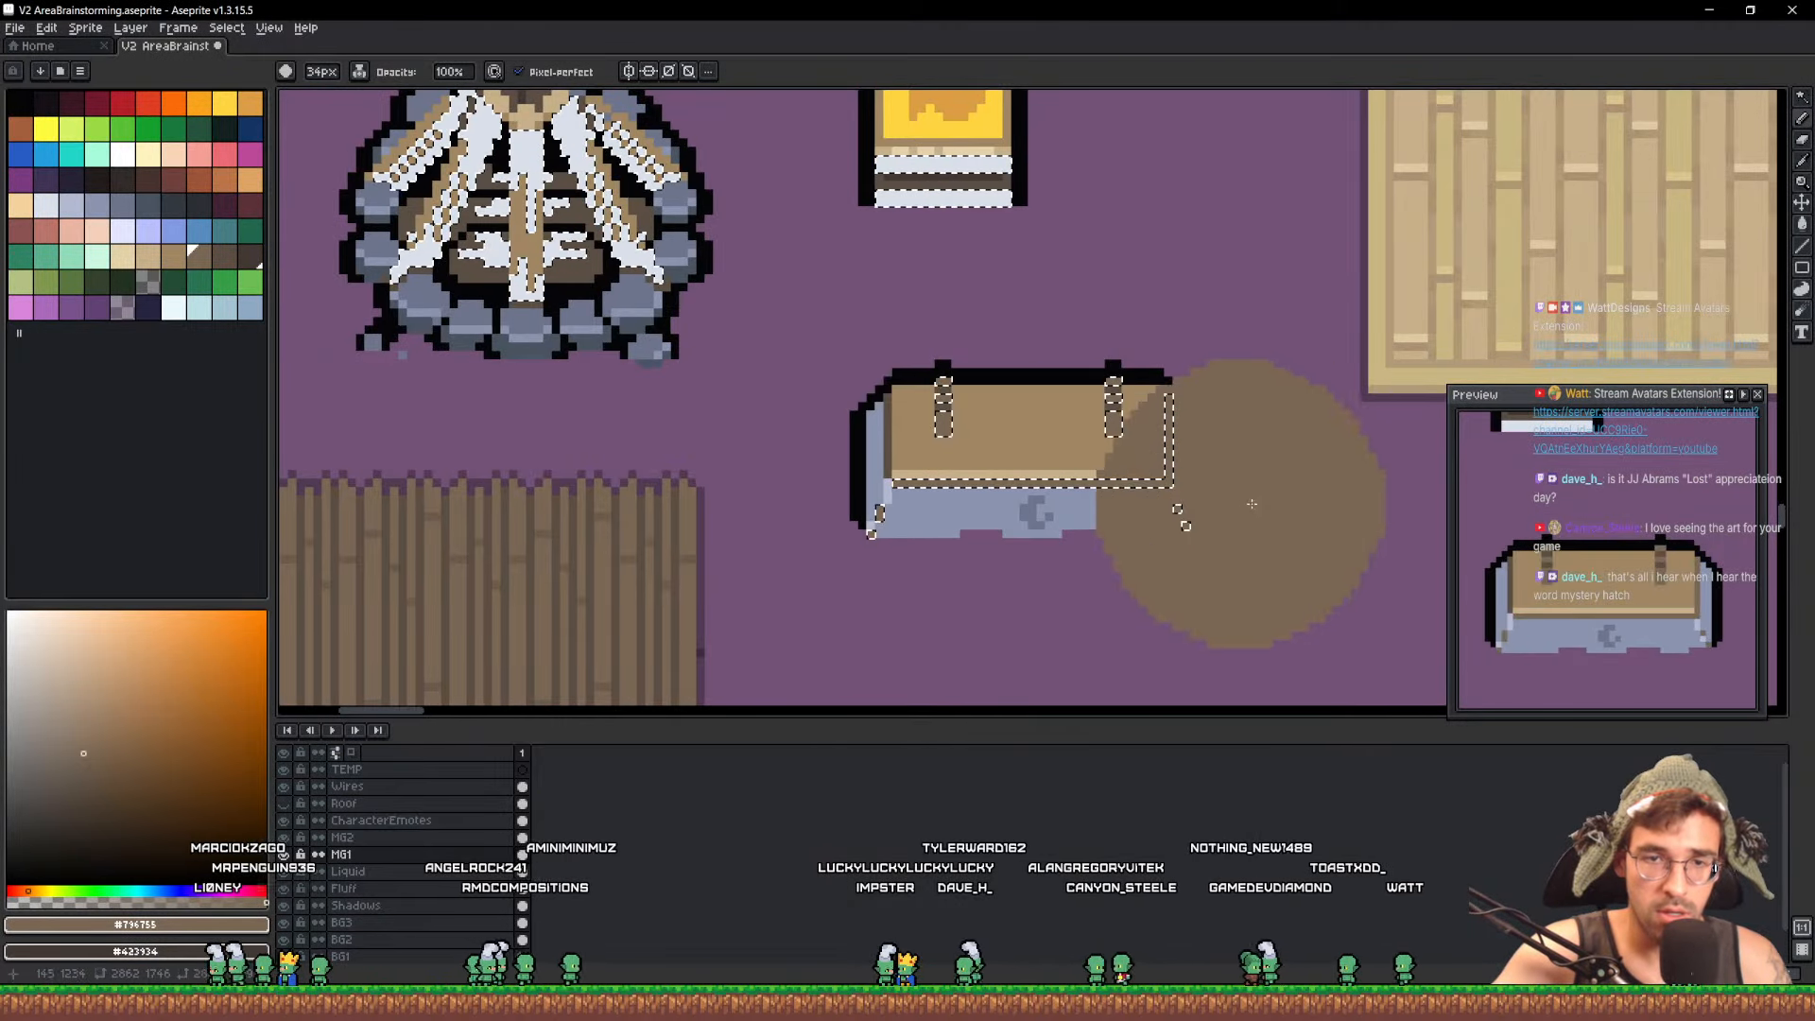
{"action": "key", "text": "ctrl+z"}
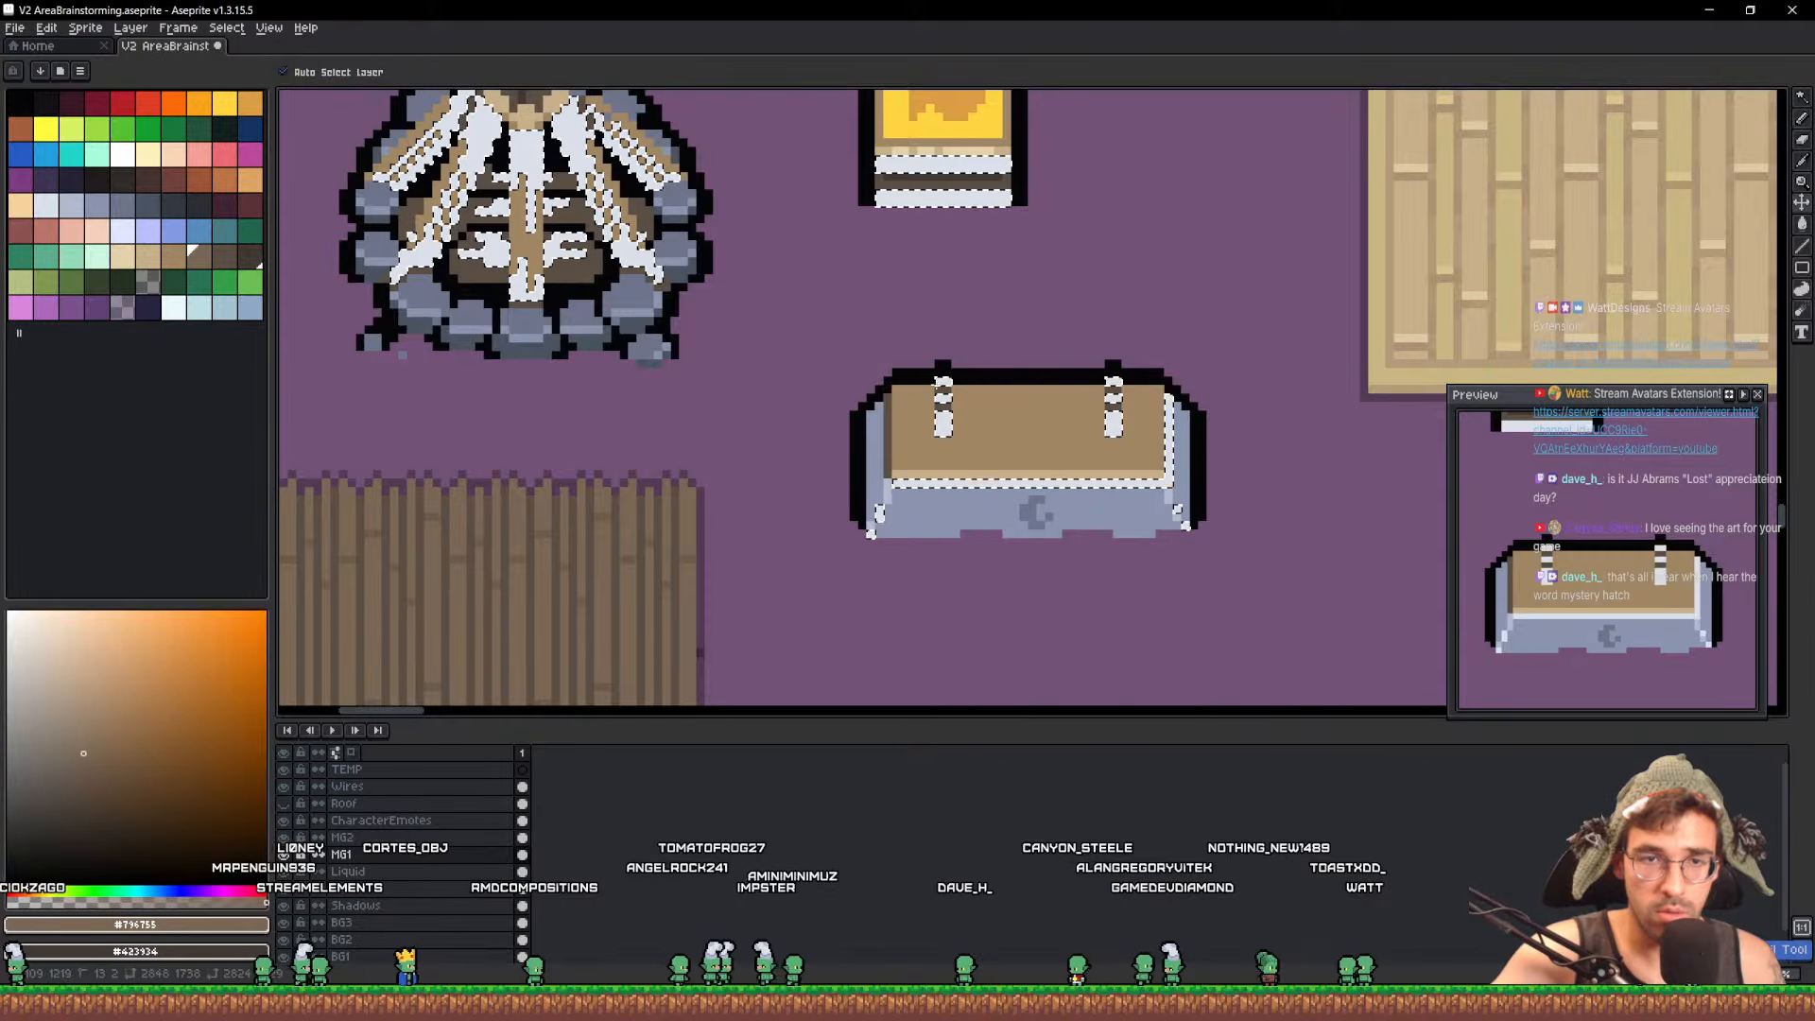
{"action": "left_click_drag", "start_coordinate": [1122, 378], "coordinate": [1131, 390]}
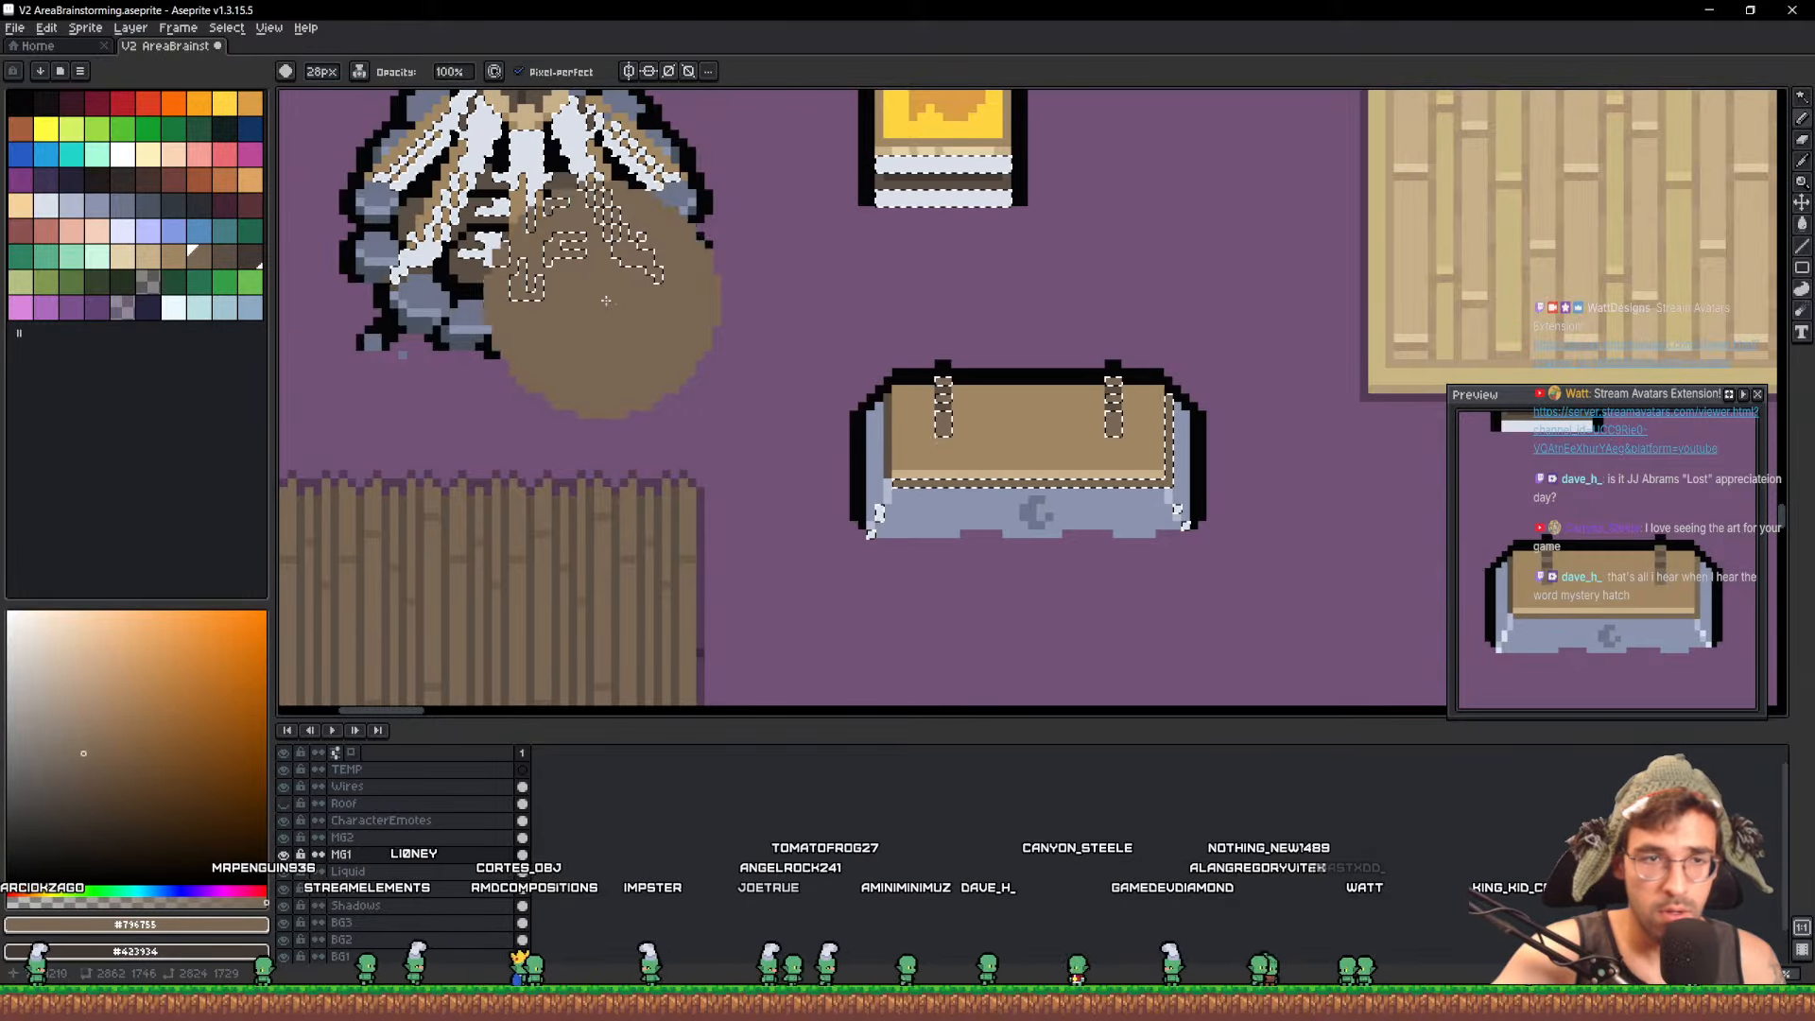
Repaint the selected light wood on the stone-ringed campfire and the crate with the fish sign in brown #796755
{"action": "mouse_move", "coordinate": [652, 288]}
{"action": "left_mouse_down"}
{"action": "mouse_move", "coordinate": [1043, 536]}
{"action": "mouse_move", "coordinate": [904, 505]}
{"action": "left_mouse_up"}
{"action": "left_click_drag", "start_coordinate": [1195, 441], "coordinate": [777, 442]}
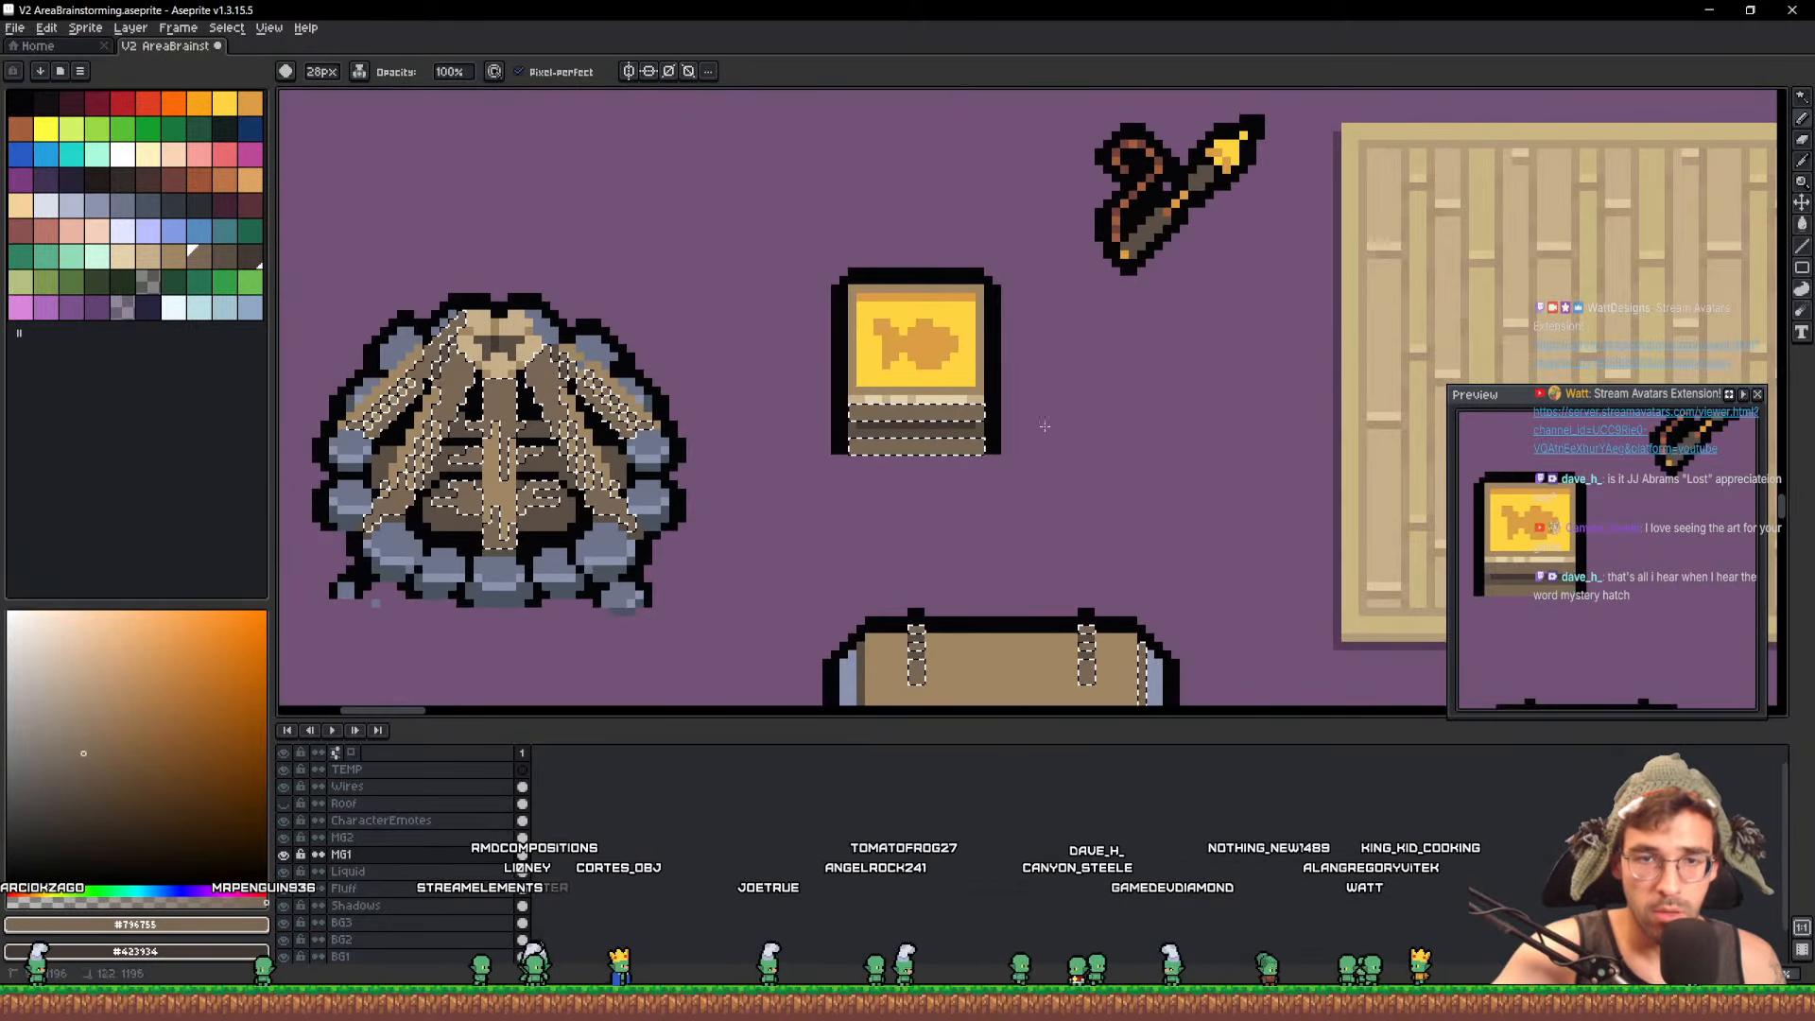
Repaint all selected light plank lines and trim on the wide wooden wall with the round window in brown #796755
{"action": "scroll", "coordinate": [1098, 429], "scroll_direction": "down", "scroll_amount": 5}
{"action": "left_click_drag", "start_coordinate": [1376, 387], "coordinate": [906, 393]}
{"action": "scroll", "coordinate": [909, 402], "scroll_direction": "up", "scroll_amount": 4}
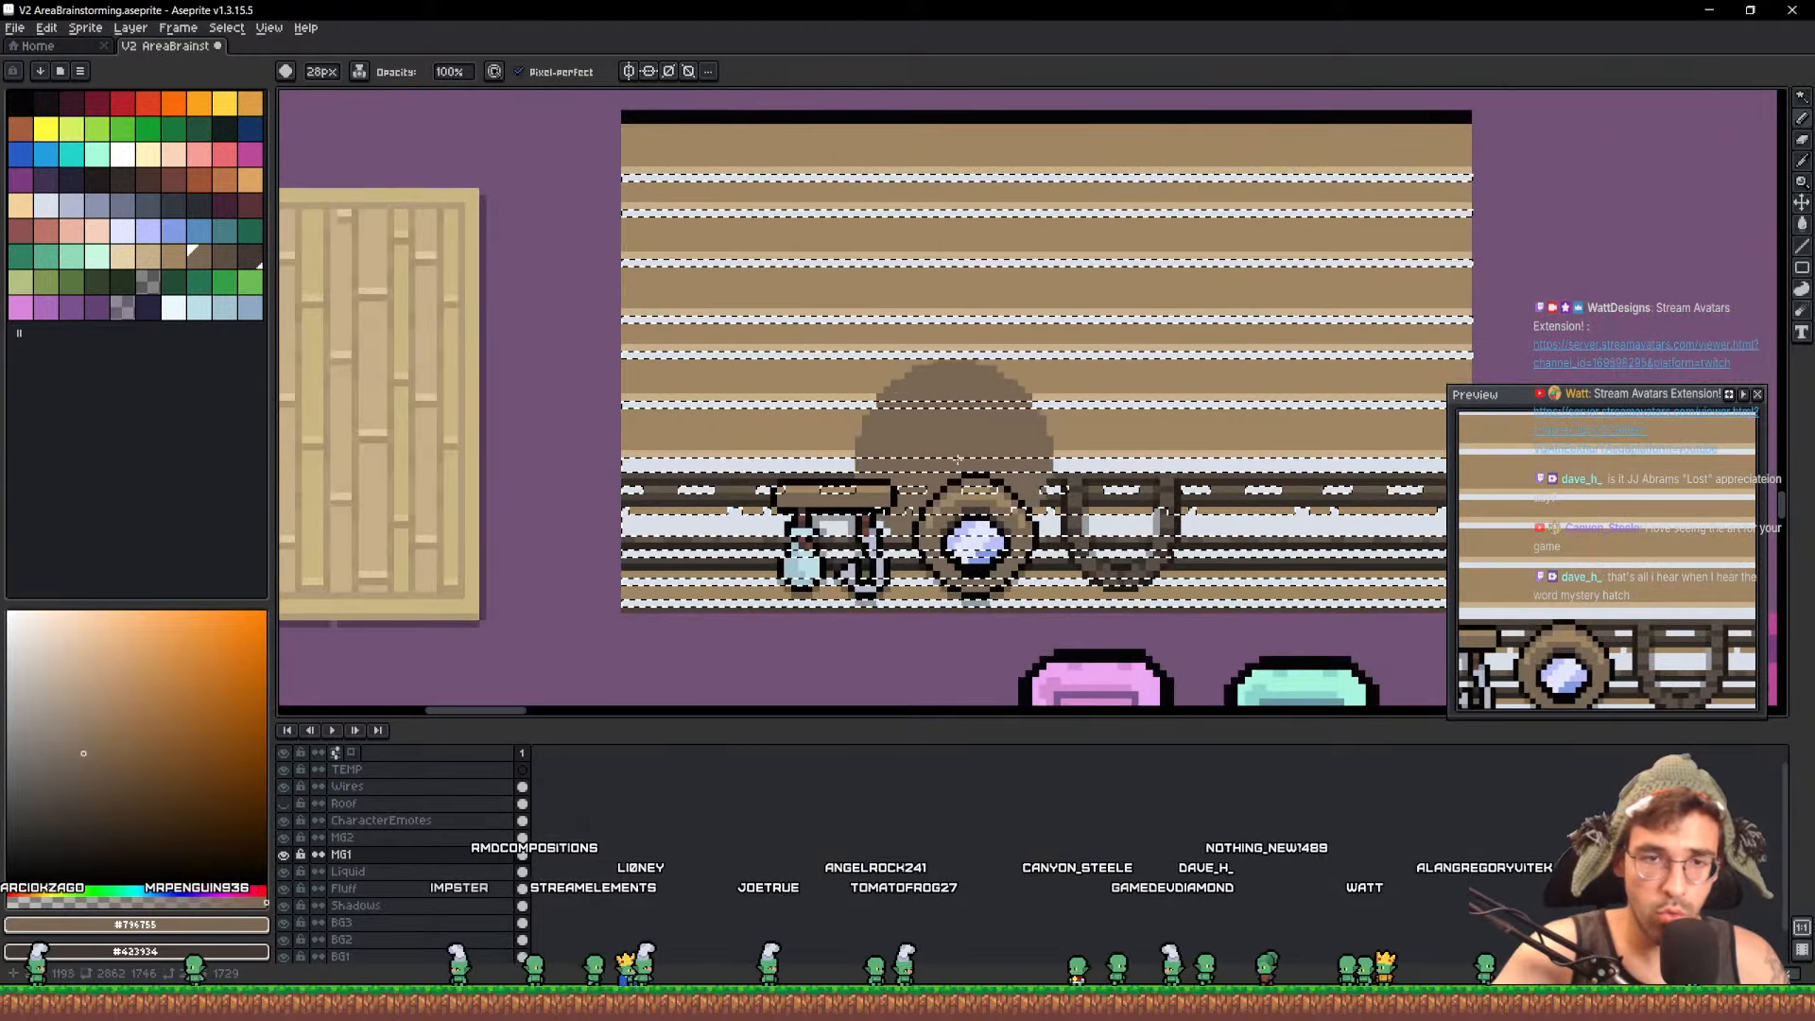
{"action": "left_click_drag", "start_coordinate": [1045, 434], "coordinate": [895, 287]}
{"action": "left_click_drag", "start_coordinate": [473, 388], "coordinate": [1199, 392]}
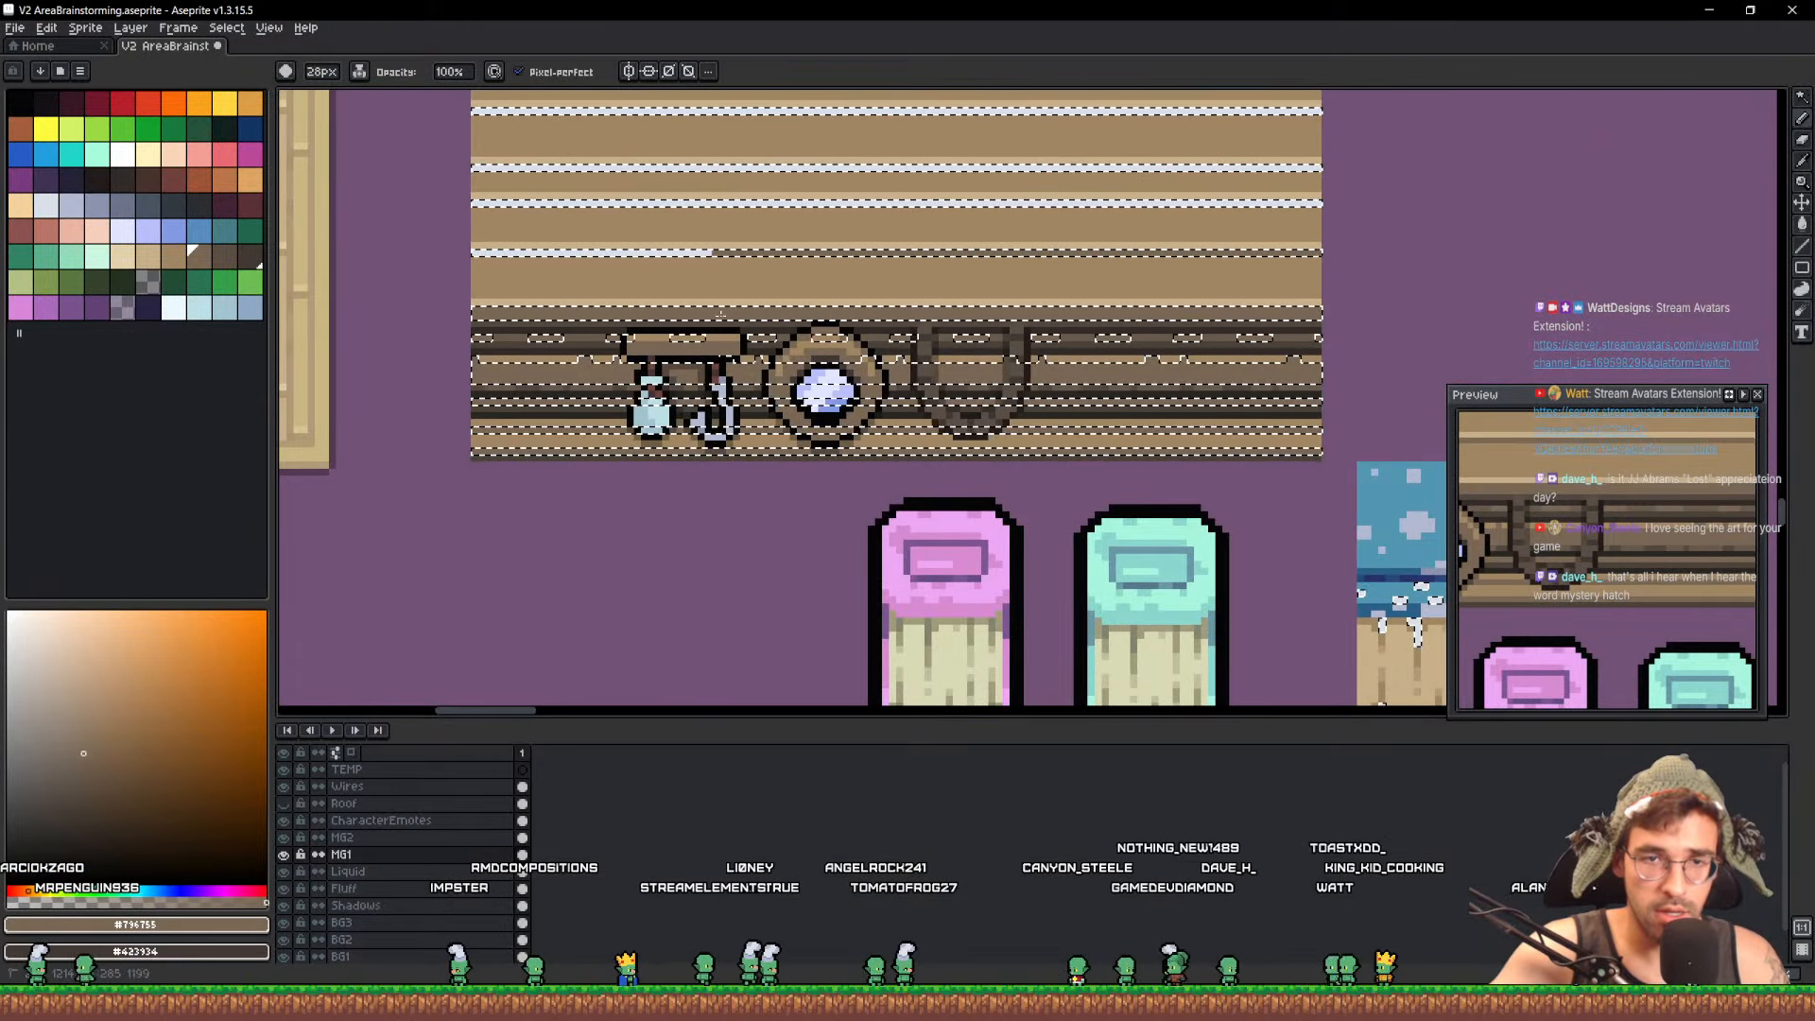
{"action": "left_click_drag", "start_coordinate": [721, 314], "coordinate": [626, 231]}
{"action": "left_click_drag", "start_coordinate": [769, 219], "coordinate": [884, 423]}
{"action": "mouse_move", "coordinate": [615, 284]}
{"action": "left_mouse_down"}
{"action": "mouse_move", "coordinate": [1337, 243]}
{"action": "mouse_move", "coordinate": [756, 417]}
{"action": "left_mouse_up"}
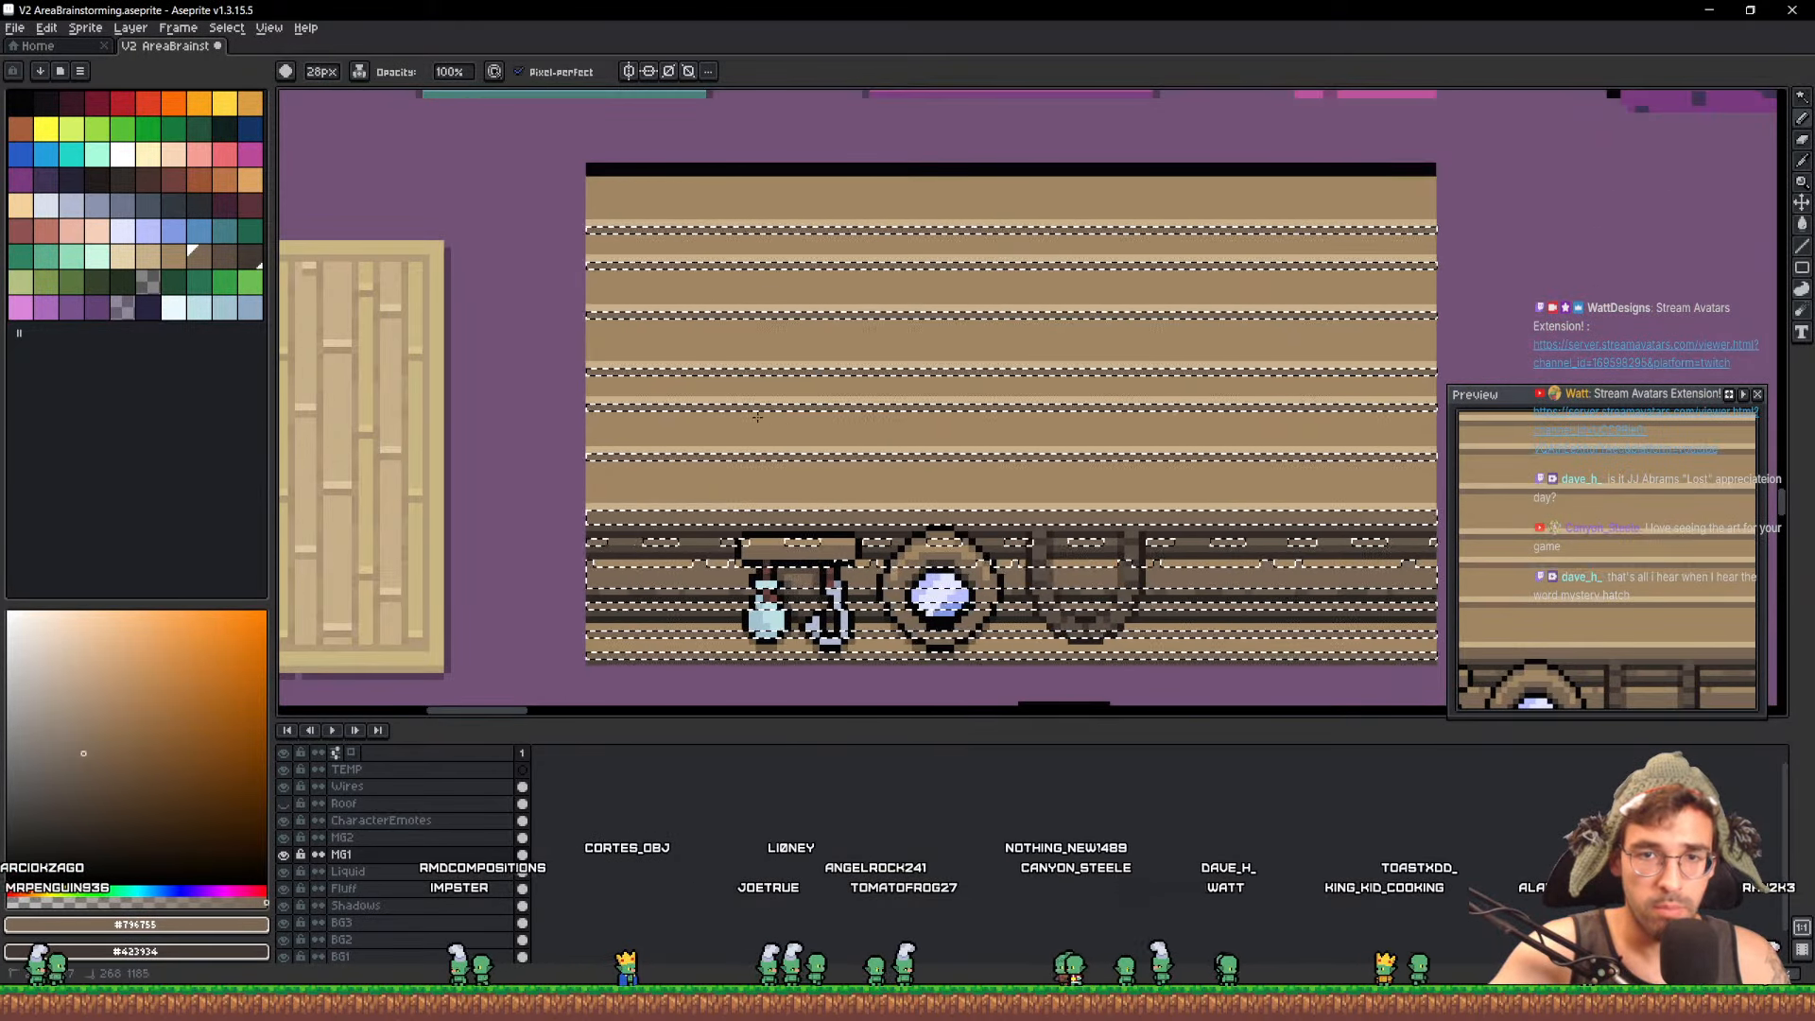
Repaint the selected light fur on the three raccoon sprites in brown #796755
{"action": "scroll", "coordinate": [1146, 343], "scroll_direction": "down", "scroll_amount": 4}
{"action": "left_click_drag", "start_coordinate": [1184, 353], "coordinate": [851, 489]}
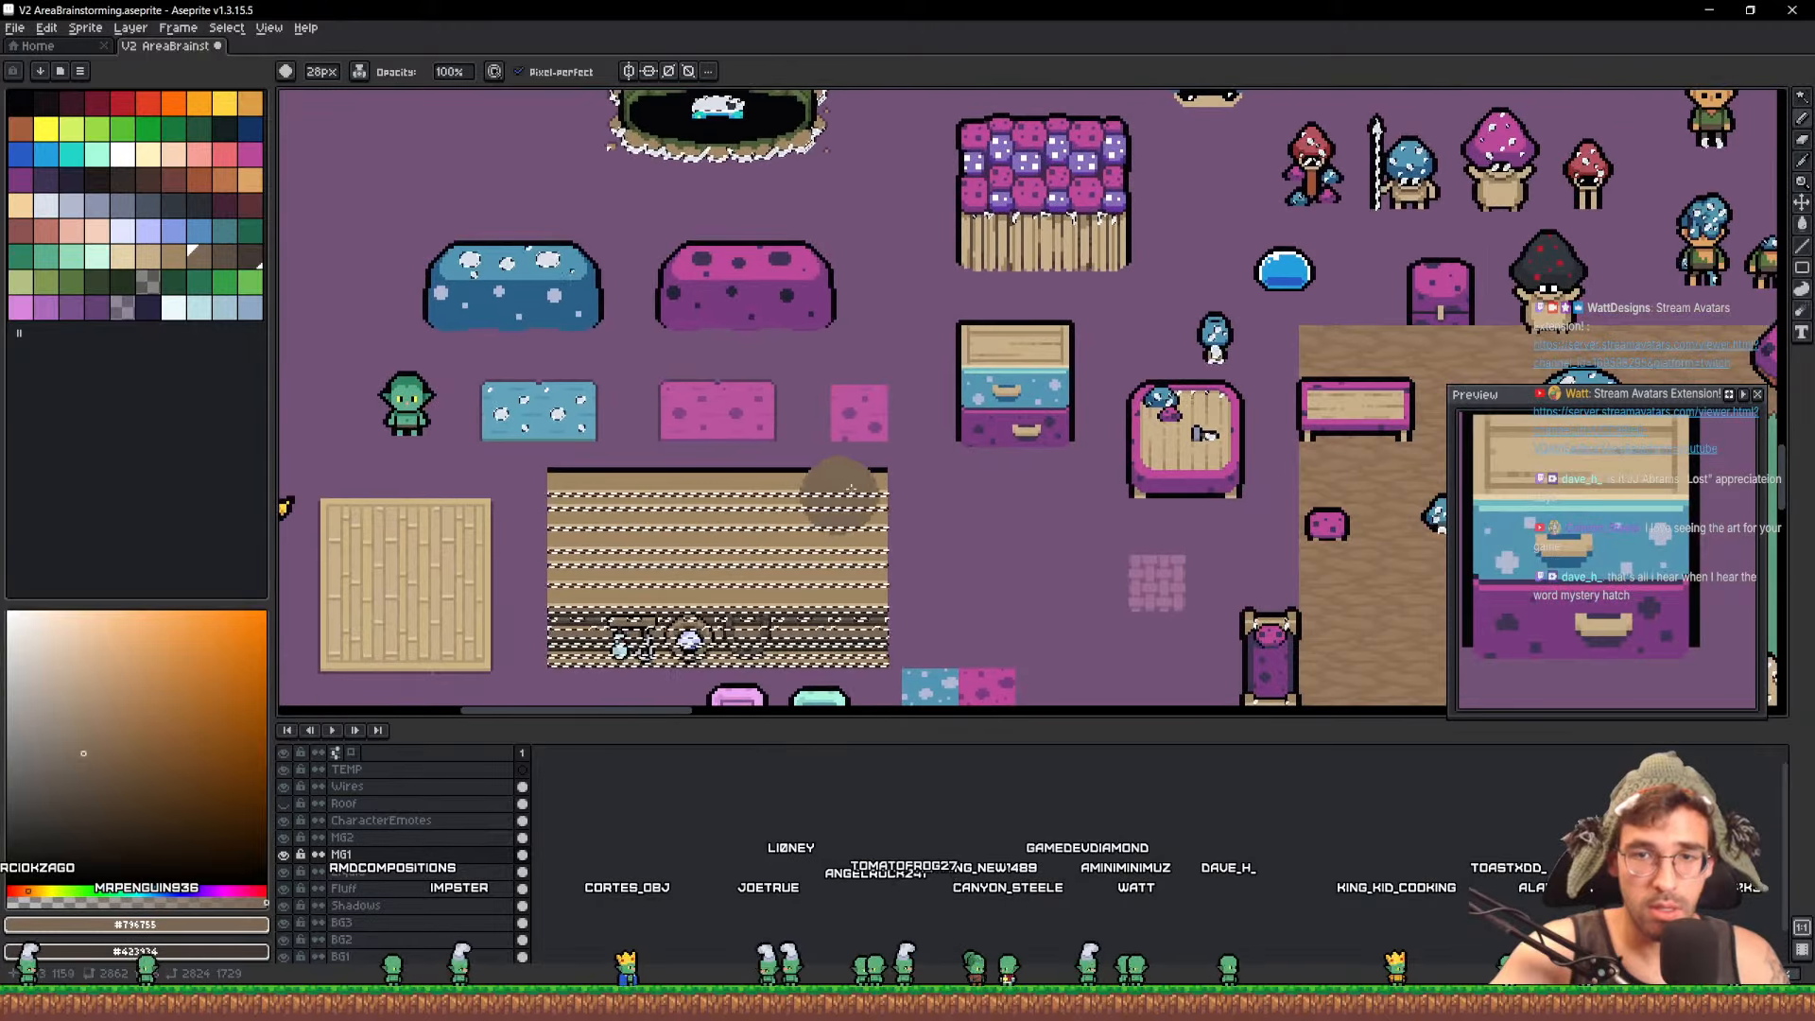
{"action": "scroll", "coordinate": [850, 489], "scroll_direction": "down", "scroll_amount": 4}
{"action": "scroll", "coordinate": [1016, 496], "scroll_direction": "up", "scroll_amount": 4}
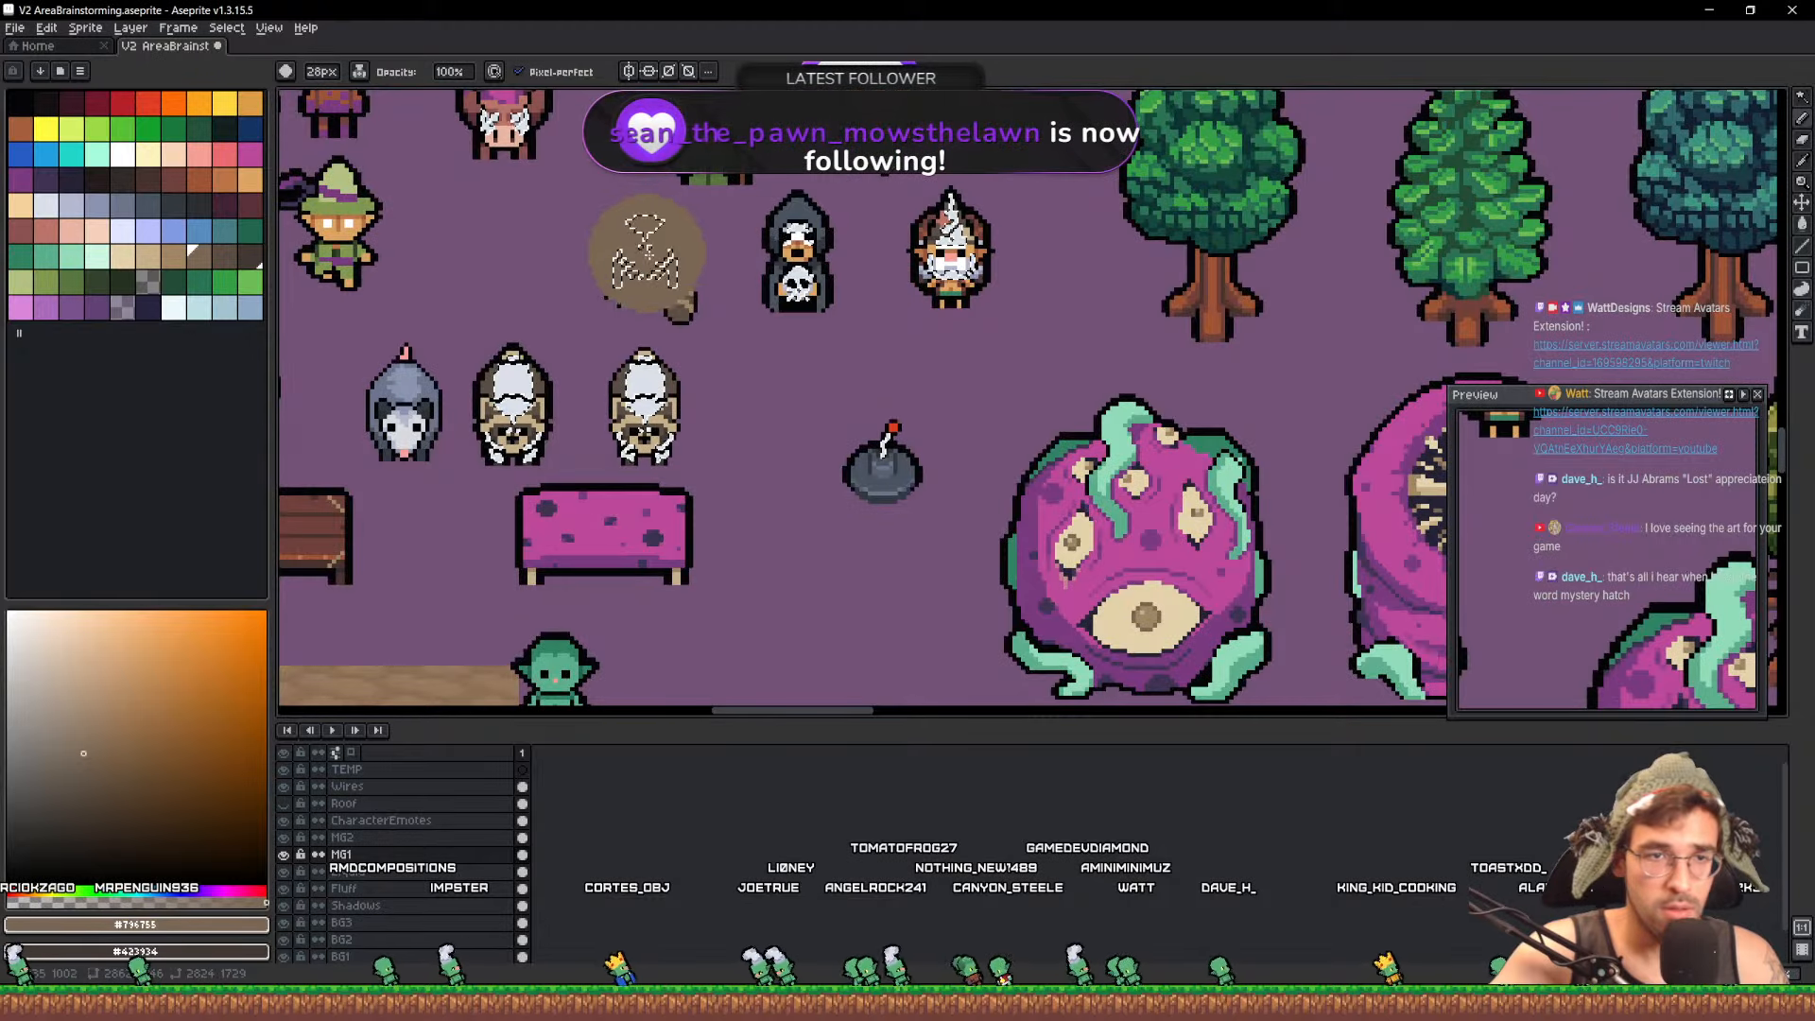
{"action": "scroll", "coordinate": [645, 251], "scroll_direction": "up", "scroll_amount": 1}
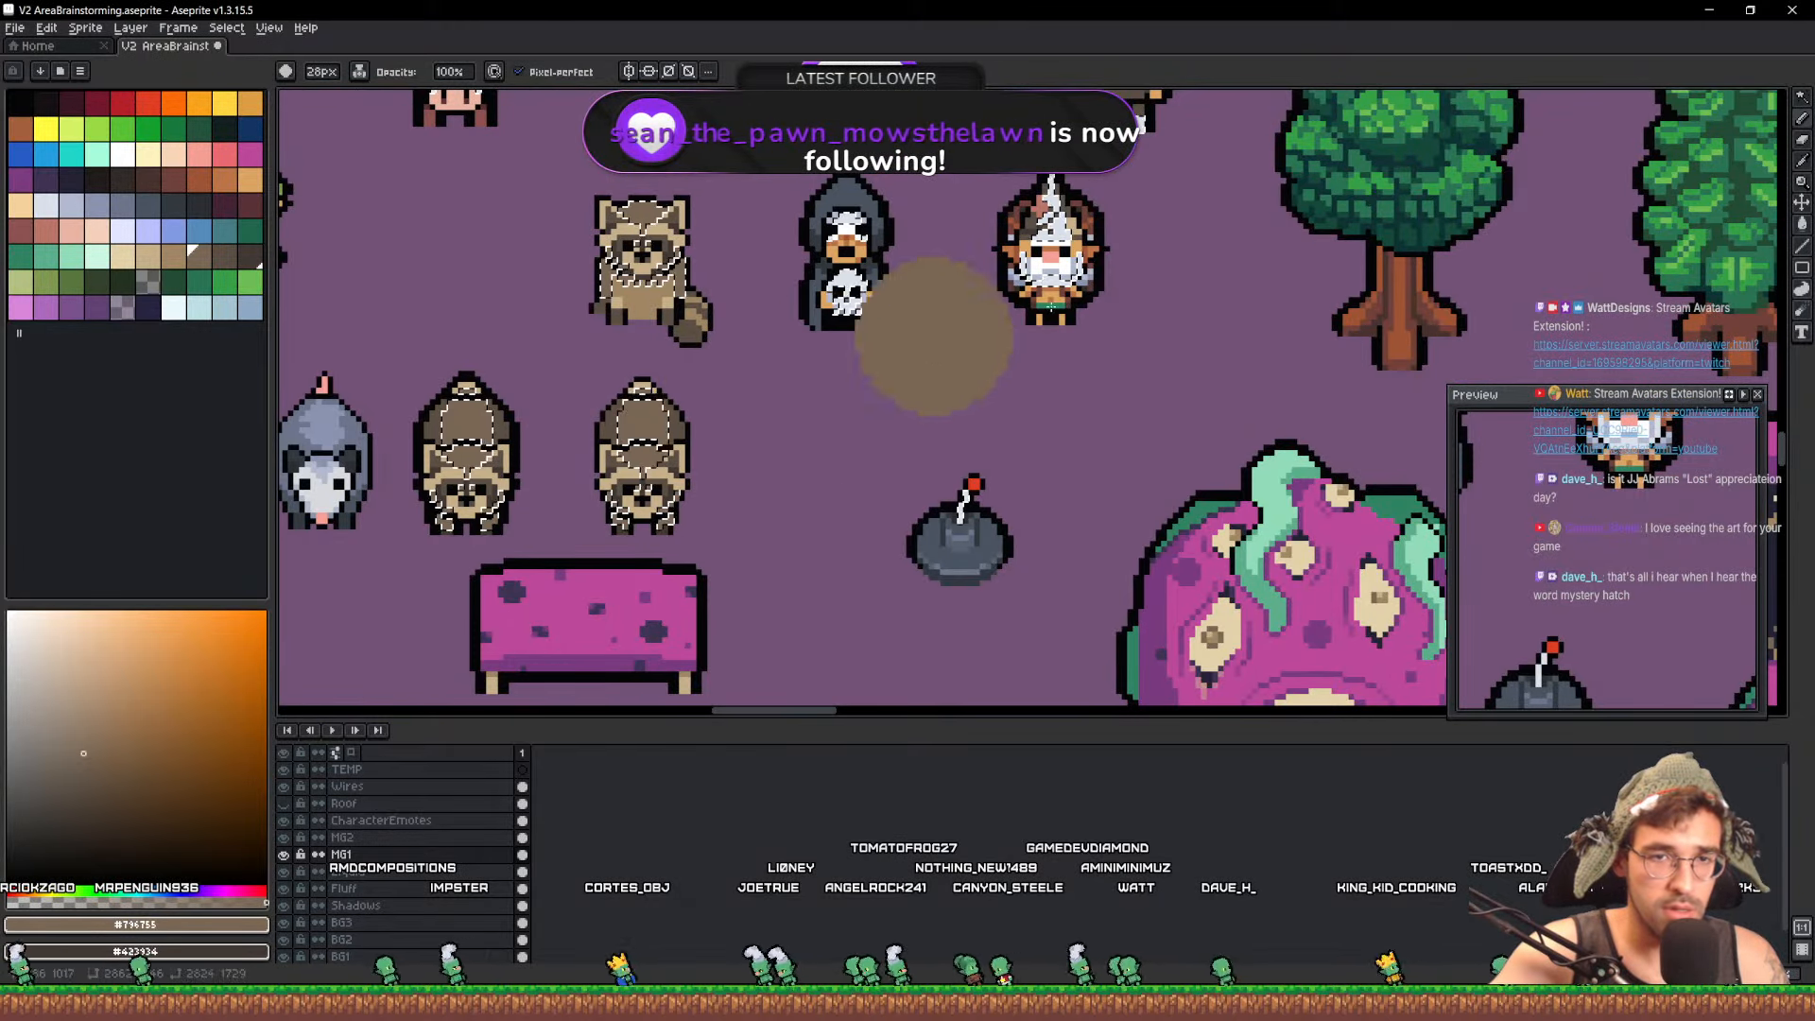
Repaint the selected light pixels on the horned, white-bearded gnome's hat and beard in brown #796755
{"action": "scroll", "coordinate": [1135, 232], "scroll_direction": "down", "scroll_amount": 5}
{"action": "left_click_drag", "start_coordinate": [1158, 255], "coordinate": [1027, 425]}
{"action": "scroll", "coordinate": [1027, 425], "scroll_direction": "up", "scroll_amount": 4}
{"action": "scroll", "coordinate": [1027, 424], "scroll_direction": "up", "scroll_amount": 2}
{"action": "scroll", "coordinate": [787, 511], "scroll_direction": "up", "scroll_amount": 5}
Restore the selected outer edges of the gnome's beard in light grey-white with a 6 px brush
{"action": "key", "text": "alt"}
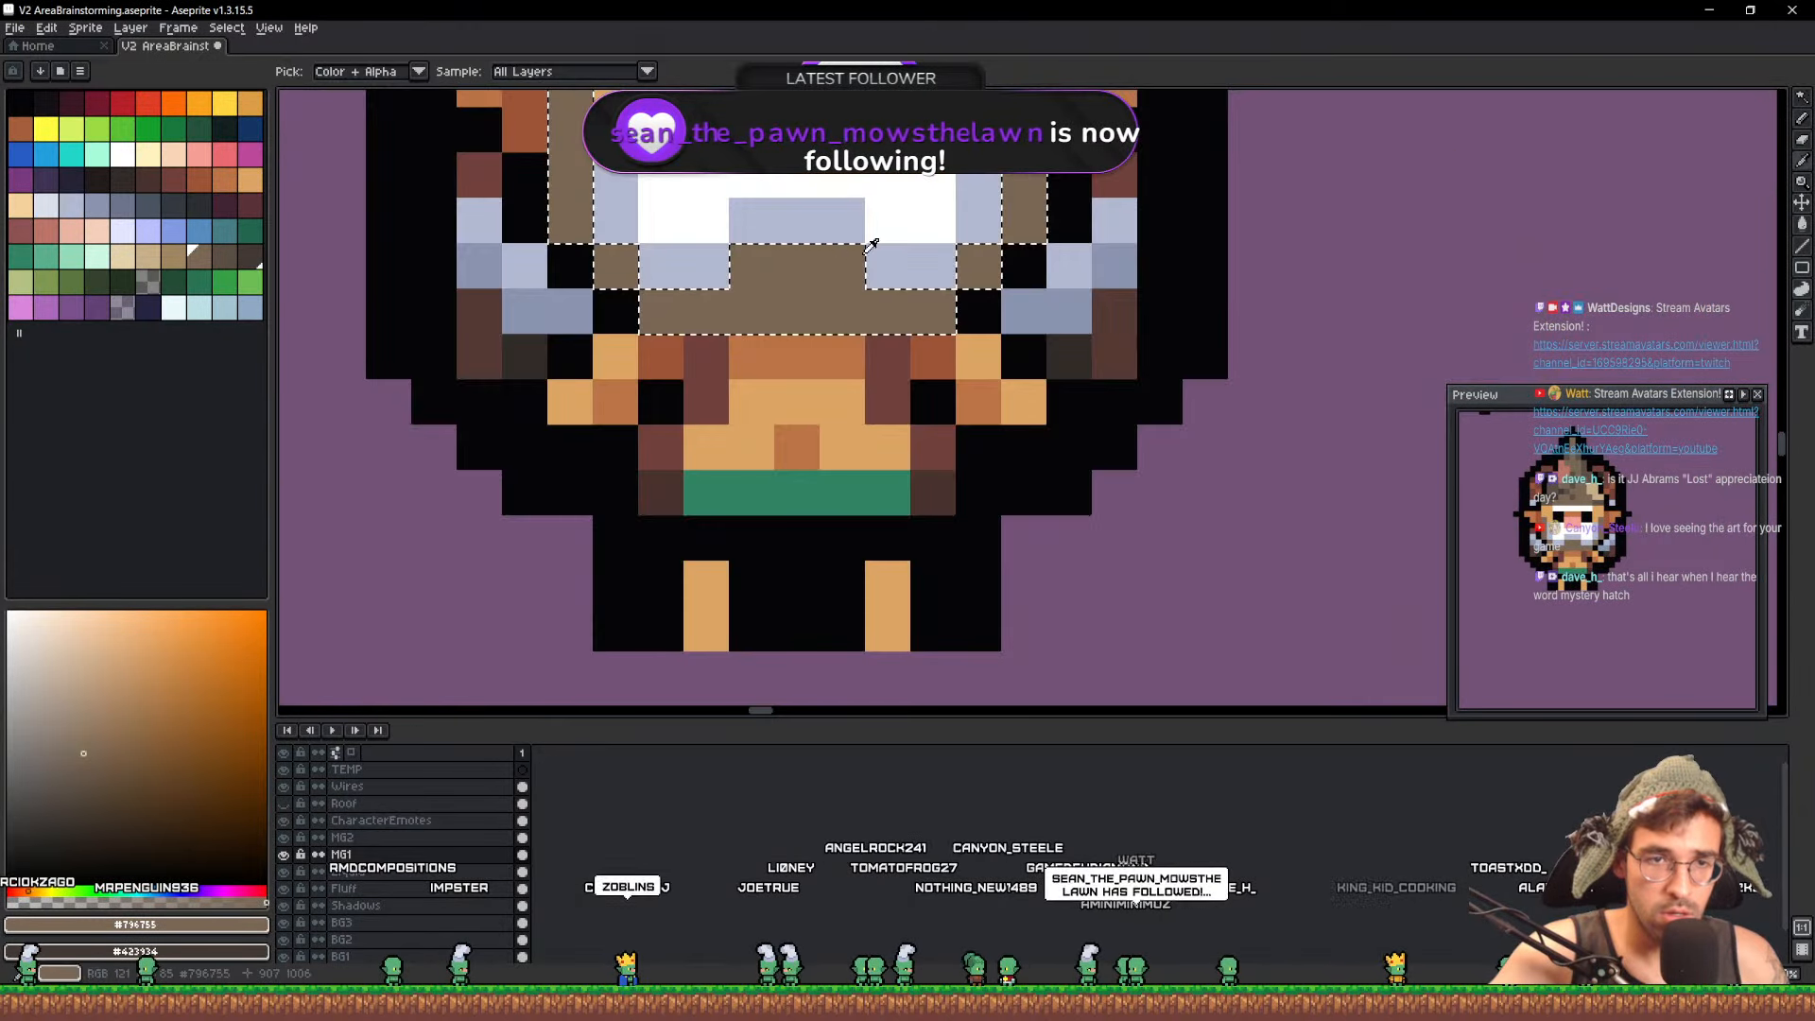
{"action": "left_click", "coordinate": [888, 226]}
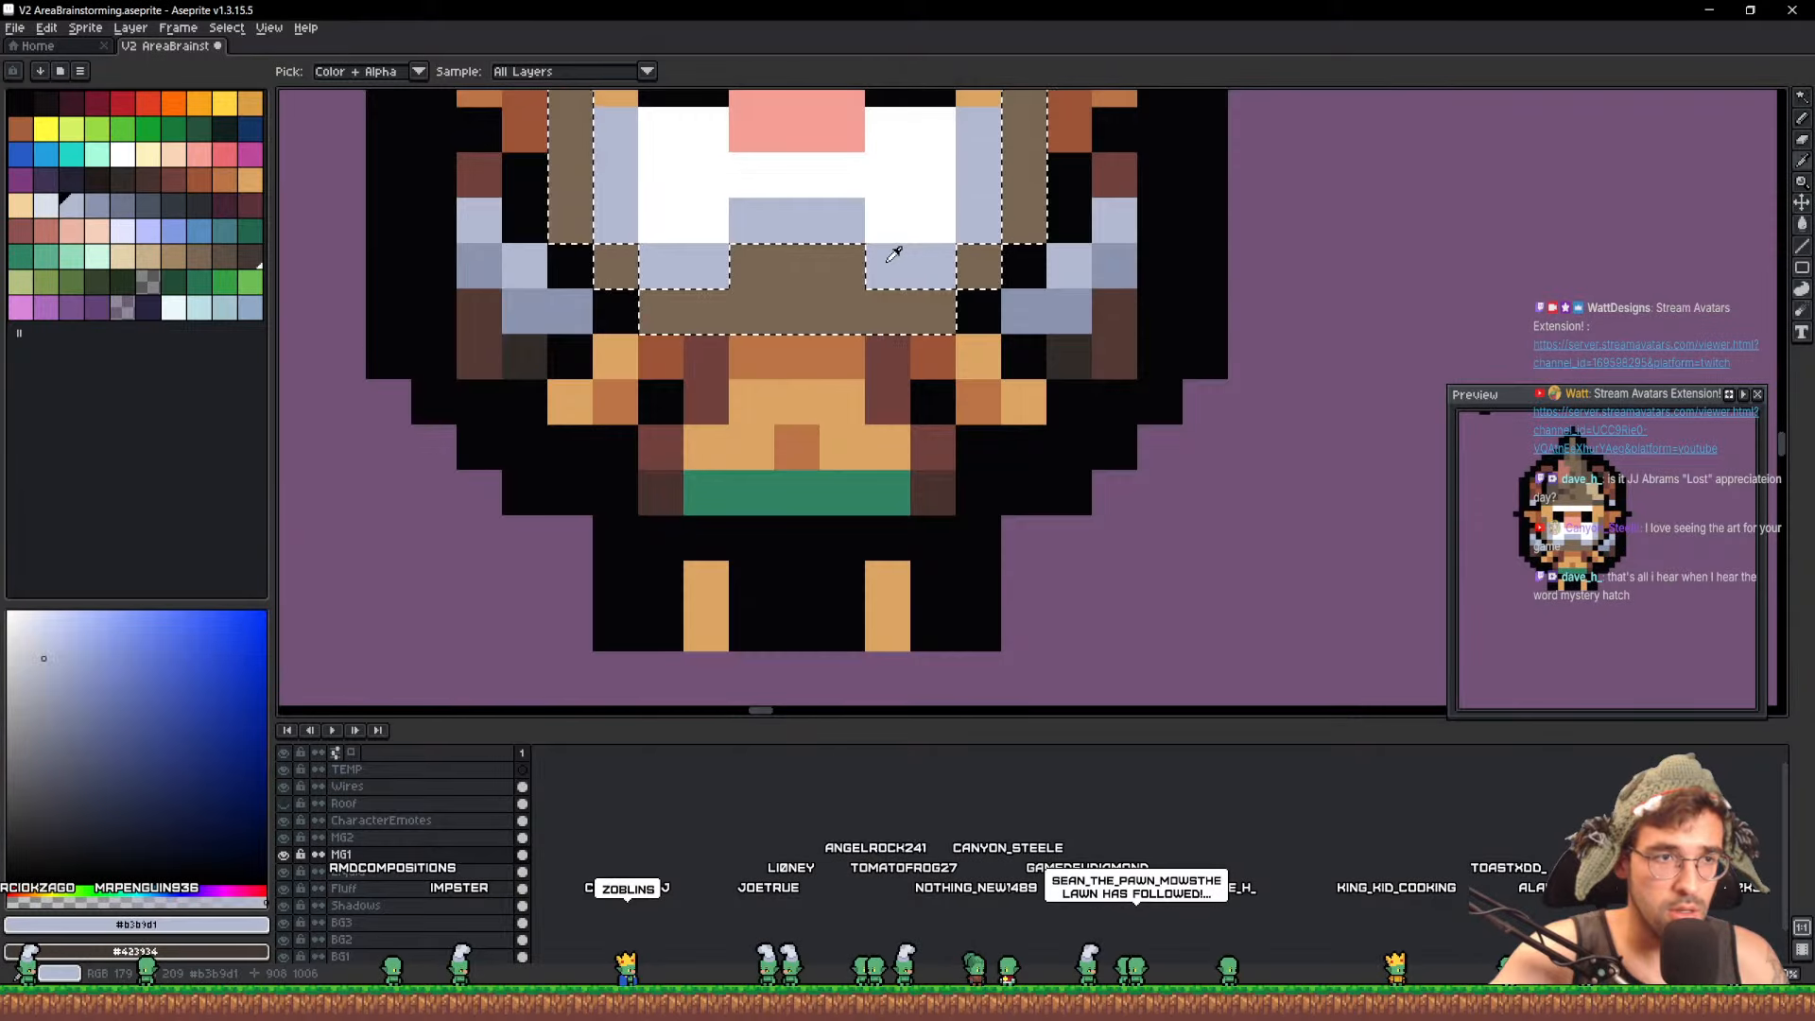
{"action": "scroll", "coordinate": [894, 255], "scroll_direction": "up", "scroll_amount": 1}
{"action": "scroll", "coordinate": [789, 487], "scroll_direction": "down", "scroll_amount": 20}
{"action": "left_click_drag", "start_coordinate": [678, 301], "coordinate": [824, 491]}
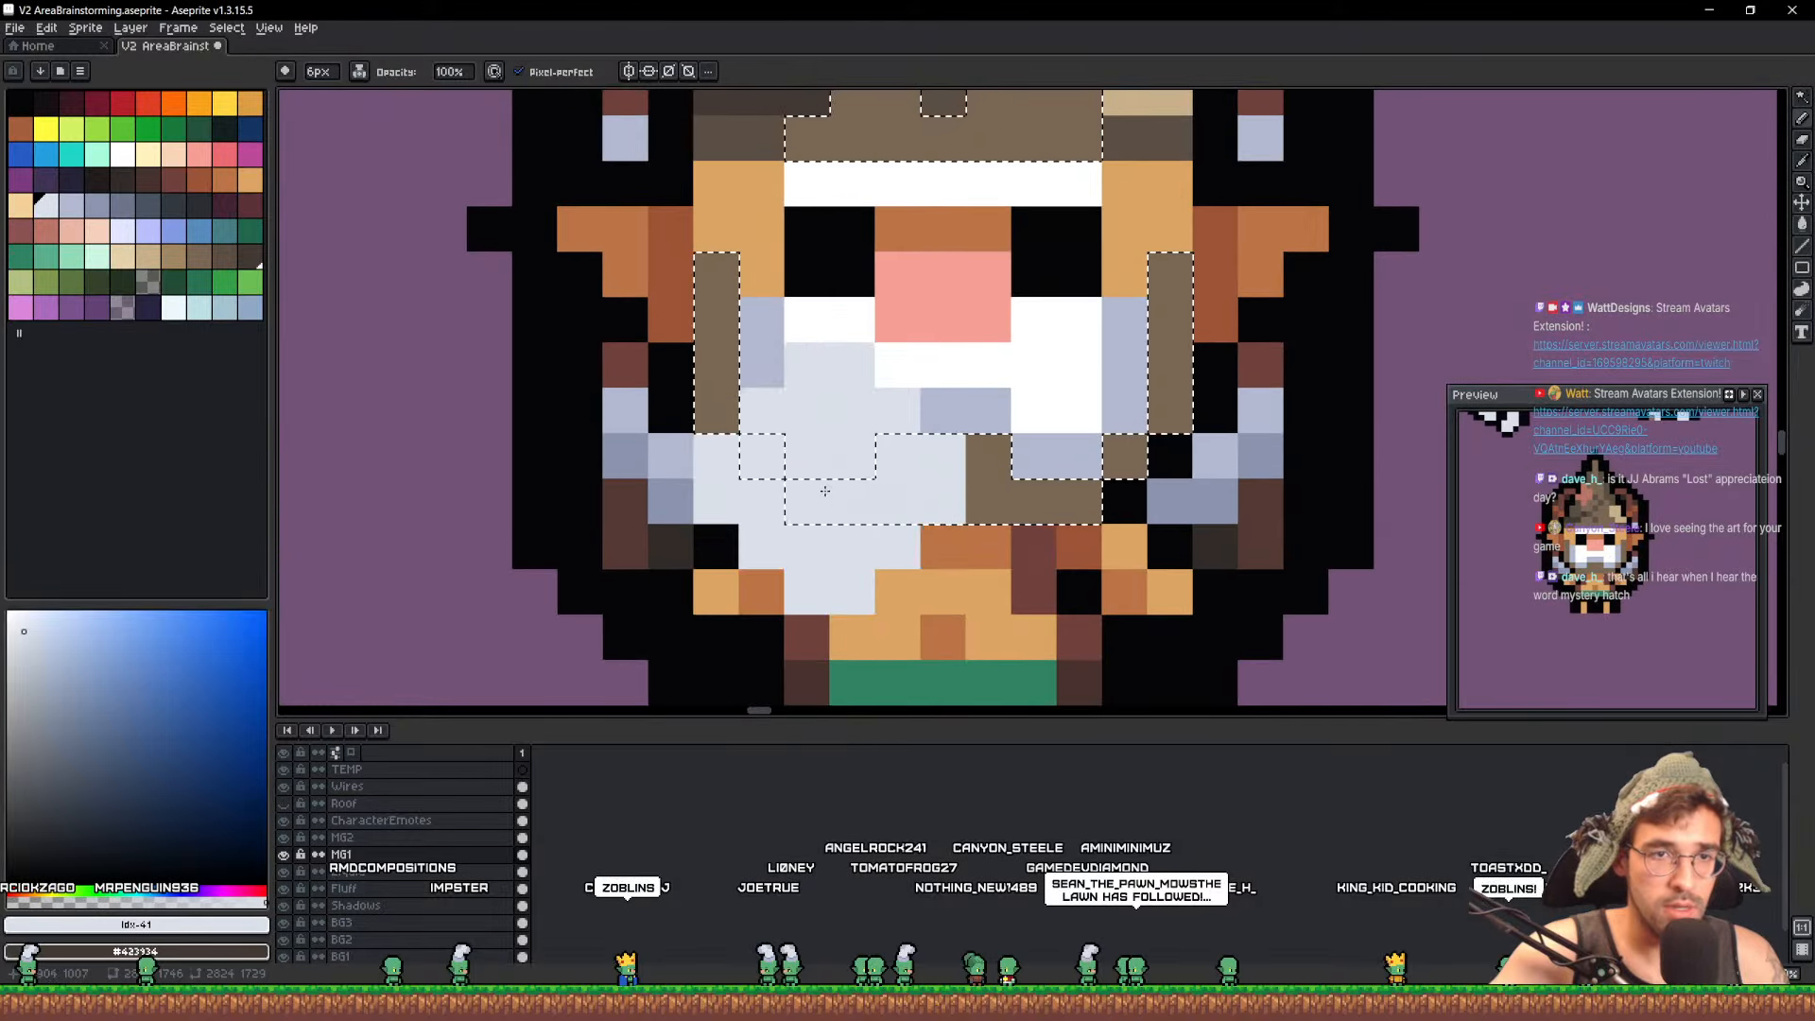
{"action": "left_click_drag", "start_coordinate": [1161, 389], "coordinate": [1144, 555]}
Repaint the selected light teeth of the freestanding gear beside the wooden machines in brown #796755 with a 13 px brush
{"action": "left_click", "coordinate": [995, 292], "text": "alt"}
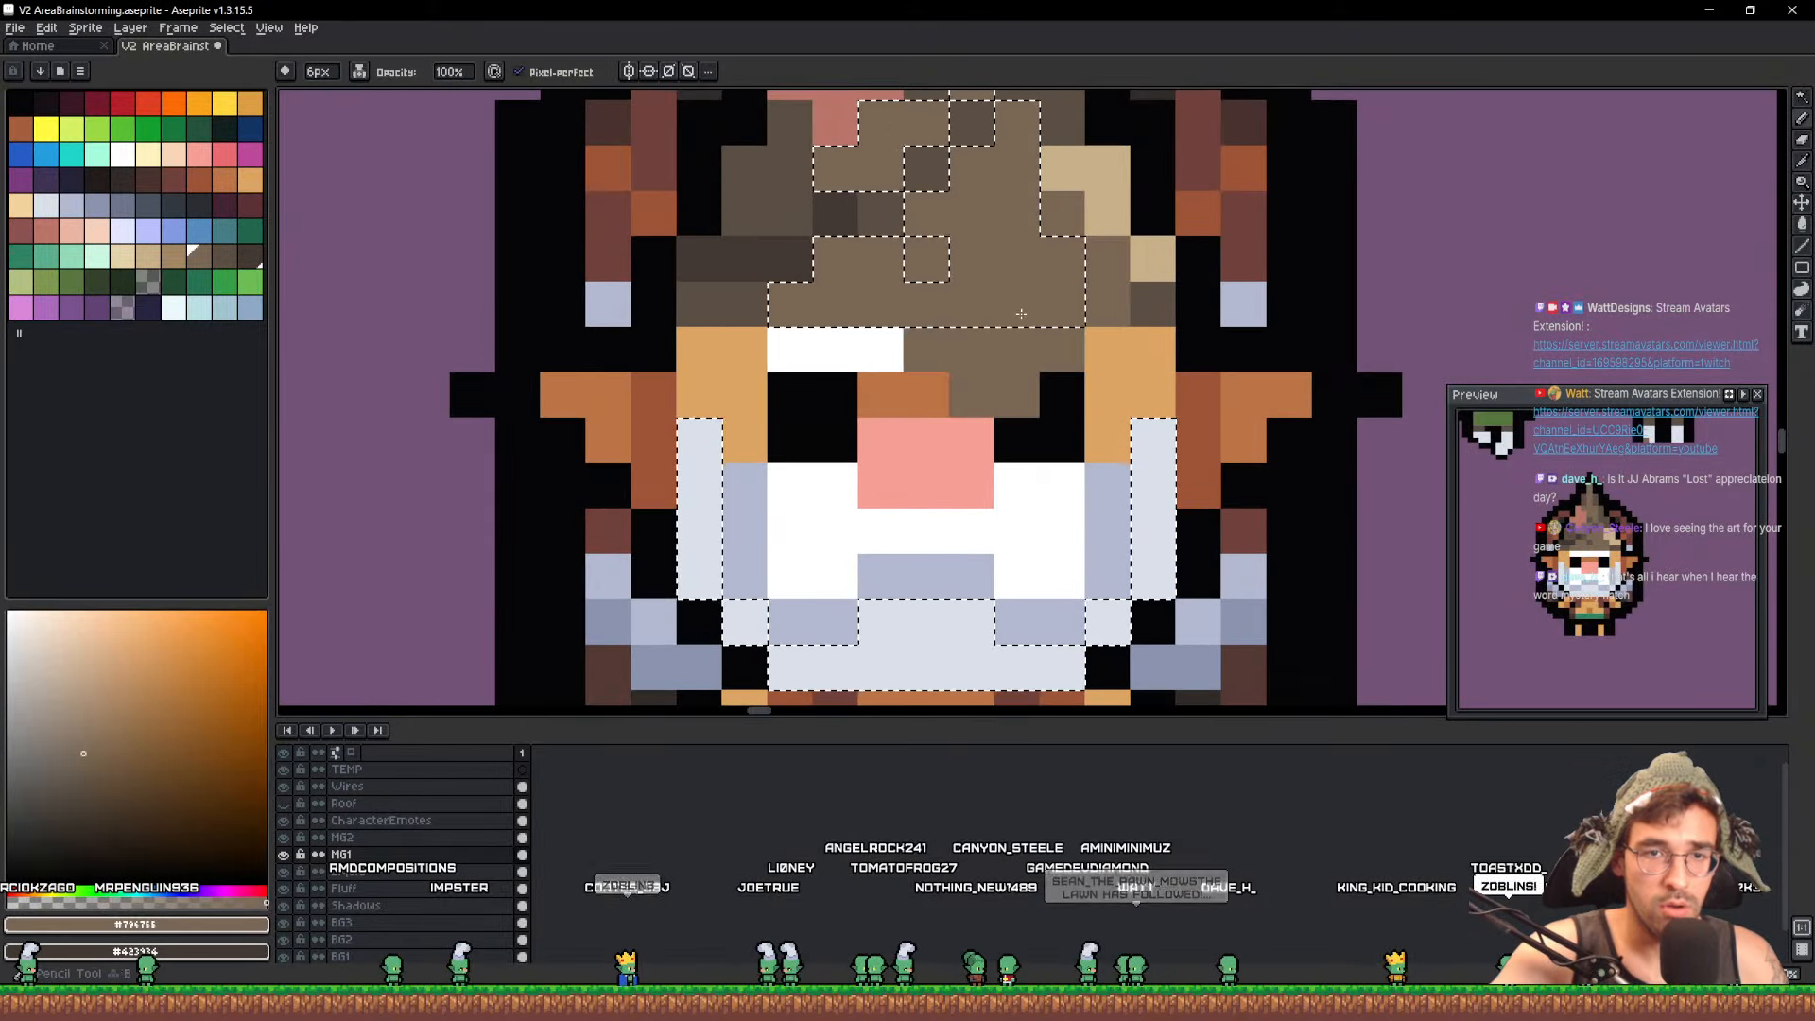
{"action": "scroll", "coordinate": [1103, 356], "scroll_direction": "up", "scroll_amount": 7}
{"action": "scroll", "coordinate": [1107, 361], "scroll_direction": "down", "scroll_amount": 10}
{"action": "left_click_drag", "start_coordinate": [1134, 360], "coordinate": [557, 560]}
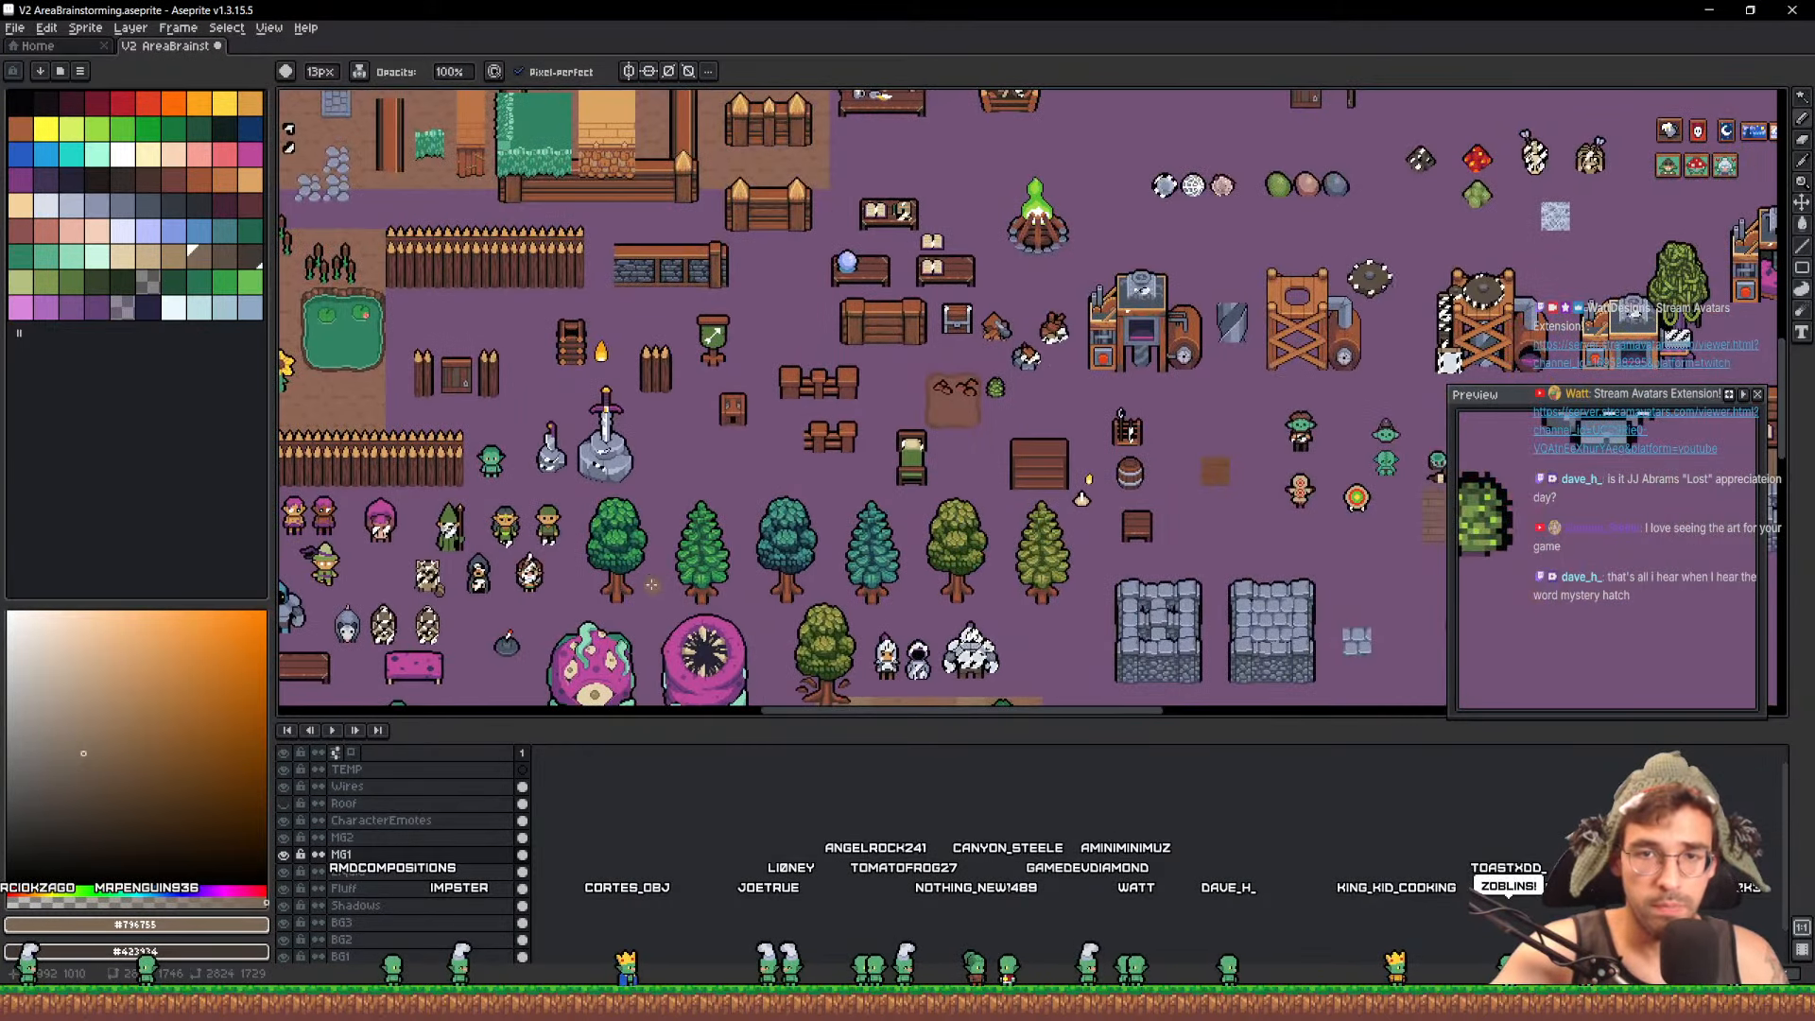
{"action": "scroll", "coordinate": [1368, 241], "scroll_direction": "up", "scroll_amount": 6}
{"action": "left_click_drag", "start_coordinate": [1457, 391], "coordinate": [1379, 534]}
{"action": "left_click_drag", "start_coordinate": [1246, 412], "coordinate": [631, 280]}
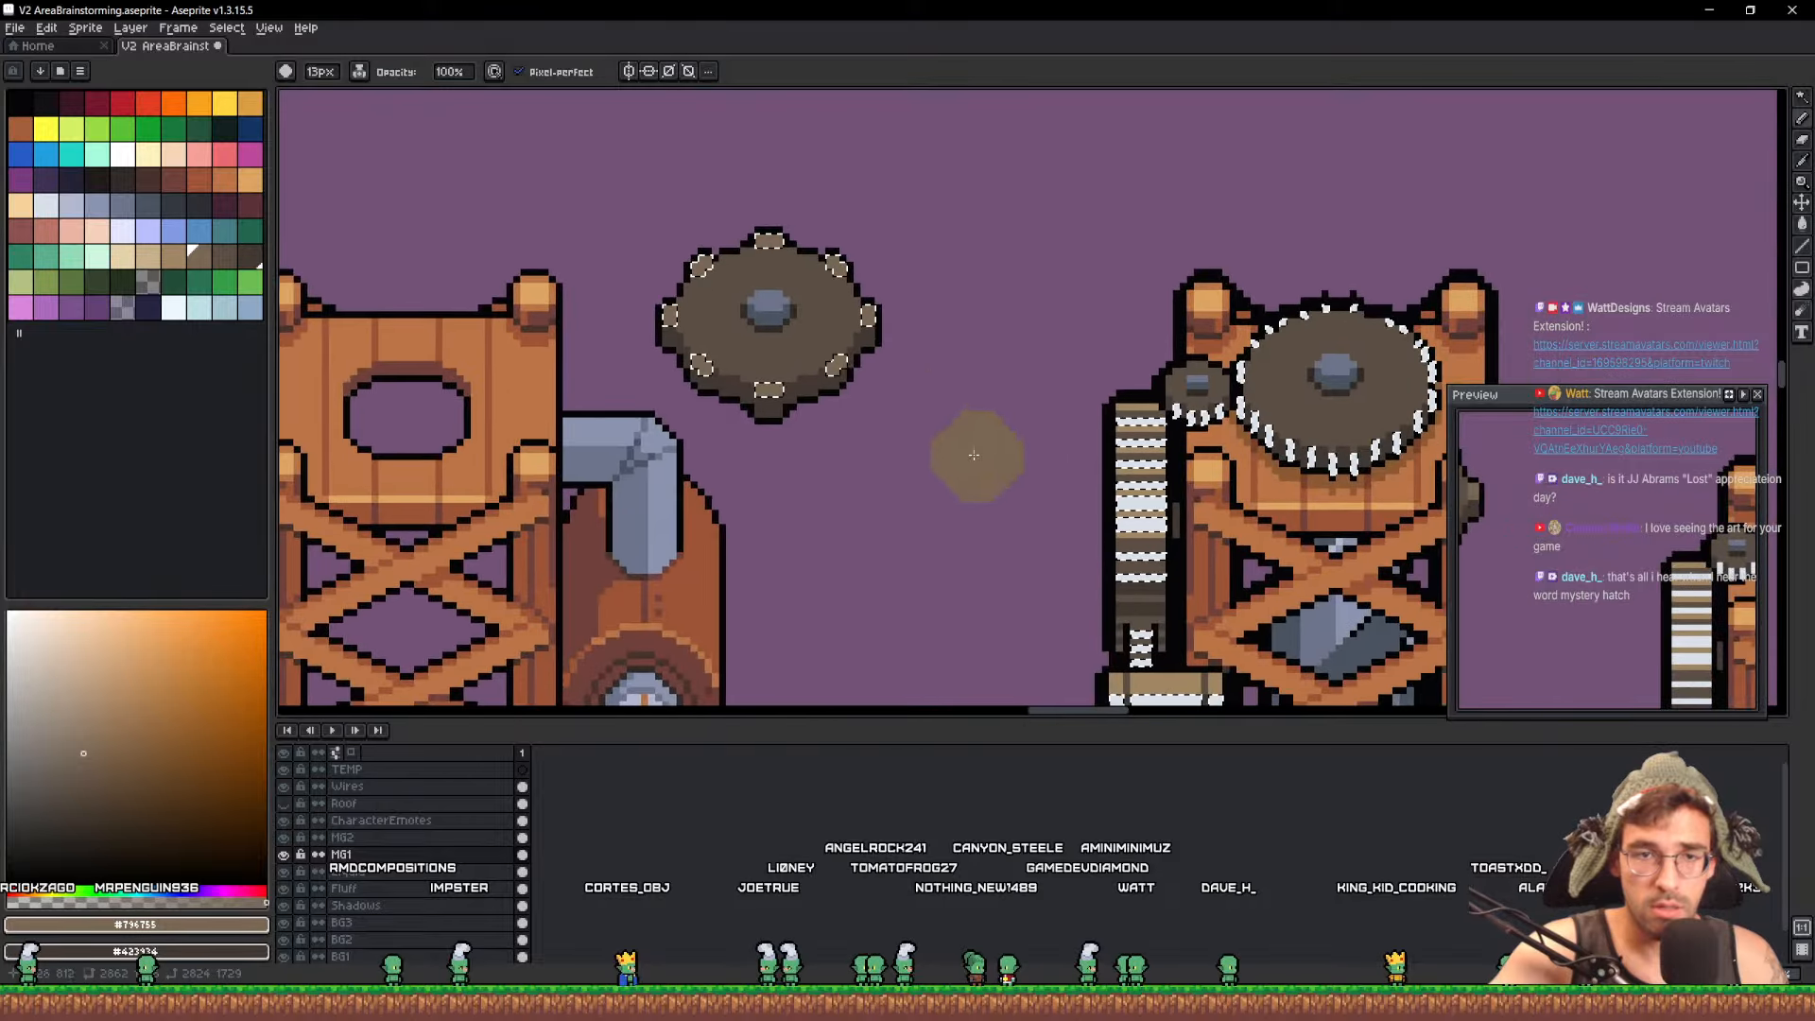
Repaint the selected light pixels on the wooden machine's gears, conveyor belt and crate in brown #796755 with a 13 px brush
{"action": "left_click_drag", "start_coordinate": [973, 454], "coordinate": [765, 316]}
{"action": "left_click_drag", "start_coordinate": [1214, 357], "coordinate": [1210, 350]}
{"action": "left_click_drag", "start_coordinate": [962, 210], "coordinate": [922, 633]}
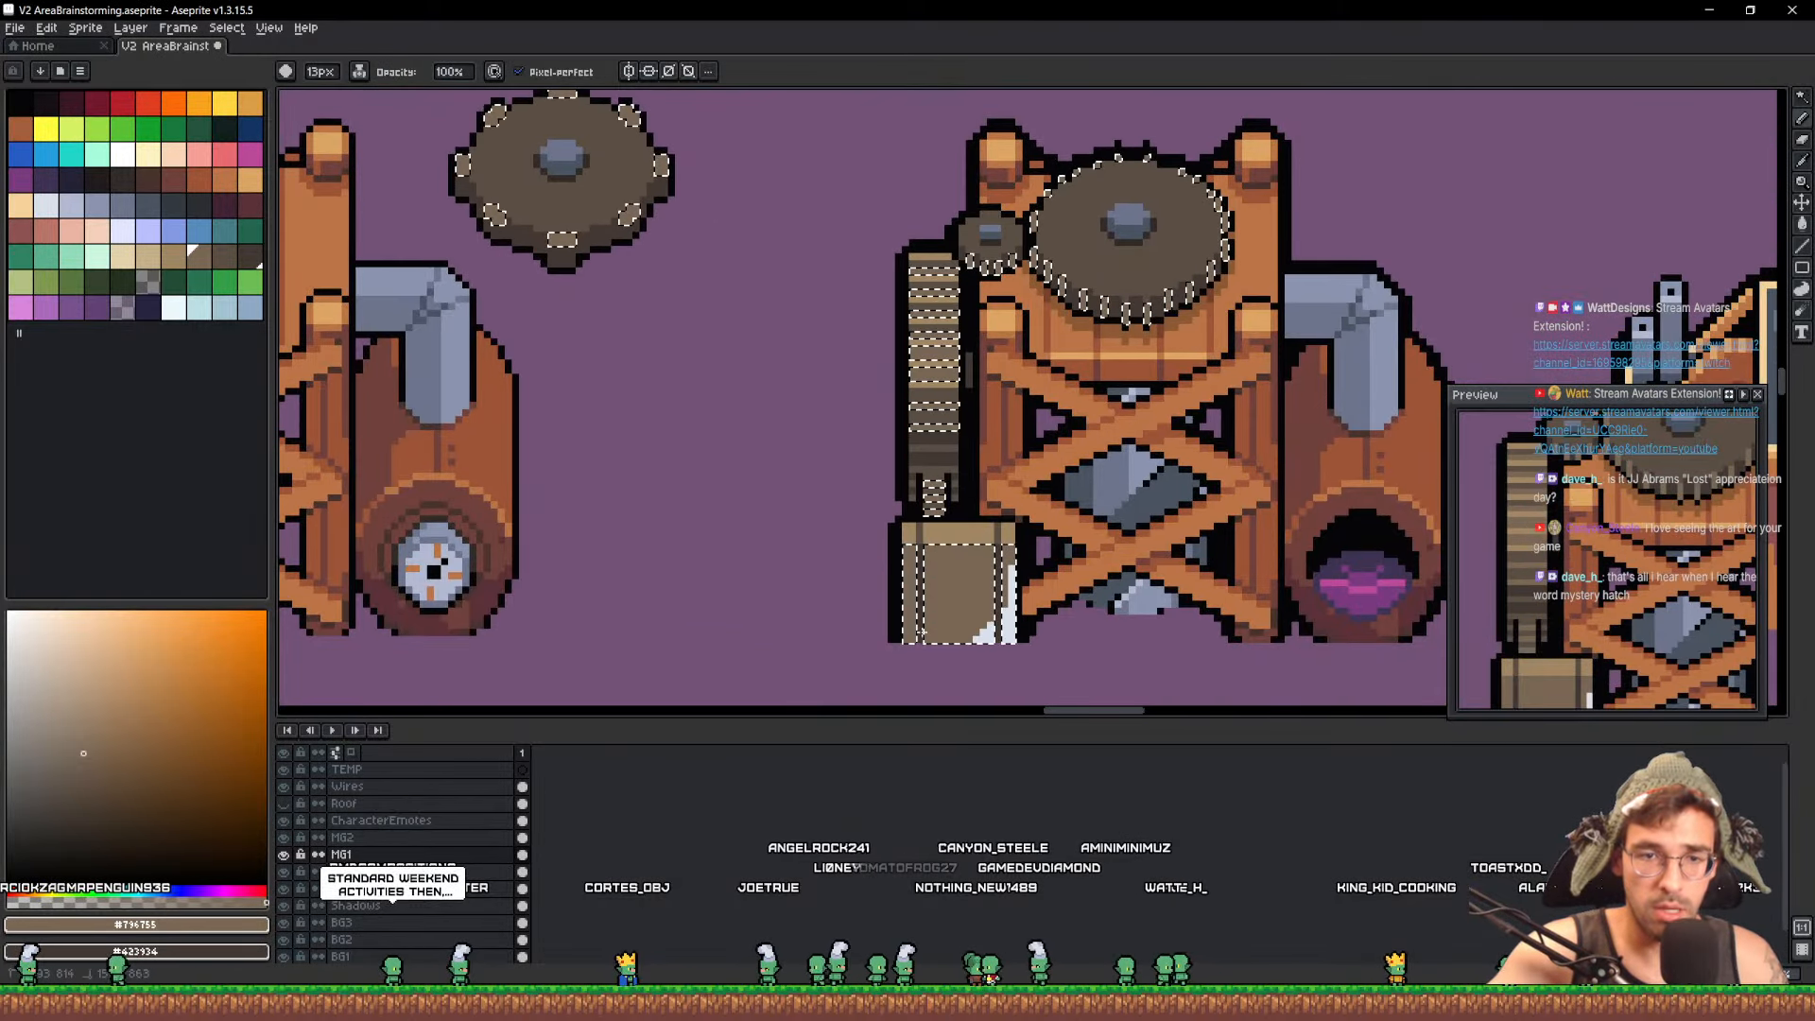
{"action": "mouse_move", "coordinate": [1227, 433]}
{"action": "left_mouse_down"}
{"action": "mouse_move", "coordinate": [1078, 439]}
{"action": "mouse_move", "coordinate": [1050, 405]}
{"action": "left_mouse_up"}
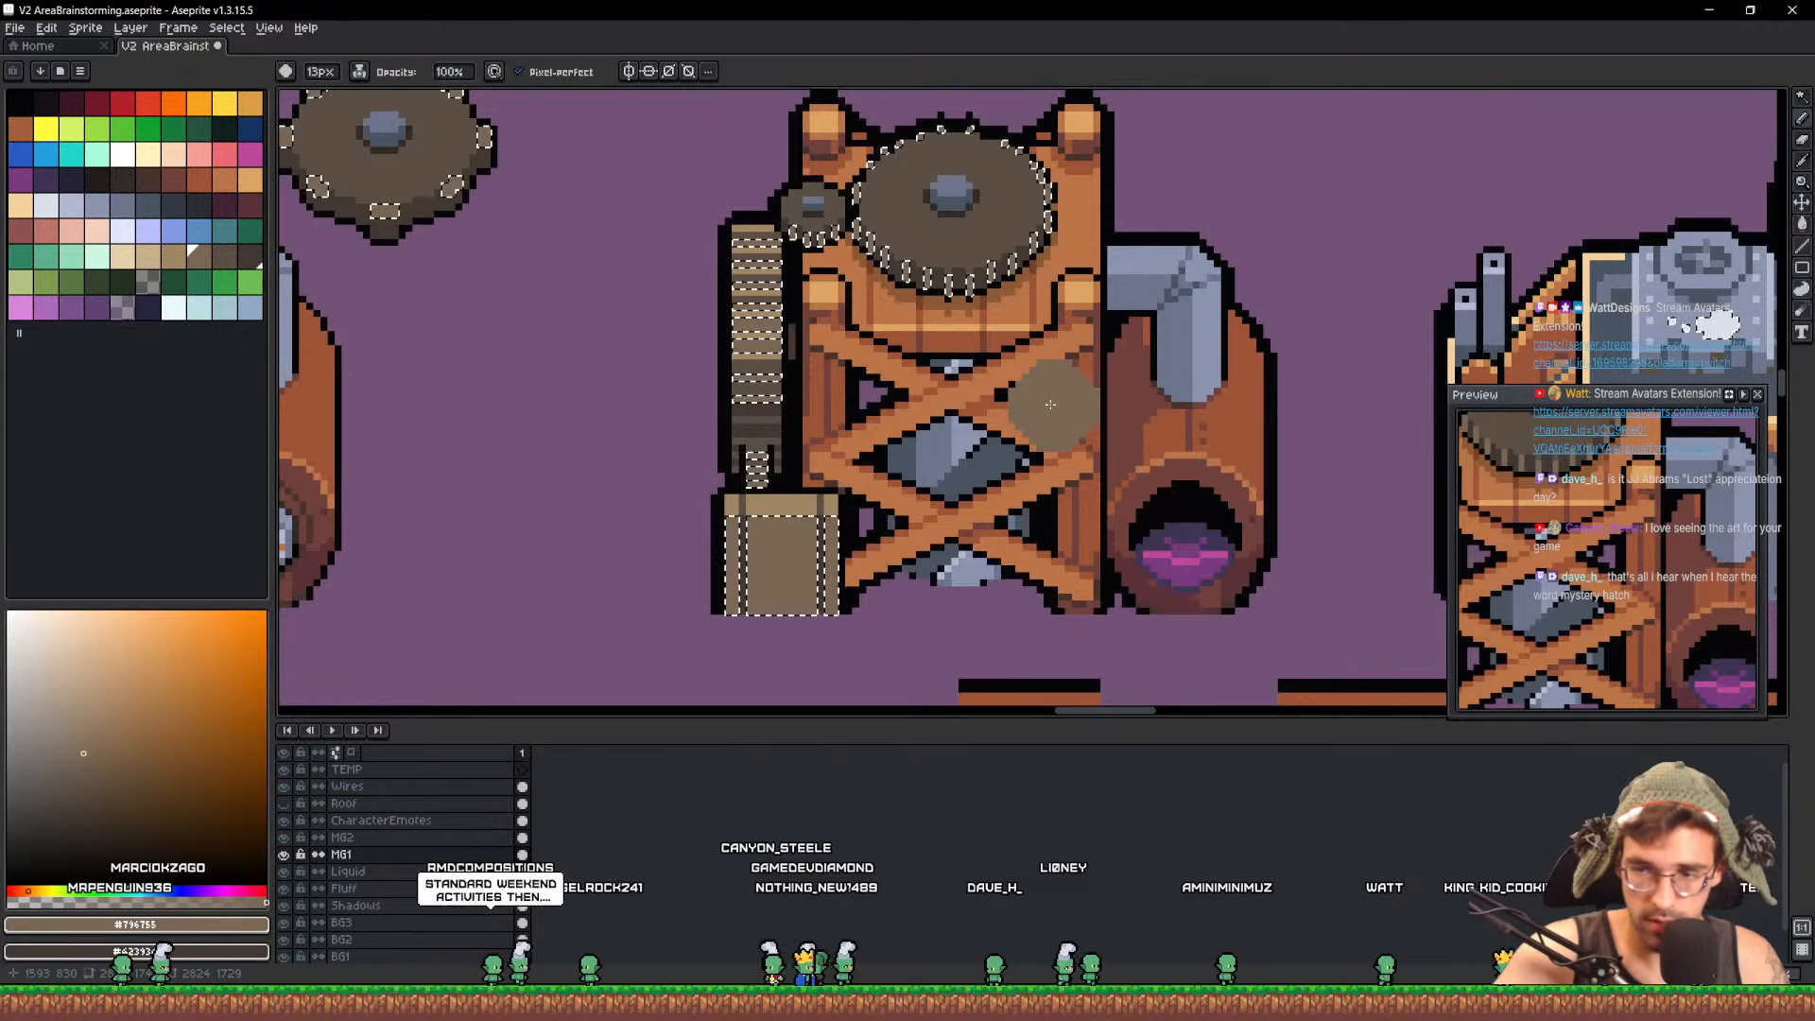
Repaint the selected light pixels on the blue building's lower plank wall in brown #796755 with a 7 px brush
{"action": "scroll", "coordinate": [1051, 405], "scroll_direction": "down", "scroll_amount": 3}
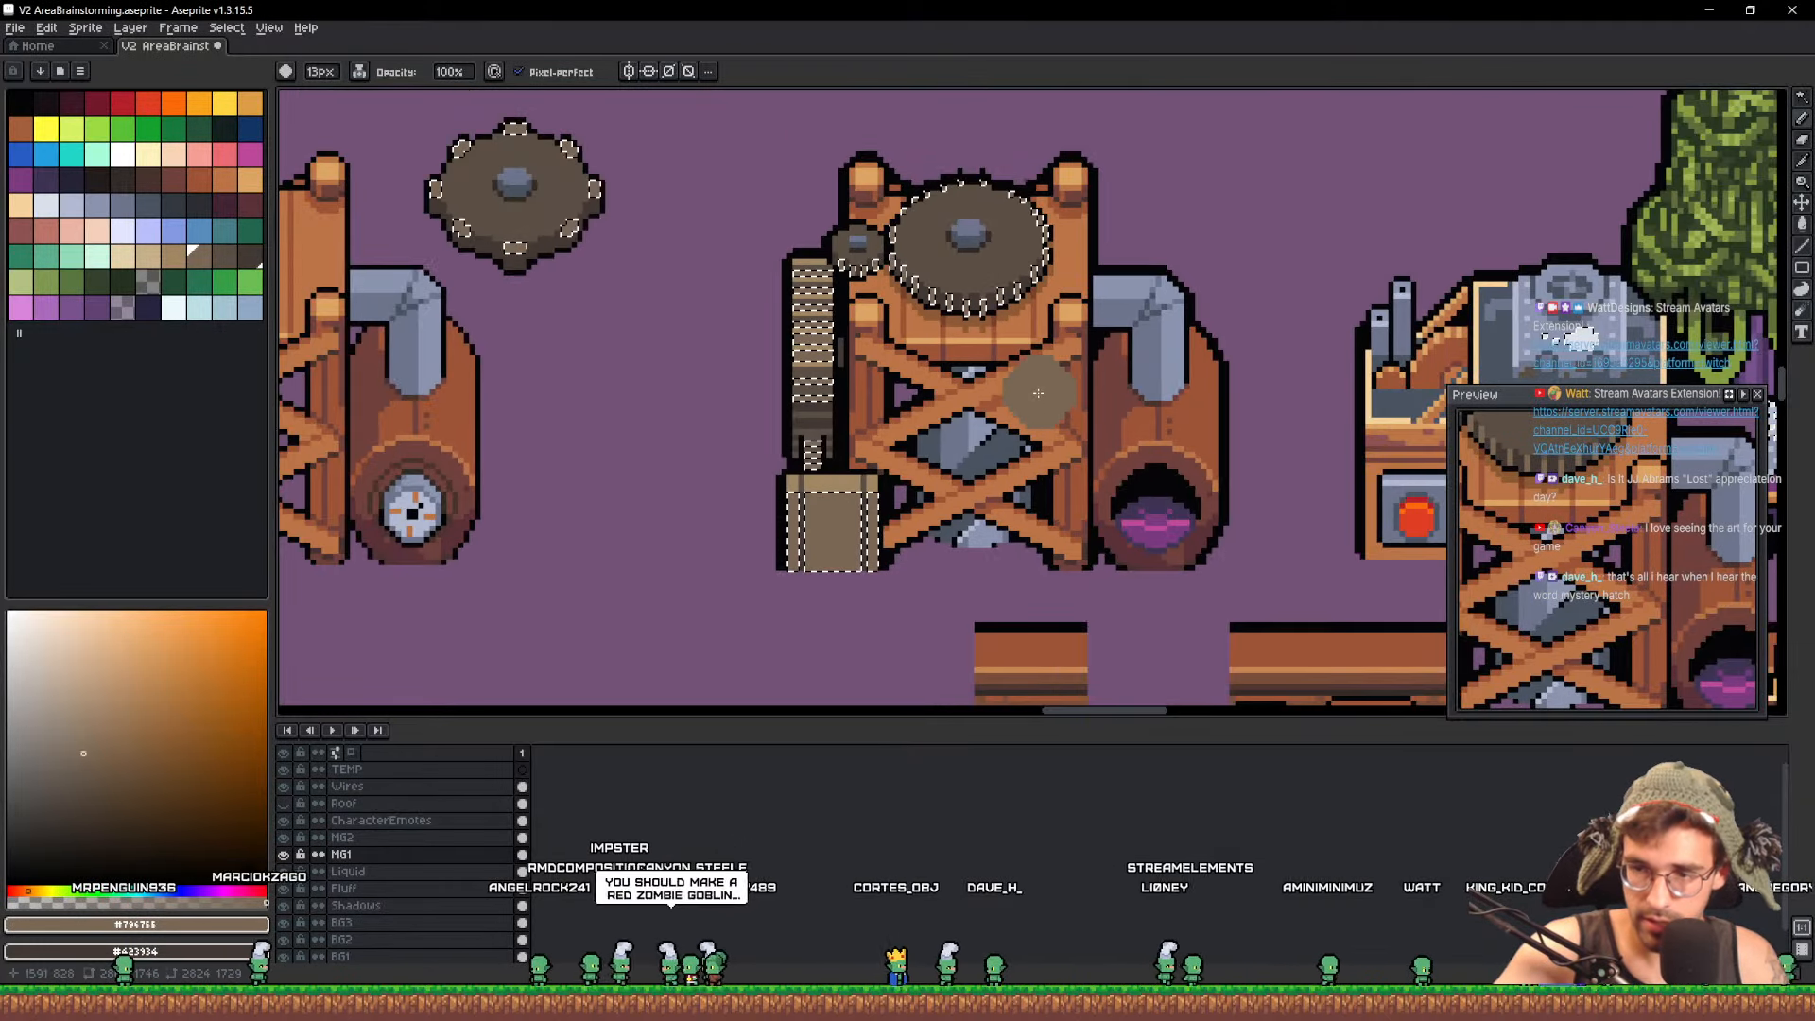
{"action": "scroll", "coordinate": [1116, 387], "scroll_direction": "down", "scroll_amount": 2}
{"action": "scroll", "coordinate": [1306, 428], "scroll_direction": "up", "scroll_amount": 5}
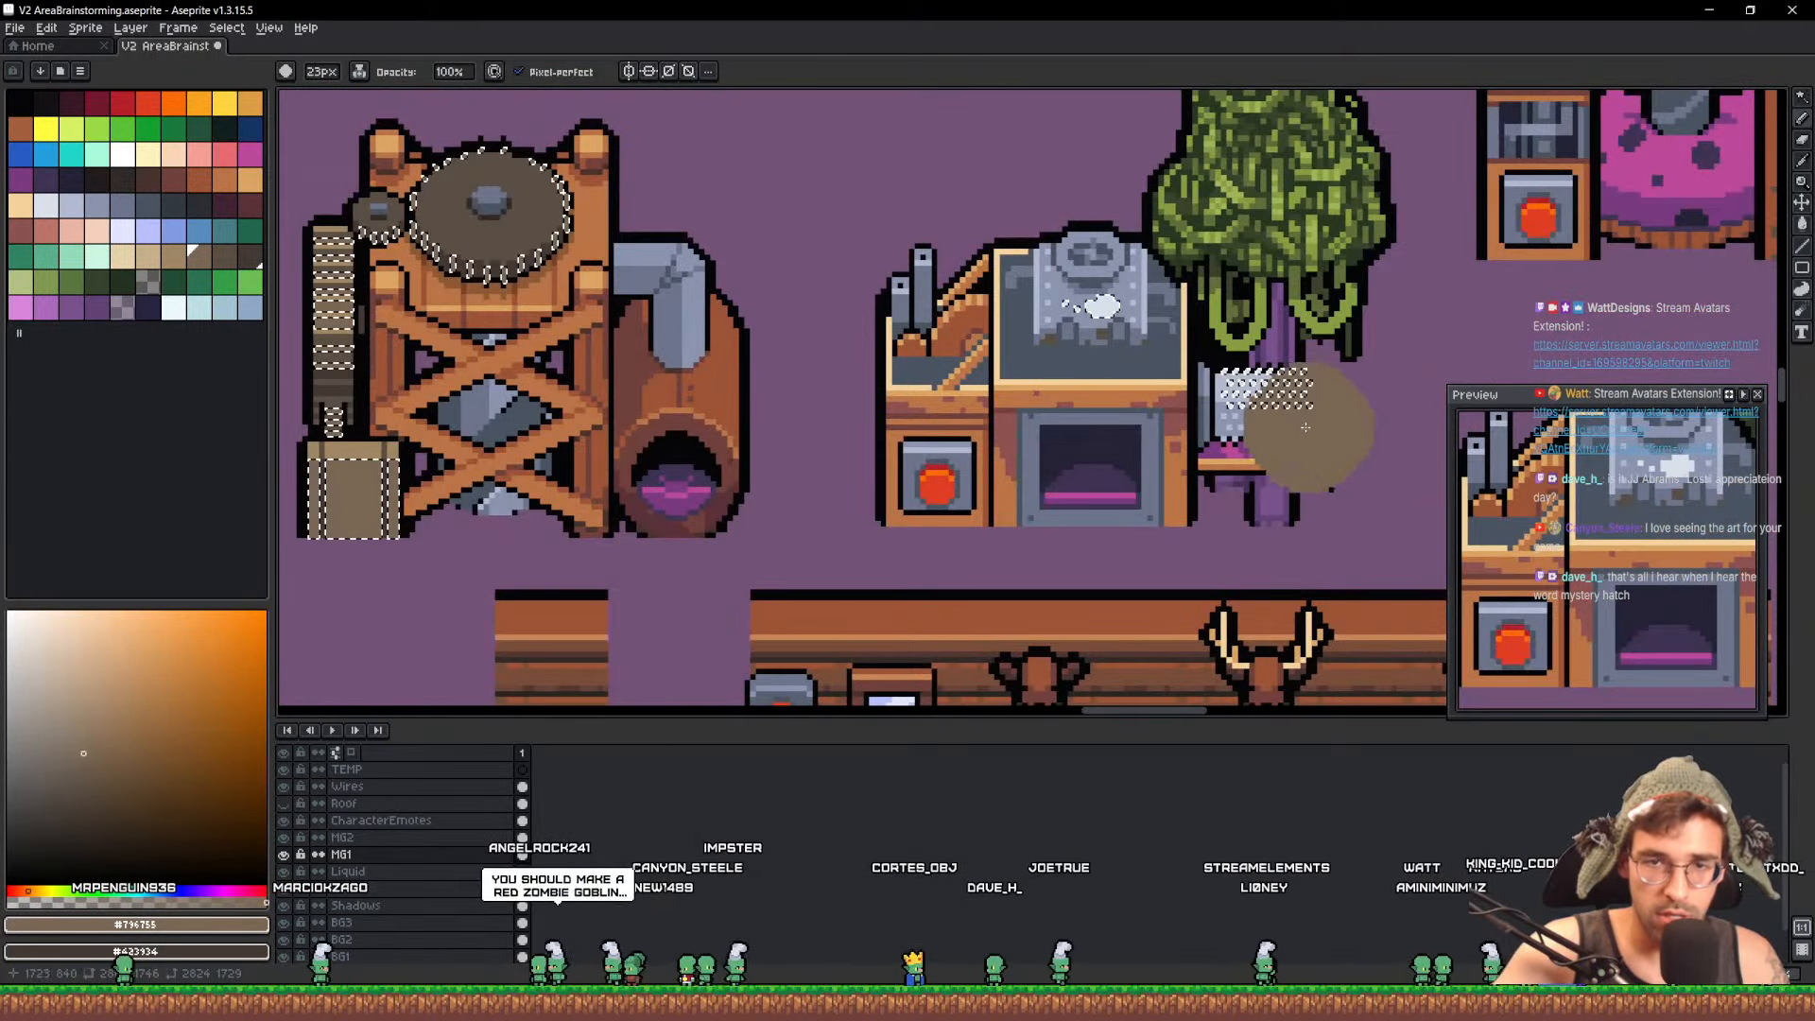
{"action": "scroll", "coordinate": [1102, 306], "scroll_direction": "down", "scroll_amount": 2}
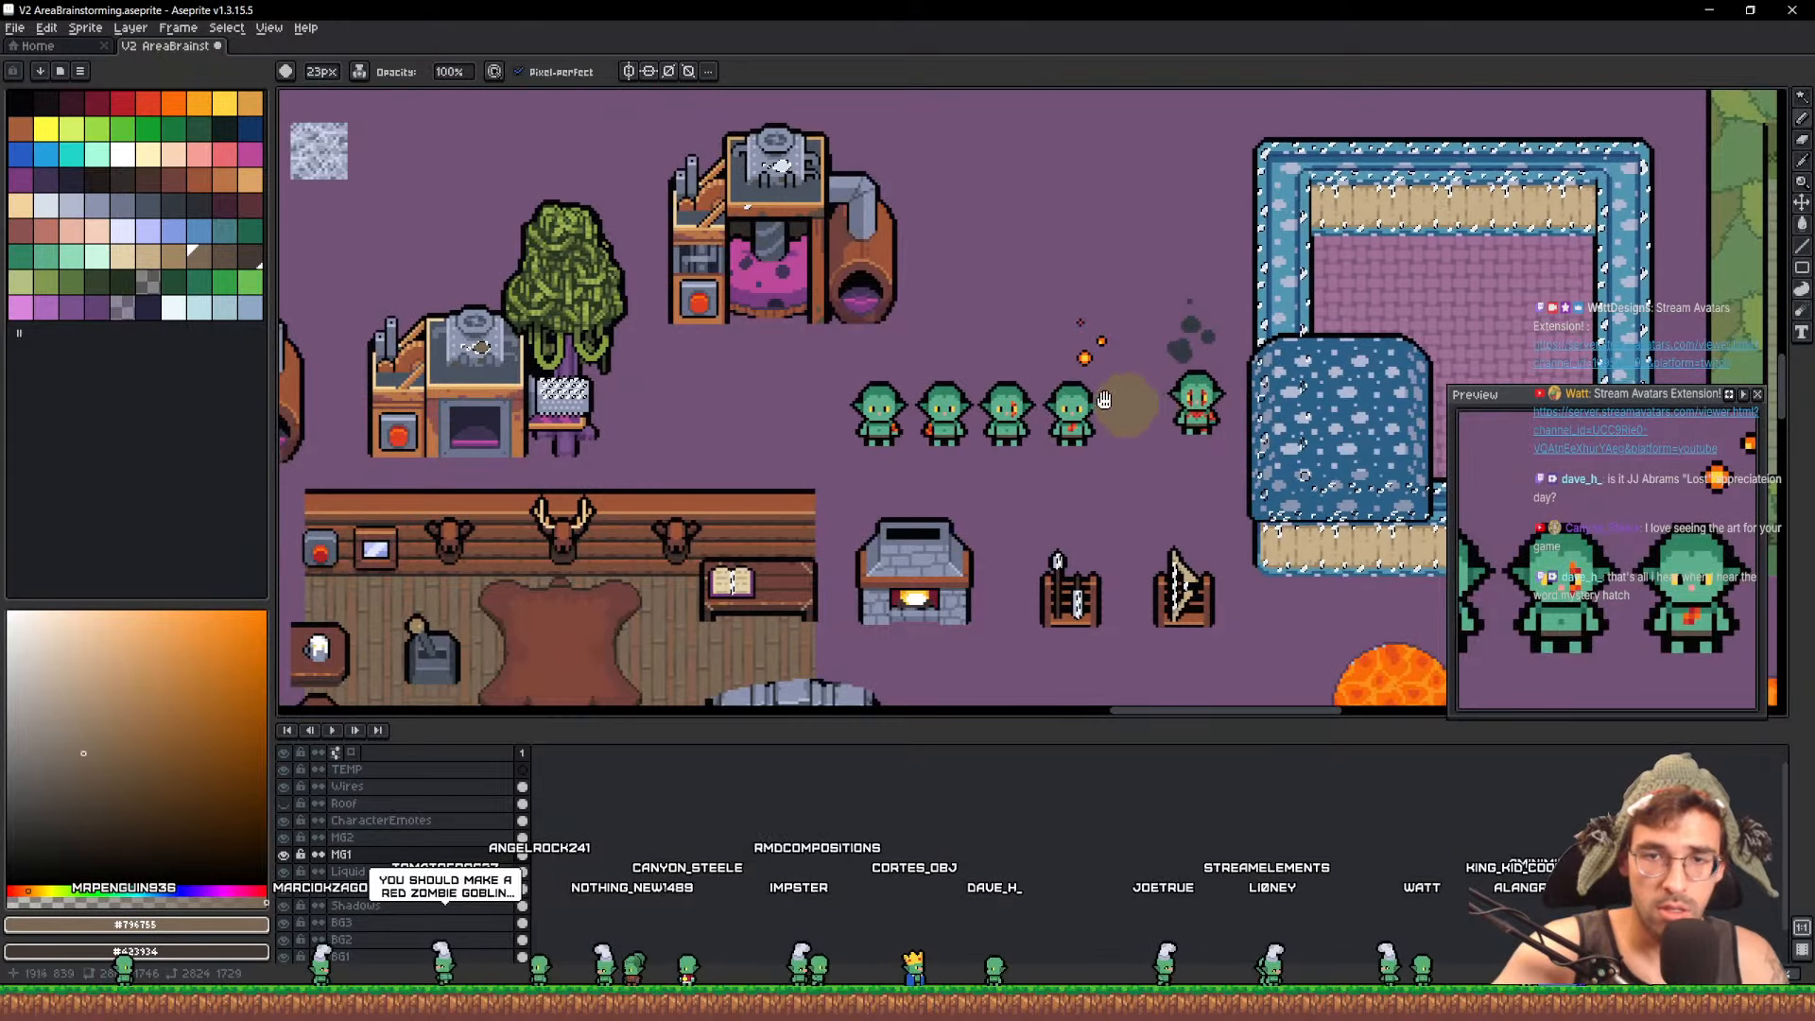
{"action": "scroll", "coordinate": [1000, 444], "scroll_direction": "up", "scroll_amount": 2}
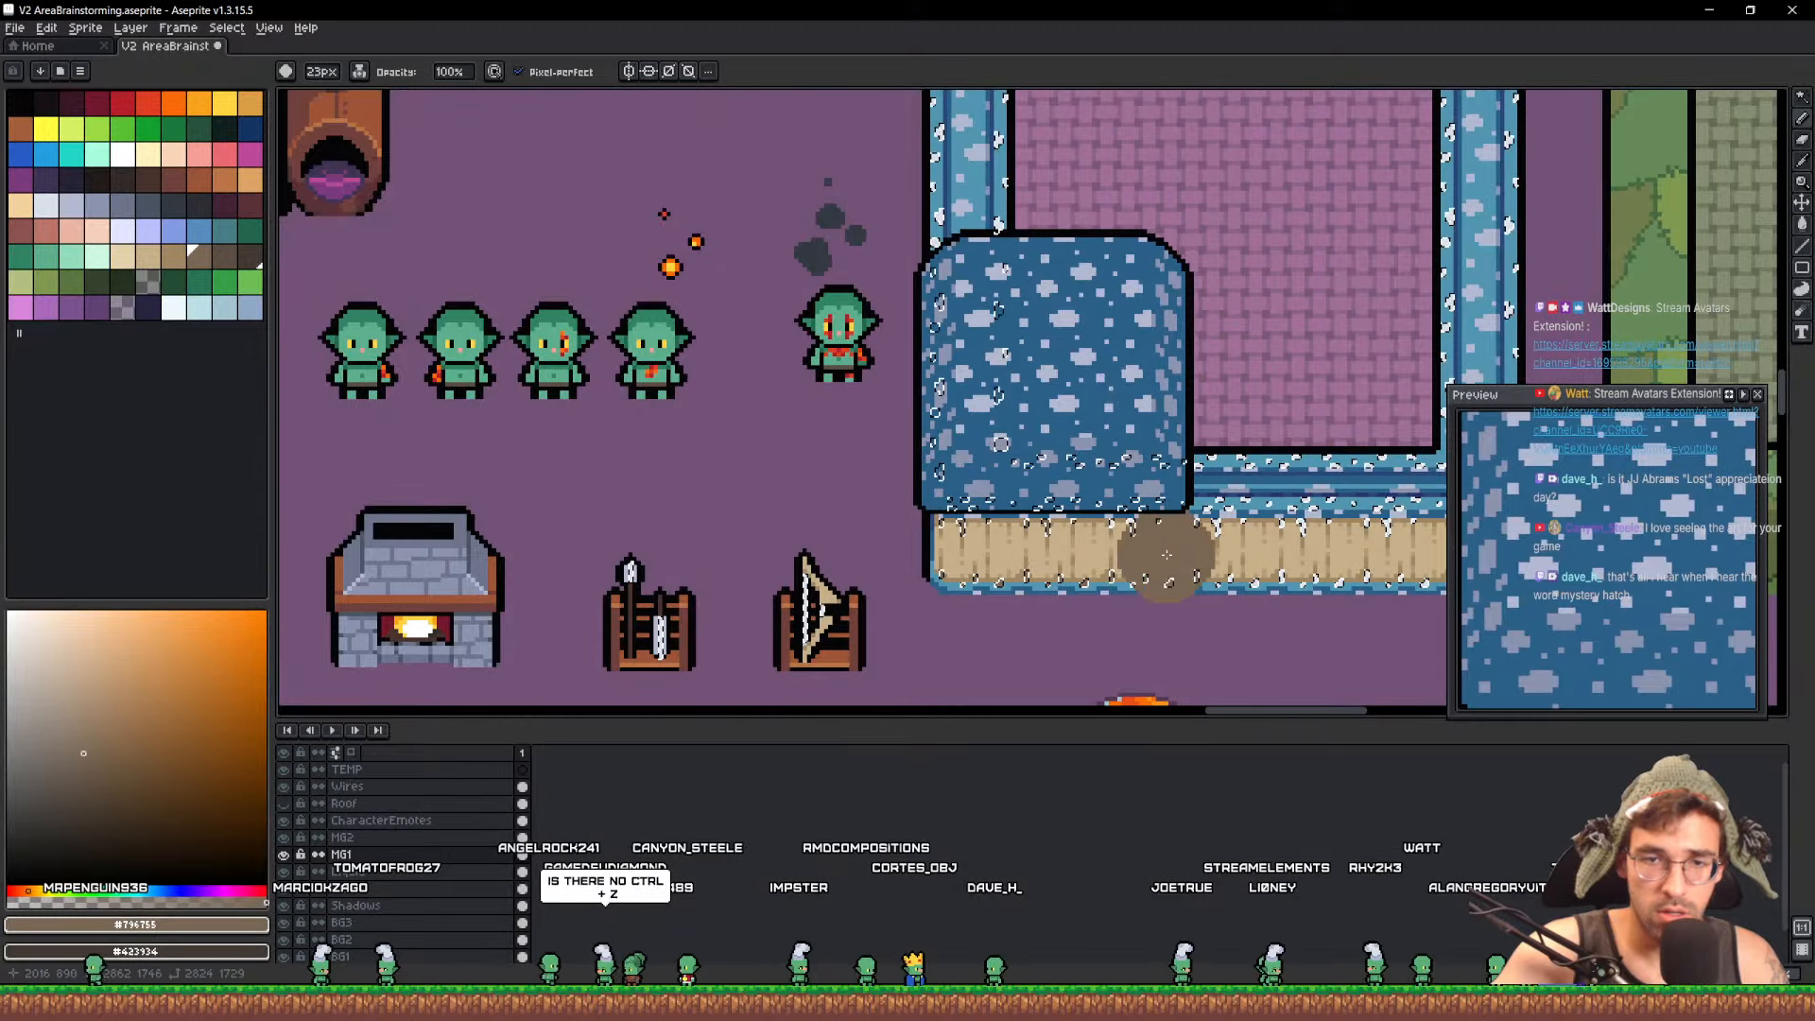
{"action": "left_click_drag", "start_coordinate": [1111, 575], "coordinate": [949, 508]}
{"action": "scroll", "coordinate": [948, 509], "scroll_direction": "up", "scroll_amount": 3}
{"action": "scroll", "coordinate": [981, 444], "scroll_direction": "down", "scroll_amount": 5}
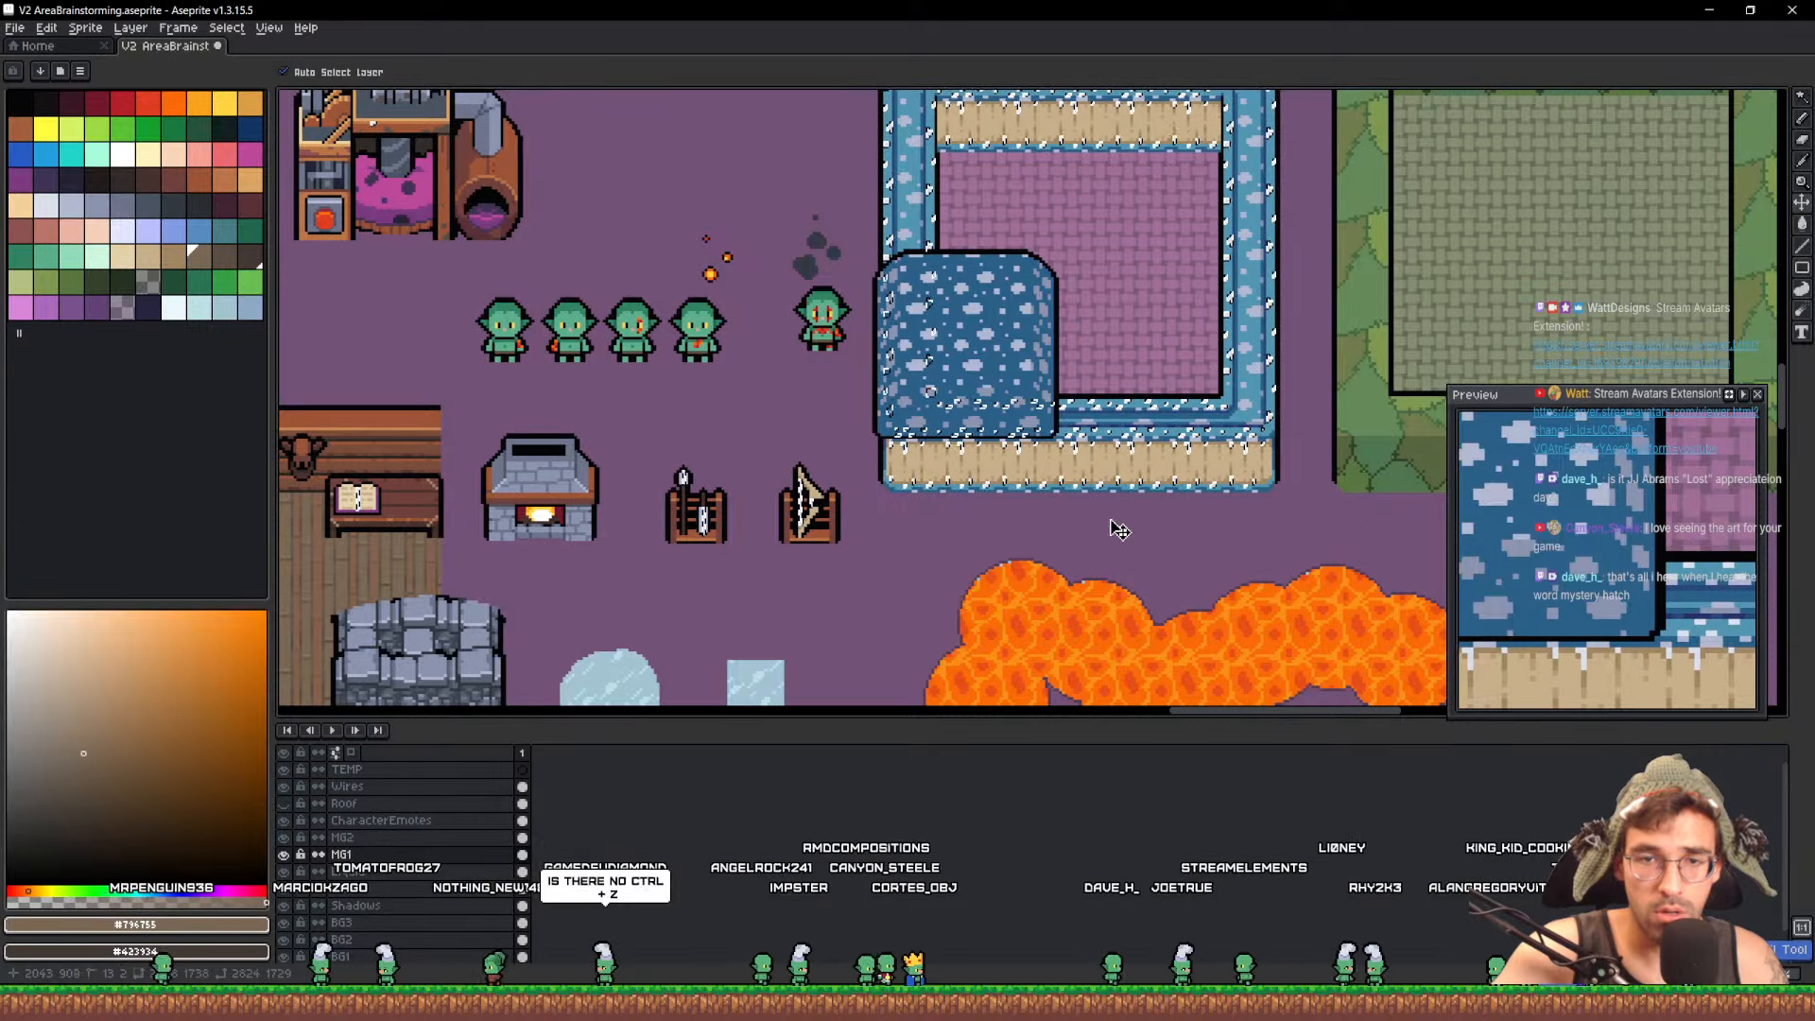
{"action": "scroll", "coordinate": [921, 498], "scroll_direction": "up", "scroll_amount": 5}
{"action": "scroll", "coordinate": [1163, 514], "scroll_direction": "down", "scroll_amount": 15}
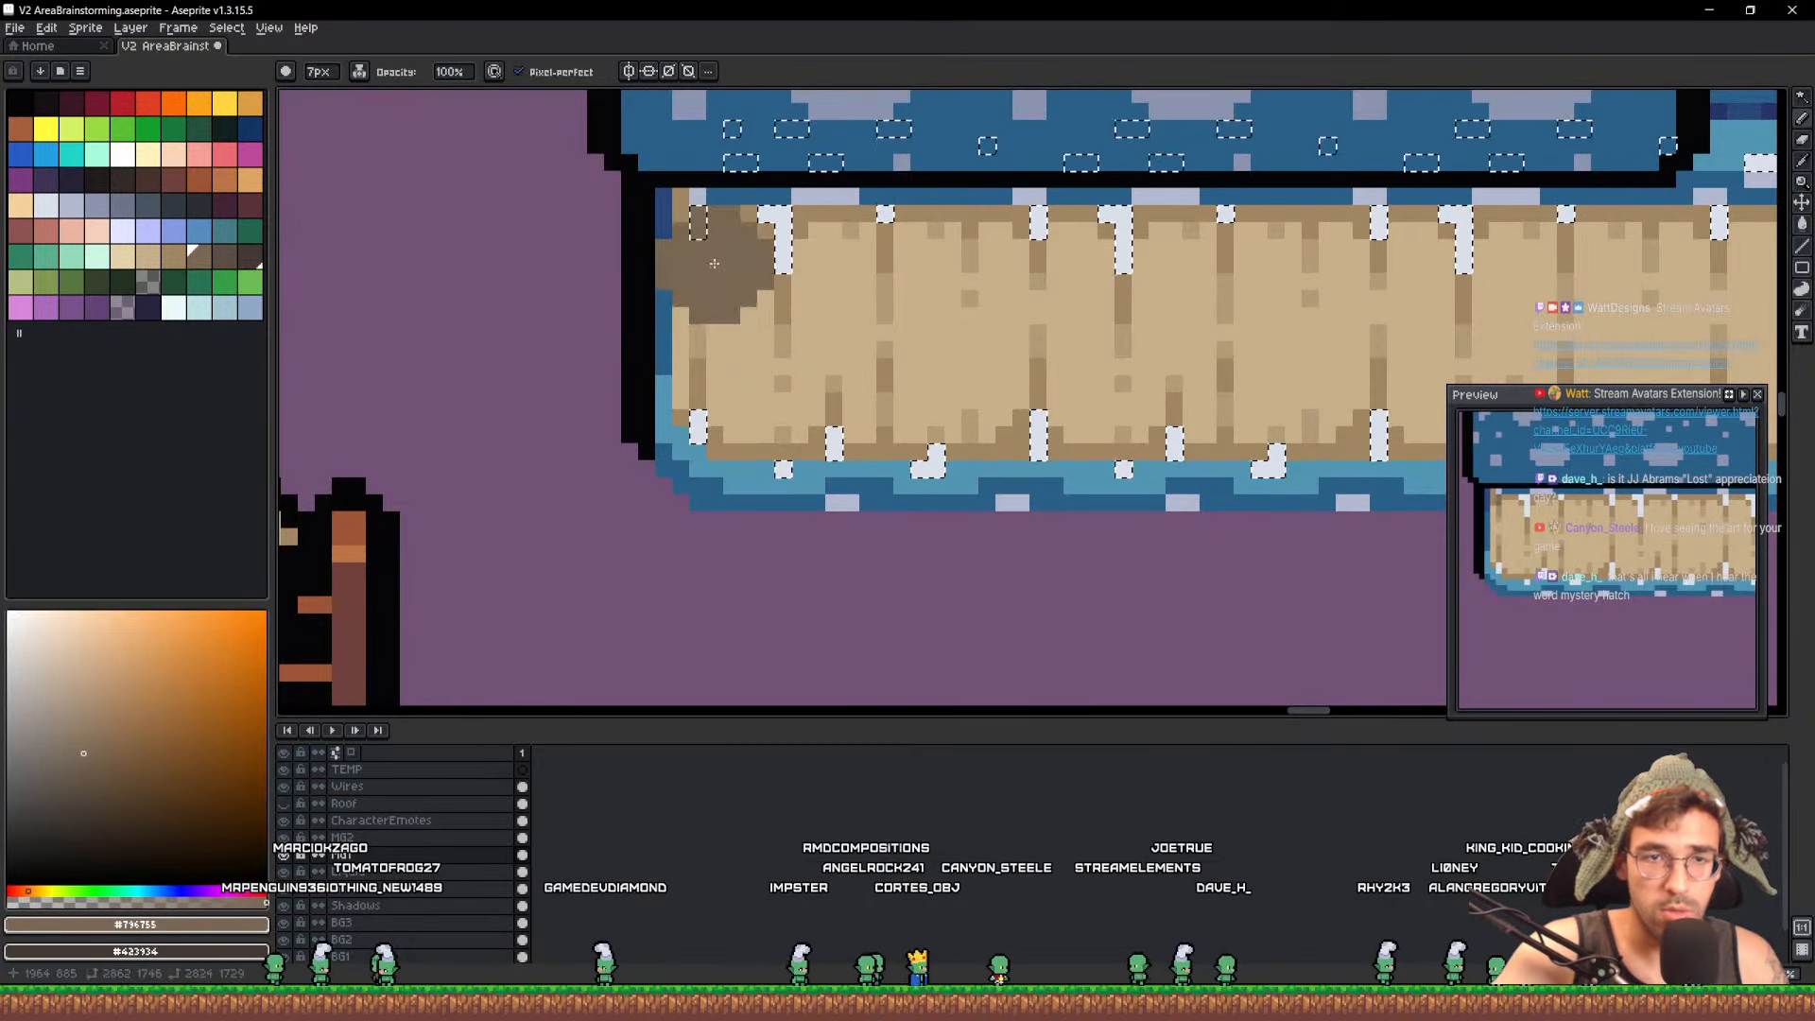
{"action": "scroll", "coordinate": [1450, 287], "scroll_direction": "down", "scroll_amount": 2}
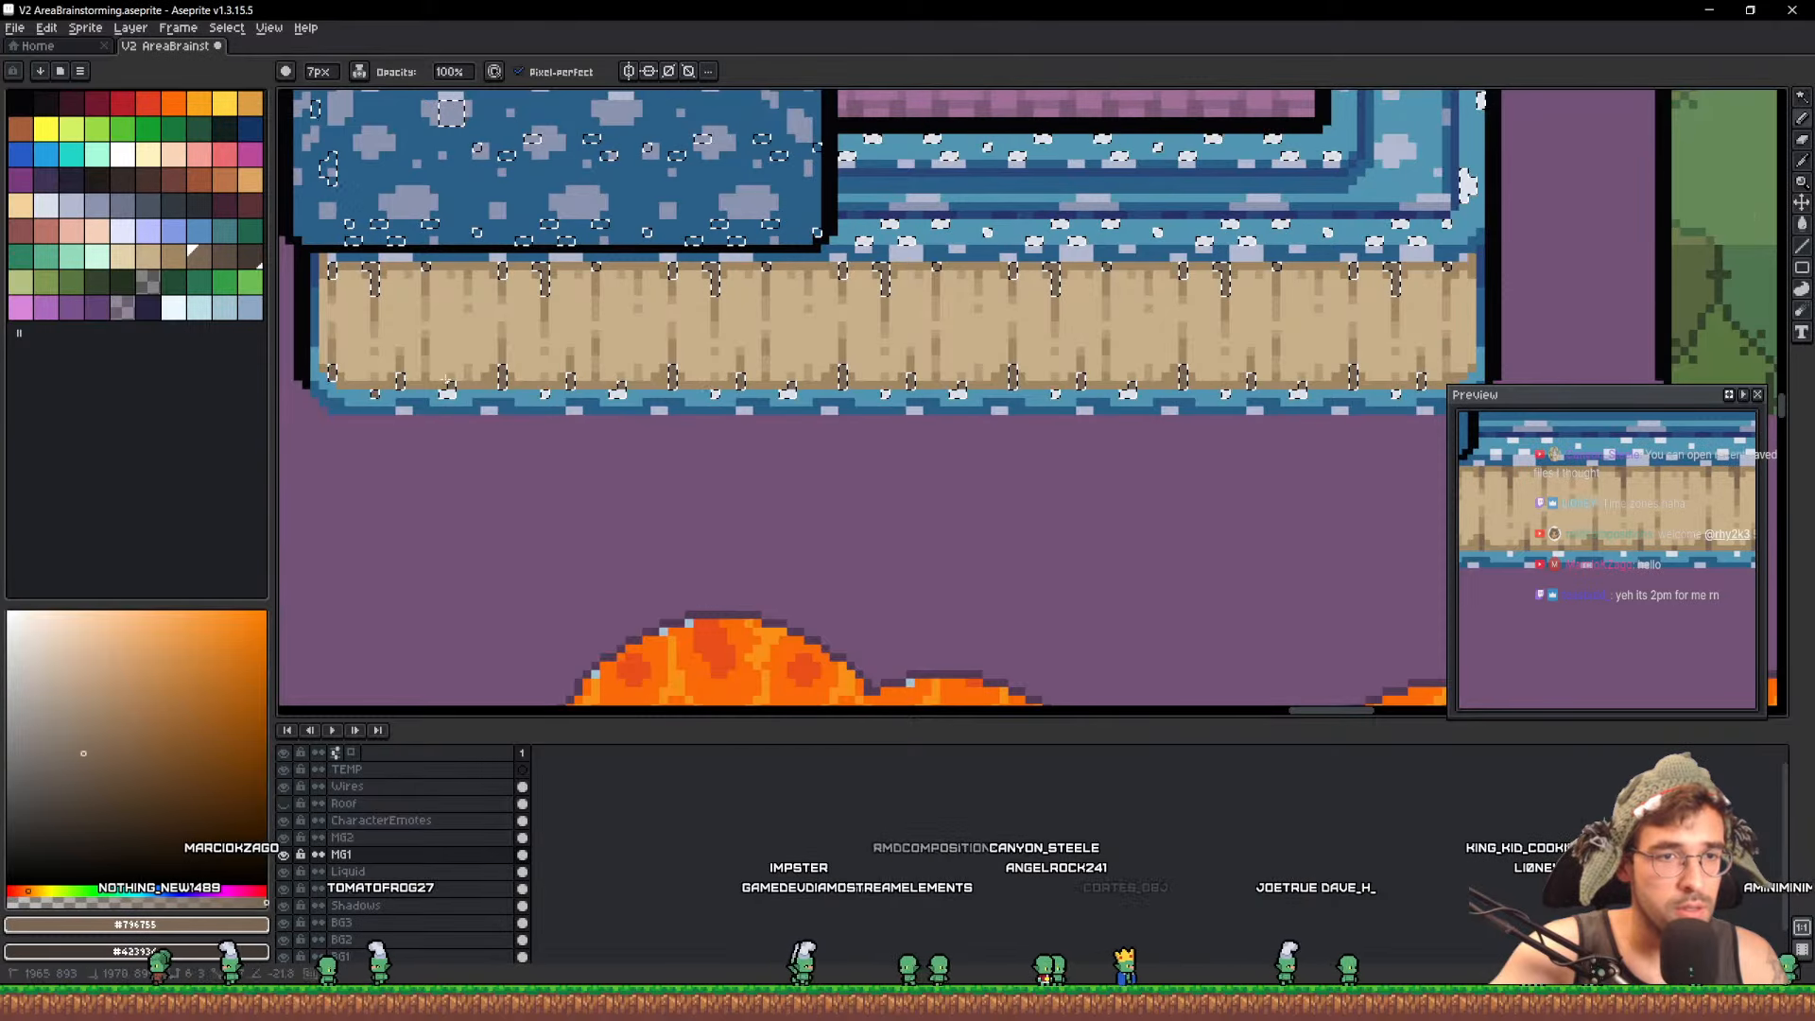
Repaint the selected light item in the lower offering basket of the stone statue in brown #796755 with a 9 px brush
{"action": "scroll", "coordinate": [345, 352], "scroll_direction": "down", "scroll_amount": 2}
{"action": "scroll", "coordinate": [725, 486], "scroll_direction": "up", "scroll_amount": 2}
{"action": "scroll", "coordinate": [725, 486], "scroll_direction": "down", "scroll_amount": 3}
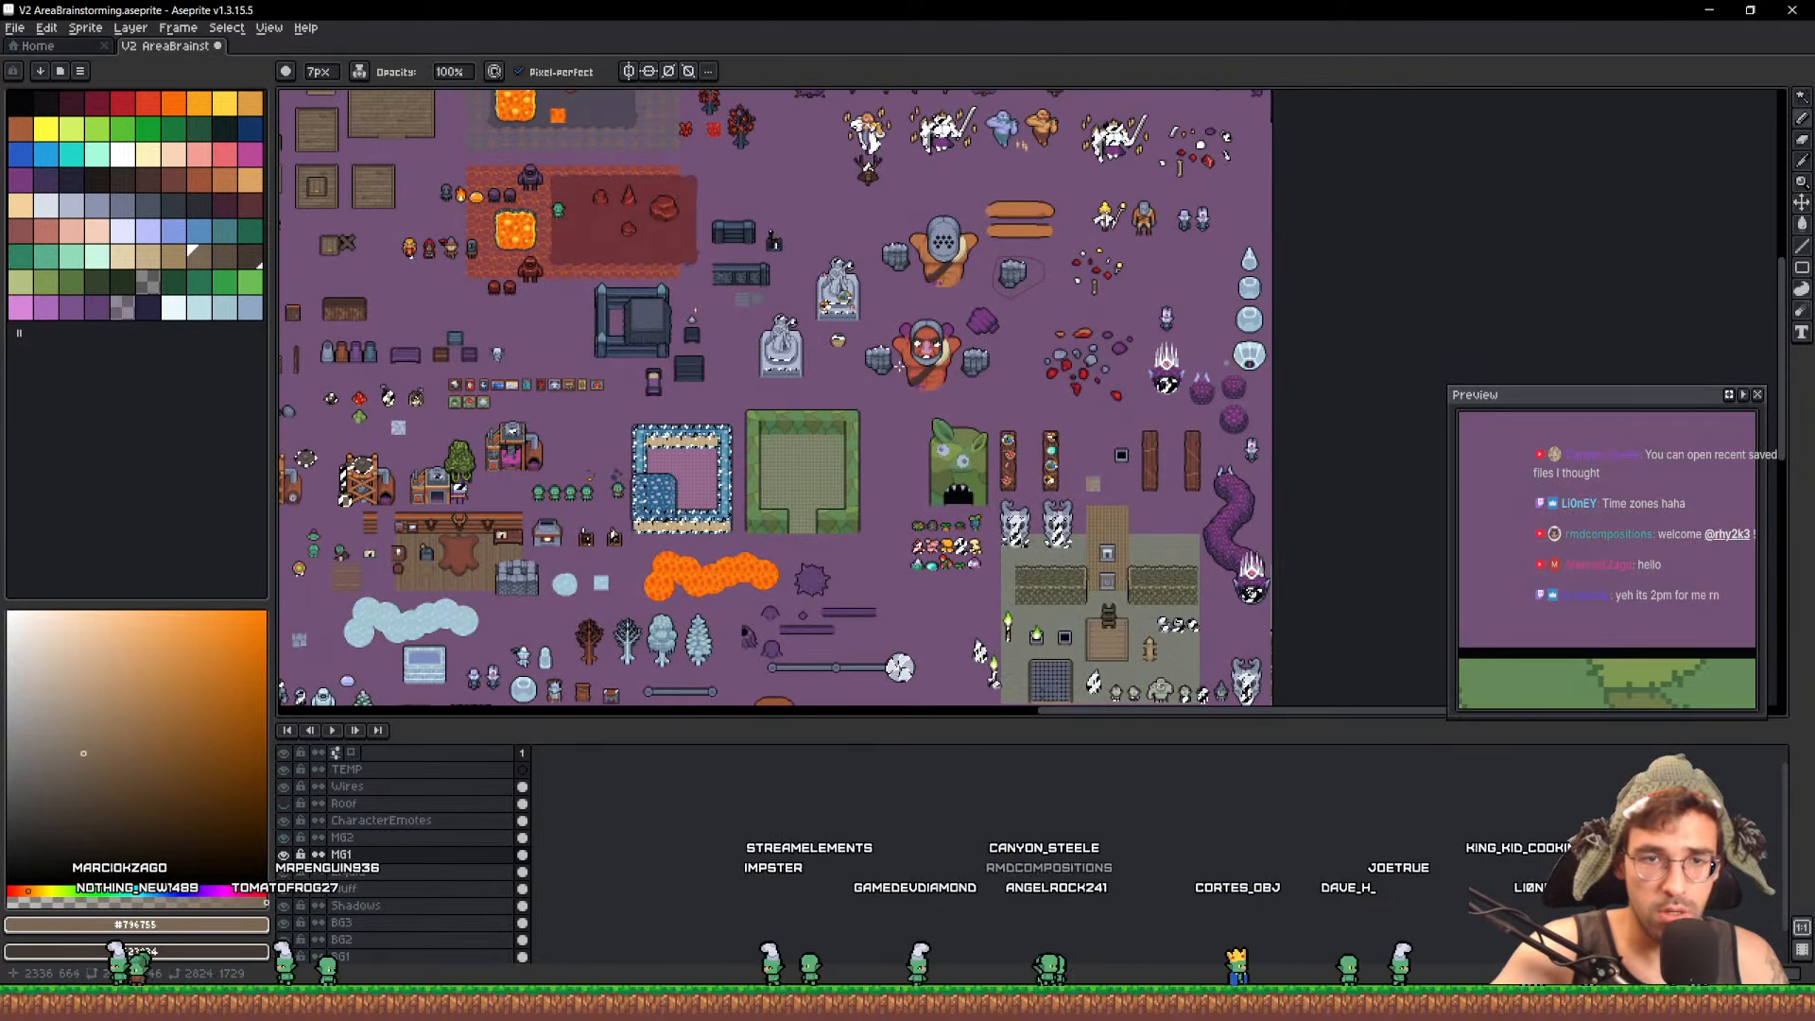
{"action": "scroll", "coordinate": [878, 459], "scroll_direction": "up", "scroll_amount": 4}
{"action": "scroll", "coordinate": [878, 459], "scroll_direction": "down", "scroll_amount": 3}
{"action": "scroll", "coordinate": [981, 541], "scroll_direction": "up", "scroll_amount": 4}
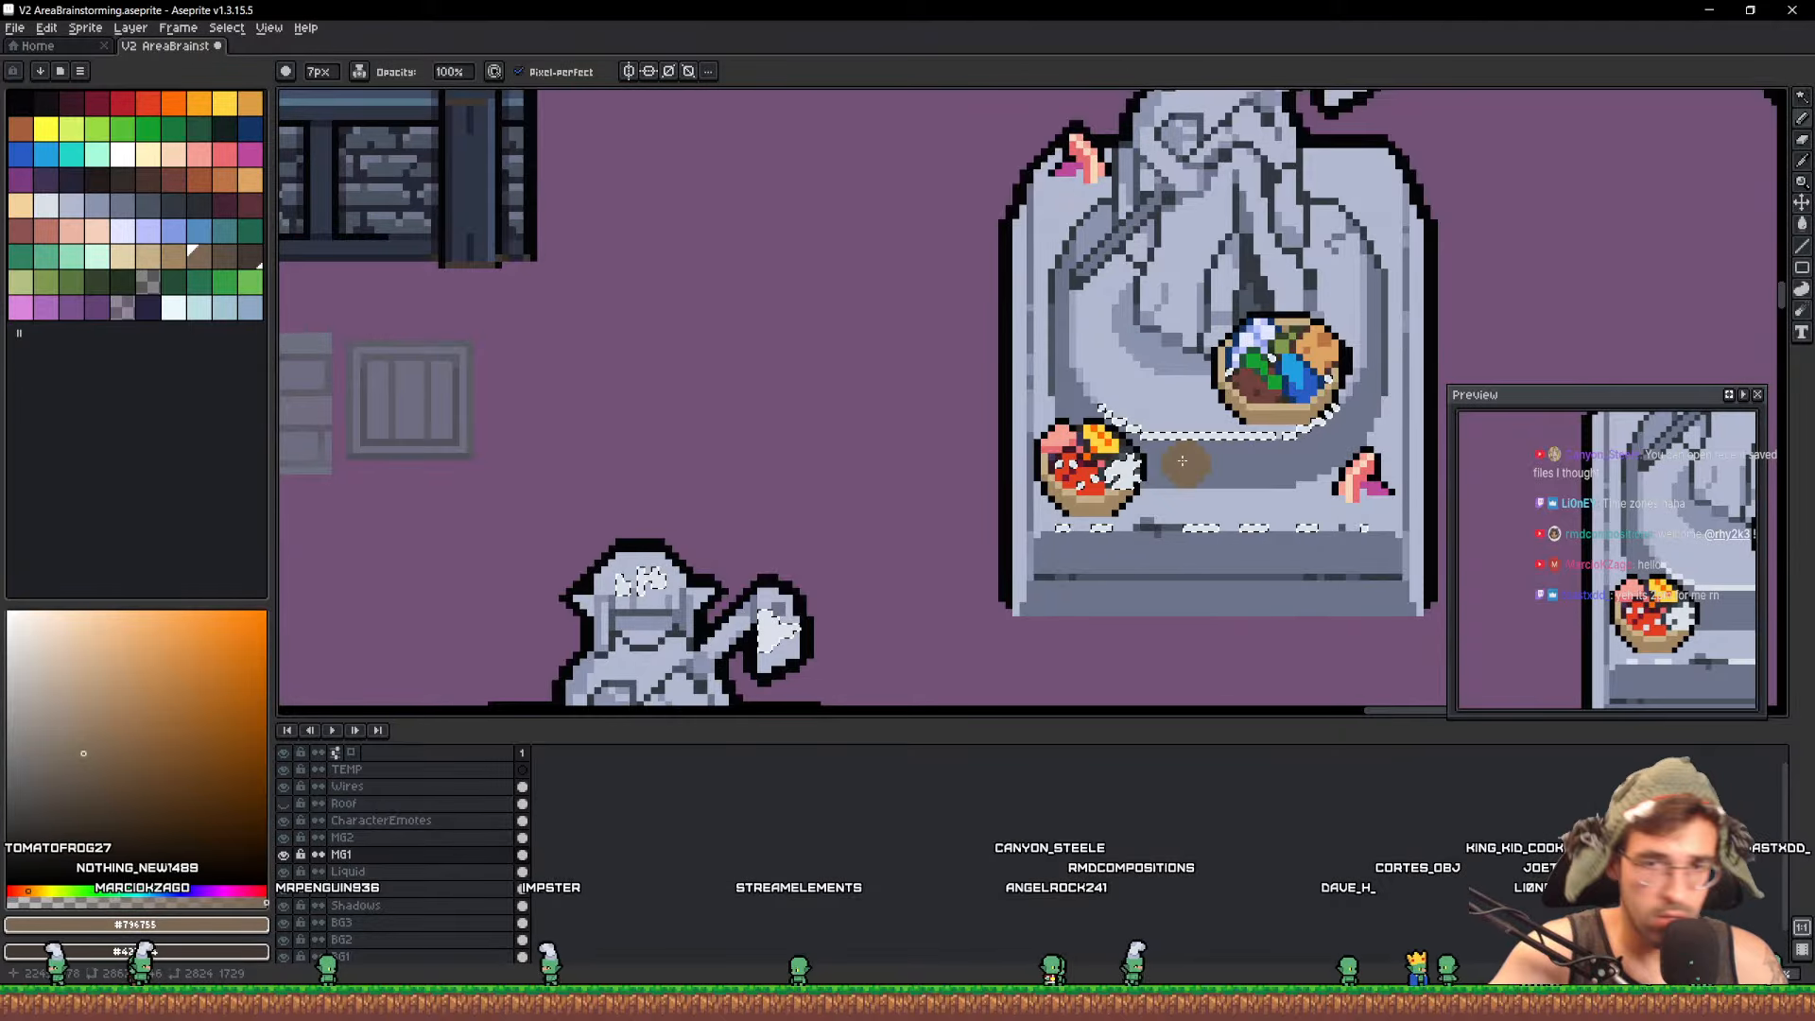
{"action": "left_click_drag", "start_coordinate": [1192, 446], "coordinate": [1066, 454]}
{"action": "key", "text": "v"}
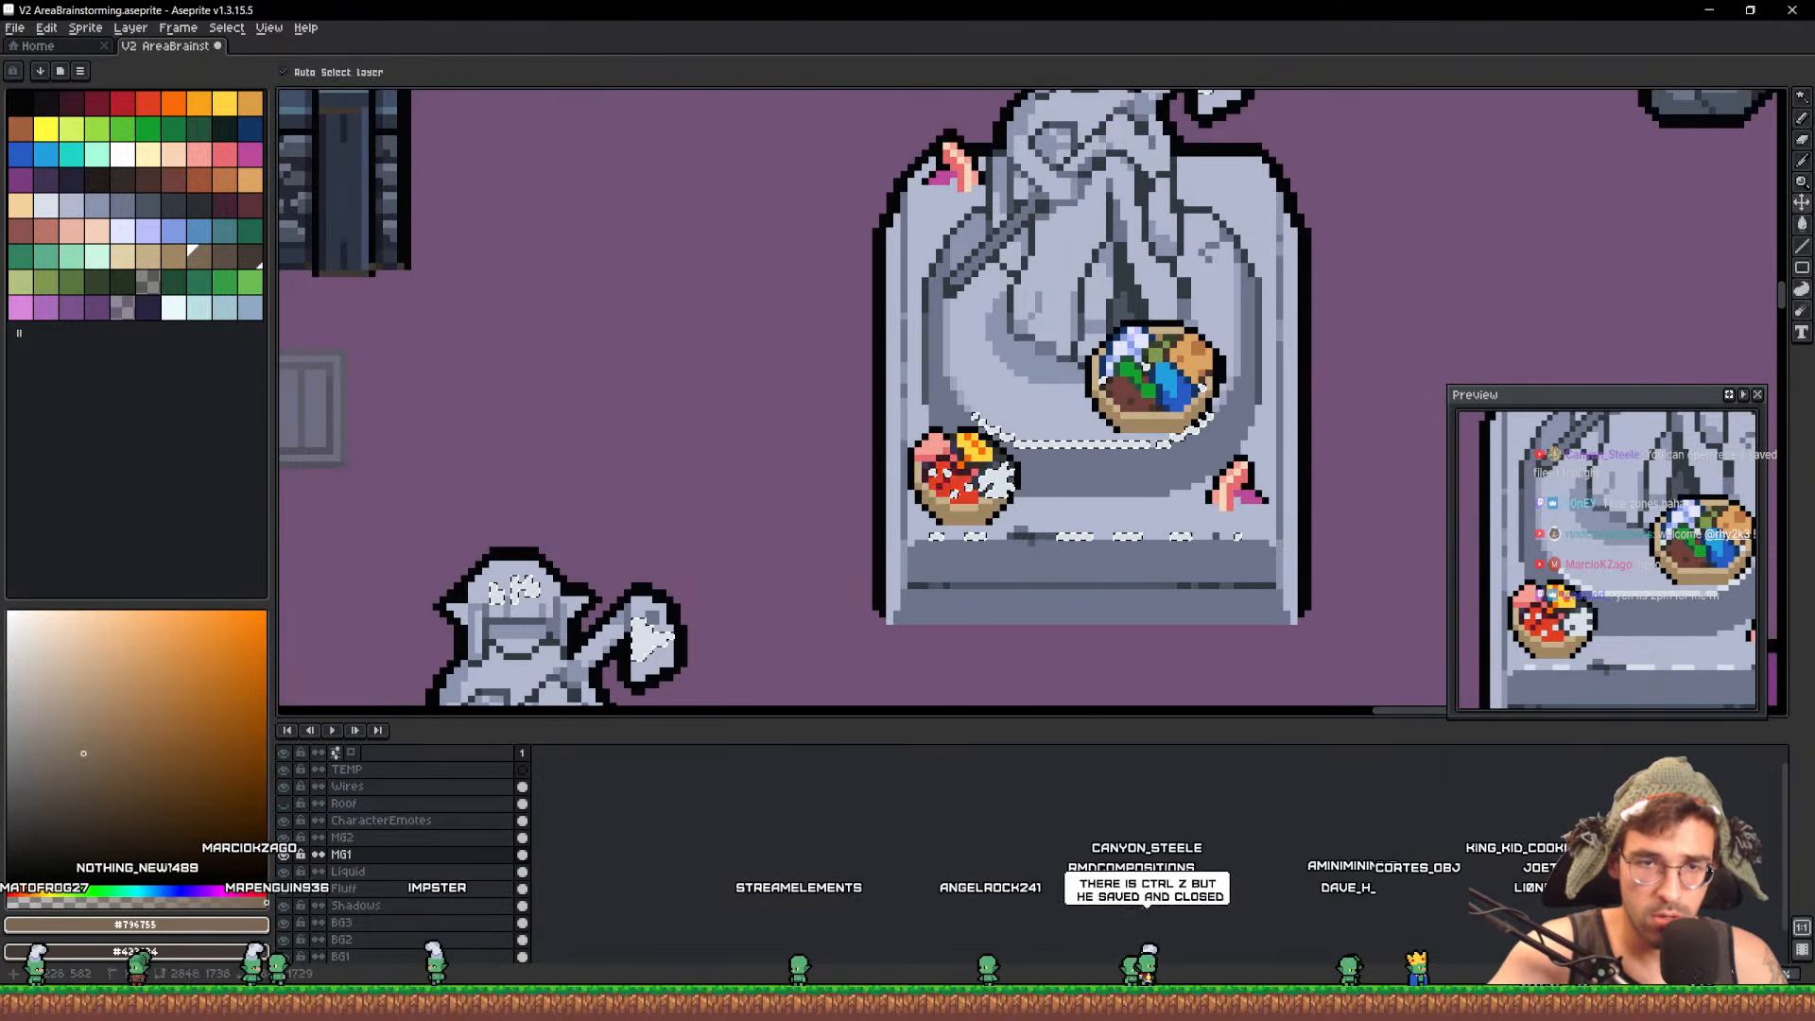
{"action": "left_click_drag", "start_coordinate": [1149, 369], "coordinate": [1128, 452]}
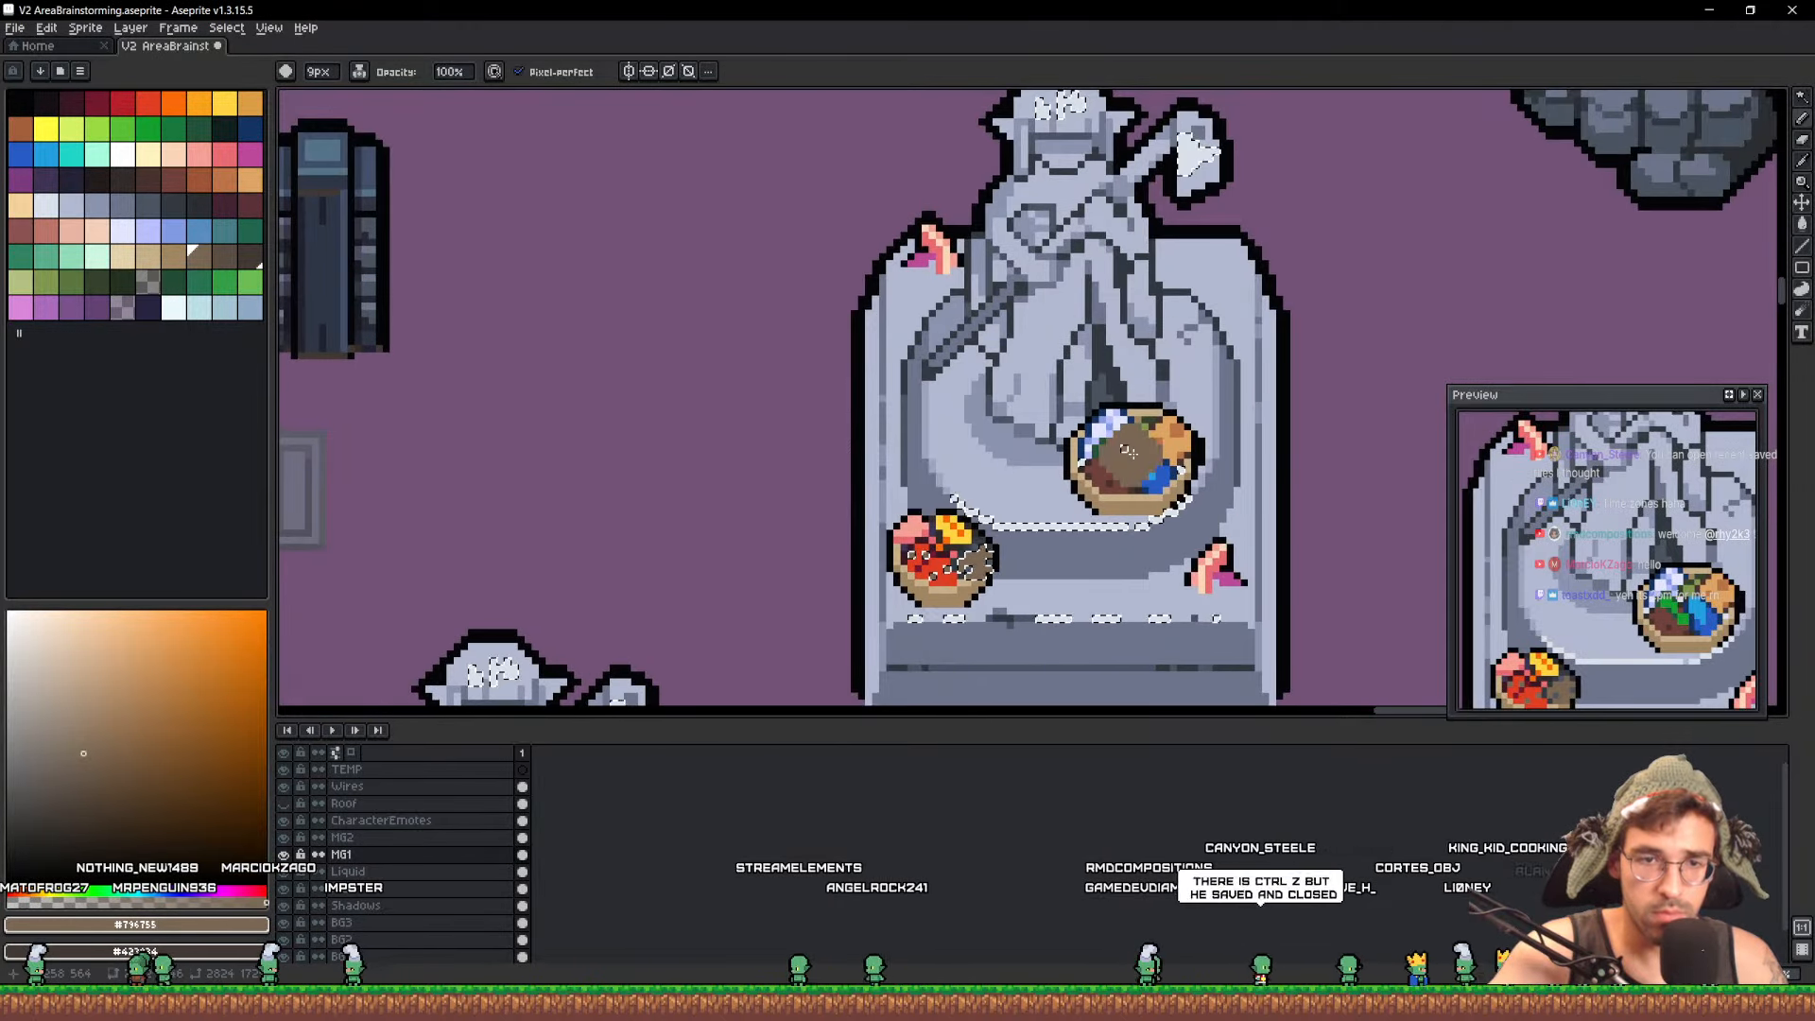
Repaint the selected light panel and paper details on the large crafting workbench in brown #796755 with a 17 px brush
{"action": "scroll", "coordinate": [1133, 460], "scroll_direction": "down", "scroll_amount": 6}
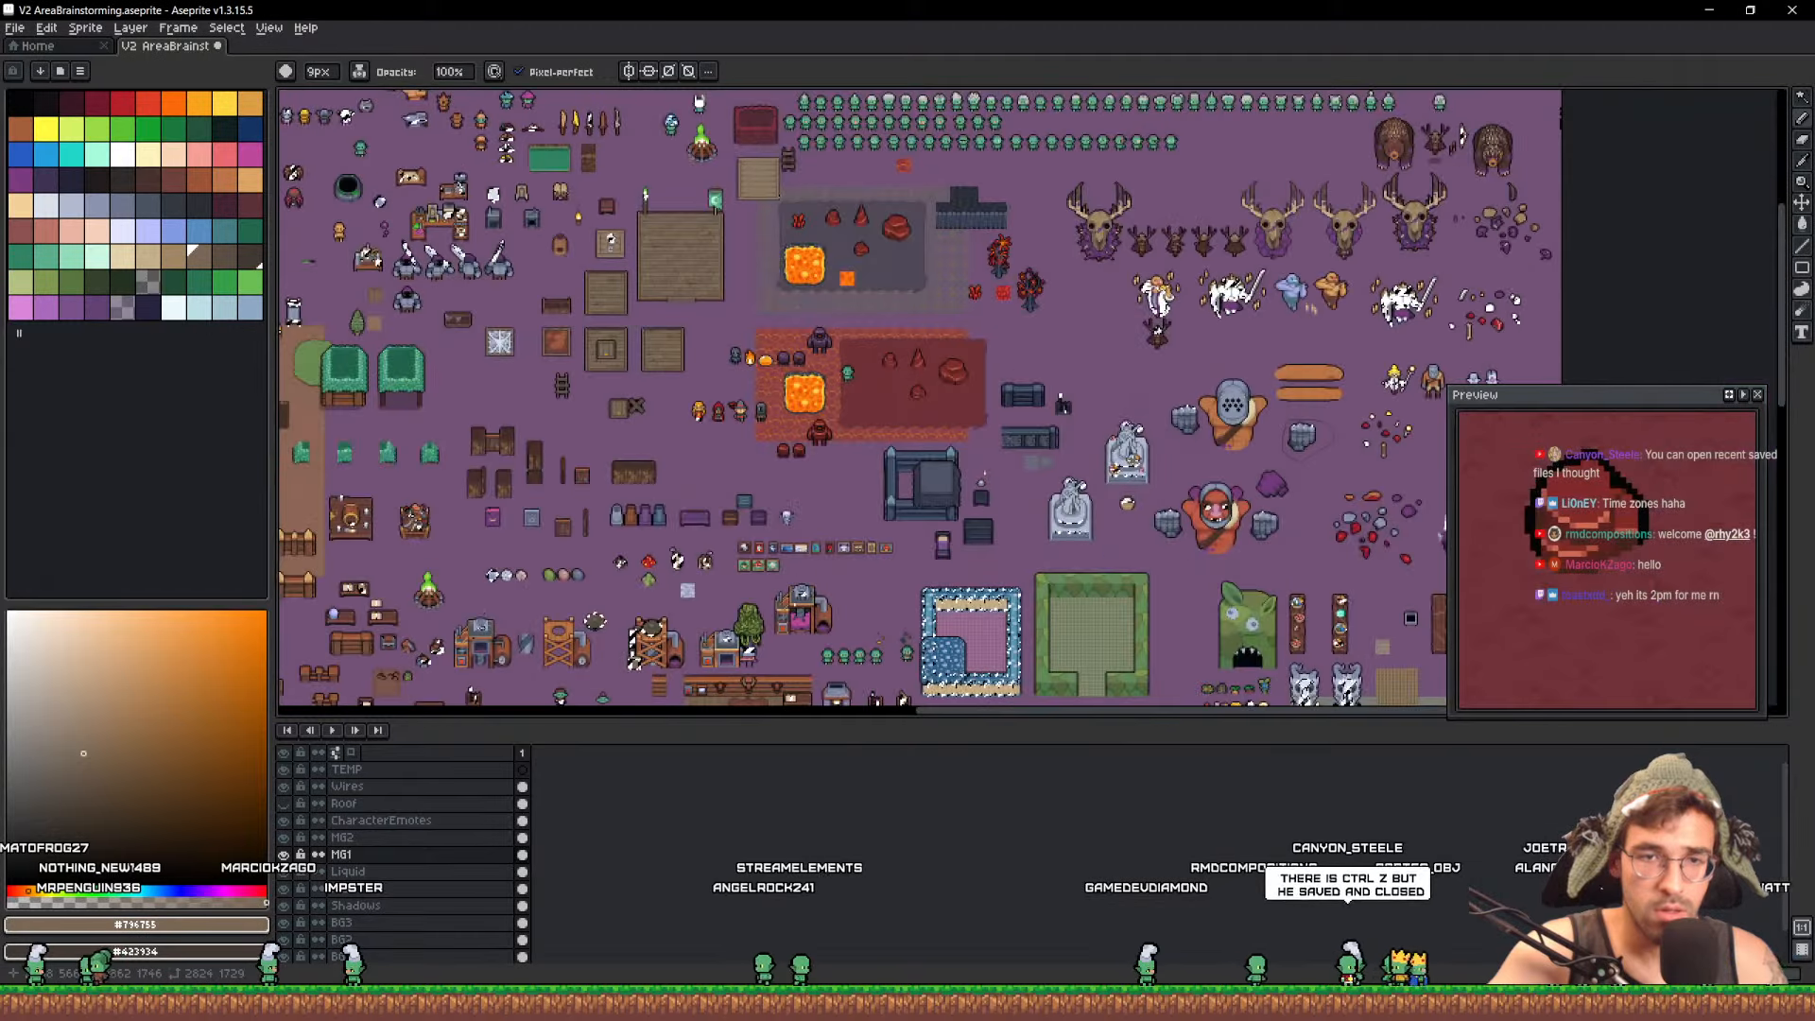
{"action": "left_click_drag", "start_coordinate": [428, 182], "coordinate": [718, 301]}
{"action": "scroll", "coordinate": [718, 302], "scroll_direction": "up", "scroll_amount": 2}
{"action": "scroll", "coordinate": [773, 366], "scroll_direction": "up", "scroll_amount": 1}
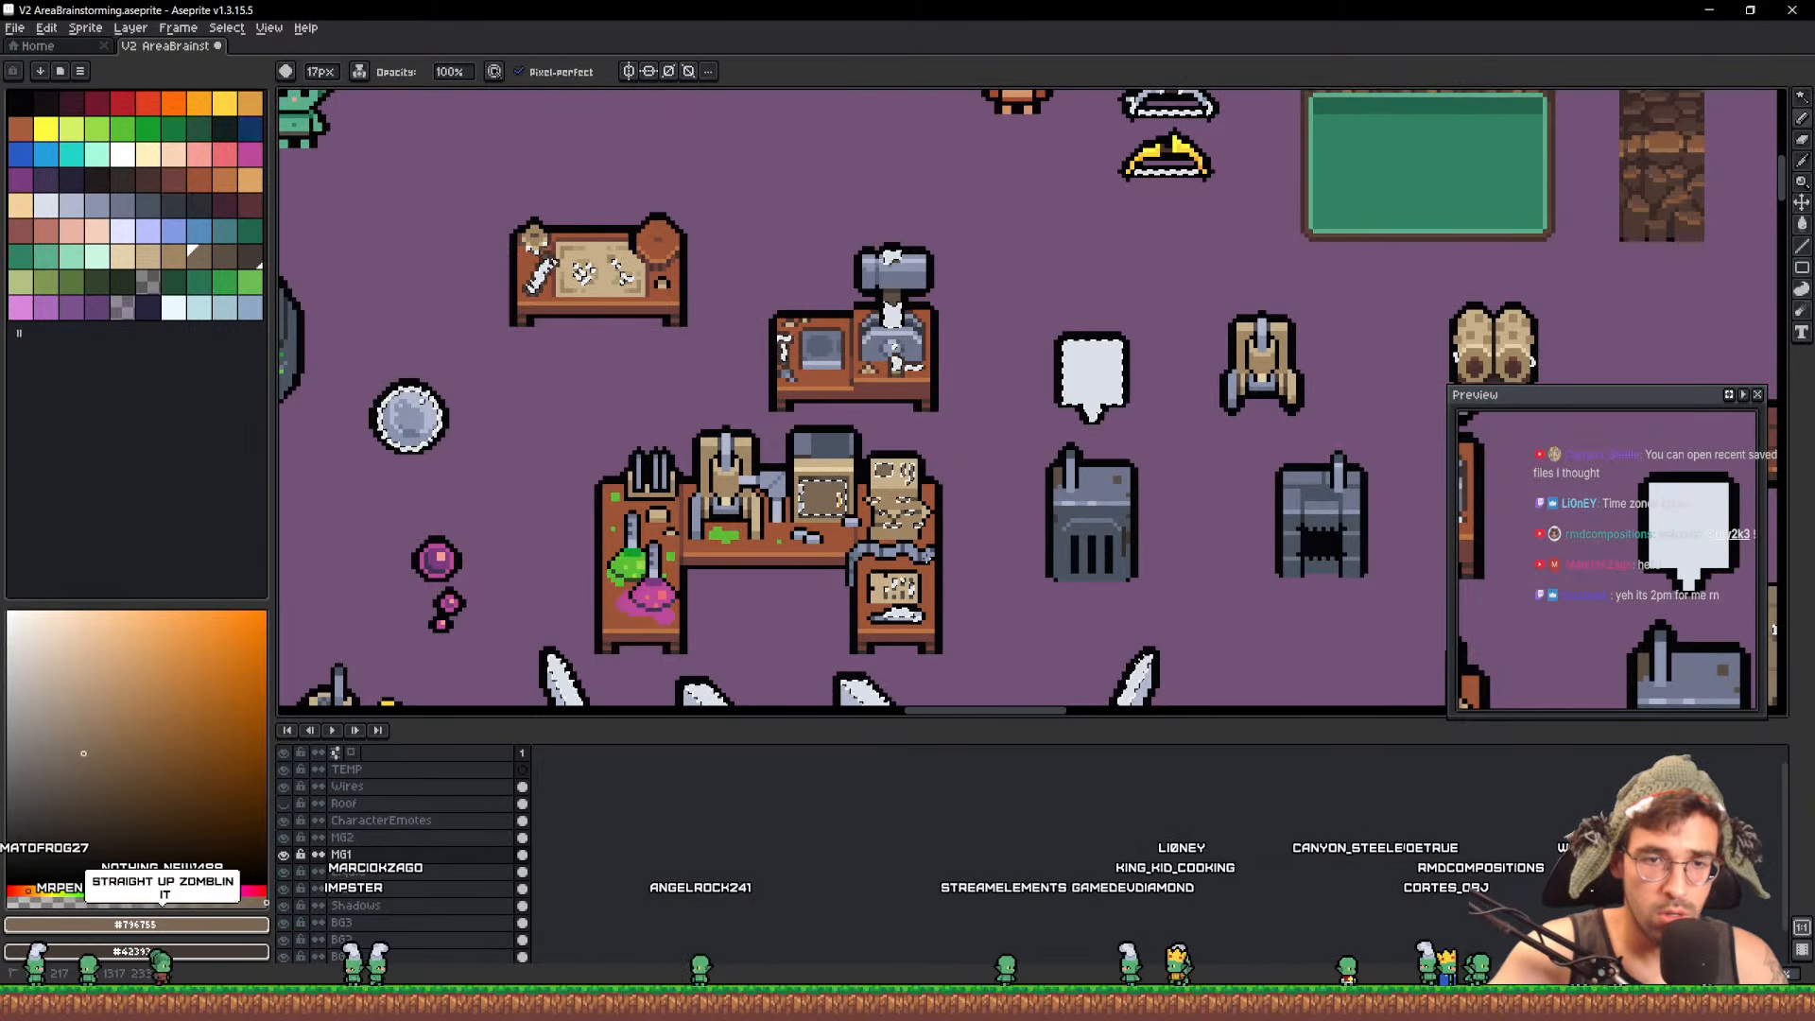
{"action": "scroll", "coordinate": [1008, 599], "scroll_direction": "up", "scroll_amount": 2}
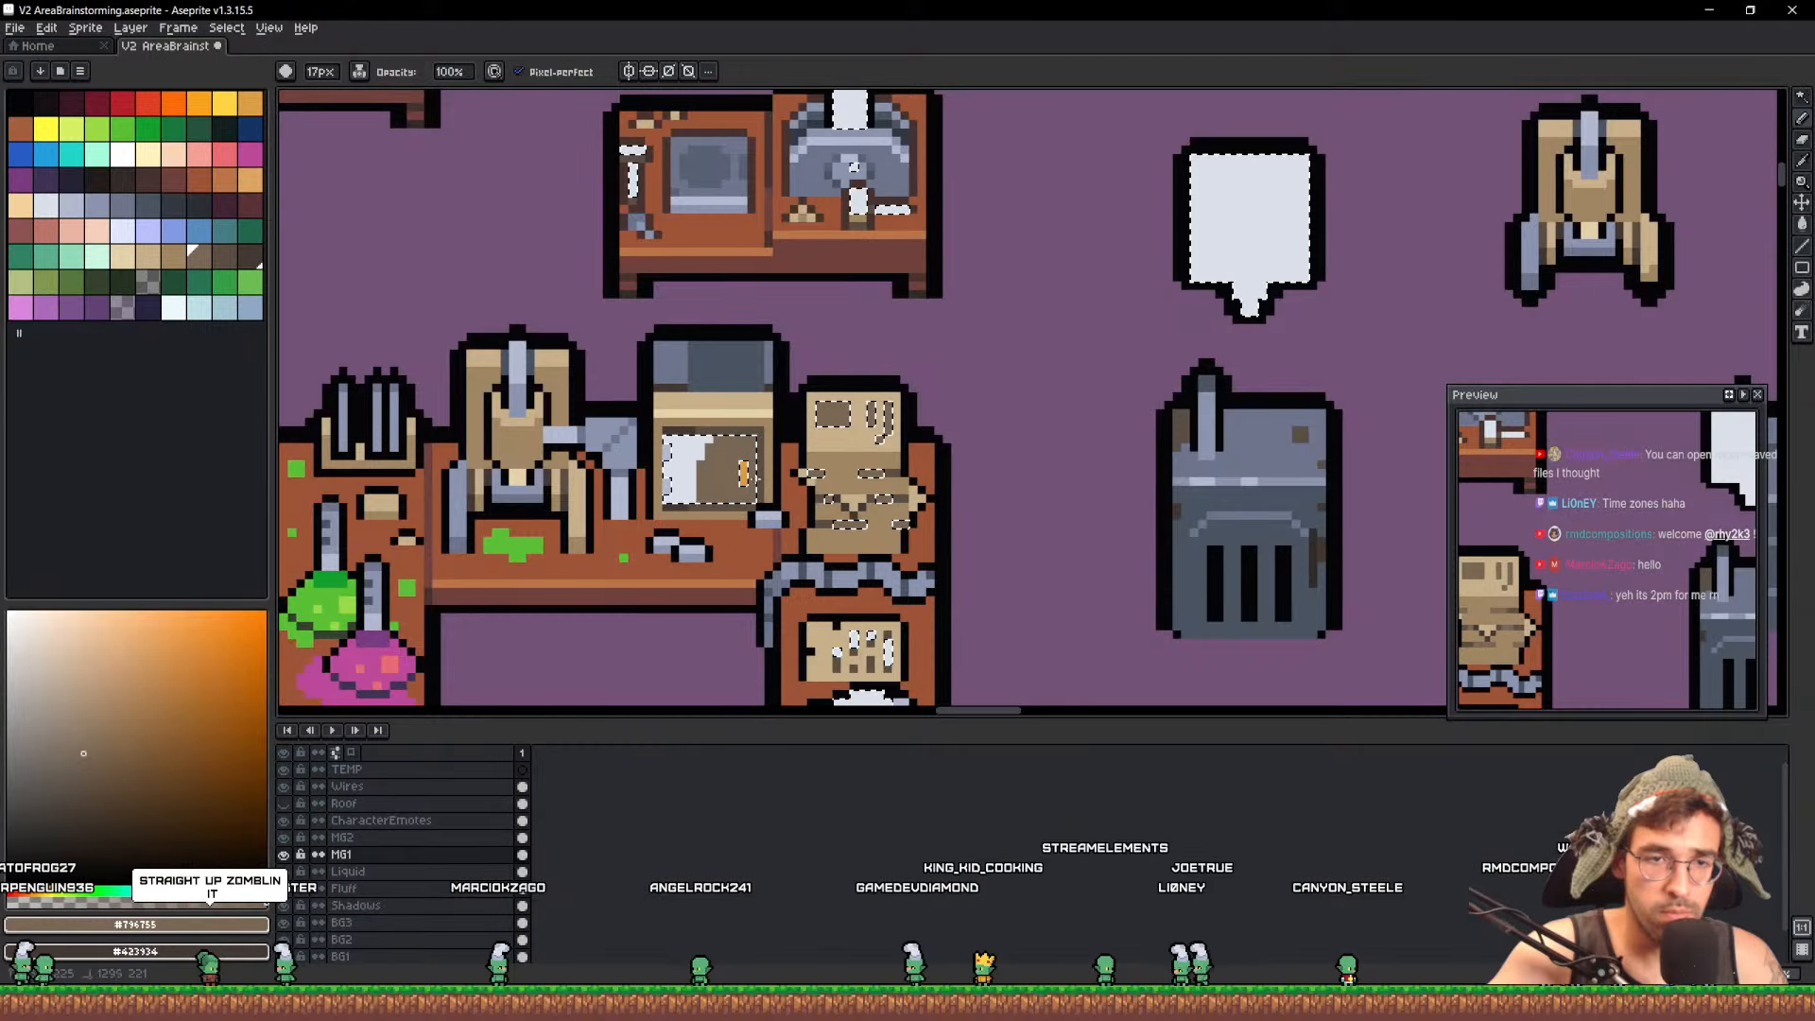
{"action": "left_click_drag", "start_coordinate": [695, 476], "coordinate": [851, 491]}
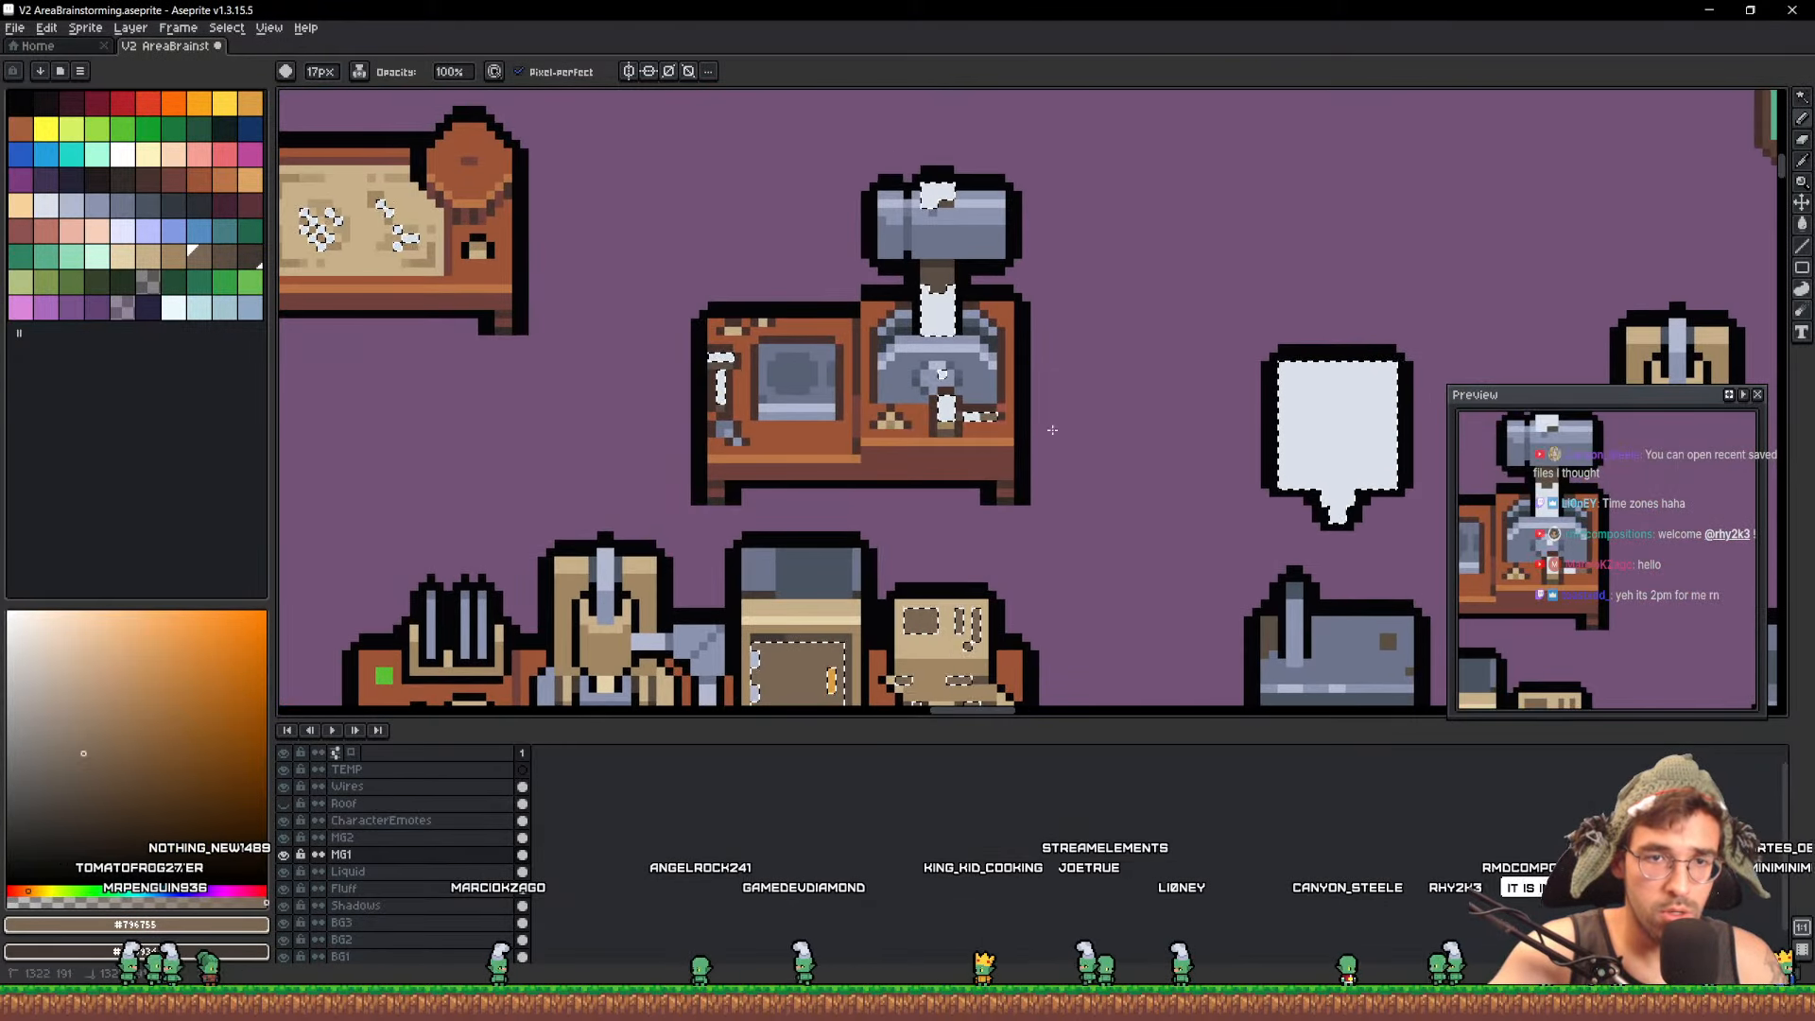
Repaint the selected light pixels on the hammer workbench and the map table in brown #796755
{"action": "left_click", "coordinate": [935, 434]}
{"action": "scroll", "coordinate": [699, 319], "scroll_direction": "down", "scroll_amount": 1}
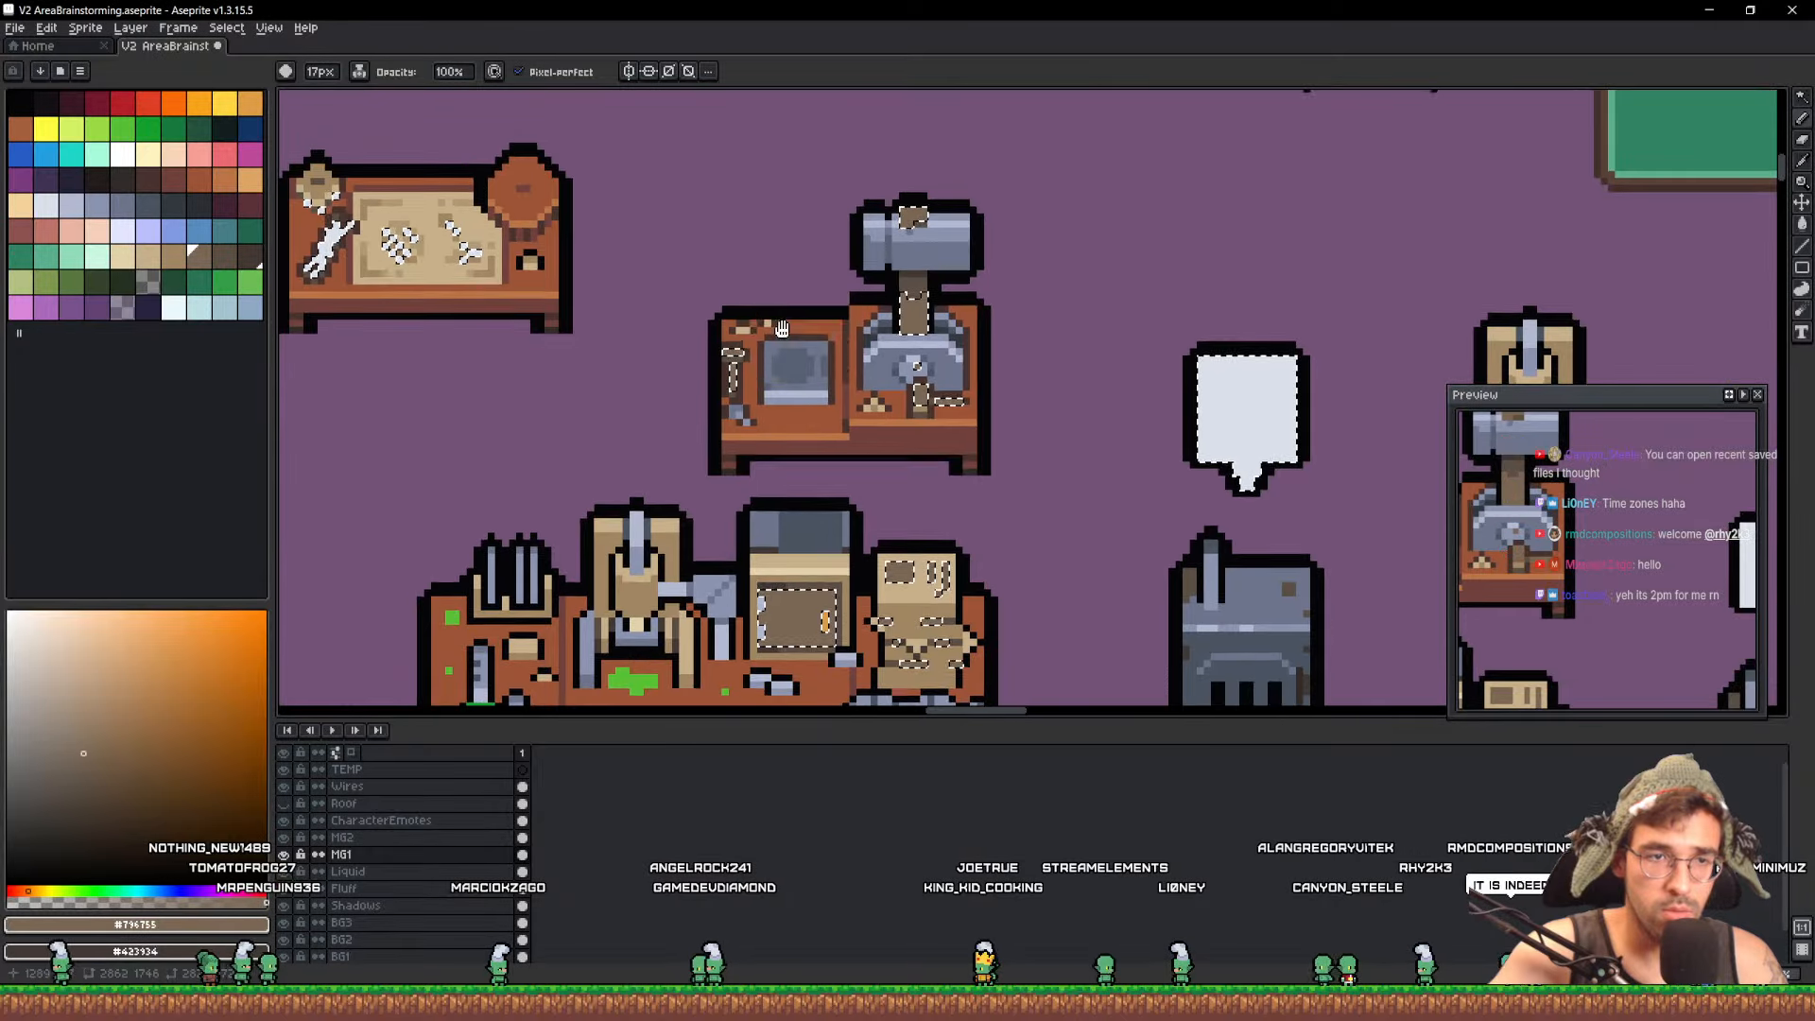
{"action": "left_click_drag", "start_coordinate": [700, 318], "coordinate": [1002, 432]}
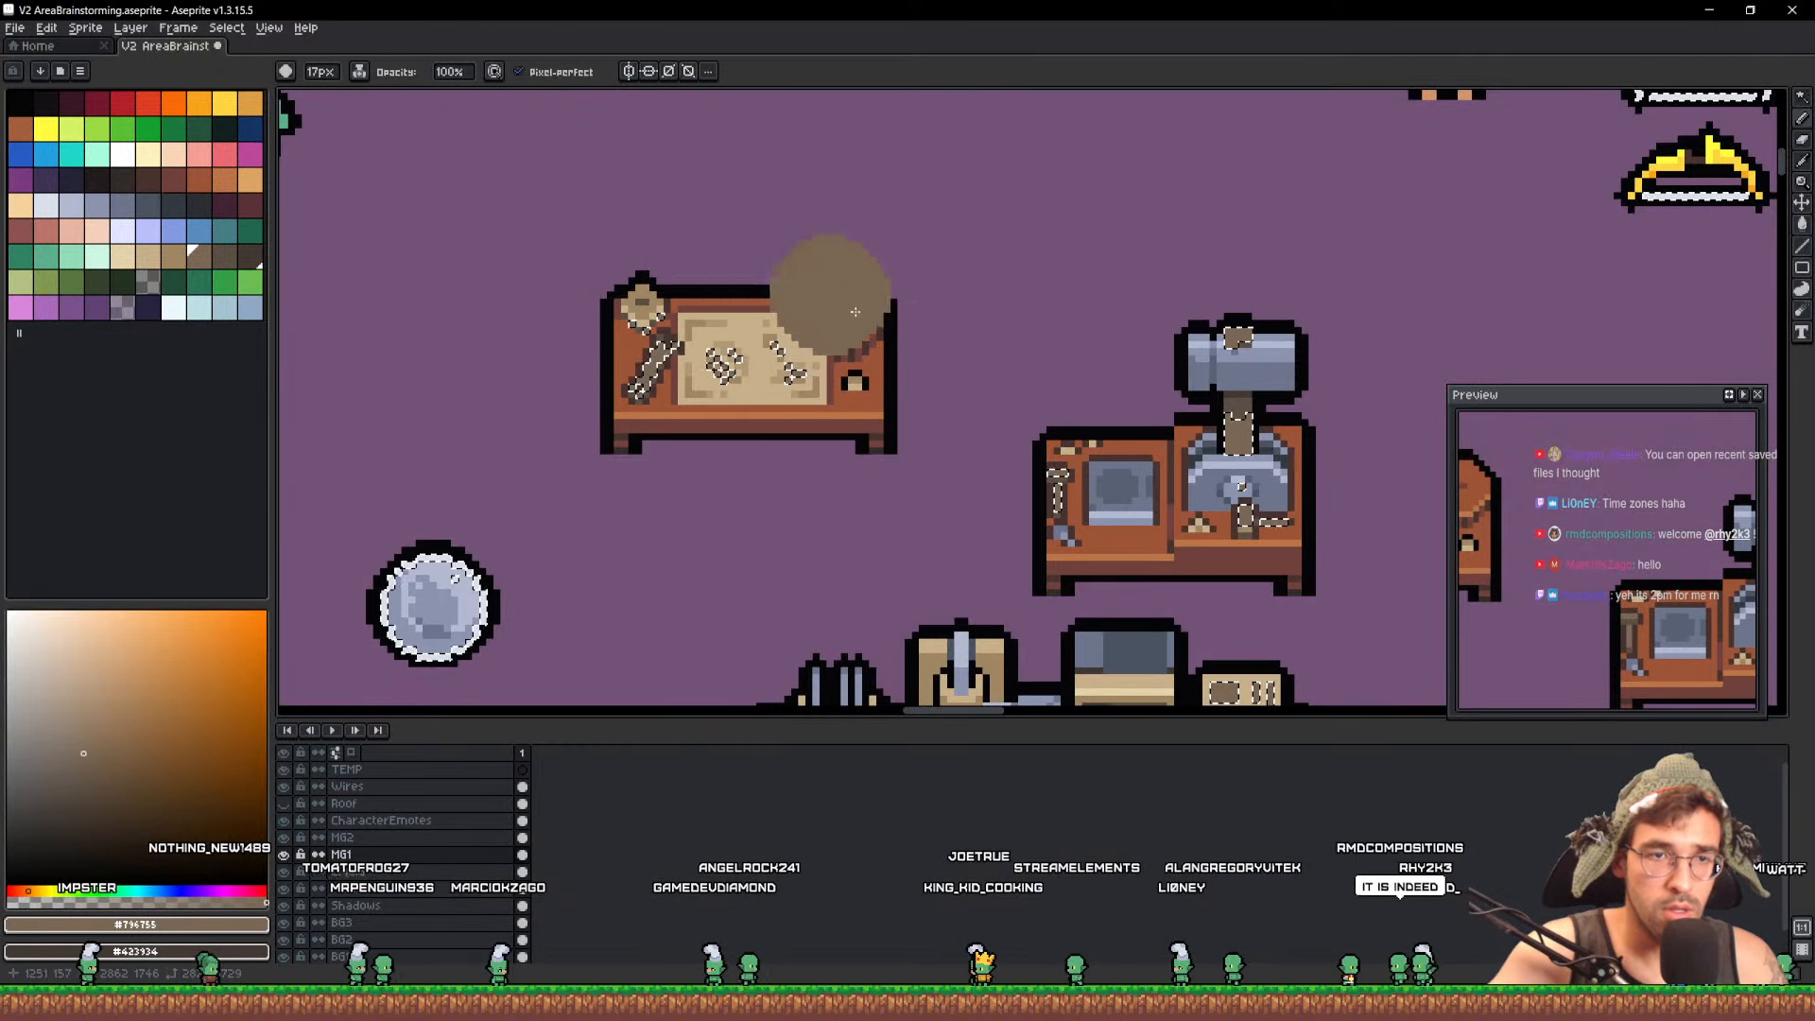
Repaint the selected light bodies of the two orange-legged spiders in brown #796755, leaving the light fur around their fangs
{"action": "scroll", "coordinate": [831, 292], "scroll_direction": "down", "scroll_amount": 3}
{"action": "scroll", "coordinate": [928, 355], "scroll_direction": "up", "scroll_amount": 2}
{"action": "left_click_drag", "start_coordinate": [1220, 335], "coordinate": [612, 430]}
{"action": "left_click_drag", "start_coordinate": [1043, 253], "coordinate": [696, 724]}
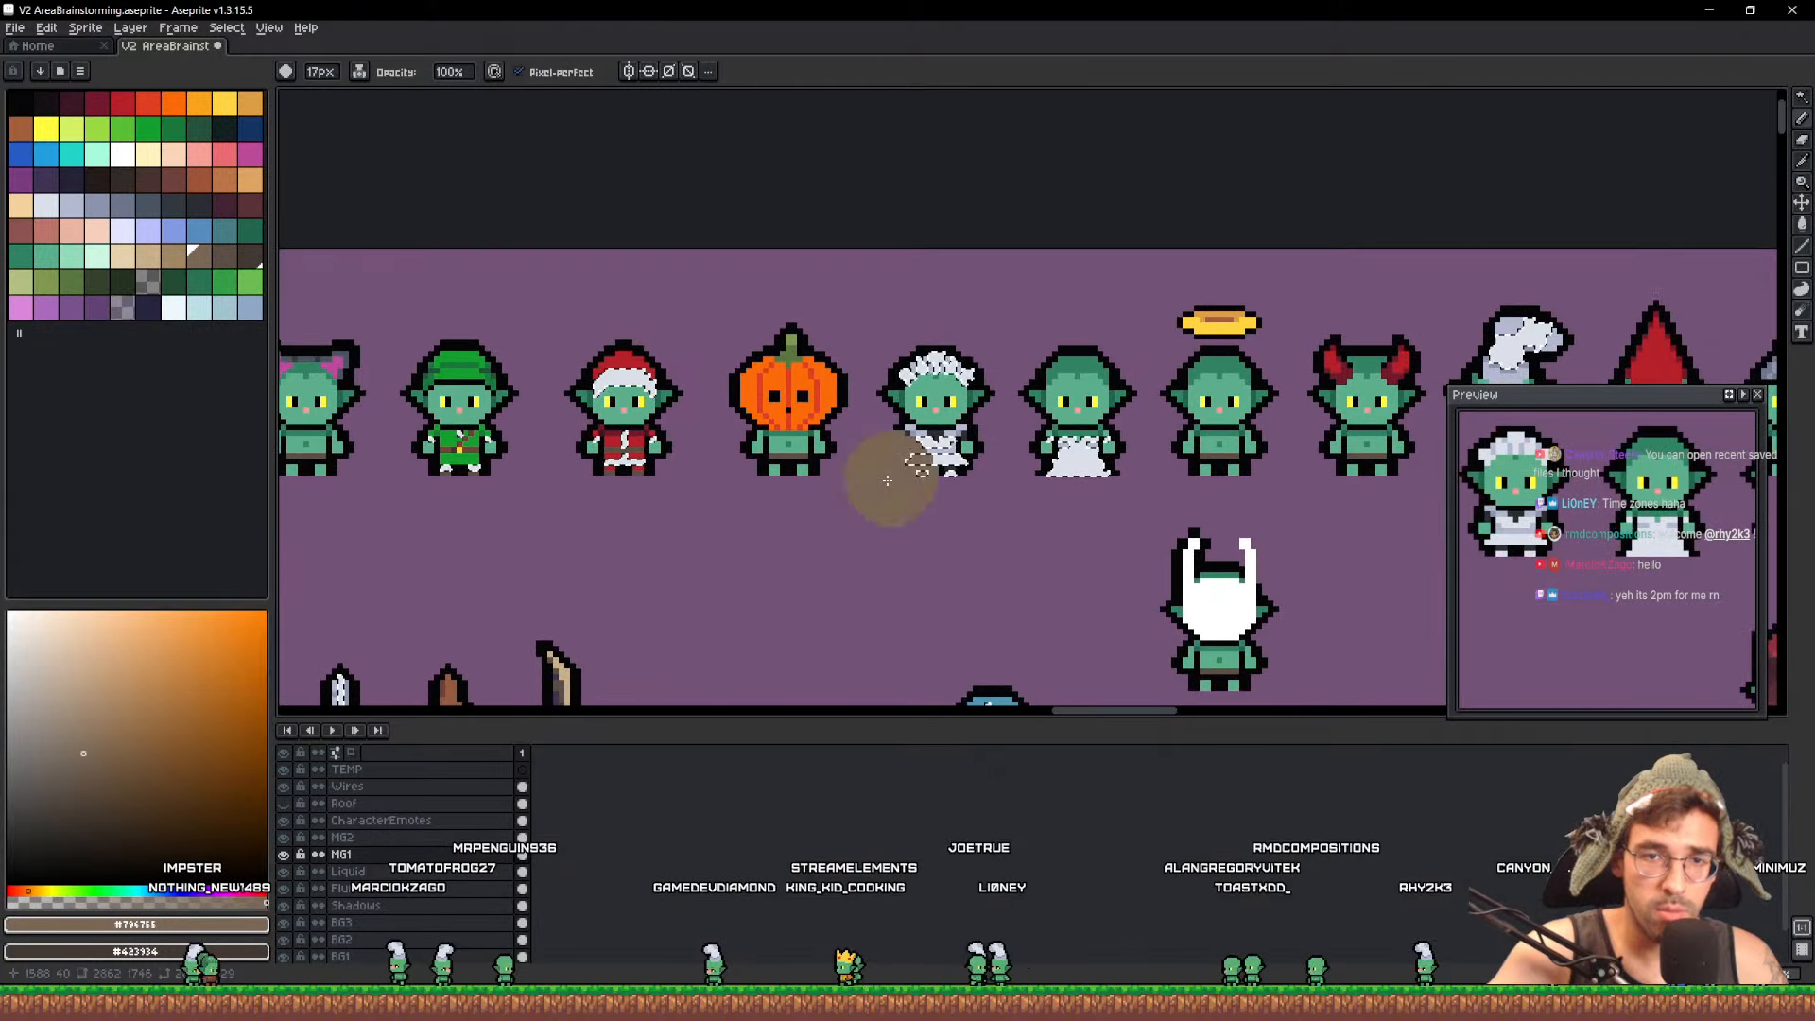
{"action": "scroll", "coordinate": [910, 478], "scroll_direction": "down", "scroll_amount": 3}
{"action": "scroll", "coordinate": [1028, 416], "scroll_direction": "up", "scroll_amount": 3}
{"action": "scroll", "coordinate": [1028, 416], "scroll_direction": "up", "scroll_amount": 2}
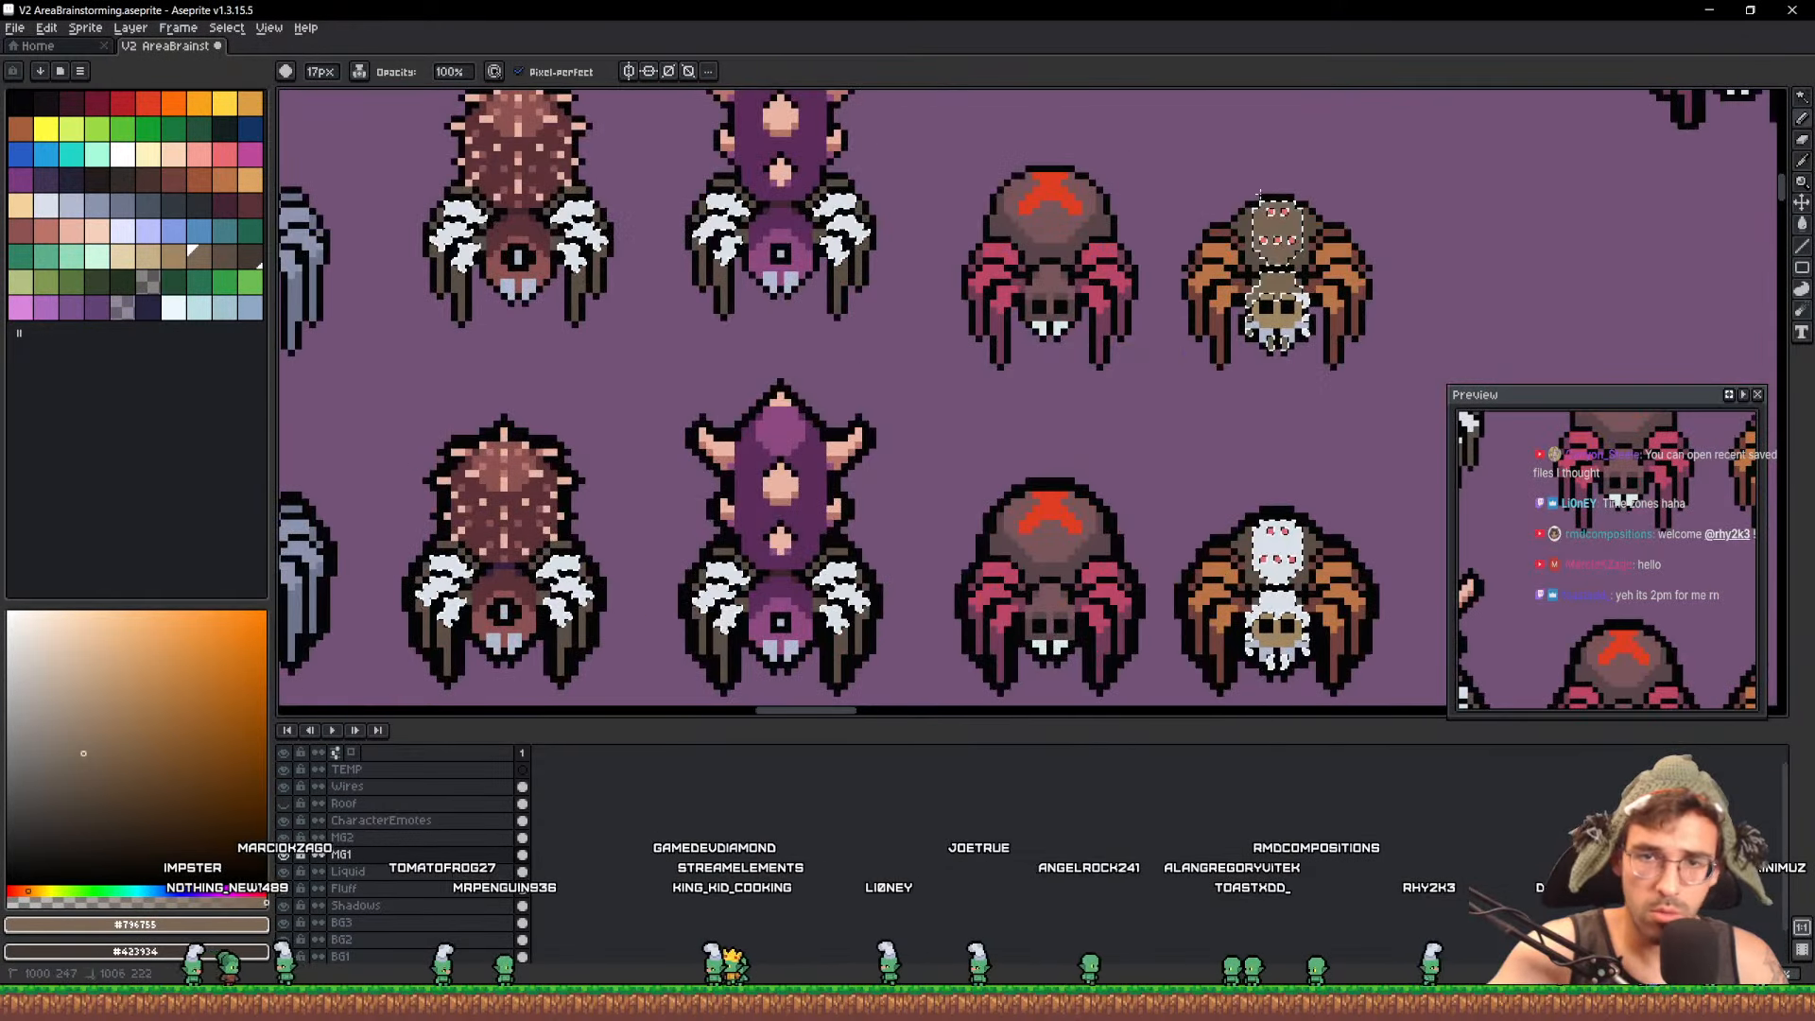
{"action": "key", "text": "ctrl+z"}
{"action": "left_click", "coordinate": [1319, 237]}
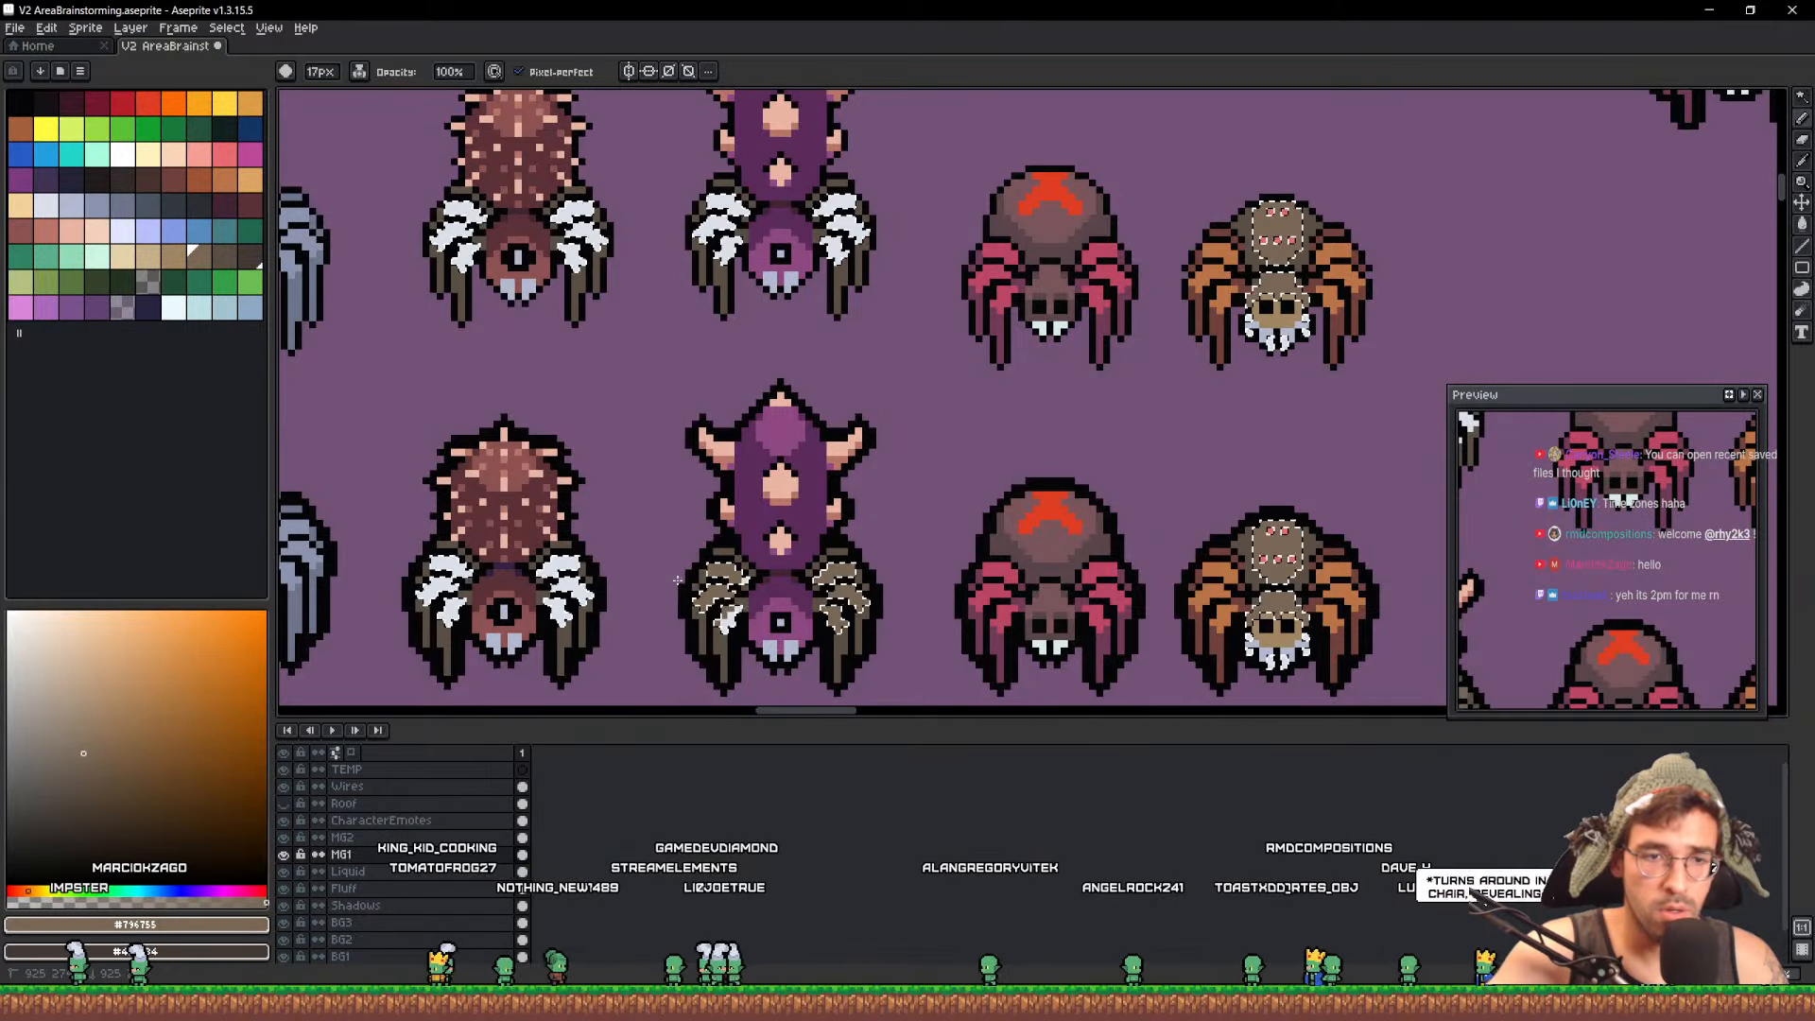
Repaint the selected light upper legs of the spiky brown and purple spiders in brown #796755
{"action": "left_click", "coordinate": [578, 236]}
{"action": "left_click", "coordinate": [459, 236]}
{"action": "left_click", "coordinate": [444, 588]}
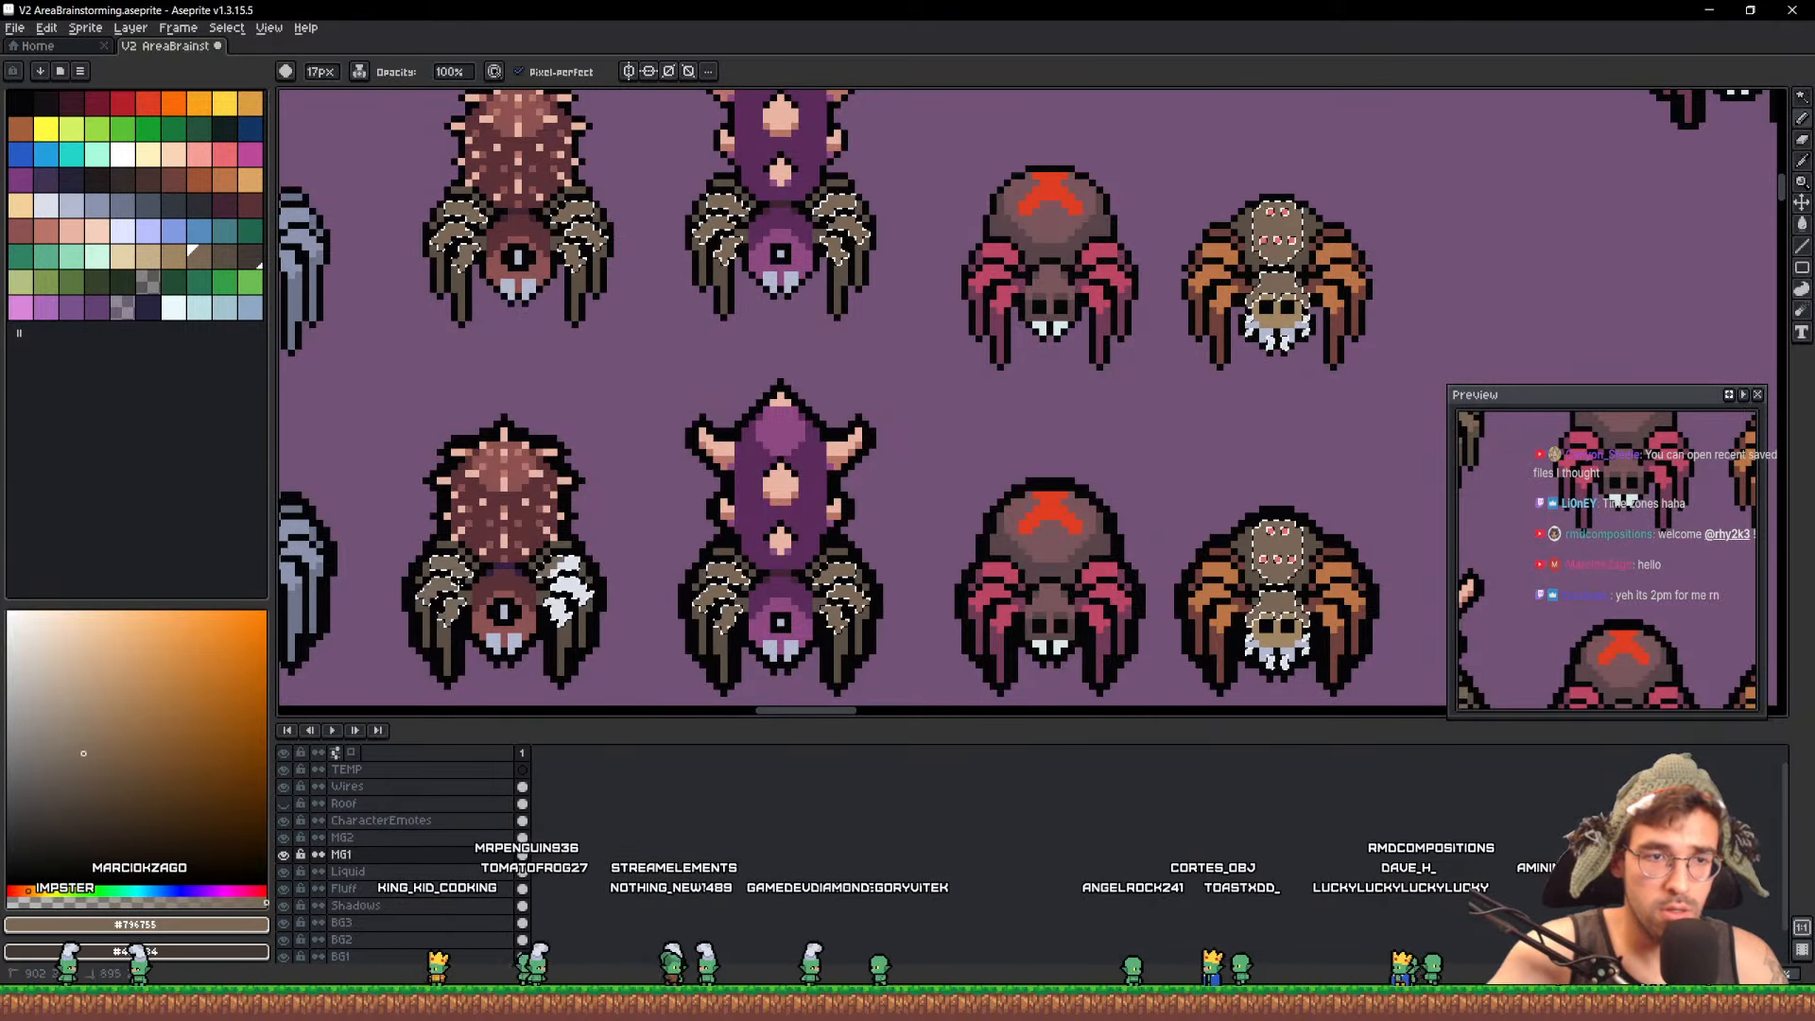
{"action": "left_click", "coordinate": [569, 586]}
Examine the remaining creature, instrument, crow and mushroom-hat goblin sprites for light pixels that should be brown
{"action": "left_click_drag", "start_coordinate": [567, 556], "coordinate": [1237, 479]}
{"action": "left_click_drag", "start_coordinate": [881, 385], "coordinate": [1295, 564]}
{"action": "scroll", "coordinate": [1057, 456], "scroll_direction": "down", "scroll_amount": 4}
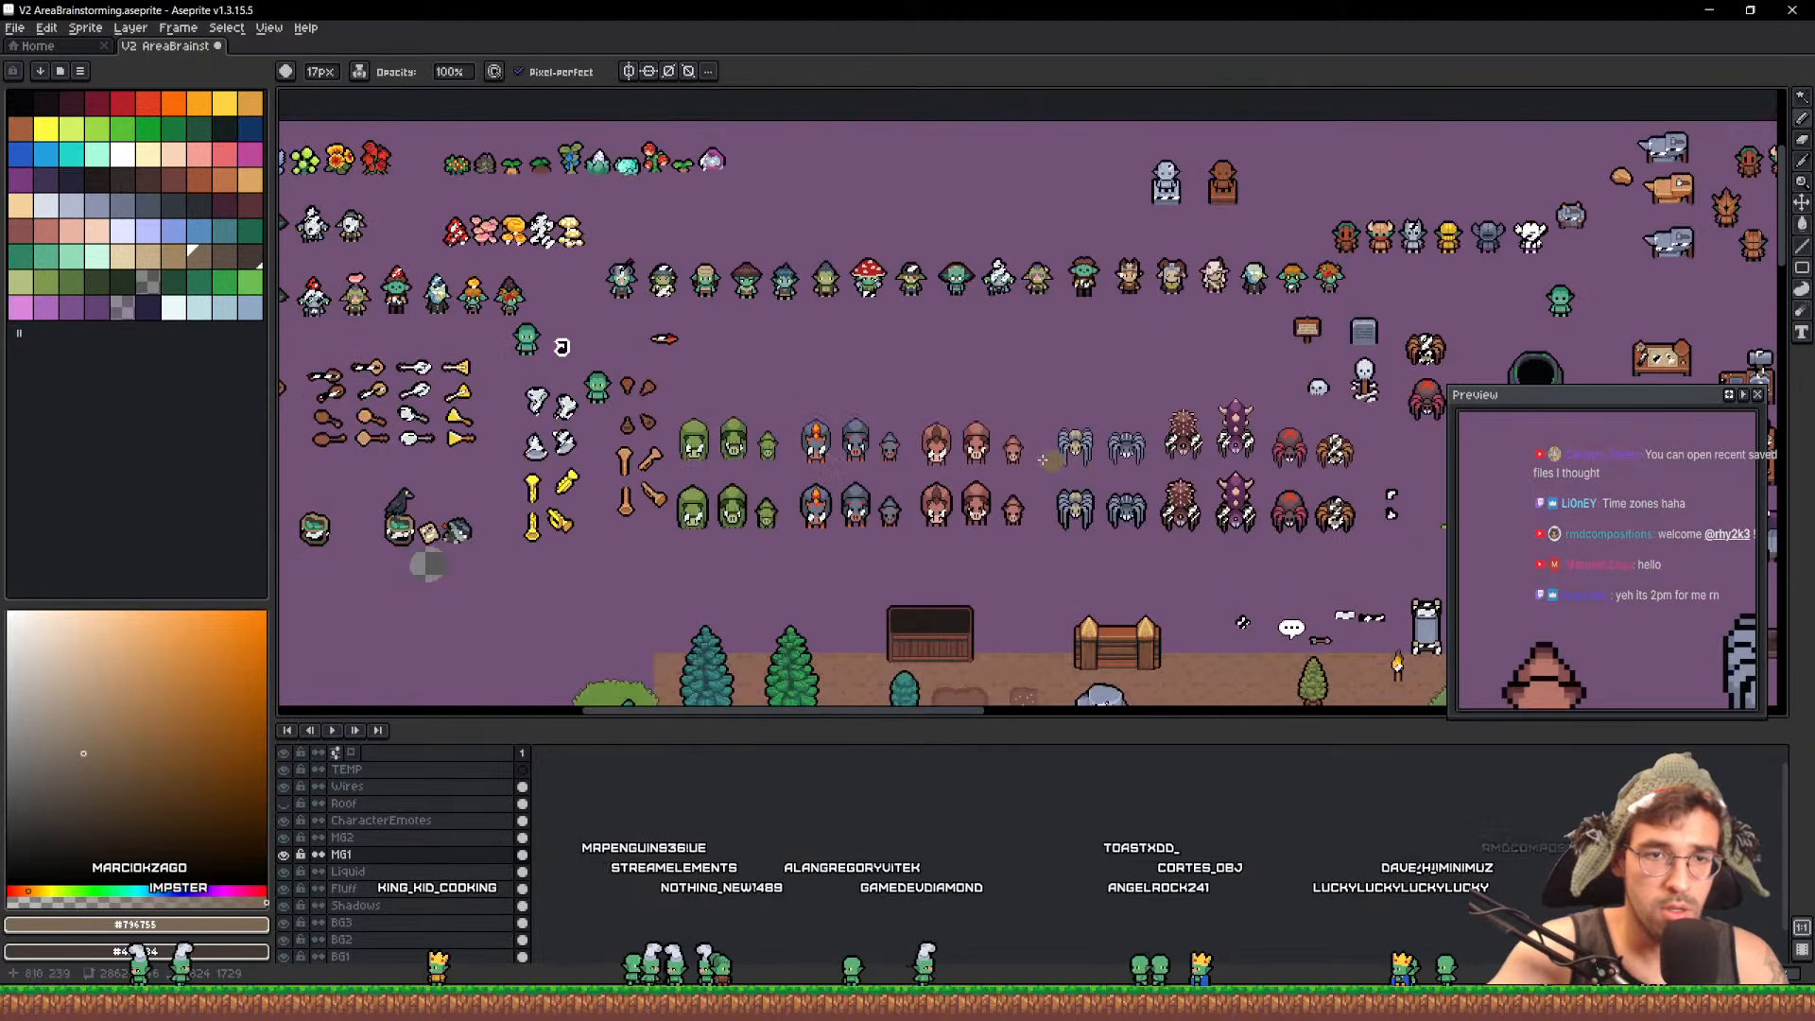
{"action": "scroll", "coordinate": [933, 486], "scroll_direction": "up", "scroll_amount": 2}
{"action": "left_click_drag", "start_coordinate": [719, 444], "coordinate": [1403, 447]}
{"action": "left_click_drag", "start_coordinate": [624, 378], "coordinate": [1418, 515]}
{"action": "scroll", "coordinate": [1060, 438], "scroll_direction": "down", "scroll_amount": 2}
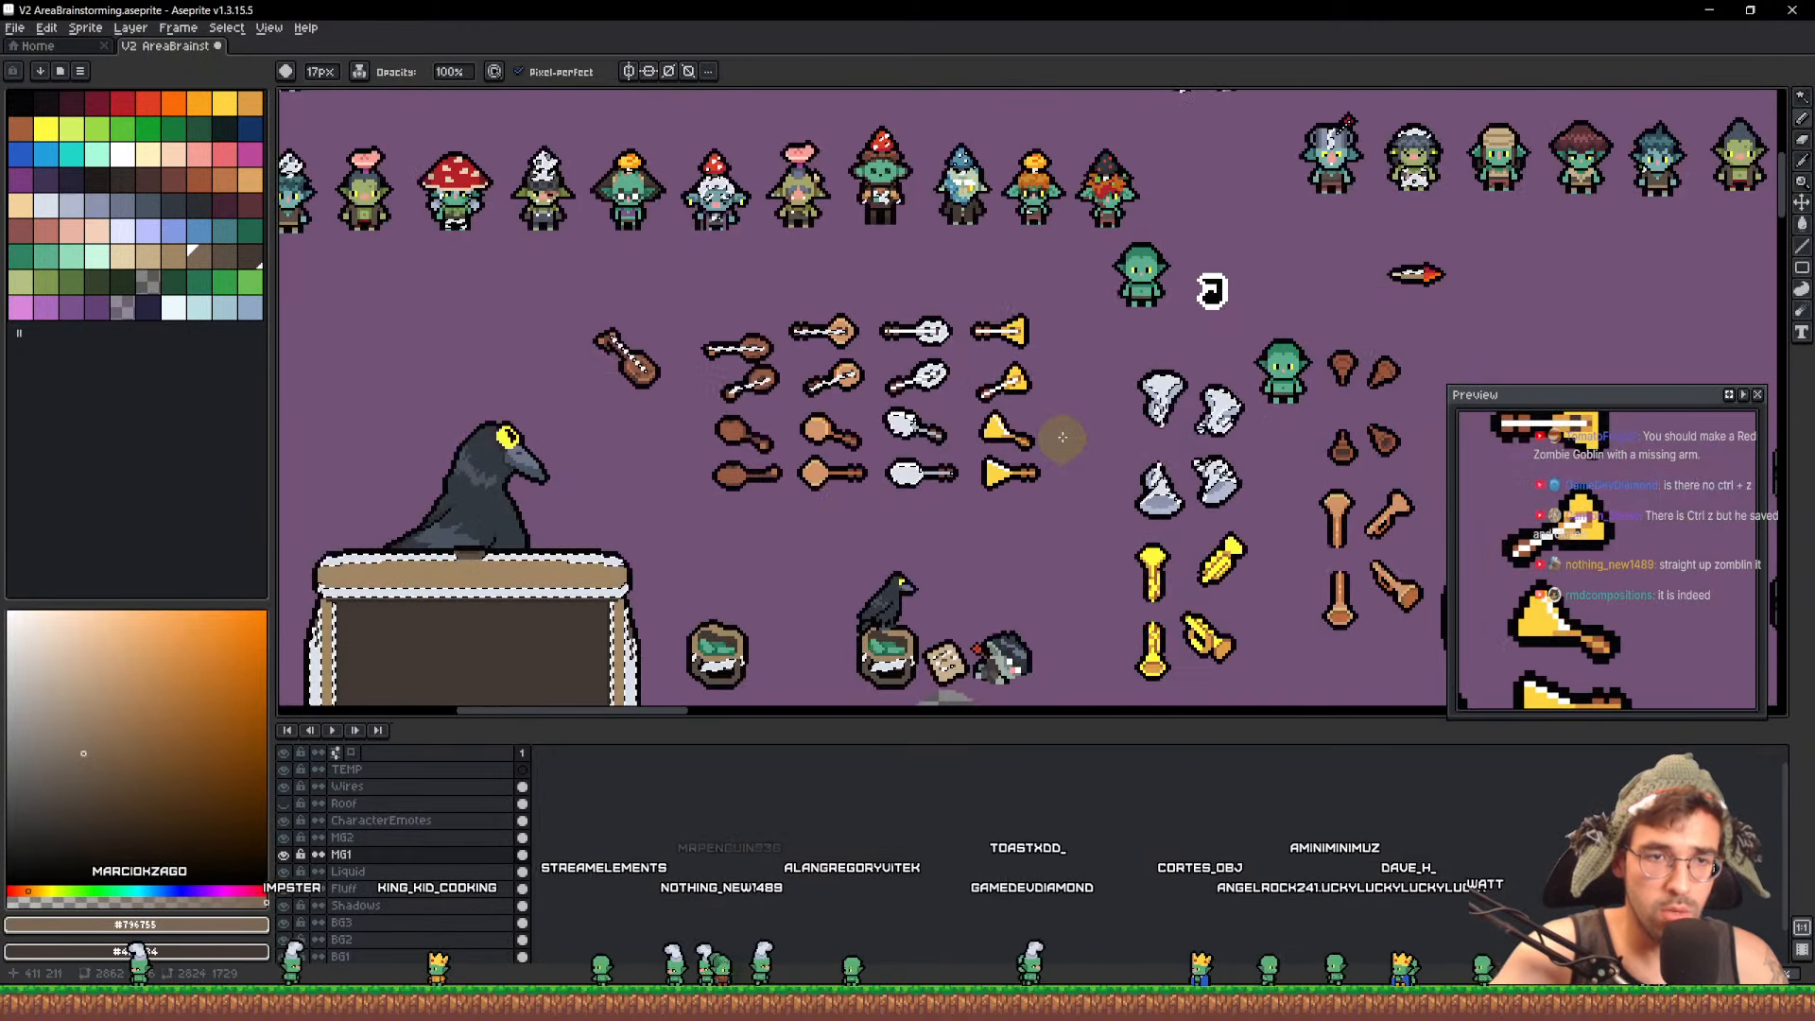
{"action": "scroll", "coordinate": [608, 261], "scroll_direction": "up", "scroll_amount": 4}
{"action": "mouse_move", "coordinate": [580, 414]}
{"action": "left_mouse_down"}
{"action": "mouse_move", "coordinate": [1051, 407]}
{"action": "mouse_move", "coordinate": [548, 424]}
{"action": "left_mouse_up"}
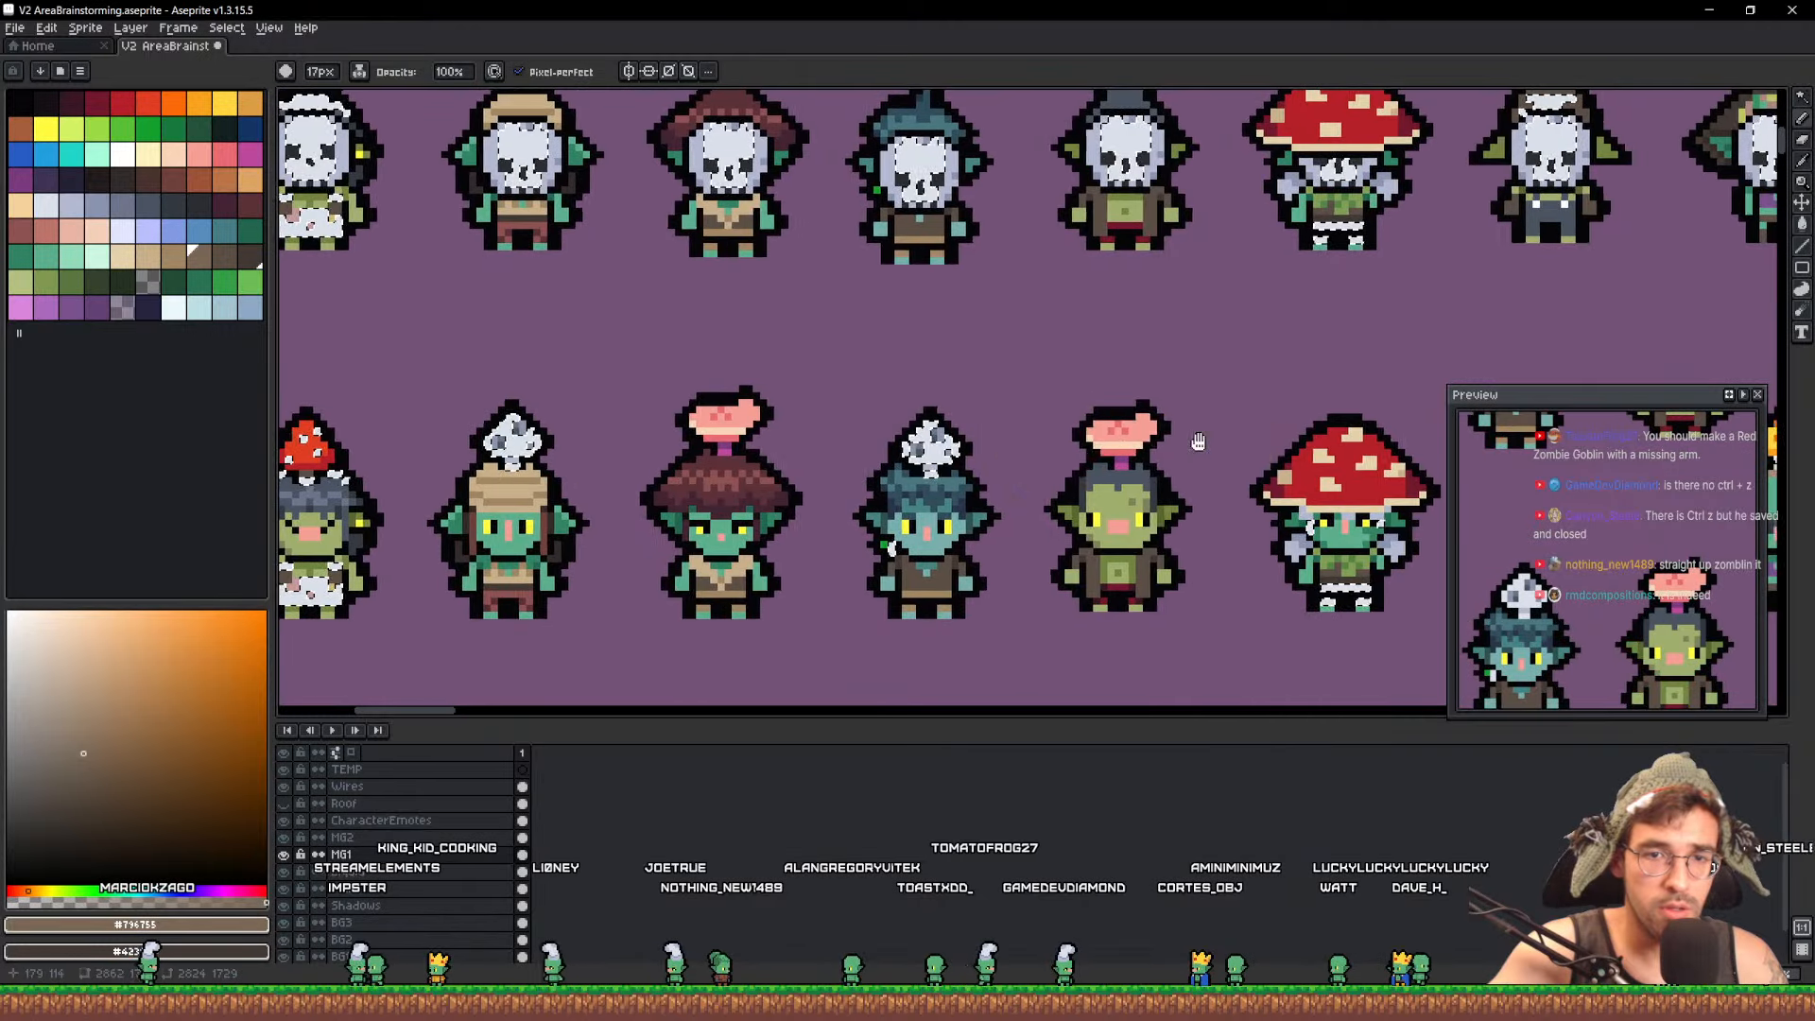
{"action": "left_click_drag", "start_coordinate": [1195, 442], "coordinate": [676, 499]}
{"action": "scroll", "coordinate": [1044, 347], "scroll_direction": "down", "scroll_amount": 4}
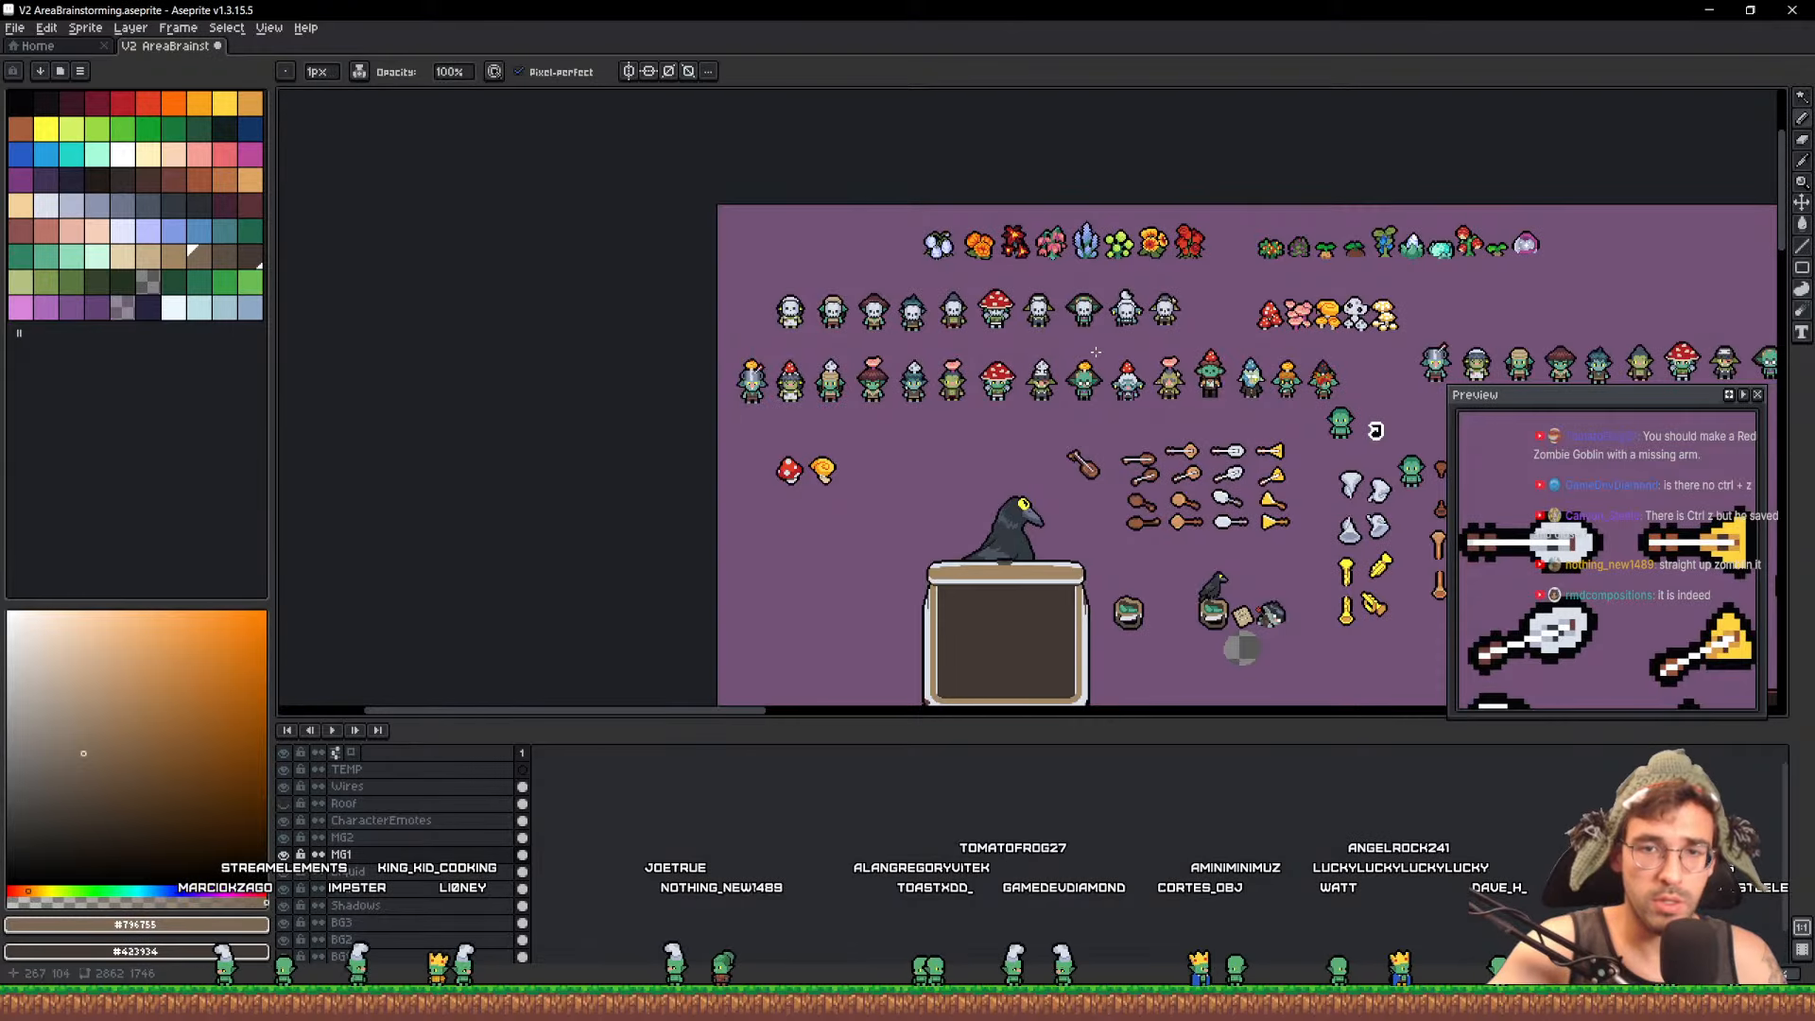
{"action": "left_click_drag", "start_coordinate": [1096, 352], "coordinate": [436, 244]}
Save the sprite sheet and open GhostGoblin.aseprite from the Undead enemies' ZombieGoblins folder
{"action": "key", "text": "ctrl+s"}
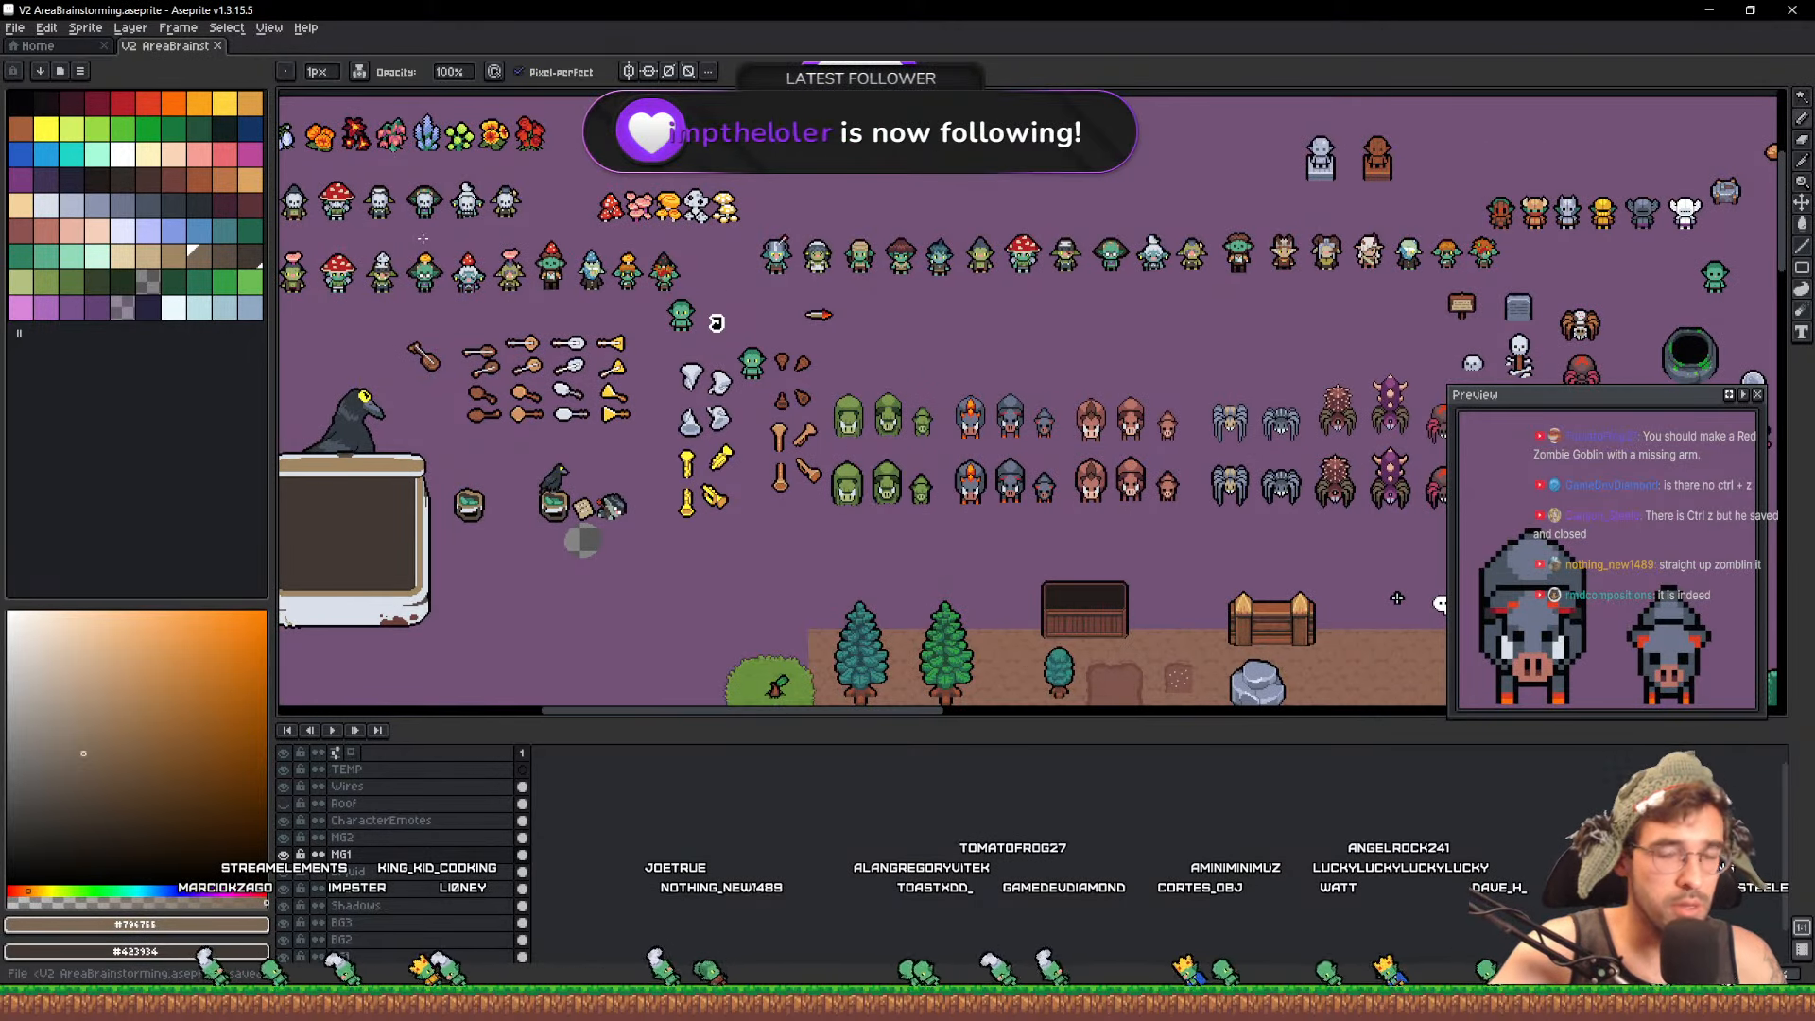
{"action": "key", "text": "ctrl+o"}
{"action": "left_click", "coordinate": [138, 126]}
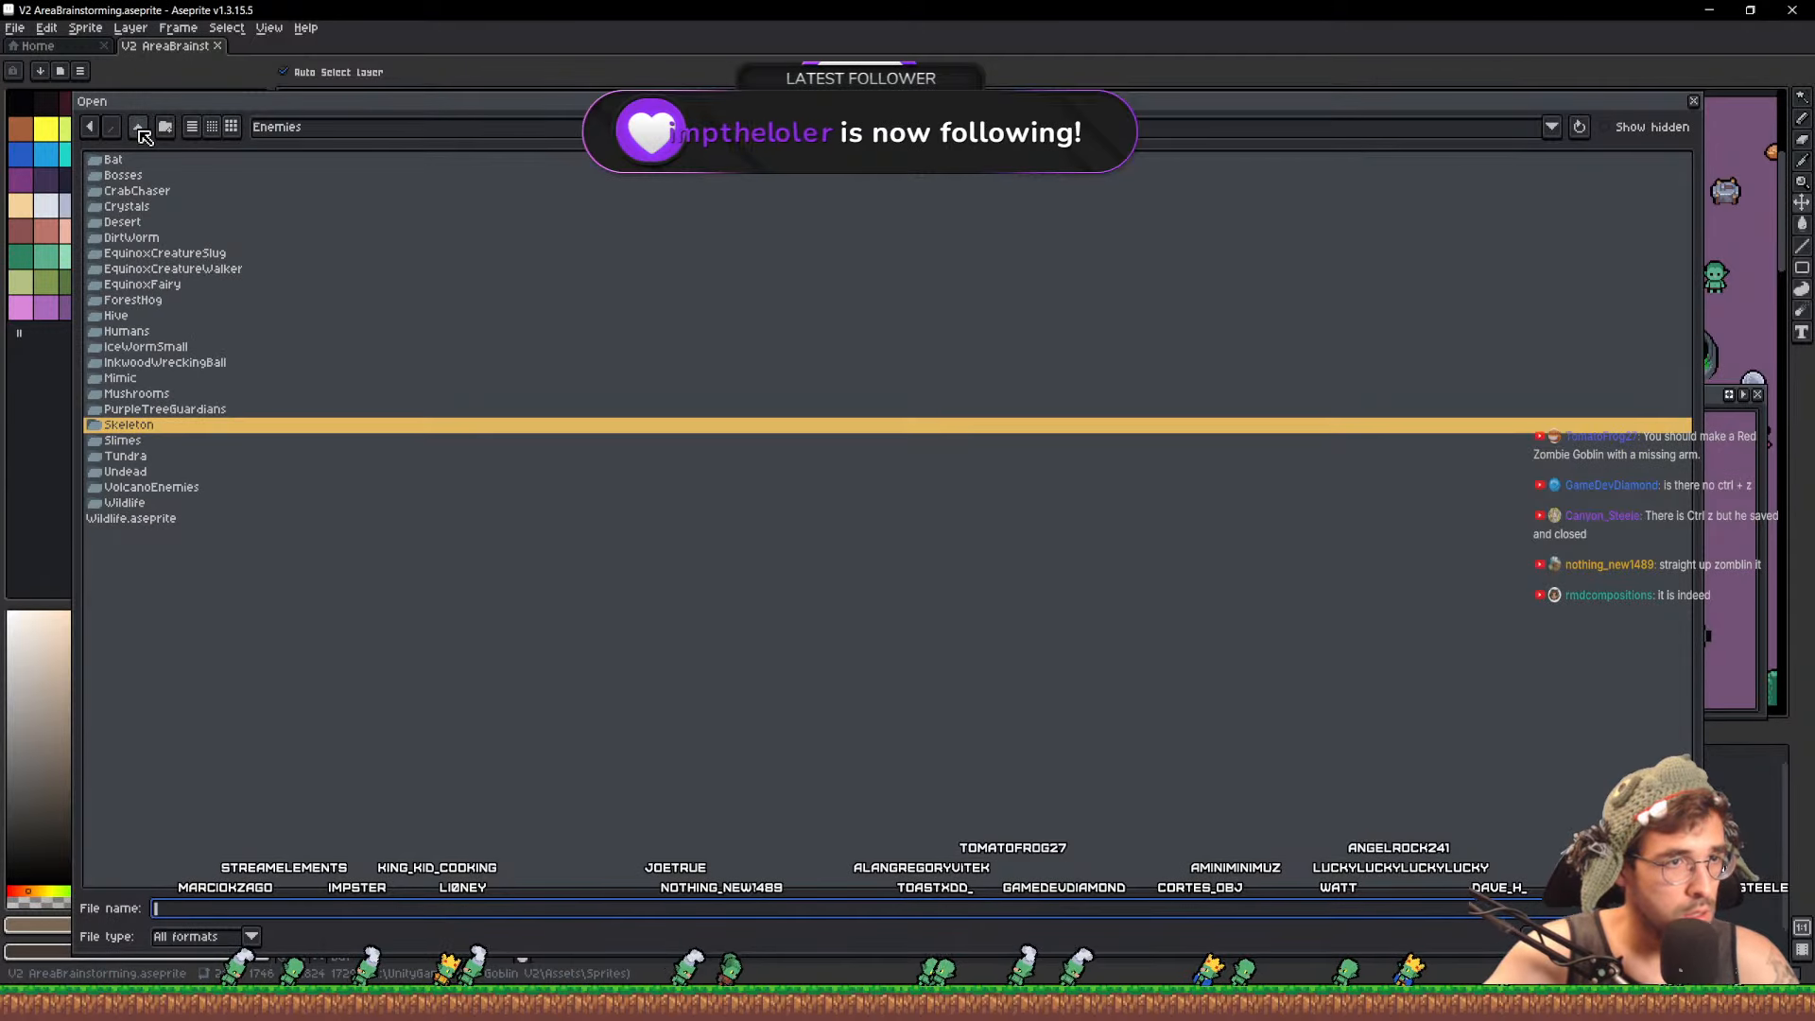
{"action": "left_click", "coordinate": [140, 130]}
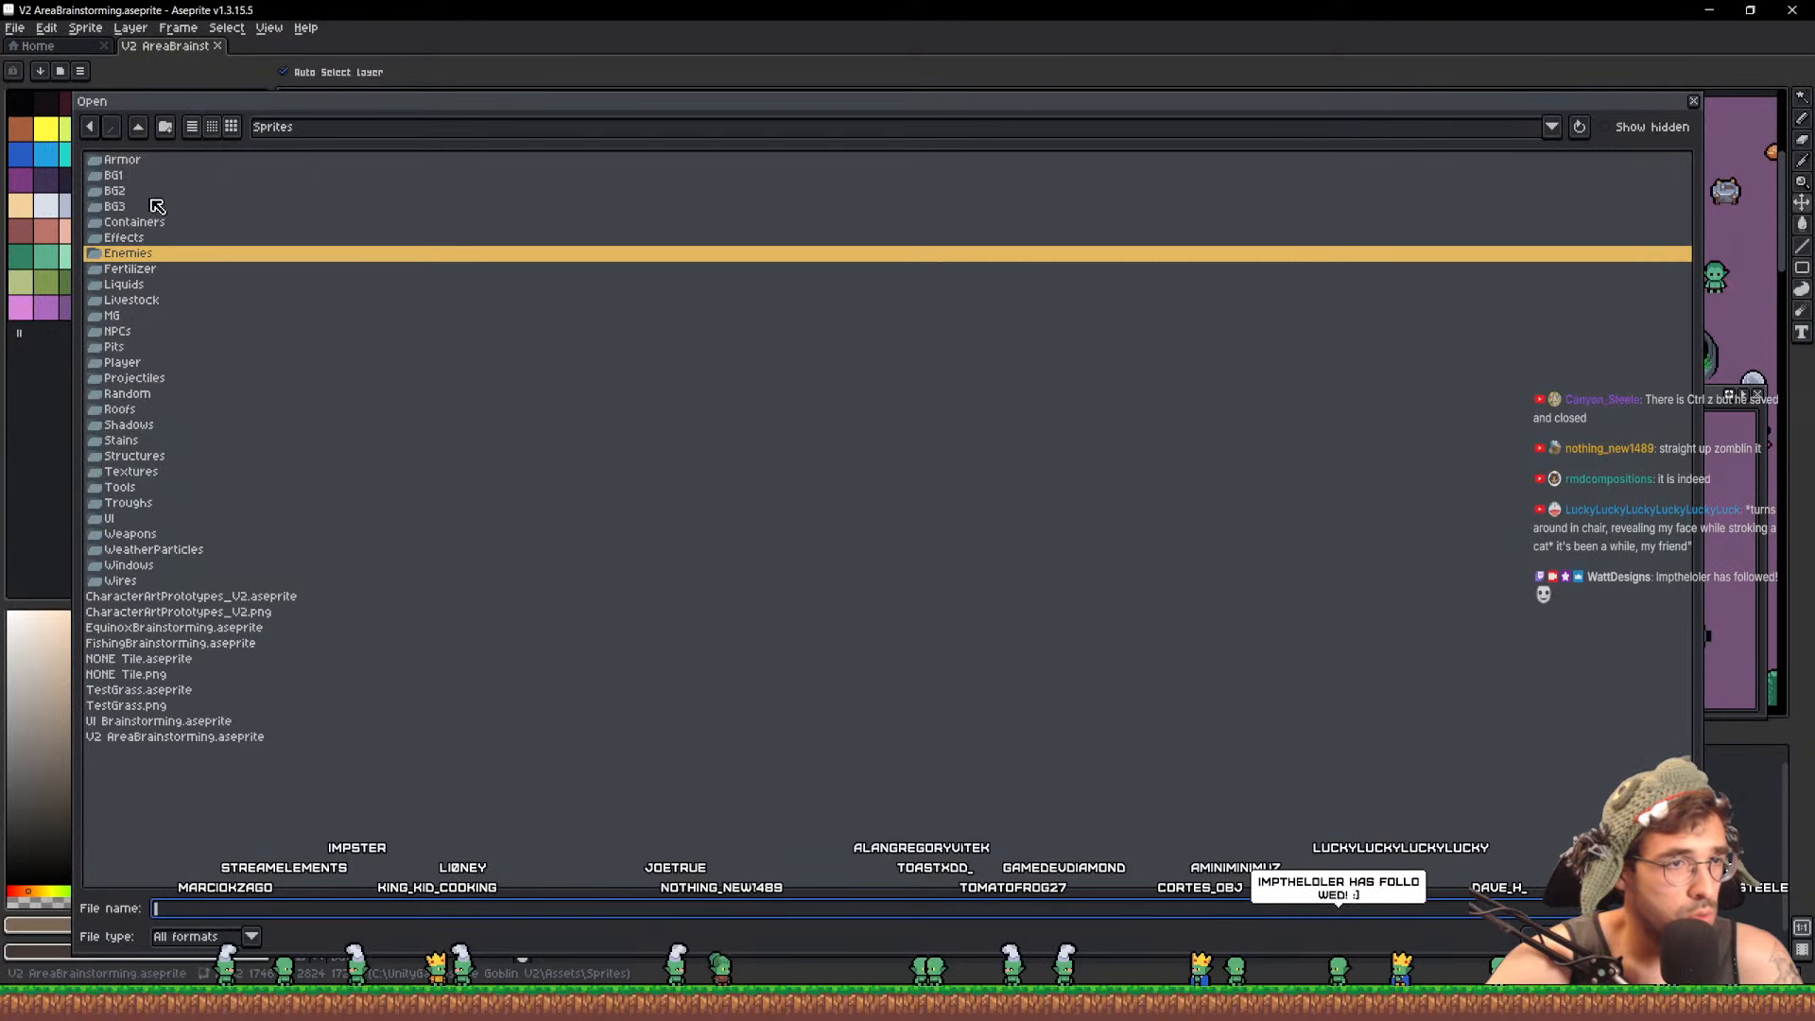
{"action": "left_click", "coordinate": [138, 132]}
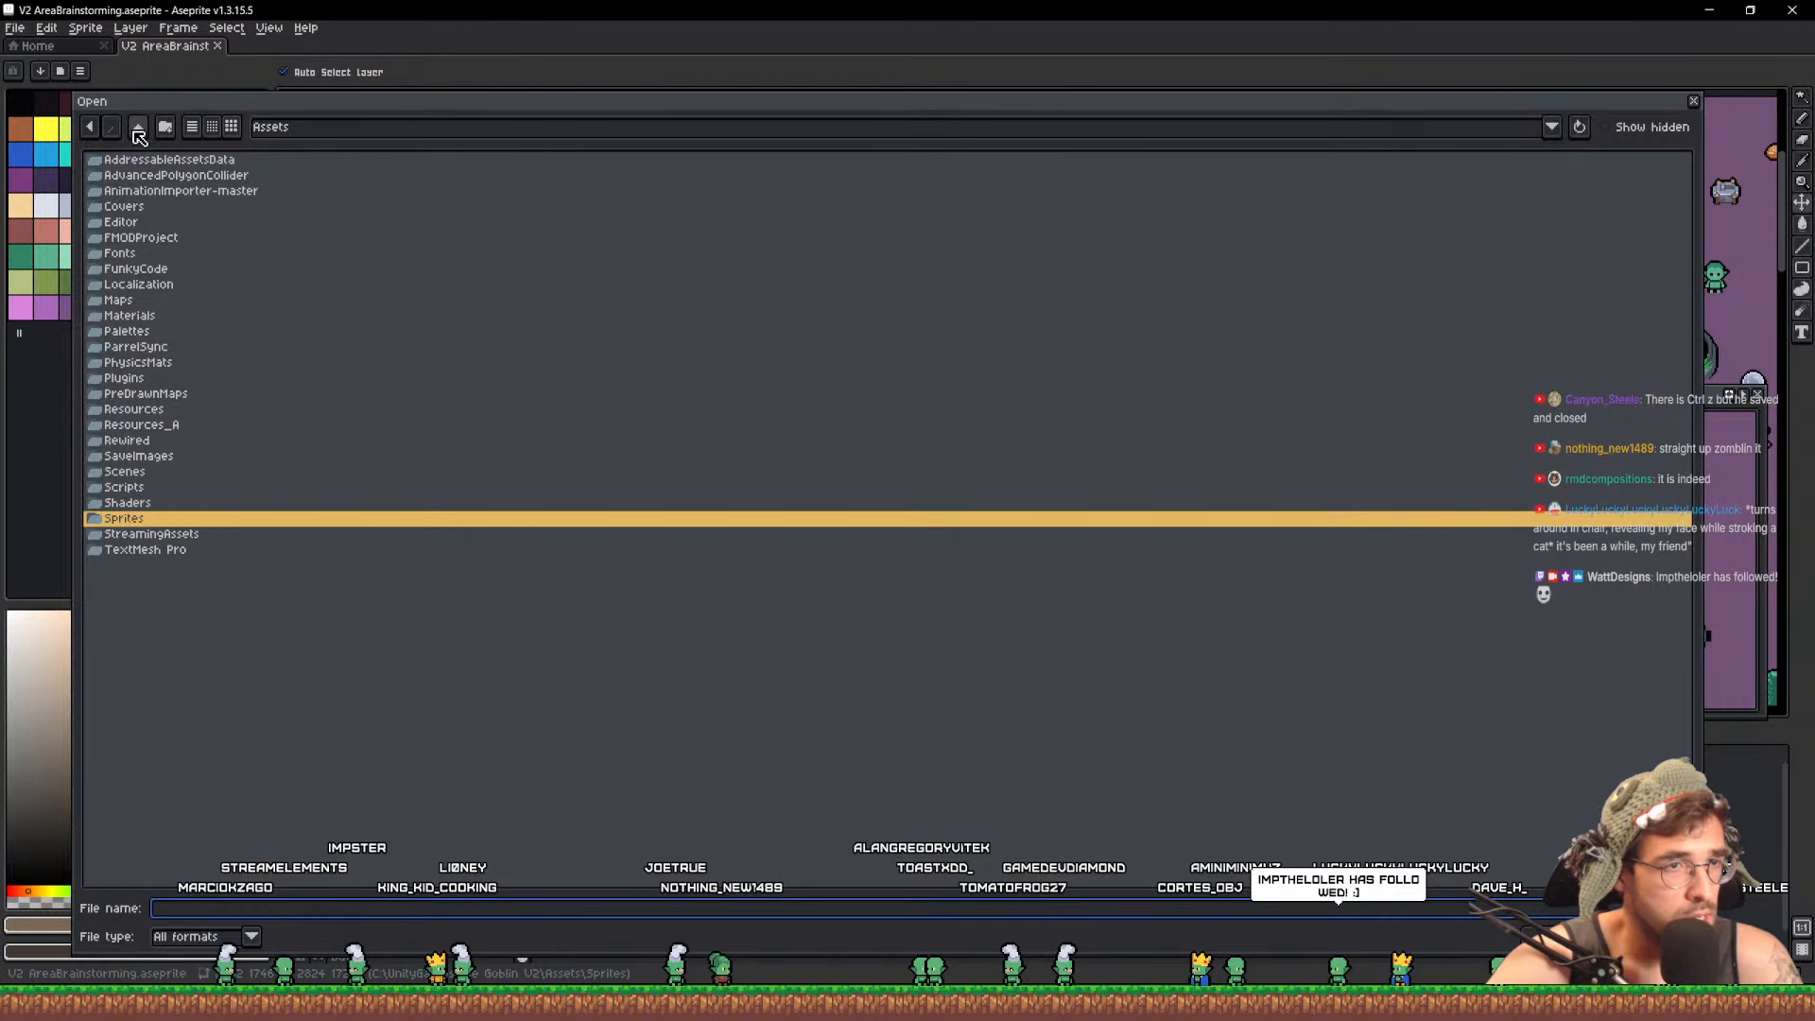
{"action": "double_click", "coordinate": [137, 520]}
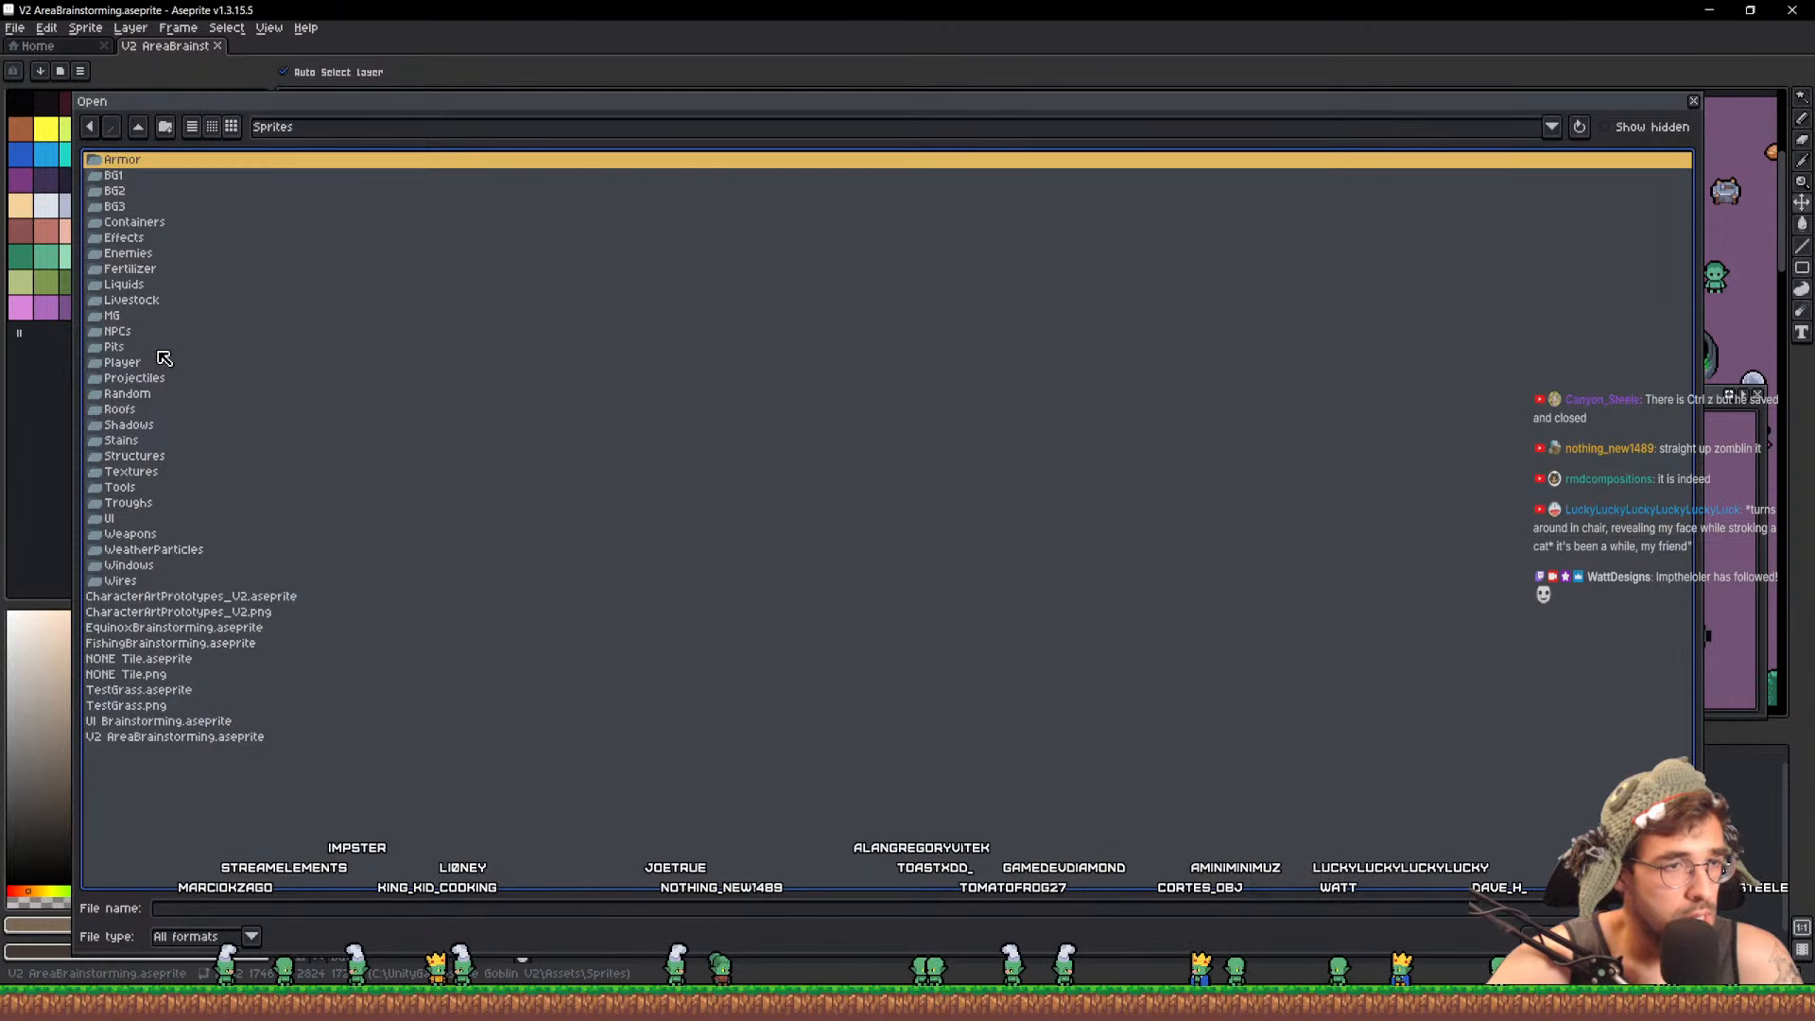
{"action": "double_click", "coordinate": [159, 255]}
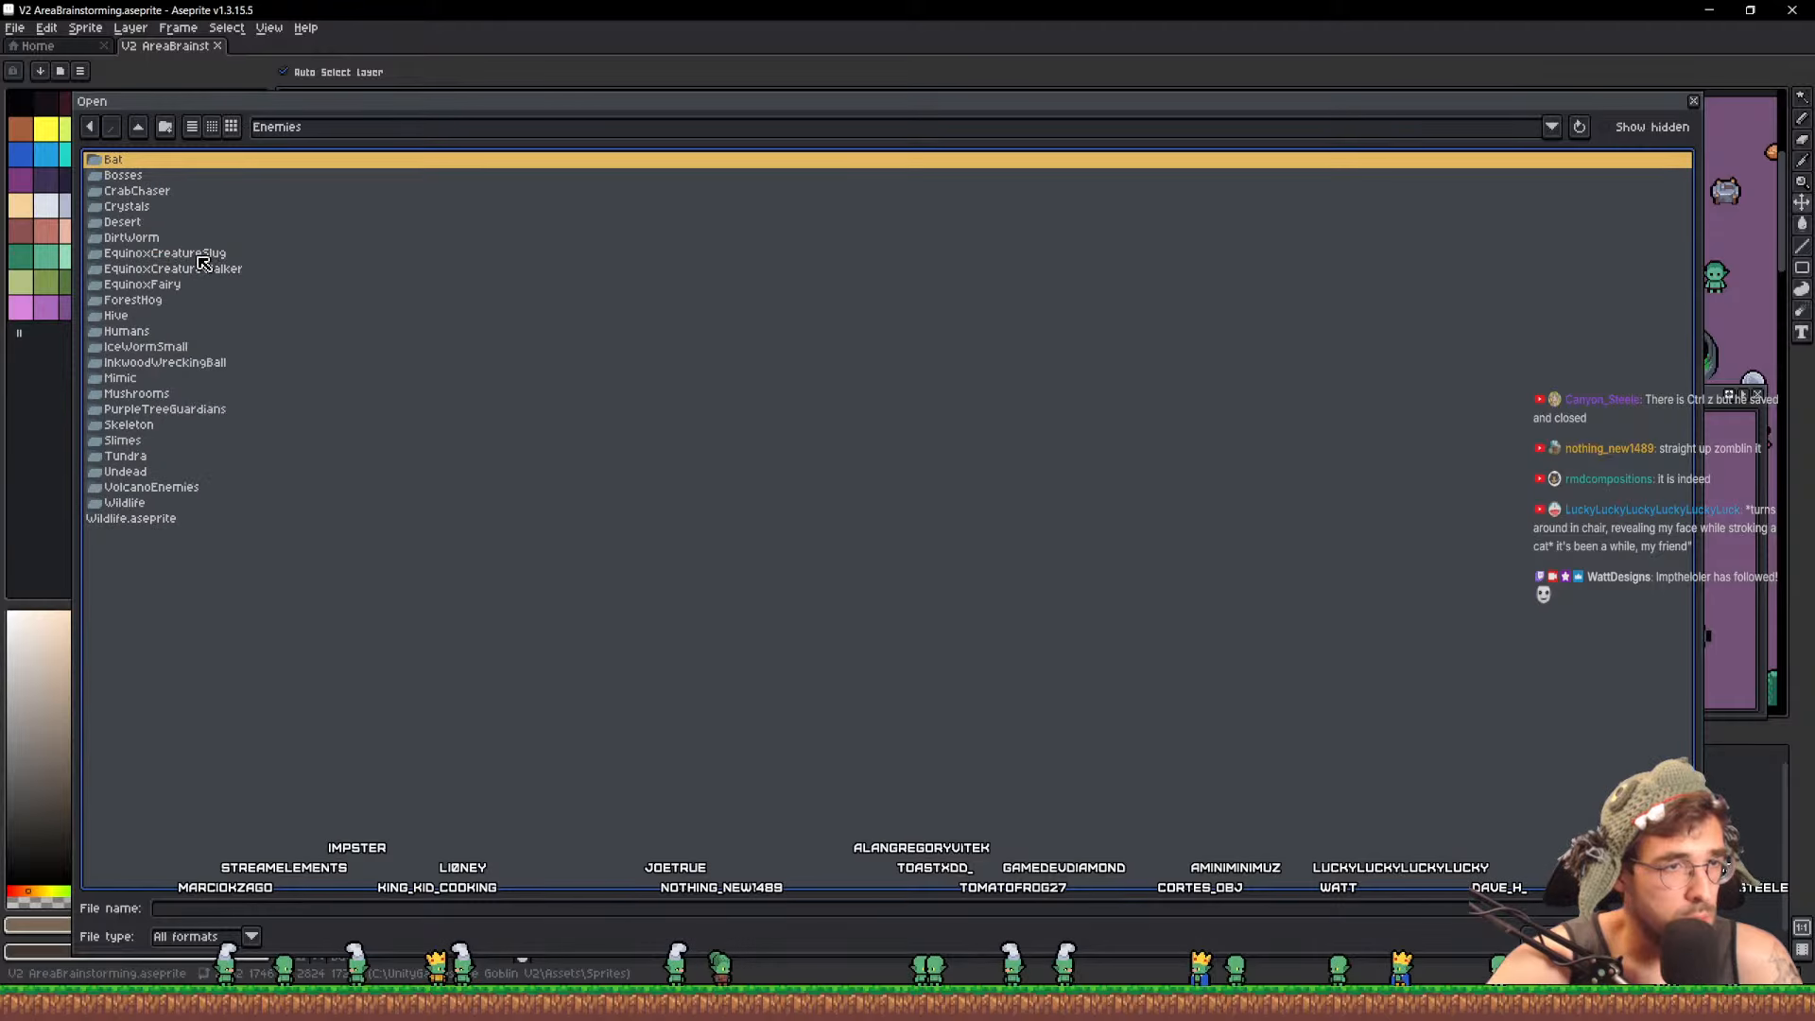
{"action": "double_click", "coordinate": [154, 474]}
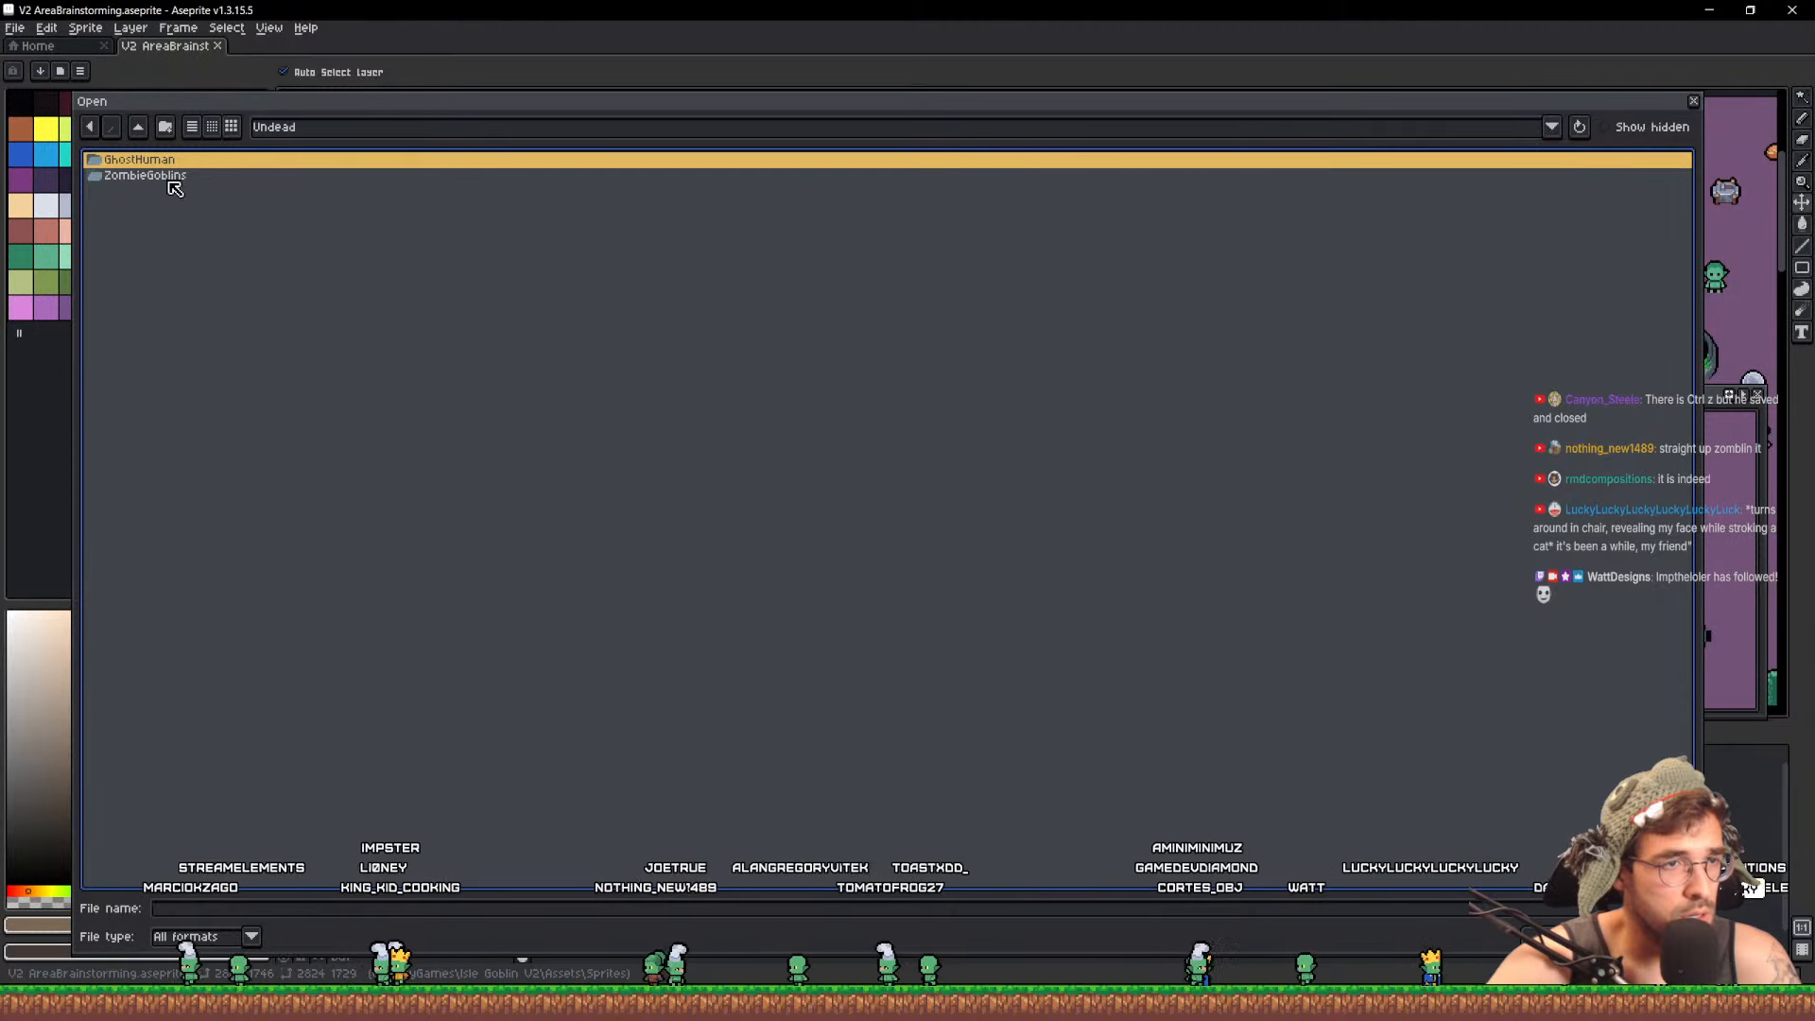
{"action": "double_click", "coordinate": [174, 175]}
{"action": "double_click", "coordinate": [199, 168]}
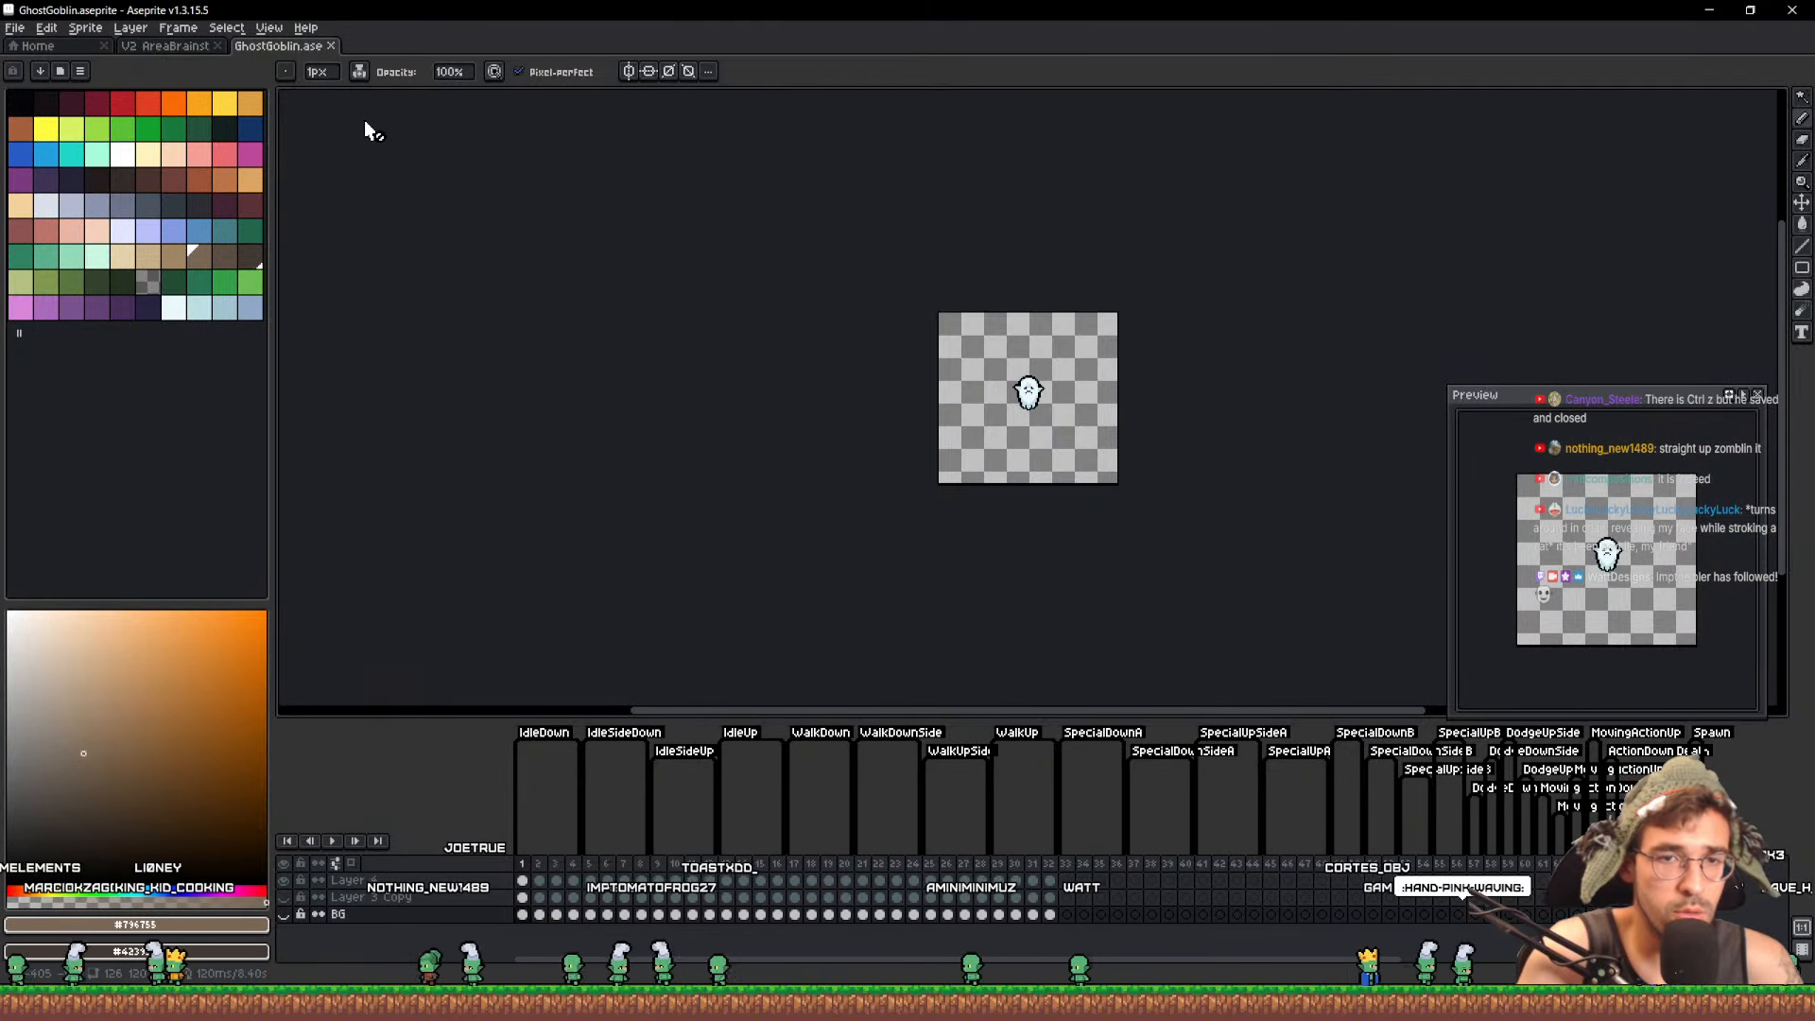
Open ZombieGoblinChaser.aseprite from the ZombieGoblins folder and play its walking animation
{"action": "key", "text": "ctrl+o"}
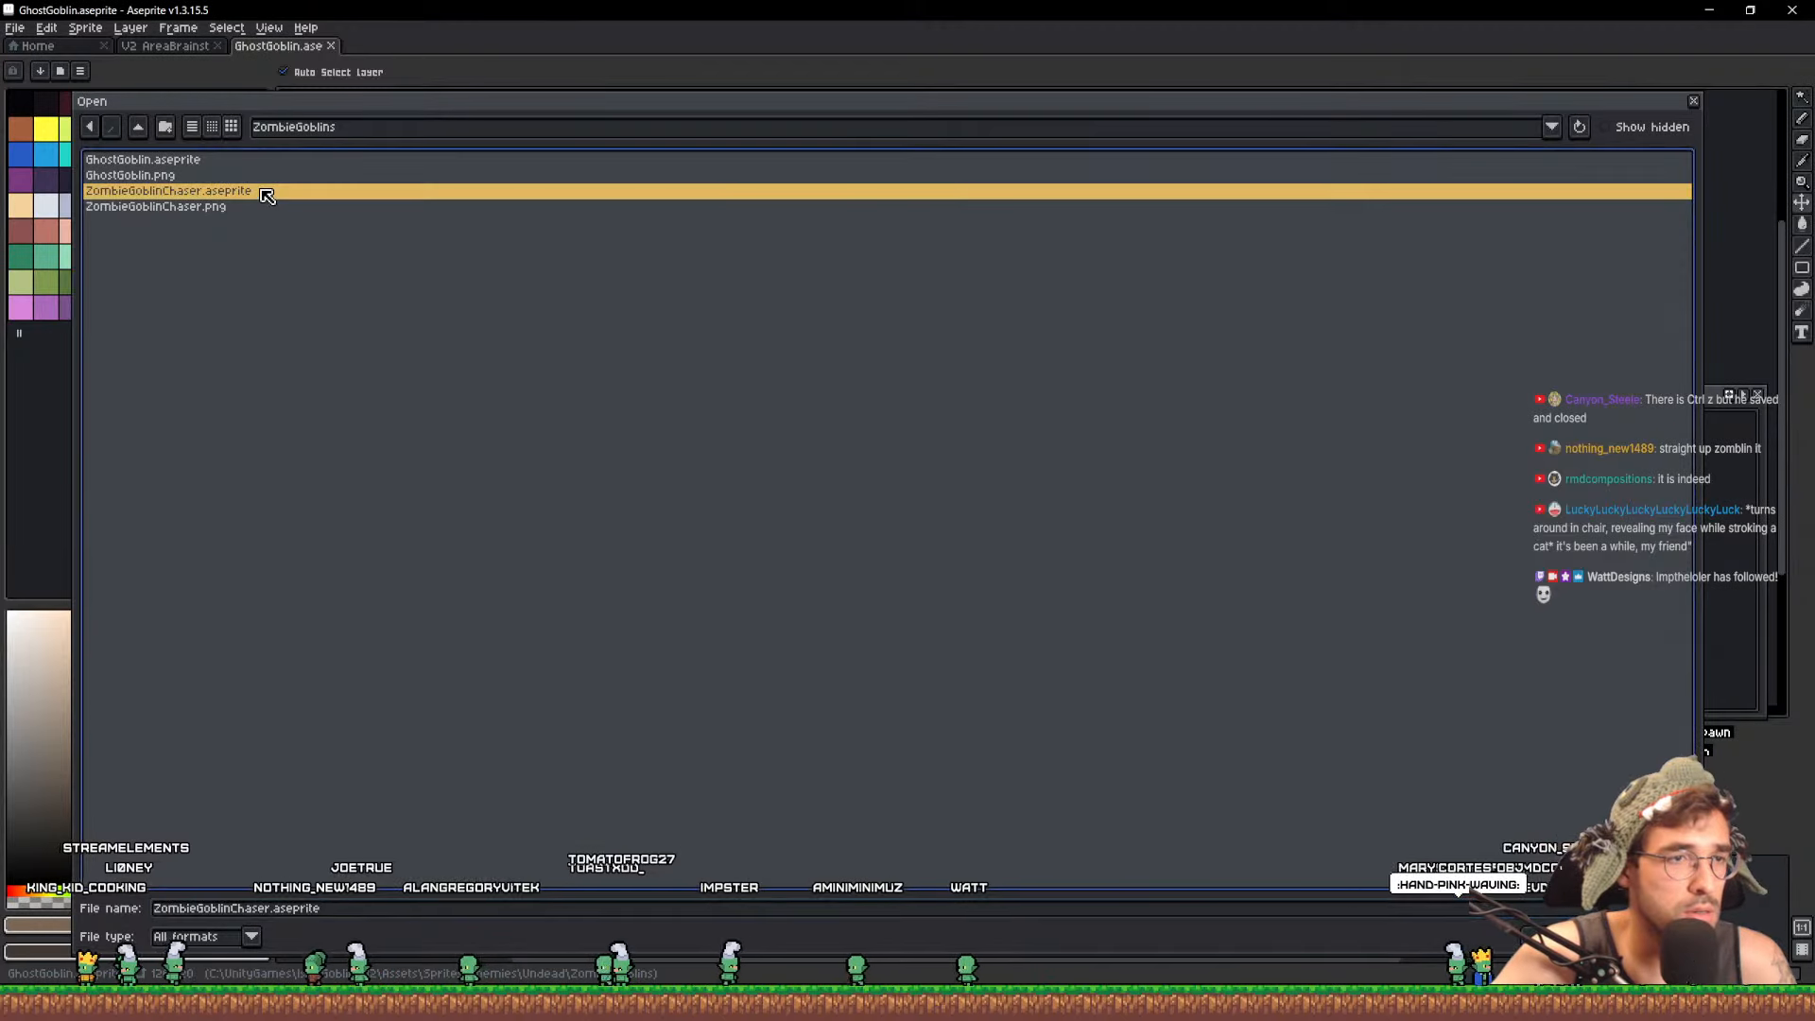
{"action": "double_click", "coordinate": [264, 190]}
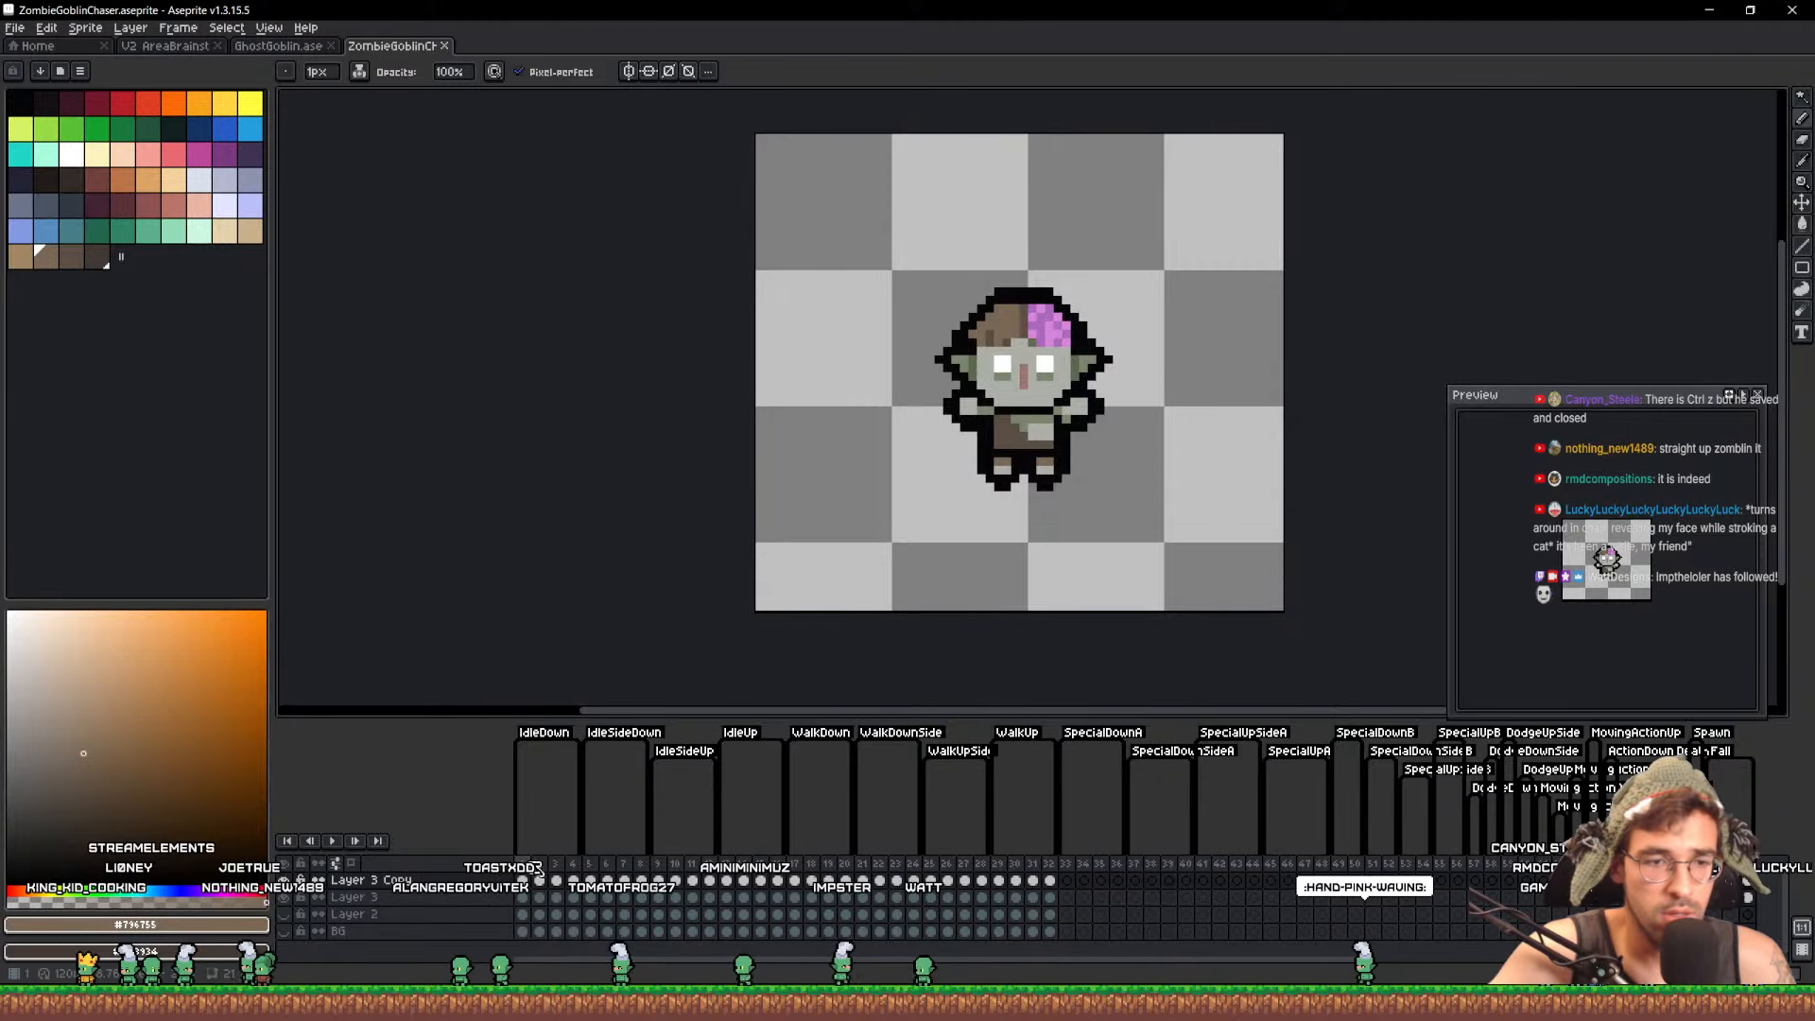
{"action": "left_click_drag", "start_coordinate": [538, 867], "coordinate": [768, 866]}
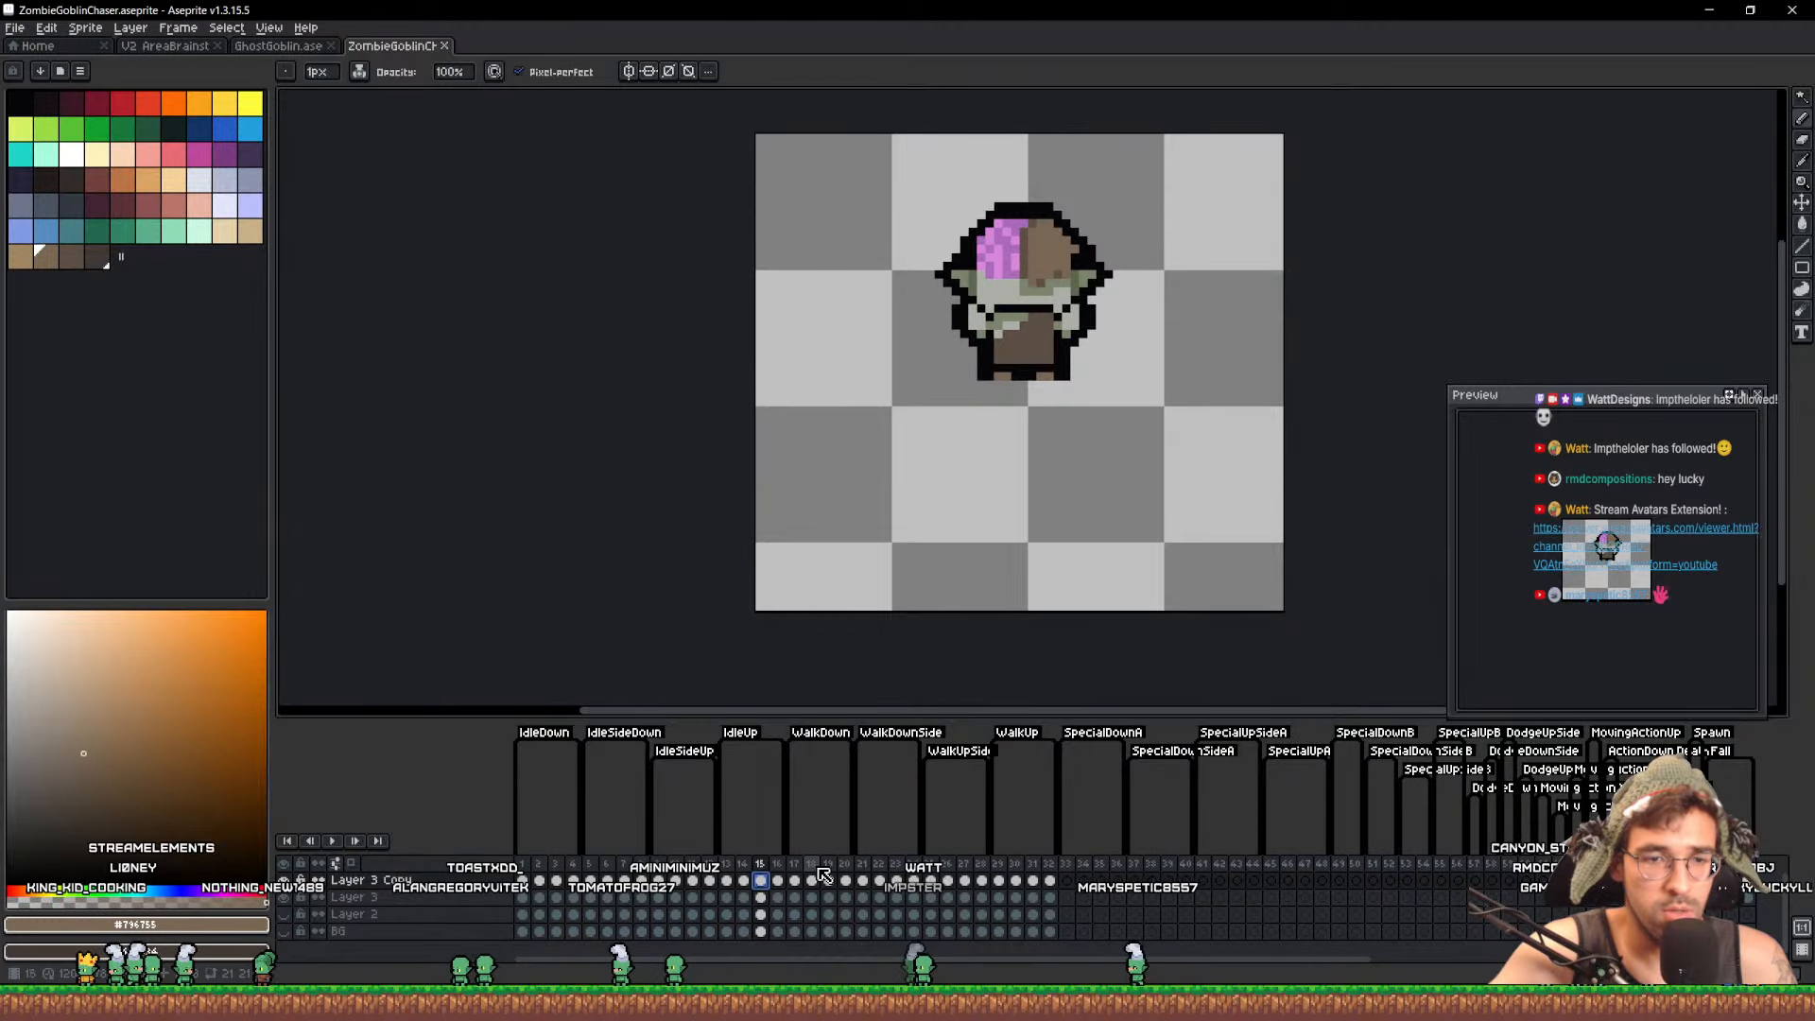
{"action": "scroll", "coordinate": [1019, 328], "scroll_direction": "up", "scroll_amount": 2}
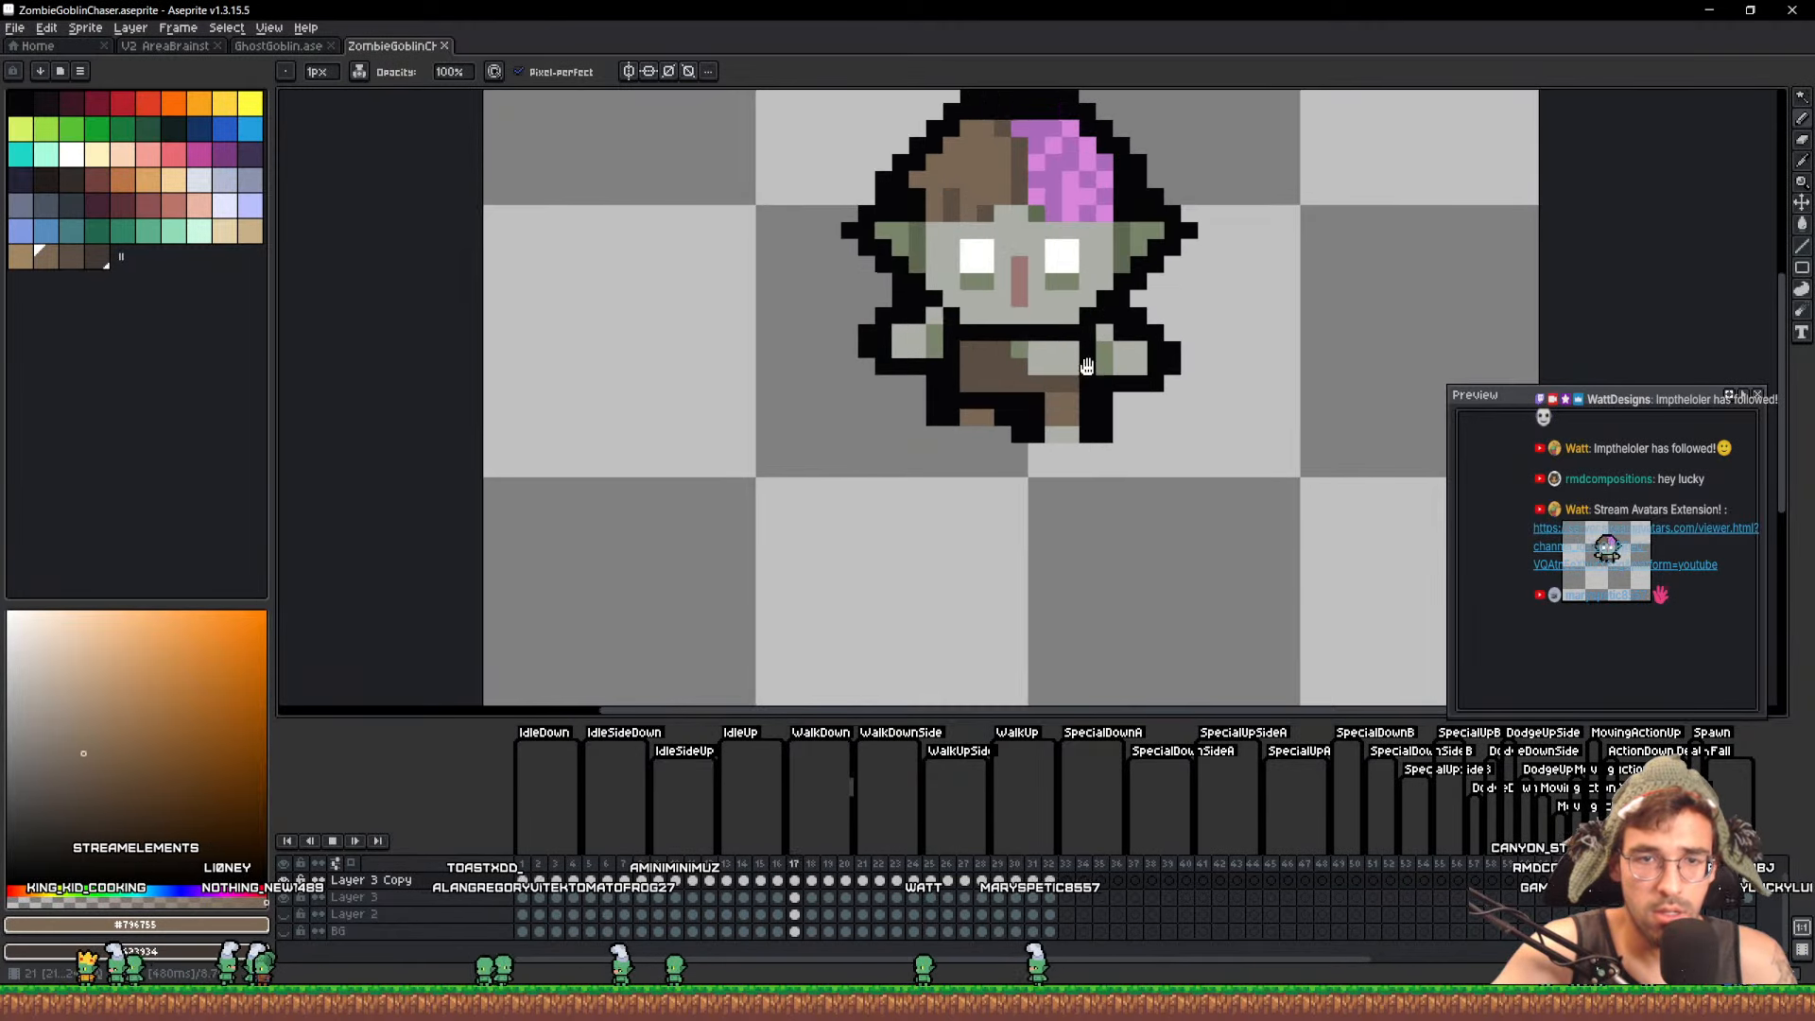
{"action": "scroll", "coordinate": [1630, 529], "scroll_direction": "up", "scroll_amount": 2}
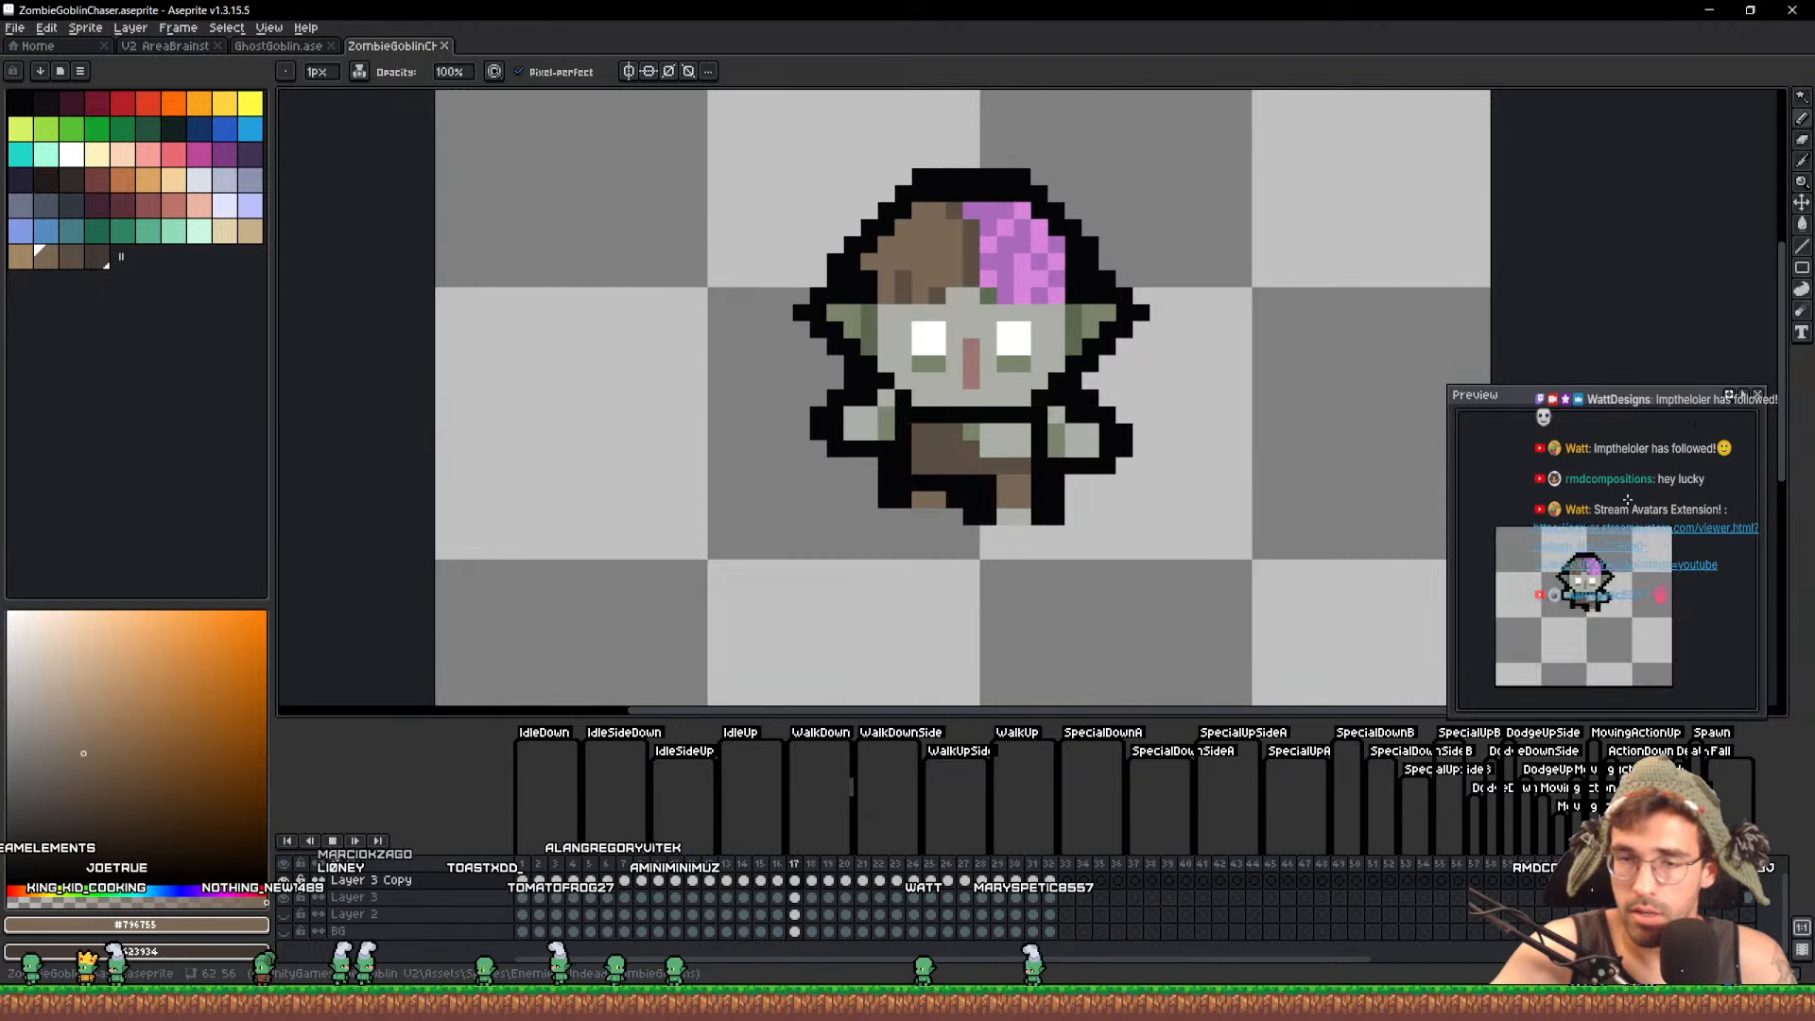
Centre the zombie goblin in the floating preview and review its walk-down animation there
{"action": "left_click_drag", "start_coordinate": [1647, 556], "coordinate": [1647, 537]}
{"action": "mouse_move", "coordinate": [1659, 402]}
{"action": "left_mouse_down"}
{"action": "mouse_move", "coordinate": [1589, 332]}
{"action": "mouse_move", "coordinate": [1609, 311]}
{"action": "mouse_move", "coordinate": [1663, 404]}
{"action": "left_mouse_up"}
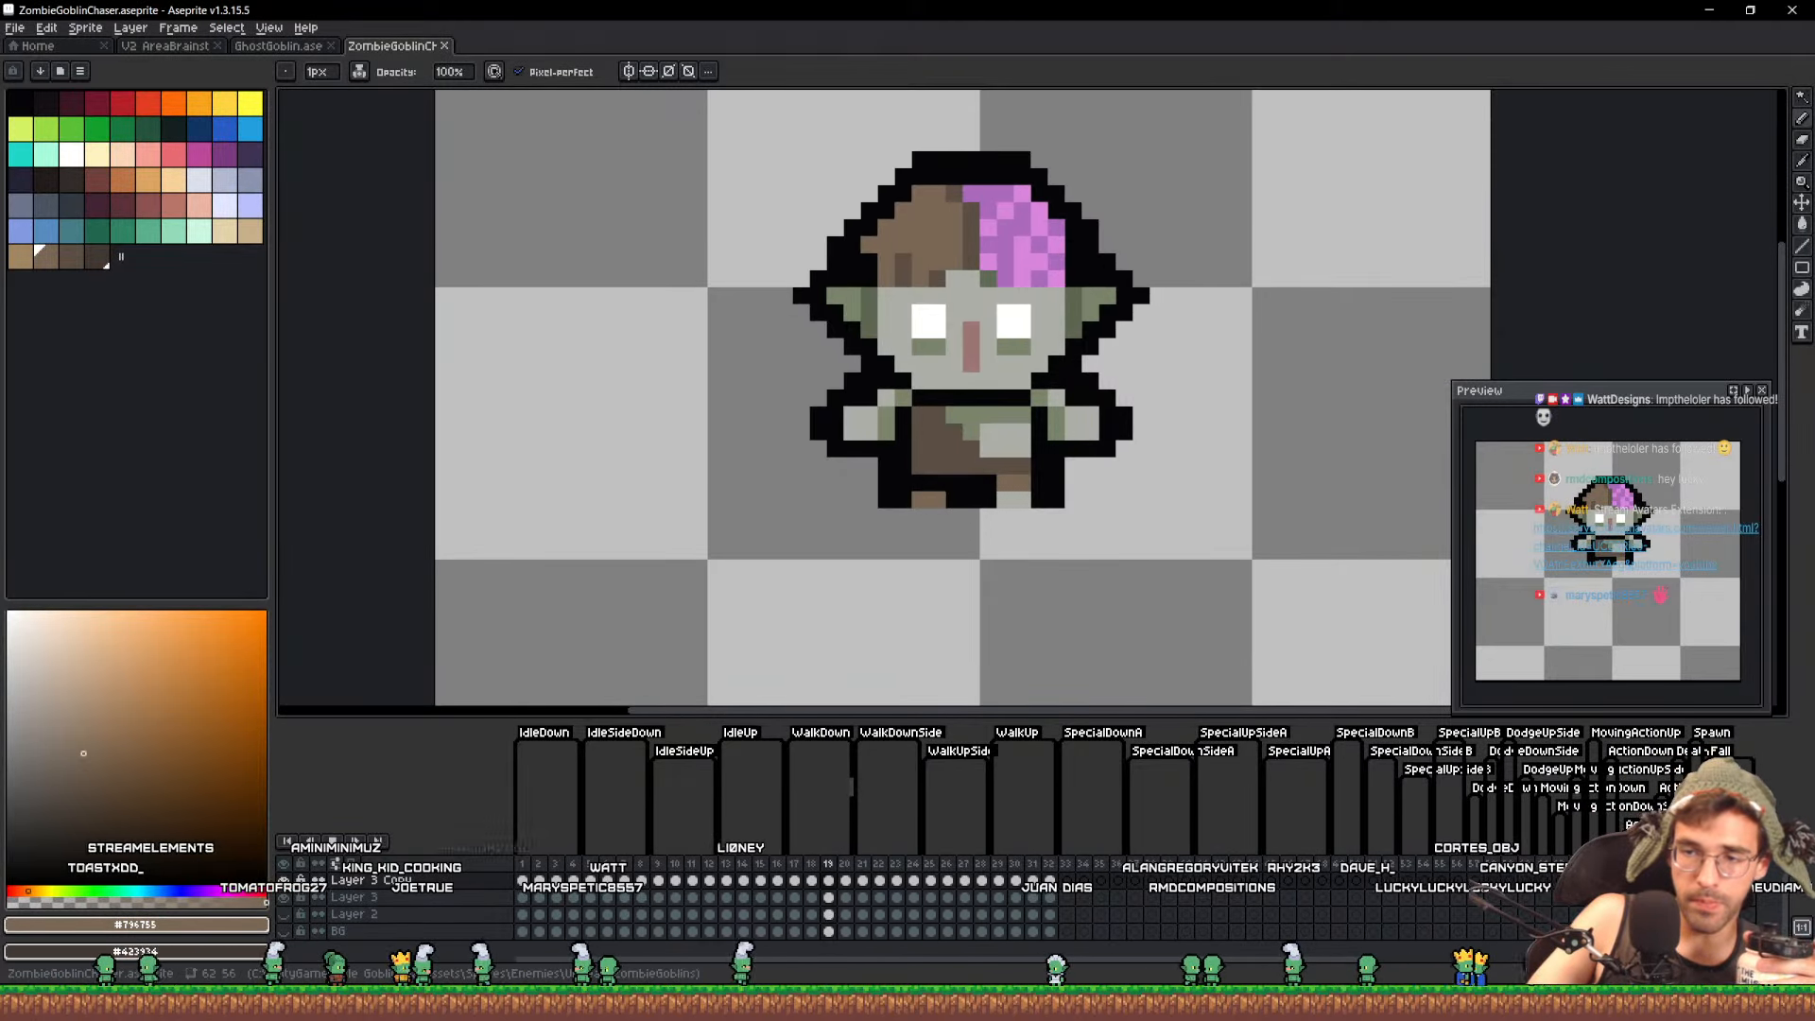
{"action": "key", "text": "Right"}
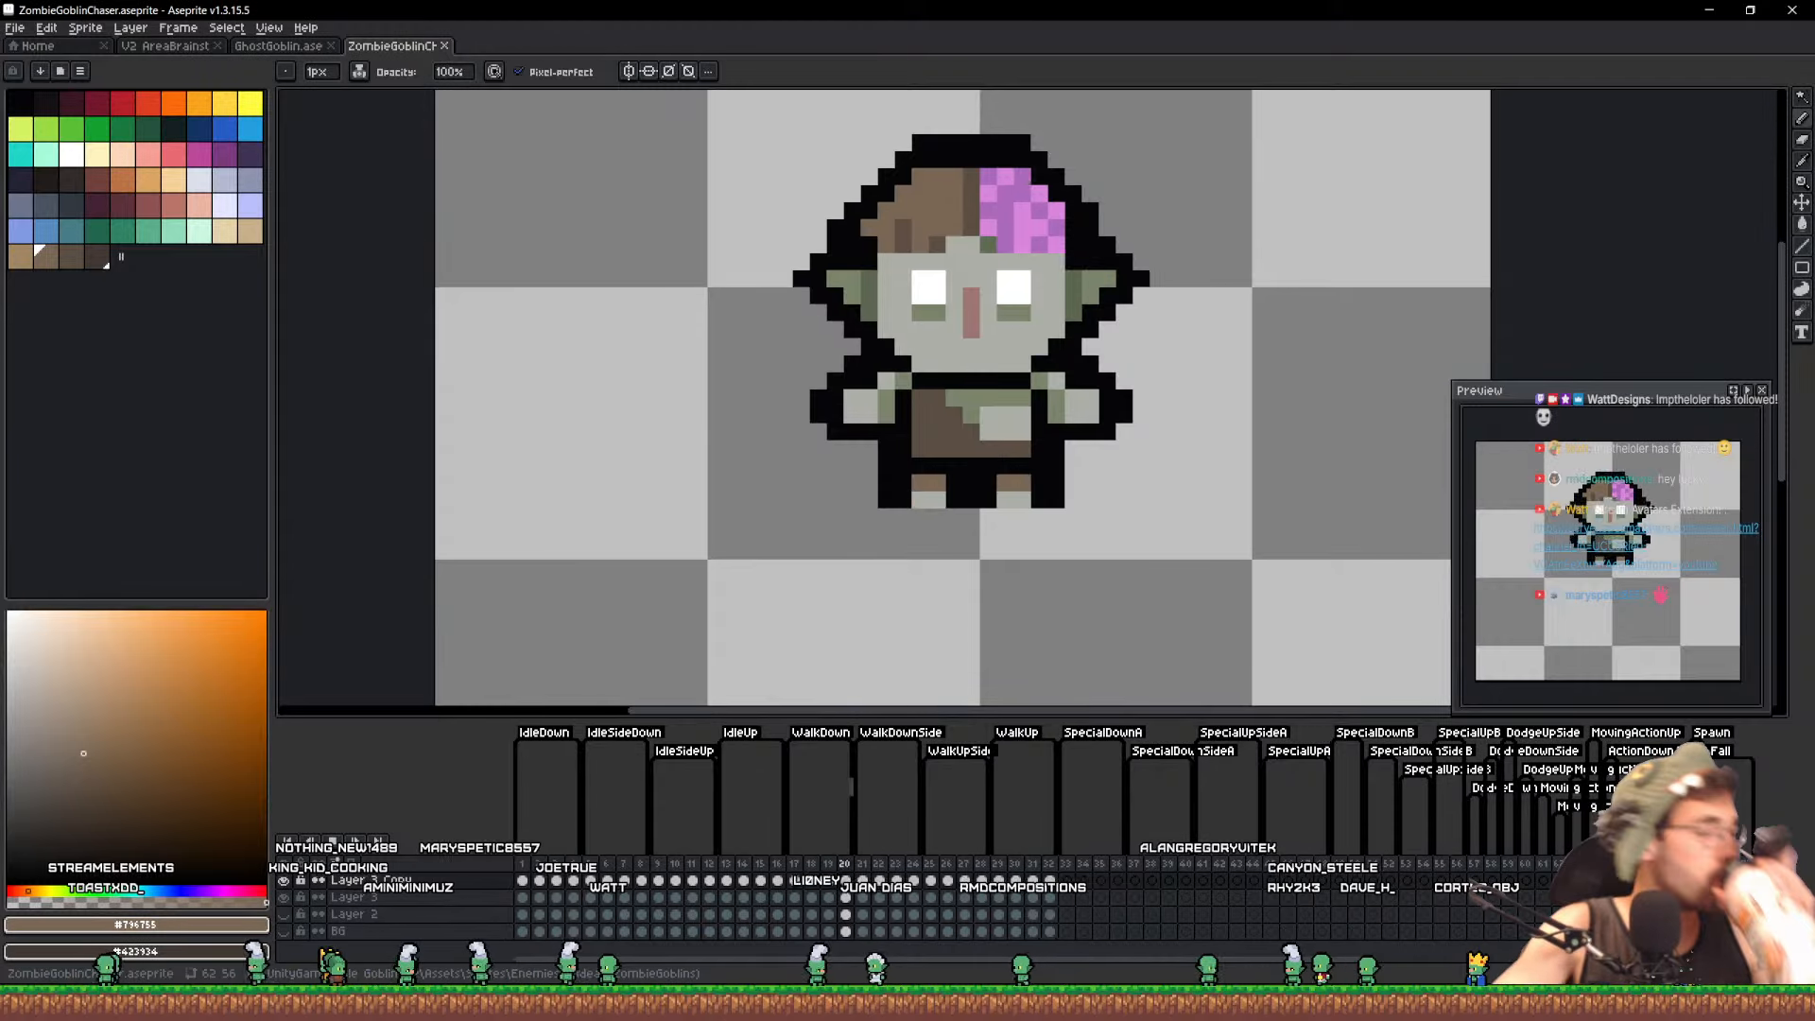
{"action": "key", "text": "Return"}
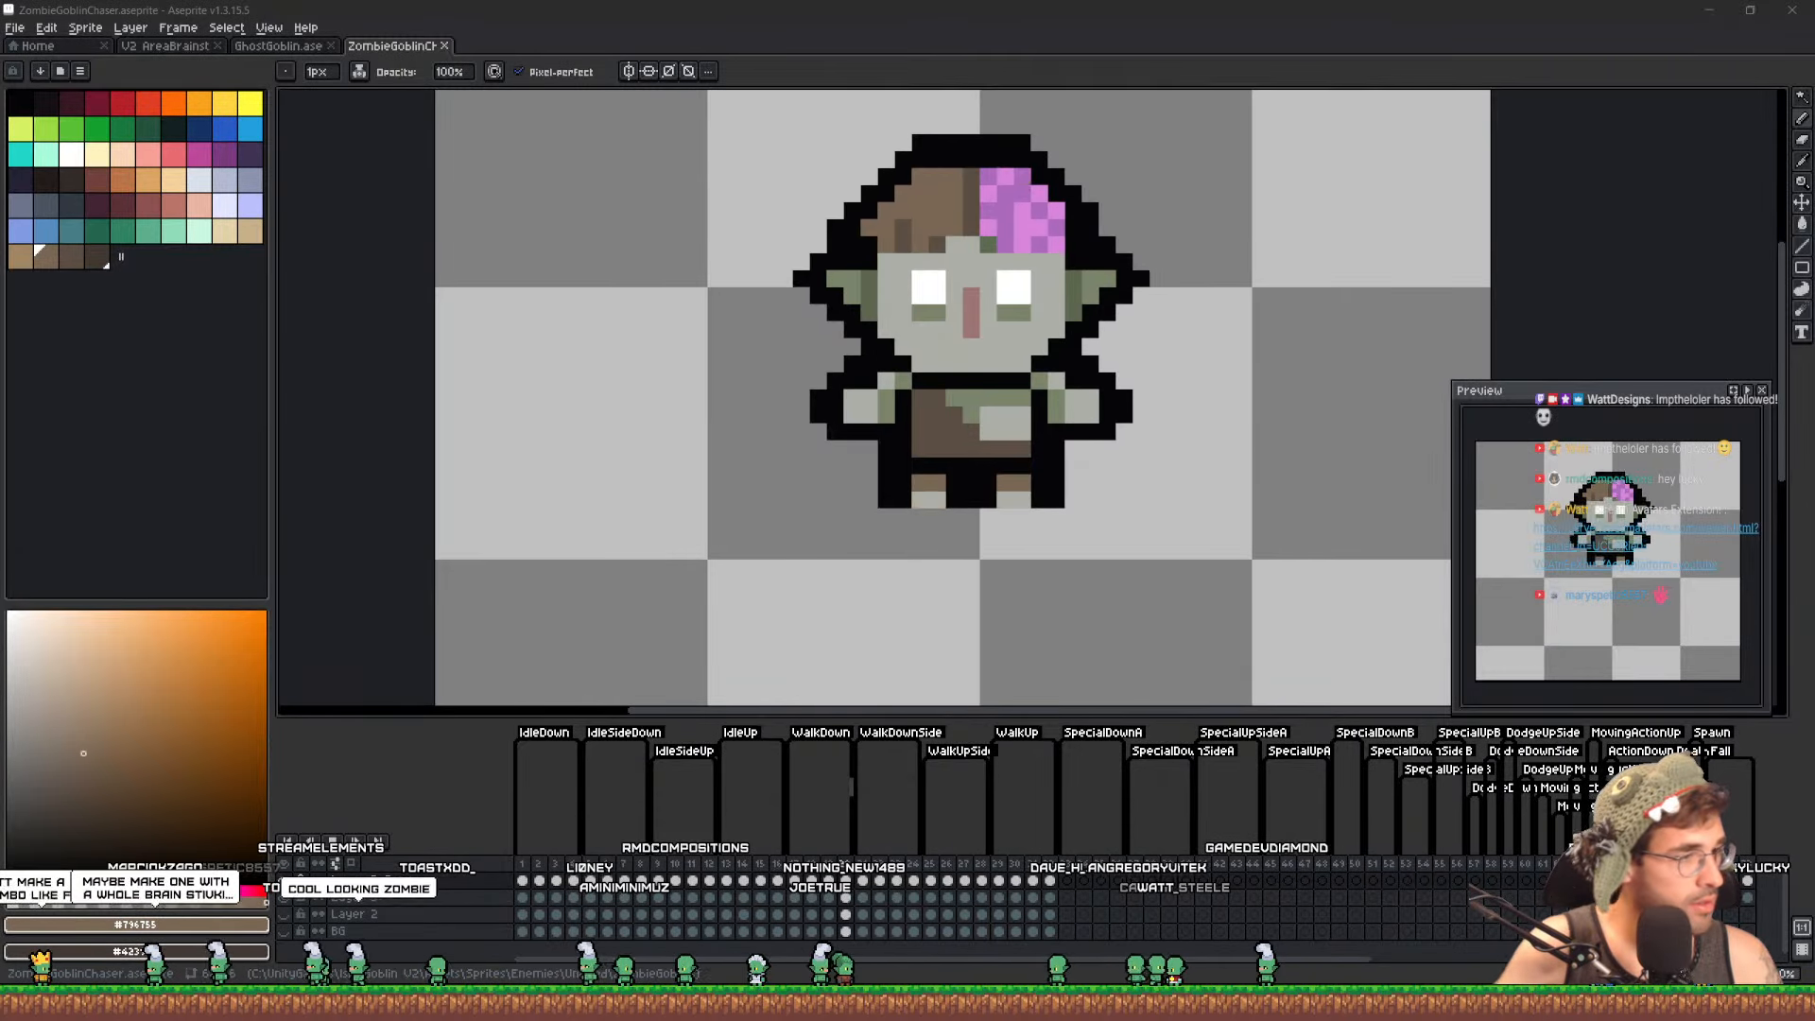
Switch to the browser, view the Disco Zombie artwork on the Plants vs. Zombies Wiki, close that page and return to Aseprite
{"action": "key", "text": "alt+Tab"}
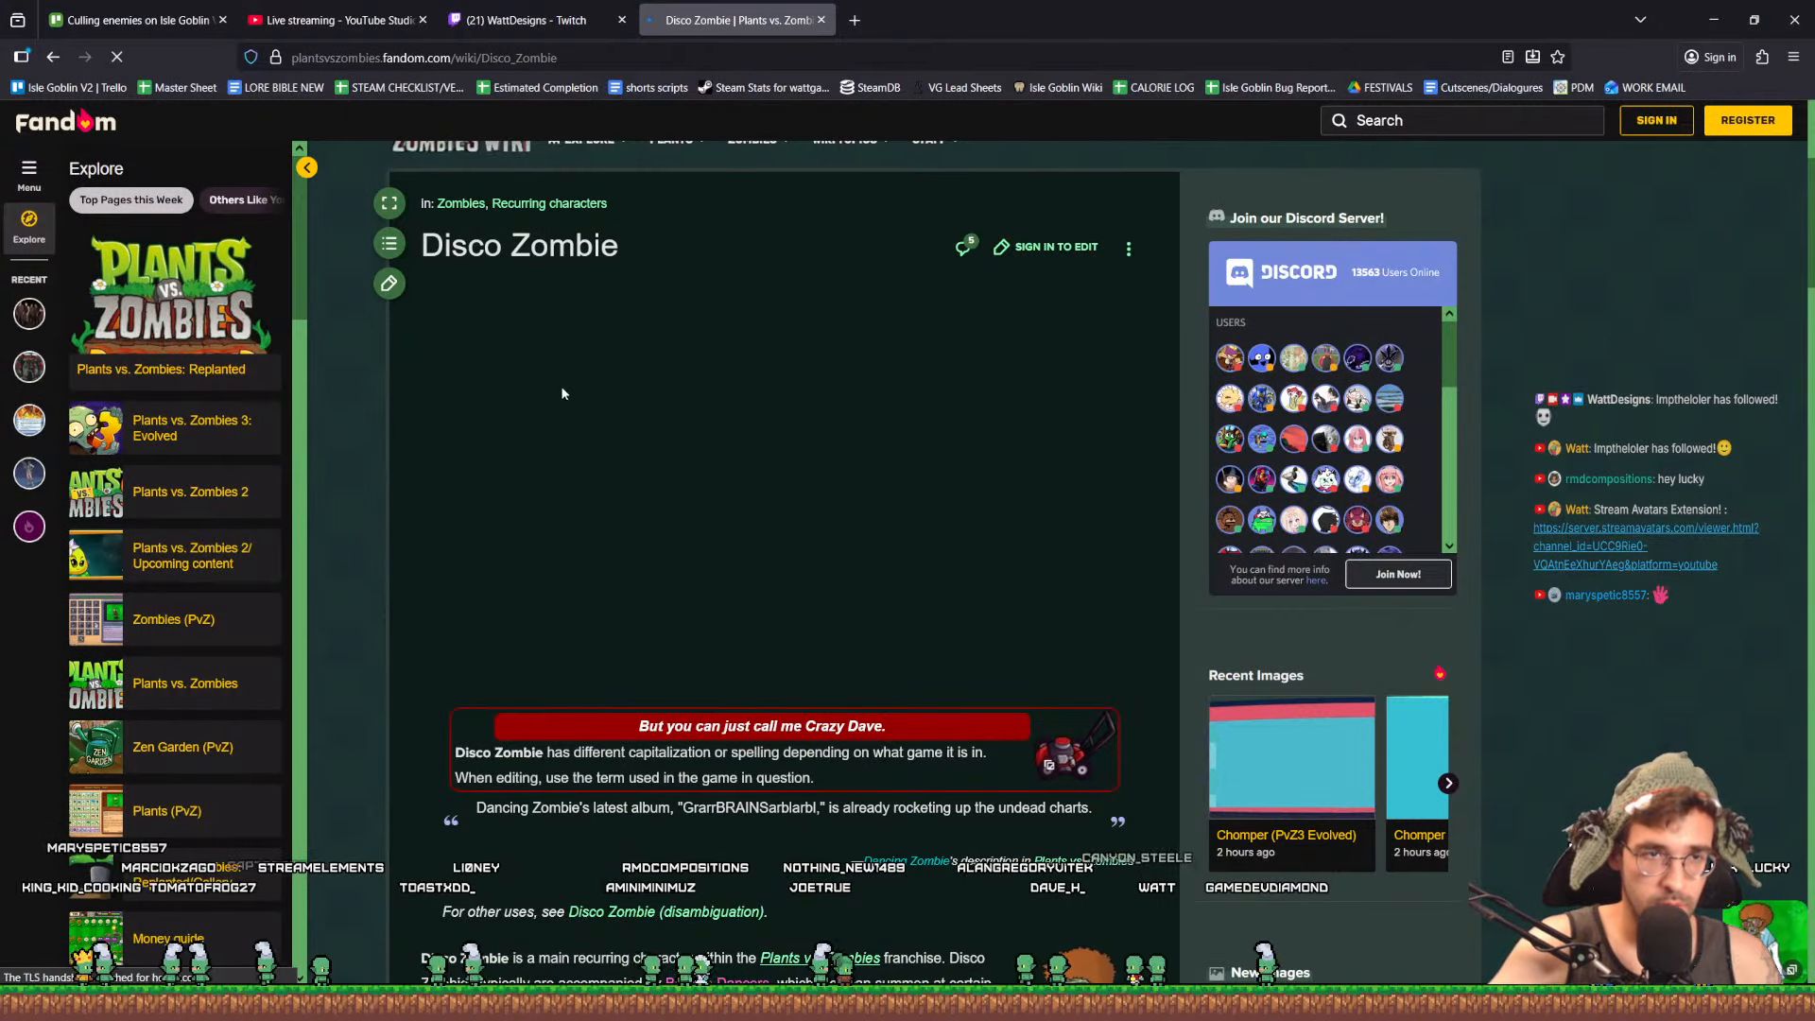
{"action": "scroll", "coordinate": [542, 404], "scroll_direction": "down", "scroll_amount": 5}
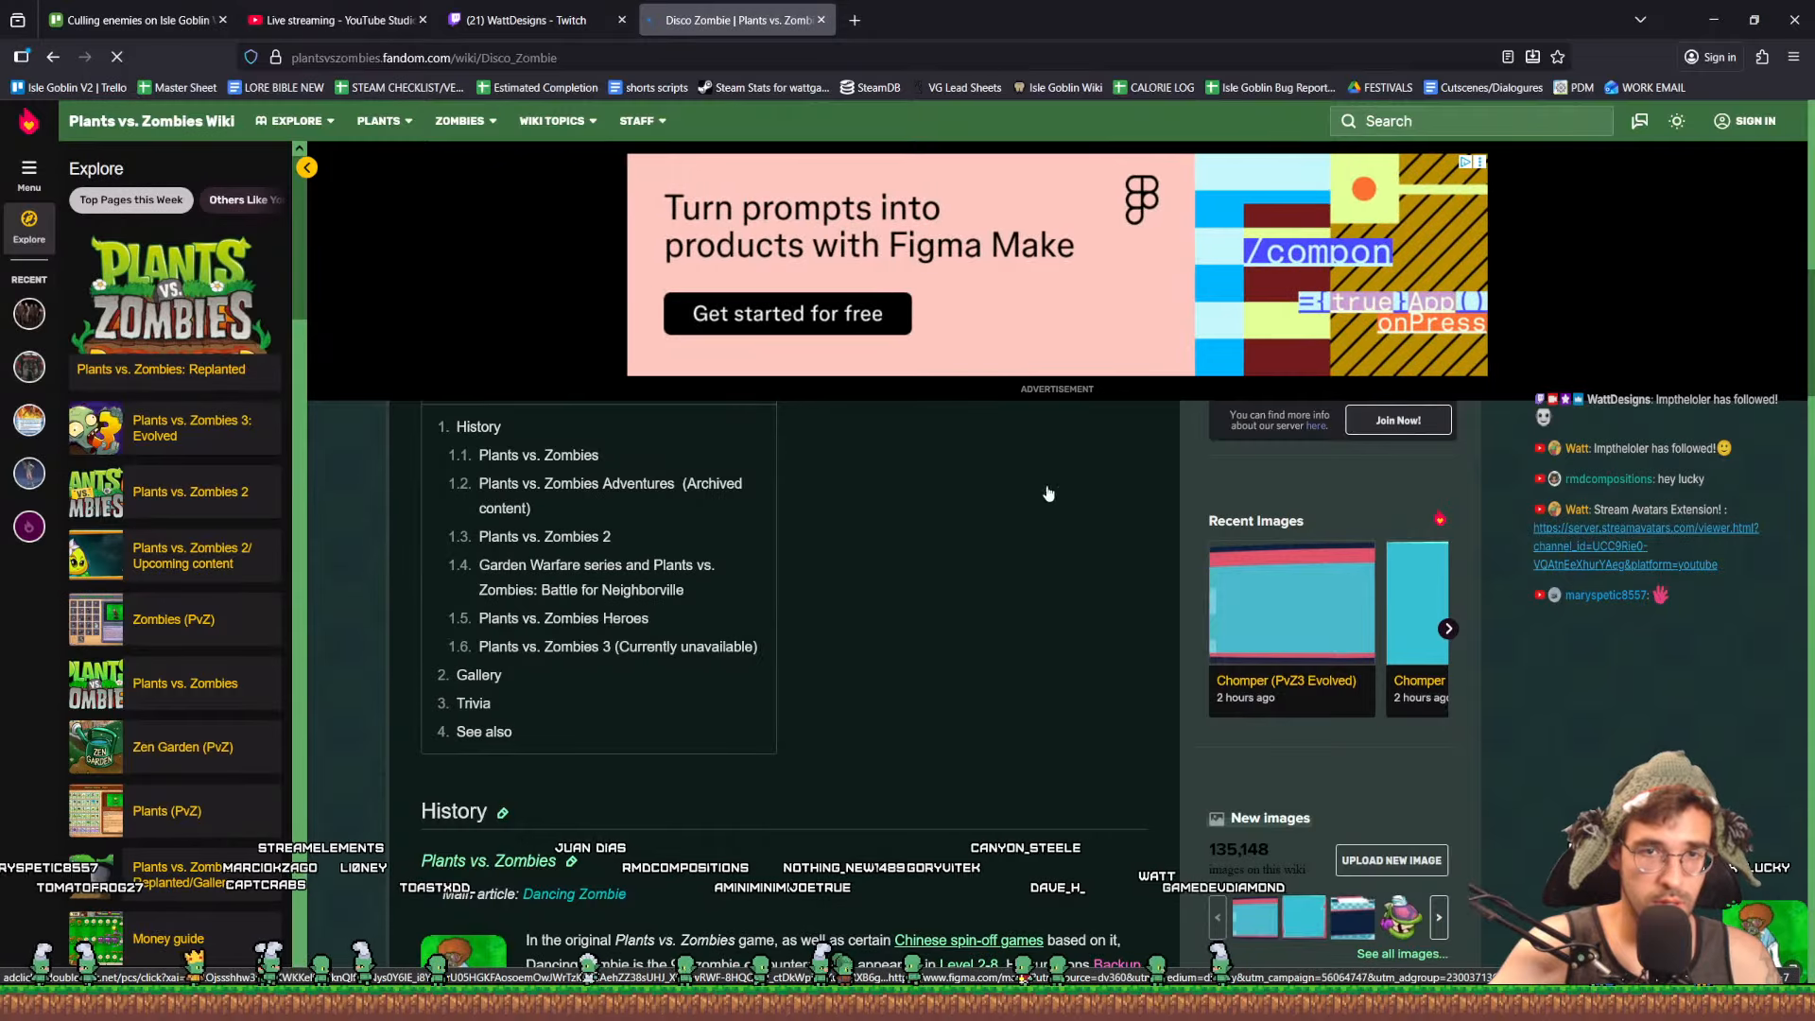
{"action": "scroll", "coordinate": [1047, 493], "scroll_direction": "up", "scroll_amount": 3}
{"action": "left_click", "coordinate": [1106, 680]}
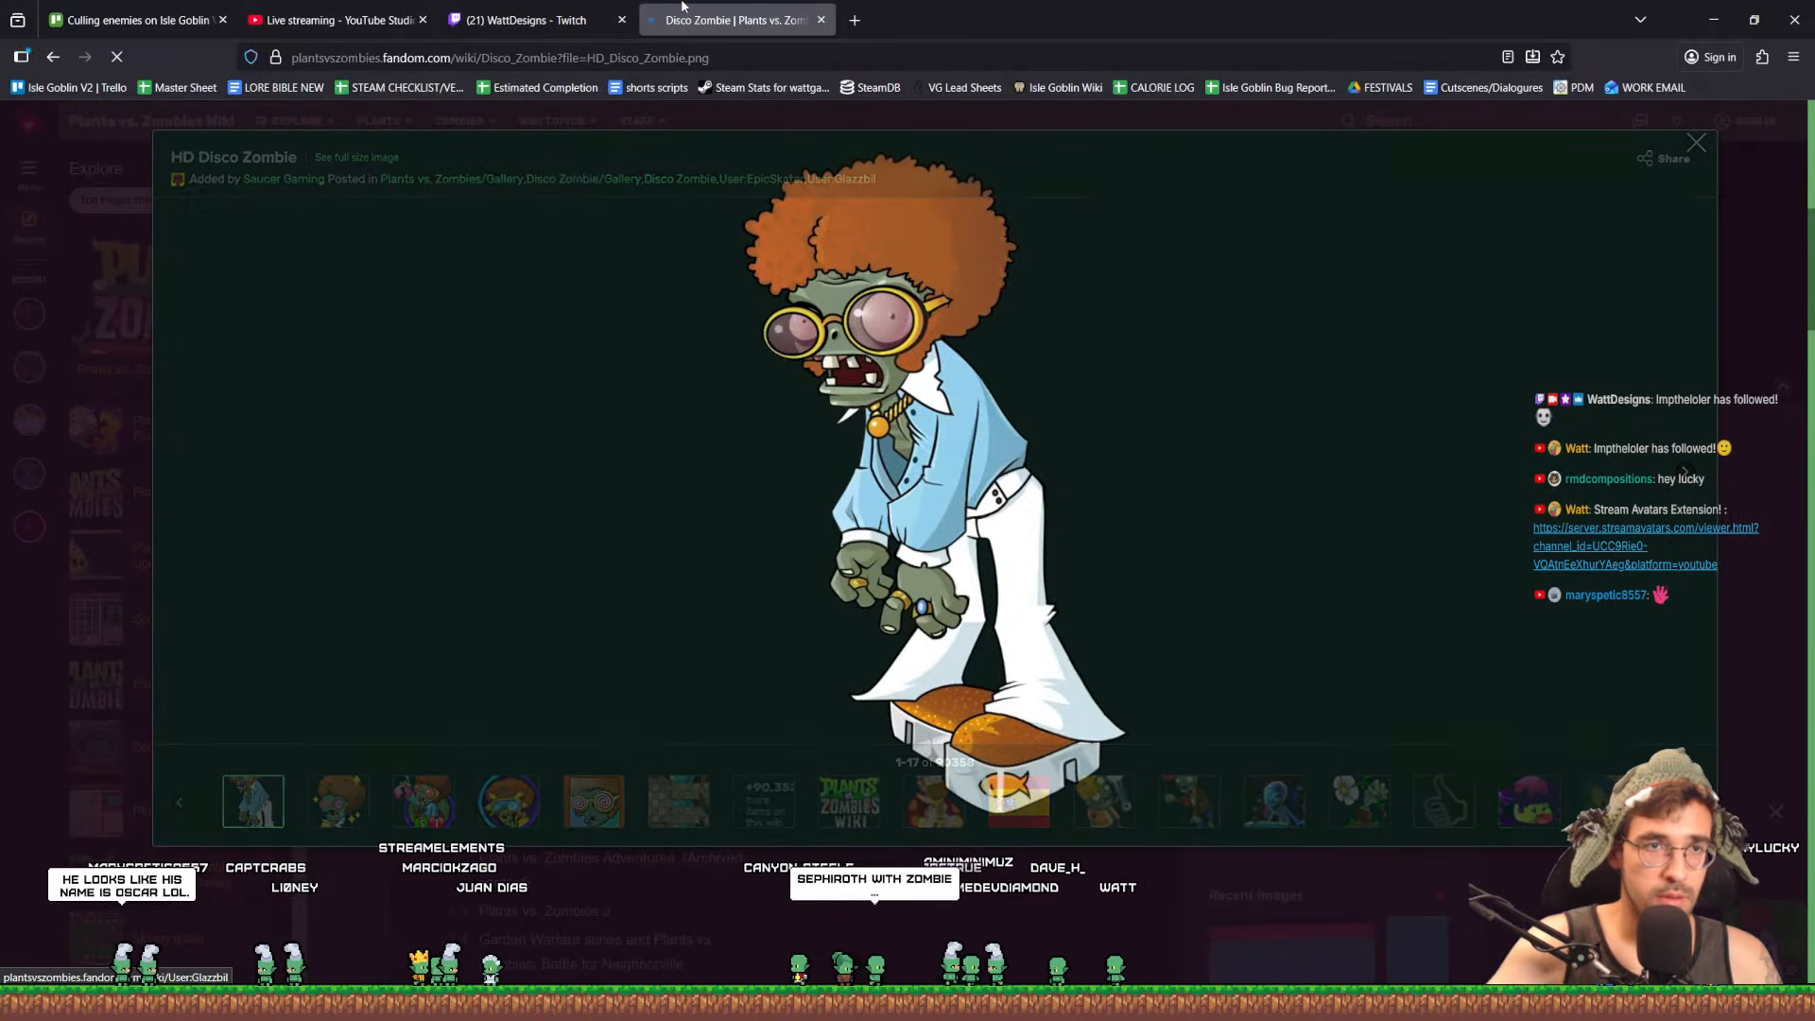
{"action": "left_click", "coordinate": [821, 20]}
{"action": "key", "text": "alt+Tab"}
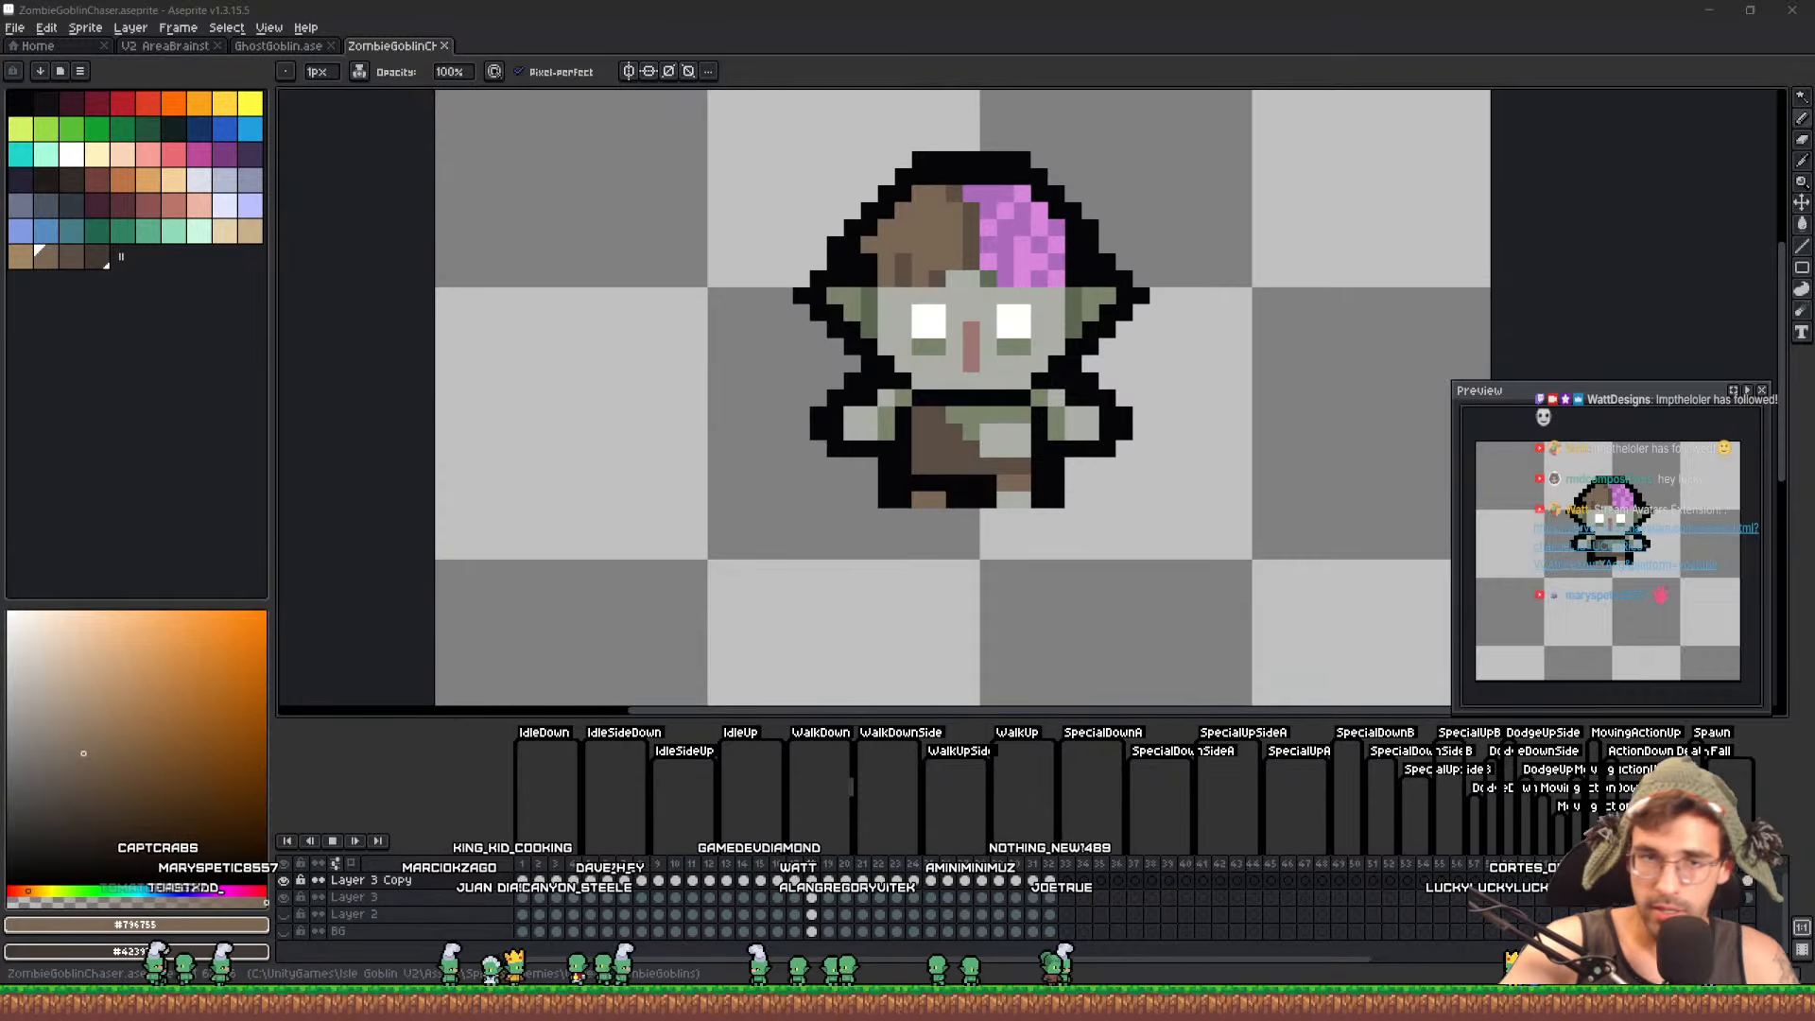
Examine the zombie goblin, undead ogre and skeleton goblin sprites in the V2 AreaBrainstorming sheet
{"action": "left_click", "coordinate": [276, 45]}
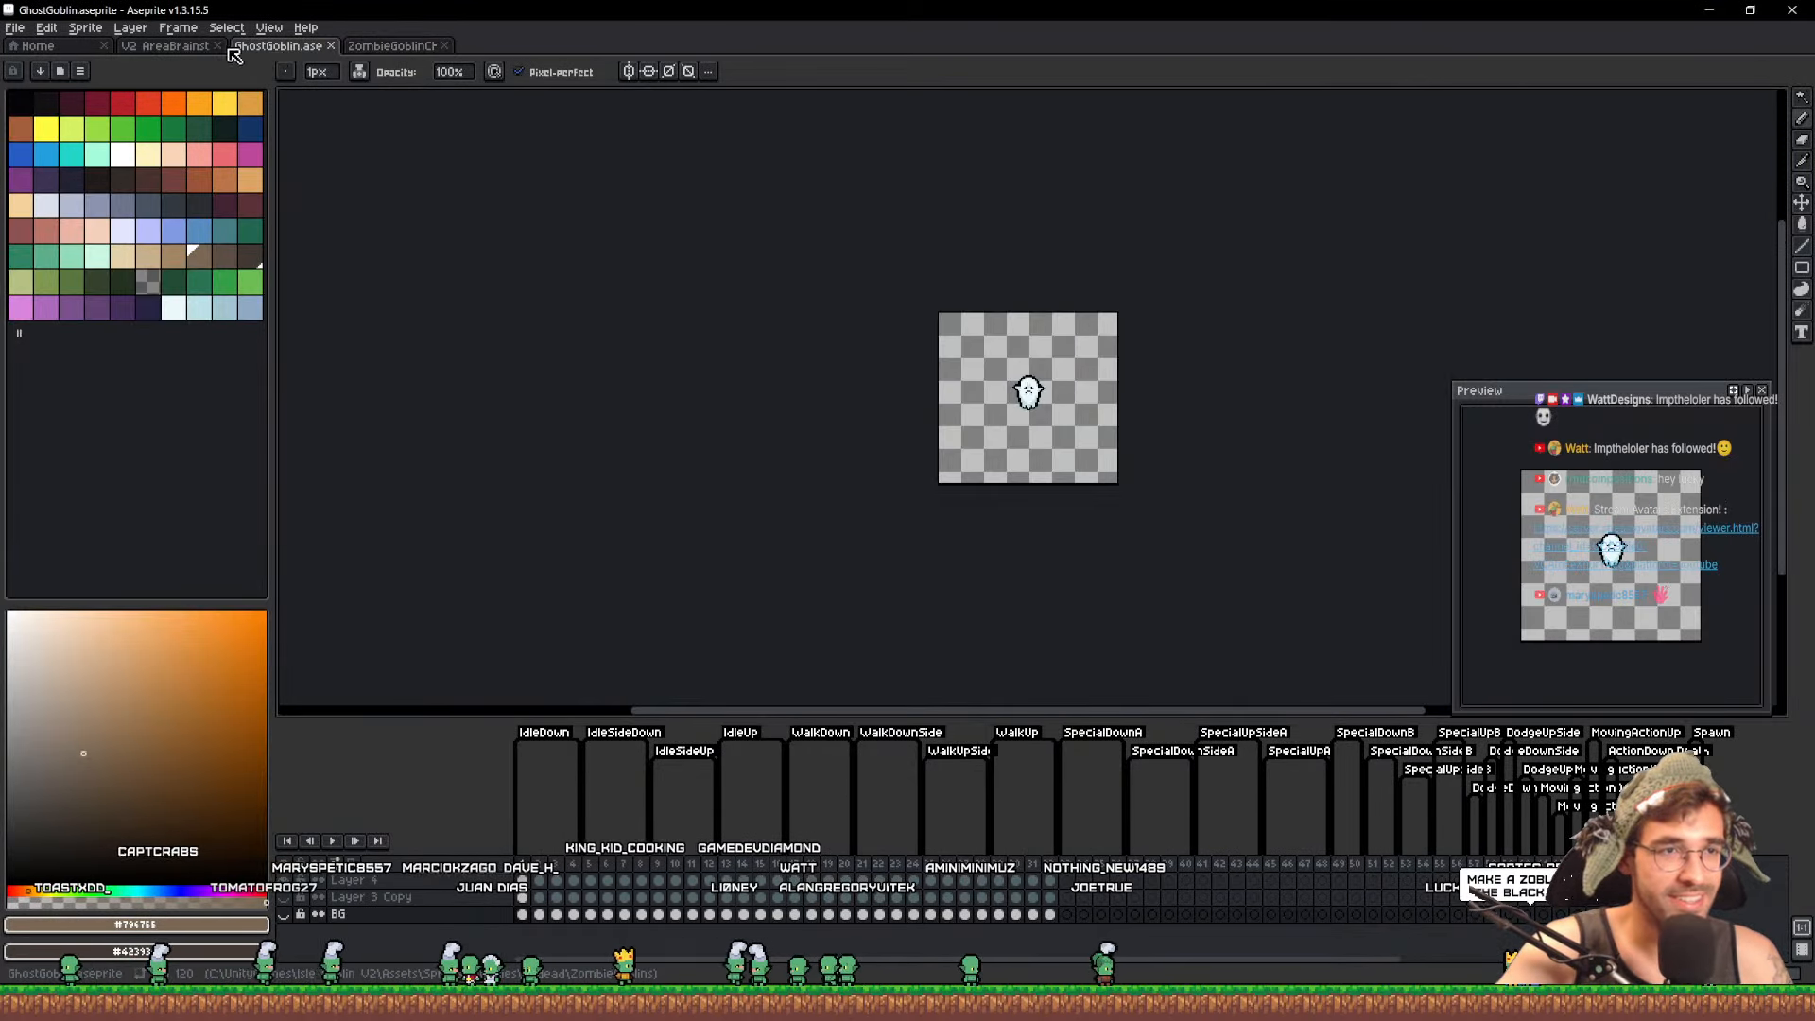
{"action": "left_click", "coordinate": [165, 46]}
{"action": "scroll", "coordinate": [815, 455], "scroll_direction": "down", "scroll_amount": 2}
{"action": "scroll", "coordinate": [815, 456], "scroll_direction": "down", "scroll_amount": 1}
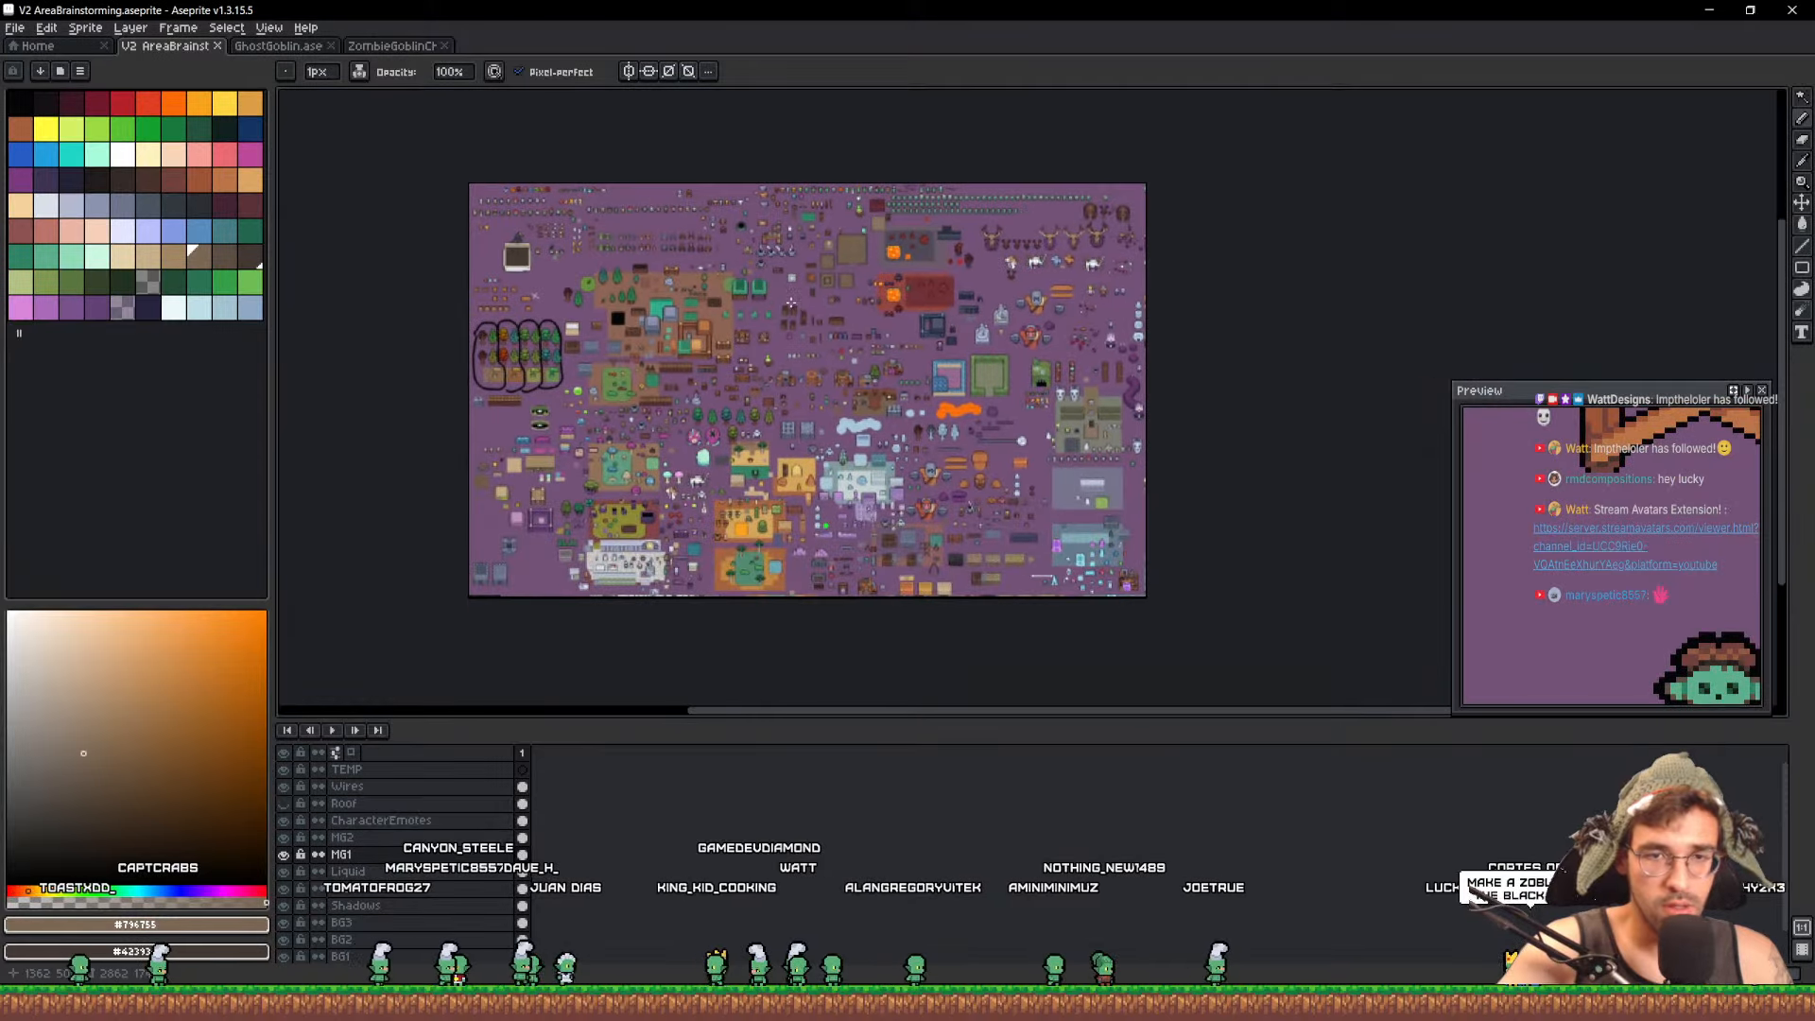
{"action": "scroll", "coordinate": [1098, 448], "scroll_direction": "up", "scroll_amount": 3}
{"action": "scroll", "coordinate": [1099, 448], "scroll_direction": "up", "scroll_amount": 5}
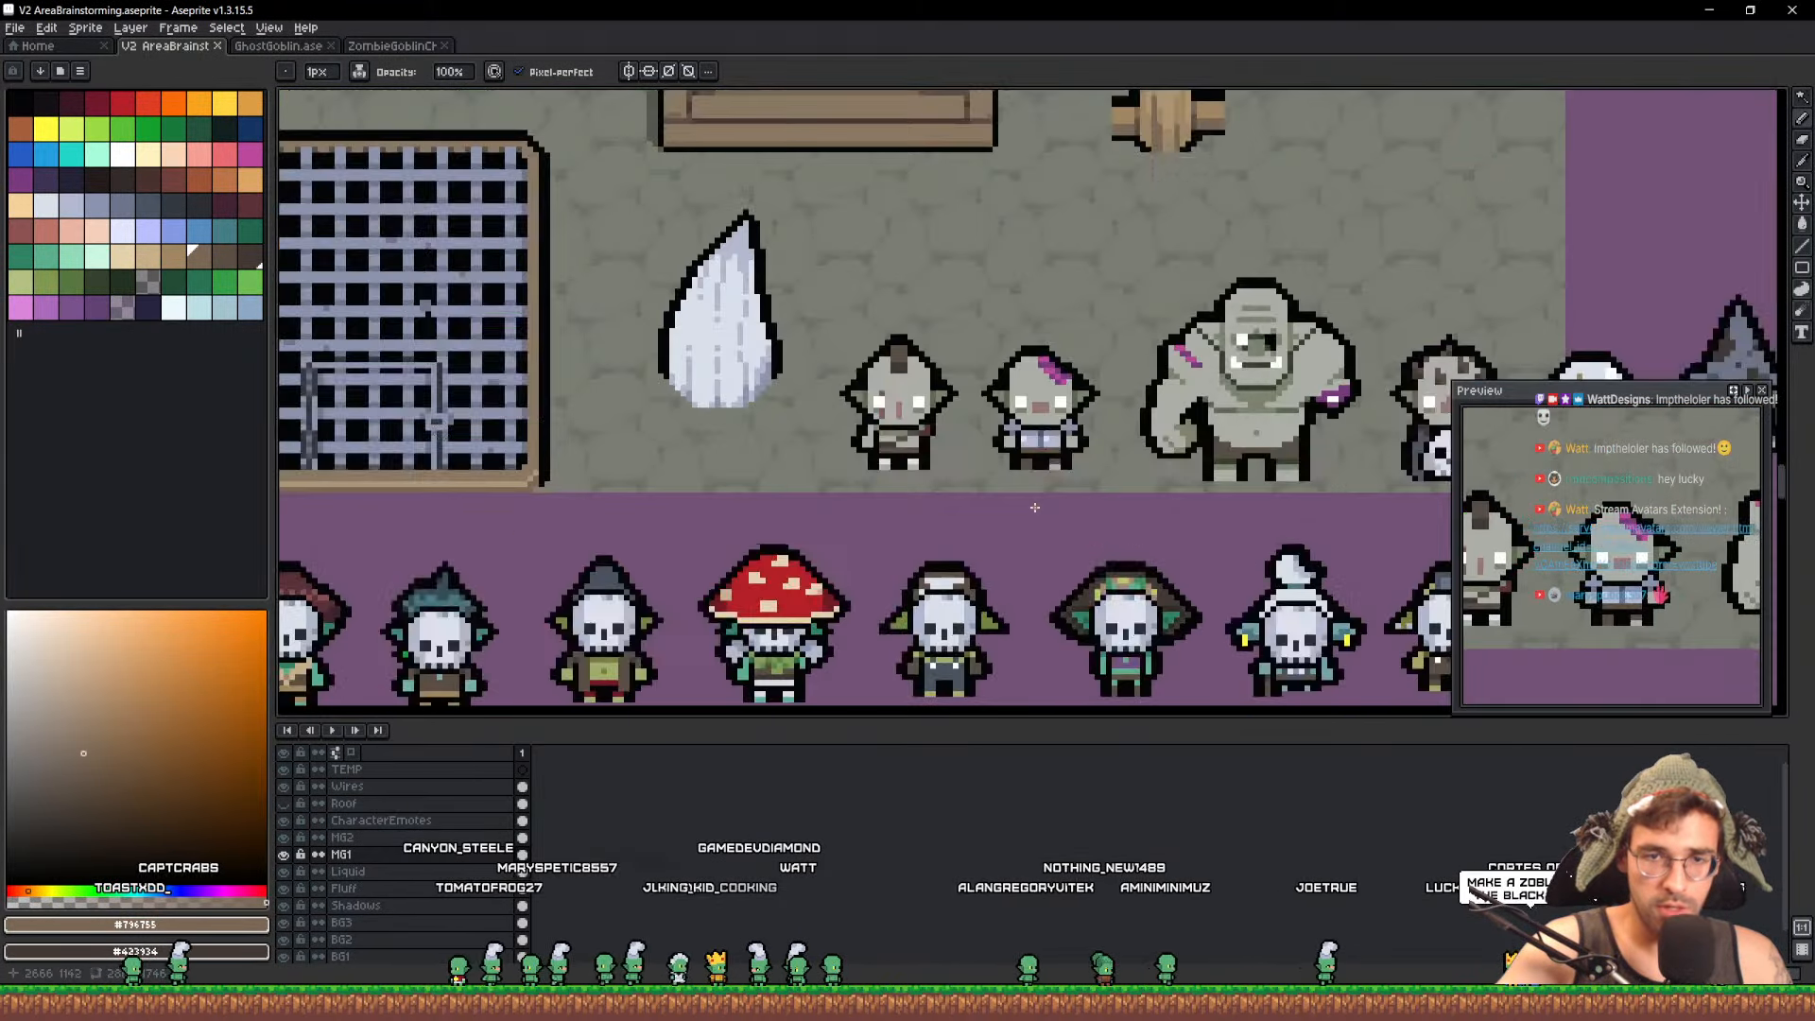
{"action": "key", "text": "v"}
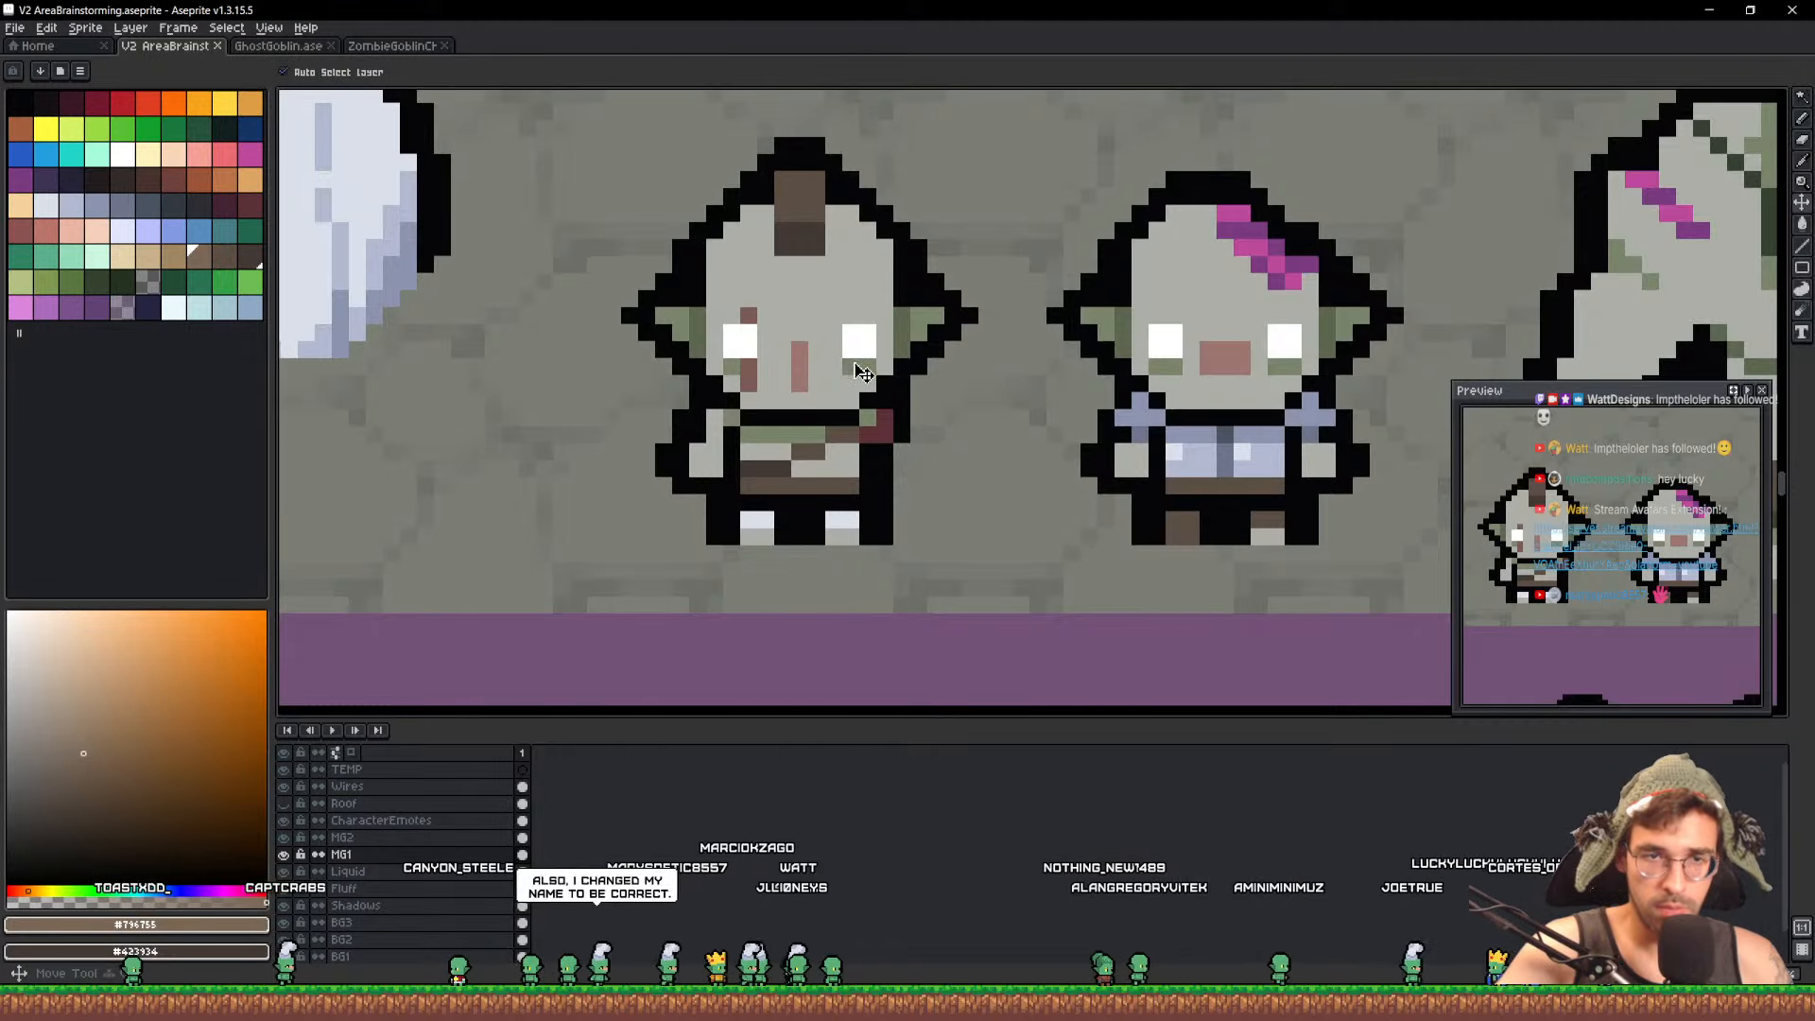
{"action": "scroll", "coordinate": [729, 417], "scroll_direction": "down", "scroll_amount": 3}
{"action": "scroll", "coordinate": [921, 465], "scroll_direction": "up", "scroll_amount": 3}
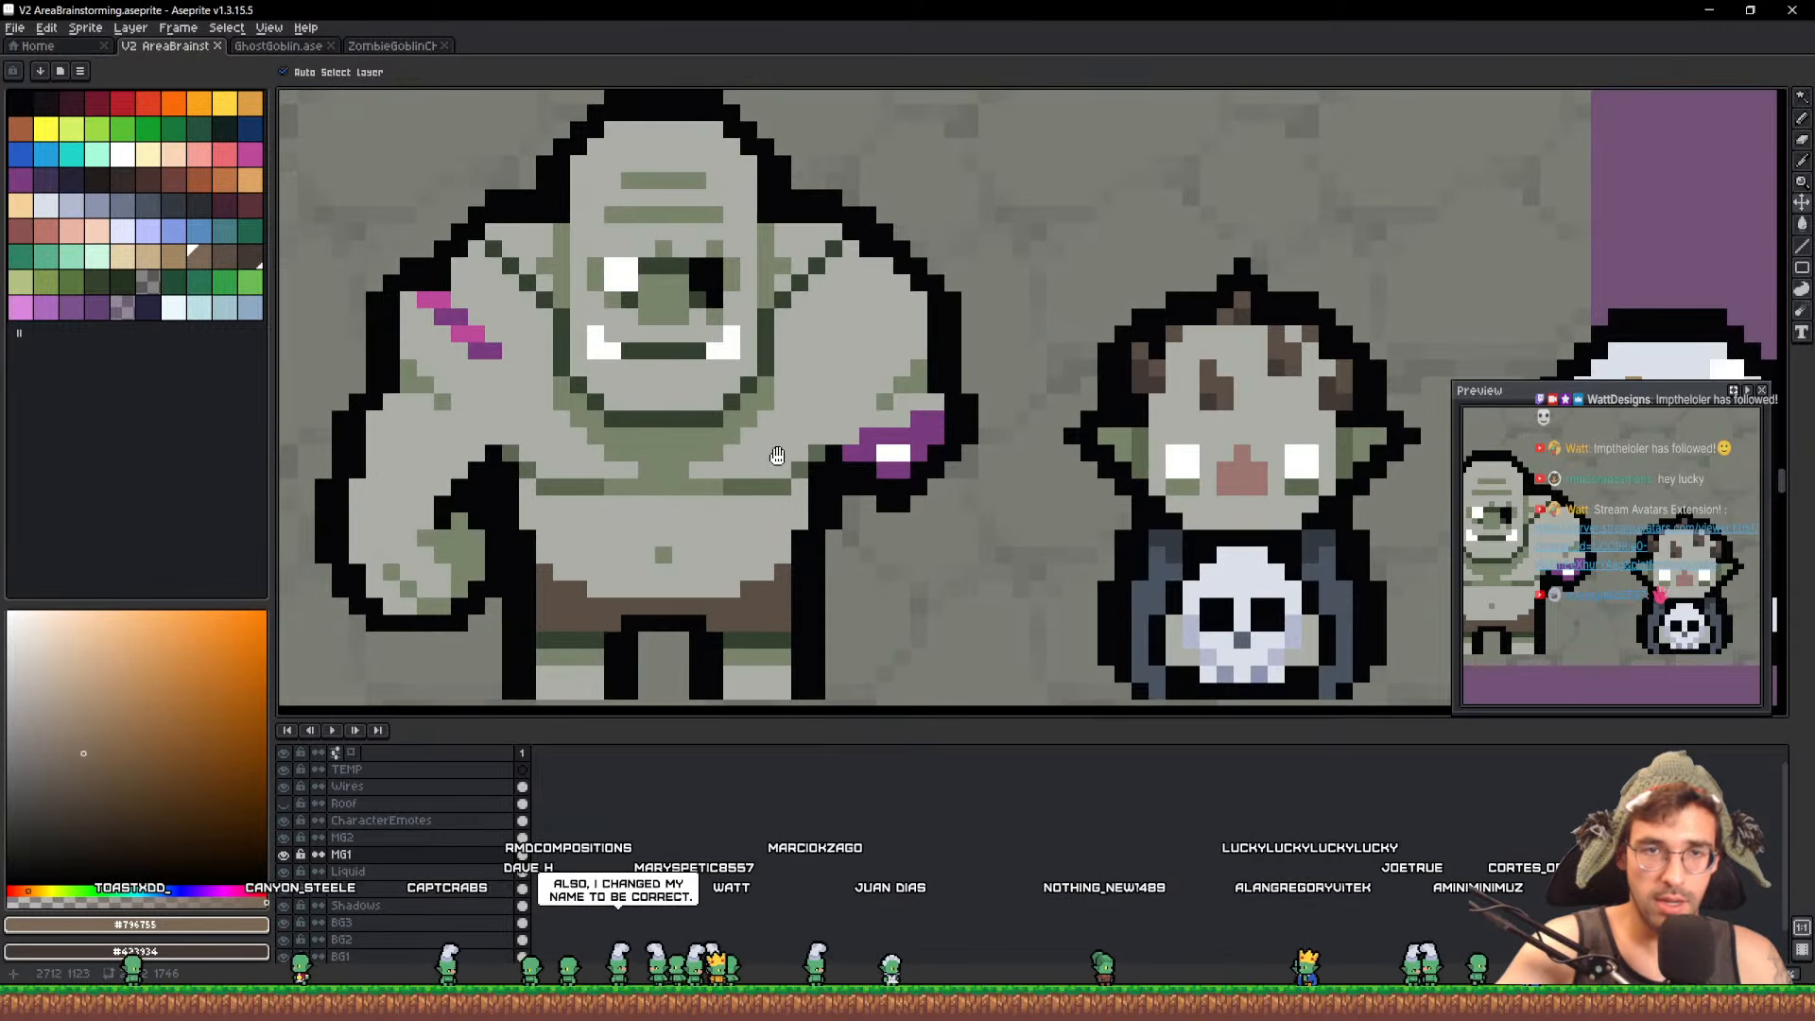
{"action": "left_click_drag", "start_coordinate": [891, 479], "coordinate": [564, 406]}
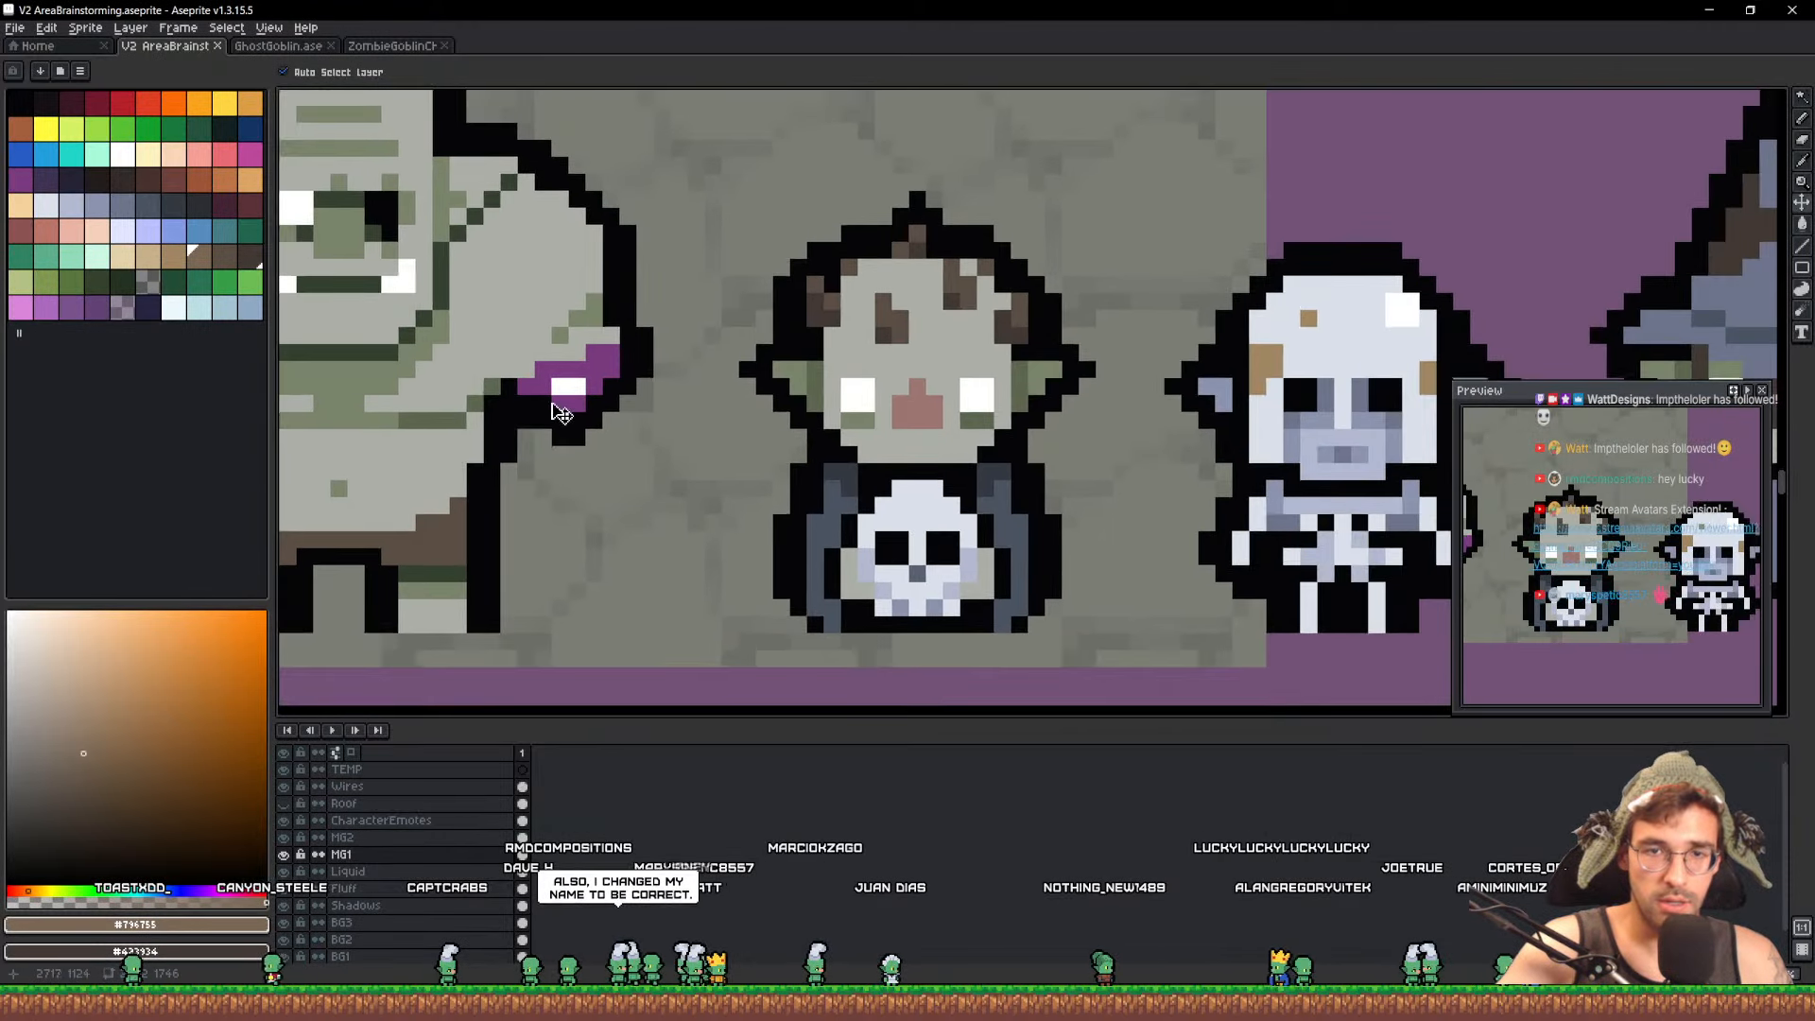
{"action": "left_click_drag", "start_coordinate": [887, 442], "coordinate": [579, 406]}
{"action": "scroll", "coordinate": [579, 407], "scroll_direction": "down", "scroll_amount": 3}
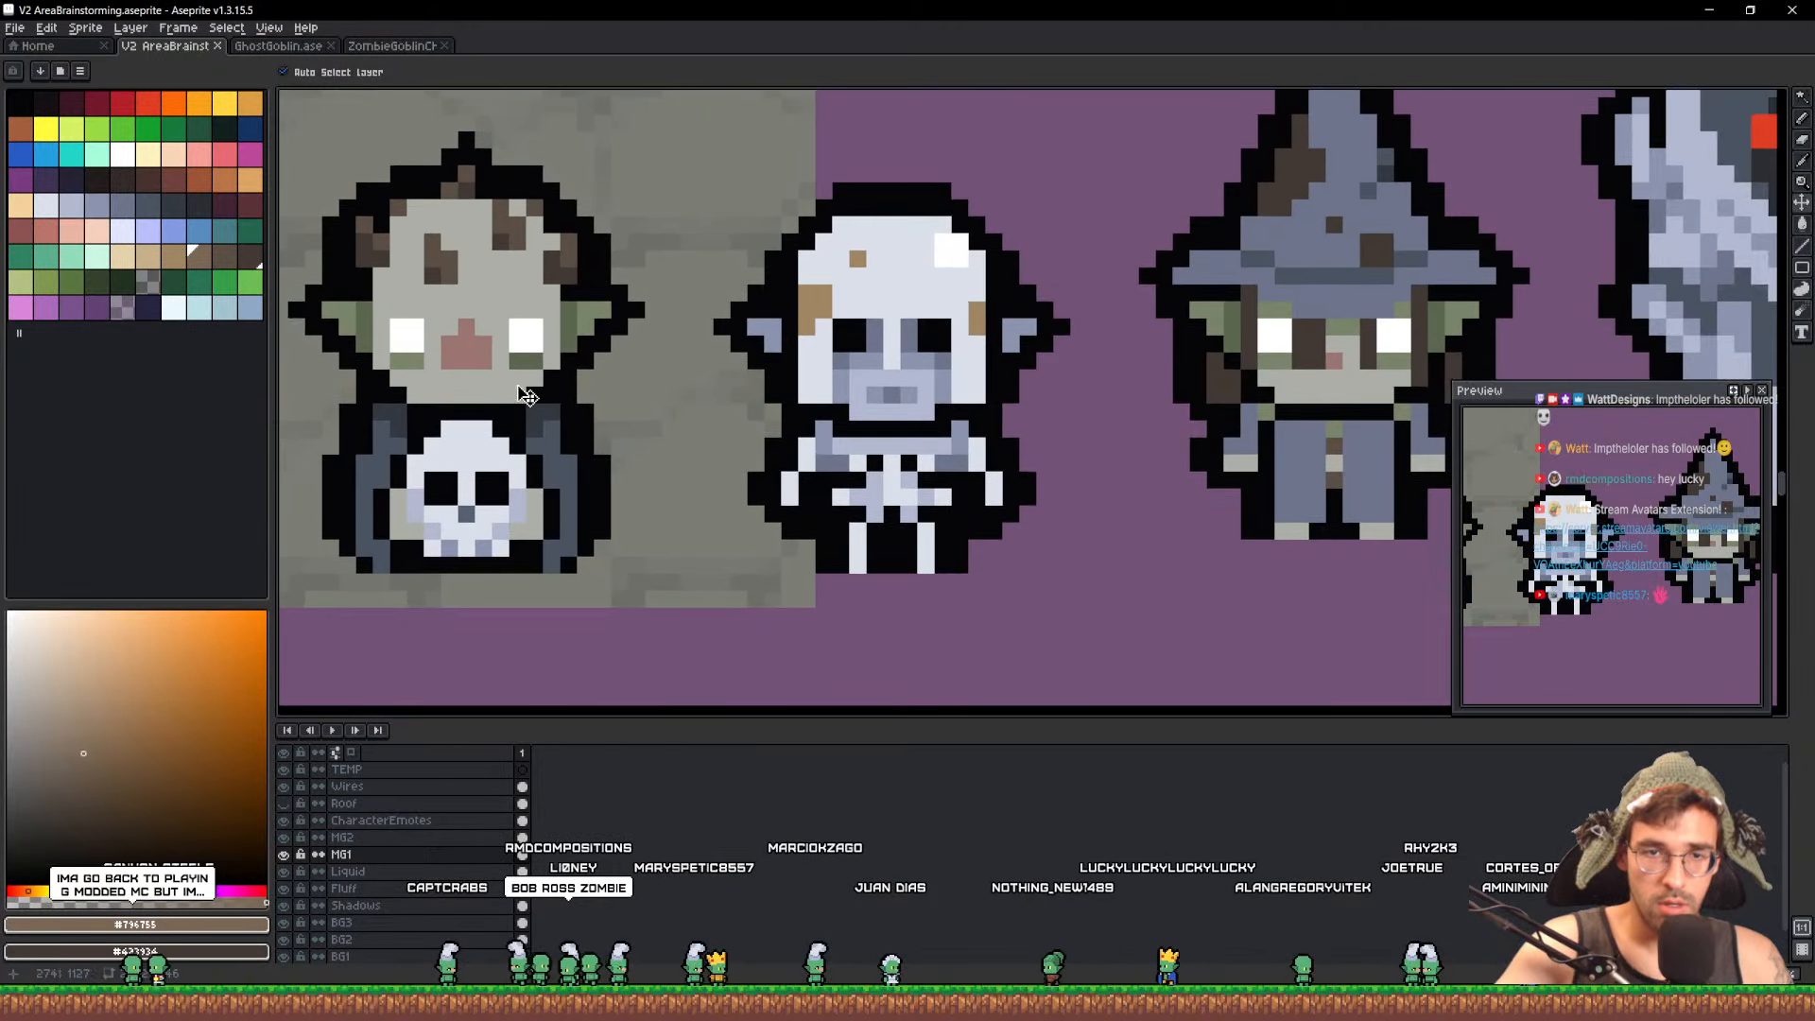
{"action": "scroll", "coordinate": [558, 410], "scroll_direction": "up", "scroll_amount": 5}
{"action": "scroll", "coordinate": [560, 410], "scroll_direction": "down", "scroll_amount": 4}
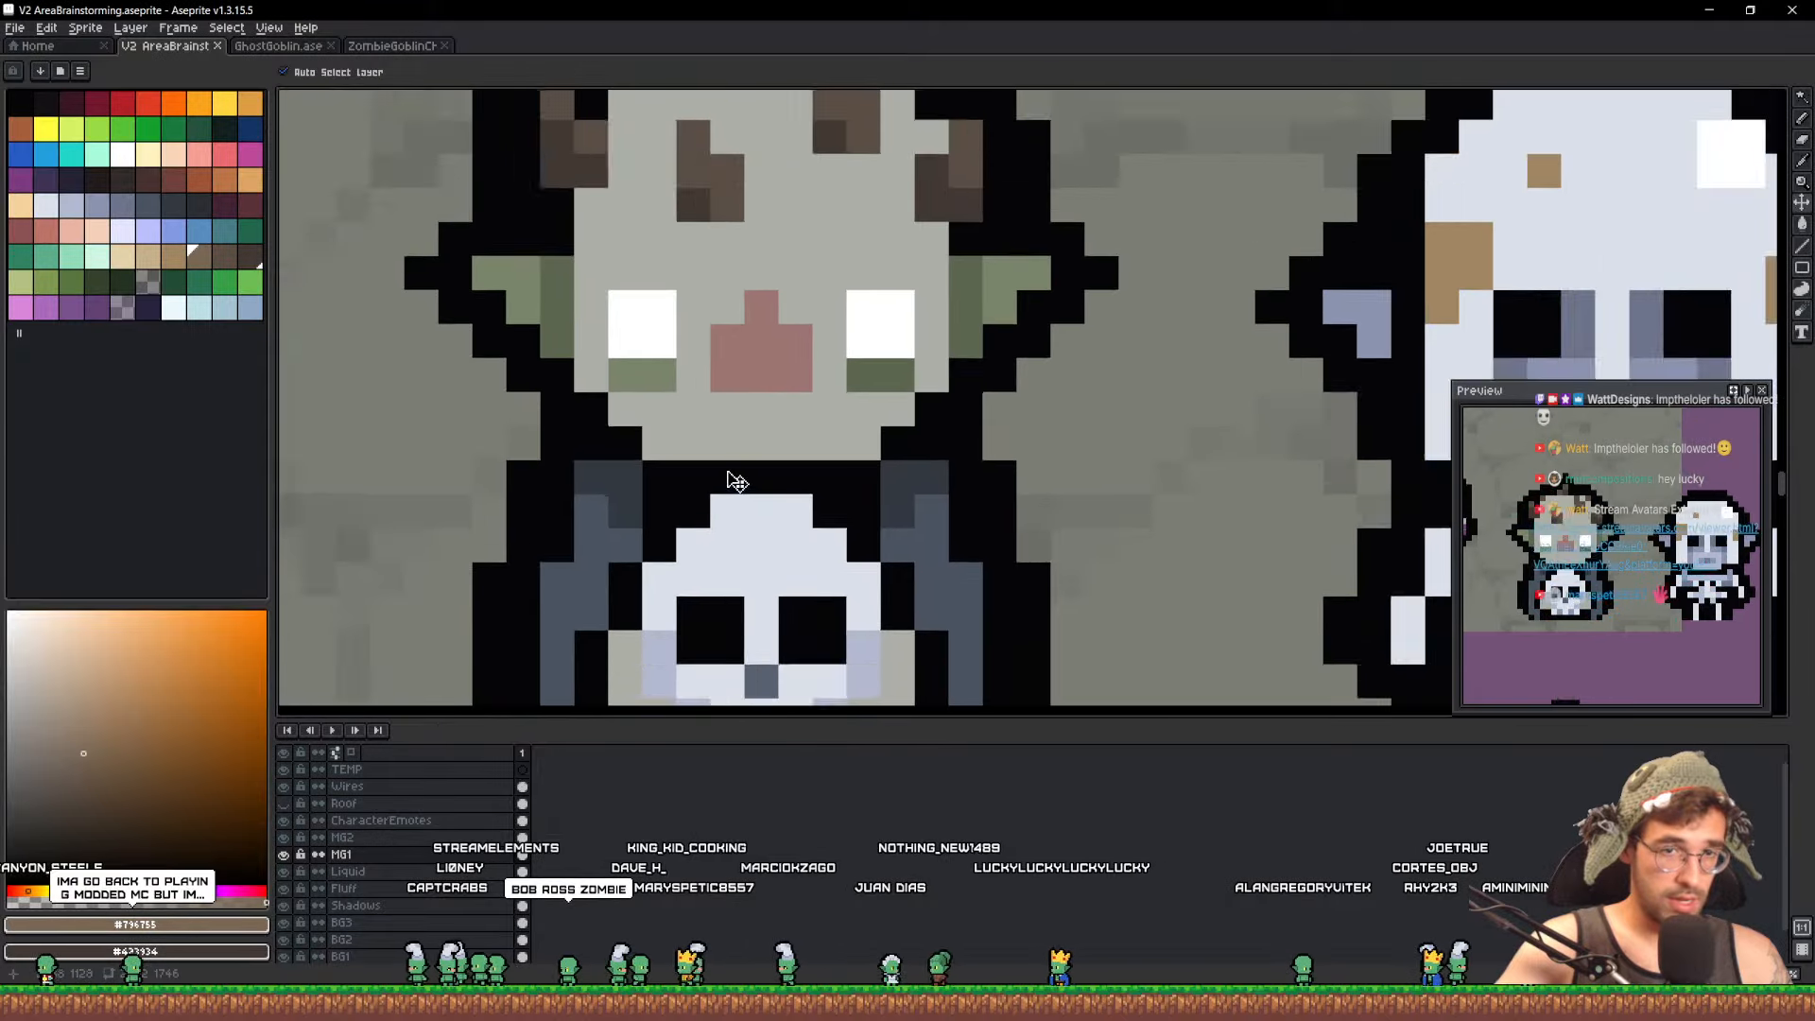
{"action": "scroll", "coordinate": [1287, 454], "scroll_direction": "up", "scroll_amount": 5}
{"action": "left_click_drag", "start_coordinate": [1331, 317], "coordinate": [1223, 377]}
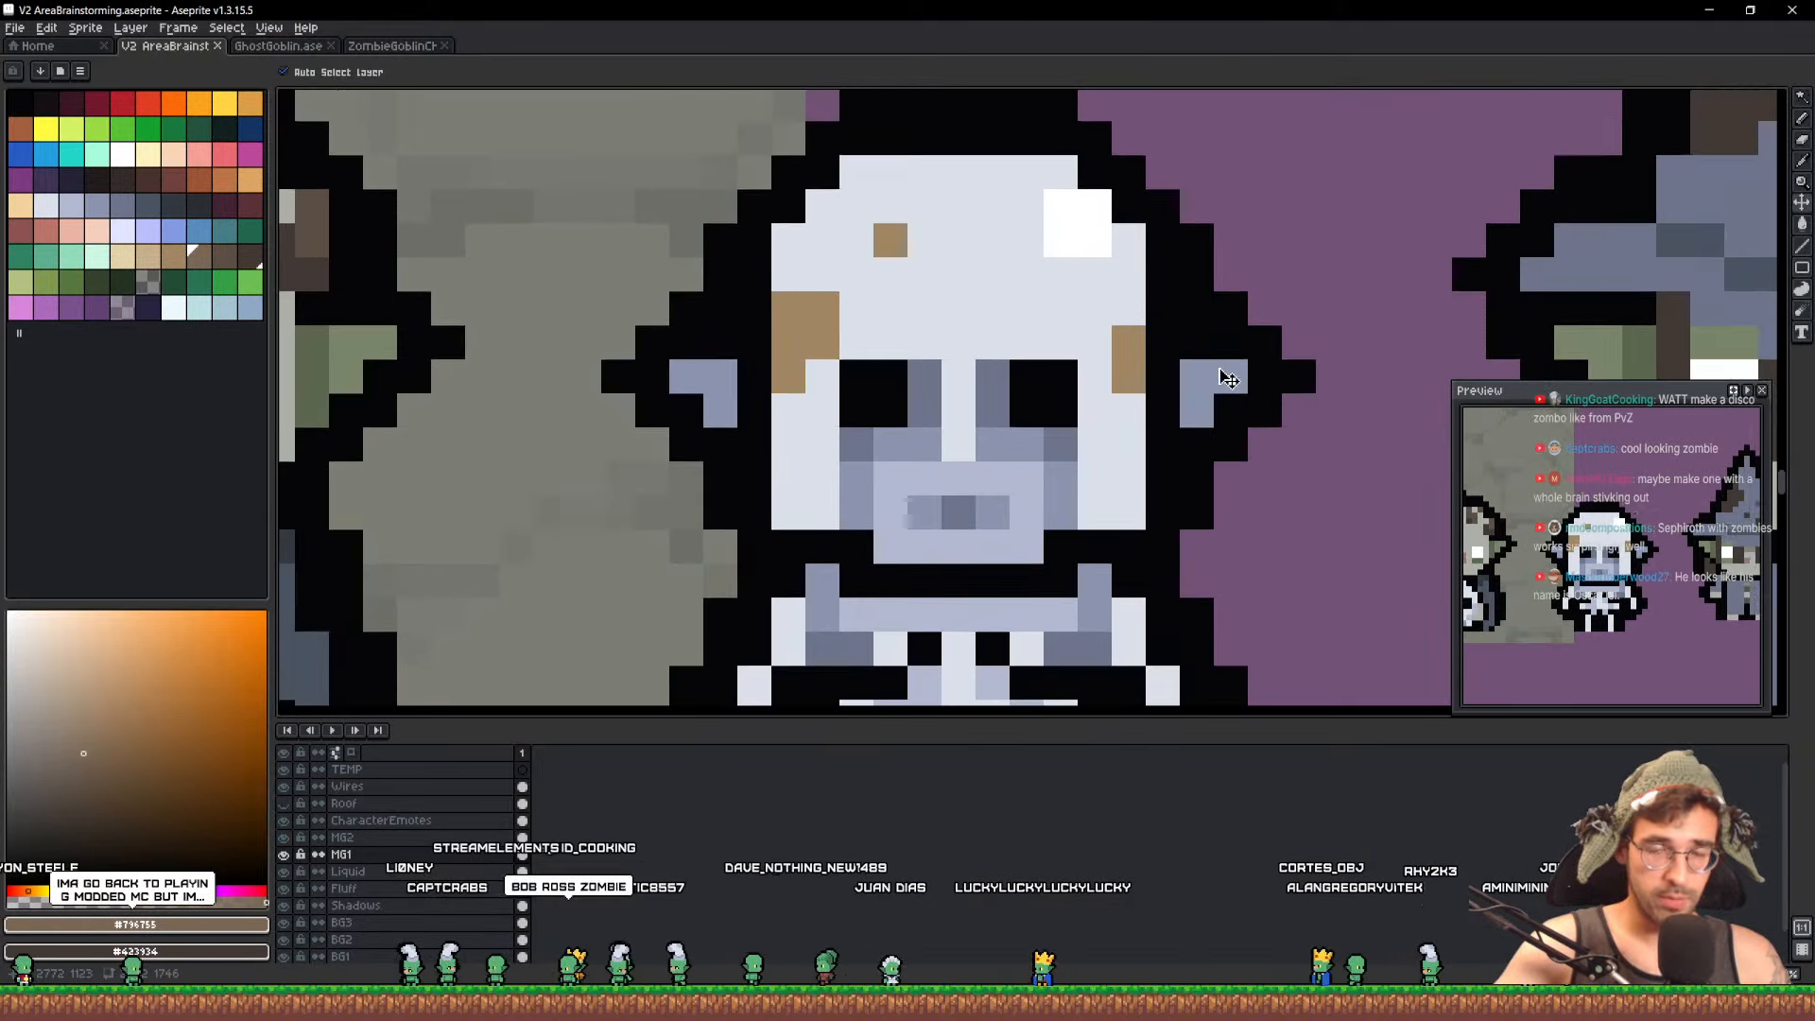
Try lightening pixels of the skeleton goblin's ear with the pale blue #b3b9d1 sampled from its face
{"action": "left_click", "coordinate": [1000, 468], "text": "alt"}
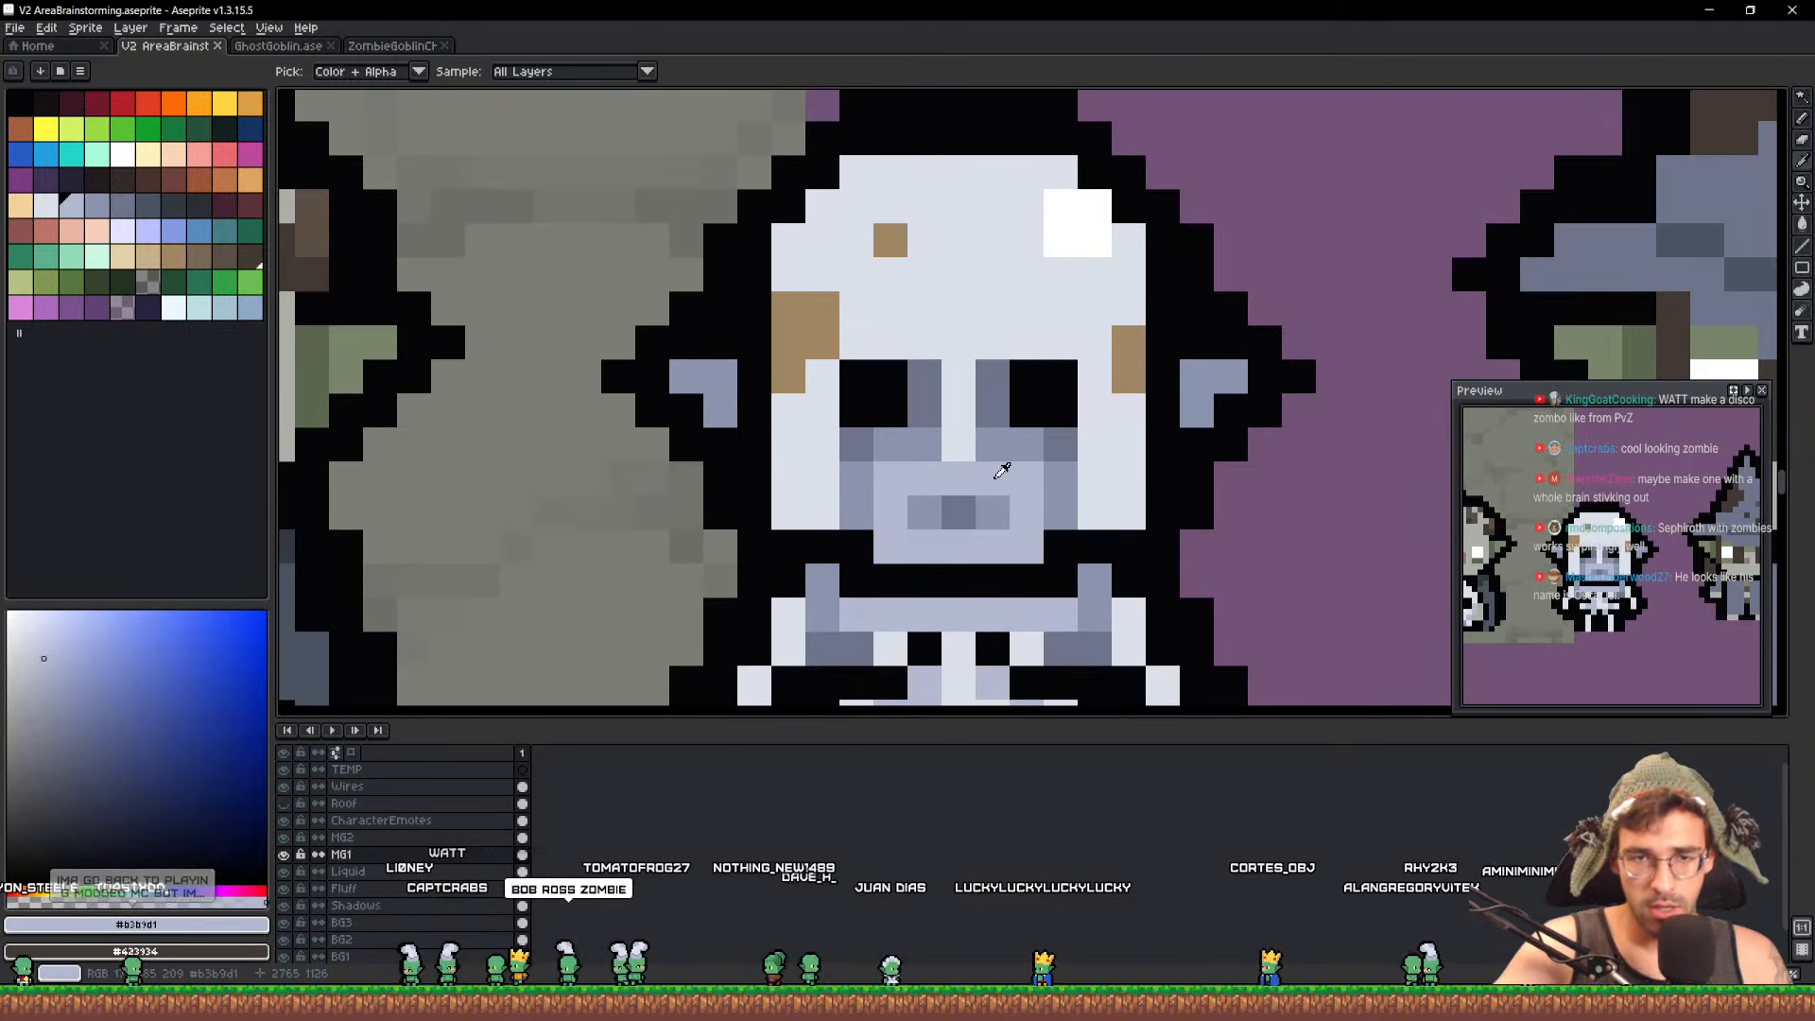
{"action": "left_click", "coordinate": [1229, 377]}
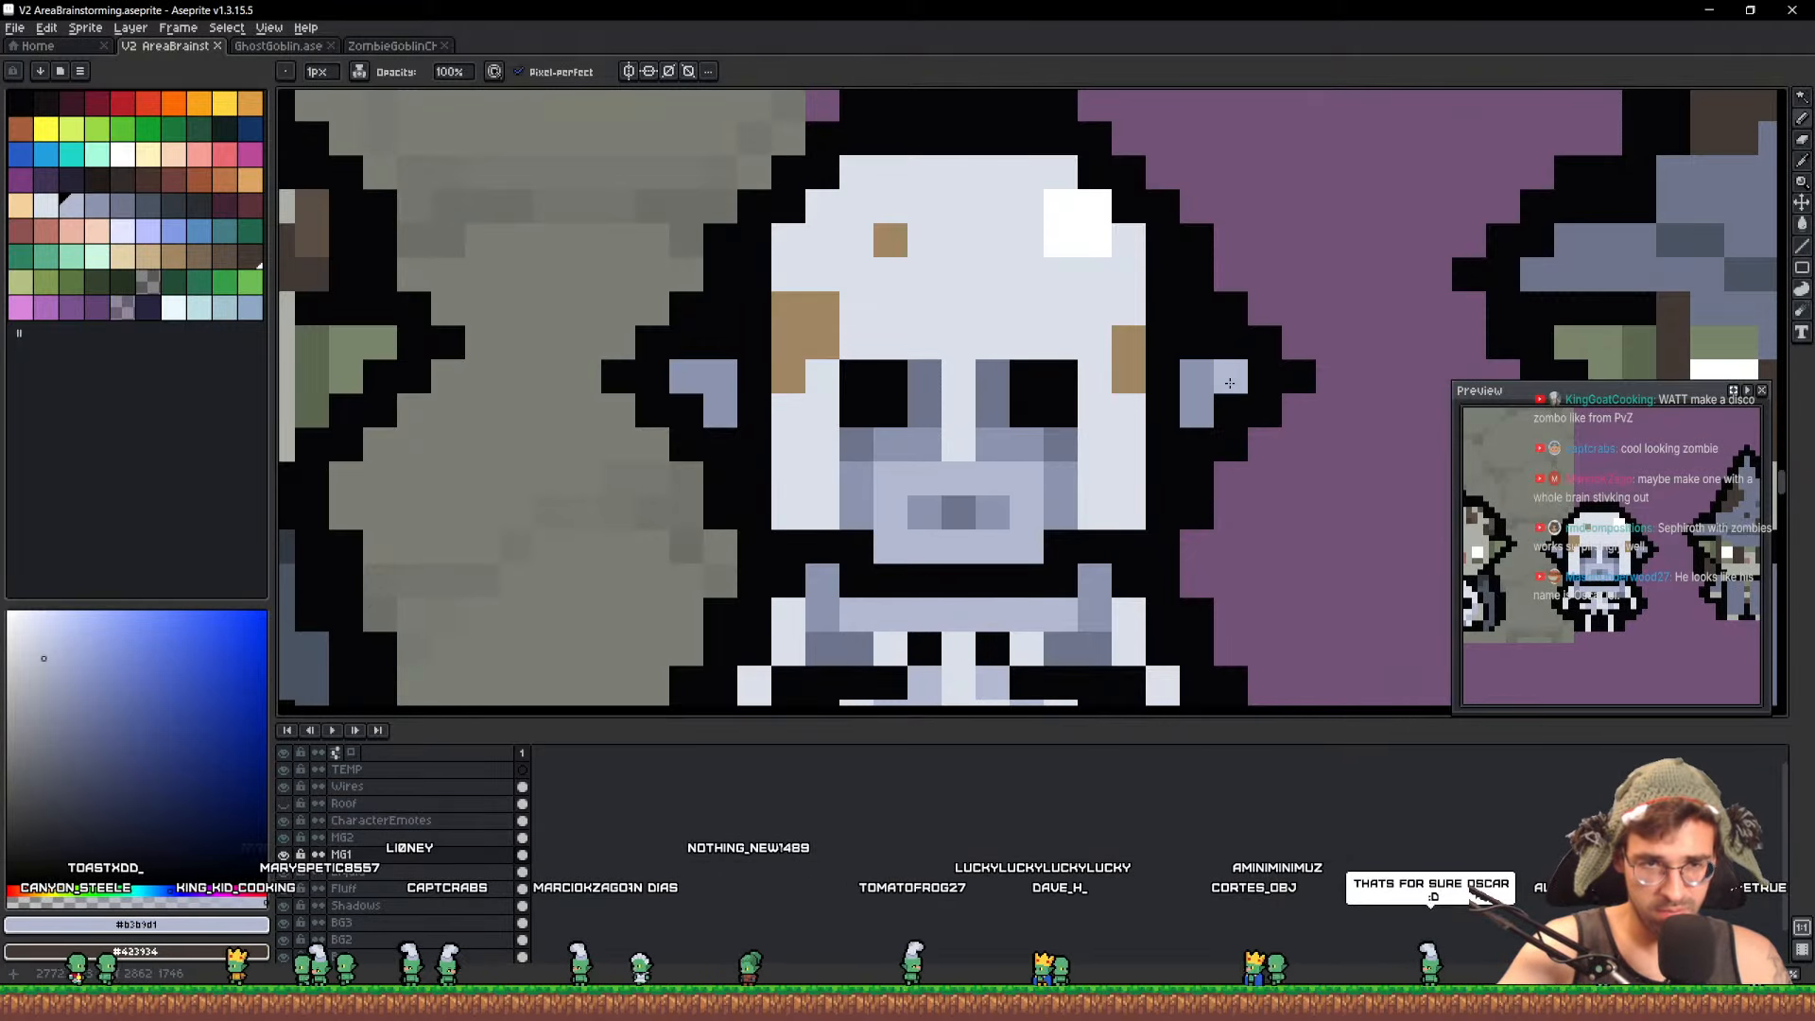
{"action": "scroll", "coordinate": [1229, 383], "scroll_direction": "down", "scroll_amount": 4}
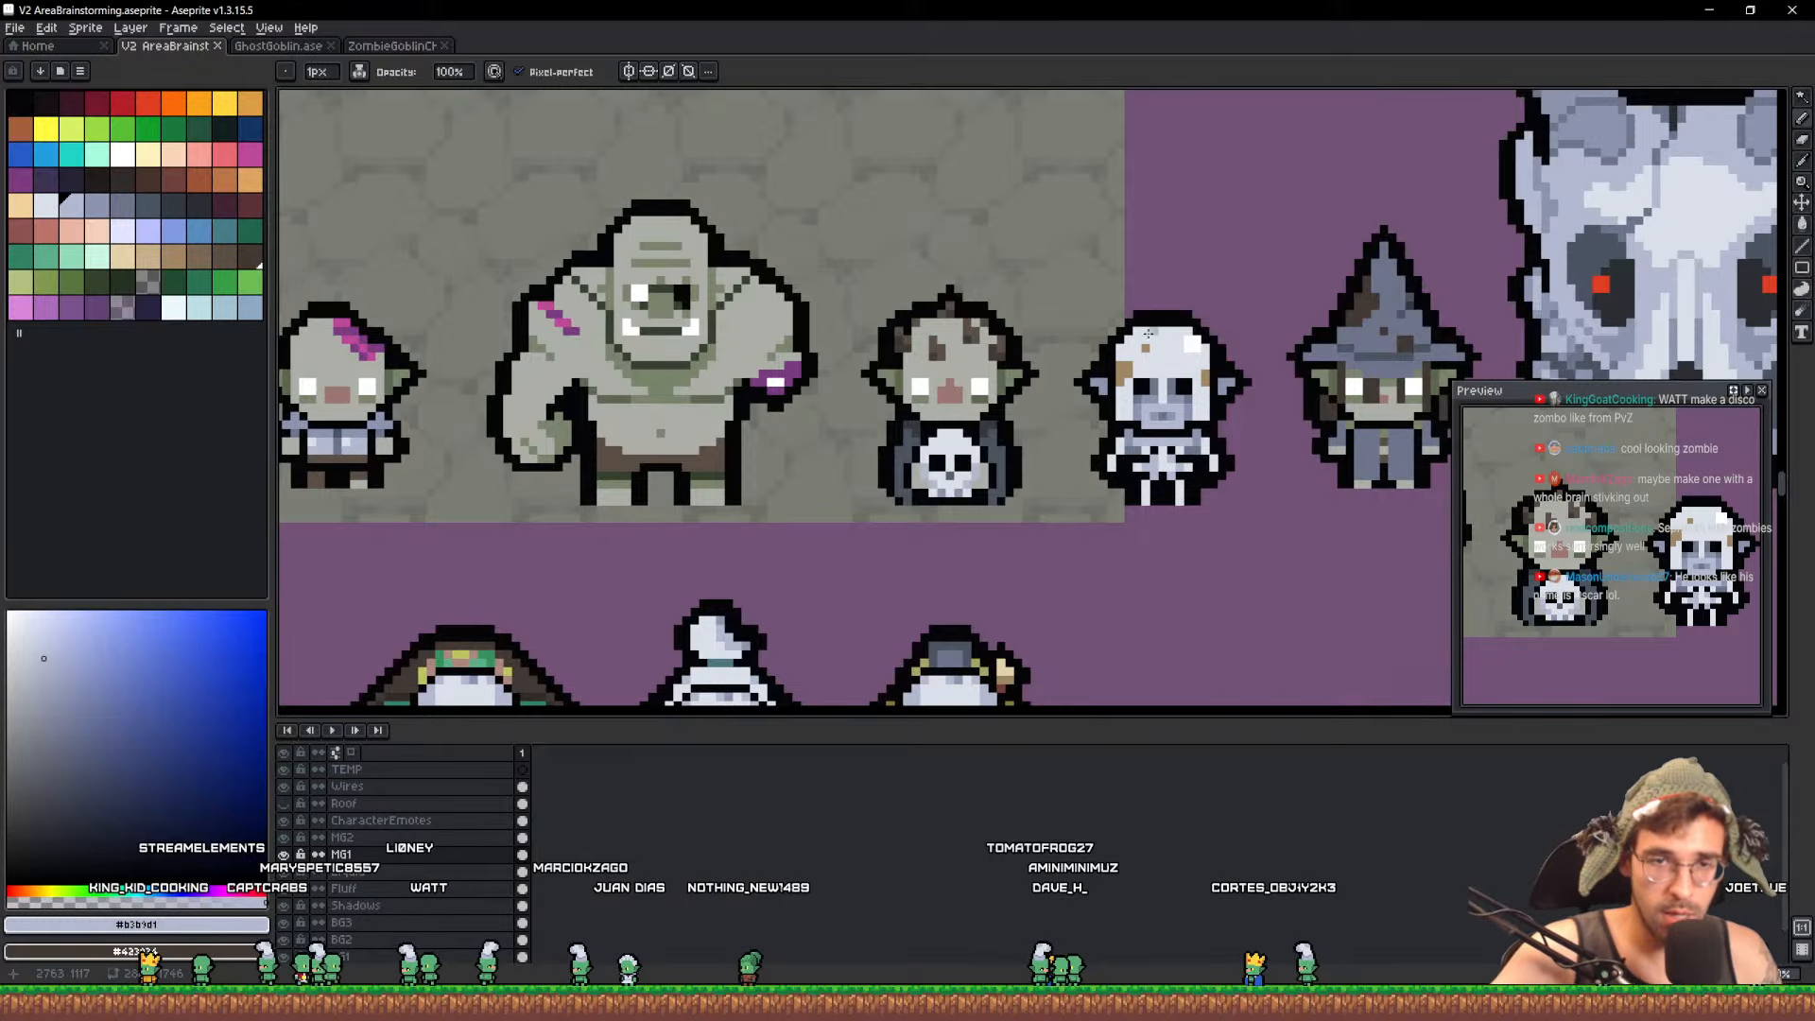
{"action": "scroll", "coordinate": [1235, 389], "scroll_direction": "up", "scroll_amount": 4}
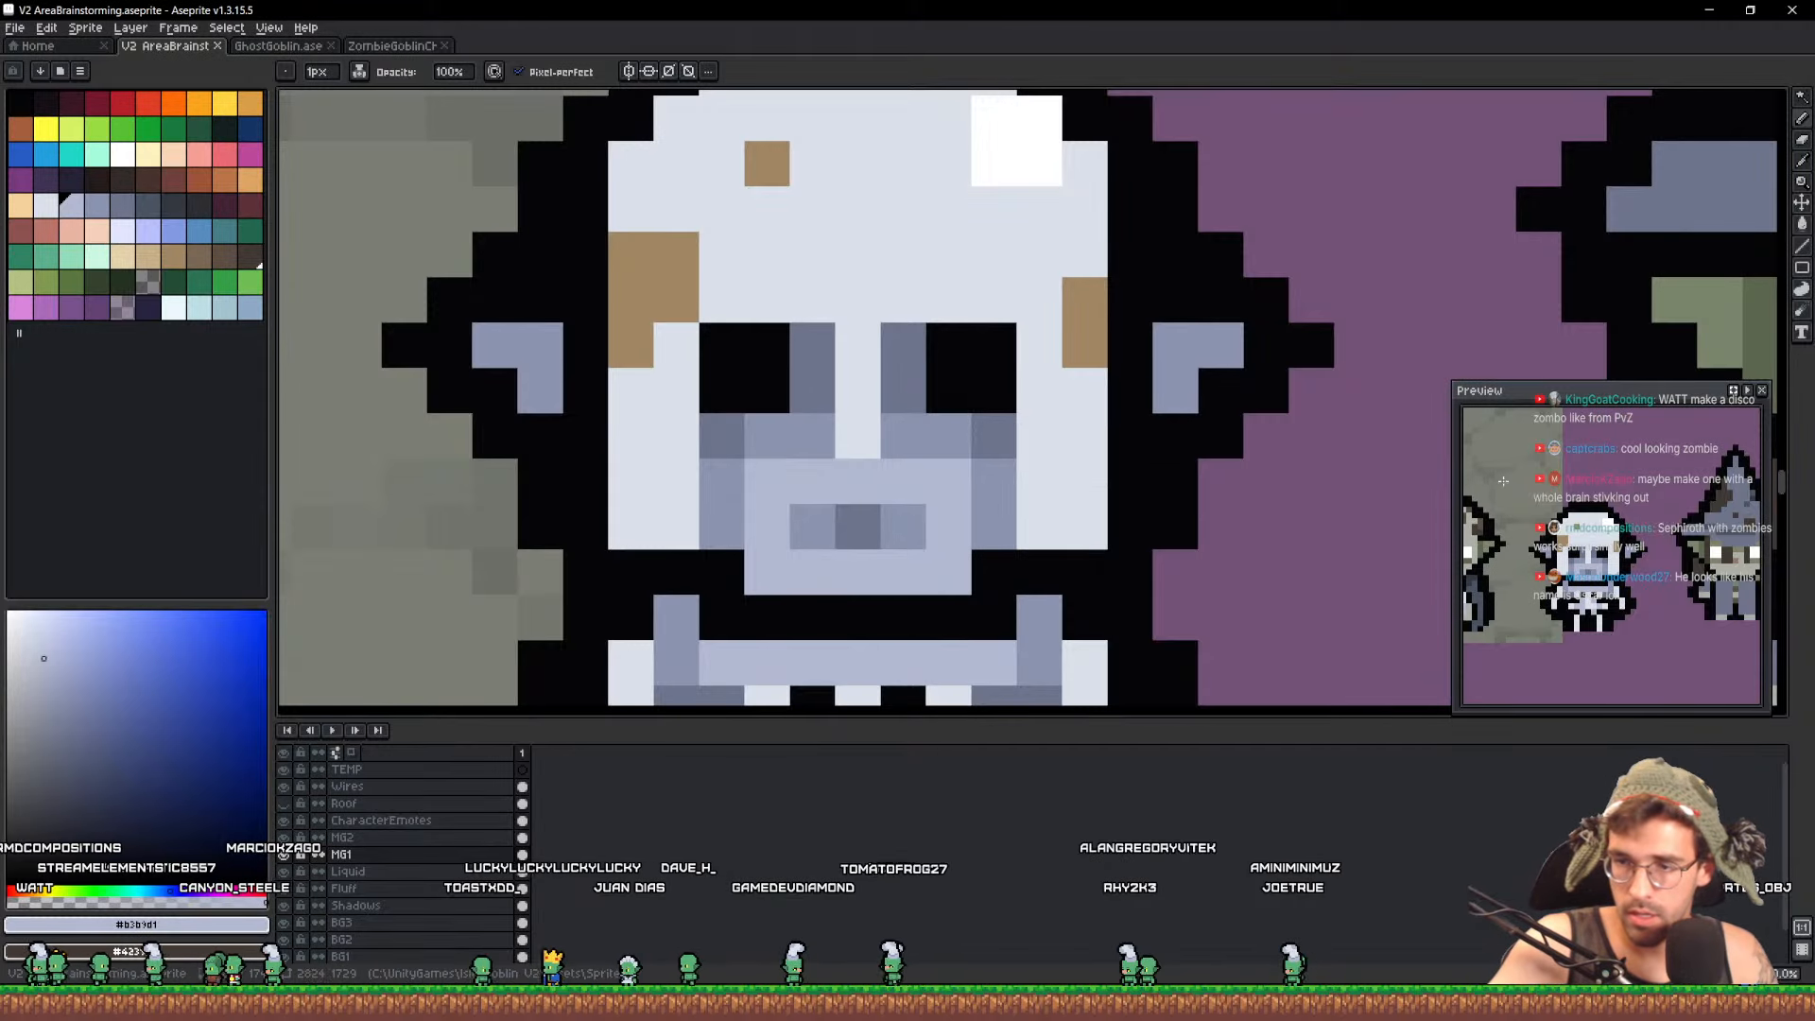
{"action": "right_click", "coordinate": [1200, 466]}
{"action": "left_click", "coordinate": [1154, 455]}
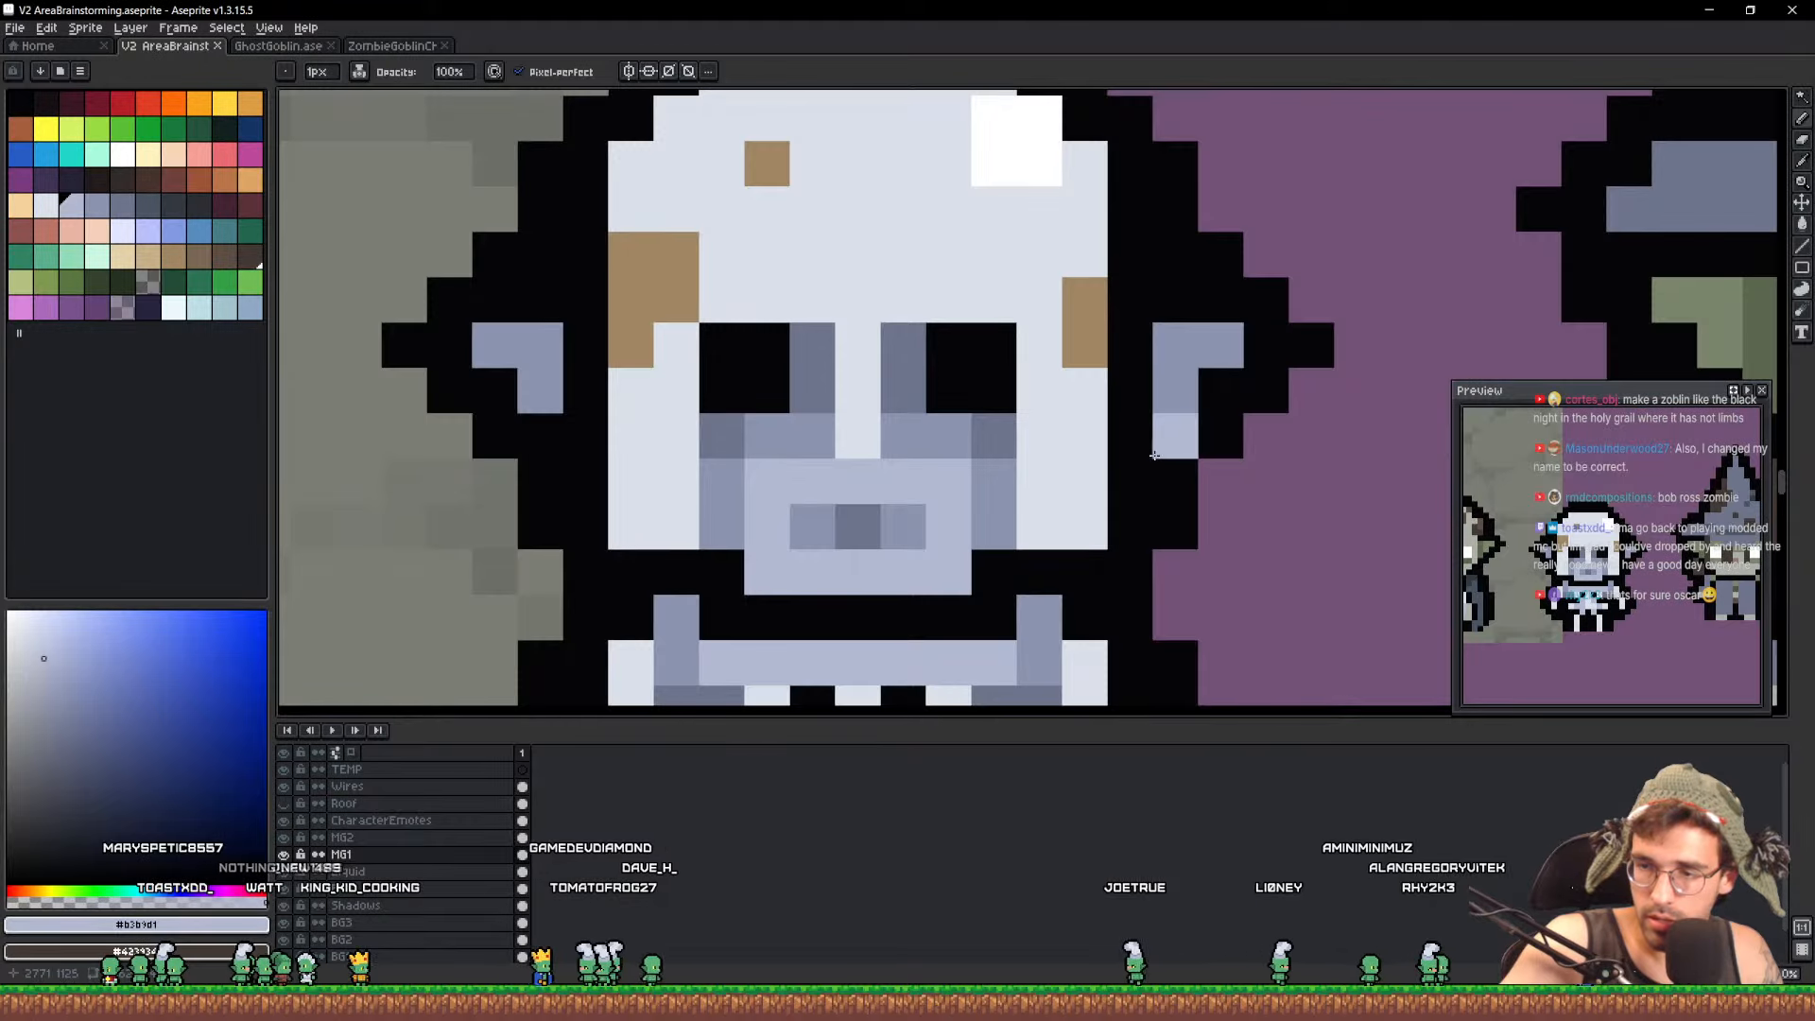
{"action": "scroll", "coordinate": [1097, 450], "scroll_direction": "down", "scroll_amount": 4}
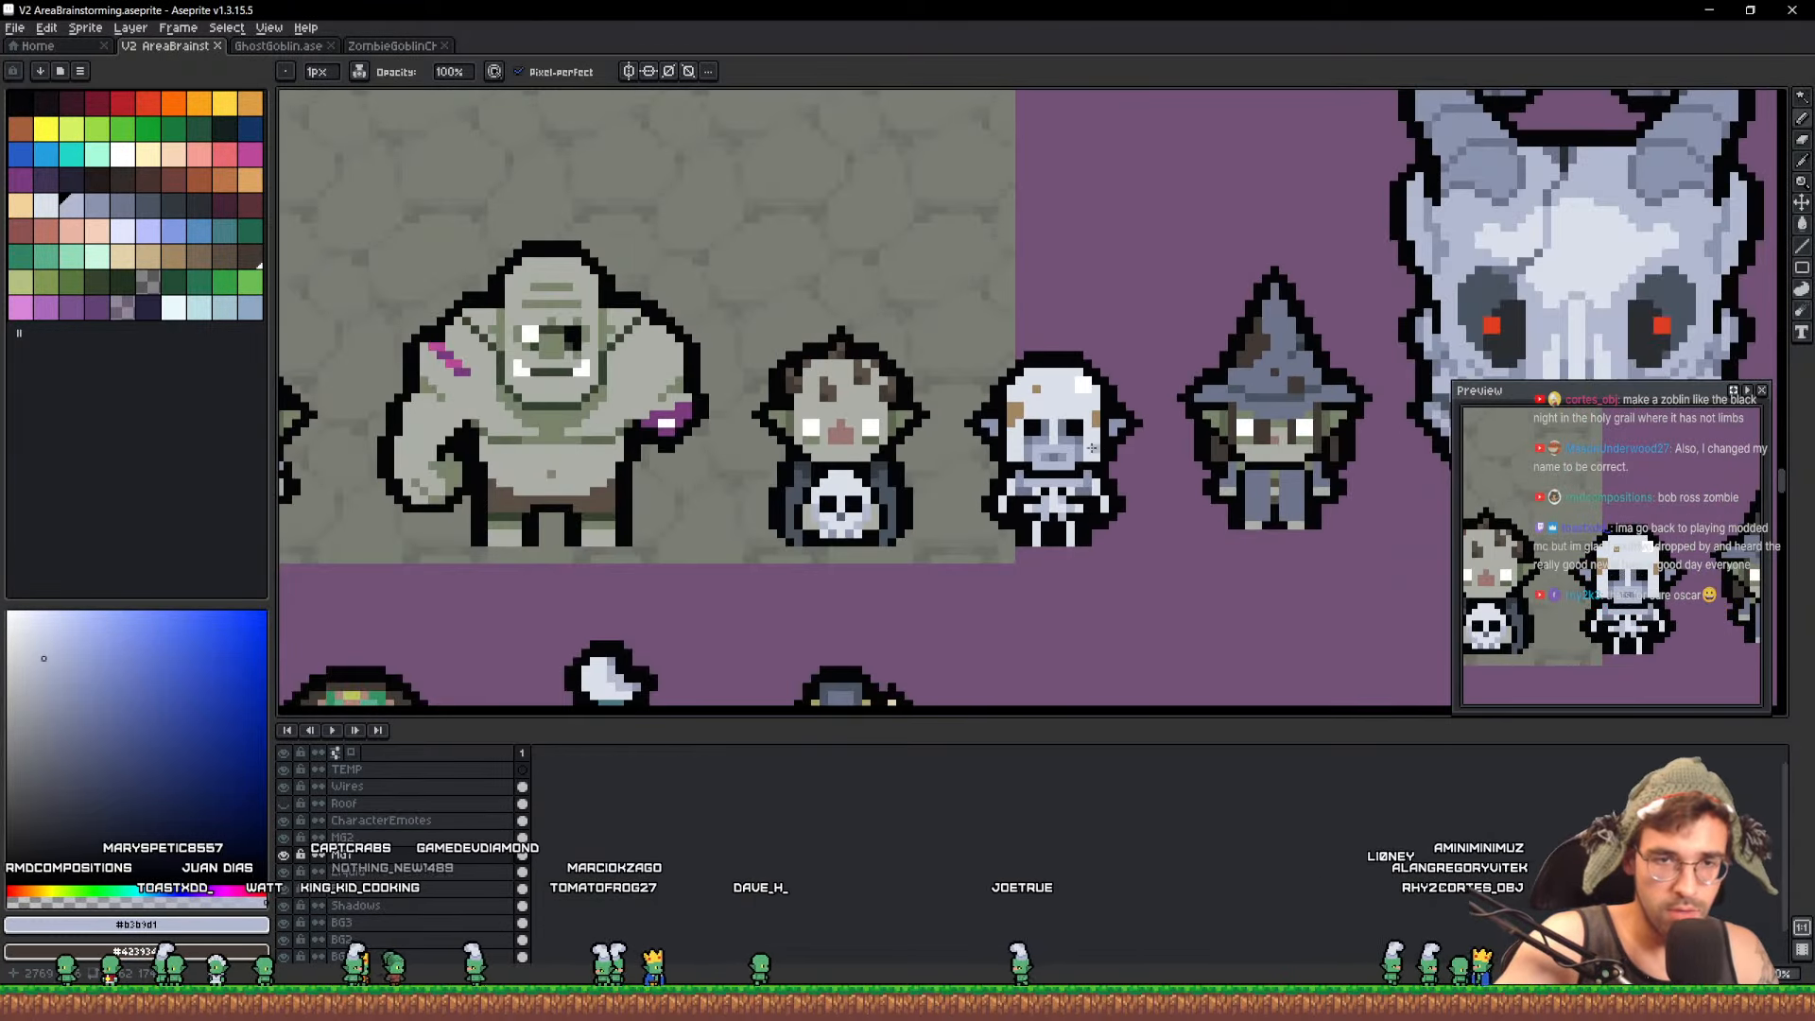
Select the whole brown-mohawk zombie goblin sprite beside the pale hair-like tuft with a rectangular marquee
{"action": "left_click_drag", "start_coordinate": [1092, 449], "coordinate": [1774, 413]}
{"action": "scroll", "coordinate": [840, 419], "scroll_direction": "up", "scroll_amount": 3}
{"action": "key", "text": "v"}
{"action": "scroll", "coordinate": [841, 422], "scroll_direction": "down", "scroll_amount": 2}
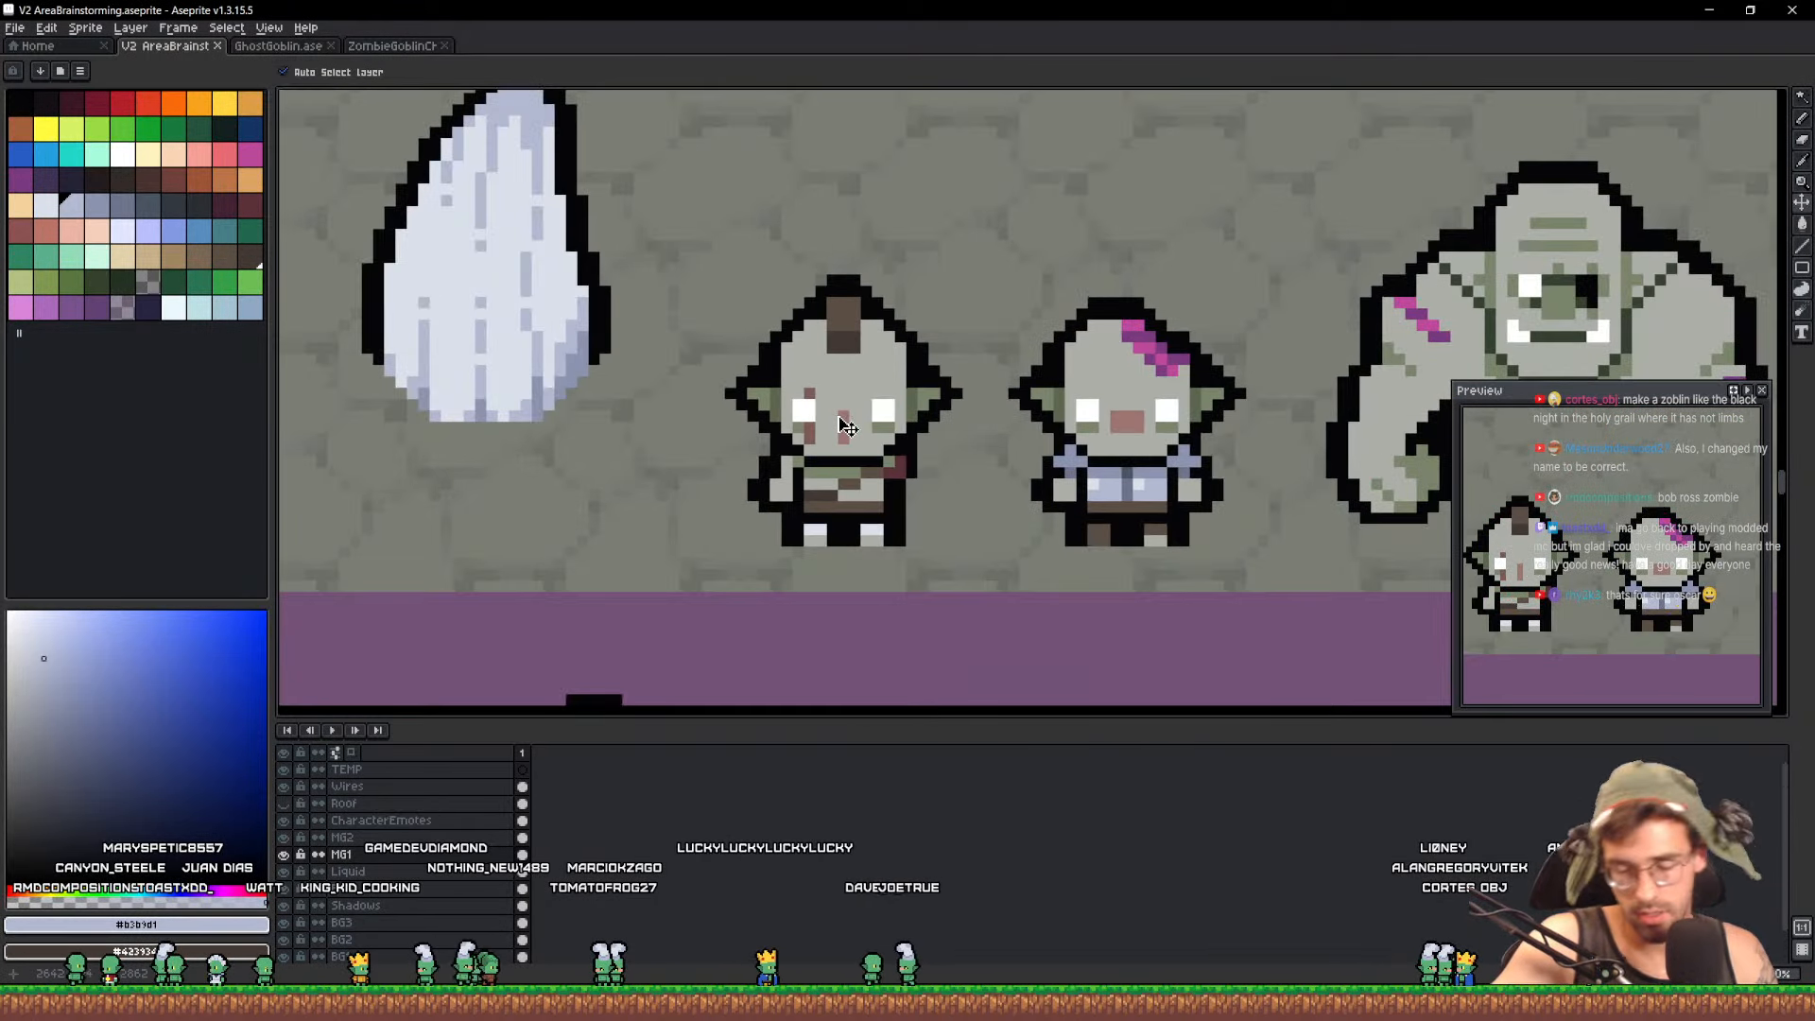
{"action": "key", "text": "m"}
{"action": "left_click_drag", "start_coordinate": [667, 627], "coordinate": [988, 239]}
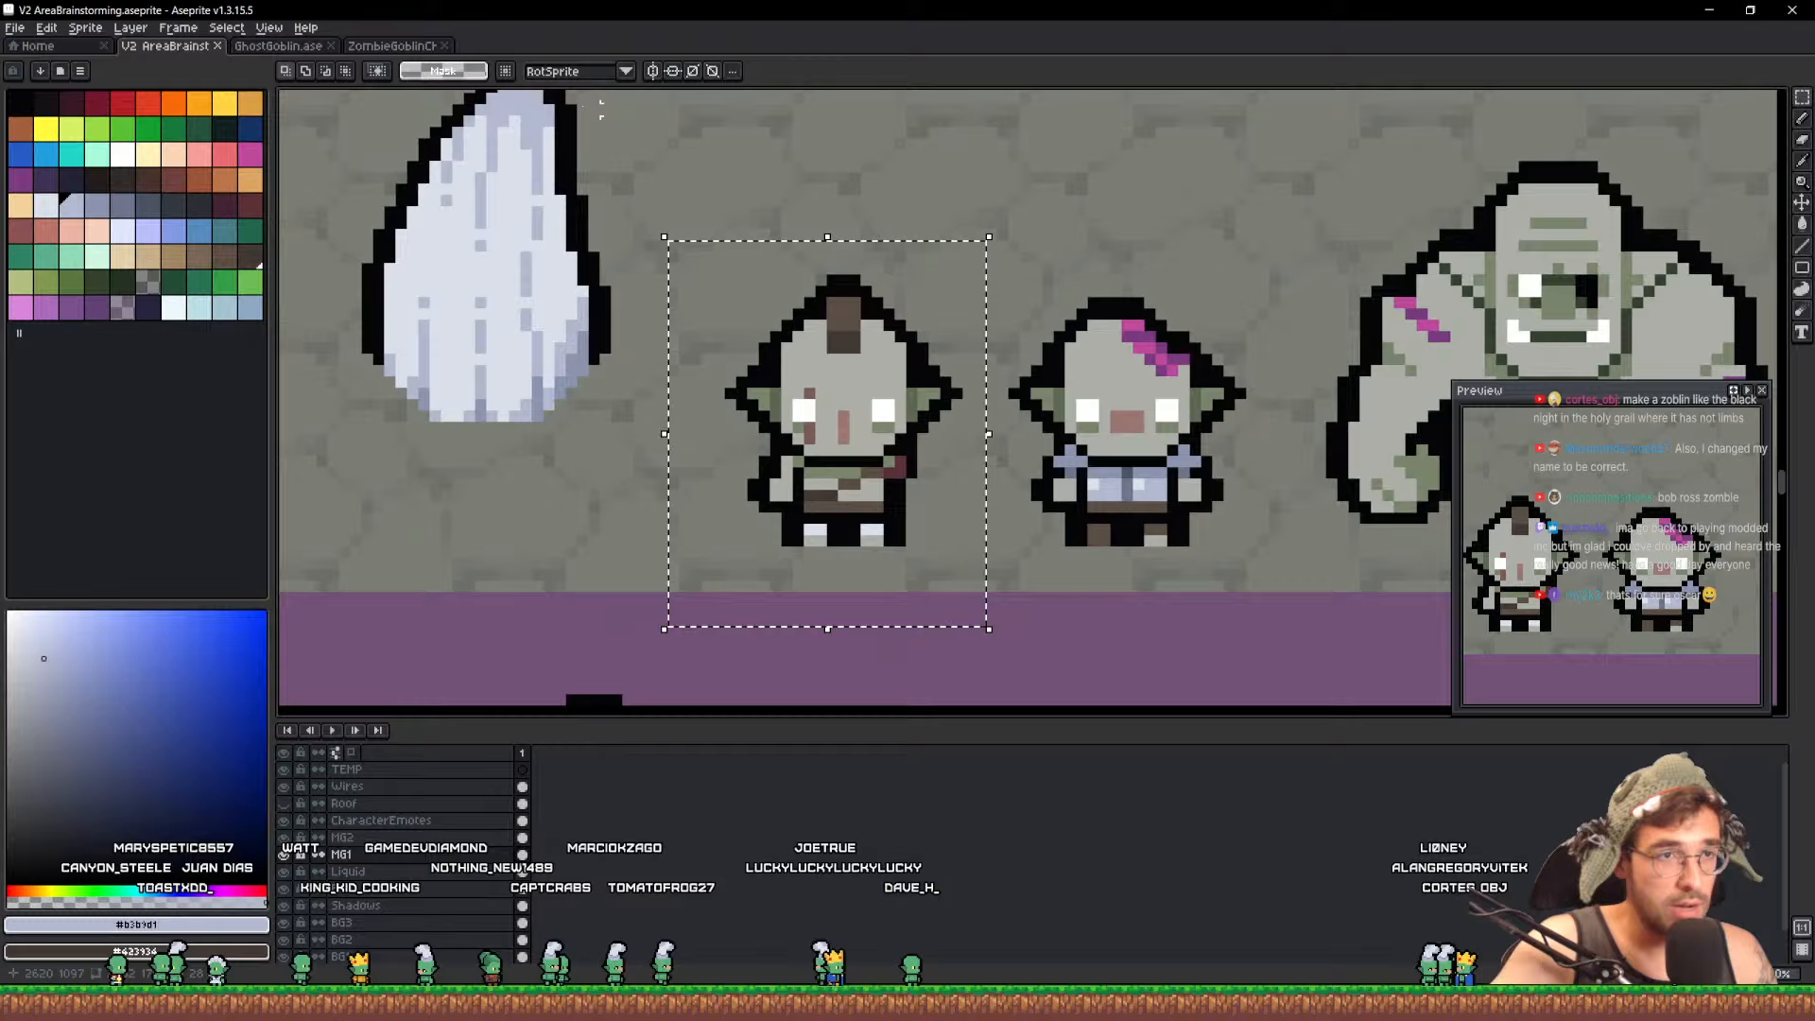
Close GhostGoblin.aseprite, bring up ZombieGoblinChaser.aseprite and stop its animation playback
{"action": "left_click", "coordinate": [274, 47]}
{"action": "left_click", "coordinate": [331, 46]}
{"action": "left_click_drag", "start_coordinate": [1069, 444], "coordinate": [910, 434]}
{"action": "scroll", "coordinate": [910, 434], "scroll_direction": "down", "scroll_amount": 2}
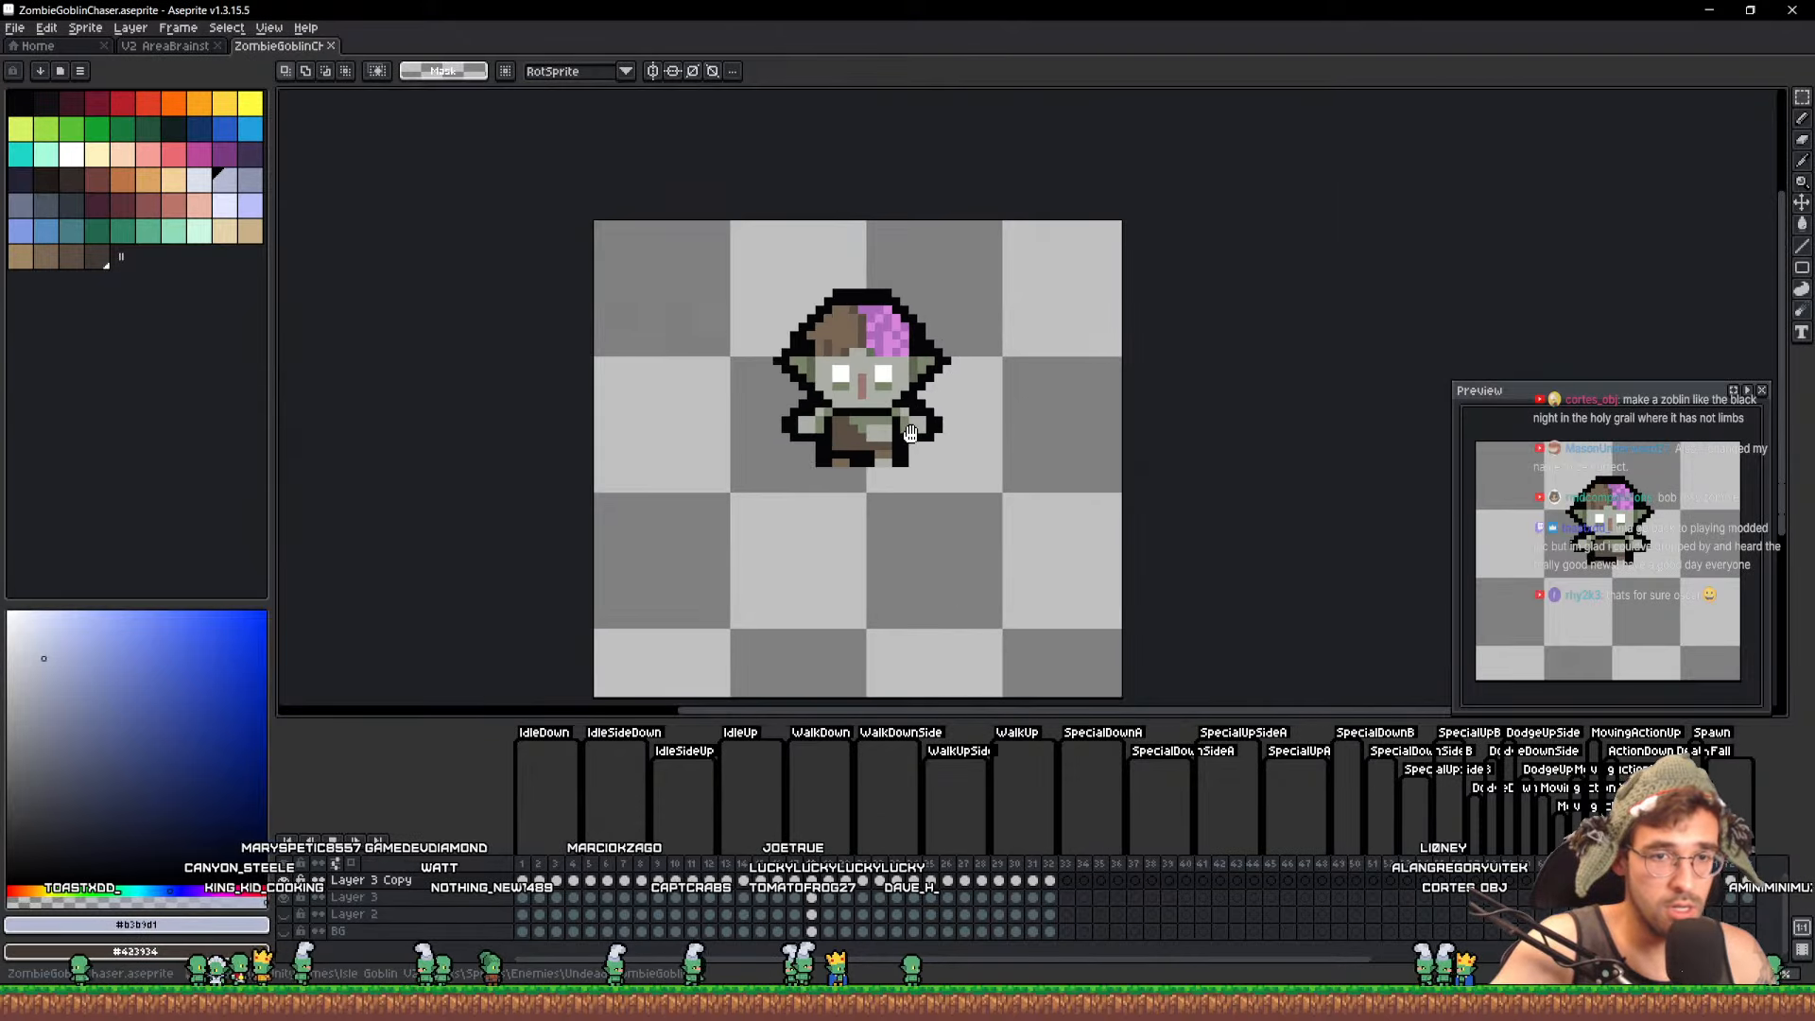
{"action": "key", "text": "Return"}
Save the zombie goblin file as a separate copy named ZombieGoblinChaser_Culling.aseprite in the ZombieGoblins folder
{"action": "key", "text": "ctrl+shift+s"}
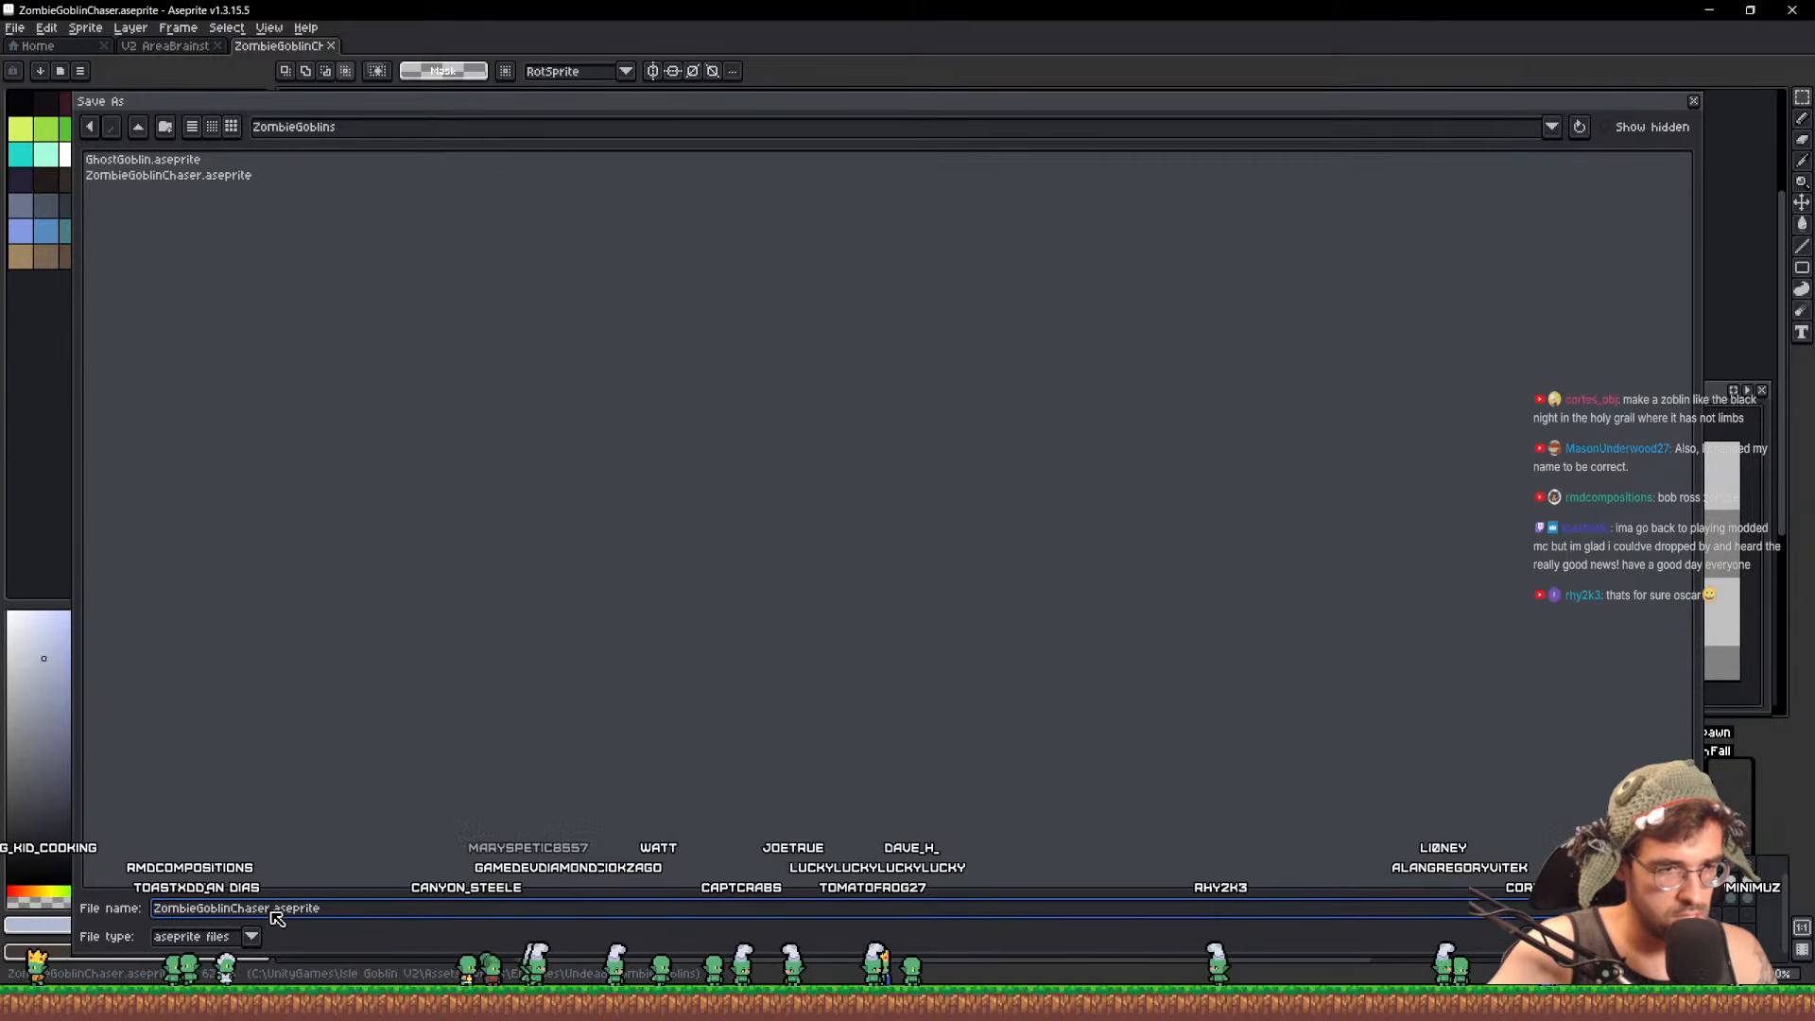
{"action": "type", "text": "_Culling"}
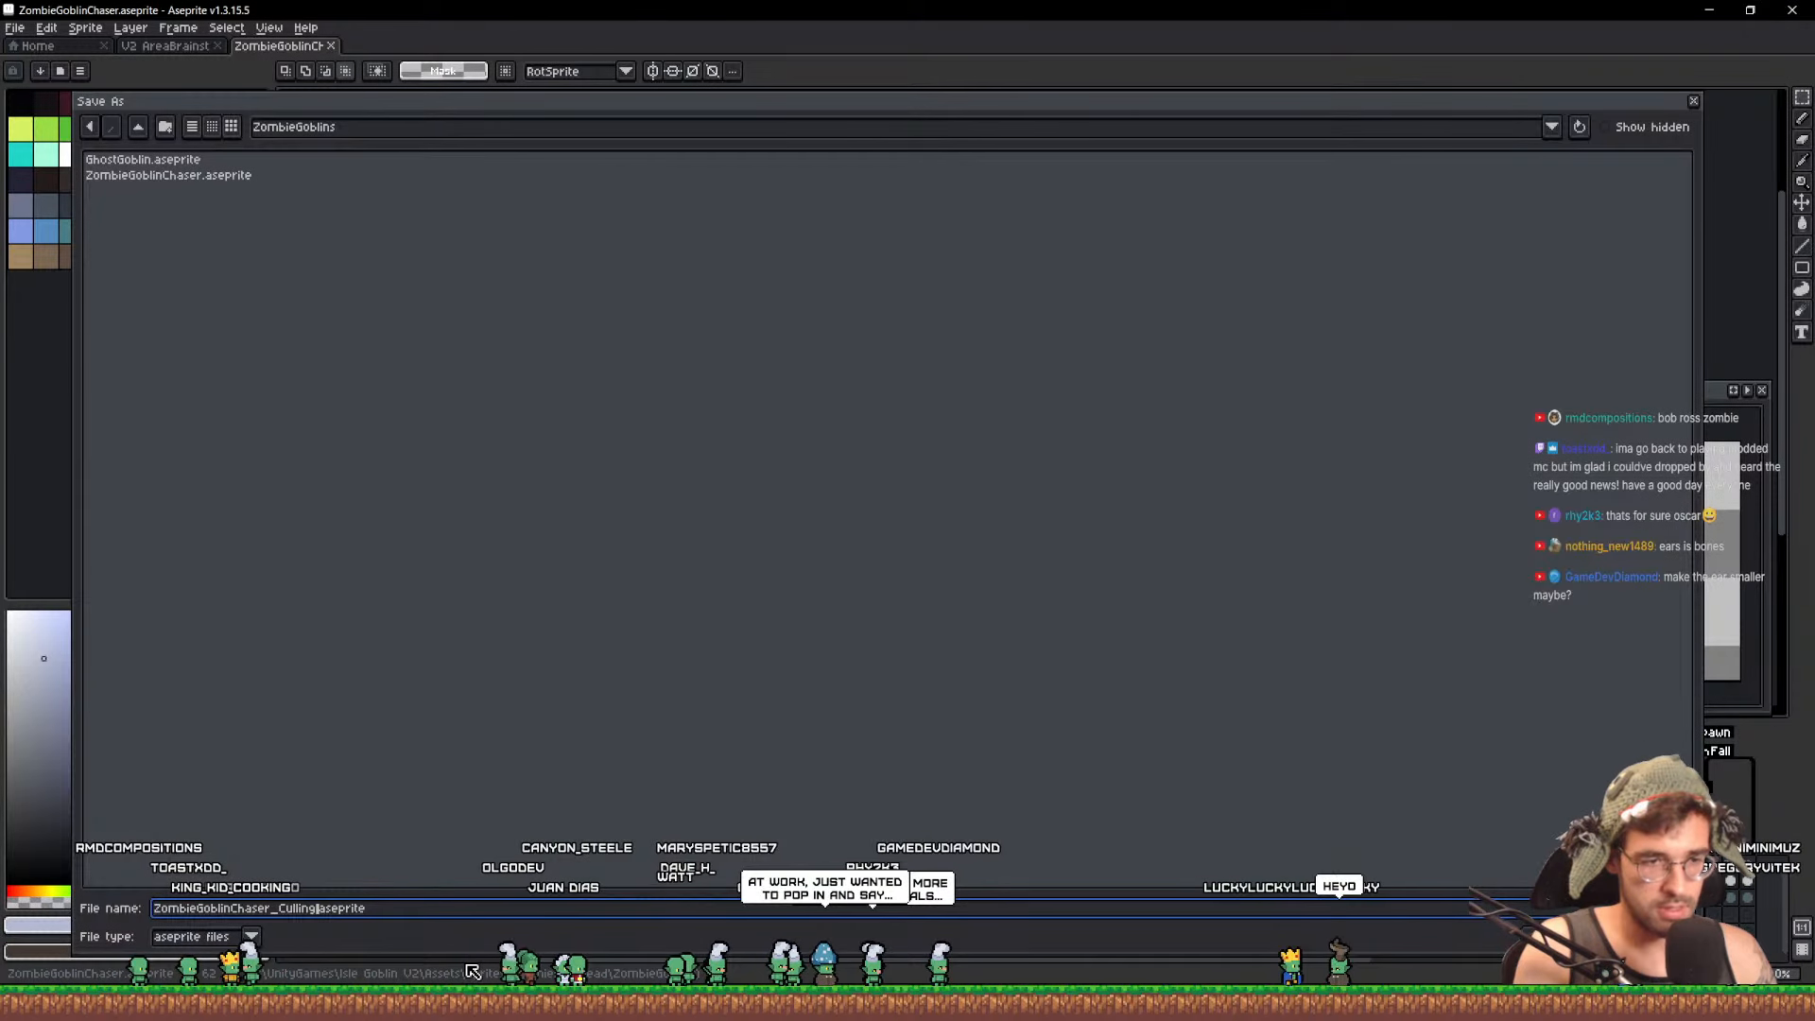
{"action": "key", "text": "Return"}
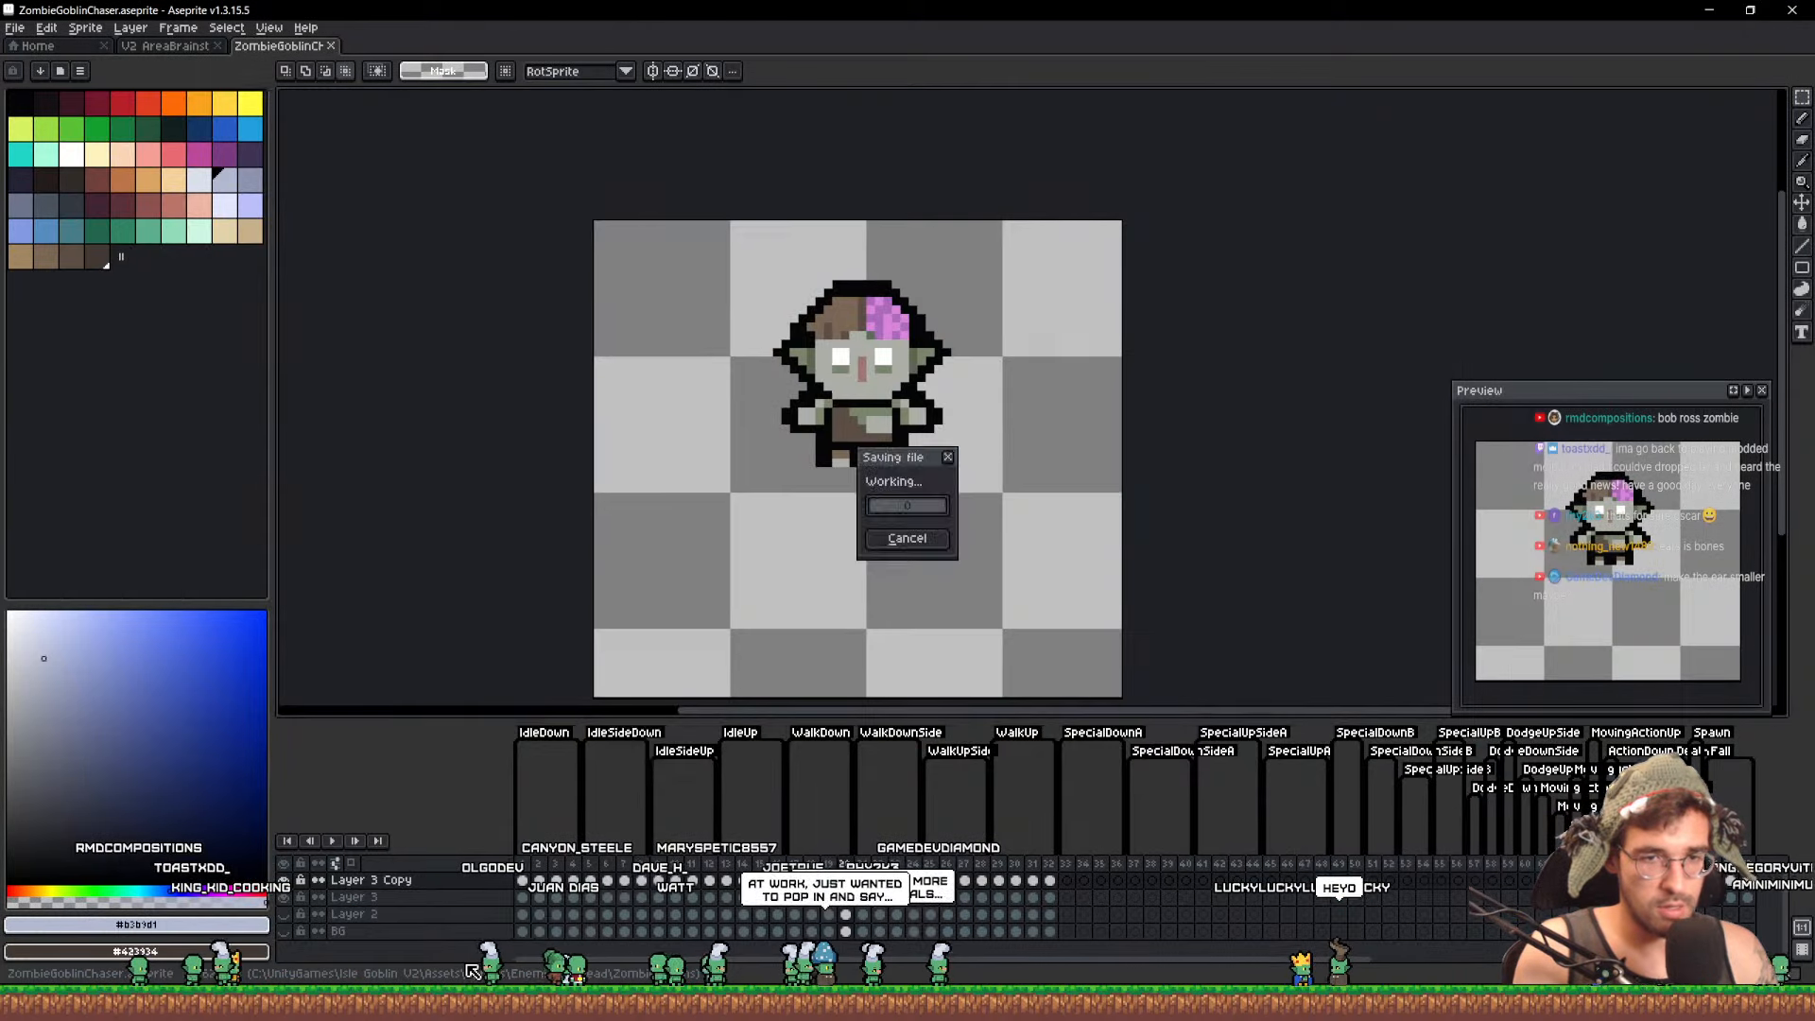
Check the goblin without its thick outline and delete the Layer 3 Copy layer
{"action": "left_click", "coordinate": [288, 884]}
{"action": "left_click", "coordinate": [289, 884]}
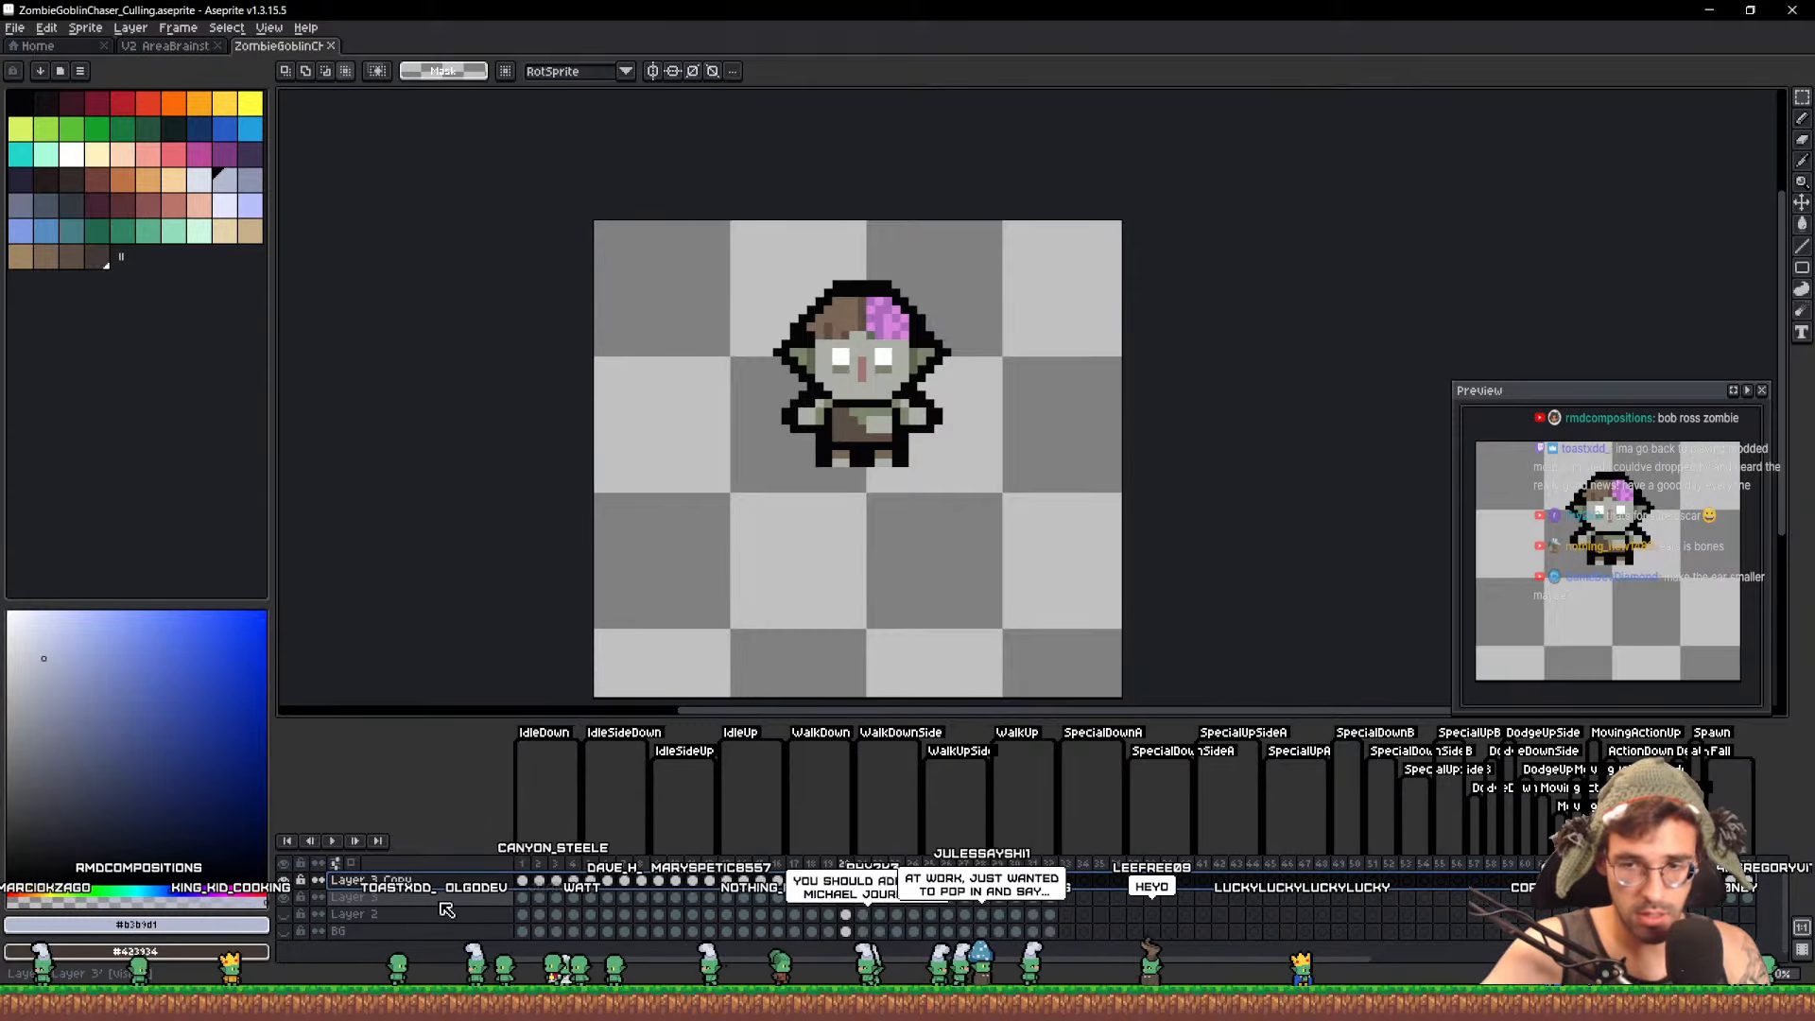
{"action": "key", "text": "Delete"}
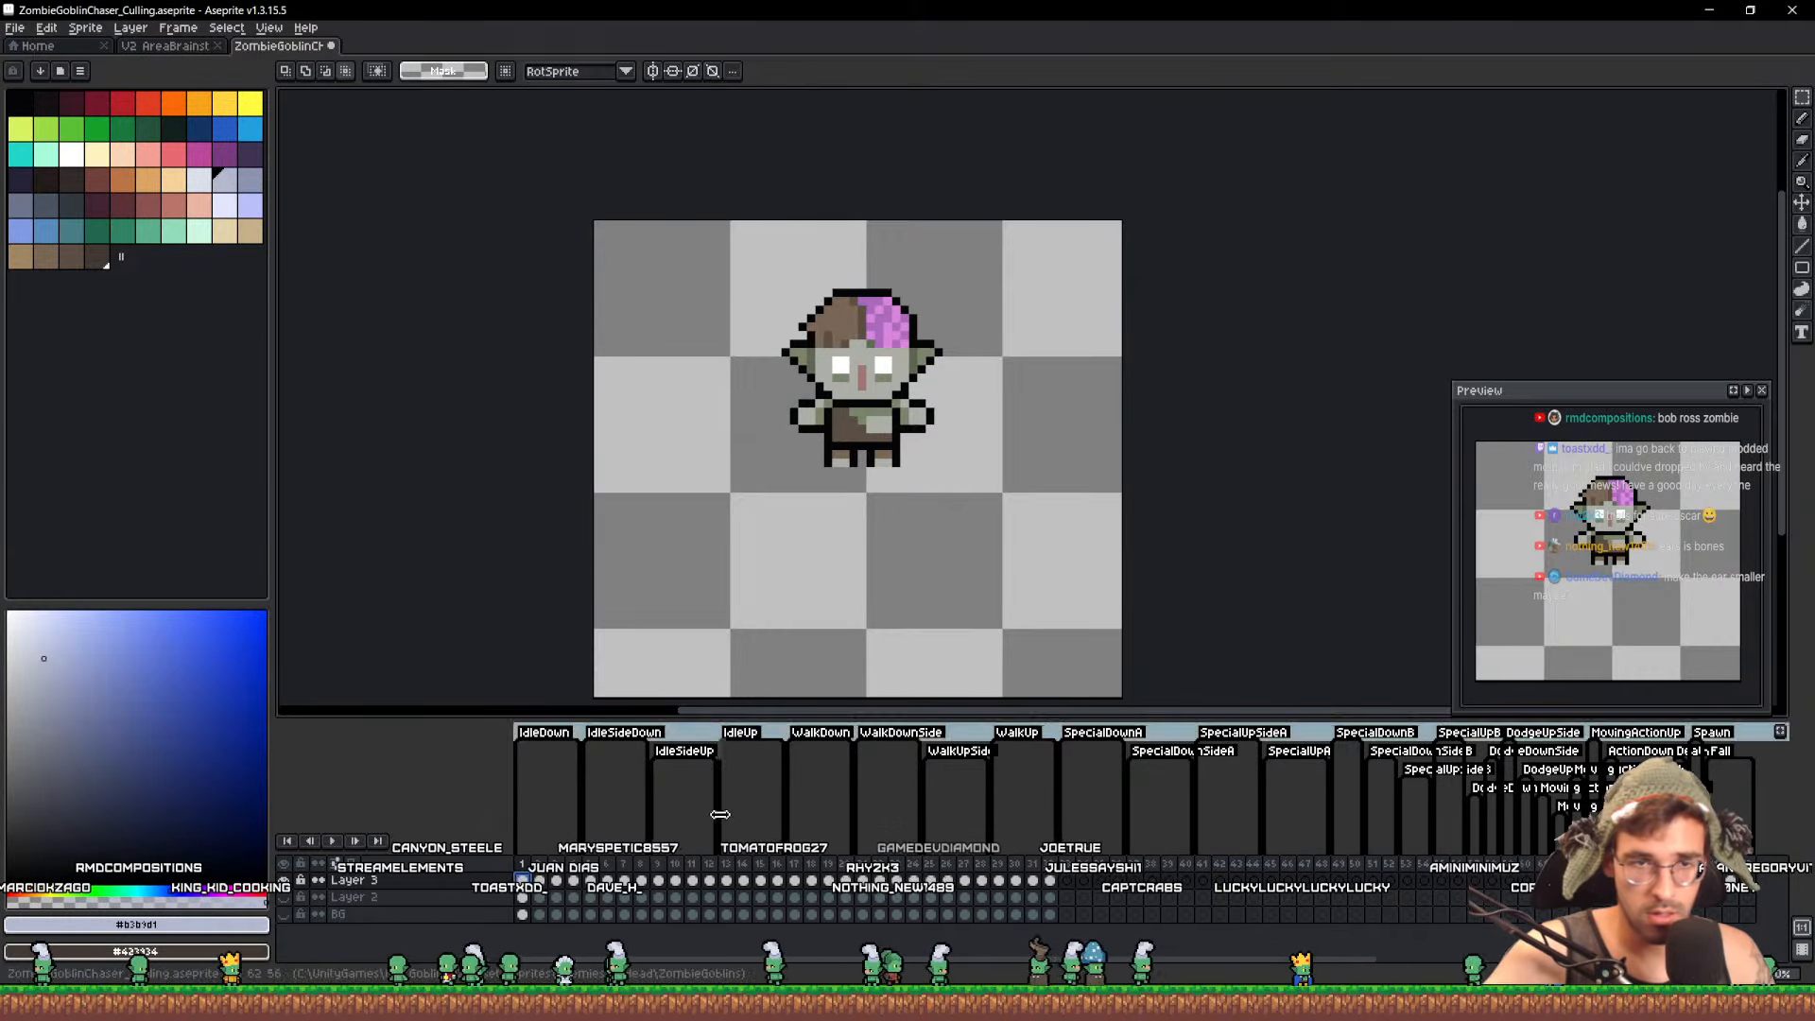
Paste the brown-mohawk zombie goblin and place it below and left of the frame 1 chaser goblin as a reference
{"action": "key", "text": "ctrl+v"}
{"action": "left_click_drag", "start_coordinate": [1024, 473], "coordinate": [689, 359]}
{"action": "scroll", "coordinate": [736, 260], "scroll_direction": "up", "scroll_amount": 1}
{"action": "scroll", "coordinate": [737, 258], "scroll_direction": "up", "scroll_amount": 1}
{"action": "left_click_drag", "start_coordinate": [737, 258], "coordinate": [646, 542]}
{"action": "left_click", "coordinate": [810, 221]}
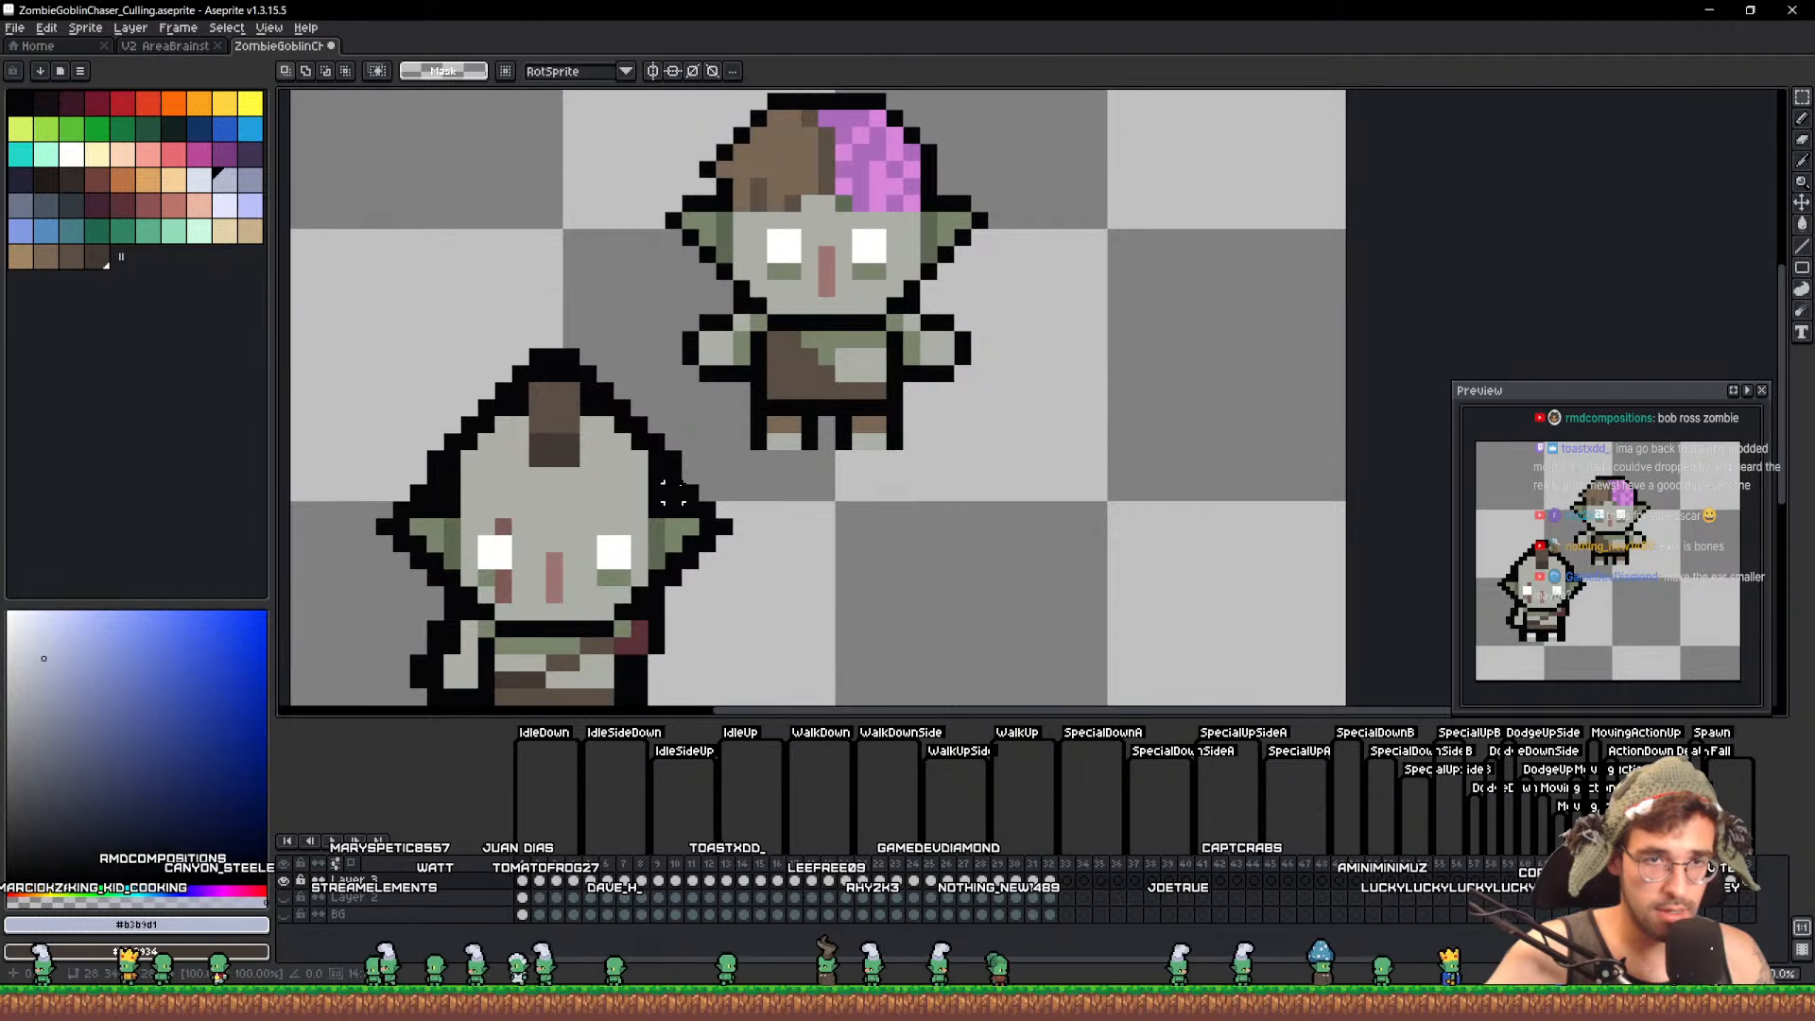
Clean up the hair's outer edge with the sampled black outline colour and fill all the brown and pink hair with grey skin
{"action": "key", "text": "i"}
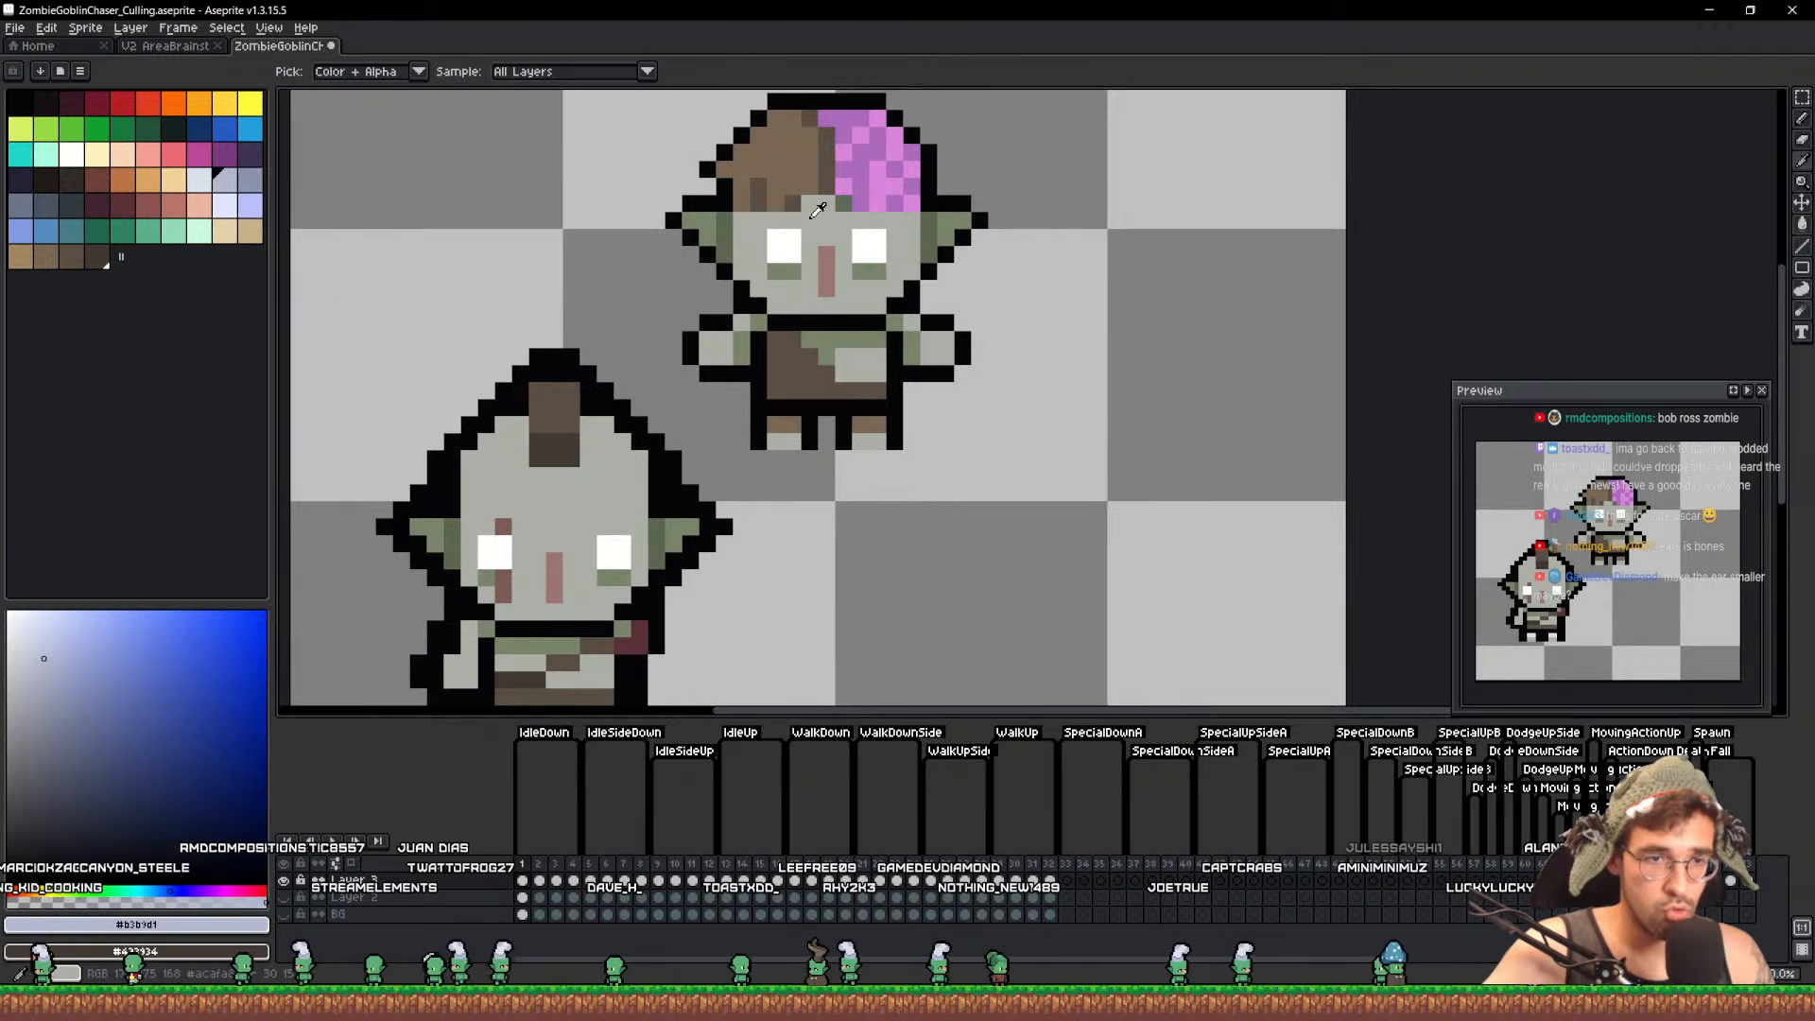
{"action": "left_click", "coordinate": [726, 181]}
{"action": "key", "text": "b"}
{"action": "key", "text": "i"}
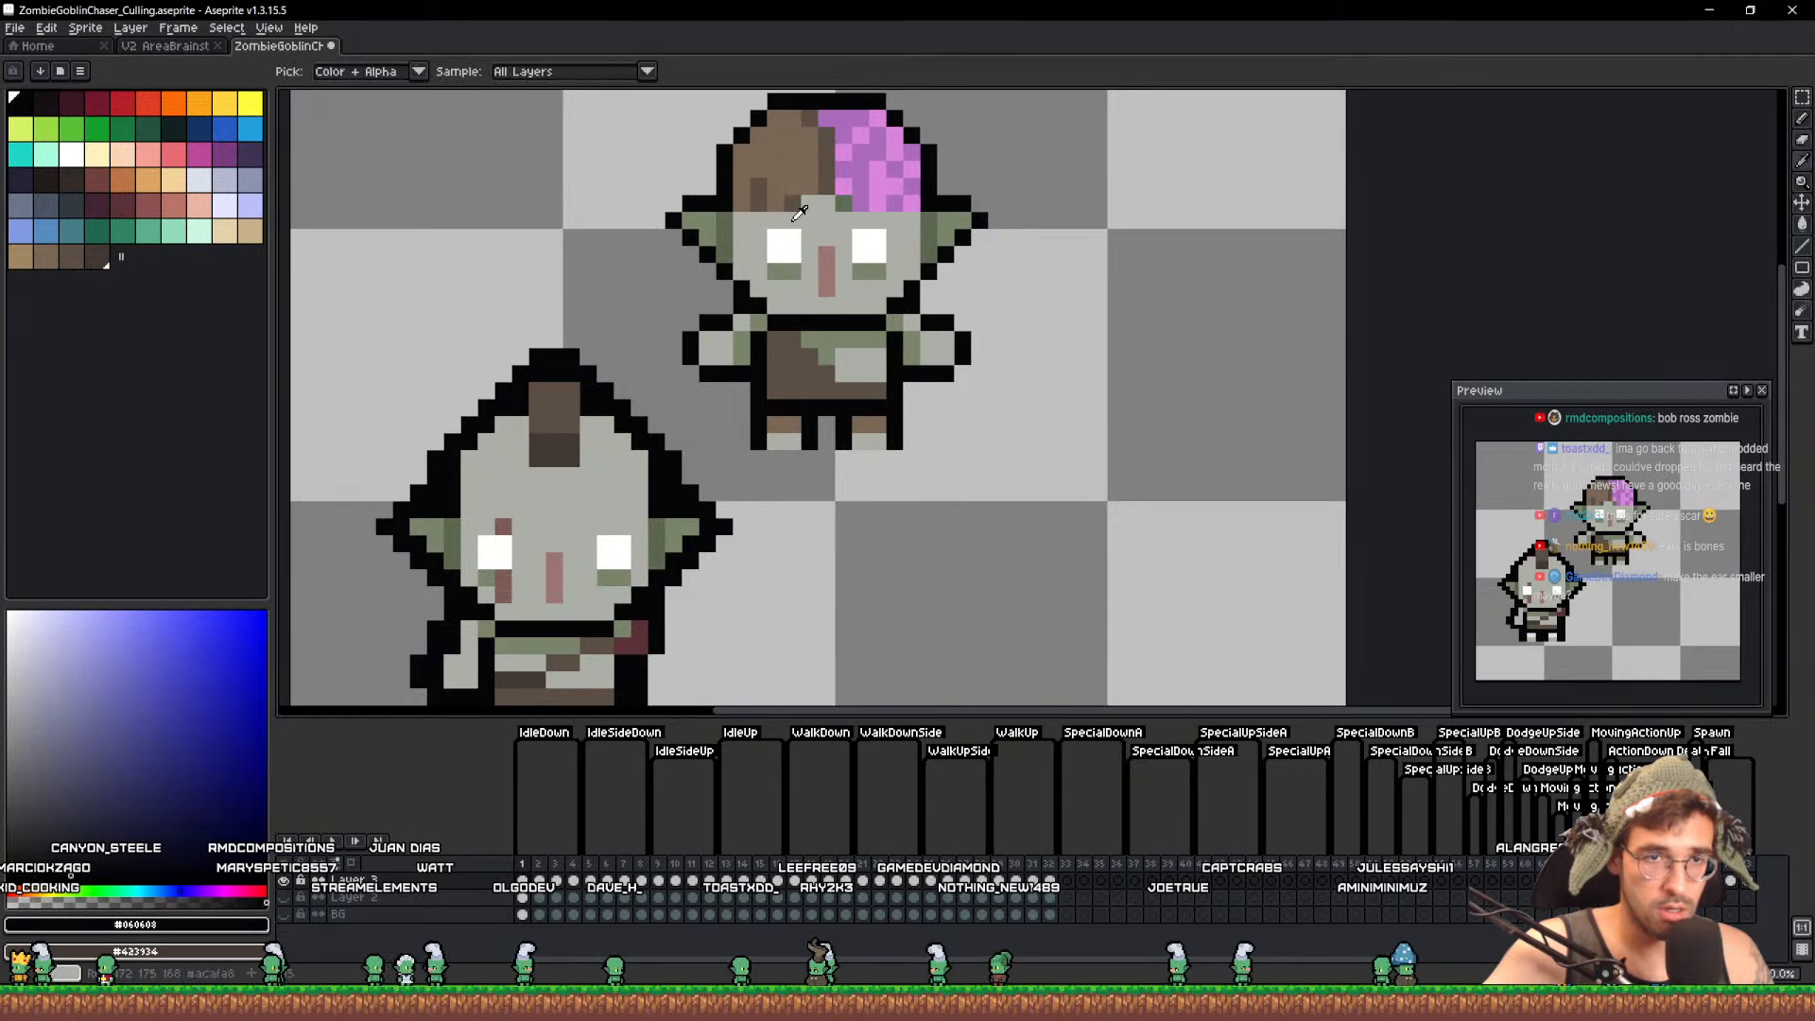
{"action": "left_click", "coordinate": [811, 204]}
{"action": "key", "text": "g"}
{"action": "left_click", "coordinate": [742, 184]}
{"action": "left_click", "coordinate": [791, 205]}
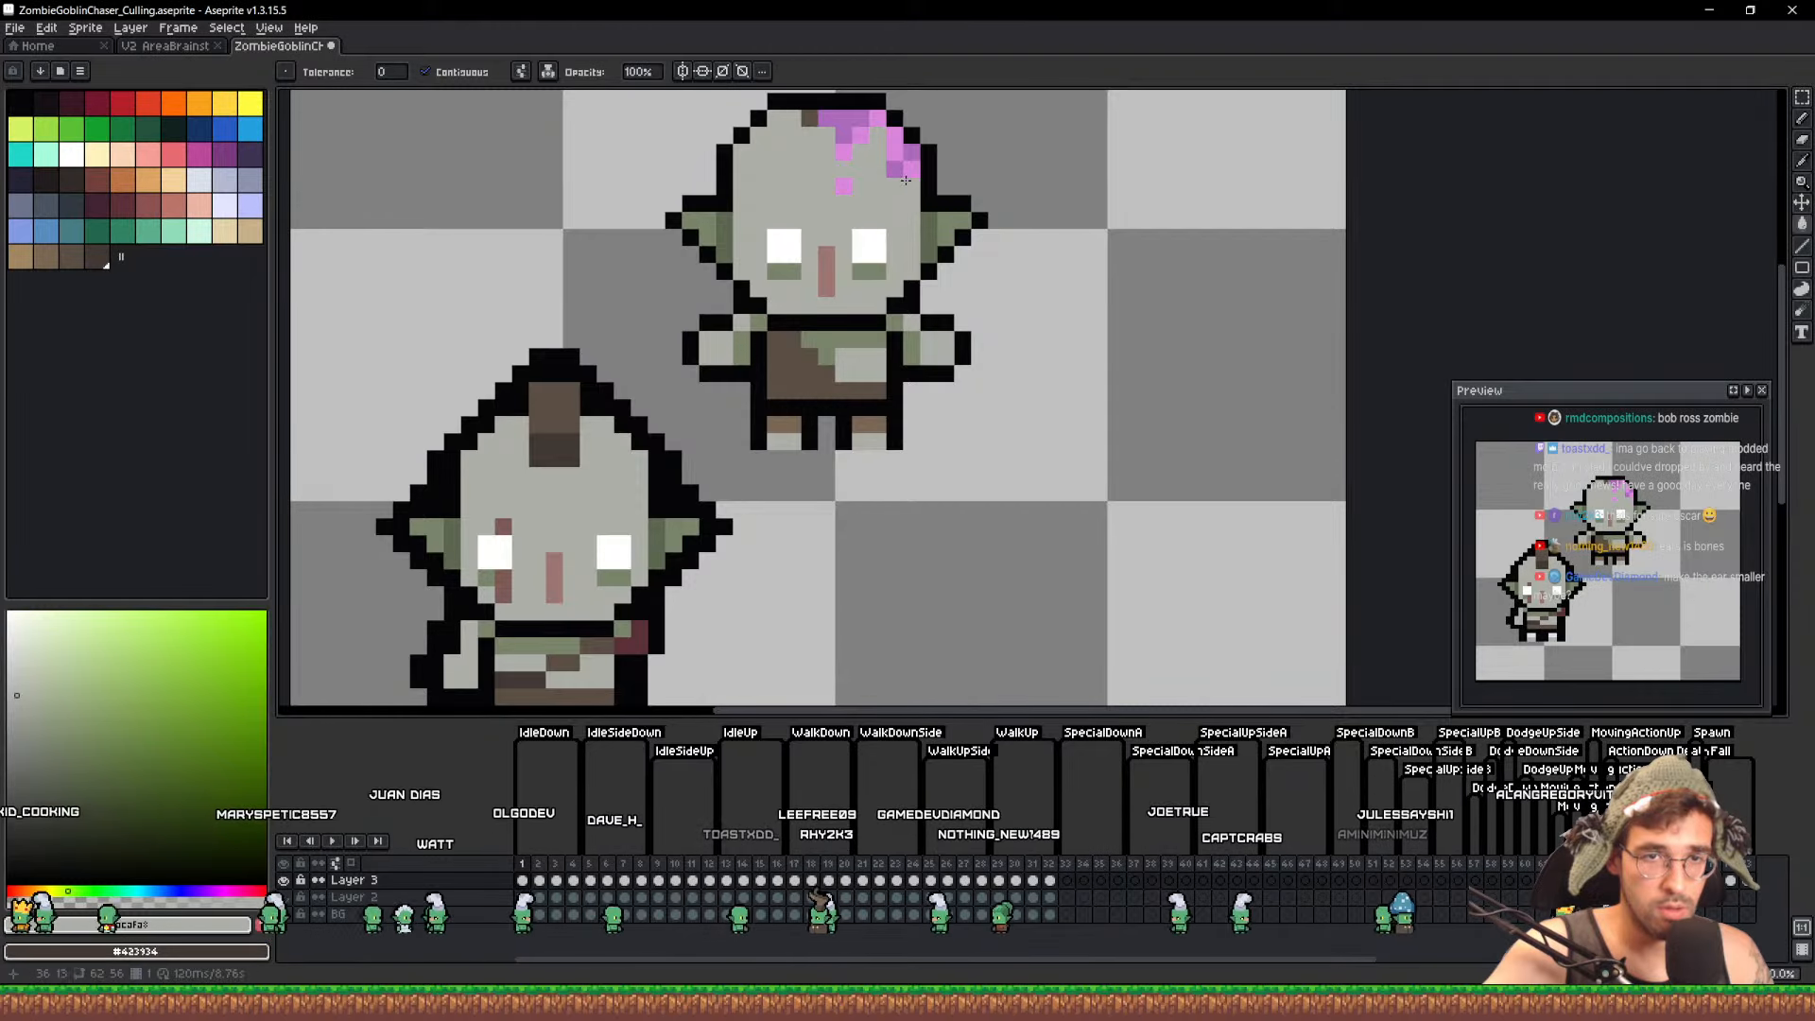
{"action": "left_click", "coordinate": [890, 152]}
{"action": "left_click", "coordinate": [815, 126]}
{"action": "key", "text": "b"}
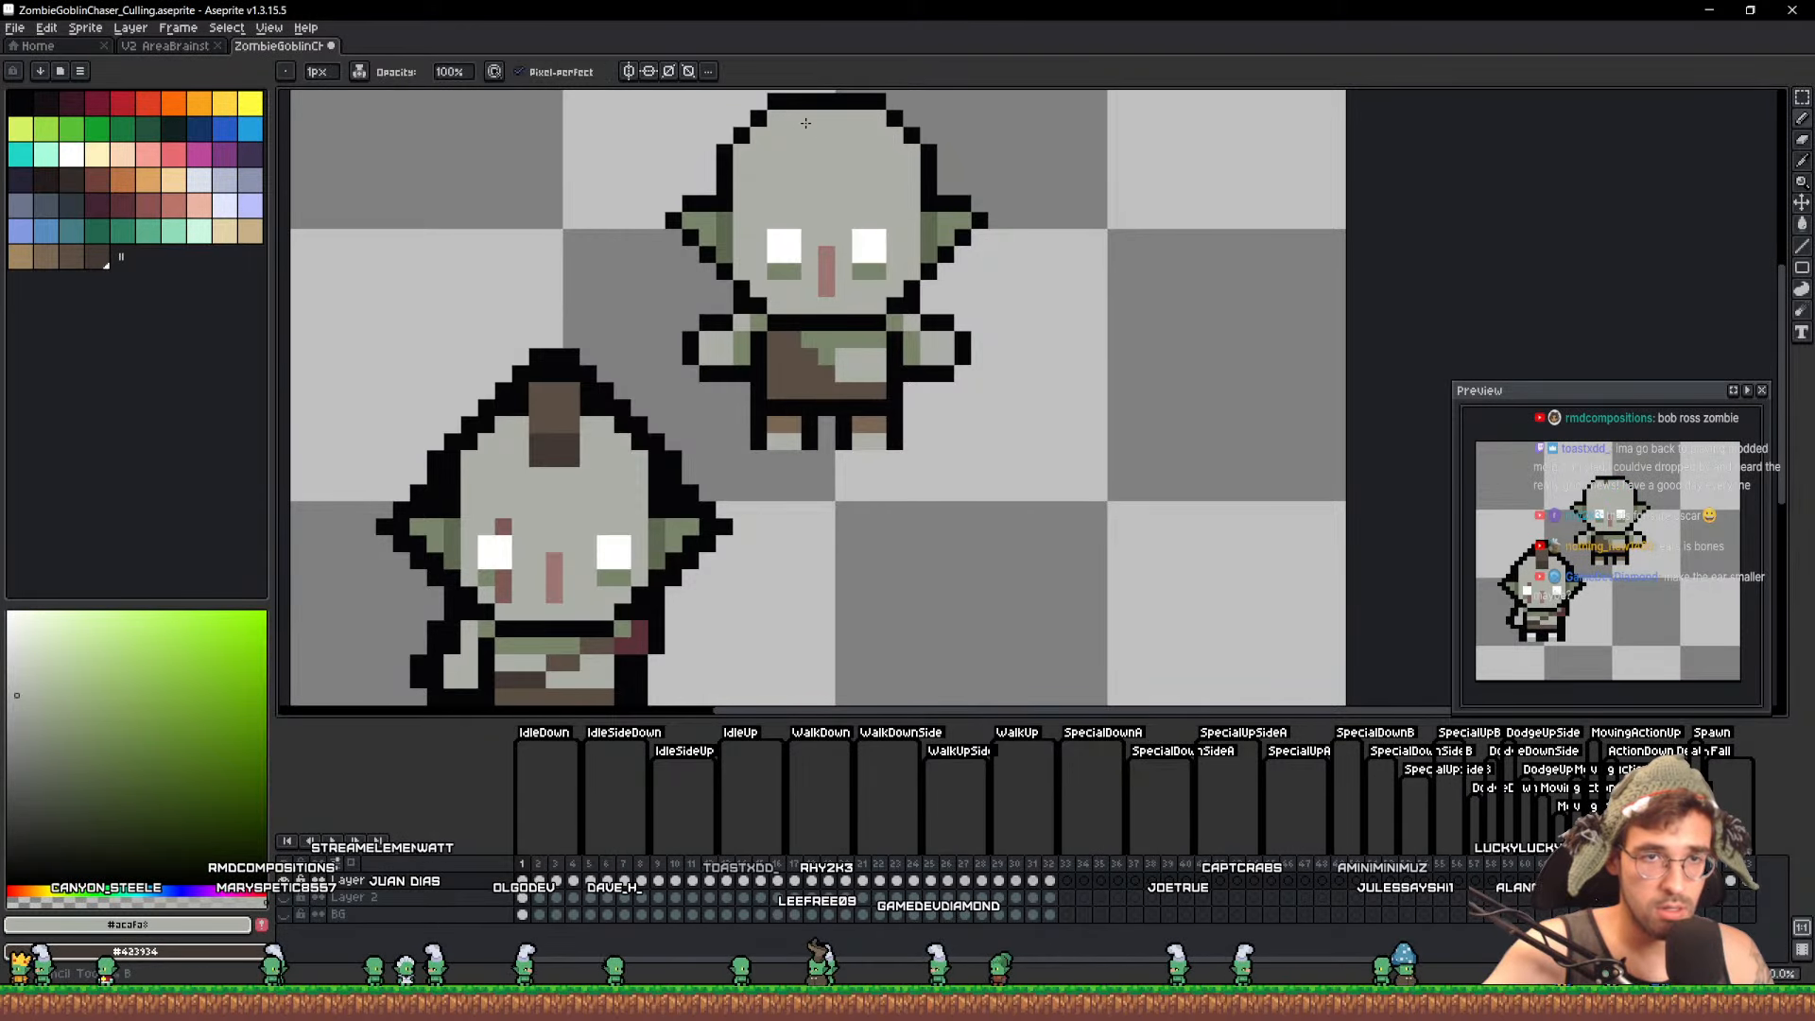
Copy the reference goblin's pointed head top with its brown mohawk onto the chaser goblin's head
{"action": "key", "text": "m"}
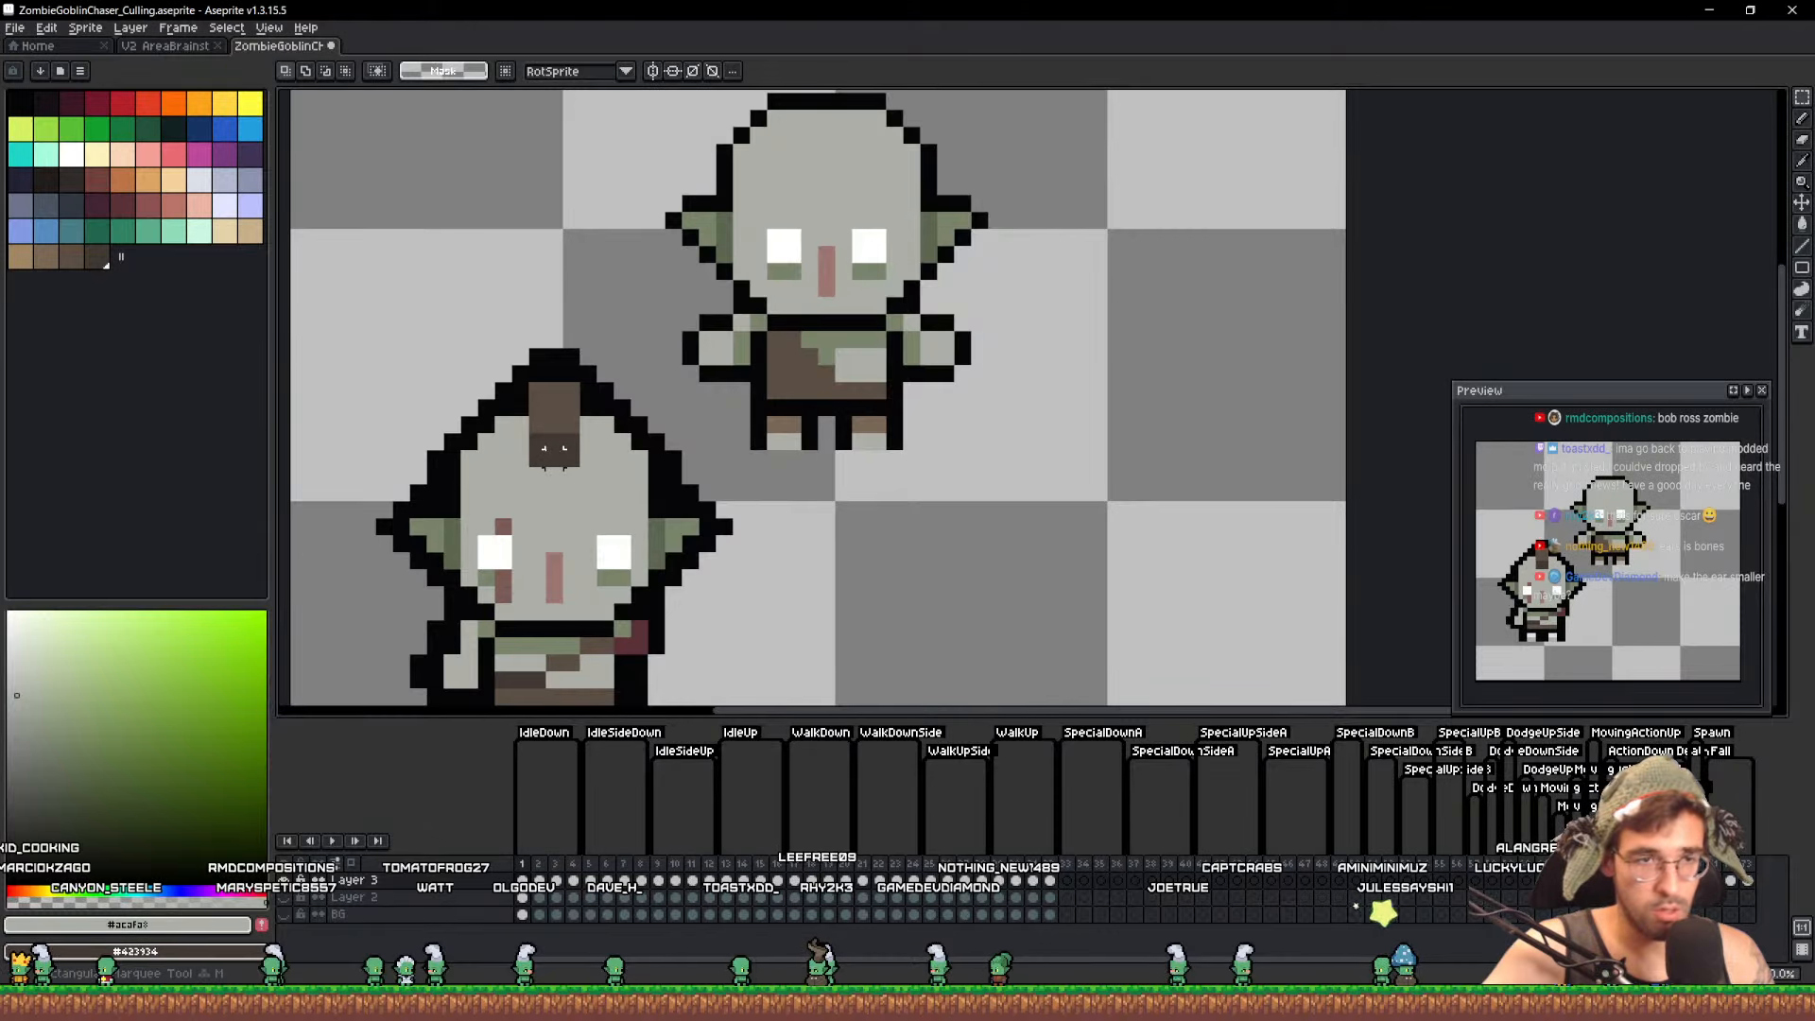
{"action": "left_click_drag", "start_coordinate": [572, 374], "coordinate": [588, 374]}
{"action": "left_click_drag", "start_coordinate": [553, 442], "coordinate": [826, 173]}
{"action": "key", "text": "Return"}
{"action": "scroll", "coordinate": [884, 206], "scroll_direction": "down", "scroll_amount": 1}
{"action": "scroll", "coordinate": [727, 363], "scroll_direction": "up", "scroll_amount": 2}
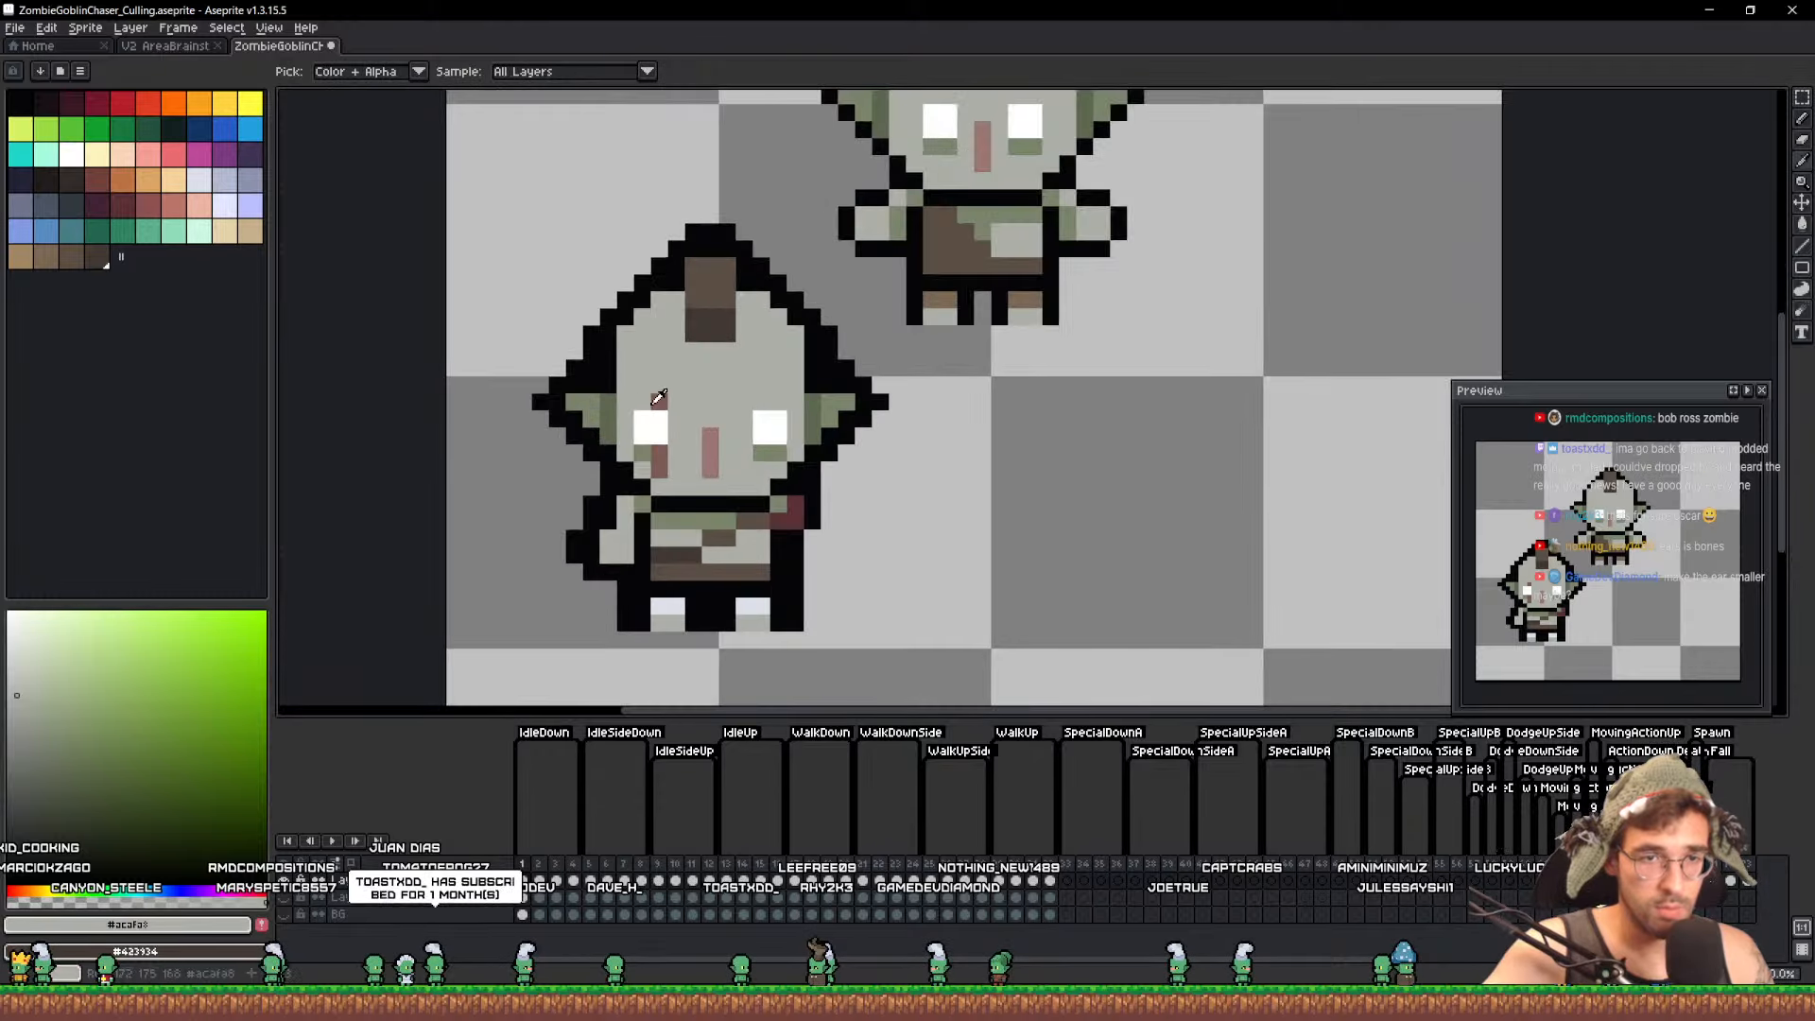
Paint the reference goblin's reddish-brown scar, colour #7c5b54, above and below the chaser goblin's left-hand eye
{"action": "left_click", "coordinate": [659, 400], "text": "alt"}
{"action": "scroll", "coordinate": [666, 393], "scroll_direction": "down", "scroll_amount": 2}
{"action": "scroll", "coordinate": [758, 189], "scroll_direction": "up", "scroll_amount": 2}
{"action": "key", "text": "b"}
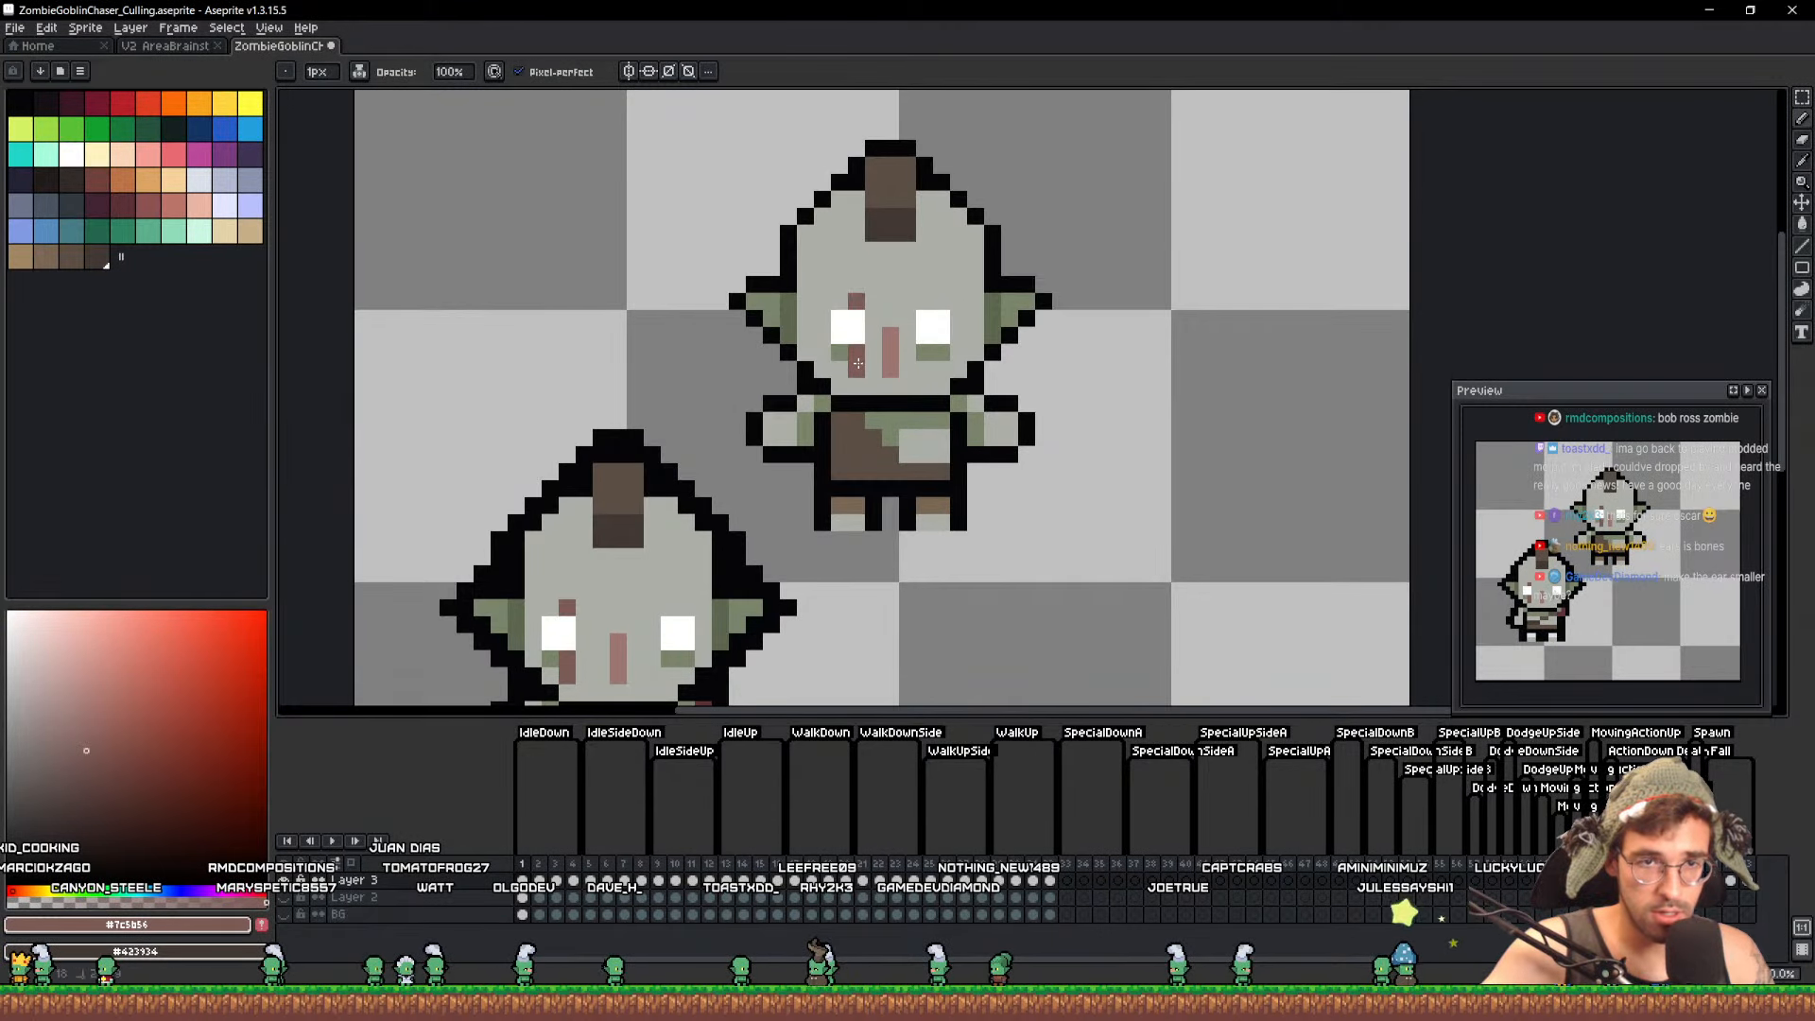
{"action": "scroll", "coordinate": [1040, 307], "scroll_direction": "down", "scroll_amount": 2}
{"action": "scroll", "coordinate": [1000, 336], "scroll_direction": "up", "scroll_amount": 5}
Move the chaser goblin's eyes one pixel outward each and raise its head and torso by one pixel
{"action": "key", "text": "m"}
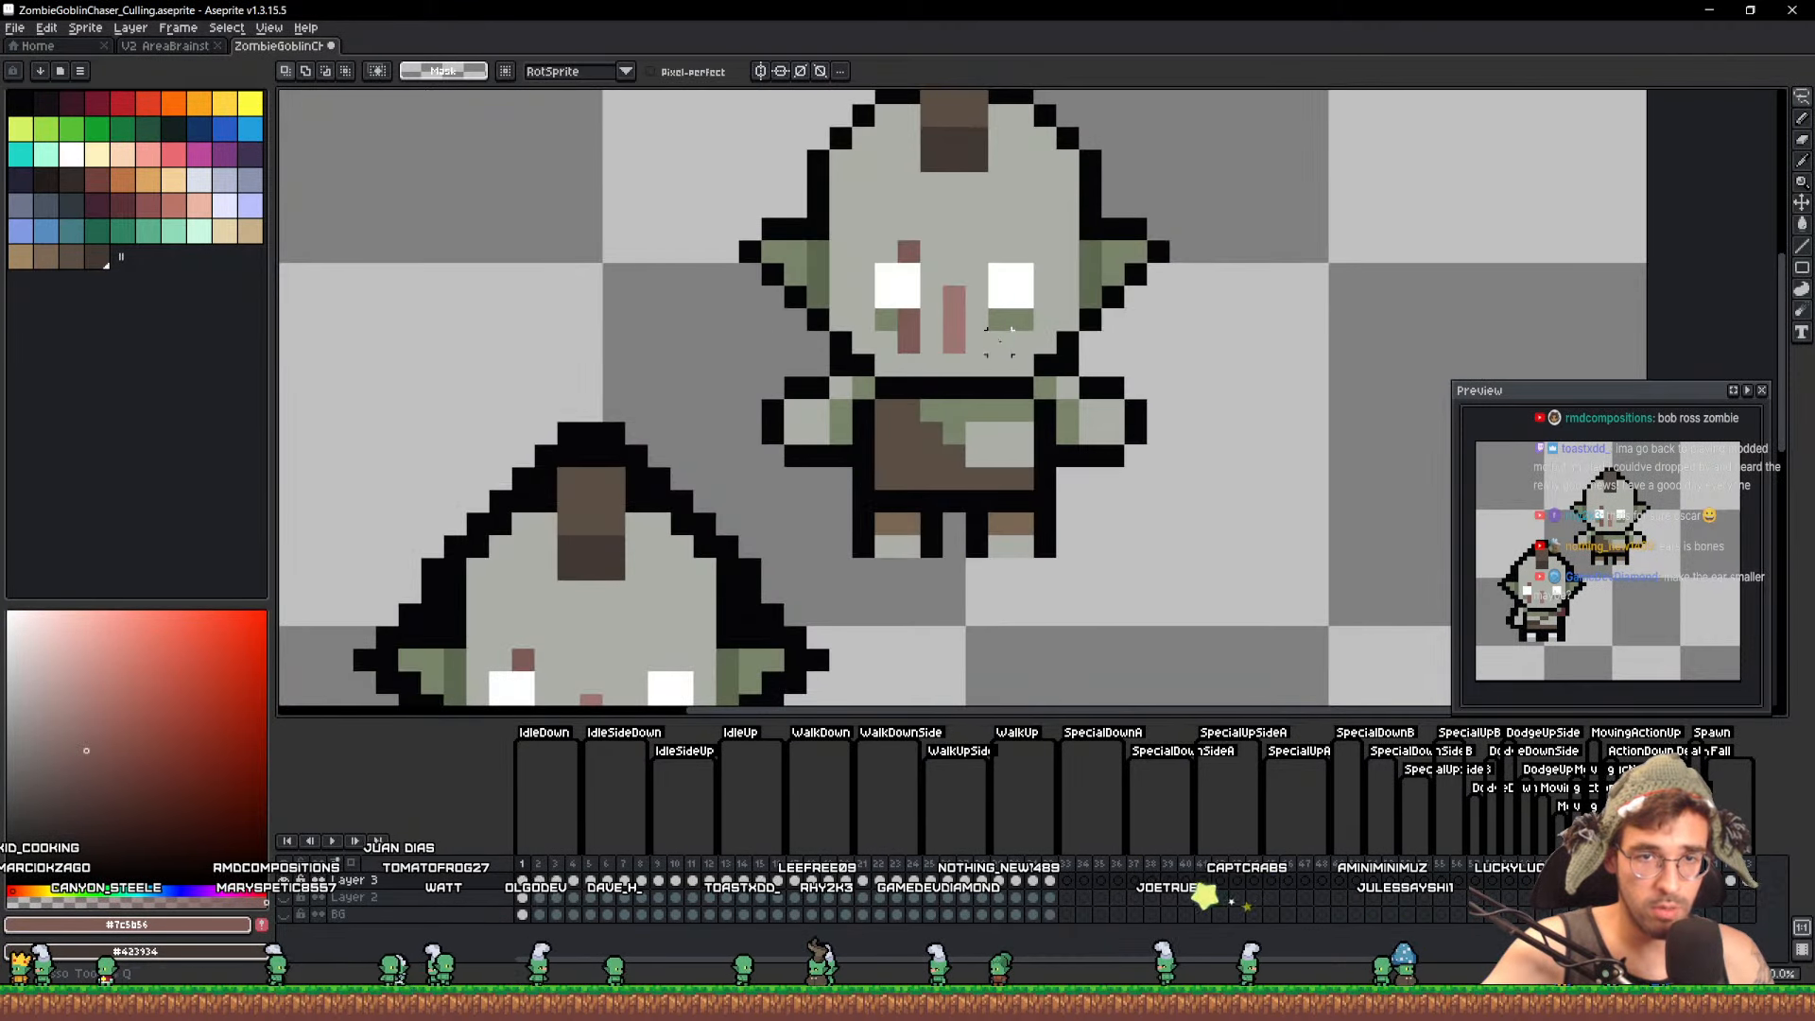
{"action": "mouse_move", "coordinate": [977, 298]}
{"action": "left_mouse_down"}
{"action": "mouse_move", "coordinate": [1000, 253]}
{"action": "mouse_move", "coordinate": [1019, 342]}
{"action": "mouse_move", "coordinate": [1021, 304]}
{"action": "left_mouse_up"}
{"action": "mouse_move", "coordinate": [908, 342]}
{"action": "left_mouse_down"}
{"action": "mouse_move", "coordinate": [887, 314]}
{"action": "mouse_move", "coordinate": [901, 257]}
{"action": "mouse_move", "coordinate": [931, 312]}
{"action": "mouse_move", "coordinate": [922, 357]}
{"action": "mouse_move", "coordinate": [930, 319]}
{"action": "mouse_move", "coordinate": [907, 319]}
{"action": "left_mouse_up"}
{"action": "key", "text": "ctrl+d"}
{"action": "scroll", "coordinate": [917, 321], "scroll_direction": "down", "scroll_amount": 4}
{"action": "scroll", "coordinate": [843, 462], "scroll_direction": "up", "scroll_amount": 3}
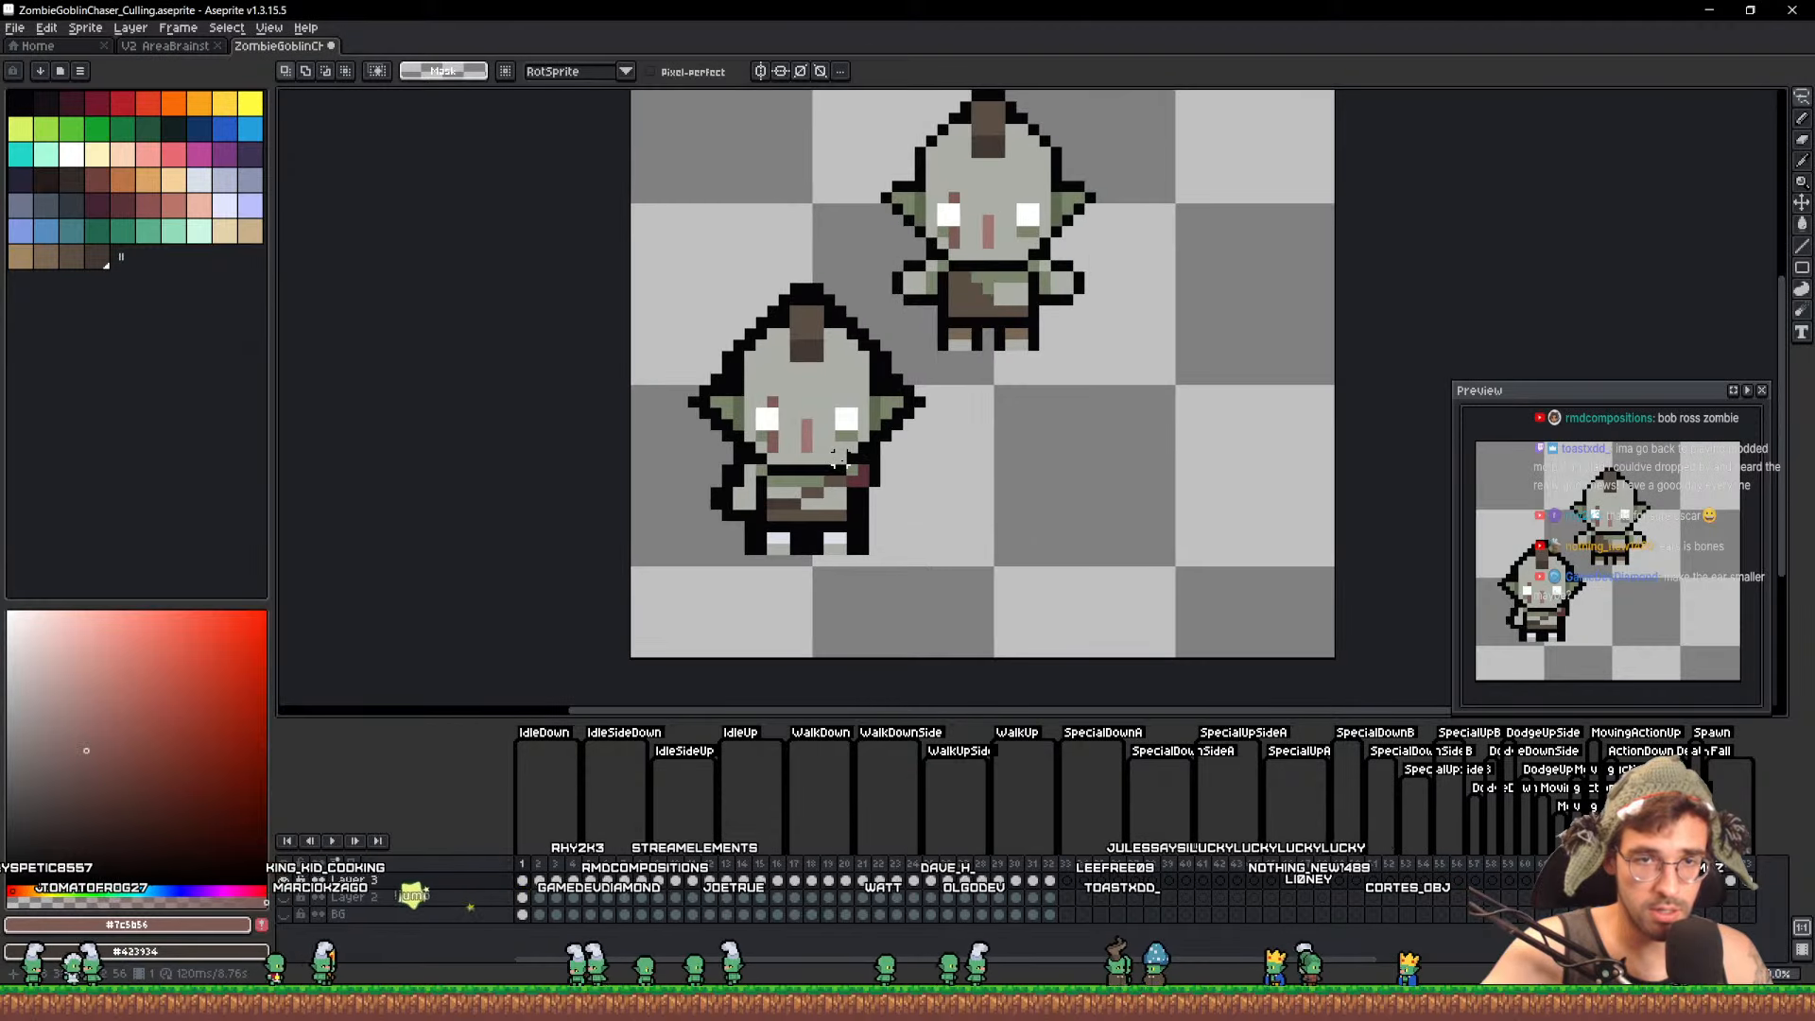
Copy the reference goblin's ragged, patched clothing pattern onto the chaser goblin's torso
{"action": "key", "text": "m"}
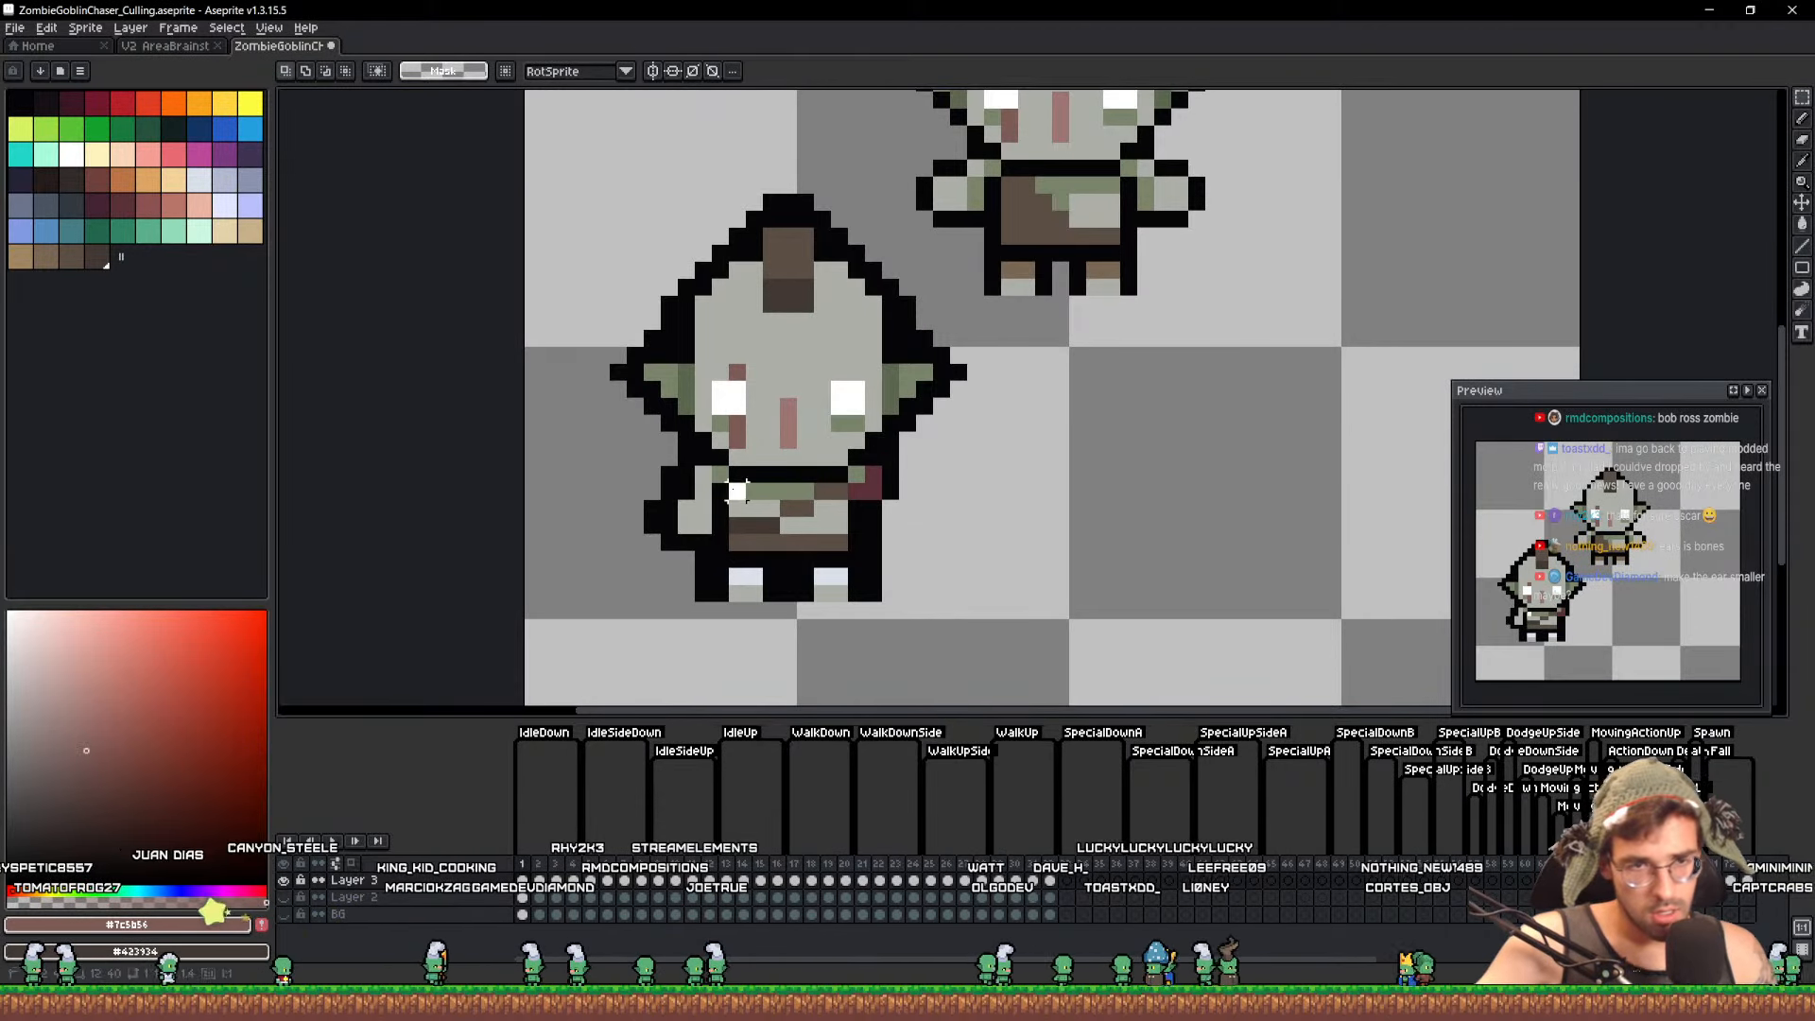
{"action": "left_click_drag", "start_coordinate": [738, 491], "coordinate": [1070, 222]}
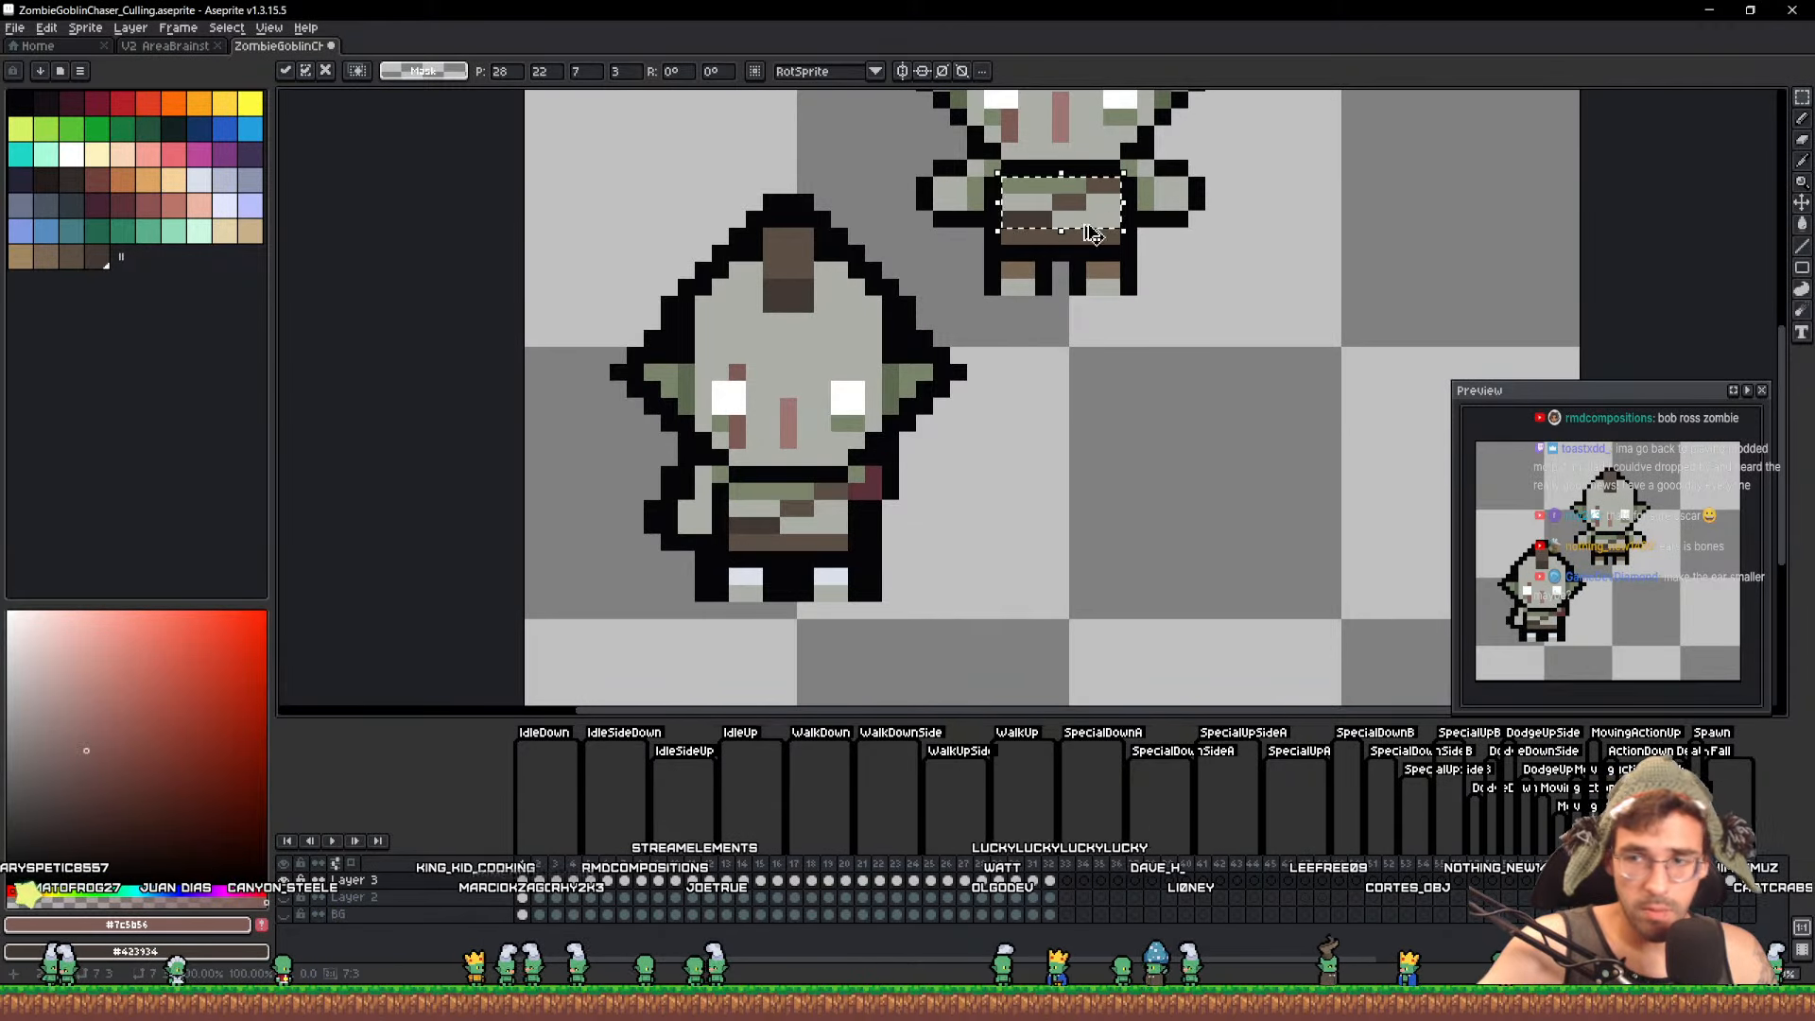
{"action": "left_click", "coordinate": [1196, 336]}
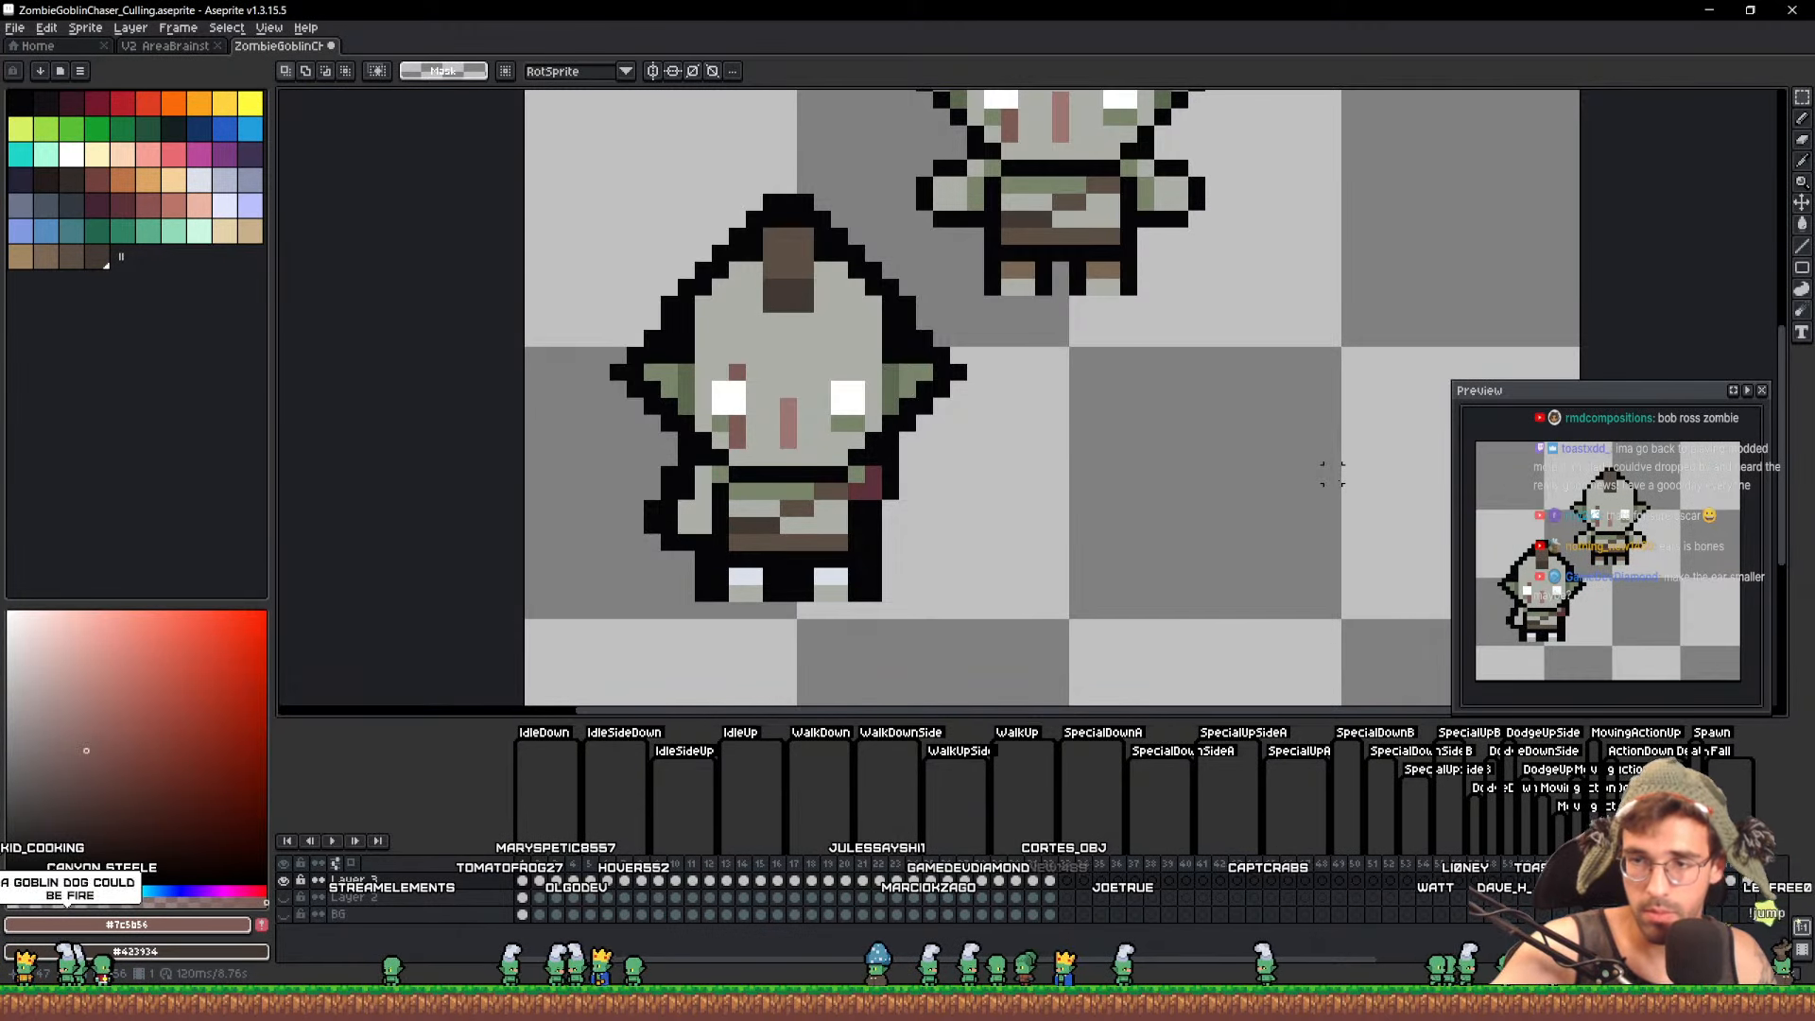
Turn the chaser goblin's right-hand arm into a dark red stump with a black outline, erasing the rest of the arm
{"action": "left_click_drag", "start_coordinate": [1044, 357], "coordinate": [1011, 432]}
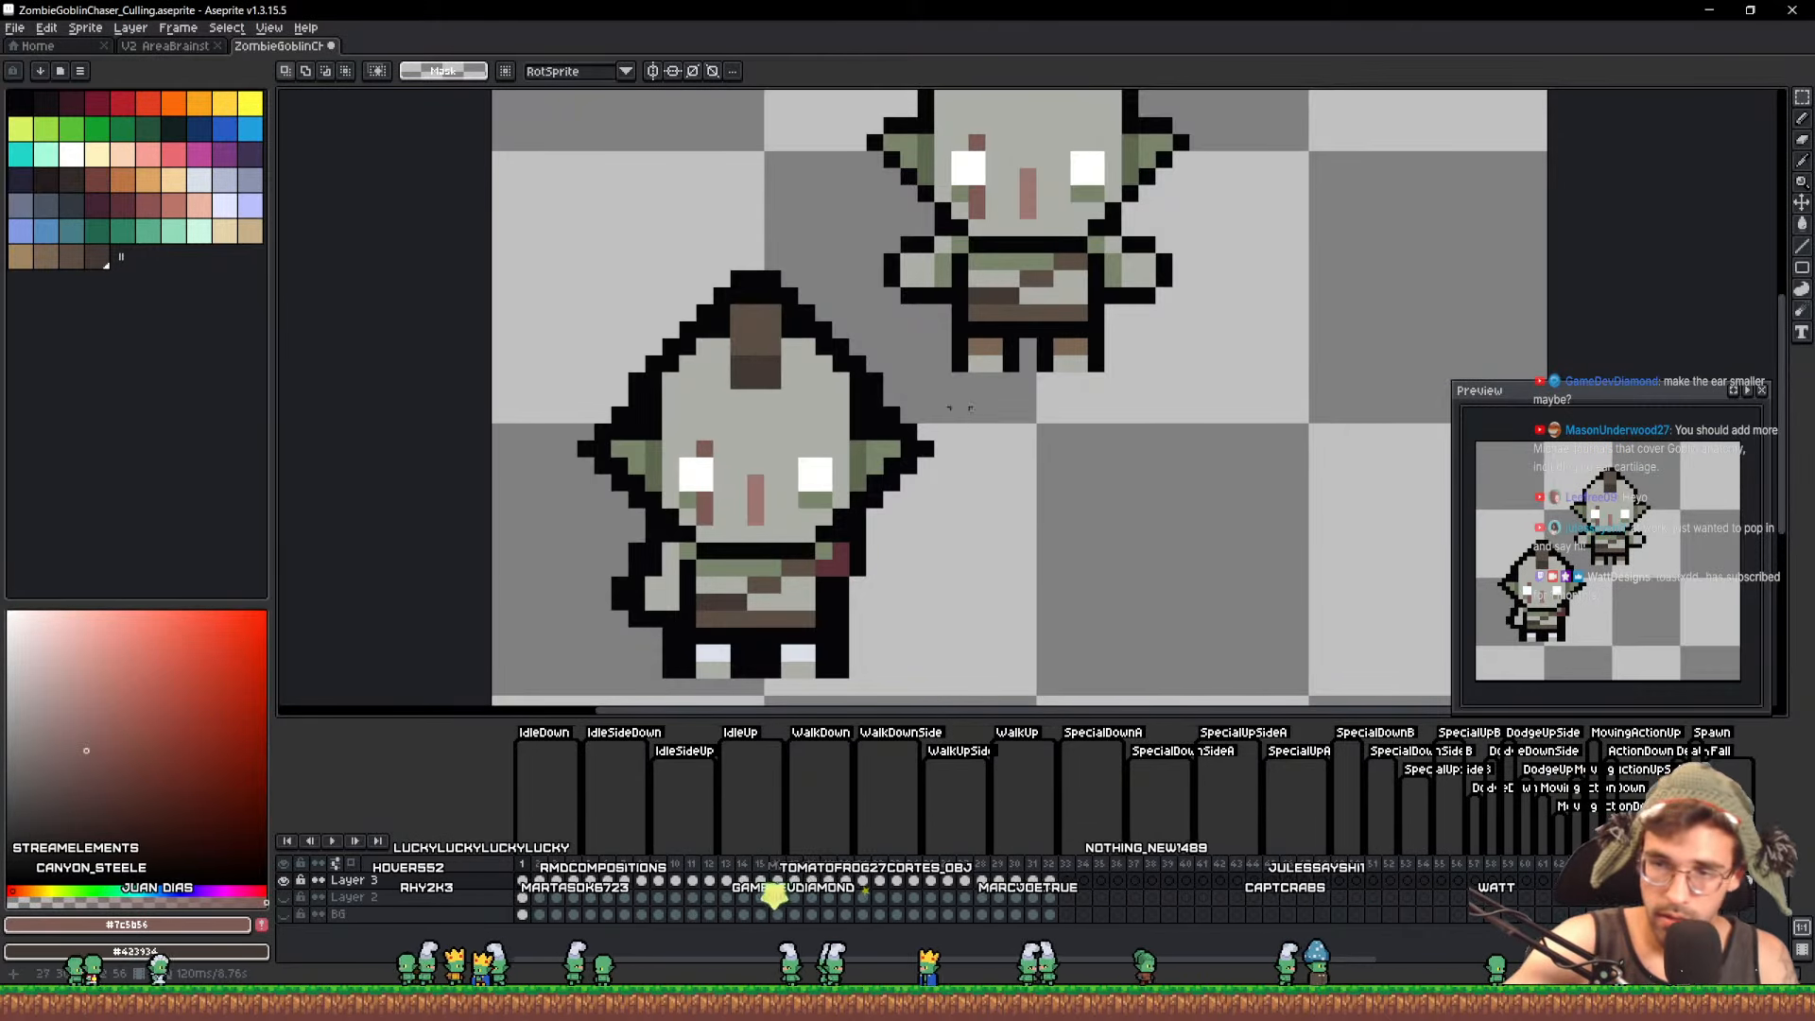
{"action": "left_click_drag", "start_coordinate": [839, 499], "coordinate": [827, 499]}
{"action": "key", "text": "i"}
{"action": "left_click", "coordinate": [826, 559]}
{"action": "key", "text": "b"}
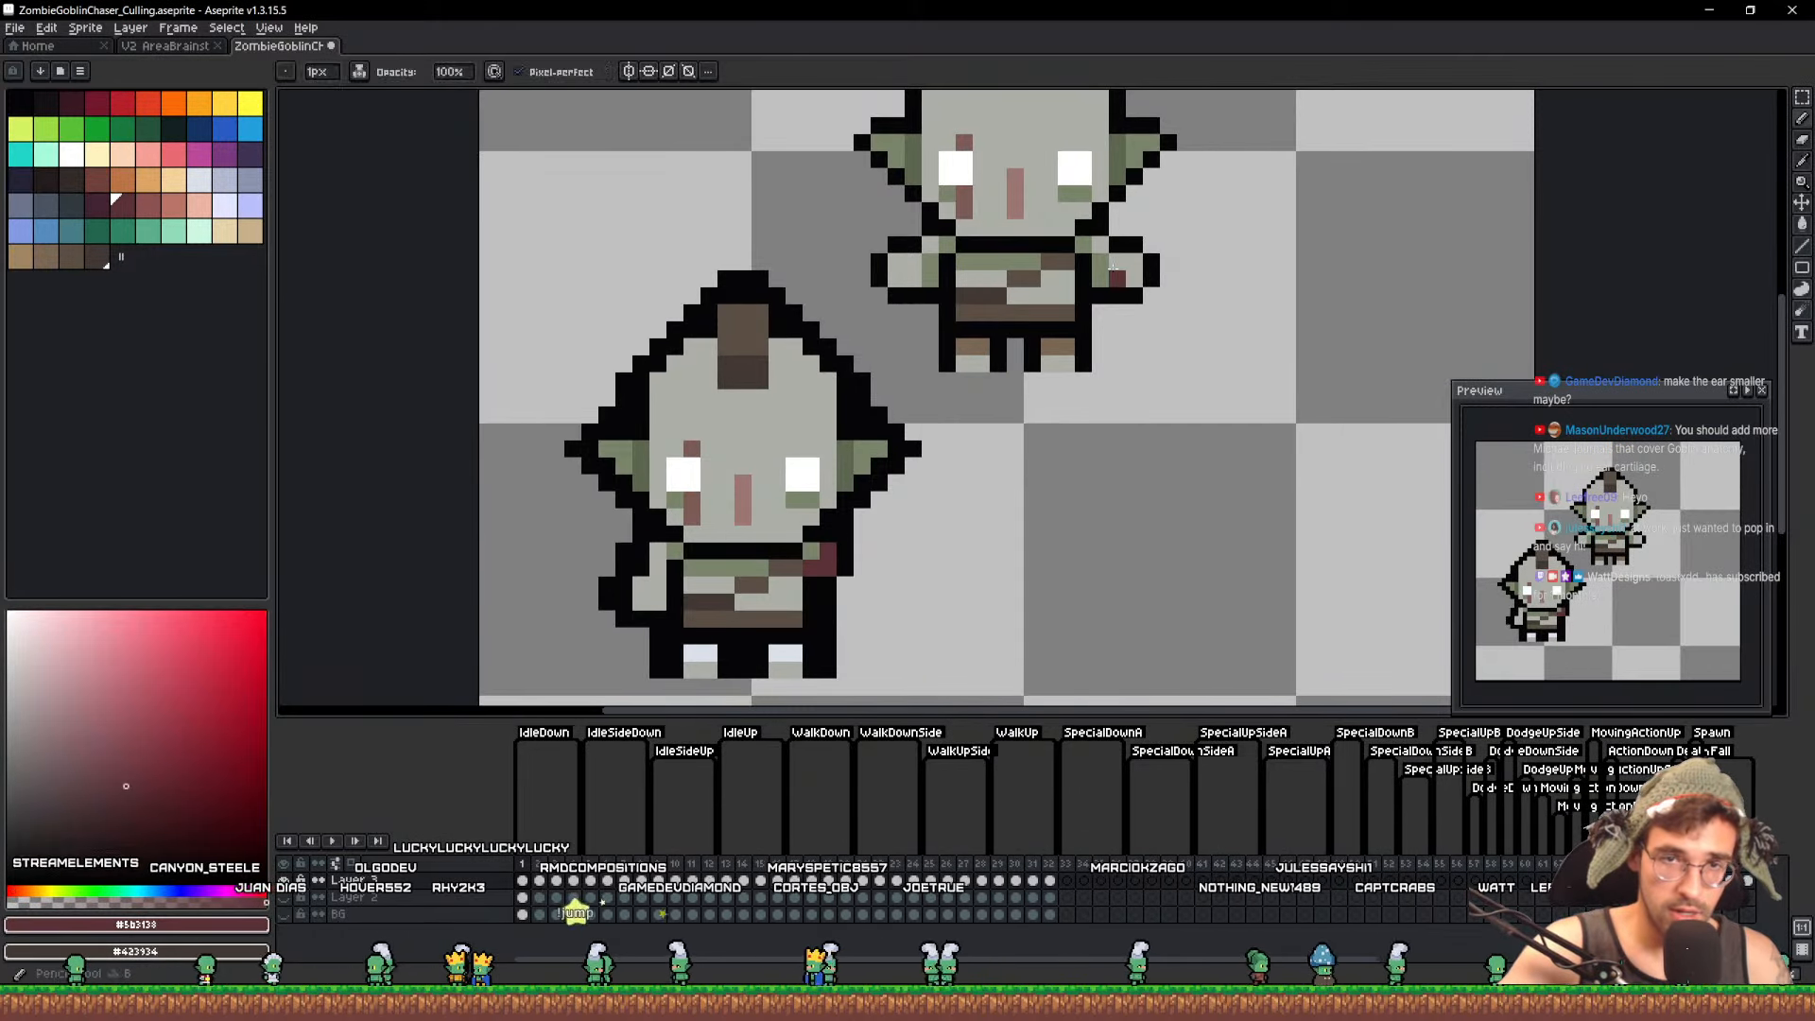
{"action": "key", "text": "i"}
{"action": "left_click", "coordinate": [1112, 255]}
{"action": "key", "text": "b"}
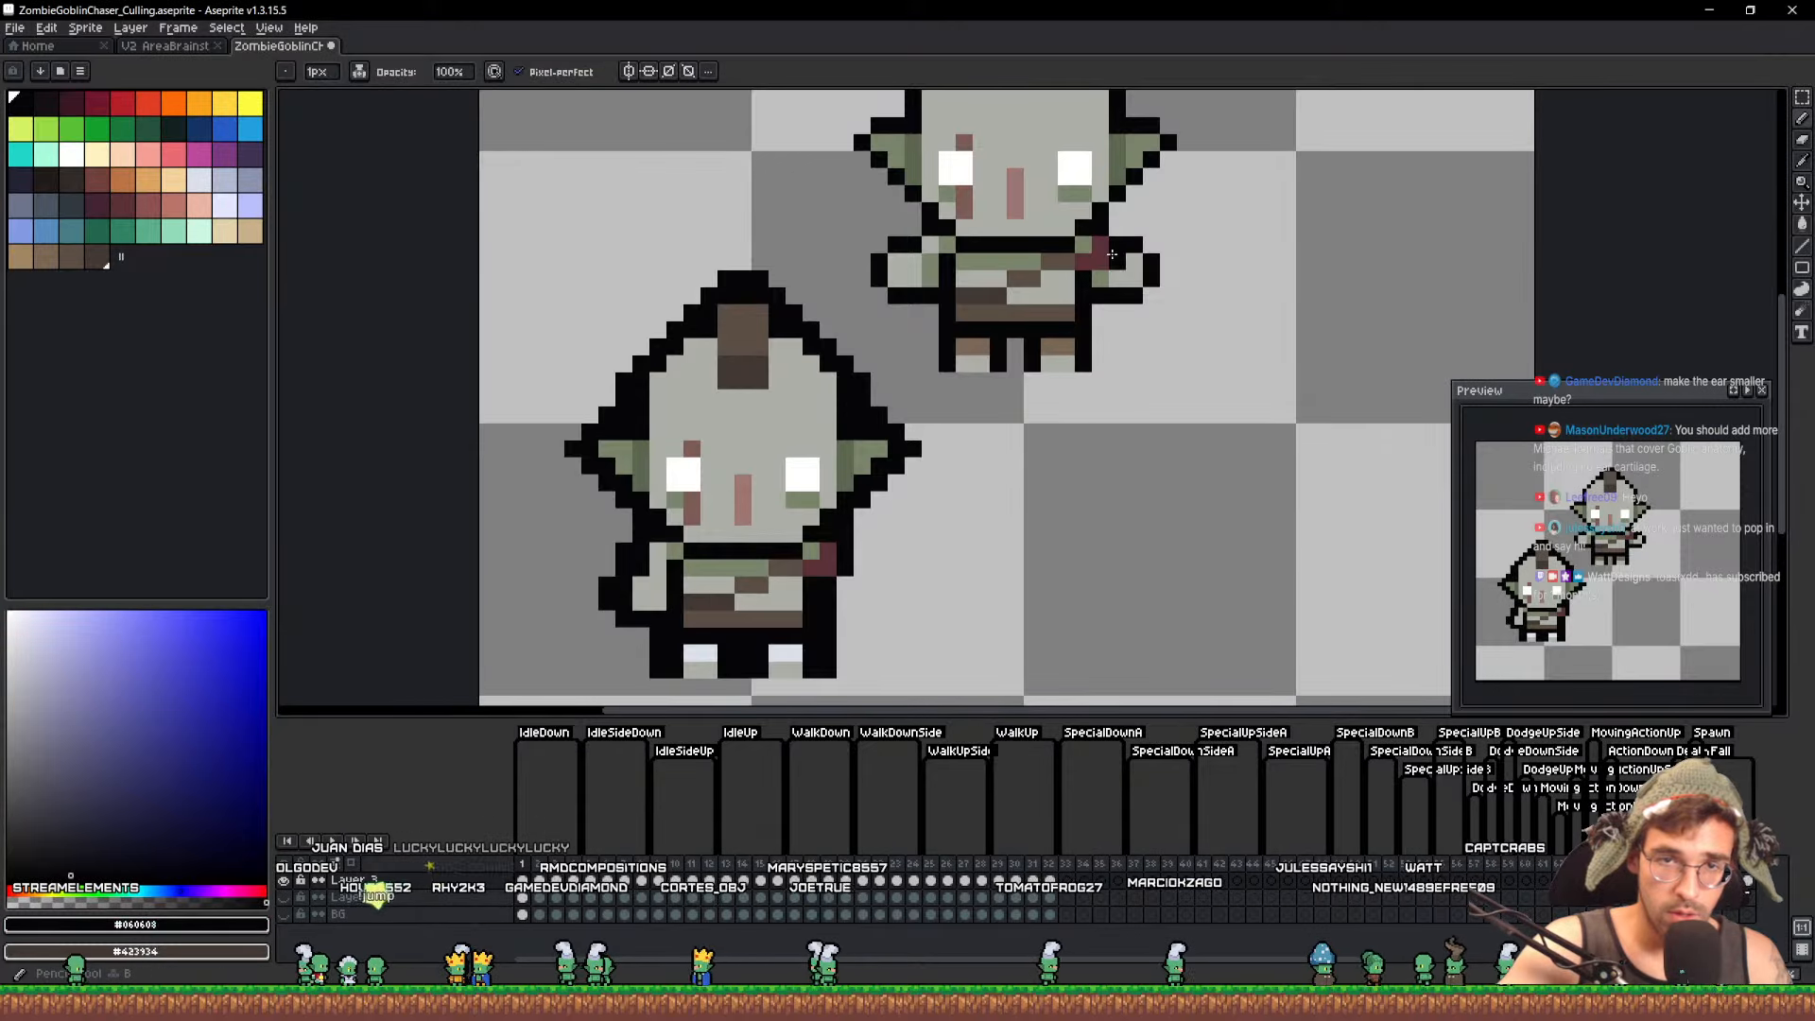
{"action": "key", "text": "e"}
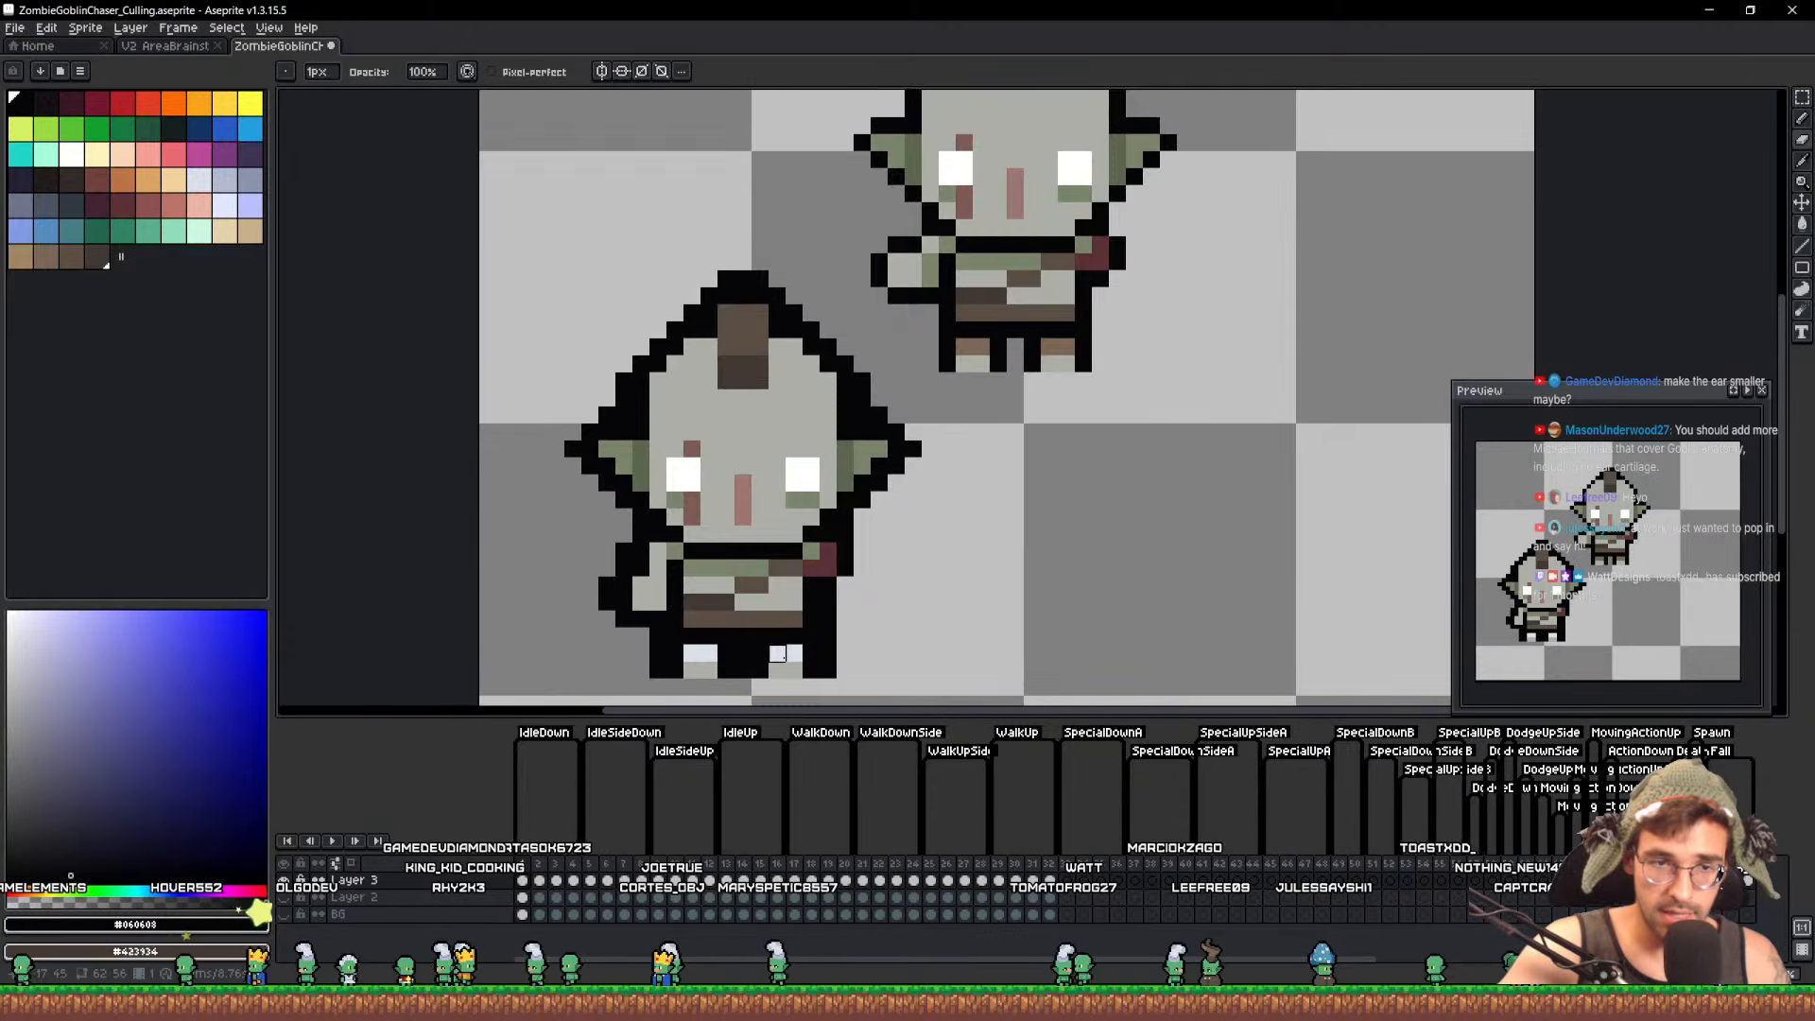
Fill the white tops of the pasted reference goblin's feet with brown
{"action": "key", "text": "v"}
{"action": "left_click", "coordinate": [781, 622], "text": "alt"}
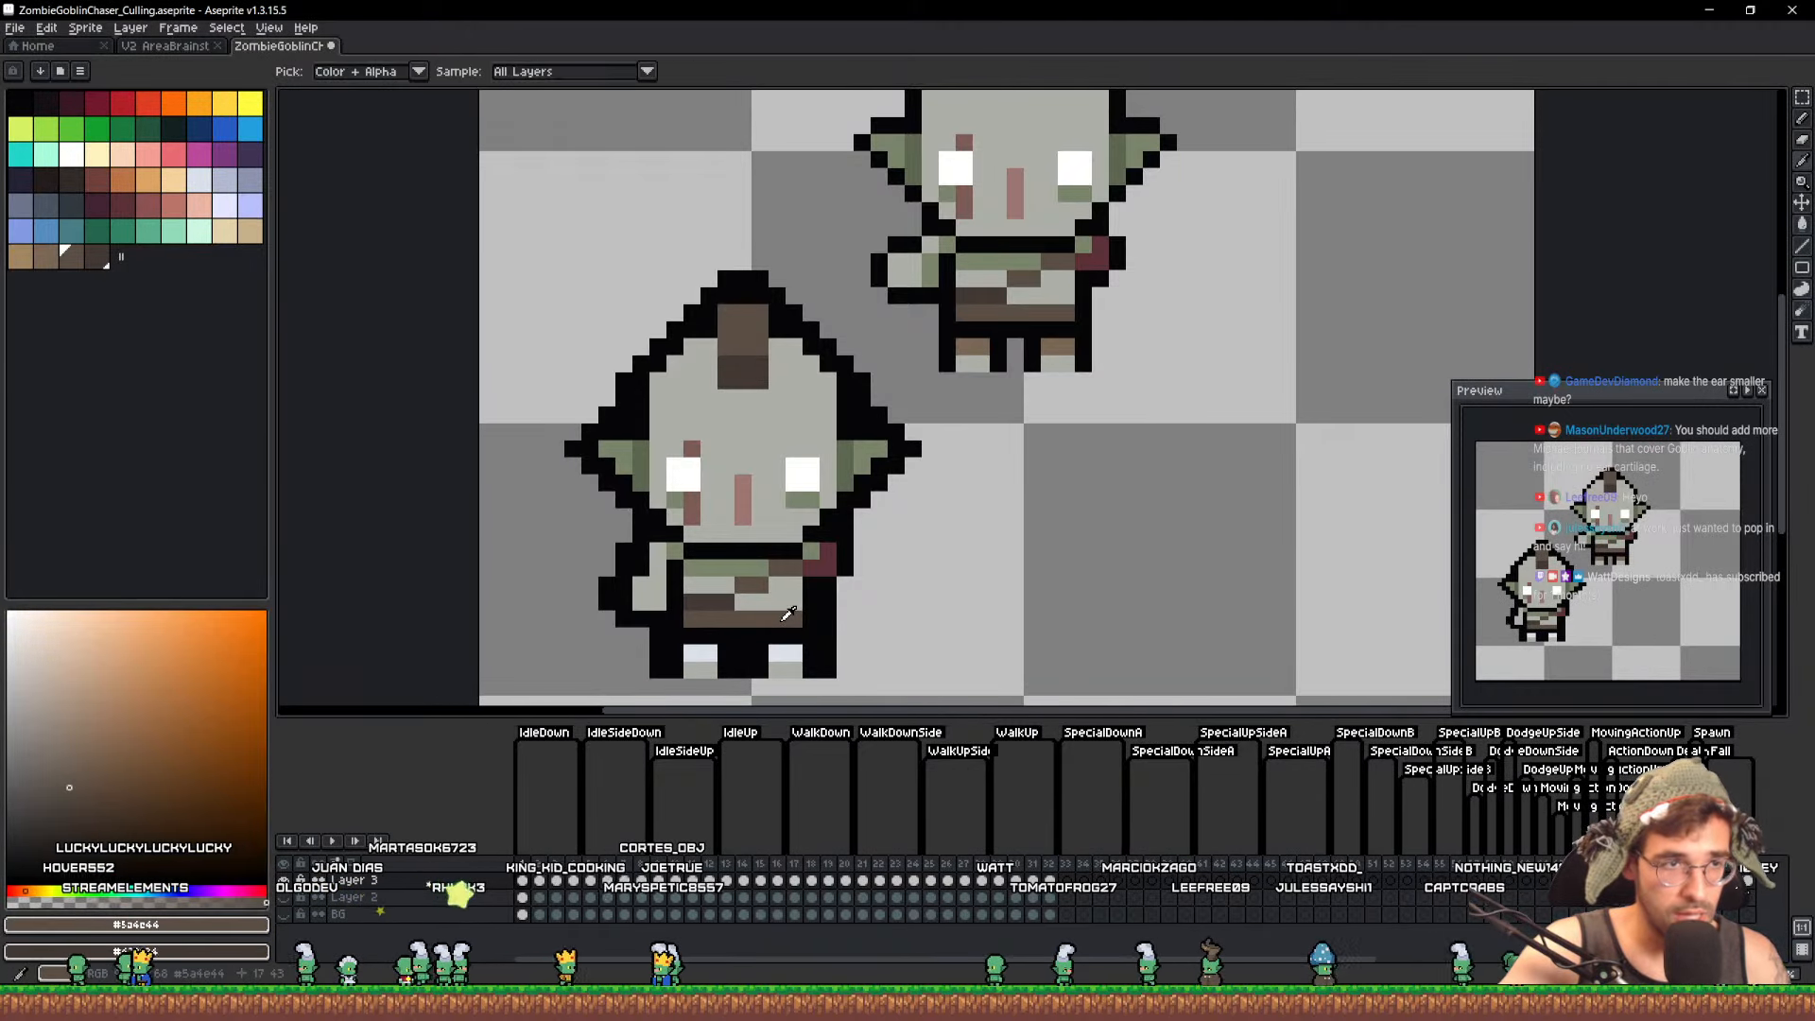
{"action": "scroll", "coordinate": [862, 635], "scroll_direction": "down", "scroll_amount": 2}
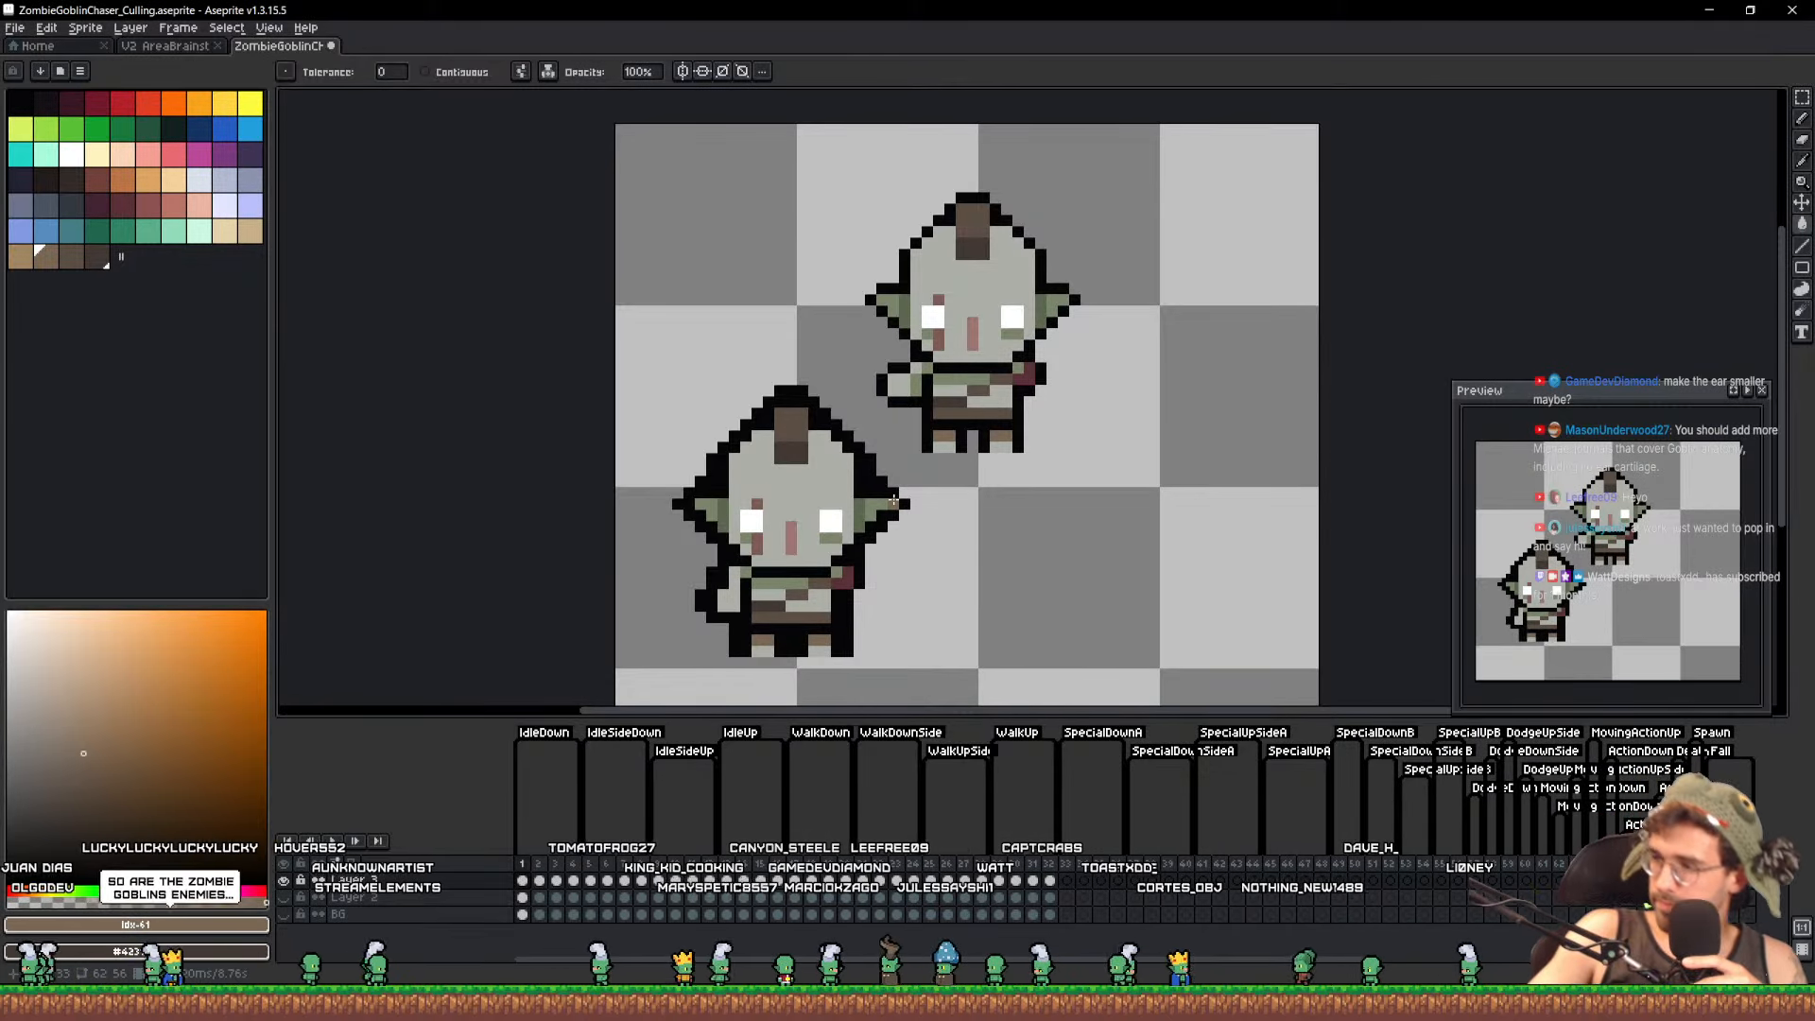
Compare the redesigned goblin on frame 1 with the original goblin on frame 2
{"action": "key", "text": "Right"}
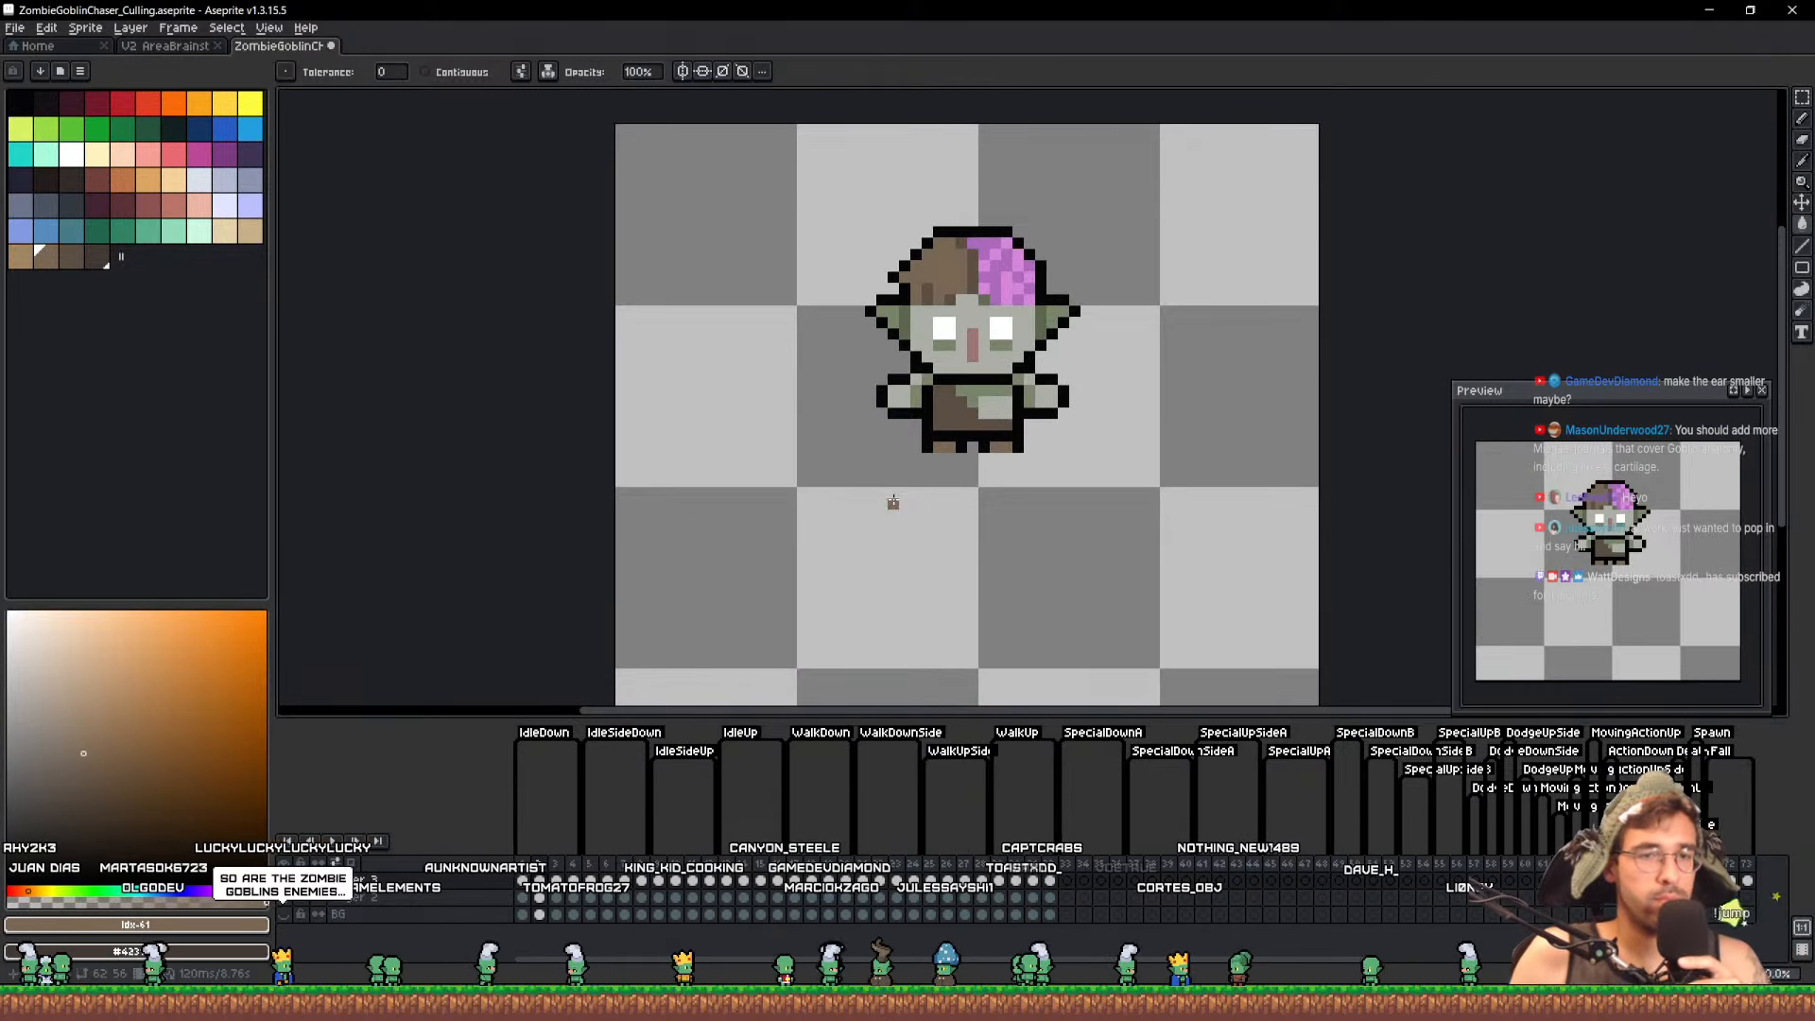
{"action": "key", "text": "Left"}
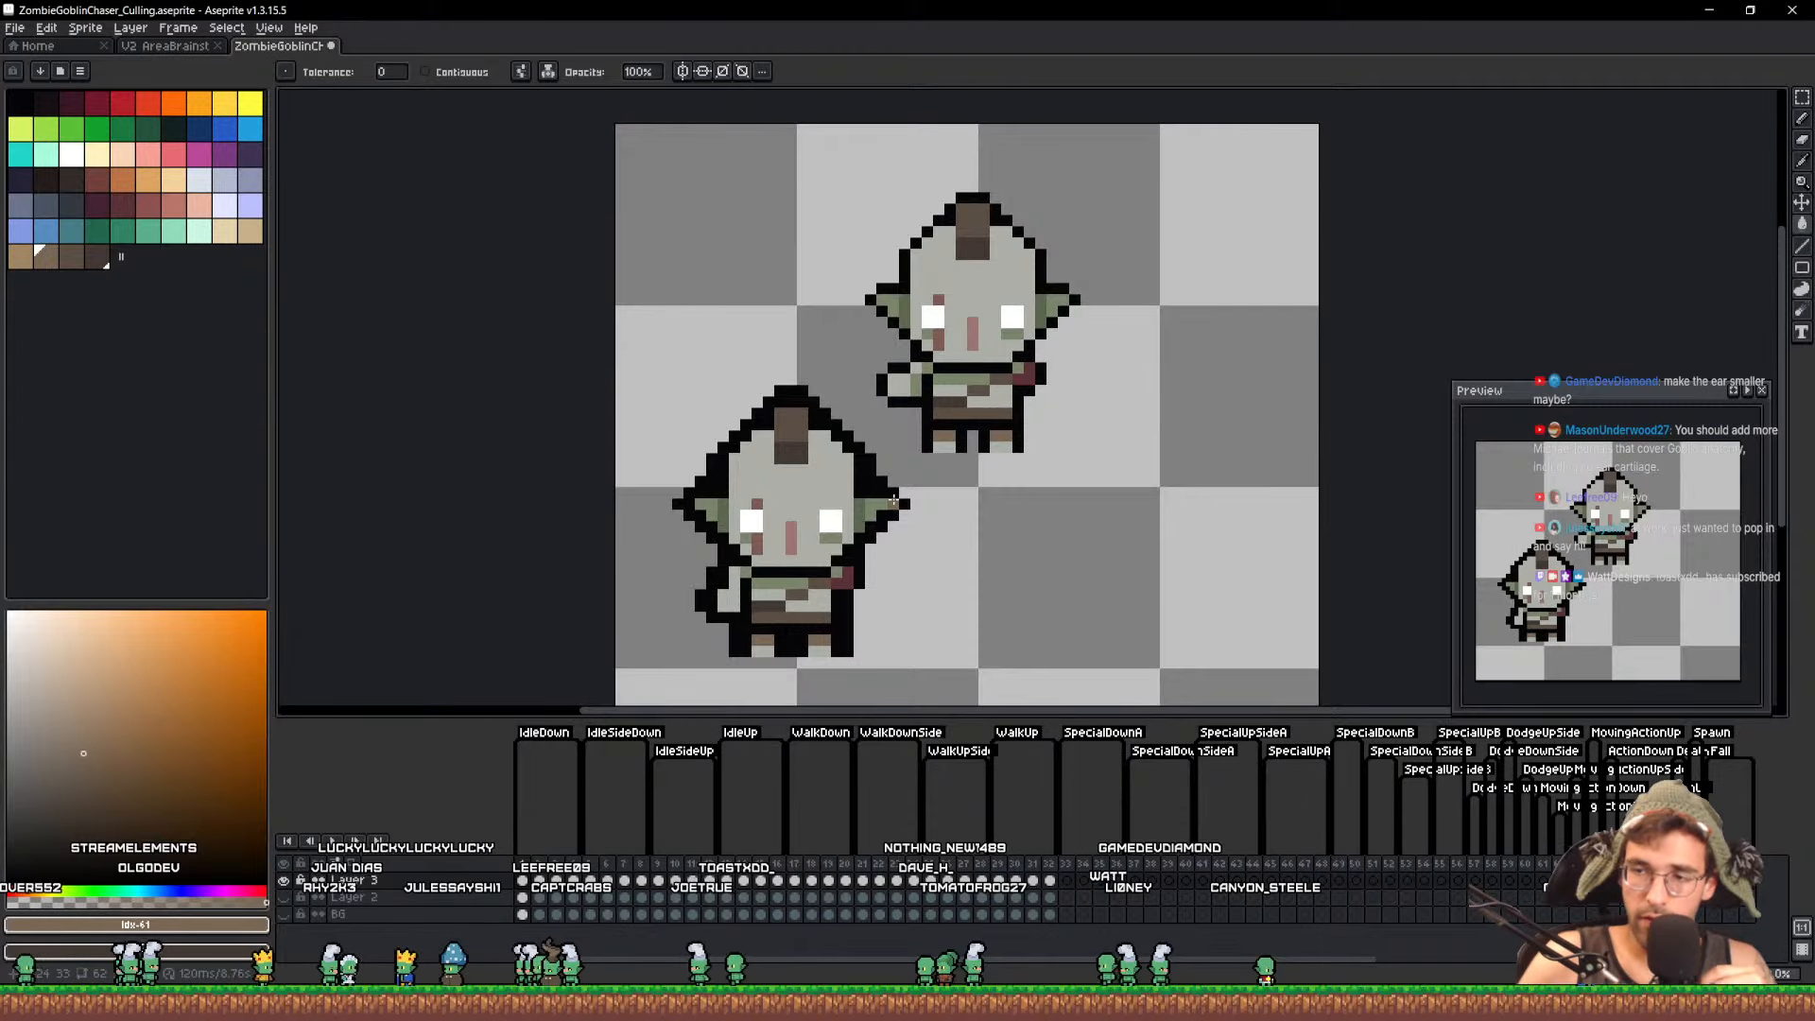
{"action": "key", "text": "Right"}
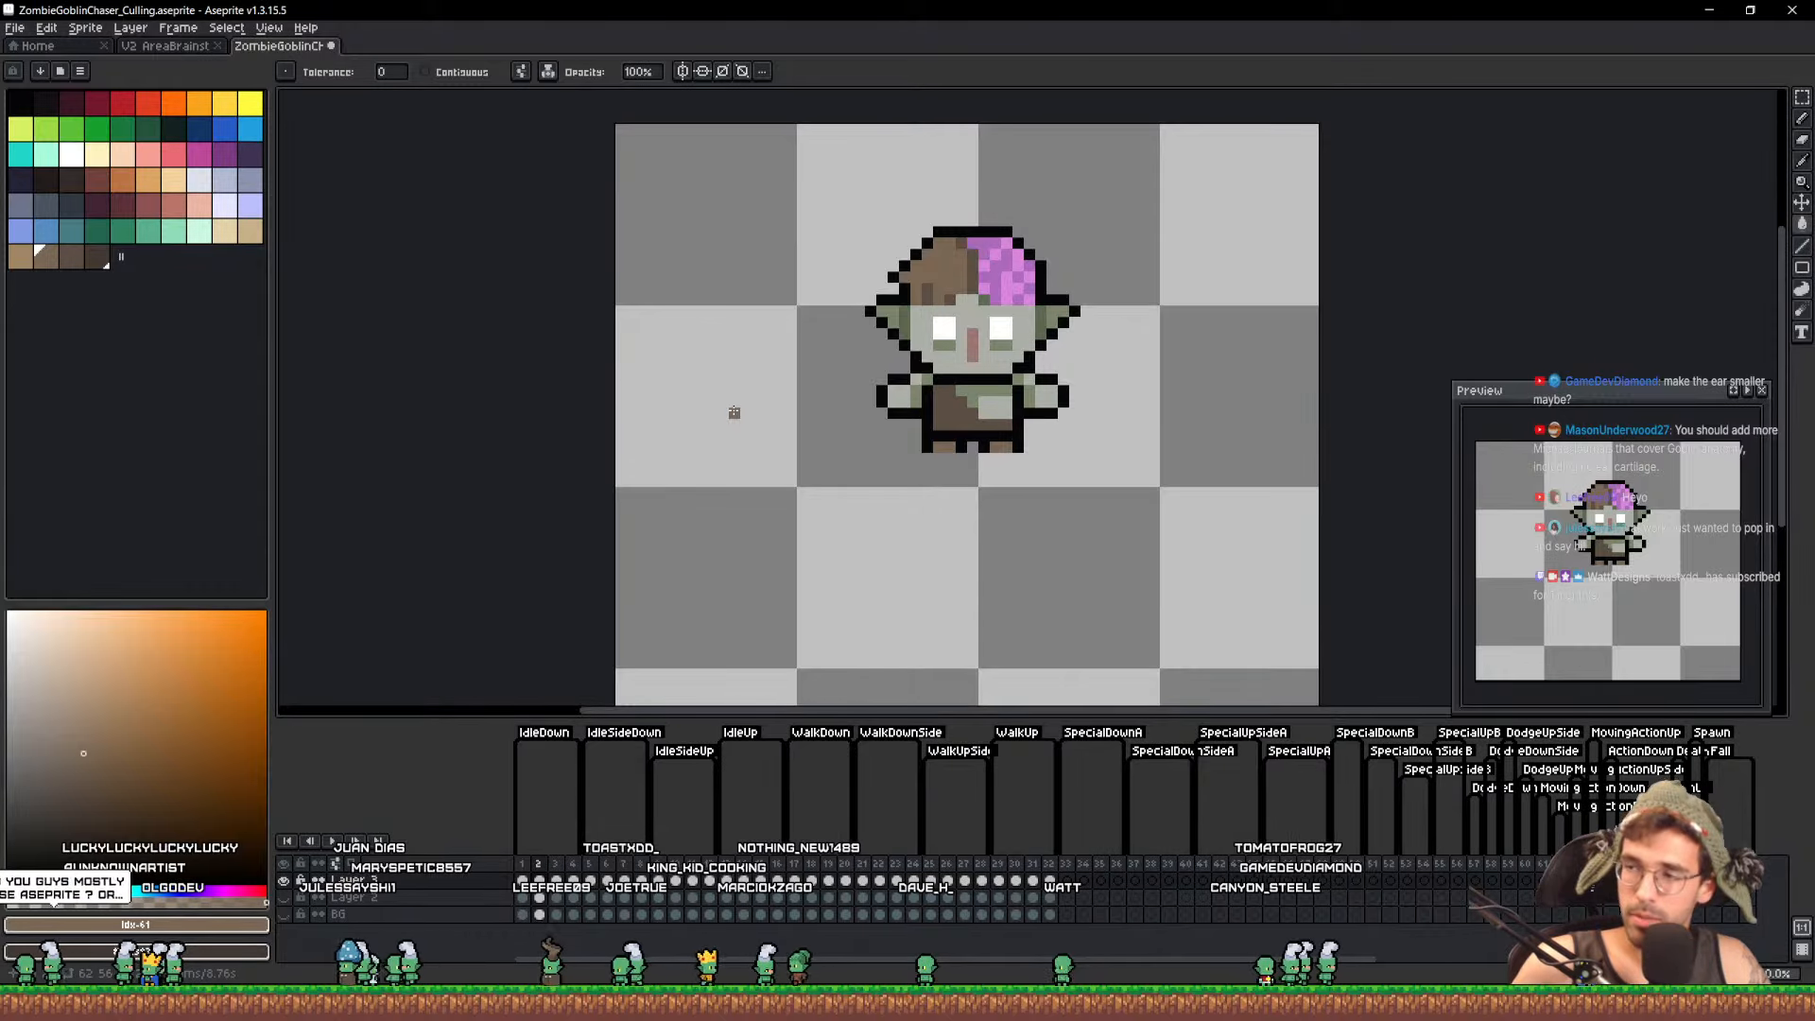
{"action": "key", "text": "Left"}
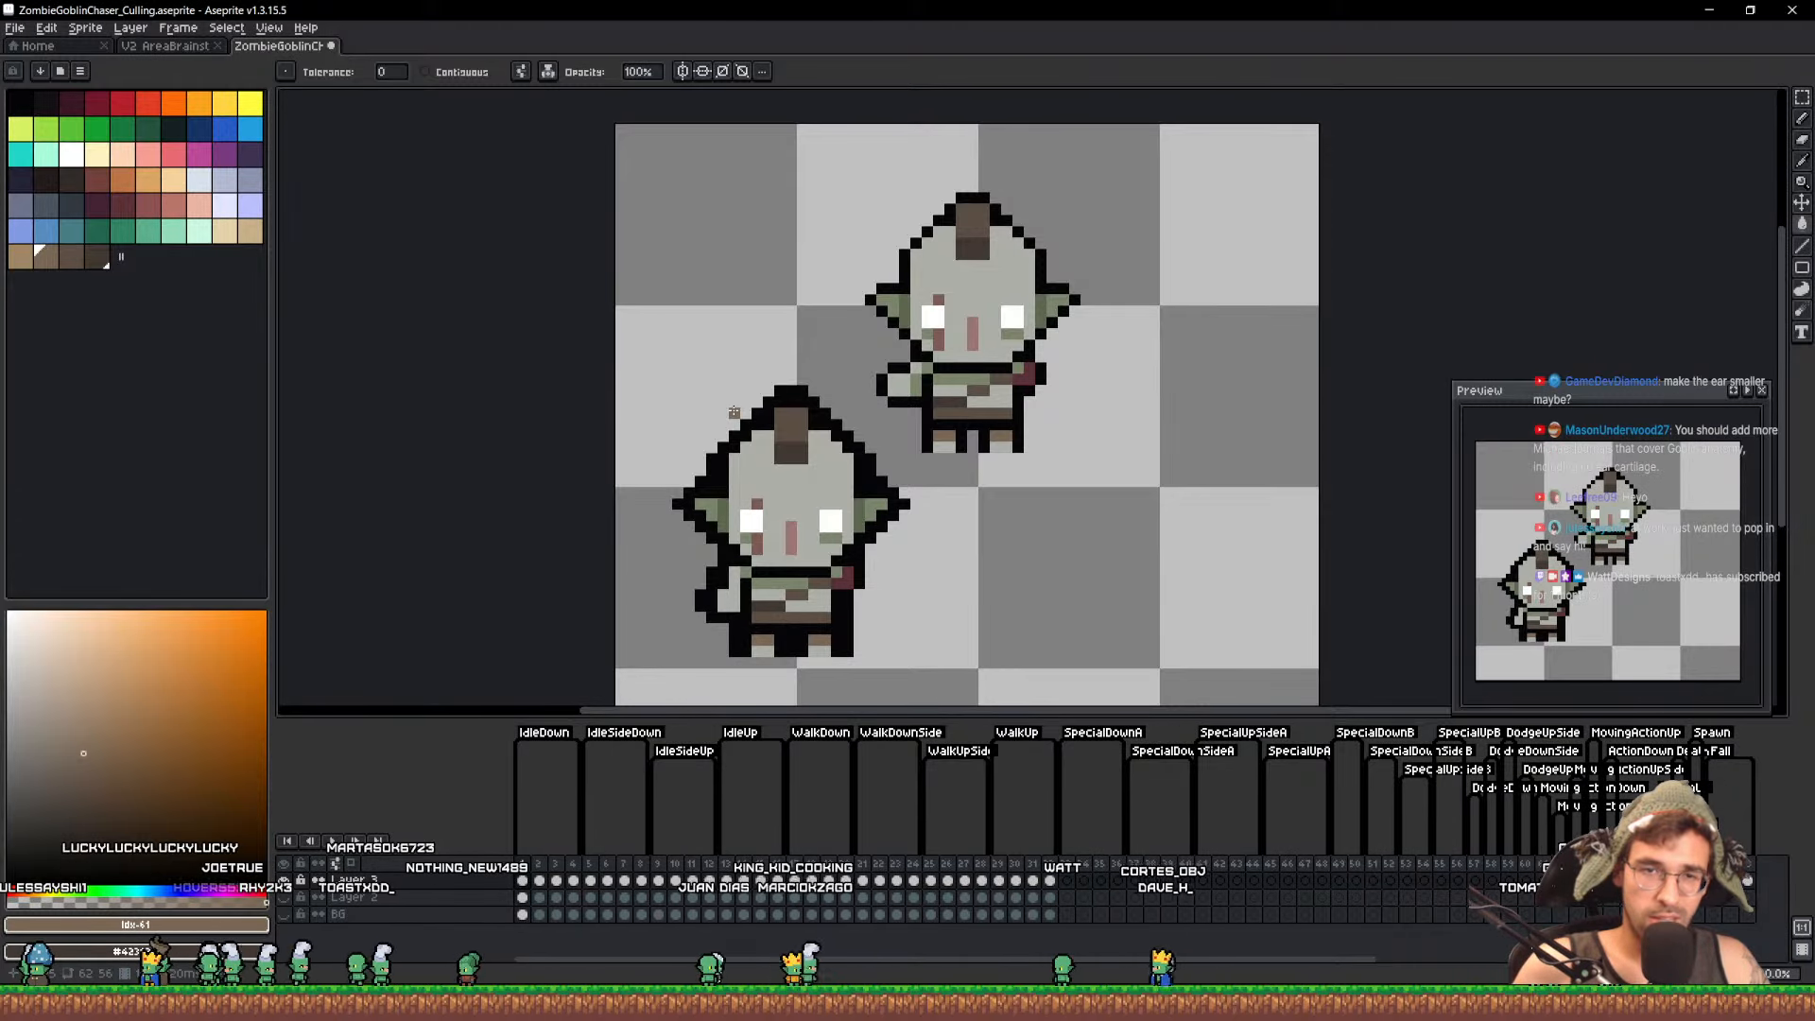
Erase the pasted reference goblin from frame 1 and save the sprite
{"action": "left_click_drag", "start_coordinate": [854, 421], "coordinate": [862, 360]}
{"action": "key", "text": "e"}
{"action": "scroll", "coordinate": [772, 511], "scroll_direction": "up", "scroll_amount": 5}
{"action": "mouse_move", "coordinate": [819, 535]}
{"action": "left_mouse_down"}
{"action": "mouse_move", "coordinate": [777, 432]}
{"action": "mouse_move", "coordinate": [833, 523]}
{"action": "left_mouse_up"}
{"action": "key", "text": "b"}
{"action": "key", "text": "ctrl+s"}
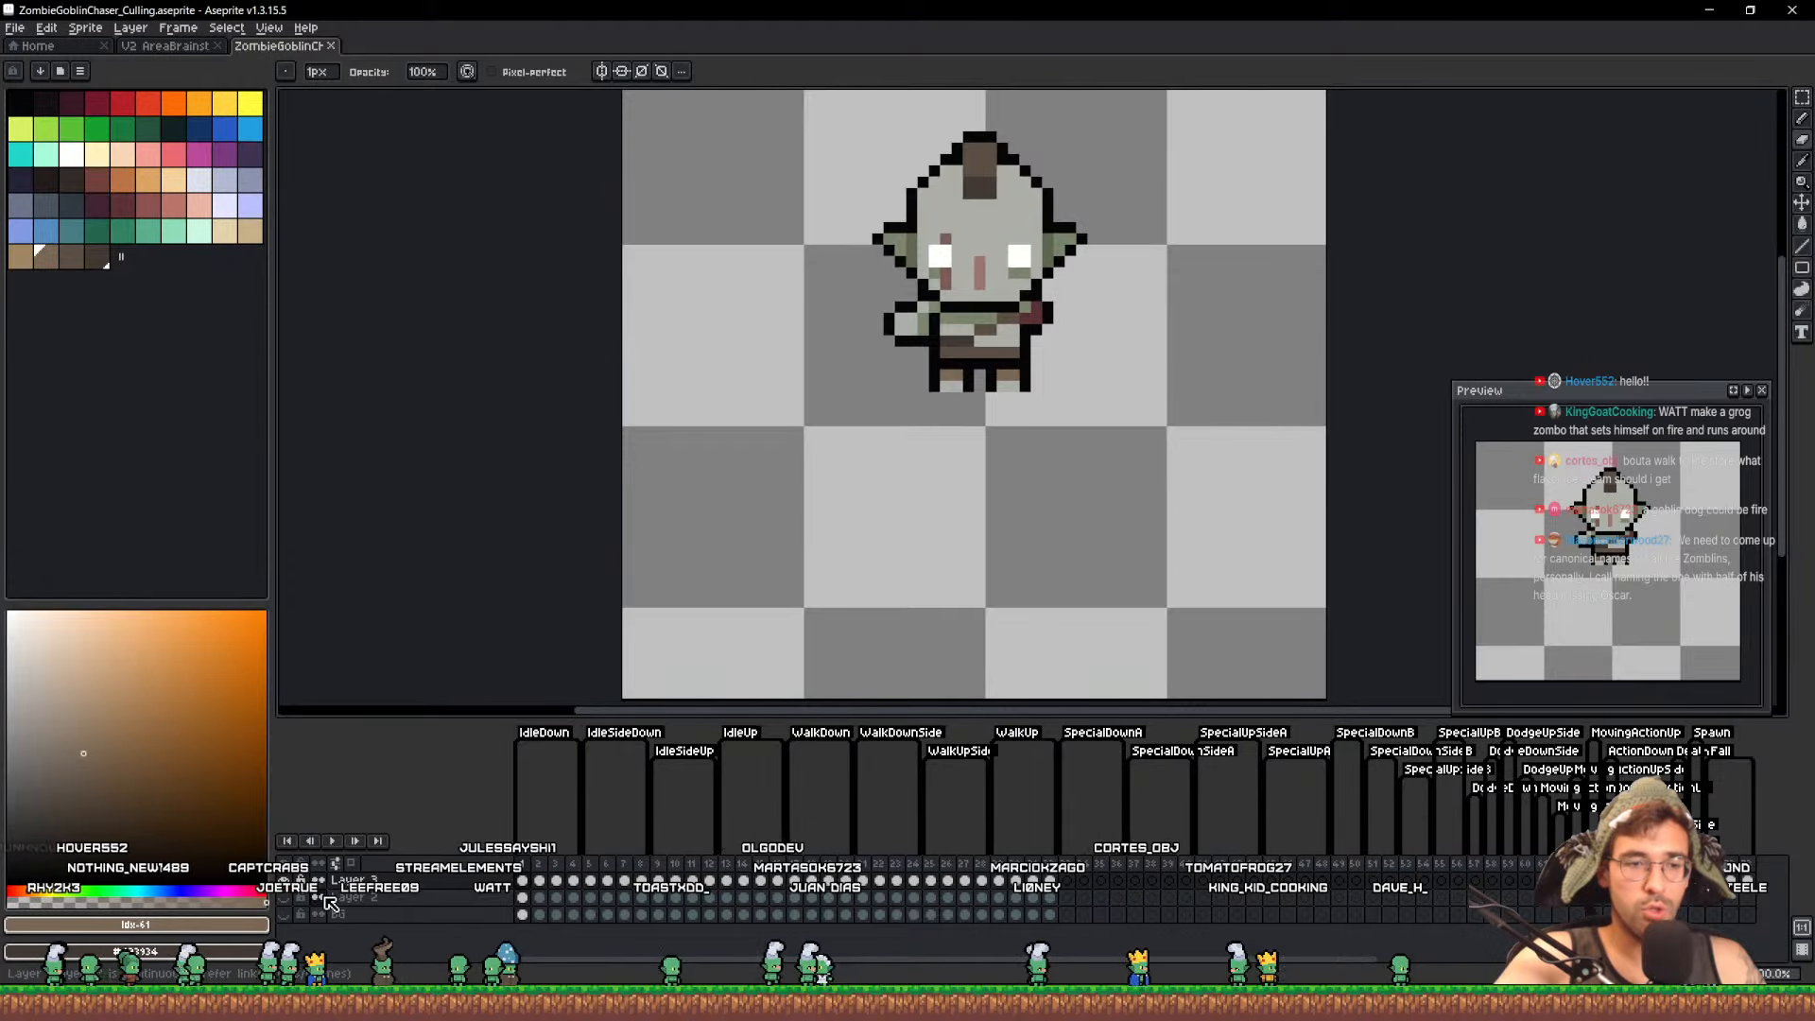
Delete Layer 2 and the BG layer, keeping only Layer 3
{"action": "left_click", "coordinate": [355, 899]}
{"action": "key", "text": "Delete"}
{"action": "left_click", "coordinate": [289, 903]}
{"action": "left_click", "coordinate": [289, 903]}
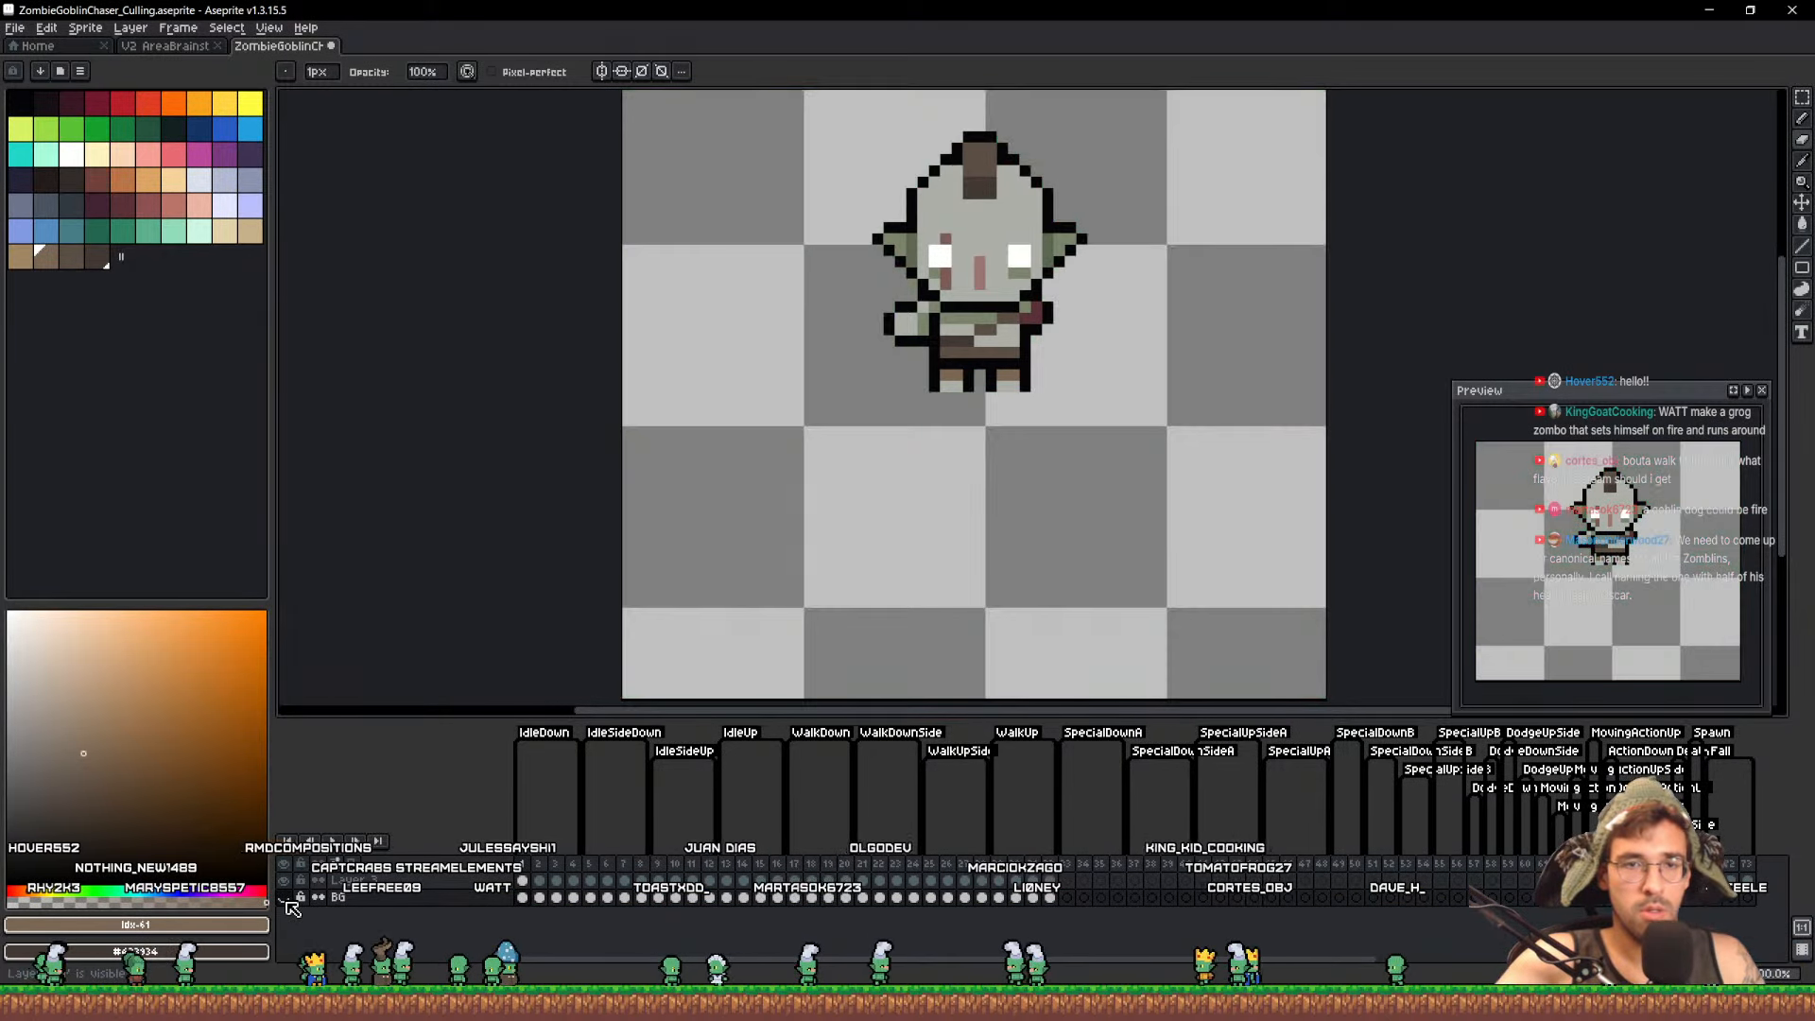
{"action": "left_click", "coordinate": [355, 899]}
{"action": "key", "text": "Delete"}
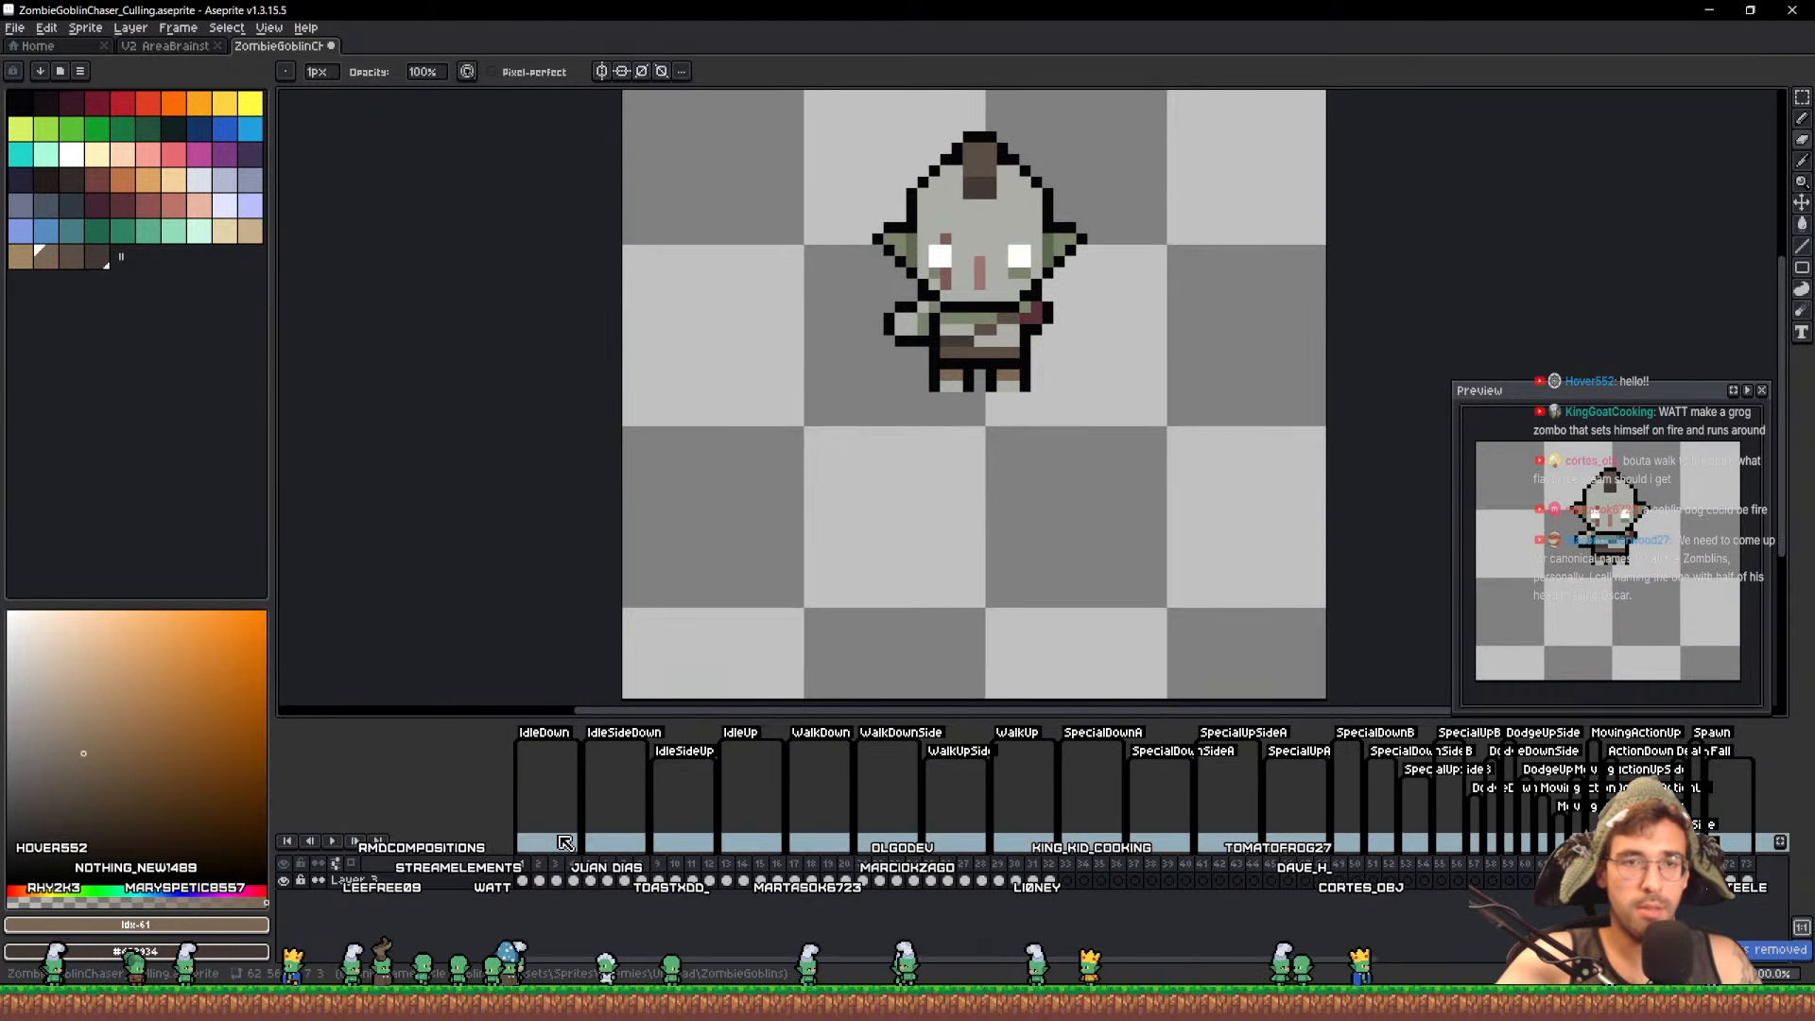
Save the sprite, then move the redesigned frame 1 goblin from Layer 3 onto a new layer
{"action": "left_click_drag", "start_coordinate": [914, 402], "coordinate": [868, 490]}
{"action": "key", "text": "ctrl+s"}
{"action": "key", "text": "q"}
{"action": "mouse_move", "coordinate": [756, 71]}
{"action": "left_mouse_down"}
{"action": "mouse_move", "coordinate": [974, 652]}
{"action": "mouse_move", "coordinate": [1227, 526]}
{"action": "left_mouse_up"}
{"action": "key", "text": "Delete"}
{"action": "key", "text": "shift+n"}
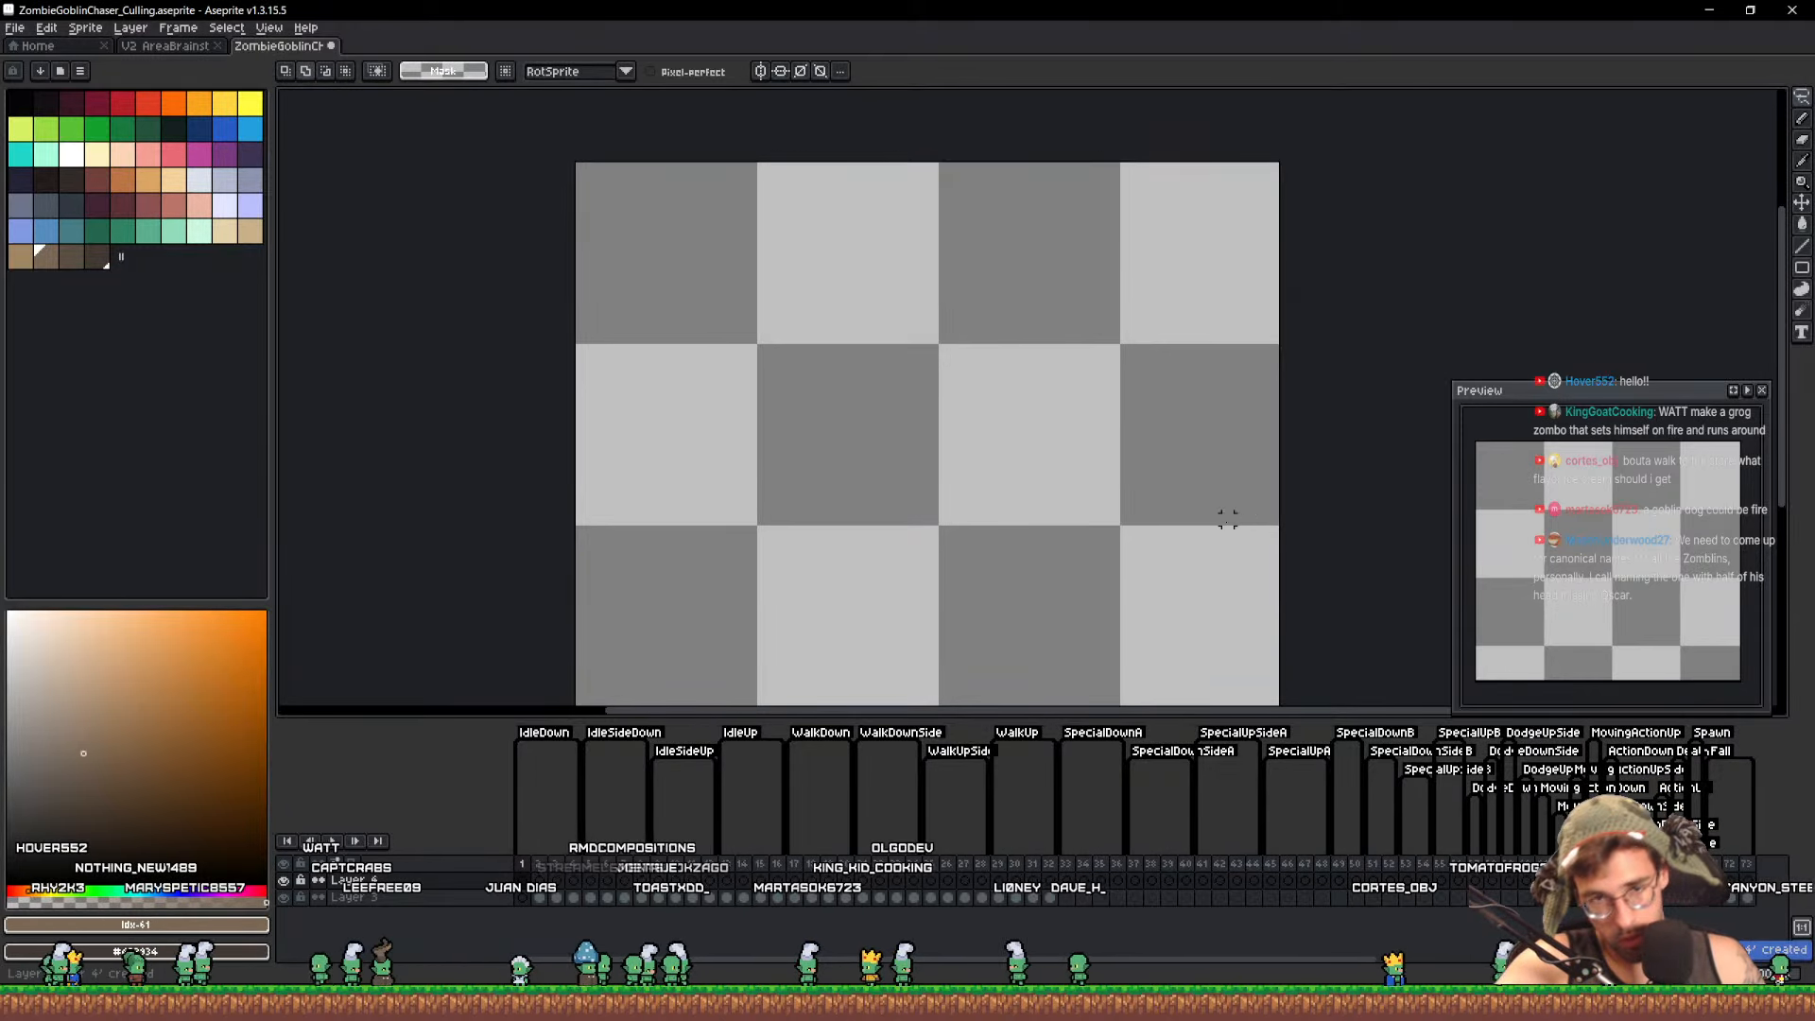
{"action": "key", "text": "ctrl+v"}
{"action": "key", "text": "ctrl+d"}
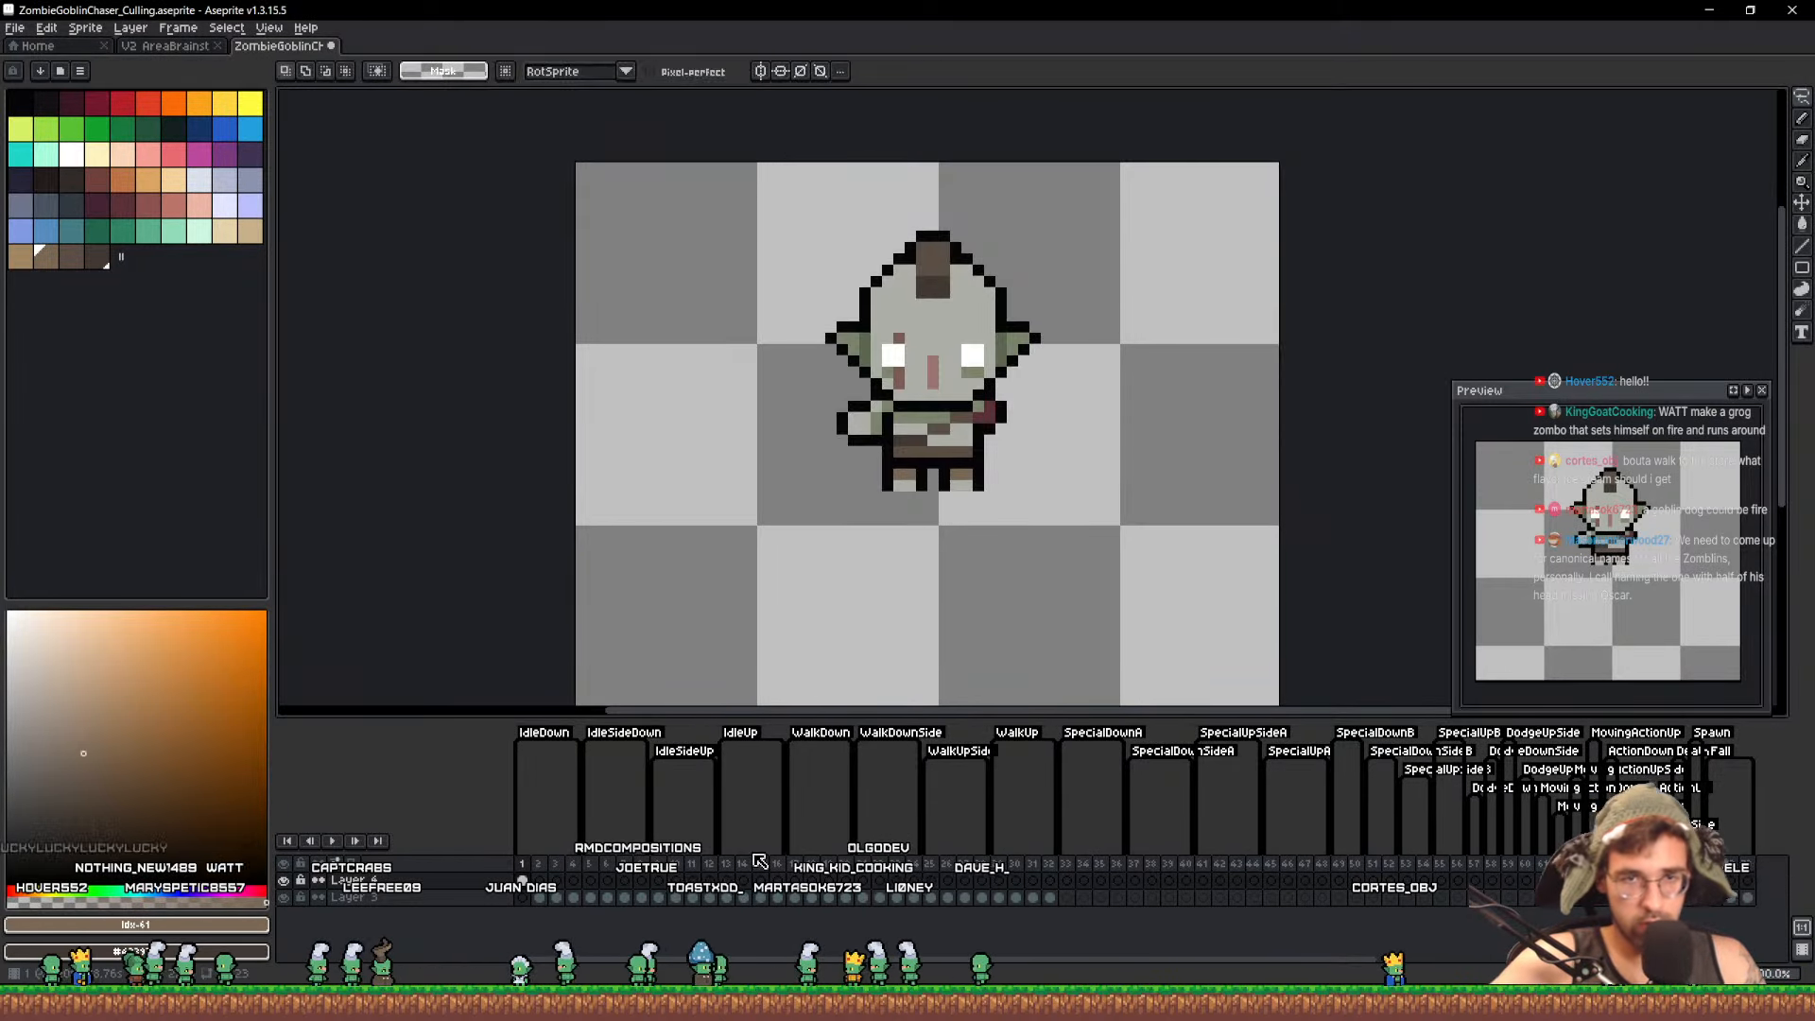
Compare the redesigned goblin on frame 1 with the original goblin on the following idle frames
{"action": "key", "text": "Right"}
{"action": "key", "text": "Left"}
{"action": "key", "text": "Right"}
{"action": "key", "text": "Right"}
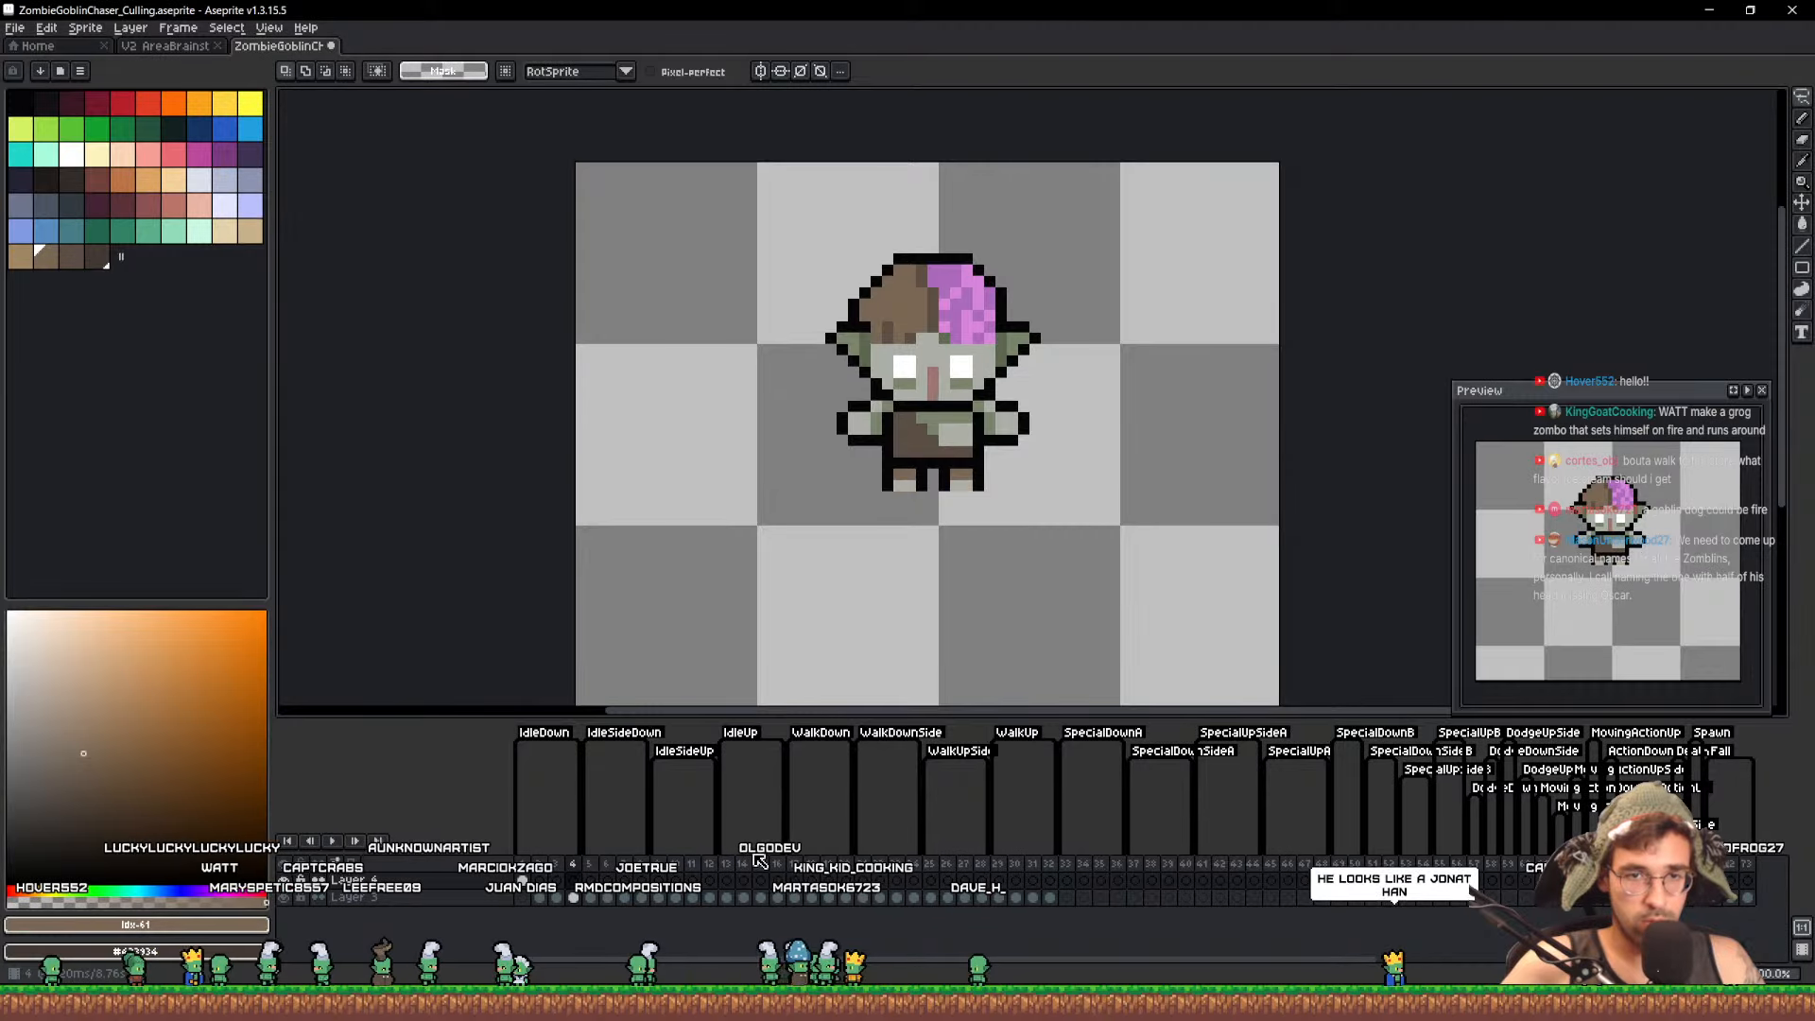
{"action": "key", "text": "Left"}
{"action": "key", "text": "Left"}
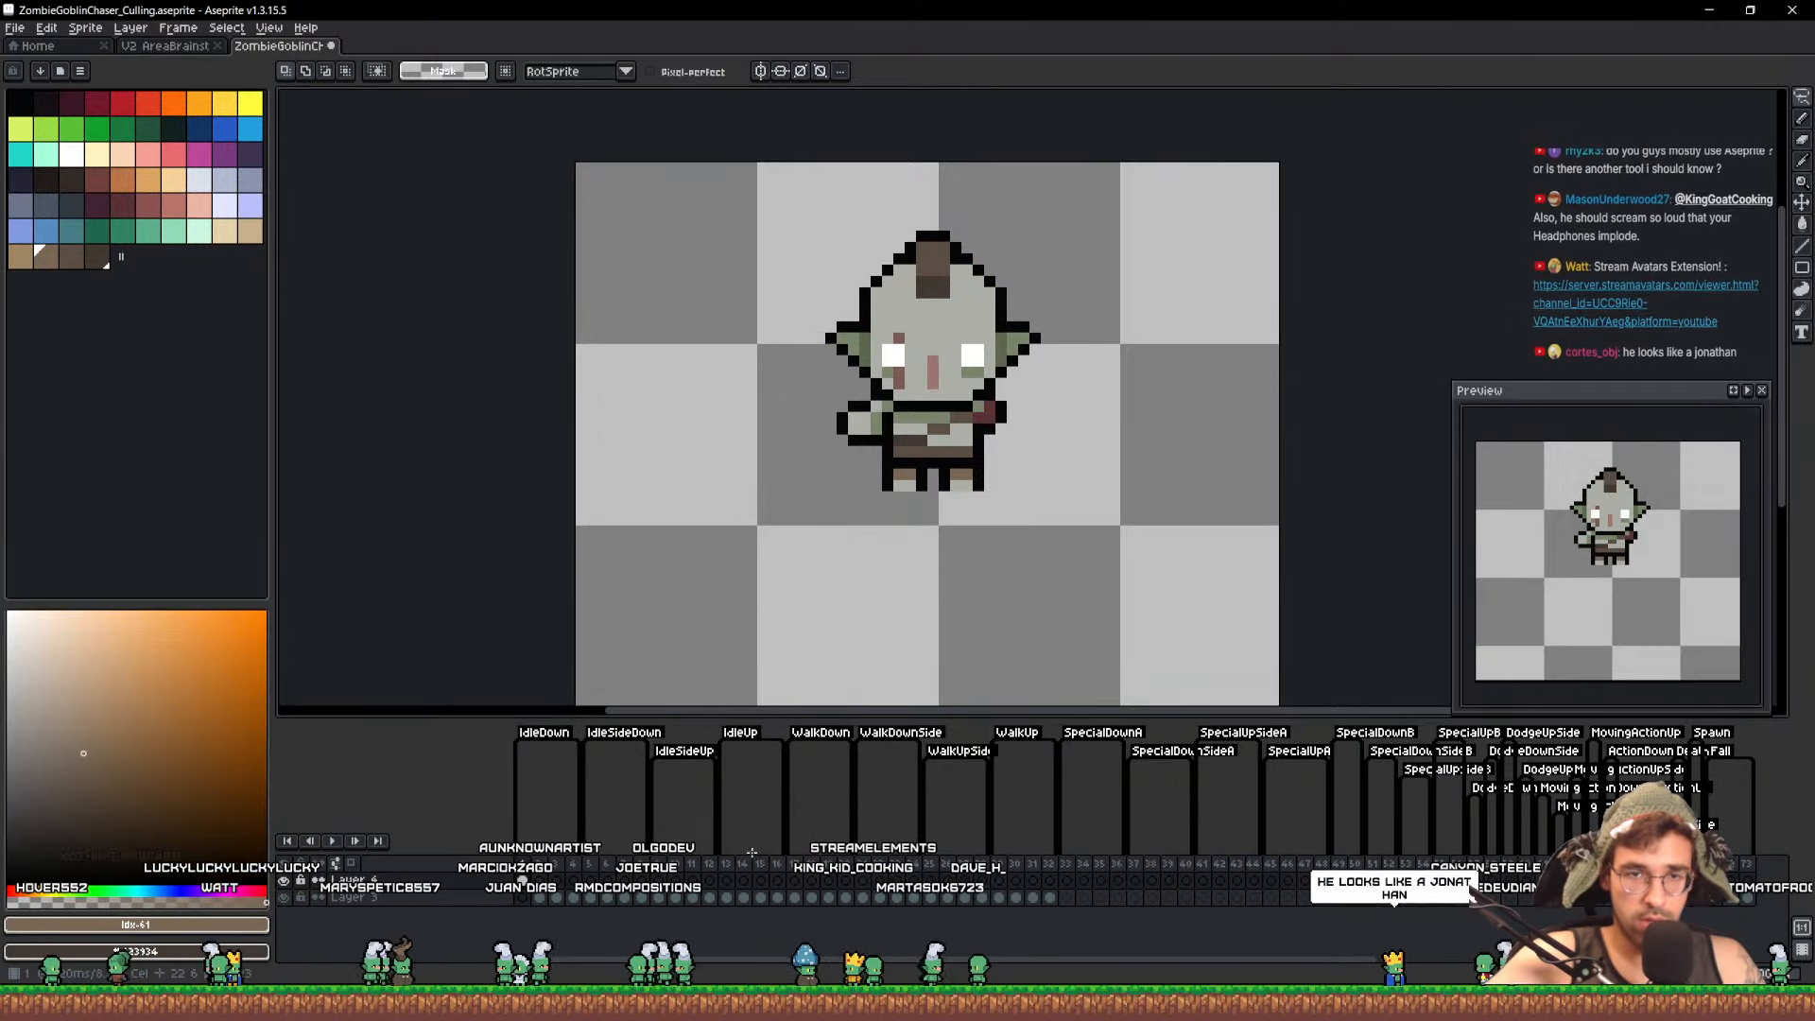
Duplicate the redesigned goblin from frame 1 onto frame 2 of Layer 4, above the original sprite
{"action": "key", "text": "v"}
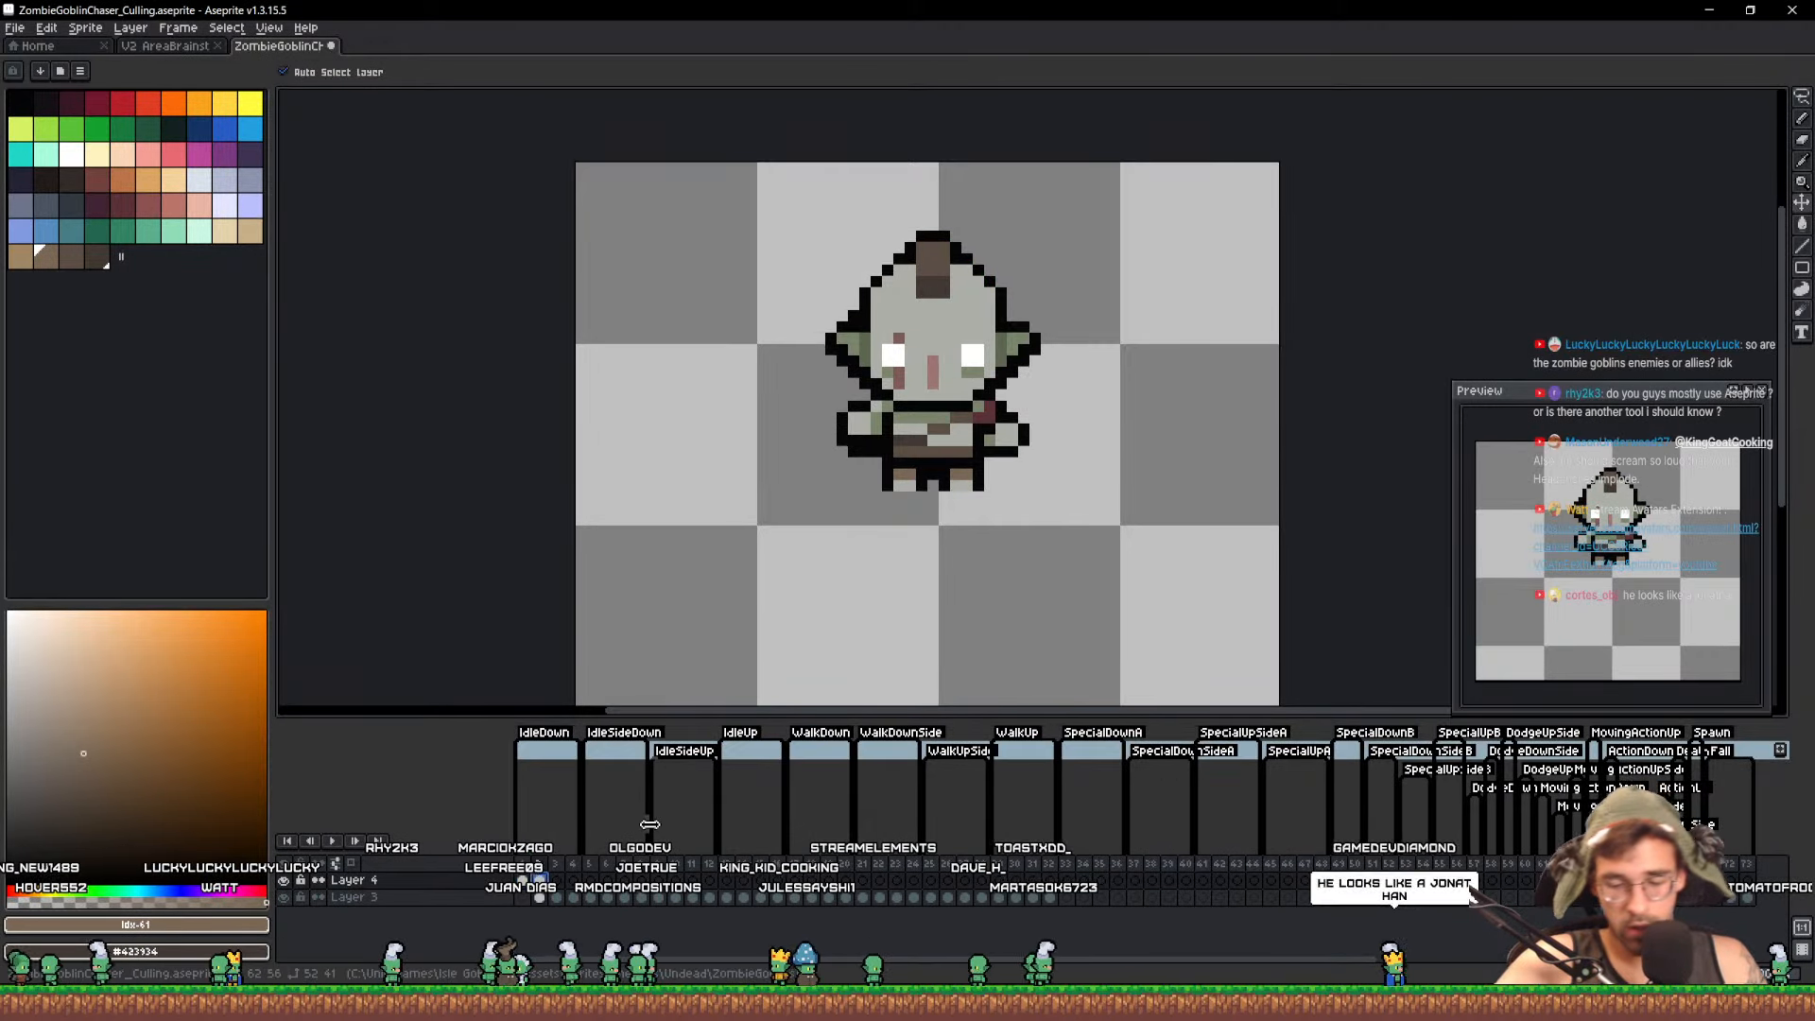
{"action": "key", "text": "m"}
{"action": "left_click_drag", "start_coordinate": [762, 176], "coordinate": [762, 338]}
{"action": "key", "text": "ctrl+d"}
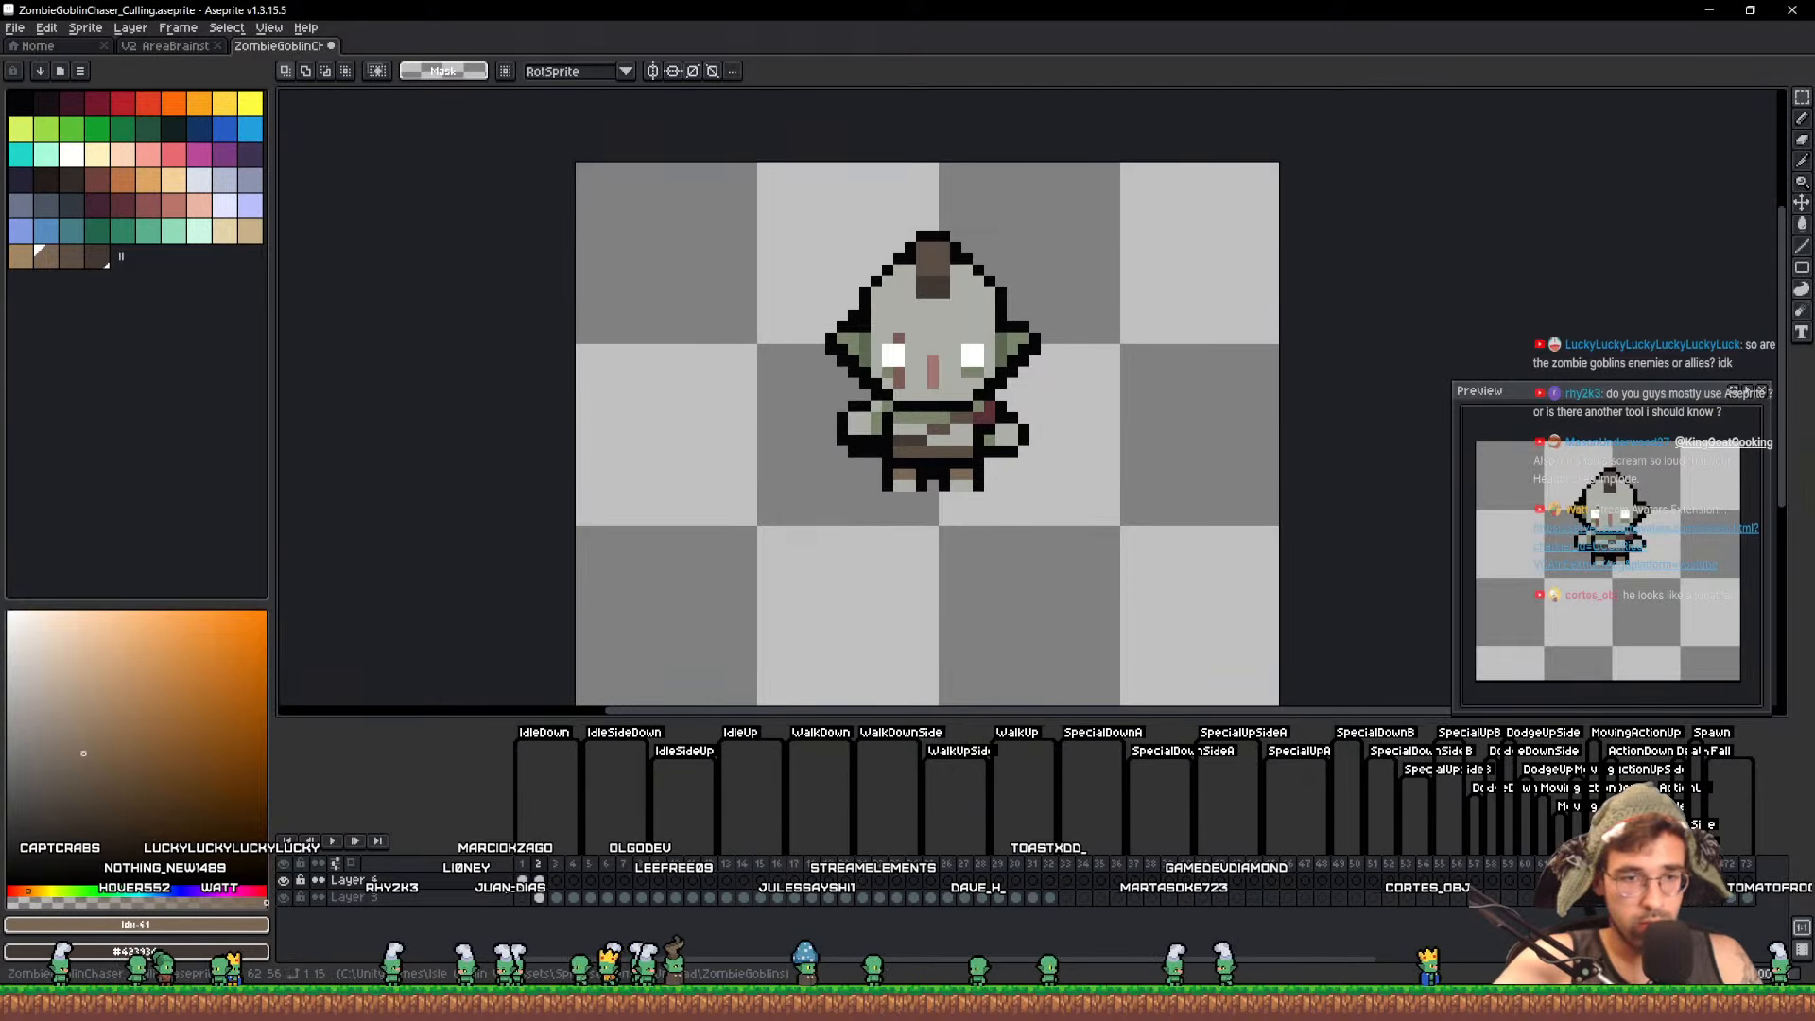
Lower the opacity of Layer 3 so the original animation serves as a faint guide
{"action": "double_click", "coordinate": [387, 896]}
{"action": "left_click", "coordinate": [1480, 226]}
{"action": "key", "text": "Return"}
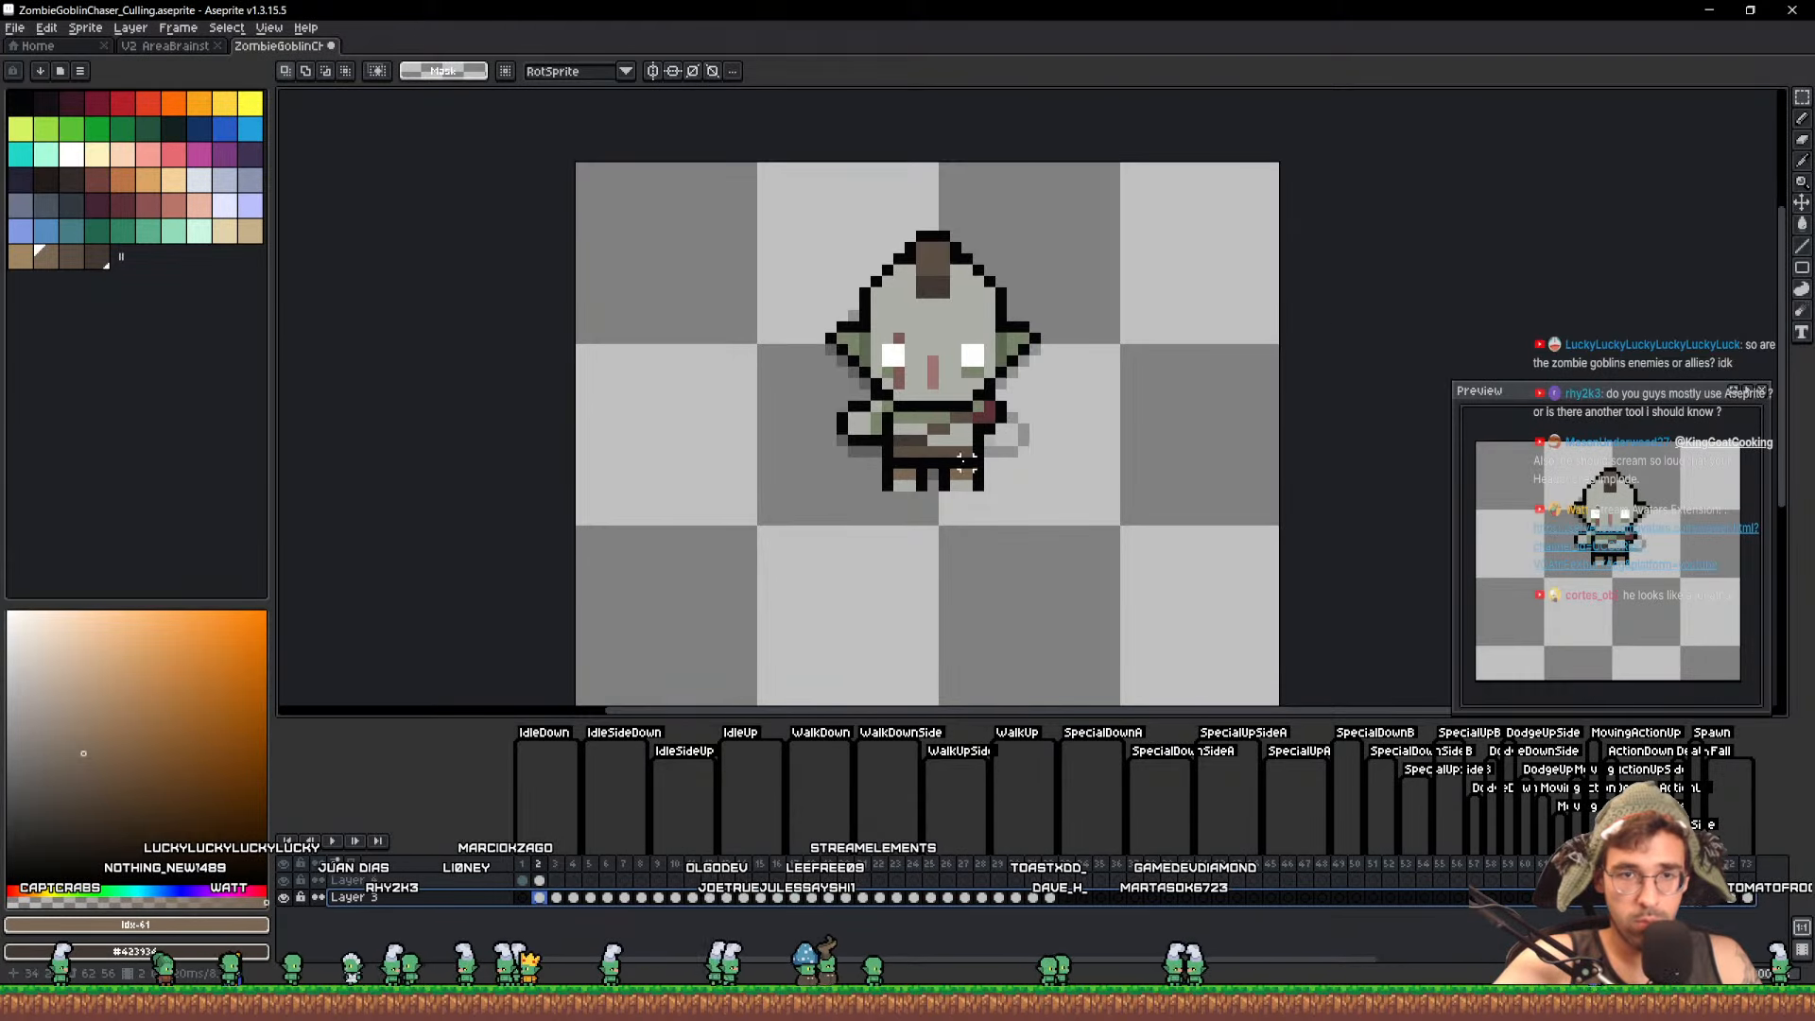
Select the faded original goblin above its feet on frame 2 of Layer 3 and shift it down one pixel
{"action": "scroll", "coordinate": [999, 416], "scroll_direction": "up", "scroll_amount": 1}
{"action": "scroll", "coordinate": [938, 483], "scroll_direction": "down", "scroll_amount": 1}
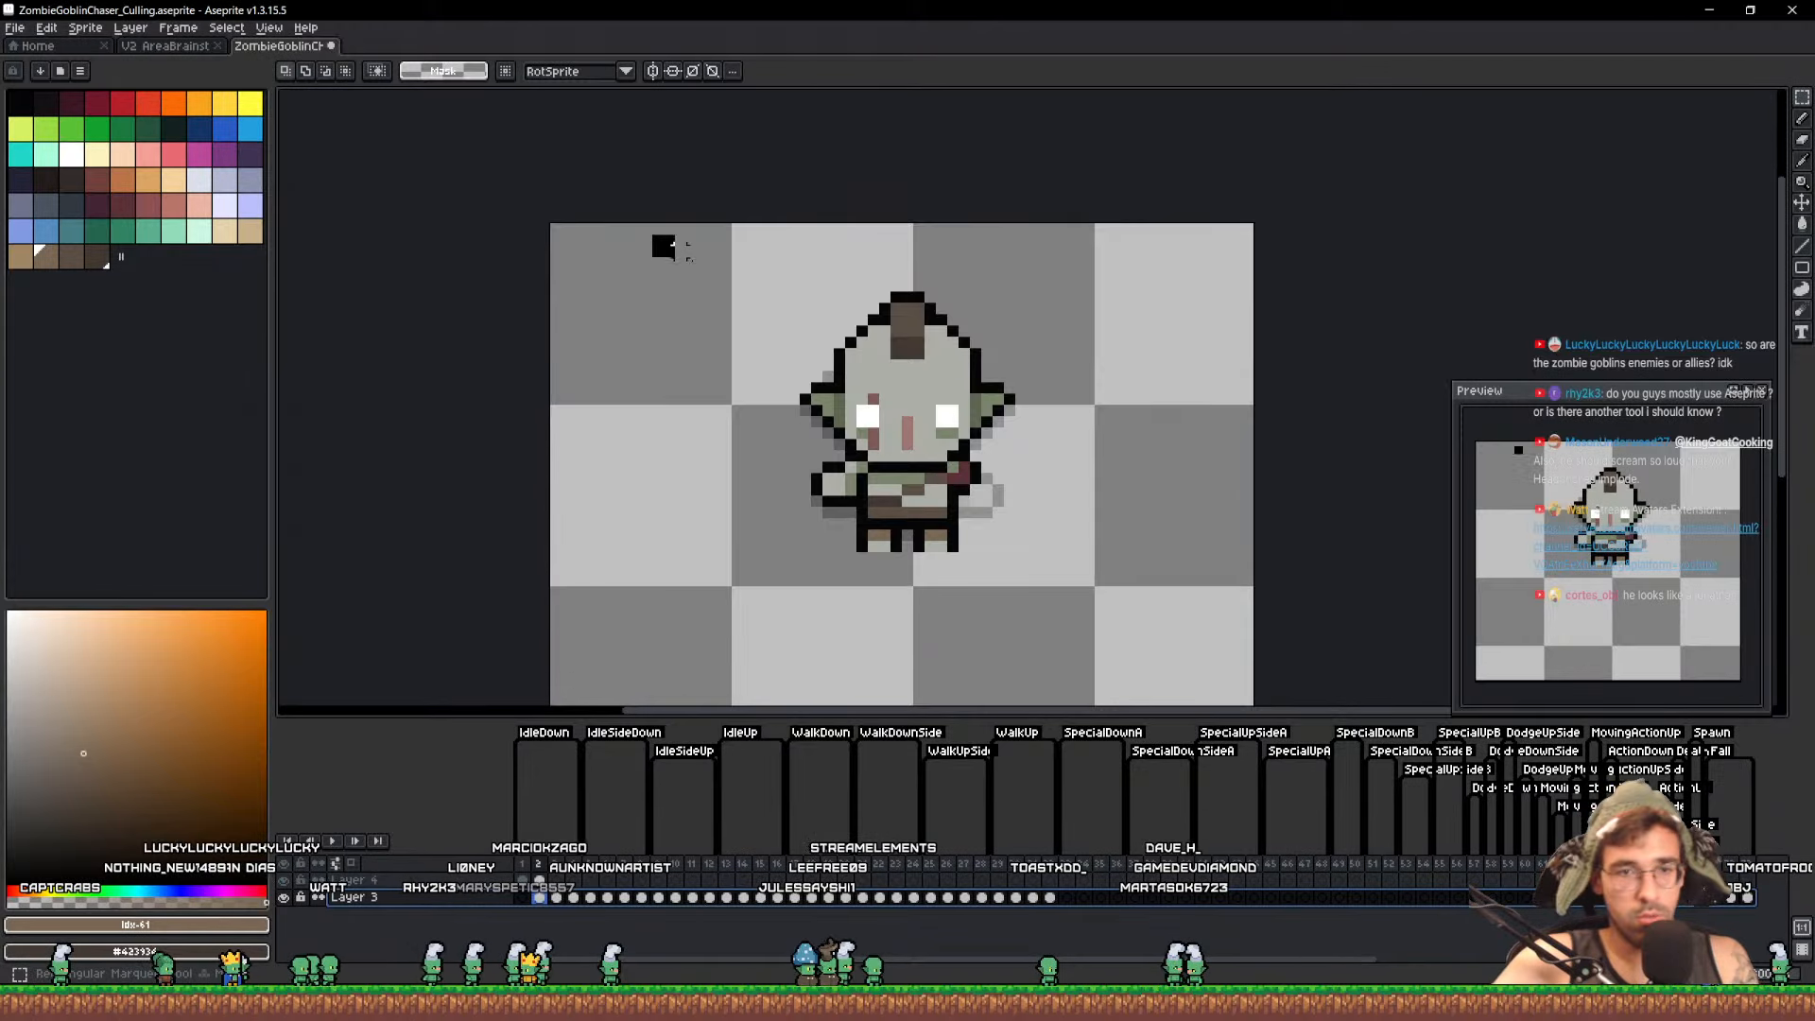
{"action": "left_click_drag", "start_coordinate": [682, 252], "coordinate": [1163, 542]}
{"action": "key", "text": "Down"}
{"action": "left_click", "coordinate": [1223, 491]}
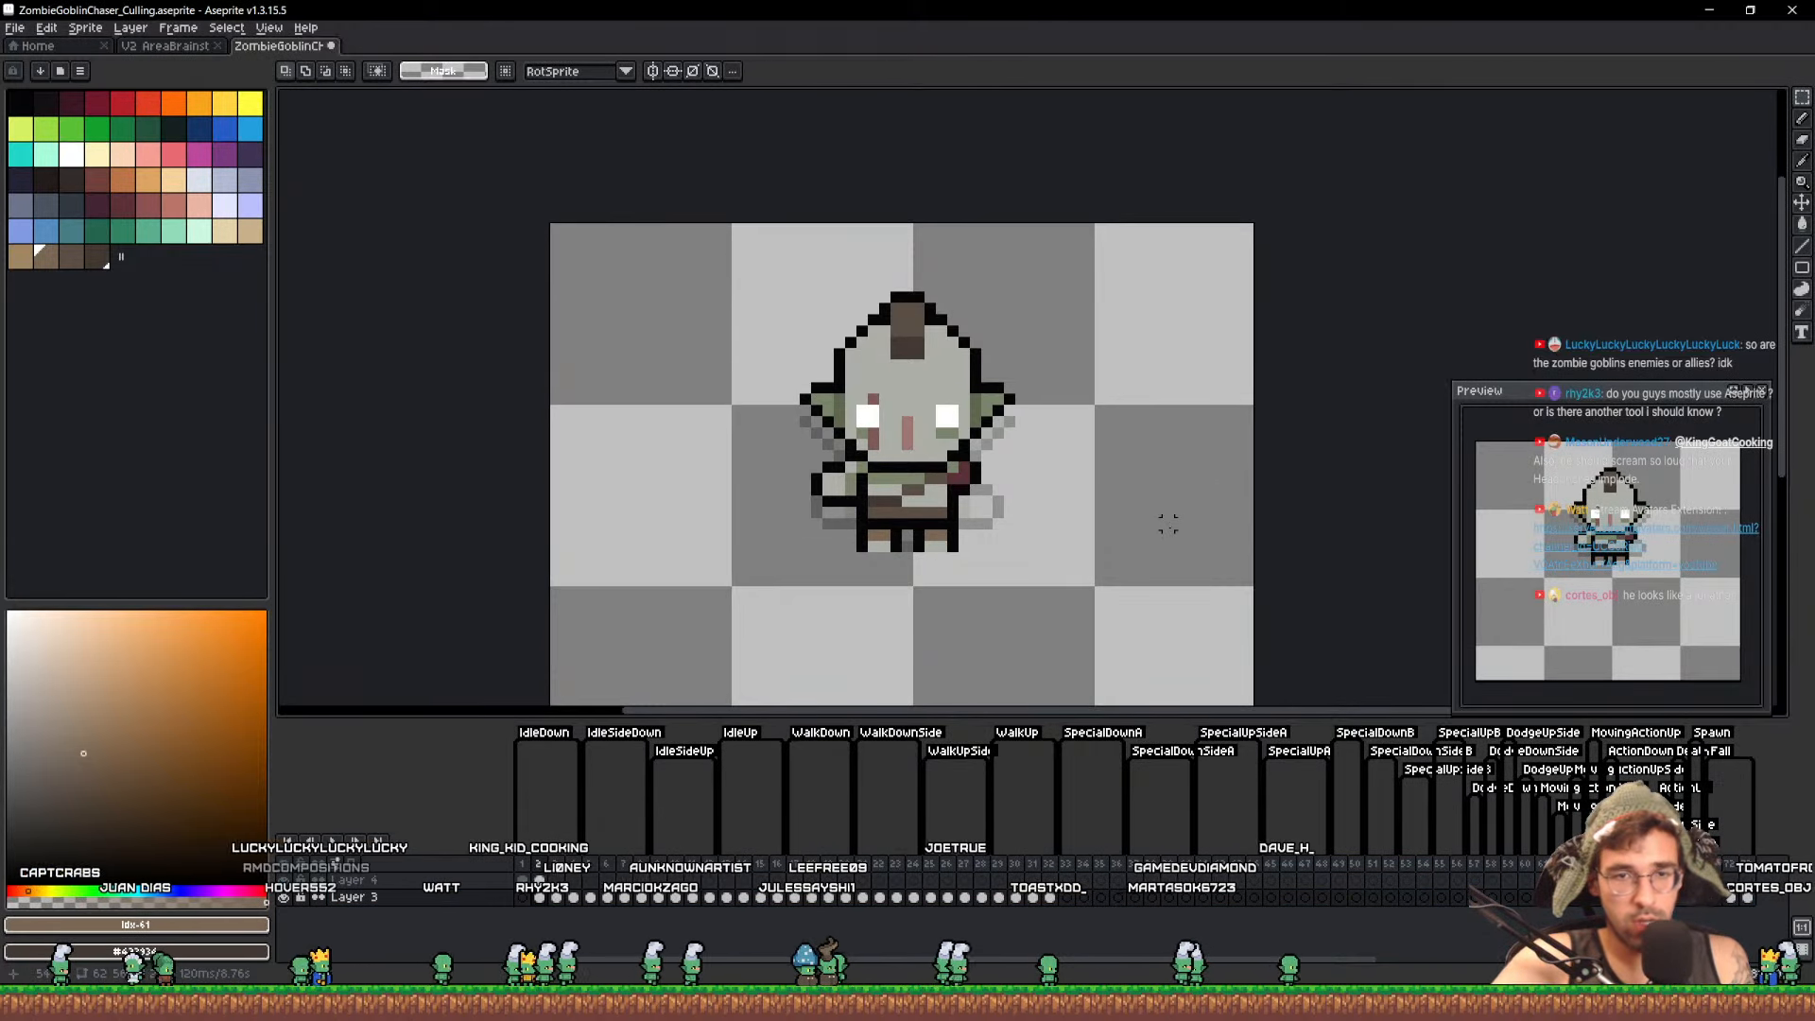
Undo the guide sprite's shift, and move the redesigned goblin above its feet down one pixel on frame 2 of Layer 4
{"action": "key", "text": "ctrl+z"}
{"action": "key", "text": "ctrl+z"}
{"action": "key", "text": "ctrl+z"}
{"action": "key", "text": "Up"}
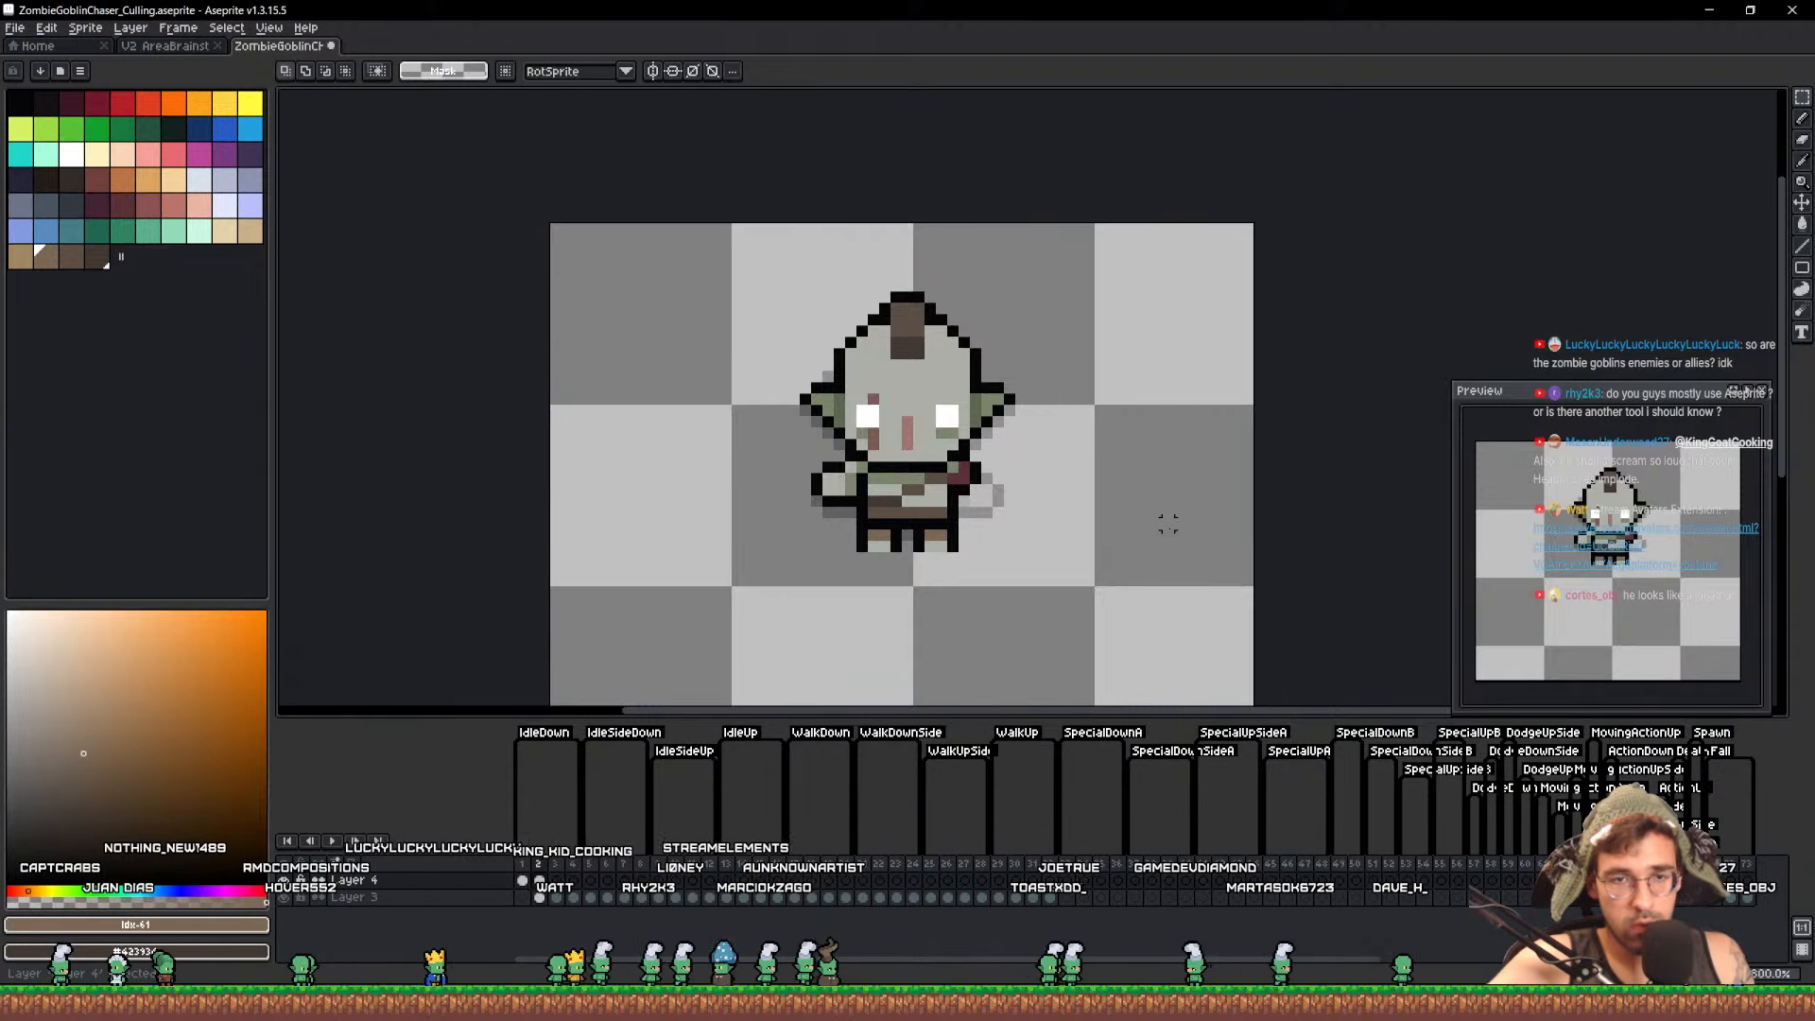
{"action": "left_click_drag", "start_coordinate": [734, 251], "coordinate": [1154, 555]}
{"action": "key", "text": "Down"}
{"action": "left_click", "coordinate": [1281, 467]}
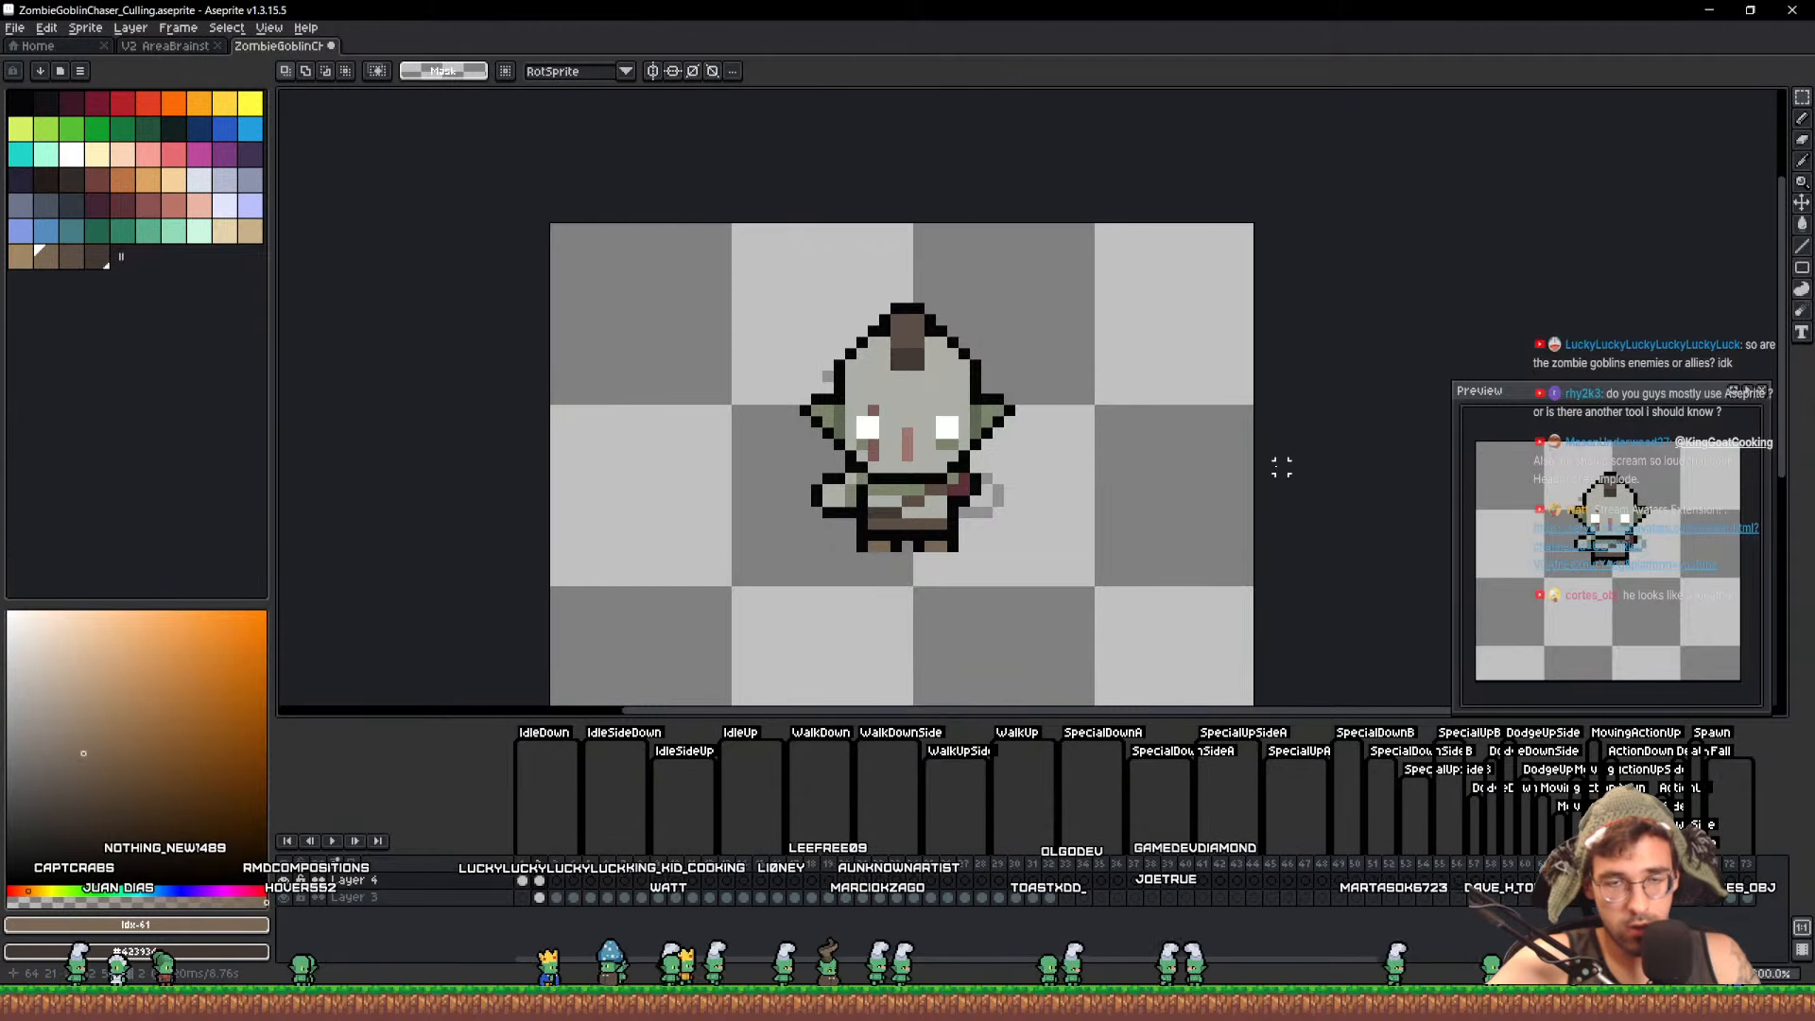
Duplicate the redesigned goblin from the first two frames of Layer 4 onto frames 3 and 4
{"action": "key", "text": "Right"}
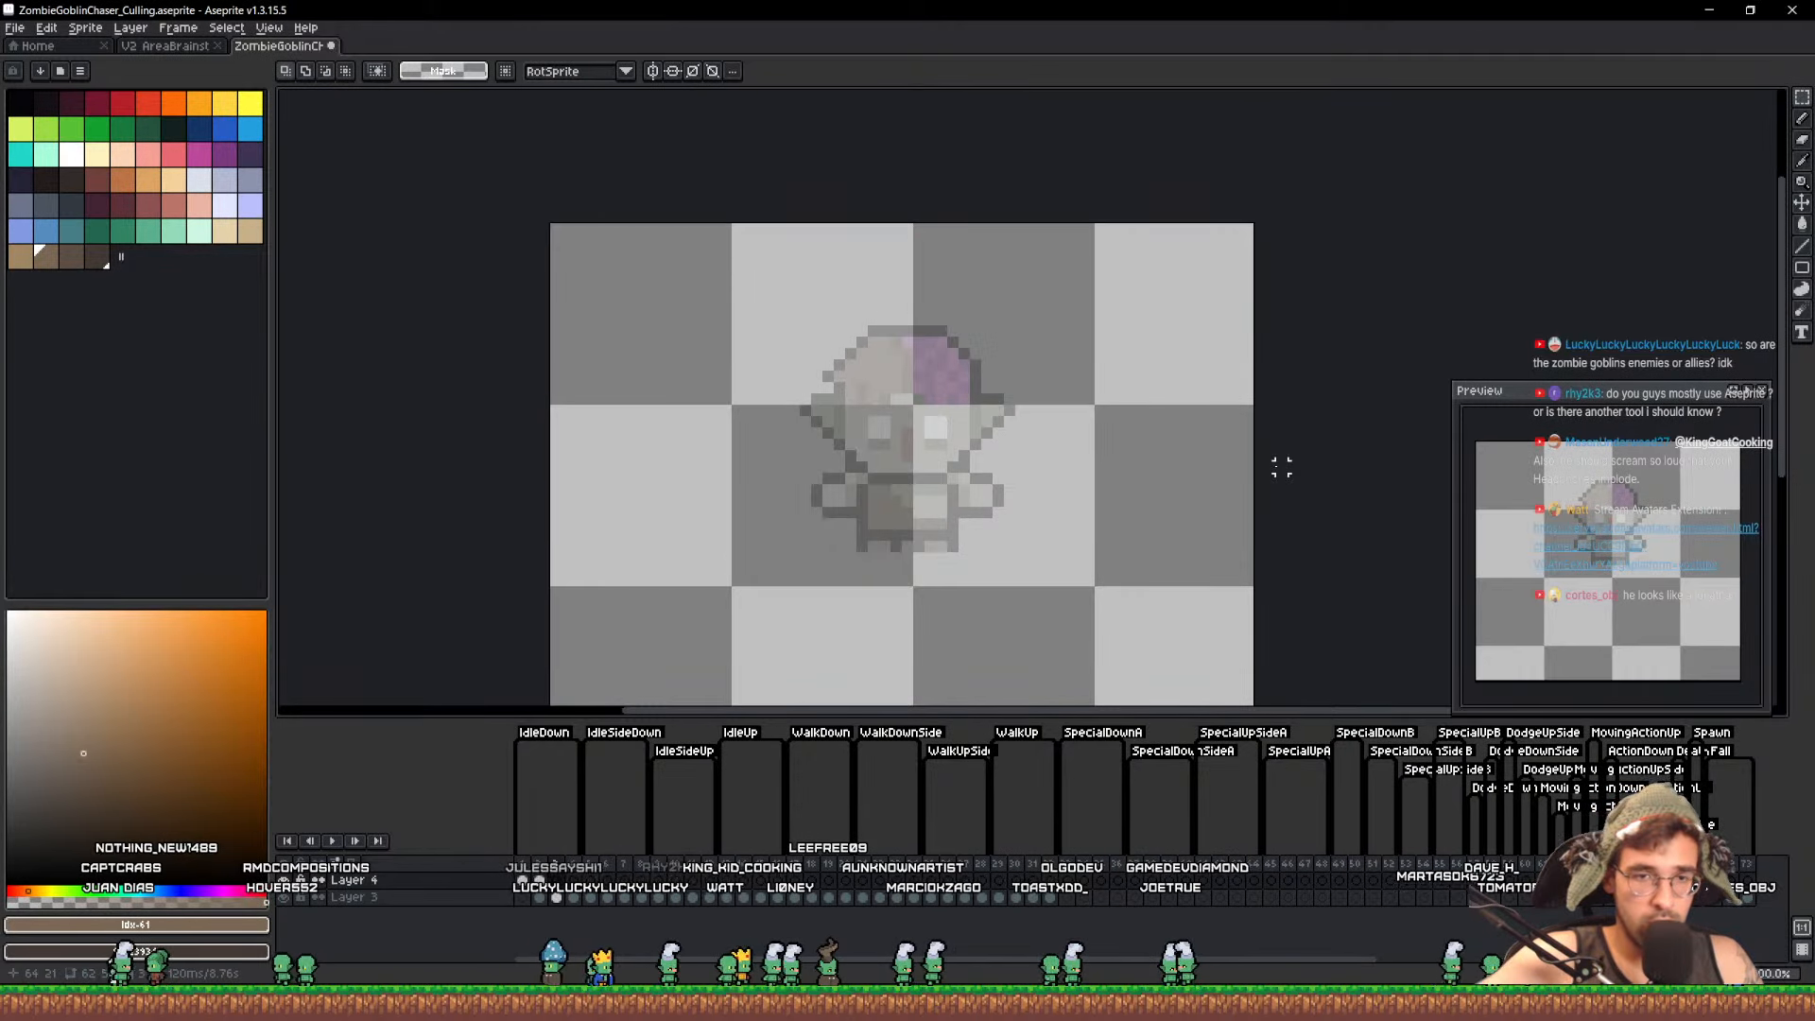
{"action": "left_click", "coordinate": [538, 883]}
{"action": "left_click", "coordinate": [523, 882]}
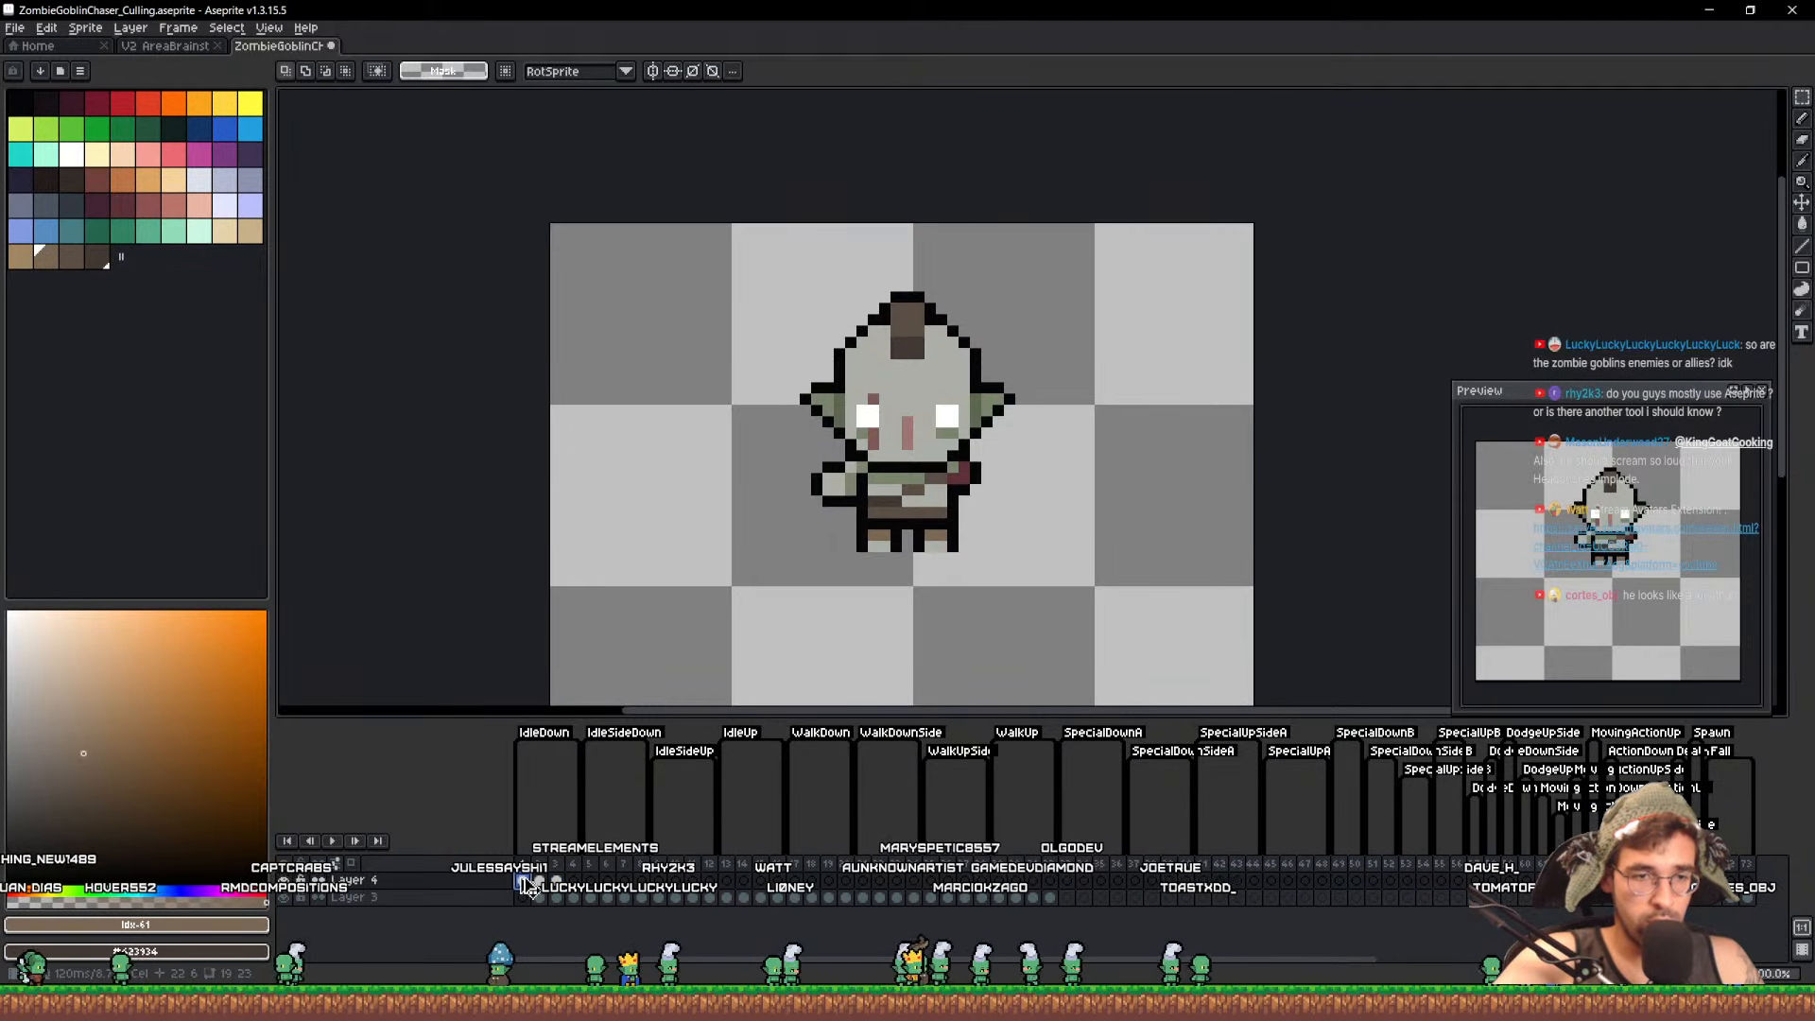
Lasso the goblin's inner face and lower mohawk on frame 4 and shift them down one pixel
{"action": "scroll", "coordinate": [907, 388], "scroll_direction": "up", "scroll_amount": 3}
{"action": "key", "text": "q"}
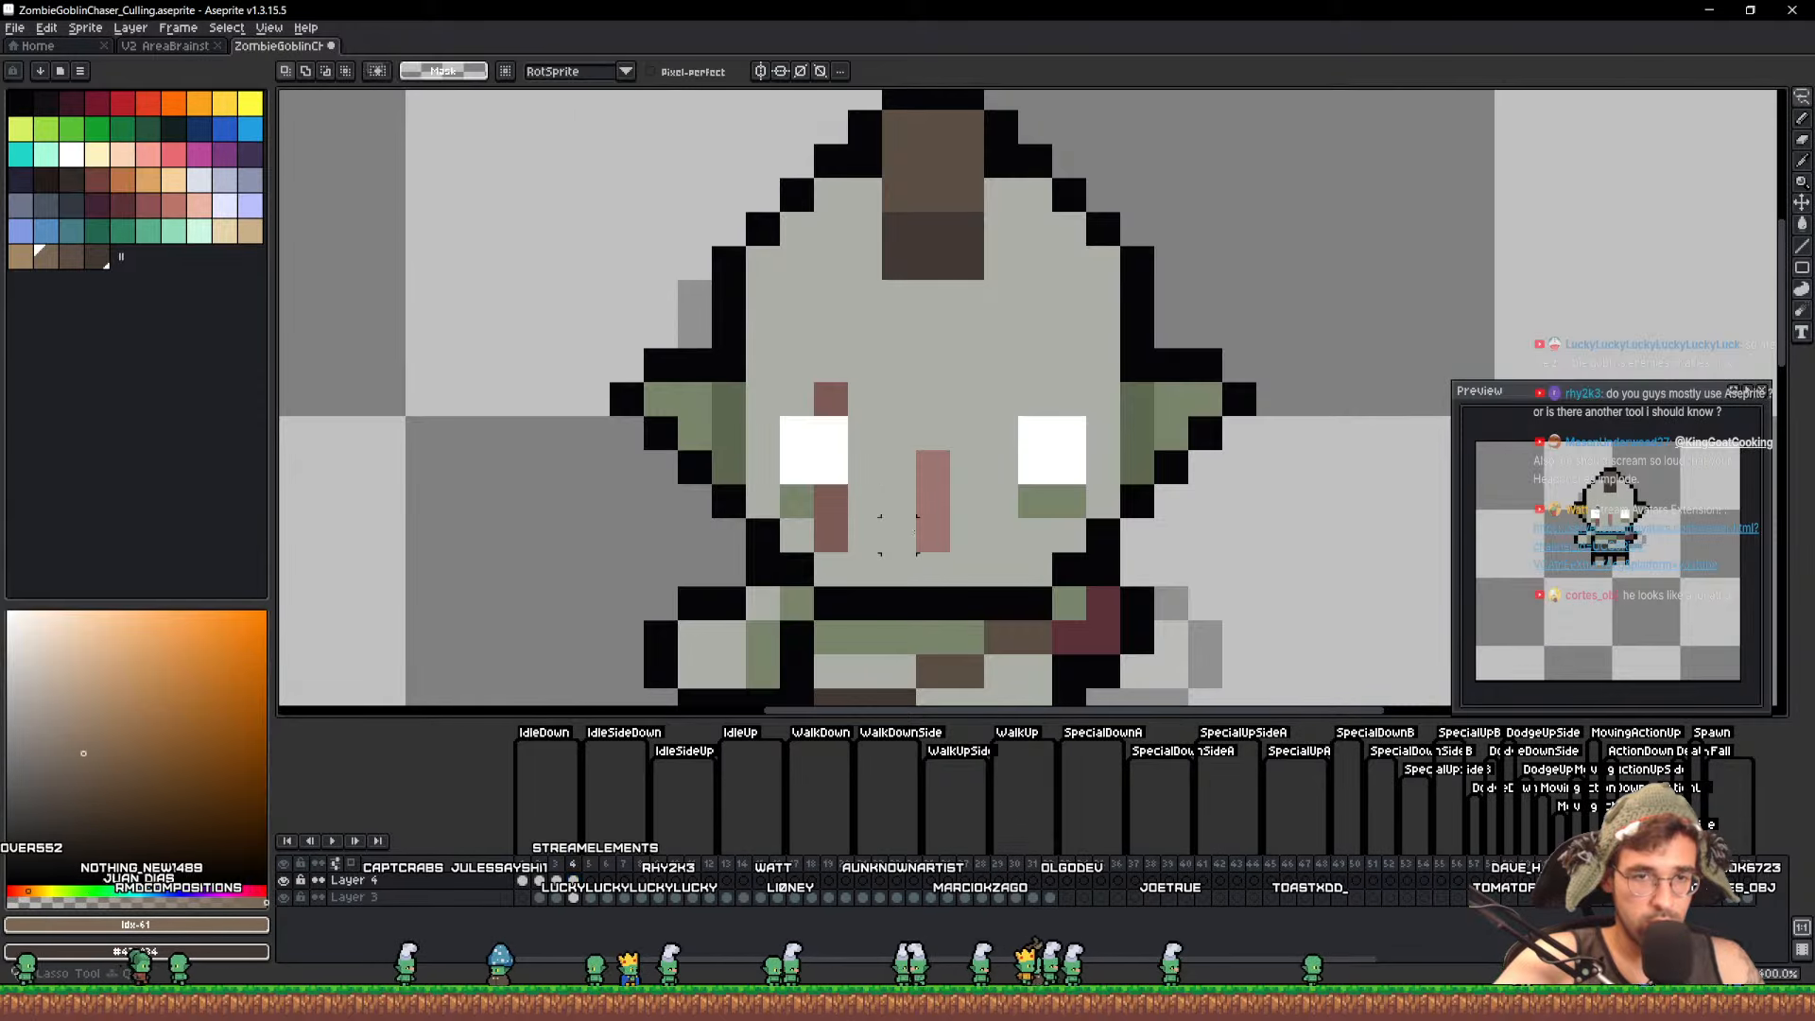
{"action": "mouse_move", "coordinate": [899, 535]}
{"action": "left_mouse_down"}
{"action": "mouse_move", "coordinate": [831, 535]}
{"action": "mouse_move", "coordinate": [796, 499]}
{"action": "mouse_move", "coordinate": [796, 297]}
{"action": "mouse_move", "coordinate": [762, 365]}
{"action": "mouse_move", "coordinate": [762, 433]}
{"action": "mouse_move", "coordinate": [762, 263]}
{"action": "mouse_move", "coordinate": [796, 265]}
{"action": "mouse_move", "coordinate": [864, 193]}
{"action": "mouse_move", "coordinate": [990, 209]}
{"action": "mouse_move", "coordinate": [1104, 397]}
{"action": "mouse_move", "coordinate": [1103, 468]}
{"action": "mouse_move", "coordinate": [1071, 502]}
{"action": "mouse_move", "coordinate": [1035, 500]}
{"action": "mouse_move", "coordinate": [1035, 535]}
{"action": "mouse_move", "coordinate": [945, 535]}
{"action": "left_mouse_up"}
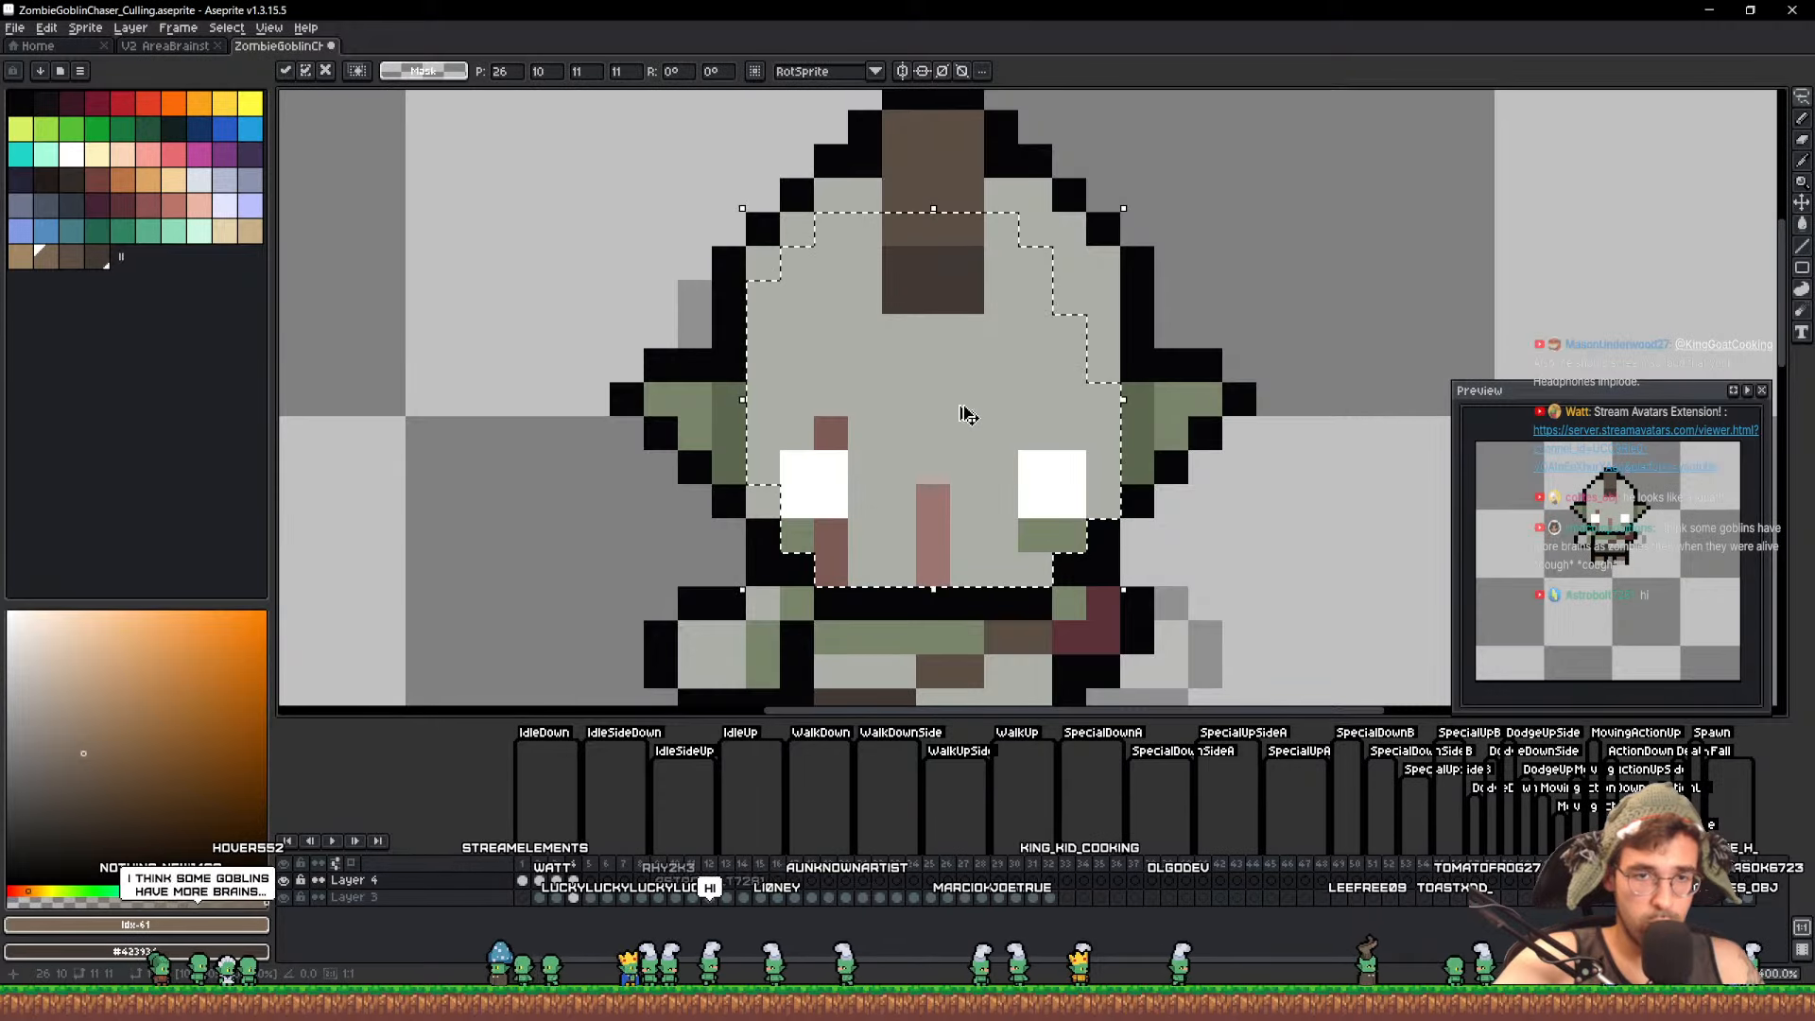
Zoom the animation preview in on the goblin, play it, and move the Preview window clear of the canvas
{"action": "scroll", "coordinate": [964, 409], "scroll_direction": "down", "scroll_amount": 3}
{"action": "scroll", "coordinate": [1575, 457], "scroll_direction": "up", "scroll_amount": 3}
{"action": "left_click_drag", "start_coordinate": [1645, 492], "coordinate": [1577, 459]}
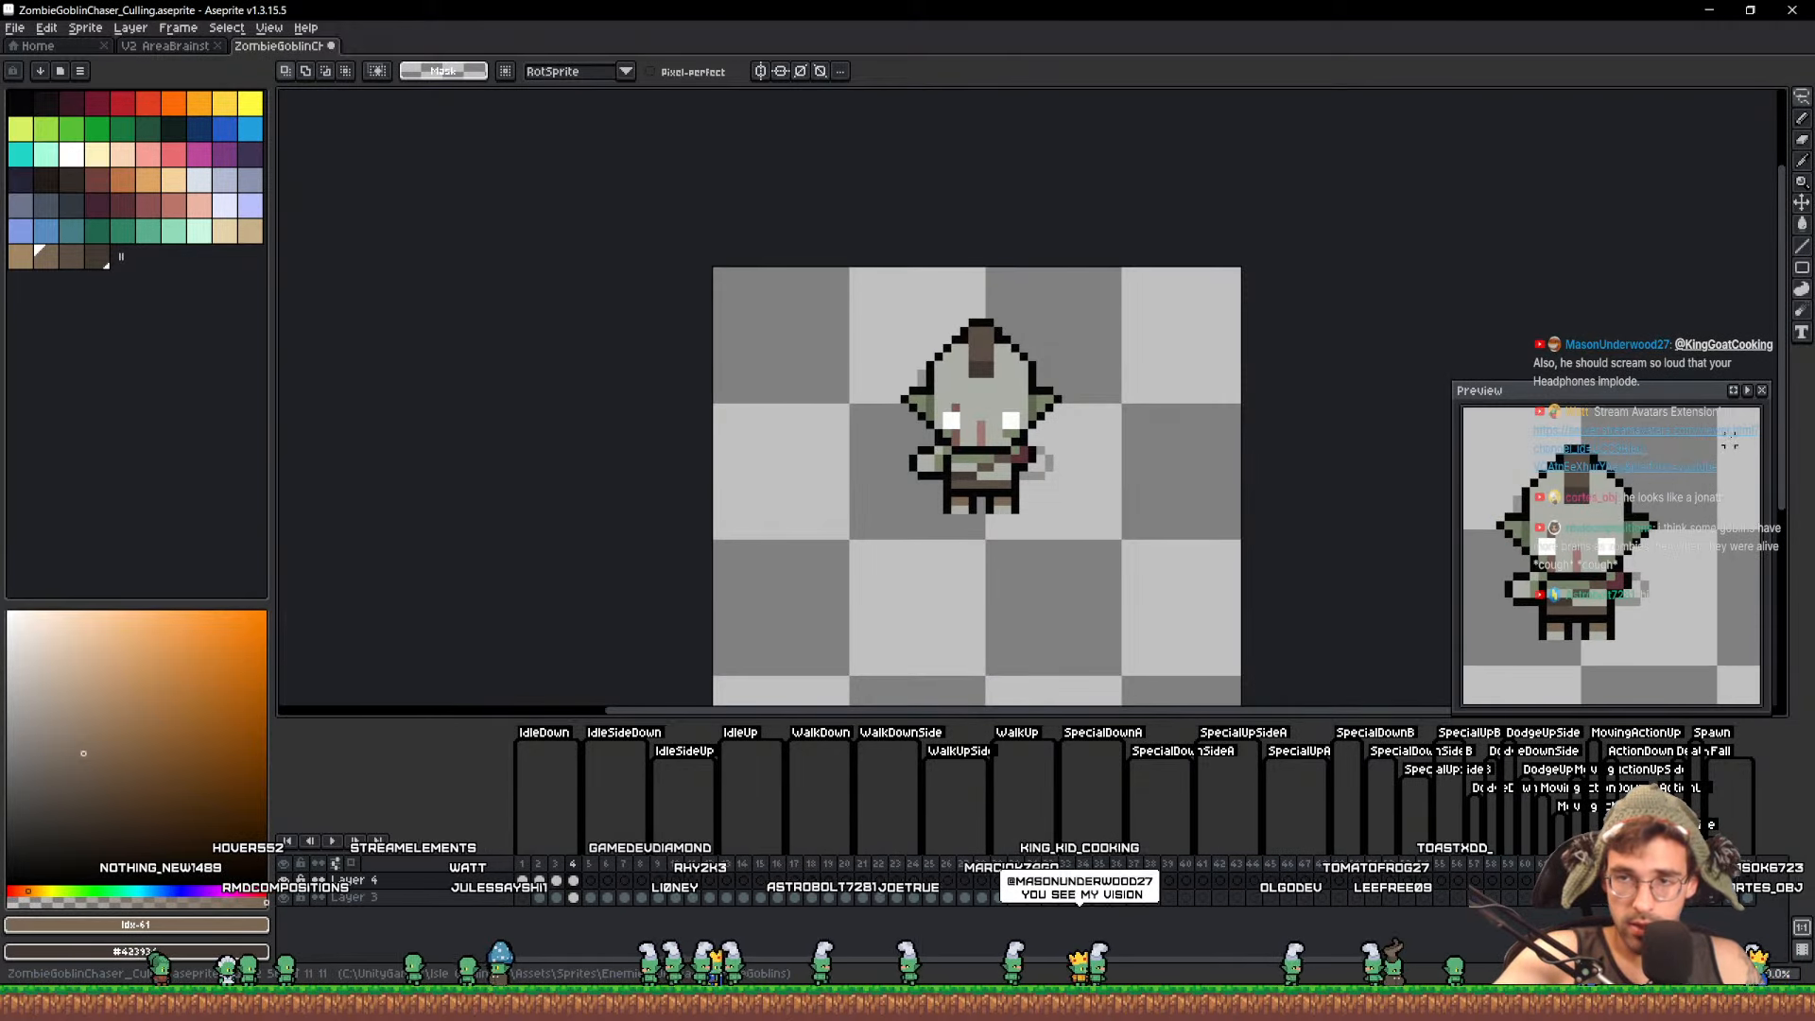
{"action": "left_click", "coordinate": [1747, 392]}
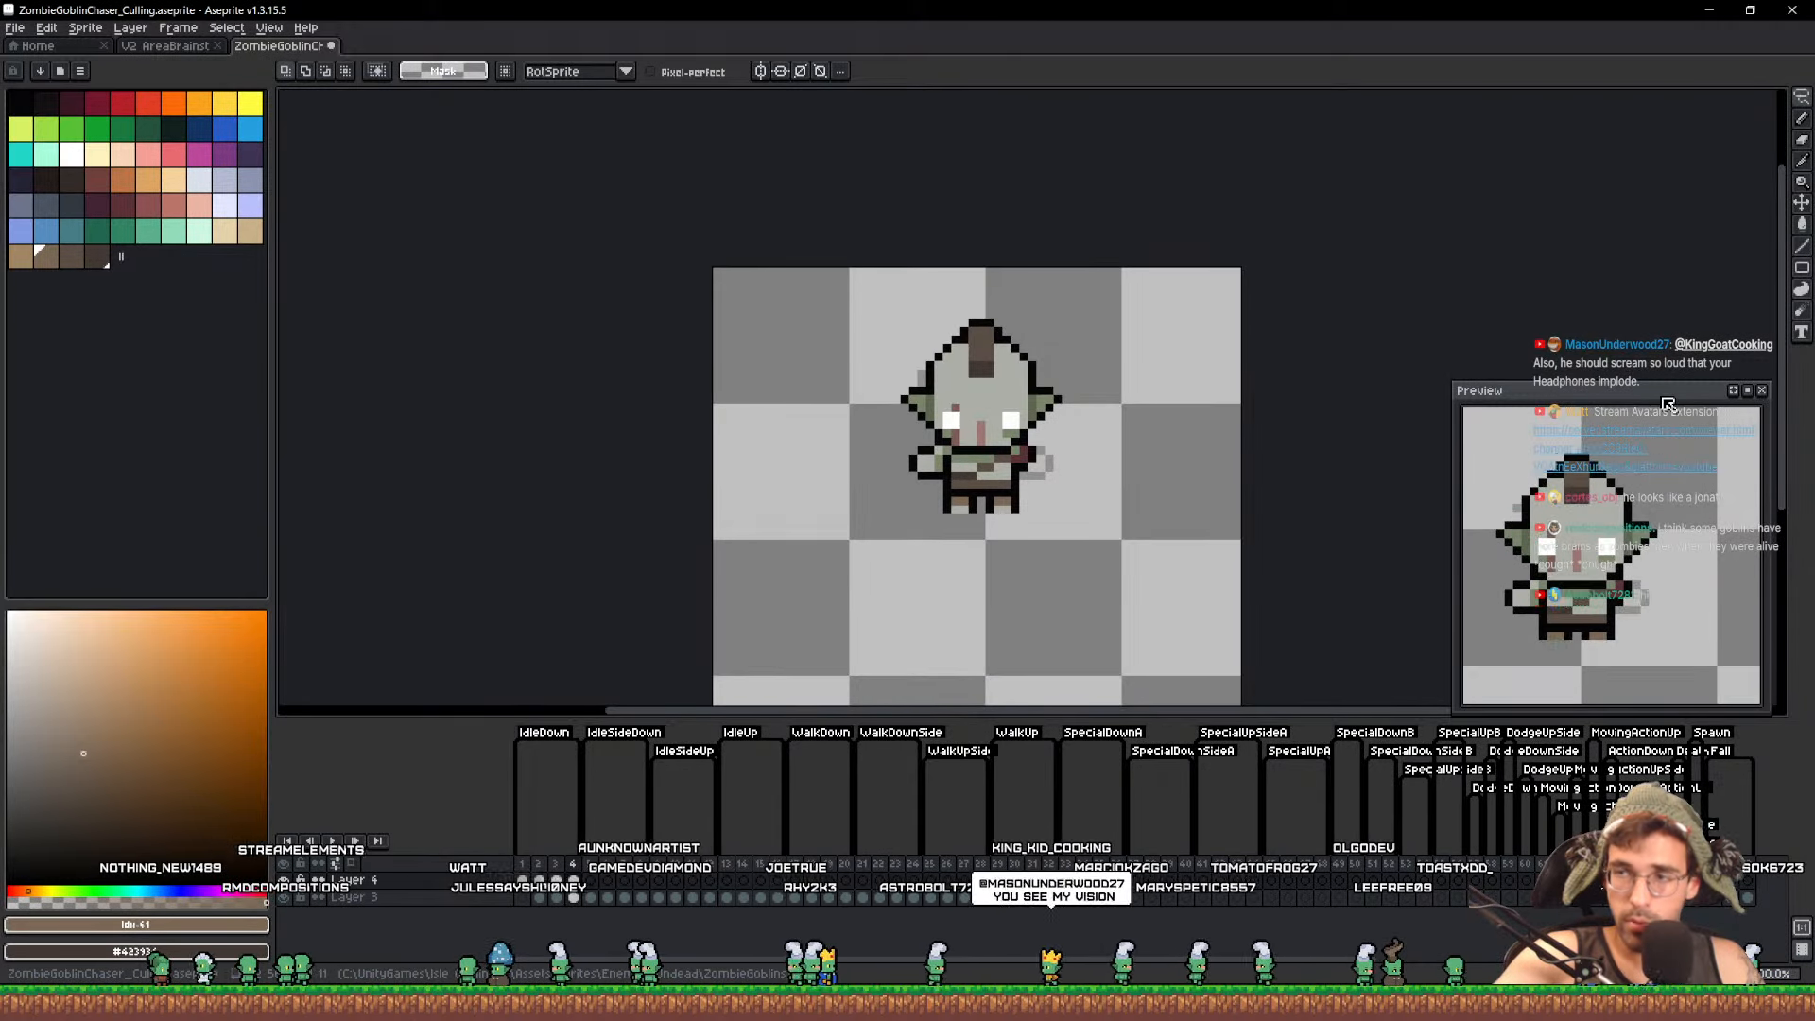
{"action": "left_click_drag", "start_coordinate": [1663, 401], "coordinate": [1729, 60]}
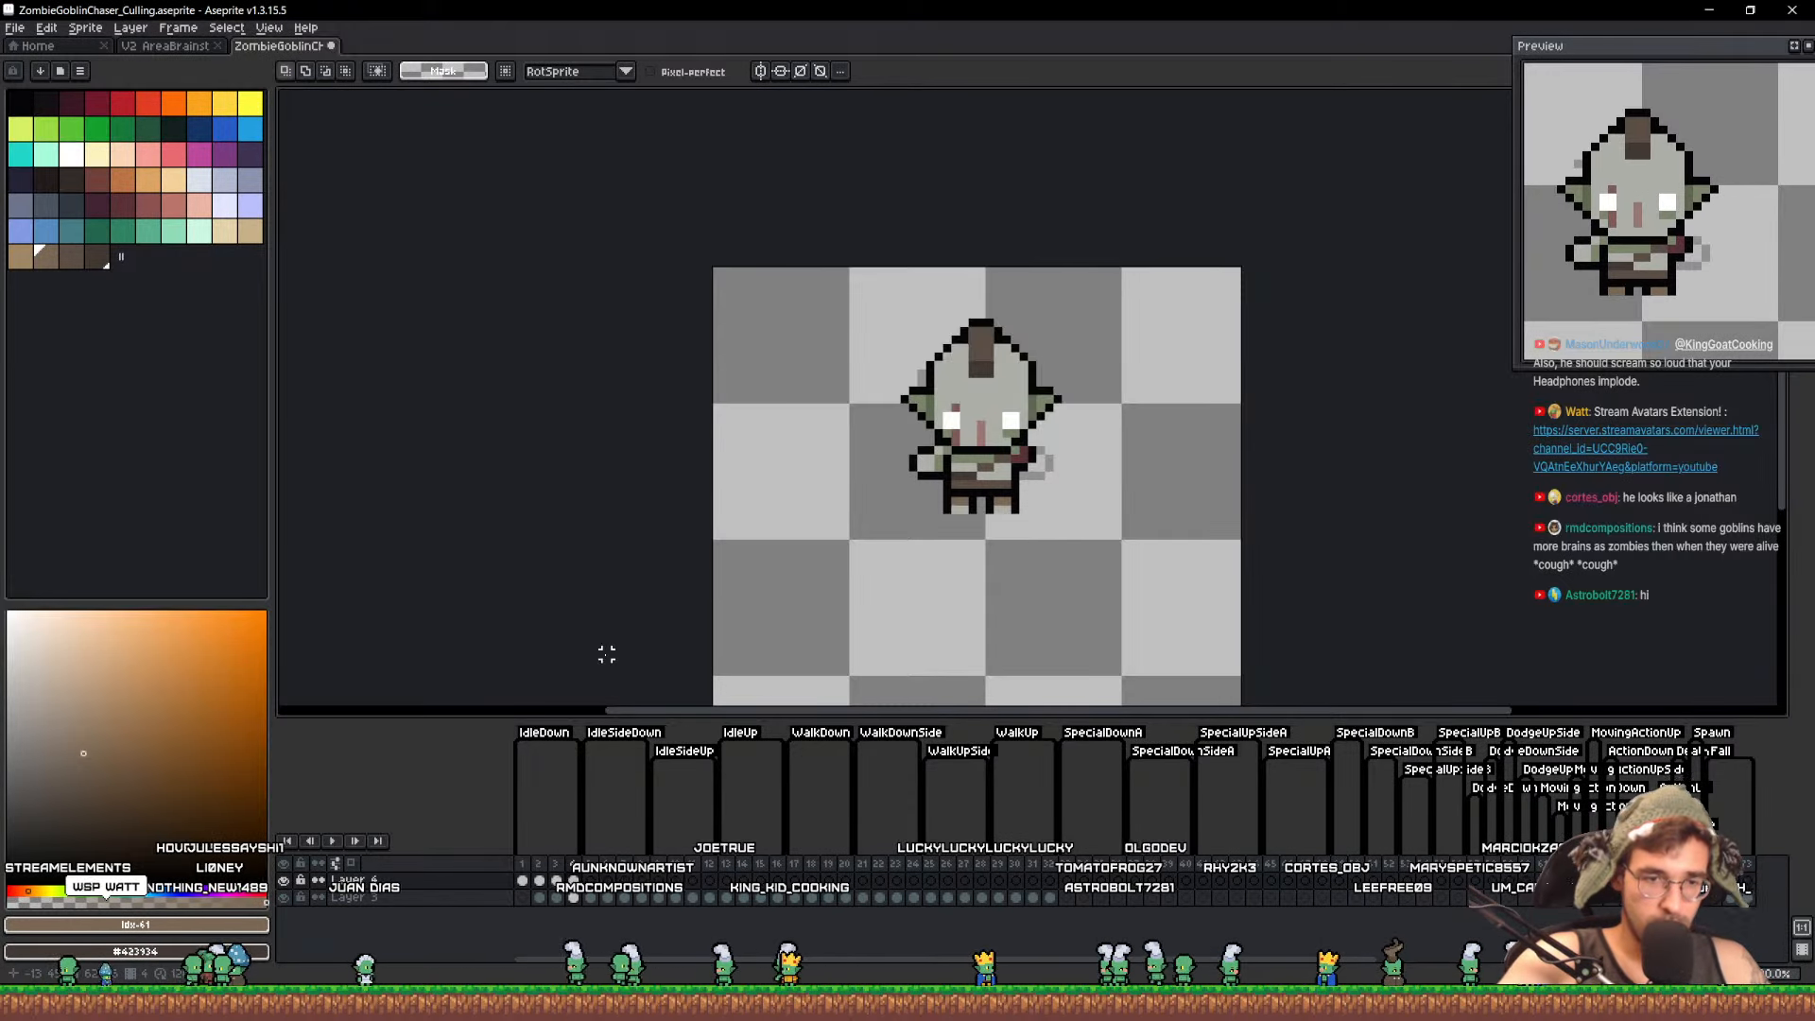
Duplicate the frame 1 goblin onto frame 5 of Layer 4 and move it 20 pixels right, beside the faded guide
{"action": "left_click", "coordinate": [520, 881]}
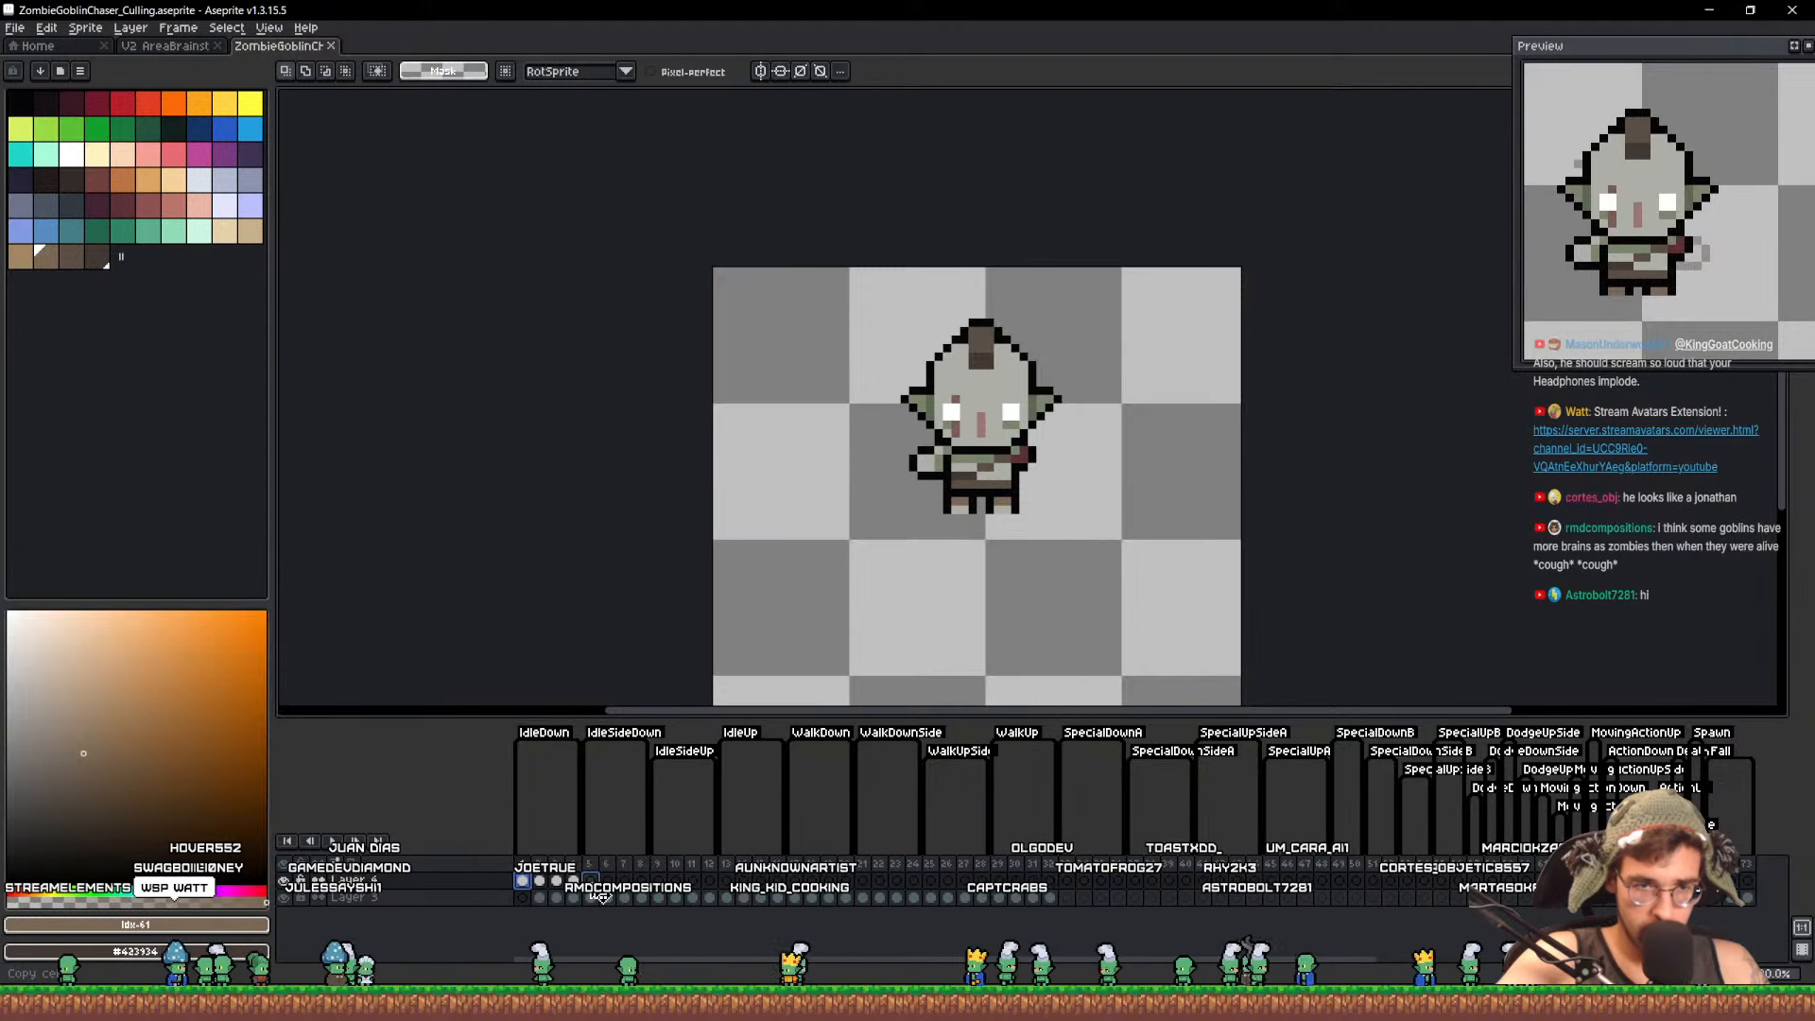
{"action": "left_click_drag", "start_coordinate": [1126, 493], "coordinate": [1172, 444]}
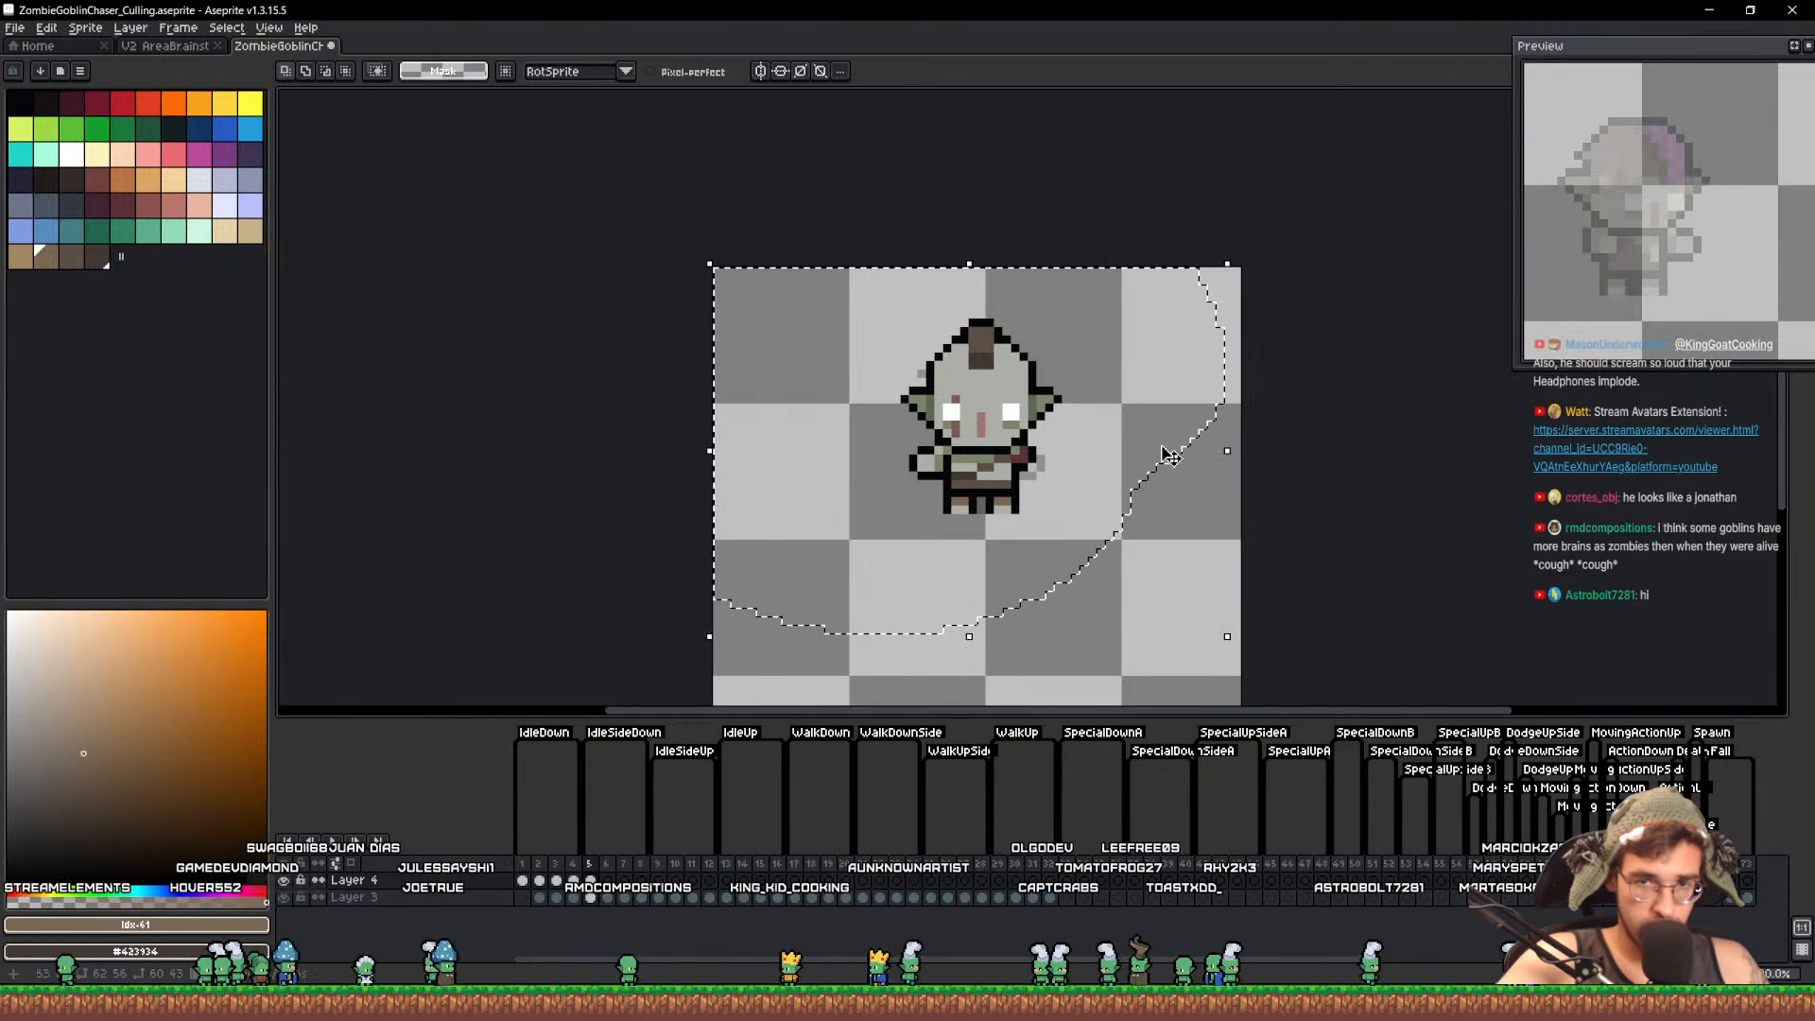
{"action": "mouse_move", "coordinate": [1045, 448]}
{"action": "left_mouse_down"}
{"action": "mouse_move", "coordinate": [1267, 448]}
{"action": "mouse_move", "coordinate": [1229, 455]}
{"action": "left_mouse_up"}
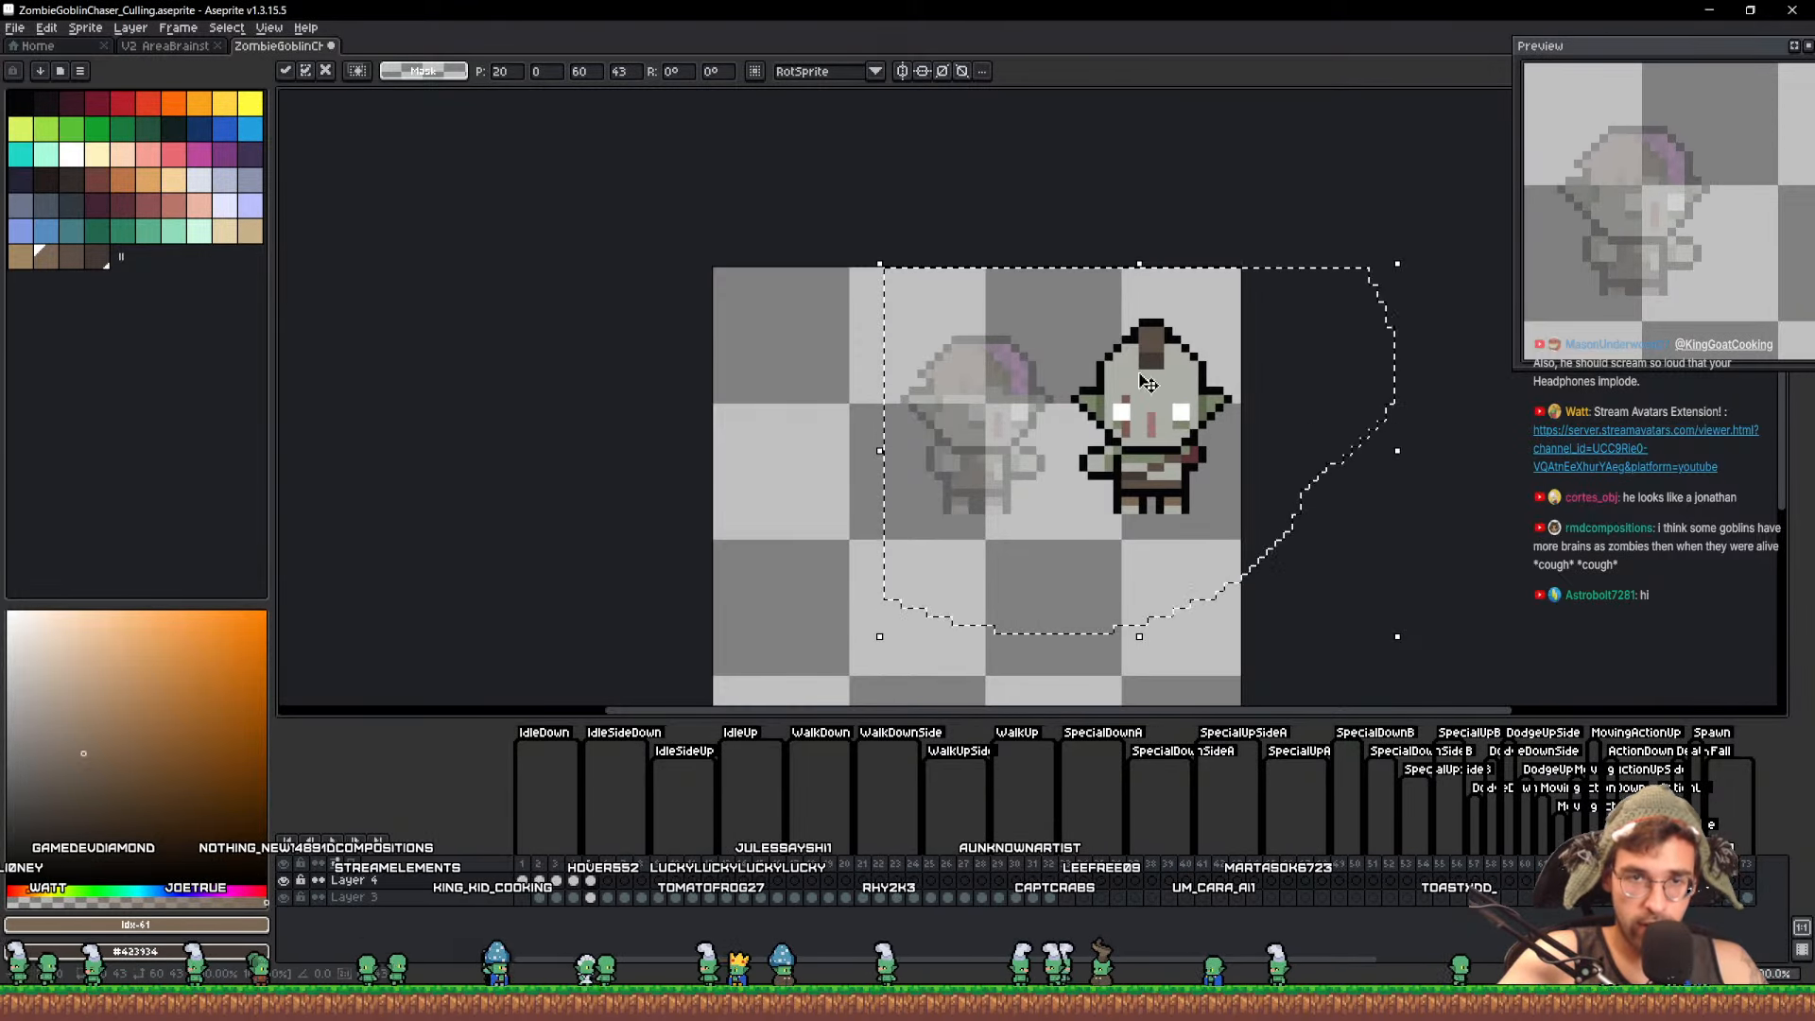
Extend the left ear's green shading one pixel into the face, using greens sampled from the ear
{"action": "scroll", "coordinate": [1158, 389], "scroll_direction": "up", "scroll_amount": 3}
{"action": "key", "text": "ctrl+d"}
{"action": "key", "text": "b"}
{"action": "left_click_drag", "start_coordinate": [1300, 422], "coordinate": [1227, 396]}
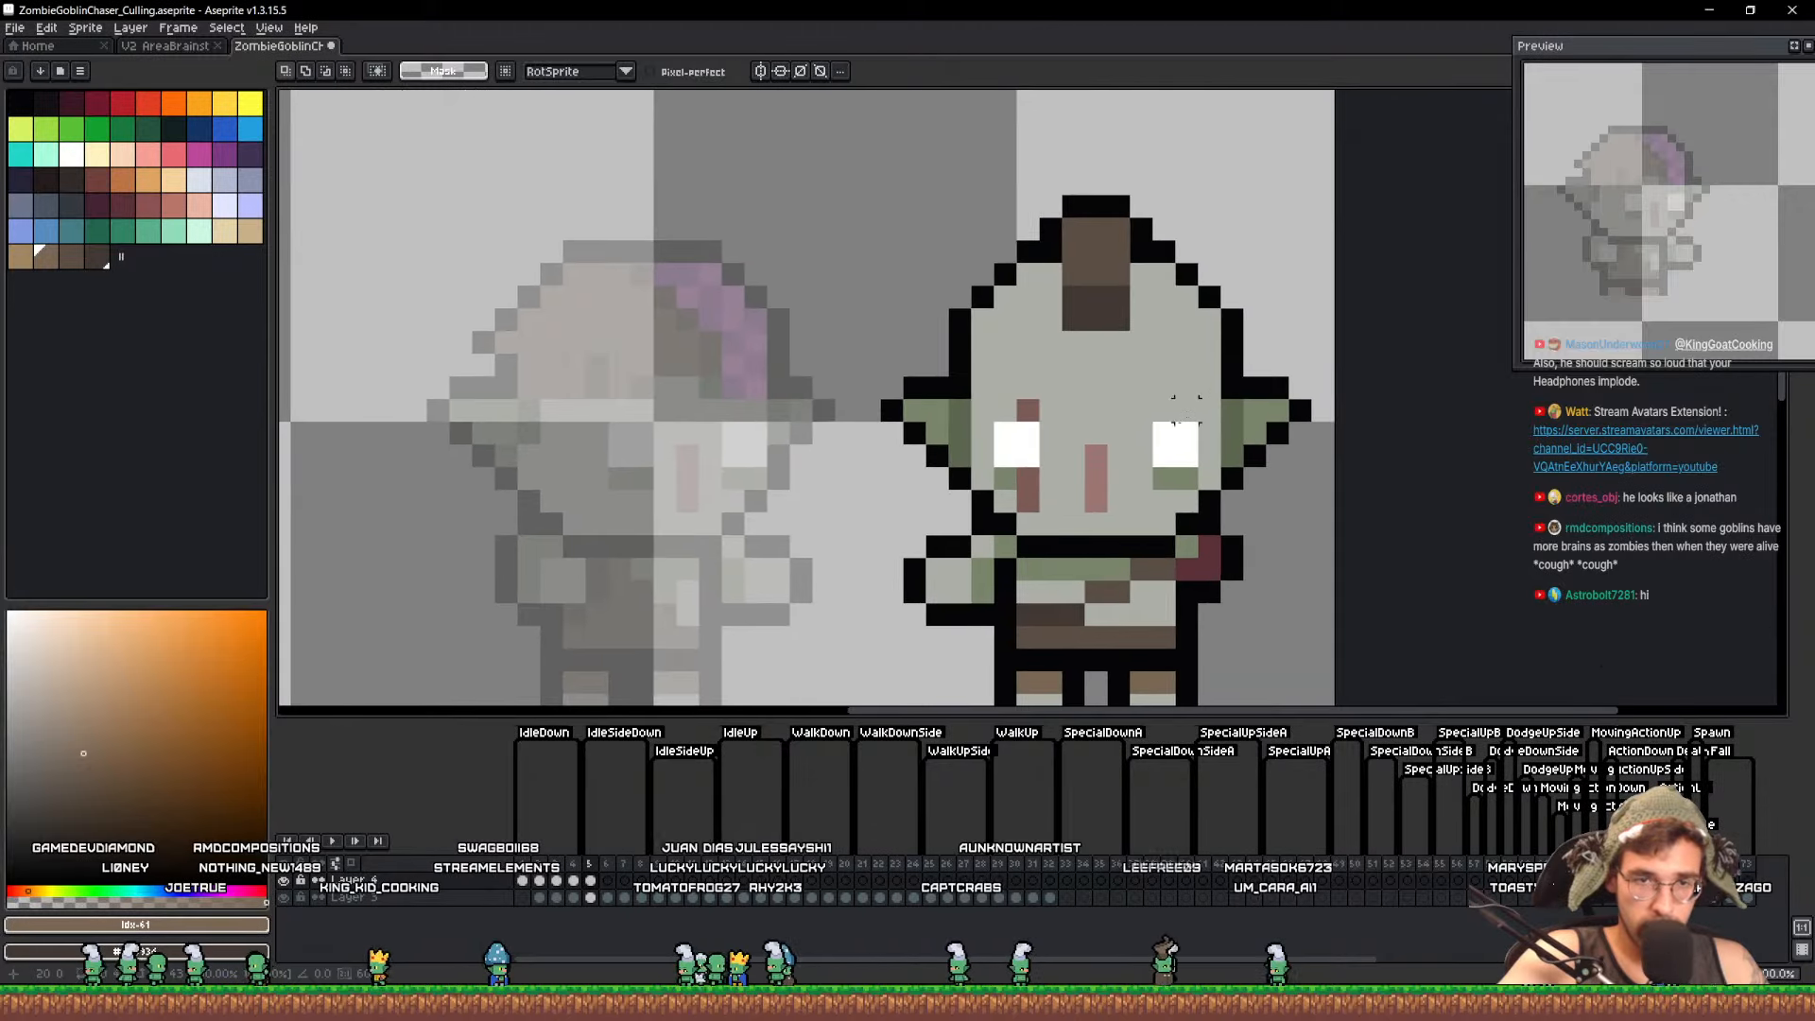
{"action": "key", "text": "alt"}
{"action": "left_click", "coordinate": [958, 428]}
{"action": "left_click", "coordinate": [982, 410]}
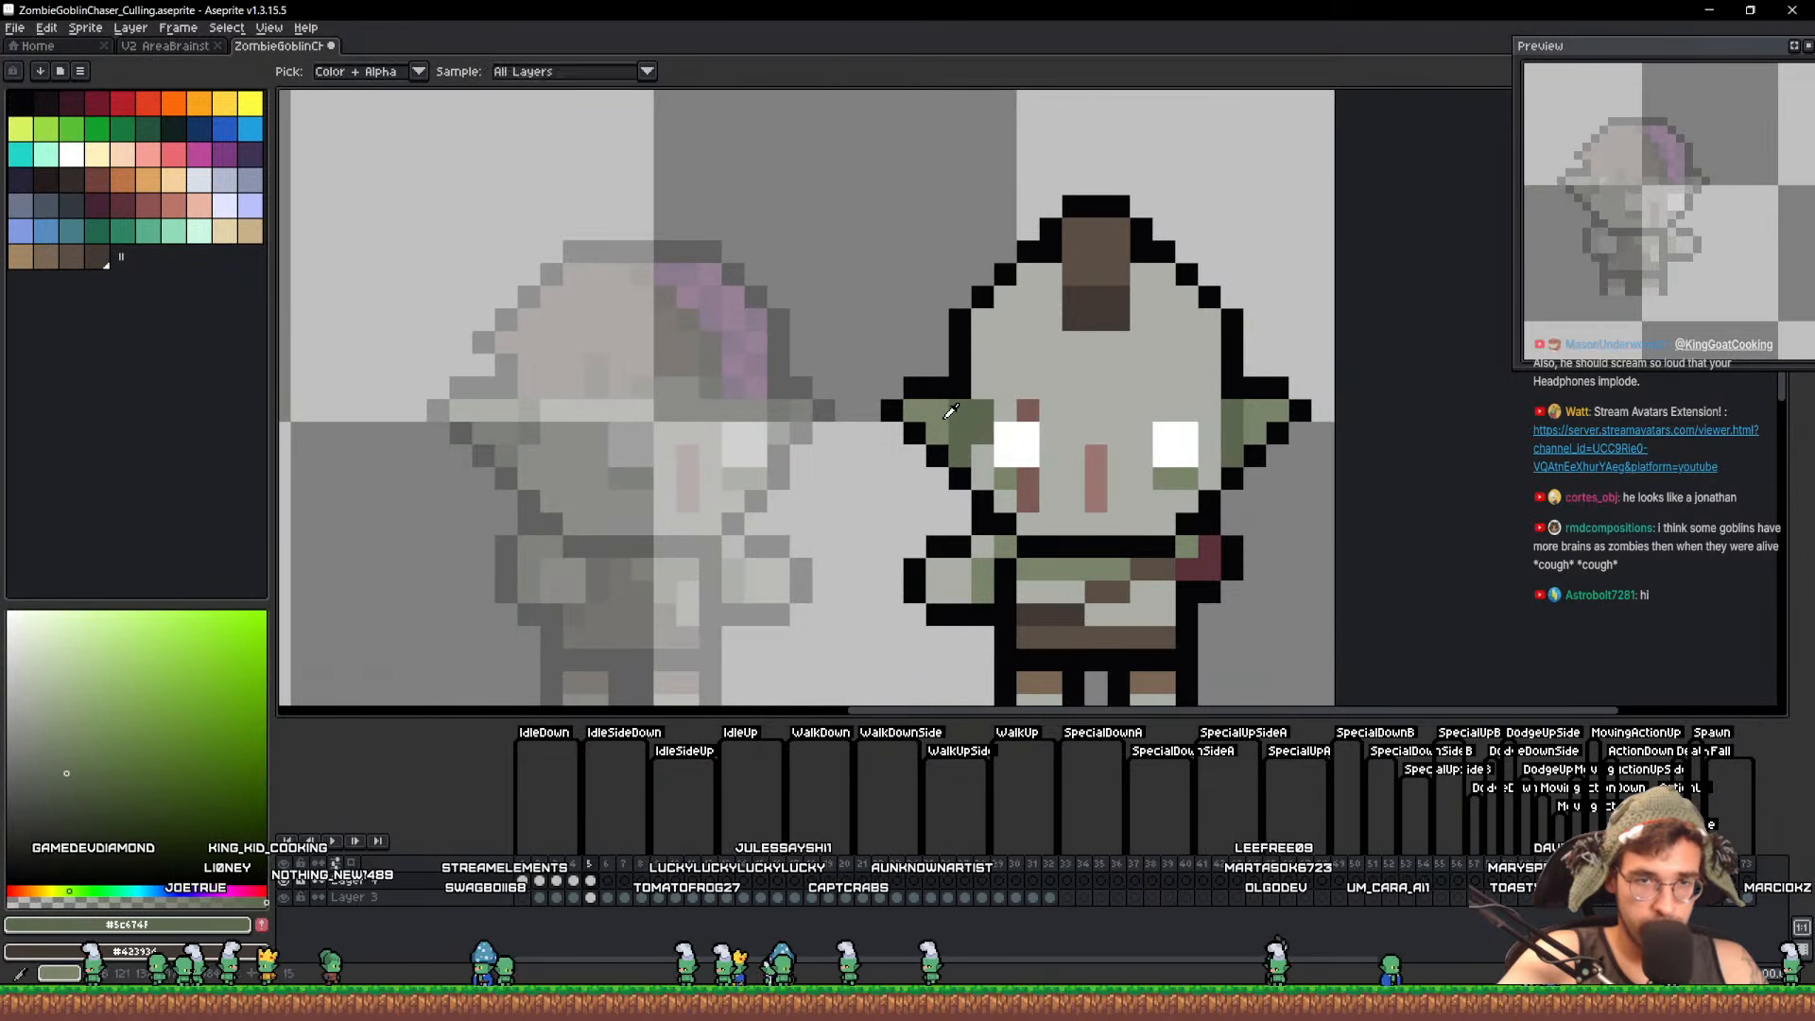
{"action": "left_click", "coordinate": [1006, 450]}
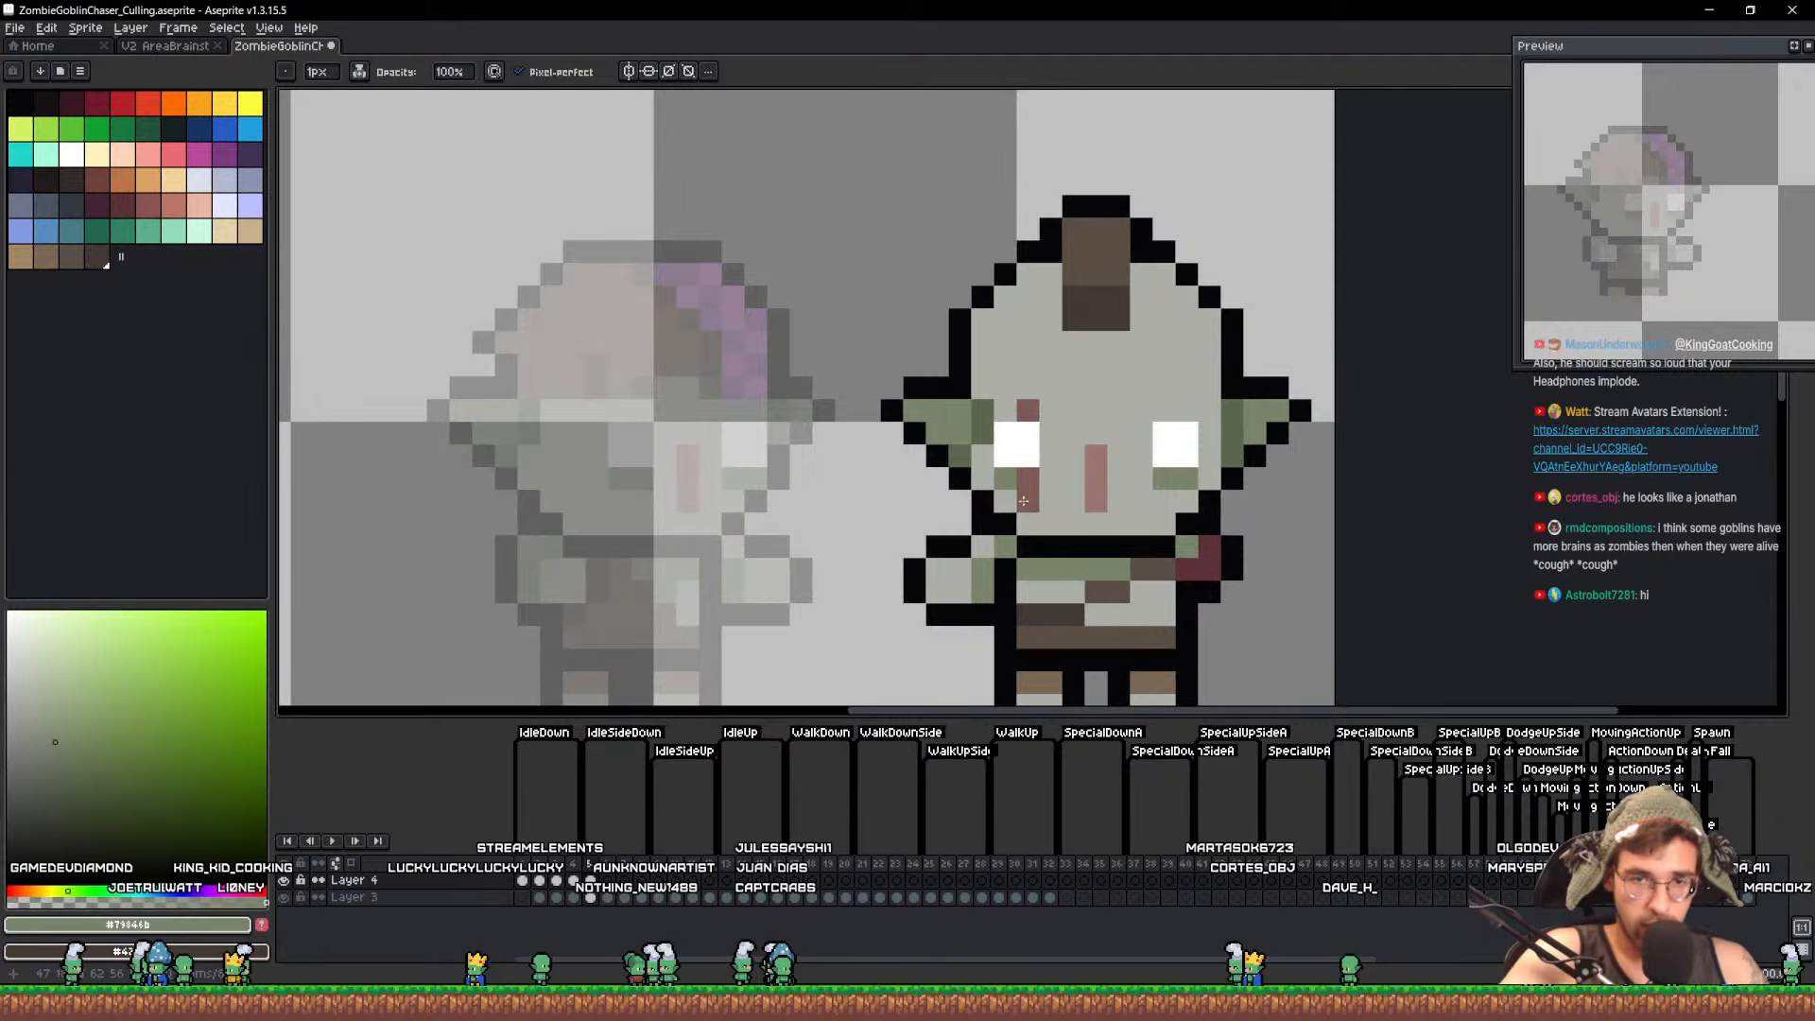
Shorten the goblin's left arm by redrawing its black outline closer to the body and erasing the protruding hand
{"action": "left_click", "coordinate": [952, 568], "text": "alt"}
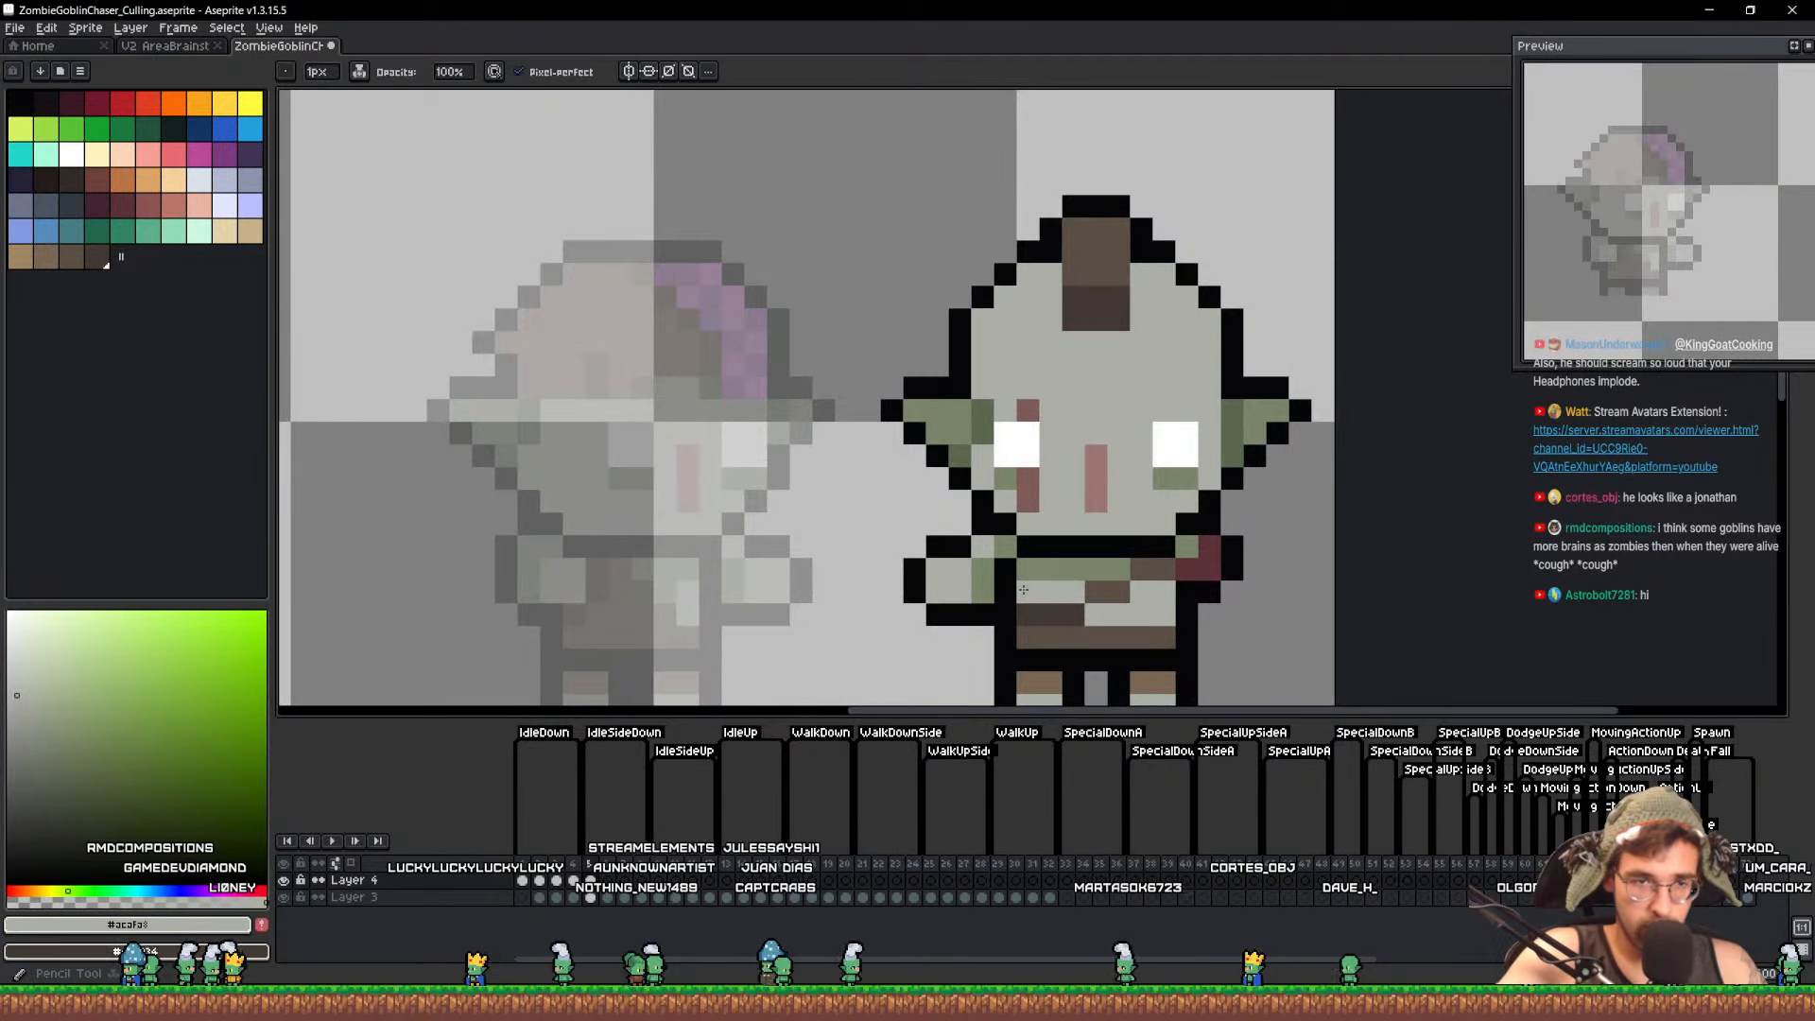
{"action": "key", "text": "plus"}
{"action": "left_click", "coordinate": [938, 609], "text": "alt"}
{"action": "scroll", "coordinate": [943, 597], "scroll_direction": "down", "scroll_amount": 1}
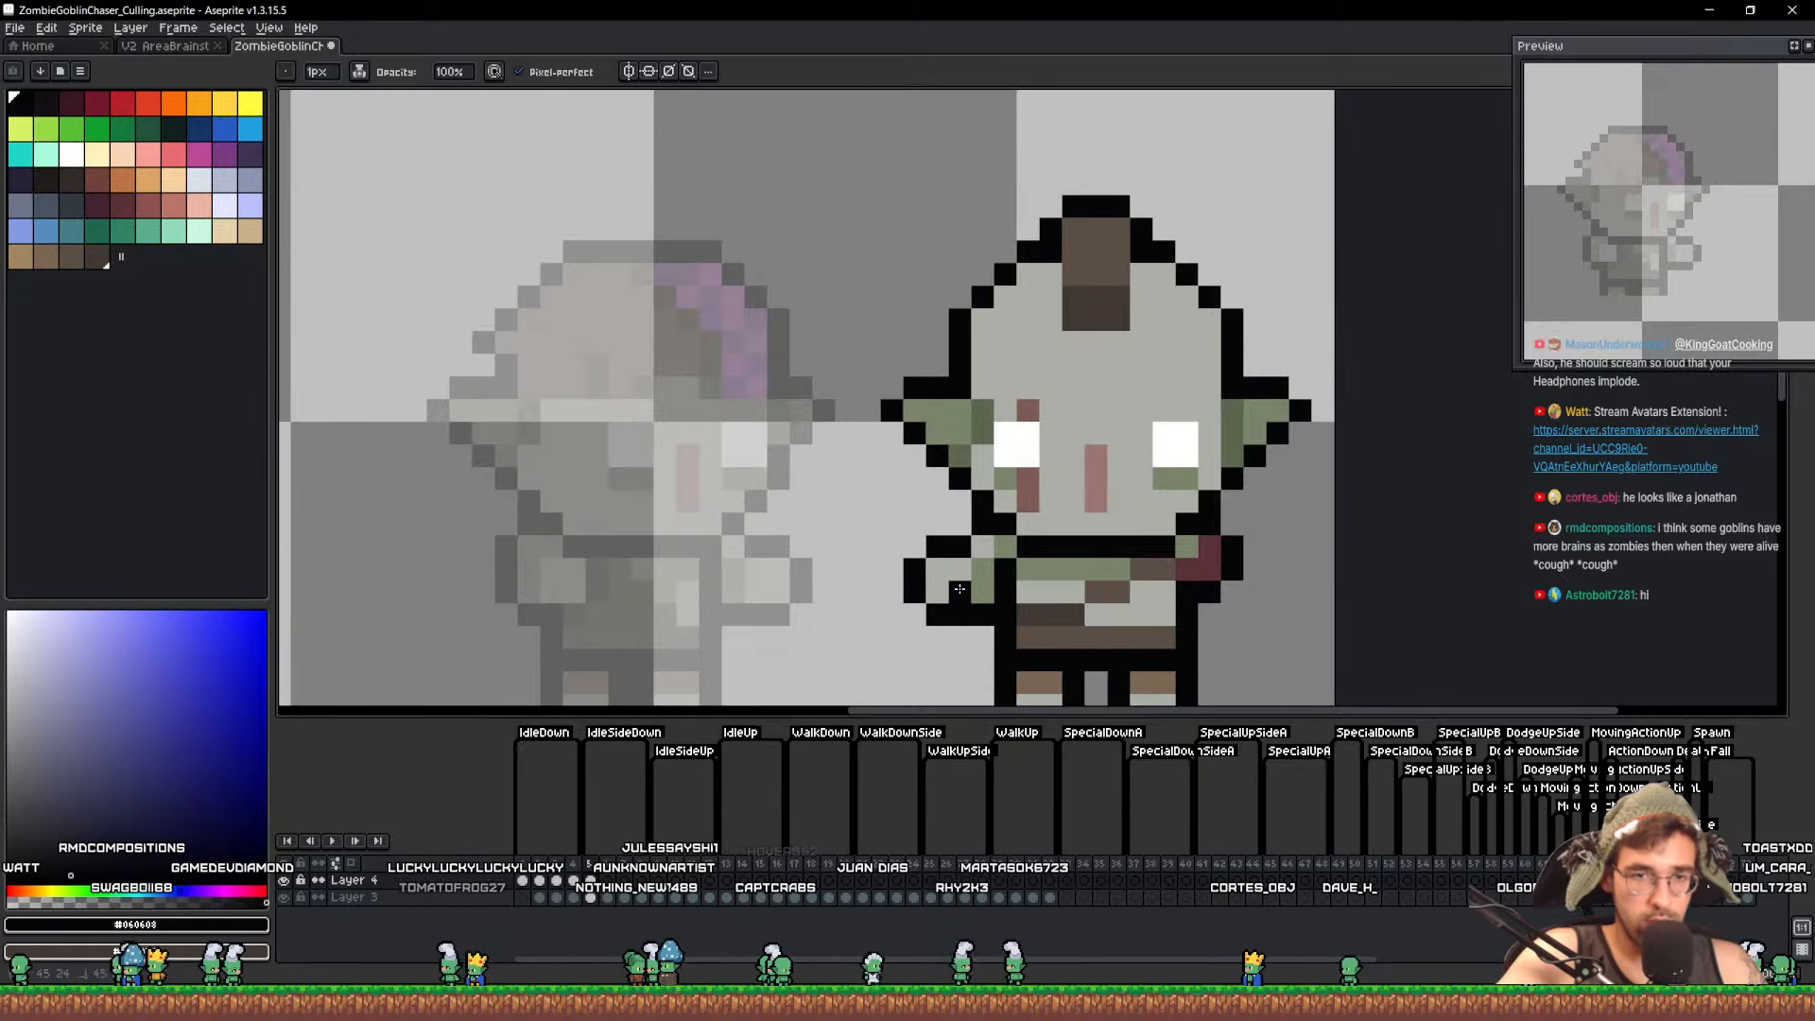
{"action": "mouse_move", "coordinate": [960, 593]}
{"action": "left_mouse_down"}
{"action": "mouse_move", "coordinate": [930, 544]}
{"action": "mouse_move", "coordinate": [904, 604]}
{"action": "mouse_move", "coordinate": [942, 652]}
{"action": "mouse_move", "coordinate": [927, 650]}
{"action": "mouse_move", "coordinate": [938, 547]}
{"action": "mouse_move", "coordinate": [915, 638]}
{"action": "mouse_move", "coordinate": [904, 582]}
{"action": "mouse_move", "coordinate": [904, 627]}
{"action": "mouse_move", "coordinate": [926, 649]}
{"action": "mouse_move", "coordinate": [927, 627]}
{"action": "mouse_move", "coordinate": [949, 627]}
{"action": "mouse_move", "coordinate": [912, 605]}
{"action": "mouse_move", "coordinate": [912, 520]}
{"action": "left_mouse_up"}
{"action": "key", "text": "e"}
{"action": "key", "text": "minus"}
{"action": "key", "text": "plus"}
Paint the shortened arm across the torso's edge in the sampled skin grey with a black outline beneath it
{"action": "left_click", "coordinate": [1040, 593], "text": "alt"}
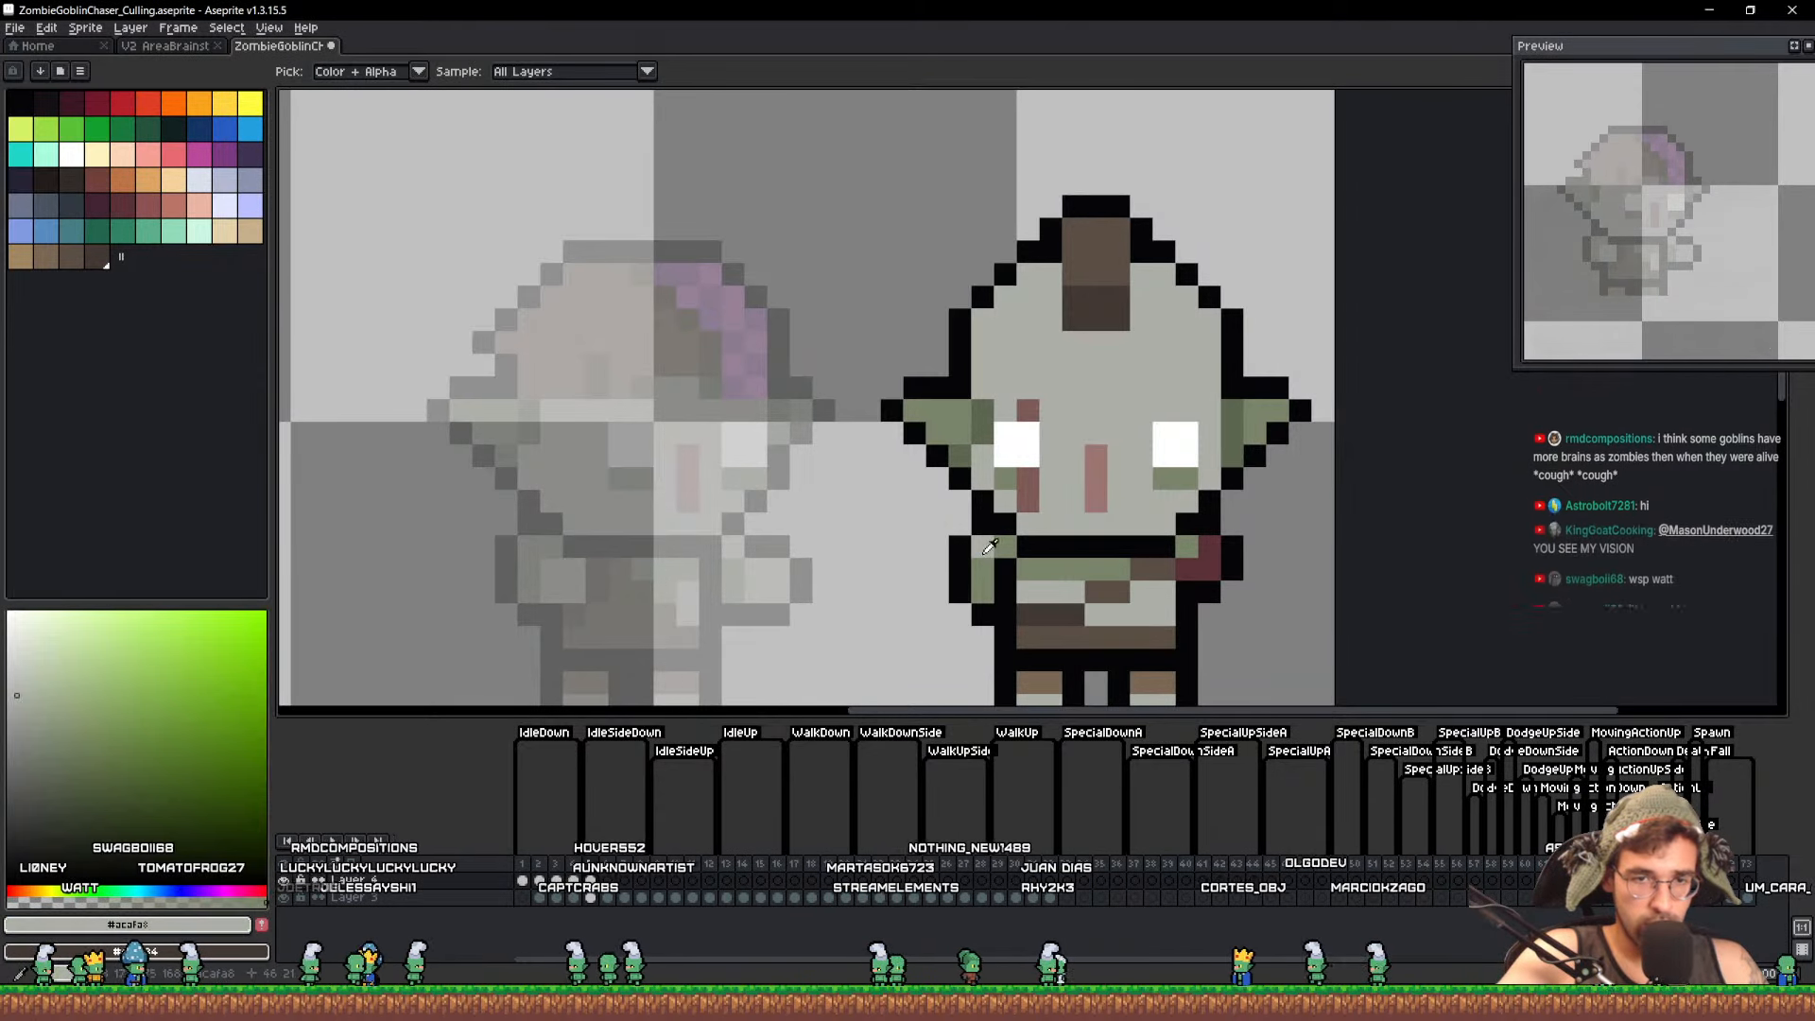
{"action": "key", "text": "b"}
{"action": "left_click_drag", "start_coordinate": [1038, 596], "coordinate": [1004, 567]}
{"action": "left_click", "coordinate": [1063, 607], "text": "alt"}
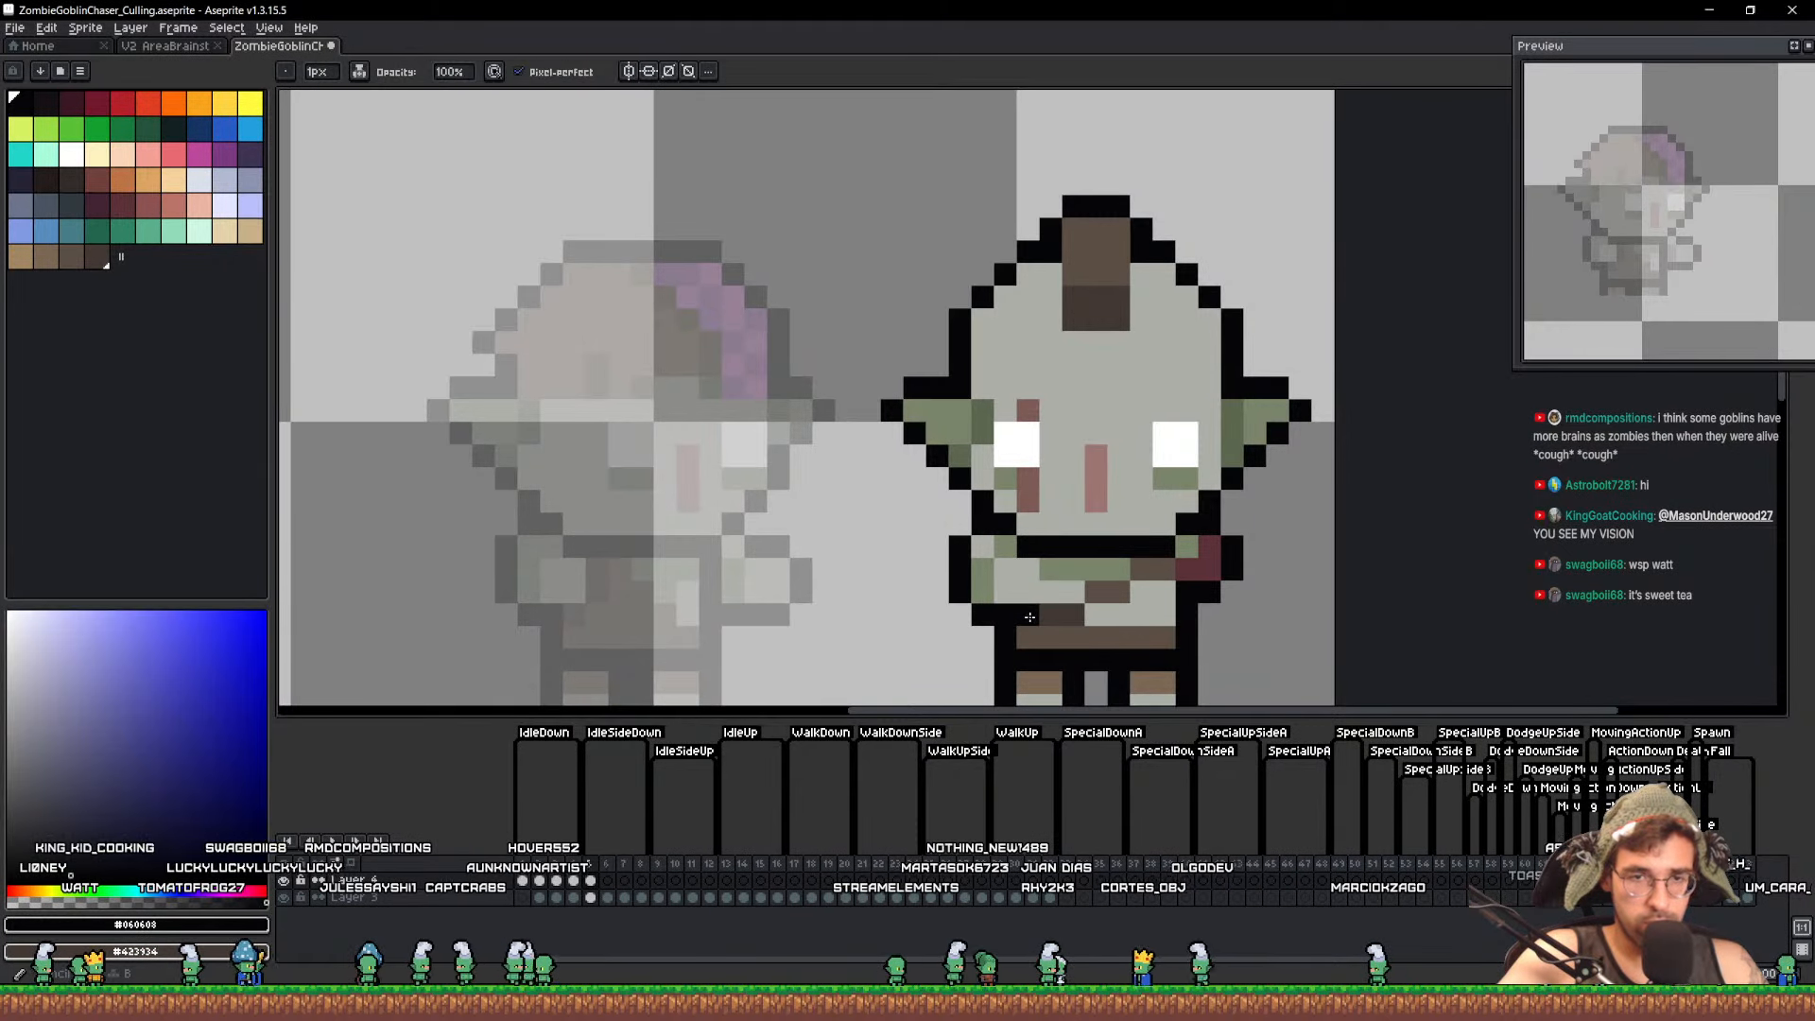
{"action": "left_click", "coordinate": [1096, 570], "text": "alt"}
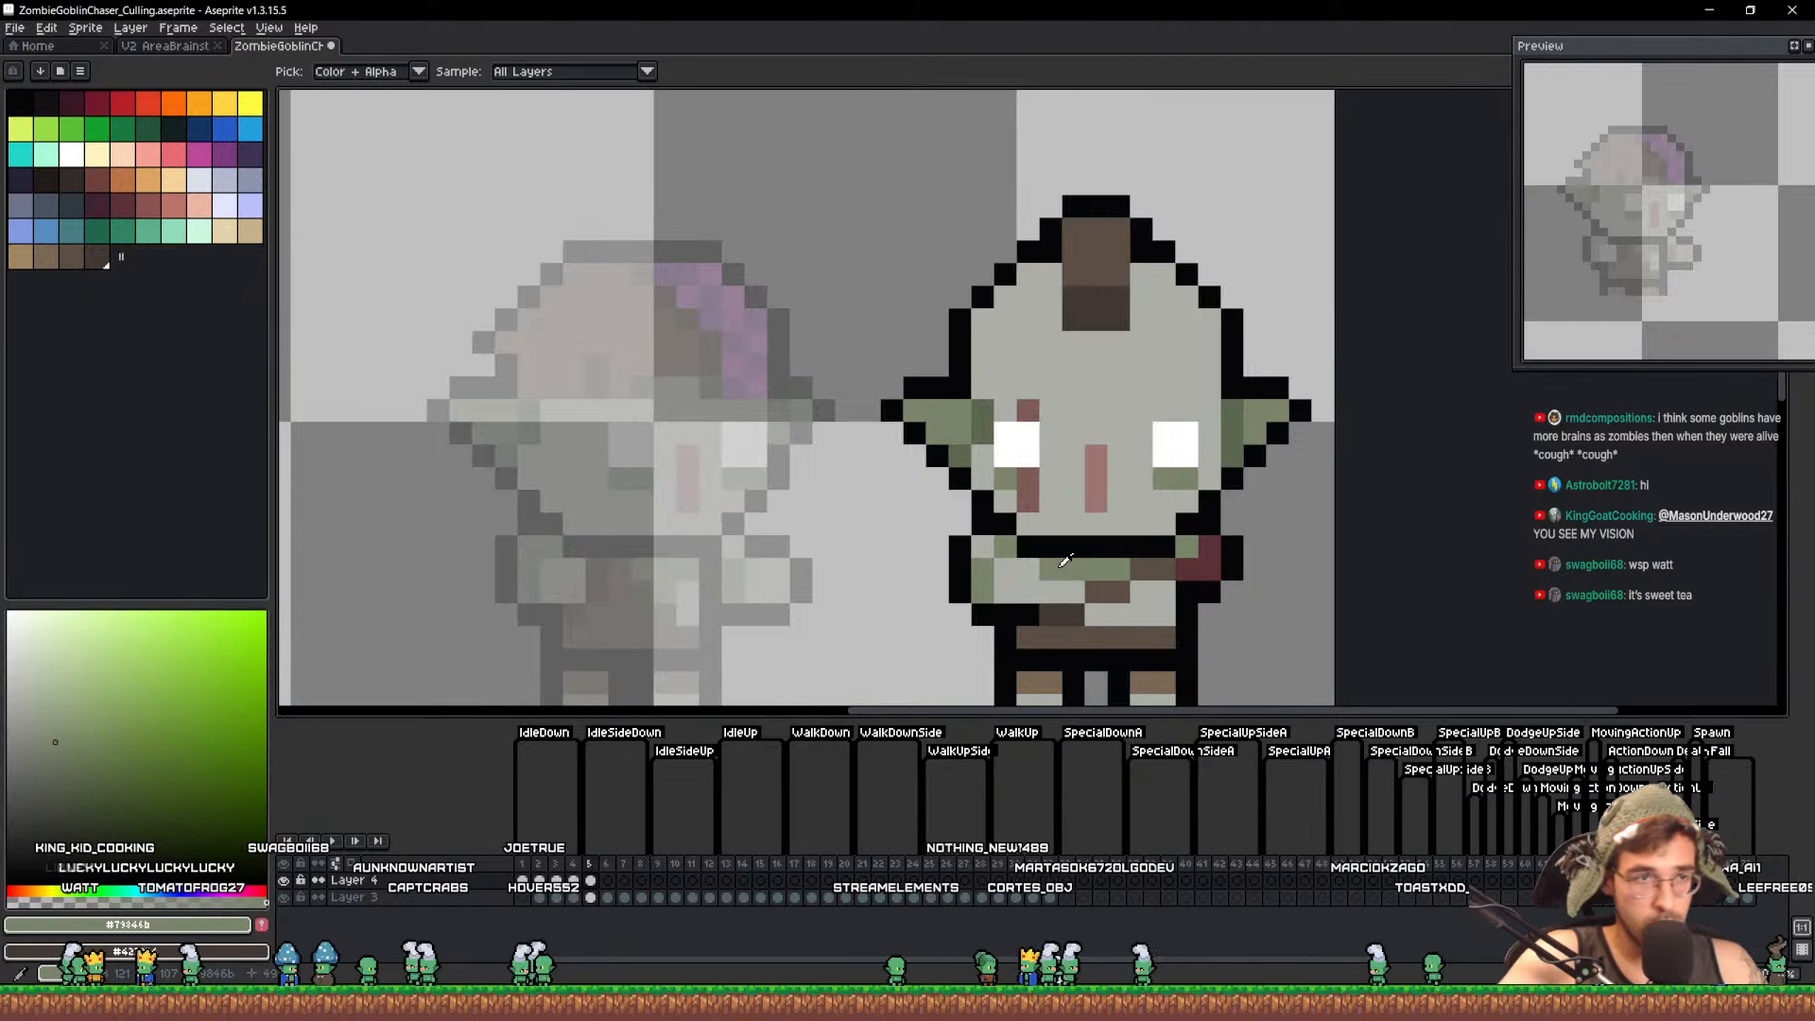
Draw a black inner outline on the torso to separate the arm from the chest
{"action": "scroll", "coordinate": [1141, 580], "scroll_direction": "down", "scroll_amount": 1}
{"action": "scroll", "coordinate": [1141, 581], "scroll_direction": "down", "scroll_amount": 2}
{"action": "scroll", "coordinate": [1049, 574], "scroll_direction": "up", "scroll_amount": 3}
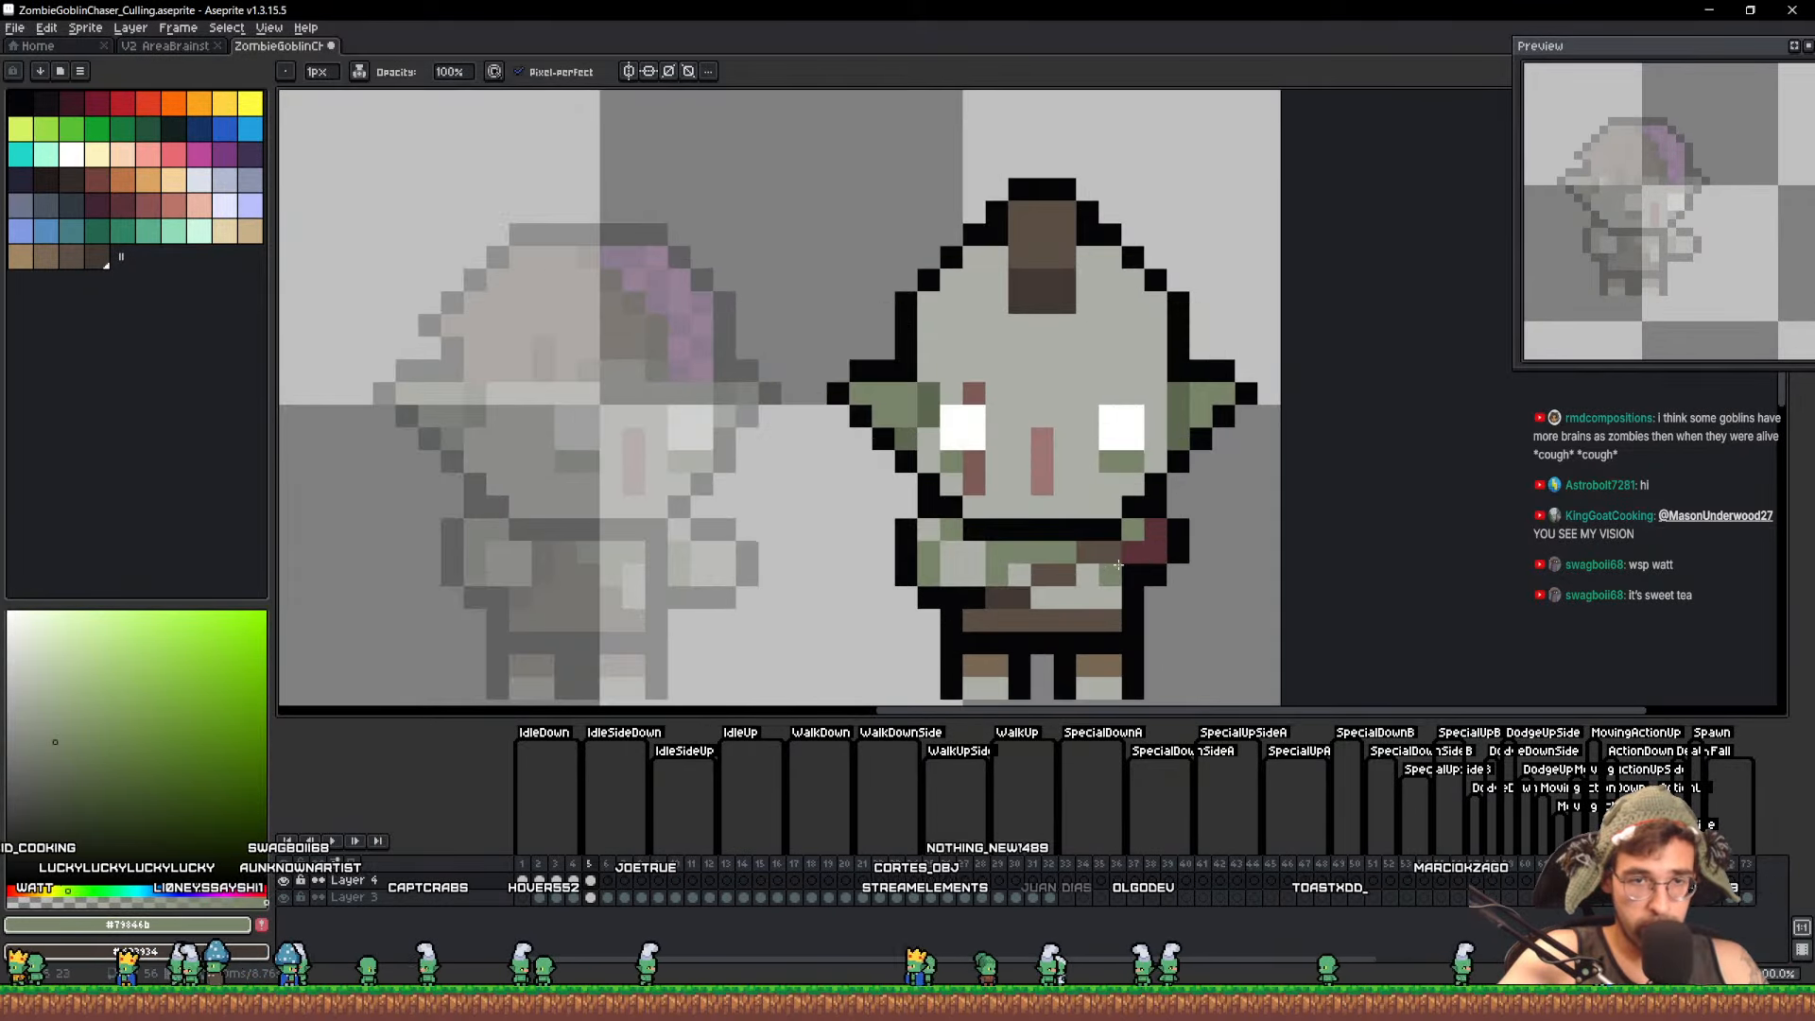
{"action": "key", "text": "alt"}
{"action": "left_click", "coordinate": [943, 592], "text": "alt"}
{"action": "left_click", "coordinate": [996, 574]}
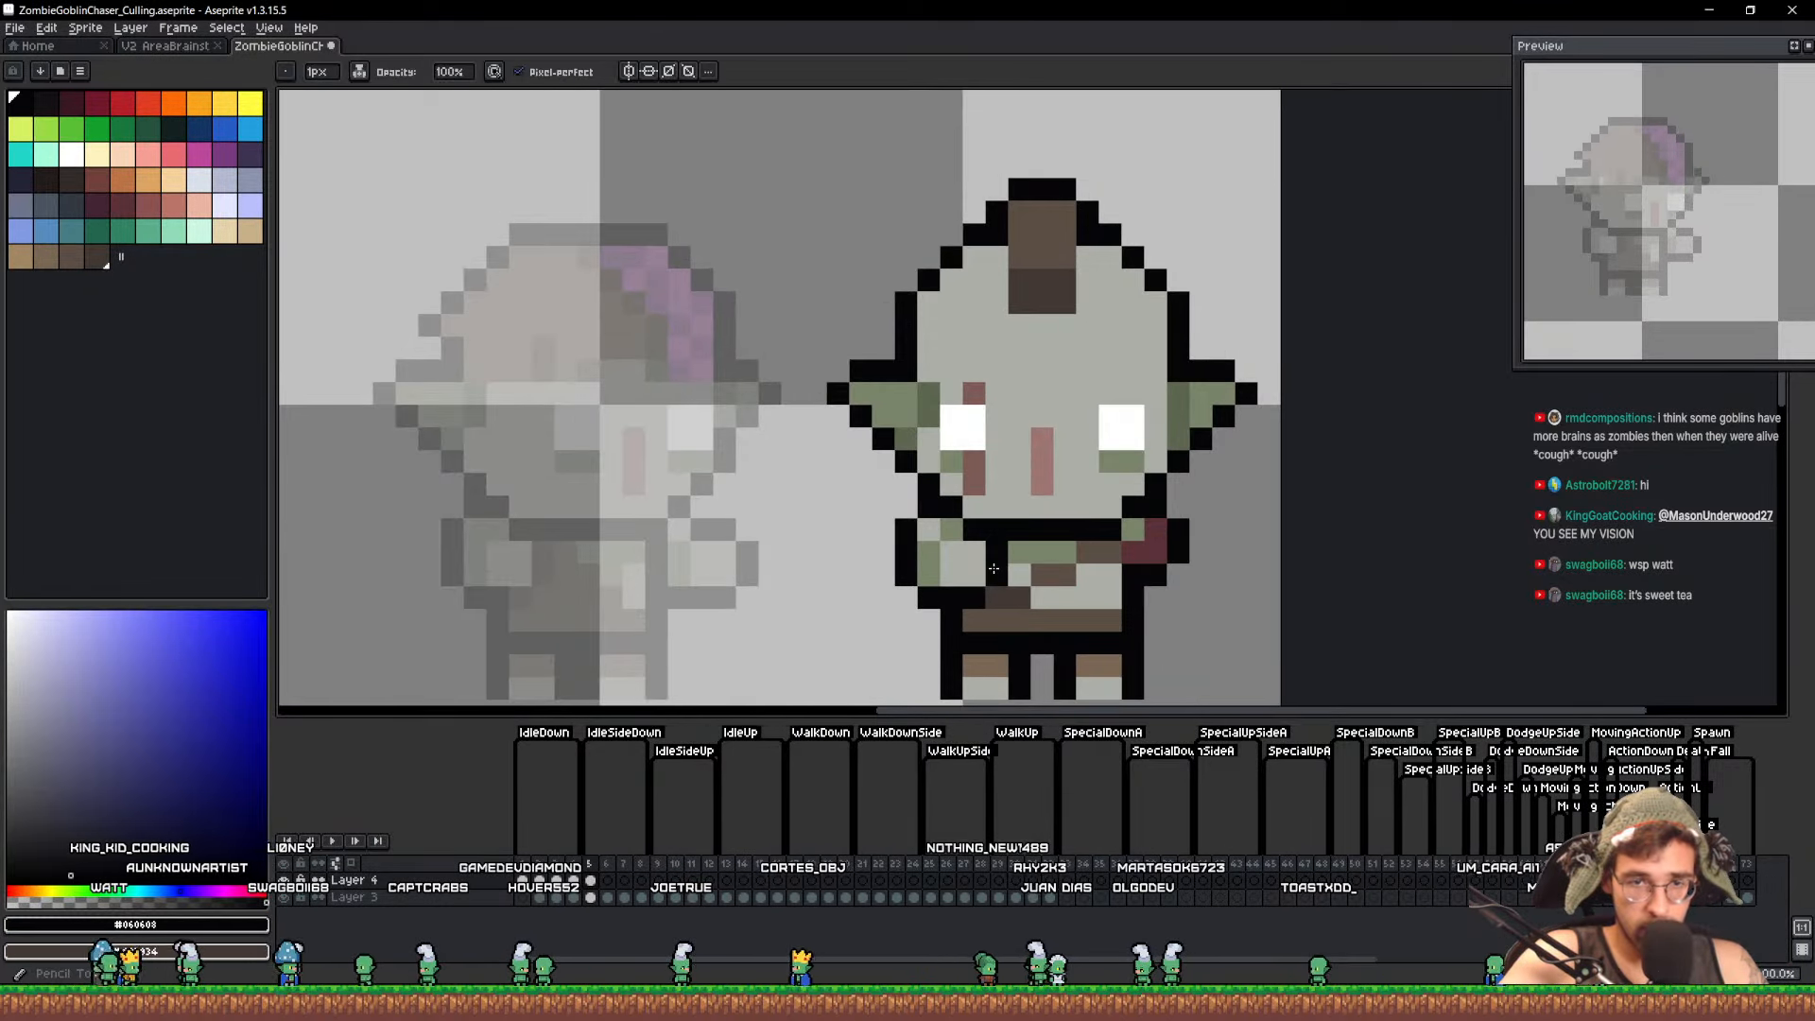
Close the torso's right edge with a black outline and erase the red arm stump beyond it
{"action": "left_click", "coordinate": [1141, 533]}
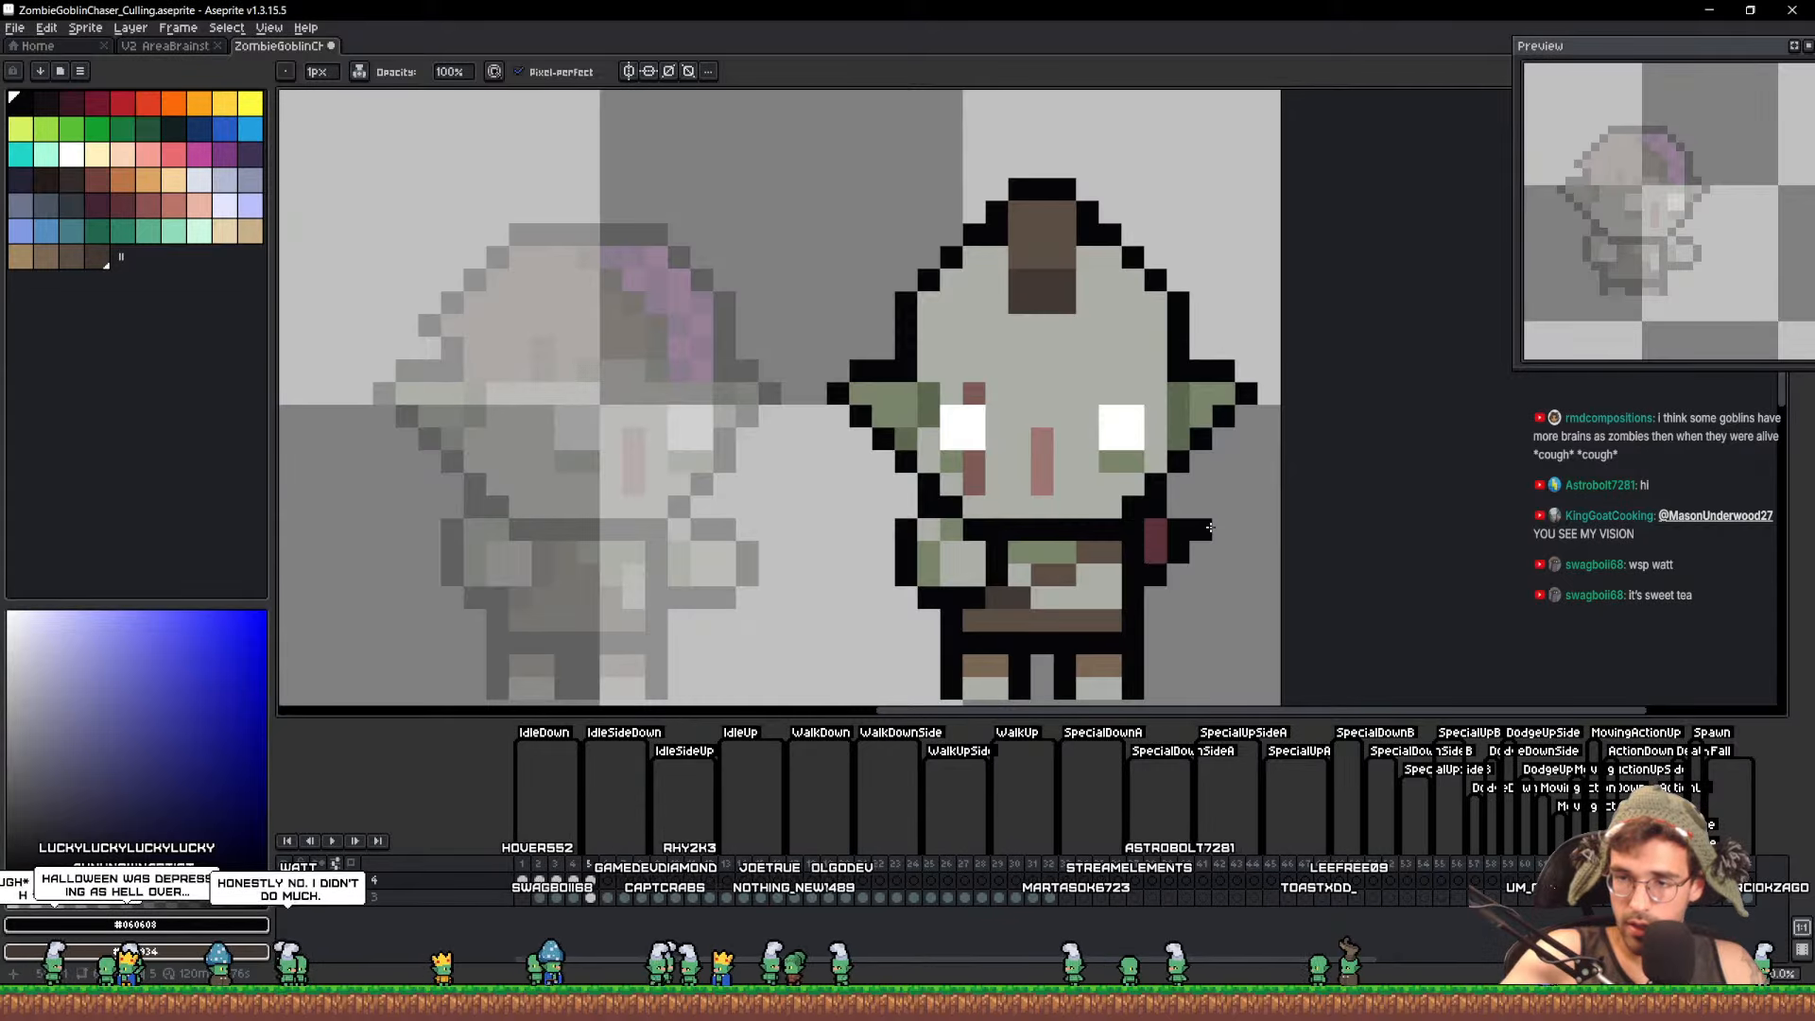
{"action": "mouse_move", "coordinate": [1208, 527]}
{"action": "left_mouse_down"}
{"action": "mouse_move", "coordinate": [1160, 492]}
{"action": "mouse_move", "coordinate": [1198, 489]}
{"action": "left_mouse_up"}
{"action": "key", "text": "e"}
{"action": "left_click", "coordinate": [1169, 496]}
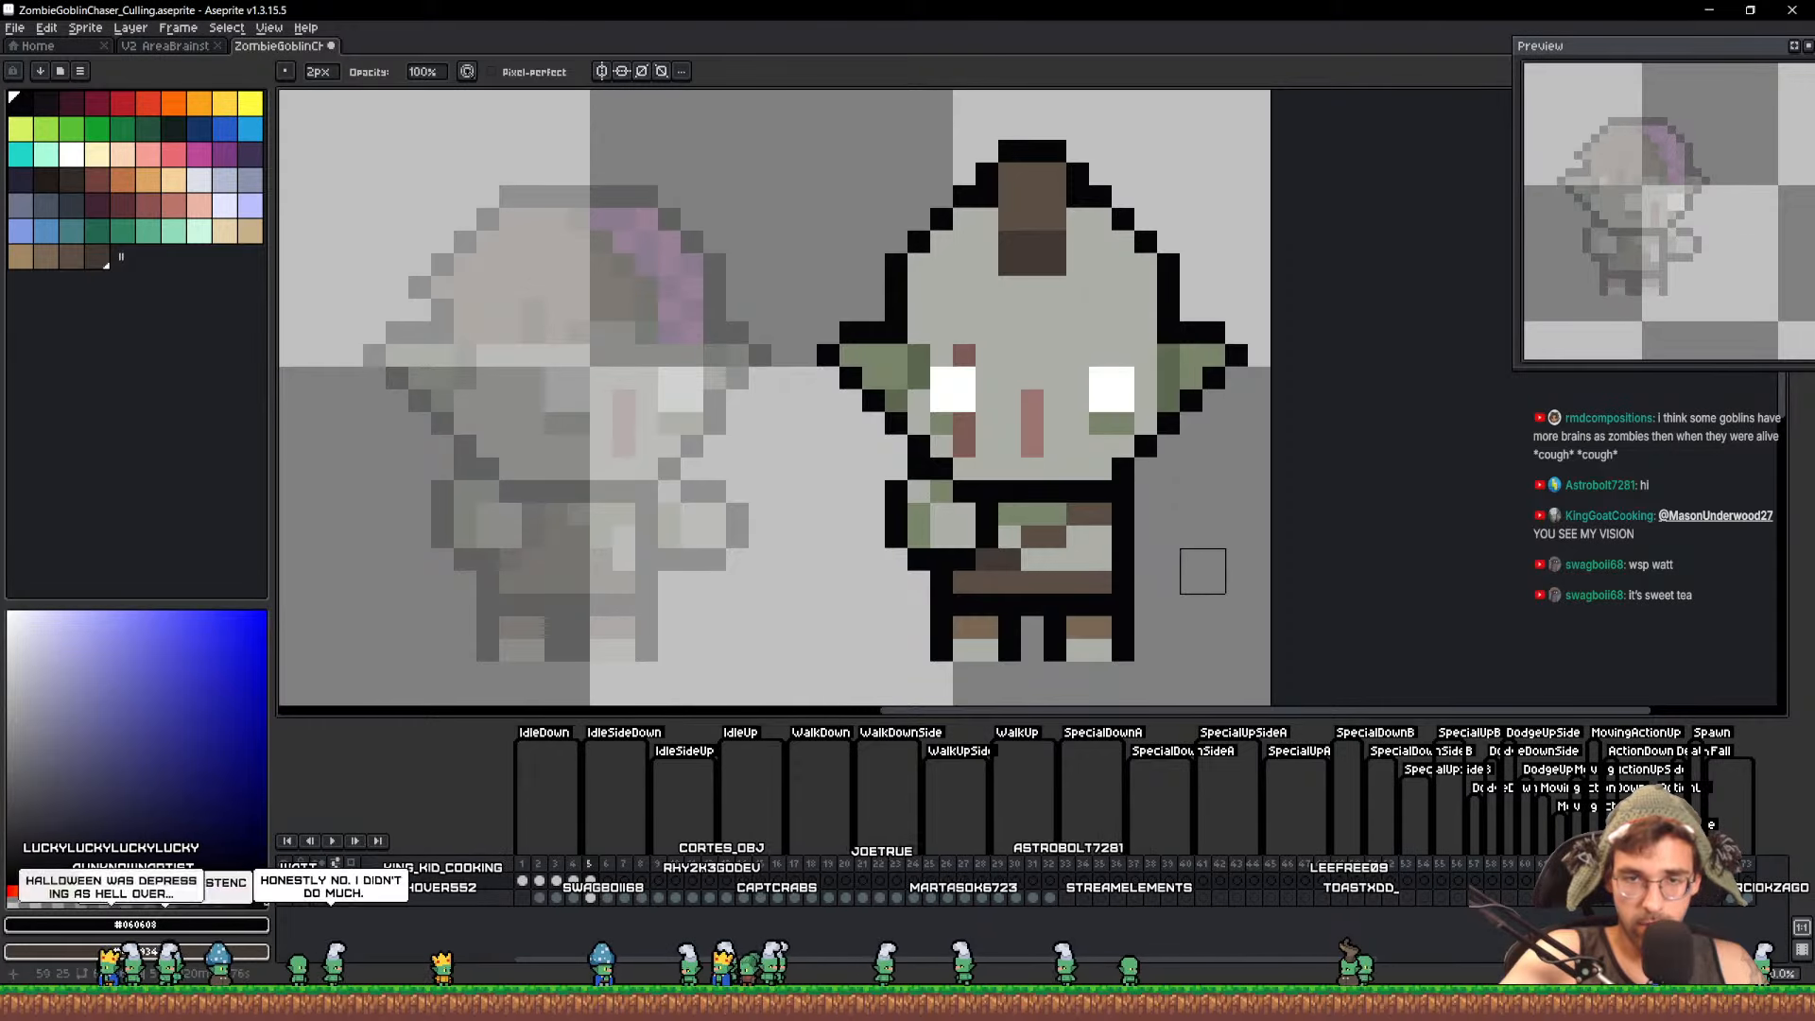
{"action": "key", "text": "b"}
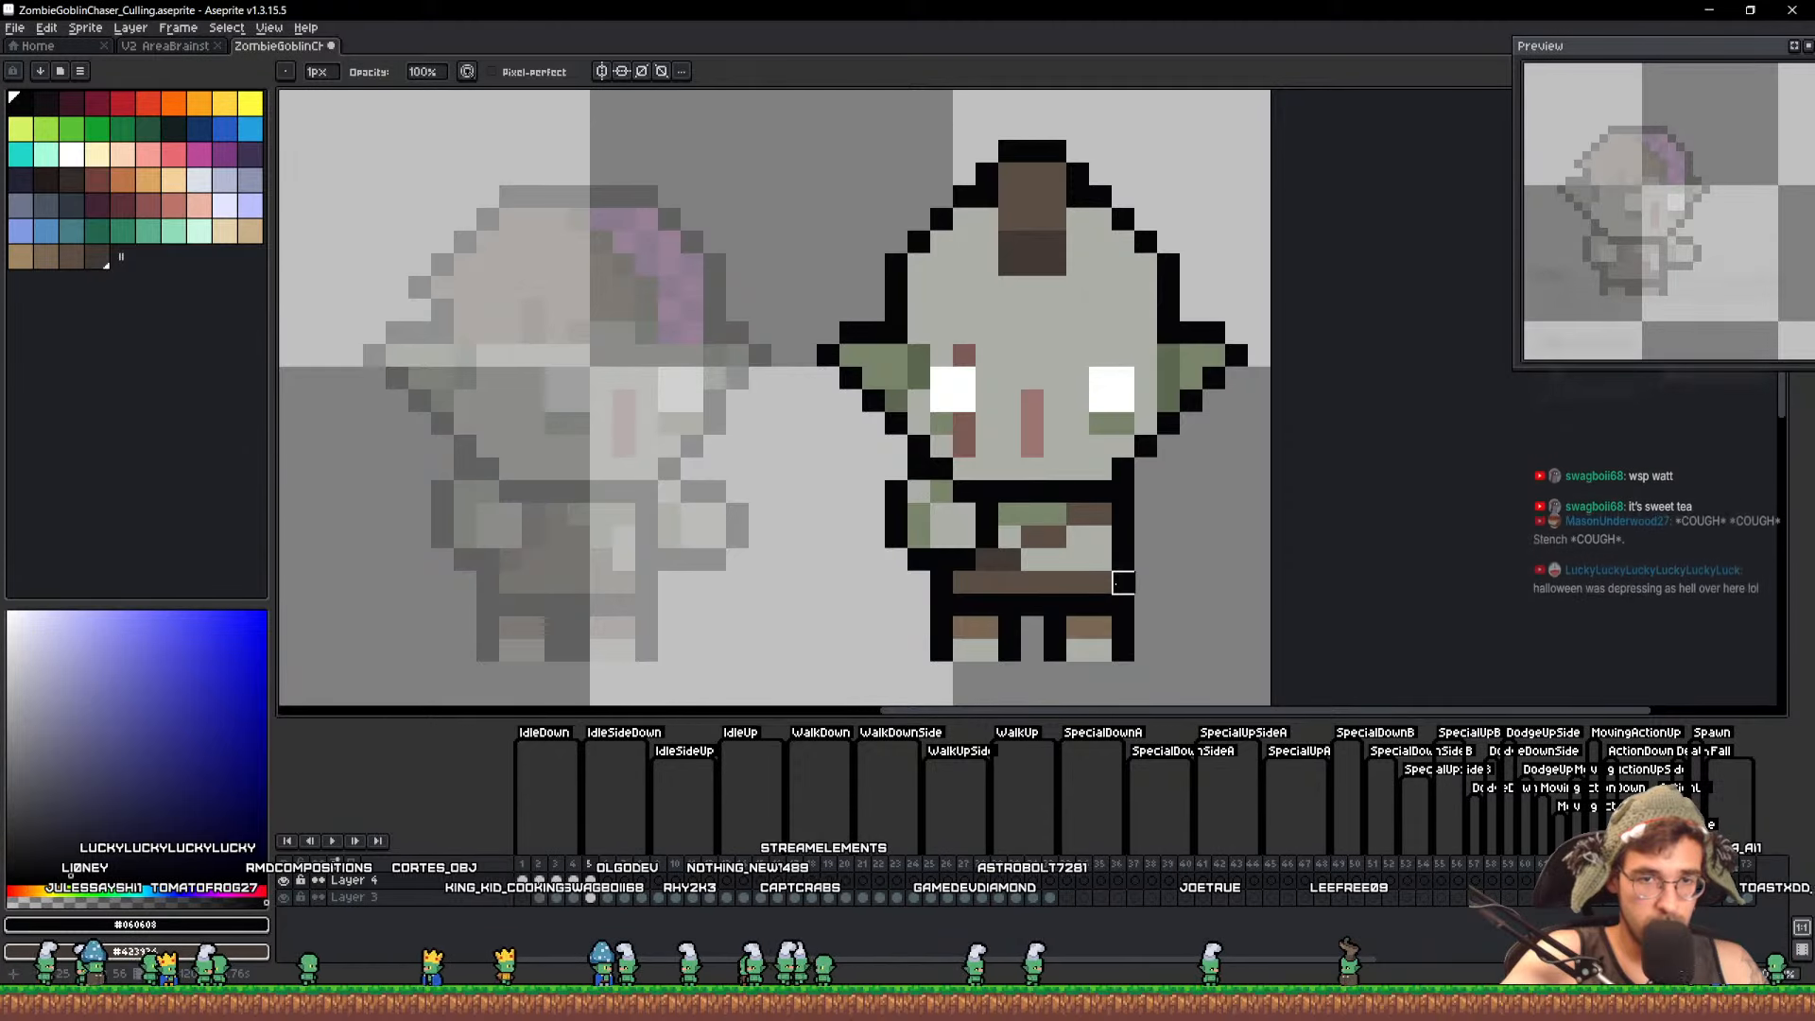
Narrow the goblin's body by shifting its right side and leg one pixel inward
{"action": "key", "text": "q"}
{"action": "mouse_move", "coordinate": [1192, 492]}
{"action": "left_mouse_down"}
{"action": "mouse_move", "coordinate": [1101, 629]}
{"action": "mouse_move", "coordinate": [1123, 514]}
{"action": "mouse_move", "coordinate": [1056, 584]}
{"action": "mouse_move", "coordinate": [1216, 576]}
{"action": "mouse_move", "coordinate": [1202, 548]}
{"action": "left_mouse_up"}
{"action": "key", "text": "ctrl+d"}
{"action": "left_click_drag", "start_coordinate": [1165, 579], "coordinate": [1142, 579]}
{"action": "key", "text": "b"}
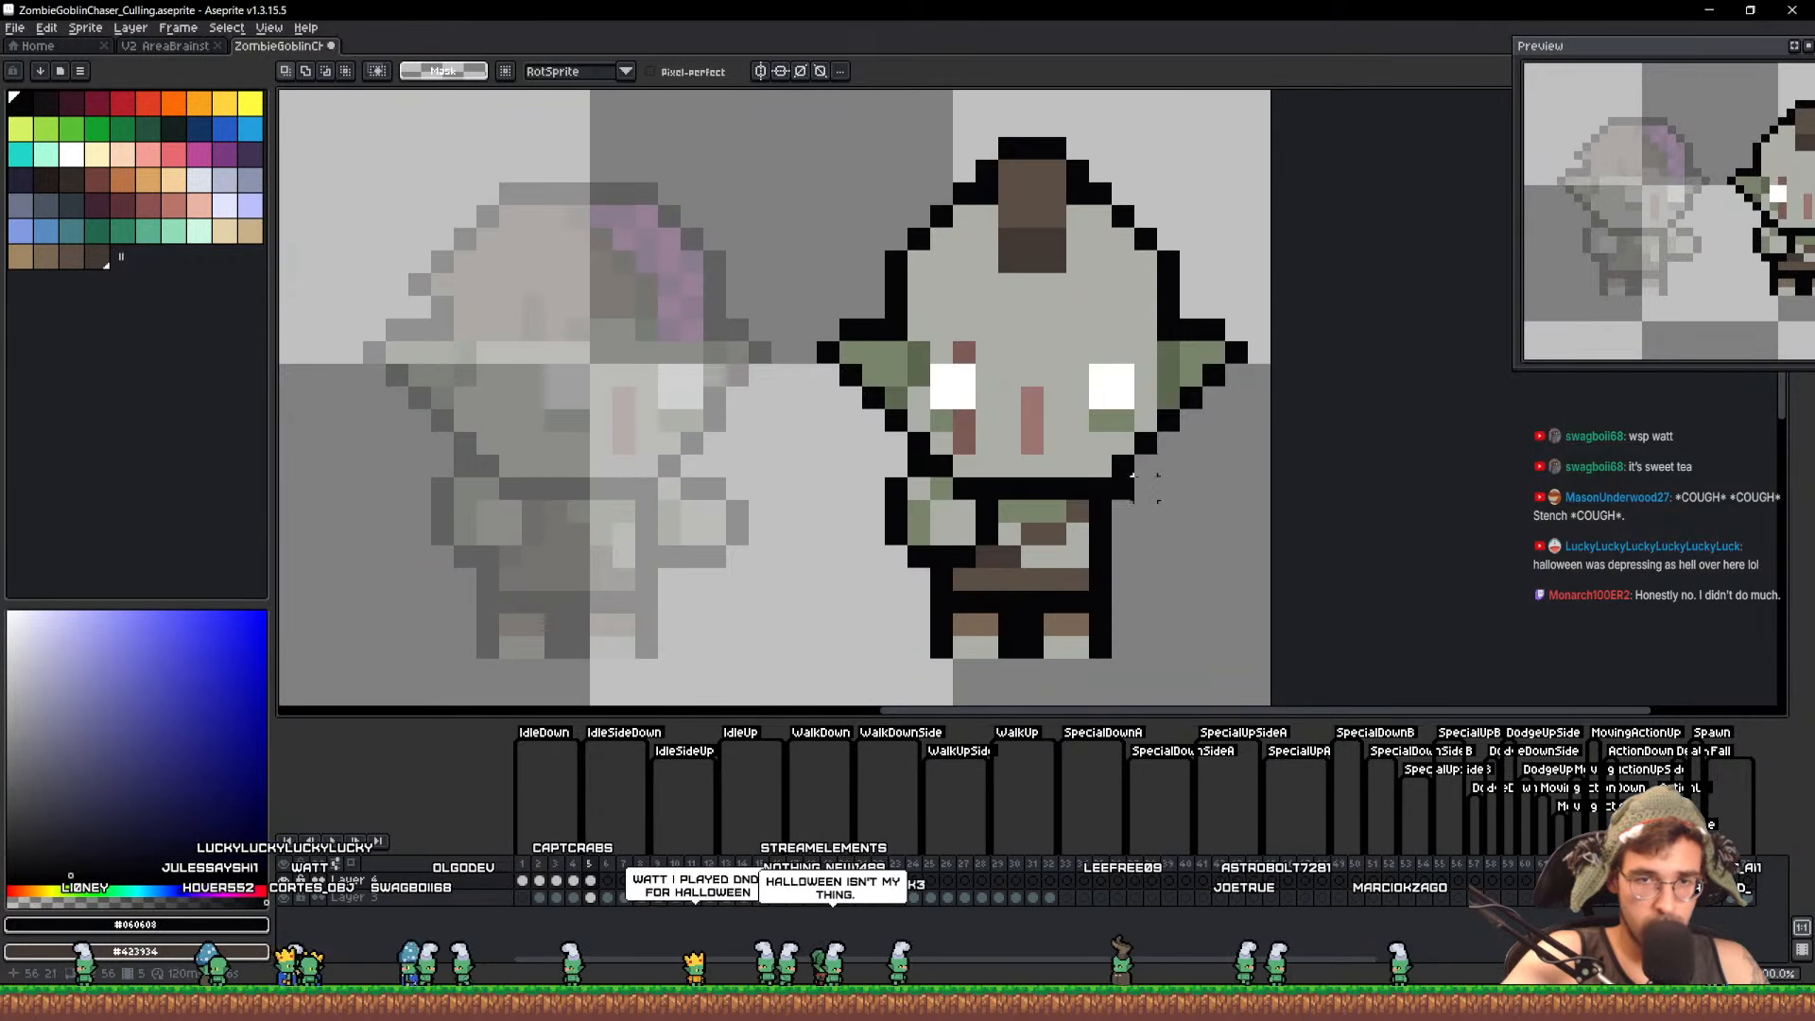
Lasso the right ear, shift it one pixel inward and touch up its black outline against the head
{"action": "left_click_drag", "start_coordinate": [1141, 497], "coordinate": [1129, 534]}
{"action": "key", "text": "q"}
{"action": "mouse_move", "coordinate": [1195, 455]}
{"action": "left_mouse_down"}
{"action": "mouse_move", "coordinate": [1199, 414]}
{"action": "mouse_move", "coordinate": [1227, 548]}
{"action": "mouse_move", "coordinate": [1207, 435]}
{"action": "left_mouse_up"}
{"action": "key", "text": "ctrl+d"}
{"action": "key", "text": "b"}
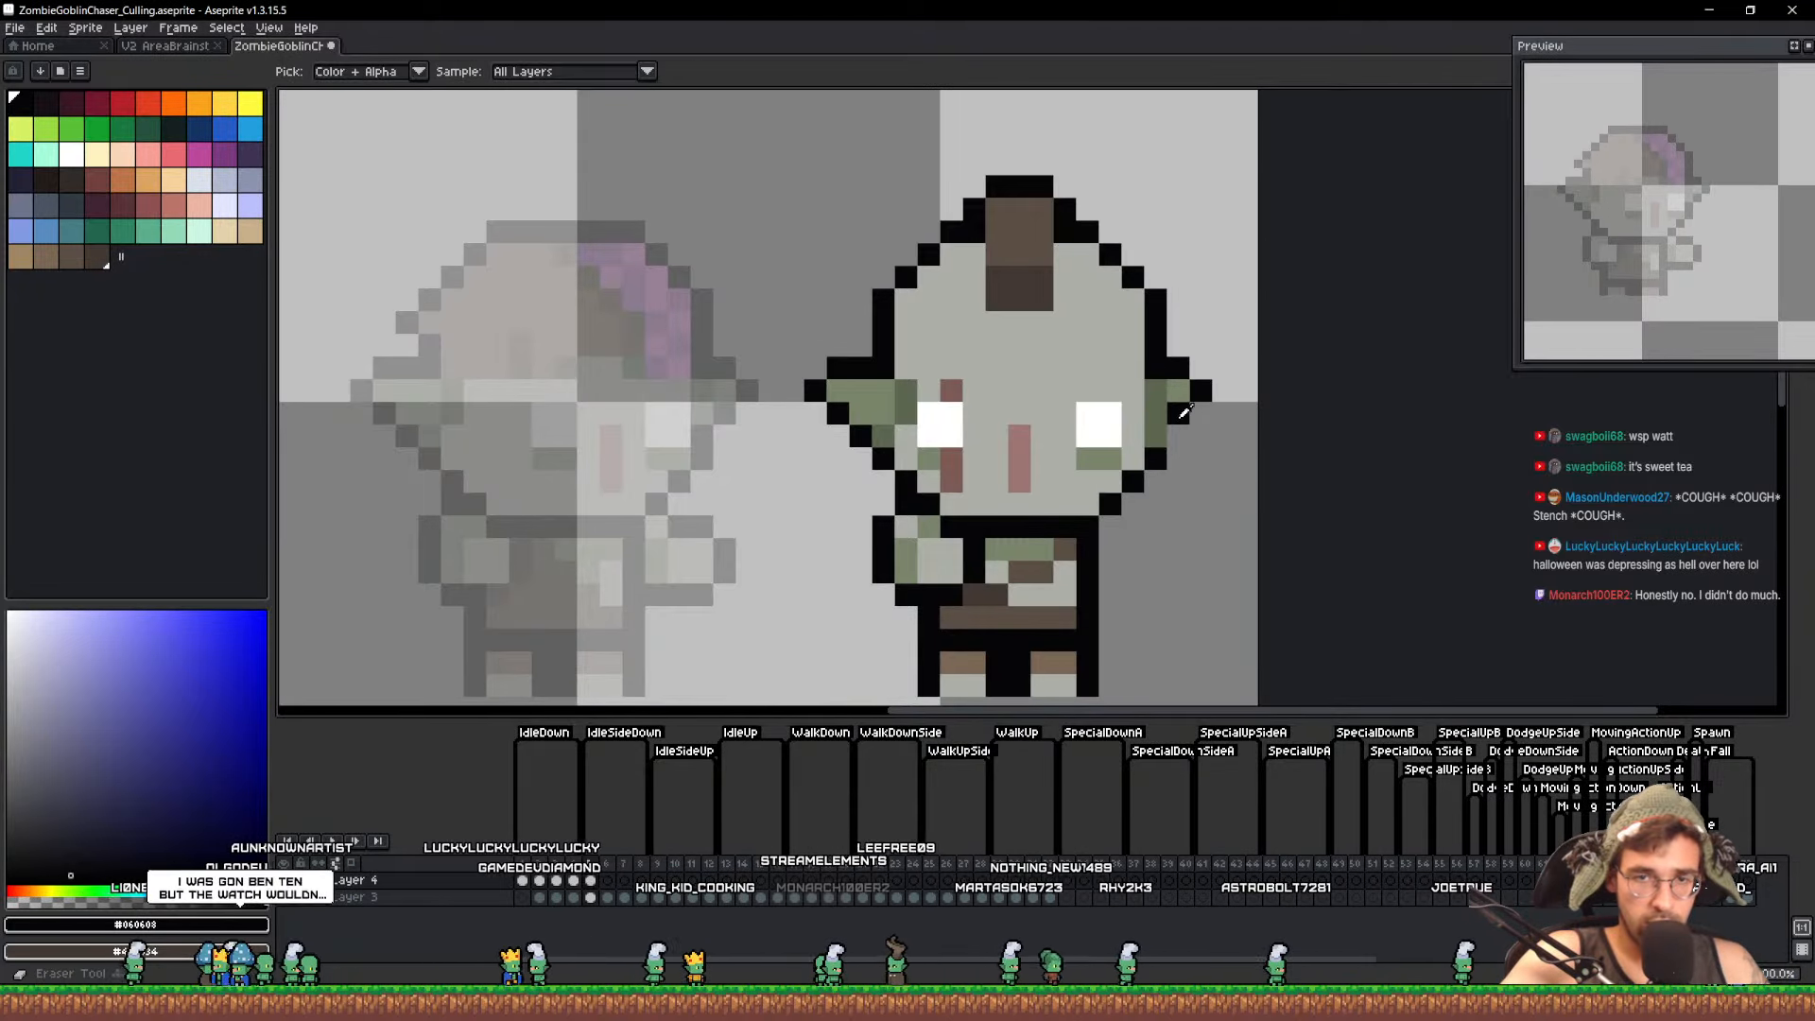
{"action": "left_click", "coordinate": [1180, 412], "text": "alt"}
{"action": "right_click", "coordinate": [1178, 435]}
{"action": "left_click", "coordinate": [1157, 440]}
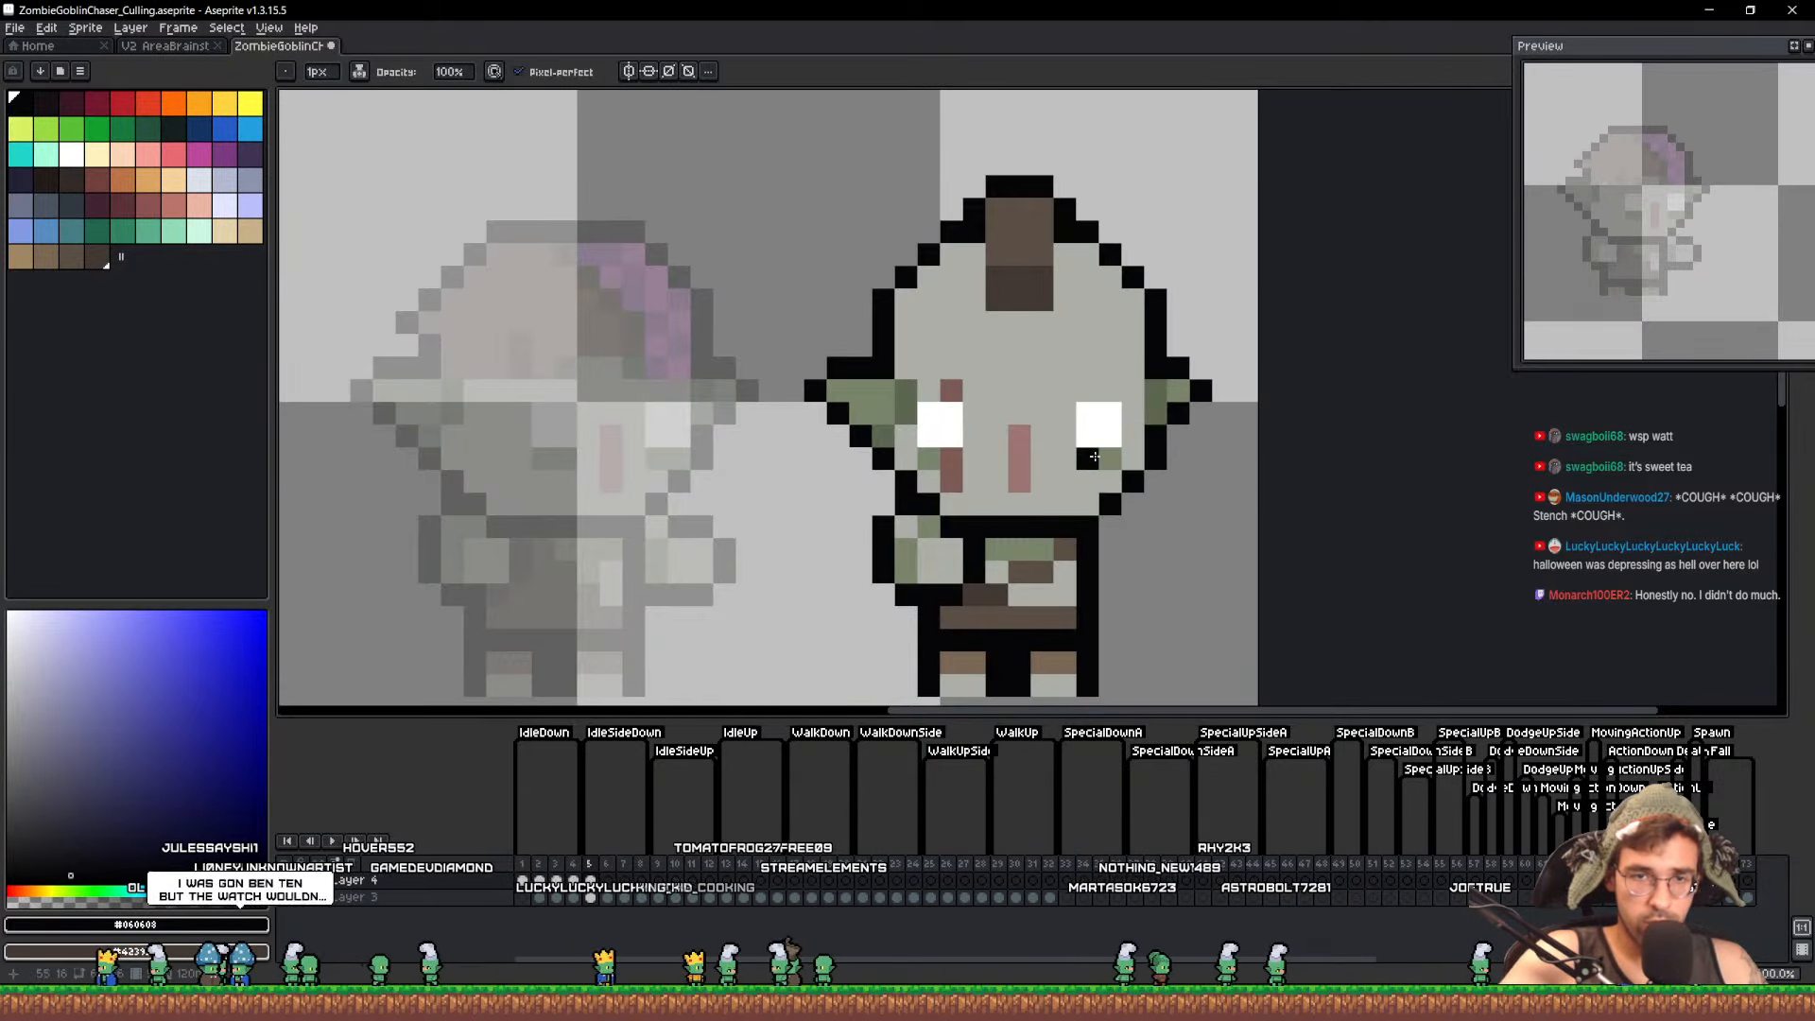
Move the right eye with its shadow one pixel right and cover its inner column with skin grey
{"action": "key", "text": "m"}
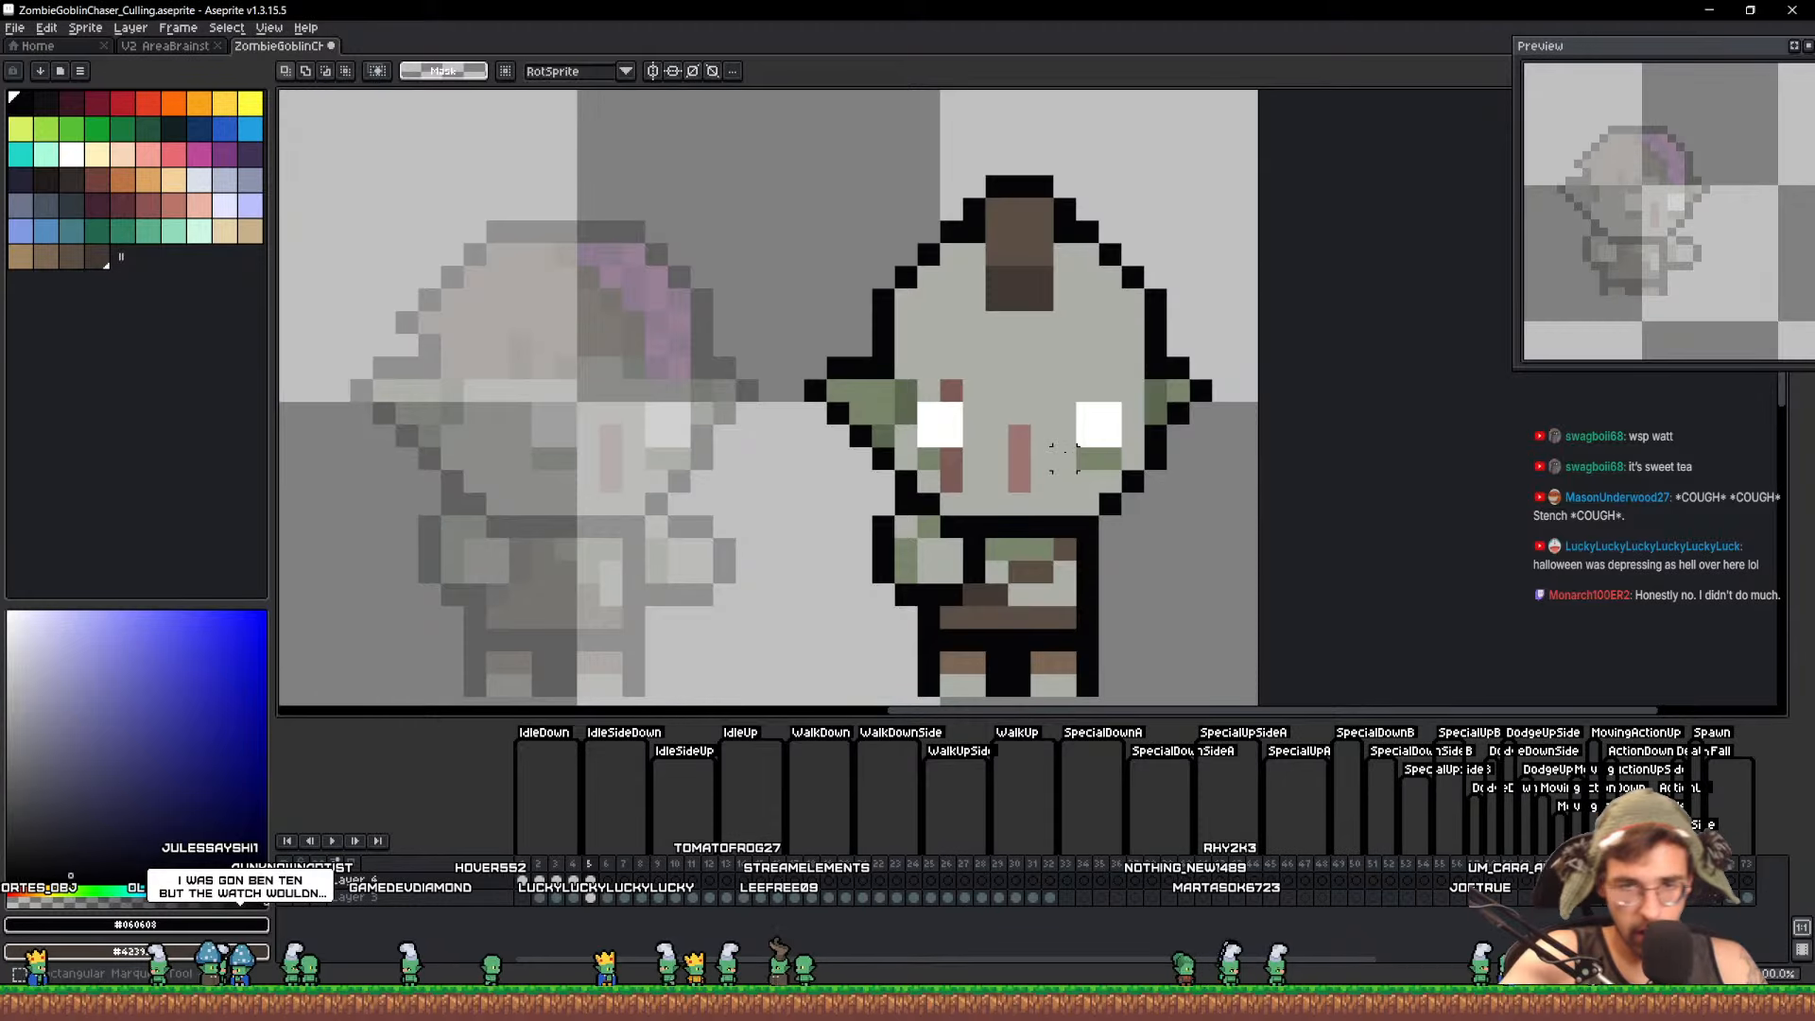
{"action": "left_click_drag", "start_coordinate": [1064, 457], "coordinate": [1117, 436]}
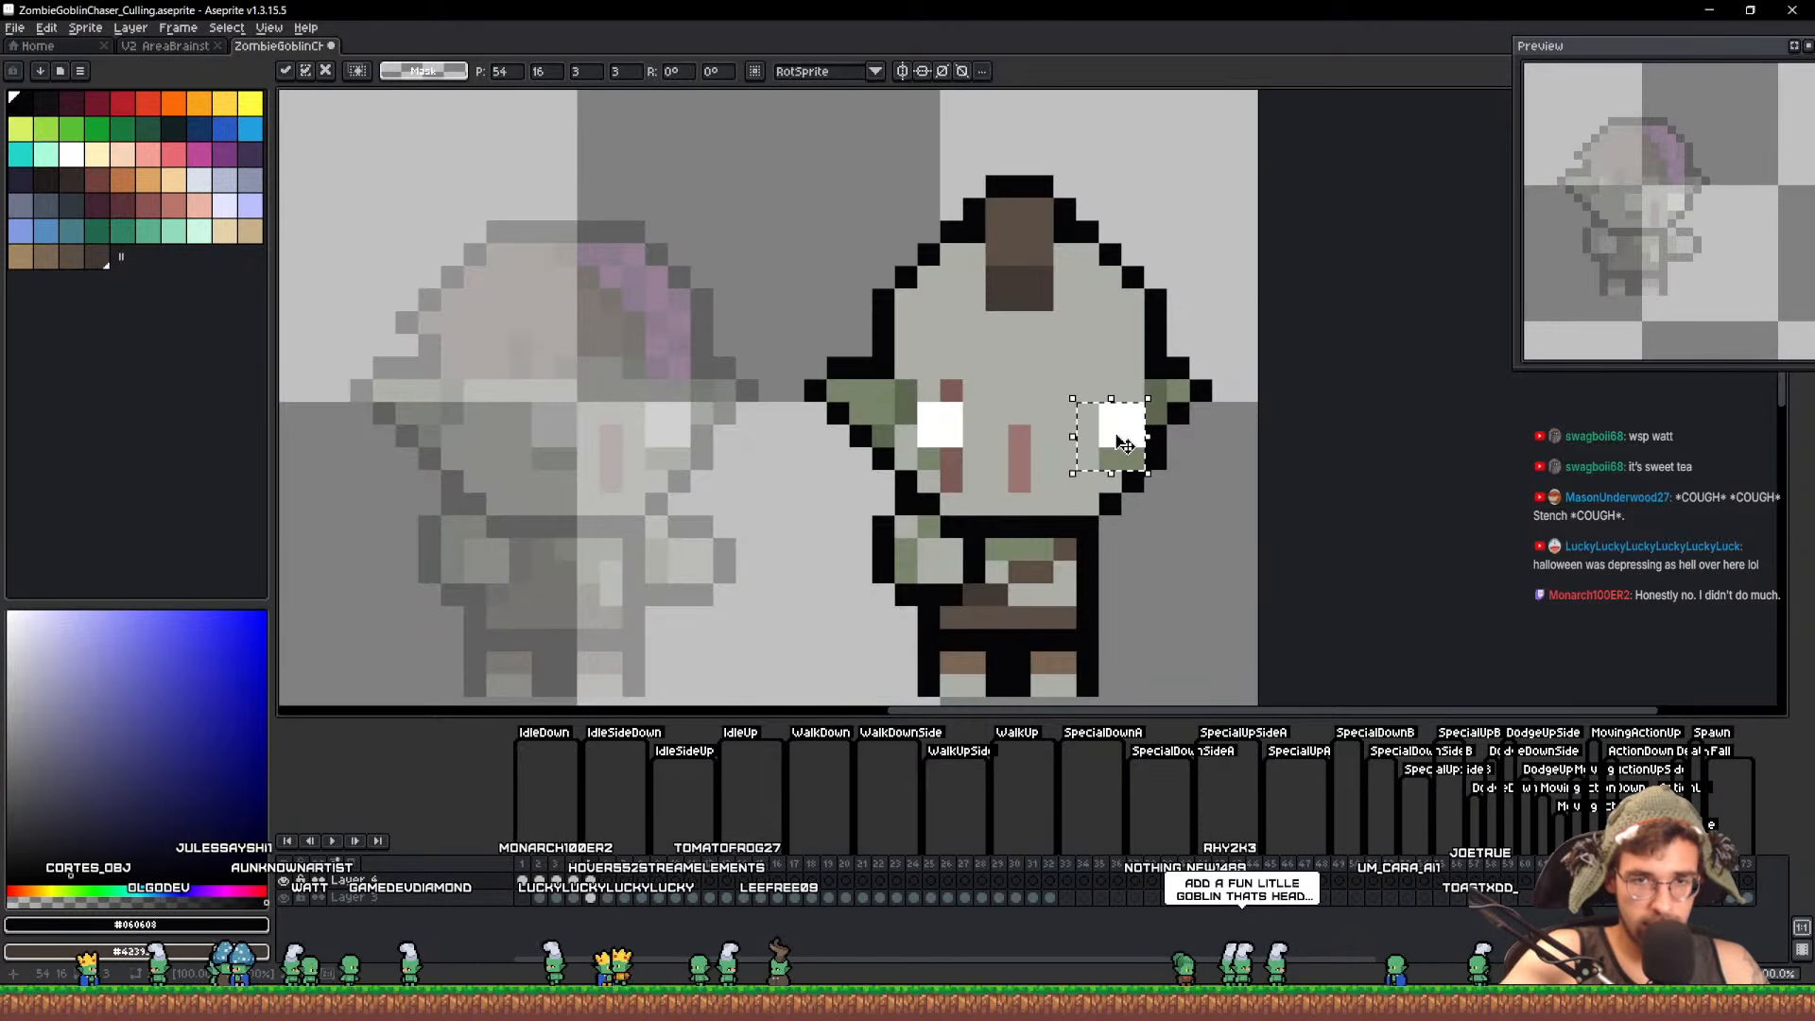
{"action": "key", "text": "b"}
{"action": "left_click", "coordinate": [1119, 467], "text": "alt"}
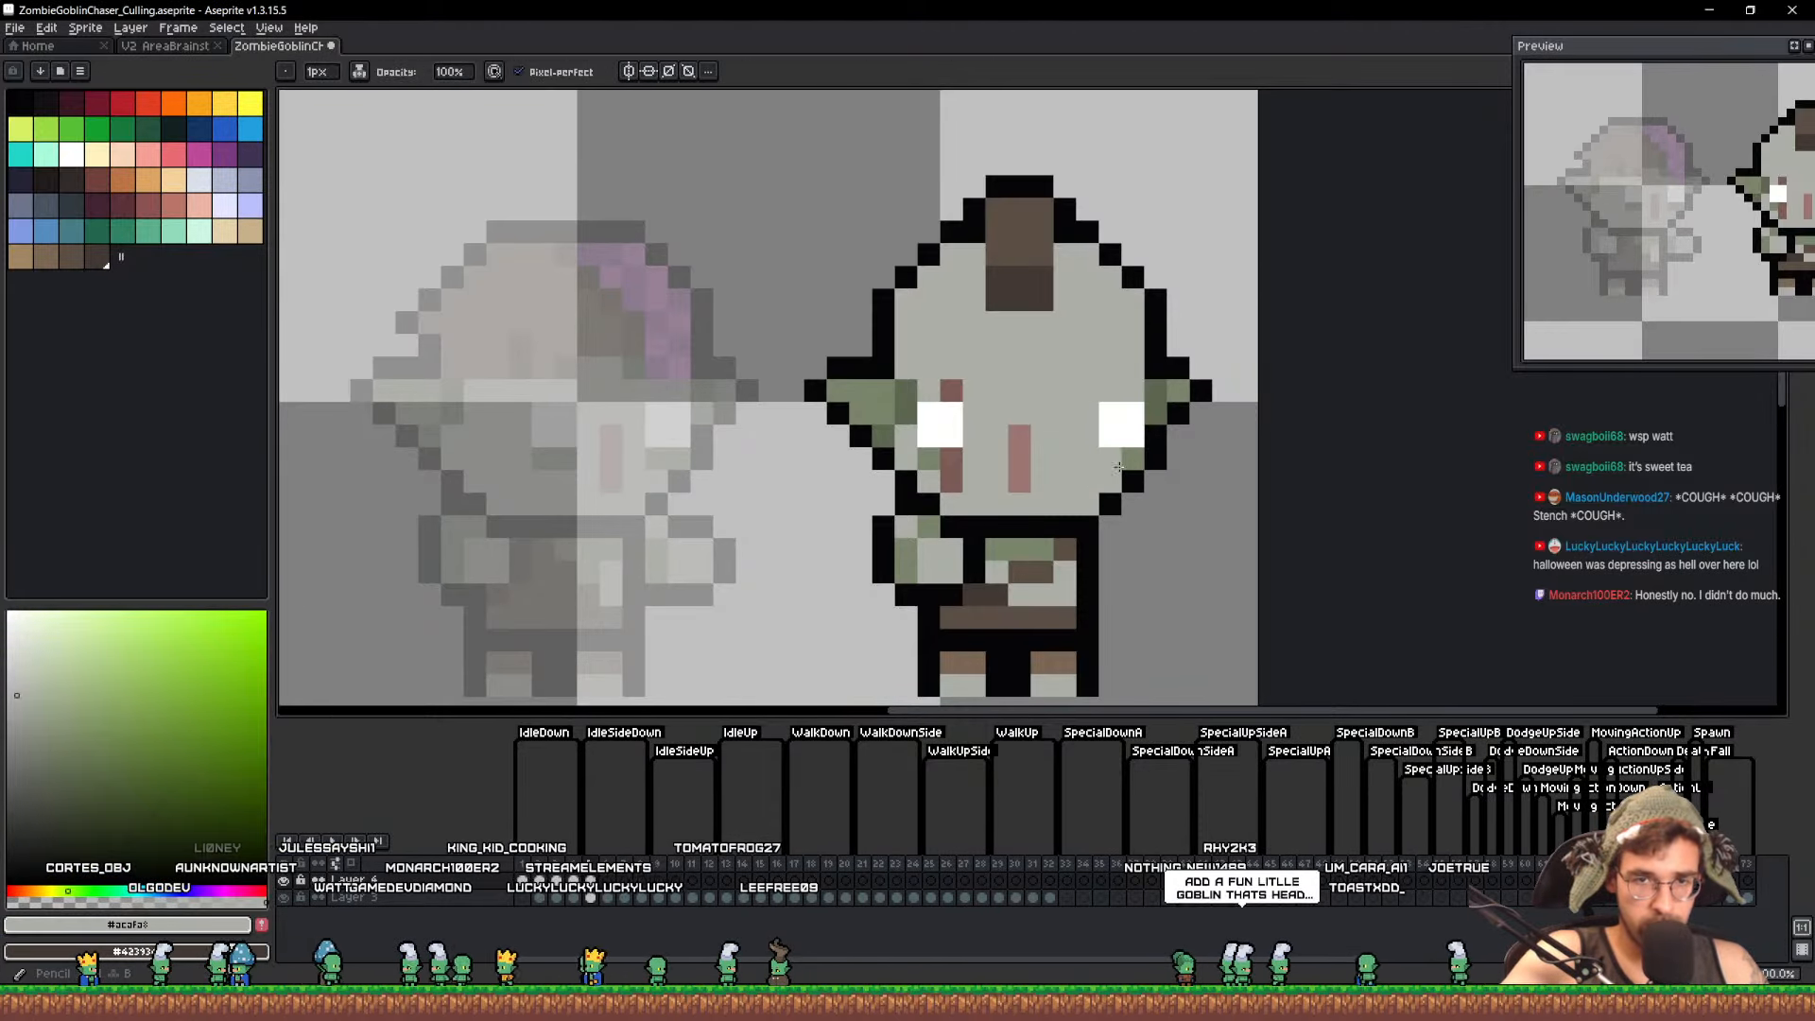
{"action": "key", "text": "ctrl+z"}
{"action": "left_click_drag", "start_coordinate": [1112, 438], "coordinate": [1114, 395]}
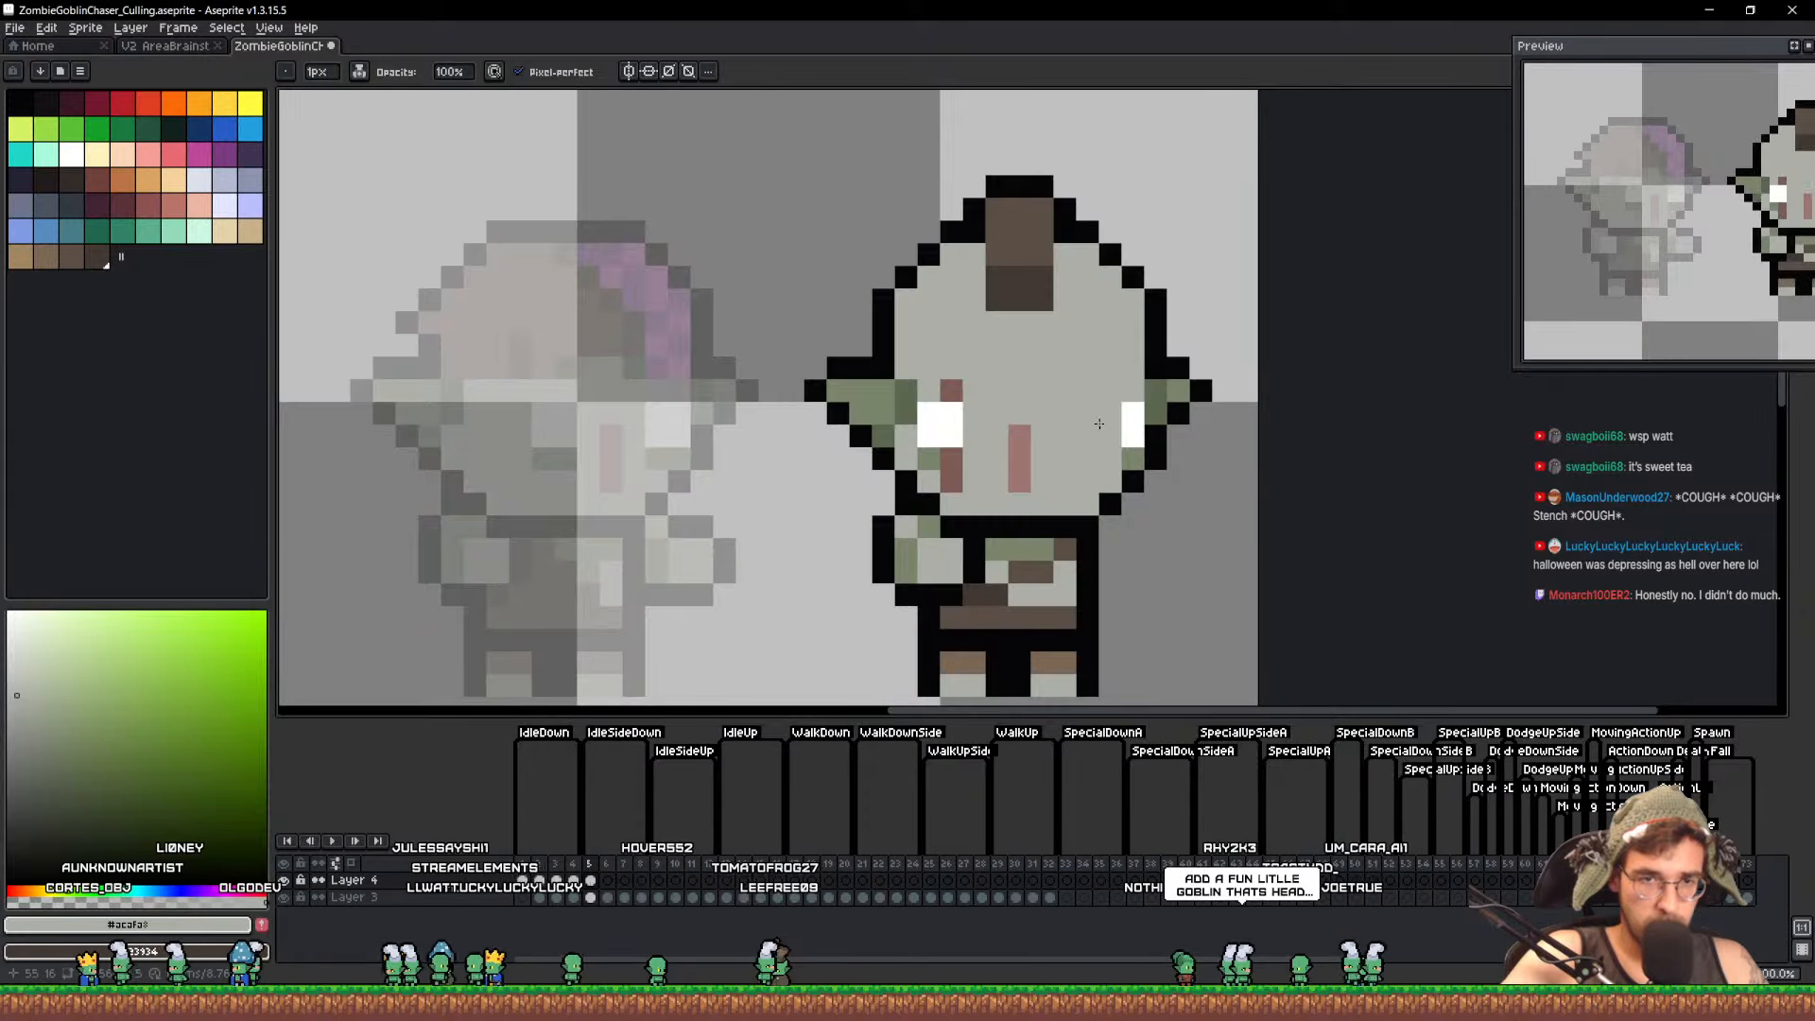
Repaint the pink nose two pixels further right and cover the old one with sampled skin grey
{"action": "left_click", "coordinate": [1020, 459], "text": "alt"}
{"action": "left_click", "coordinate": [1086, 480]}
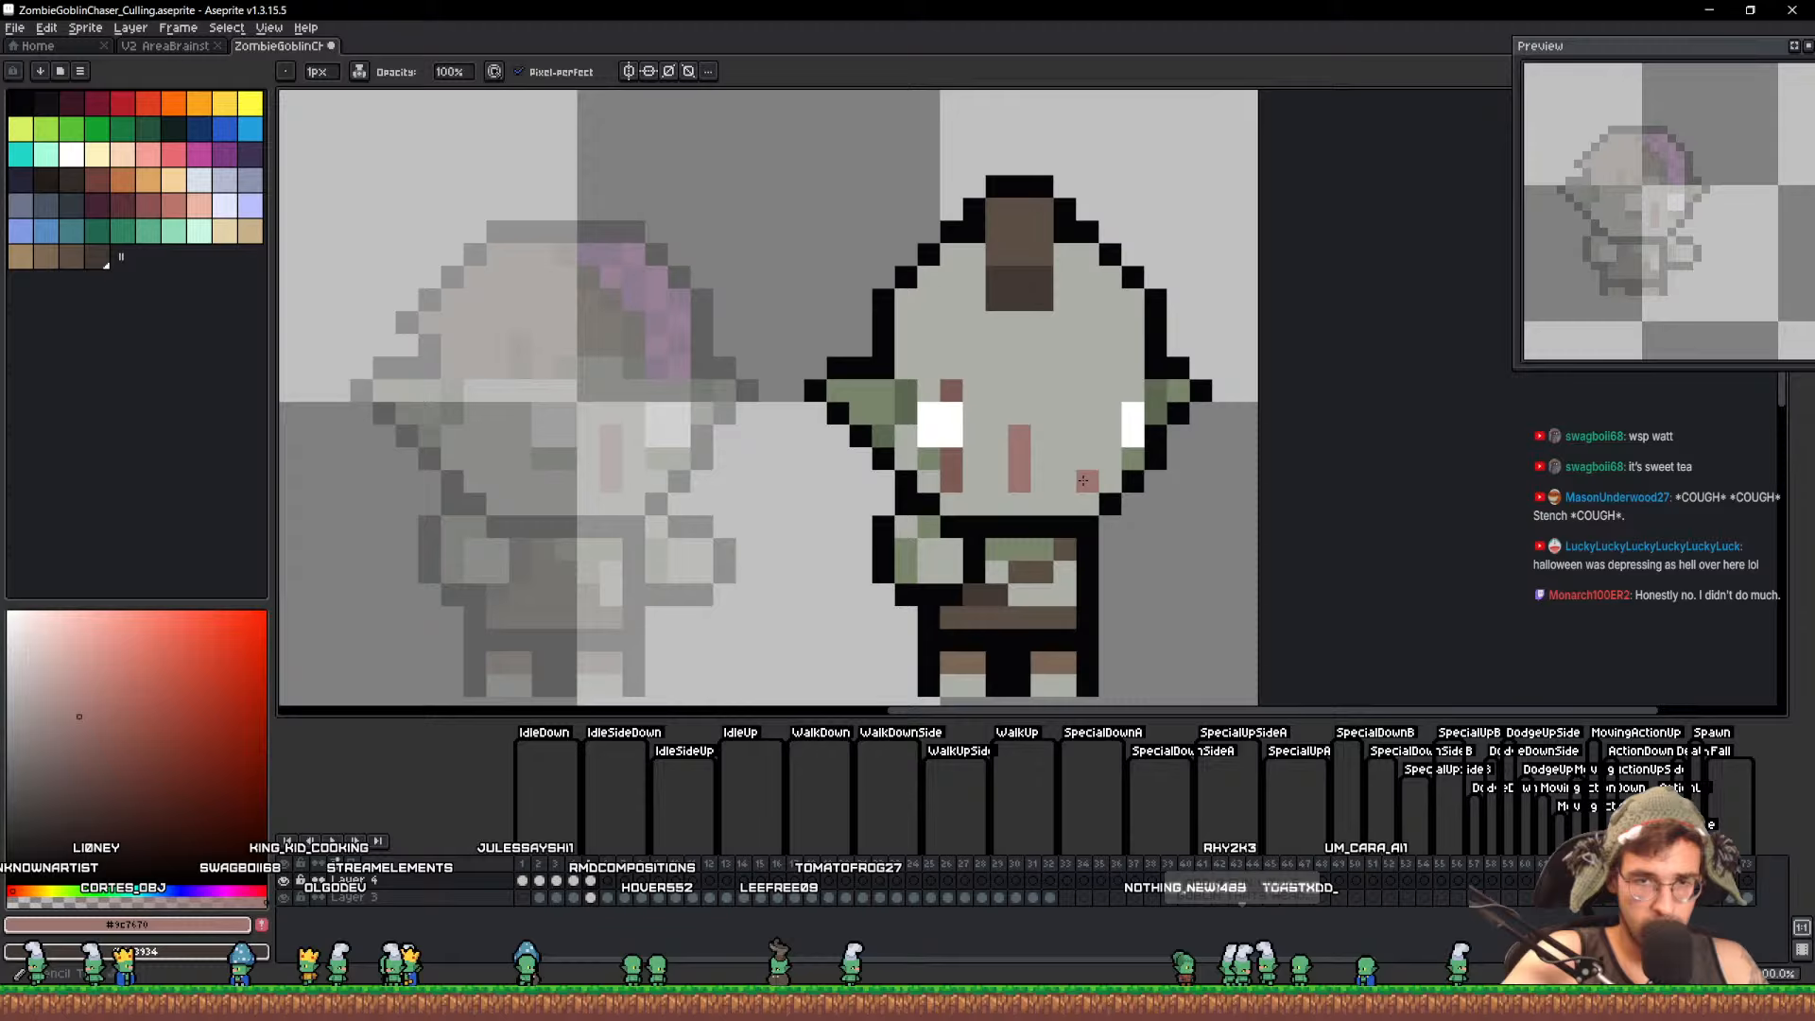
{"action": "left_click", "coordinate": [1043, 444], "text": "alt"}
{"action": "mouse_move", "coordinate": [1019, 436]}
{"action": "left_mouse_down"}
{"action": "mouse_move", "coordinate": [1031, 489]}
{"action": "mouse_move", "coordinate": [1065, 477]}
{"action": "mouse_move", "coordinate": [1059, 435]}
{"action": "mouse_move", "coordinate": [1088, 427]}
{"action": "mouse_move", "coordinate": [1088, 481]}
{"action": "left_mouse_up"}
{"action": "left_click", "coordinate": [1086, 461], "text": "alt"}
{"action": "left_click", "coordinate": [1089, 410], "text": "alt"}
Lasso the left eye with its scar and green shadow and move it two pixels right across the face
{"action": "key", "text": "q"}
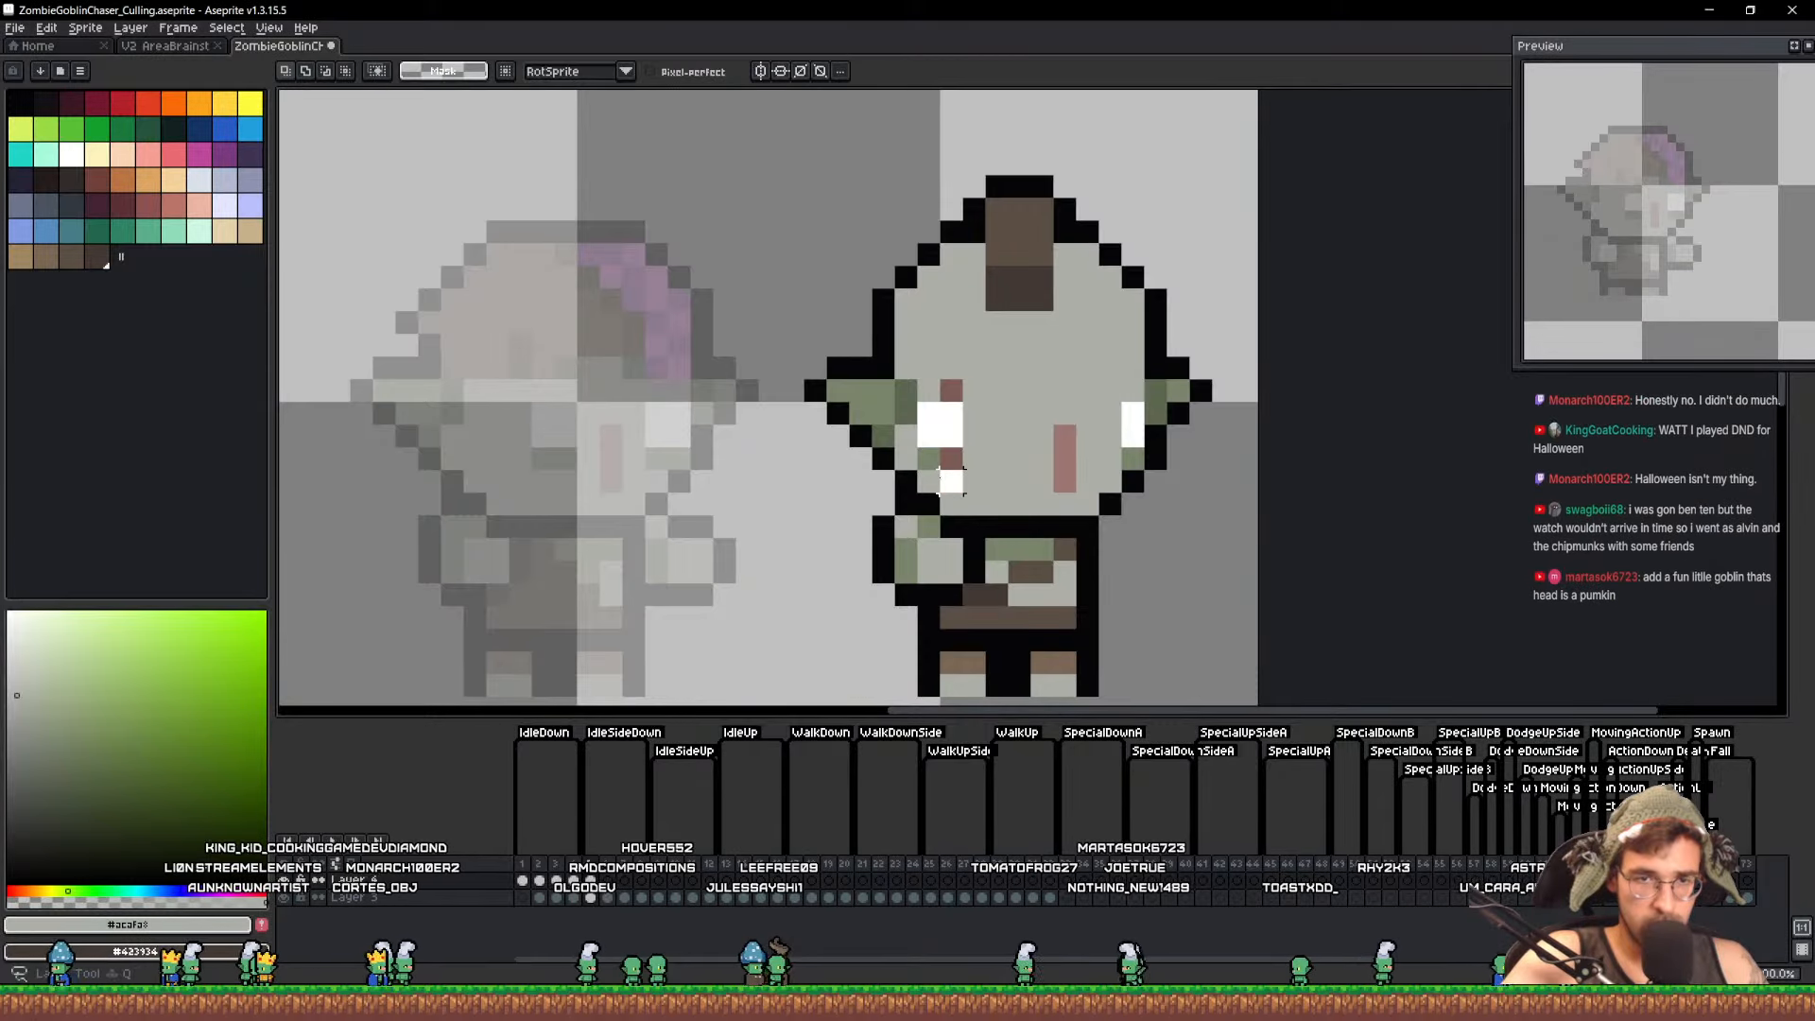
{"action": "mouse_move", "coordinate": [950, 477]}
{"action": "left_mouse_down"}
{"action": "mouse_move", "coordinate": [962, 443]}
{"action": "mouse_move", "coordinate": [988, 473]}
{"action": "left_mouse_up"}
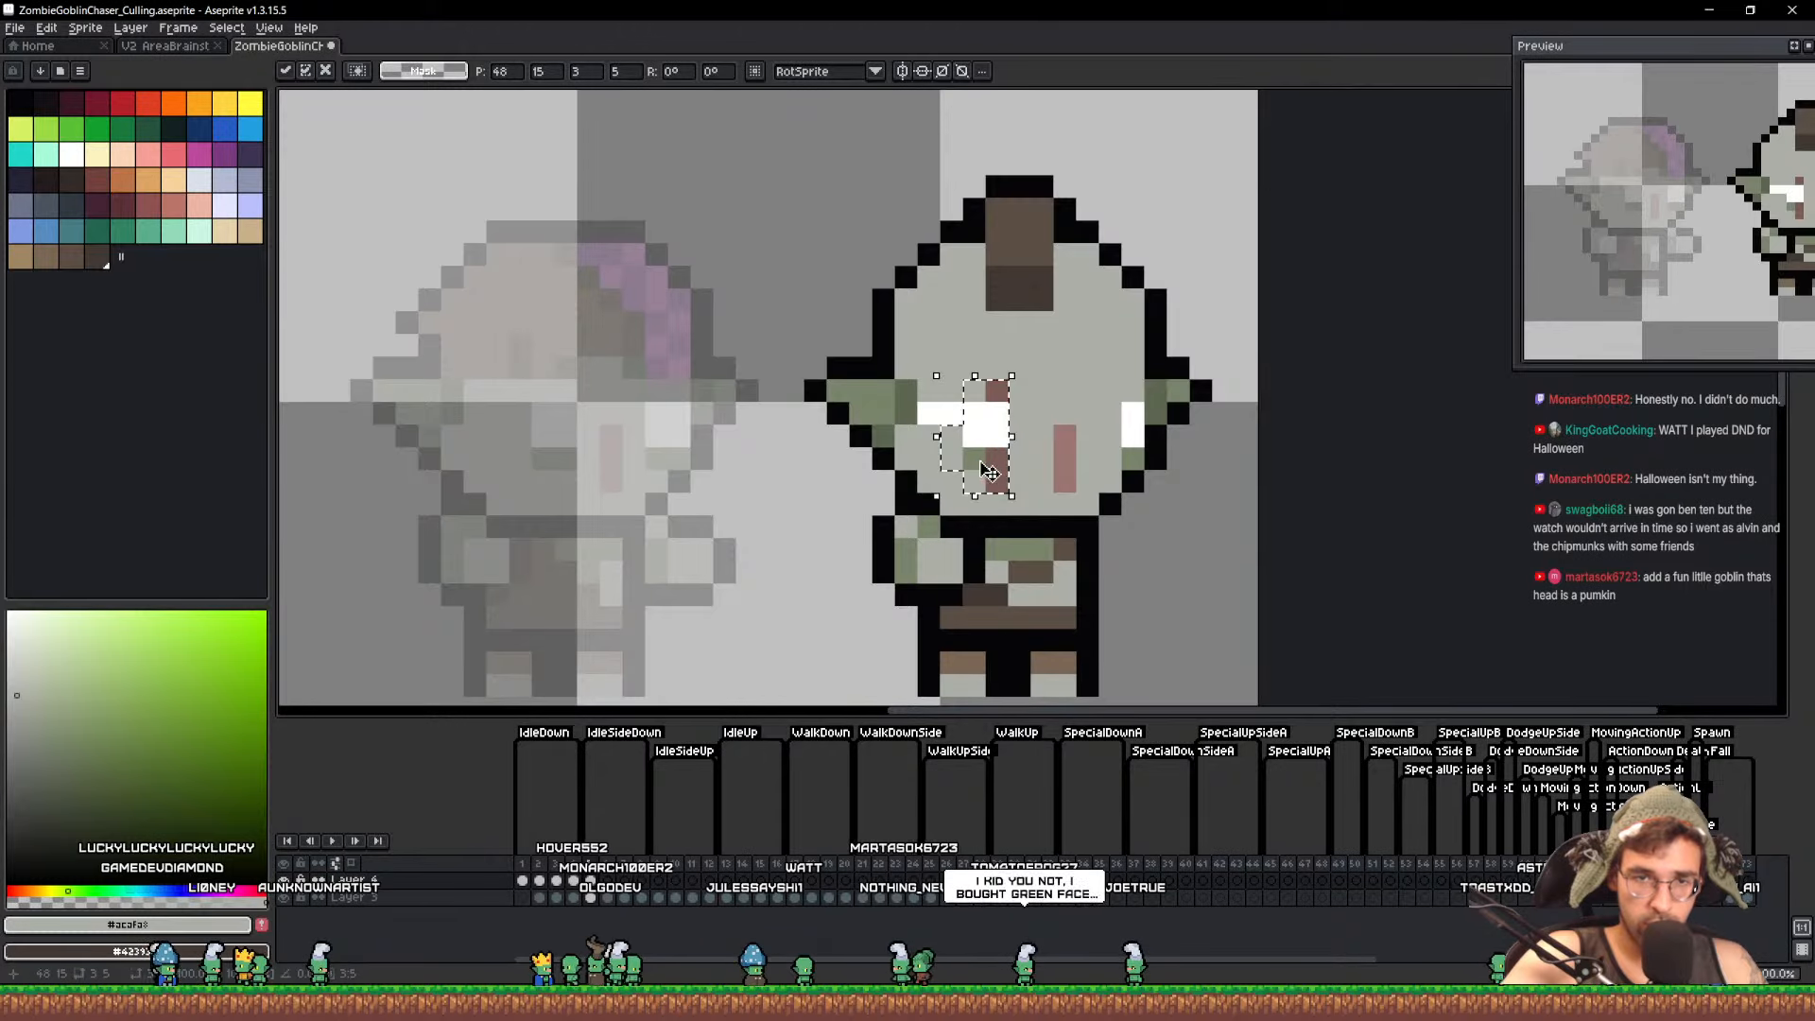
{"action": "key", "text": "Return"}
{"action": "key", "text": "b"}
Extend the mohawk's dark brown base two pixels to the right using #423934
{"action": "scroll", "coordinate": [1078, 398], "scroll_direction": "down", "scroll_amount": 4}
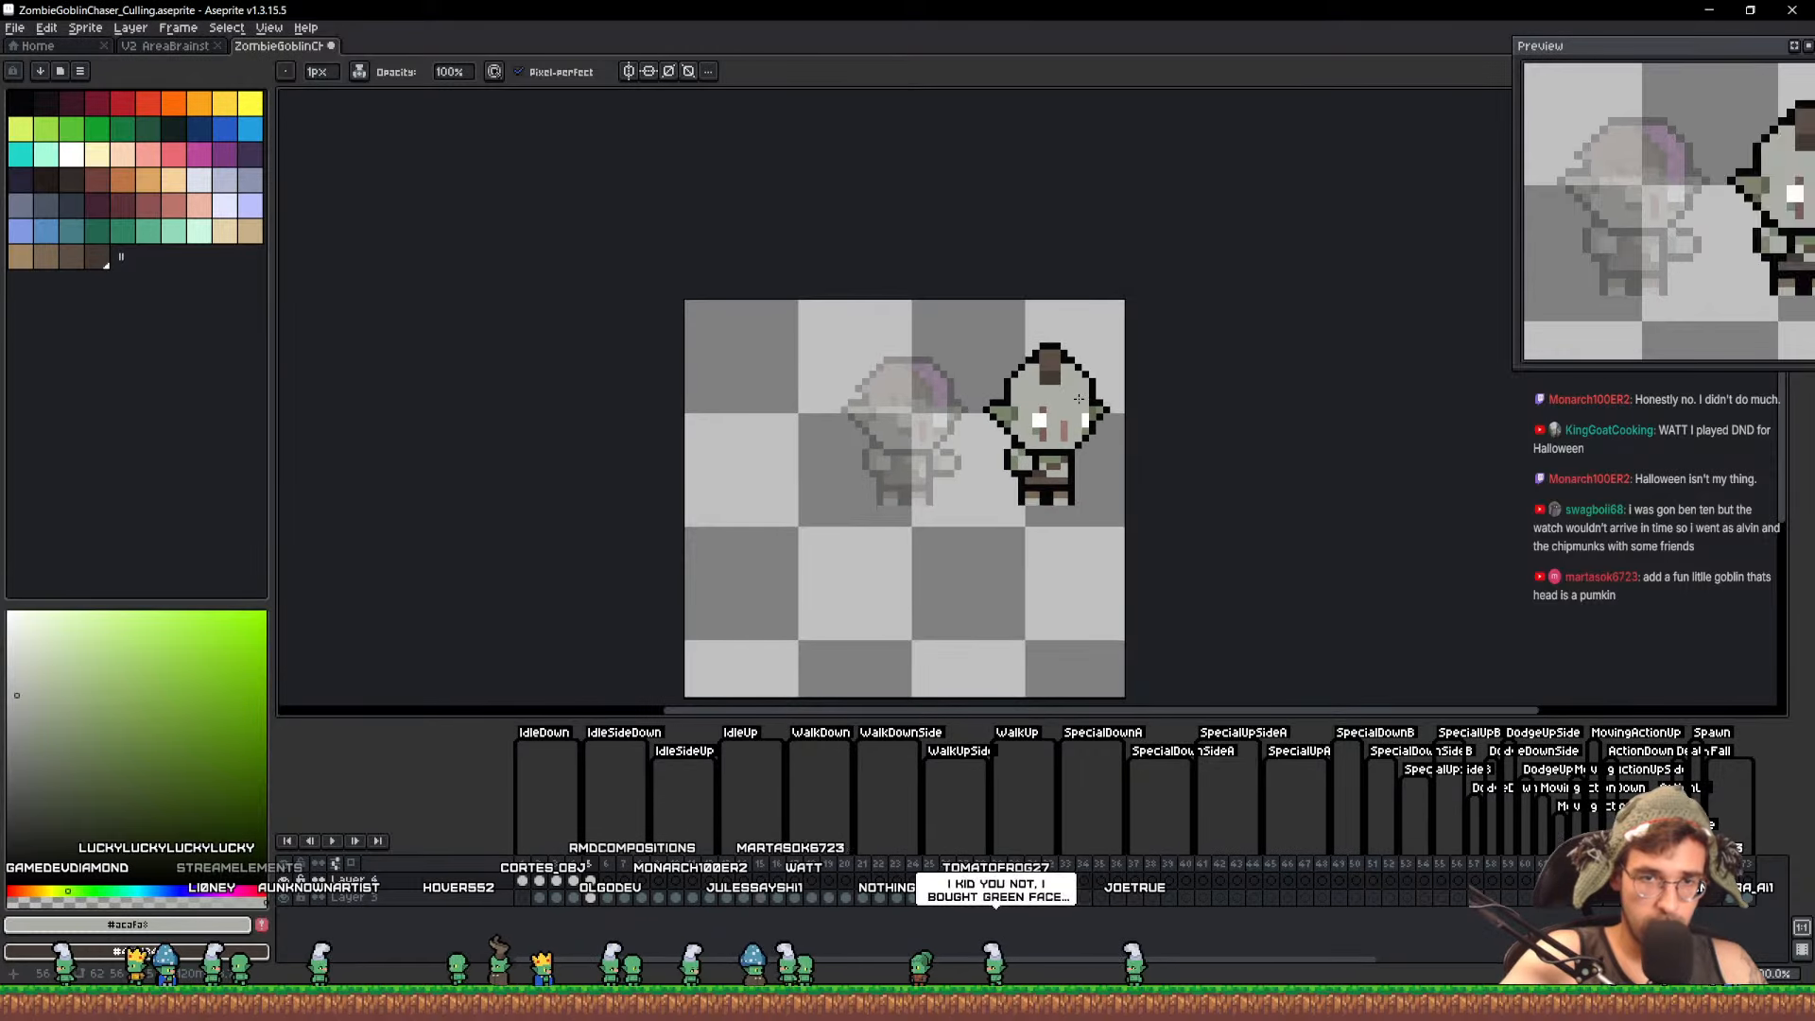
{"action": "scroll", "coordinate": [1079, 398], "scroll_direction": "up", "scroll_amount": 3}
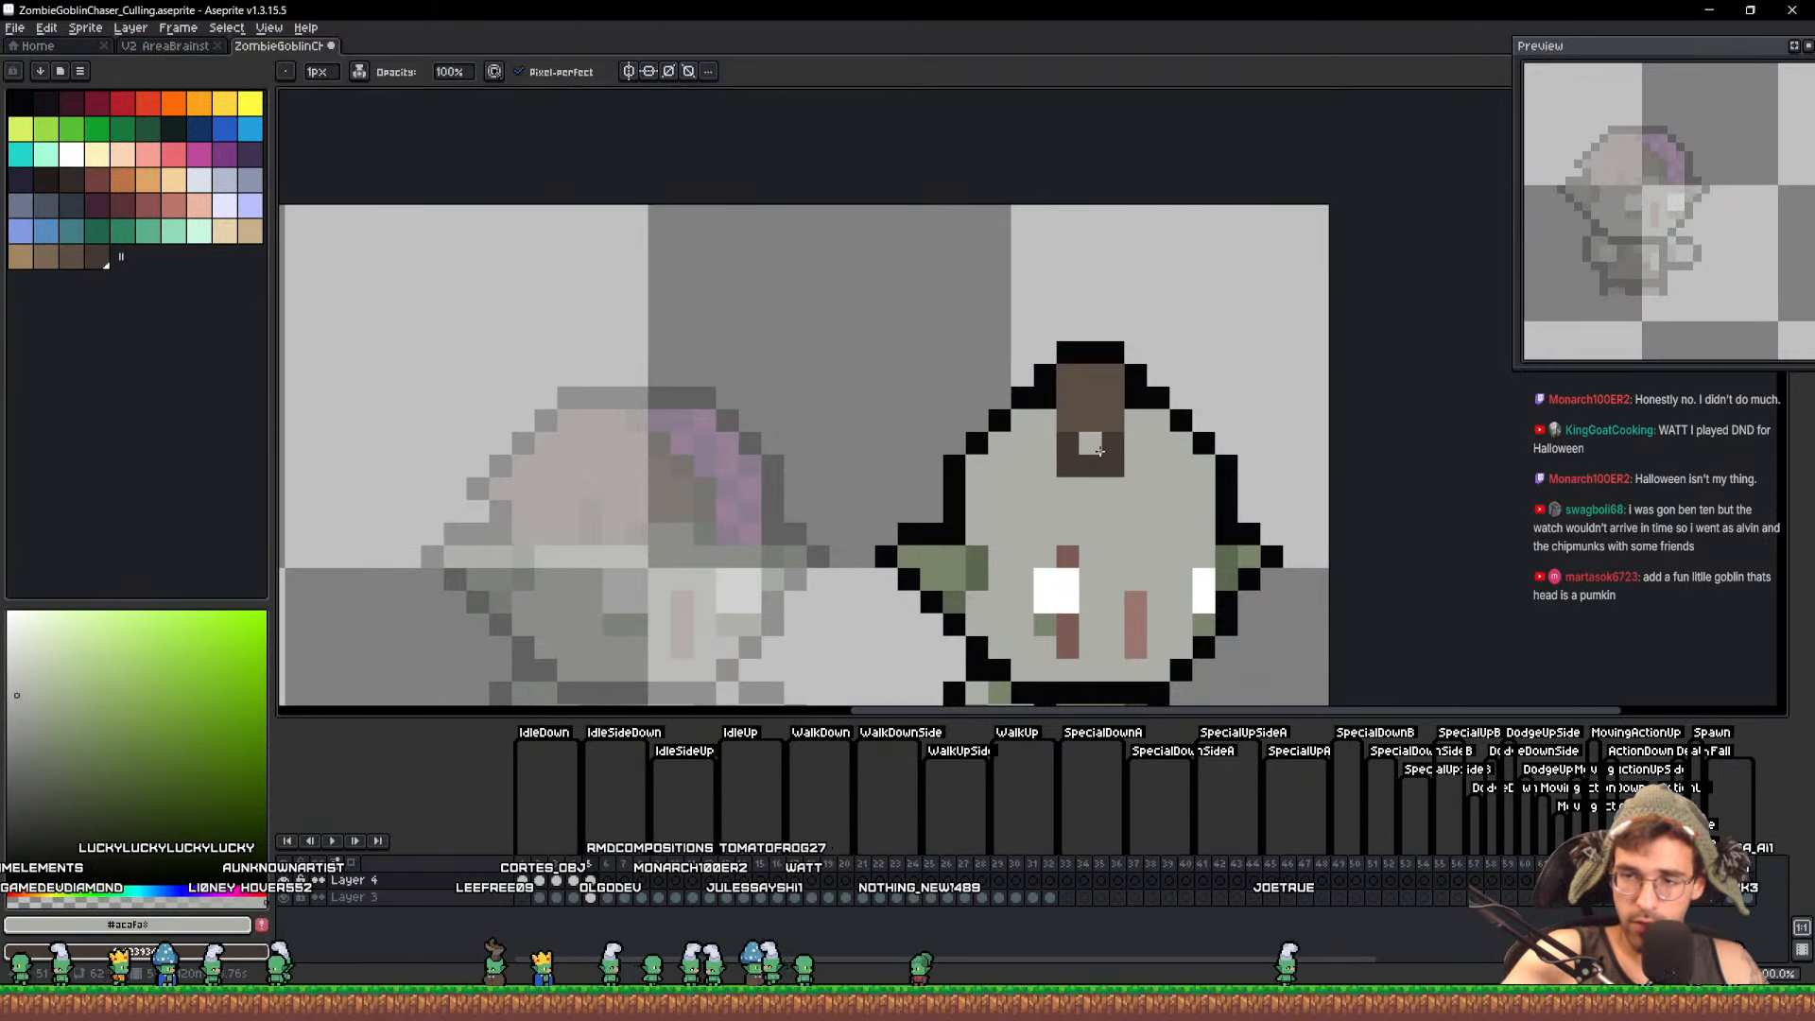
{"action": "left_click", "coordinate": [95, 255]}
{"action": "mouse_move", "coordinate": [1090, 442]}
{"action": "left_mouse_down"}
{"action": "mouse_move", "coordinate": [1158, 445]}
{"action": "mouse_move", "coordinate": [1158, 463]}
{"action": "left_mouse_up"}
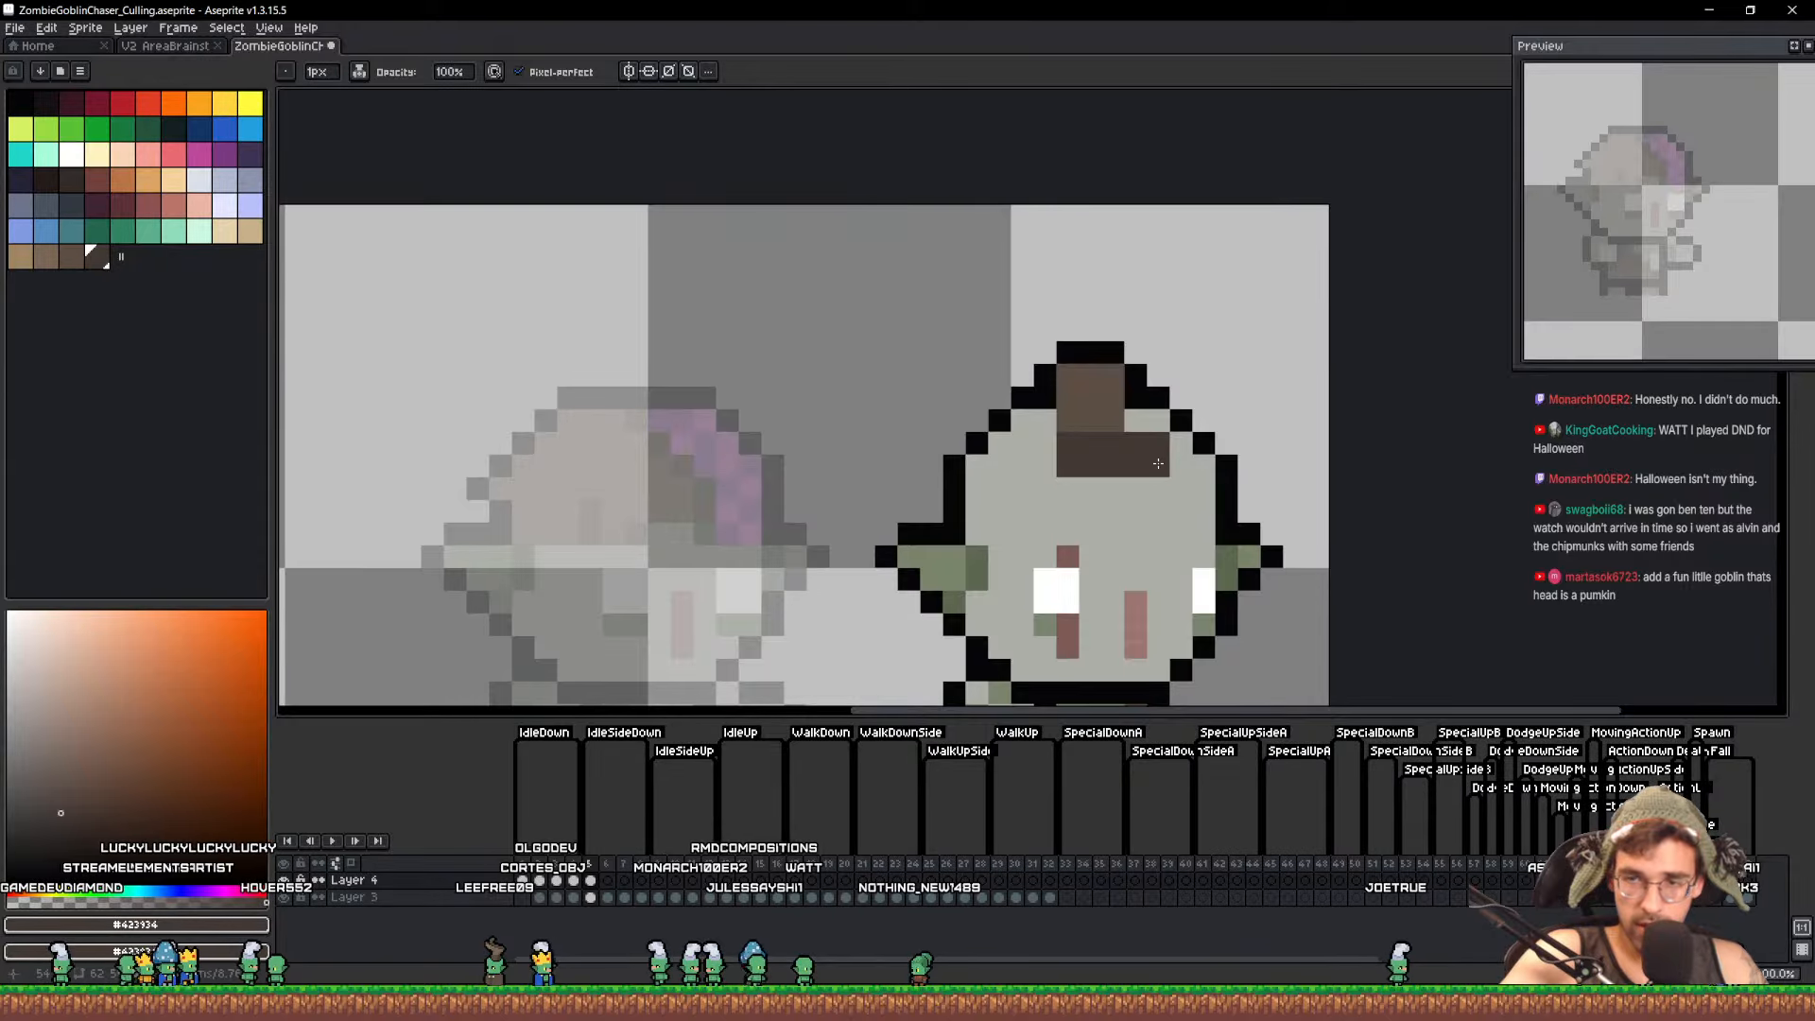
{"action": "left_click", "coordinate": [1108, 513]}
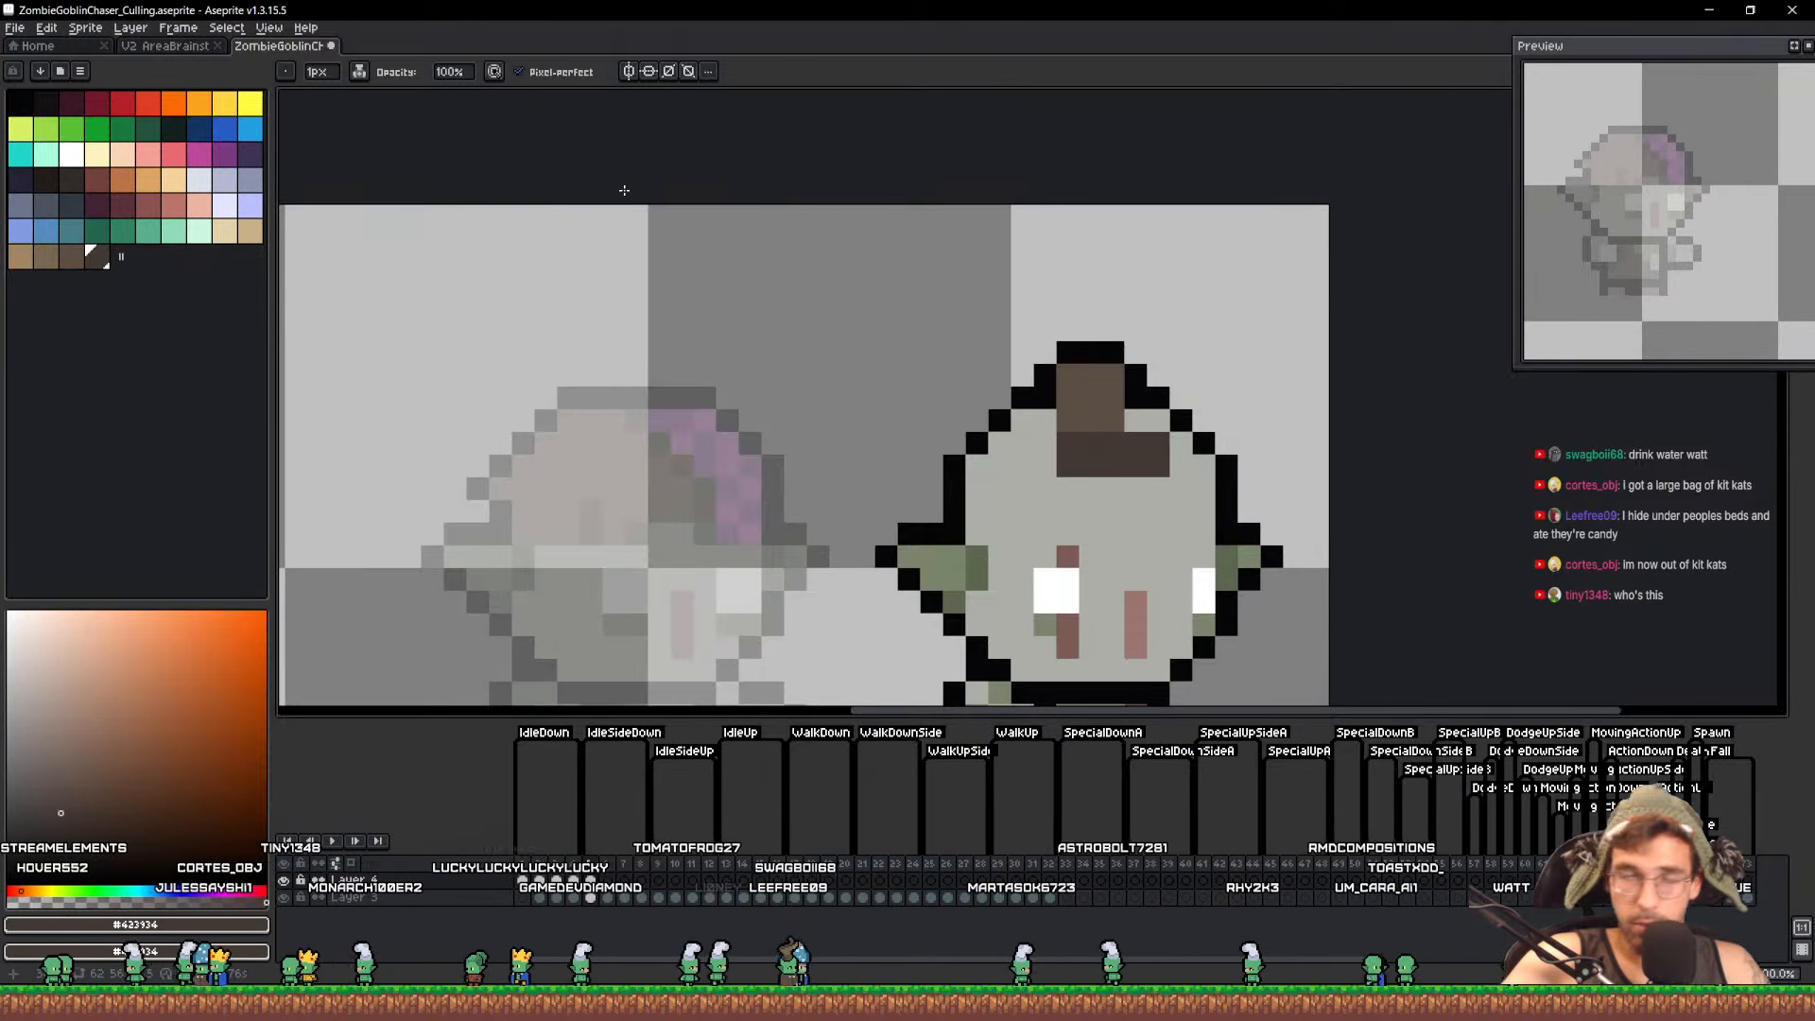
Examine the pumpkin-headed goblin in the V2 AreaBrainstorming file and return to the ZombieGoblinChaser_Culling file
{"action": "left_click", "coordinate": [164, 47]}
{"action": "scroll", "coordinate": [847, 312], "scroll_direction": "down", "scroll_amount": 5}
{"action": "left_click_drag", "start_coordinate": [454, 104], "coordinate": [983, 430]}
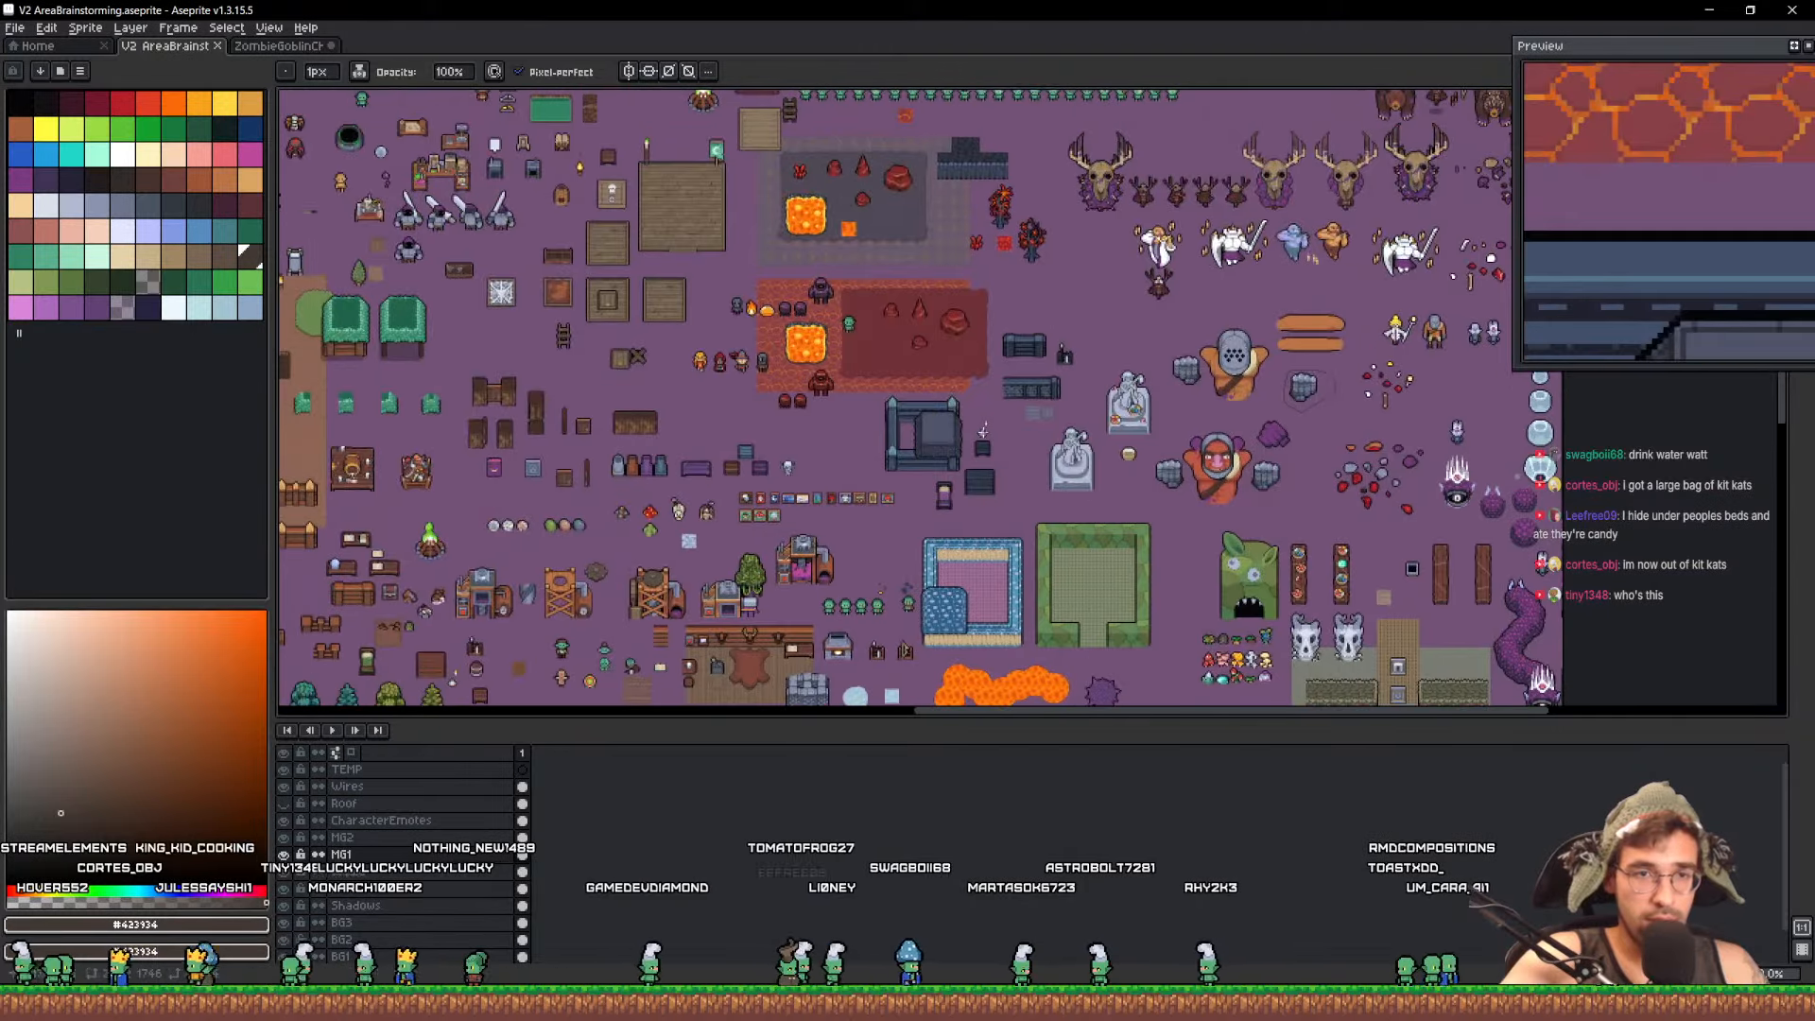
{"action": "scroll", "coordinate": [984, 430], "scroll_direction": "down", "scroll_amount": 3}
{"action": "scroll", "coordinate": [1228, 400], "scroll_direction": "up", "scroll_amount": 8}
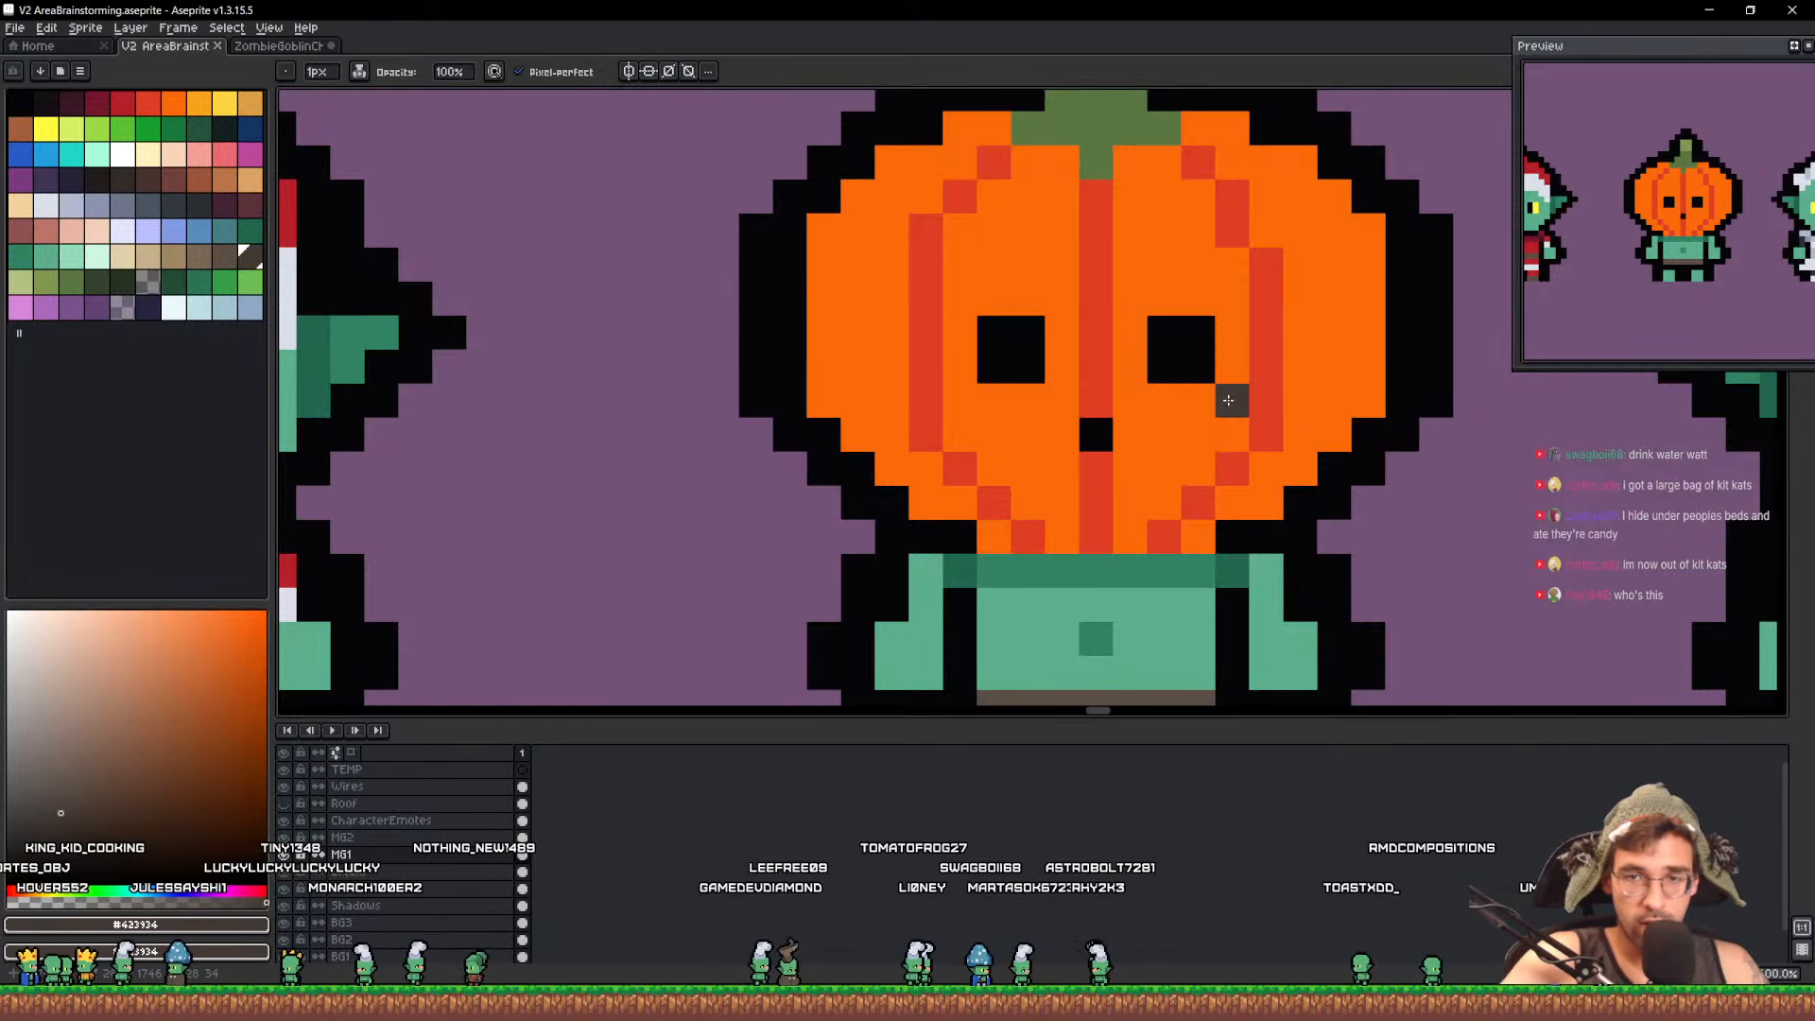
{"action": "scroll", "coordinate": [1228, 400], "scroll_direction": "down", "scroll_amount": 3}
{"action": "key", "text": "ctrl+Tab"}
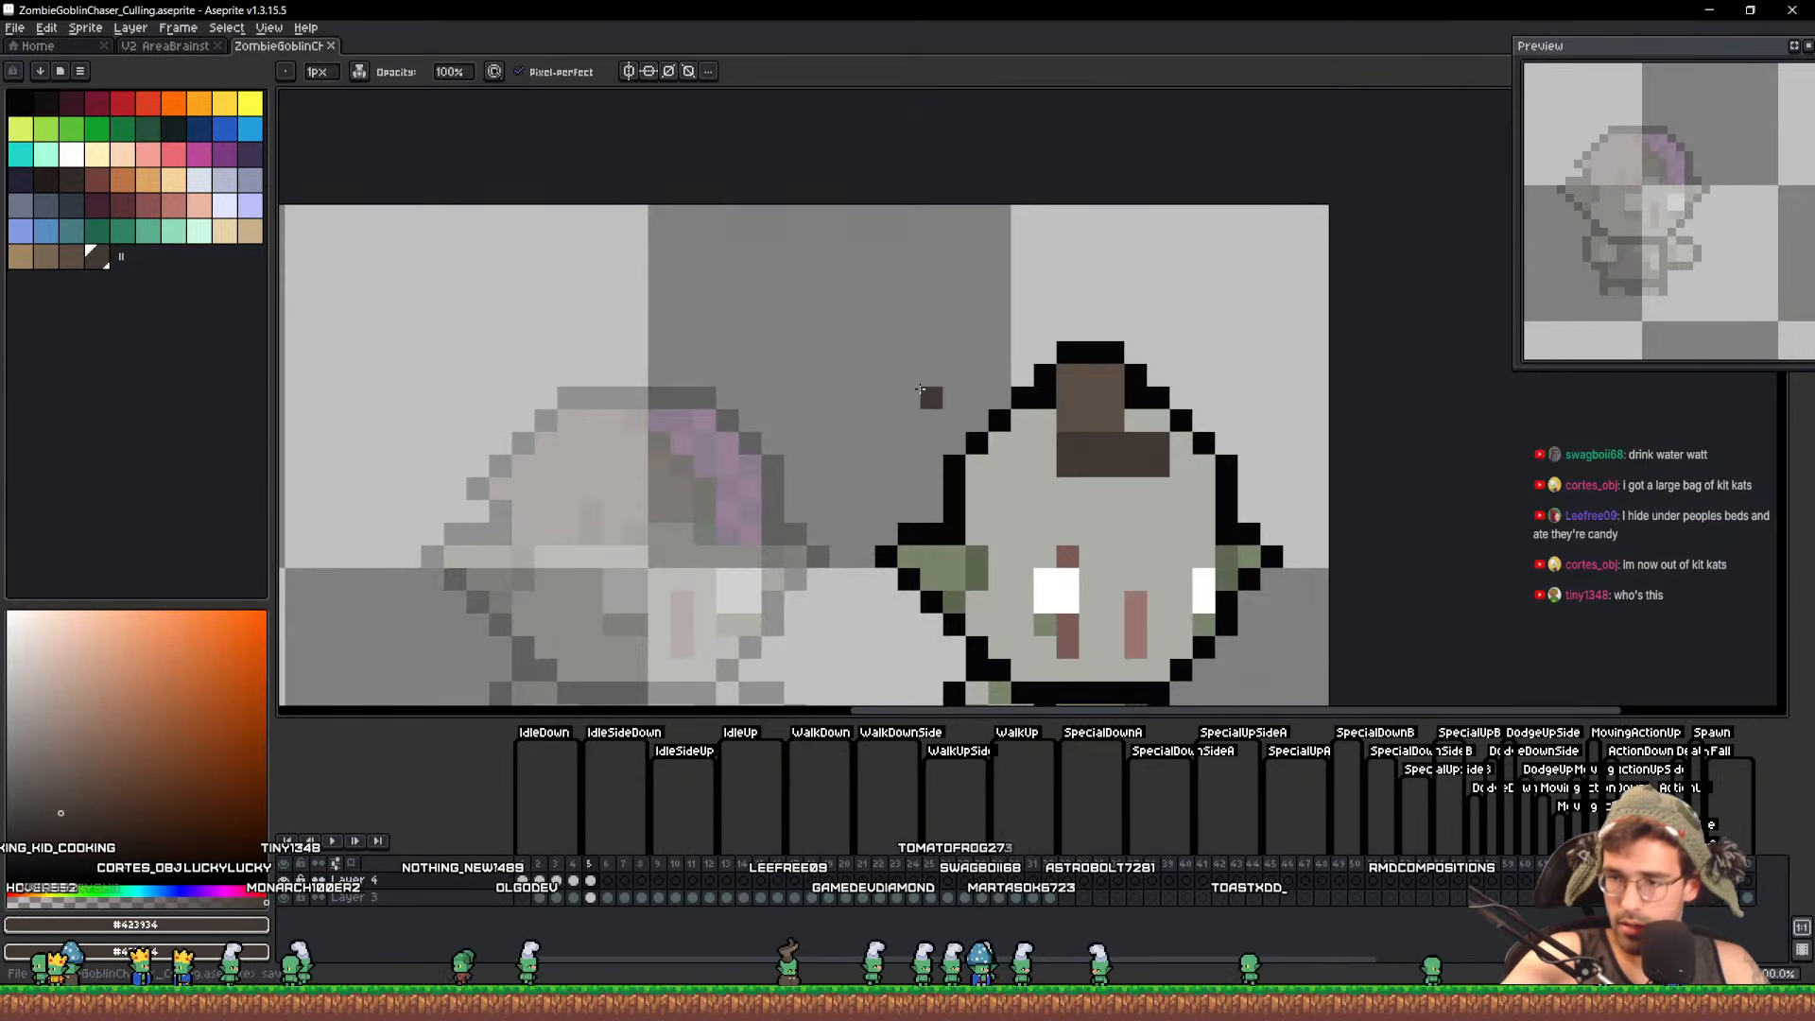
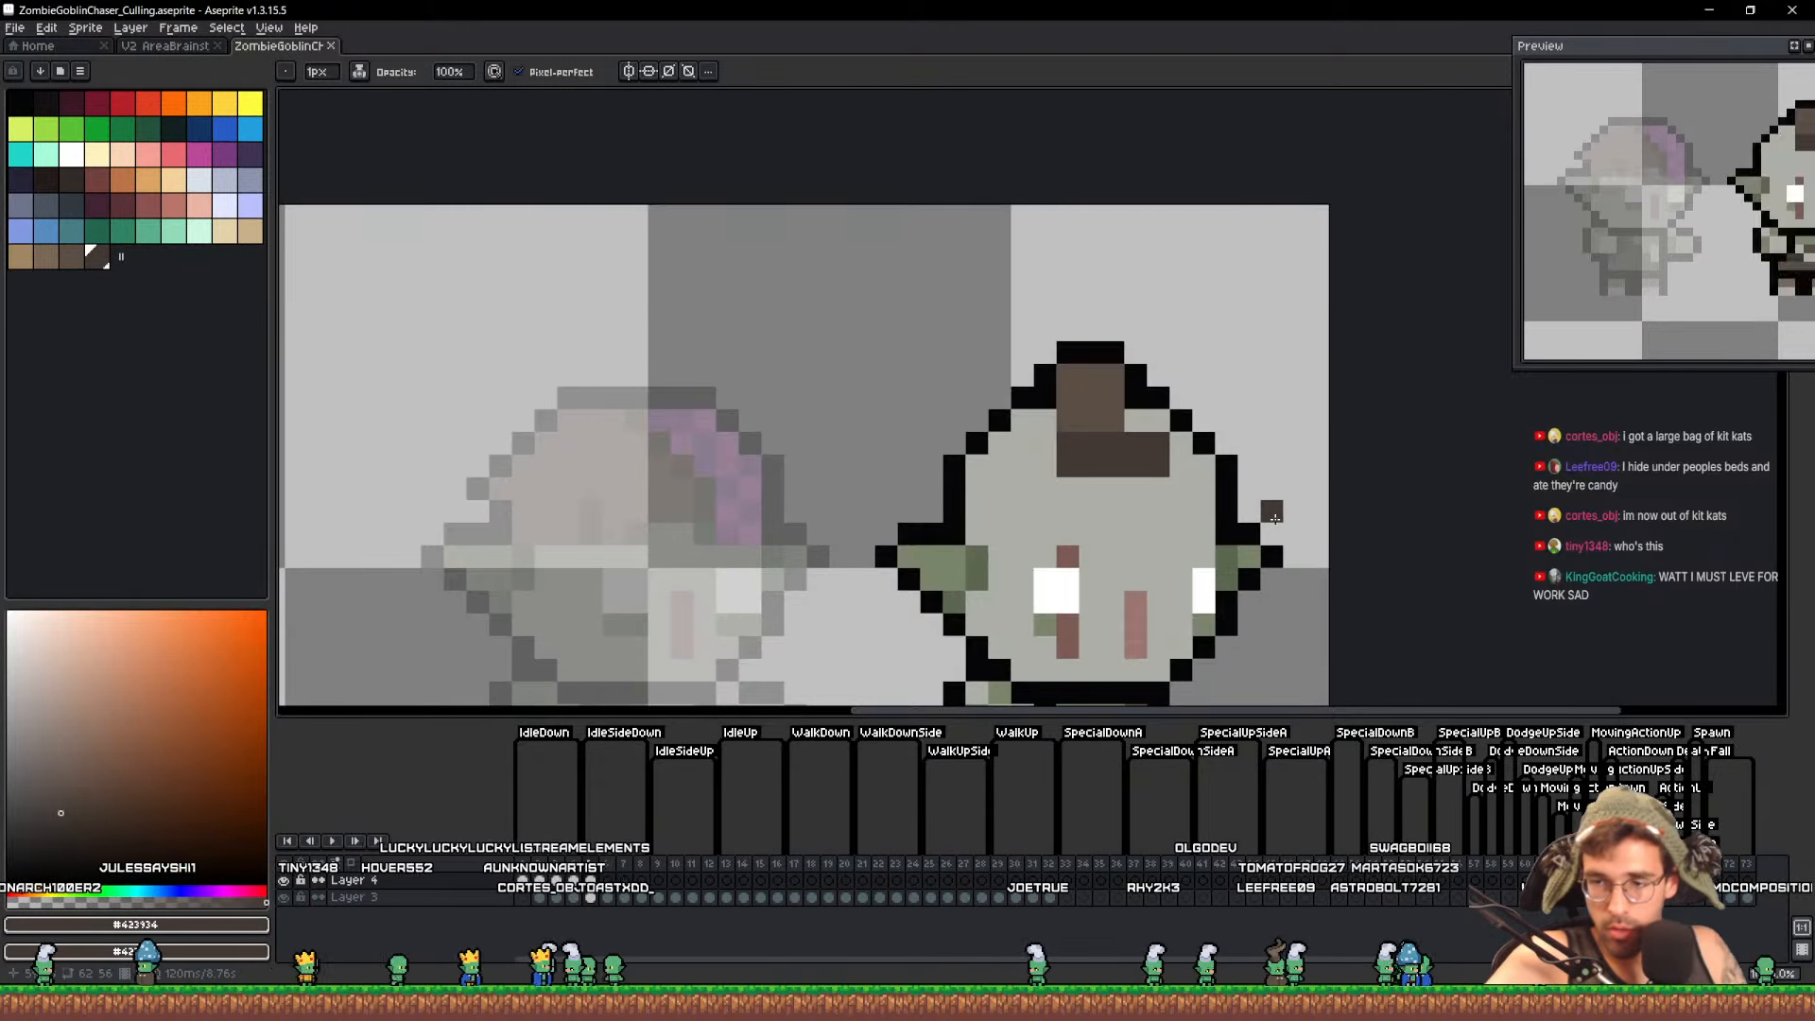
Cover the left two columns of the mohawk's dark base with sampled skin grey, keeping the base three pixels wide
{"action": "scroll", "coordinate": [1082, 439], "scroll_direction": "down", "scroll_amount": 2}
{"action": "scroll", "coordinate": [1030, 388], "scroll_direction": "up", "scroll_amount": 2}
{"action": "mouse_move", "coordinate": [1082, 439]}
{"action": "left_mouse_down"}
{"action": "mouse_move", "coordinate": [1041, 421]}
{"action": "mouse_move", "coordinate": [1015, 468]}
{"action": "mouse_move", "coordinate": [983, 413]}
{"action": "left_mouse_up"}
{"action": "left_click", "coordinate": [1014, 466], "text": "alt"}
{"action": "left_click", "coordinate": [1045, 437], "text": "alt"}
{"action": "left_click", "coordinate": [1028, 439]}
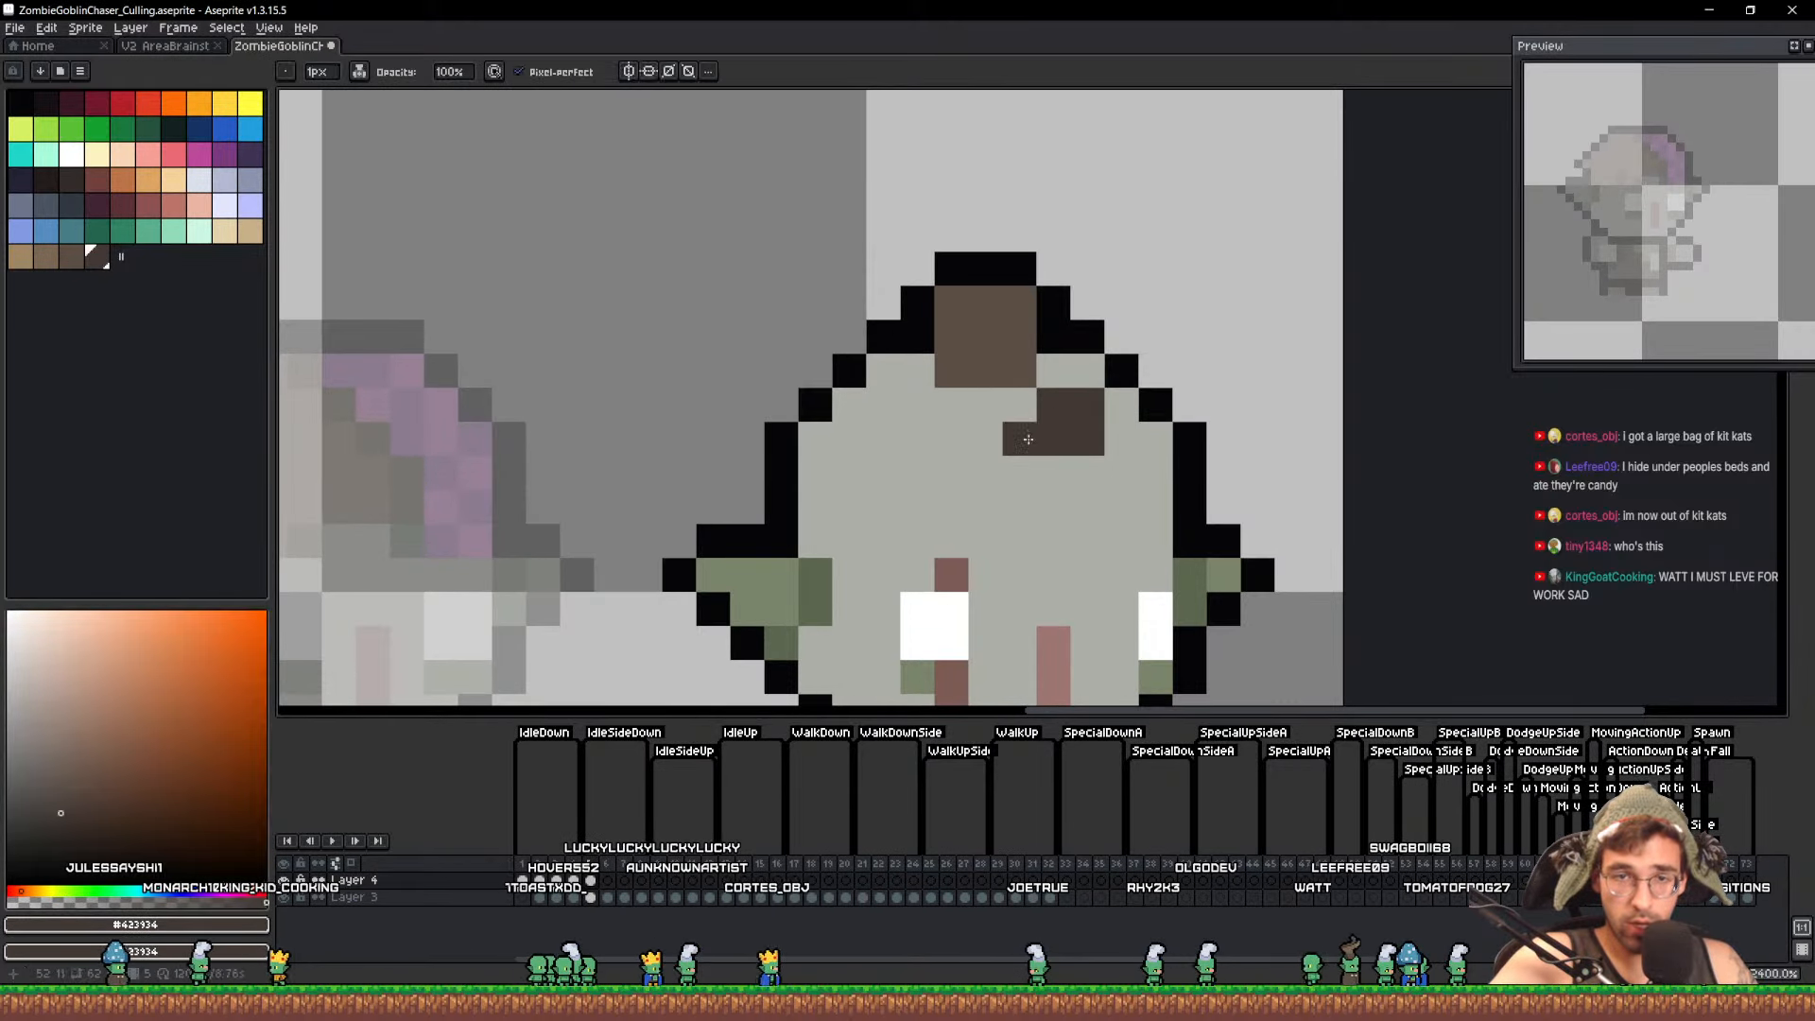
Paint the lighter brown mohawk diagonally down to its dark base, replacing inner outline pixels and trimming its lower left with skin grey
{"action": "left_click", "coordinate": [1012, 368], "text": "alt"}
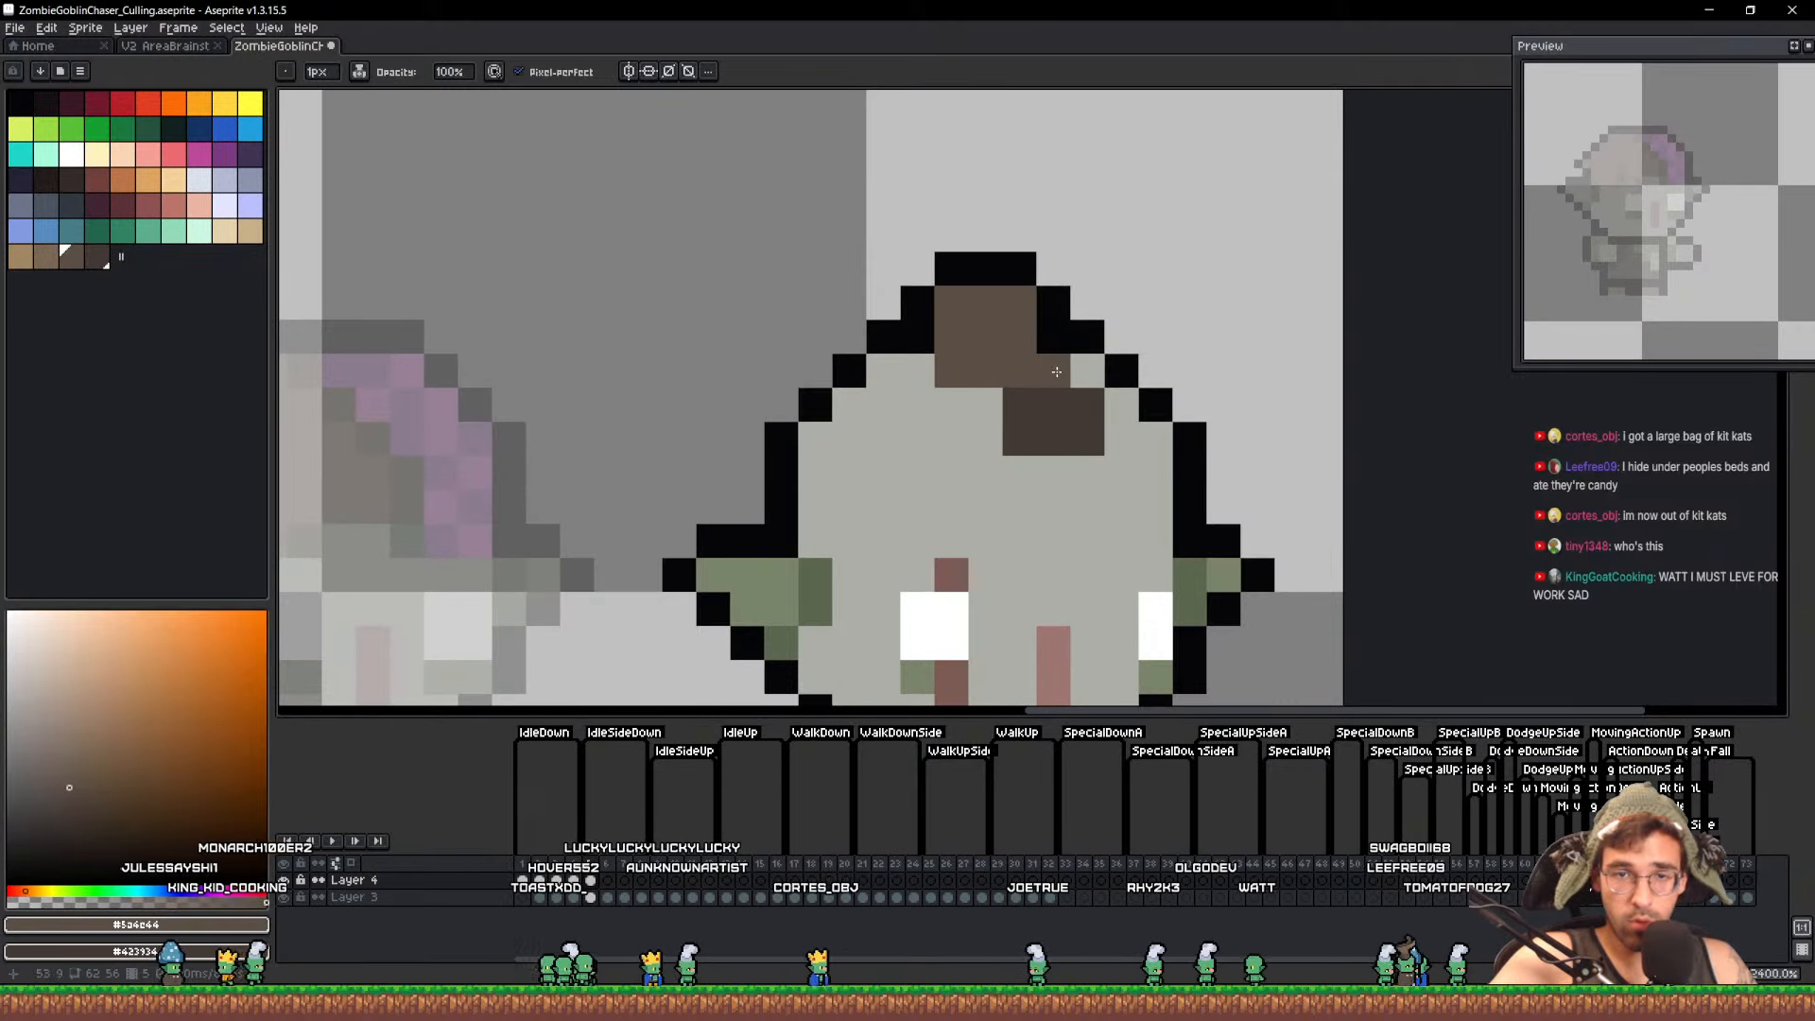
{"action": "left_click", "coordinate": [993, 418], "text": "alt"}
{"action": "left_click", "coordinate": [984, 374]}
{"action": "left_click", "coordinate": [1013, 326], "text": "alt"}
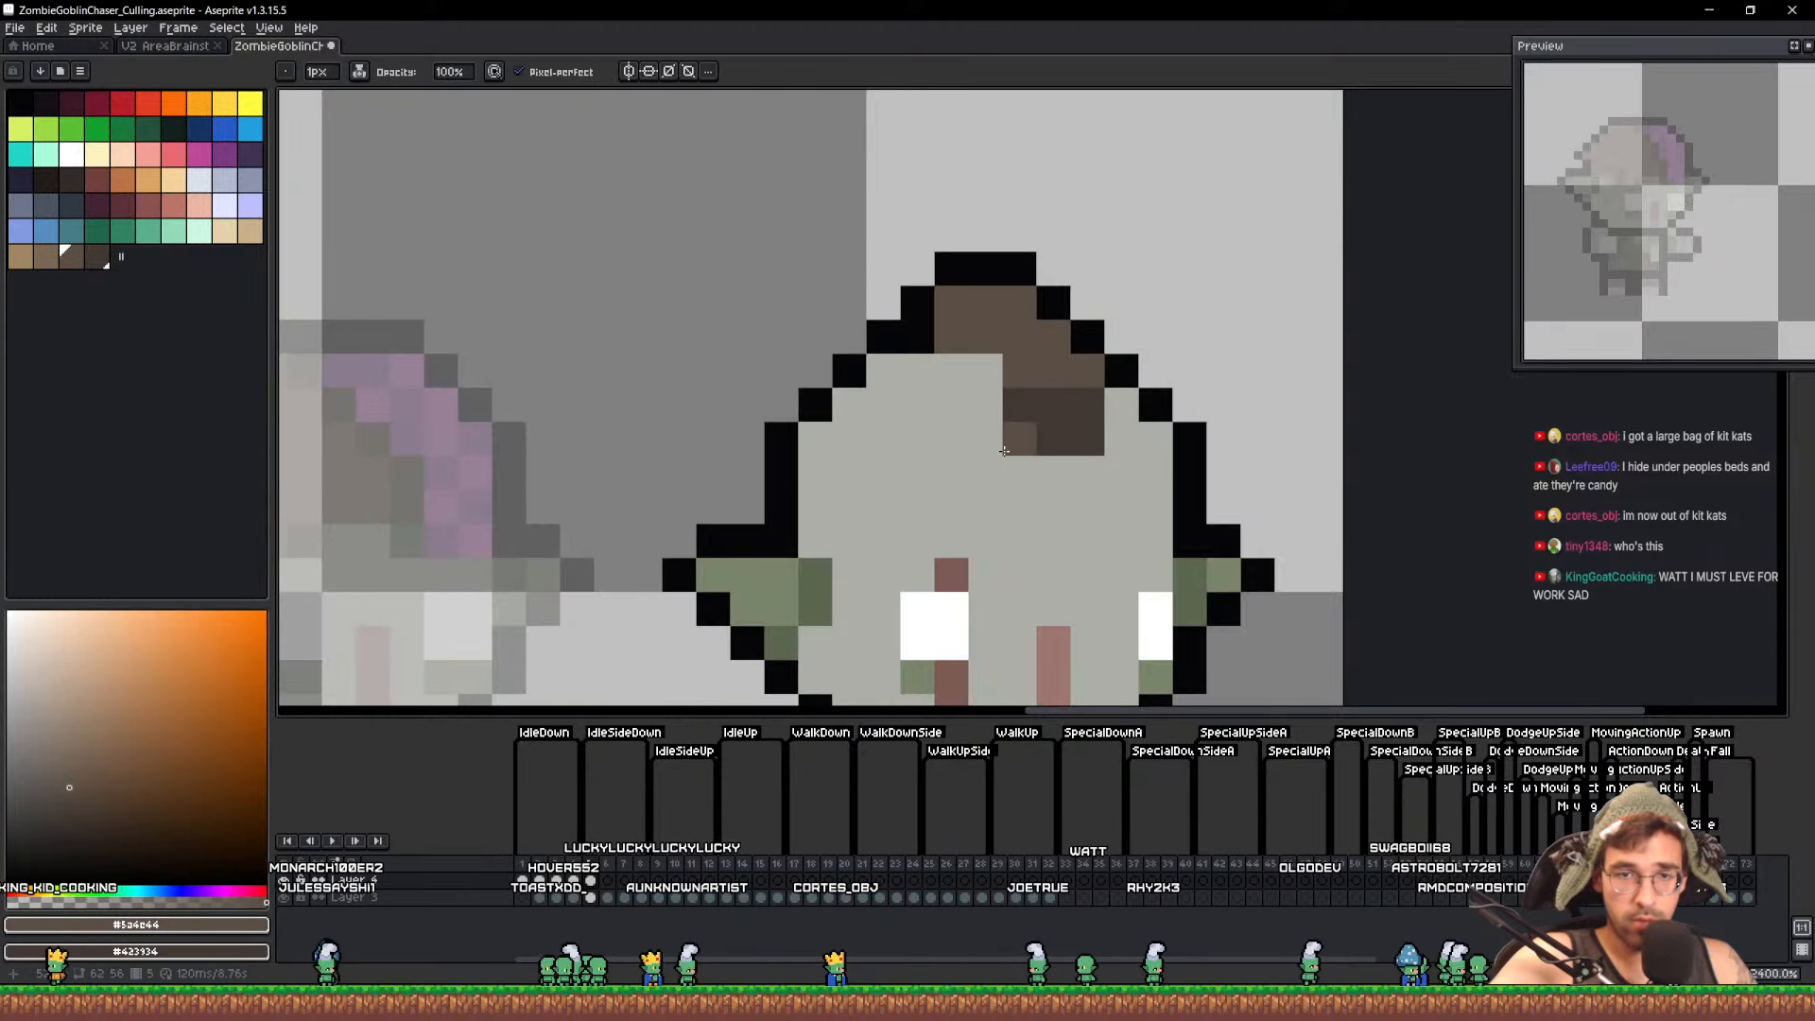
{"action": "left_click", "coordinate": [998, 359]}
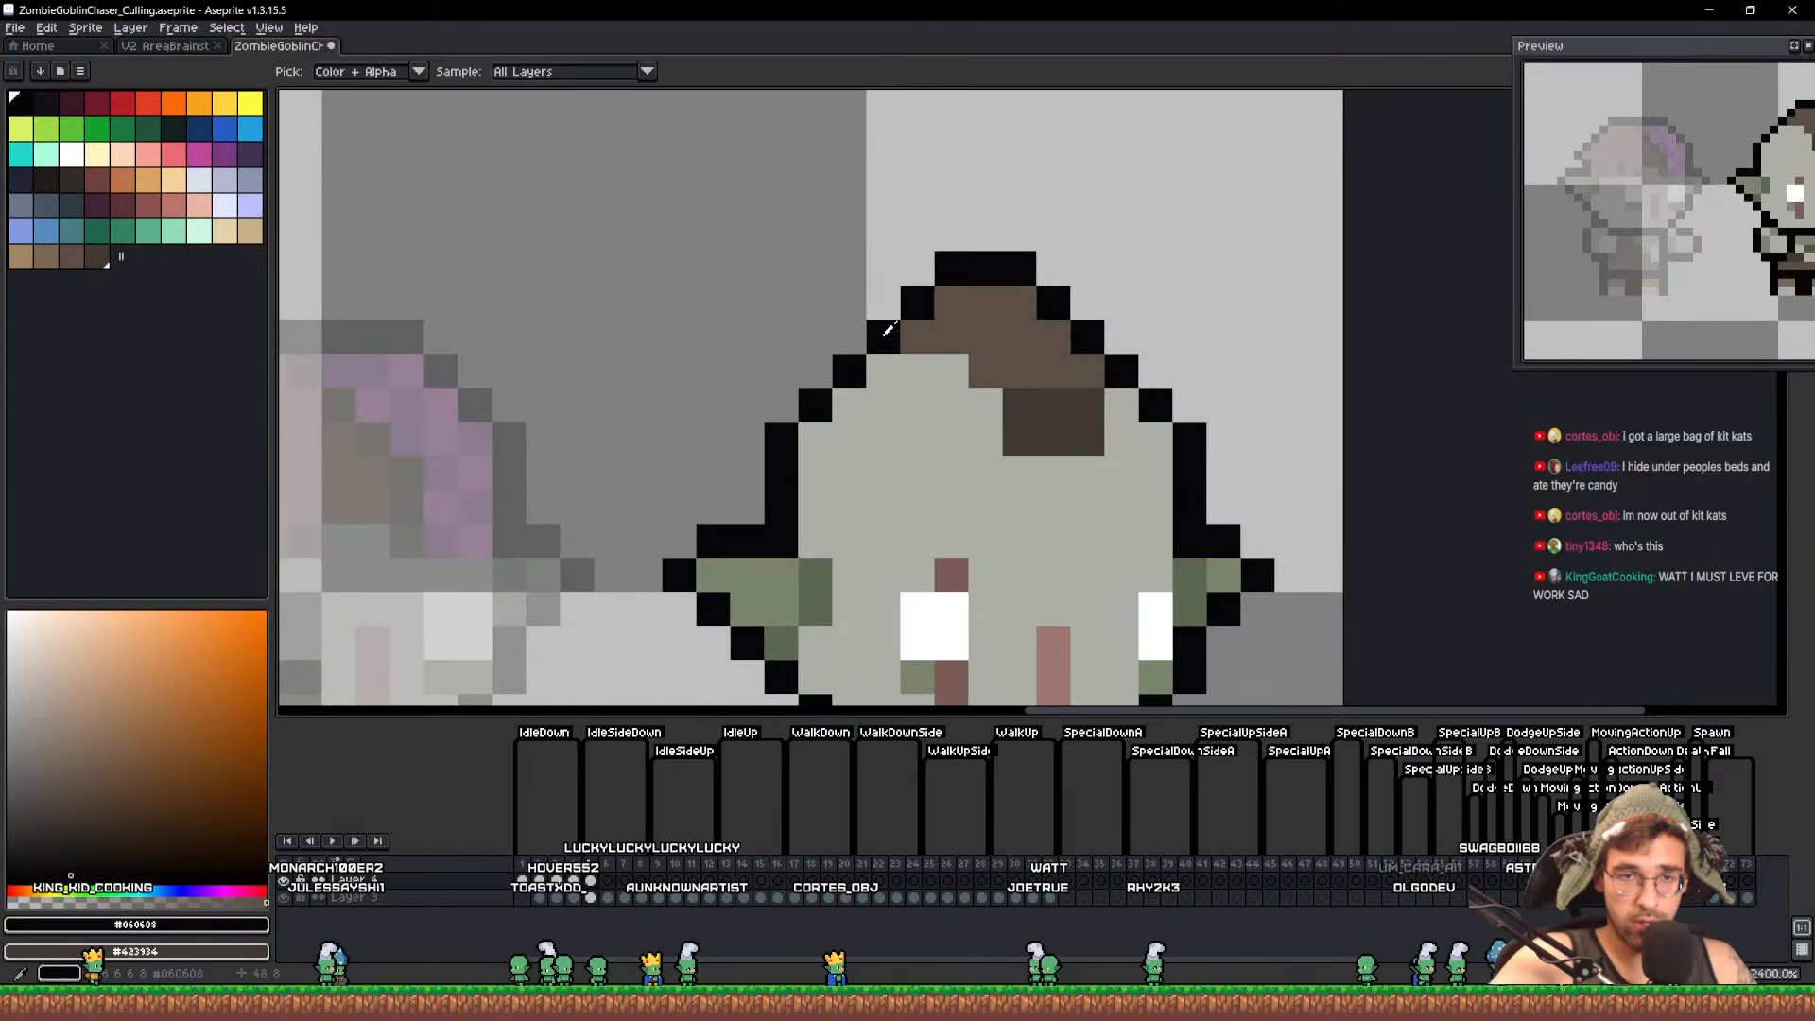
Widen the mohawk on the right and redraw the black head outline around it with a four-pixel top edge
{"action": "left_click", "coordinate": [879, 332], "text": "alt"}
{"action": "scroll", "coordinate": [1087, 340], "scroll_direction": "down", "scroll_amount": 6}
{"action": "scroll", "coordinate": [1124, 346], "scroll_direction": "up", "scroll_amount": 6}
{"action": "left_click", "coordinate": [1019, 334], "text": "alt"}
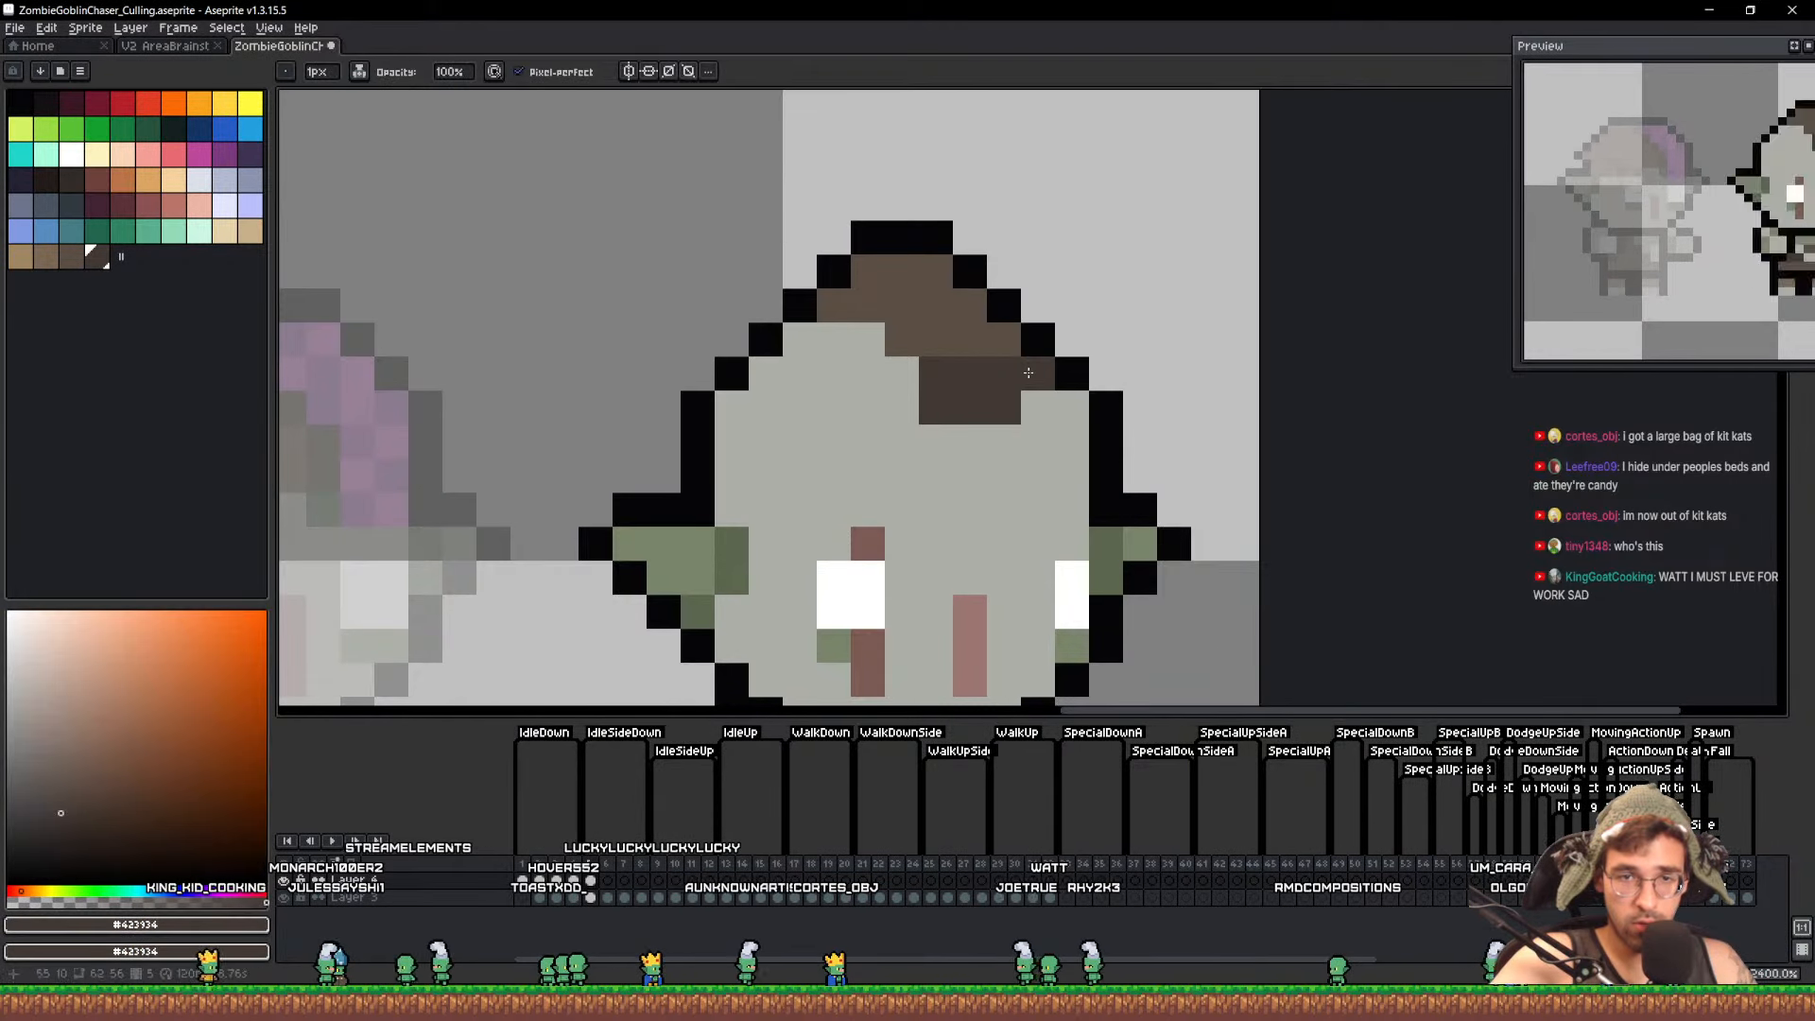
{"action": "mouse_move", "coordinate": [1037, 339]}
{"action": "left_mouse_down"}
{"action": "mouse_move", "coordinate": [959, 267]}
{"action": "mouse_move", "coordinate": [1061, 377]}
{"action": "mouse_move", "coordinate": [1067, 328]}
{"action": "mouse_move", "coordinate": [972, 240]}
{"action": "left_mouse_up"}
{"action": "left_click", "coordinate": [1066, 370], "text": "alt"}
{"action": "scroll", "coordinate": [1024, 293], "scroll_direction": "down", "scroll_amount": 6}
{"action": "scroll", "coordinate": [1008, 315], "scroll_direction": "up", "scroll_amount": 6}
Extend the mohawk's dark base to the right outline and trim its left column with sampled skin grey
{"action": "left_click", "coordinate": [1069, 303], "text": "alt"}
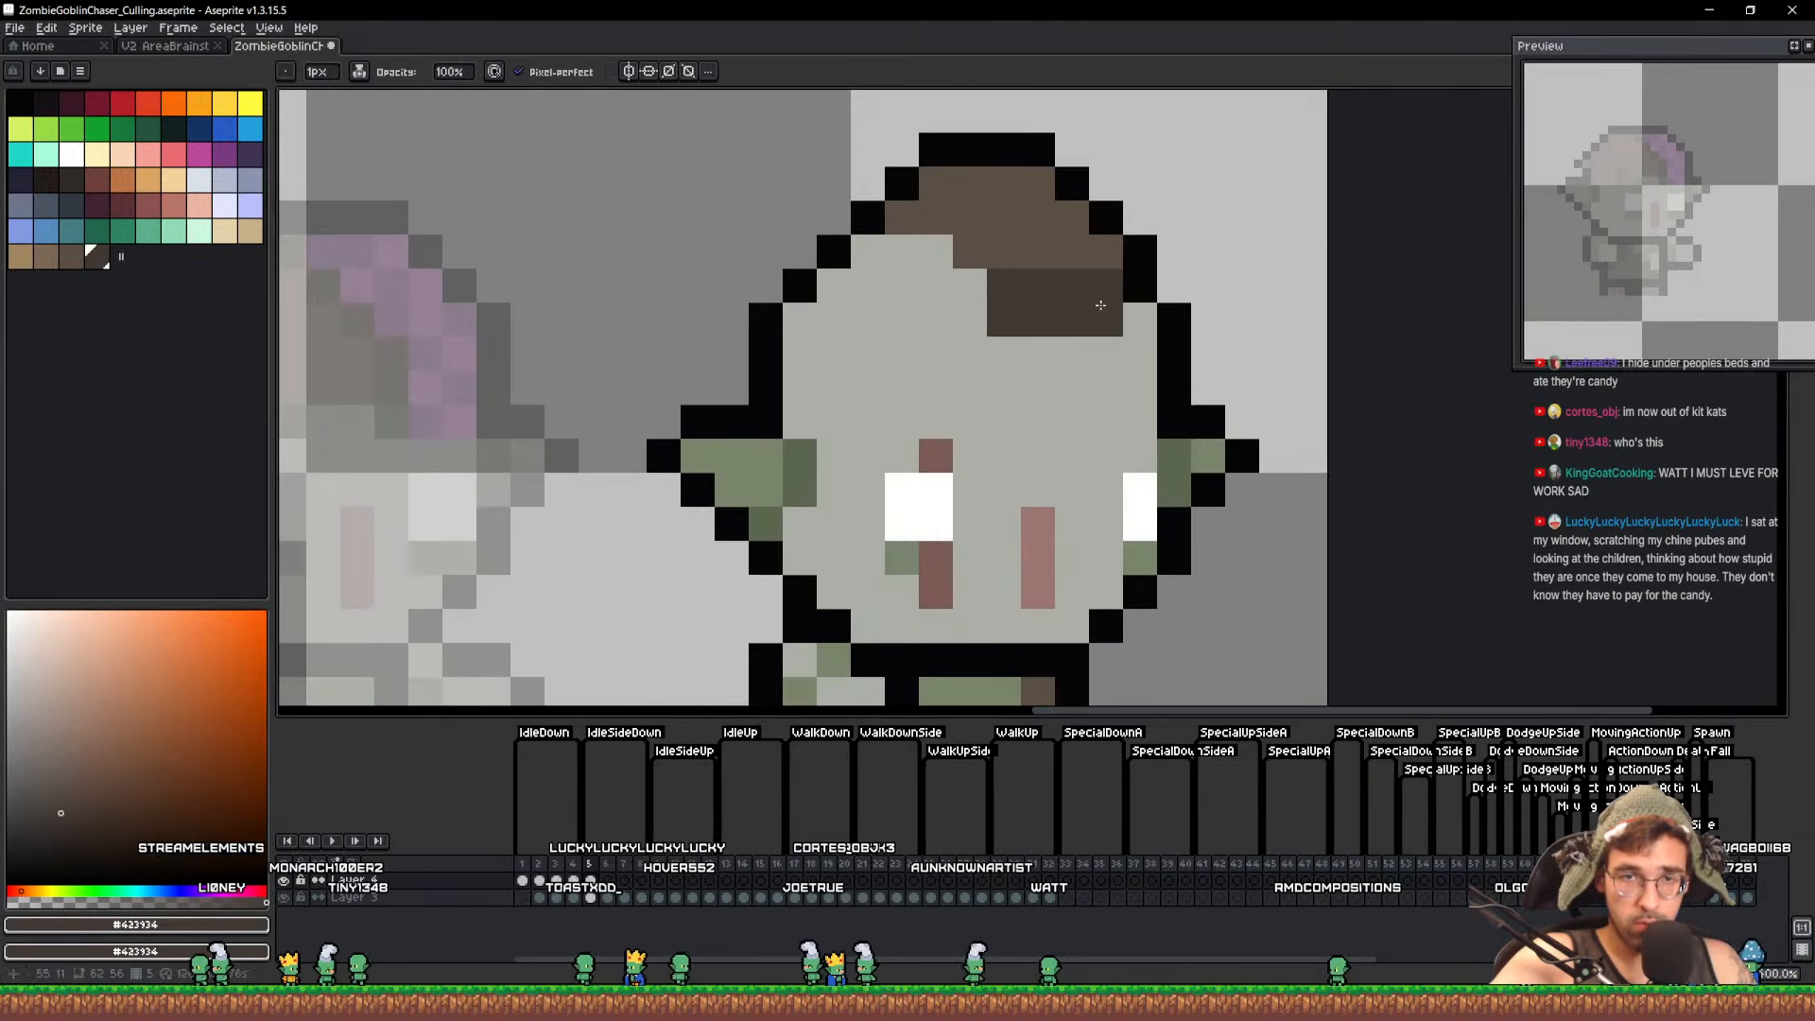
{"action": "left_click", "coordinate": [1100, 310]}
{"action": "left_click", "coordinate": [997, 340], "text": "alt"}
{"action": "left_click", "coordinate": [991, 318]}
{"action": "scroll", "coordinate": [1059, 307], "scroll_direction": "down", "scroll_amount": 6}
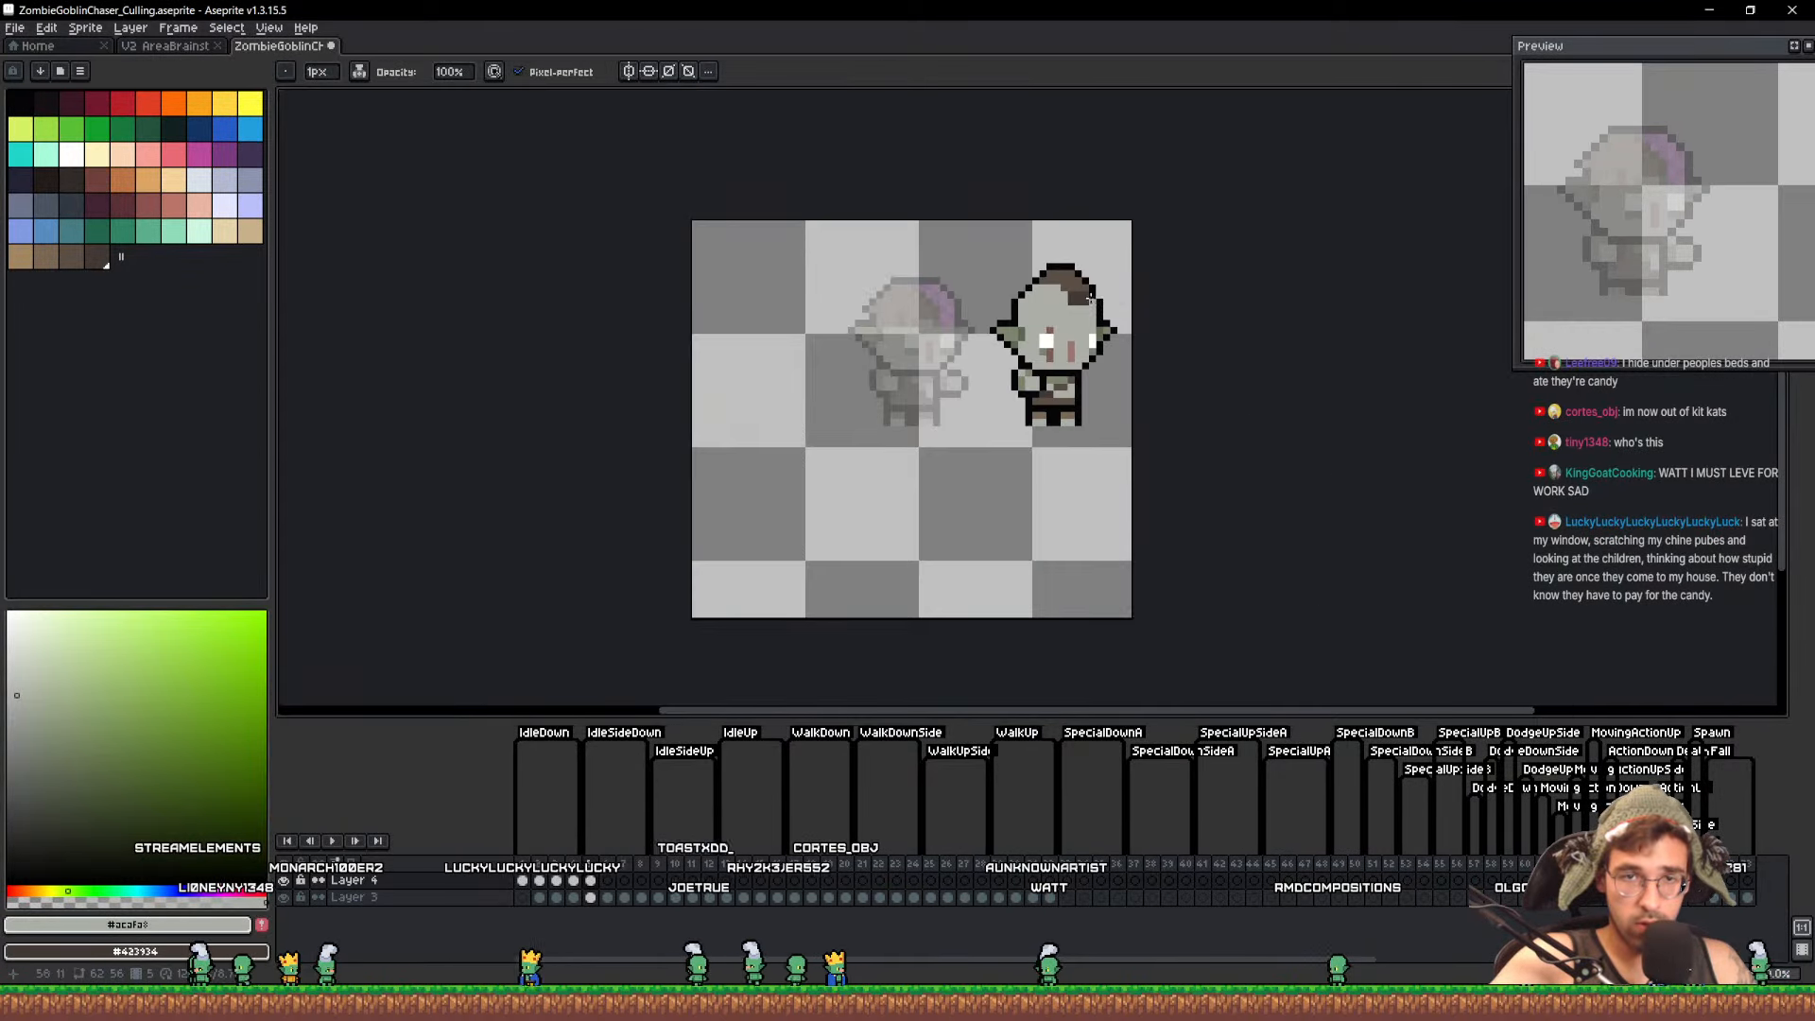
Lasso the redrawn side-facing goblin on frame 5 and move it left onto the faded original, clearing the selection
{"action": "scroll", "coordinate": [1126, 312], "scroll_direction": "up", "scroll_amount": 1}
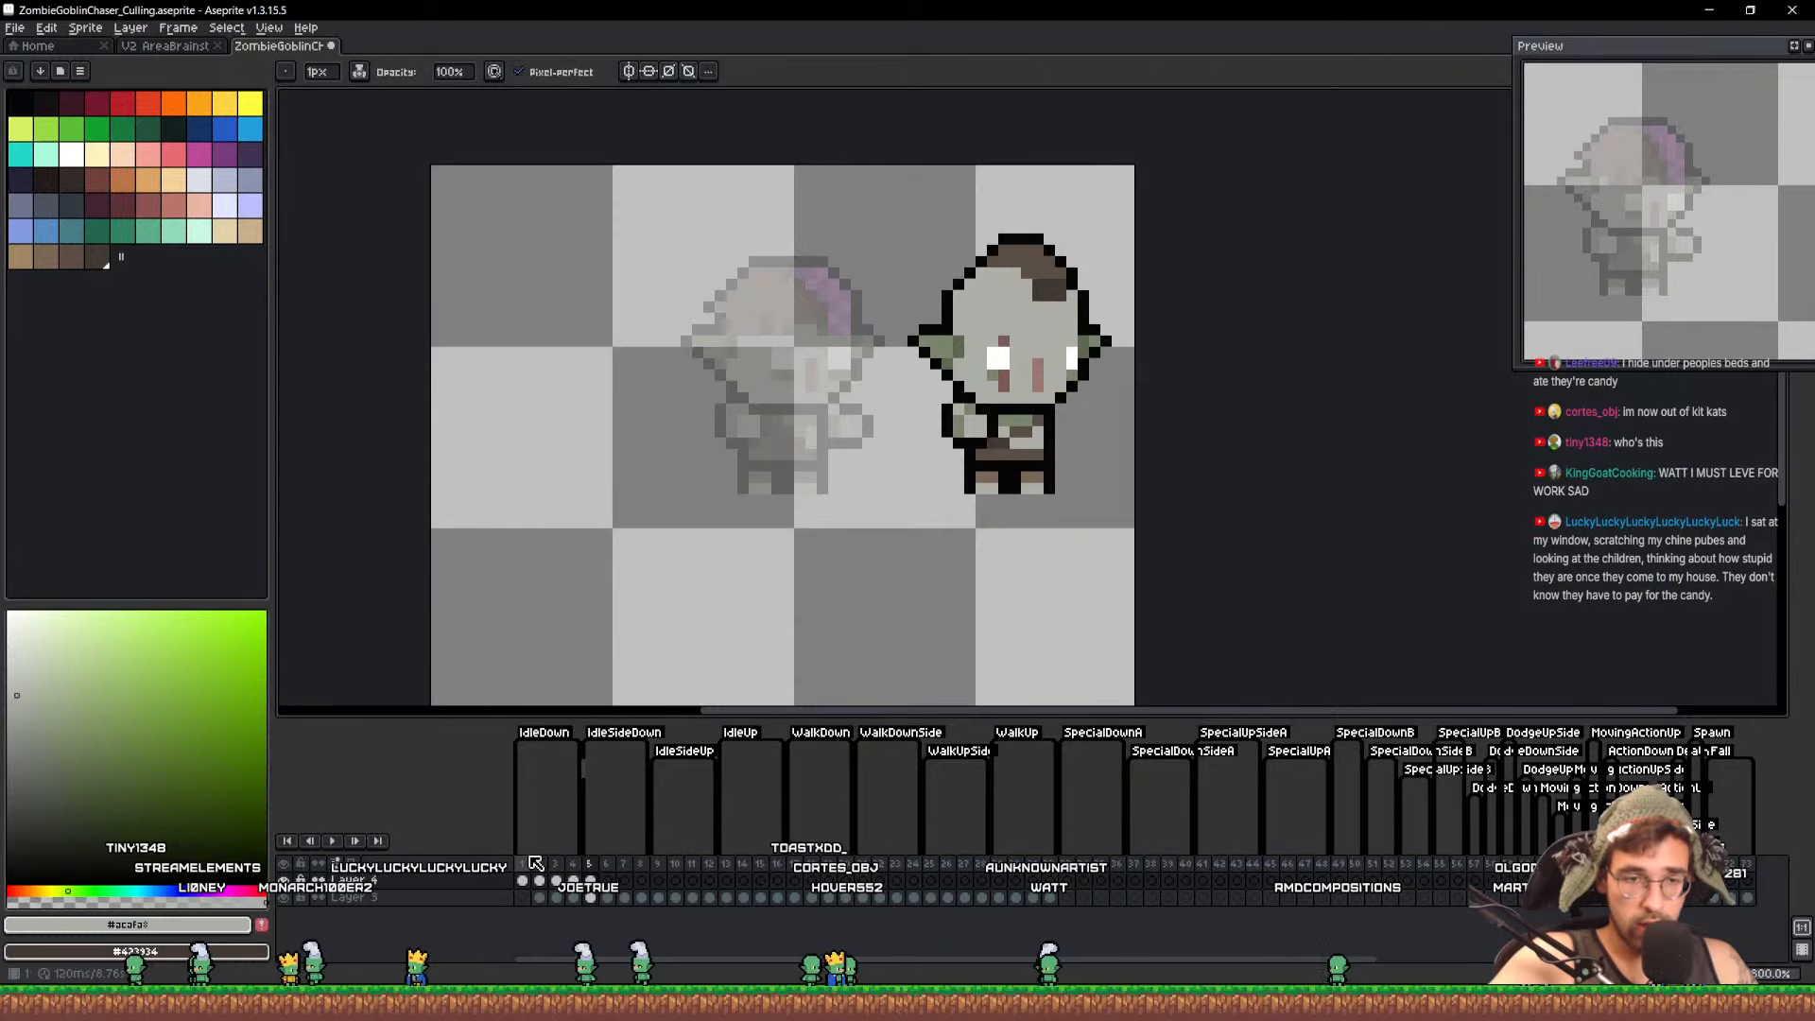
{"action": "left_click", "coordinate": [522, 864]}
{"action": "left_click", "coordinate": [591, 880]}
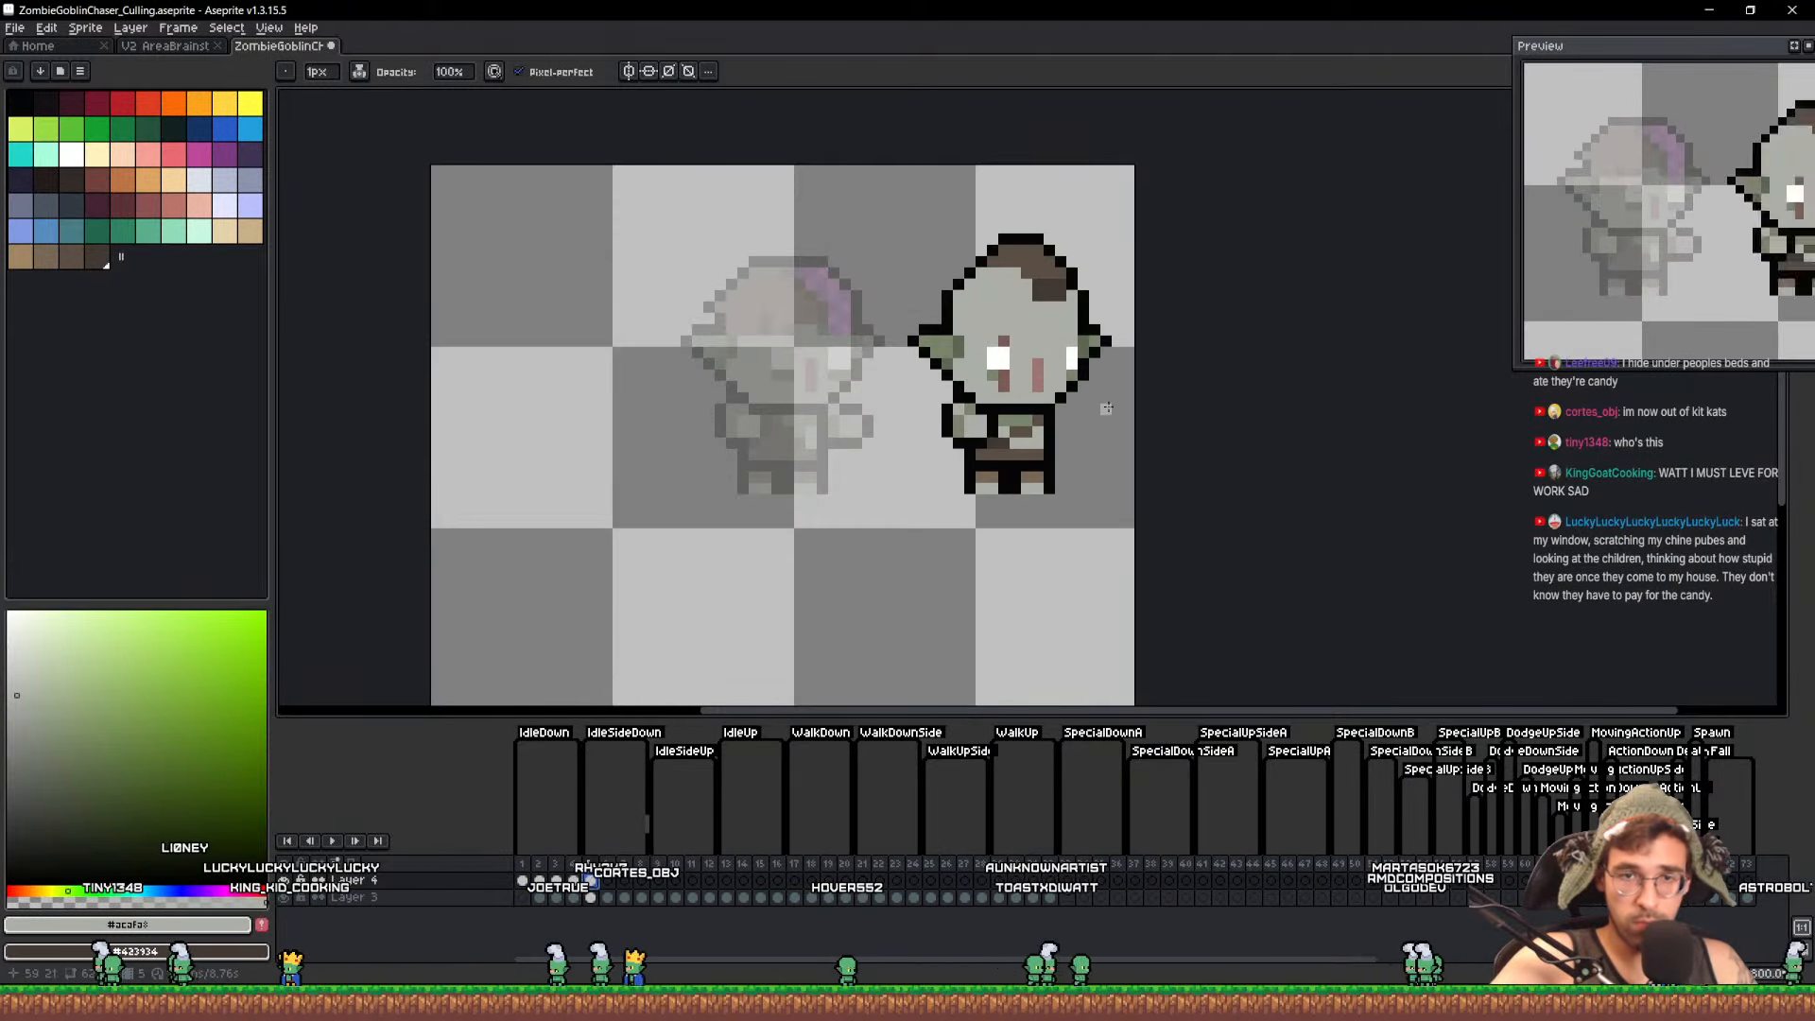
{"action": "left_click_drag", "start_coordinate": [1102, 406], "coordinate": [1061, 426]}
{"action": "key", "text": "q"}
{"action": "mouse_move", "coordinate": [1154, 555]}
{"action": "left_mouse_down"}
{"action": "mouse_move", "coordinate": [1224, 362]}
{"action": "mouse_move", "coordinate": [1219, 378]}
{"action": "left_mouse_up"}
{"action": "left_click_drag", "start_coordinate": [1067, 454], "coordinate": [839, 458]}
{"action": "key", "text": "ctrl+d"}
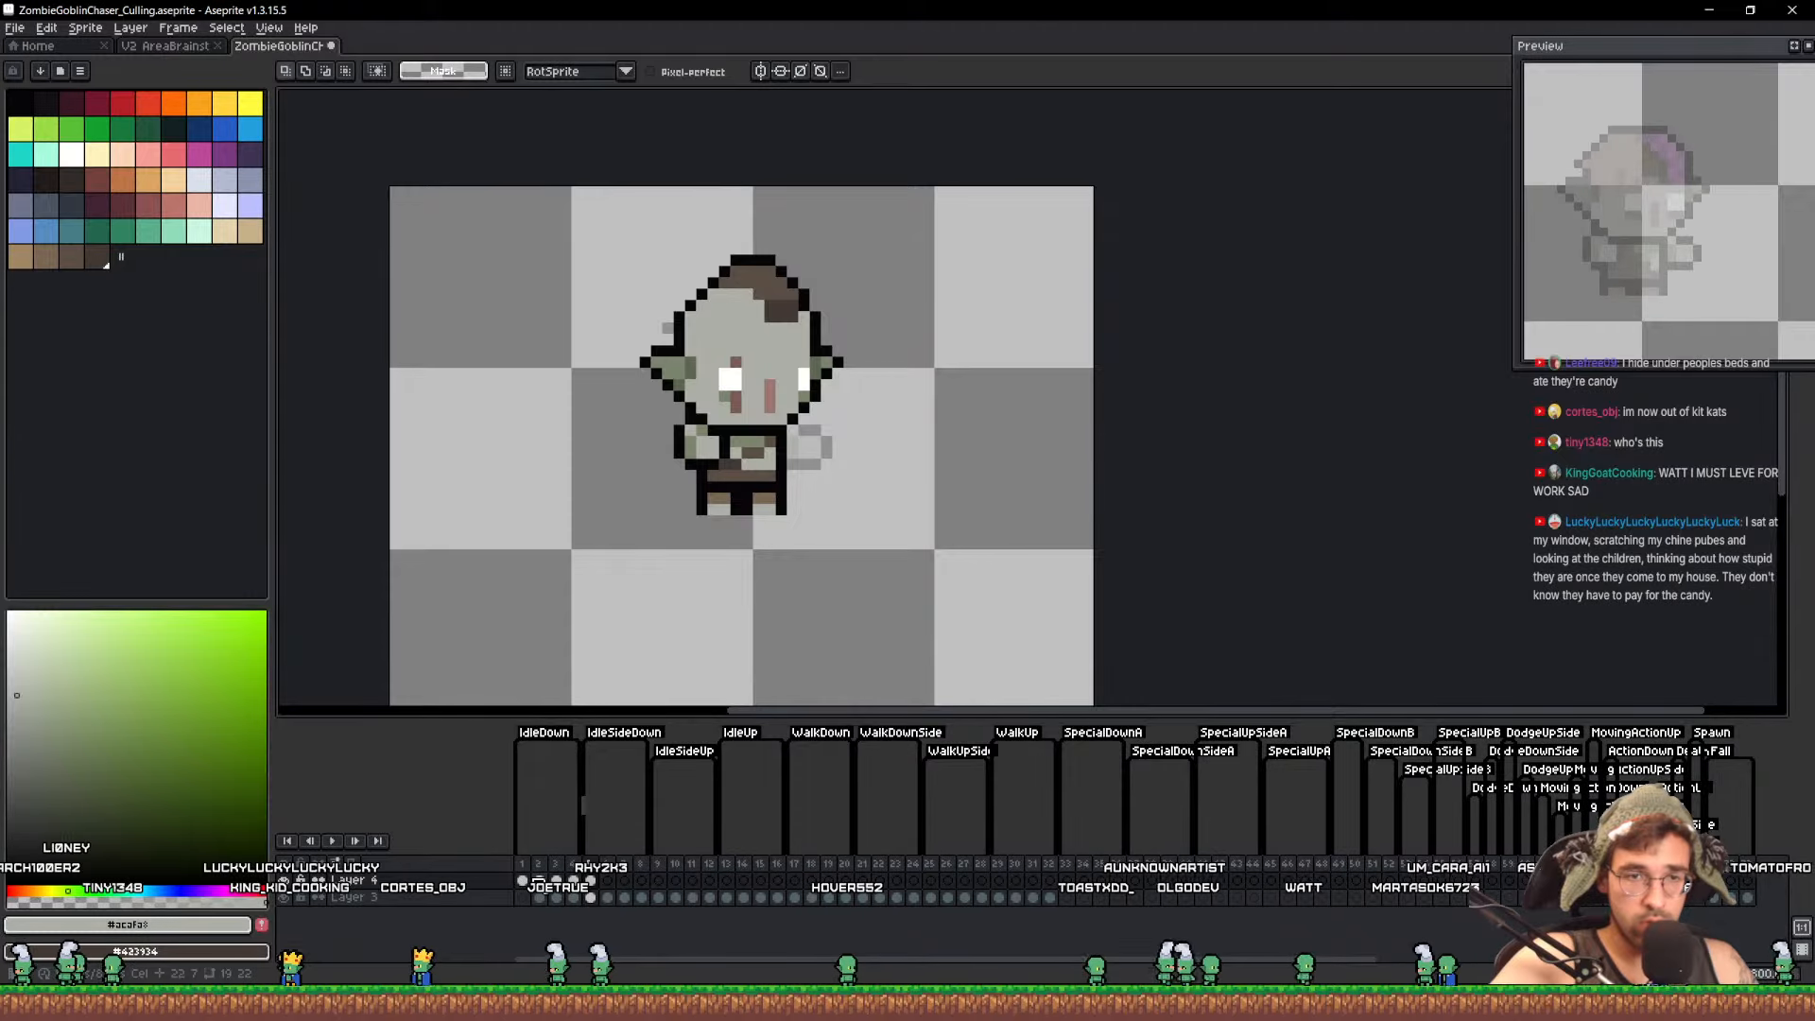
Copy the frame 5 goblin to frames 6 to 8, lowering everything above the feet by one pixel in frames 6 and 7
{"action": "left_click", "coordinate": [539, 880]}
{"action": "left_click", "coordinate": [575, 880]}
{"action": "left_click", "coordinate": [590, 881]}
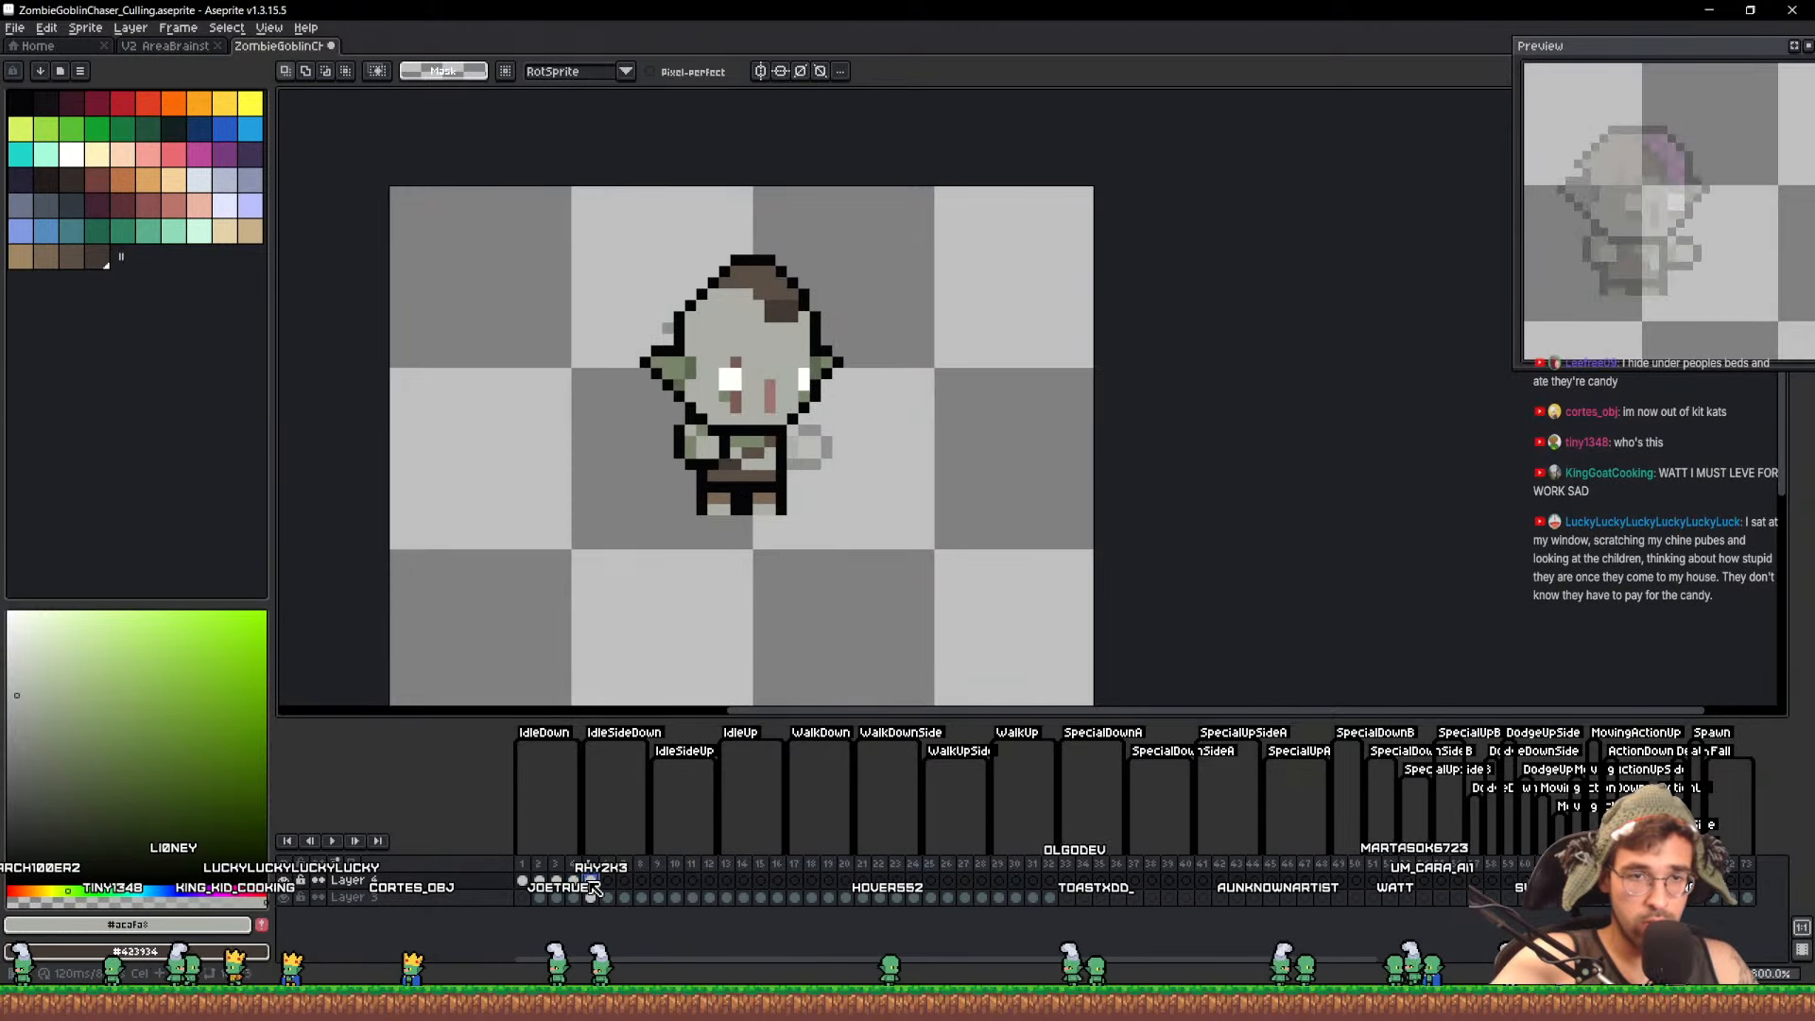
{"action": "left_click", "coordinate": [573, 893]}
{"action": "left_click", "coordinate": [590, 882]}
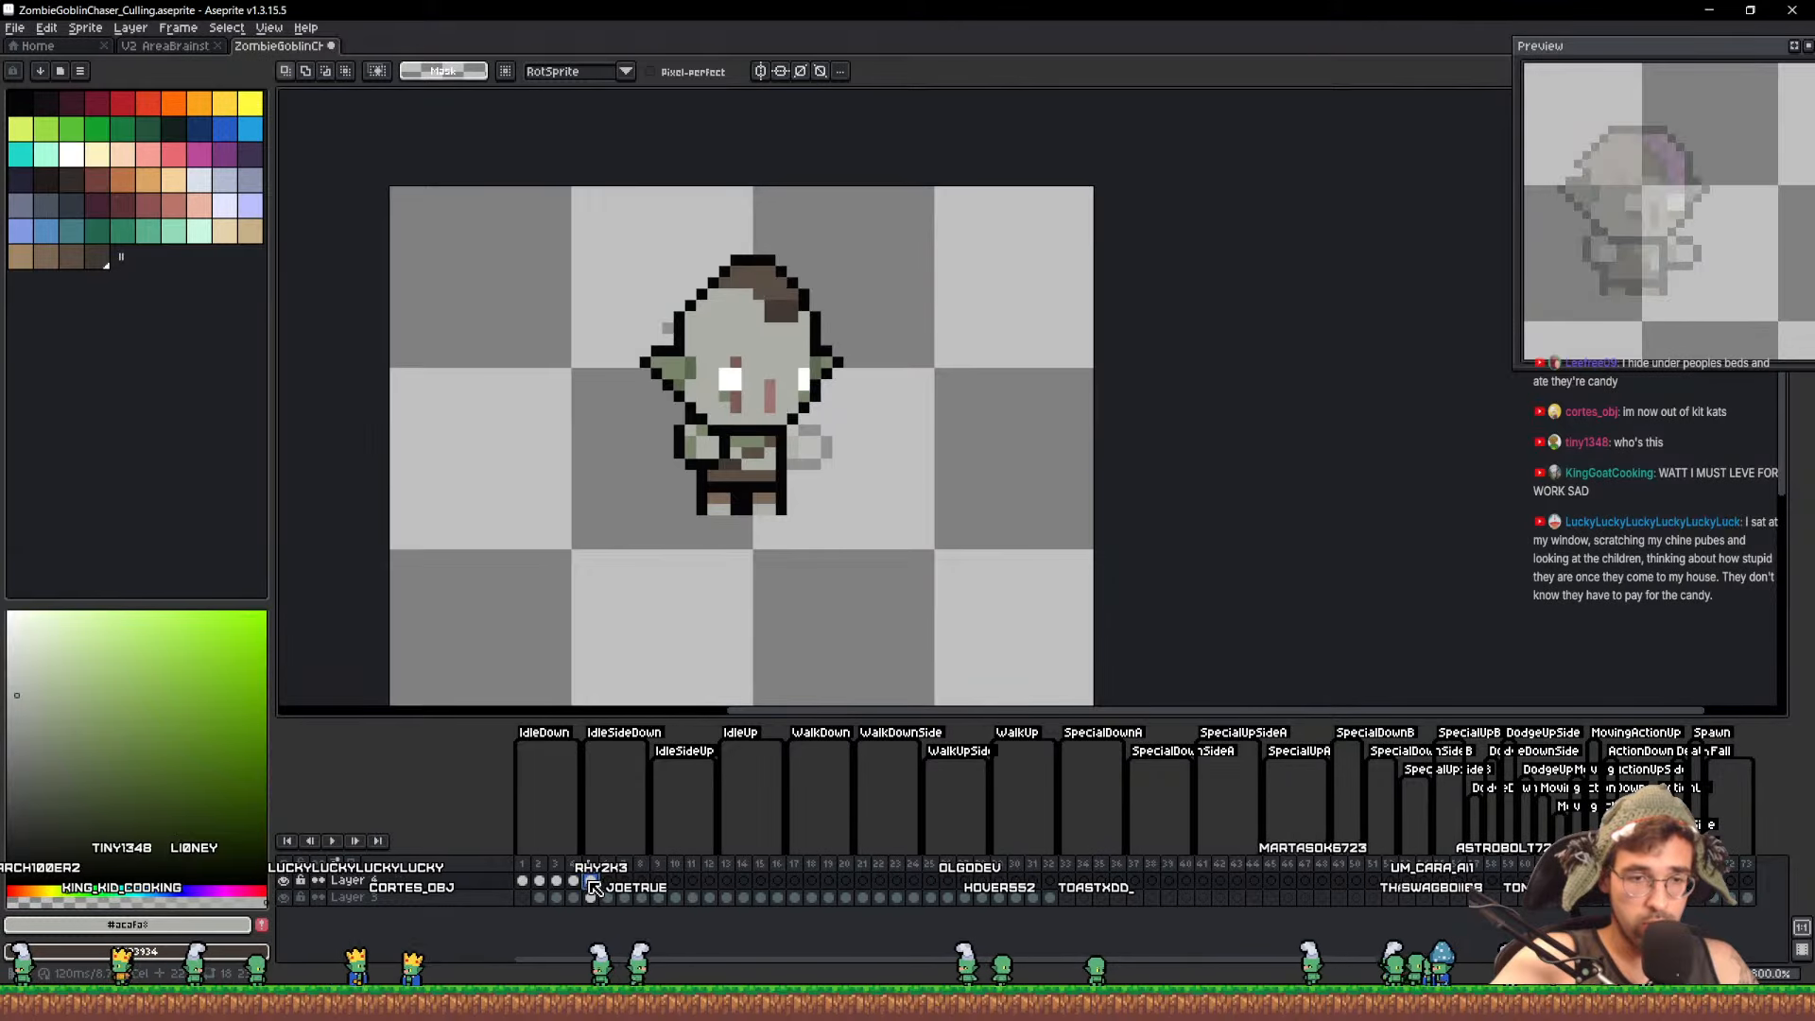
{"action": "left_click_drag", "start_coordinate": [606, 883], "coordinate": [608, 883]}
{"action": "key", "text": "m"}
{"action": "left_click_drag", "start_coordinate": [531, 234], "coordinate": [1062, 532]}
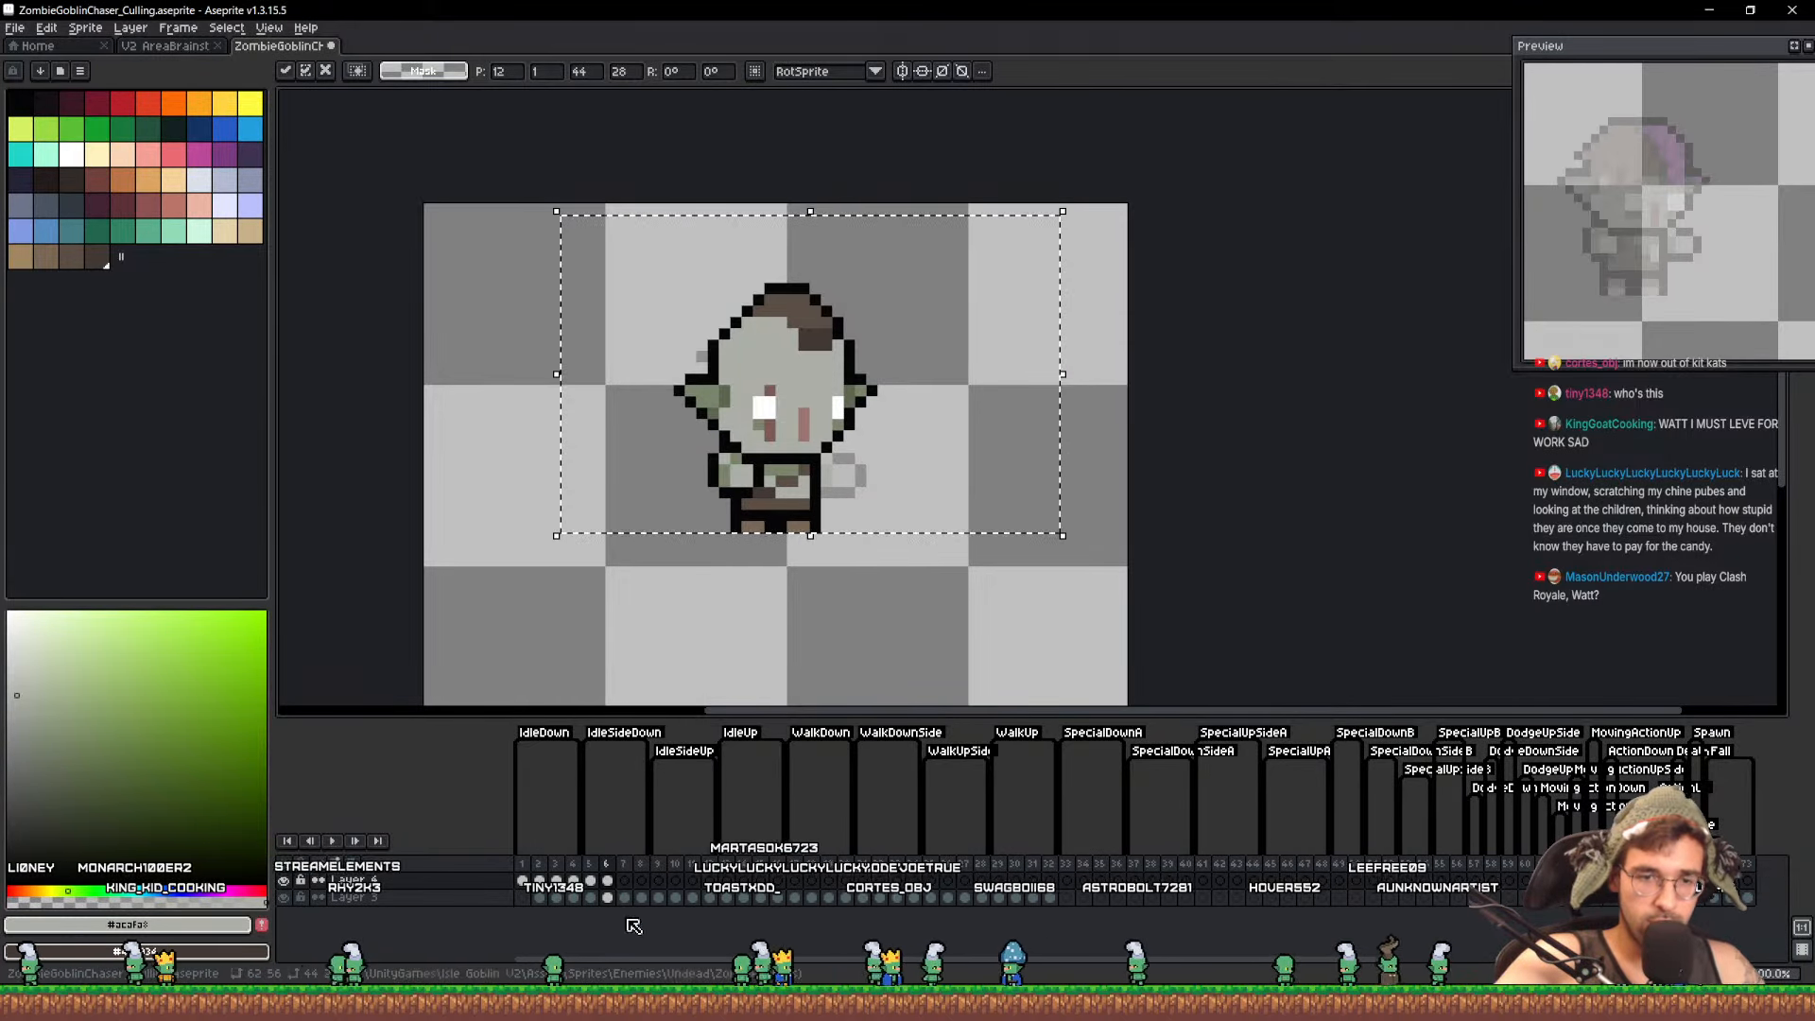
{"action": "key", "text": "ctrl+d"}
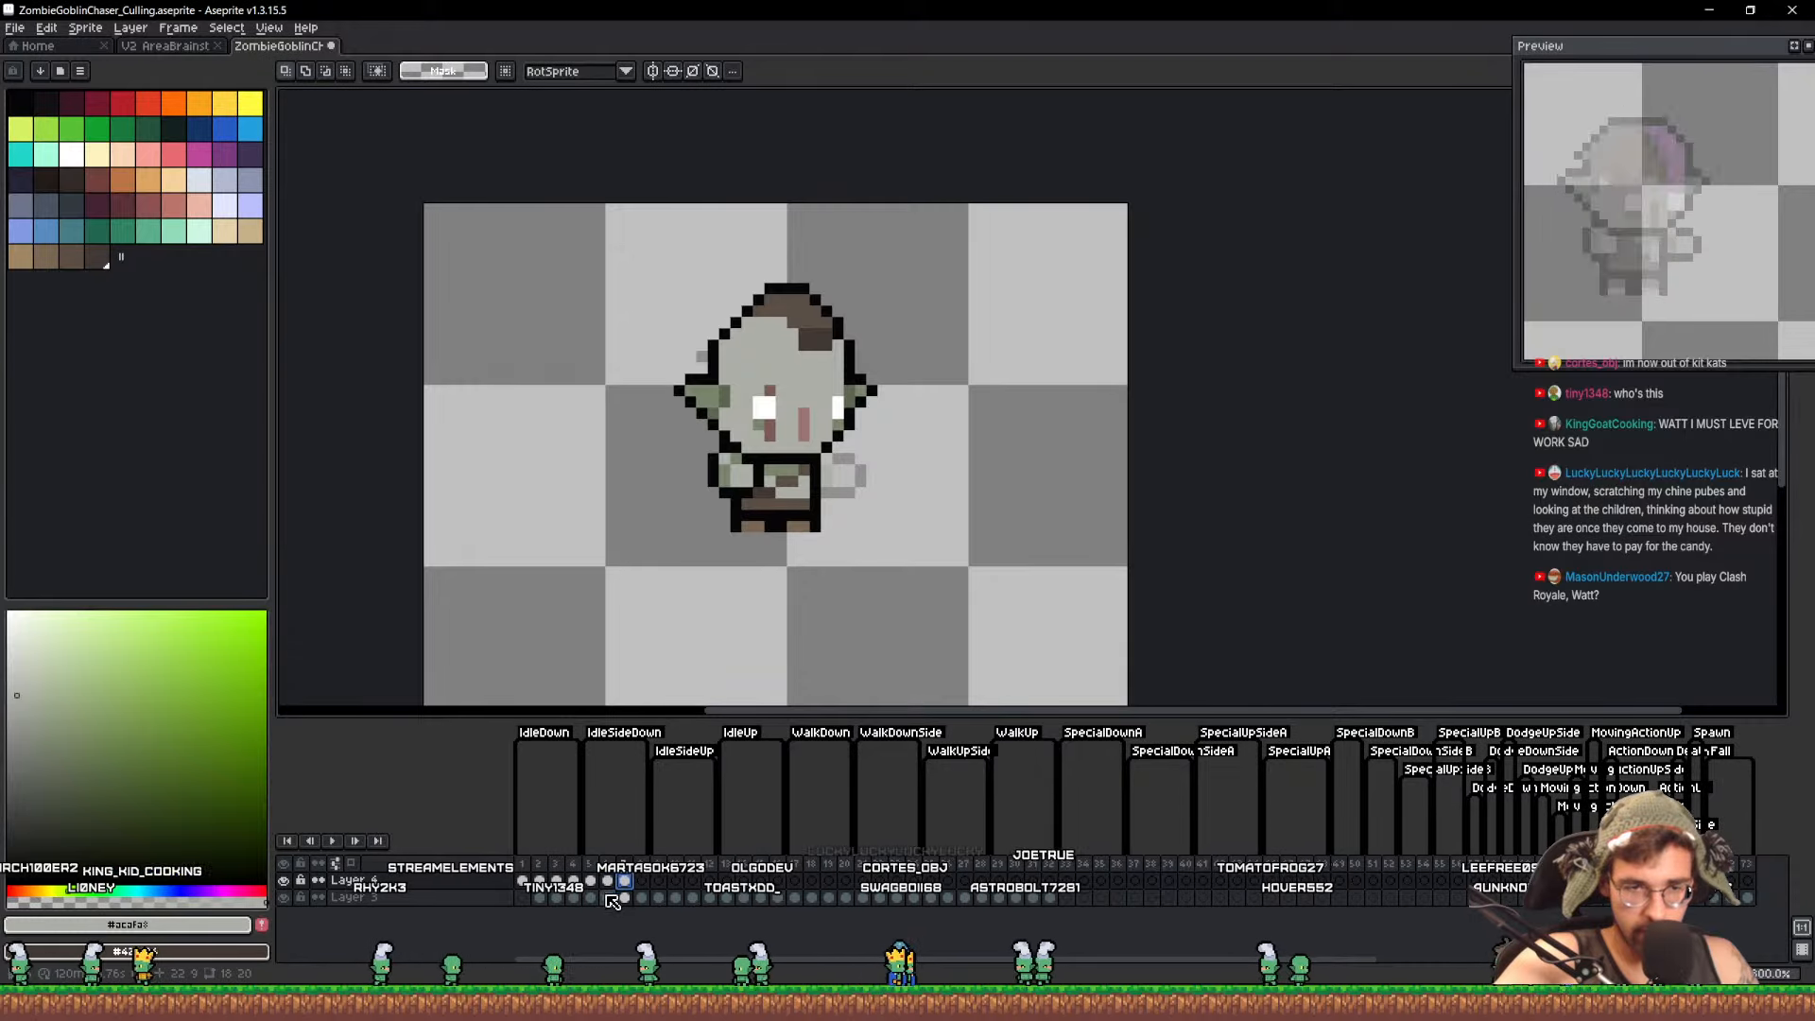
{"action": "left_click", "coordinate": [596, 882]}
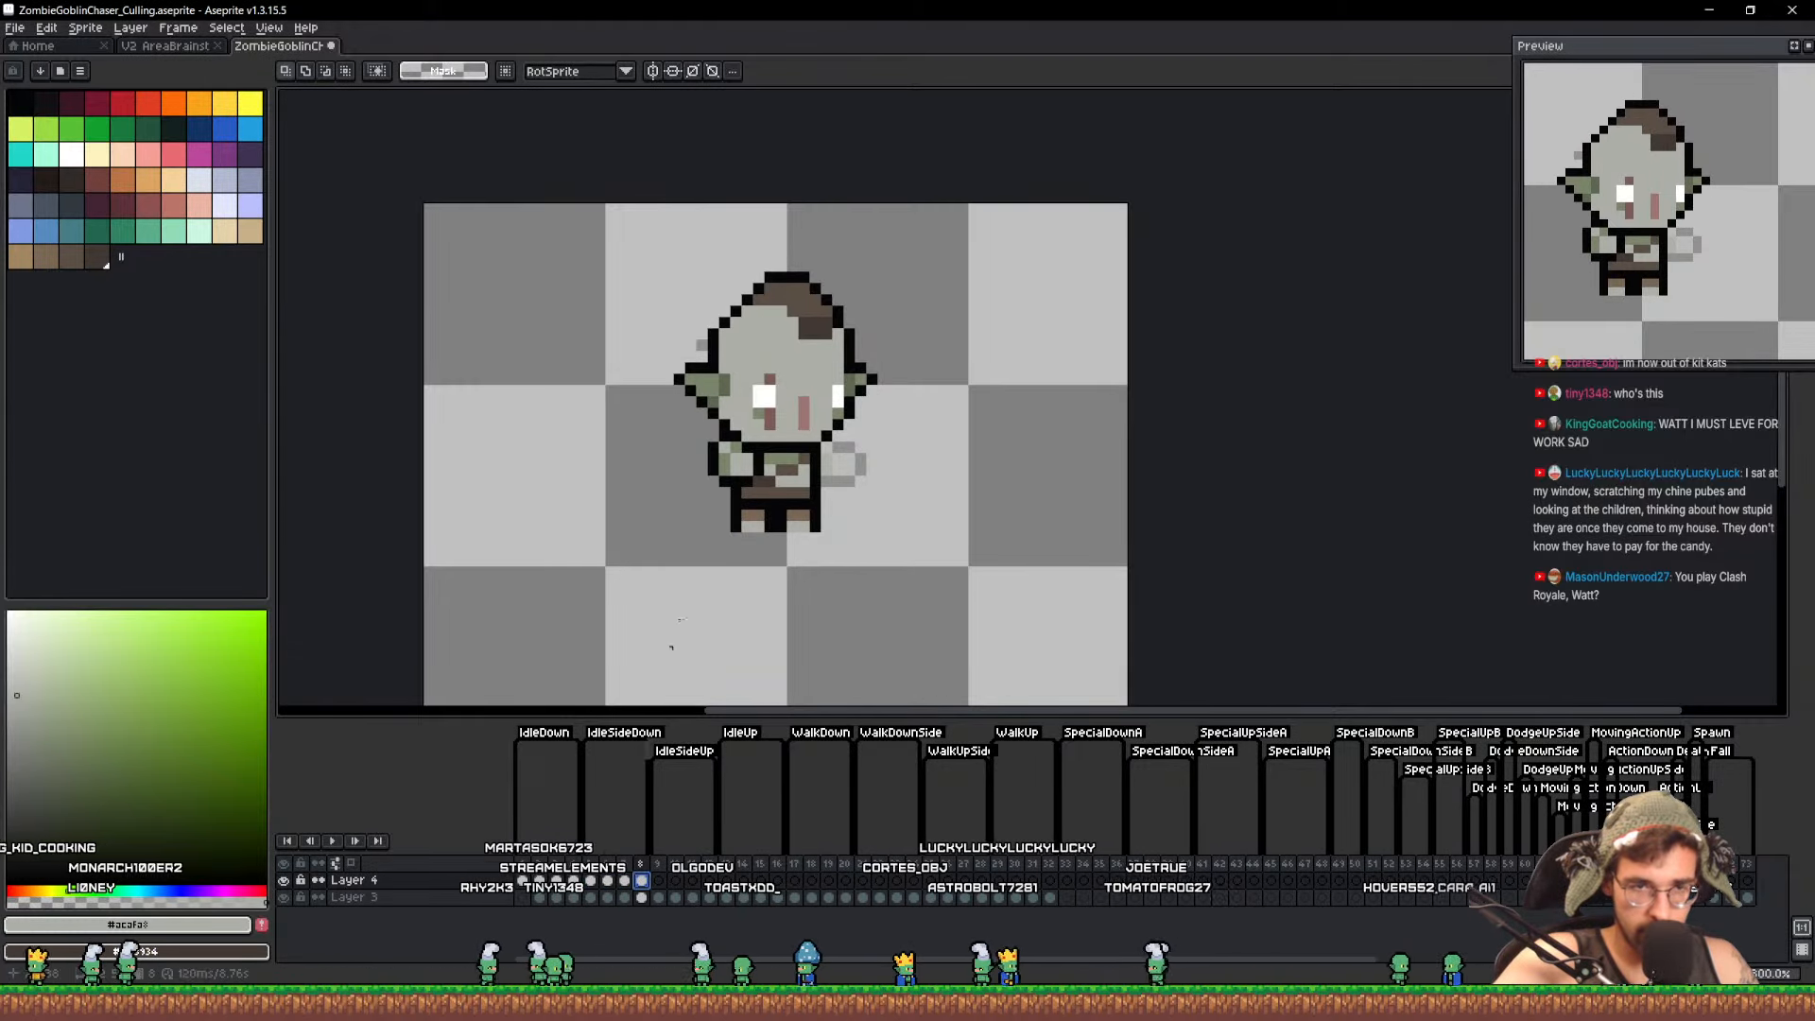
Lasso the eyes, scar and nose on frame 8 and shift them one pixel down
{"action": "scroll", "coordinate": [785, 414], "scroll_direction": "up", "scroll_amount": 3}
{"action": "left_click_drag", "start_coordinate": [838, 352], "coordinate": [833, 414]}
{"action": "key", "text": "q"}
{"action": "mouse_move", "coordinate": [741, 503]}
{"action": "left_mouse_down"}
{"action": "mouse_move", "coordinate": [672, 436]}
{"action": "mouse_move", "coordinate": [773, 334]}
{"action": "mouse_move", "coordinate": [908, 368]}
{"action": "left_mouse_up"}
{"action": "left_click_drag", "start_coordinate": [804, 494], "coordinate": [792, 498]}
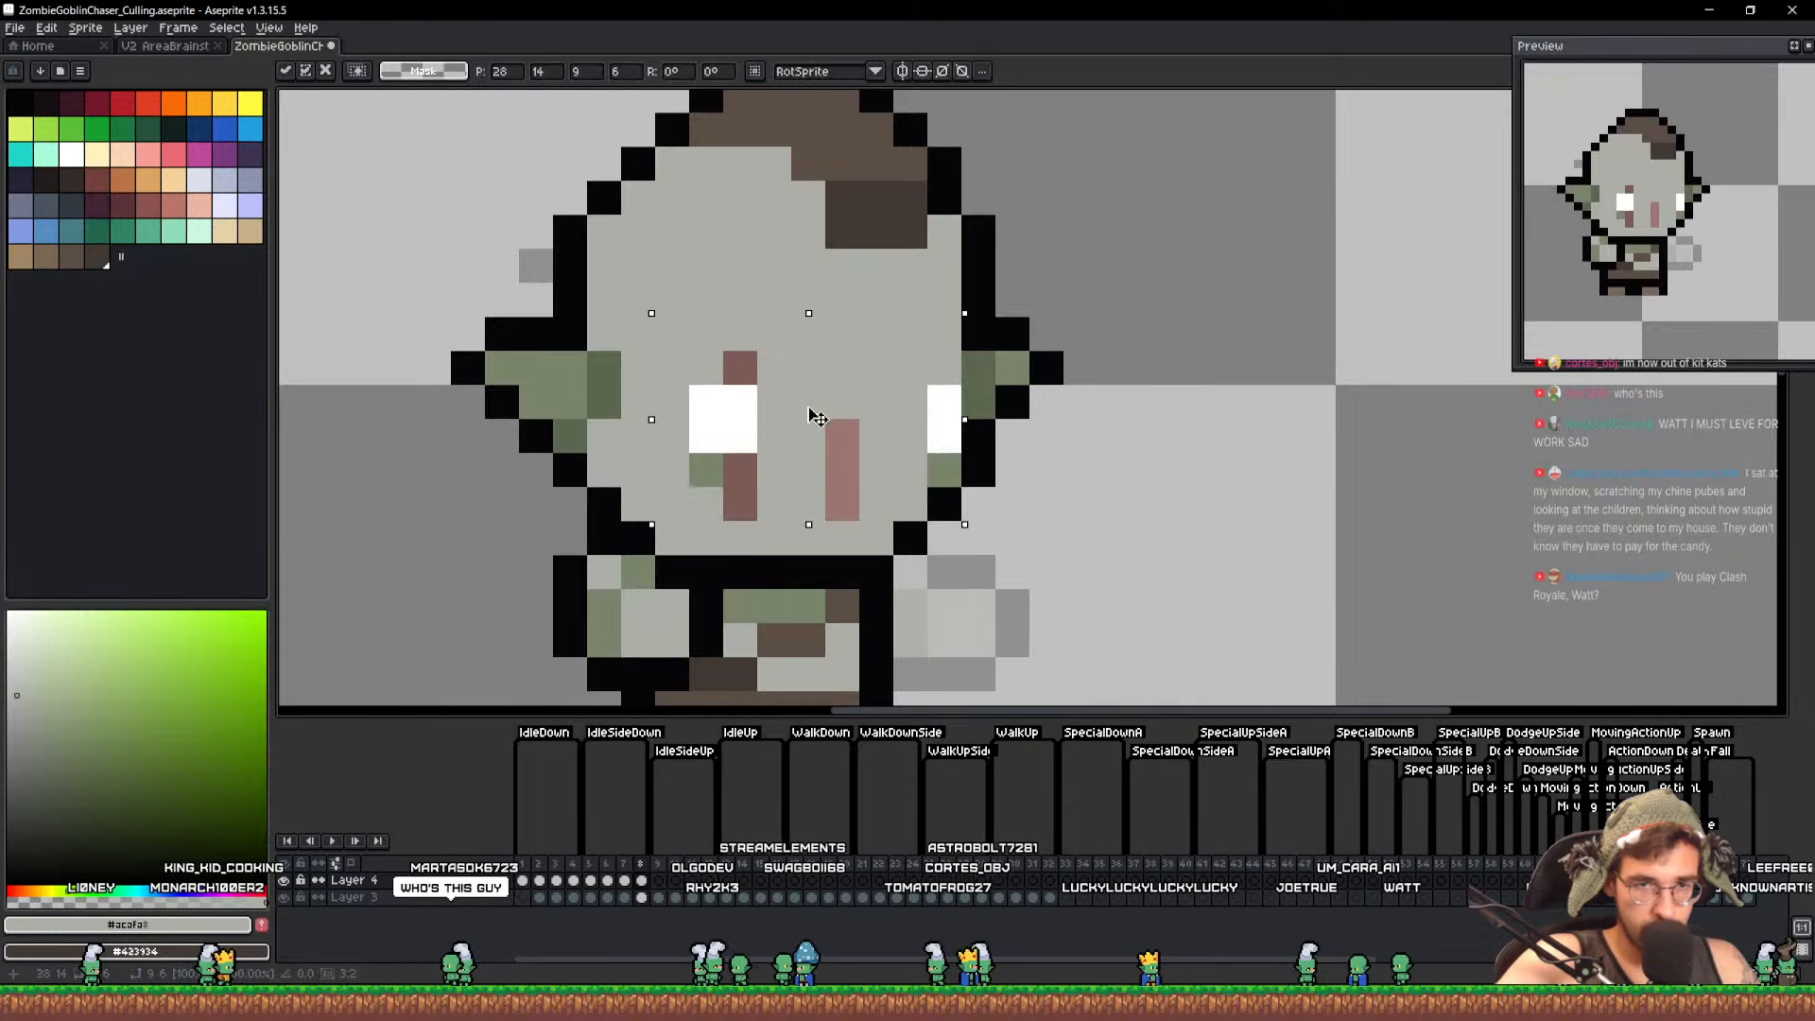
{"action": "key", "text": "Down"}
{"action": "key", "text": "ctrl+d"}
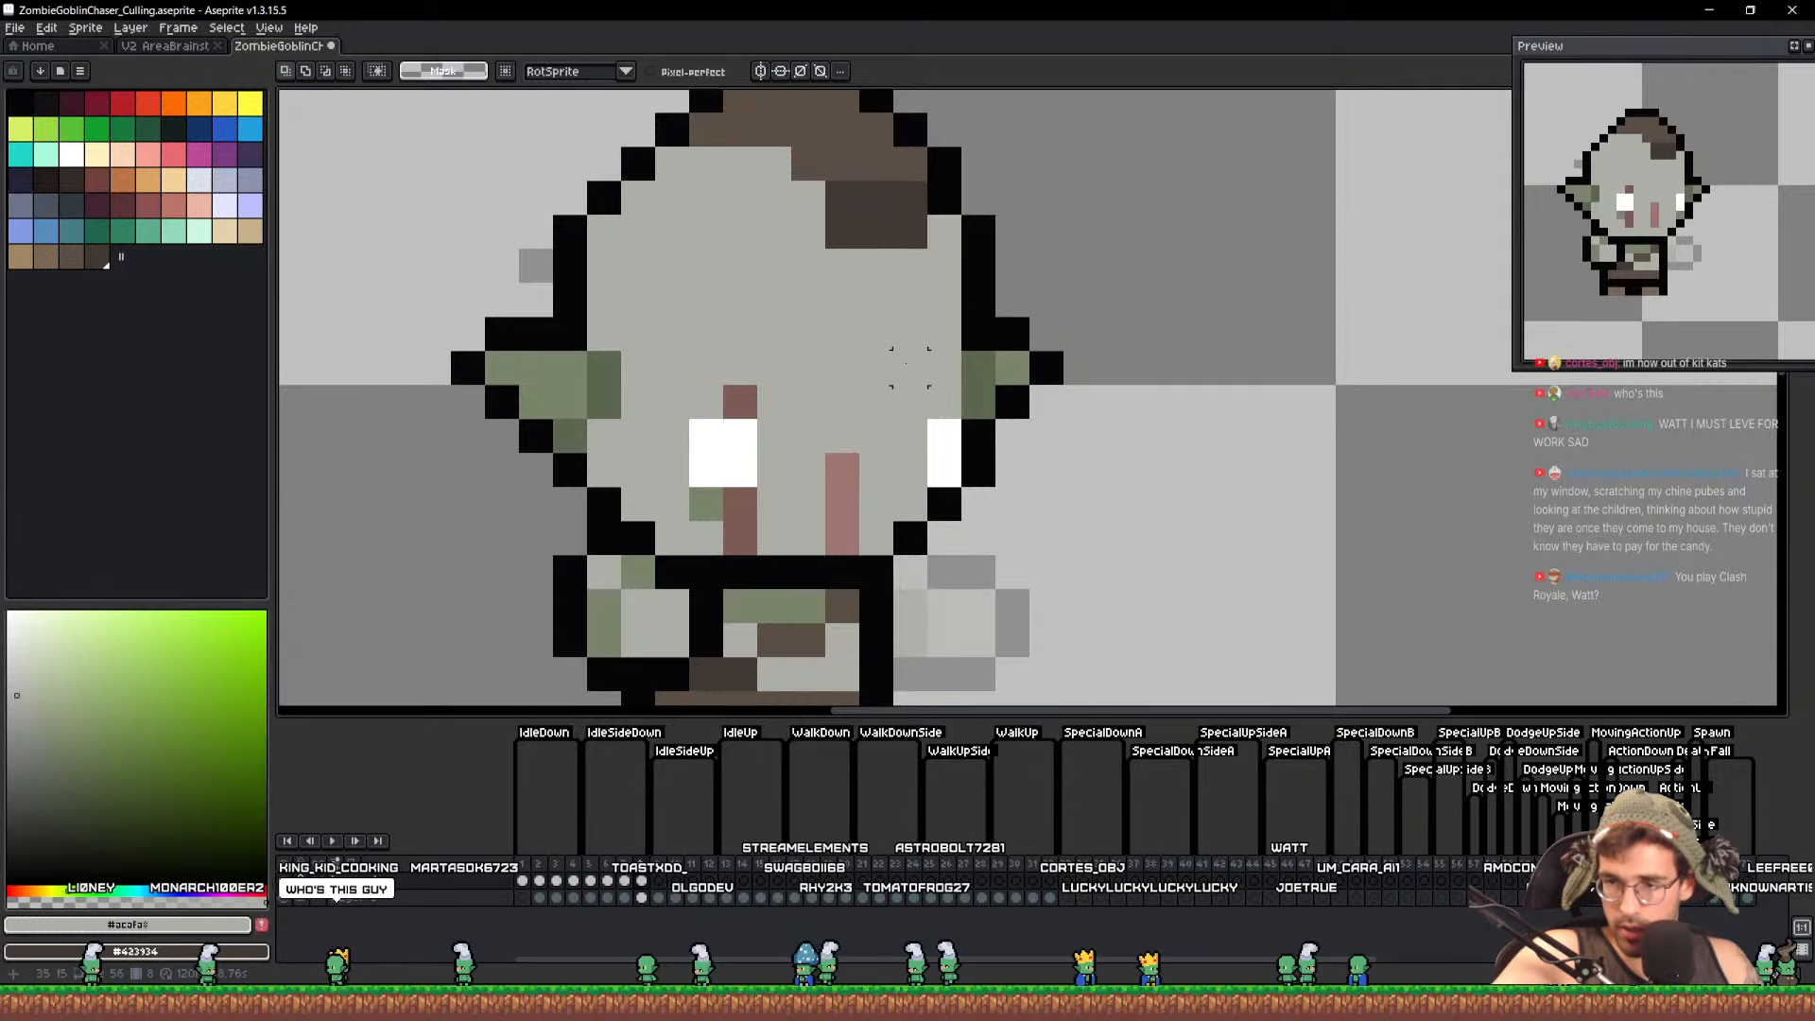
Lower the mohawk's dark base one pixel on frame 8 and fill the row above it with the lighter brown
{"action": "left_click_drag", "start_coordinate": [904, 361], "coordinate": [906, 471]}
{"action": "key", "text": "b"}
{"action": "left_click", "coordinate": [856, 315], "text": "alt"}
{"action": "left_click", "coordinate": [887, 369]}
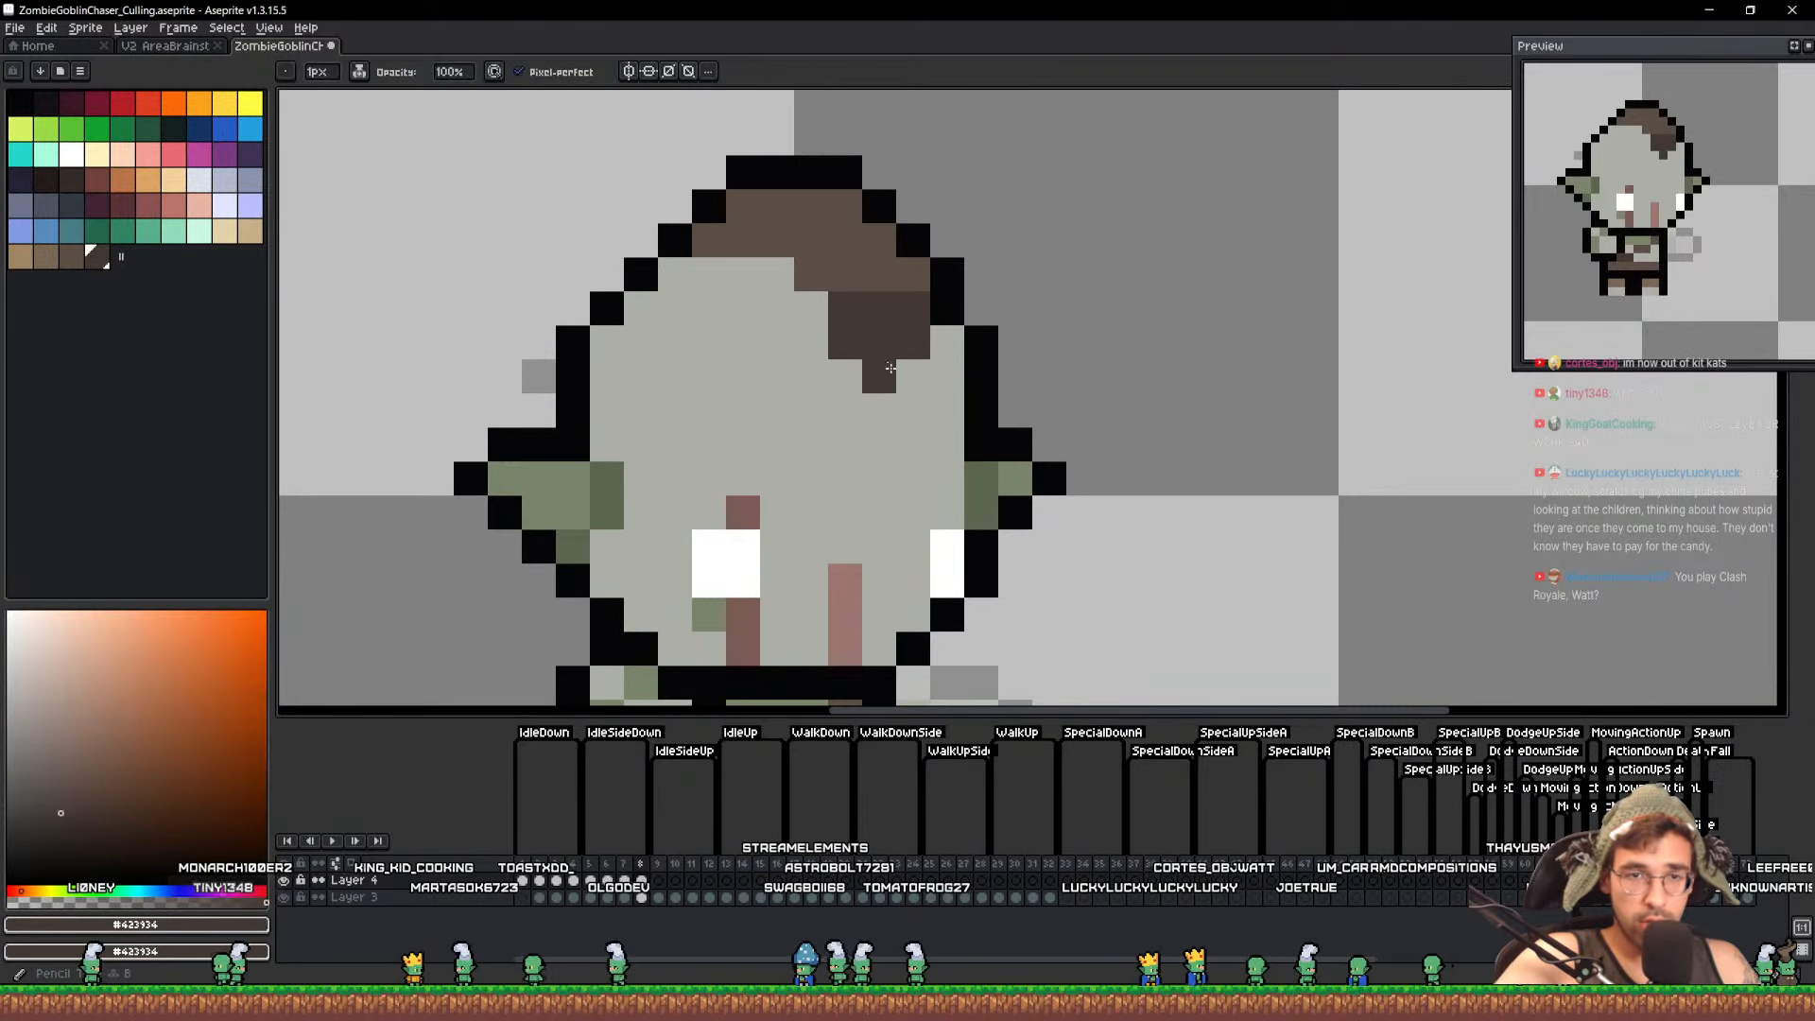
{"action": "left_click", "coordinate": [845, 276], "text": "alt"}
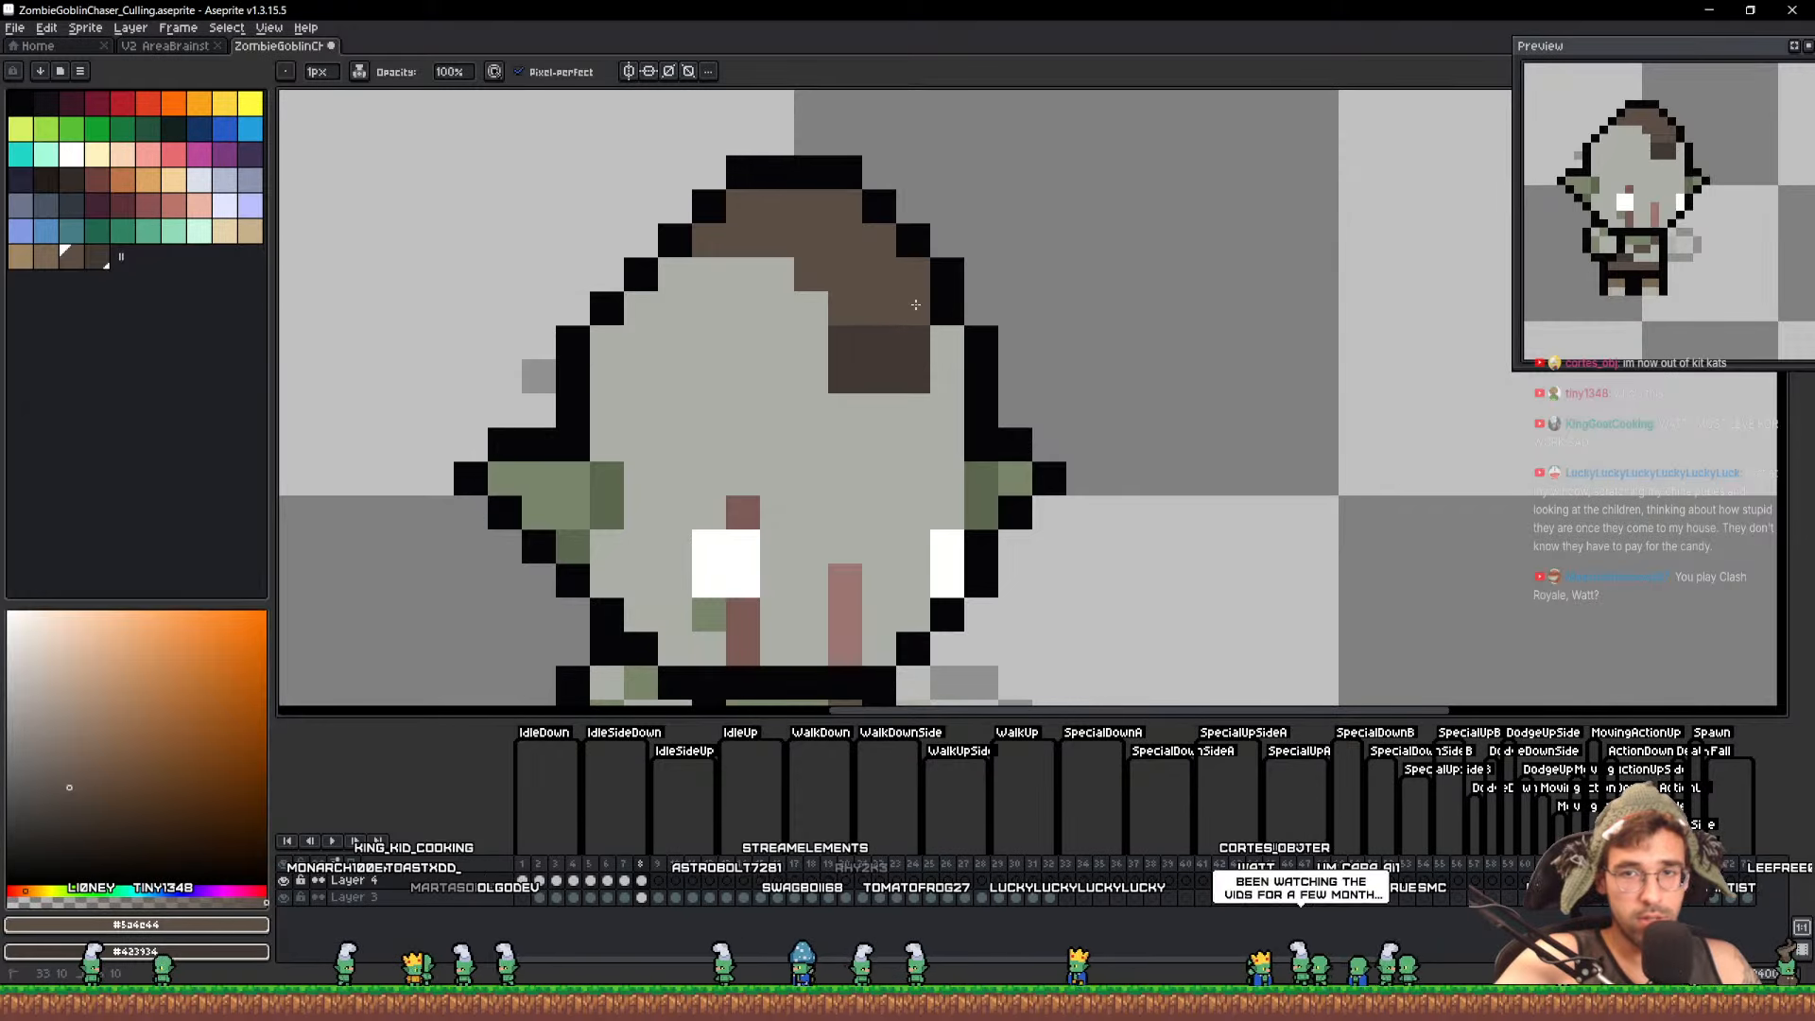
{"action": "scroll", "coordinate": [1001, 392], "scroll_direction": "down", "scroll_amount": 3}
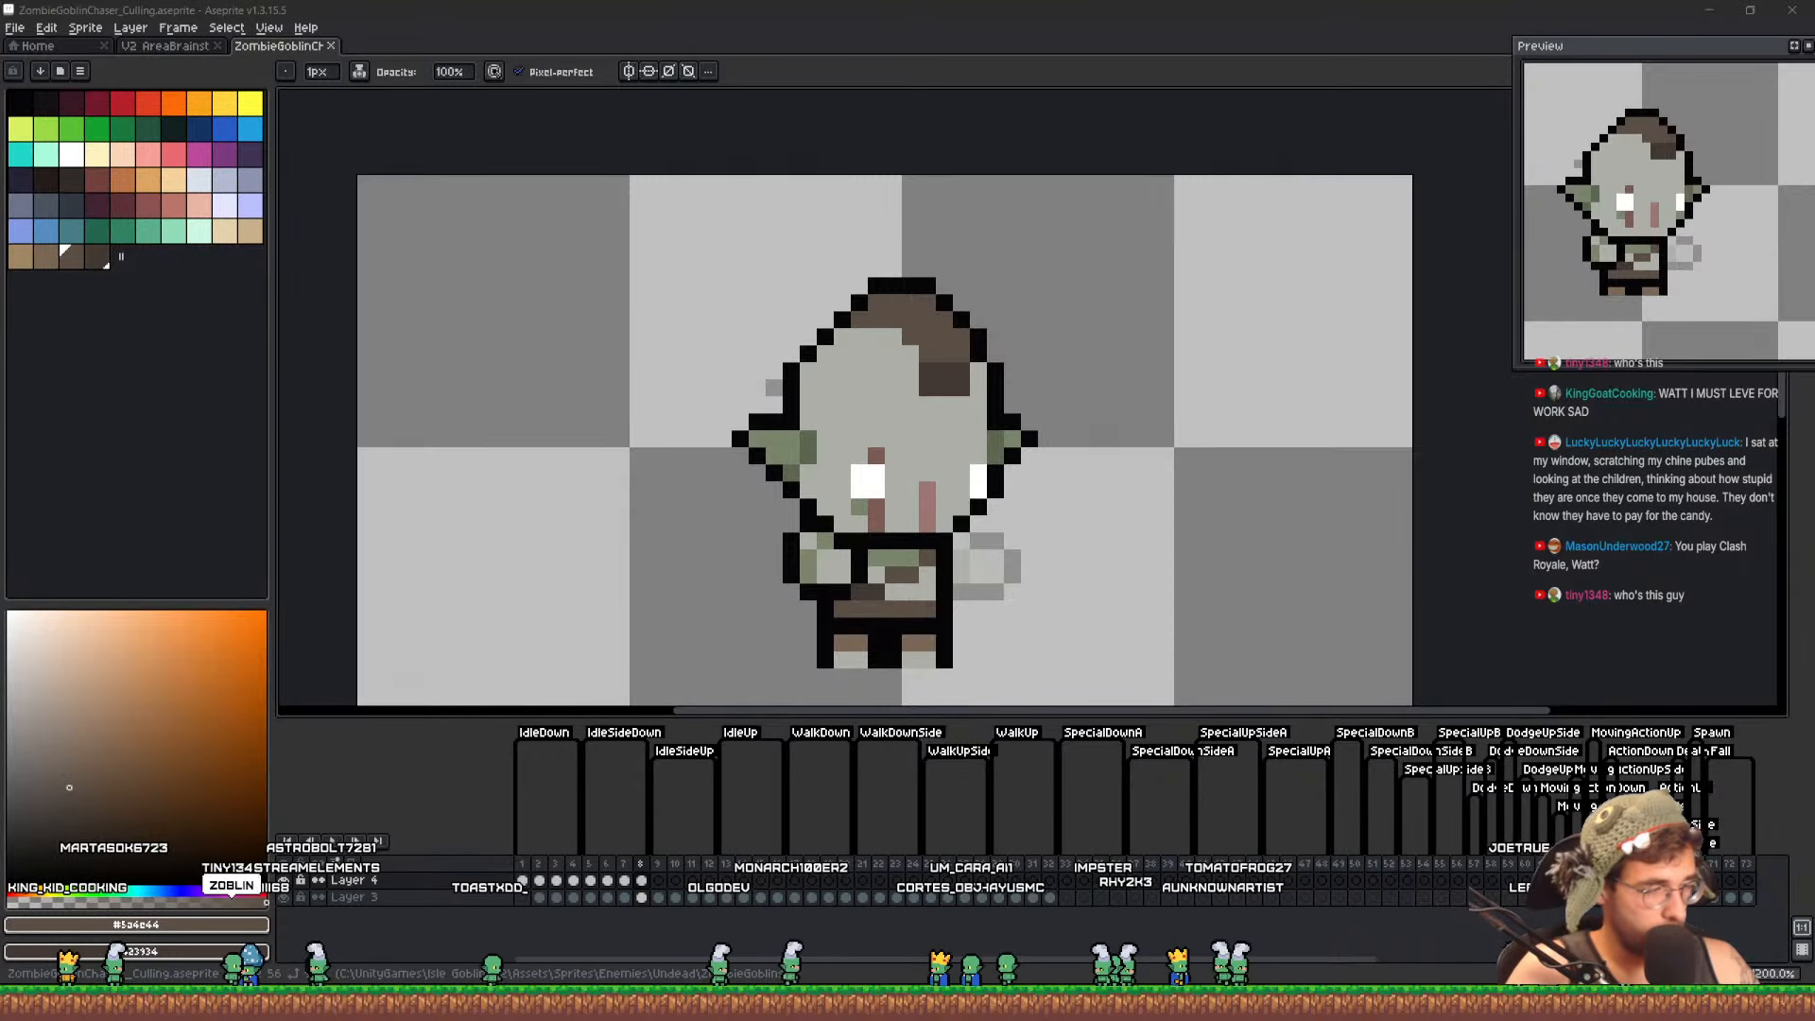
Switch to Google Photos in the browser to view the costume photos and return to the sprite in Aseprite
{"action": "key", "text": "alt+Tab"}
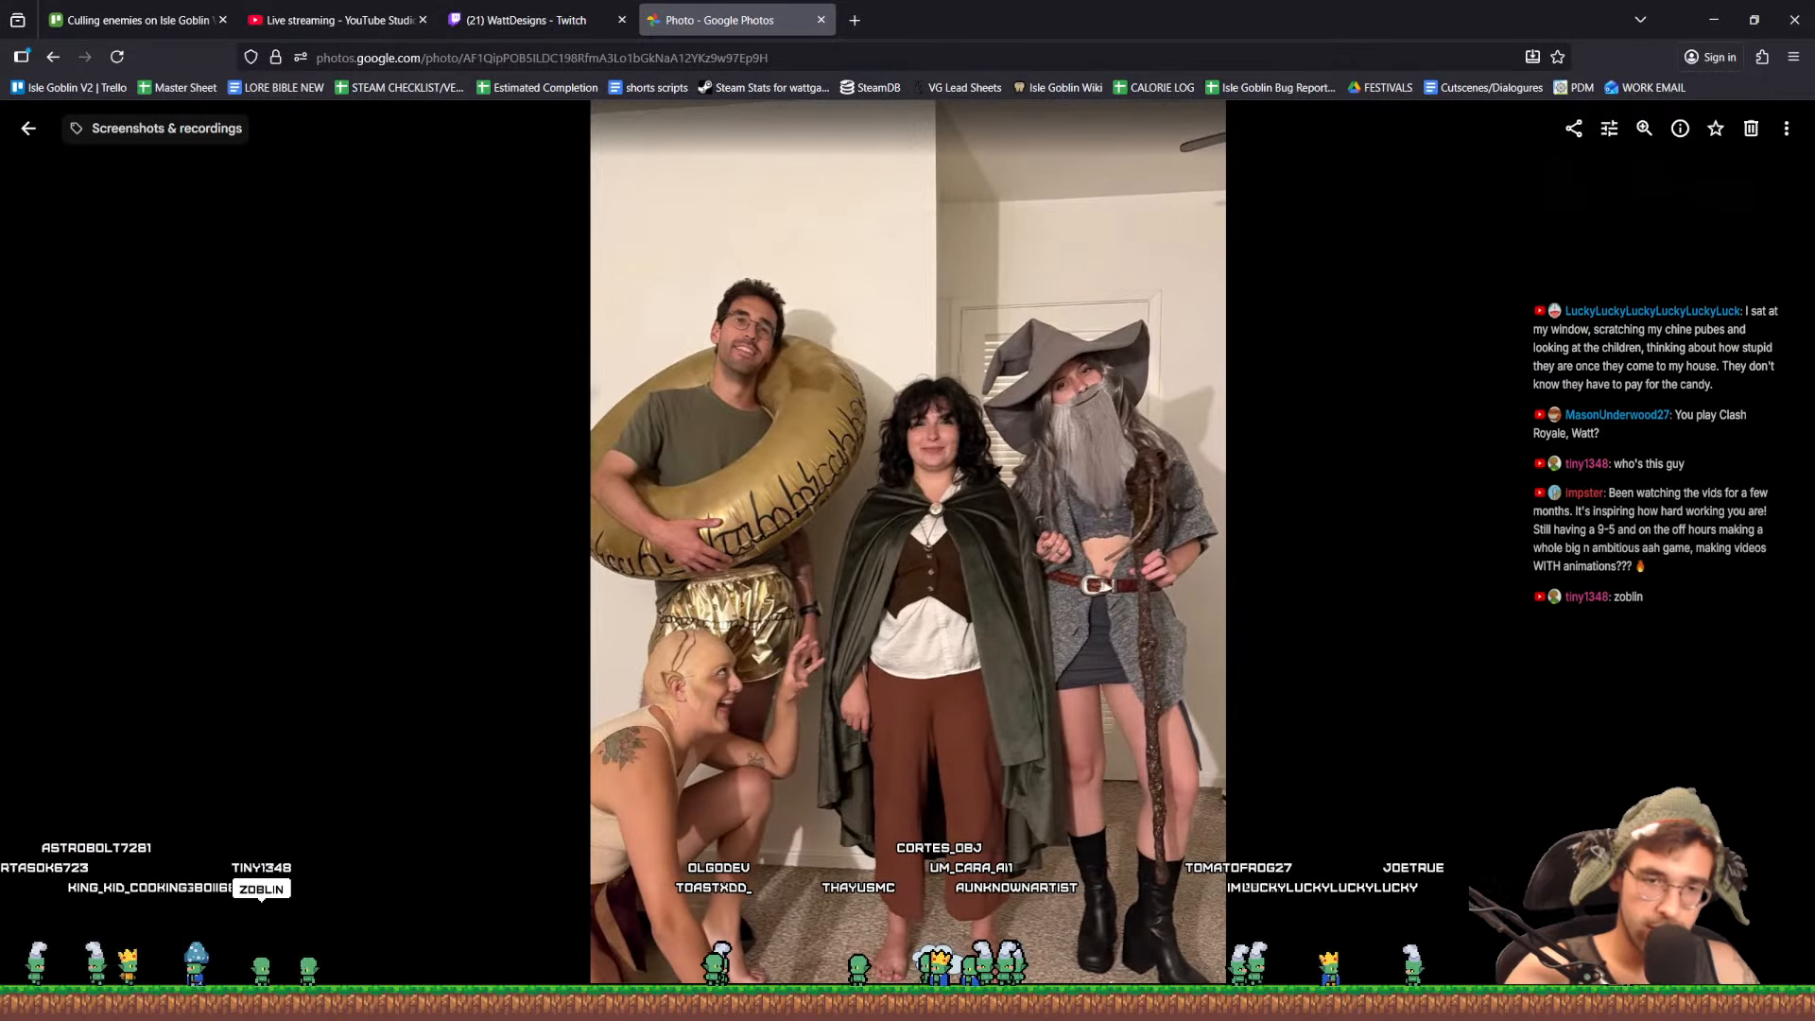
{"action": "key", "text": "alt+Tab"}
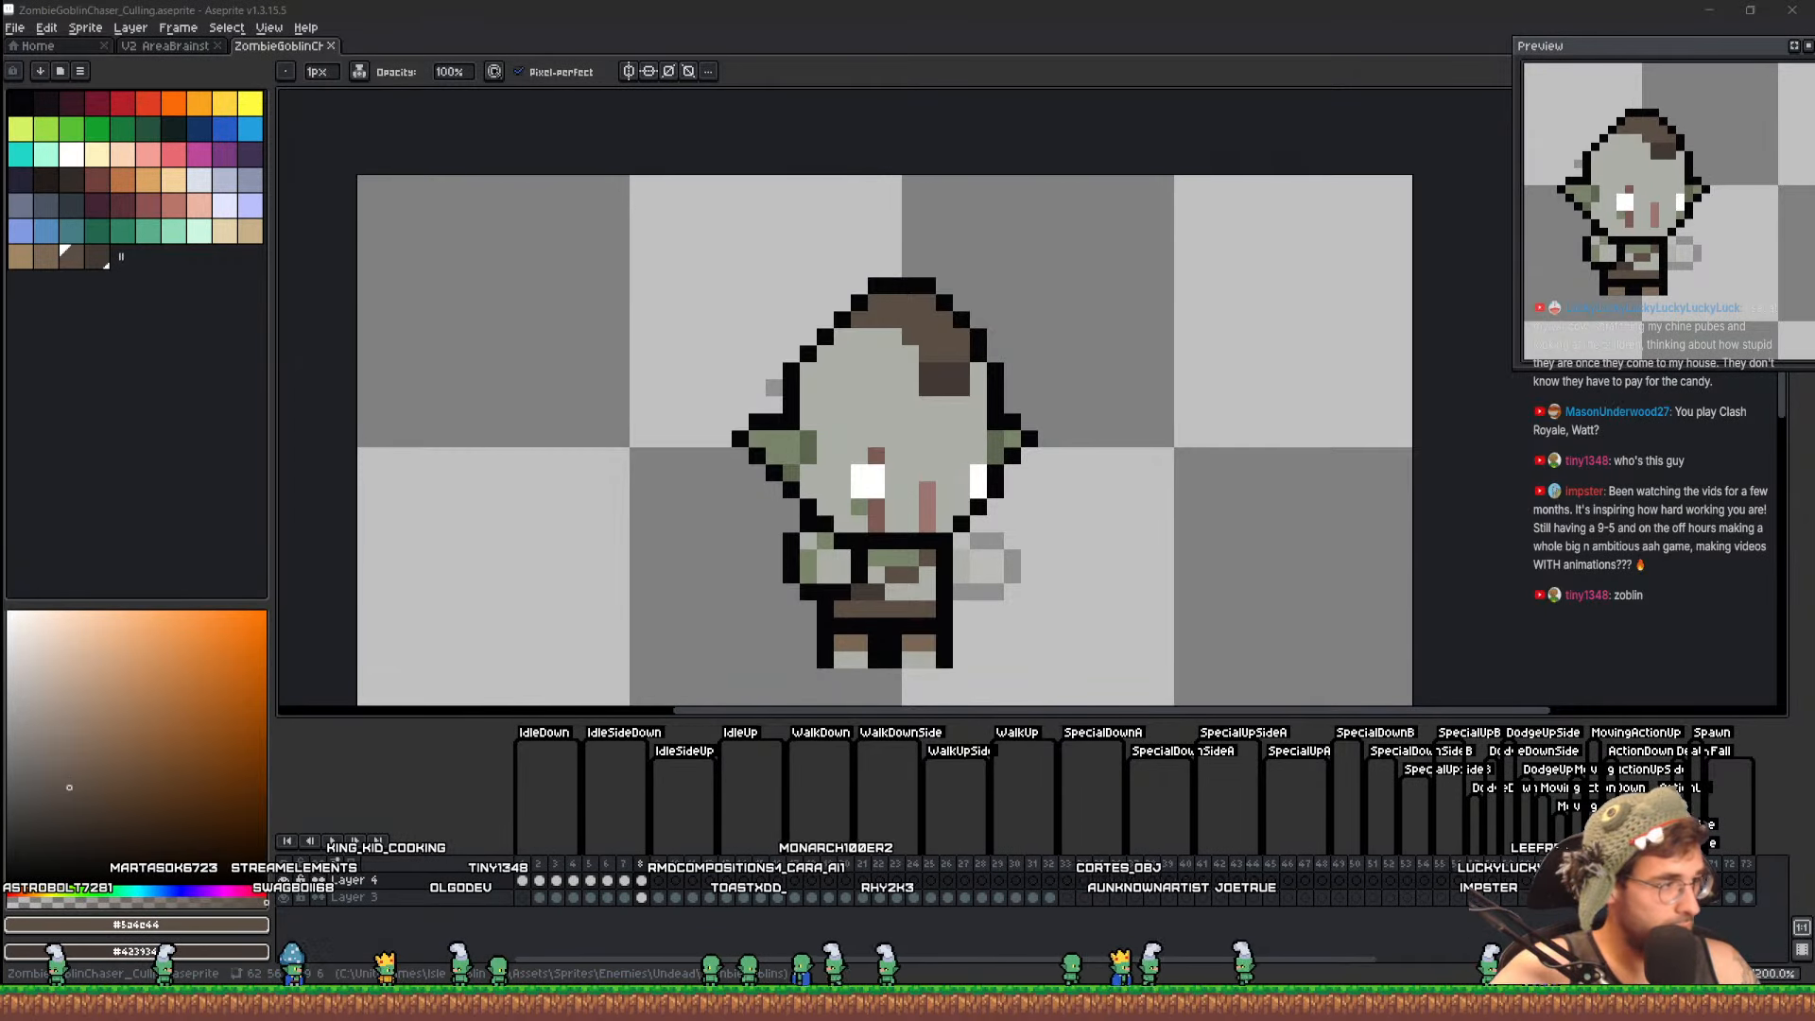
{"action": "key", "text": "alt+Tab"}
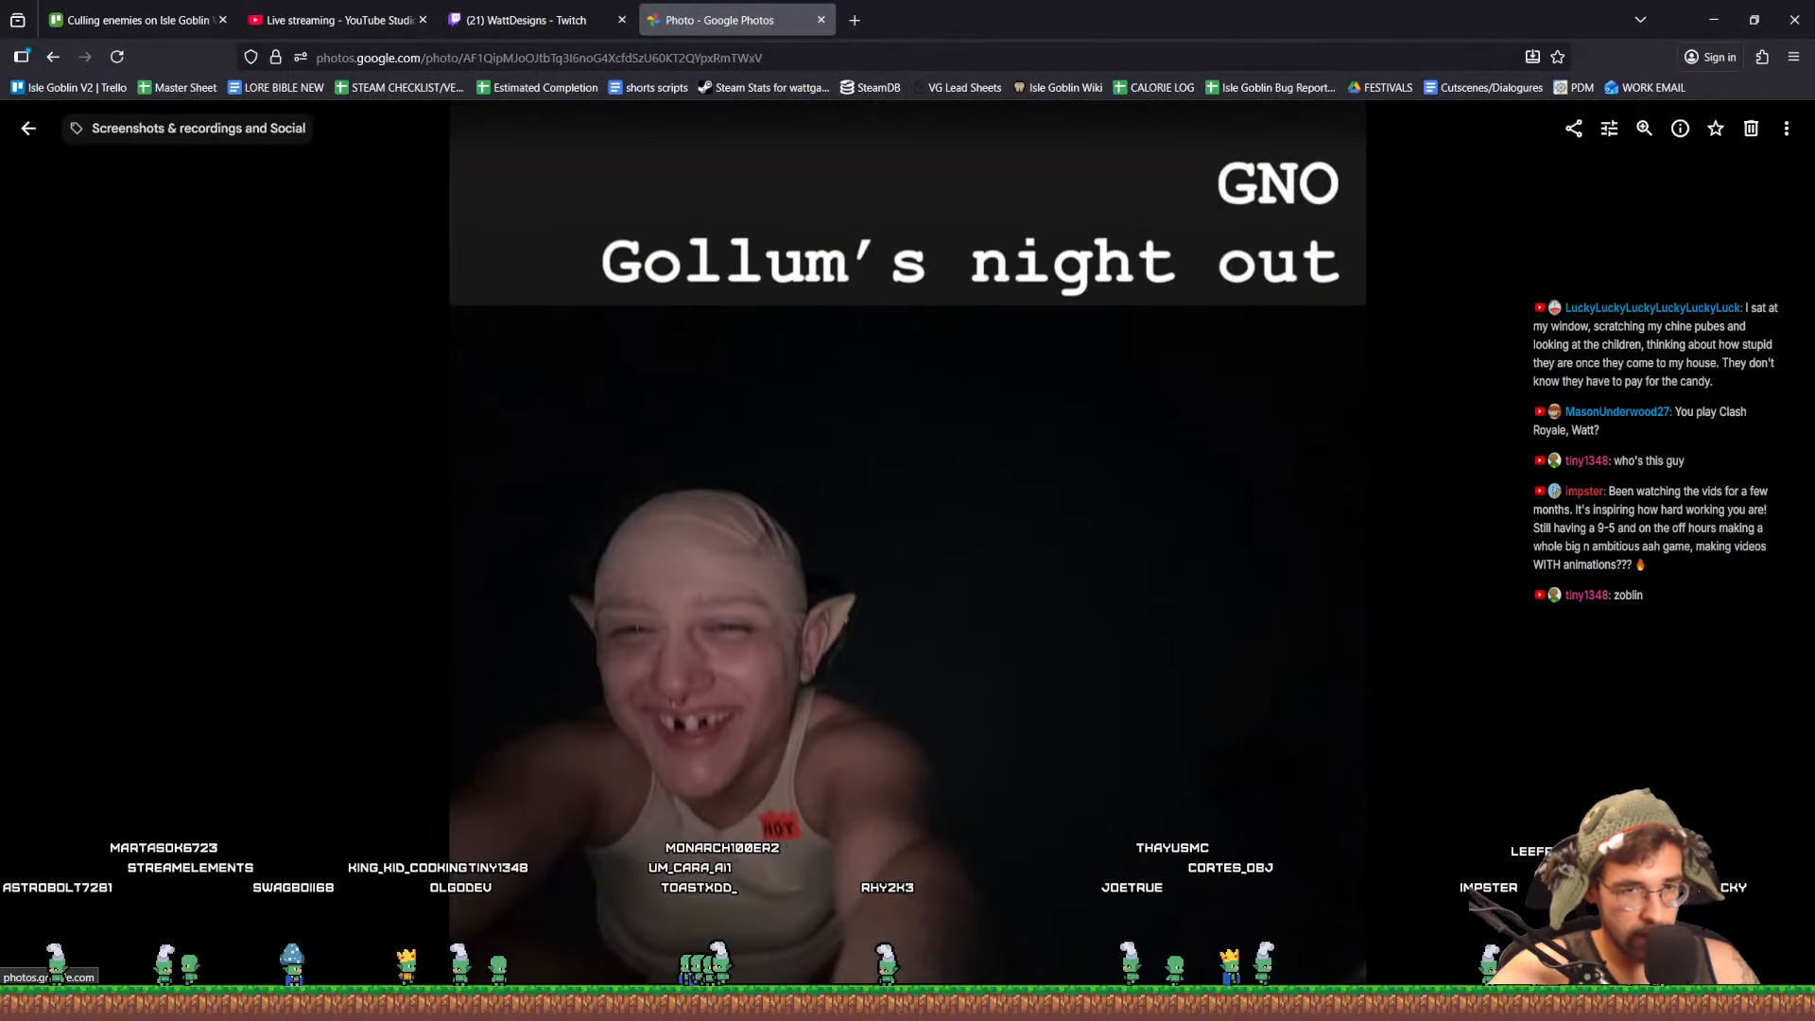
{"action": "key", "text": "alt+Tab"}
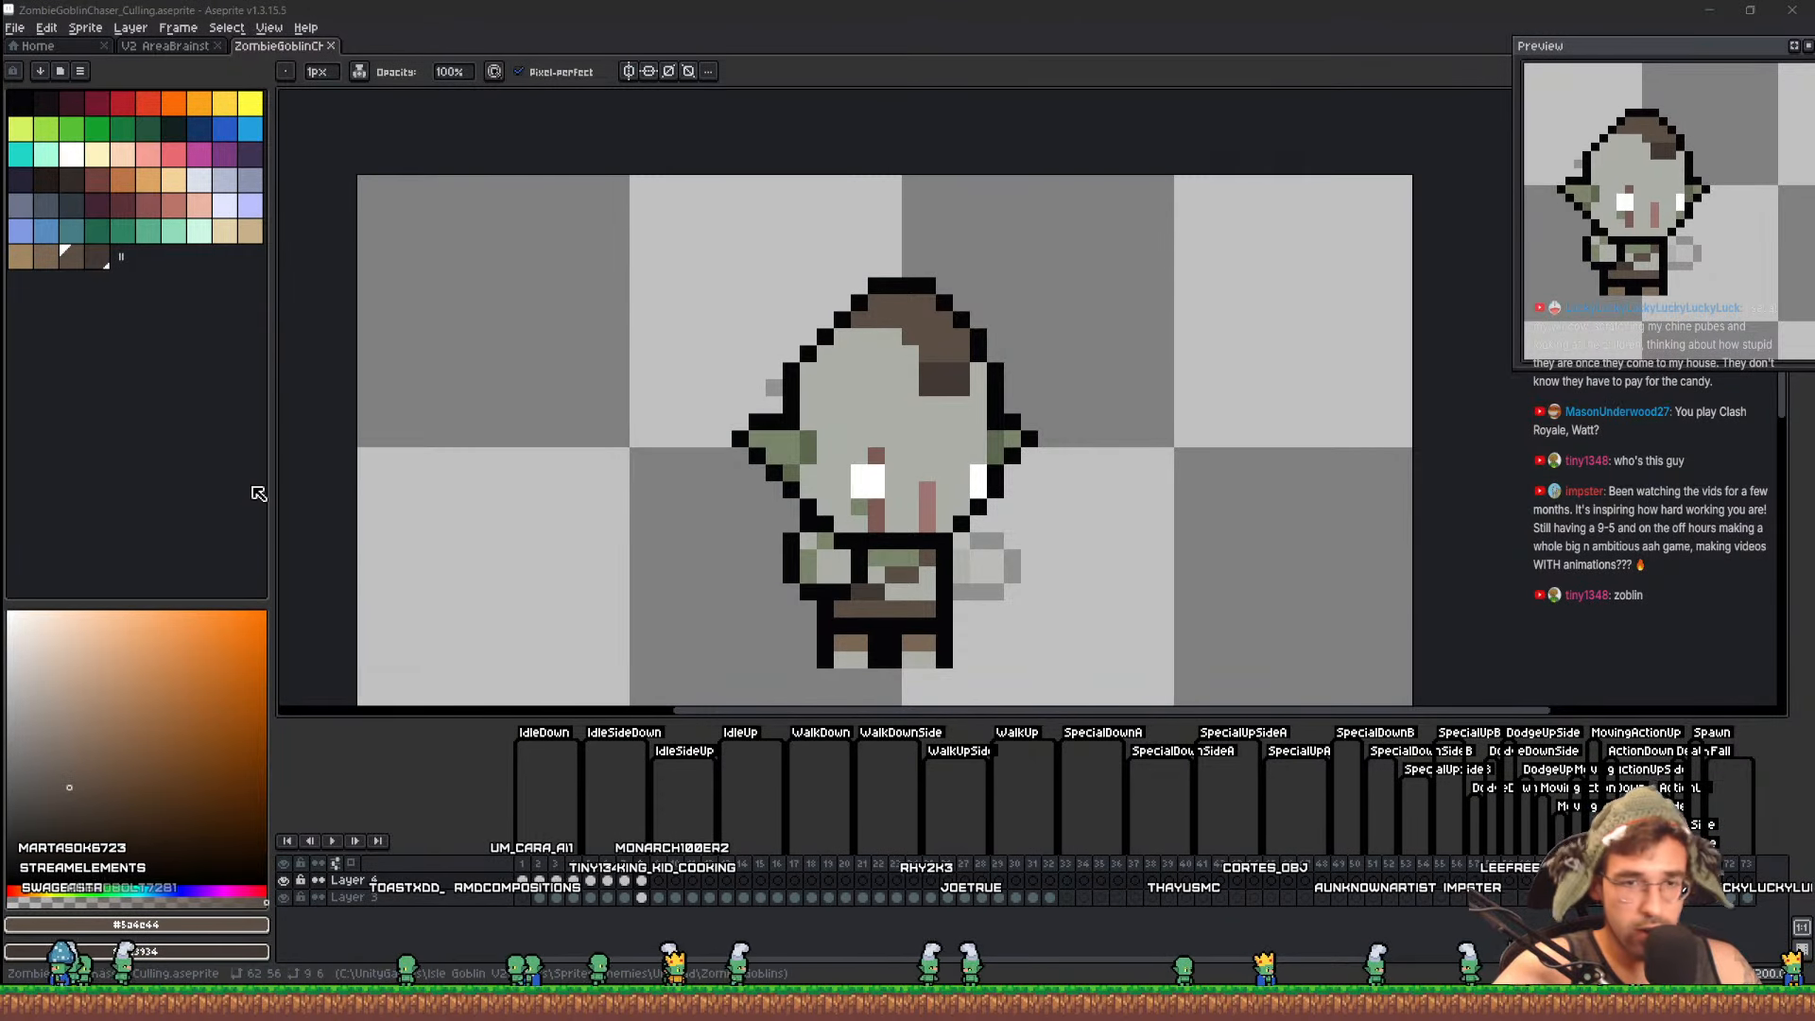
{"action": "left_click_drag", "start_coordinate": [665, 471], "coordinate": [603, 391]}
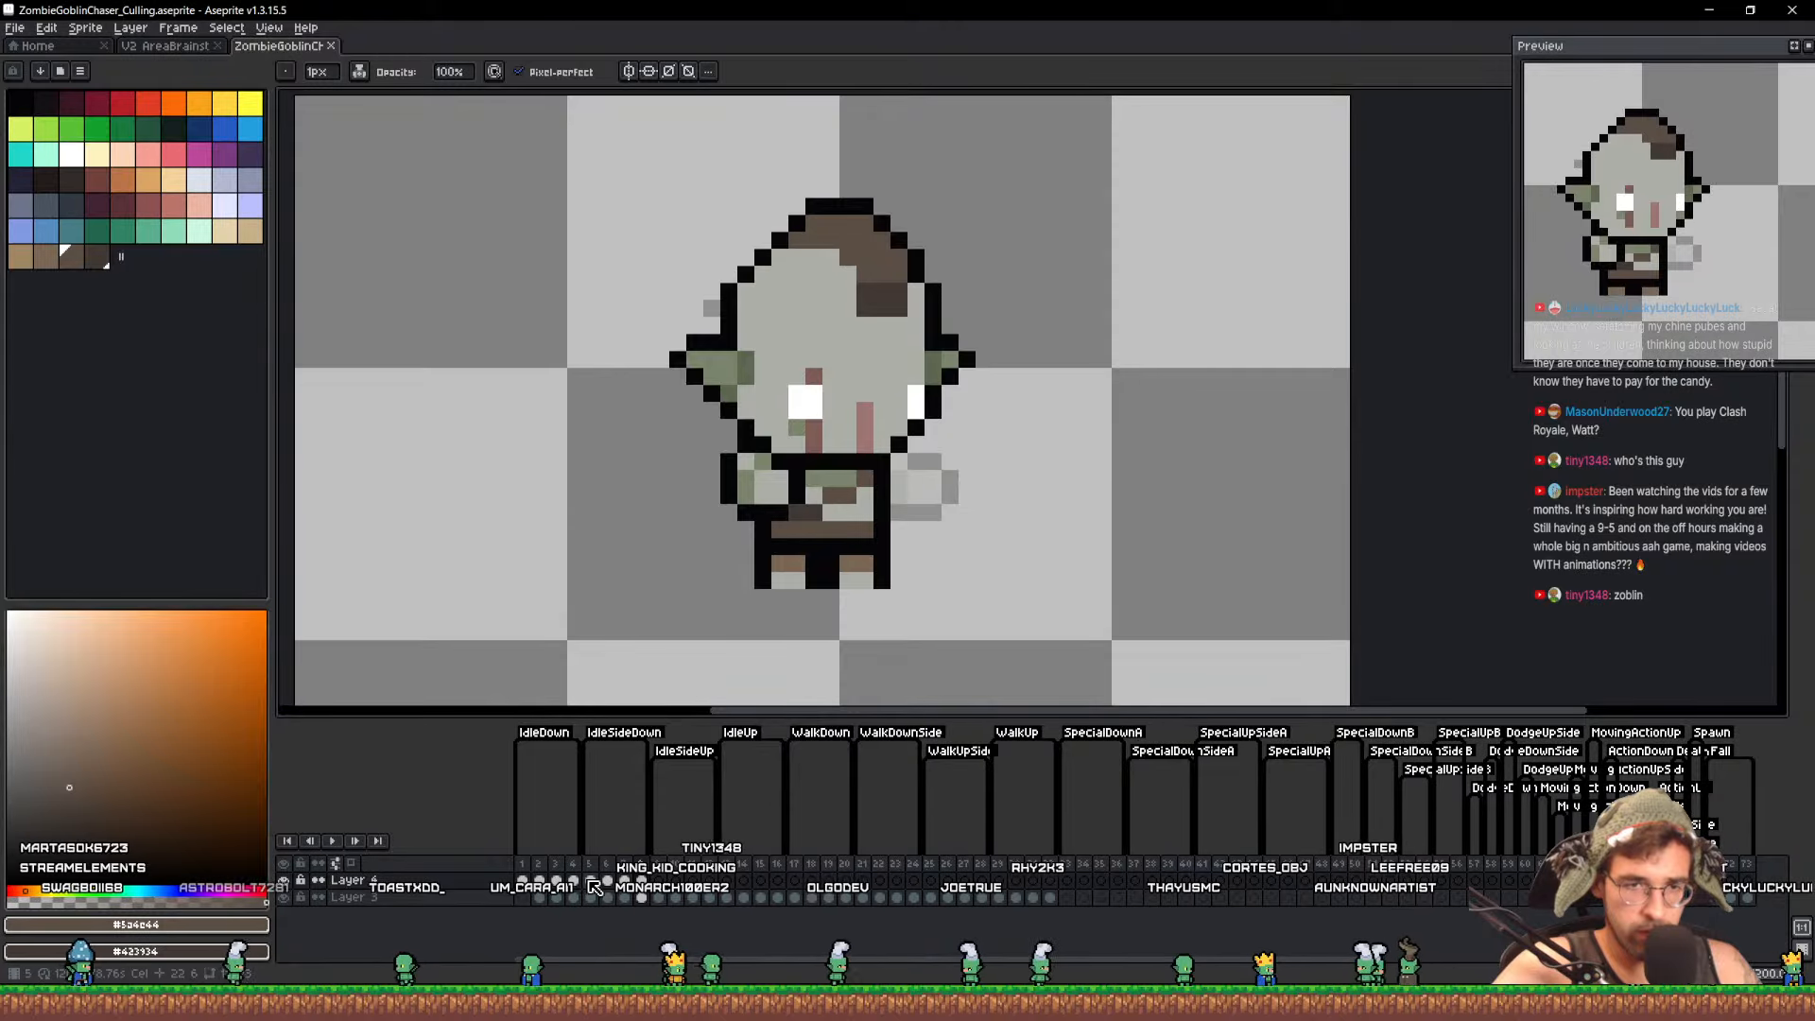
Copy the frame 5 goblin to frame 9 of Layer 4 and move the copy beside the faded back-view reference sprite
{"action": "left_click", "coordinate": [522, 879]}
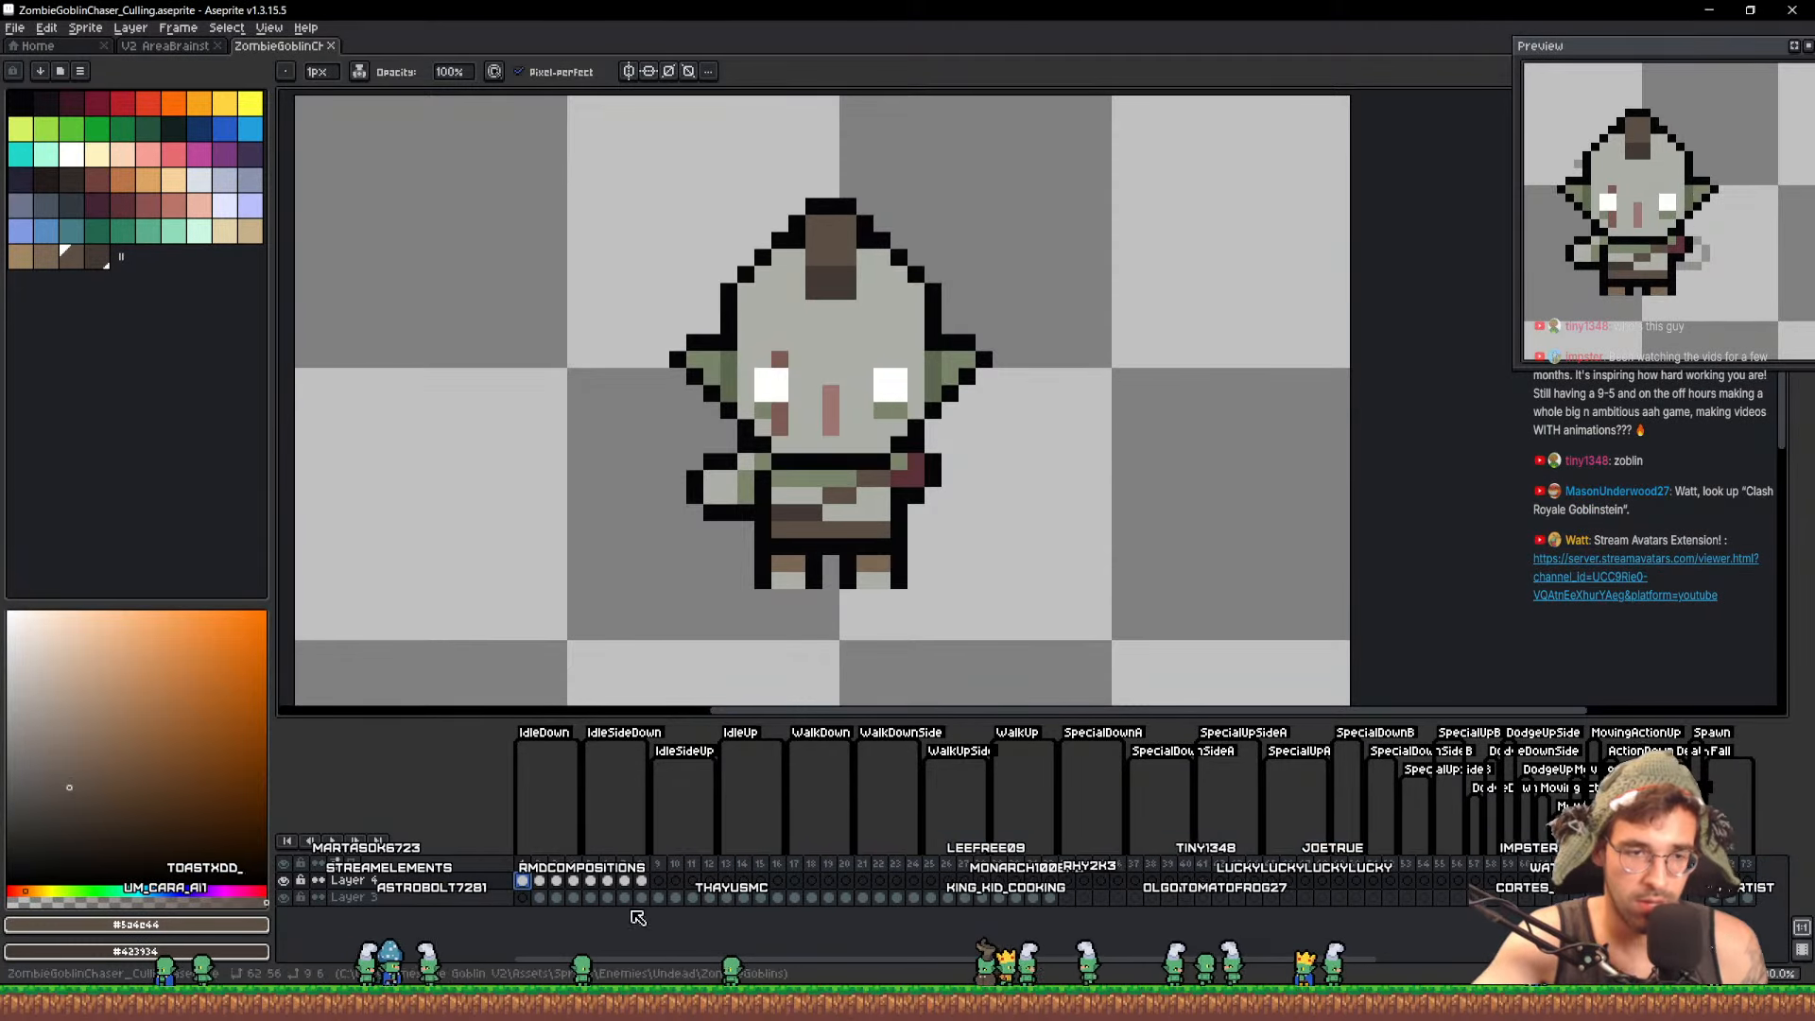
{"action": "left_click", "coordinate": [590, 894]}
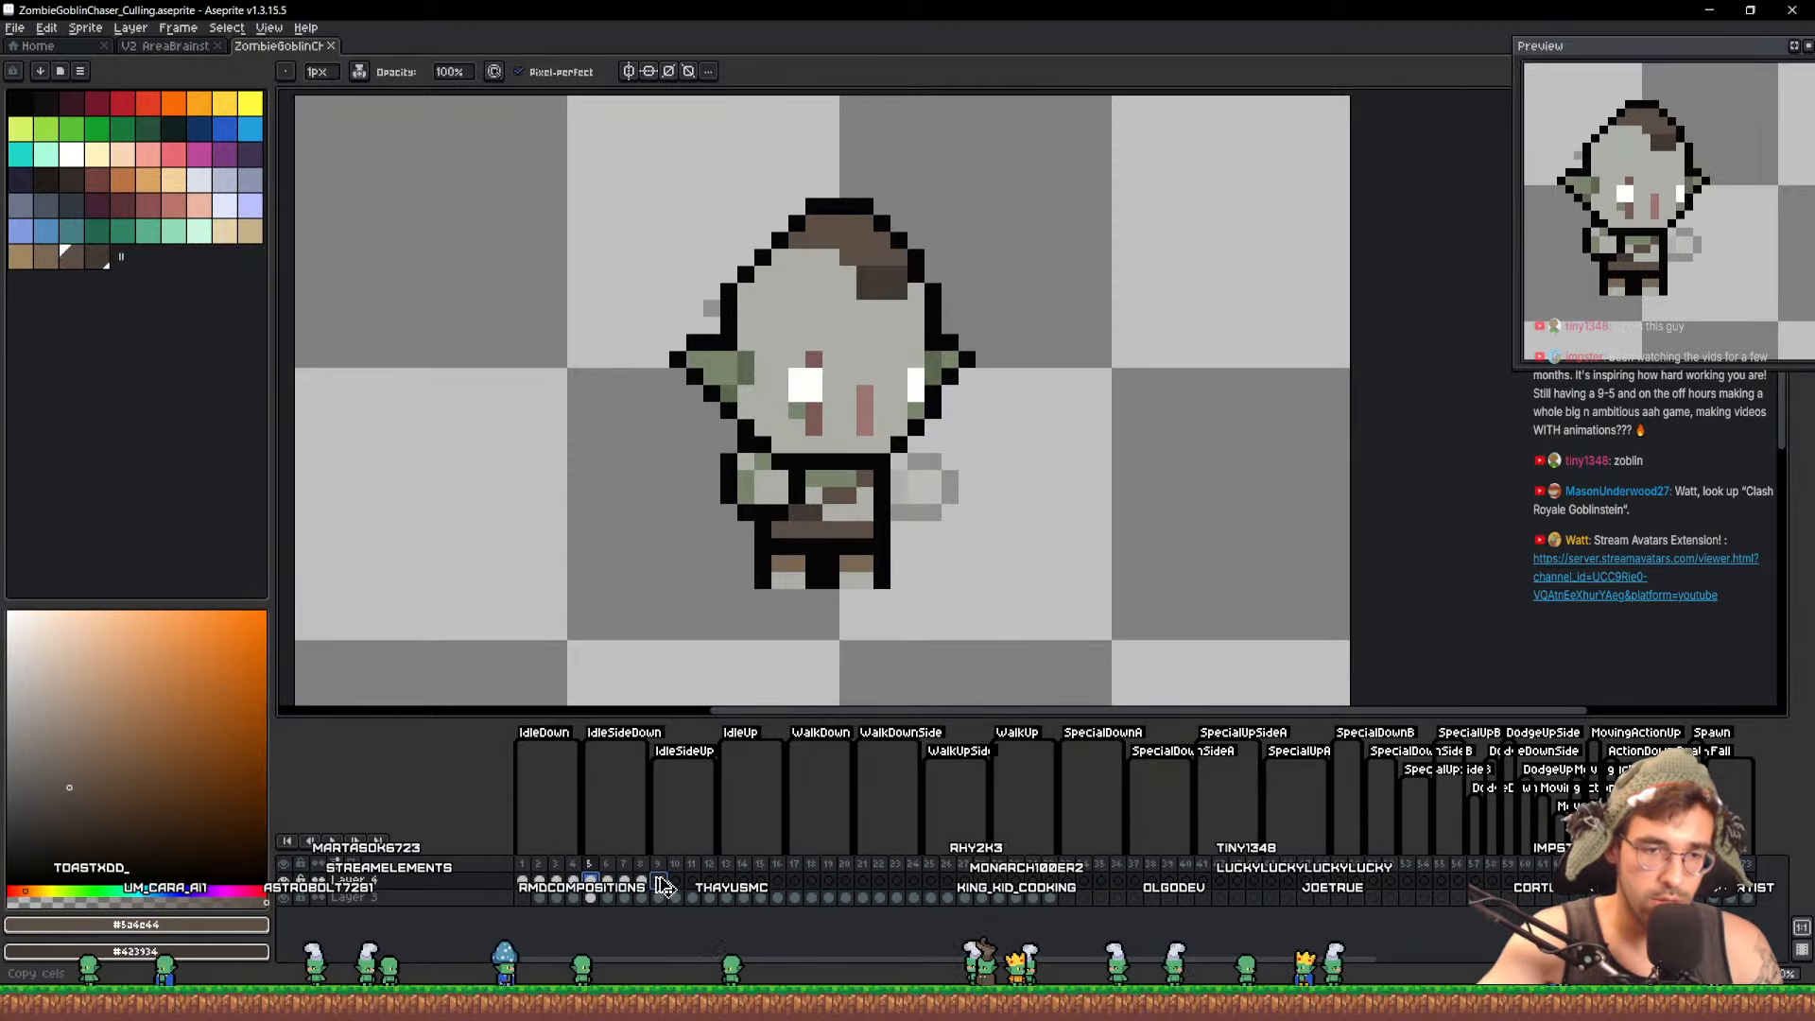
{"action": "left_click_drag", "start_coordinate": [945, 445], "coordinate": [892, 444]}
{"action": "key", "text": "q"}
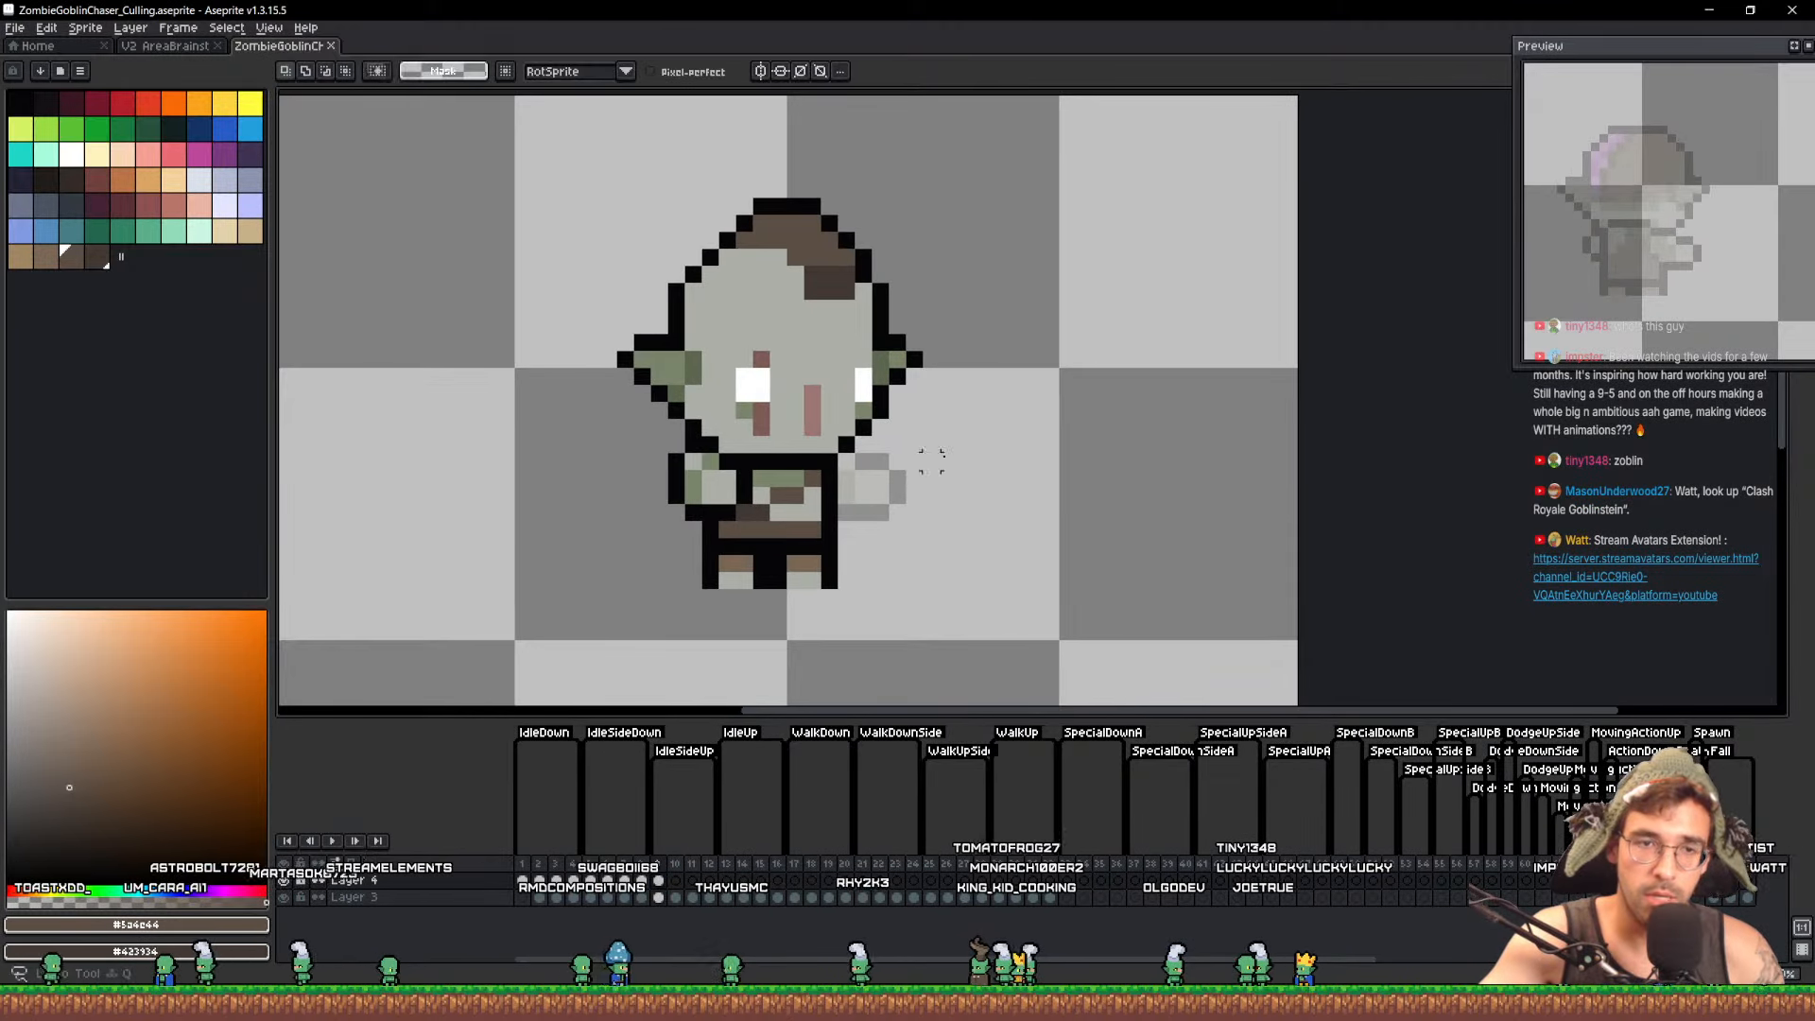
{"action": "mouse_move", "coordinate": [1069, 543]}
{"action": "left_mouse_down"}
{"action": "mouse_move", "coordinate": [899, 106]}
{"action": "mouse_move", "coordinate": [1083, 567]}
{"action": "left_mouse_up"}
{"action": "left_click_drag", "start_coordinate": [768, 445], "coordinate": [1095, 437]}
{"action": "key", "text": "ctrl+d"}
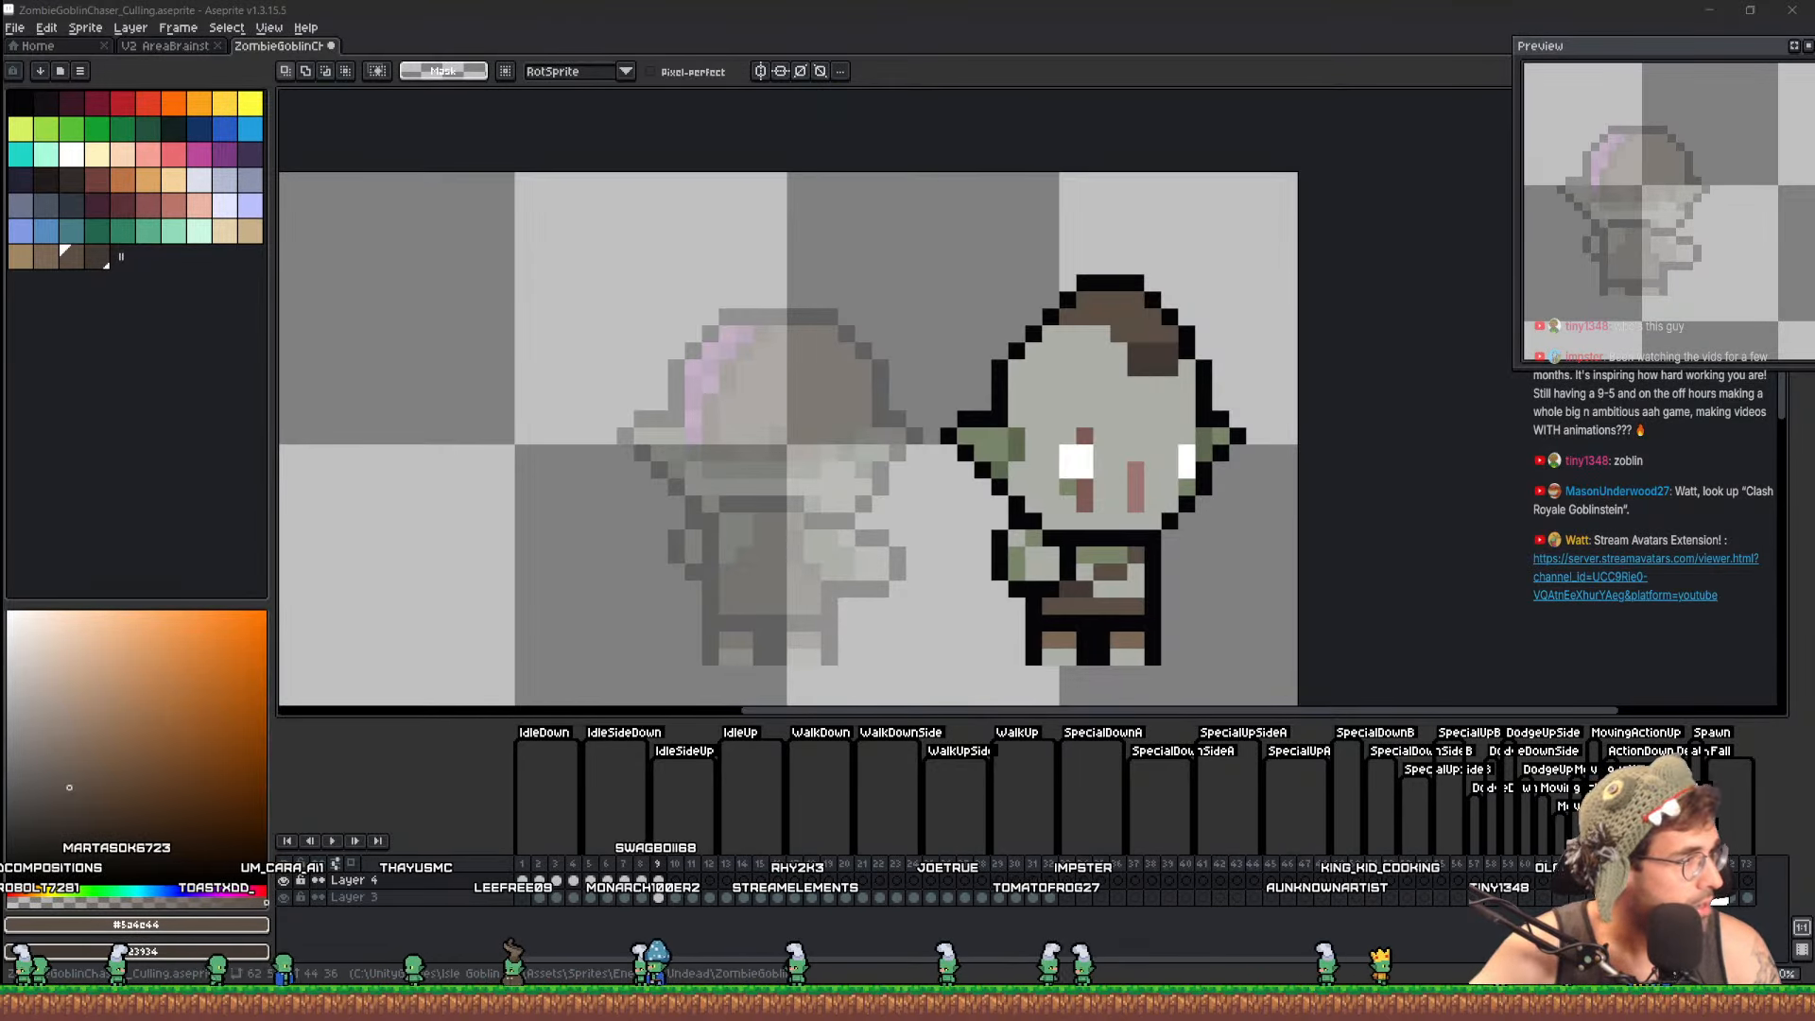
Switch to the browser to view the Clash Royale Goblinstein image results and return to the sprite in Aseprite
{"action": "key", "text": "alt+Tab"}
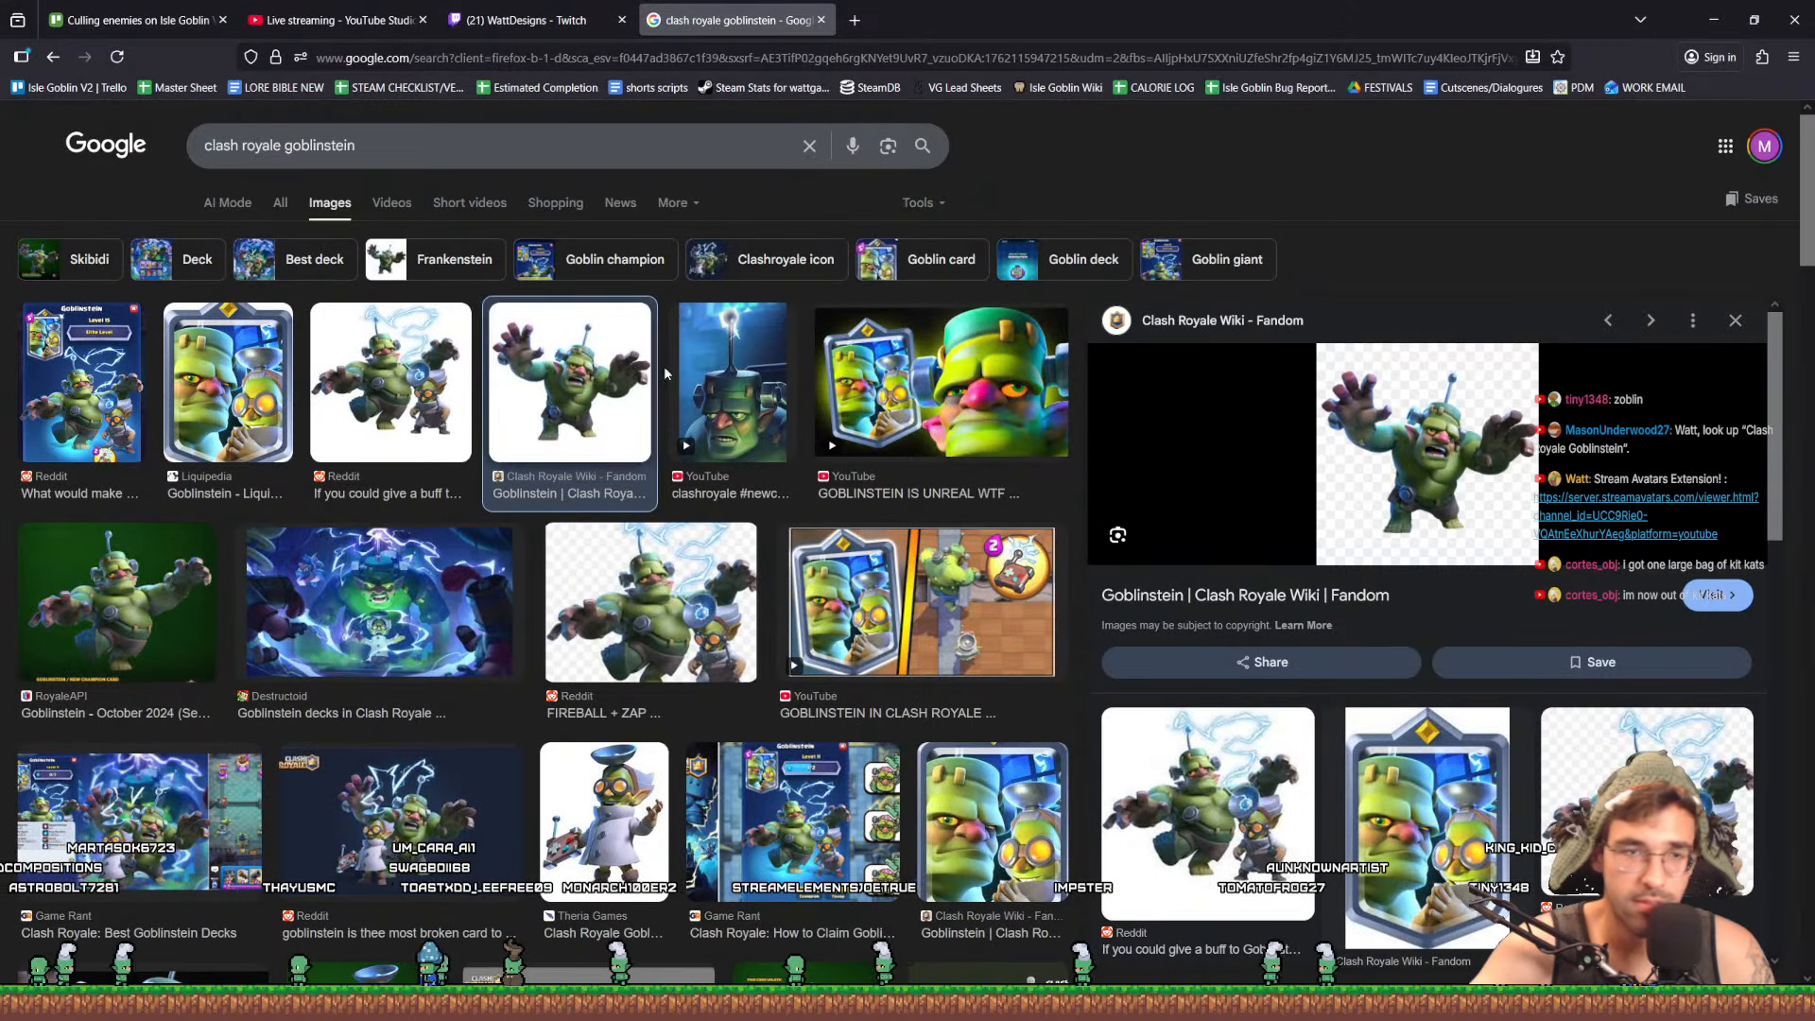
{"action": "left_click", "coordinate": [383, 404]}
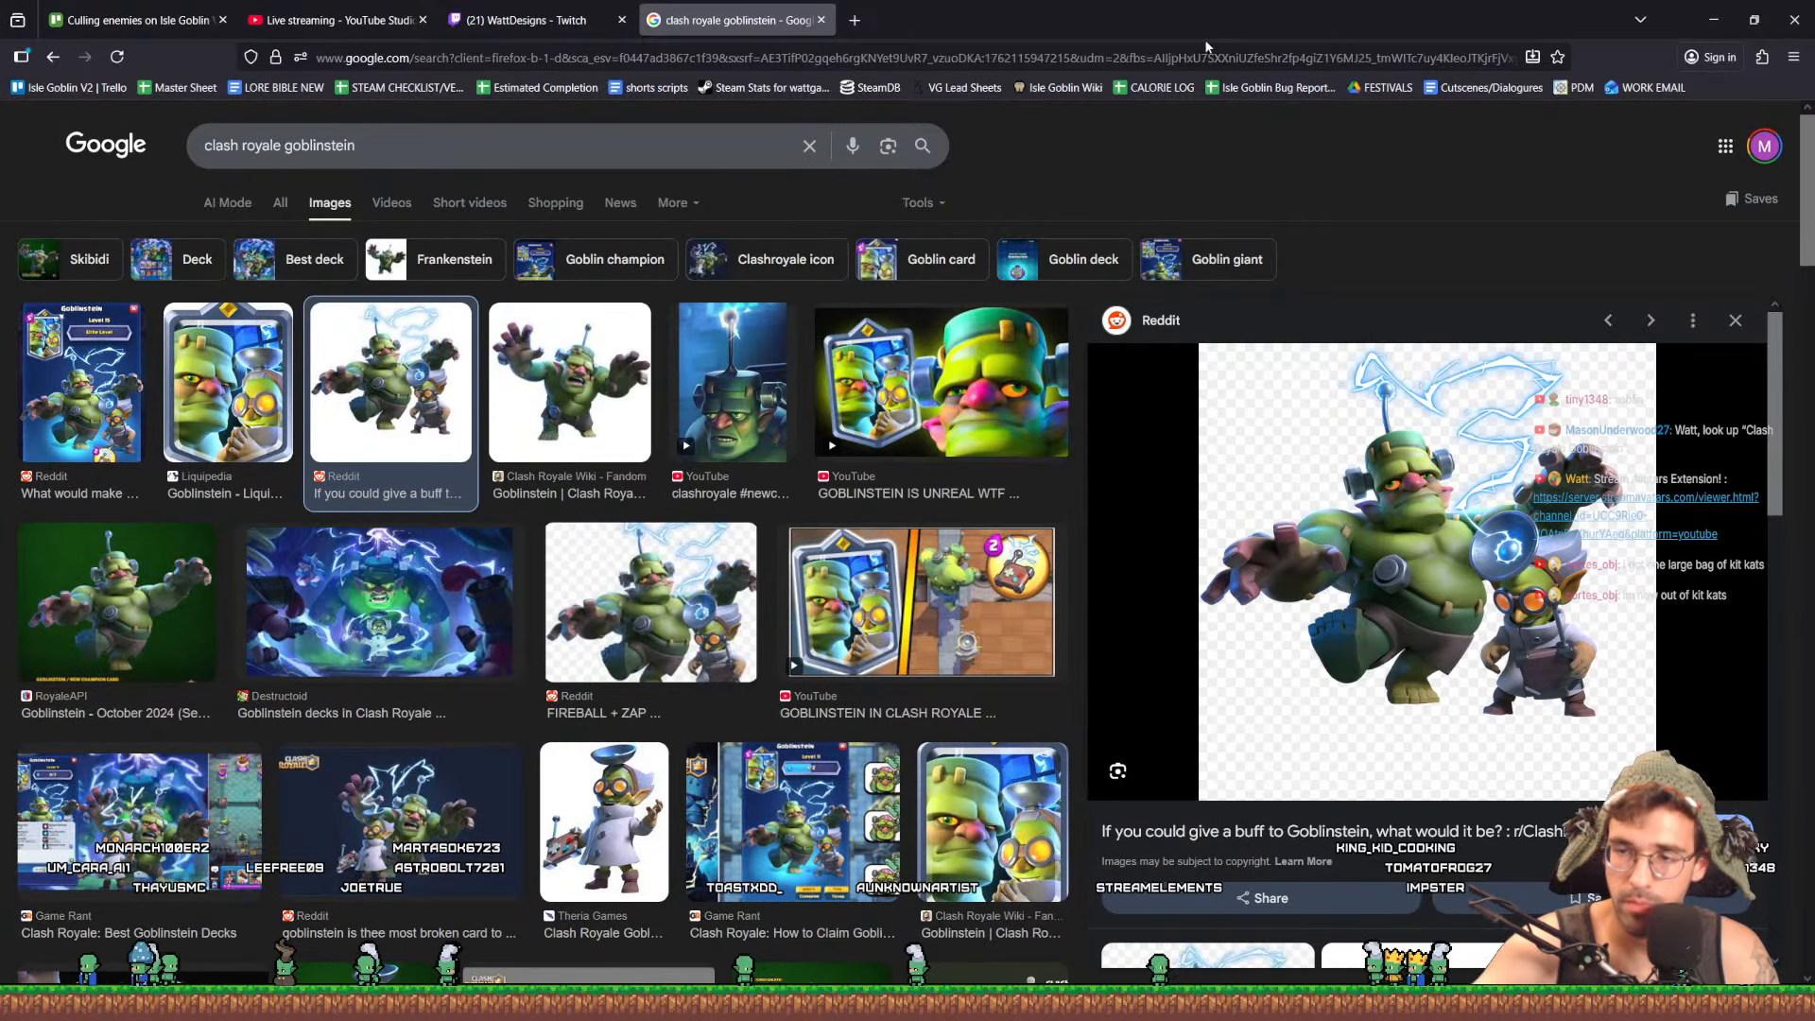
{"action": "left_click_drag", "start_coordinate": [1127, 7], "coordinate": [491, 1020]}
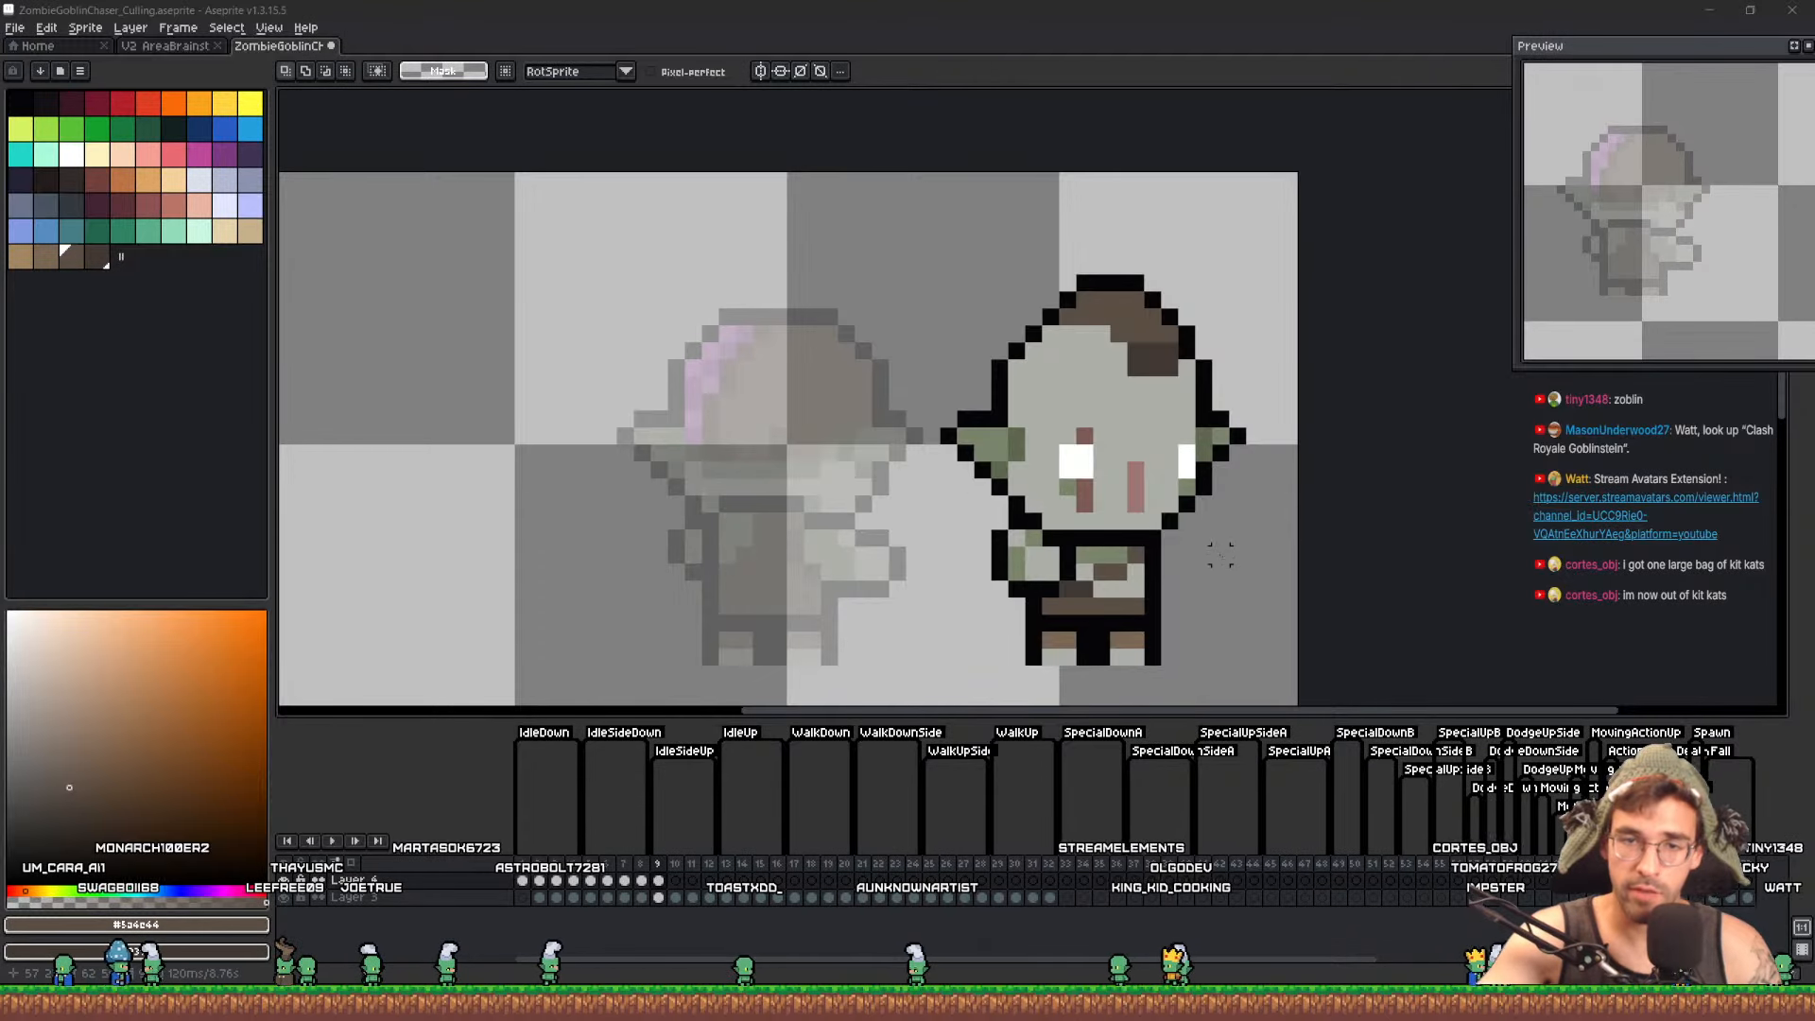
{"action": "left_click_drag", "start_coordinate": [1198, 555], "coordinate": [1201, 535]}
{"action": "scroll", "coordinate": [1089, 536], "scroll_direction": "up", "scroll_amount": 1}
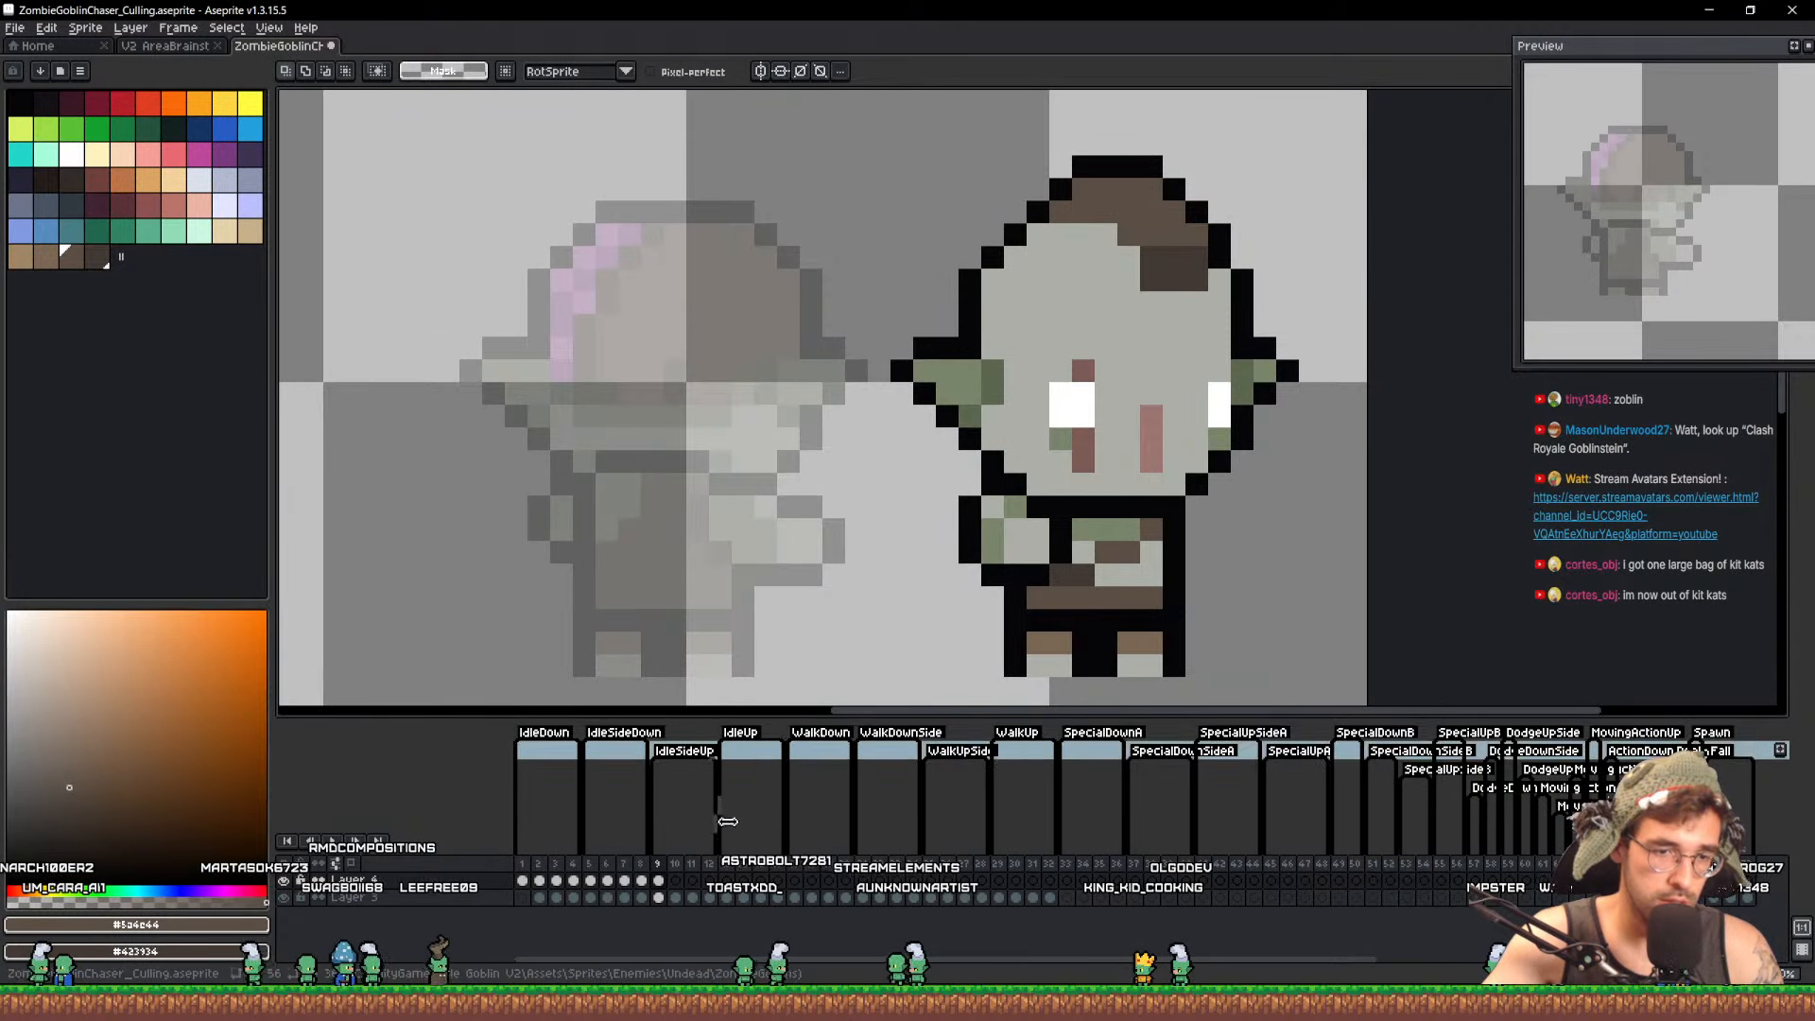
{"action": "key", "text": "i"}
{"action": "left_click", "coordinate": [1059, 540]}
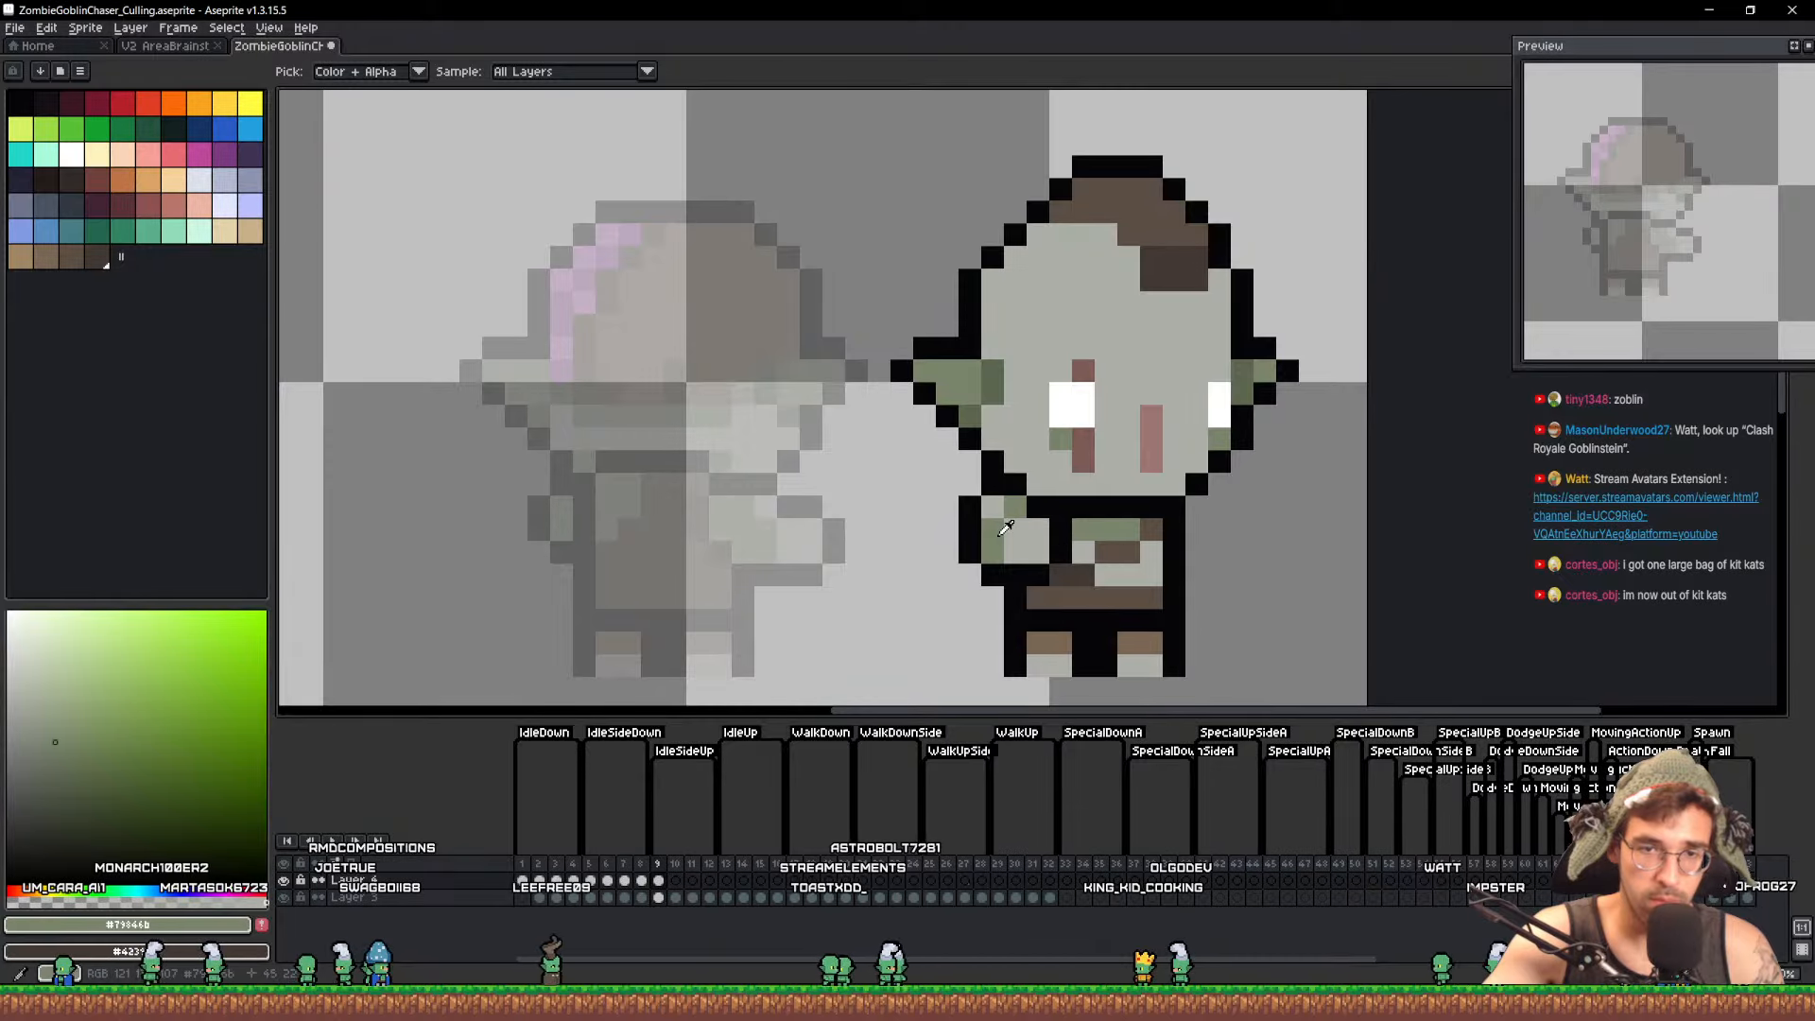
{"action": "key", "text": "b"}
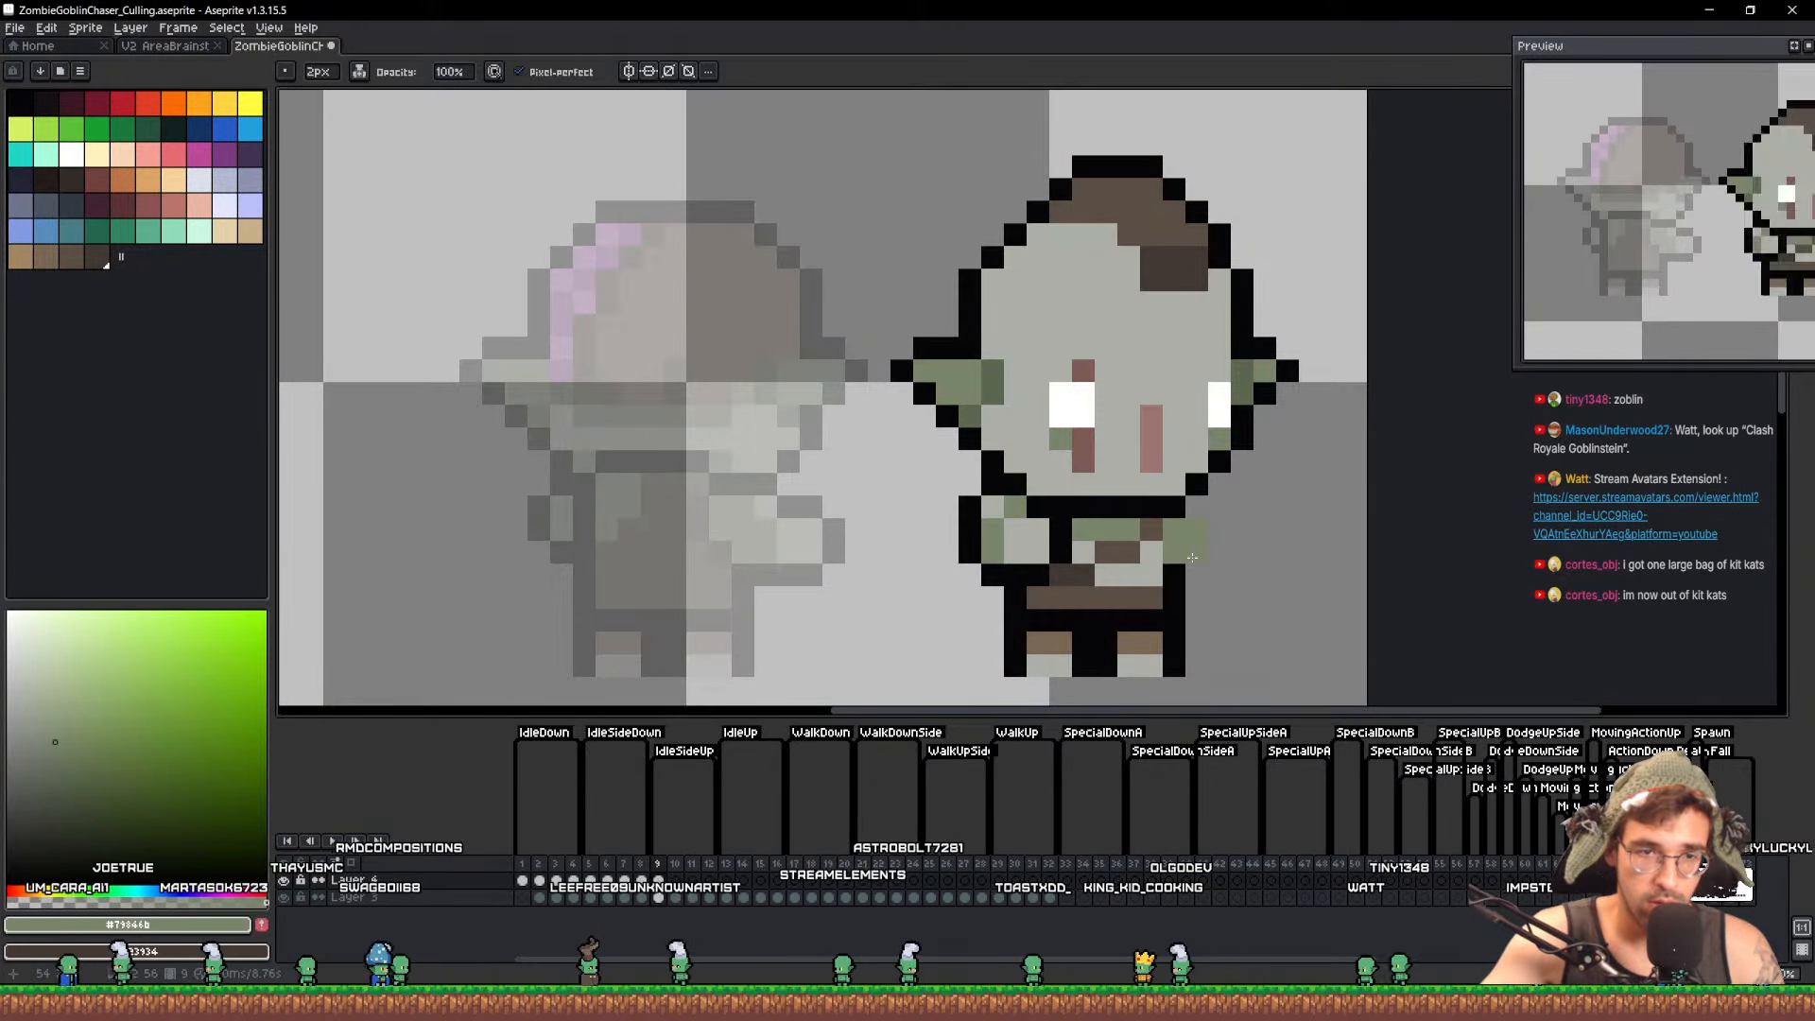
{"action": "key", "text": "minus"}
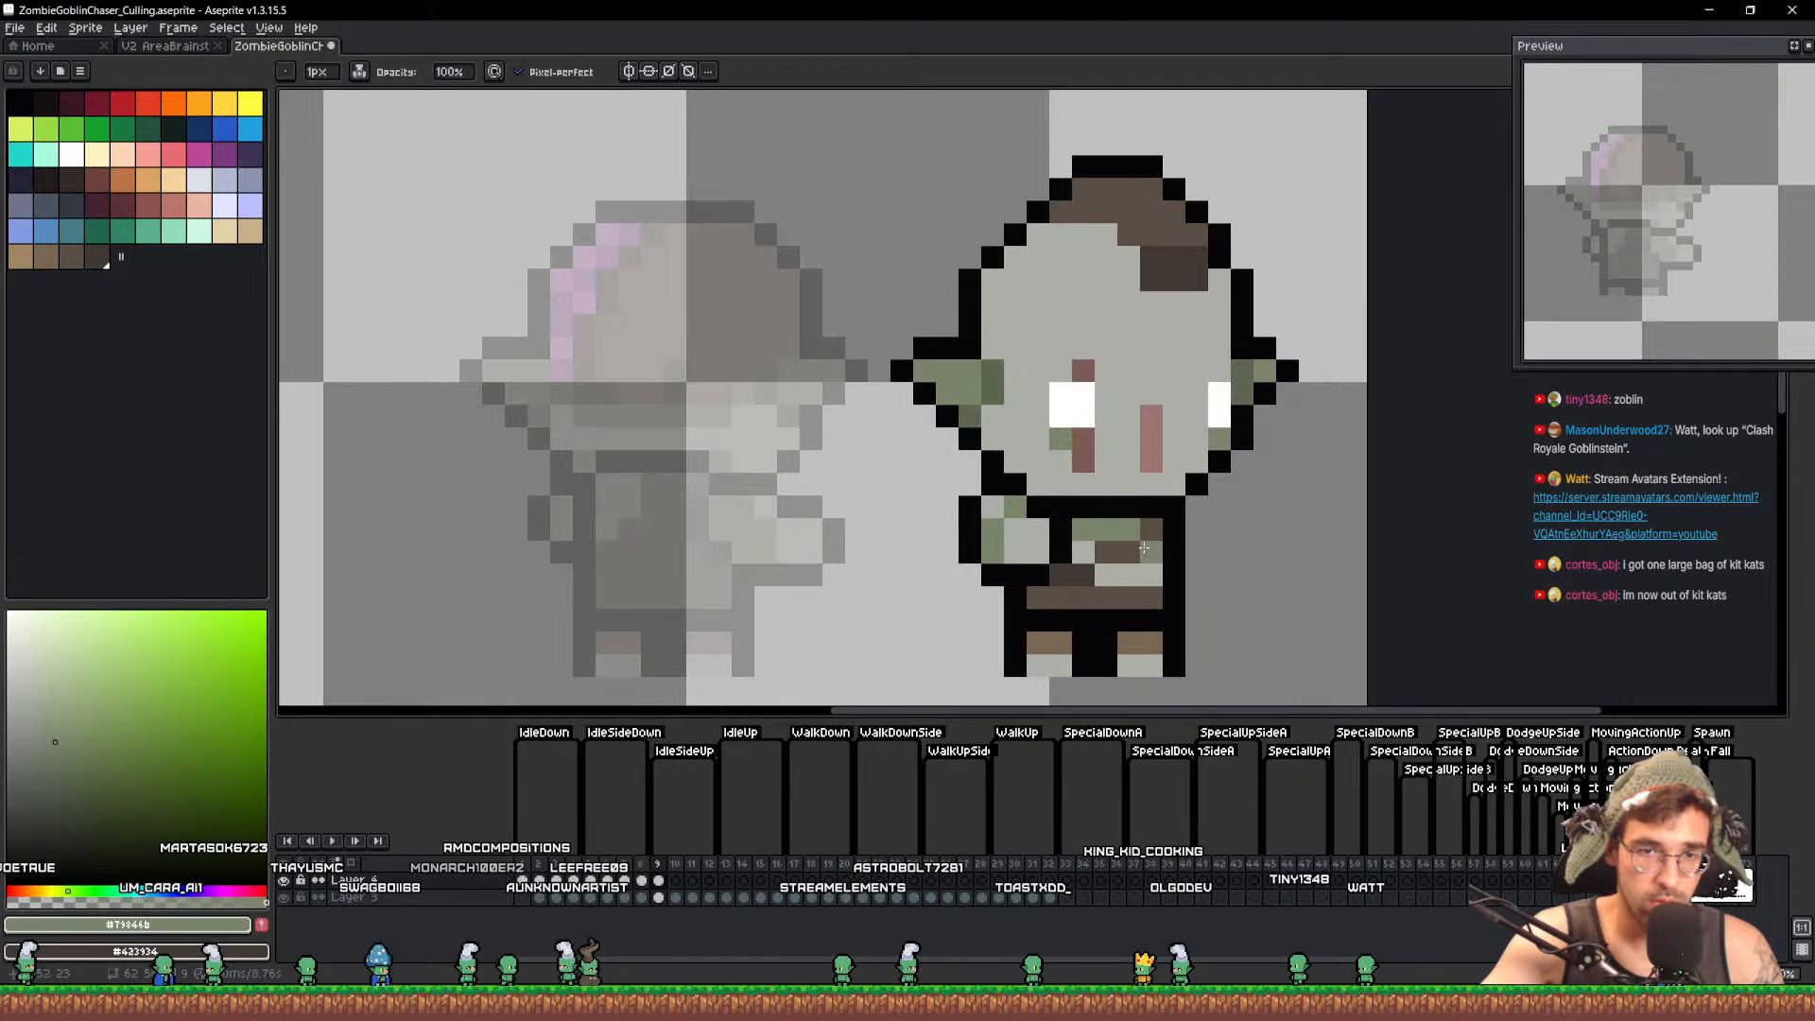
Lasso the back-view body and arms of the Layer 3 reference on frame 9 and paste them onto Layer 4
{"action": "key", "text": "ctrl+v"}
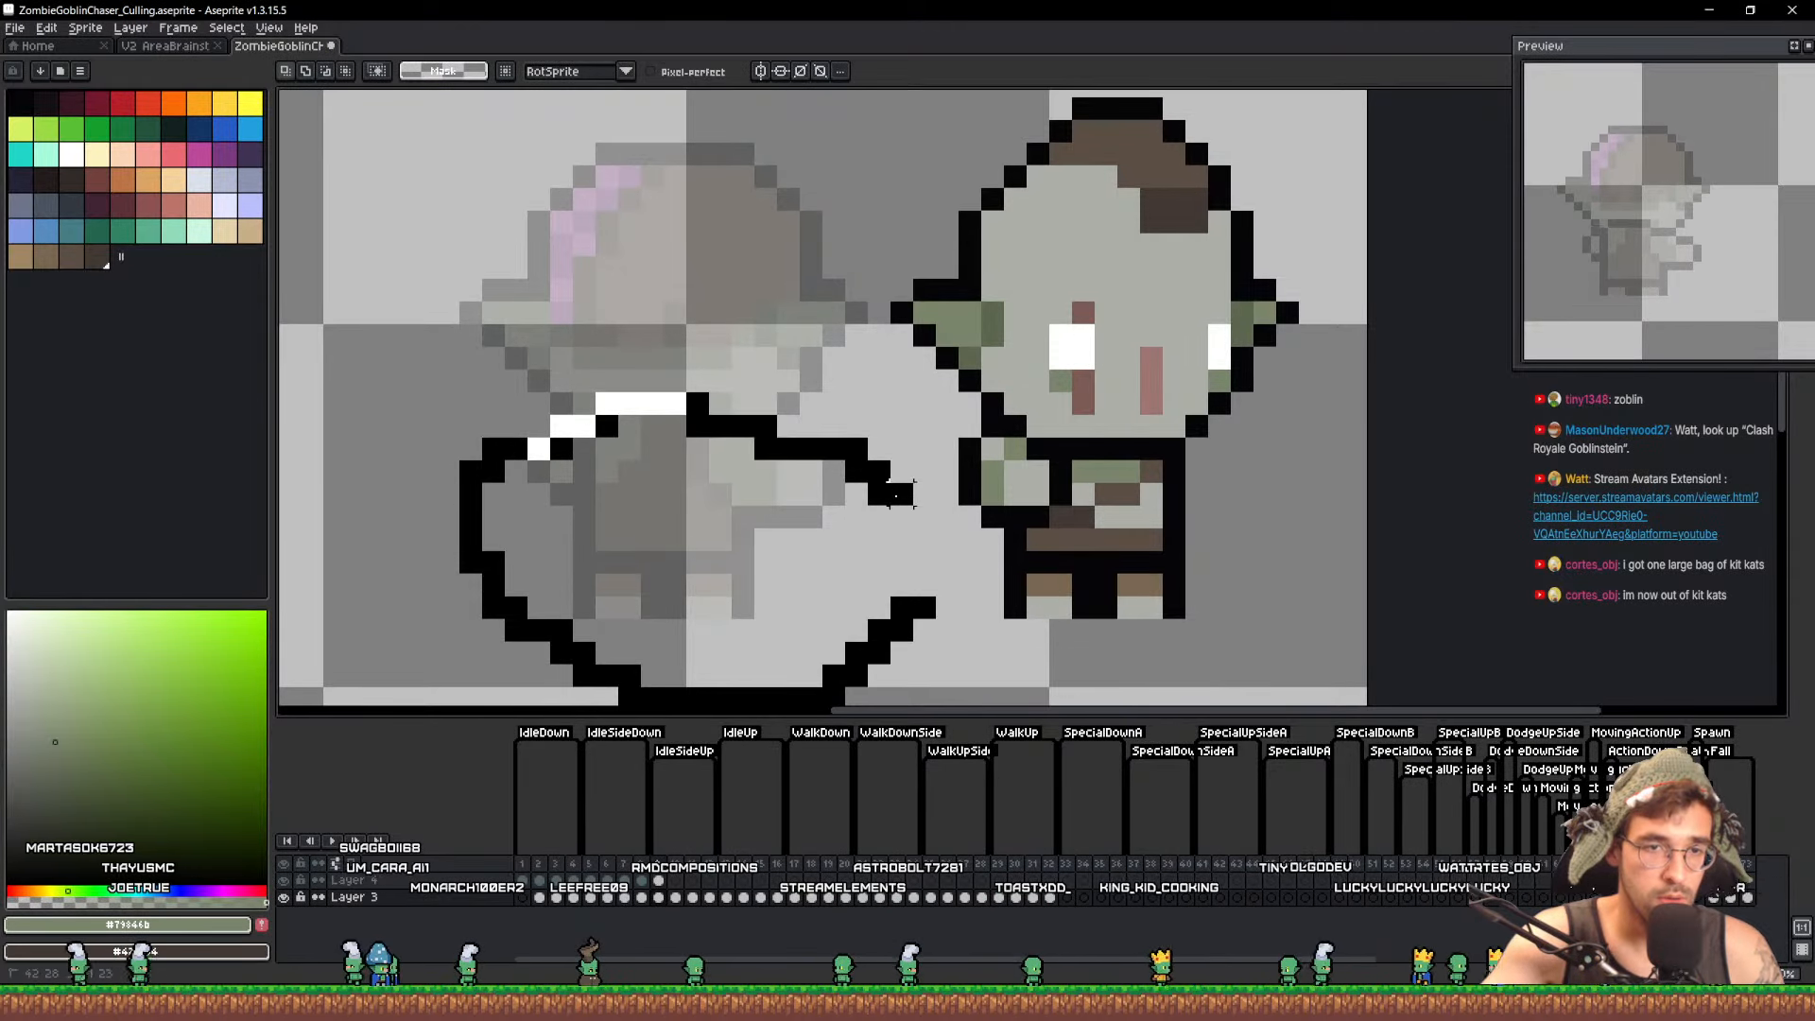
{"action": "left_click_drag", "start_coordinate": [896, 495], "coordinate": [831, 630]}
{"action": "key", "text": "ctrl+d"}
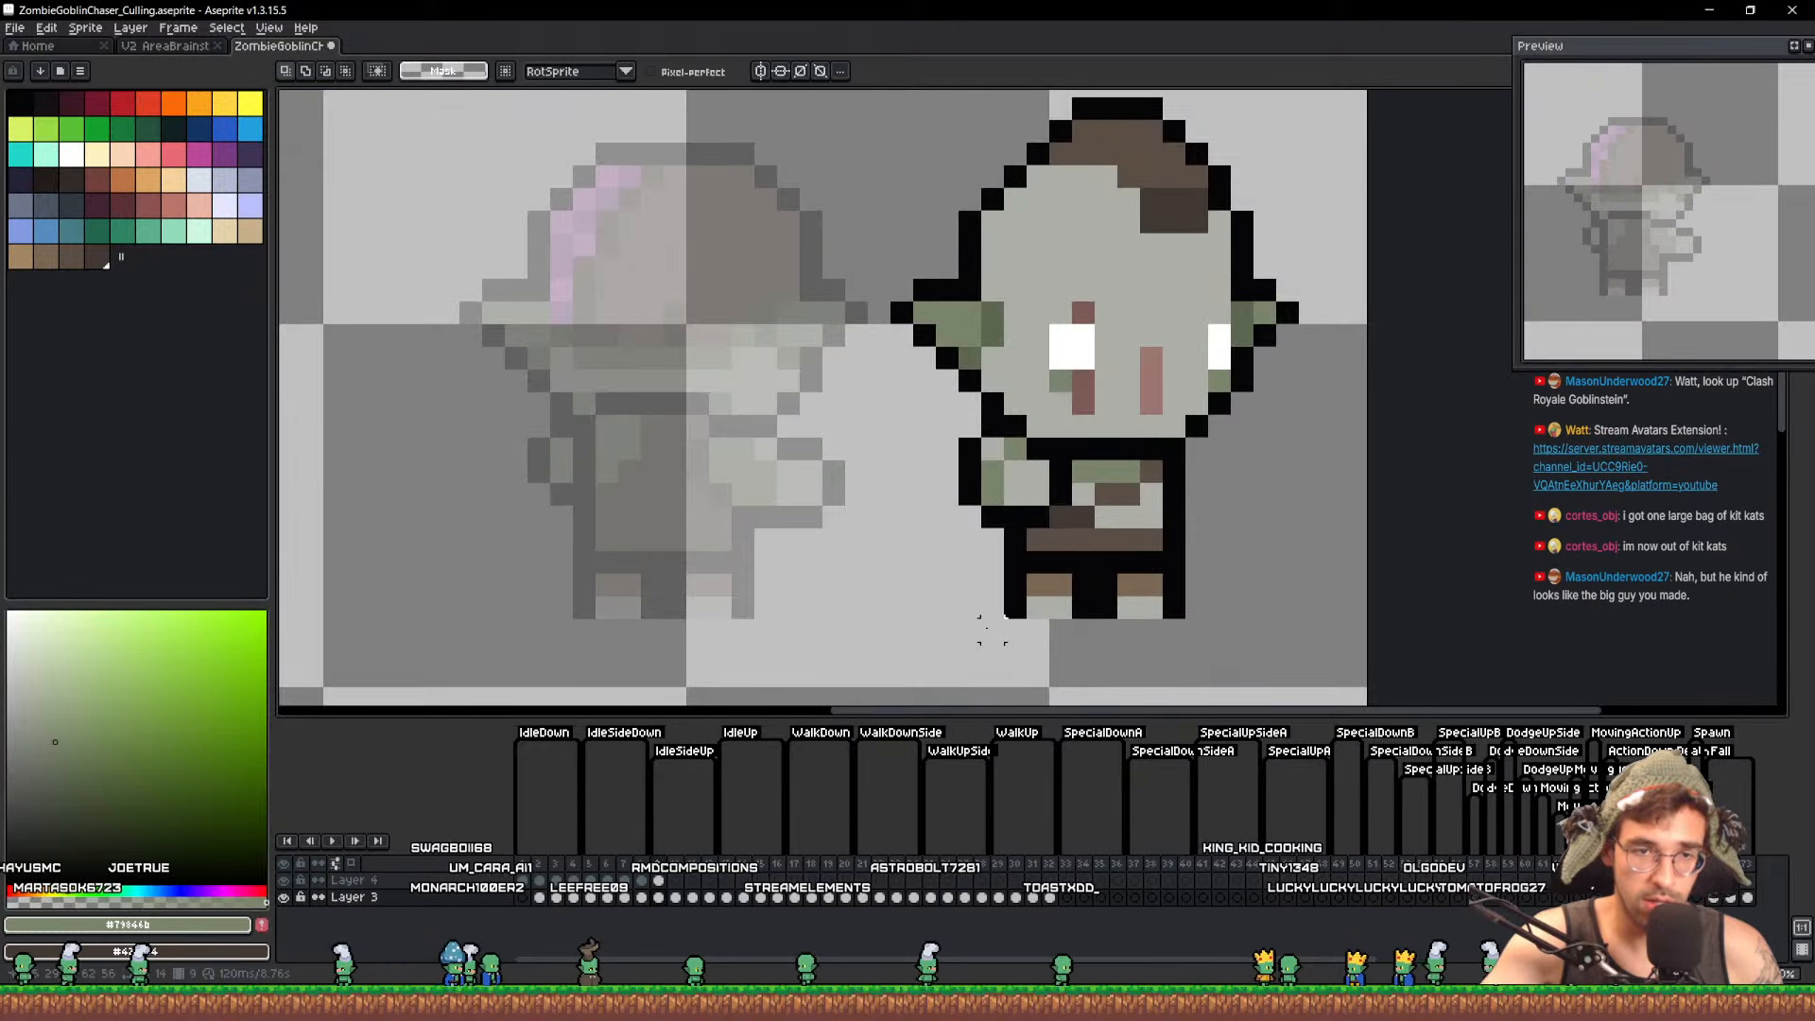
{"action": "left_click", "coordinate": [1142, 486], "text": "ctrl"}
{"action": "key", "text": "ctrl+v"}
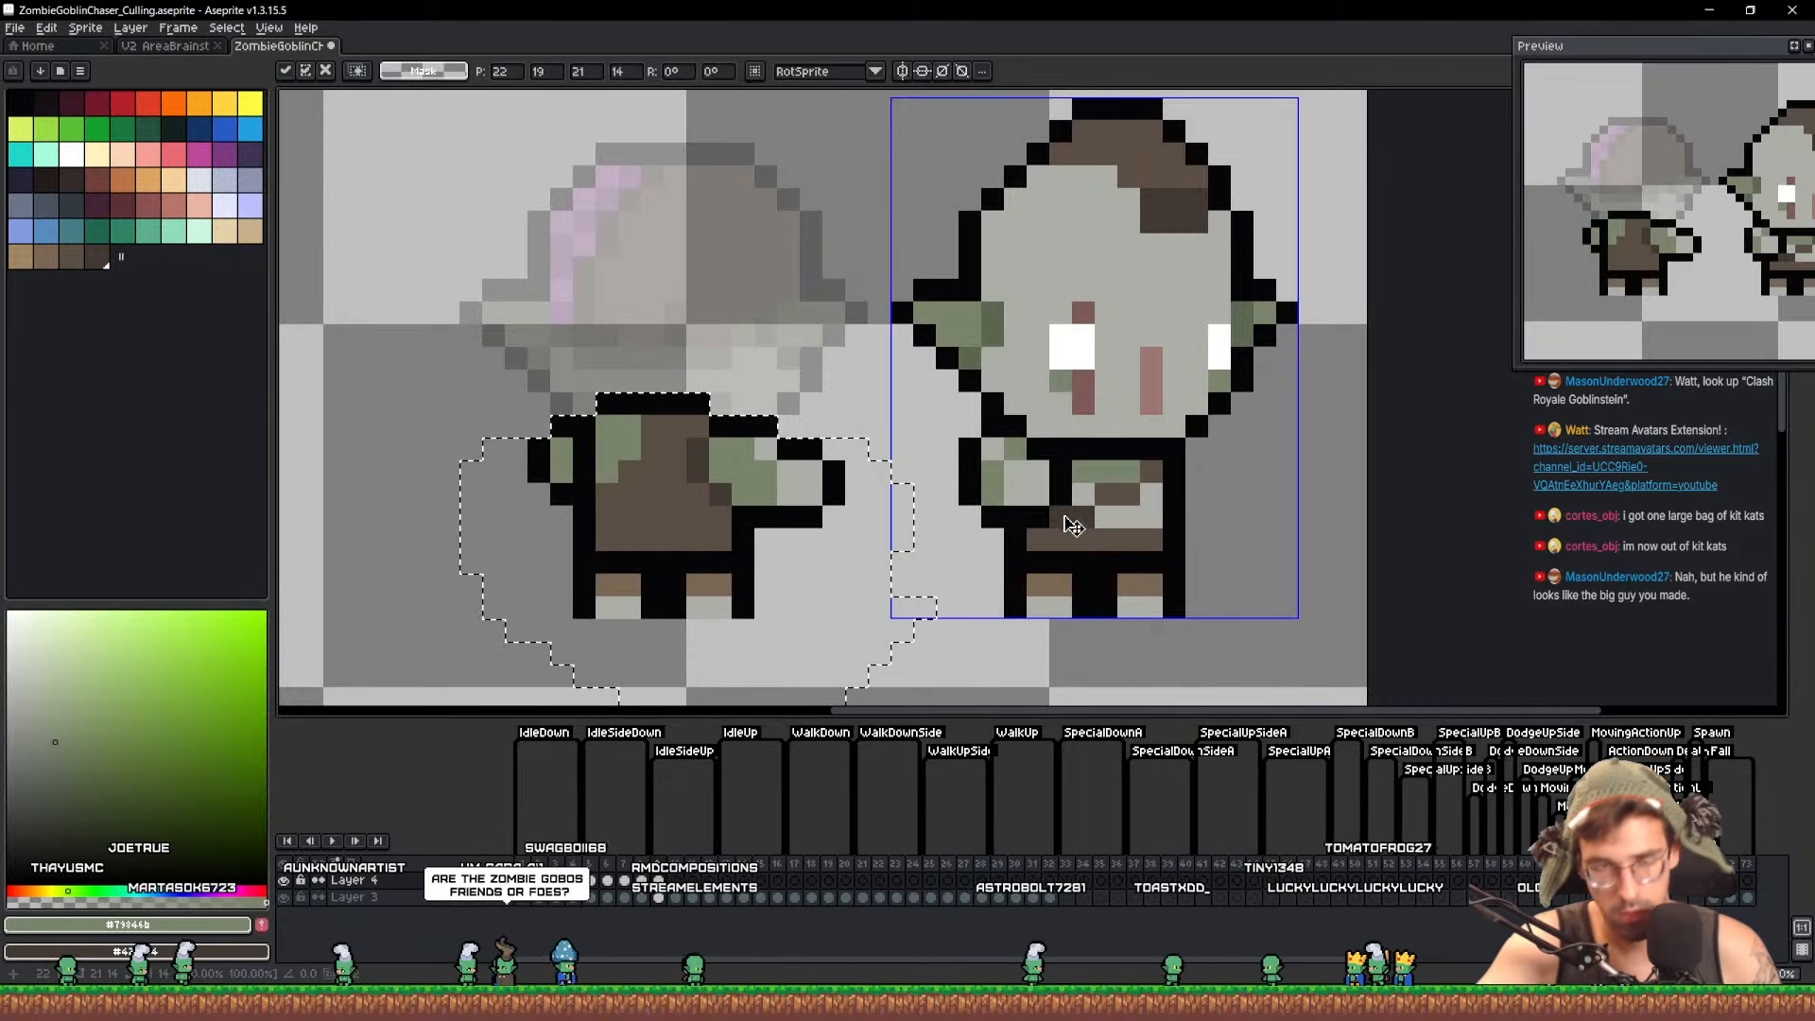
{"action": "key", "text": "ctrl+d"}
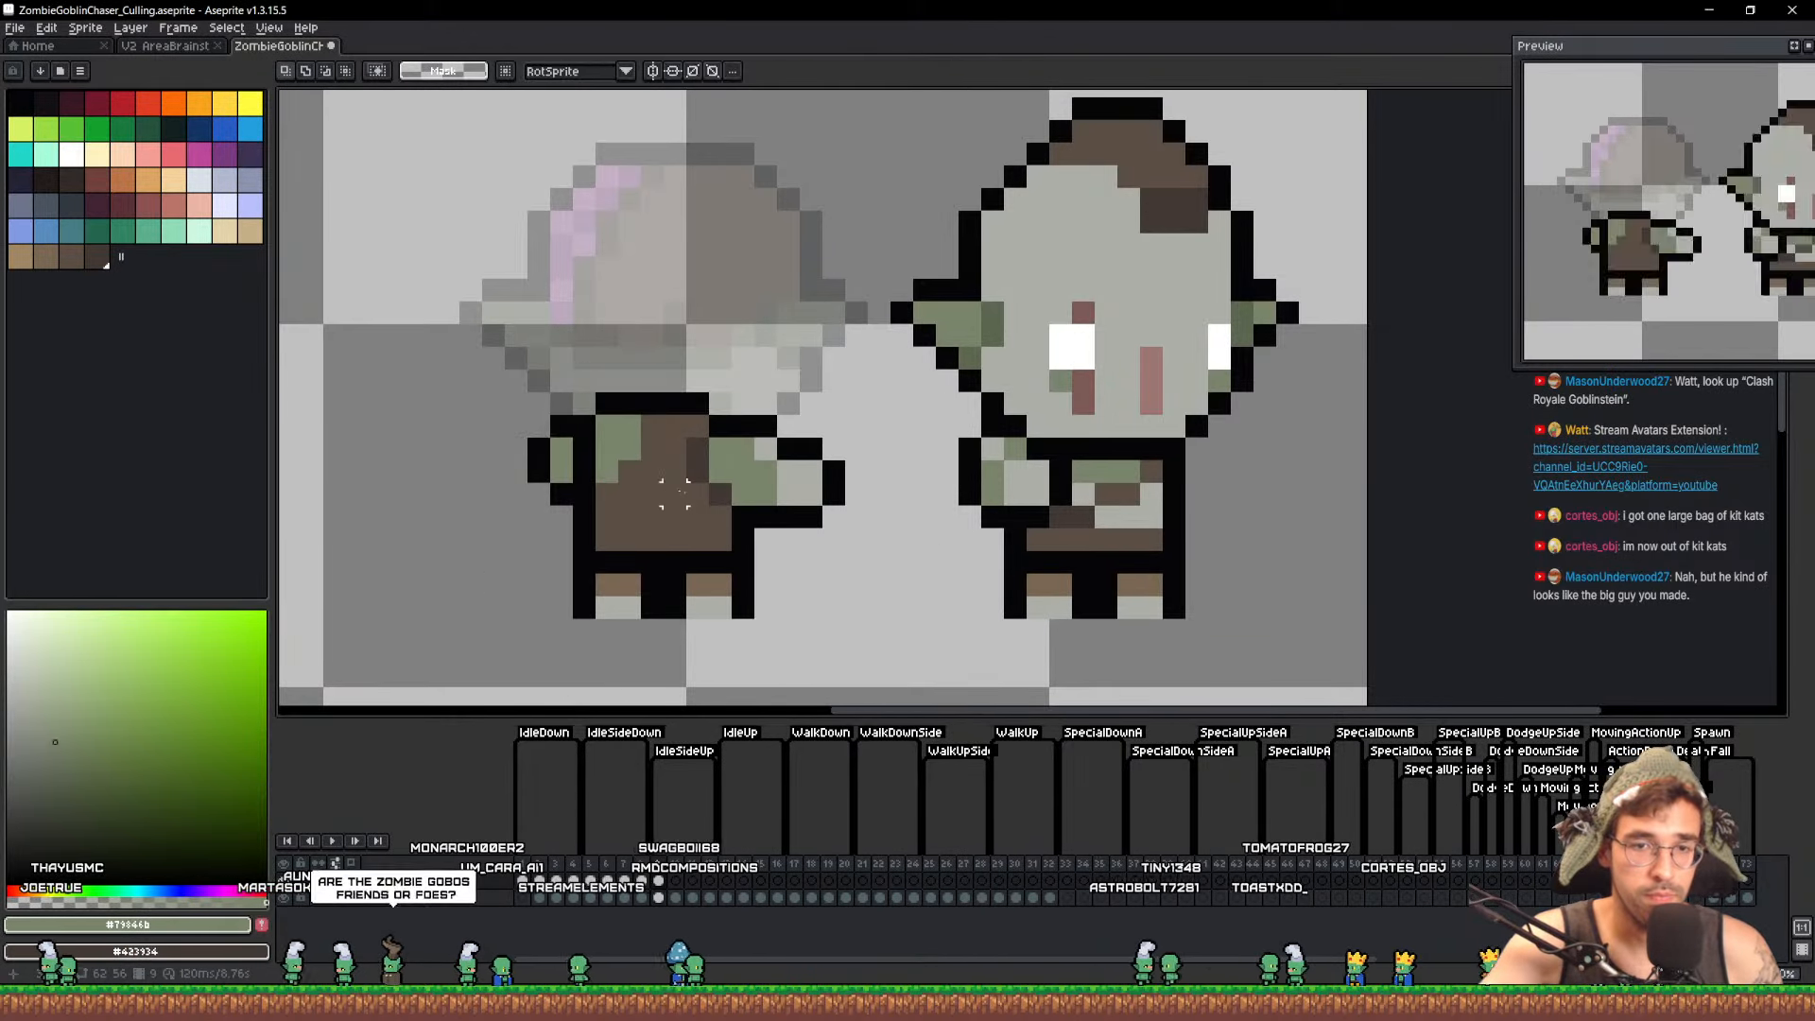
Recolour the brown tunic of the pasted back-view body in the arm's green, keeping the brown belt row
{"action": "left_click", "coordinate": [615, 457], "text": "alt"}
{"action": "key", "text": "b"}
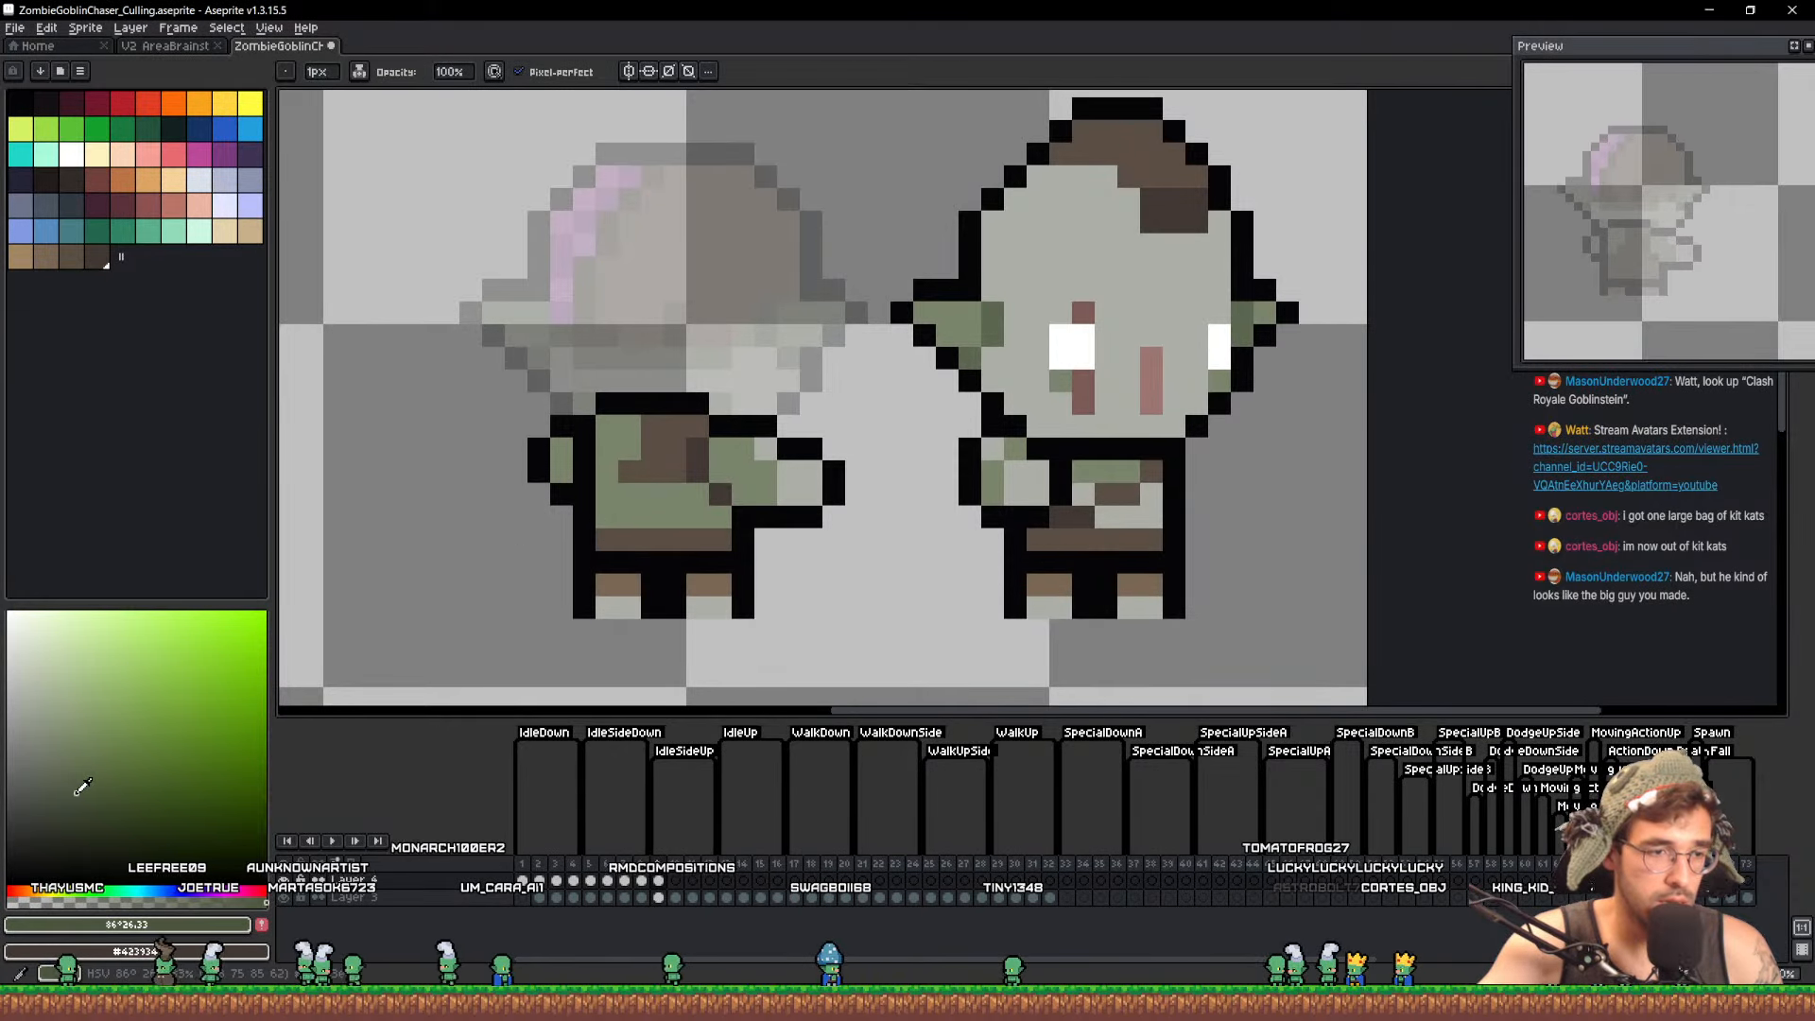
{"action": "left_click", "coordinate": [81, 890]}
{"action": "mouse_move", "coordinate": [720, 493]}
{"action": "left_mouse_down"}
{"action": "mouse_move", "coordinate": [701, 450]}
{"action": "mouse_move", "coordinate": [685, 504]}
{"action": "mouse_move", "coordinate": [632, 470]}
{"action": "left_mouse_up"}
{"action": "left_click", "coordinate": [691, 494], "text": "alt"}
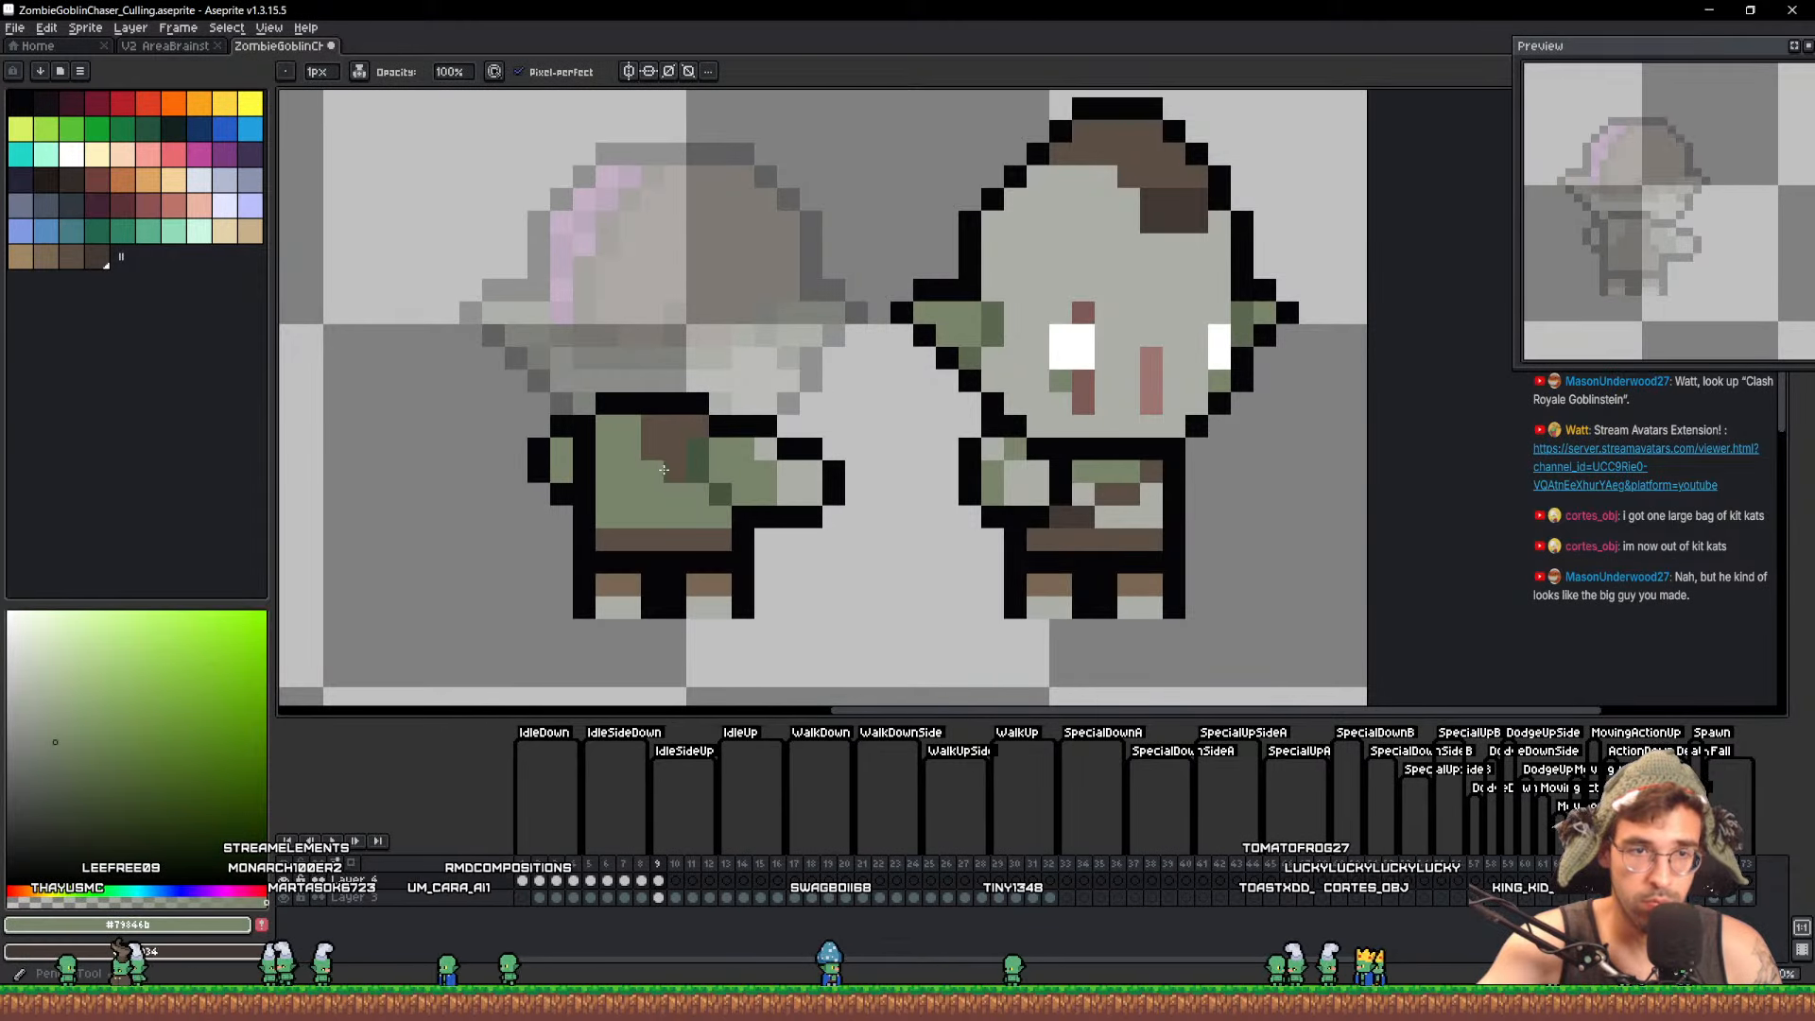
Fill the torso below the green shoulder row with the hand's light grey
{"action": "left_click", "coordinate": [796, 475], "text": "alt"}
{"action": "left_click_drag", "start_coordinate": [607, 450], "coordinate": [677, 449]}
{"action": "key", "text": "g"}
{"action": "left_click", "coordinate": [673, 488]}
{"action": "key", "text": "ctrl+z"}
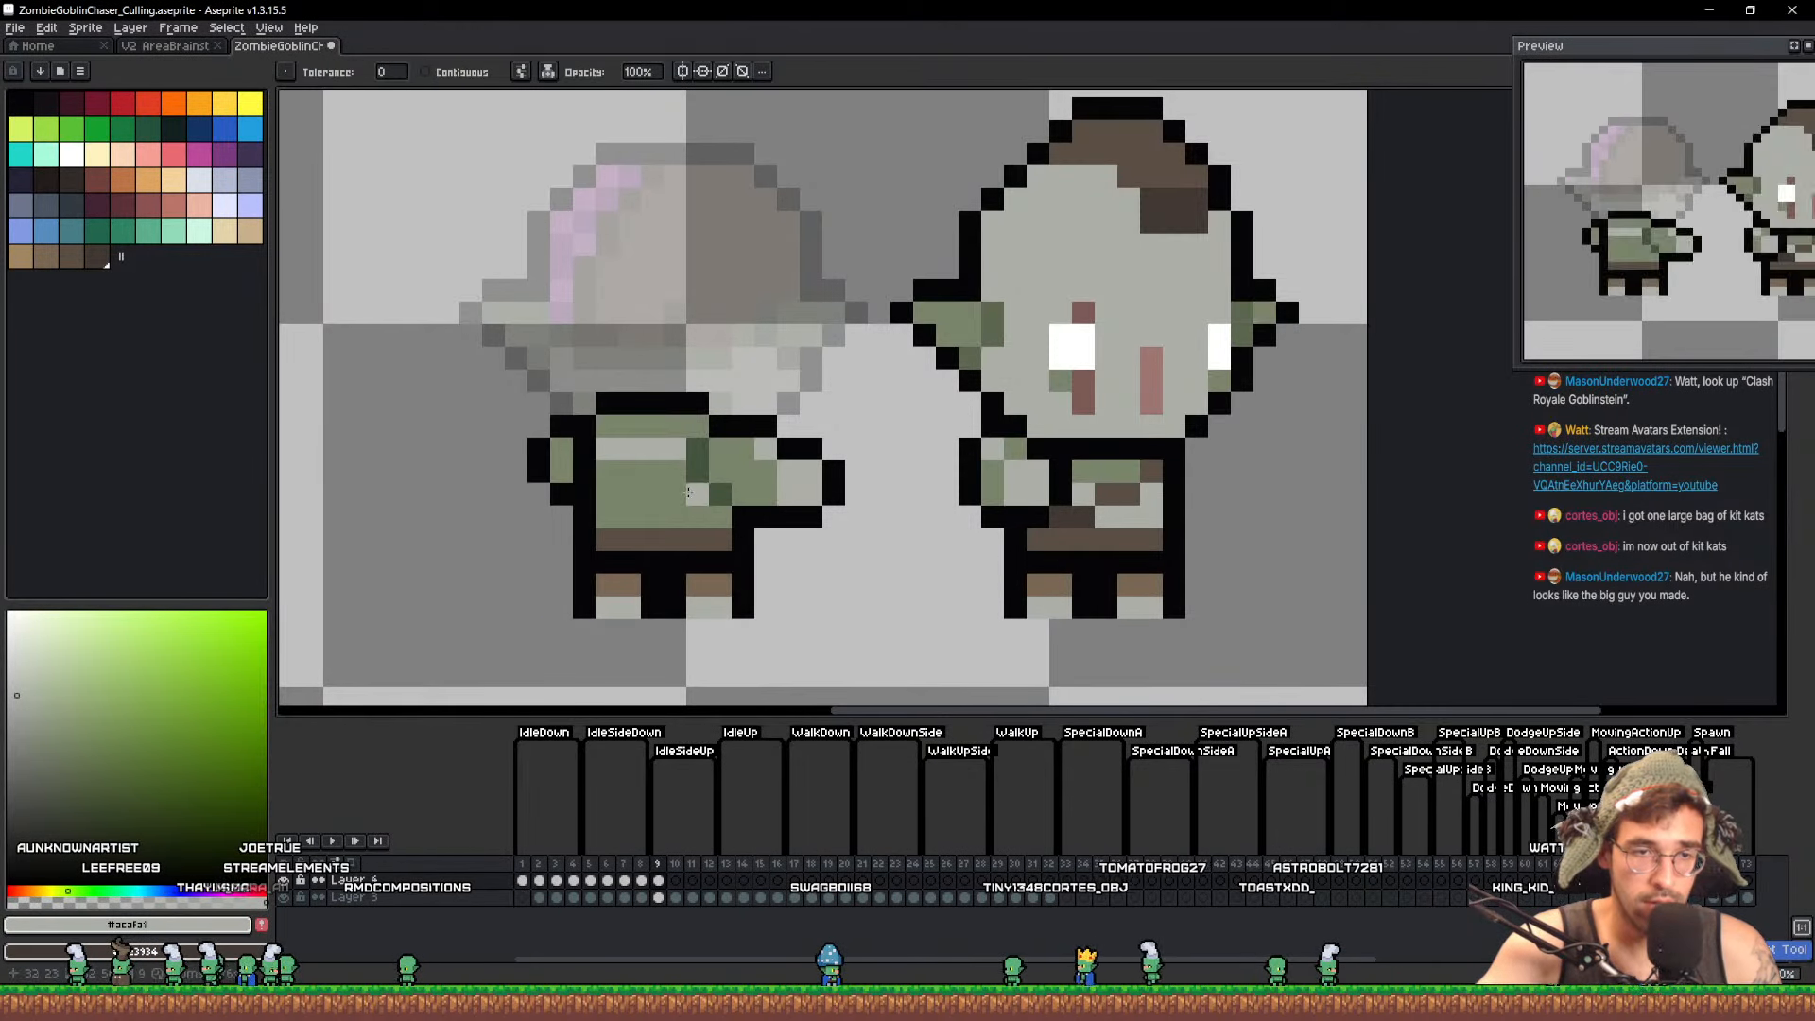
{"action": "left_click", "coordinate": [688, 492]}
Draw a diagonal #5a4e44 brown strap across the back and darken its lower end with #423934
{"action": "key", "text": "b"}
{"action": "left_click", "coordinate": [71, 255]}
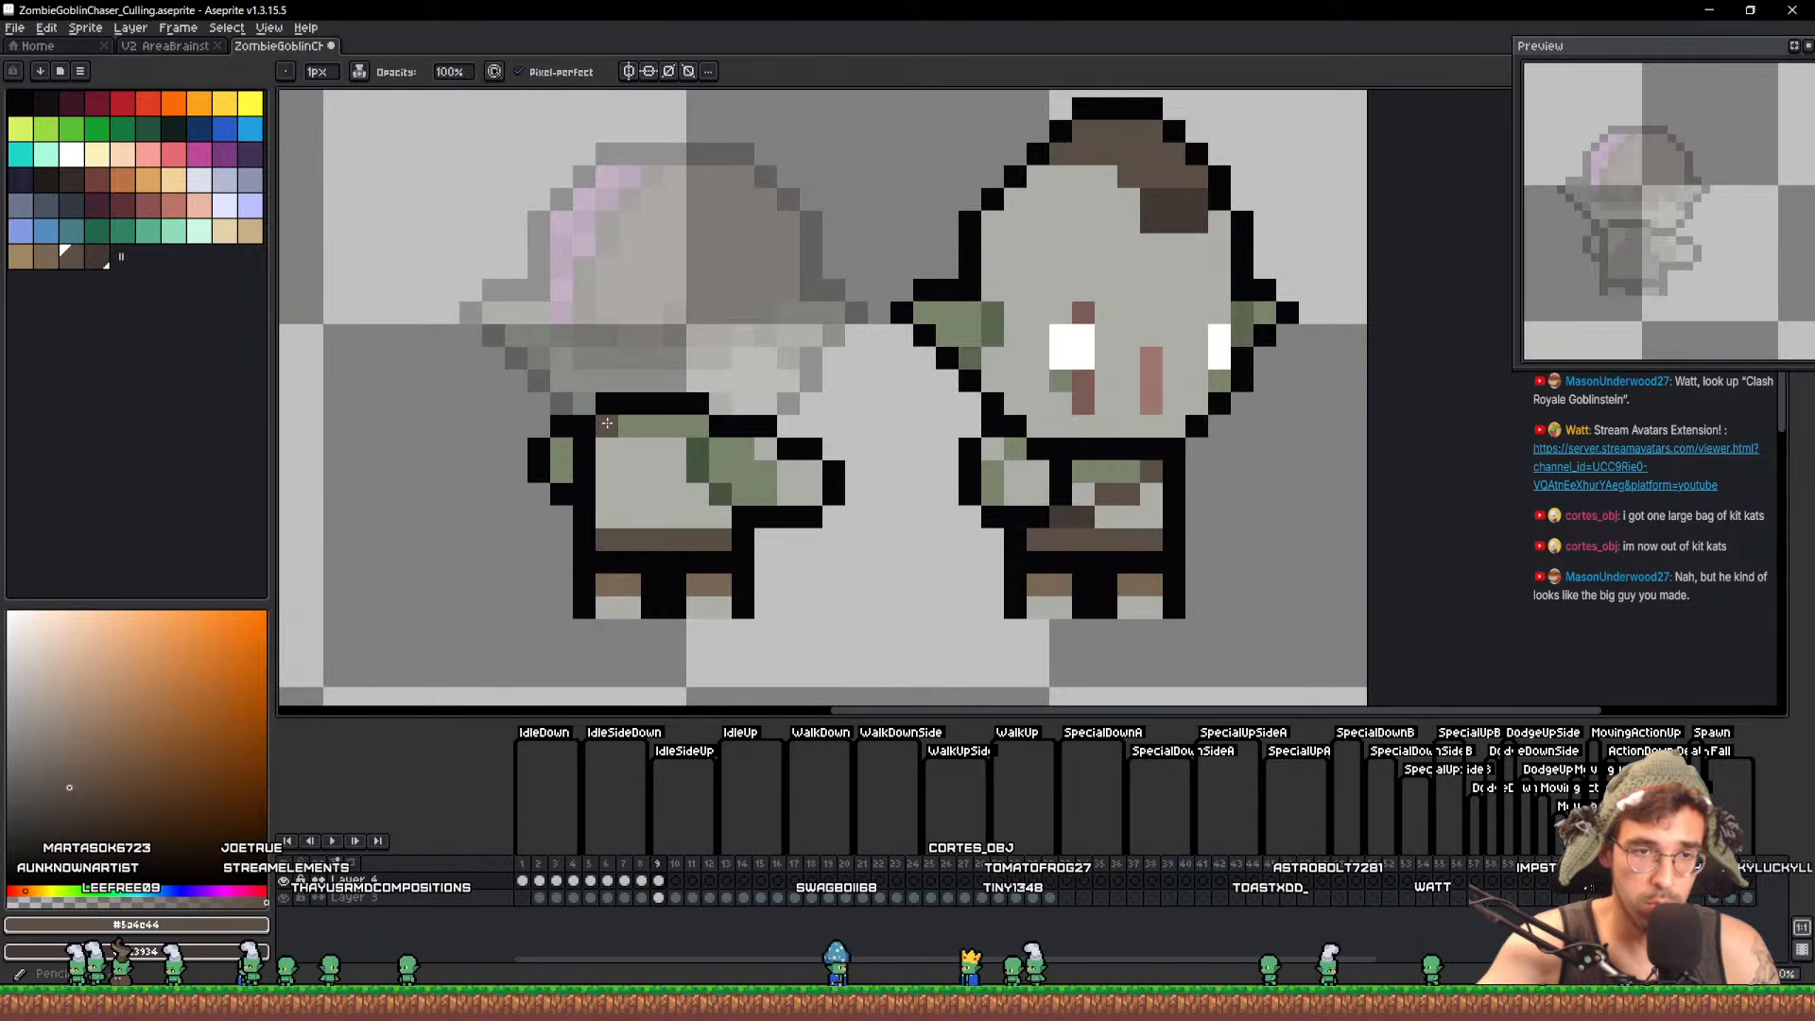
{"action": "key", "text": "ctrl+z"}
{"action": "mouse_move", "coordinate": [699, 518]}
{"action": "left_mouse_down"}
{"action": "mouse_move", "coordinate": [647, 506]}
{"action": "mouse_move", "coordinate": [608, 451]}
{"action": "left_mouse_up"}
{"action": "left_click", "coordinate": [1072, 516], "text": "alt"}
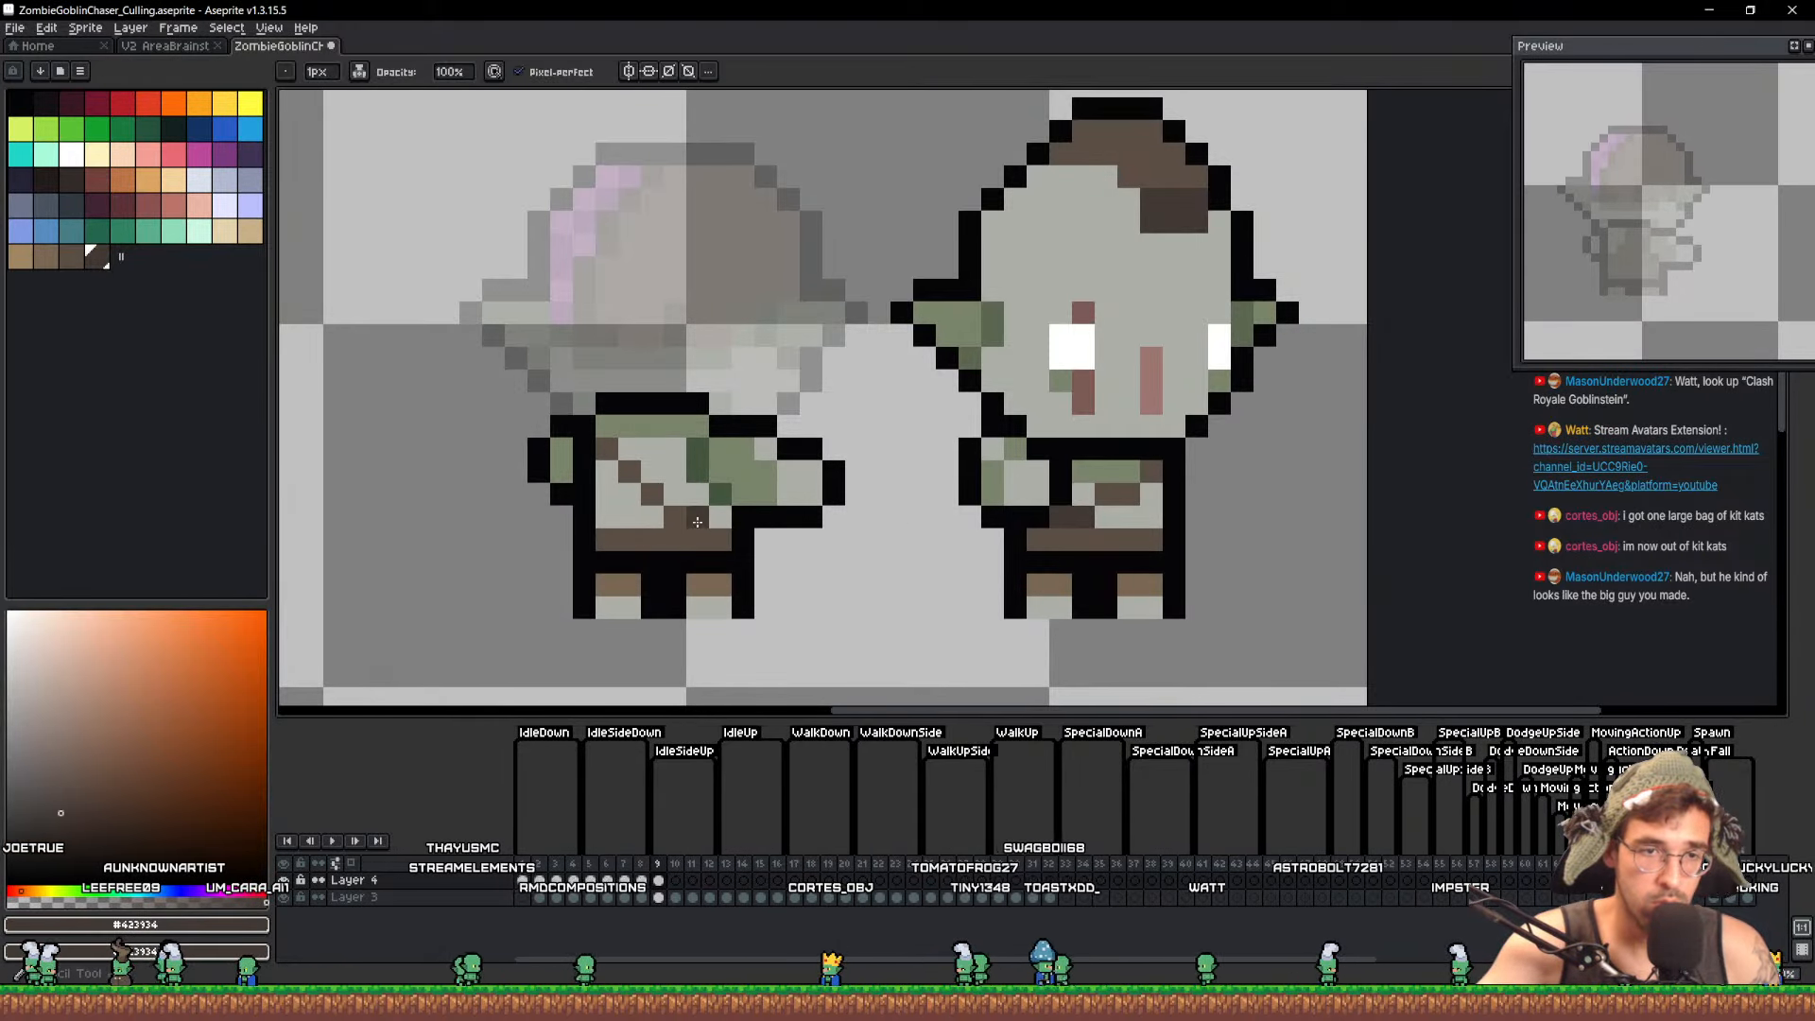
{"action": "left_click_drag", "start_coordinate": [698, 517], "coordinate": [675, 516]}
Erase the copied goblin's front-view body below its head and repair the chin outline in black
{"action": "scroll", "coordinate": [720, 494], "scroll_direction": "down", "scroll_amount": 2}
{"action": "key", "text": "q"}
{"action": "mouse_move", "coordinate": [845, 562]}
{"action": "left_mouse_down"}
{"action": "mouse_move", "coordinate": [647, 620]}
{"action": "mouse_move", "coordinate": [530, 501]}
{"action": "left_mouse_up"}
{"action": "scroll", "coordinate": [824, 495], "scroll_direction": "up", "scroll_amount": 2}
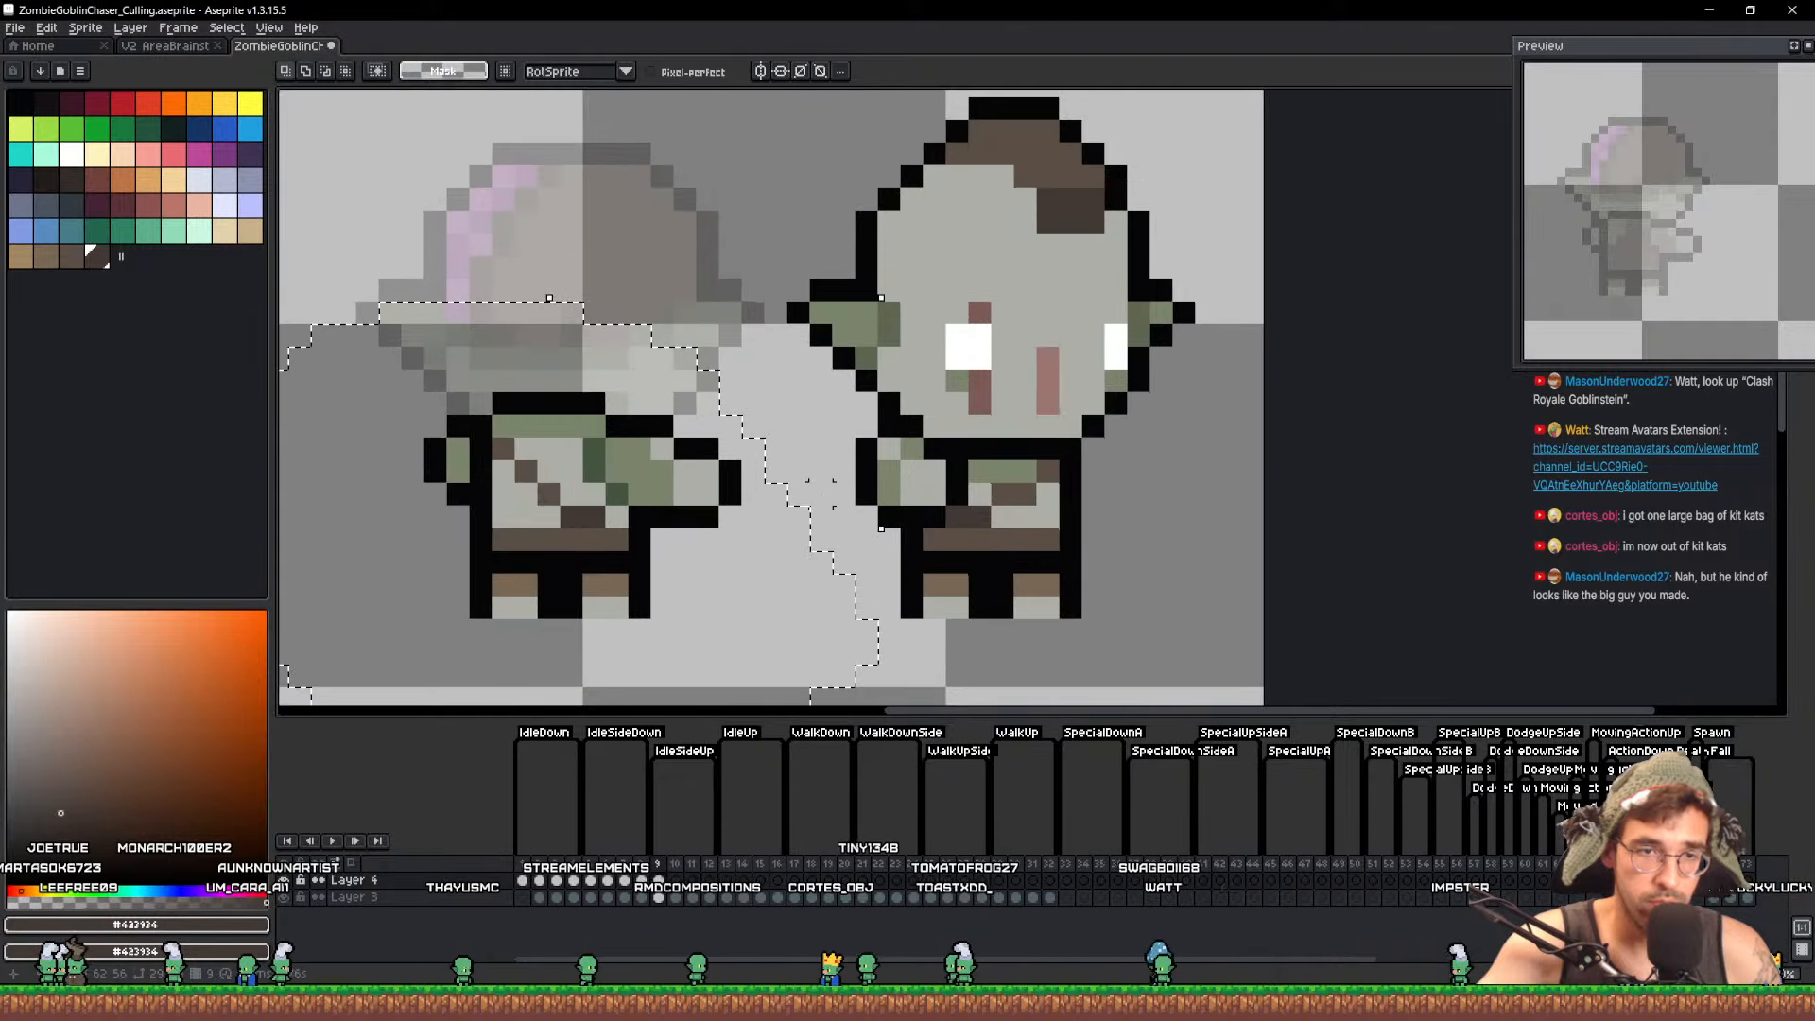
{"action": "key", "text": "b"}
{"action": "key", "text": "plus"}
{"action": "mouse_move", "coordinate": [893, 477]}
{"action": "left_mouse_down"}
{"action": "mouse_move", "coordinate": [1076, 497]}
{"action": "mouse_move", "coordinate": [853, 492]}
{"action": "mouse_move", "coordinate": [1164, 552]}
{"action": "mouse_move", "coordinate": [899, 596]}
{"action": "left_mouse_up"}
{"action": "key", "text": "ctrl+z"}
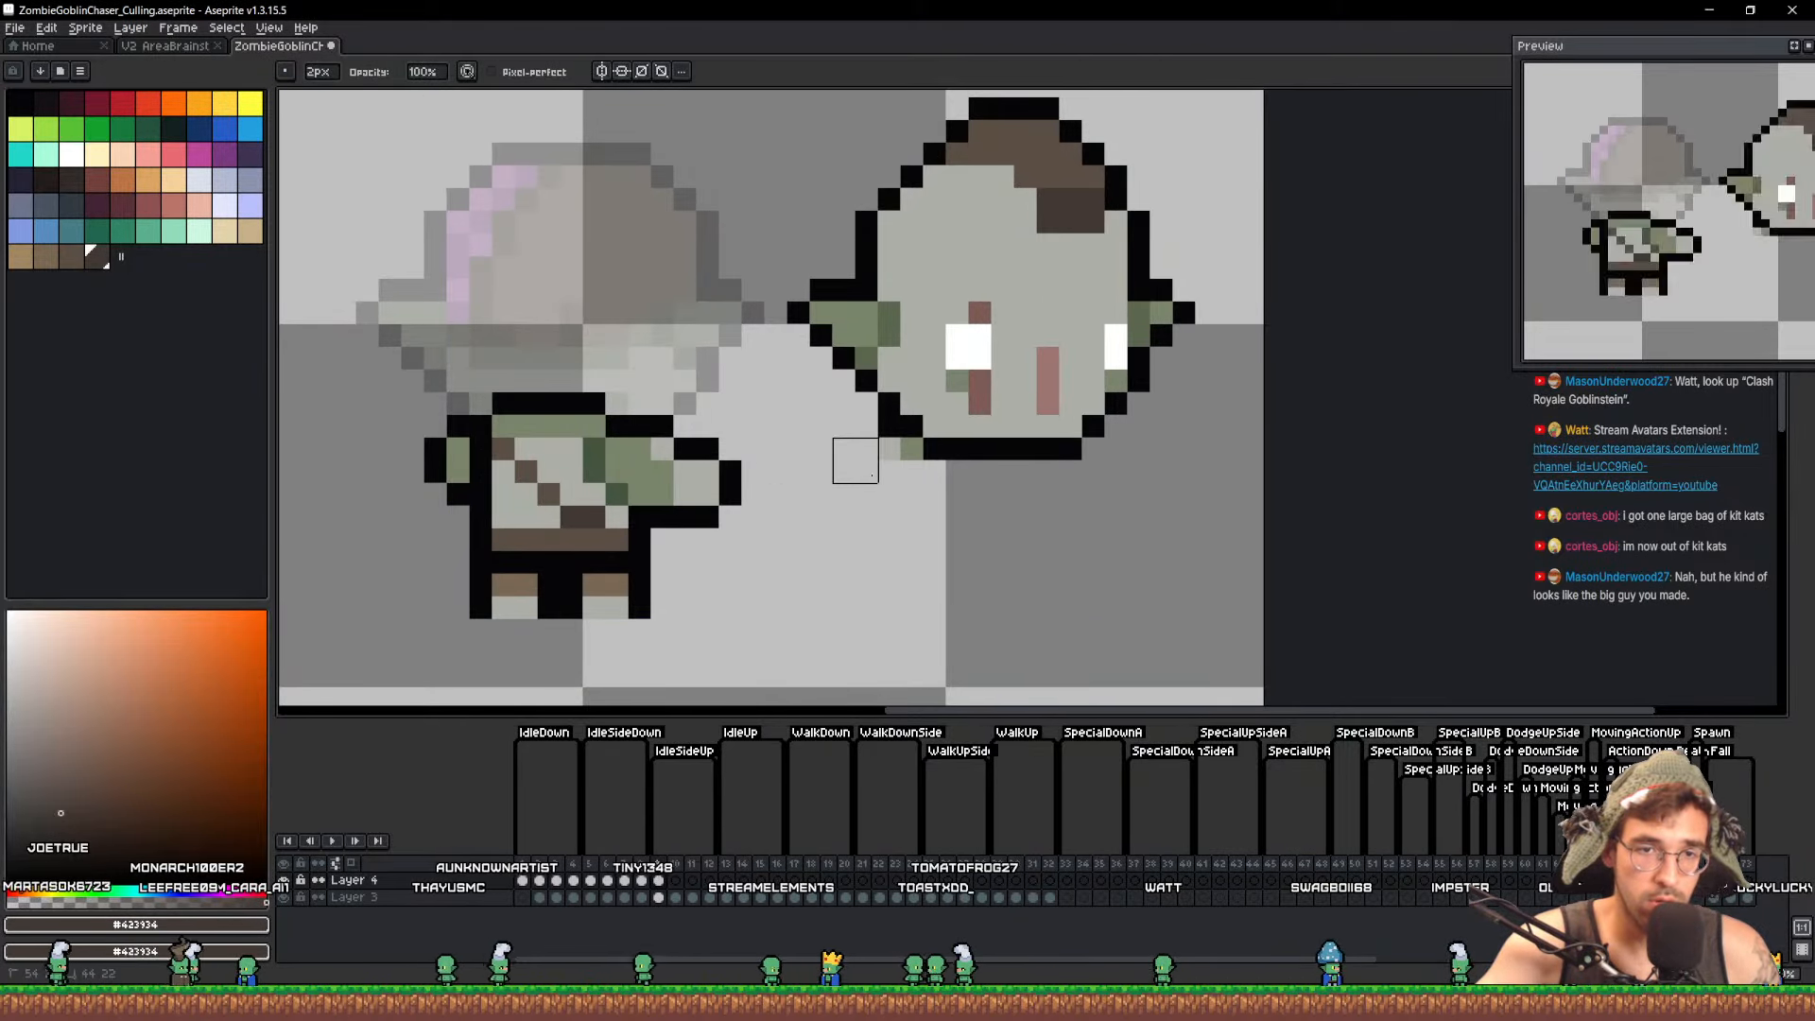
{"action": "left_click_drag", "start_coordinate": [855, 454], "coordinate": [879, 438]}
{"action": "key", "text": "b"}
{"action": "left_click", "coordinate": [932, 447], "text": "alt"}
{"action": "left_click", "coordinate": [912, 431]}
Lasso the recoloured back-view body and move it beneath the copied goblin head
{"action": "key", "text": "q"}
{"action": "mouse_move", "coordinate": [899, 531]}
{"action": "left_mouse_down"}
{"action": "mouse_move", "coordinate": [790, 663]}
{"action": "mouse_move", "coordinate": [783, 546]}
{"action": "mouse_move", "coordinate": [770, 558]}
{"action": "left_mouse_up"}
{"action": "mouse_move", "coordinate": [711, 545]}
{"action": "left_mouse_down"}
{"action": "mouse_move", "coordinate": [1115, 527]}
{"action": "mouse_move", "coordinate": [842, 579]}
{"action": "mouse_move", "coordinate": [1116, 556]}
{"action": "left_mouse_up"}
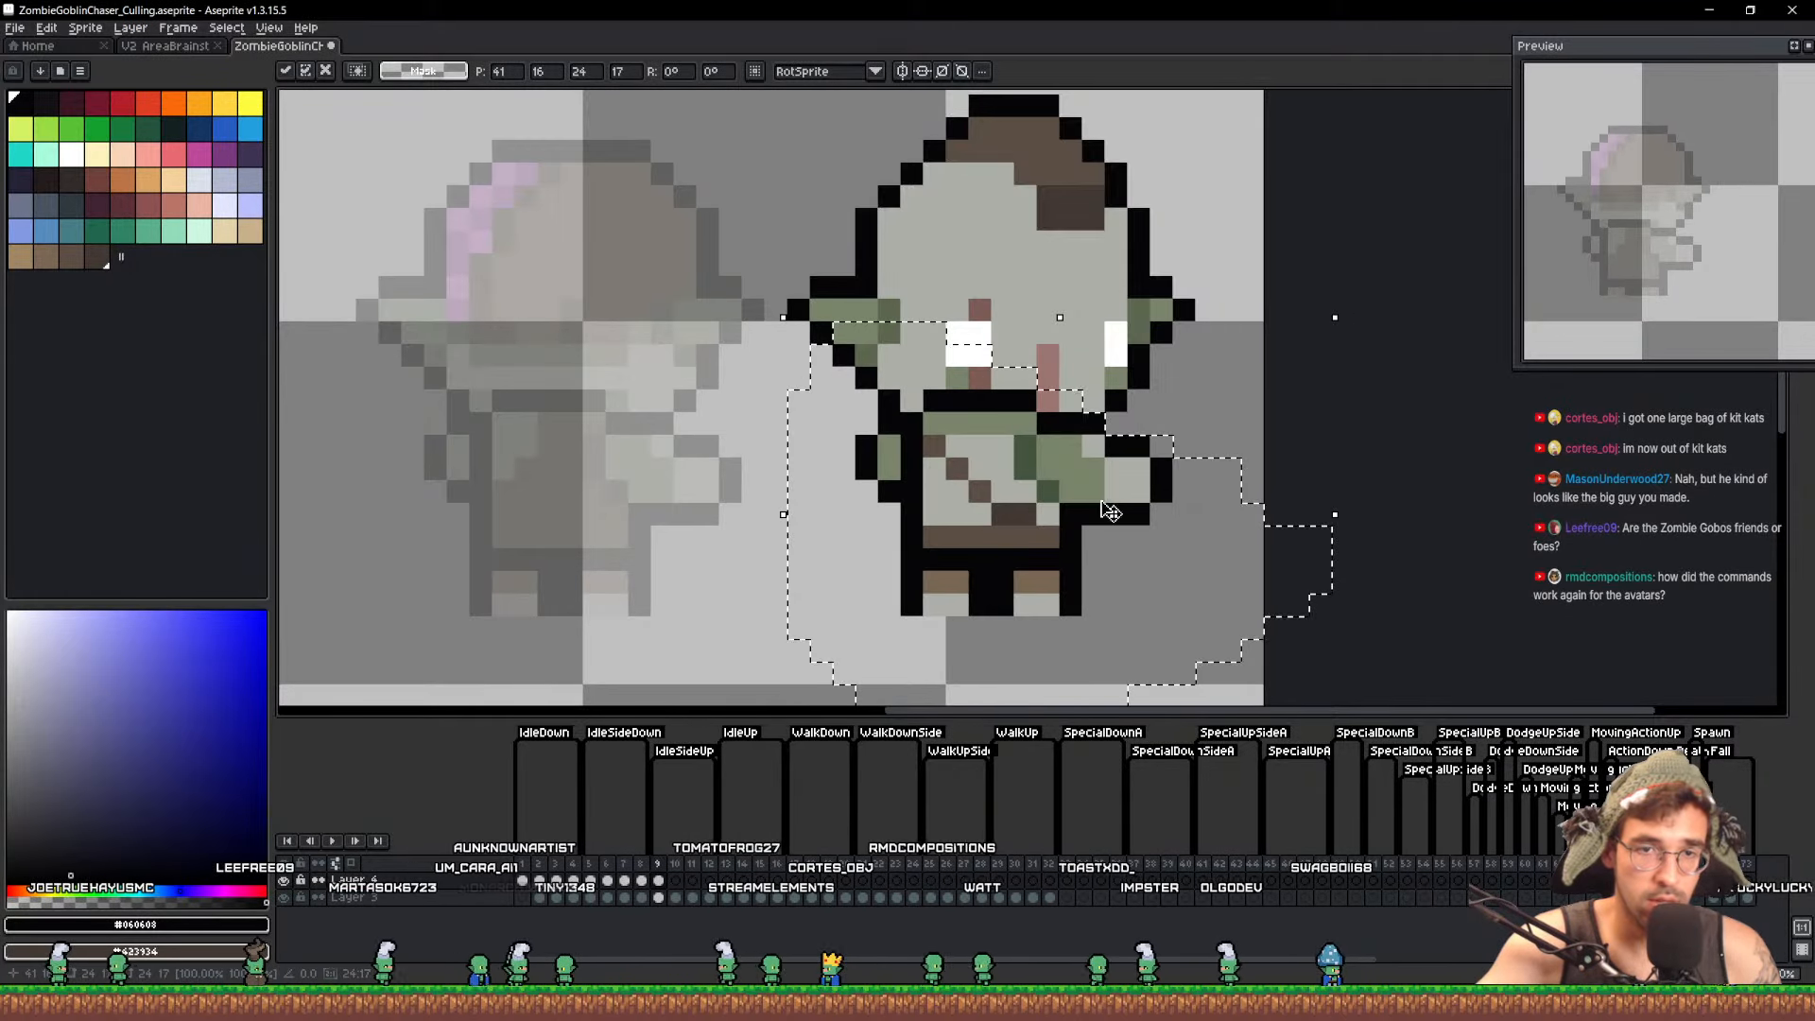
{"action": "key", "text": "ctrl+d"}
Close the black head outline beside the left ear and paint out the left eye, scar and nose in skin grey
{"action": "key", "text": "b"}
{"action": "left_click", "coordinate": [1075, 353], "text": "alt"}
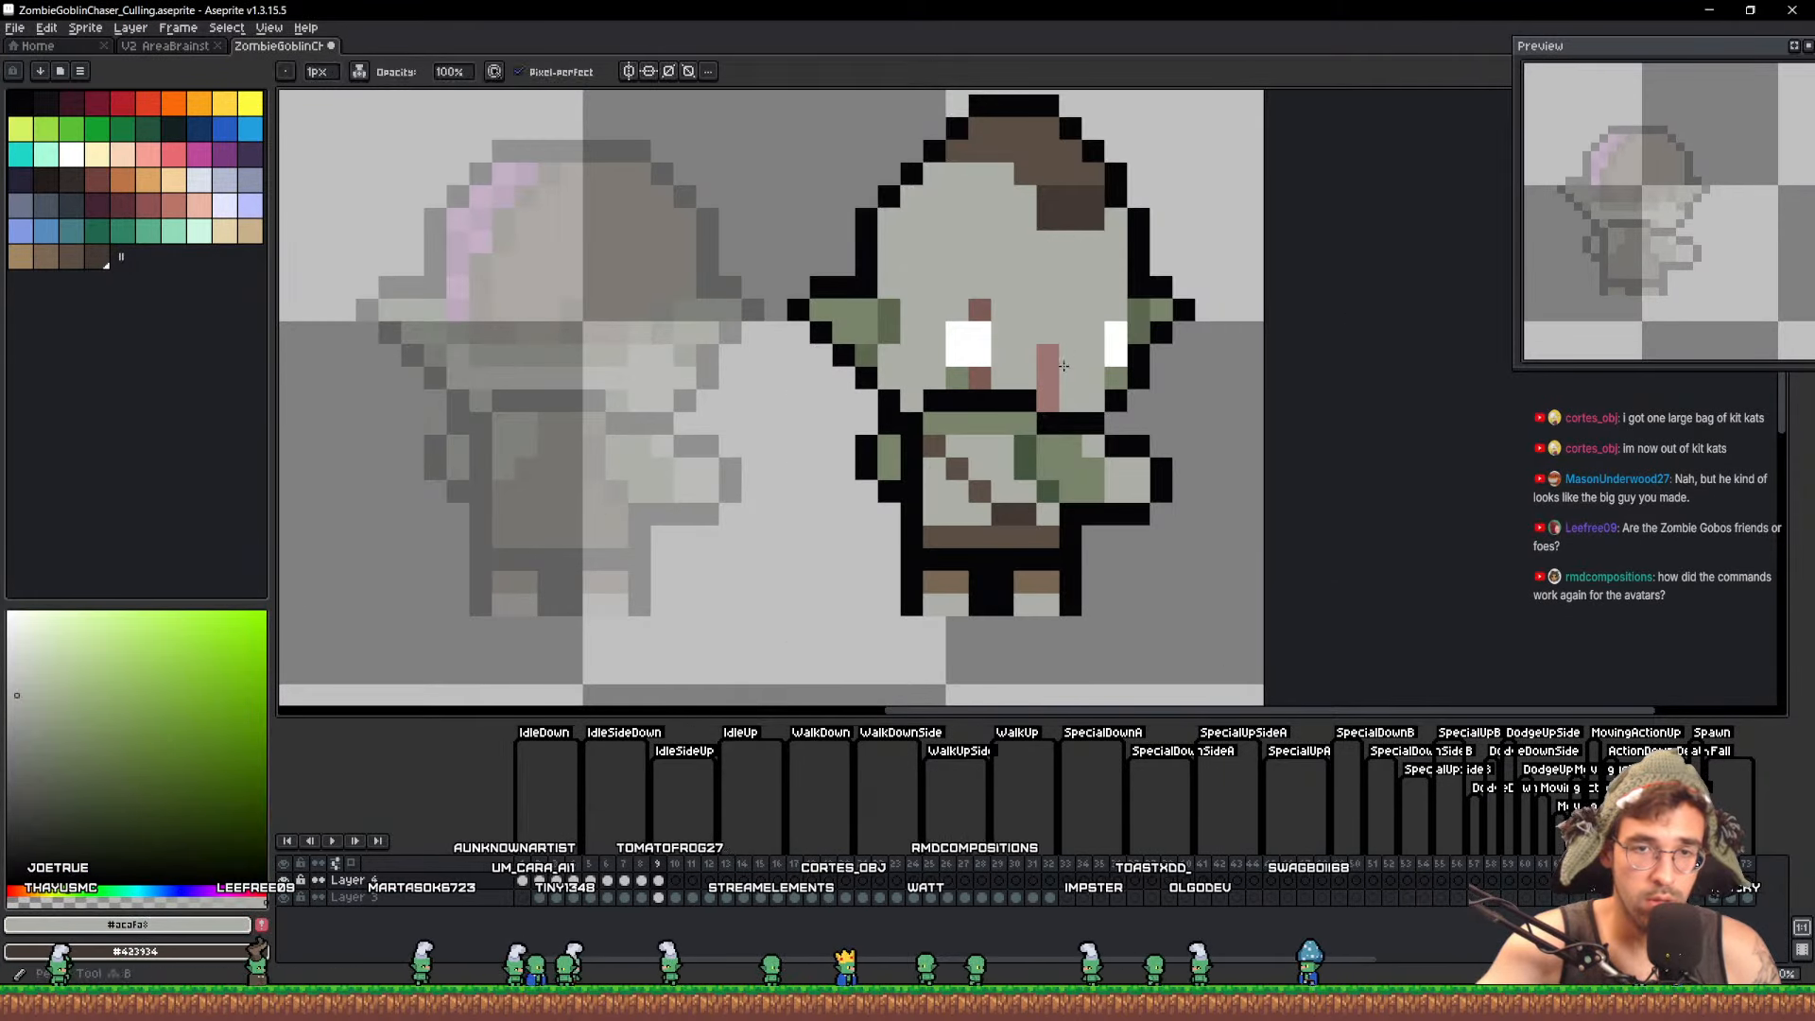
{"action": "left_click", "coordinate": [867, 377], "text": "alt"}
{"action": "mouse_move", "coordinate": [867, 358]}
{"action": "left_mouse_down"}
{"action": "mouse_move", "coordinate": [878, 298]}
{"action": "mouse_move", "coordinate": [888, 336]}
{"action": "left_mouse_up"}
{"action": "left_click", "coordinate": [910, 316], "text": "alt"}
{"action": "left_click", "coordinate": [955, 351]}
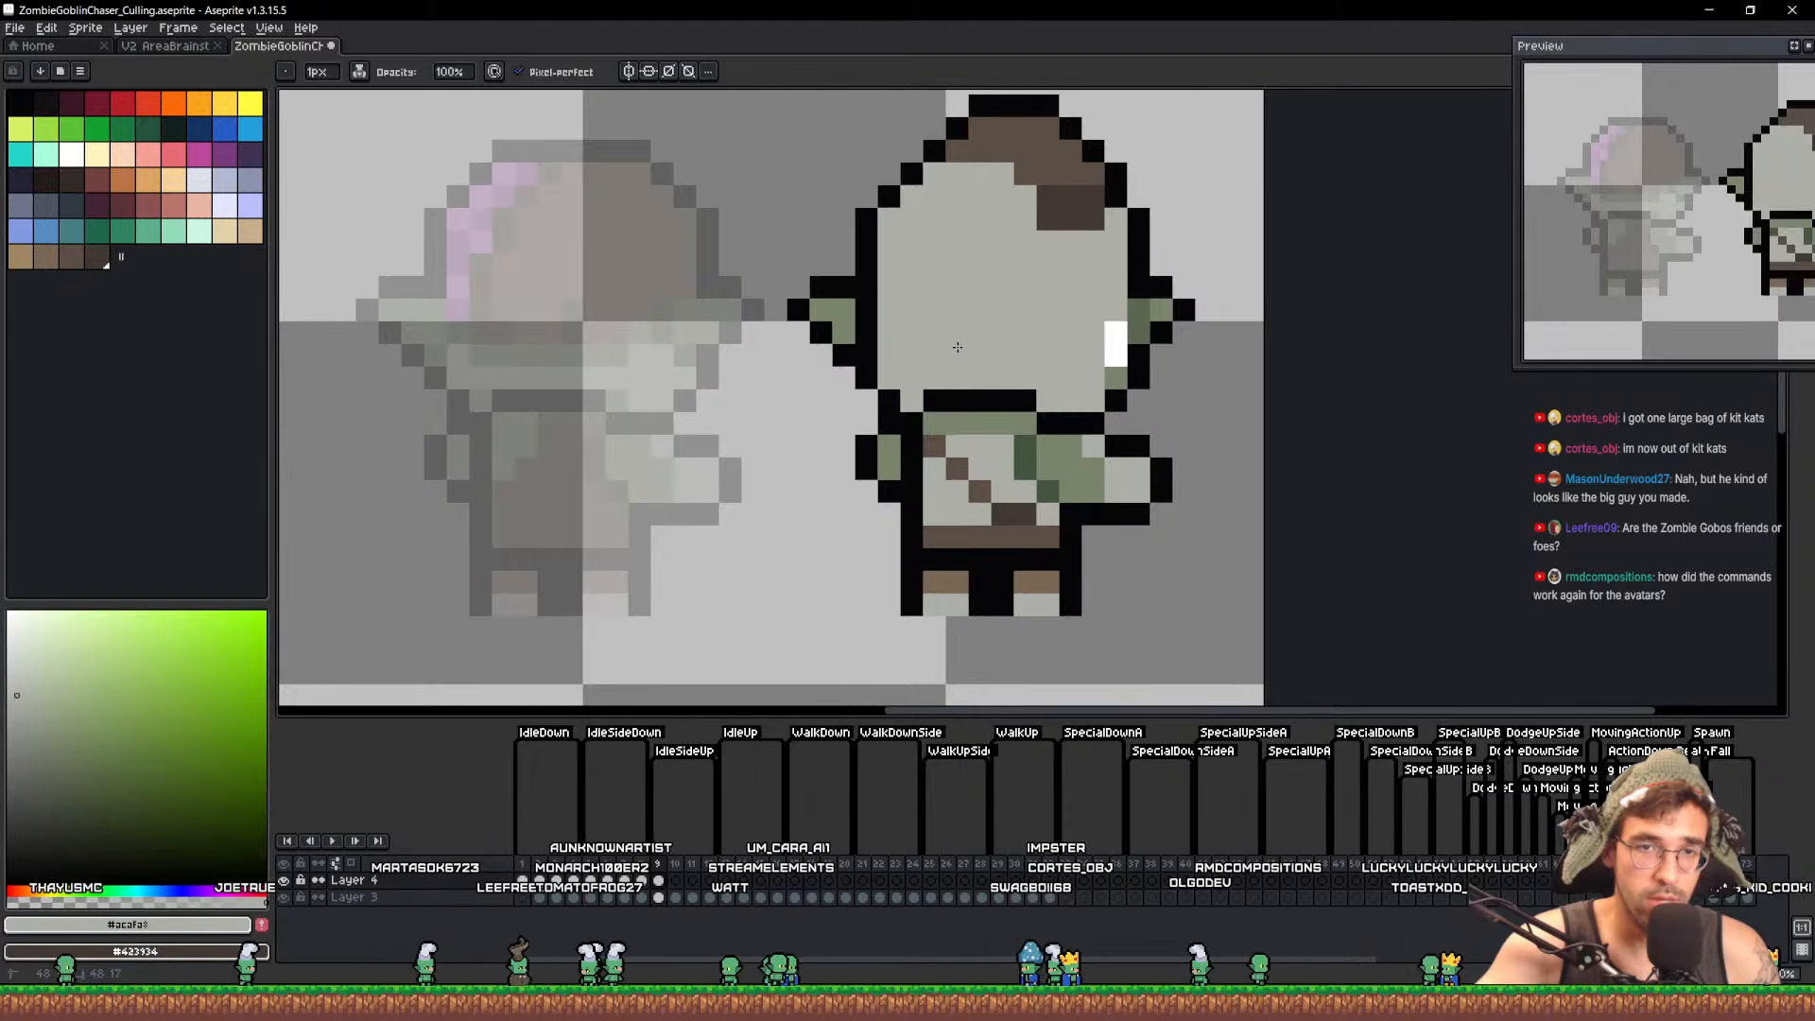
{"action": "left_click_drag", "start_coordinate": [1036, 312], "coordinate": [1000, 381]}
Select the top of the head with the mohawk and flip it horizontally so the mohawk sits on the left side
{"action": "key", "text": "m"}
{"action": "left_click_drag", "start_coordinate": [898, 289], "coordinate": [1058, 152]}
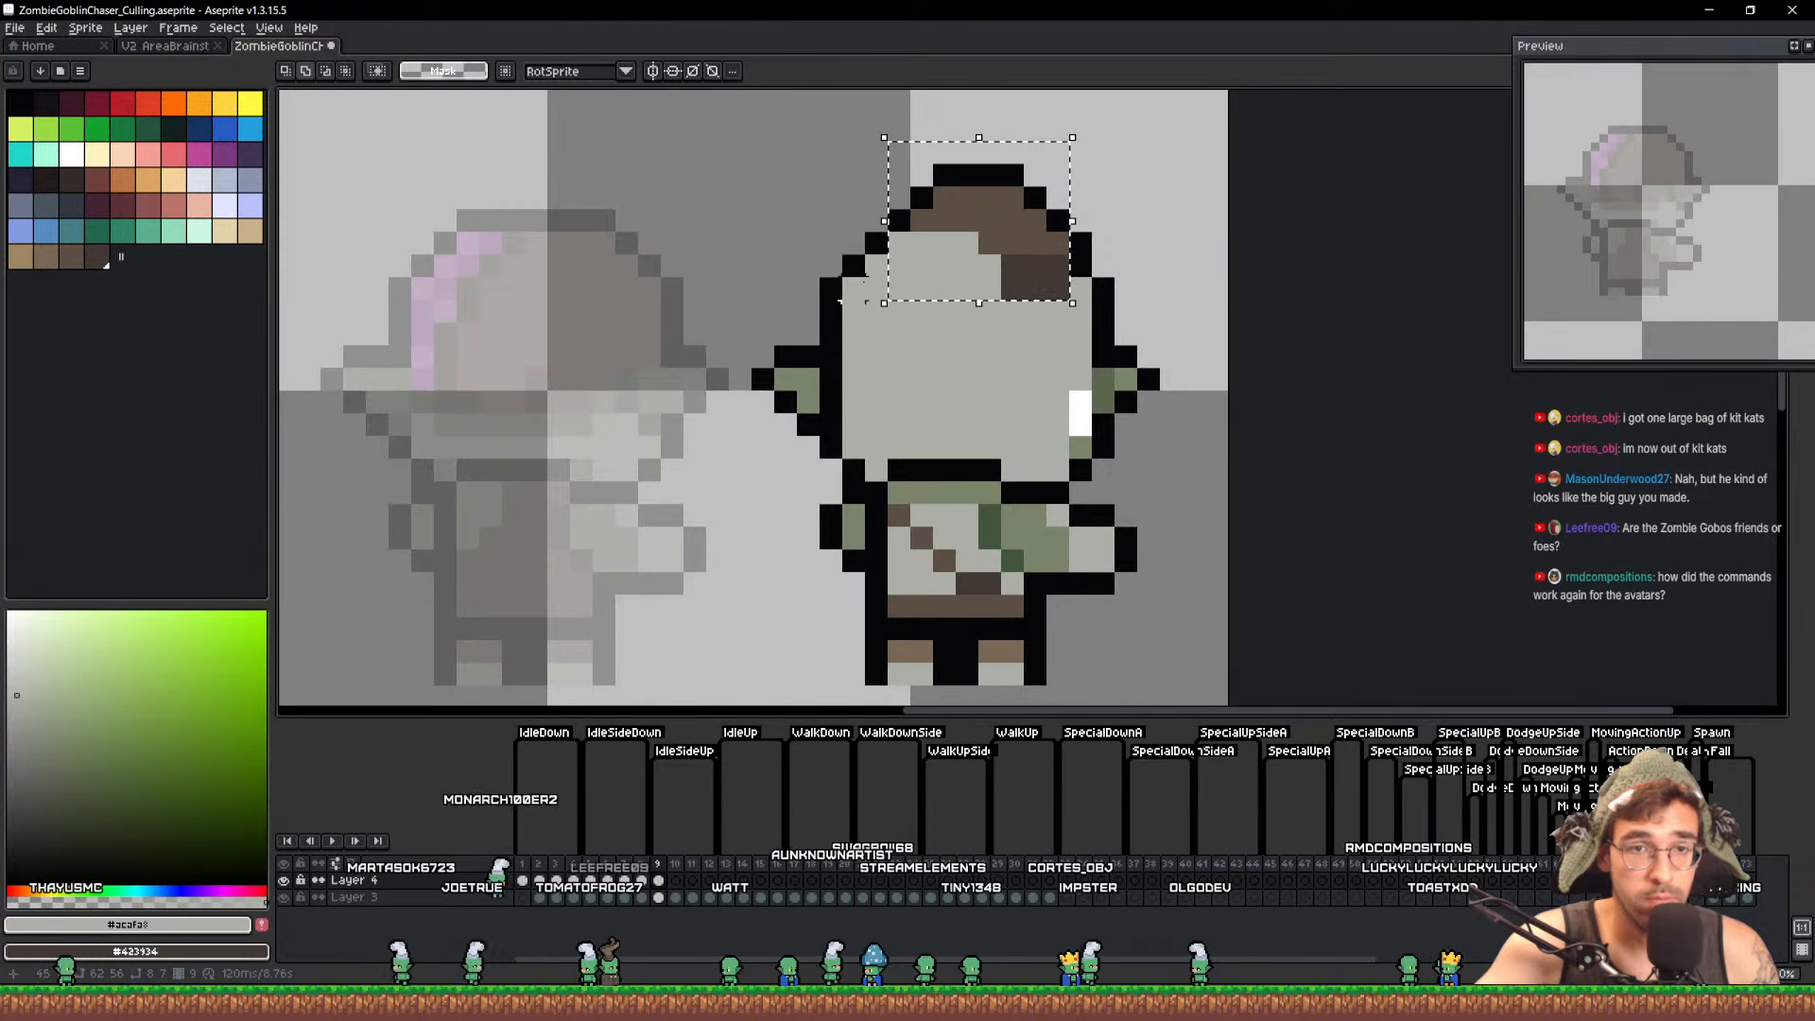
{"action": "left_click_drag", "start_coordinate": [877, 288], "coordinate": [924, 176]}
{"action": "key", "text": "shift+h"}
{"action": "key", "text": "ctrl+d"}
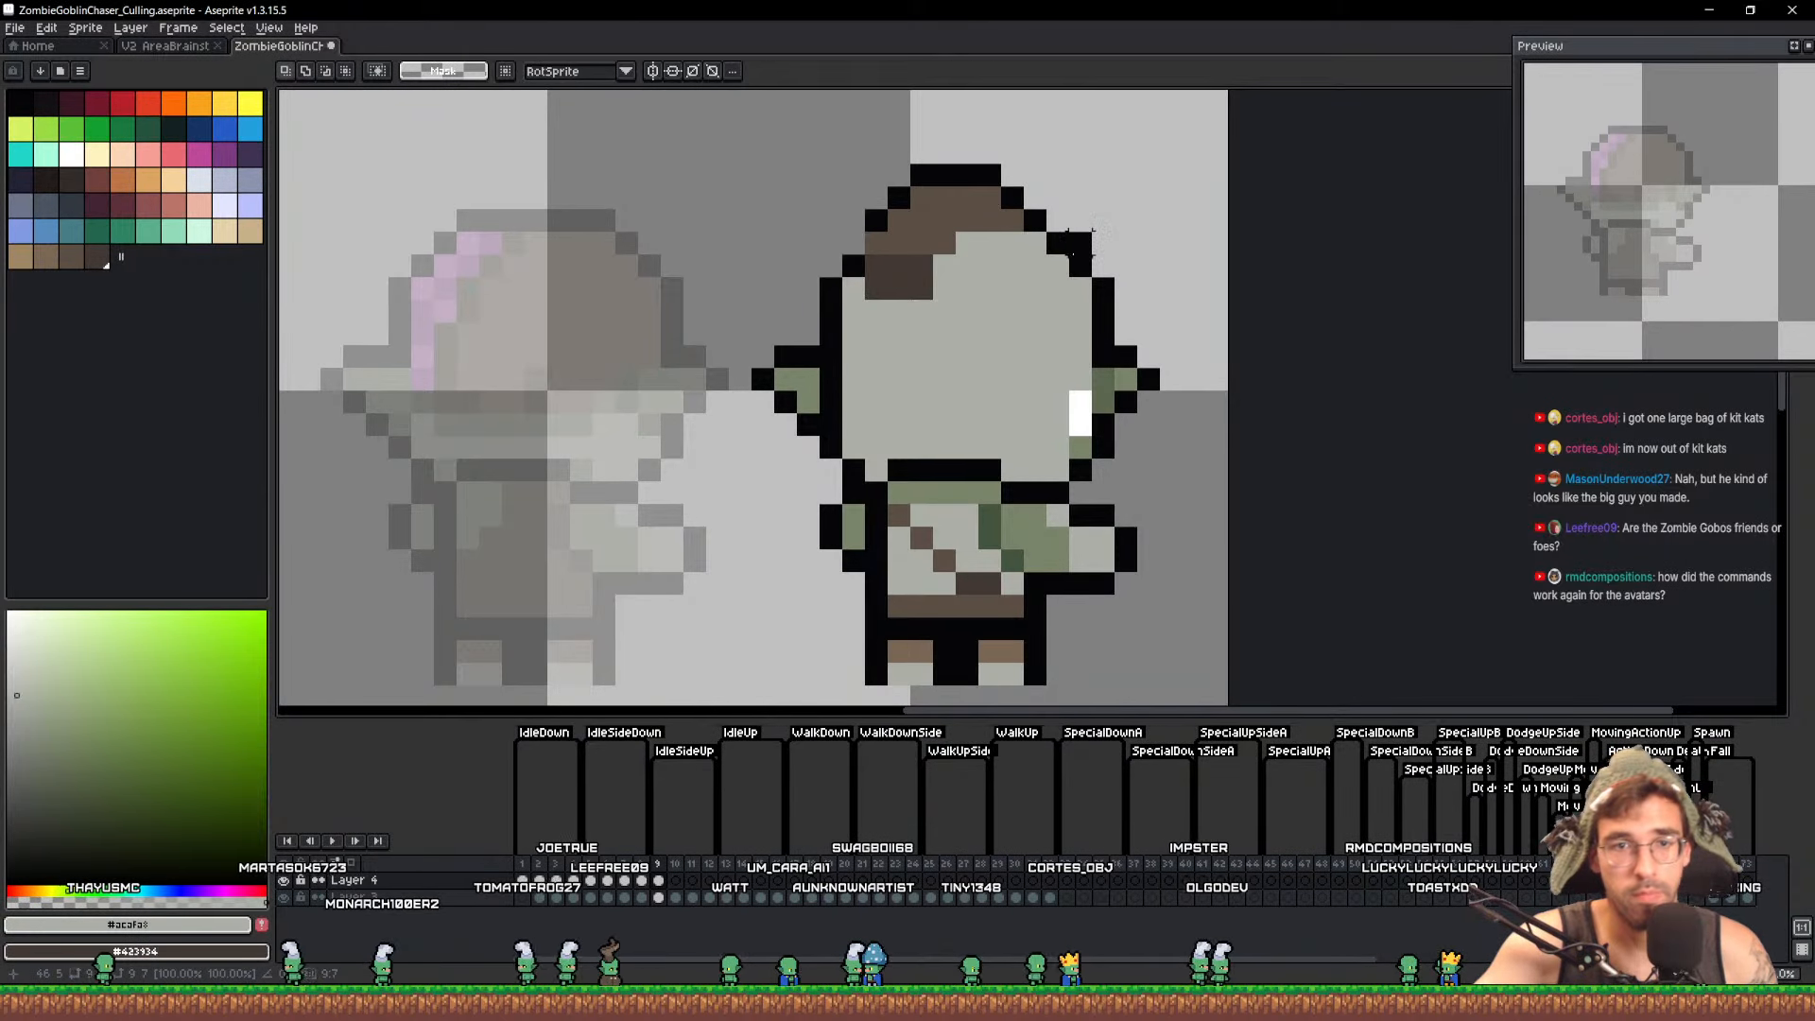
Erase the stray black outline pixel at the upper right of the flipped head
{"action": "scroll", "coordinate": [1106, 282], "scroll_direction": "down", "scroll_amount": 3}
{"action": "scroll", "coordinate": [1107, 283], "scroll_direction": "up", "scroll_amount": 3}
{"action": "key", "text": "e"}
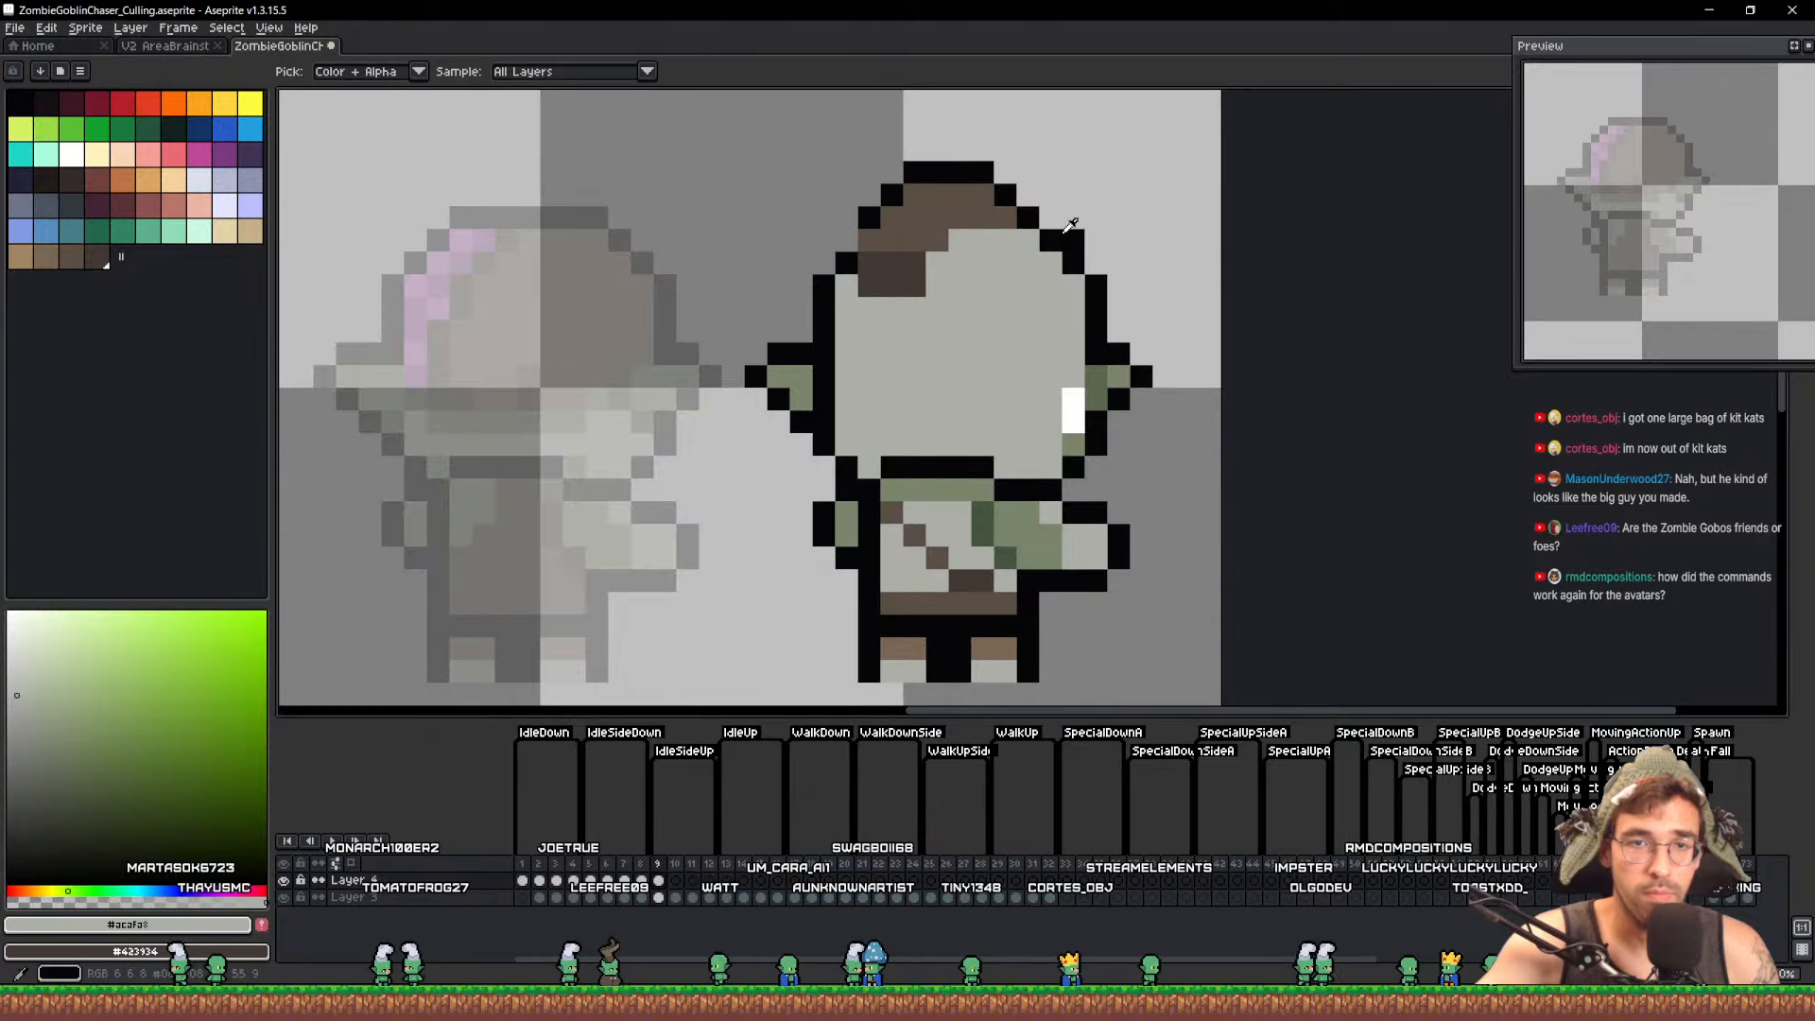
{"action": "left_click", "coordinate": [1066, 228], "text": "alt"}
{"action": "left_click", "coordinate": [1075, 241]}
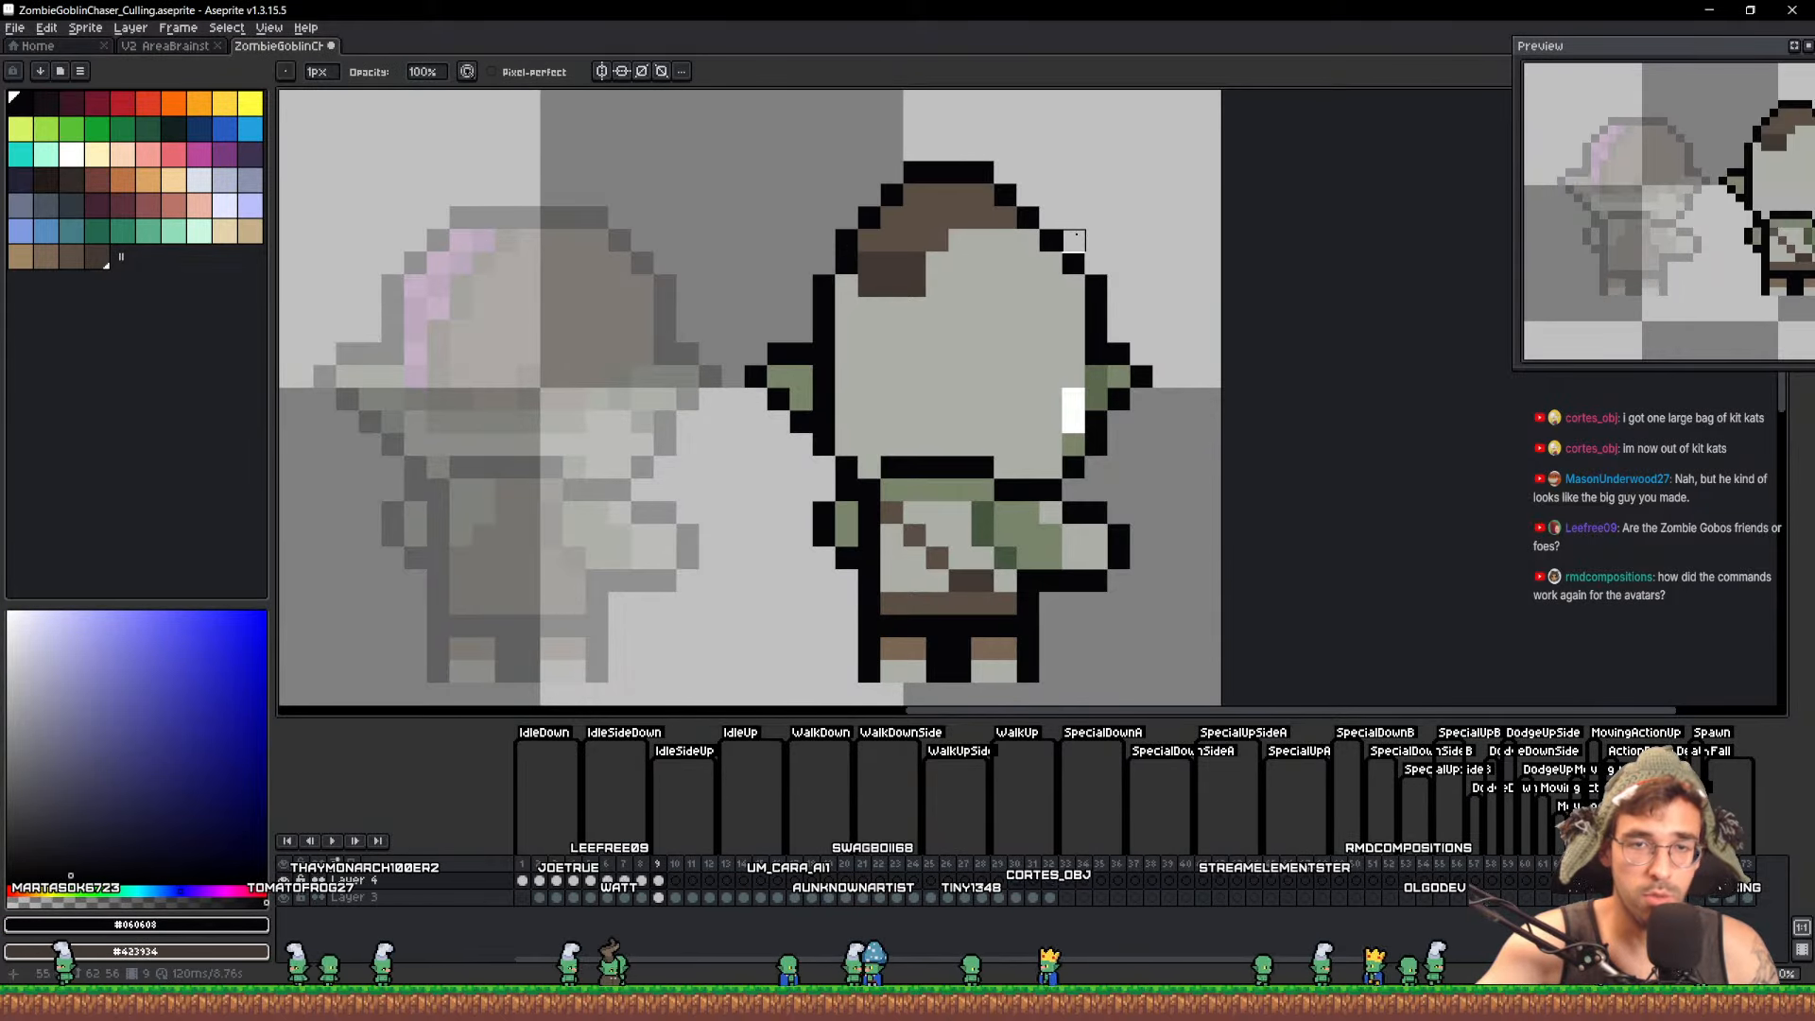
Lasso the assembled back-view goblin, move it left over the reference sprite, and compare it with frame 5
{"action": "scroll", "coordinate": [1085, 266], "scroll_direction": "down", "scroll_amount": 3}
{"action": "scroll", "coordinate": [1130, 356], "scroll_direction": "up", "scroll_amount": 2}
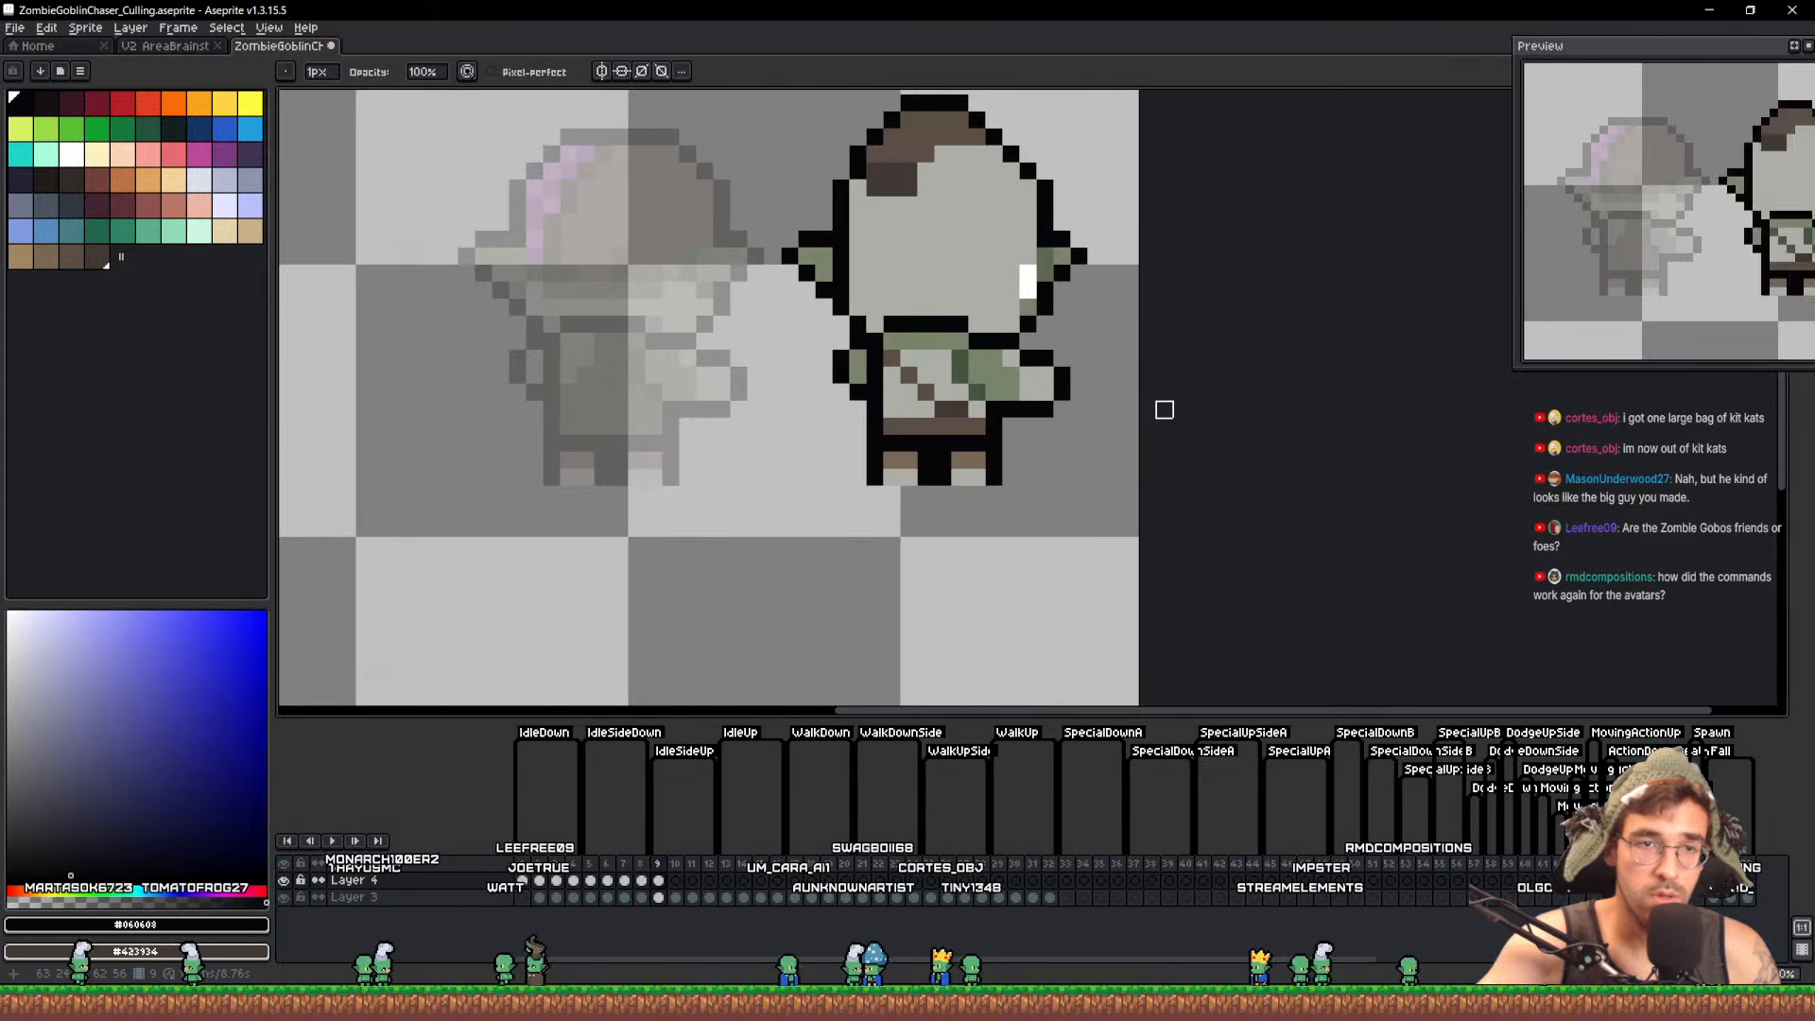
{"action": "key", "text": "q"}
{"action": "mouse_move", "coordinate": [1161, 554]}
{"action": "left_mouse_down"}
{"action": "mouse_move", "coordinate": [987, 595]}
{"action": "mouse_move", "coordinate": [1125, 104]}
{"action": "left_mouse_up"}
{"action": "left_click_drag", "start_coordinate": [877, 406], "coordinate": [553, 397]}
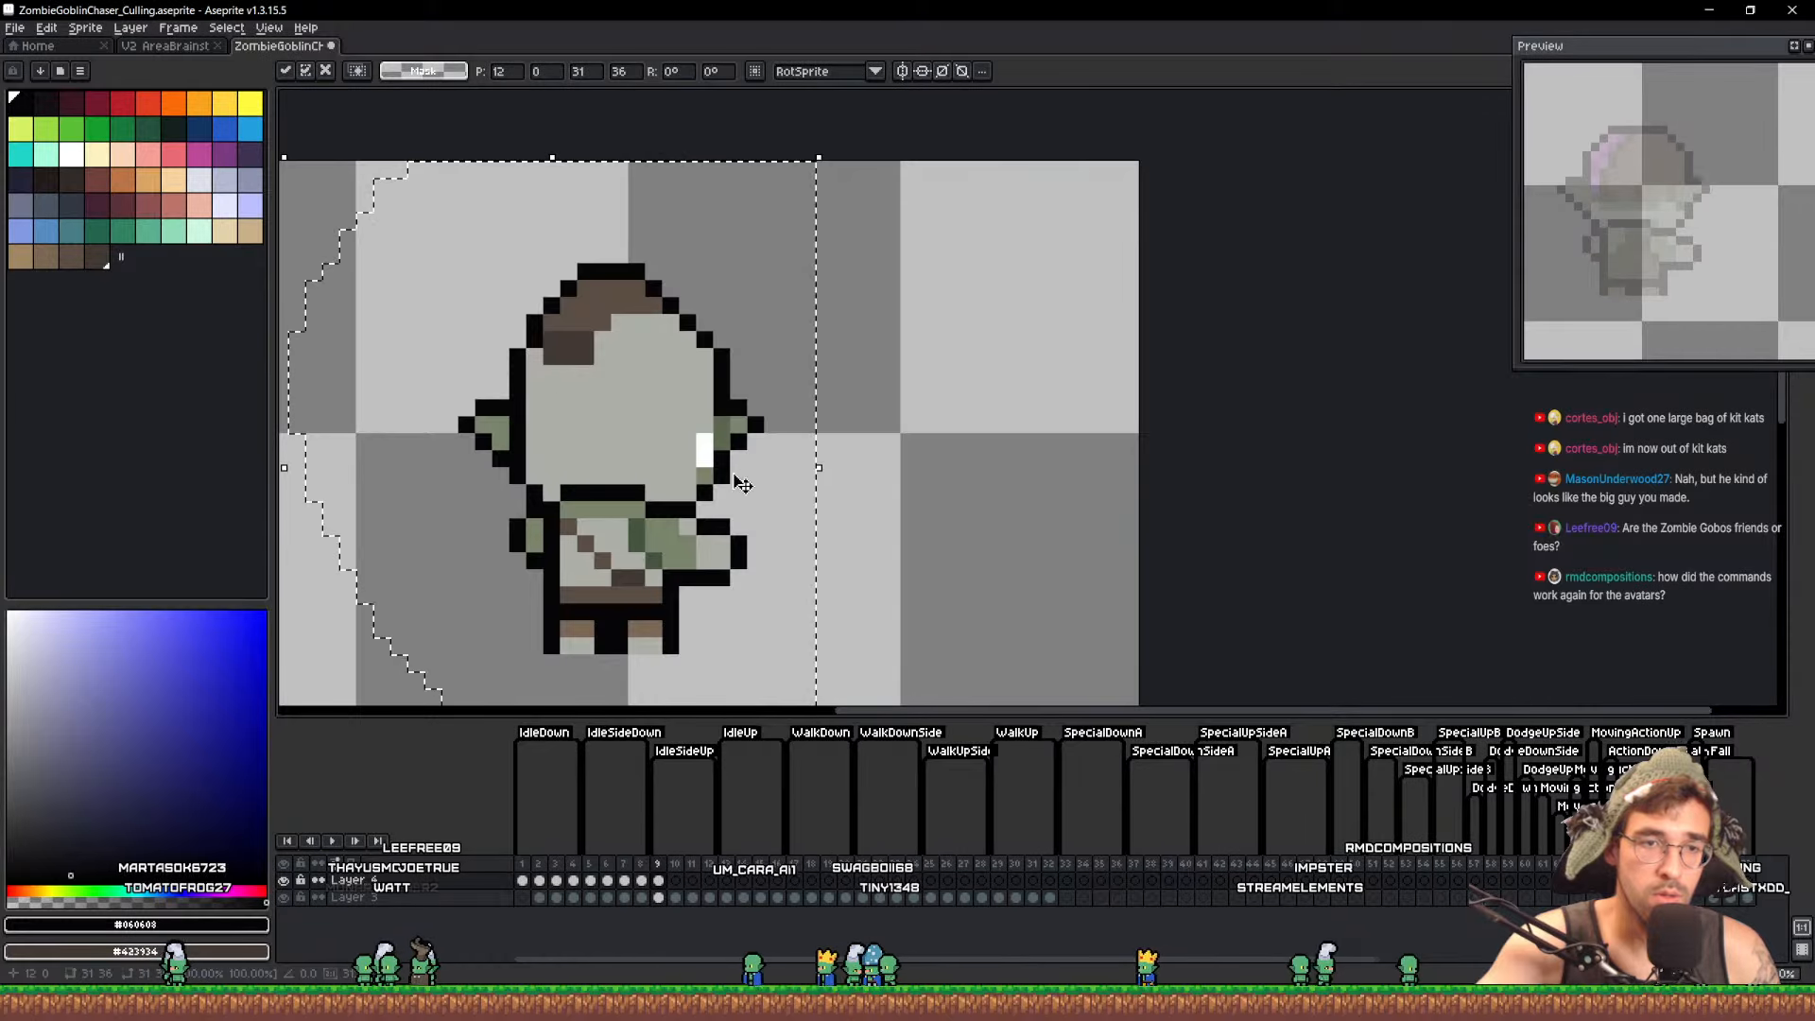
{"action": "key", "text": "ctrl+d"}
{"action": "scroll", "coordinate": [776, 445], "scroll_direction": "down", "scroll_amount": 2}
{"action": "left_click", "coordinate": [591, 882]}
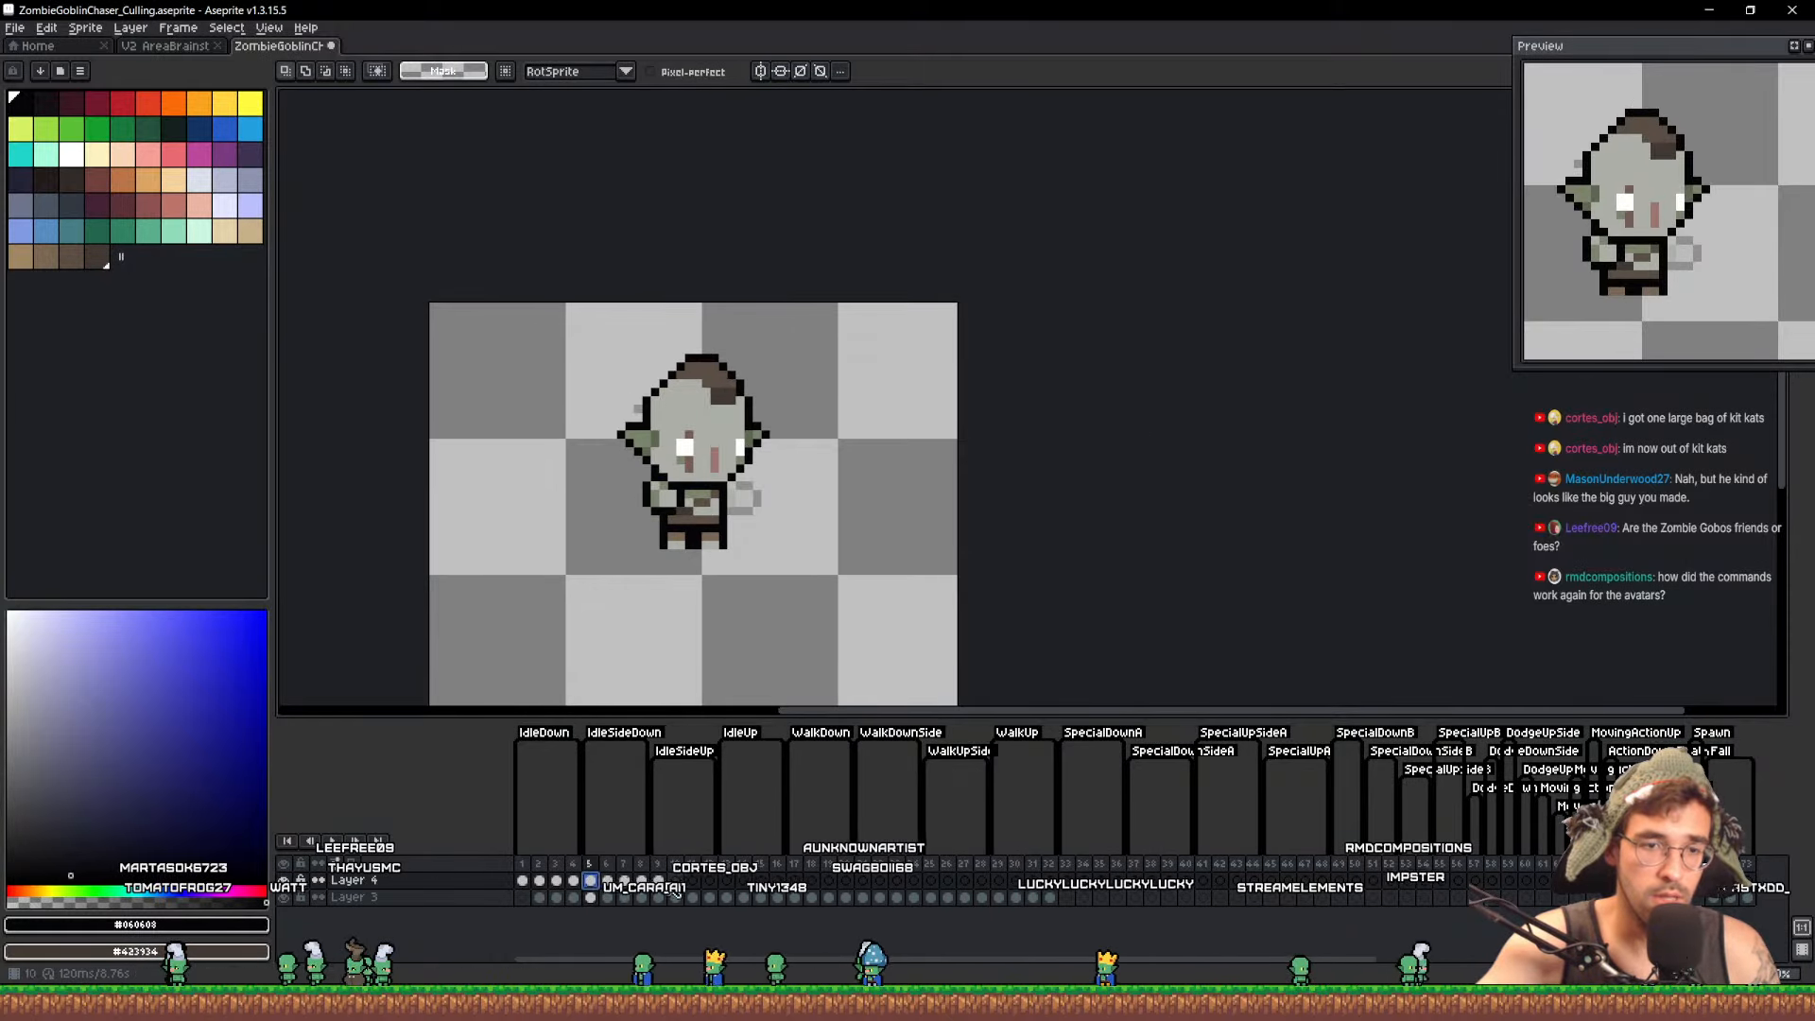
{"action": "left_click", "coordinate": [660, 882]}
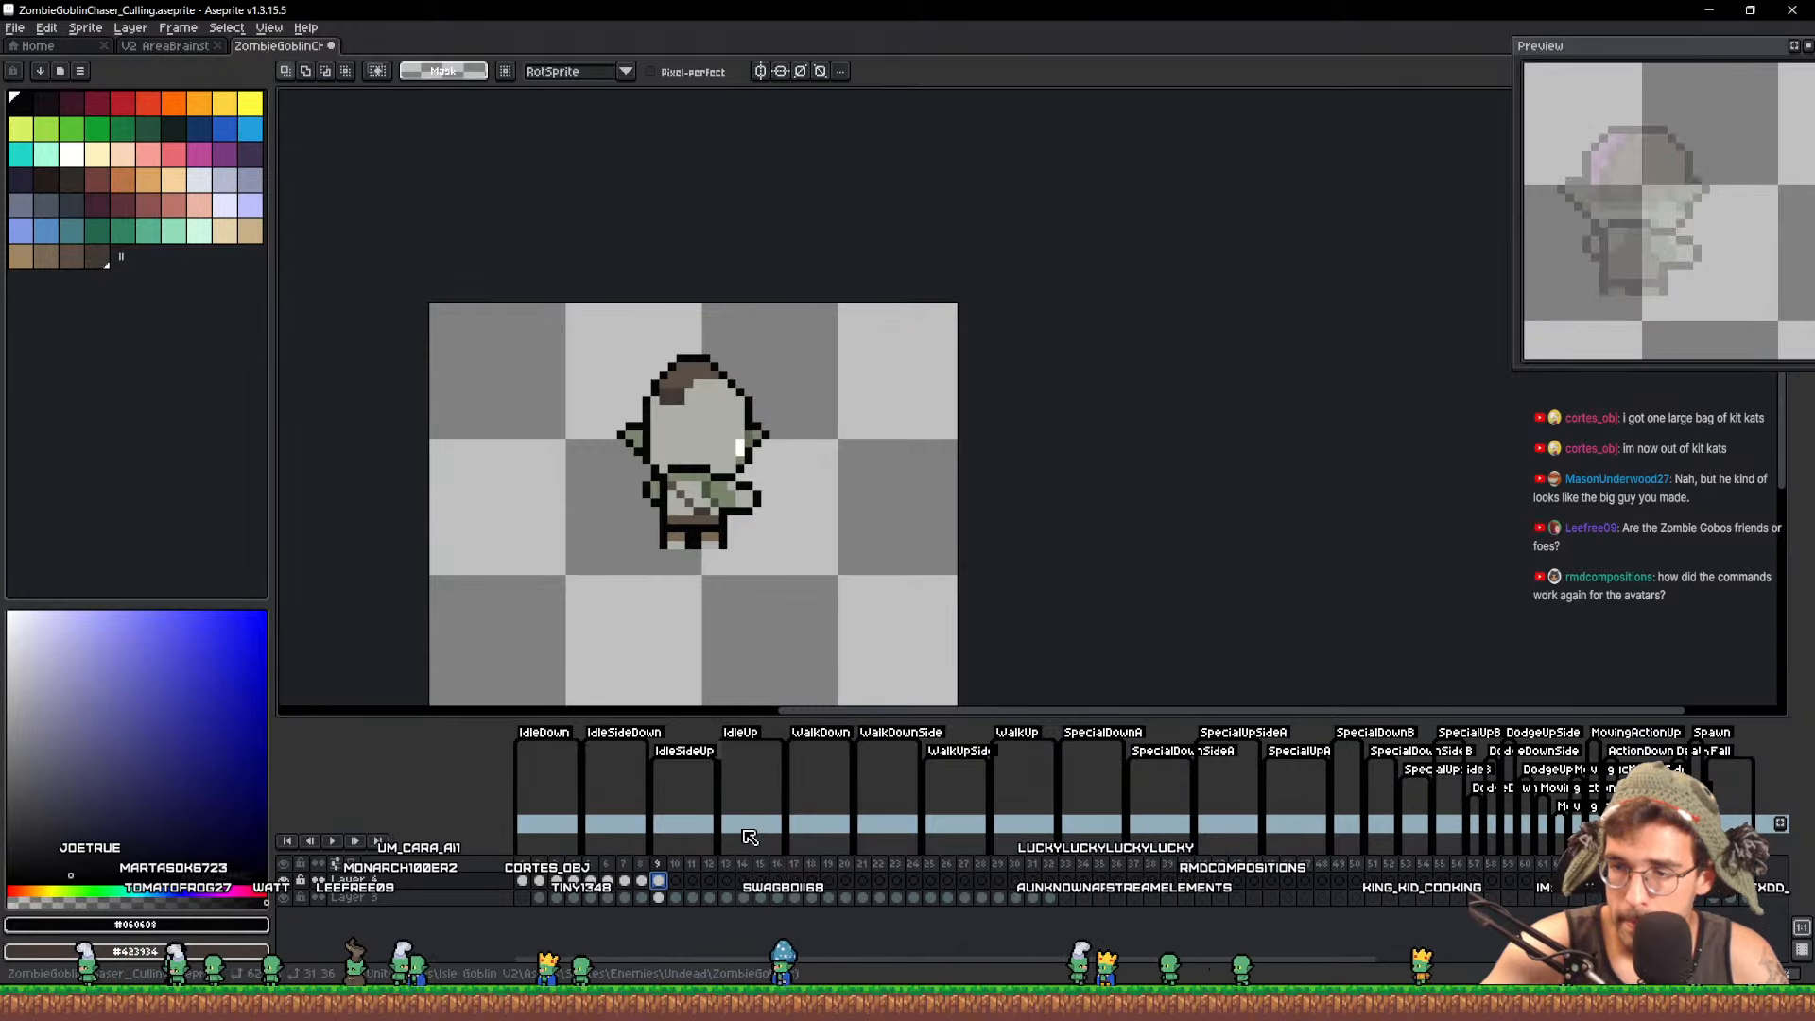
Open the V2 AreaBrainstorming sprite and examine the zombie goblin designs in the dungeon area
{"action": "left_click", "coordinate": [170, 45]}
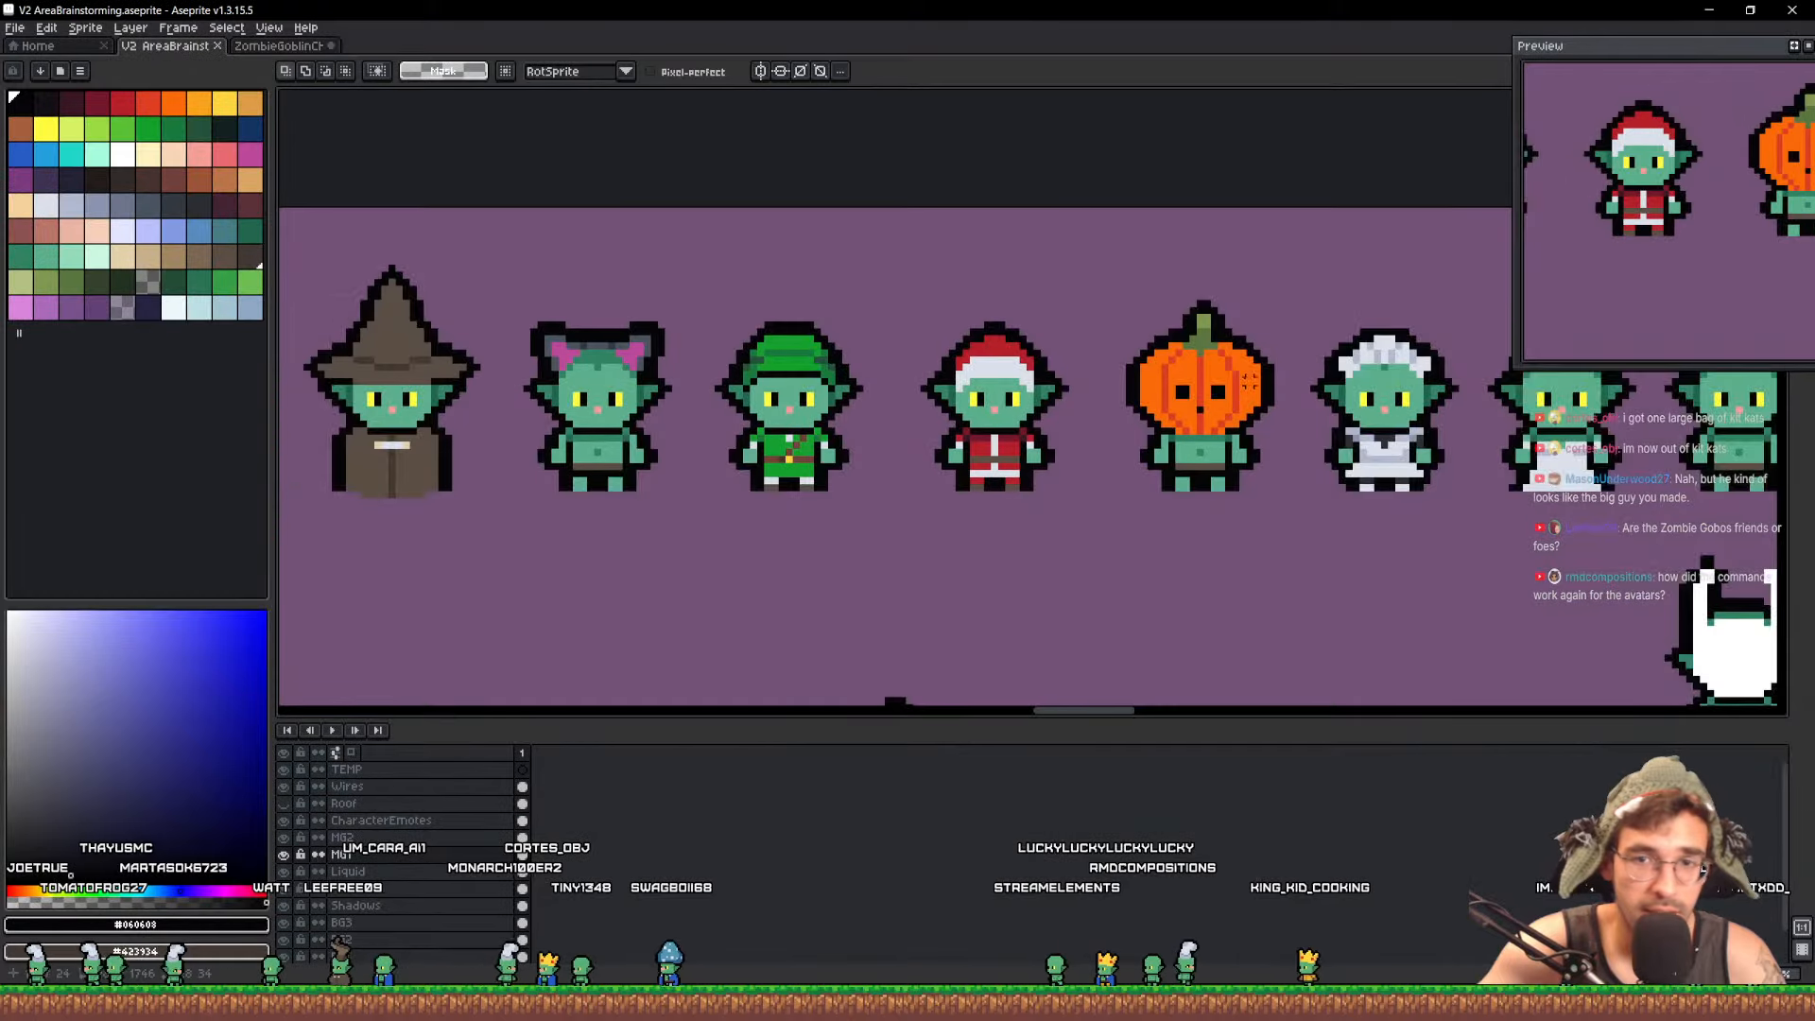
{"action": "scroll", "coordinate": [866, 256], "scroll_direction": "down", "scroll_amount": 3}
{"action": "scroll", "coordinate": [986, 525], "scroll_direction": "up", "scroll_amount": 4}
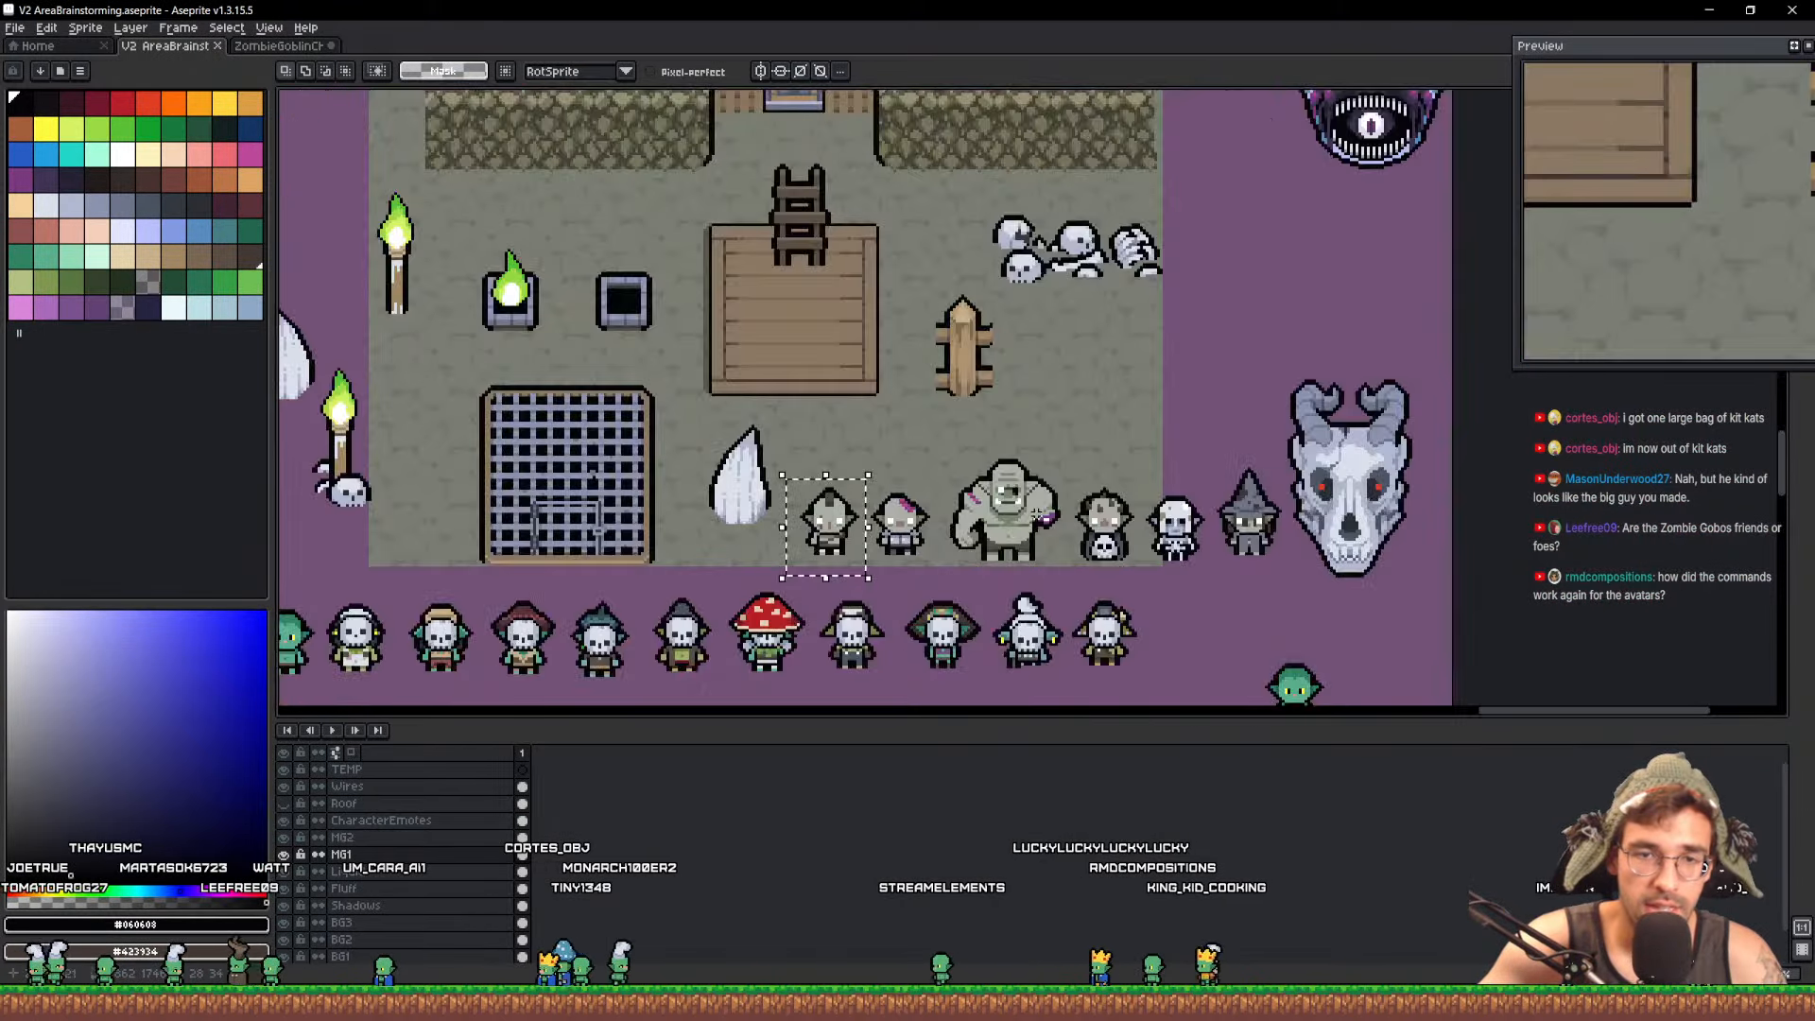
In the ZombieGoblinChaser_Culling sprite, copy the frame 9 goblin to frame 10 and lower its head and torso by one pixel
{"action": "left_click", "coordinate": [276, 45]}
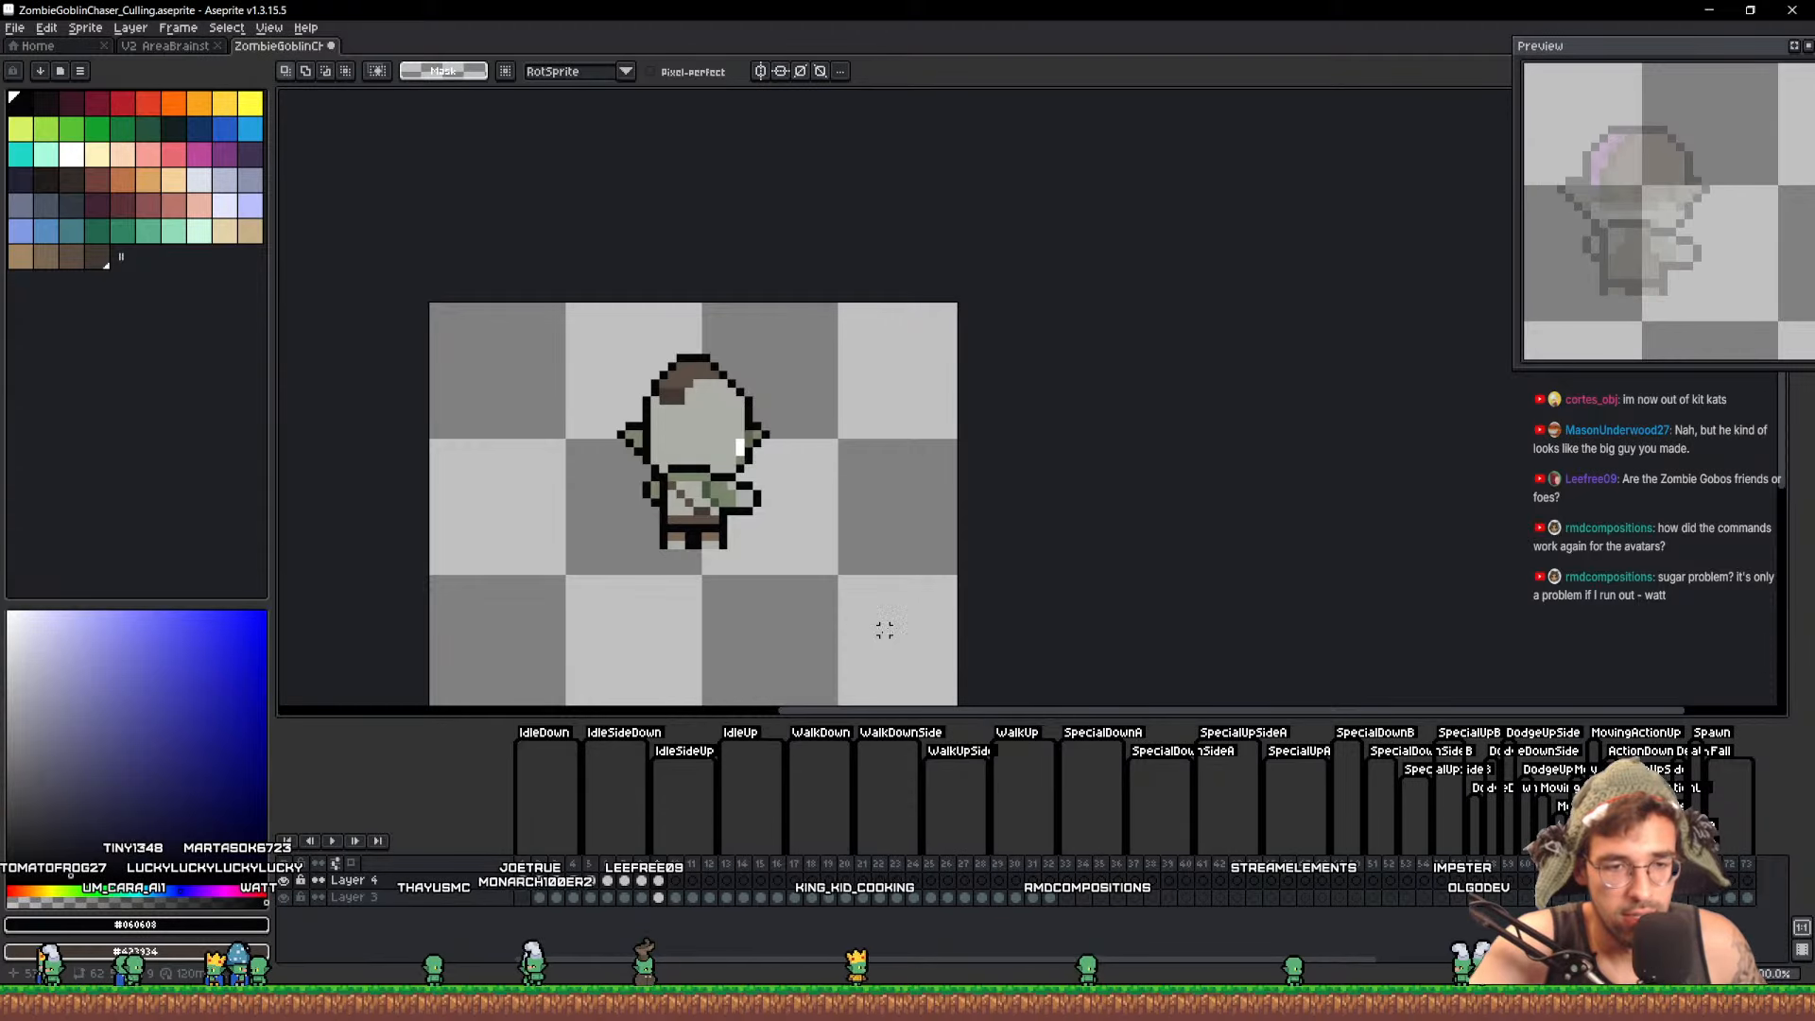
{"action": "left_click", "coordinate": [676, 896]}
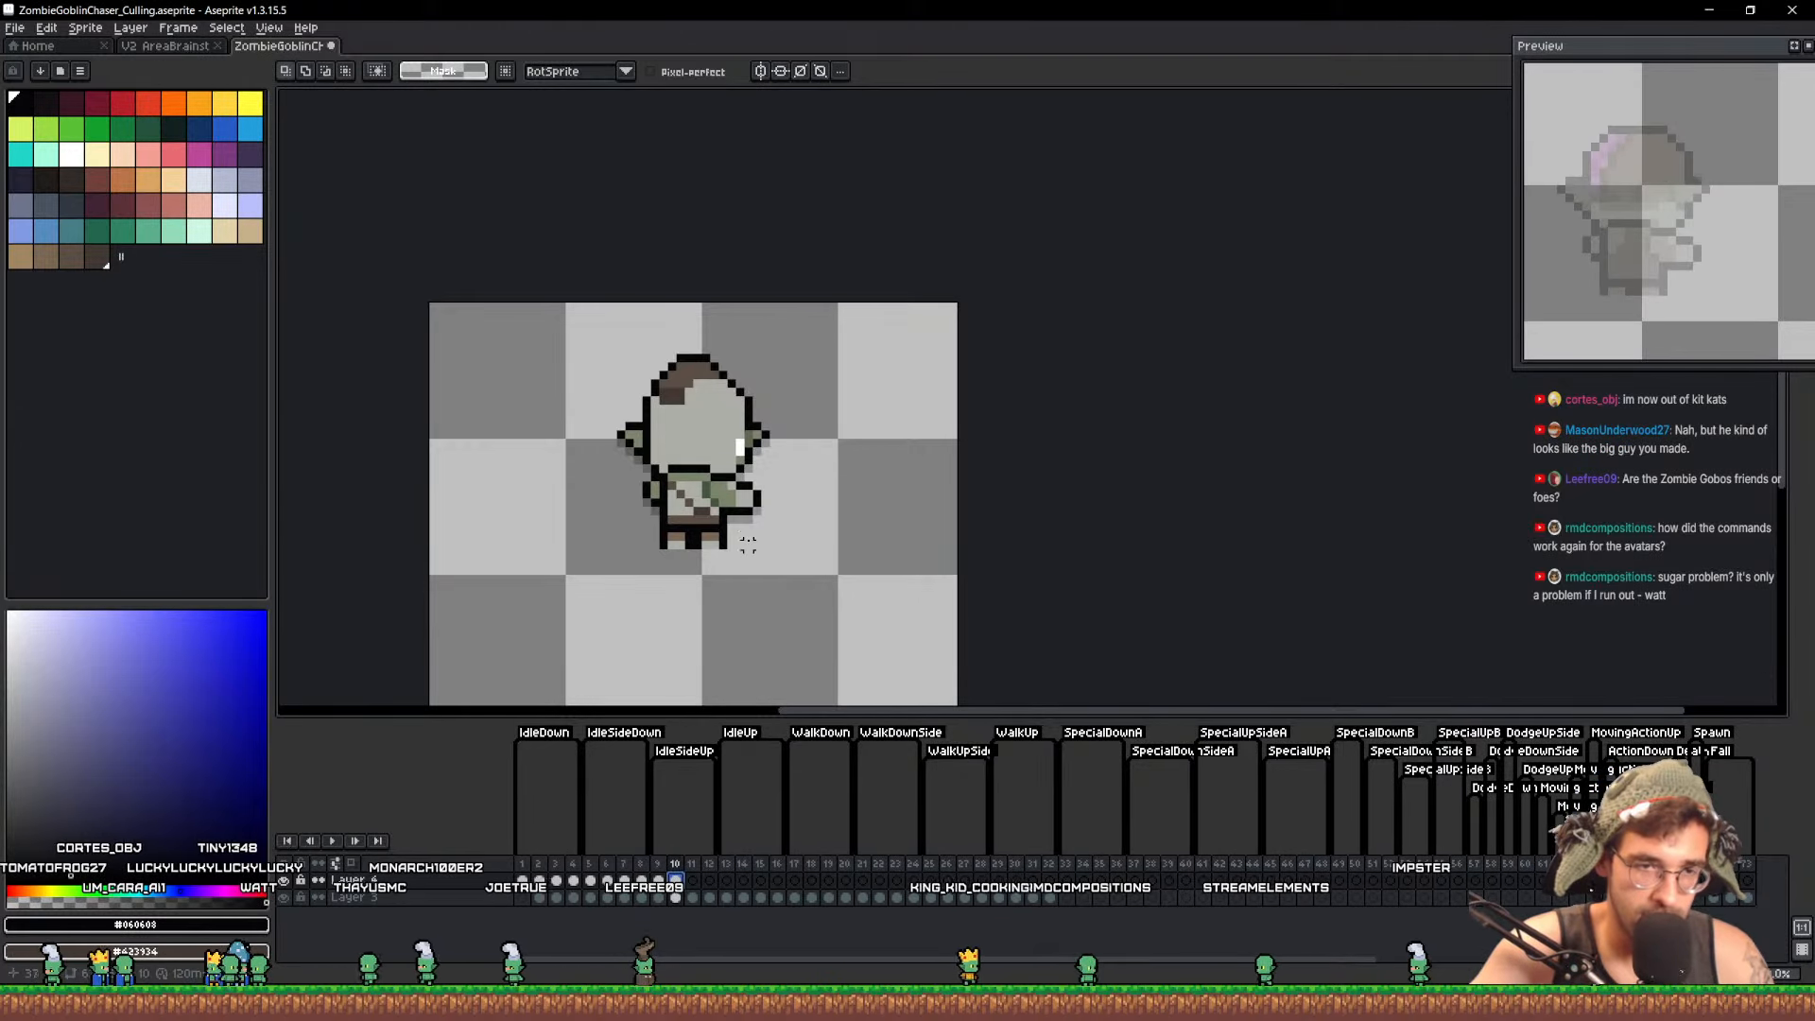
{"action": "key", "text": "v"}
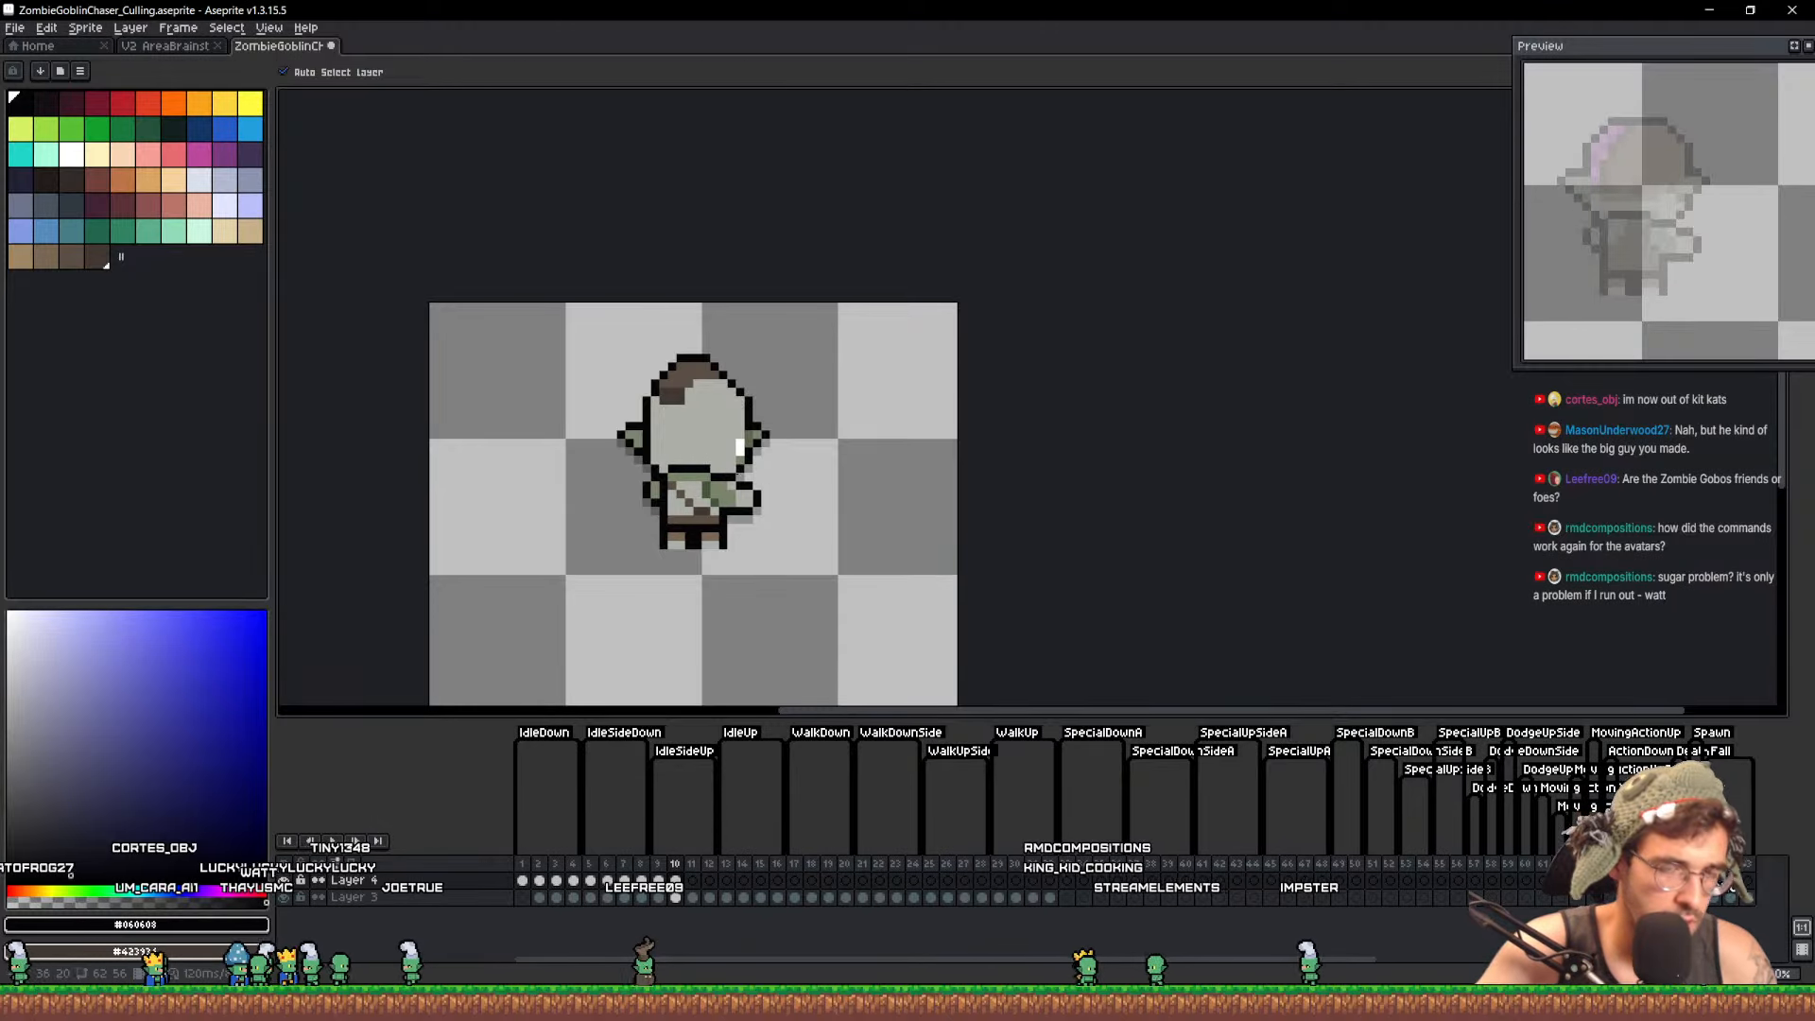
{"action": "key", "text": "m"}
{"action": "left_click_drag", "start_coordinate": [527, 301], "coordinate": [898, 543]}
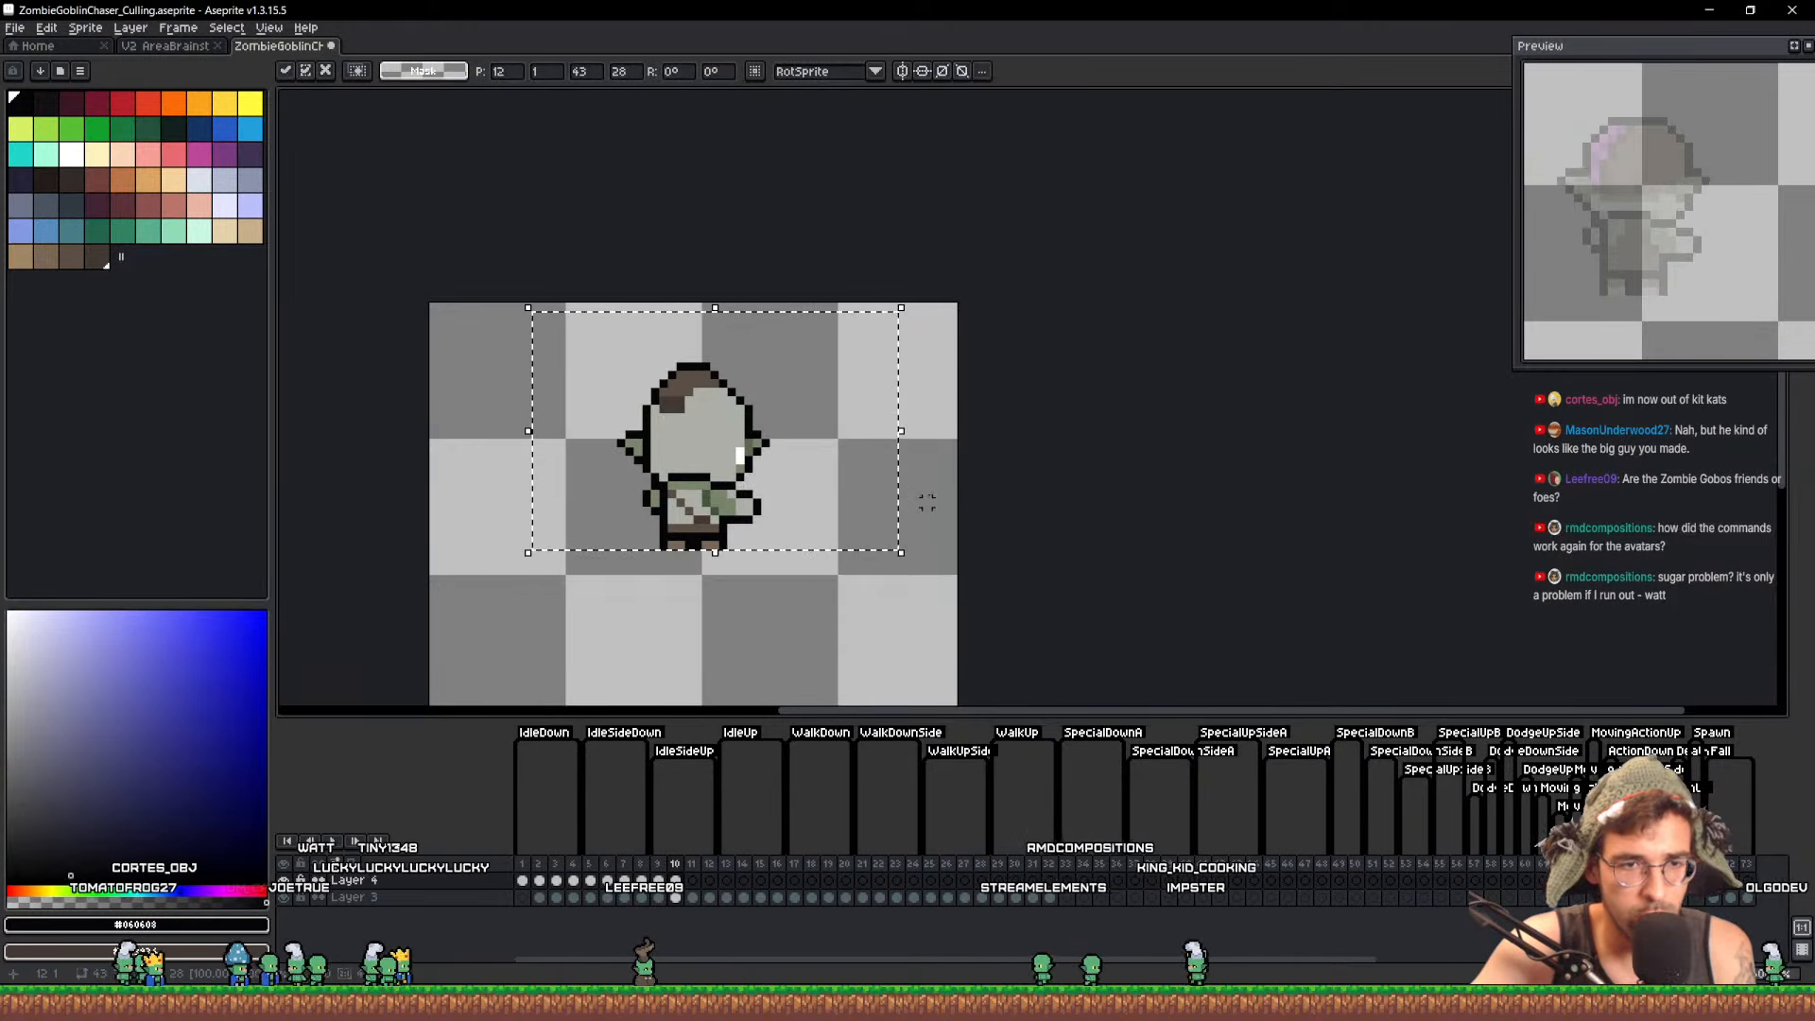
{"action": "key", "text": "ctrl+d"}
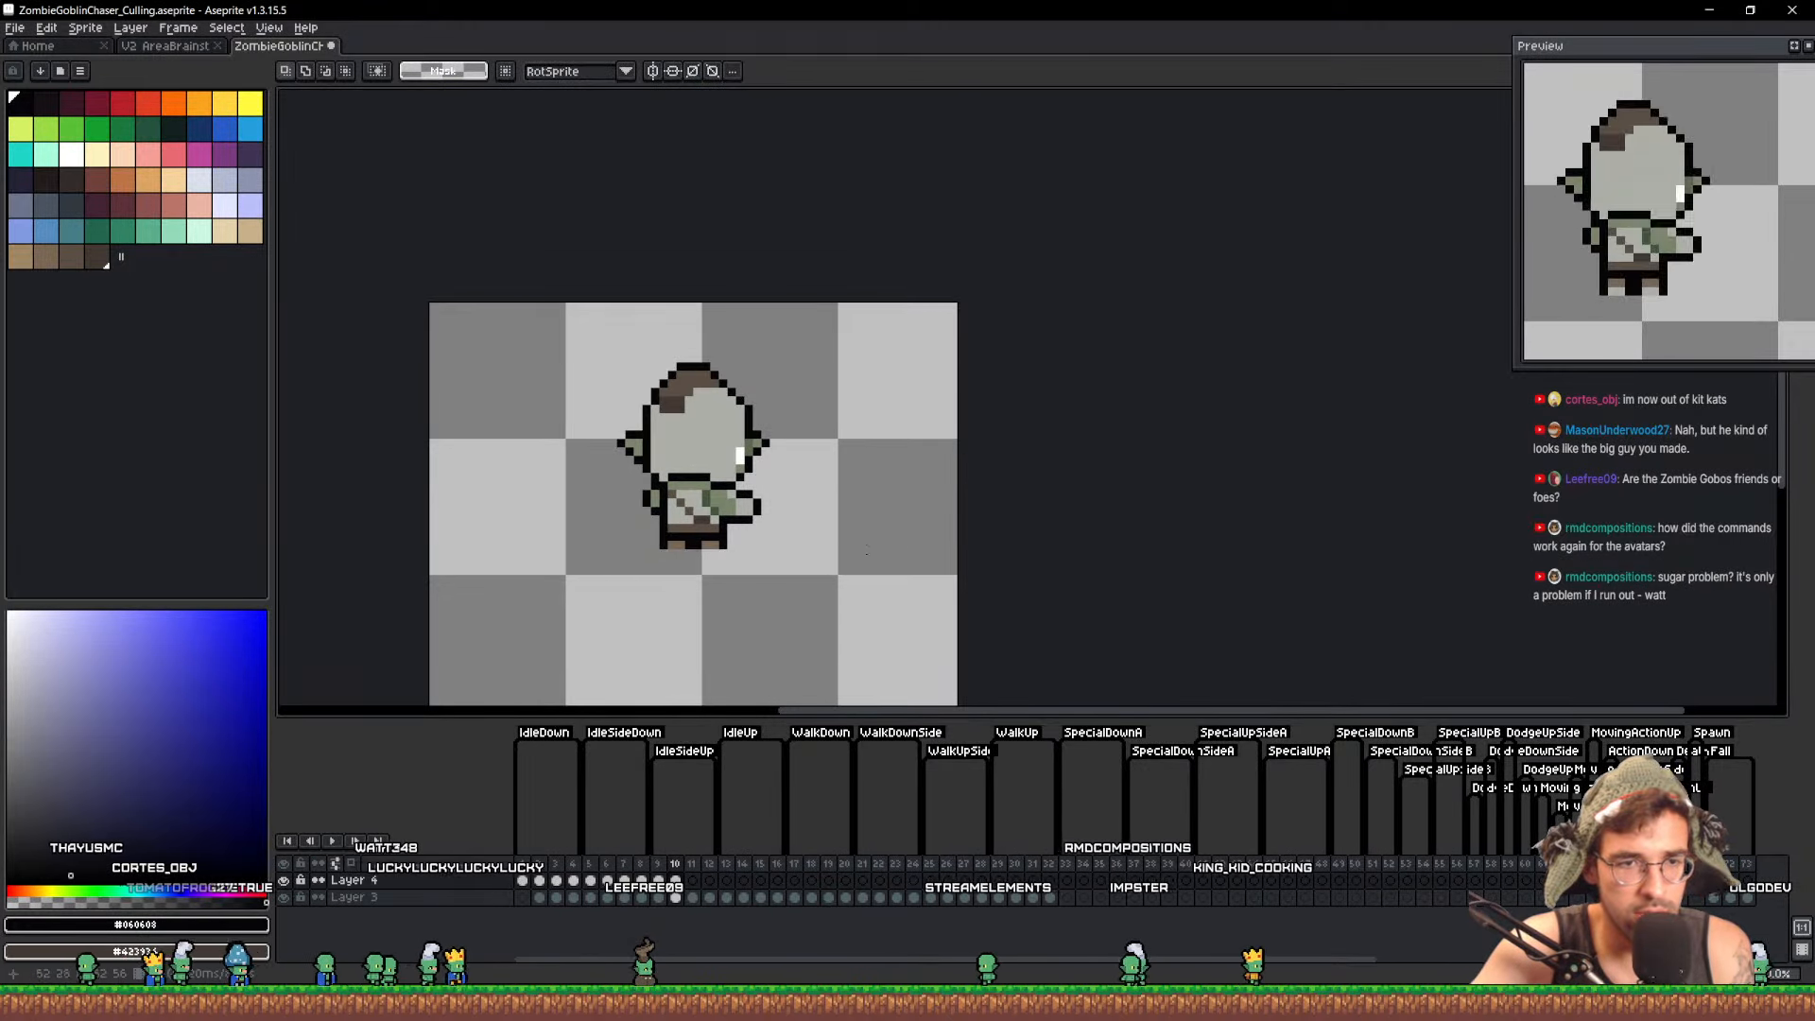
Copy the lowered frame 10 pose to frame 11 and the frame 9 pose to frame 12
{"action": "left_click_drag", "start_coordinate": [694, 886], "coordinate": [694, 885]}
{"action": "left_click", "coordinate": [644, 883]}
{"action": "left_click", "coordinate": [662, 884]}
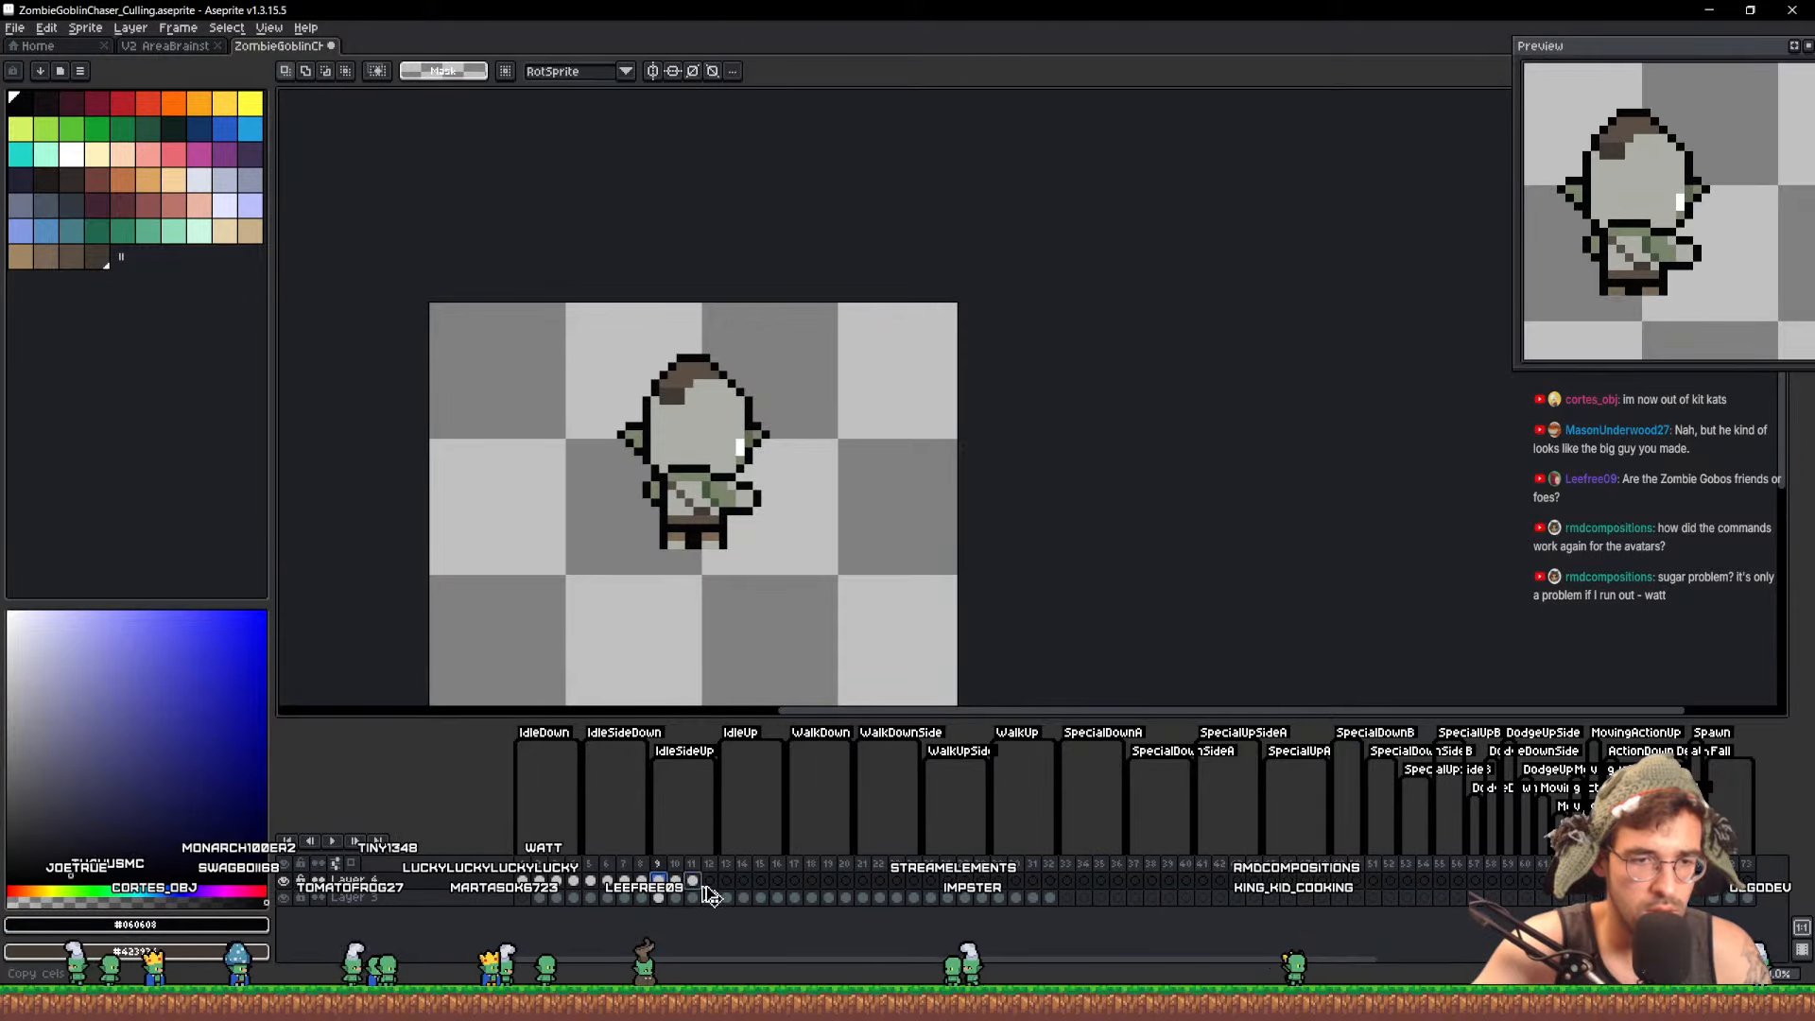
Try to move the dark brown shading of the mohawk up one pixel on frame 12
{"action": "scroll", "coordinate": [654, 434], "scroll_direction": "up", "scroll_amount": 3}
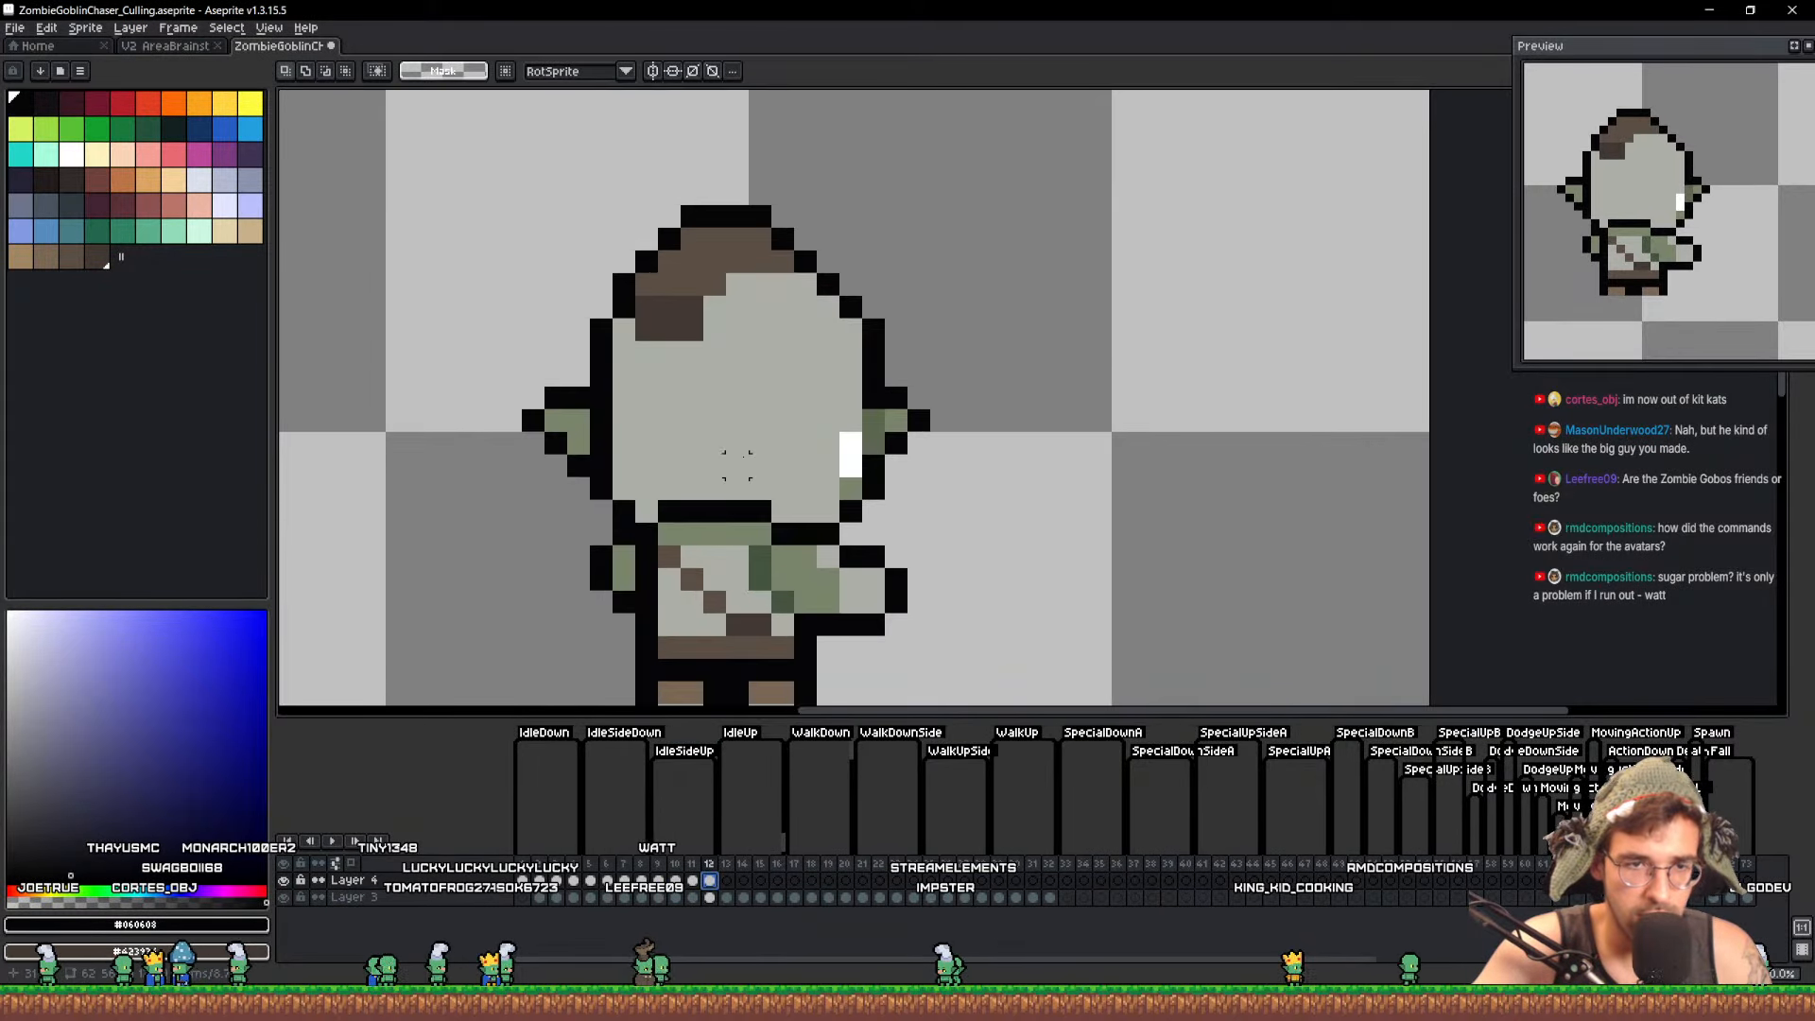
{"action": "key", "text": "b"}
{"action": "left_click", "coordinate": [692, 374], "text": "alt"}
{"action": "left_click", "coordinate": [645, 337]}
{"action": "left_click", "coordinate": [673, 327]}
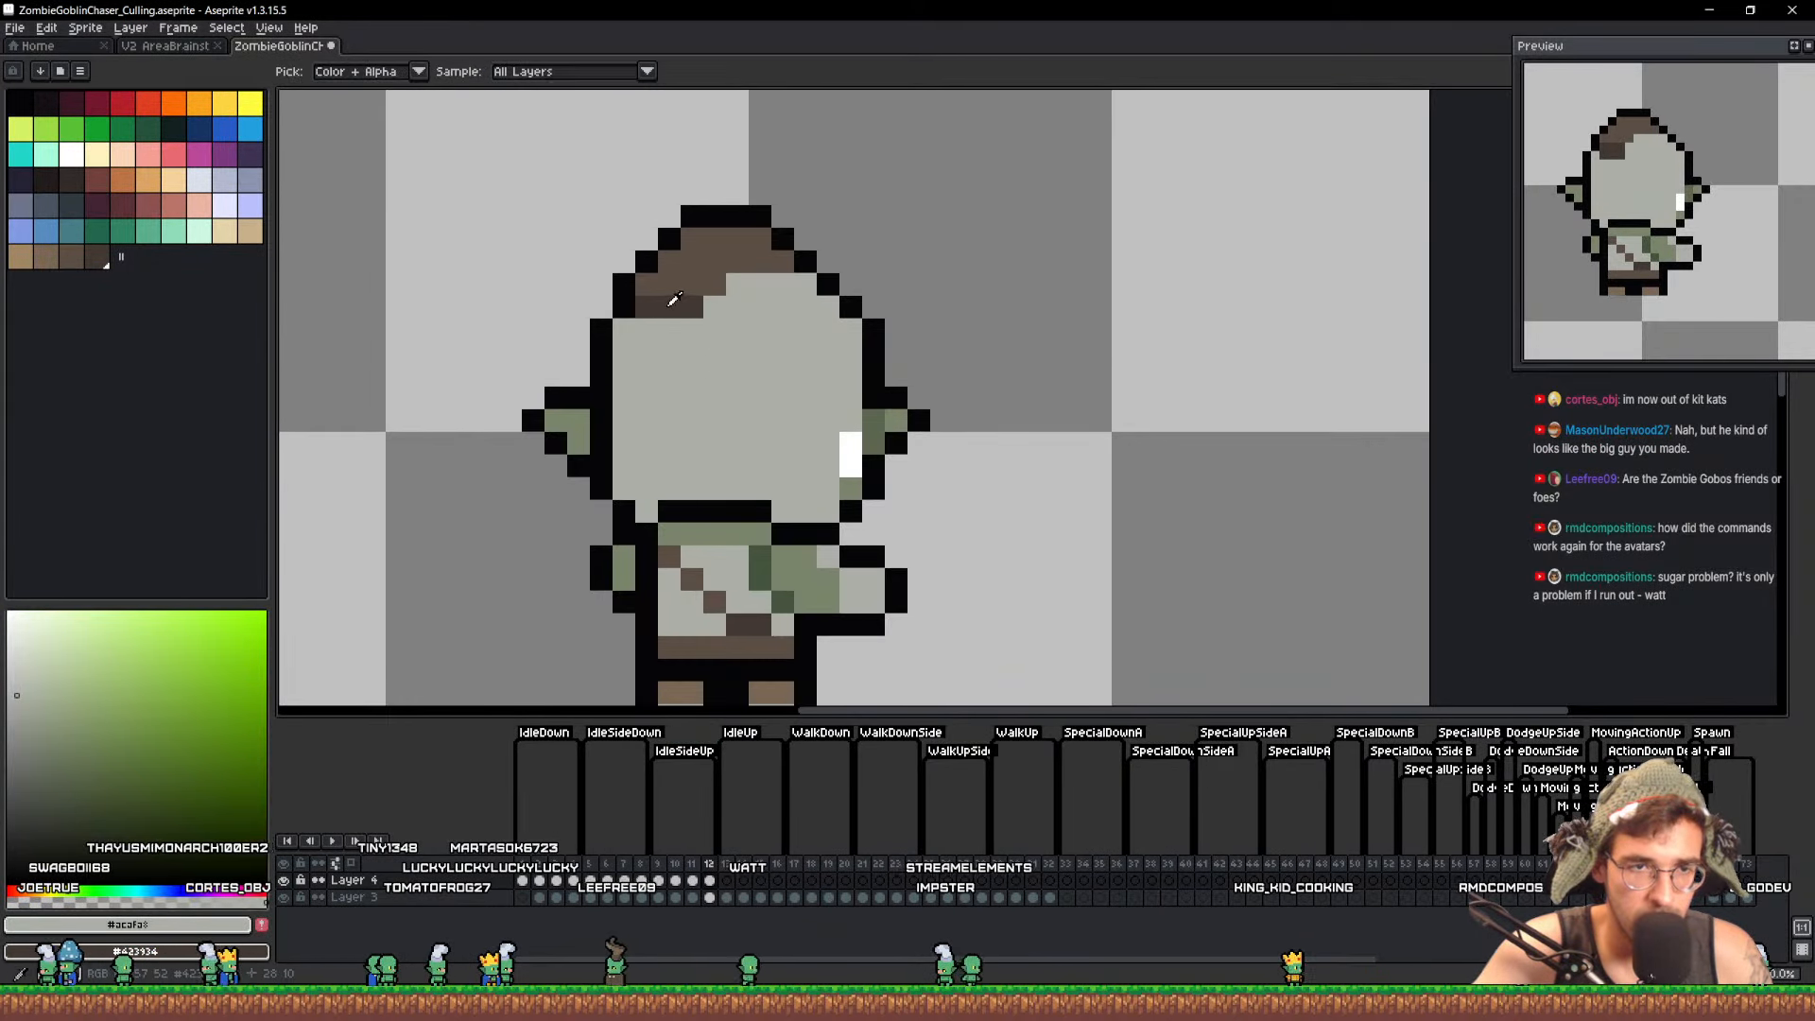
{"action": "left_click", "coordinate": [668, 307], "text": "alt"}
{"action": "left_click_drag", "start_coordinate": [648, 286], "coordinate": [694, 286]}
{"action": "left_click", "coordinate": [727, 300], "text": "alt"}
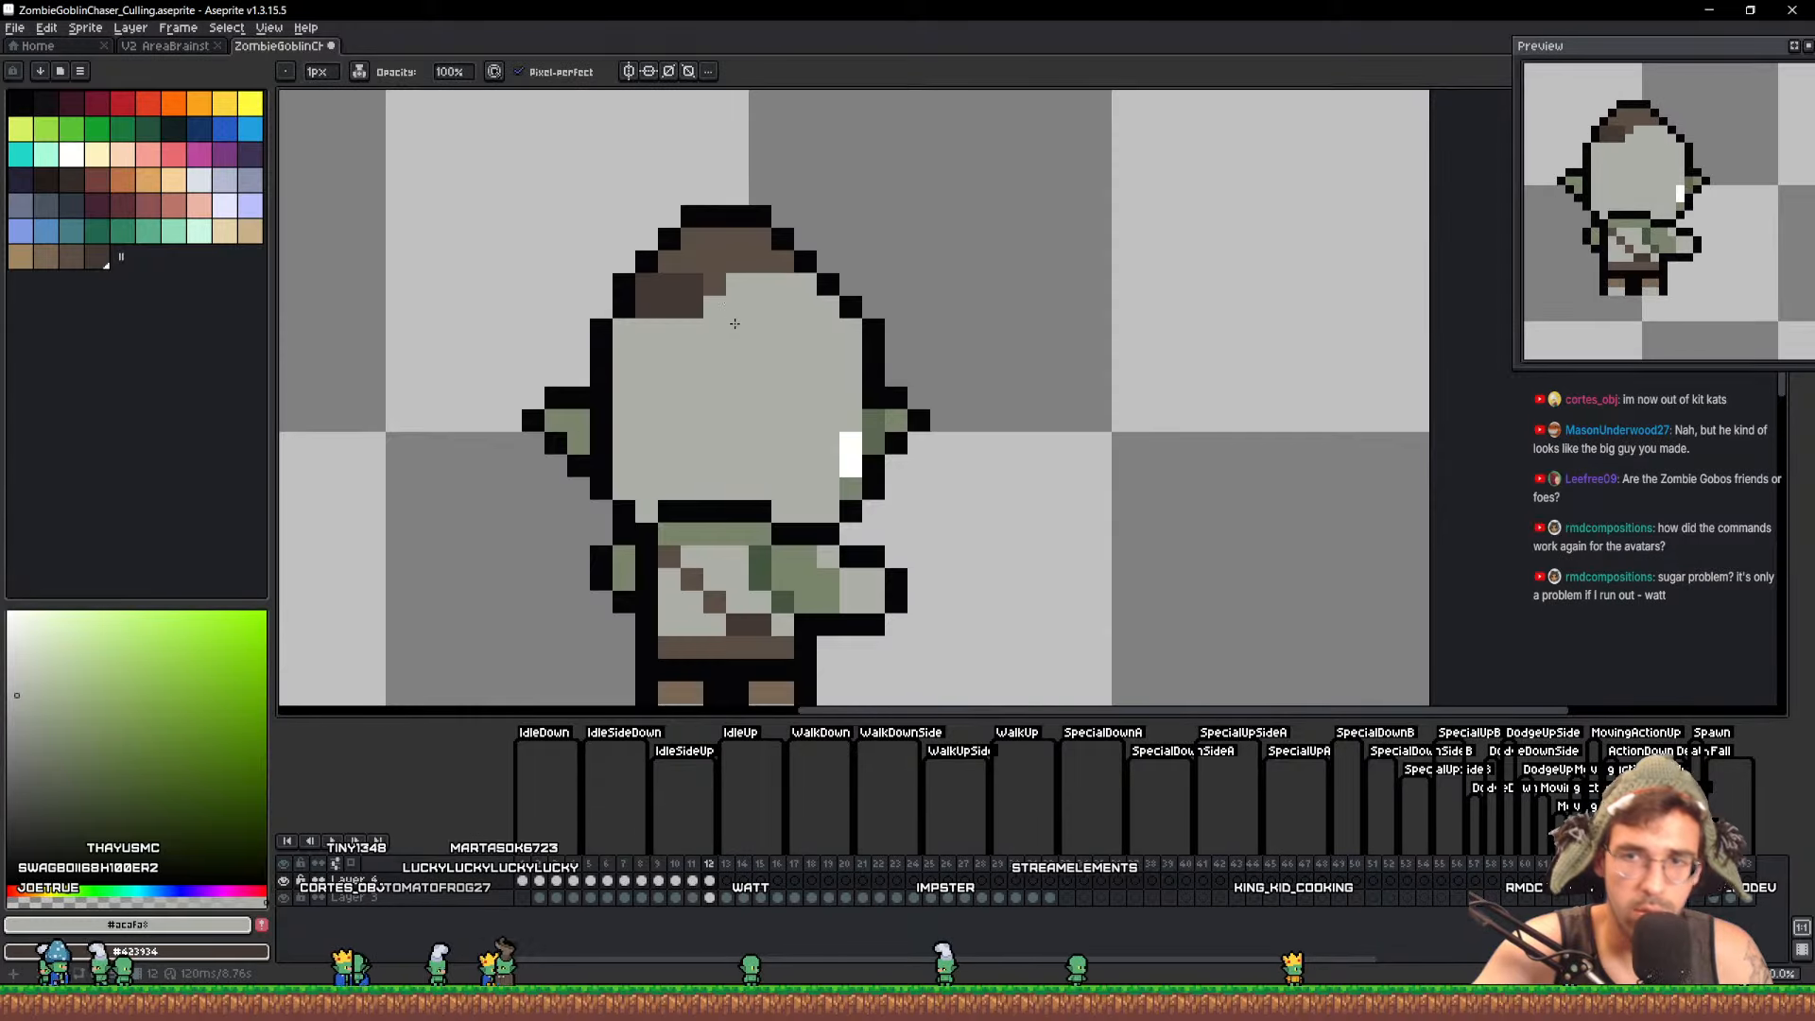
{"action": "scroll", "coordinate": [794, 415], "scroll_direction": "down", "scroll_amount": 1}
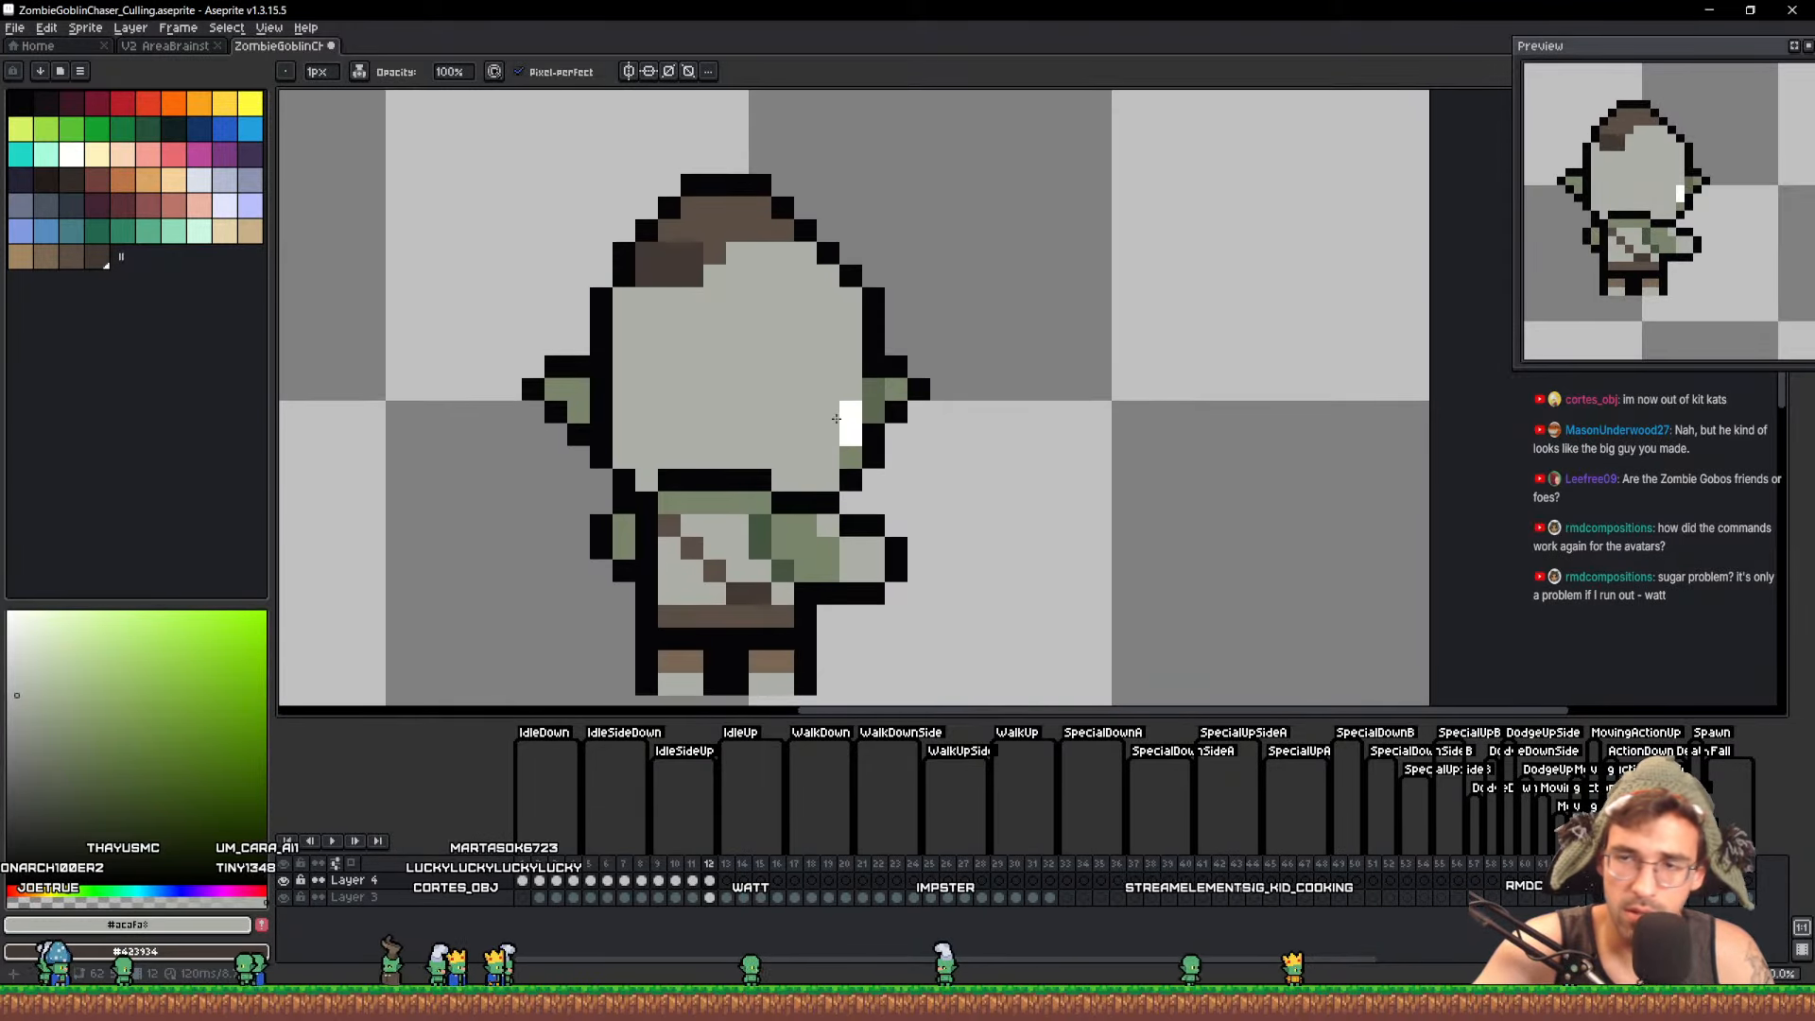
{"action": "scroll", "coordinate": [1634, 323], "scroll_direction": "down", "scroll_amount": 3}
{"action": "scroll", "coordinate": [1171, 360], "scroll_direction": "down", "scroll_amount": 1}
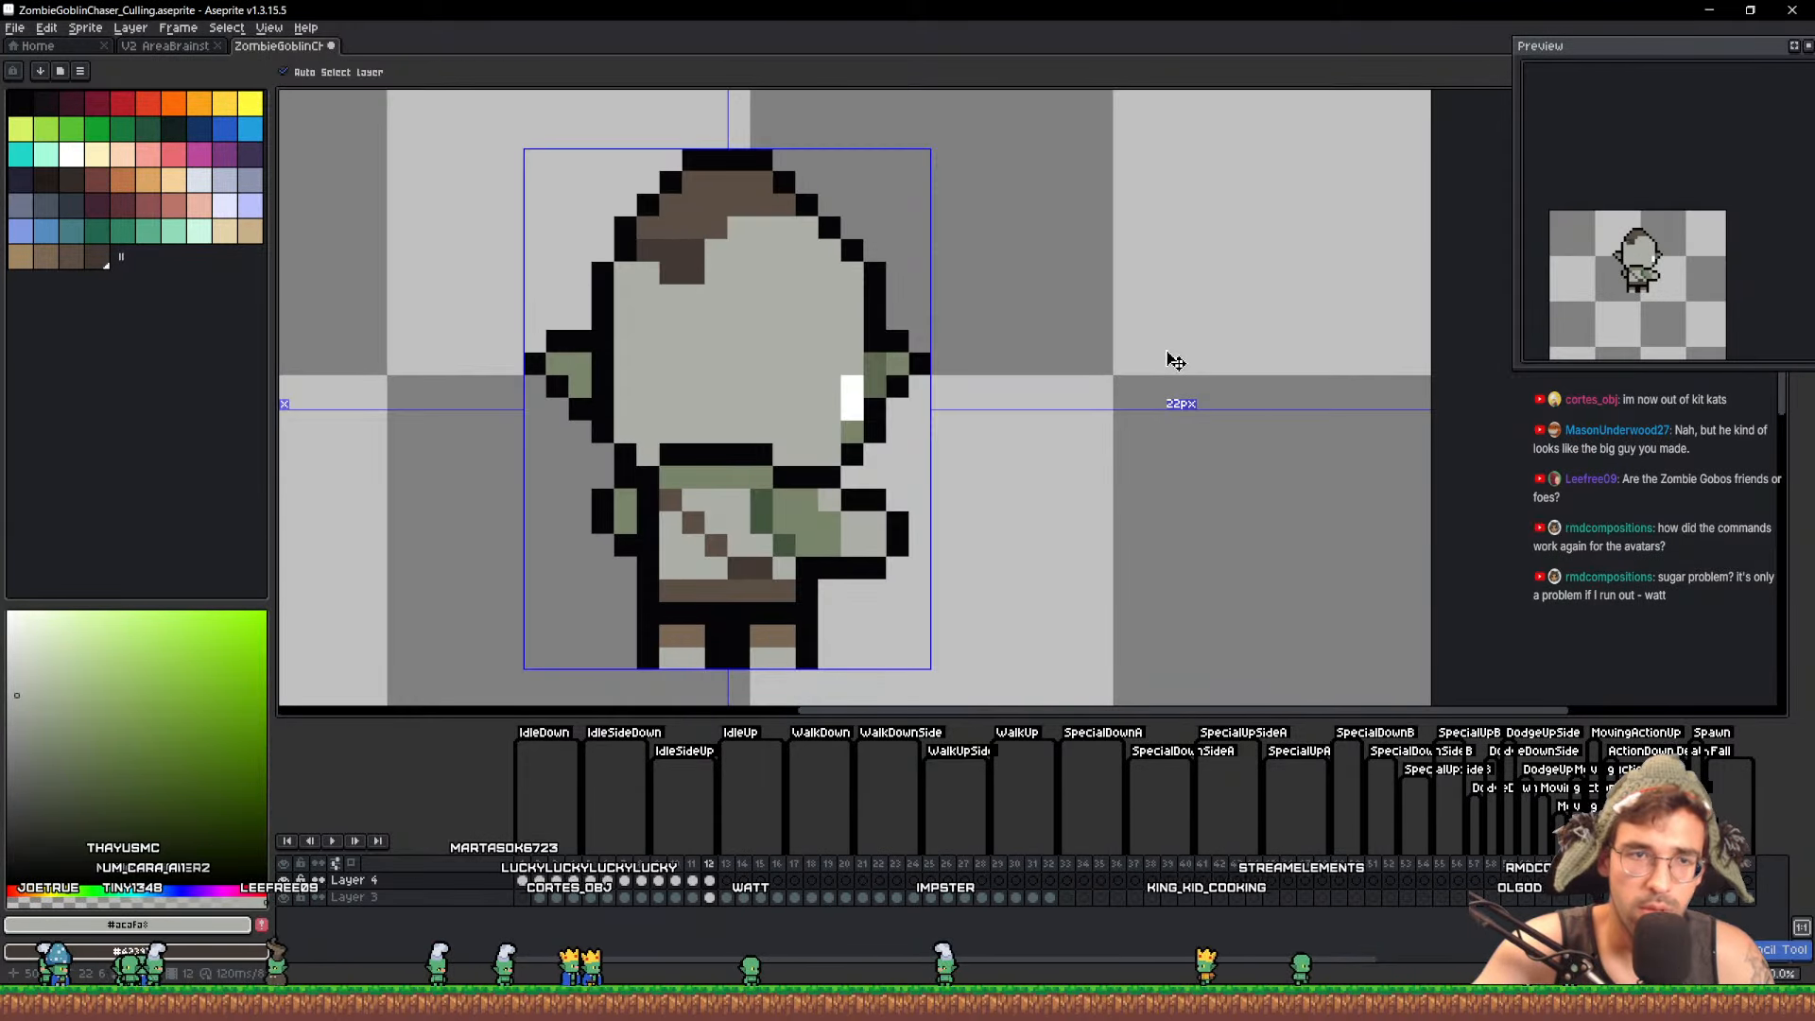
Save the sprite, and lasso and copy the front-facing goblin from frame 1
{"action": "key", "text": "ctrl+s"}
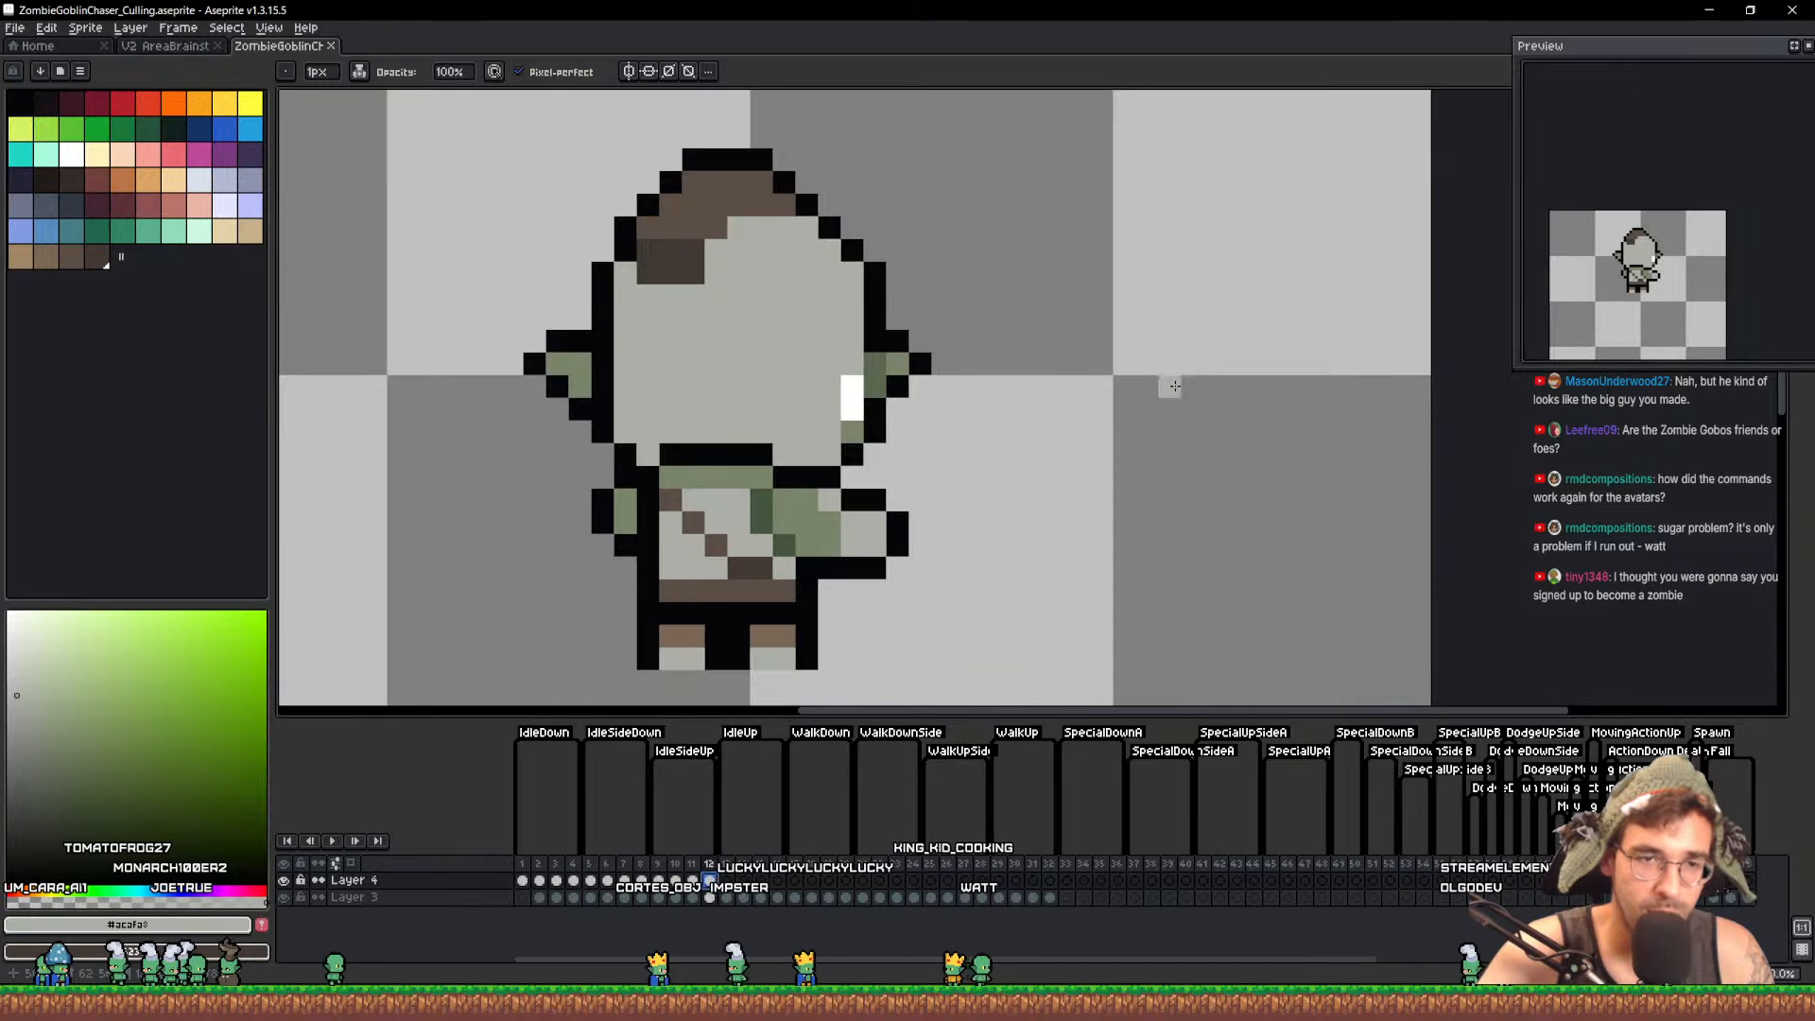
{"action": "left_click_drag", "start_coordinate": [929, 504], "coordinate": [978, 416]}
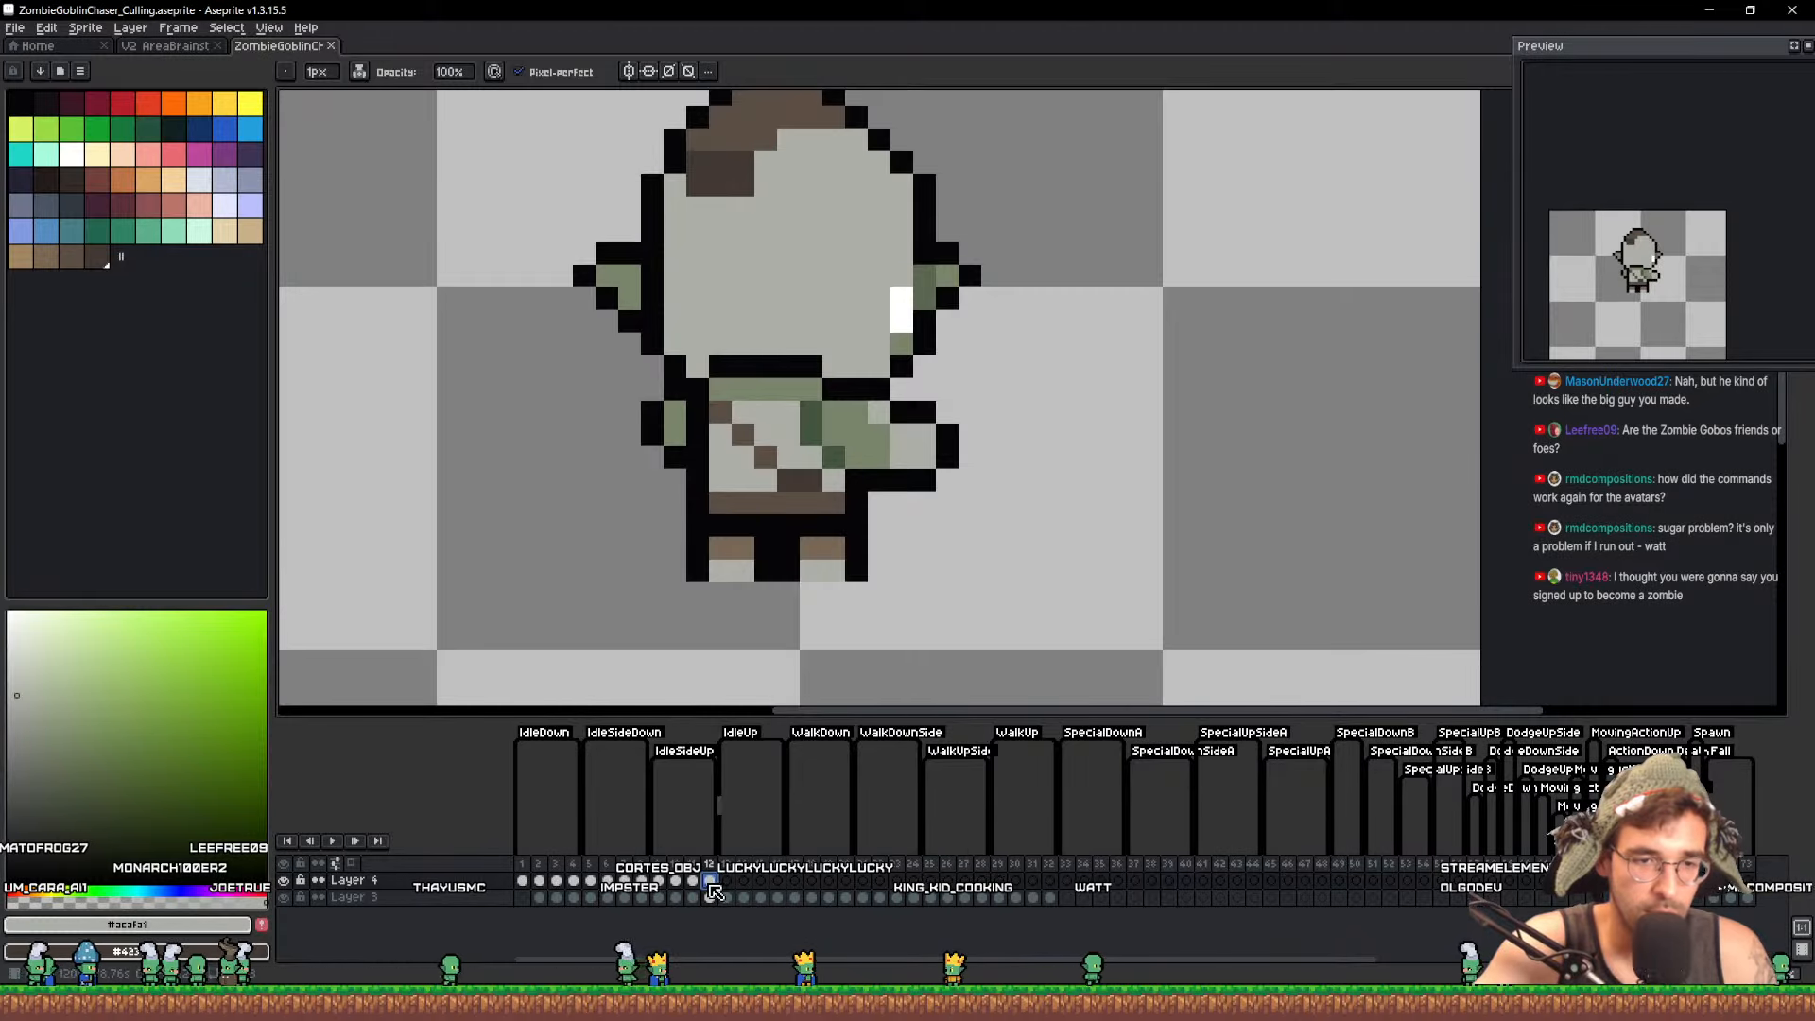
{"action": "left_click", "coordinate": [523, 879]}
{"action": "key", "text": "v"}
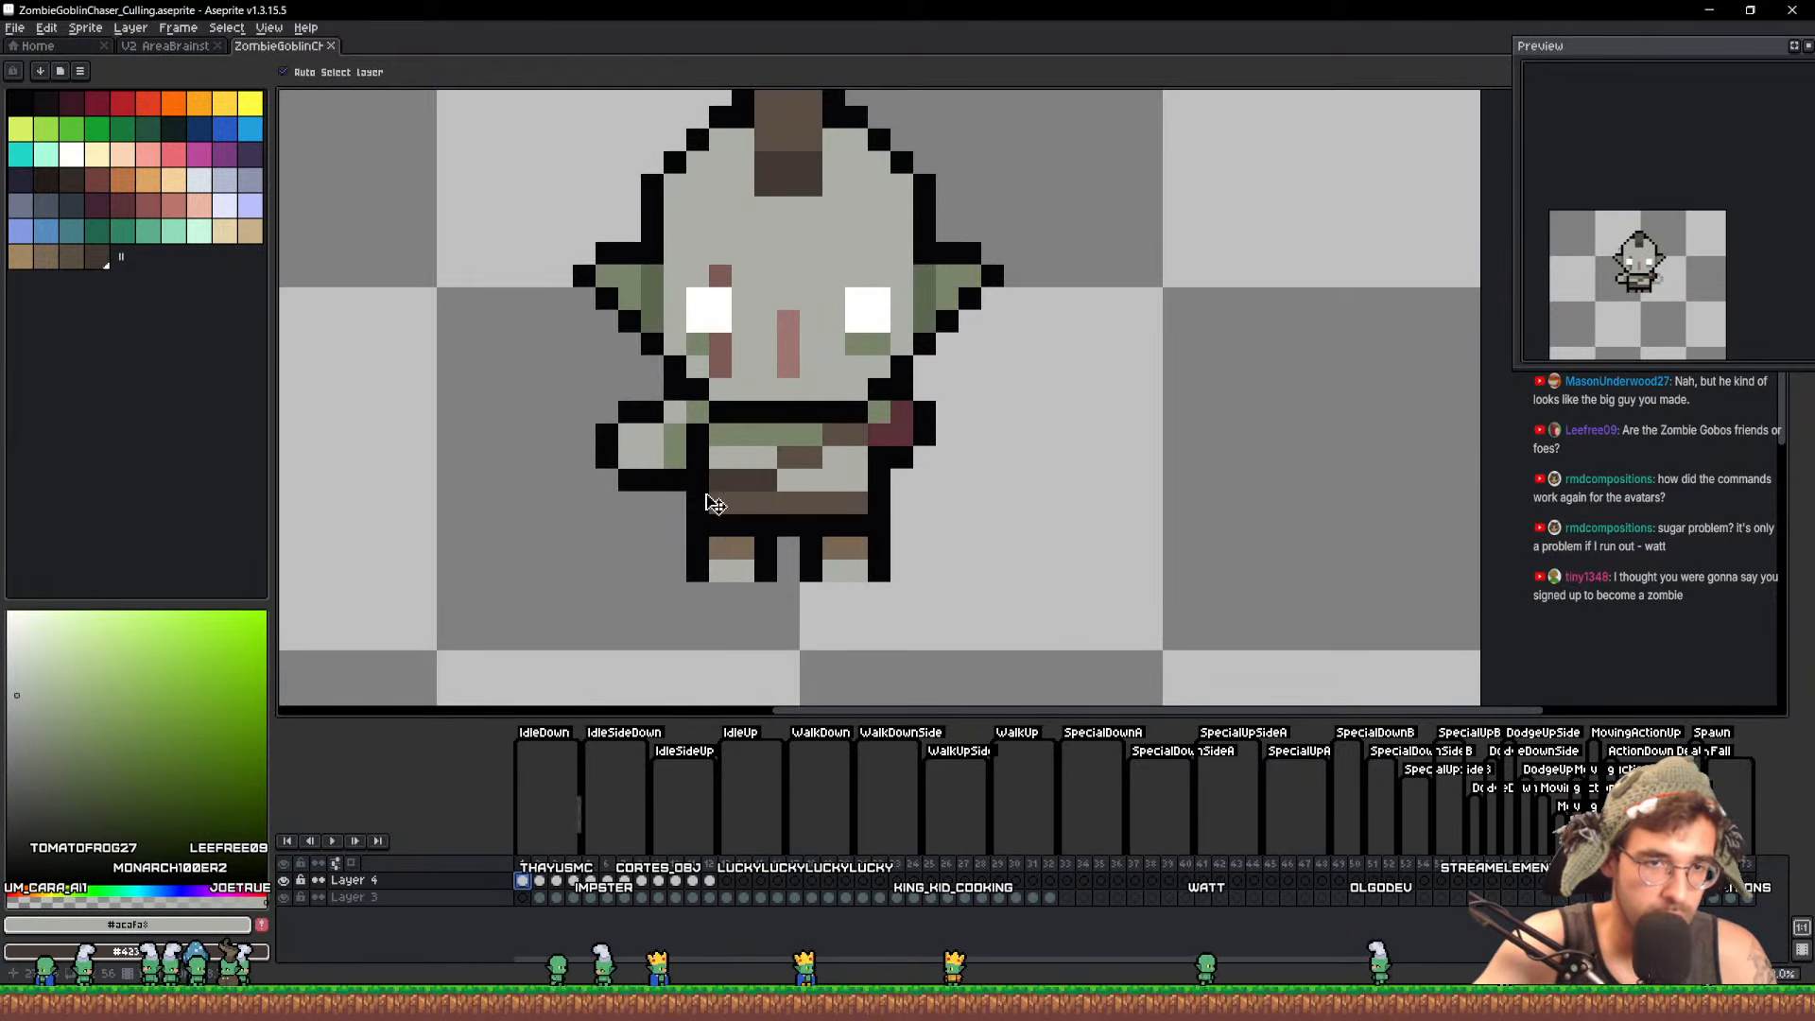
{"action": "scroll", "coordinate": [746, 501], "scroll_direction": "down", "scroll_amount": 3}
{"action": "key", "text": "q"}
{"action": "scroll", "coordinate": [838, 520], "scroll_direction": "up", "scroll_amount": 1}
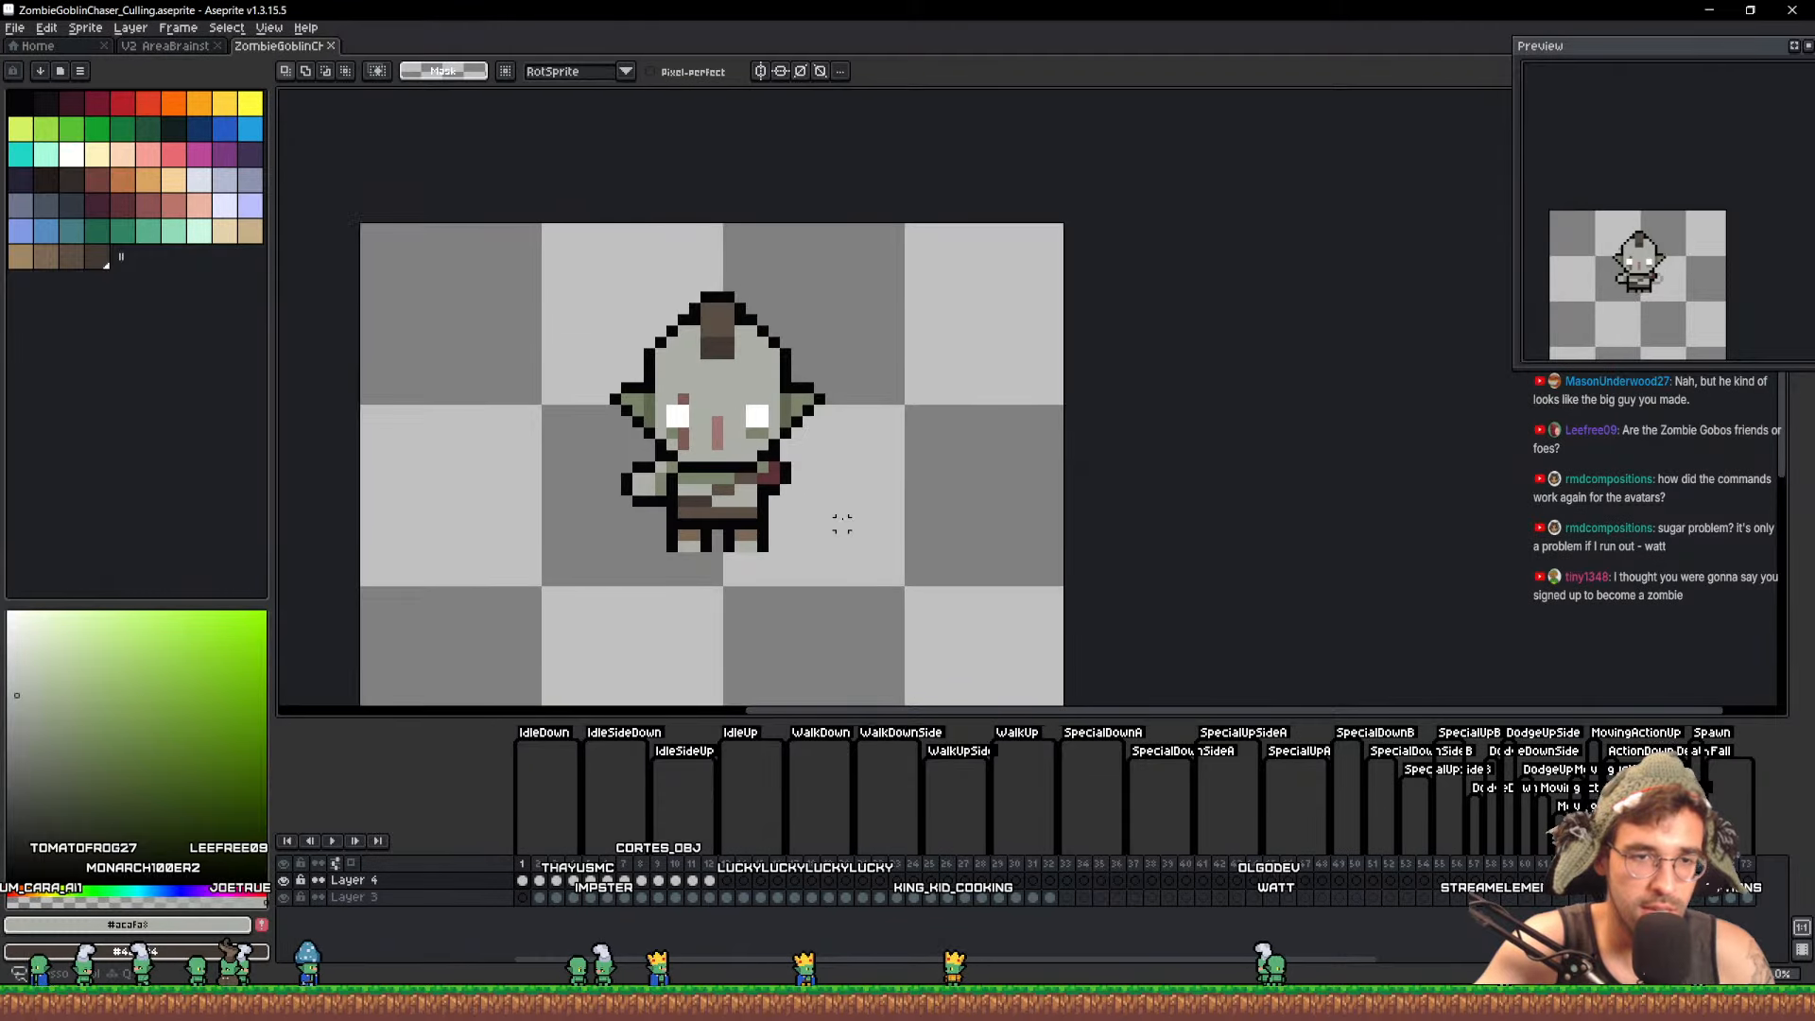
{"action": "mouse_move", "coordinate": [970, 535]}
{"action": "left_mouse_down"}
{"action": "mouse_move", "coordinate": [426, 219]}
{"action": "mouse_move", "coordinate": [979, 308]}
{"action": "left_mouse_up"}
{"action": "key", "text": "ctrl+c"}
{"action": "key", "text": "ctrl+d"}
Paste the goblin into frame 13, flip it horizontally, align it with the reference sprite and save the file
{"action": "left_click", "coordinate": [727, 880]}
{"action": "key", "text": "ctrl+v"}
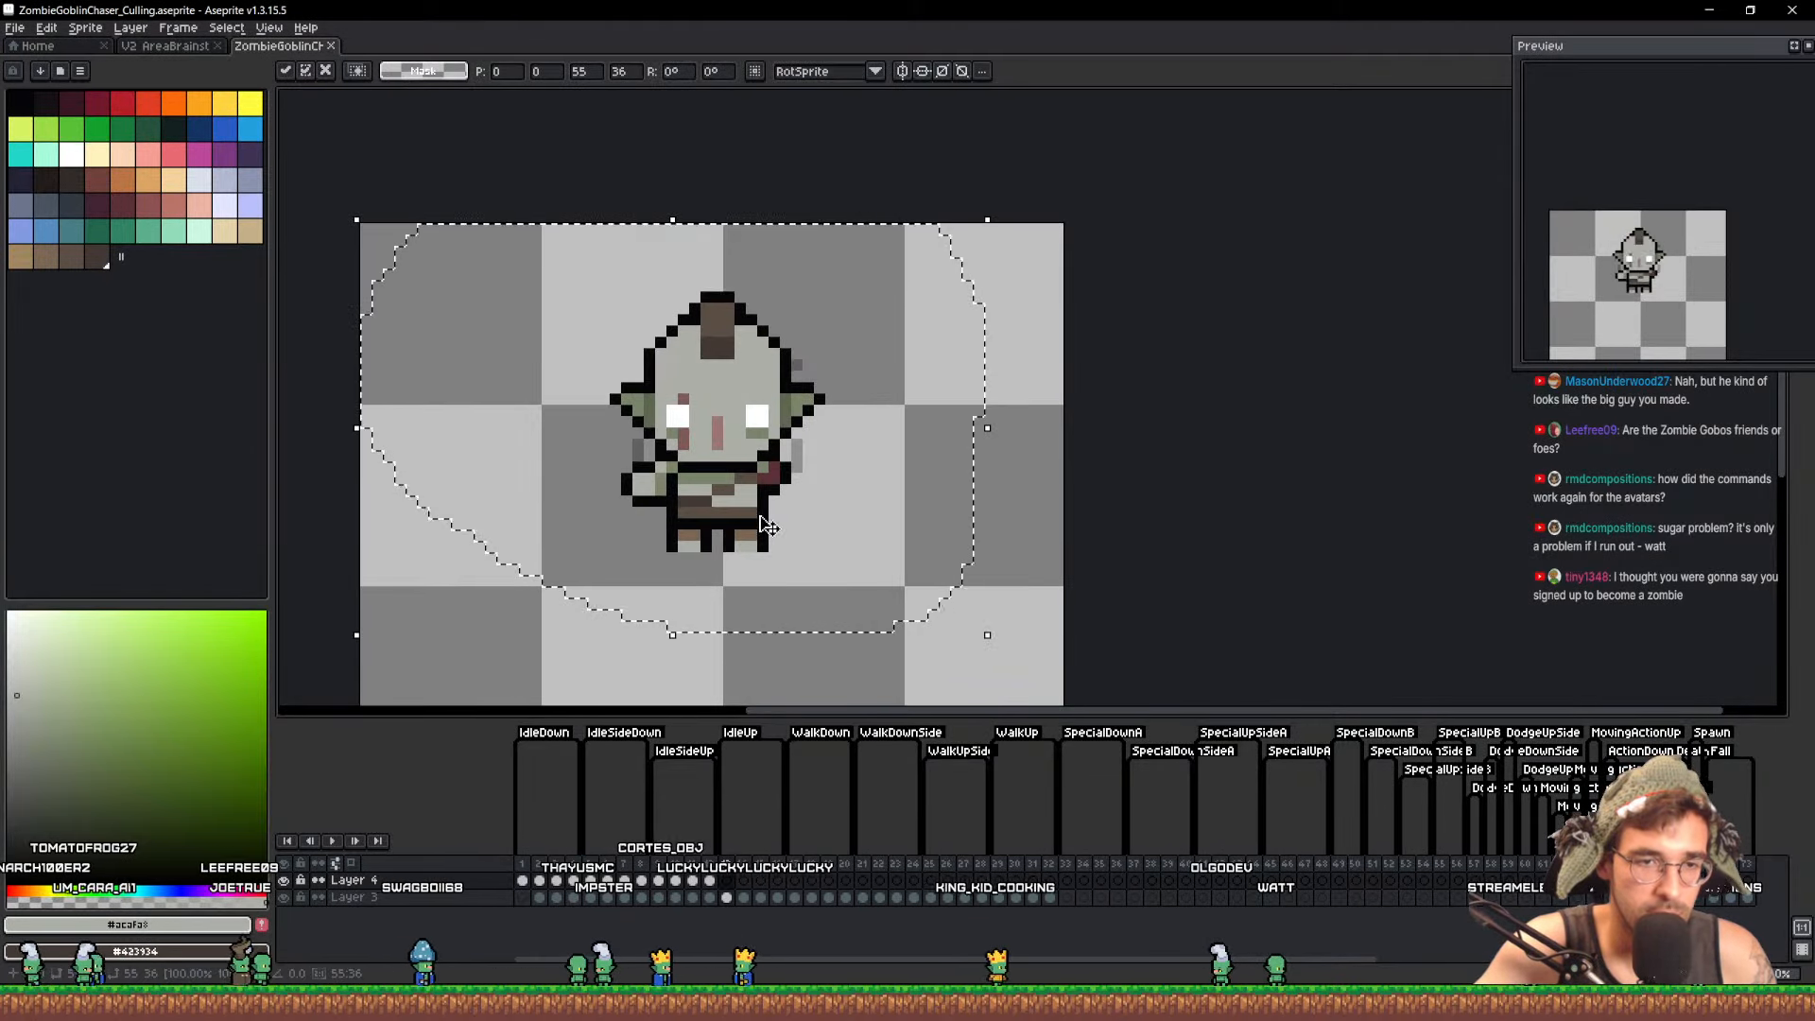
{"action": "key", "text": "shift+h"}
{"action": "key", "text": "v"}
{"action": "left_click_drag", "start_coordinate": [762, 515], "coordinate": [851, 513]}
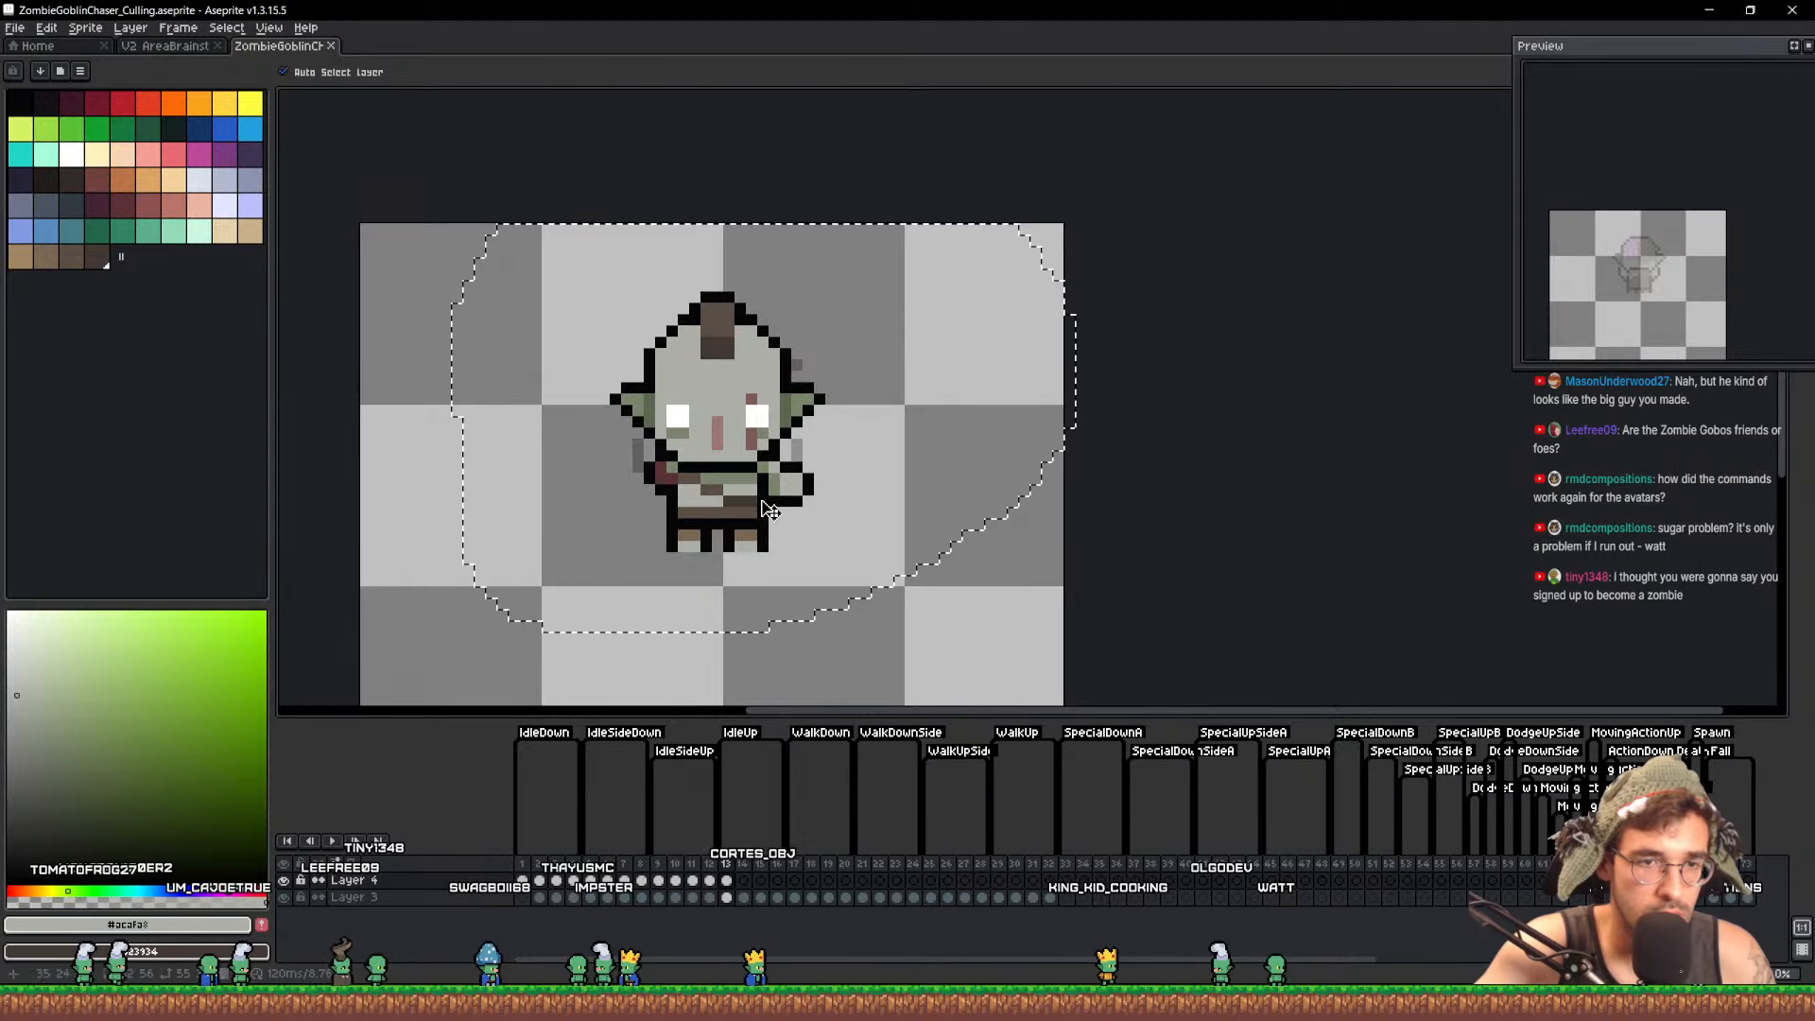
{"action": "key", "text": "ctrl+d"}
{"action": "key", "text": "ctrl+s"}
Paint over the eyes, nose and scars on frame 13 with the grey skin colour to leave a blank back of the head
{"action": "scroll", "coordinate": [733, 430], "scroll_direction": "up", "scroll_amount": 4}
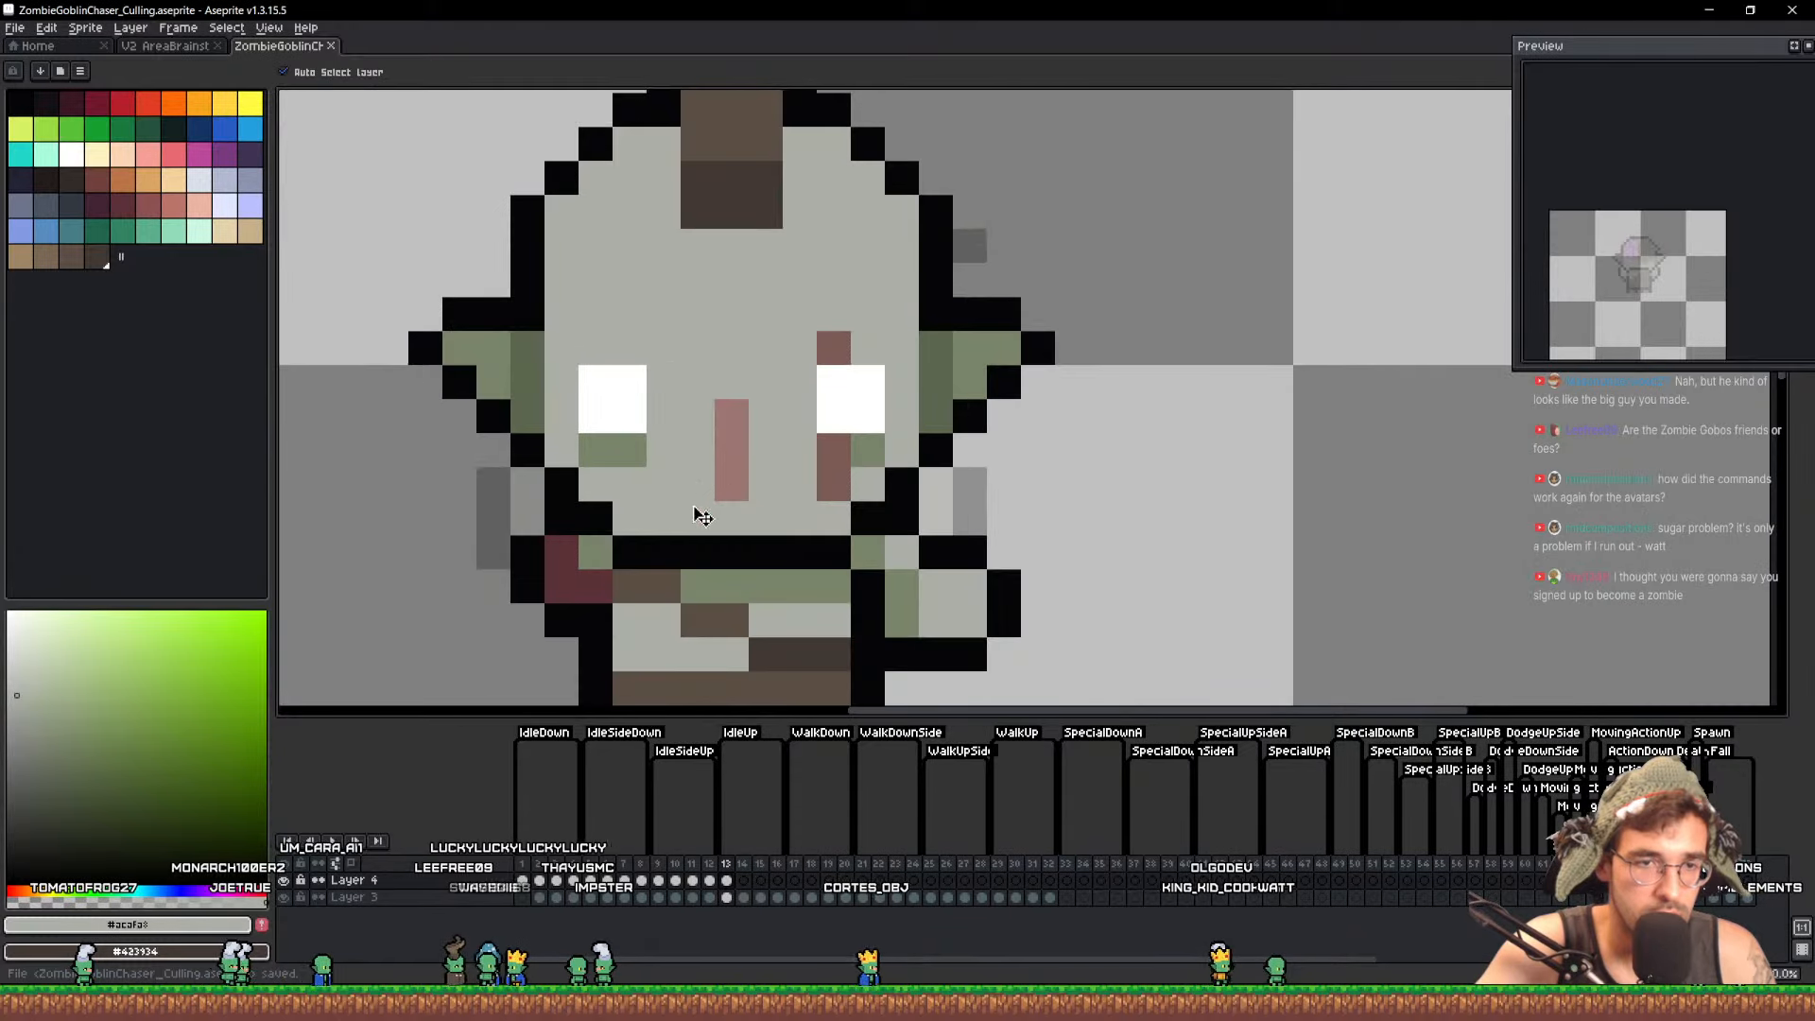
{"action": "key", "text": "b"}
{"action": "left_click_drag", "start_coordinate": [613, 433], "coordinate": [623, 360]}
{"action": "mouse_move", "coordinate": [725, 405]}
{"action": "left_mouse_down"}
{"action": "mouse_move", "coordinate": [725, 496]}
{"action": "mouse_move", "coordinate": [863, 354]}
{"action": "left_mouse_up"}
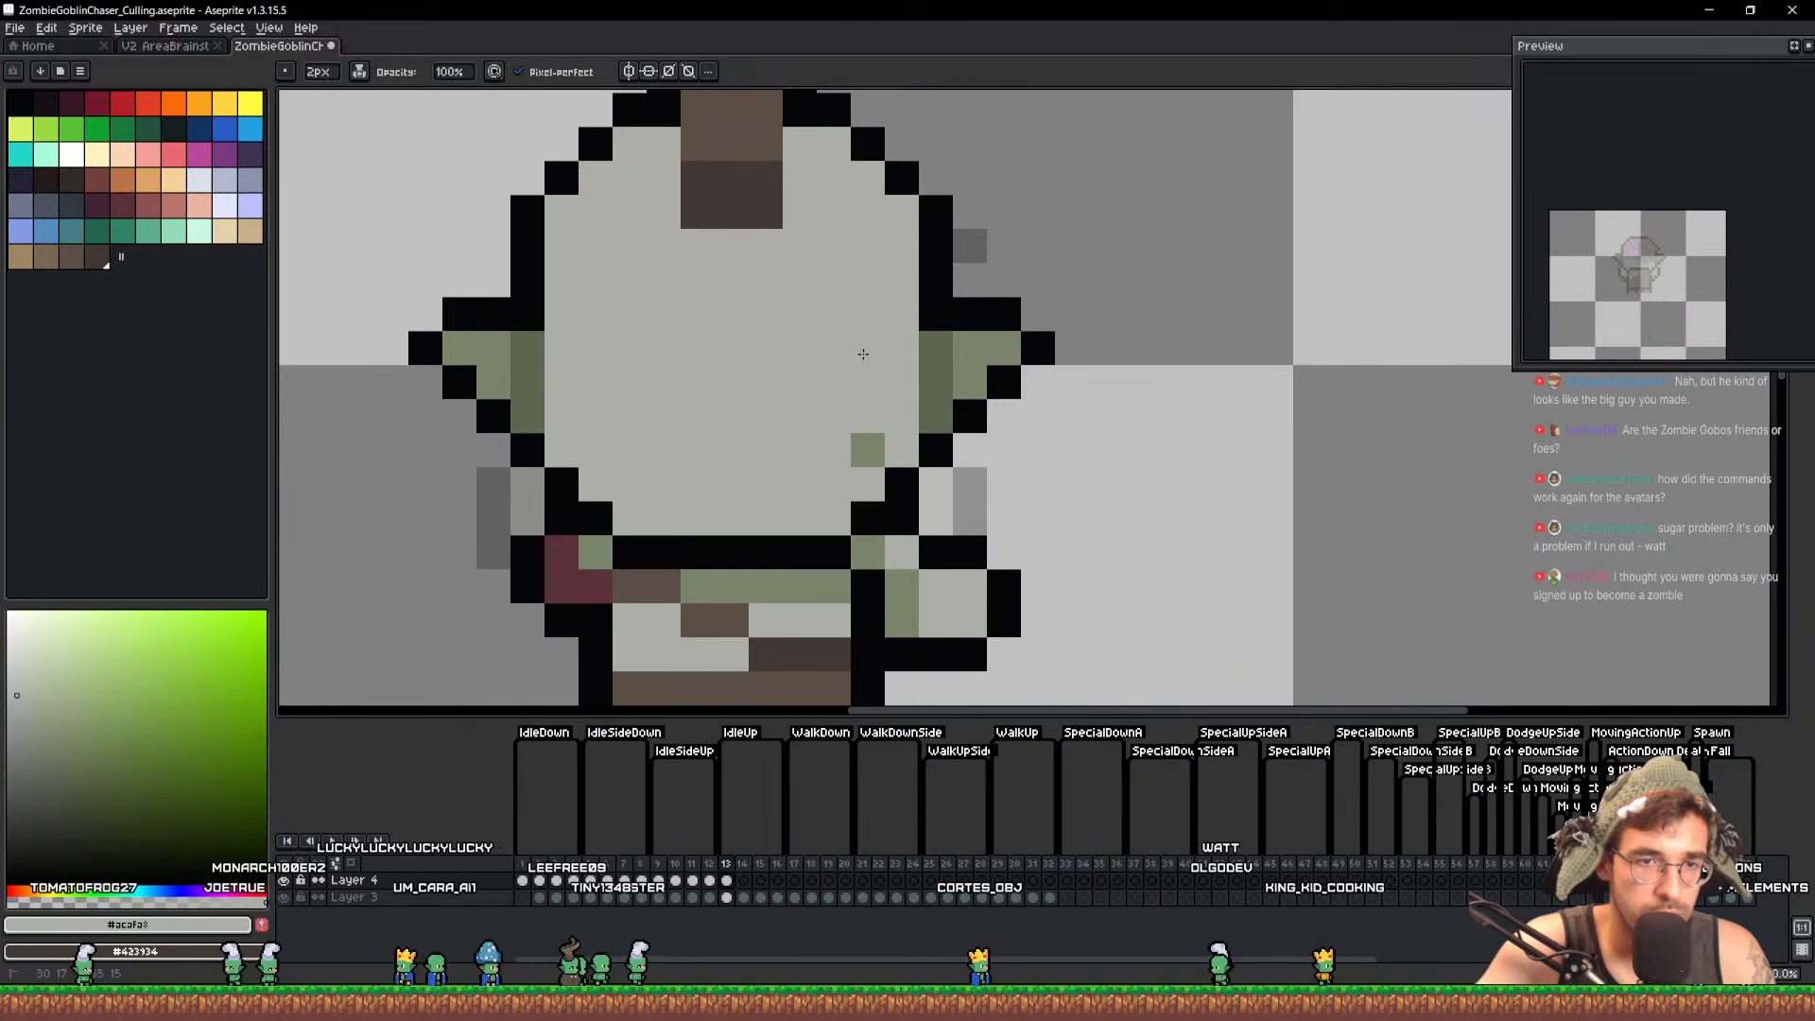
{"action": "left_click", "coordinate": [662, 884]}
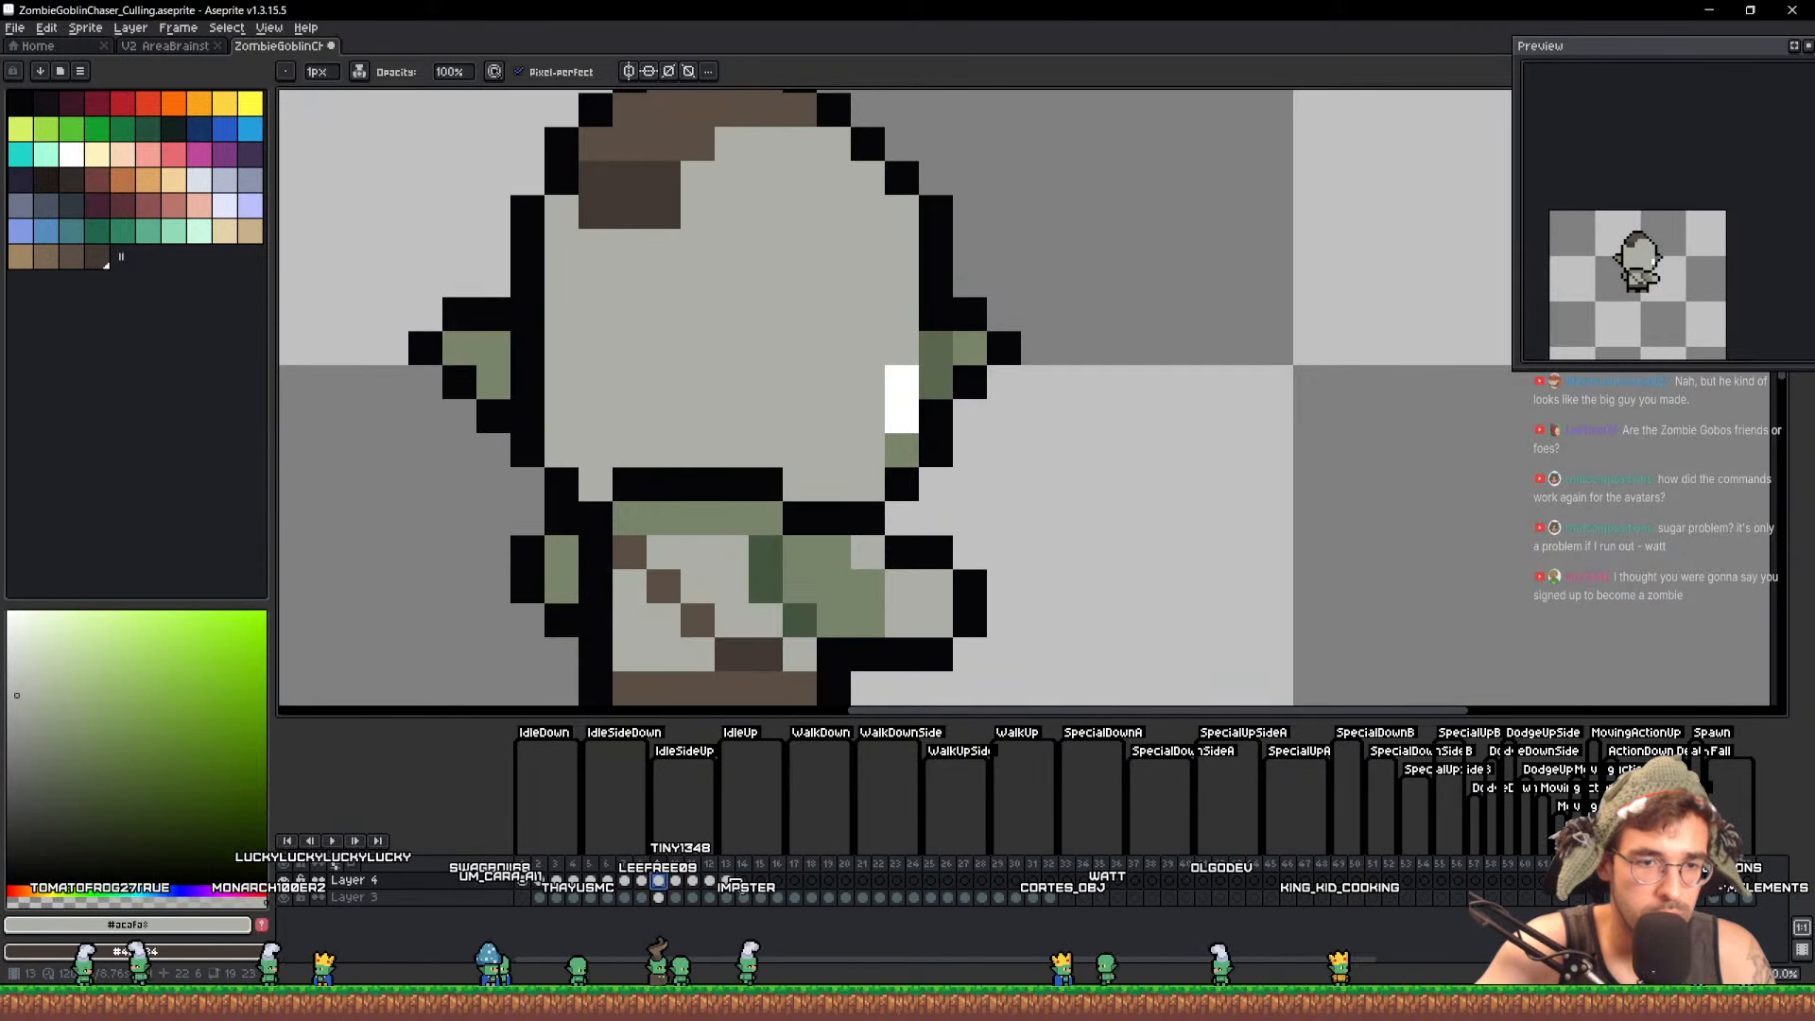
{"action": "left_click", "coordinate": [733, 882]}
{"action": "scroll", "coordinate": [726, 467], "scroll_direction": "down", "scroll_amount": 2}
{"action": "scroll", "coordinate": [637, 487], "scroll_direction": "up", "scroll_amount": 2}
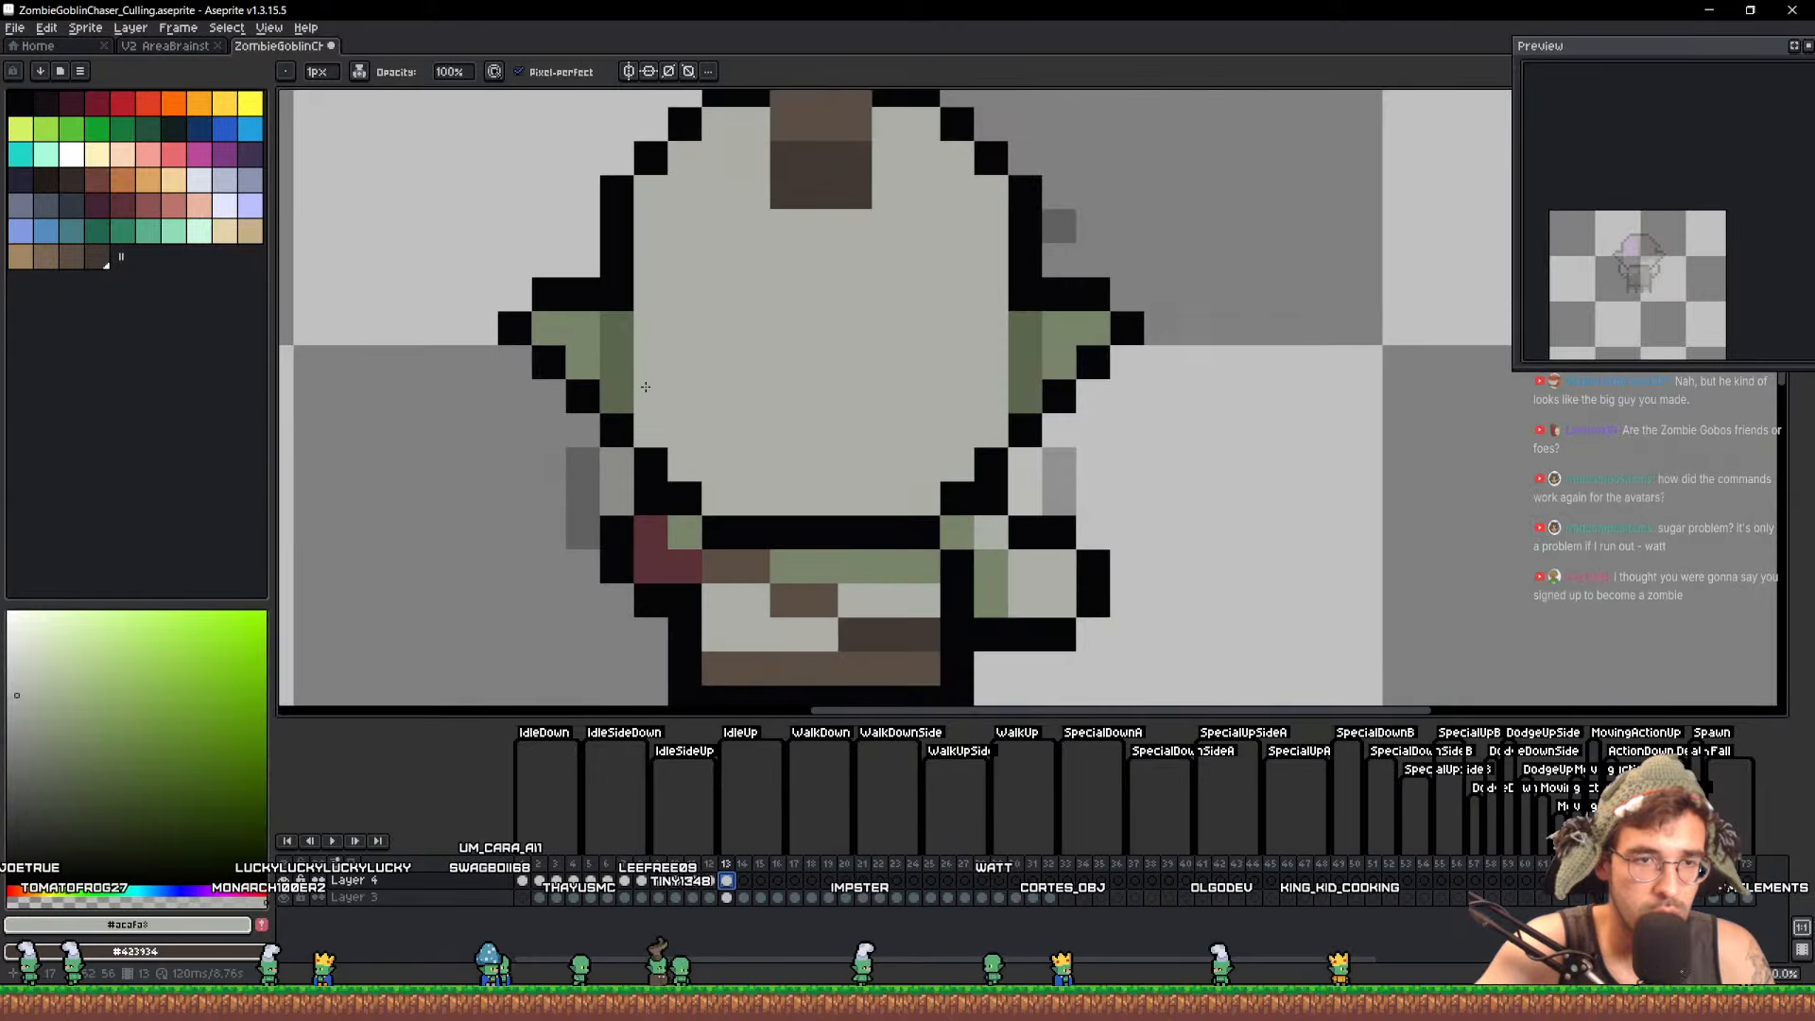
Extend both ears inward over the head on frame 13 with dark green inner edges and light green outer areas, and compare with frame 9
{"action": "left_click", "coordinate": [621, 387], "text": "alt"}
{"action": "left_click_drag", "start_coordinate": [650, 395], "coordinate": [652, 329]}
{"action": "left_click", "coordinate": [1054, 361], "text": "alt"}
{"action": "left_click_drag", "start_coordinate": [1025, 331], "coordinate": [1026, 396]}
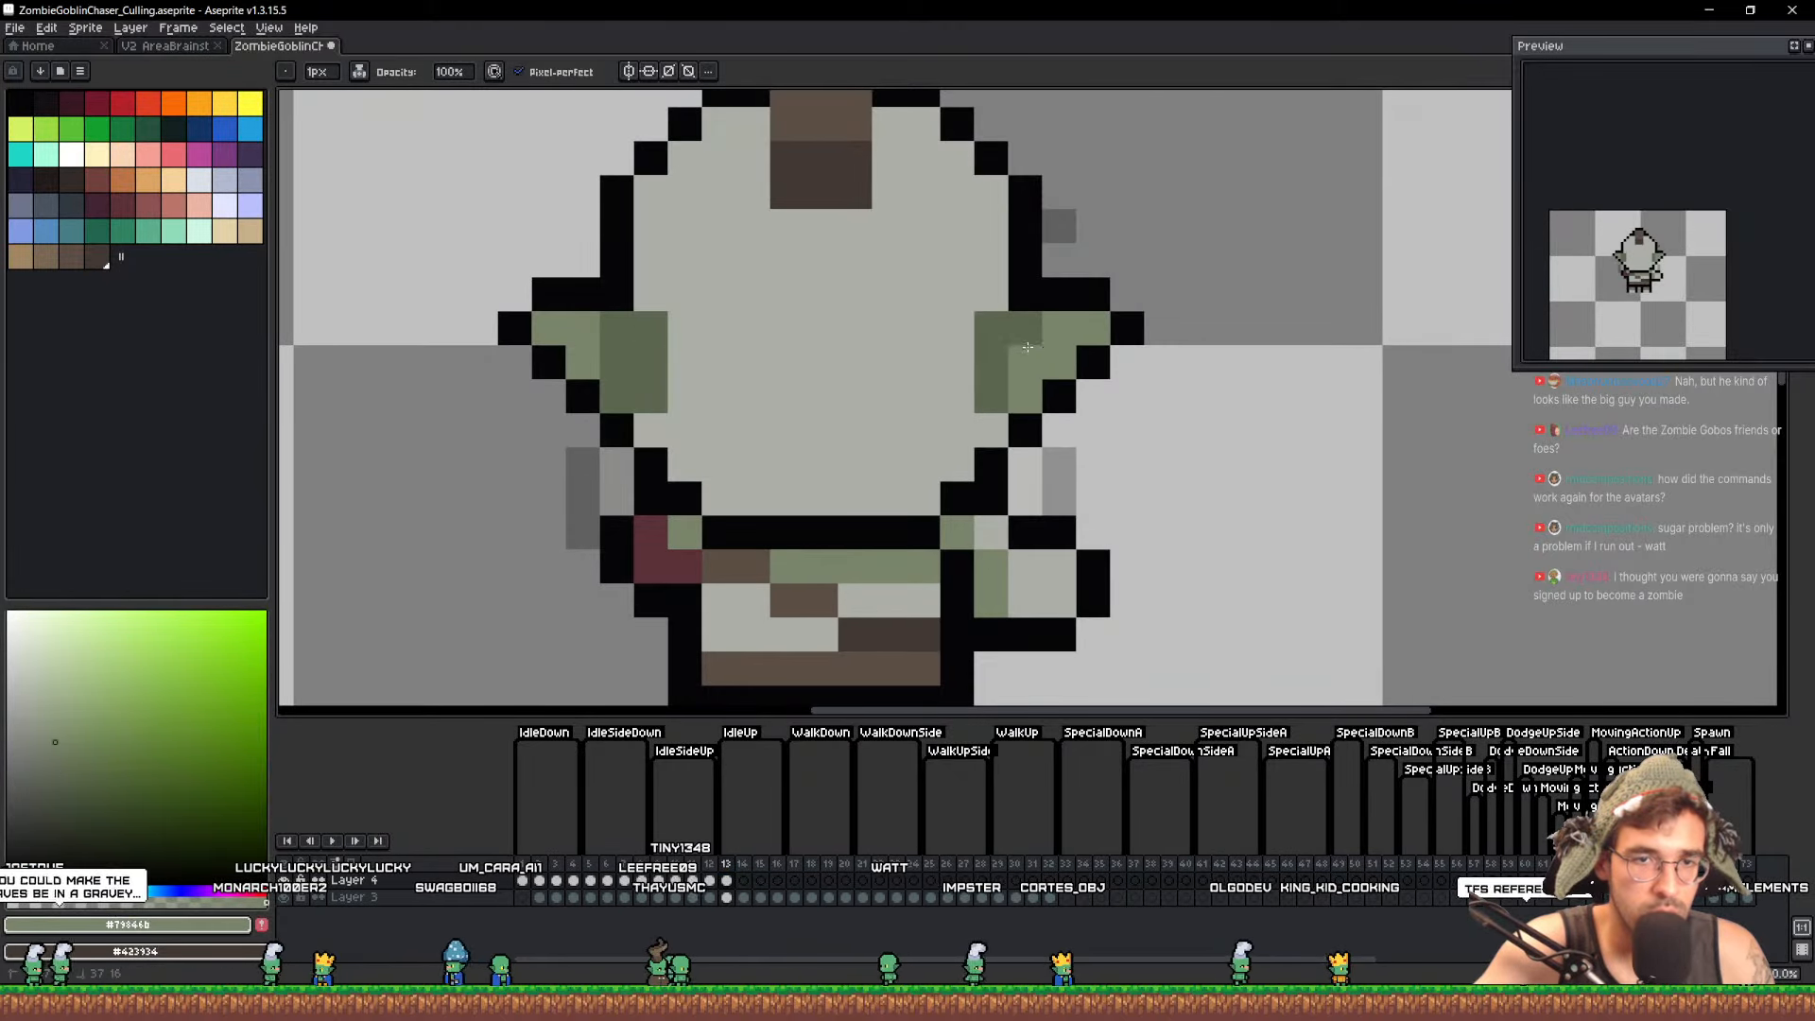
{"action": "left_click_drag", "start_coordinate": [618, 331], "coordinate": [617, 396]}
{"action": "scroll", "coordinate": [895, 456], "scroll_direction": "down", "scroll_amount": 2}
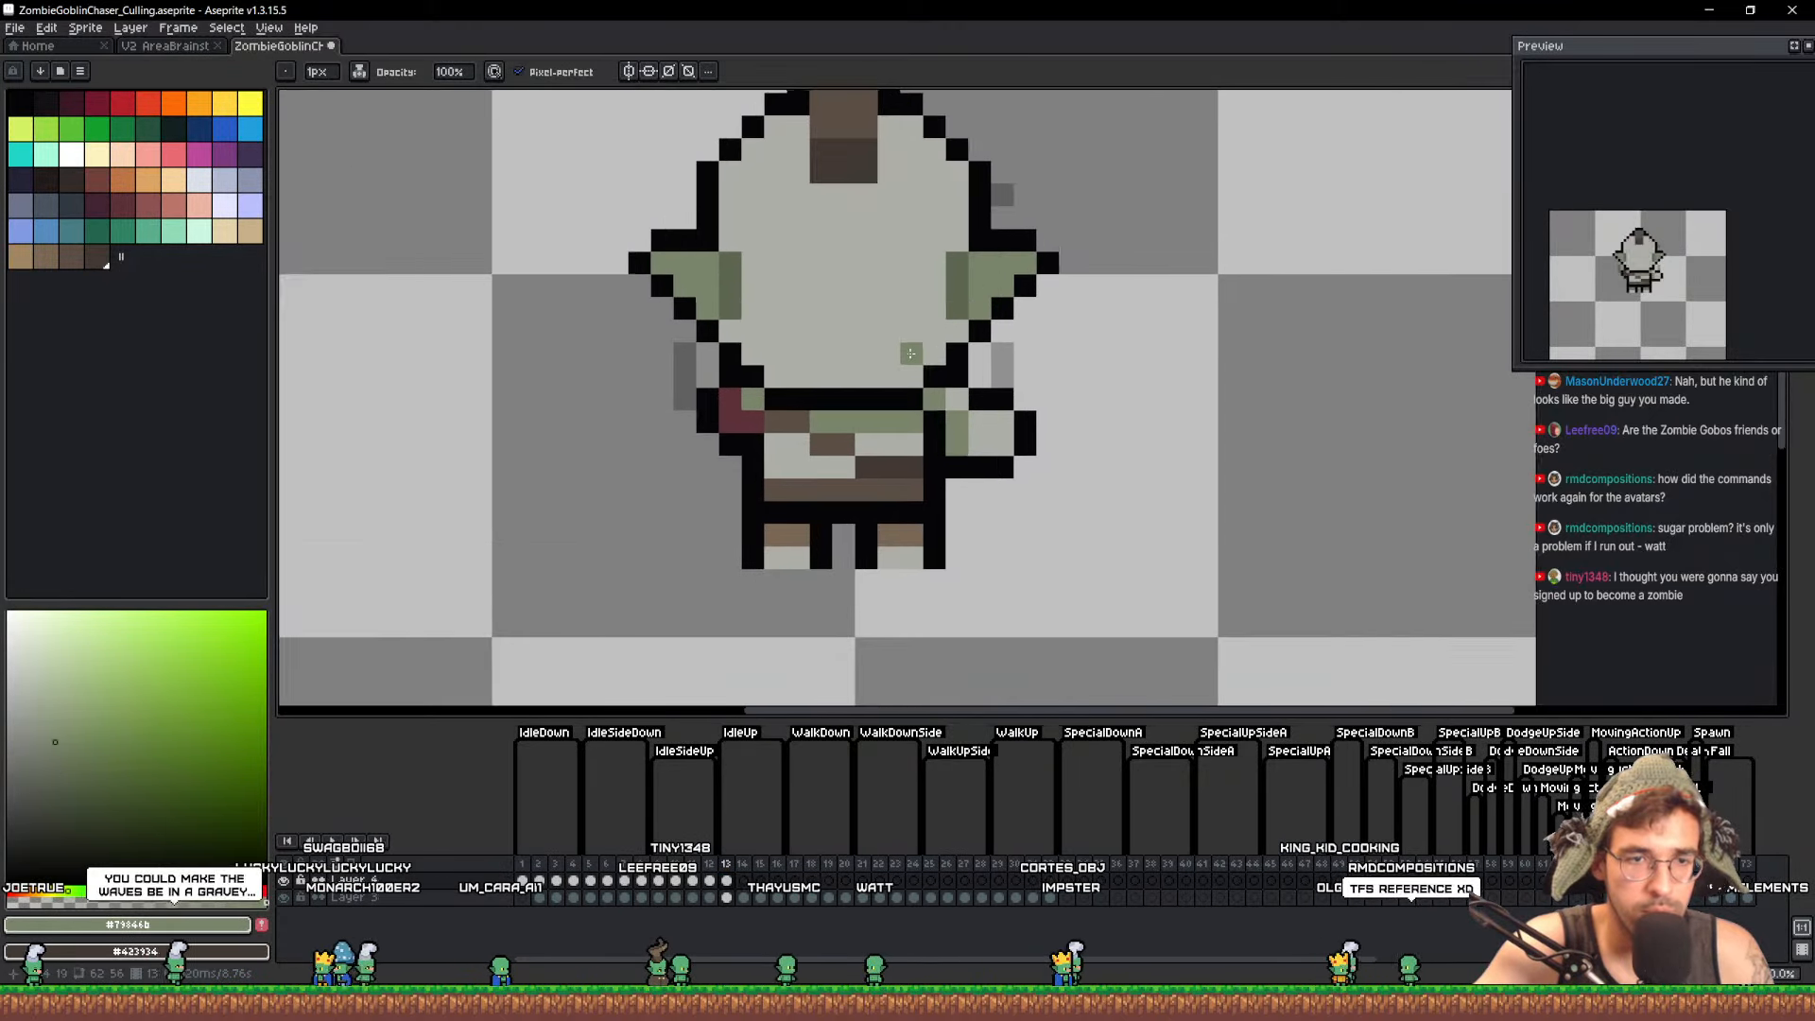
{"action": "left_click", "coordinate": [668, 883]}
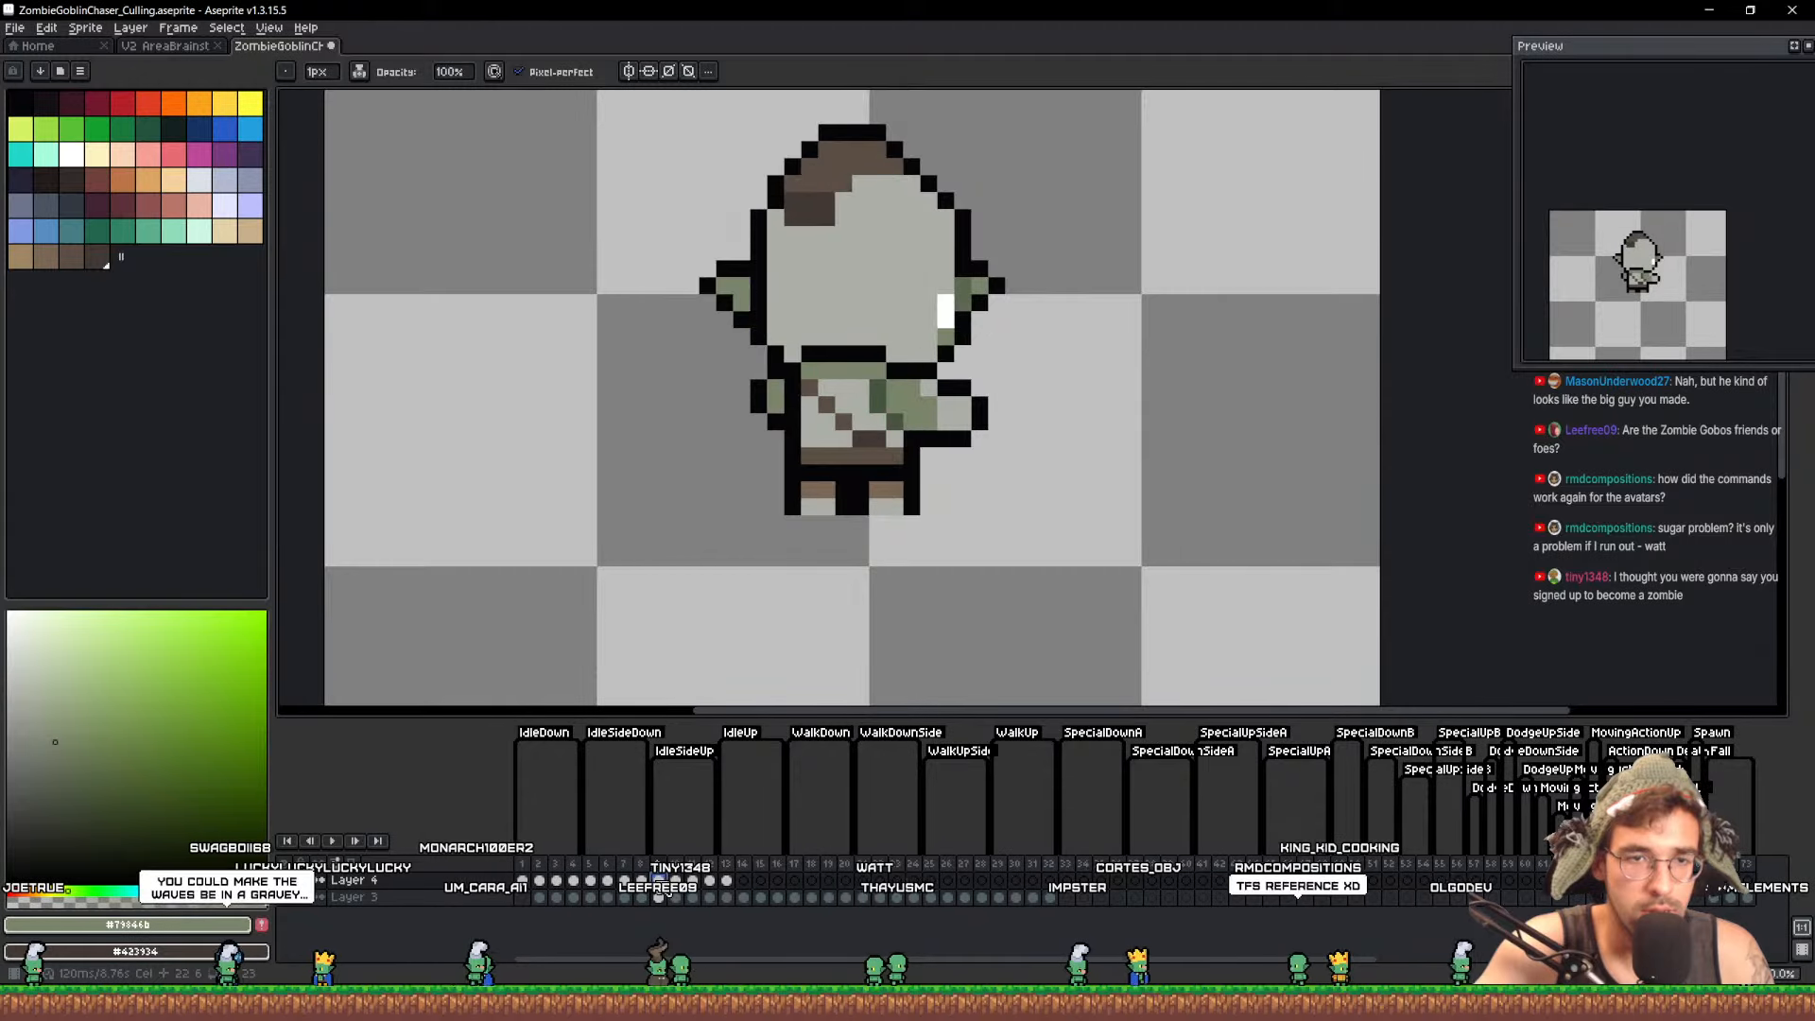
{"action": "left_click", "coordinate": [725, 880]}
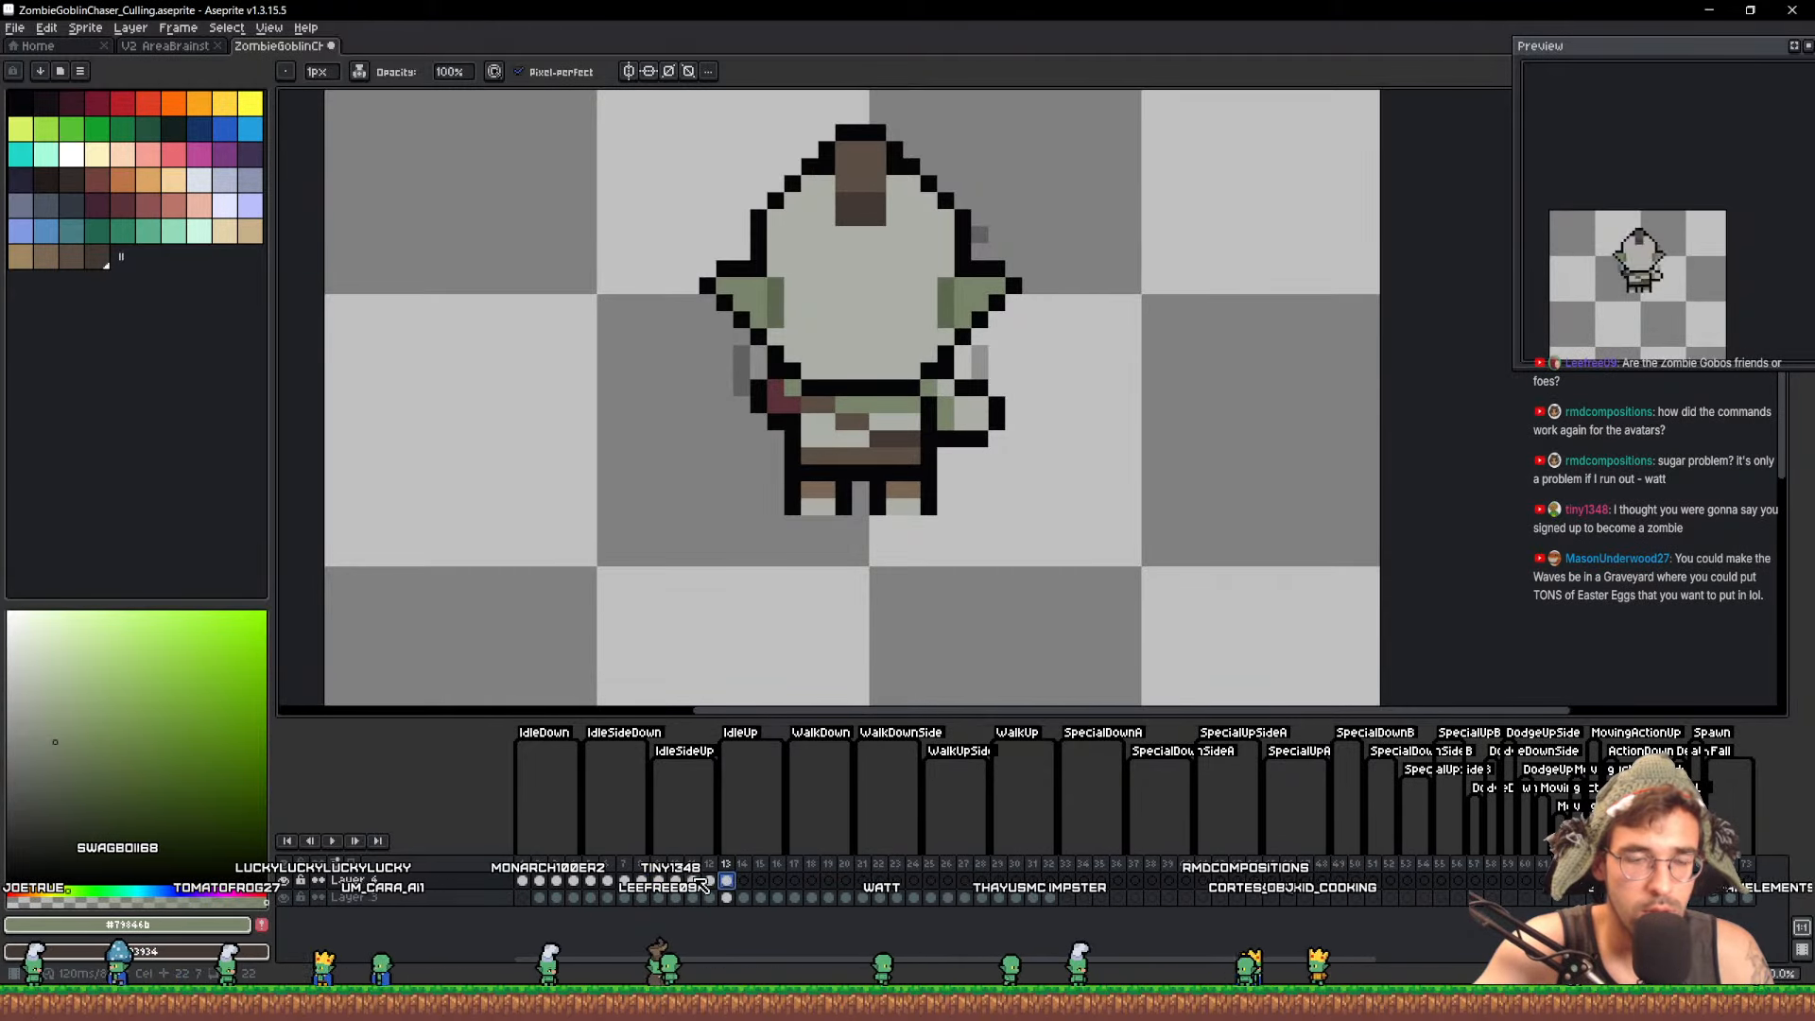
Erase the small arm at the left of the torso from frames 9 to 12 with a 2 px eraser
{"action": "left_click", "coordinate": [657, 880]}
{"action": "scroll", "coordinate": [750, 391], "scroll_direction": "up", "scroll_amount": 2}
{"action": "key", "text": "e"}
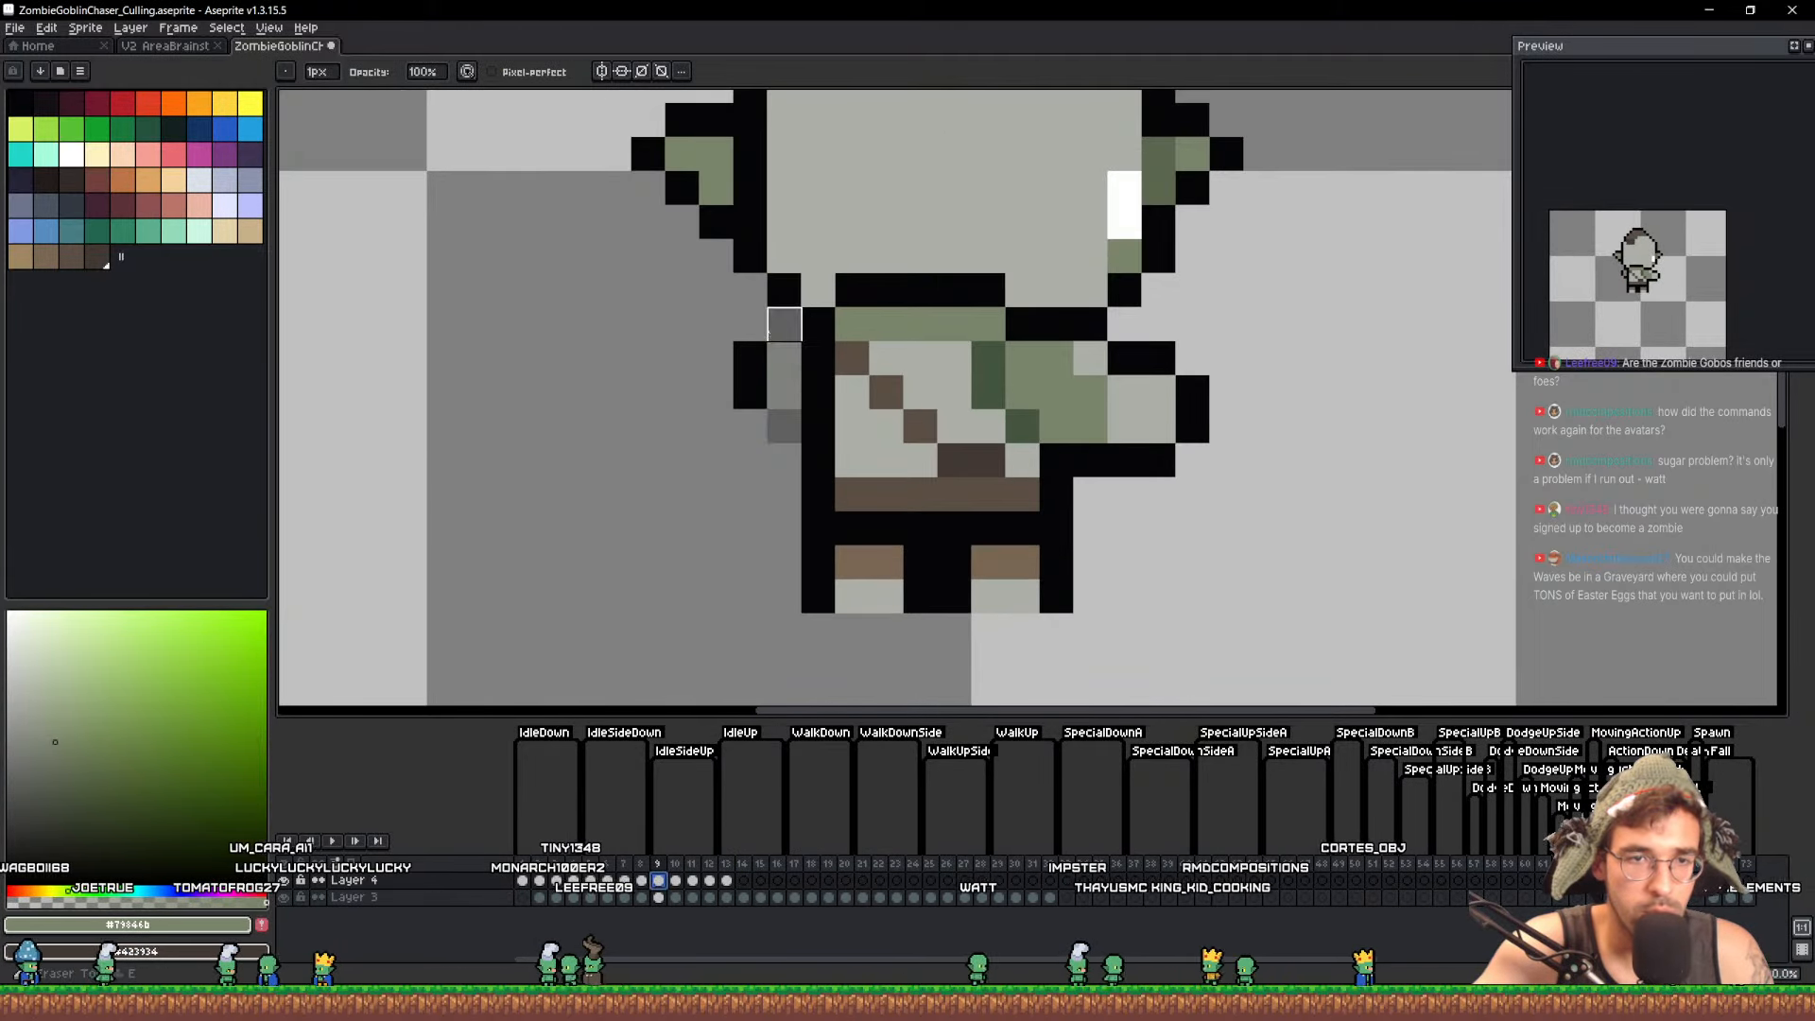
{"action": "key", "text": "plus"}
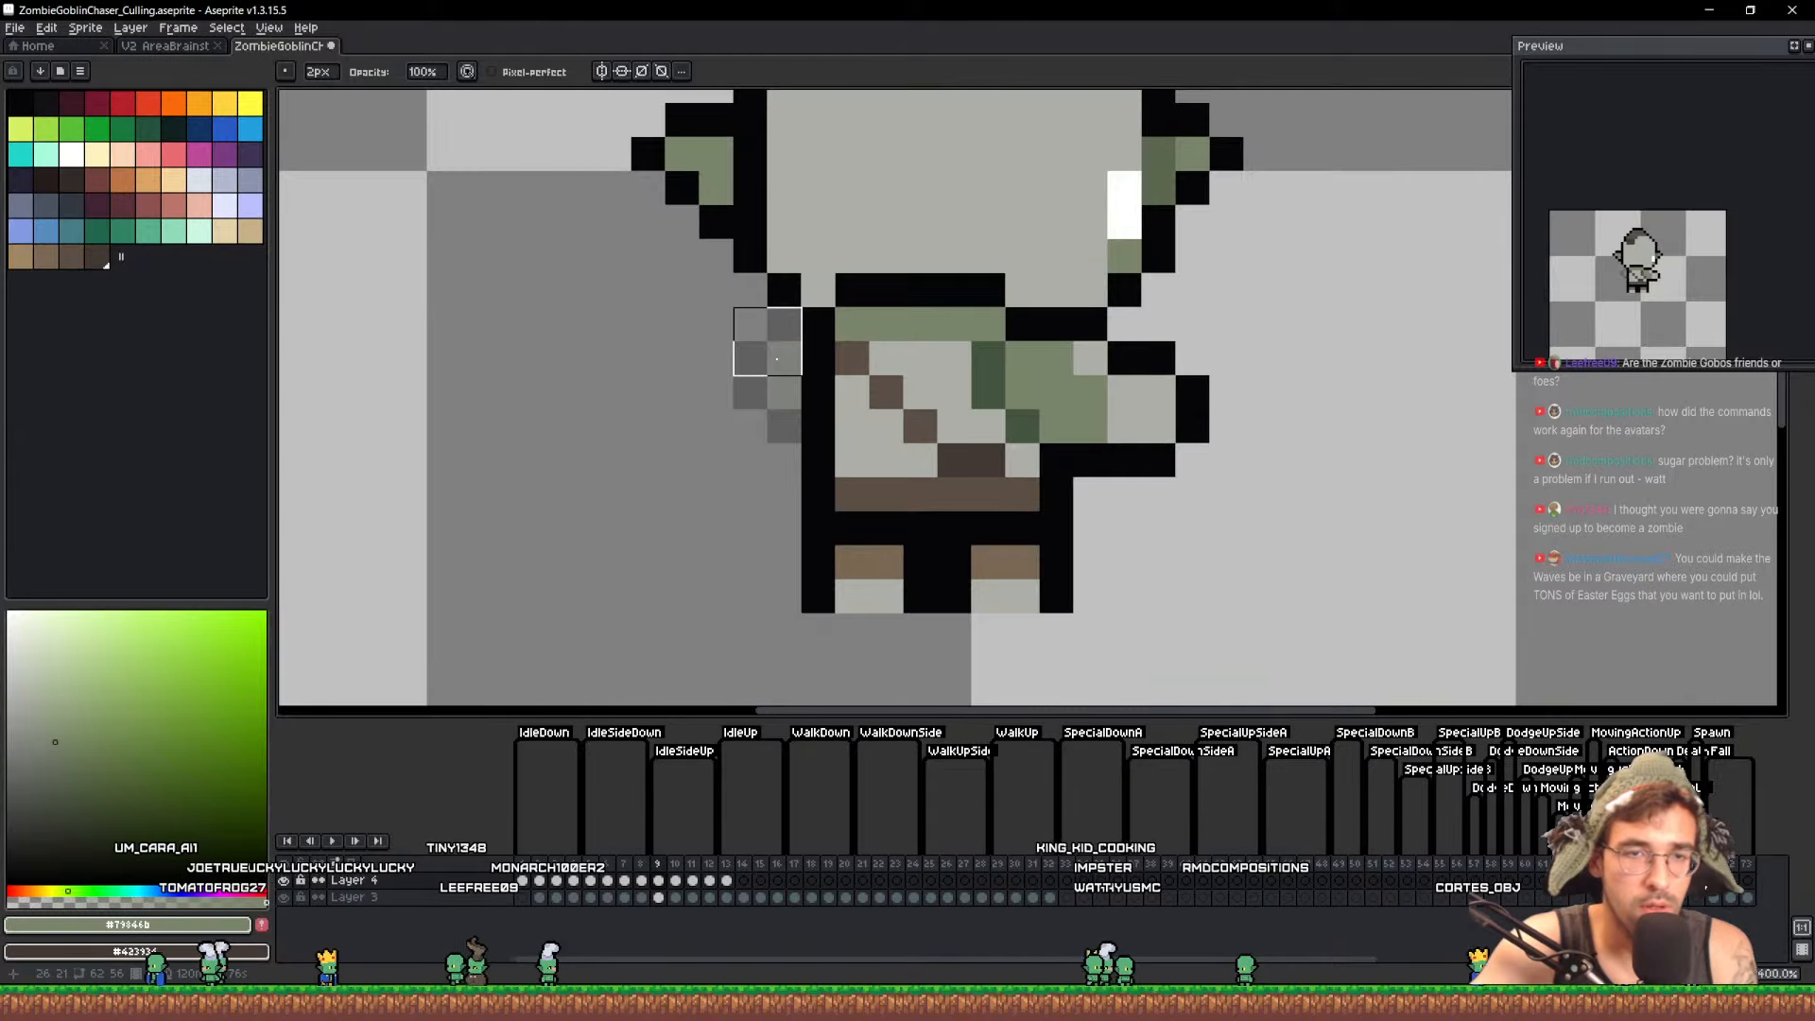
{"action": "key", "text": "comma"}
{"action": "key", "text": "period"}
{"action": "key", "text": "period"}
{"action": "key", "text": "period"}
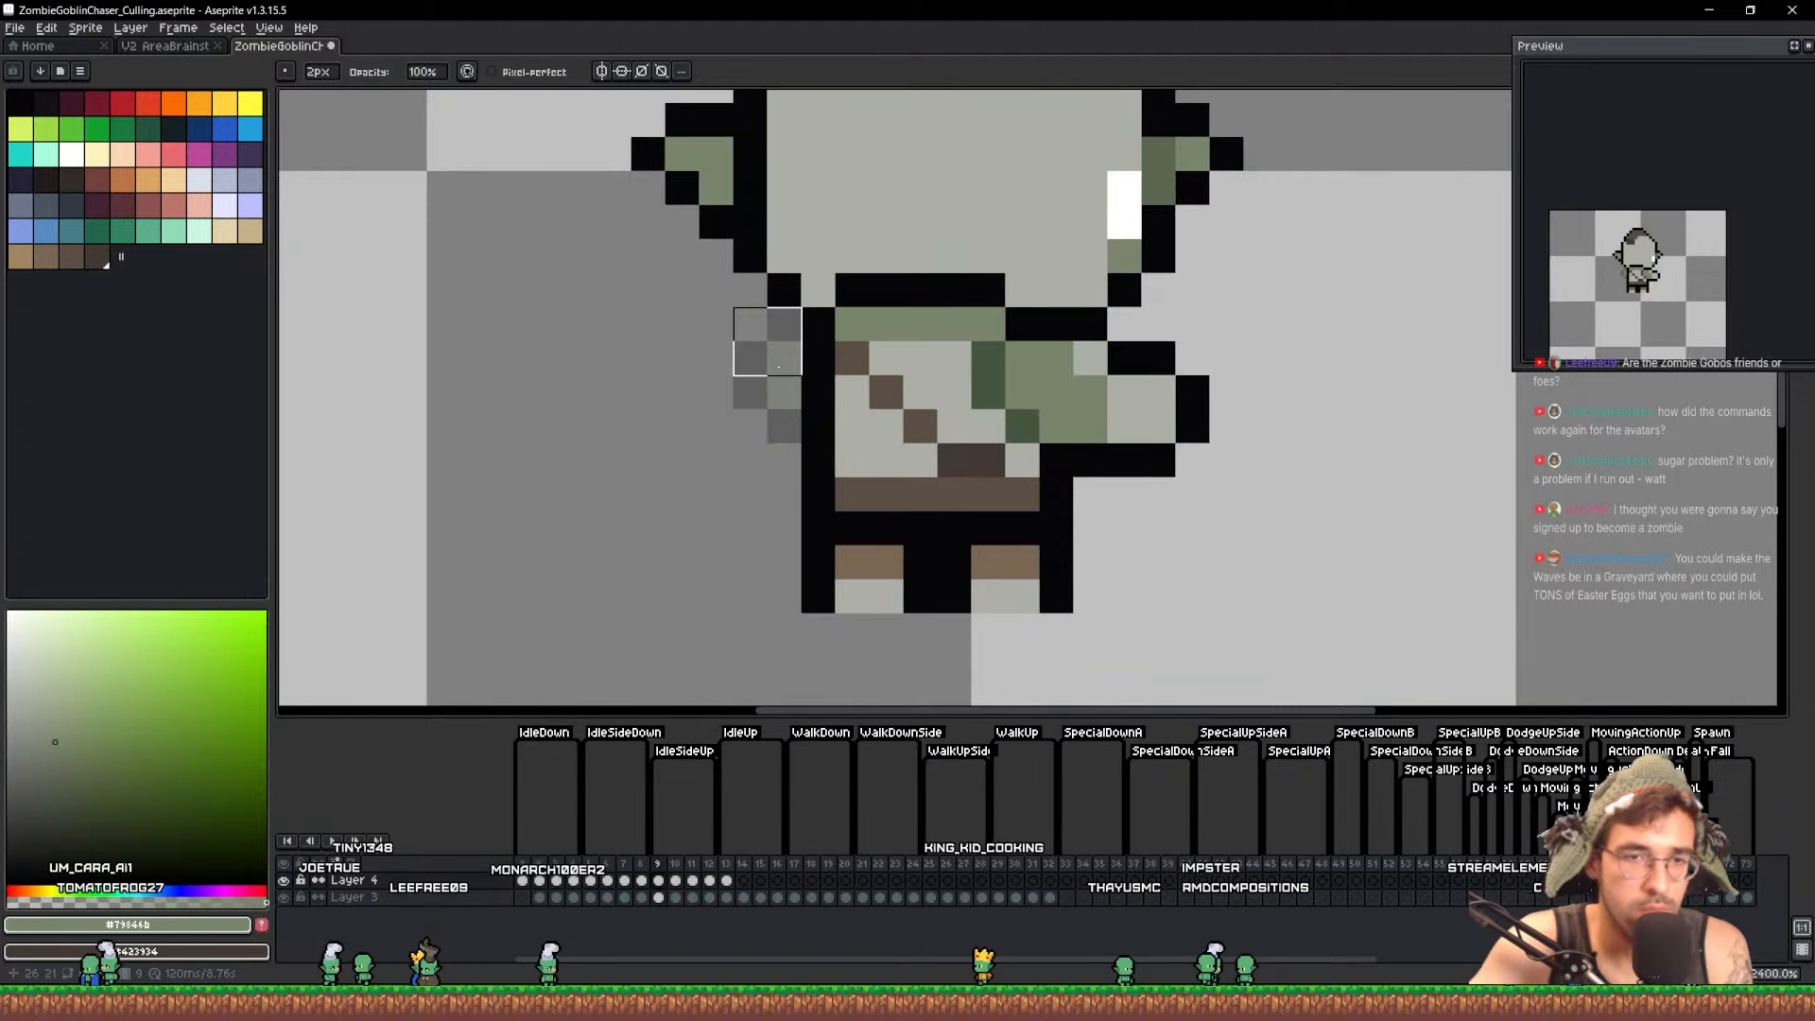
{"action": "key", "text": "period"}
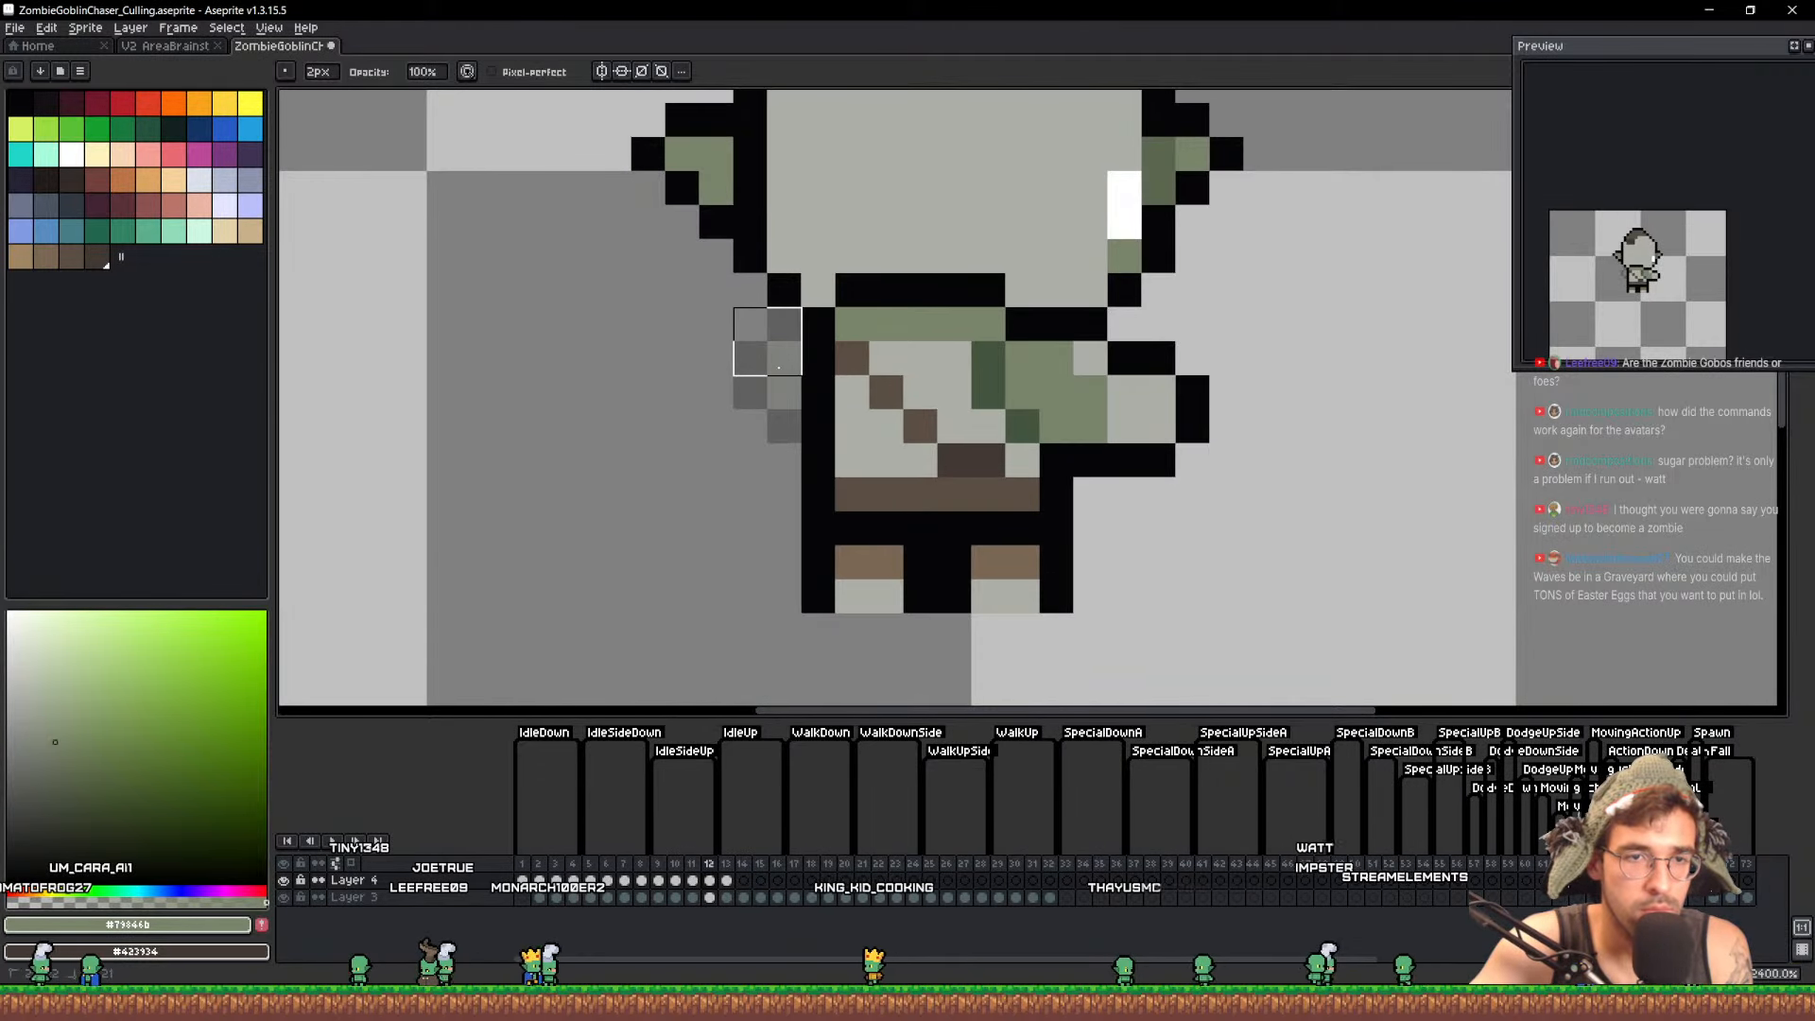
{"action": "scroll", "coordinate": [908, 487], "scroll_direction": "down", "scroll_amount": 1}
{"action": "scroll", "coordinate": [1180, 331], "scroll_direction": "down", "scroll_amount": 4}
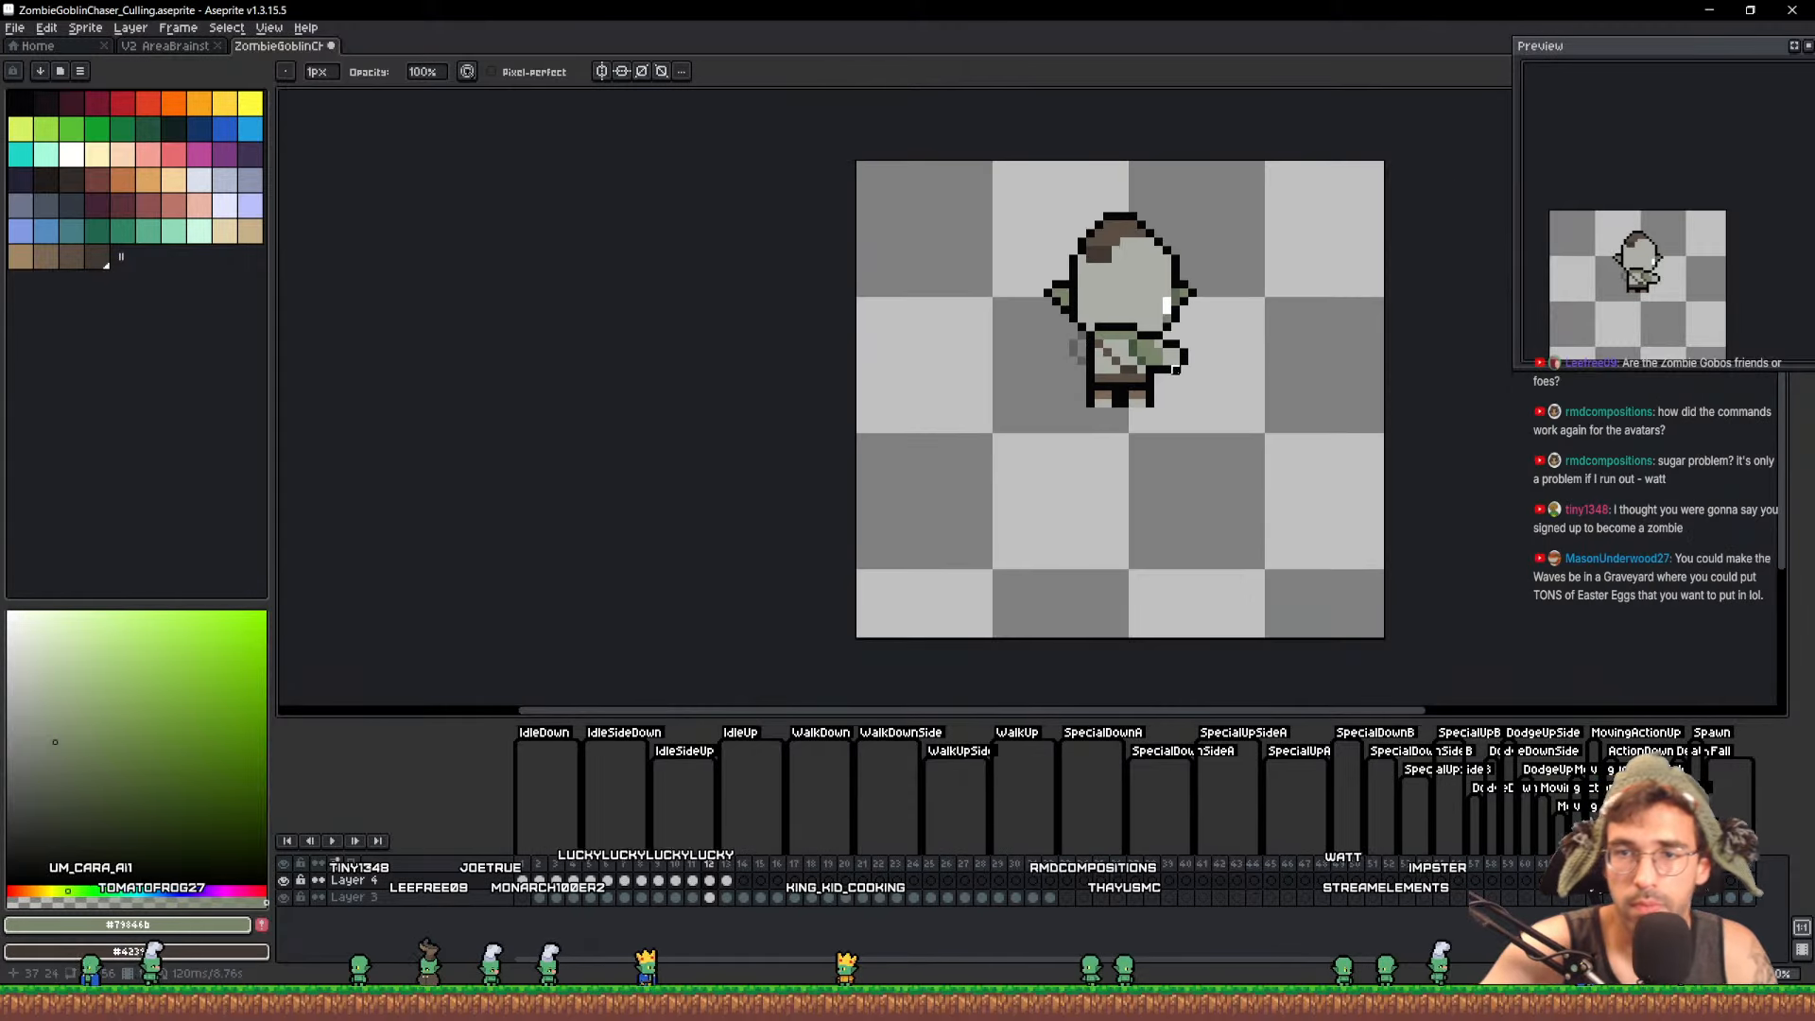
{"action": "left_click_drag", "start_coordinate": [1175, 375], "coordinate": [1107, 410]}
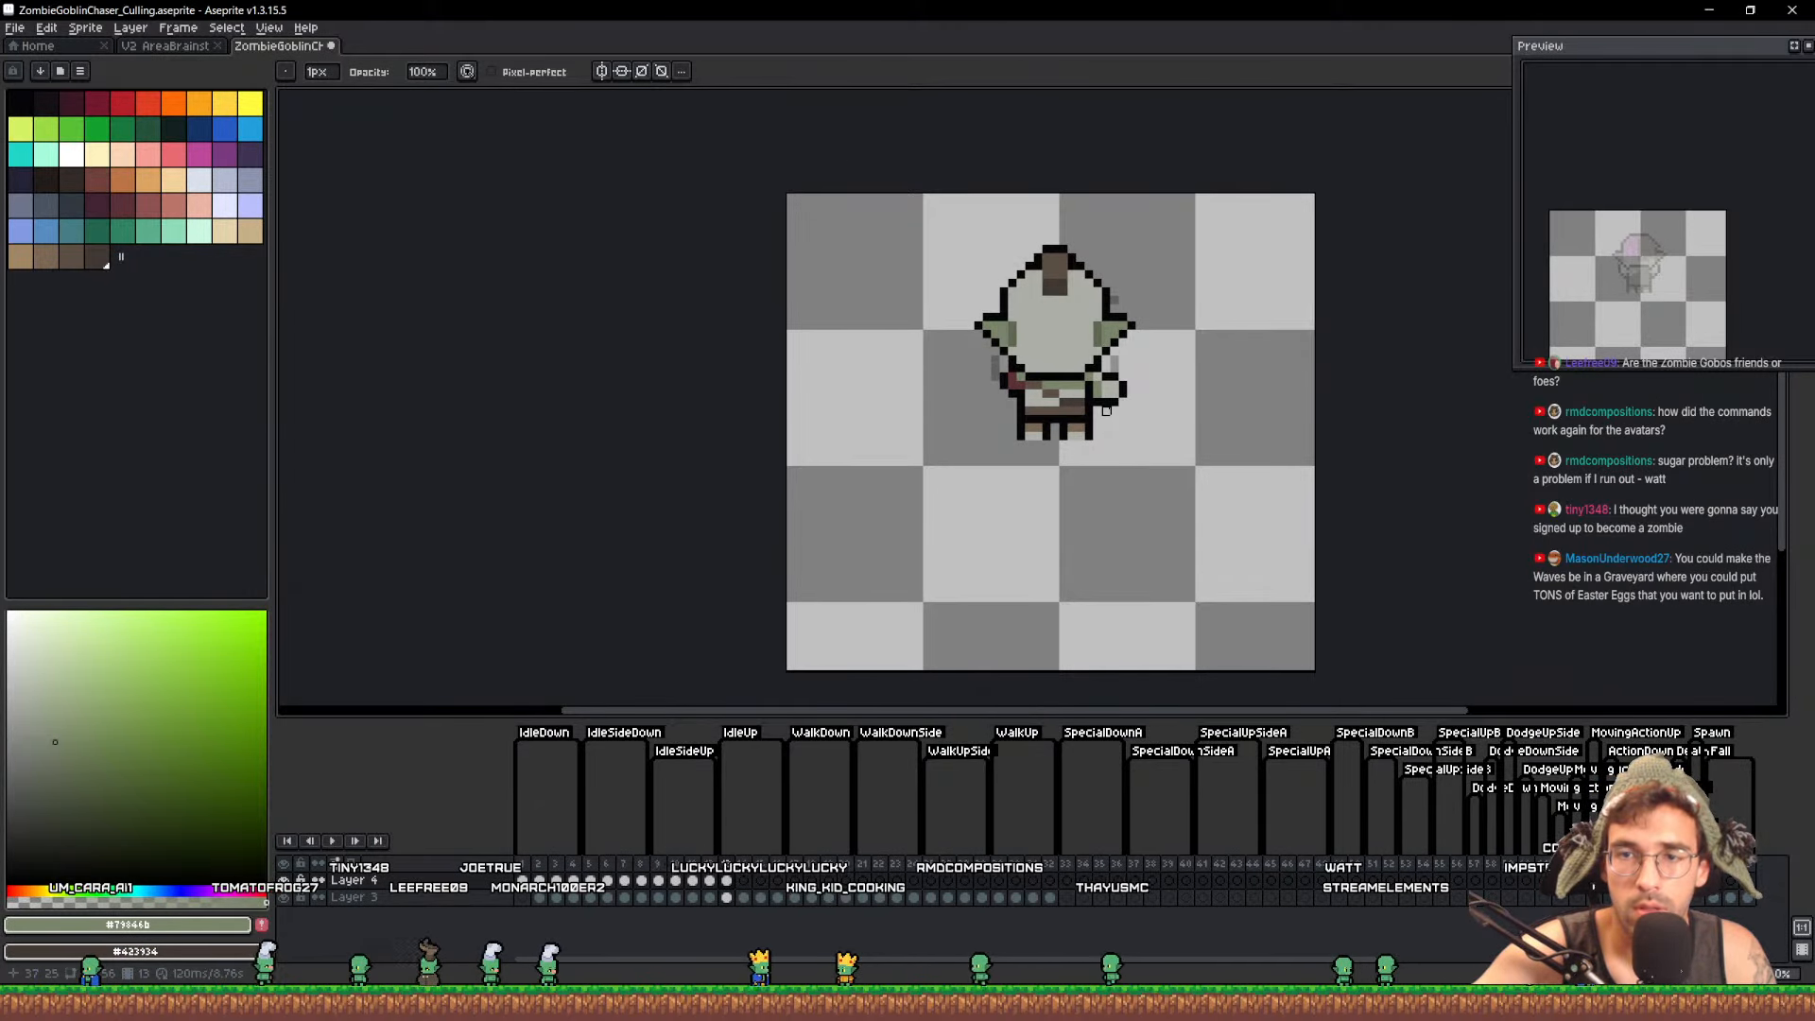
Examine the neighbouring animation frames against the faint reference sprite, returning to the back-facing goblin in frame 13
{"action": "key", "text": "Right"}
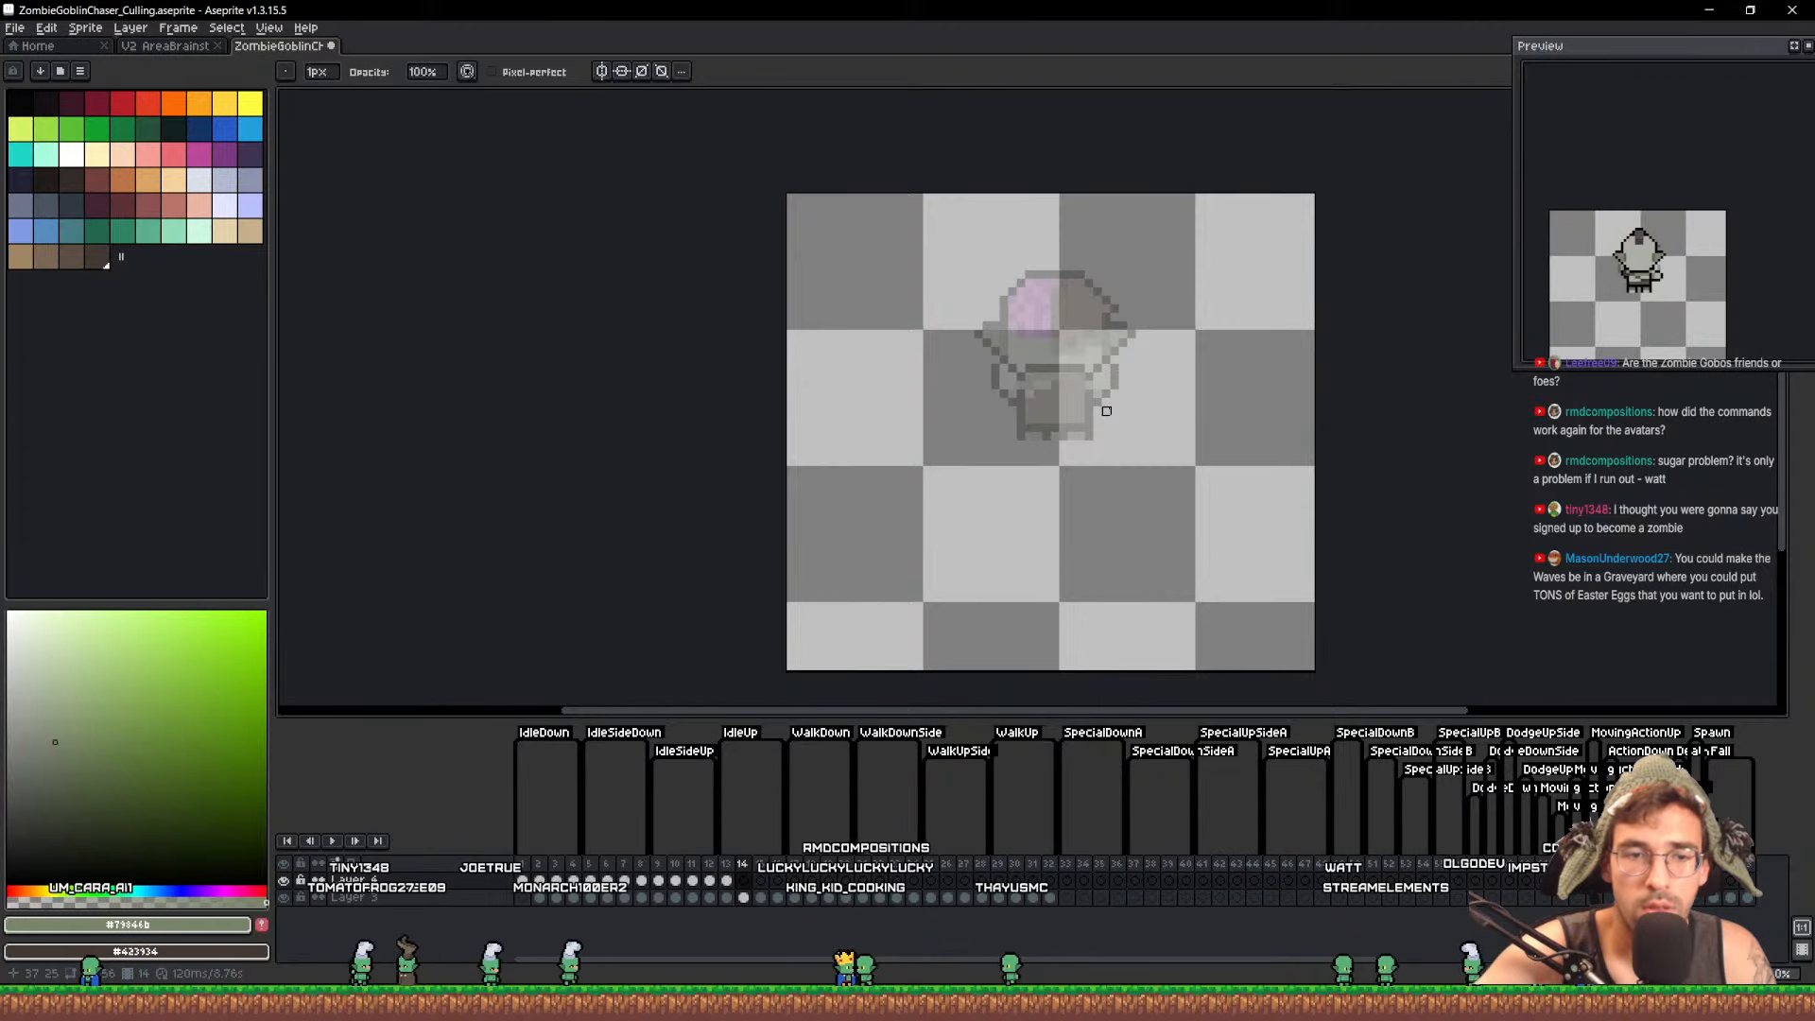
{"action": "key", "text": "Right"}
{"action": "key", "text": "Right"}
{"action": "key", "text": "Right"}
{"action": "key", "text": "Right"}
{"action": "key", "text": "Right"}
{"action": "key", "text": "Right"}
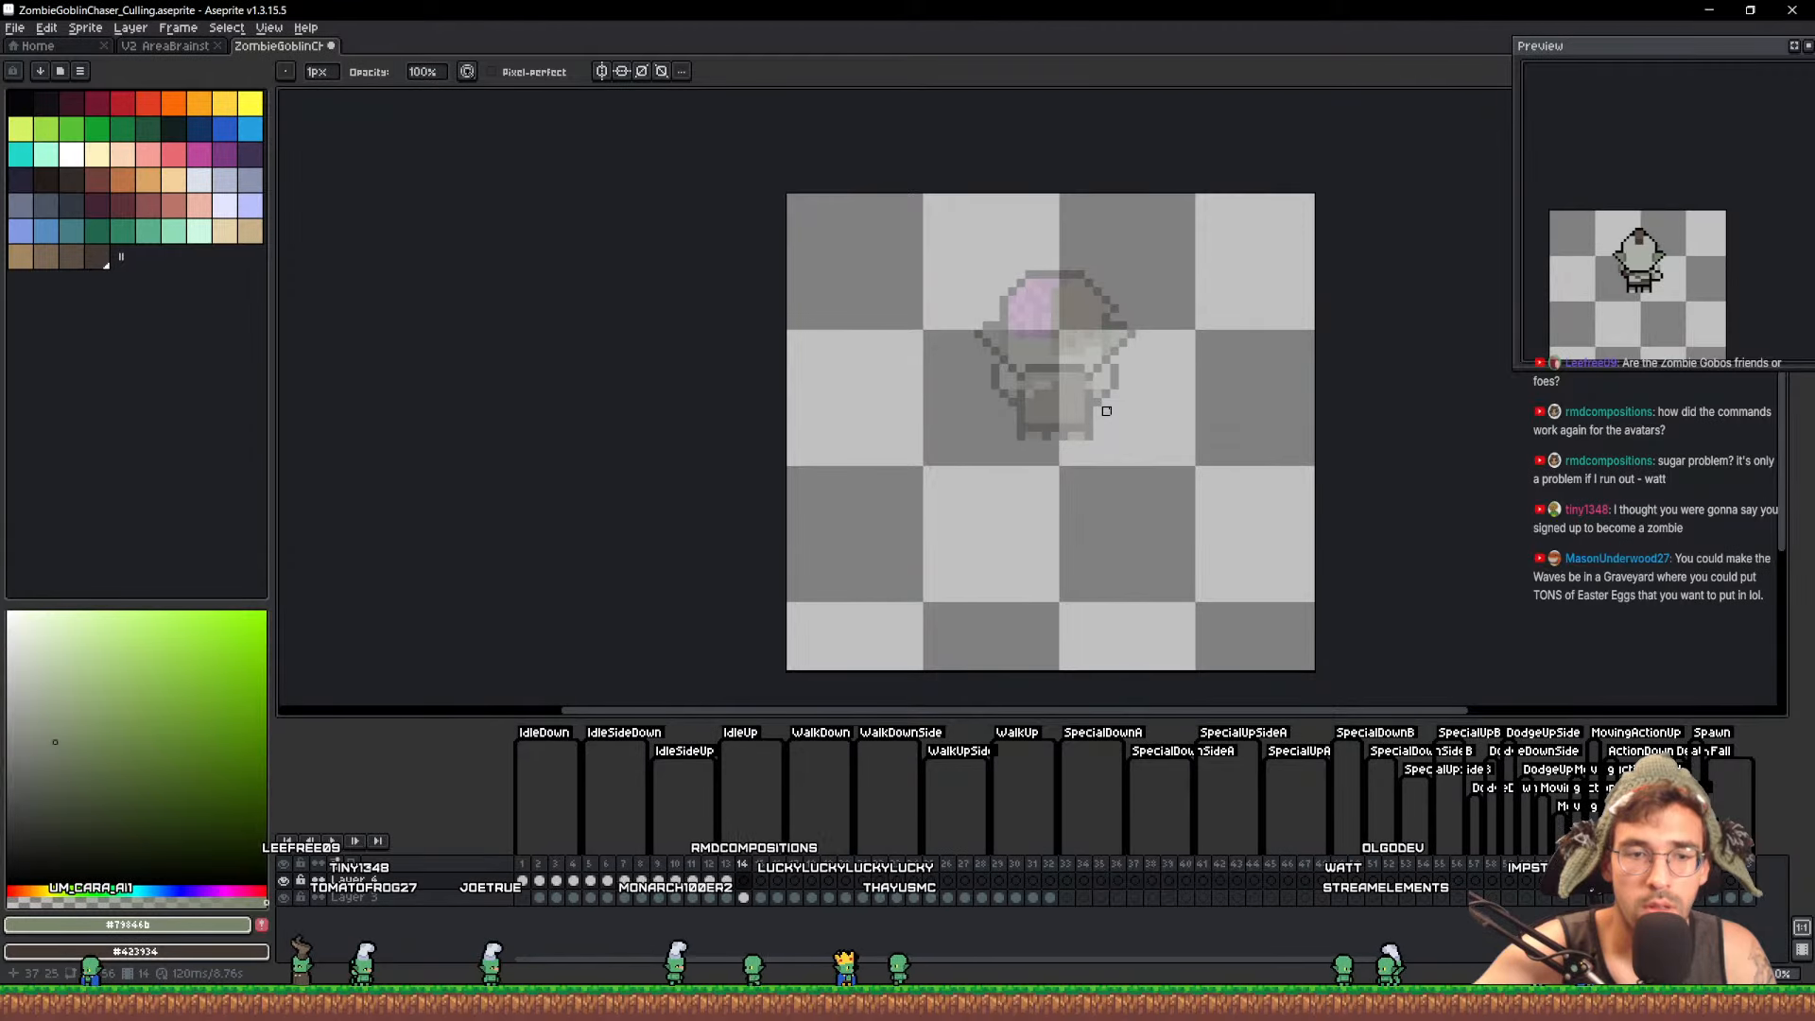
{"action": "key", "text": "Right"}
{"action": "key", "text": "Right"}
{"action": "key", "text": "Right"}
{"action": "key", "text": "Right"}
{"action": "key", "text": "Right"}
{"action": "key", "text": "Right"}
{"action": "key", "text": "Right"}
{"action": "key", "text": "Right"}
{"action": "key", "text": "Right"}
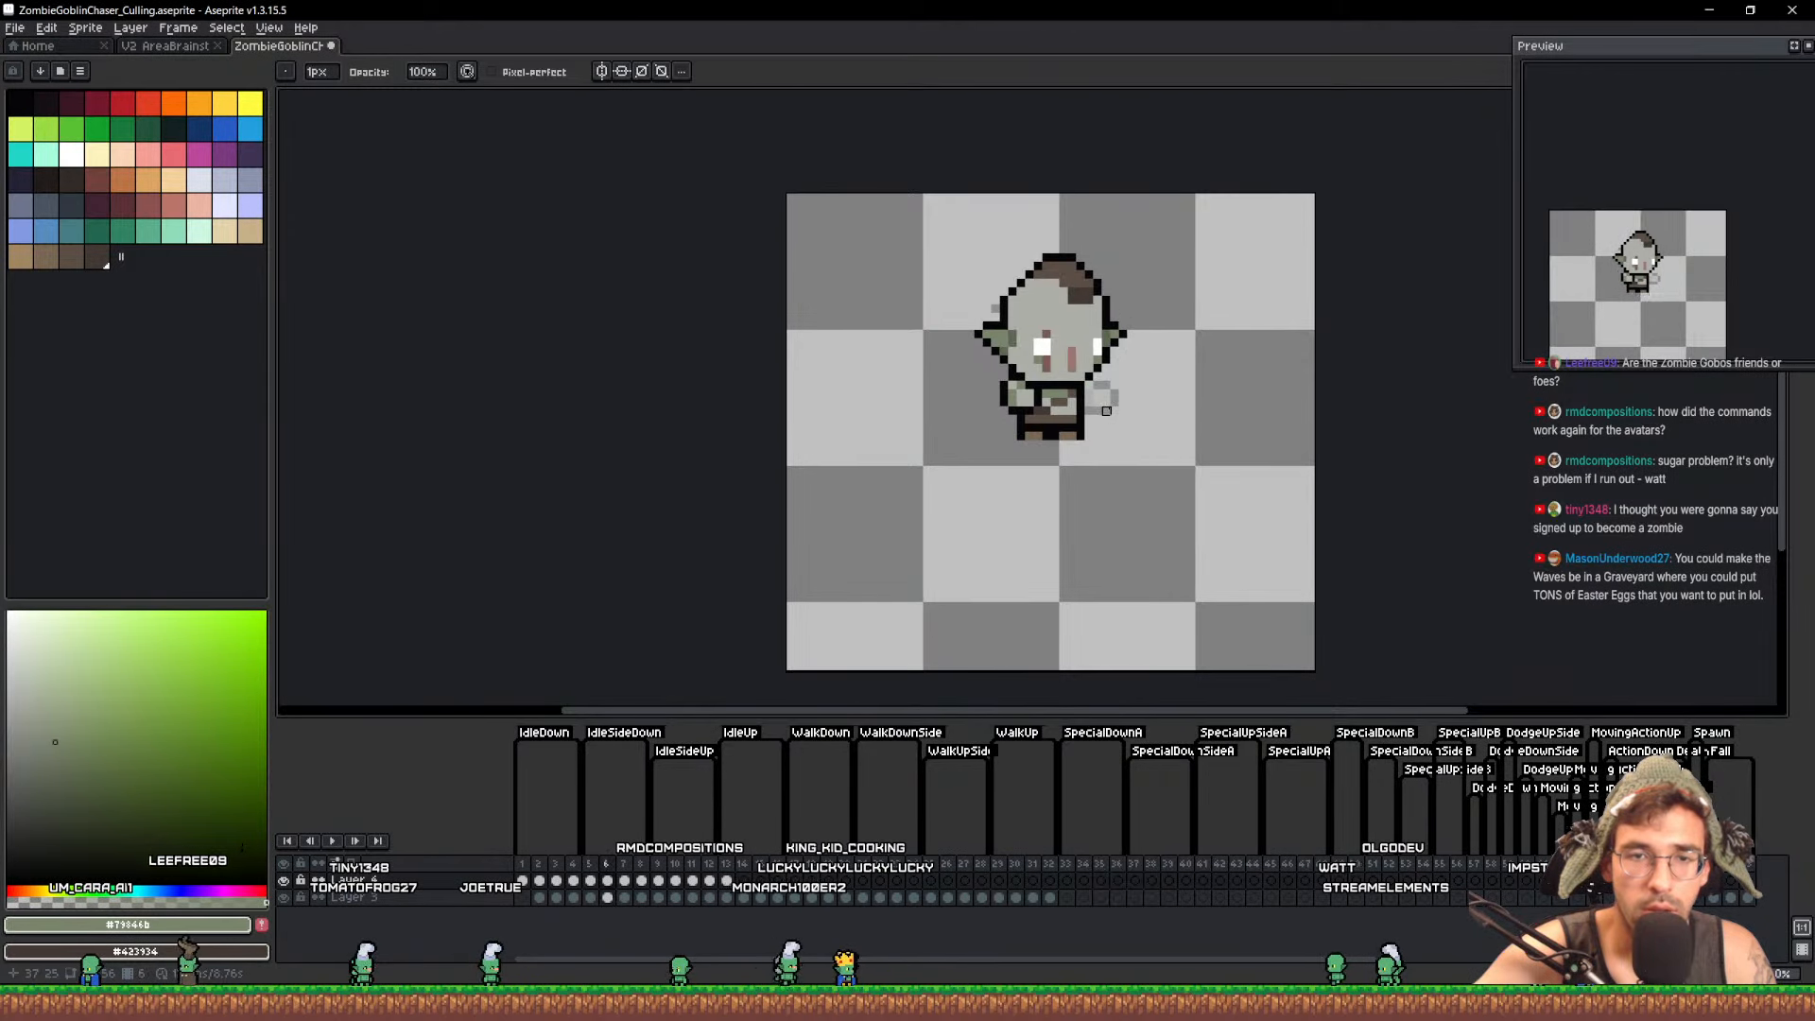
{"action": "key", "text": "Right"}
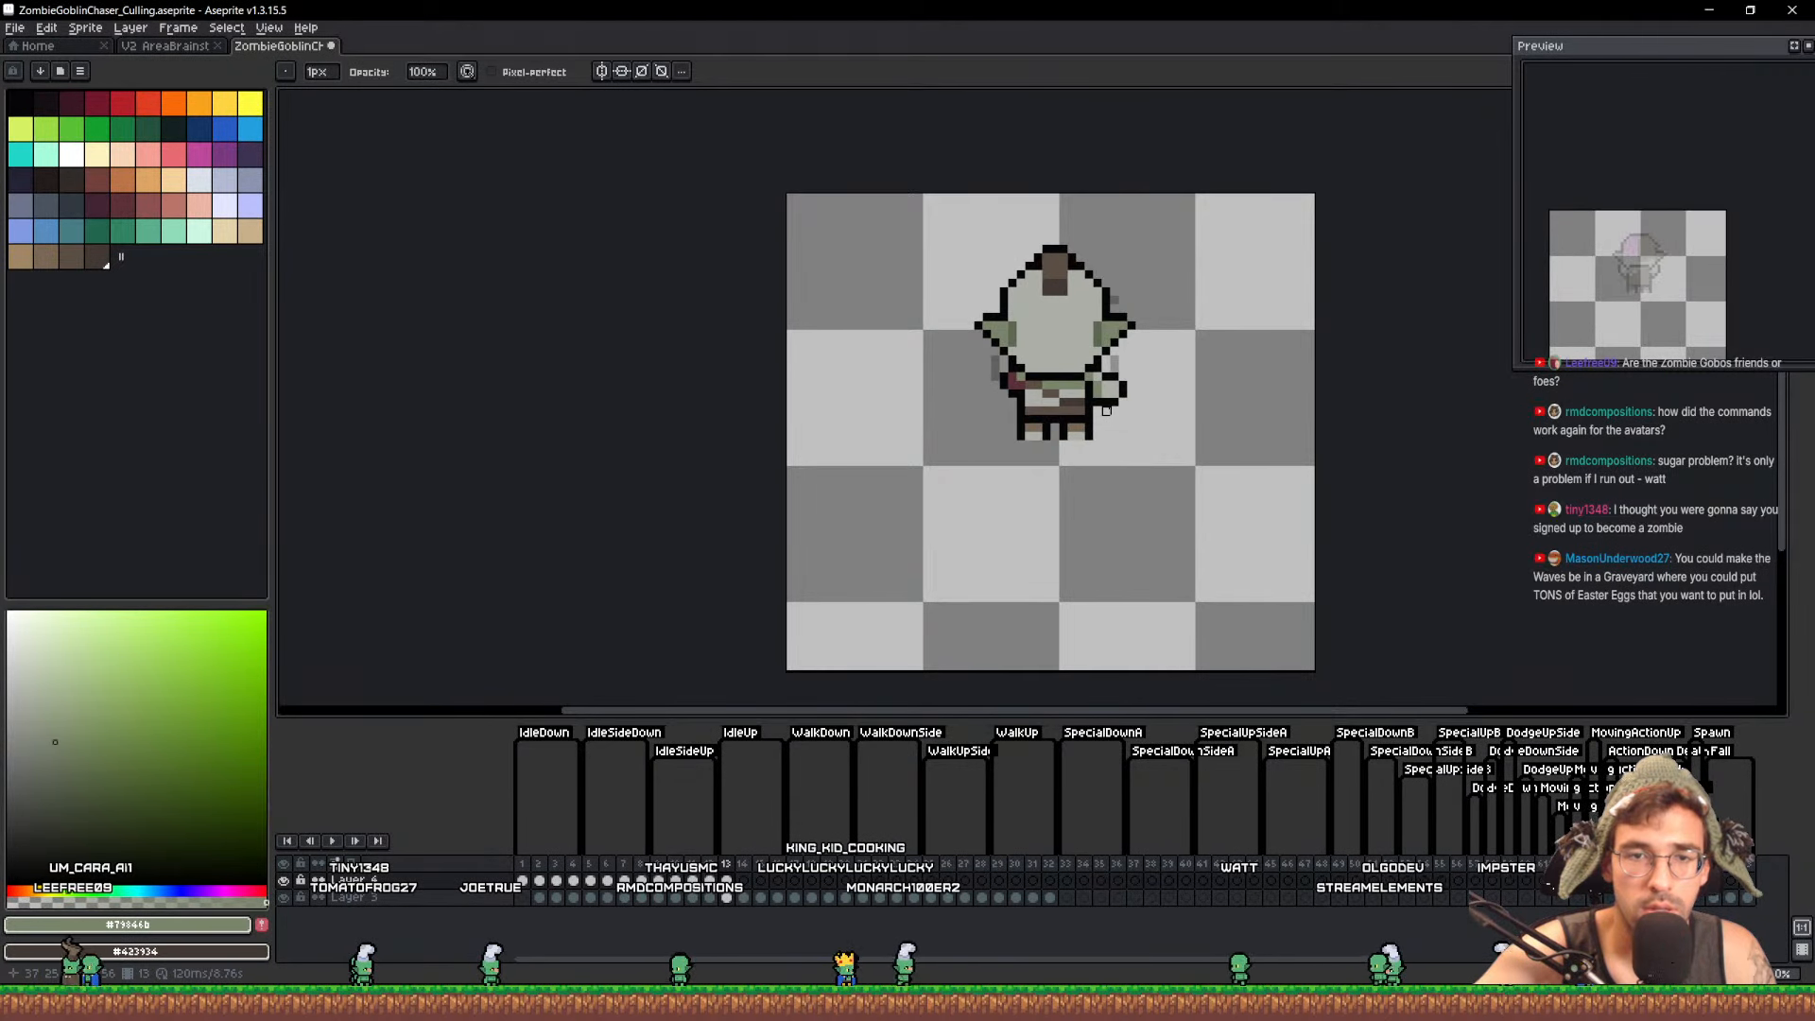
Redraw the back-facing goblin's outstretched arm in frame 13 as a narrower raised hand with skin fill and black outline, erasing leftover pixels
{"action": "scroll", "coordinate": [1087, 388], "scroll_direction": "up", "scroll_amount": 5}
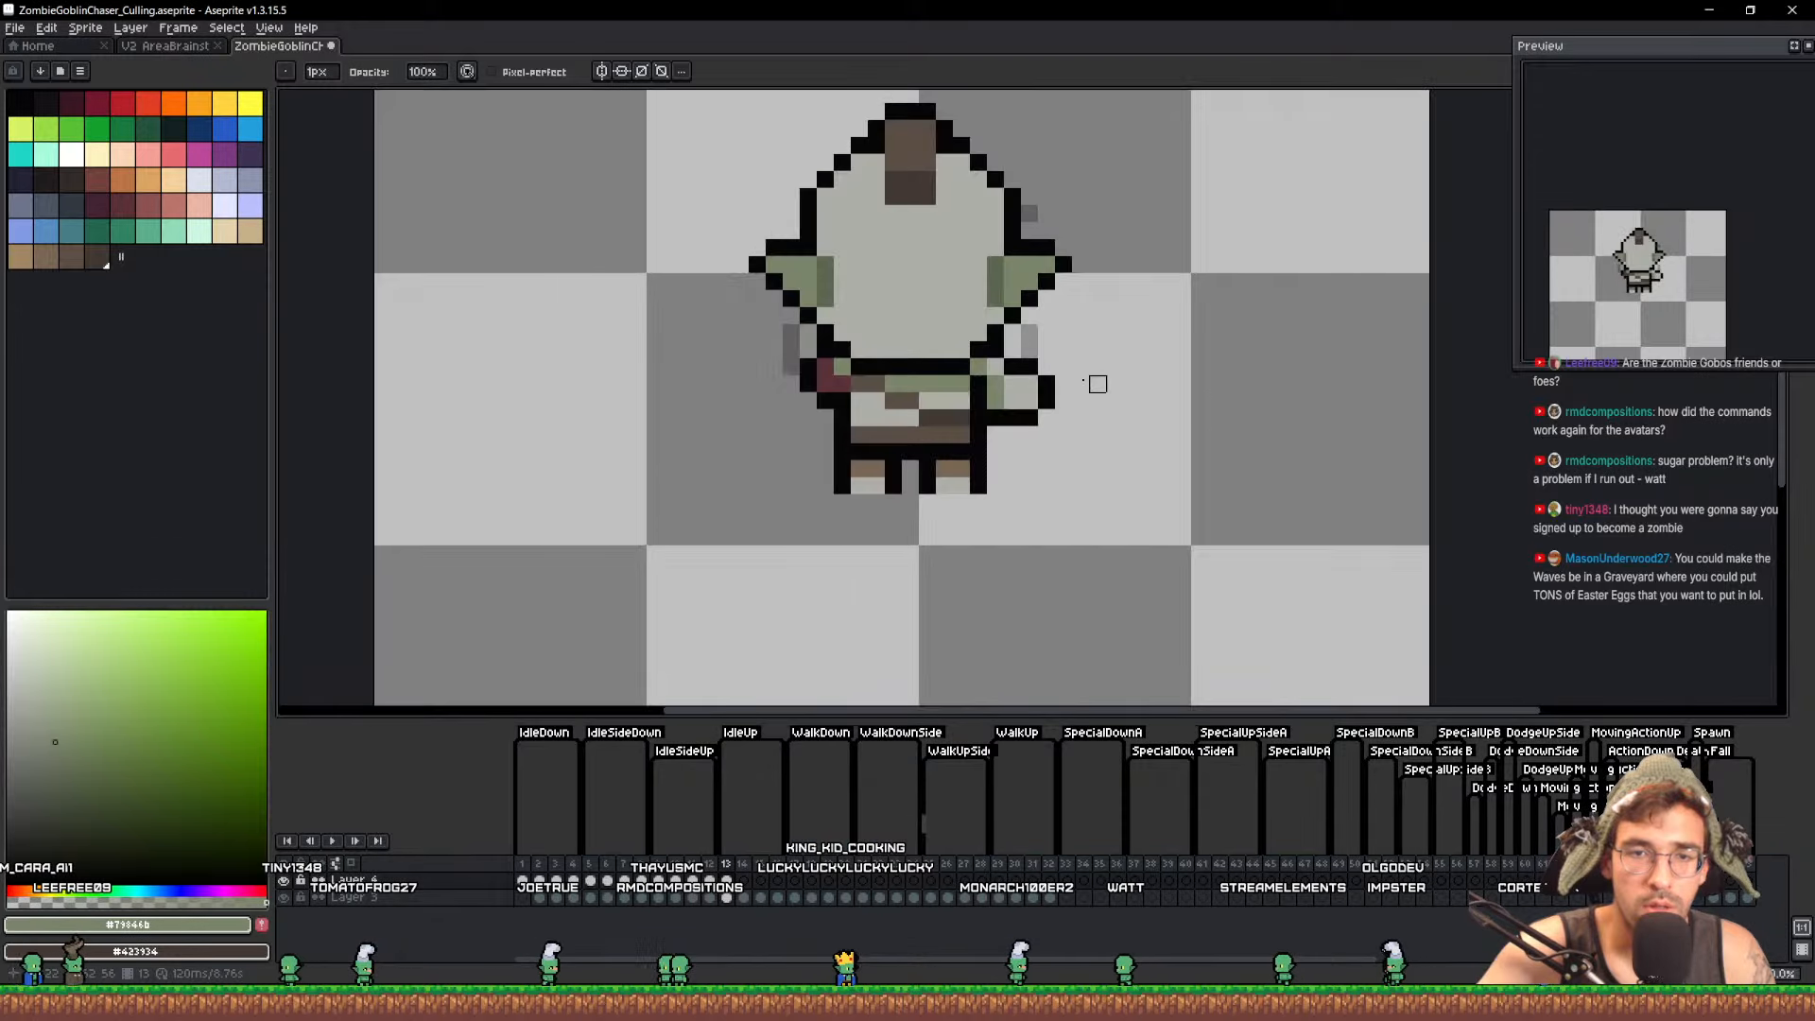
{"action": "key", "text": "b"}
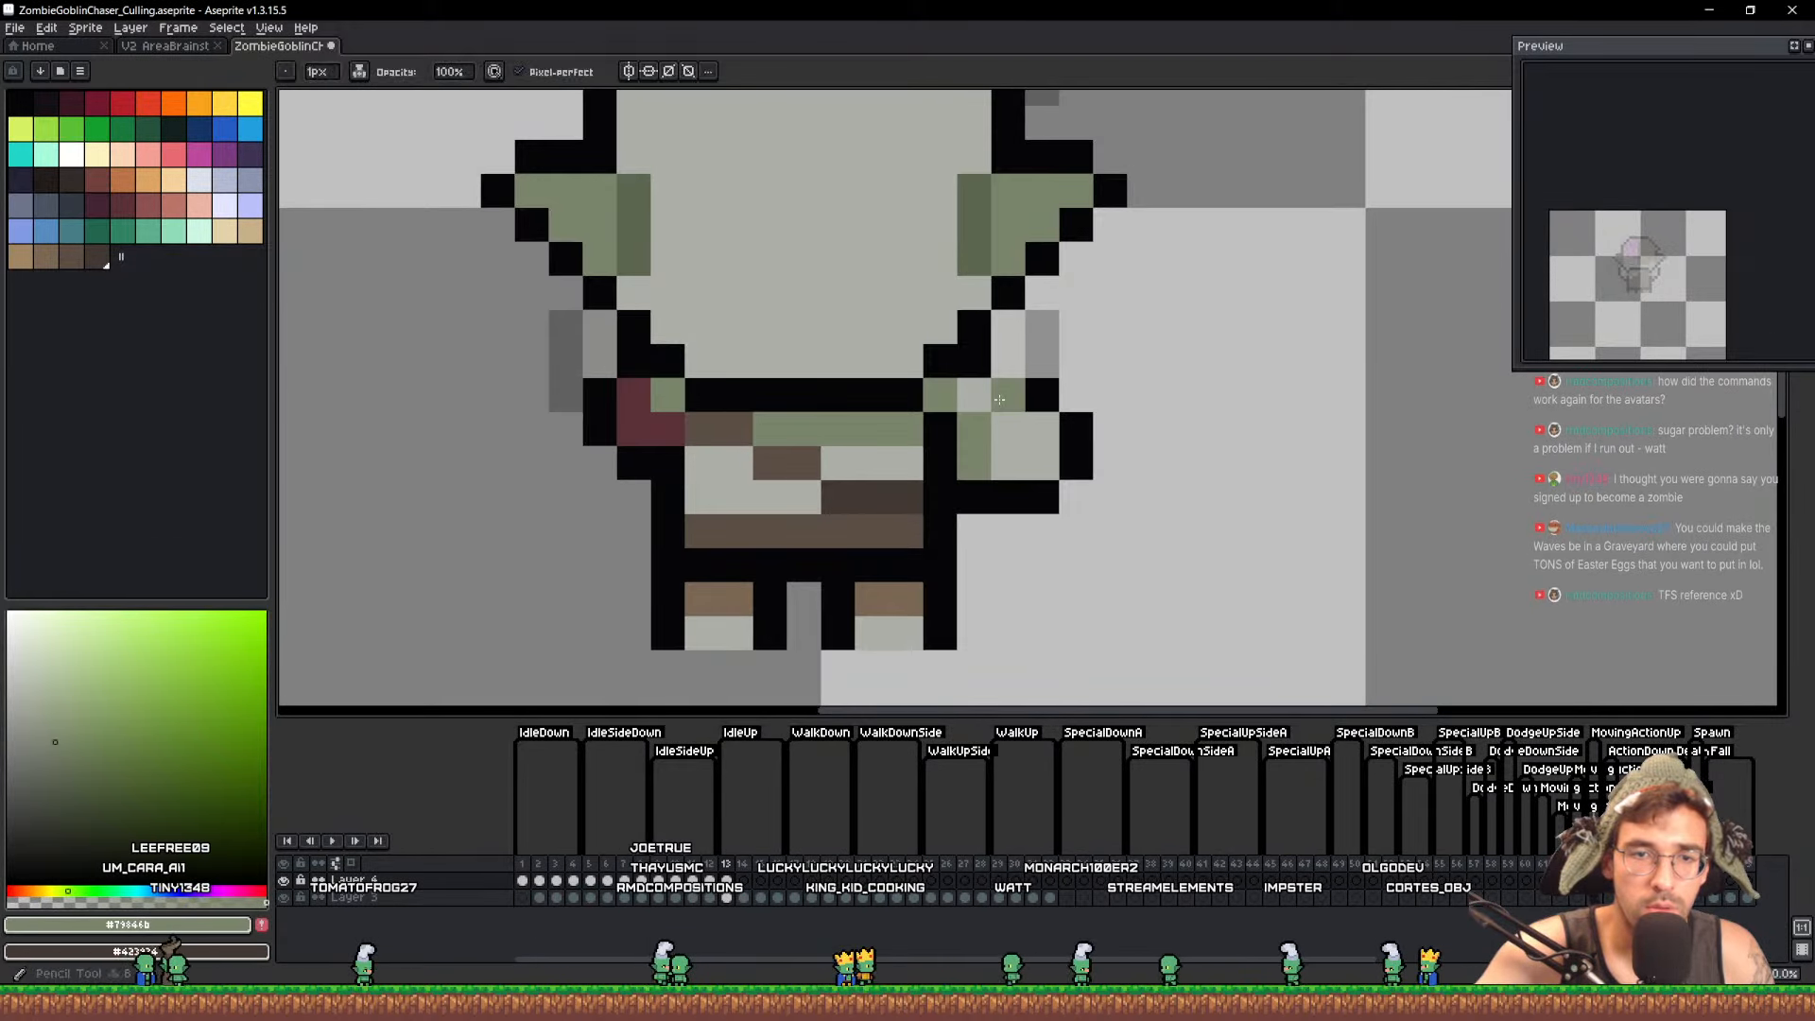
{"action": "left_click", "coordinate": [1019, 427], "text": "alt"}
{"action": "mouse_move", "coordinate": [1009, 395]}
{"action": "left_mouse_down"}
{"action": "mouse_move", "coordinate": [987, 360]}
{"action": "mouse_move", "coordinate": [1019, 383]}
{"action": "mouse_move", "coordinate": [1016, 345]}
{"action": "mouse_move", "coordinate": [1041, 395]}
{"action": "mouse_move", "coordinate": [1016, 499]}
{"action": "mouse_move", "coordinate": [1041, 463]}
{"action": "left_mouse_up"}
{"action": "left_click", "coordinate": [1042, 386], "text": "alt"}
{"action": "key", "text": "e"}
{"action": "left_click", "coordinate": [1076, 427]}
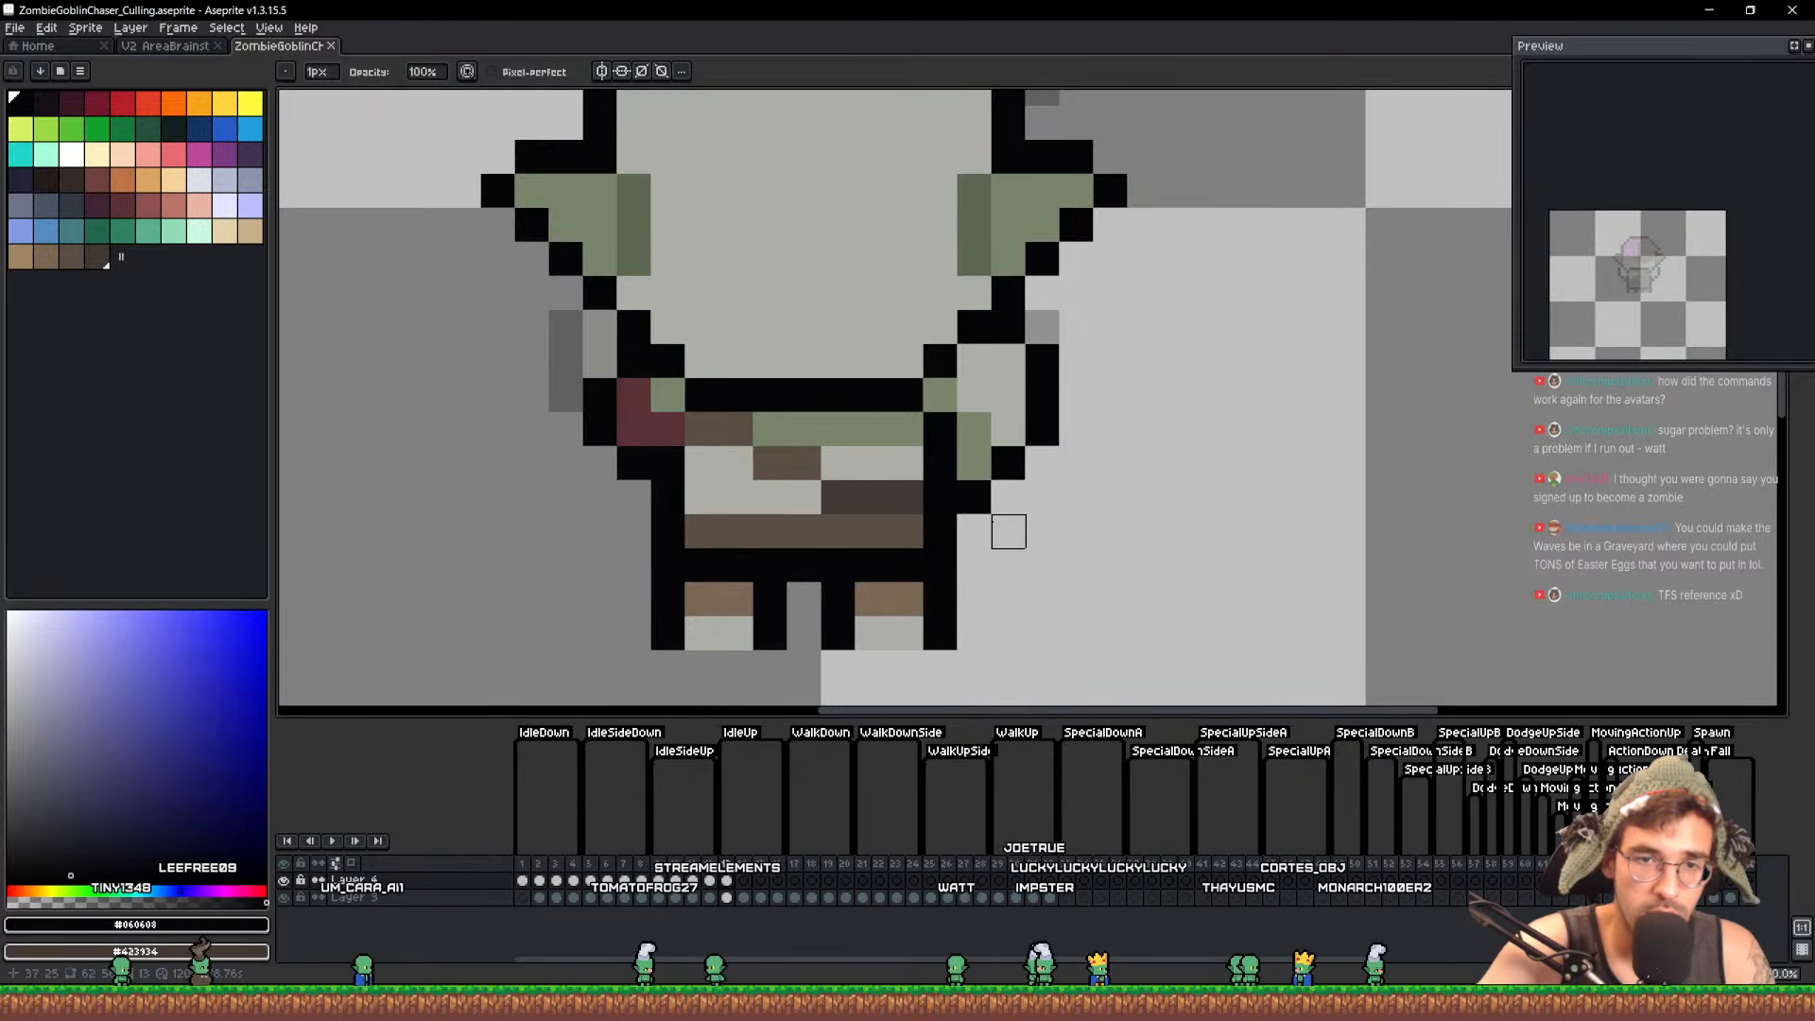
Move the redrawn hand in frame 13 up by one pixel
{"action": "key", "text": "q"}
{"action": "mouse_move", "coordinate": [976, 532]}
{"action": "left_mouse_down"}
{"action": "mouse_move", "coordinate": [974, 397]}
{"action": "mouse_move", "coordinate": [1044, 564]}
{"action": "mouse_move", "coordinate": [1018, 559]}
{"action": "left_mouse_up"}
{"action": "left_click_drag", "start_coordinate": [1023, 480], "coordinate": [1022, 445]}
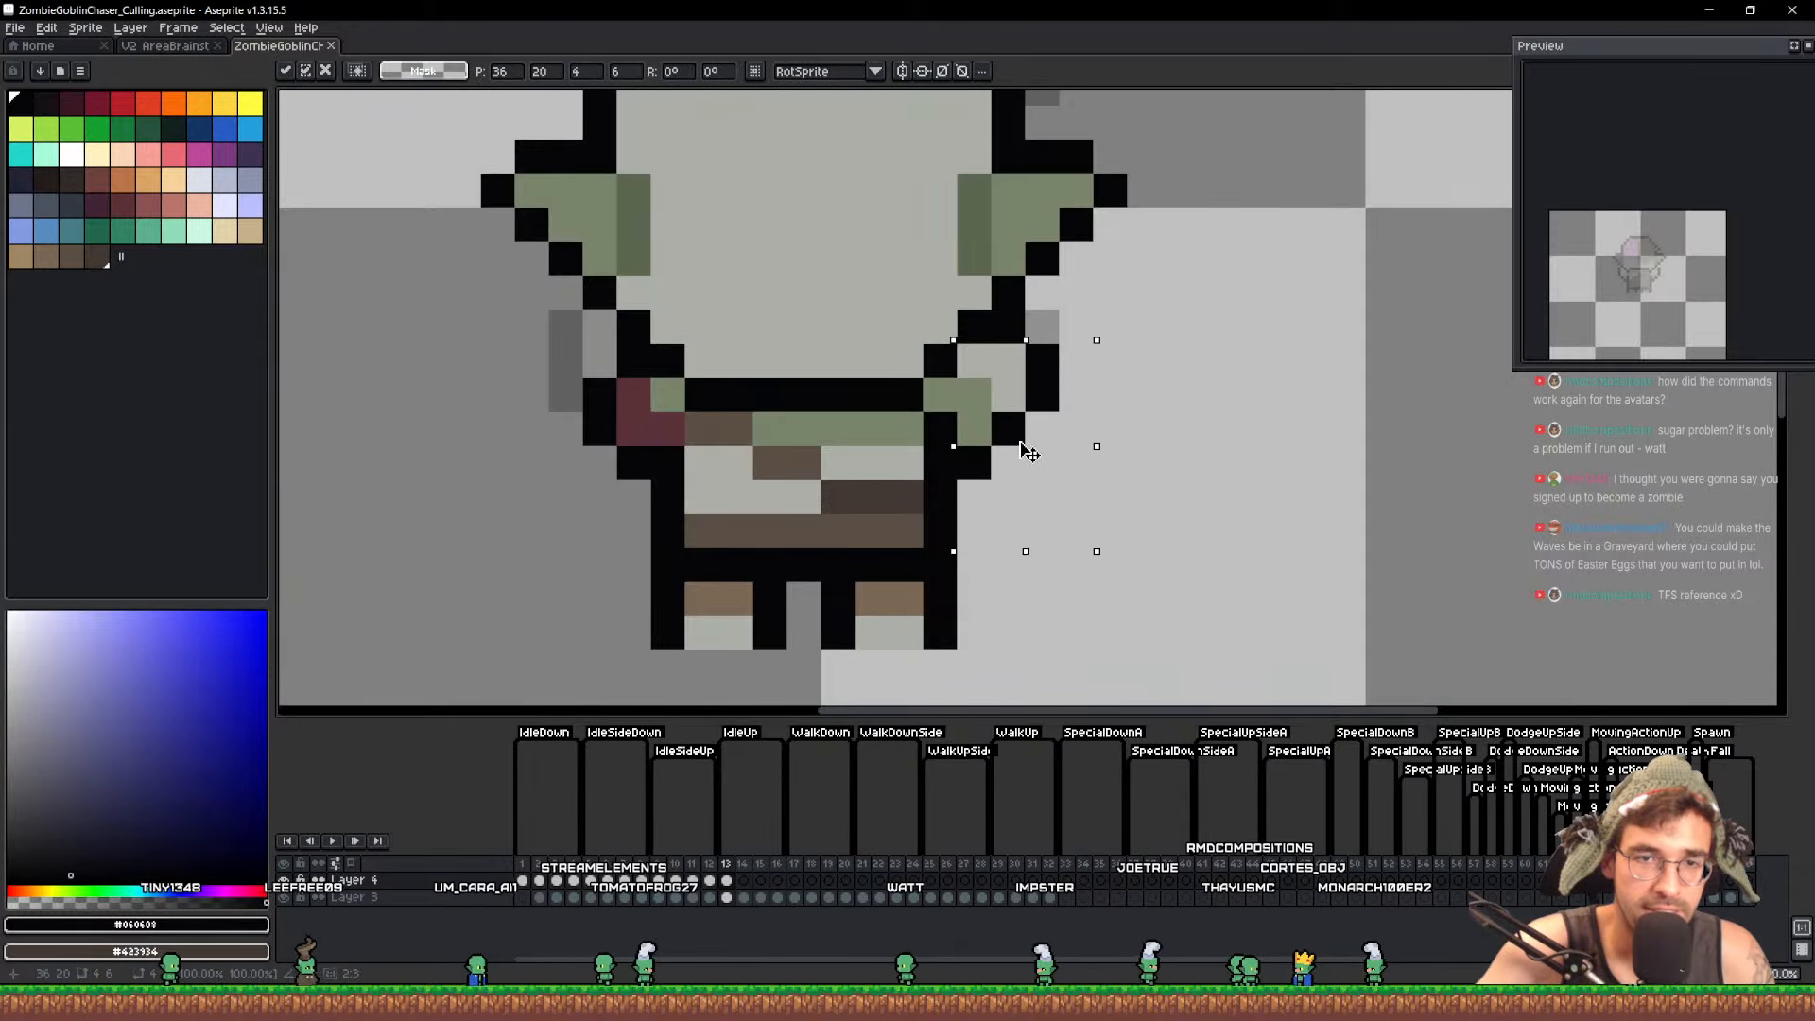
{"action": "key", "text": "b"}
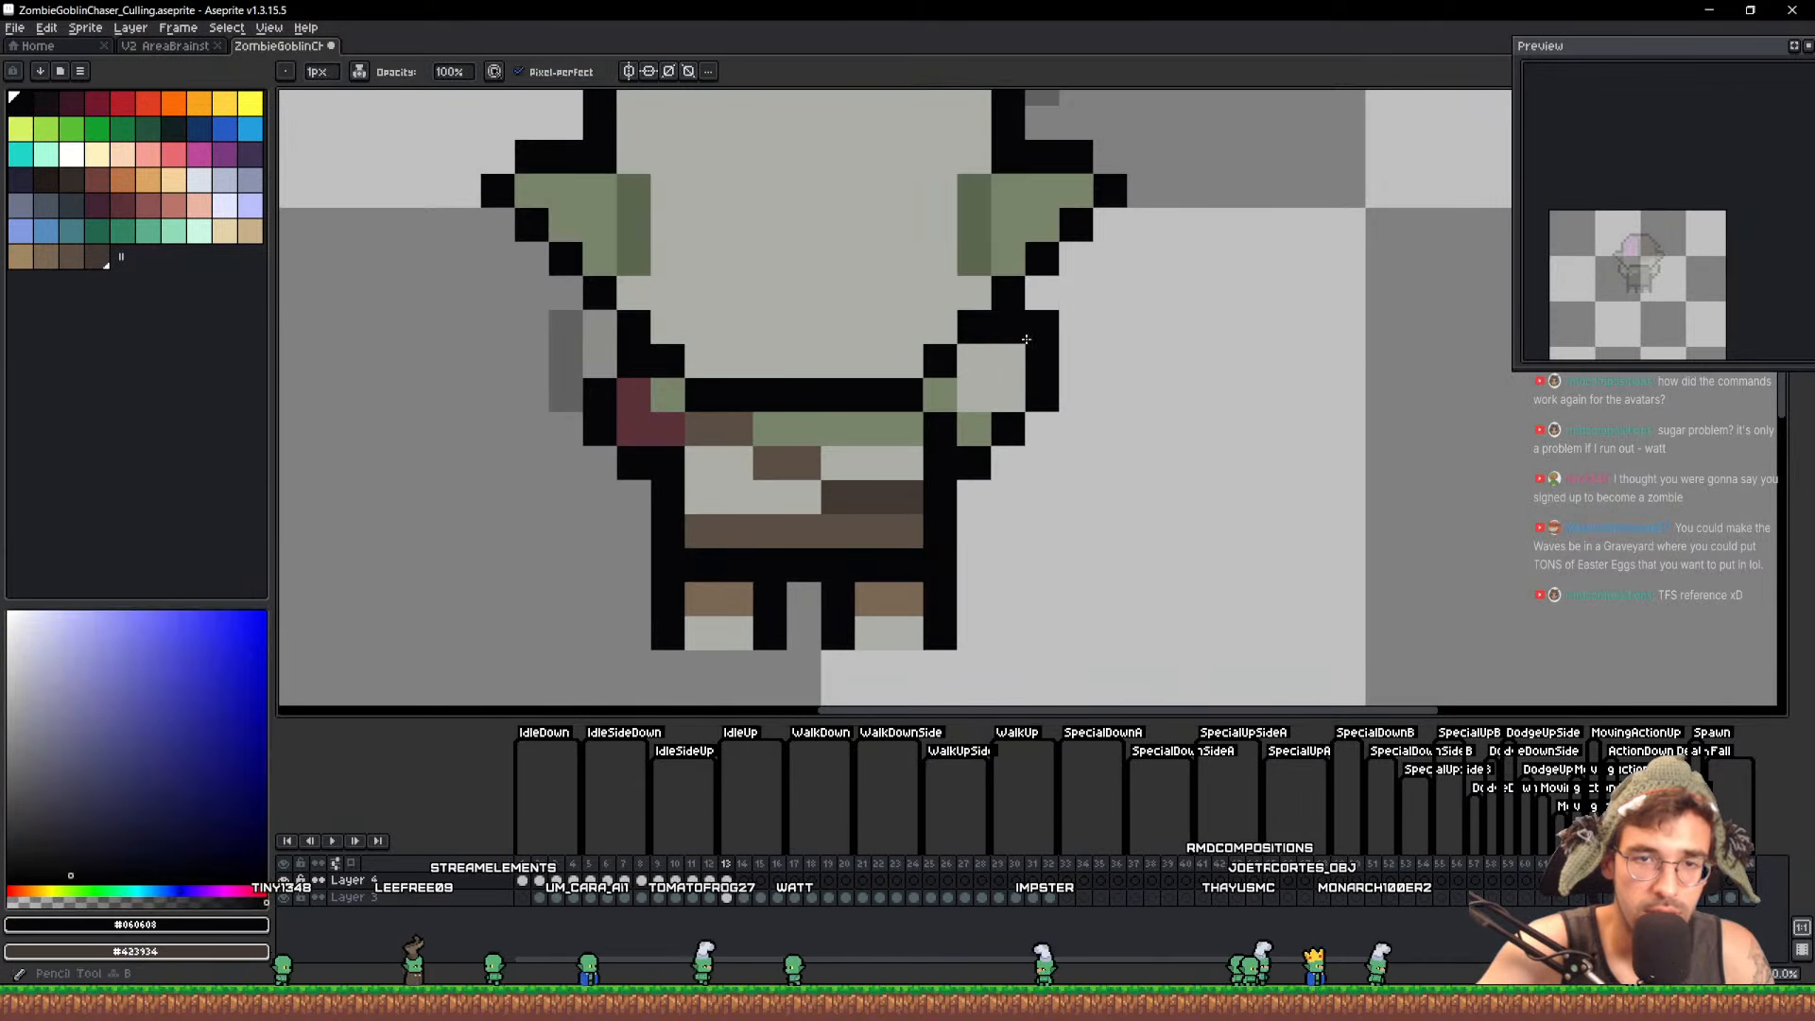
{"action": "scroll", "coordinate": [1026, 338], "scroll_direction": "down", "scroll_amount": 6}
Copy the frame 13 cel to frame 14 and shift the goblin's upper body down one pixel there
{"action": "key", "text": "v"}
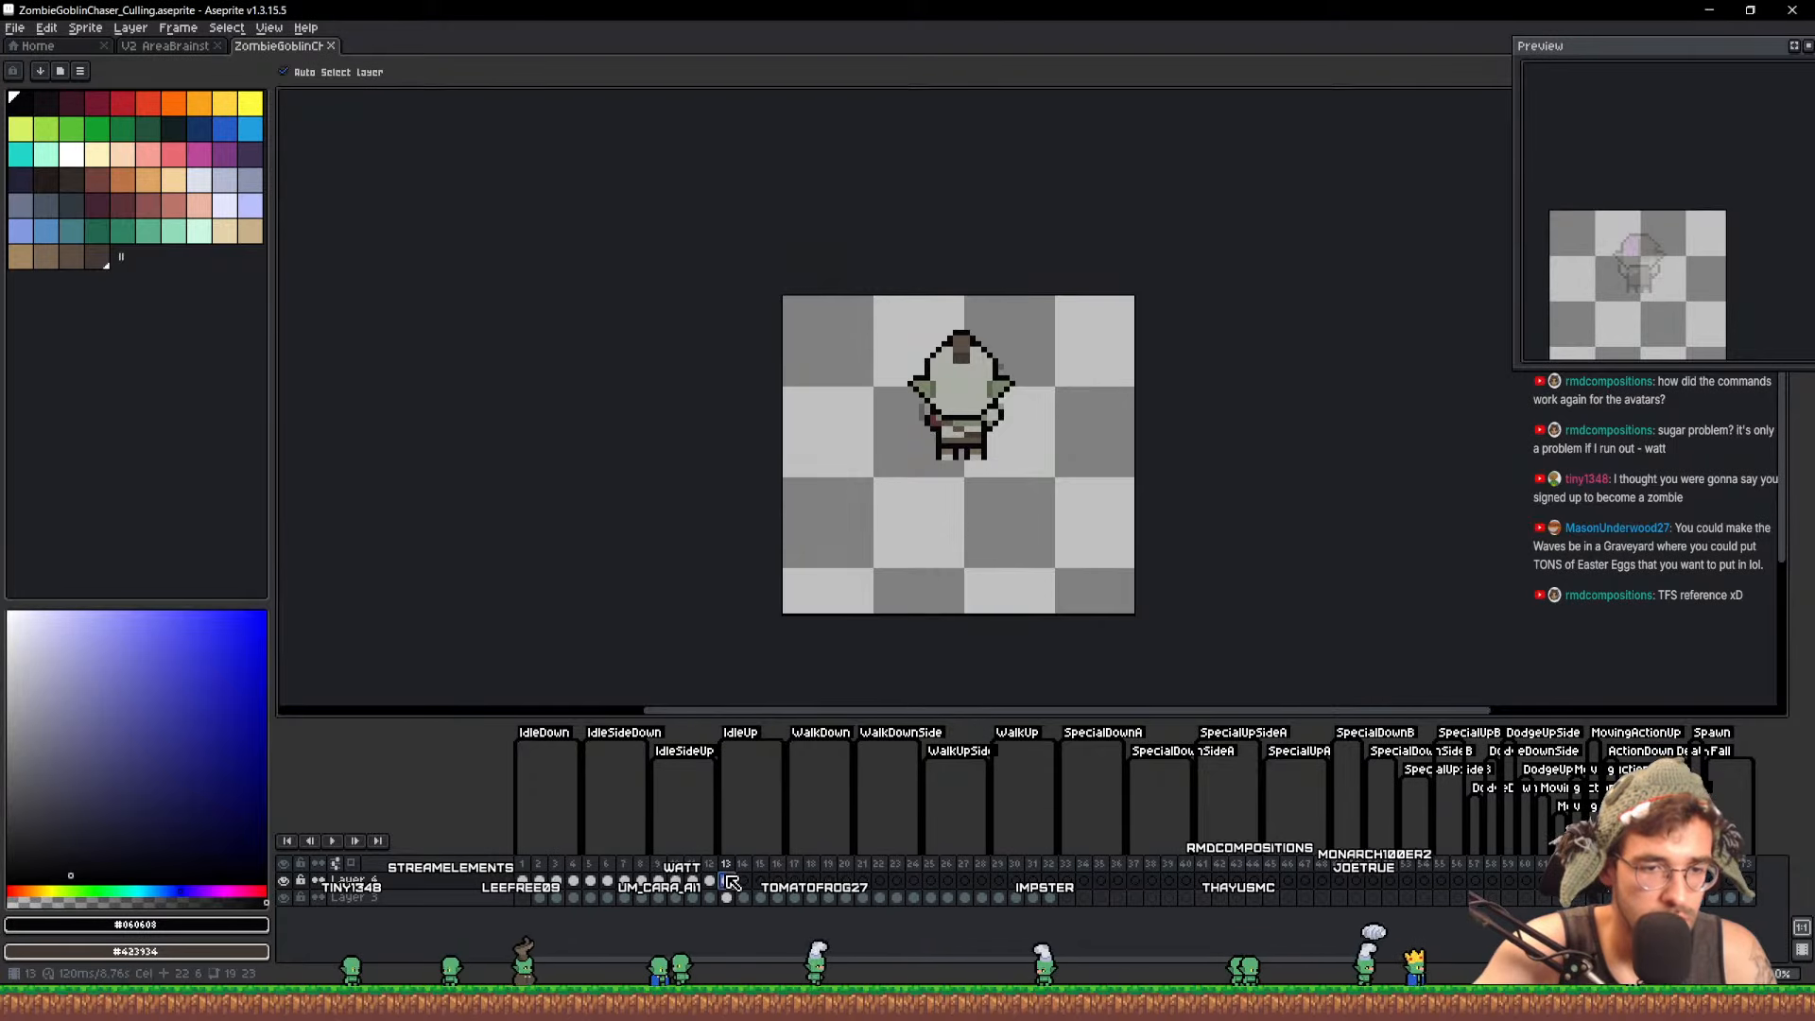
{"action": "left_click_drag", "start_coordinate": [731, 881], "coordinate": [744, 882]}
{"action": "scroll", "coordinate": [975, 354], "scroll_direction": "up", "scroll_amount": 1}
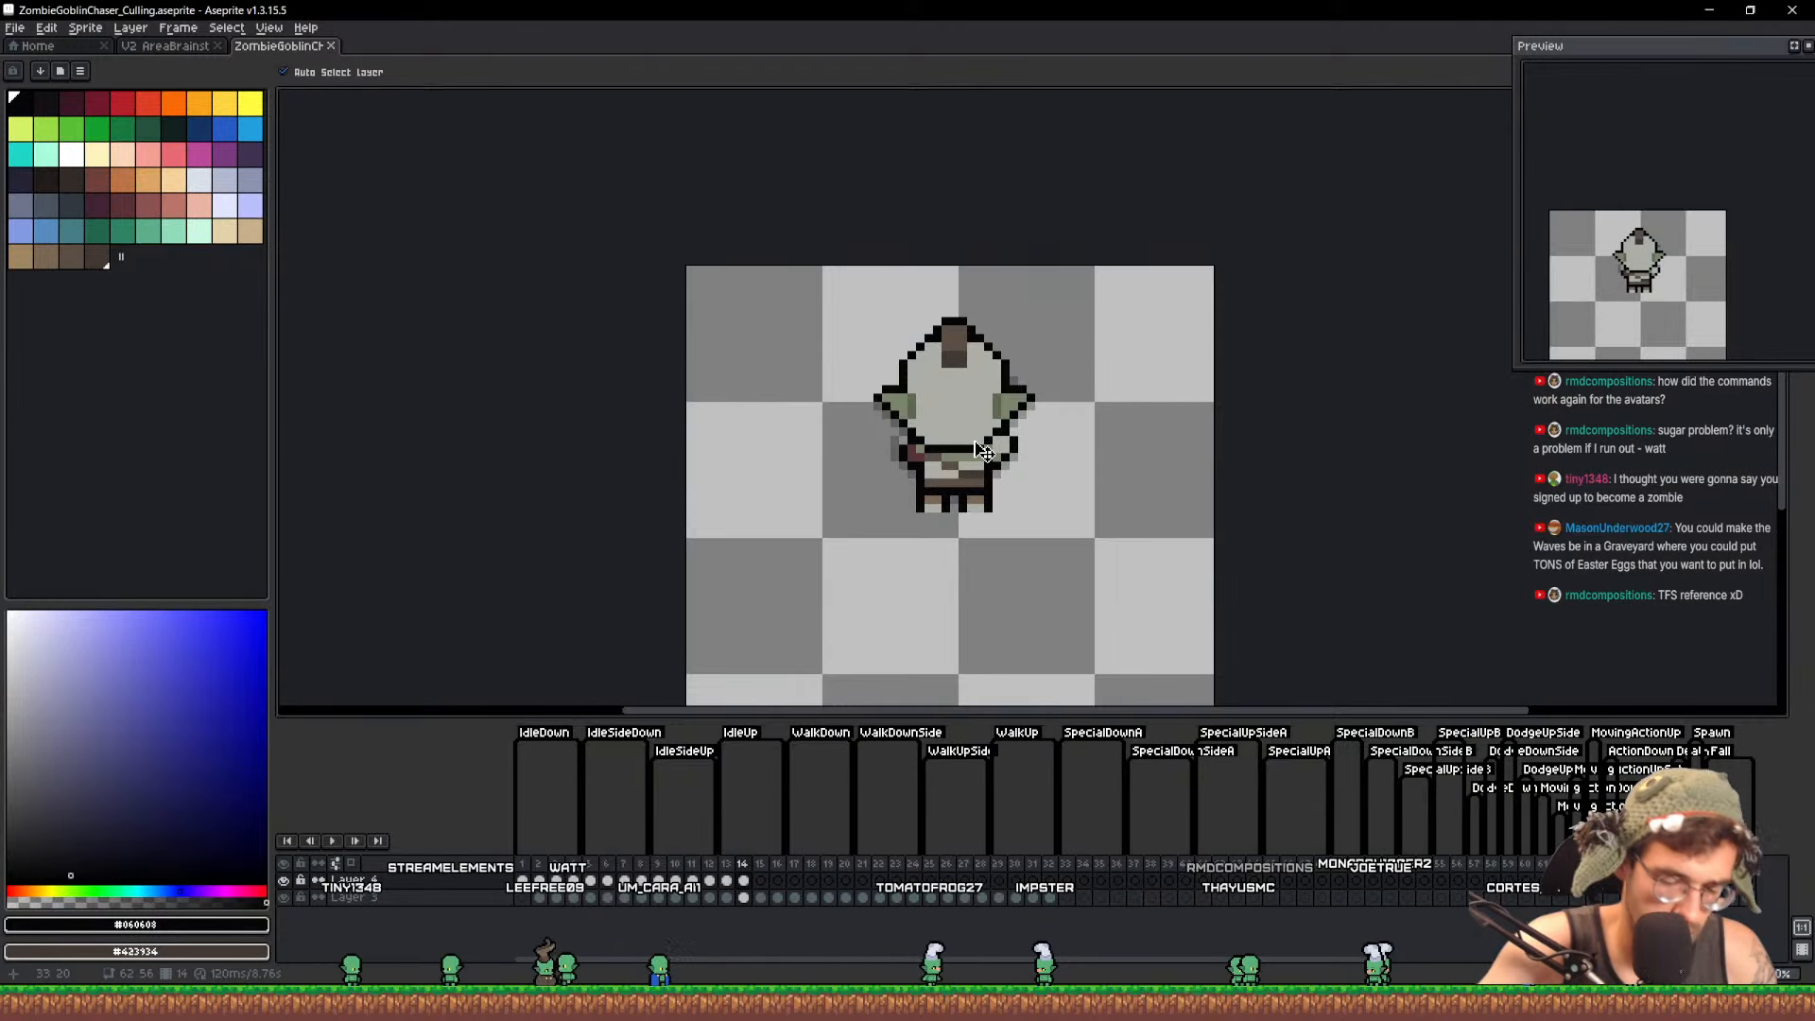
{"action": "key", "text": "m"}
{"action": "left_click_drag", "start_coordinate": [835, 227], "coordinate": [1185, 501]}
{"action": "key", "text": "Down"}
{"action": "key", "text": "ctrl+d"}
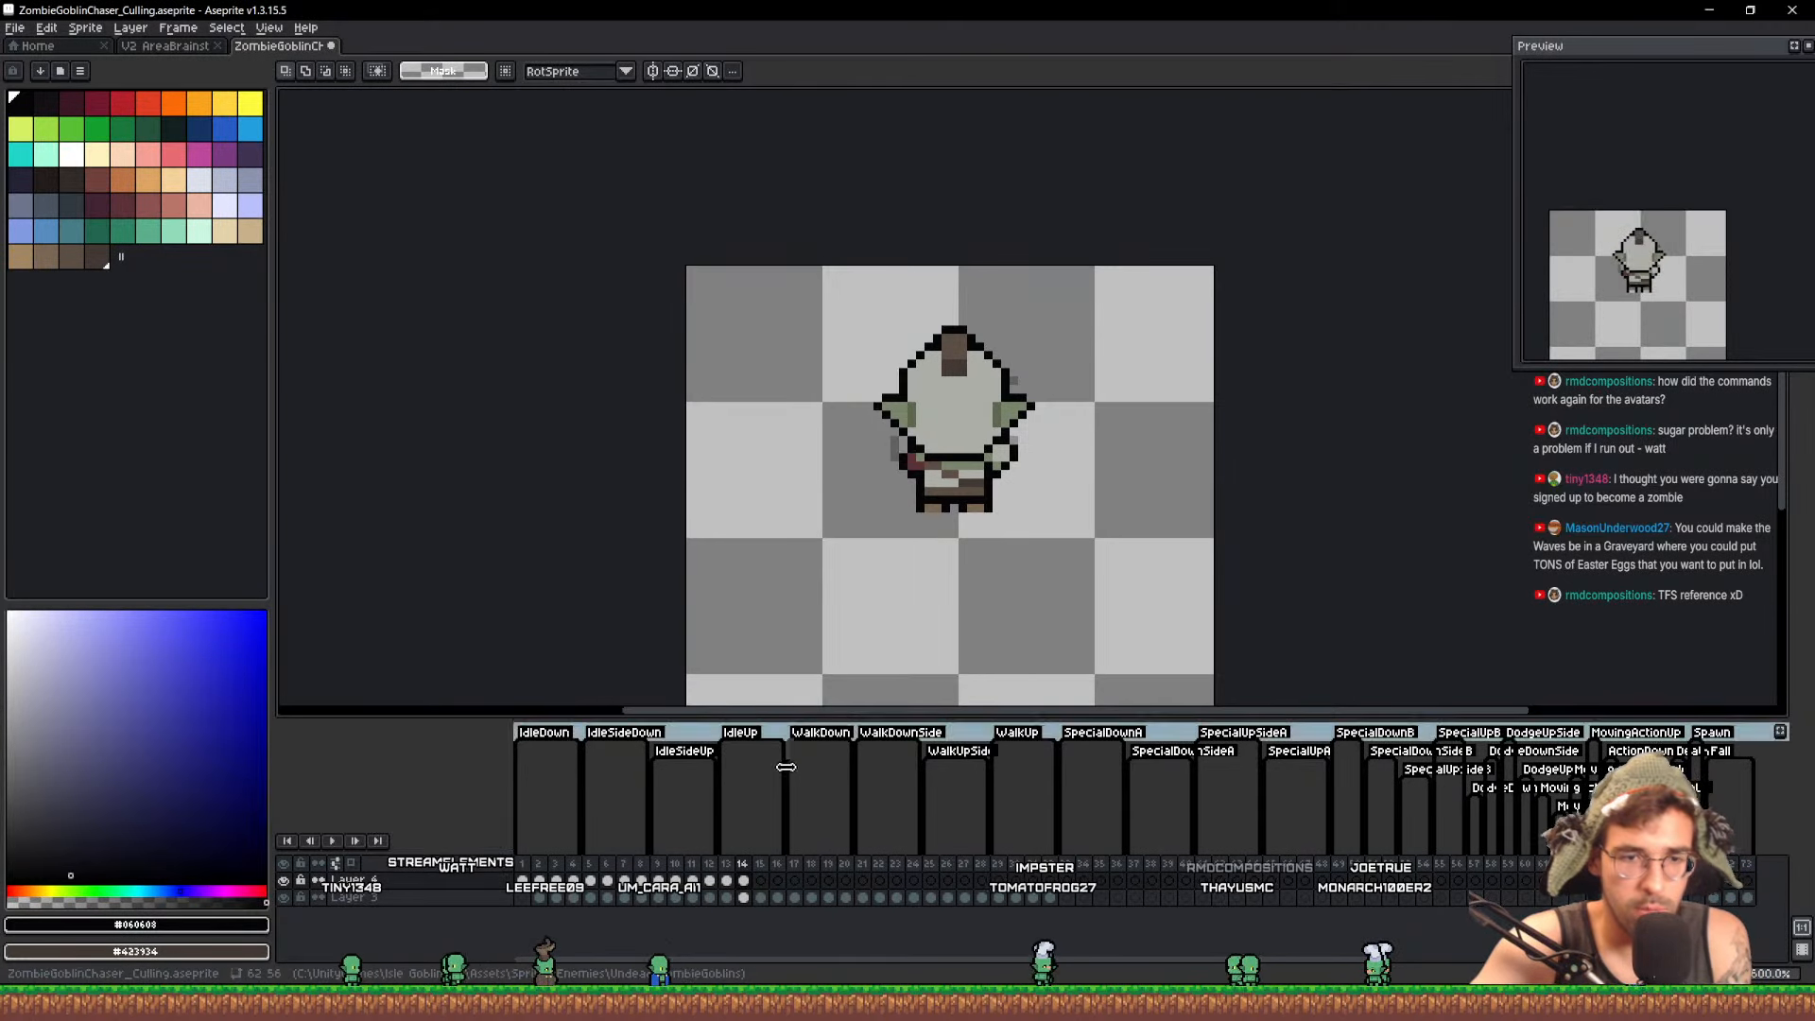
Duplicate the cels of frames 13 and 14 into frames 15 and 16 to finish IdleUp, and save the sprite
{"action": "left_click", "coordinate": [757, 883]}
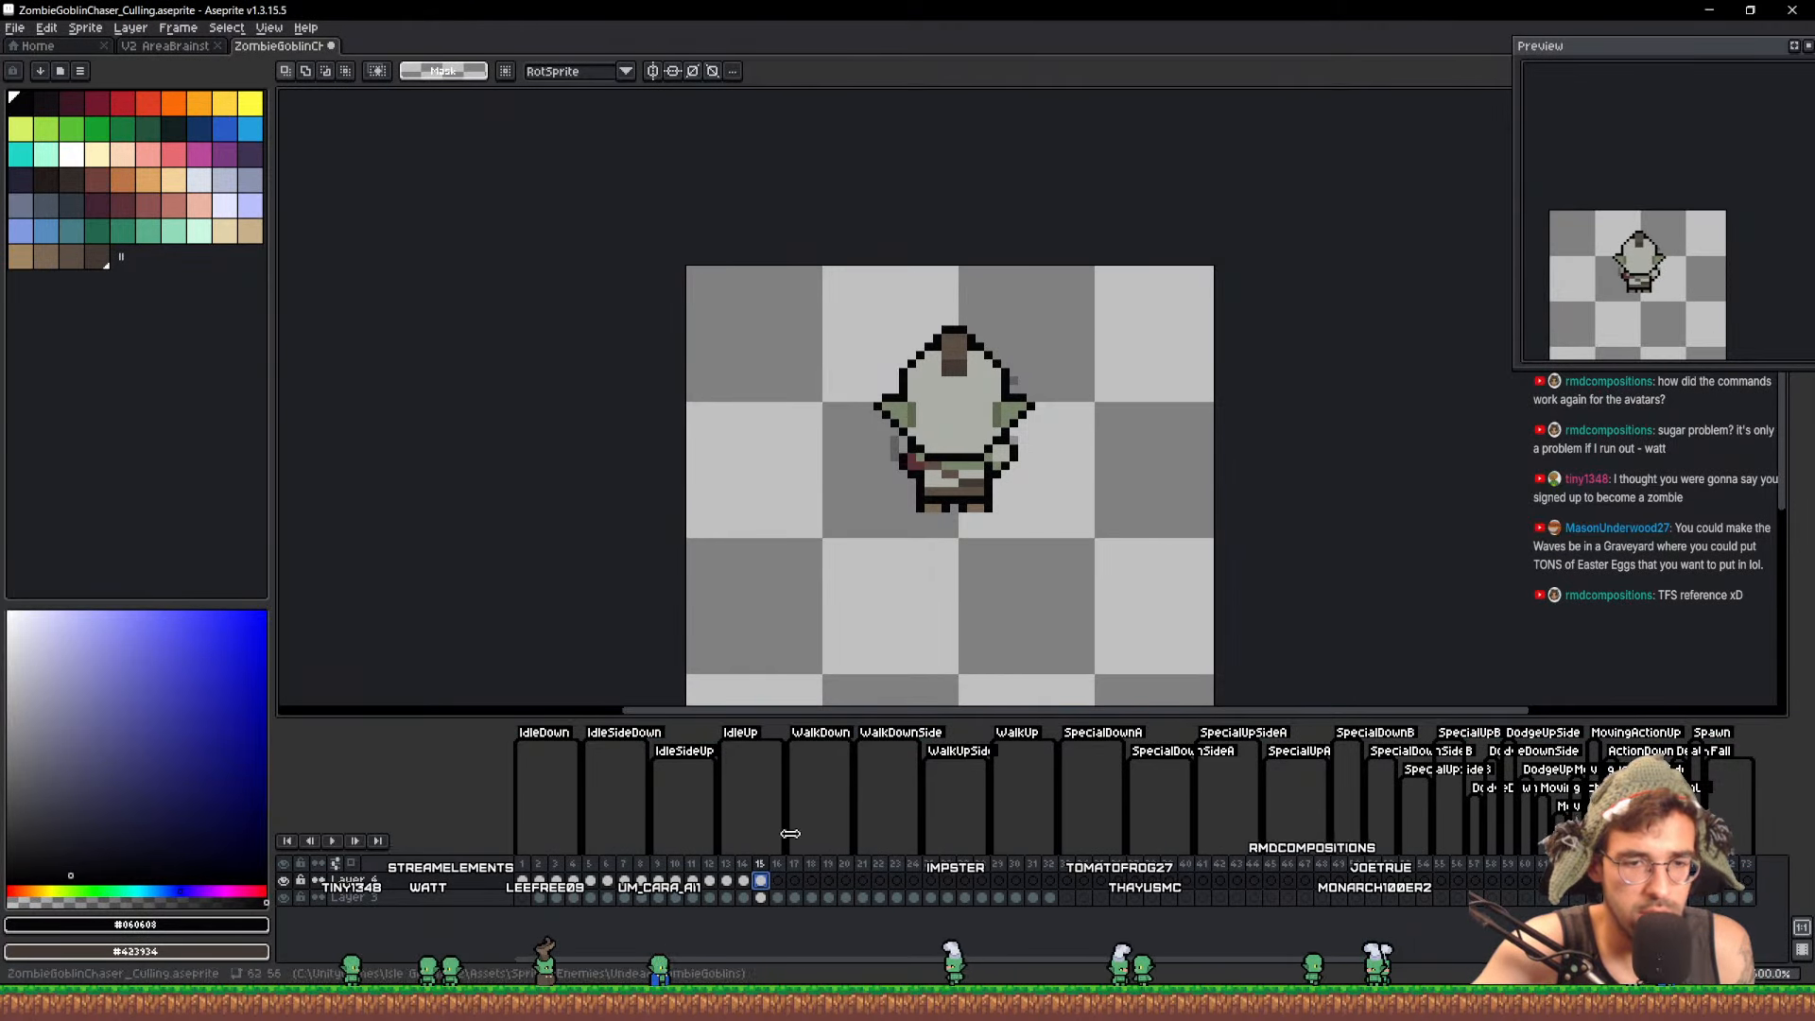
{"action": "left_click", "coordinate": [730, 885]}
{"action": "left_click_drag", "start_coordinate": [735, 887], "coordinate": [778, 889]}
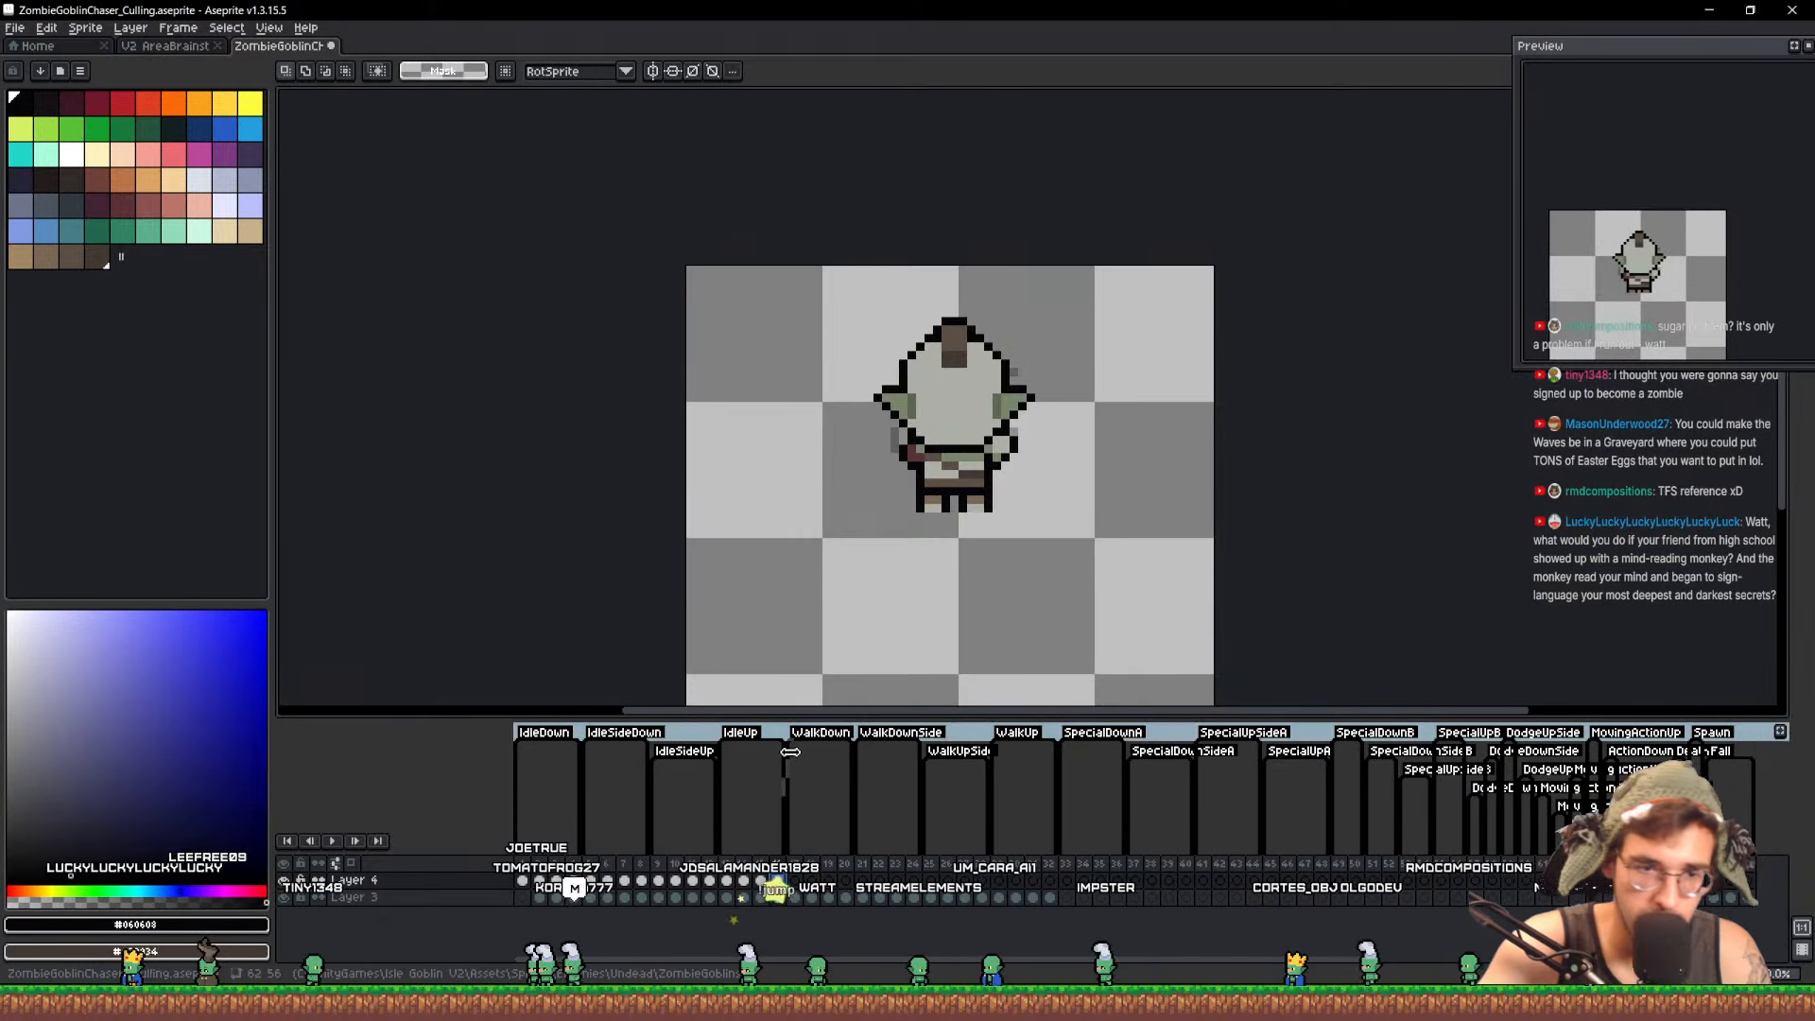
{"action": "left_click", "coordinate": [797, 882]}
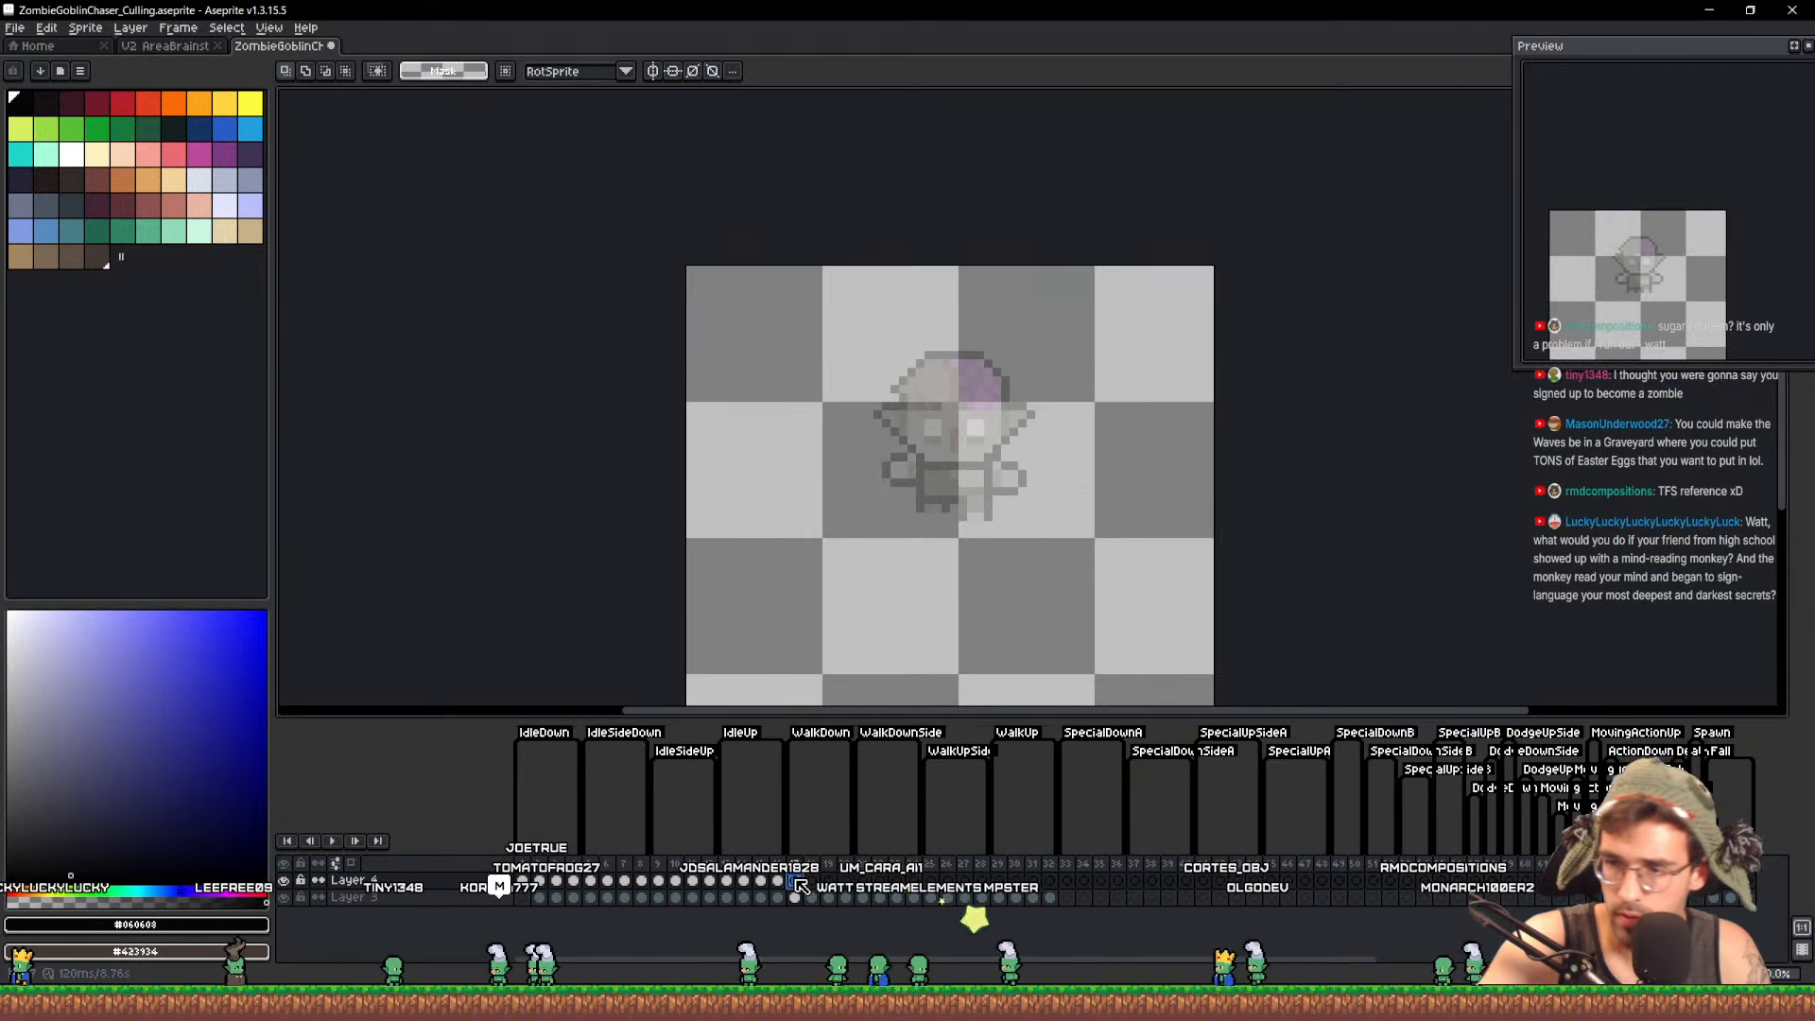
{"action": "key", "text": "ctrl+s"}
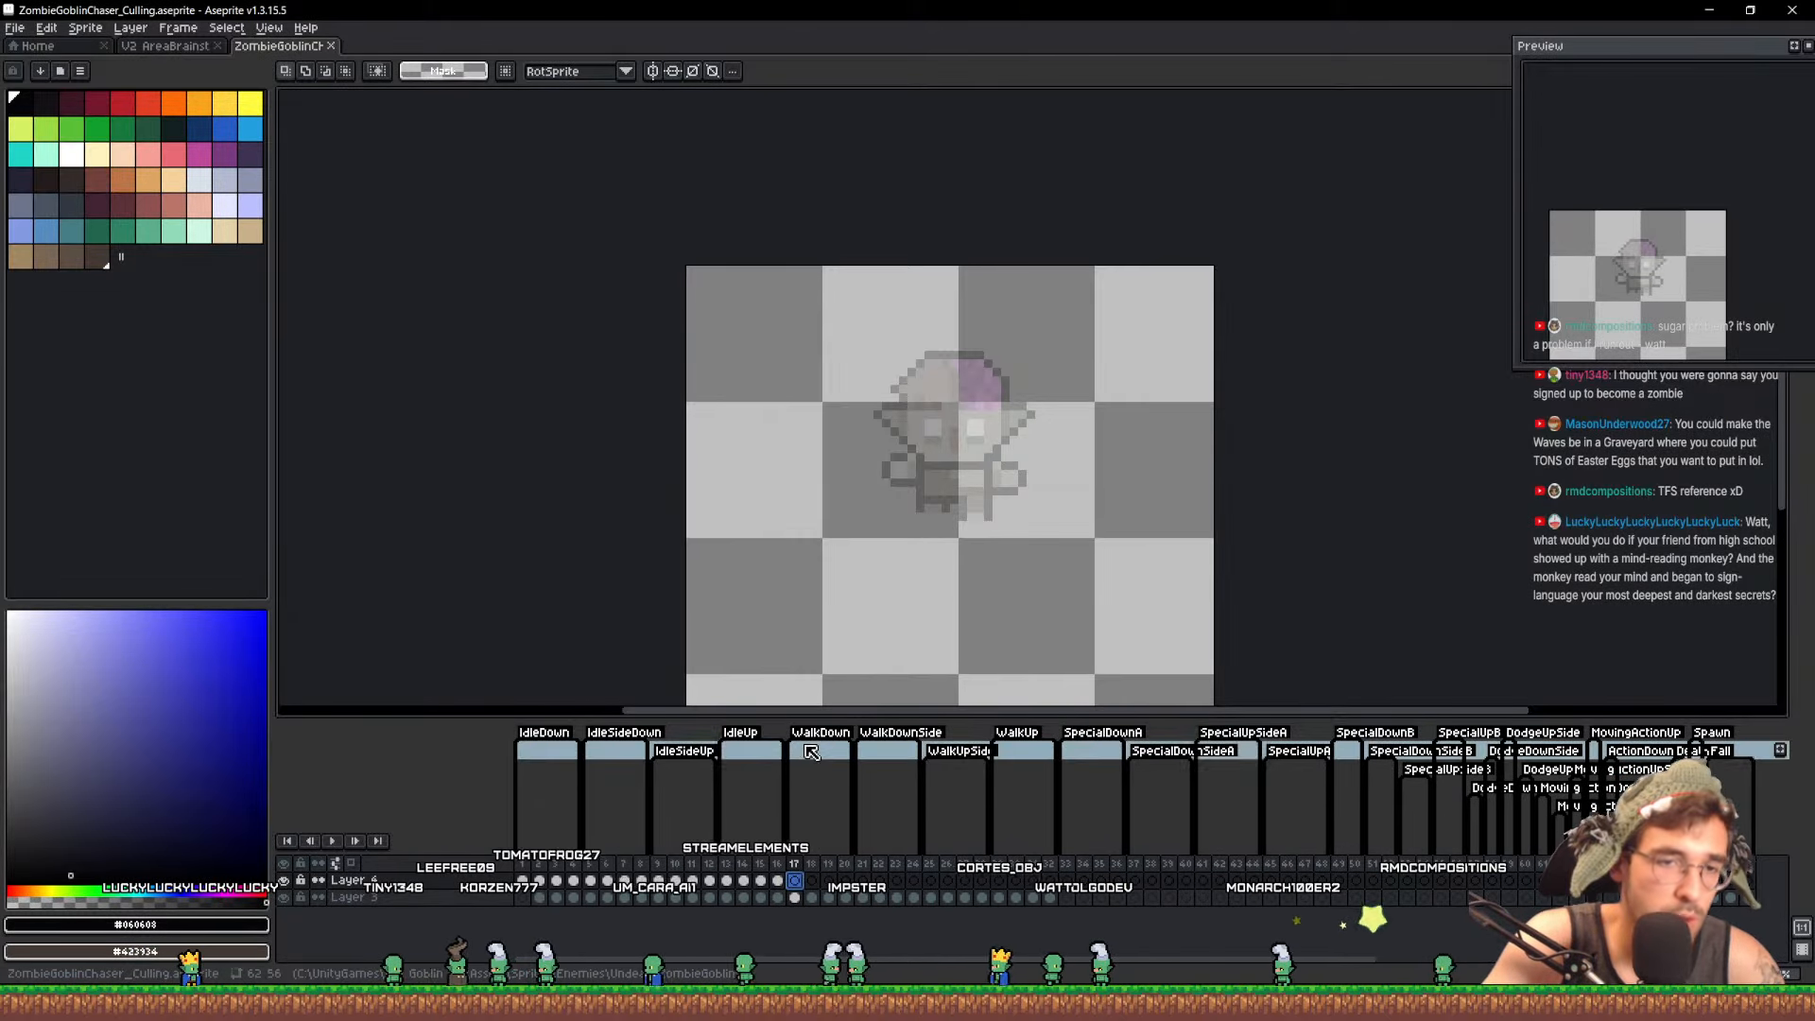
Copy the front-facing goblin cel from frame 1 into frame 17, the start of WalkDown
{"action": "left_click", "coordinate": [524, 881]}
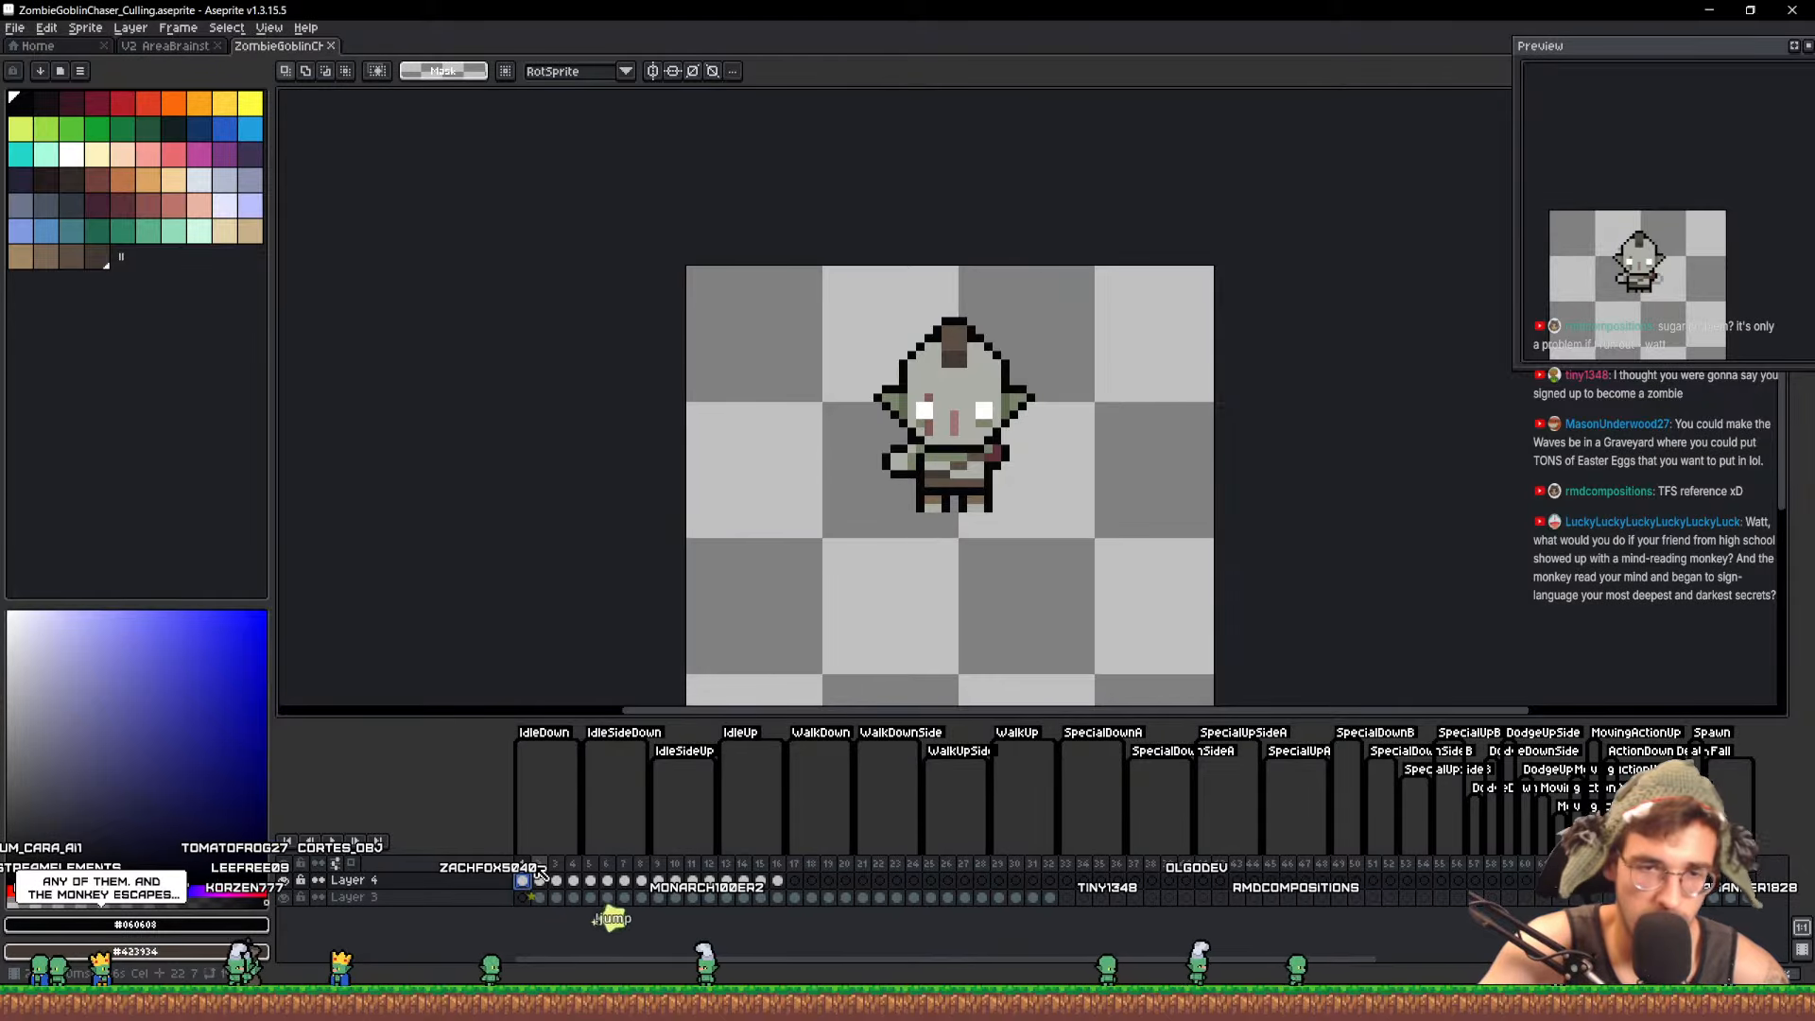
{"action": "key", "text": "XF86AudioLowerVolume"}
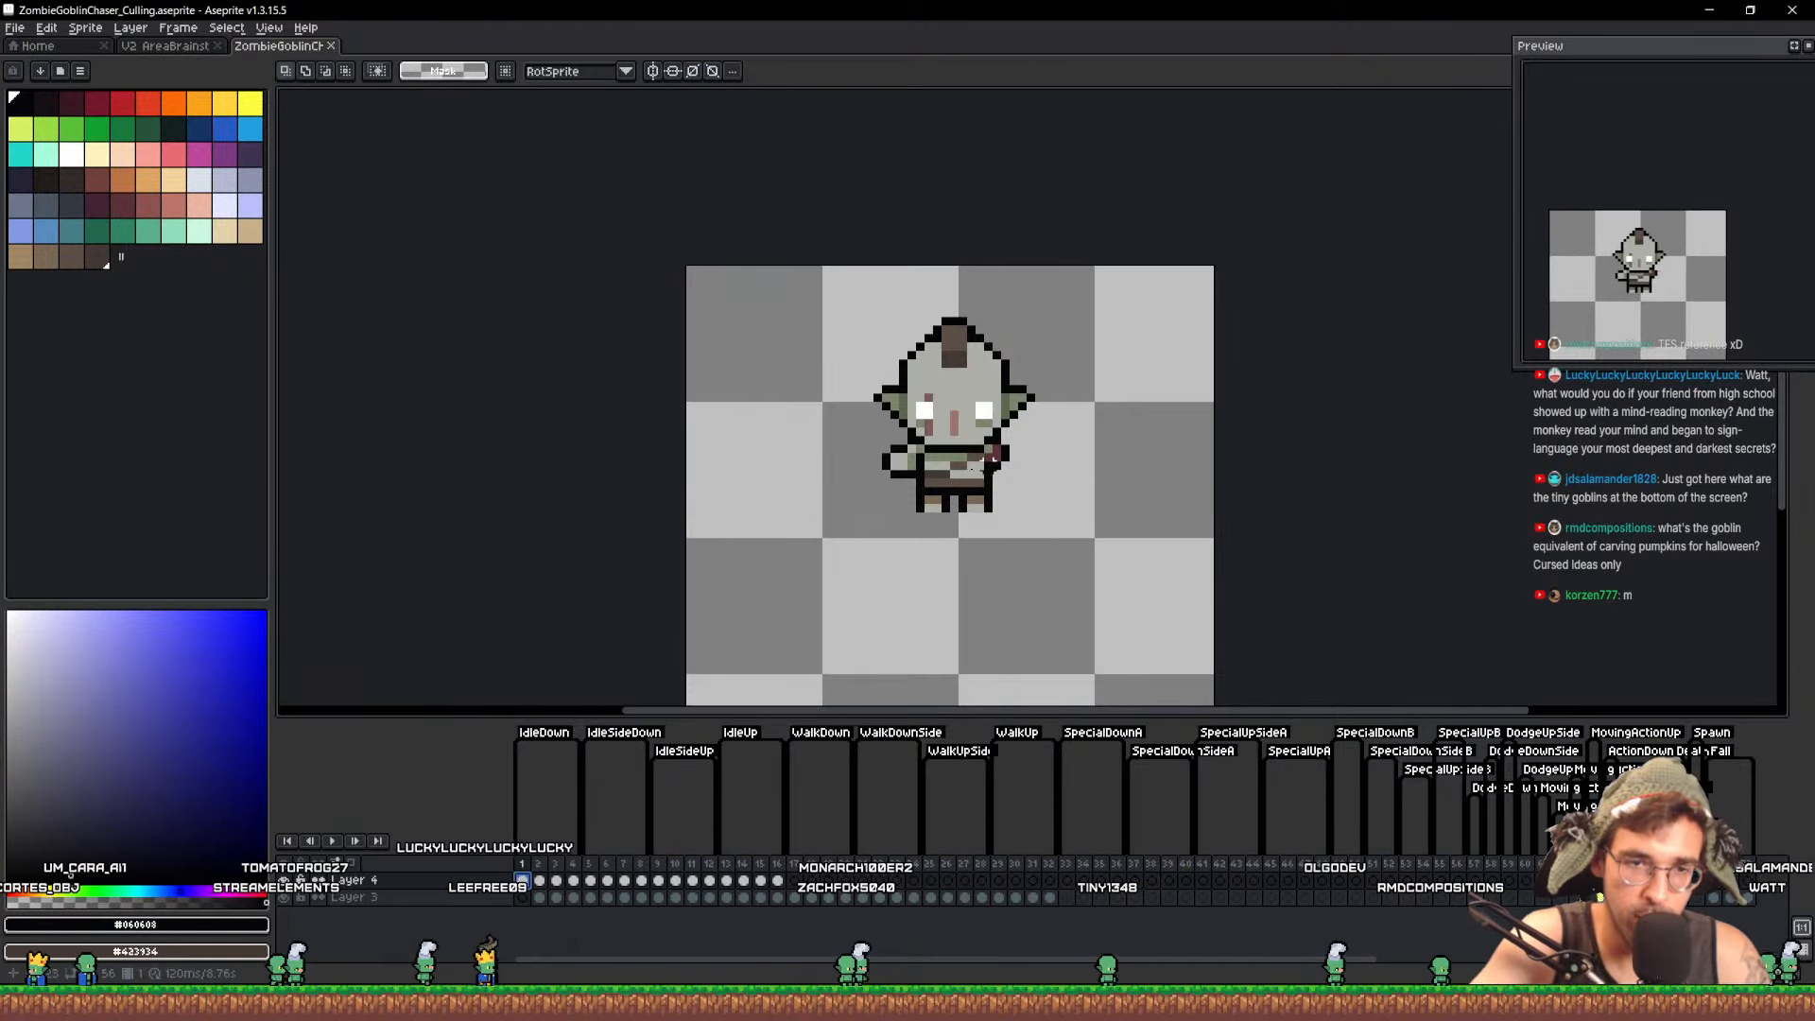
{"action": "scroll", "coordinate": [958, 475], "scroll_direction": "up", "scroll_amount": 1}
{"action": "scroll", "coordinate": [1051, 437], "scroll_direction": "up", "scroll_amount": 1}
{"action": "key", "text": "ctrl+s"}
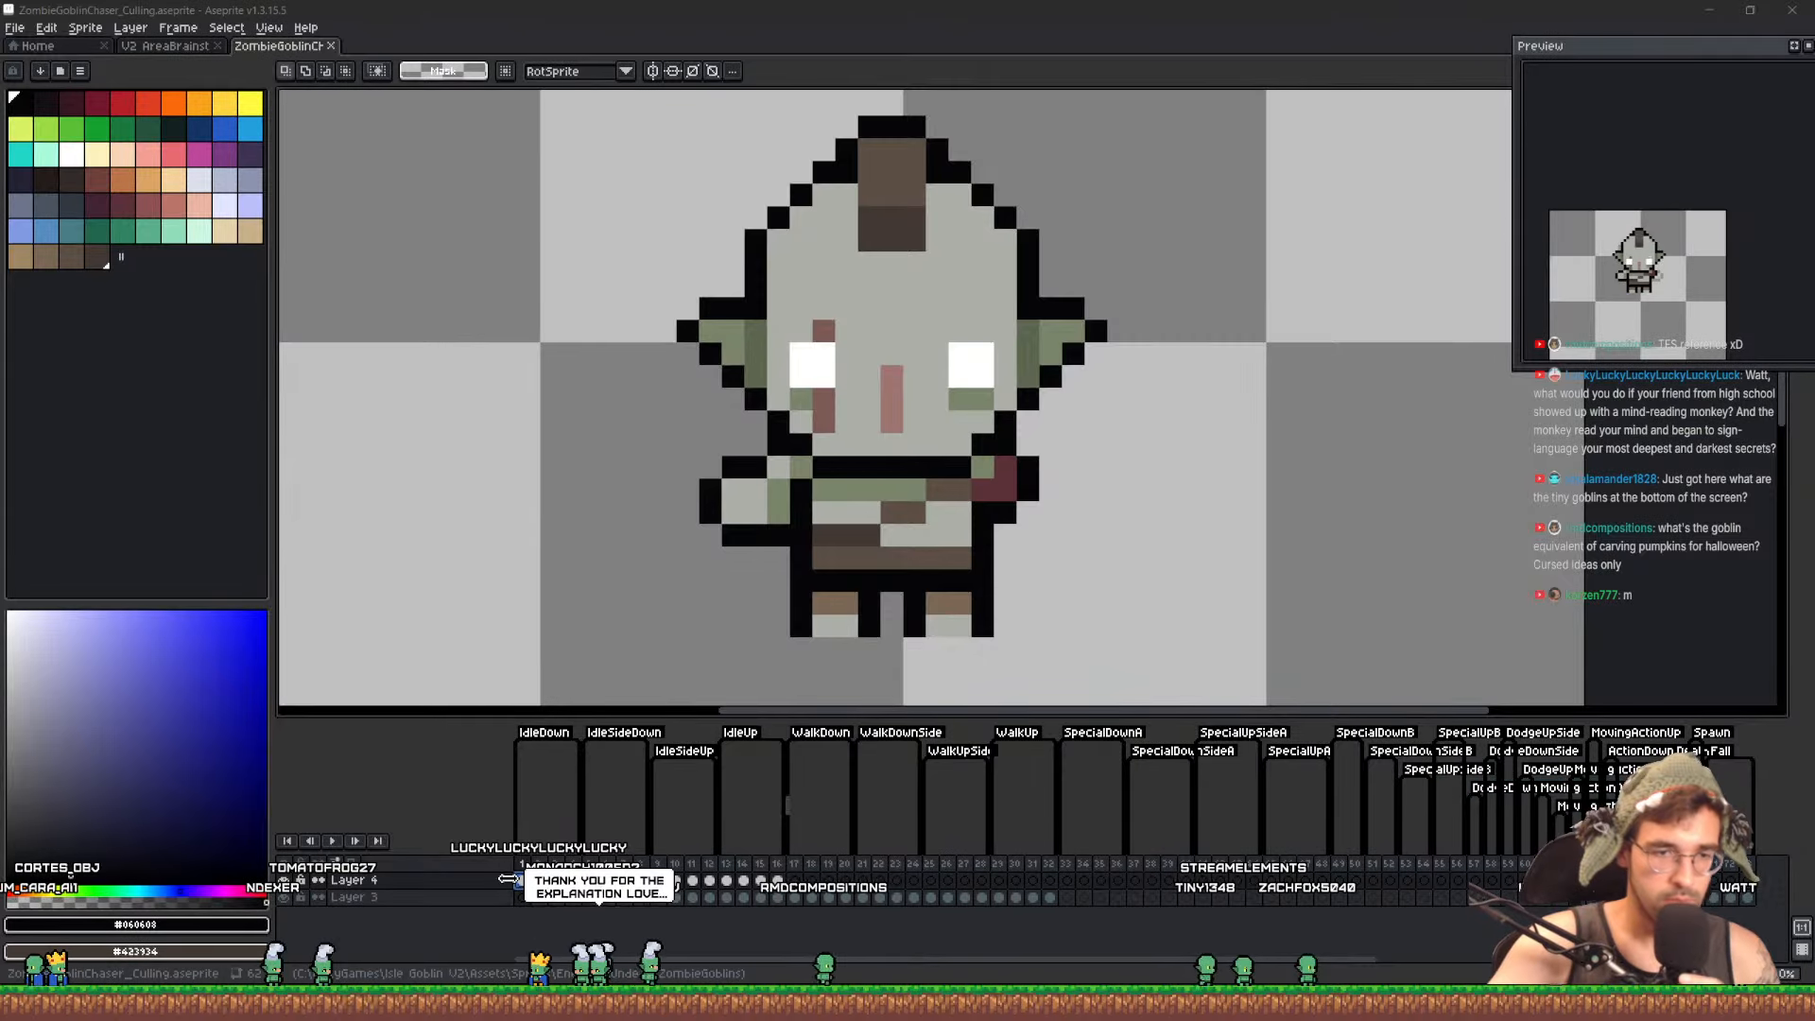
{"action": "left_click", "coordinate": [787, 886]}
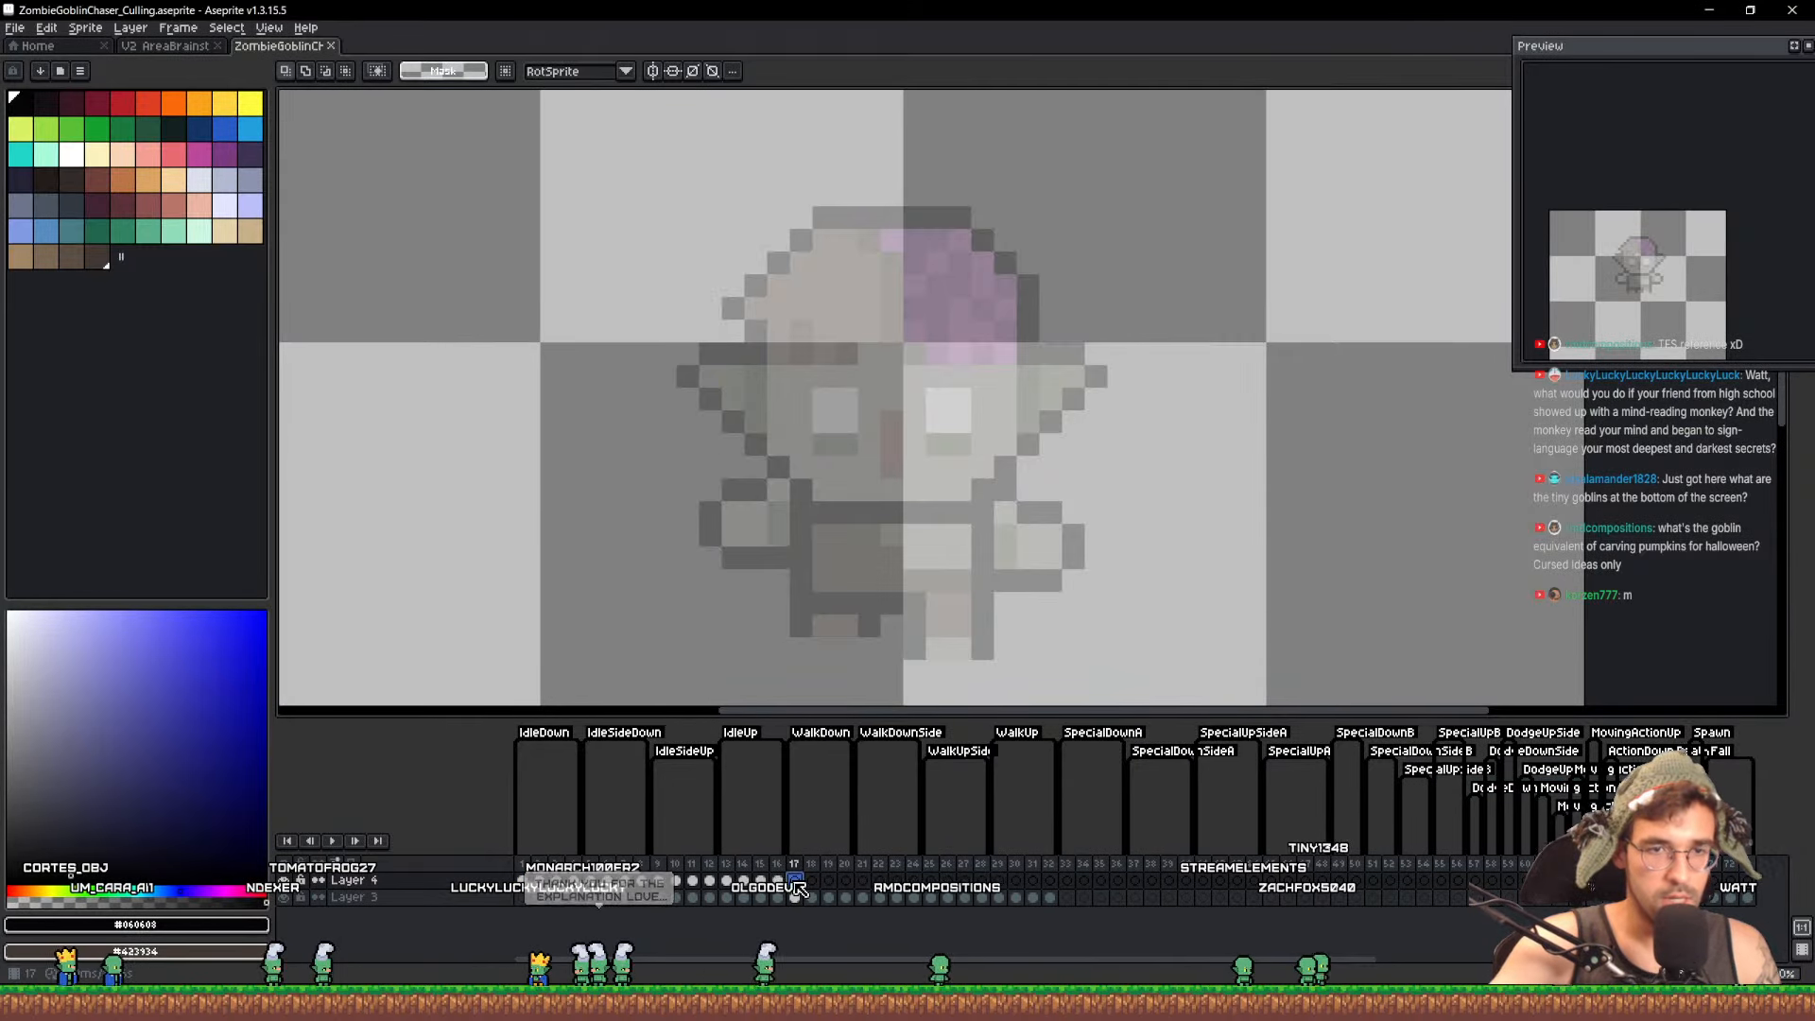
{"action": "left_click", "coordinate": [780, 884]}
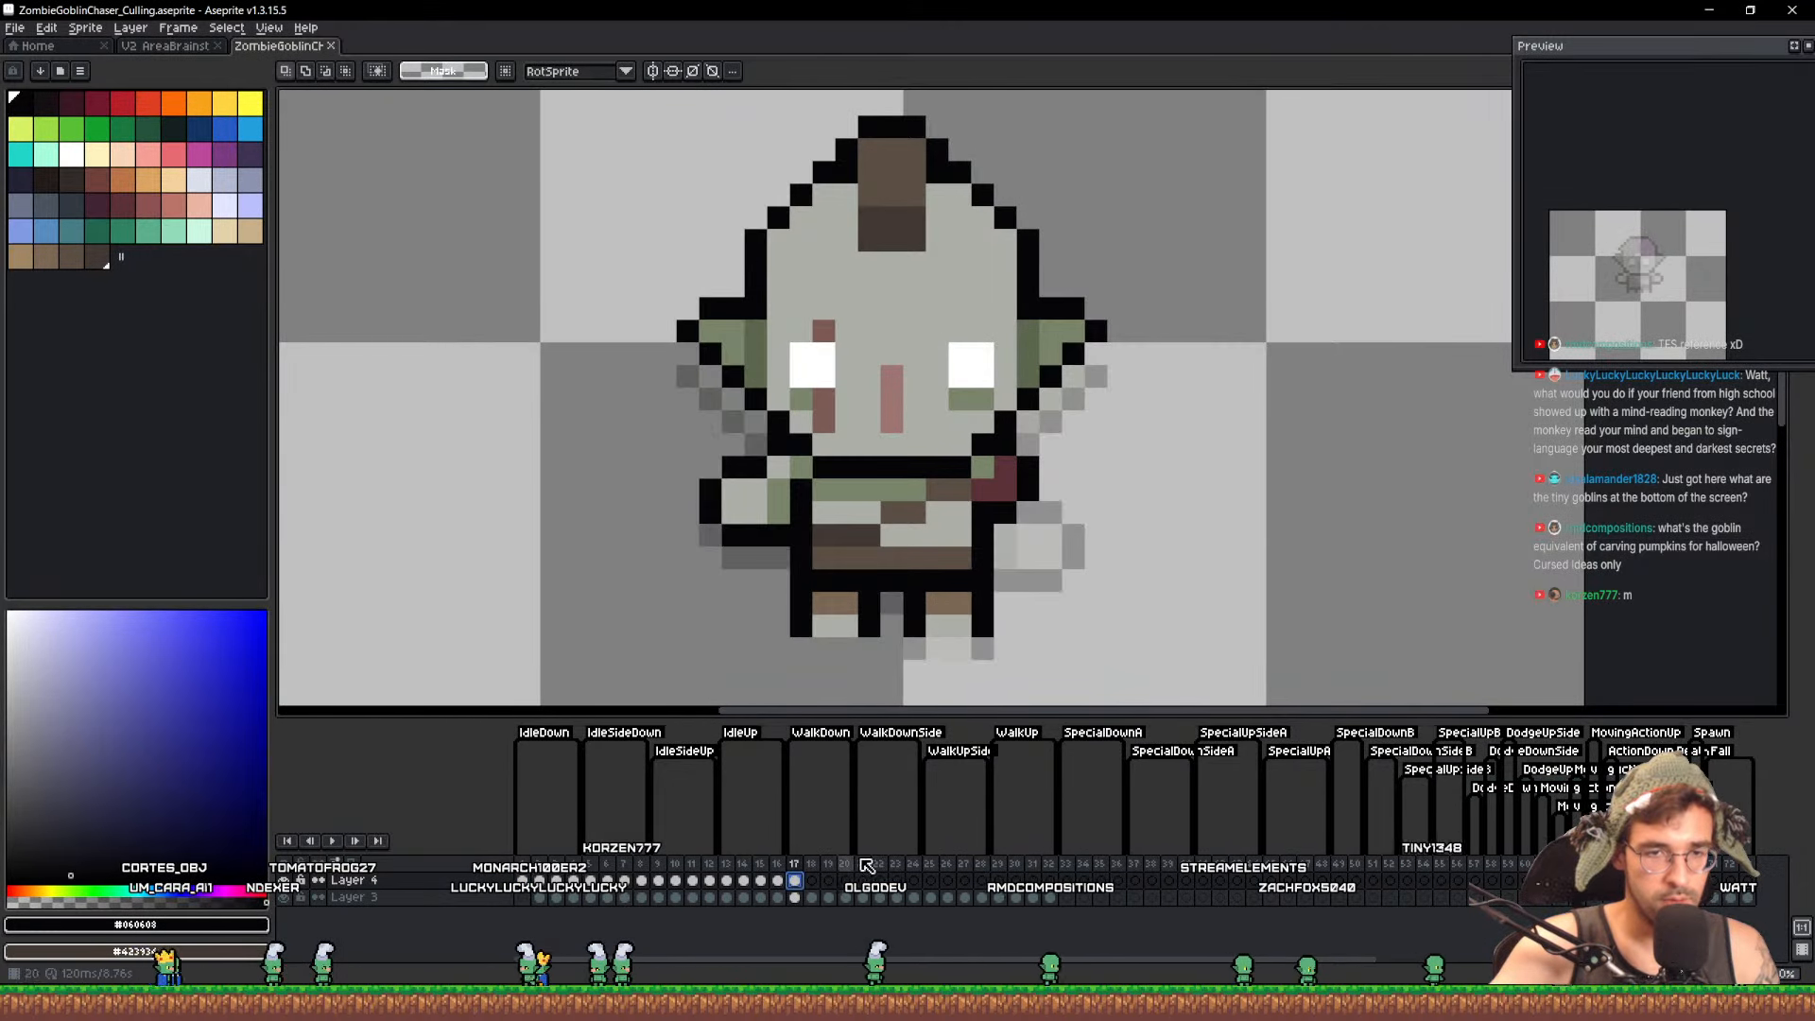
Move the frame 17 goblin to the left of the faint reference and lower its upper body by one pixel
{"action": "key", "text": "v"}
{"action": "left_click_drag", "start_coordinate": [915, 526], "coordinate": [636, 481]}
{"action": "scroll", "coordinate": [559, 531], "scroll_direction": "down", "scroll_amount": 1}
{"action": "key", "text": "m"}
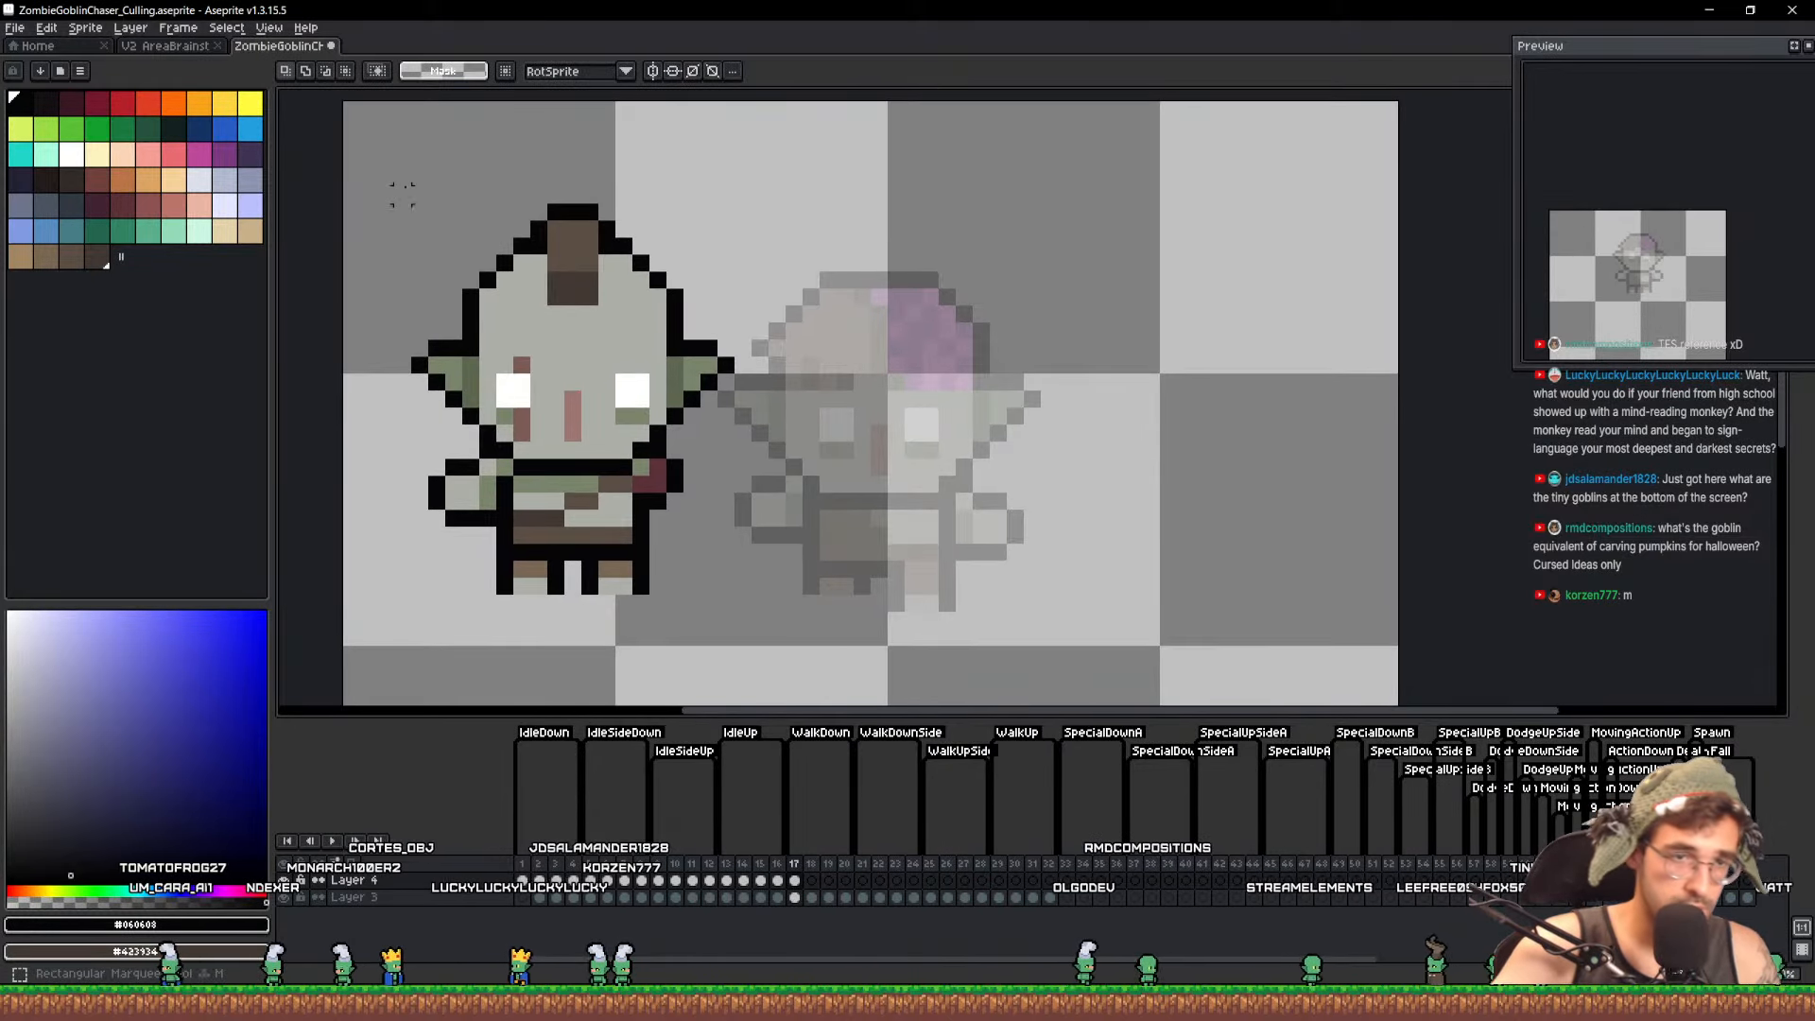
{"action": "left_click_drag", "start_coordinate": [340, 150], "coordinate": [805, 581]}
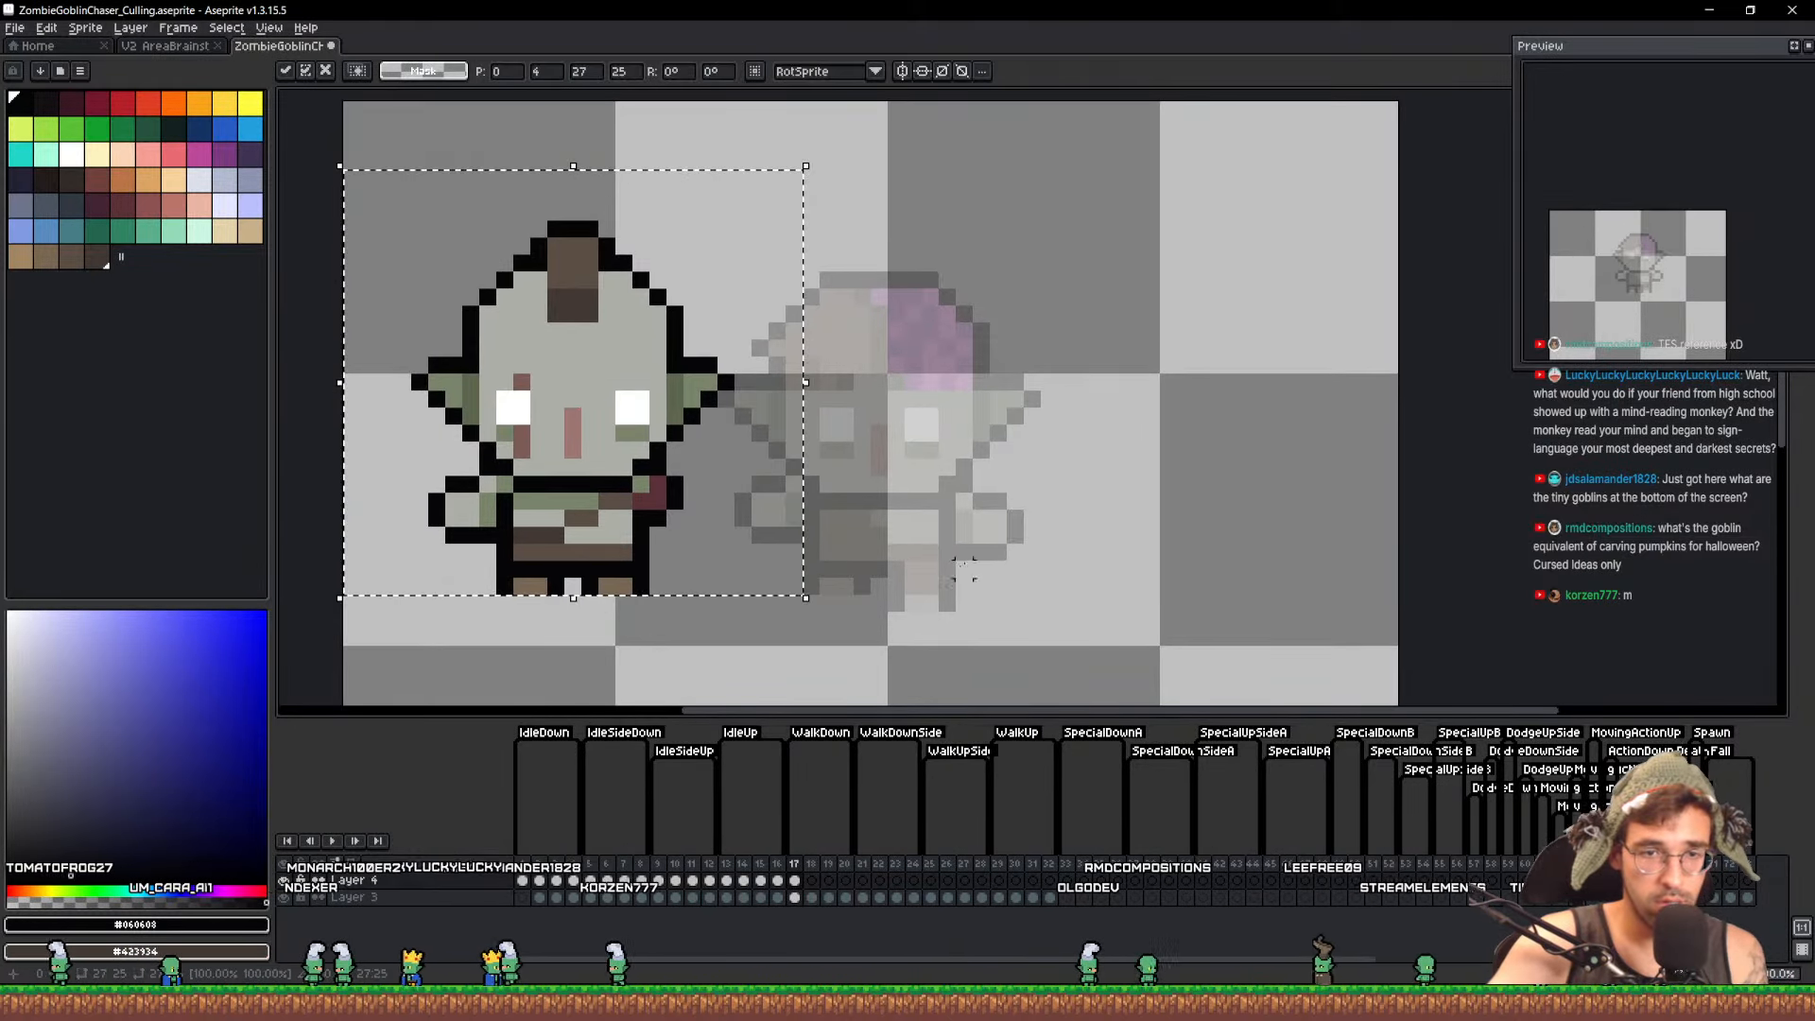
{"action": "key", "text": "ctrl+d"}
{"action": "scroll", "coordinate": [614, 572], "scroll_direction": "up", "scroll_amount": 2}
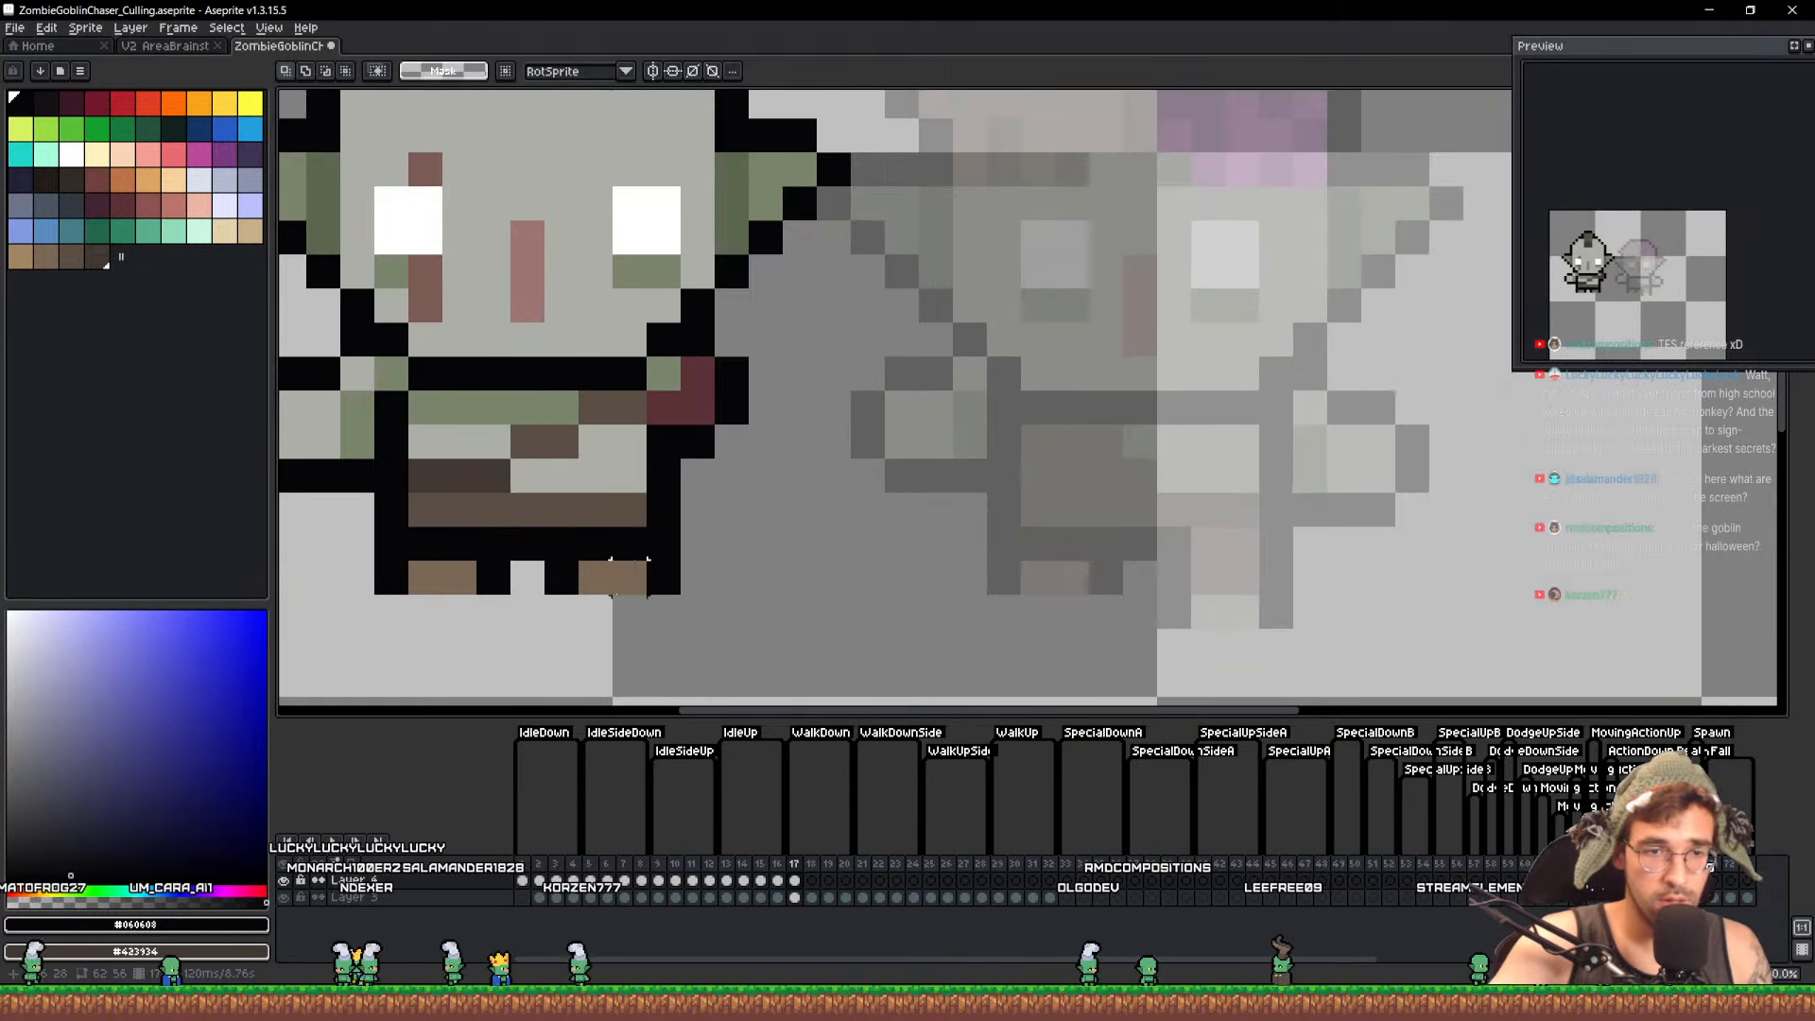
Repaint the goblin's right-hand leg in frame 17 with a skin-coloured foot, a brown trouser leg above it and a black outline
{"action": "left_click", "coordinate": [612, 468], "text": "alt"}
{"action": "key", "text": "b"}
{"action": "left_click_drag", "start_coordinate": [597, 578], "coordinate": [629, 578]}
{"action": "left_click", "coordinate": [464, 574], "text": "alt"}
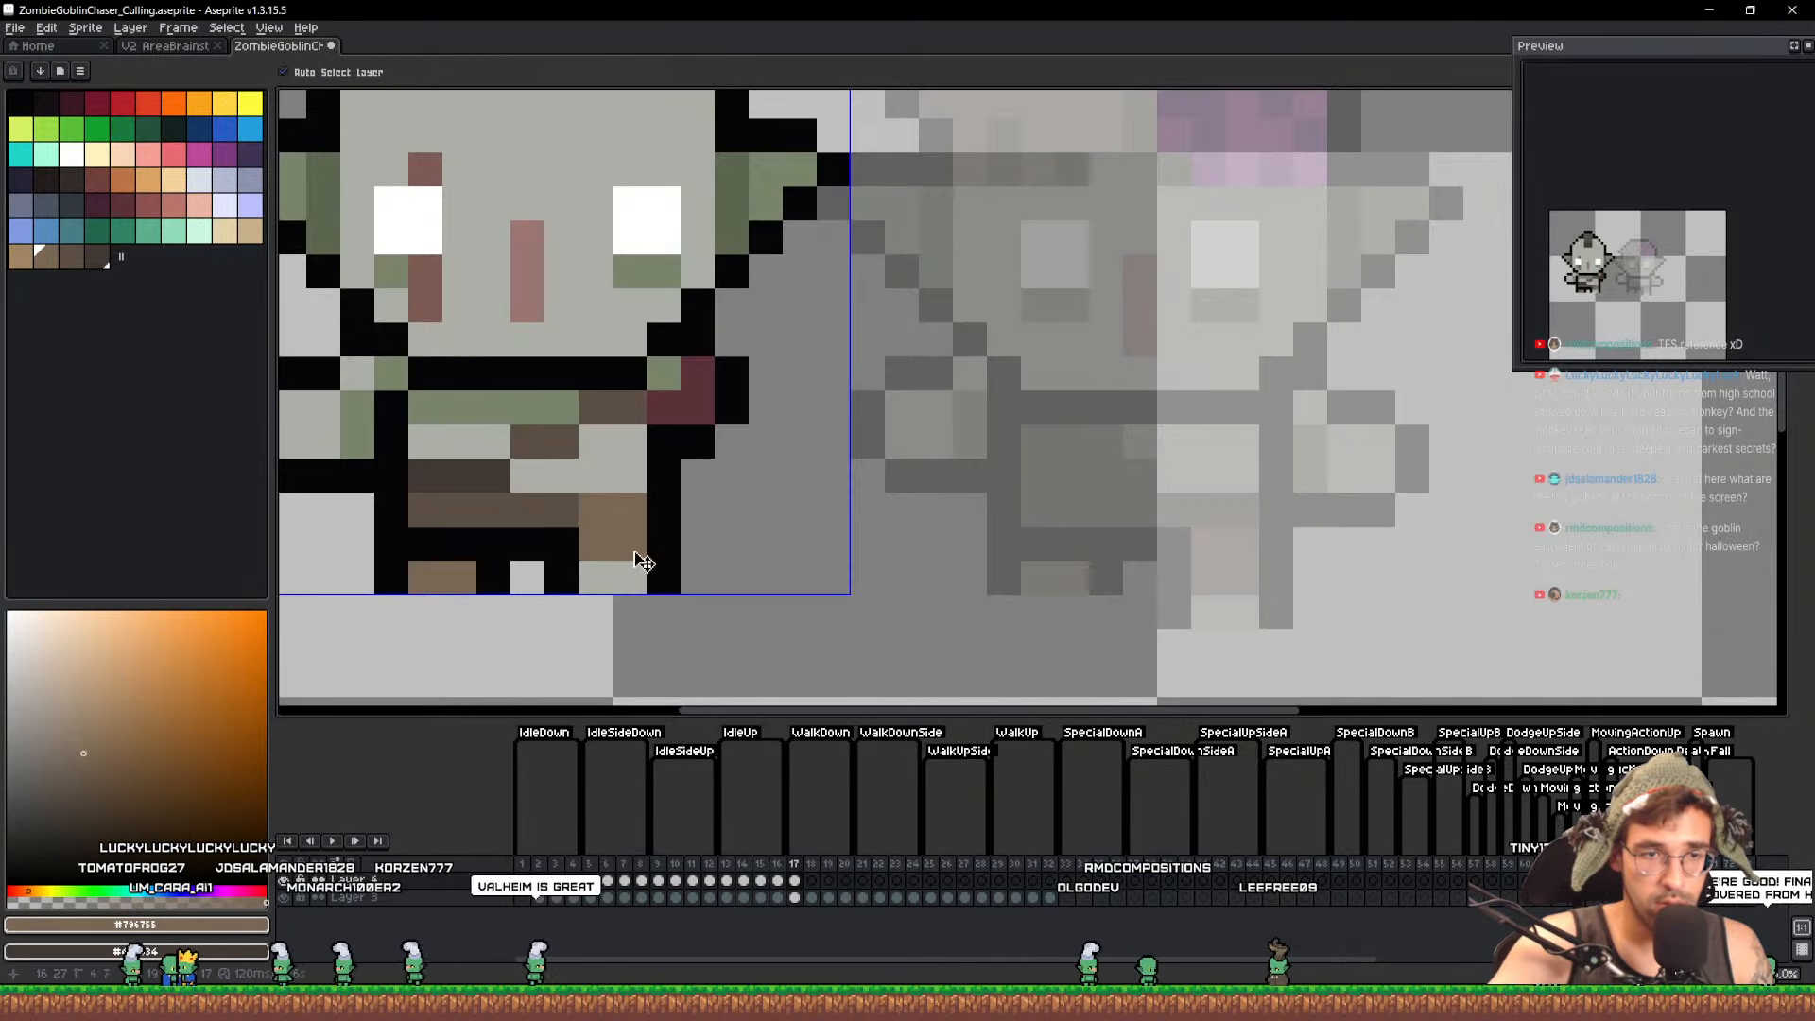
{"action": "left_click", "coordinate": [661, 527], "text": "alt"}
{"action": "scroll", "coordinate": [698, 522], "scroll_direction": "down", "scroll_amount": 3}
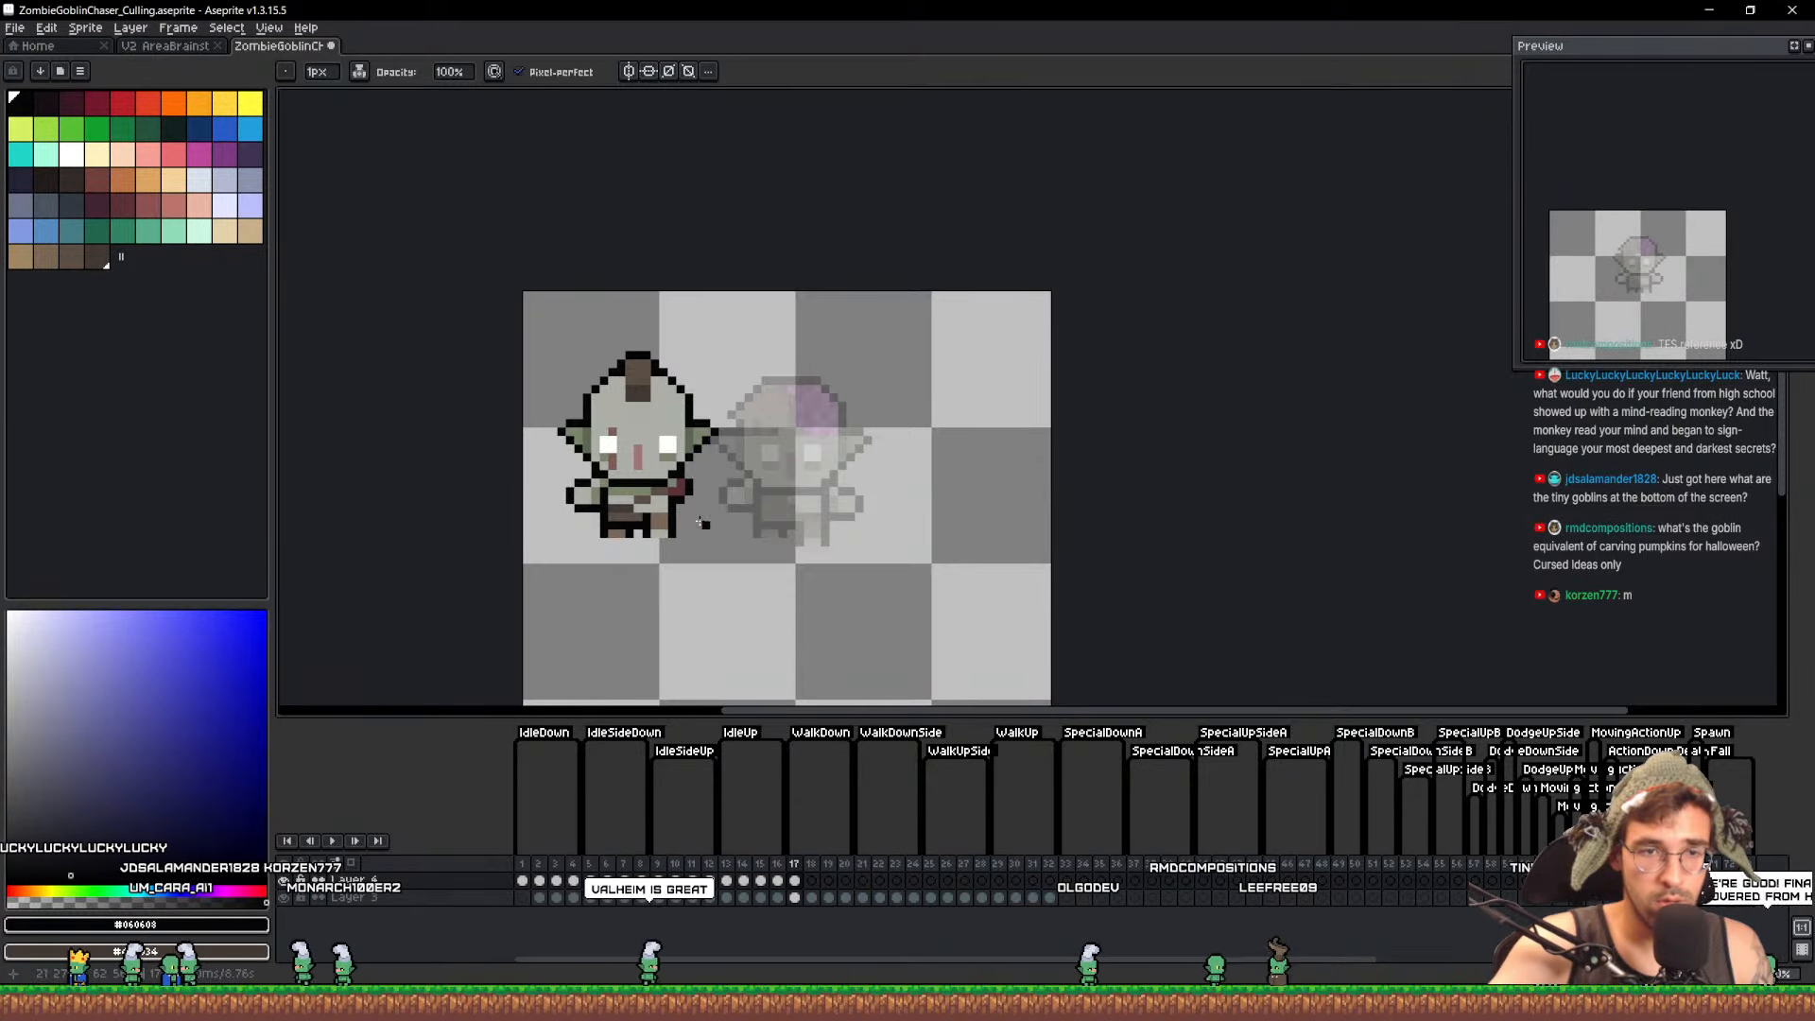
Shift the whole goblin slightly further left, clear of the faint reference sprite
{"action": "scroll", "coordinate": [653, 521], "scroll_direction": "up", "scroll_amount": 1}
{"action": "key", "text": "q"}
{"action": "mouse_move", "coordinate": [791, 556]}
{"action": "left_mouse_down"}
{"action": "mouse_move", "coordinate": [804, 232]}
{"action": "mouse_move", "coordinate": [804, 558]}
{"action": "left_mouse_up"}
{"action": "mouse_move", "coordinate": [706, 419]}
{"action": "left_mouse_down"}
{"action": "mouse_move", "coordinate": [911, 418]}
{"action": "mouse_move", "coordinate": [683, 419]}
{"action": "left_mouse_up"}
{"action": "key", "text": "ctrl+d"}
Move the goblin's right-hand leg down by one pixel to extend the step
{"action": "scroll", "coordinate": [645, 516], "scroll_direction": "up", "scroll_amount": 2}
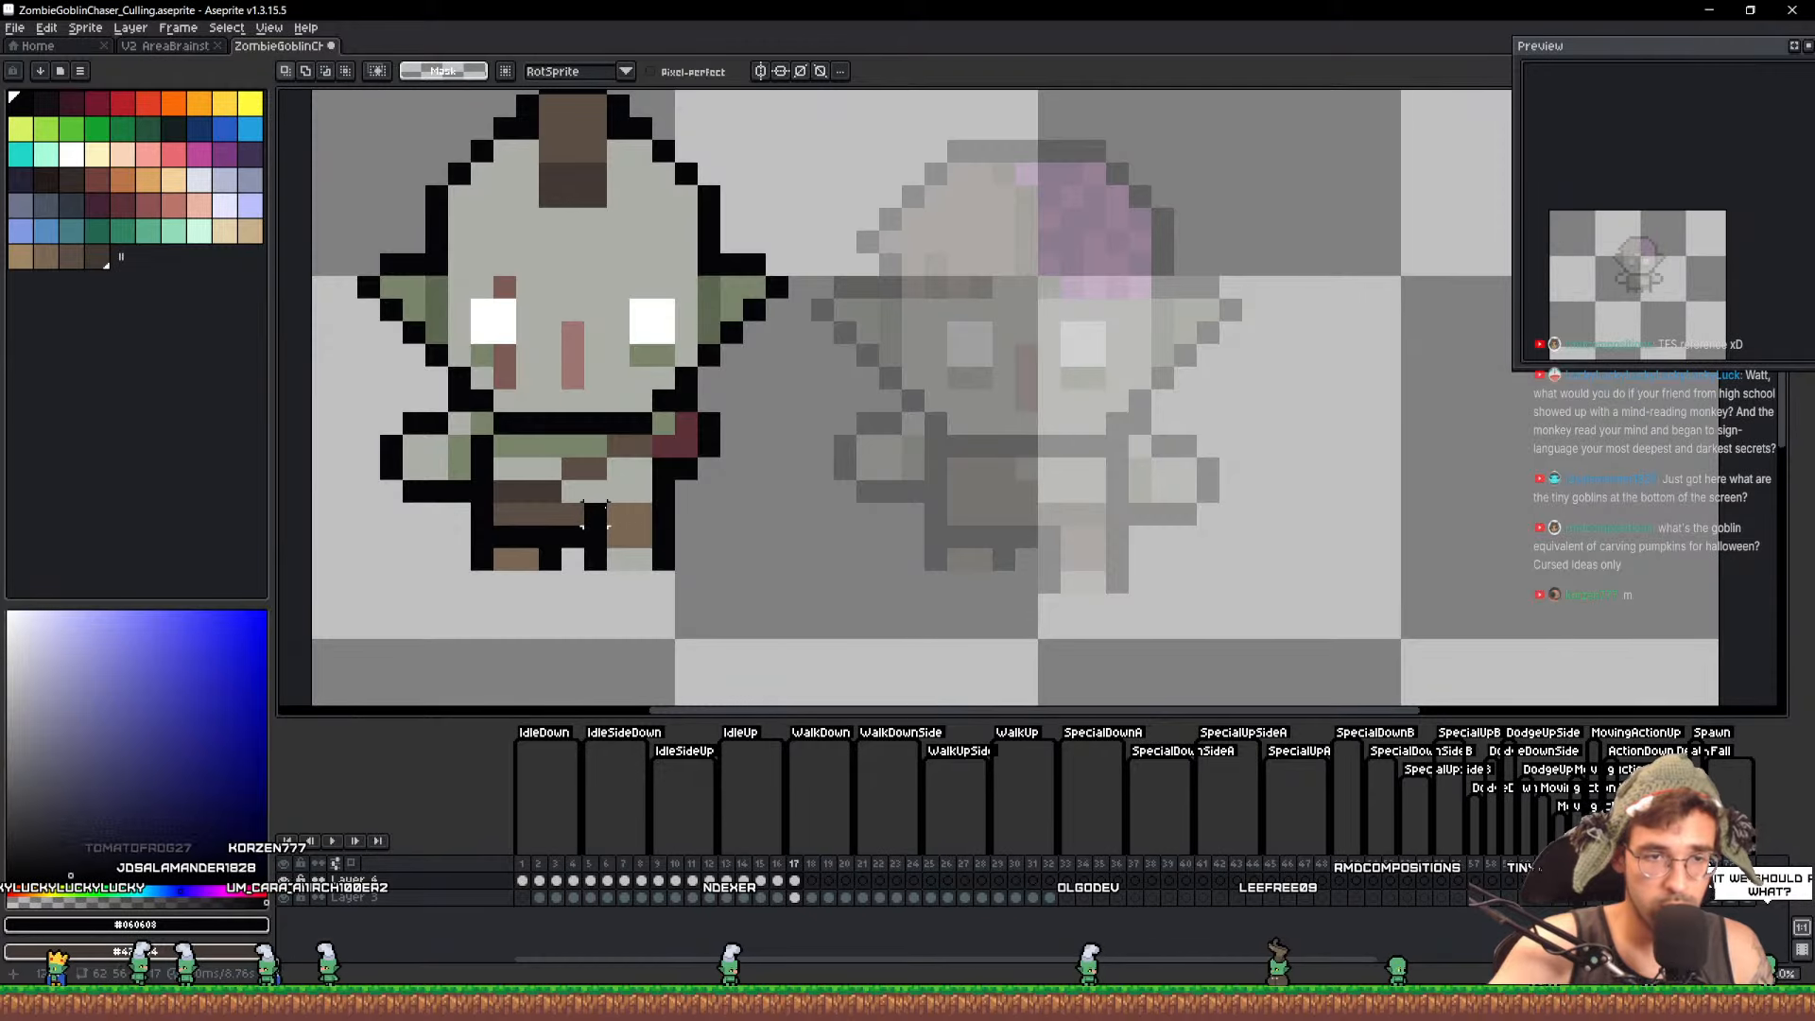
{"action": "left_click_drag", "start_coordinate": [603, 512], "coordinate": [711, 607]}
{"action": "key", "text": "Down"}
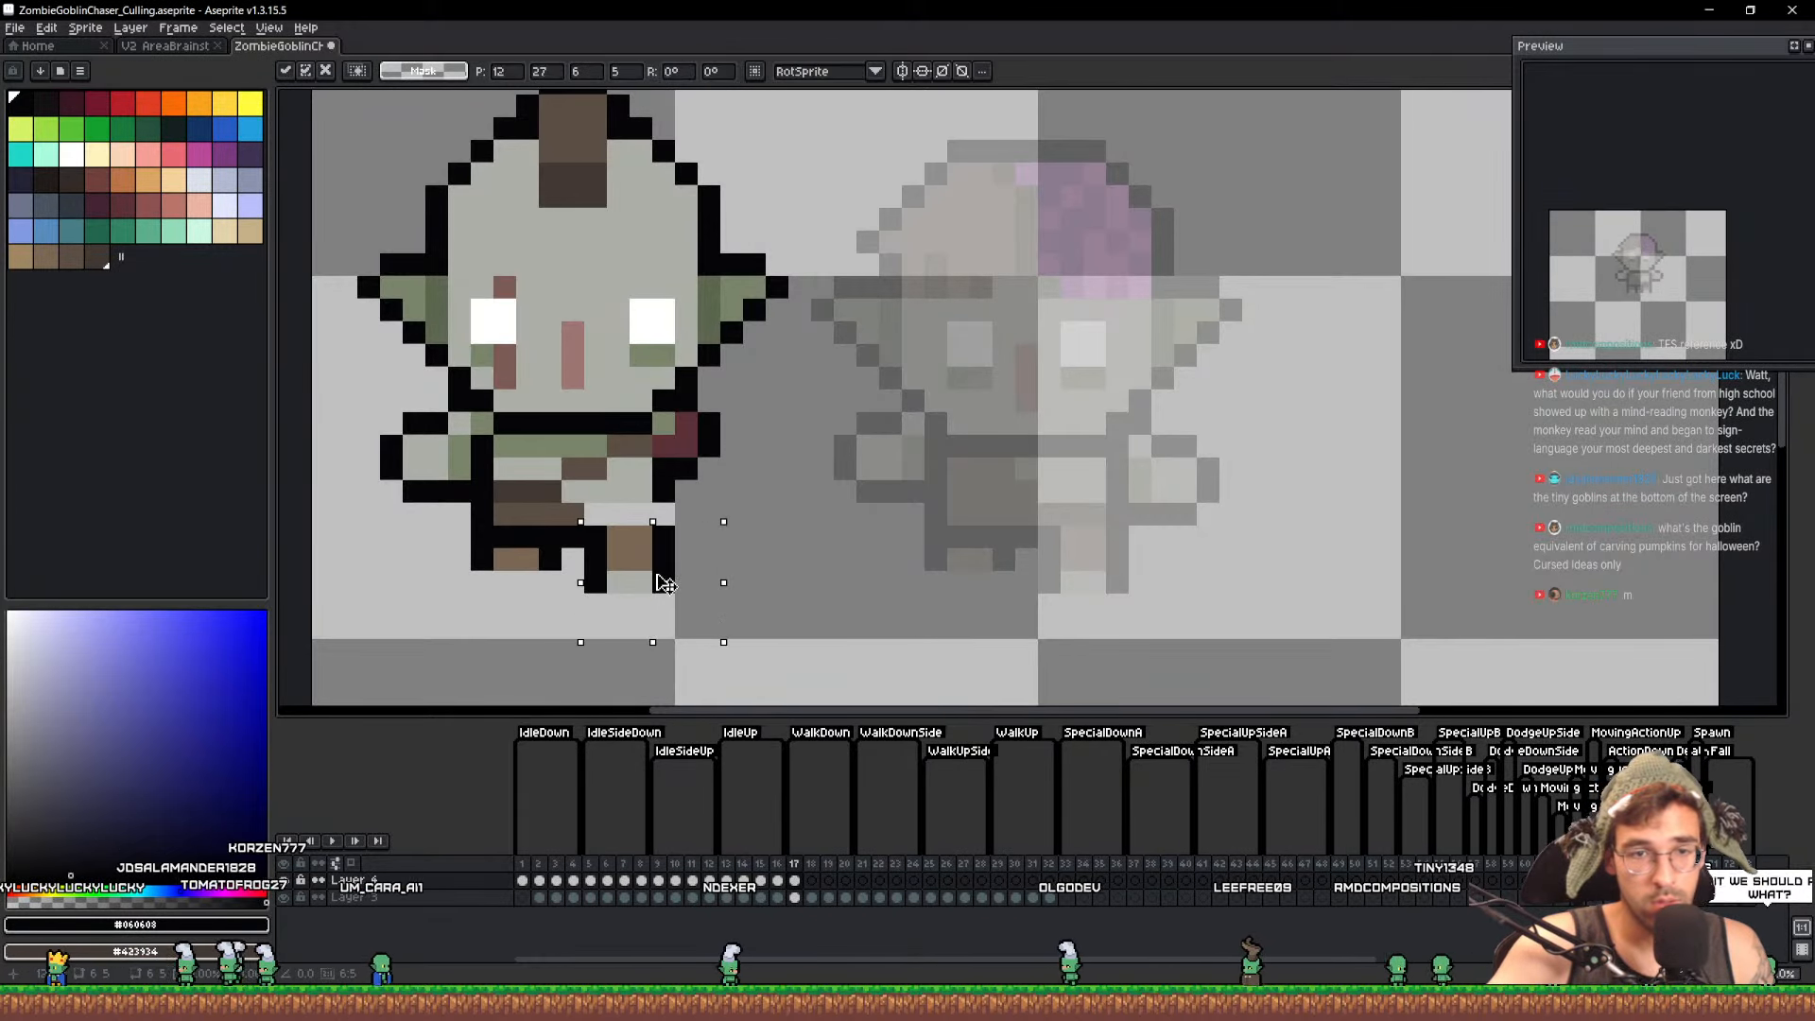
{"action": "key", "text": "ctrl+d"}
Fill the gap above the lowered leg with the belt's brown, close the black side outline, and save the sprite
{"action": "key", "text": "b"}
{"action": "left_click", "coordinate": [573, 519], "text": "alt"}
{"action": "left_click_drag", "start_coordinate": [596, 515], "coordinate": [642, 515]}
{"action": "left_click", "coordinate": [664, 536], "text": "alt"}
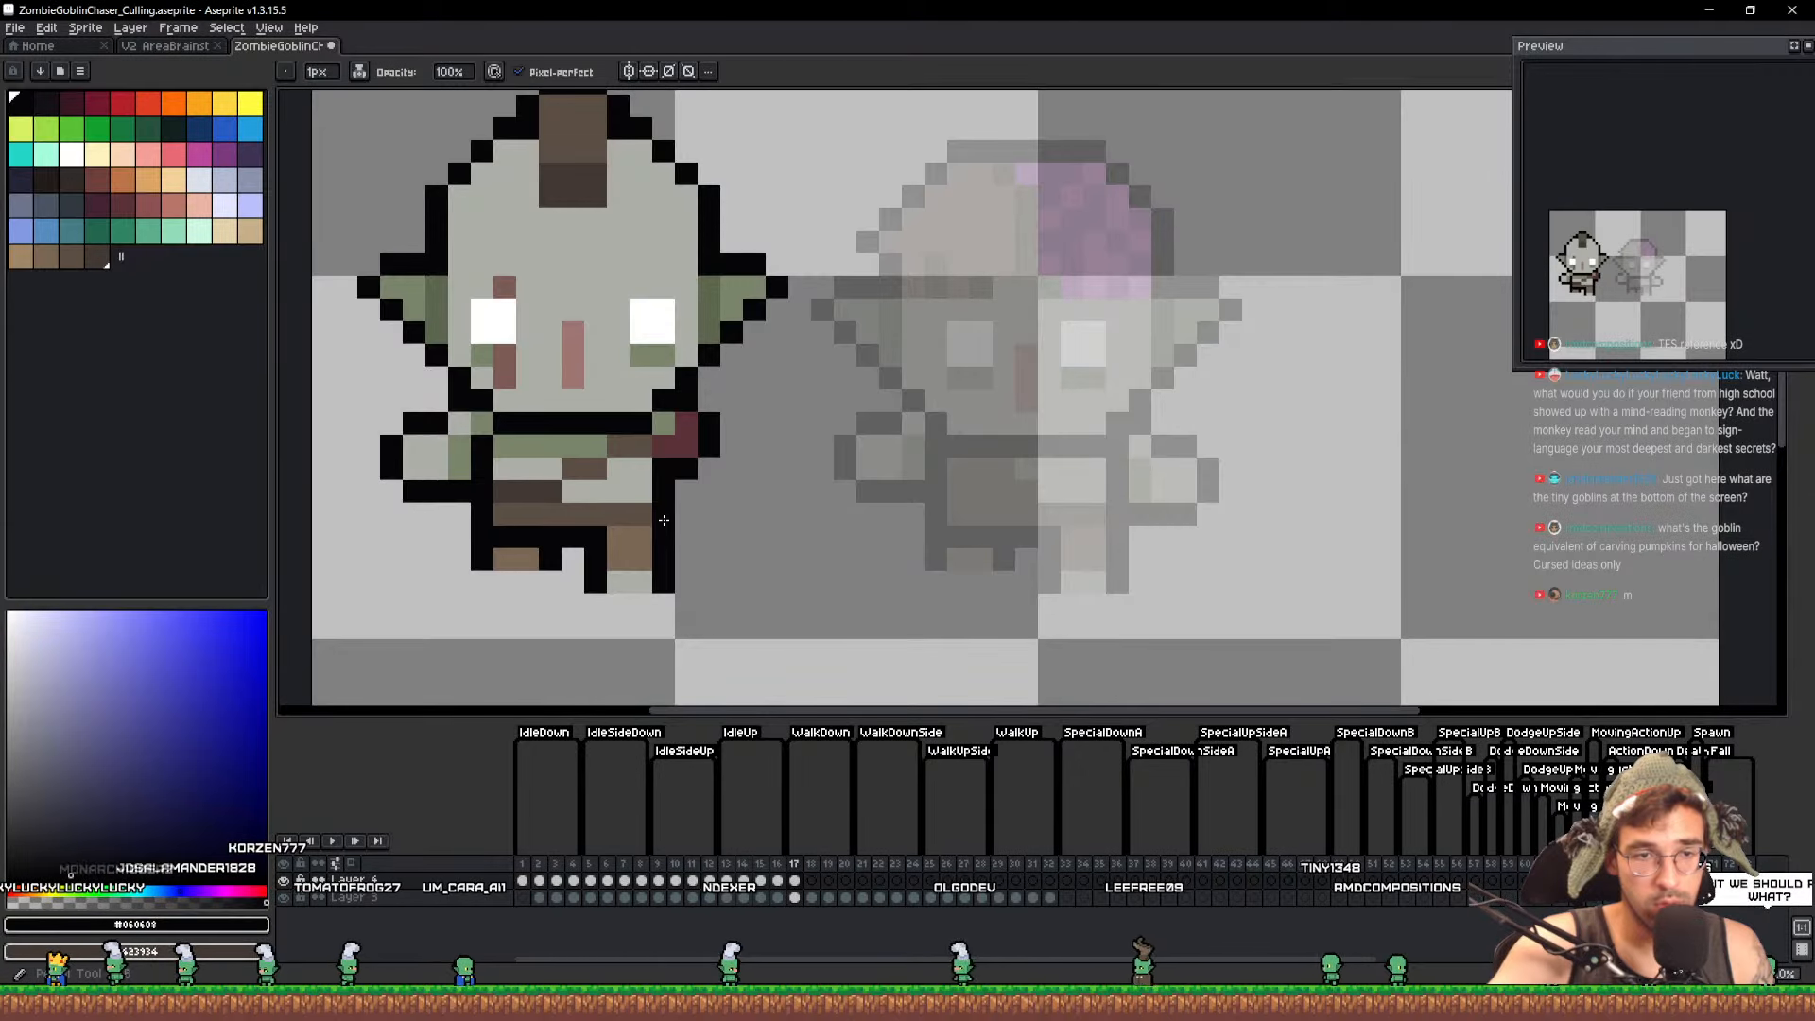
{"action": "left_click", "coordinate": [664, 515]}
{"action": "key", "text": "ctrl+s"}
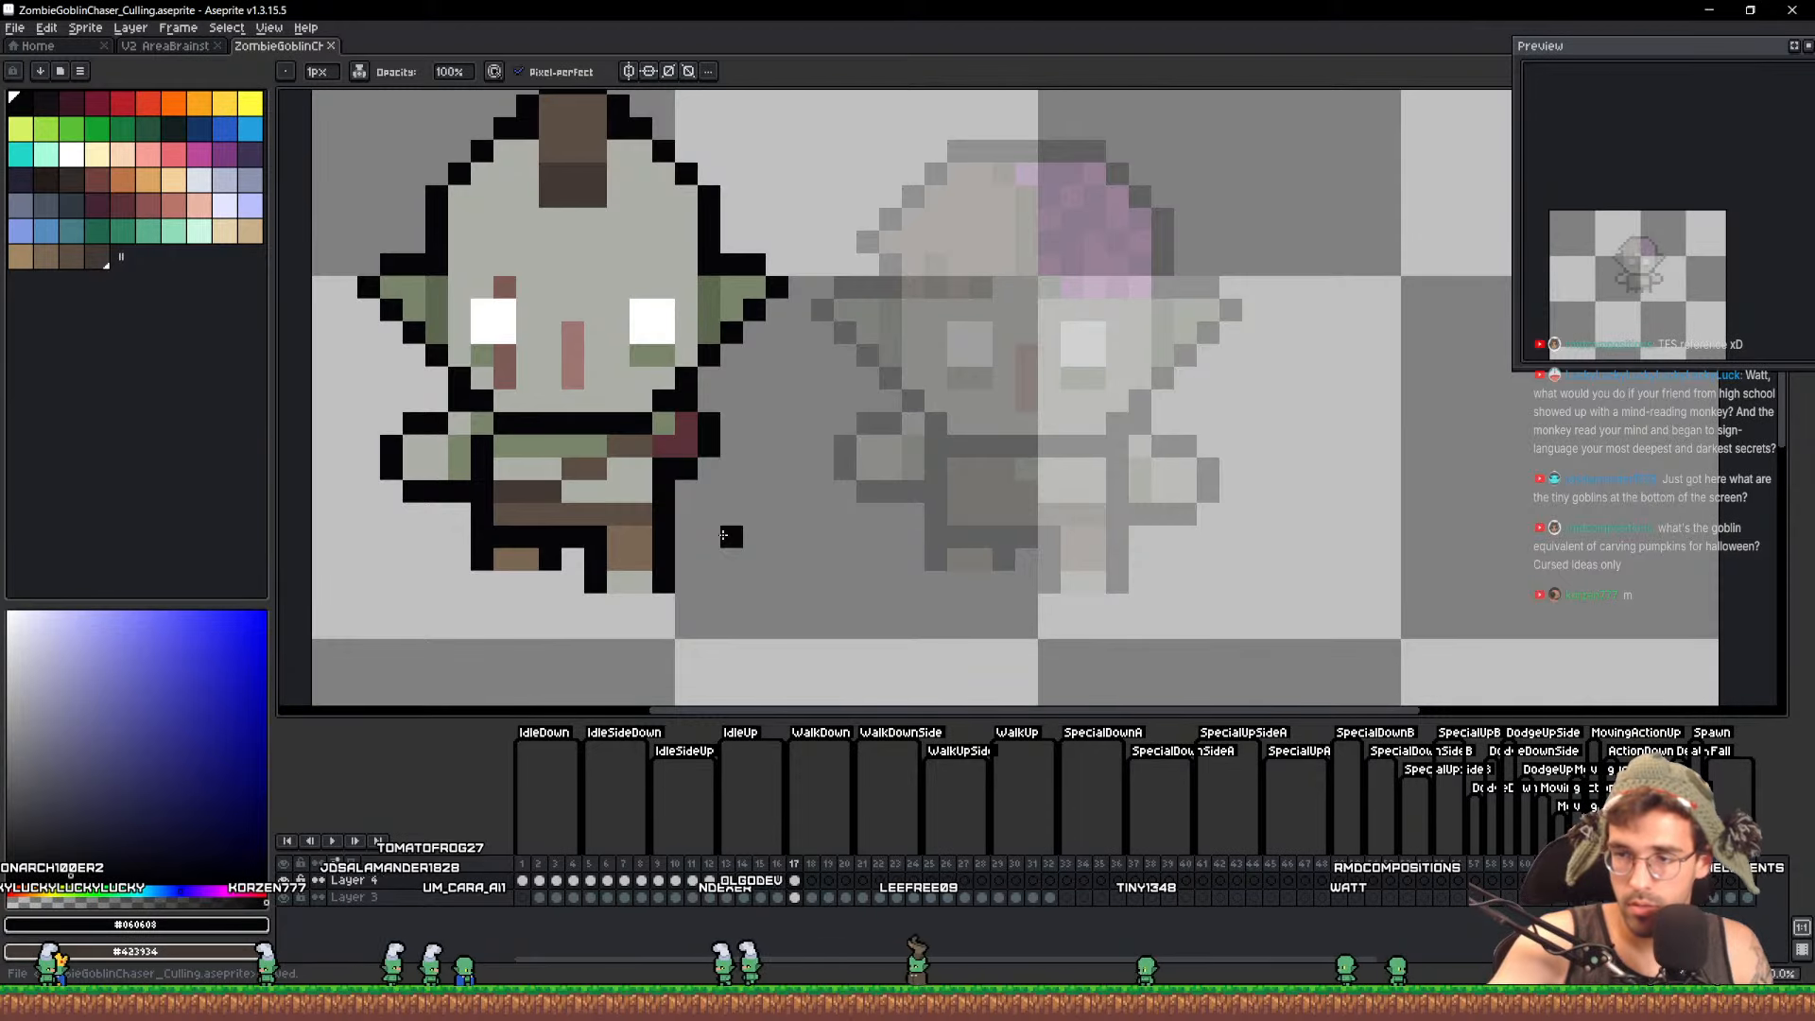
Move the finished frame 17 goblin back over the faint reference sprite so their bodies line up
{"action": "scroll", "coordinate": [882, 464], "scroll_direction": "down", "scroll_amount": 3}
{"action": "scroll", "coordinate": [756, 464], "scroll_direction": "up", "scroll_amount": 4}
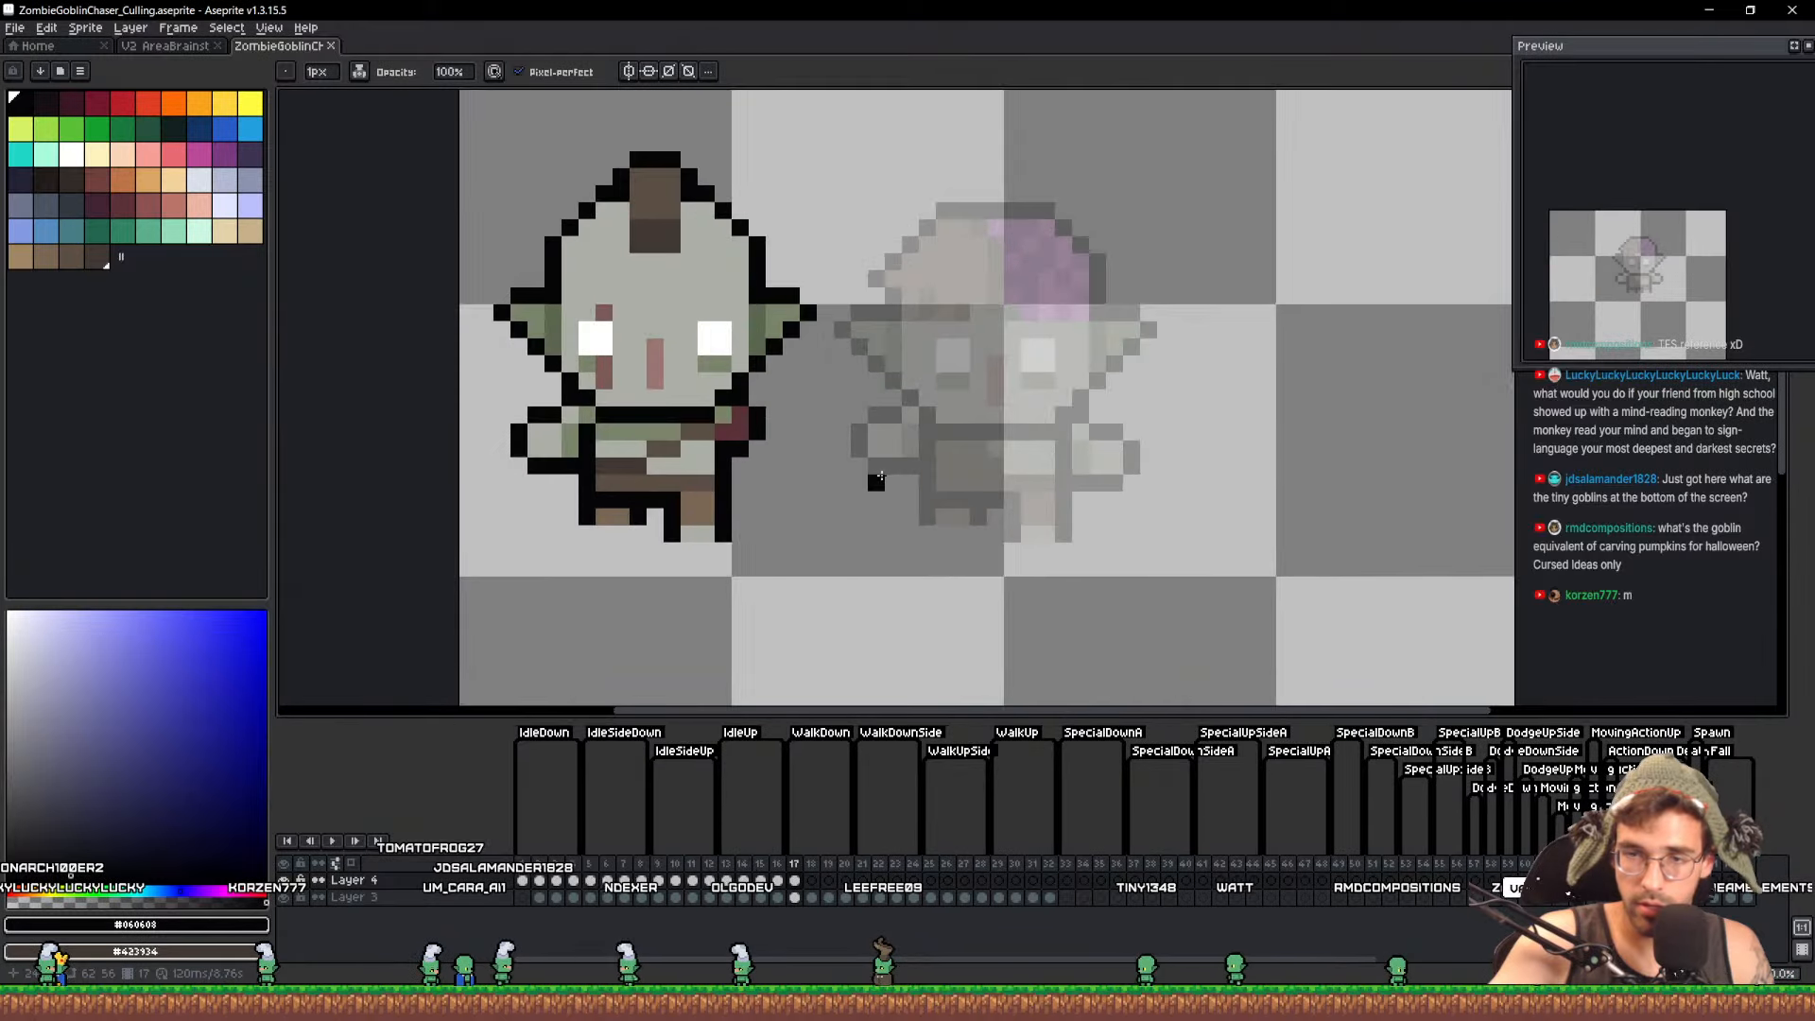
{"action": "scroll", "coordinate": [666, 464], "scroll_direction": "down", "scroll_amount": 1}
{"action": "key", "text": "v"}
{"action": "mouse_move", "coordinate": [665, 464]}
{"action": "left_mouse_down"}
{"action": "mouse_move", "coordinate": [1051, 475]}
{"action": "mouse_move", "coordinate": [707, 477]}
{"action": "mouse_move", "coordinate": [1051, 459]}
{"action": "left_mouse_up"}
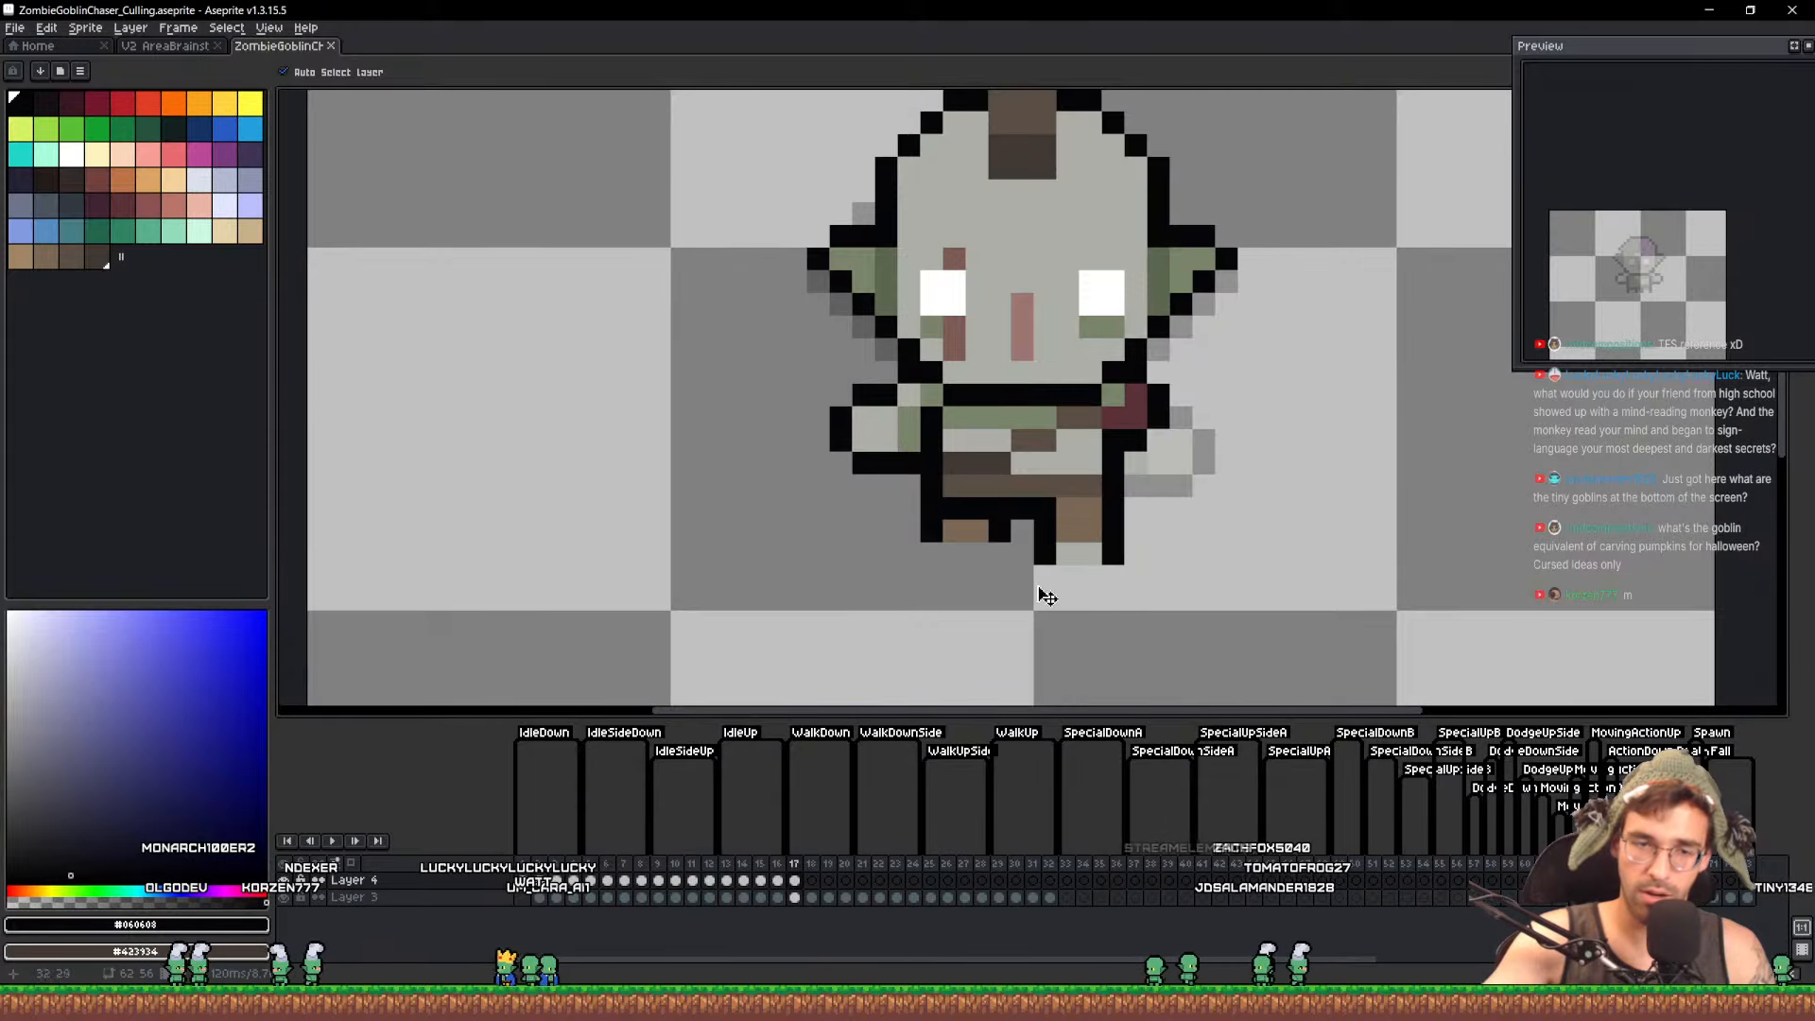
Compare the goblin pose in frame 17 with the reference pose in frame 18
{"action": "left_click", "coordinate": [813, 882]}
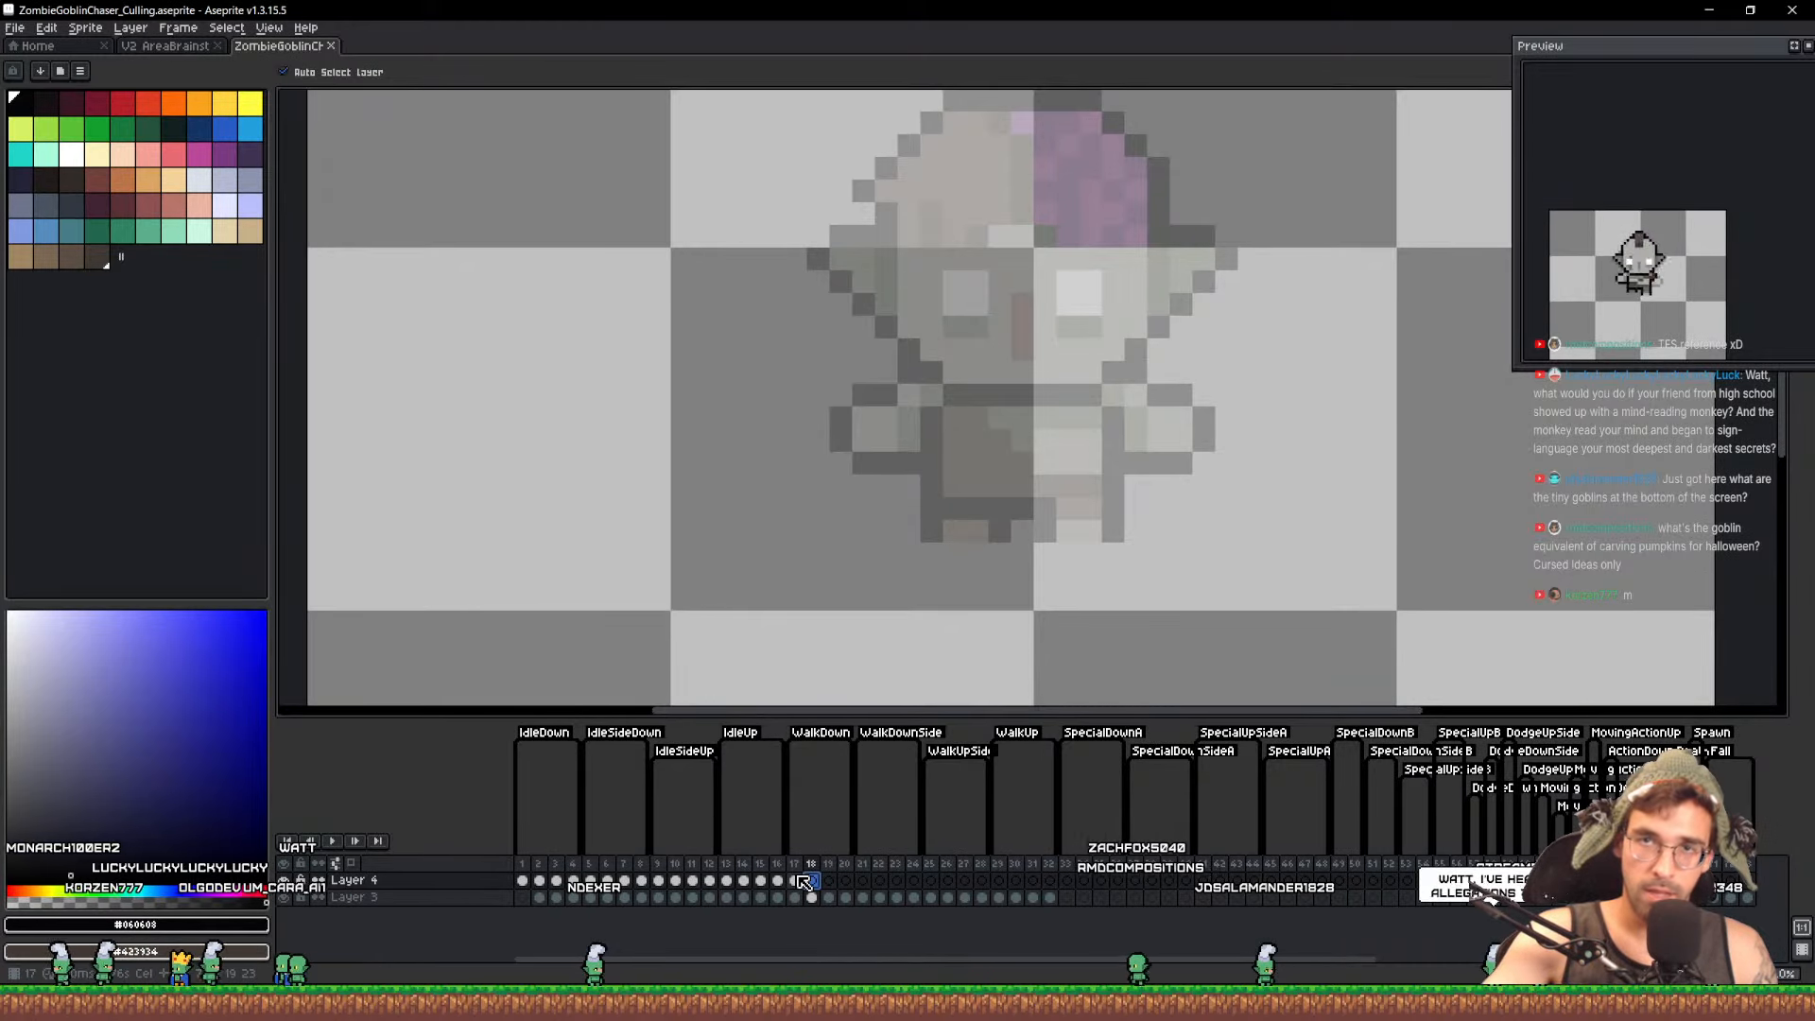
{"action": "left_click", "coordinate": [799, 880]}
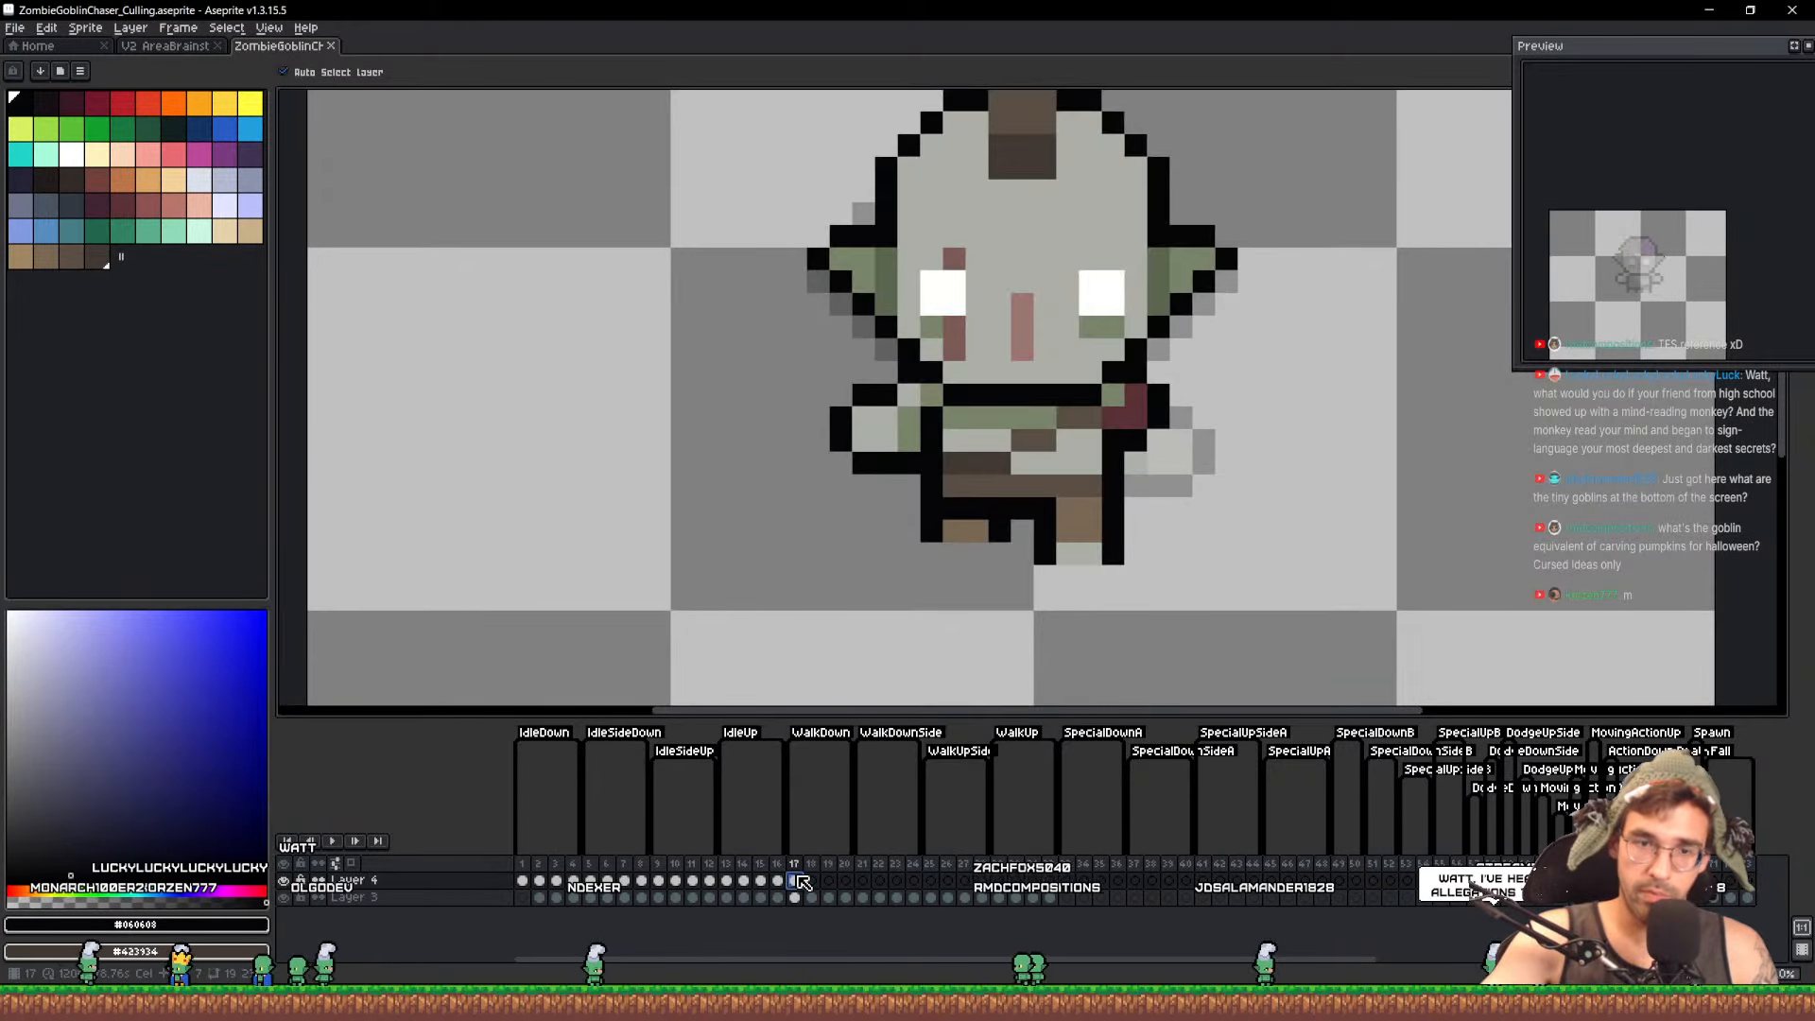
{"action": "key", "text": "Right"}
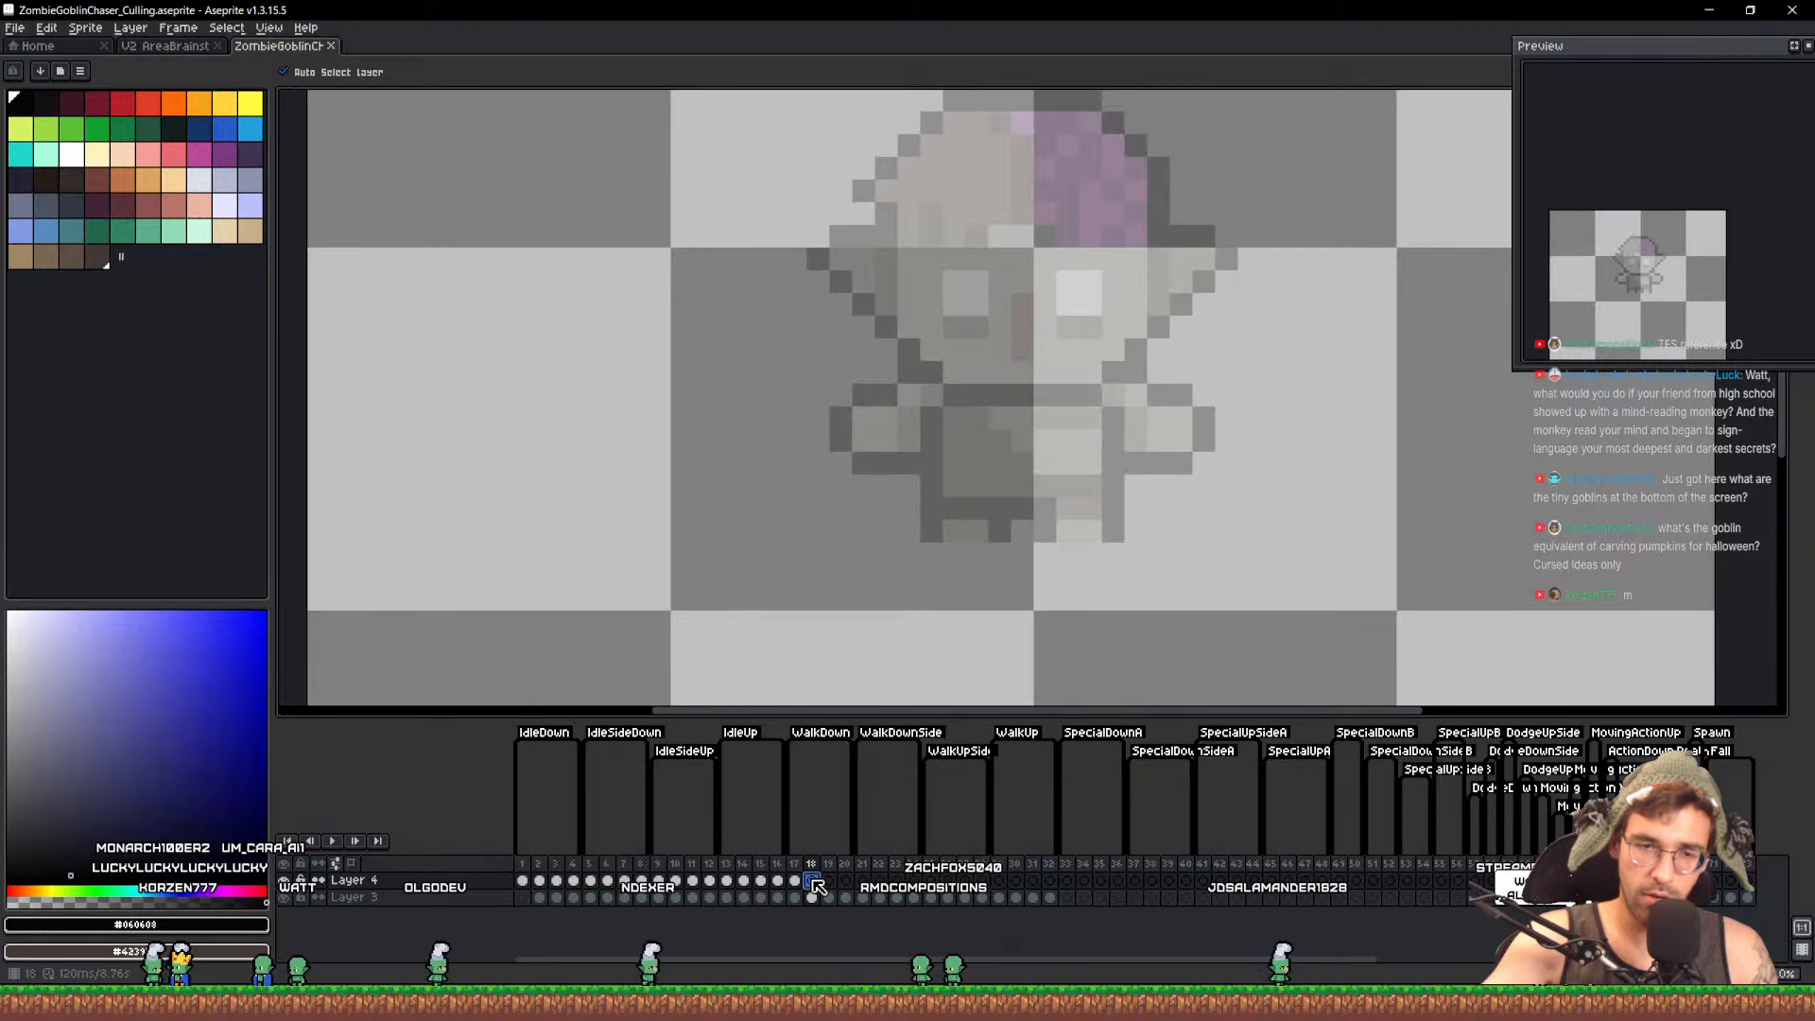
Copy the goblin from frame 17 into frame 18 and place it beside the faint reference sprite
{"action": "left_click", "coordinate": [799, 881]}
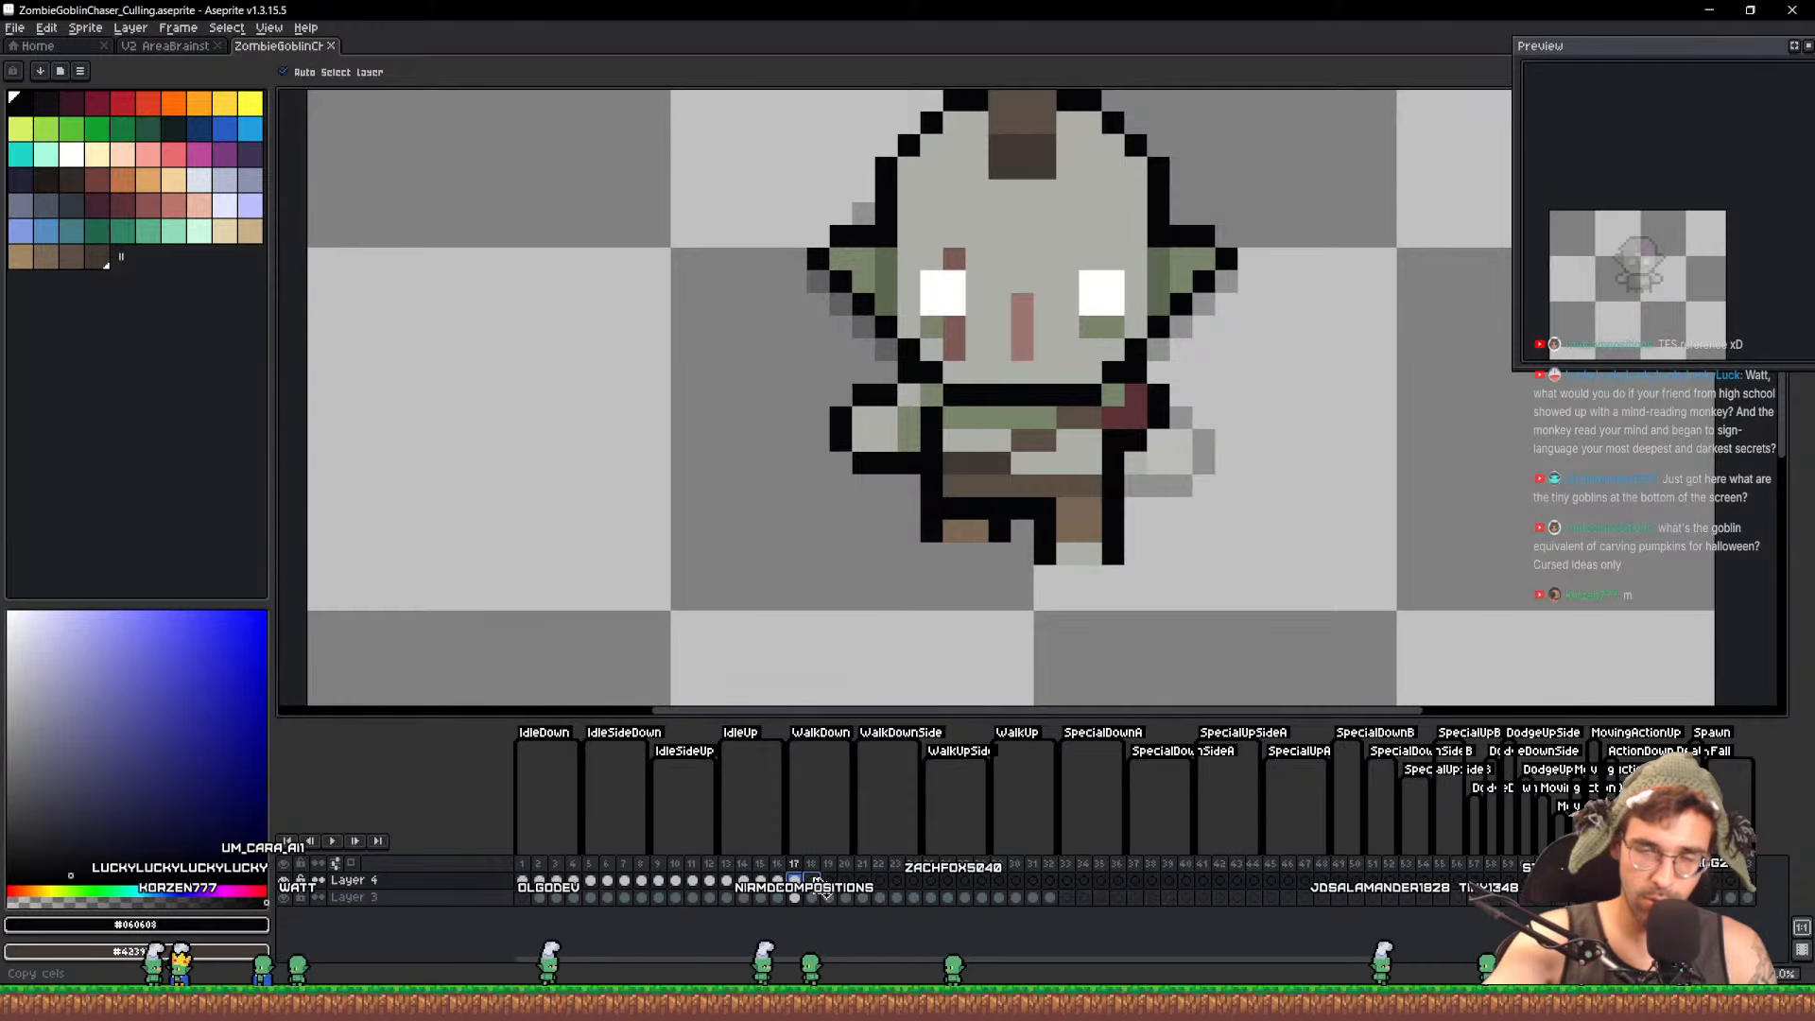
{"action": "left_click_drag", "start_coordinate": [1061, 478], "coordinate": [699, 484]}
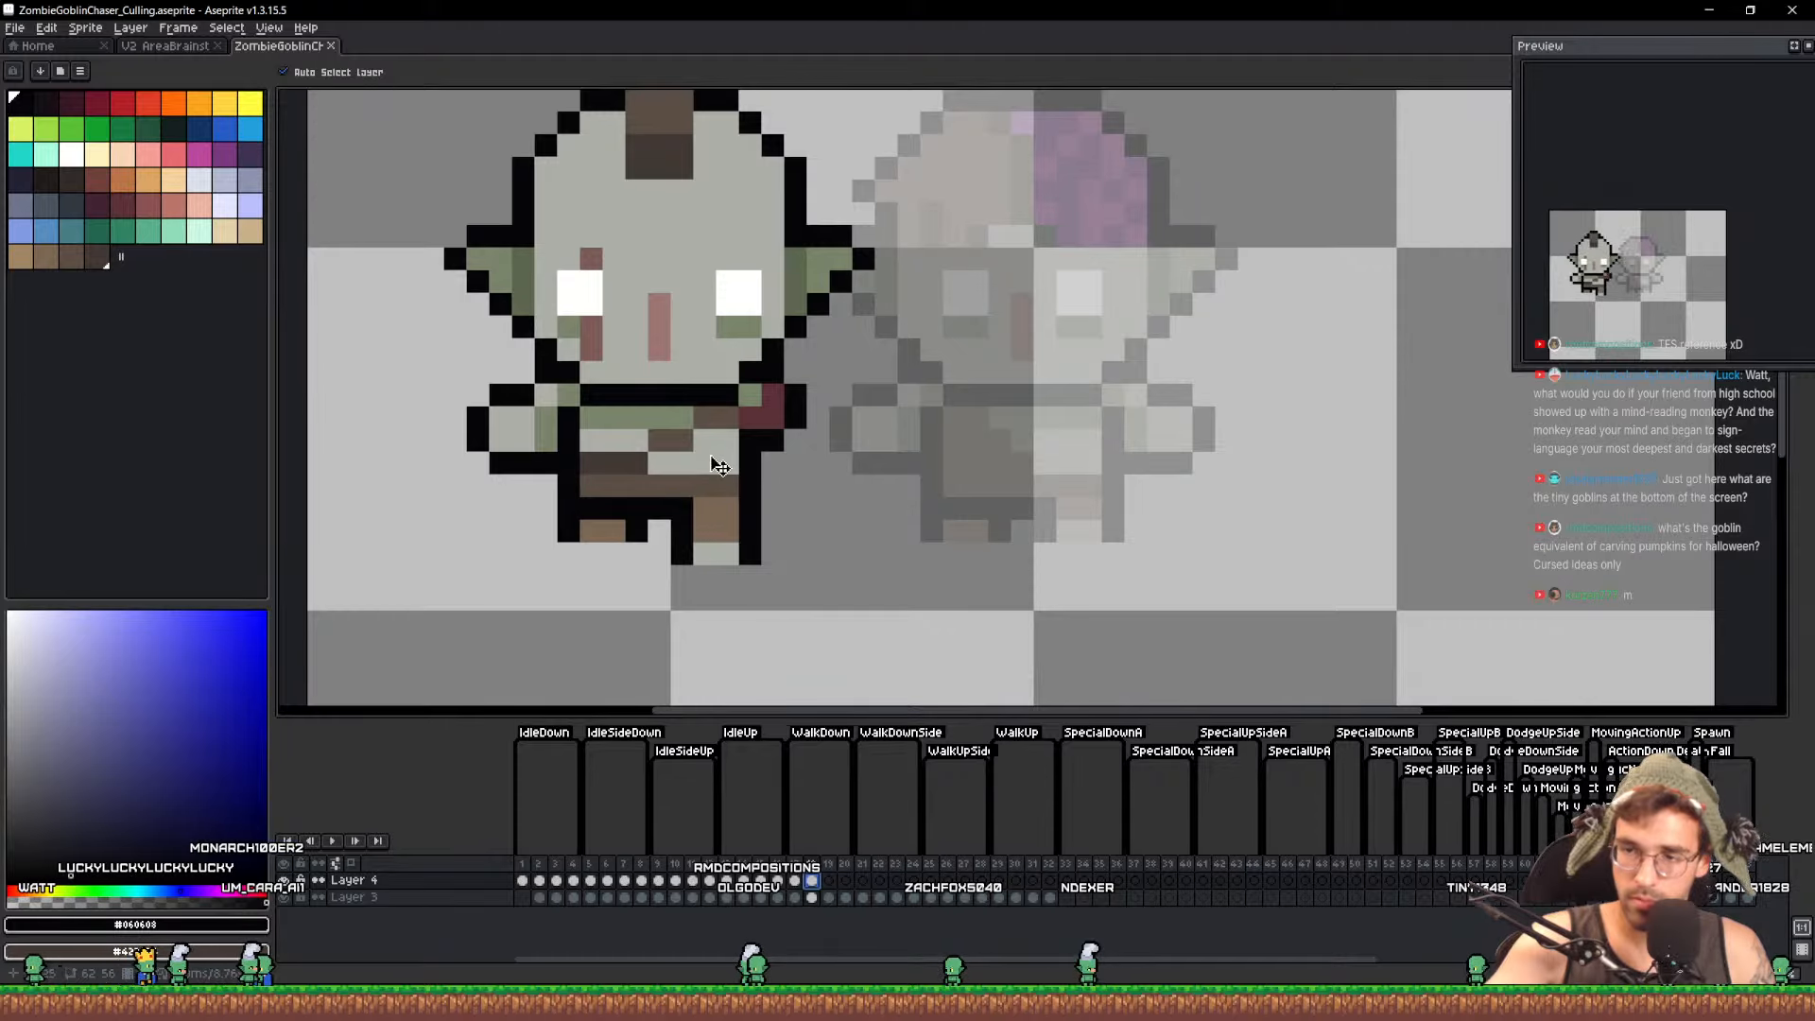
{"action": "left_click_drag", "start_coordinate": [719, 465], "coordinate": [815, 475]}
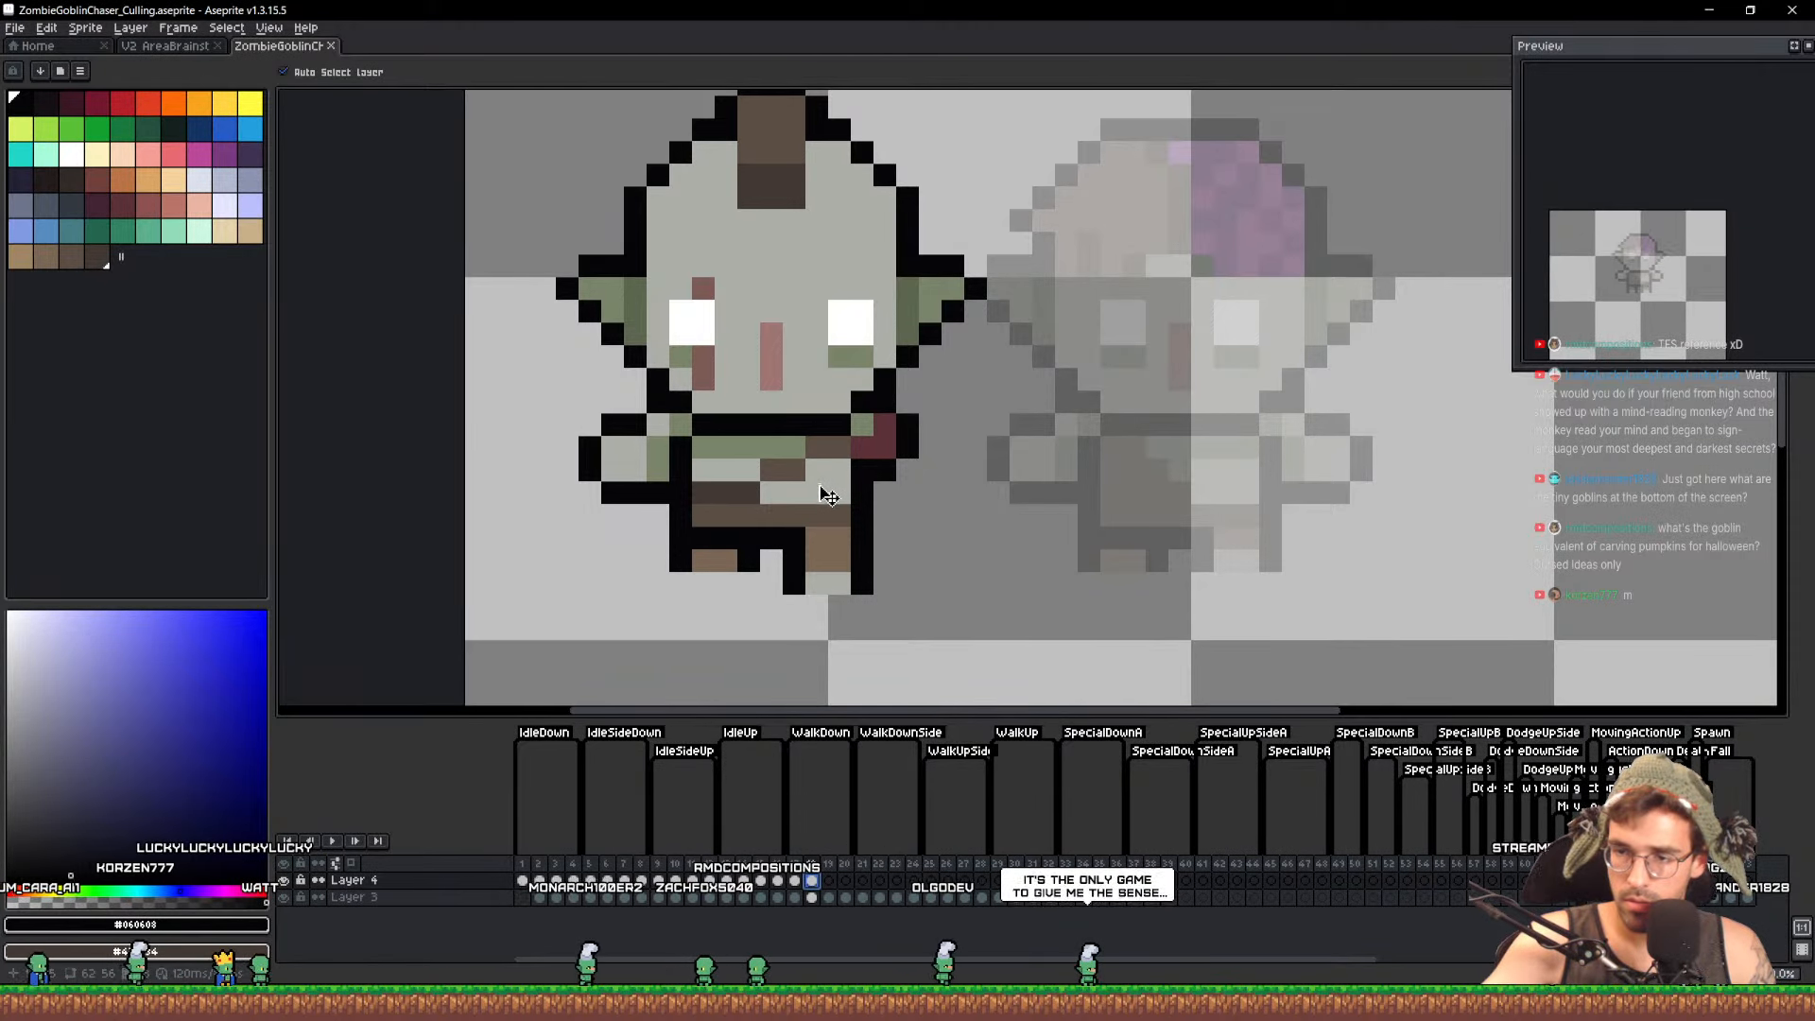
{"action": "left_click_drag", "start_coordinate": [905, 513], "coordinate": [1002, 508]}
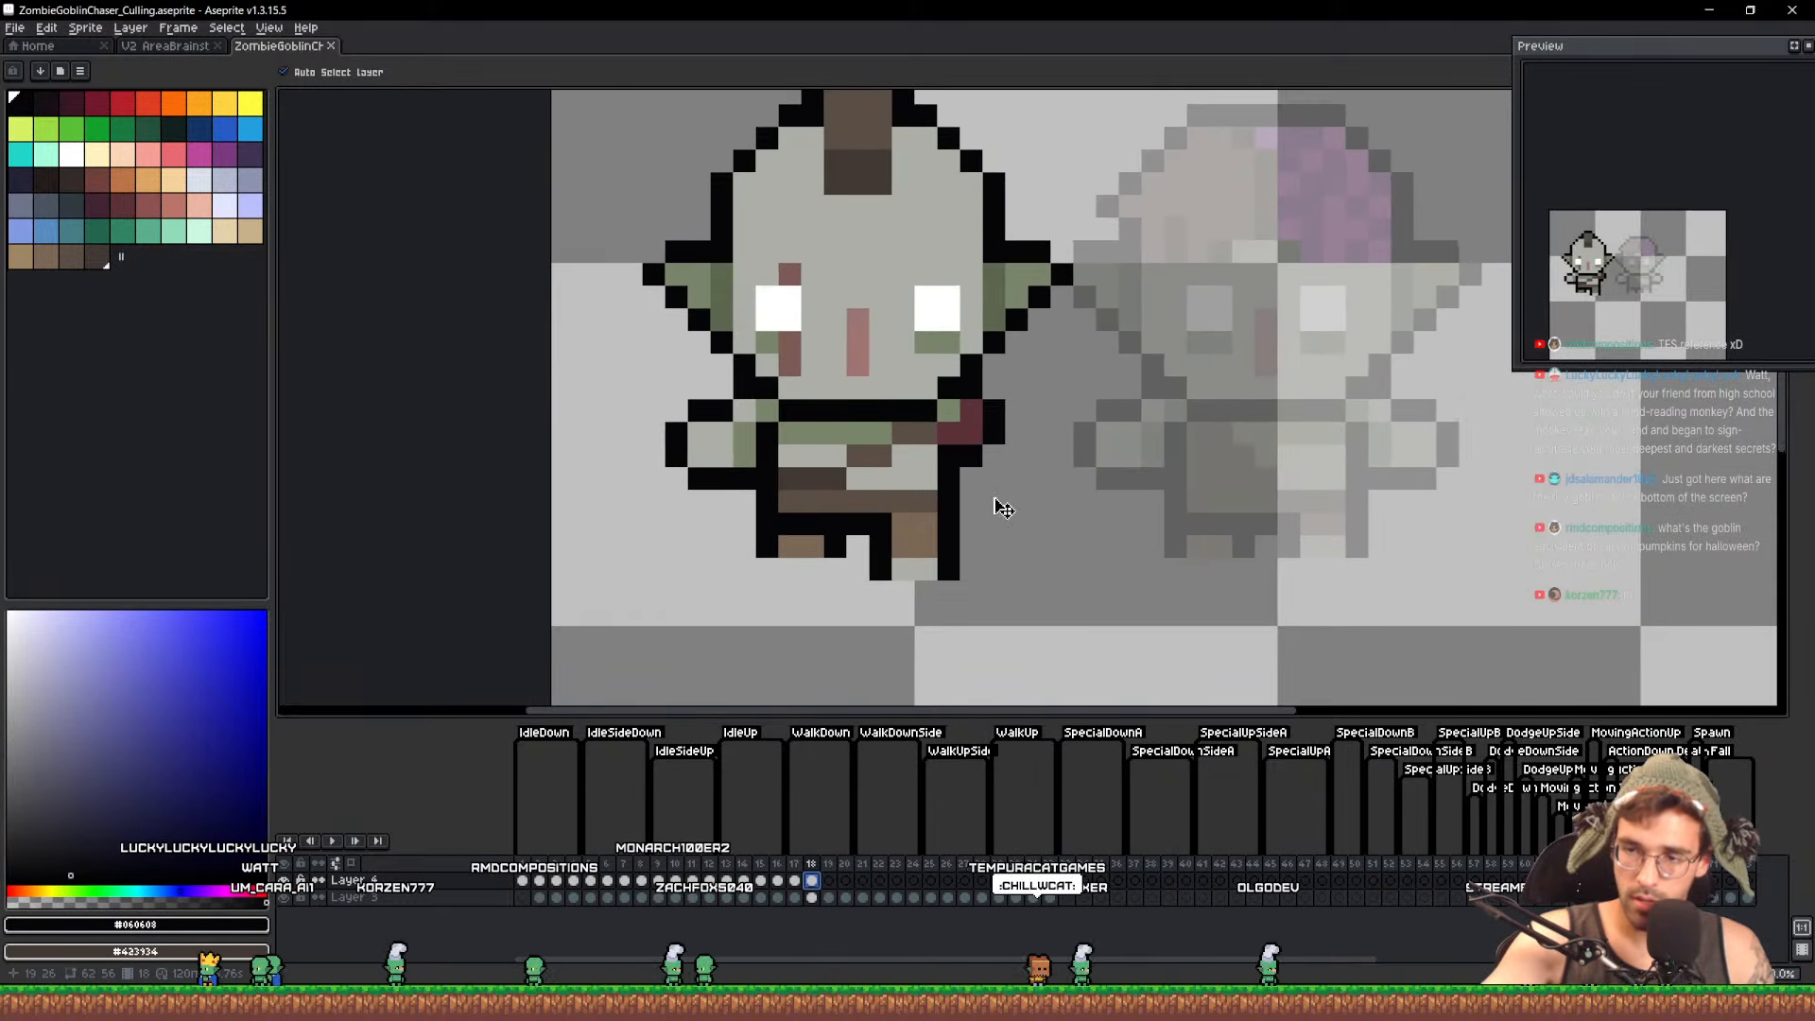
{"action": "scroll", "coordinate": [1041, 534], "scroll_direction": "down", "scroll_amount": 1}
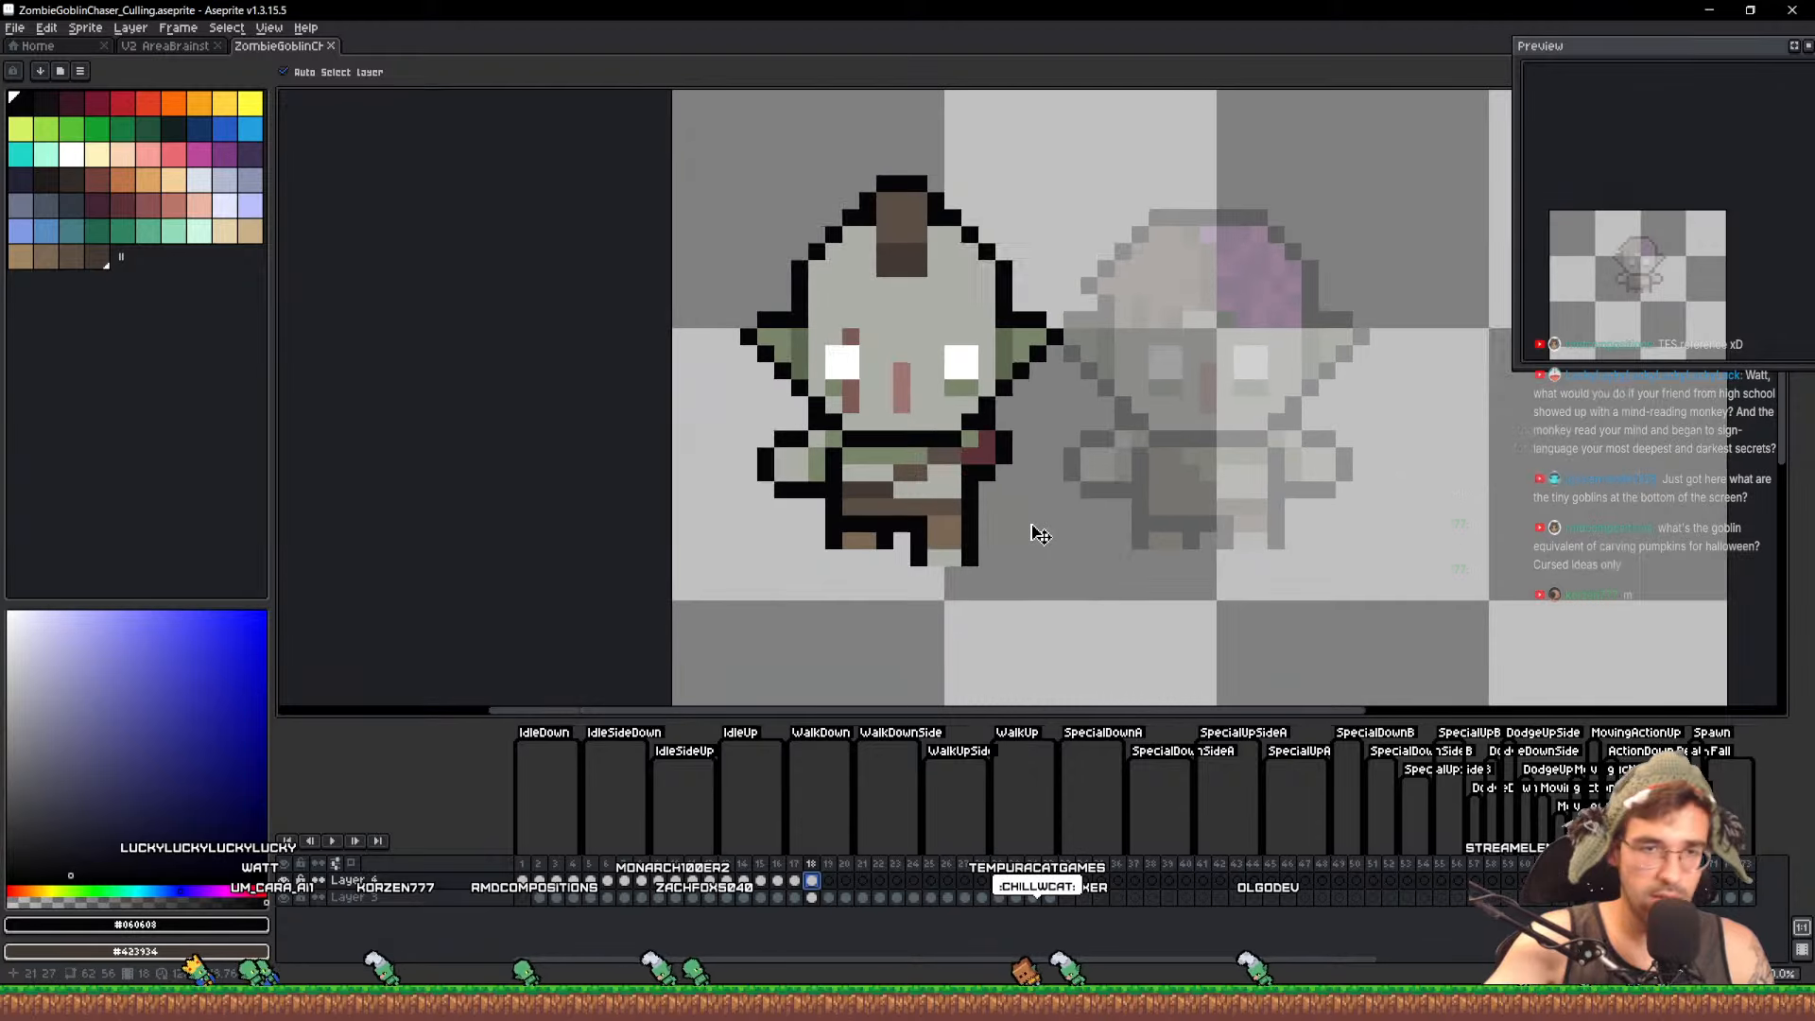
{"action": "scroll", "coordinate": [1069, 512], "scroll_direction": "up", "scroll_amount": 1}
{"action": "scroll", "coordinate": [1069, 511], "scroll_direction": "down", "scroll_amount": 1}
Flip between frames 17 and 18 to compare the goblin's pose with the reference motion
{"action": "key", "text": "ctrl+z"}
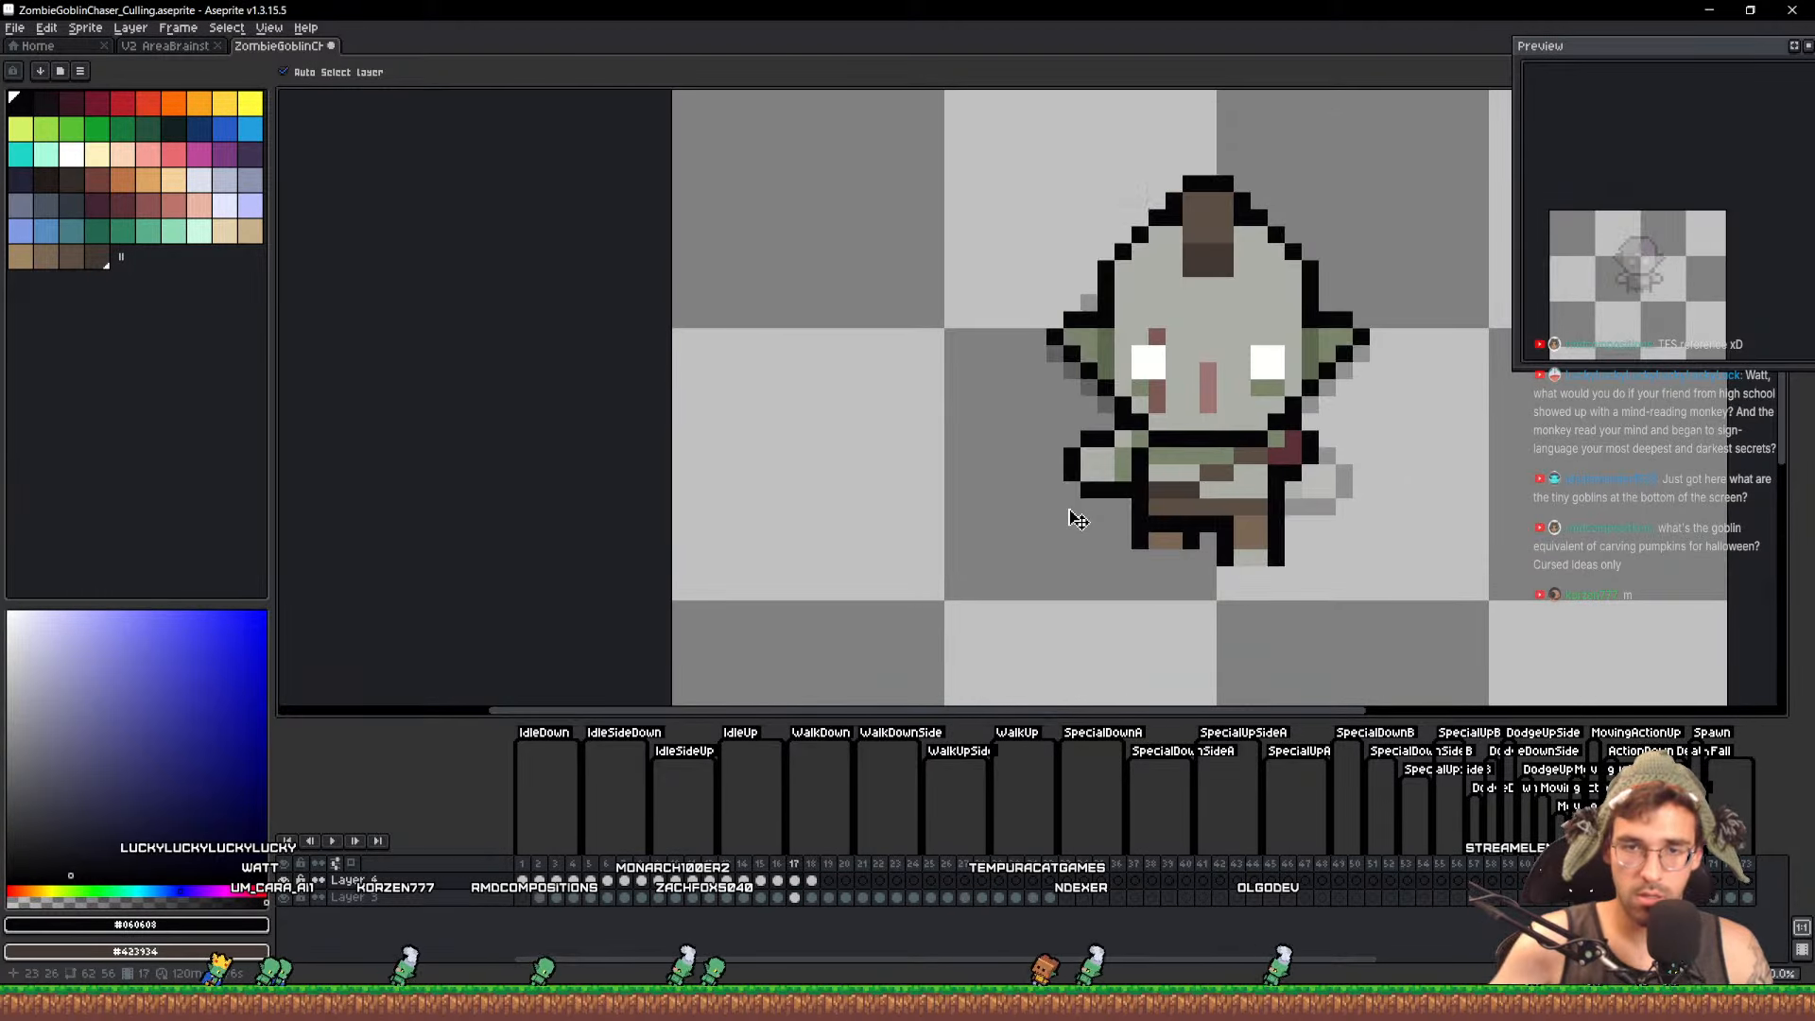
{"action": "key", "text": "ctrl+y"}
{"action": "key", "text": "Left"}
{"action": "key", "text": "Right"}
{"action": "key", "text": "Left"}
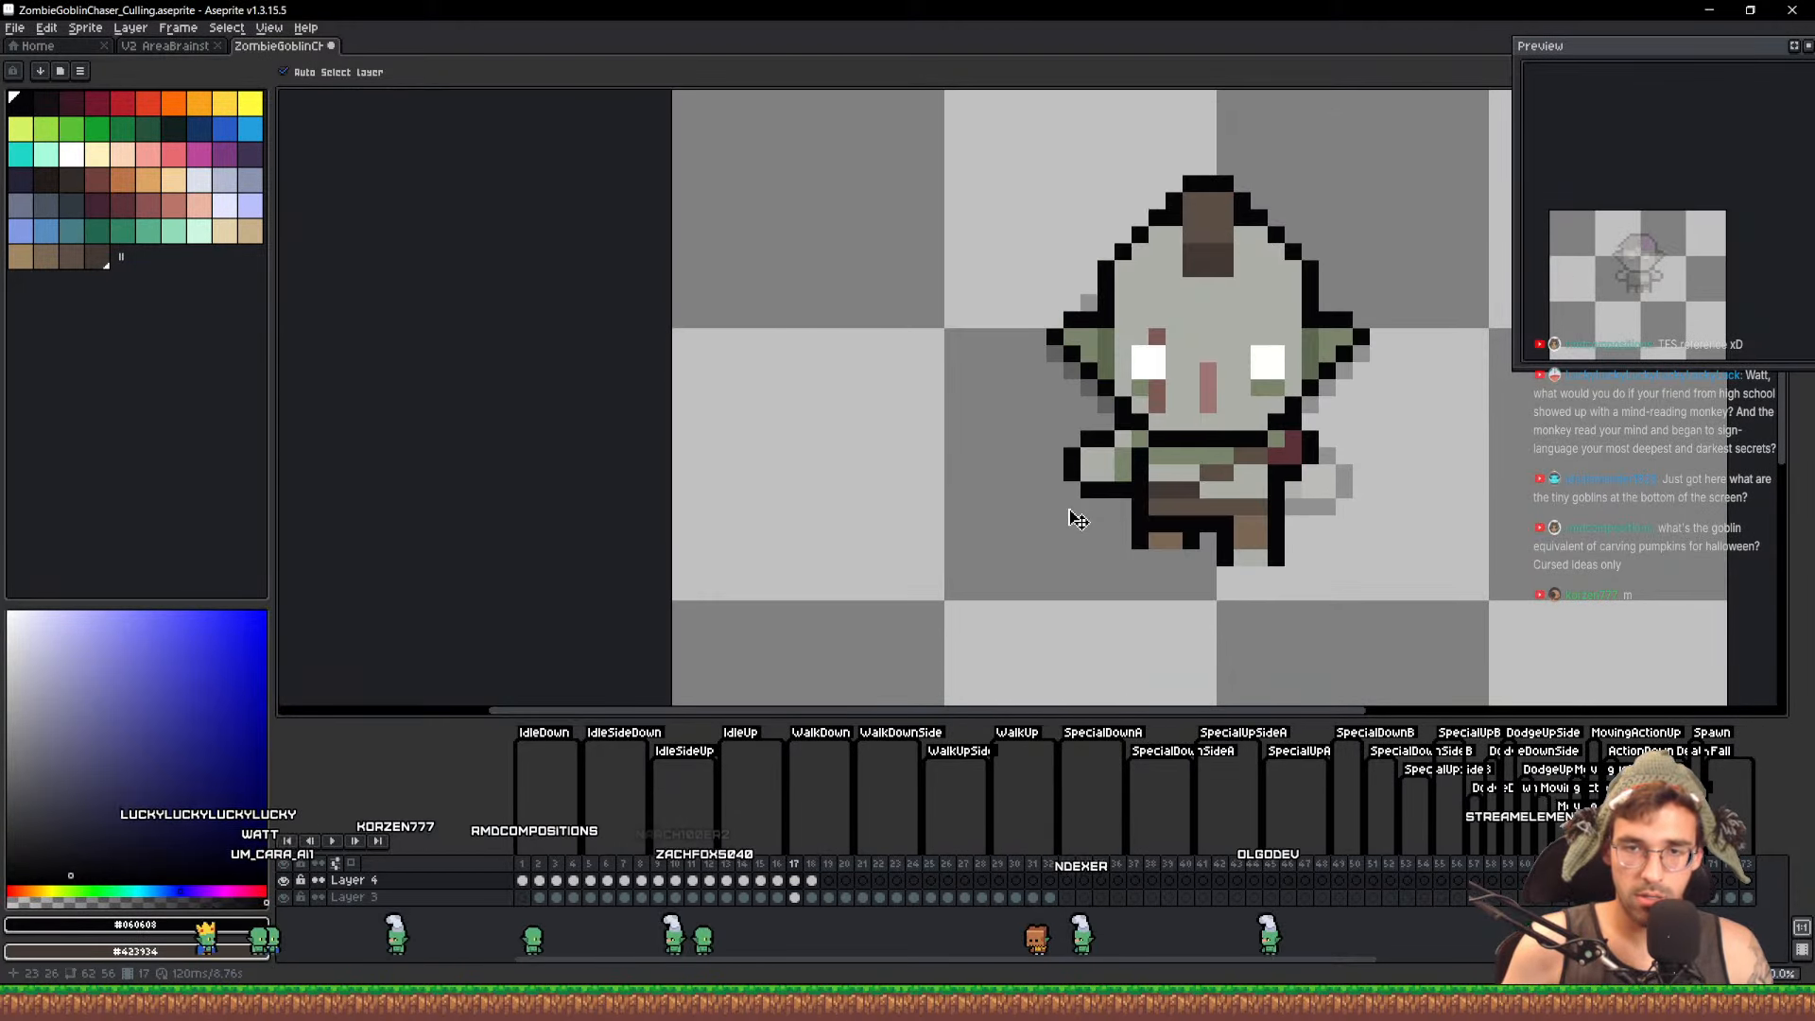
{"action": "key", "text": "Right"}
{"action": "key", "text": "Left"}
{"action": "key", "text": "Right"}
{"action": "key", "text": "Left"}
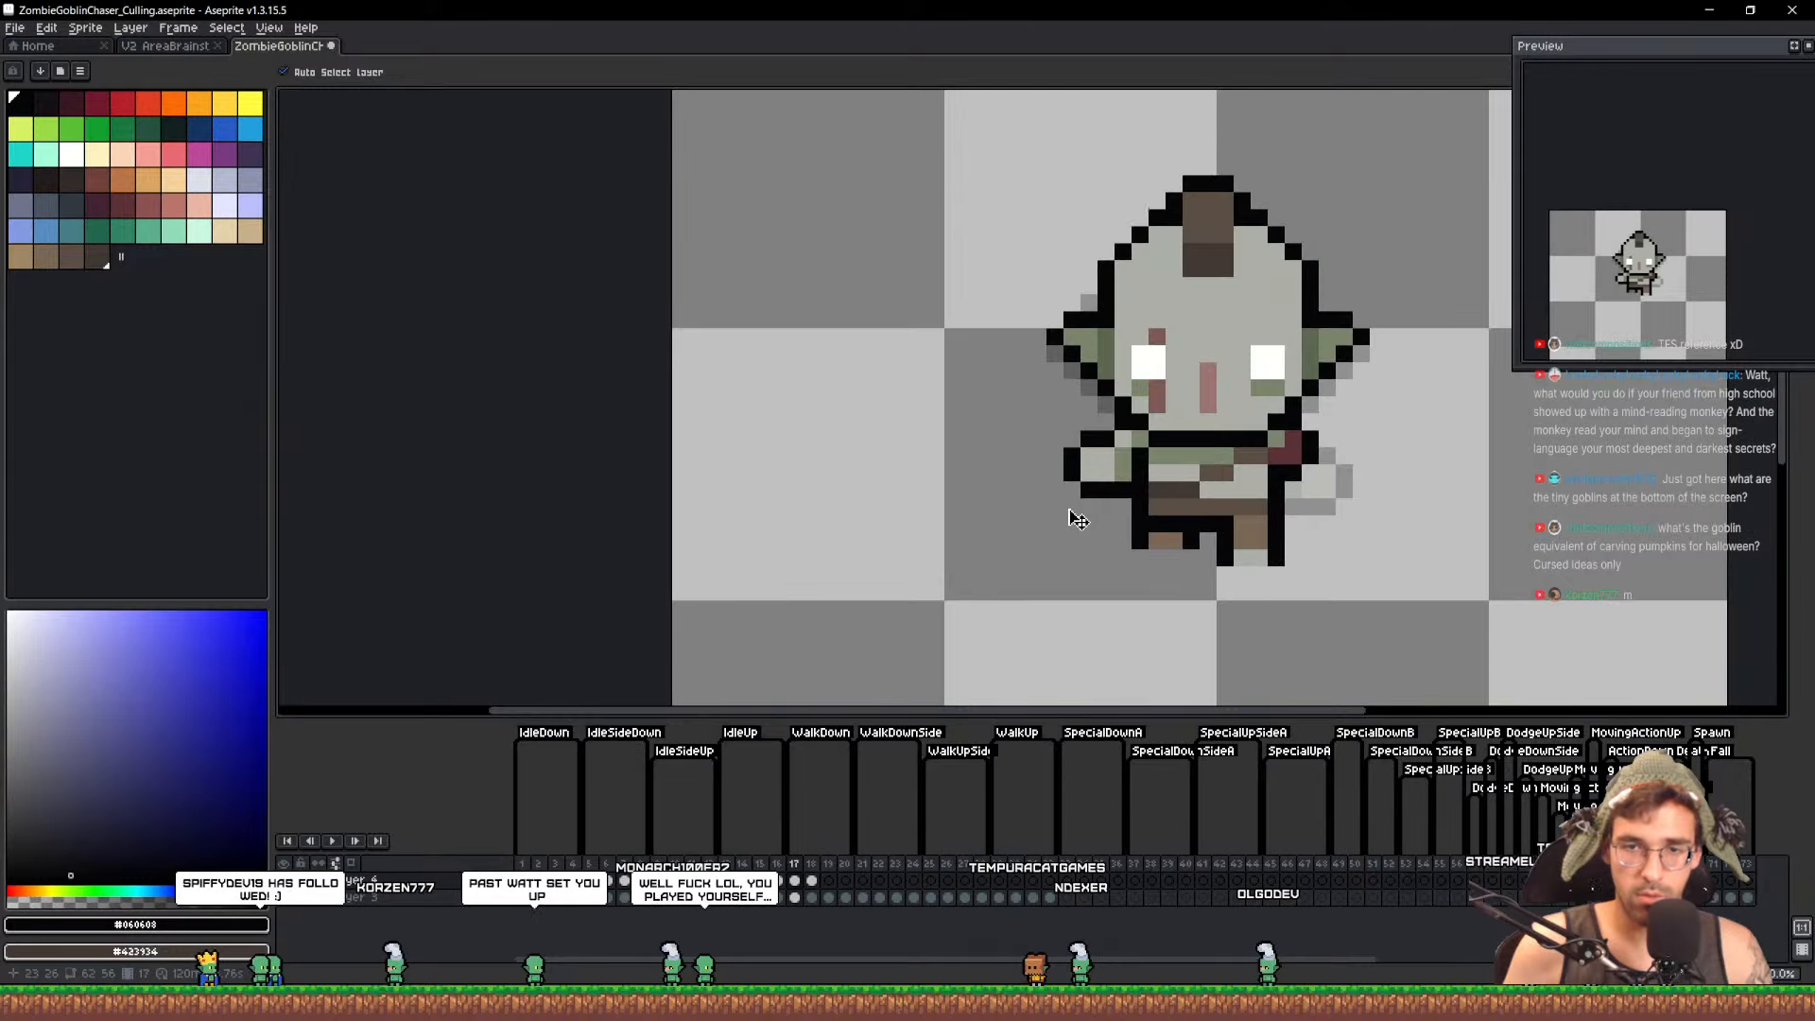
{"action": "key", "text": "Right"}
Move the frame 18 goblin back over the faint reference sprite so their bodies line up
{"action": "left_click_drag", "start_coordinate": [951, 437], "coordinate": [1253, 430]}
{"action": "scroll", "coordinate": [1295, 599], "scroll_direction": "up", "scroll_amount": 3}
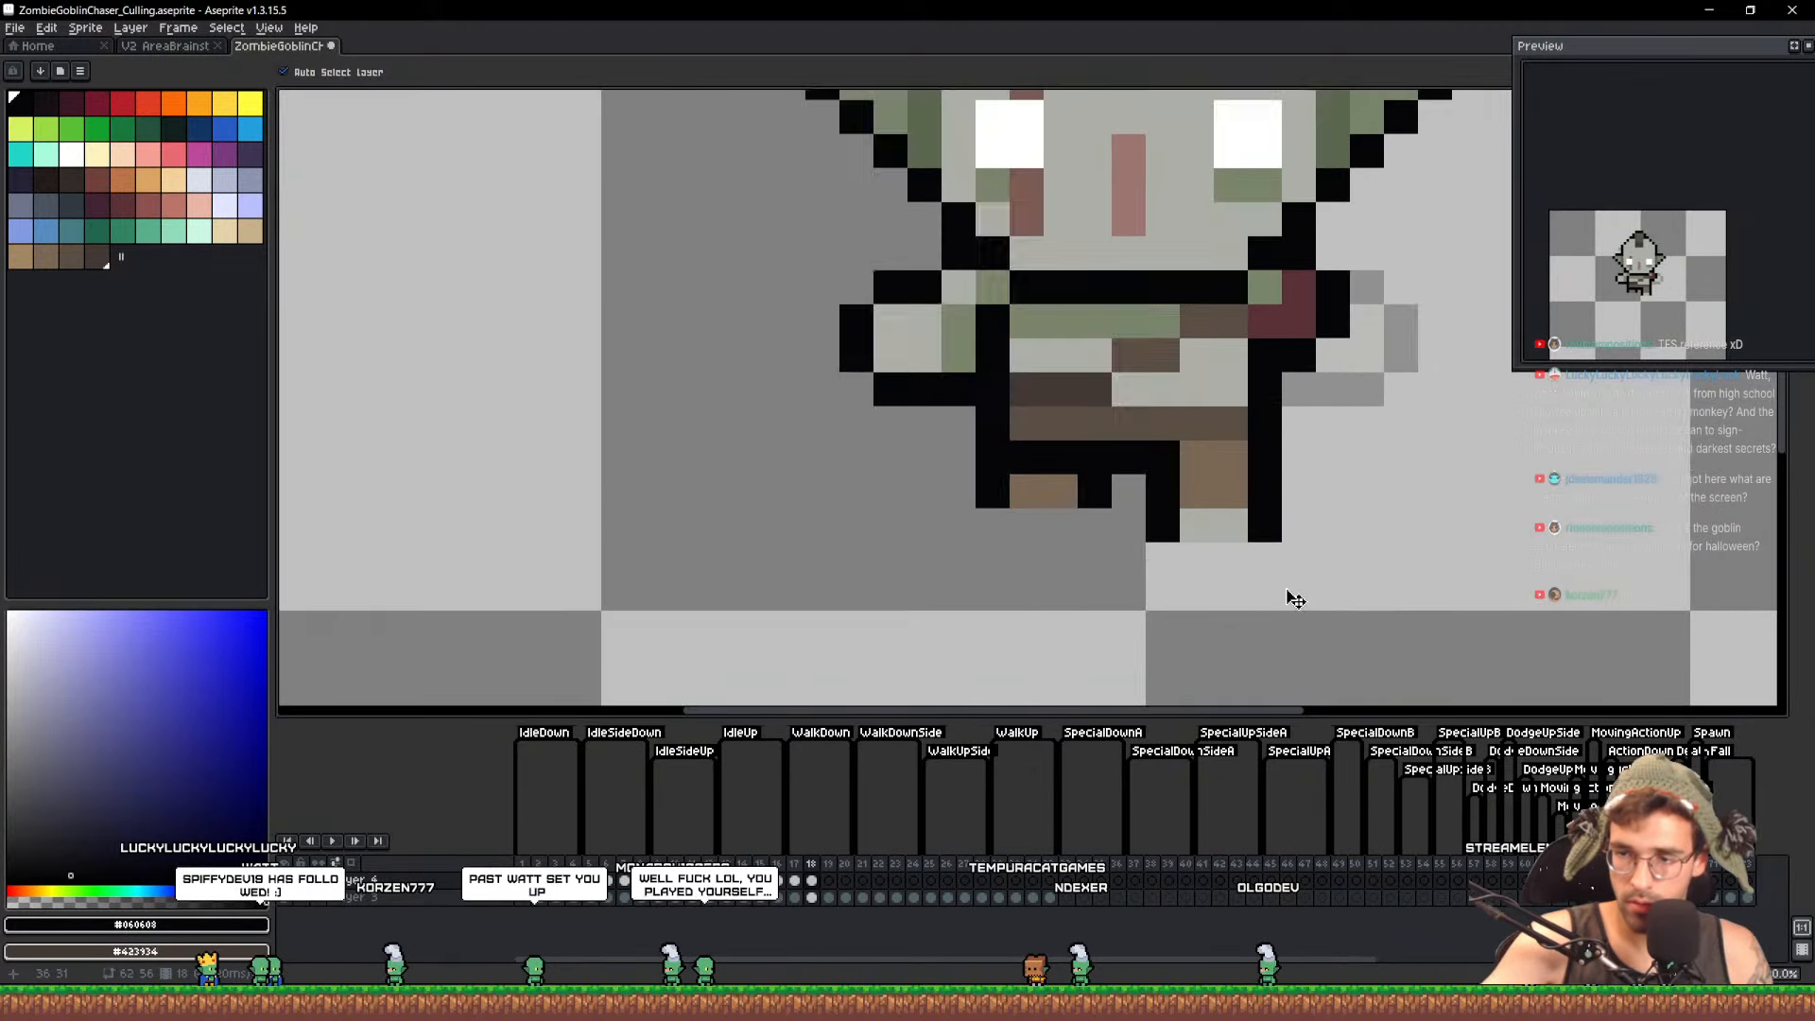
{"action": "left_click_drag", "start_coordinate": [1295, 599], "coordinate": [1062, 555]}
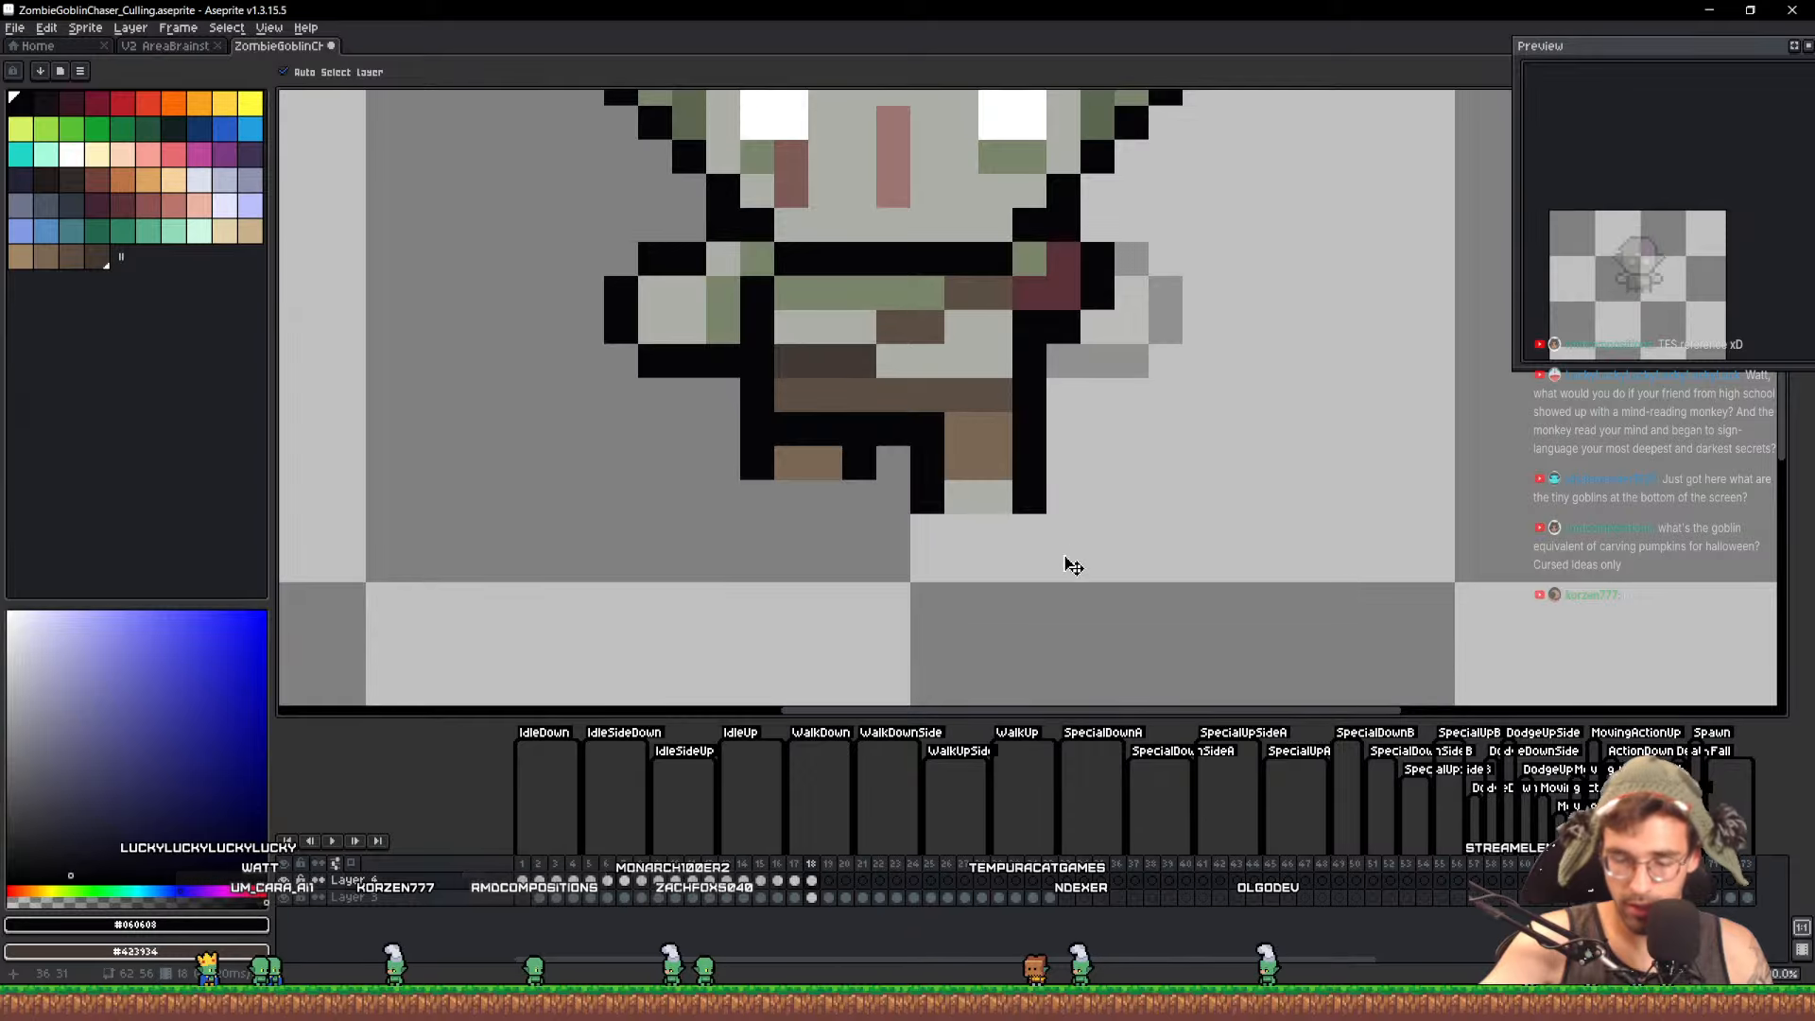
Raise the right-hand leg in frame 18 by one pixel to shorten it, and save the sprite
{"action": "key", "text": "m"}
{"action": "left_click_drag", "start_coordinate": [893, 566], "coordinate": [1066, 498]}
{"action": "key", "text": "Up"}
{"action": "left_click", "coordinate": [1333, 427]}
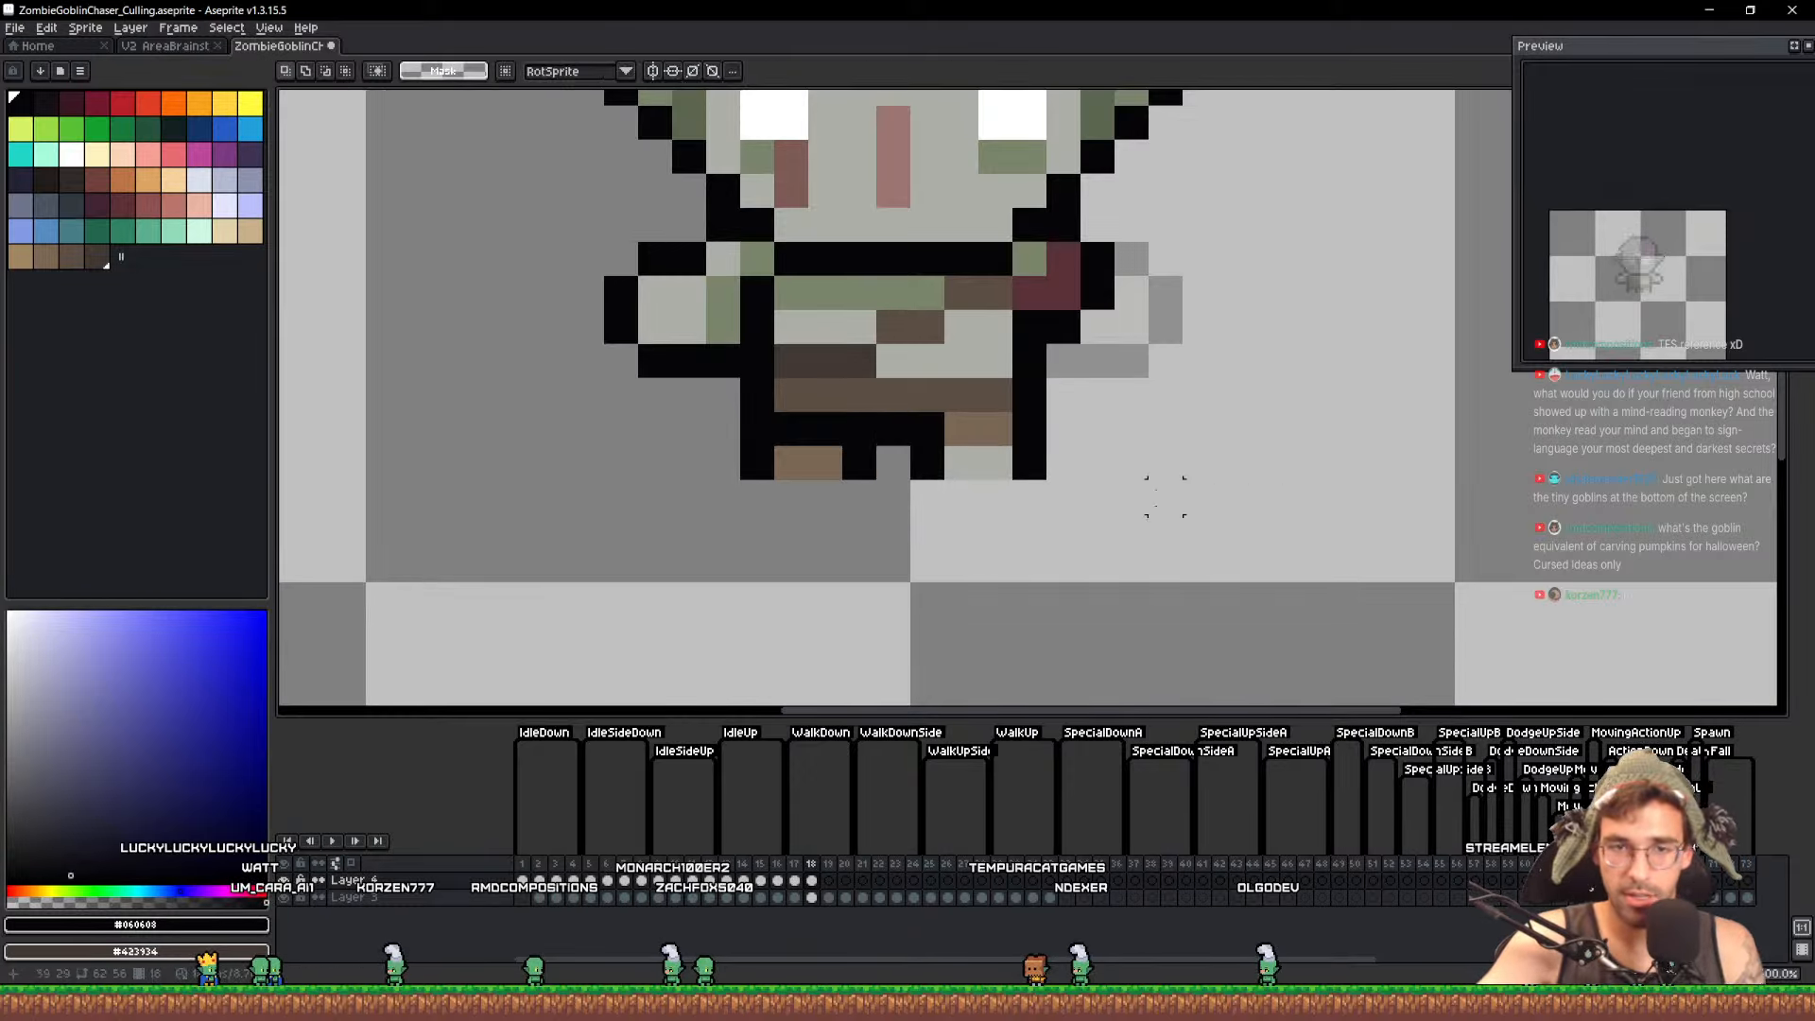
{"action": "scroll", "coordinate": [1165, 496], "scroll_direction": "down", "scroll_amount": 3}
{"action": "key", "text": "ctrl+s"}
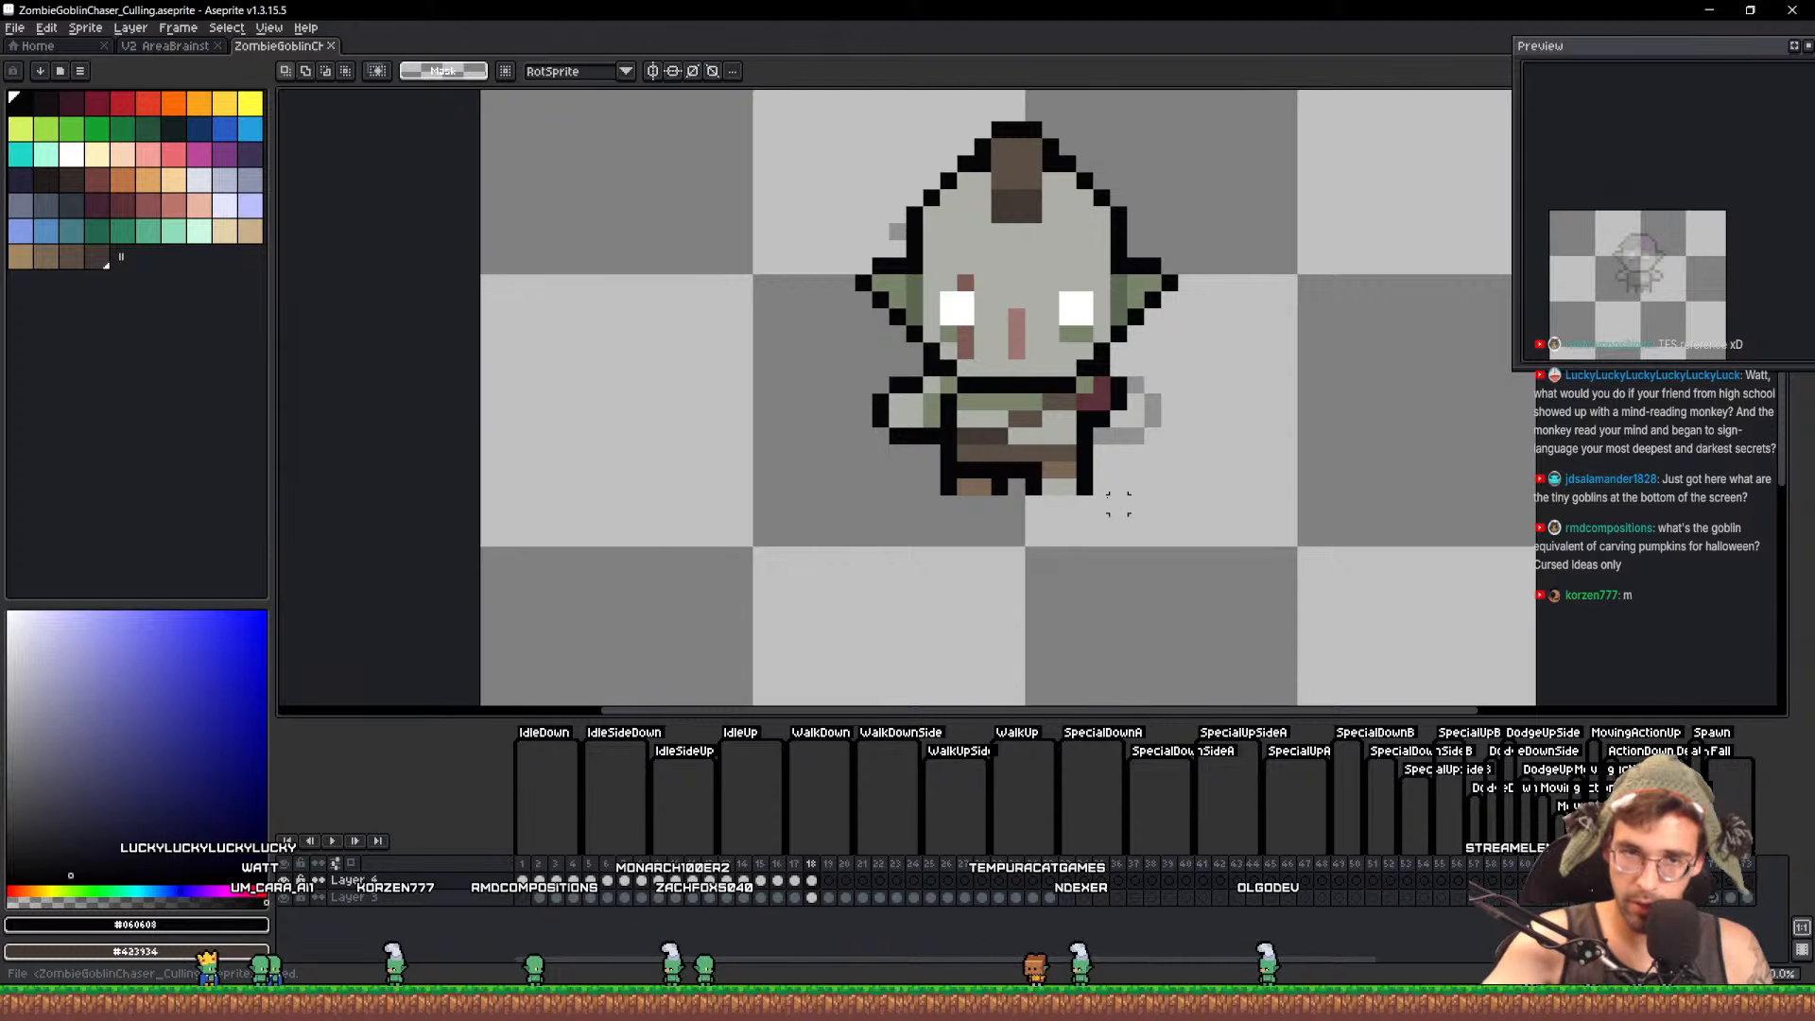
Copy the frame 18 goblin into frame 19
{"action": "left_click", "coordinate": [829, 884]}
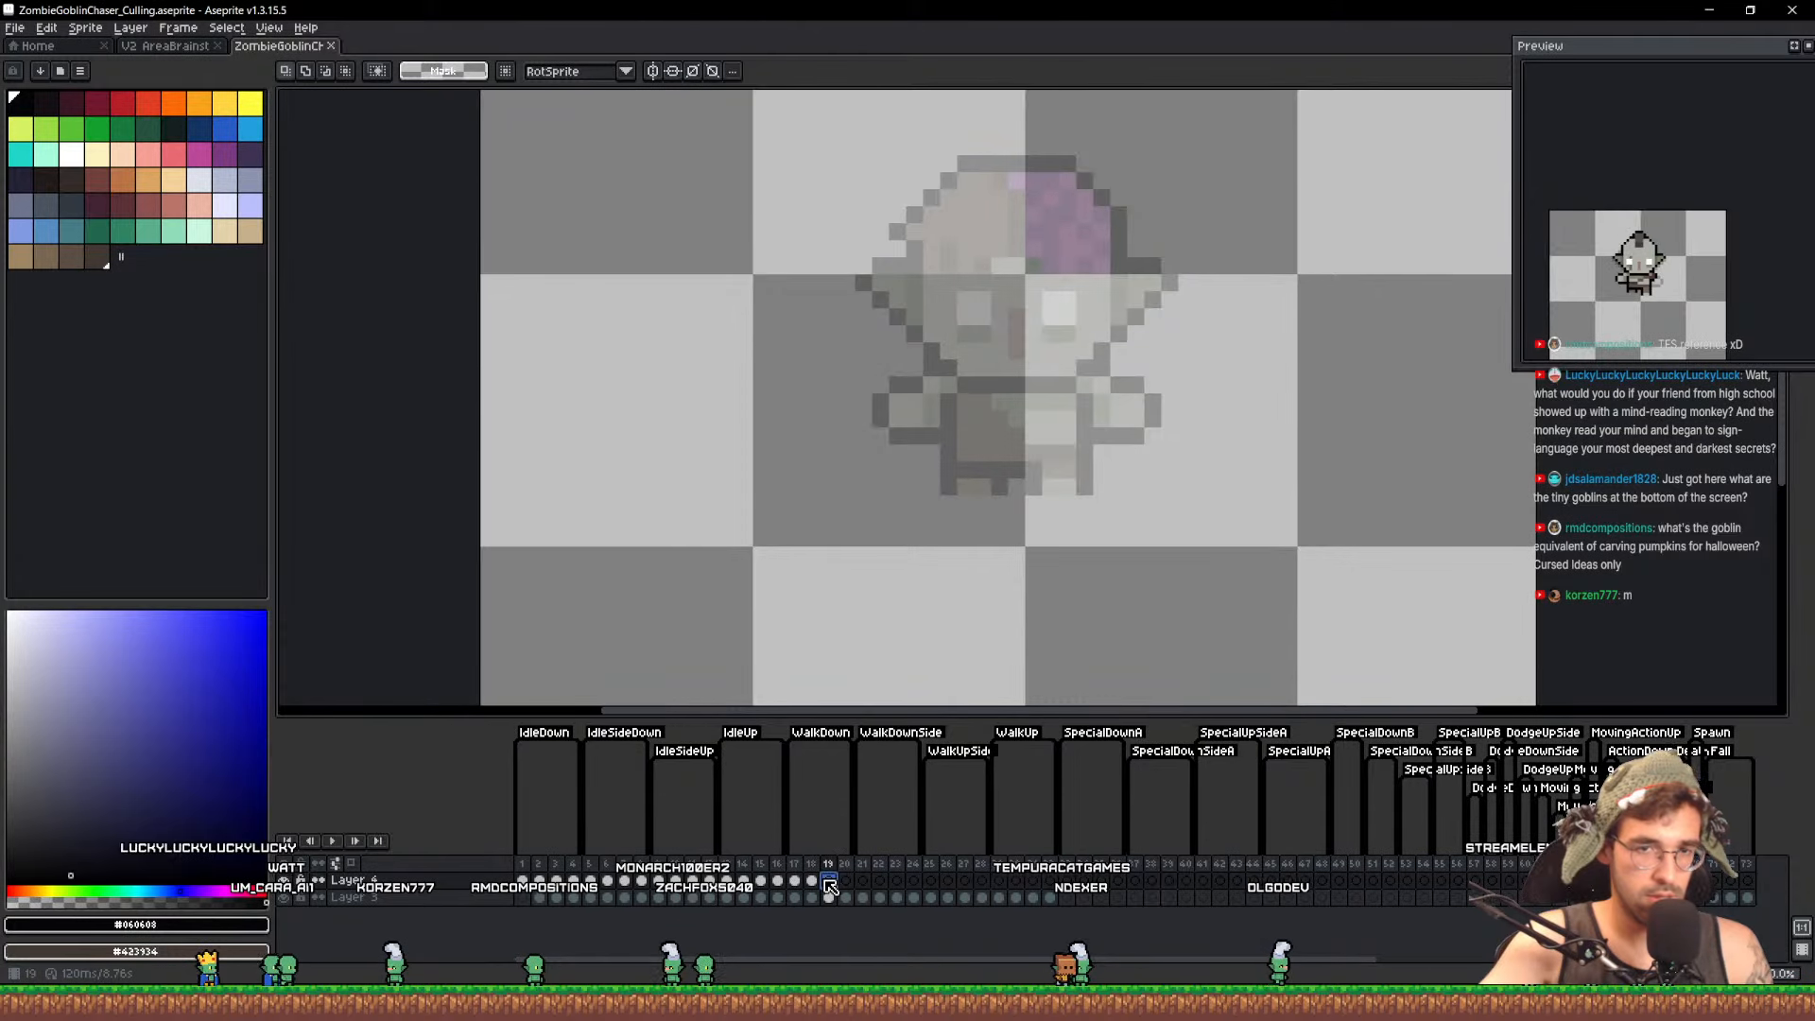
{"action": "left_click", "coordinate": [811, 881]}
{"action": "key", "text": "ctrl+c"}
{"action": "left_click", "coordinate": [830, 881]}
{"action": "key", "text": "ctrl+v"}
Copy the short-legged goblin from frame 19 into frame 20
{"action": "left_click", "coordinate": [846, 881]}
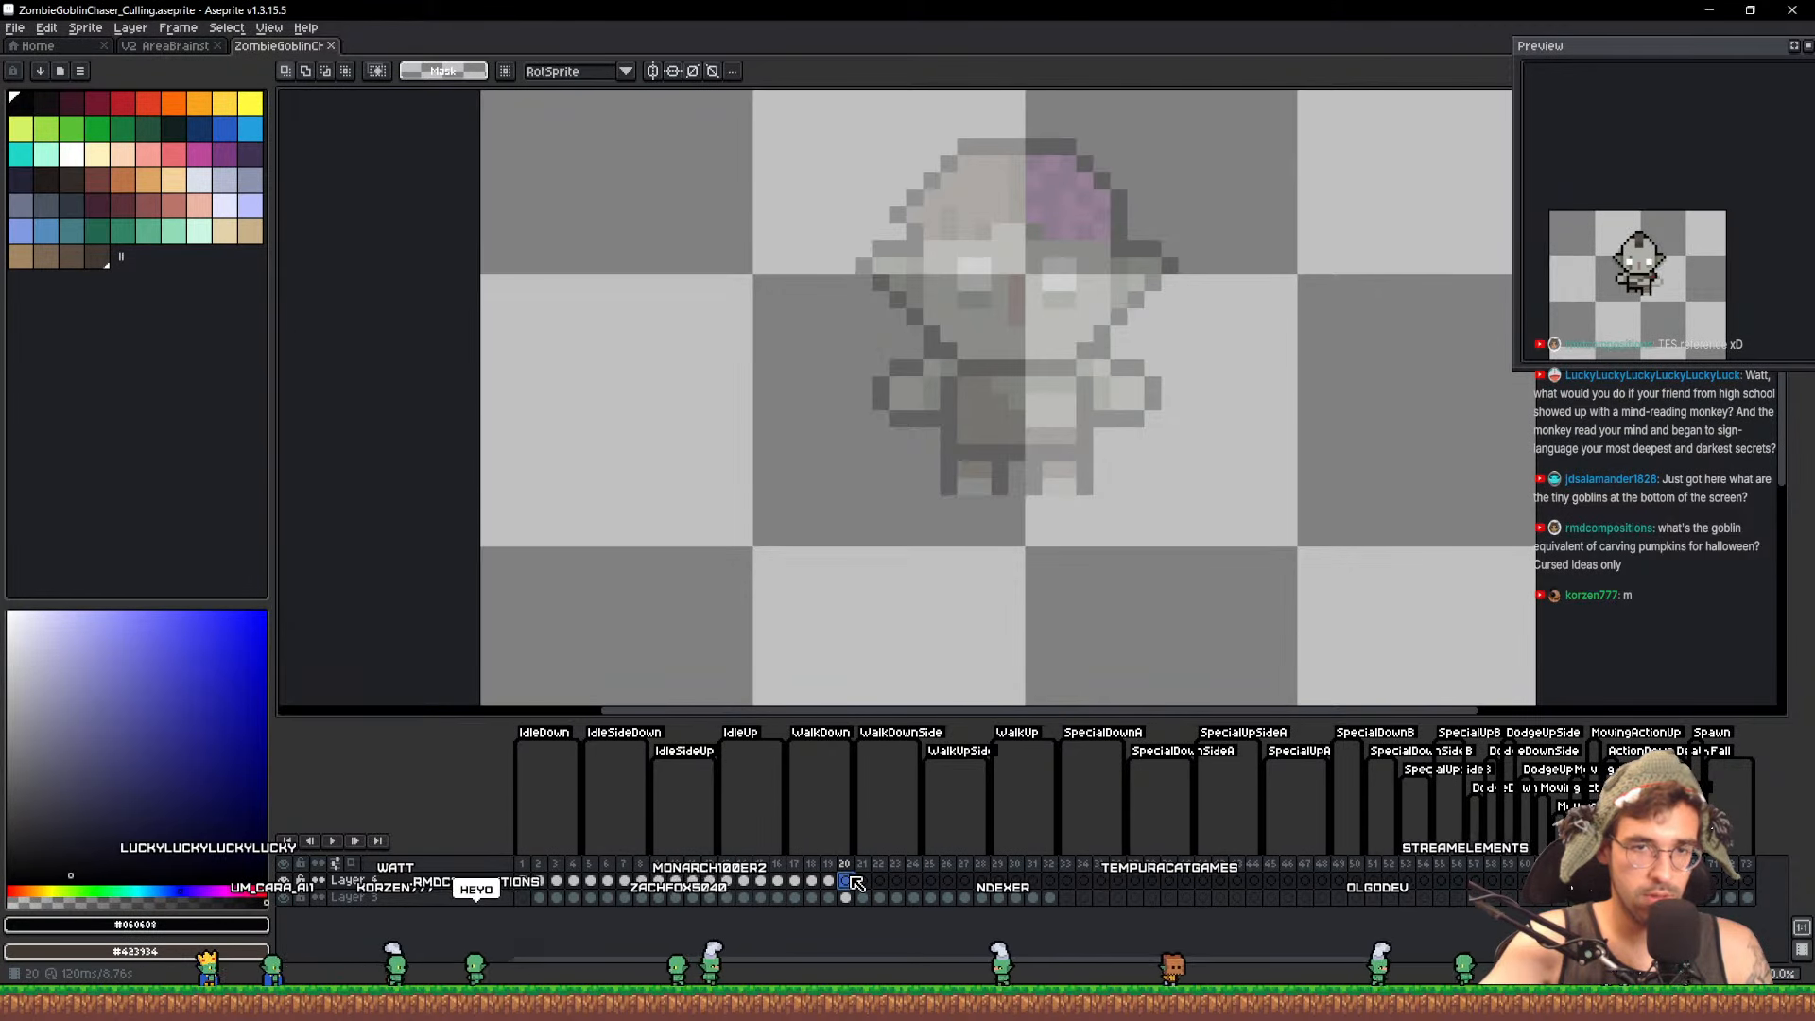
{"action": "left_click", "coordinate": [802, 881]}
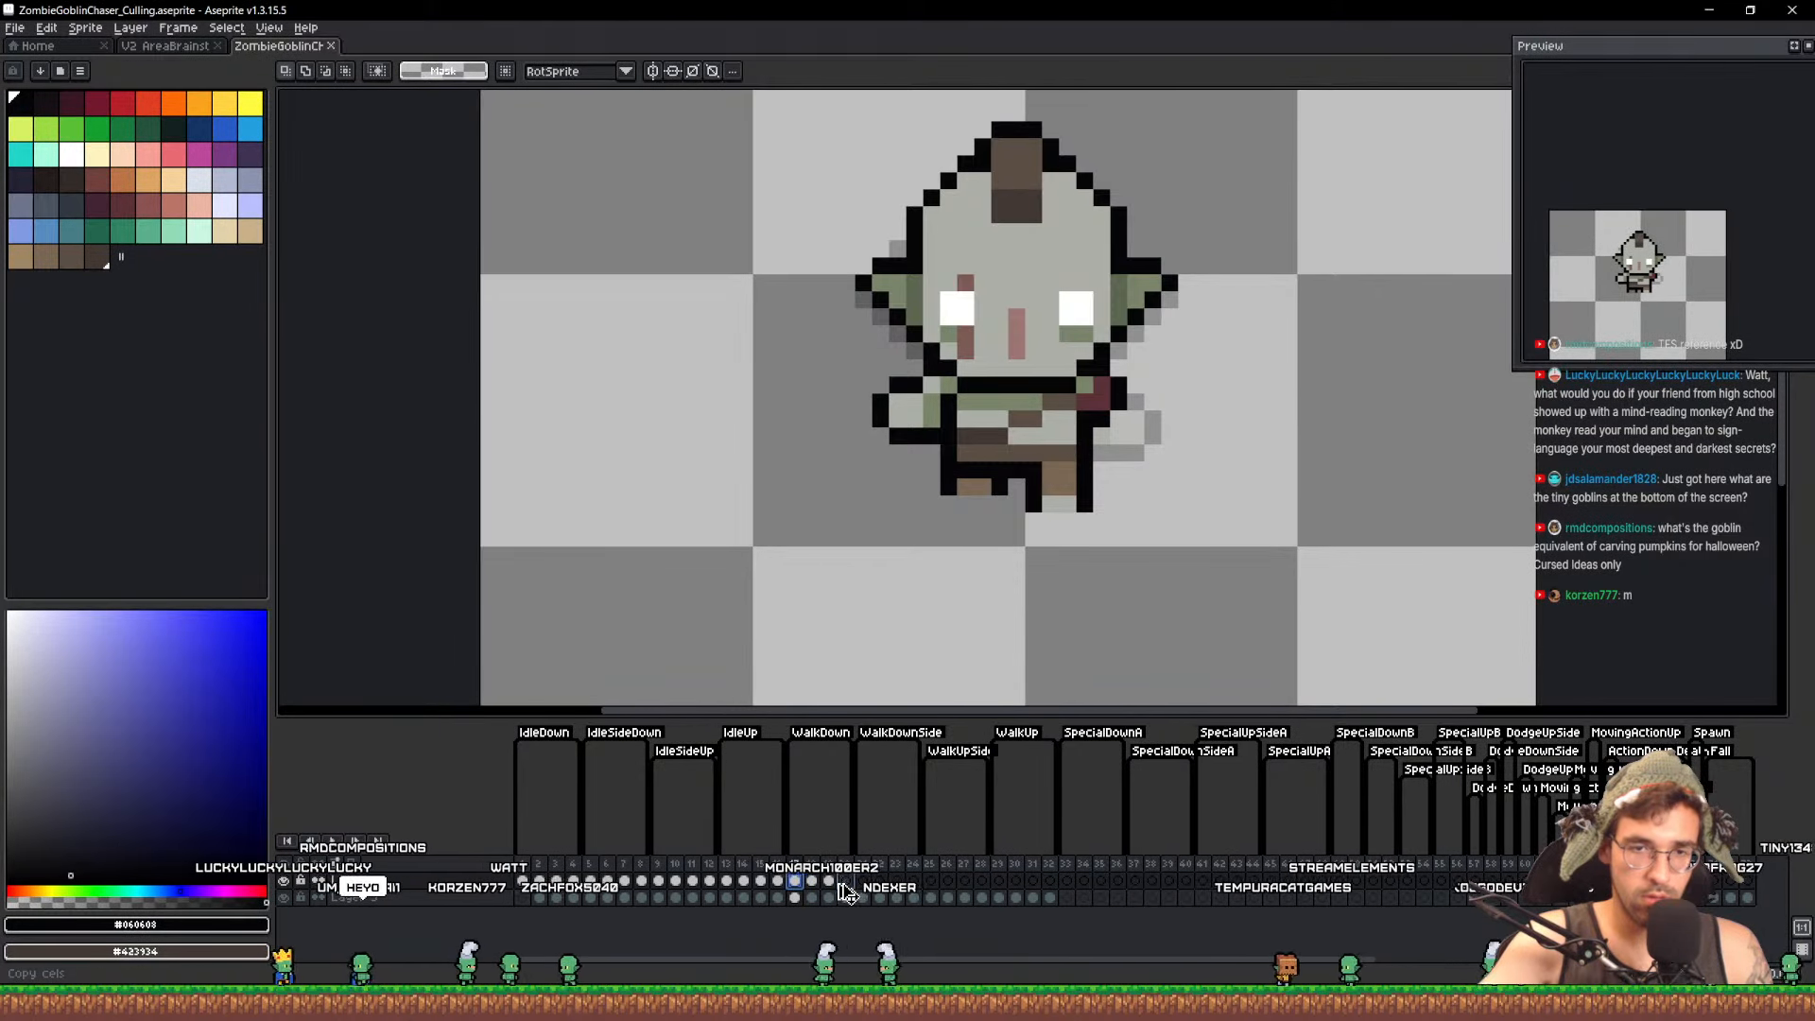
{"action": "left_click", "coordinate": [812, 881]}
{"action": "key", "text": "ctrl+c"}
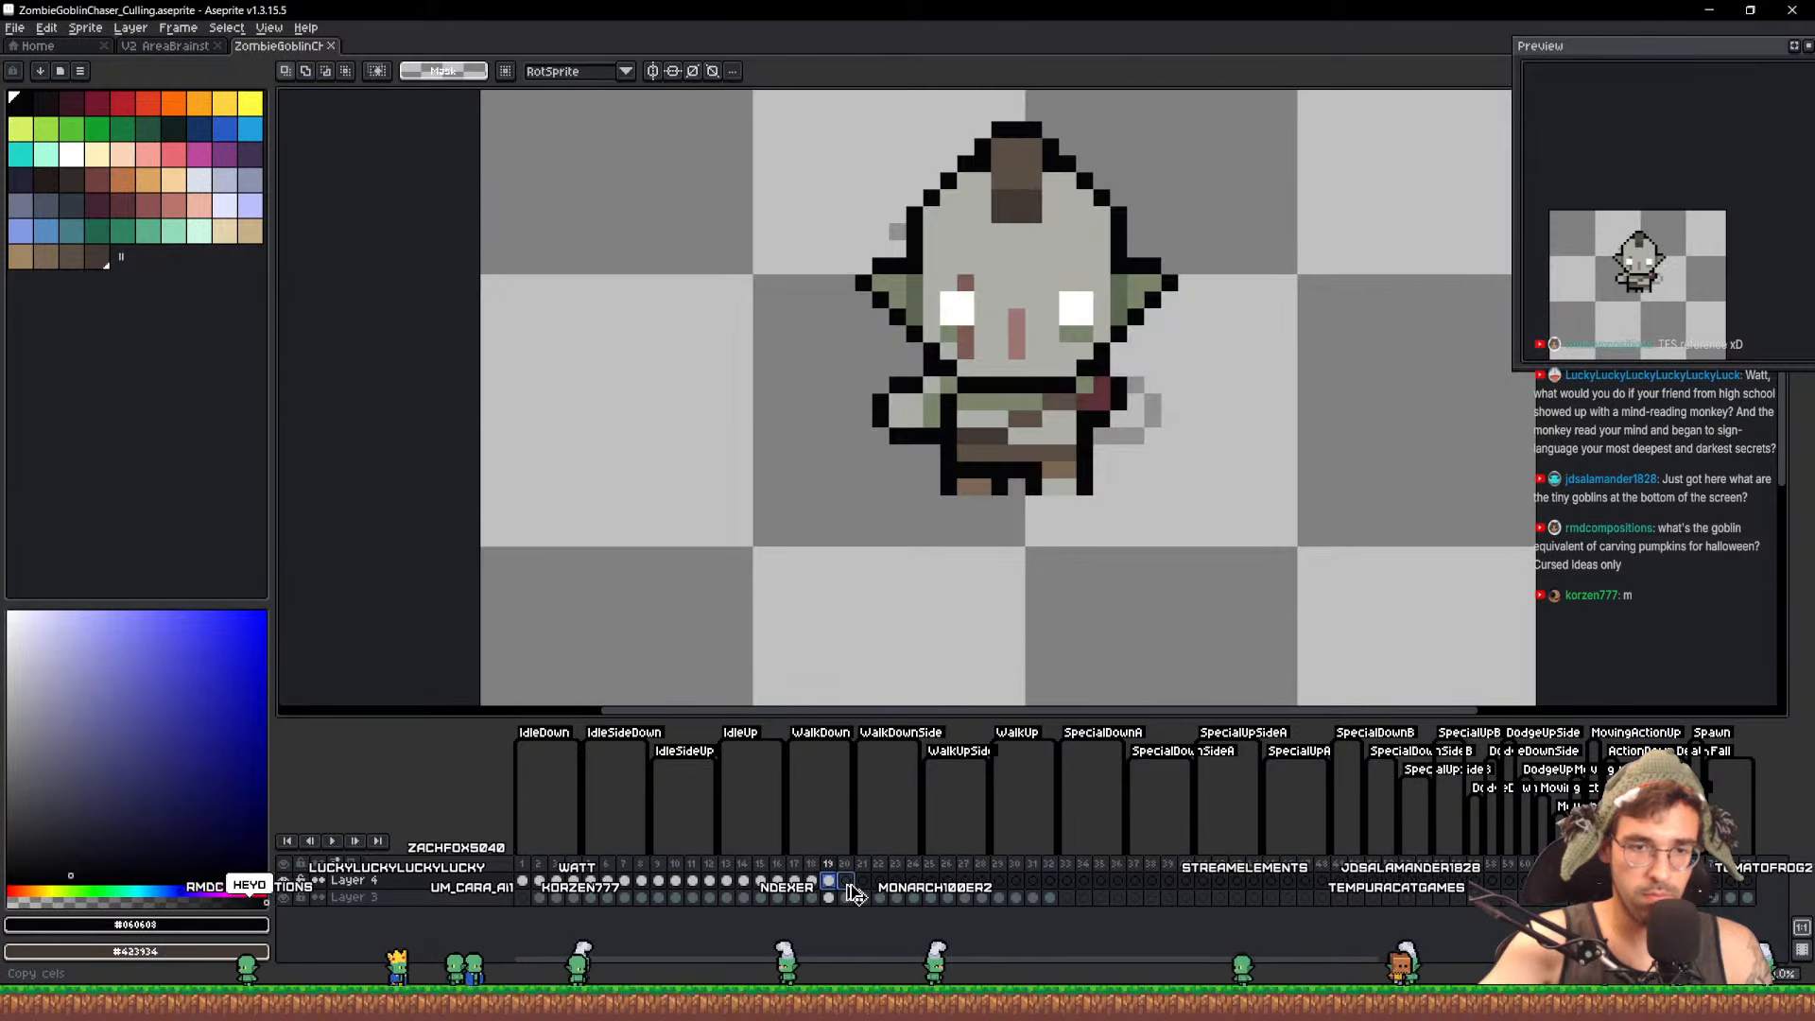
{"action": "left_click", "coordinate": [846, 882]}
{"action": "key", "text": "ctrl+v"}
Try freehand pencil strokes with diagonal symmetry on frame 20, and undo them
{"action": "left_click_drag", "start_coordinate": [1067, 532], "coordinate": [1039, 576]}
{"action": "left_click", "coordinate": [712, 71]}
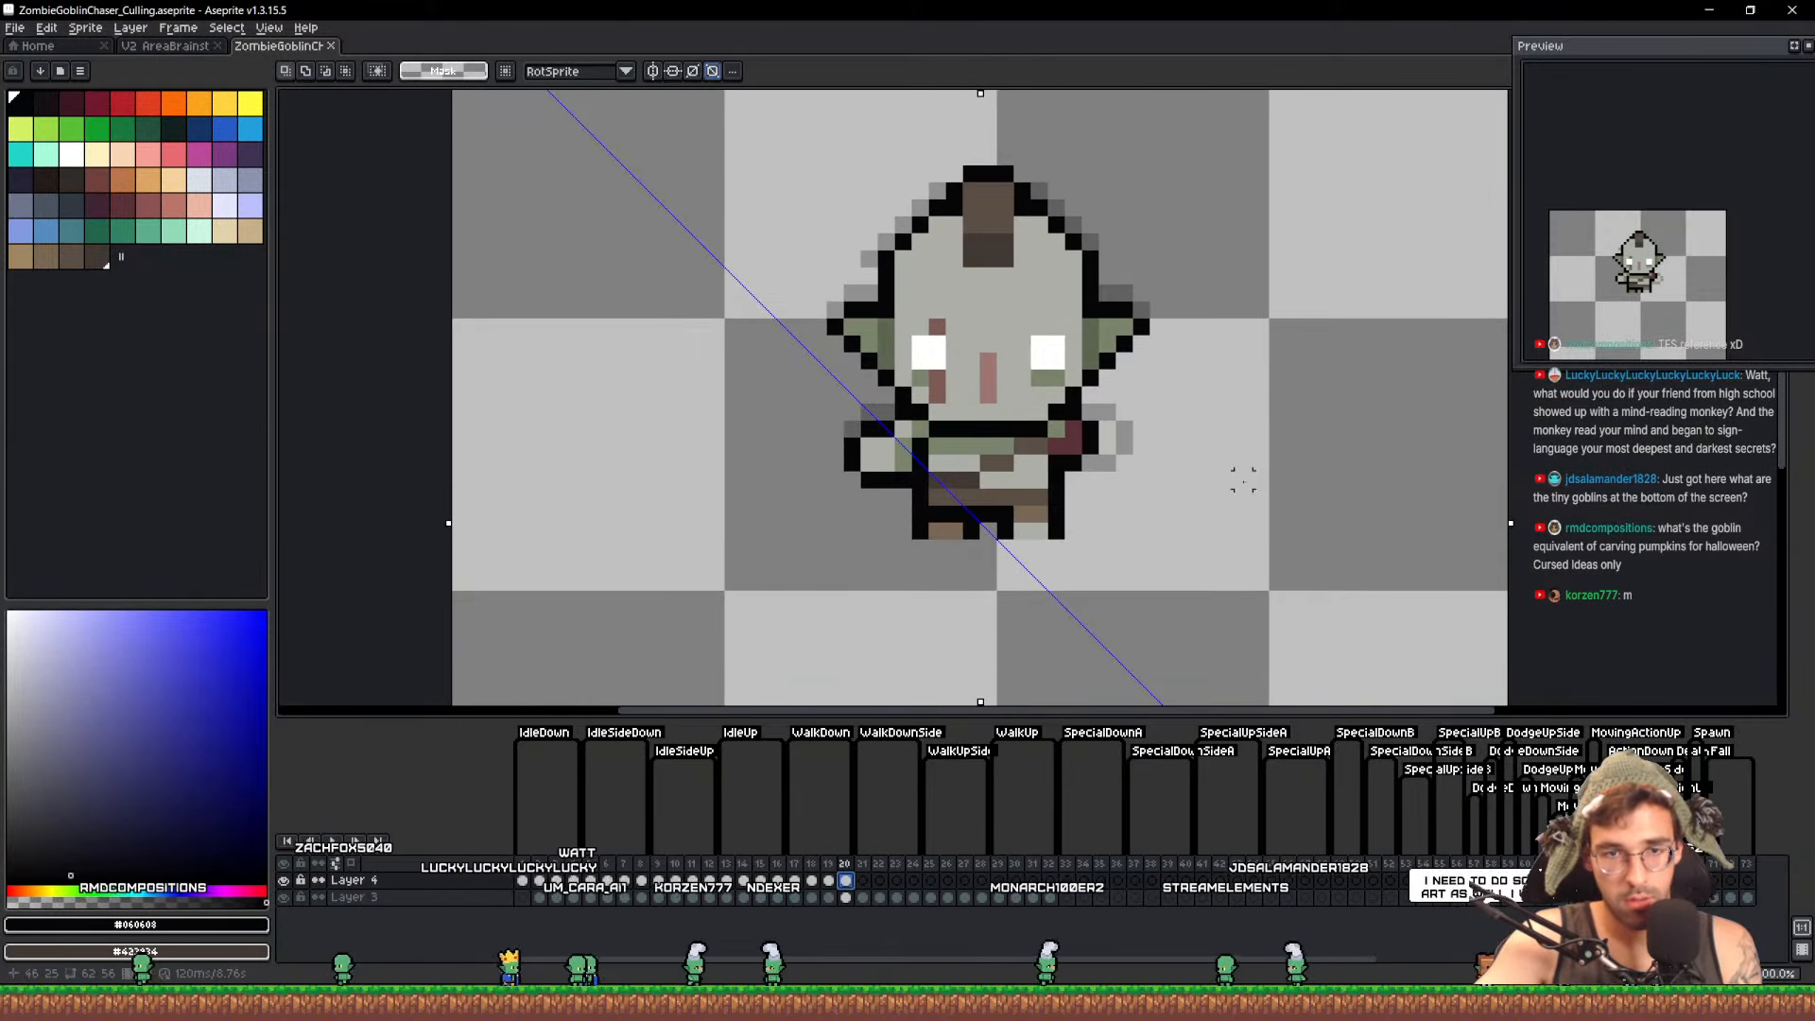
{"action": "scroll", "coordinate": [928, 349], "scroll_direction": "down", "scroll_amount": 2}
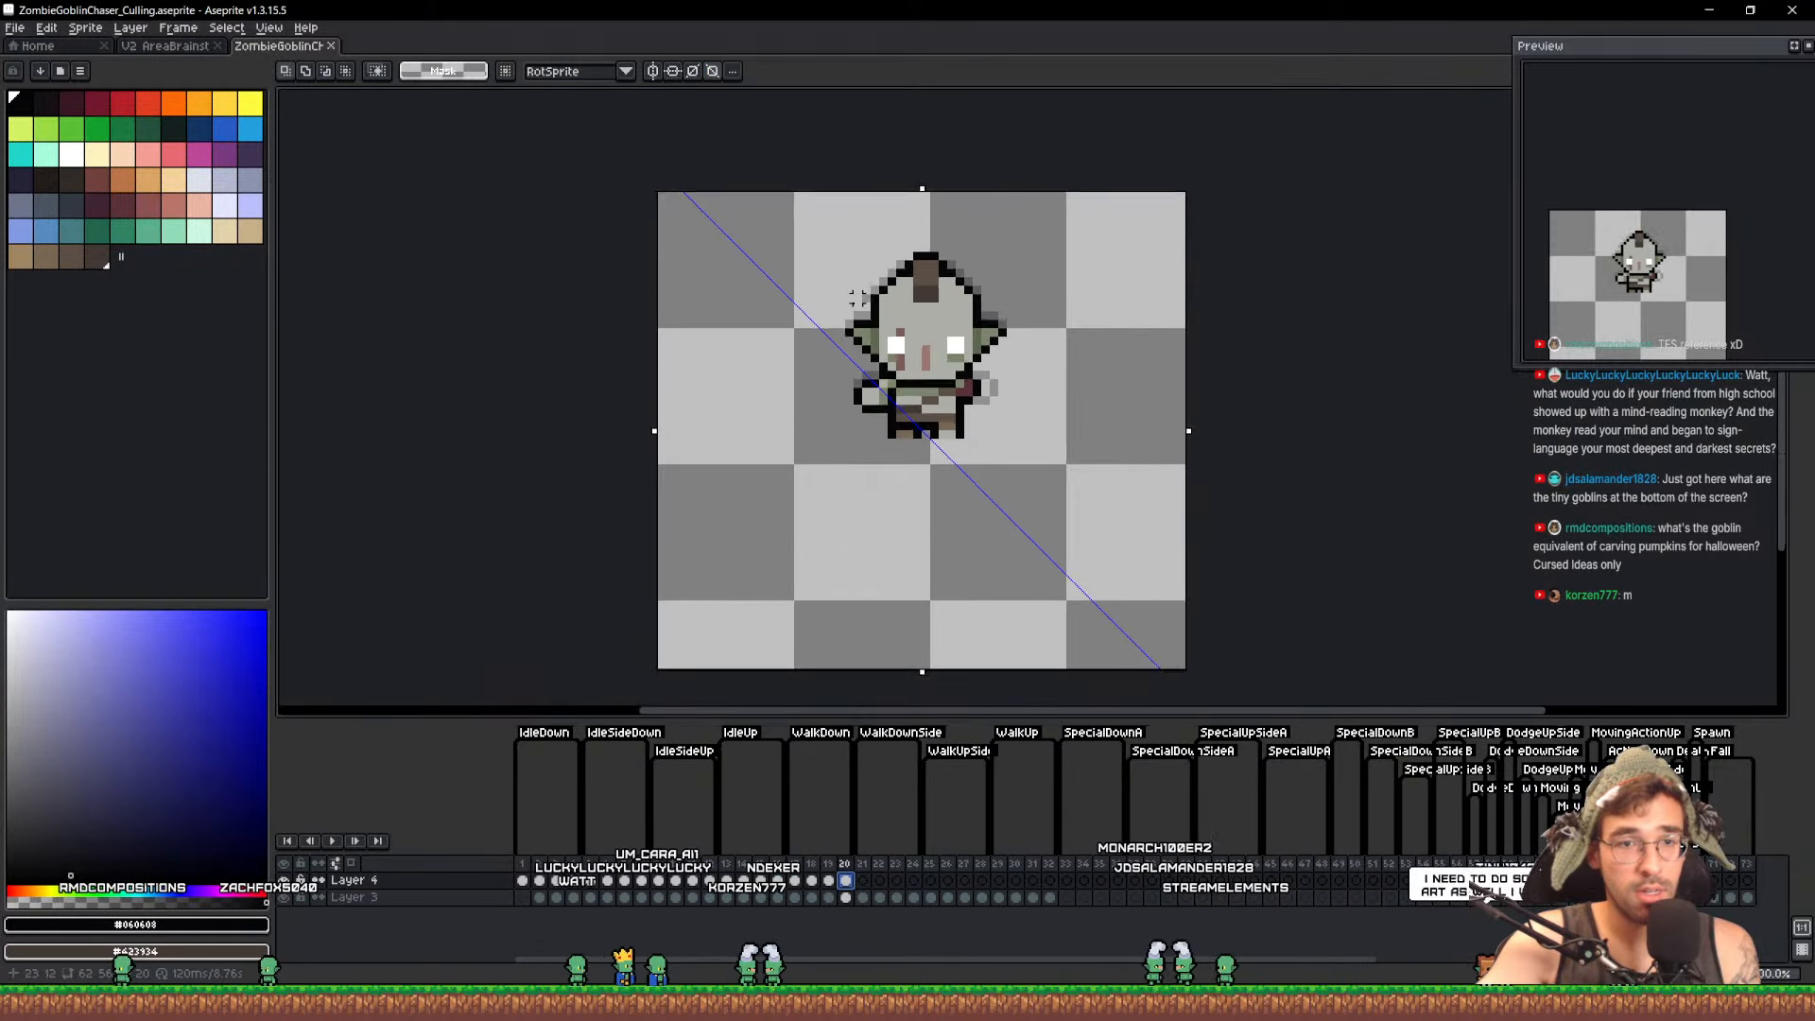
{"action": "scroll", "coordinate": [897, 411], "scroll_direction": "up", "scroll_amount": 1}
{"action": "left_click_drag", "start_coordinate": [897, 411], "coordinate": [949, 525]}
{"action": "key", "text": "b"}
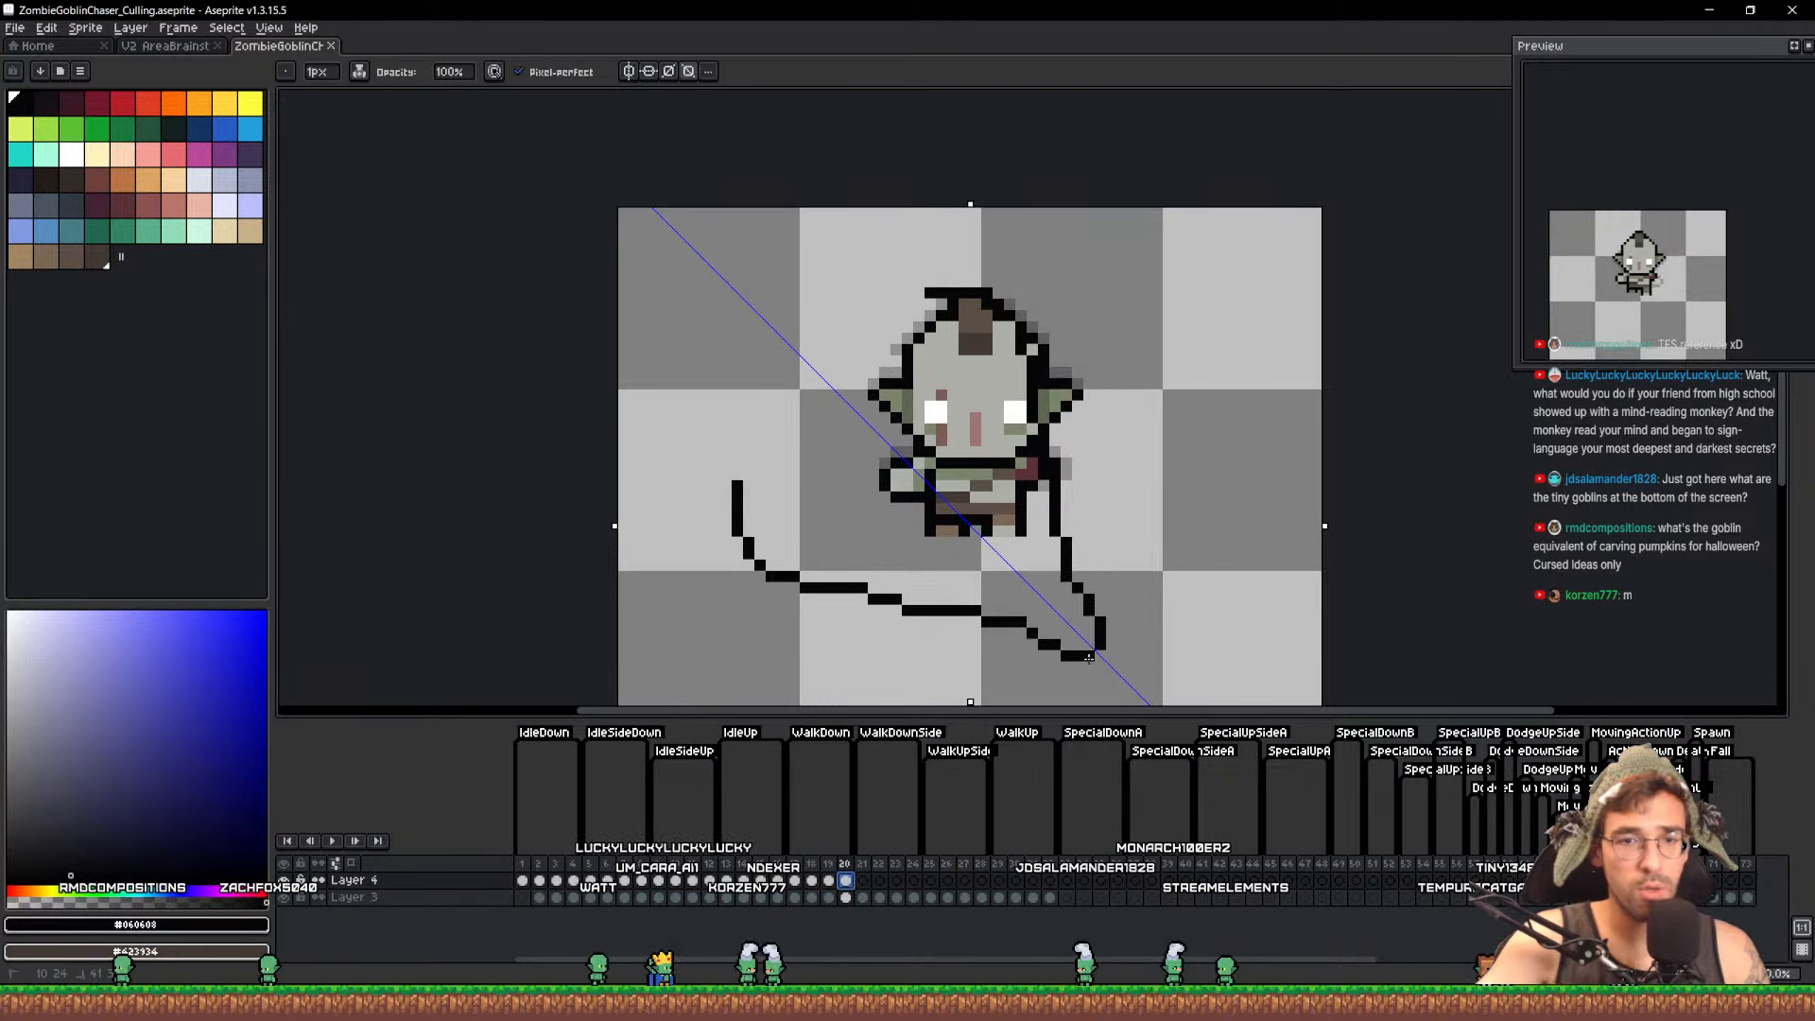
{"action": "mouse_move", "coordinate": [1106, 665]}
{"action": "left_mouse_down"}
{"action": "mouse_move", "coordinate": [1080, 555]}
{"action": "mouse_move", "coordinate": [948, 521]}
{"action": "left_mouse_up"}
{"action": "key", "text": "ctrl+z"}
{"action": "mouse_move", "coordinate": [888, 431]}
{"action": "left_mouse_down"}
{"action": "mouse_move", "coordinate": [739, 349]}
{"action": "mouse_move", "coordinate": [682, 277]}
{"action": "mouse_move", "coordinate": [717, 159]}
{"action": "mouse_move", "coordinate": [657, 112]}
{"action": "left_mouse_up"}
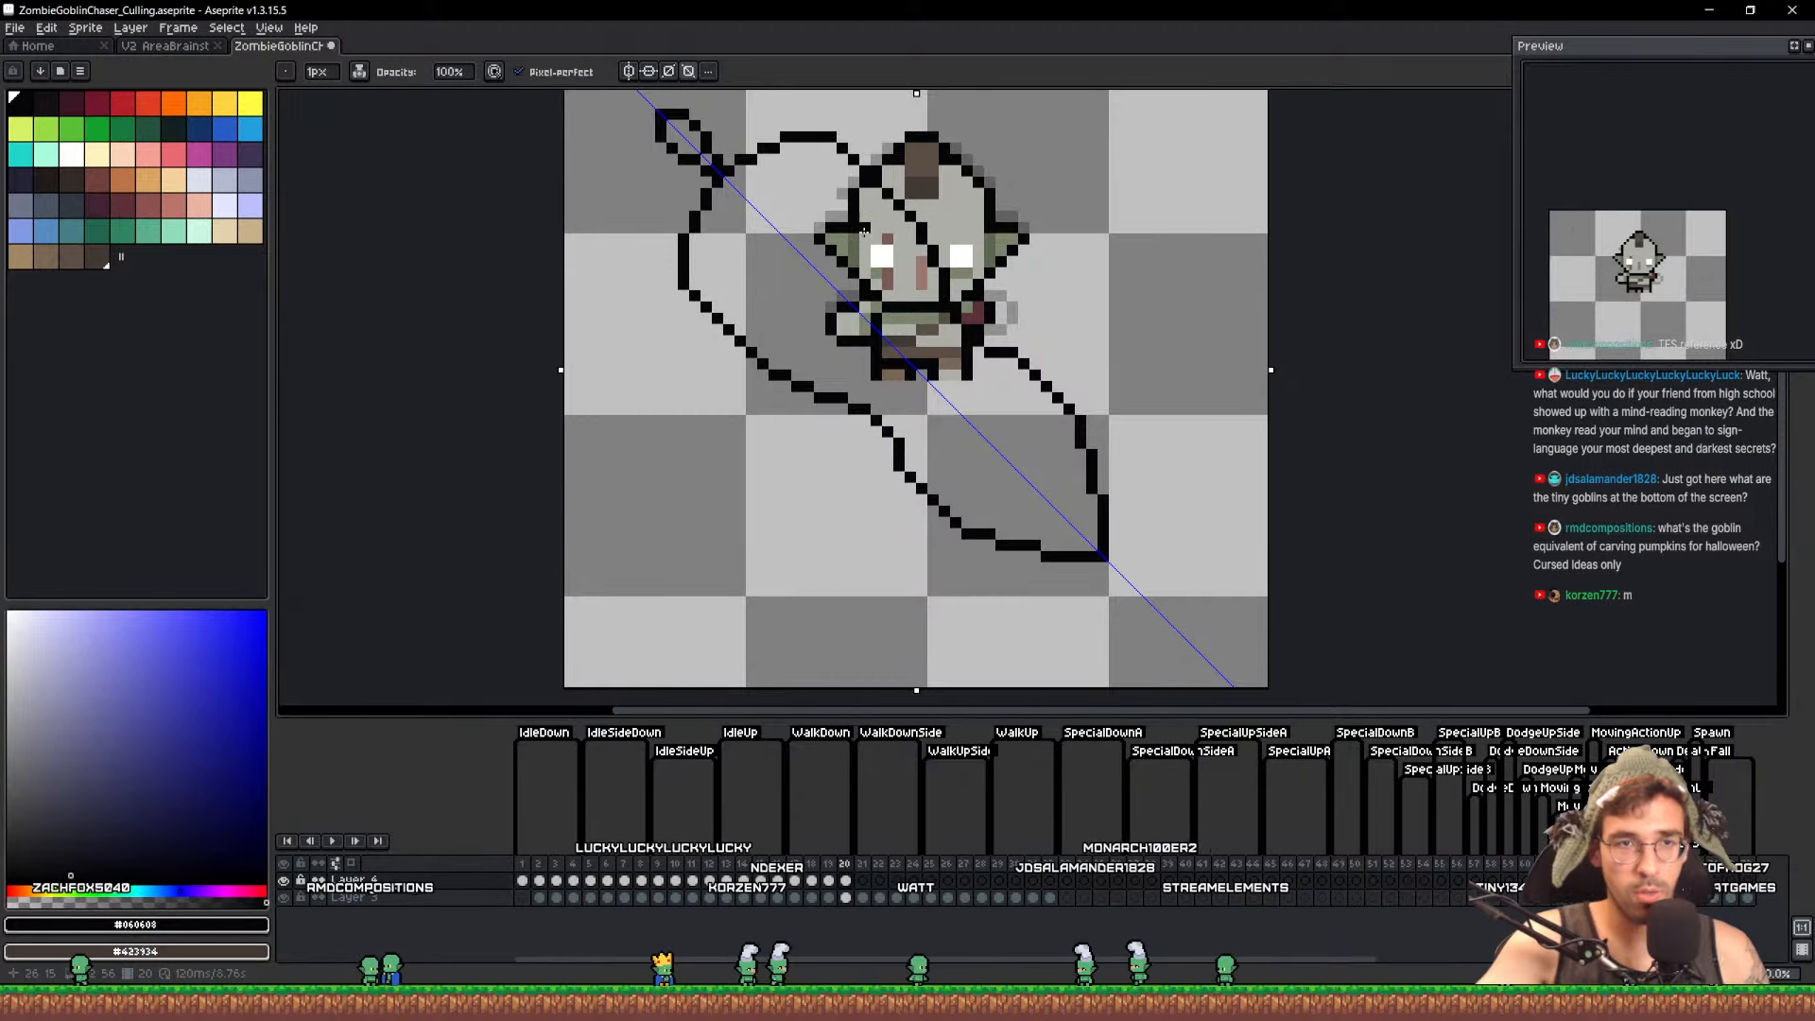
{"action": "key", "text": "ctrl+z"}
Reset the symmetry to the center, enable all four symmetry axes, doodle a mirrored pattern, and undo it
{"action": "left_click", "coordinate": [705, 75]}
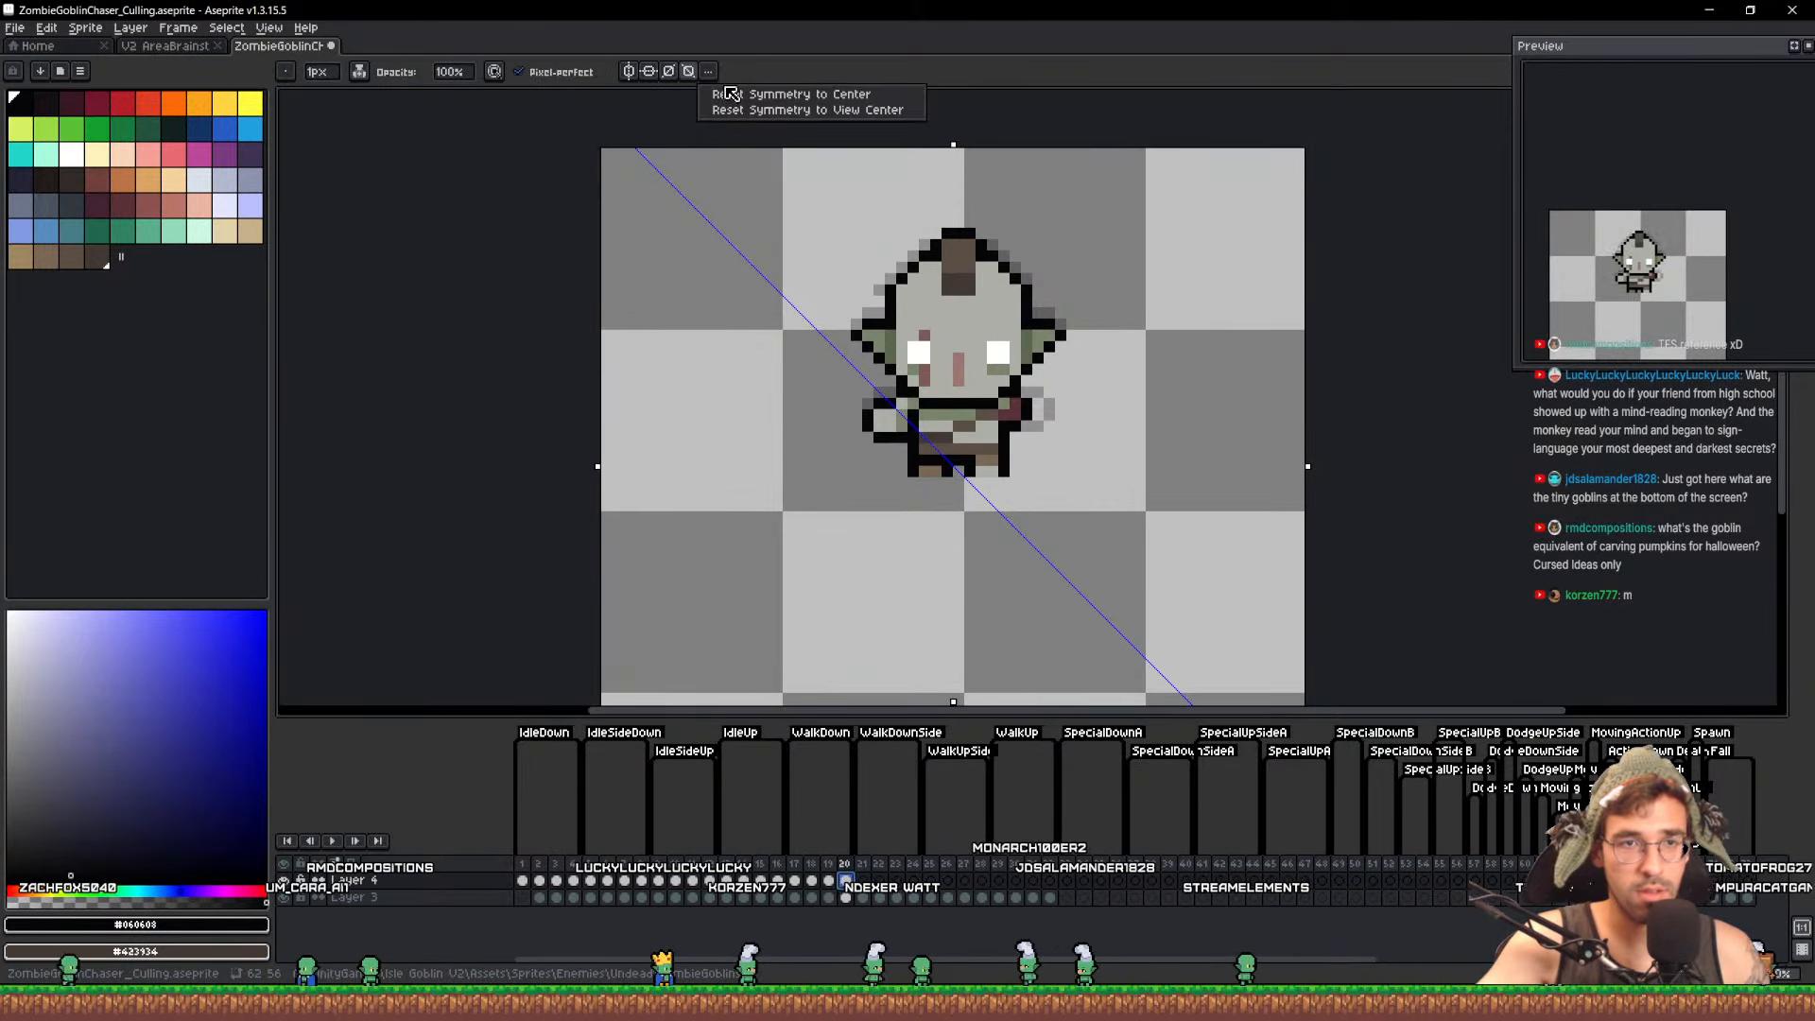
{"action": "left_click", "coordinate": [726, 94]}
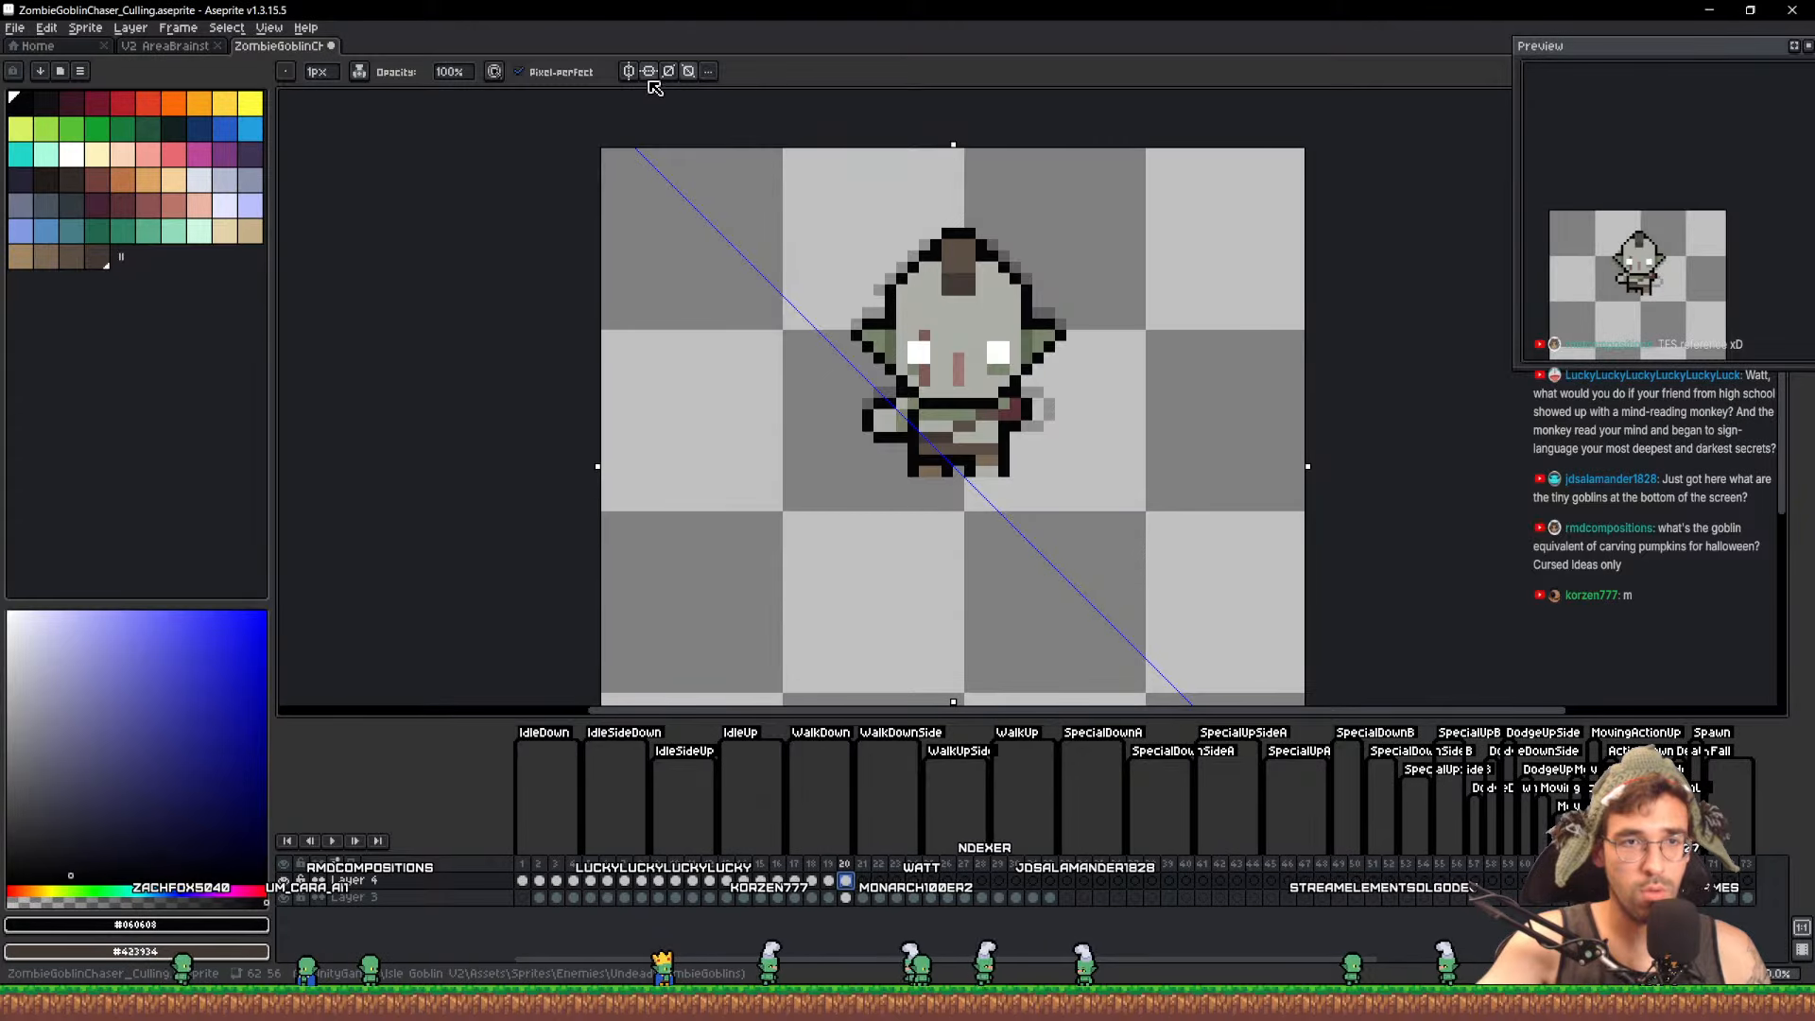
{"action": "left_click", "coordinate": [691, 71]}
{"action": "left_click", "coordinate": [690, 72]}
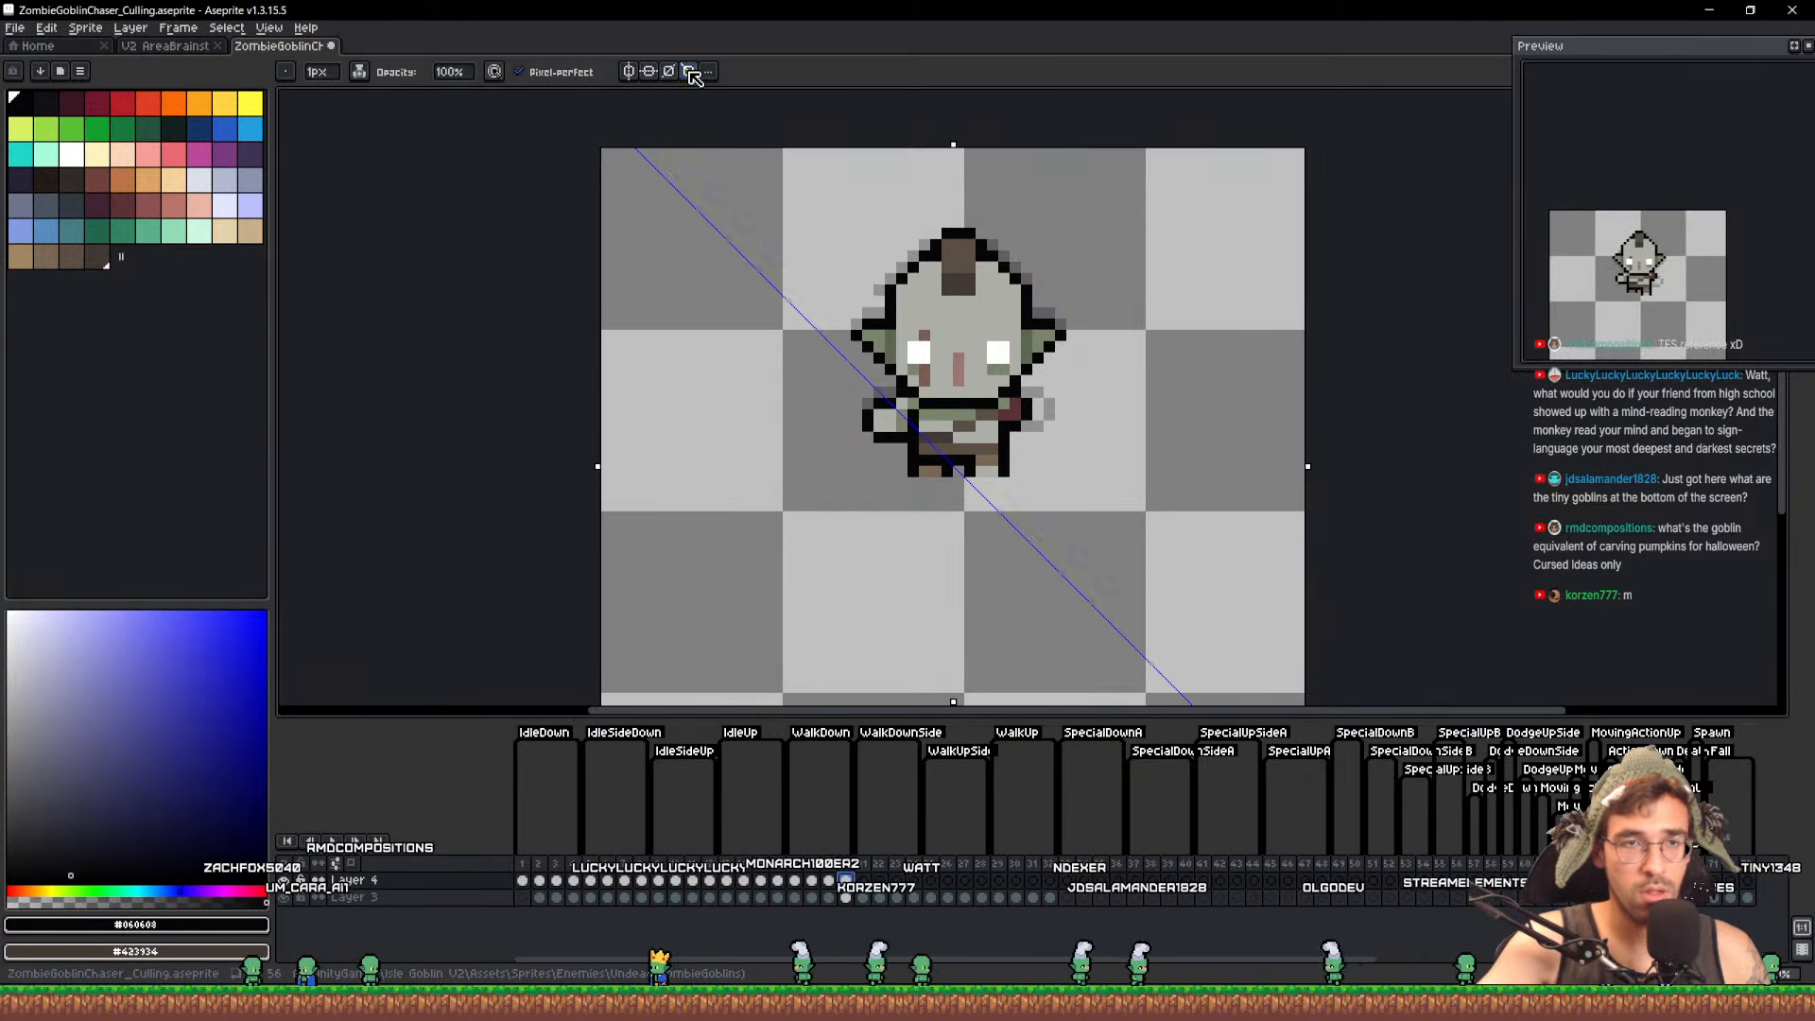
{"action": "left_click", "coordinate": [669, 72]}
{"action": "left_click", "coordinate": [649, 72]}
{"action": "left_click", "coordinate": [629, 72]}
{"action": "left_click_drag", "start_coordinate": [833, 290], "coordinate": [835, 217]}
{"action": "scroll", "coordinate": [835, 217], "scroll_direction": "down", "scroll_amount": 2}
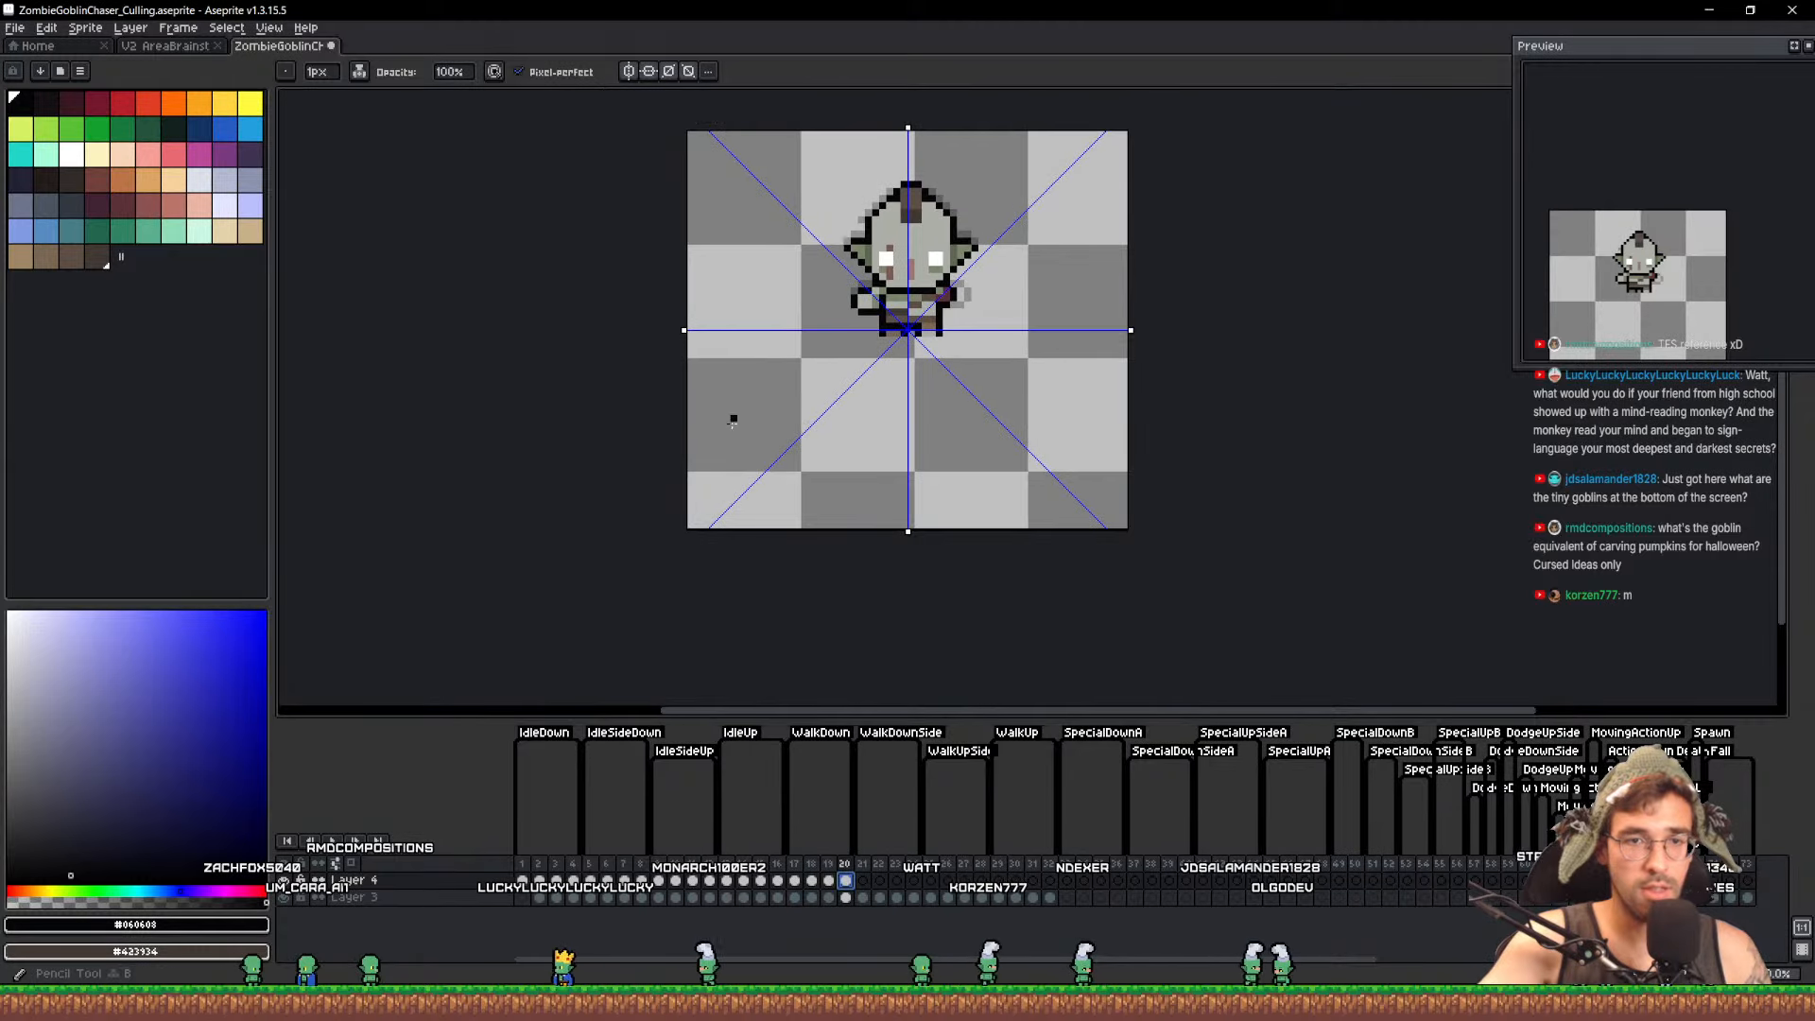
{"action": "mouse_move", "coordinate": [705, 438]}
{"action": "left_mouse_down"}
{"action": "mouse_move", "coordinate": [720, 418]}
{"action": "mouse_move", "coordinate": [836, 433]}
{"action": "mouse_move", "coordinate": [859, 492]}
{"action": "mouse_move", "coordinate": [925, 443]}
{"action": "left_mouse_up"}
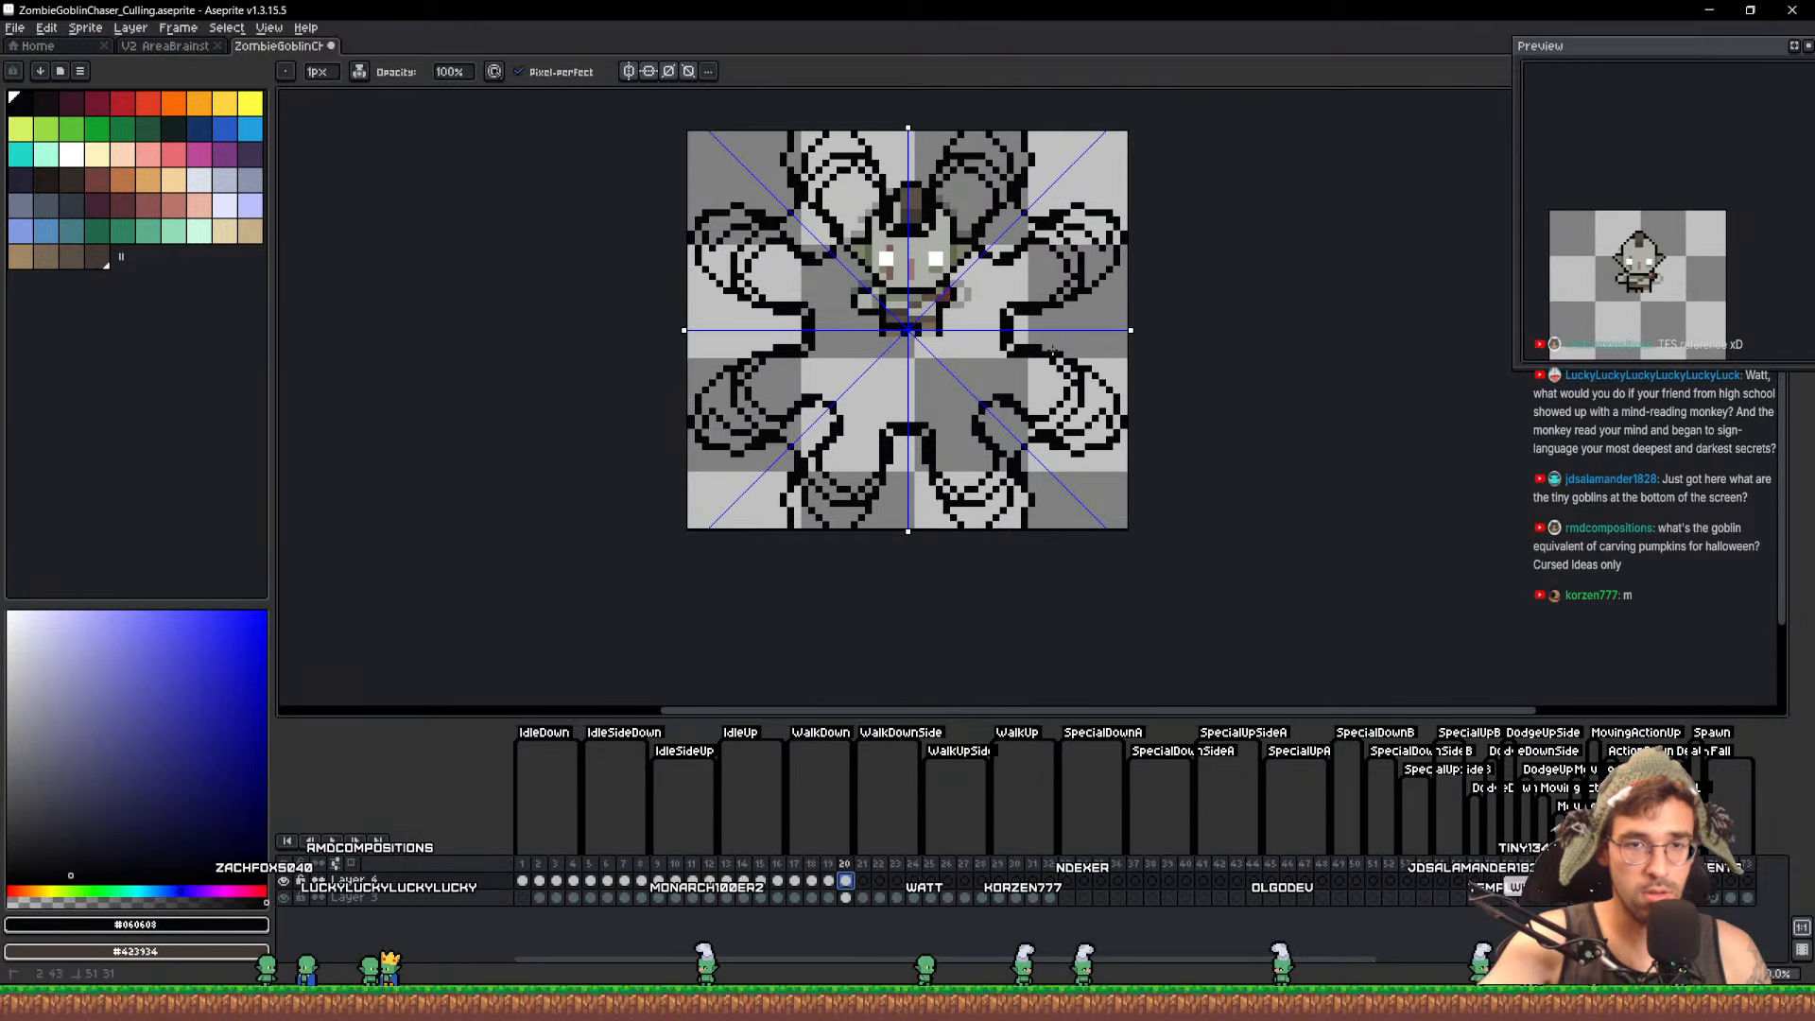
{"action": "mouse_move", "coordinate": [1052, 351]}
{"action": "left_mouse_down"}
{"action": "mouse_move", "coordinate": [1107, 309]}
{"action": "mouse_move", "coordinate": [1068, 290]}
{"action": "mouse_move", "coordinate": [1011, 305]}
{"action": "mouse_move", "coordinate": [973, 366]}
{"action": "mouse_move", "coordinate": [901, 387]}
{"action": "mouse_move", "coordinate": [895, 287]}
{"action": "left_mouse_up"}
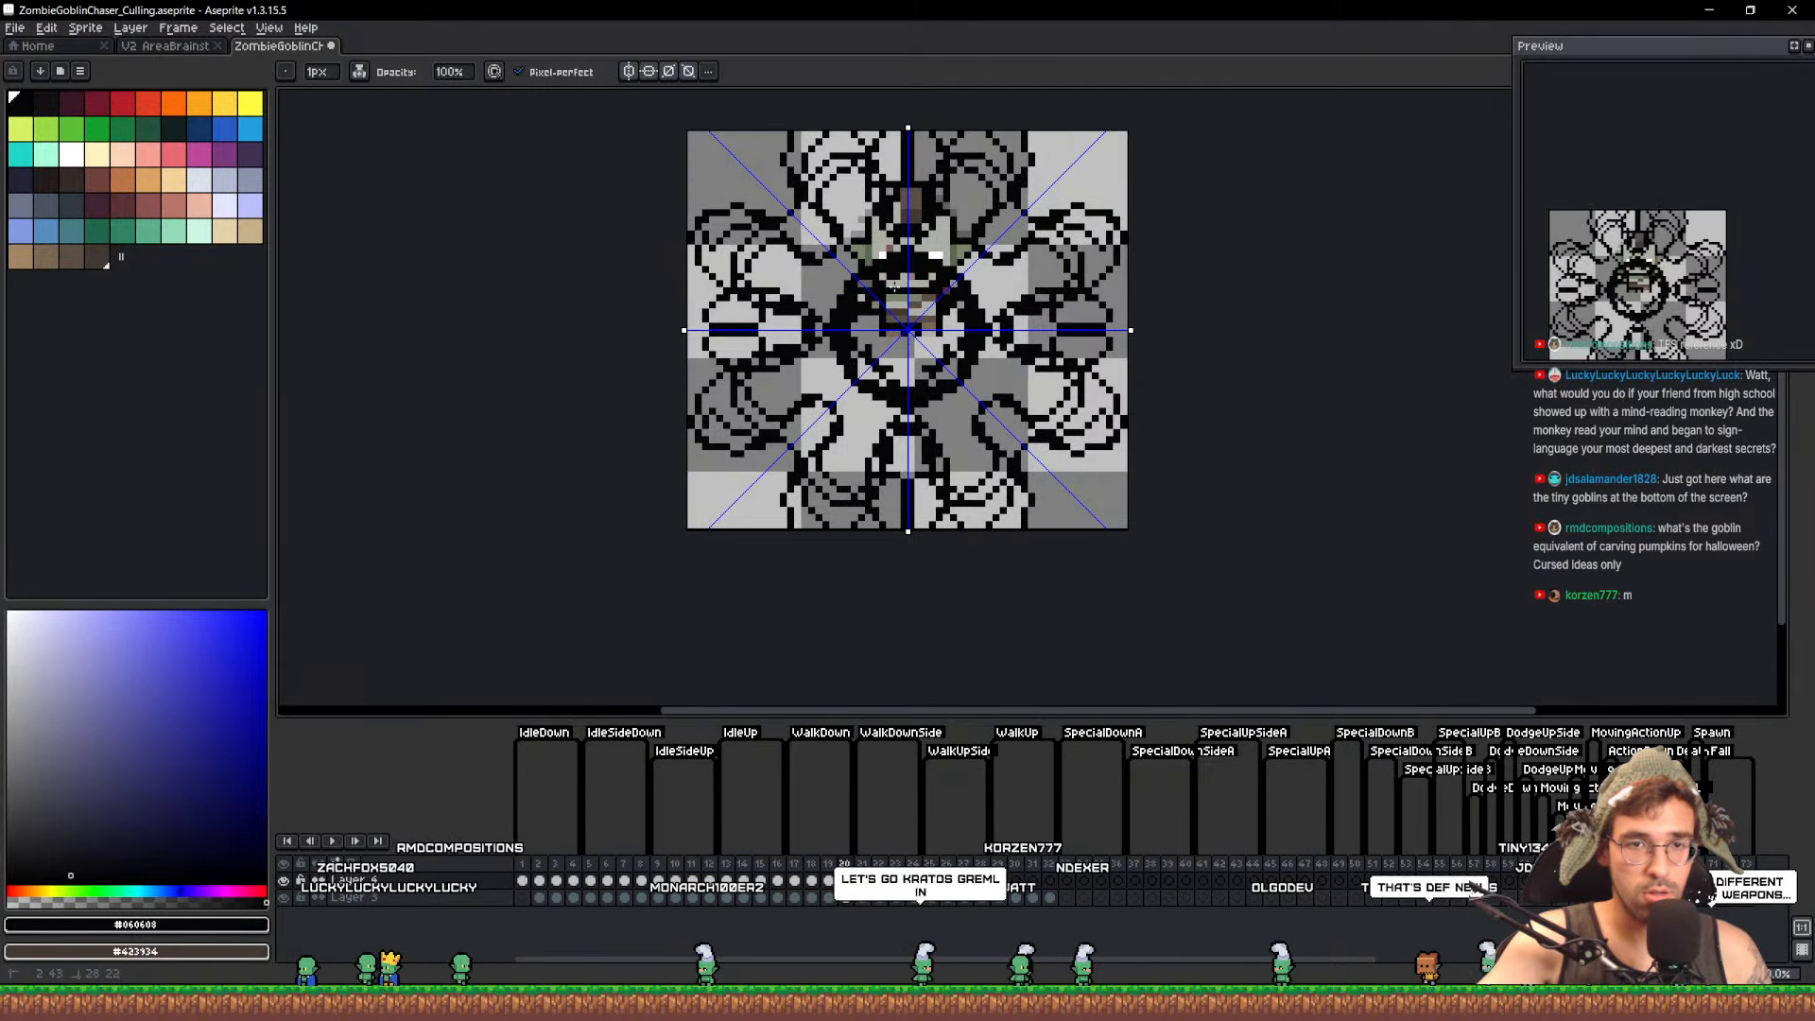
{"action": "key", "text": "ctrl+z"}
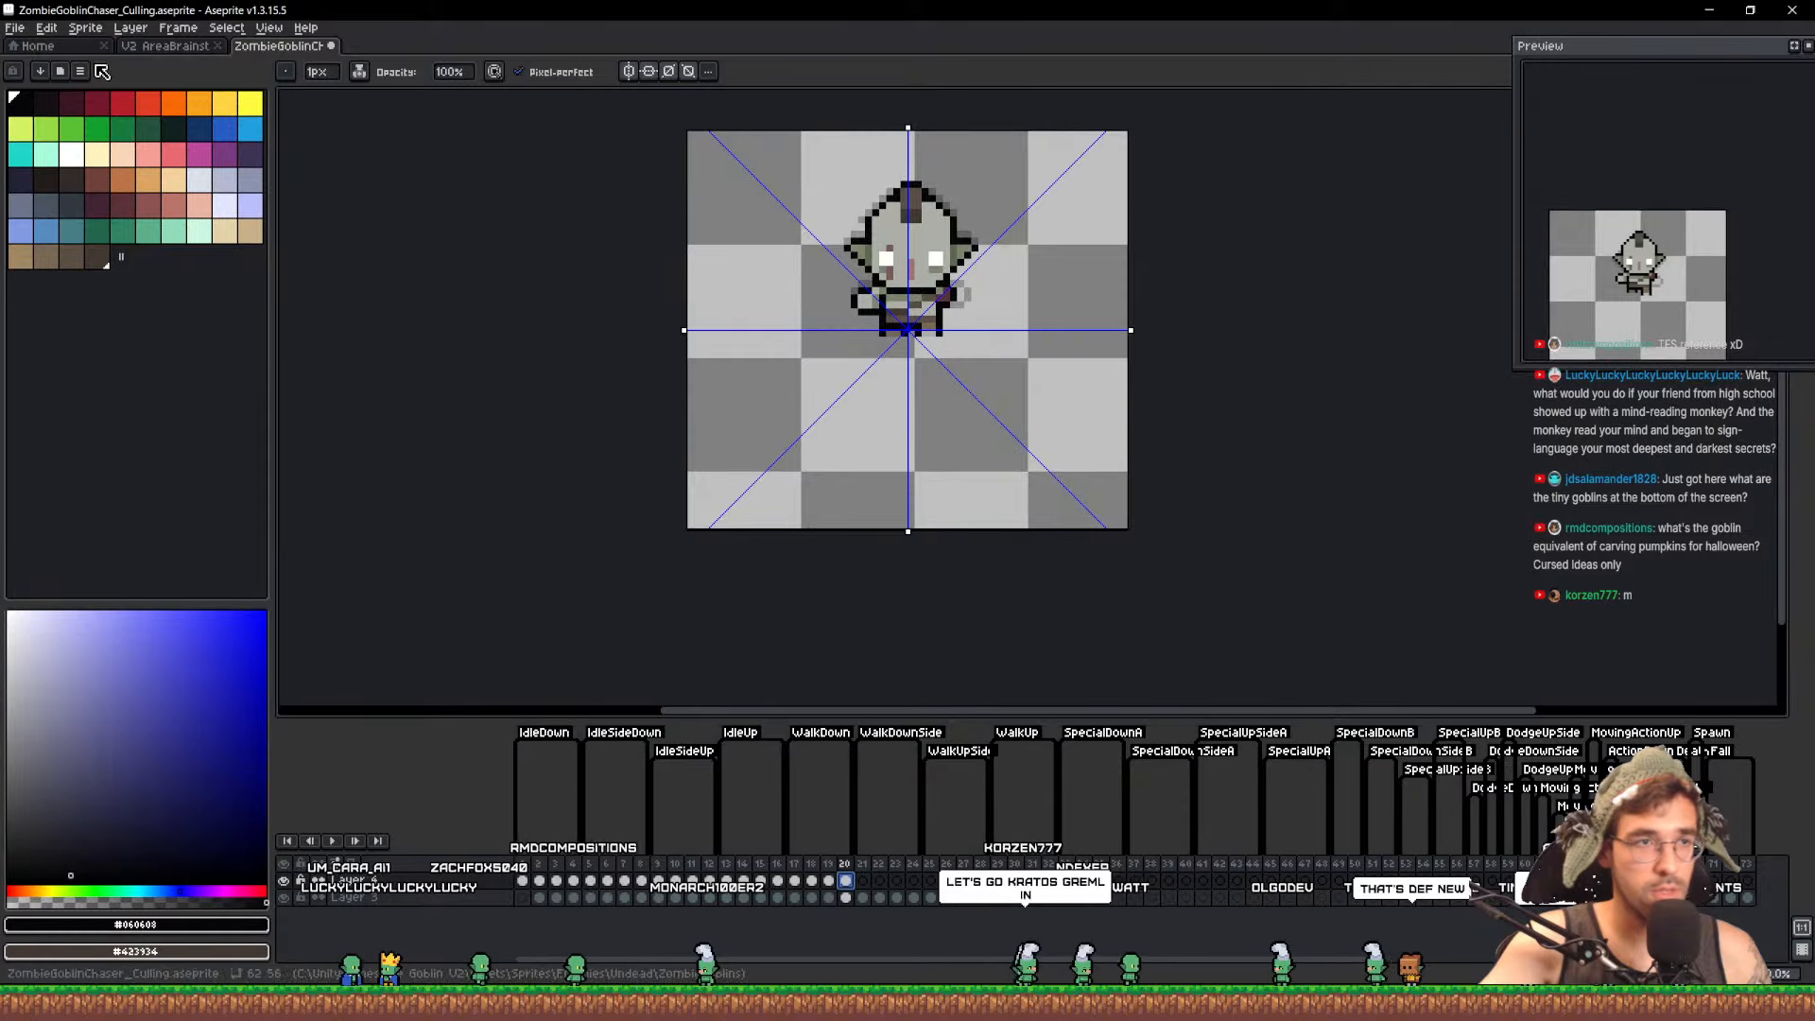
Turn off all four symmetry axes and save the sprite
{"action": "left_click", "coordinate": [270, 28]}
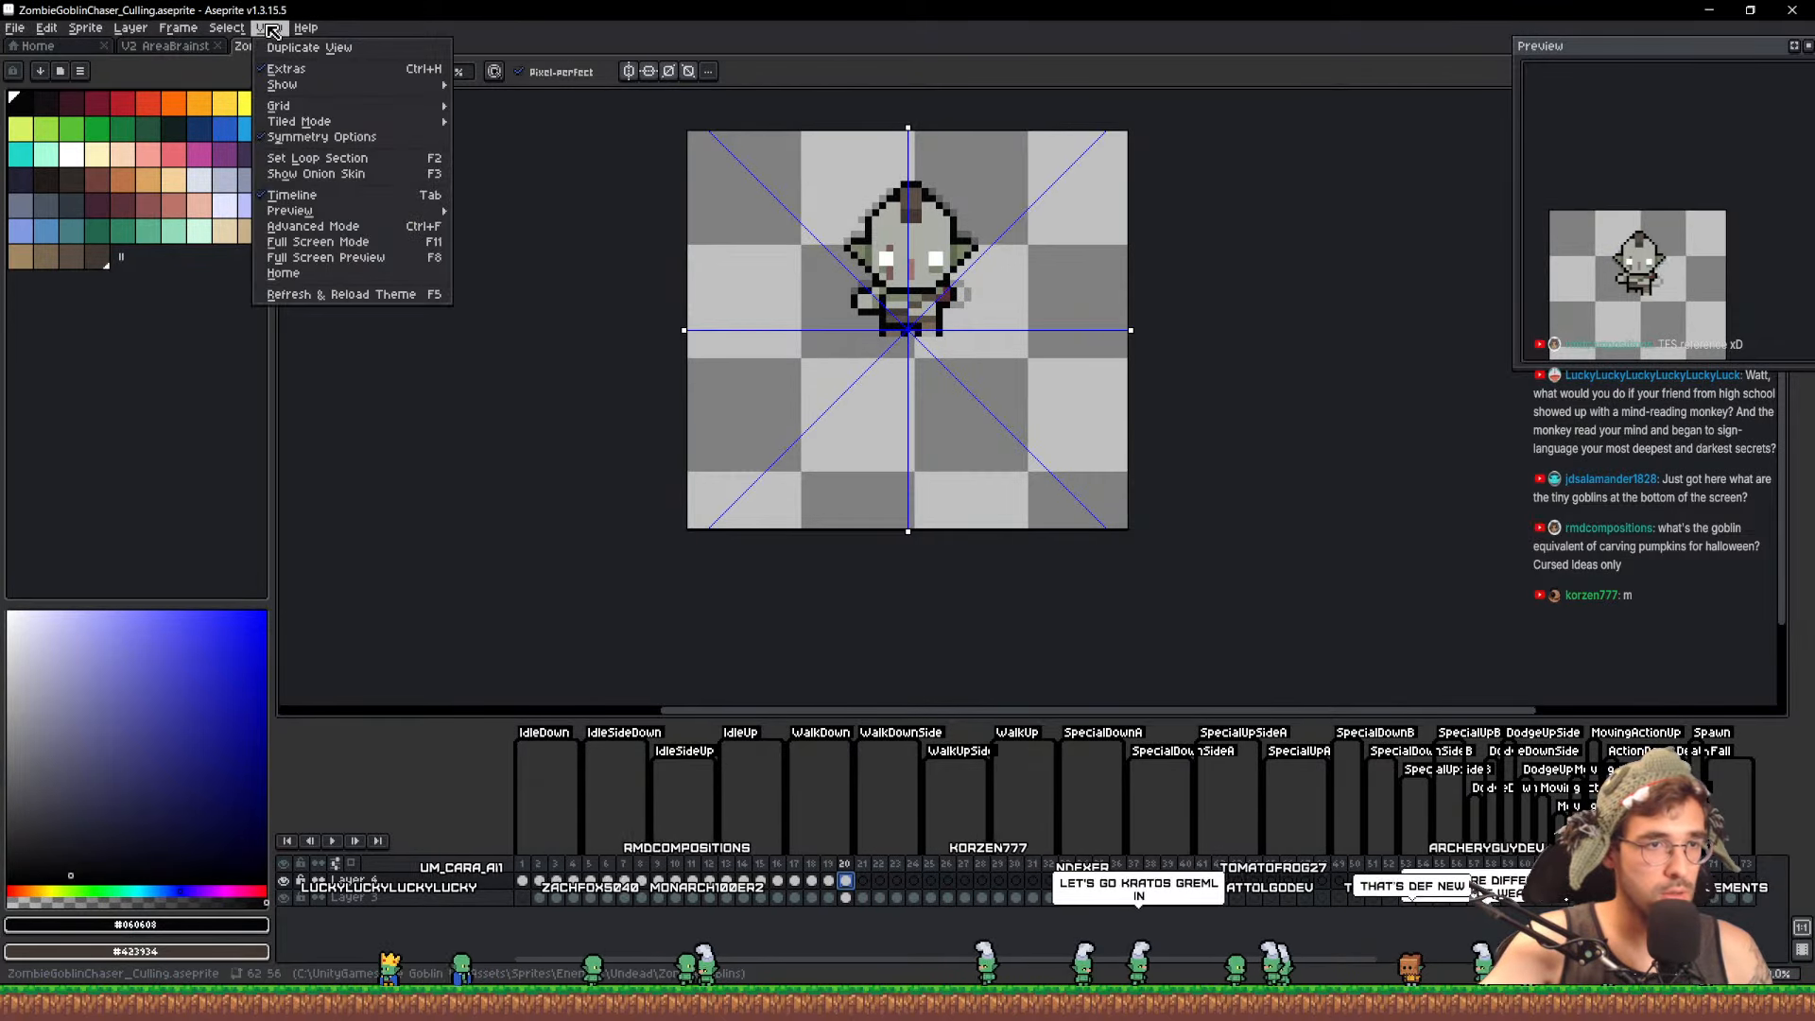
{"action": "left_click", "coordinate": [683, 72]}
{"action": "left_click", "coordinate": [688, 73]}
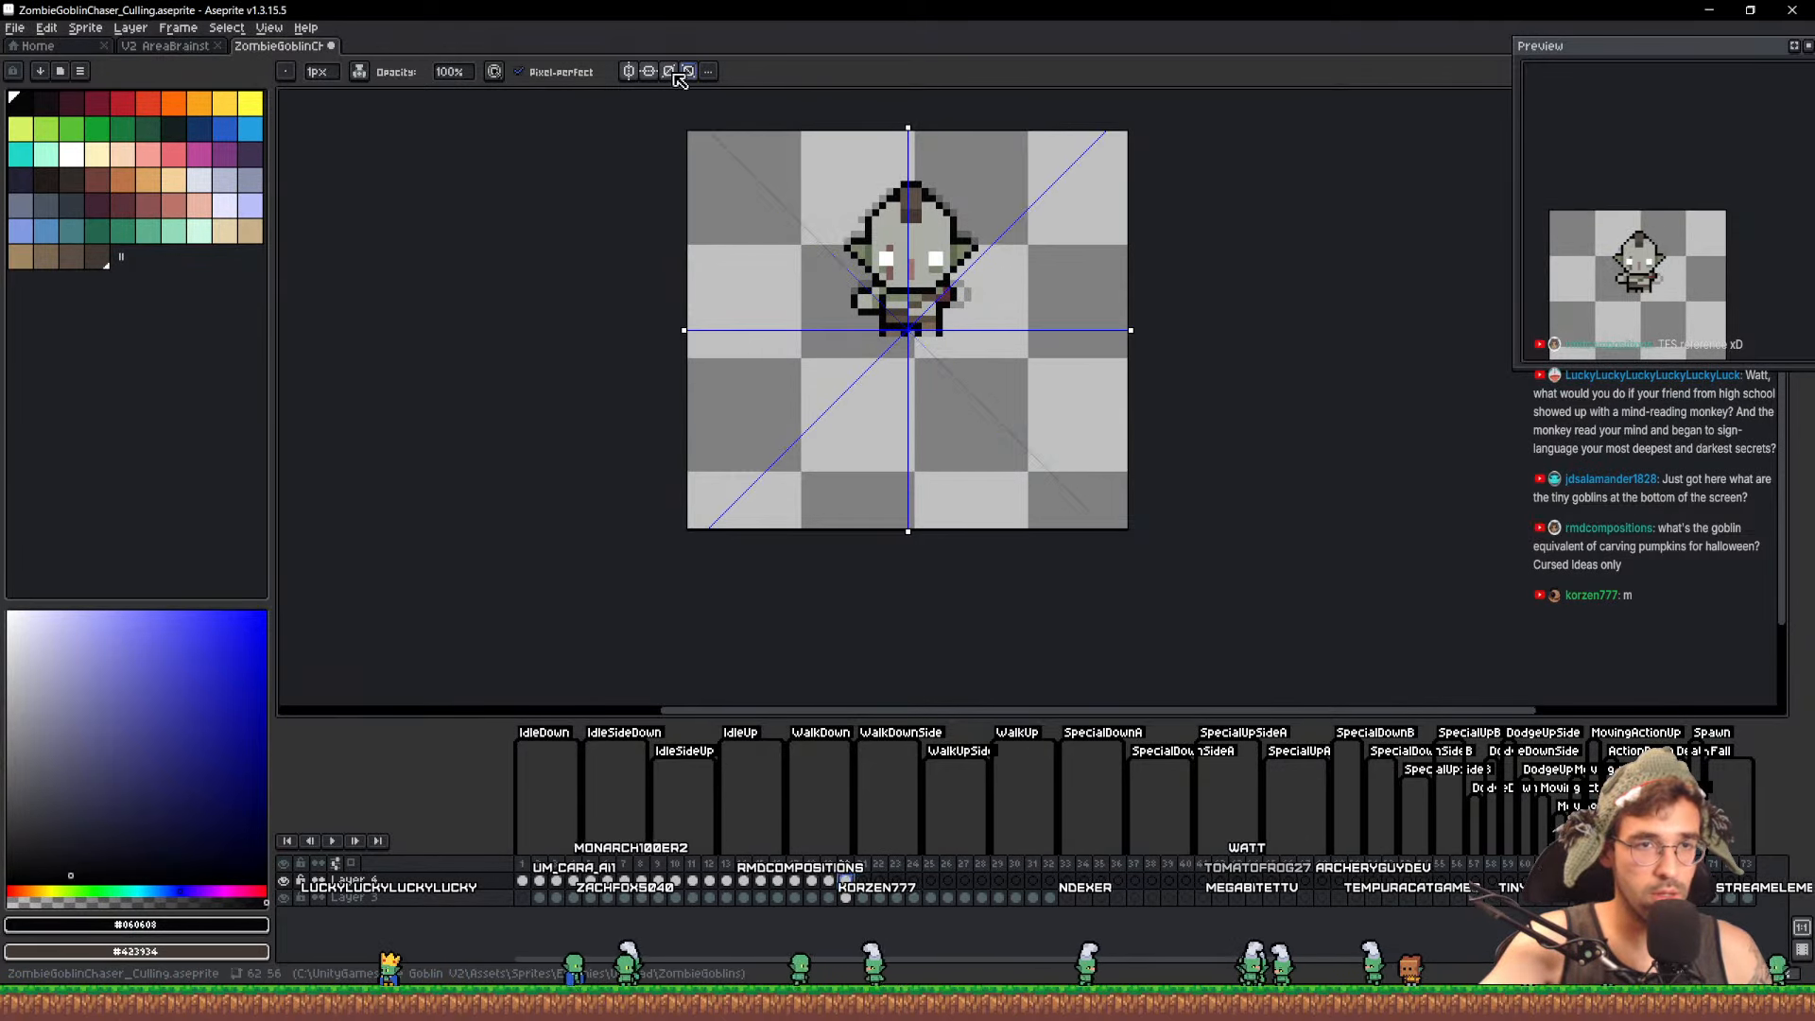
{"action": "left_click", "coordinate": [670, 72]}
{"action": "left_click", "coordinate": [650, 72]}
{"action": "left_click", "coordinate": [629, 72]}
{"action": "left_click_drag", "start_coordinate": [930, 386], "coordinate": [921, 428]}
{"action": "key", "text": "ctrl+s"}
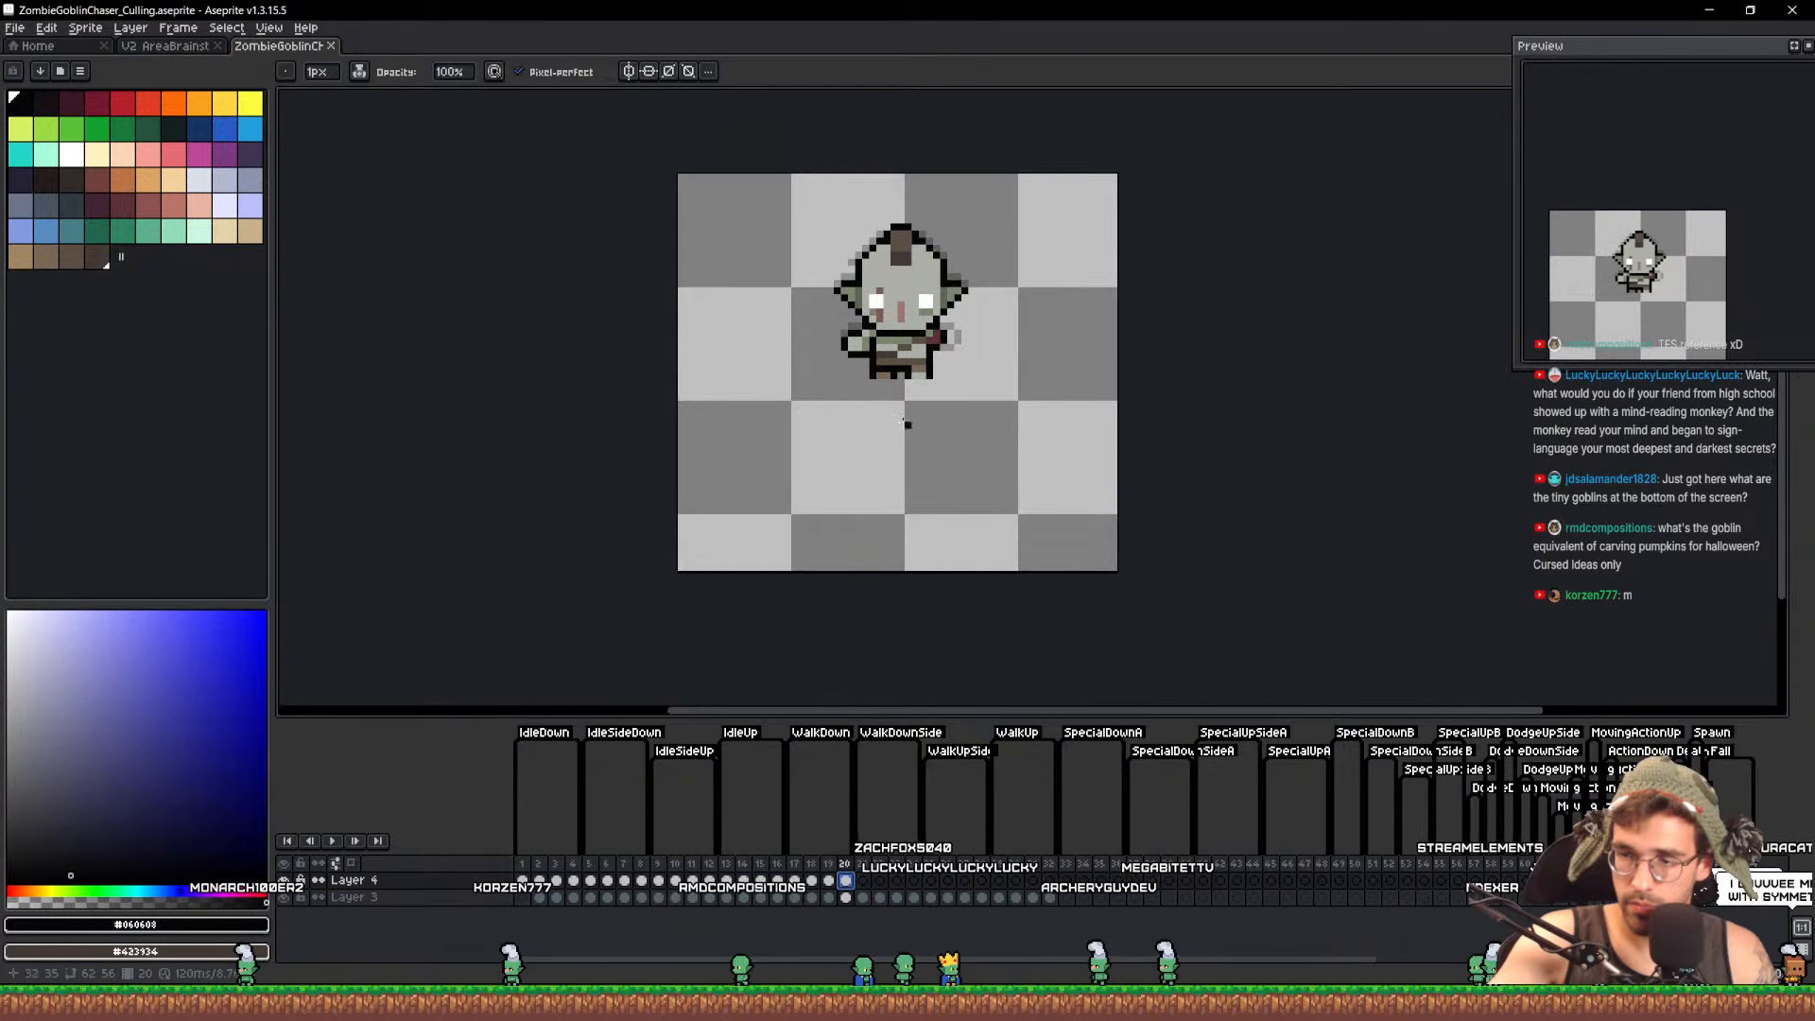
Move the frame 20 goblin's body up one pixel to match the reference, leaving the feet in place
{"action": "scroll", "coordinate": [924, 323], "scroll_direction": "up", "scroll_amount": 3}
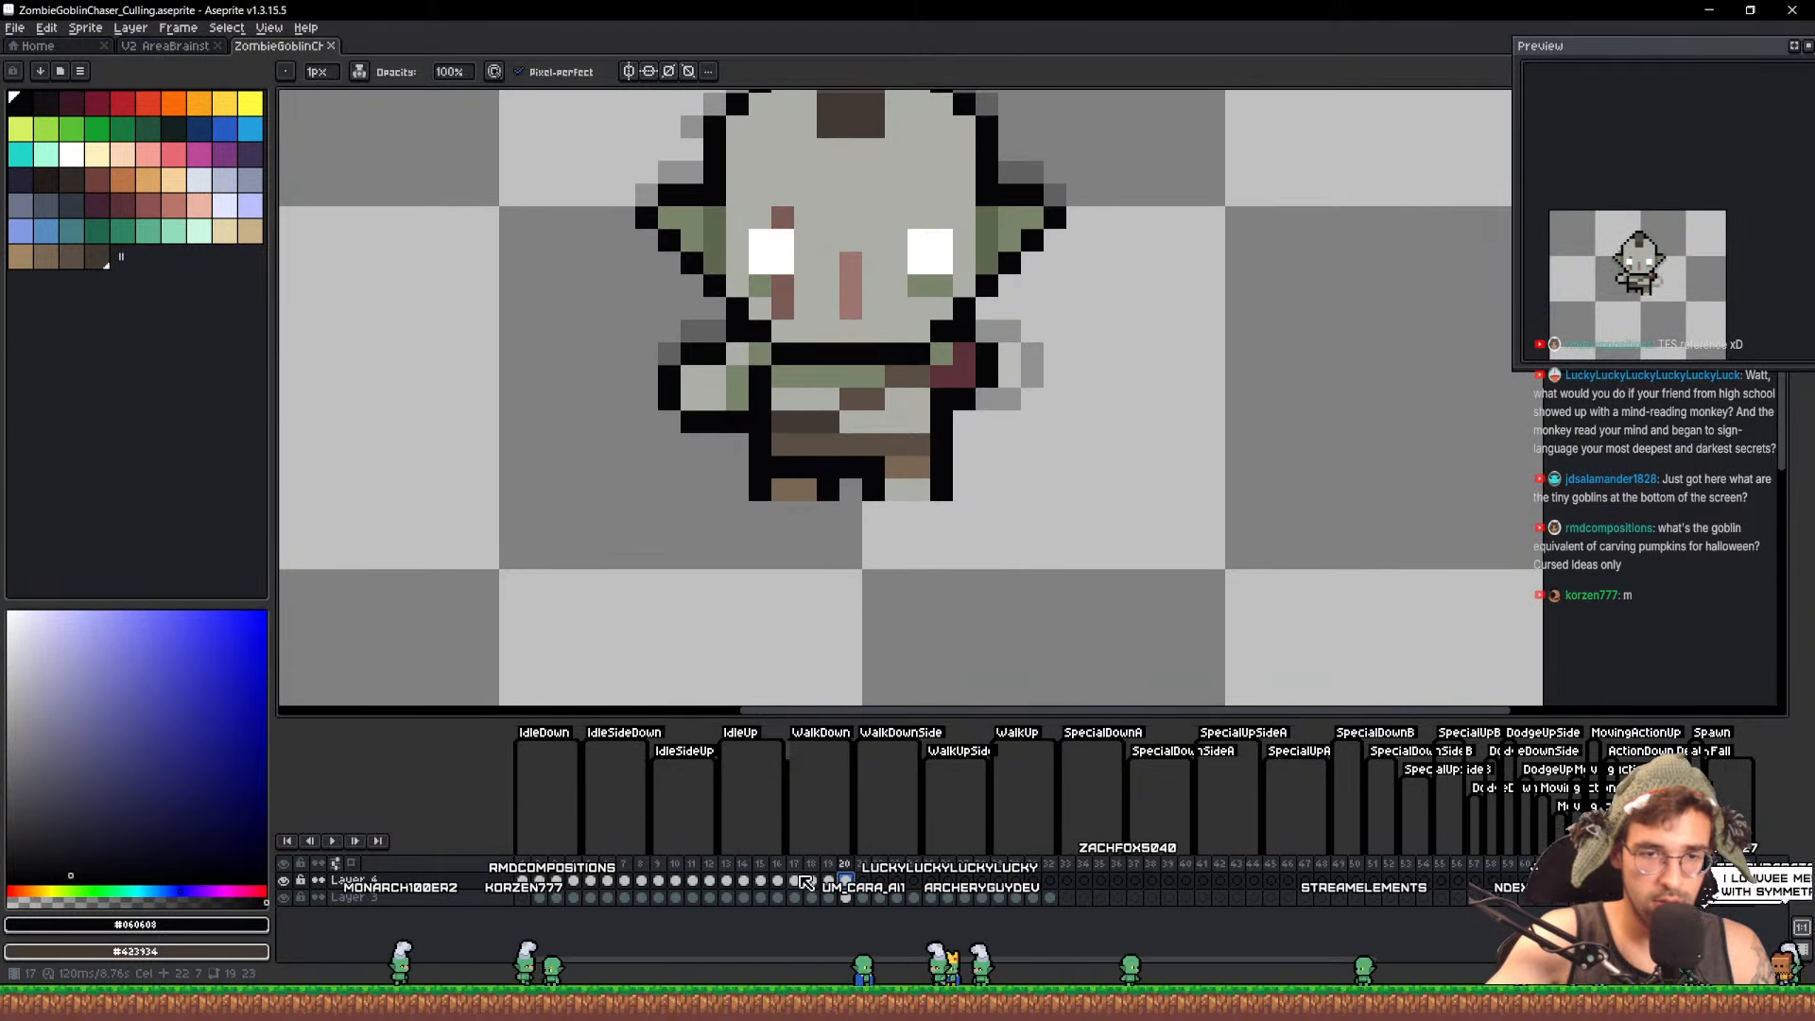
{"action": "left_click", "coordinate": [796, 880]}
{"action": "left_click", "coordinate": [845, 880]}
{"action": "left_click_drag", "start_coordinate": [824, 530], "coordinate": [829, 576]}
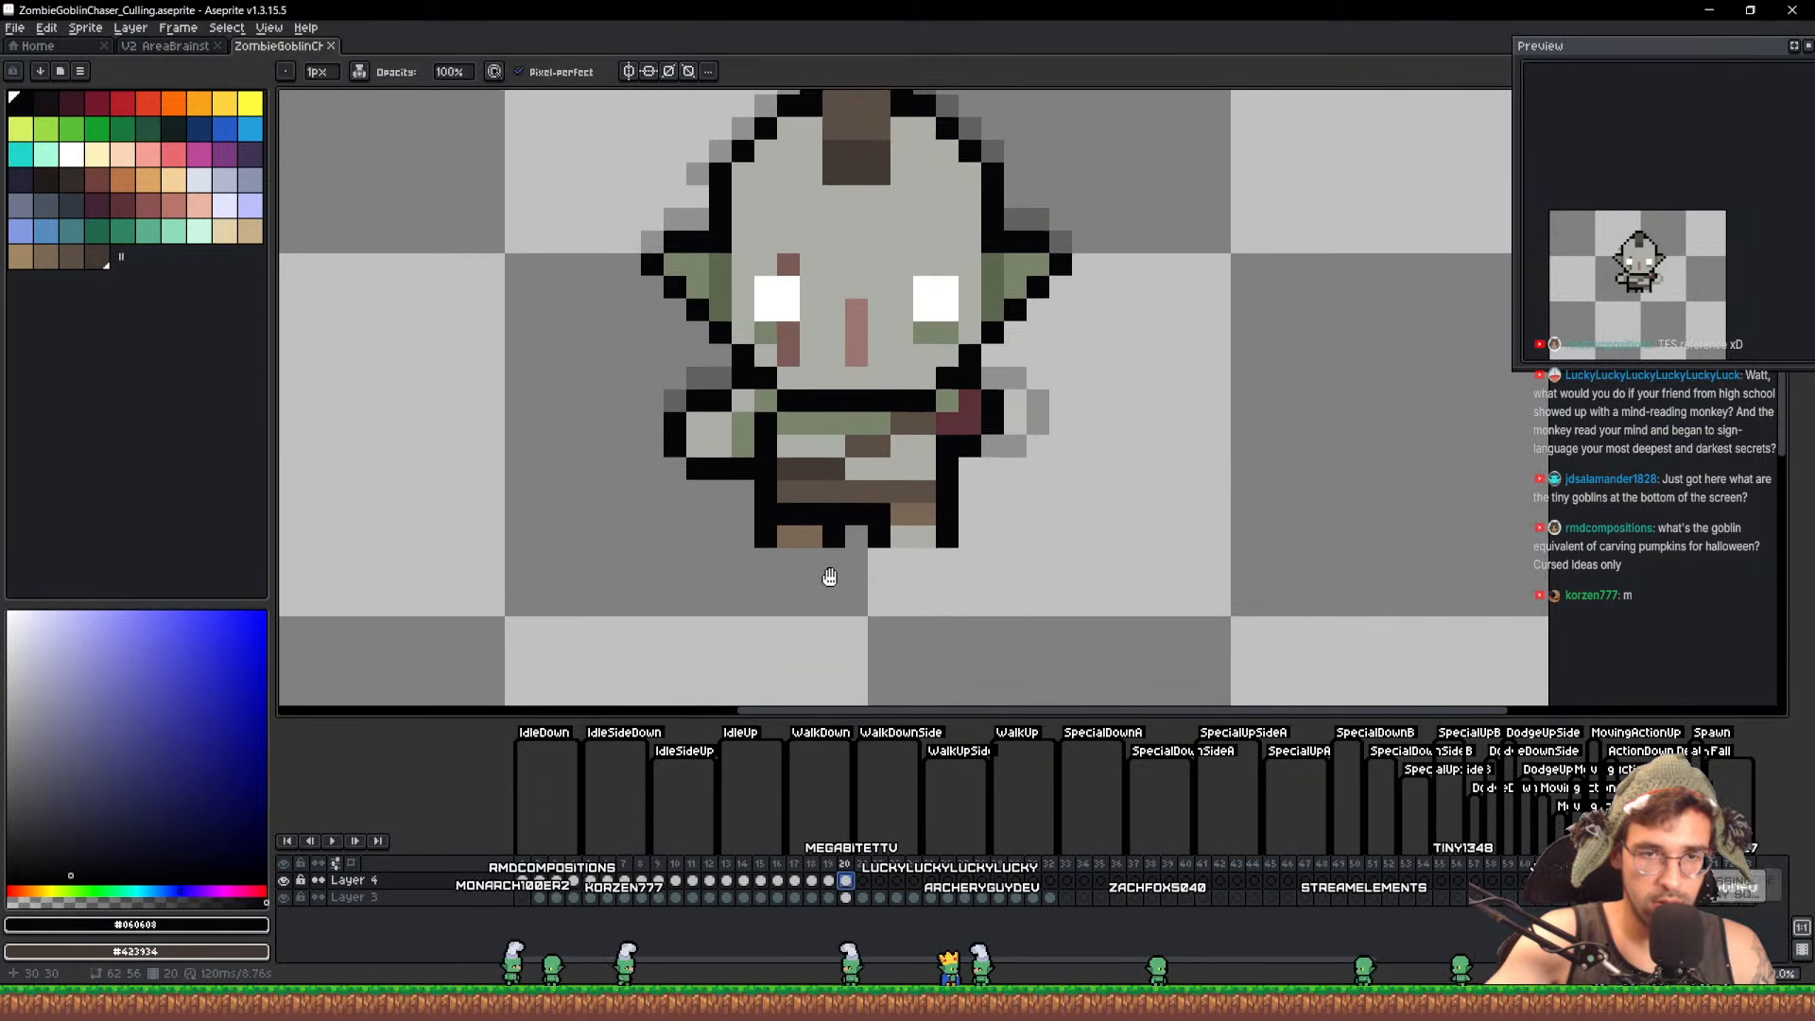
{"action": "scroll", "coordinate": [829, 576], "scroll_direction": "down", "scroll_amount": 1}
{"action": "key", "text": "m"}
{"action": "left_click_drag", "start_coordinate": [574, 144], "coordinate": [1123, 539]}
{"action": "key", "text": "Up"}
{"action": "scroll", "coordinate": [1673, 270], "scroll_direction": "up", "scroll_amount": 2}
{"action": "left_click_drag", "start_coordinate": [999, 481], "coordinate": [1041, 455]}
{"action": "key", "text": "ctrl+d"}
Redraw the stretched legs in frame 20 with black outlines, brown upper legs and pale grey feet
{"action": "scroll", "coordinate": [894, 513], "scroll_direction": "up", "scroll_amount": 1}
{"action": "left_click", "coordinate": [914, 530], "text": "alt"}
{"action": "key", "text": "b"}
{"action": "left_click", "coordinate": [914, 516]}
{"action": "left_click", "coordinate": [979, 520]}
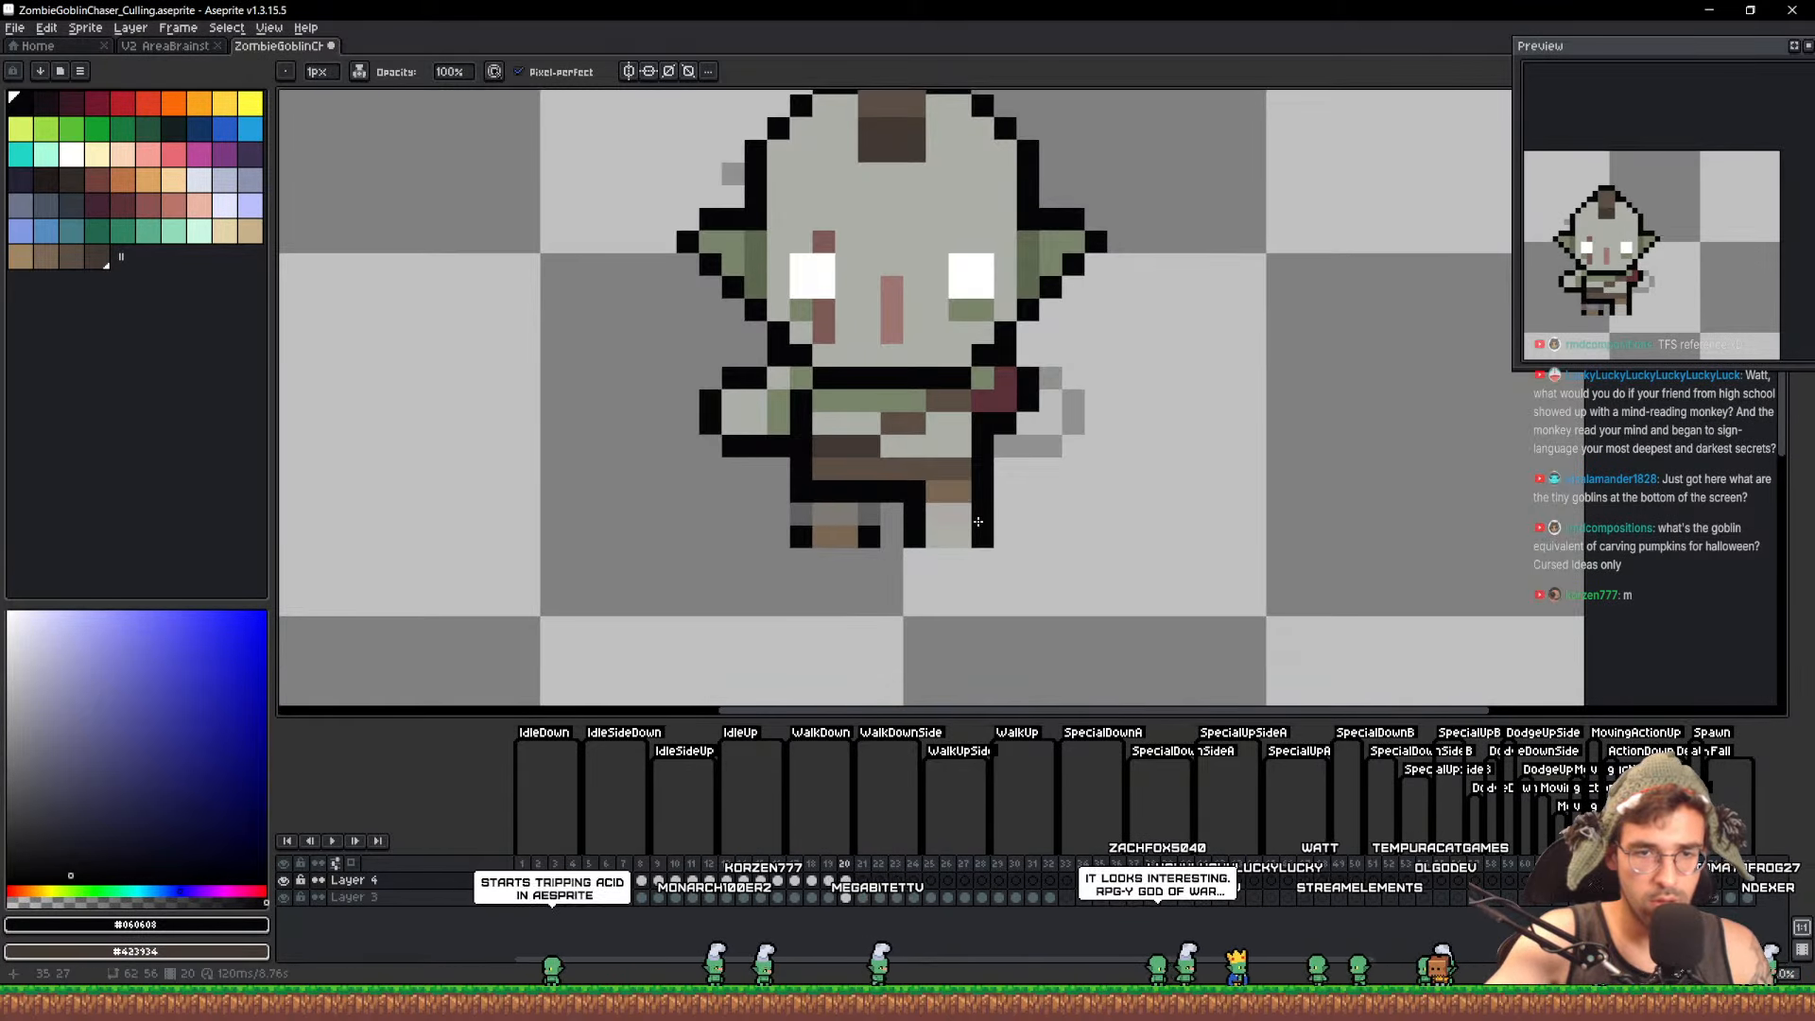
{"action": "left_click", "coordinate": [949, 525], "text": "alt"}
{"action": "mouse_move", "coordinate": [847, 536]}
{"action": "left_mouse_down"}
{"action": "mouse_move", "coordinate": [806, 521]}
{"action": "mouse_move", "coordinate": [894, 513]}
{"action": "mouse_move", "coordinate": [836, 515]}
{"action": "left_mouse_up"}
{"action": "left_click", "coordinate": [803, 496], "text": "alt"}
{"action": "left_click", "coordinate": [871, 497], "text": "alt"}
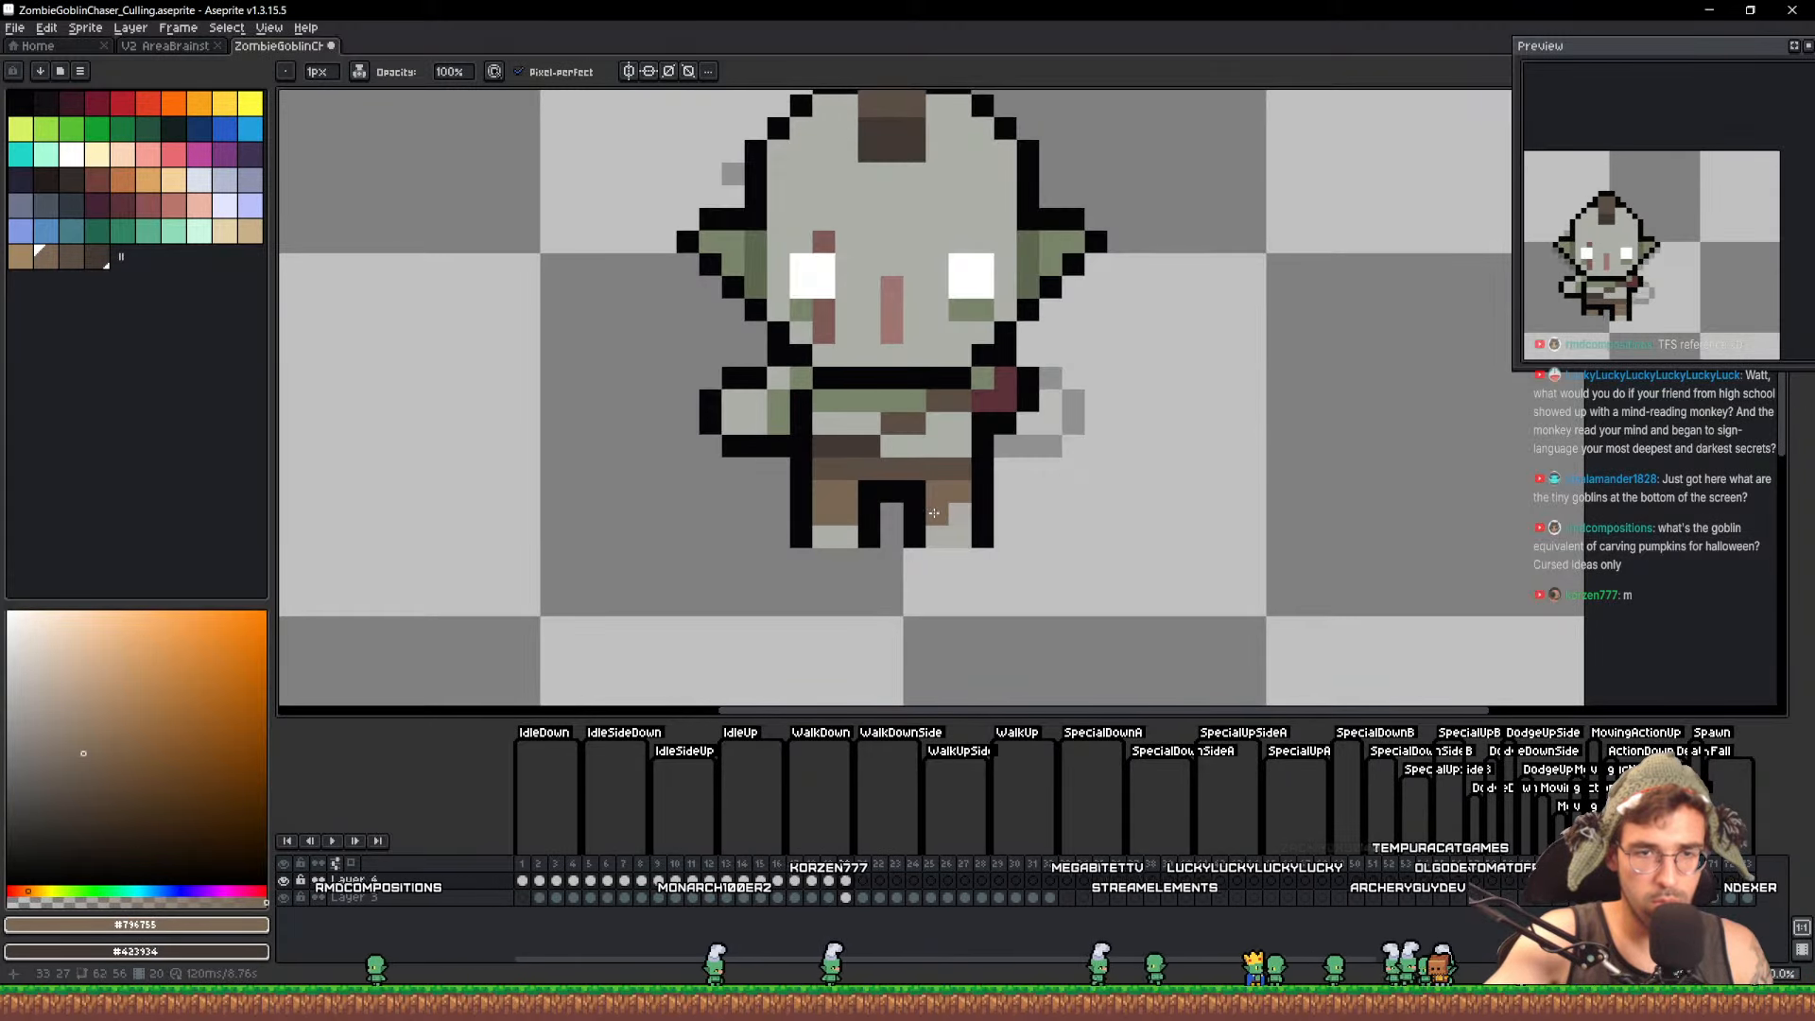
Compare frame 20 with frame 16, draw a black hem line below the belt across both legs, and save the sprite
{"action": "scroll", "coordinate": [960, 509], "scroll_direction": "down", "scroll_amount": 3}
{"action": "key", "text": "Left"}
{"action": "key", "text": "Left"}
{"action": "key", "text": "Left"}
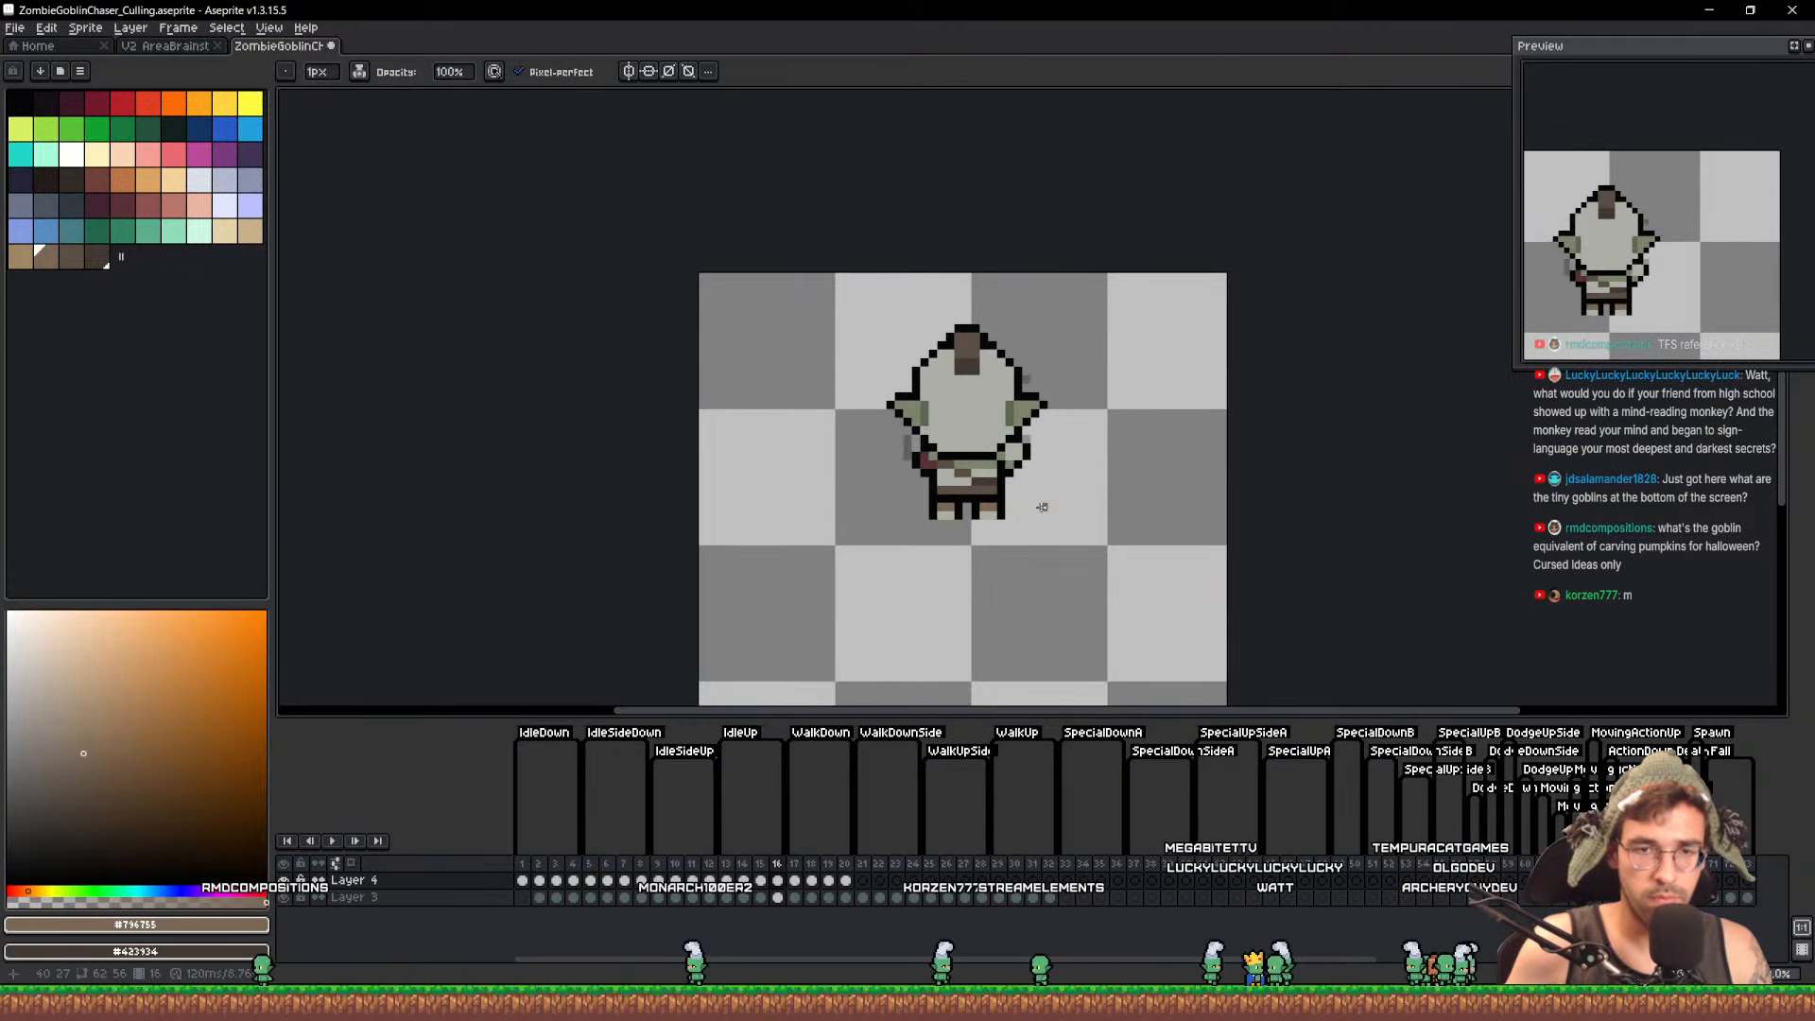
{"action": "key", "text": "Right"}
{"action": "key", "text": "Right"}
{"action": "key", "text": "Right"}
{"action": "scroll", "coordinate": [1020, 496], "scroll_direction": "up", "scroll_amount": 3}
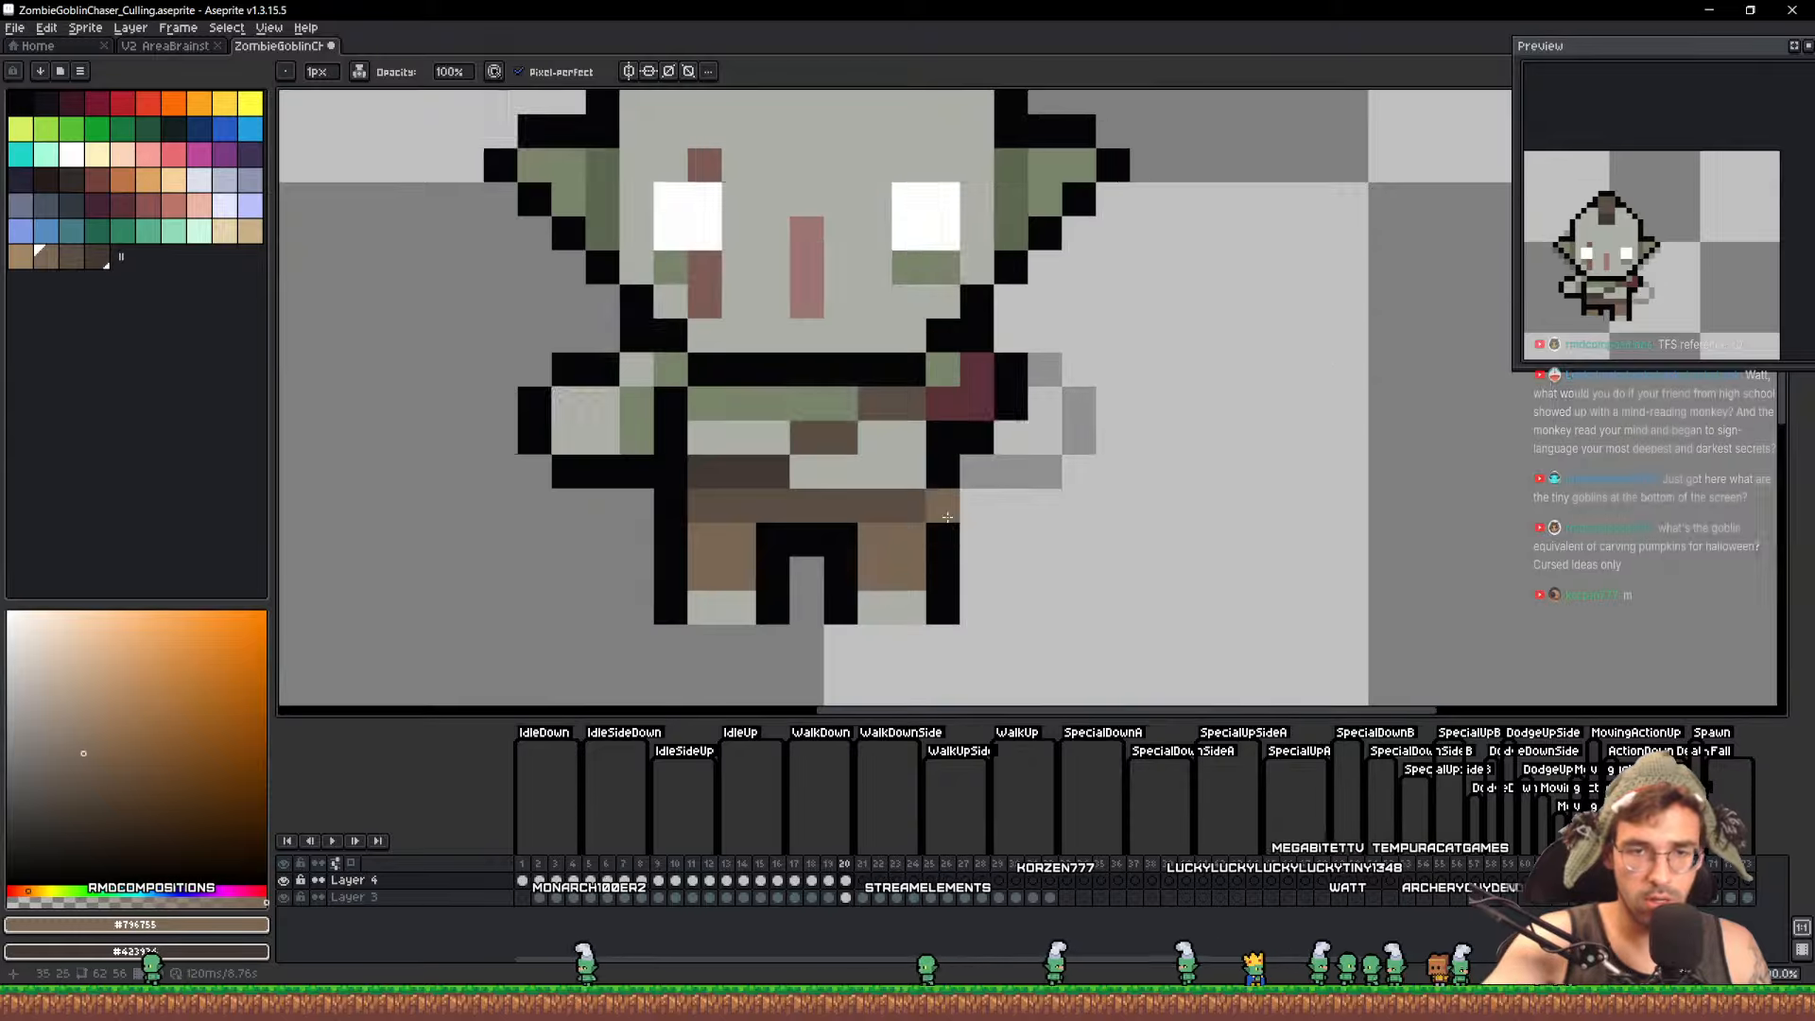
{"action": "left_click", "coordinate": [831, 527], "text": "alt"}
{"action": "left_click_drag", "start_coordinate": [872, 539], "coordinate": [909, 539]}
{"action": "left_click_drag", "start_coordinate": [741, 539], "coordinate": [705, 539]}
{"action": "scroll", "coordinate": [863, 535], "scroll_direction": "down", "scroll_amount": 4}
{"action": "key", "text": "ctrl+s"}
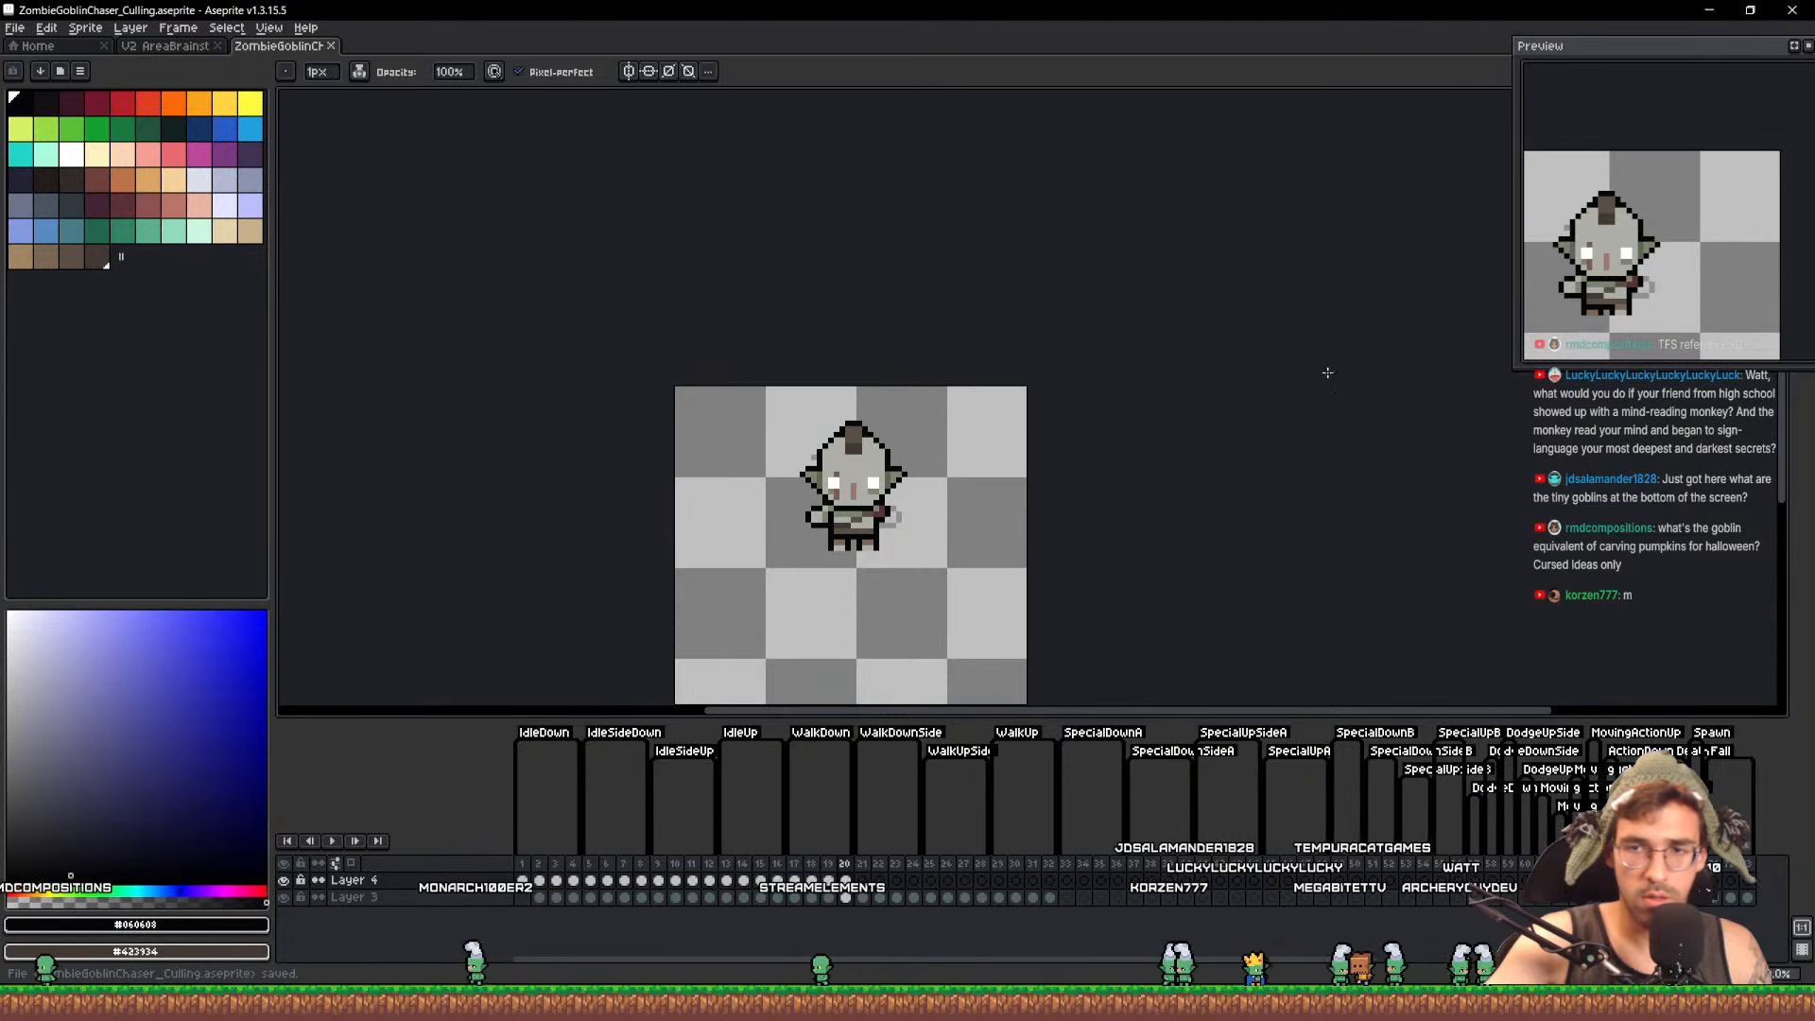
Sample the foot's pale grey, check the legs in walk frames 16 to 19, and save the sprite
{"action": "scroll", "coordinate": [889, 567], "scroll_direction": "up", "scroll_amount": 4}
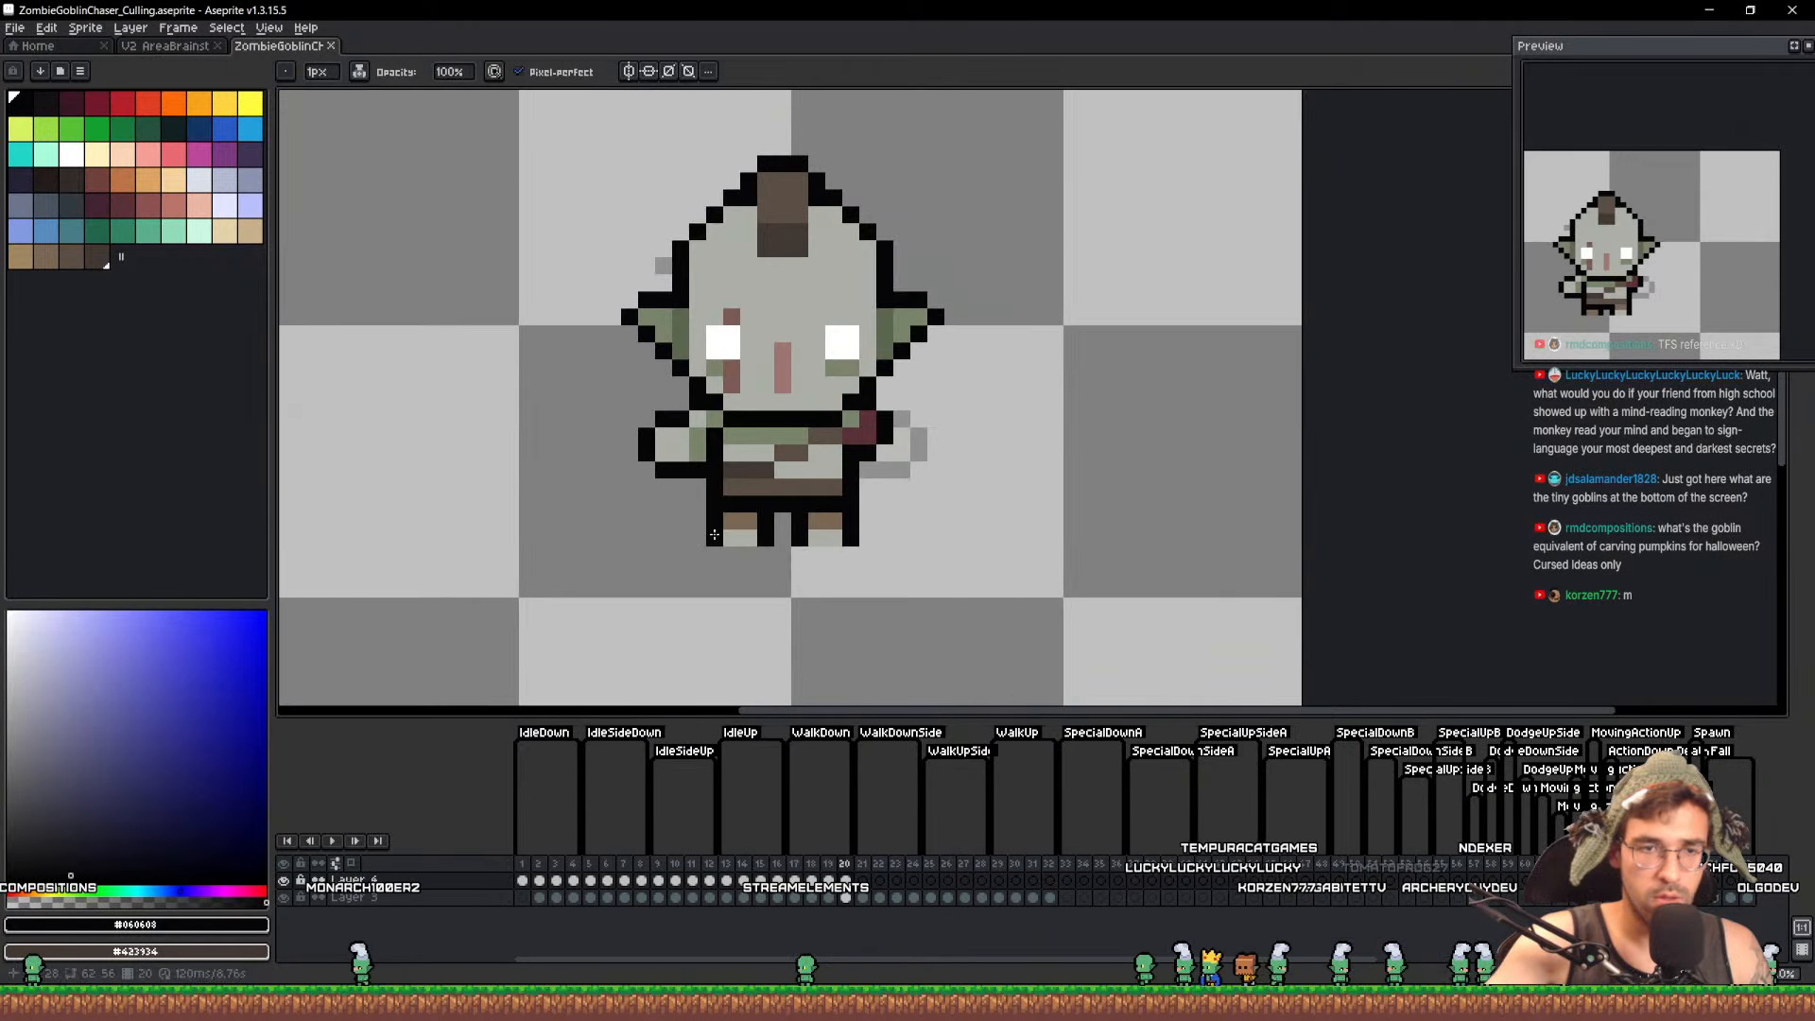
{"action": "left_click", "coordinate": [876, 564], "text": "alt"}
{"action": "key", "text": "Left"}
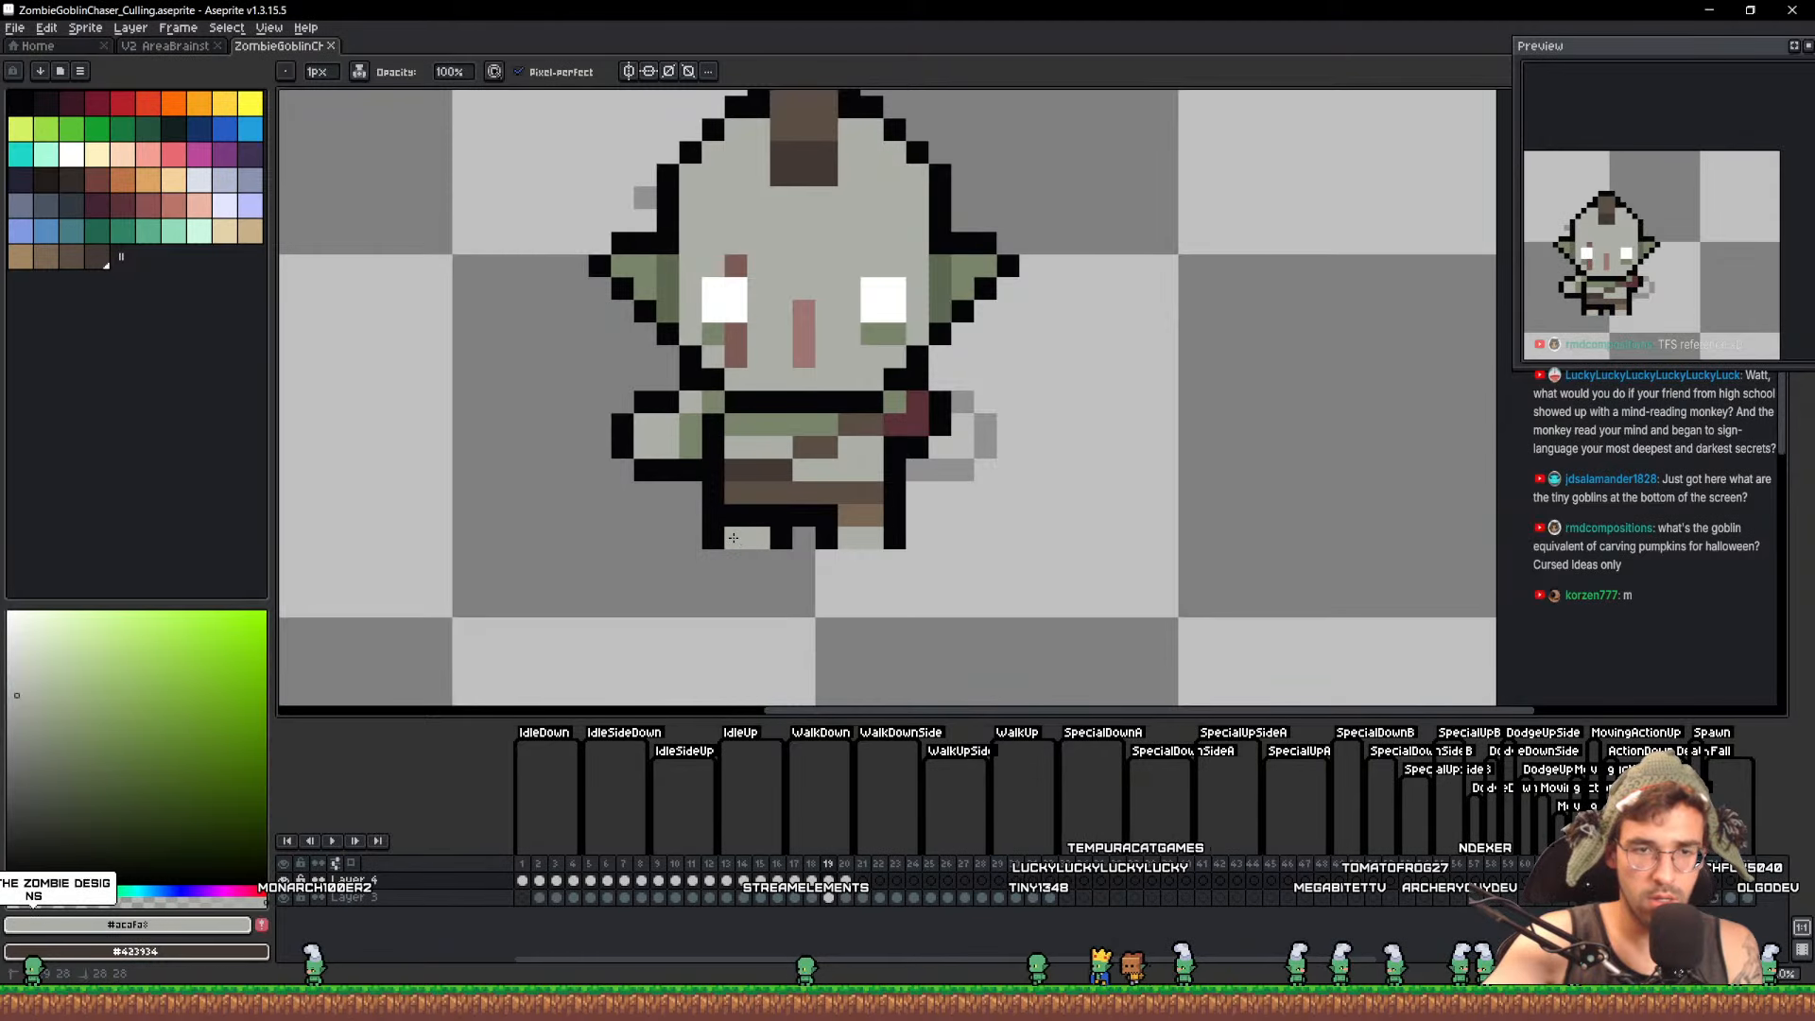
{"action": "key", "text": "Left"}
{"action": "key", "text": "Left"}
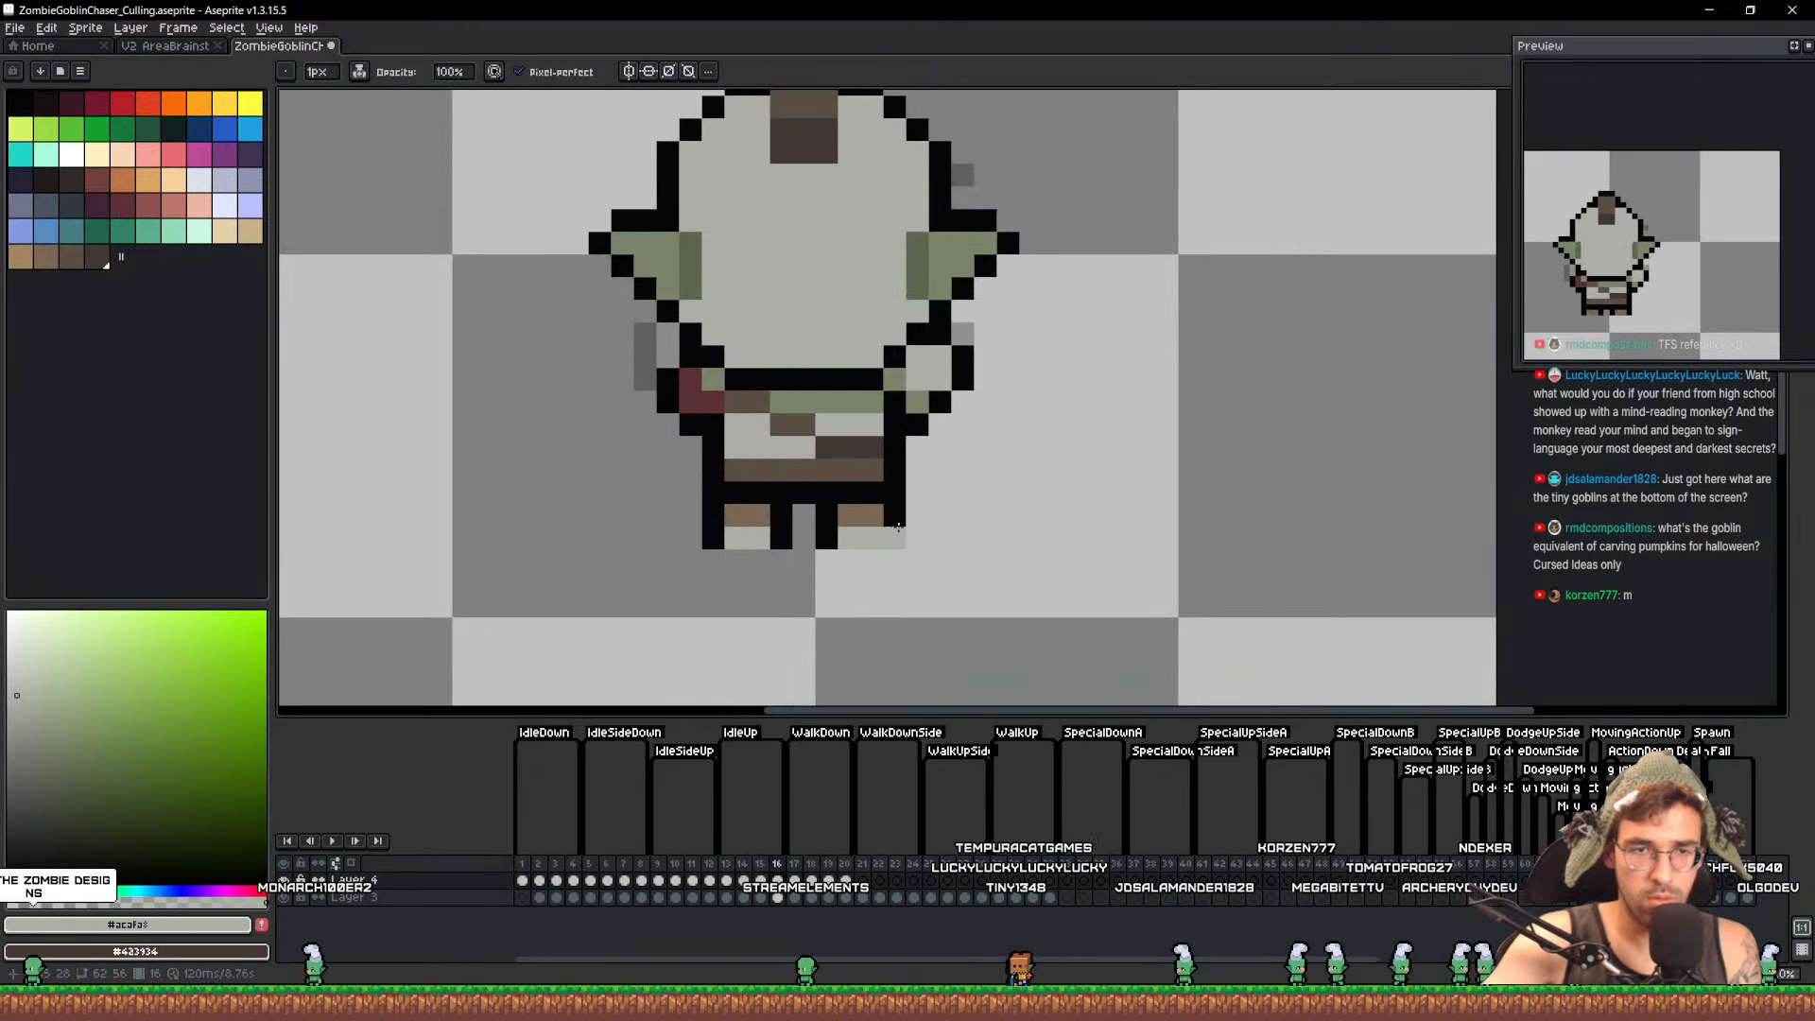
{"action": "key", "text": "Right"}
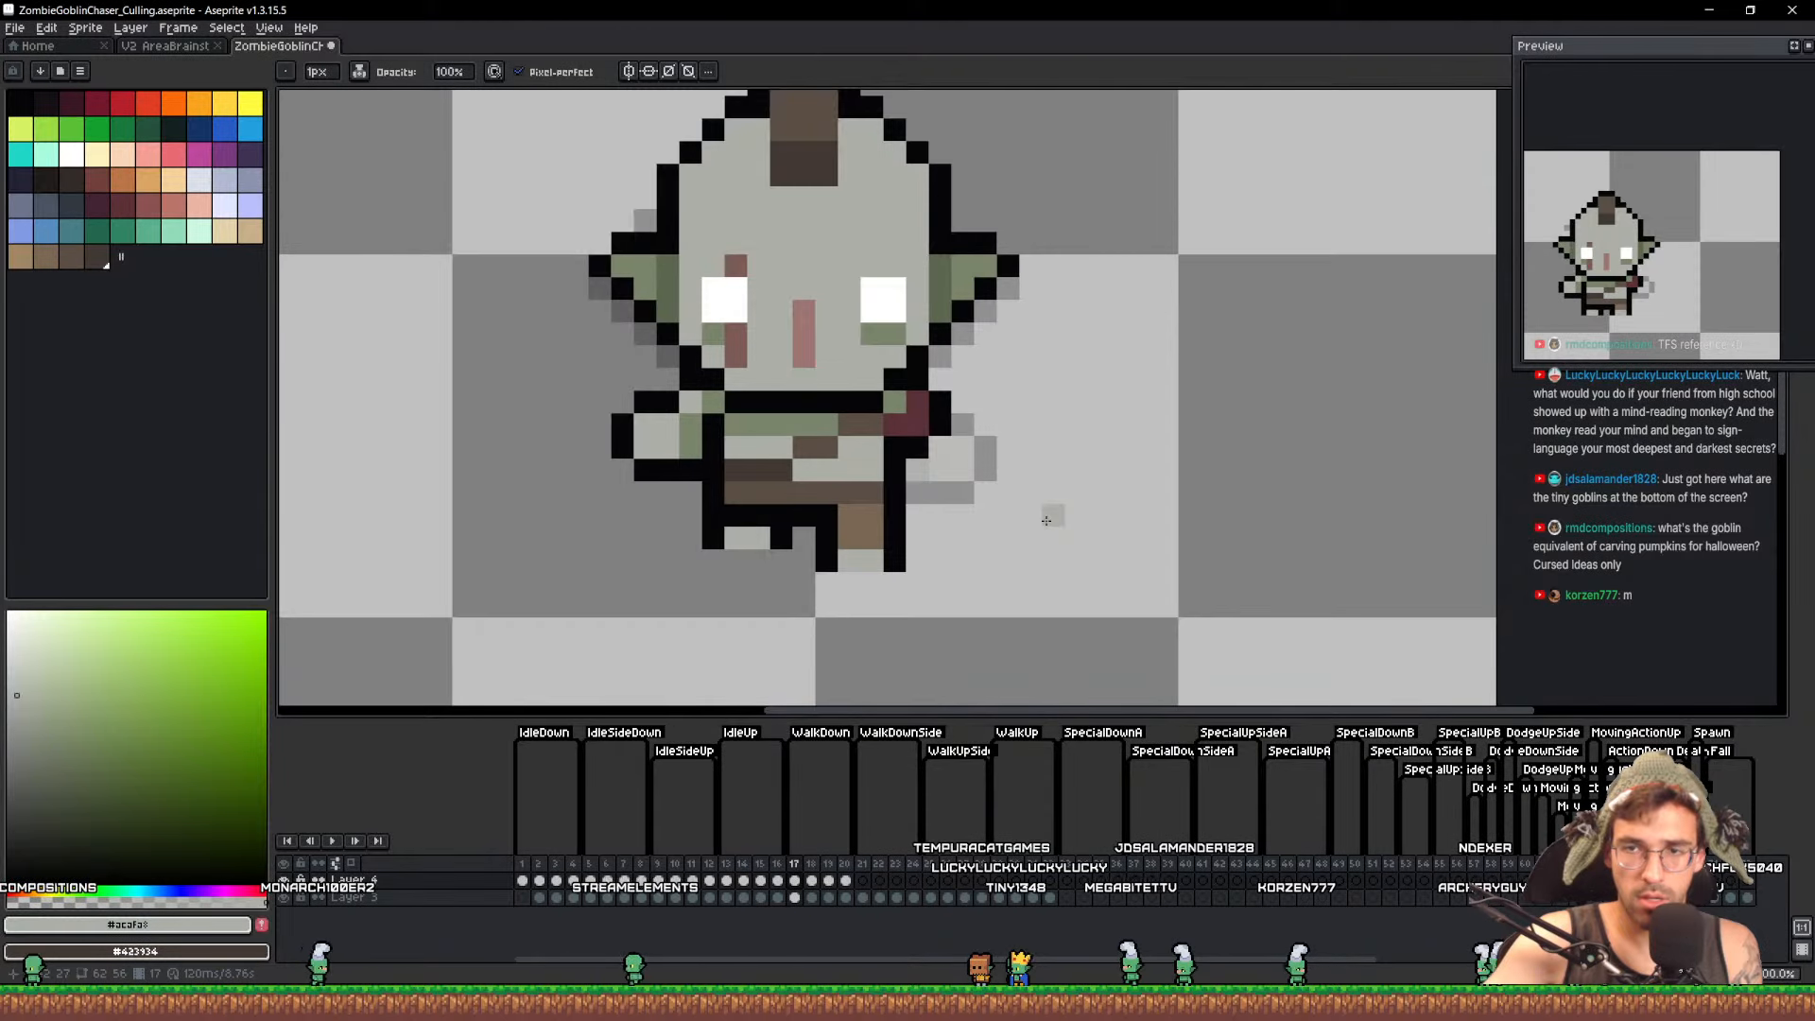
{"action": "left_click_drag", "start_coordinate": [1153, 497], "coordinate": [1189, 462]}
{"action": "key", "text": "ctrl+s"}
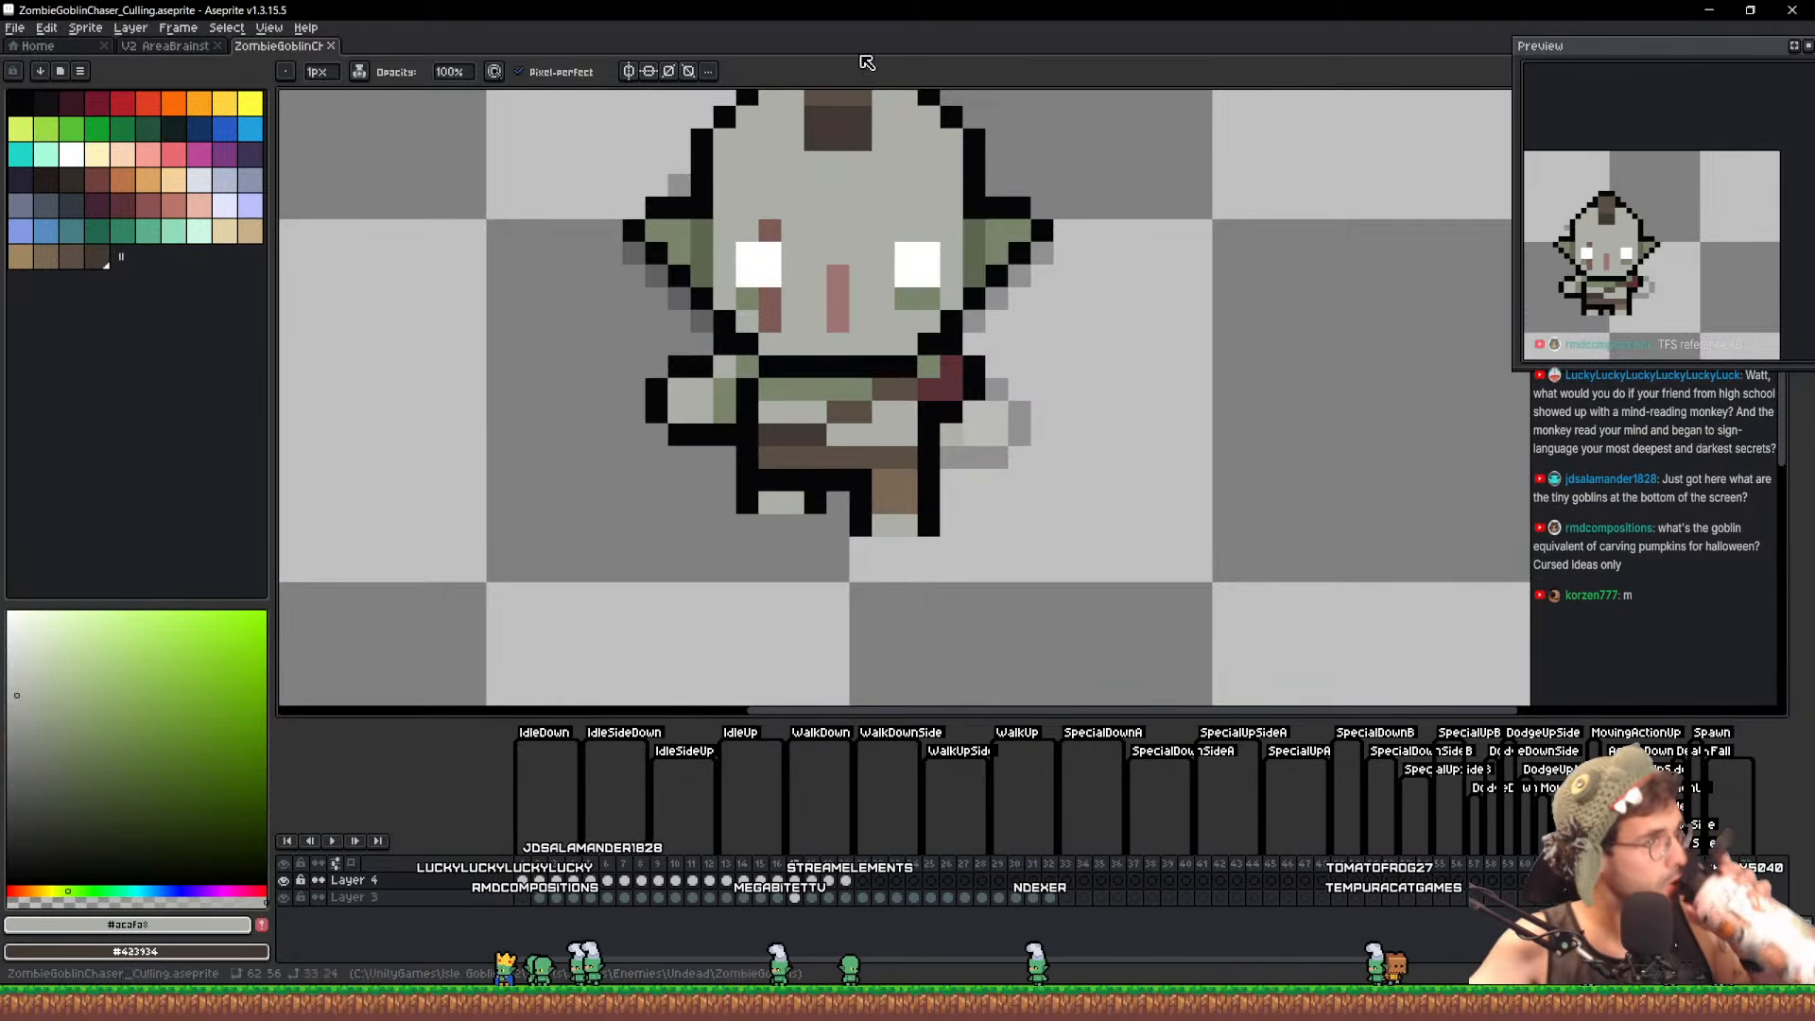
Open UI Brainstorming.aseprite from the recent files and look over its ingredient, bag and potion icons
{"action": "left_click", "coordinate": [37, 45]}
{"action": "left_click", "coordinate": [126, 192]}
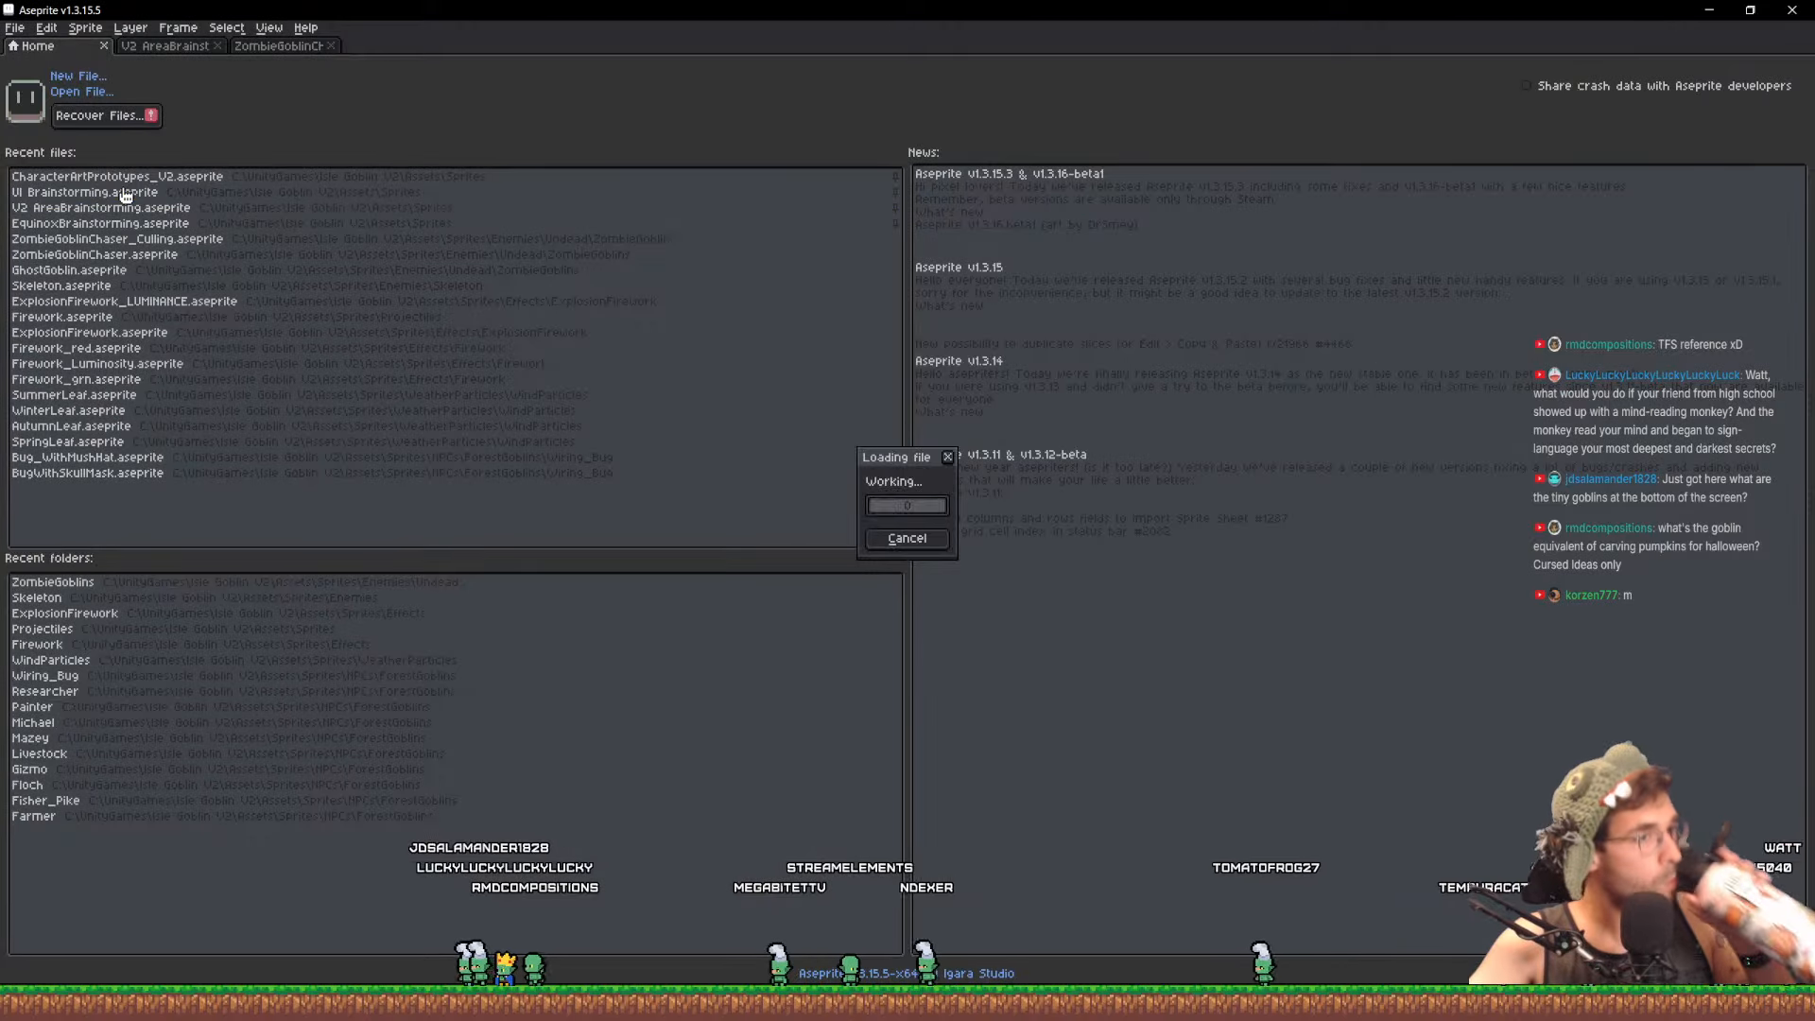
{"action": "scroll", "coordinate": [862, 488], "scroll_direction": "down", "scroll_amount": 3}
{"action": "scroll", "coordinate": [862, 488], "scroll_direction": "up", "scroll_amount": 4}
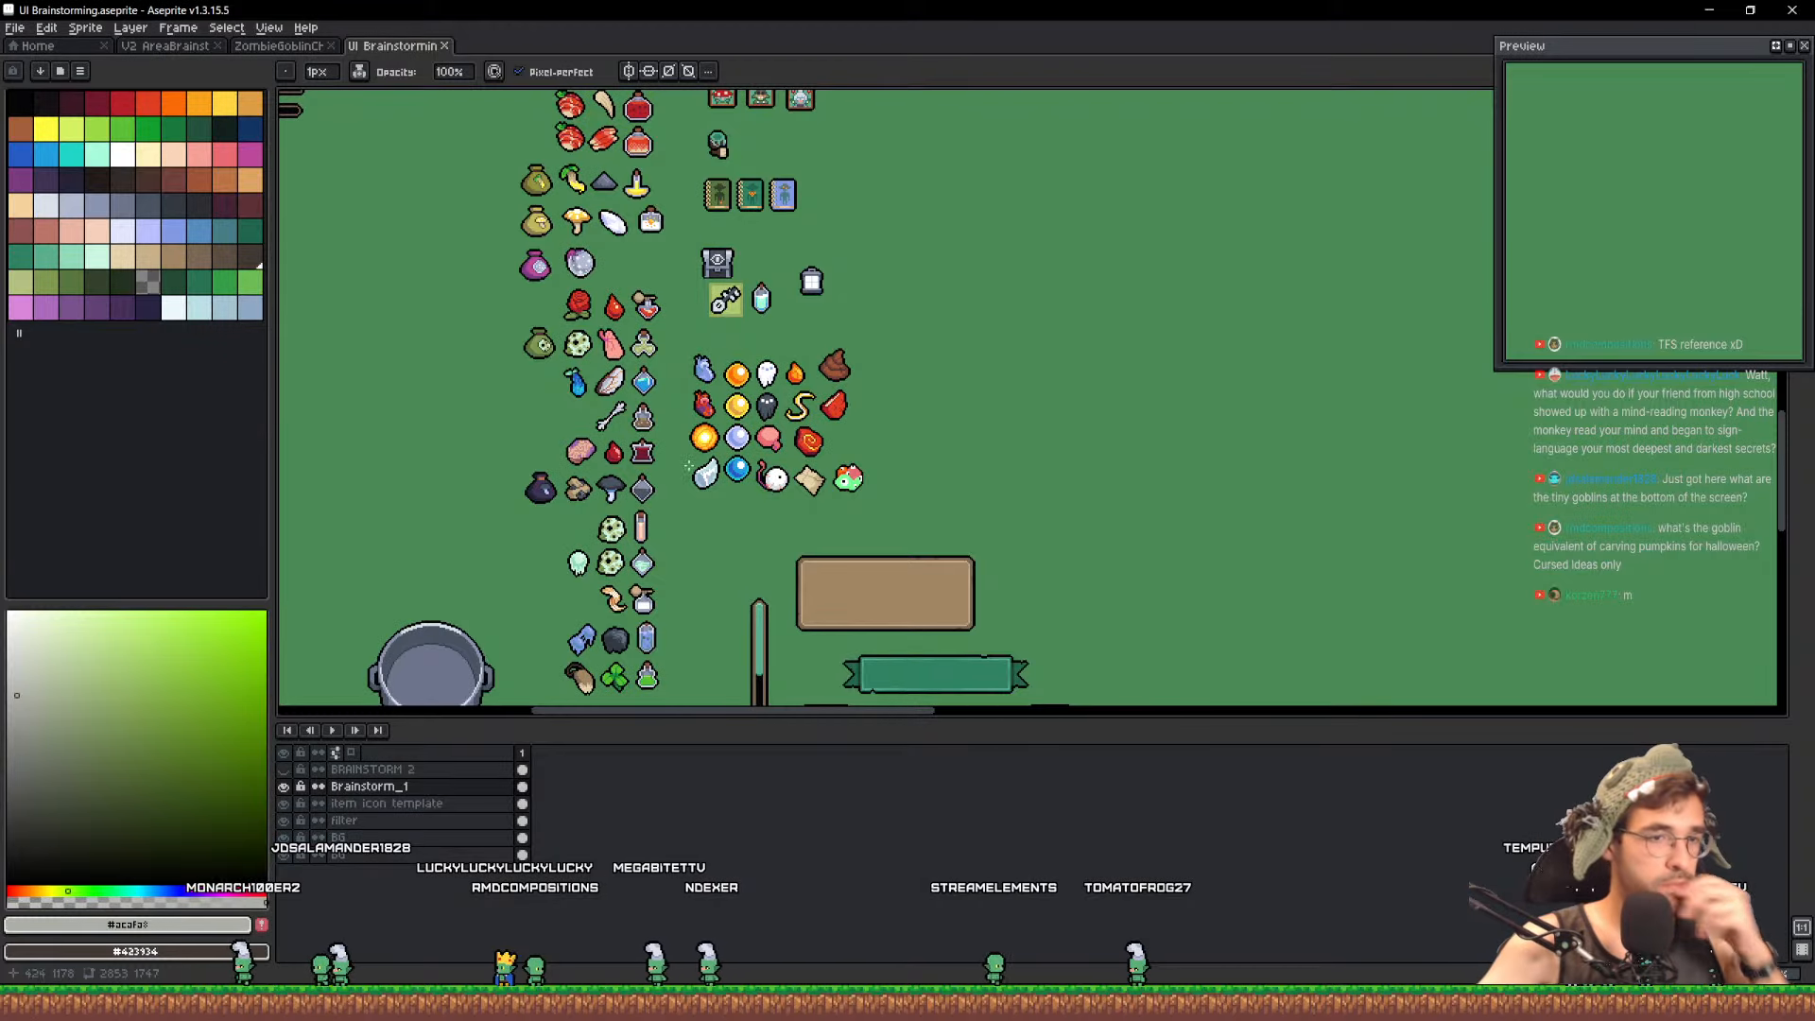
{"action": "scroll", "coordinate": [688, 465], "scroll_direction": "up", "scroll_amount": 2}
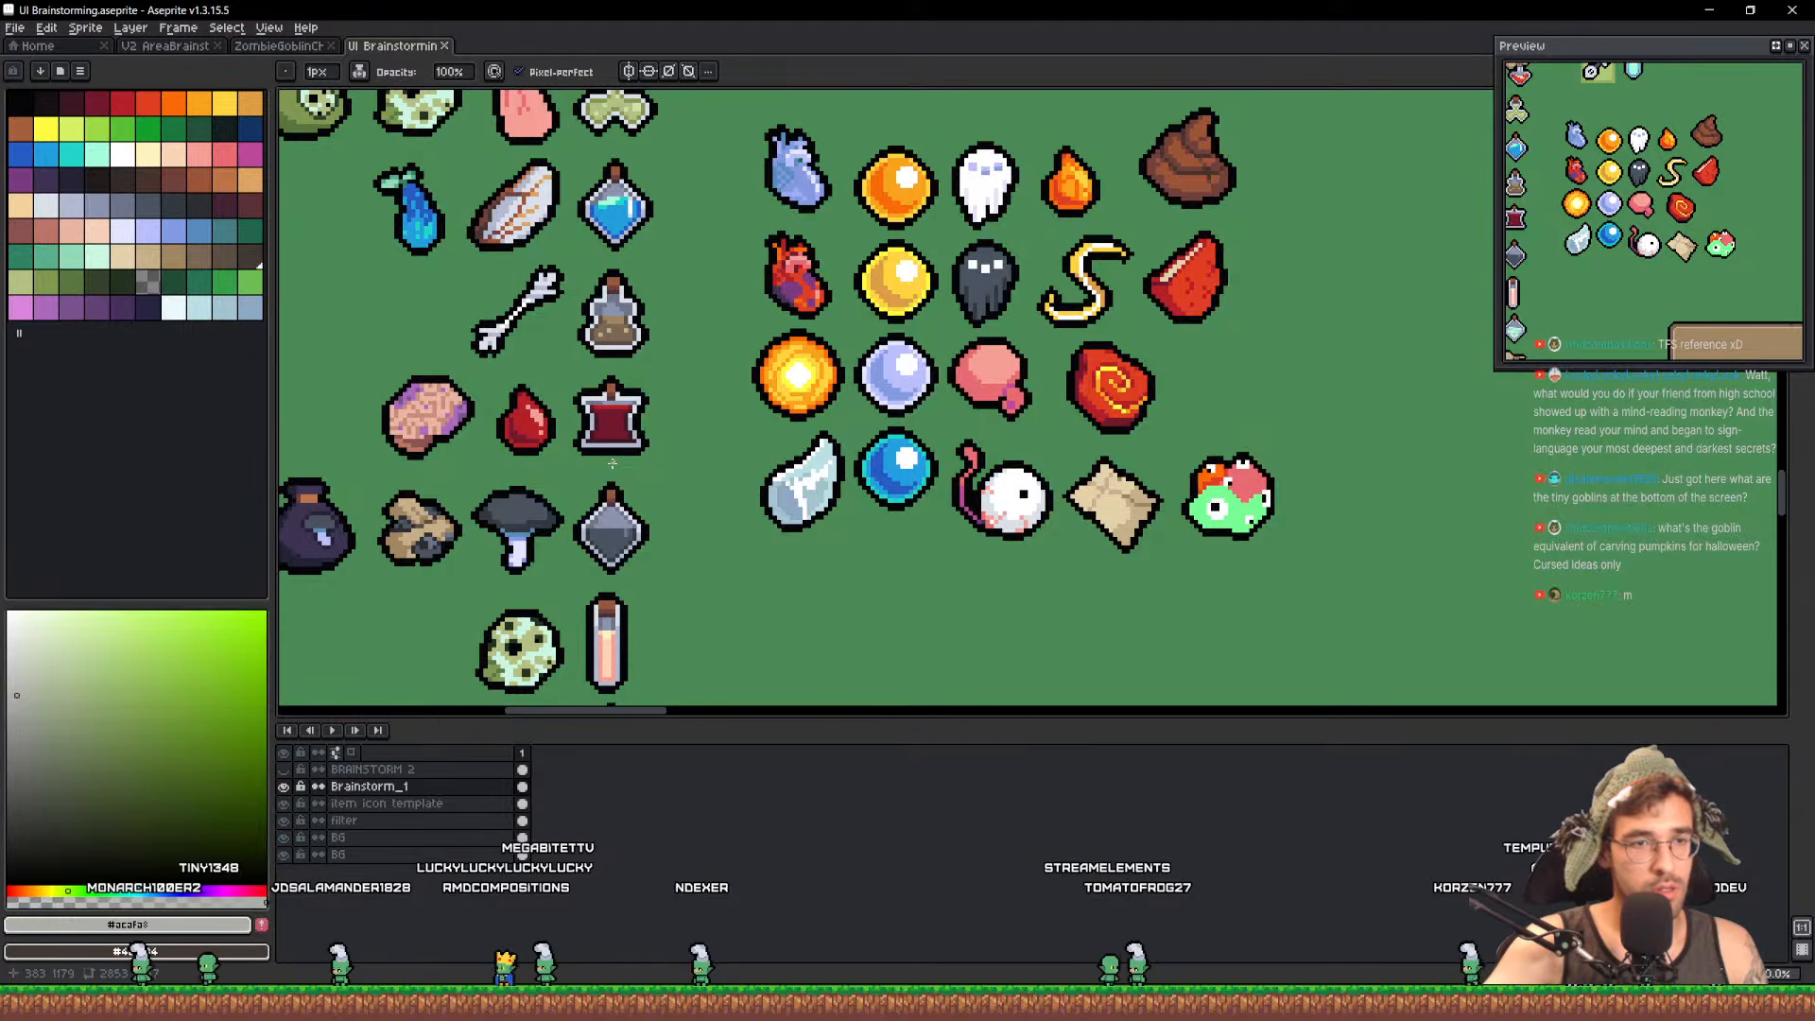
{"action": "mouse_move", "coordinate": [723, 313]}
{"action": "left_mouse_down"}
{"action": "mouse_move", "coordinate": [757, 116]}
{"action": "mouse_move", "coordinate": [811, 526]}
{"action": "left_mouse_up"}
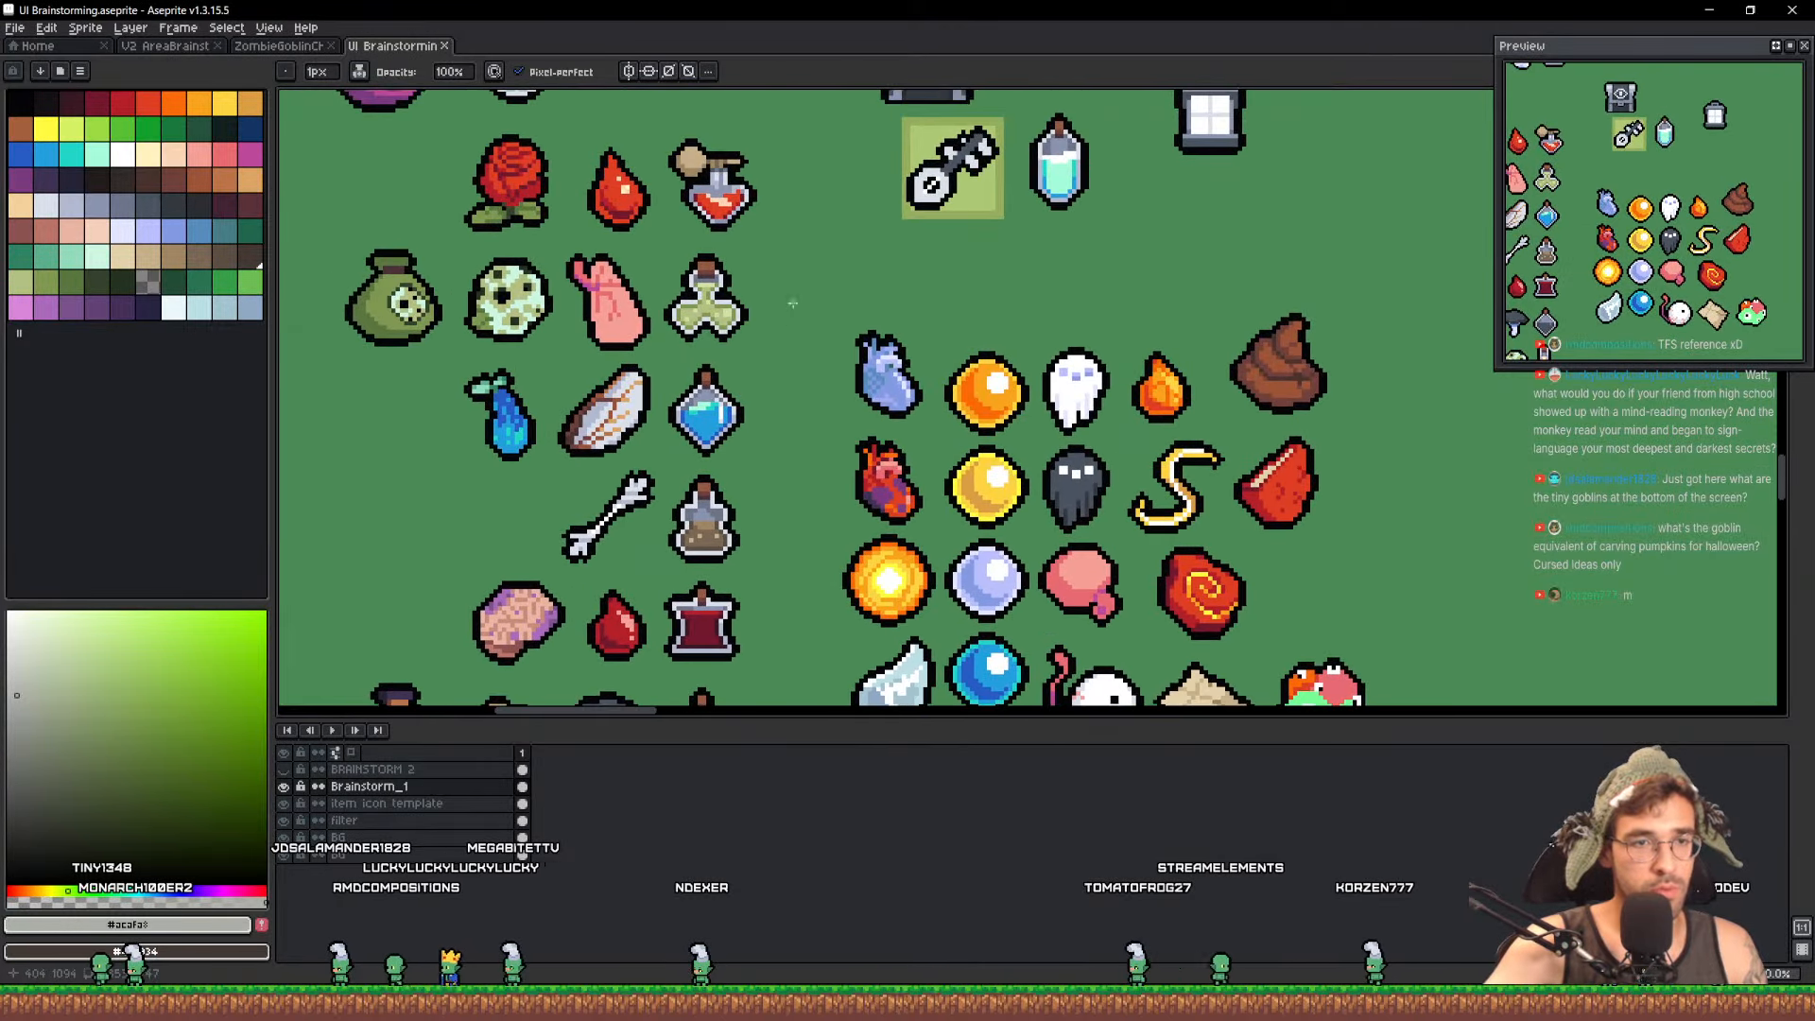
{"action": "mouse_move", "coordinate": [762, 153]}
{"action": "left_mouse_down"}
{"action": "mouse_move", "coordinate": [811, 361]}
{"action": "mouse_move", "coordinate": [900, 582]}
{"action": "left_mouse_up"}
{"action": "scroll", "coordinate": [811, 360], "scroll_direction": "down", "scroll_amount": 1}
{"action": "mouse_move", "coordinate": [898, 457]}
{"action": "left_mouse_down"}
{"action": "mouse_move", "coordinate": [833, 220]}
{"action": "mouse_move", "coordinate": [944, 616]}
{"action": "left_mouse_up"}
{"action": "left_click_drag", "start_coordinate": [903, 599], "coordinate": [859, 616]}
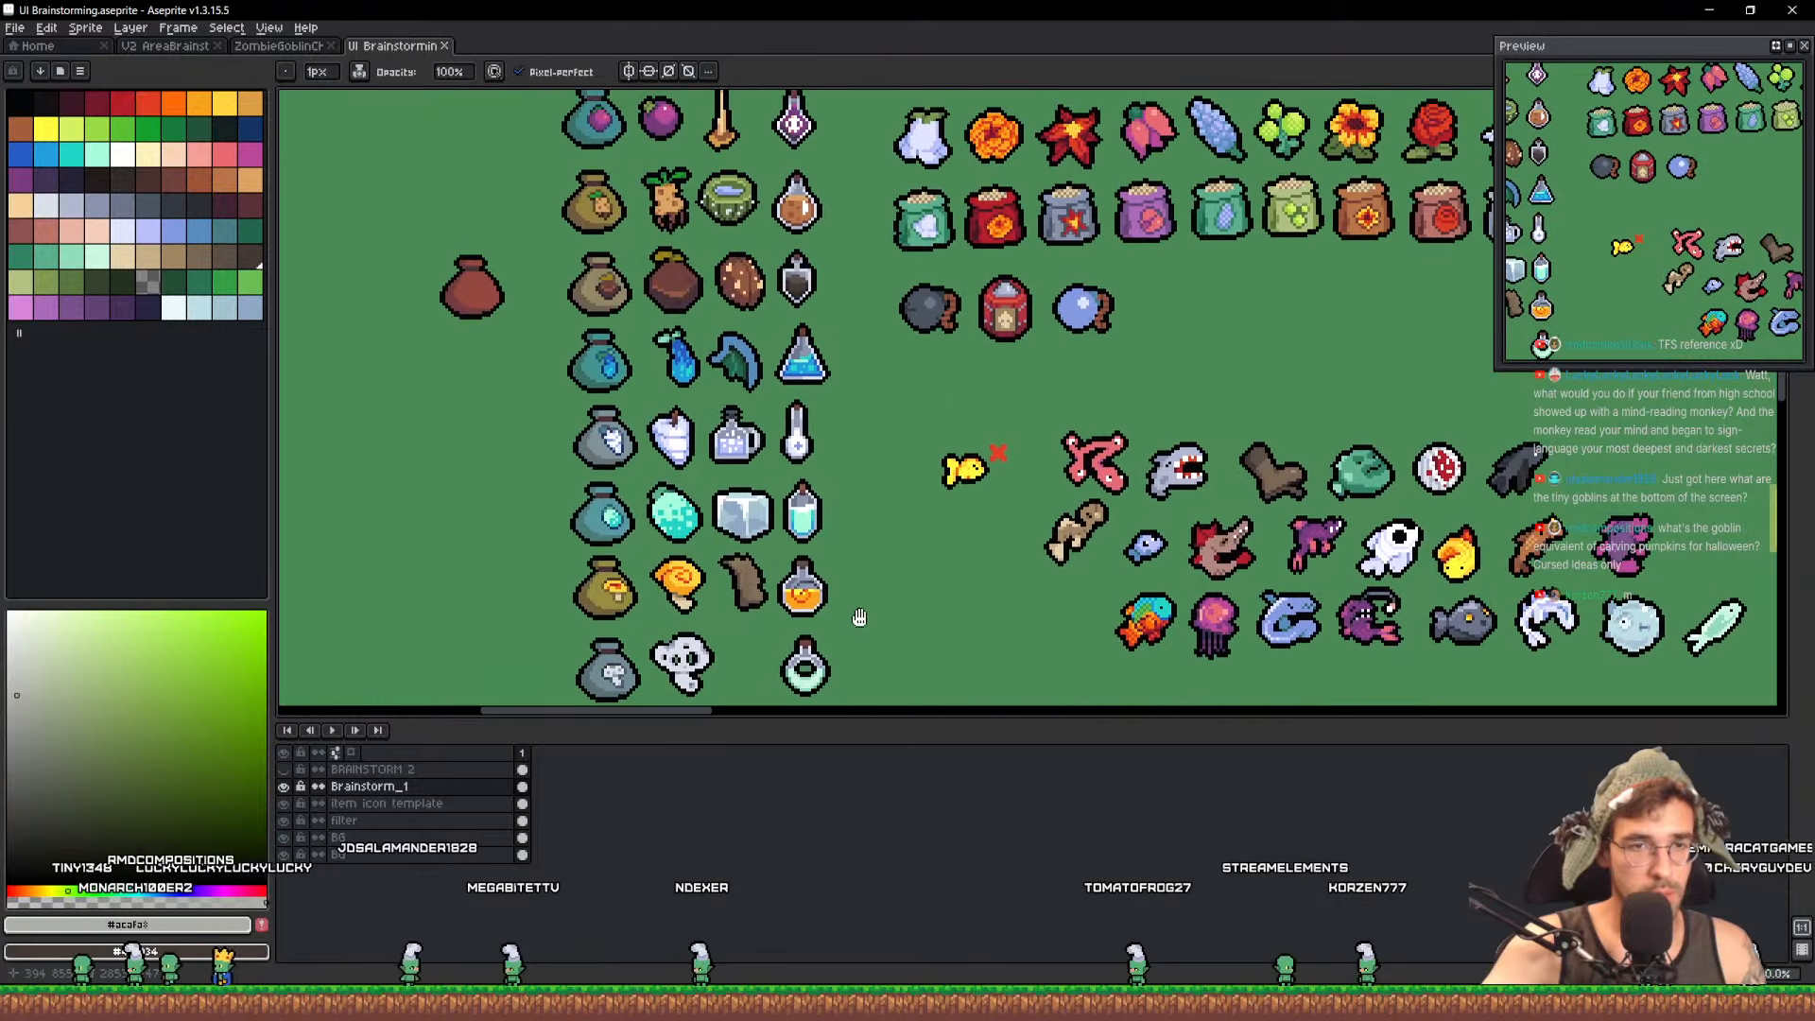
Look over the seed bag, building block, furniture, armor and food icons in the brainstorming sheet
{"action": "left_click_drag", "start_coordinate": [806, 520], "coordinate": [804, 652]}
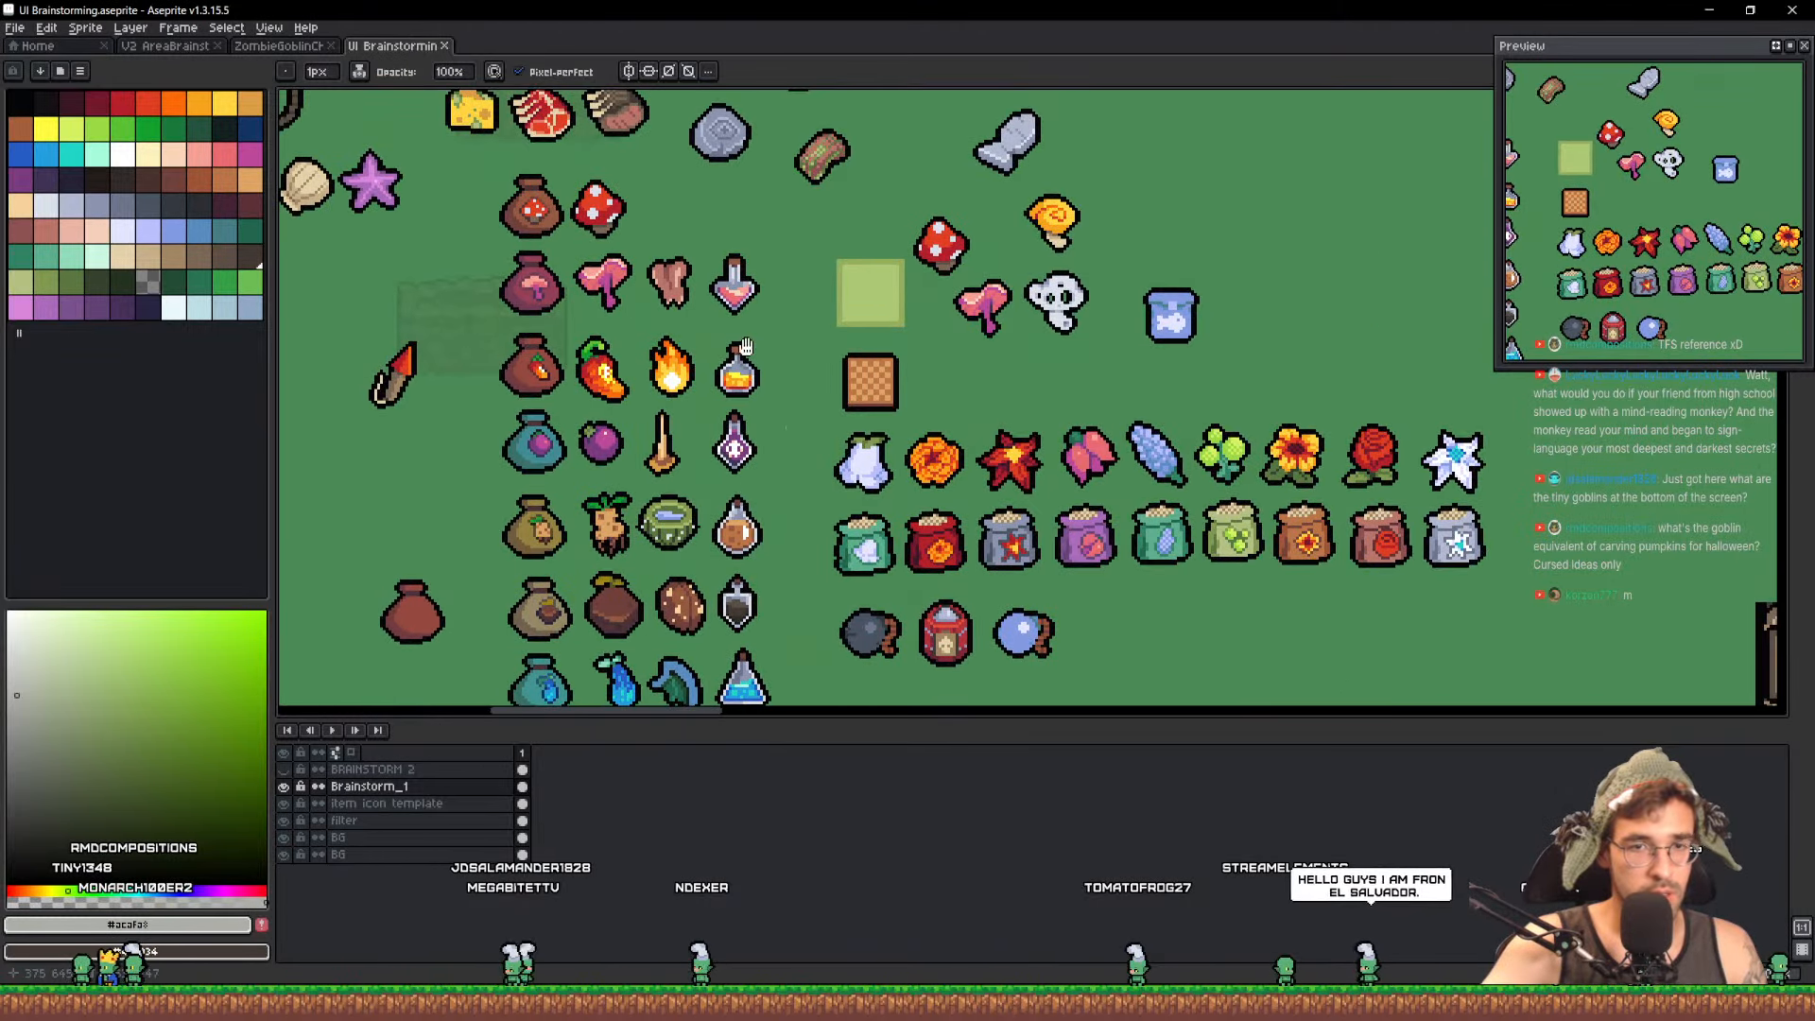
{"action": "left_click_drag", "start_coordinate": [746, 347], "coordinate": [738, 593]}
{"action": "left_click_drag", "start_coordinate": [694, 391], "coordinate": [1428, 681]}
{"action": "left_click_drag", "start_coordinate": [1163, 283], "coordinate": [1139, 651]}
{"action": "mouse_move", "coordinate": [922, 141]}
{"action": "left_mouse_down"}
{"action": "mouse_move", "coordinate": [886, 567]}
{"action": "mouse_move", "coordinate": [858, 674]}
{"action": "left_mouse_up"}
{"action": "mouse_move", "coordinate": [963, 365]}
{"action": "left_mouse_down"}
{"action": "mouse_move", "coordinate": [927, 490]}
{"action": "mouse_move", "coordinate": [934, 612]}
{"action": "mouse_move", "coordinate": [730, 323]}
{"action": "left_mouse_up"}
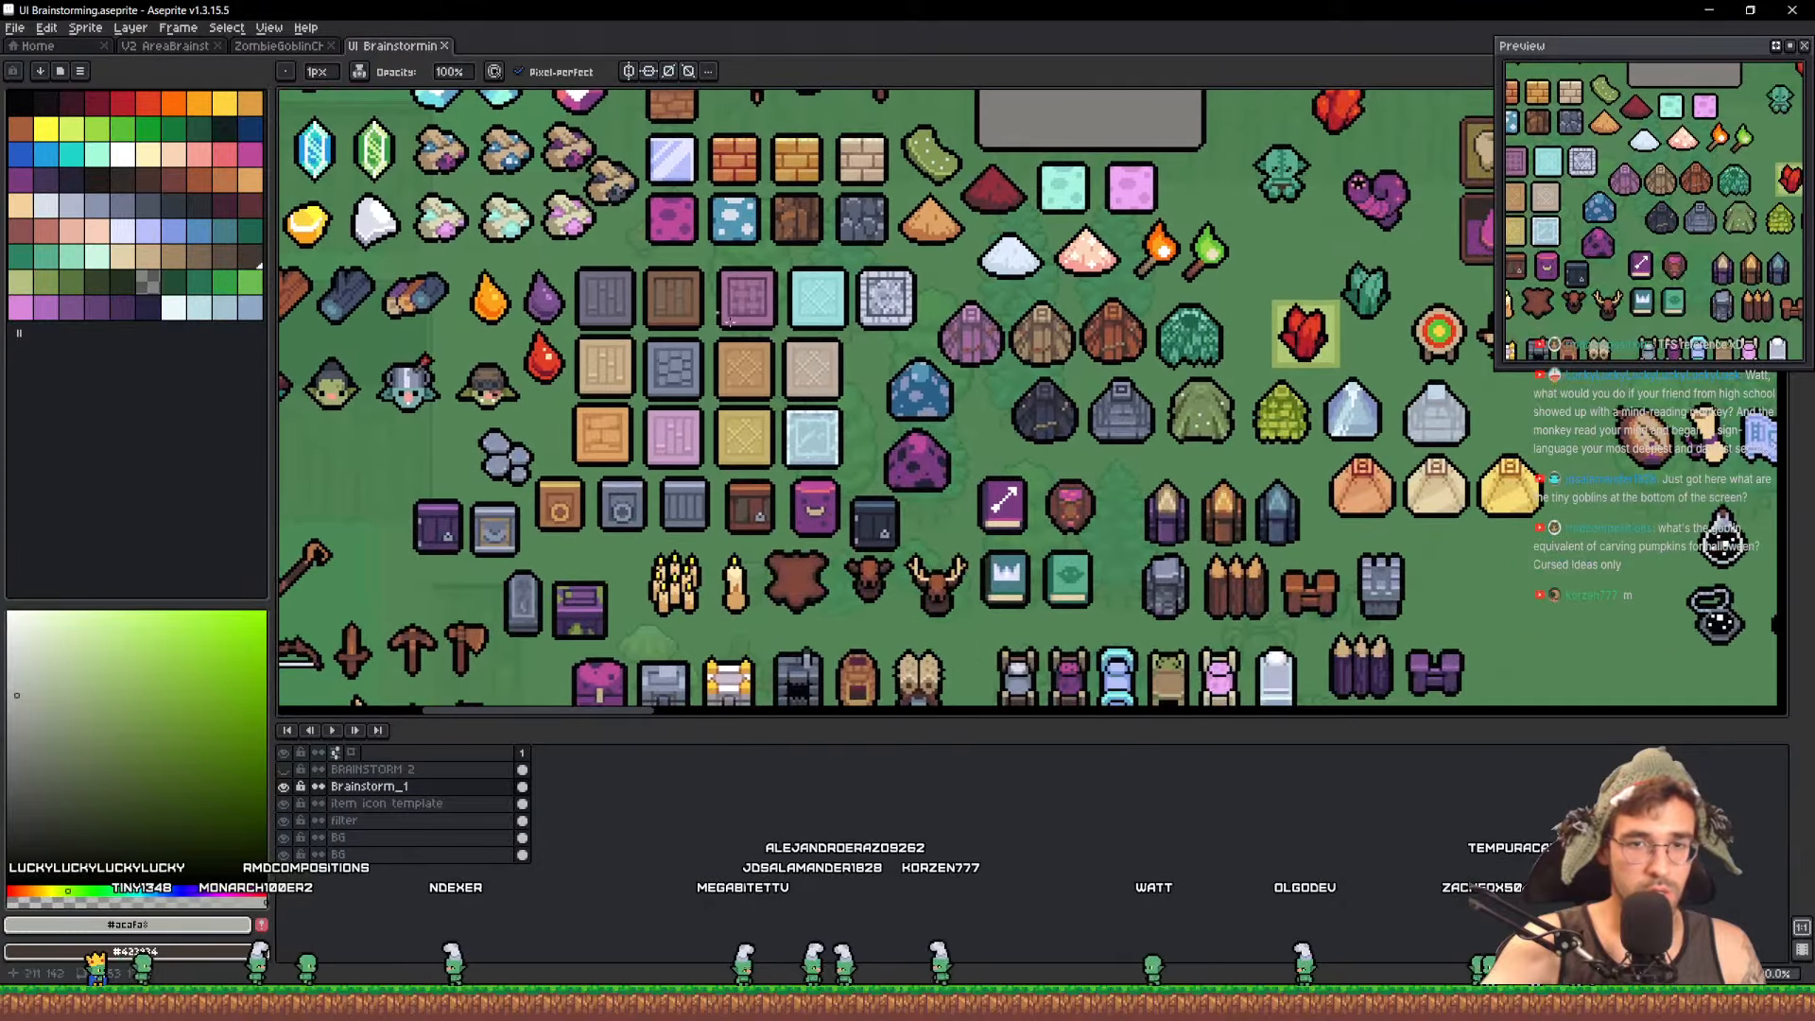
{"action": "left_click_drag", "start_coordinate": [946, 605], "coordinate": [755, 363]}
{"action": "mouse_move", "coordinate": [977, 687]}
{"action": "left_mouse_down"}
{"action": "mouse_move", "coordinate": [976, 457]}
{"action": "mouse_move", "coordinate": [1005, 372]}
{"action": "left_mouse_up"}
{"action": "left_click_drag", "start_coordinate": [1014, 492], "coordinate": [1205, 186]}
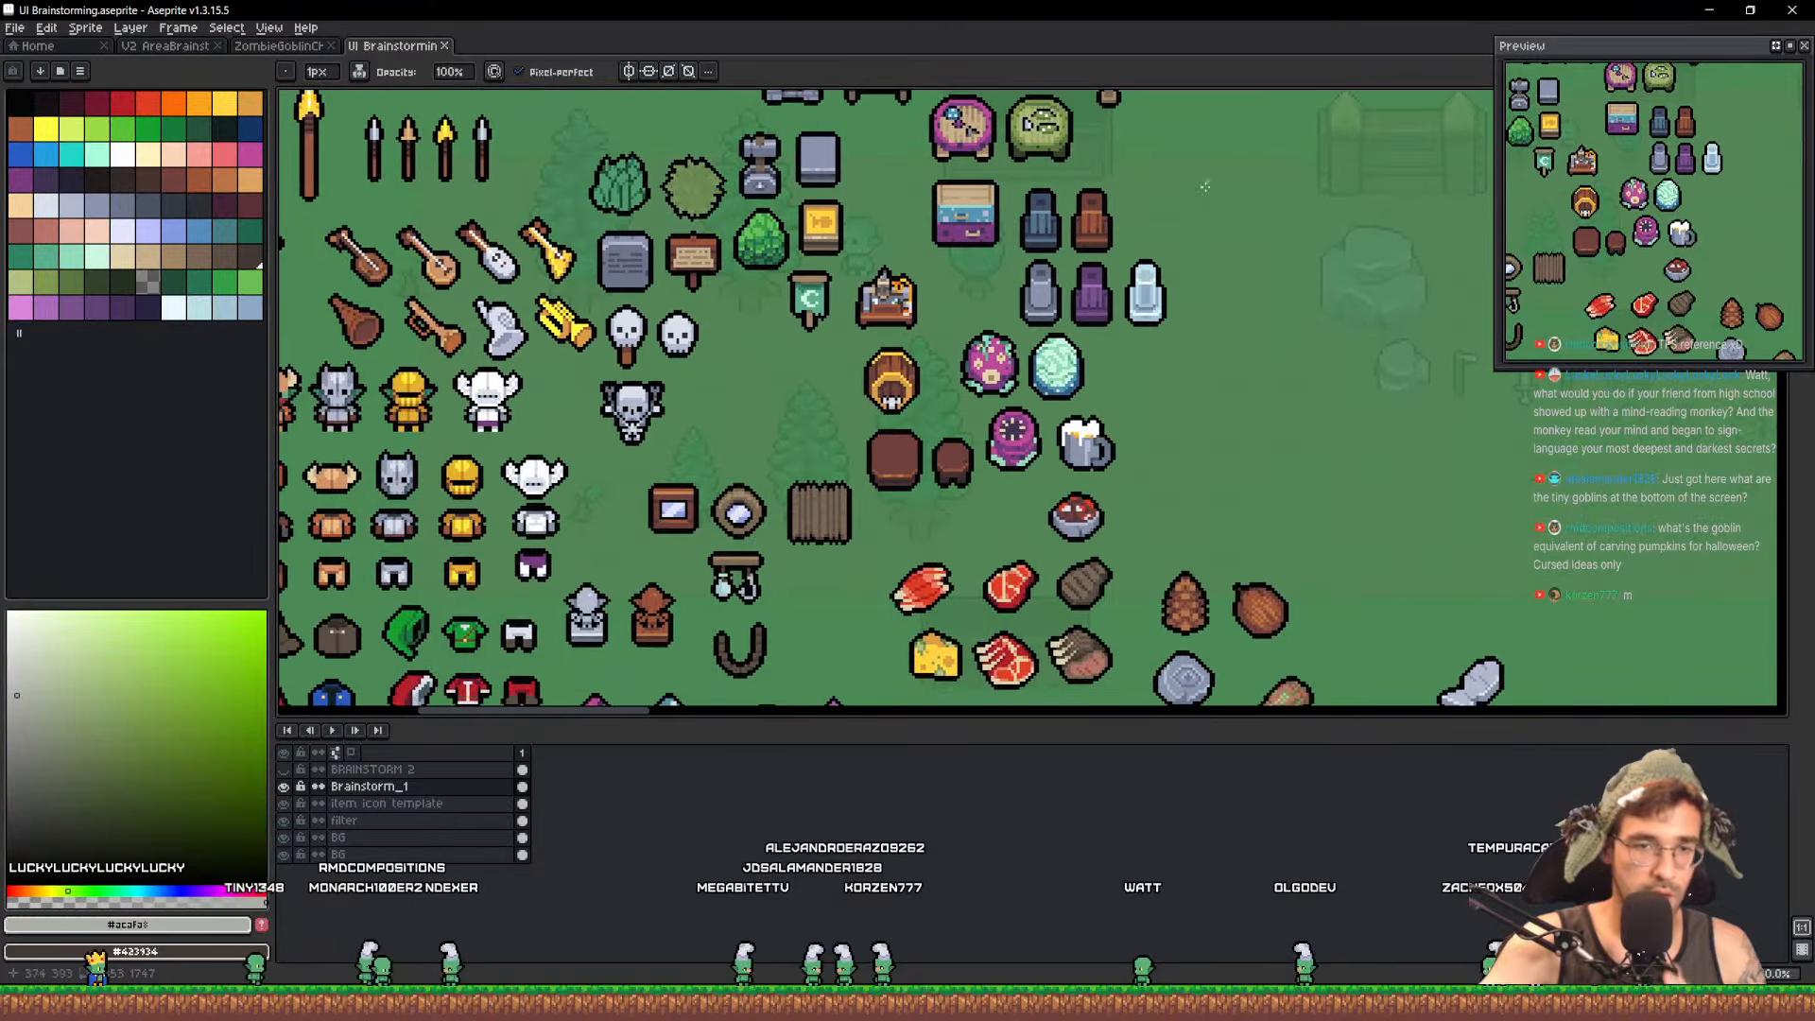
Look over the fish, painting, flower and potion icons across the middle of the brainstorming sheet
{"action": "scroll", "coordinate": [1127, 345], "scroll_direction": "down", "scroll_amount": 4}
{"action": "scroll", "coordinate": [1127, 345], "scroll_direction": "up", "scroll_amount": 4}
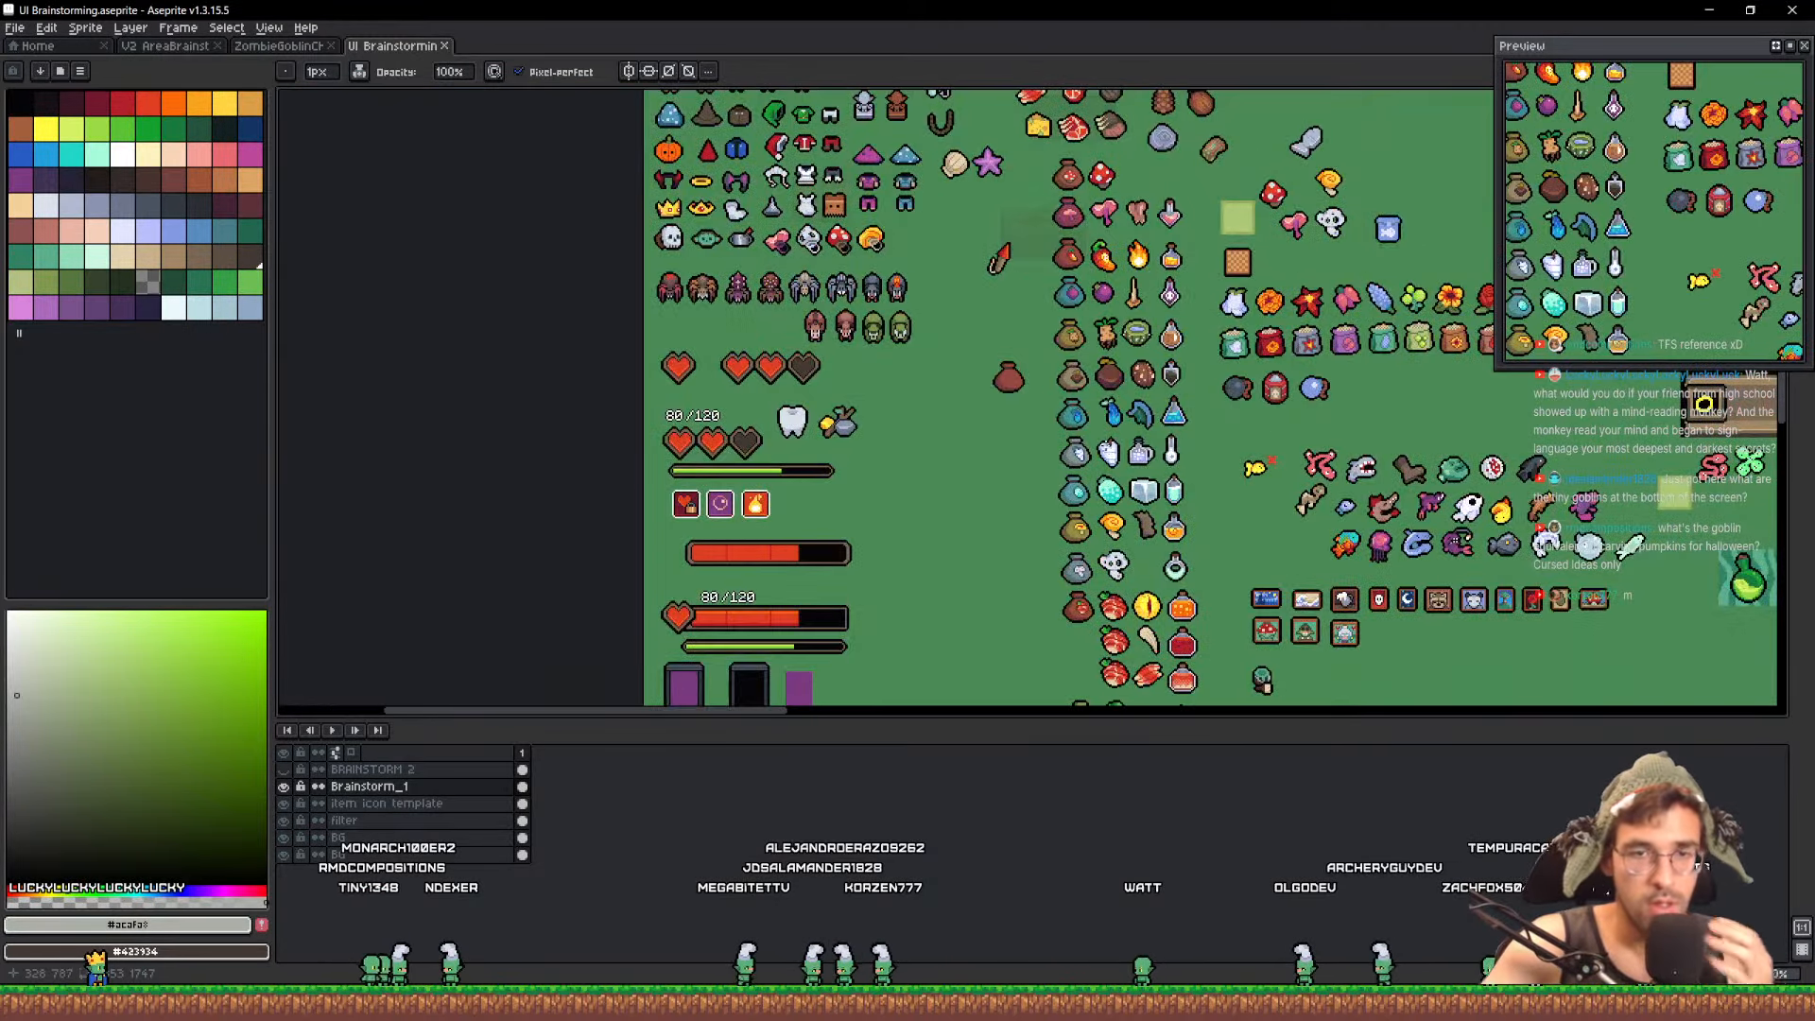
{"action": "left_click_drag", "start_coordinate": [1087, 586], "coordinate": [980, 336]}
{"action": "mouse_move", "coordinate": [1040, 567]}
{"action": "left_mouse_down"}
{"action": "mouse_move", "coordinate": [898, 438]}
{"action": "mouse_move", "coordinate": [825, 463]}
{"action": "left_mouse_up"}
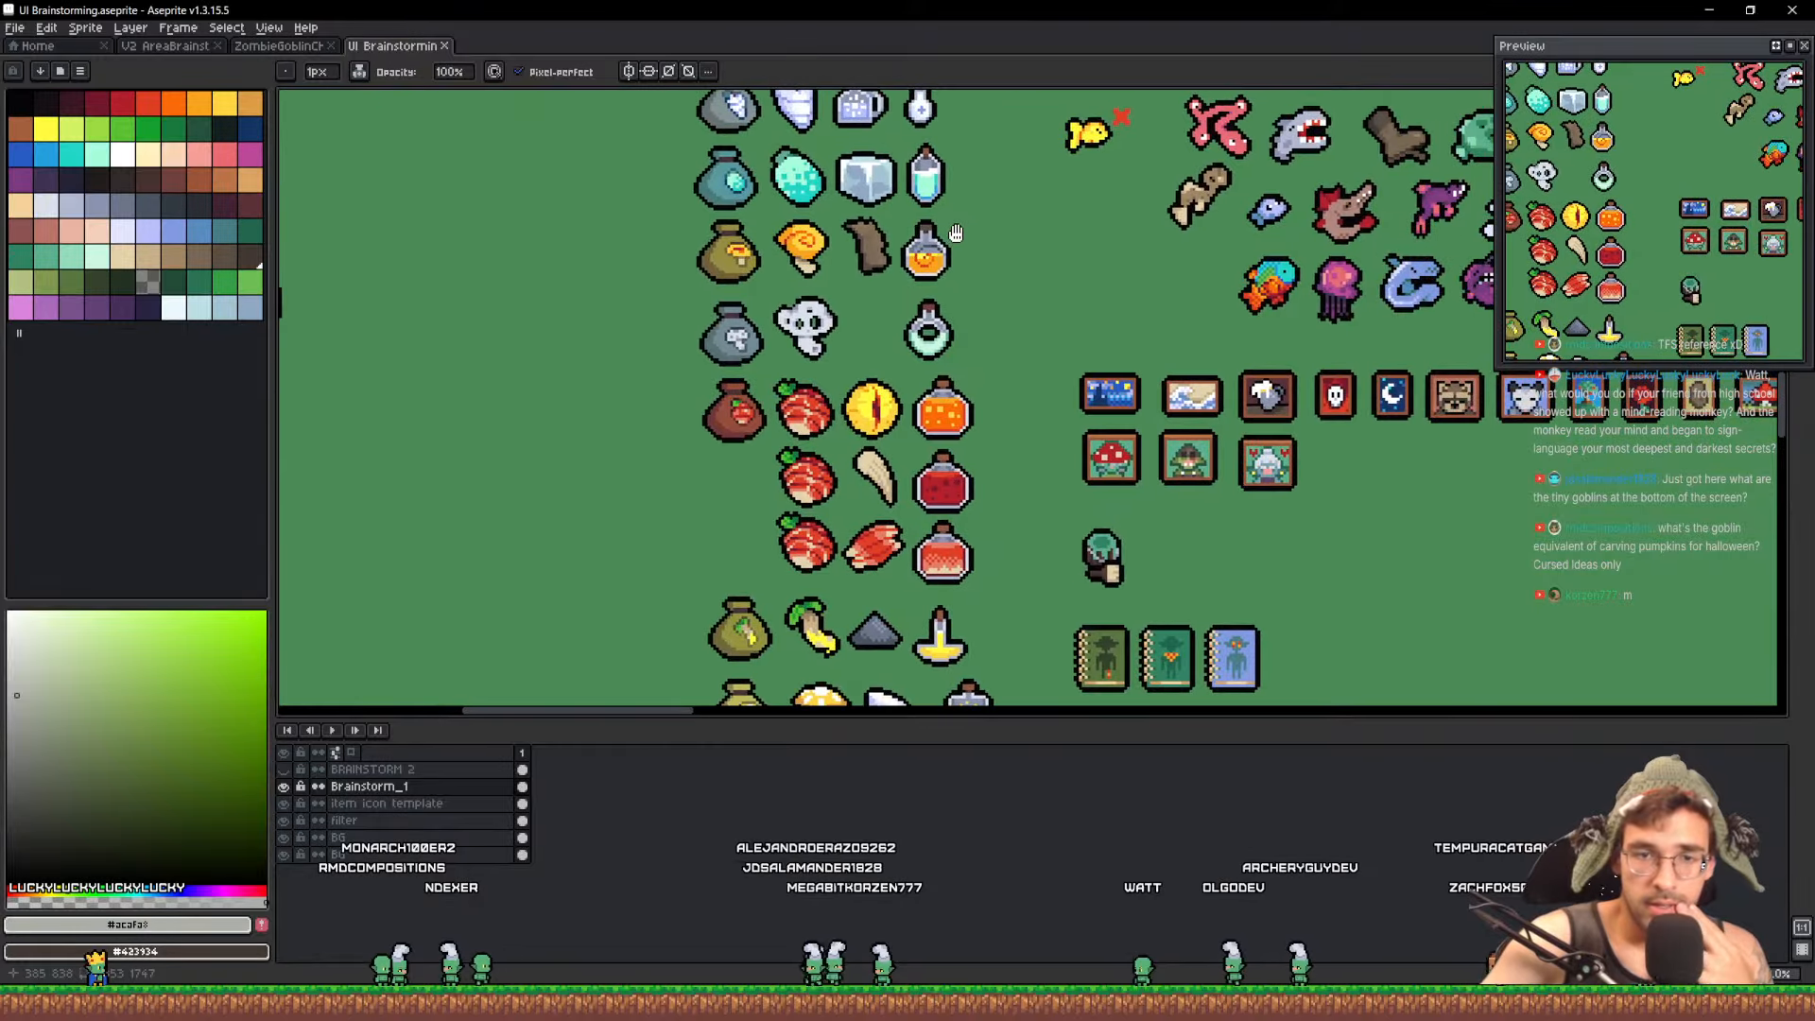
{"action": "left_click_drag", "start_coordinate": [1127, 470], "coordinate": [926, 173]}
{"action": "scroll", "coordinate": [925, 173], "scroll_direction": "down", "scroll_amount": 4}
{"action": "scroll", "coordinate": [1072, 338], "scroll_direction": "up", "scroll_amount": 3}
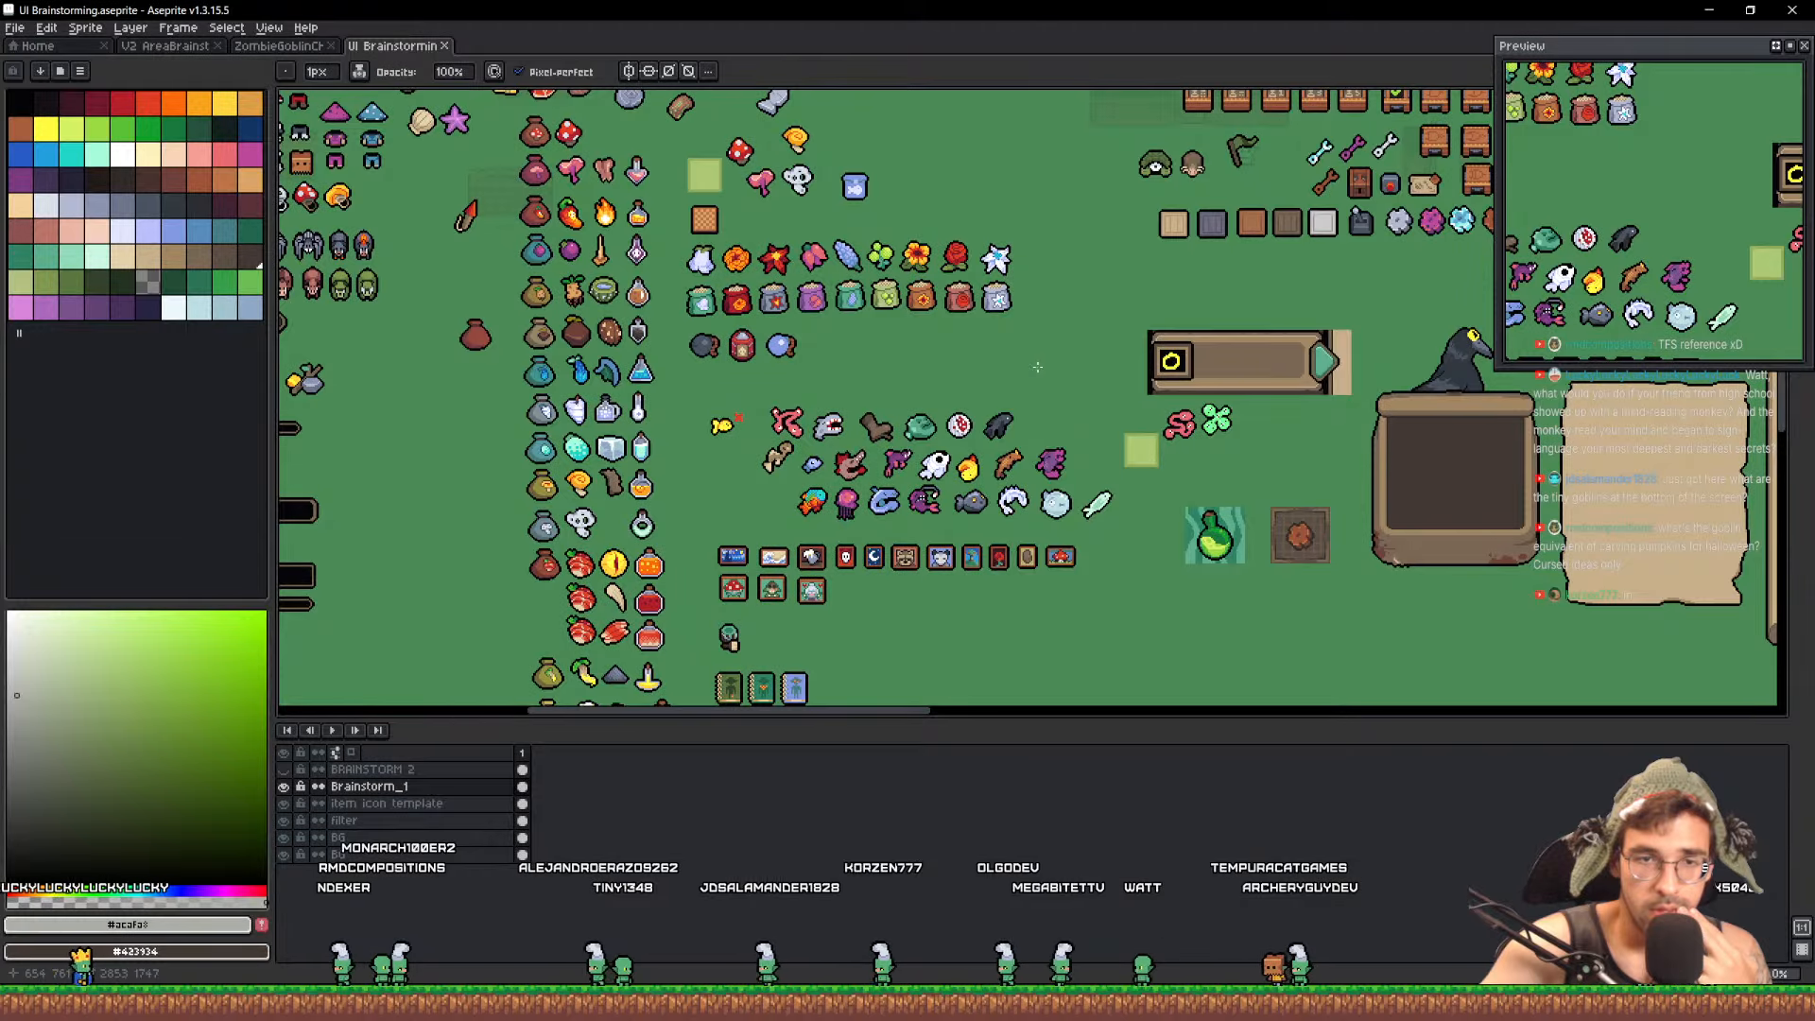
{"action": "left_click_drag", "start_coordinate": [1126, 247], "coordinate": [1036, 501]}
{"action": "mouse_move", "coordinate": [1003, 240]}
{"action": "left_mouse_down"}
{"action": "mouse_move", "coordinate": [782, 594]}
{"action": "mouse_move", "coordinate": [996, 230]}
{"action": "left_mouse_up"}
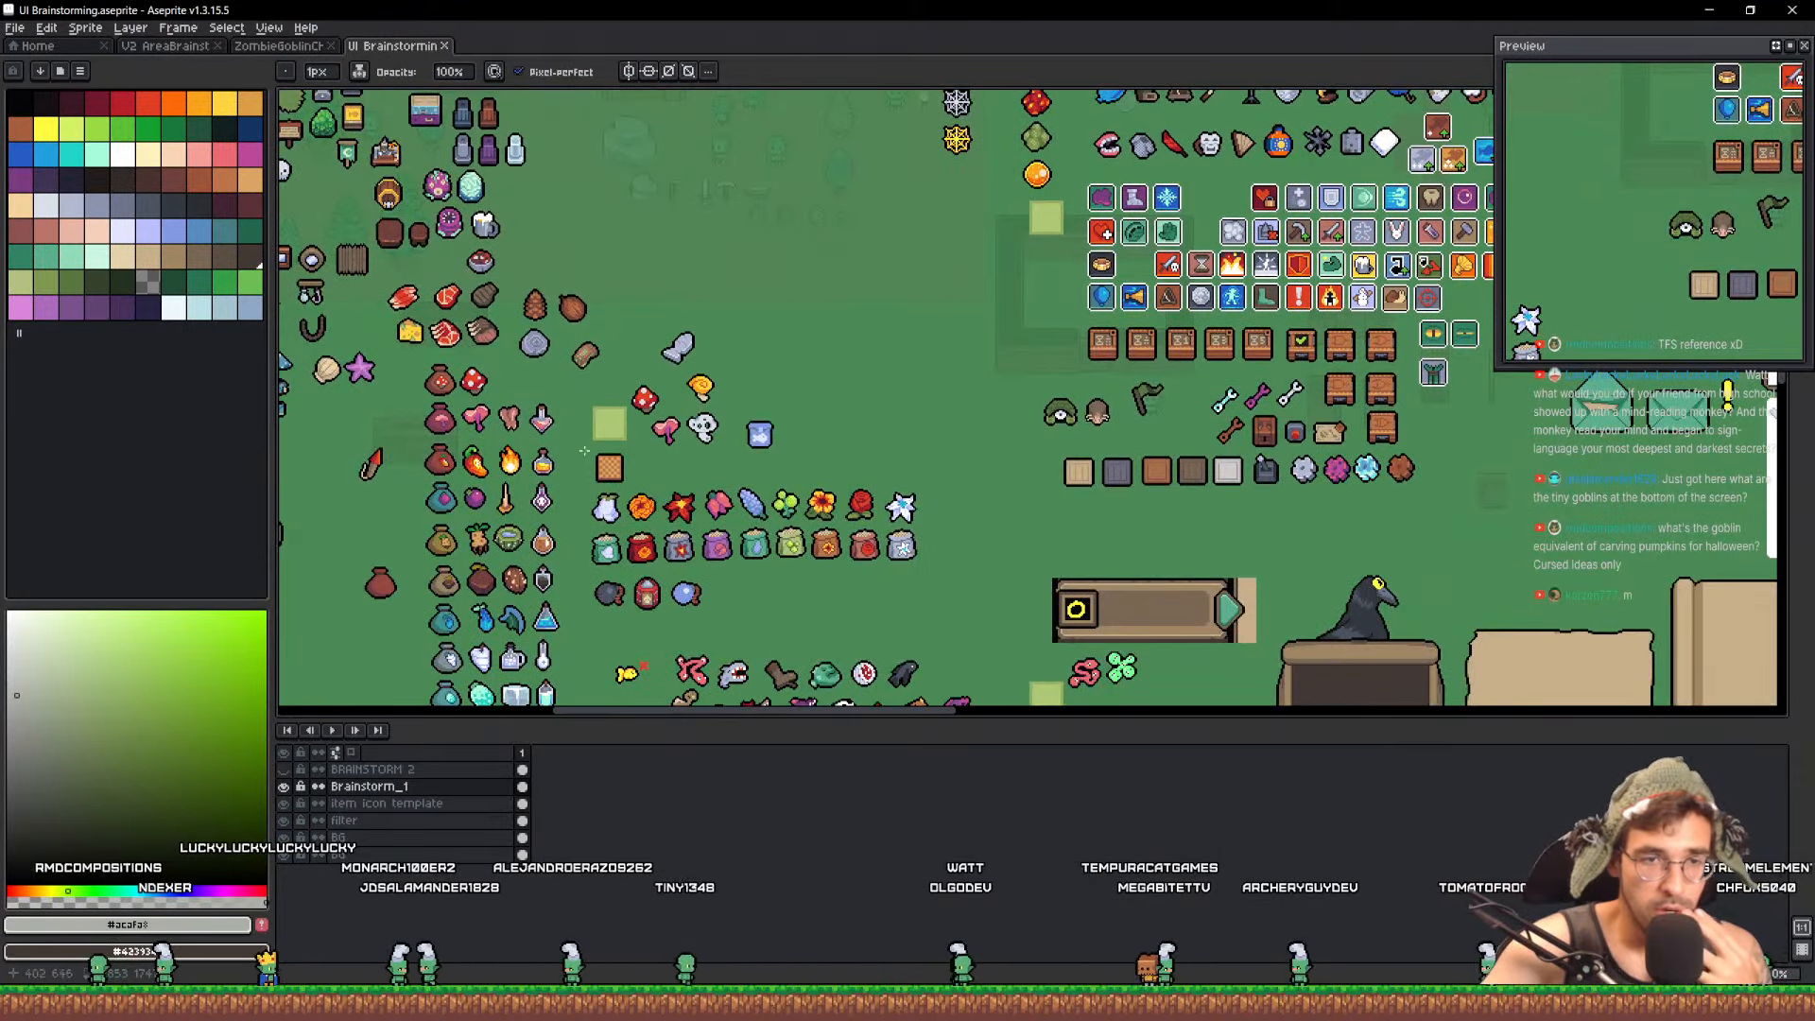
Examine the mushroom and chili bags and the square ability icons, and close the UI Brainstorming file
{"action": "scroll", "coordinate": [421, 445], "scroll_direction": "up", "scroll_amount": 5}
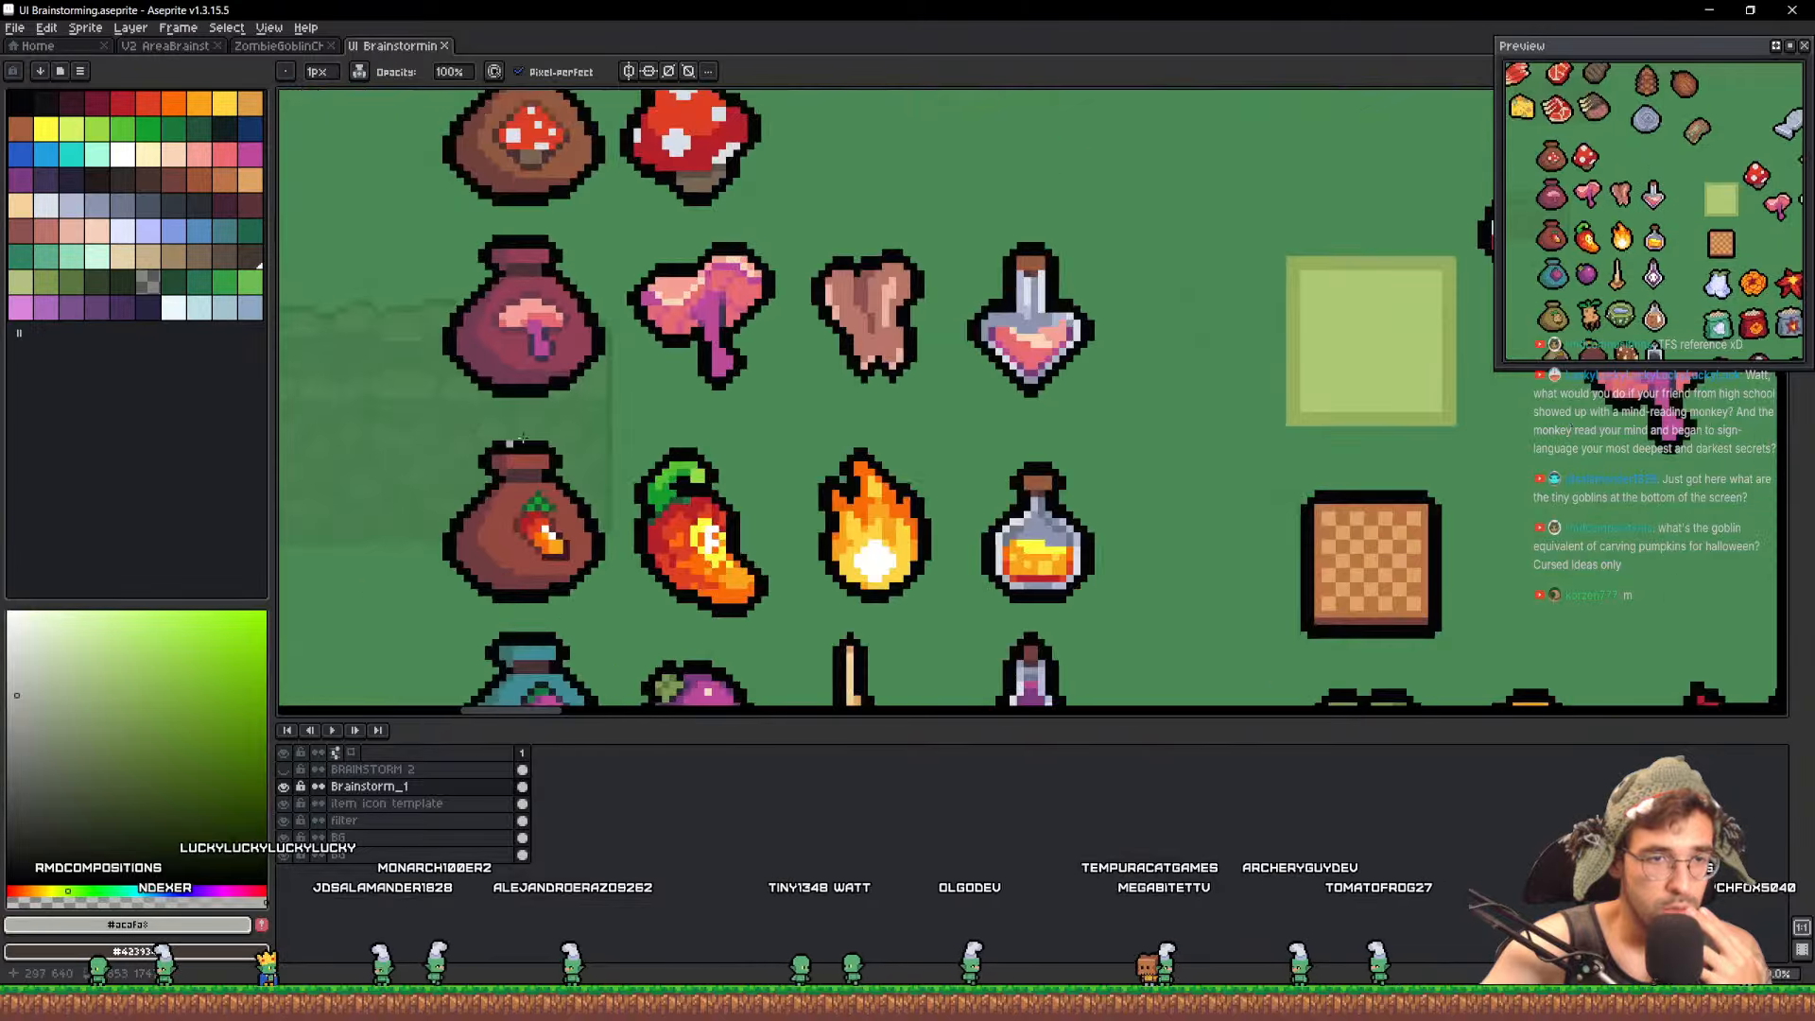
{"action": "scroll", "coordinate": [696, 412], "scroll_direction": "down", "scroll_amount": 5}
{"action": "left_click_drag", "start_coordinate": [1214, 207], "coordinate": [594, 522]}
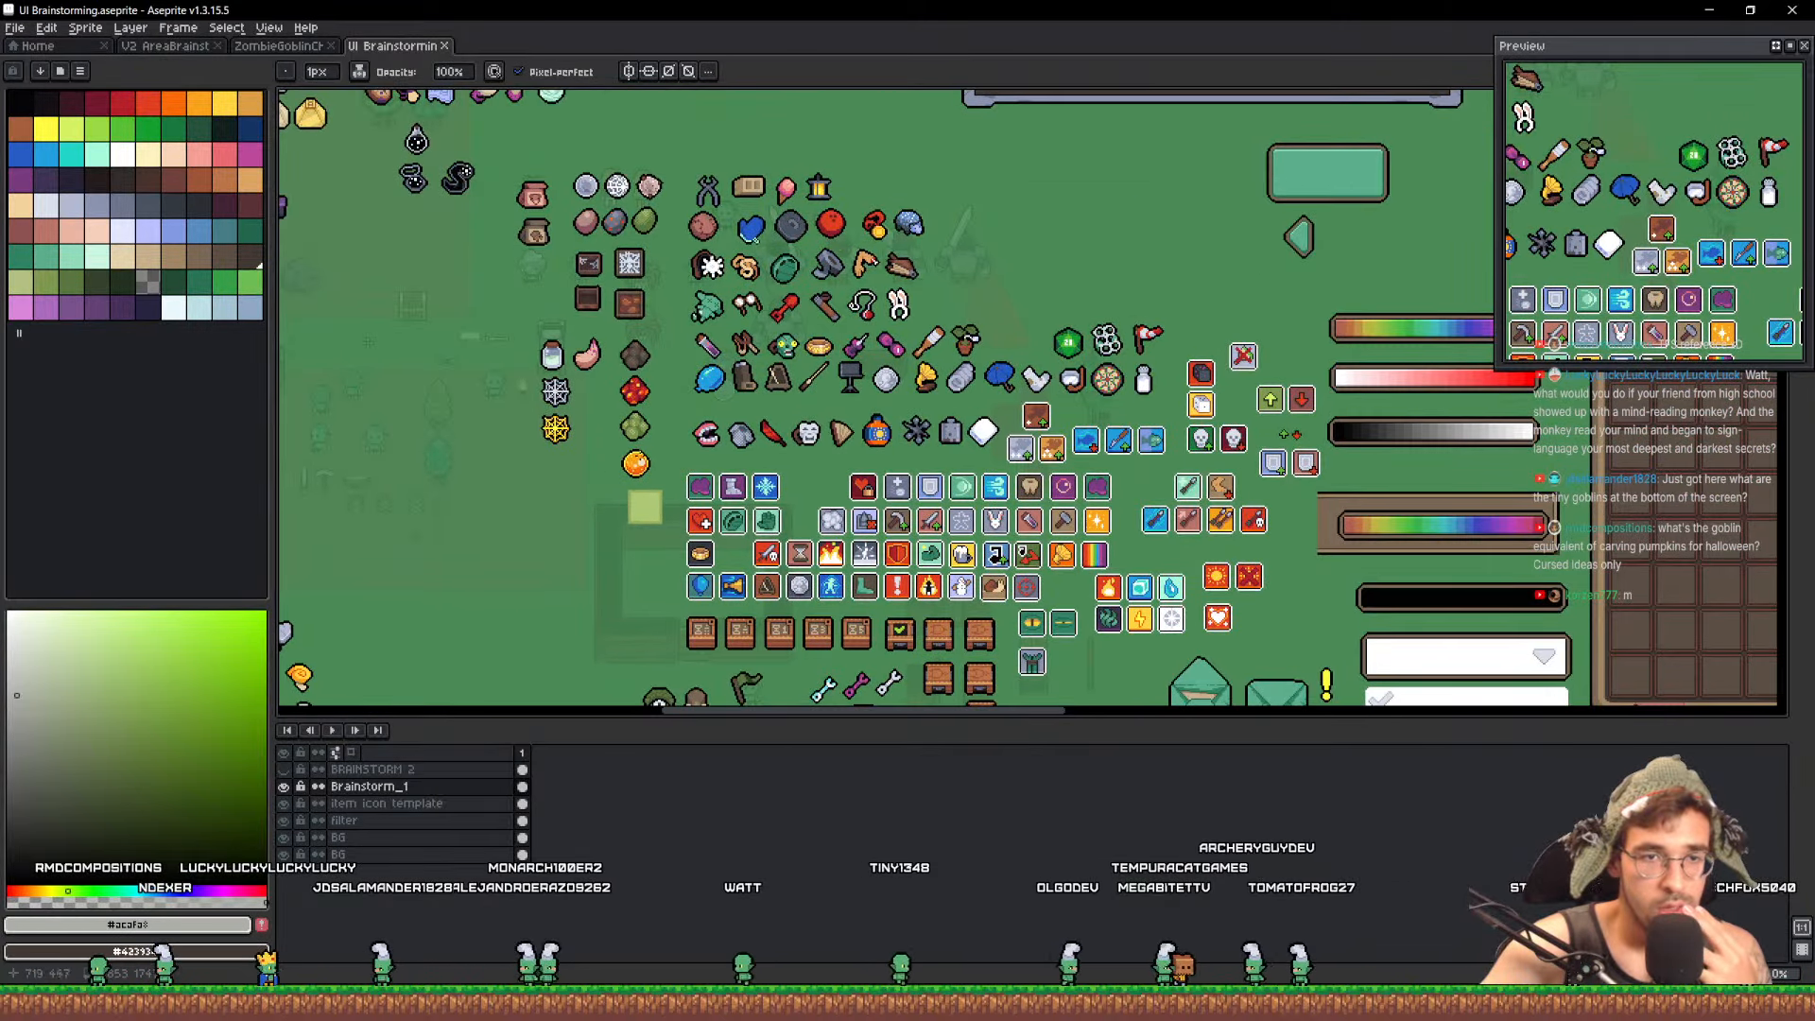
{"action": "scroll", "coordinate": [898, 302], "scroll_direction": "up", "scroll_amount": 3}
{"action": "left_click_drag", "start_coordinate": [858, 222], "coordinate": [1120, 327]}
{"action": "key", "text": "ctrl+shift+Tab"}
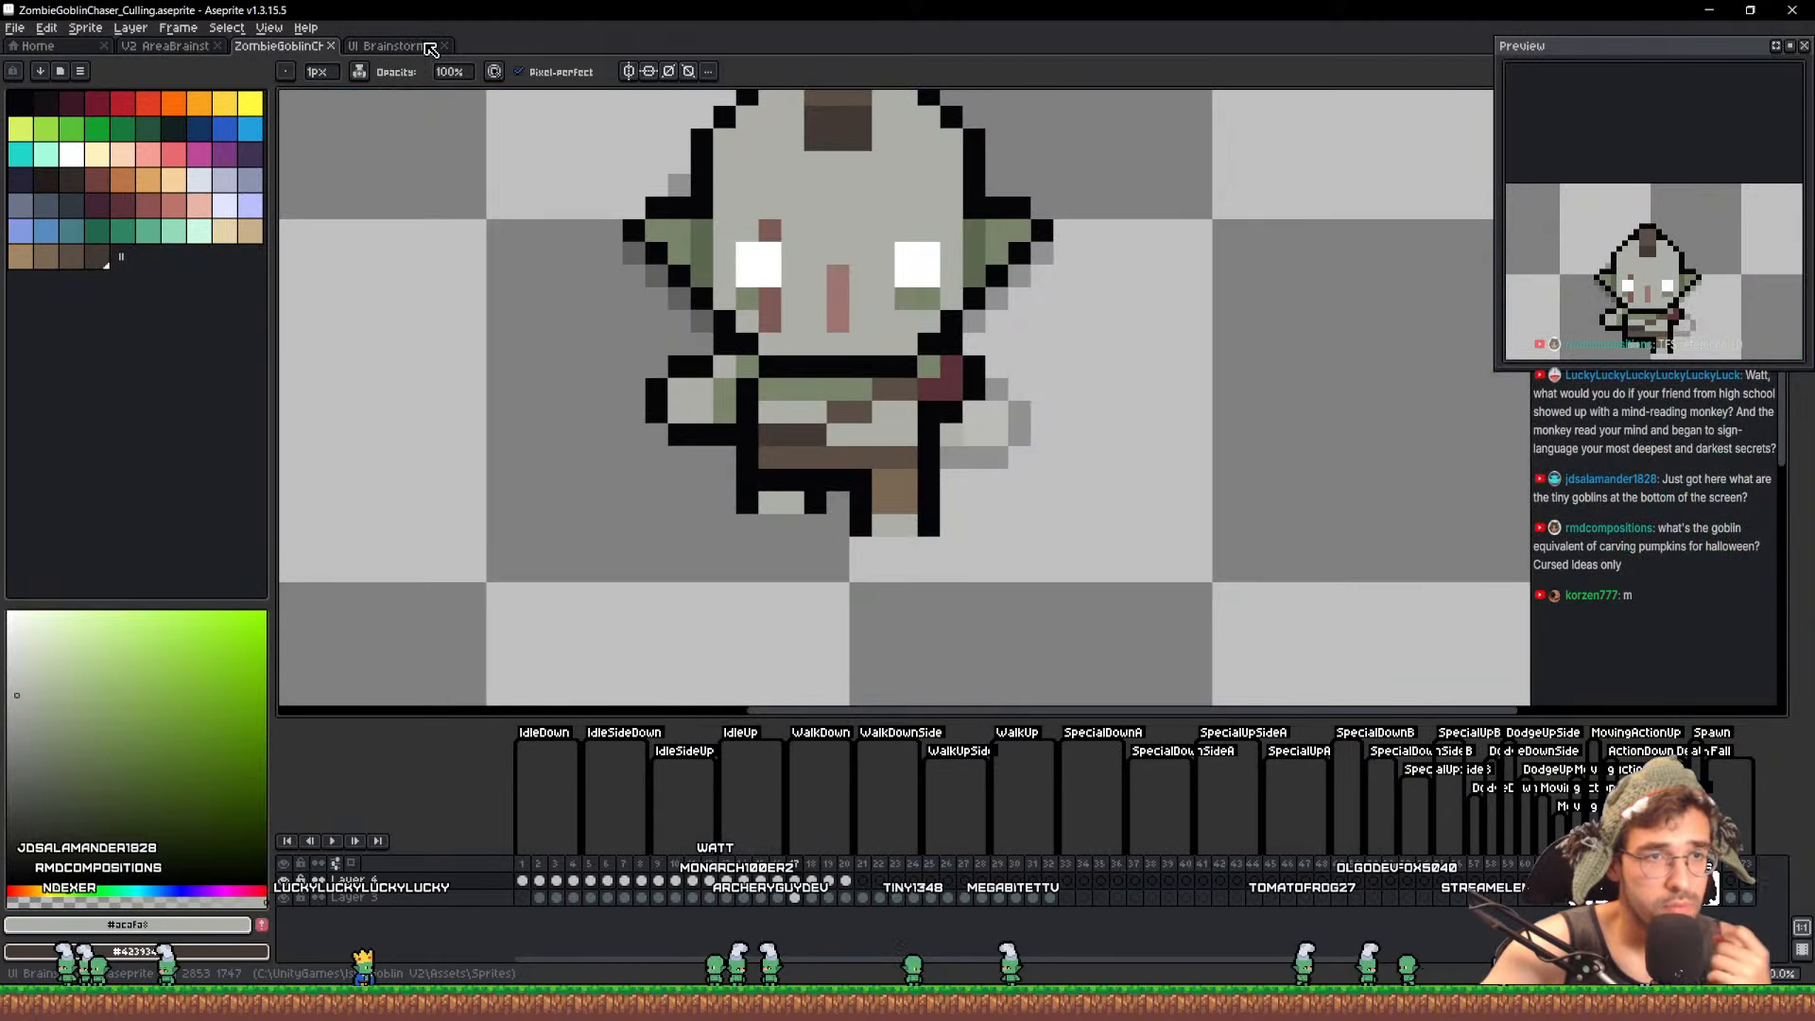
{"action": "left_click", "coordinate": [444, 46]}
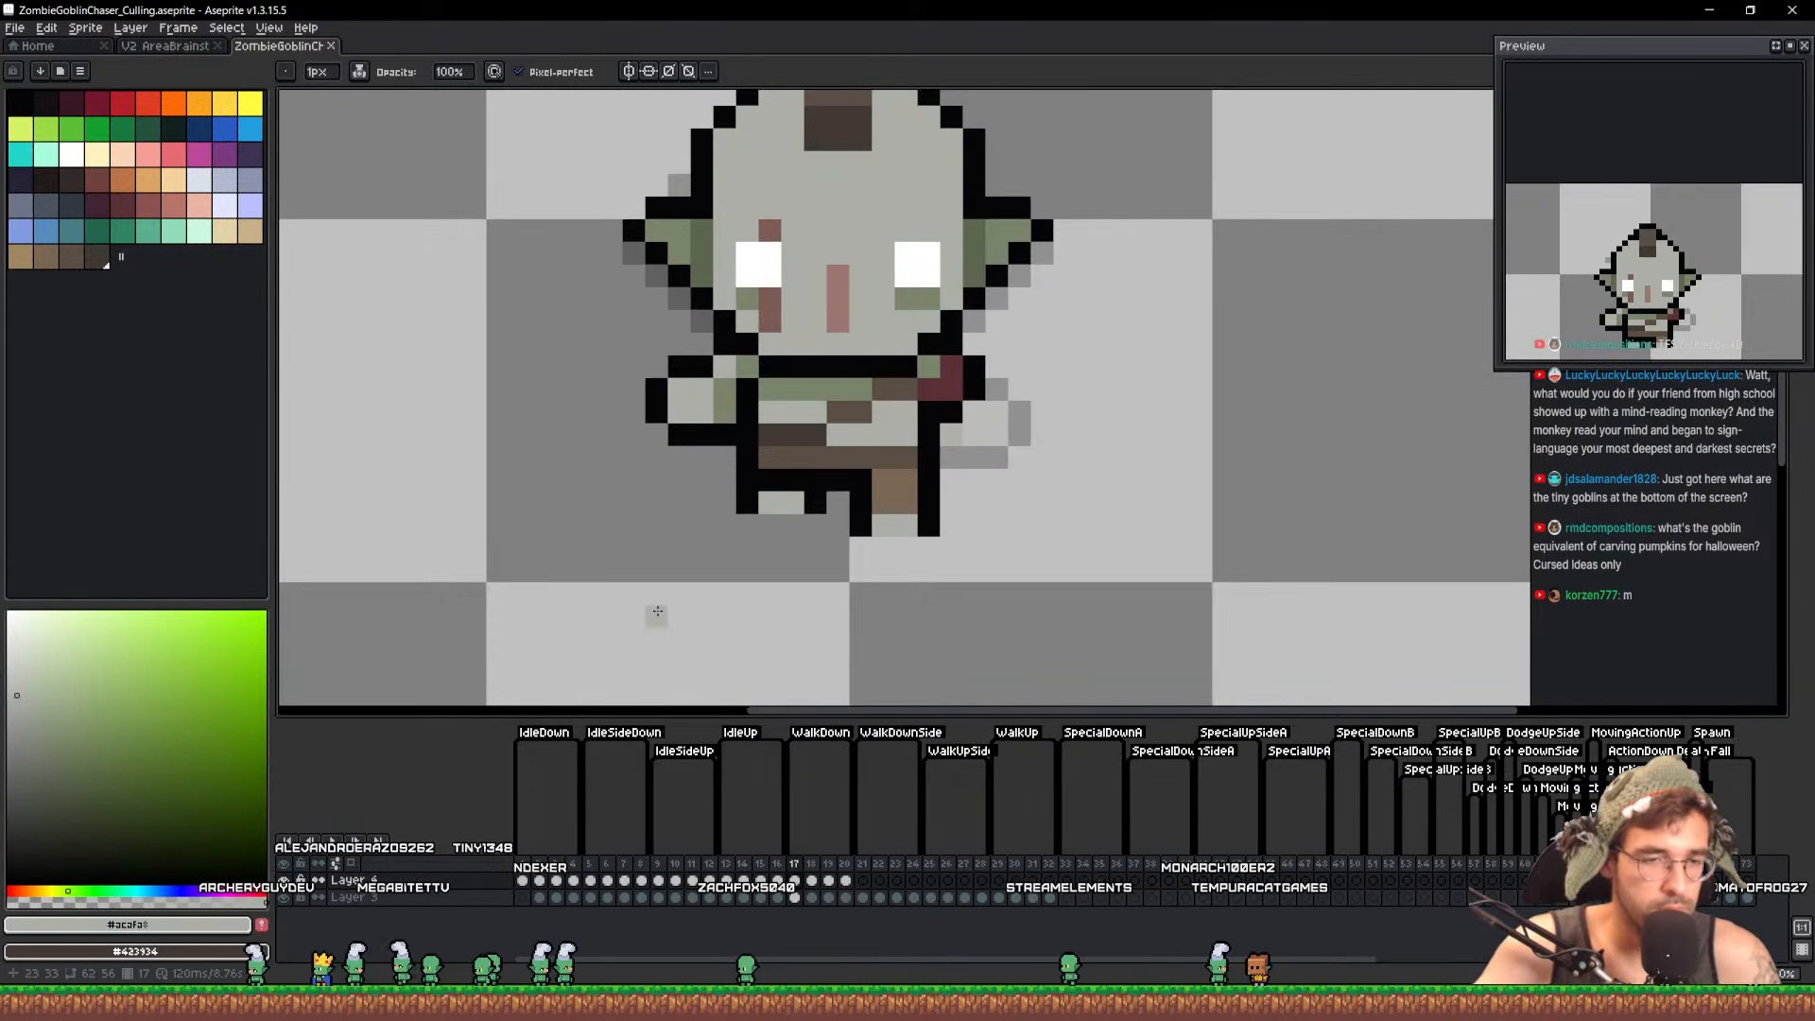
Copy the goblin from the first IdleSideDown frame and paste it into frame 21 to the right of the faint reference
{"action": "left_click", "coordinate": [597, 894]}
{"action": "scroll", "coordinate": [830, 465], "scroll_direction": "down", "scroll_amount": 2}
{"action": "mouse_move", "coordinate": [830, 465]}
{"action": "left_mouse_down"}
{"action": "mouse_move", "coordinate": [819, 539]}
{"action": "mouse_move", "coordinate": [819, 502]}
{"action": "left_mouse_up"}
{"action": "key", "text": "q"}
{"action": "mouse_move", "coordinate": [1049, 441]}
{"action": "left_mouse_down"}
{"action": "mouse_move", "coordinate": [724, 700]}
{"action": "mouse_move", "coordinate": [1181, 359]}
{"action": "left_mouse_up"}
{"action": "key", "text": "ctrl+c"}
{"action": "key", "text": "ctrl+d"}
{"action": "left_click", "coordinate": [862, 894]}
{"action": "key", "text": "ctrl+v"}
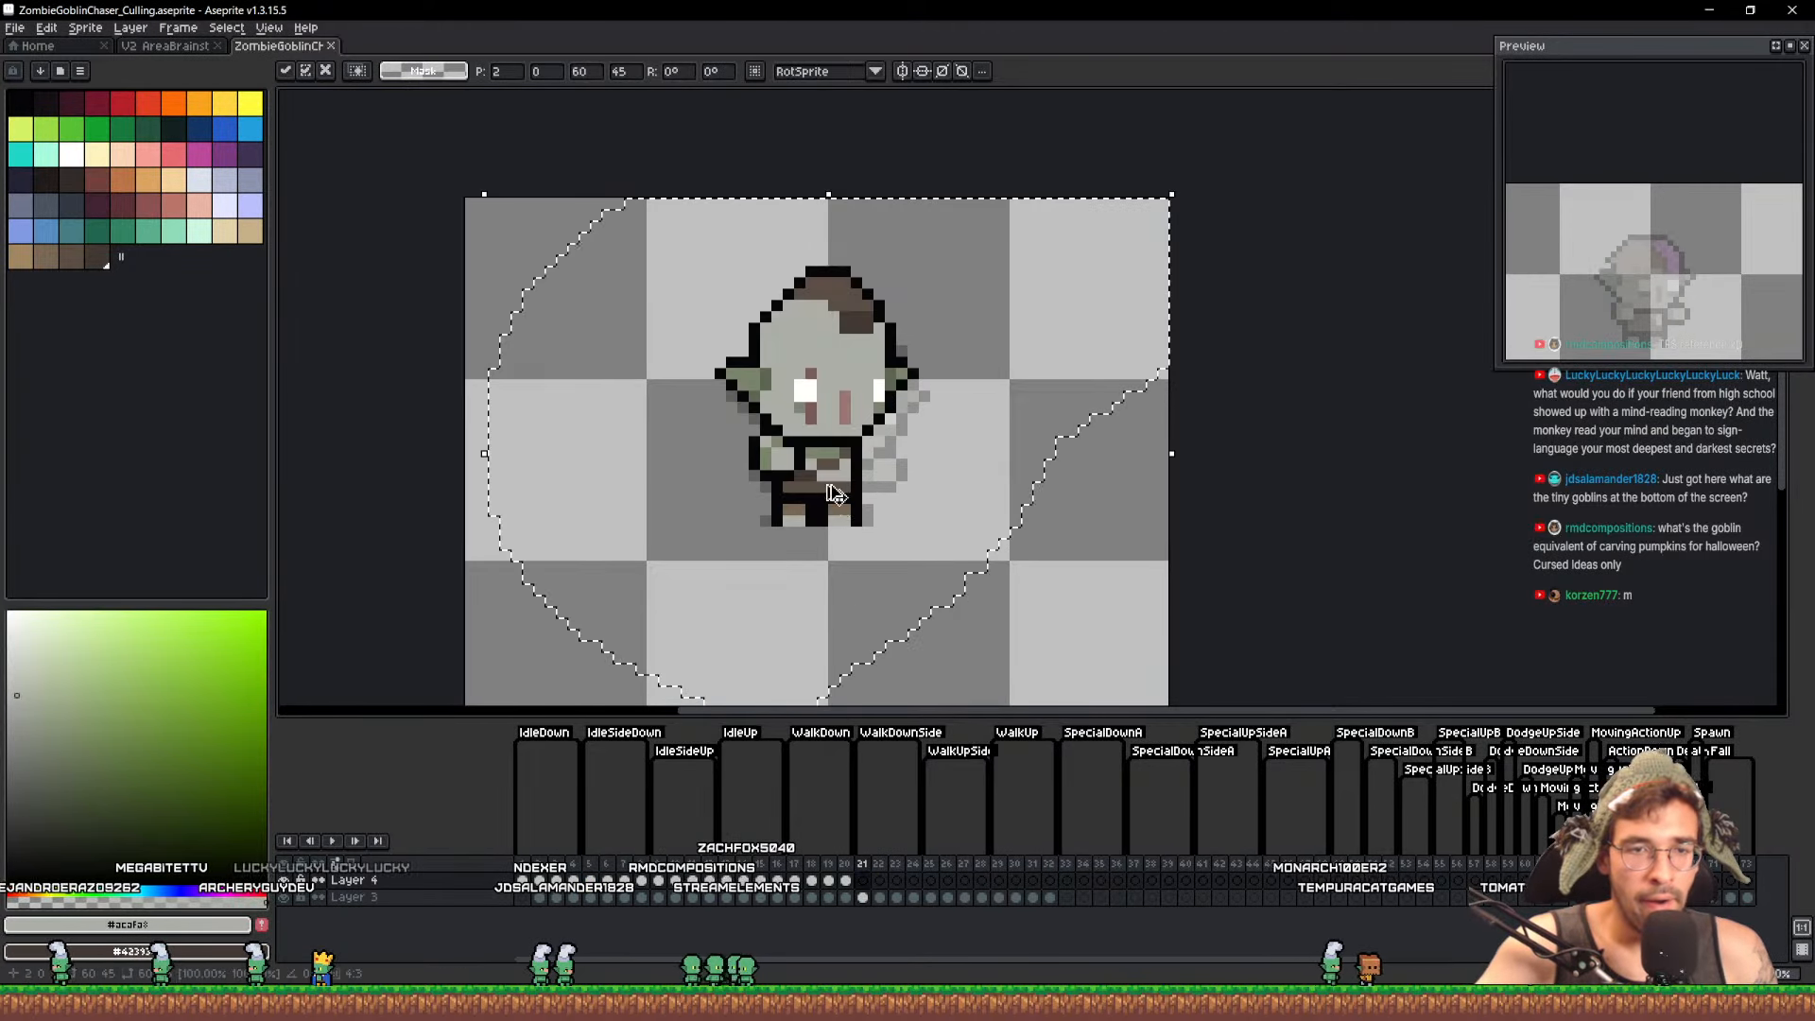
{"action": "left_click_drag", "start_coordinate": [835, 493], "coordinate": [1060, 476]}
{"action": "key", "text": "Return"}
Shift the brown leg row of the frame 21 goblin one pixel right, leaving the upper body and feet in place
{"action": "scroll", "coordinate": [1040, 475], "scroll_direction": "up", "scroll_amount": 2}
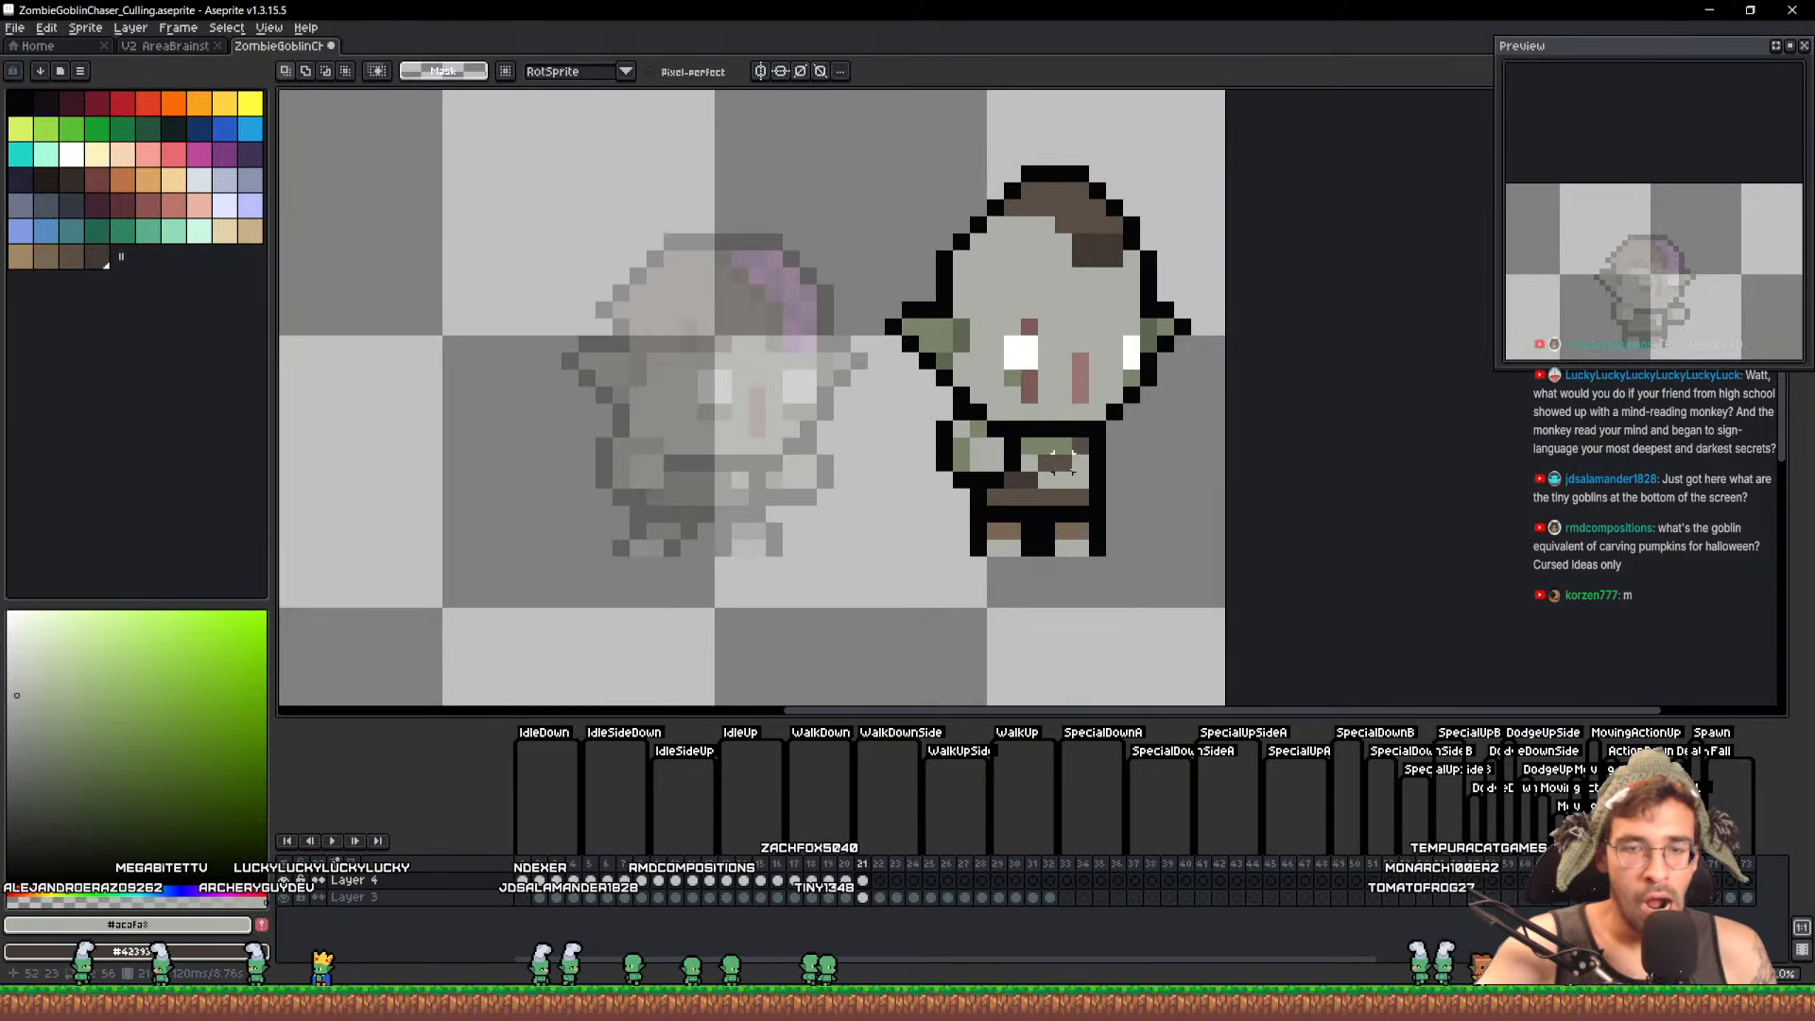
{"action": "key", "text": "m"}
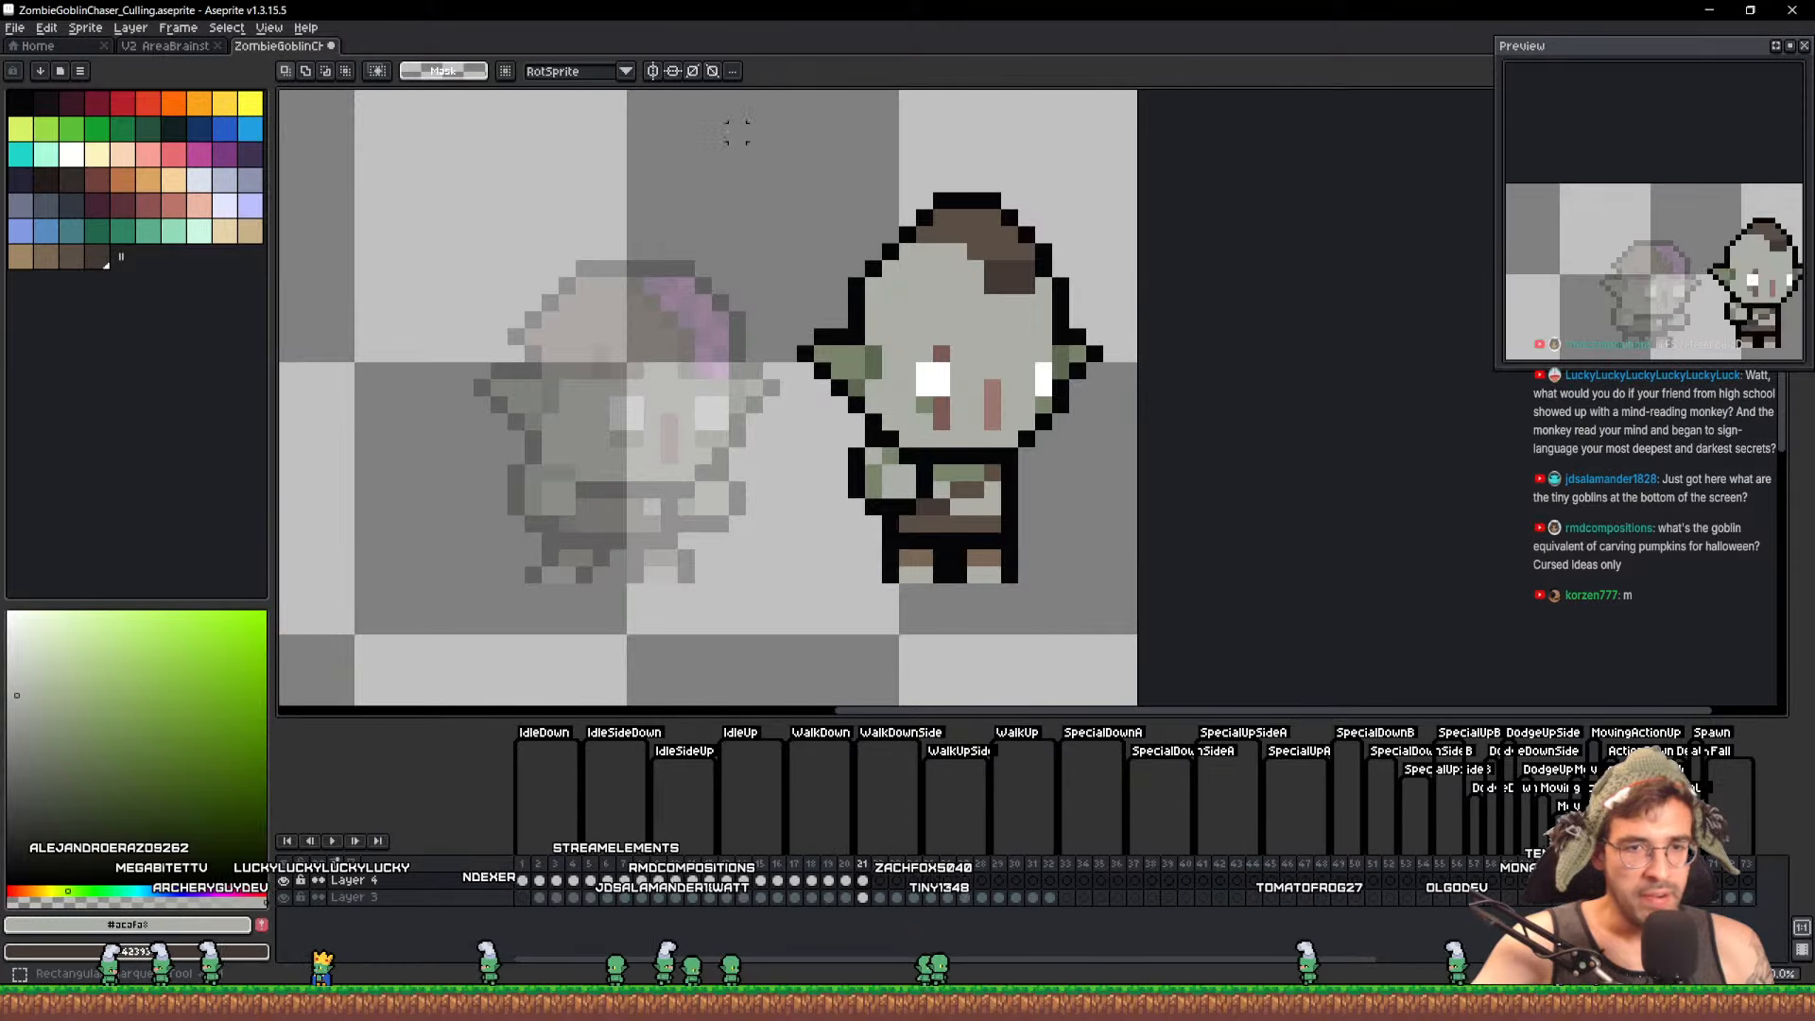
{"action": "left_click_drag", "start_coordinate": [716, 127], "coordinate": [1180, 549]}
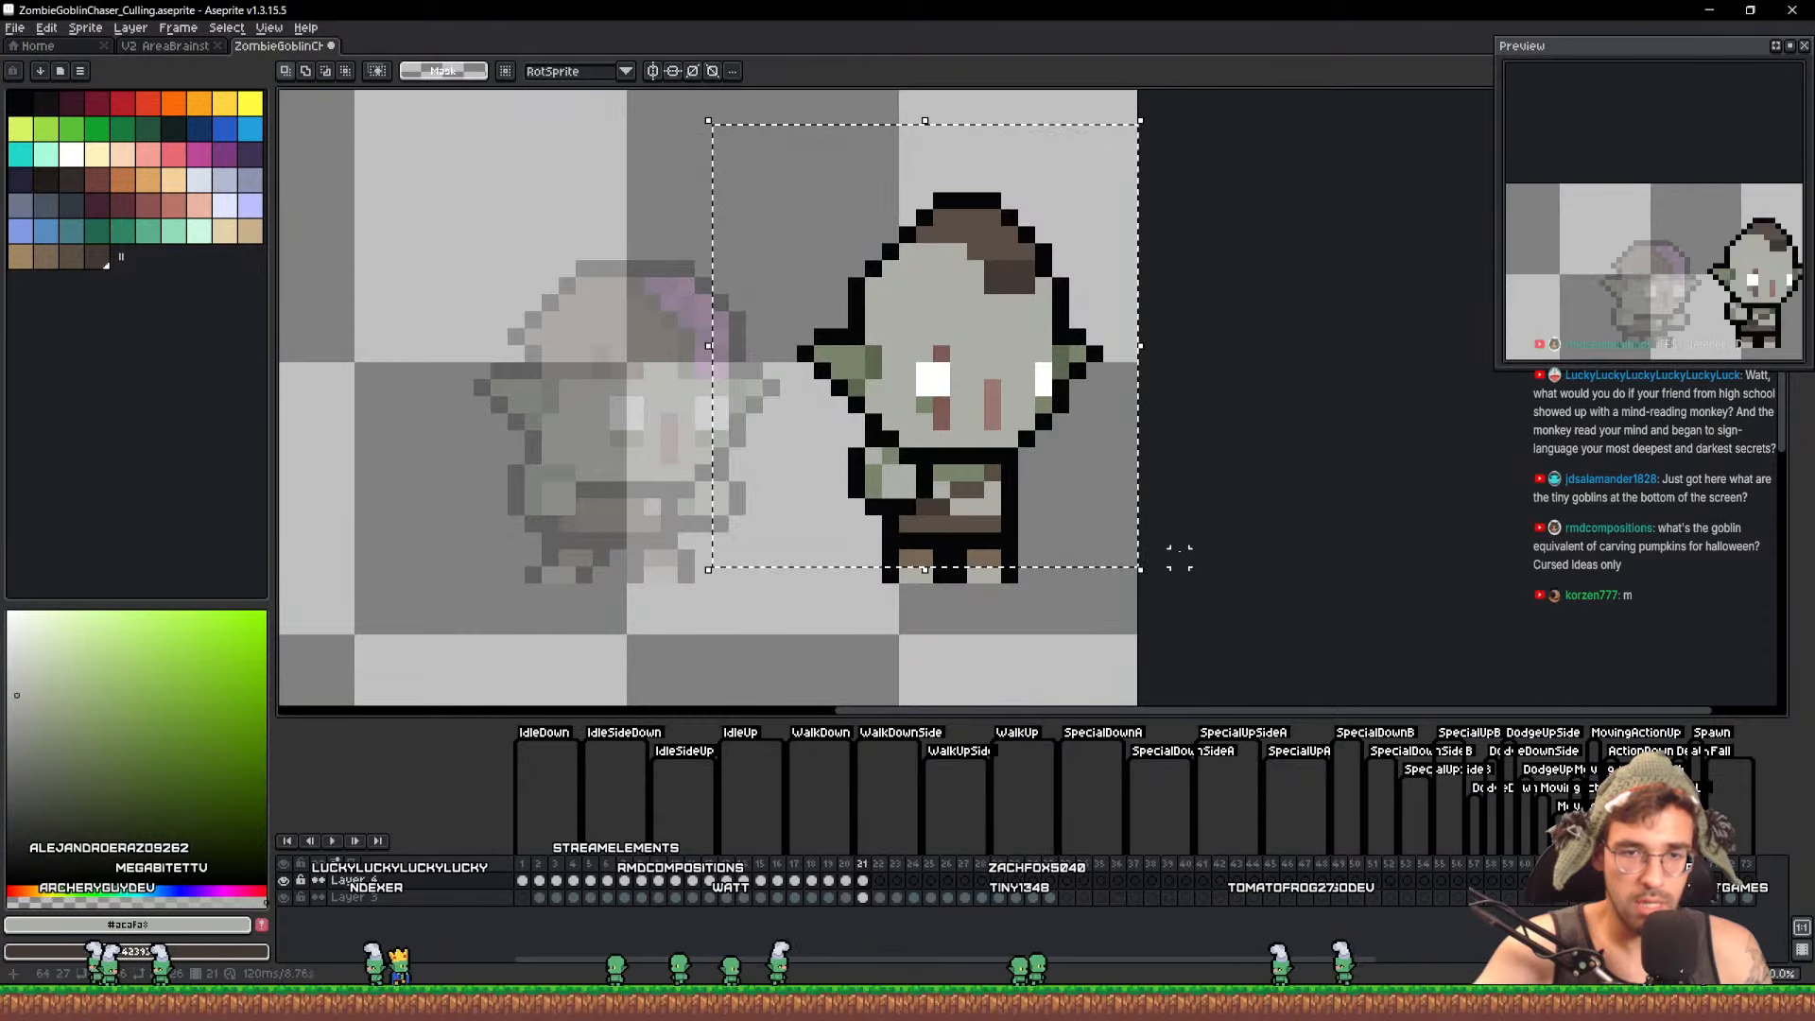
{"action": "key", "text": "Right"}
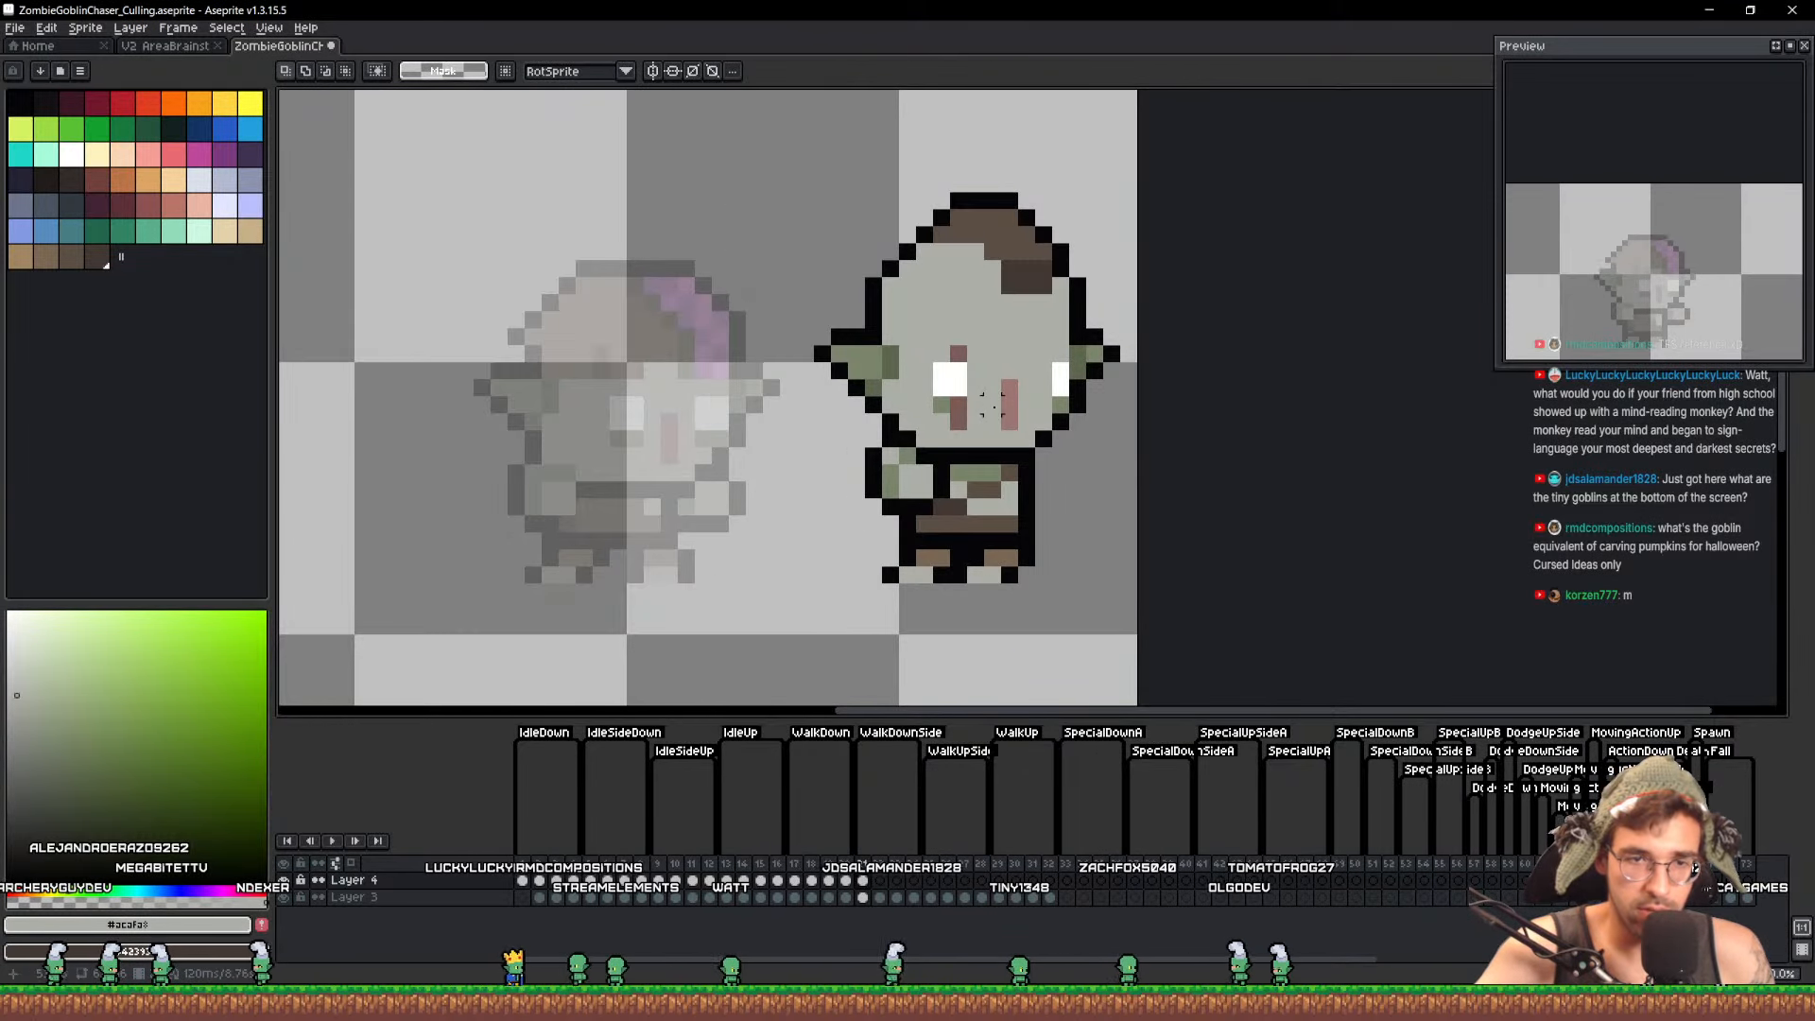
{"action": "left_click_drag", "start_coordinate": [720, 98], "coordinate": [1265, 524]}
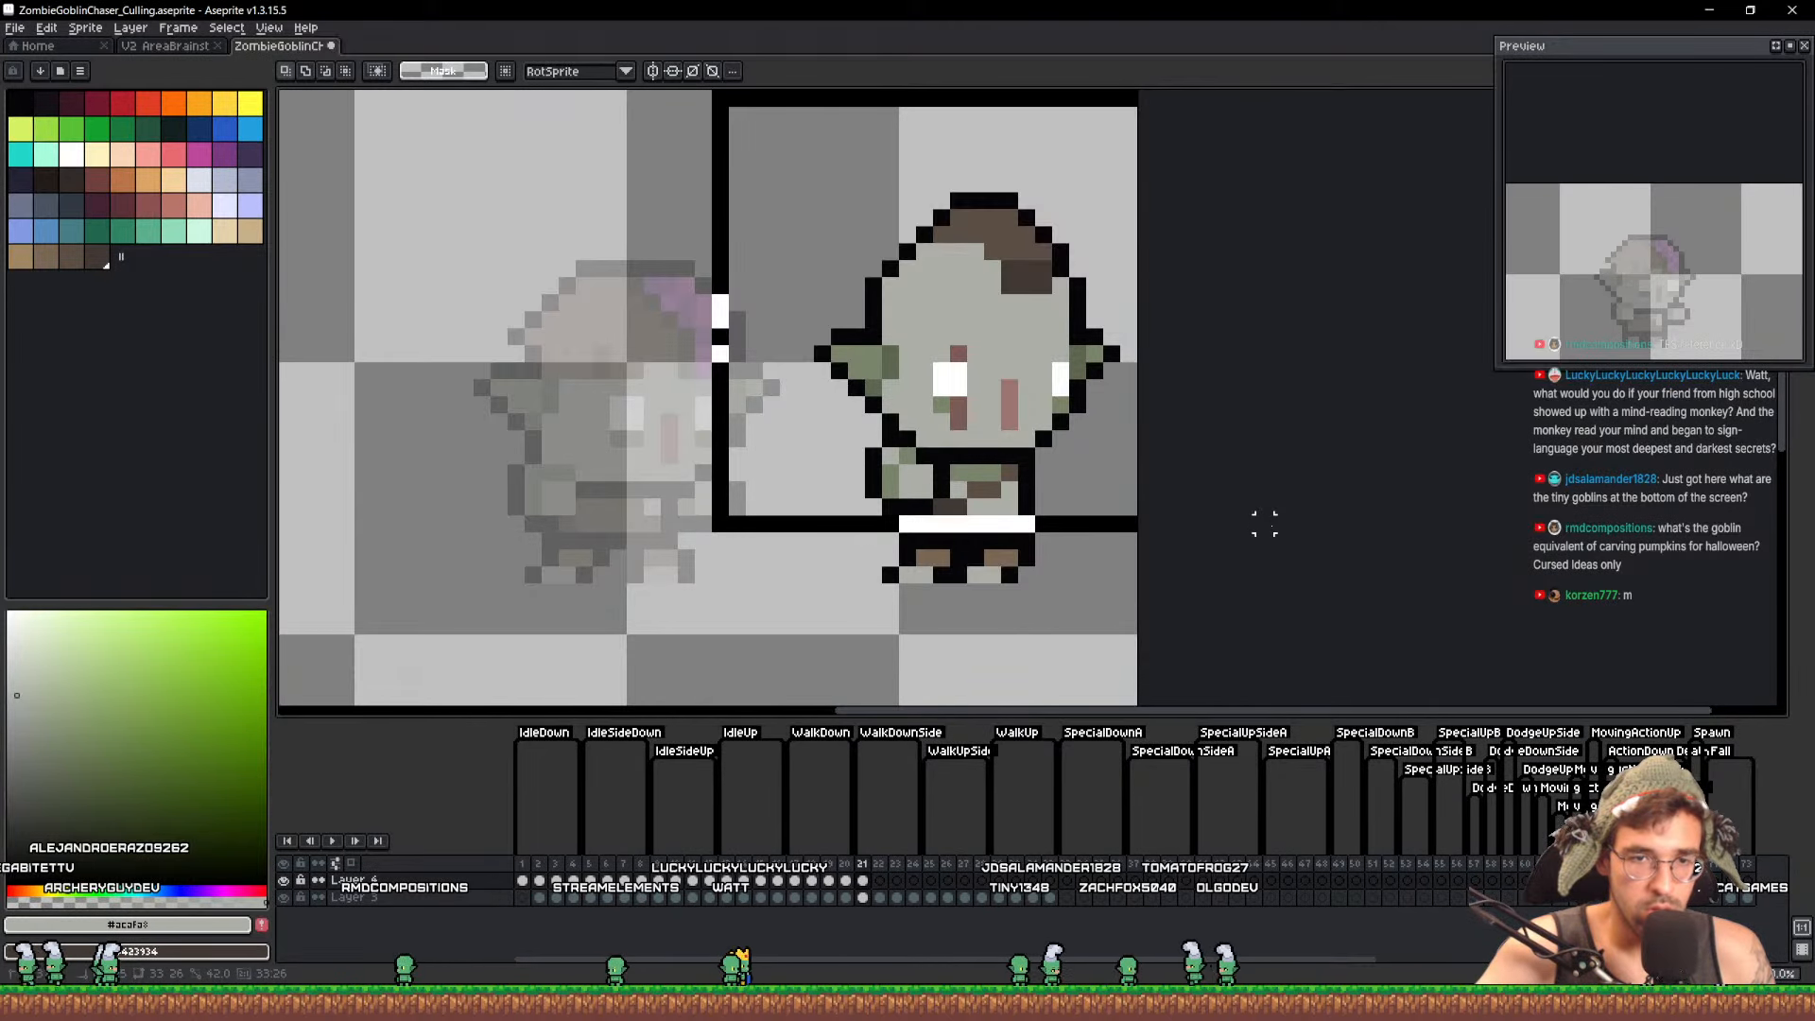
{"action": "key", "text": "Left"}
{"action": "key", "text": "ctrl+d"}
{"action": "key", "text": "b"}
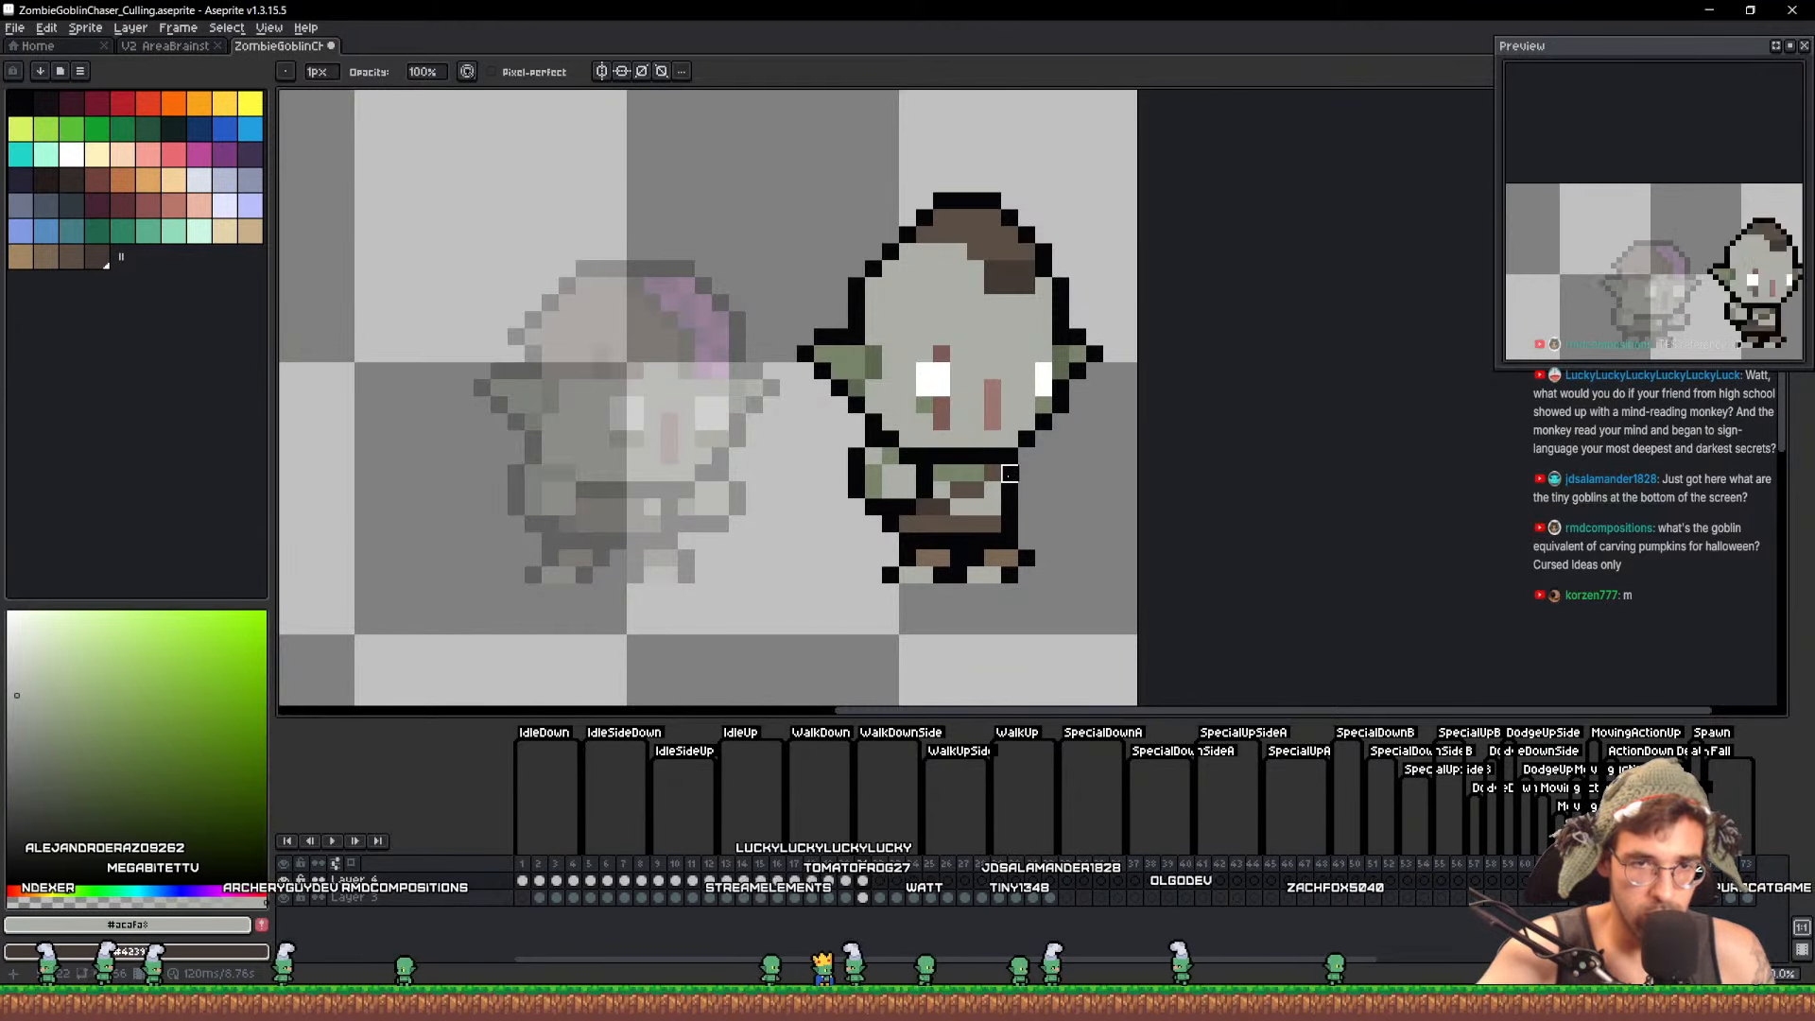
Move the frame 21 goblin's head and upper torso down one pixel over the belt
{"action": "key", "text": "m"}
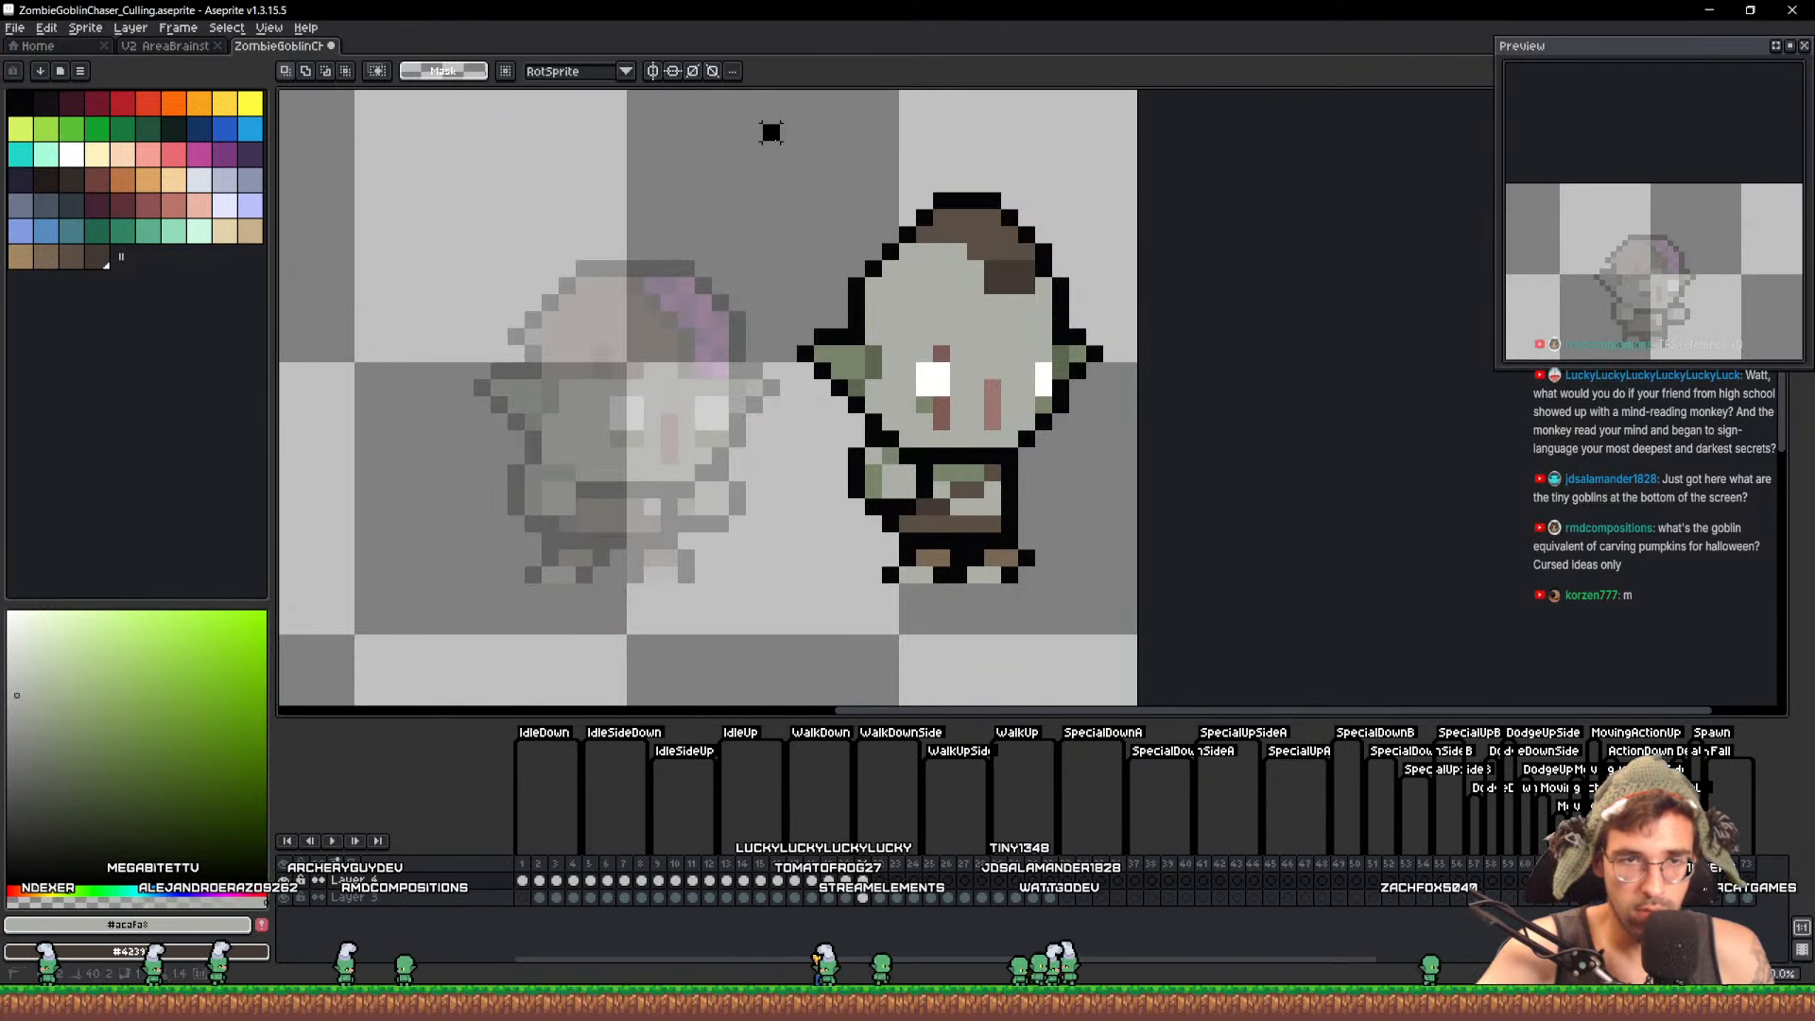
{"action": "left_click_drag", "start_coordinate": [771, 132], "coordinate": [1140, 501]}
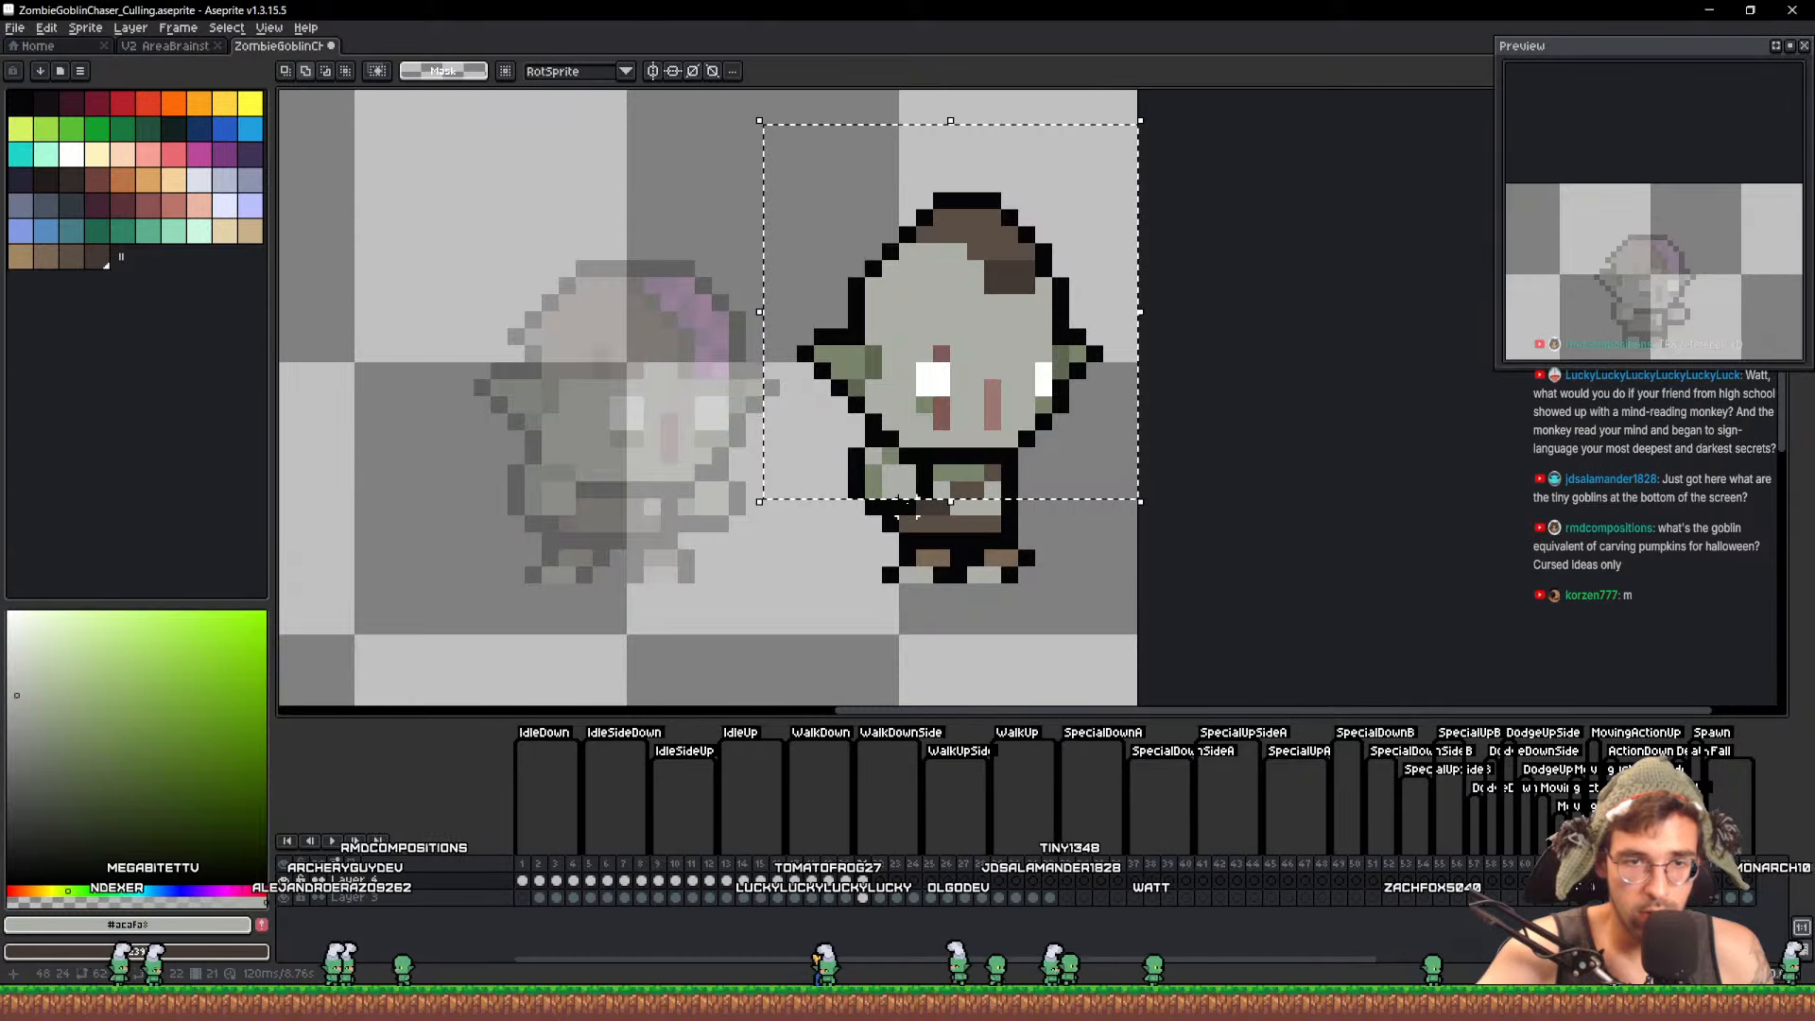
{"action": "key", "text": "Down"}
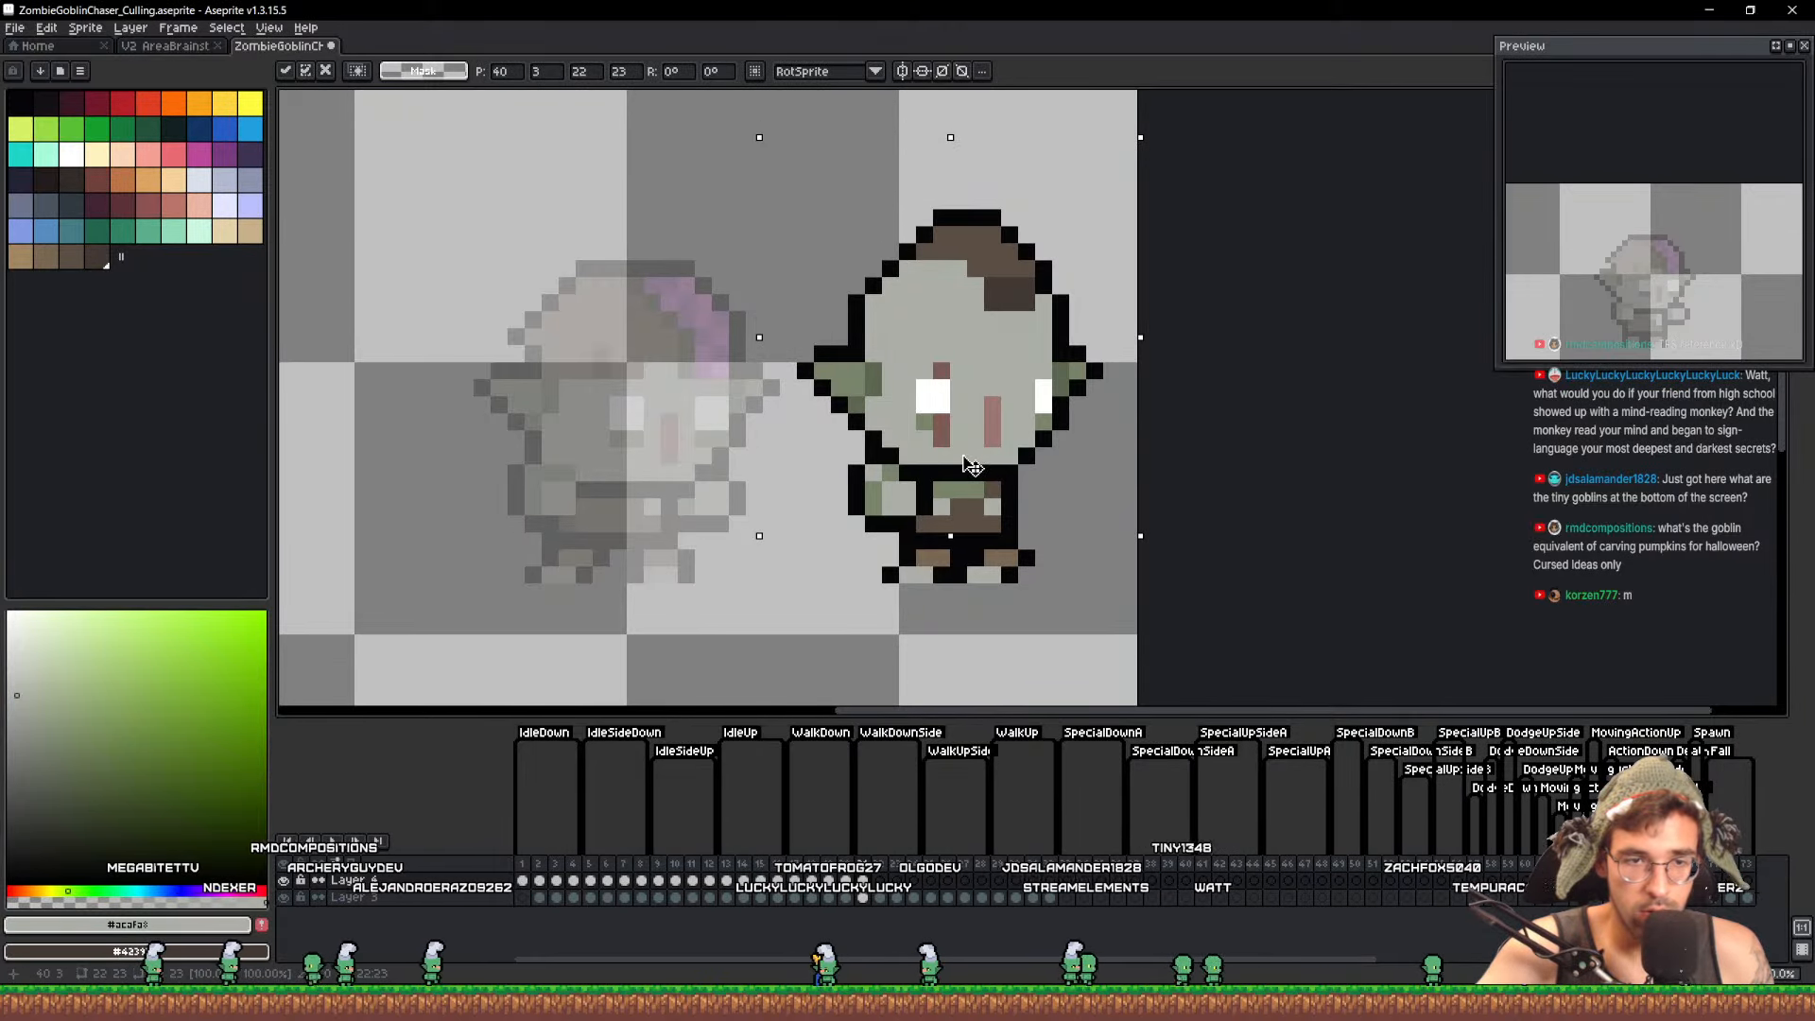
{"action": "key", "text": "ctrl+d"}
Paint dark brown pixels into the middle of the frame 21 goblin's torso row just above the belt
{"action": "key", "text": "b"}
{"action": "scroll", "coordinate": [957, 512], "scroll_direction": "up", "scroll_amount": 3}
{"action": "left_click", "coordinate": [992, 509], "text": "alt"}
{"action": "scroll", "coordinate": [992, 509], "scroll_direction": "down", "scroll_amount": 1}
{"action": "left_click_drag", "start_coordinate": [970, 495], "coordinate": [1010, 490]}
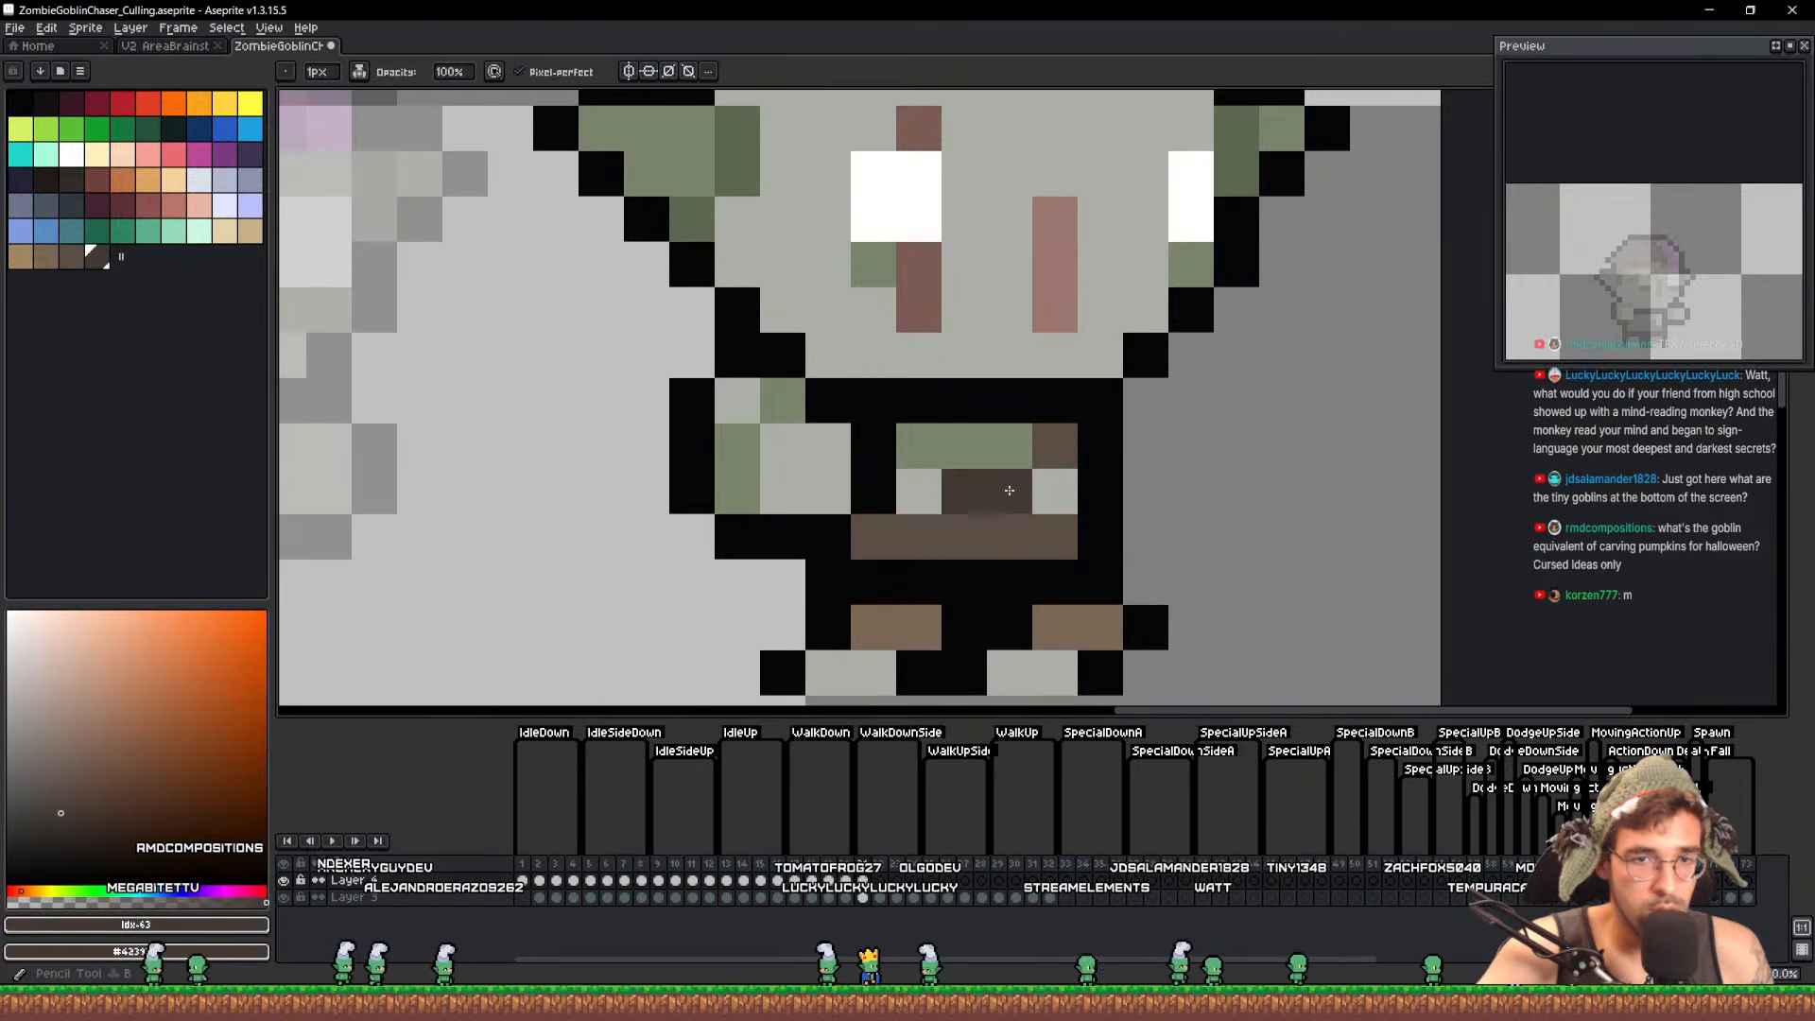
{"action": "scroll", "coordinate": [1037, 480], "scroll_direction": "down", "scroll_amount": 4}
{"action": "scroll", "coordinate": [1059, 471], "scroll_direction": "up", "scroll_amount": 2}
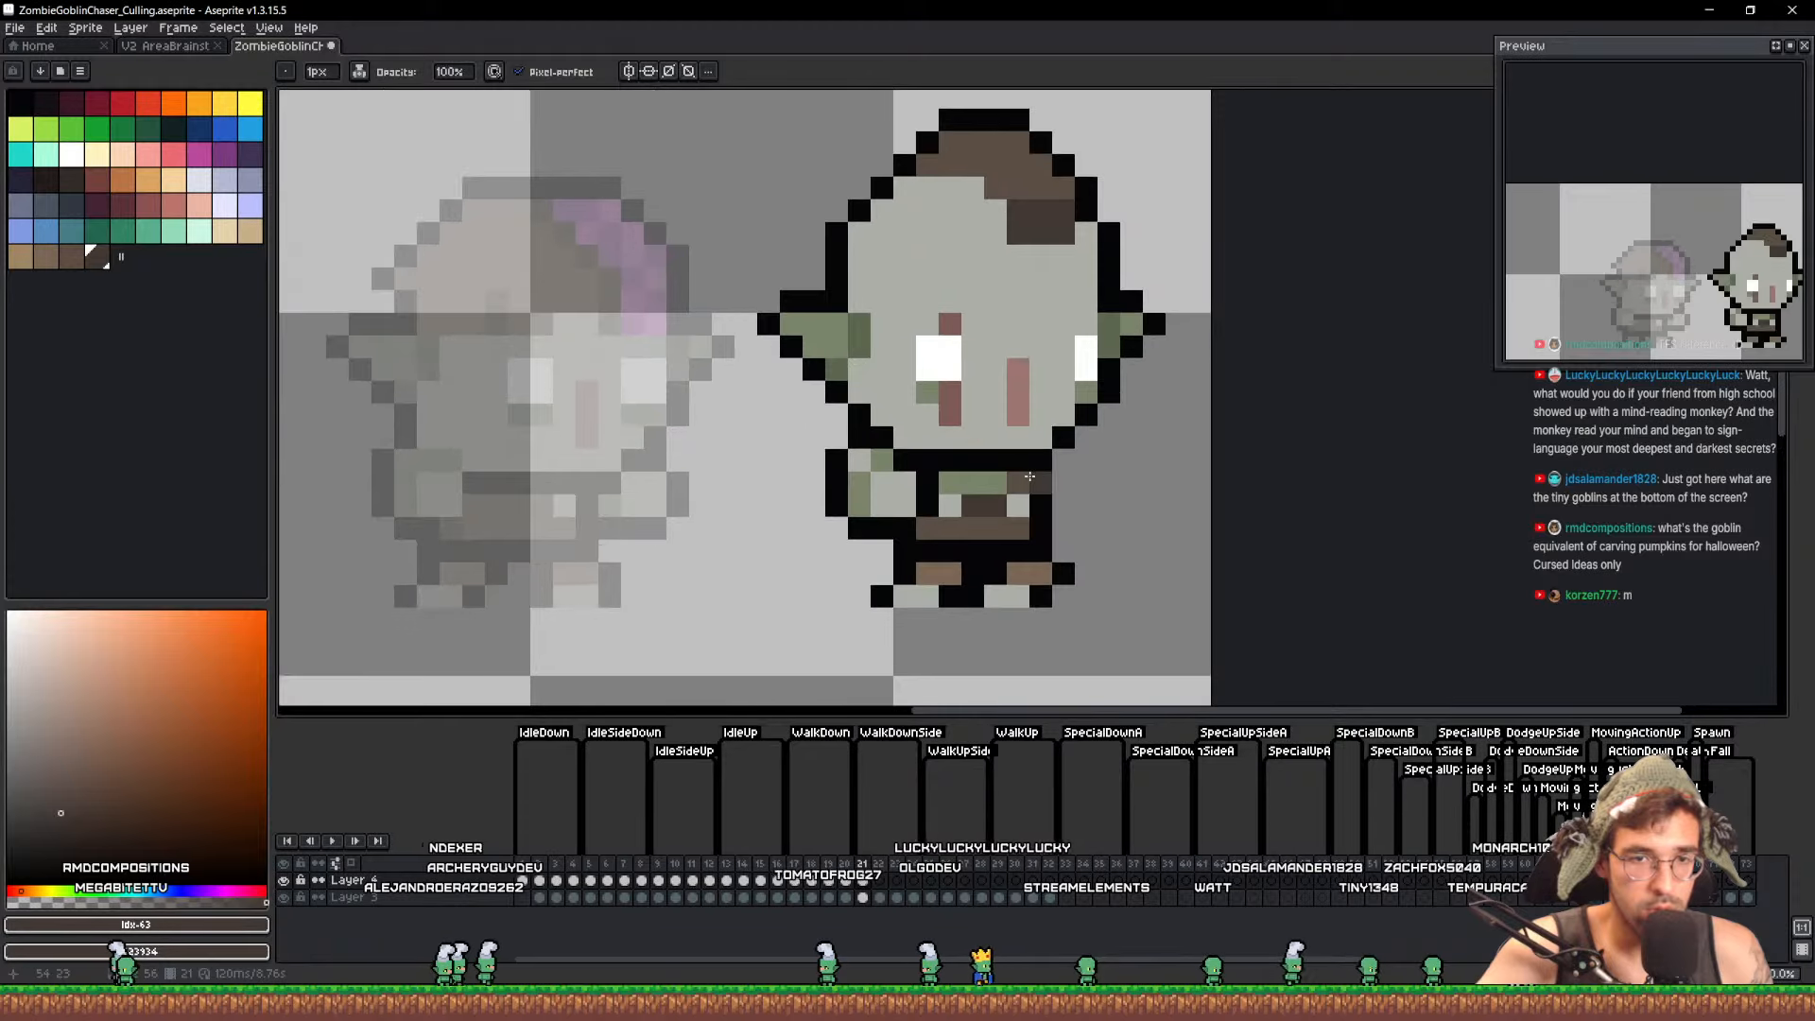
{"action": "scroll", "coordinate": [1035, 475], "scroll_direction": "down", "scroll_amount": 2}
{"action": "scroll", "coordinate": [1031, 477], "scroll_direction": "down", "scroll_amount": 1}
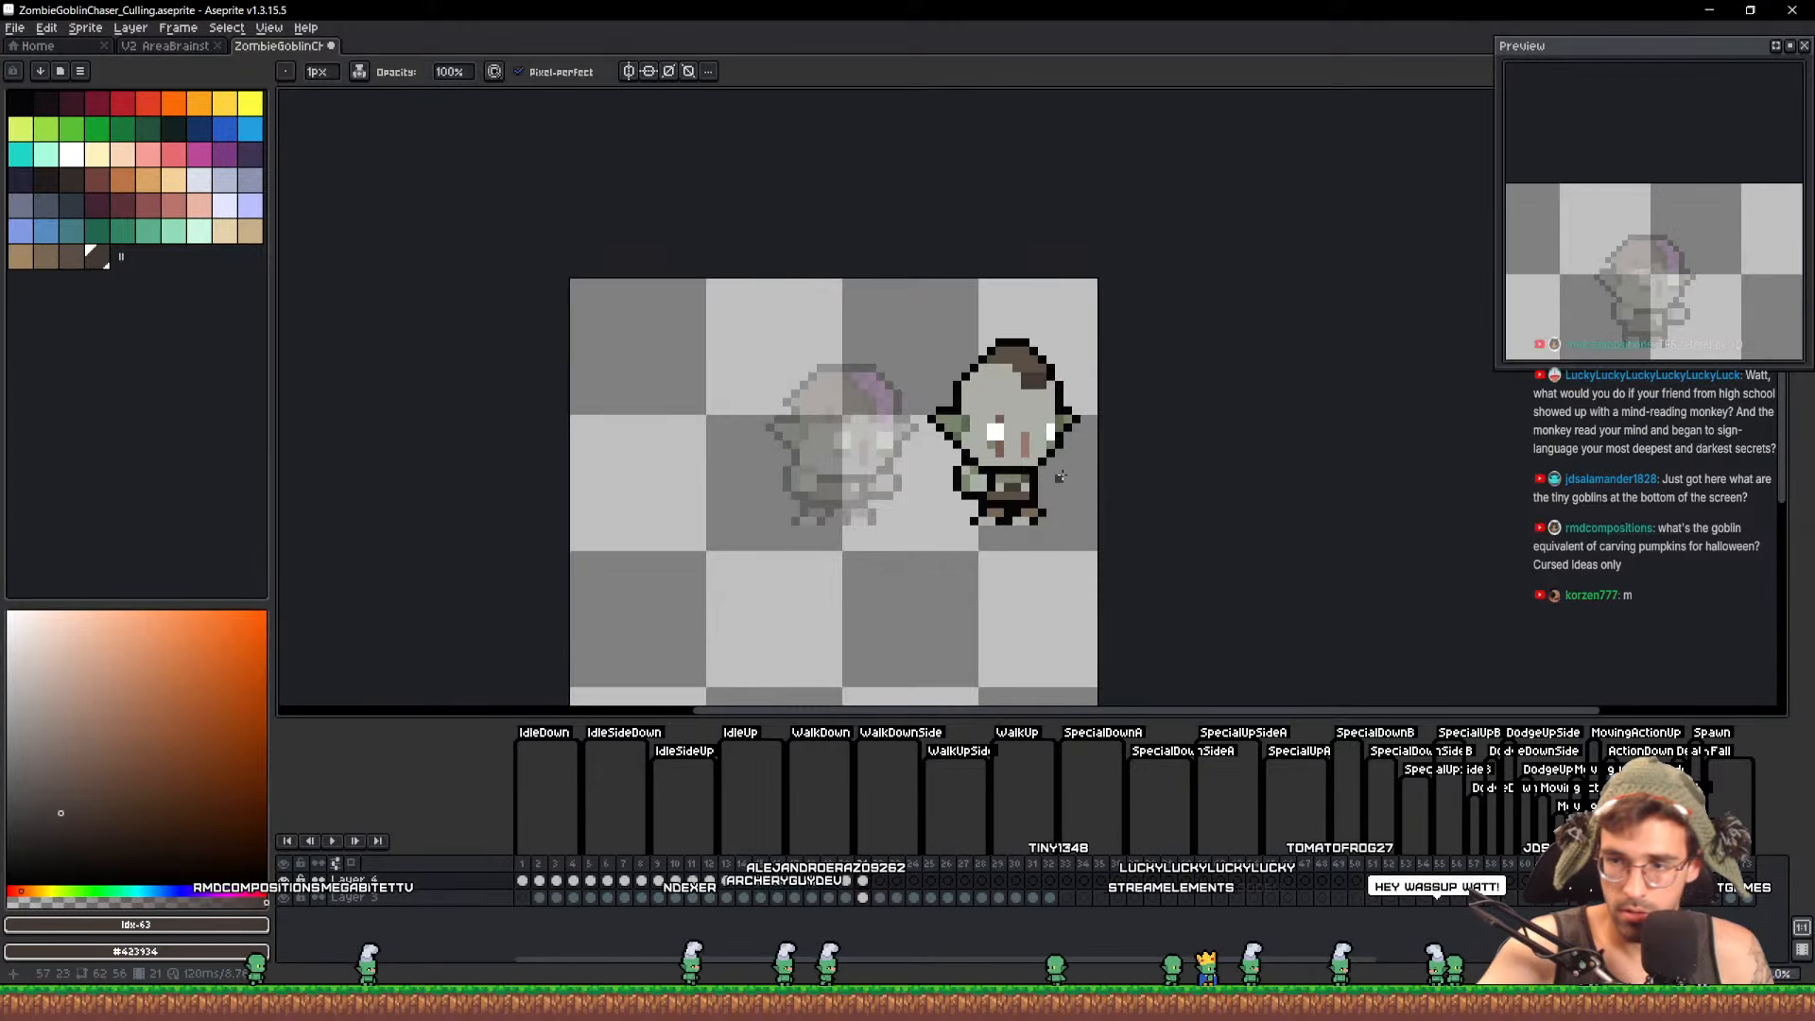
{"action": "scroll", "coordinate": [1004, 461], "scroll_direction": "up", "scroll_amount": 3}
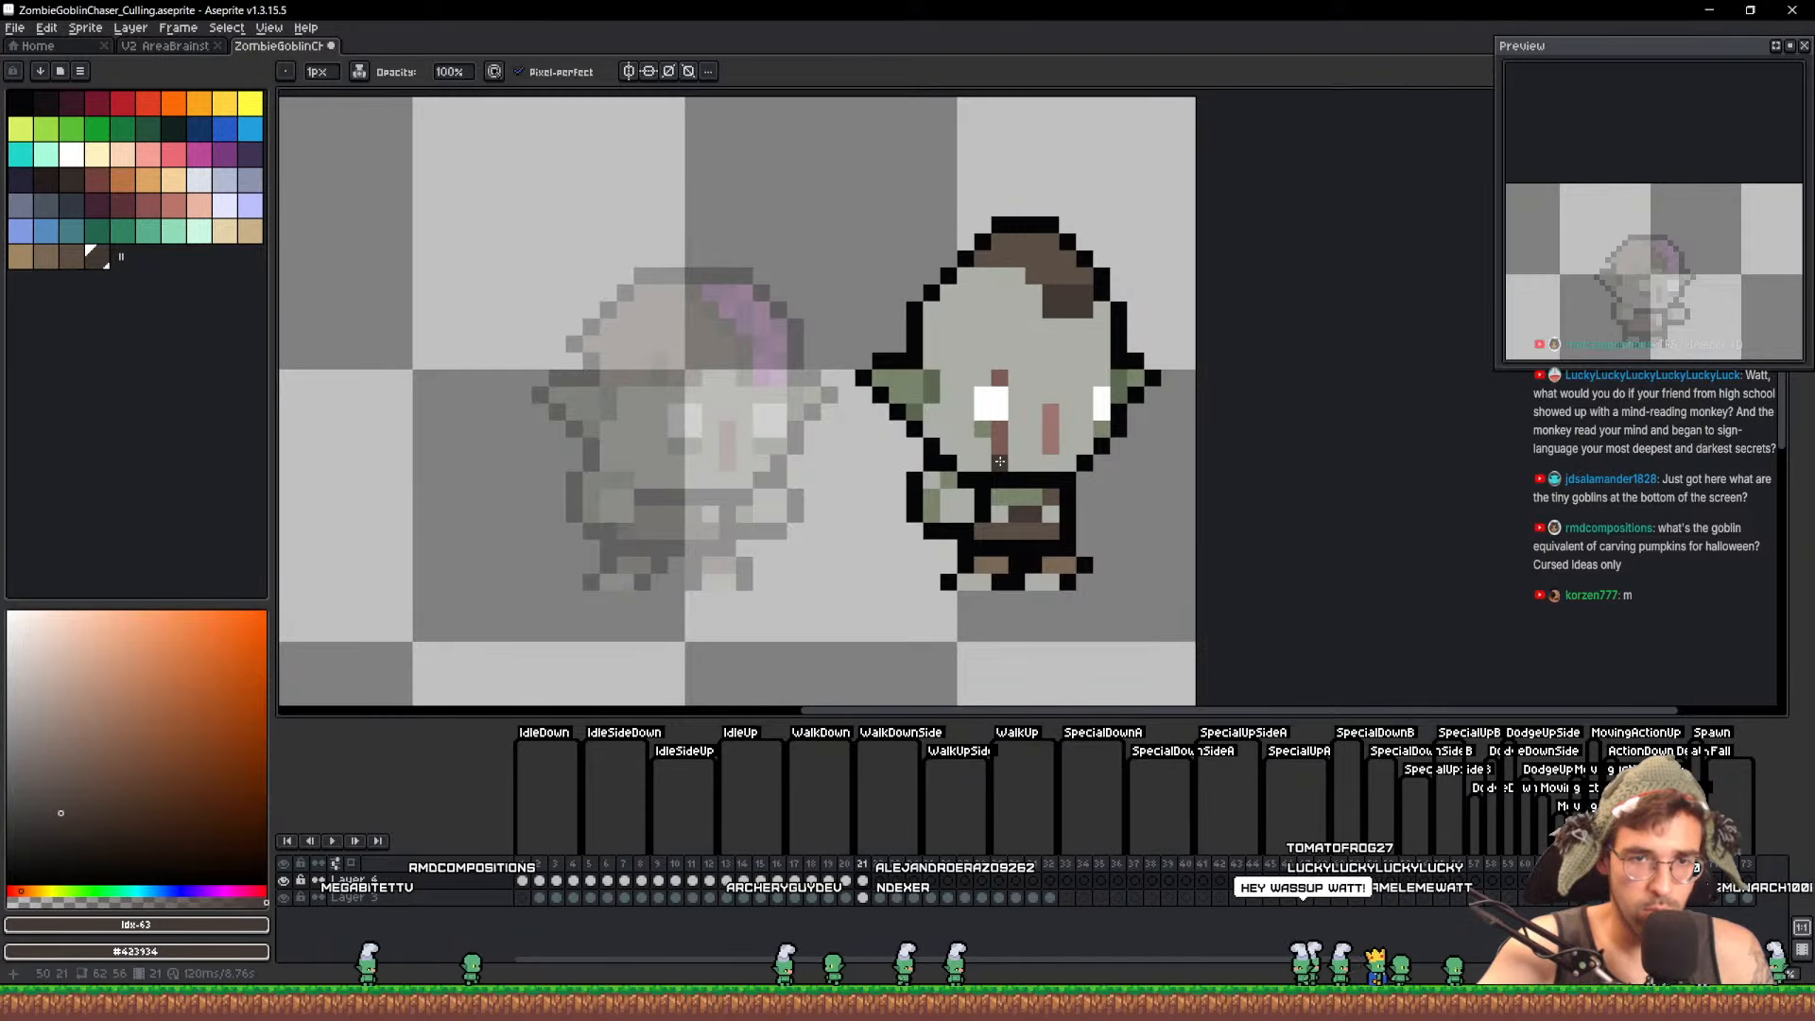
Lower the frame 21 goblin's head one more pixel over the chest, leaving the arm and legs in place, and save
{"action": "left_click", "coordinate": [594, 876]}
{"action": "left_click", "coordinate": [864, 881]}
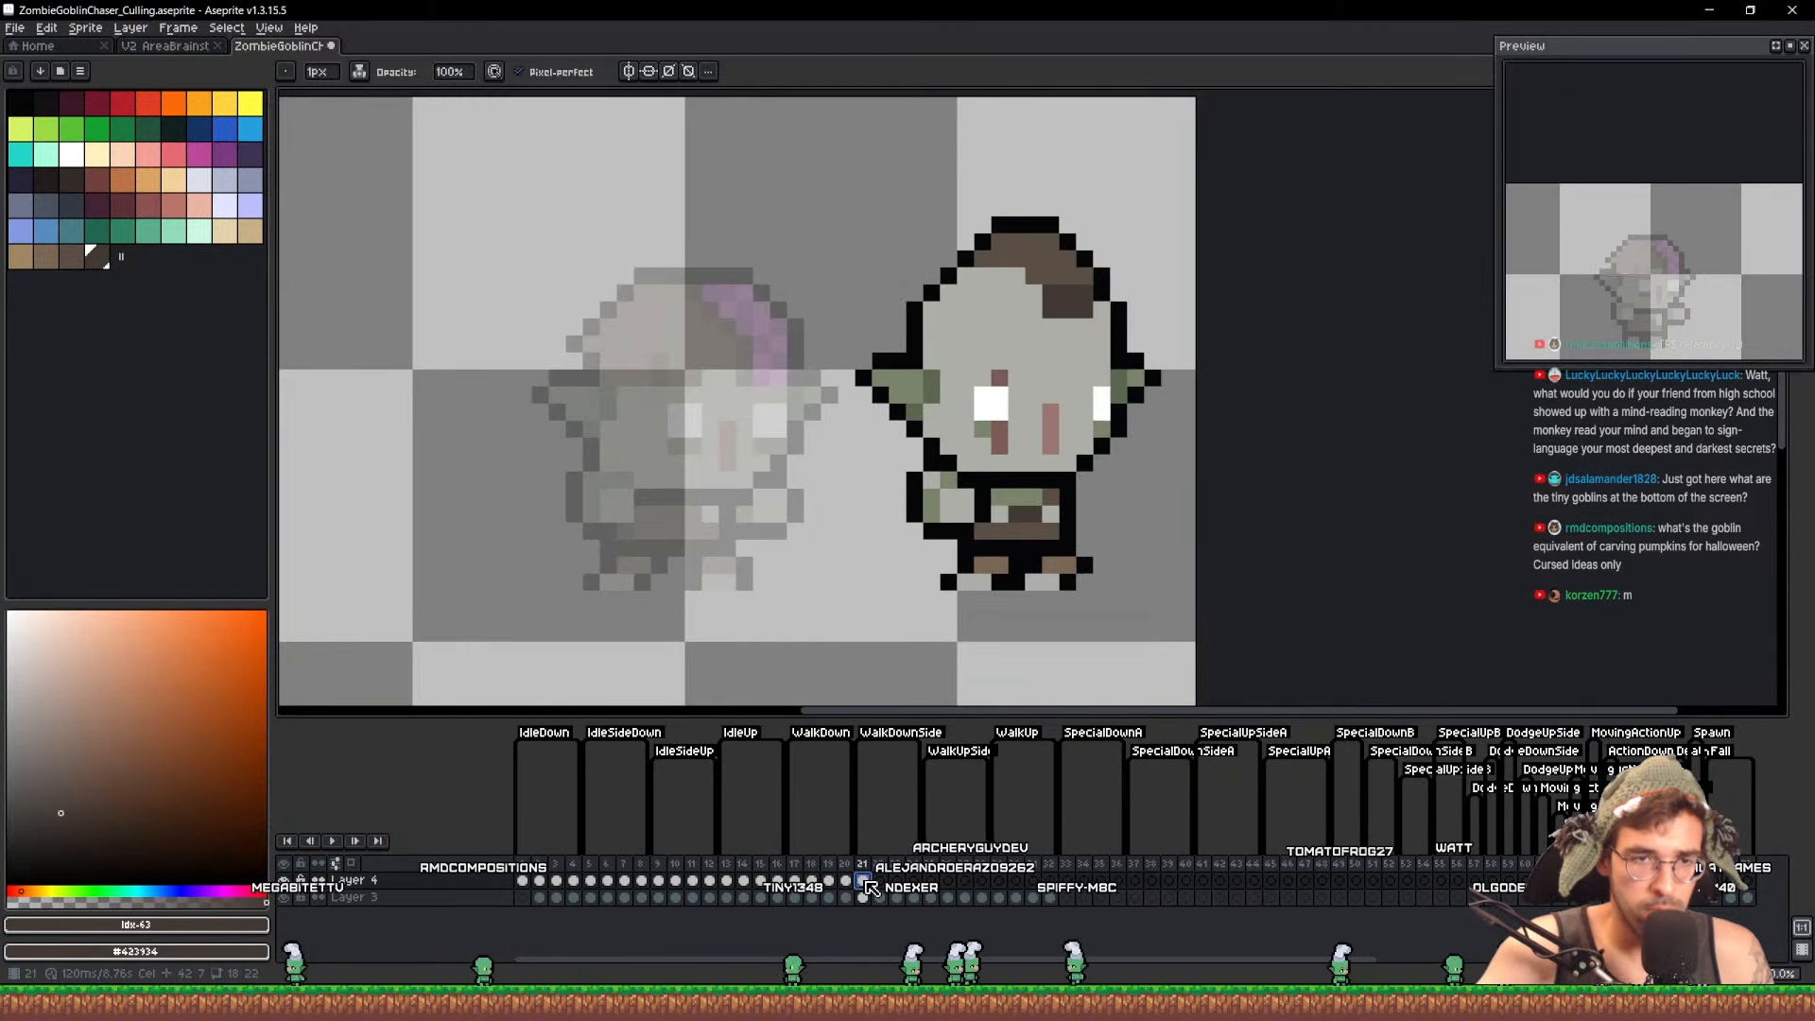
{"action": "key", "text": "m"}
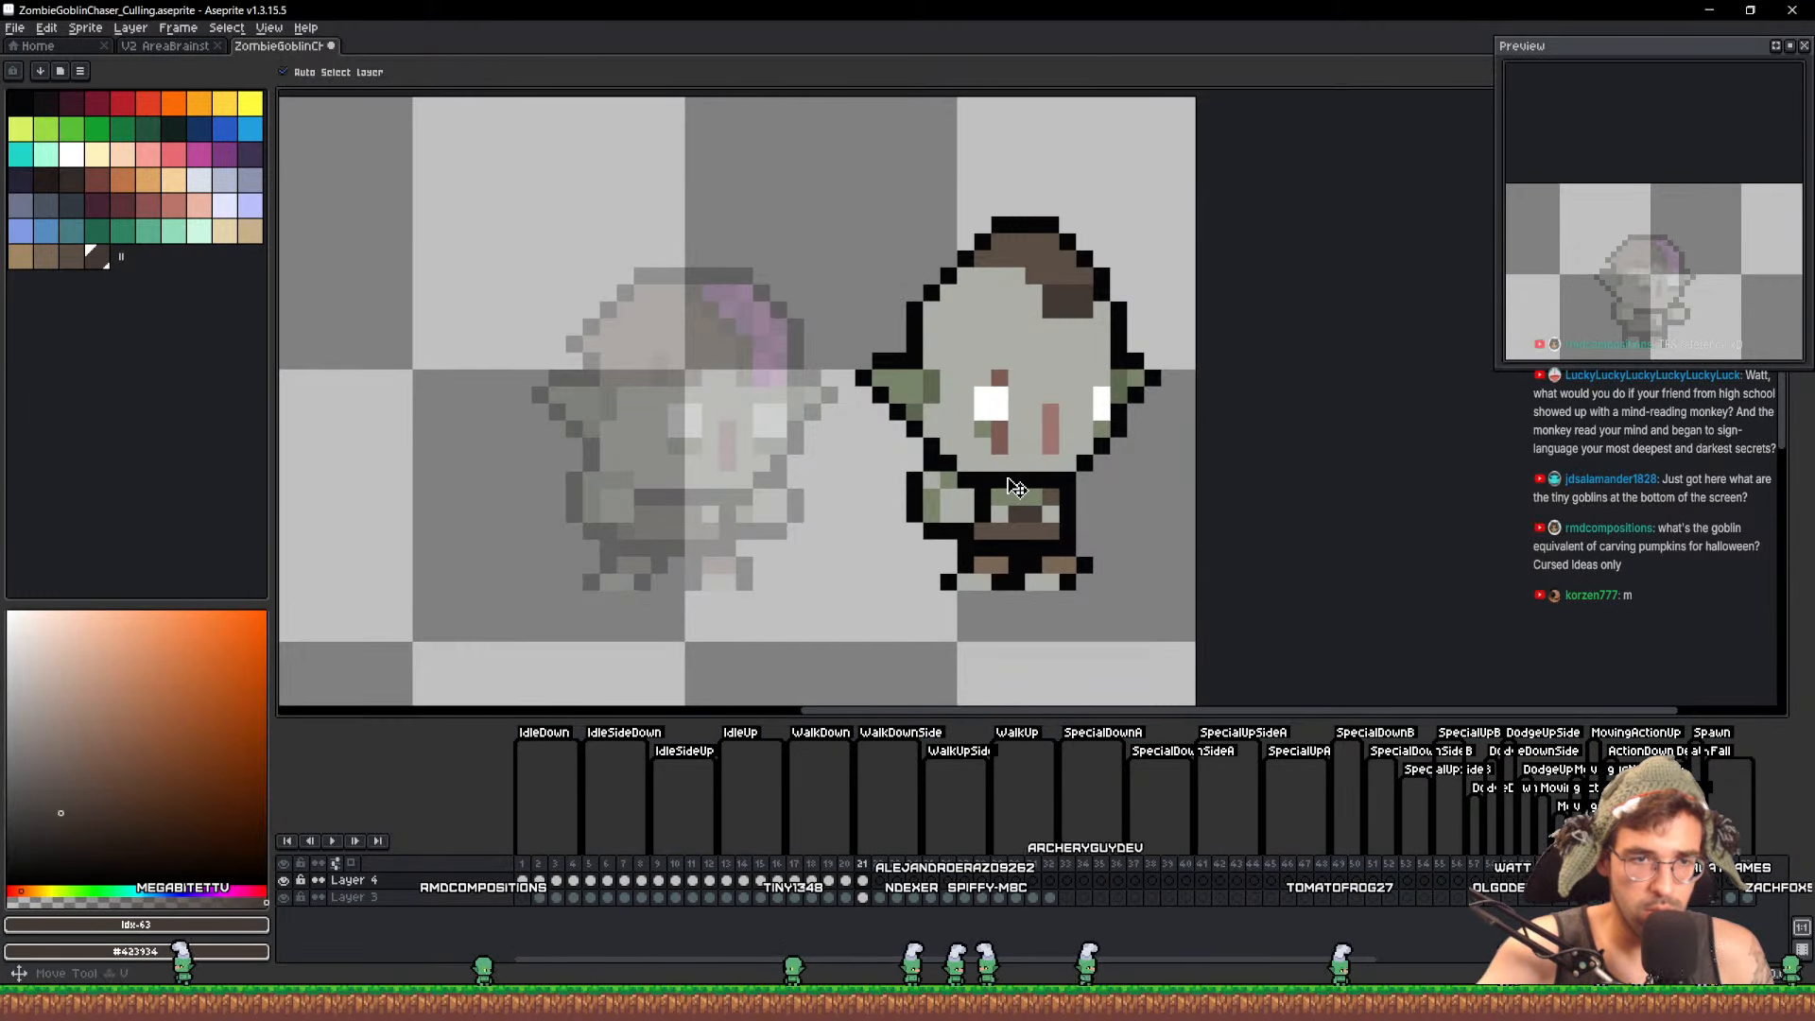
{"action": "scroll", "coordinate": [992, 482], "scroll_direction": "up", "scroll_amount": 1}
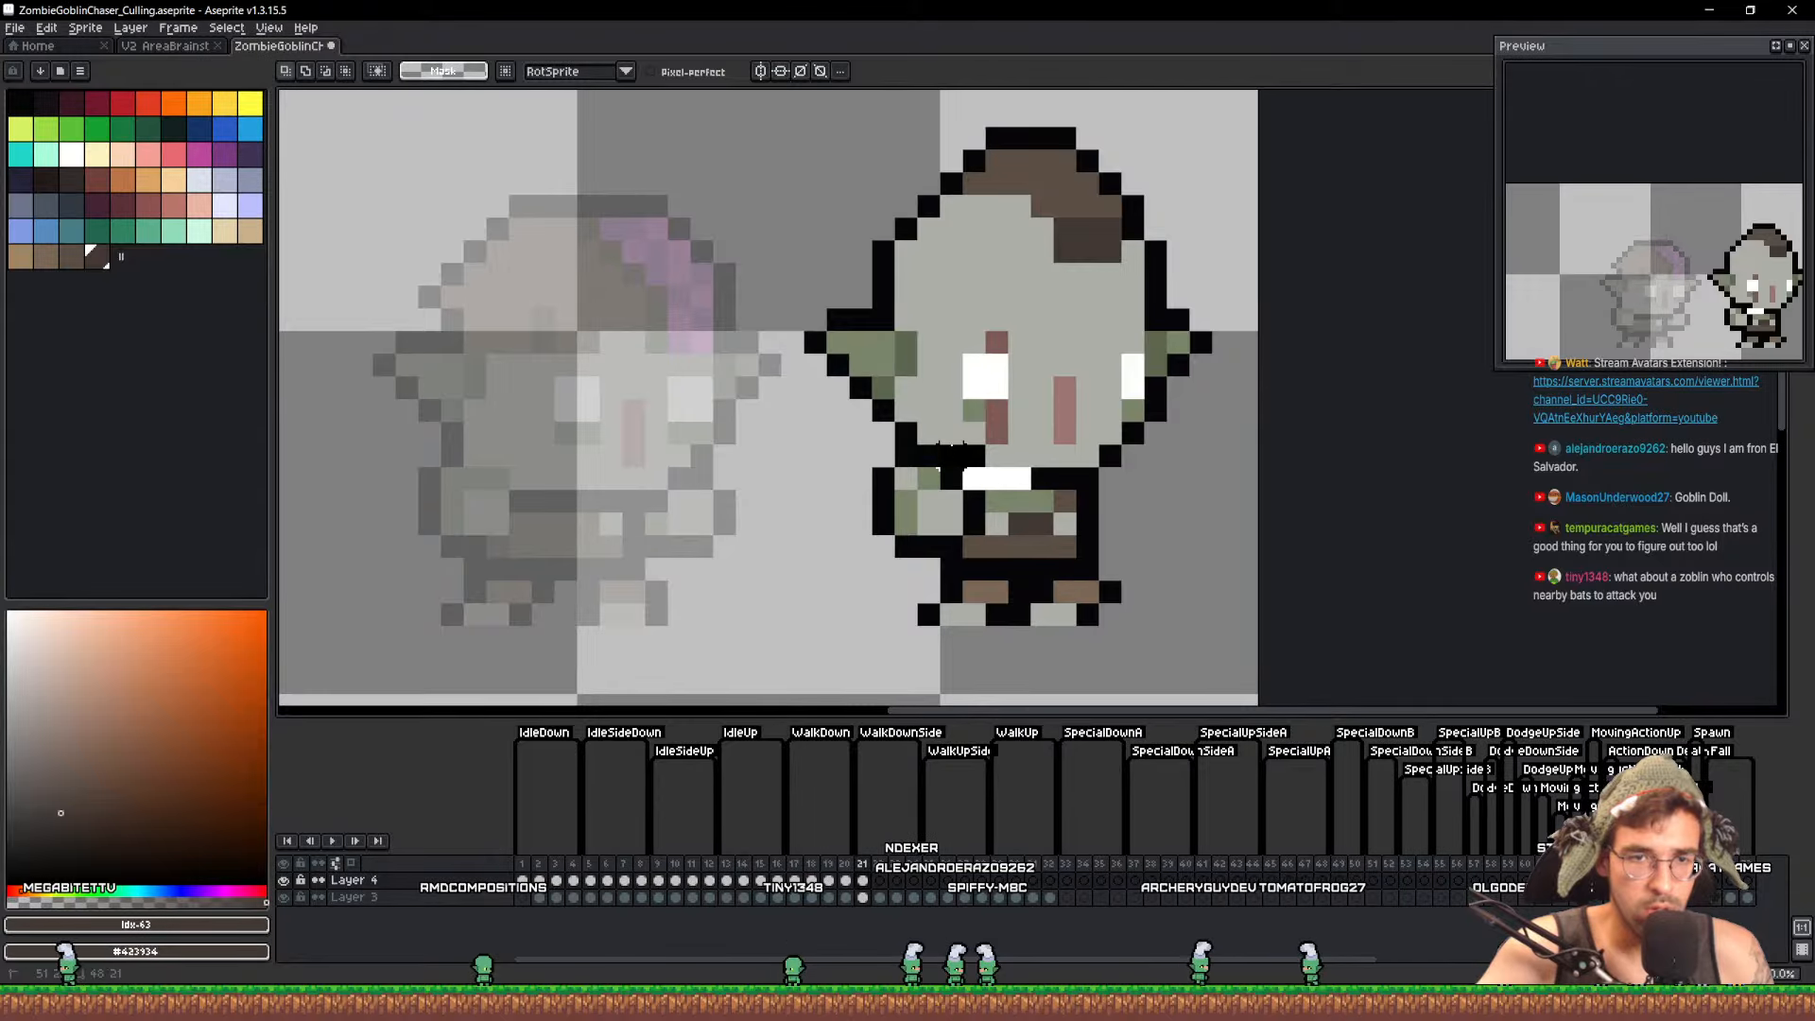
{"action": "mouse_move", "coordinate": [929, 434]}
{"action": "left_mouse_down"}
{"action": "mouse_move", "coordinate": [796, 180]}
{"action": "mouse_move", "coordinate": [1314, 619]}
{"action": "left_mouse_up"}
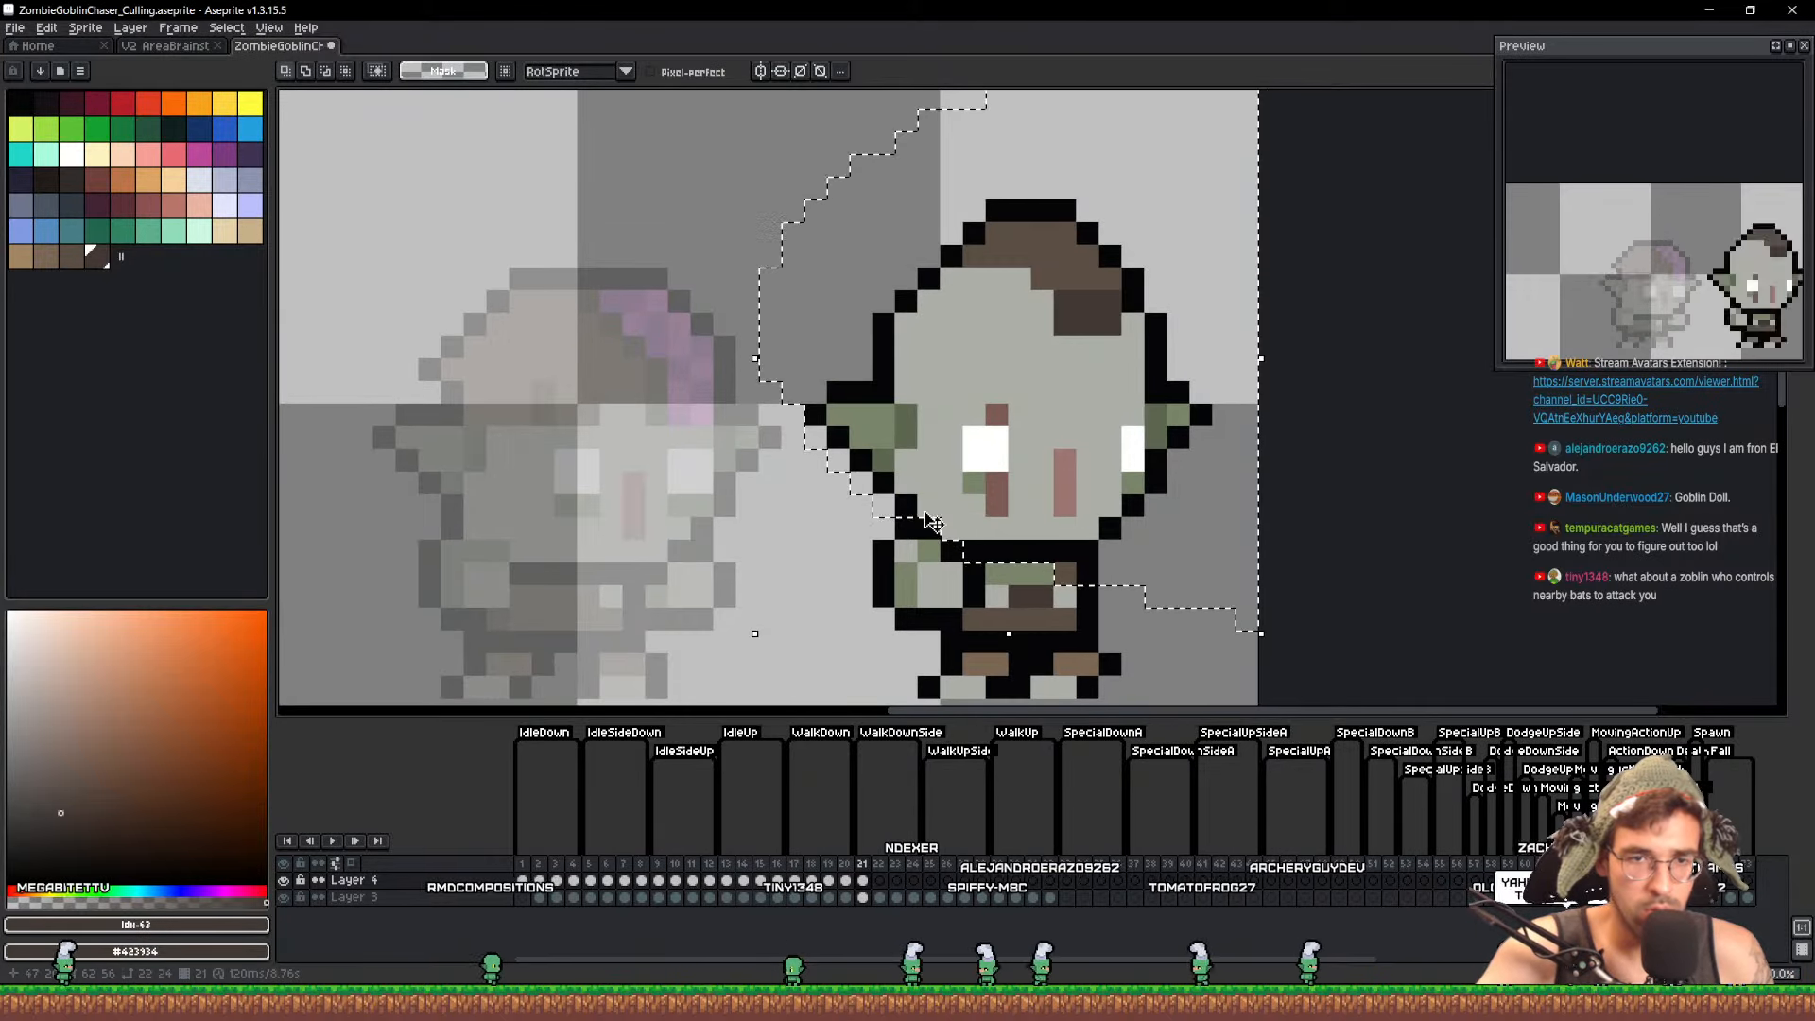
{"action": "left_click_drag", "start_coordinate": [915, 512], "coordinate": [949, 528]}
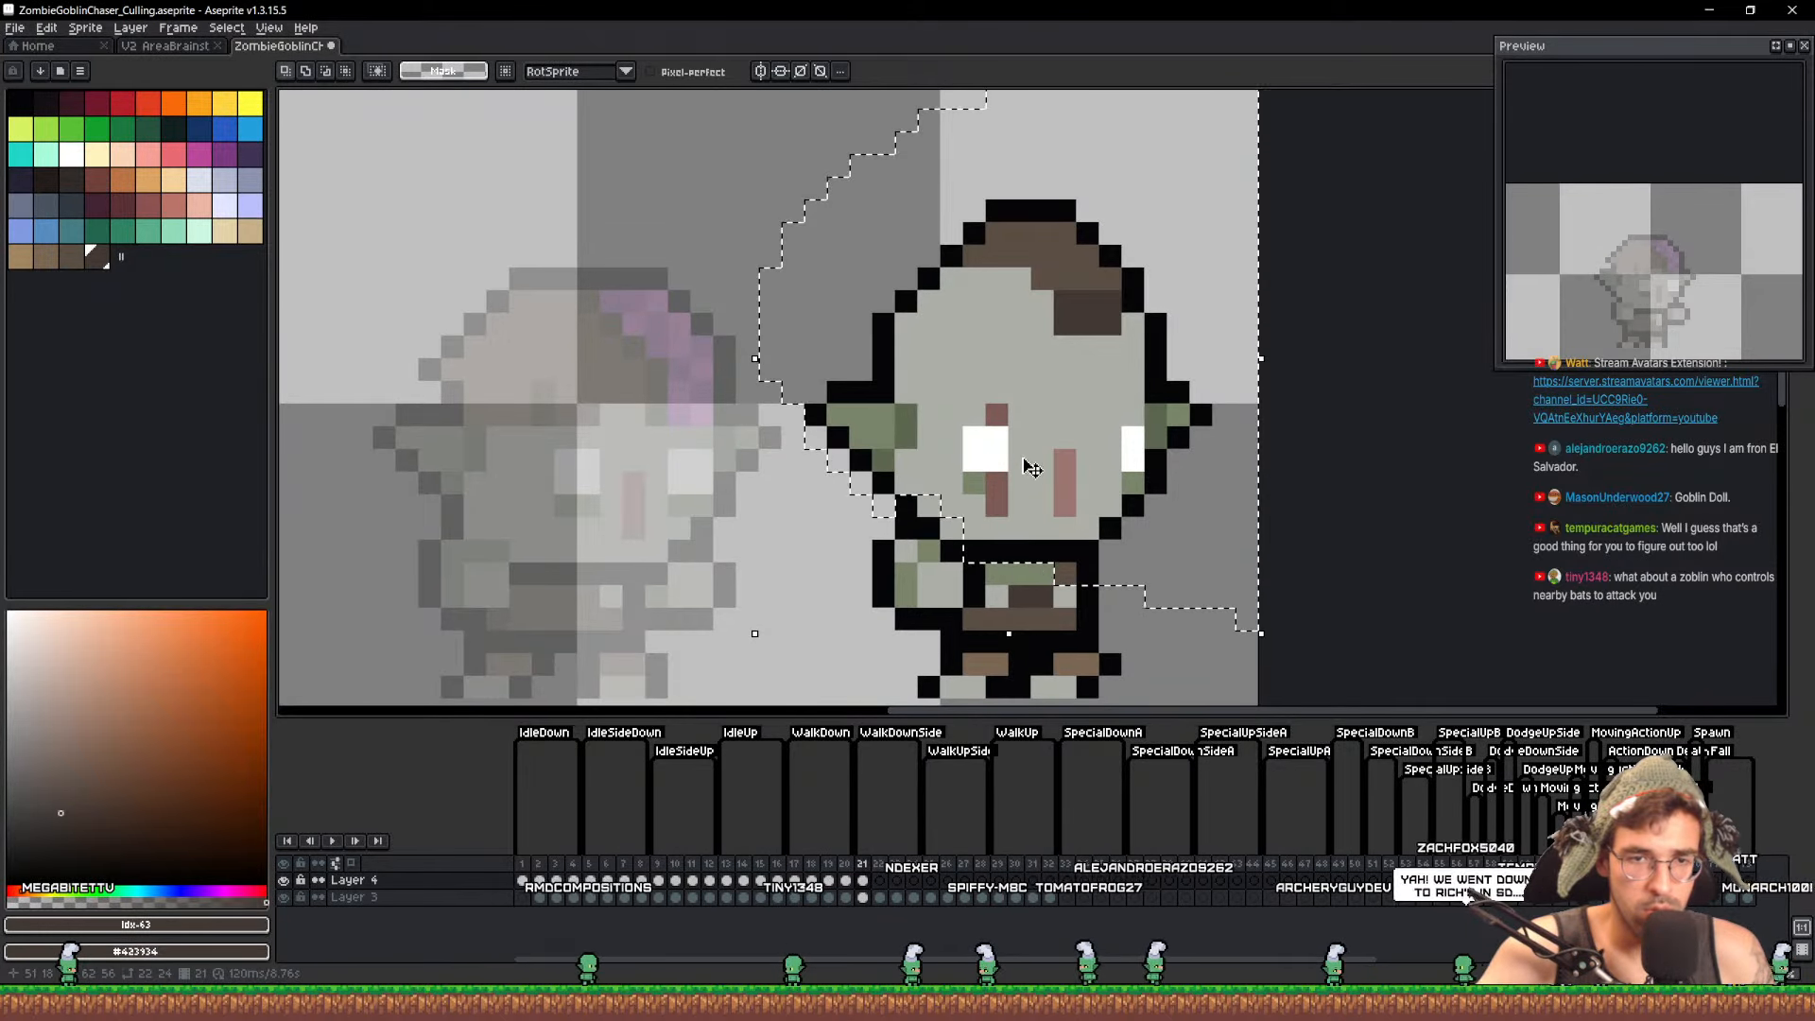
{"action": "left_click_drag", "start_coordinate": [1032, 467], "coordinate": [1034, 489]}
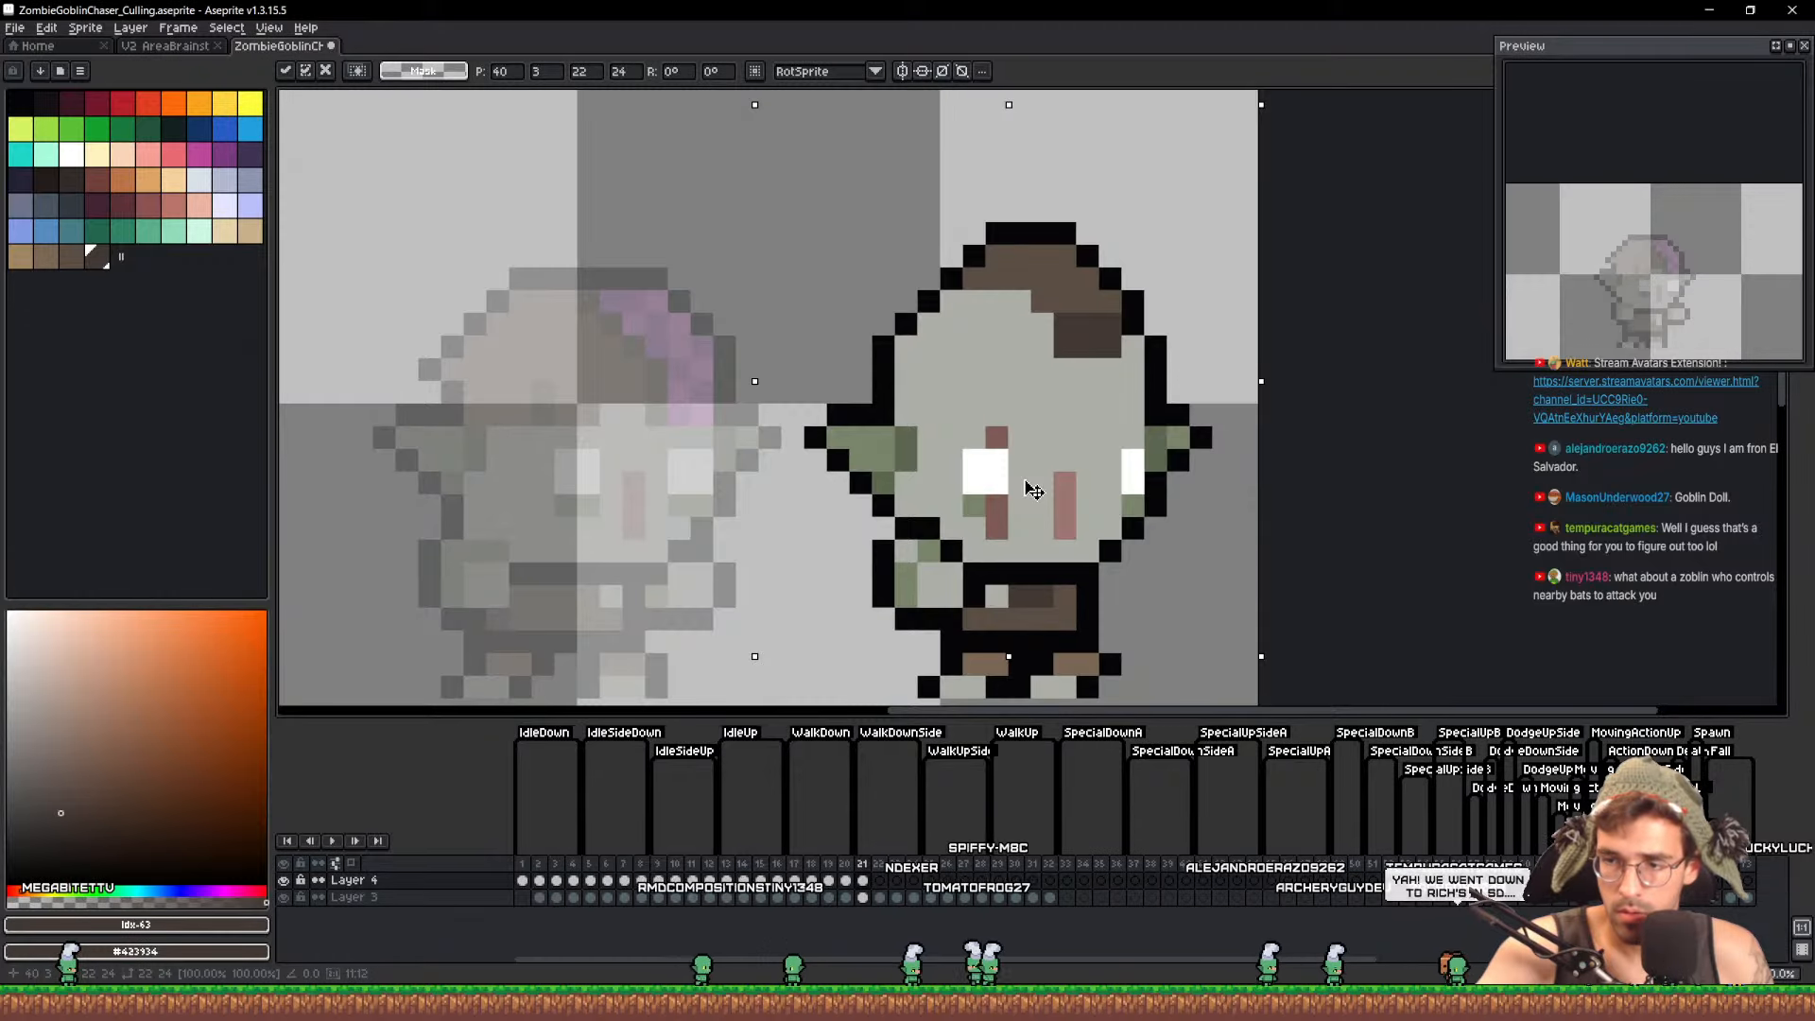
{"action": "key", "text": "ctrl+d"}
{"action": "key", "text": "ctrl+s"}
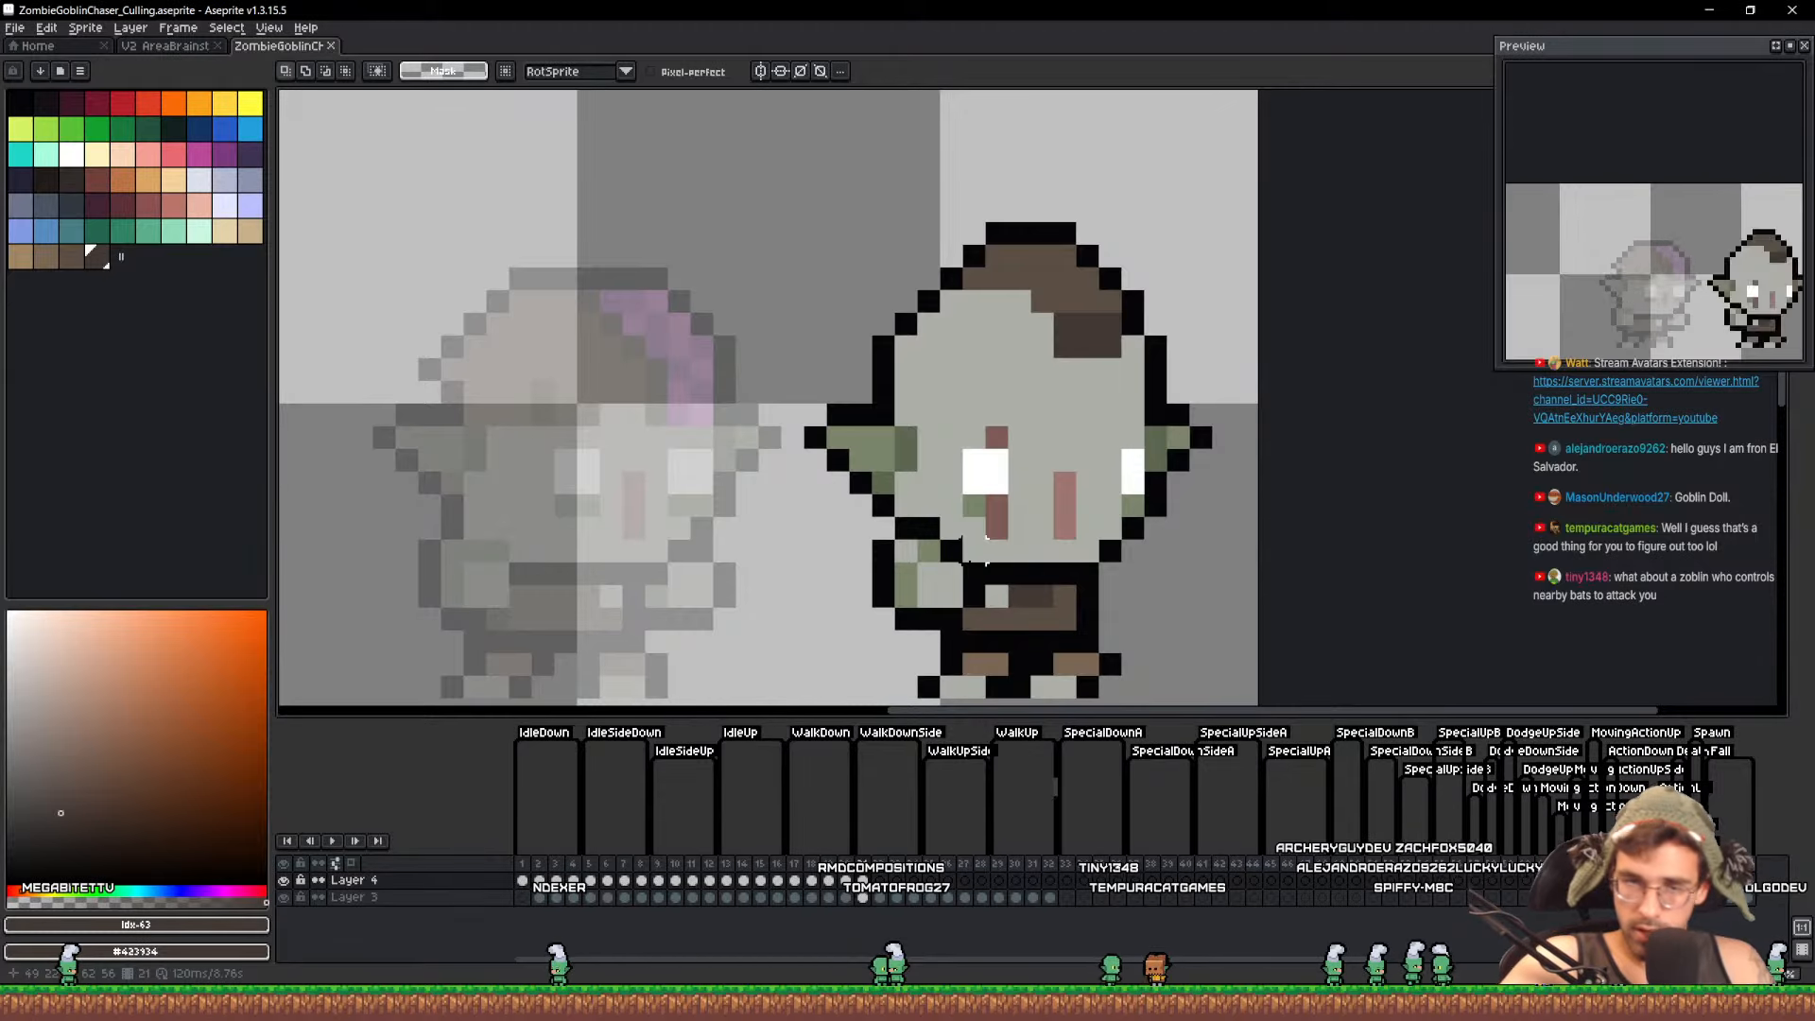
Shade the upper part of the frame 21 goblin's left arm with the green skin tone and save the file
{"action": "scroll", "coordinate": [889, 596], "scroll_direction": "up", "scroll_amount": 1}
{"action": "left_click", "coordinate": [914, 579], "text": "alt"}
{"action": "key", "text": "b"}
{"action": "scroll", "coordinate": [958, 541], "scroll_direction": "down", "scroll_amount": 3}
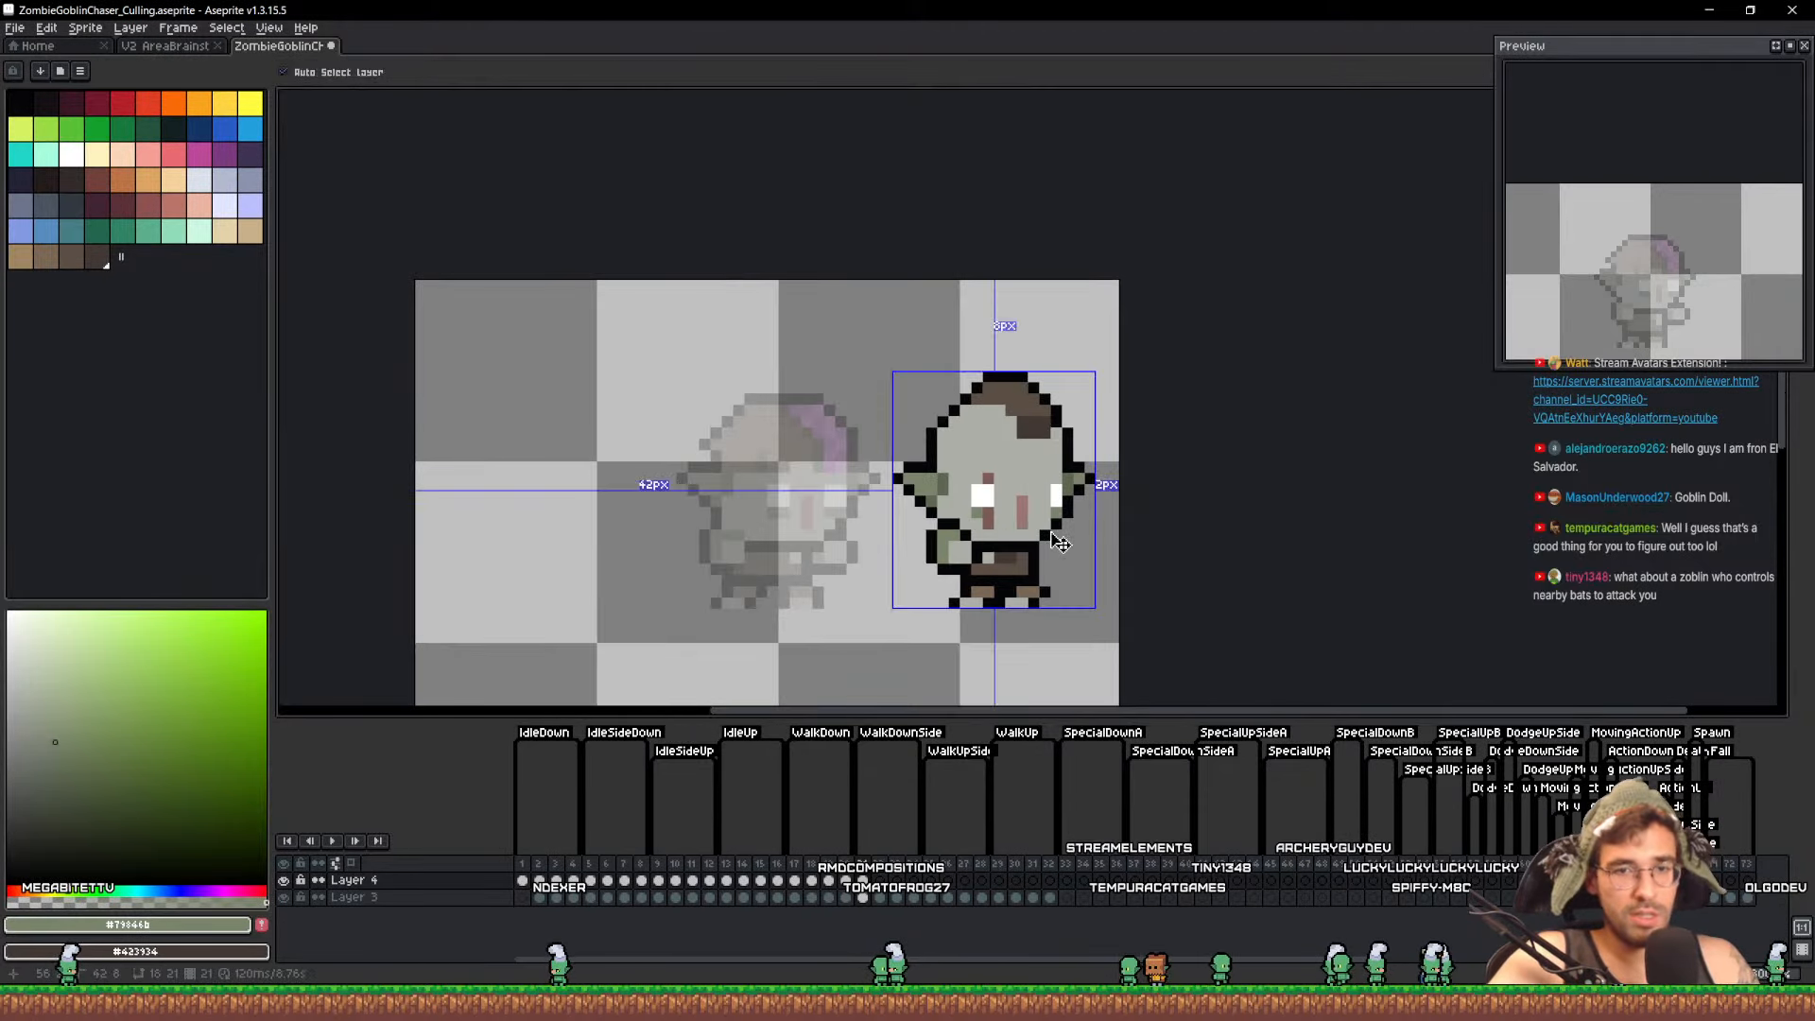
{"action": "key", "text": "ctrl+s"}
{"action": "scroll", "coordinate": [1004, 598], "scroll_direction": "up", "scroll_amount": 1}
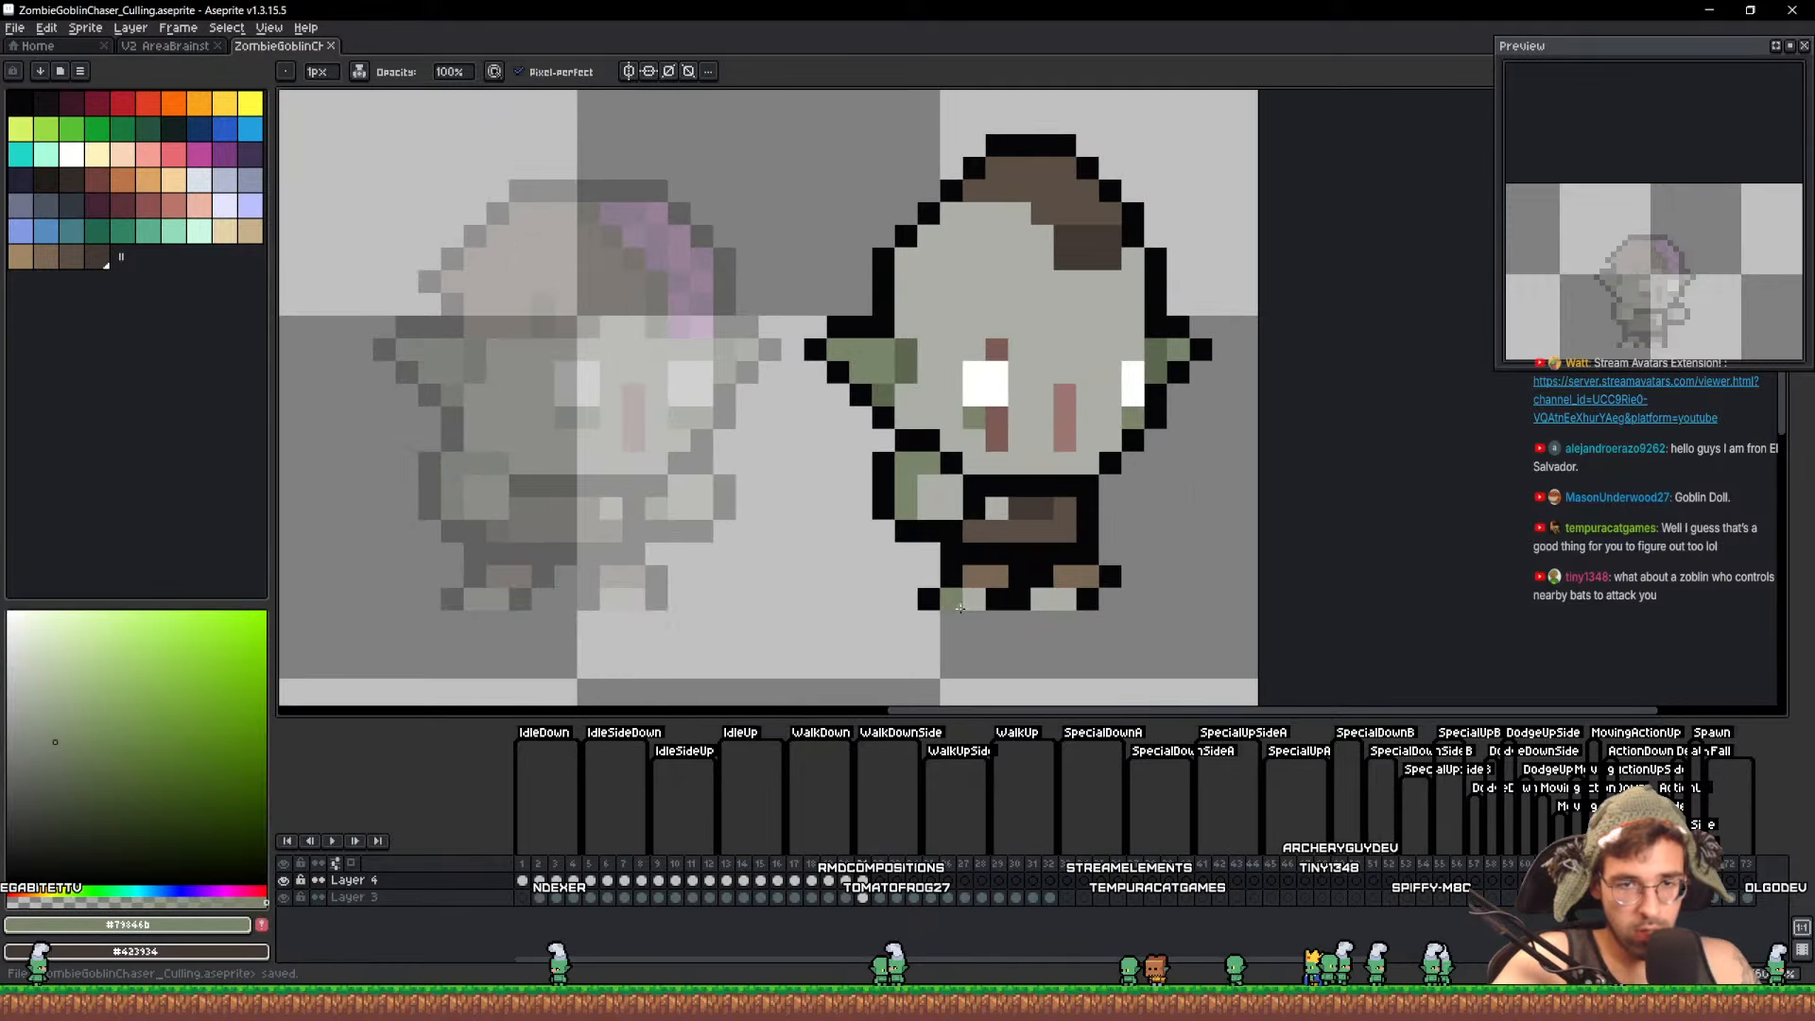
Redraw the frame 21 goblin's right leg and foot one pixel further right with black outlines, and erase the fill between the feet
{"action": "left_click", "coordinate": [1077, 579], "text": "alt"}
{"action": "left_click", "coordinate": [1067, 577], "text": "alt"}
{"action": "left_click", "coordinate": [1087, 577]}
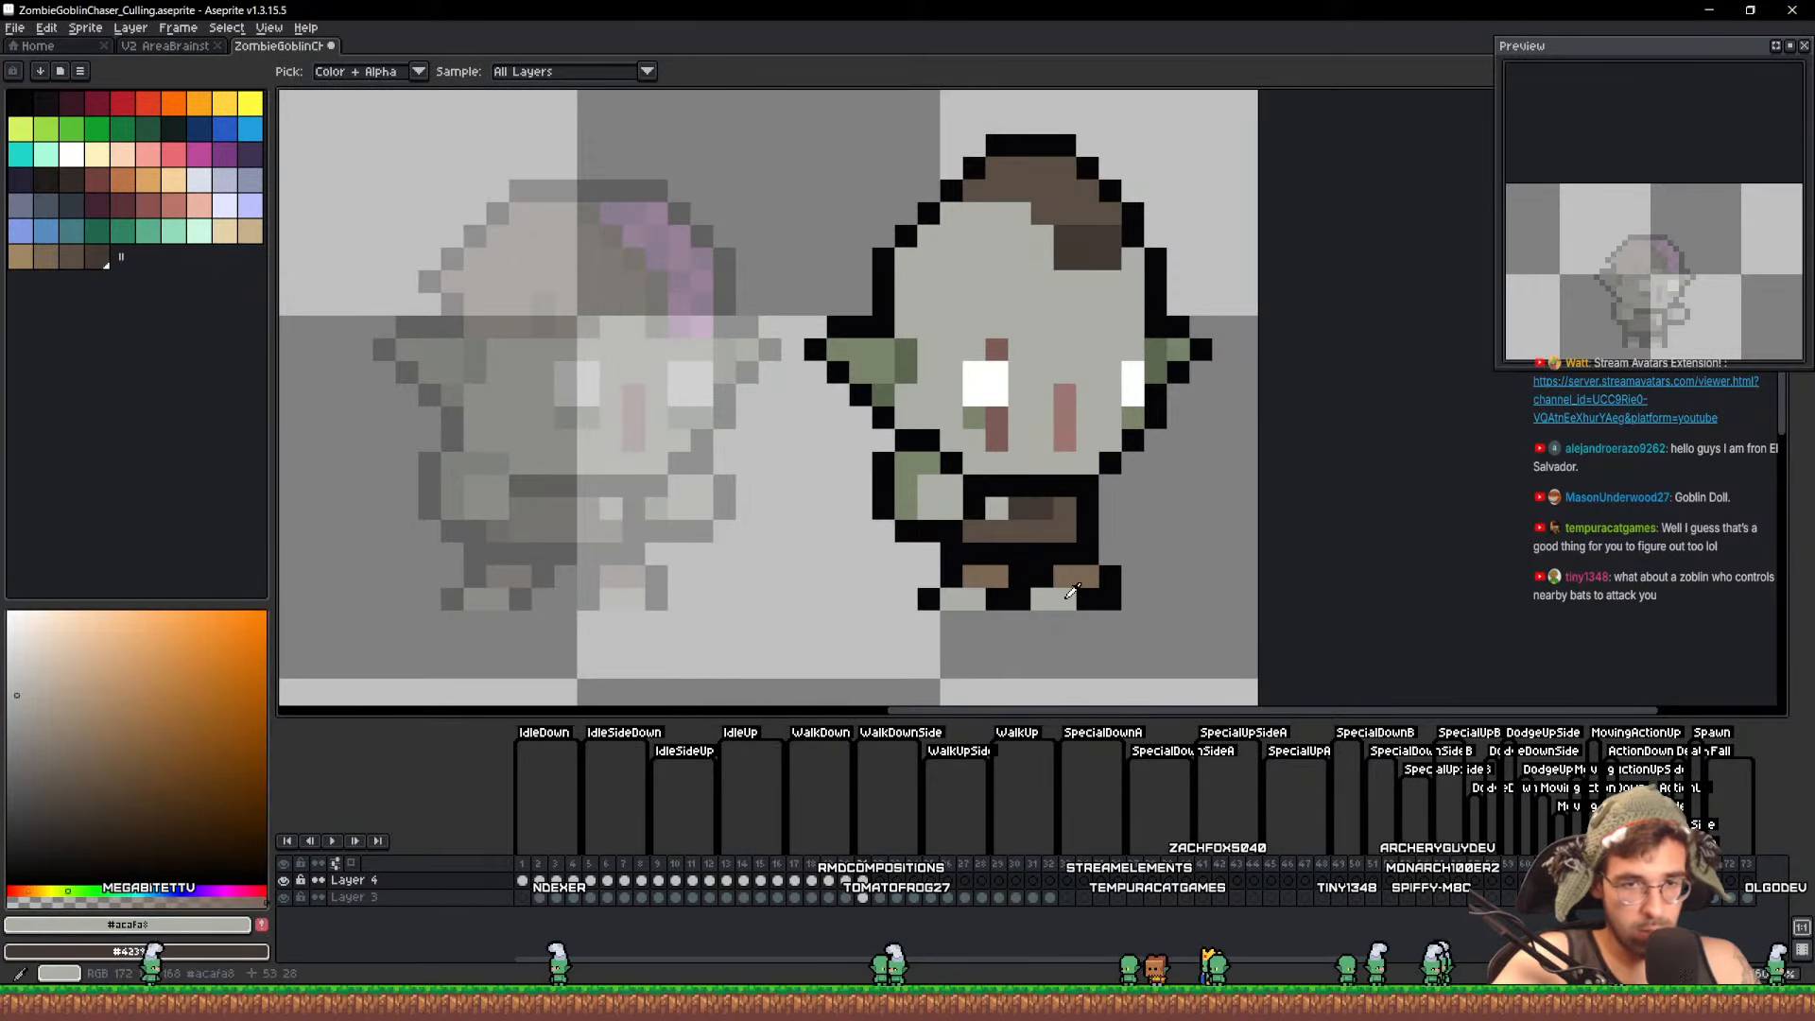
{"action": "left_click", "coordinate": [1066, 599], "text": "alt"}
{"action": "left_click", "coordinate": [1087, 598]}
{"action": "left_click", "coordinate": [1022, 597], "text": "alt"}
{"action": "left_click", "coordinate": [1044, 598]}
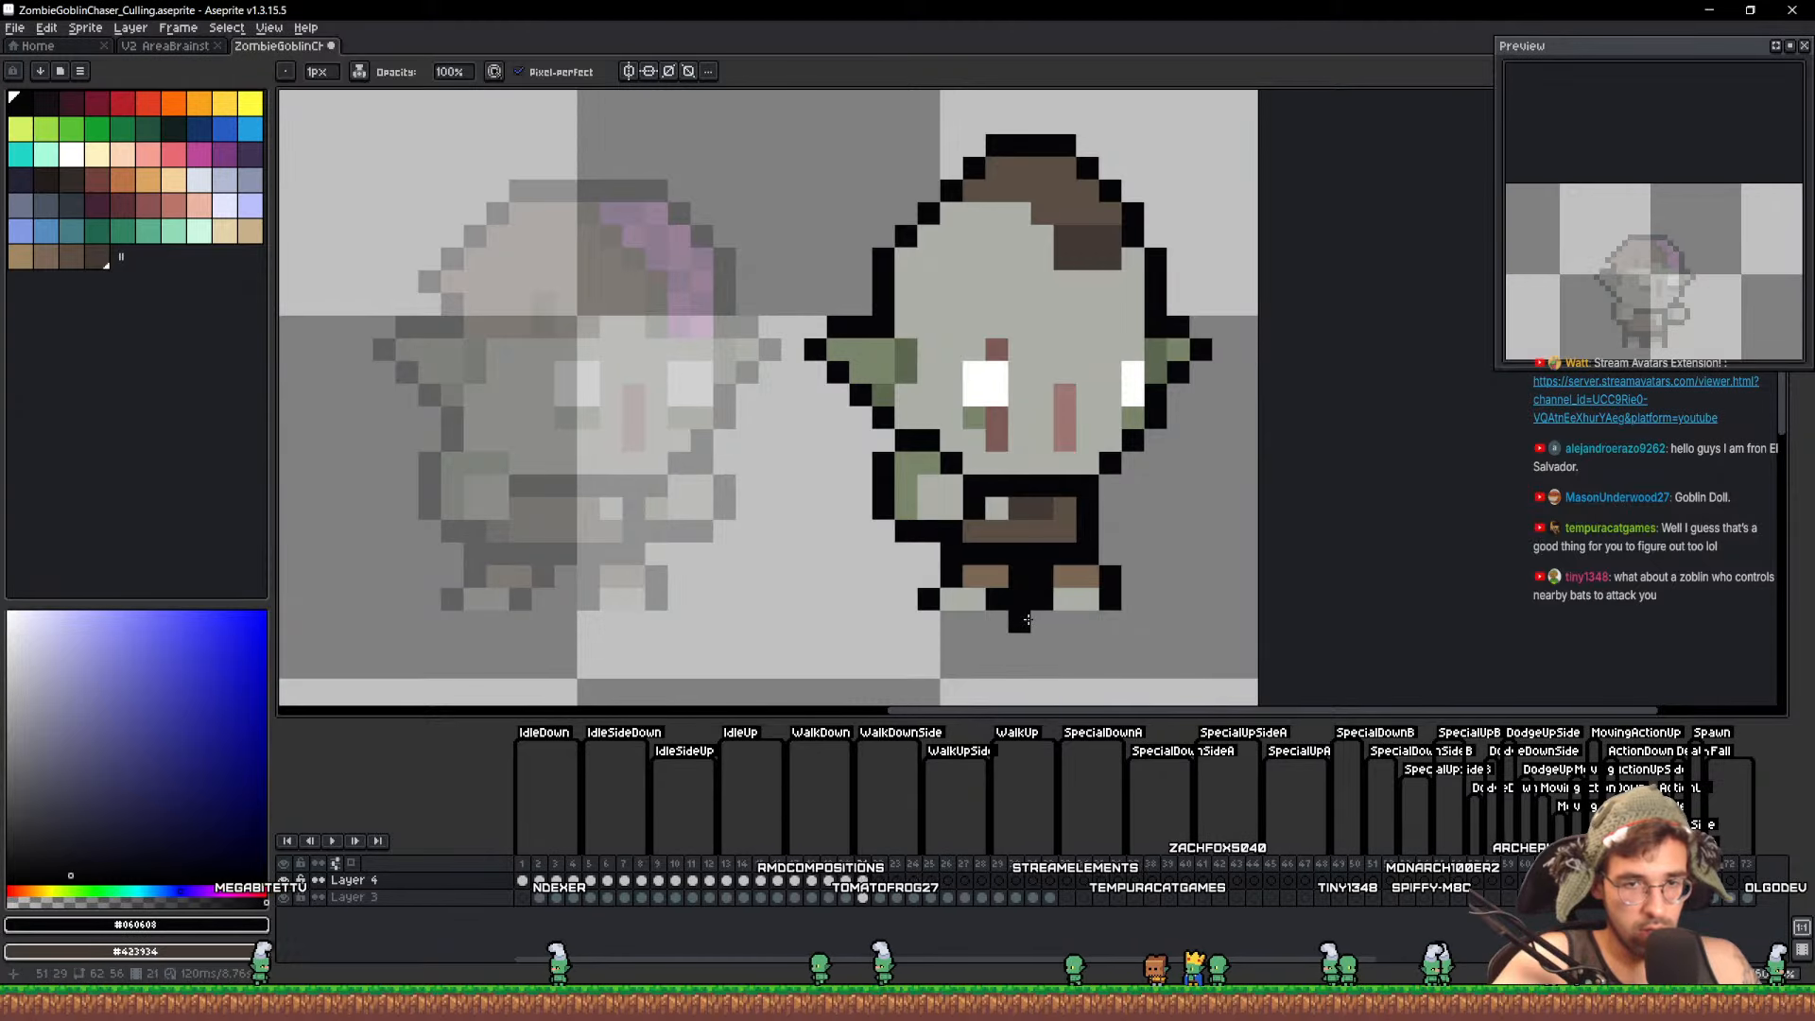
{"action": "key", "text": "e"}
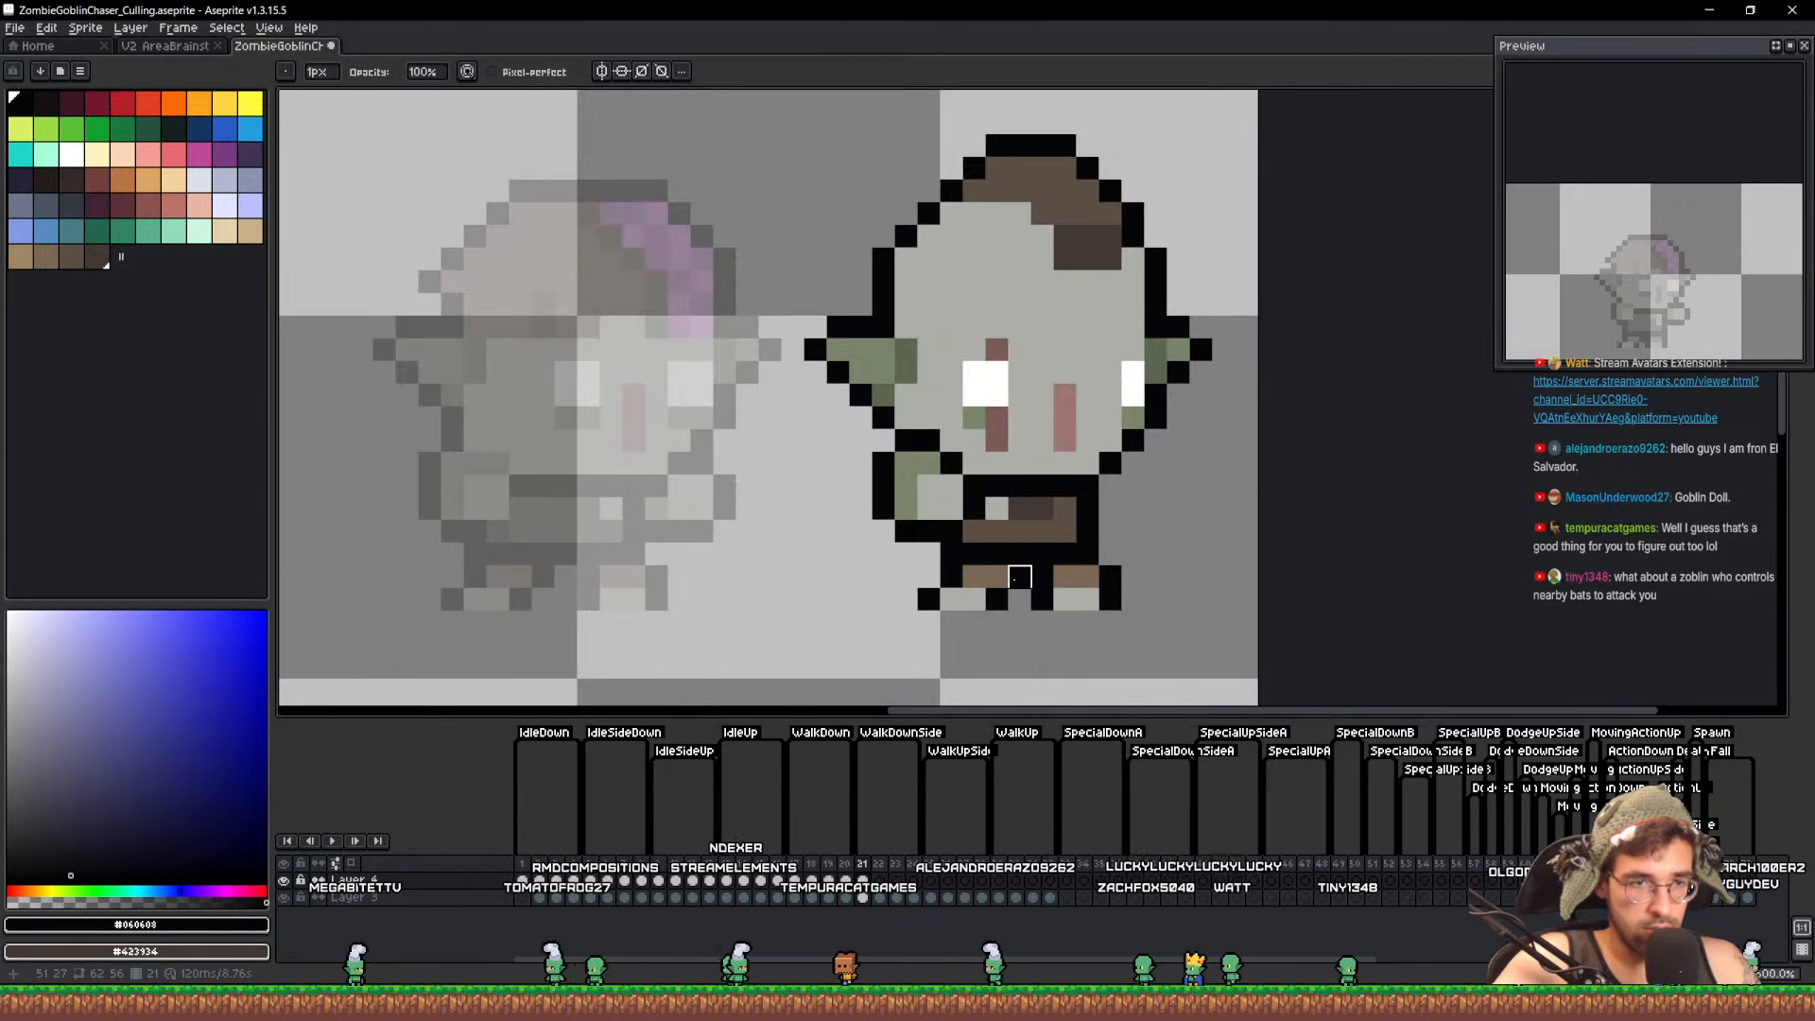
Extend the black outline at the left hip, shift the left leg and foot one pixel left, and save
{"action": "key", "text": "b"}
{"action": "left_click", "coordinate": [952, 554], "text": "alt"}
{"action": "left_click", "coordinate": [929, 554]}
{"action": "key", "text": "q"}
{"action": "mouse_move", "coordinate": [1003, 575]}
{"action": "left_mouse_down"}
{"action": "mouse_move", "coordinate": [860, 654]}
{"action": "mouse_move", "coordinate": [1020, 581]}
{"action": "left_mouse_up"}
{"action": "mouse_move", "coordinate": [981, 597]}
{"action": "left_mouse_down"}
{"action": "mouse_move", "coordinate": [936, 598]}
{"action": "mouse_move", "coordinate": [959, 601]}
{"action": "left_mouse_up"}
{"action": "key", "text": "ctrl+d"}
{"action": "key", "text": "ctrl+s"}
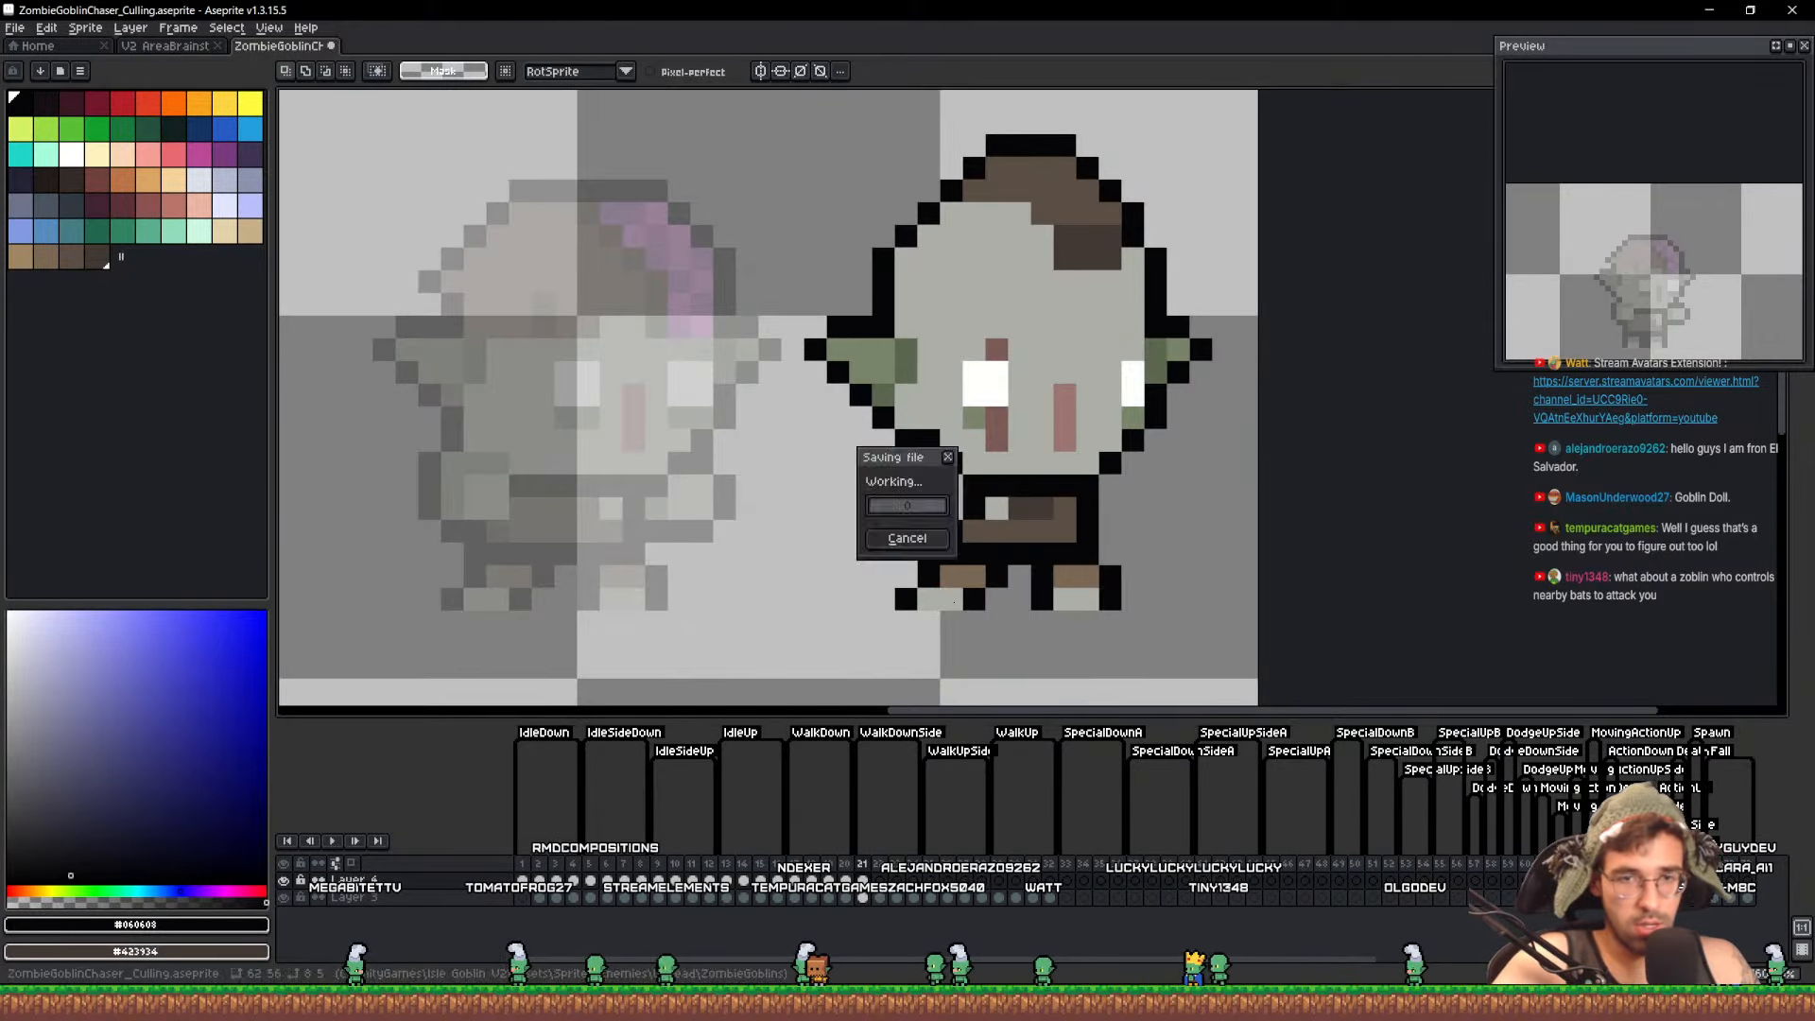
Move the finished frame 21 goblin left onto the faint reference sprite and save the file
{"action": "scroll", "coordinate": [957, 598], "scroll_direction": "down", "scroll_amount": 3}
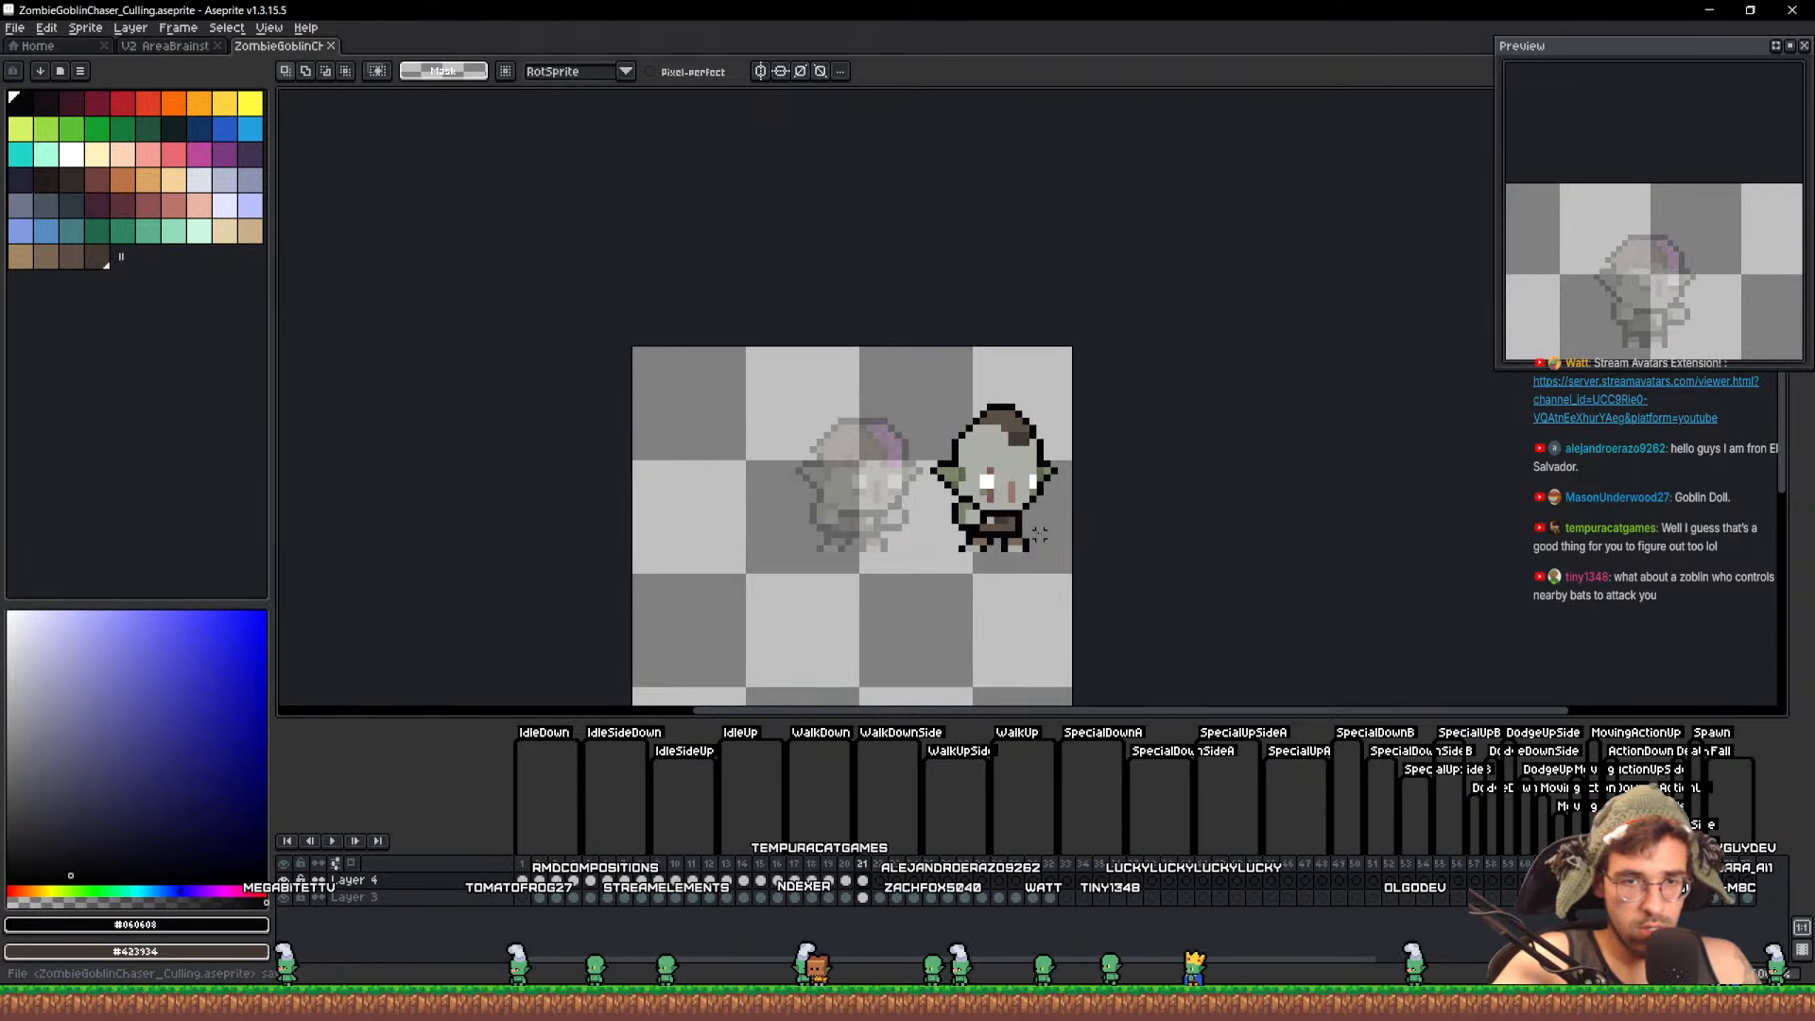
{"action": "key", "text": "v"}
{"action": "scroll", "coordinate": [992, 511], "scroll_direction": "up", "scroll_amount": 1}
{"action": "left_click_drag", "start_coordinate": [993, 511], "coordinate": [779, 510]}
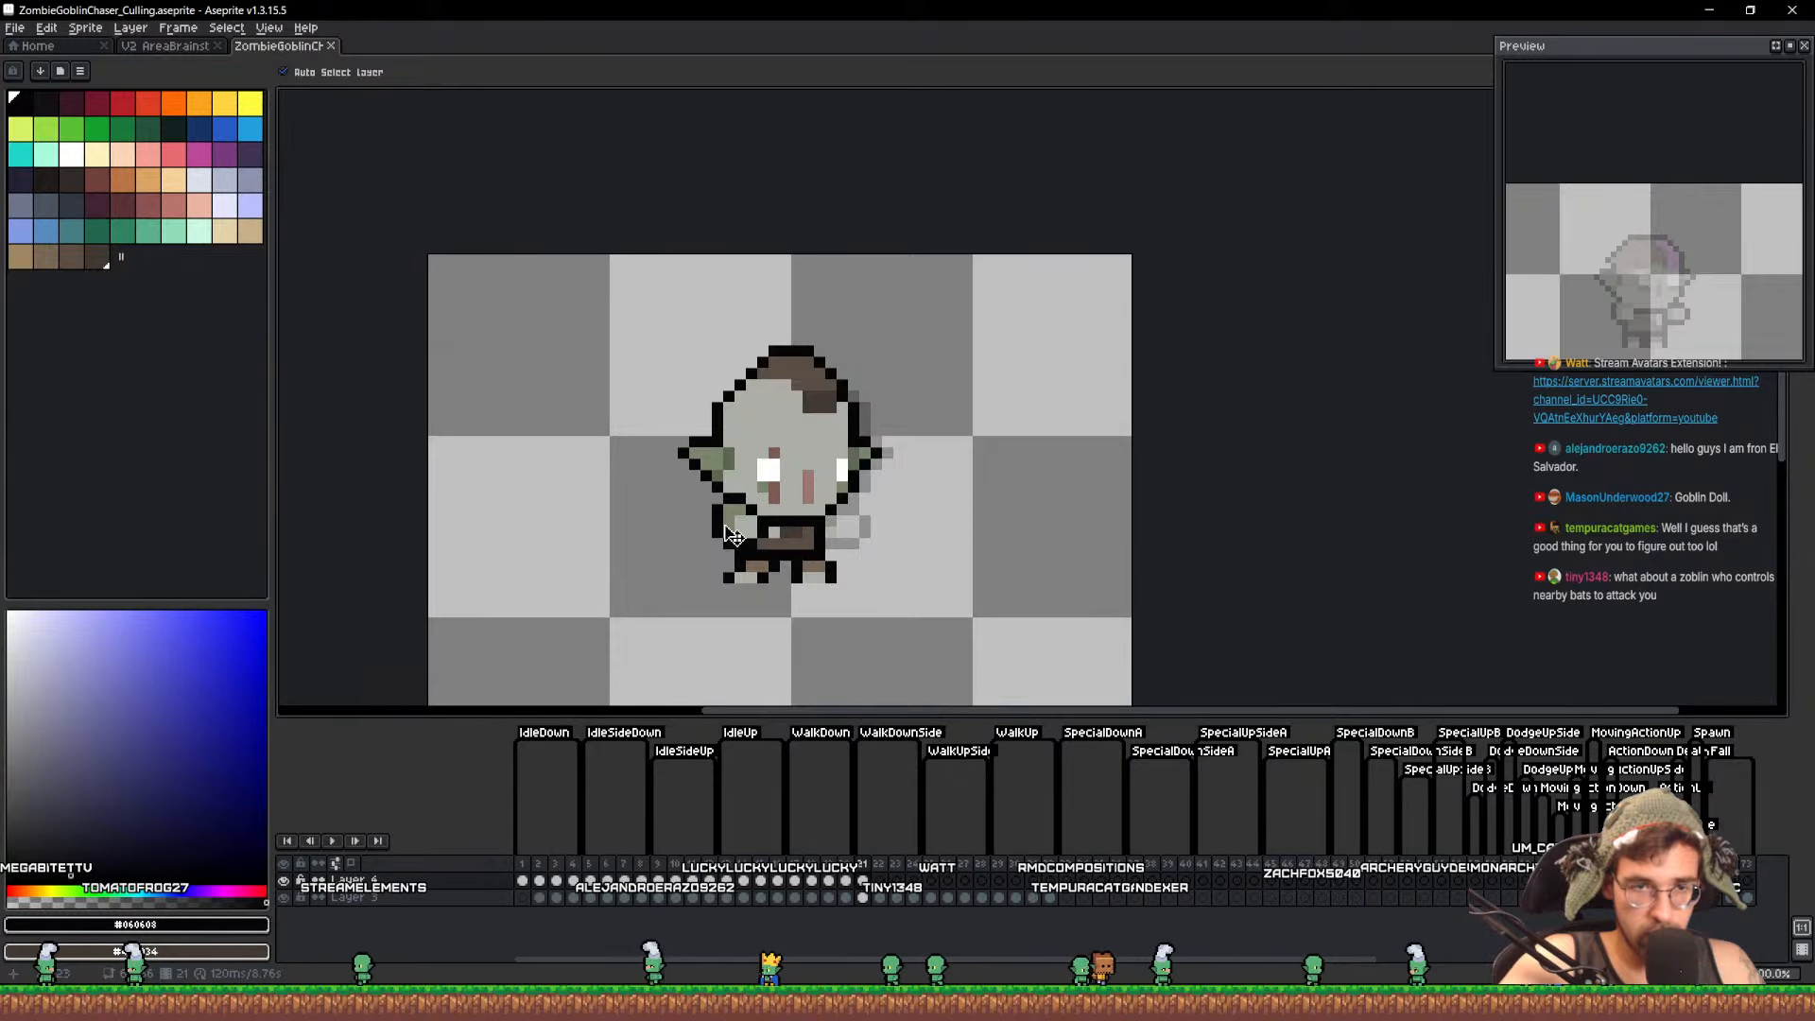
{"action": "scroll", "coordinate": [734, 536], "scroll_direction": "up", "scroll_amount": 2}
{"action": "scroll", "coordinate": [737, 539], "scroll_direction": "down", "scroll_amount": 2}
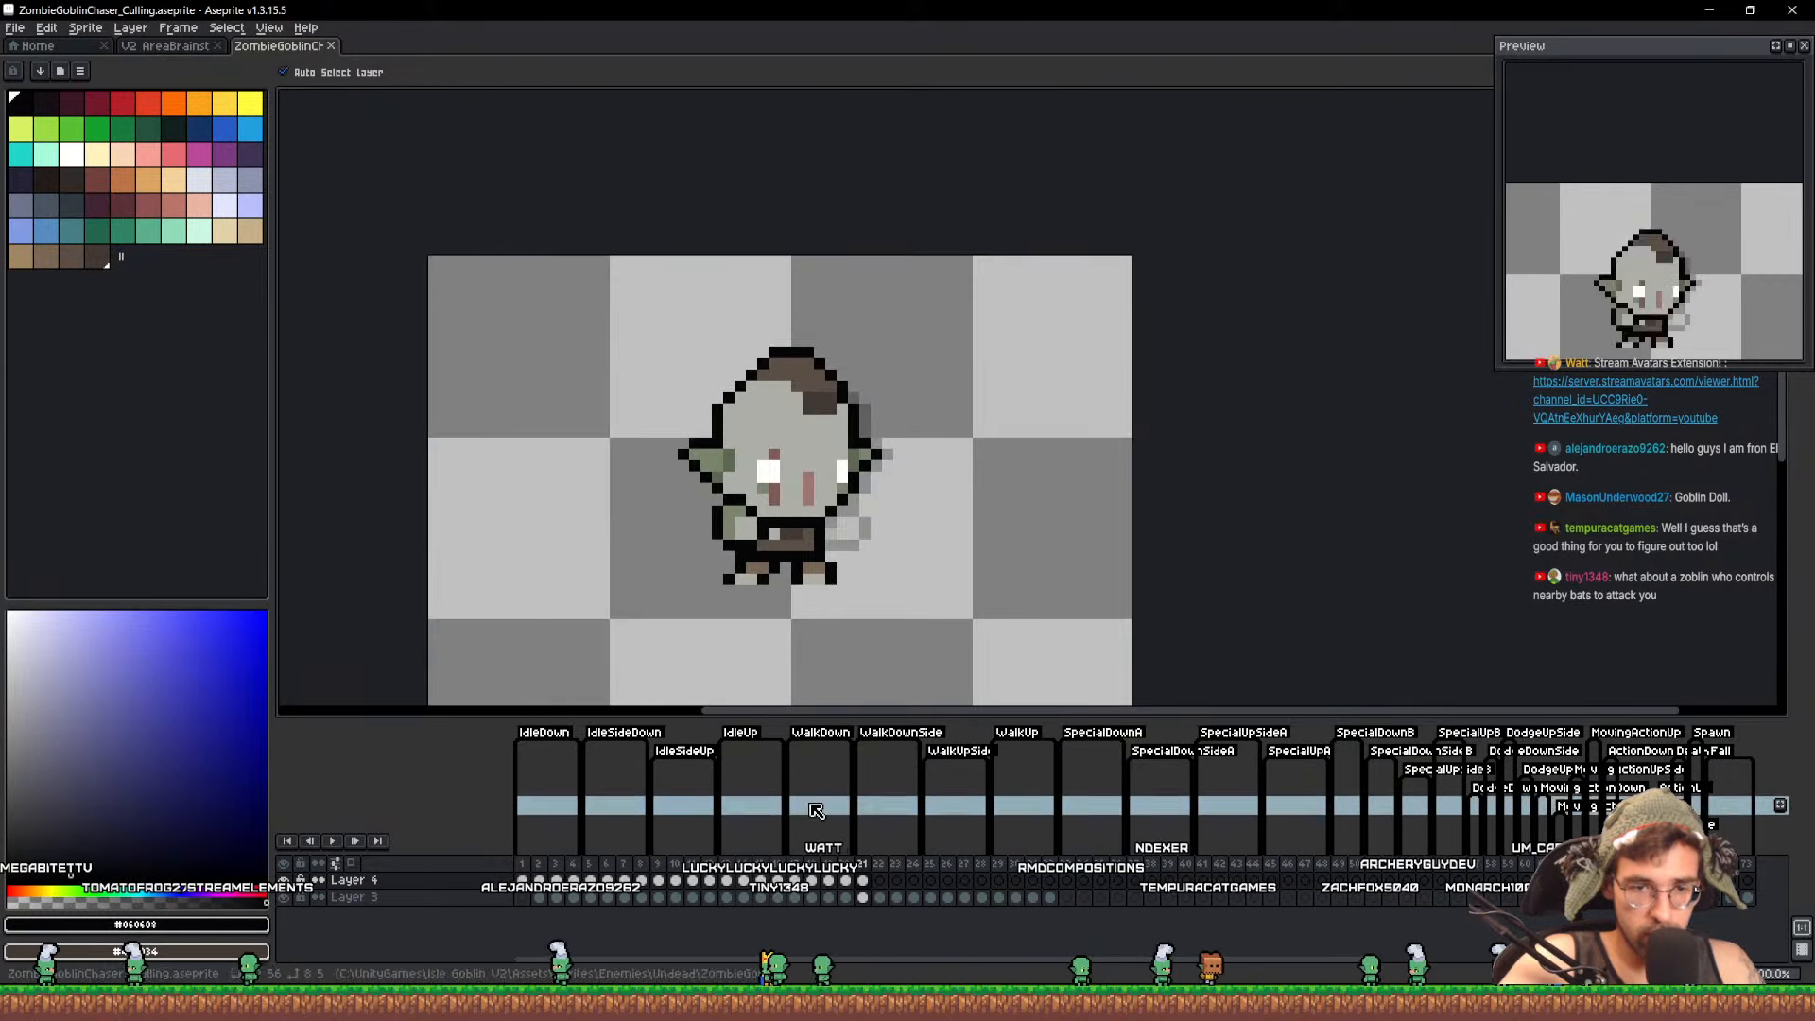
{"action": "scroll", "coordinate": [790, 488], "scroll_direction": "up", "scroll_amount": 1}
{"action": "left_click_drag", "start_coordinate": [840, 515], "coordinate": [850, 478]}
{"action": "key", "text": "ctrl+s"}
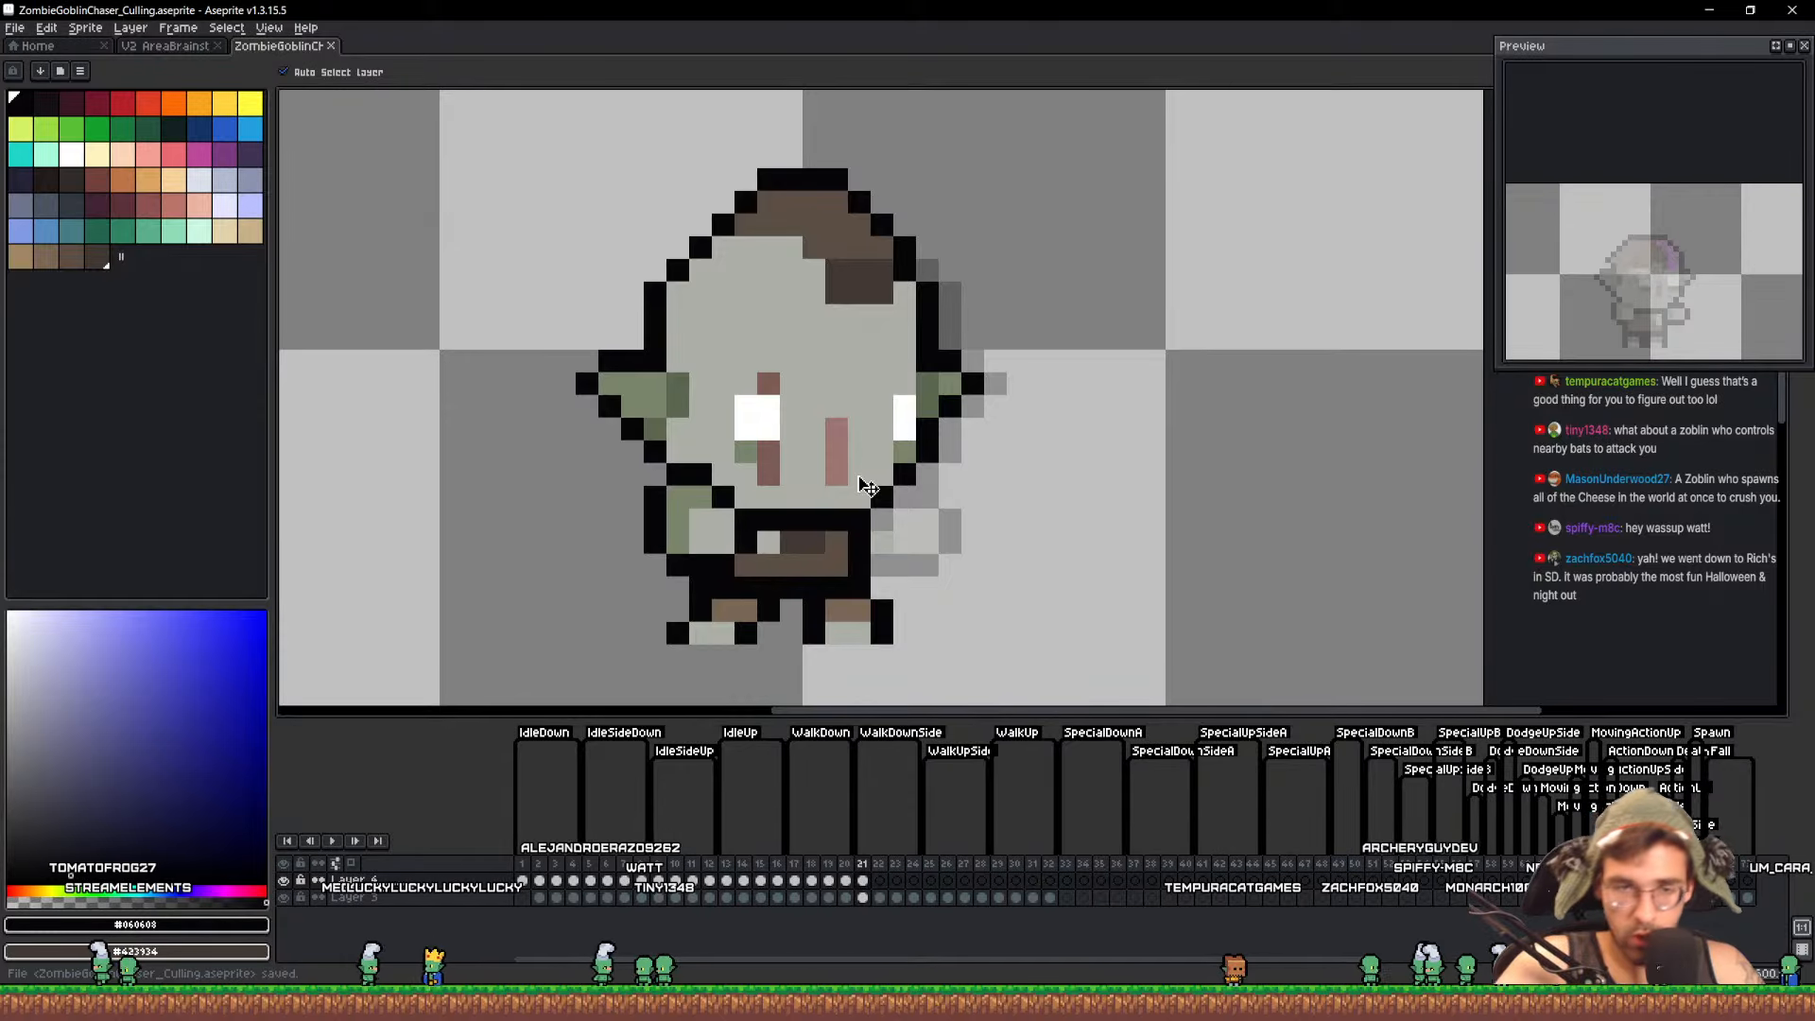
Copy the frame 21 goblin into frame 22, compare it beside the reference with frame 21, and place it back over the reference
{"action": "left_click", "coordinate": [879, 881]}
{"action": "left_click_drag", "start_coordinate": [833, 477], "coordinate": [1264, 473]}
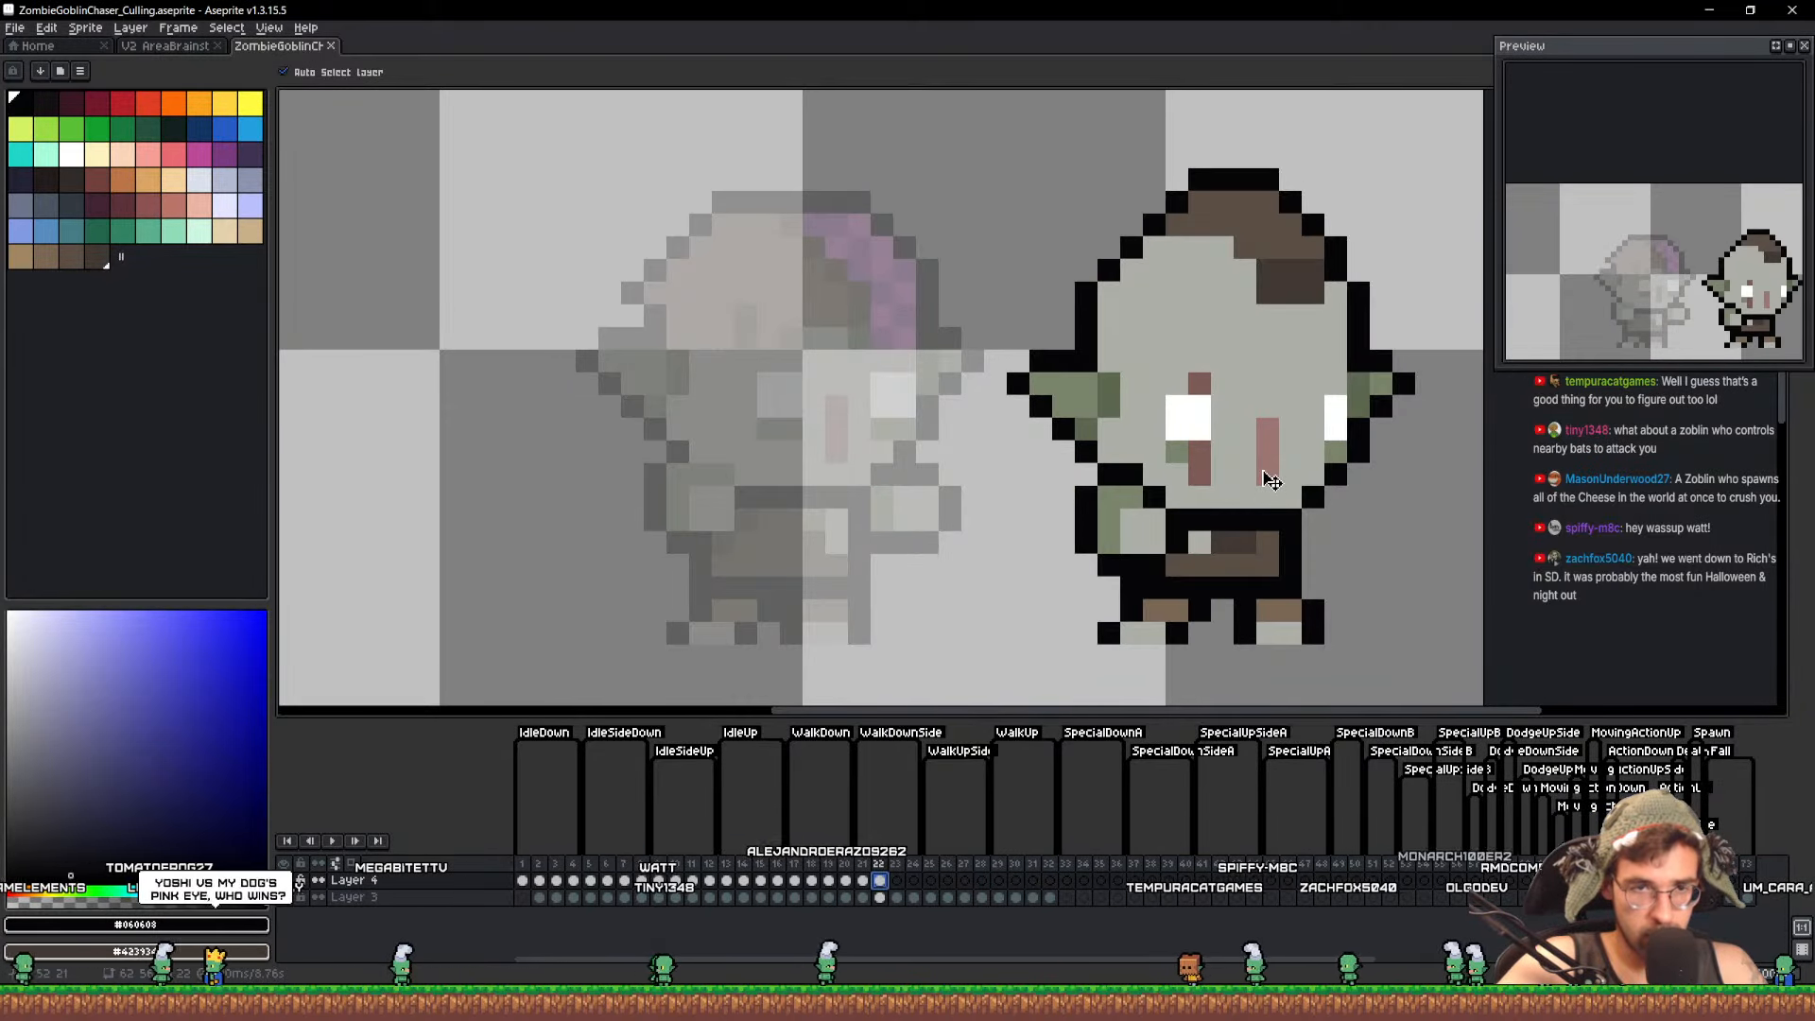
{"action": "key", "text": "Left"}
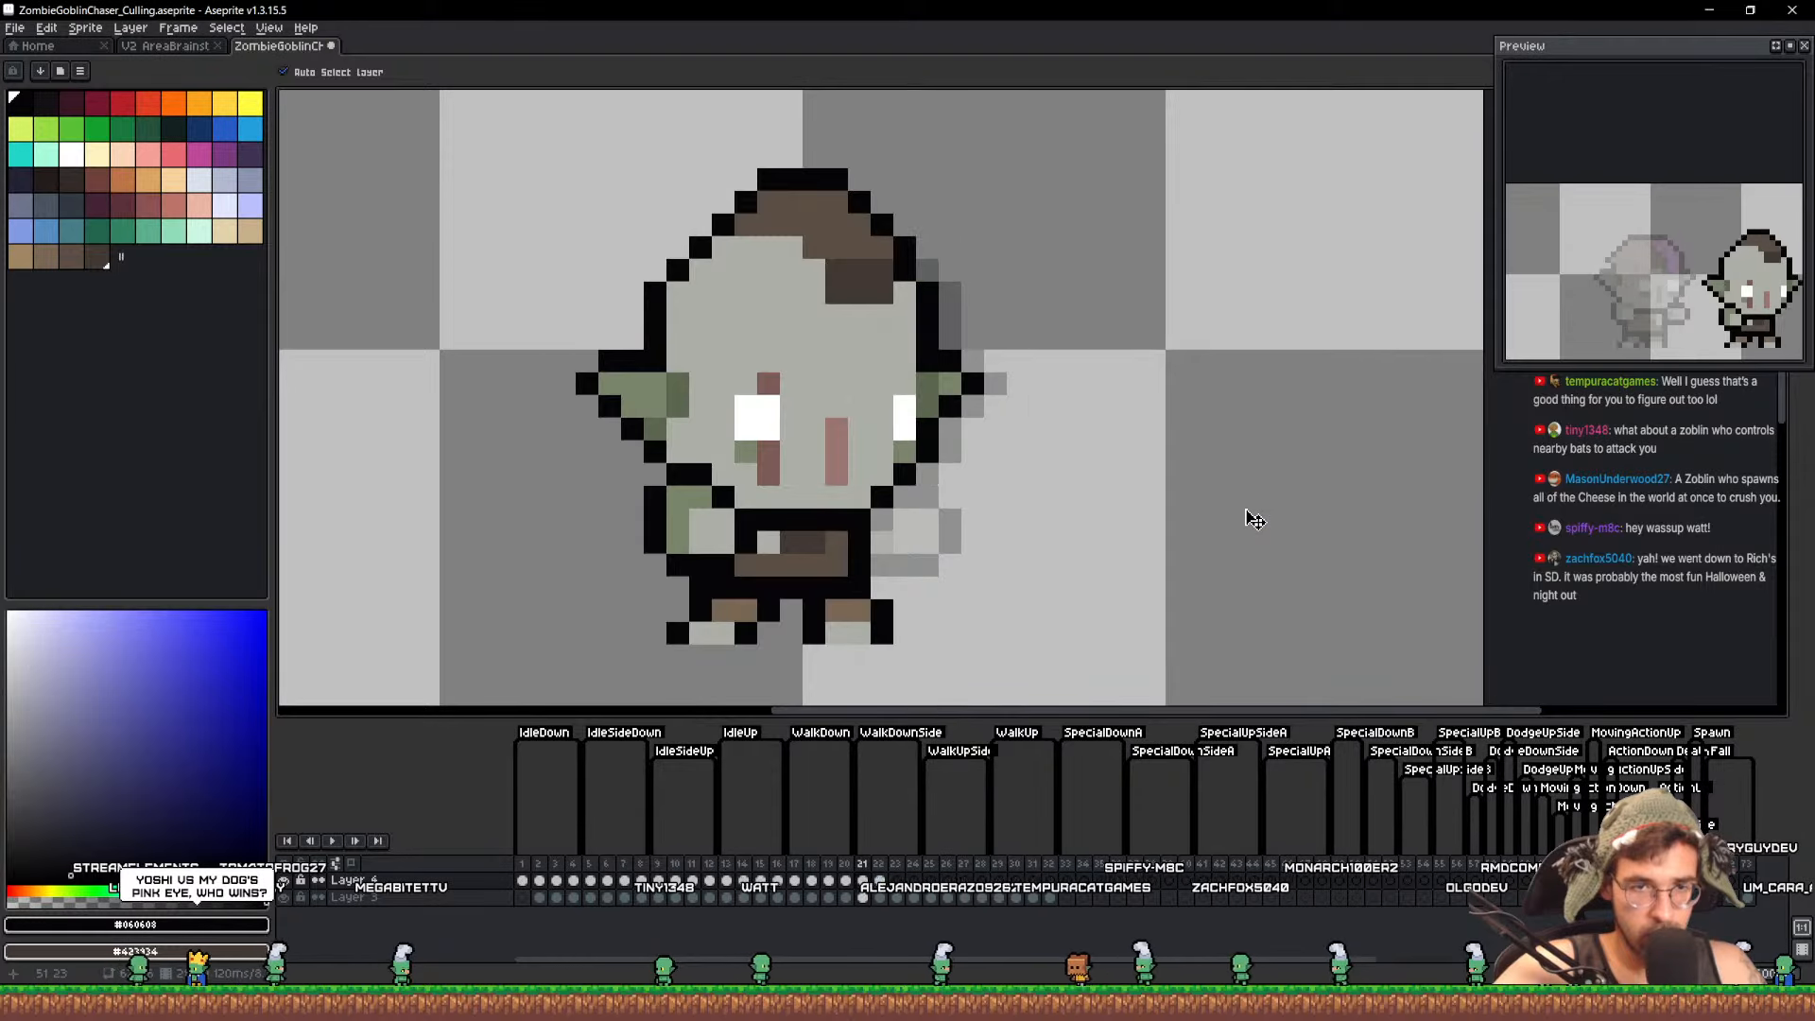
{"action": "key", "text": "Right"}
{"action": "key", "text": "Left"}
{"action": "key", "text": "Right"}
{"action": "key", "text": "Left"}
{"action": "key", "text": "Right"}
{"action": "key", "text": "Left"}
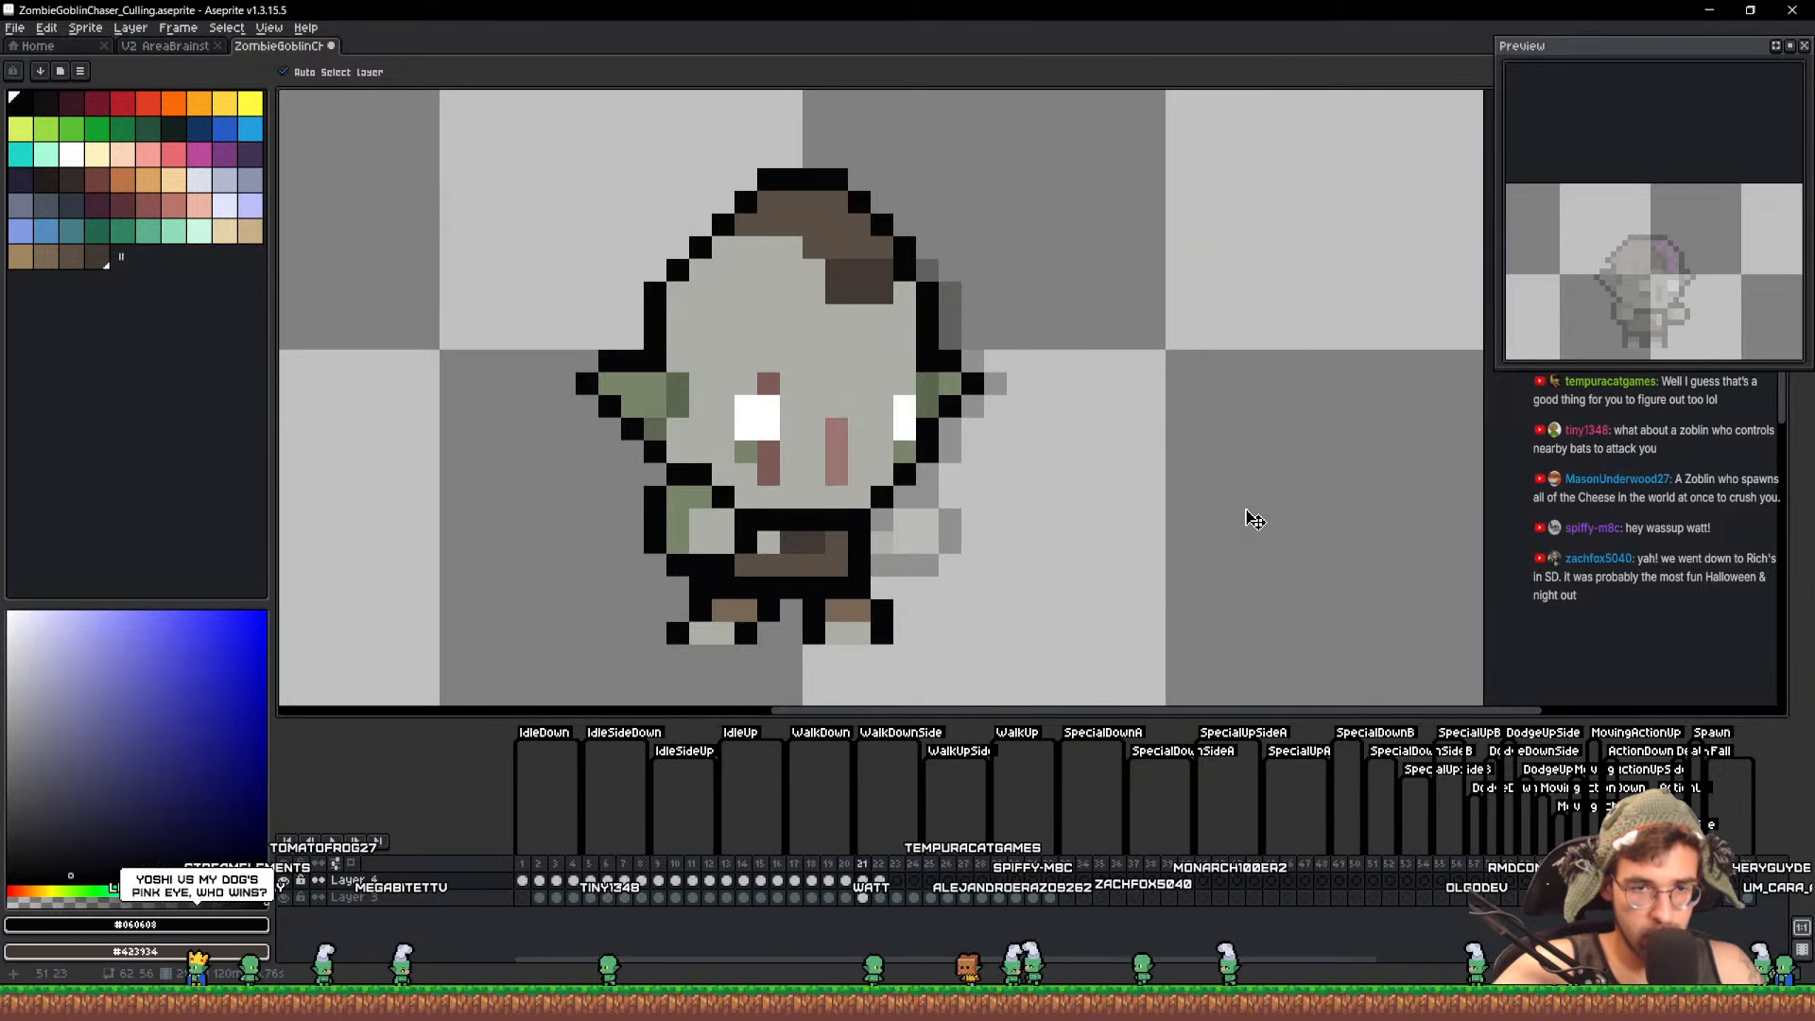
{"action": "key", "text": "Right"}
{"action": "left_click_drag", "start_coordinate": [1255, 519], "coordinate": [780, 482]}
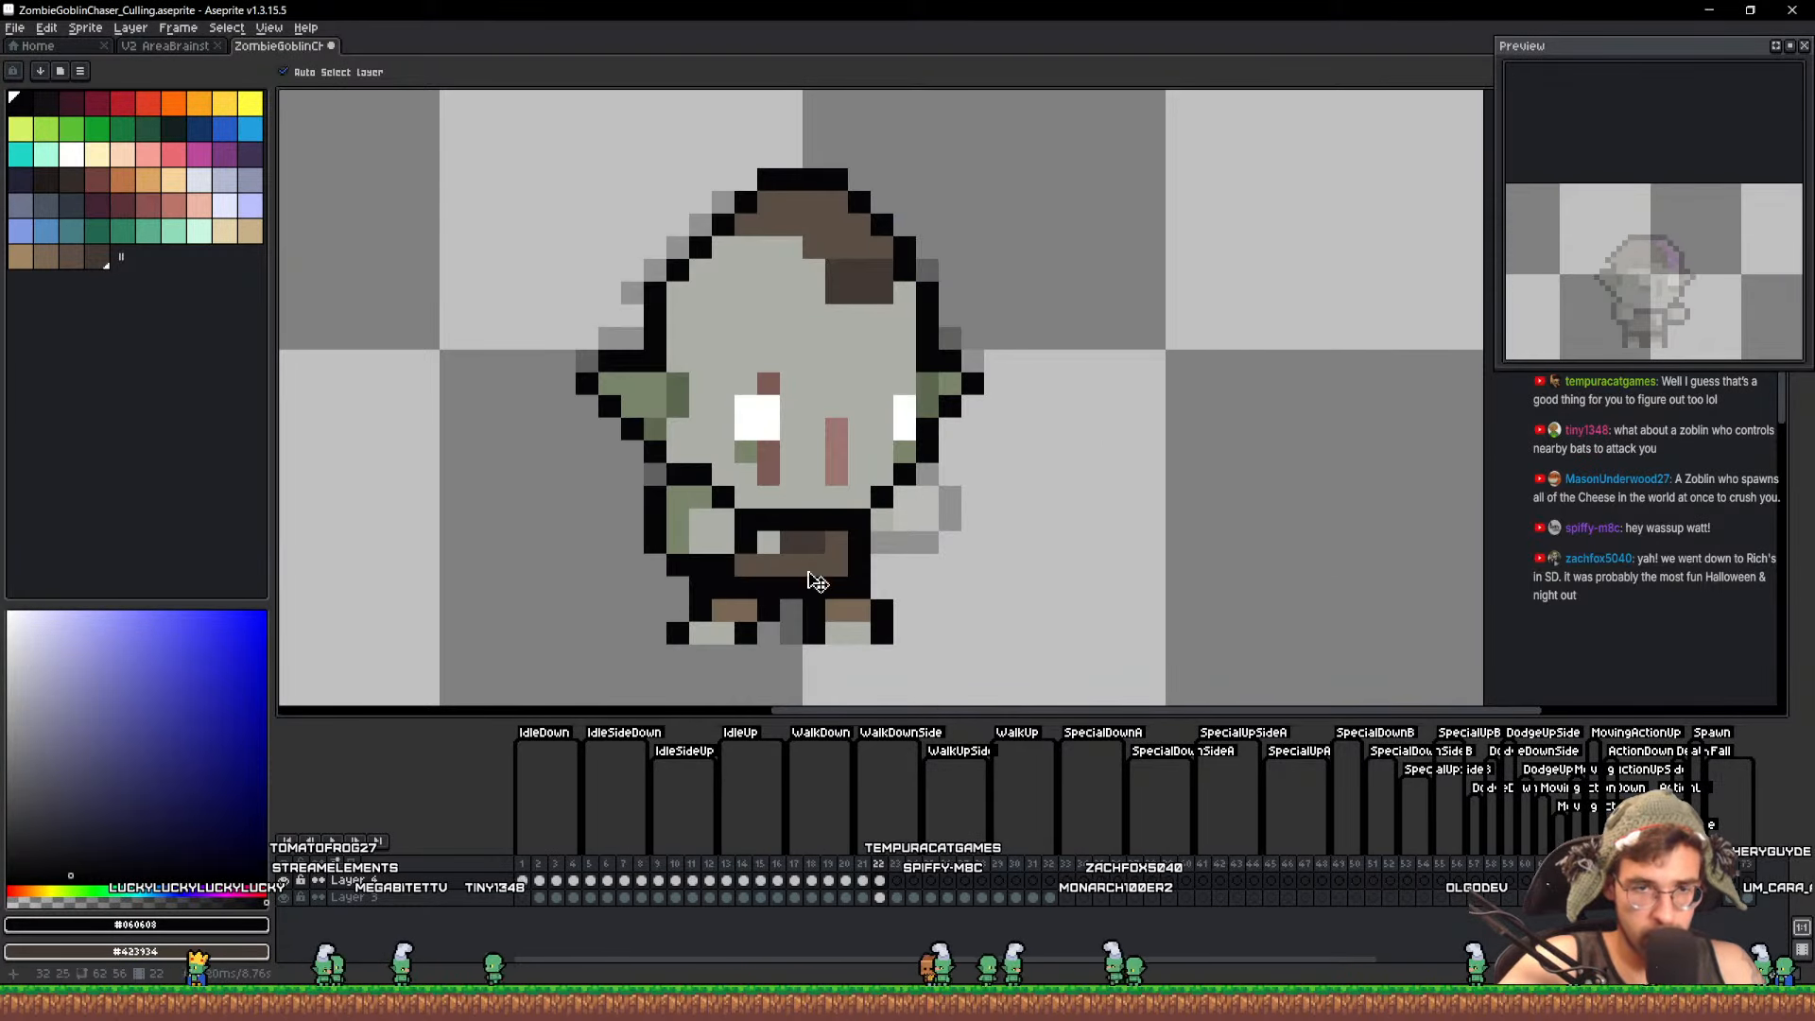
Shift the frame 22 goblin's right leg one pixel left and check it against the reference by toggling the layer's visibility
{"action": "key", "text": "m"}
{"action": "left_click_drag", "start_coordinate": [883, 663], "coordinate": [861, 664]}
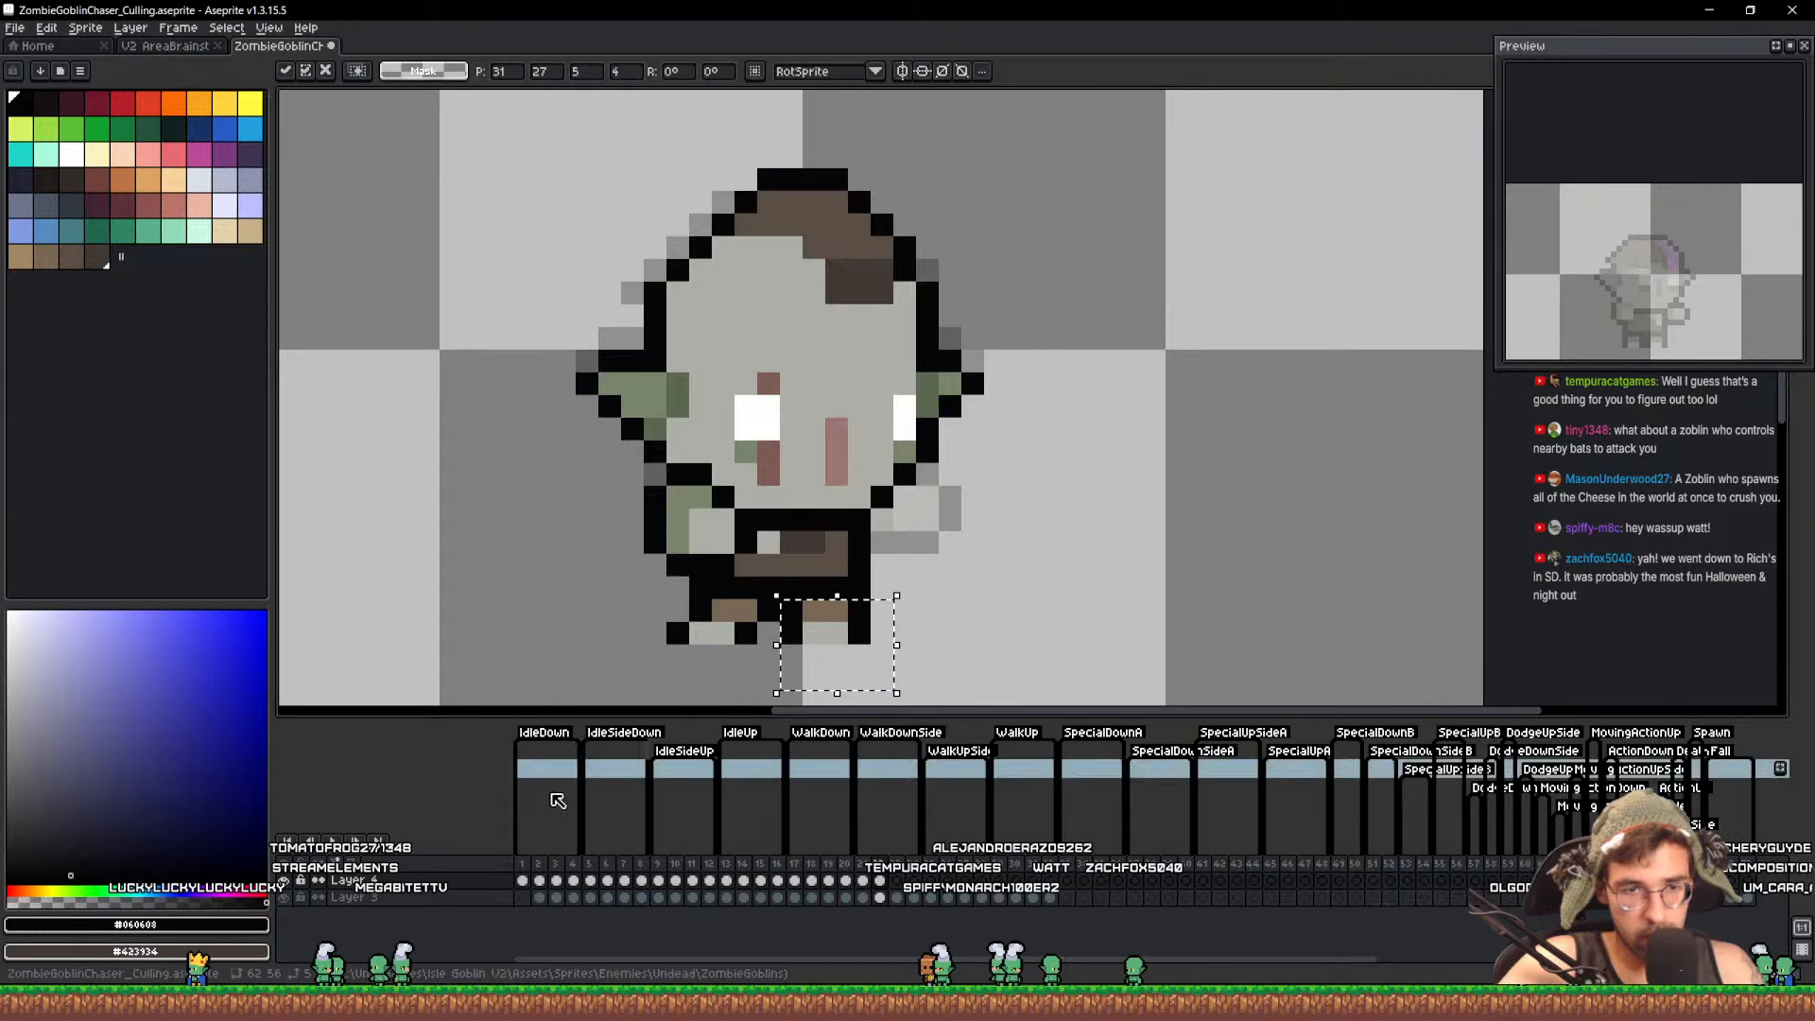
{"action": "key", "text": "ctrl+d"}
{"action": "left_click", "coordinate": [285, 884]}
{"action": "left_click", "coordinate": [286, 884]}
{"action": "left_click", "coordinate": [285, 884]}
{"action": "left_click", "coordinate": [287, 887]}
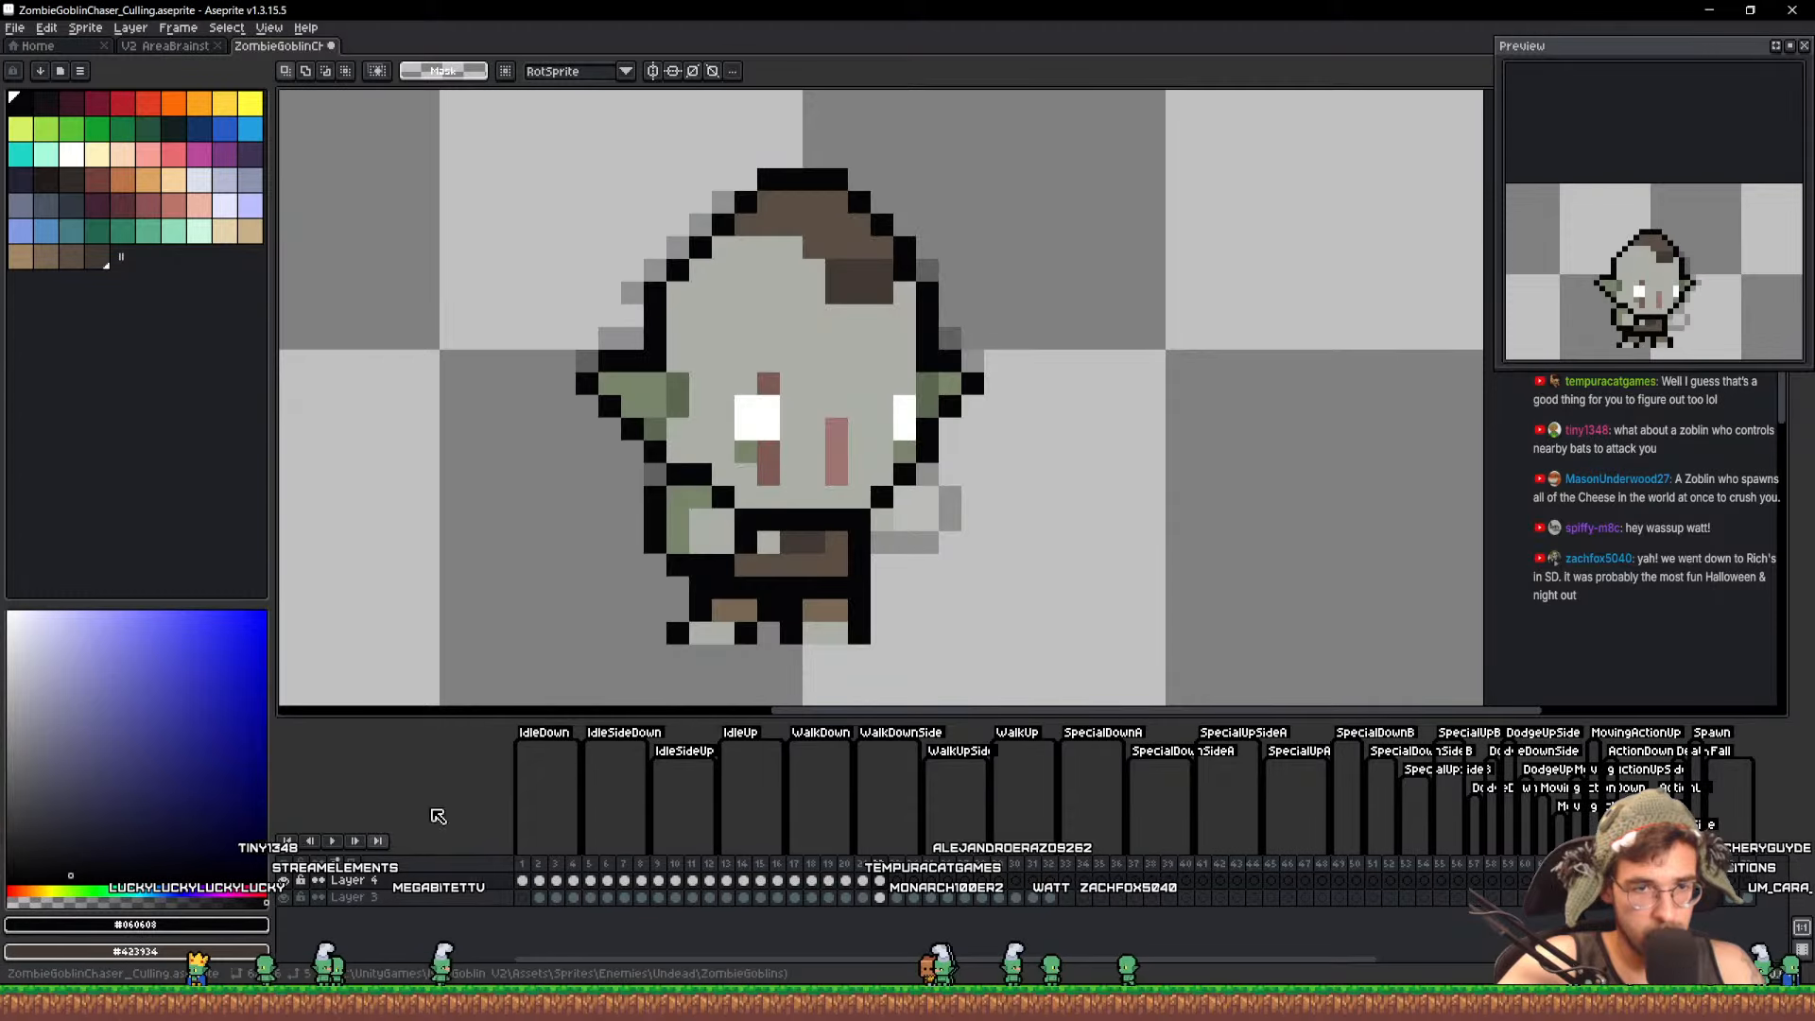
Raise the frame 22 goblin's head, arm and upper torso one pixel above the belt
{"action": "key", "text": "v"}
{"action": "mouse_move", "coordinate": [746, 544]}
{"action": "left_mouse_down"}
{"action": "mouse_move", "coordinate": [466, 492]}
{"action": "mouse_move", "coordinate": [974, 605]}
{"action": "left_mouse_up"}
{"action": "left_click_drag", "start_coordinate": [920, 442], "coordinate": [920, 419]}
{"action": "left_click_drag", "start_coordinate": [928, 512], "coordinate": [975, 318]}
{"action": "key", "text": "ctrl+d"}
{"action": "scroll", "coordinate": [885, 552], "scroll_direction": "up", "scroll_amount": 1}
Fill the gap above the frame 22 goblin's belt with pale skin and dark brown pixels, taking the browns from frame 5
{"action": "key", "text": "b"}
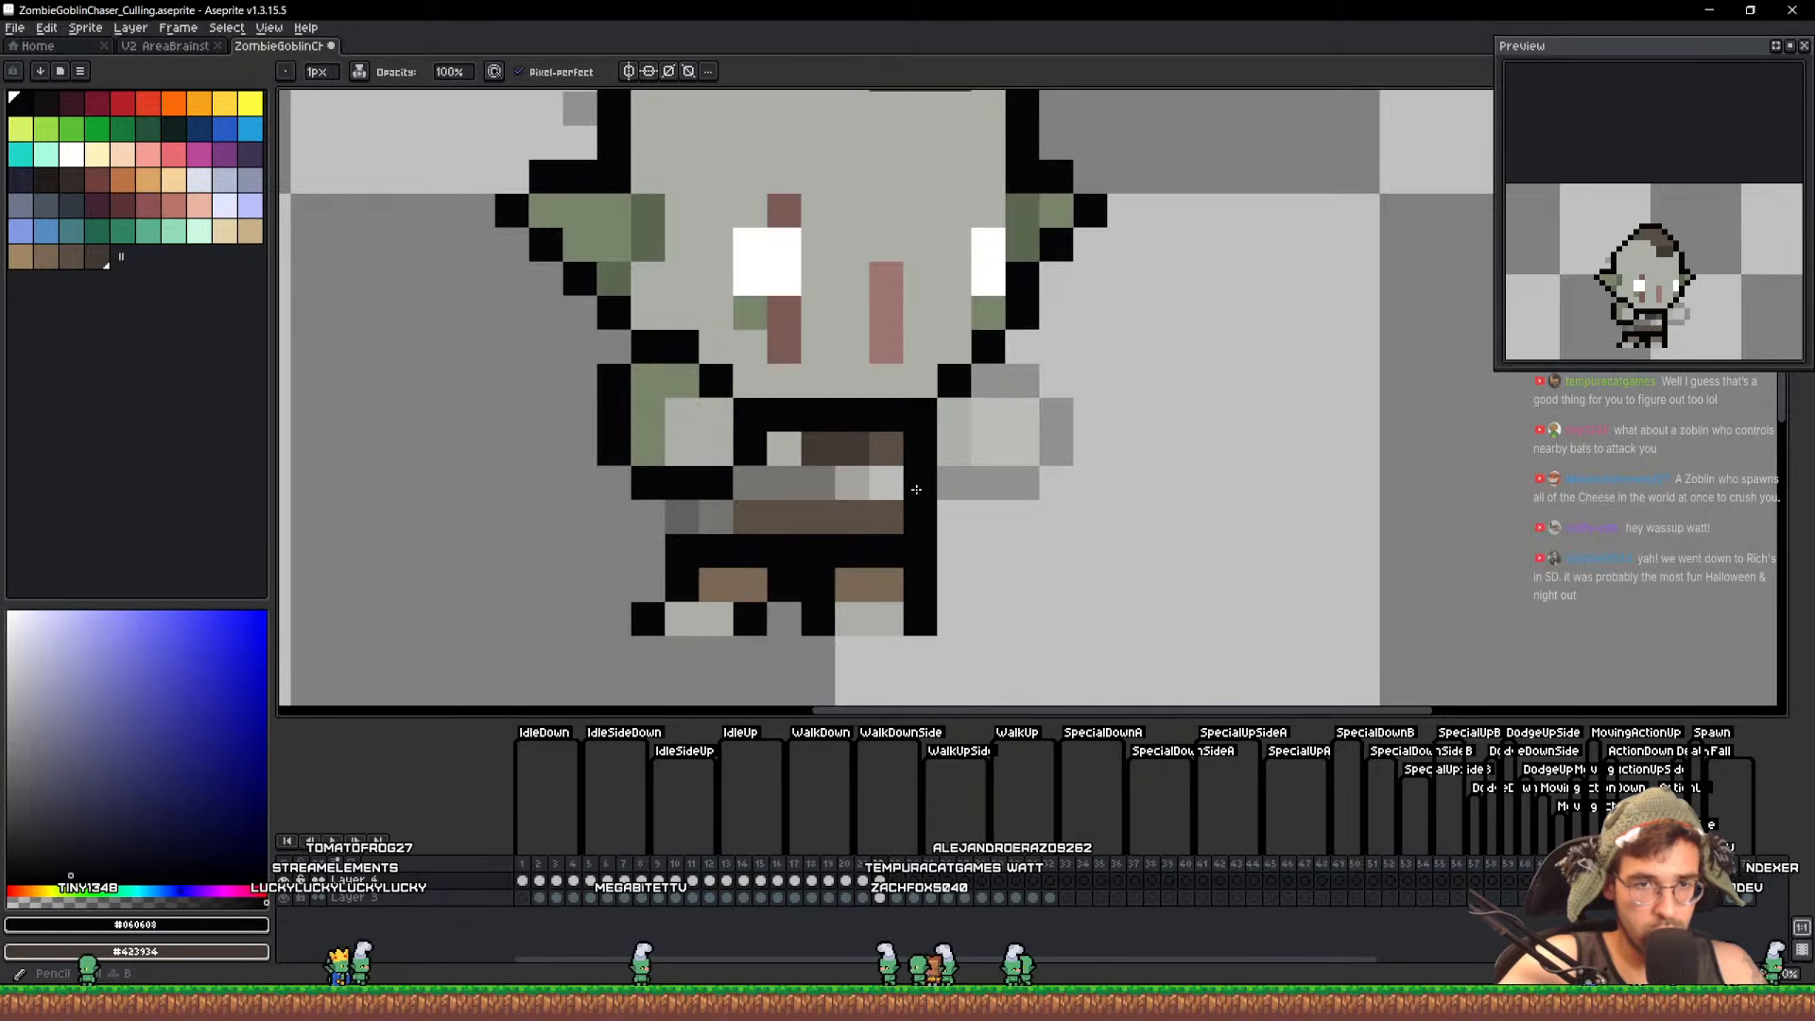
{"action": "left_click", "coordinate": [783, 452], "text": "alt"}
{"action": "left_click_drag", "start_coordinate": [751, 483], "coordinate": [884, 482]}
{"action": "left_click", "coordinate": [590, 879]}
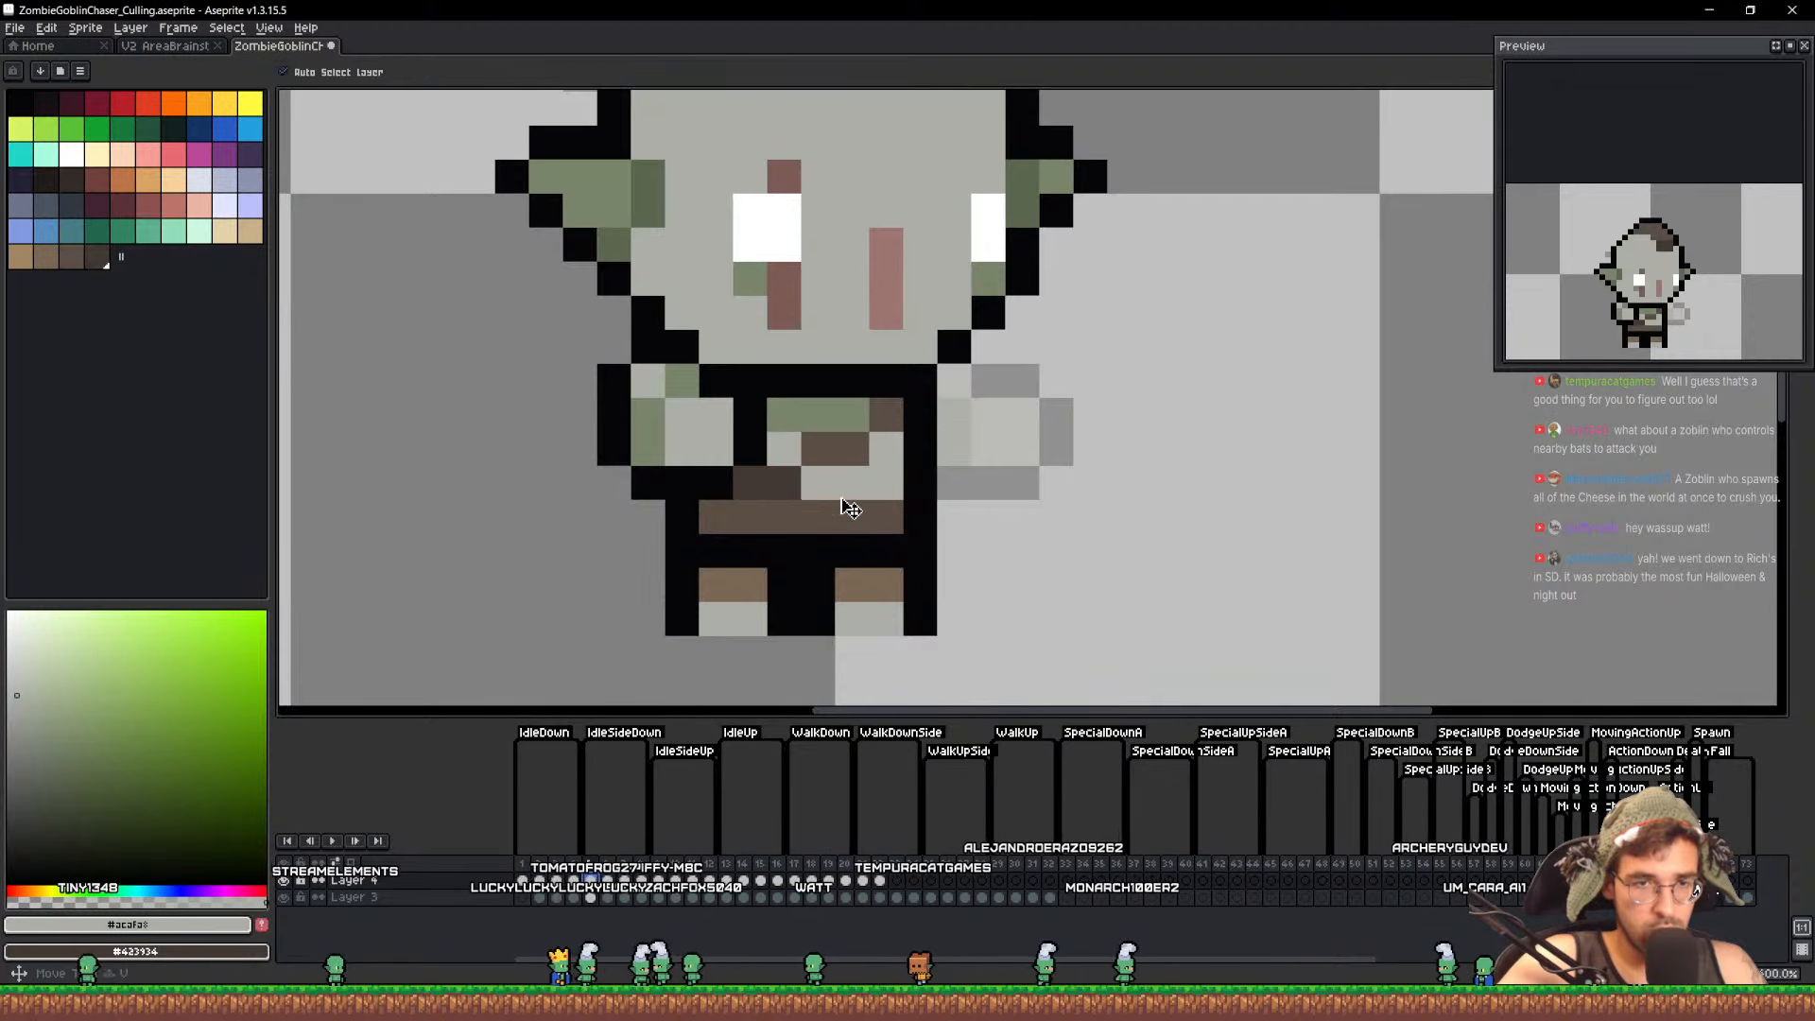
{"action": "left_click", "coordinate": [777, 483], "text": "alt"}
{"action": "right_click", "coordinate": [842, 447], "text": "alt"}
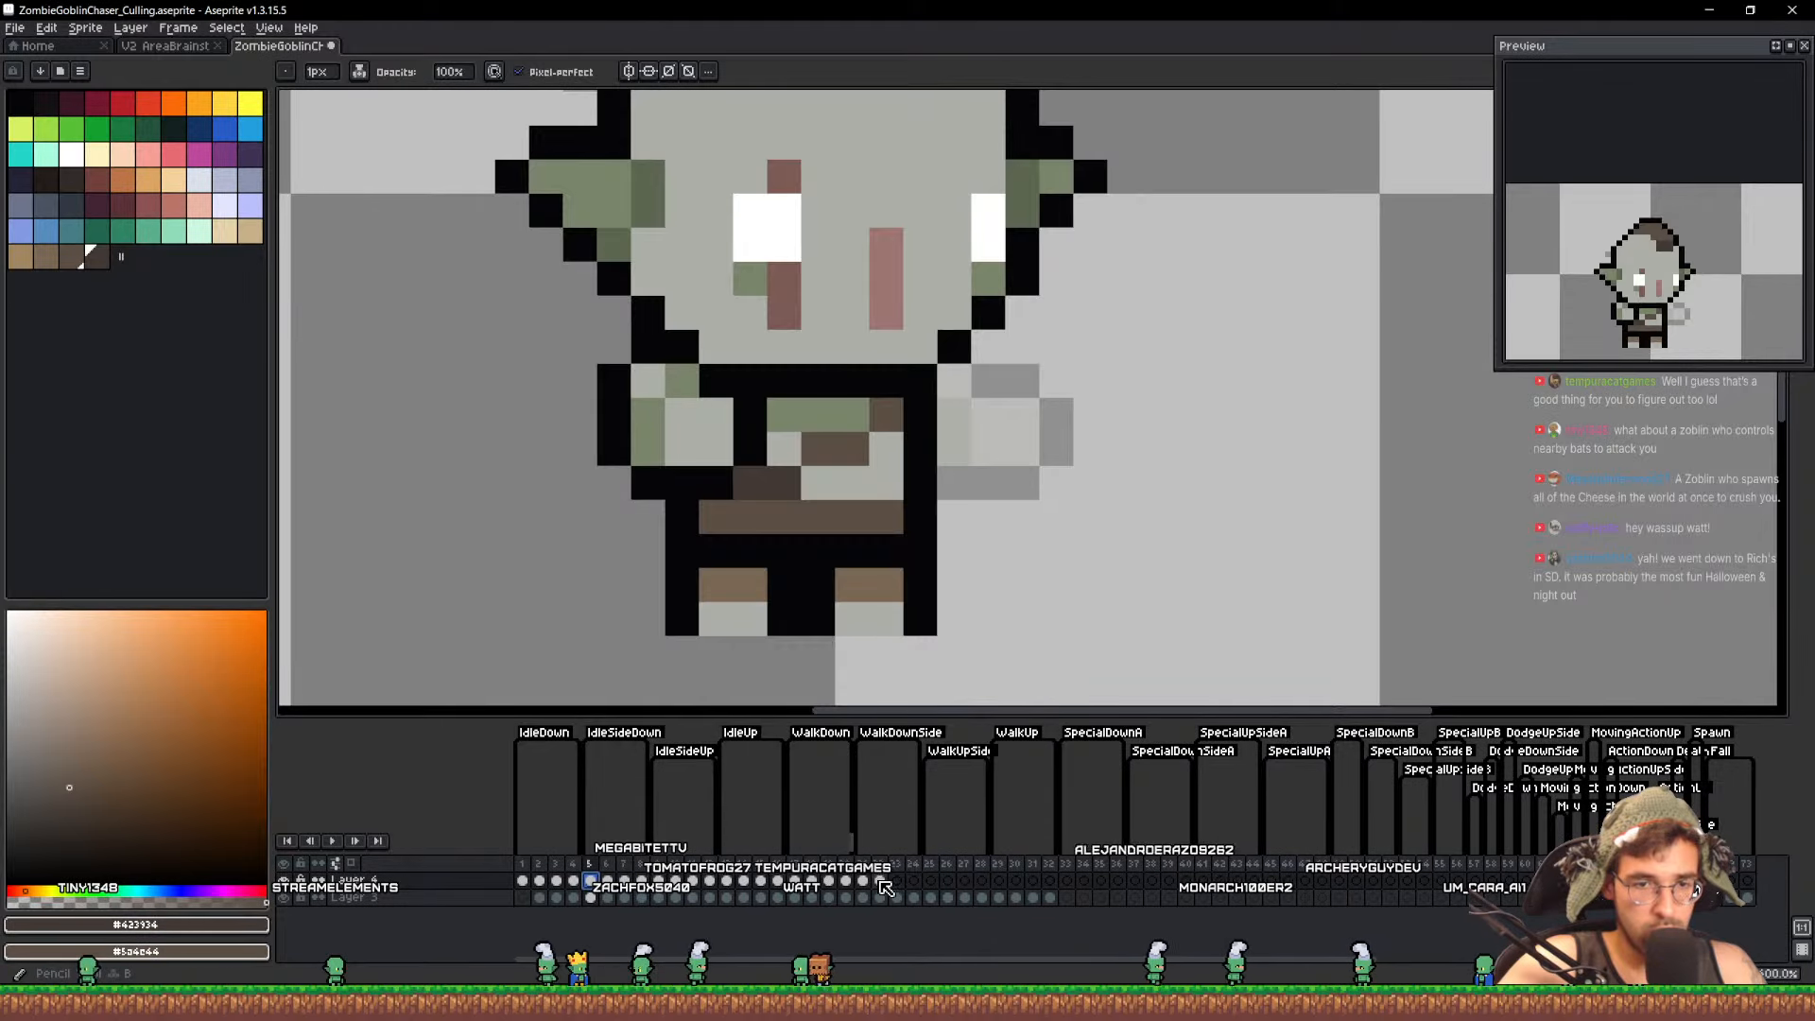
{"action": "left_click", "coordinate": [879, 878]}
{"action": "left_click_drag", "start_coordinate": [751, 483], "coordinate": [787, 484]}
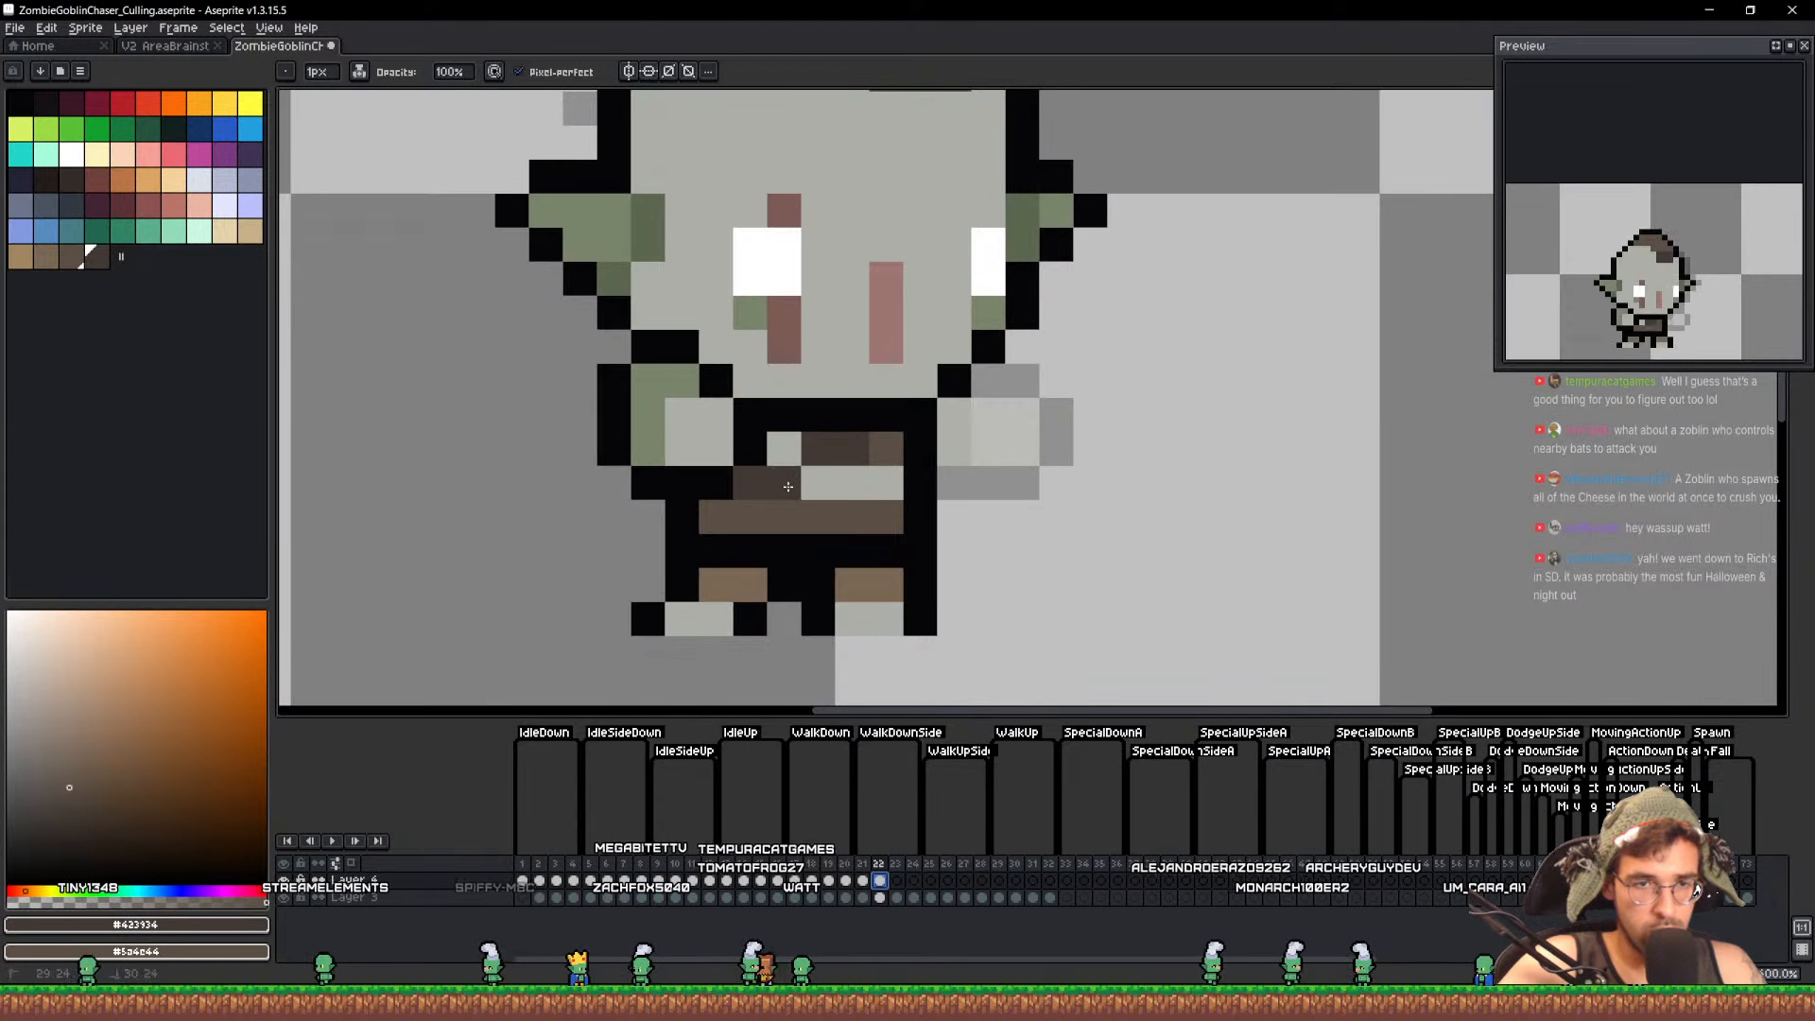
Lighten the right edge of the frame 22 goblin's chest with the pale skin tone, compare with frame 21, and save
{"action": "left_click", "coordinate": [881, 474], "text": "alt"}
{"action": "scroll", "coordinate": [907, 487], "scroll_direction": "down", "scroll_amount": 5}
{"action": "key", "text": "Left"}
{"action": "key", "text": "Right"}
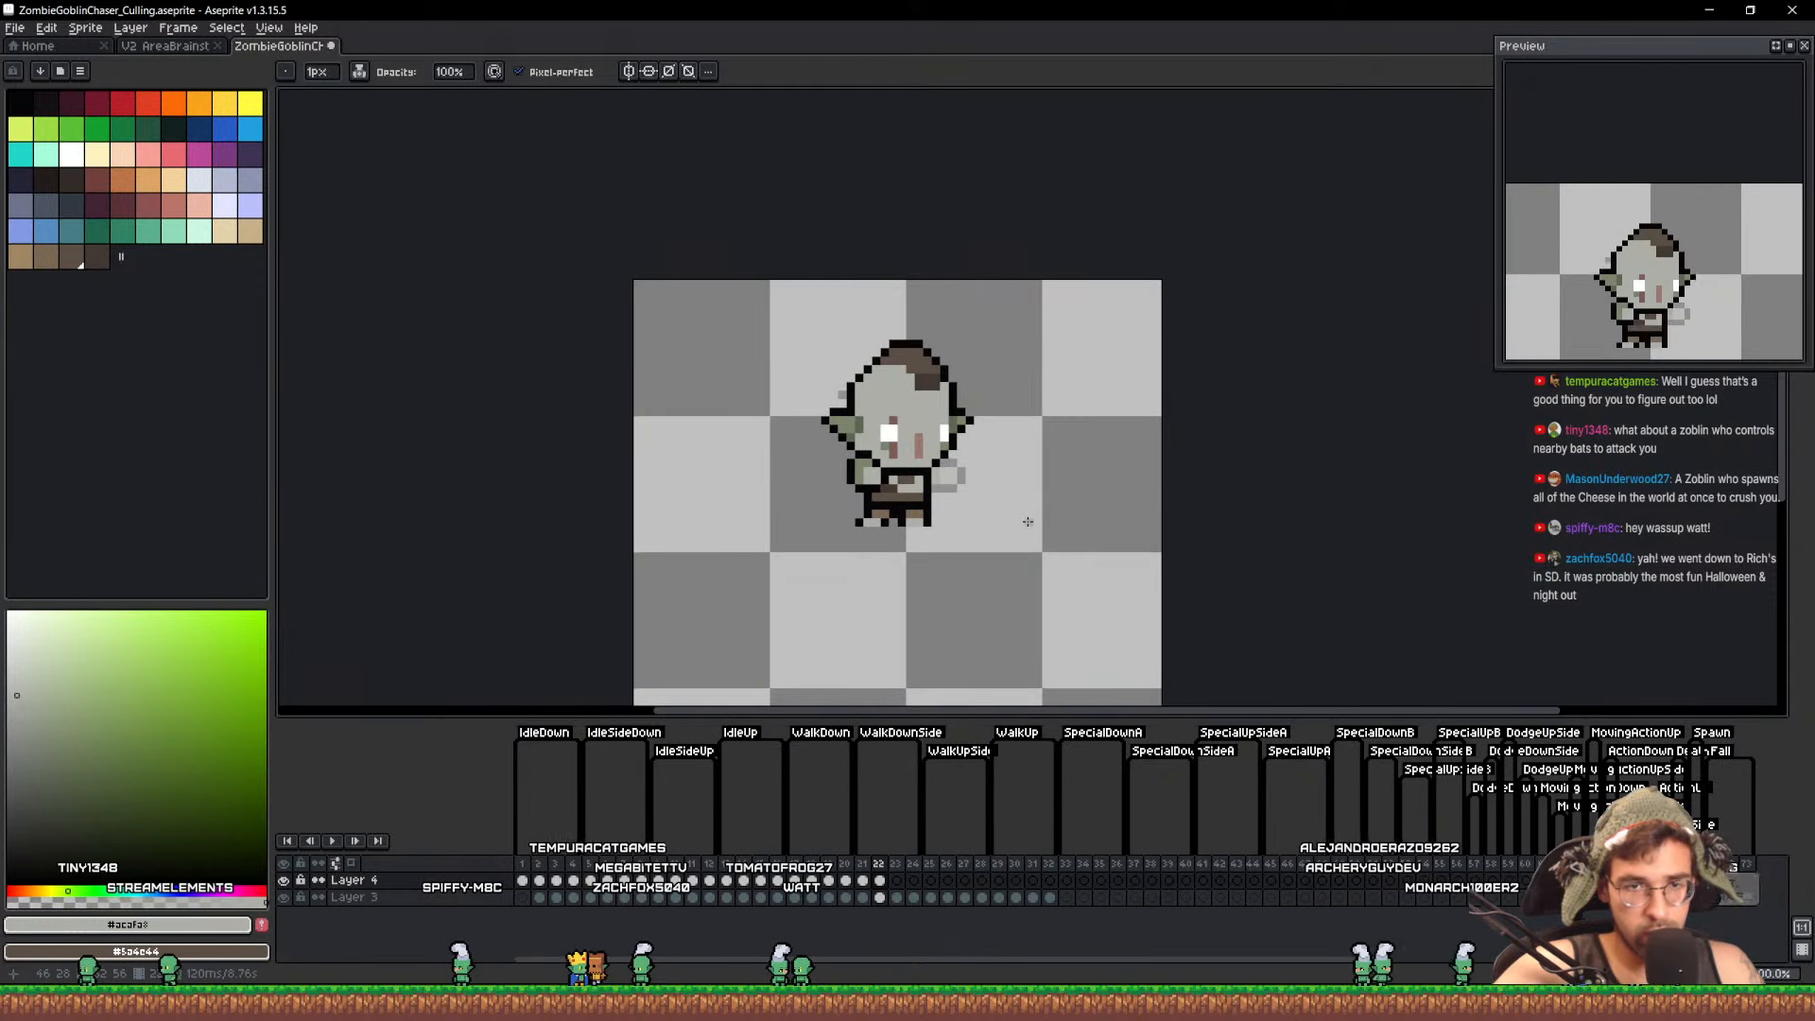
{"action": "key", "text": "ctrl+s"}
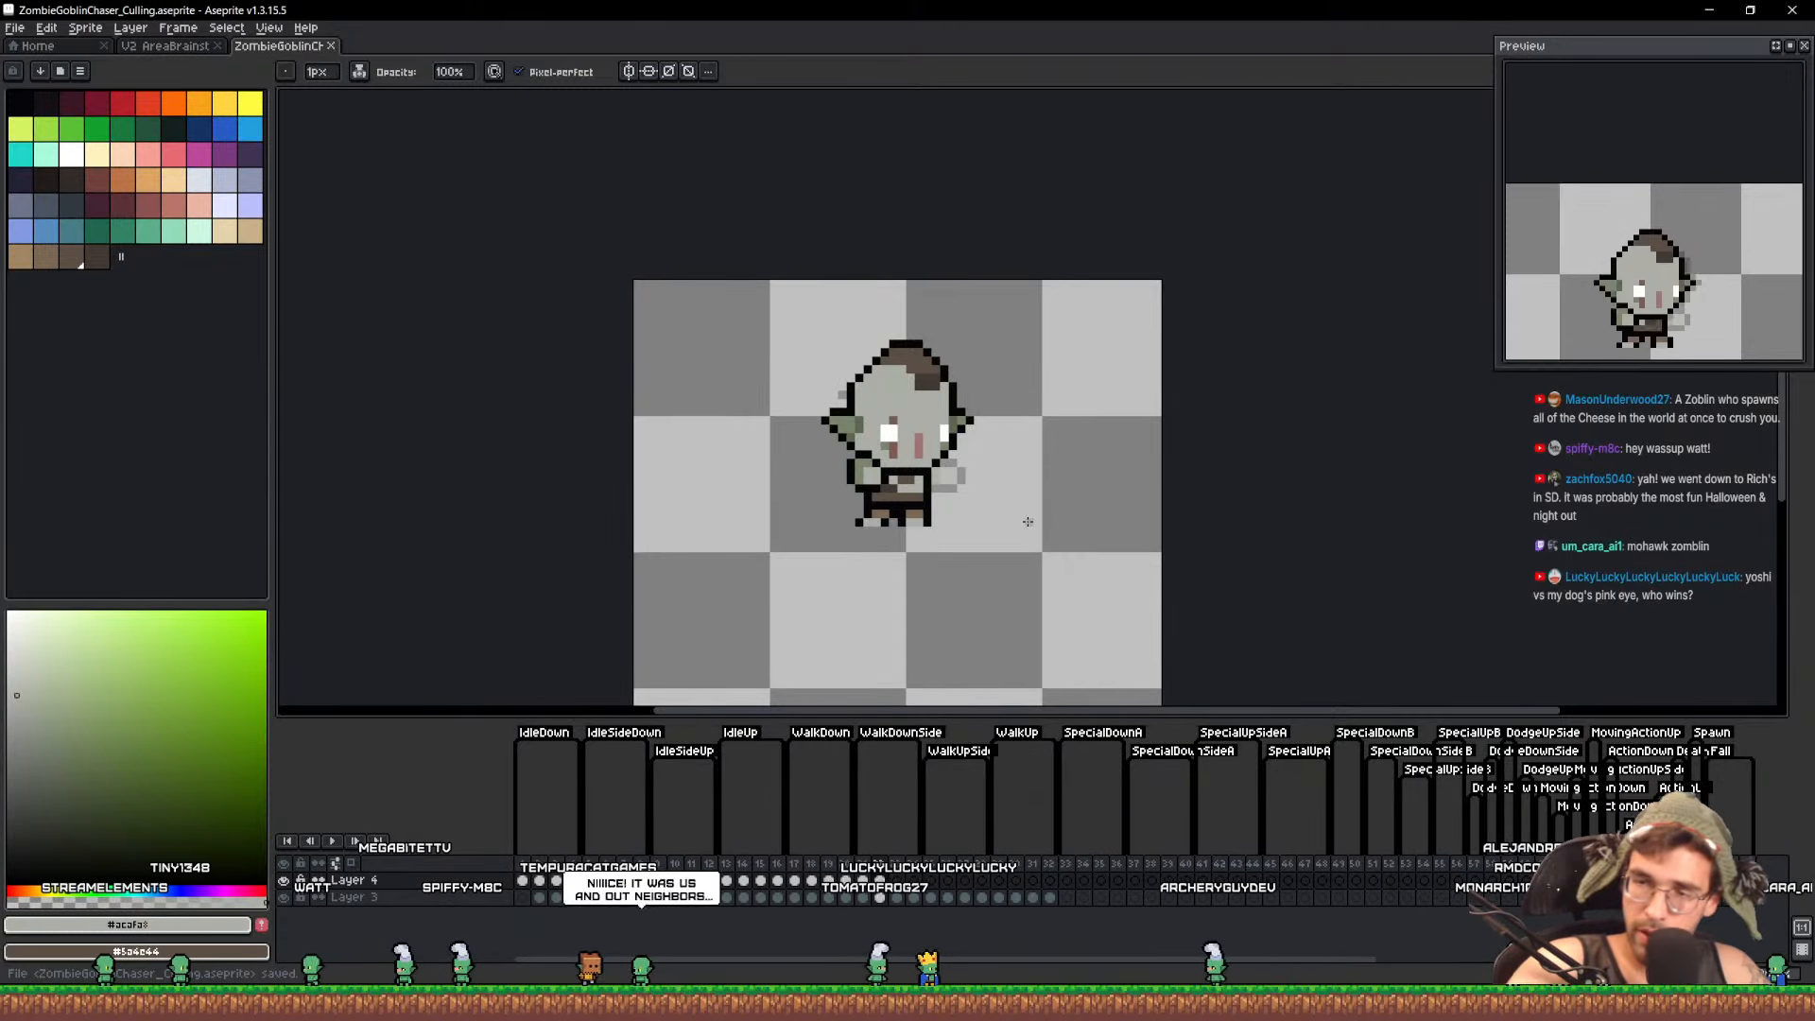
{"action": "scroll", "coordinate": [910, 444], "scroll_direction": "up", "scroll_amount": 3}
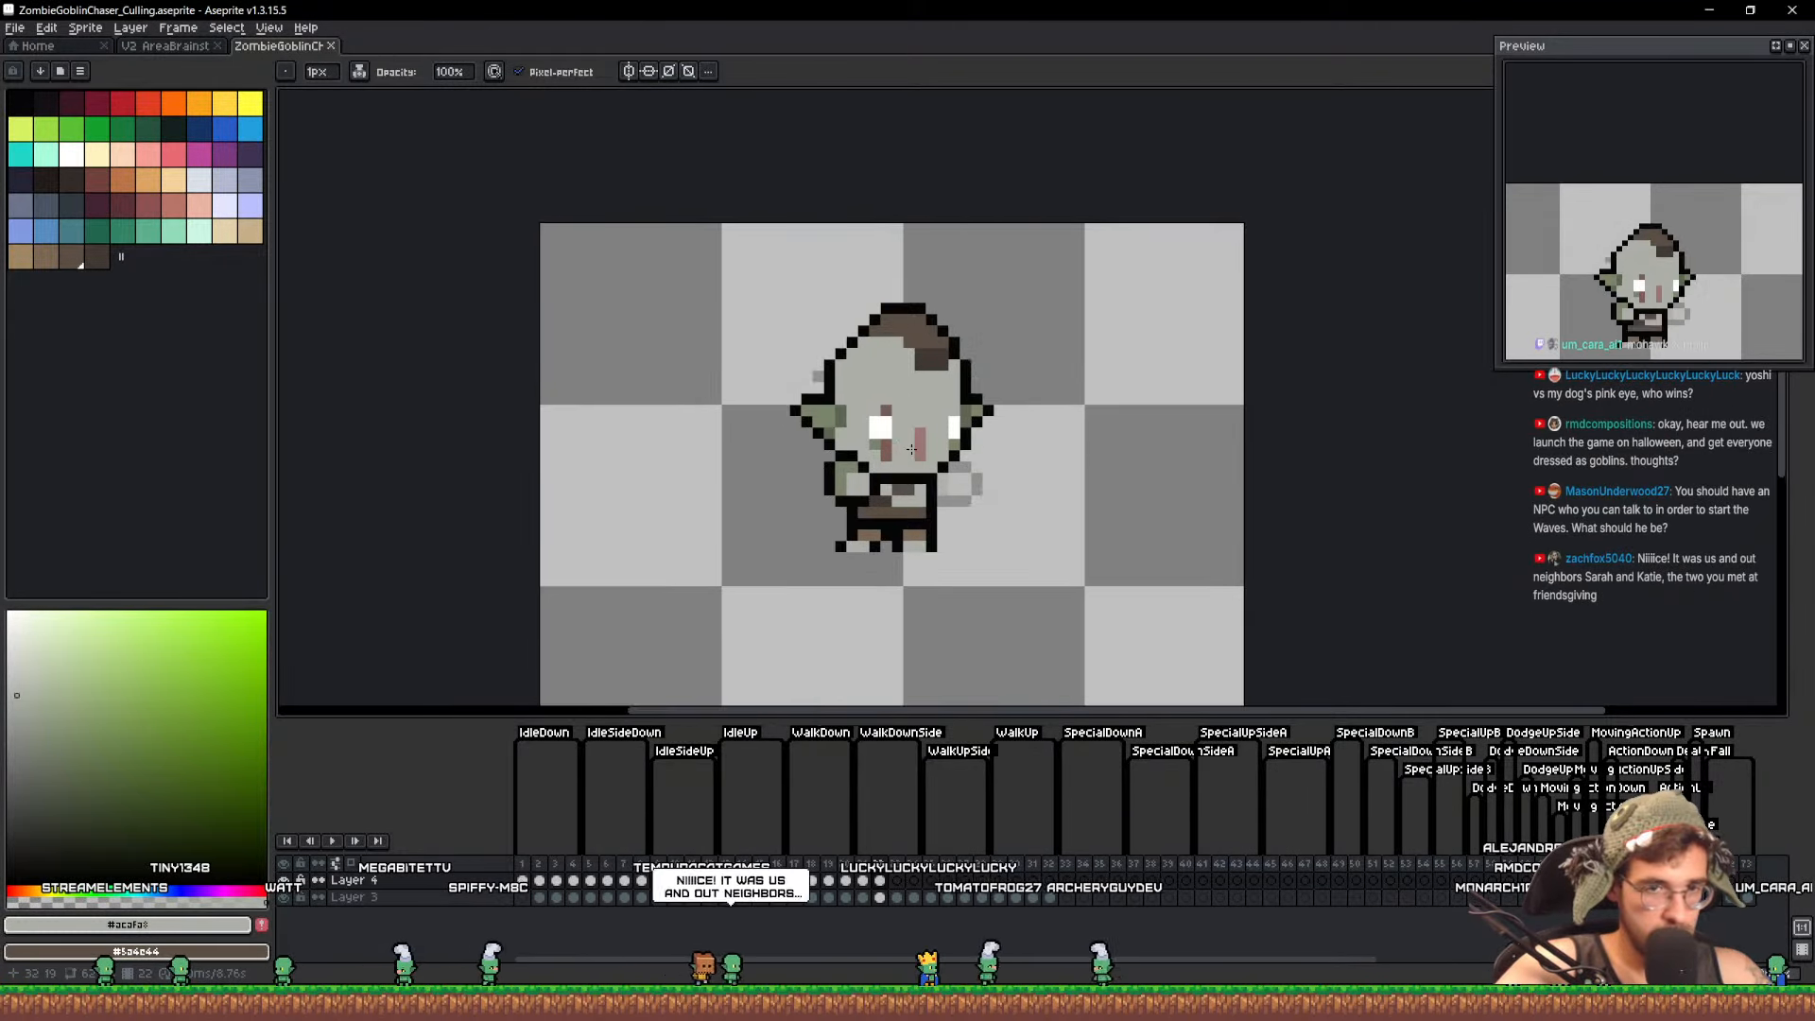
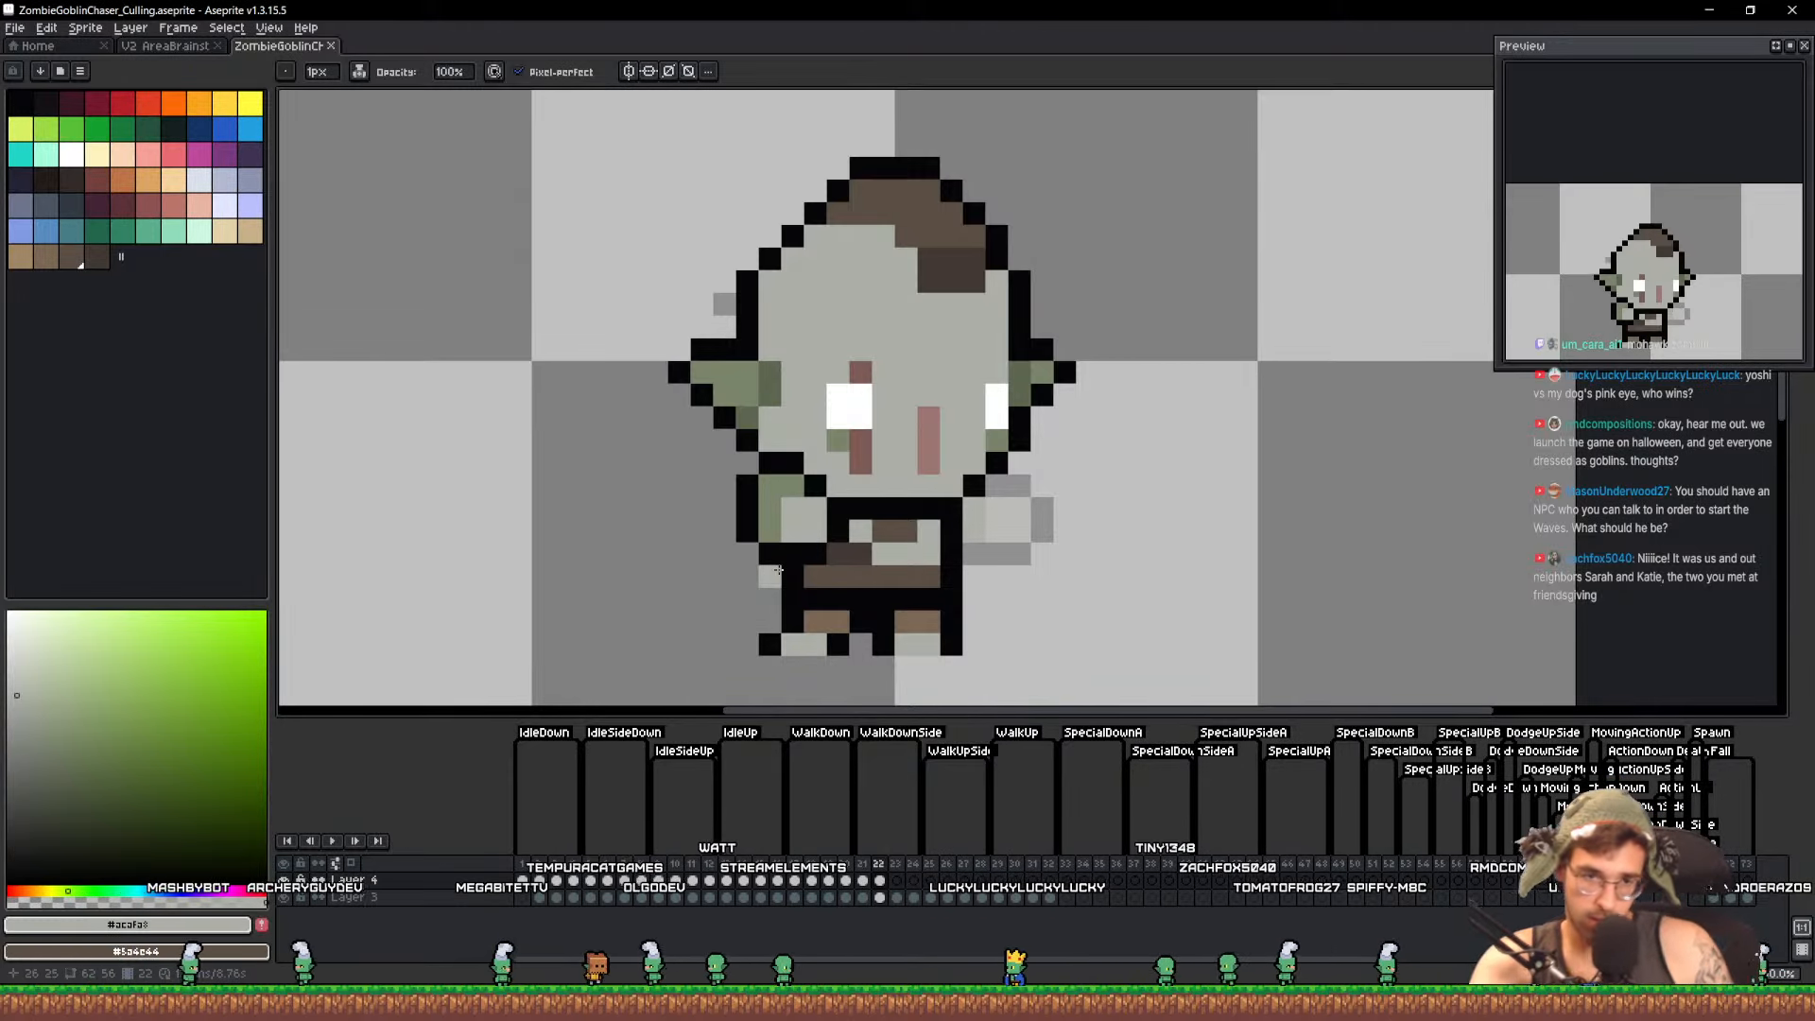
Raise the frame 20 goblin's face and lower hair one pixel, paint the leftover nose pixel in pale skin, and save
{"action": "left_click", "coordinate": [896, 880]}
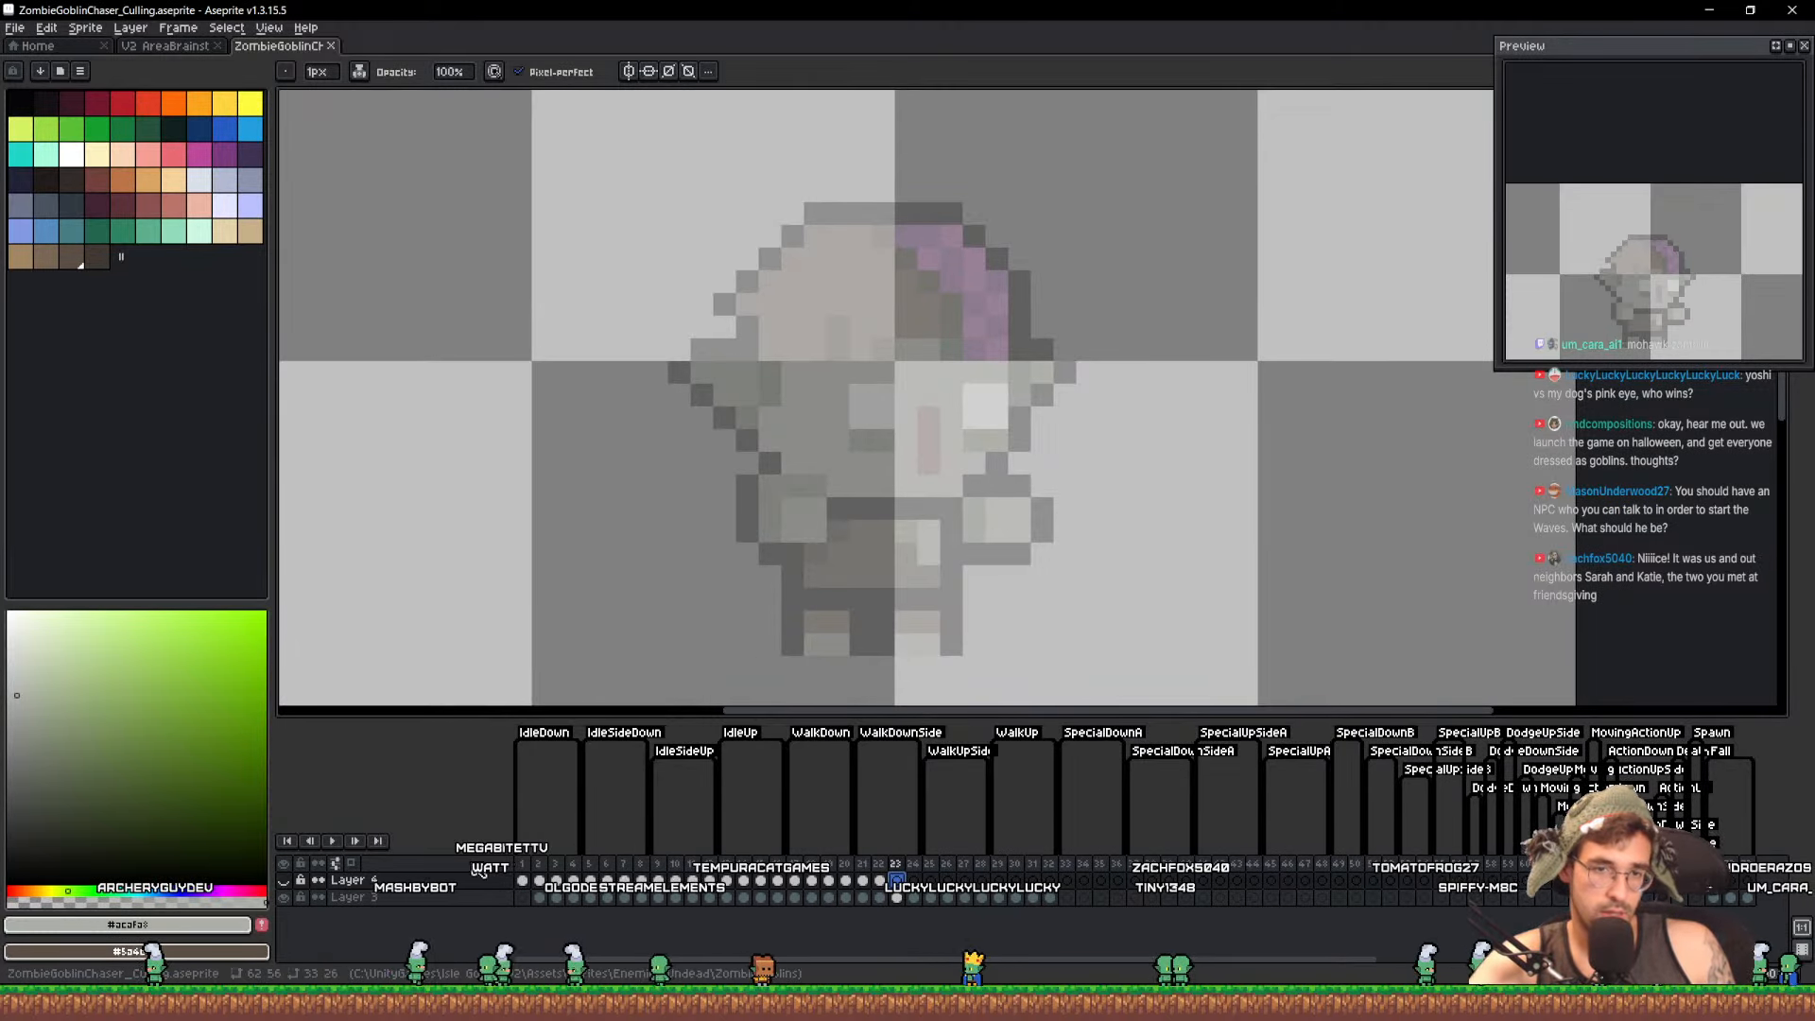
{"action": "key", "text": "Return"}
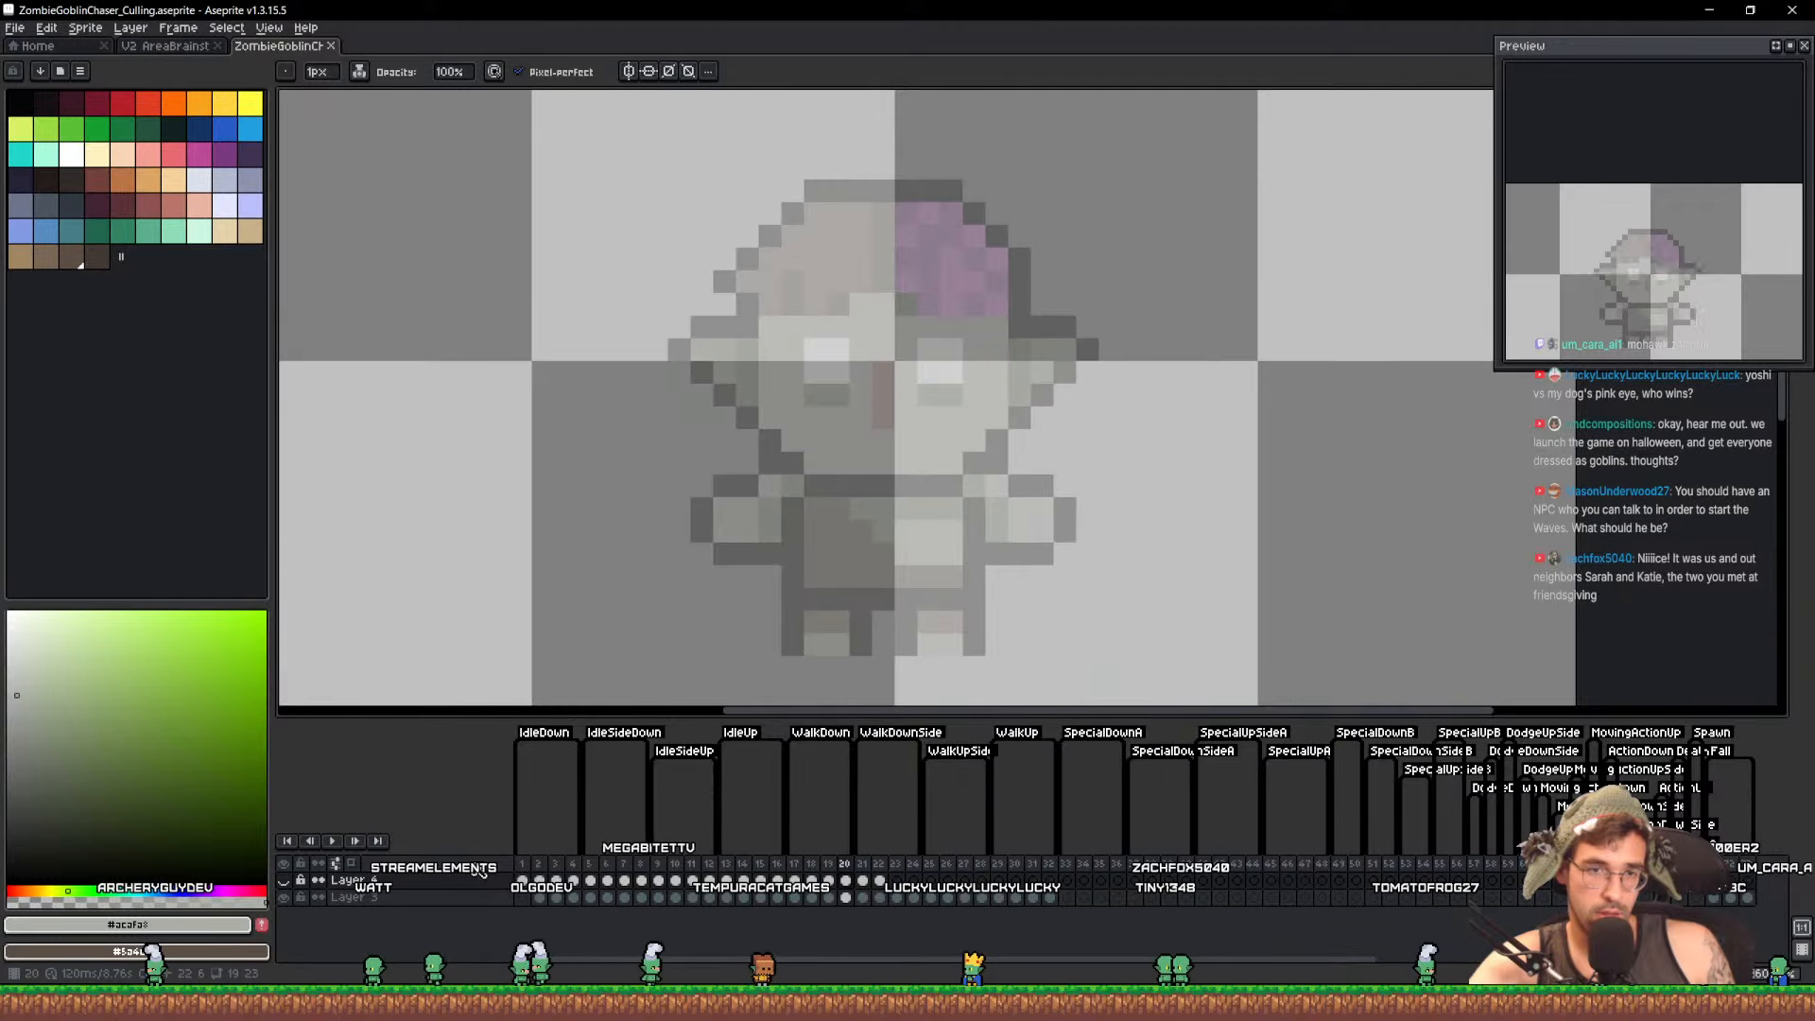
{"action": "left_click", "coordinate": [284, 880]}
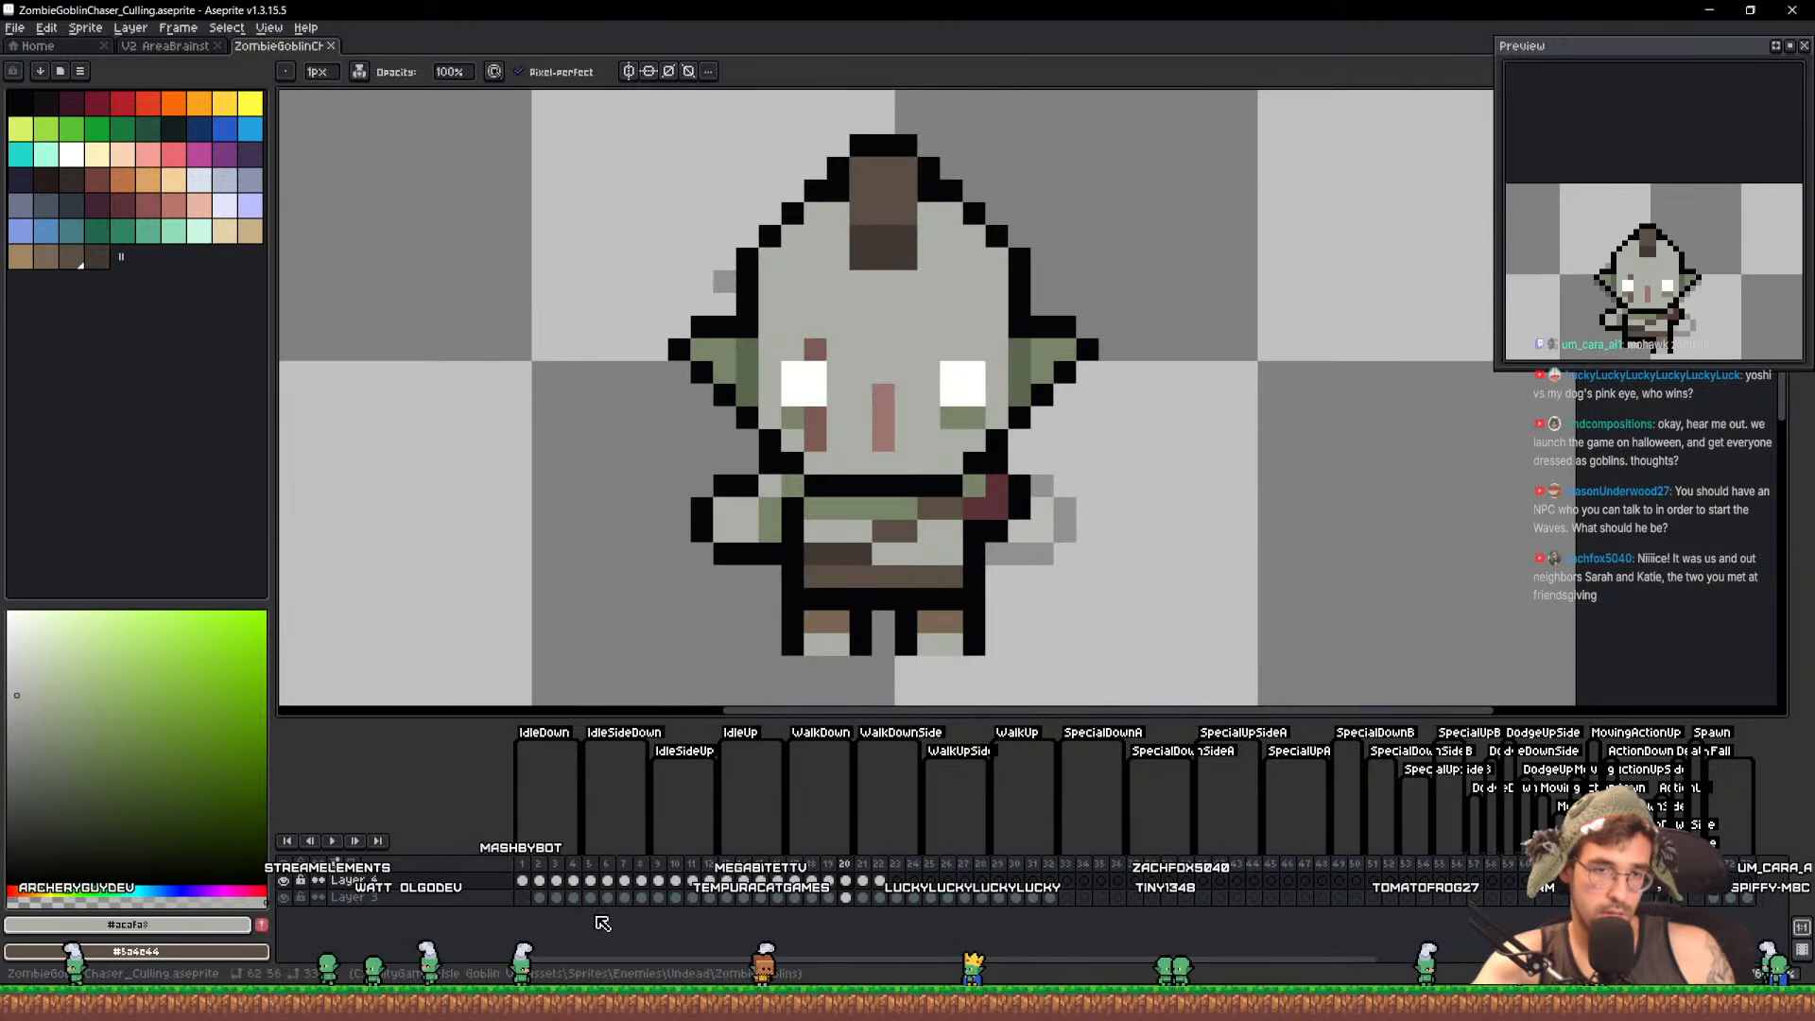
{"action": "key", "text": "q"}
{"action": "mouse_move", "coordinate": [860, 439]}
{"action": "left_mouse_down"}
{"action": "mouse_move", "coordinate": [815, 466]}
{"action": "mouse_move", "coordinate": [785, 442]}
{"action": "mouse_move", "coordinate": [770, 327]}
{"action": "mouse_move", "coordinate": [814, 258]}
{"action": "mouse_move", "coordinate": [889, 236]}
{"action": "mouse_move", "coordinate": [974, 347]}
{"action": "mouse_move", "coordinate": [973, 392]}
{"action": "mouse_move", "coordinate": [936, 413]}
{"action": "mouse_move", "coordinate": [971, 440]}
{"action": "mouse_move", "coordinate": [902, 458]}
{"action": "left_mouse_up"}
{"action": "key", "text": "Up"}
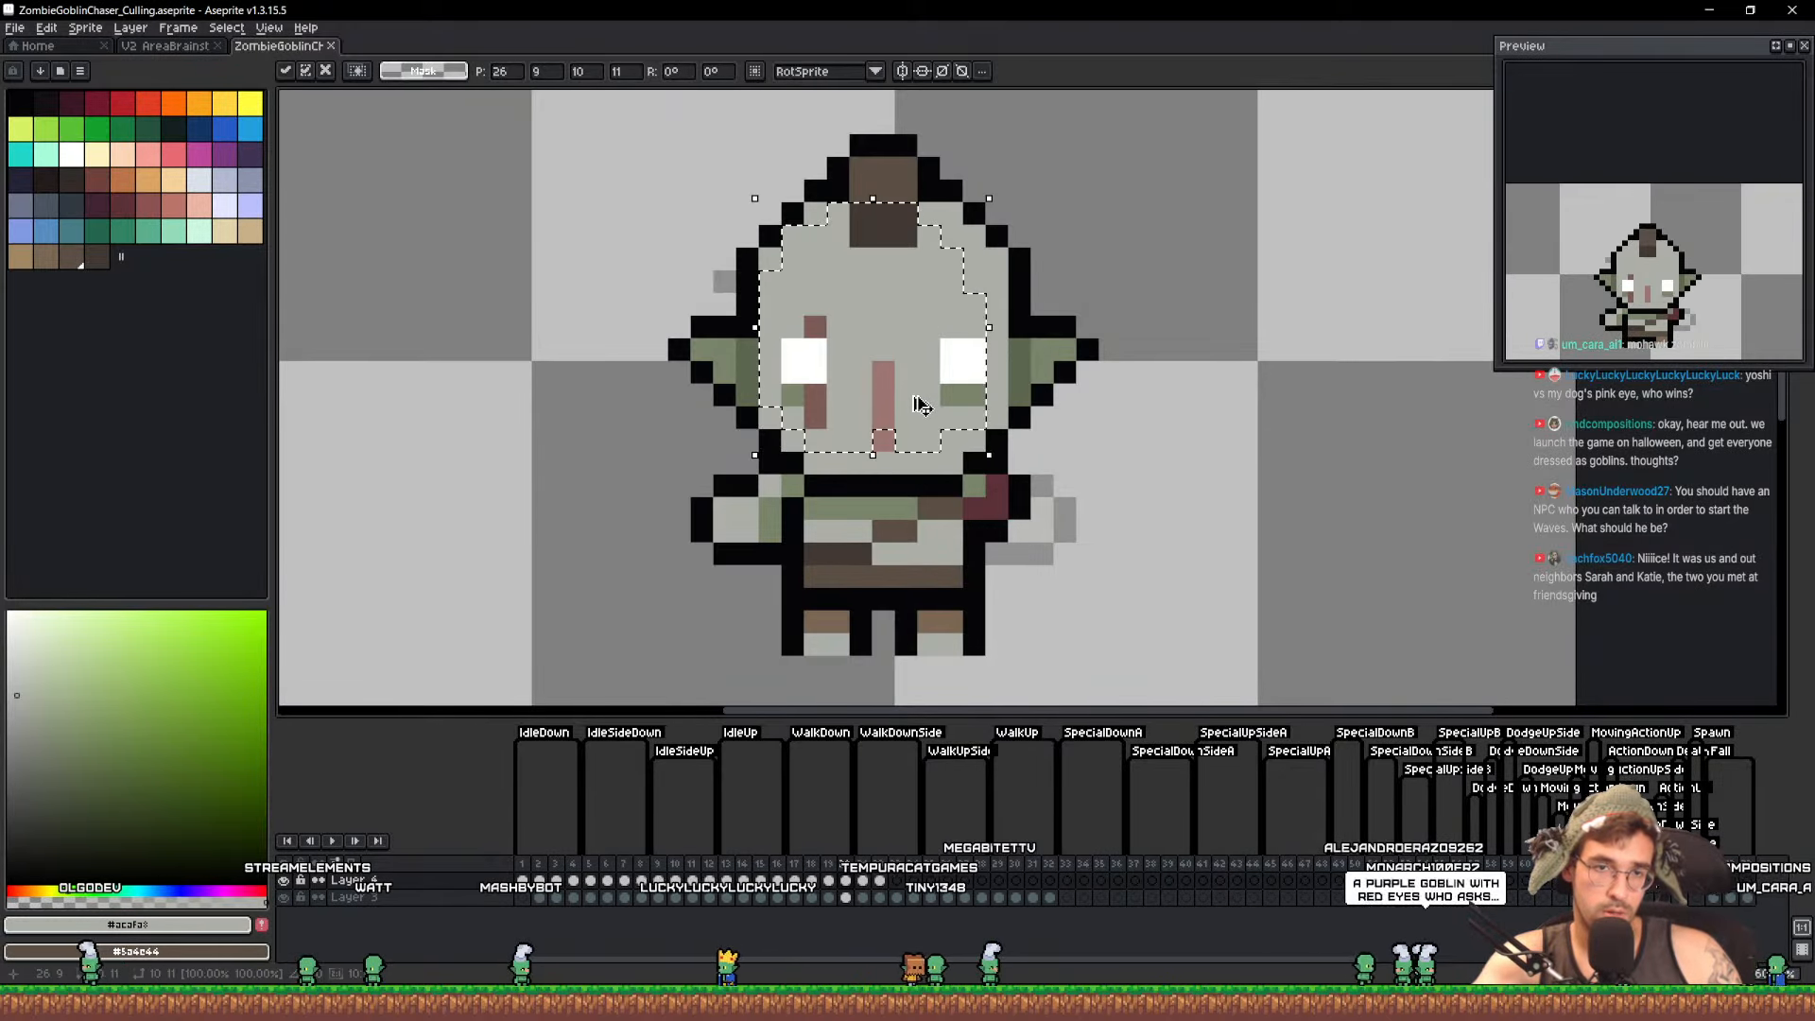
{"action": "key", "text": "ctrl+d"}
{"action": "key", "text": "b"}
{"action": "left_click", "coordinate": [883, 441]}
{"action": "key", "text": "ctrl+s"}
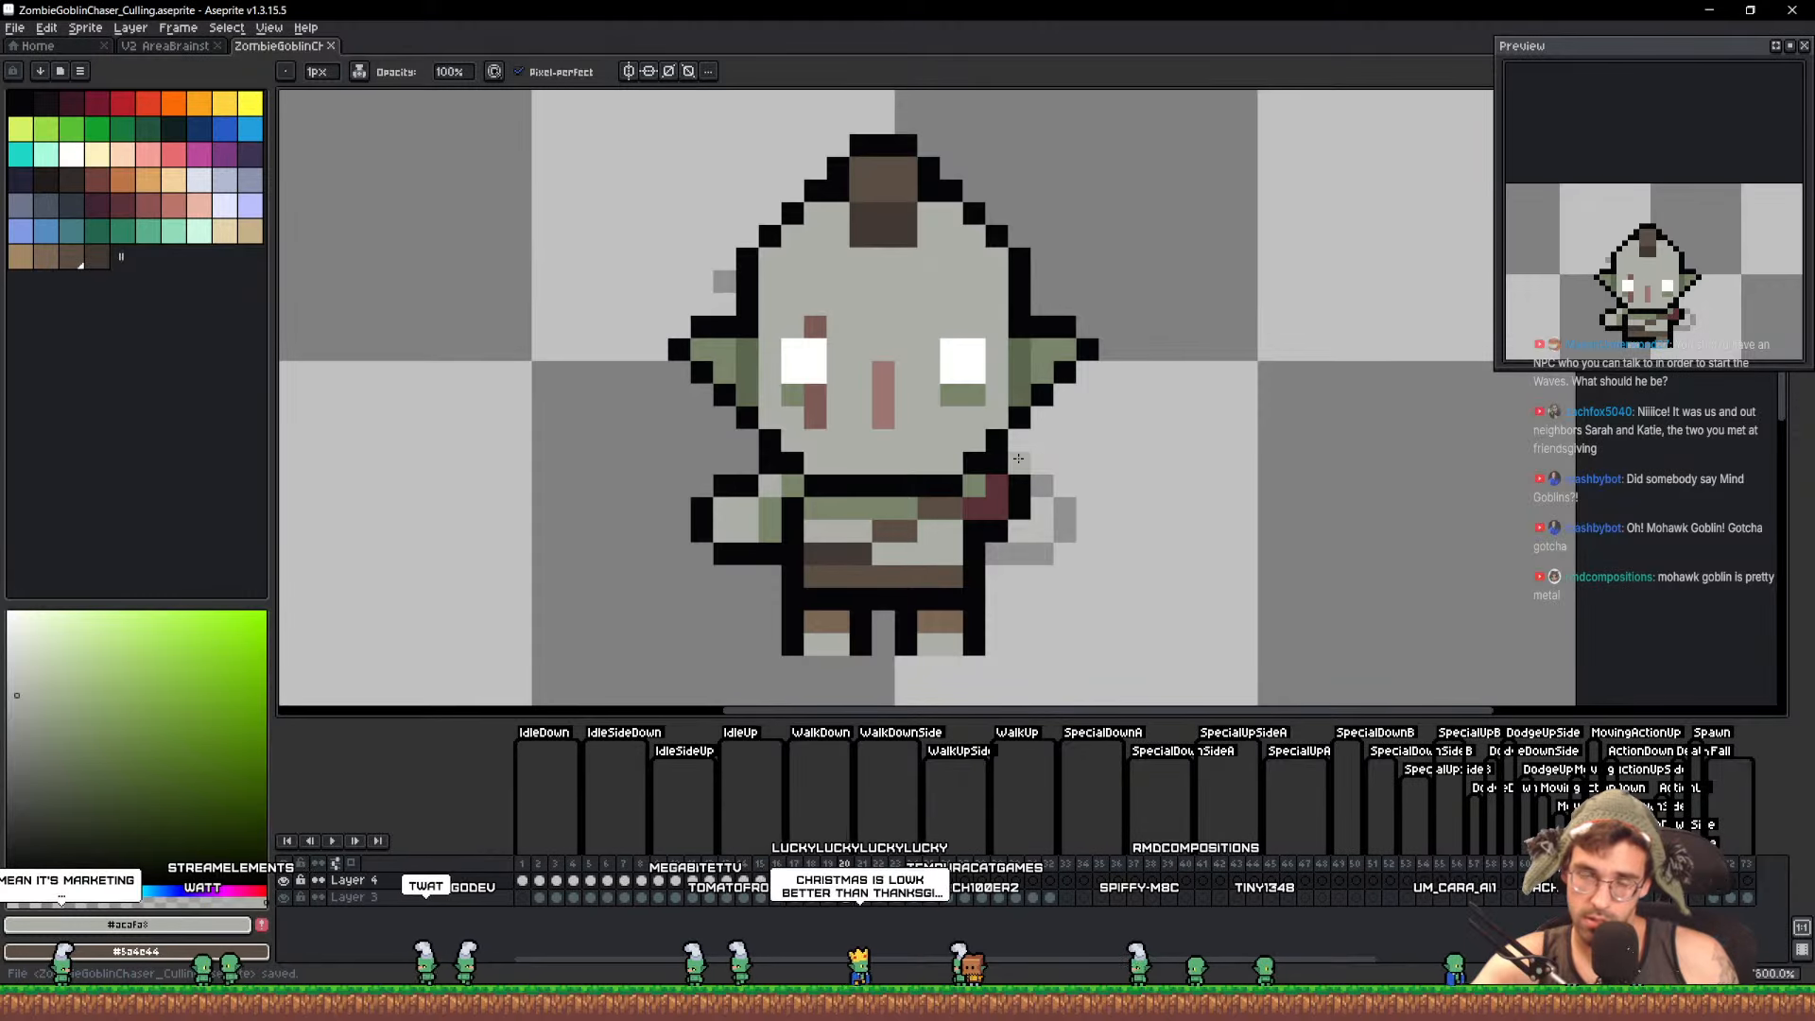
Copy the frame 22 goblin into frame 23 on Layer 4 and check it against the reference by toggling layer visibility
{"action": "key", "text": "Right"}
{"action": "key", "text": "Right"}
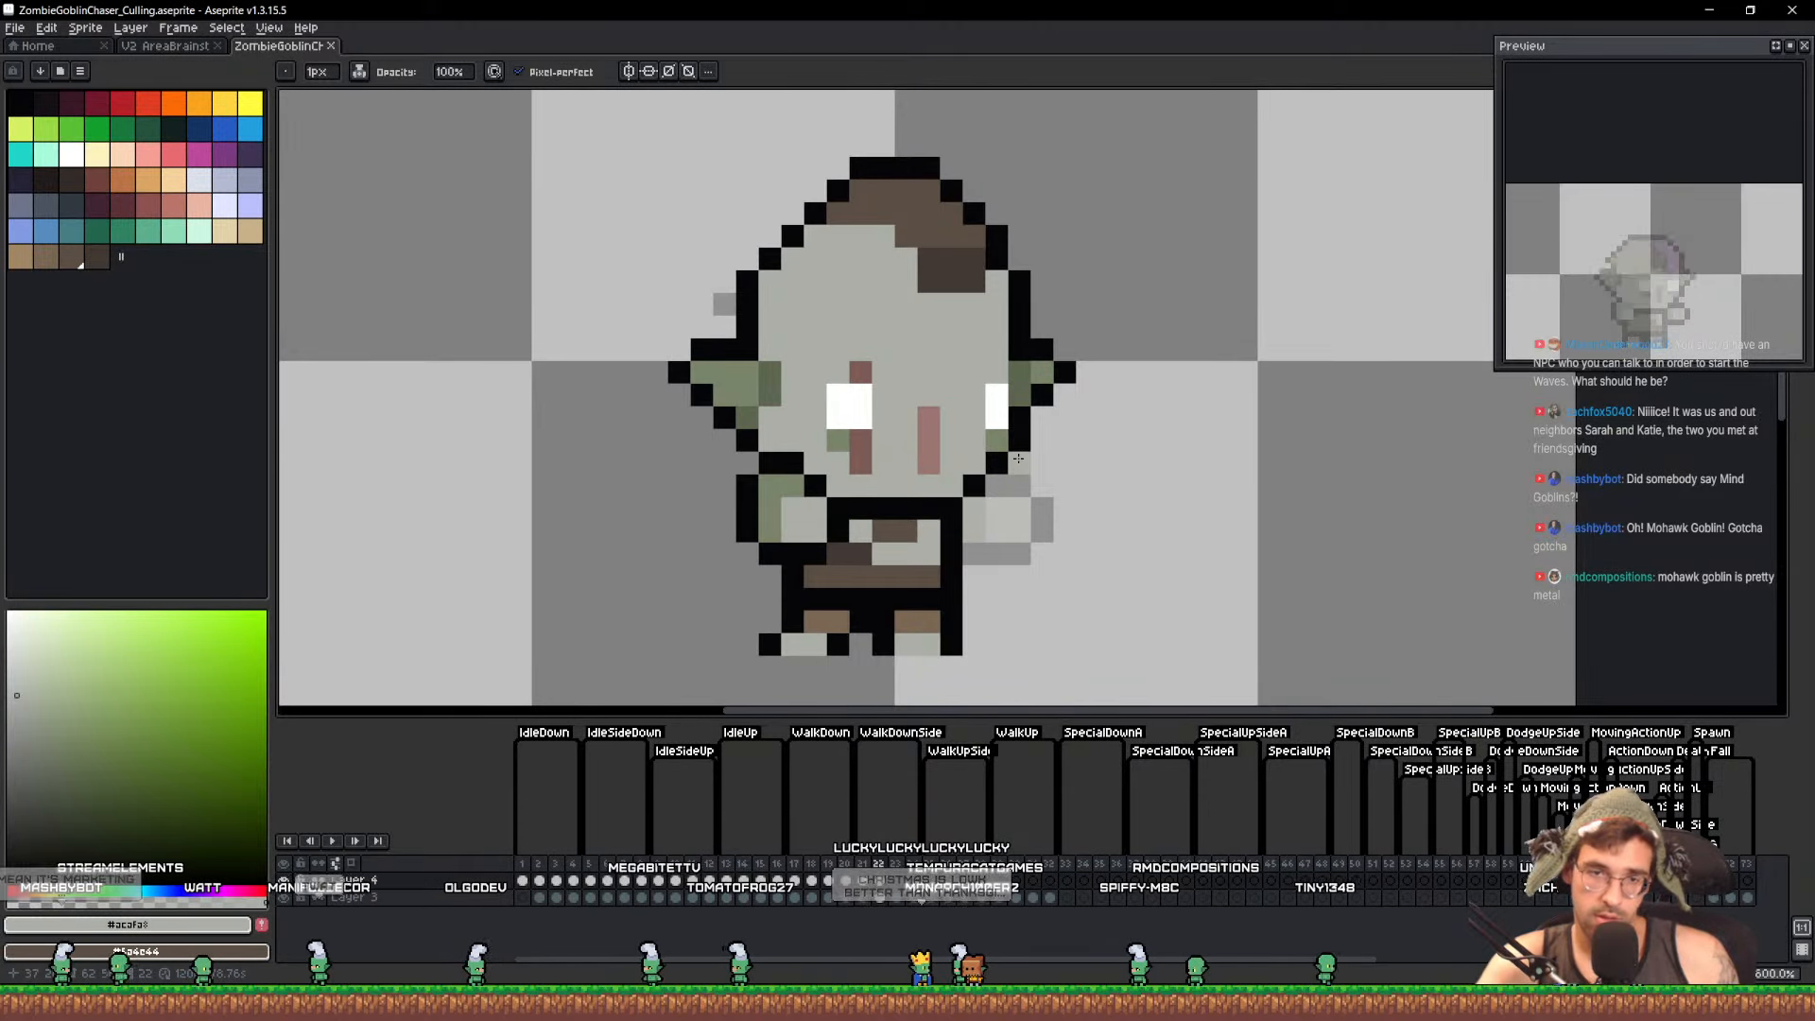
{"action": "key", "text": "Right"}
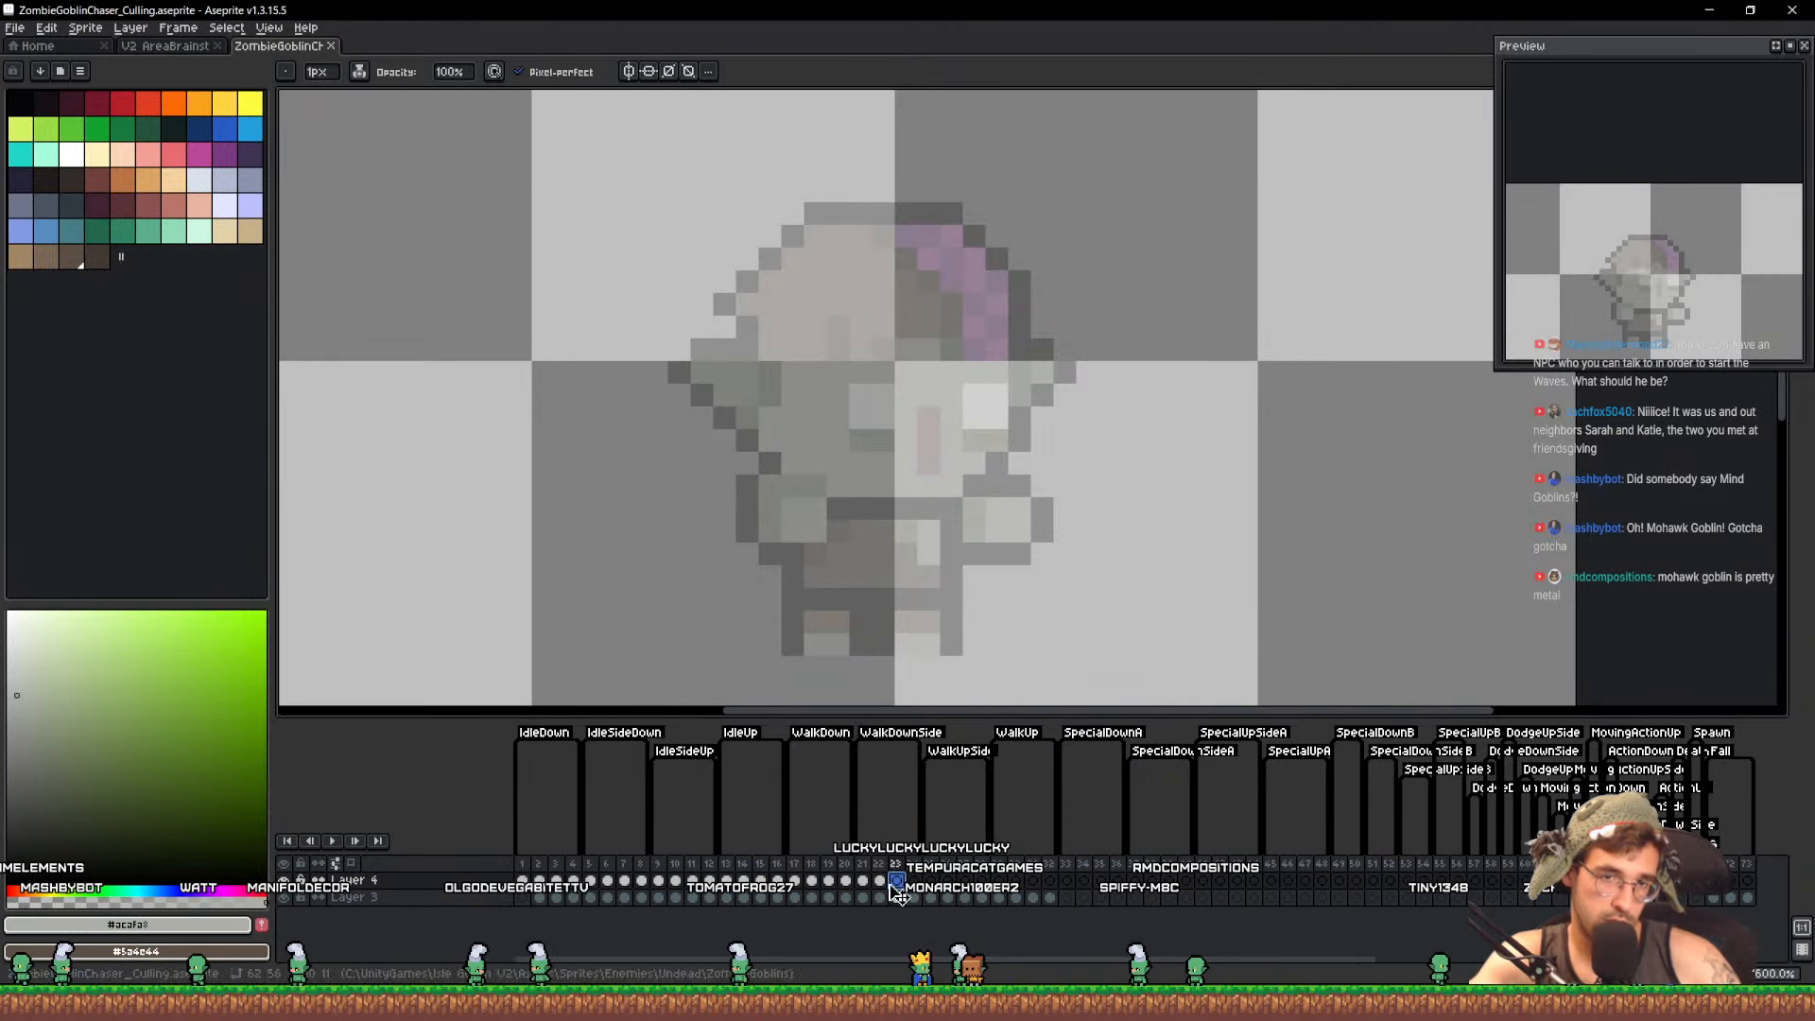
{"action": "key", "text": "Left"}
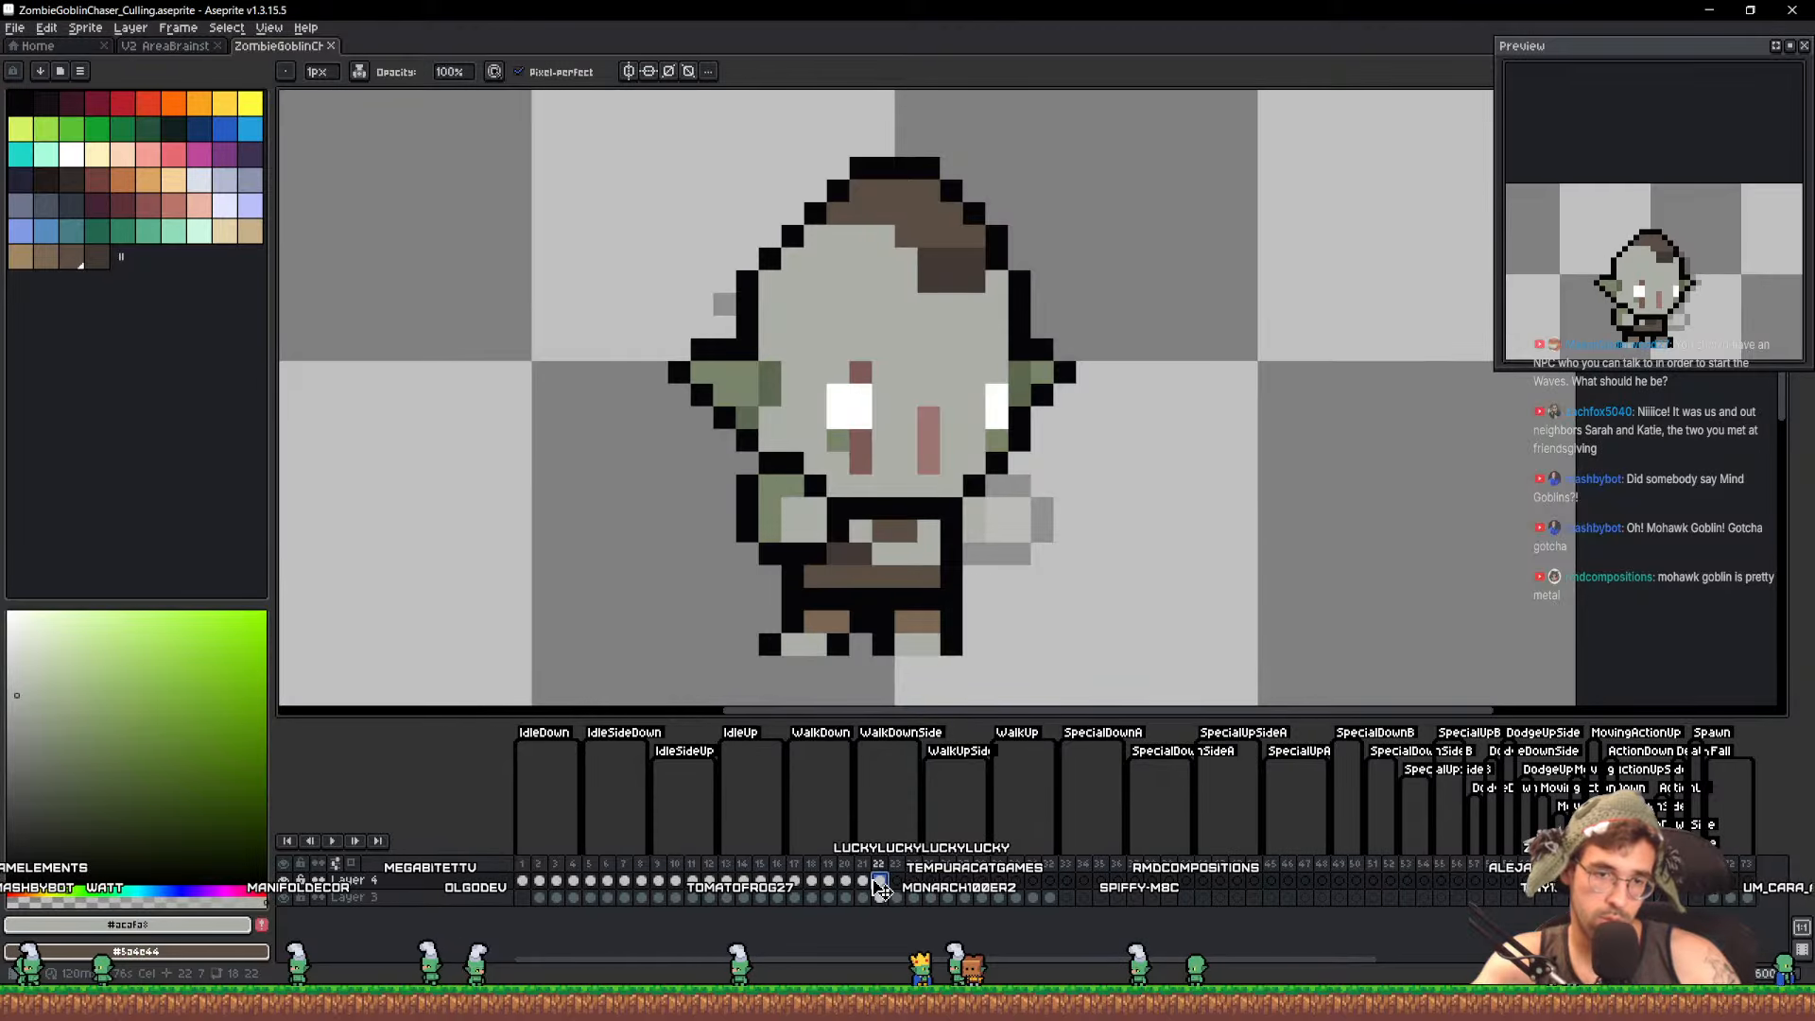
{"action": "key", "text": "Right"}
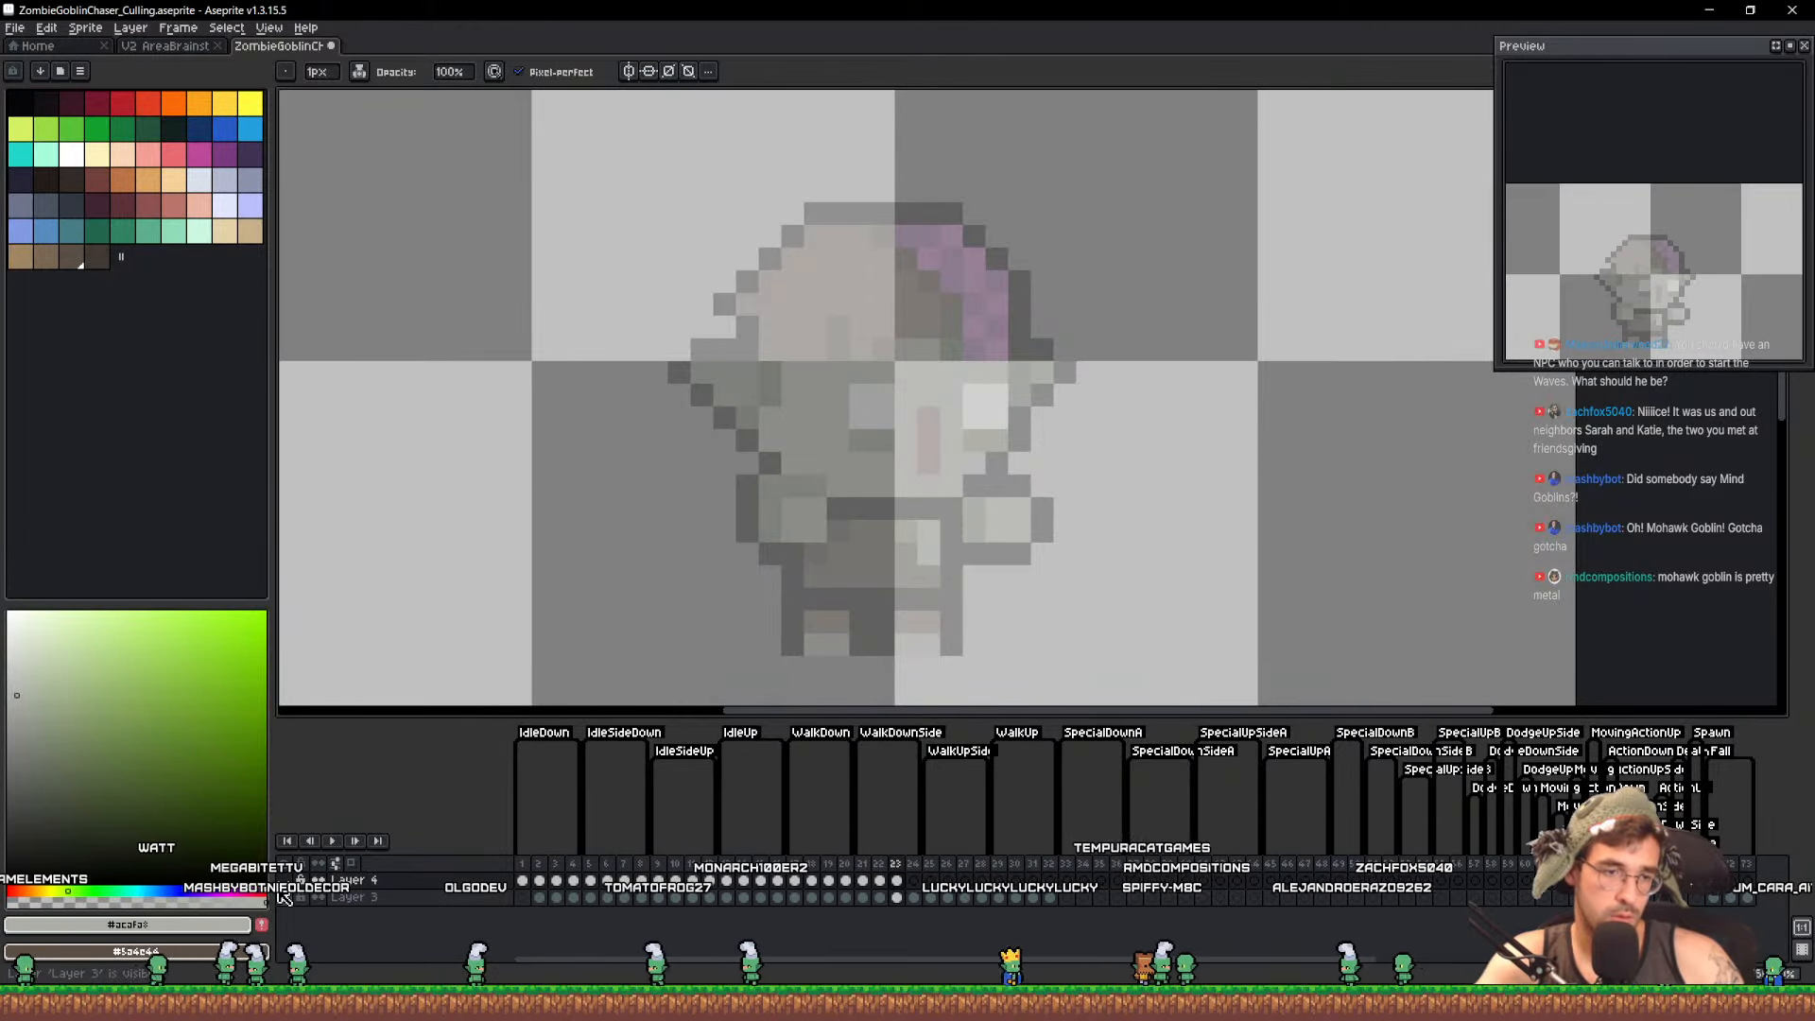
{"action": "left_click", "coordinate": [284, 897]}
{"action": "left_click", "coordinate": [283, 897]}
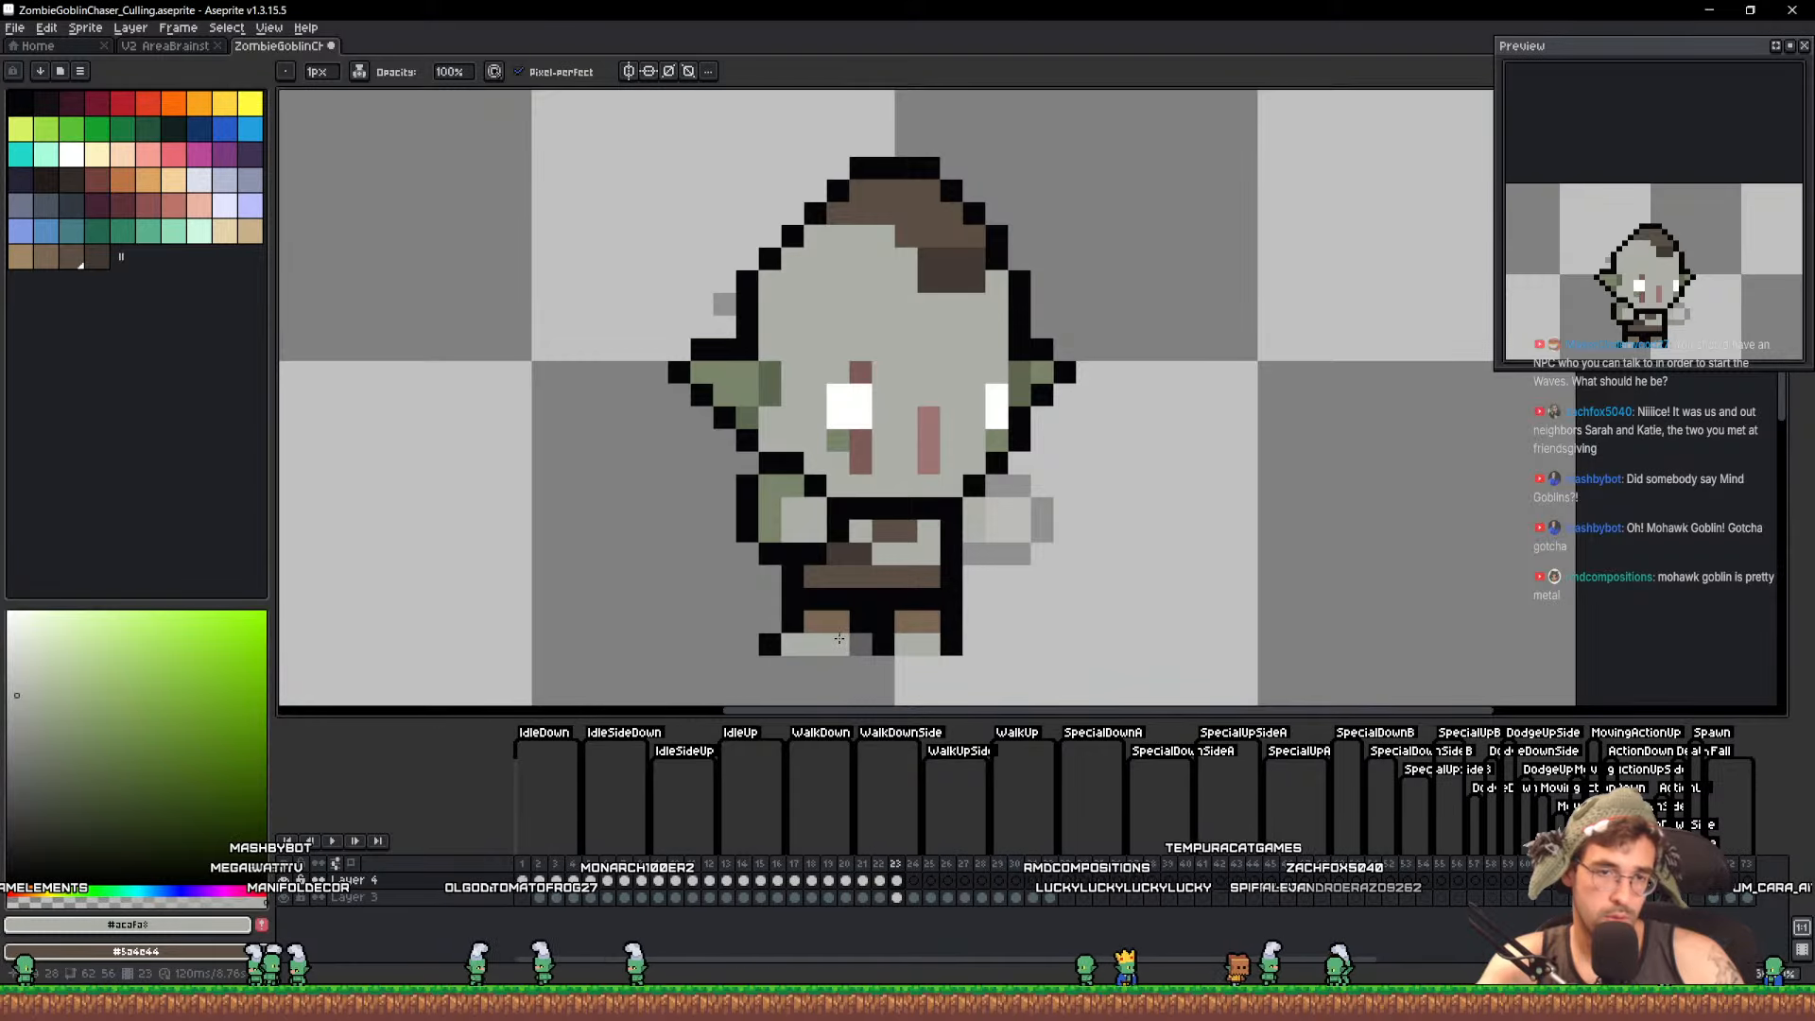
Shift the frame 23 goblin's stretched-out foot one pixel inward so it sits directly under its leg, and save
{"action": "key", "text": "v"}
{"action": "key", "text": "m"}
{"action": "left_click_drag", "start_coordinate": [770, 644], "coordinate": [840, 668]}
{"action": "key", "text": "ctrl+d"}
{"action": "key", "text": "ctrl+s"}
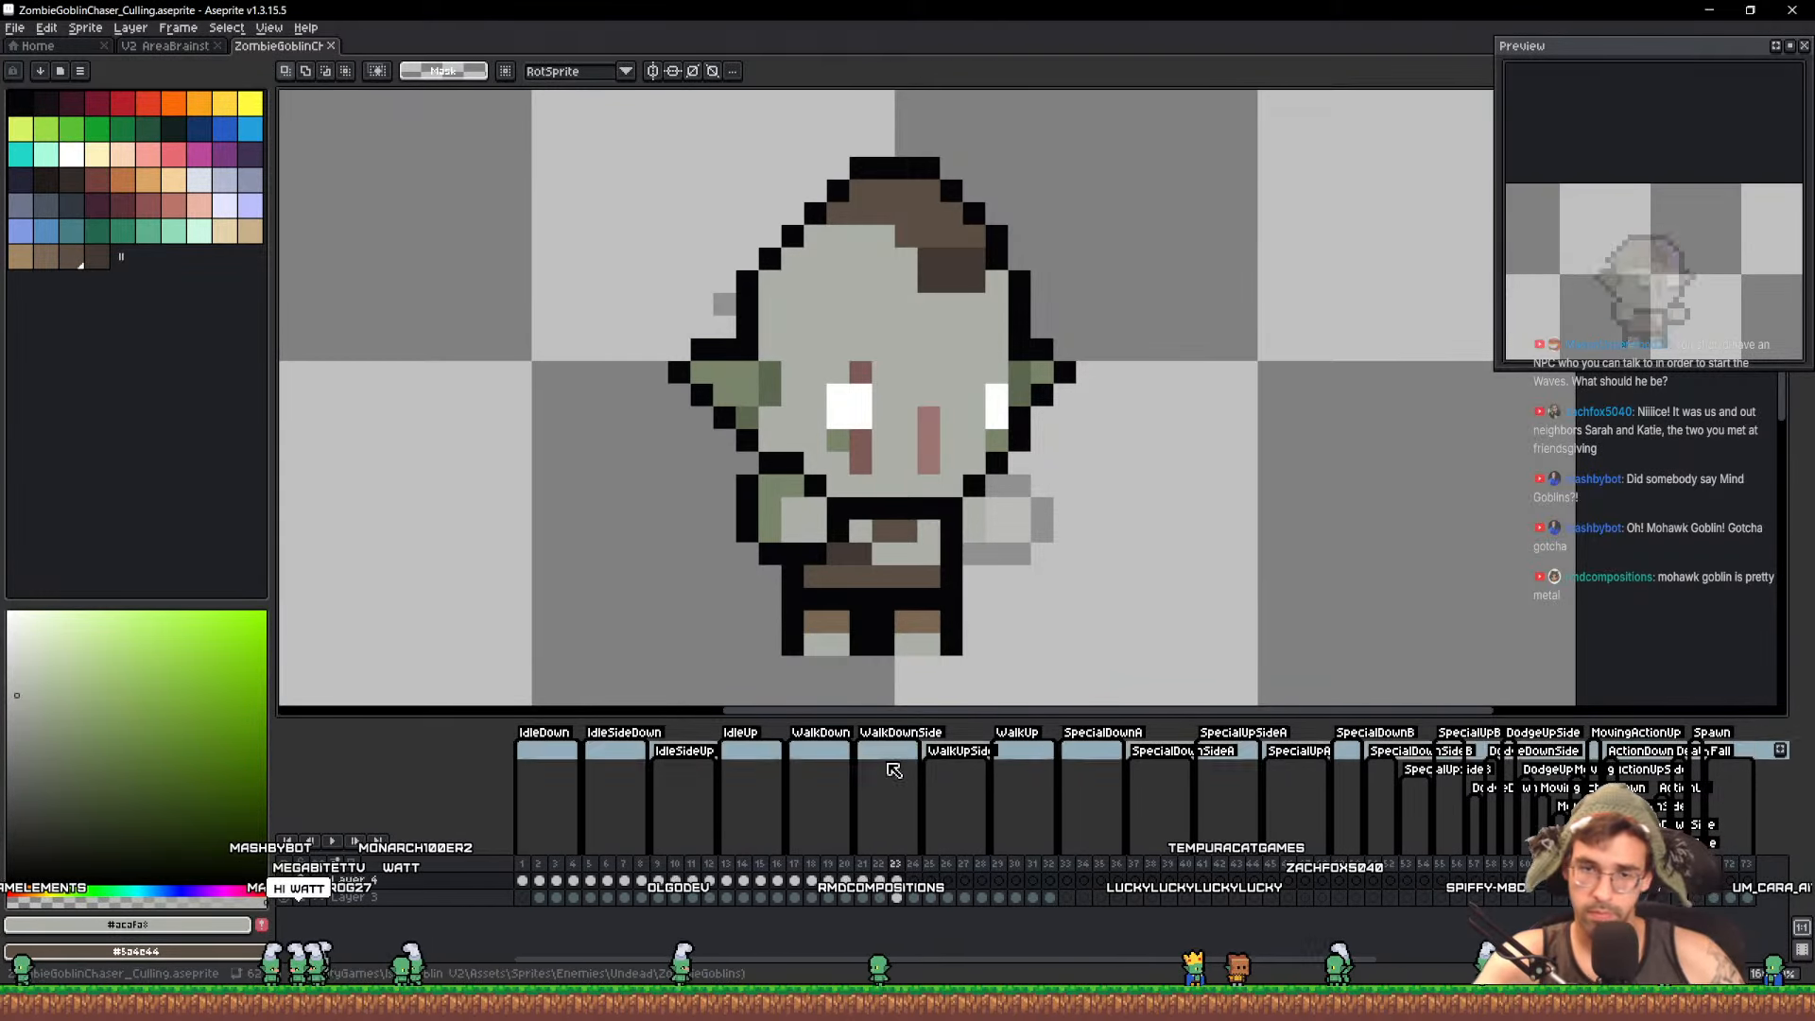
Copy the goblin into frame 24 on Layer 4, raise its face and lower hair one pixel, and save
{"action": "left_click", "coordinate": [913, 889]}
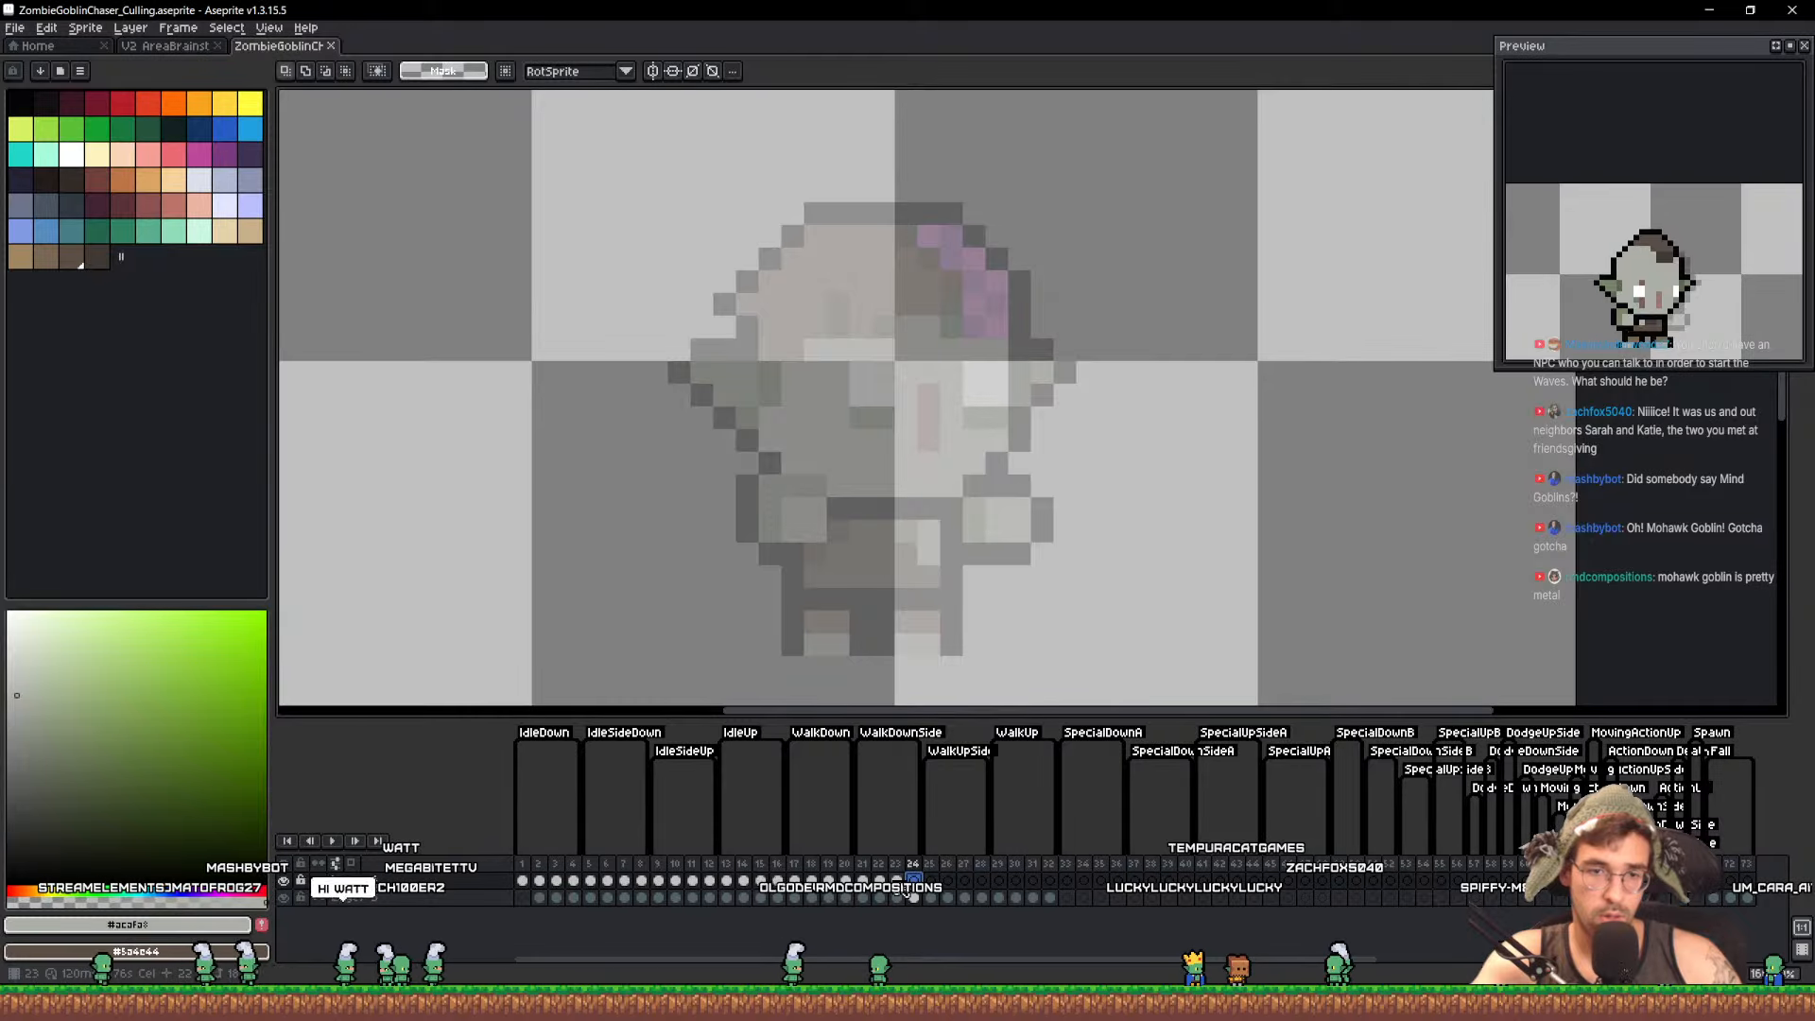
{"action": "key", "text": "q"}
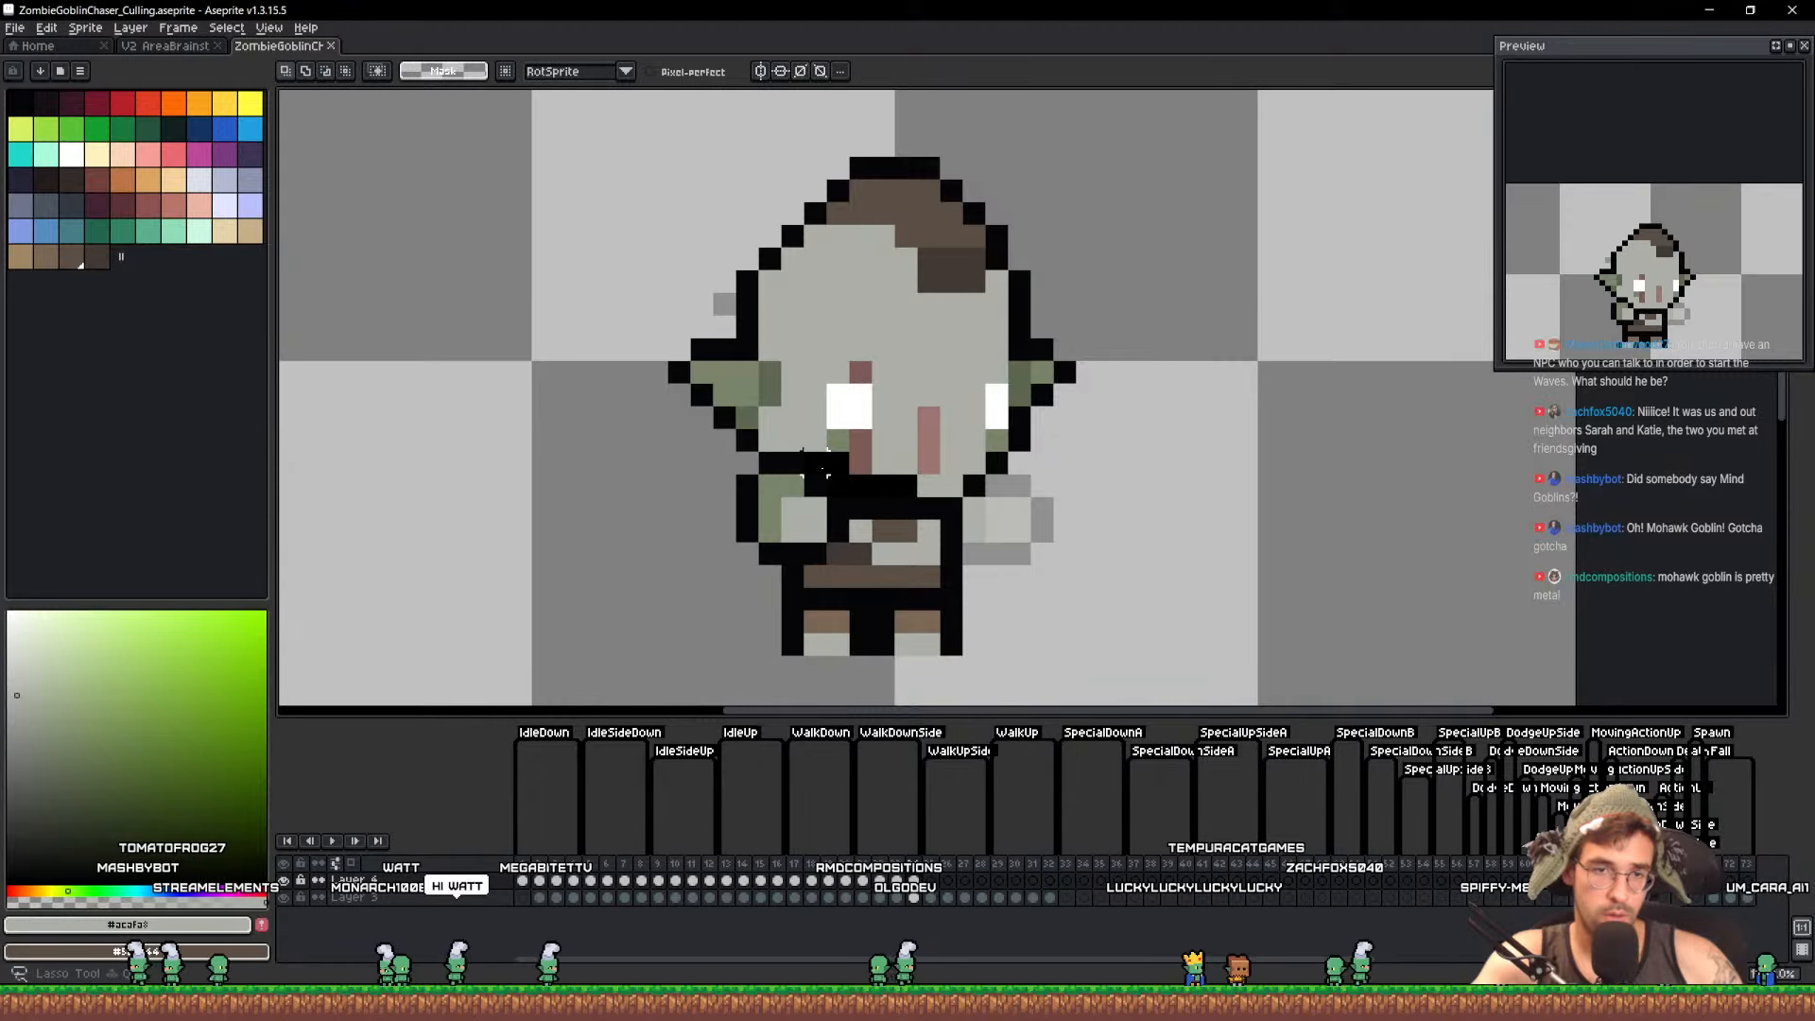
{"action": "mouse_move", "coordinate": [815, 468]}
{"action": "left_mouse_down"}
{"action": "mouse_move", "coordinate": [815, 327]}
{"action": "mouse_move", "coordinate": [921, 250]}
{"action": "left_mouse_up"}
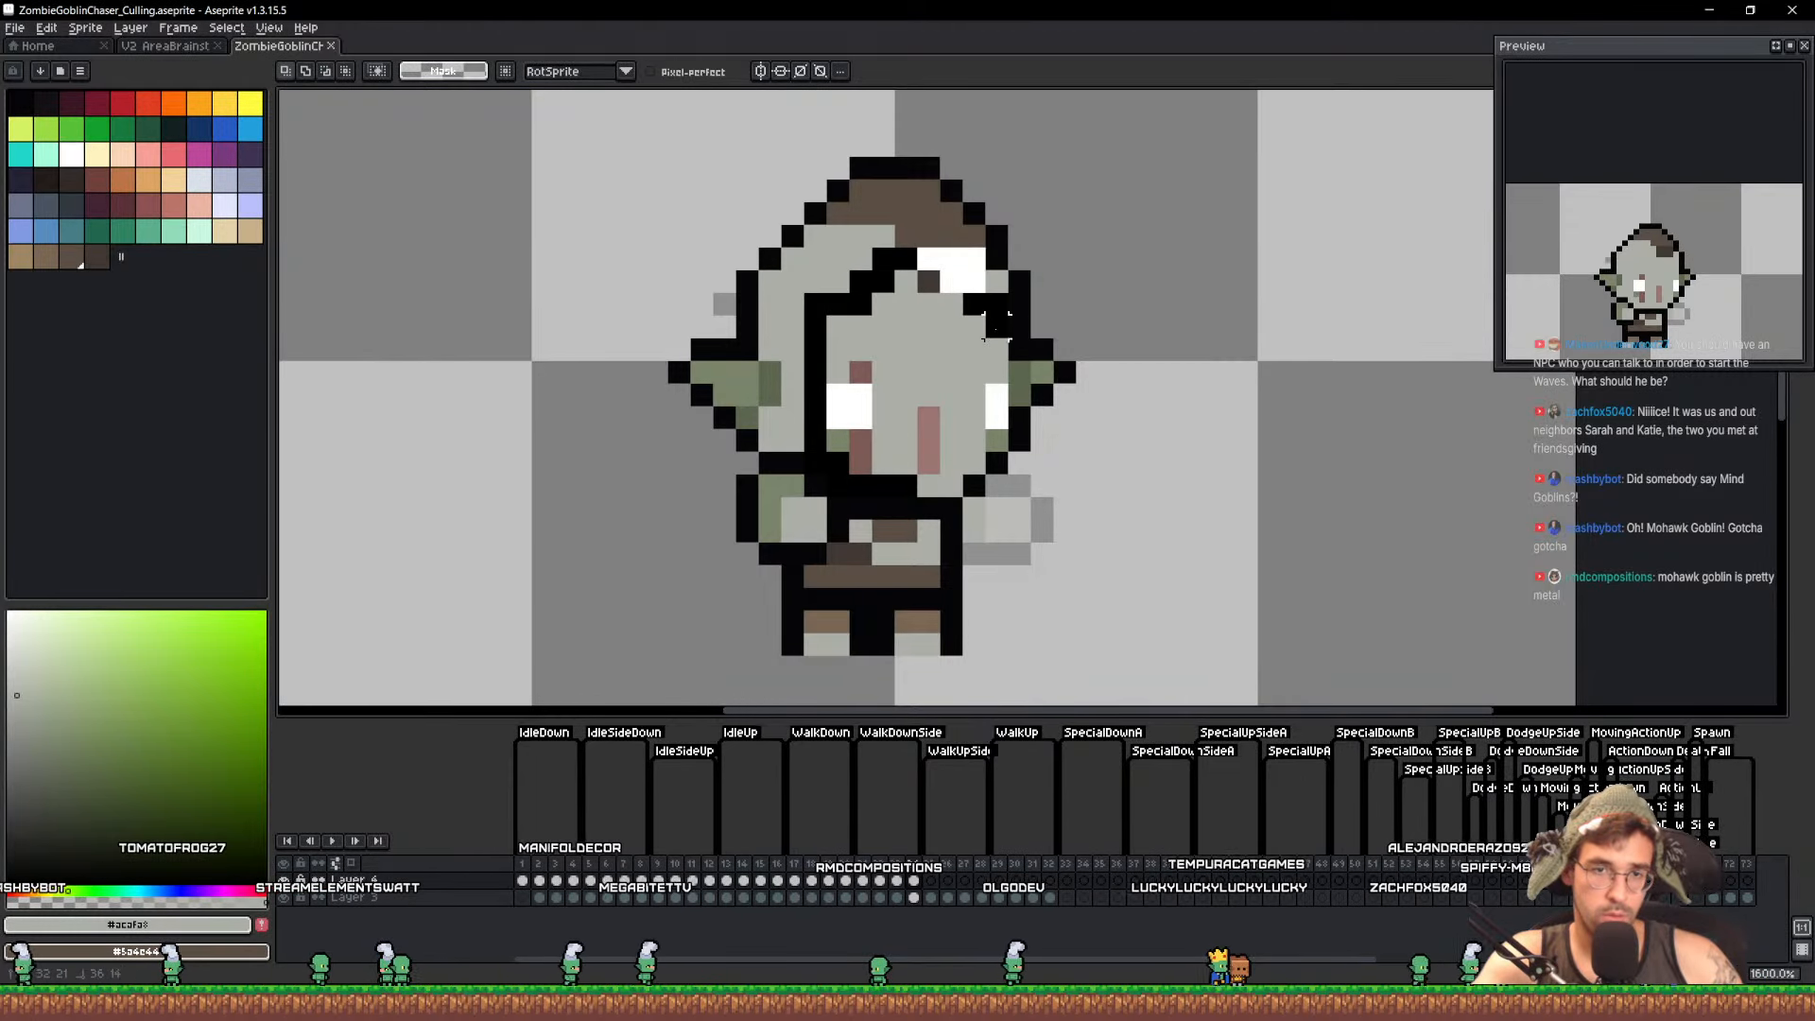
{"action": "mouse_move", "coordinate": [998, 326]}
{"action": "left_mouse_down"}
{"action": "mouse_move", "coordinate": [1019, 389]}
{"action": "mouse_move", "coordinate": [997, 435]}
{"action": "left_mouse_up"}
{"action": "left_click_drag", "start_coordinate": [924, 487], "coordinate": [931, 490]}
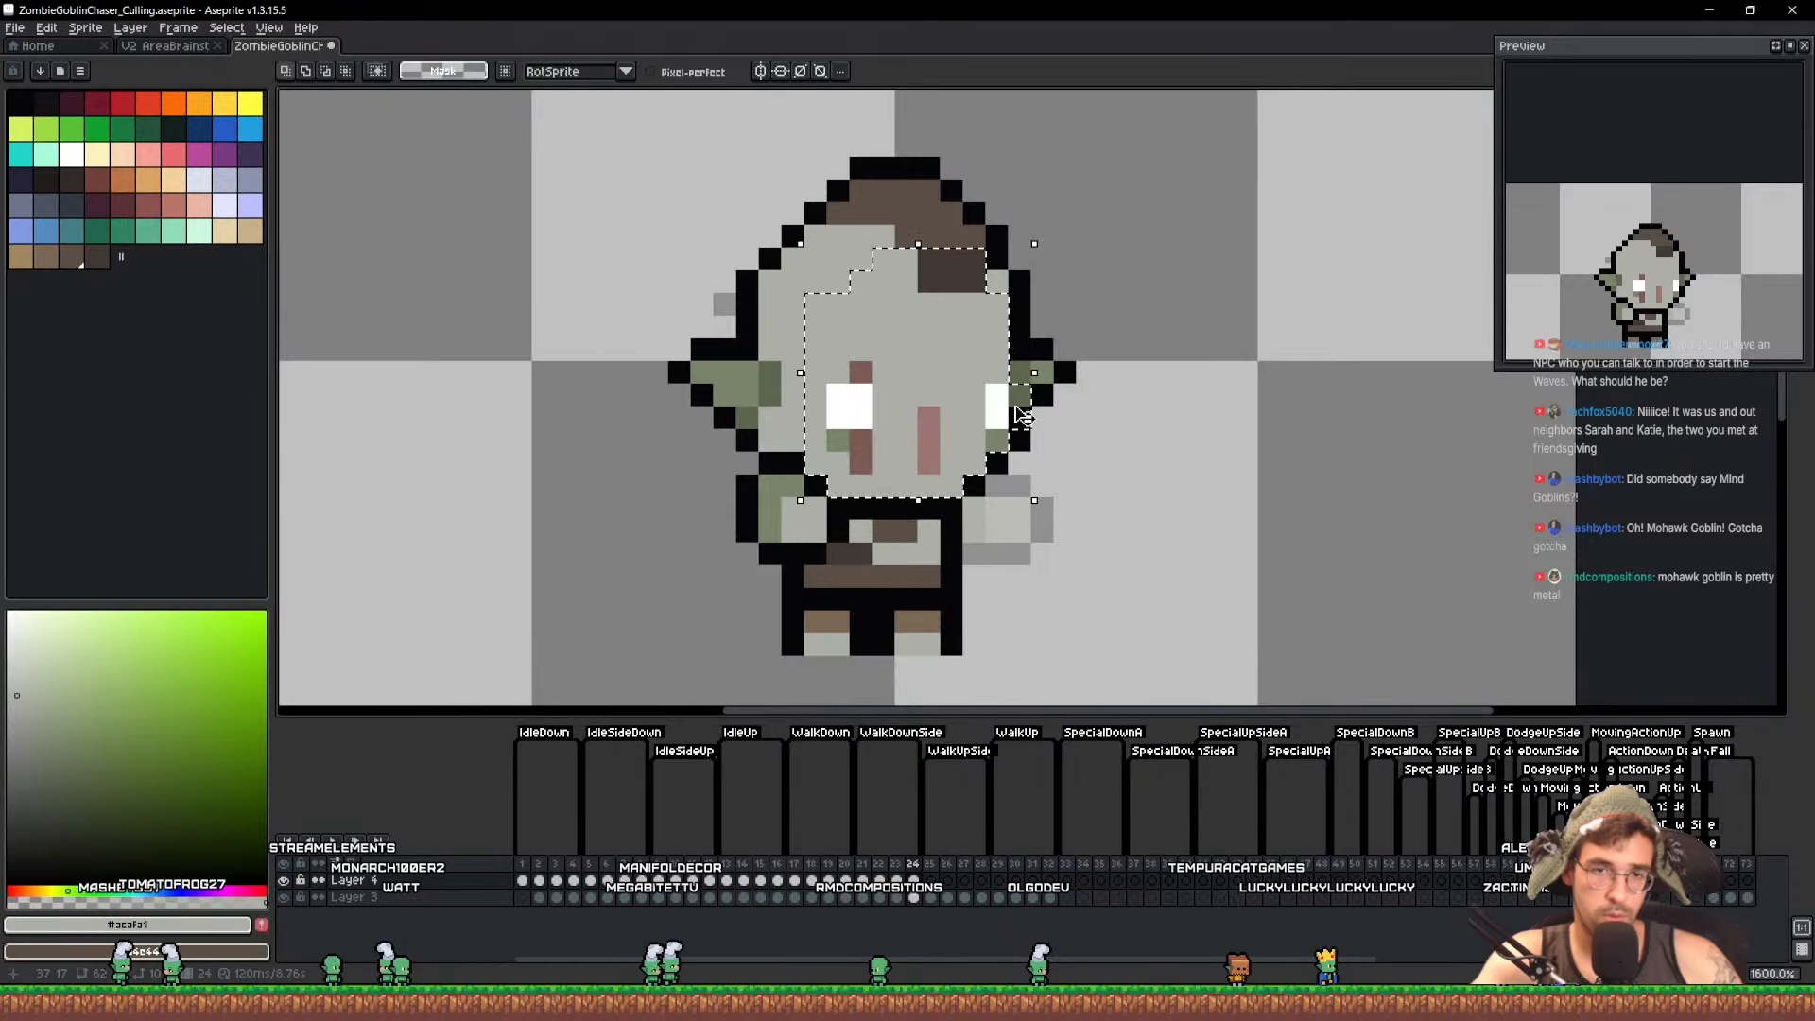
{"action": "key", "text": "Up"}
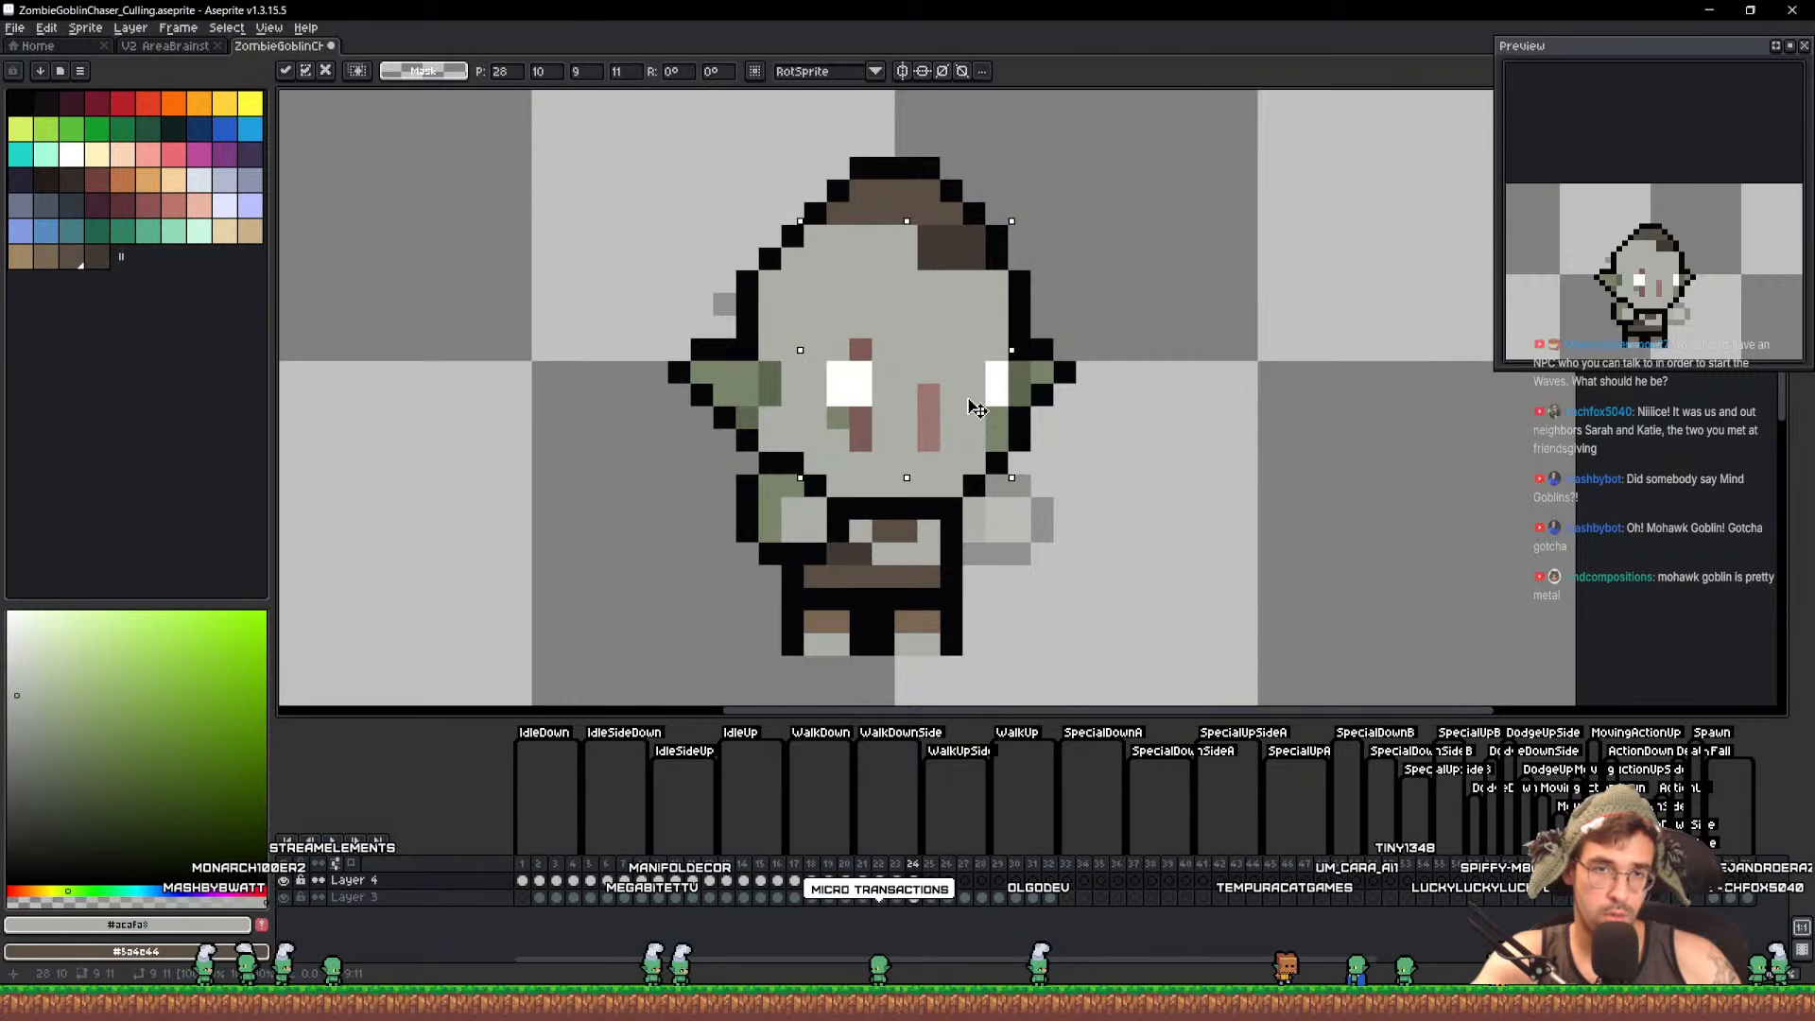
{"action": "key", "text": "b"}
{"action": "left_click", "coordinate": [905, 226], "text": "alt"}
{"action": "key", "text": "ctrl+s"}
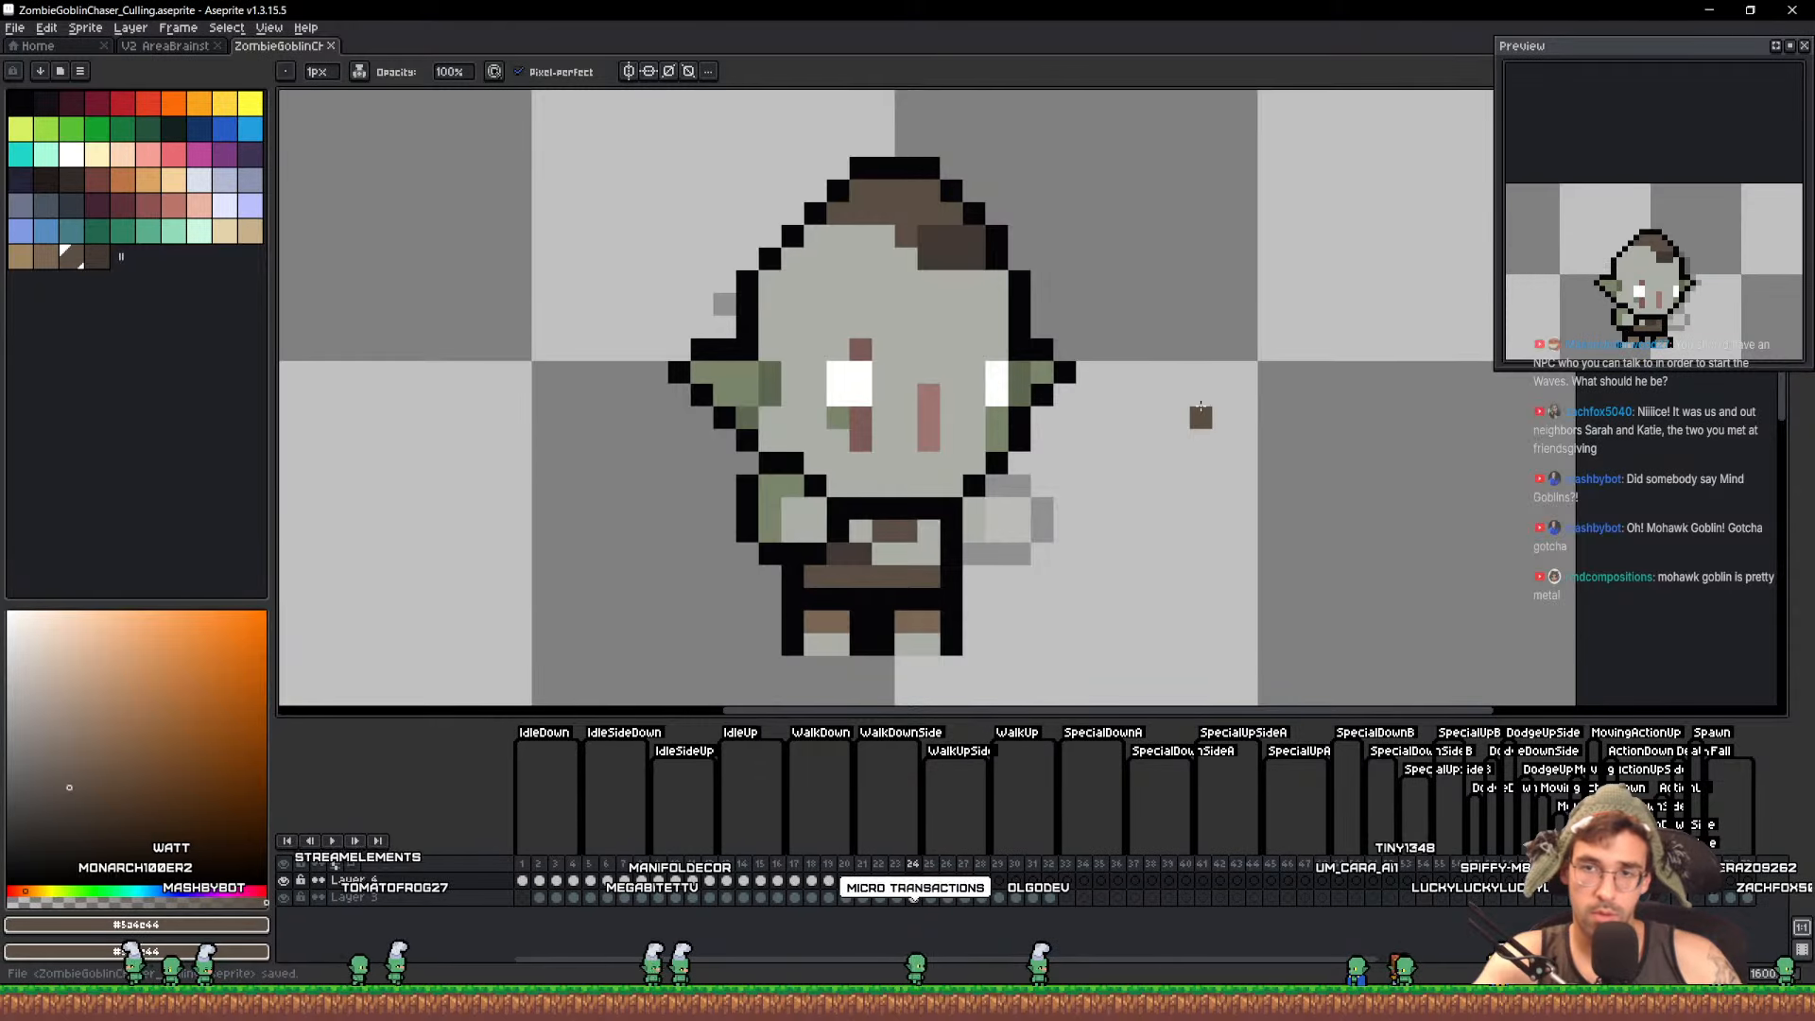
{"action": "scroll", "coordinate": [1308, 463], "scroll_direction": "down", "scroll_amount": 3}
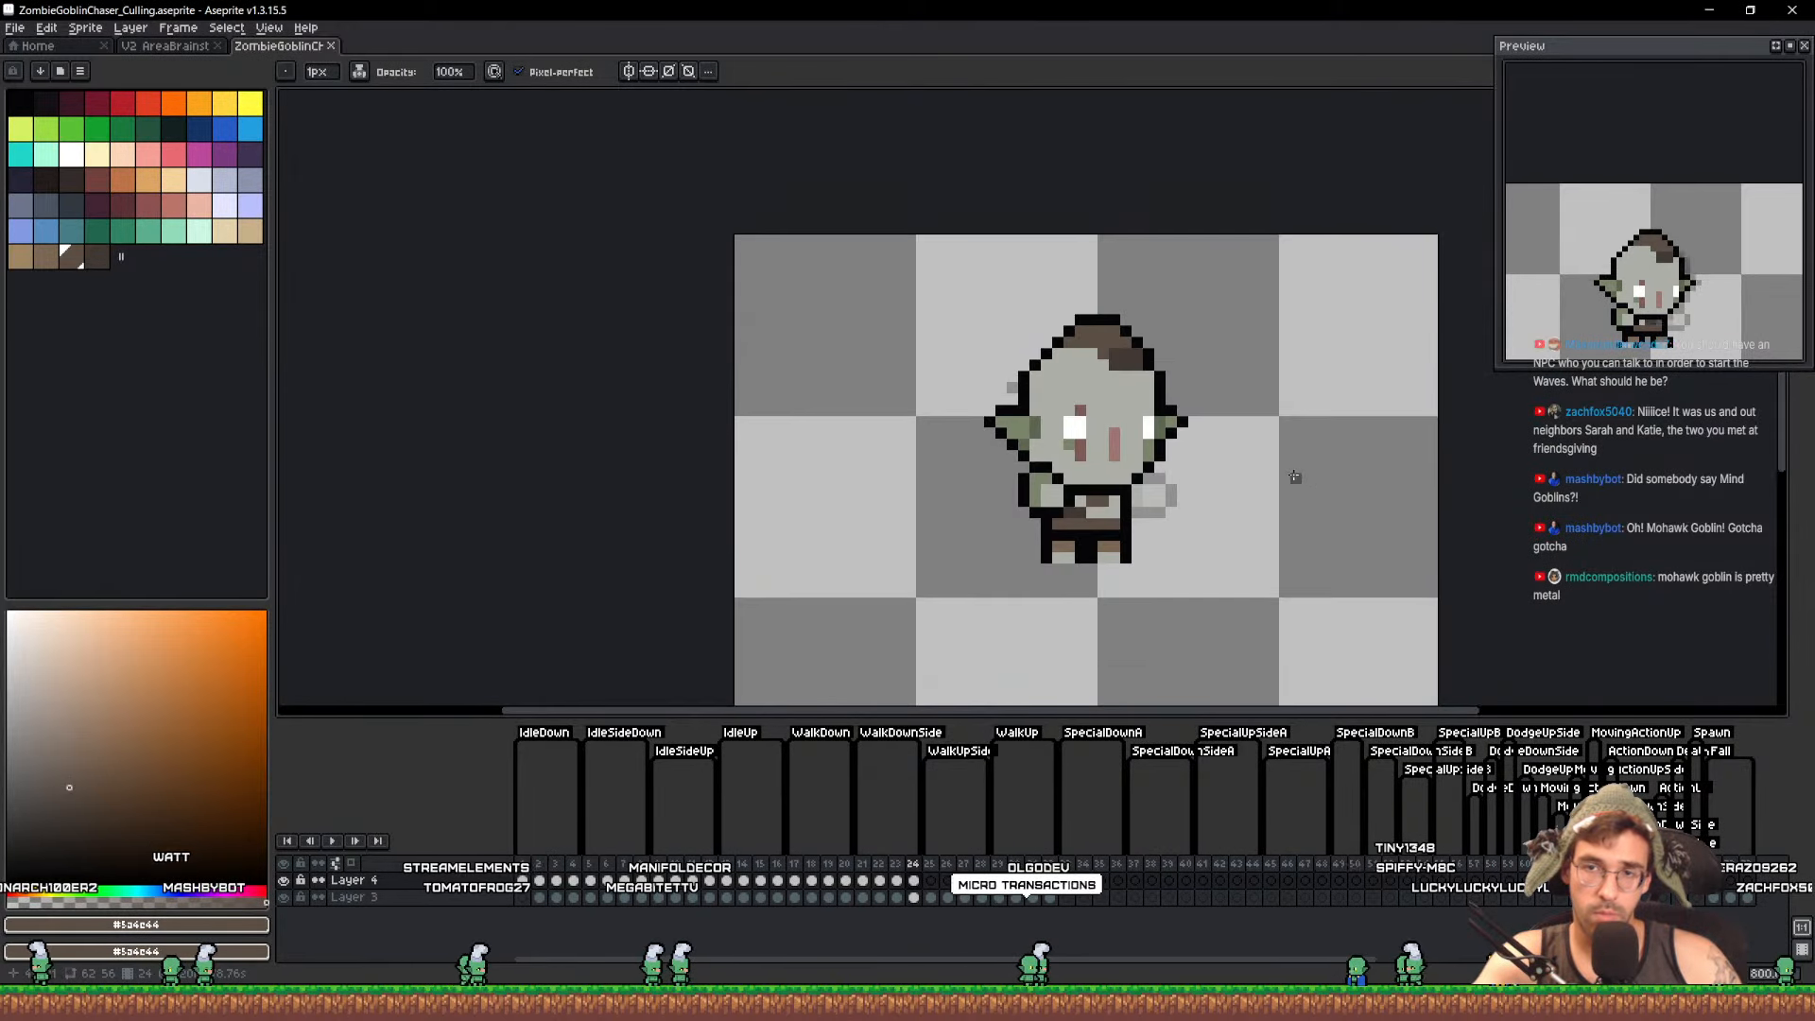
{"action": "scroll", "coordinate": [1293, 474], "scroll_direction": "up", "scroll_amount": 2}
{"action": "left_click", "coordinate": [1087, 473]}
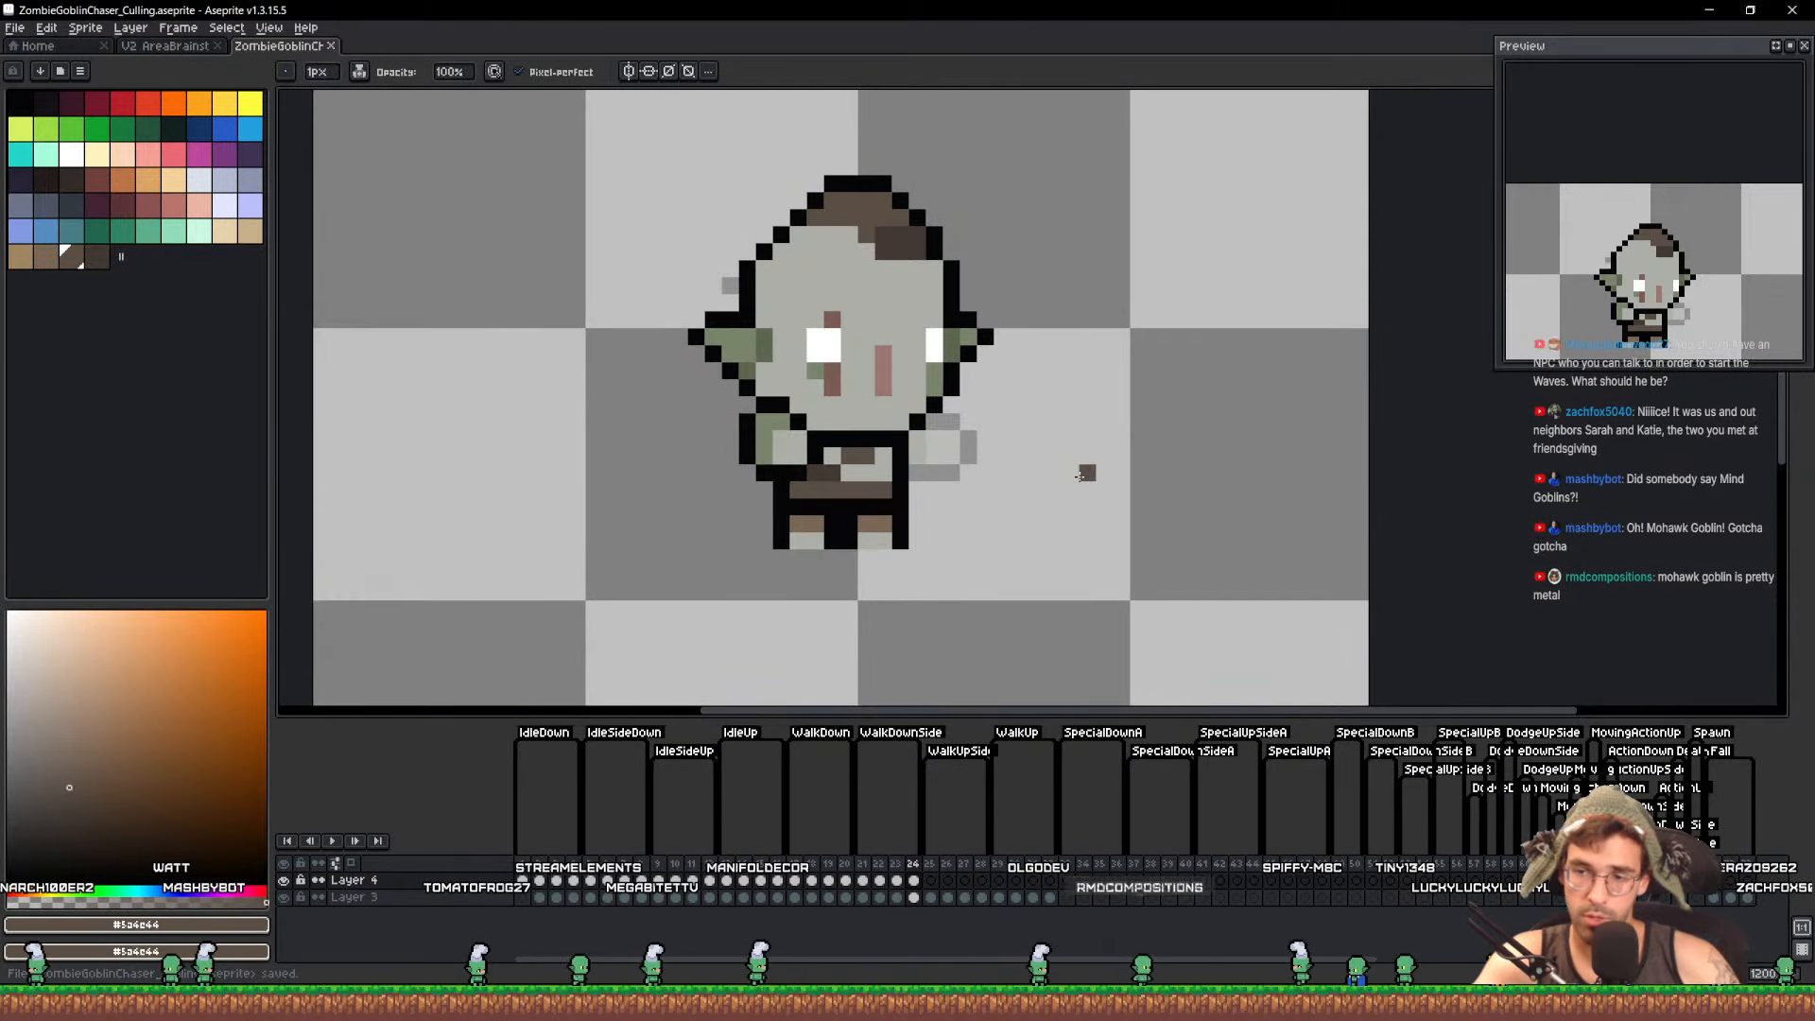
{"action": "key", "text": "ctrl+s"}
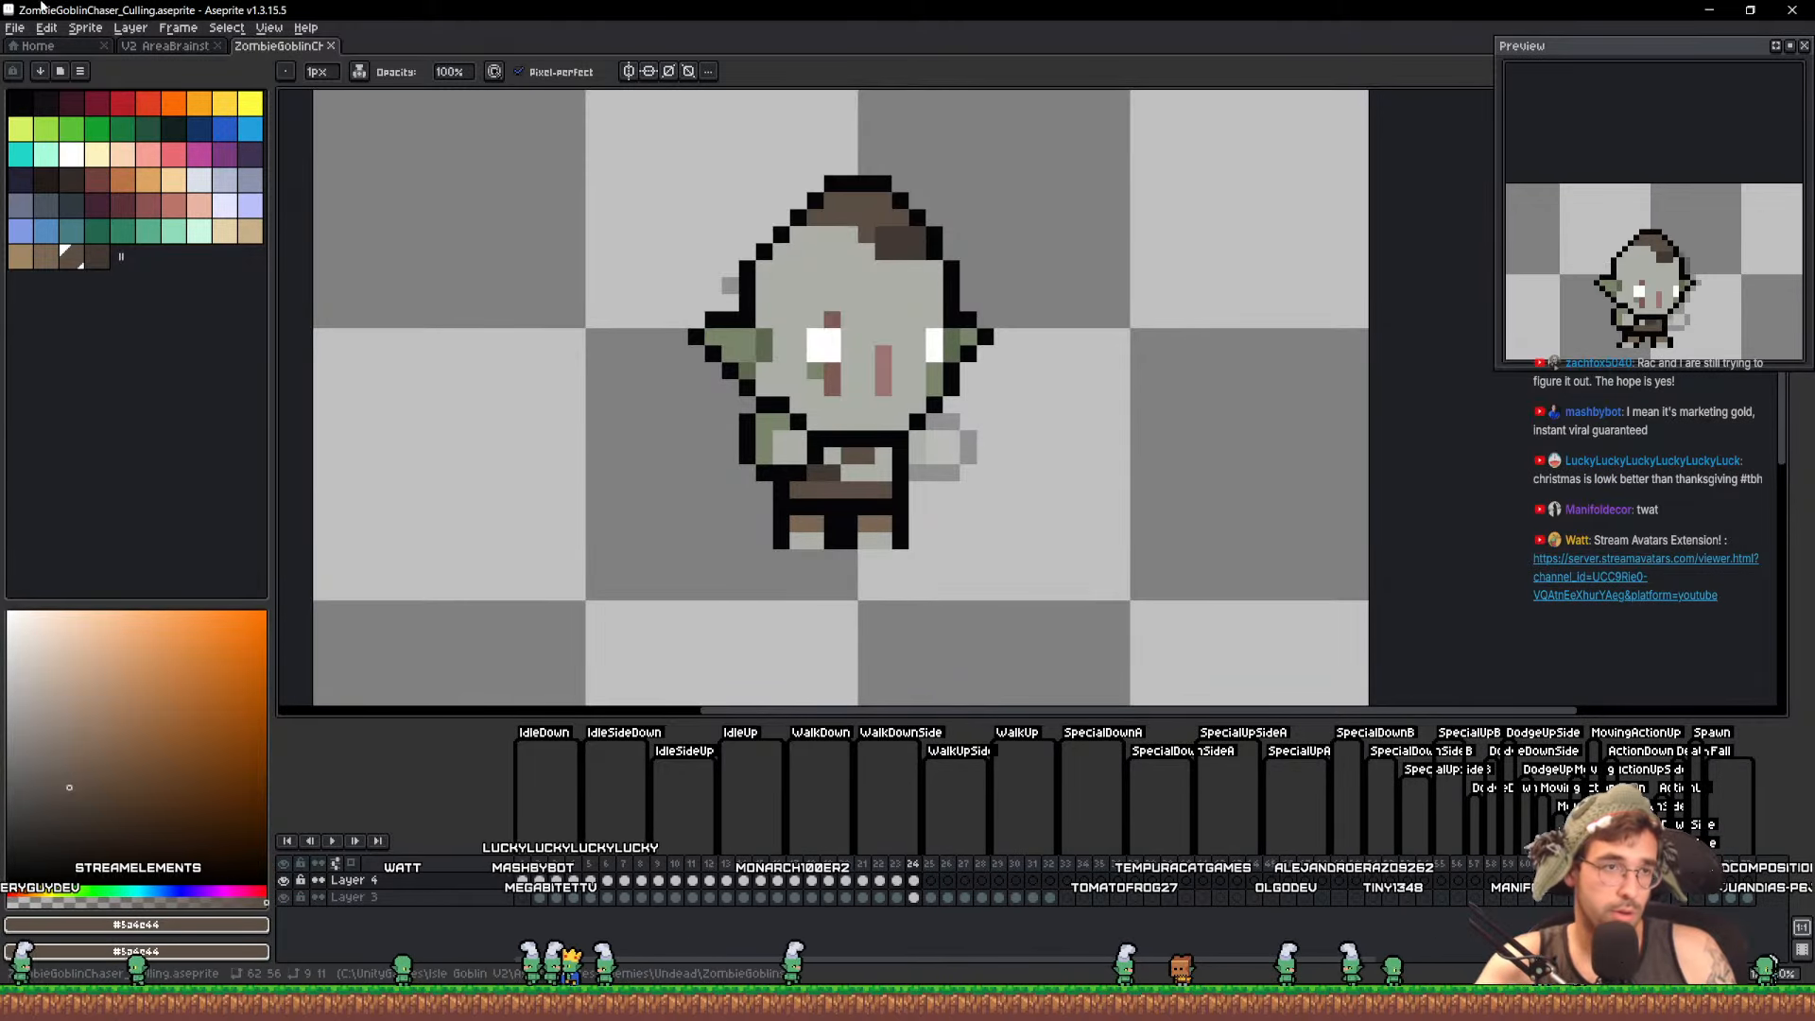
Switch to the V2 AreaBrainstorming file and look for the plain green goblin among the character sprites
{"action": "left_click", "coordinate": [63, 47]}
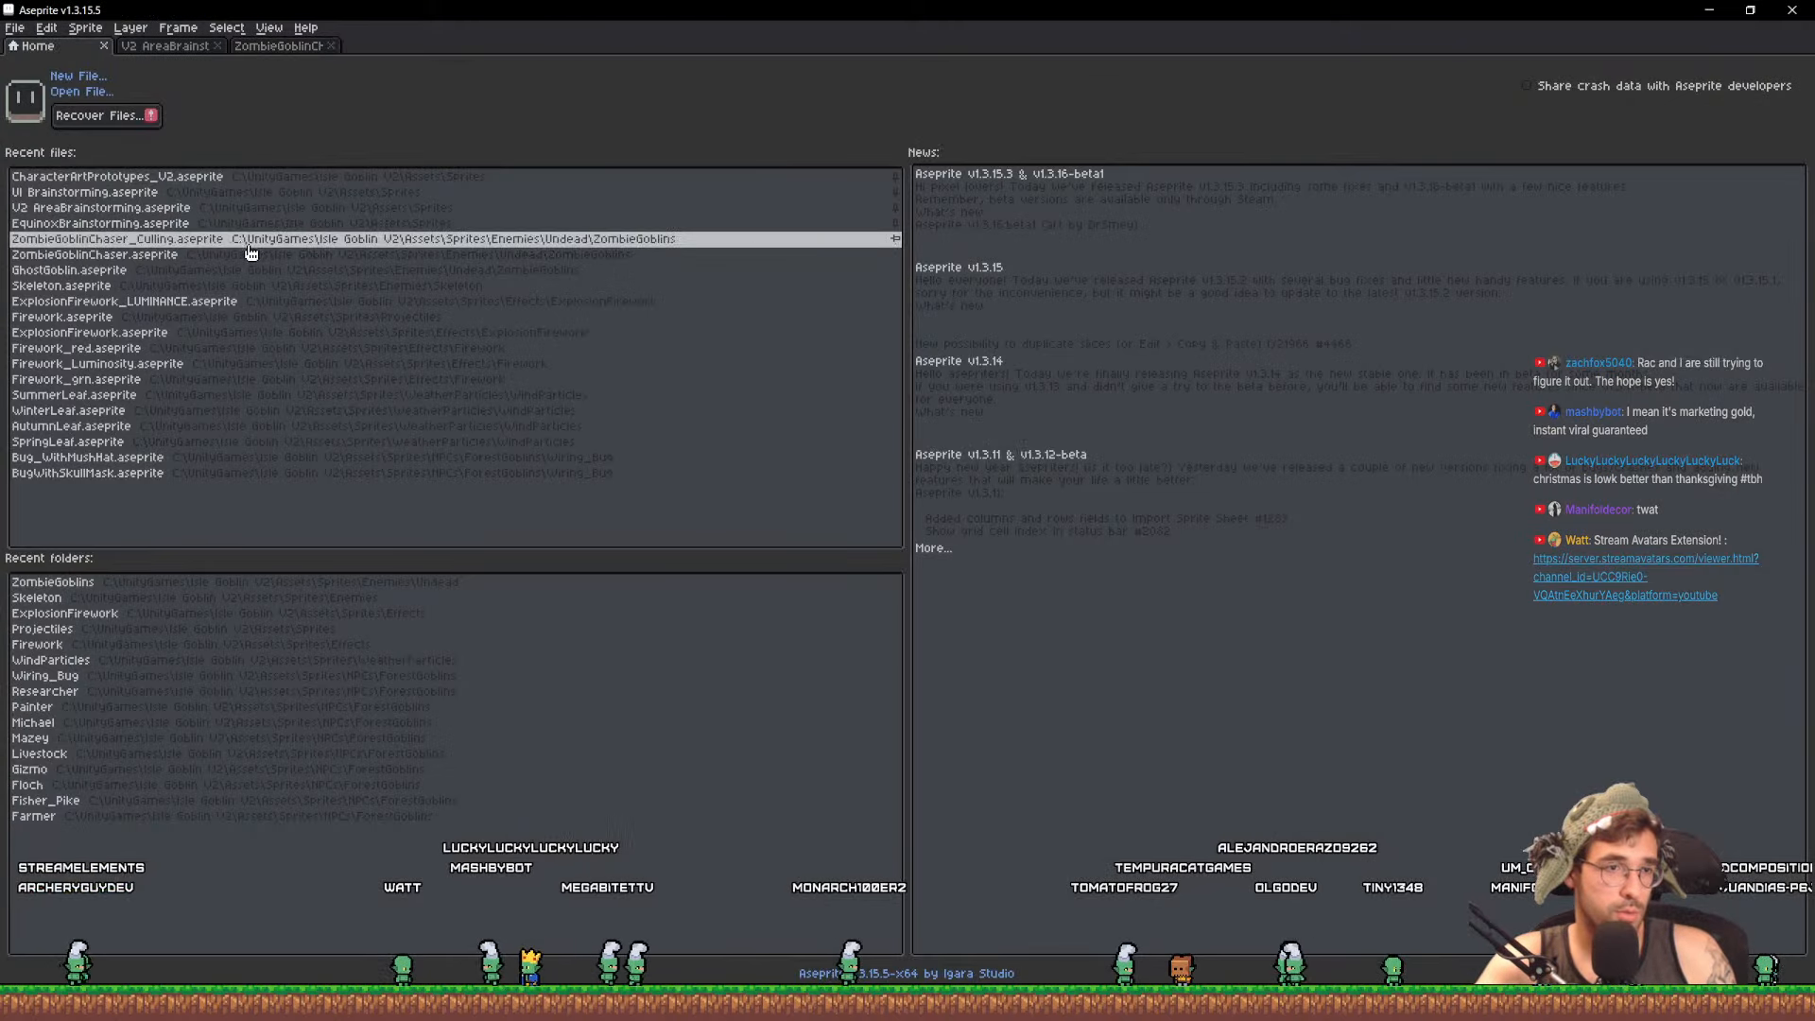
{"action": "left_click", "coordinate": [145, 47]}
{"action": "scroll", "coordinate": [839, 321], "scroll_direction": "down", "scroll_amount": 5}
{"action": "left_click_drag", "start_coordinate": [652, 227], "coordinate": [1244, 586]}
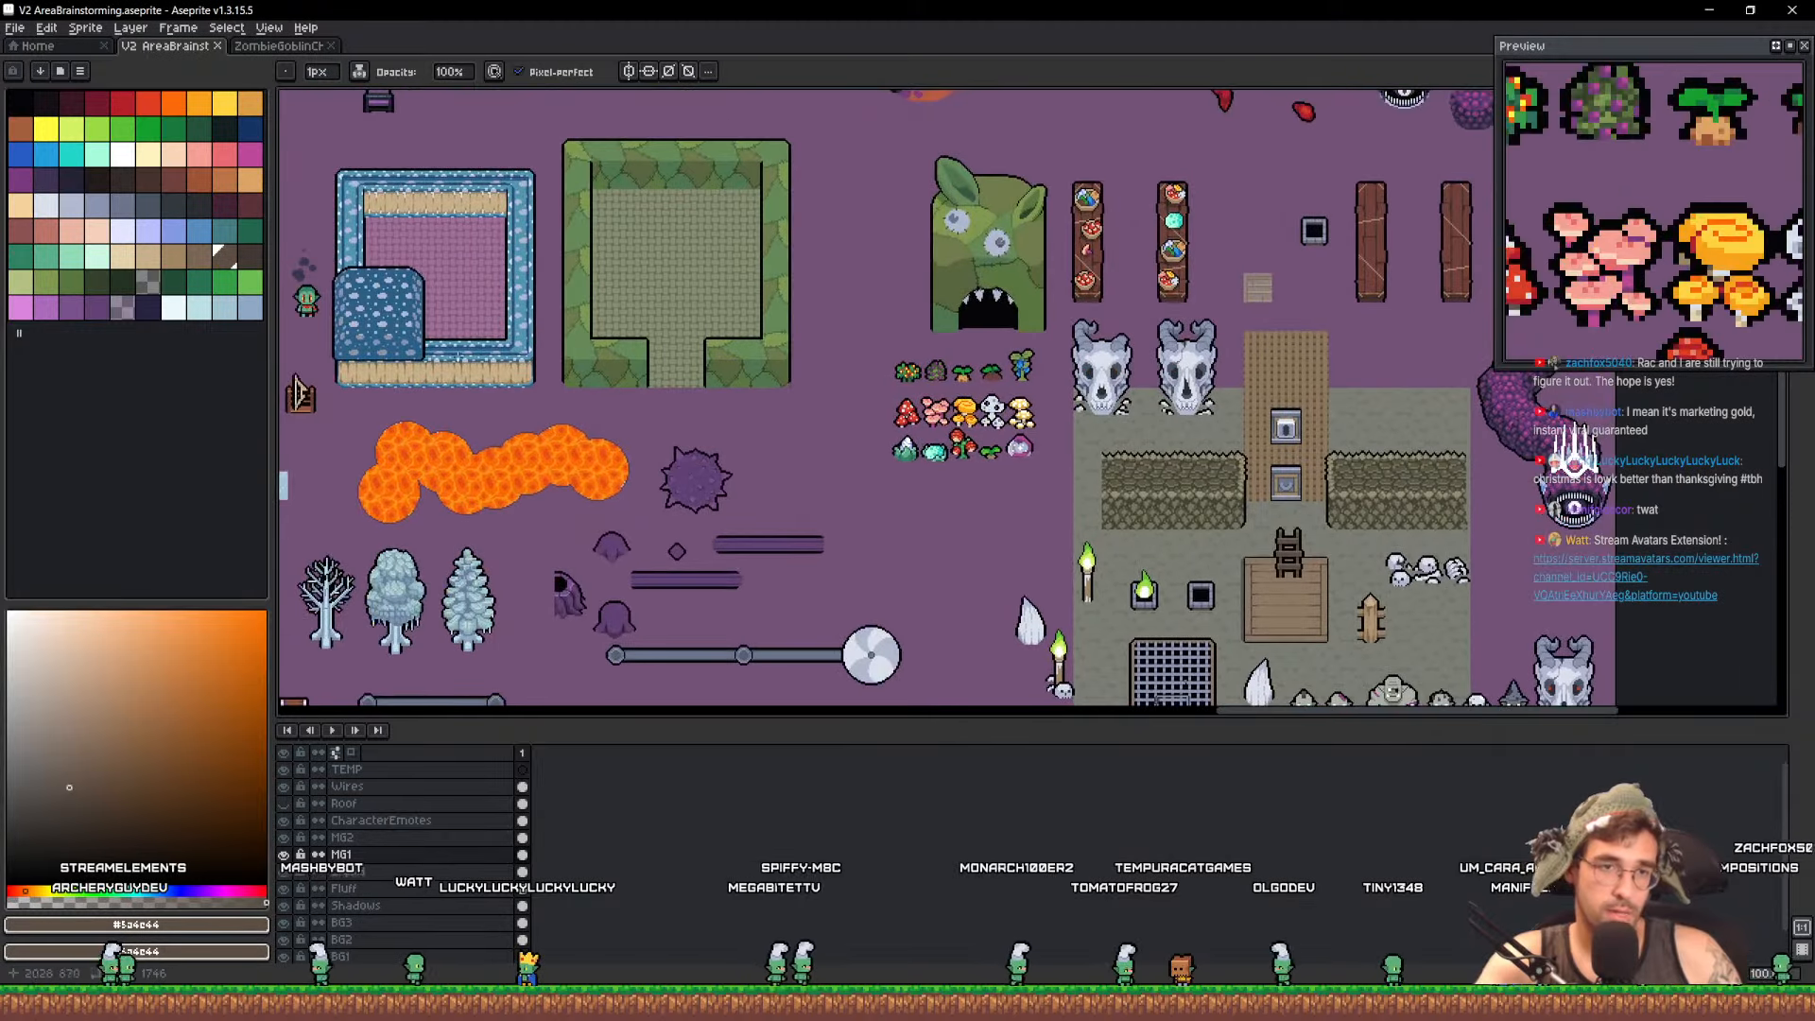
{"action": "left_click_drag", "start_coordinate": [643, 189], "coordinate": [1198, 619]}
{"action": "left_click_drag", "start_coordinate": [567, 208], "coordinate": [1327, 619]}
{"action": "left_click_drag", "start_coordinate": [679, 347], "coordinate": [1114, 632]}
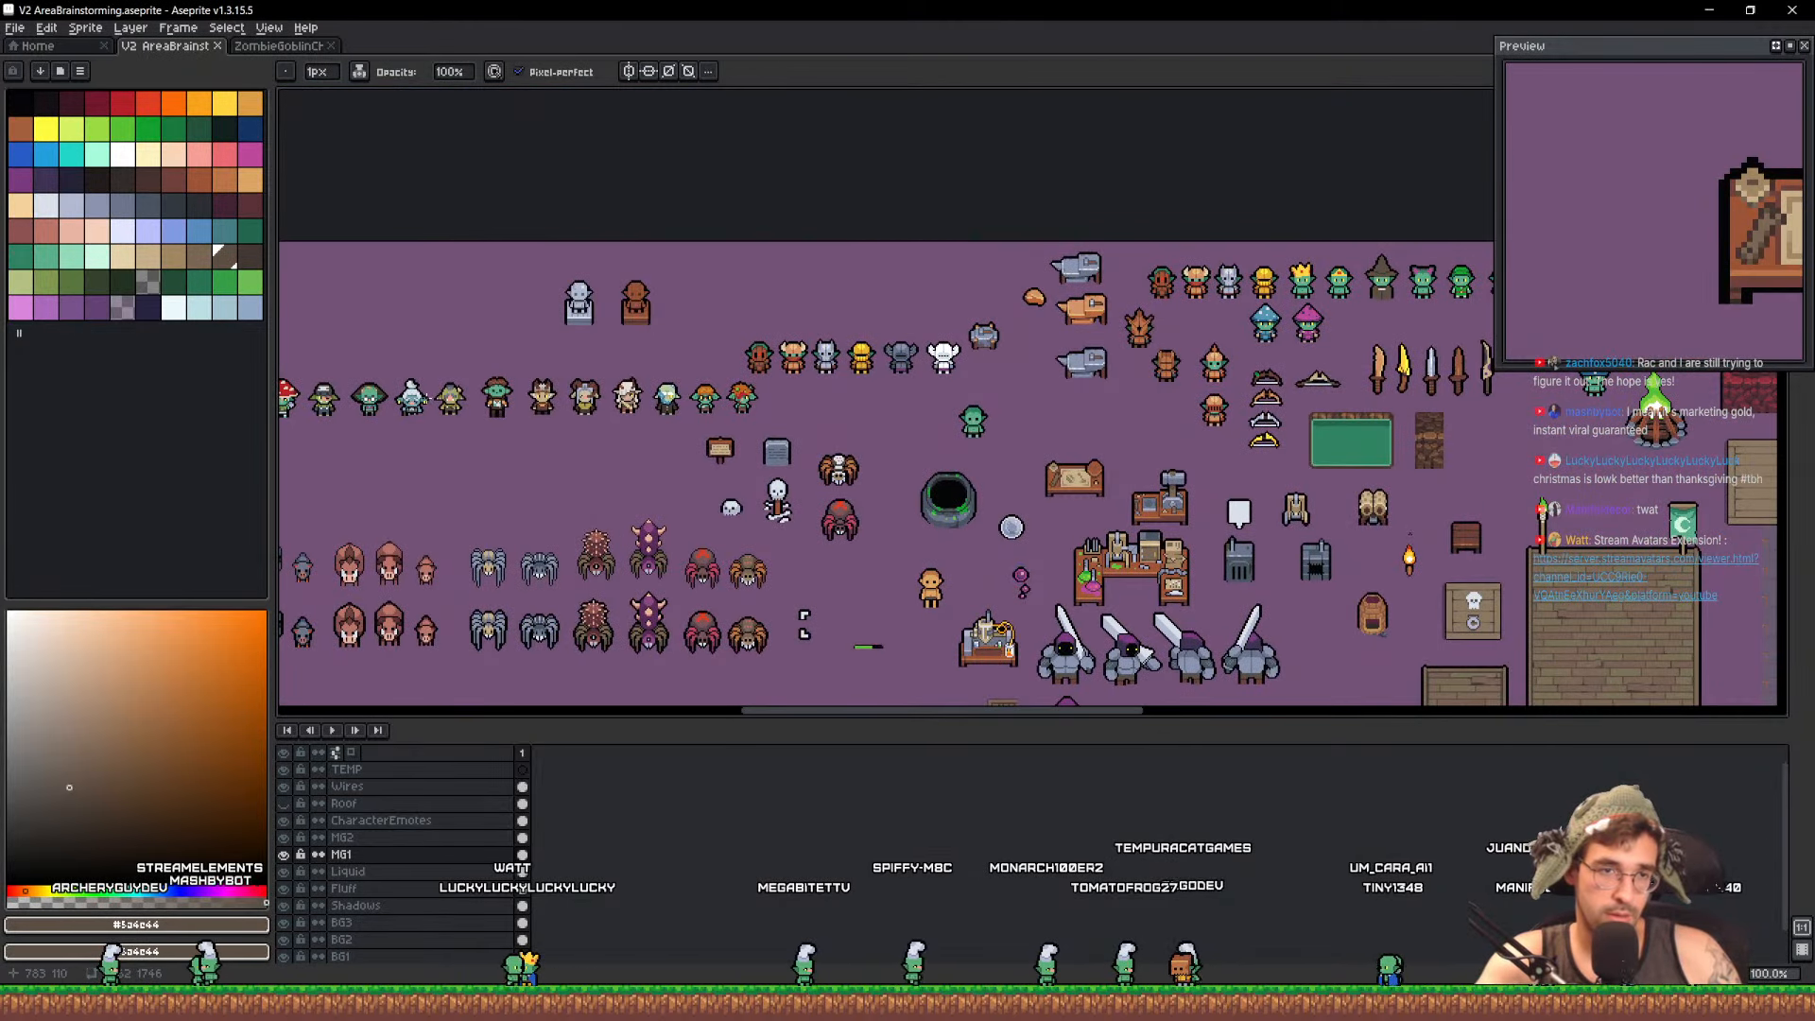
{"action": "scroll", "coordinate": [425, 398], "scroll_direction": "up", "scroll_amount": 1}
{"action": "left_click_drag", "start_coordinate": [424, 398], "coordinate": [1273, 406]}
{"action": "left_click_drag", "start_coordinate": [503, 389], "coordinate": [935, 252]}
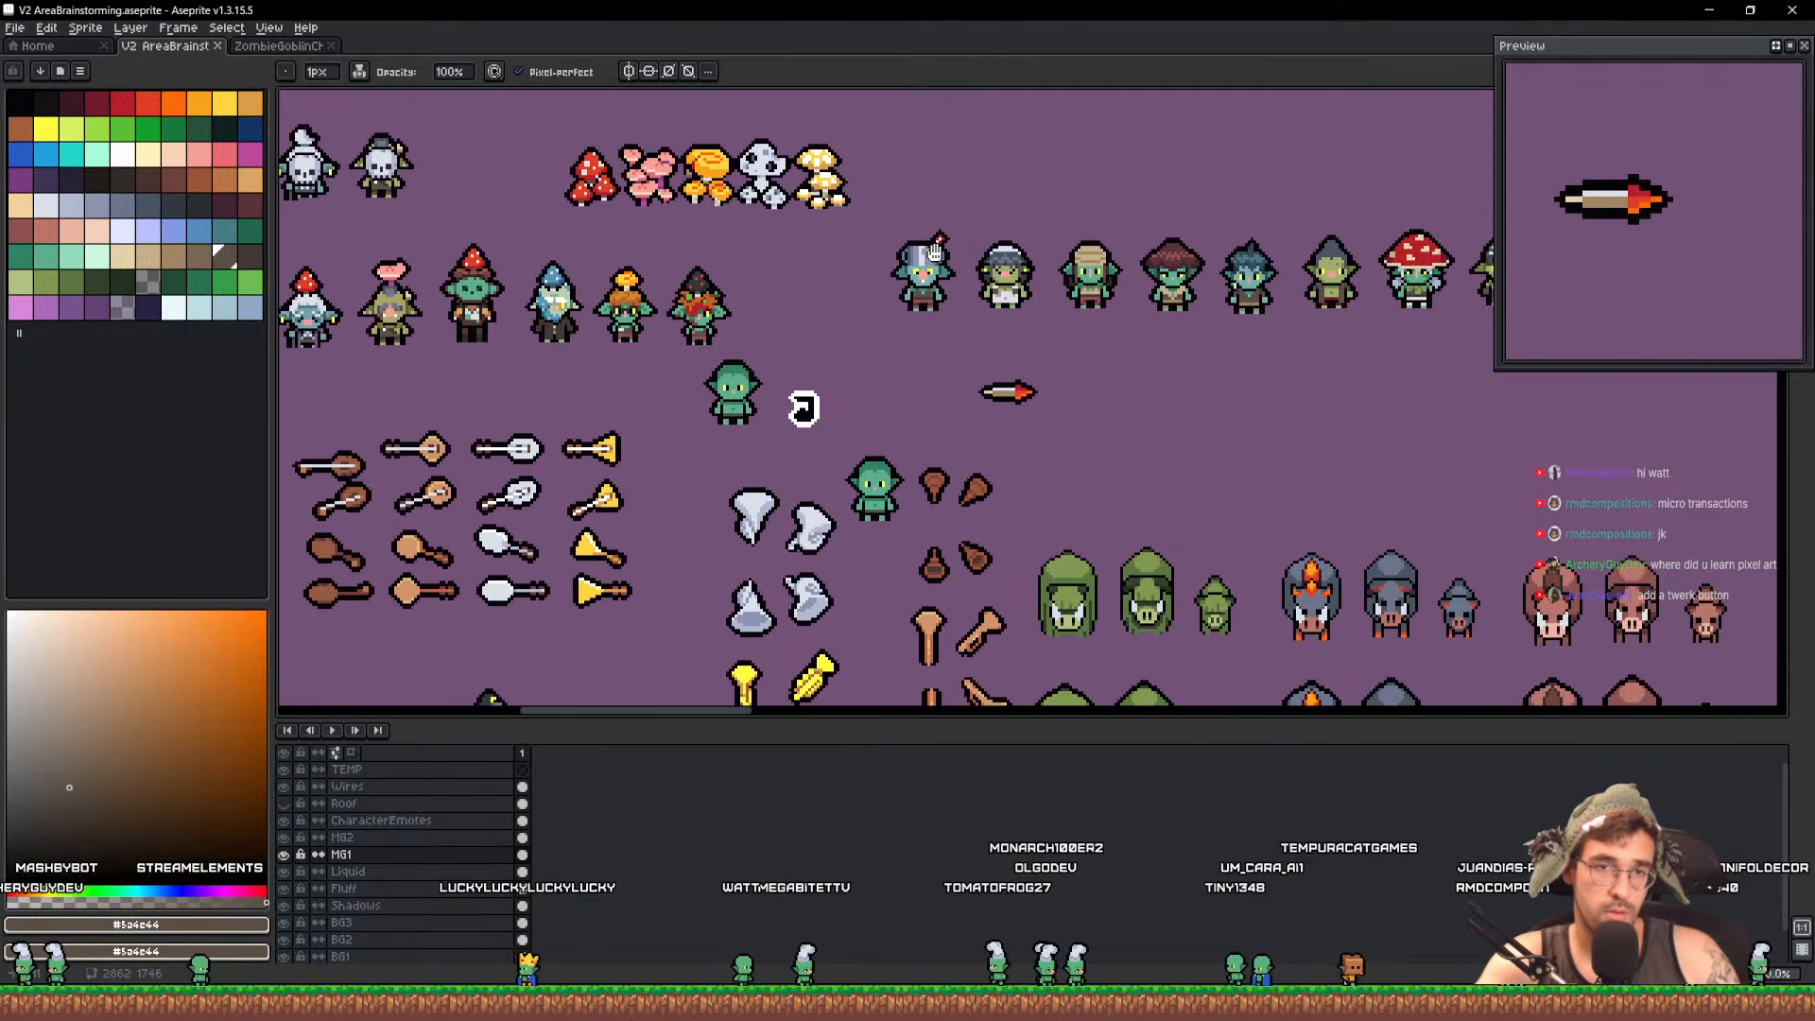
{"action": "scroll", "coordinate": [700, 435], "scroll_direction": "up", "scroll_amount": 4}
Copy the plain green goblin into a new RGB sprite with a transparent background
{"action": "key", "text": "v"}
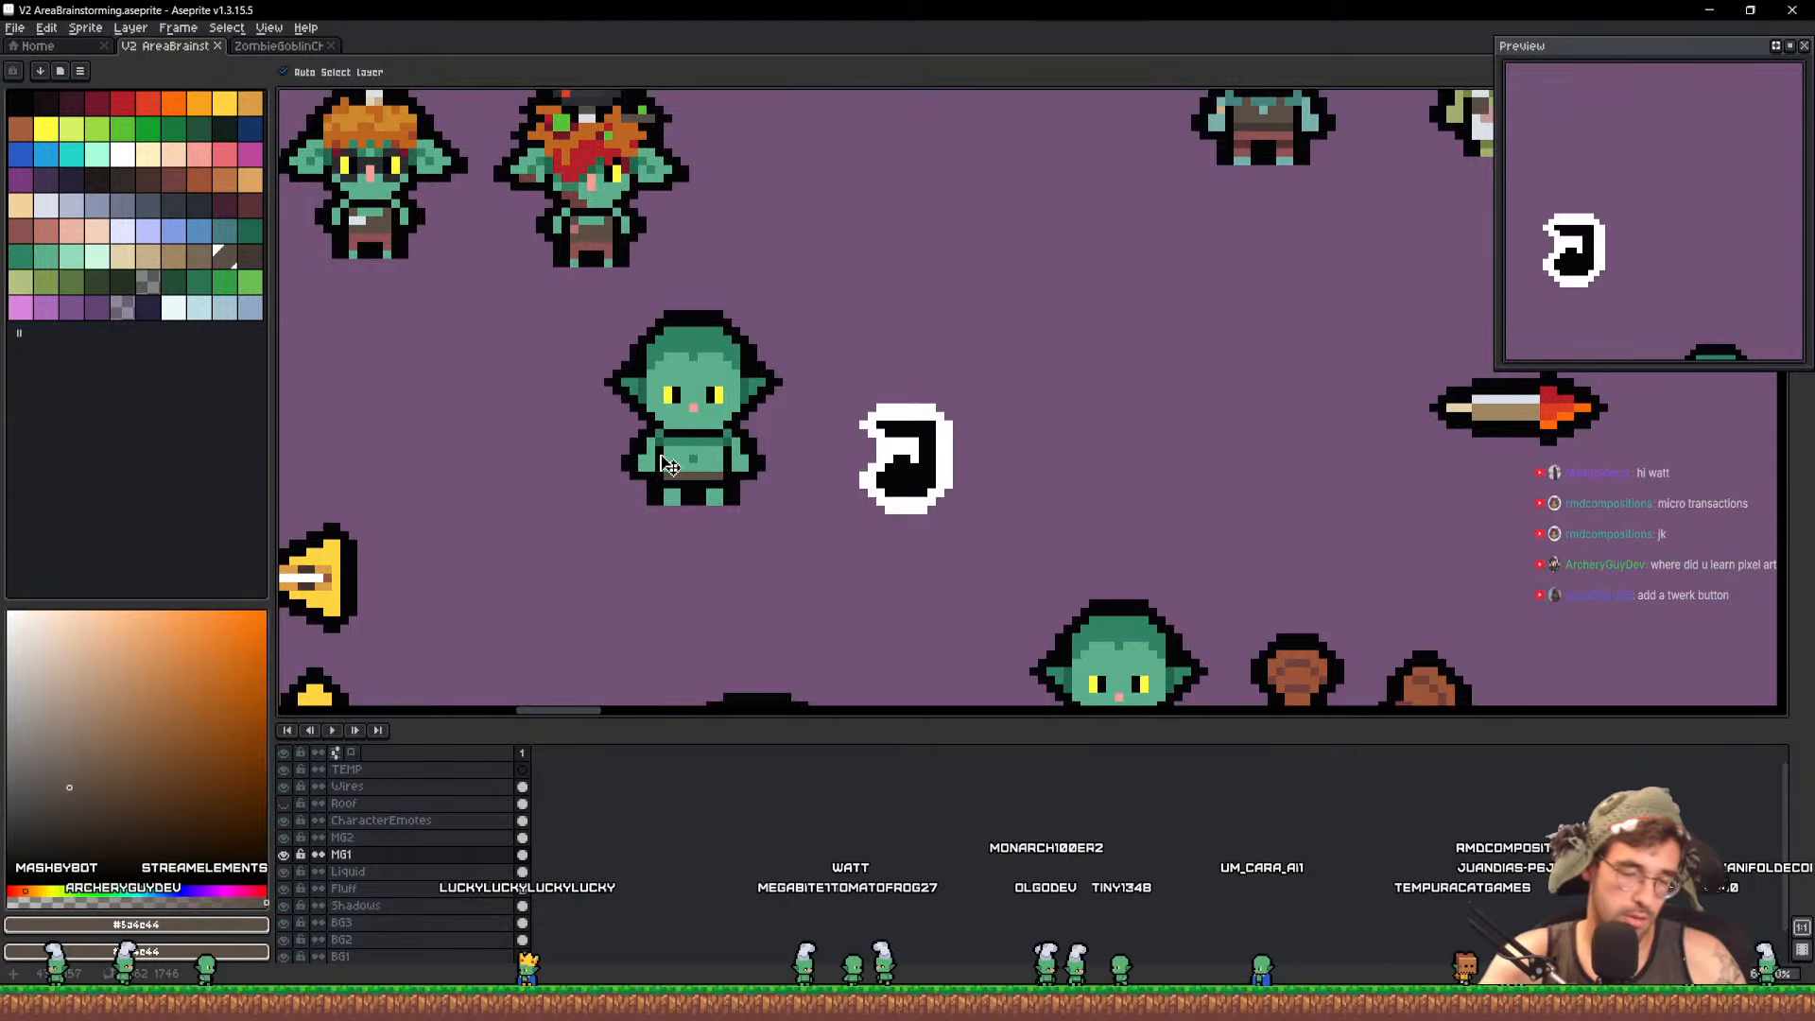
{"action": "key", "text": "m"}
{"action": "left_click_drag", "start_coordinate": [568, 551], "coordinate": [819, 275]}
{"action": "key", "text": "ctrl+n"}
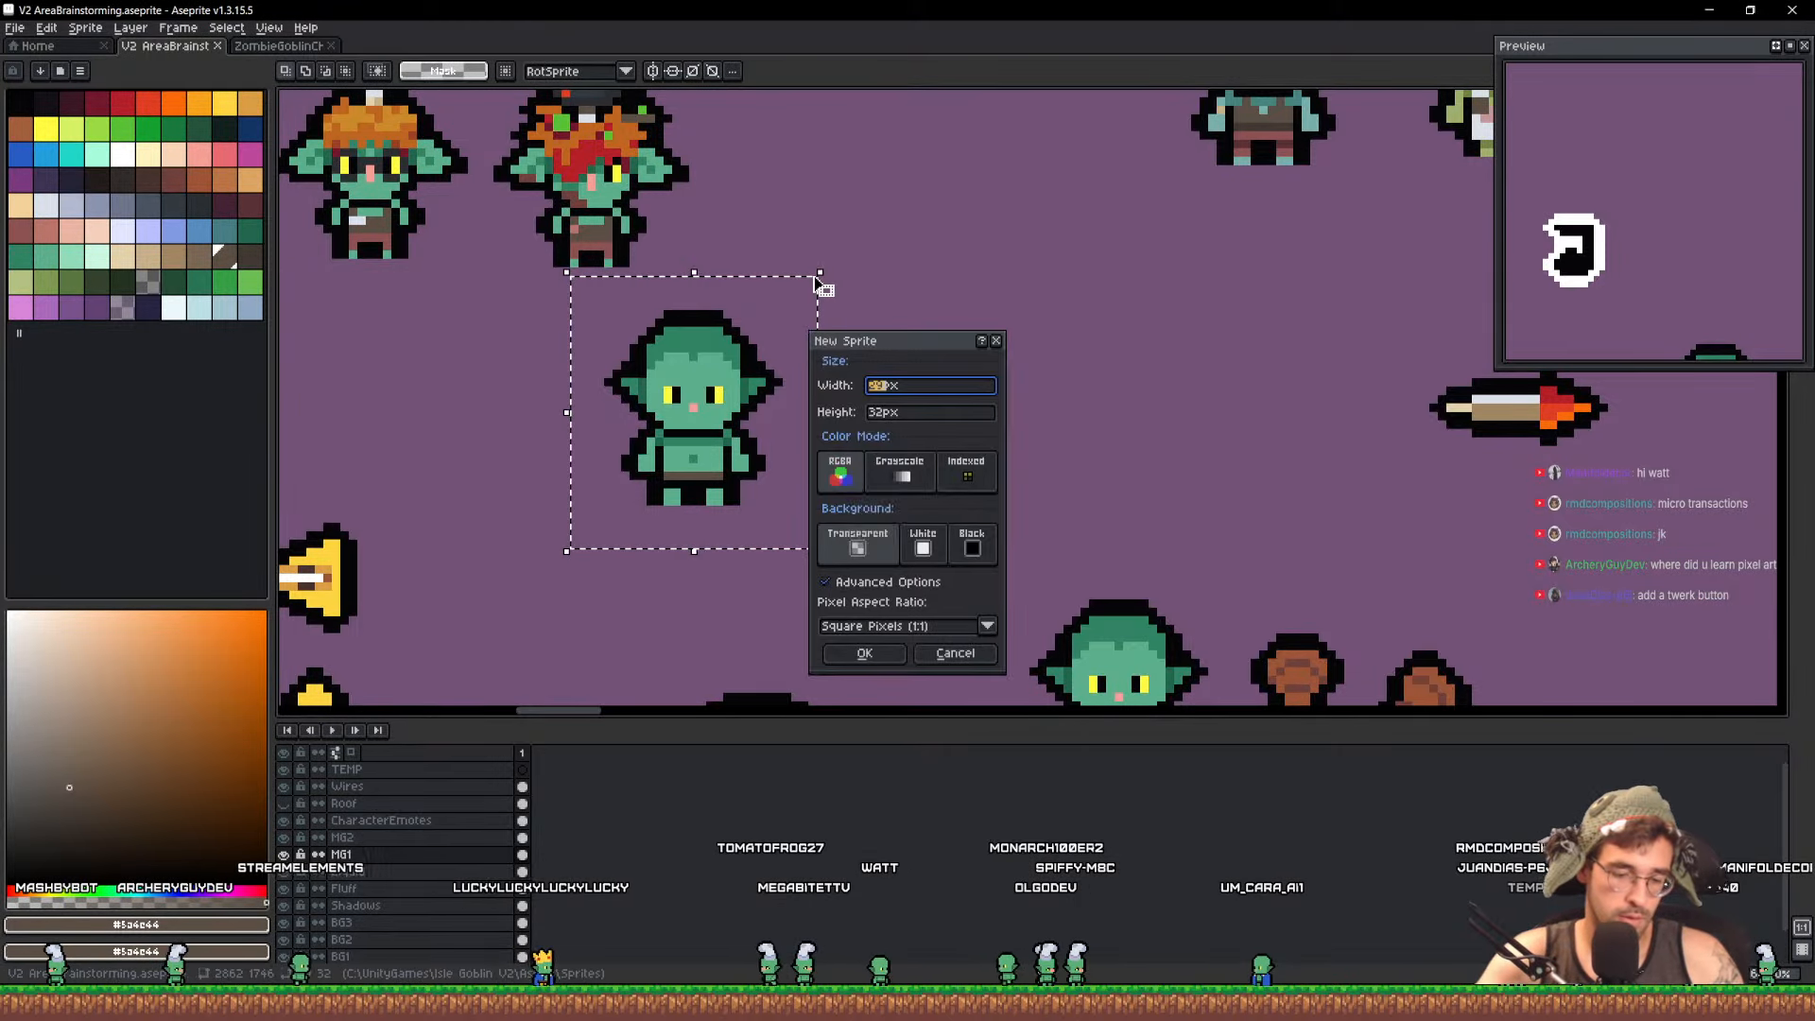
{"action": "key", "text": "Return"}
{"action": "key", "text": "ctrl+v"}
{"action": "scroll", "coordinate": [1029, 393], "scroll_direction": "up", "scroll_amount": 5}
Raise the green goblin's black chin line and dark green neck shadow two pixels, filling the upper chest with light green skin
{"action": "key", "text": "i"}
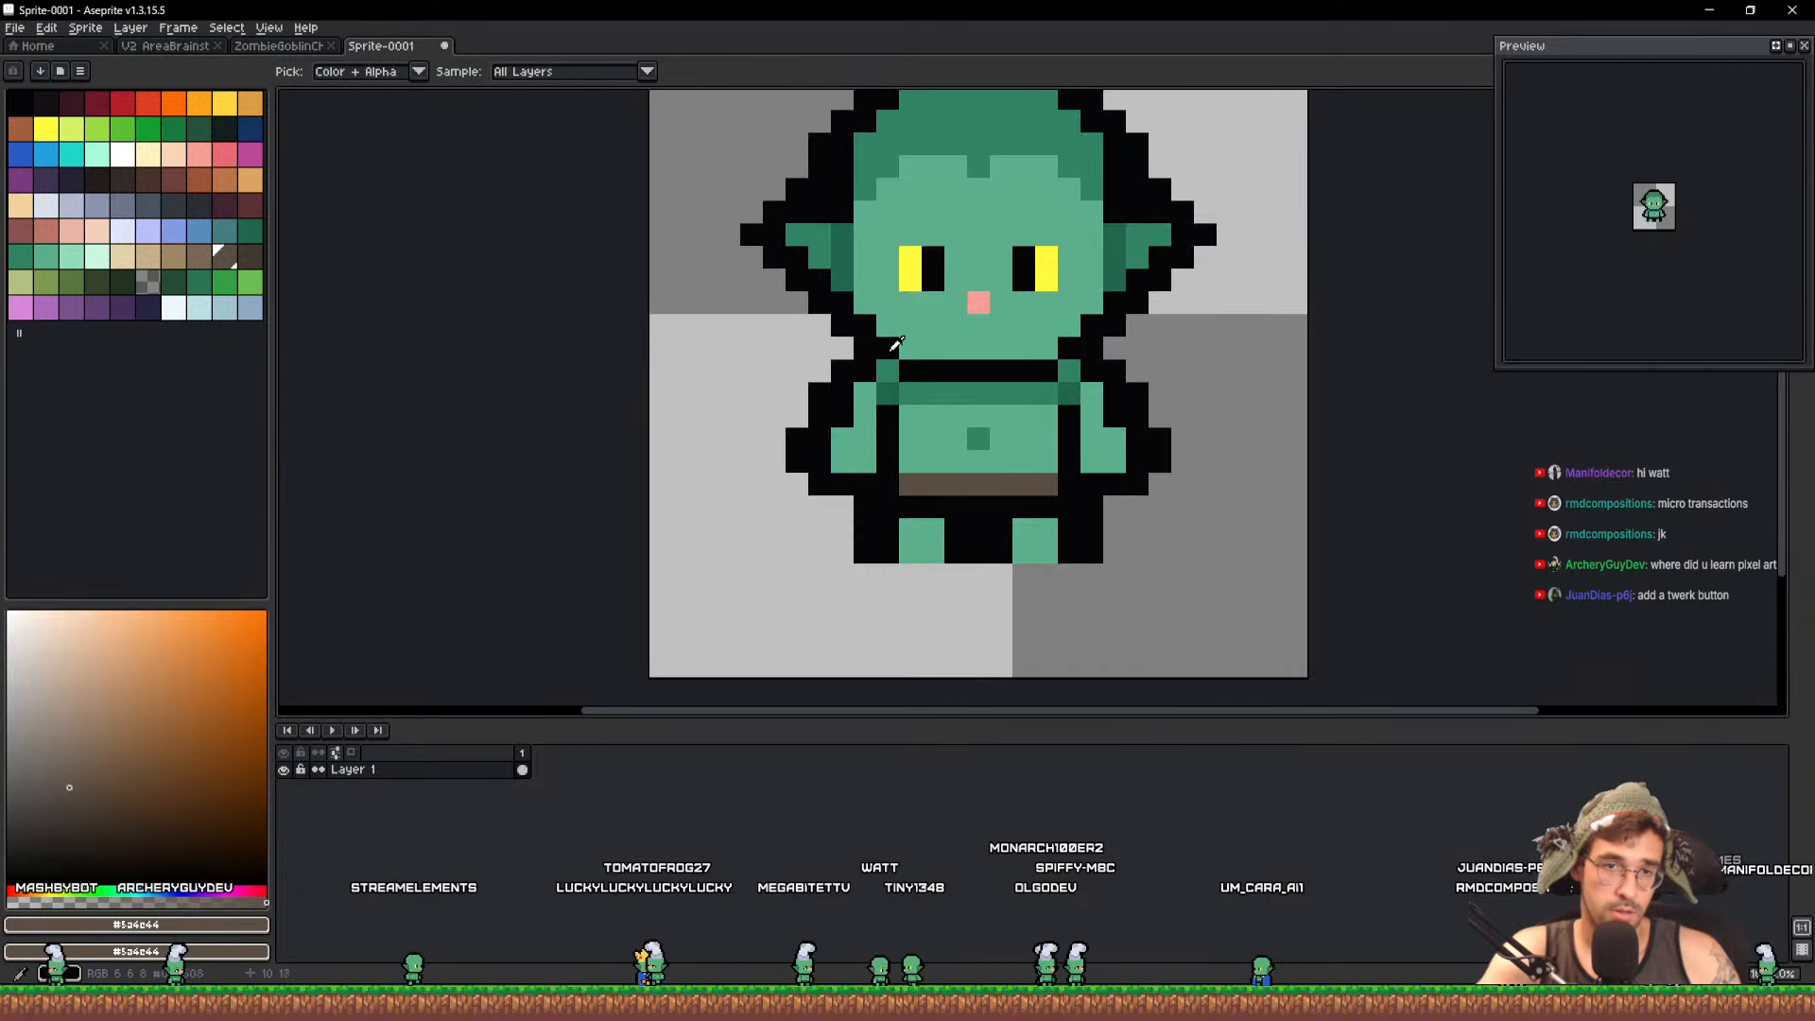
{"action": "left_click", "coordinate": [892, 351]}
{"action": "key", "text": "b"}
{"action": "mouse_move", "coordinate": [911, 325]}
{"action": "left_mouse_down"}
{"action": "mouse_move", "coordinate": [1043, 328]}
{"action": "mouse_move", "coordinate": [1040, 354]}
{"action": "mouse_move", "coordinate": [915, 352]}
{"action": "mouse_move", "coordinate": [937, 396]}
{"action": "mouse_move", "coordinate": [1062, 390]}
{"action": "left_mouse_up"}
{"action": "key", "text": "i"}
{"action": "left_click", "coordinate": [1038, 393]}
{"action": "key", "text": "b"}
{"action": "key", "text": "i"}
{"action": "left_click", "coordinate": [941, 408]}
{"action": "key", "text": "b"}
{"action": "scroll", "coordinate": [934, 393], "scroll_direction": "up", "scroll_amount": 1}
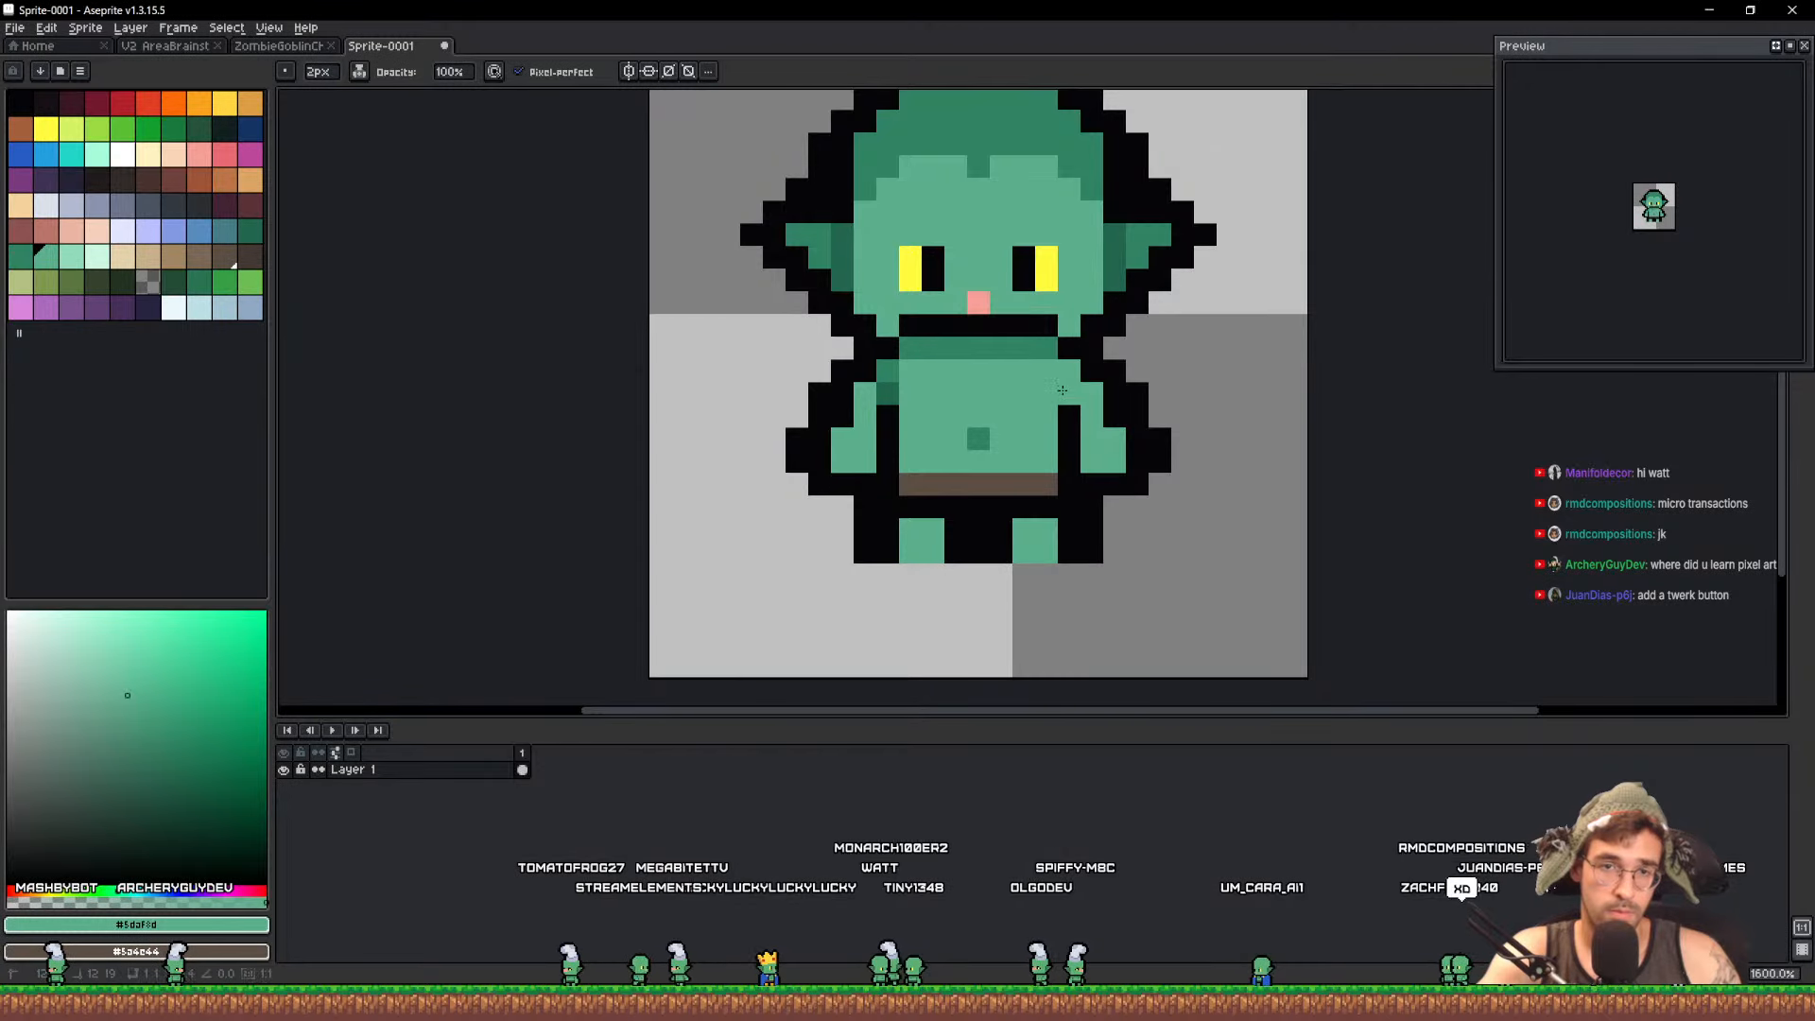
Paint over the goblin's navel, nose and eyes in light green, and fill its head with dark green as a back view
{"action": "left_click_drag", "start_coordinate": [1024, 325], "coordinate": [968, 462]}
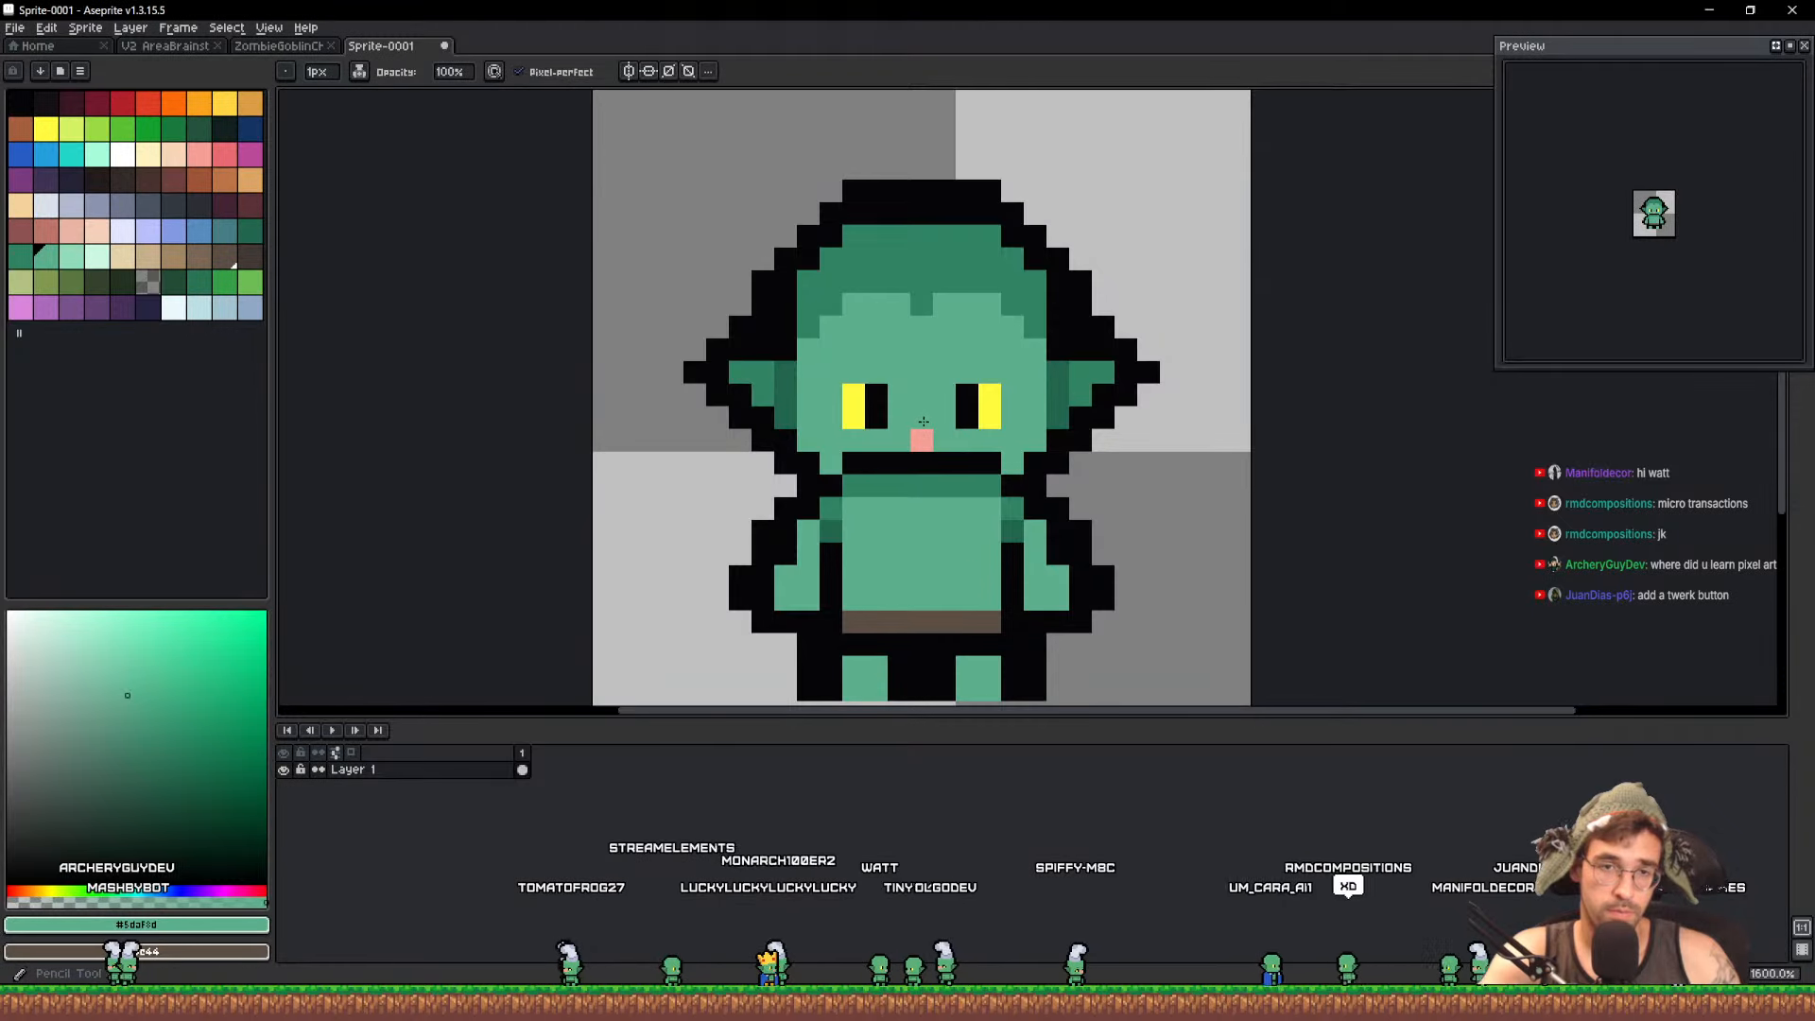
{"action": "left_click", "coordinate": [971, 421]}
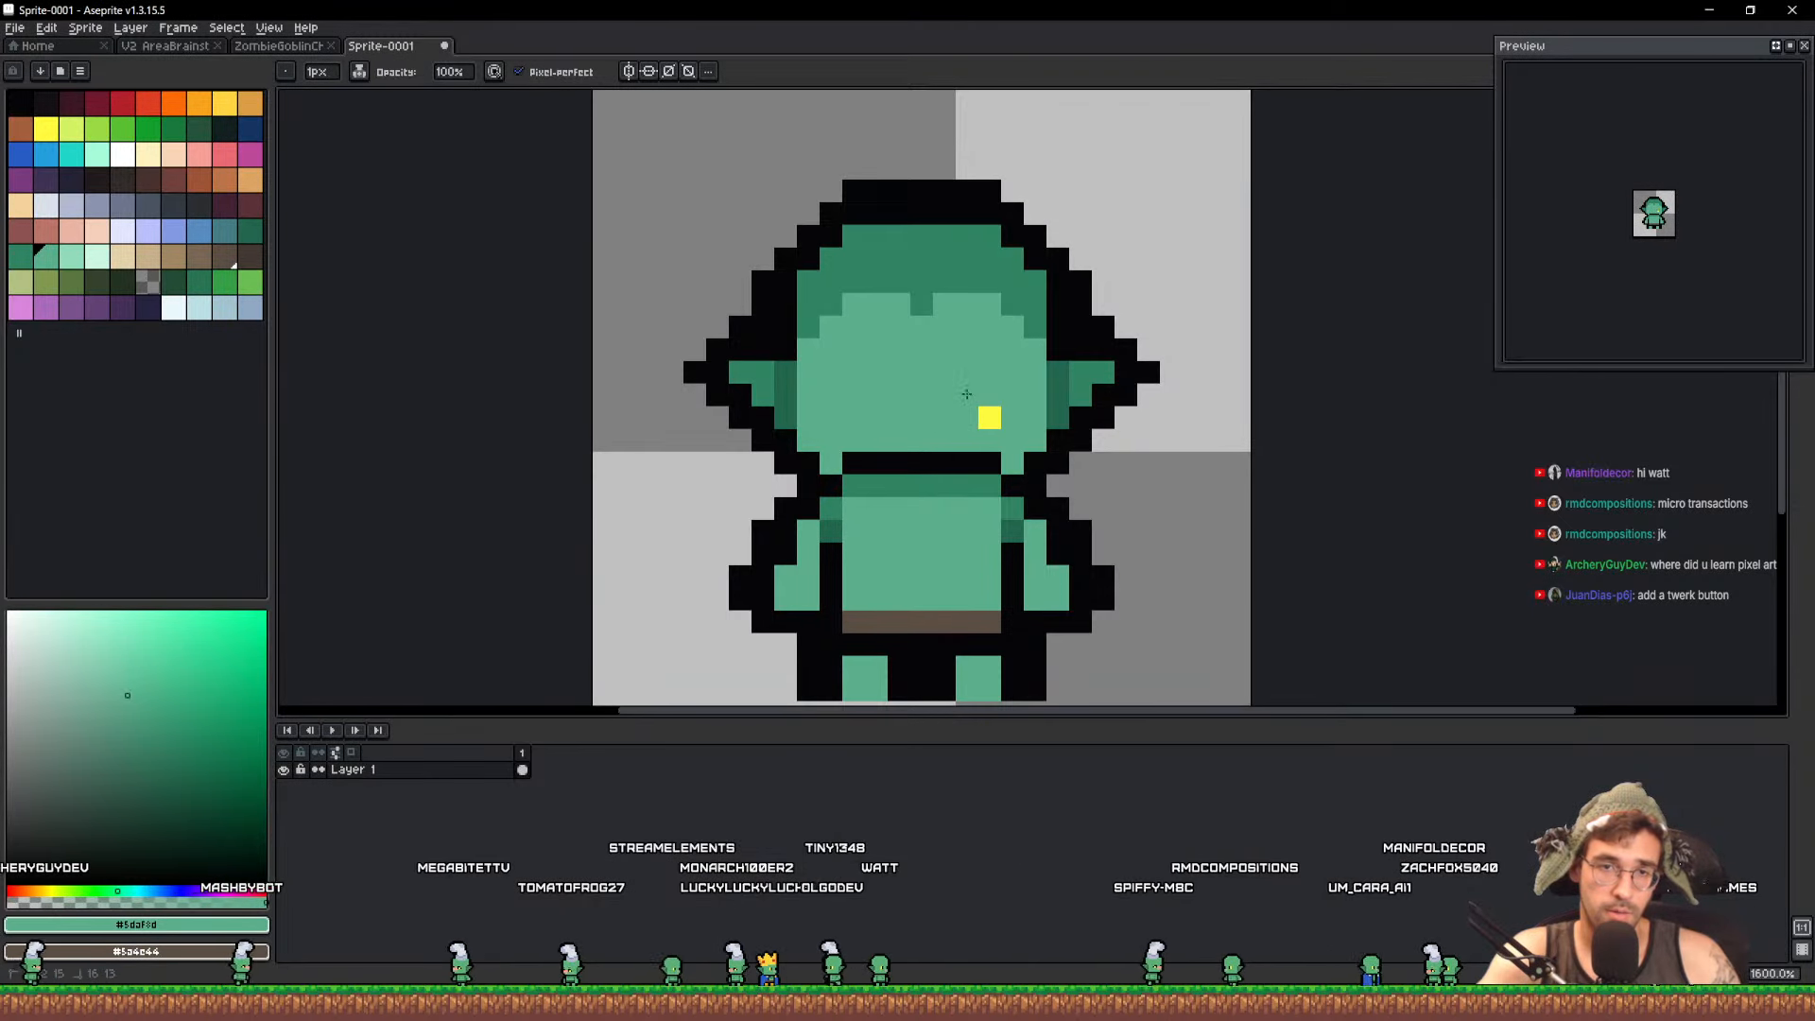
{"action": "key", "text": "i"}
{"action": "left_click", "coordinate": [1021, 336]}
{"action": "key", "text": "b"}
{"action": "left_click_drag", "start_coordinate": [1012, 417], "coordinate": [858, 417]}
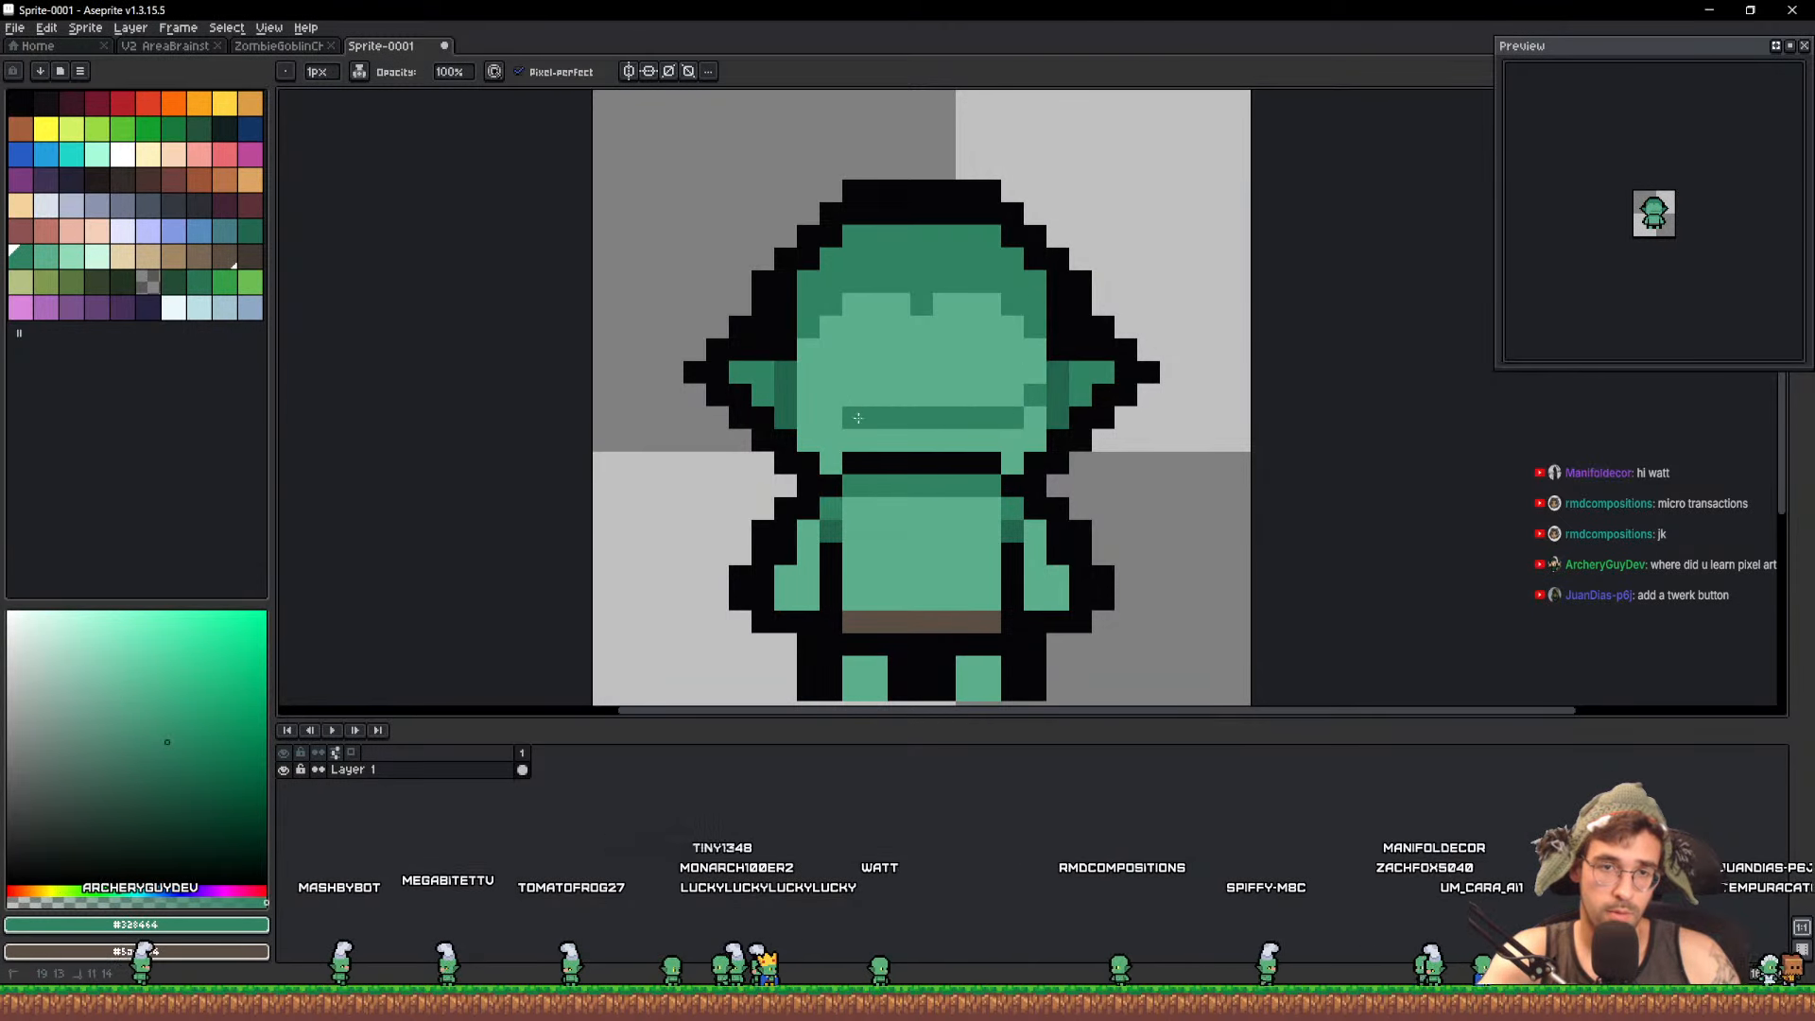
{"action": "key", "text": "g"}
{"action": "left_click", "coordinate": [912, 369]}
Shorten both goblin arms by painting the hands black and removing the protruding outline around them
{"action": "scroll", "coordinate": [953, 367], "scroll_direction": "down", "scroll_amount": 5}
{"action": "scroll", "coordinate": [956, 401], "scroll_direction": "up", "scroll_amount": 5}
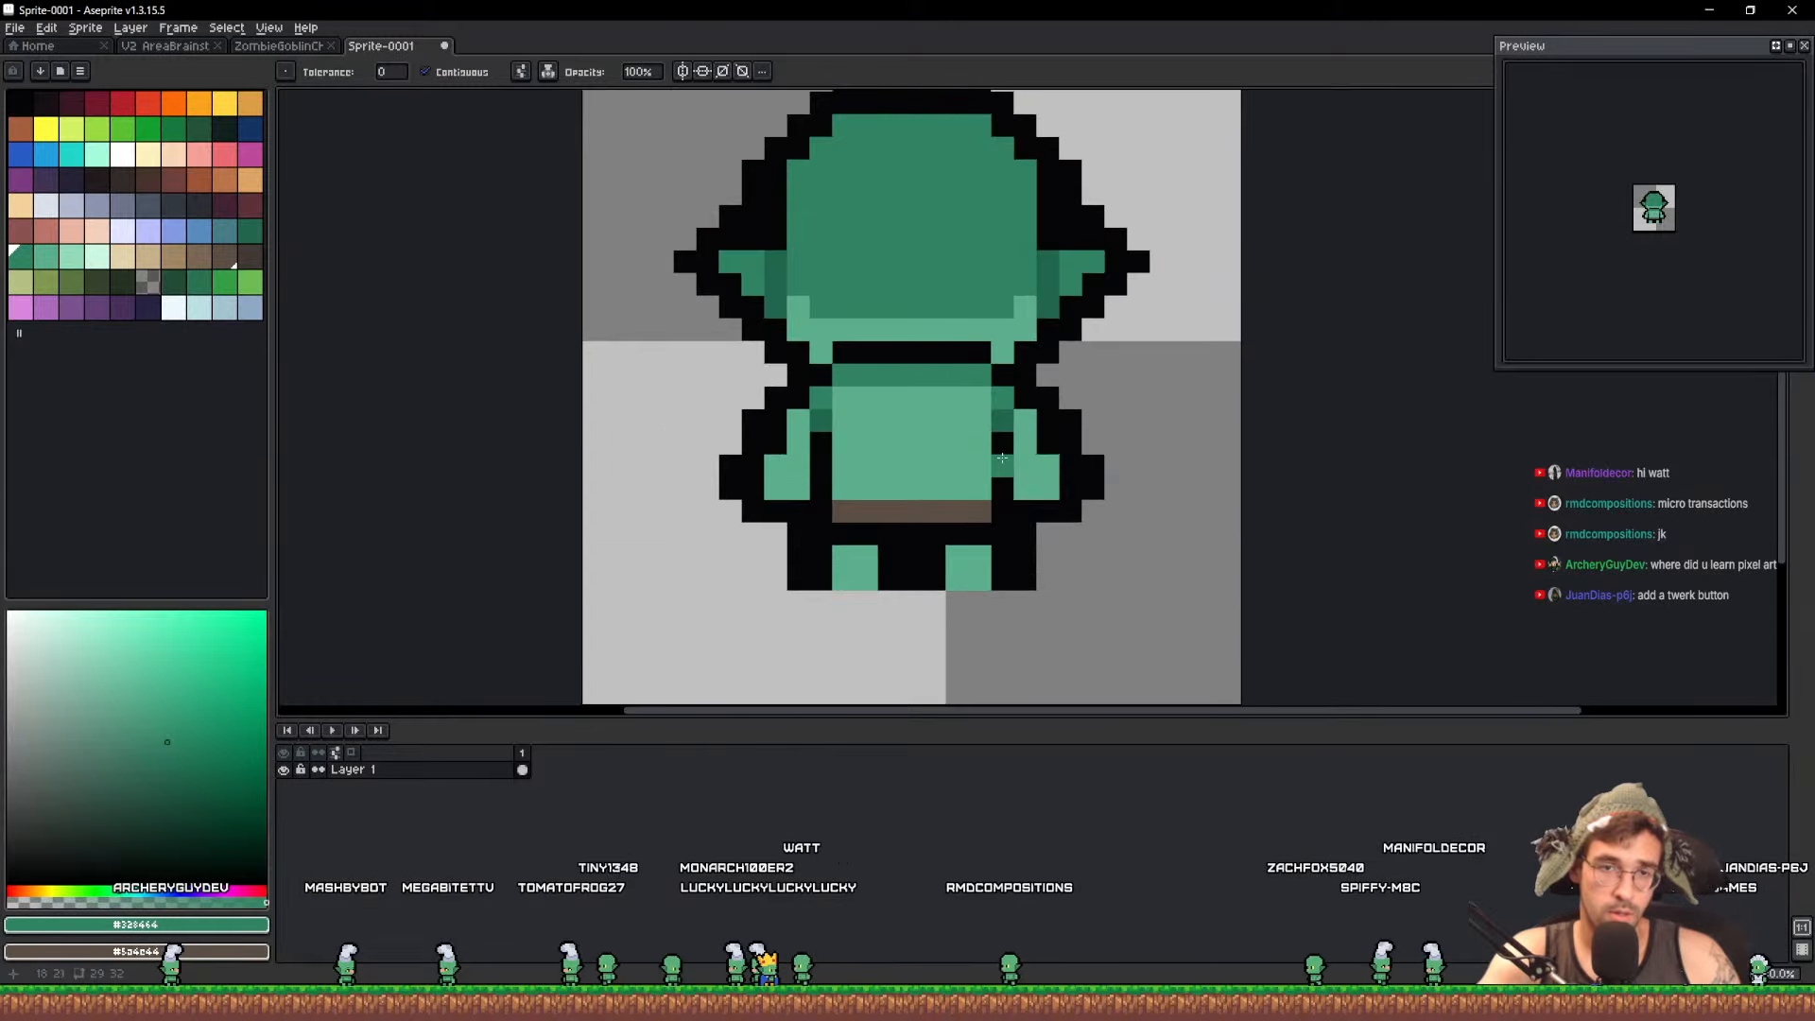
{"action": "left_click_drag", "start_coordinate": [1043, 437], "coordinate": [927, 482]}
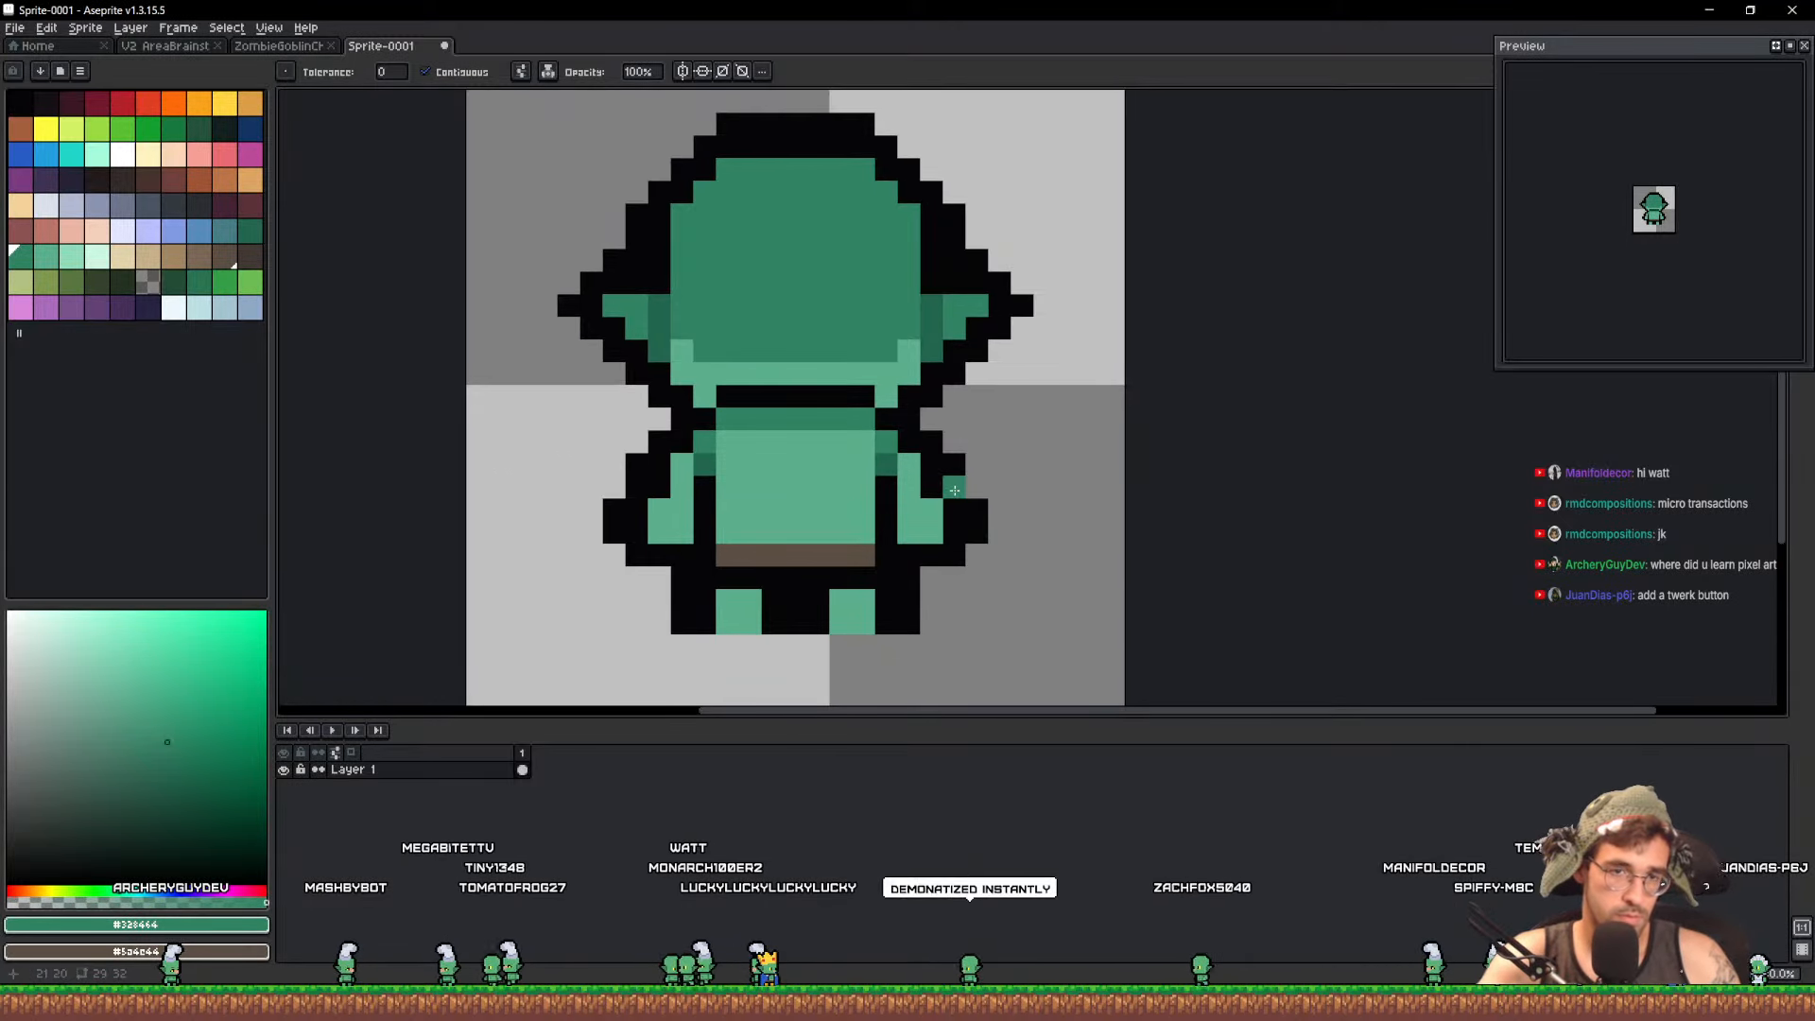
{"action": "left_click", "coordinate": [954, 488], "text": "alt"}
{"action": "key", "text": "b"}
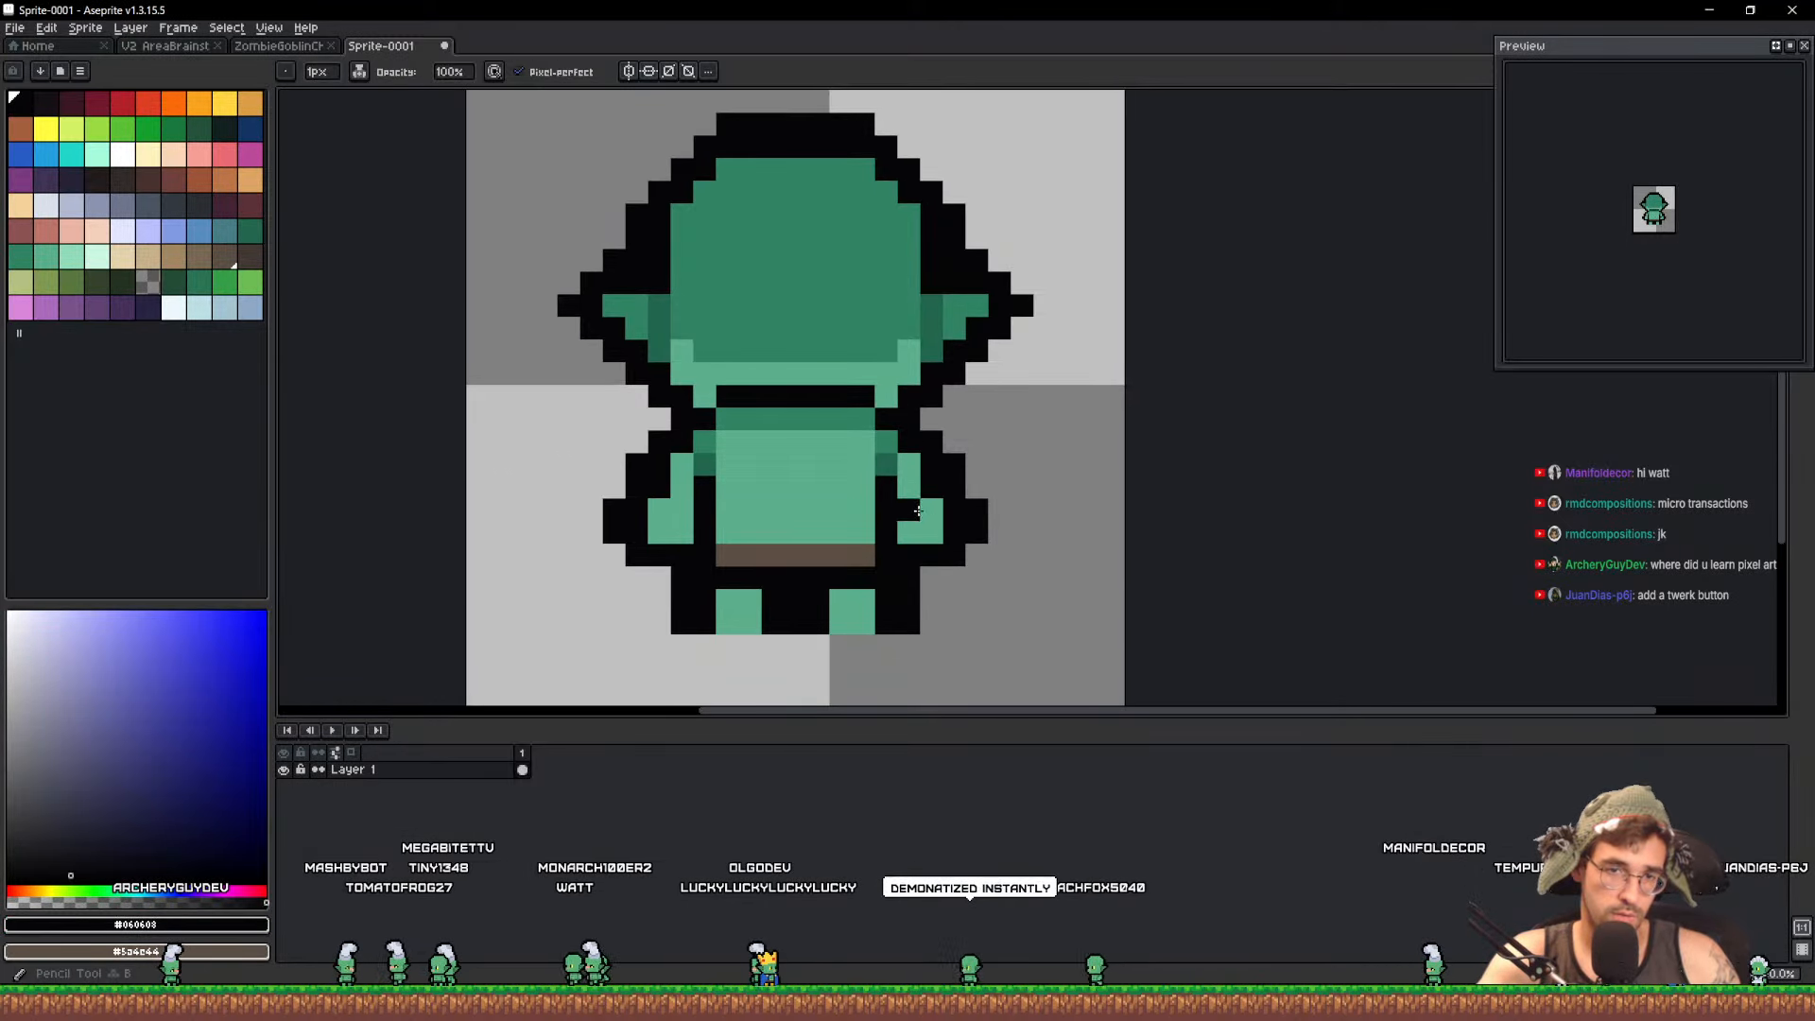
{"action": "key", "text": "plus"}
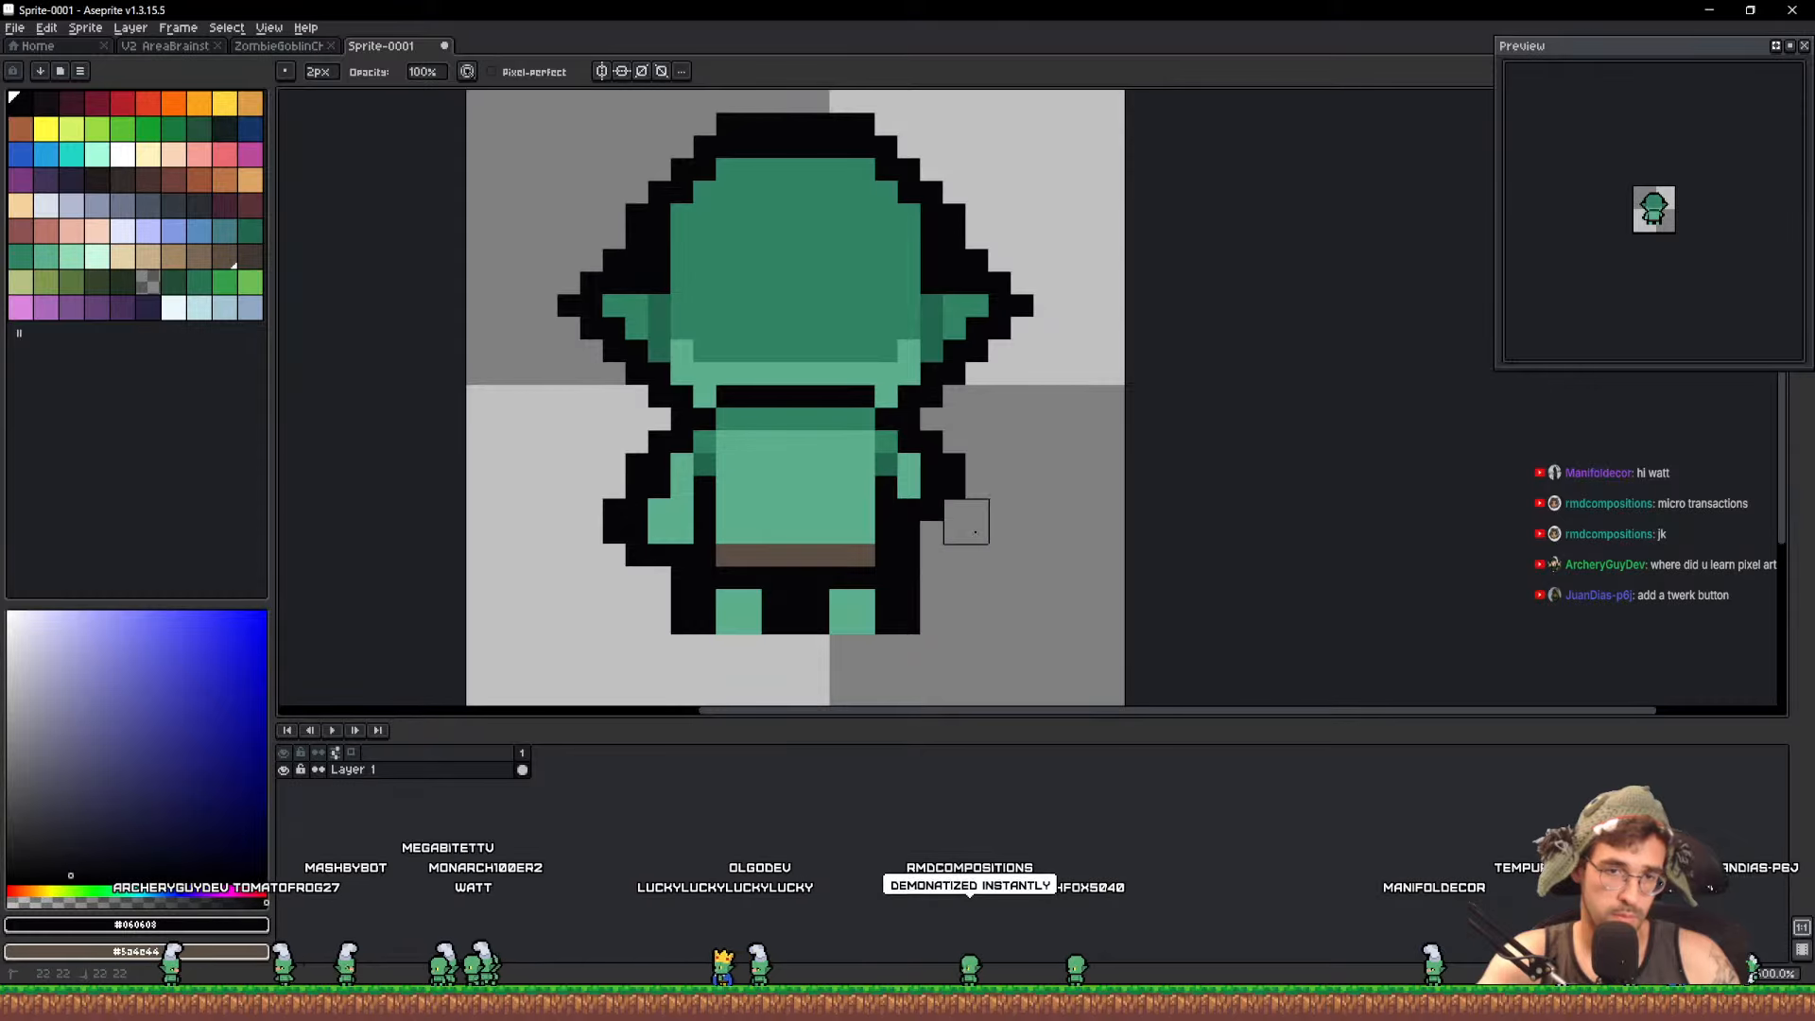
{"action": "key", "text": "ctrl+z"}
{"action": "key", "text": "ctrl+z"}
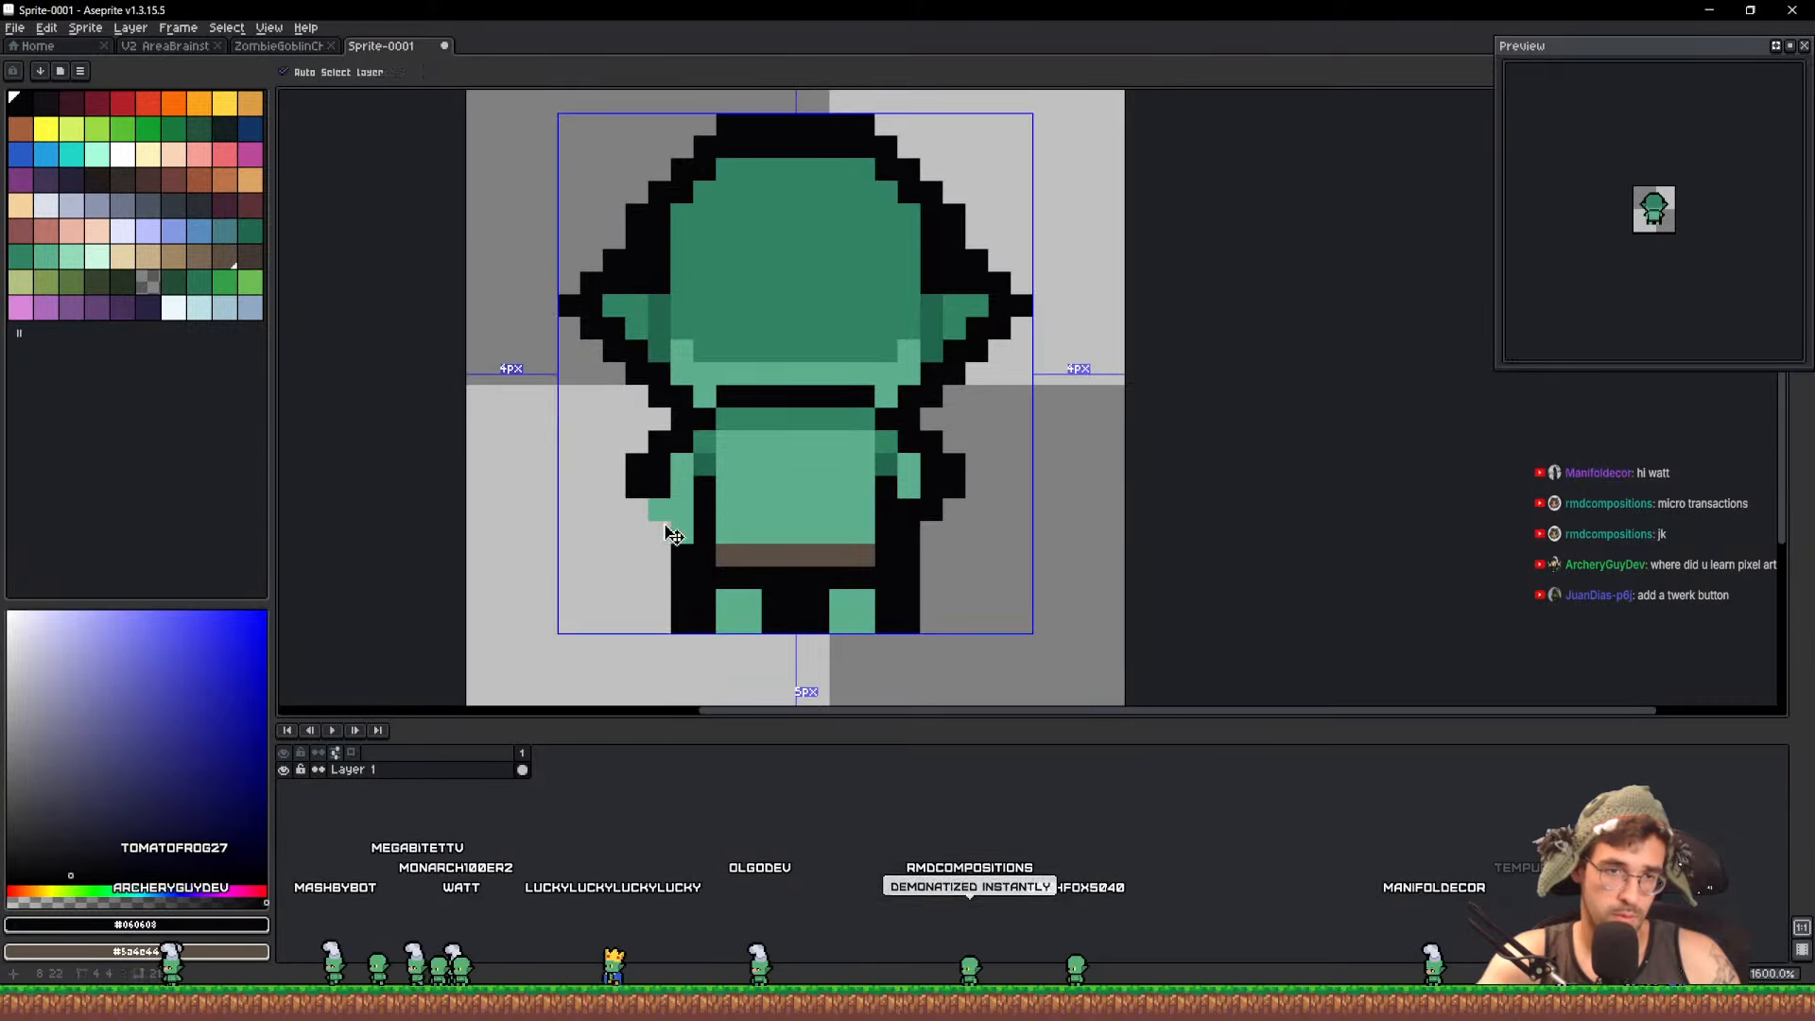
{"action": "key", "text": "minus"}
Redraw the goblin's legs one pixel shorter and spread outward, with light green feet and widened black outlines beside them
{"action": "left_click", "coordinate": [845, 473], "text": "alt"}
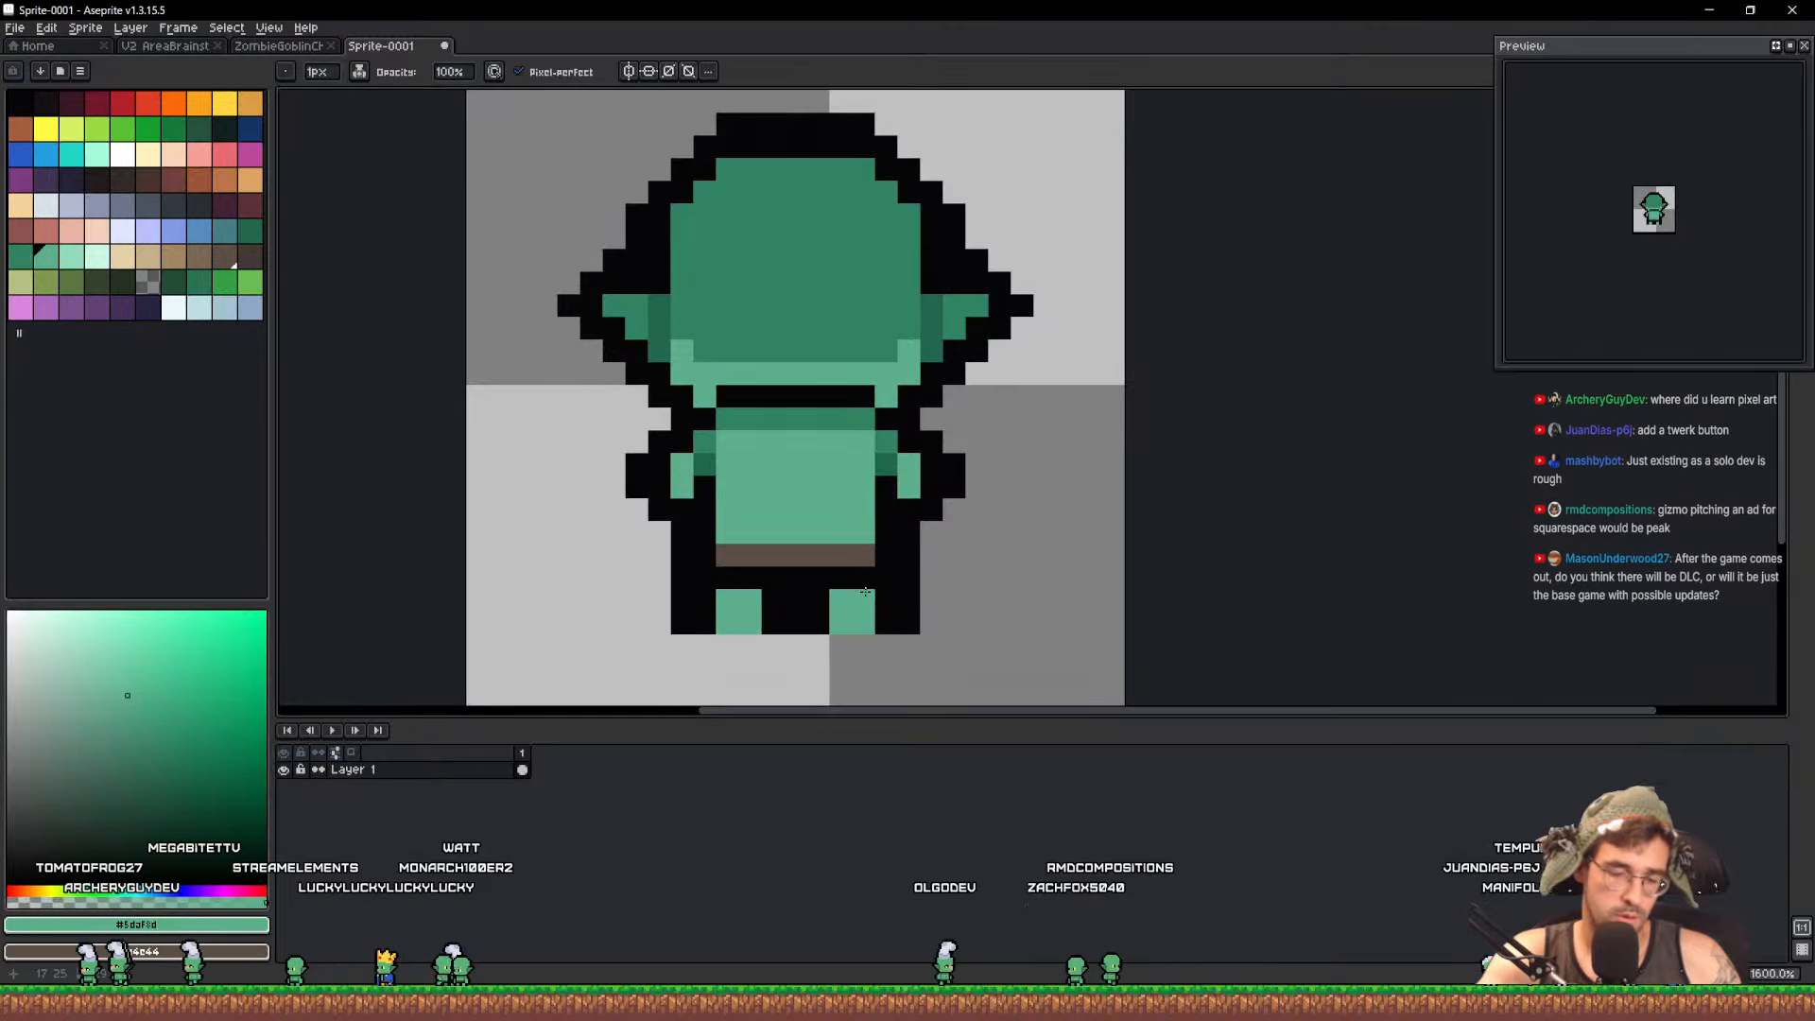
{"action": "key", "text": "m"}
{"action": "mouse_move", "coordinate": [819, 669]}
{"action": "left_mouse_down"}
{"action": "mouse_move", "coordinate": [946, 587]}
{"action": "mouse_move", "coordinate": [885, 597]}
{"action": "left_mouse_up"}
{"action": "key", "text": "b"}
{"action": "left_click", "coordinate": [828, 606], "text": "alt"}
{"action": "left_click", "coordinate": [835, 606]}
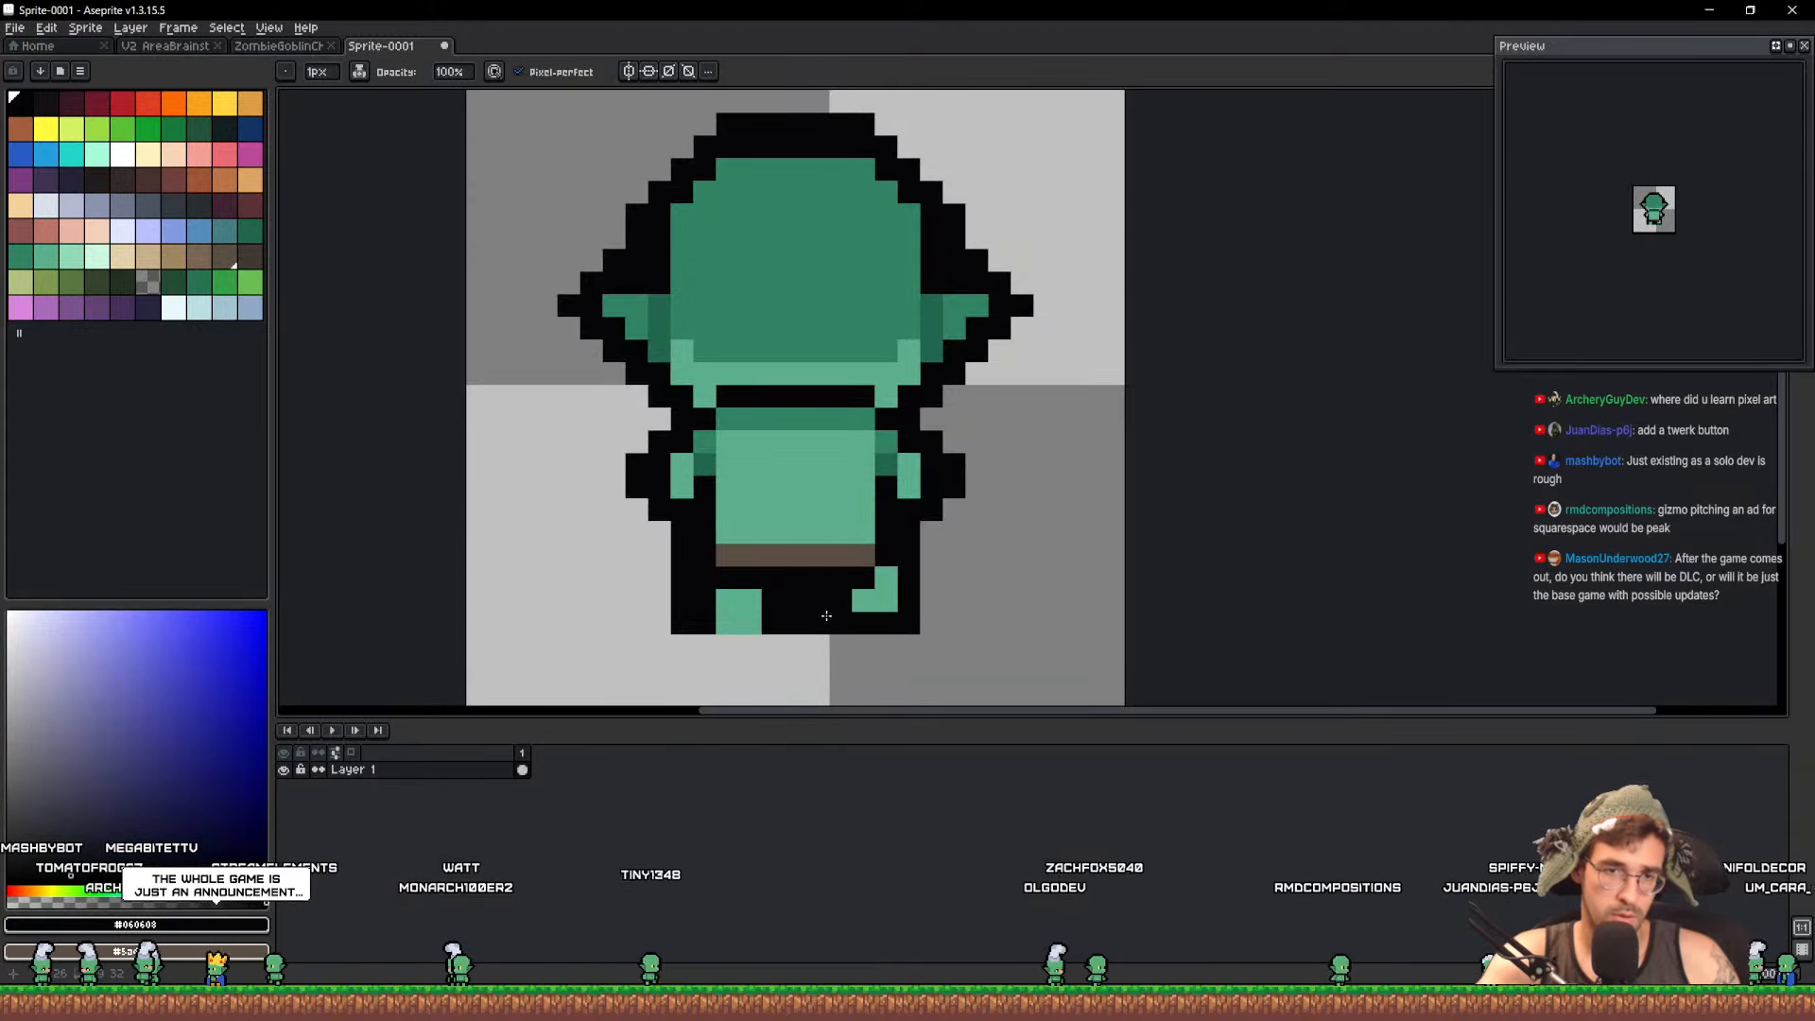
{"action": "left_click", "coordinate": [740, 608], "text": "alt"}
{"action": "mouse_move", "coordinate": [704, 578]}
{"action": "left_mouse_down"}
{"action": "mouse_move", "coordinate": [780, 612]}
{"action": "mouse_move", "coordinate": [683, 623]}
{"action": "mouse_move", "coordinate": [929, 622]}
{"action": "left_mouse_up"}
{"action": "left_click", "coordinate": [705, 622], "text": "alt"}
{"action": "left_click", "coordinate": [749, 605]}
{"action": "key", "text": "e"}
{"action": "key", "text": "b"}
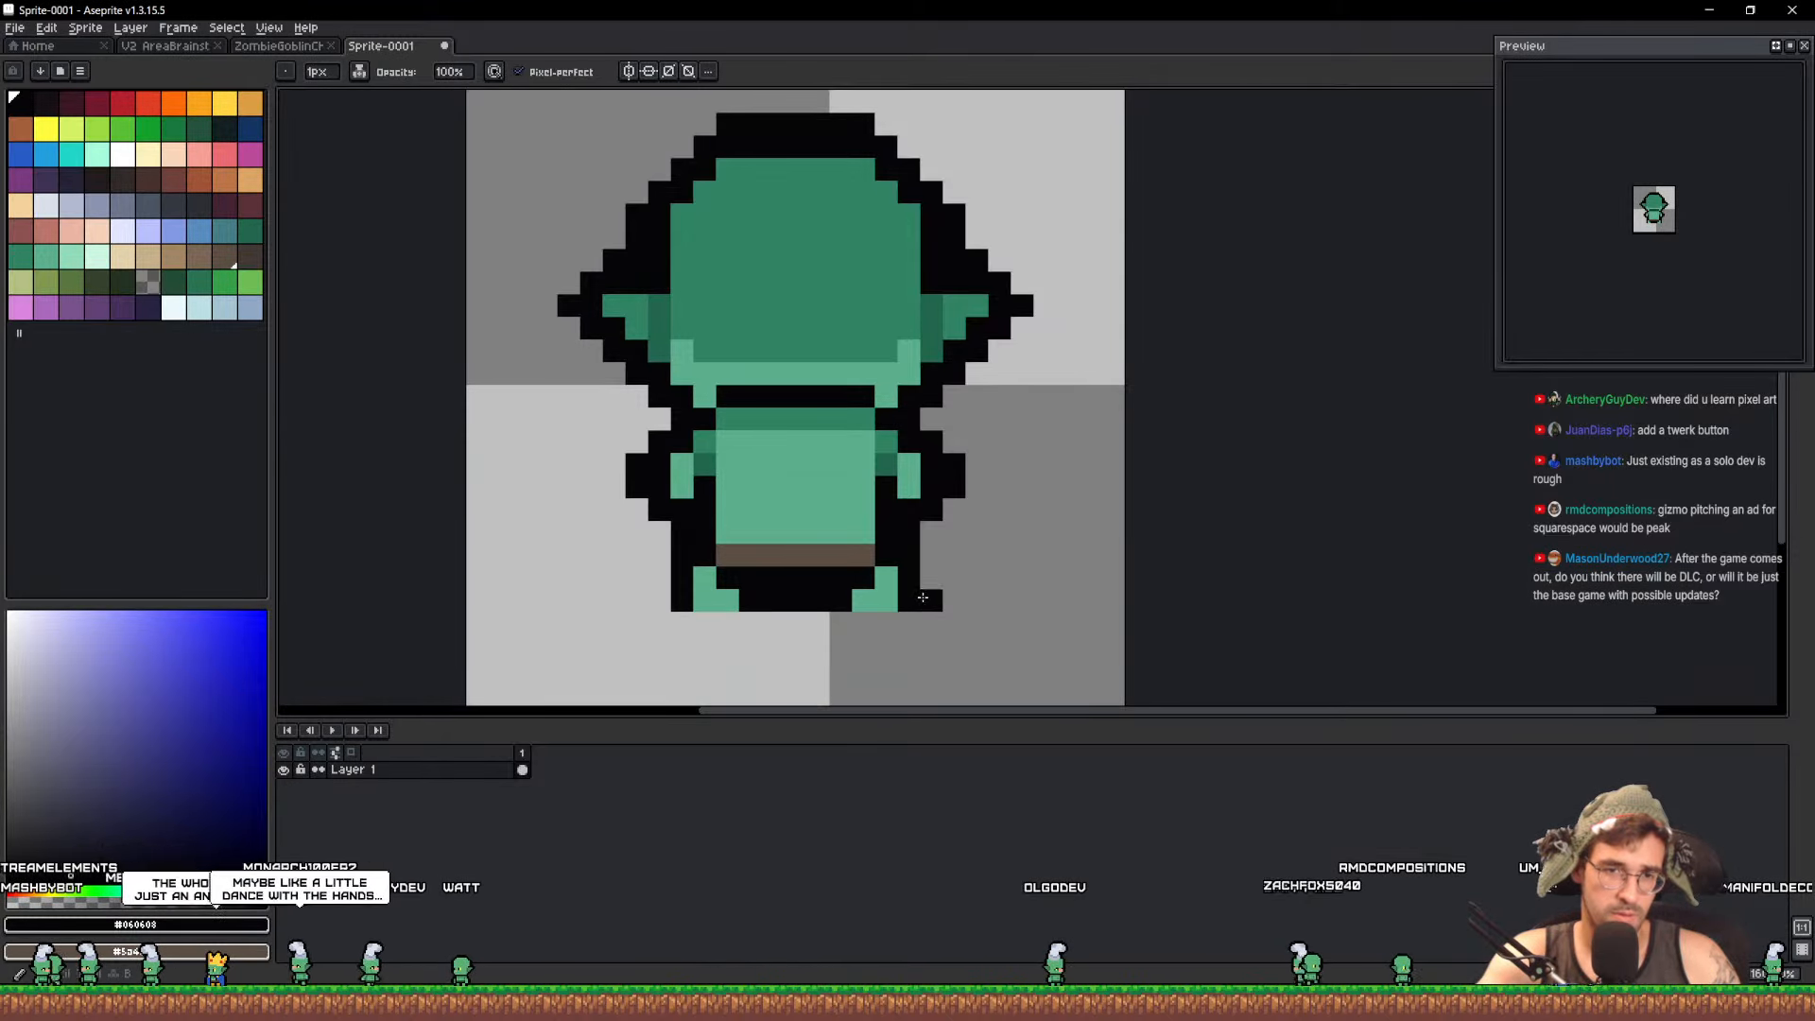
{"action": "left_click", "coordinate": [703, 580]}
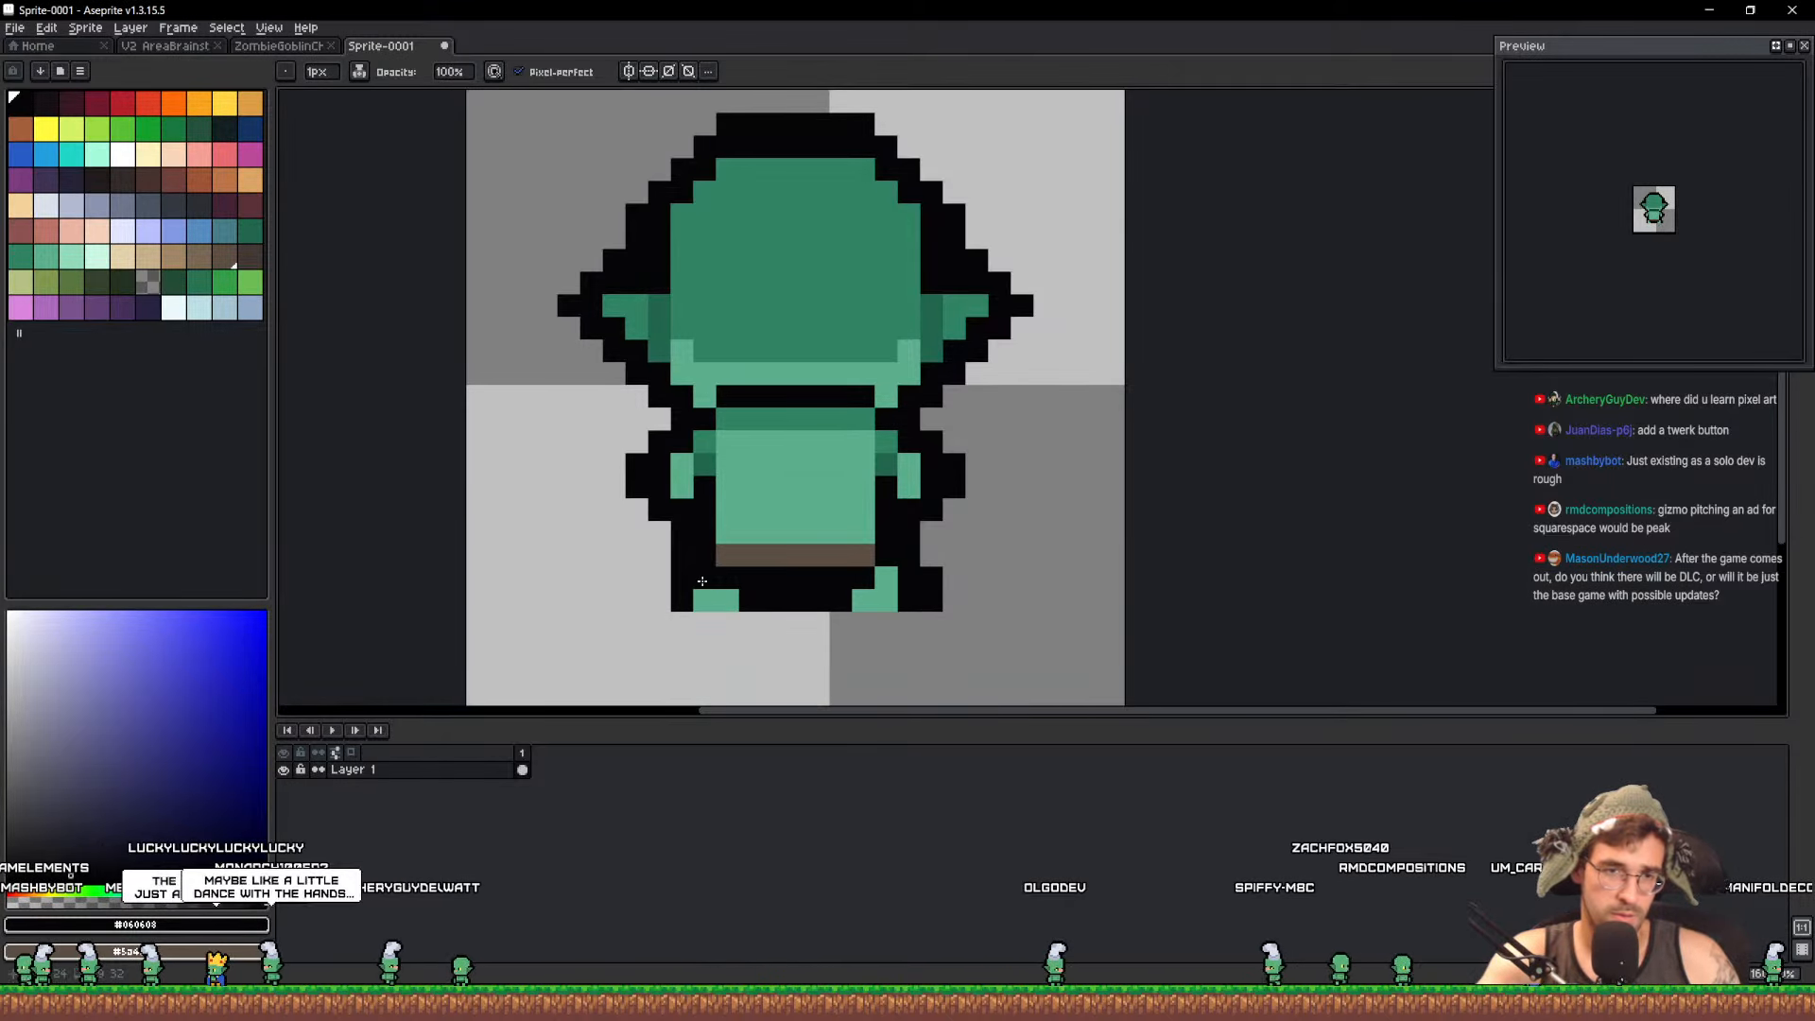
Thicken the goblin's brown shorts by painting one more pixel row above them
{"action": "left_click", "coordinate": [782, 556], "text": "alt"}
{"action": "left_click_drag", "start_coordinate": [728, 533], "coordinate": [865, 532]}
{"action": "left_click_drag", "start_coordinate": [1040, 568], "coordinate": [936, 606]}
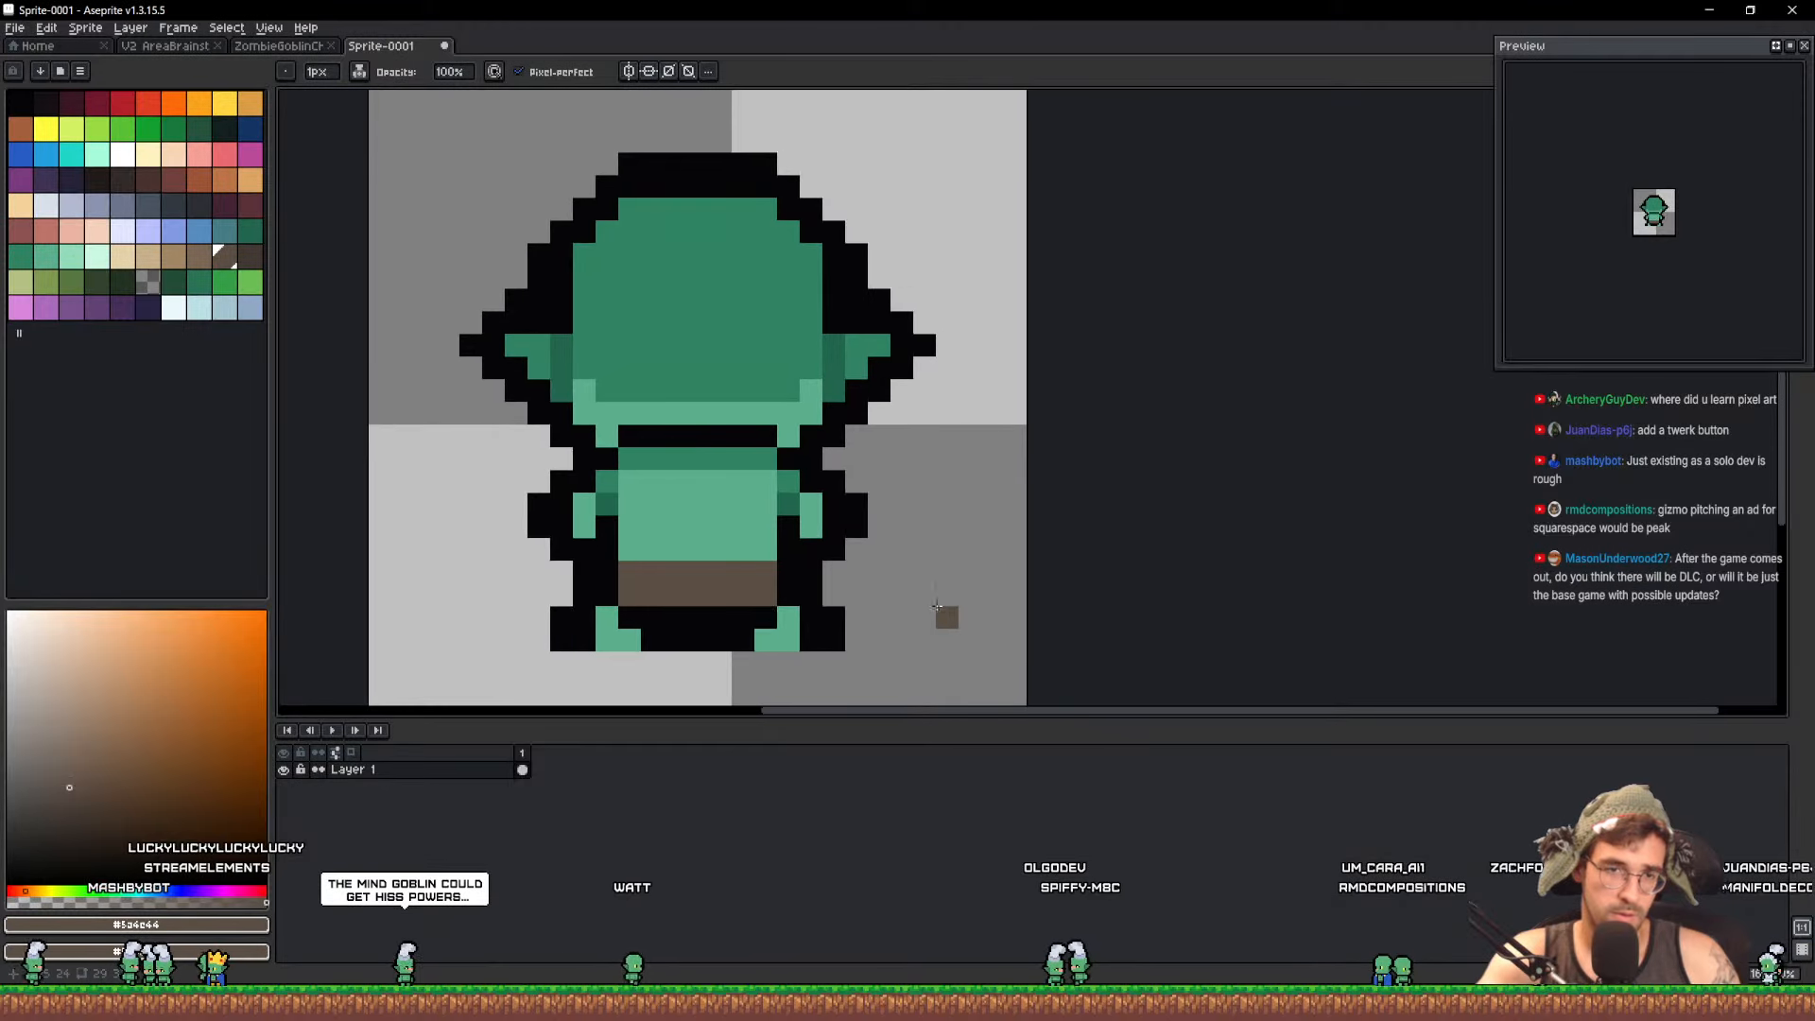
{"action": "key", "text": "e"}
{"action": "left_click", "coordinate": [697, 640]}
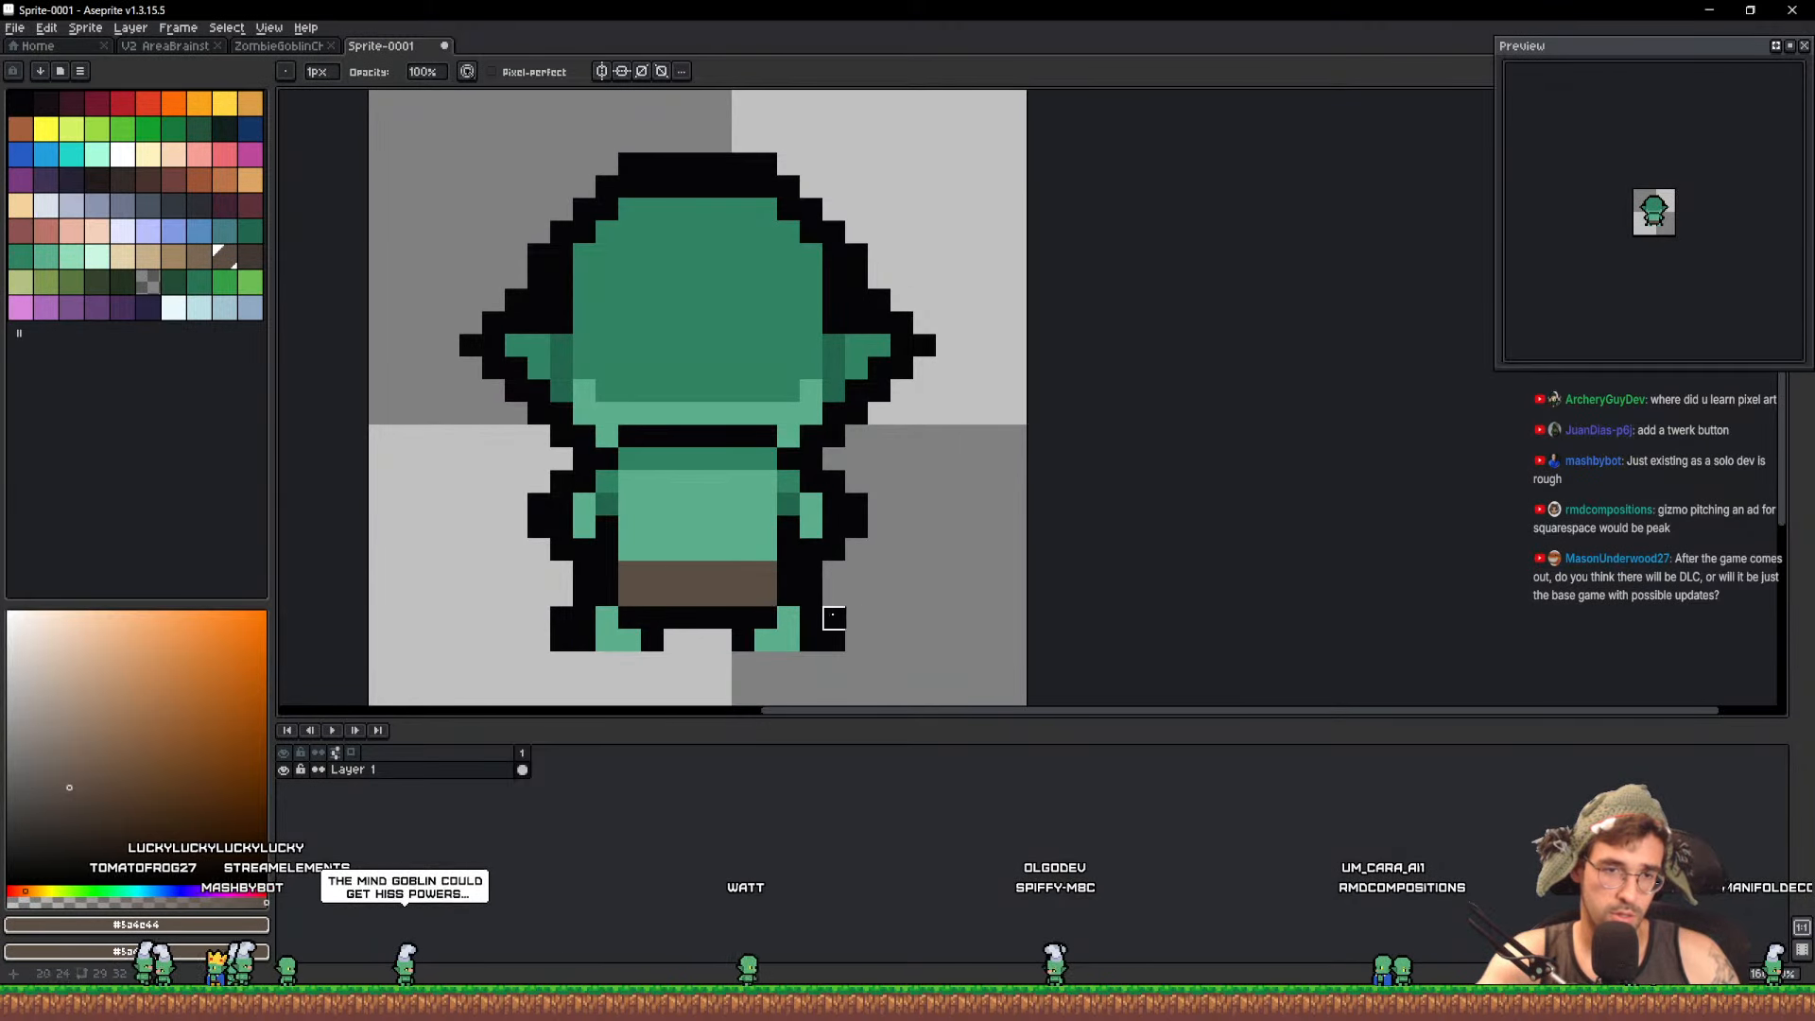
{"action": "key", "text": "ctrl+z"}
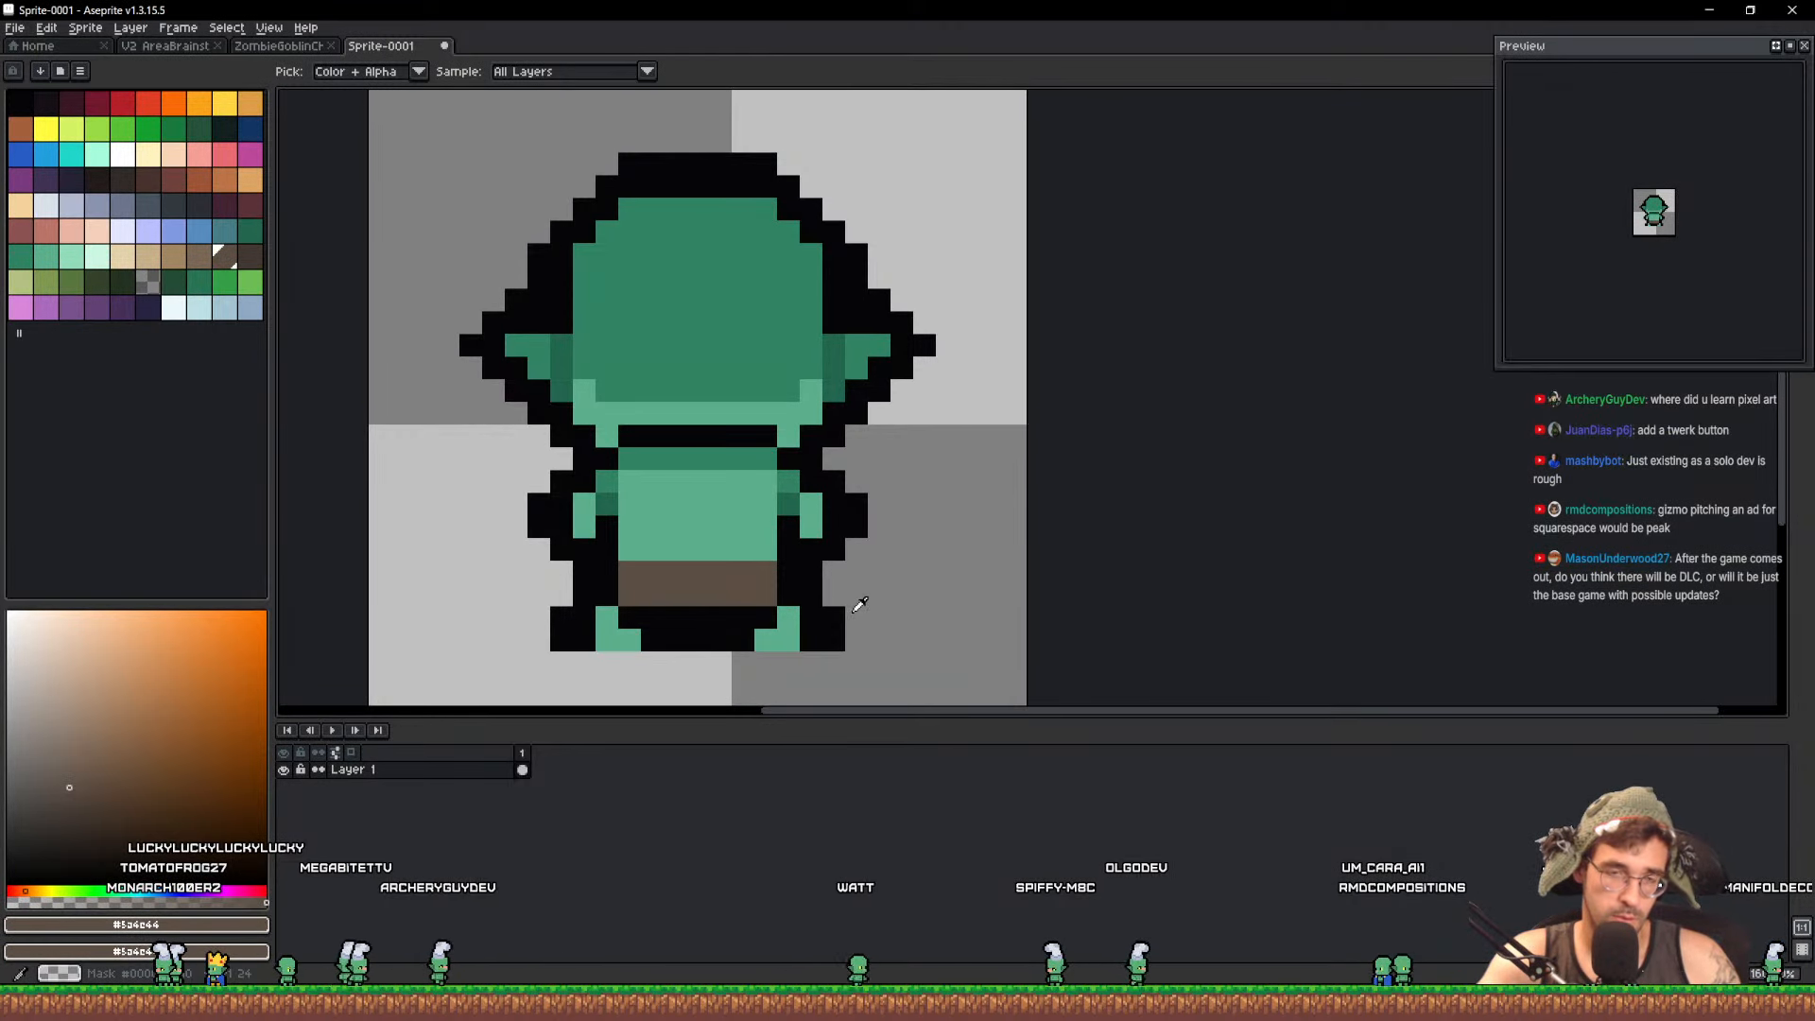
Add a second frame and raise the brown shorts one pixel in it, painting the vacated bottom row brown
{"action": "key", "text": "alt+n"}
{"action": "key", "text": "m"}
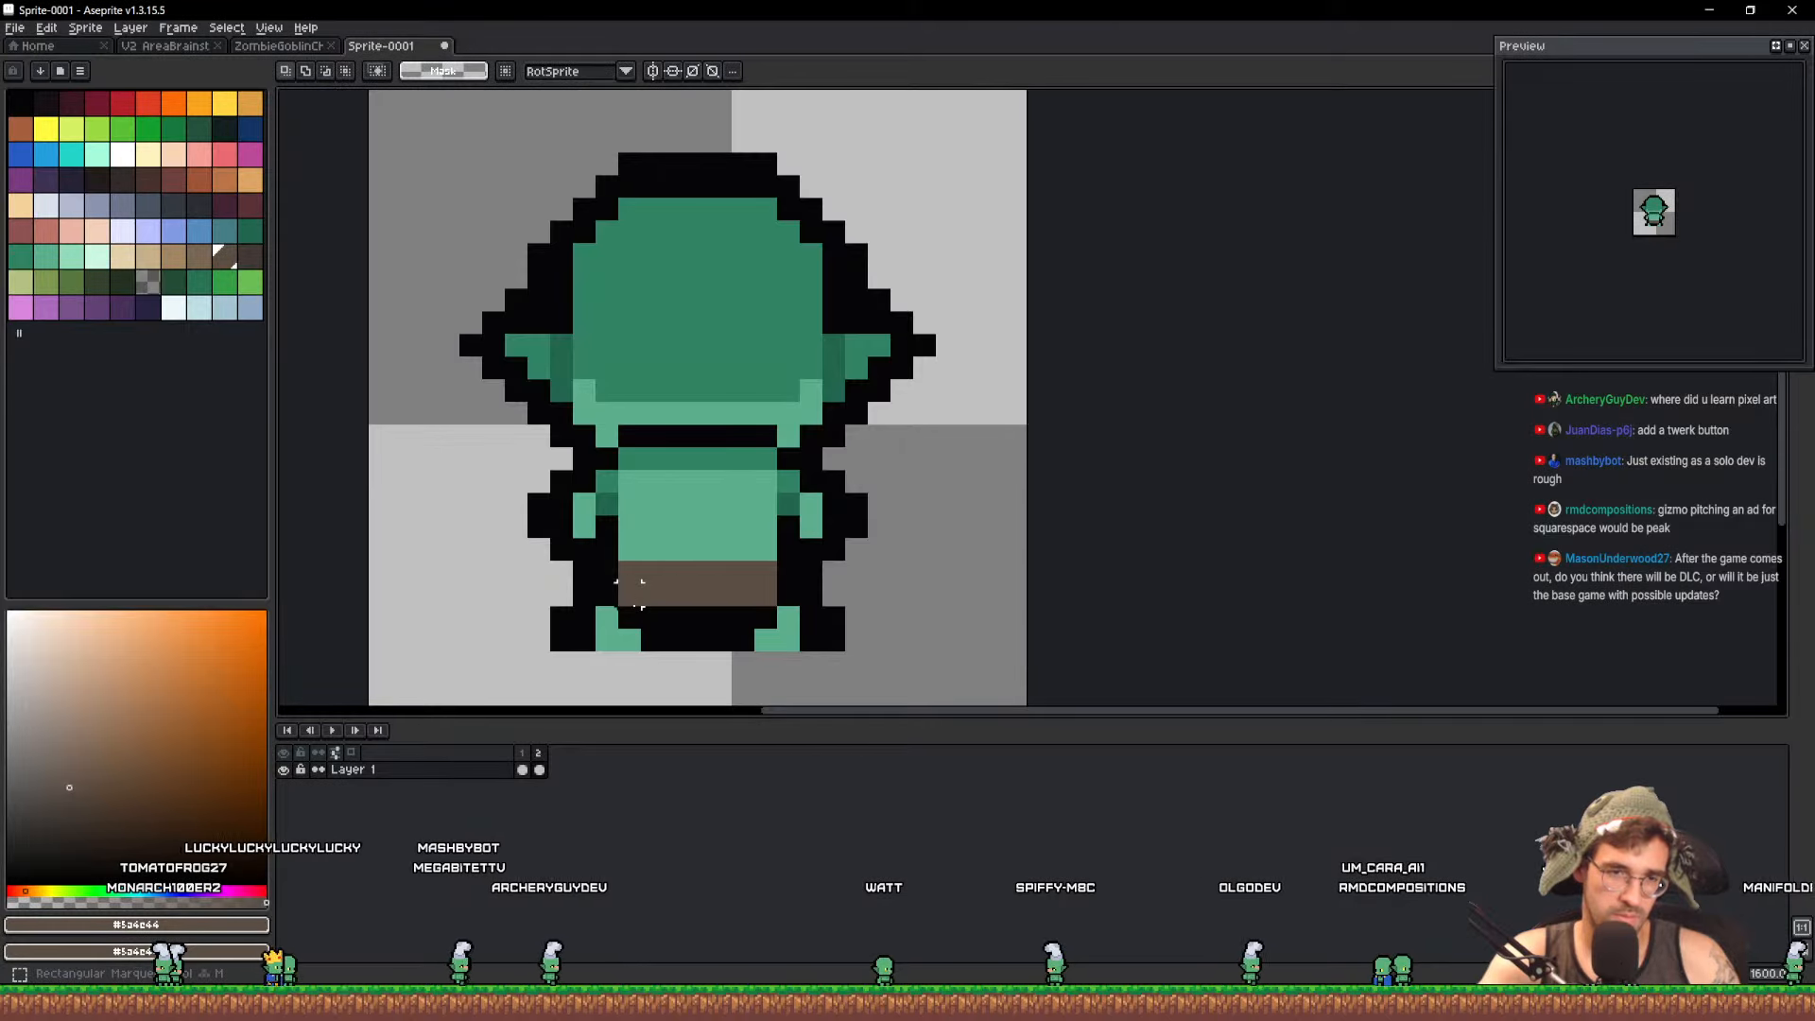
{"action": "left_click_drag", "start_coordinate": [629, 619], "coordinate": [771, 541]}
{"action": "left_click_drag", "start_coordinate": [745, 609], "coordinate": [736, 590]}
{"action": "key", "text": "ctrl+d"}
{"action": "key", "text": "b"}
{"action": "left_click", "coordinate": [683, 568], "text": "alt"}
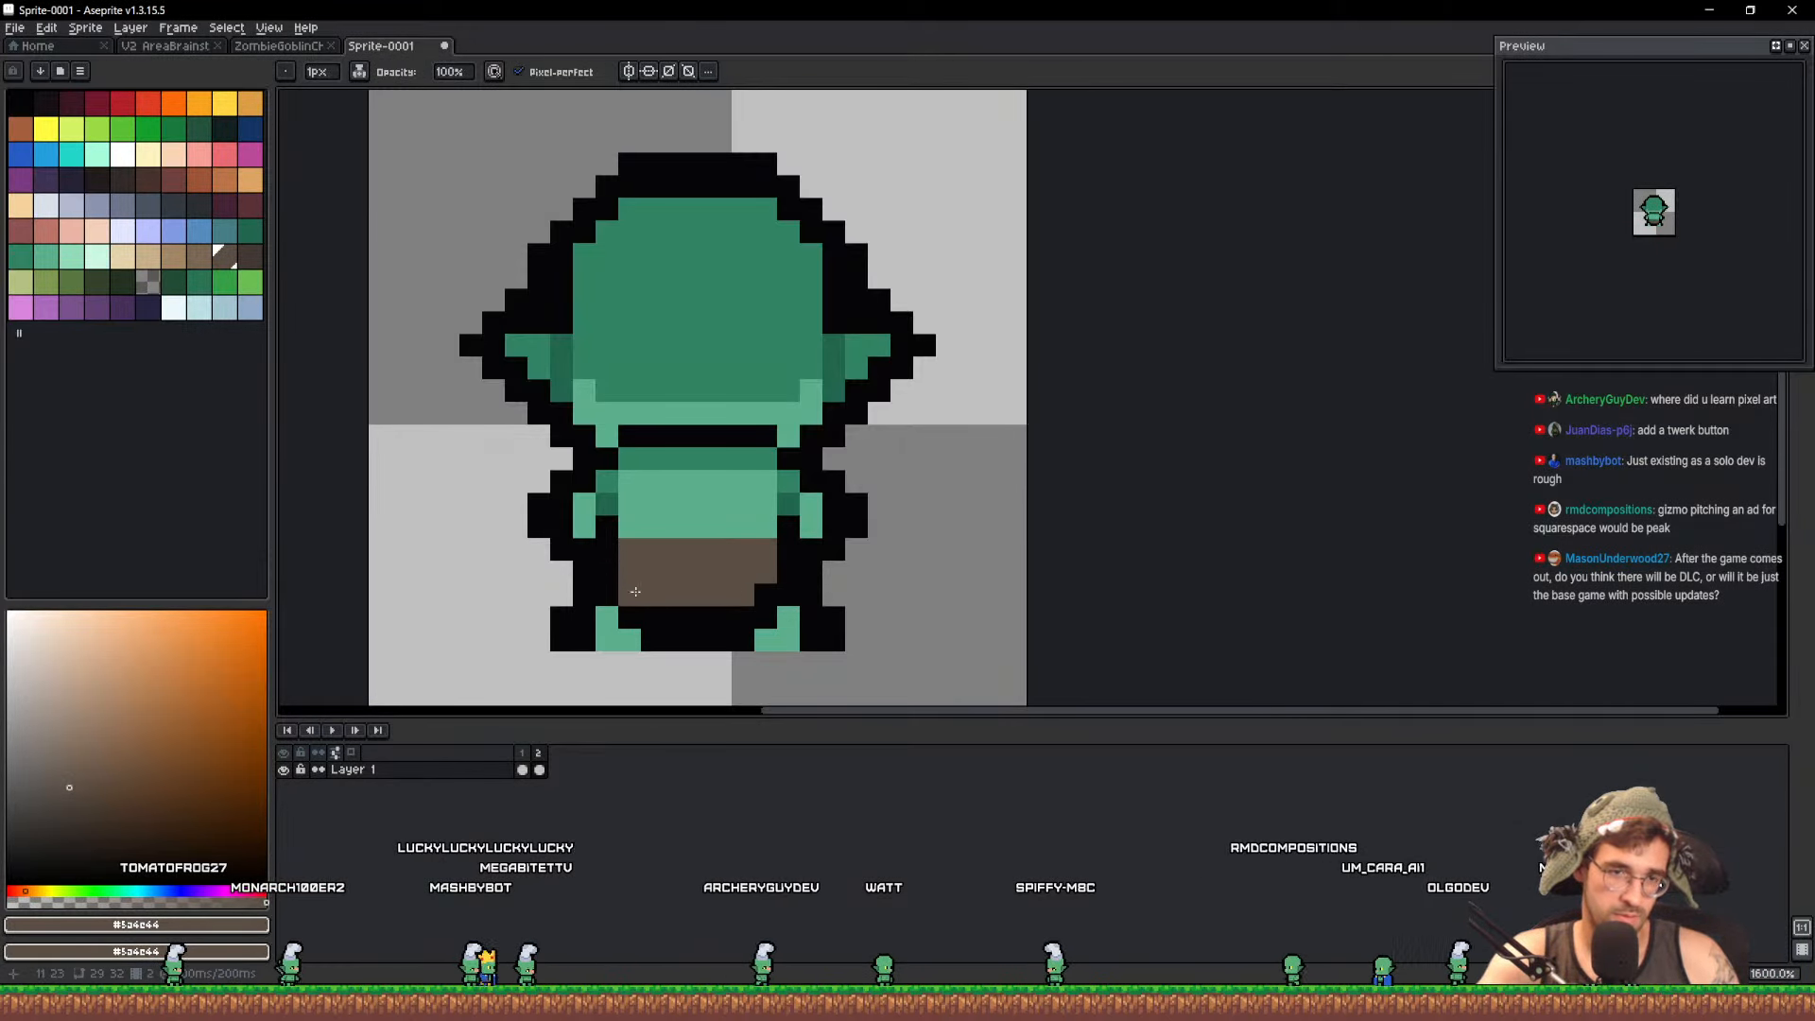
Play the two-frame goblin animation and examine its motion at several zoom levels on the canvas and in the preview
{"action": "key", "text": "Return"}
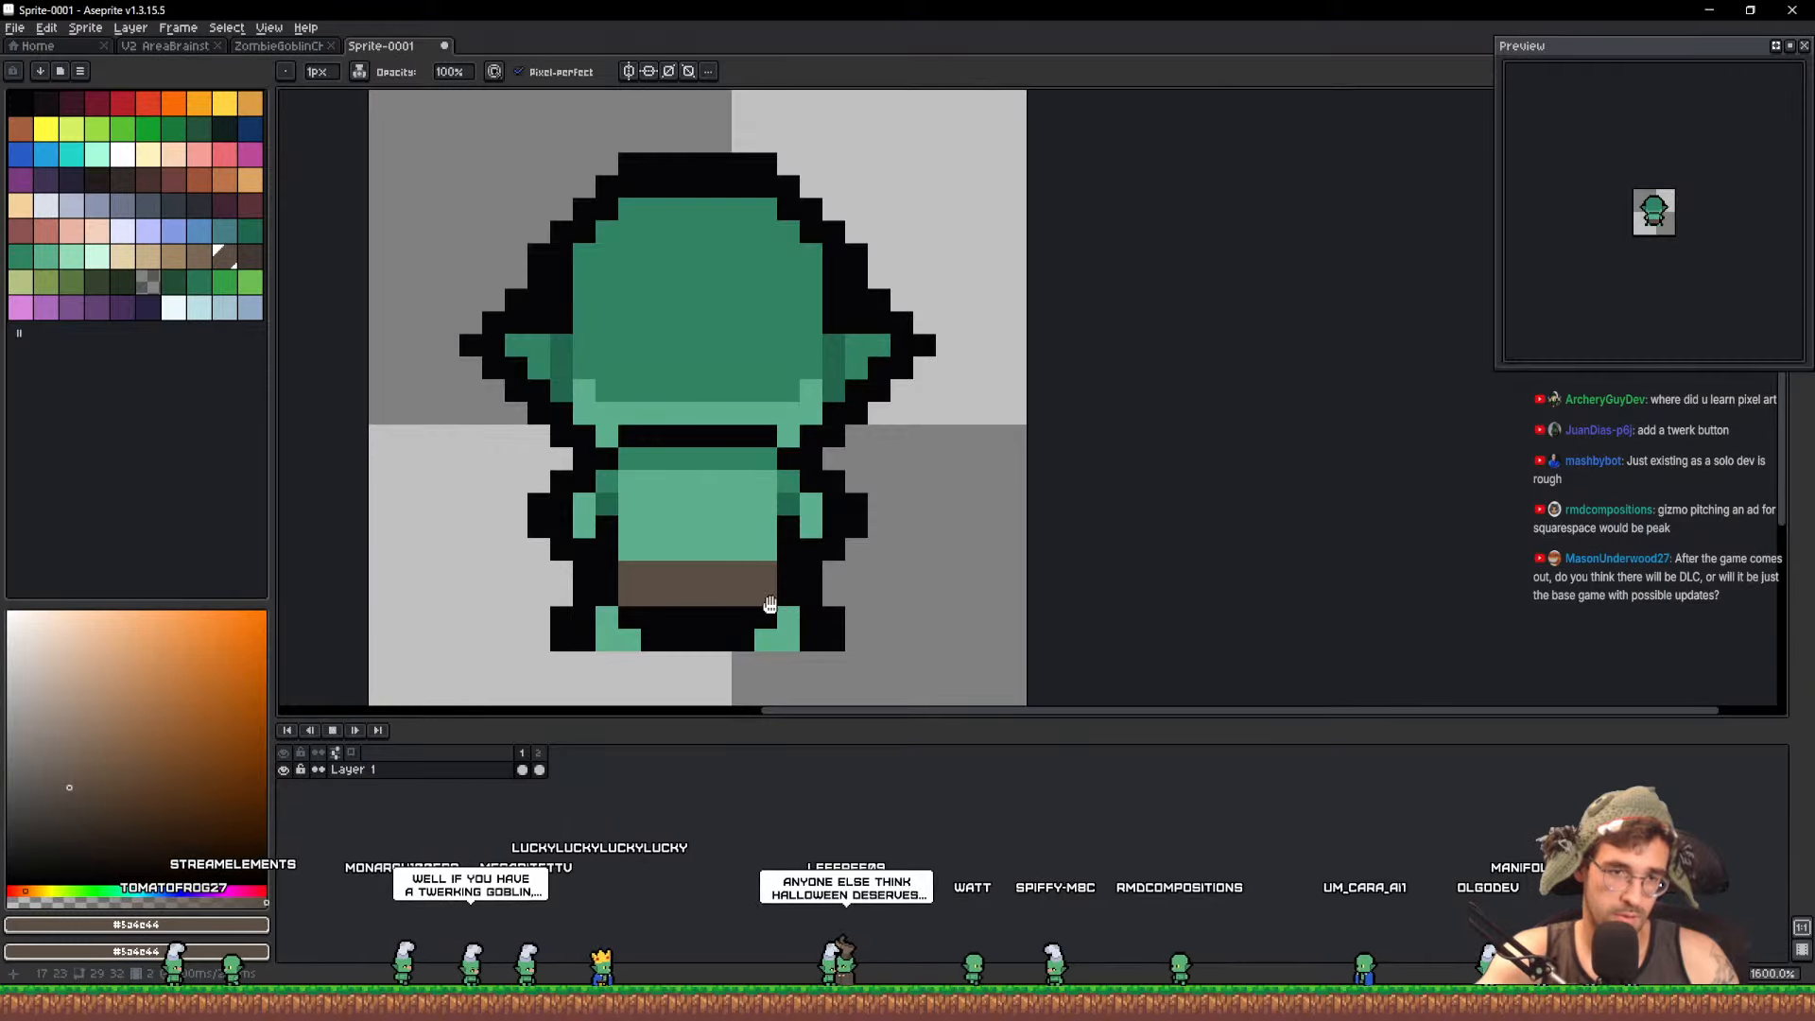
{"action": "scroll", "coordinate": [1050, 543], "scroll_direction": "down", "scroll_amount": 1}
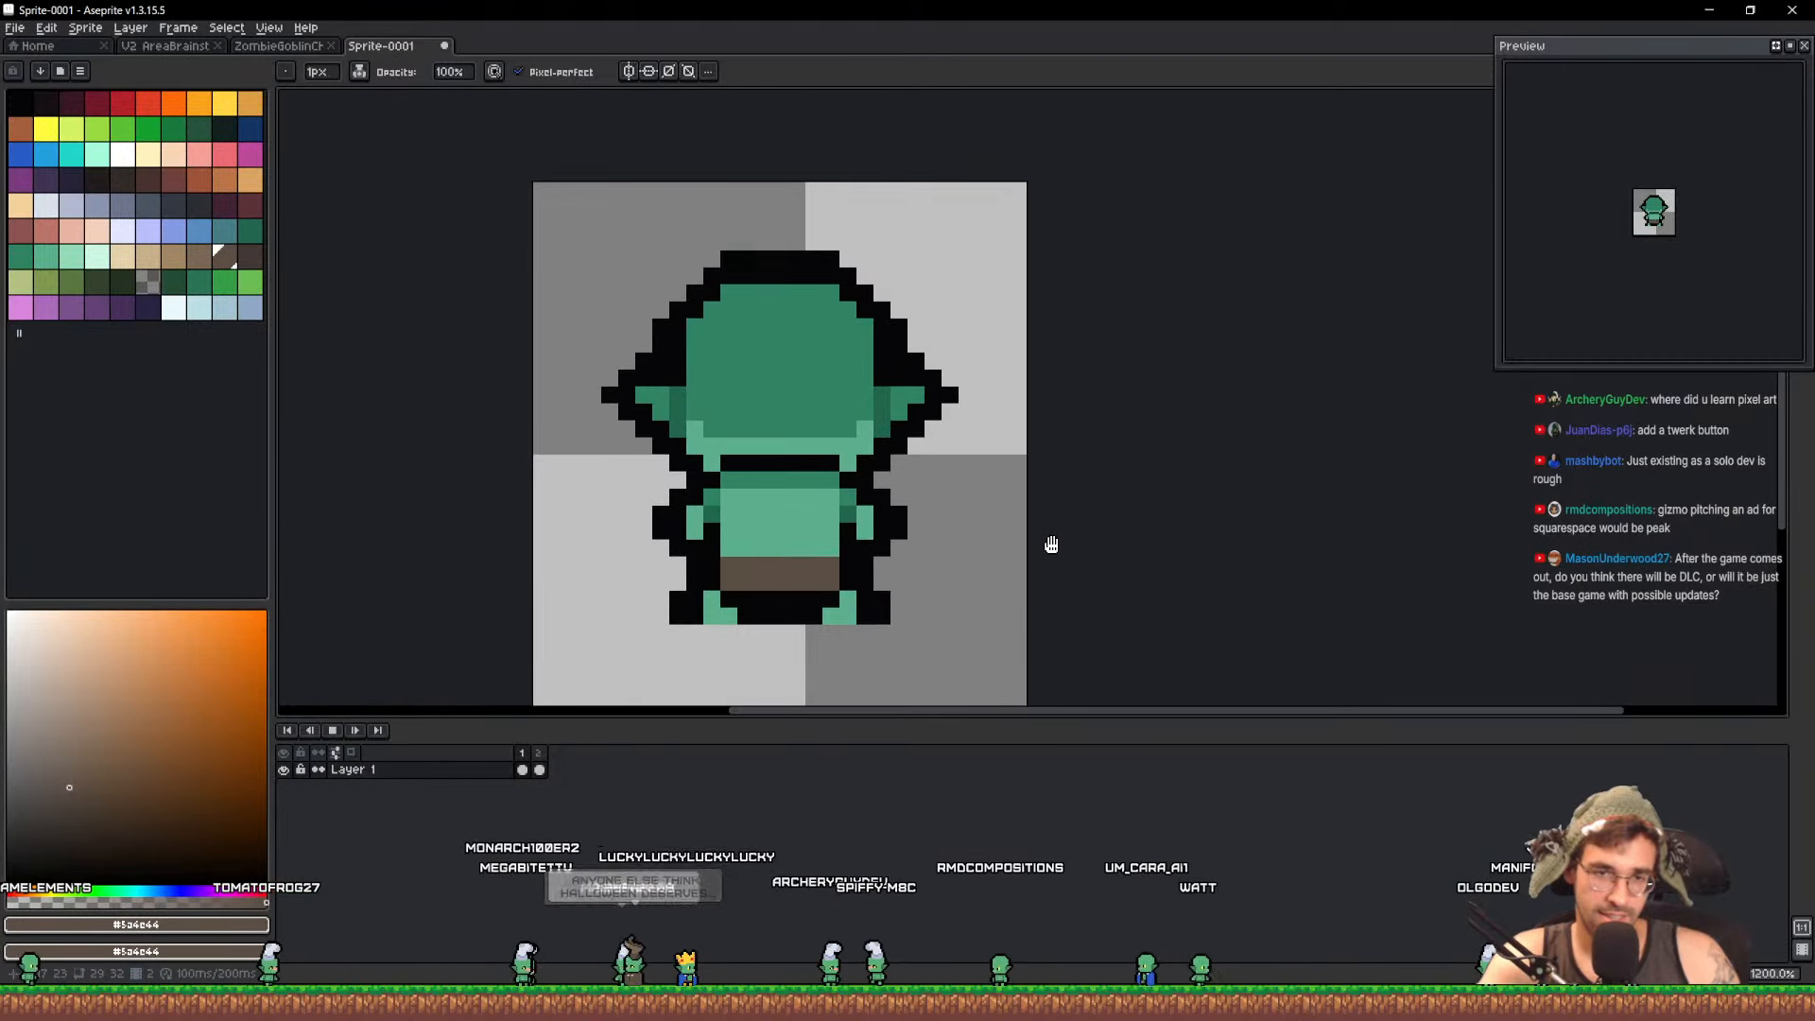
{"action": "key", "text": "Return"}
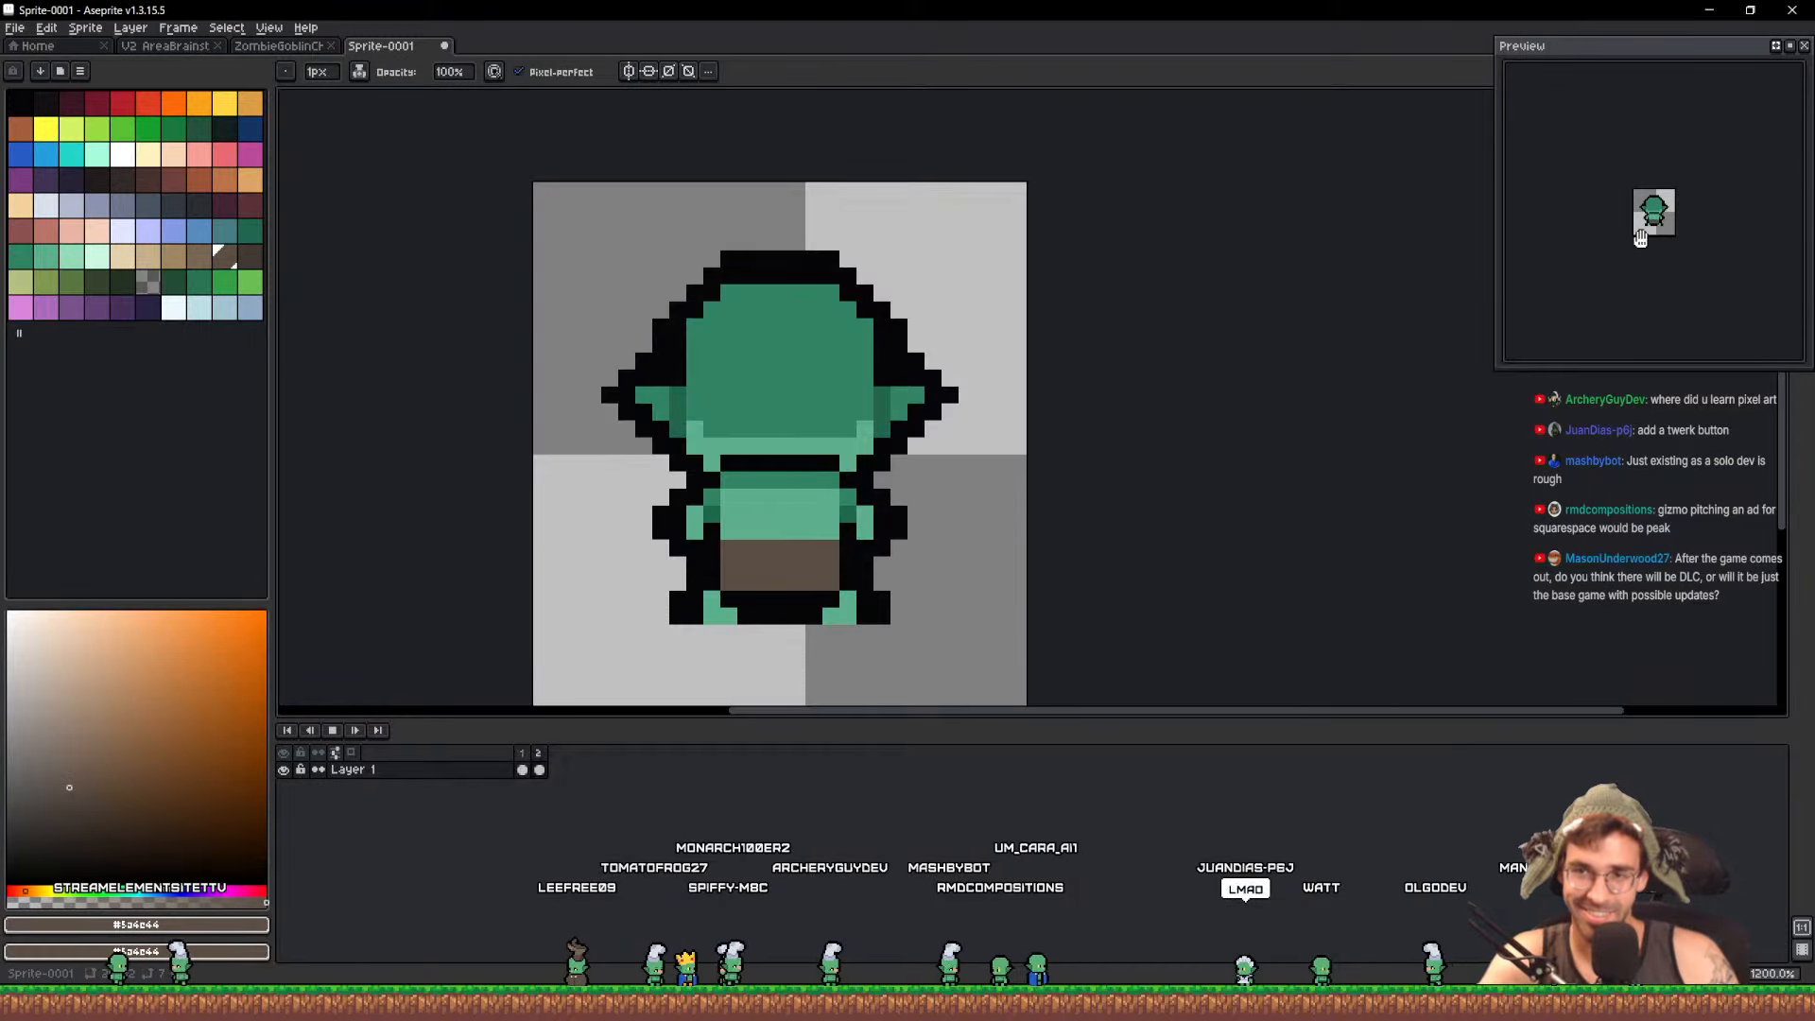
{"action": "scroll", "coordinate": [1741, 232], "scroll_direction": "up", "scroll_amount": 1}
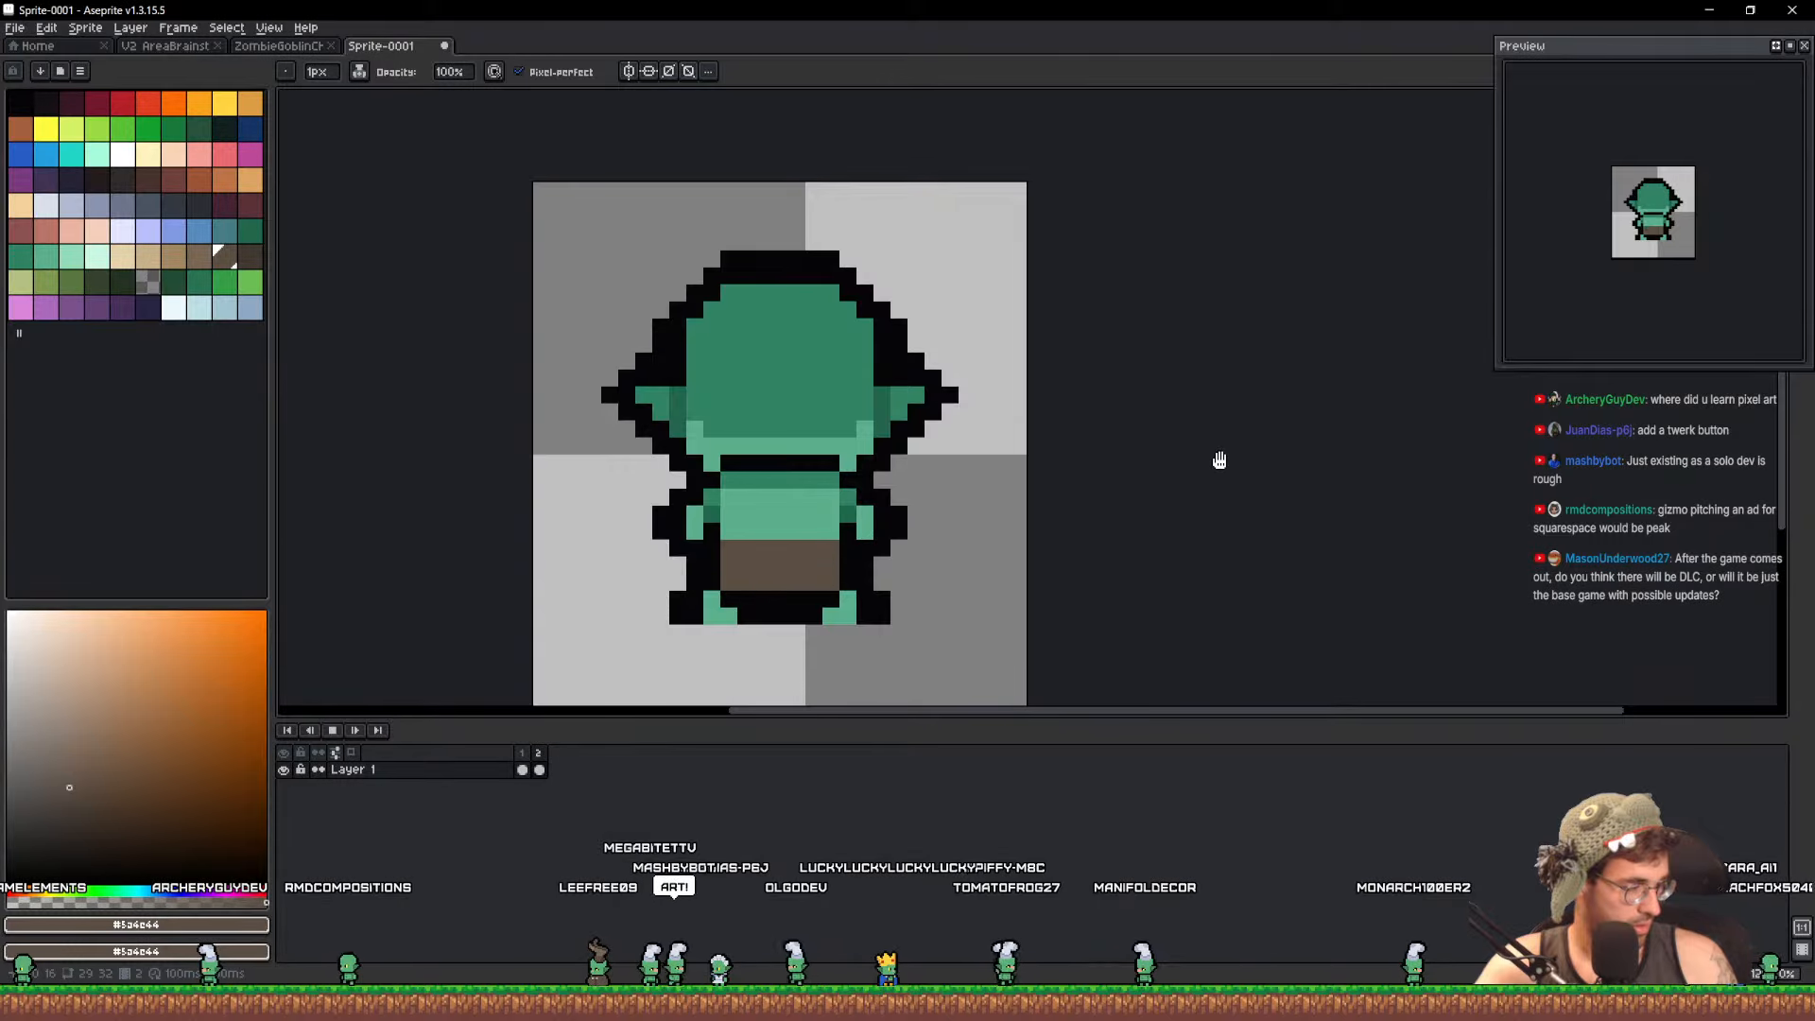
{"action": "scroll", "coordinate": [1220, 461], "scroll_direction": "down", "scroll_amount": 5}
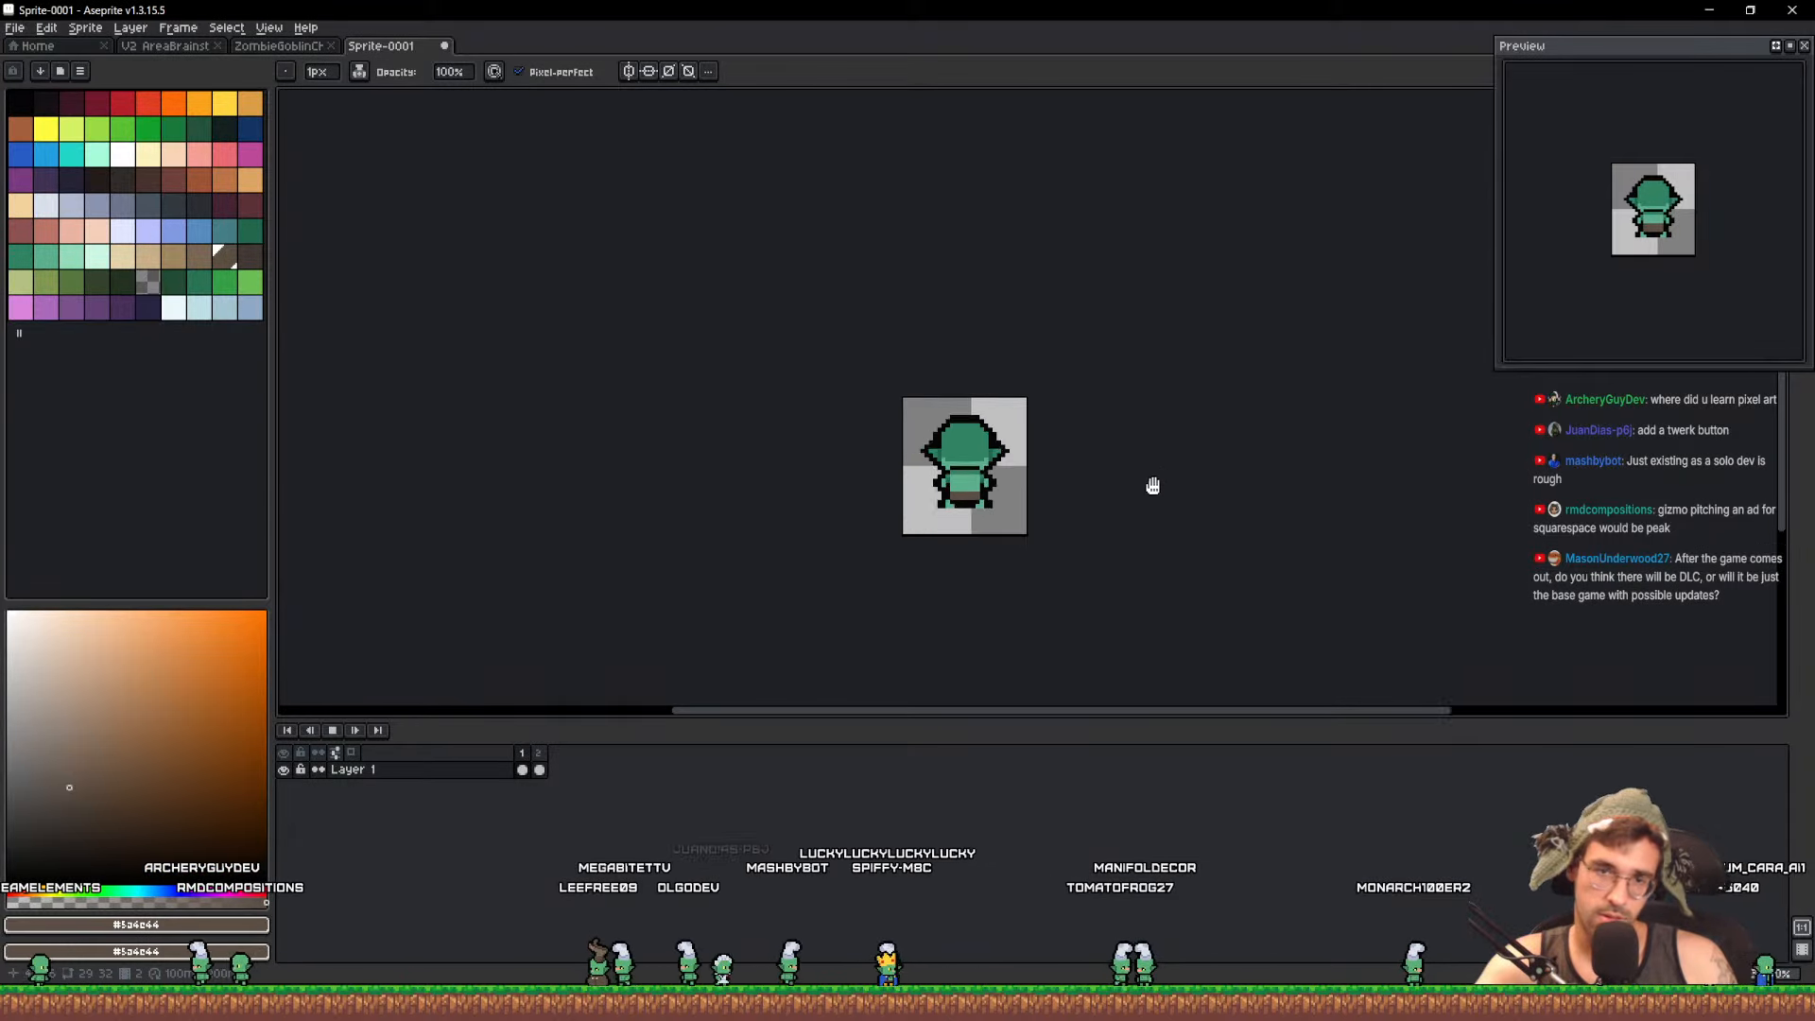
{"action": "scroll", "coordinate": [1081, 498], "scroll_direction": "up", "scroll_amount": 1}
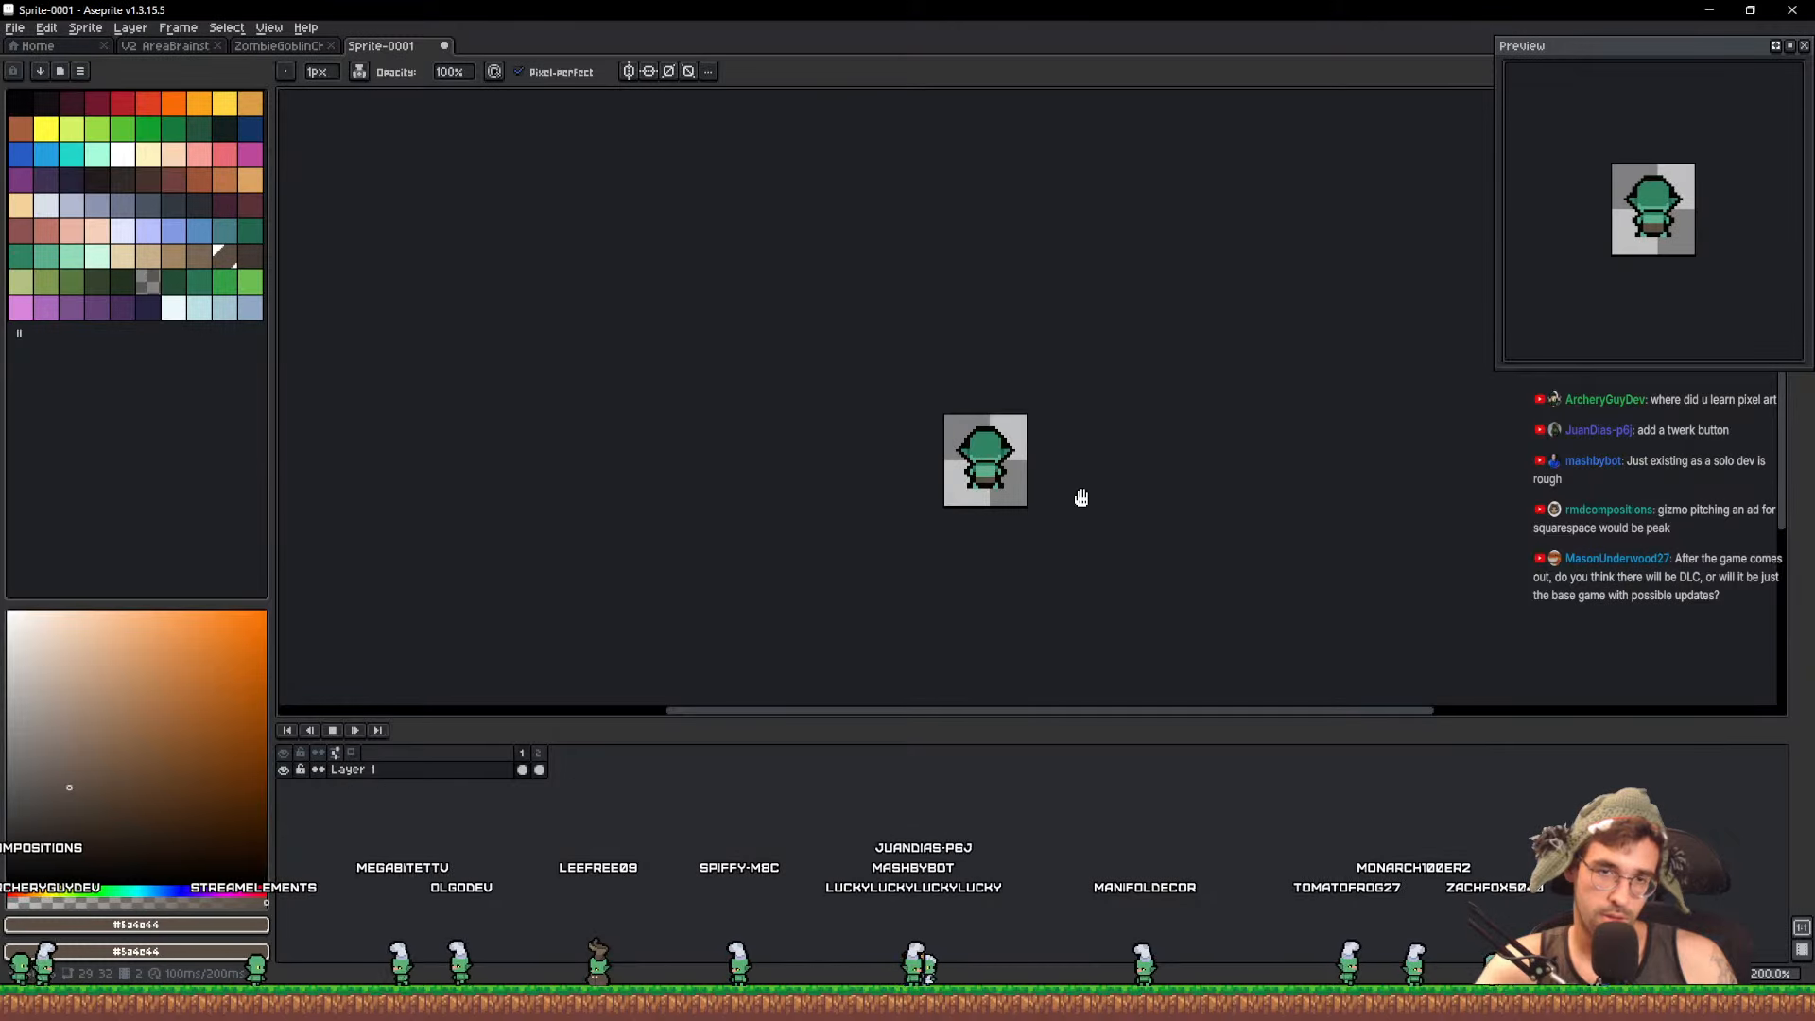
{"action": "scroll", "coordinate": [1009, 478], "scroll_direction": "up", "scroll_amount": 6}
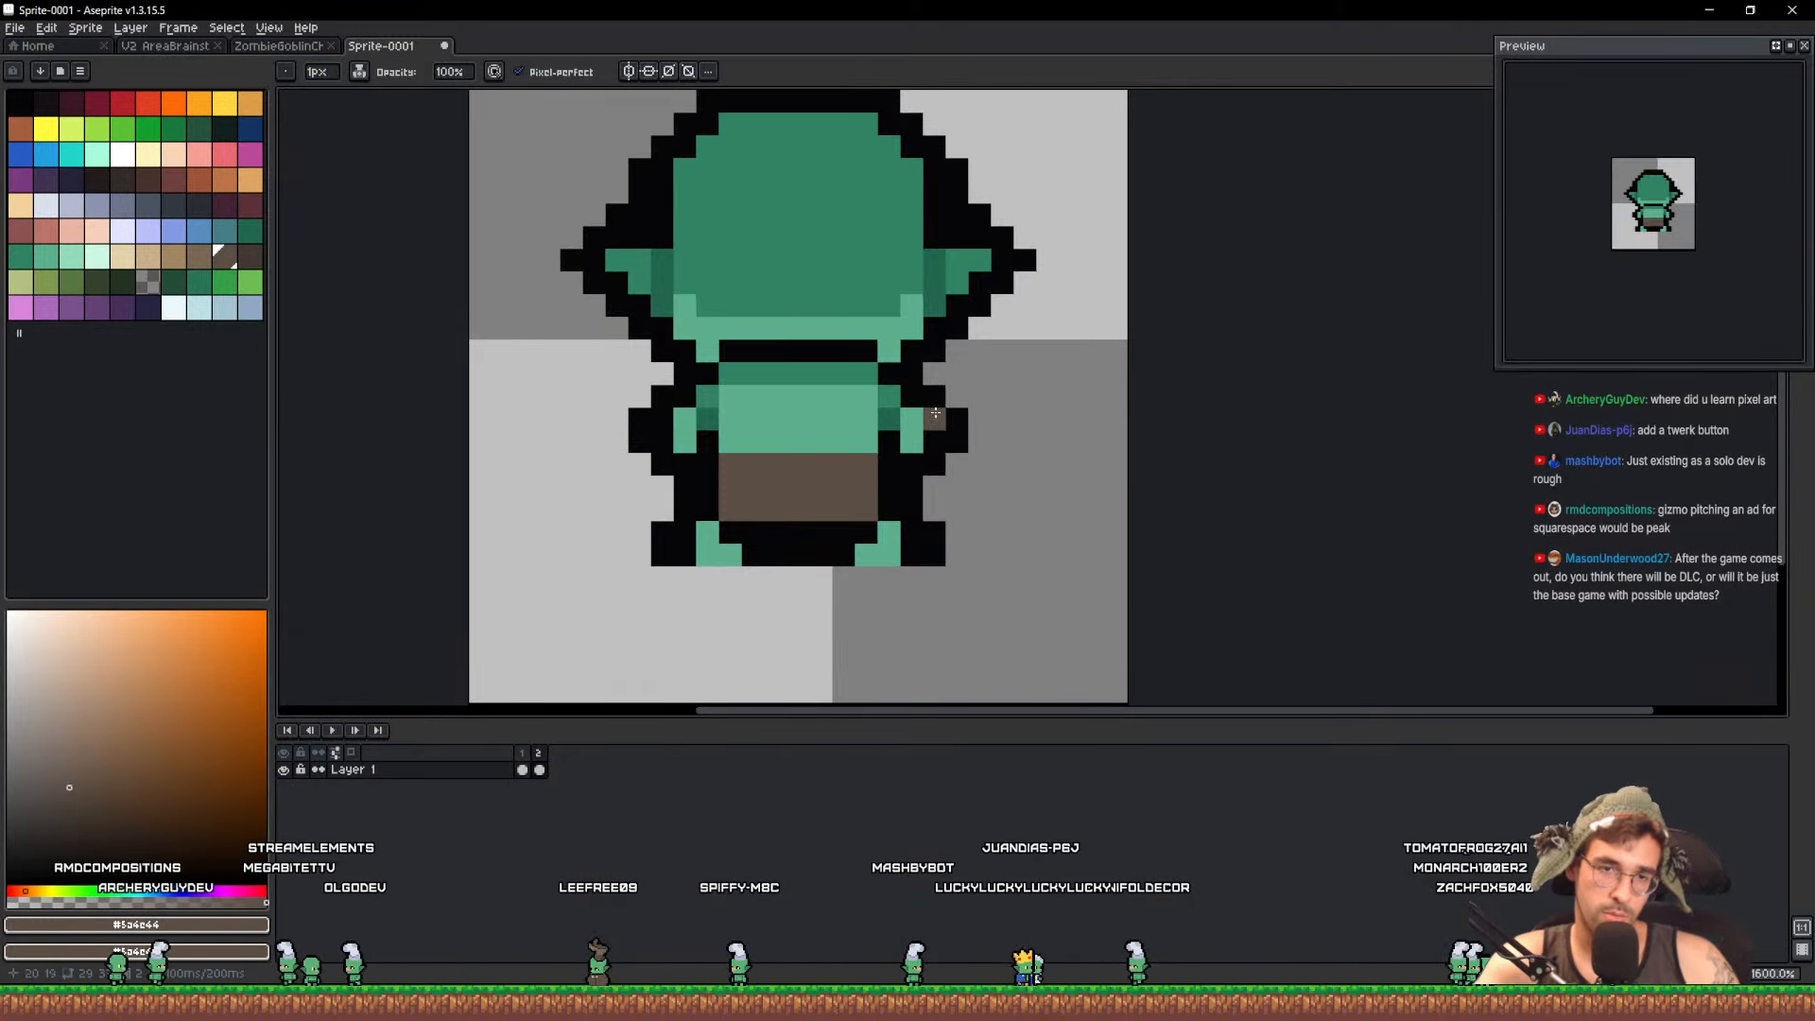
Close the green goblin sprite without saving and return to the ZombieGoblinChaser file
{"action": "left_click_drag", "start_coordinate": [860, 383], "coordinate": [911, 497]}
{"action": "key", "text": "ctrl+w"}
{"action": "left_click", "coordinate": [915, 530]}
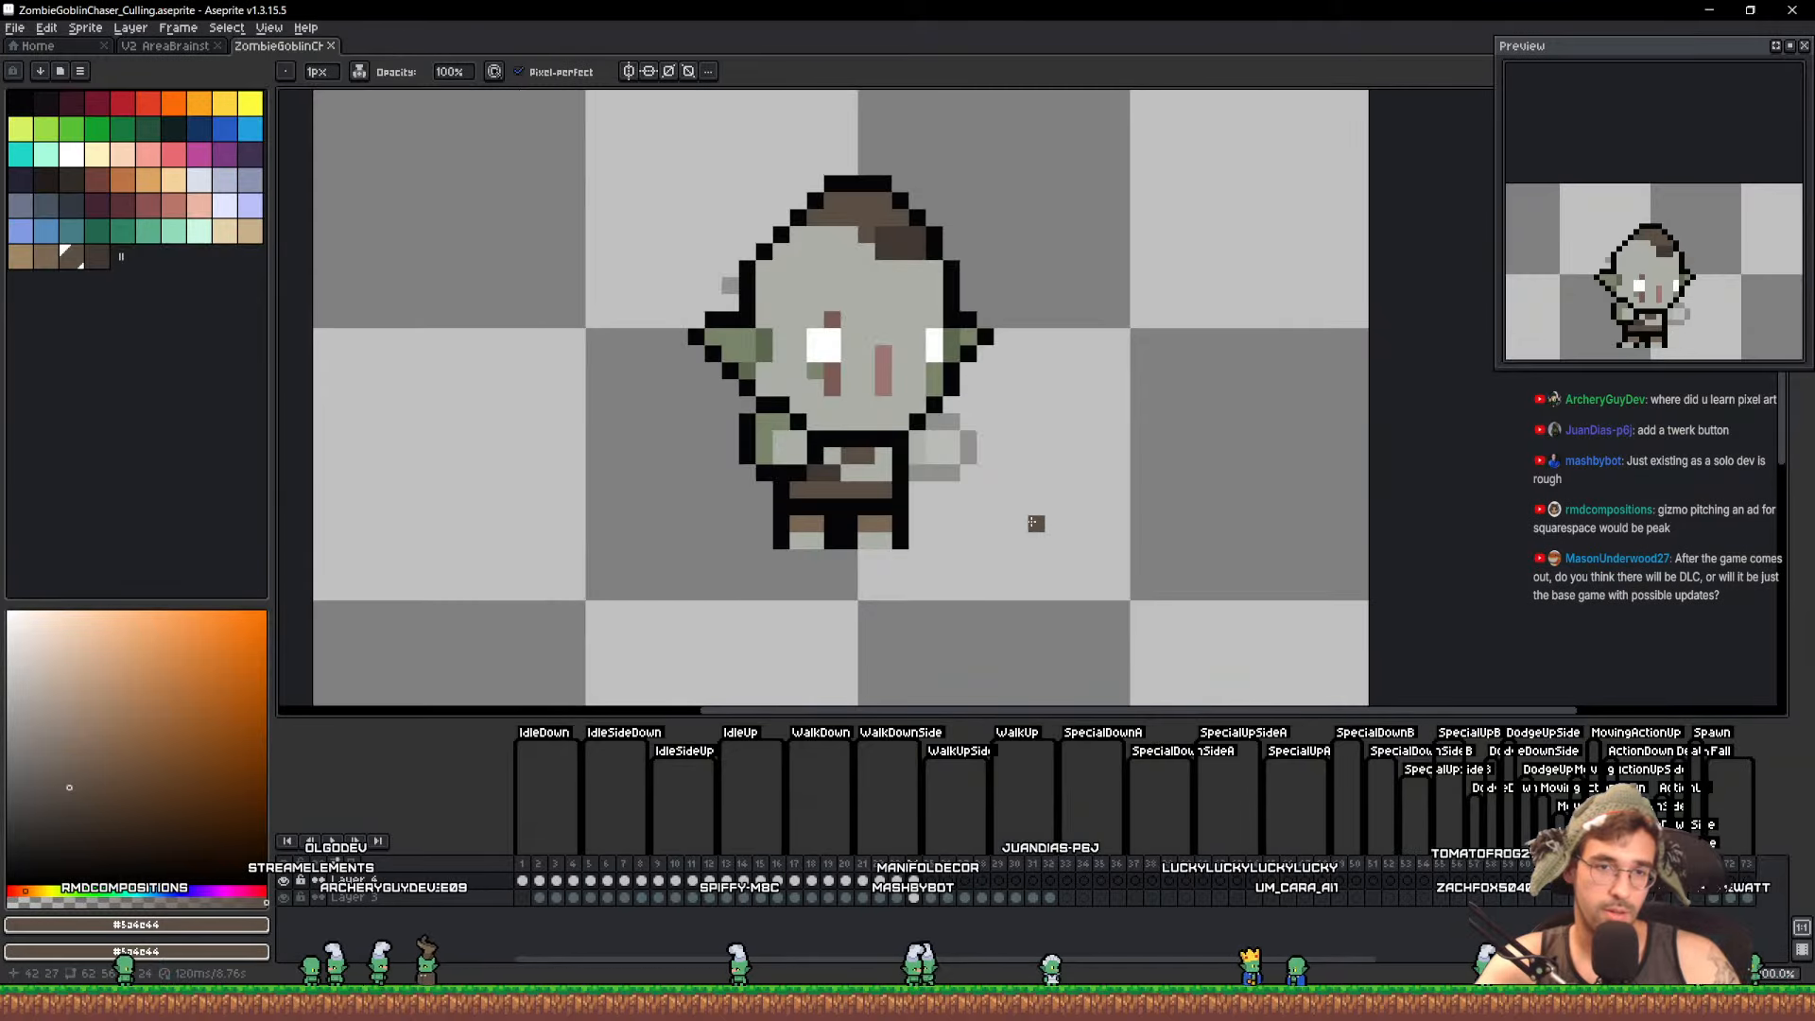
Select the empty WalkUpSide cels of frames 25 to 28 on the upper layer
{"action": "left_click_drag", "start_coordinate": [1031, 494], "coordinate": [1026, 467]}
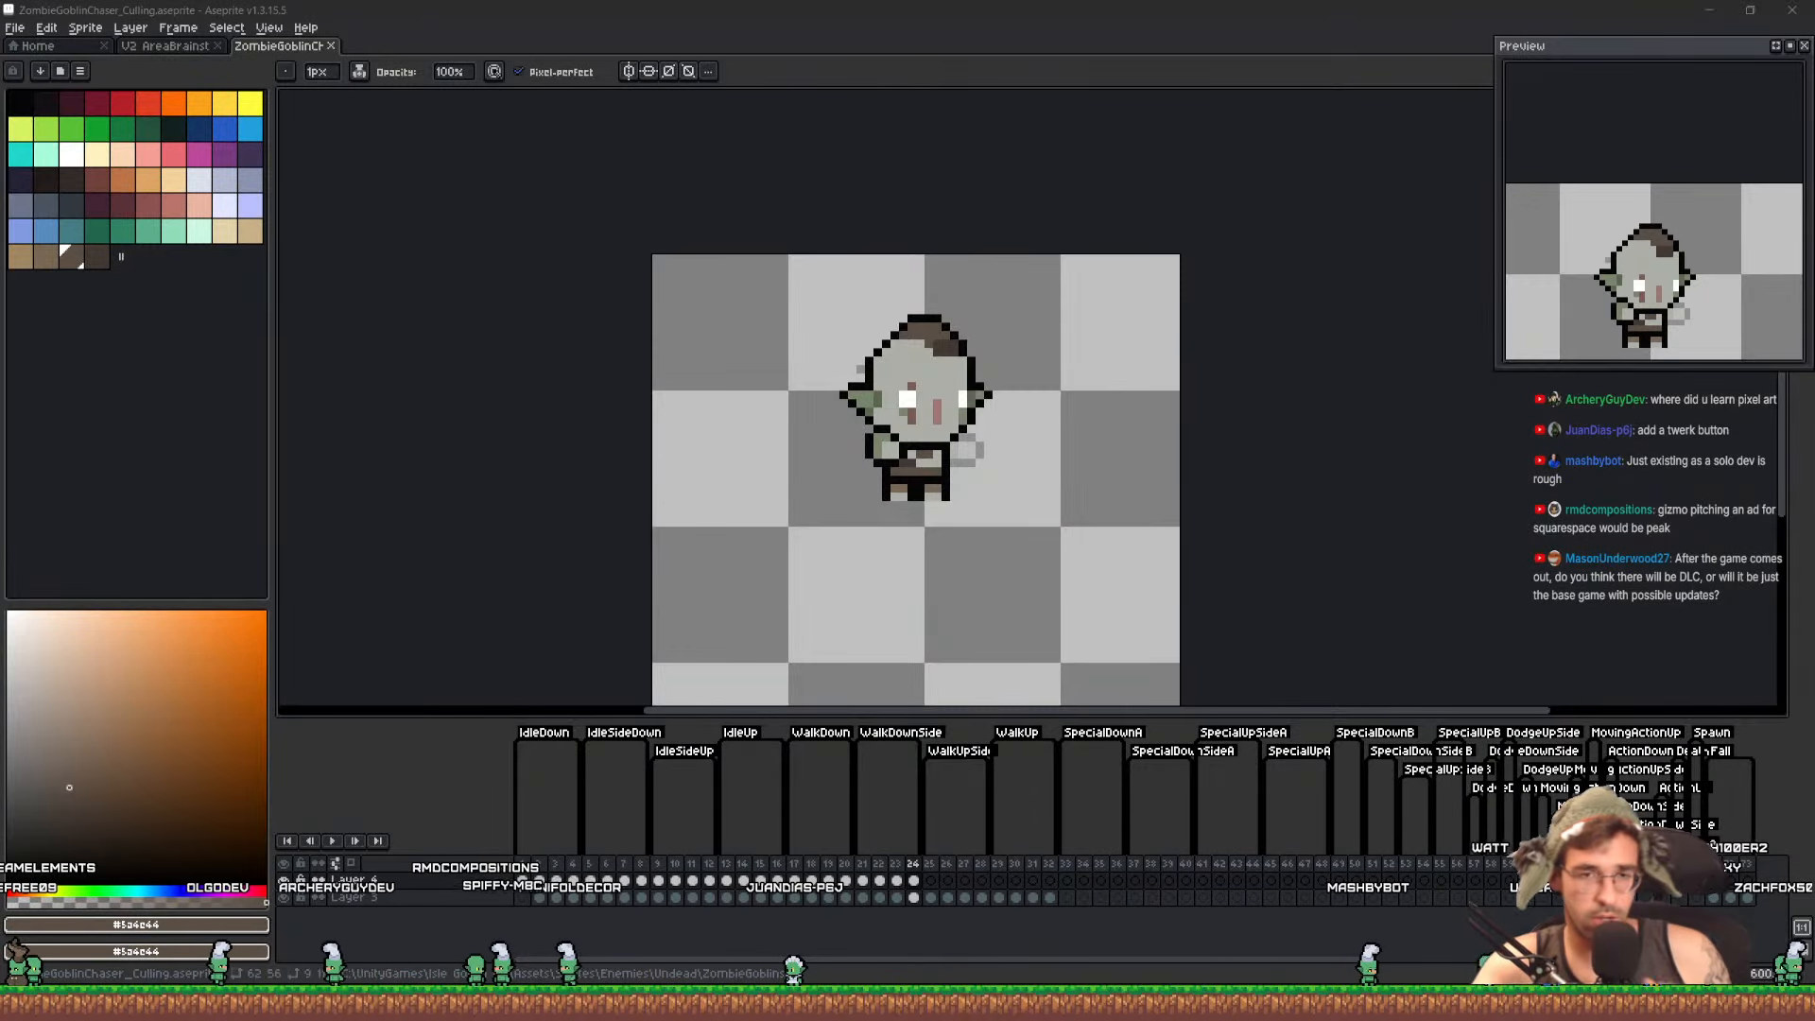
{"action": "left_click", "coordinate": [931, 879]}
{"action": "left_click_drag", "start_coordinate": [931, 880], "coordinate": [995, 895]}
{"action": "left_click", "coordinate": [931, 881]}
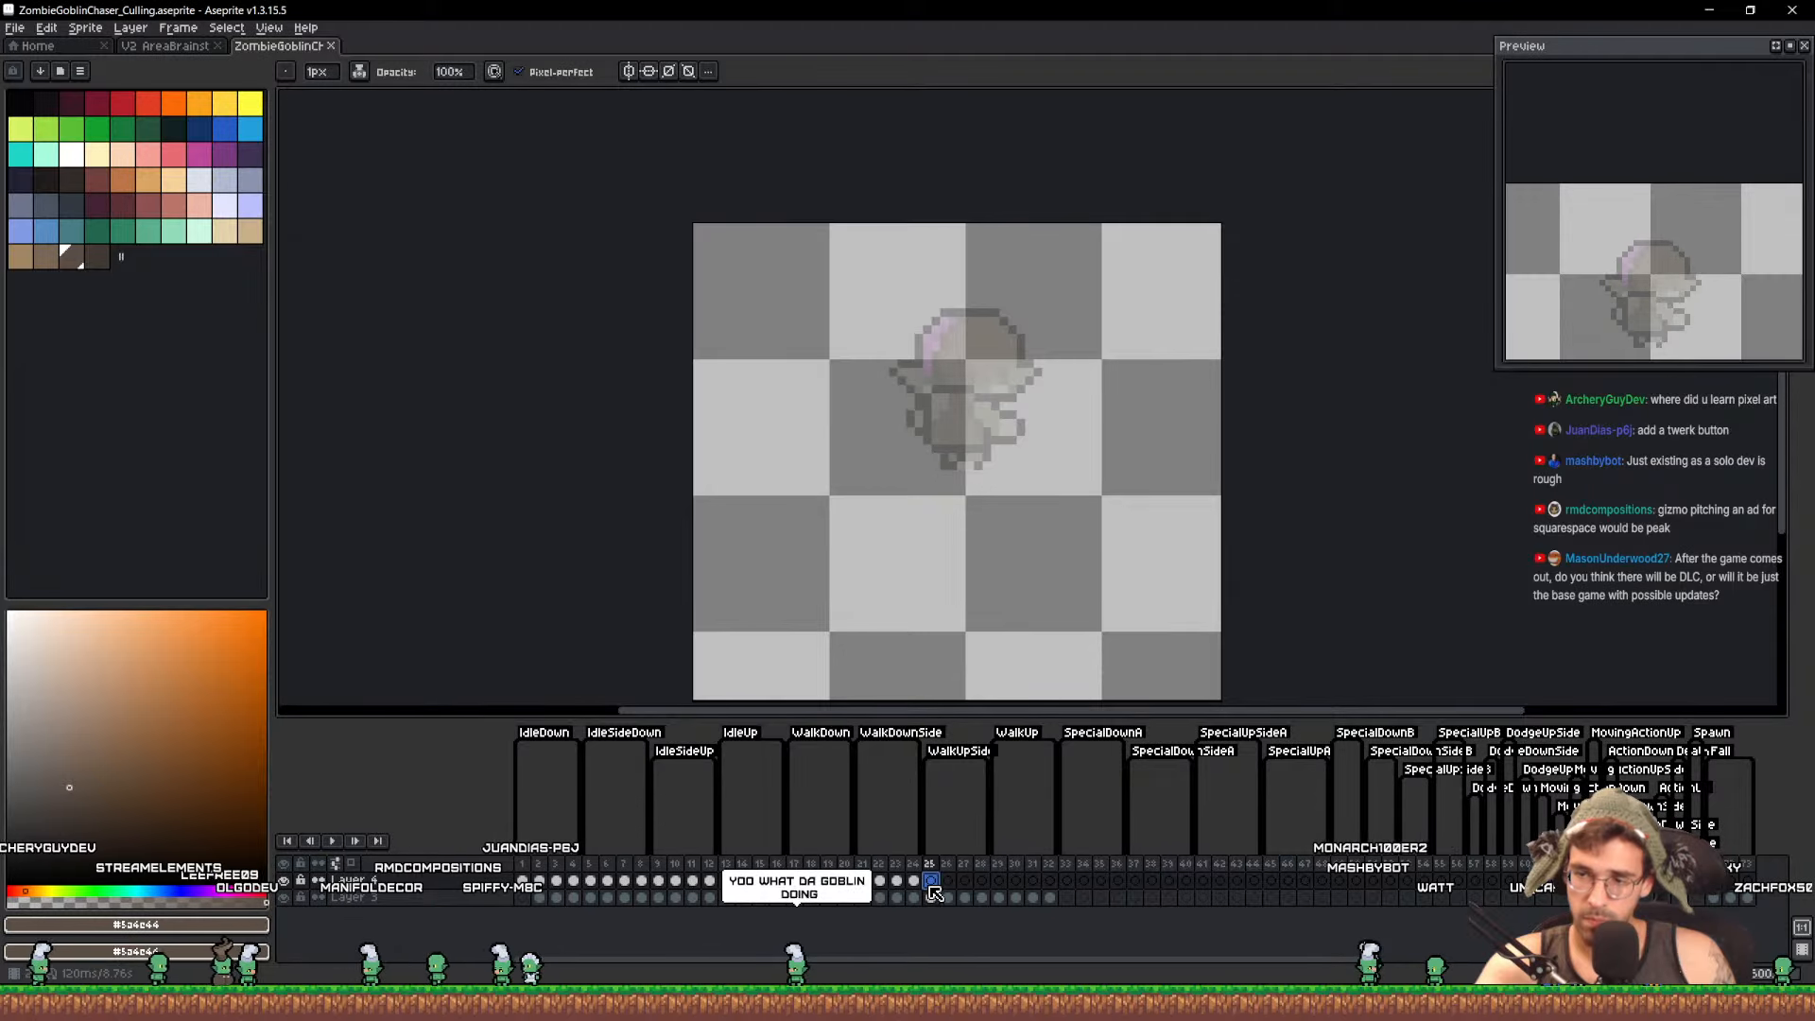
{"action": "left_click_drag", "start_coordinate": [931, 892], "coordinate": [986, 898]}
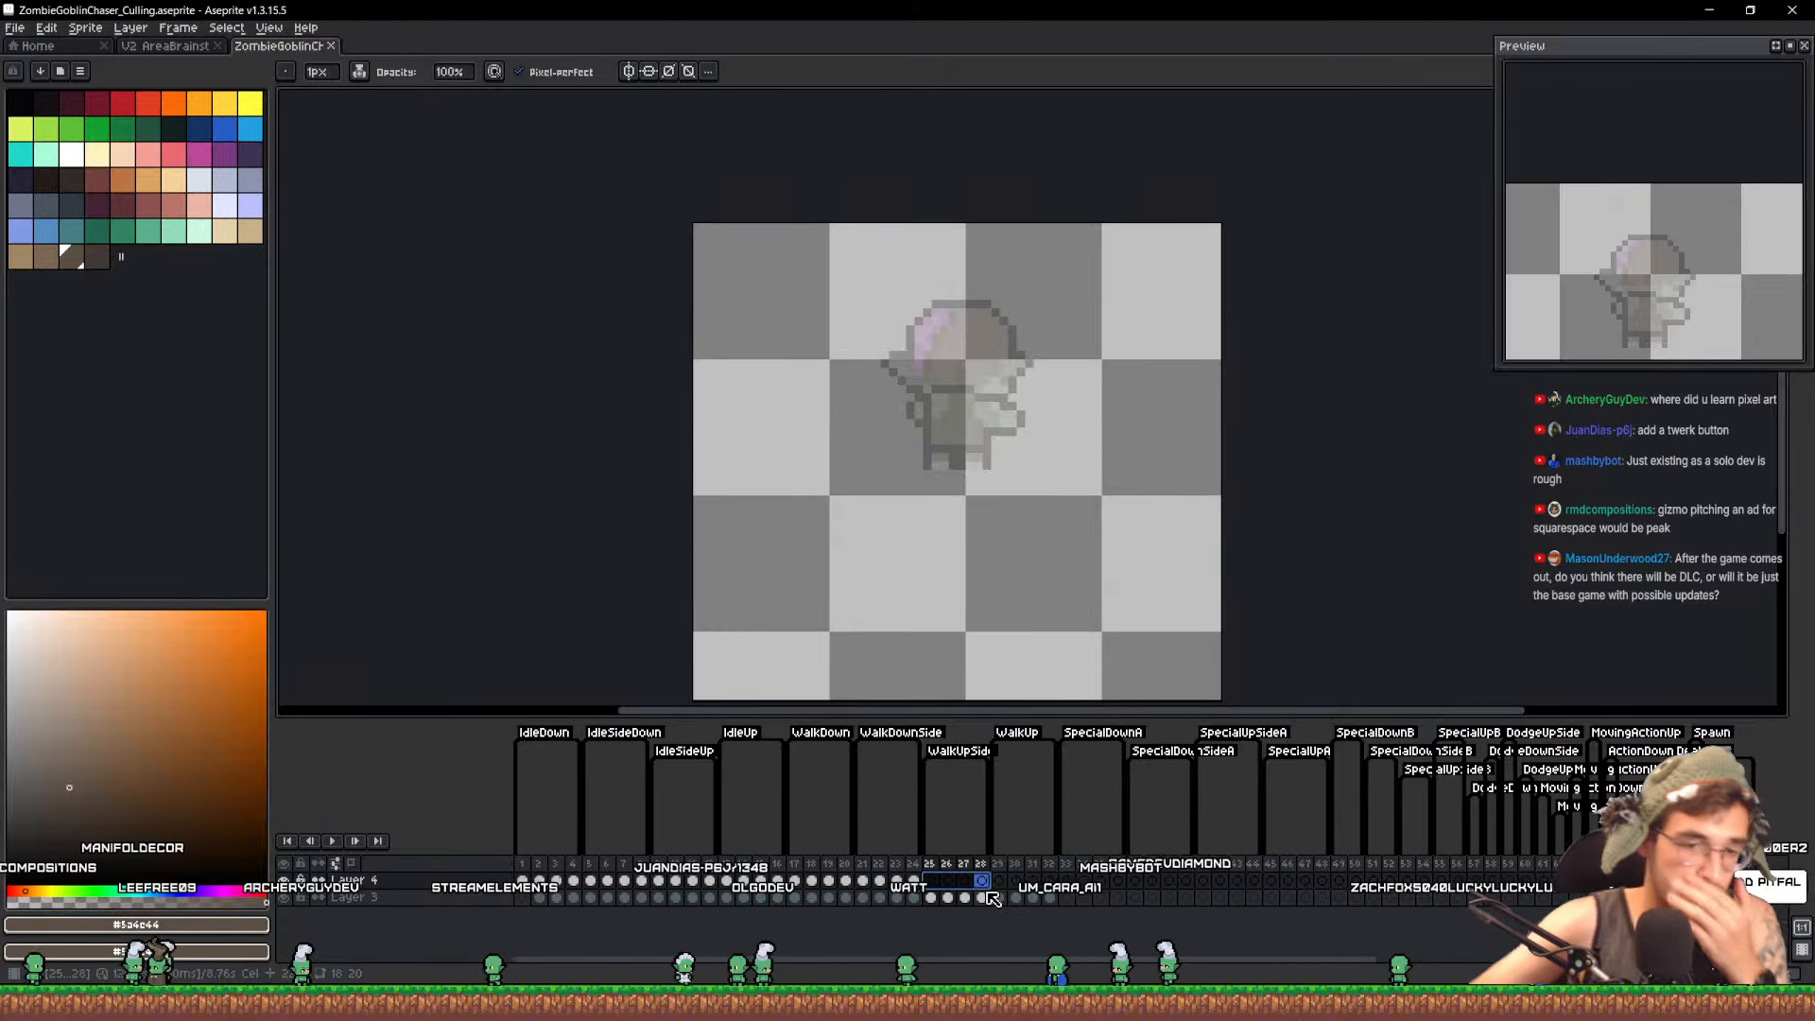
Switch to the V2 AreaBrainstorming file and look over the map's sprites and the black pit in the brown ground
{"action": "left_click", "coordinate": [173, 47]}
{"action": "scroll", "coordinate": [625, 356], "scroll_direction": "down", "scroll_amount": 5}
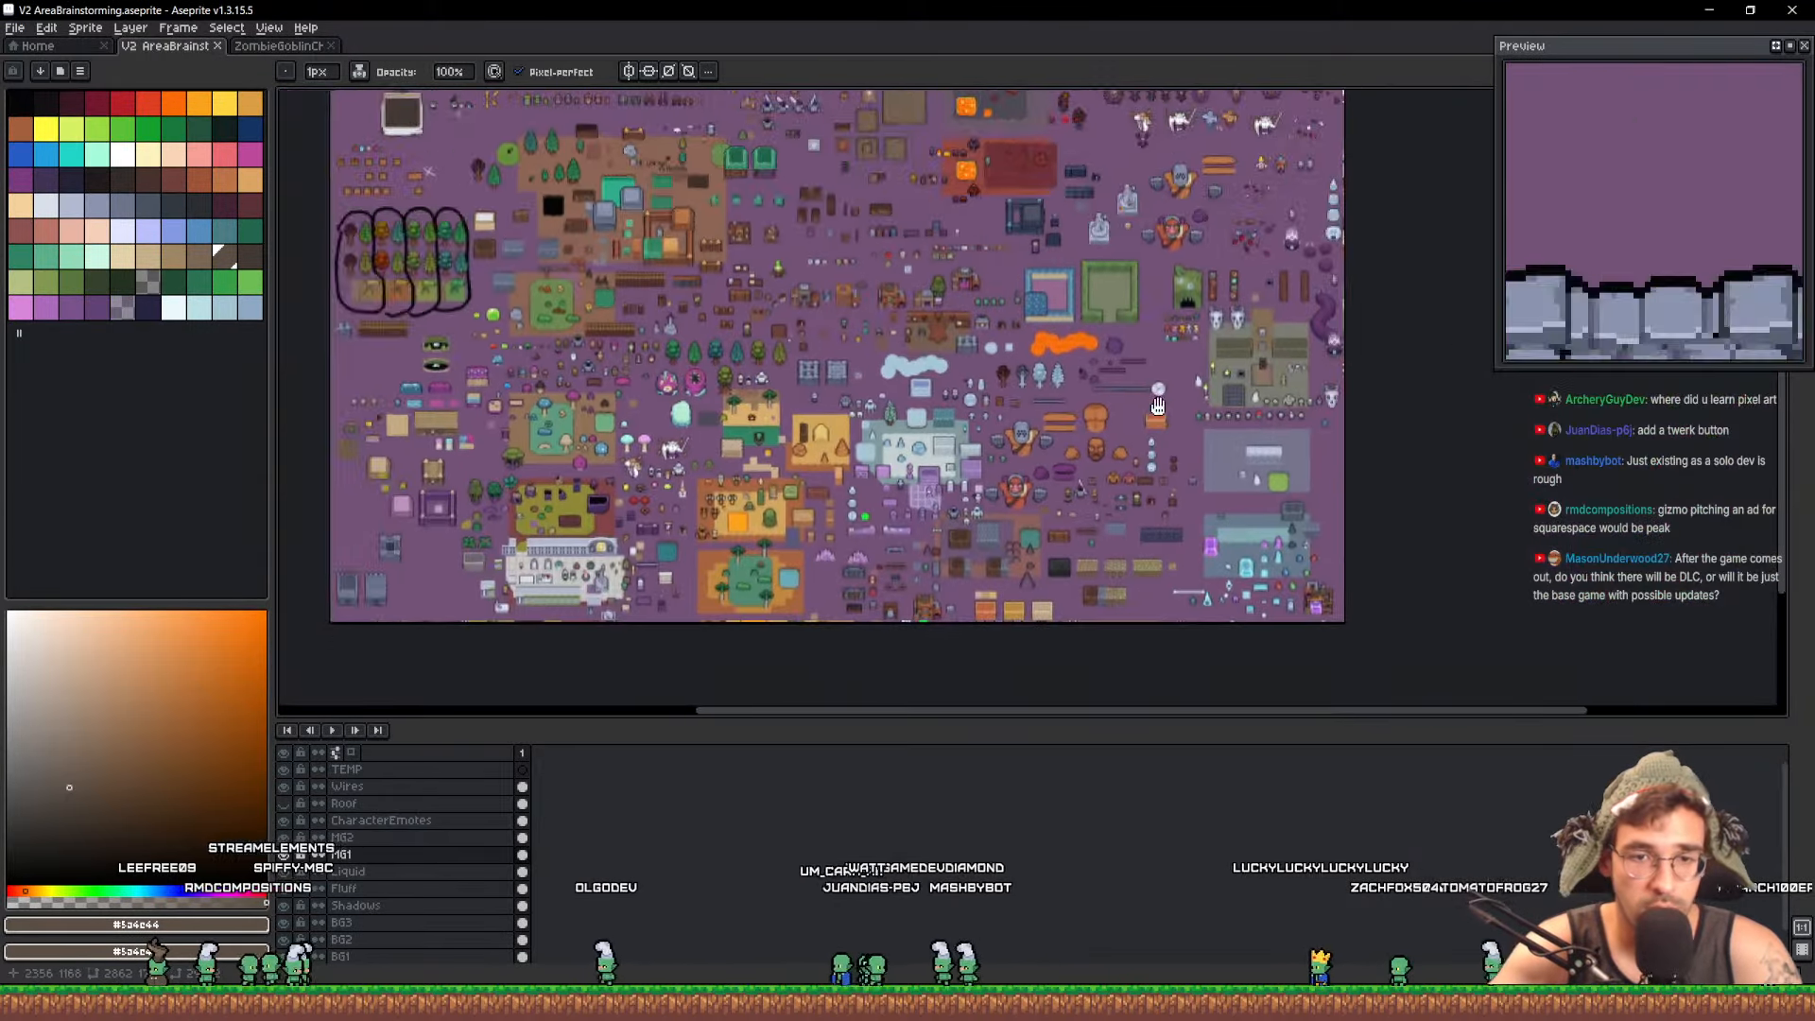
{"action": "scroll", "coordinate": [963, 394], "scroll_direction": "up", "scroll_amount": 2}
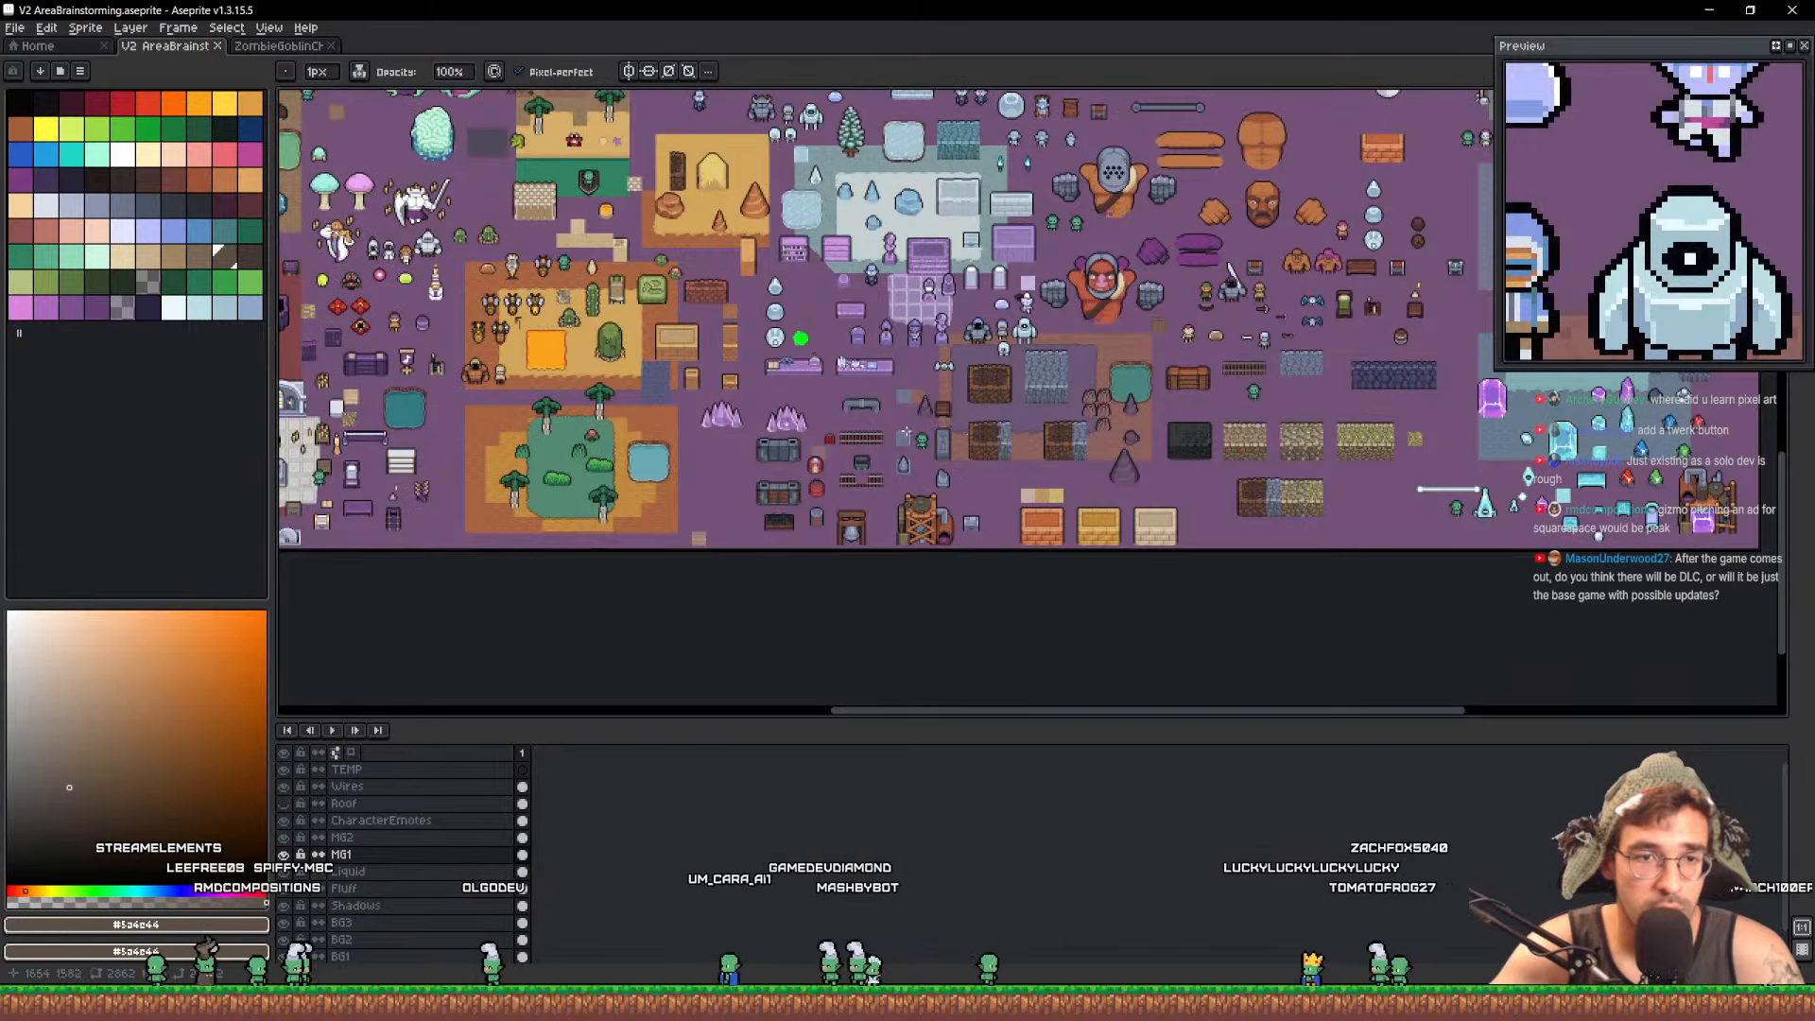
{"action": "scroll", "coordinate": [1154, 485], "scroll_direction": "up", "scroll_amount": 1}
{"action": "left_click_drag", "start_coordinate": [1154, 485], "coordinate": [835, 652]}
{"action": "left_click_drag", "start_coordinate": [900, 393], "coordinate": [1220, 630]}
{"action": "scroll", "coordinate": [759, 300], "scroll_direction": "up", "scroll_amount": 5}
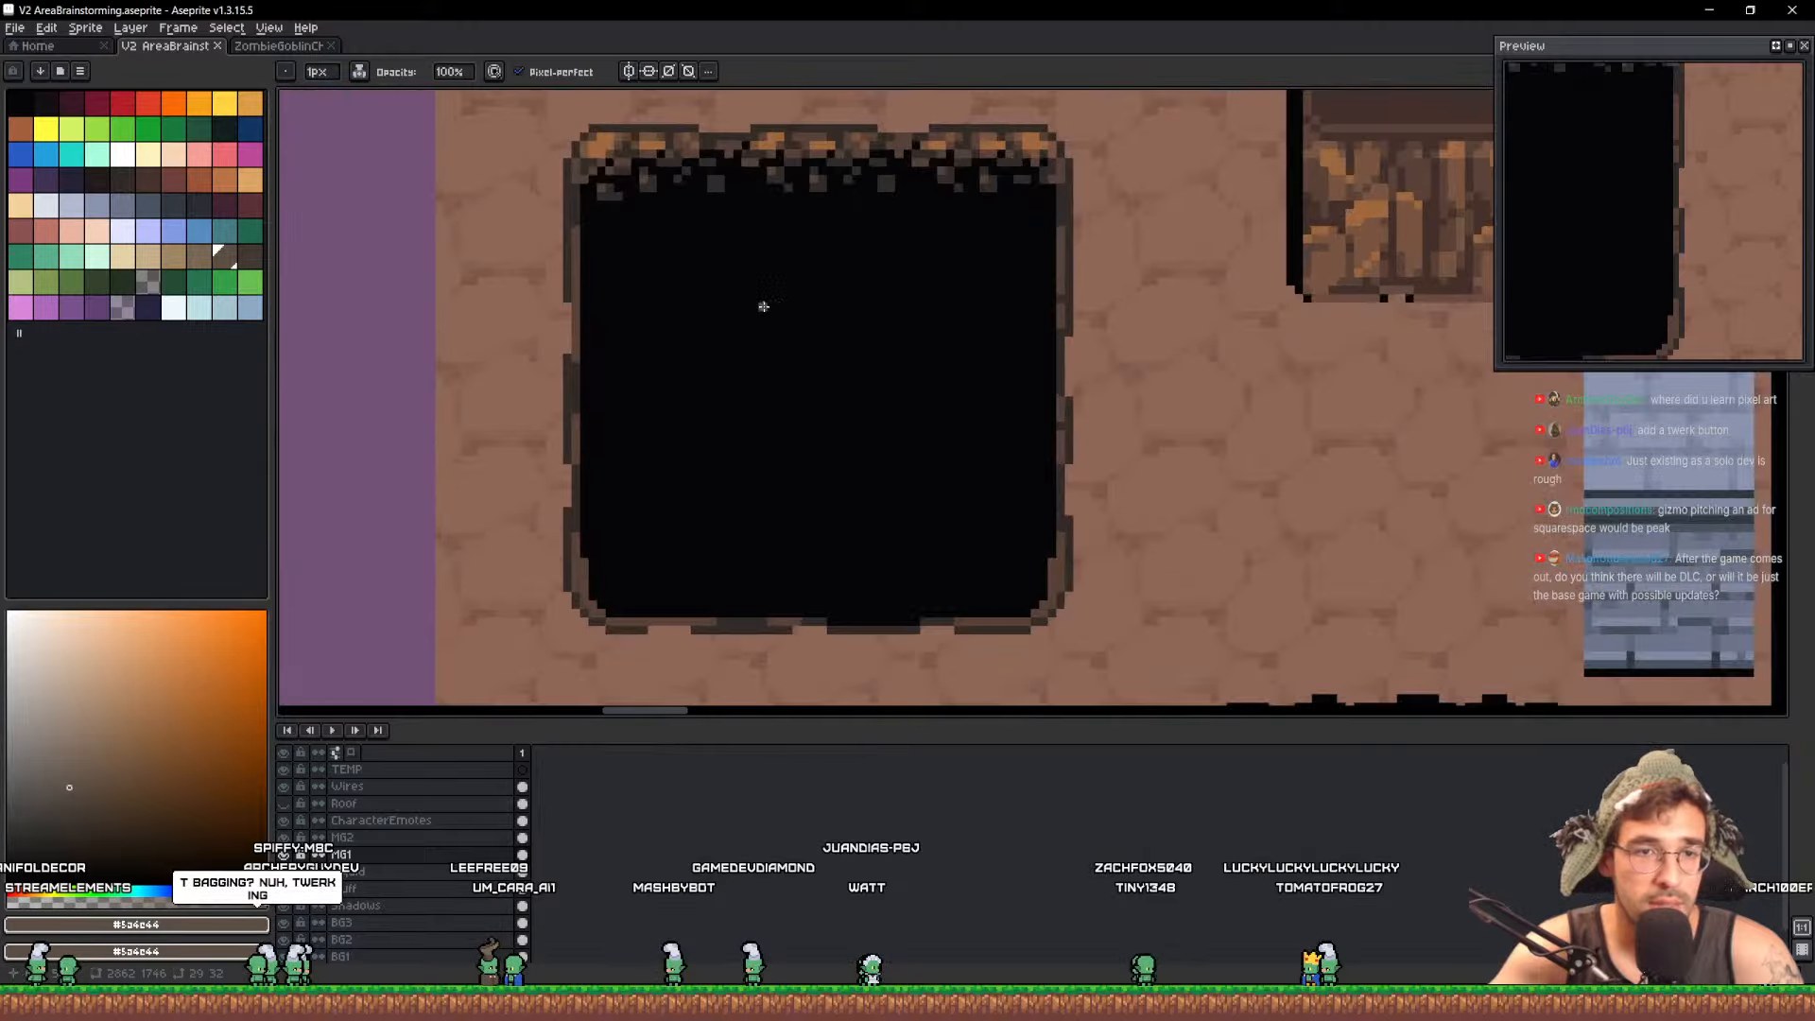
{"action": "left_click_drag", "start_coordinate": [762, 300], "coordinate": [928, 396]}
{"action": "scroll", "coordinate": [770, 324], "scroll_direction": "down", "scroll_amount": 5}
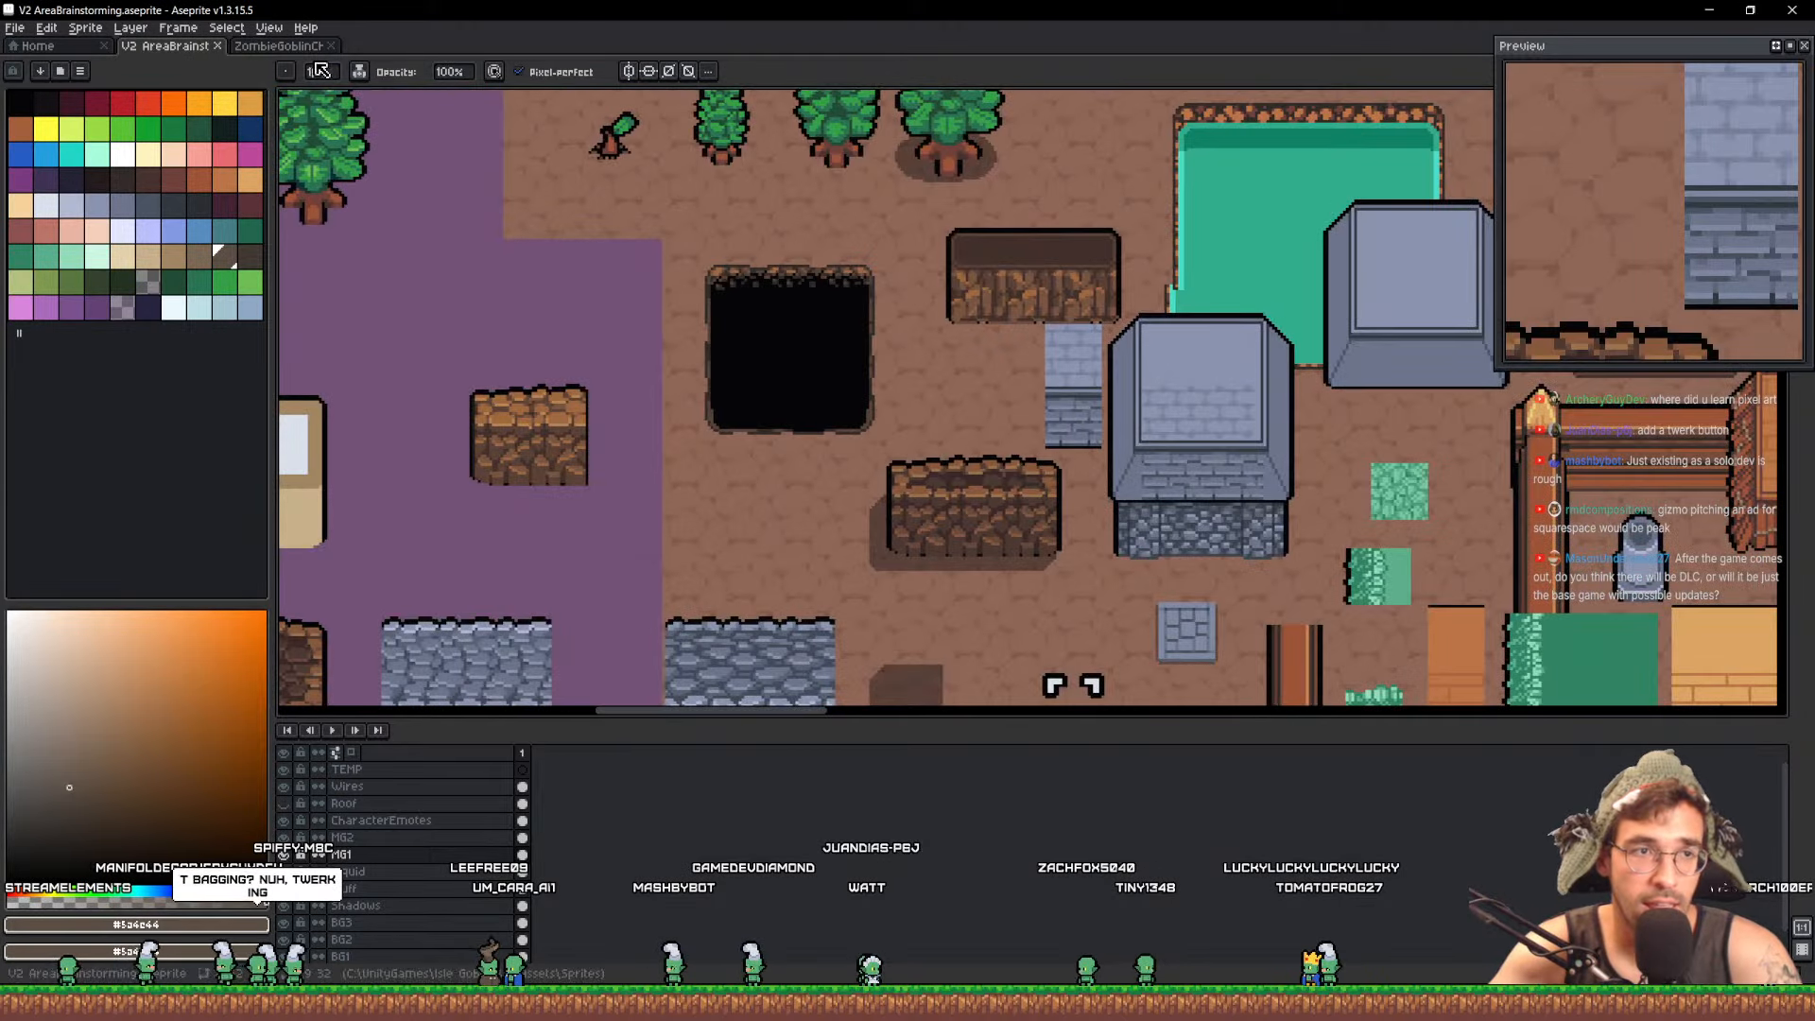
{"action": "key", "text": "ctrl+Tab"}
{"action": "left_click", "coordinate": [180, 48]}
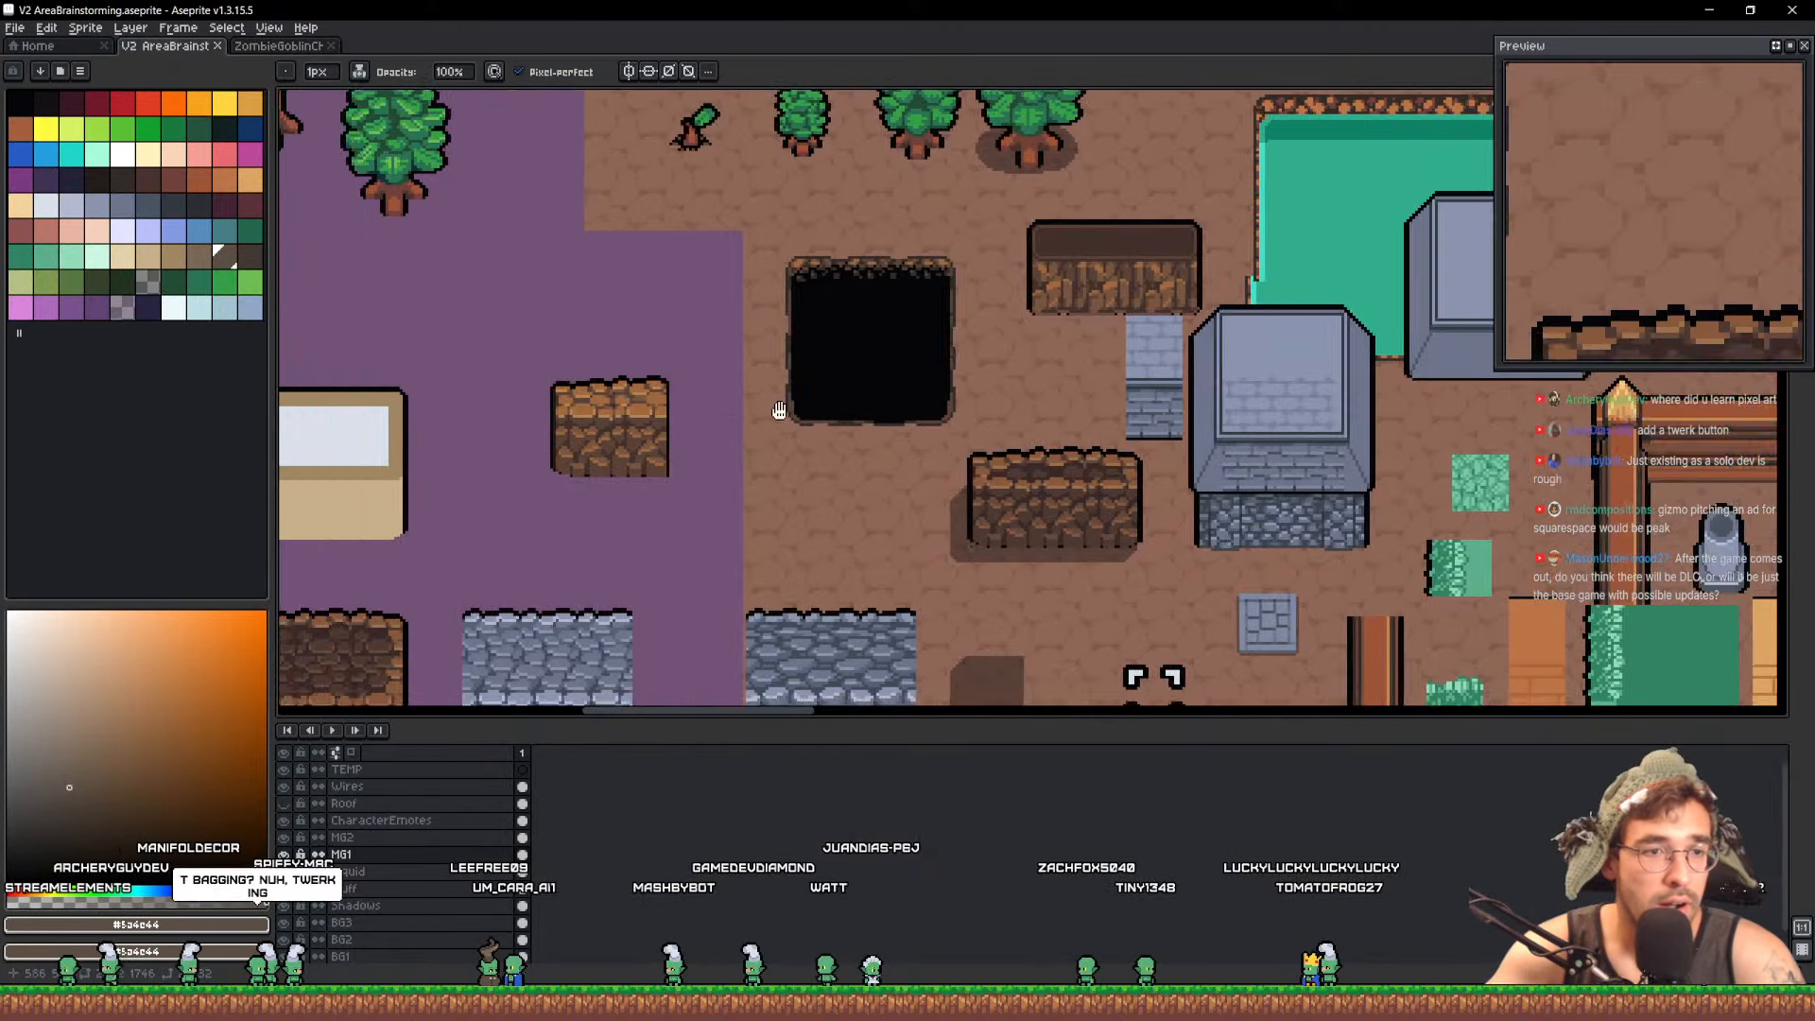
Select the pale panel of the tan block near the pit and paint brown inside it with a 23 px round pencil
{"action": "scroll", "coordinate": [817, 475], "scroll_direction": "up", "scroll_amount": 4}
{"action": "key", "text": "]"}
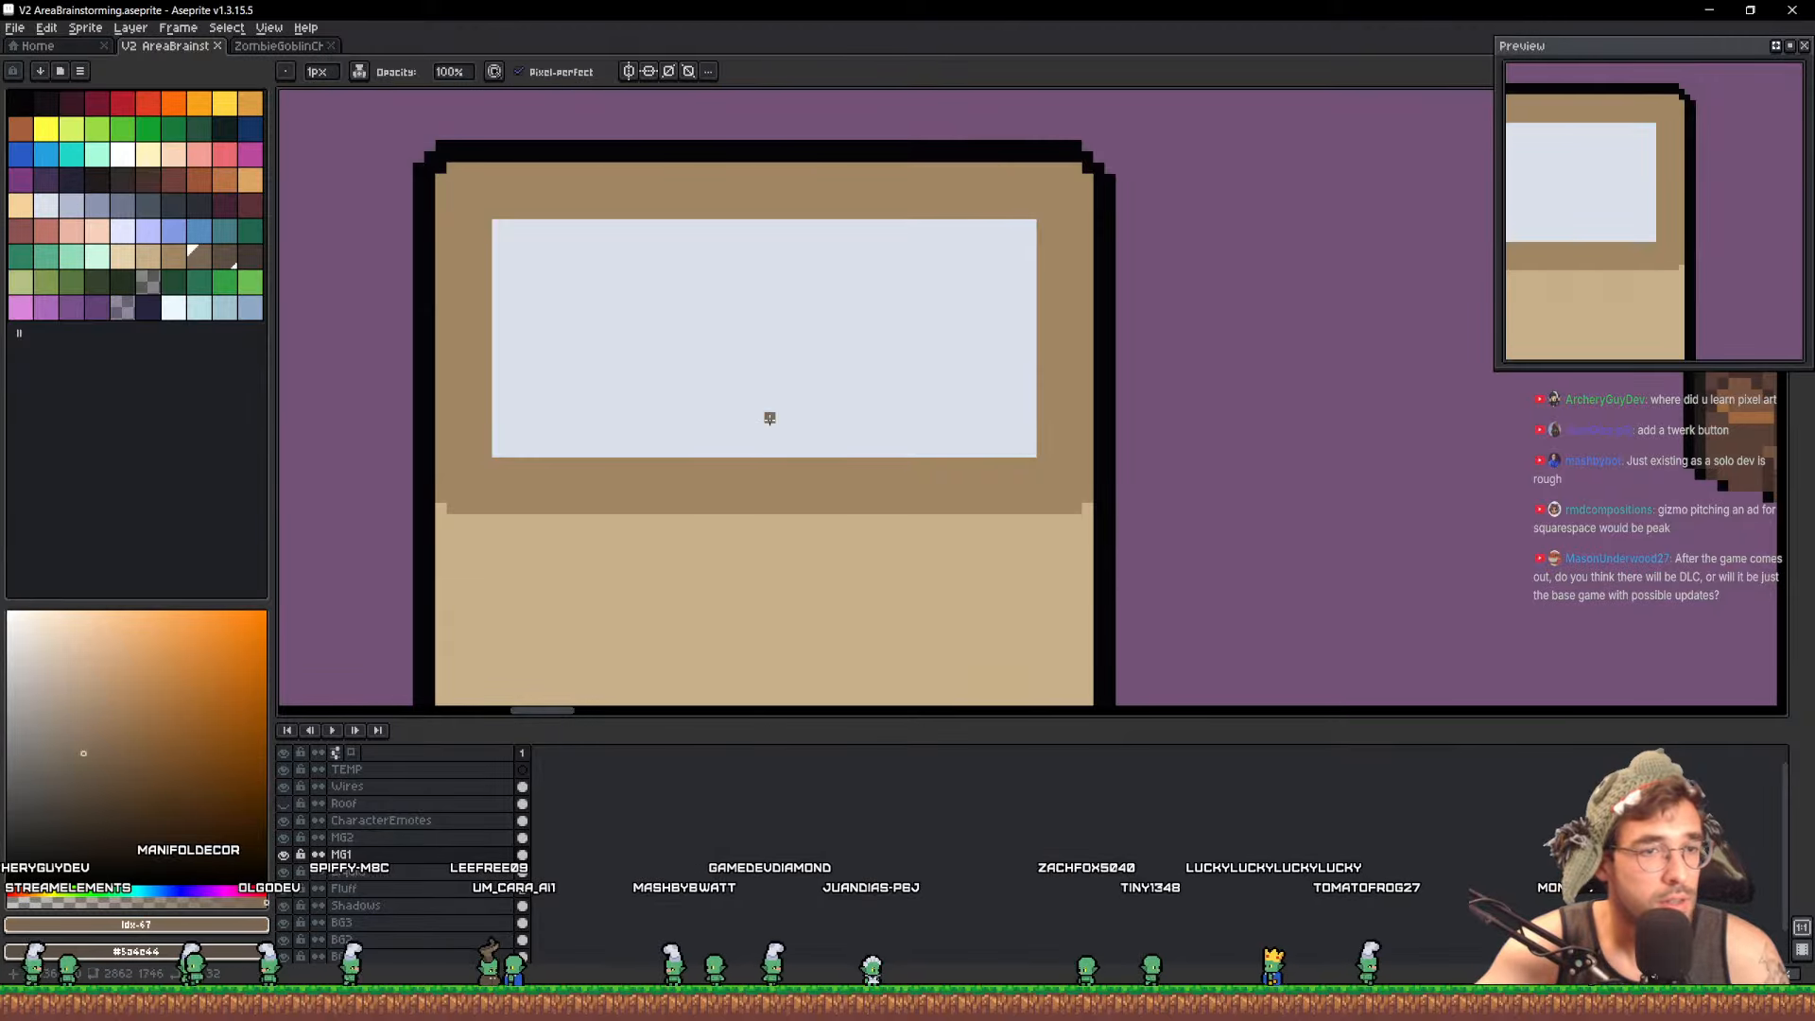
{"action": "key", "text": "w"}
{"action": "left_click", "coordinate": [760, 418]}
{"action": "key", "text": "g"}
{"action": "key", "text": "b"}
{"action": "scroll", "coordinate": [737, 404], "scroll_direction": "up", "scroll_amount": 15}
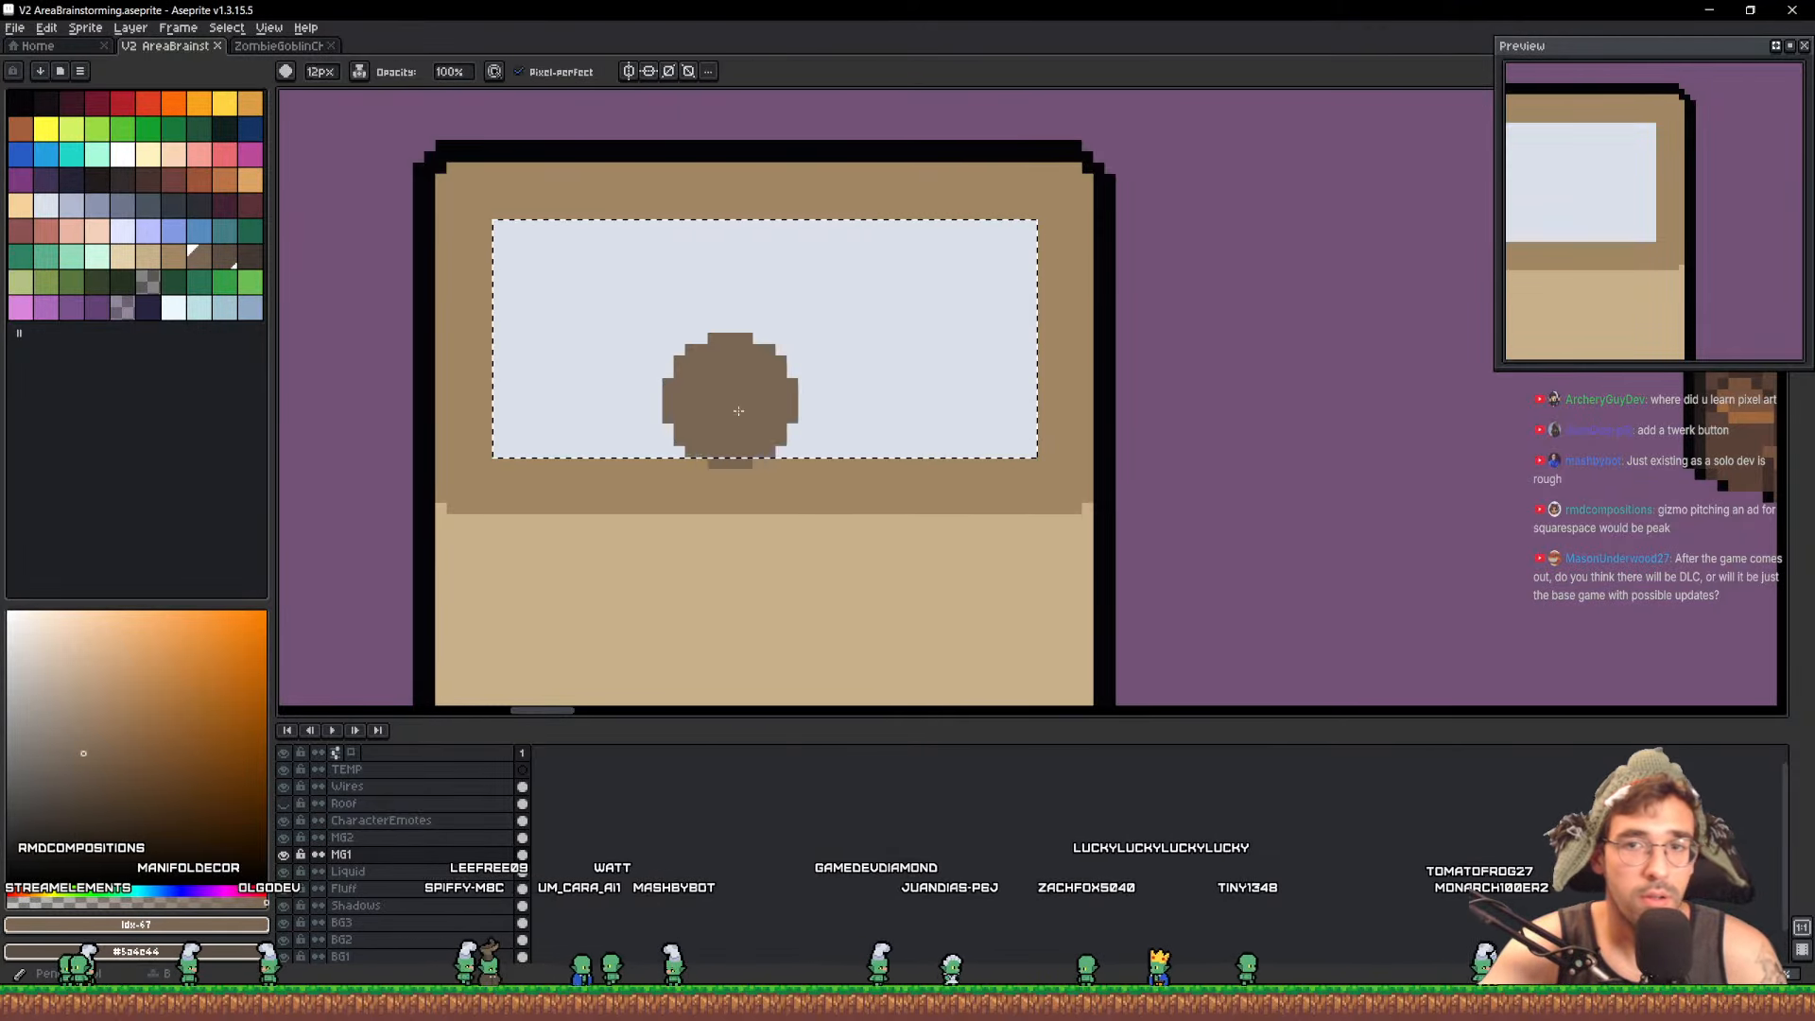
{"action": "mouse_move", "coordinate": [648, 411]}
{"action": "left_mouse_down"}
{"action": "mouse_move", "coordinate": [902, 292]}
{"action": "mouse_move", "coordinate": [757, 336]}
{"action": "left_mouse_up"}
Examine which pale details on the critters, mushrooms and mushroom furniture of the map are covered by the current selection
{"action": "scroll", "coordinate": [1020, 366], "scroll_direction": "down", "scroll_amount": 2}
{"action": "scroll", "coordinate": [1022, 366], "scroll_direction": "down", "scroll_amount": 6}
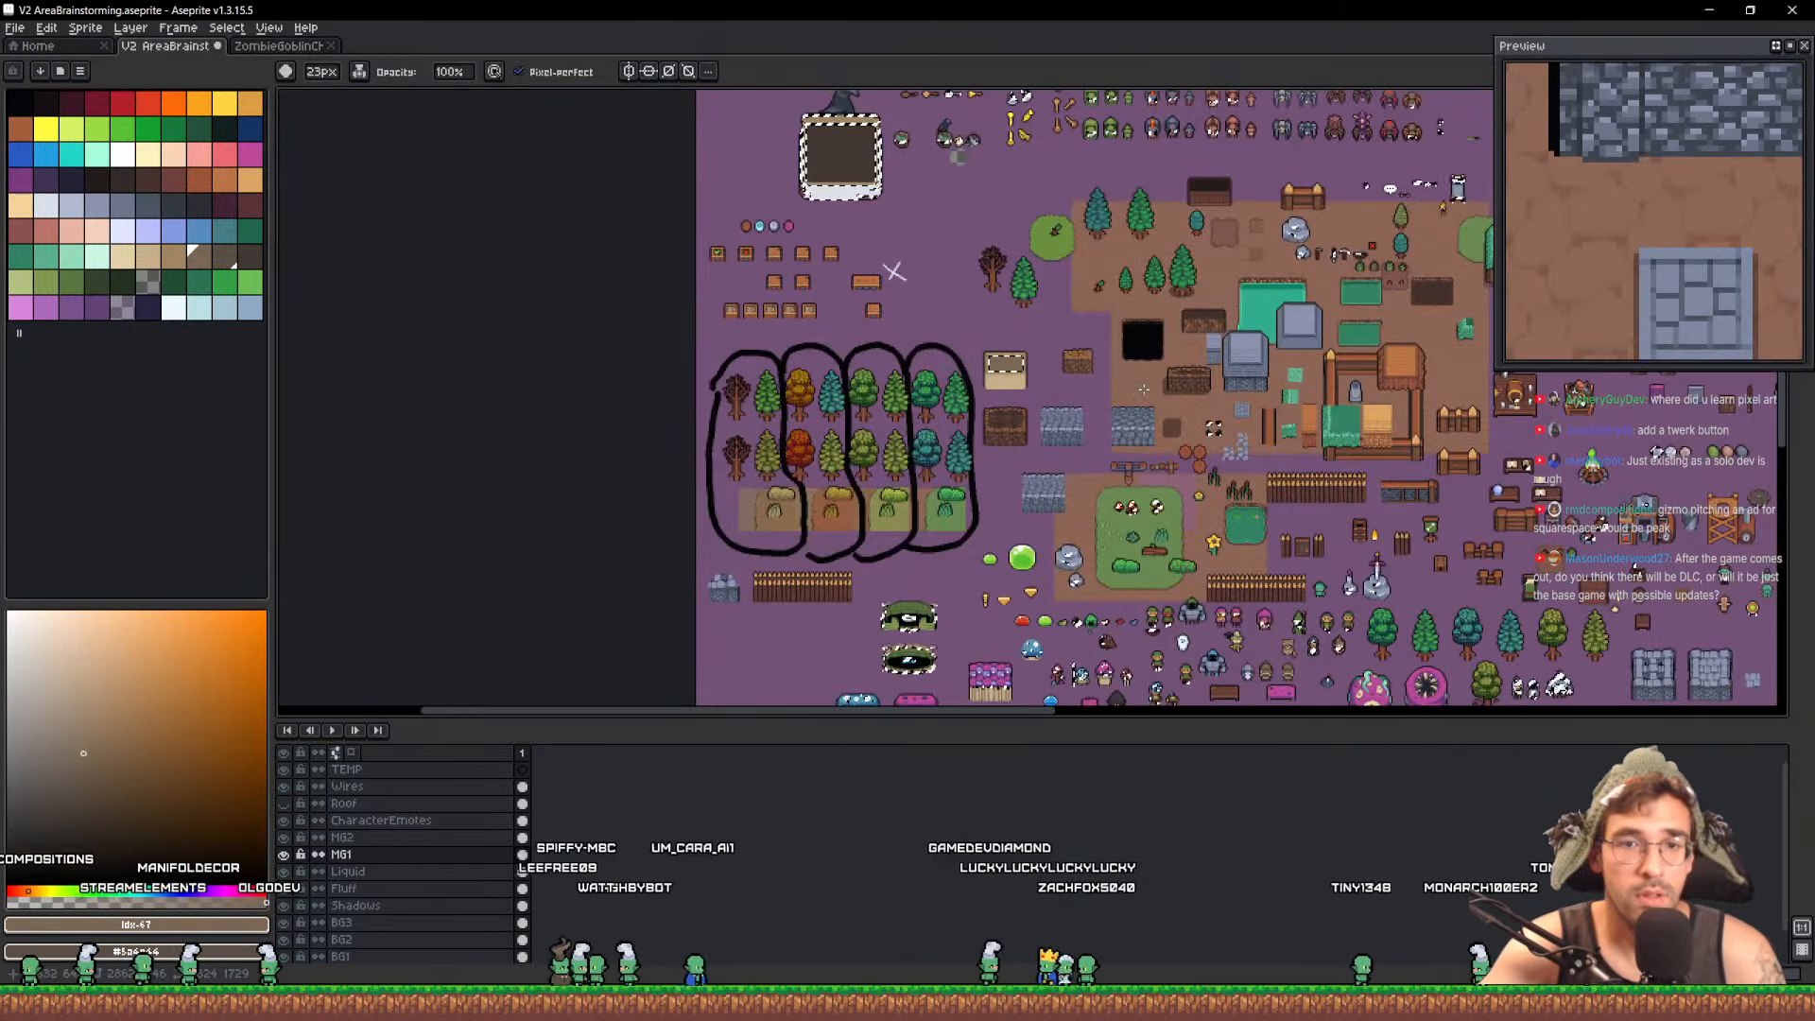
{"action": "left_click_drag", "start_coordinate": [1022, 366], "coordinate": [949, 229]}
{"action": "scroll", "coordinate": [1040, 493], "scroll_direction": "up", "scroll_amount": 5}
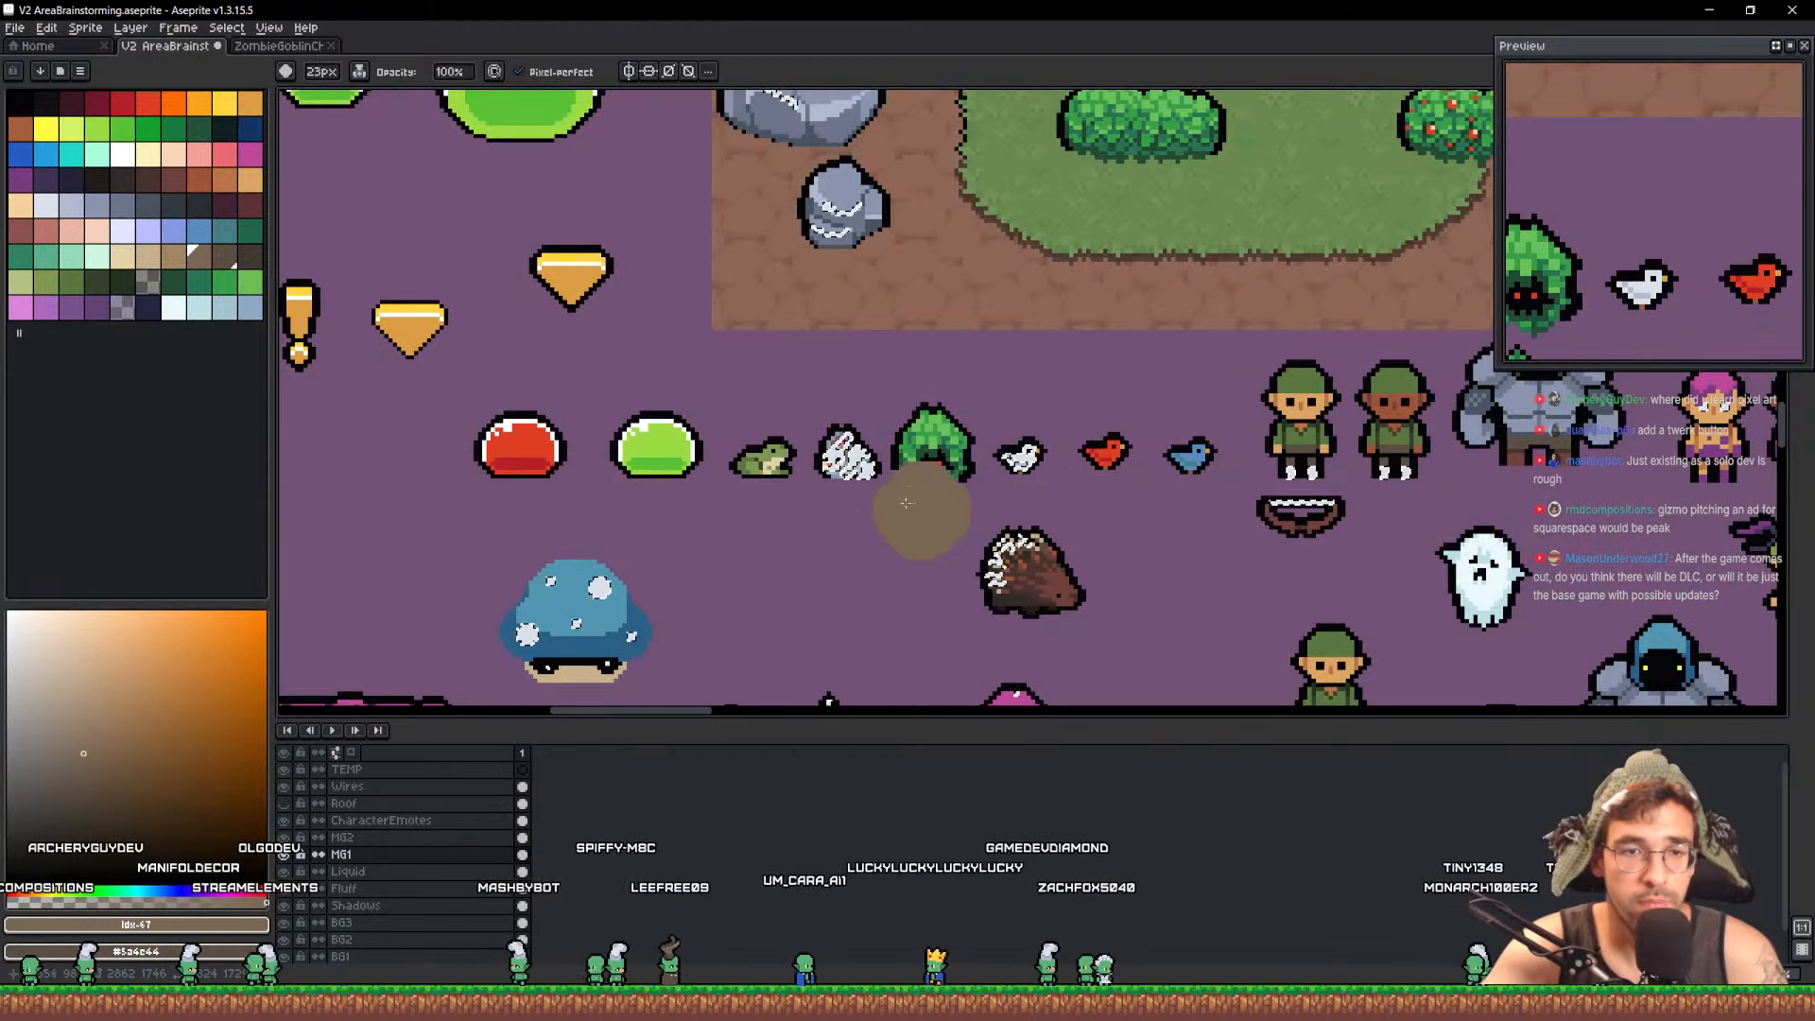
{"action": "scroll", "coordinate": [1074, 515], "scroll_direction": "up", "scroll_amount": 2}
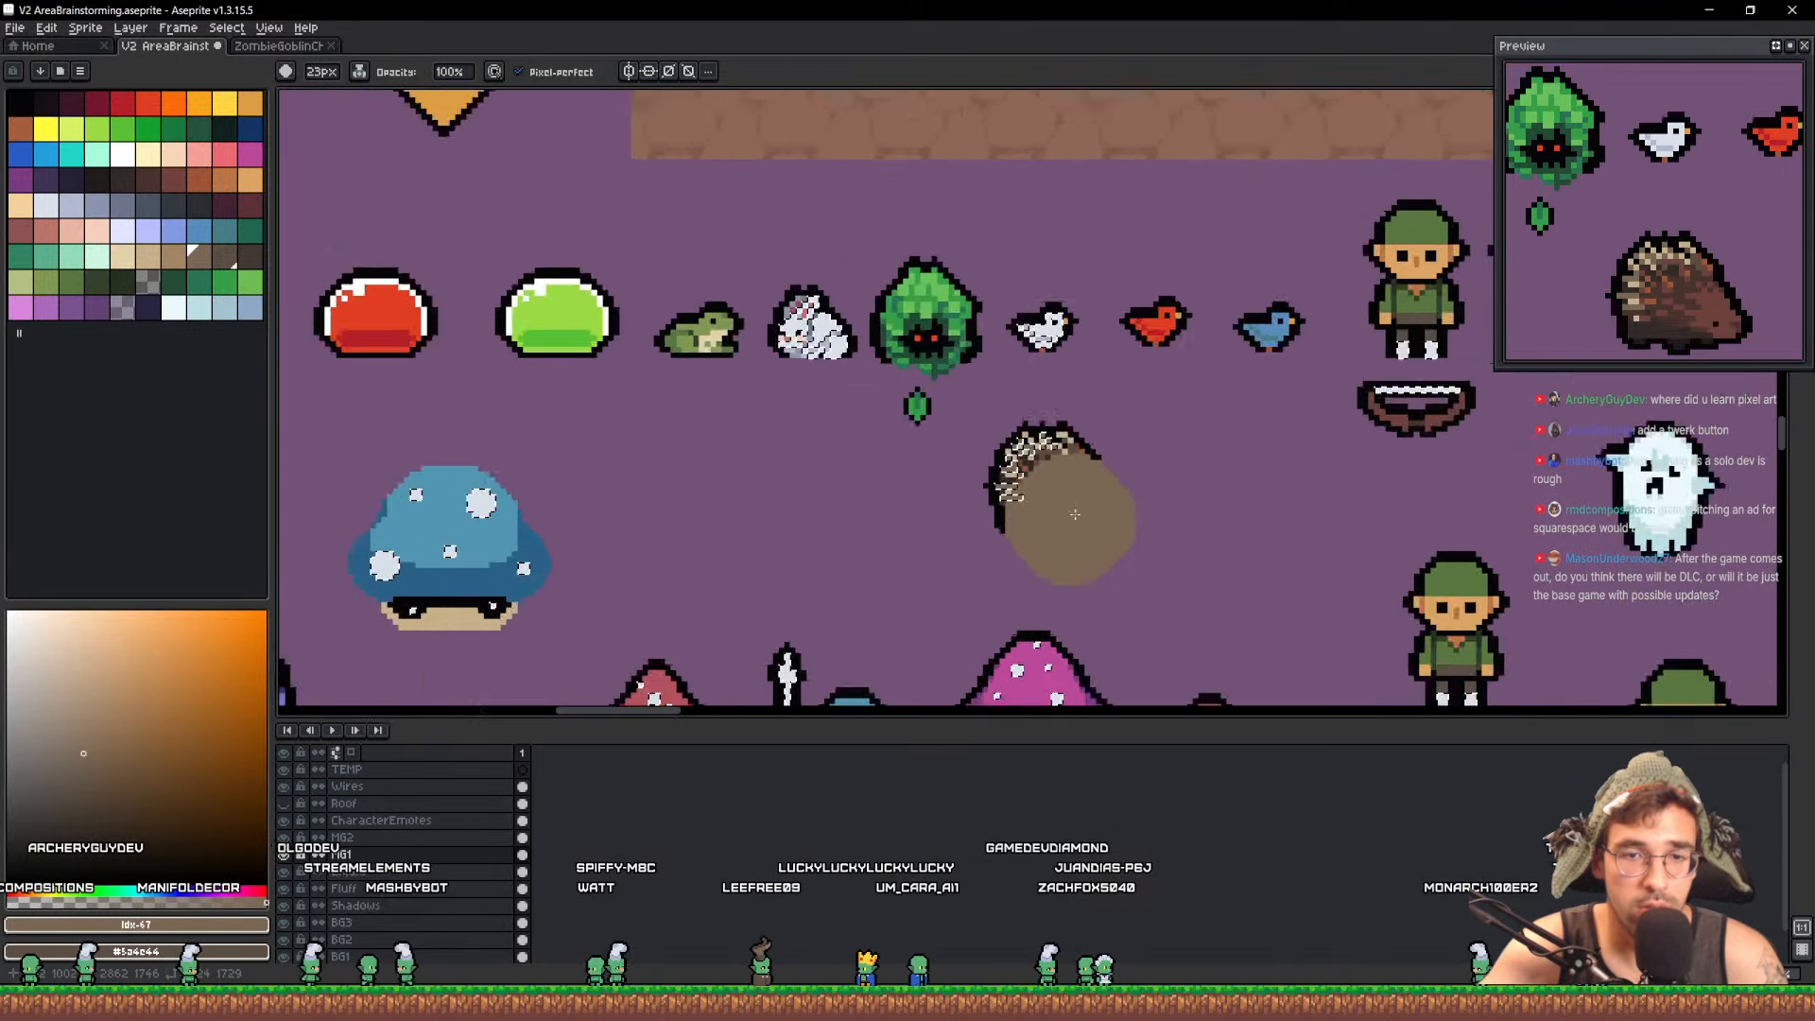
{"action": "scroll", "coordinate": [1119, 285], "scroll_direction": "down", "scroll_amount": 5}
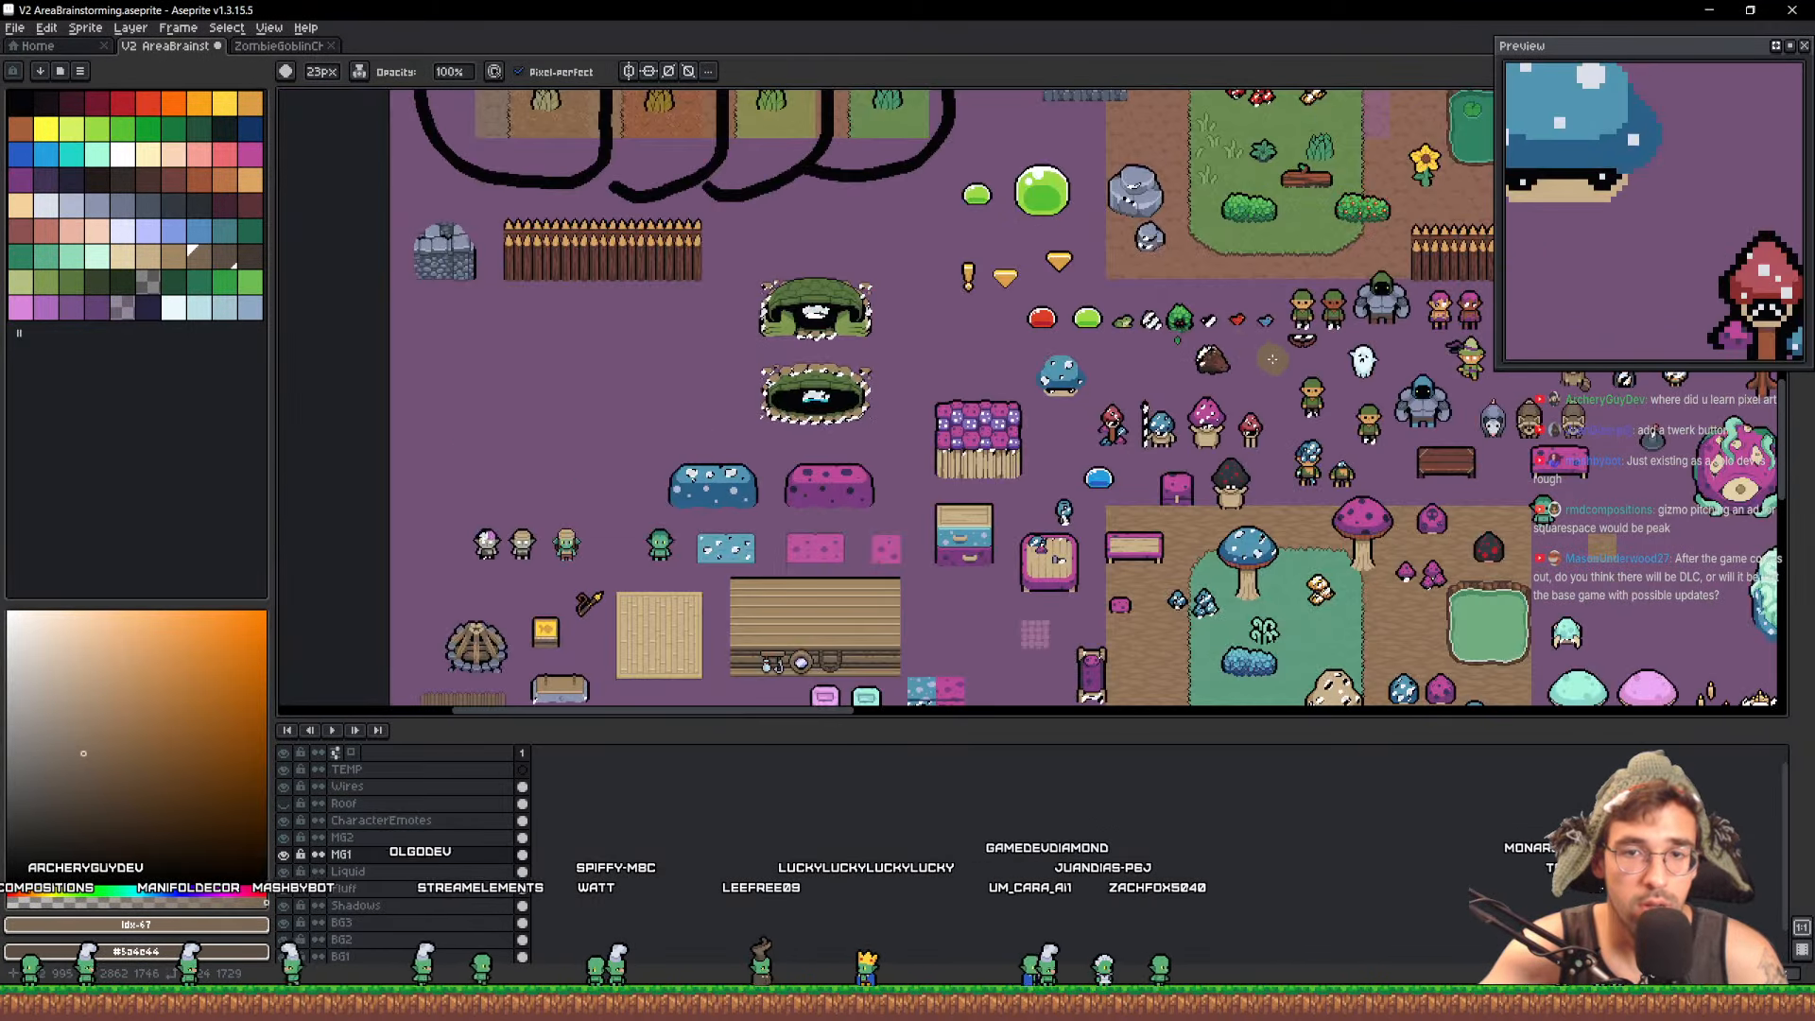
{"action": "scroll", "coordinate": [1096, 539], "scroll_direction": "up", "scroll_amount": 5}
{"action": "scroll", "coordinate": [1125, 547], "scroll_direction": "up", "scroll_amount": 2}
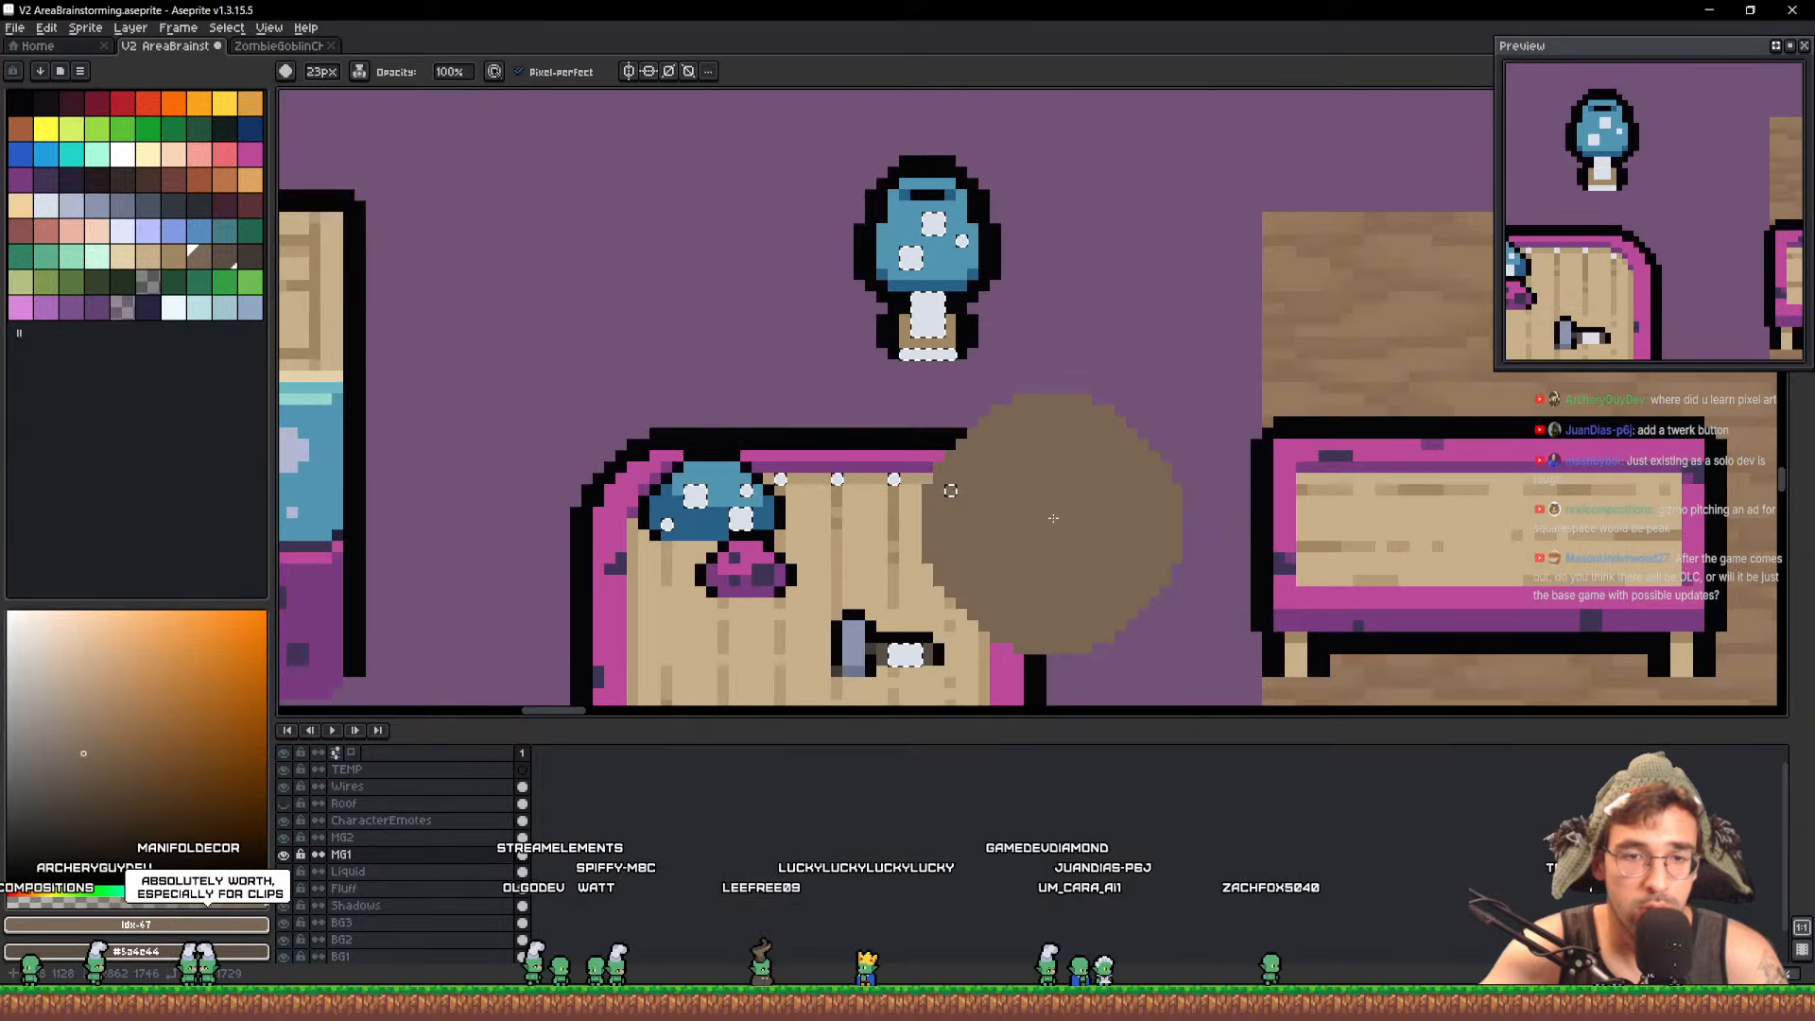
Paint the selected pale details of the small blue mushroom, tabletop hammer and green-capped soldiers' boots brown with a 14 px pencil, and save the map
{"action": "scroll", "coordinate": [865, 491], "scroll_direction": "down", "scroll_amount": 9}
{"action": "left_click_drag", "start_coordinate": [842, 466], "coordinate": [930, 329]}
{"action": "scroll", "coordinate": [945, 283], "scroll_direction": "down", "scroll_amount": 2}
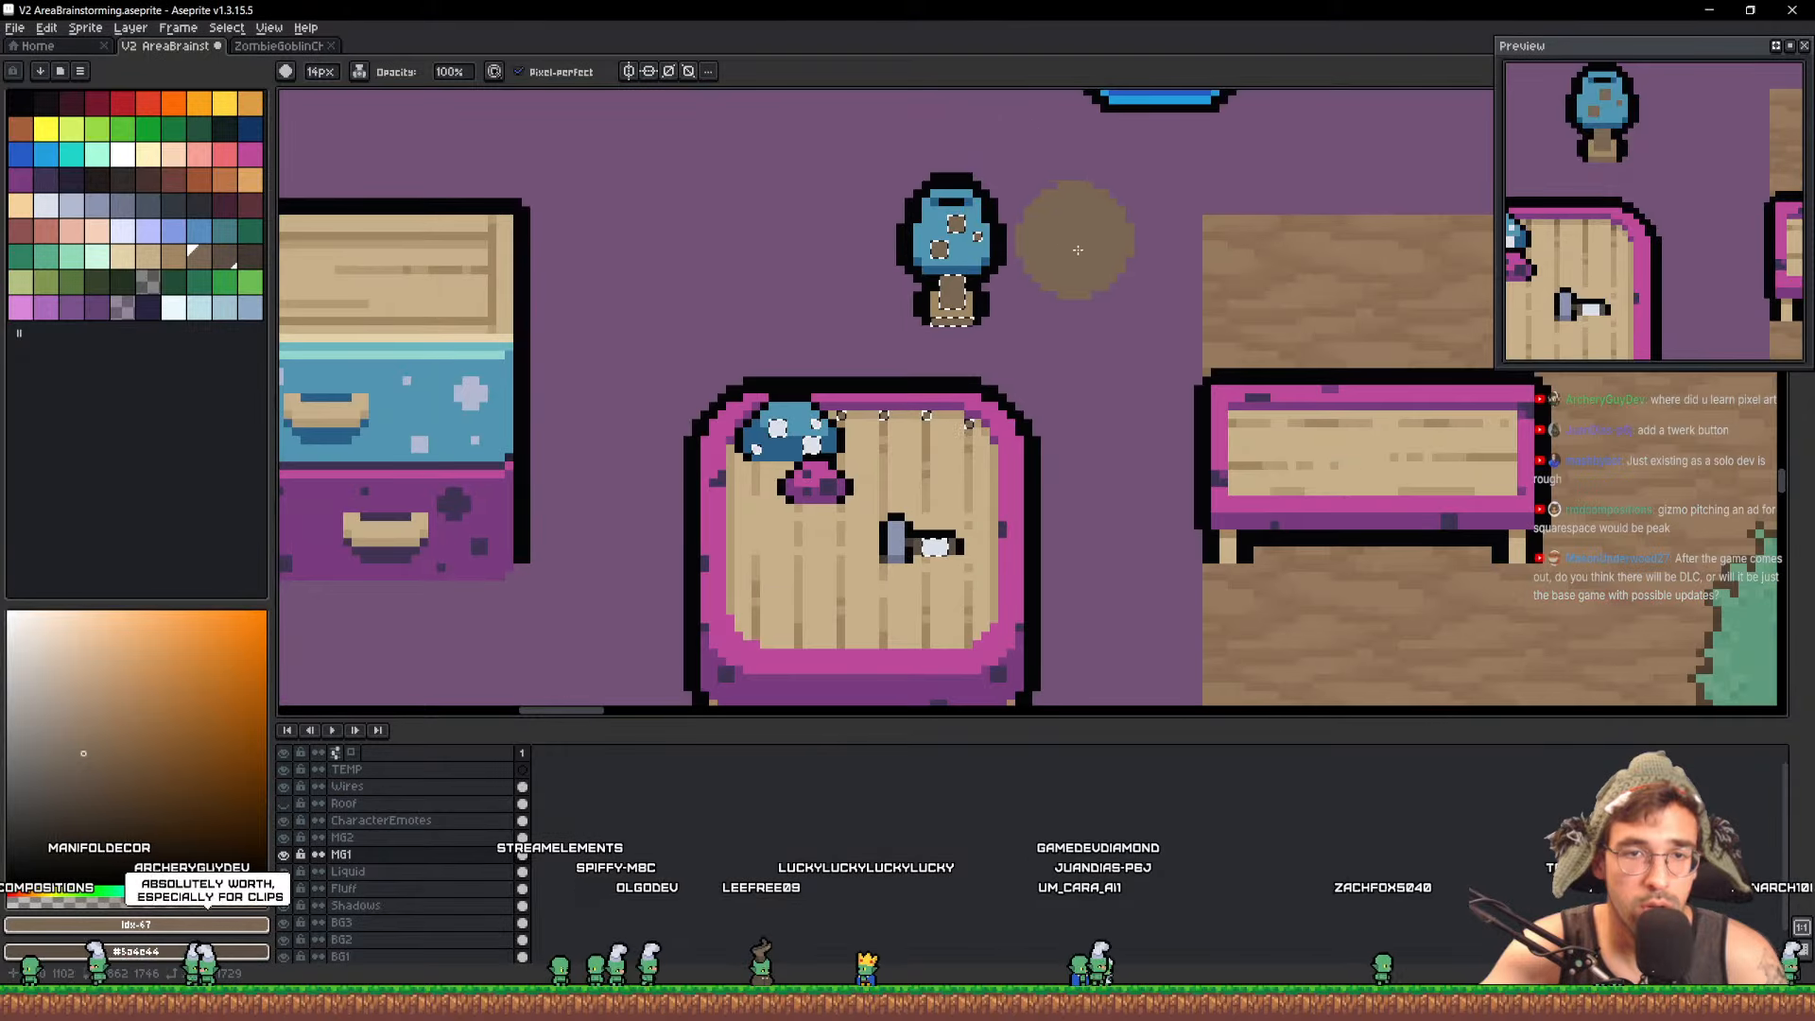
{"action": "scroll", "coordinate": [1298, 406], "scroll_direction": "down", "scroll_amount": 2}
{"action": "scroll", "coordinate": [1299, 455], "scroll_direction": "down", "scroll_amount": 1}
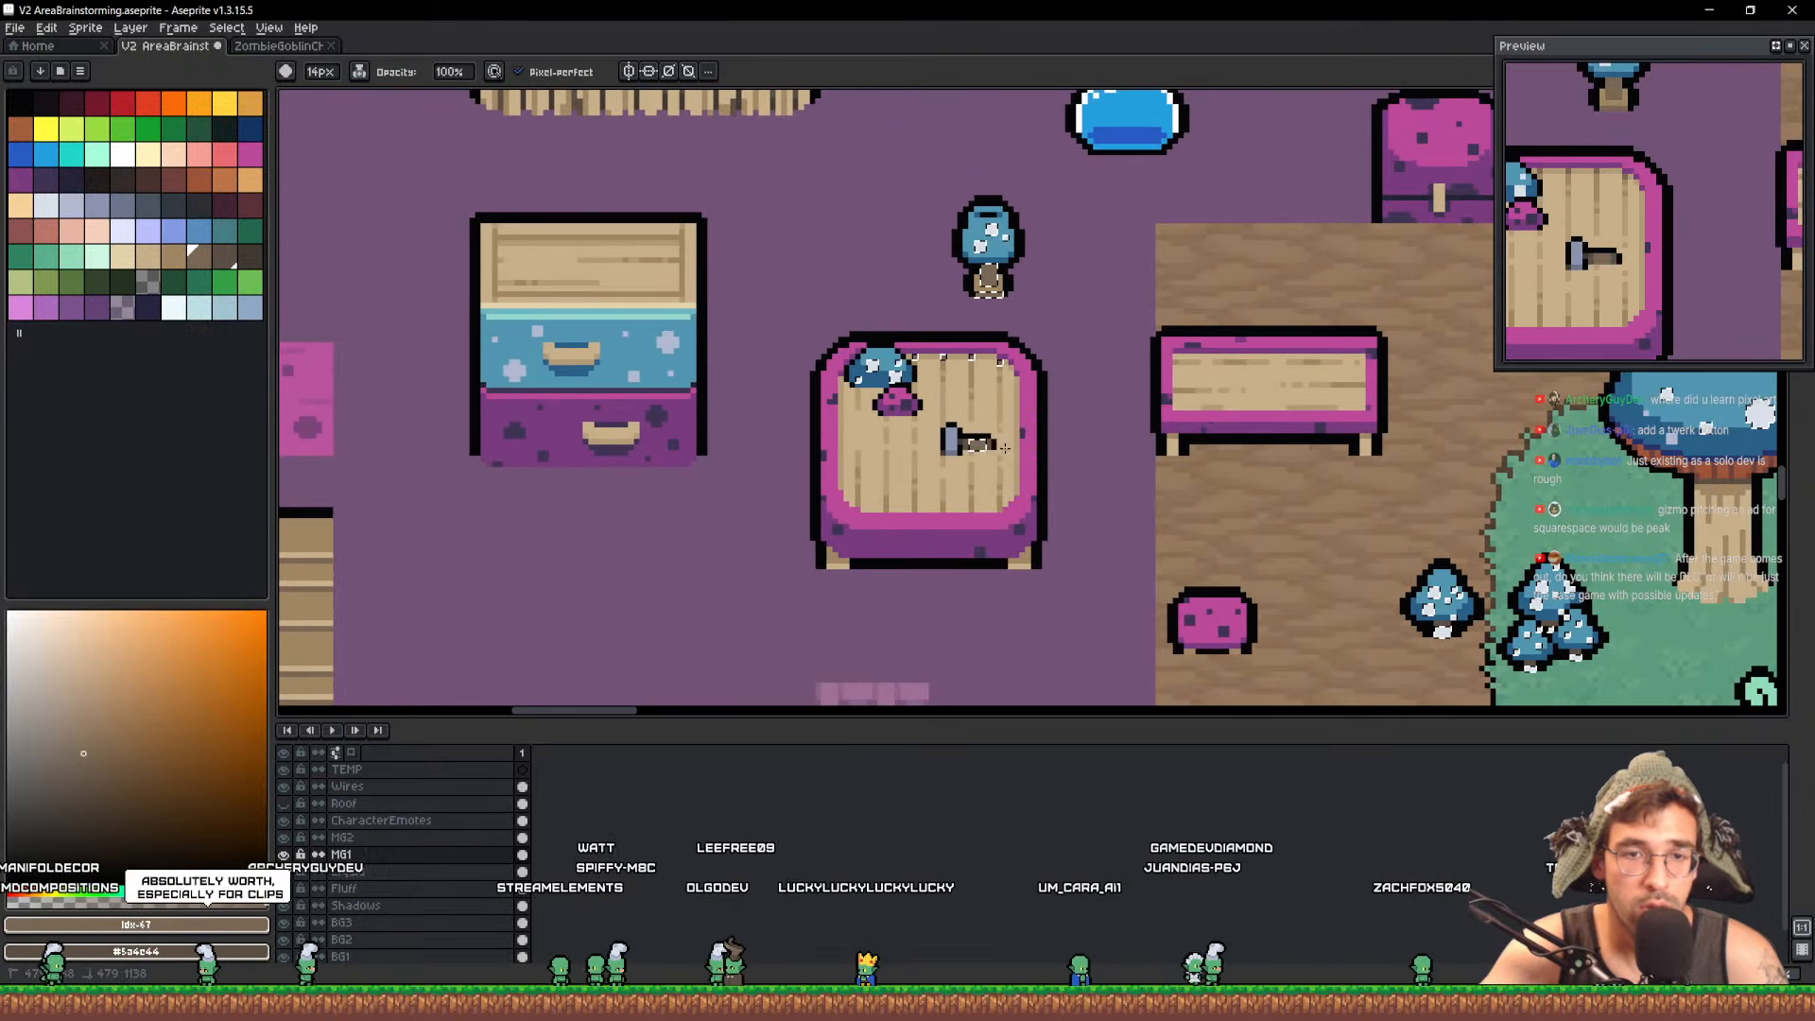
{"action": "scroll", "coordinate": [1300, 455], "scroll_direction": "down", "scroll_amount": 4}
{"action": "scroll", "coordinate": [1125, 369], "scroll_direction": "up", "scroll_amount": 5}
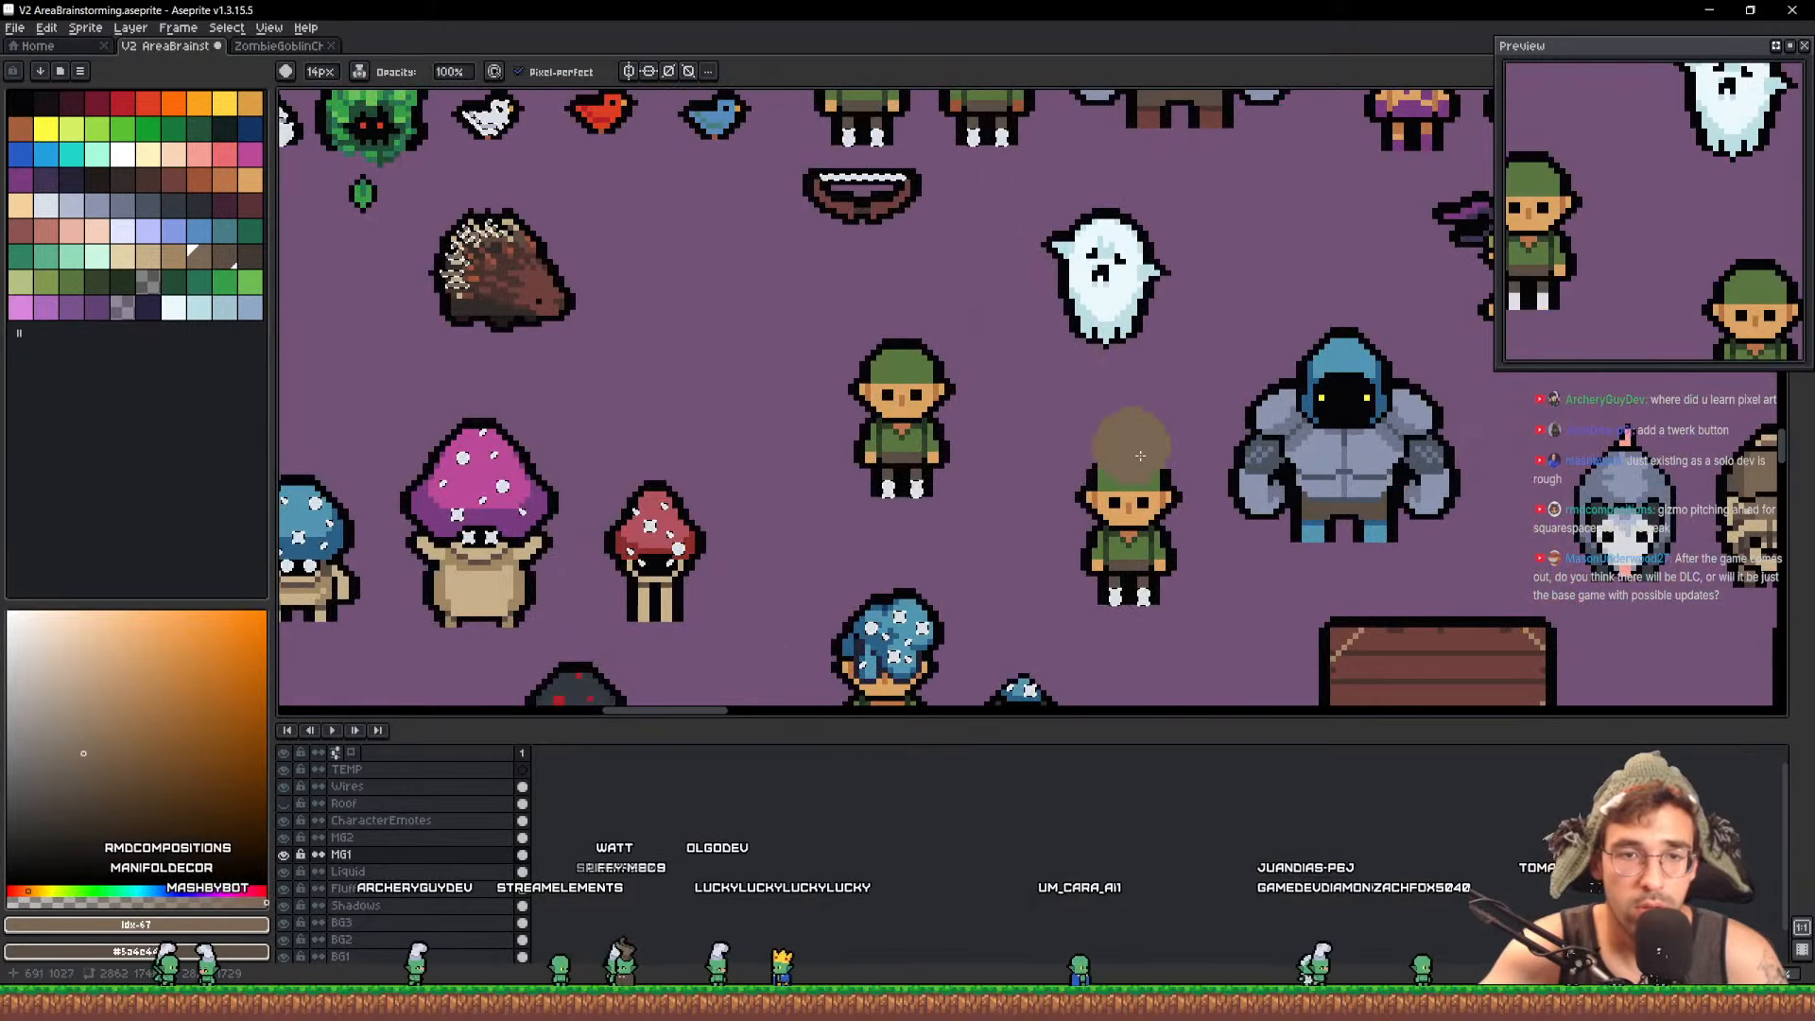
{"action": "left_click_drag", "start_coordinate": [1009, 141], "coordinate": [1012, 272]}
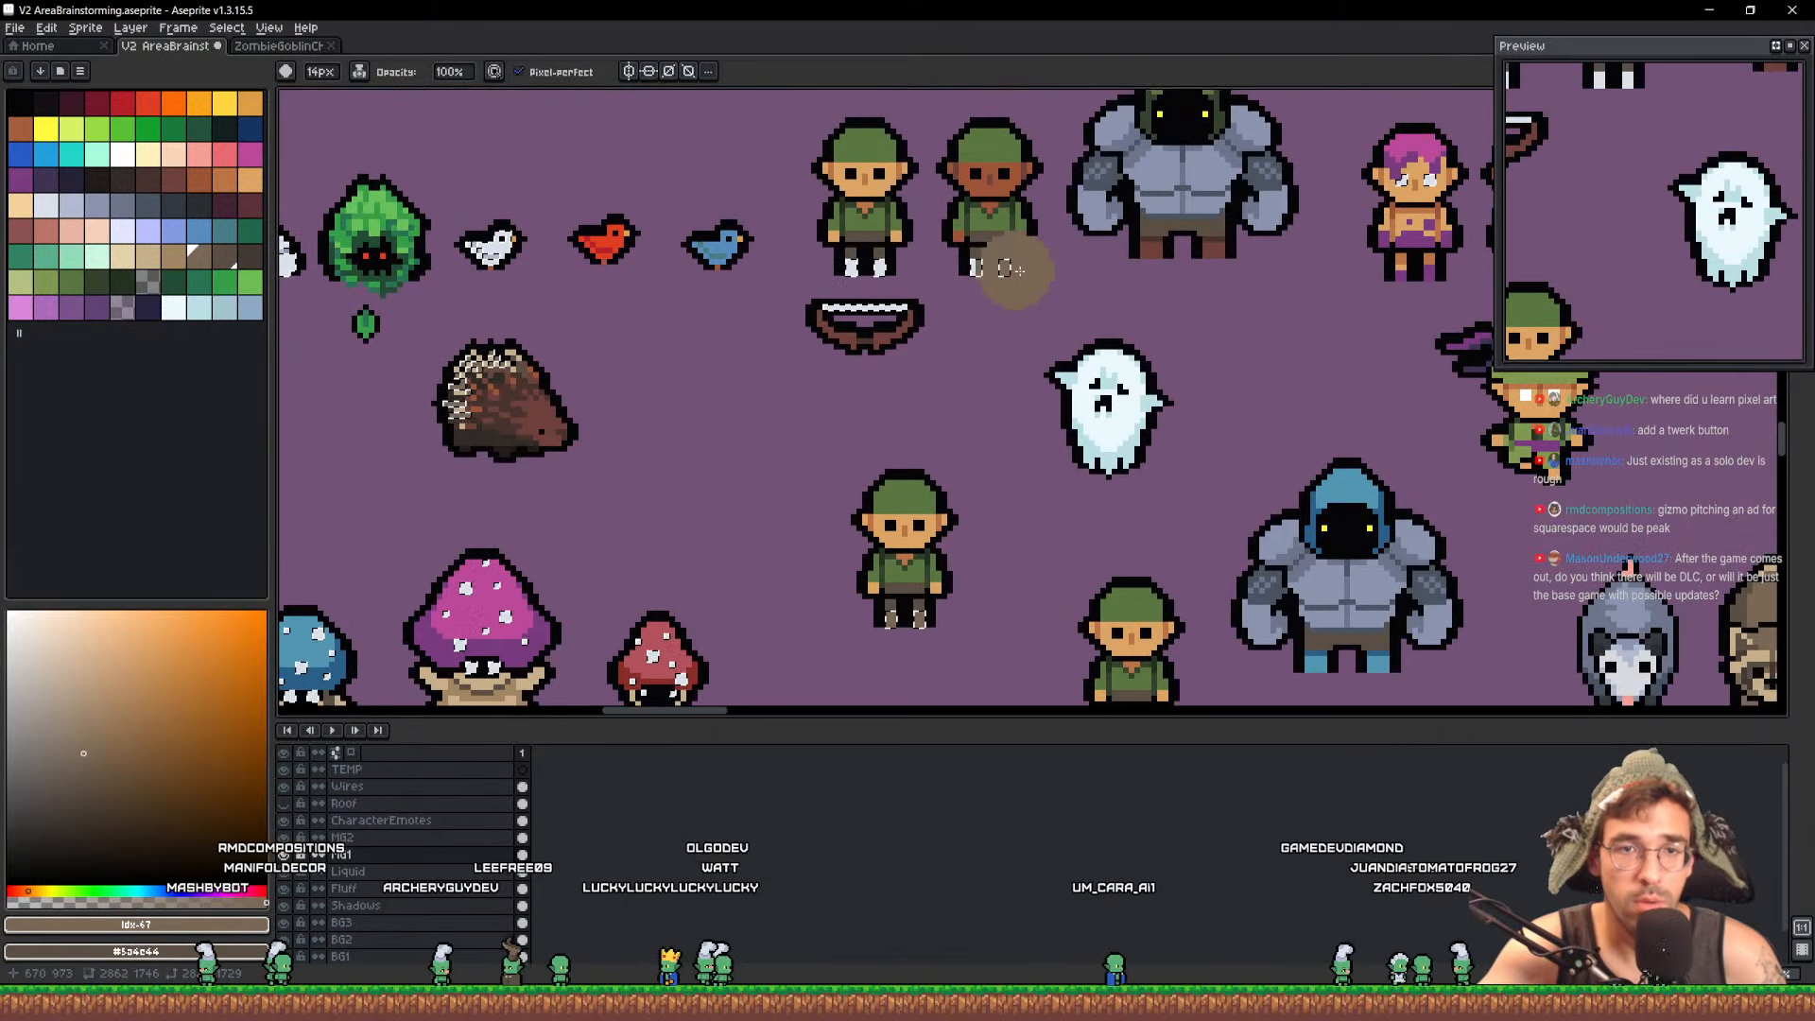
{"action": "scroll", "coordinate": [1052, 376], "scroll_direction": "down", "scroll_amount": 13}
{"action": "key", "text": "ctrl+s"}
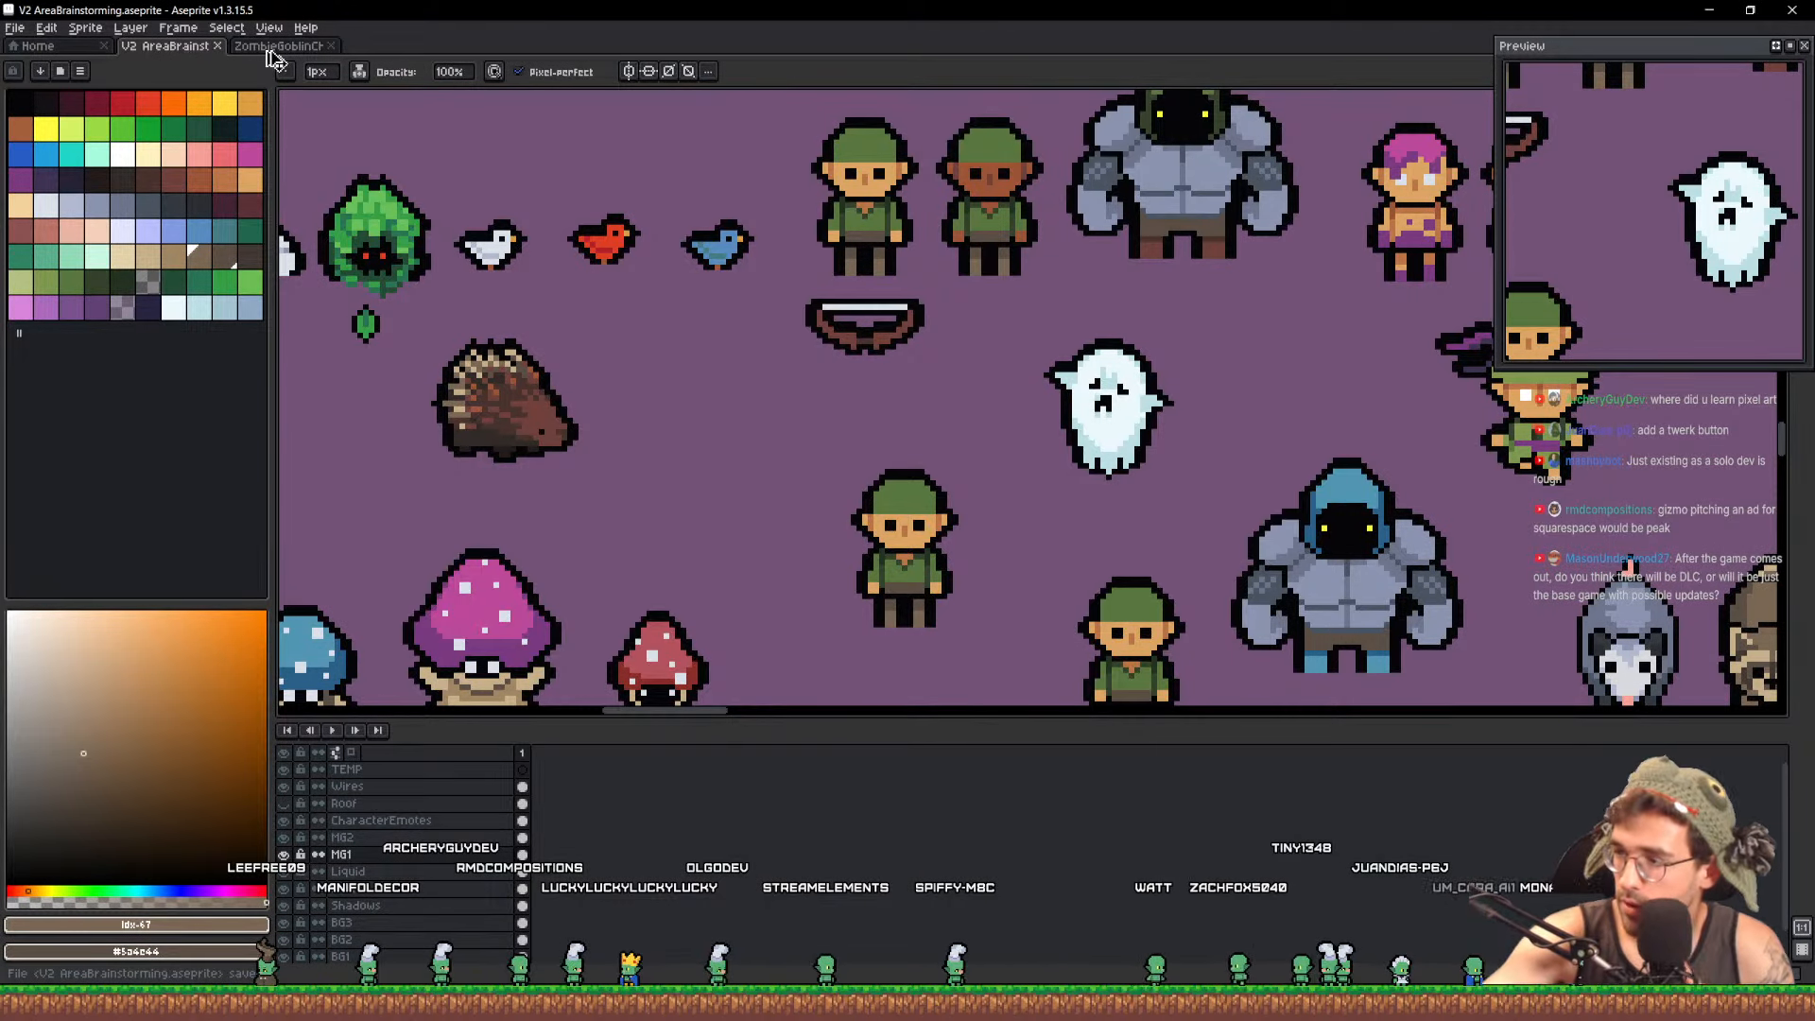
Switch back to the ZombieGoblinChaser_Culling file
{"action": "left_click", "coordinate": [282, 46]}
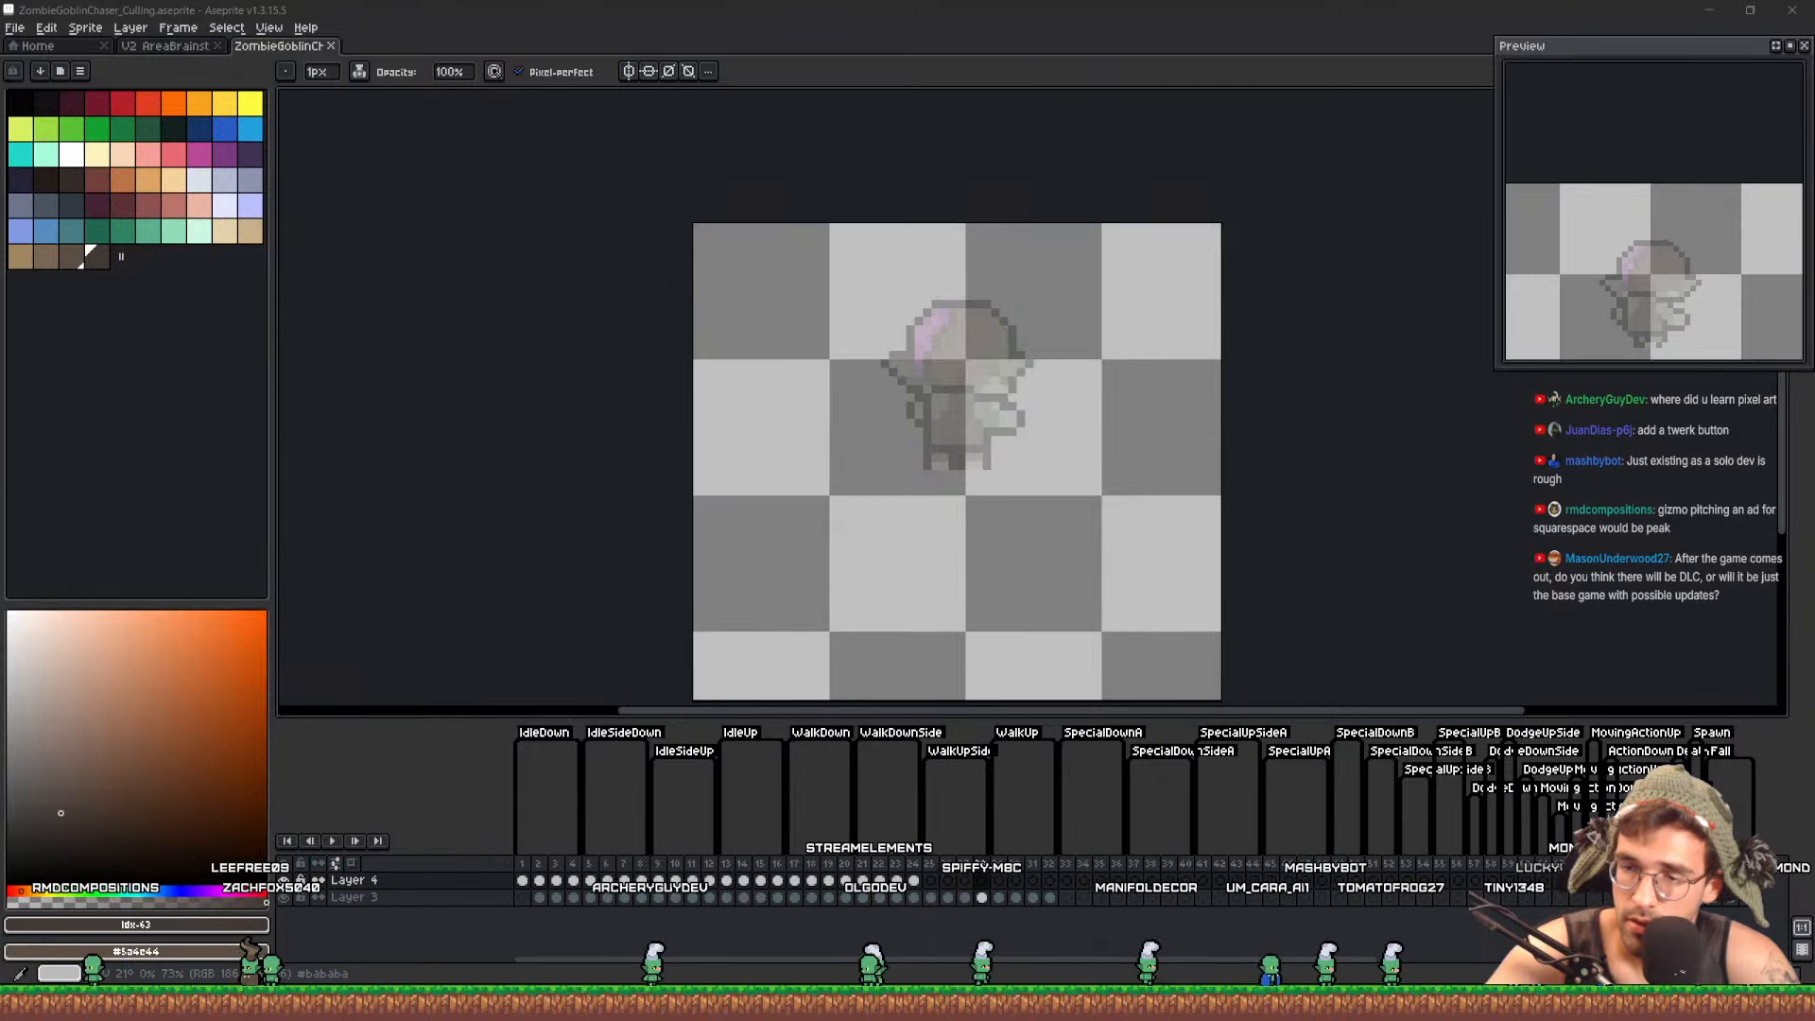
{"action": "left_click_drag", "start_coordinate": [1104, 317], "coordinate": [1041, 304]}
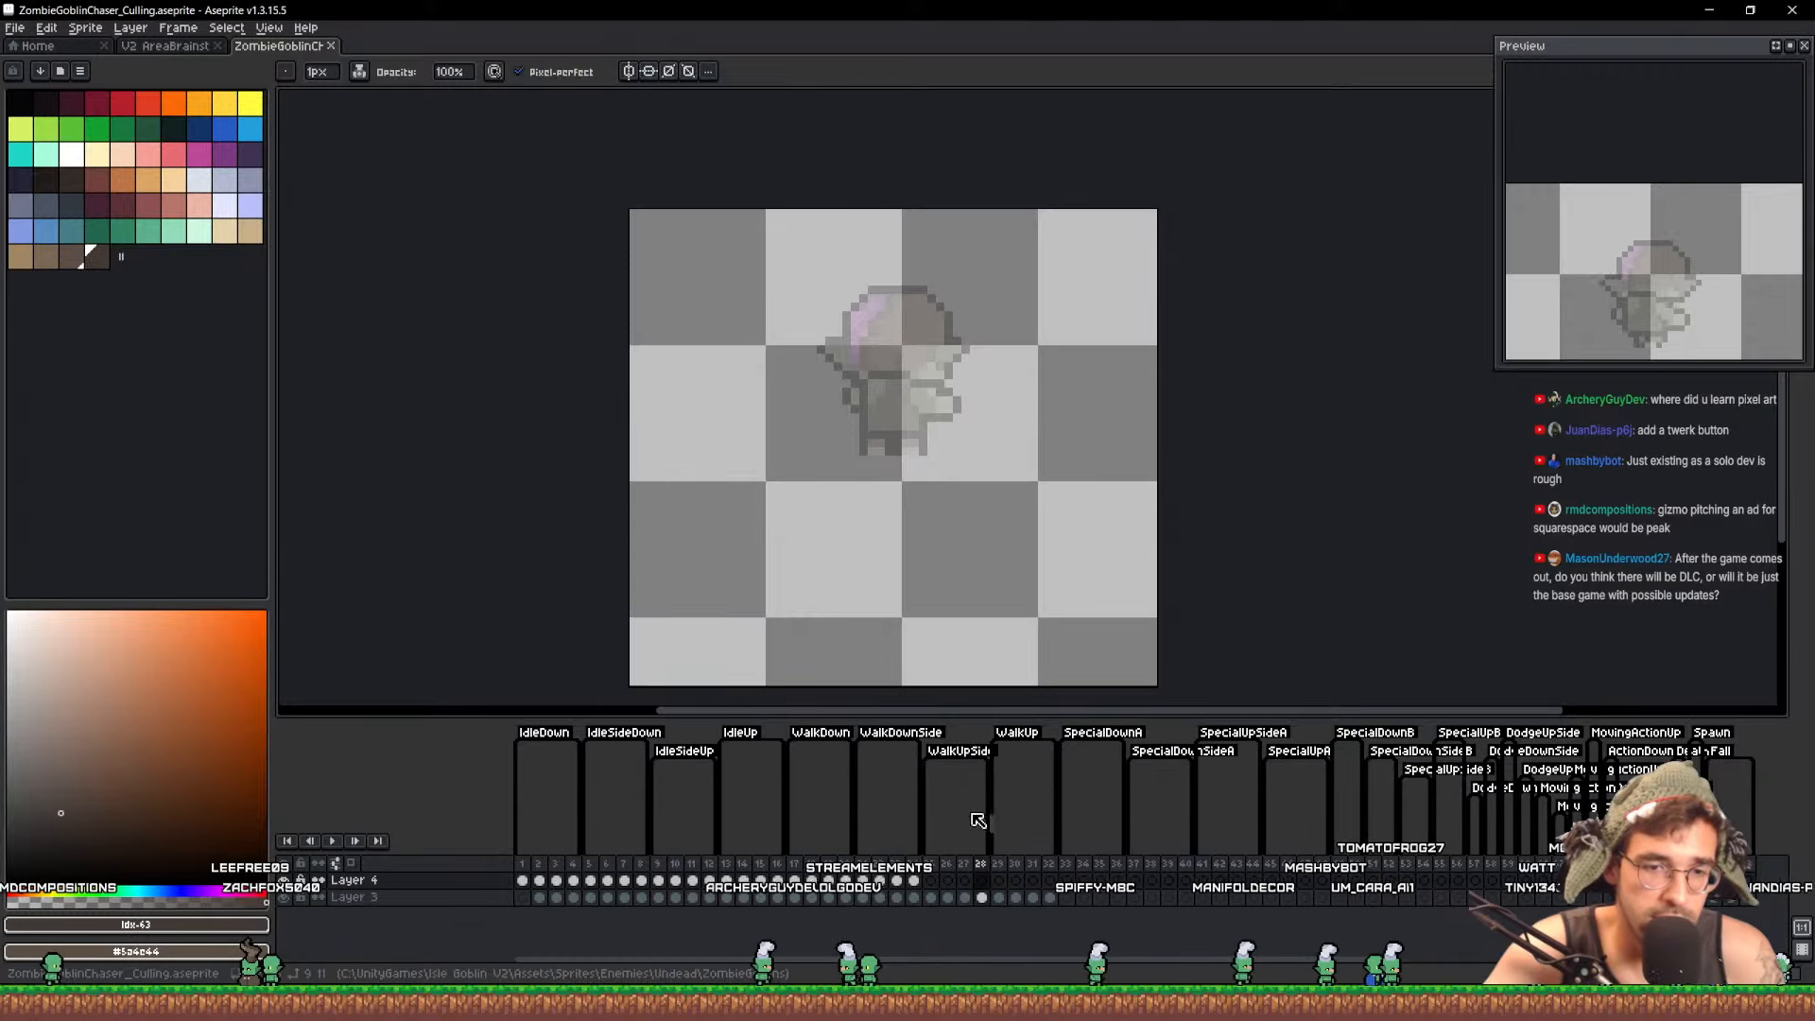
Copy the front-facing goblin from frame 1 and paste it into frame 25 beside the faded reference
{"action": "left_click", "coordinate": [521, 880]}
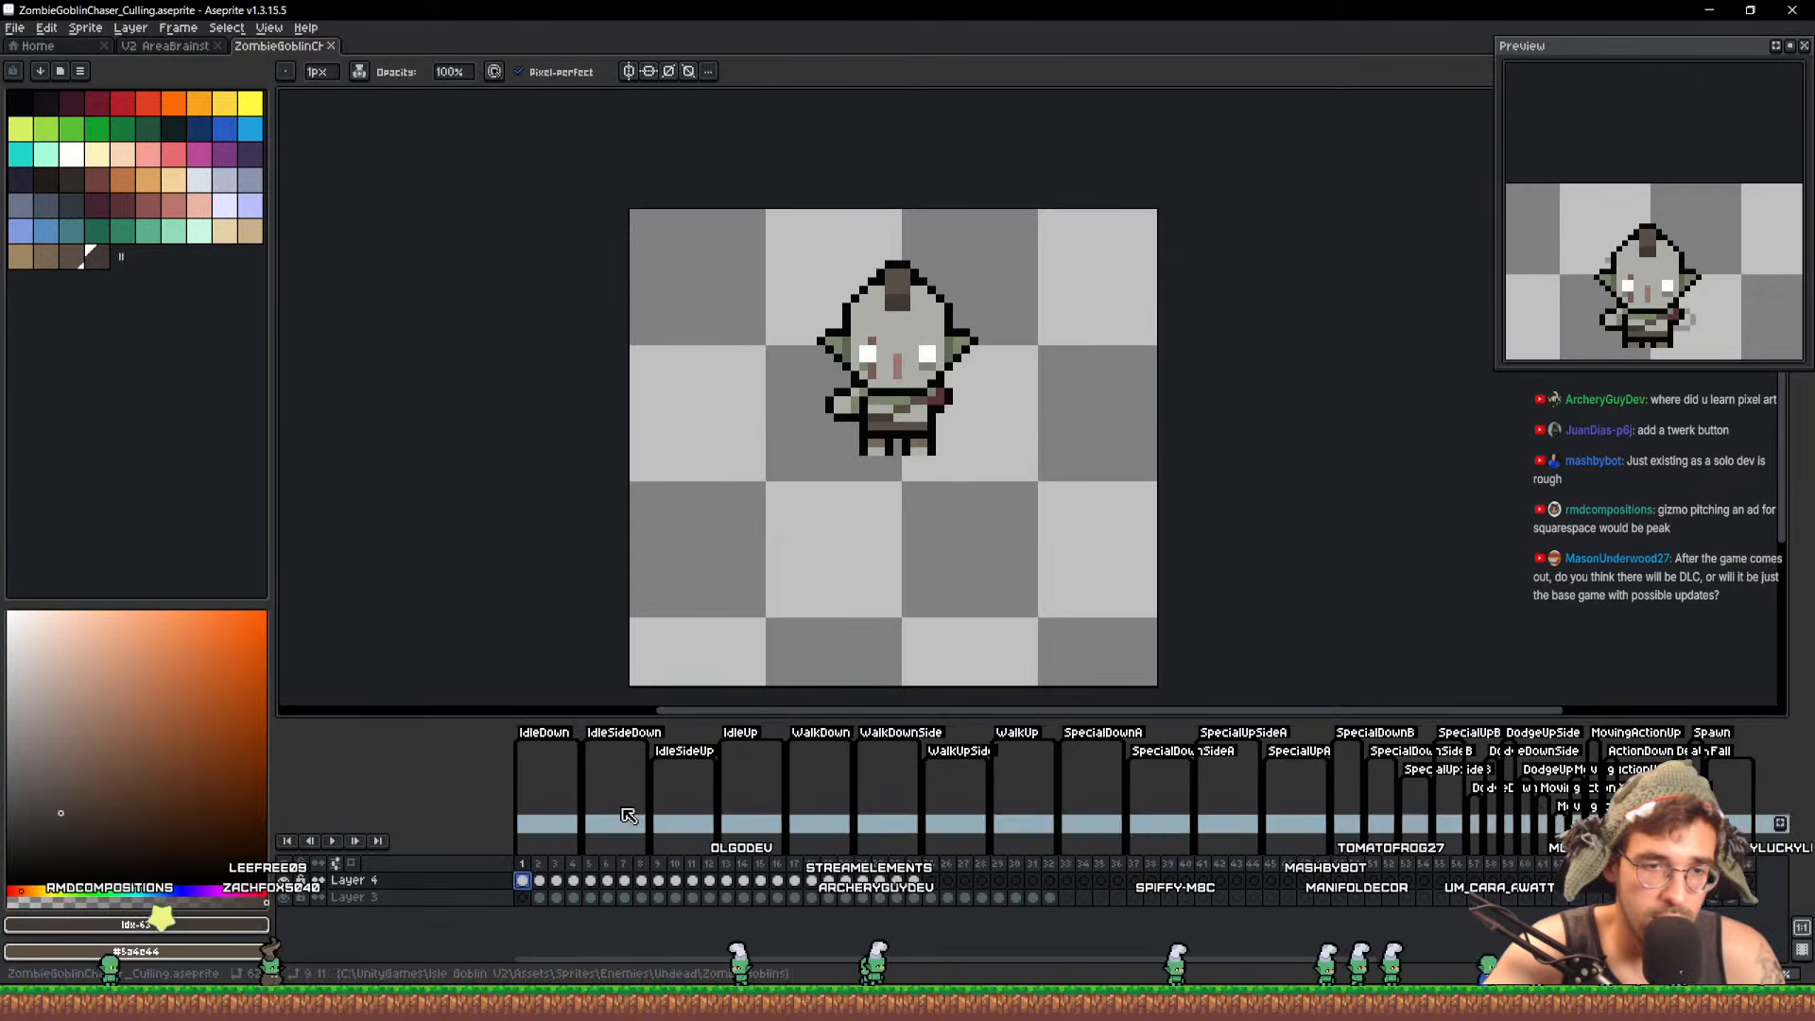
{"action": "key", "text": "q"}
{"action": "left_click_drag", "start_coordinate": [1088, 431], "coordinate": [1202, 500]}
{"action": "key", "text": "ctrl+c"}
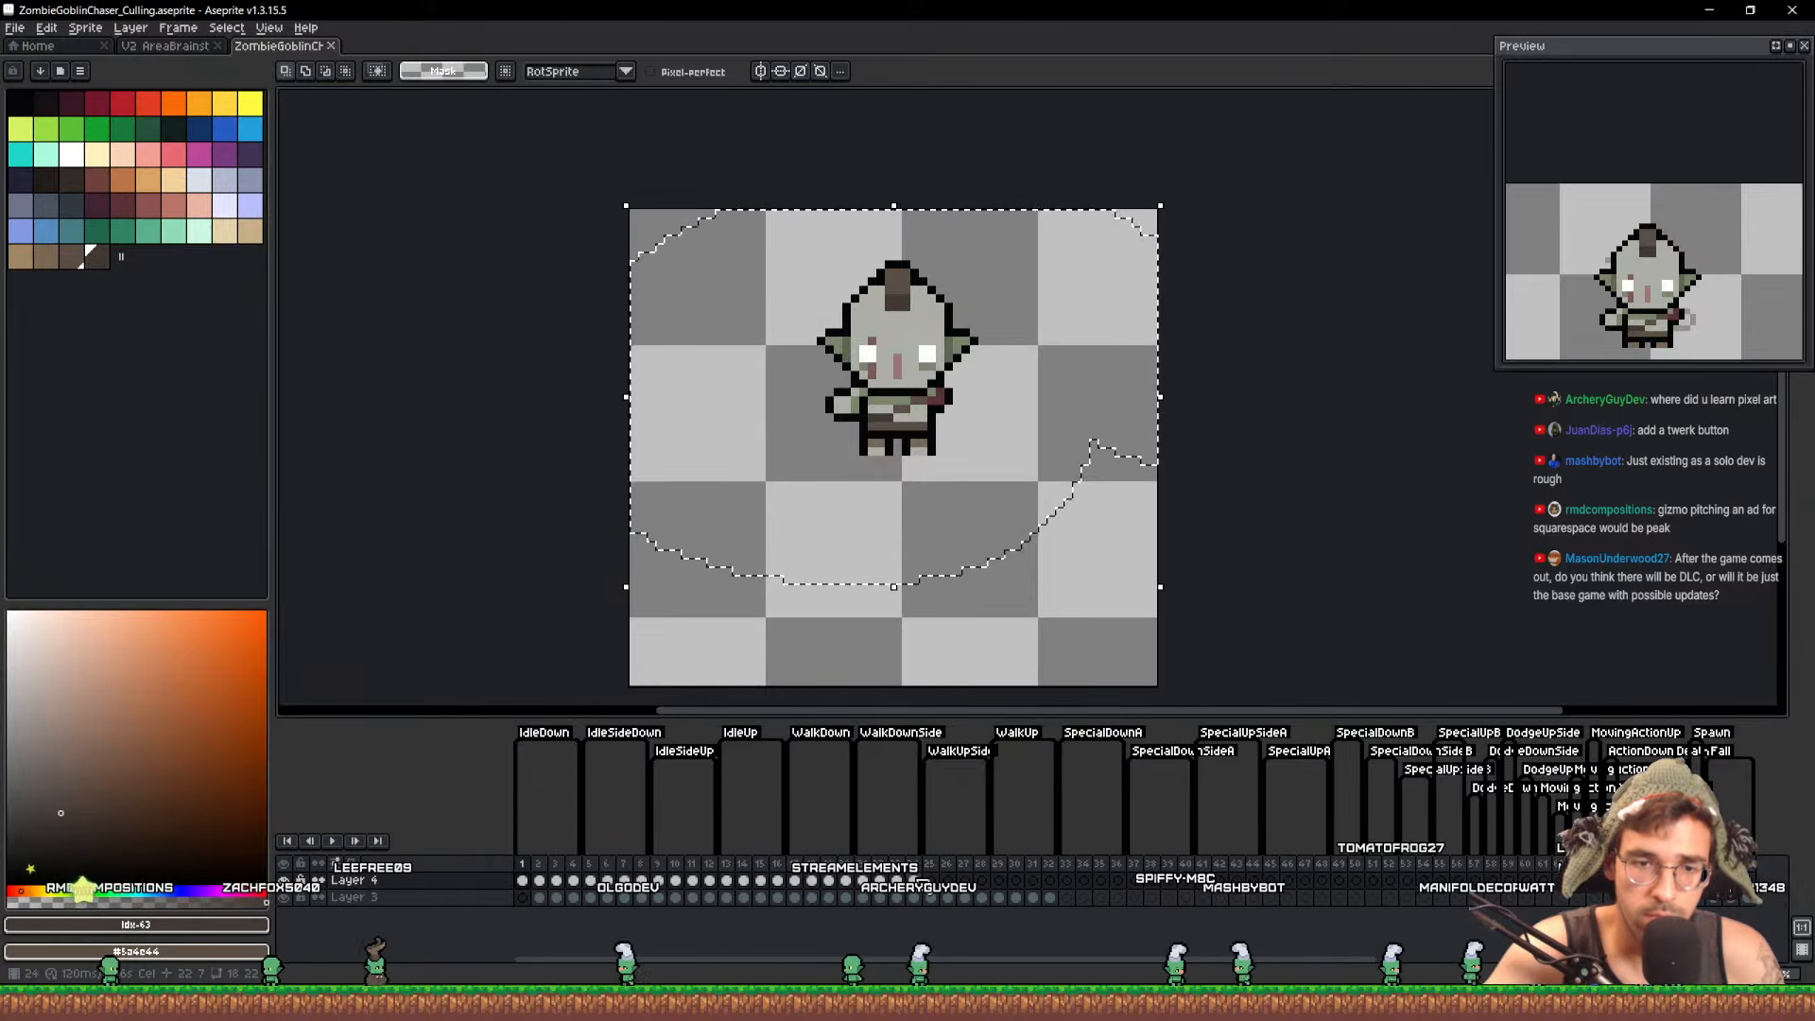
{"action": "left_click", "coordinate": [932, 881]}
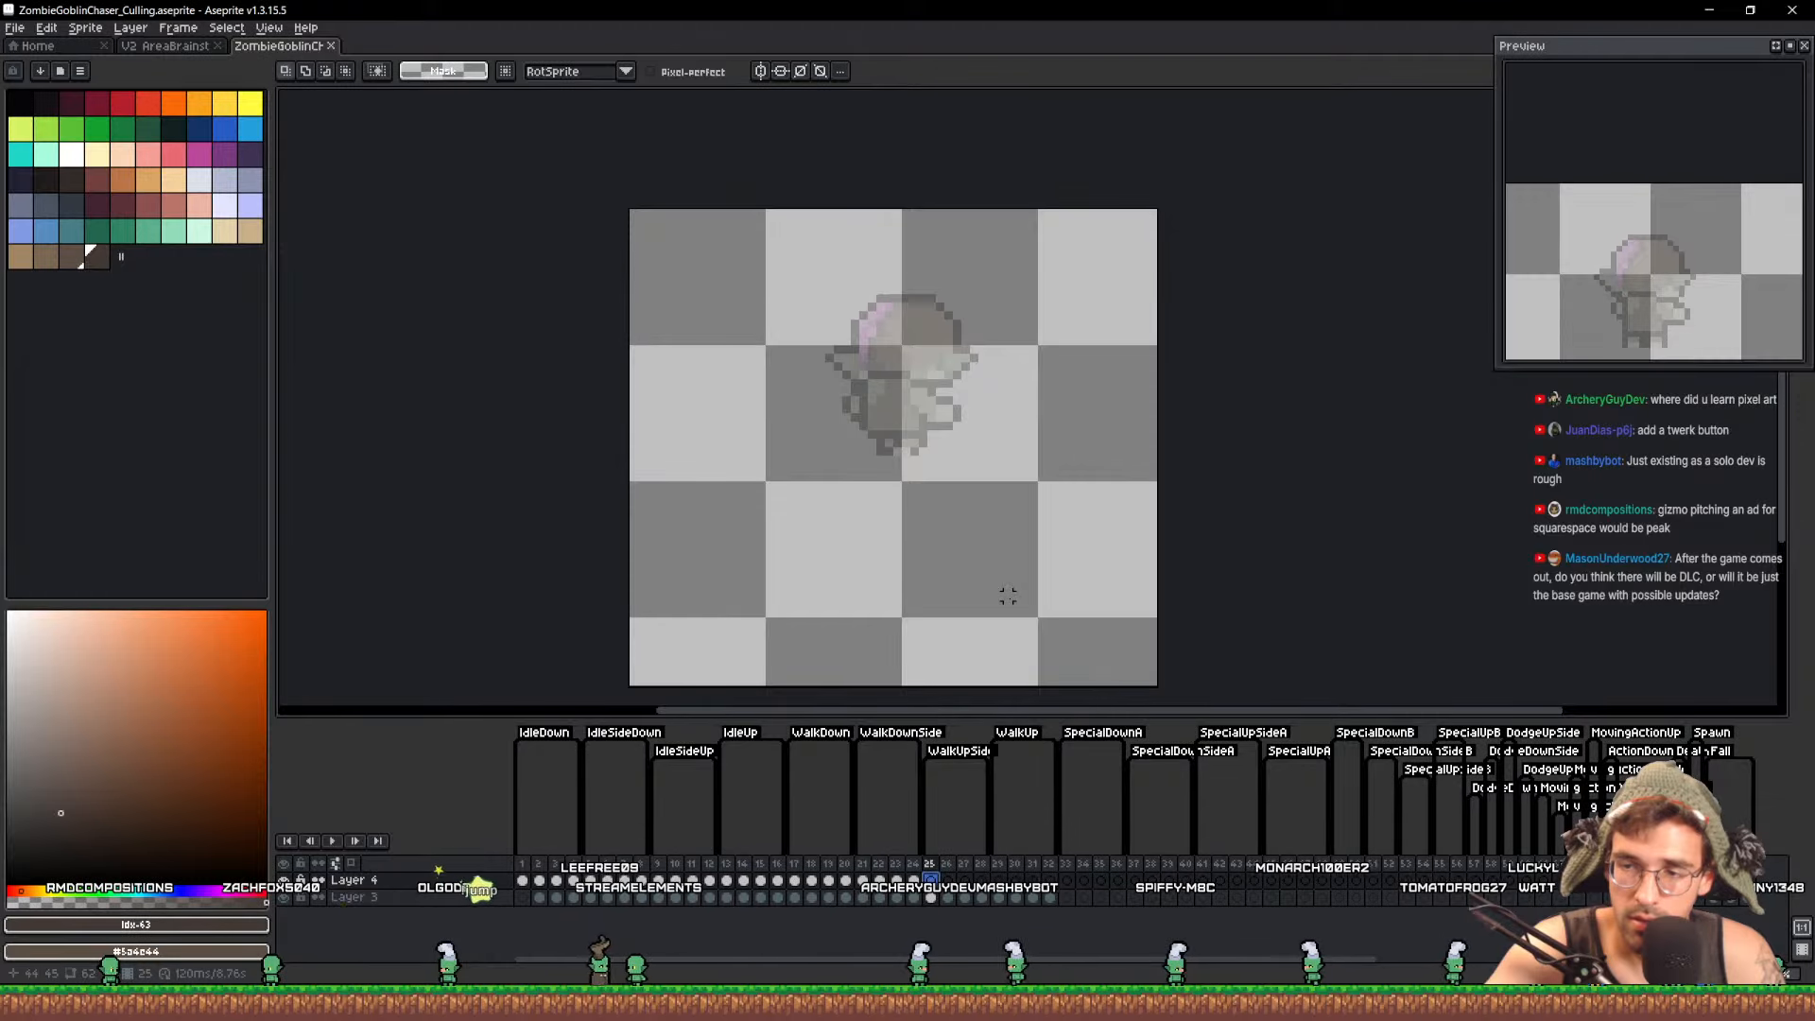
{"action": "key", "text": "ctrl+v"}
{"action": "left_click_drag", "start_coordinate": [963, 451], "coordinate": [1147, 454]}
{"action": "key", "text": "Return"}
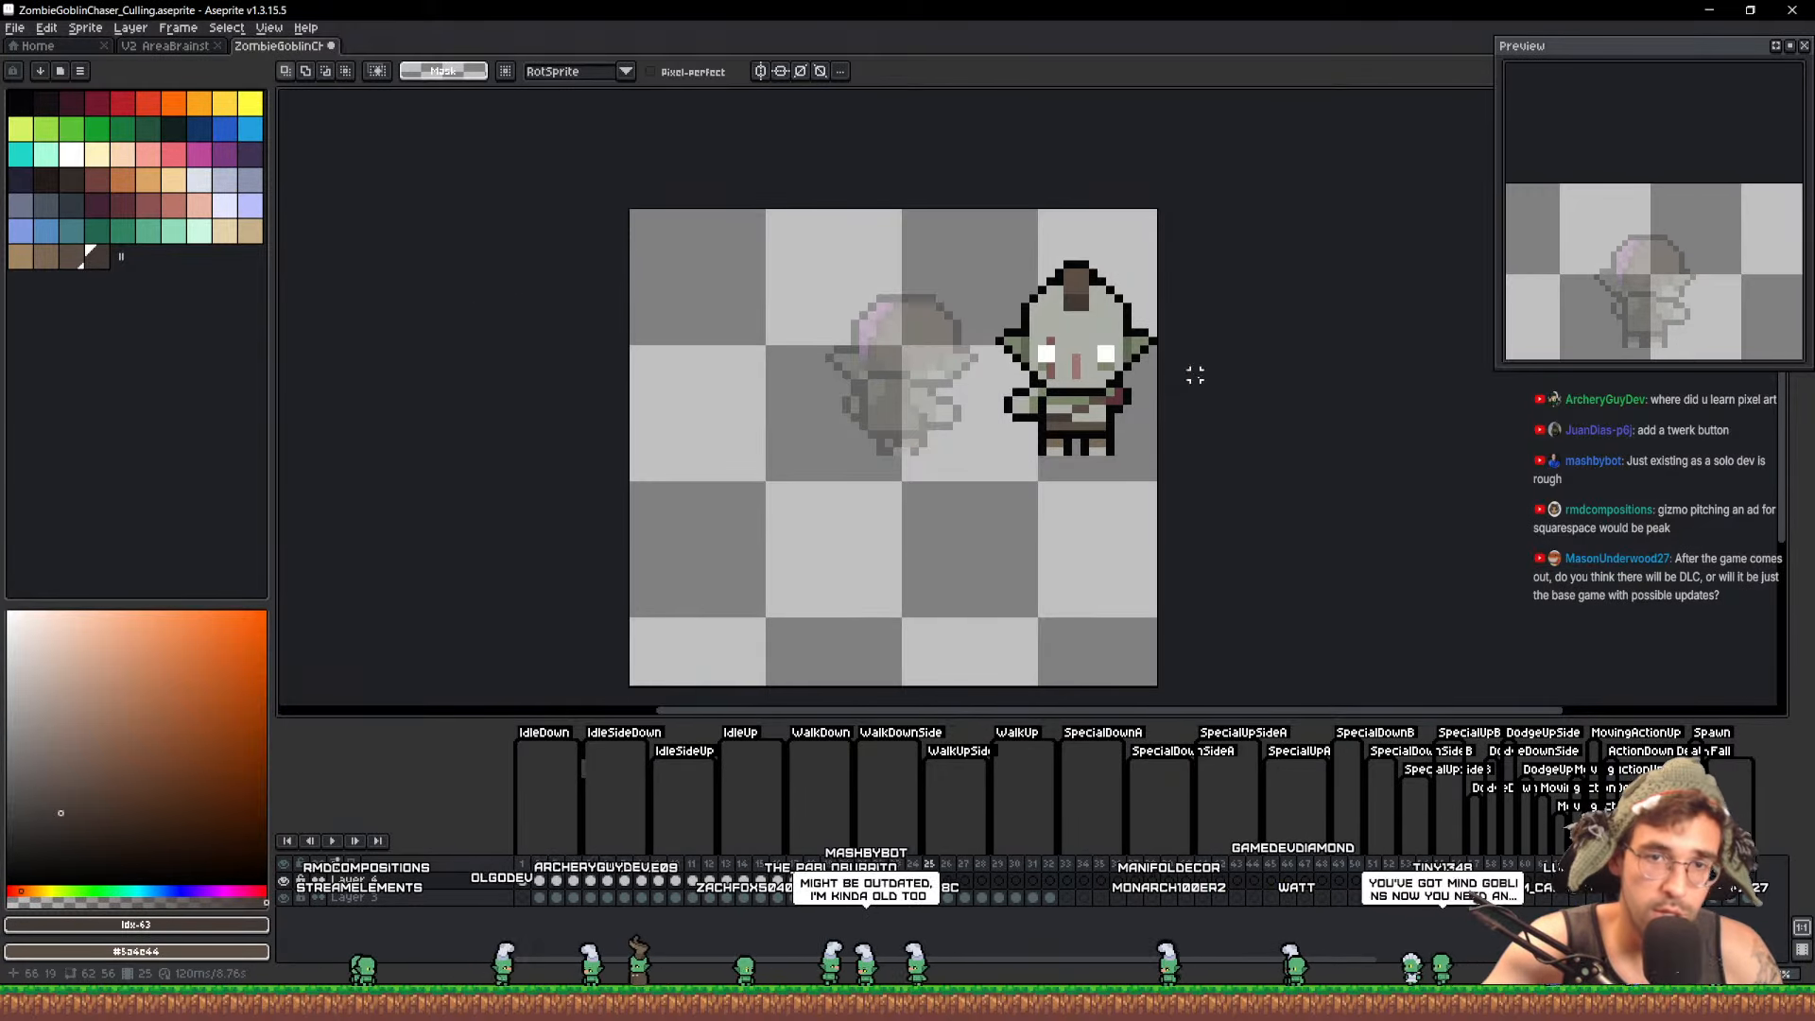
Erase the pasted front-facing goblin from frame 25 with a 22 px eraser
{"action": "left_click_drag", "start_coordinate": [1195, 375], "coordinate": [1171, 380]}
{"action": "key", "text": "v"}
{"action": "scroll", "coordinate": [1114, 458], "scroll_direction": "down", "scroll_amount": 7}
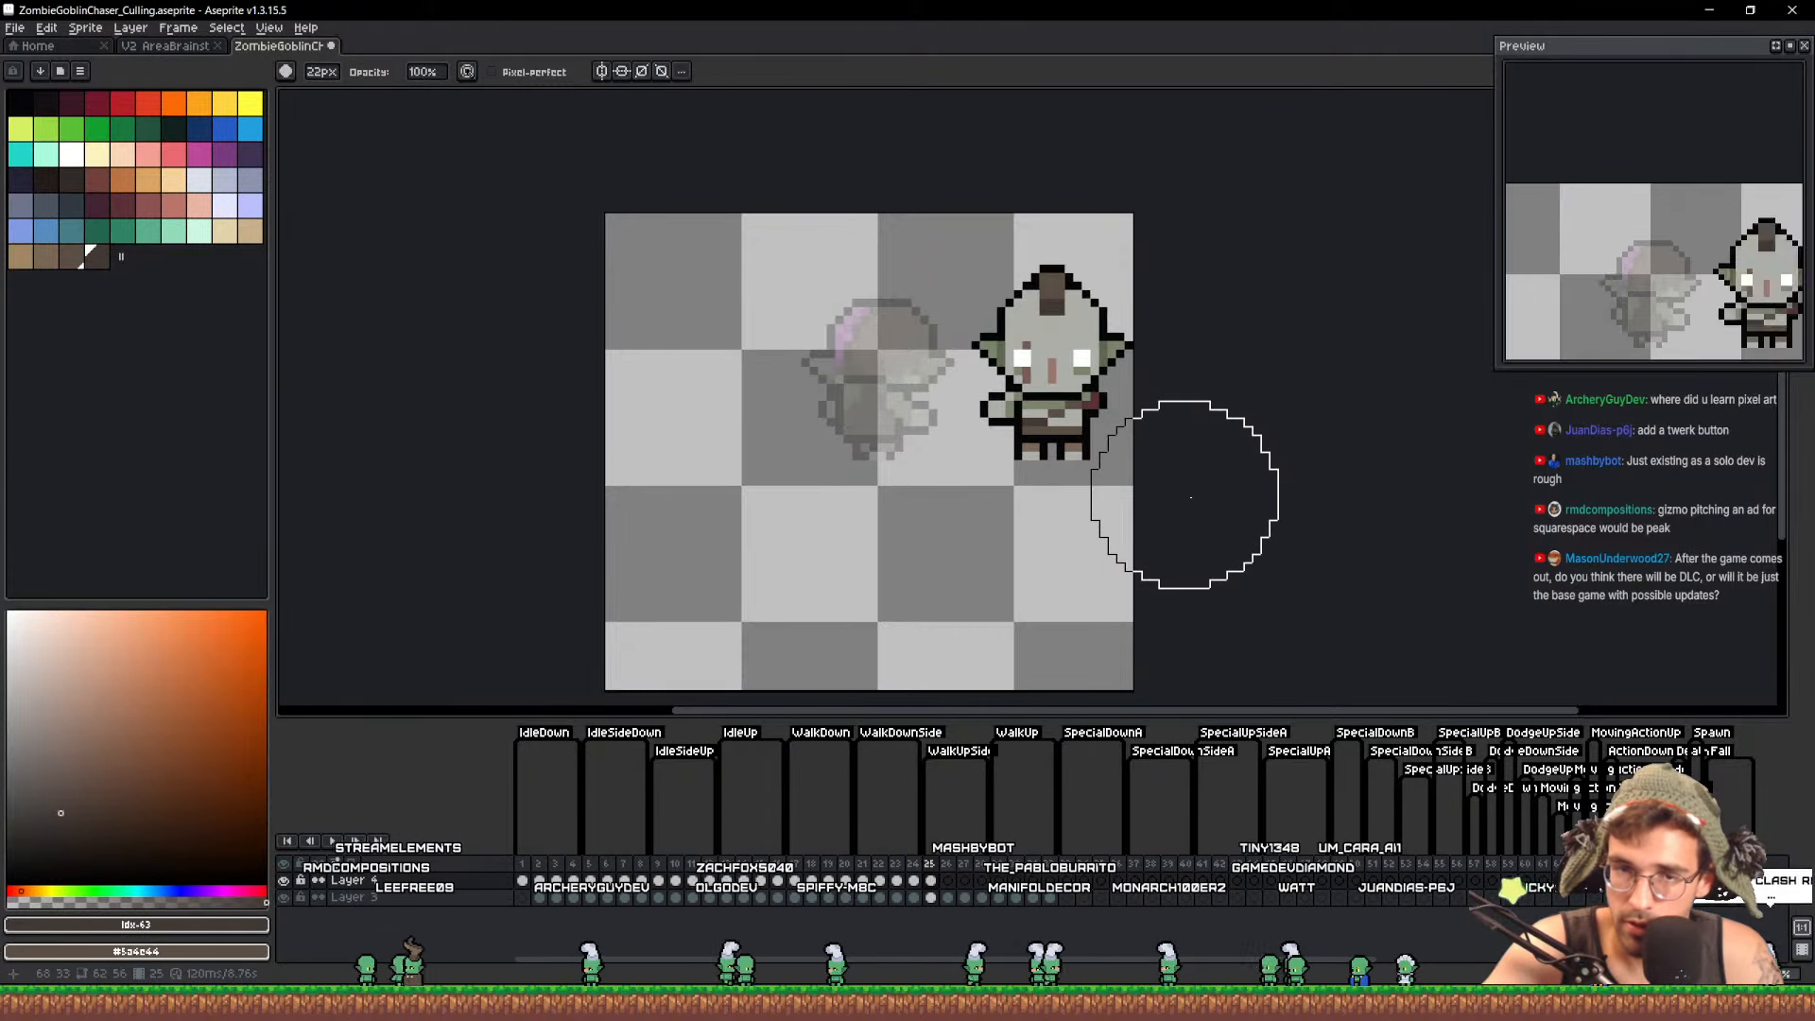
{"action": "key", "text": "v"}
{"action": "key", "text": "e"}
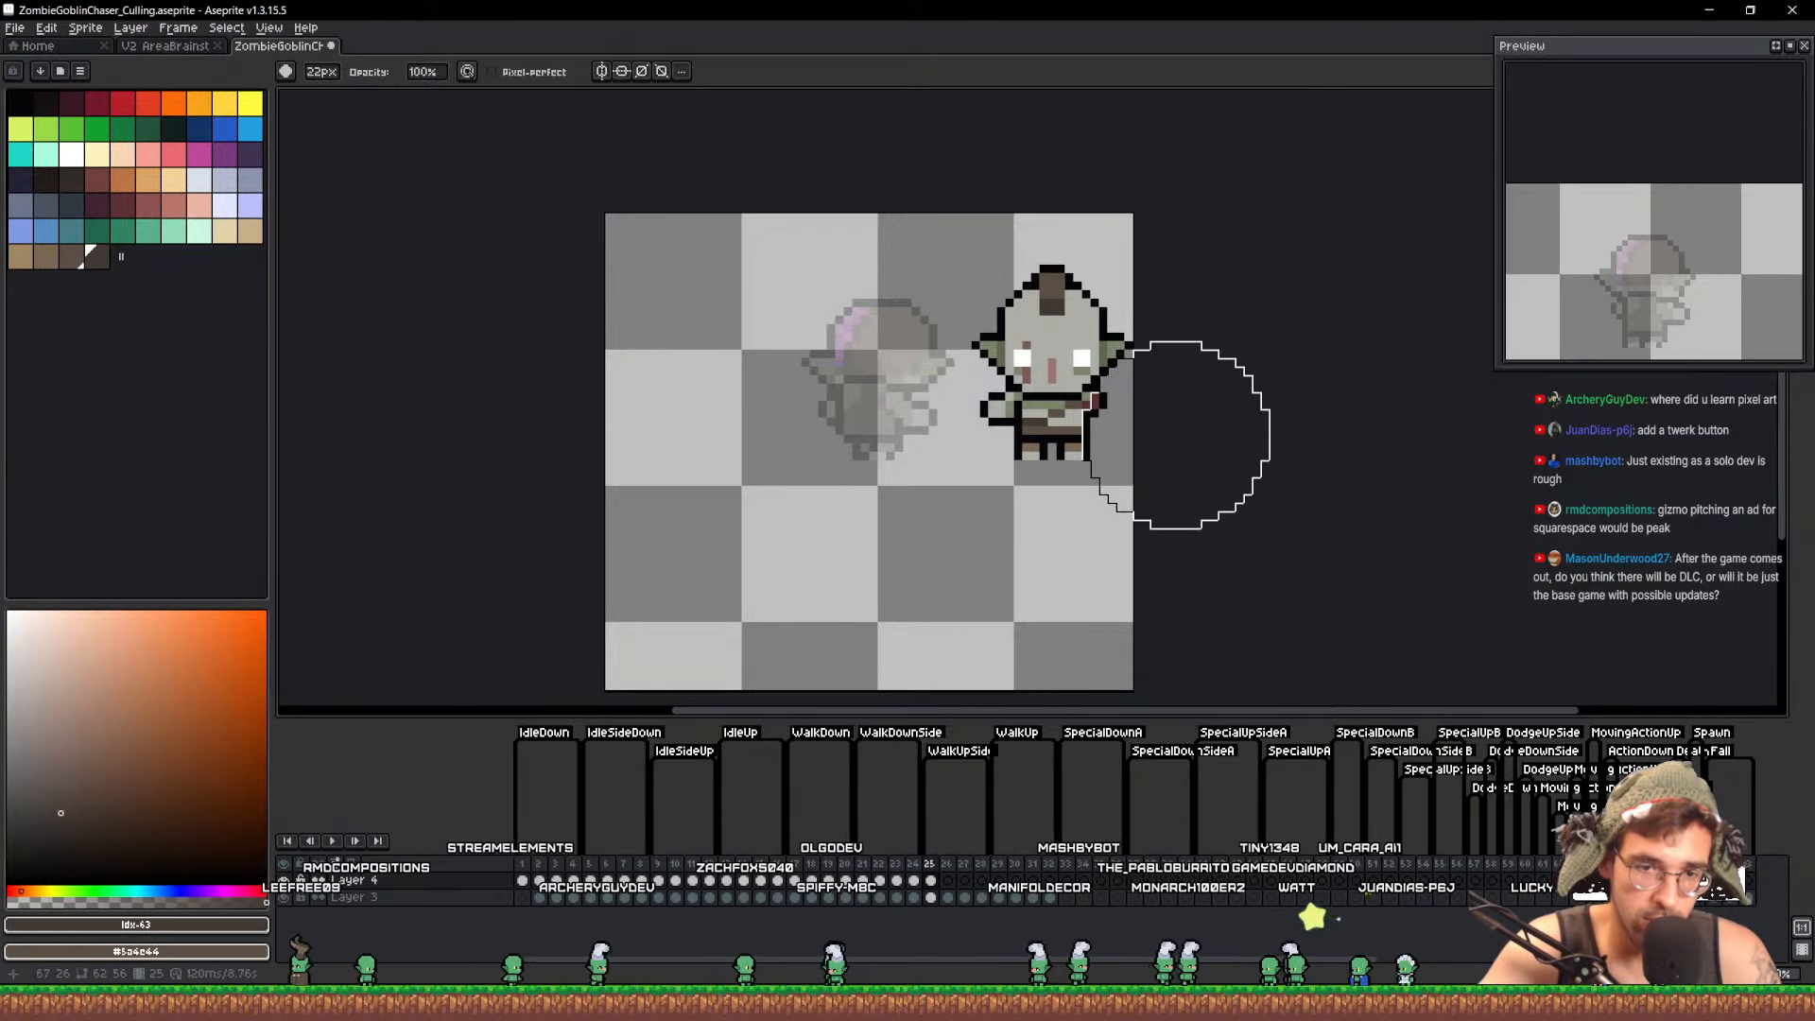
{"action": "left_click_drag", "start_coordinate": [1177, 435], "coordinate": [1065, 381]}
{"action": "key", "text": "b"}
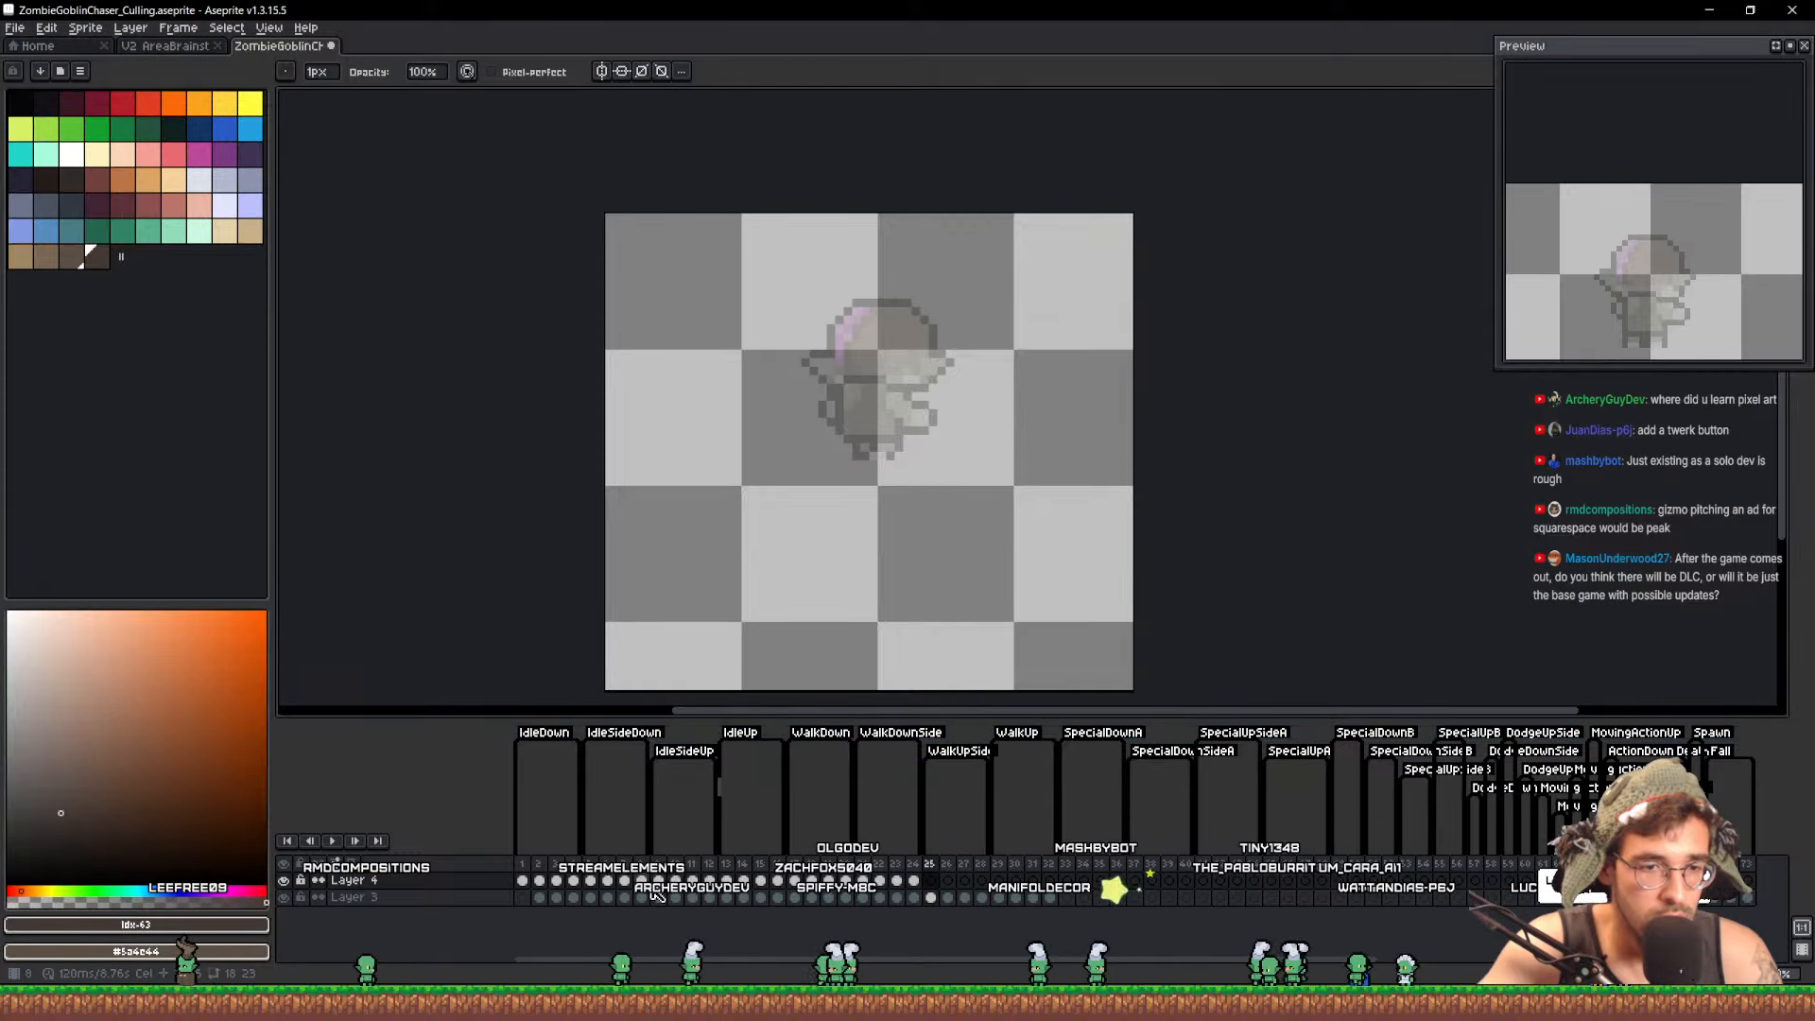
Copy the IdleSideUp goblin from frame 9 into frame 25 and place it beside the faded reference
{"action": "key", "text": "ctrl+z"}
{"action": "key", "text": "q"}
{"action": "left_click_drag", "start_coordinate": [1103, 444], "coordinate": [693, 217]}
{"action": "left_click_drag", "start_coordinate": [839, 106], "coordinate": [1132, 516]}
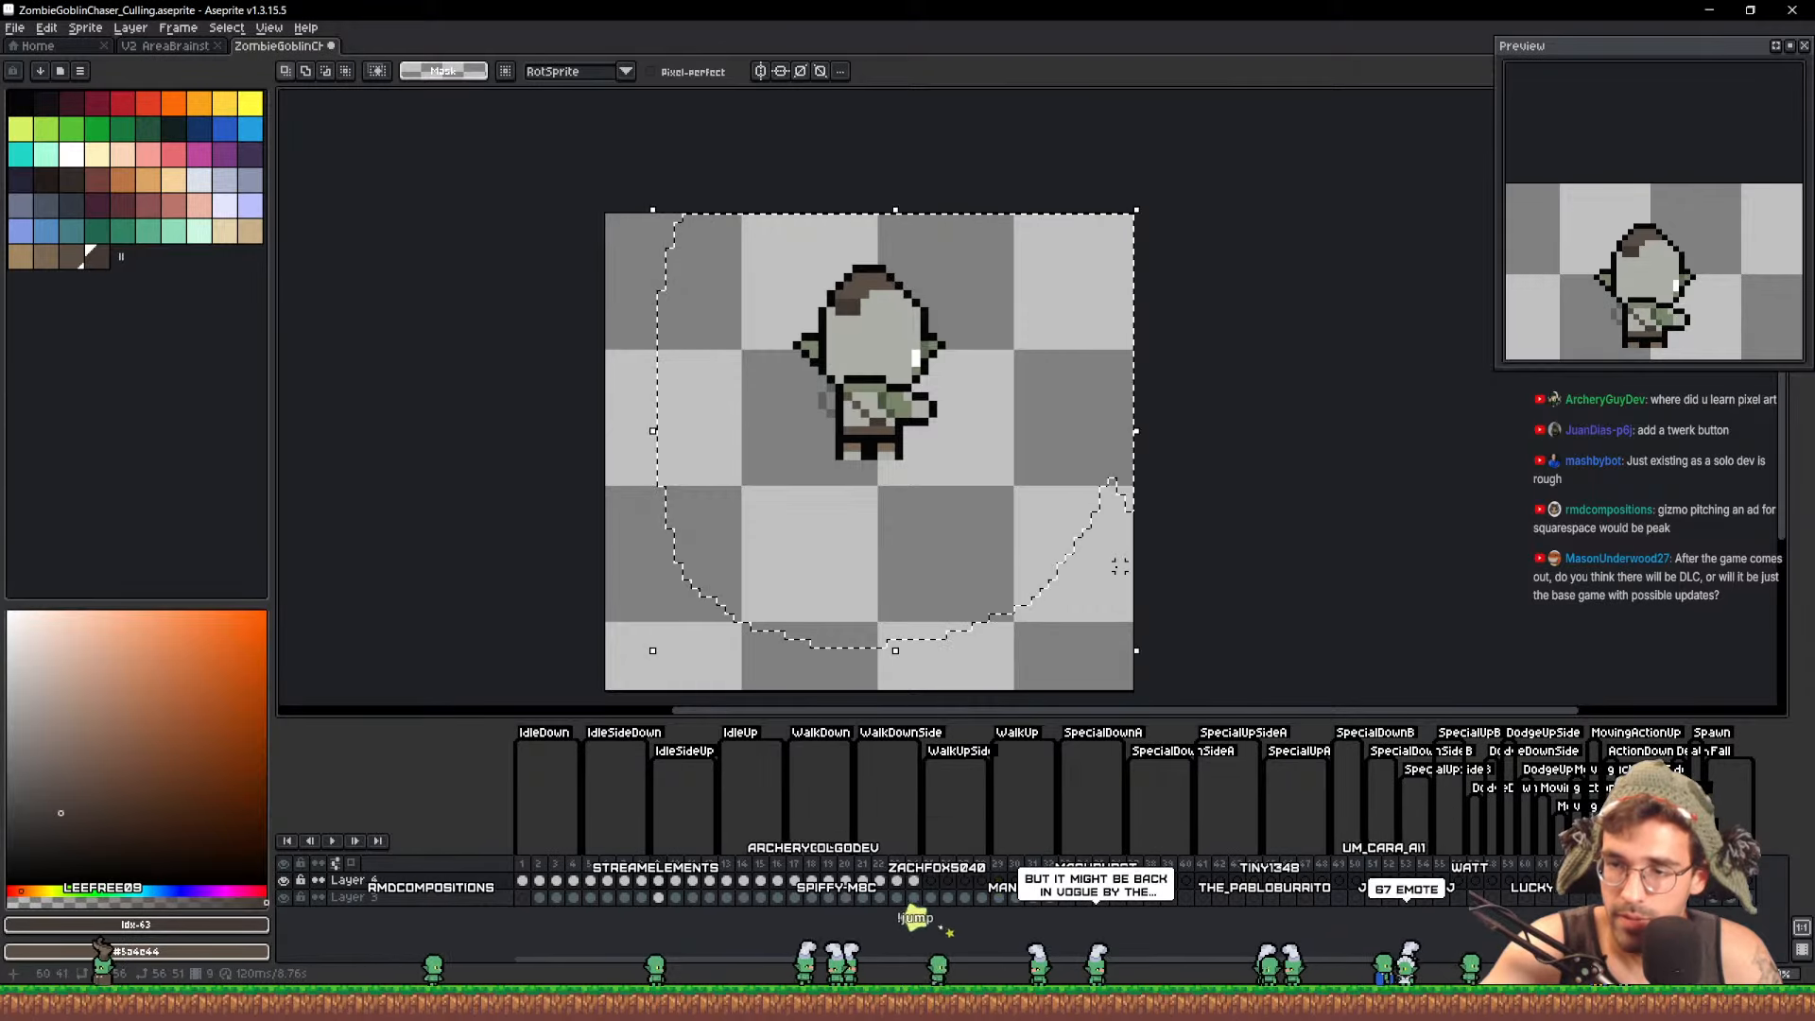
{"action": "left_click", "coordinate": [932, 880]}
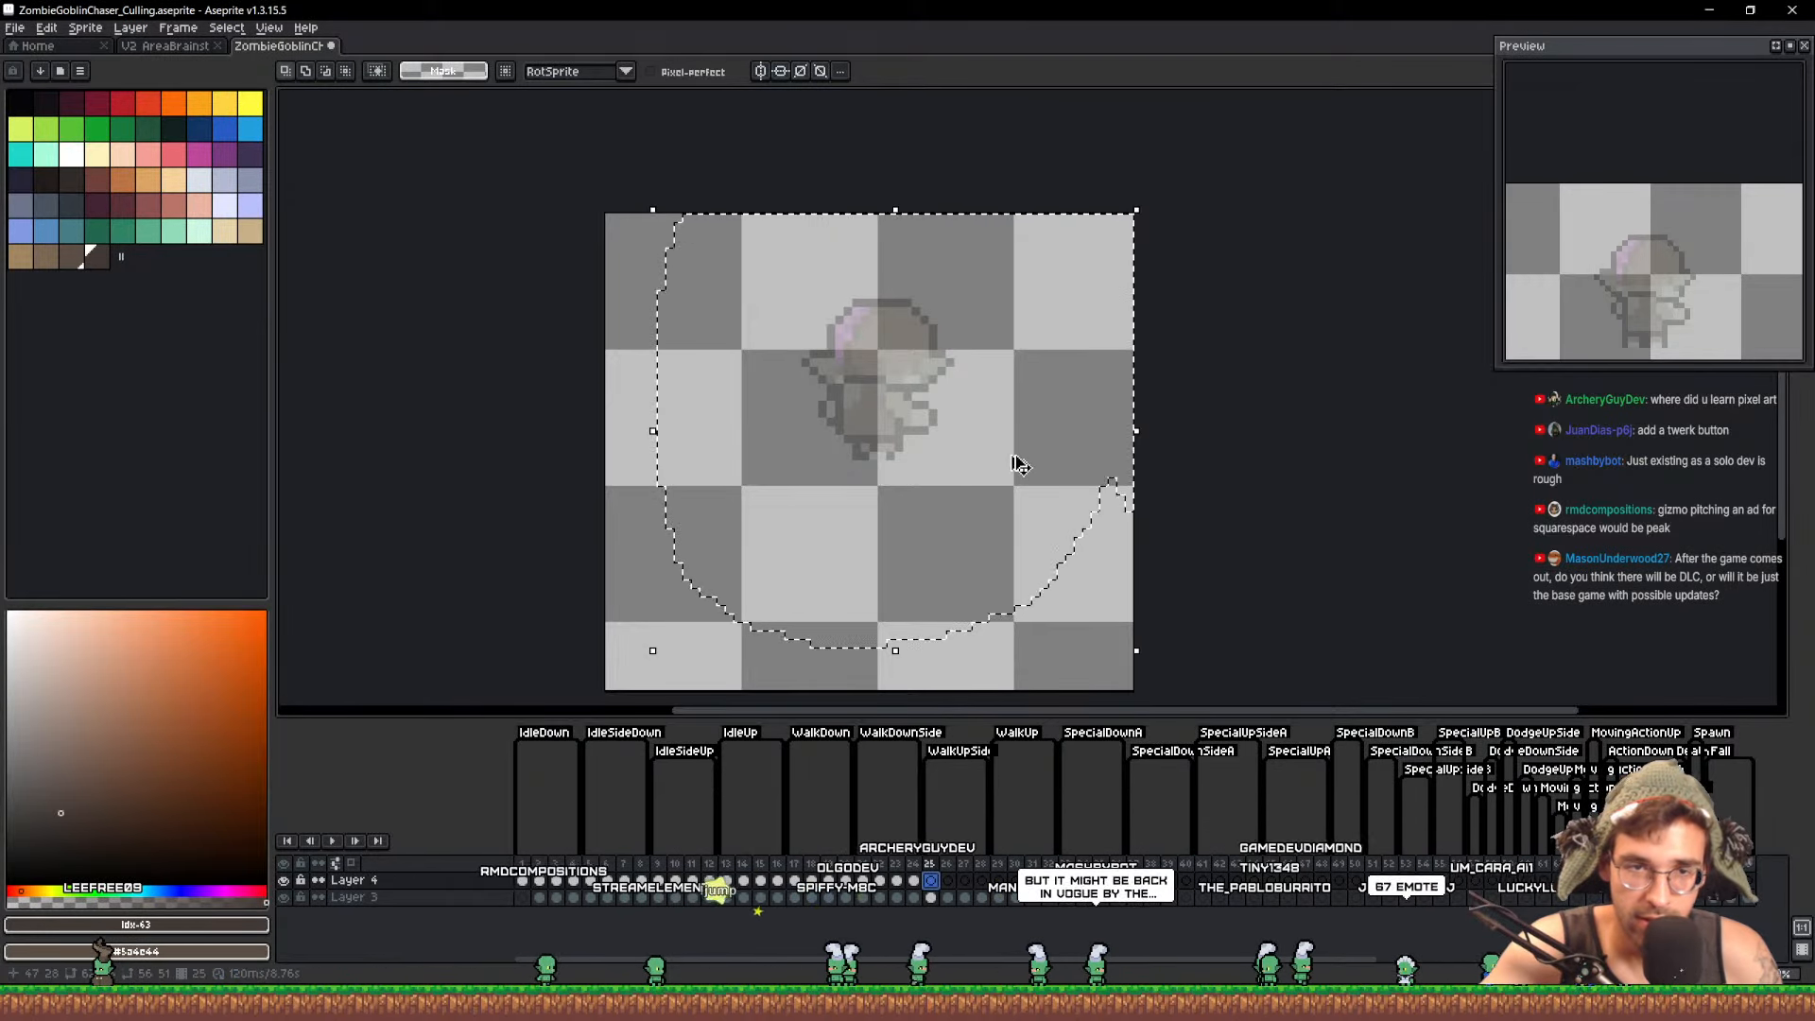
{"action": "key", "text": "ctrl+v"}
{"action": "left_click_drag", "start_coordinate": [1175, 438], "coordinate": [1122, 444]}
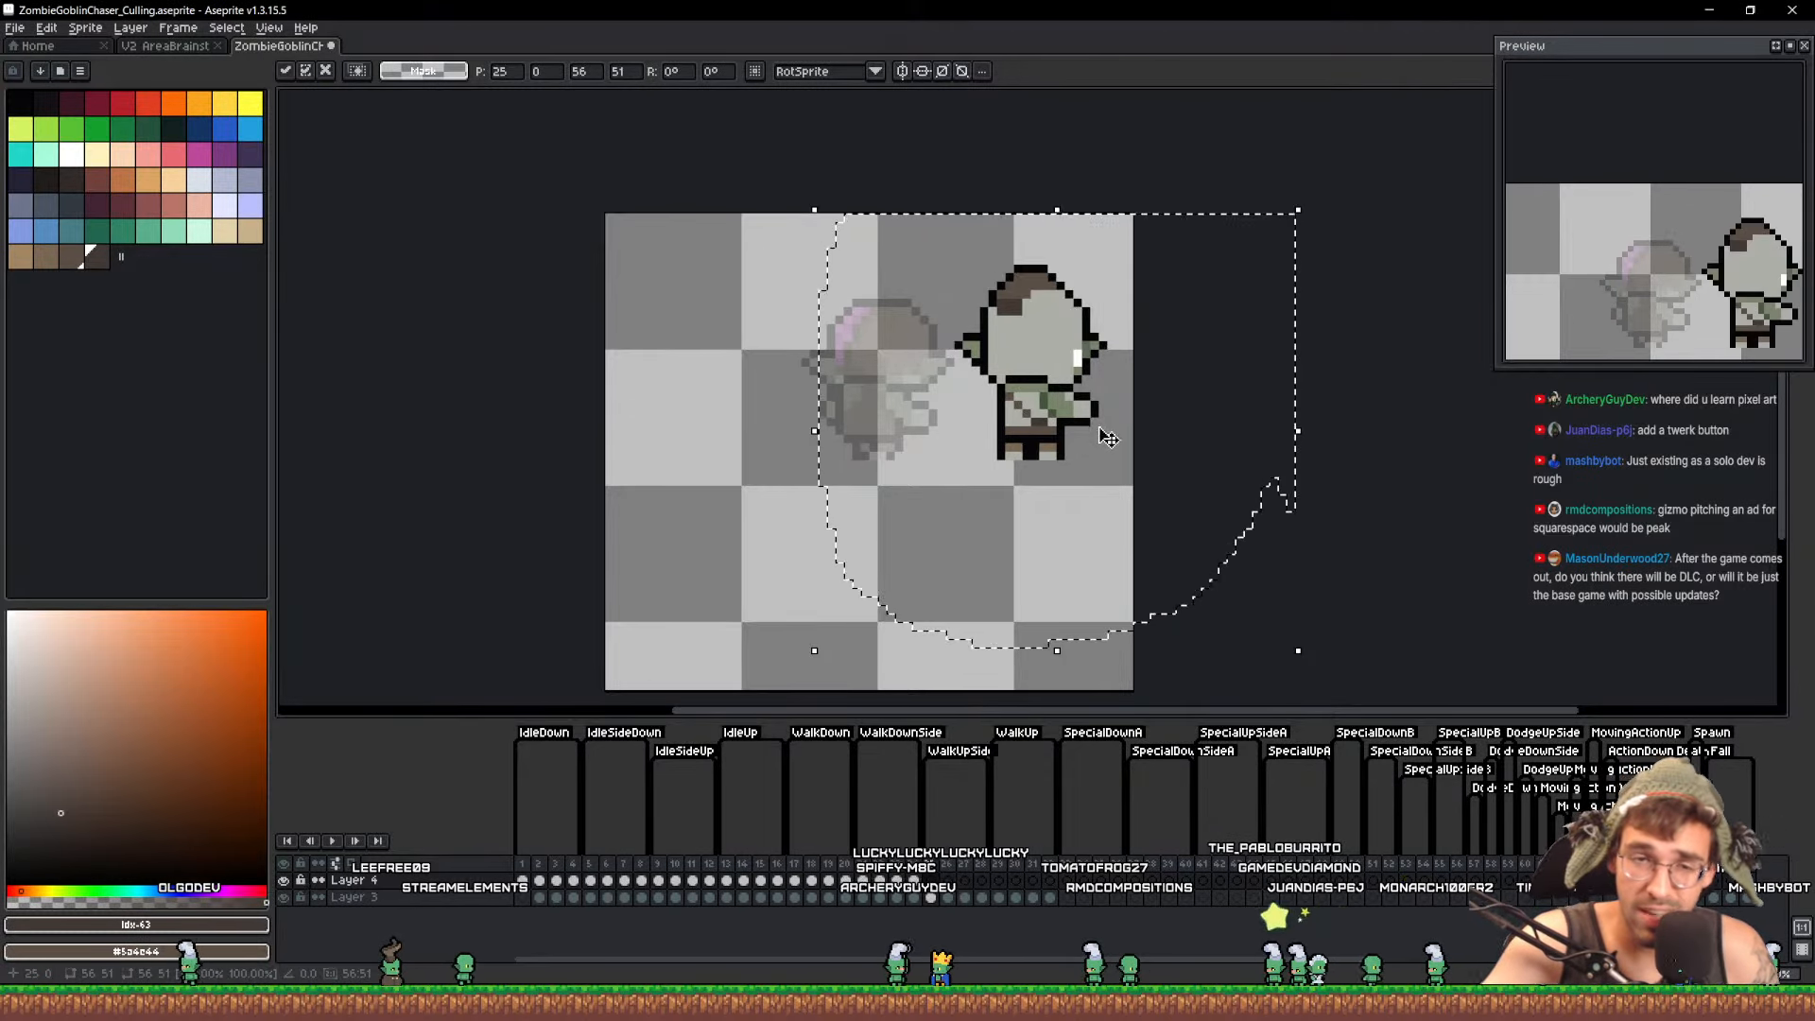
Nudge the legs of the frame 25 goblin inward by one pixel
{"action": "scroll", "coordinate": [1094, 446], "scroll_direction": "up", "scroll_amount": 2}
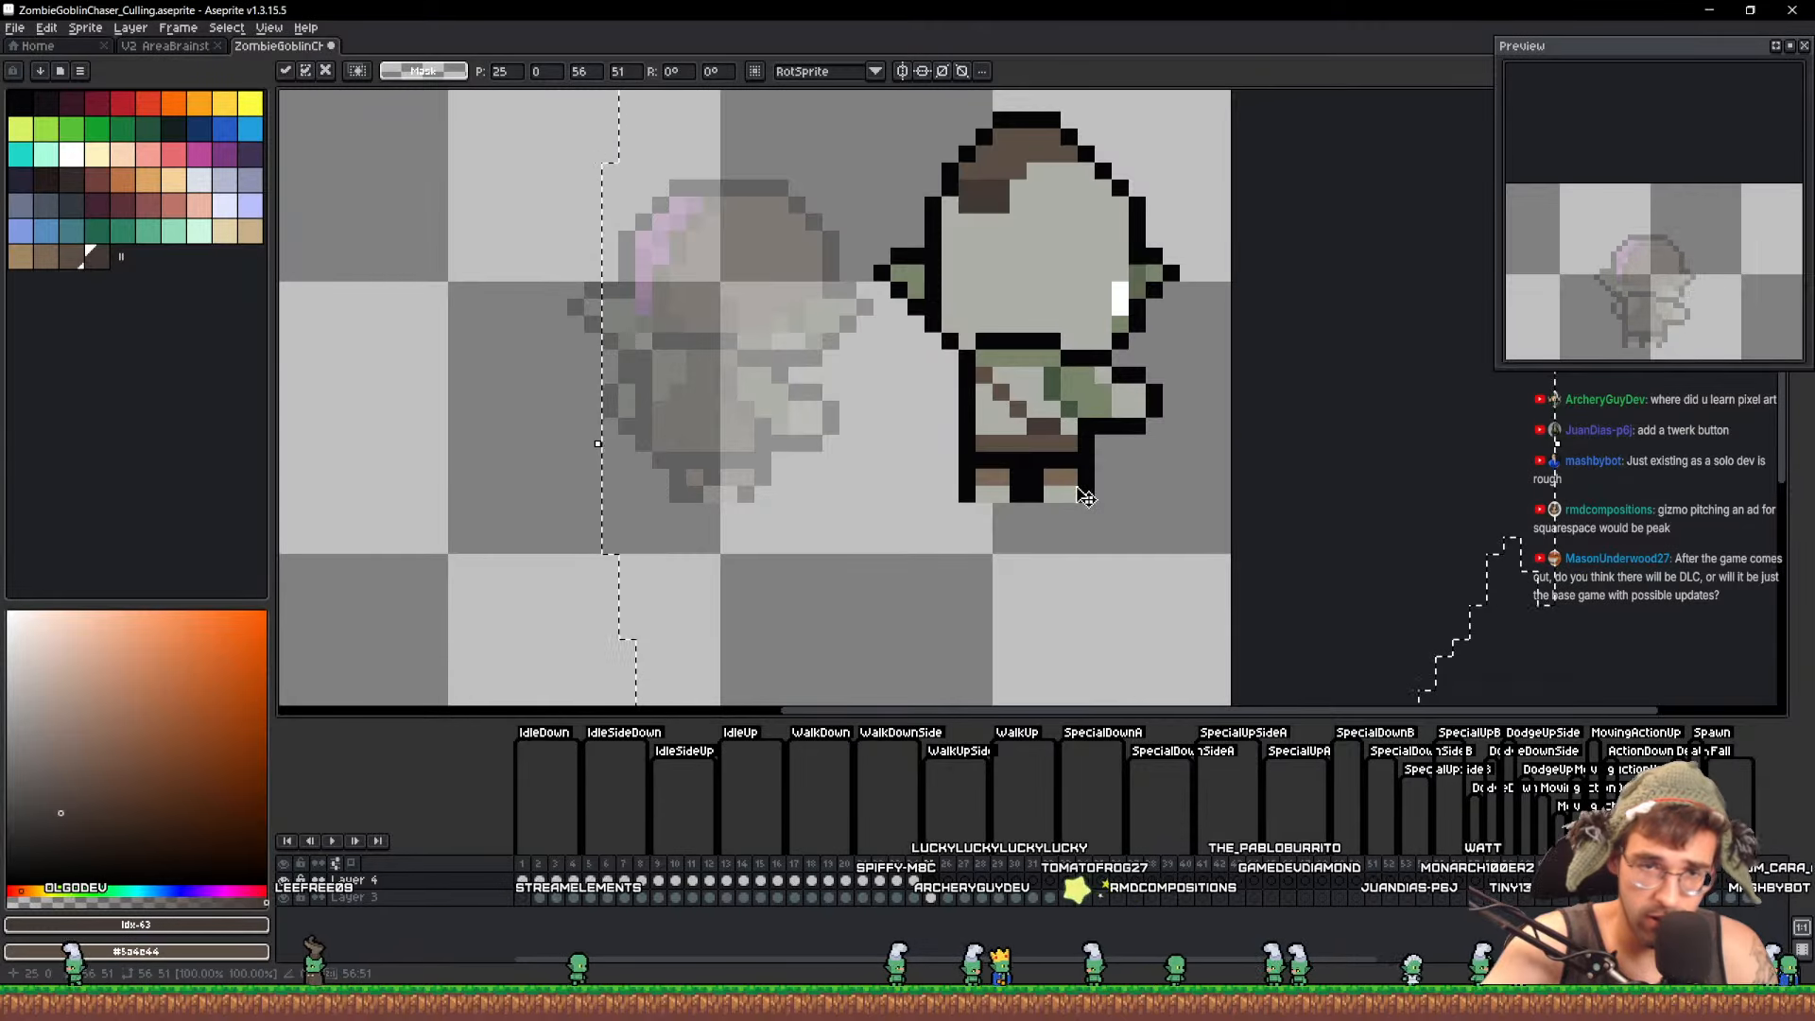
{"action": "left_click_drag", "start_coordinate": [1074, 463], "coordinate": [1223, 597]}
{"action": "key", "text": "ctrl+d"}
{"action": "key", "text": "Left"}
{"action": "key", "text": "ctrl+d"}
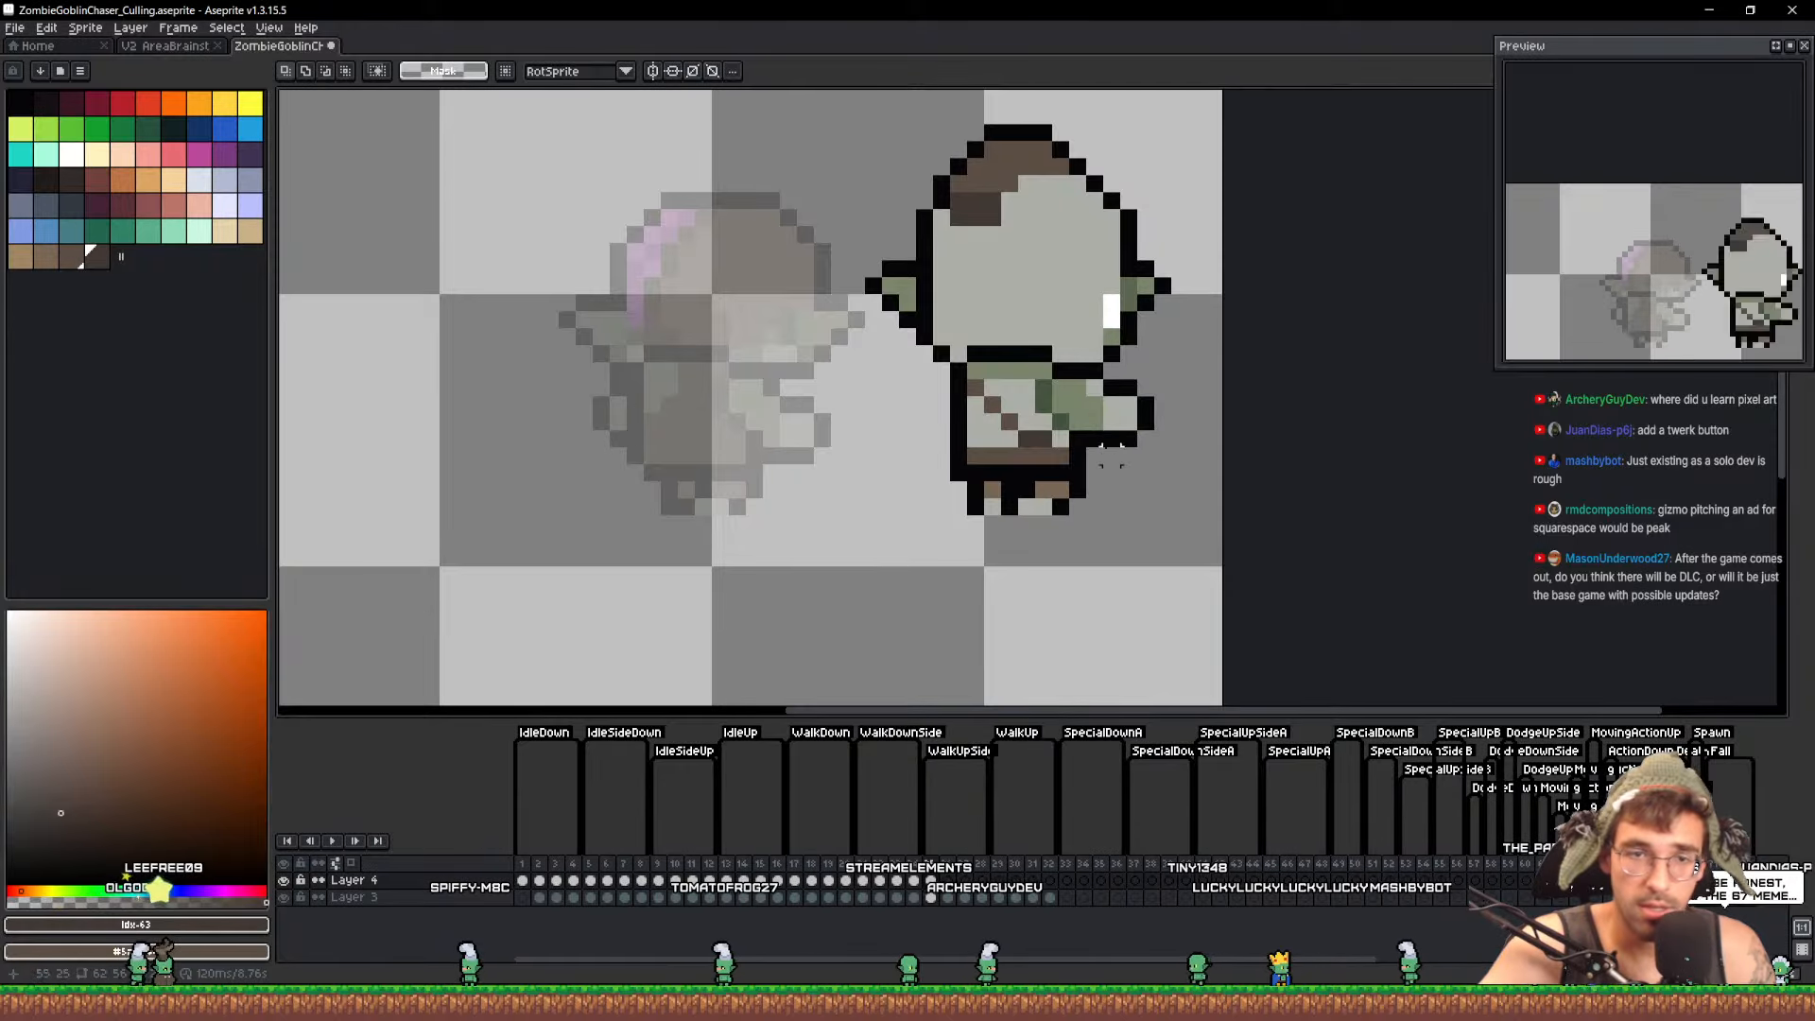
Select the goblin's head without the body and move it two pixels down and one pixel towards the face side
{"action": "left_click_drag", "start_coordinate": [1059, 302], "coordinate": [1013, 348]}
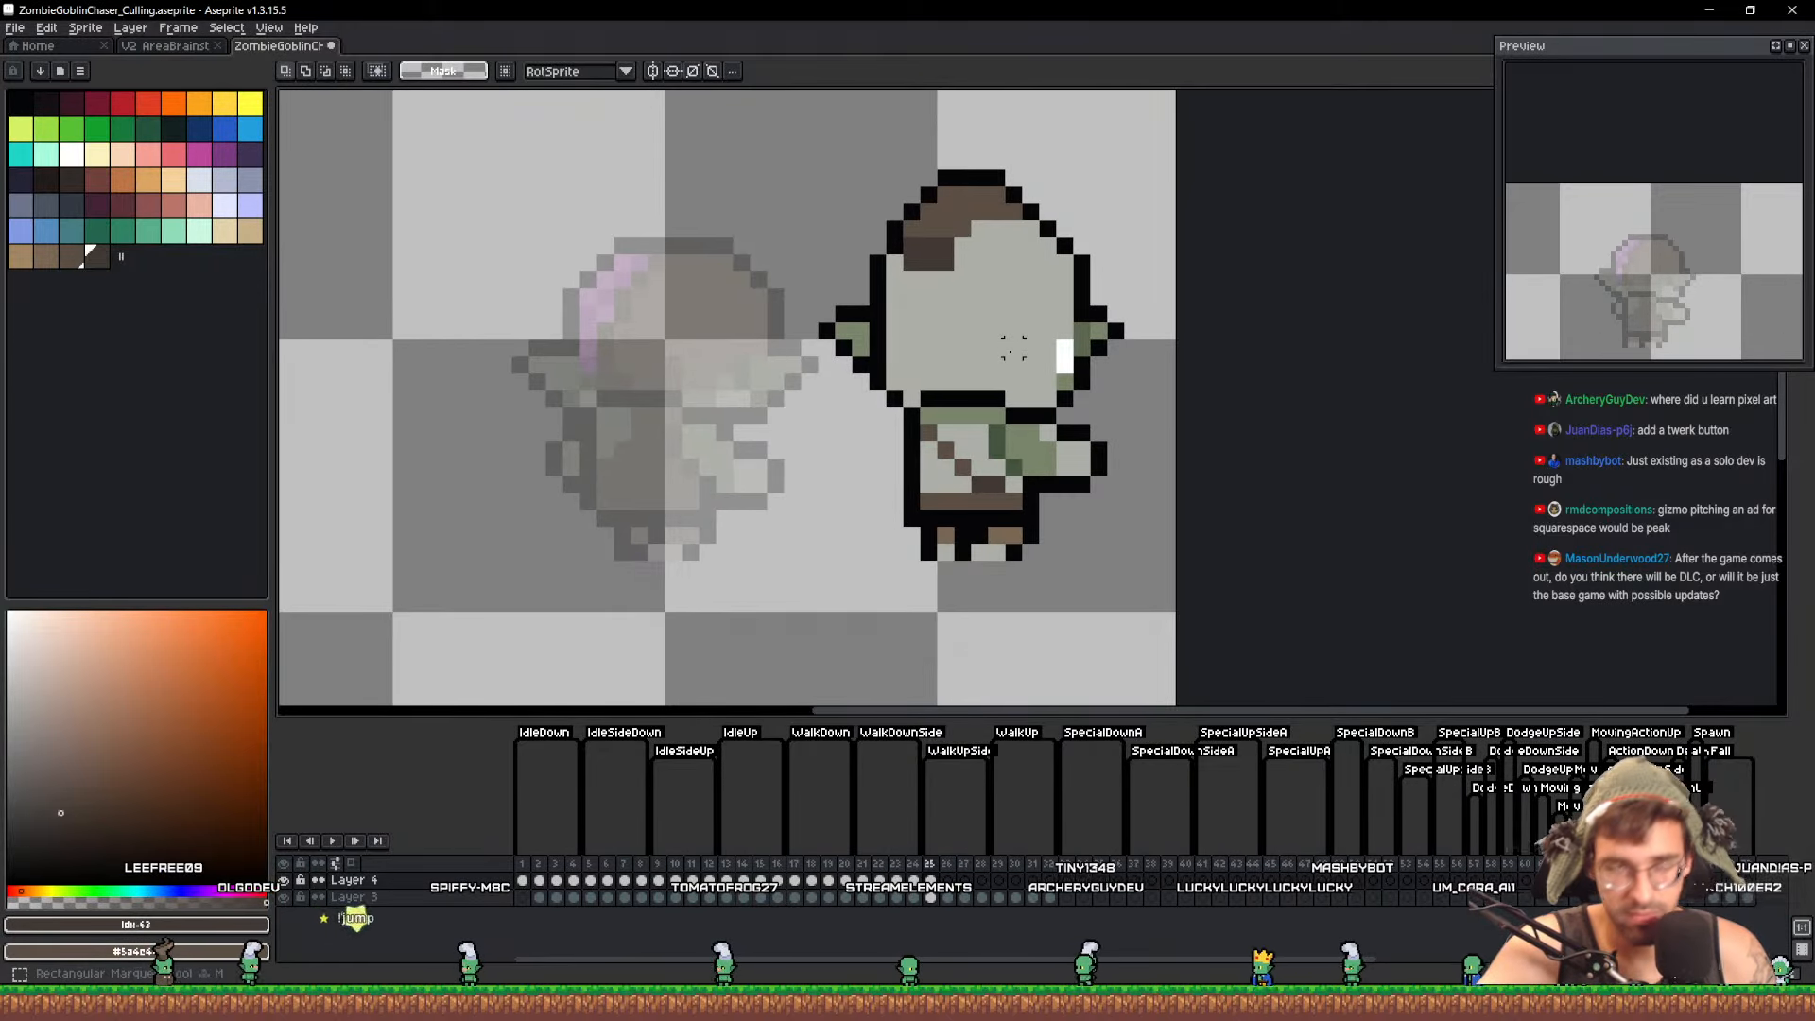
{"action": "left_click_drag", "start_coordinate": [783, 117], "coordinate": [1333, 367]}
{"action": "left_click_drag", "start_coordinate": [895, 383], "coordinate": [844, 365]}
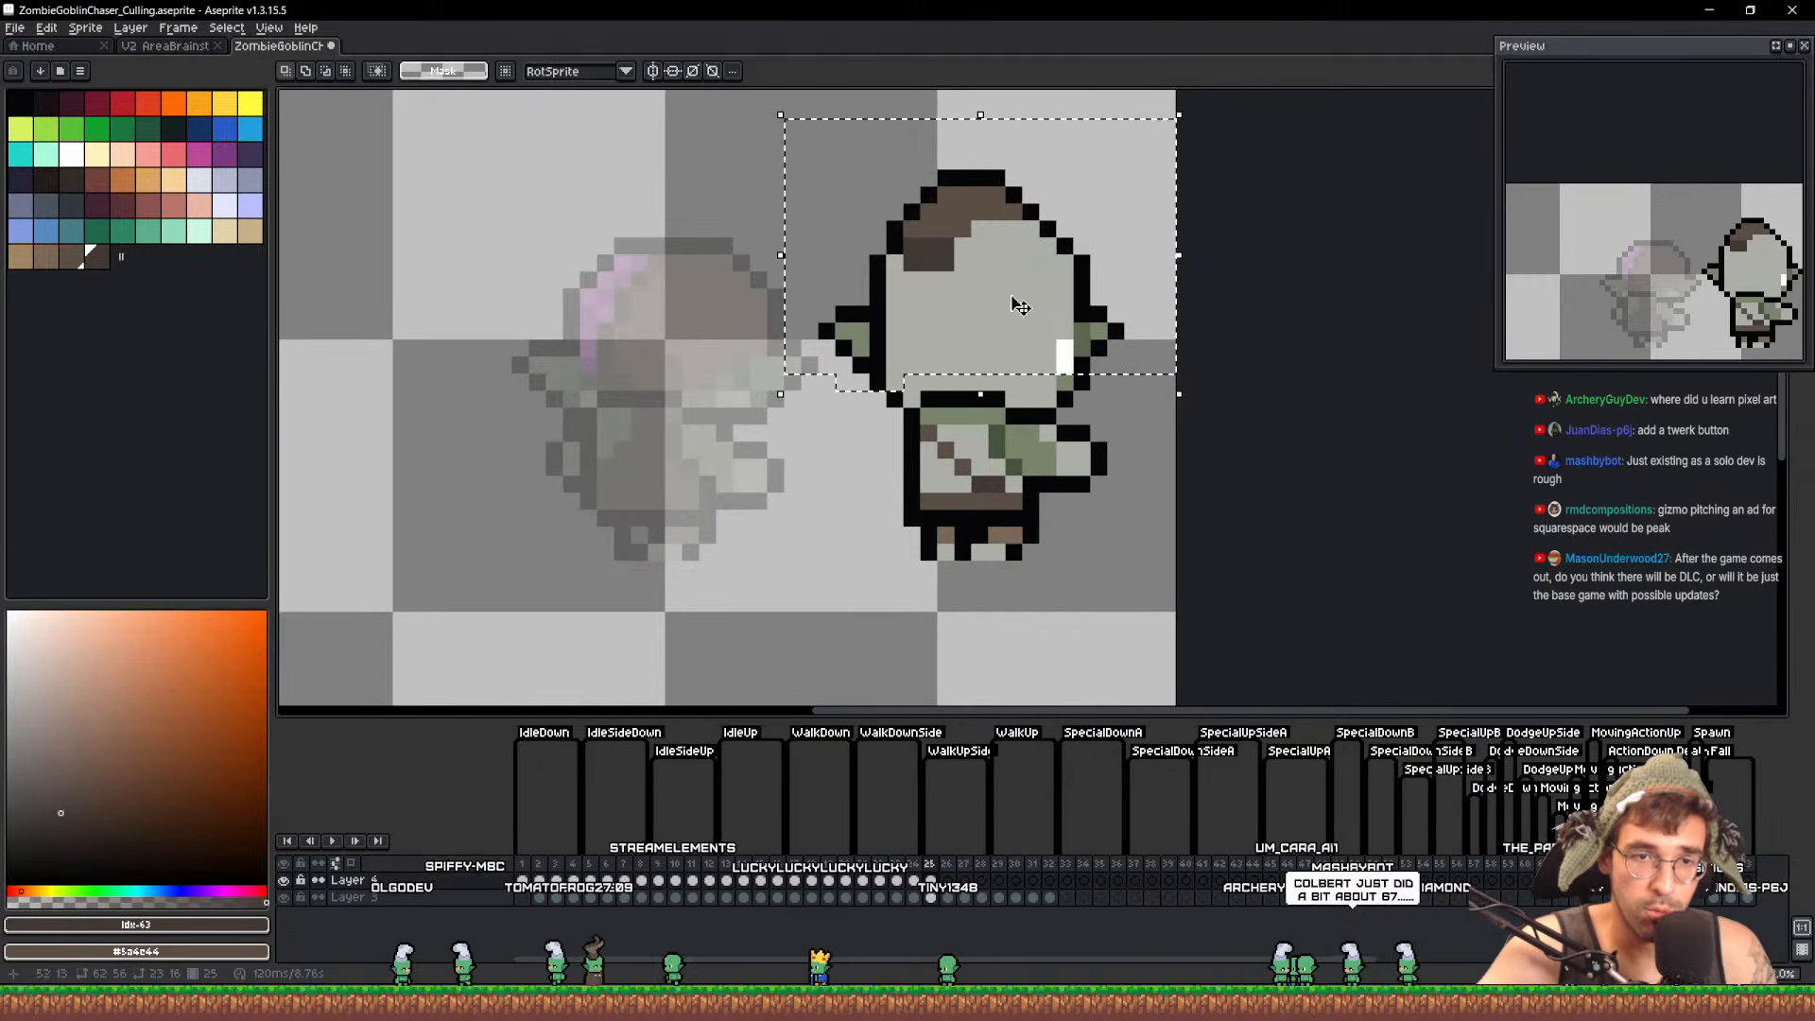
{"action": "left_click_drag", "start_coordinate": [883, 386], "coordinate": [741, 436]}
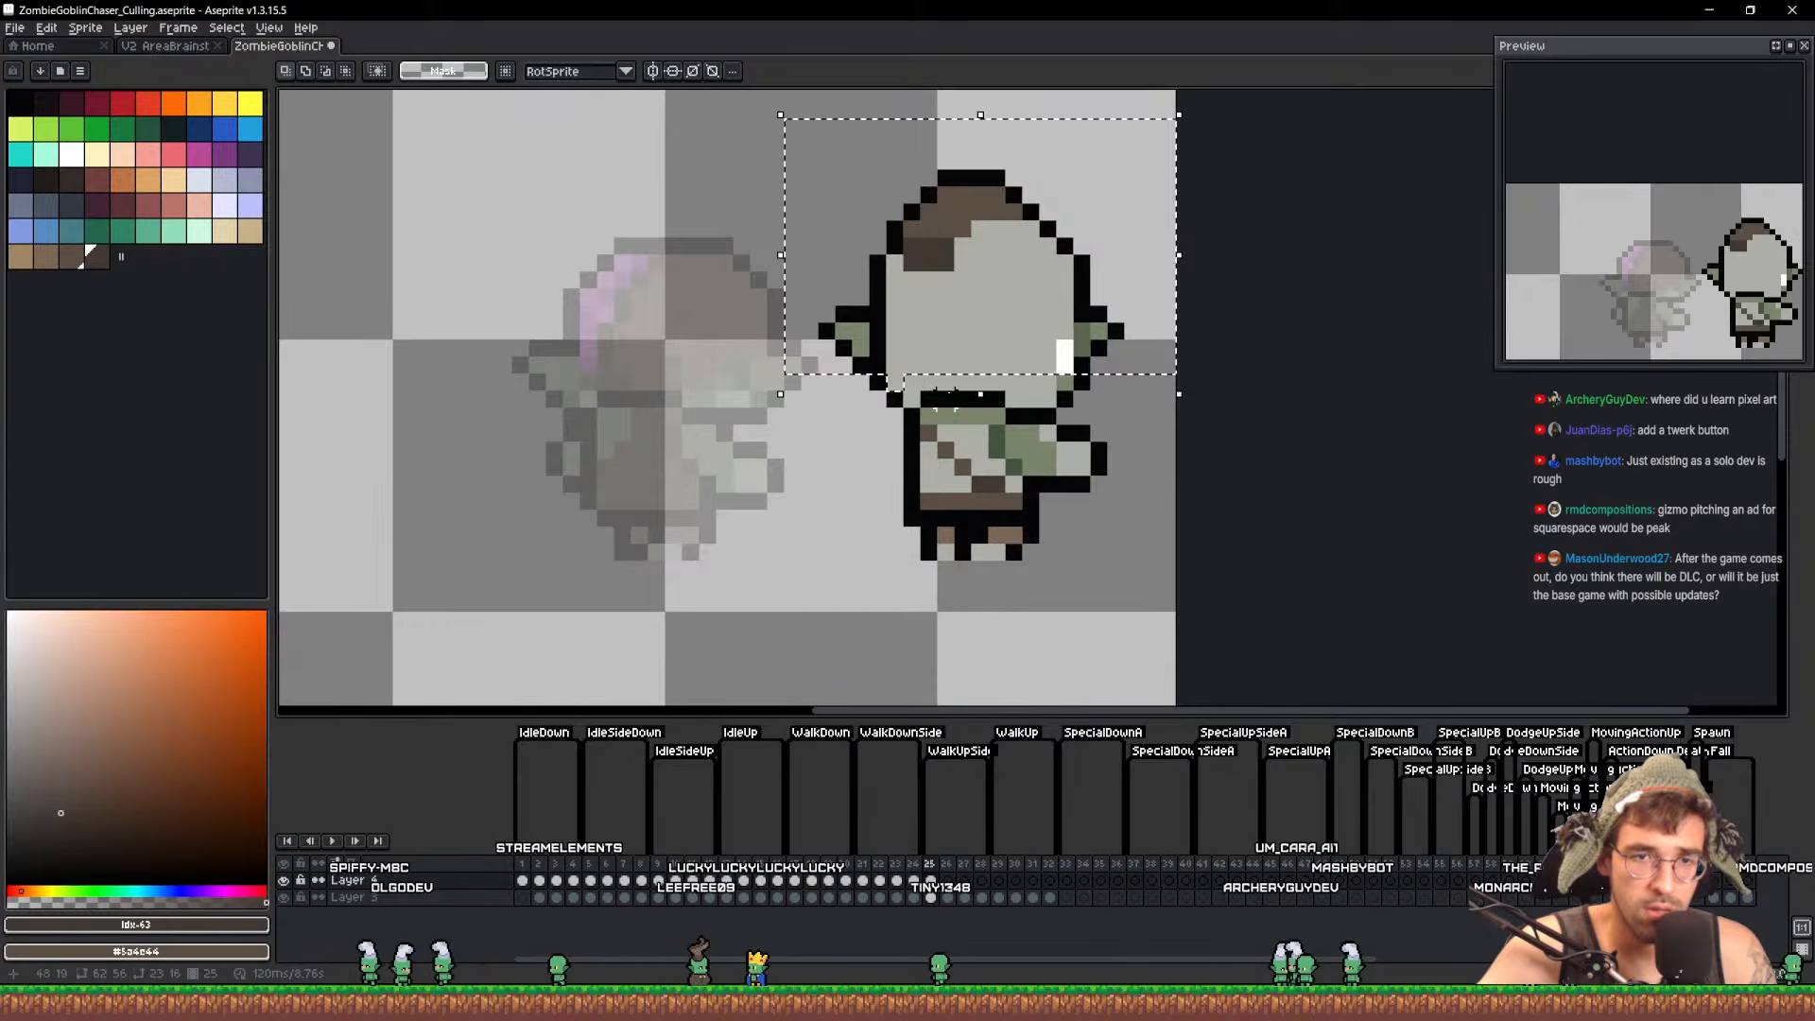
{"action": "left_click_drag", "start_coordinate": [892, 399], "coordinate": [894, 382]}
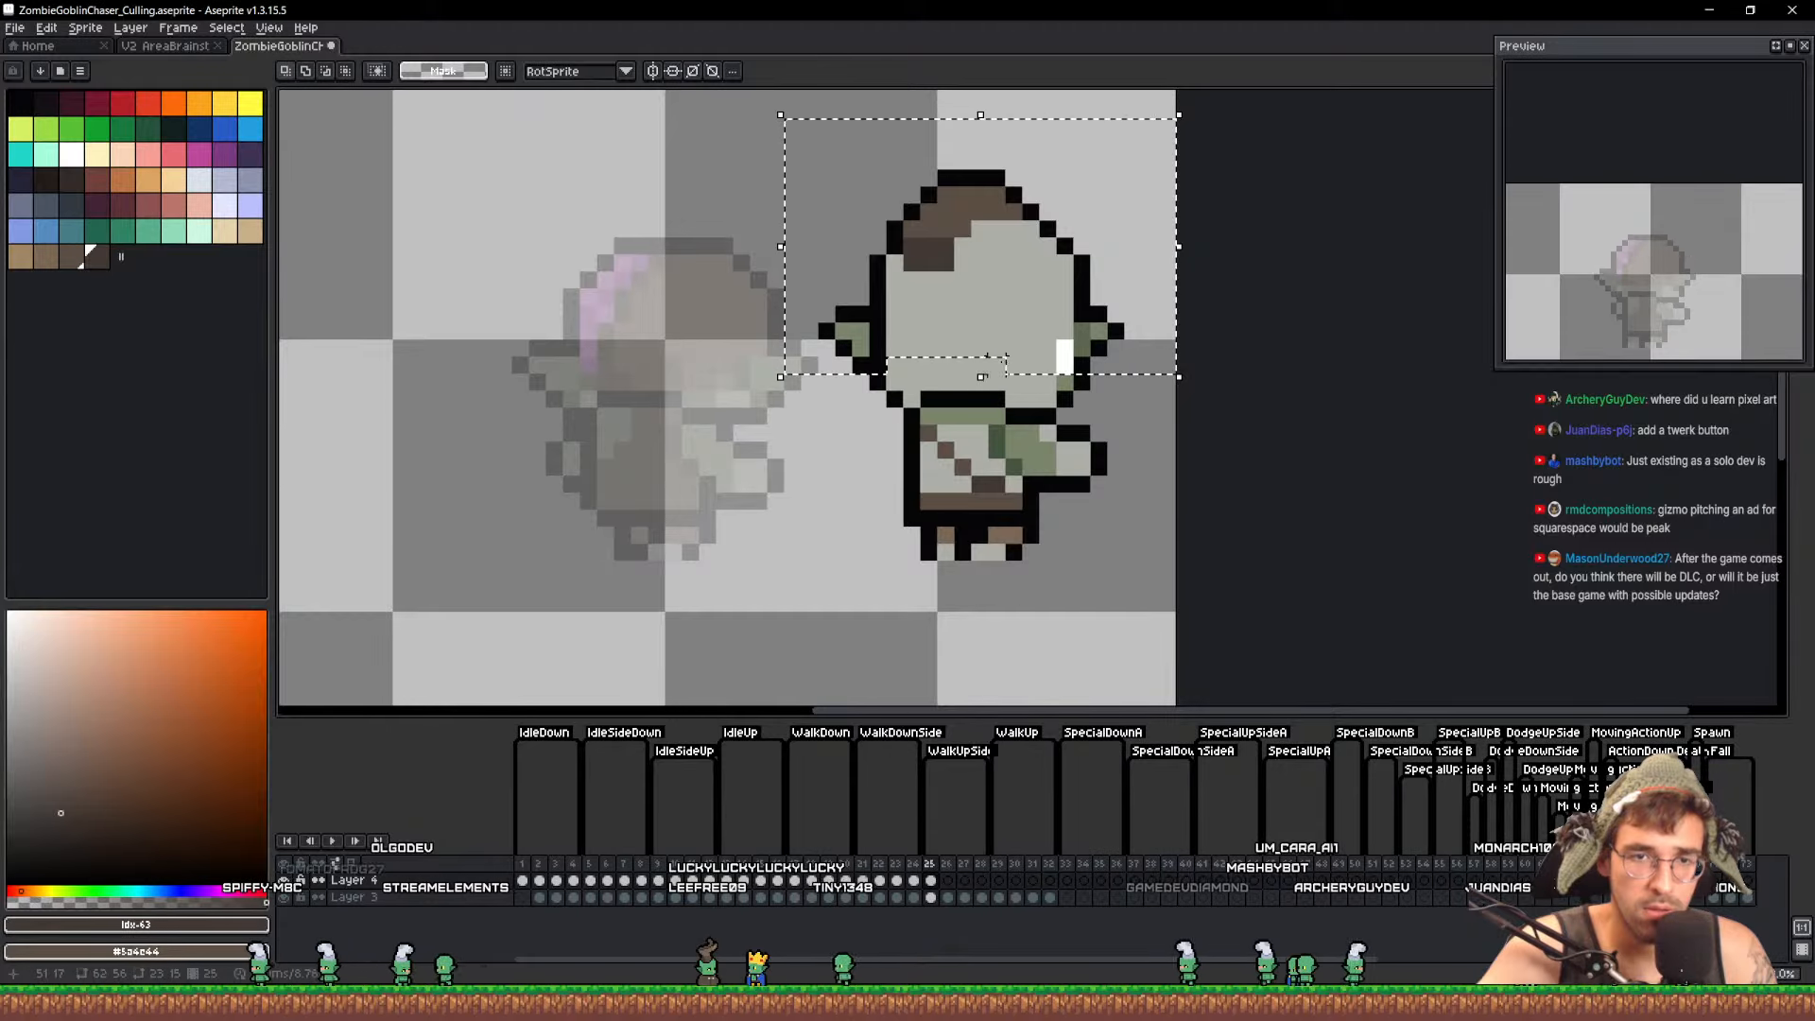
{"action": "left_click_drag", "start_coordinate": [1026, 339], "coordinate": [1056, 376]}
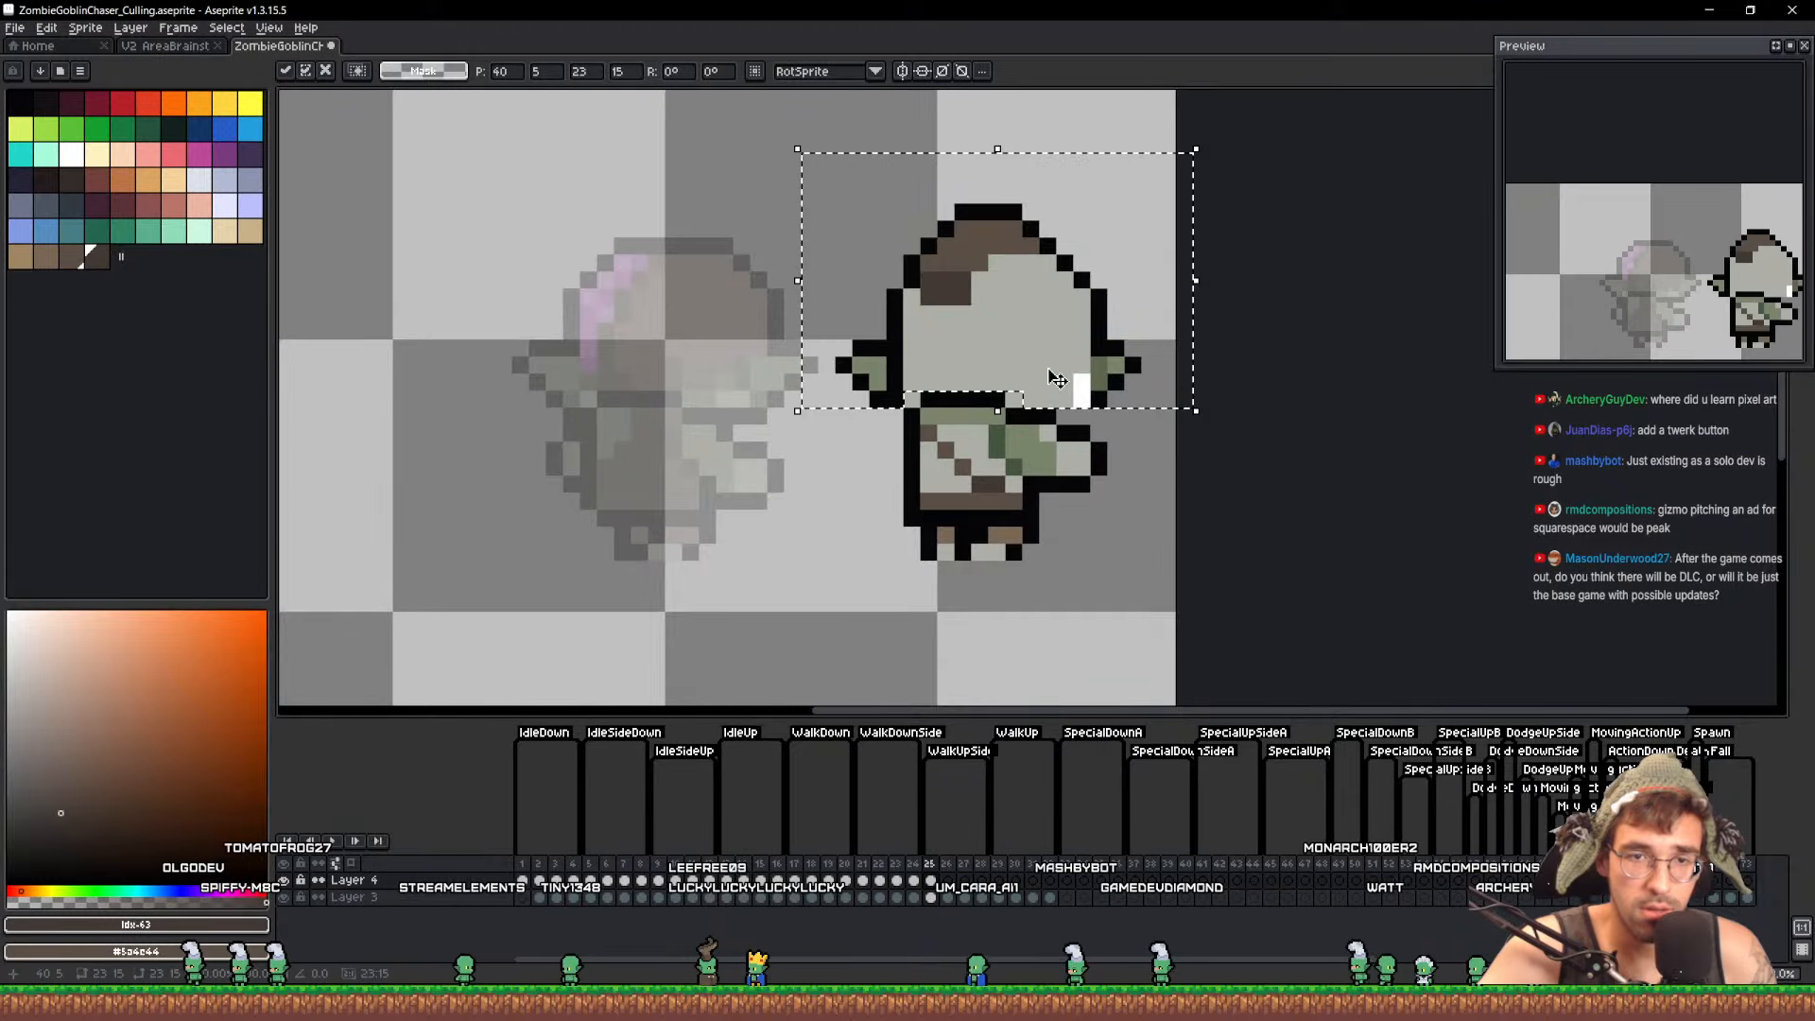
{"action": "key", "text": "Return"}
Repair the head's lower edge with sampled outline and skin colours, adding outline pixels at both jaw corners
{"action": "key", "text": "i"}
{"action": "left_click", "coordinate": [1099, 399]}
{"action": "key", "text": "b"}
{"action": "left_click", "coordinate": [1099, 416]}
{"action": "key", "text": "i"}
{"action": "left_click", "coordinate": [1068, 402]}
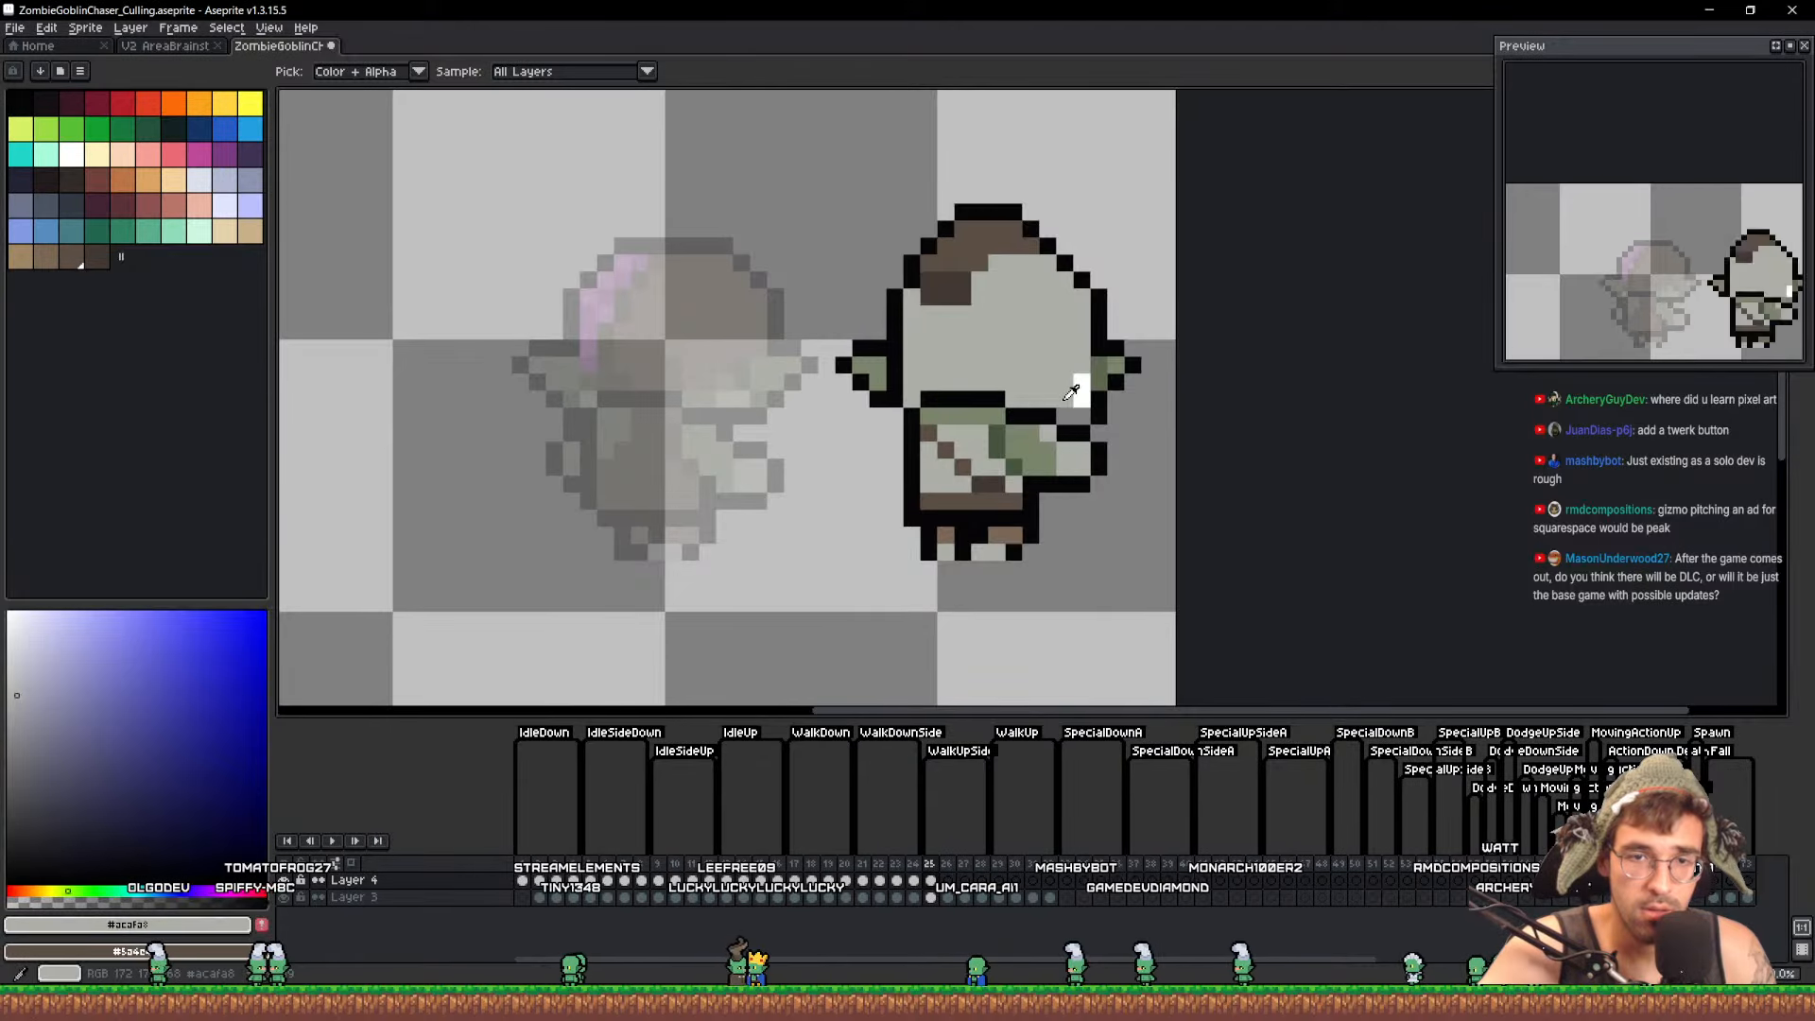
{"action": "key", "text": "b"}
{"action": "key", "text": "i"}
{"action": "left_click", "coordinate": [895, 399]}
{"action": "key", "text": "b"}
{"action": "left_click", "coordinate": [896, 416]}
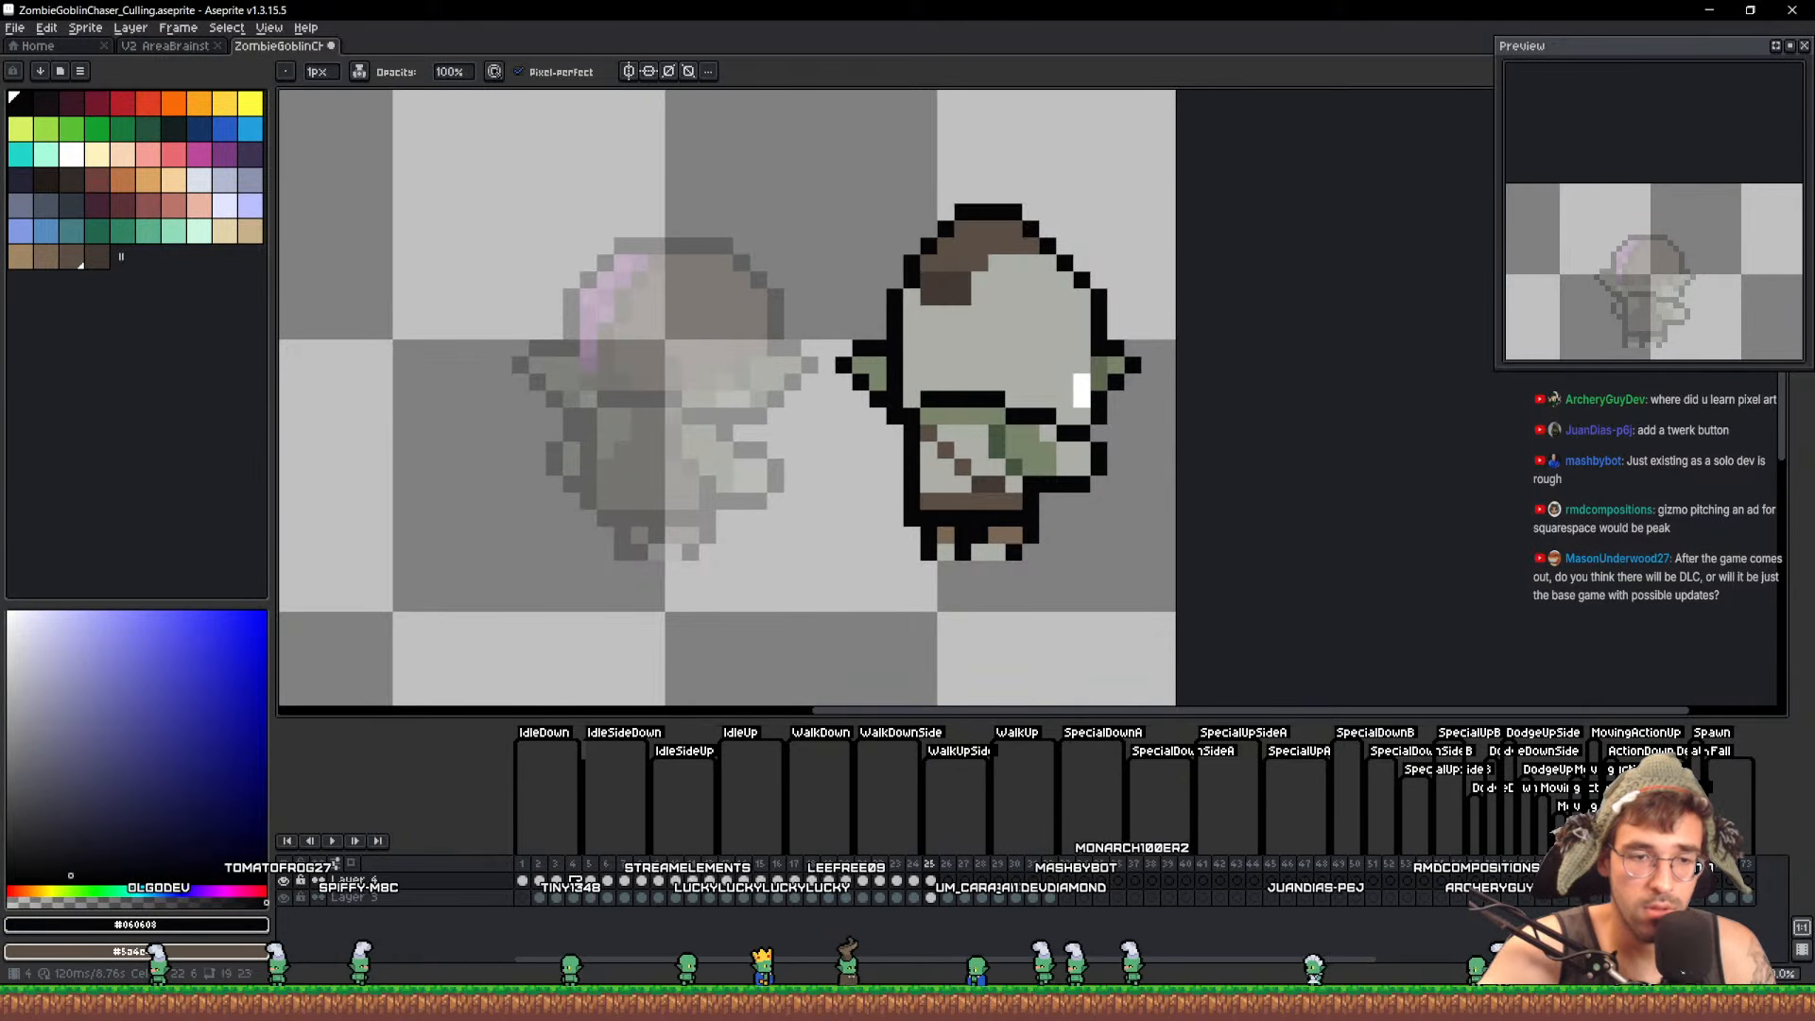
Sample the green shade below the eye in frame 9 and use it beneath the eye in frame 25
{"action": "left_click", "coordinate": [666, 879]}
{"action": "key", "text": "i"}
{"action": "left_click", "coordinate": [742, 382]}
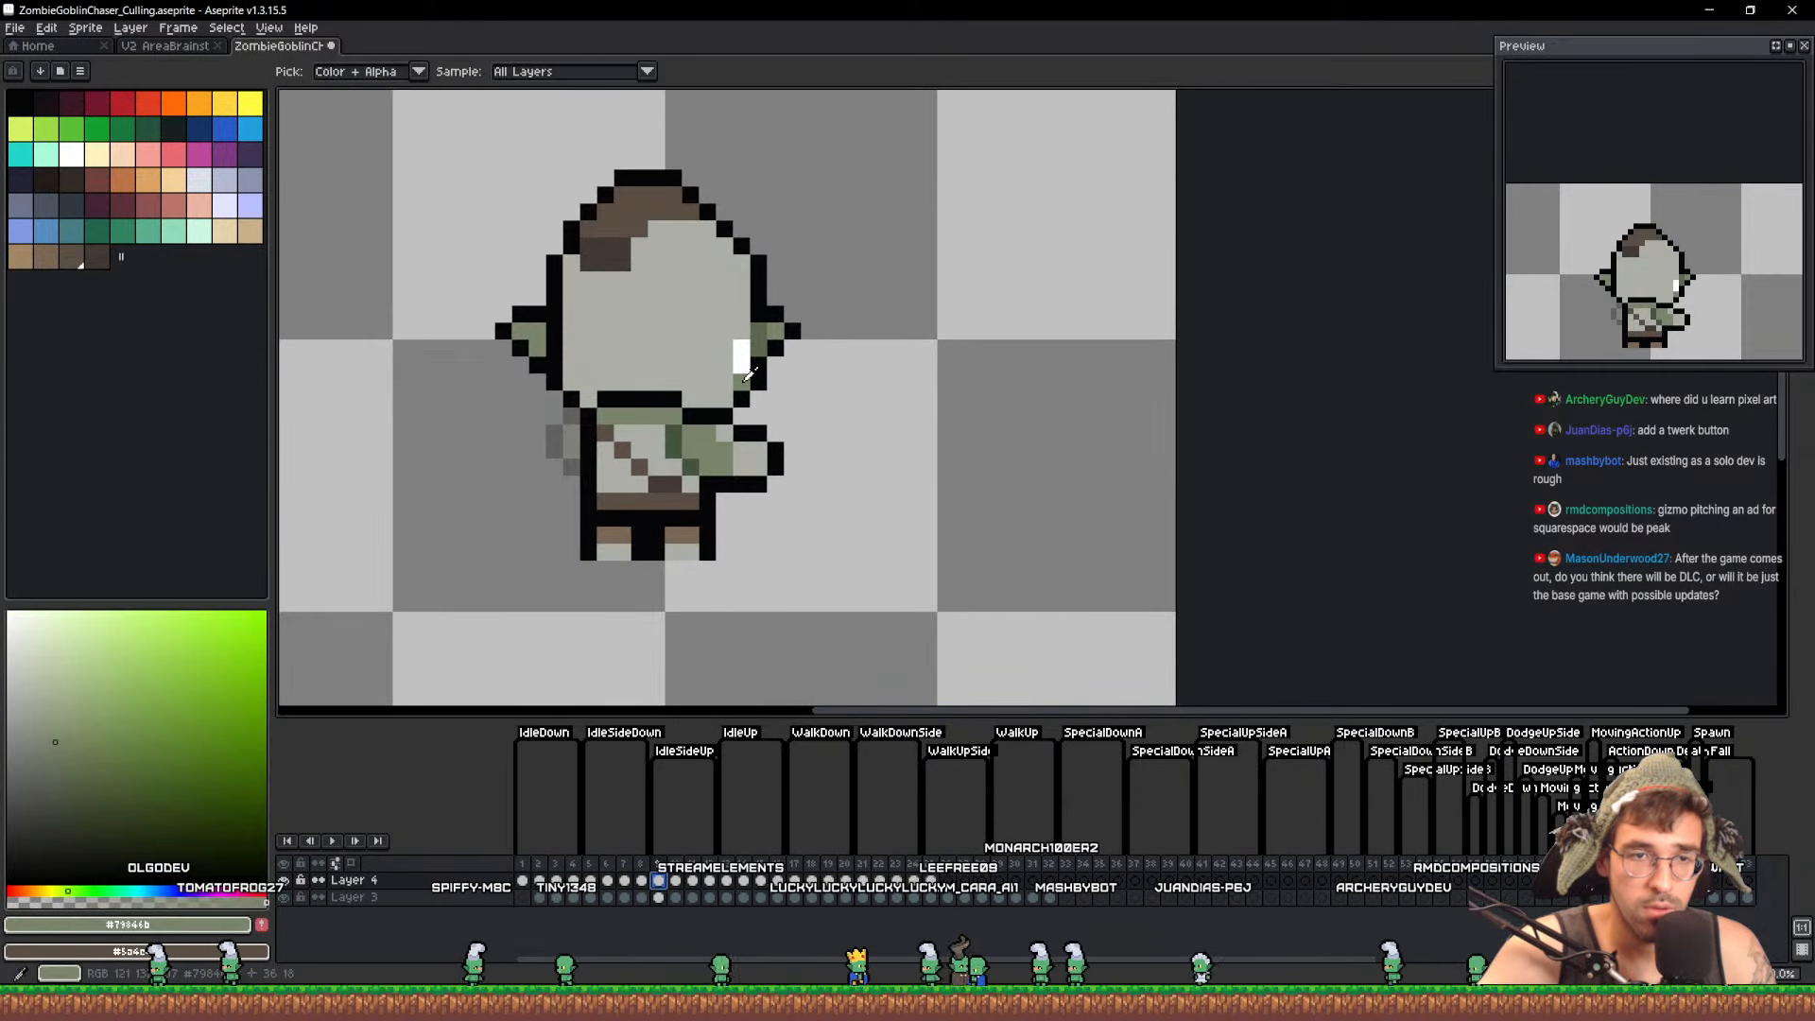
{"action": "key", "text": "b"}
{"action": "left_click", "coordinate": [931, 879]}
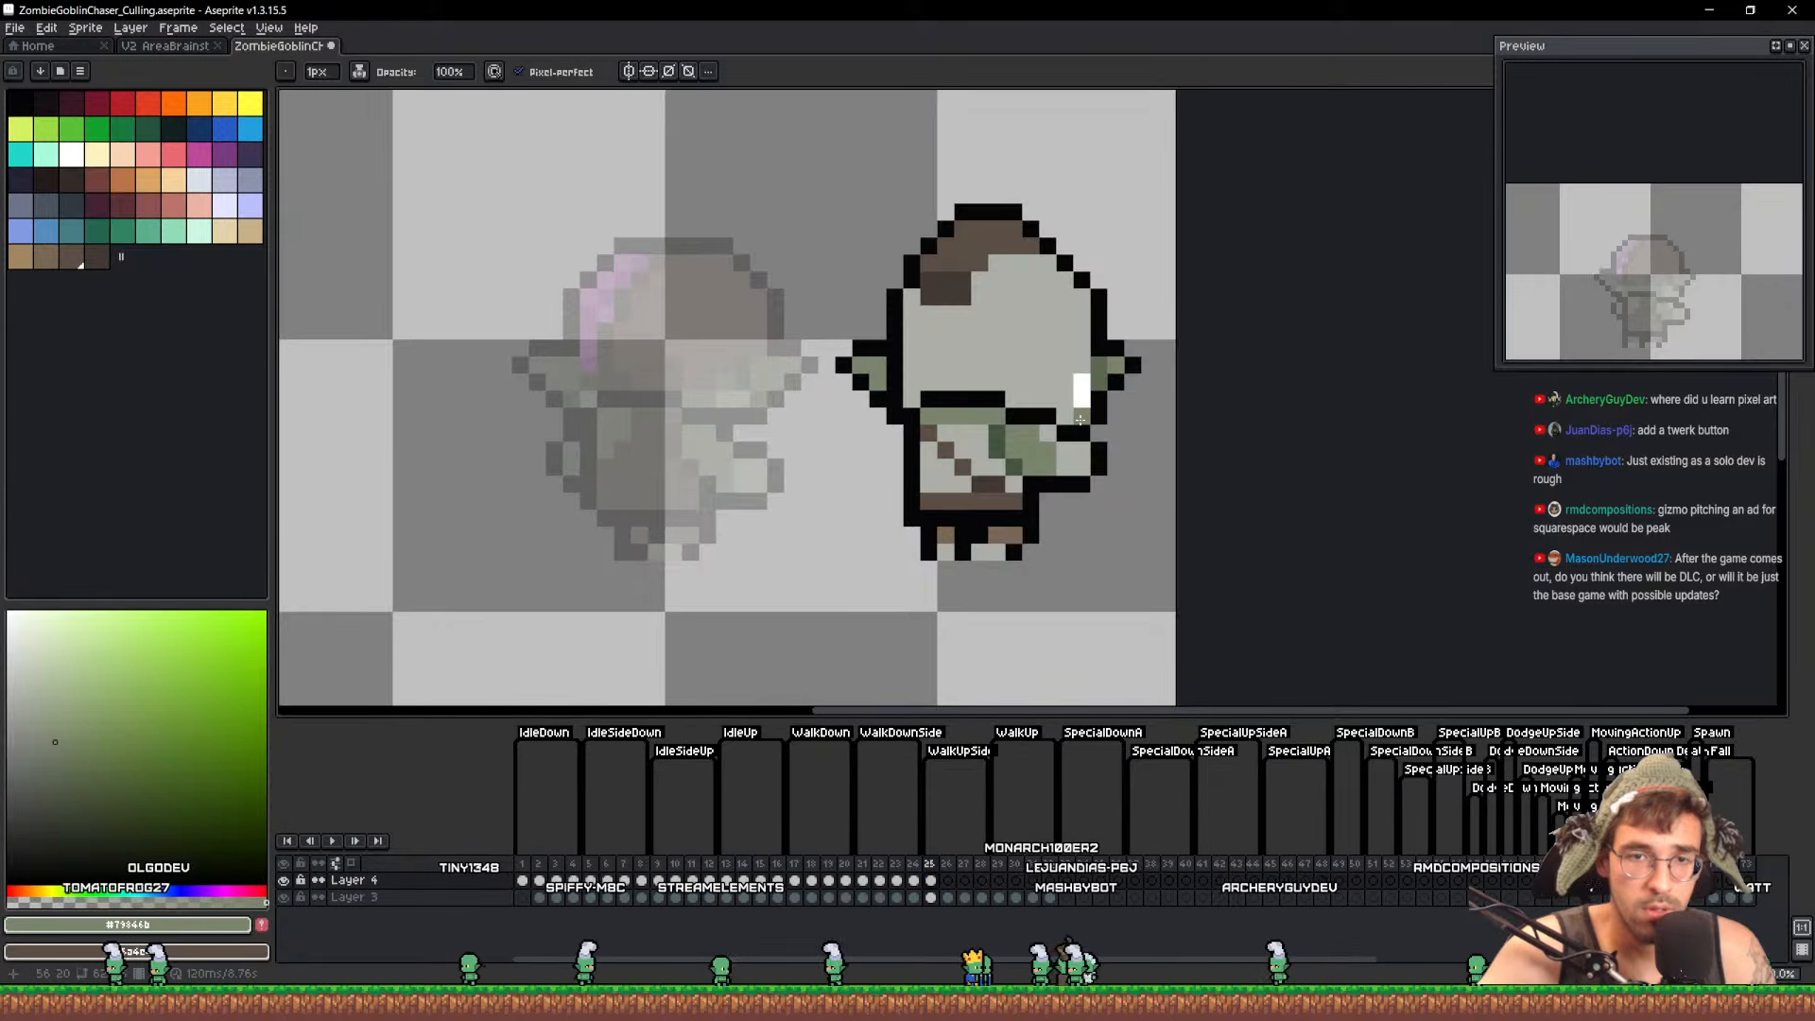
Move the finished frame 25 goblin onto the faded reference, deselect it and save the file
{"action": "key", "text": "q"}
{"action": "mouse_move", "coordinate": [1218, 637]}
{"action": "left_mouse_down"}
{"action": "mouse_move", "coordinate": [855, 93]}
{"action": "mouse_move", "coordinate": [1205, 379]}
{"action": "left_mouse_up"}
{"action": "left_click_drag", "start_coordinate": [1069, 537], "coordinate": [762, 537]}
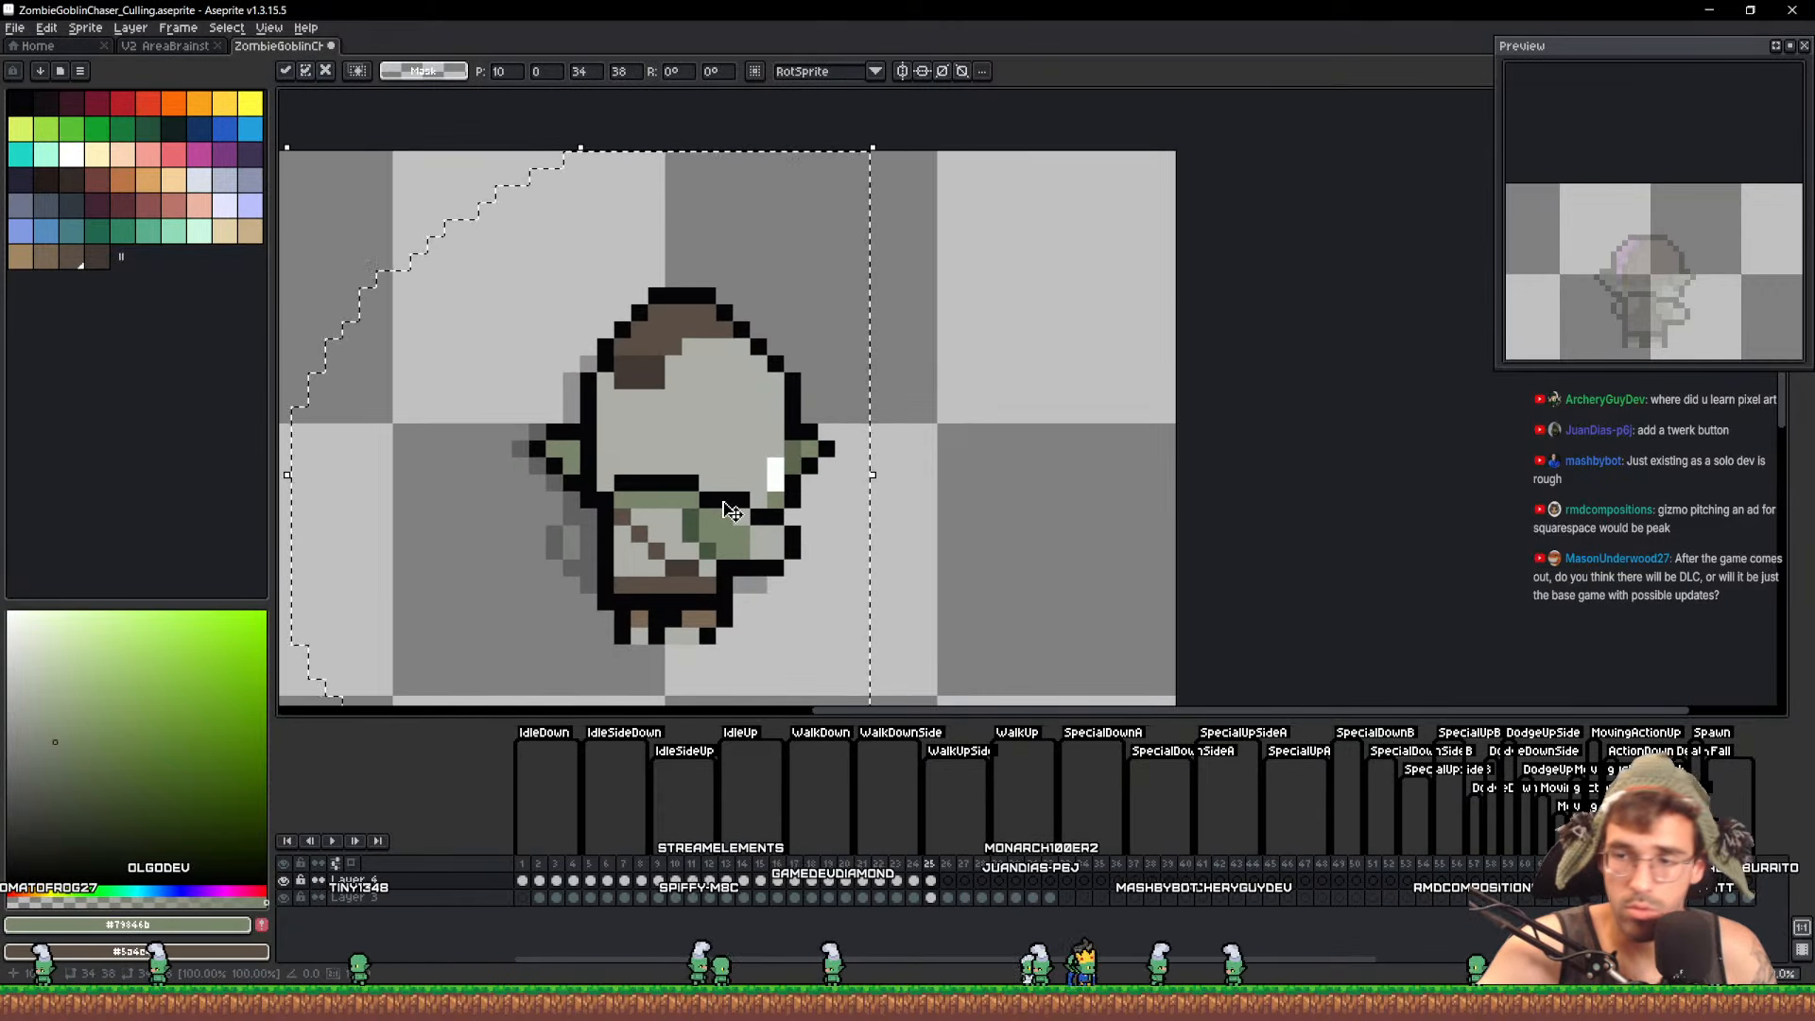
{"action": "key", "text": "ctrl+d"}
{"action": "key", "text": "ctrl+s"}
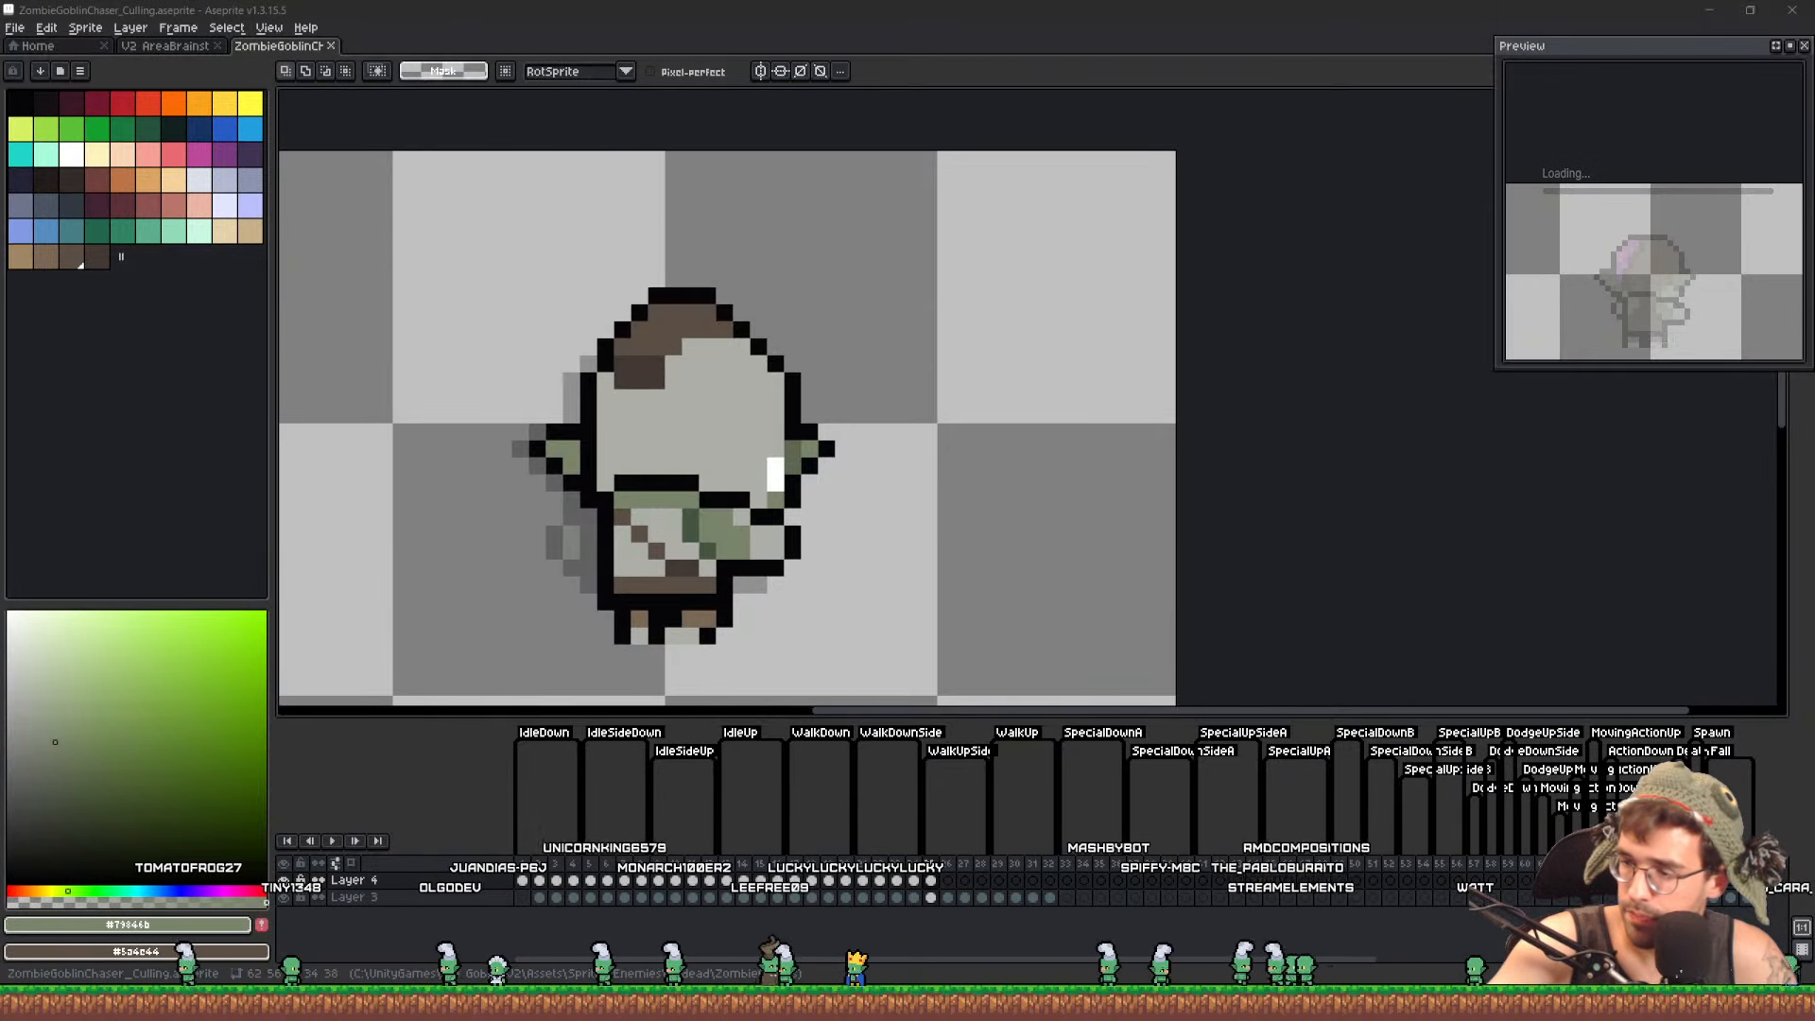
{"action": "key", "text": "super+d"}
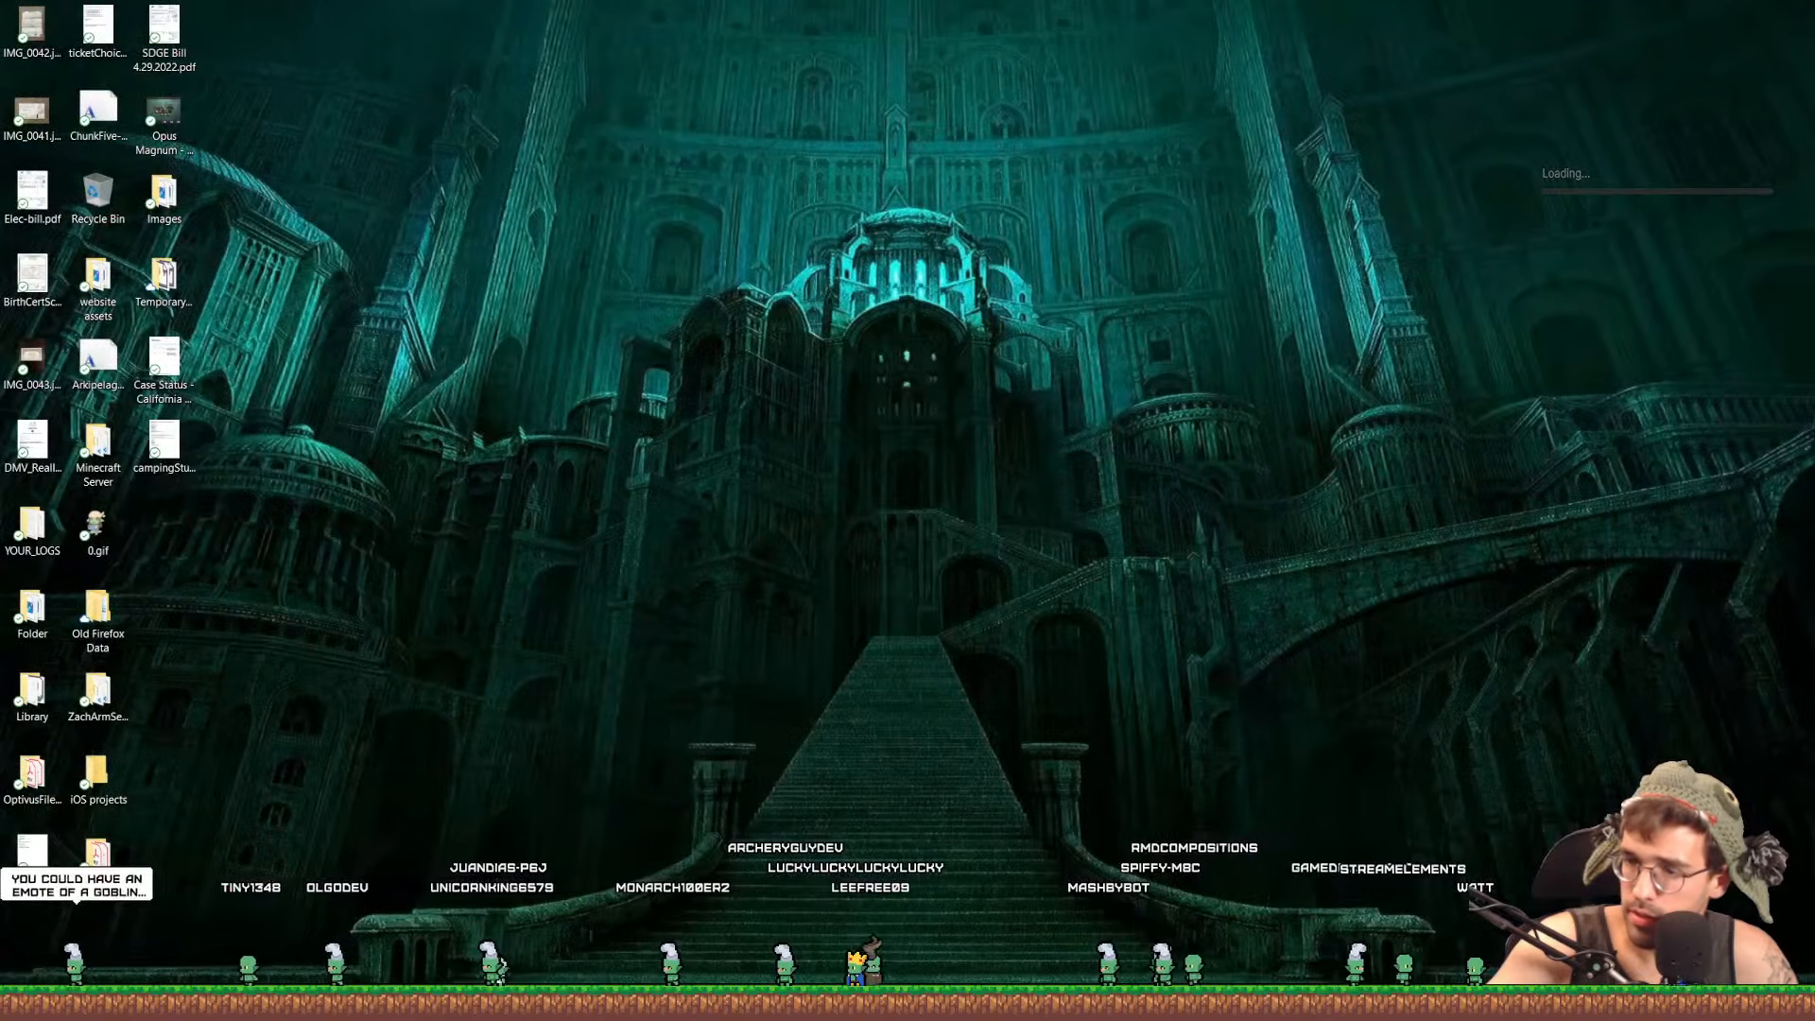
{"action": "key", "text": "super+d"}
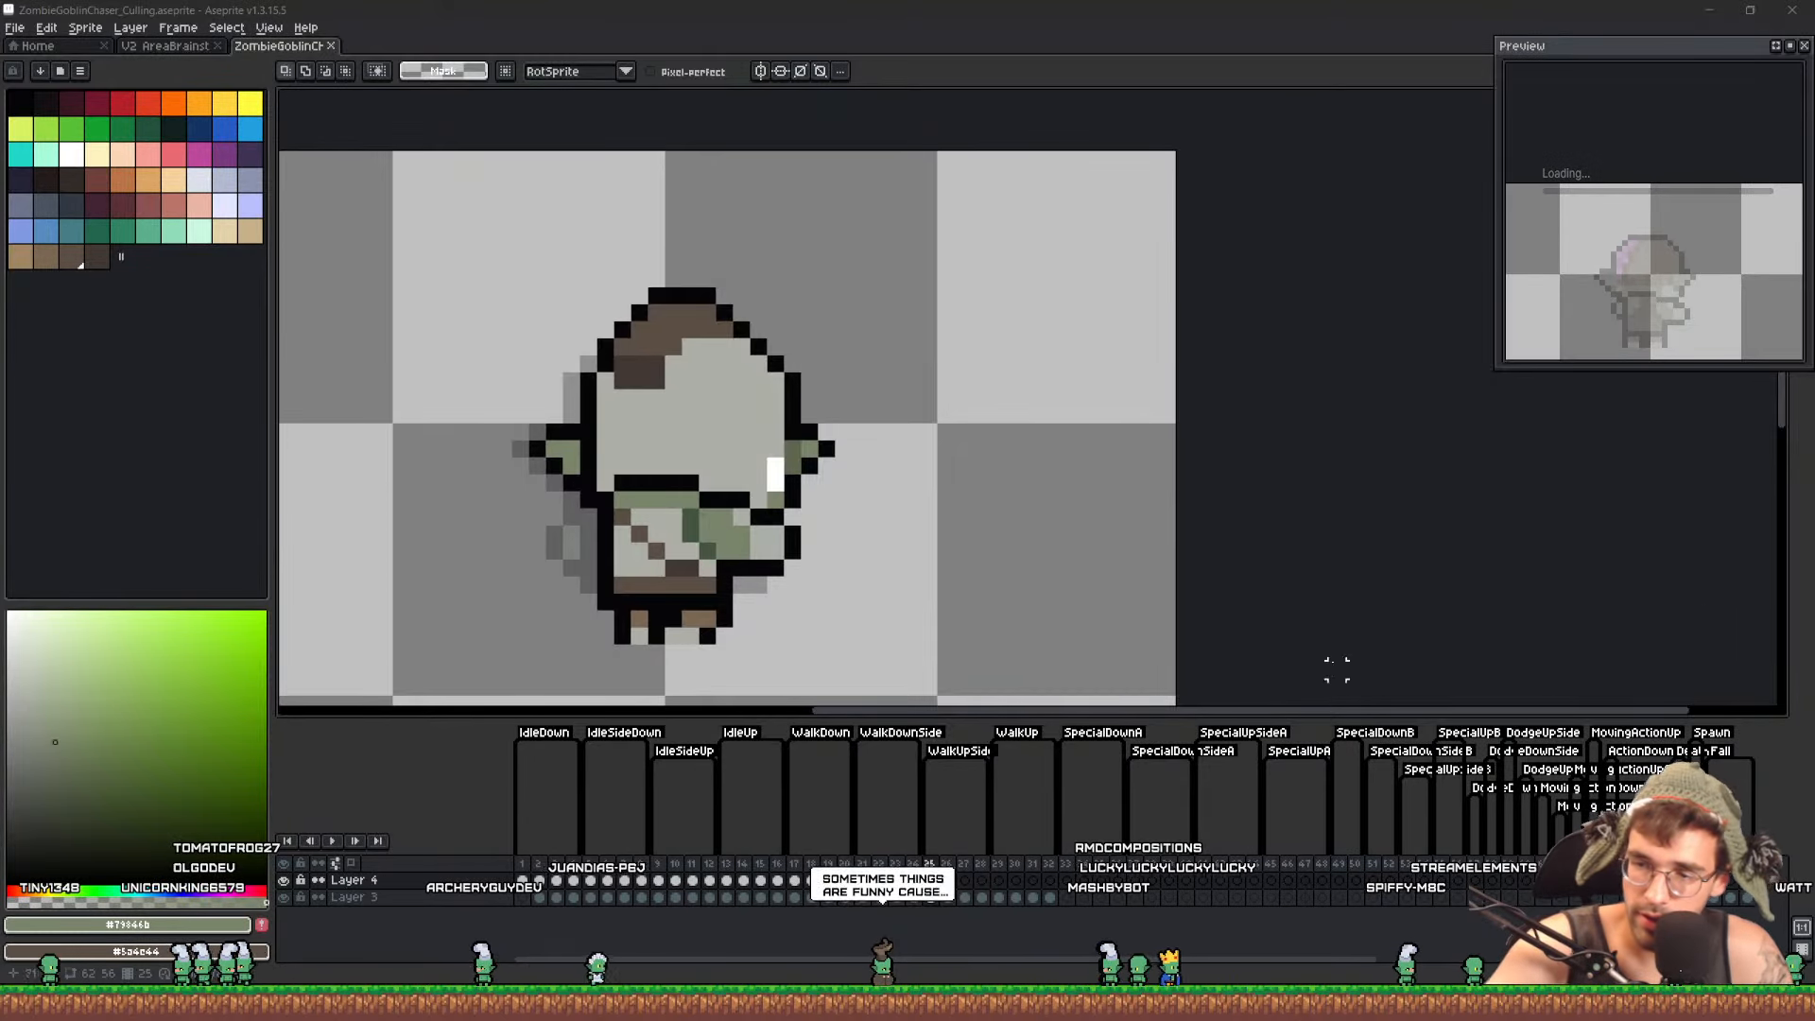
Copy frame 25's goblin into frame 26, move it one pixel left and compare it with the faded reference
{"action": "scroll", "coordinate": [1180, 467], "scroll_direction": "down", "scroll_amount": 1}
{"action": "left_click_drag", "start_coordinate": [1182, 450], "coordinate": [1151, 398]}
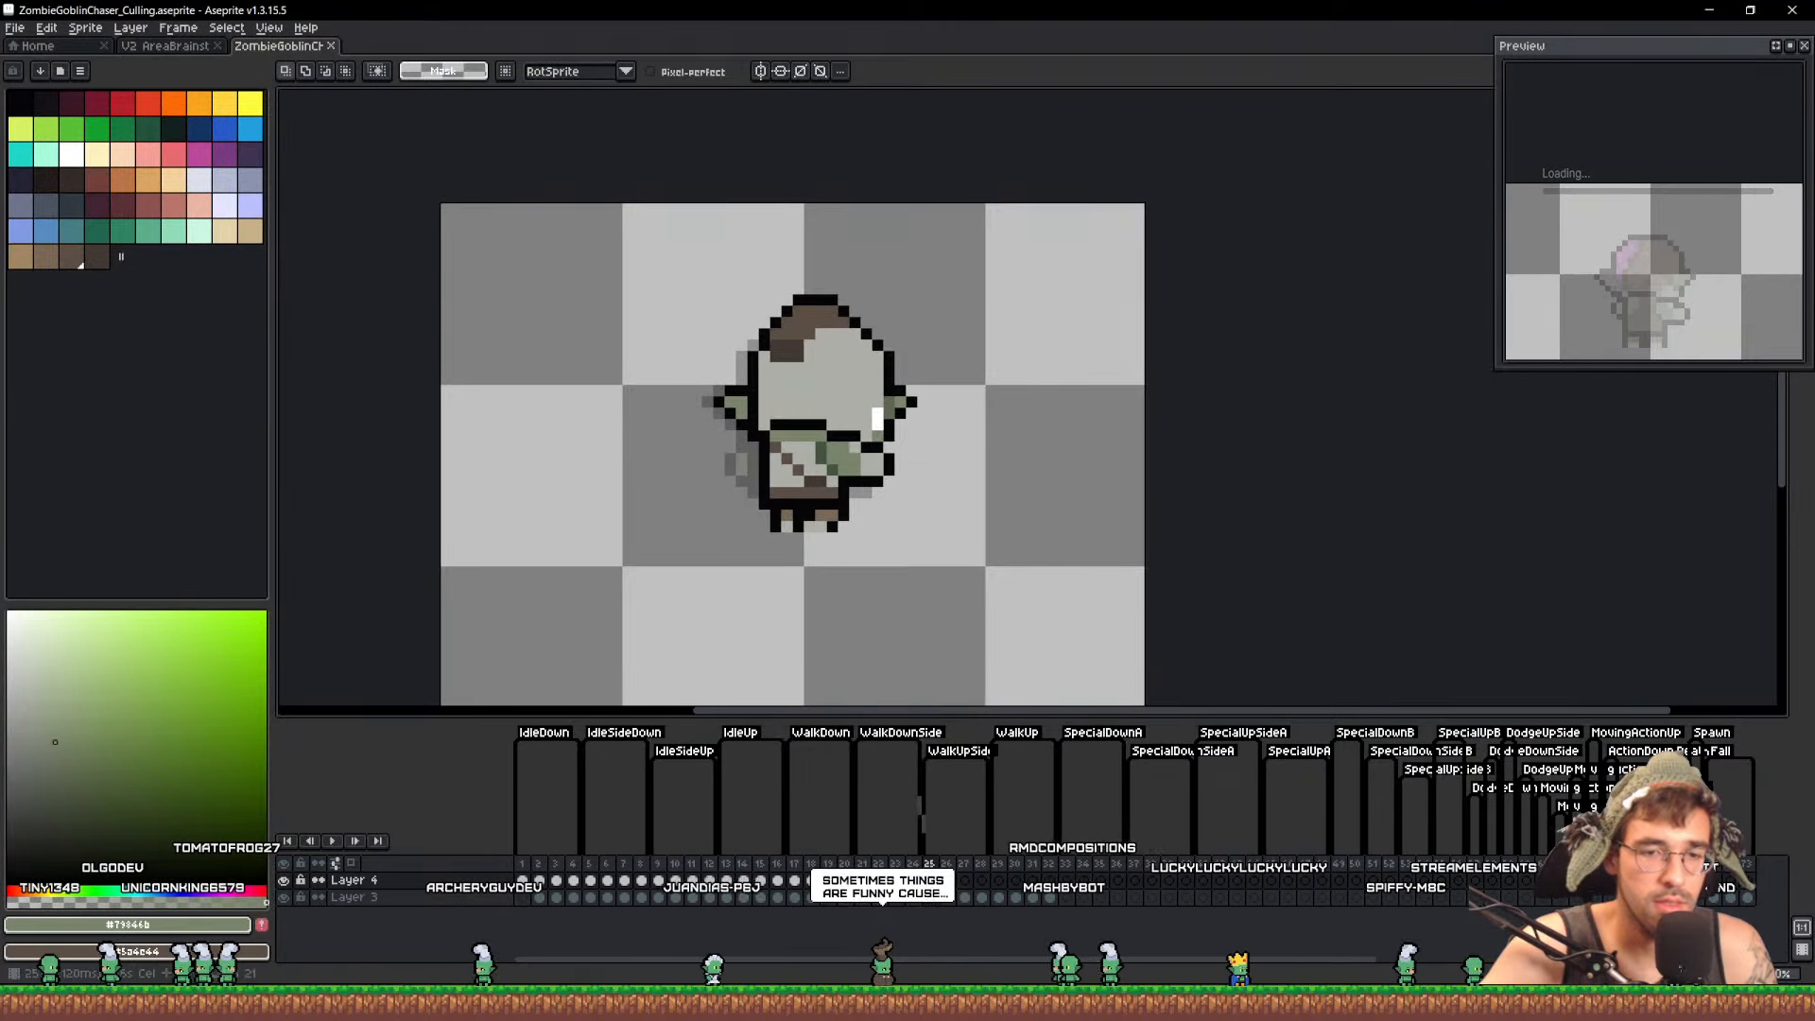
{"action": "left_click", "coordinate": [946, 880]}
{"action": "left_click", "coordinate": [929, 880]}
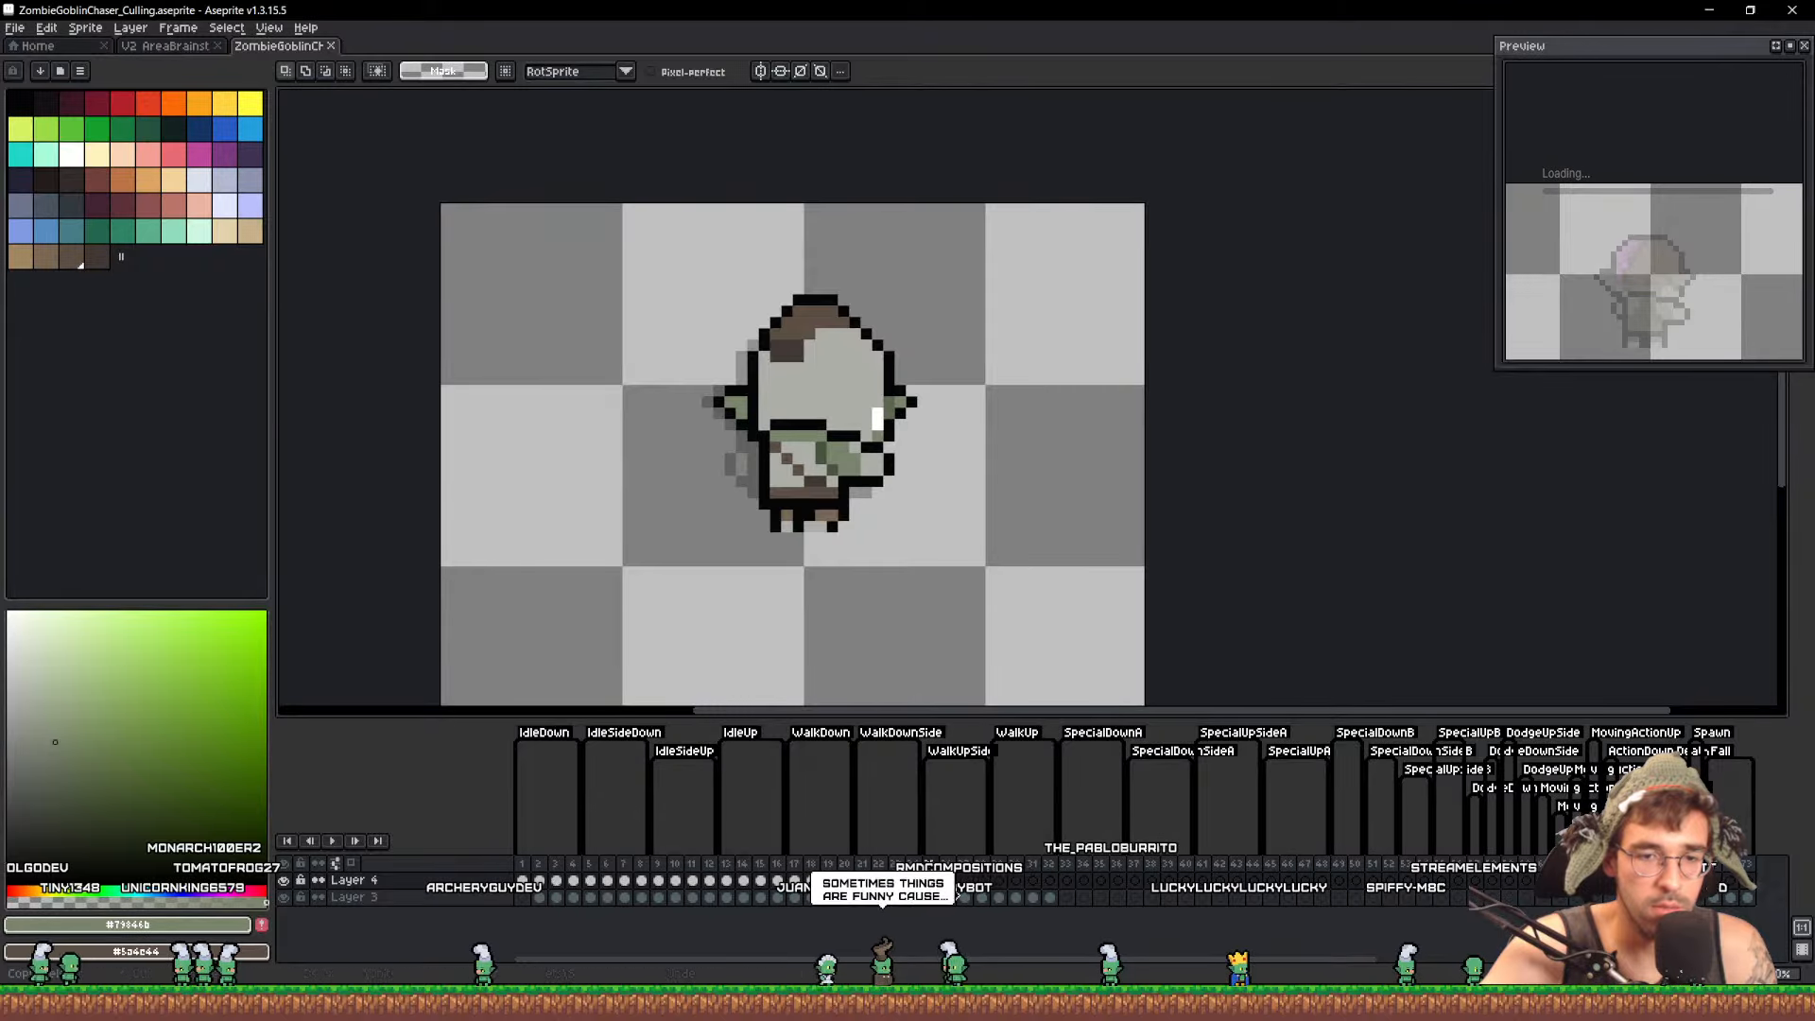
{"action": "left_click_drag", "start_coordinate": [946, 884], "coordinate": [947, 884]}
{"action": "key", "text": "v"}
{"action": "left_click_drag", "start_coordinate": [813, 449], "coordinate": [802, 448]}
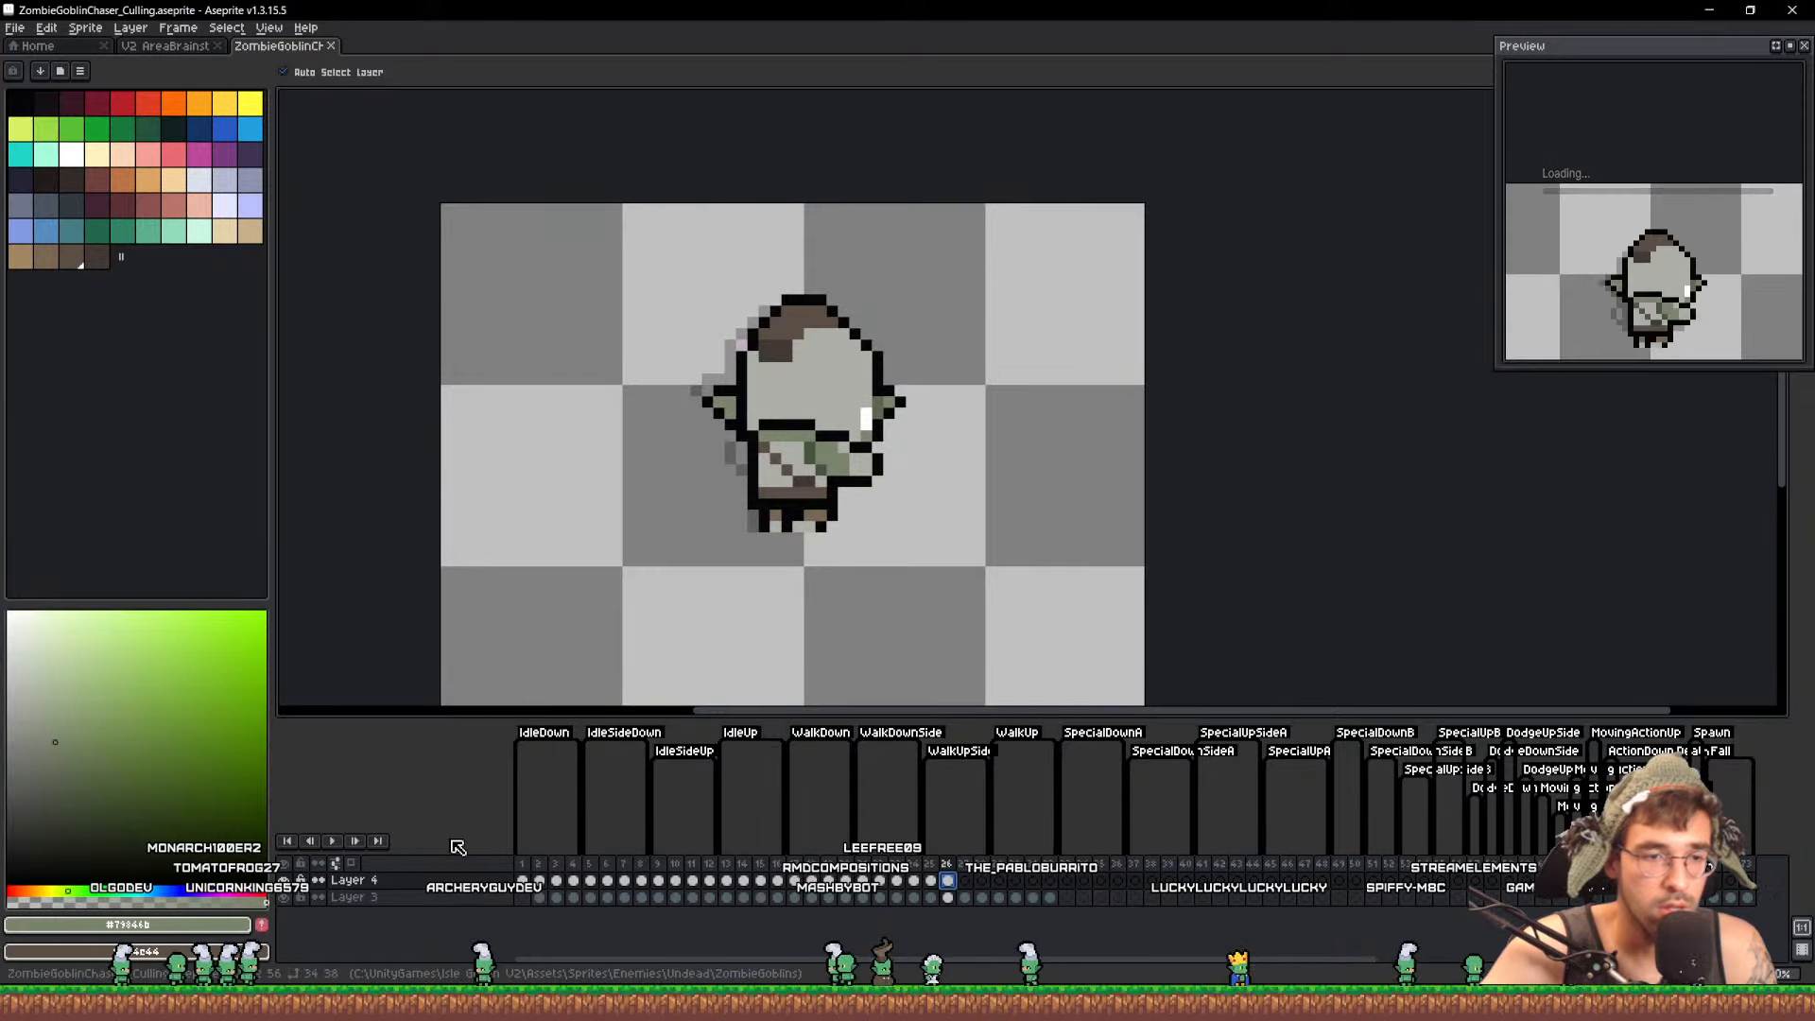
{"action": "left_click", "coordinate": [284, 882]}
{"action": "left_click", "coordinate": [284, 882]}
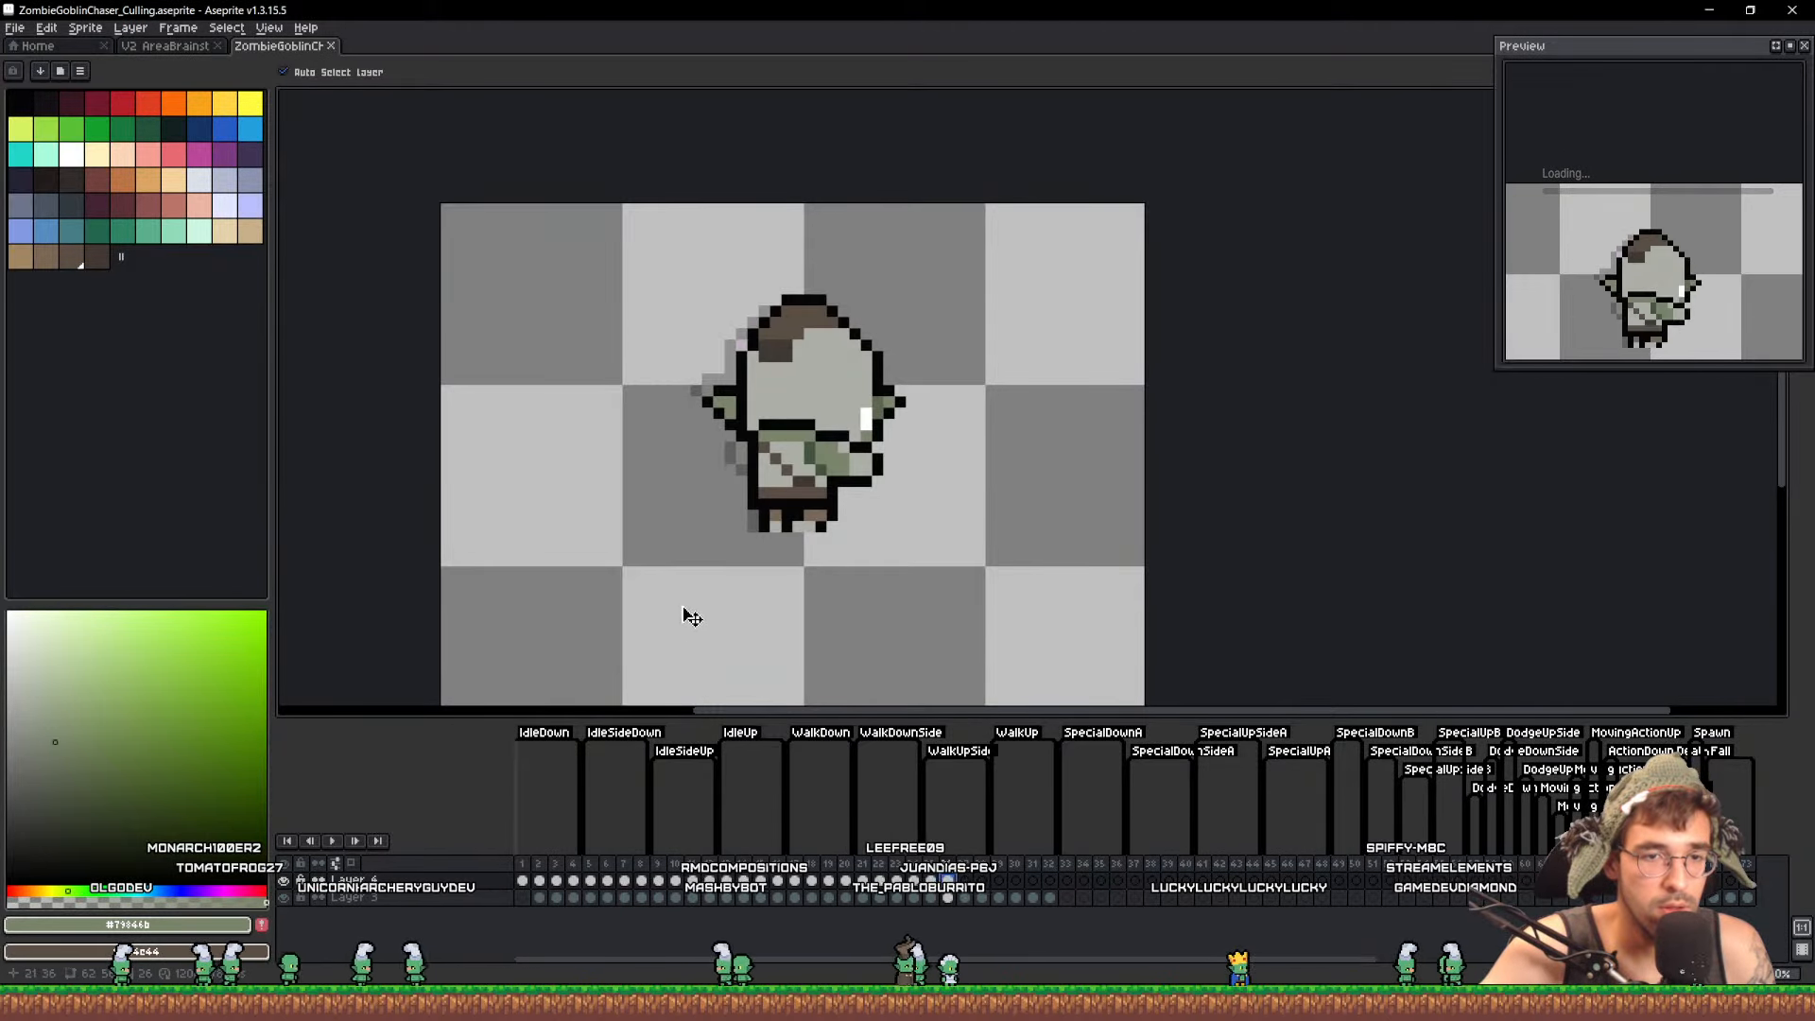
Widen the back foot in frame 26 with sampled skin and brown colours, and extend the black outline down its outer side
{"action": "scroll", "coordinate": [735, 550], "scroll_direction": "up", "scroll_amount": 3}
{"action": "key", "text": "b"}
{"action": "left_click", "coordinate": [815, 451], "text": "alt"}
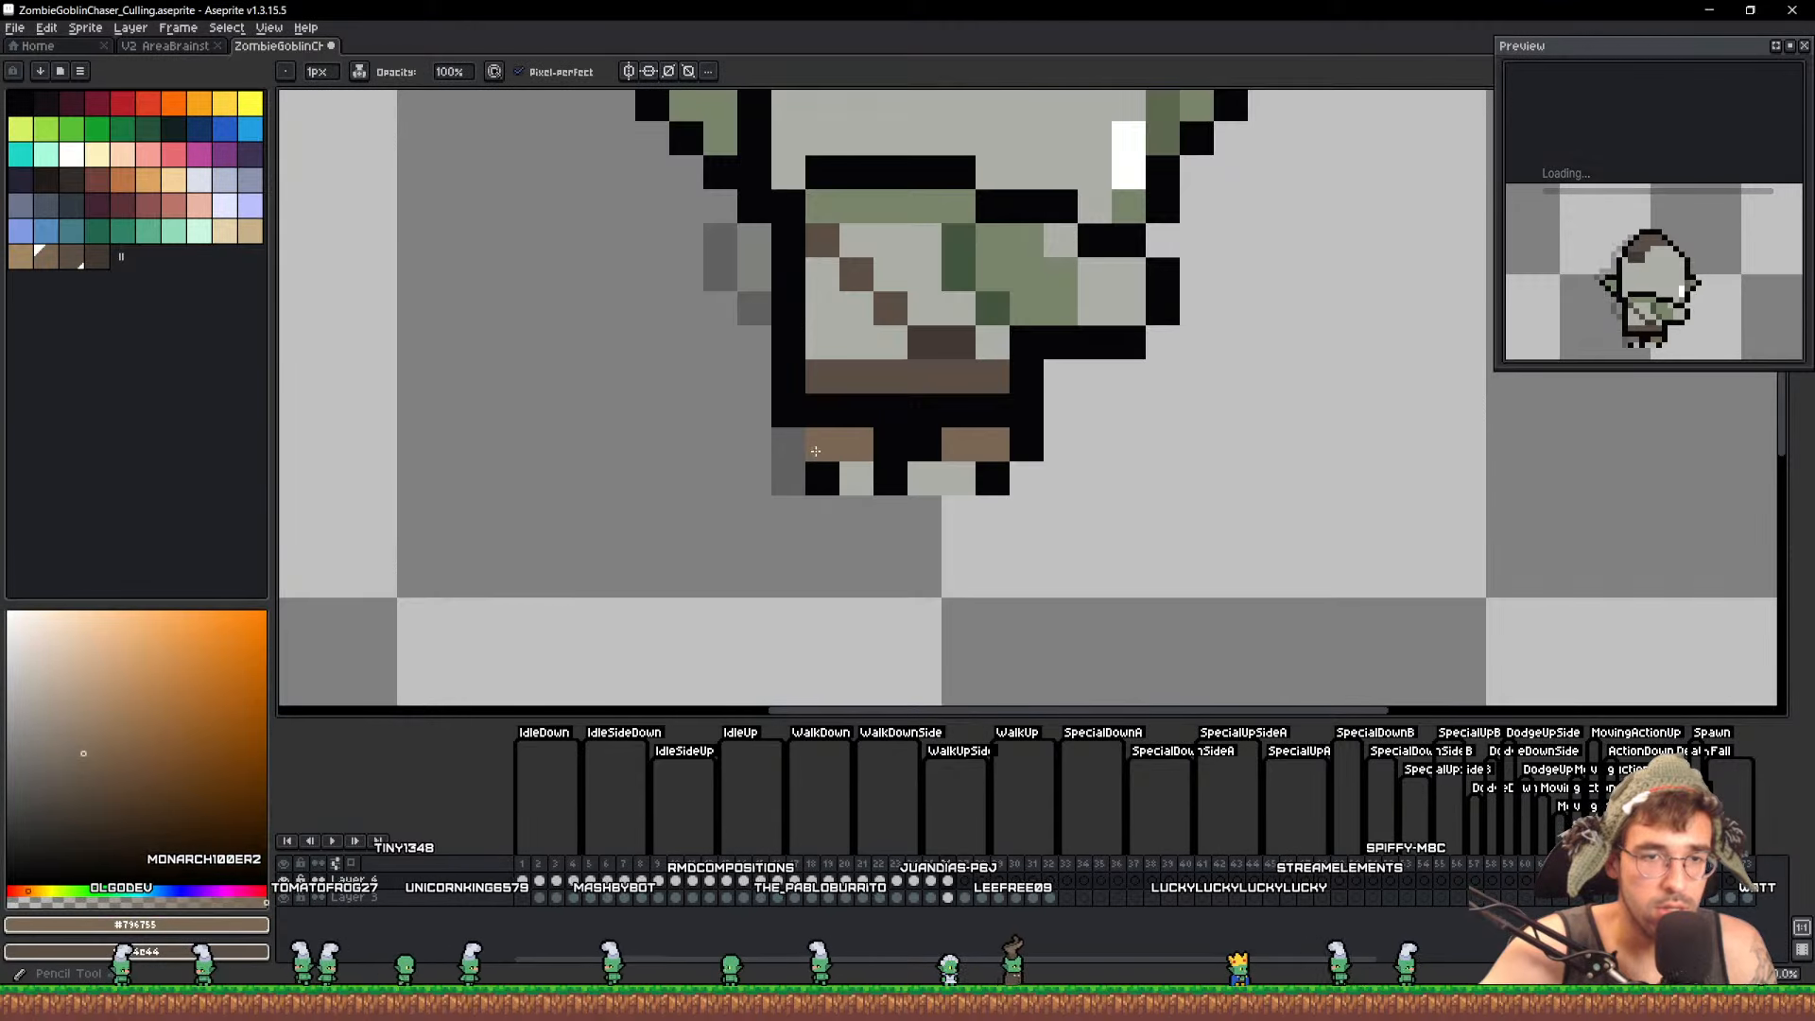
{"action": "left_click", "coordinate": [854, 480], "text": "alt"}
{"action": "left_click", "coordinate": [830, 481]}
{"action": "left_click", "coordinate": [849, 446], "text": "alt"}
{"action": "left_click", "coordinate": [824, 446]}
{"action": "left_click", "coordinate": [795, 415], "text": "alt"}
{"action": "left_click_drag", "start_coordinate": [789, 442], "coordinate": [777, 502]}
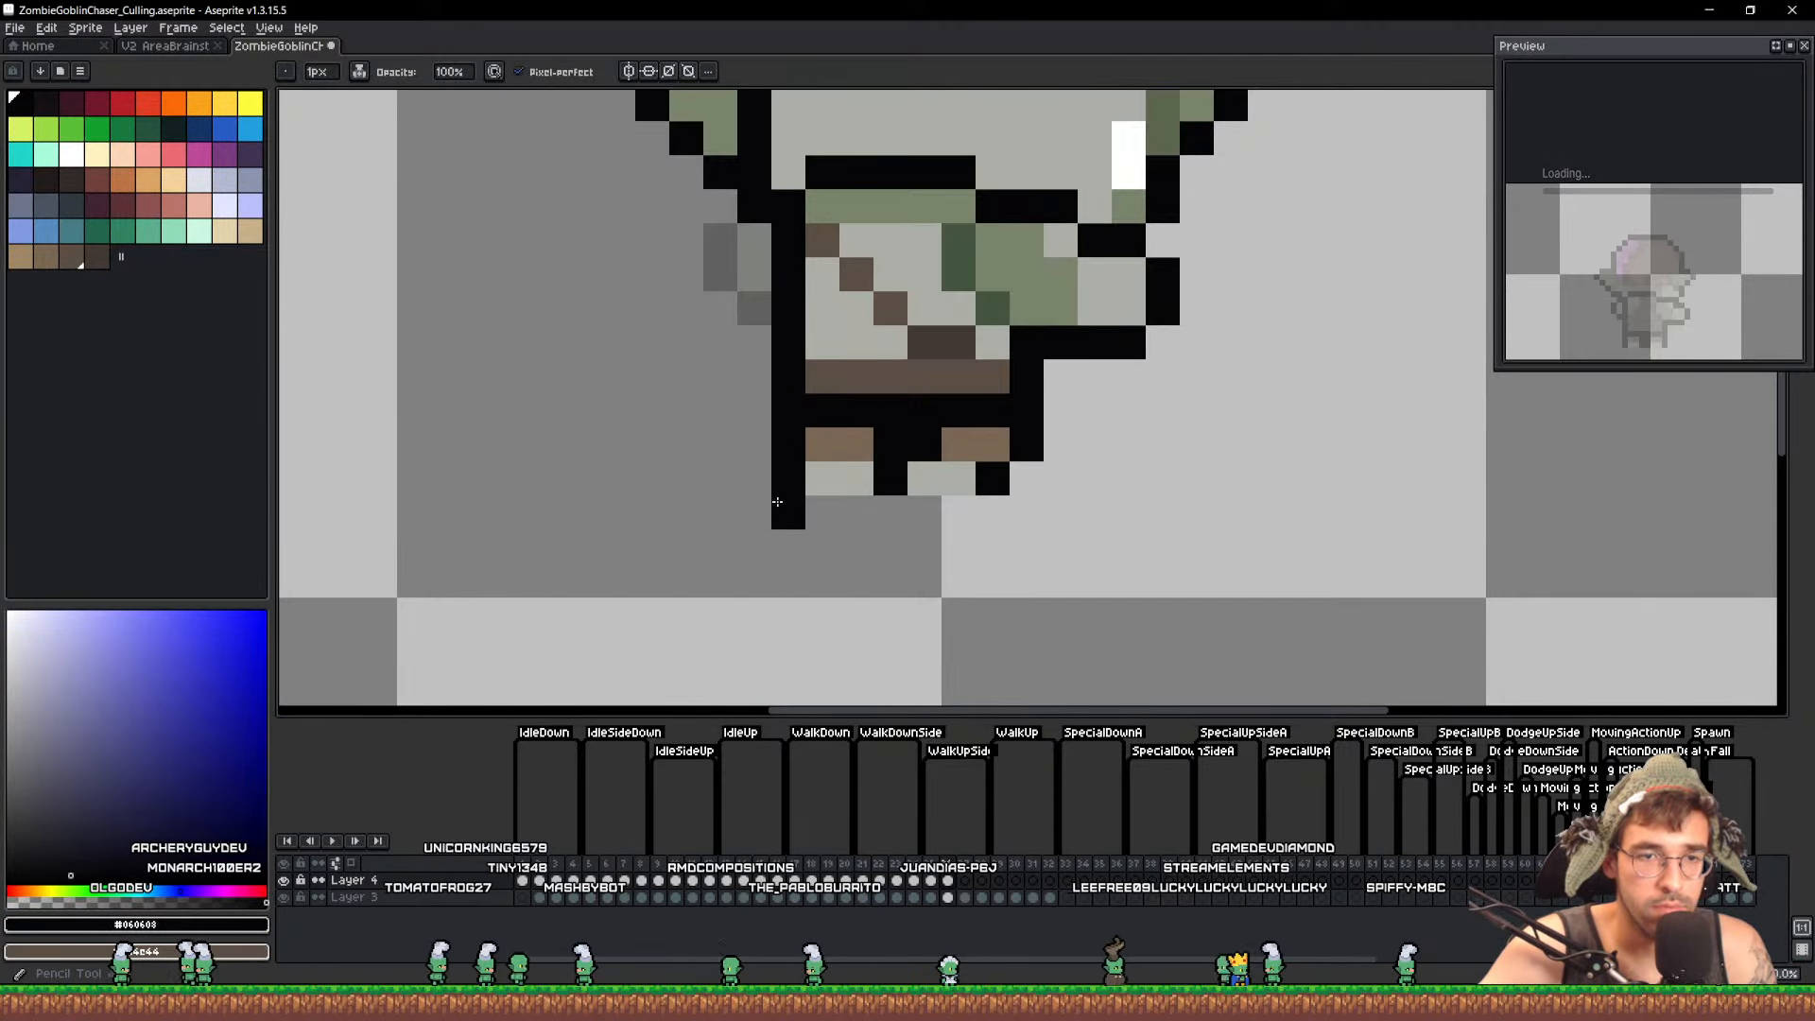
Erase the extra outline pixel below the back foot, check the feet against the reference and save the file
{"action": "key", "text": "e"}
{"action": "left_click", "coordinate": [785, 512]}
{"action": "left_click", "coordinate": [285, 881]}
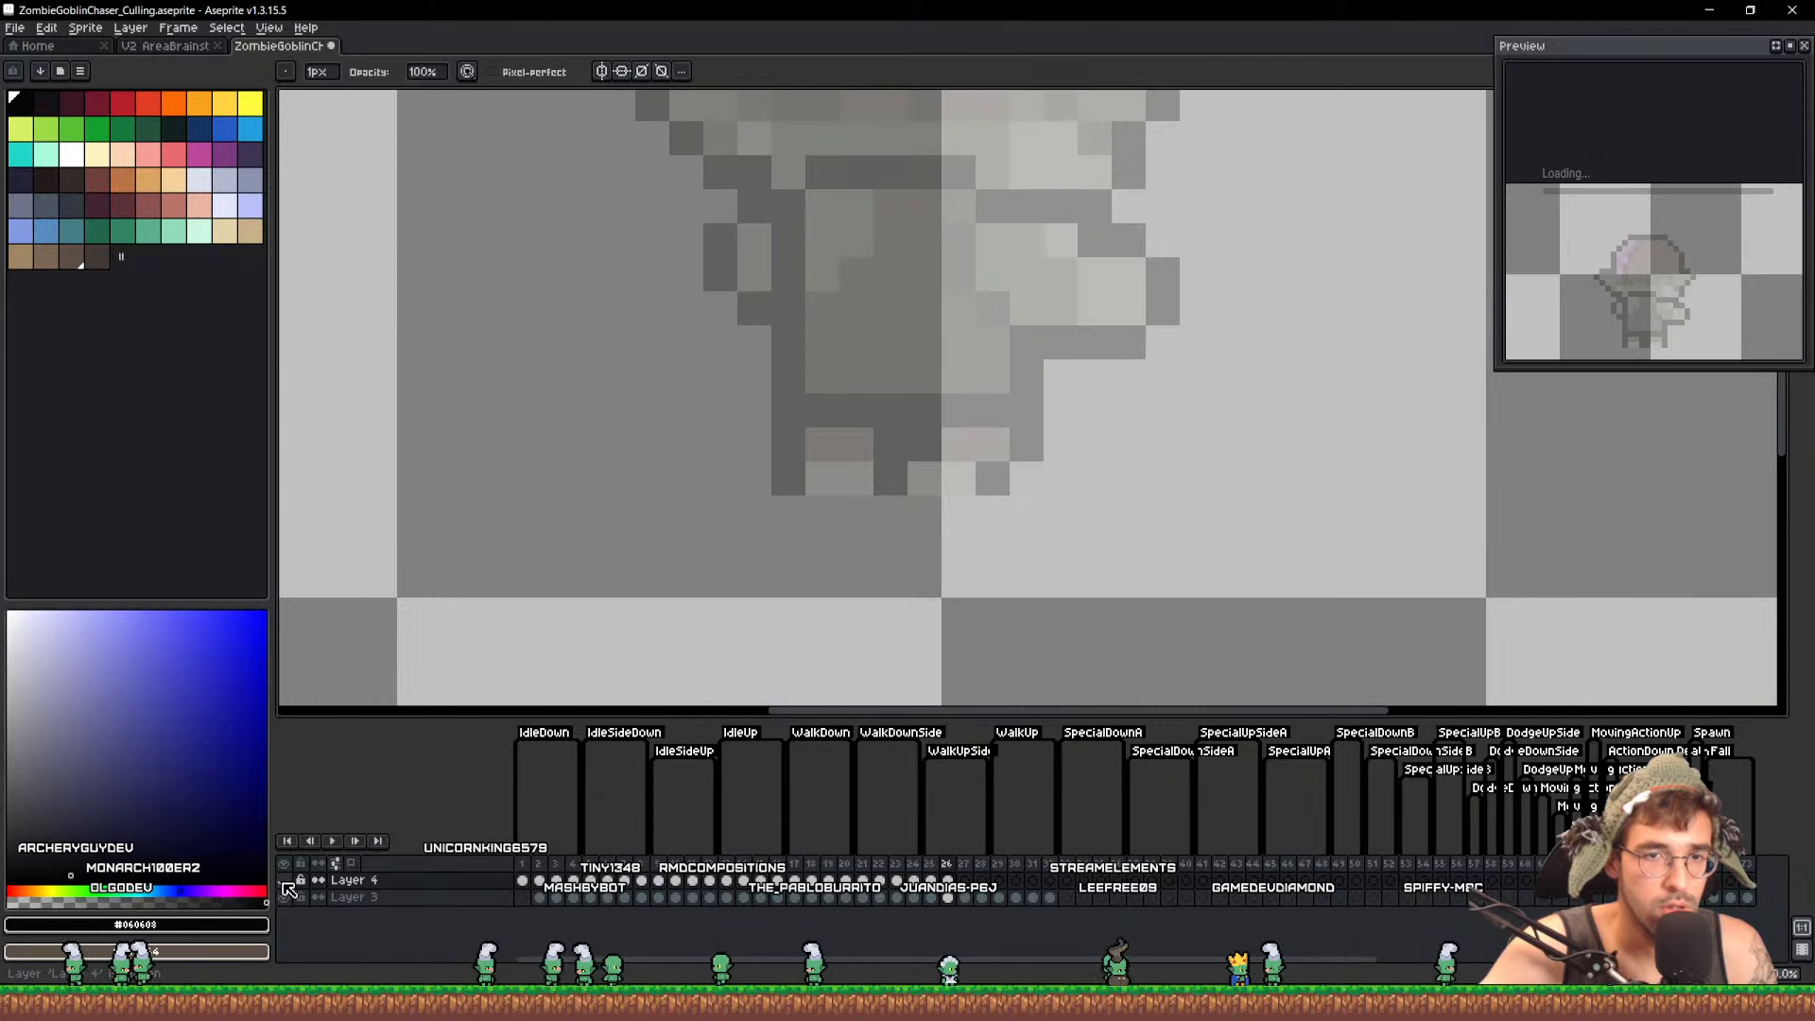
{"action": "left_click", "coordinate": [285, 881]}
{"action": "scroll", "coordinate": [722, 511], "scroll_direction": "down", "scroll_amount": 2}
{"action": "key", "text": "ctrl+s"}
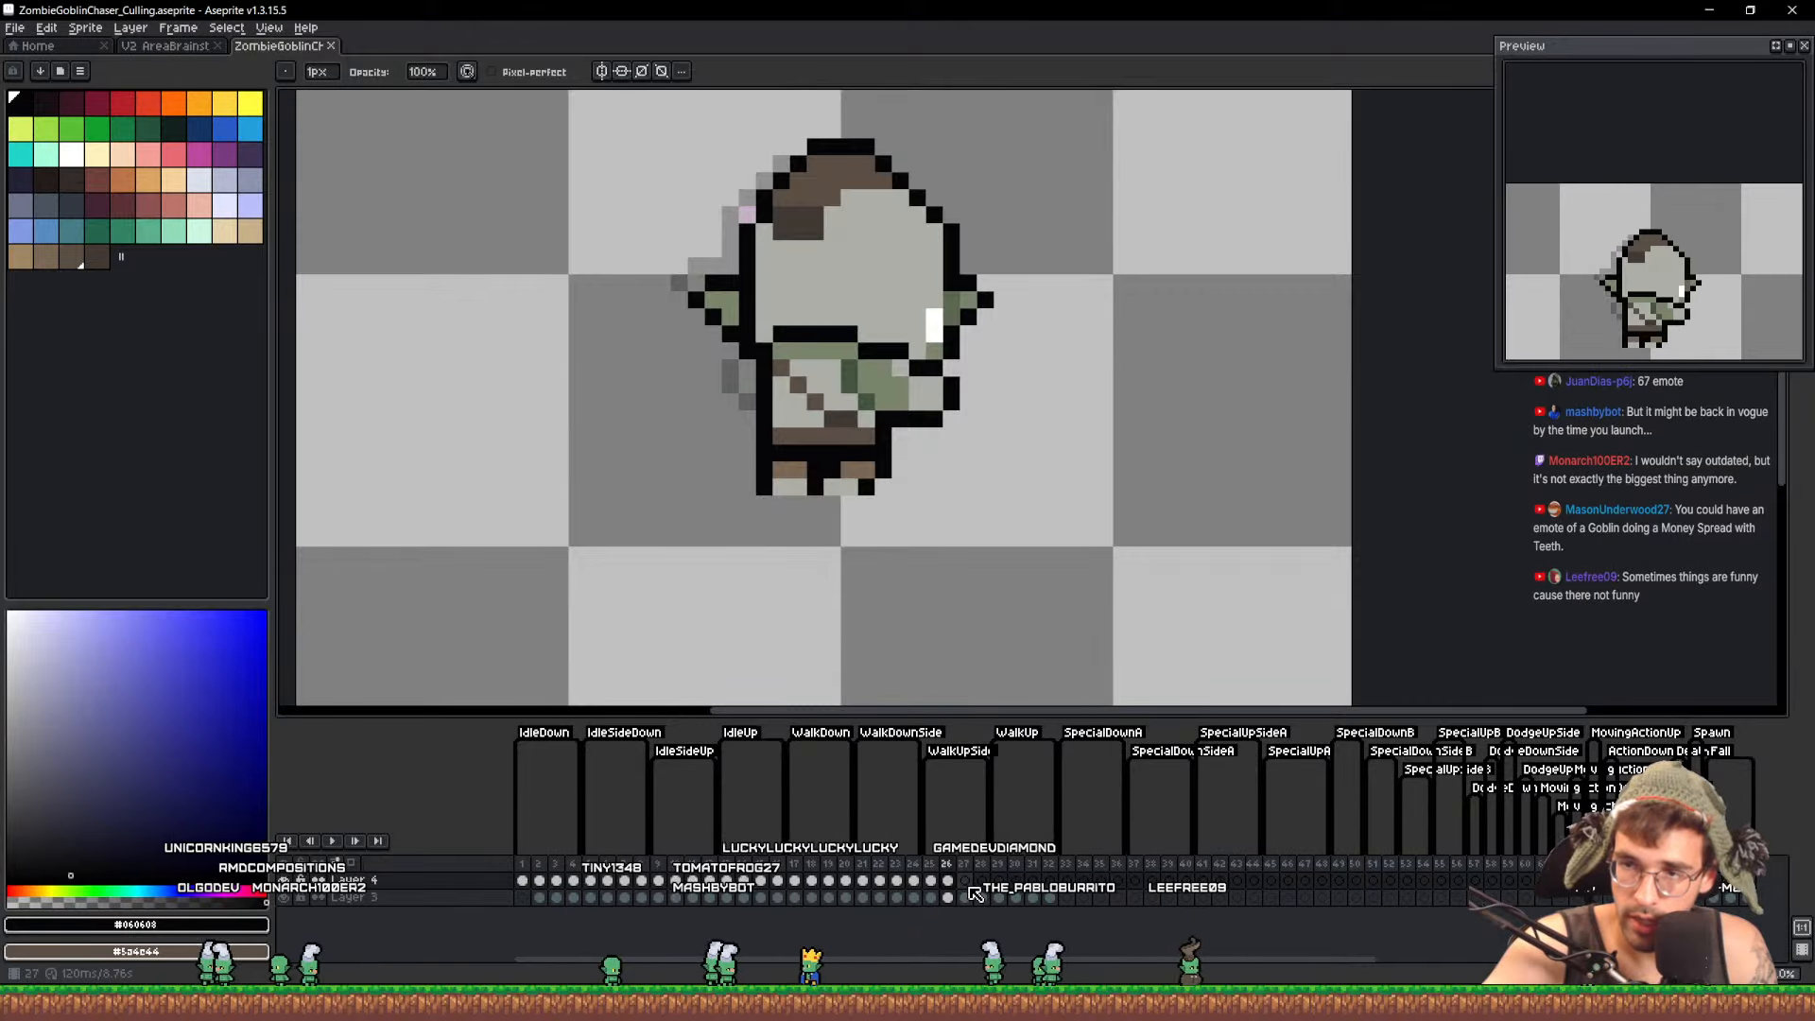
Copy frame 26's goblin into frame 27 and shift its front foot one pixel right, closing the gap with sampled outline black
{"action": "left_click", "coordinate": [972, 881]}
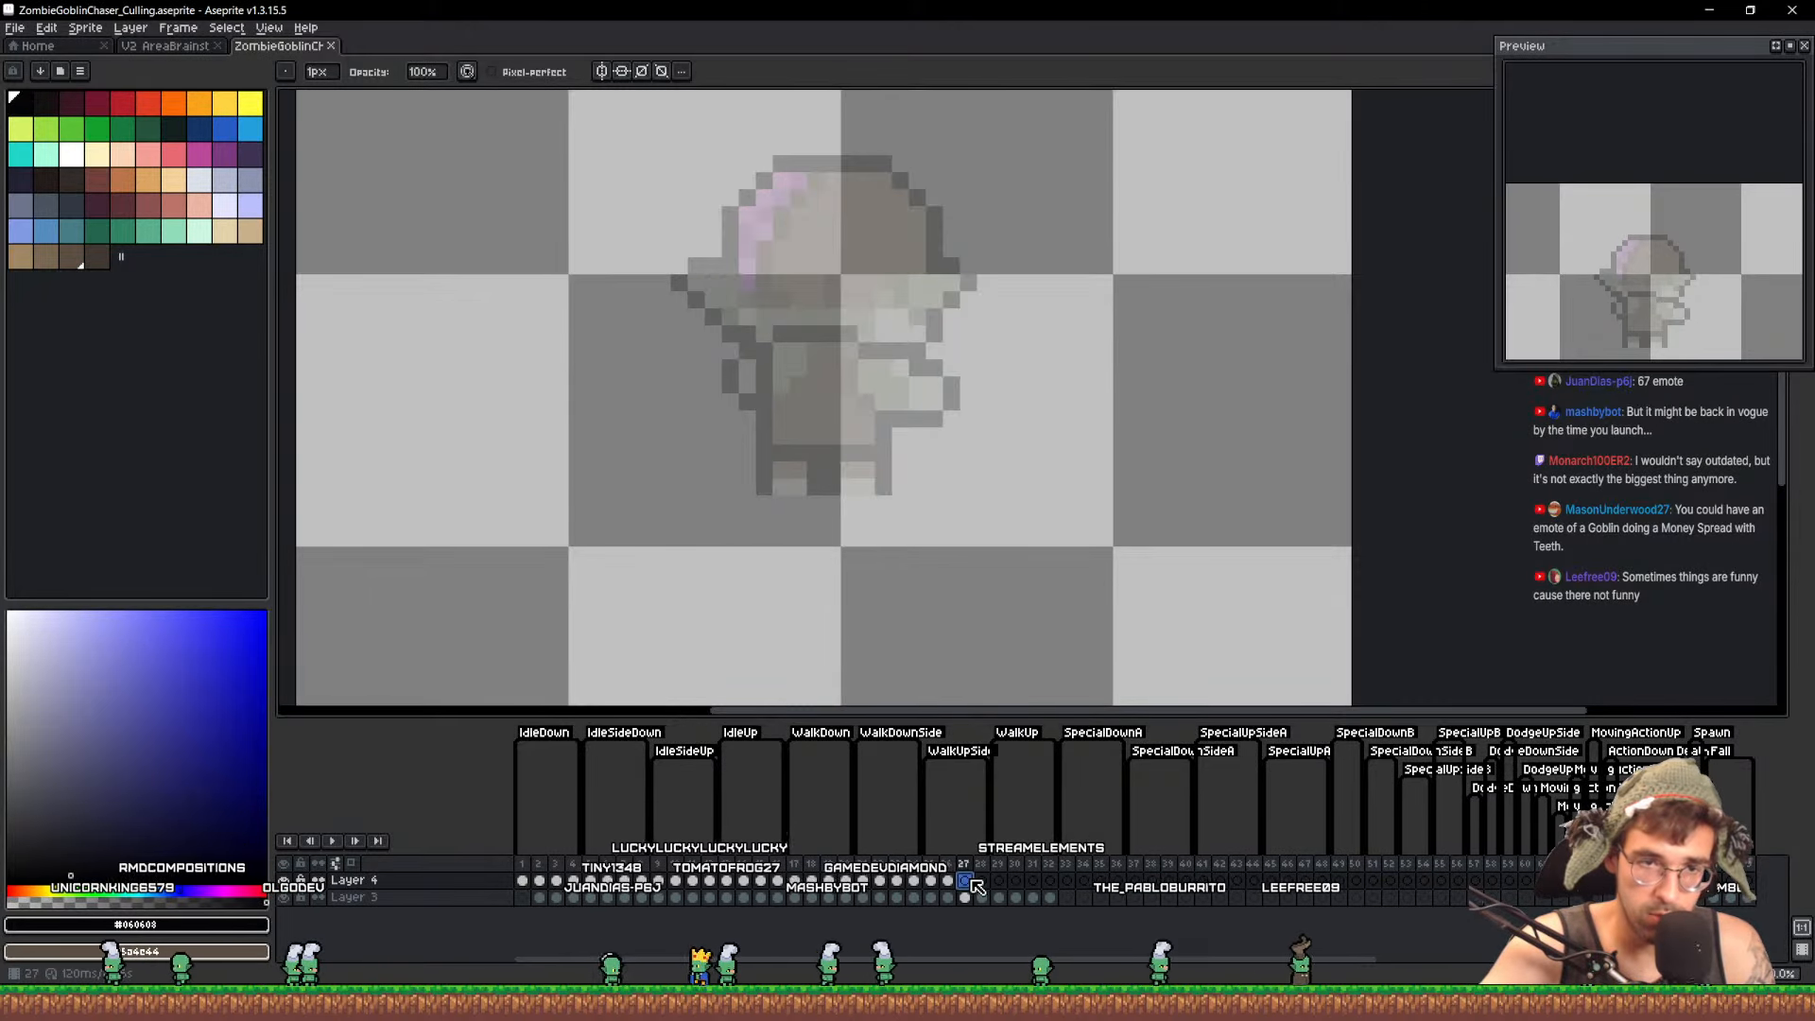
{"action": "left_click", "coordinate": [955, 881]}
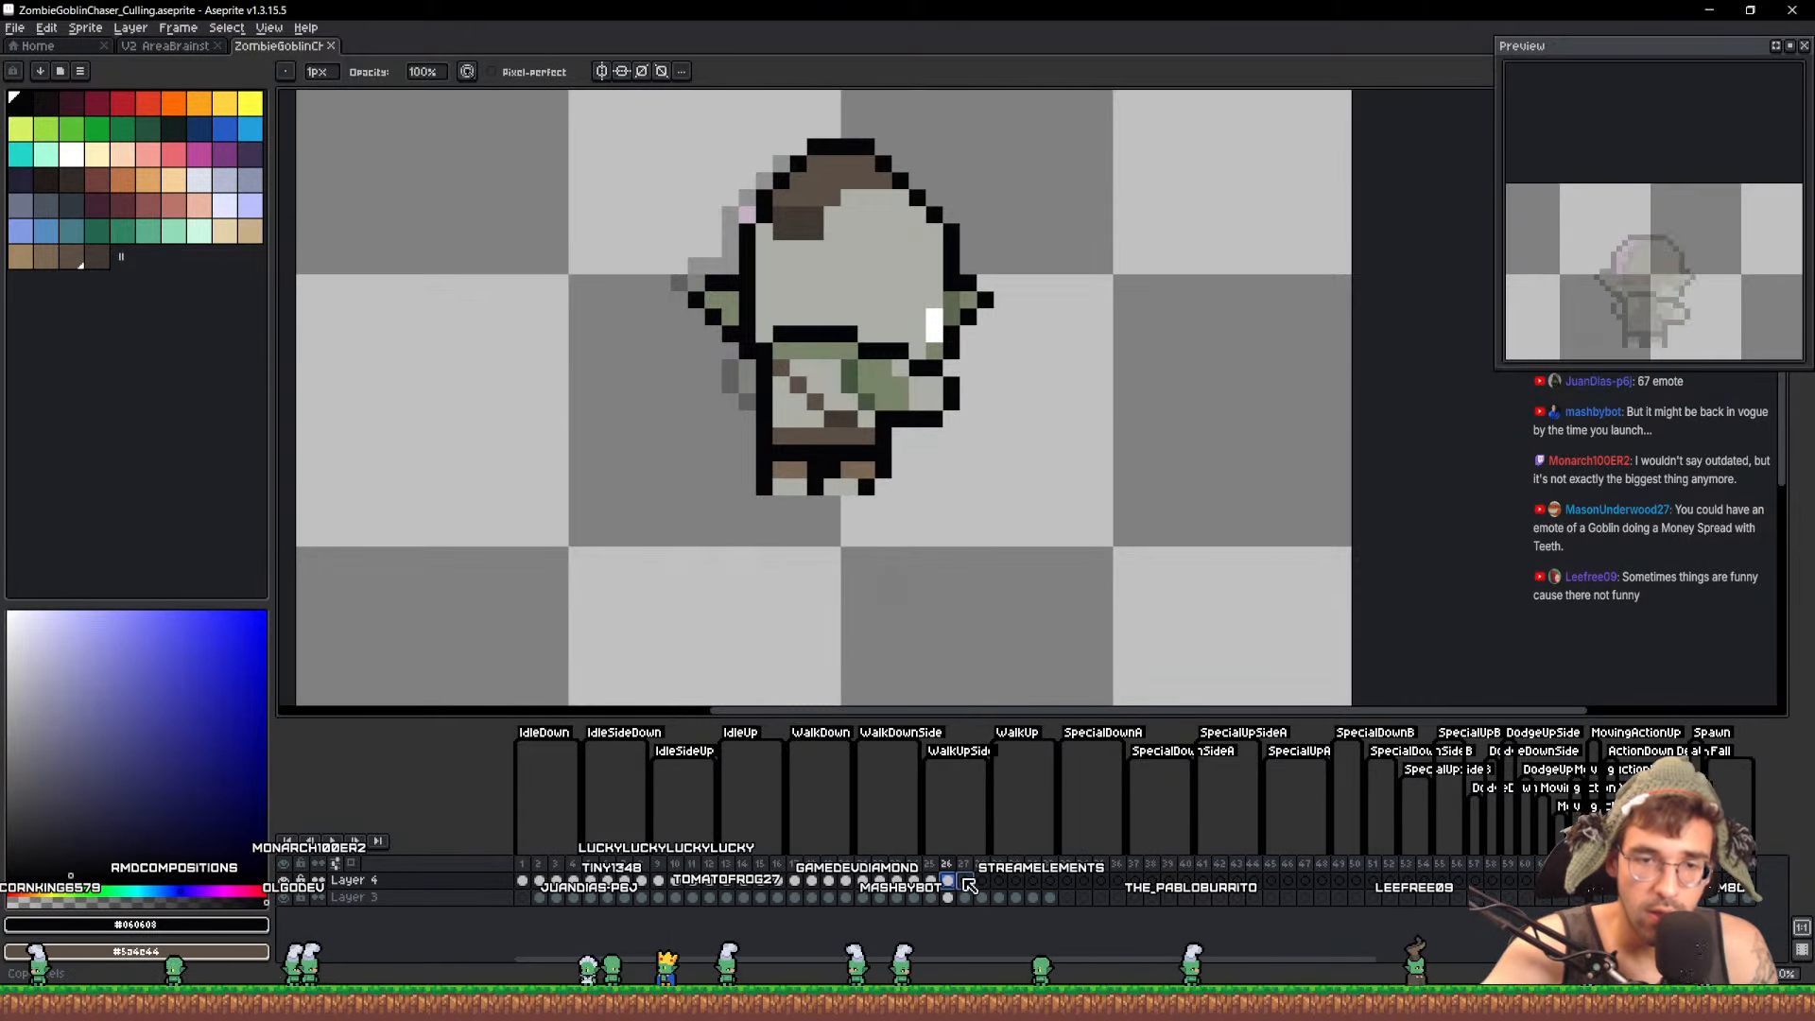
{"action": "scroll", "coordinate": [832, 521], "scroll_direction": "up", "scroll_amount": 2}
{"action": "key", "text": "m"}
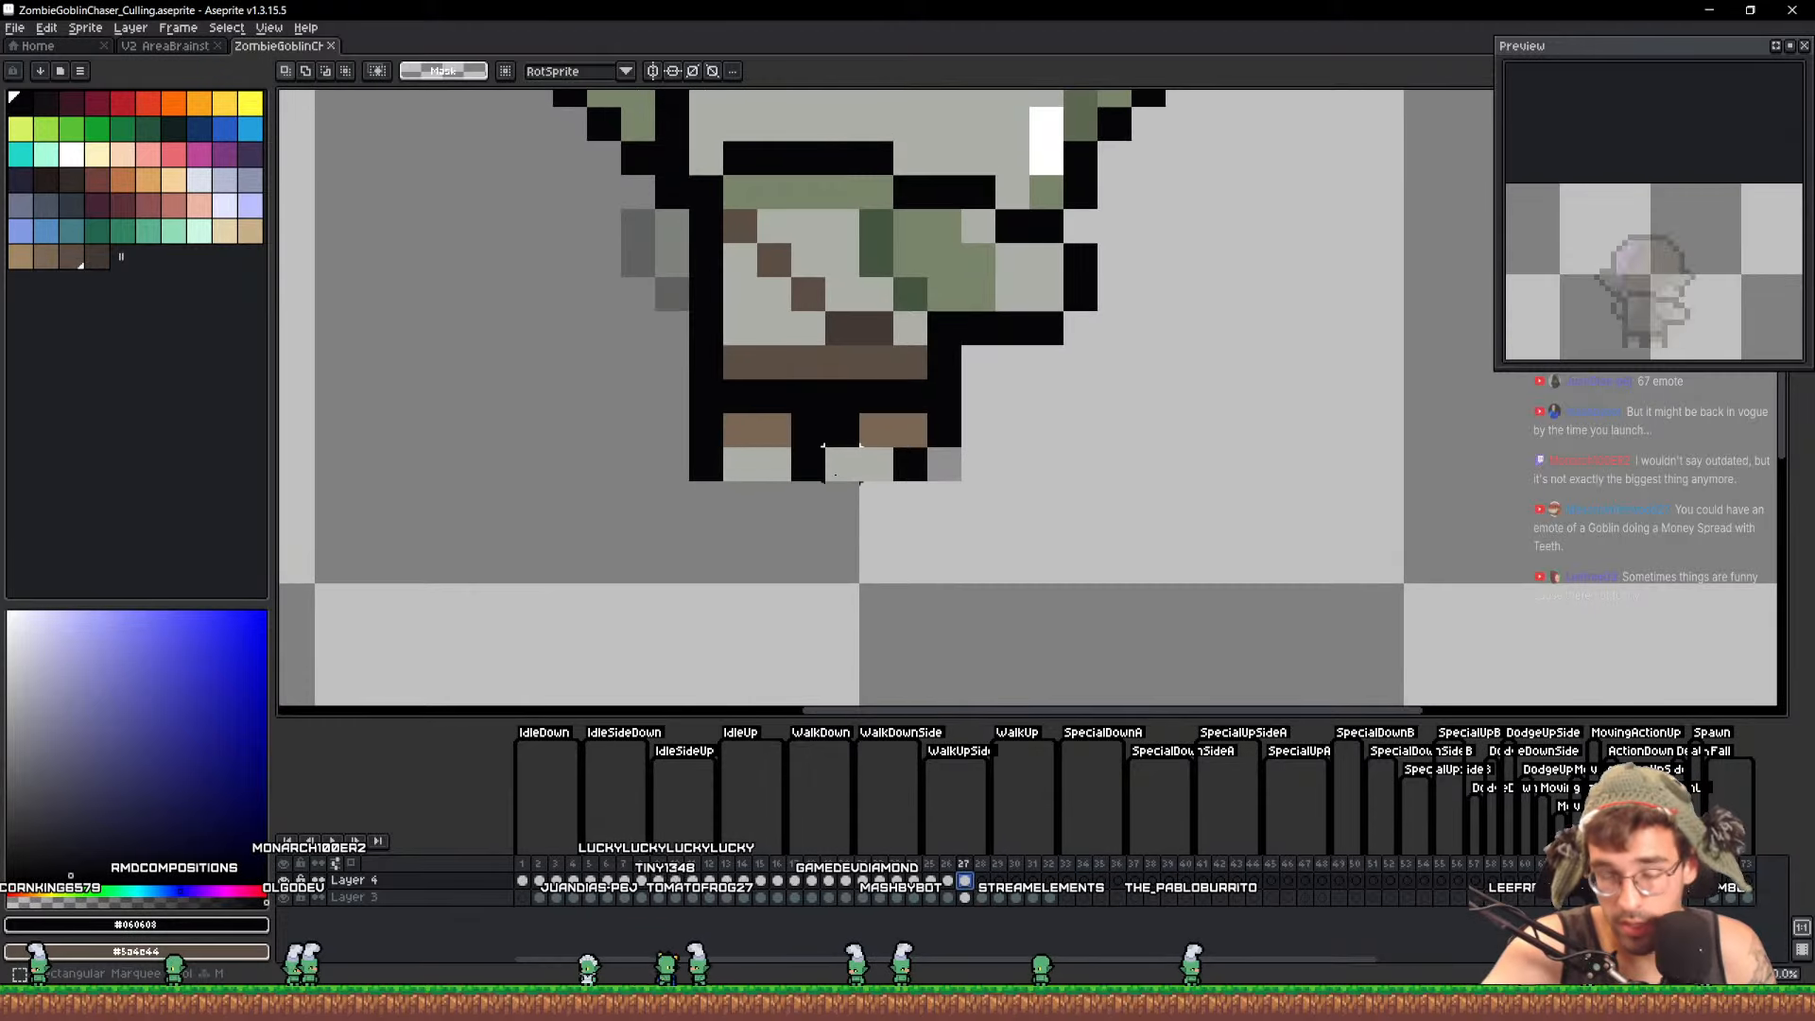
{"action": "mouse_move", "coordinate": [815, 461]}
{"action": "left_mouse_down"}
{"action": "mouse_move", "coordinate": [979, 533]}
{"action": "mouse_move", "coordinate": [952, 508]}
{"action": "left_mouse_up"}
{"action": "key", "text": "ctrl+d"}
{"action": "left_click", "coordinate": [844, 424], "text": "alt"}
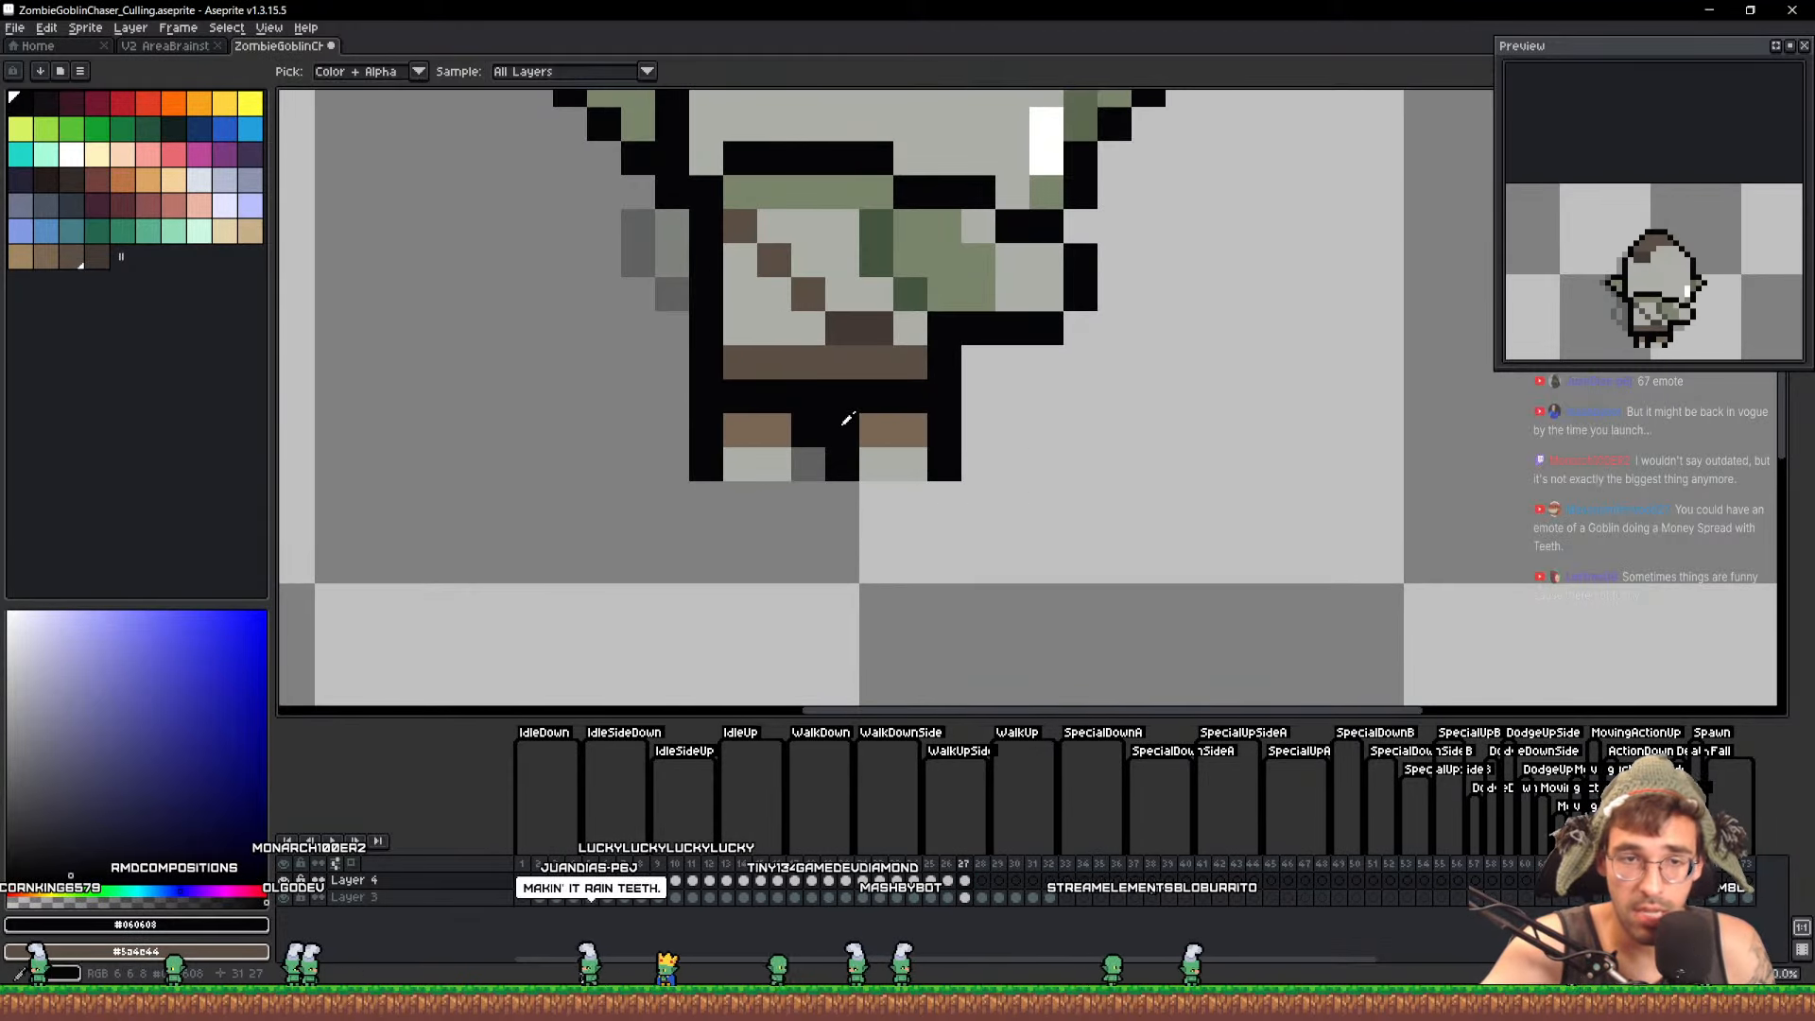
{"action": "key", "text": "b"}
{"action": "left_click", "coordinate": [810, 474]}
{"action": "scroll", "coordinate": [825, 504], "scroll_direction": "down", "scroll_amount": 2}
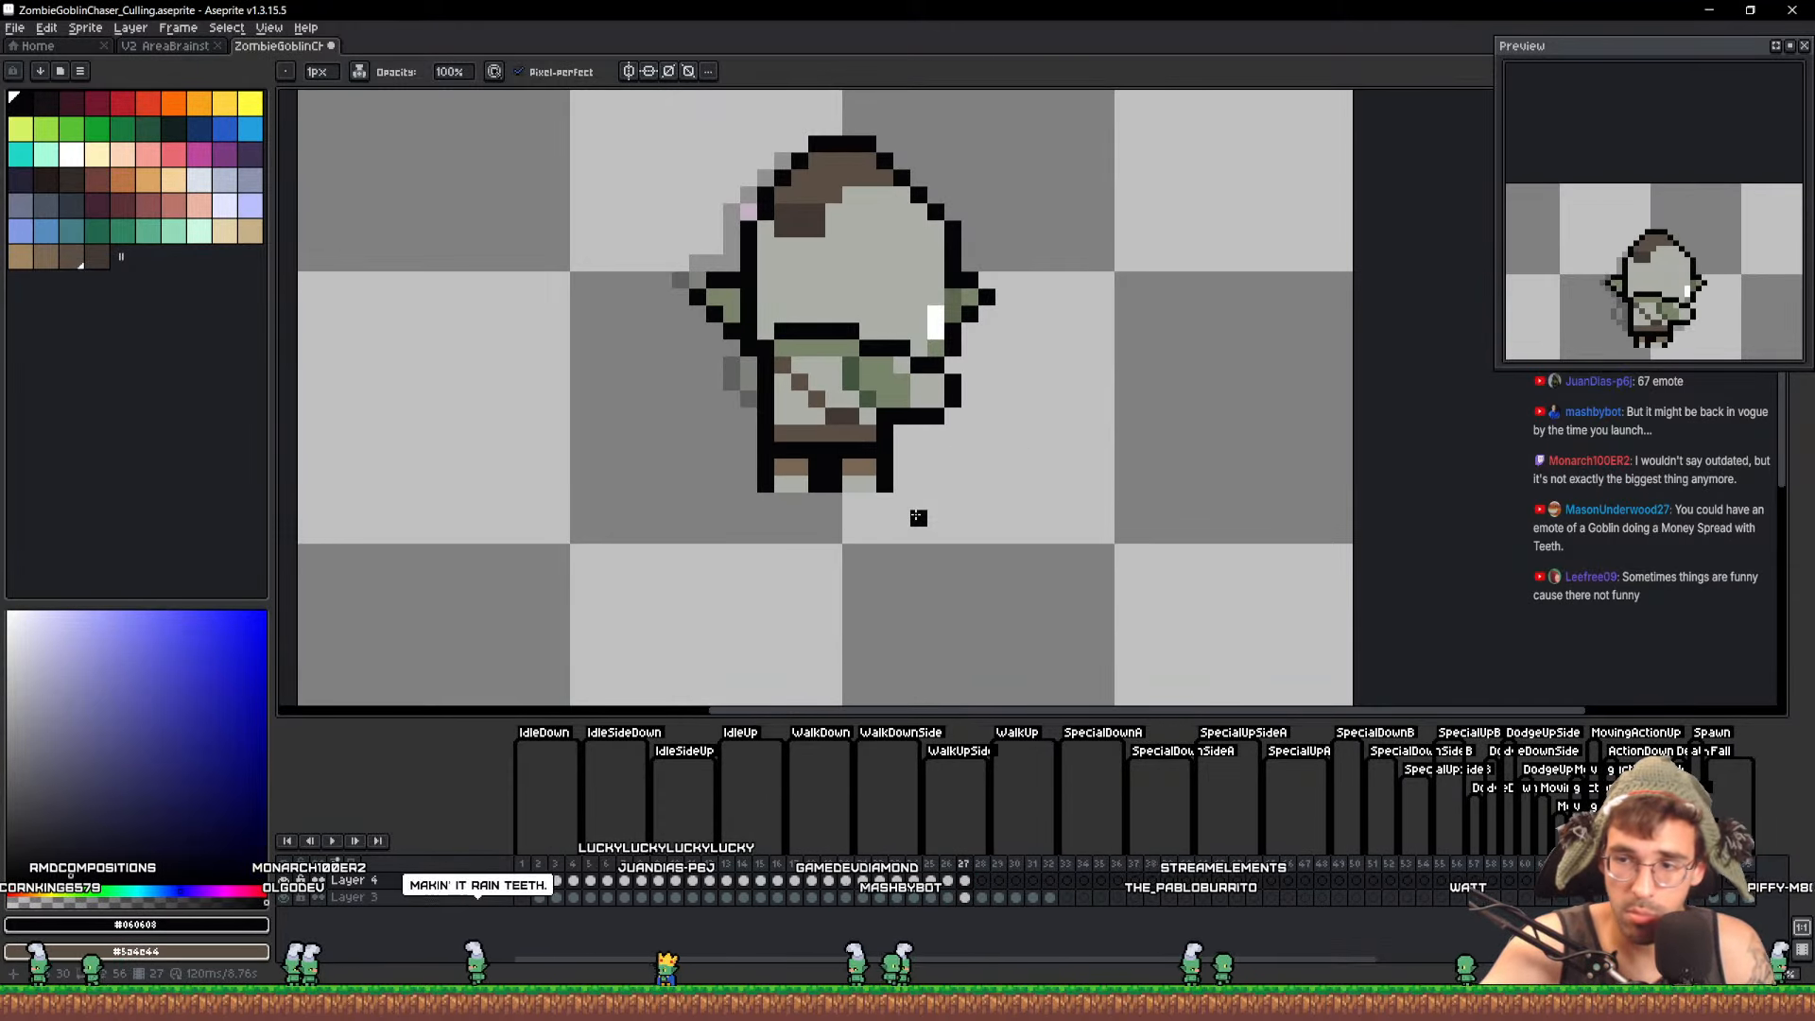
Hide the drawing layer to compare the reference poses around frames 25 to 27, ending on frame 26 with the layer shown
{"action": "left_click", "coordinate": [983, 888]}
{"action": "left_click", "coordinate": [967, 881]}
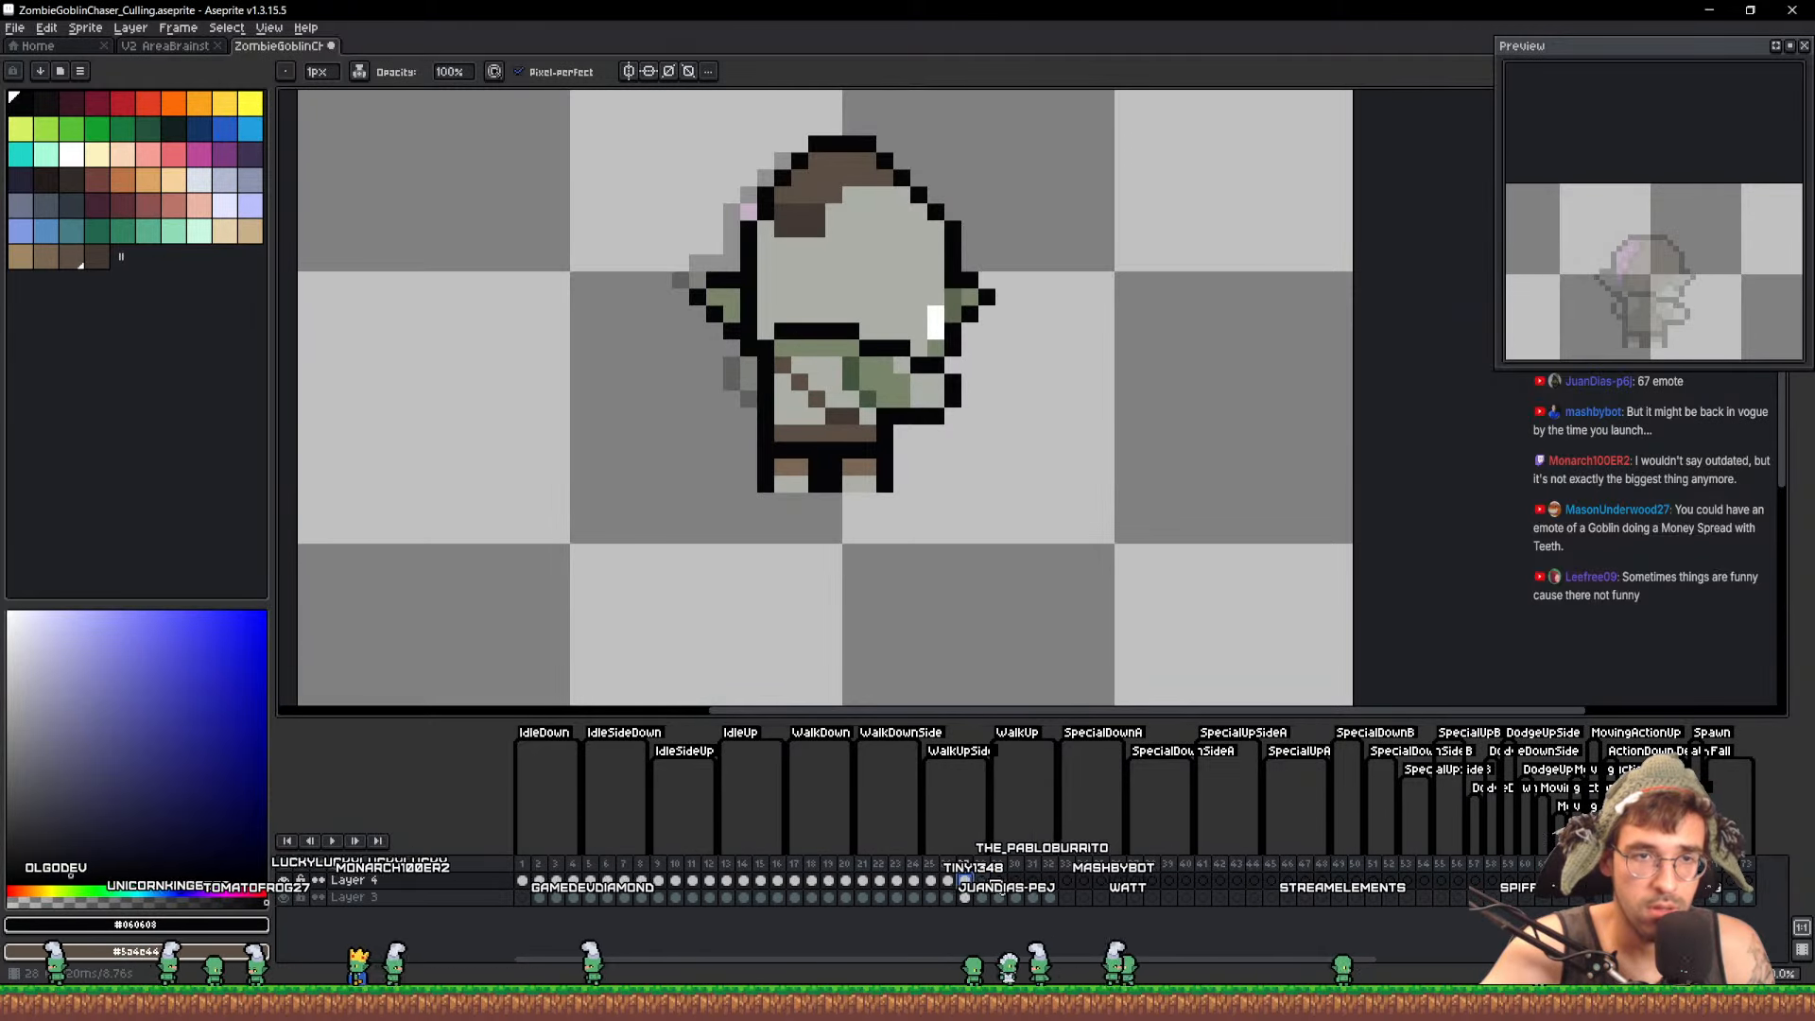
{"action": "left_click", "coordinate": [287, 880]}
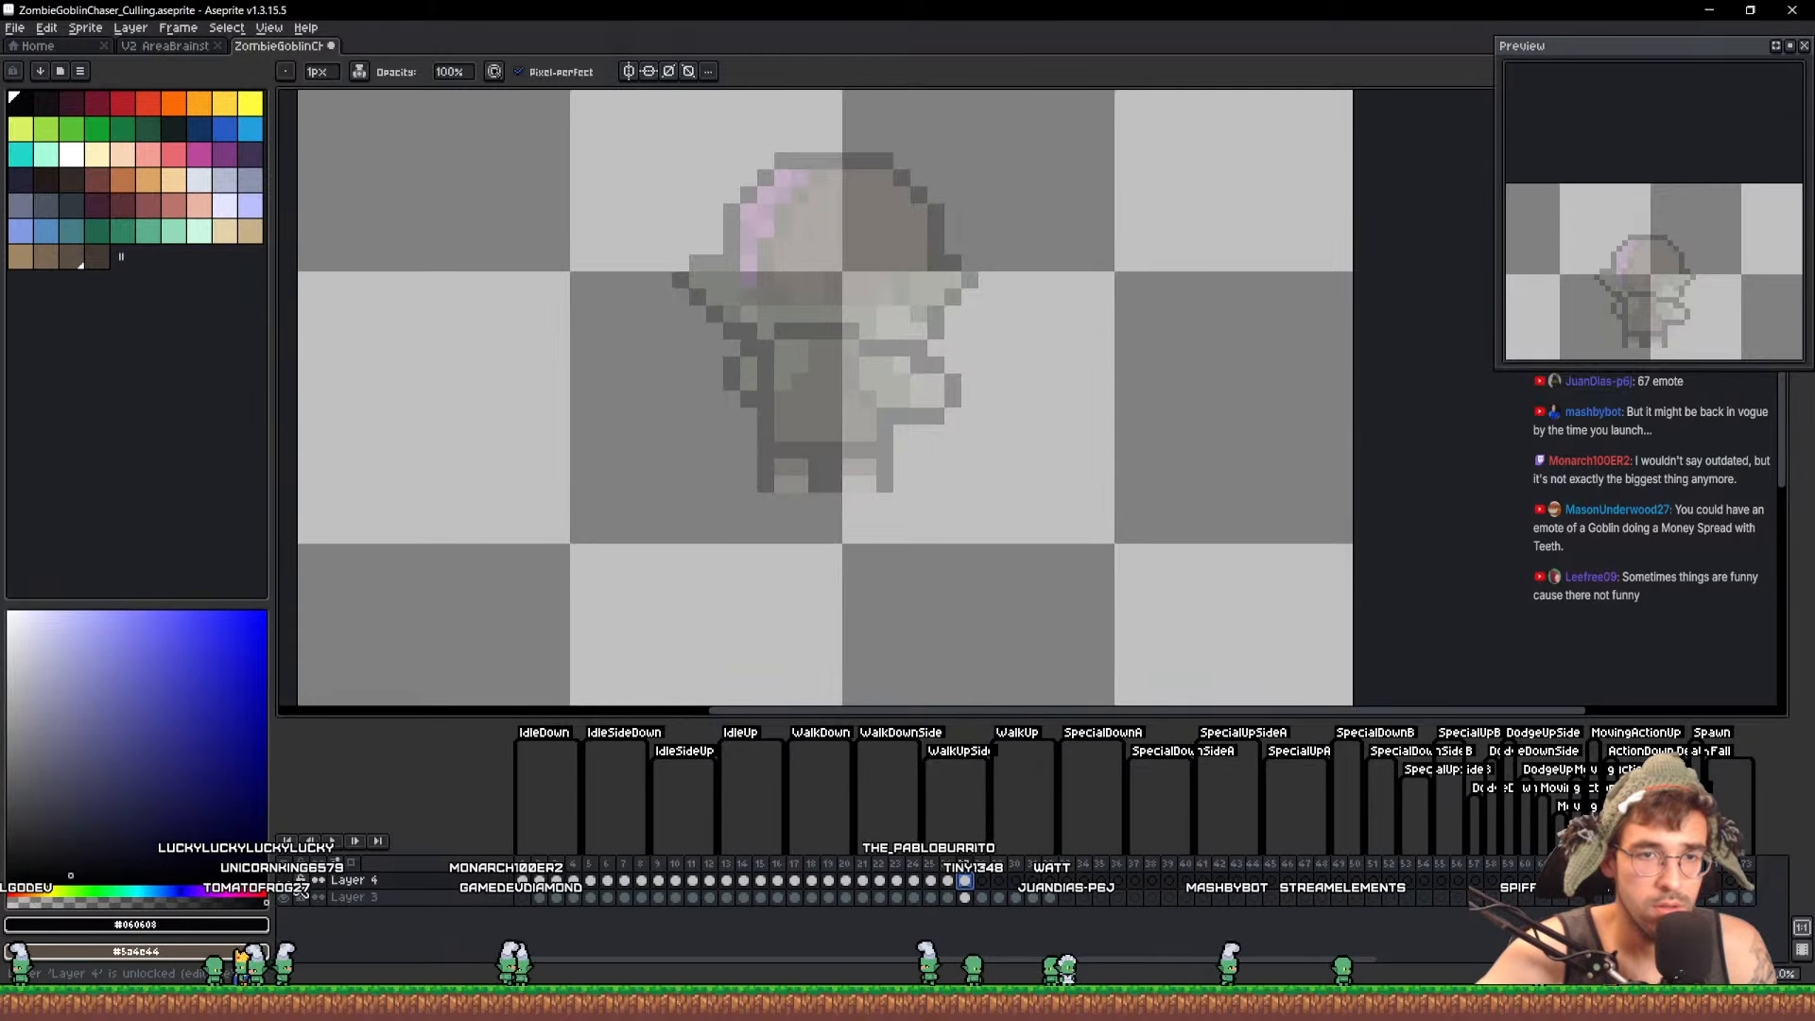
{"action": "key", "text": "Left"}
{"action": "key", "text": "Left"}
{"action": "key", "text": "Right"}
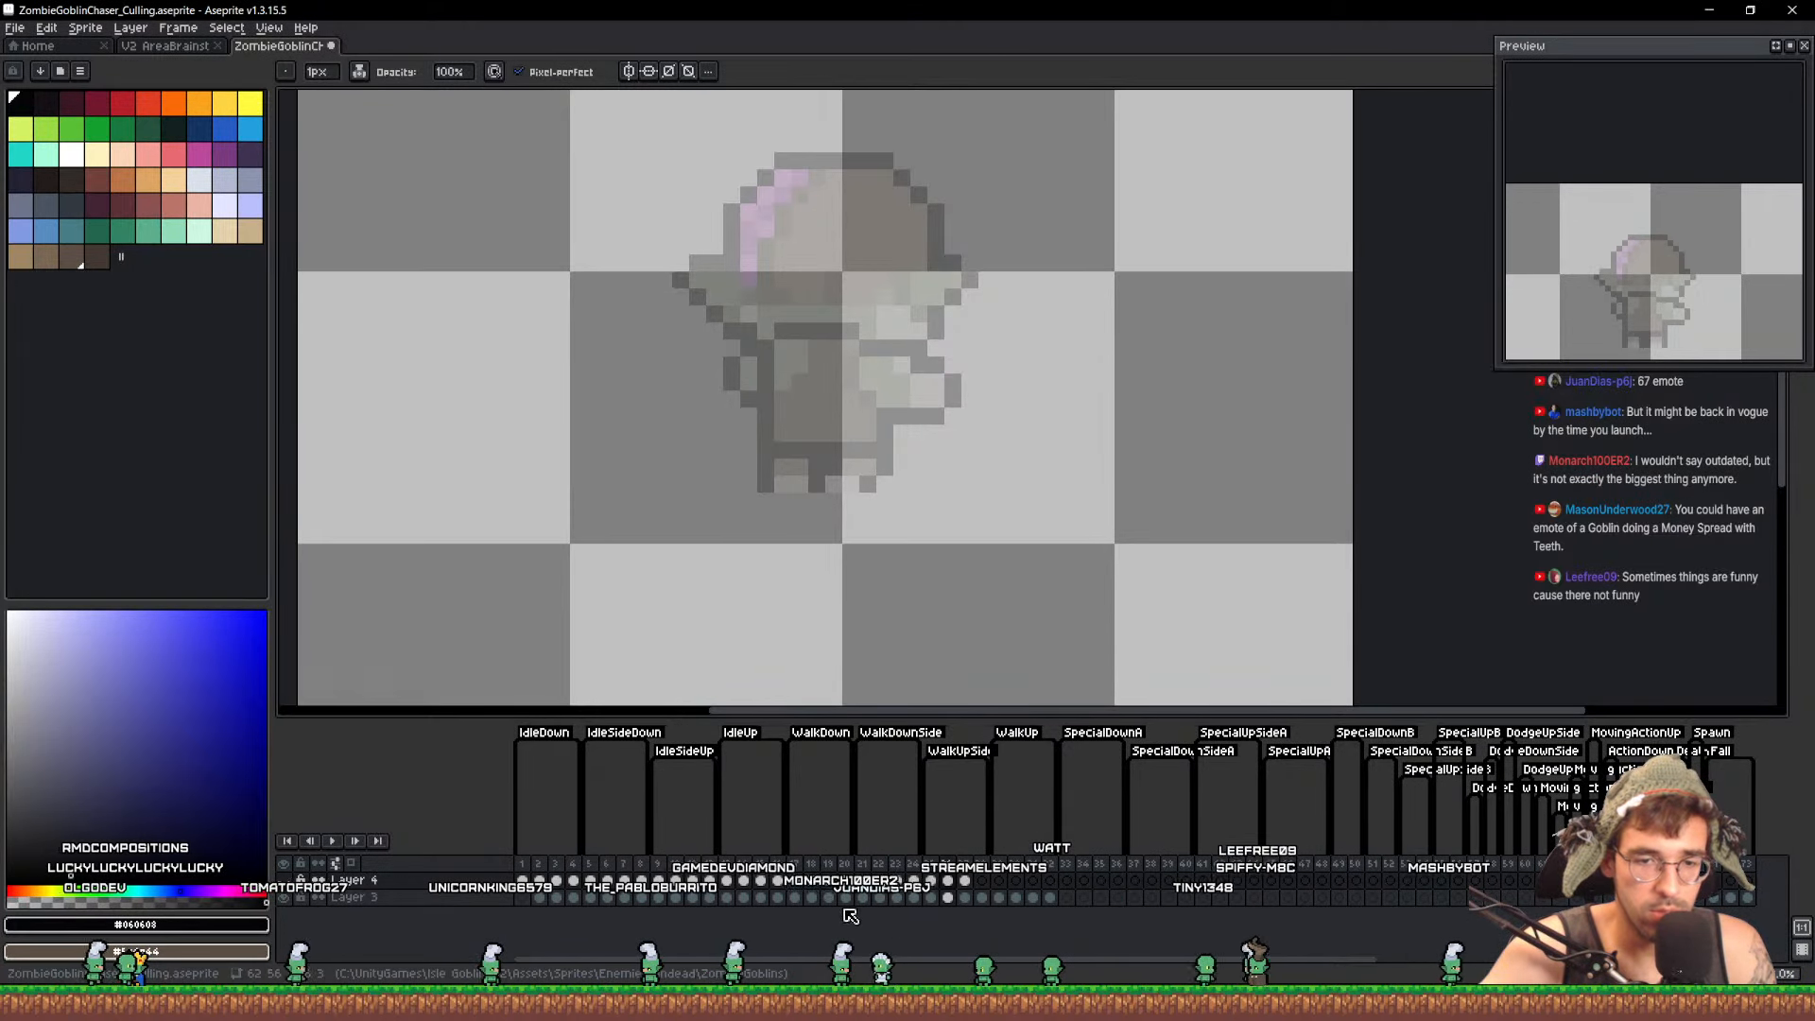
{"action": "left_click", "coordinate": [284, 881]}
Lasso the goblin's head without the body in frame 26, move it one pixel up and one pixel left, and deselect it
{"action": "key", "text": "v"}
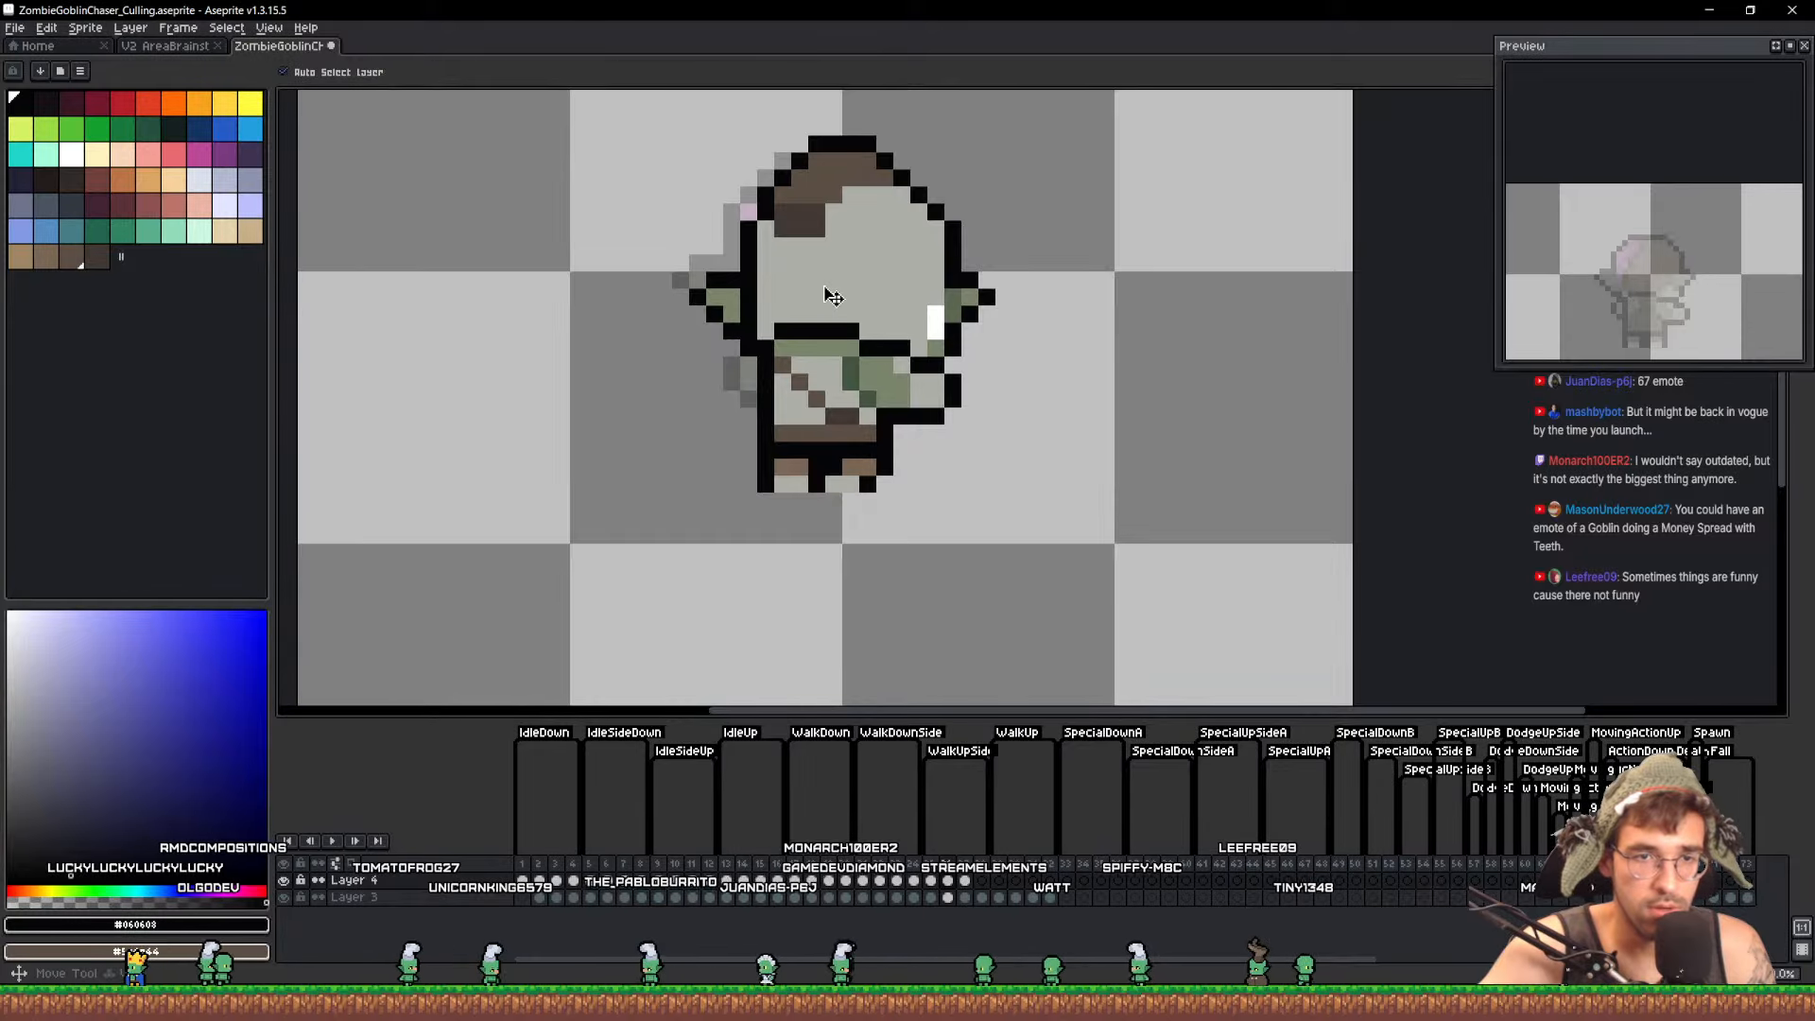
{"action": "left_click_drag", "start_coordinate": [821, 319], "coordinate": [818, 370]}
{"action": "scroll", "coordinate": [827, 377], "scroll_direction": "up", "scroll_amount": 1}
{"action": "key", "text": "q"}
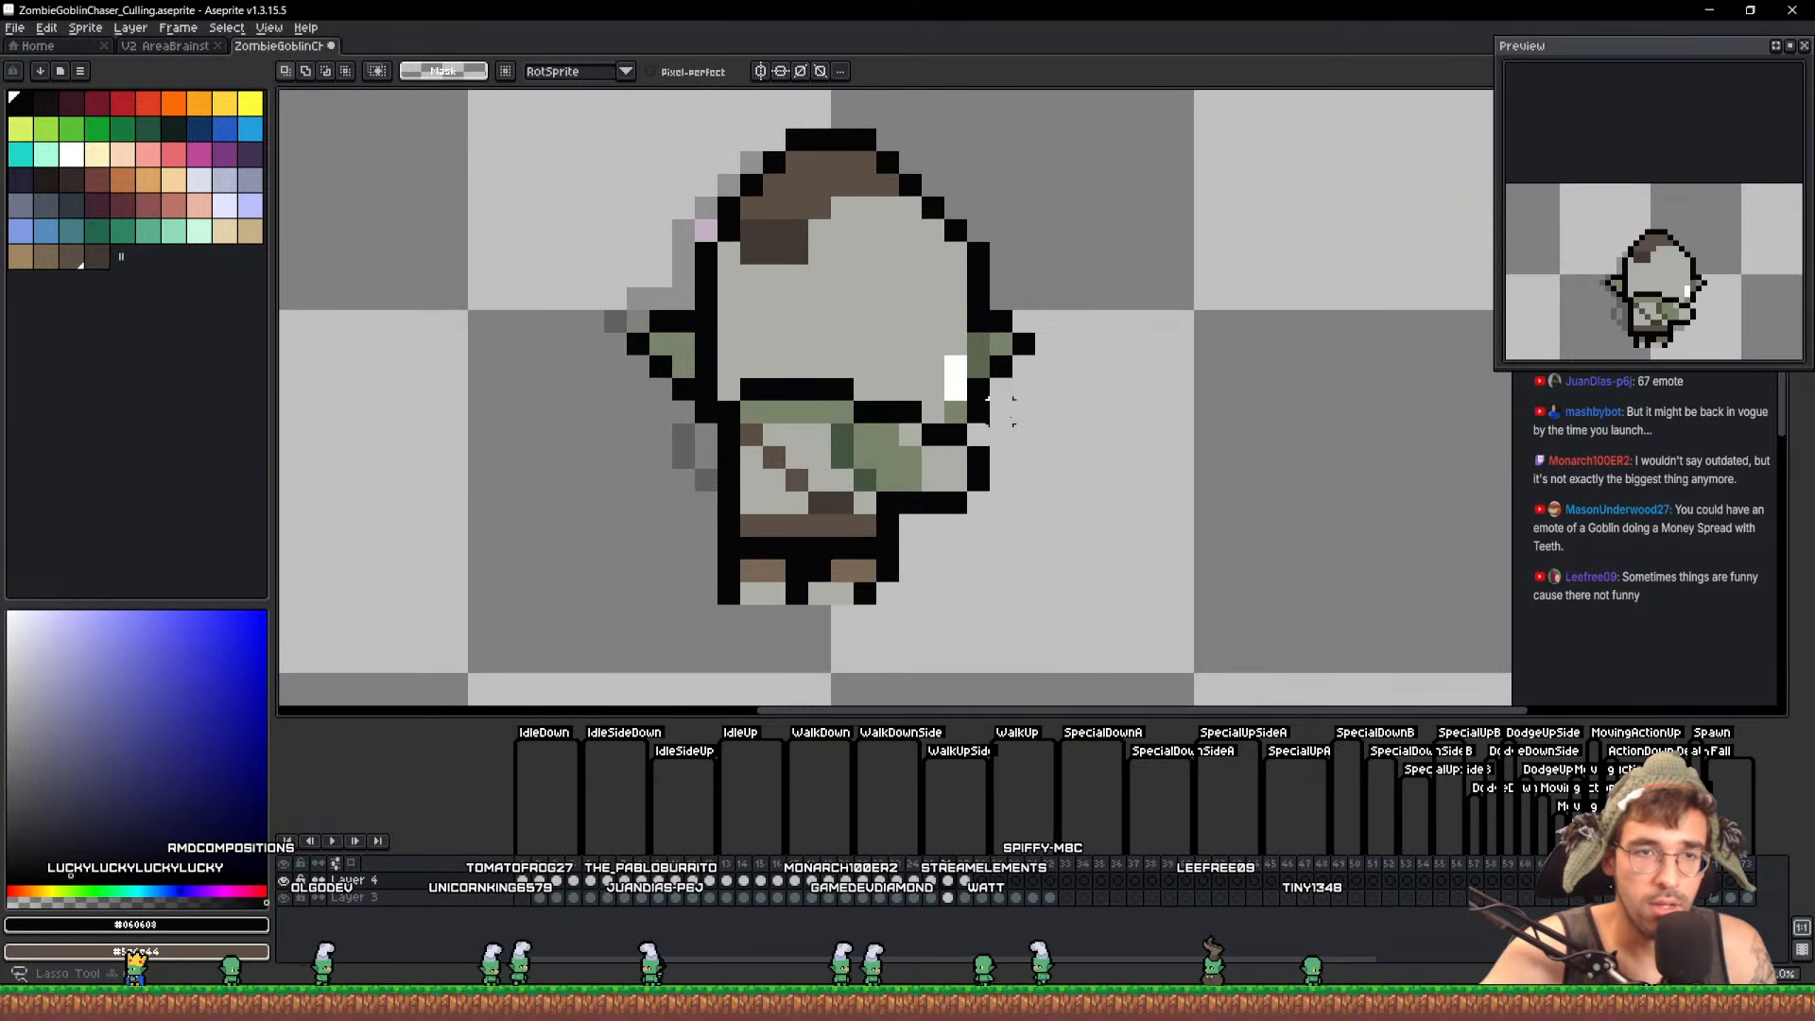
{"action": "mouse_move", "coordinate": [1024, 412]}
{"action": "left_mouse_down"}
{"action": "mouse_move", "coordinate": [936, 411]}
{"action": "mouse_move", "coordinate": [911, 390]}
{"action": "left_mouse_up"}
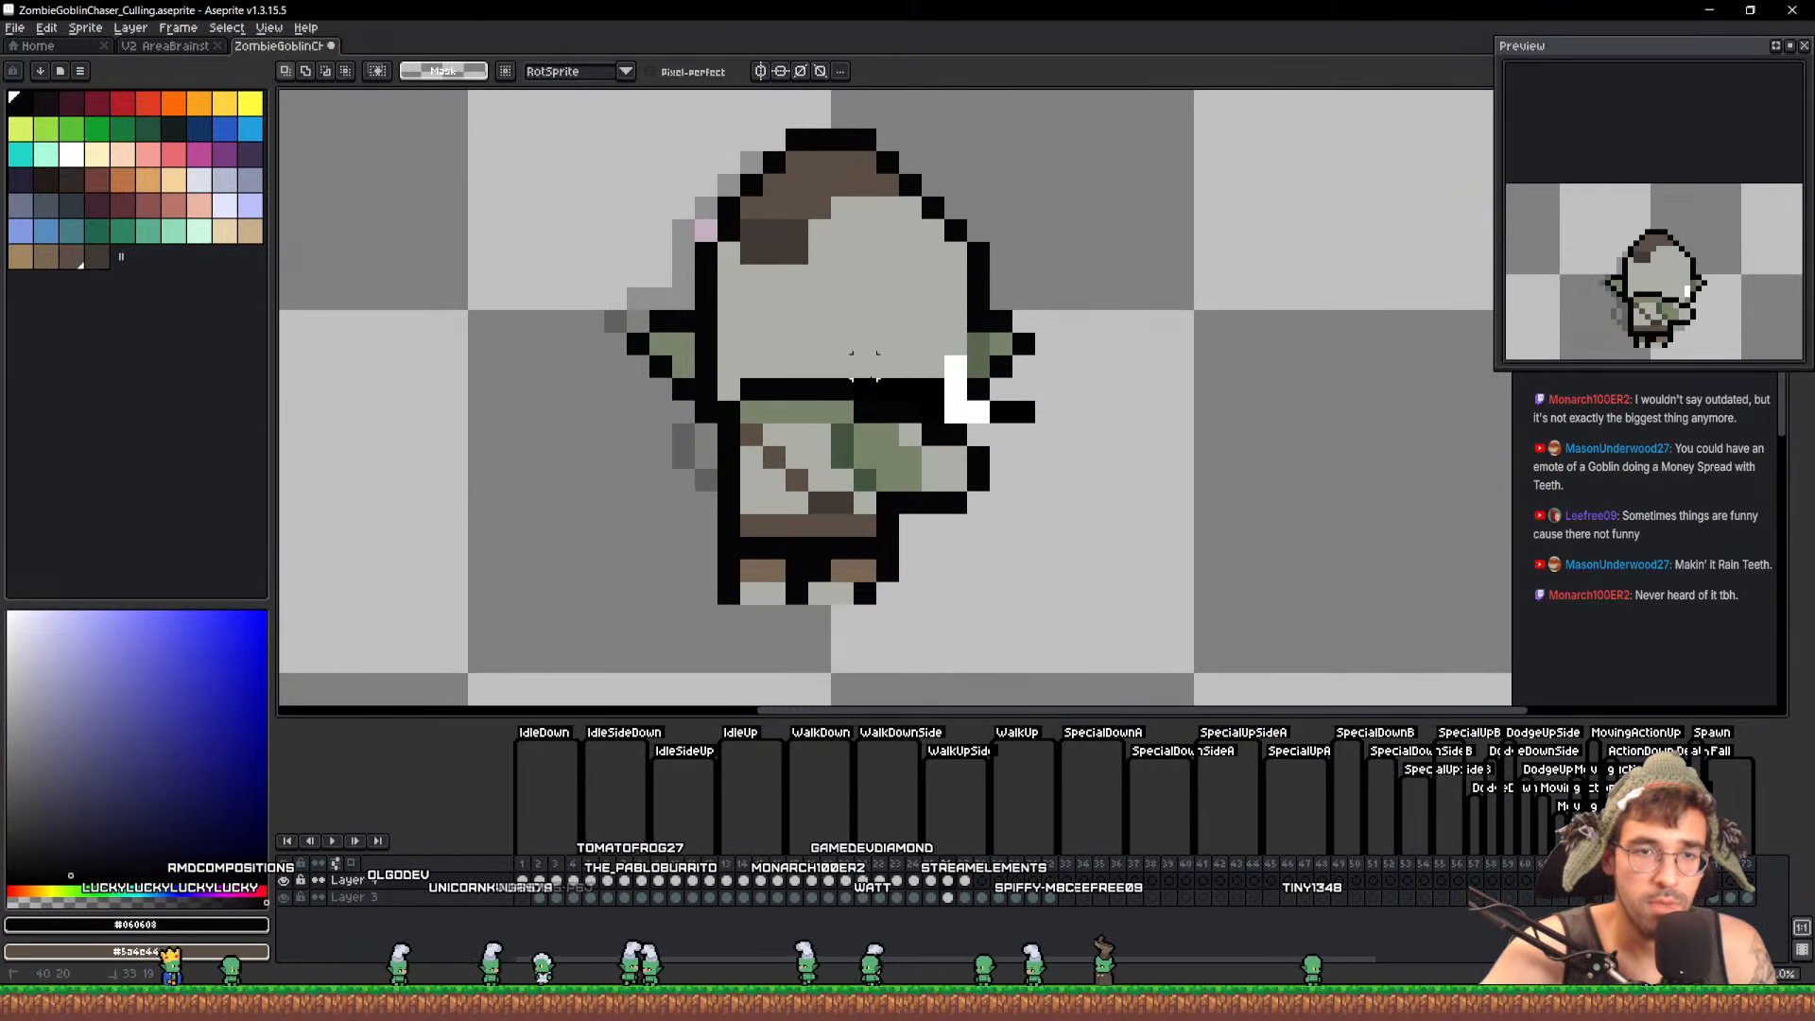
{"action": "mouse_move", "coordinate": [685, 412]}
{"action": "left_mouse_down"}
{"action": "mouse_move", "coordinate": [501, 317]}
{"action": "mouse_move", "coordinate": [705, 114]}
{"action": "mouse_move", "coordinate": [1117, 180]}
{"action": "mouse_move", "coordinate": [1054, 374]}
{"action": "left_mouse_up"}
{"action": "key", "text": "Left"}
{"action": "key", "text": "Right"}
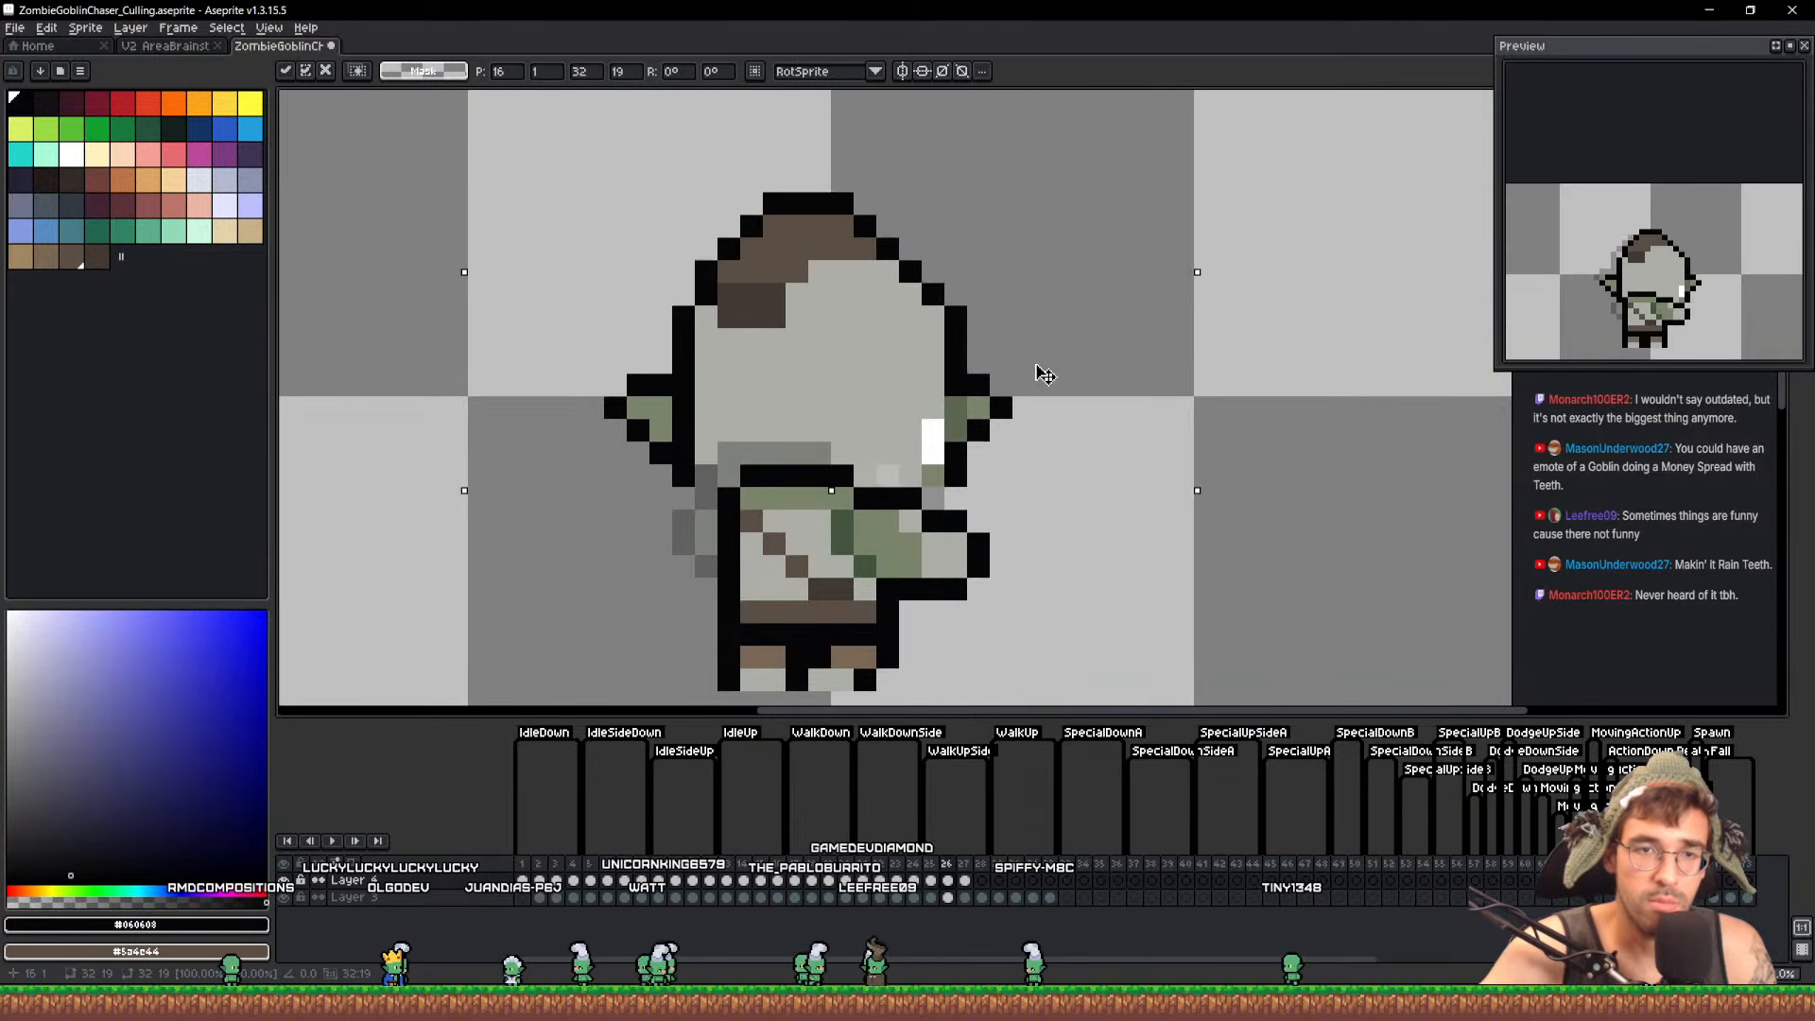
{"action": "key", "text": "ctrl+d"}
Add an outline pixel at the back jaw corner and fill the gap along the head's lower edge with sampled skin colour
{"action": "key", "text": "b"}
{"action": "scroll", "coordinate": [808, 506], "scroll_direction": "up", "scroll_amount": 1}
{"action": "key", "text": "alt"}
{"action": "left_click", "coordinate": [654, 493]}
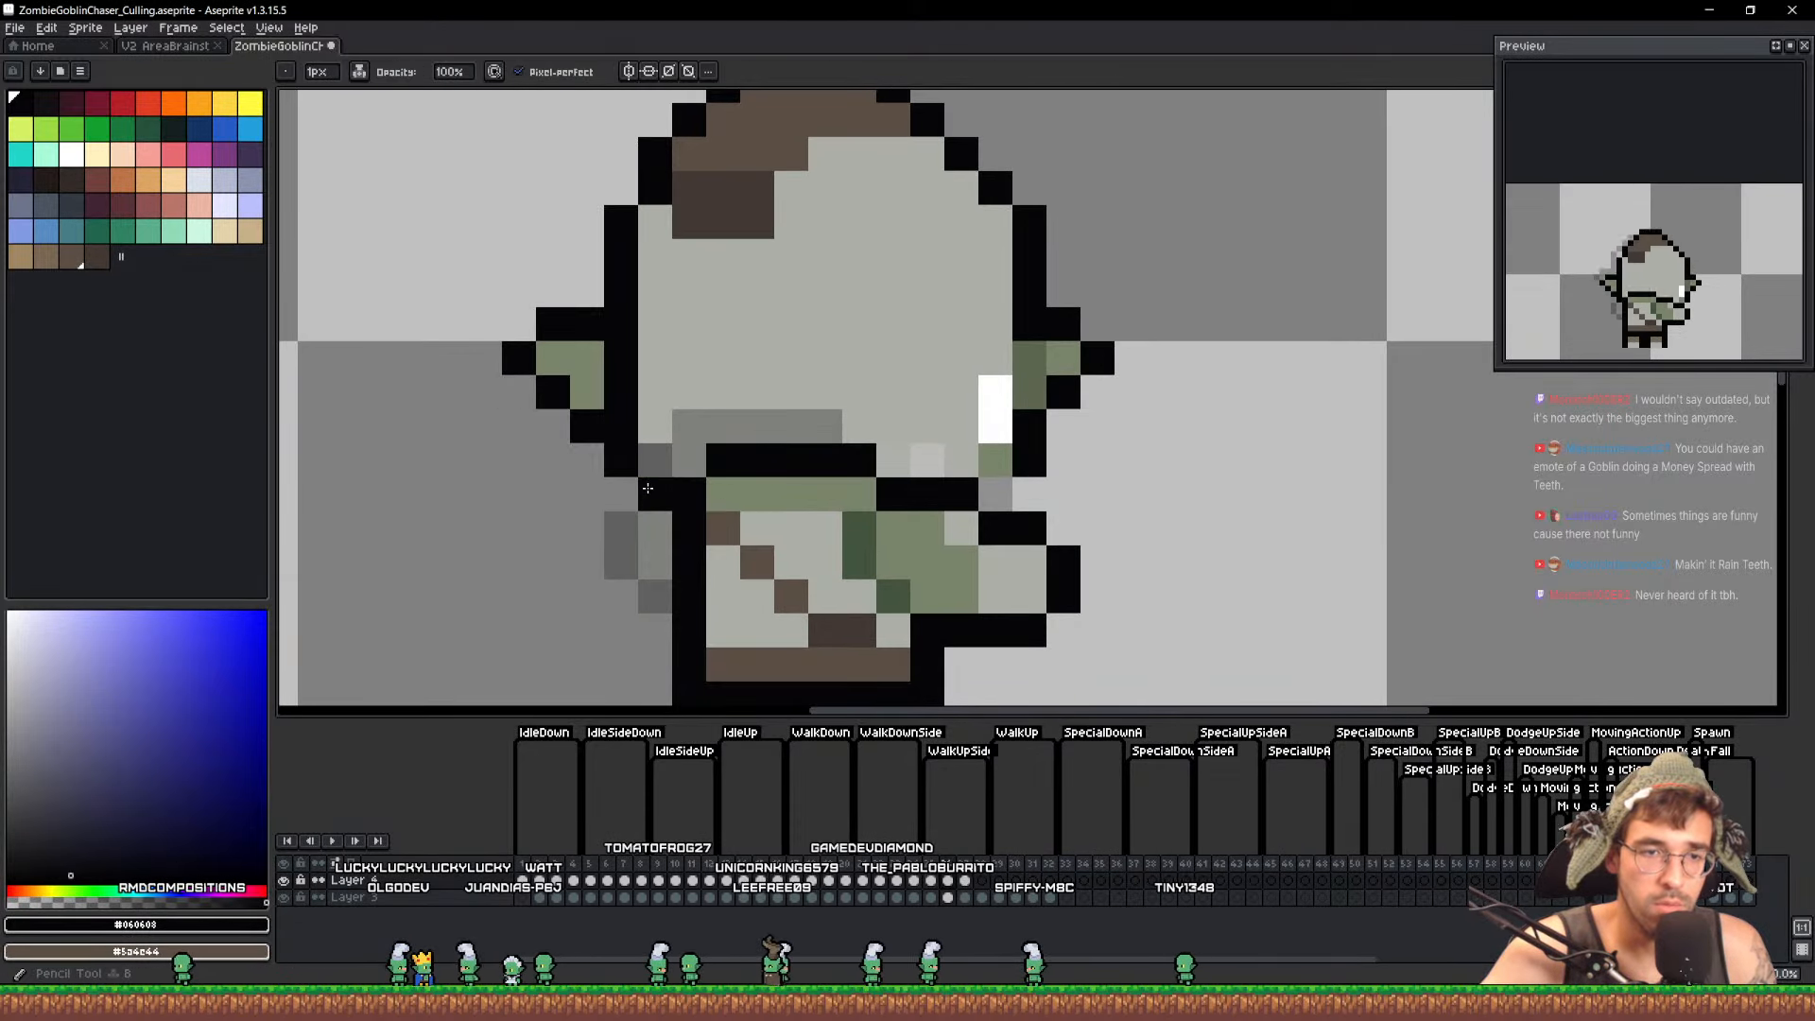
{"action": "left_click", "coordinate": [652, 430], "text": "alt"}
{"action": "mouse_move", "coordinate": [653, 458]}
{"action": "left_mouse_down"}
{"action": "mouse_move", "coordinate": [743, 420]}
{"action": "mouse_move", "coordinate": [869, 426]}
{"action": "mouse_move", "coordinate": [906, 453]}
{"action": "left_mouse_up"}
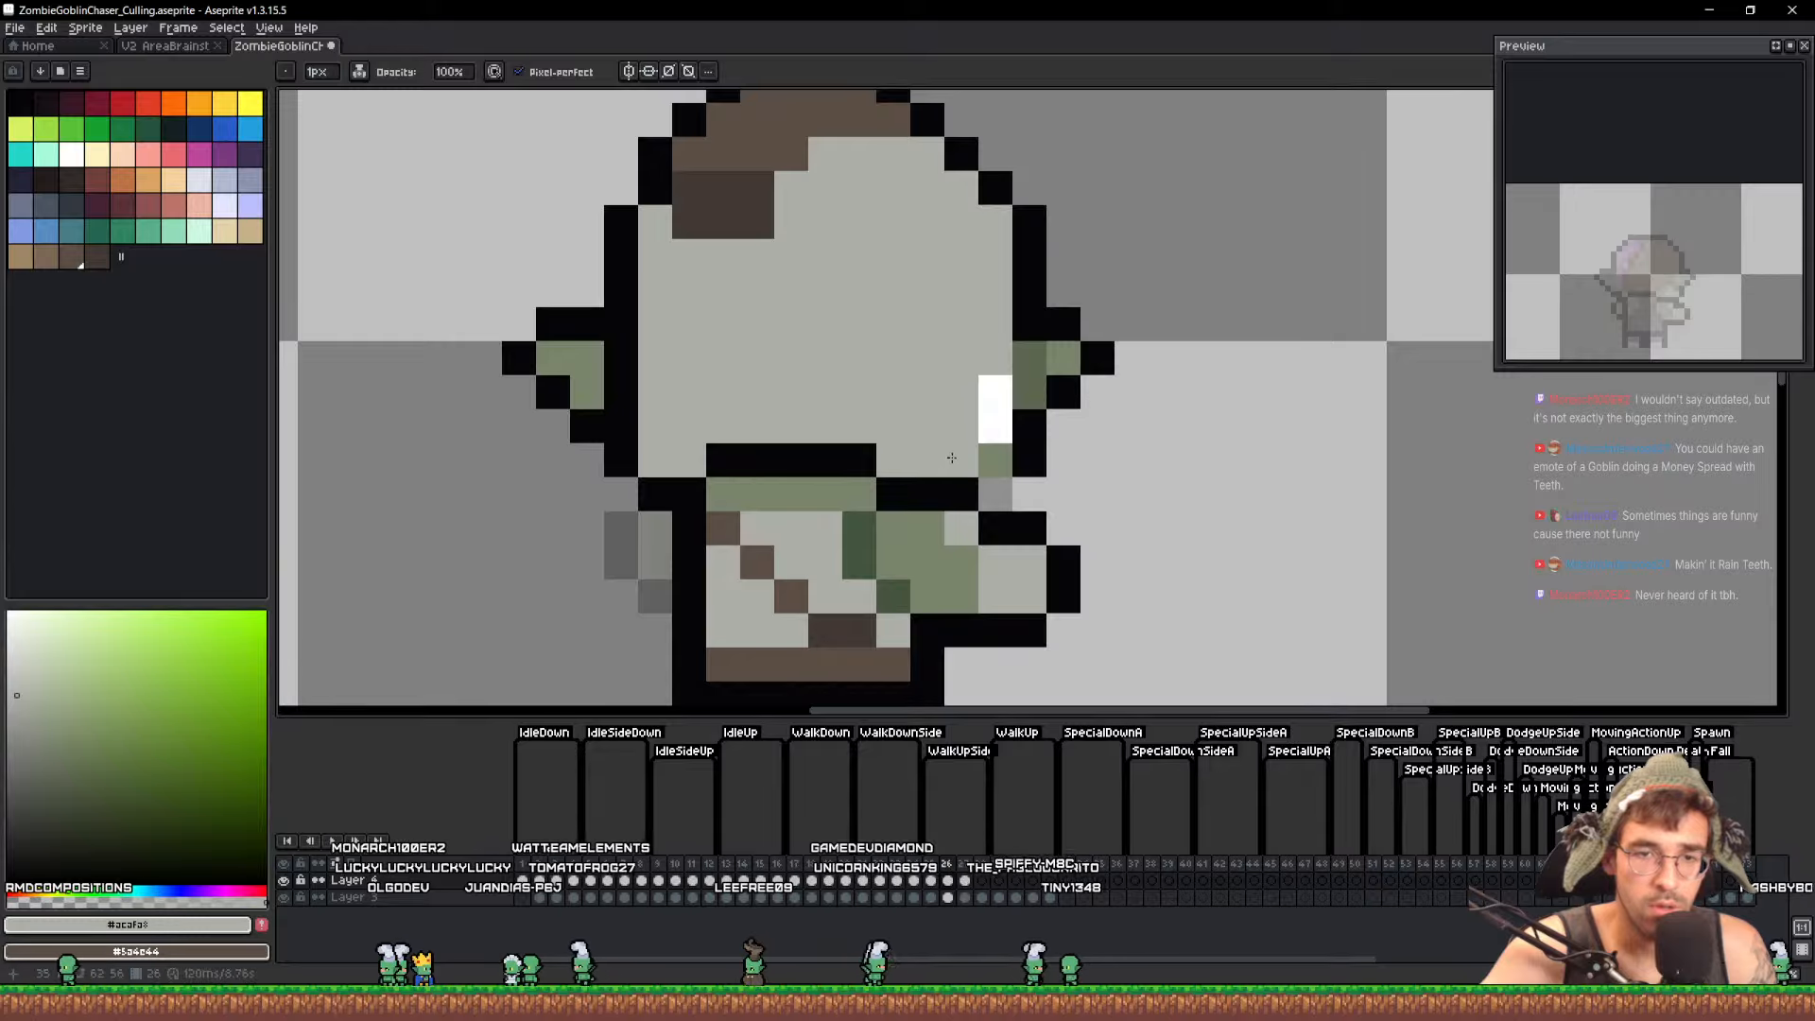
Extend the face-side jaw outline one pixel down, fill the gap beneath the eye shade with sampled skin colour and save
{"action": "left_click", "coordinate": [1029, 456], "text": "alt"}
{"action": "left_click", "coordinate": [1029, 492]}
{"action": "left_click", "coordinate": [996, 459], "text": "alt"}
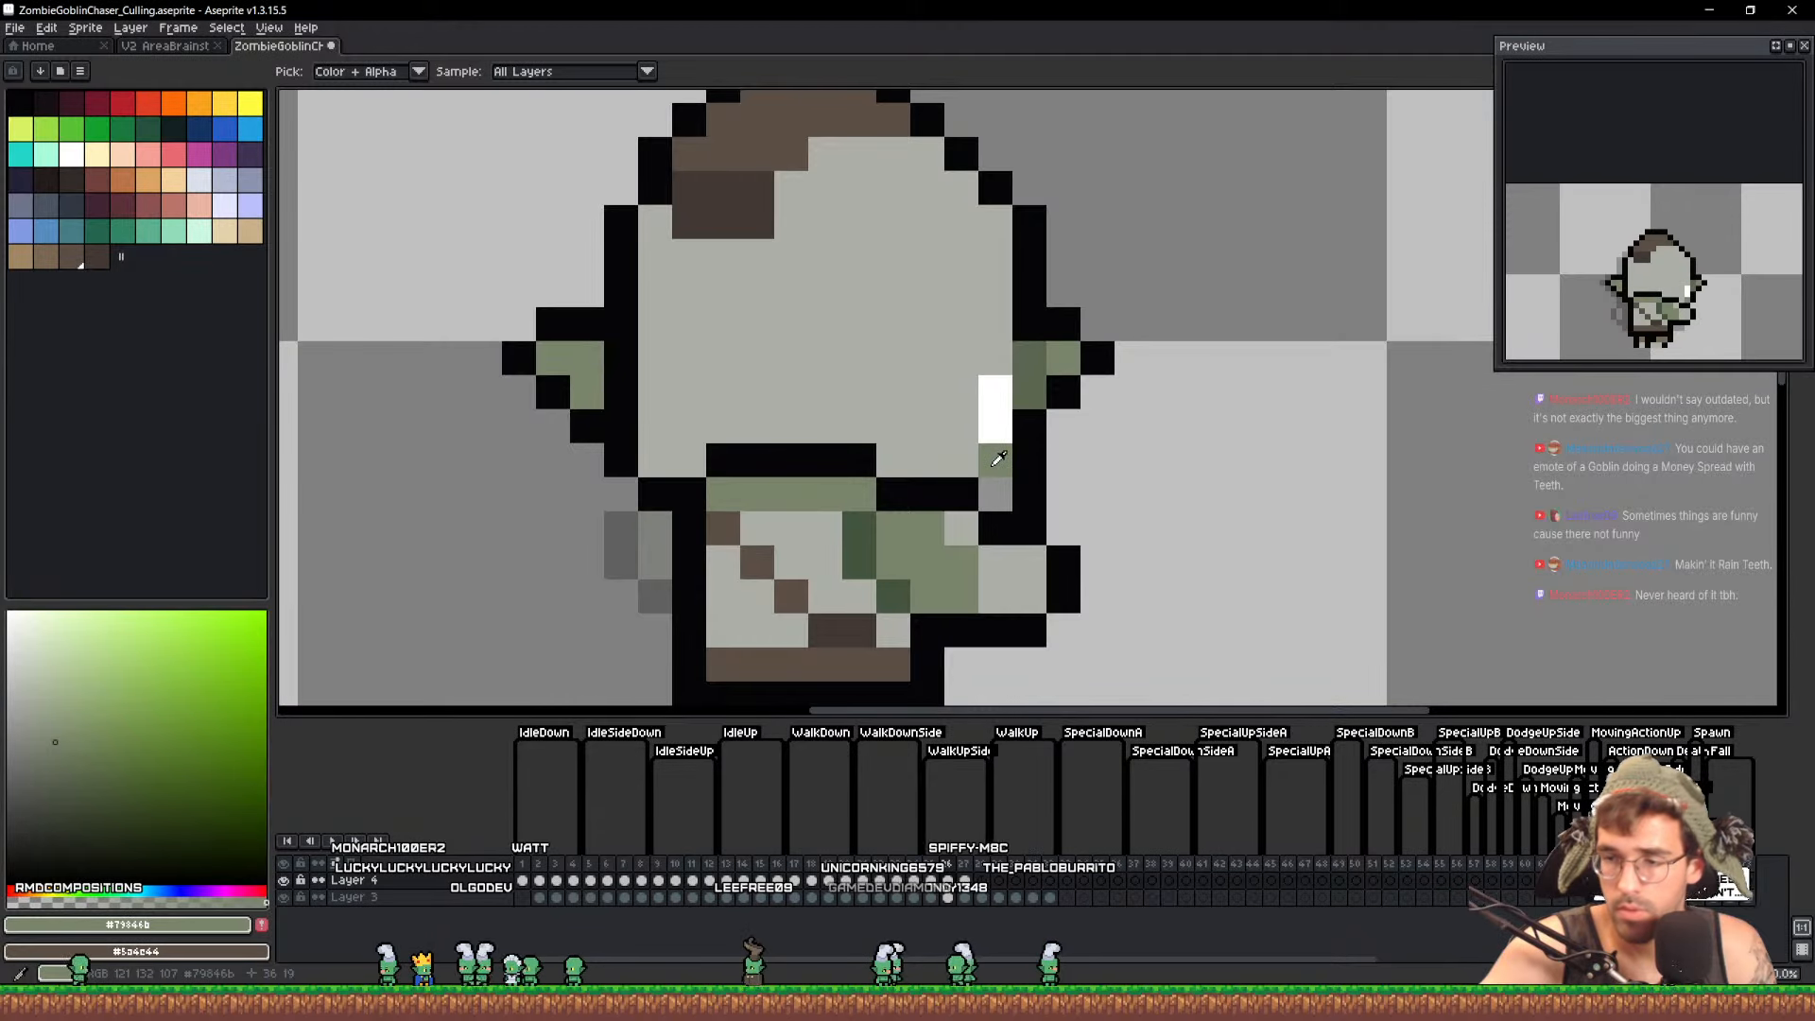
{"action": "left_click", "coordinate": [996, 459]}
{"action": "left_click", "coordinate": [935, 445], "text": "alt"}
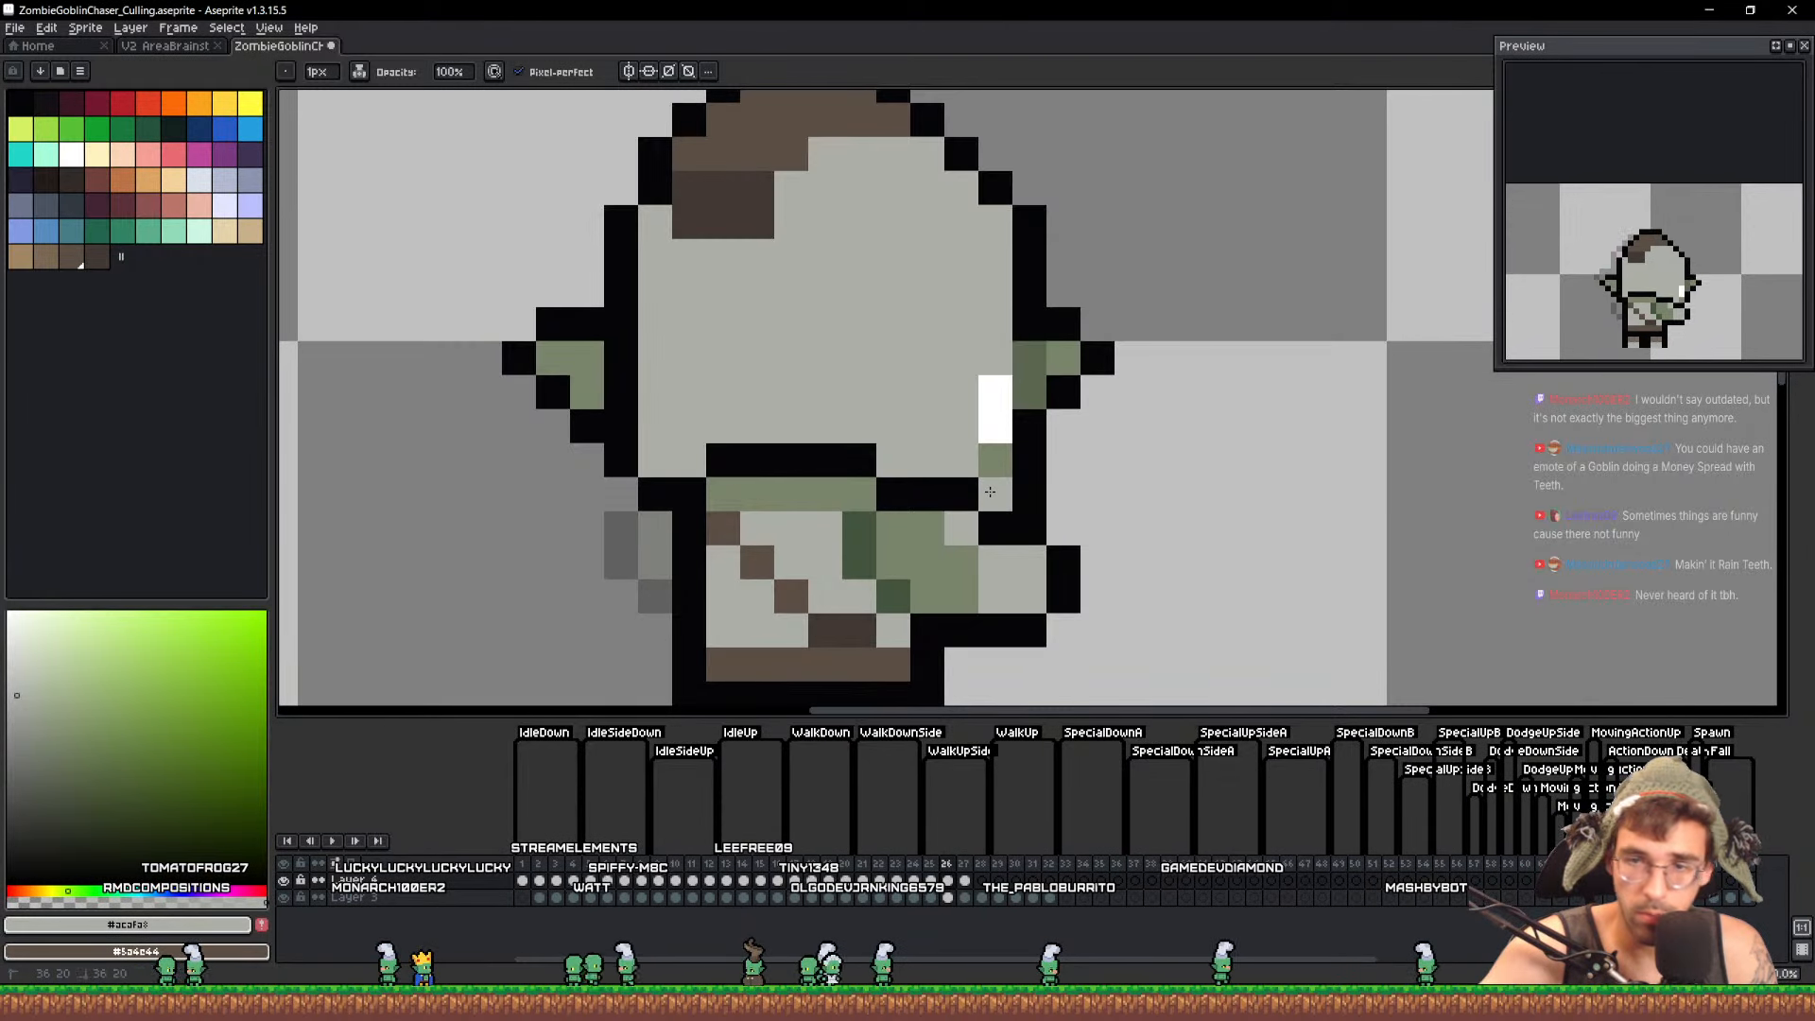
{"action": "key", "text": "ctrl+s"}
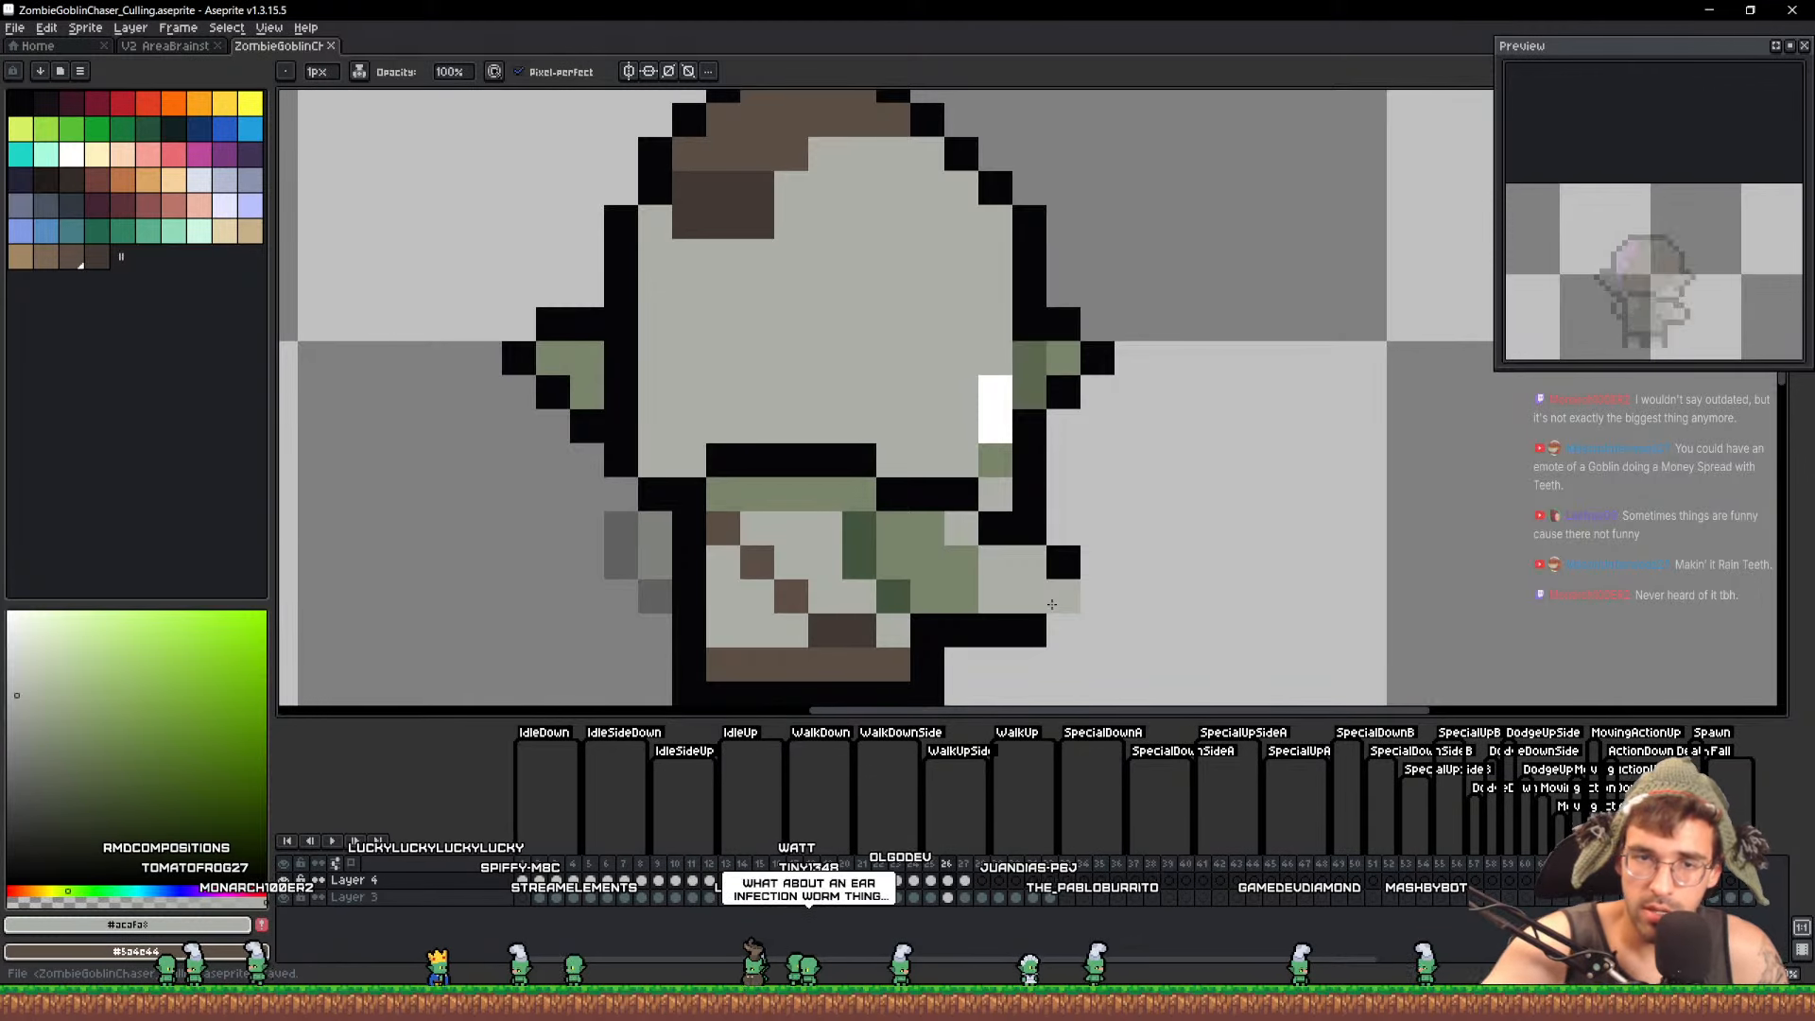
Paint the pixel beneath the green eye shade with sampled outline black, erase the outline pixel outside it and save the file
{"action": "scroll", "coordinate": [1114, 538], "scroll_direction": "down", "scroll_amount": 3}
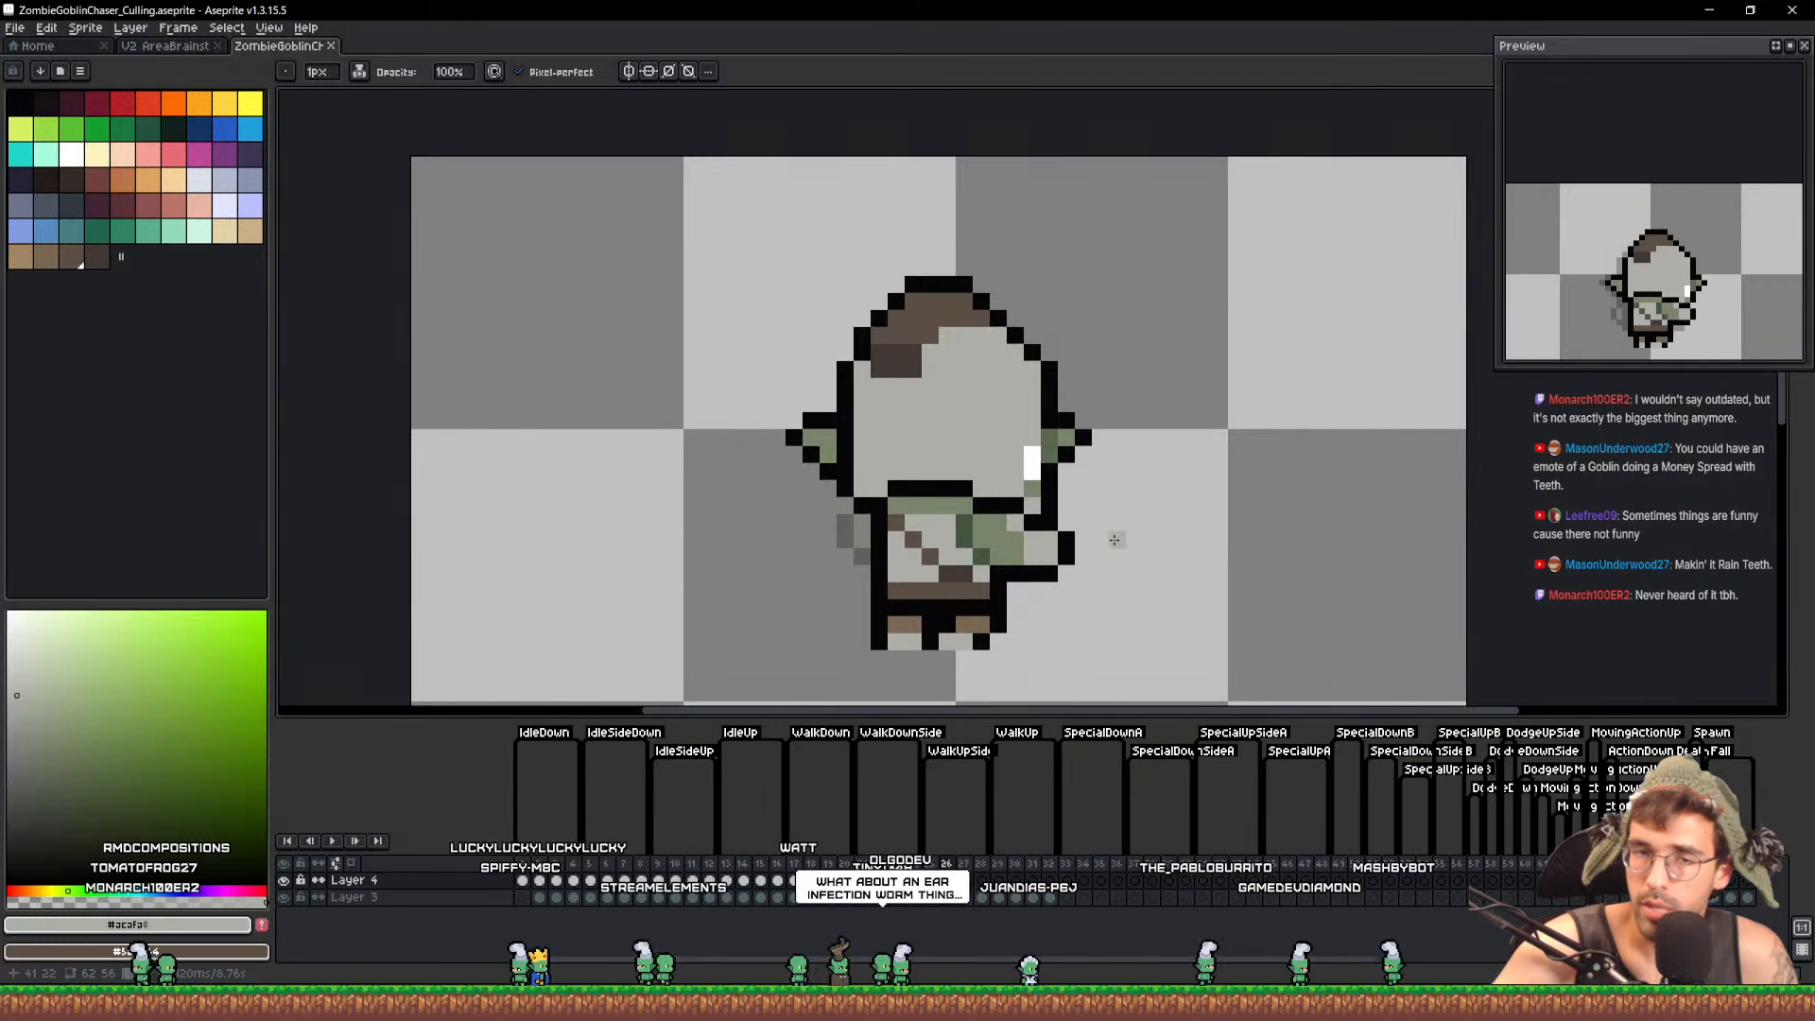
{"action": "scroll", "coordinate": [1114, 539], "scroll_direction": "up", "scroll_amount": 2}
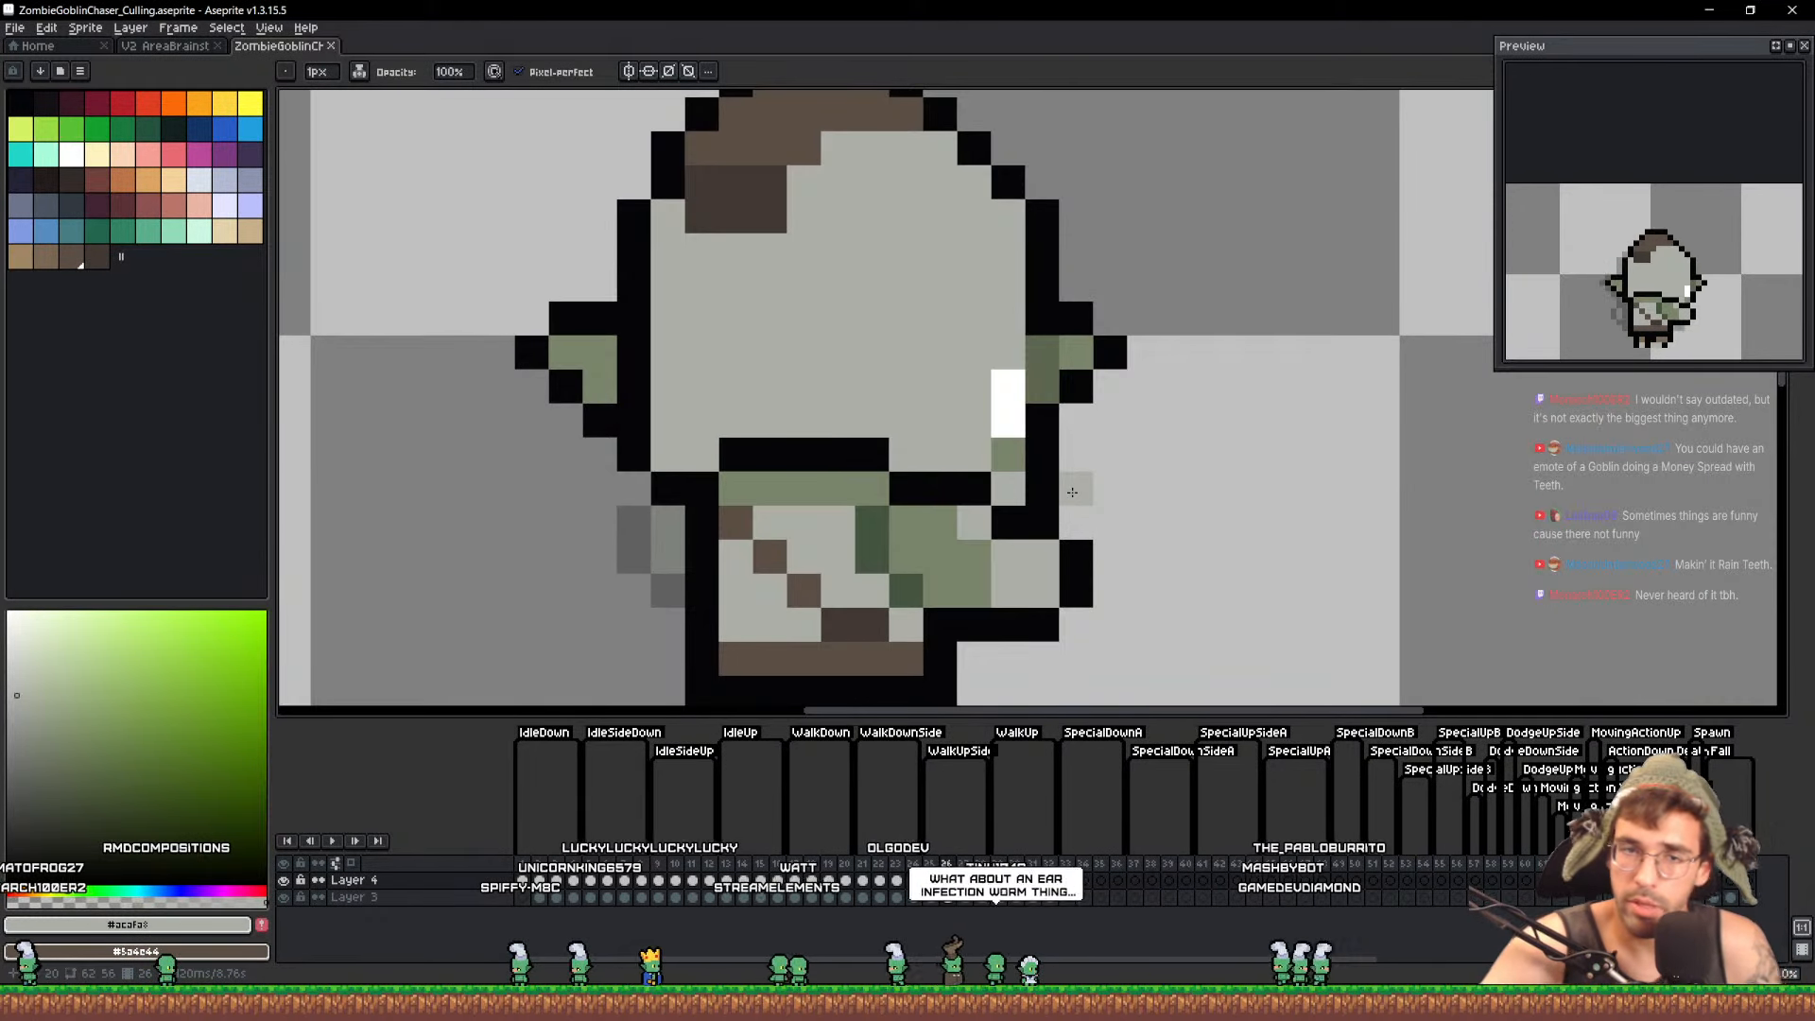
{"action": "left_click", "coordinate": [1047, 486], "text": "alt"}
{"action": "left_click", "coordinate": [1009, 489]}
{"action": "key", "text": "e"}
{"action": "left_click", "coordinate": [1042, 490]}
{"action": "scroll", "coordinate": [1080, 496], "scroll_direction": "down", "scroll_amount": 2}
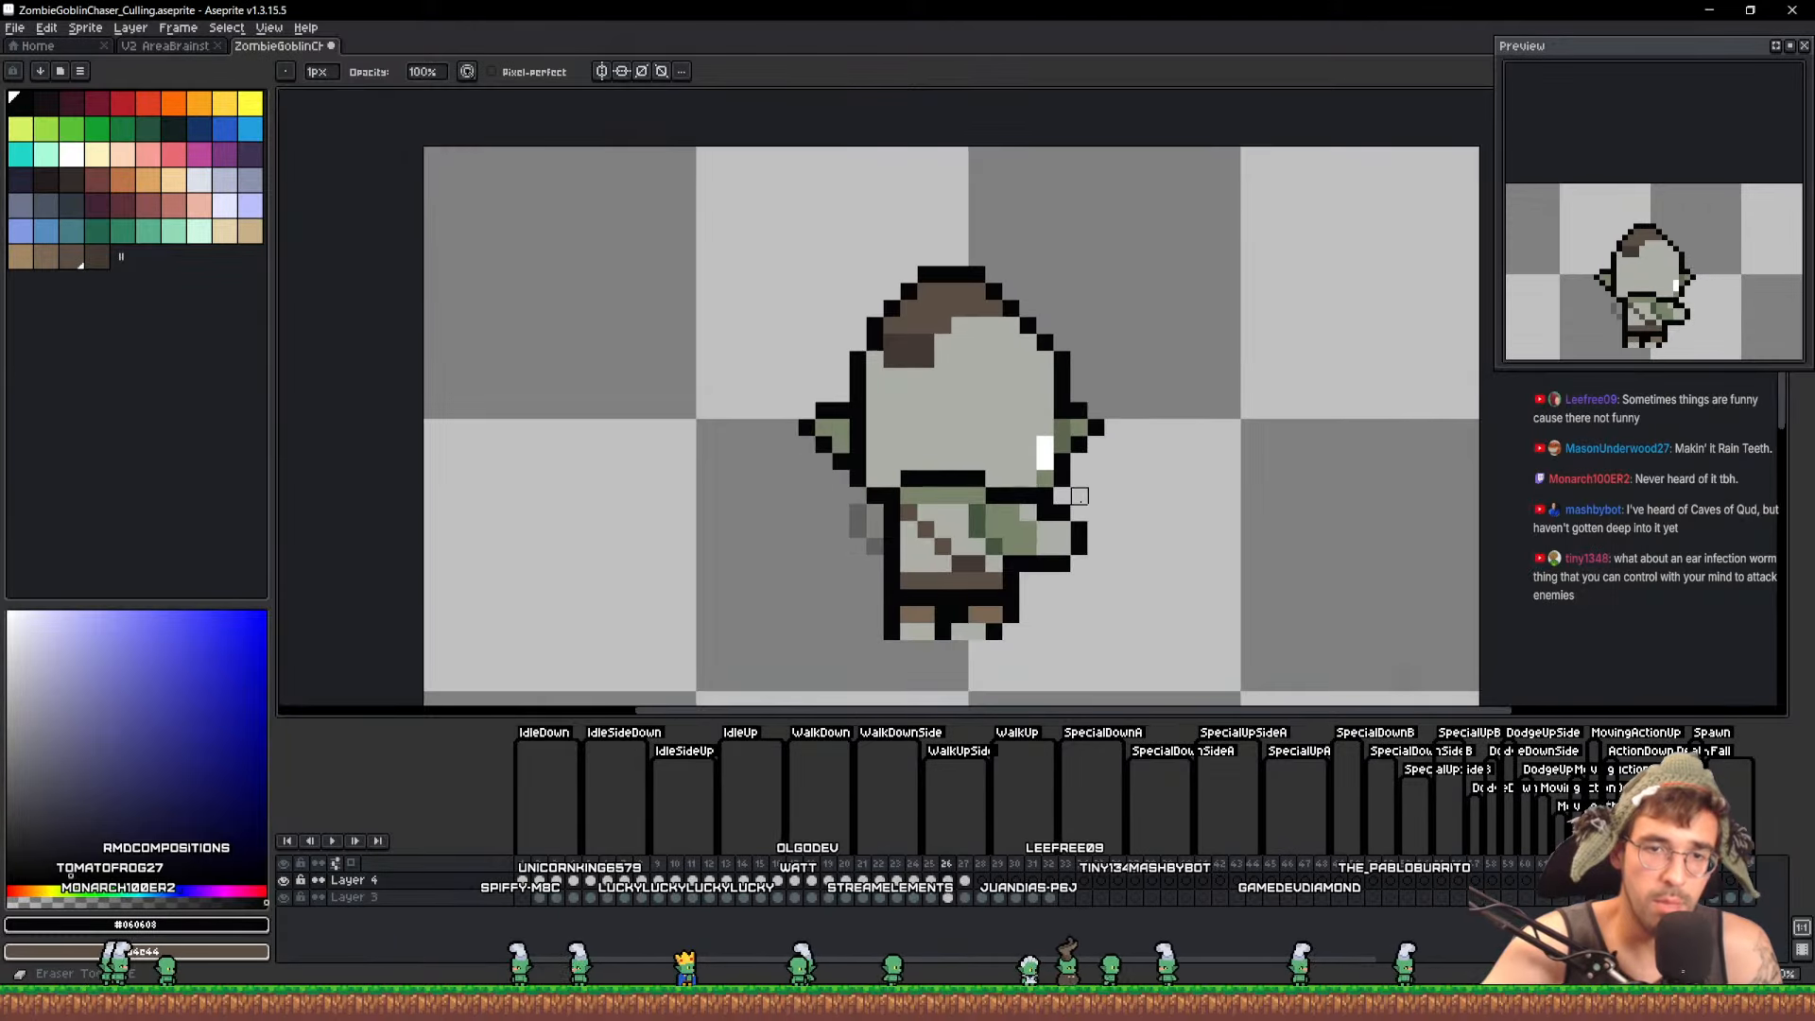
{"action": "scroll", "coordinate": [1079, 496], "scroll_direction": "down", "scroll_amount": 1}
{"action": "key", "text": "ctrl+s"}
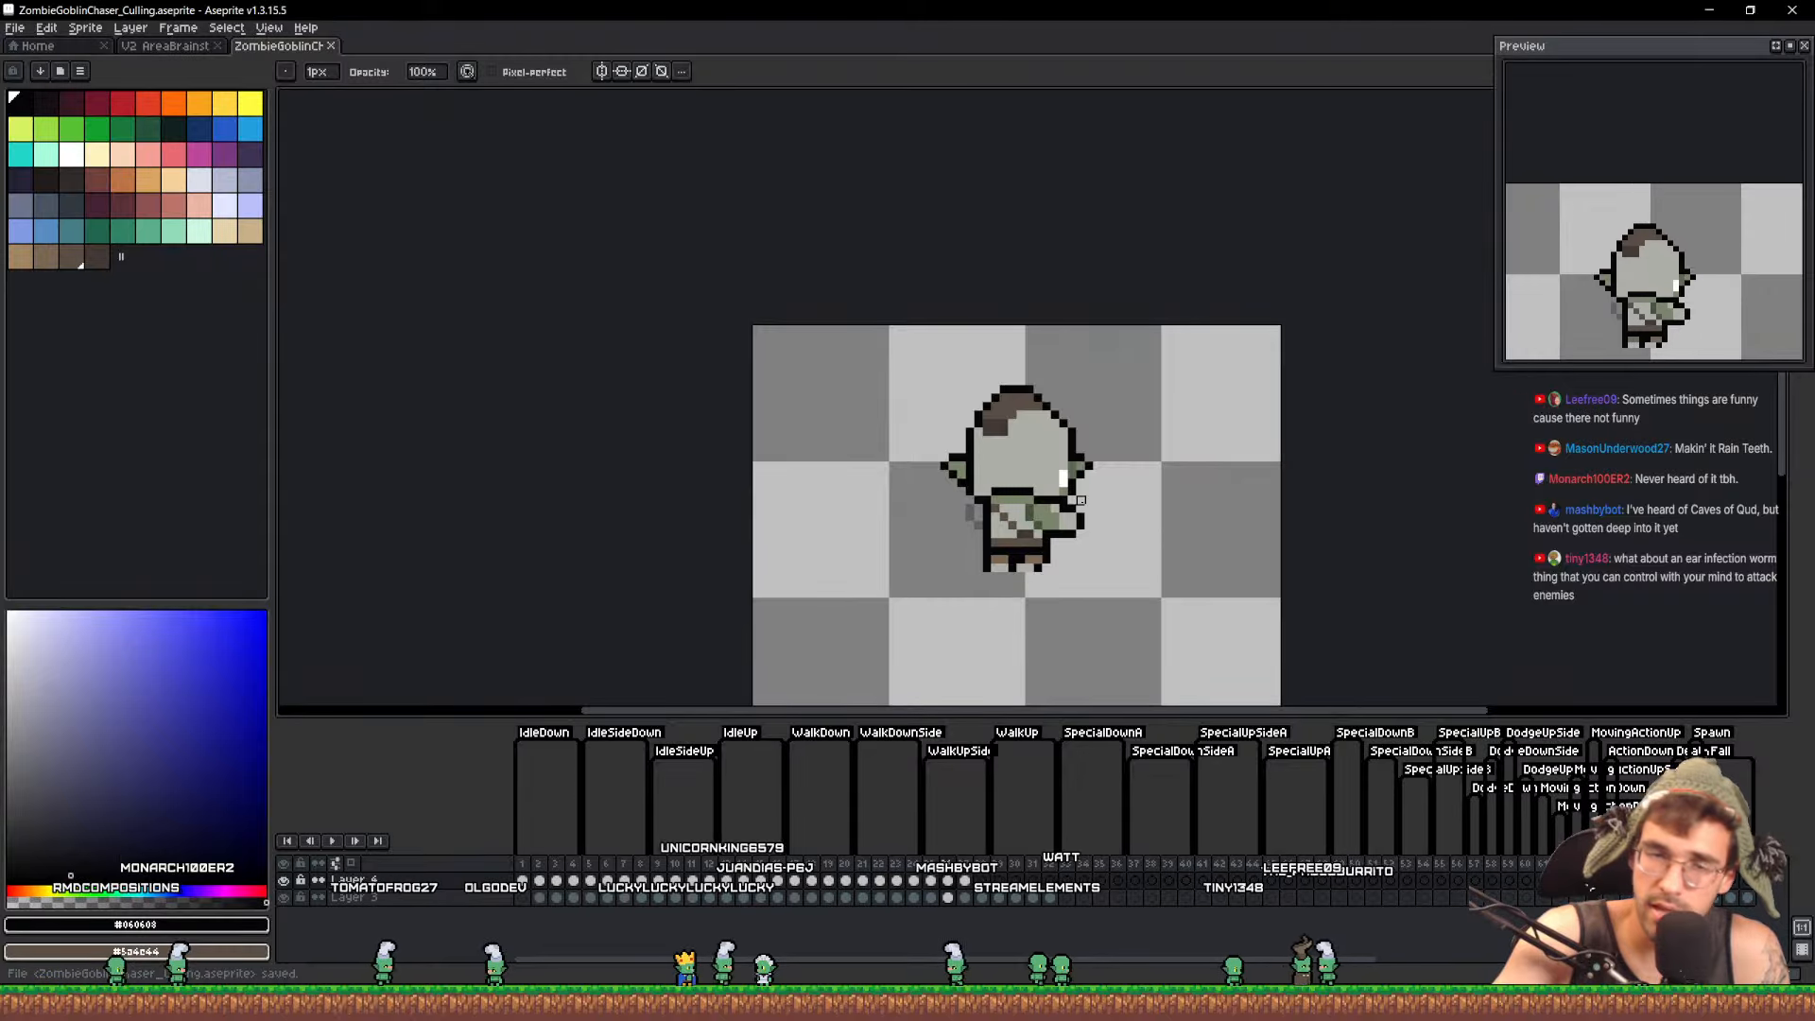
Check the finished frame 26 jaw and compare frame 28's reference pose with frame 27's goblin
{"action": "scroll", "coordinate": [1081, 500], "scroll_direction": "up", "scroll_amount": 4}
{"action": "scroll", "coordinate": [1076, 511], "scroll_direction": "down", "scroll_amount": 3}
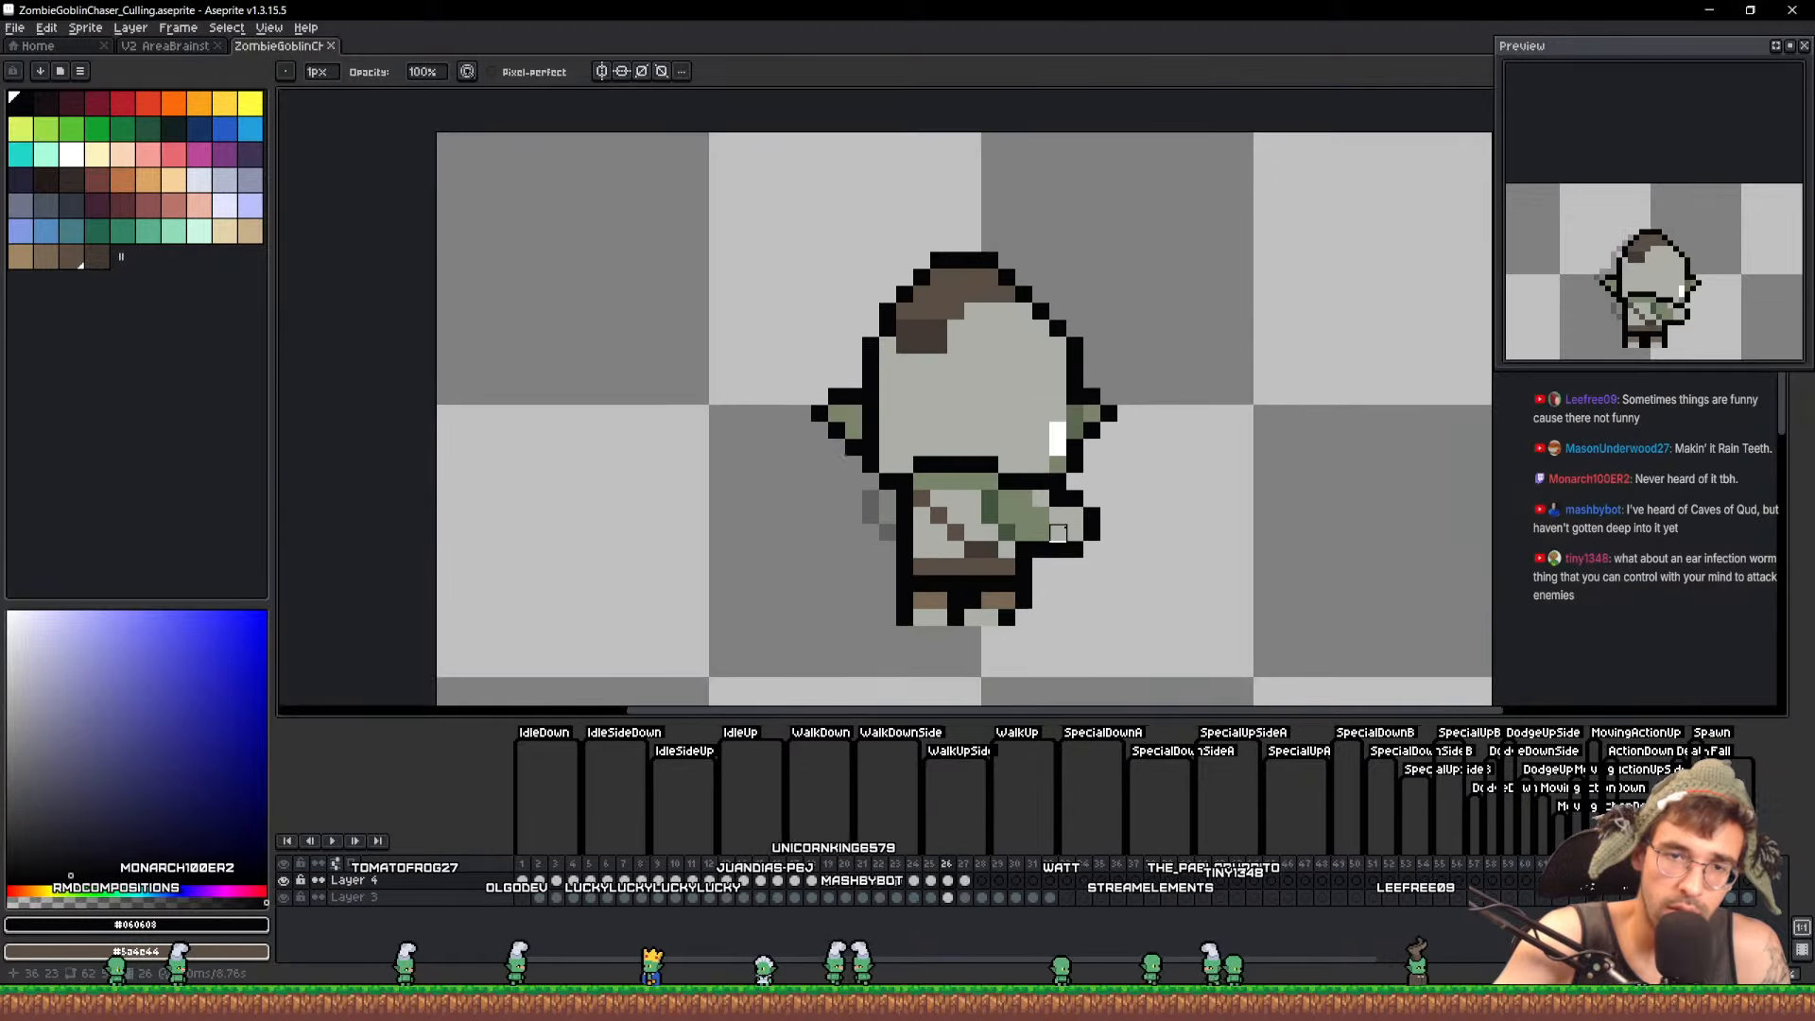
{"action": "scroll", "coordinate": [1059, 529], "scroll_direction": "up", "scroll_amount": 2}
{"action": "scroll", "coordinate": [1057, 534], "scroll_direction": "up", "scroll_amount": 1}
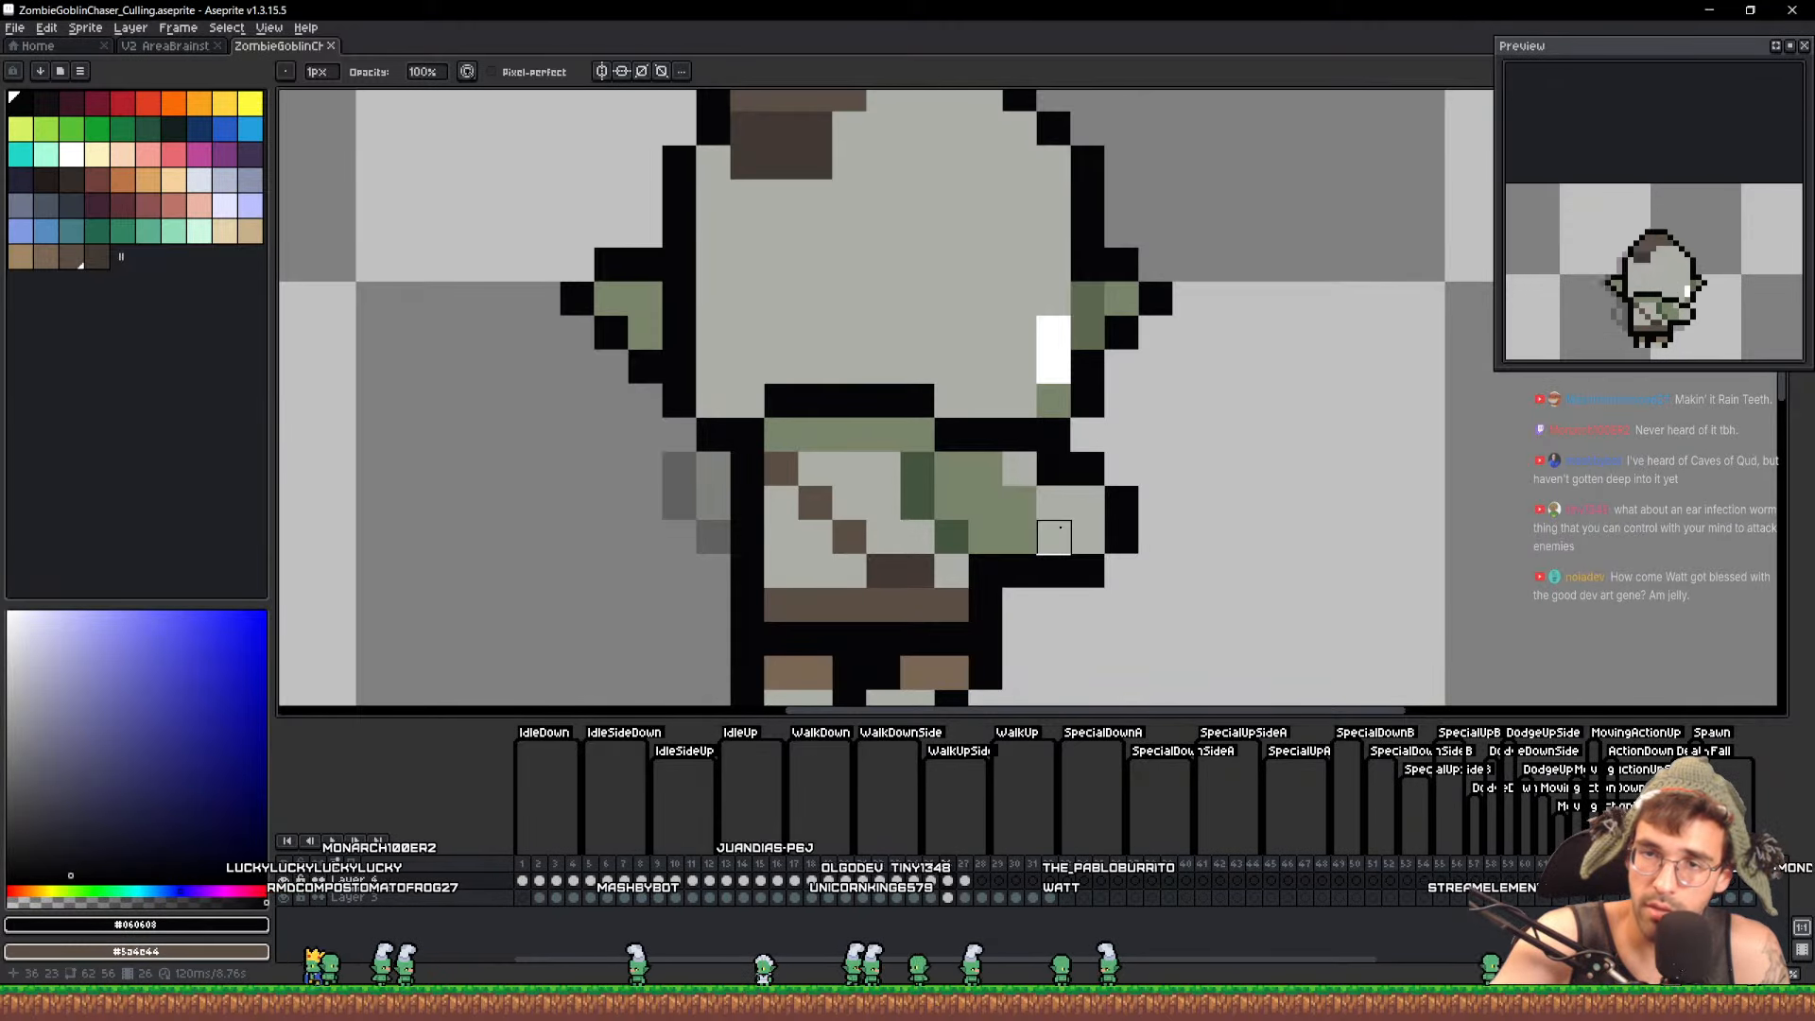
{"action": "left_click", "coordinate": [983, 881]}
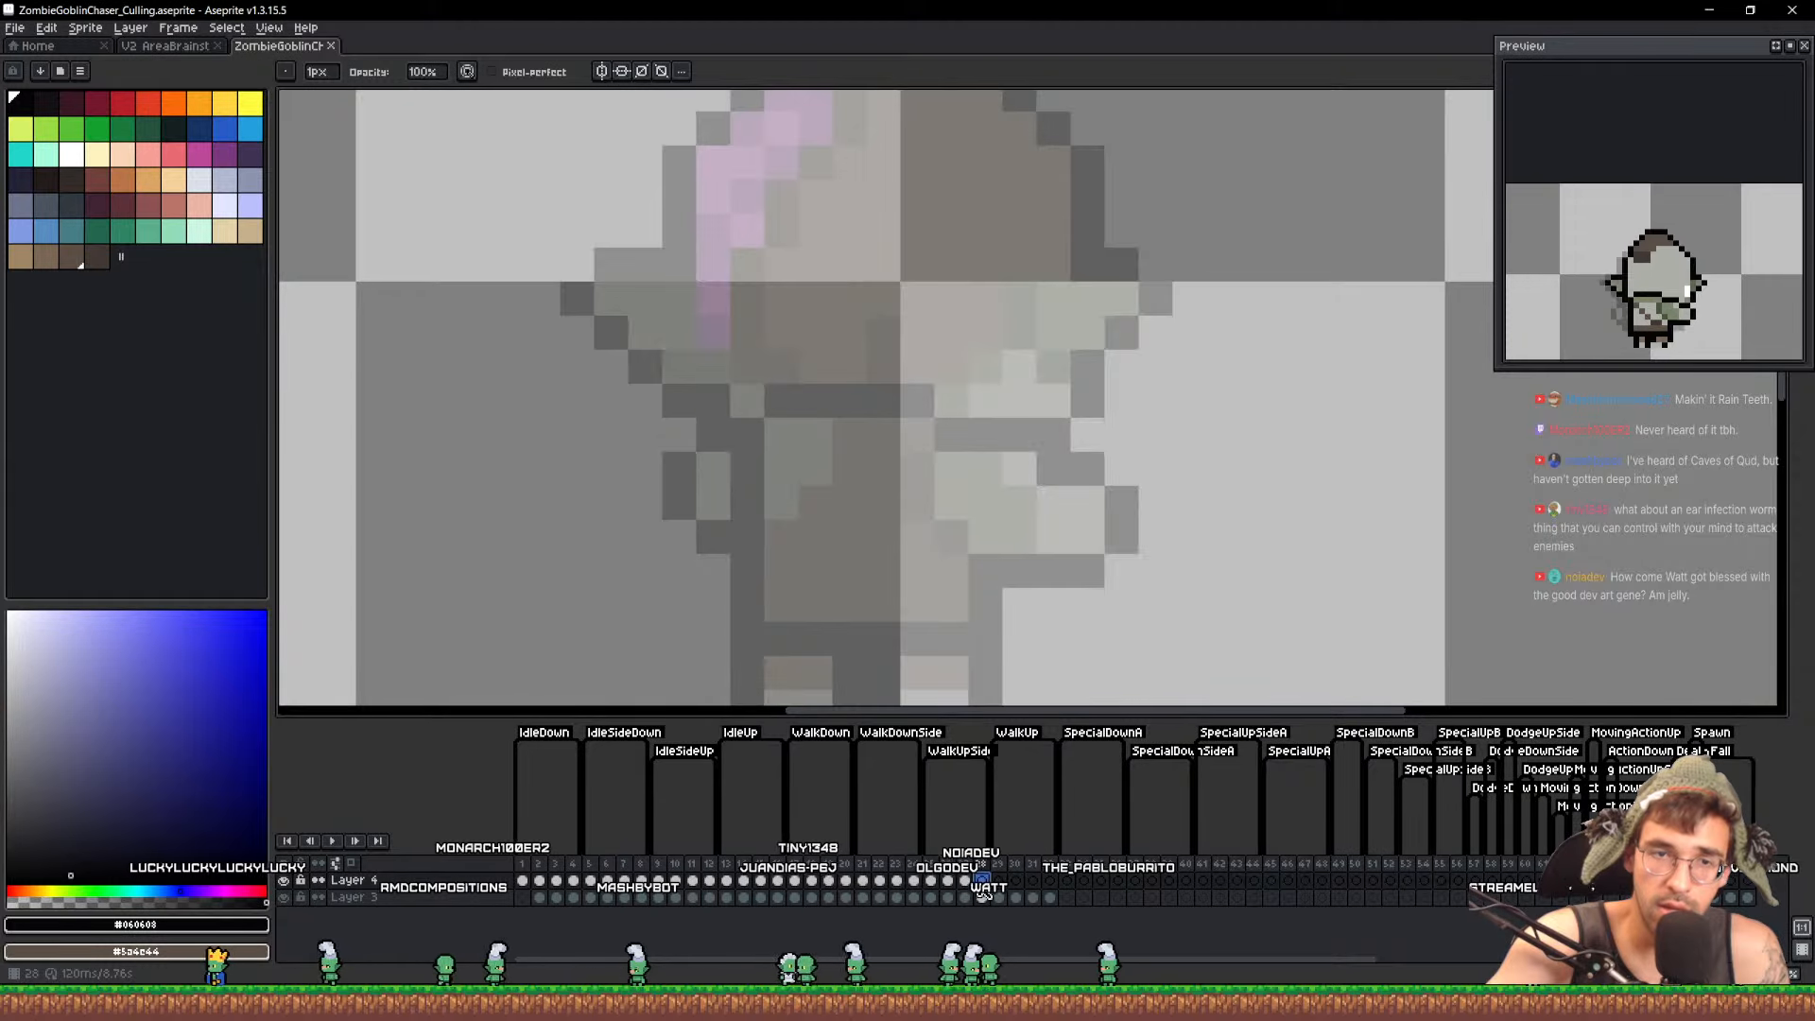
{"action": "left_click", "coordinate": [964, 881]}
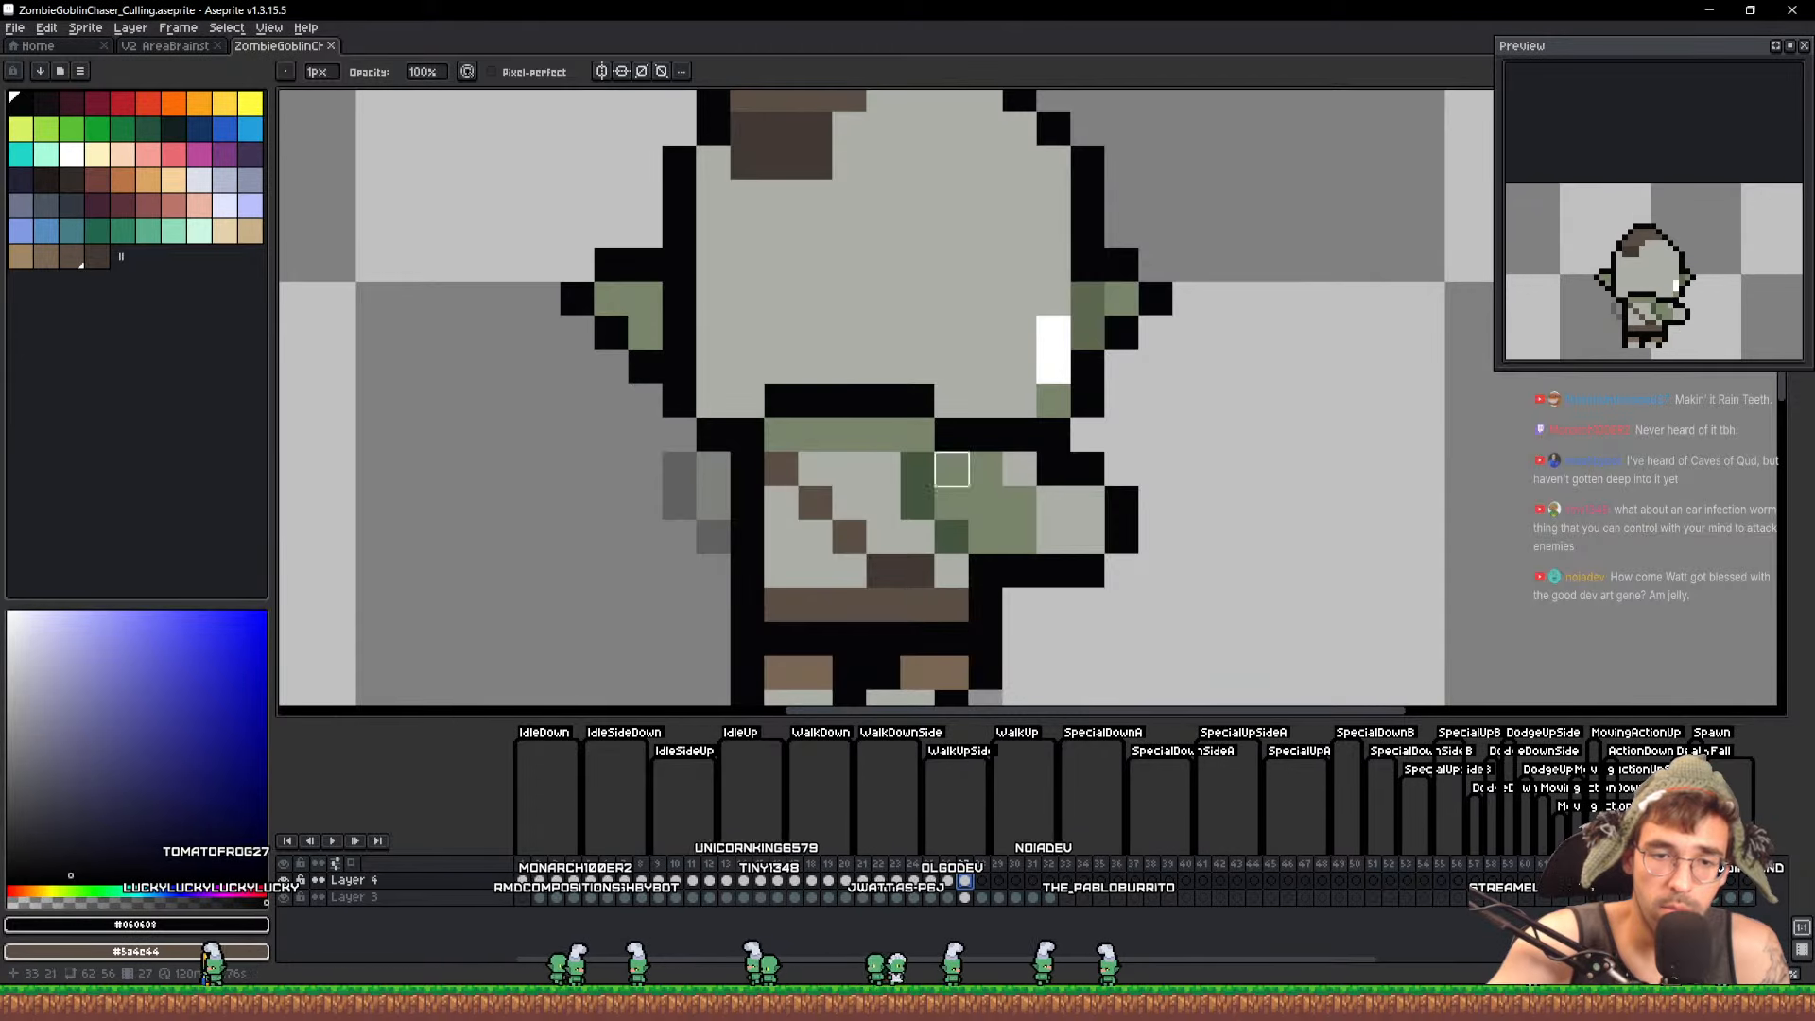
Move the face-side foot of frame 27's goblin one pixel outward, away from the other foot
{"action": "left_click_drag", "start_coordinate": [933, 489], "coordinate": [947, 344]}
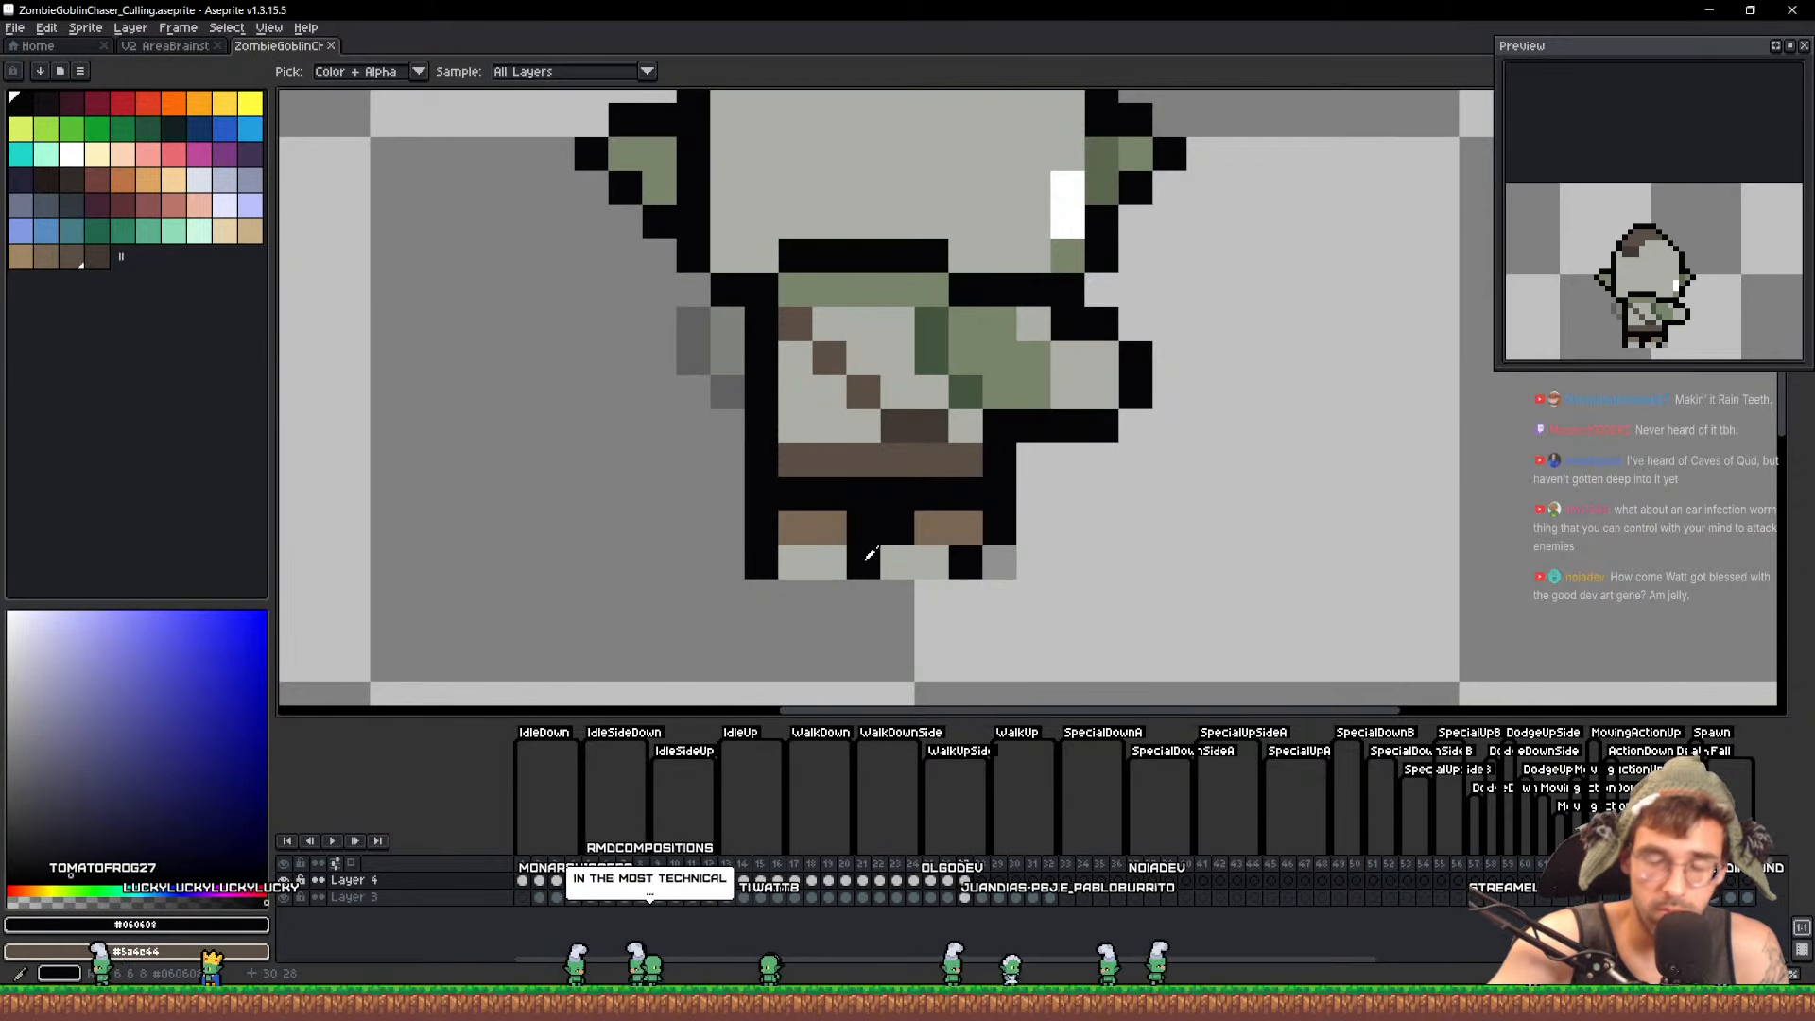
{"action": "key", "text": "m"}
{"action": "left_click_drag", "start_coordinate": [879, 544], "coordinate": [1054, 616]}
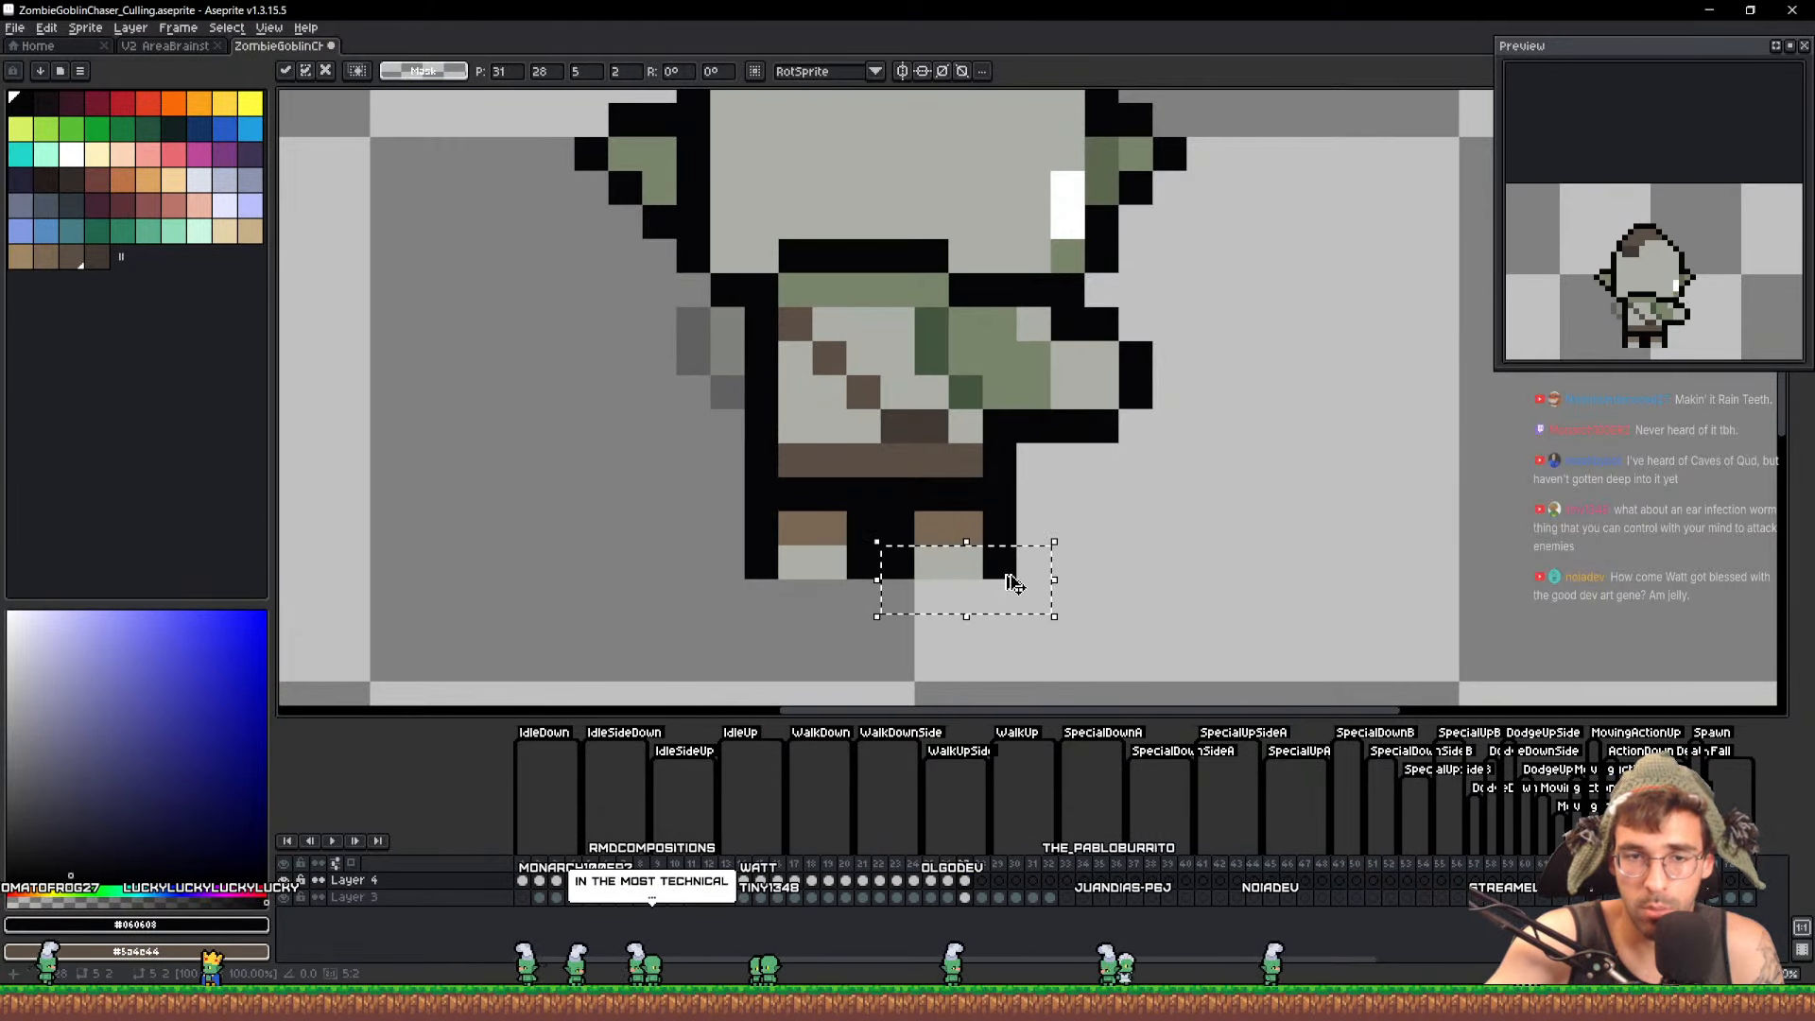
{"action": "key", "text": "ctrl+d"}
Compare the goblin's feet in frames 27, 26 and 25 with the faded reference by toggling Layer 4's visibility
{"action": "left_click", "coordinate": [287, 880]}
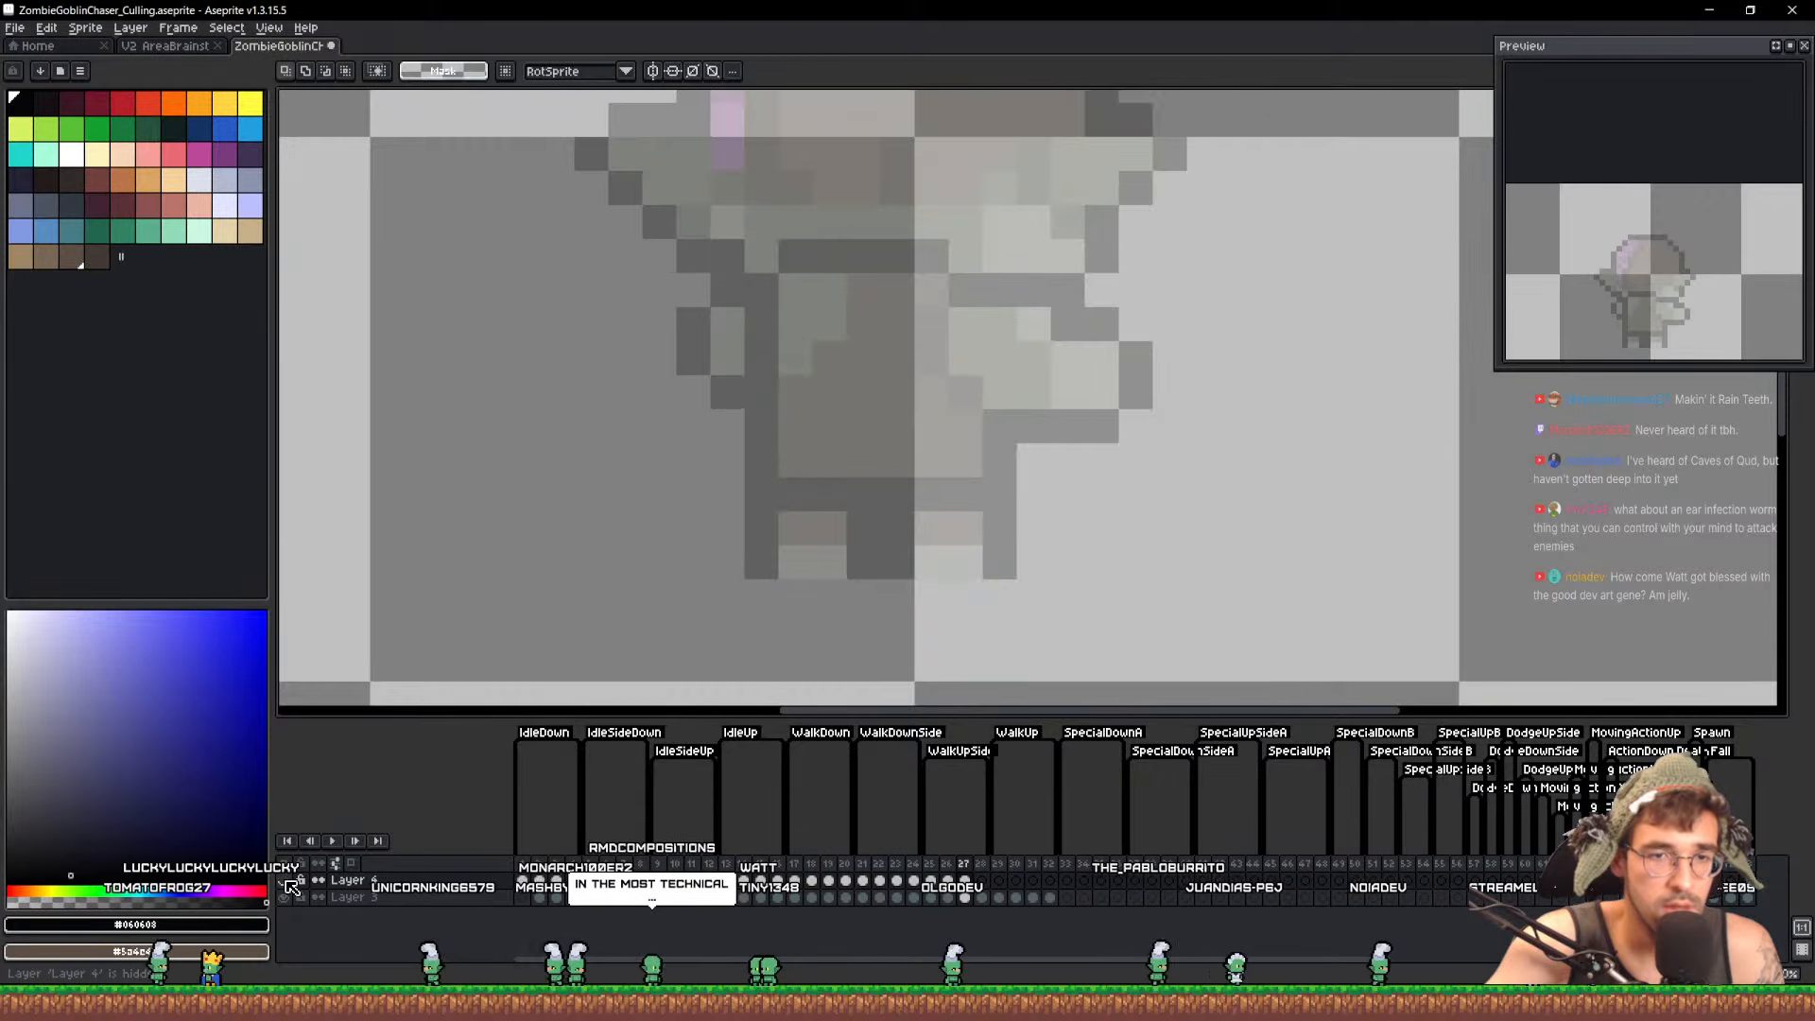
{"action": "key", "text": "Left"}
{"action": "key", "text": "Left"}
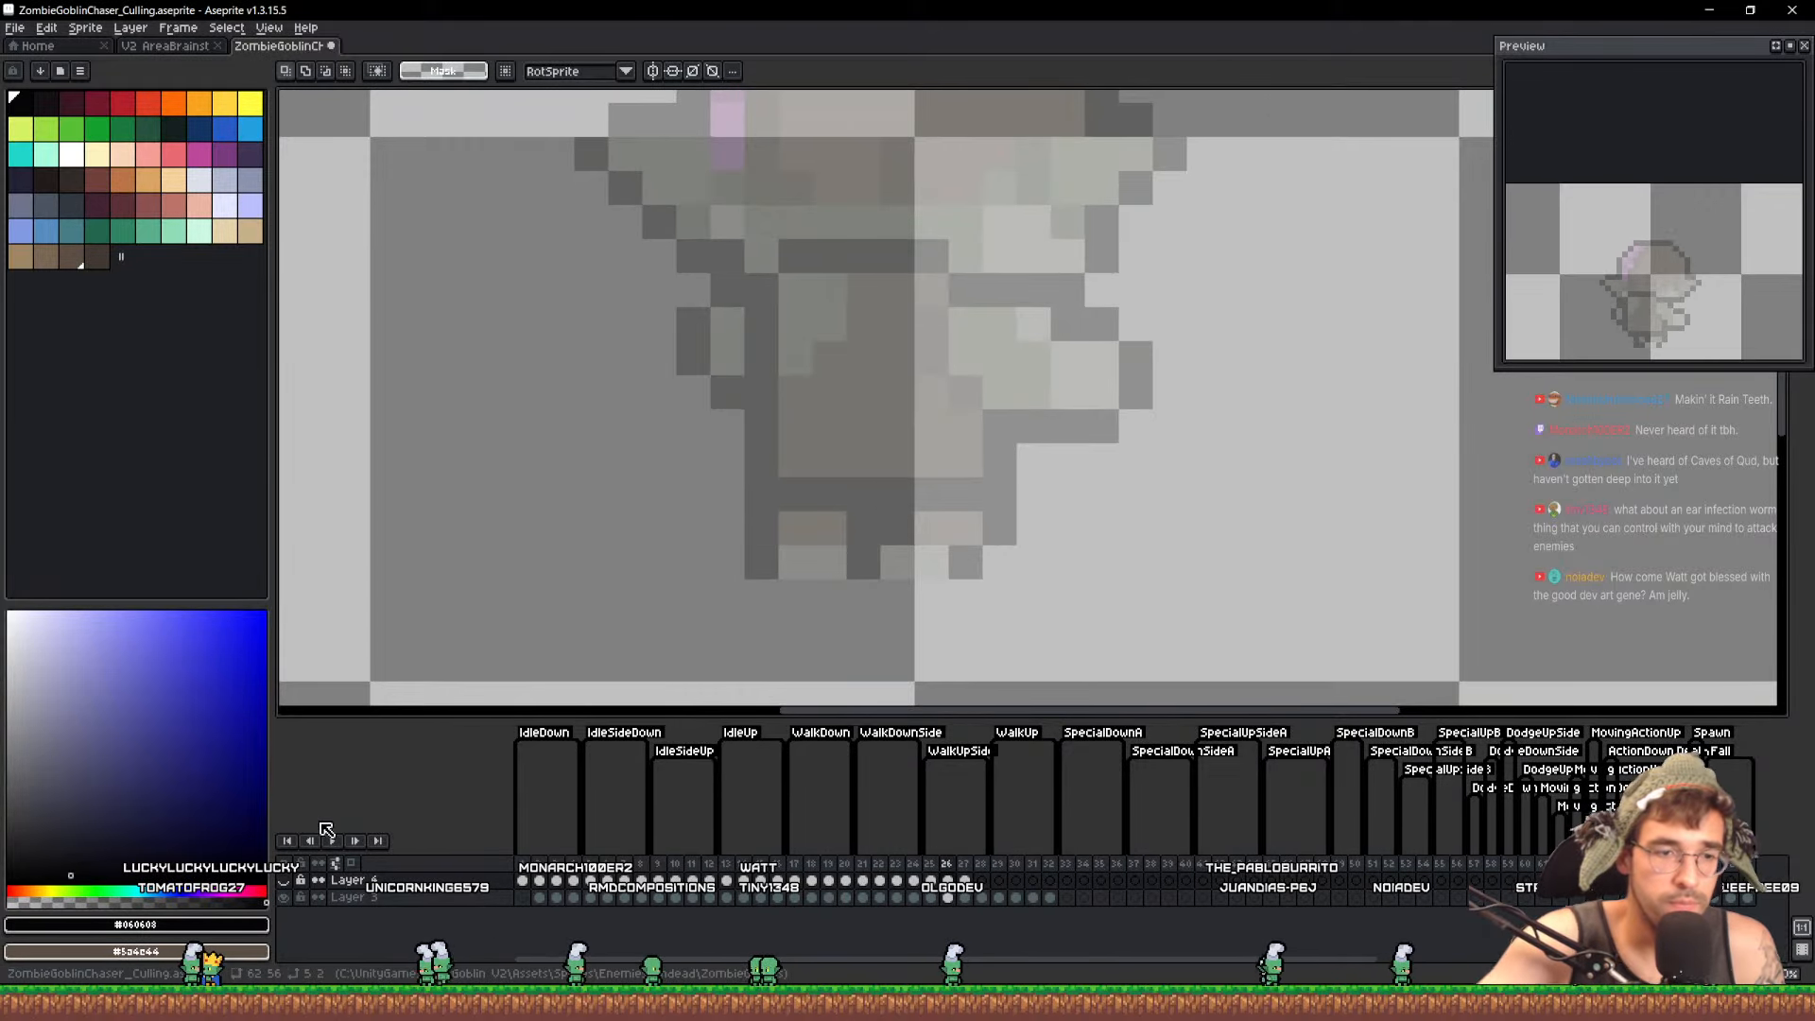
{"action": "left_click", "coordinate": [286, 884]}
{"action": "key", "text": "Left"}
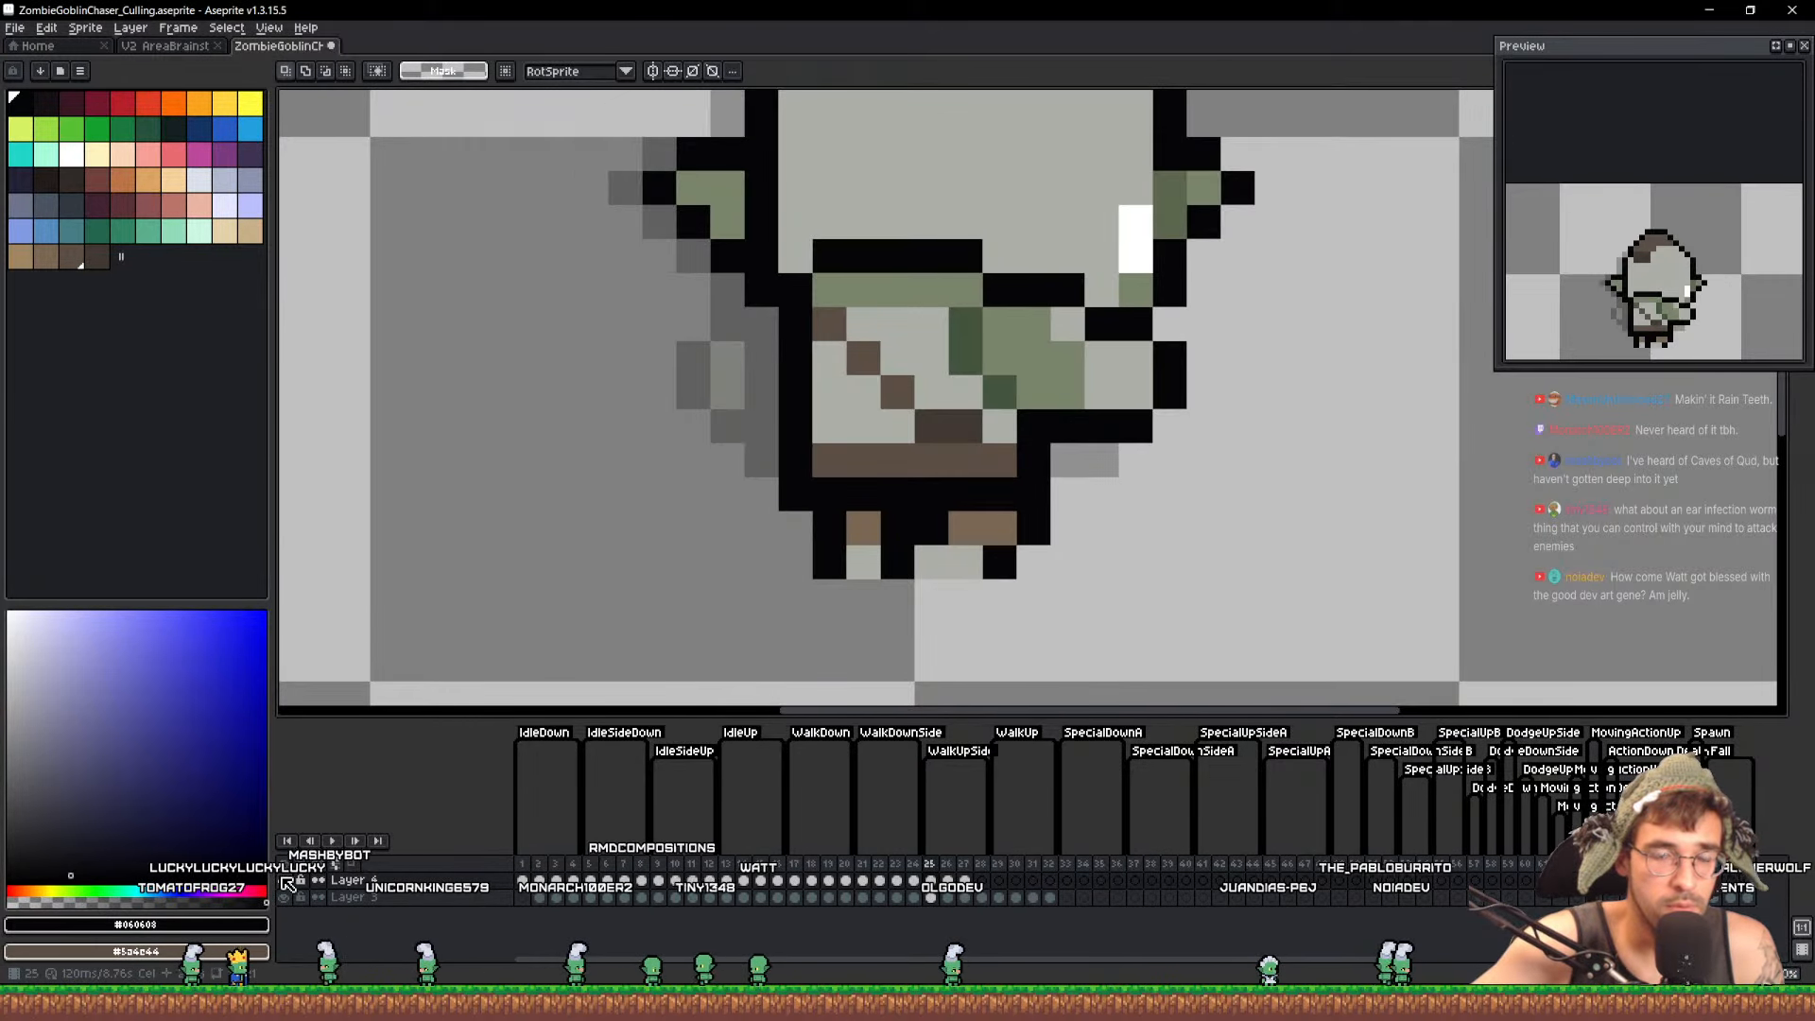
{"action": "left_click_drag", "start_coordinate": [818, 558], "coordinate": [814, 544]}
{"action": "left_click", "coordinate": [283, 881]}
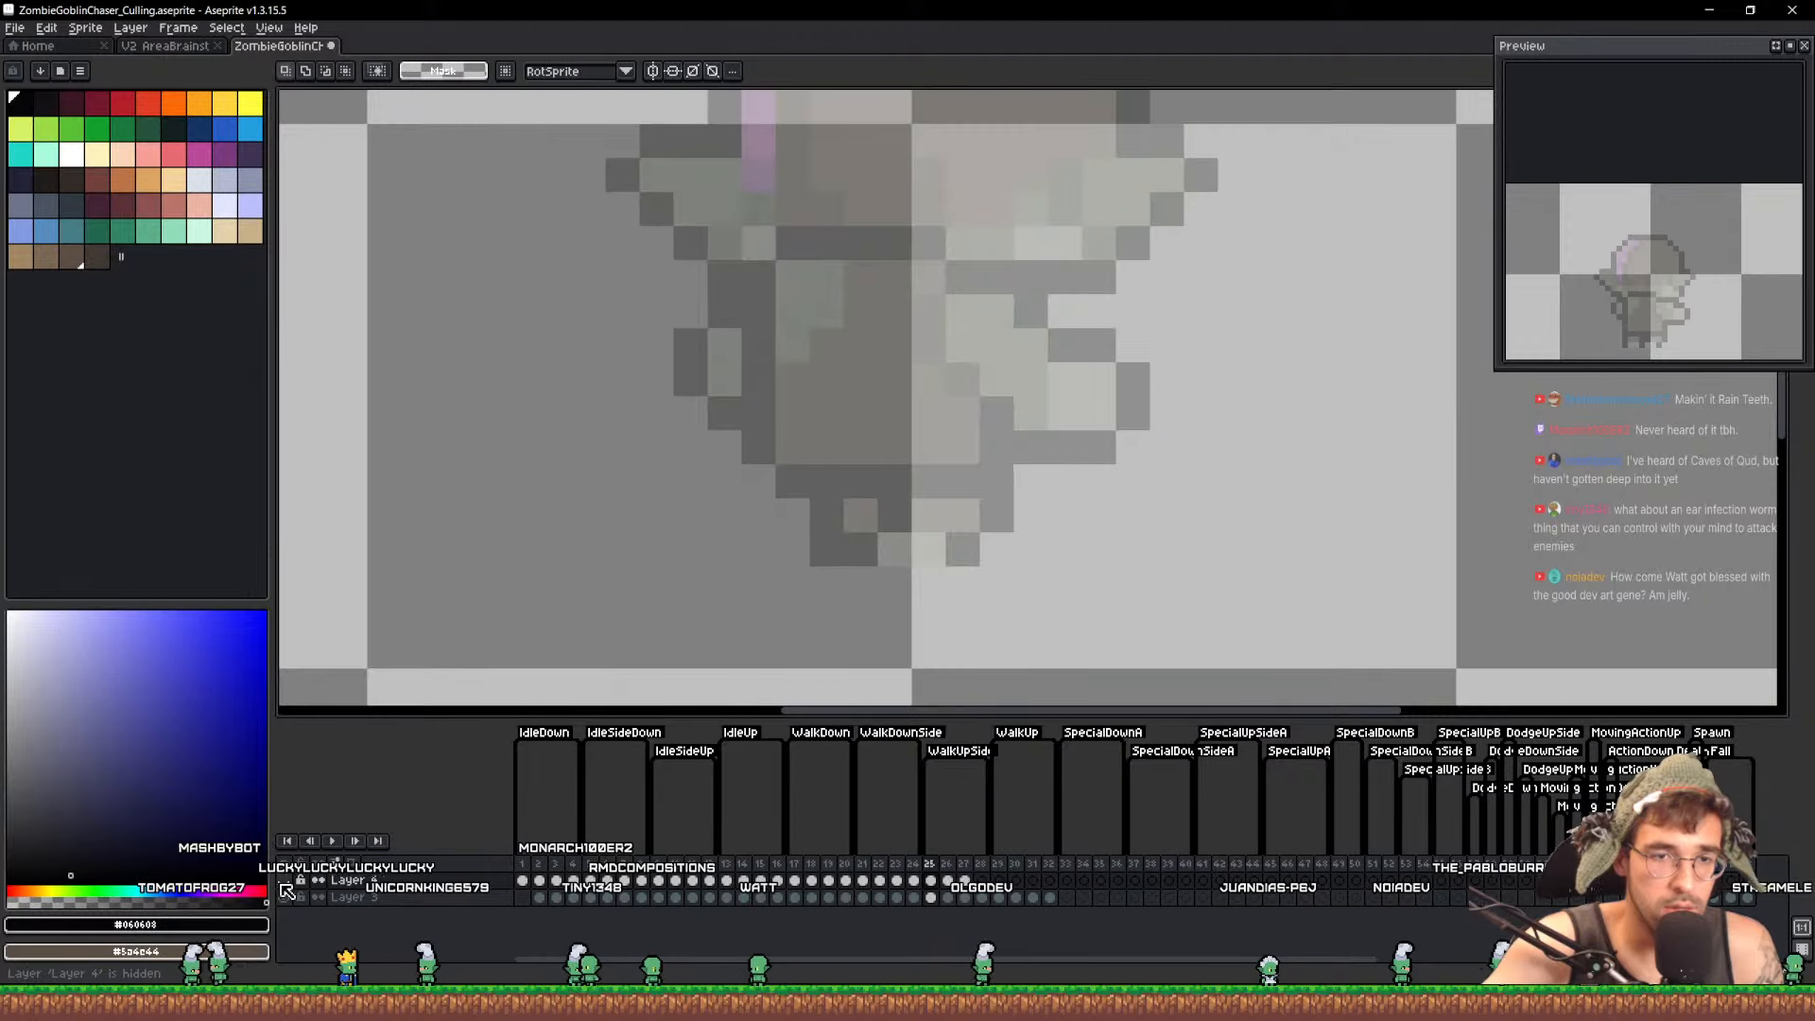
{"action": "left_click", "coordinate": [284, 882]}
{"action": "left_click", "coordinate": [283, 881]}
{"action": "left_click", "coordinate": [284, 882]}
Select the face-side lower leg and foot in frame 25 and move them one pixel inward, toward the other leg
{"action": "key", "text": "v"}
{"action": "key", "text": "q"}
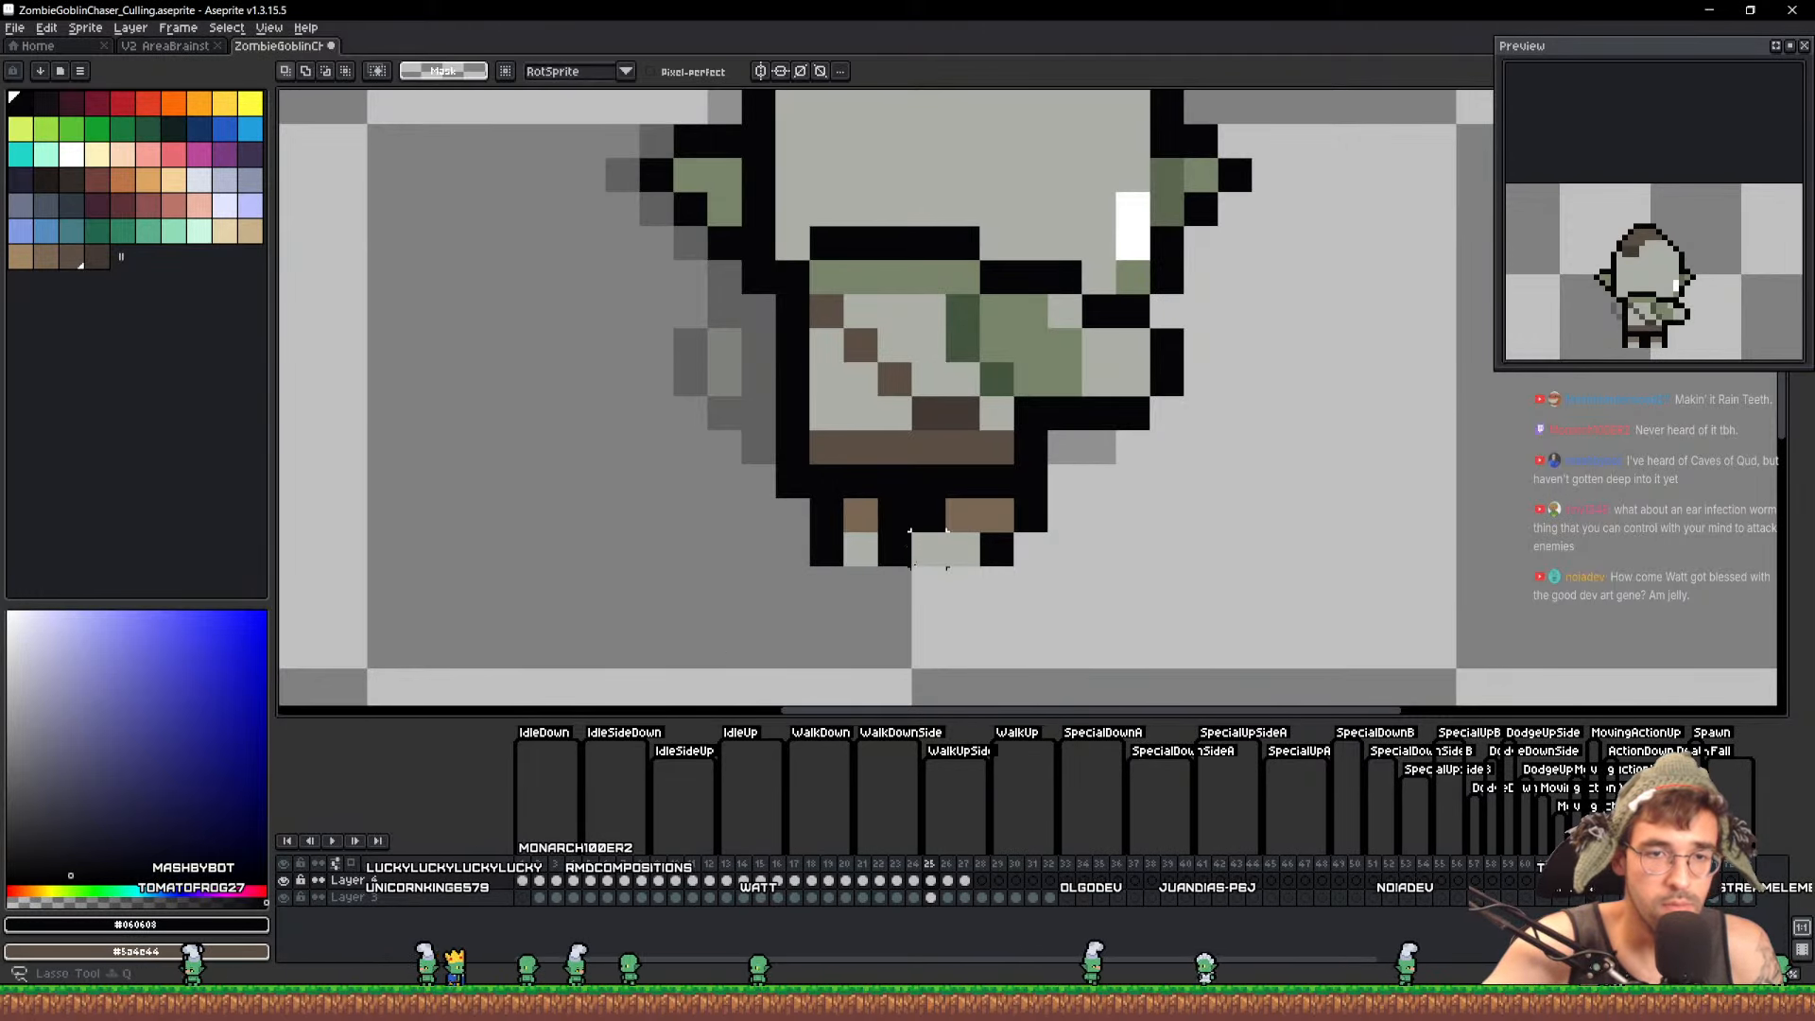
{"action": "mouse_move", "coordinate": [895, 550]}
{"action": "left_mouse_down"}
{"action": "mouse_move", "coordinate": [930, 517]}
{"action": "mouse_move", "coordinate": [997, 515]}
{"action": "mouse_move", "coordinate": [1094, 624]}
{"action": "mouse_move", "coordinate": [1025, 615]}
{"action": "left_mouse_up"}
{"action": "left_click_drag", "start_coordinate": [1063, 566], "coordinate": [1044, 569]}
{"action": "key", "text": "ctrl+d"}
{"action": "left_click", "coordinate": [903, 546], "text": "alt"}
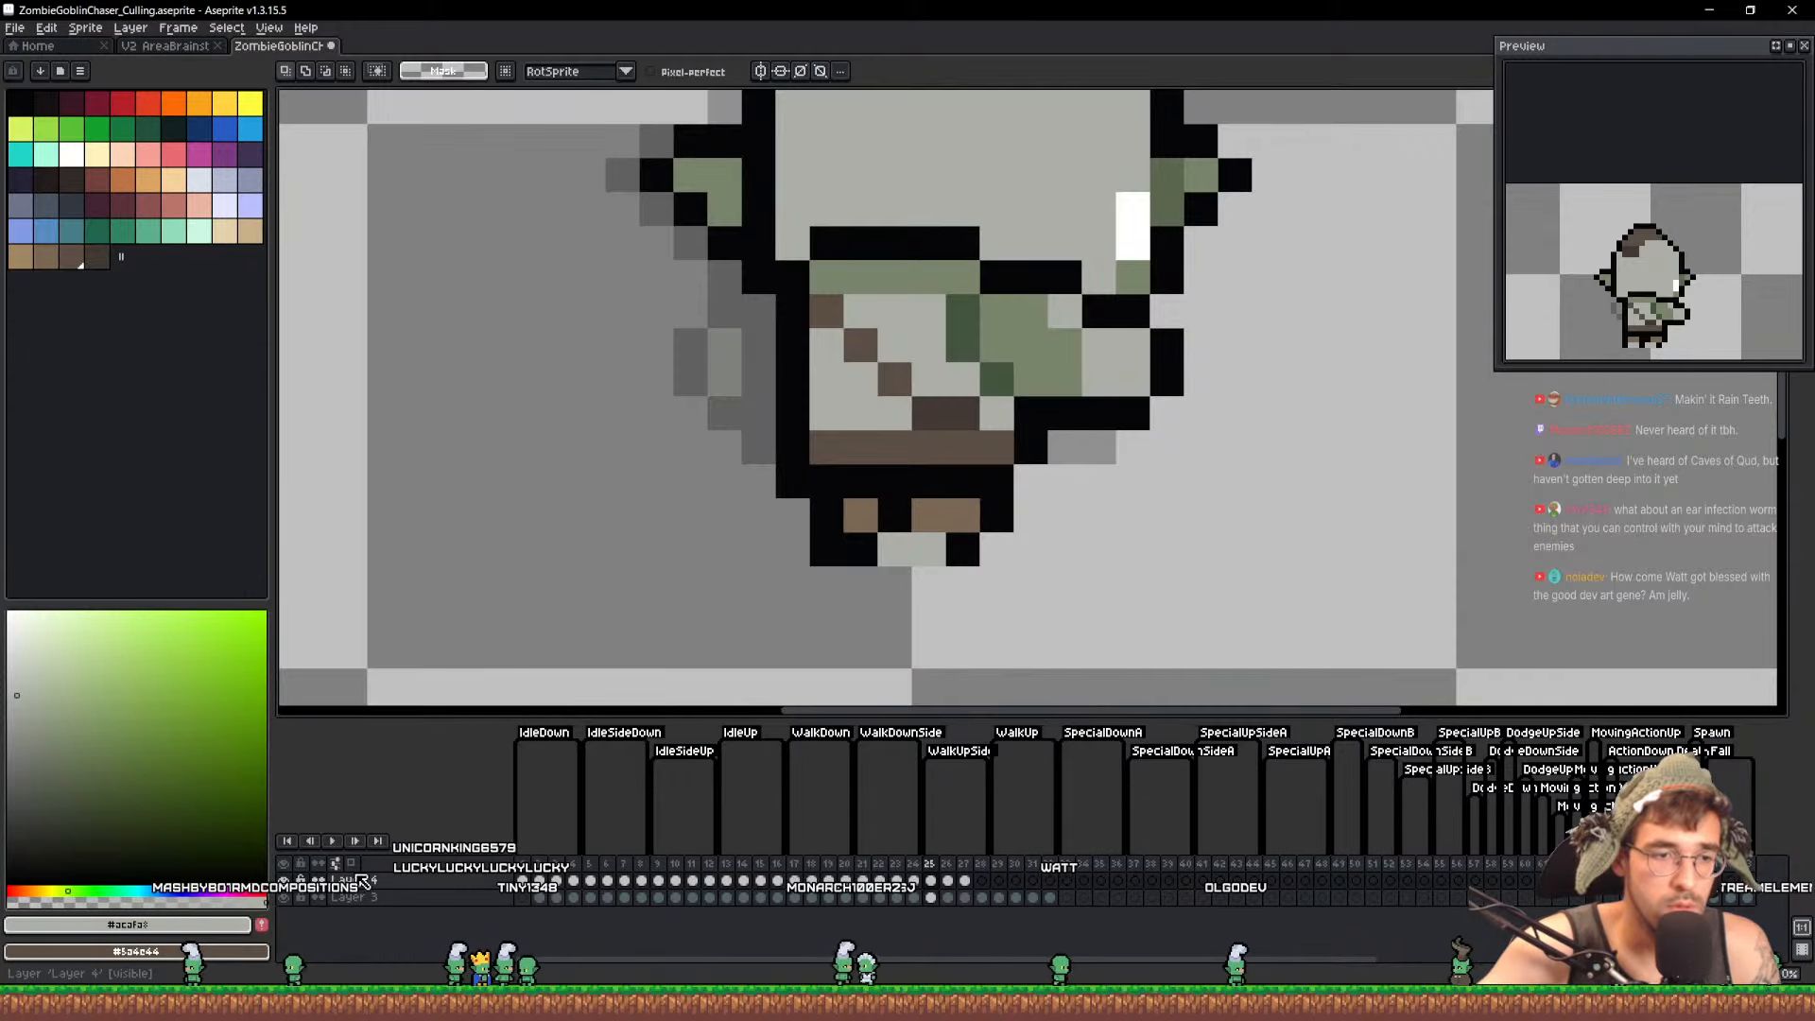
Copy frame 27's goblin into the empty Layer 4 cel of frame 28
{"action": "left_click", "coordinate": [285, 881]}
{"action": "left_click", "coordinate": [286, 880]}
{"action": "key", "text": "Right"}
{"action": "key", "text": "Right"}
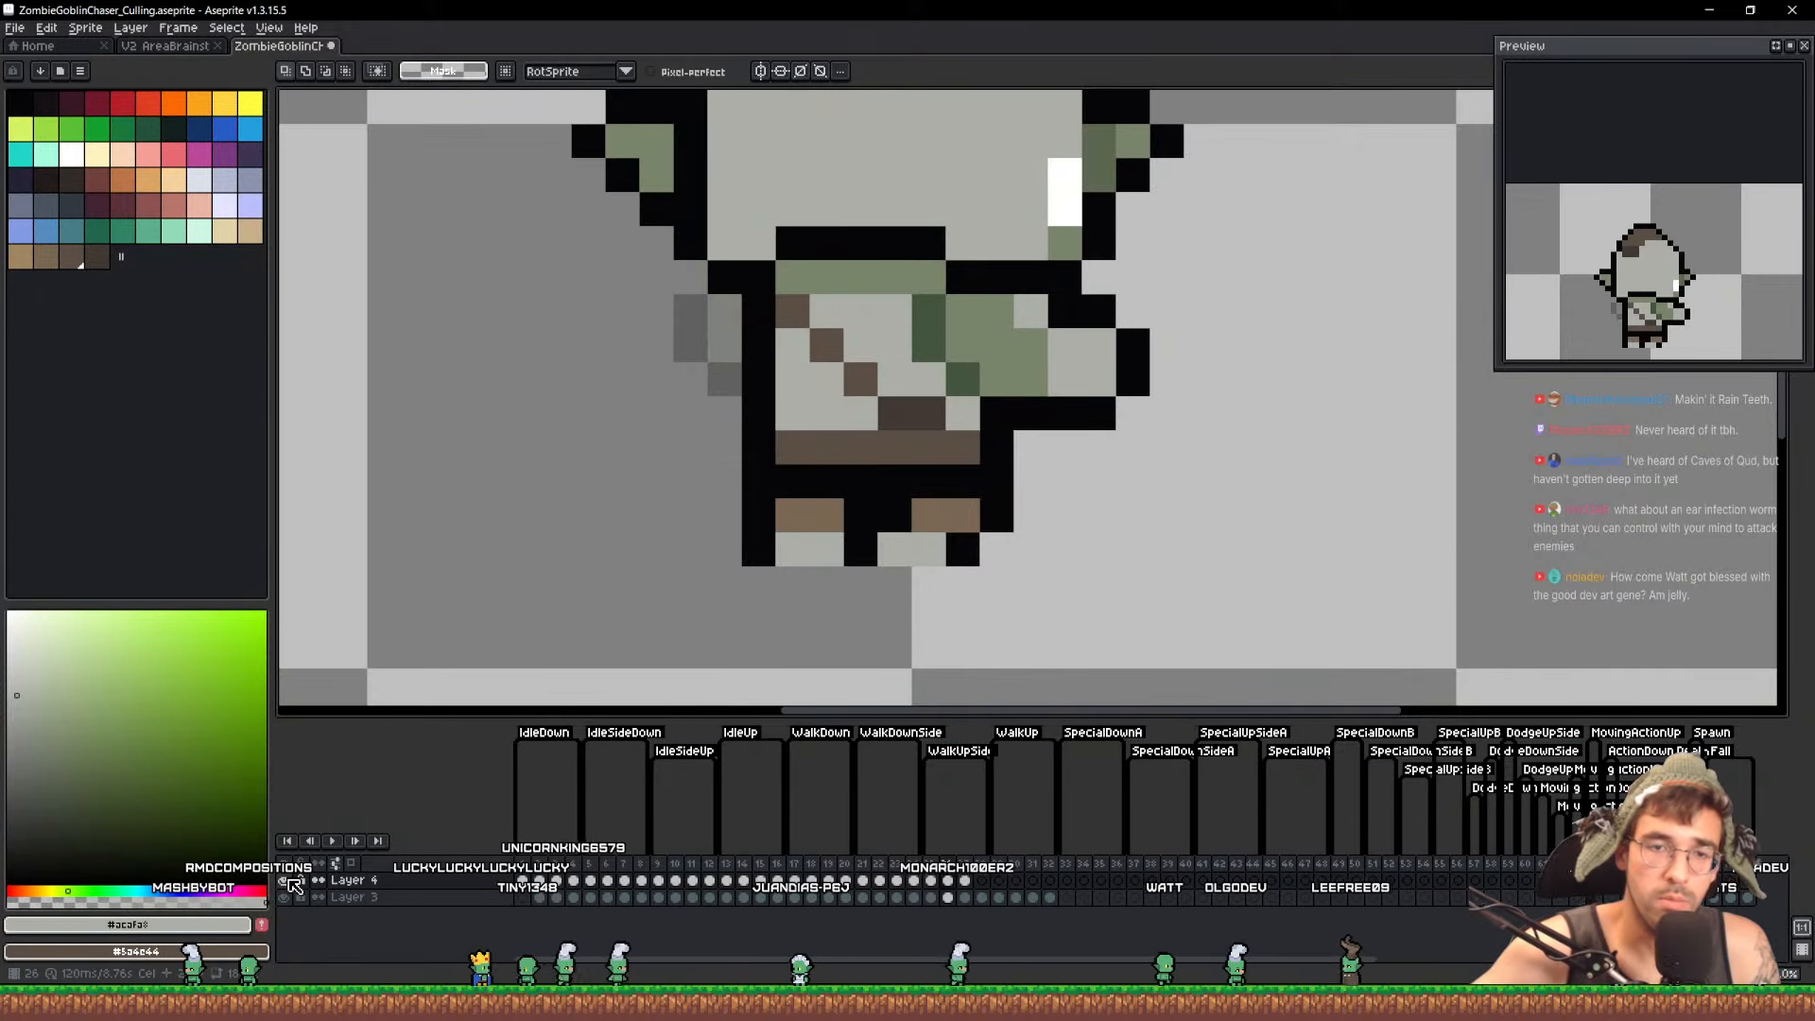
{"action": "key", "text": "Right"}
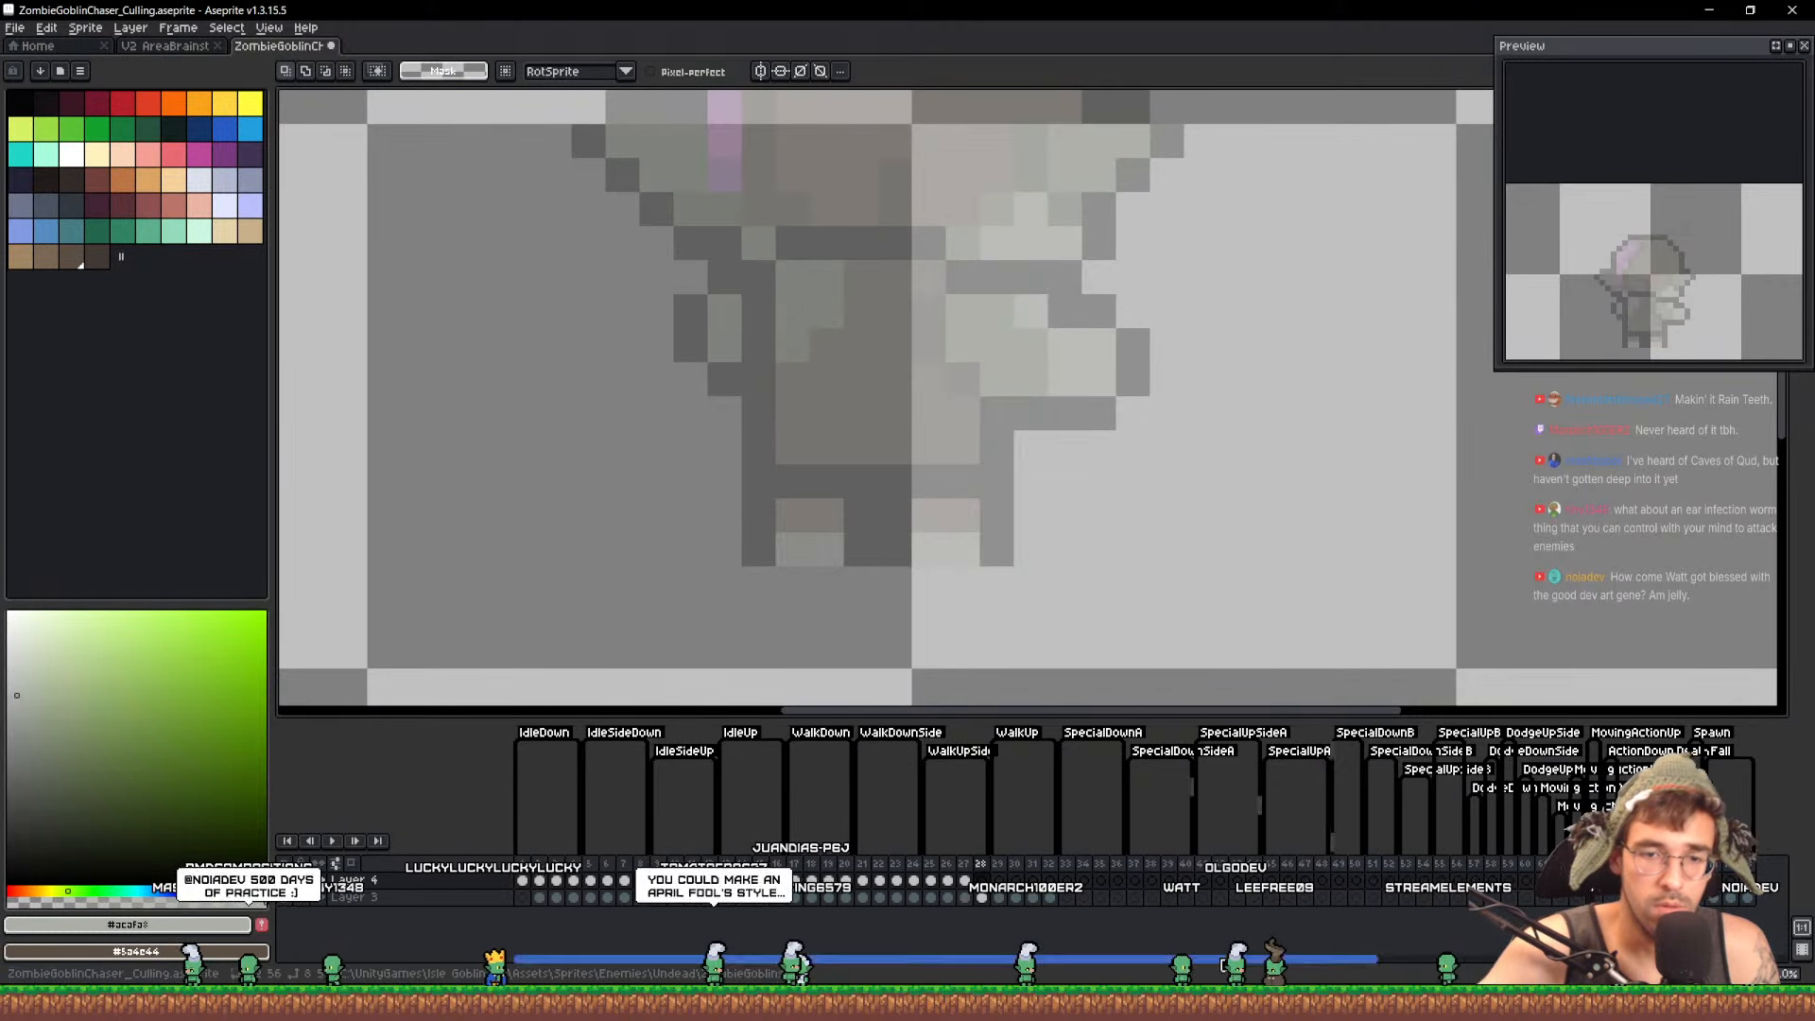
{"action": "double_click", "coordinate": [965, 897]}
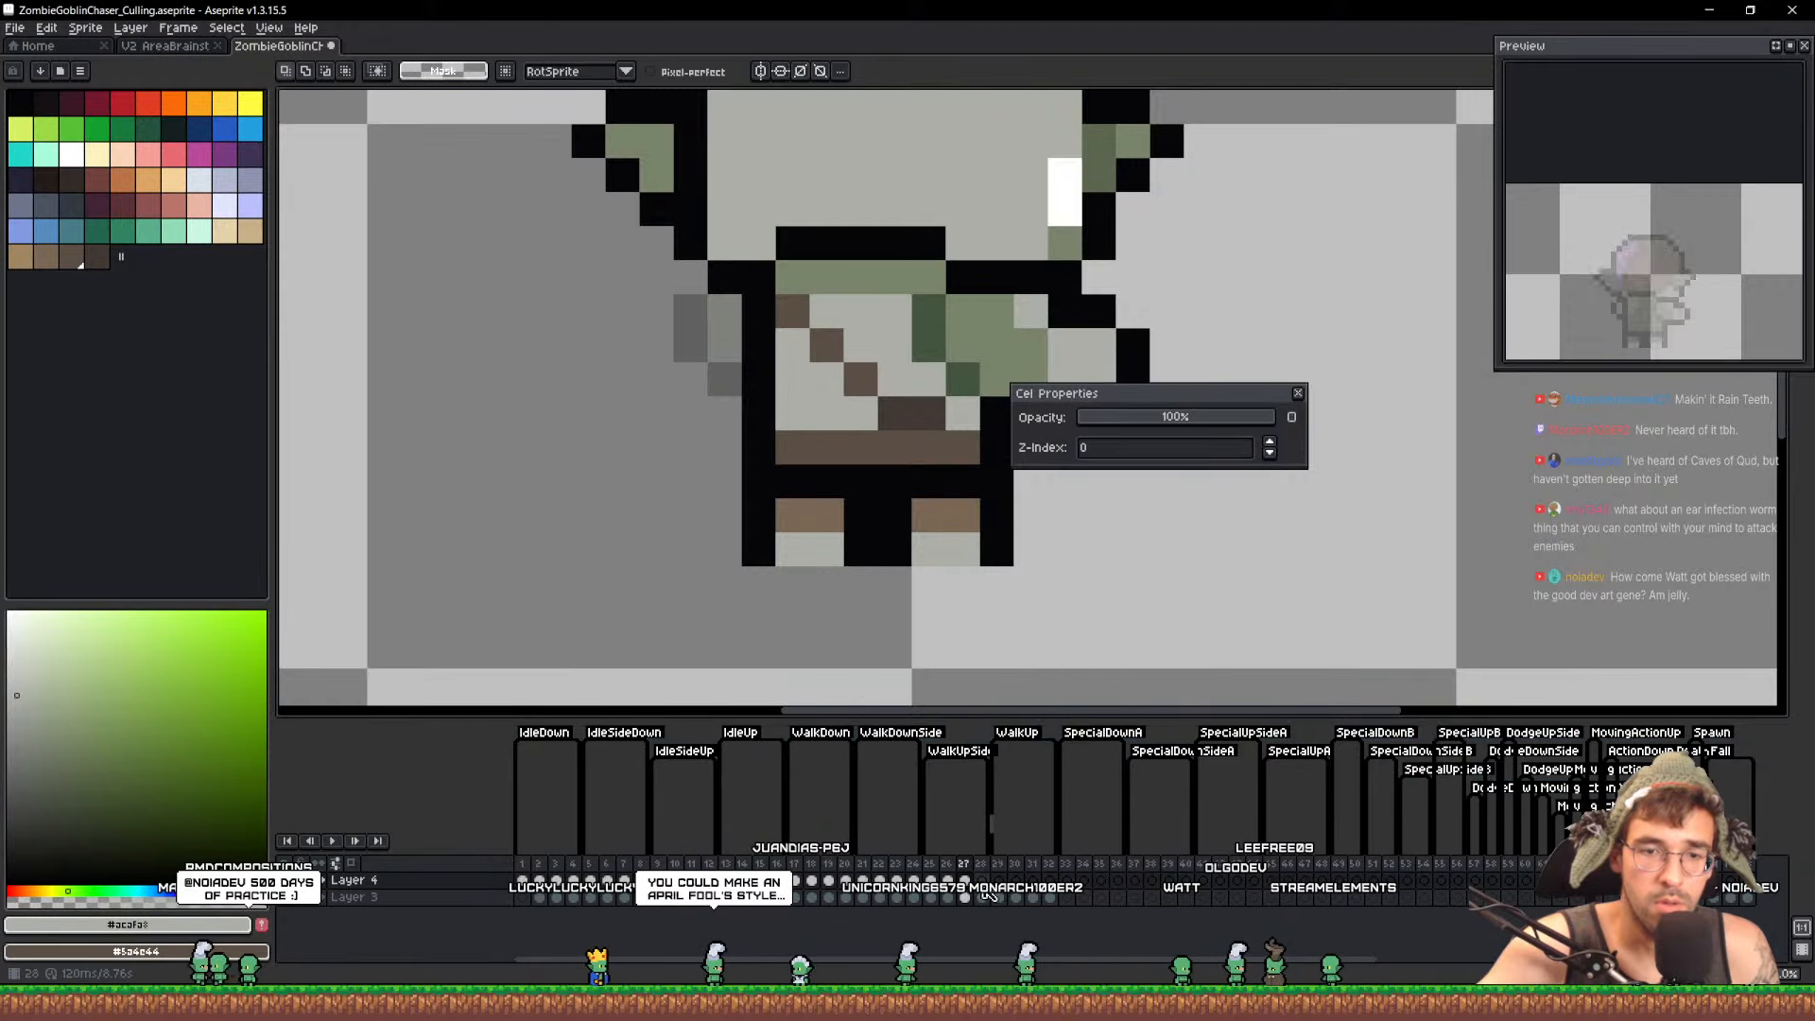
{"action": "key", "text": "Escape"}
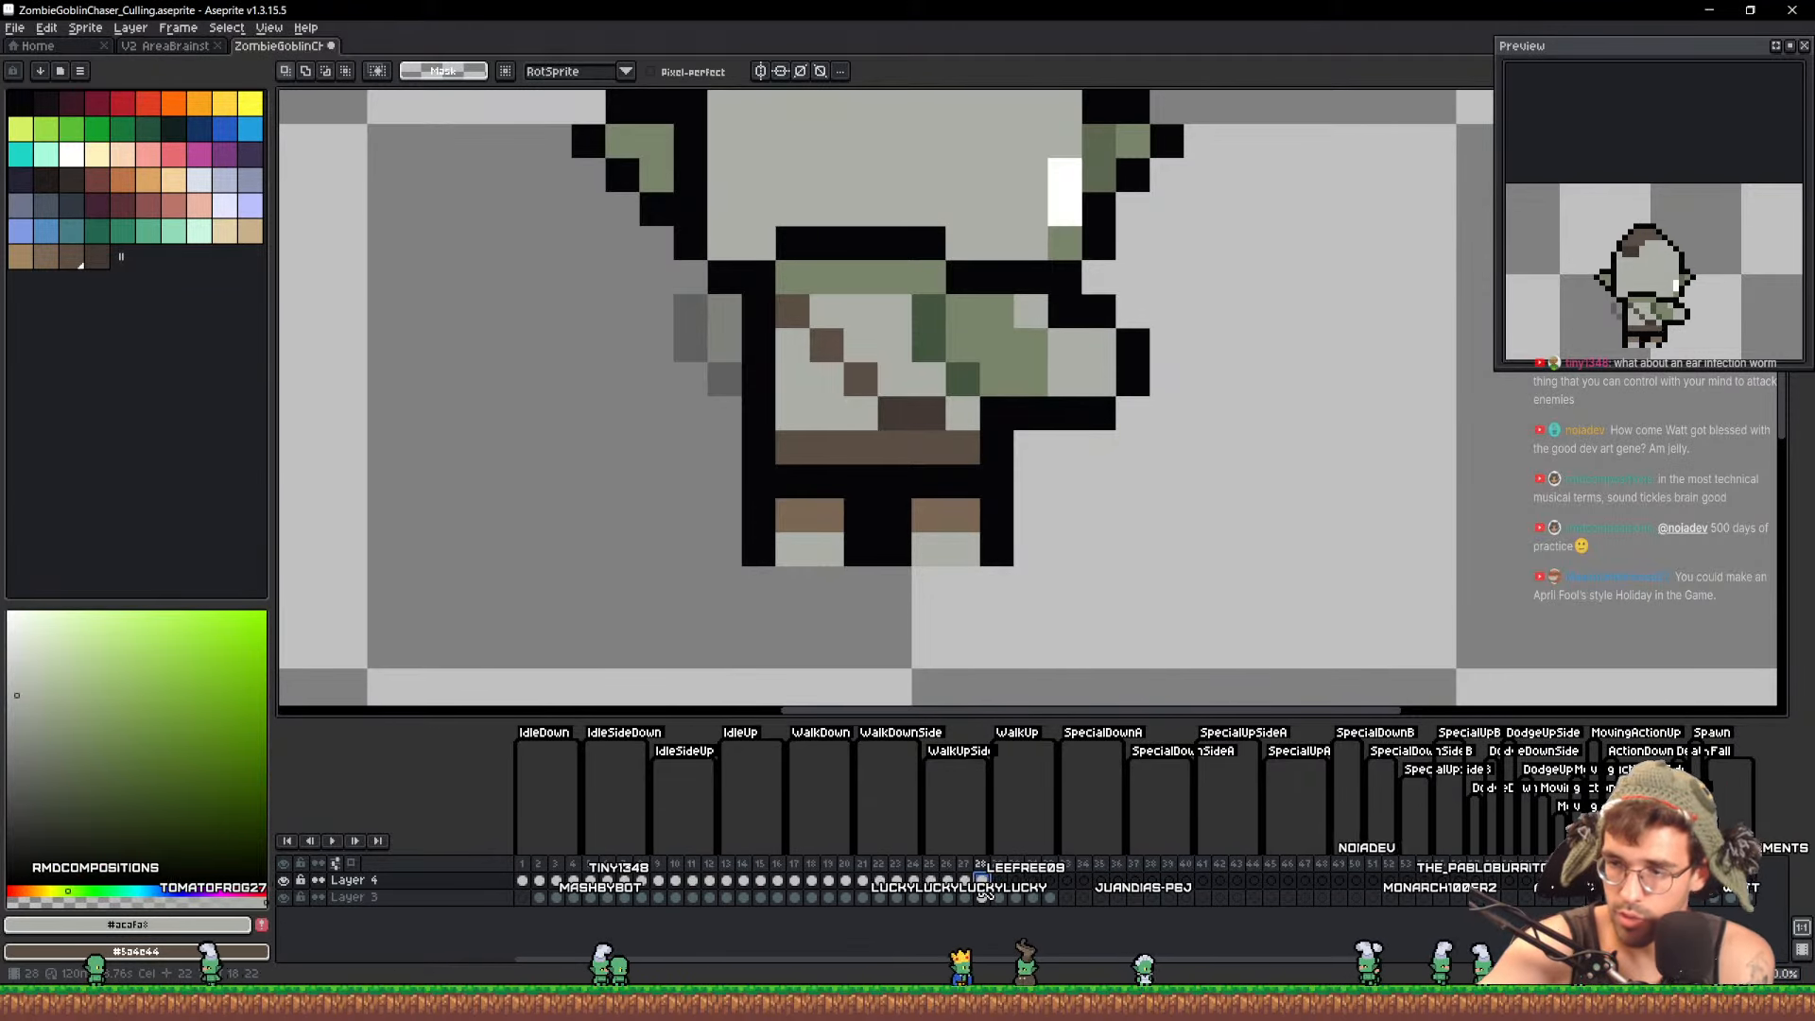
Check frame 28's goblin against its reference and against the other WalkUpSide frames by toggling Layer 4 and switching frames
{"action": "left_click", "coordinate": [285, 883]}
{"action": "left_click", "coordinate": [285, 883]}
{"action": "left_click", "coordinate": [286, 883]}
{"action": "key", "text": "minus"}
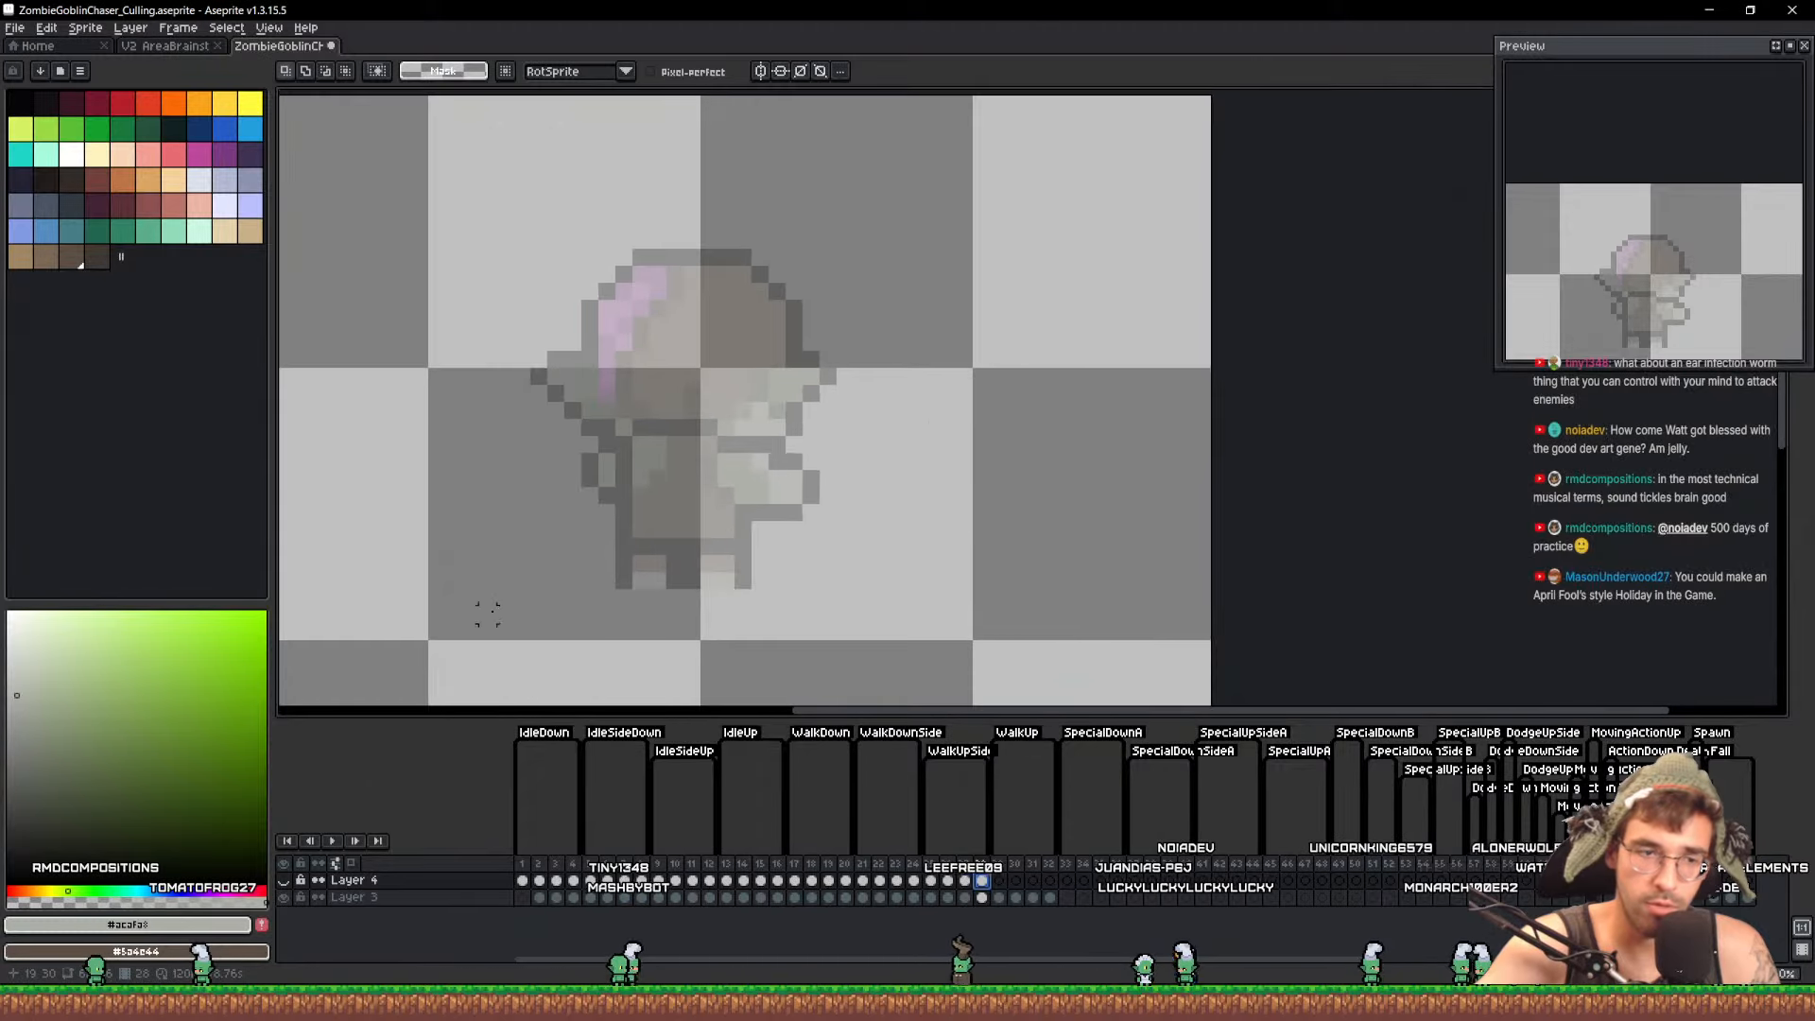
{"action": "left_click", "coordinate": [287, 880]}
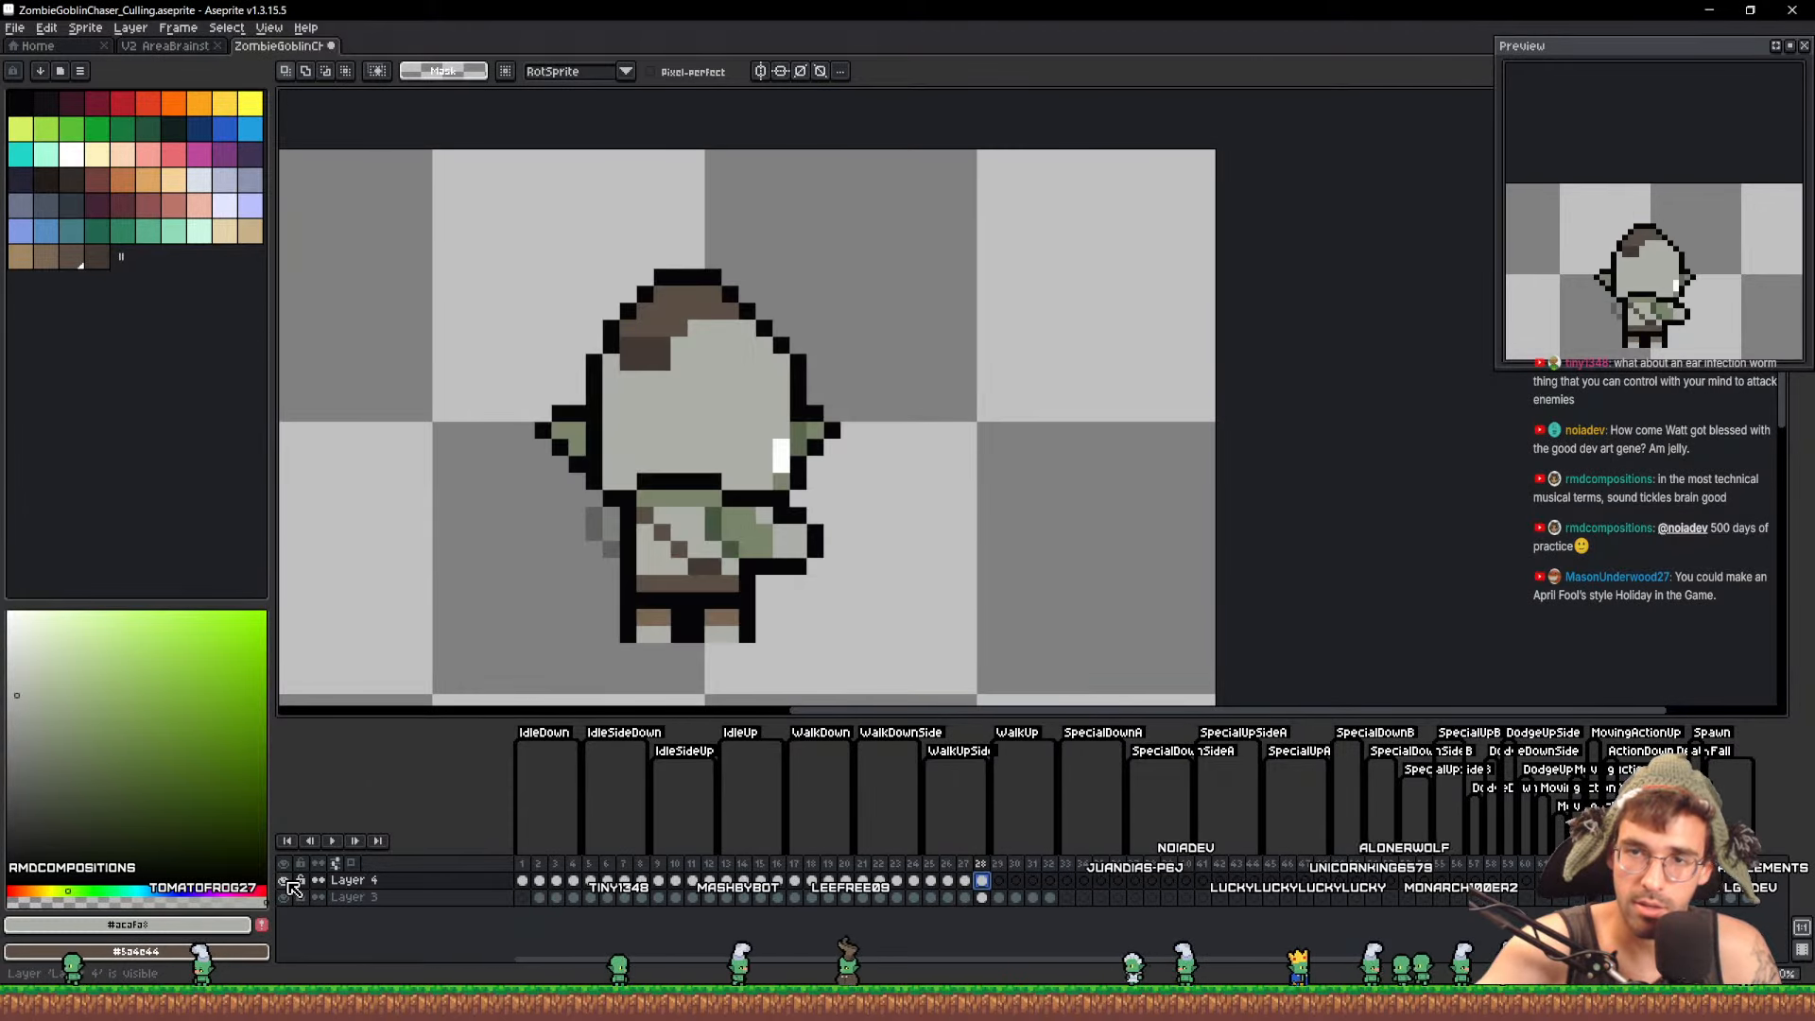
{"action": "left_click", "coordinate": [287, 880]}
{"action": "left_click", "coordinate": [287, 880]}
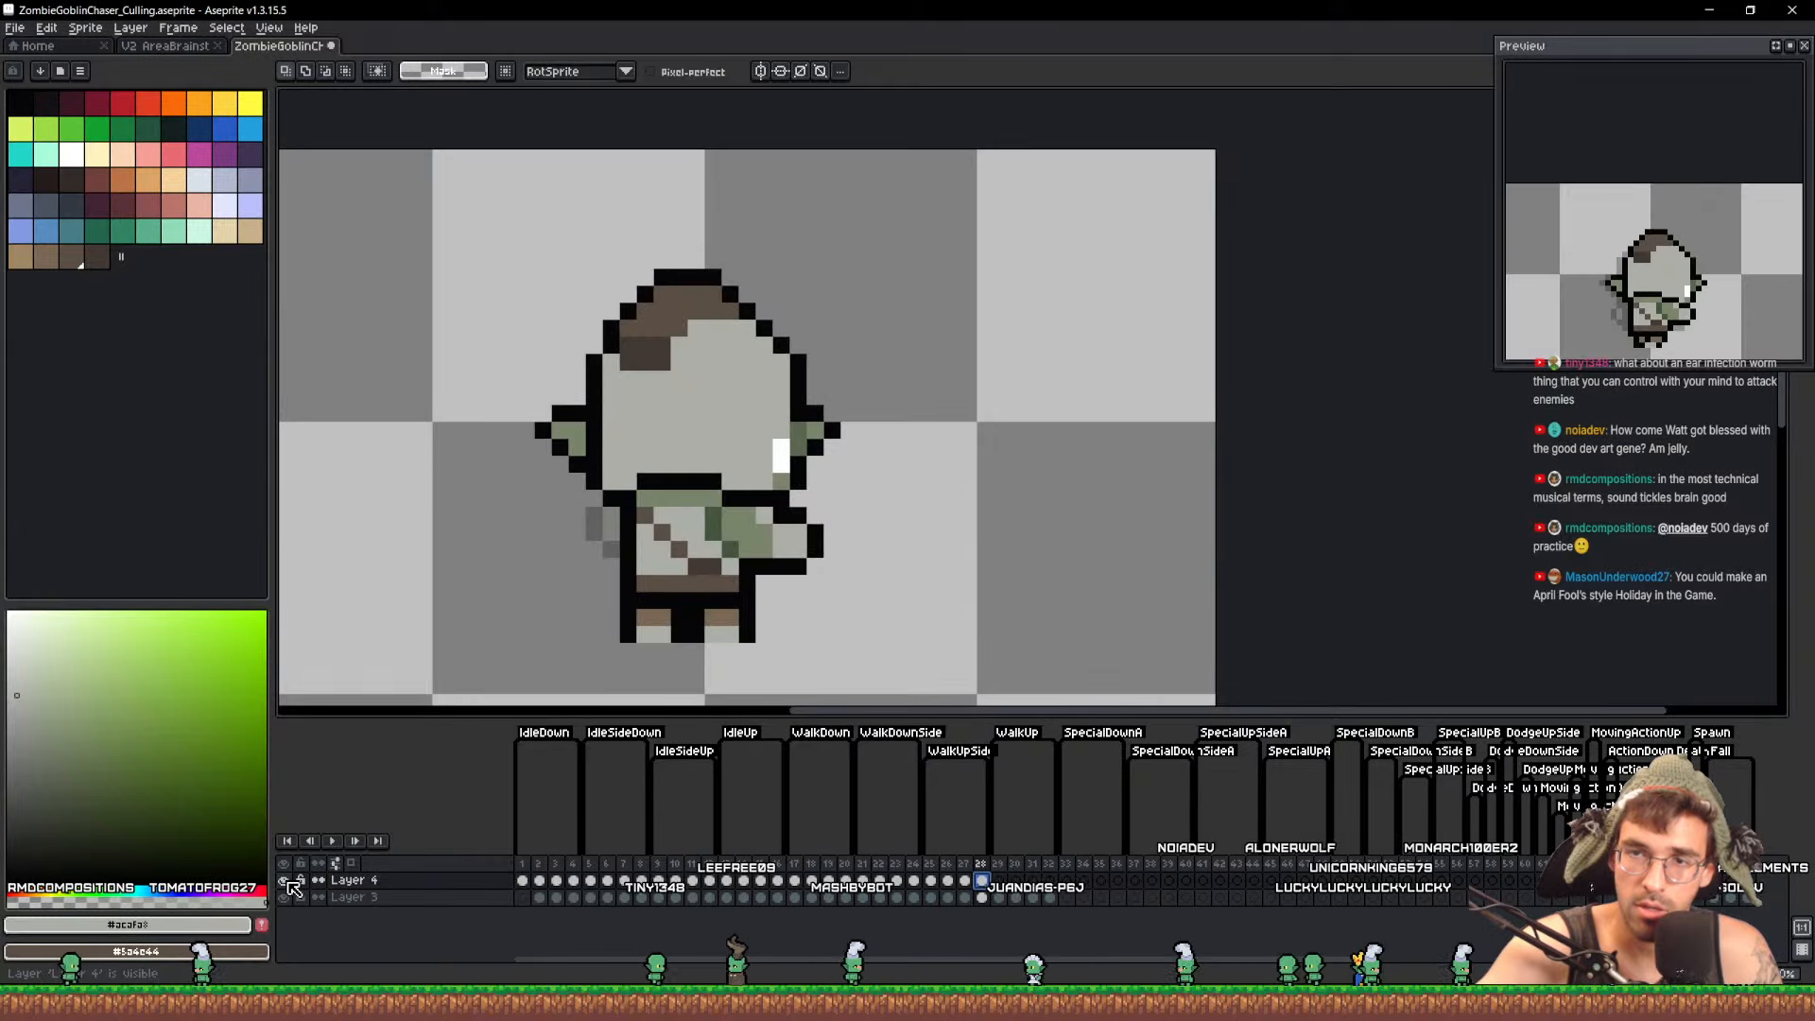
{"action": "left_click", "coordinate": [964, 883]}
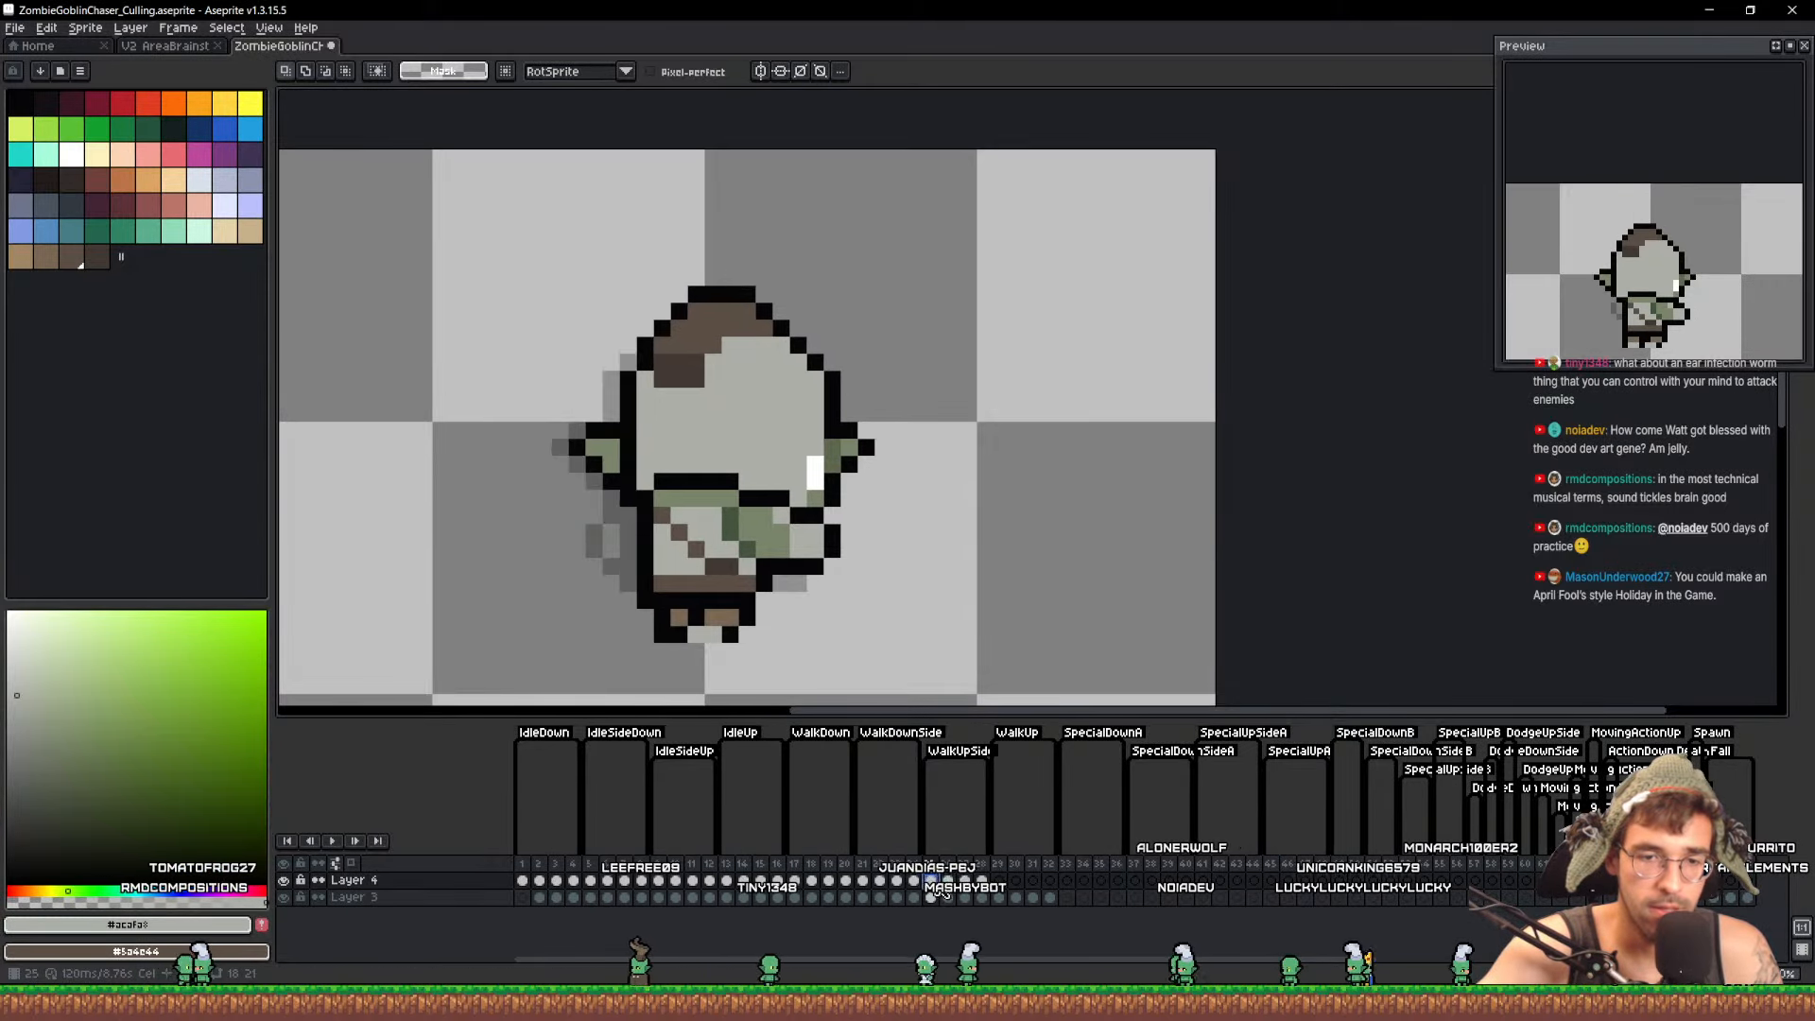
{"action": "left_click", "coordinate": [947, 883]}
{"action": "left_click", "coordinate": [964, 883]}
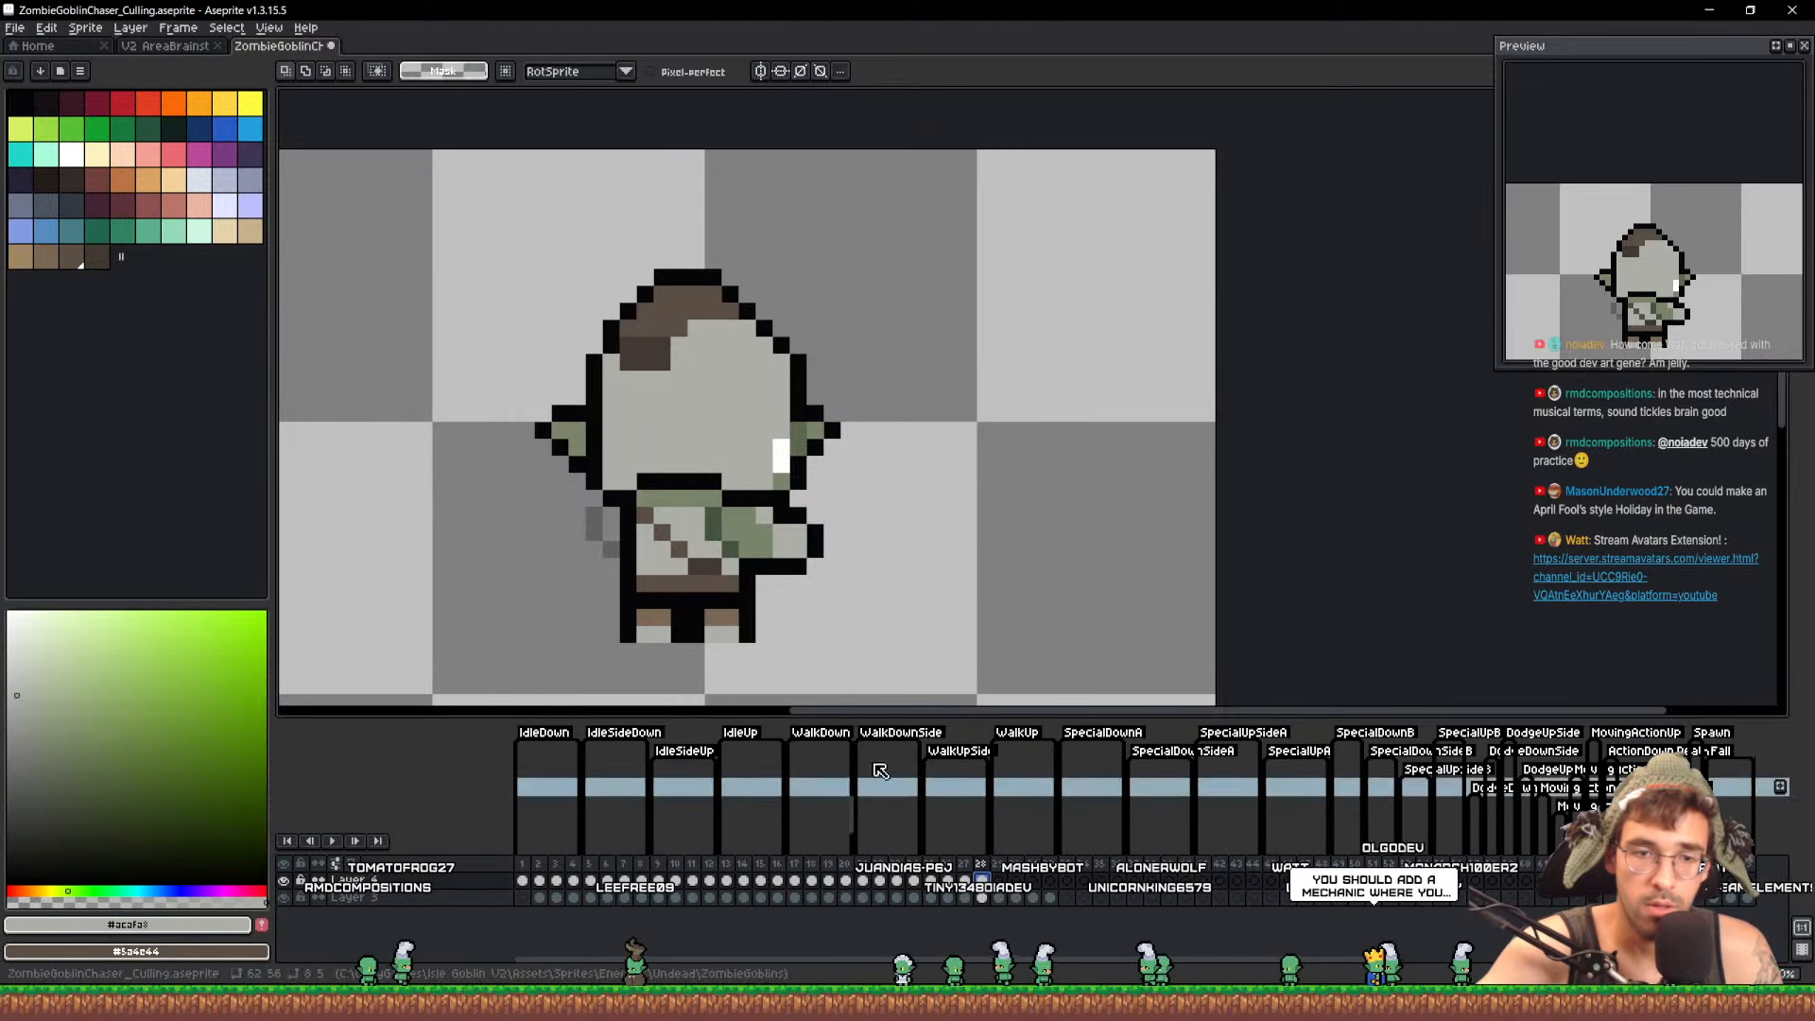
{"action": "left_click", "coordinate": [285, 881]}
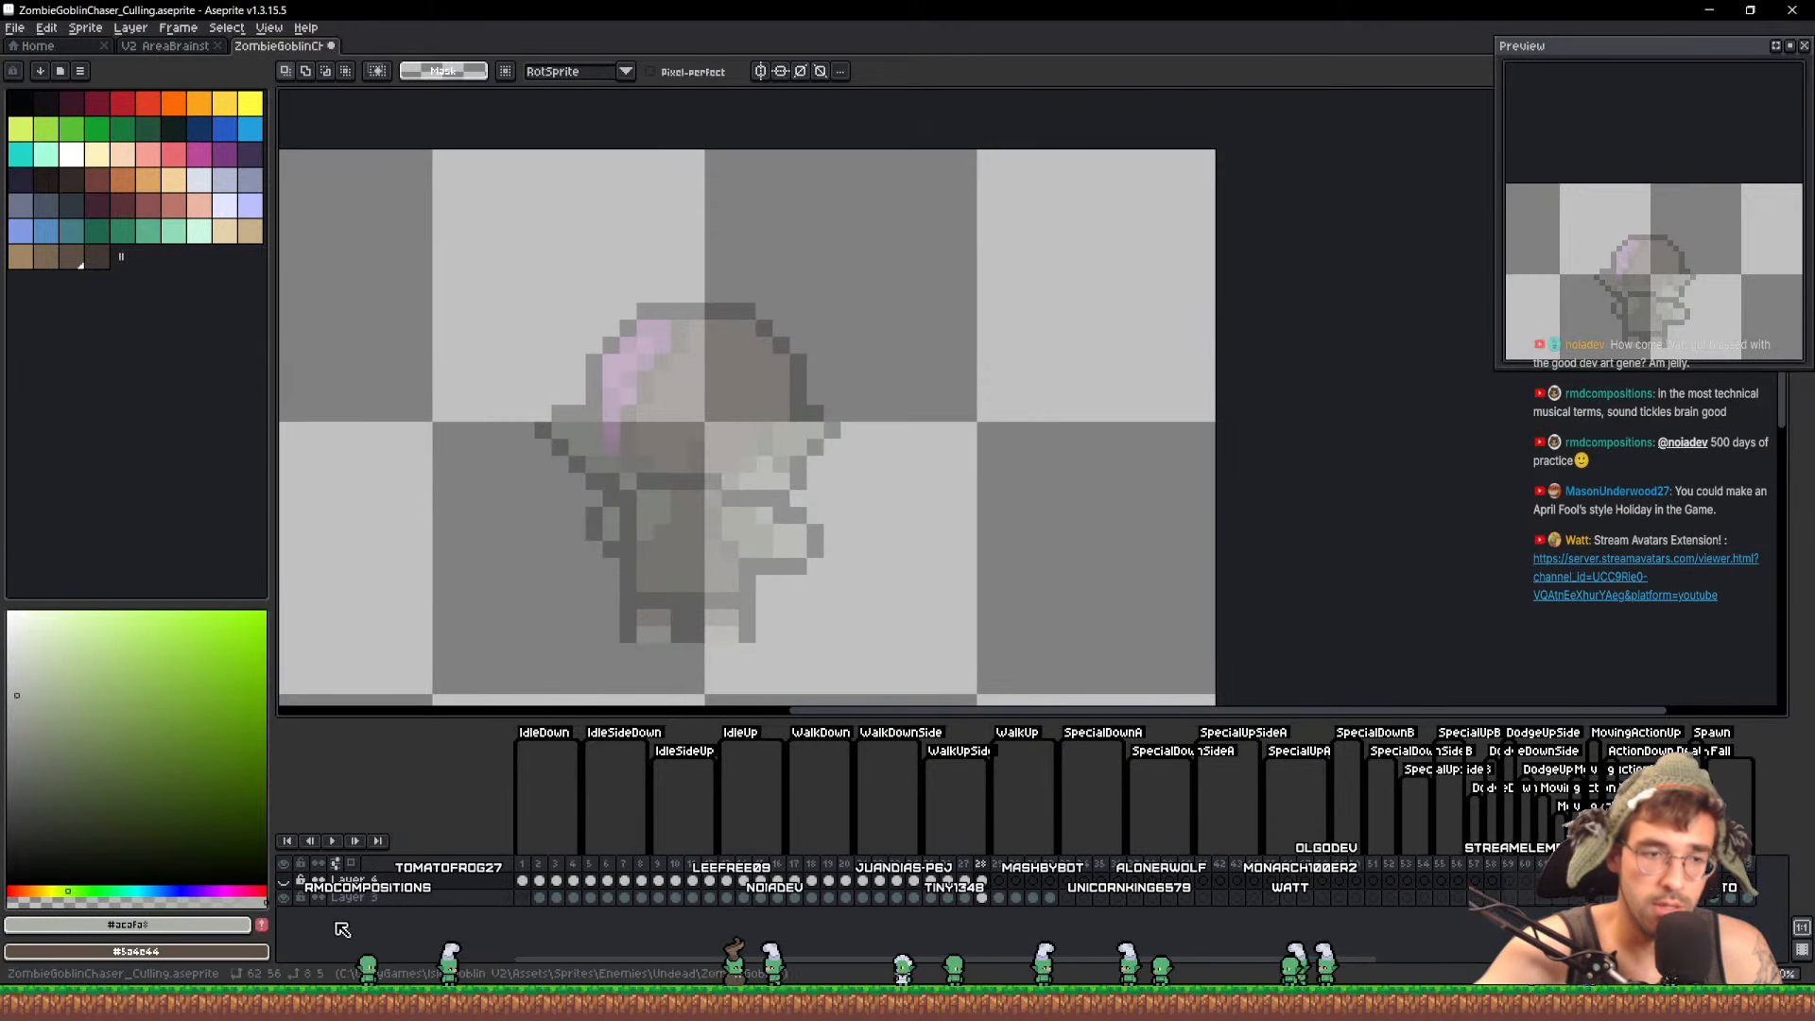
{"action": "left_click", "coordinate": [286, 881]}
Lower frame 28's dark hair patch by one pixel row using sampled dark brown and lighter brown, and save the file
{"action": "scroll", "coordinate": [617, 315], "scroll_direction": "up", "scroll_amount": 2}
{"action": "key", "text": "b"}
{"action": "left_click", "coordinate": [677, 407], "text": "alt"}
{"action": "left_click_drag", "start_coordinate": [639, 442], "coordinate": [707, 442]}
{"action": "left_click", "coordinate": [717, 333], "text": "alt"}
{"action": "left_click_drag", "start_coordinate": [707, 376], "coordinate": [642, 375]}
{"action": "key", "text": "ctrl+s"}
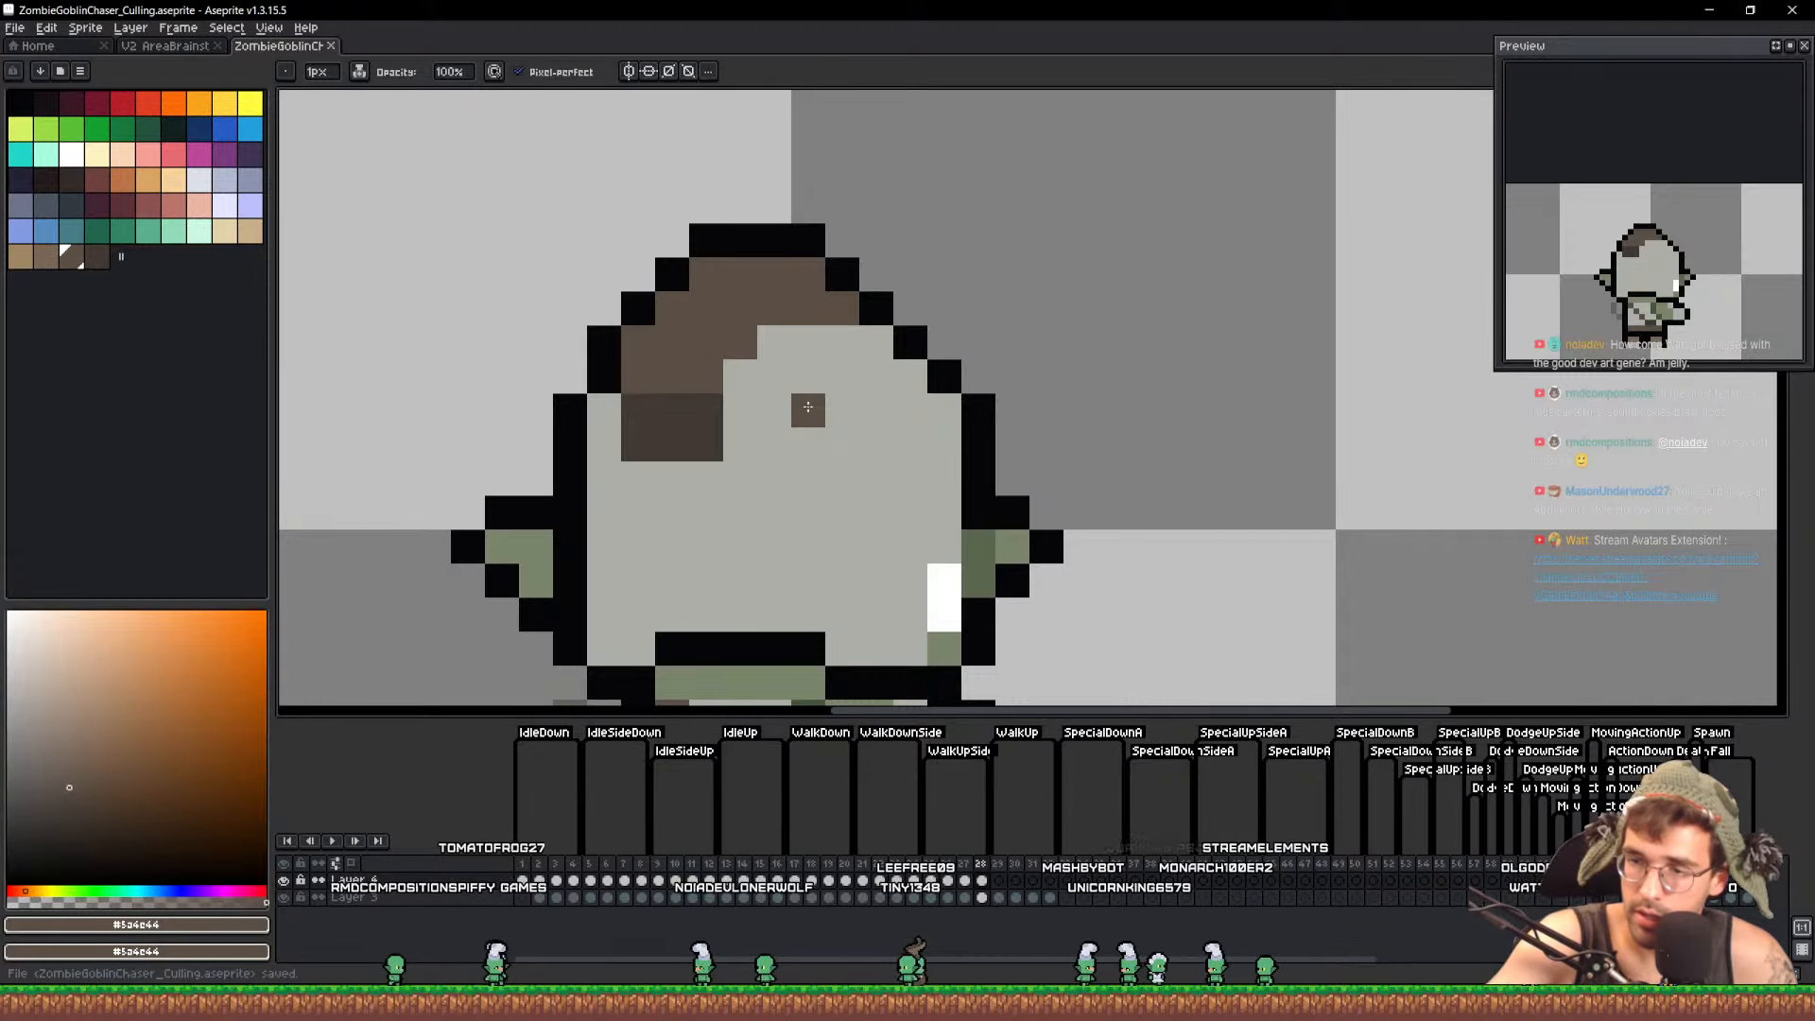
Examine the finished frame 28 goblin, frame 29's WalkUp reference pose and the IdleUp goblin in frame 13
{"action": "left_click", "coordinate": [742, 412]}
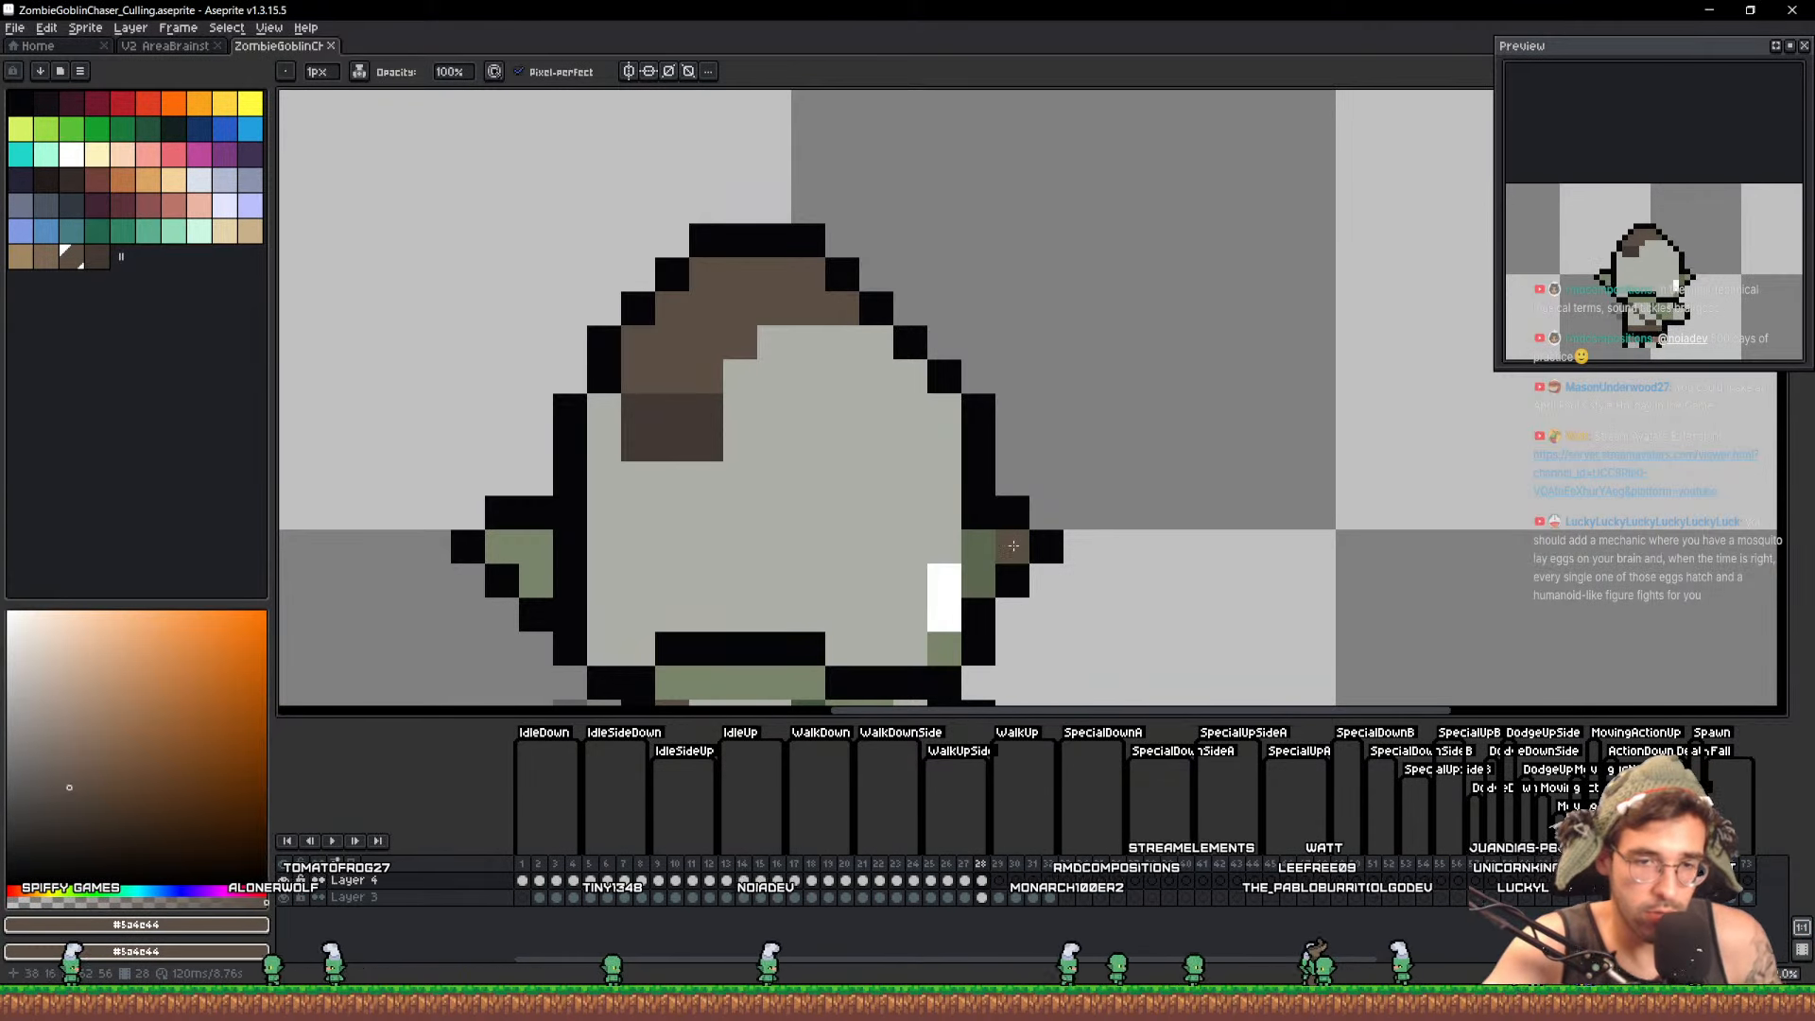
{"action": "left_click", "coordinate": [651, 514]}
{"action": "scroll", "coordinate": [674, 513], "scroll_direction": "up", "scroll_amount": 1}
{"action": "scroll", "coordinate": [674, 513], "scroll_direction": "down", "scroll_amount": 2}
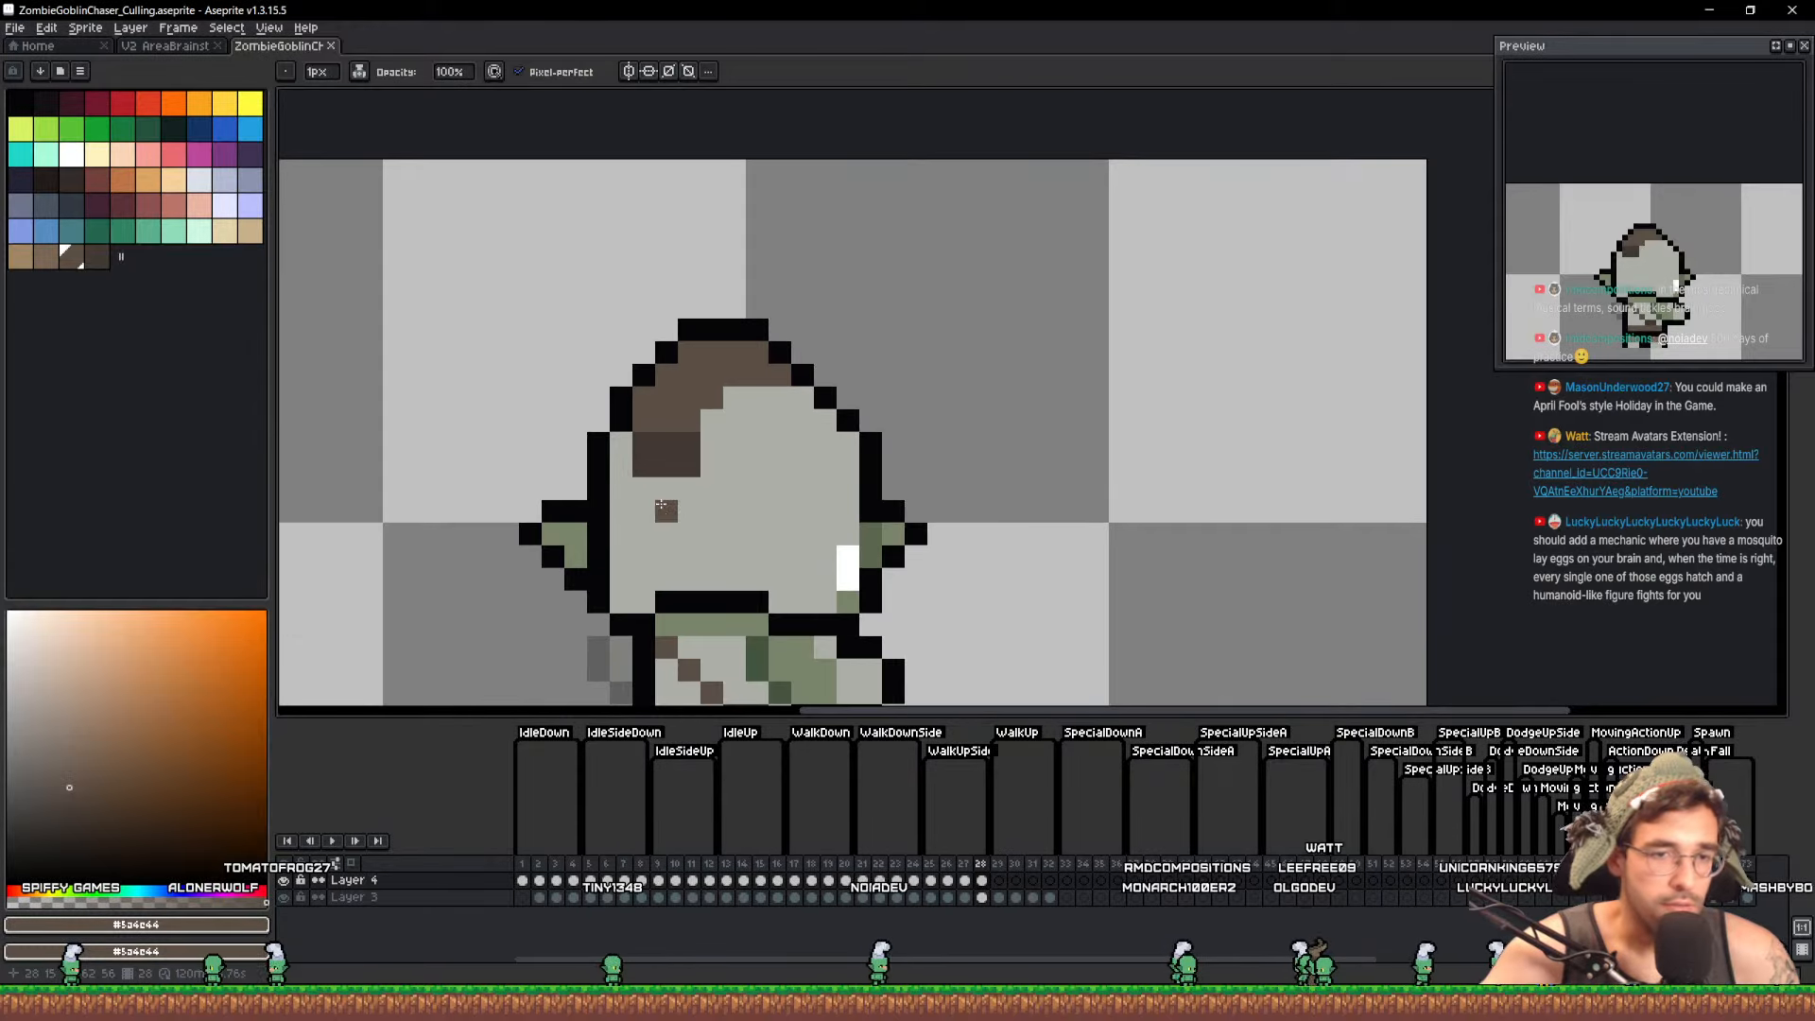
{"action": "left_click_drag", "start_coordinate": [719, 480], "coordinate": [819, 237]}
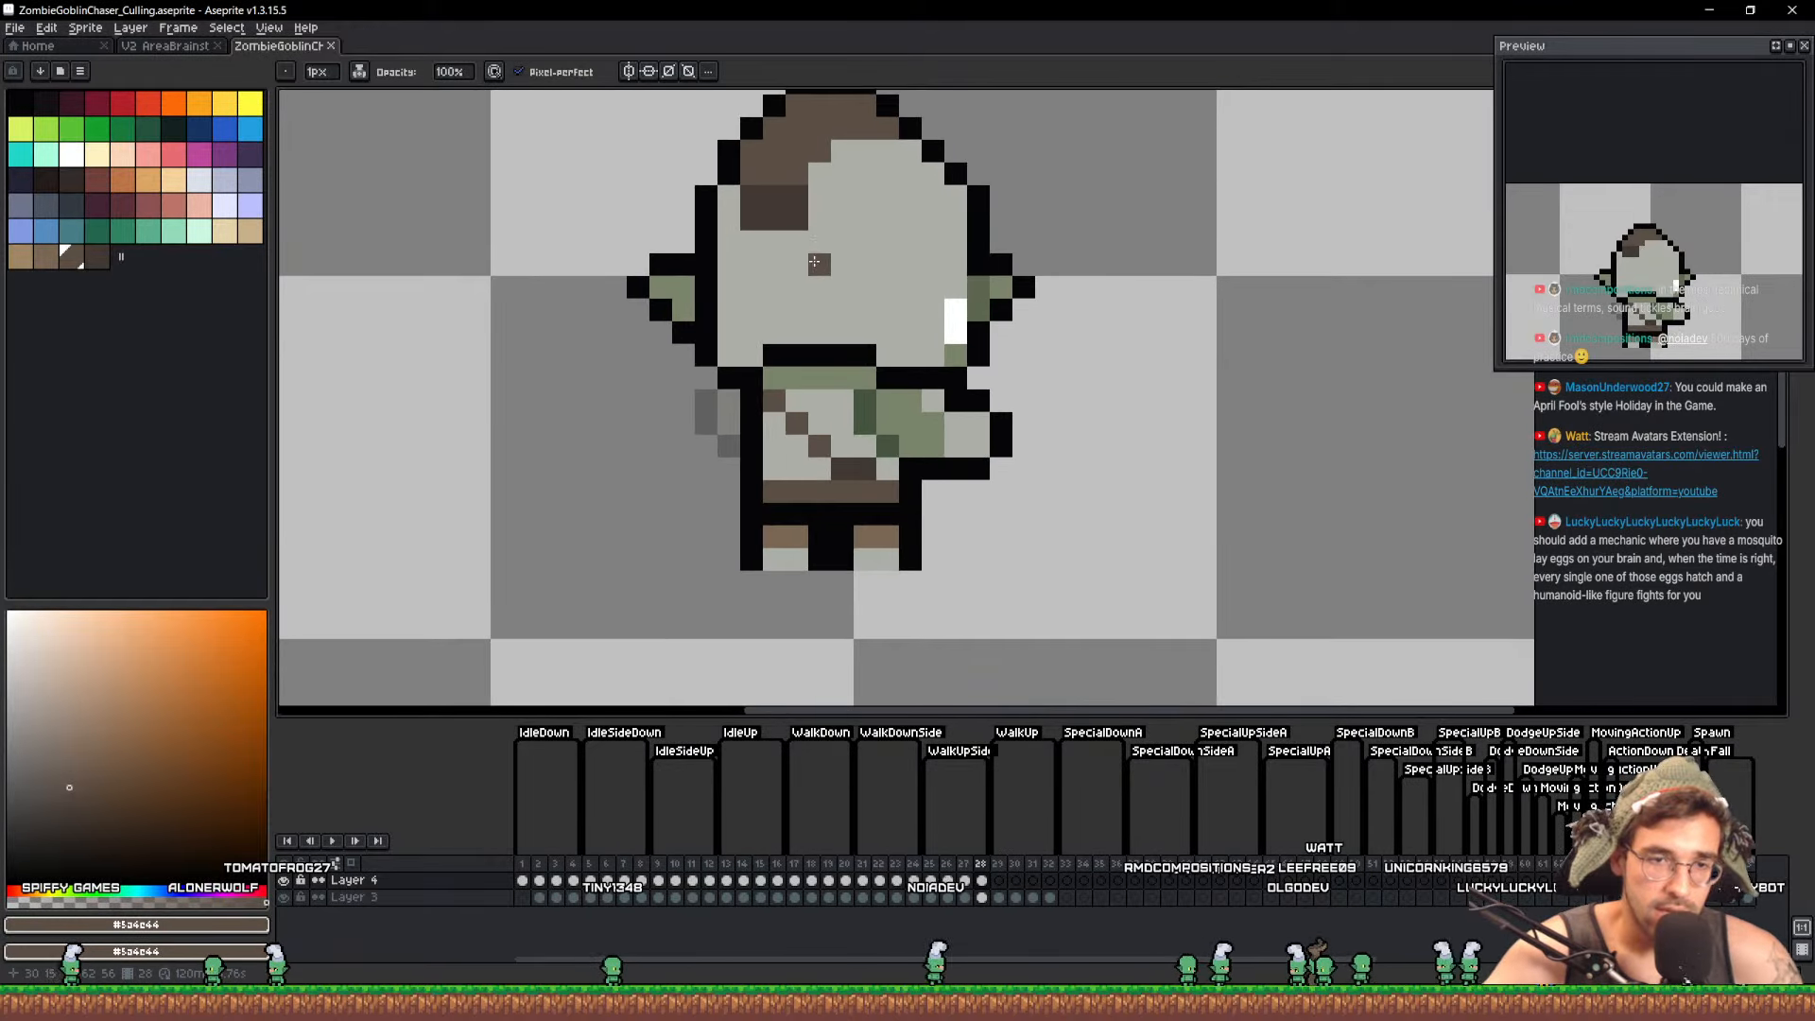
{"action": "left_click", "coordinate": [1000, 874]}
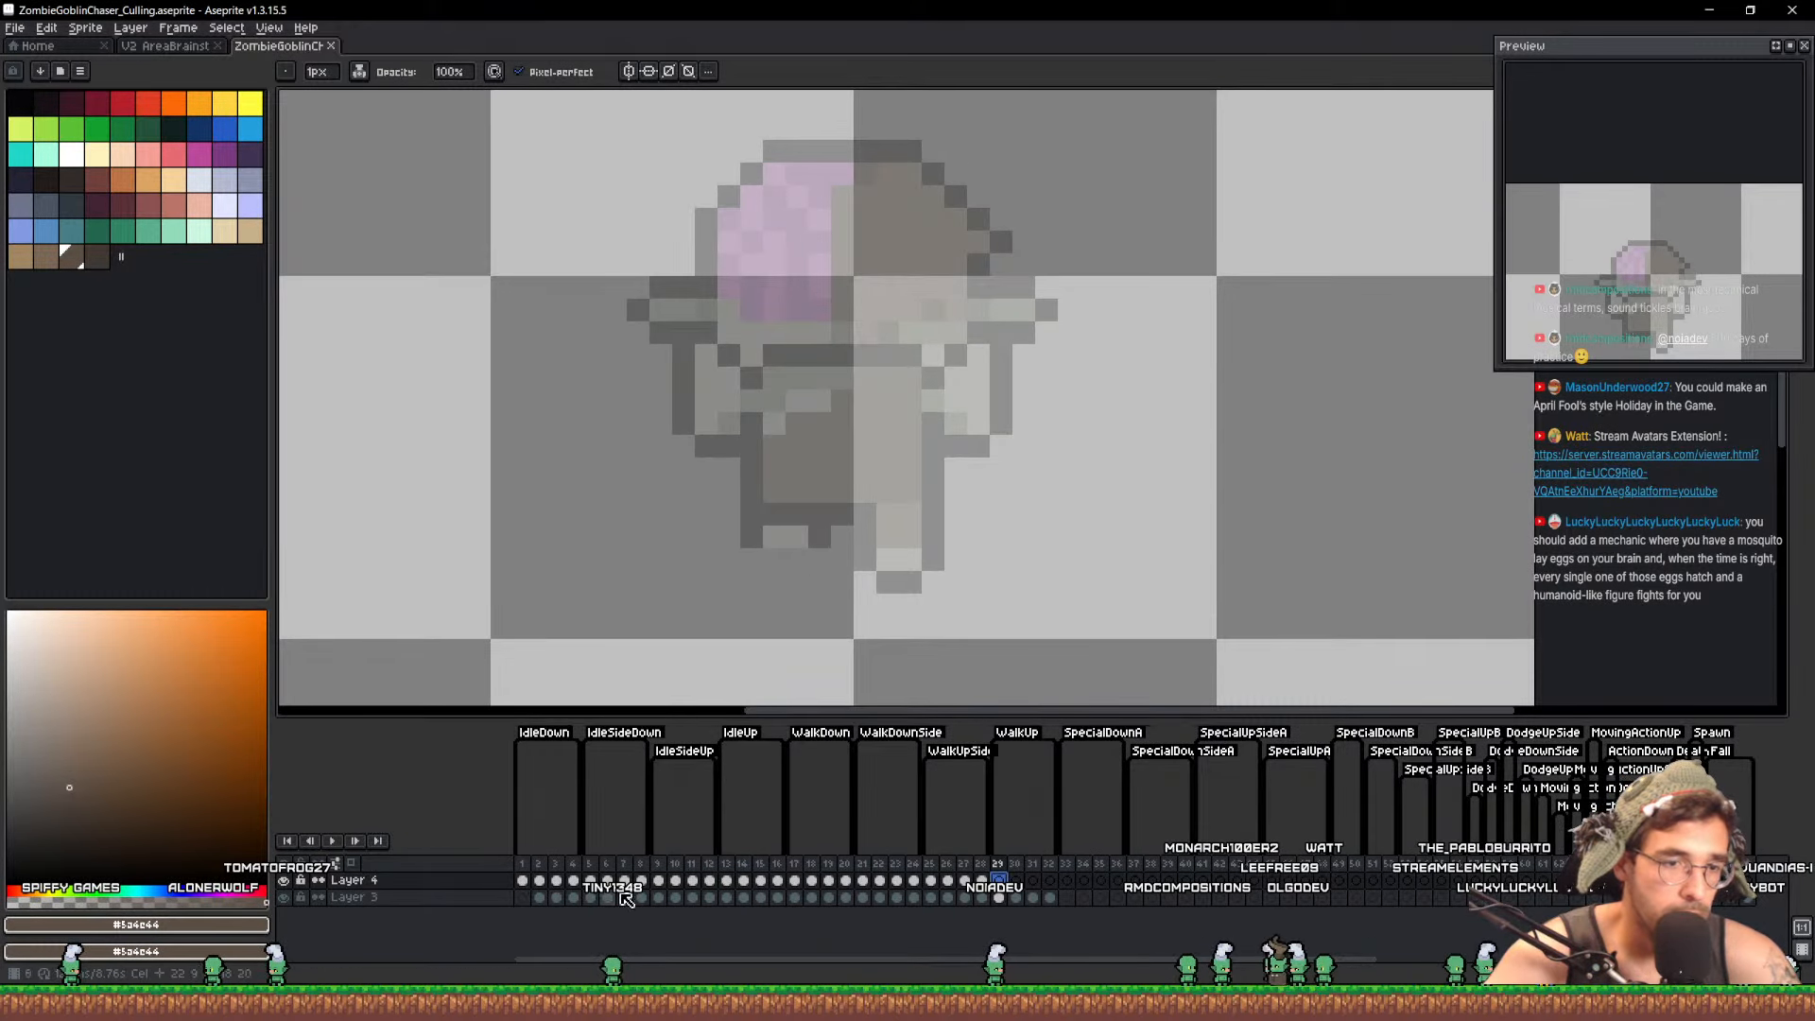
{"action": "left_click", "coordinate": [728, 880]}
{"action": "scroll", "coordinate": [807, 523], "scroll_direction": "down", "scroll_amount": 2}
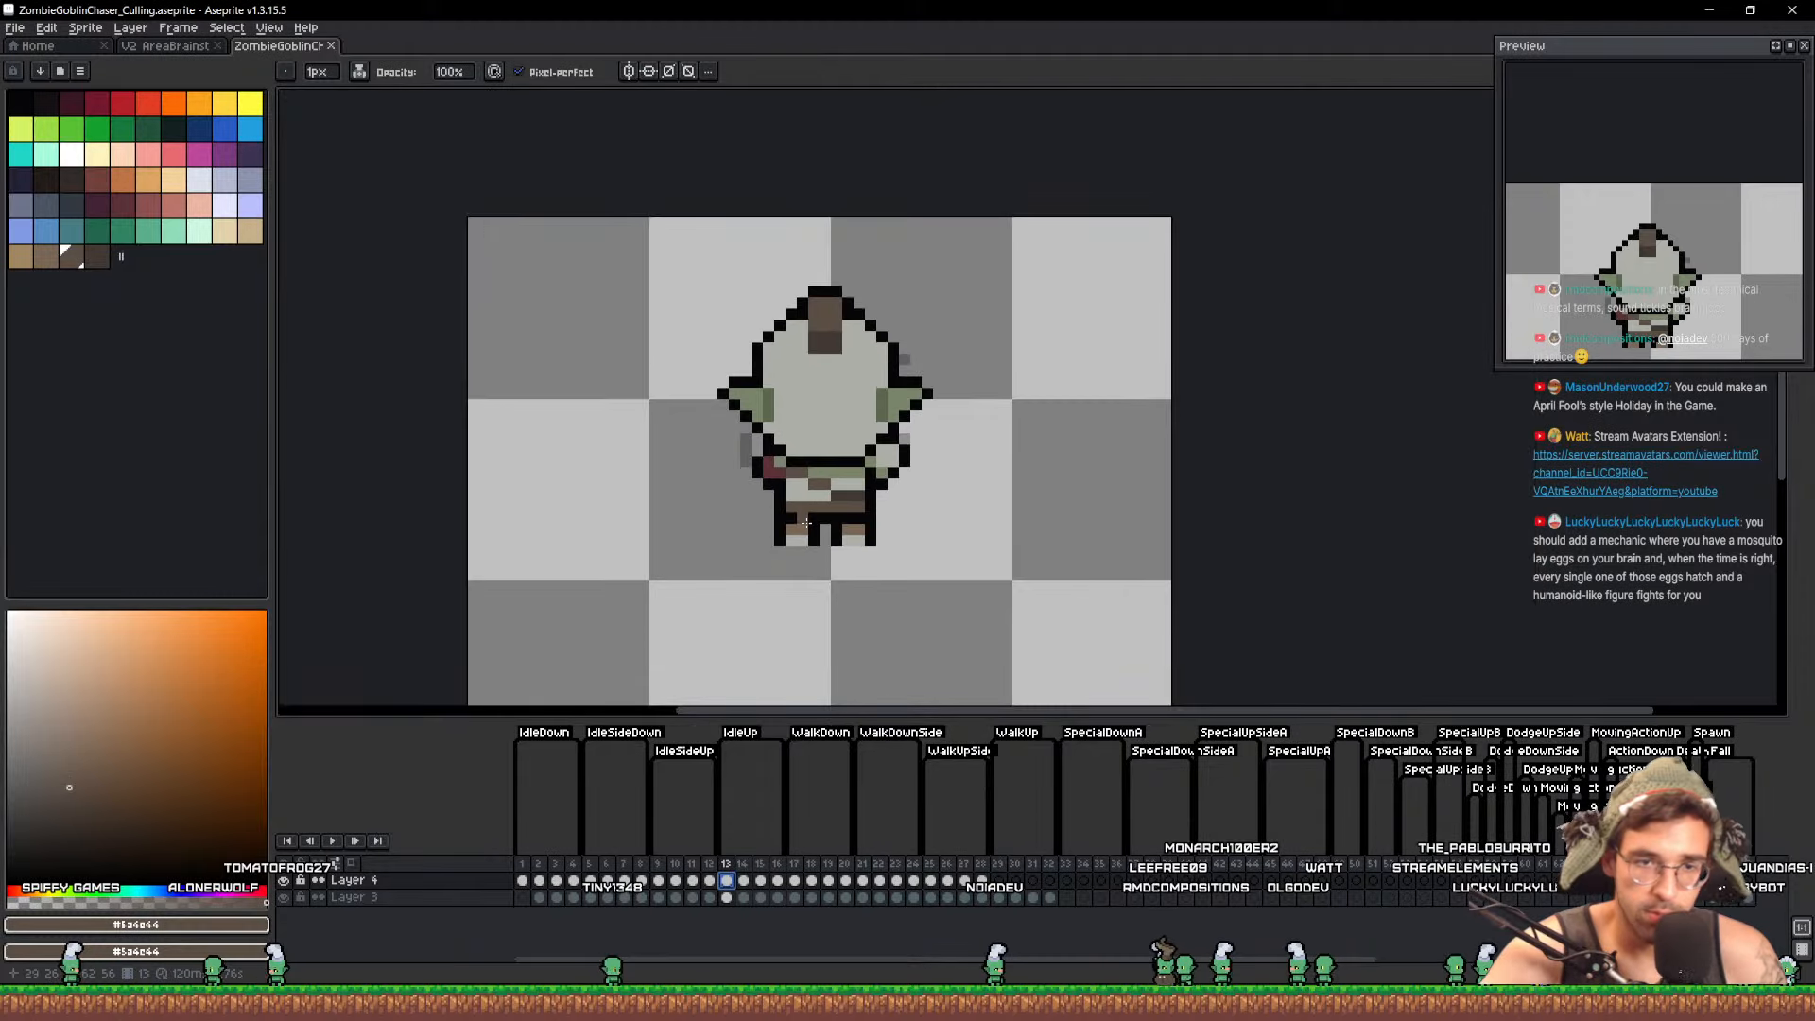
{"action": "key", "text": "q"}
{"action": "mouse_move", "coordinate": [1030, 494]}
{"action": "left_mouse_down"}
{"action": "mouse_move", "coordinate": [892, 706]}
{"action": "mouse_move", "coordinate": [1234, 529]}
{"action": "left_mouse_up"}
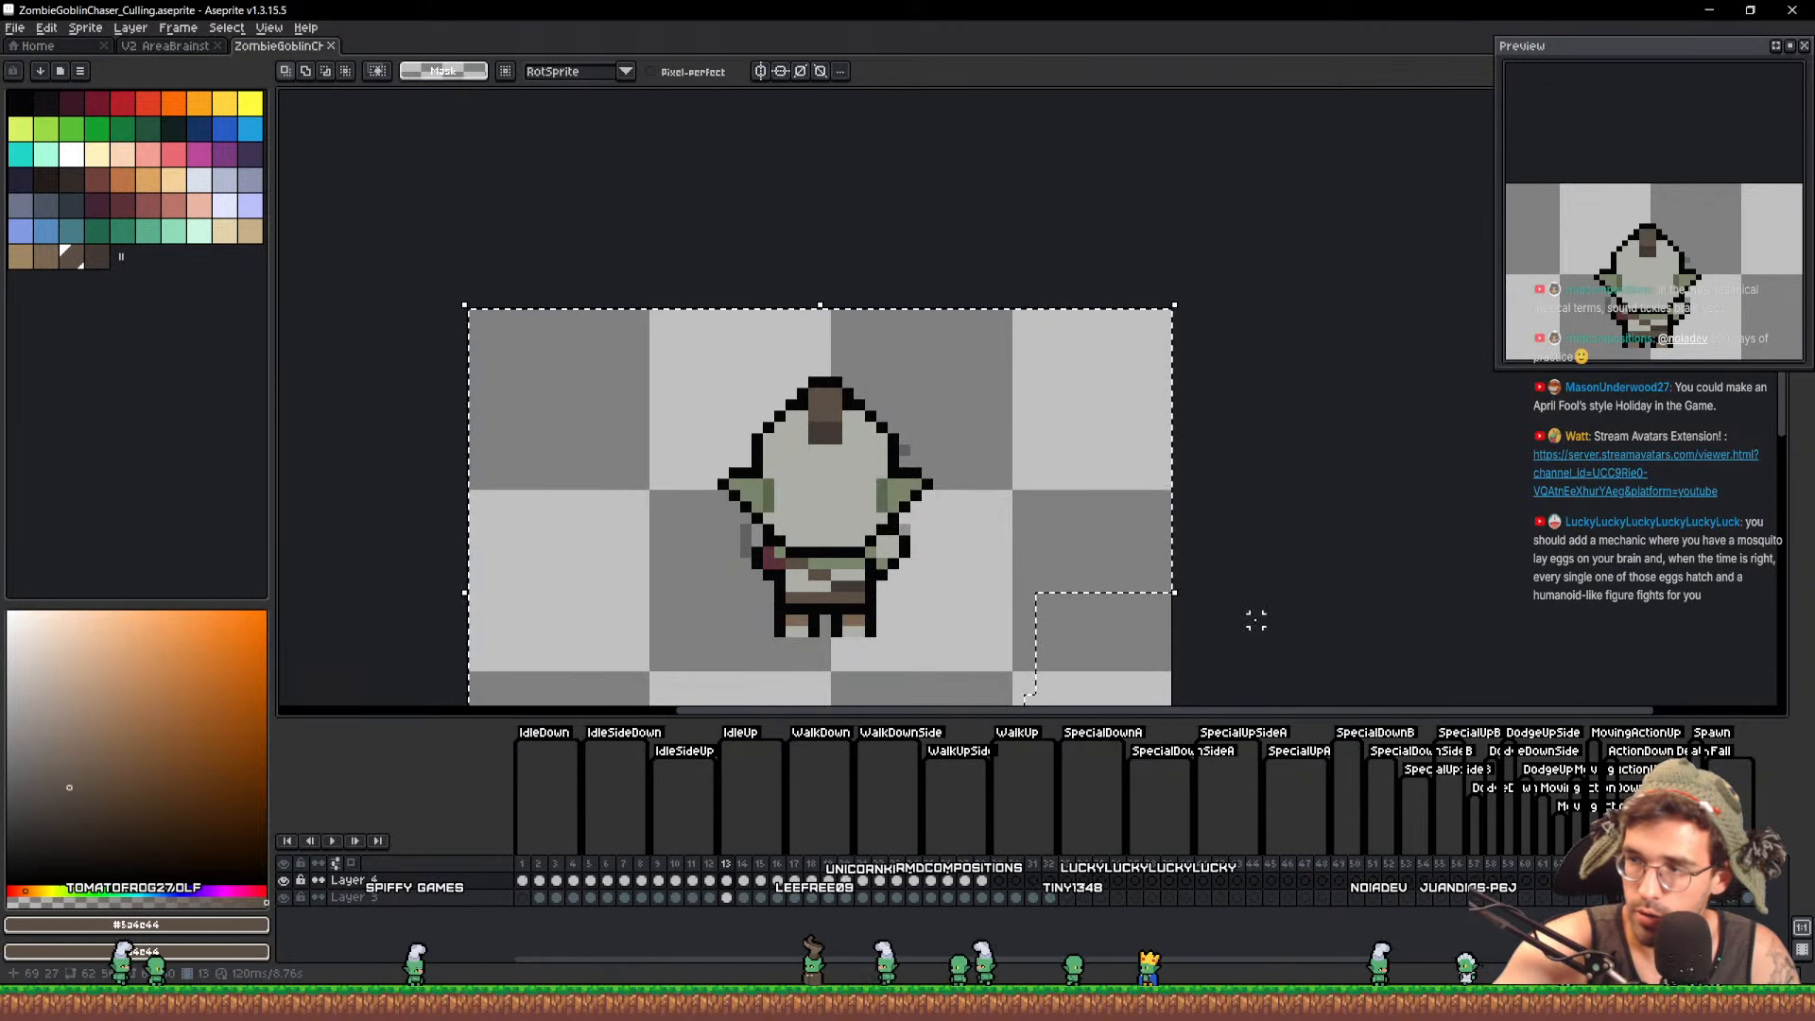
{"action": "left_click_drag", "start_coordinate": [1096, 555], "coordinate": [1127, 527]}
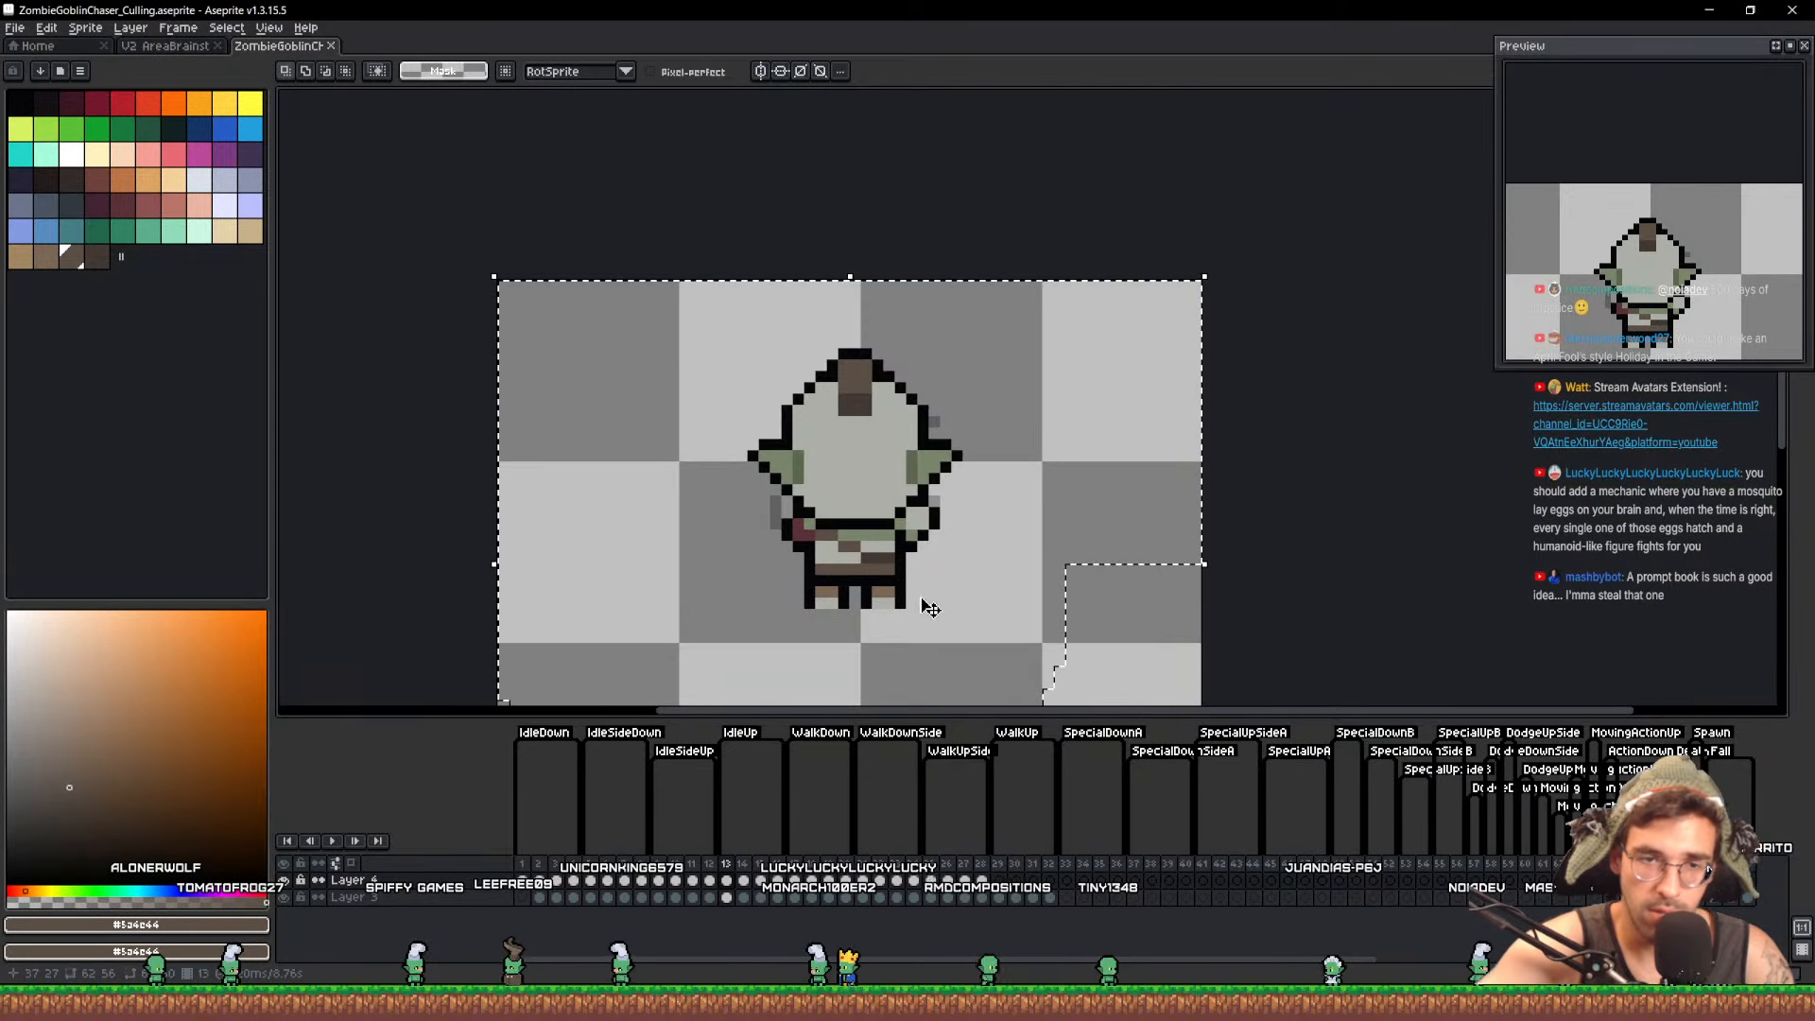
{"action": "key", "text": "v"}
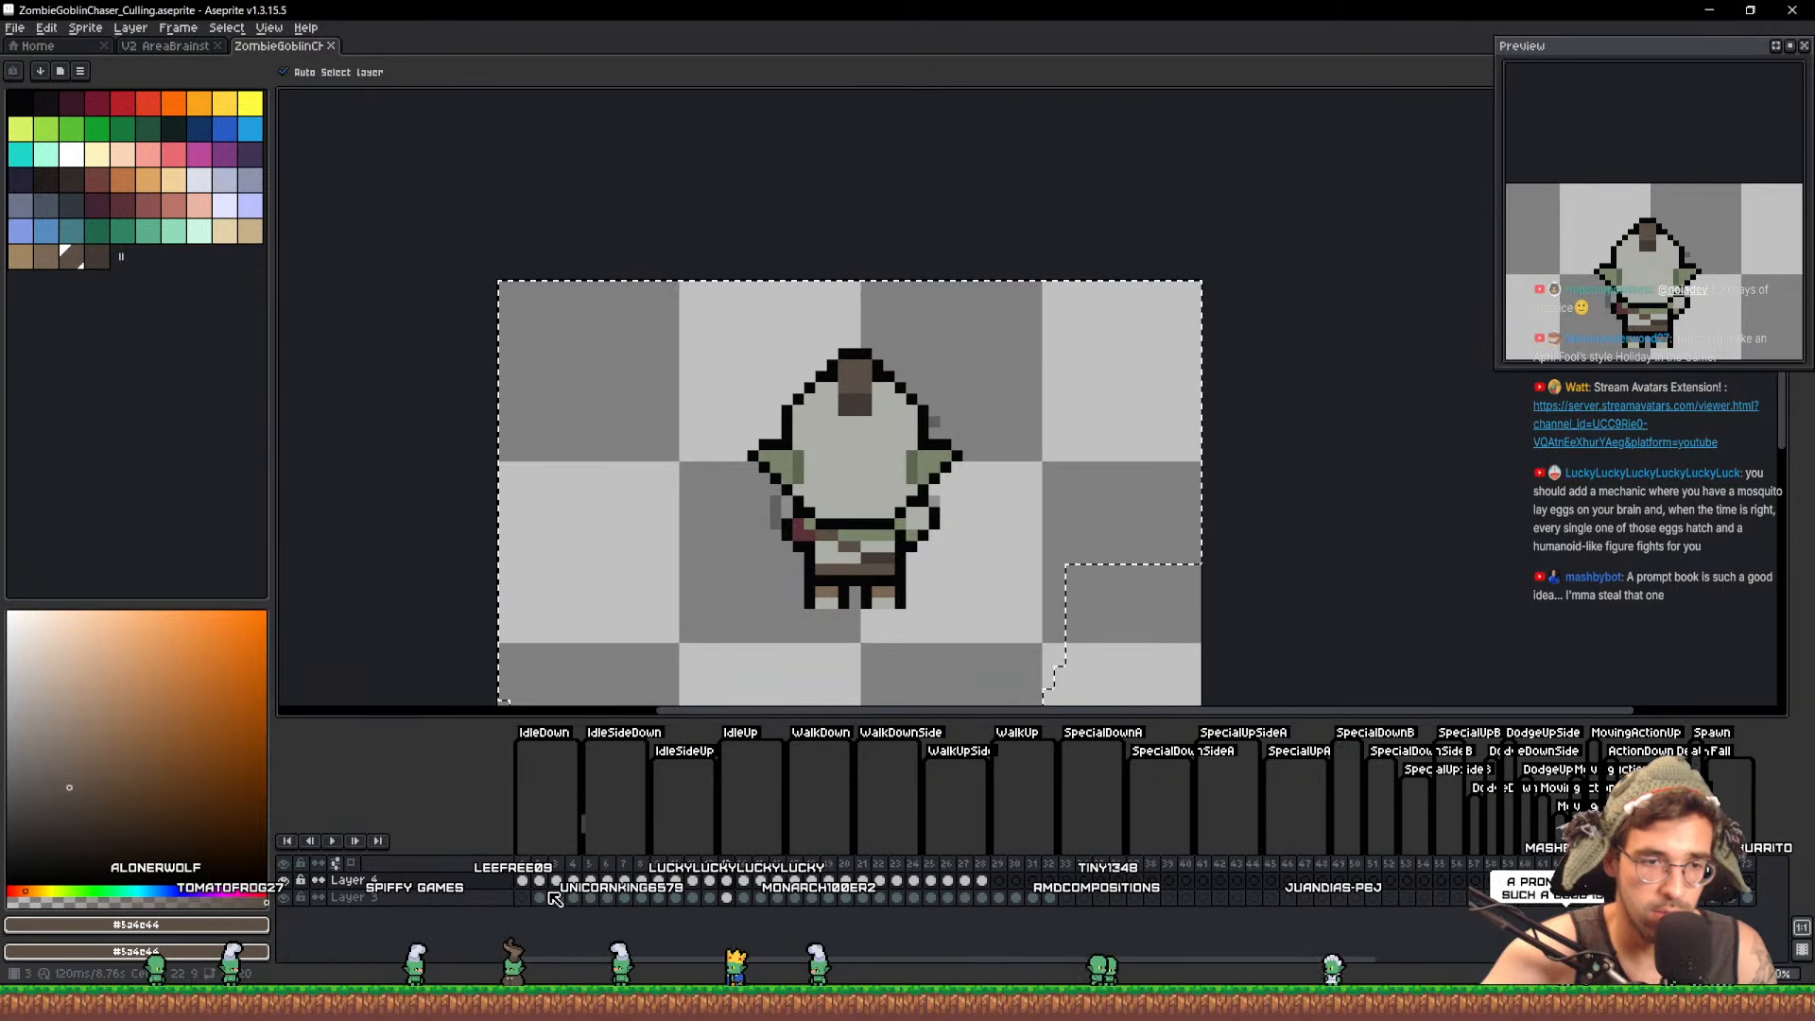
Raise the black neck outline of frame 13's IdleUp goblin by two pixel rows and add the sampled green strip directly beneath it
{"action": "left_click", "coordinate": [744, 882]}
{"action": "left_click", "coordinate": [761, 895]}
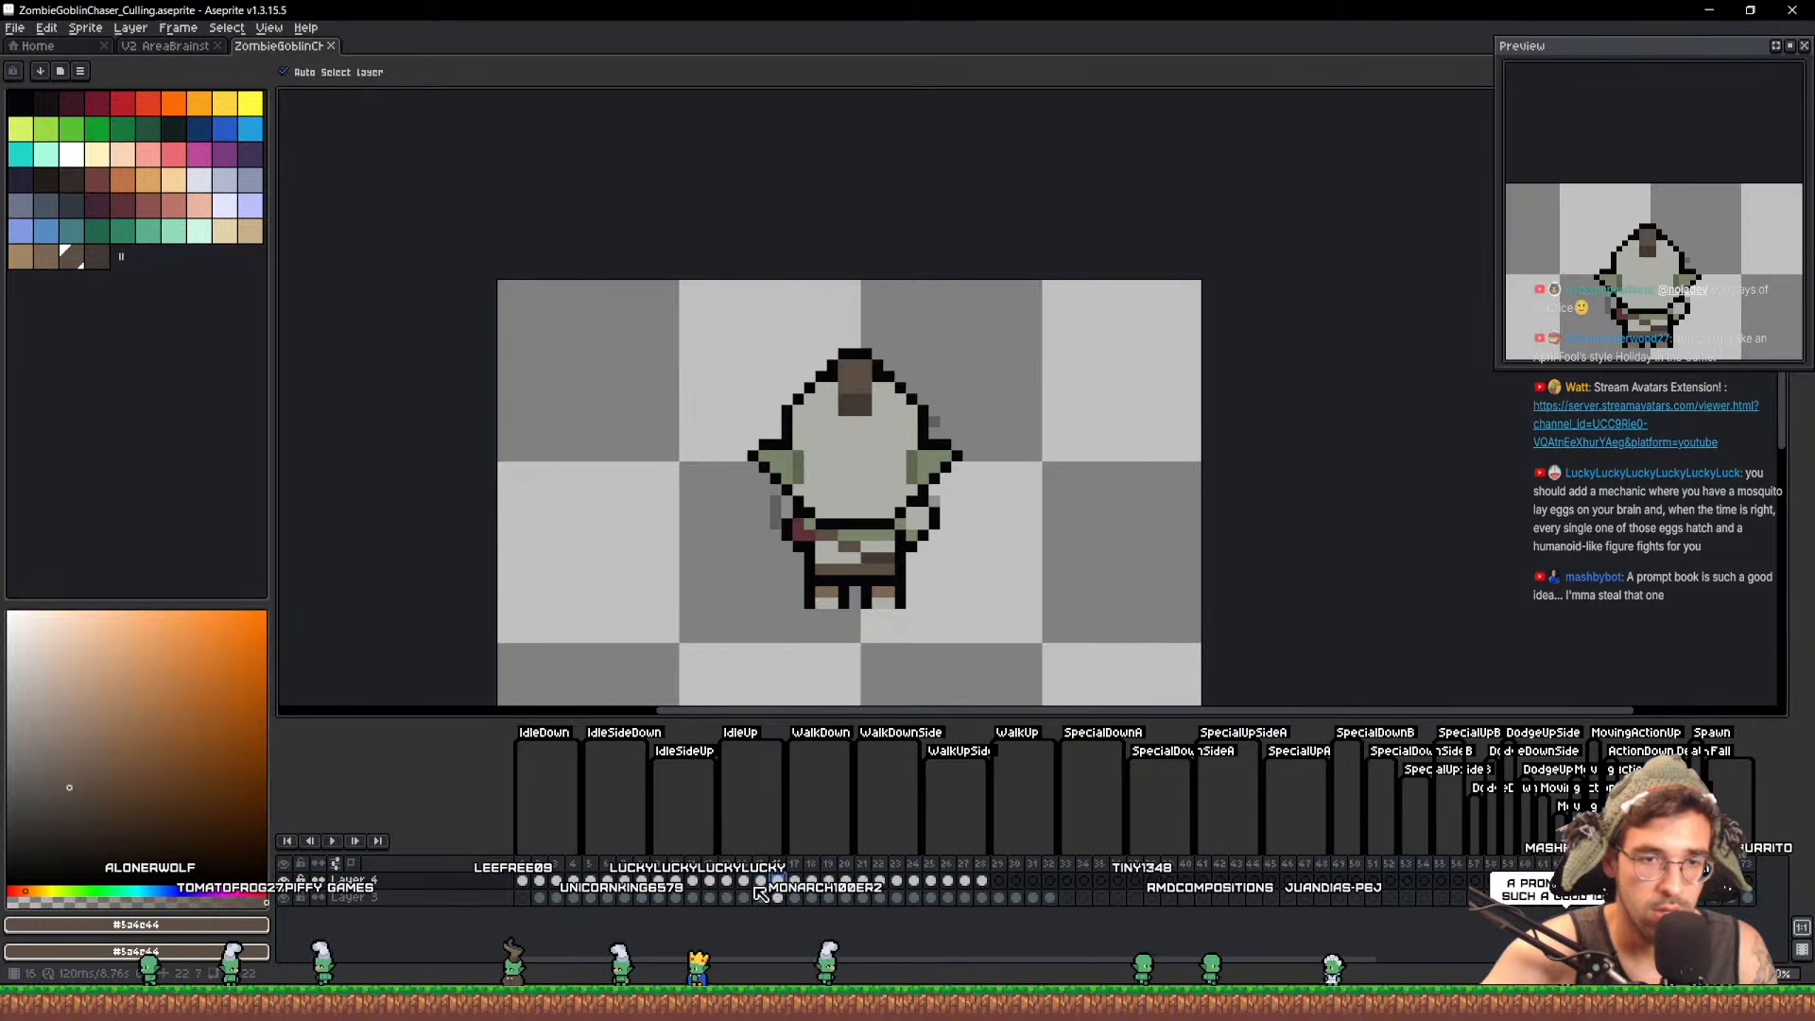
{"action": "left_click", "coordinate": [726, 881]}
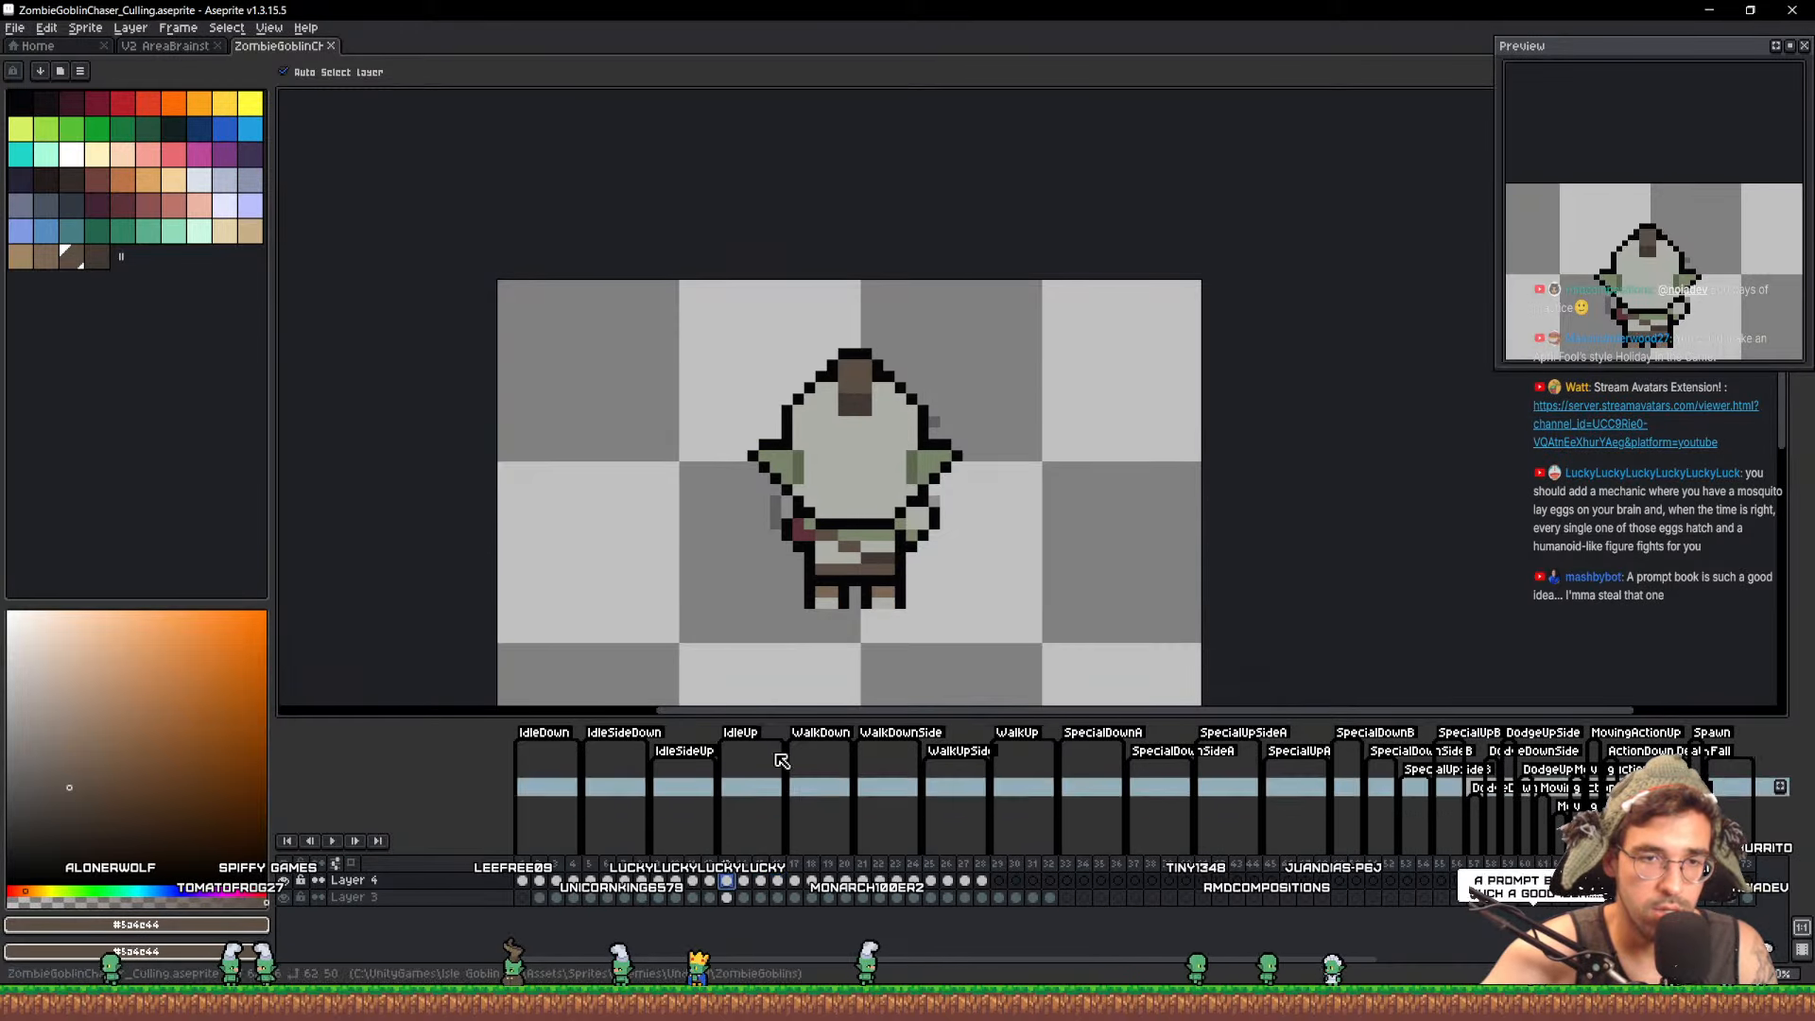
{"action": "left_click", "coordinate": [285, 881]}
{"action": "left_click", "coordinate": [290, 881]}
{"action": "scroll", "coordinate": [758, 521], "scroll_direction": "up", "scroll_amount": 3}
{"action": "key", "text": "b"}
{"action": "left_click", "coordinate": [943, 523], "text": "alt"}
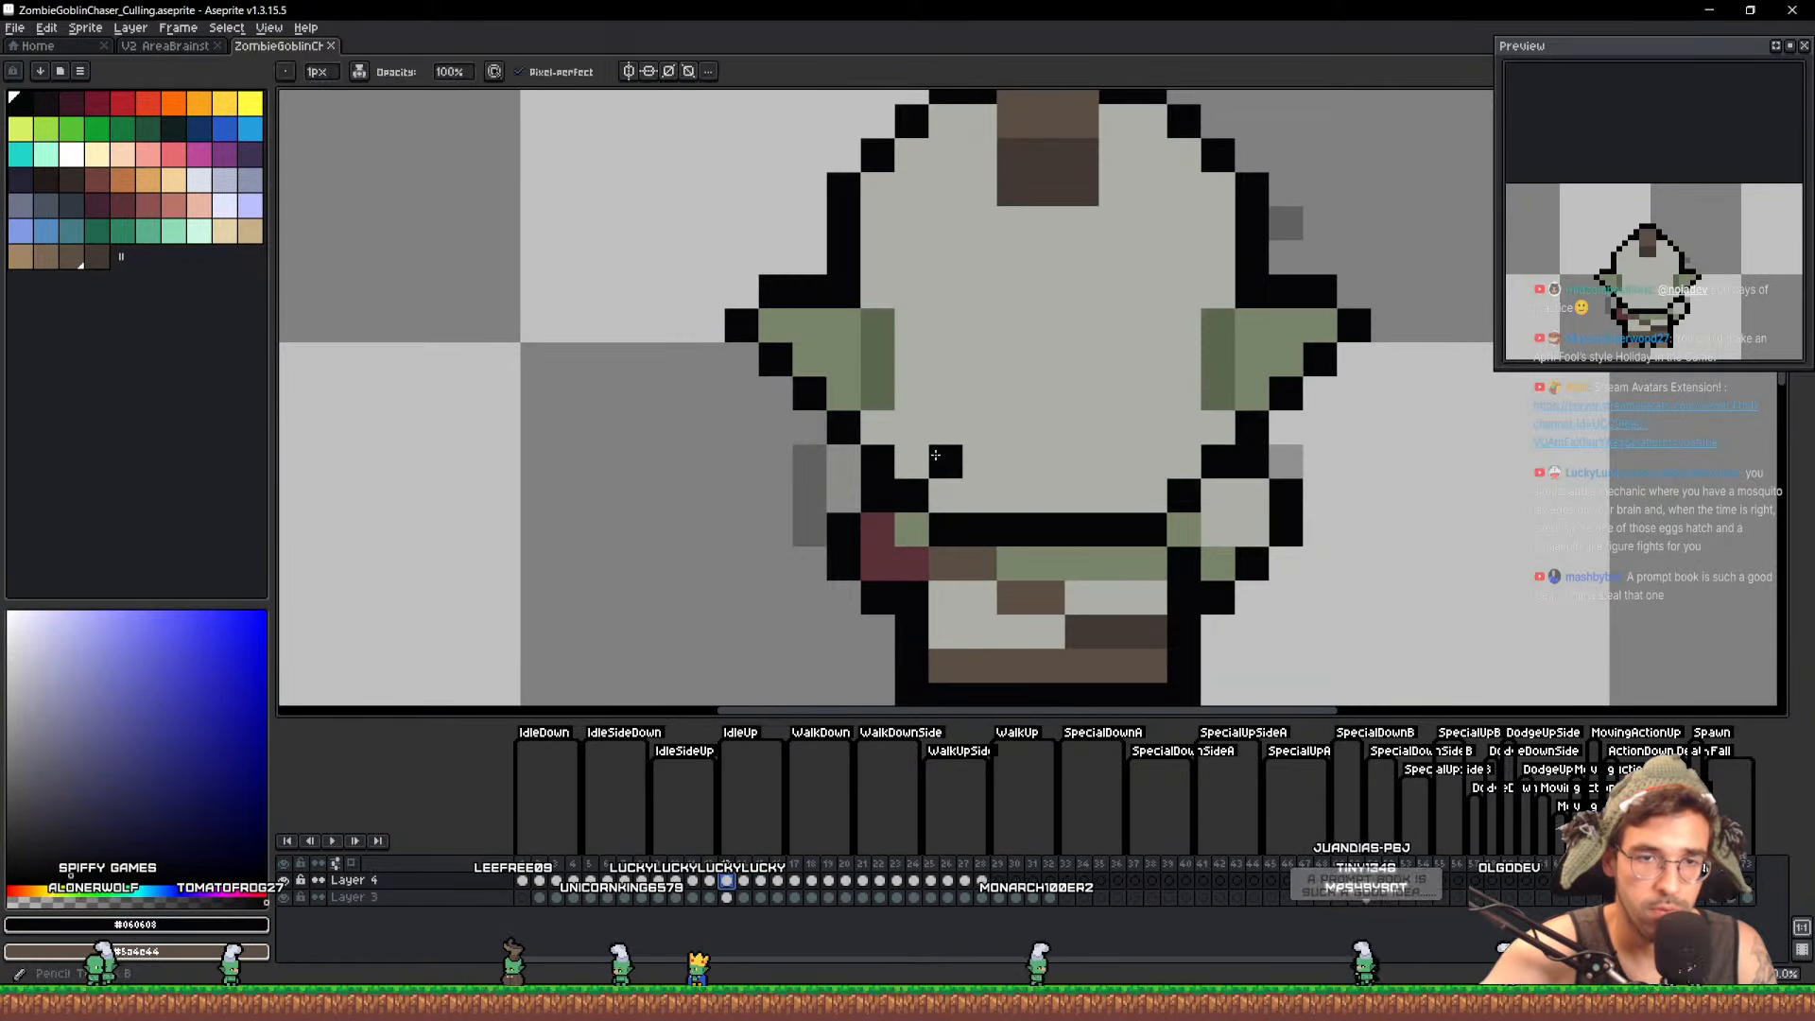
{"action": "mouse_move", "coordinate": [946, 460]}
{"action": "left_mouse_down"}
{"action": "mouse_move", "coordinate": [1145, 459]}
{"action": "mouse_move", "coordinate": [1151, 521]}
{"action": "mouse_move", "coordinate": [1114, 500]}
{"action": "mouse_move", "coordinate": [943, 508]}
{"action": "mouse_move", "coordinate": [964, 548]}
{"action": "mouse_move", "coordinate": [962, 530]}
{"action": "mouse_move", "coordinate": [1135, 530]}
{"action": "mouse_move", "coordinate": [1138, 548]}
{"action": "mouse_move", "coordinate": [1010, 564]}
{"action": "left_mouse_up"}
{"action": "left_click", "coordinate": [1146, 559], "text": "alt"}
Fill the upper back with sampled light grey and redraw the brown strap as a diagonal across the torso in frame 13
{"action": "left_click", "coordinate": [1082, 588], "text": "alt"}
{"action": "scroll", "coordinate": [1010, 565], "scroll_direction": "down", "scroll_amount": 3}
{"action": "scroll", "coordinate": [875, 462], "scroll_direction": "up", "scroll_amount": 4}
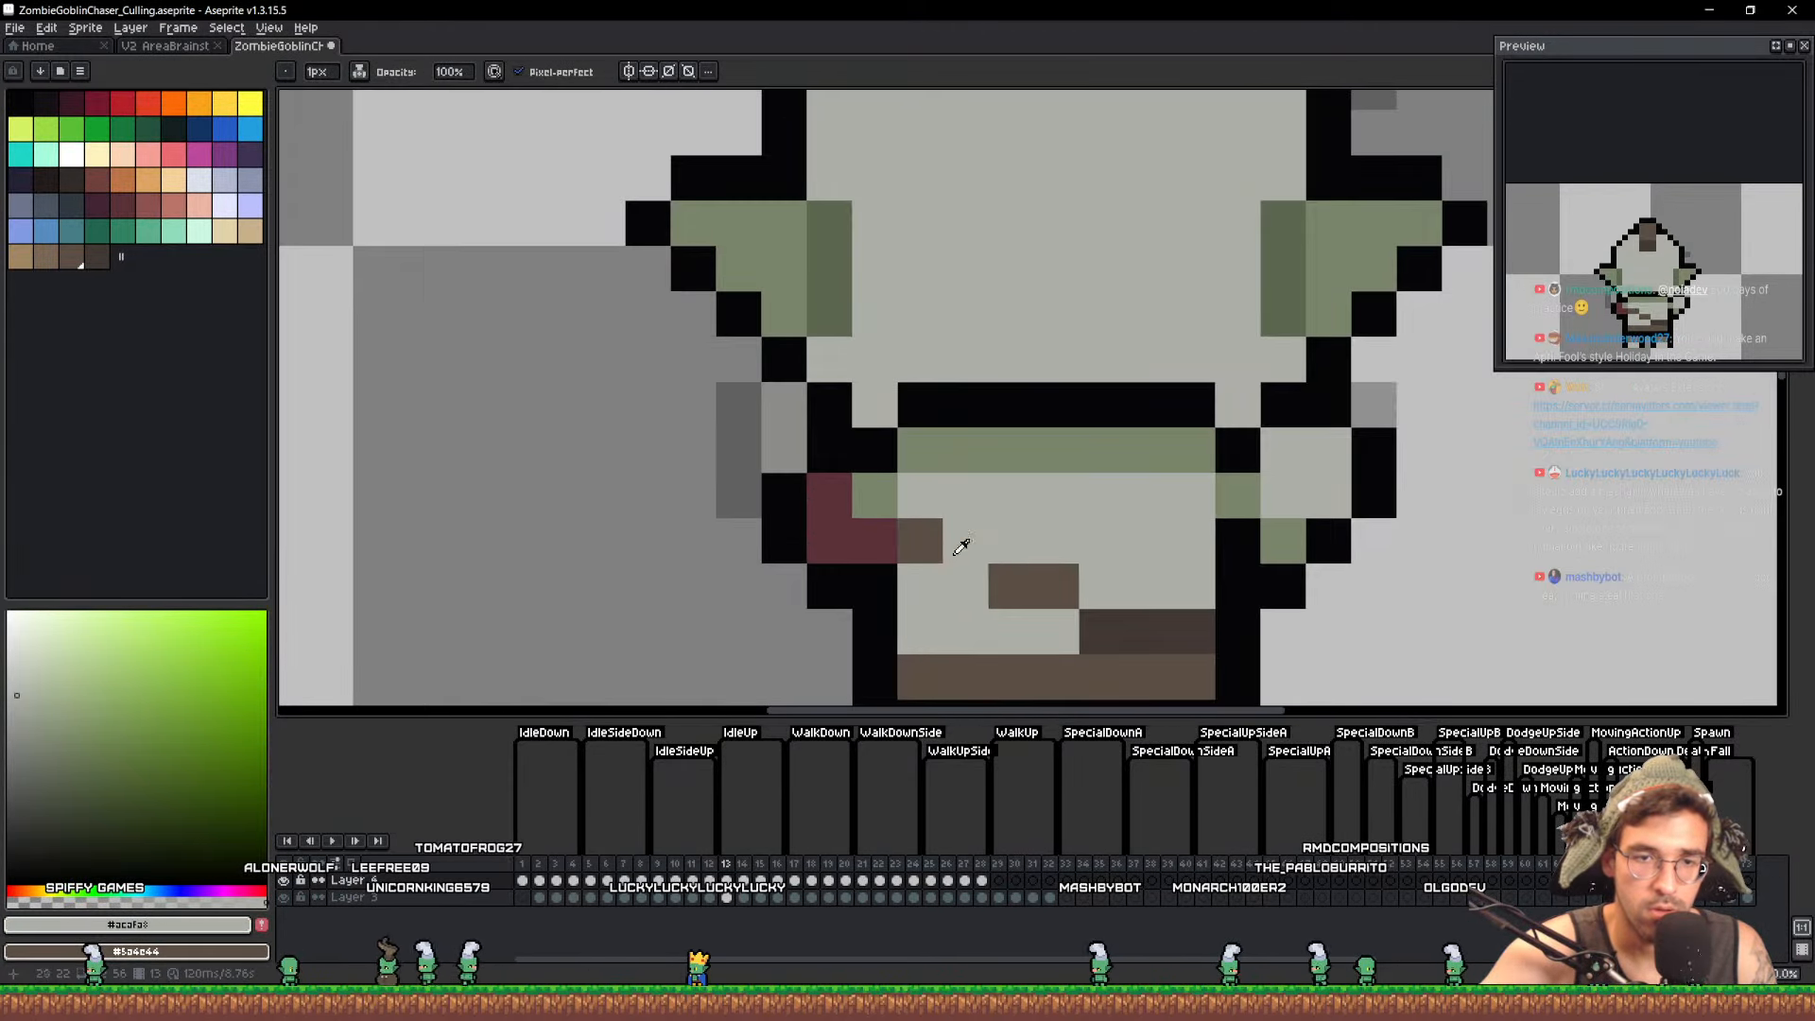
{"action": "scroll", "coordinate": [874, 463], "scroll_direction": "down", "scroll_amount": 3}
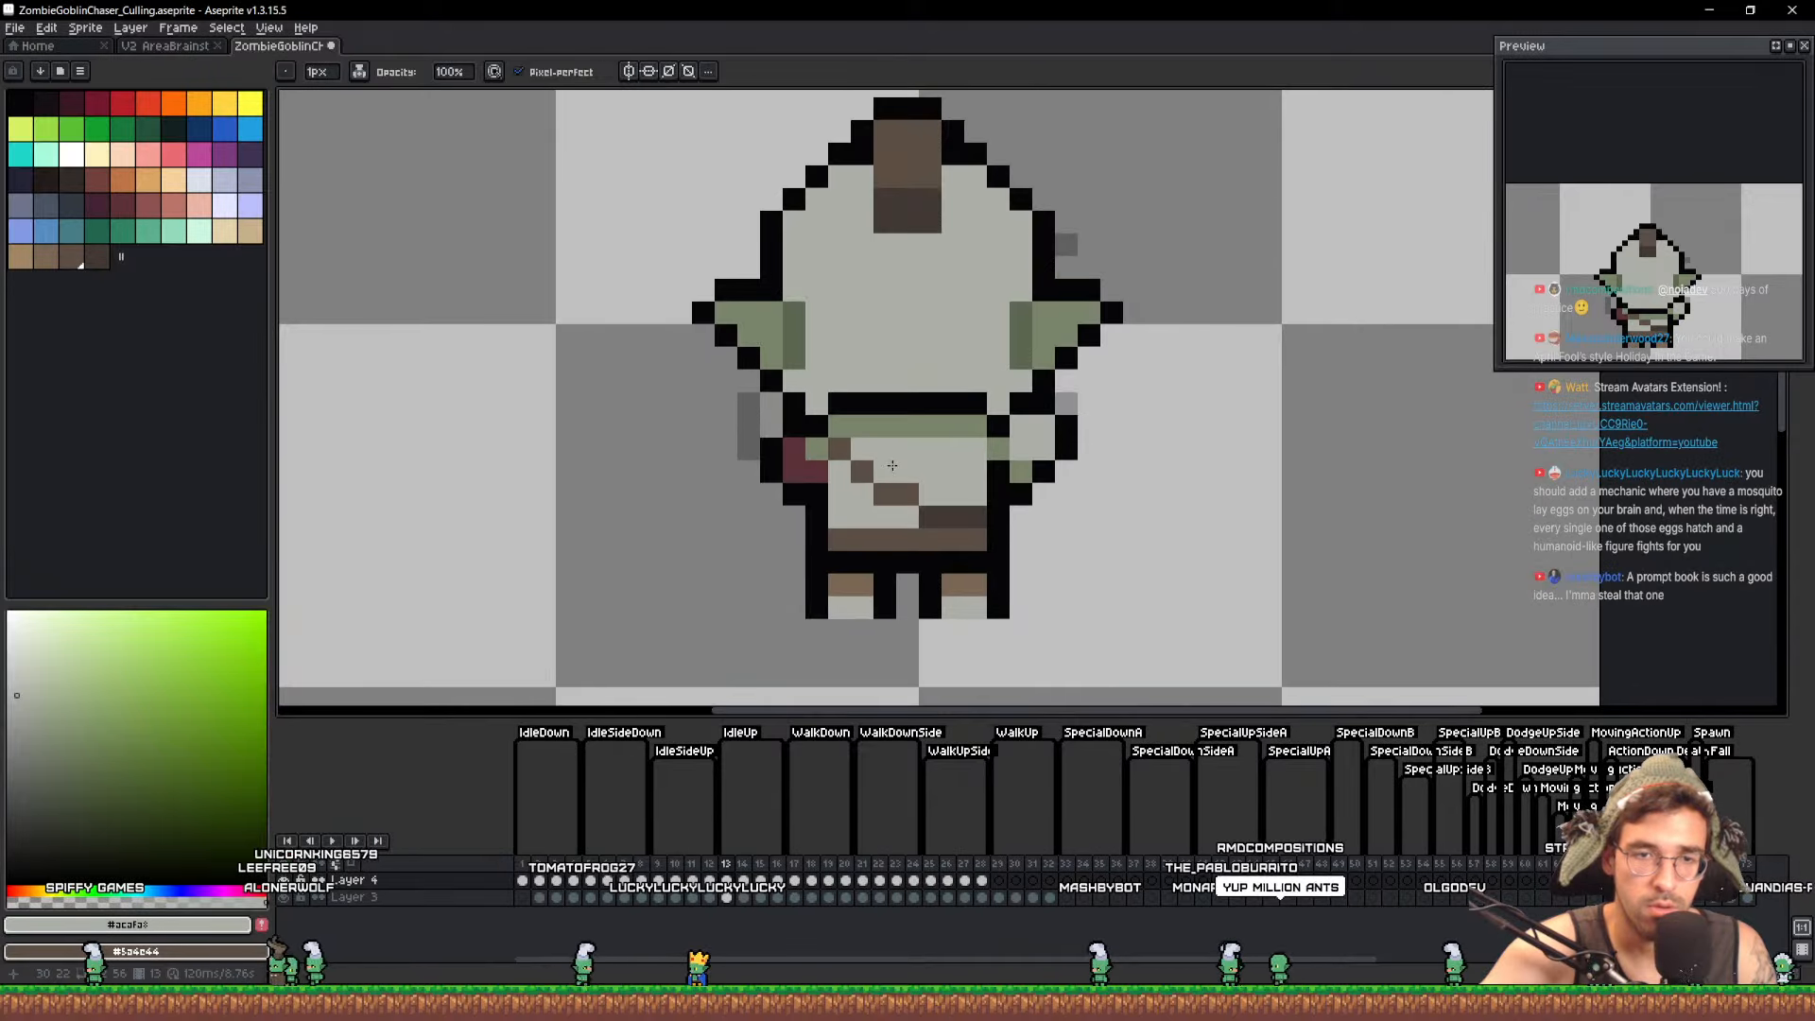
Copy the redrawn torso and neck area from frame 13 and paste it into frame 14, shifted one pixel down
{"action": "key", "text": "m"}
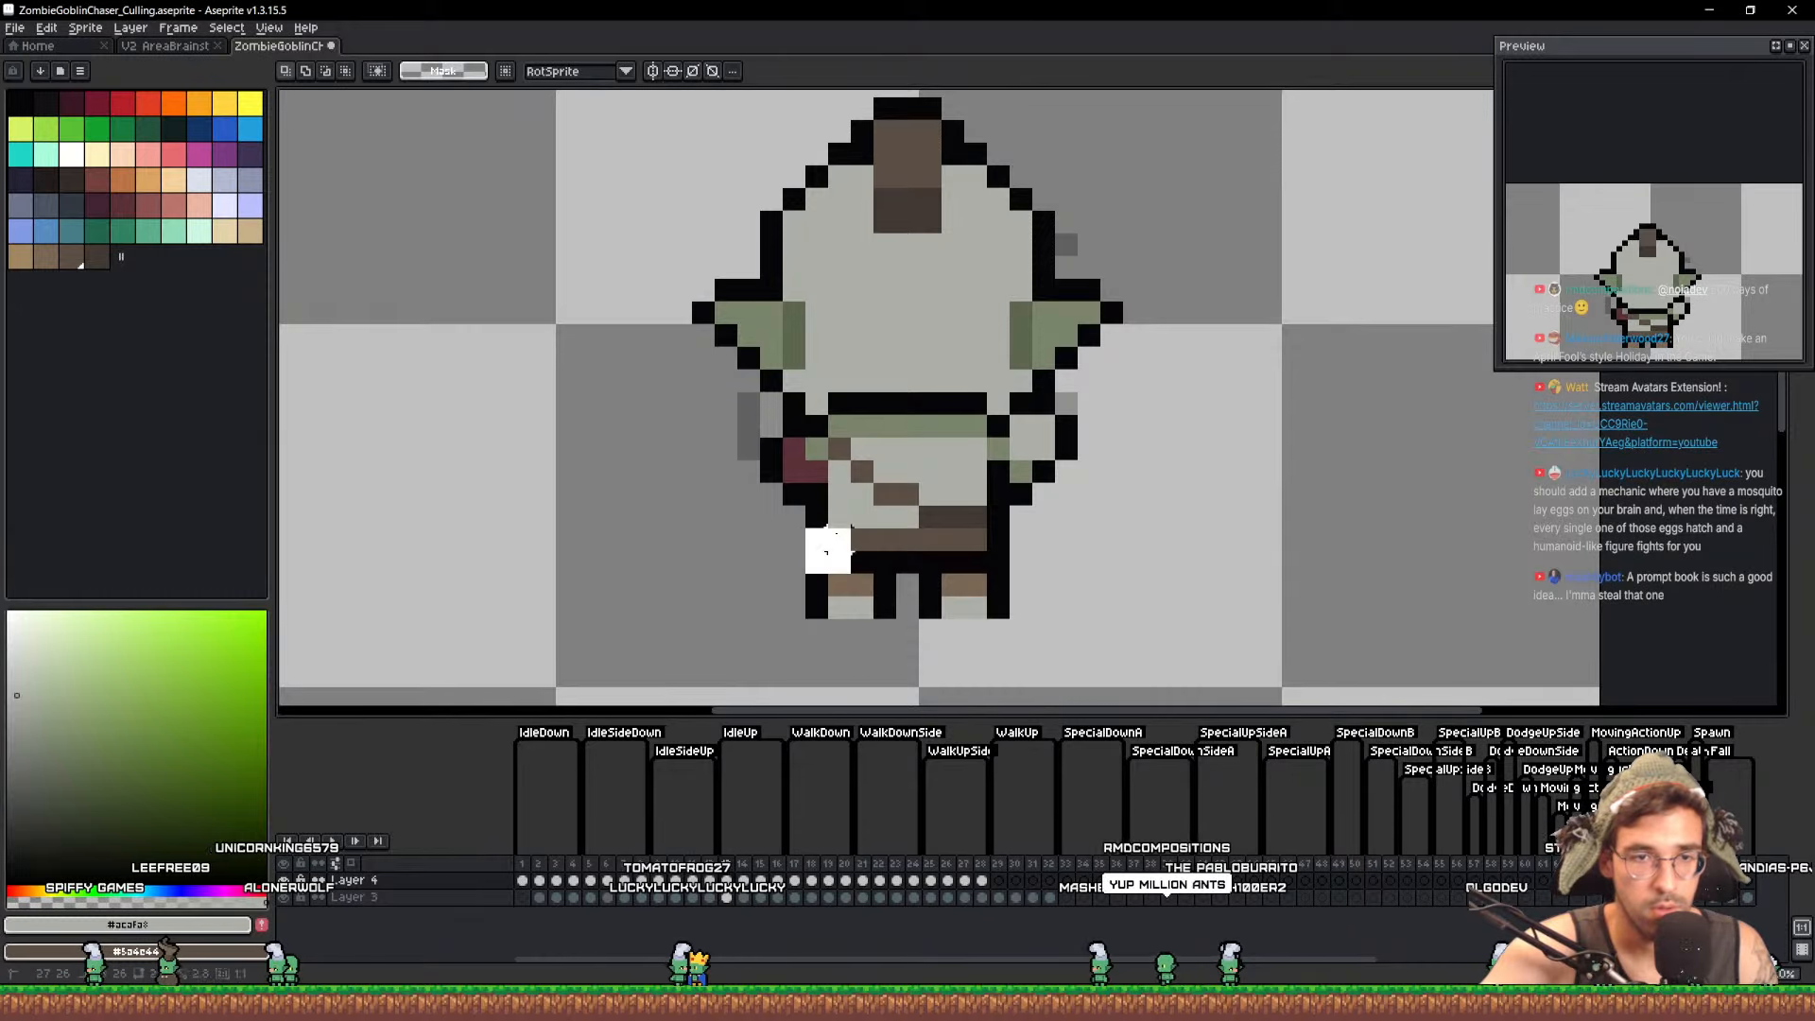
{"action": "mouse_move", "coordinate": [840, 539]}
{"action": "left_mouse_down"}
{"action": "mouse_move", "coordinate": [999, 401]}
{"action": "mouse_move", "coordinate": [1000, 379]}
{"action": "left_mouse_up"}
{"action": "key", "text": "ctrl+c"}
{"action": "key", "text": "ctrl+d"}
{"action": "key", "text": "Right"}
{"action": "key", "text": "ctrl+v"}
{"action": "key", "text": "Down"}
{"action": "key", "text": "ctrl+d"}
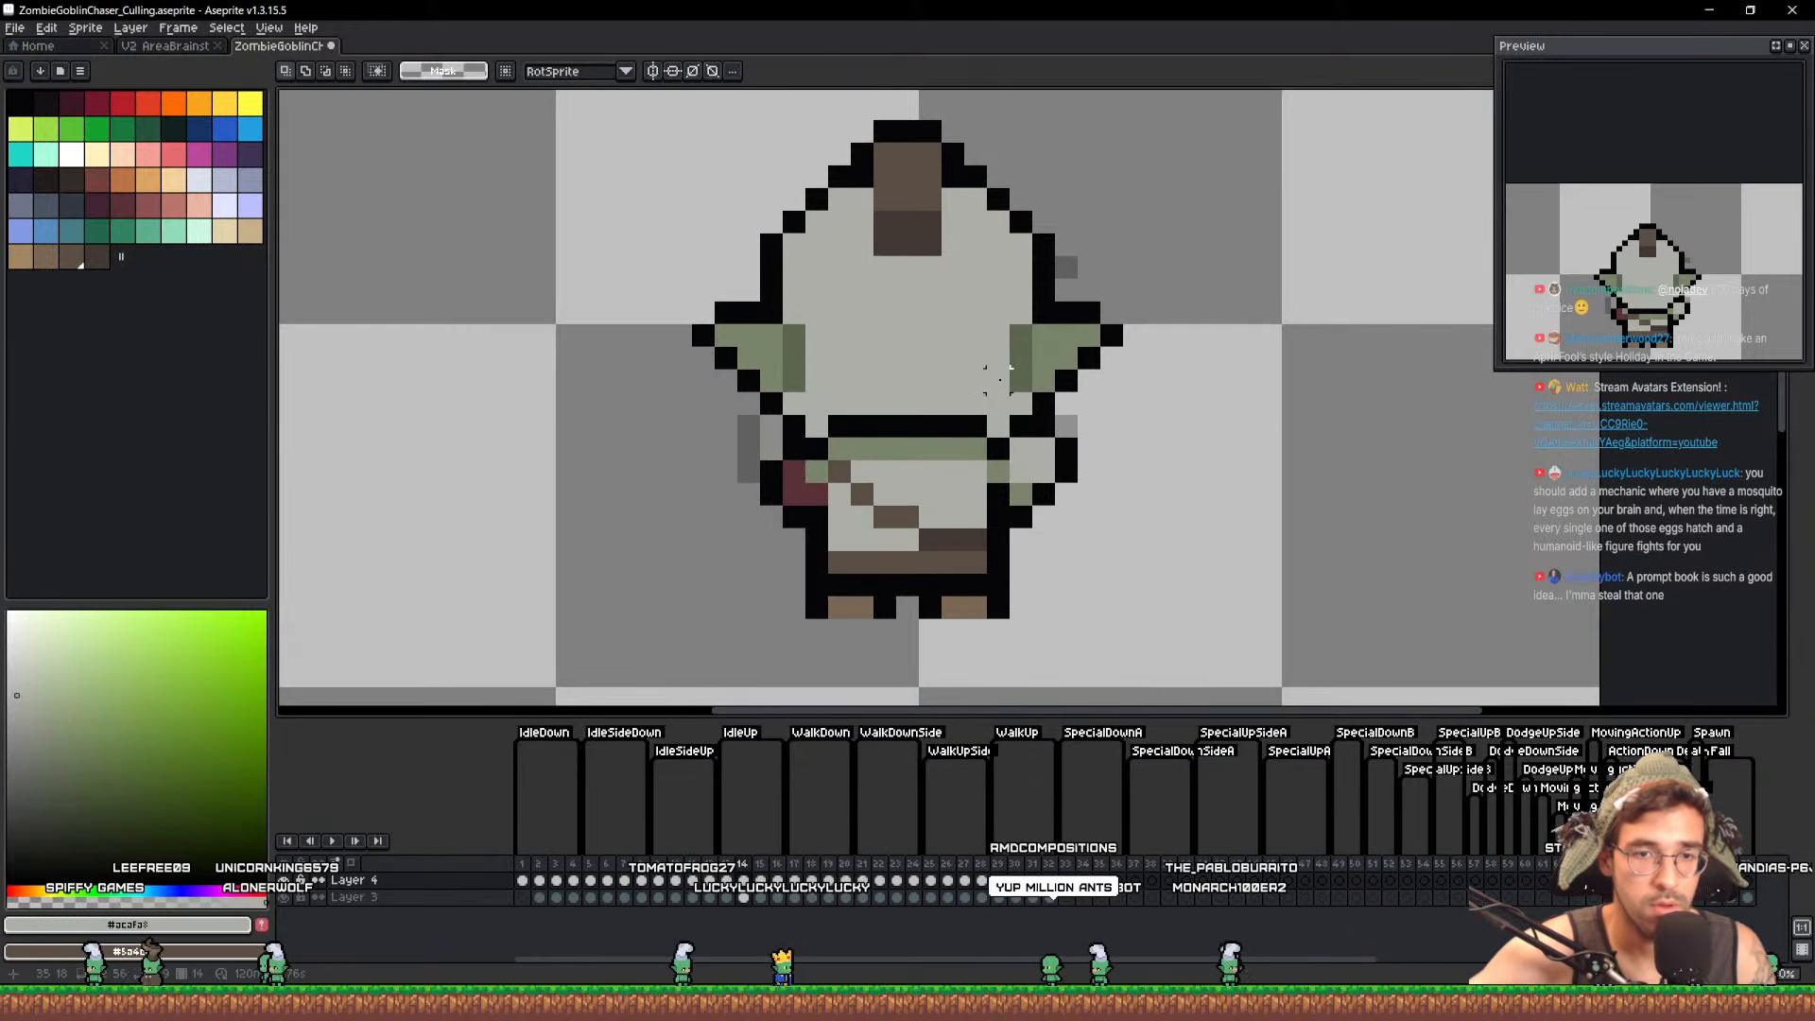
Paste the copied torso and neck area into frames 15 and 16
{"action": "key", "text": "Right"}
{"action": "key", "text": "ctrl+v"}
{"action": "key", "text": "ctrl+d"}
{"action": "key", "text": "Right"}
{"action": "key", "text": "ctrl+v"}
{"action": "key", "text": "ctrl+d"}
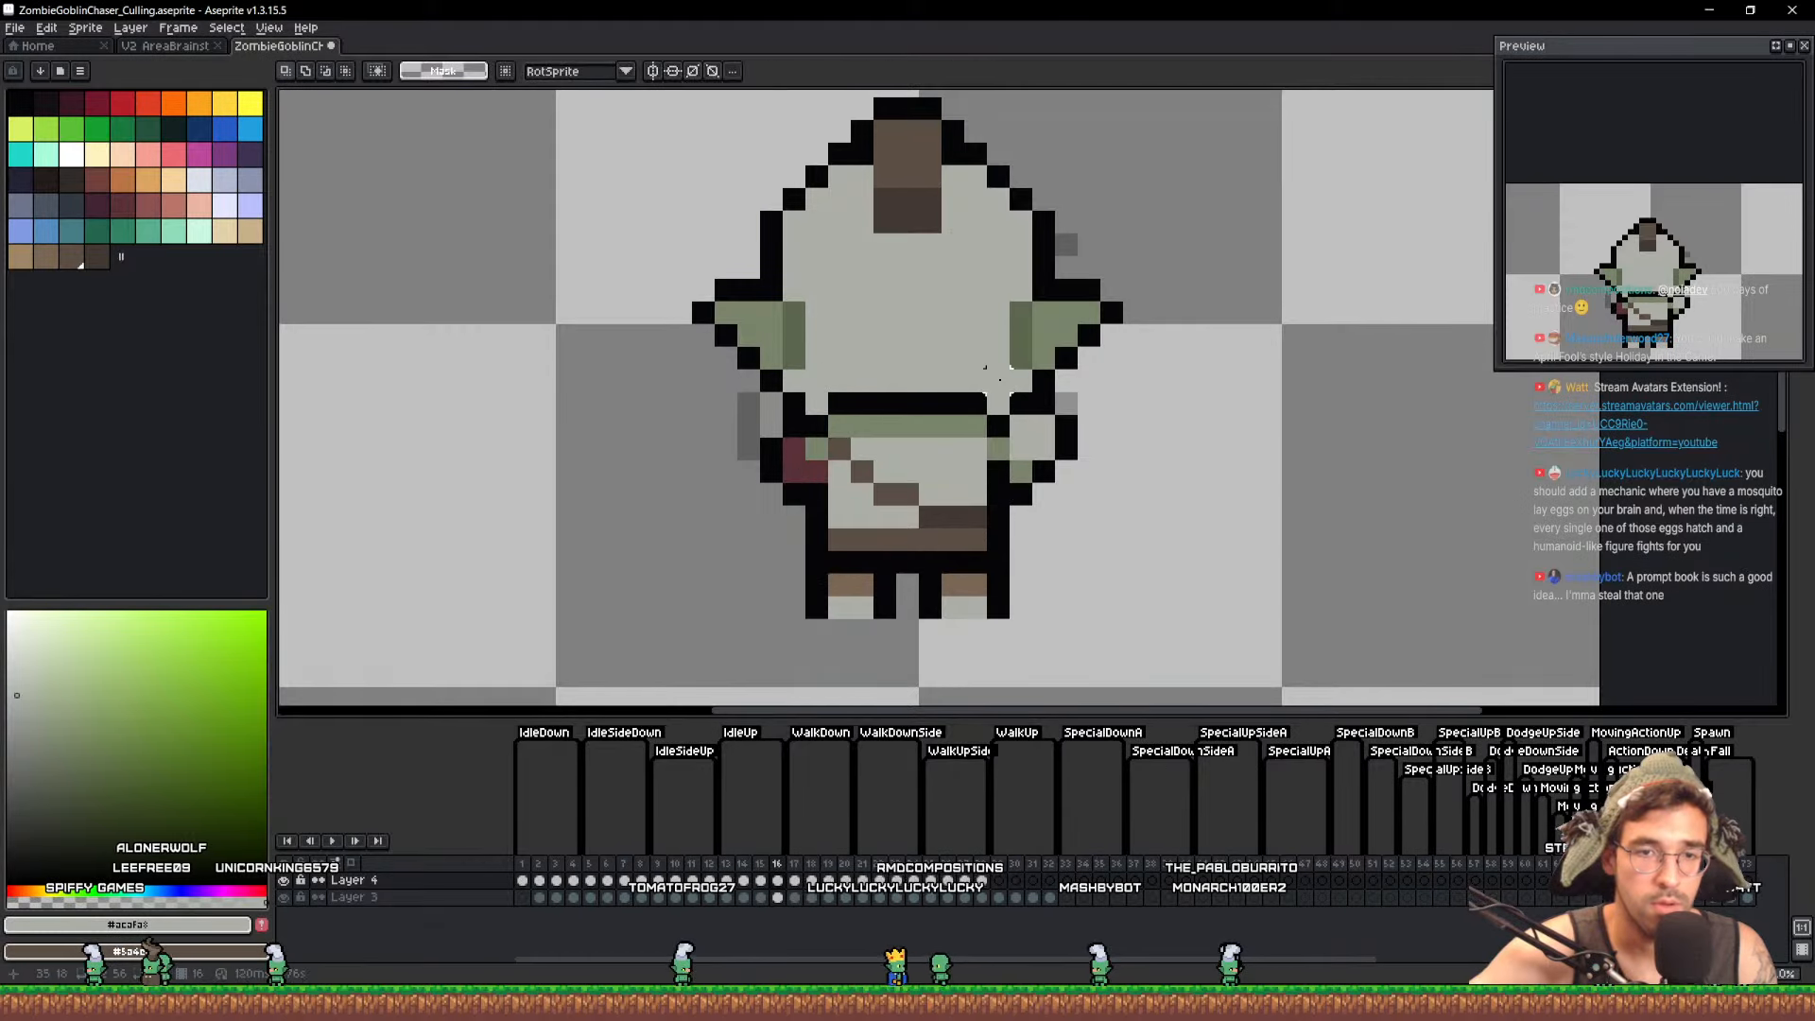
Save the sprite and look over the walk frames from 17 up to the undrawn WalkUp frame 29
{"action": "key", "text": "ctrl+s"}
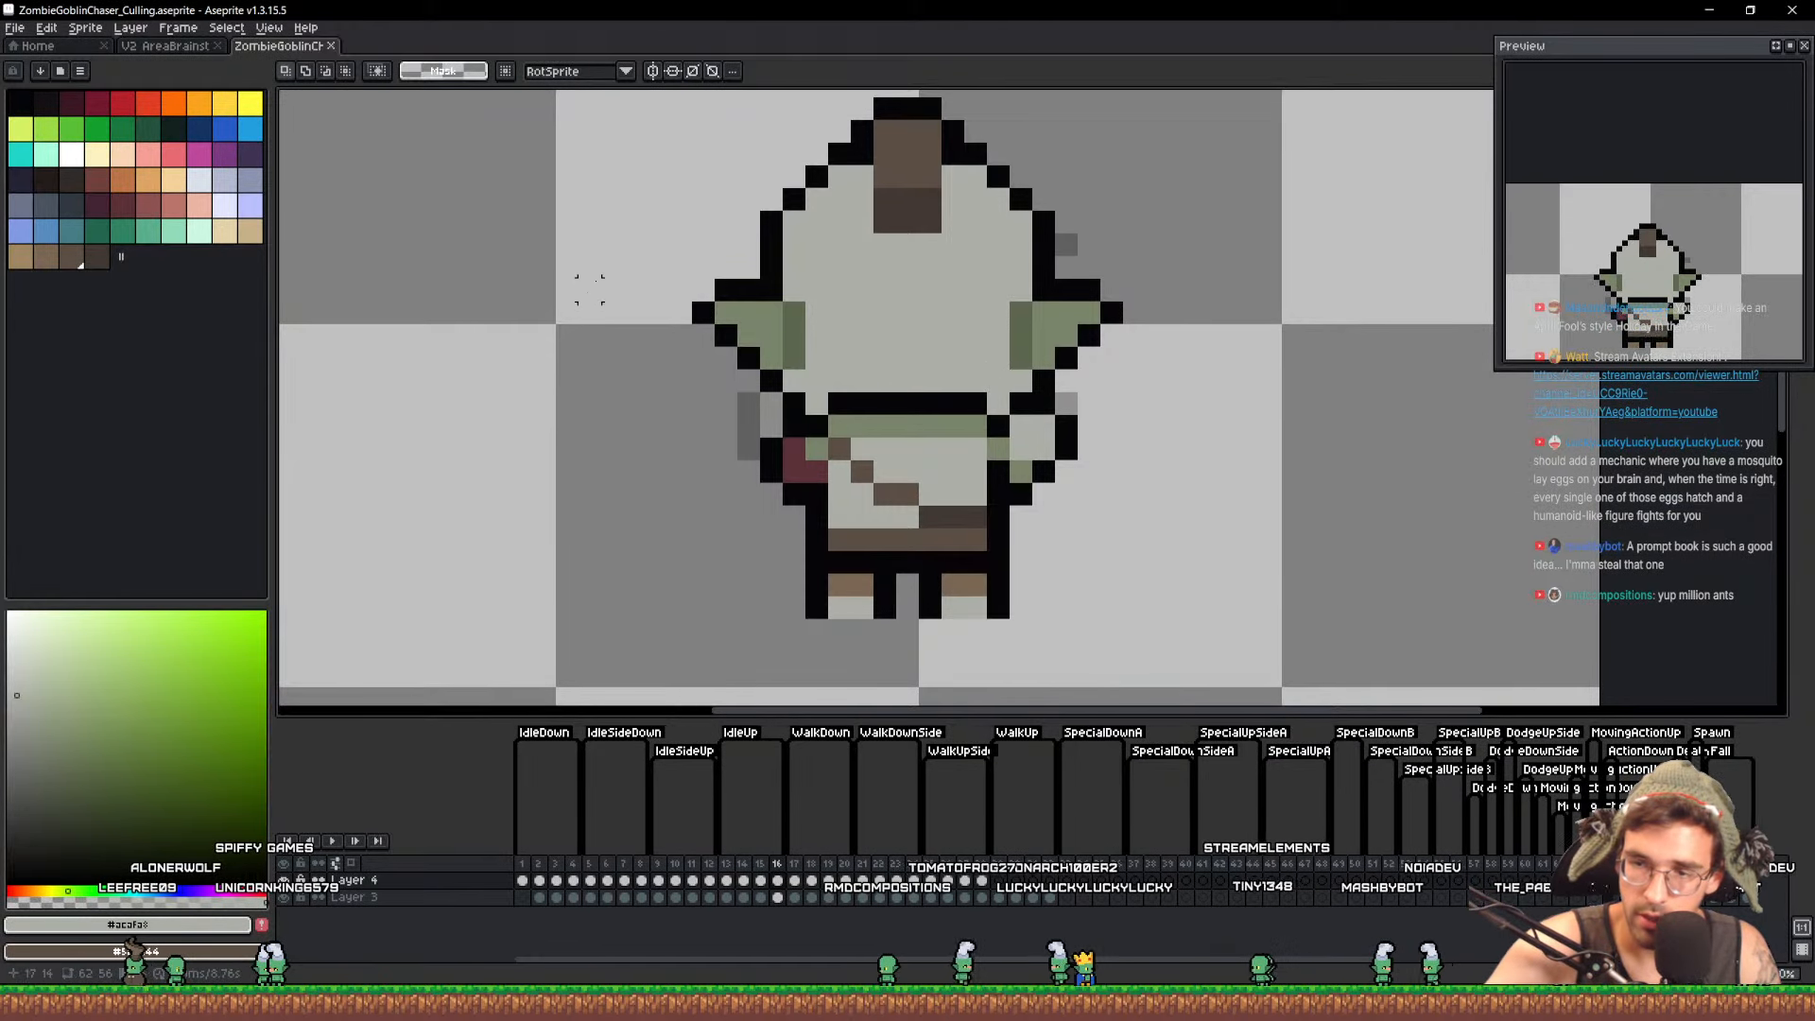
{"action": "left_click_drag", "start_coordinate": [953, 403], "coordinate": [917, 391]}
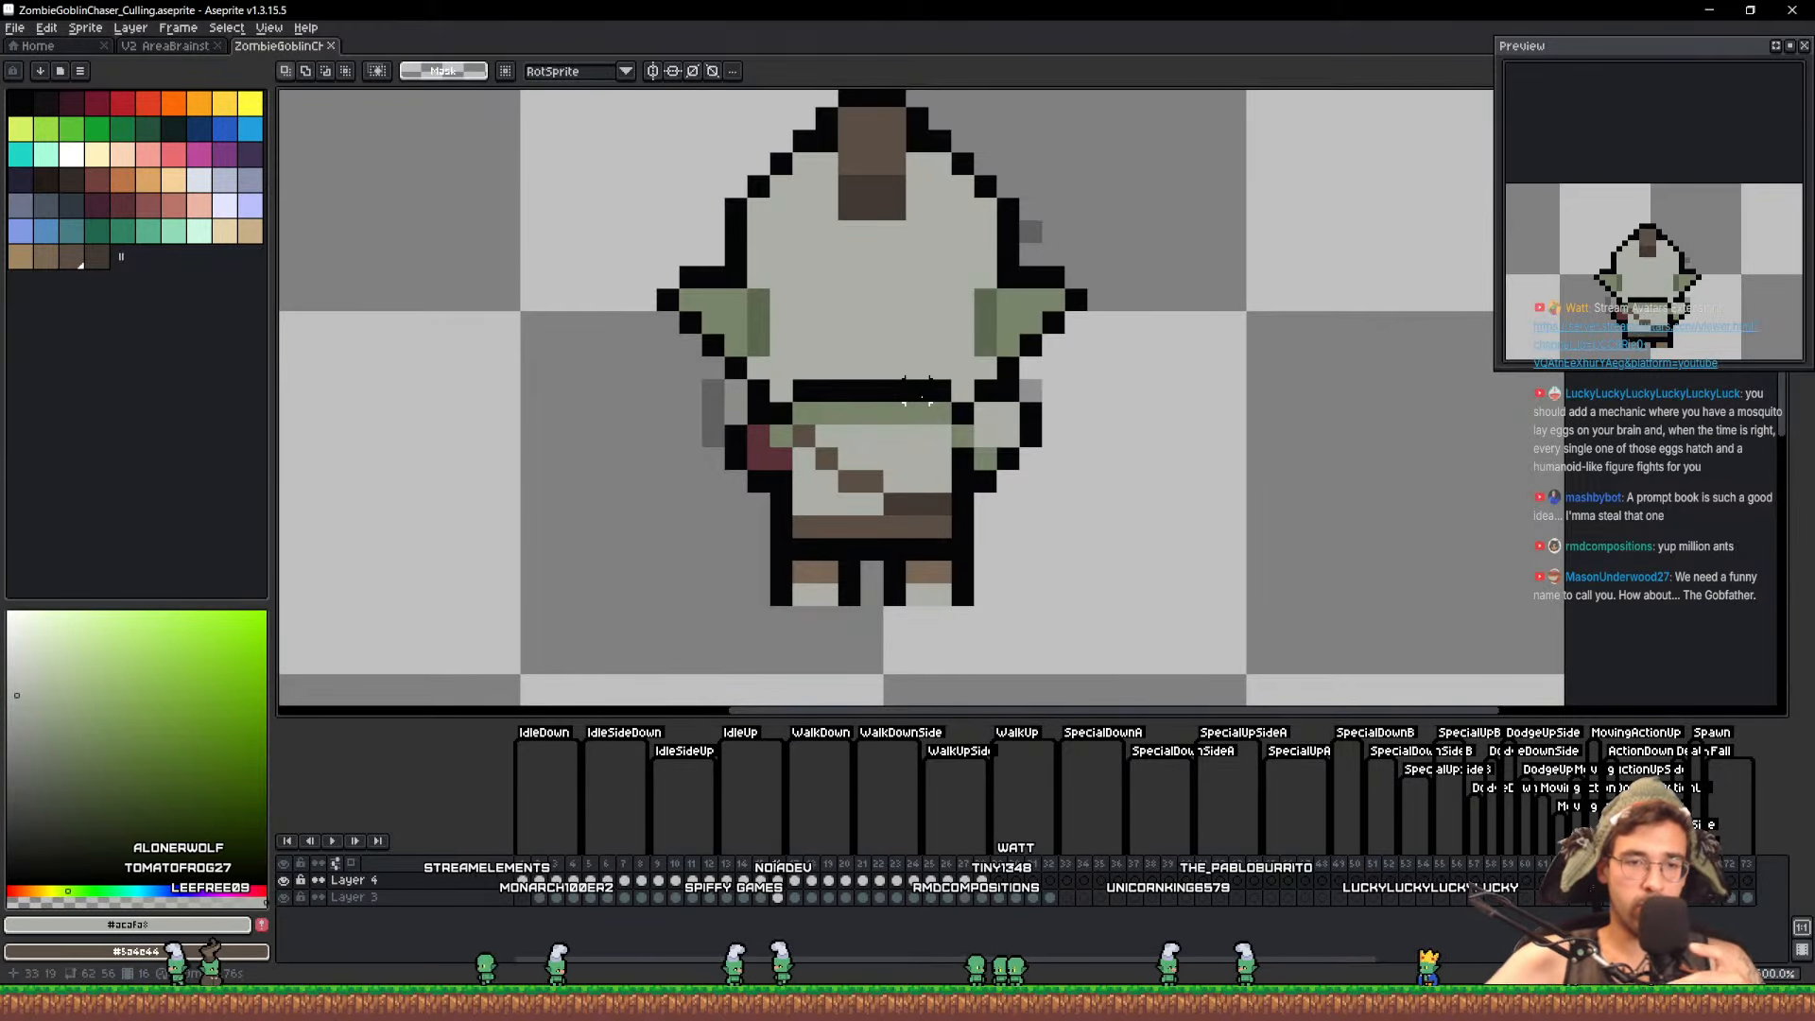
{"action": "left_click", "coordinate": [887, 882]}
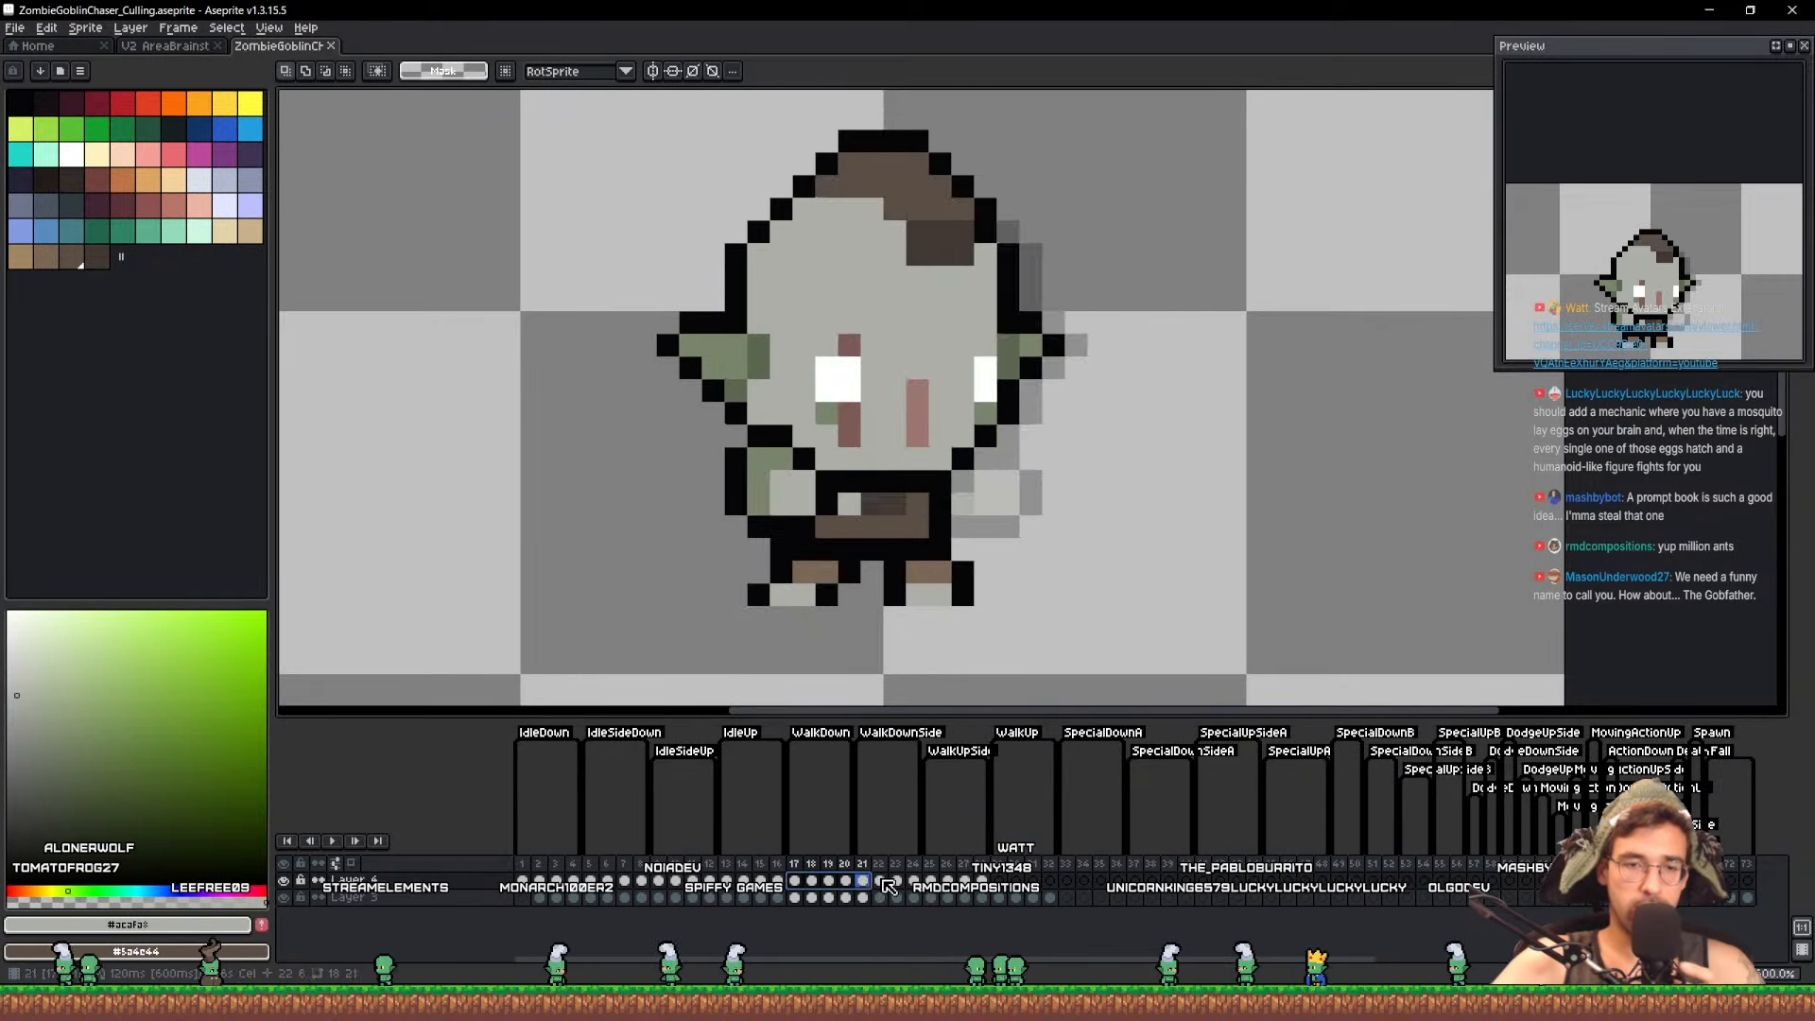
{"action": "left_click_drag", "start_coordinate": [883, 881], "coordinate": [1001, 890]}
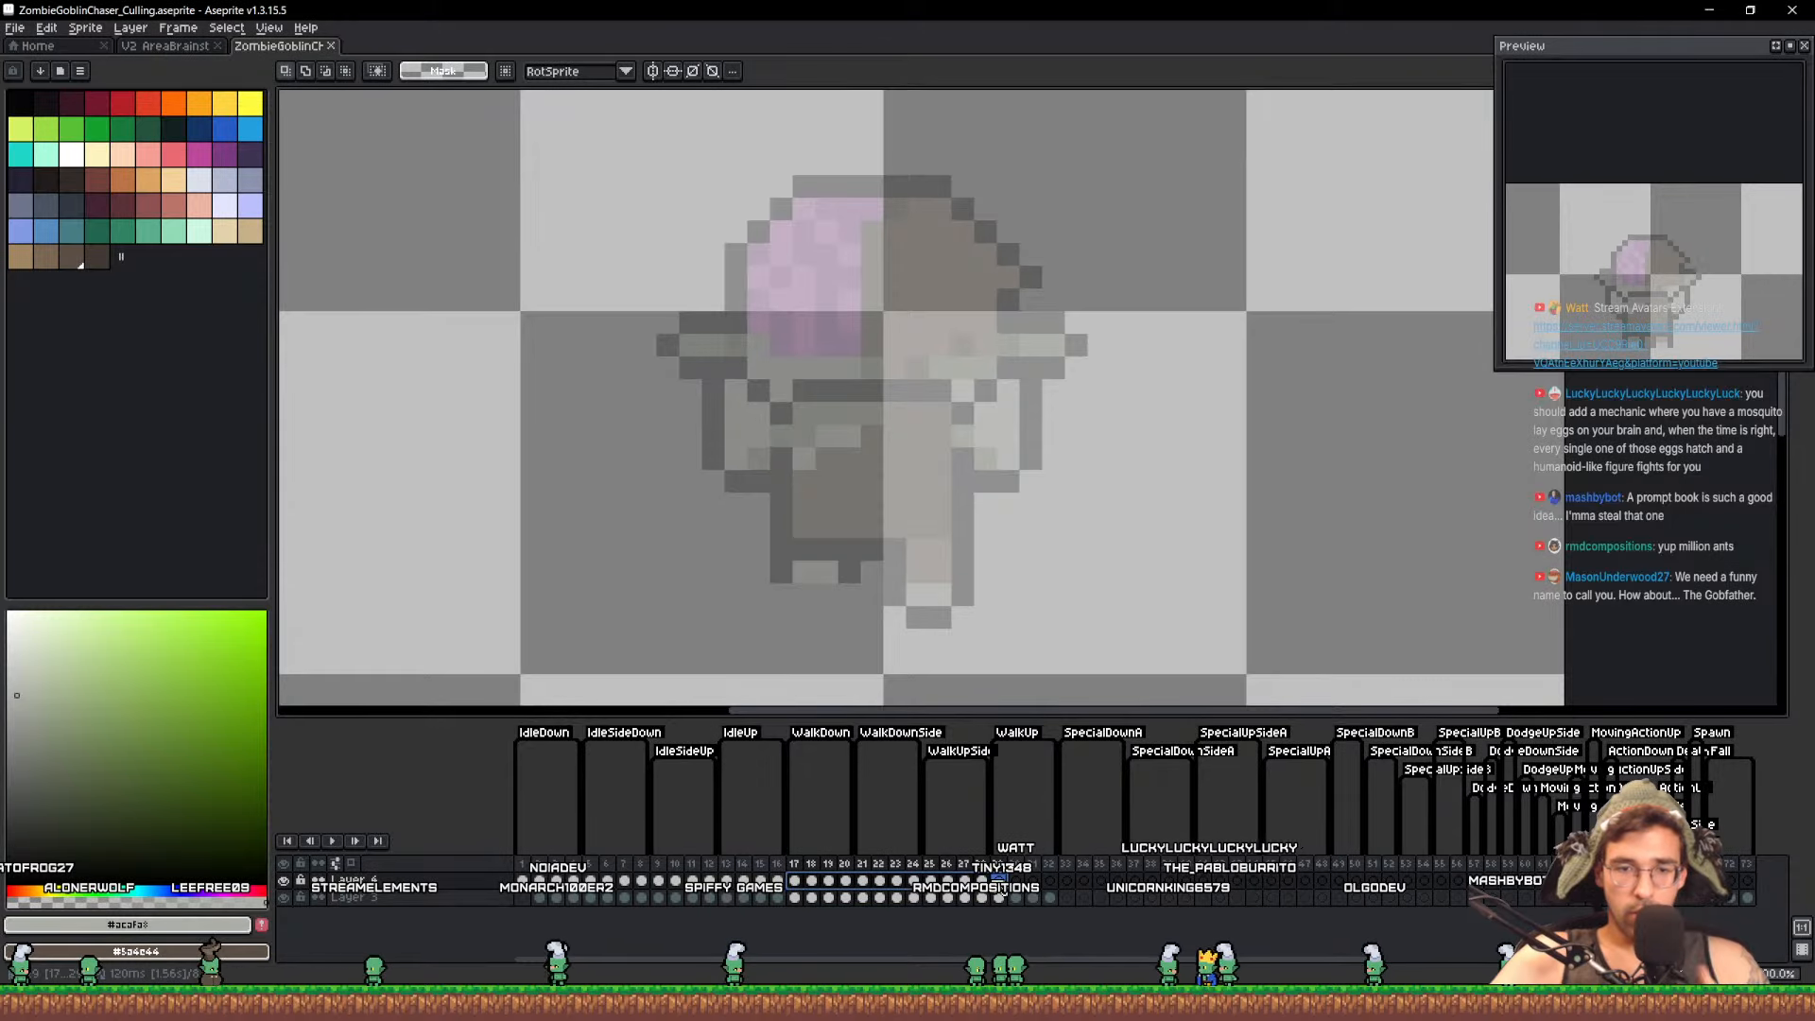
Copy the whole IdleUp goblin from frame 13 and paste it into frame 29 beside the WalkUp reference
{"action": "left_click", "coordinate": [726, 863]}
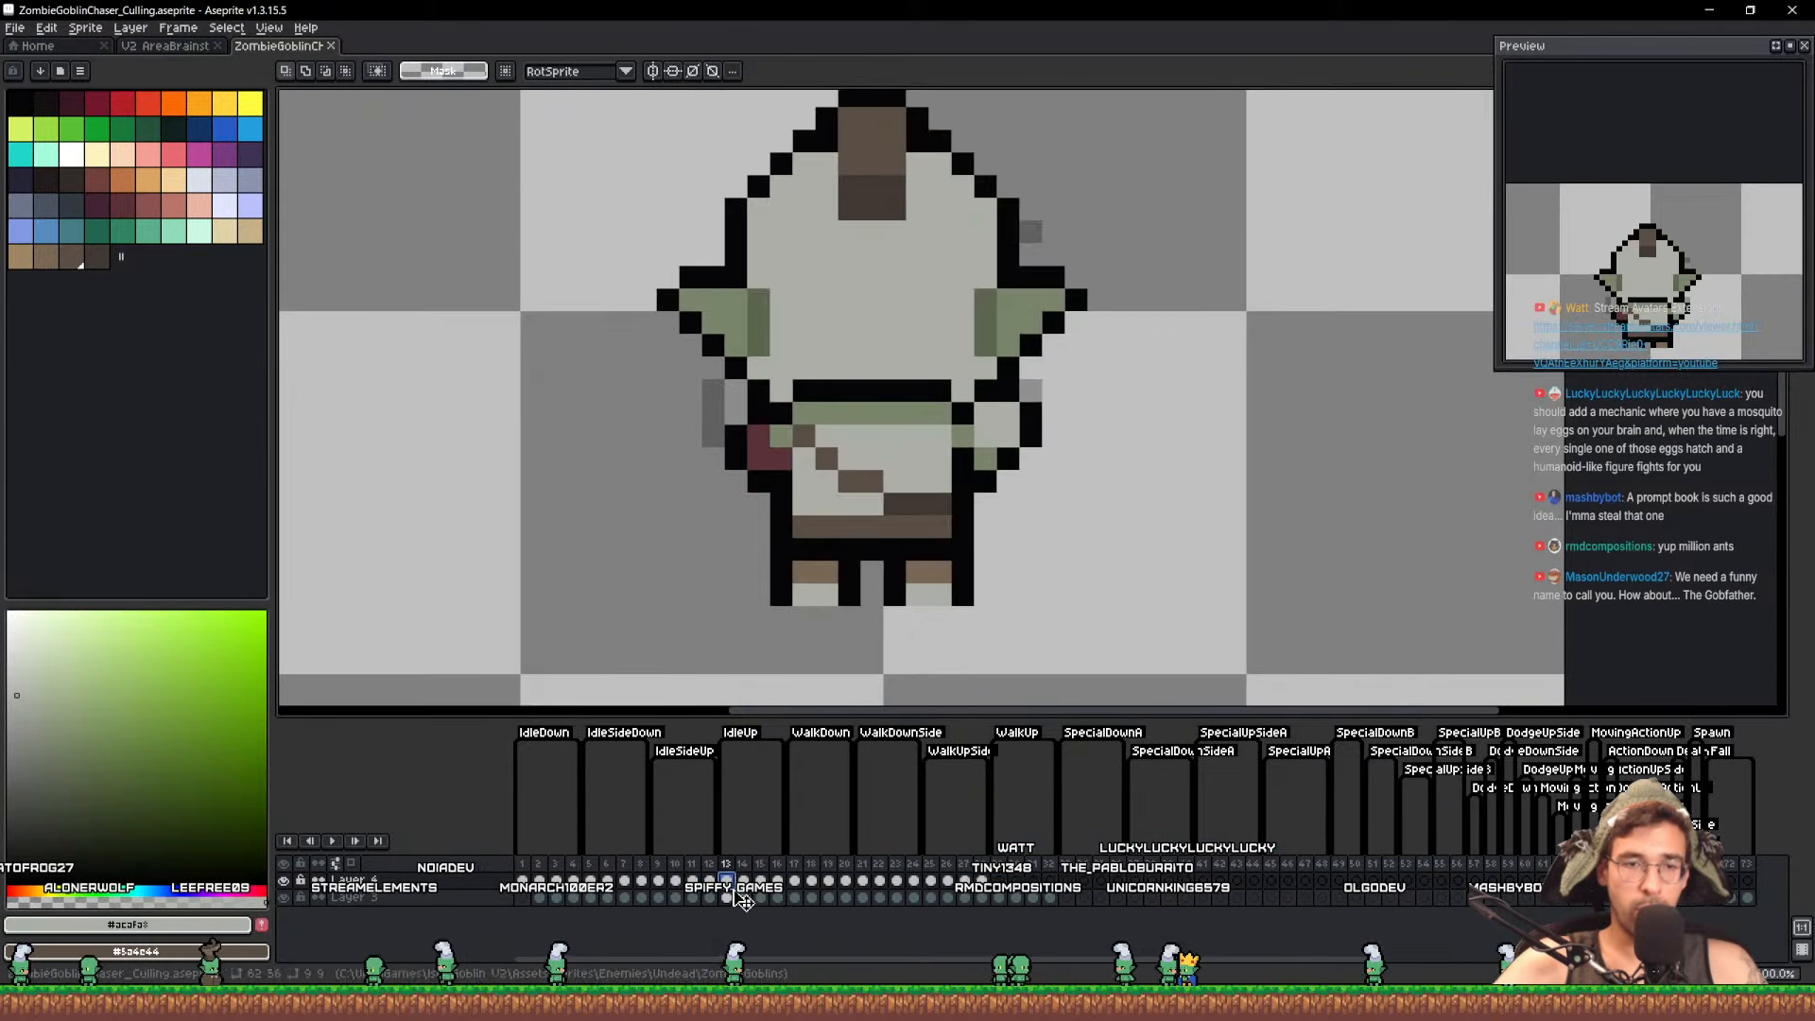
{"action": "scroll", "coordinate": [930, 475], "scroll_direction": "down", "scroll_amount": 2}
{"action": "key", "text": "q"}
{"action": "mouse_move", "coordinate": [1153, 547]}
{"action": "left_mouse_down"}
{"action": "mouse_move", "coordinate": [1386, 409]}
{"action": "mouse_move", "coordinate": [1382, 423]}
{"action": "left_mouse_up"}
{"action": "left_click", "coordinate": [999, 896]}
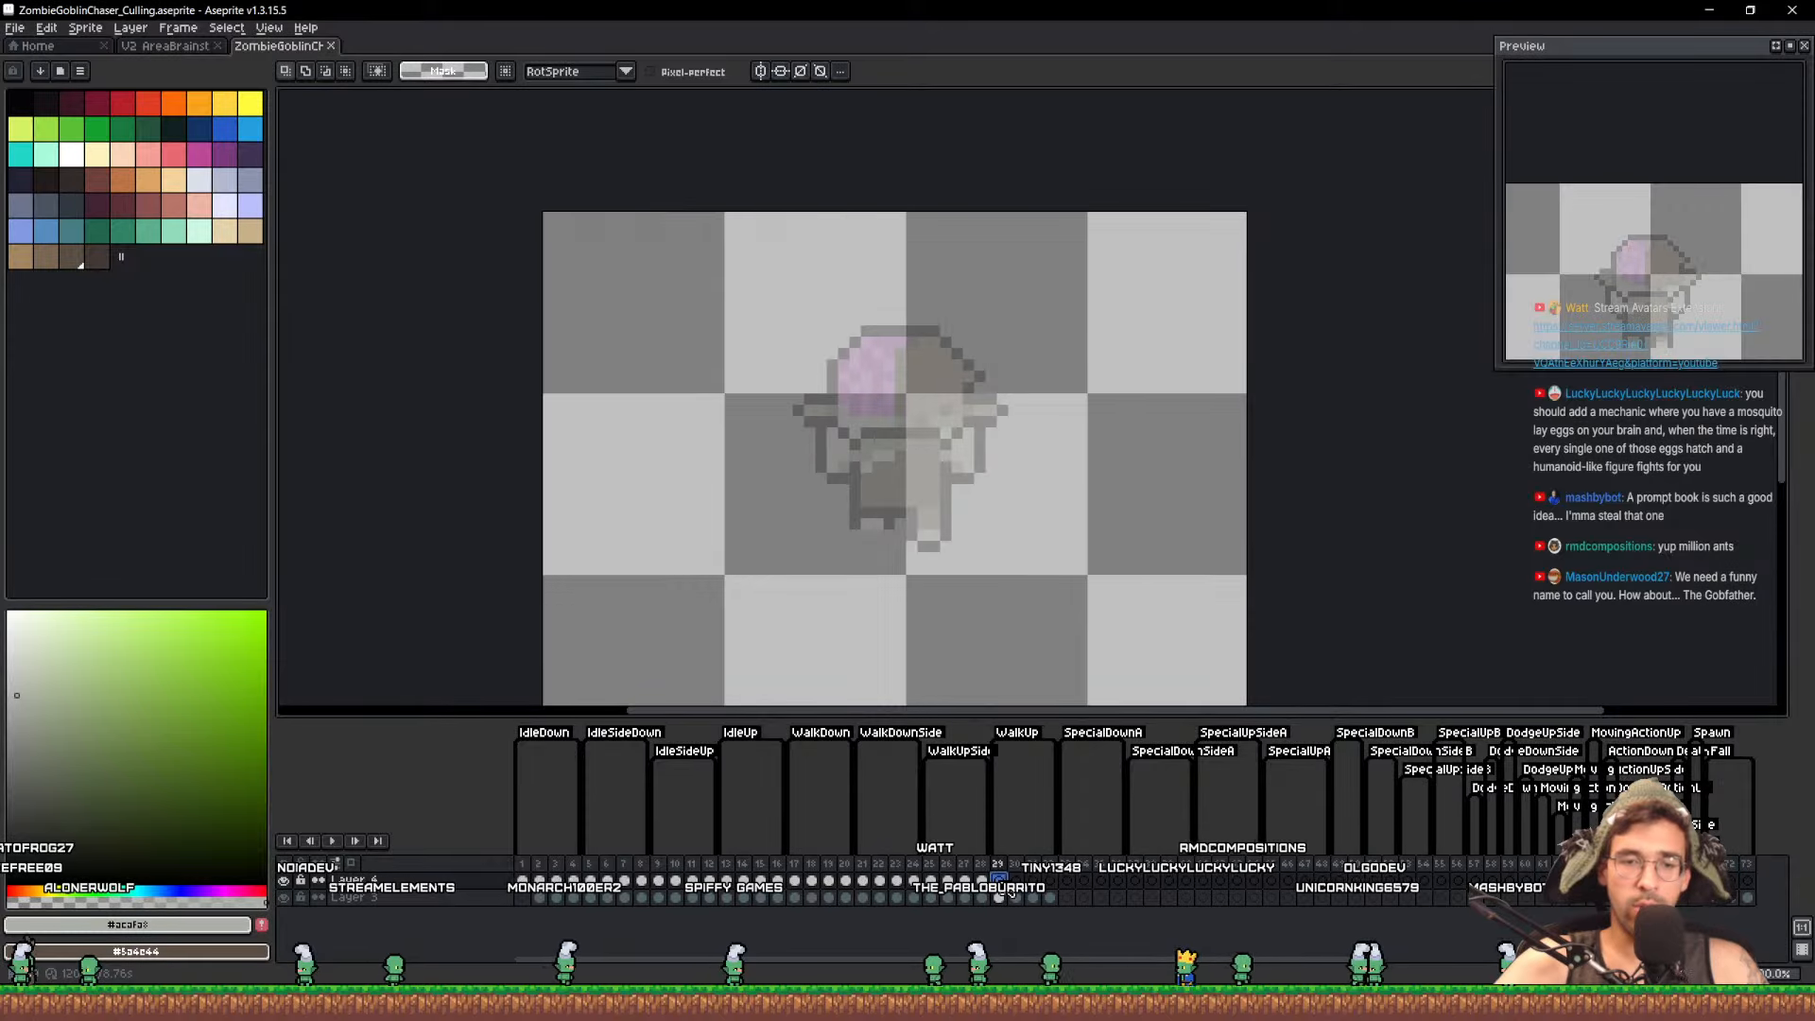
{"action": "key", "text": "ctrl+v"}
{"action": "left_click_drag", "start_coordinate": [1077, 537], "coordinate": [1224, 538]}
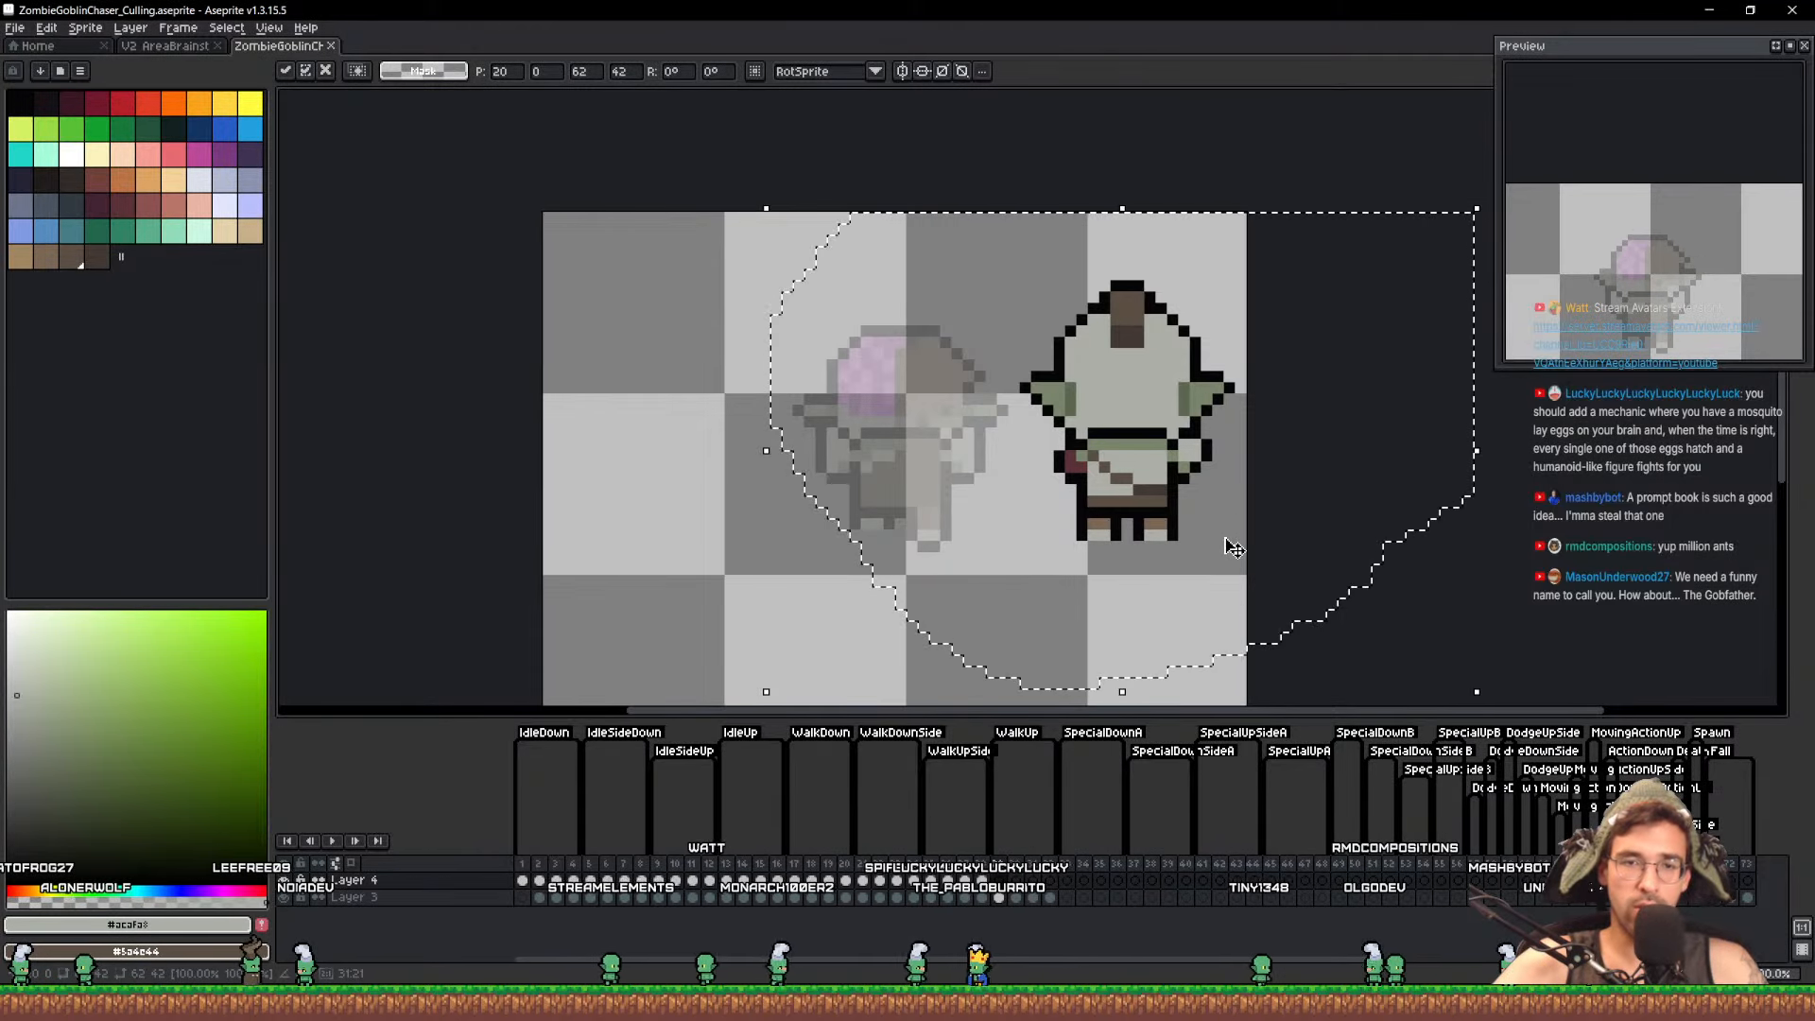
{"action": "key", "text": "Return"}
{"action": "scroll", "coordinate": [1228, 536], "scroll_direction": "up", "scroll_amount": 2}
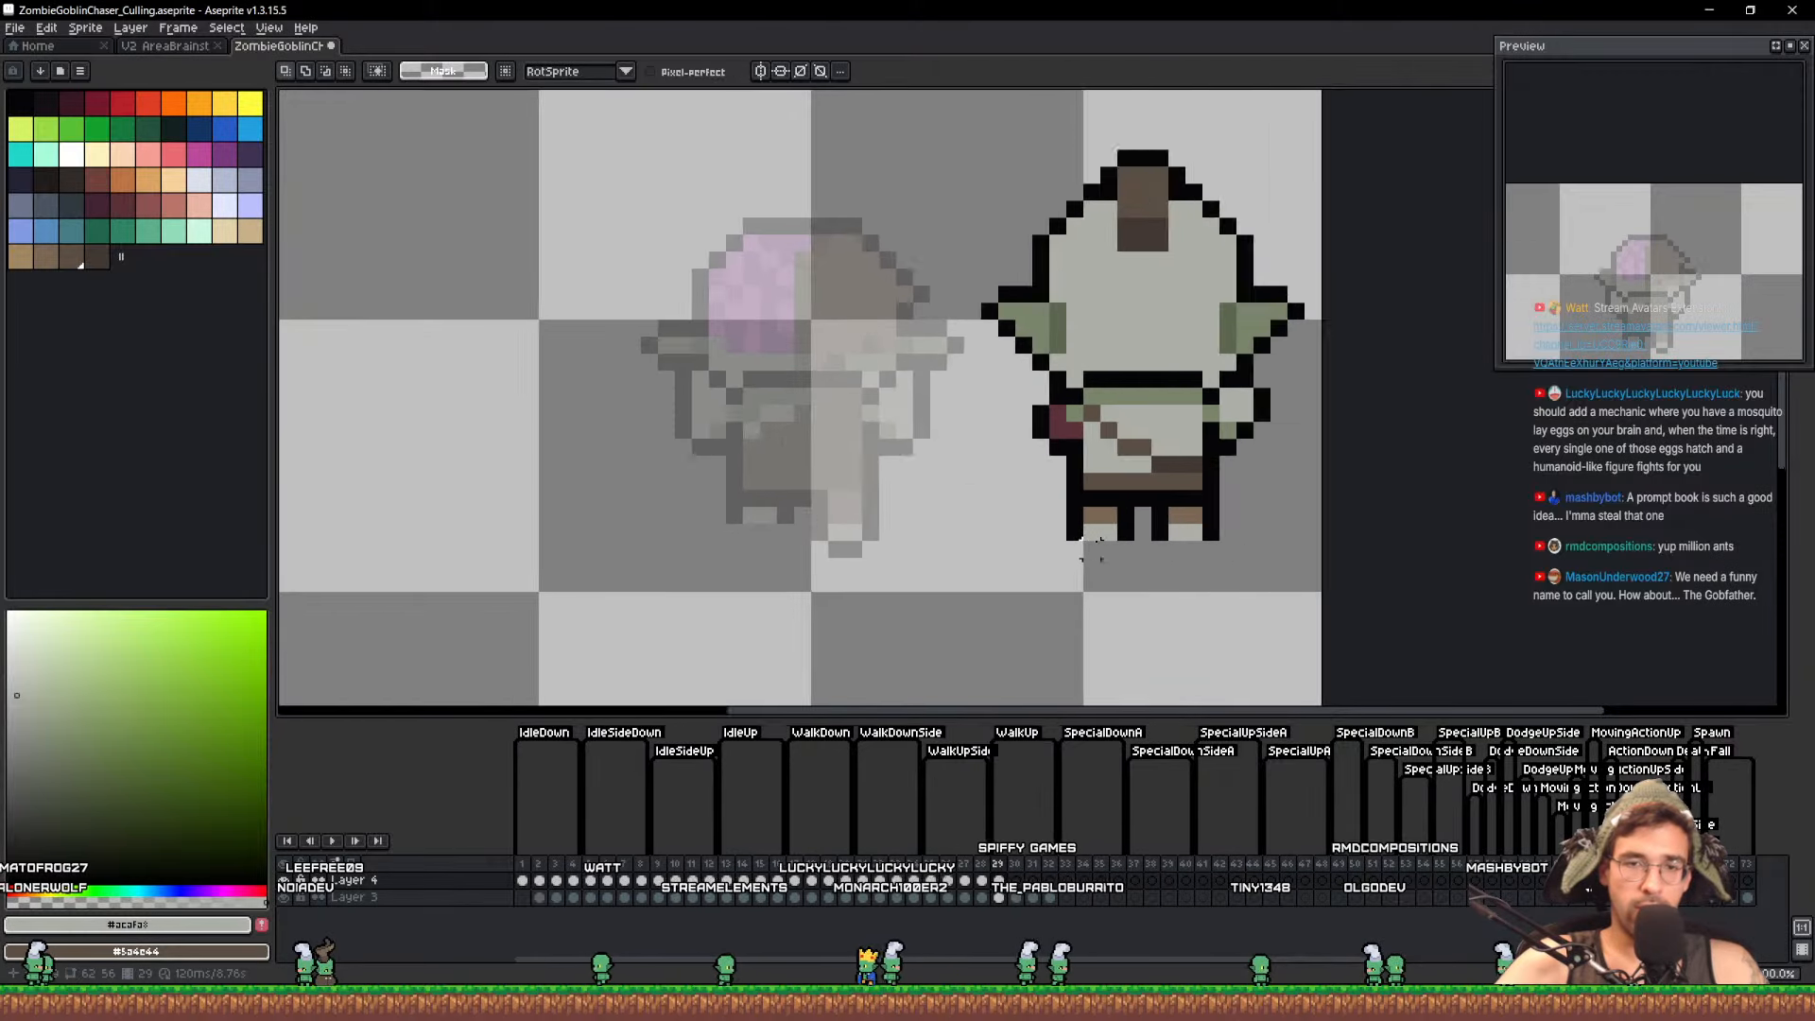
Raise the goblin's left foot by one pixel and add a black outline row beneath the right foot in frame 29
{"action": "key", "text": "m"}
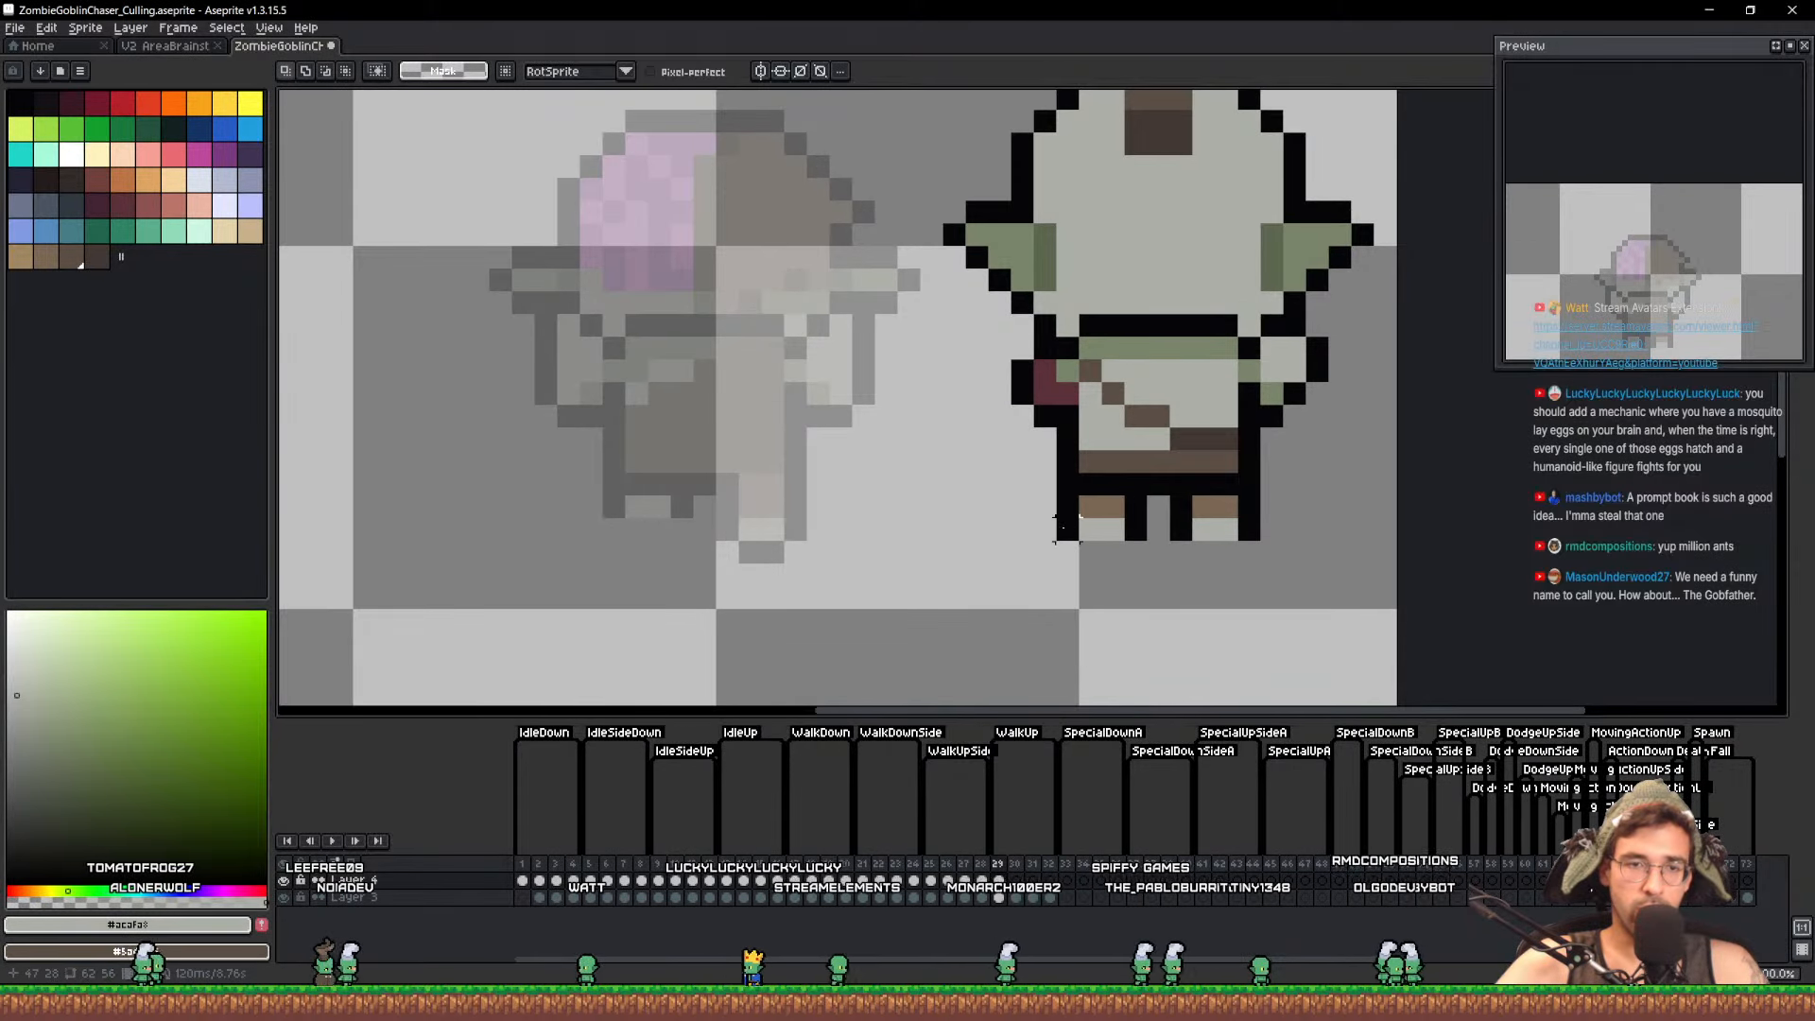
{"action": "left_click_drag", "start_coordinate": [1067, 530], "coordinate": [1148, 592]}
{"action": "key", "text": "Delete"}
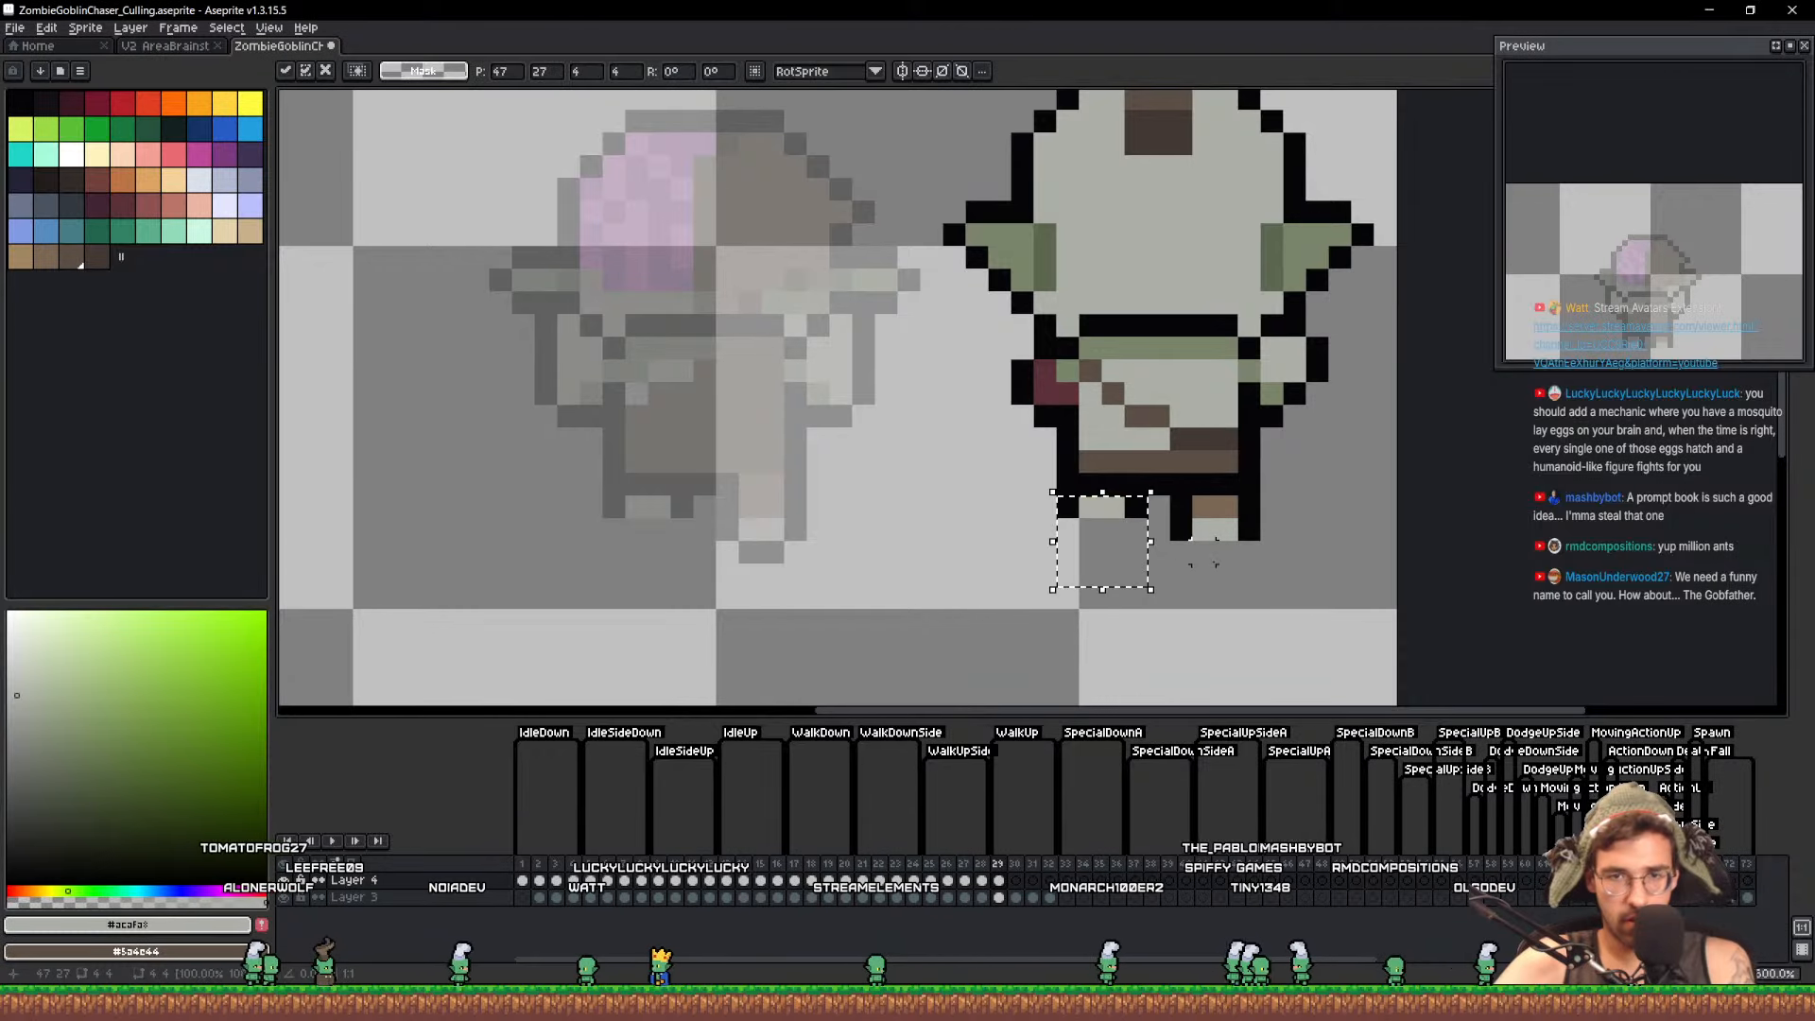
{"action": "key", "text": "i"}
{"action": "left_click", "coordinate": [1184, 532]}
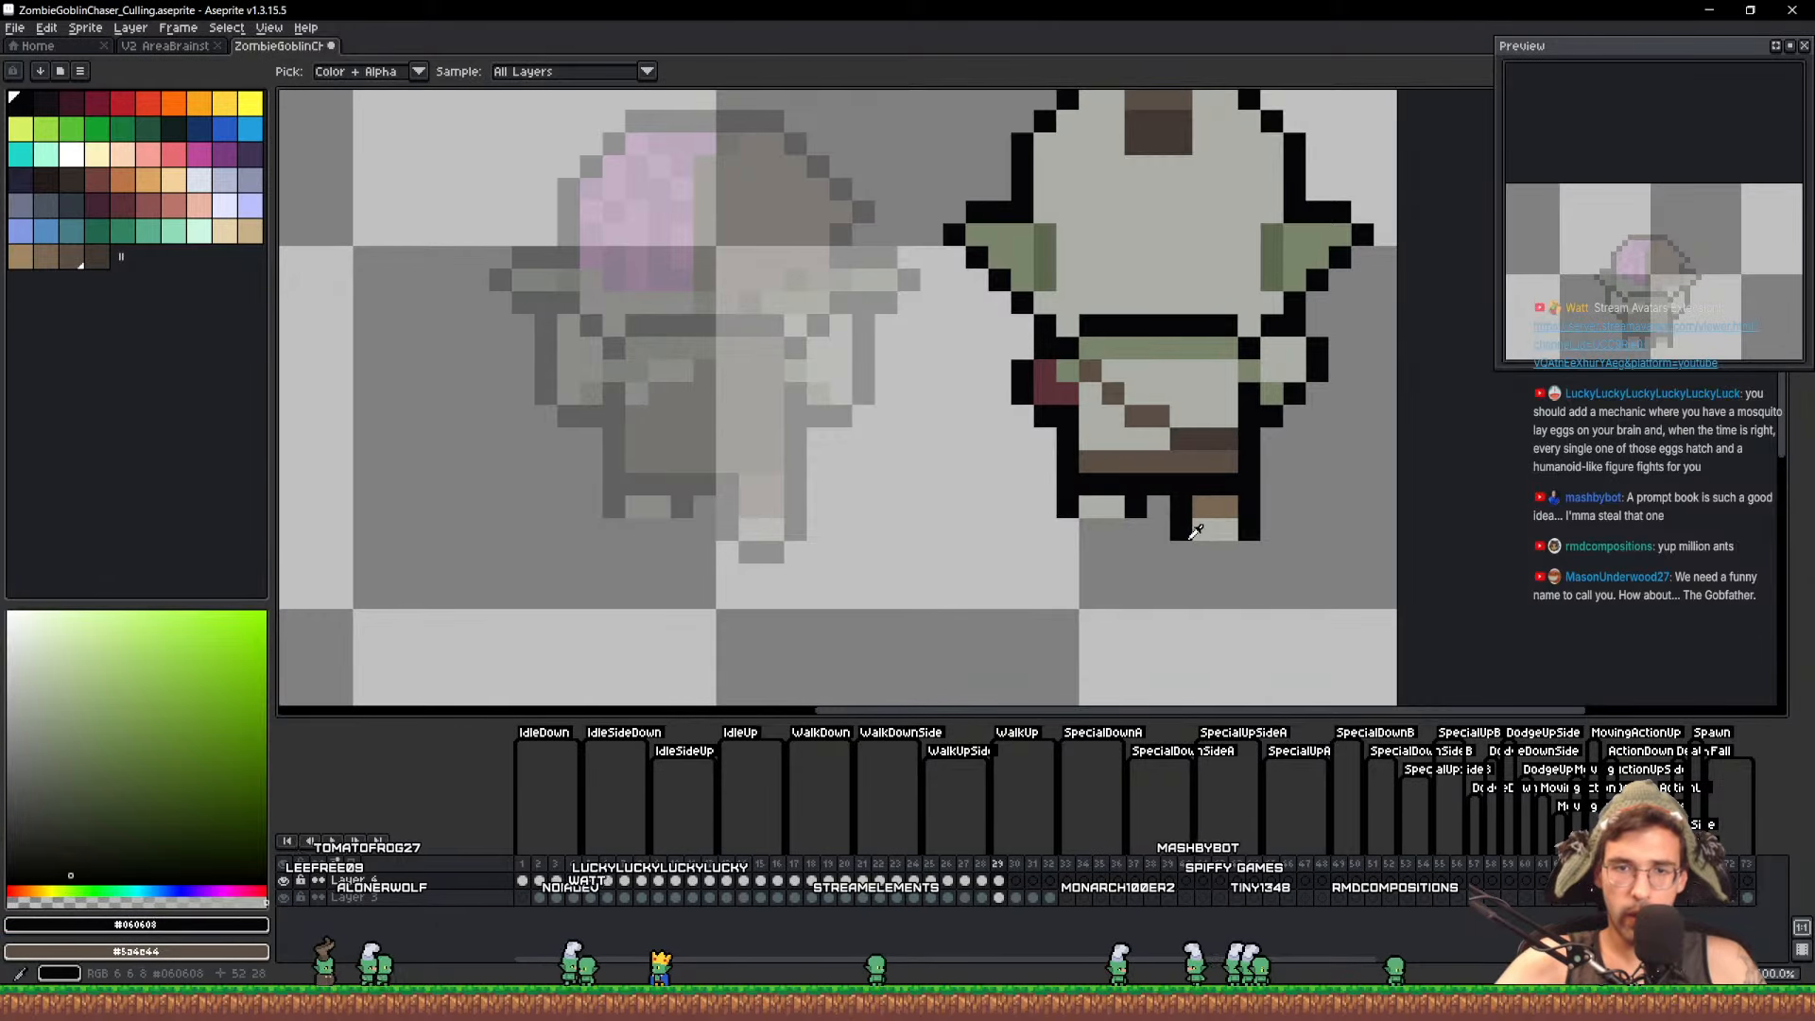
{"action": "key", "text": "b"}
{"action": "mouse_move", "coordinate": [1204, 552]}
{"action": "left_mouse_down"}
{"action": "mouse_move", "coordinate": [1228, 552]}
{"action": "mouse_move", "coordinate": [1232, 629]}
{"action": "mouse_move", "coordinate": [1198, 678]}
{"action": "left_mouse_up"}
Lower the goblin's head and ears by two pixels in frame 29, keeping the neck outline and torso in place
{"action": "key", "text": "m"}
{"action": "mouse_move", "coordinate": [1301, 426]}
{"action": "left_mouse_down"}
{"action": "mouse_move", "coordinate": [1005, 431]}
{"action": "mouse_move", "coordinate": [1386, 323]}
{"action": "mouse_move", "coordinate": [1318, 570]}
{"action": "left_mouse_up"}
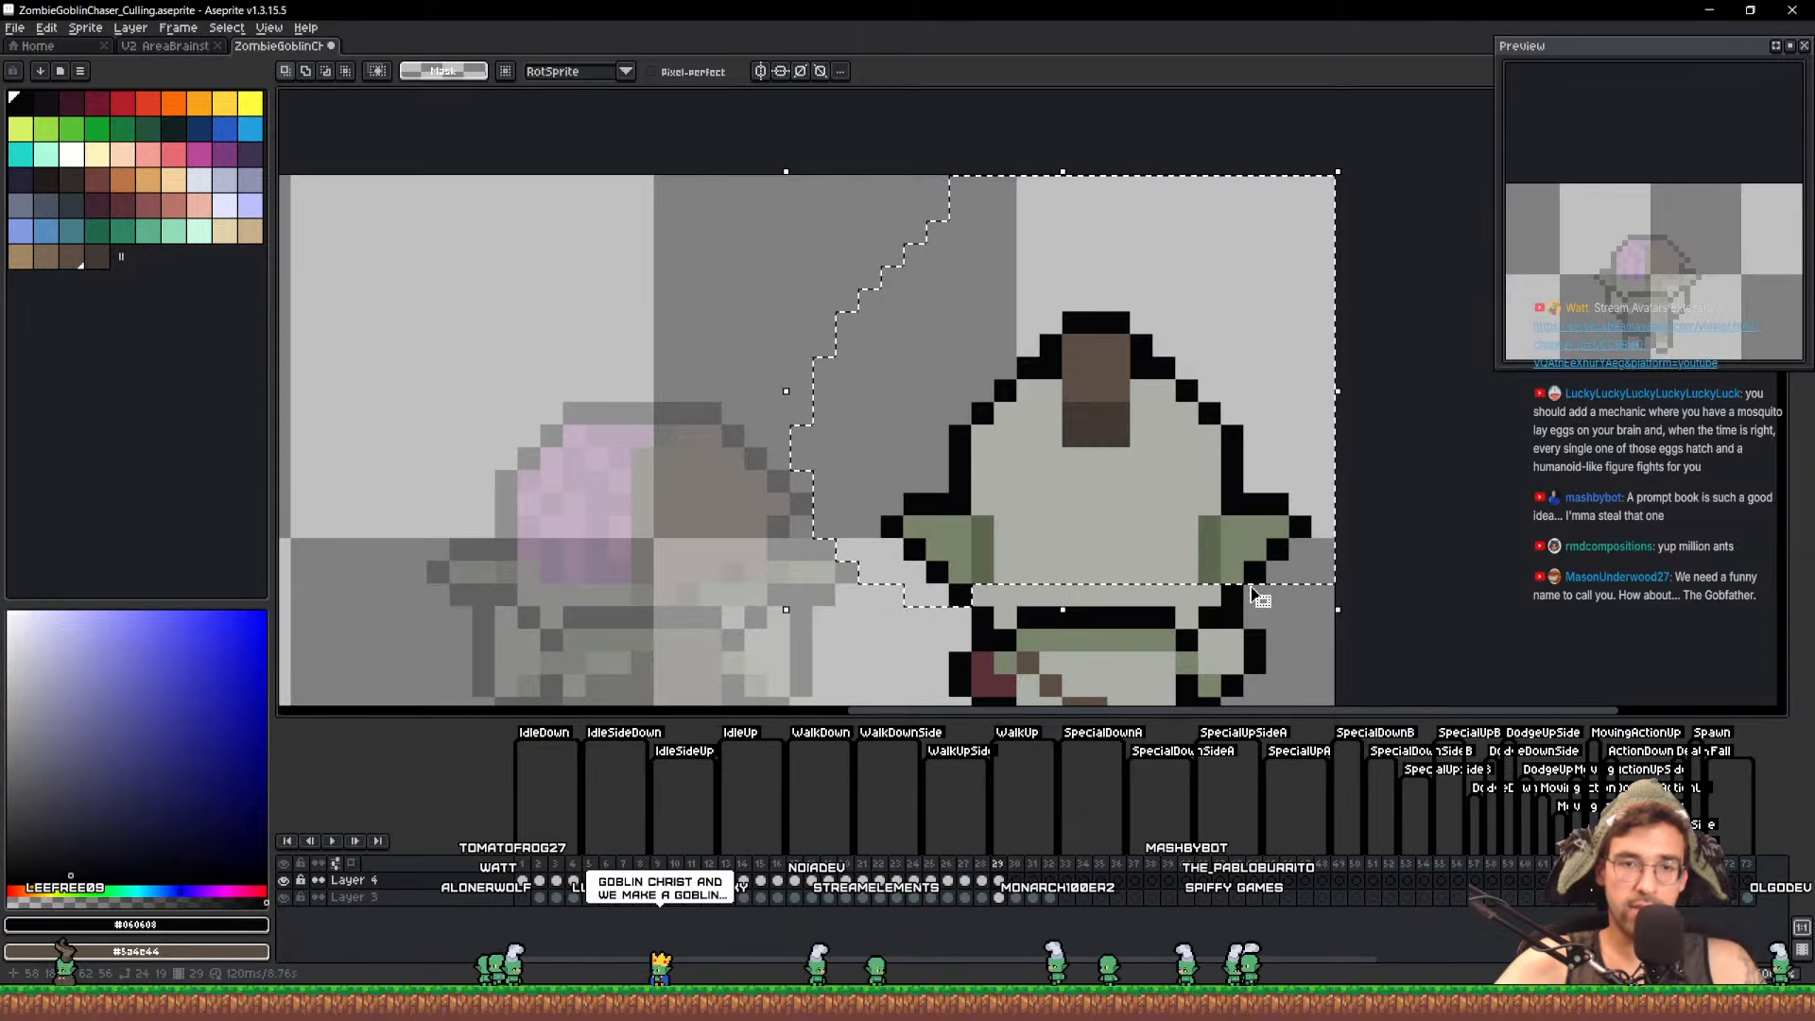
{"action": "left_click_drag", "start_coordinate": [1261, 479], "coordinate": [1260, 497]}
{"action": "key", "text": "ctrl+d"}
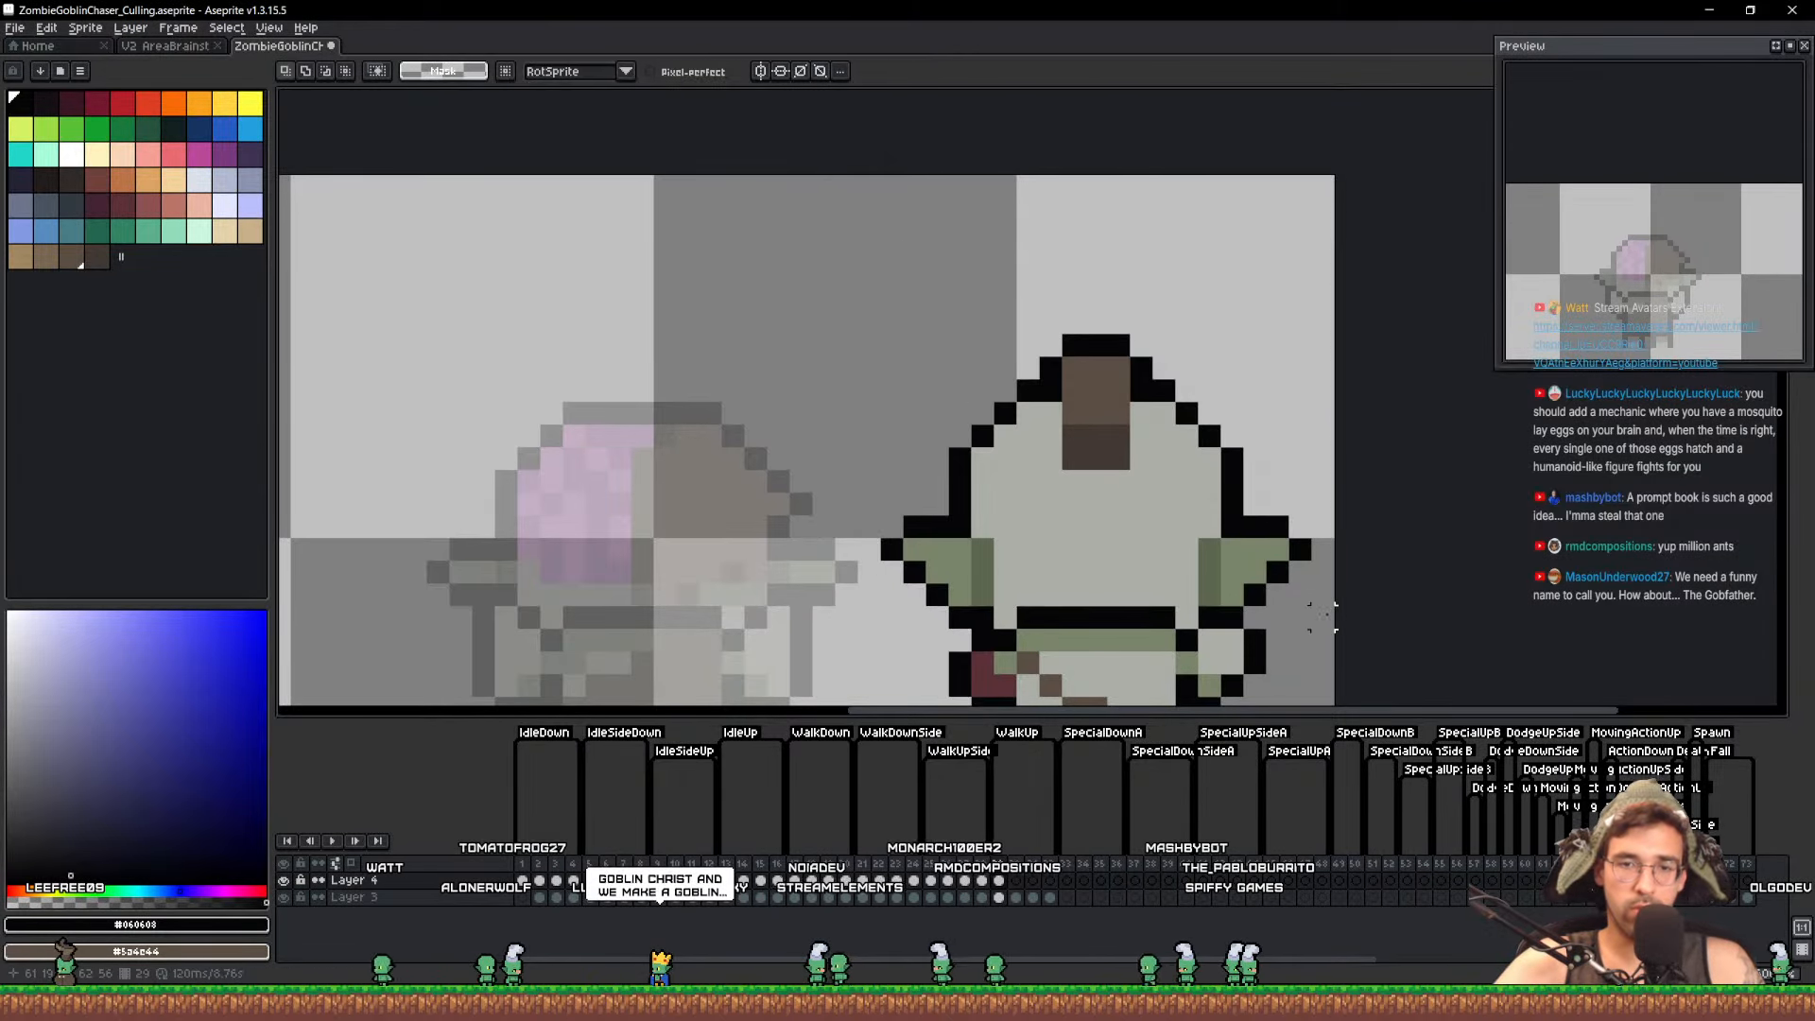
{"action": "left_click_drag", "start_coordinate": [1321, 593], "coordinate": [1274, 491]}
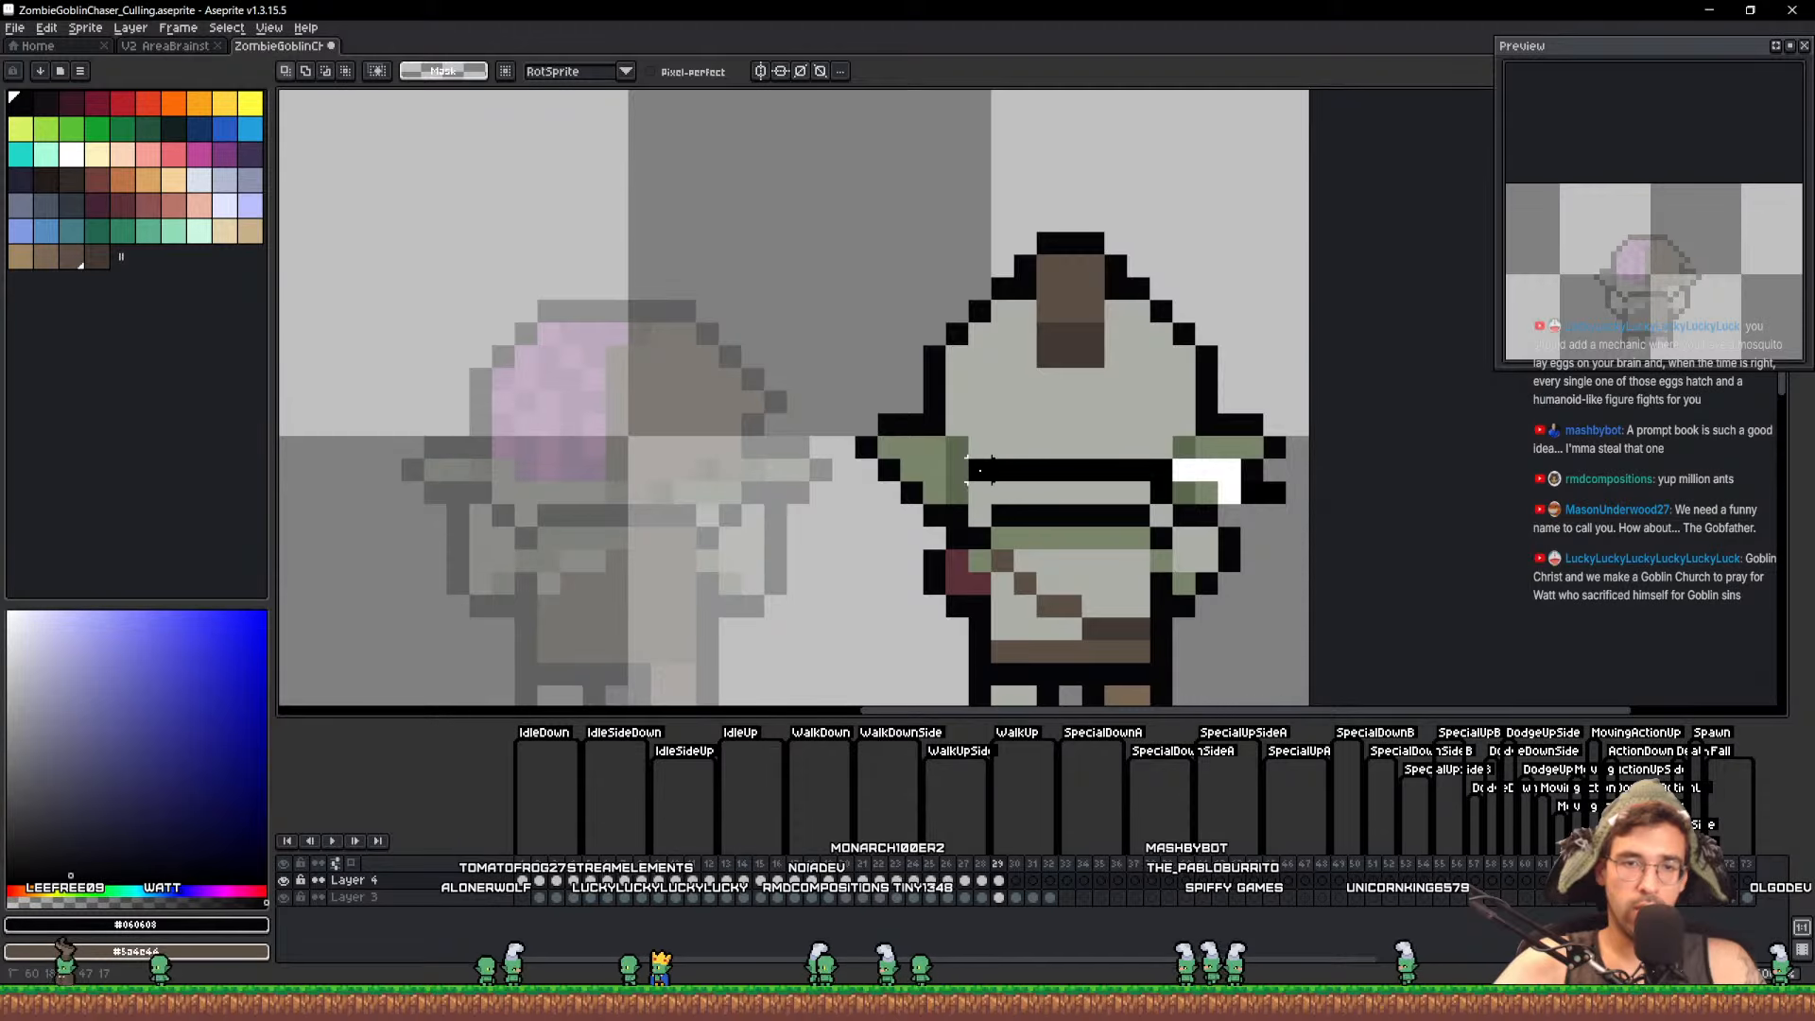
{"action": "mouse_move", "coordinate": [979, 492]}
{"action": "left_mouse_down"}
{"action": "mouse_move", "coordinate": [855, 501]}
{"action": "mouse_move", "coordinate": [841, 416]}
{"action": "mouse_move", "coordinate": [957, 153]}
{"action": "mouse_move", "coordinate": [1272, 127]}
{"action": "left_mouse_up"}
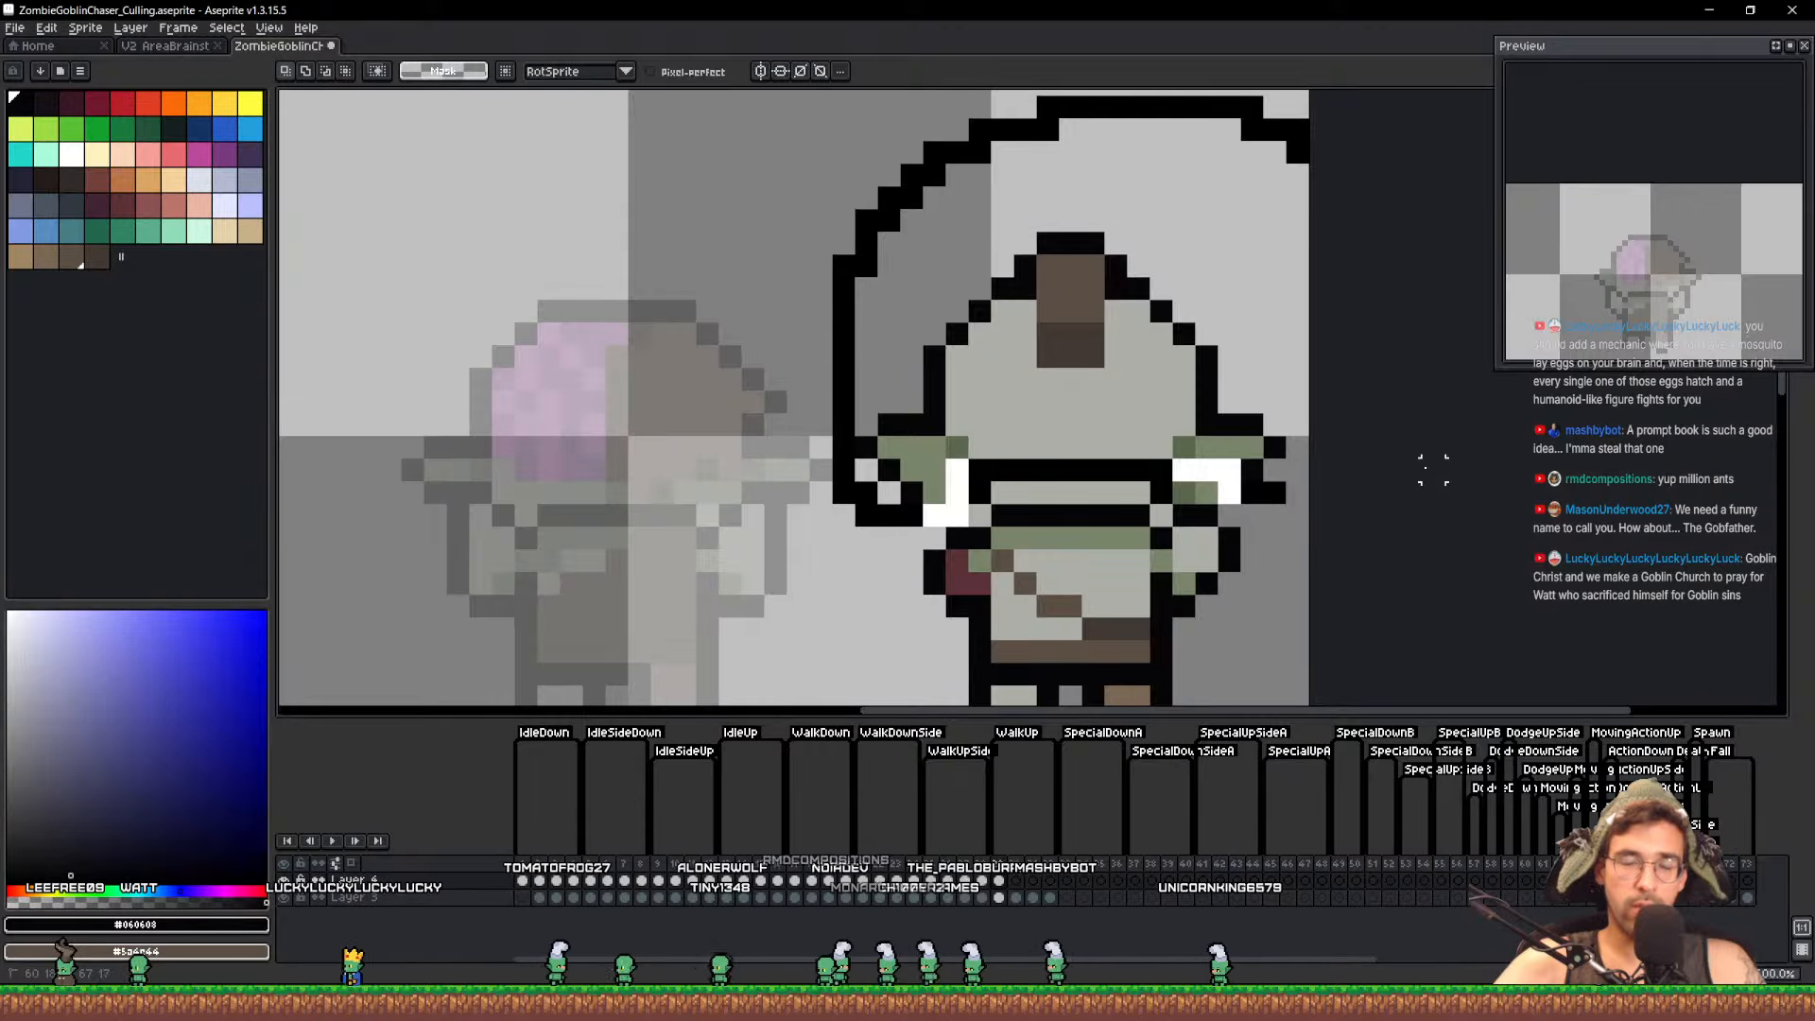
{"action": "mouse_move", "coordinate": [1432, 470]}
{"action": "left_mouse_down"}
{"action": "mouse_move", "coordinate": [1408, 470]}
{"action": "mouse_move", "coordinate": [1410, 492]}
{"action": "left_mouse_up"}
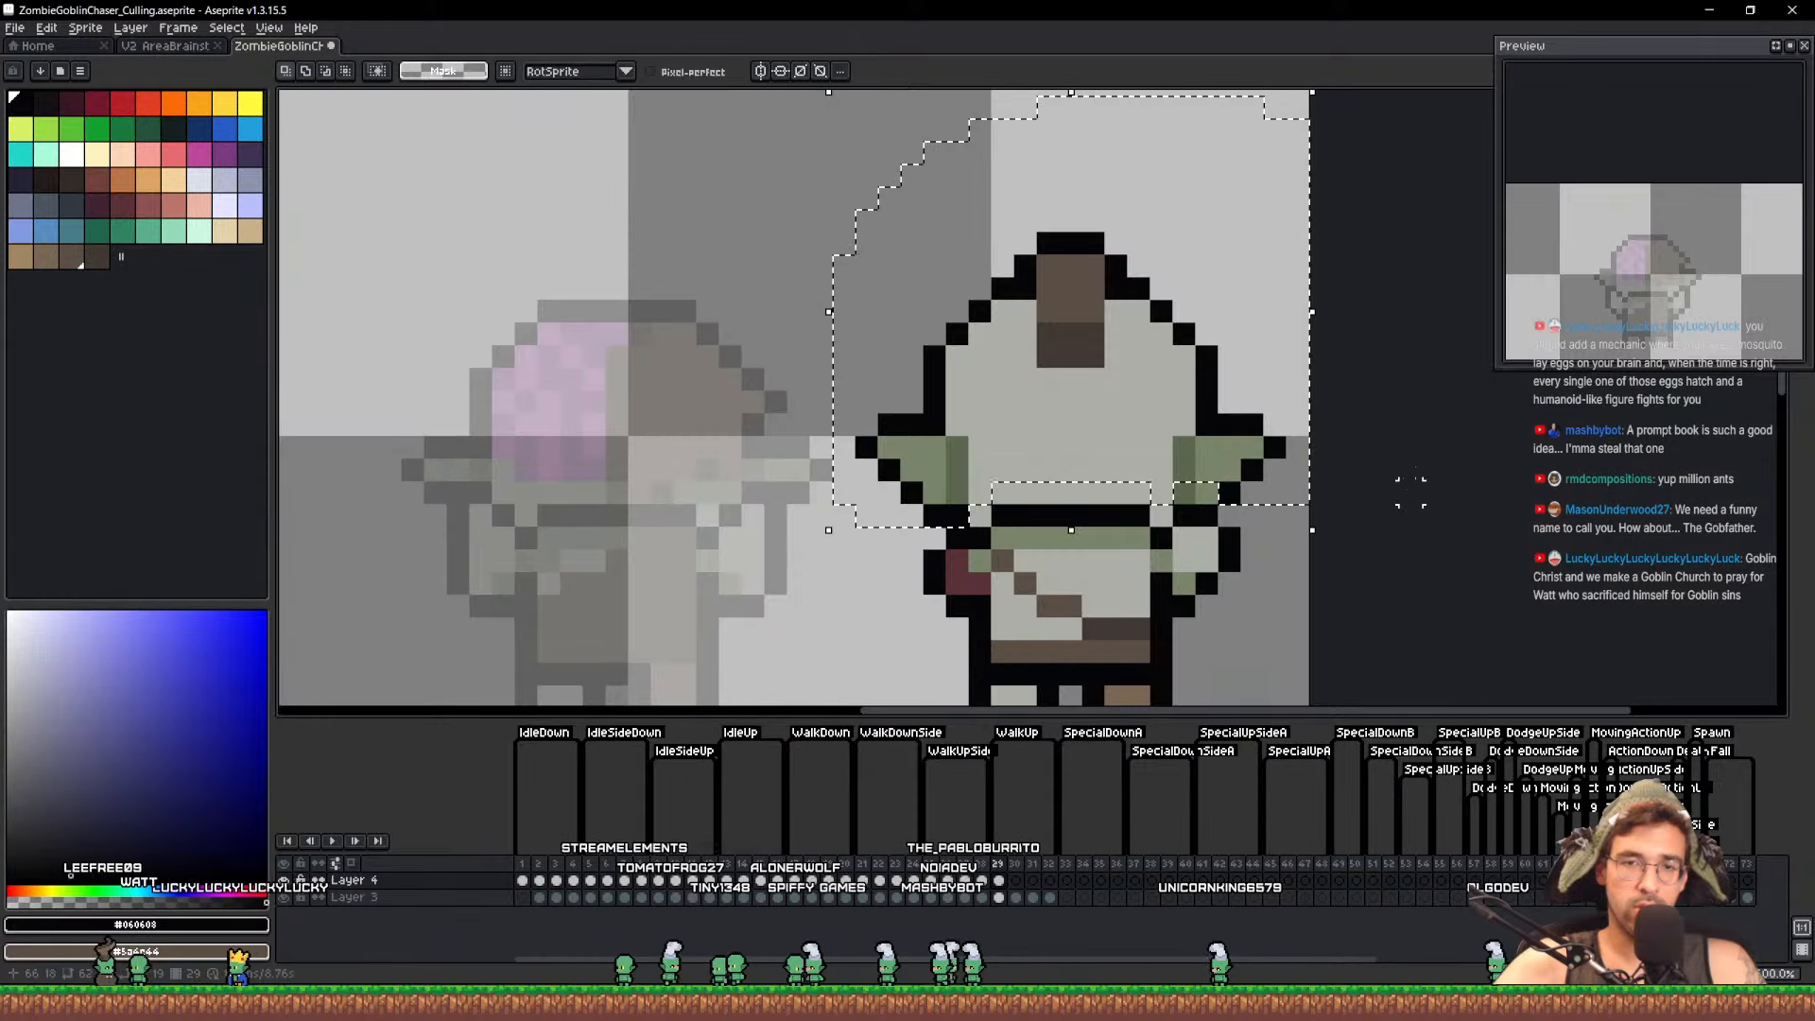
{"action": "key", "text": "Down"}
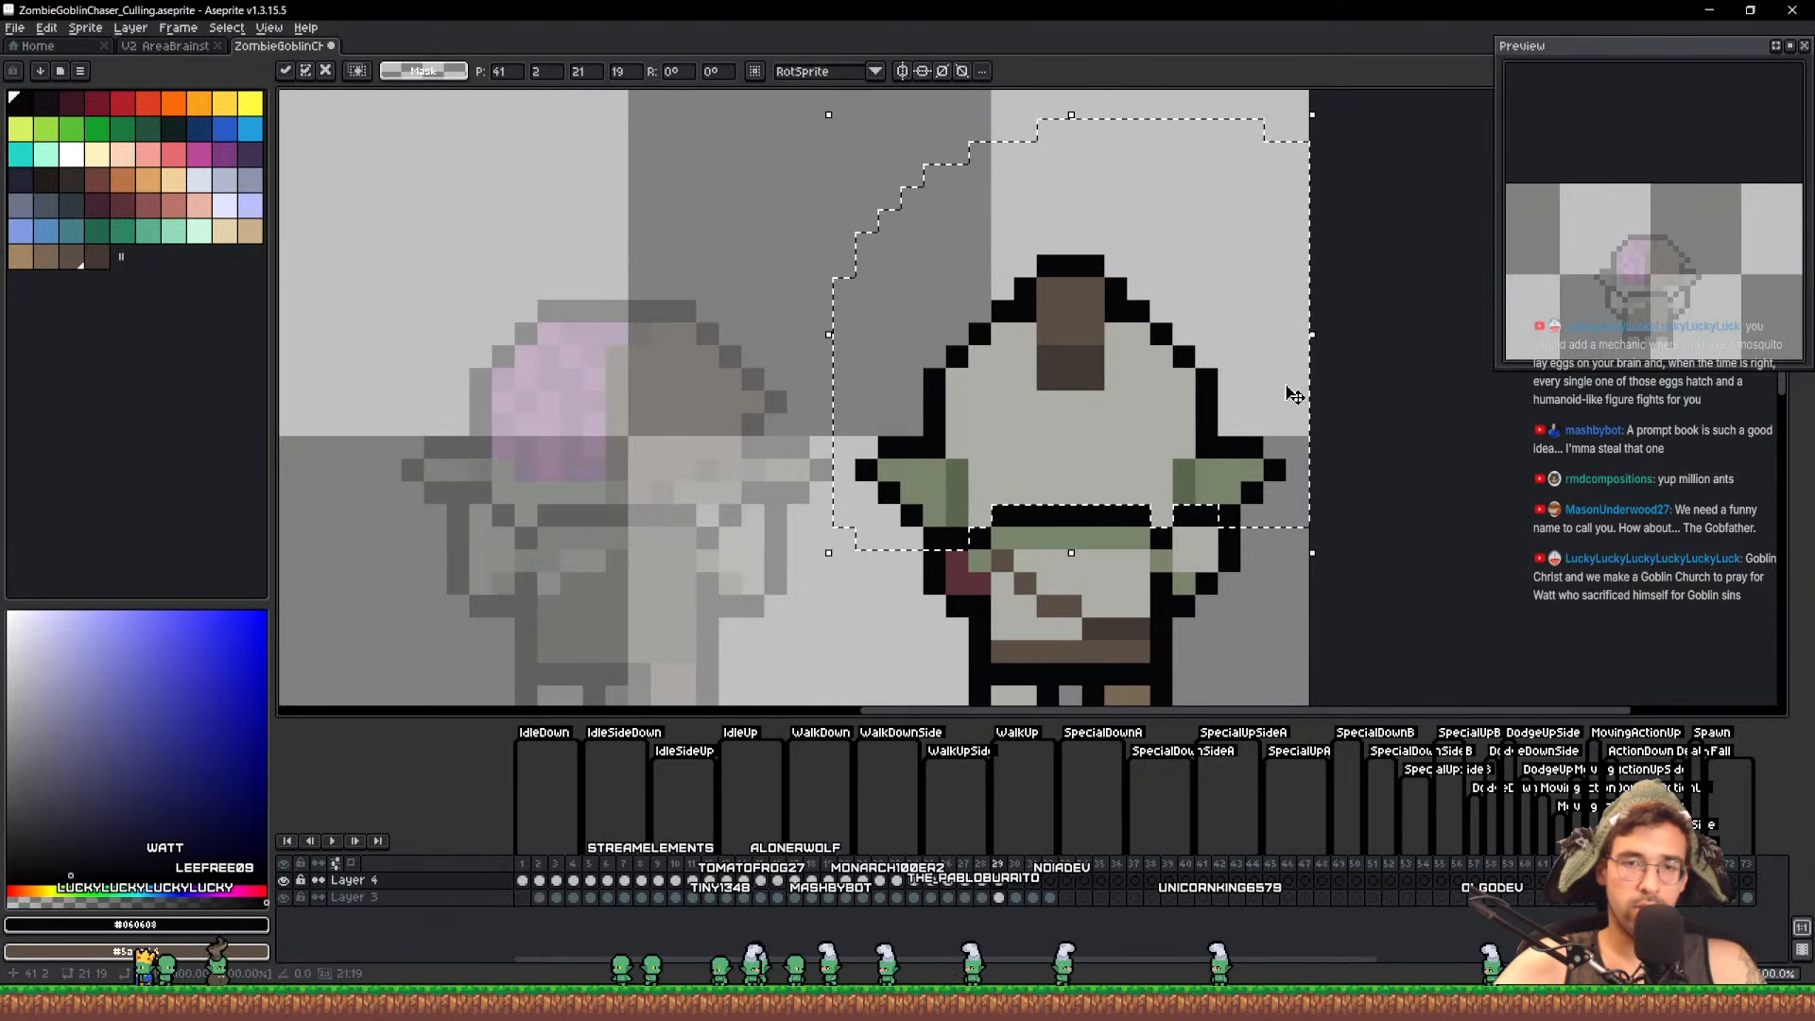
{"action": "key", "text": "ctrl+d"}
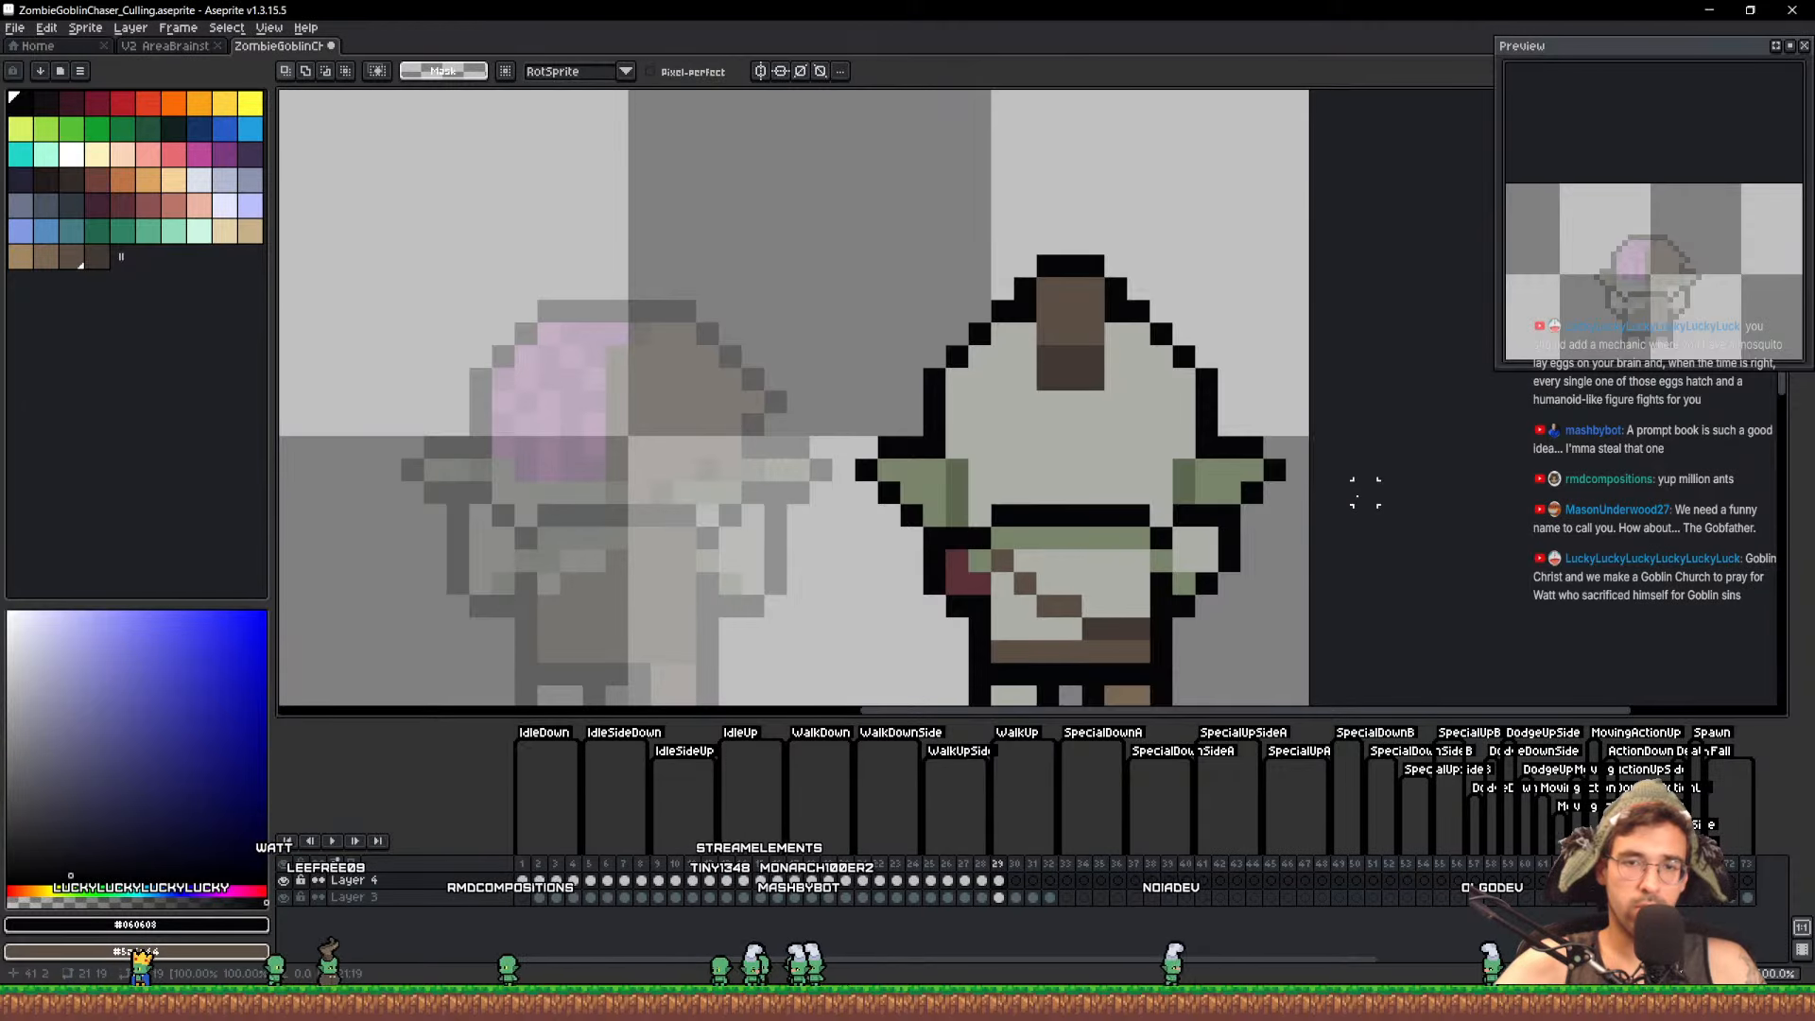
Move the edited goblin over the reference in frame 29 and save the sprite
{"action": "scroll", "coordinate": [1114, 425], "scroll_direction": "down", "scroll_amount": 2}
{"action": "scroll", "coordinate": [1116, 427], "scroll_direction": "up", "scroll_amount": 1}
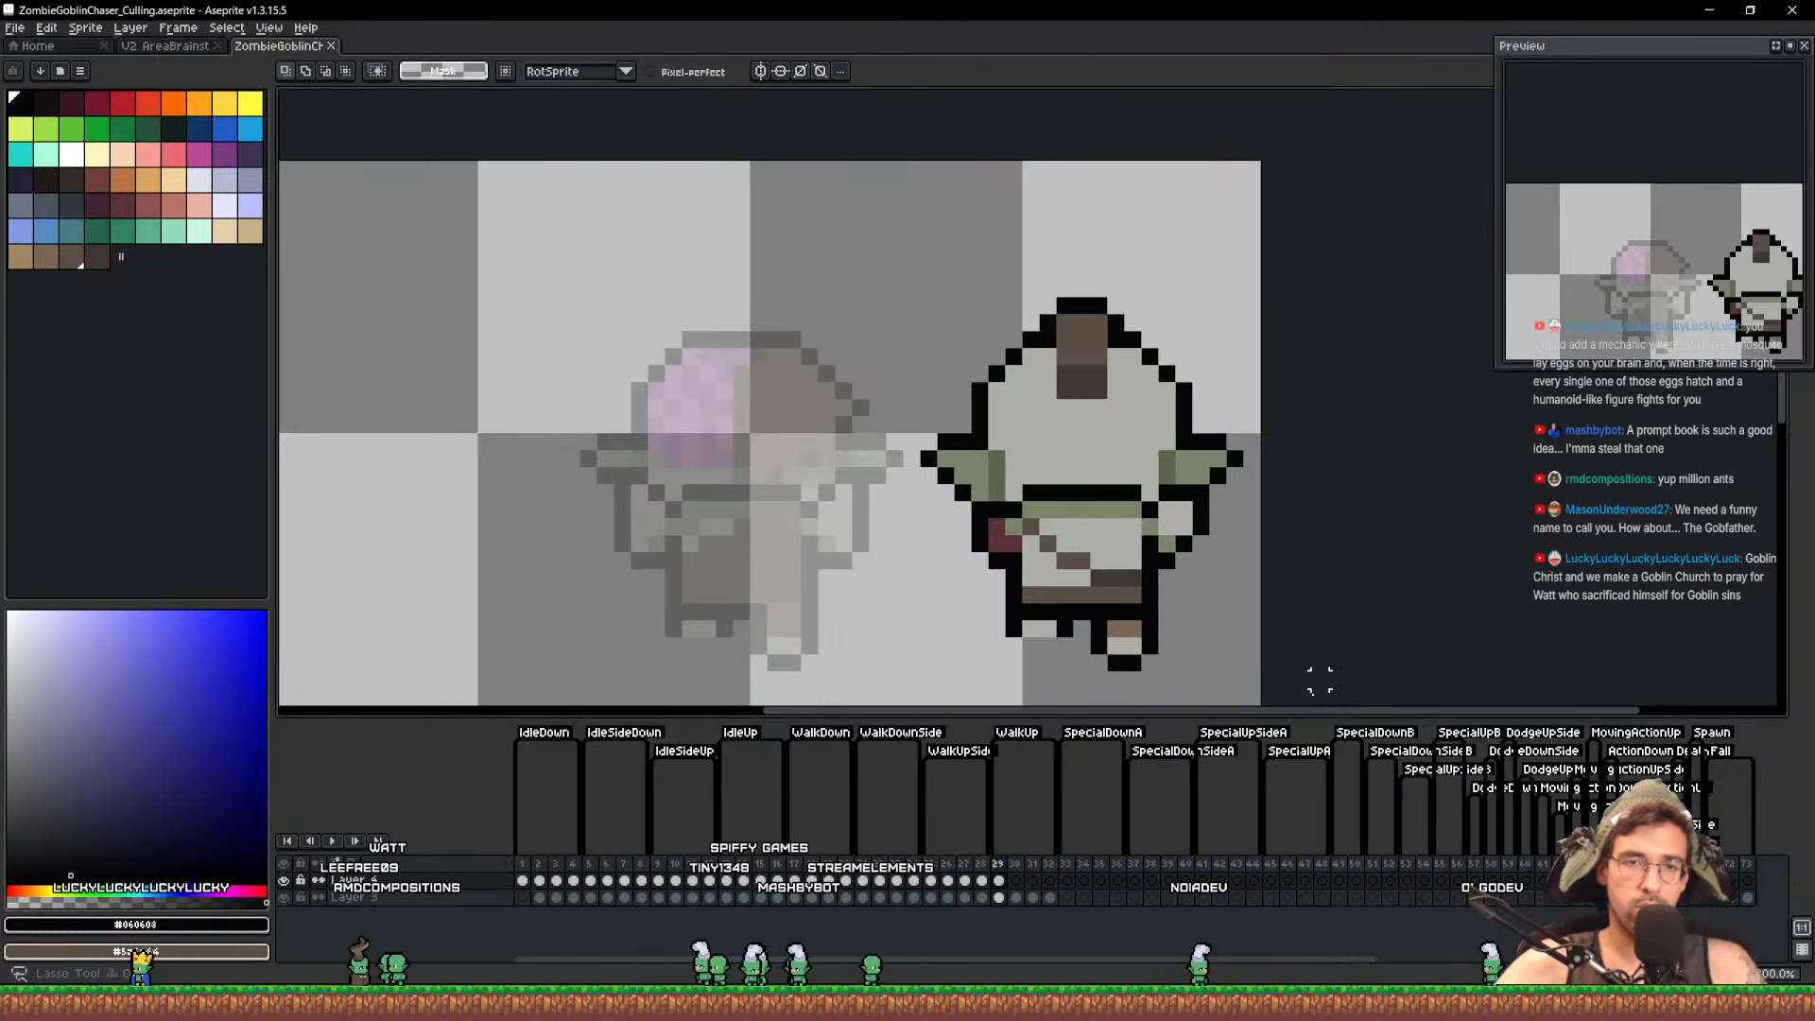
{"action": "mouse_move", "coordinate": [1320, 681]}
{"action": "left_mouse_down"}
{"action": "mouse_move", "coordinate": [1406, 291]}
{"action": "mouse_move", "coordinate": [1401, 378]}
{"action": "left_mouse_up"}
{"action": "mouse_move", "coordinate": [1091, 486]}
{"action": "left_mouse_down"}
{"action": "mouse_move", "coordinate": [1120, 311]}
{"action": "mouse_move", "coordinate": [925, 351]}
{"action": "mouse_move", "coordinate": [793, 353]}
{"action": "mouse_move", "coordinate": [810, 351]}
{"action": "left_mouse_up"}
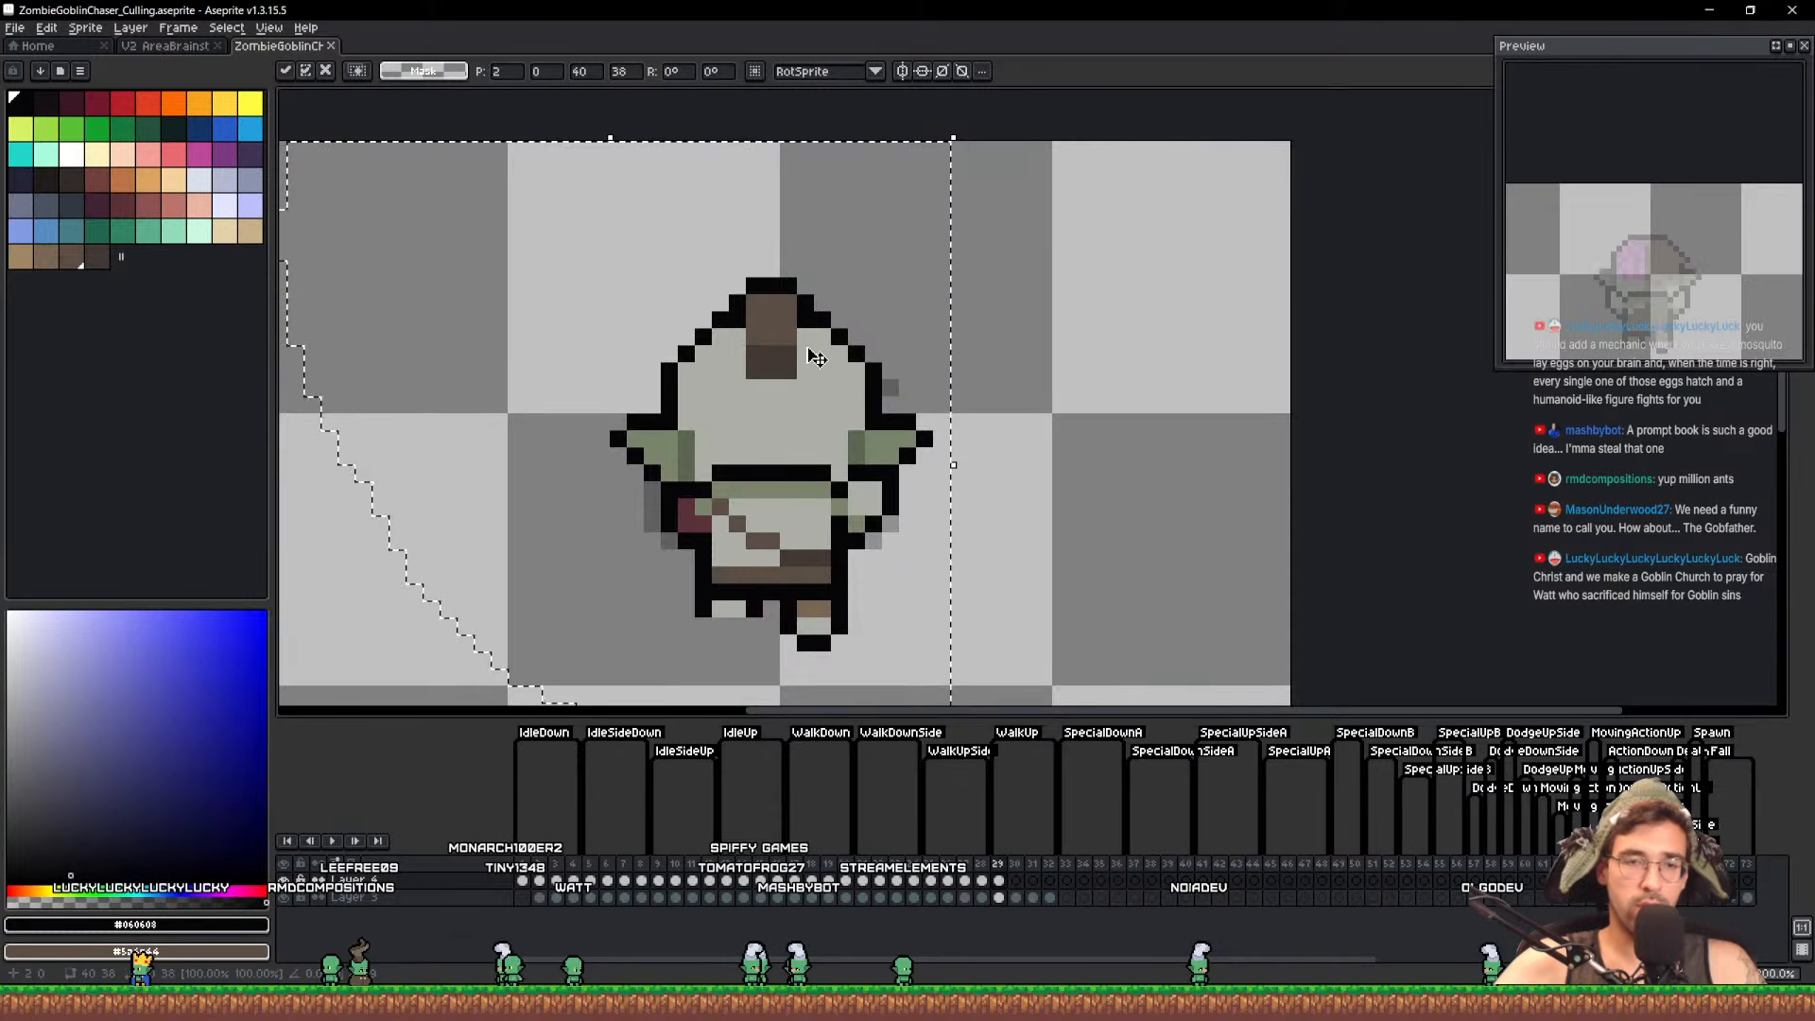
{"action": "key", "text": "ctrl+d"}
{"action": "key", "text": "ctrl+s"}
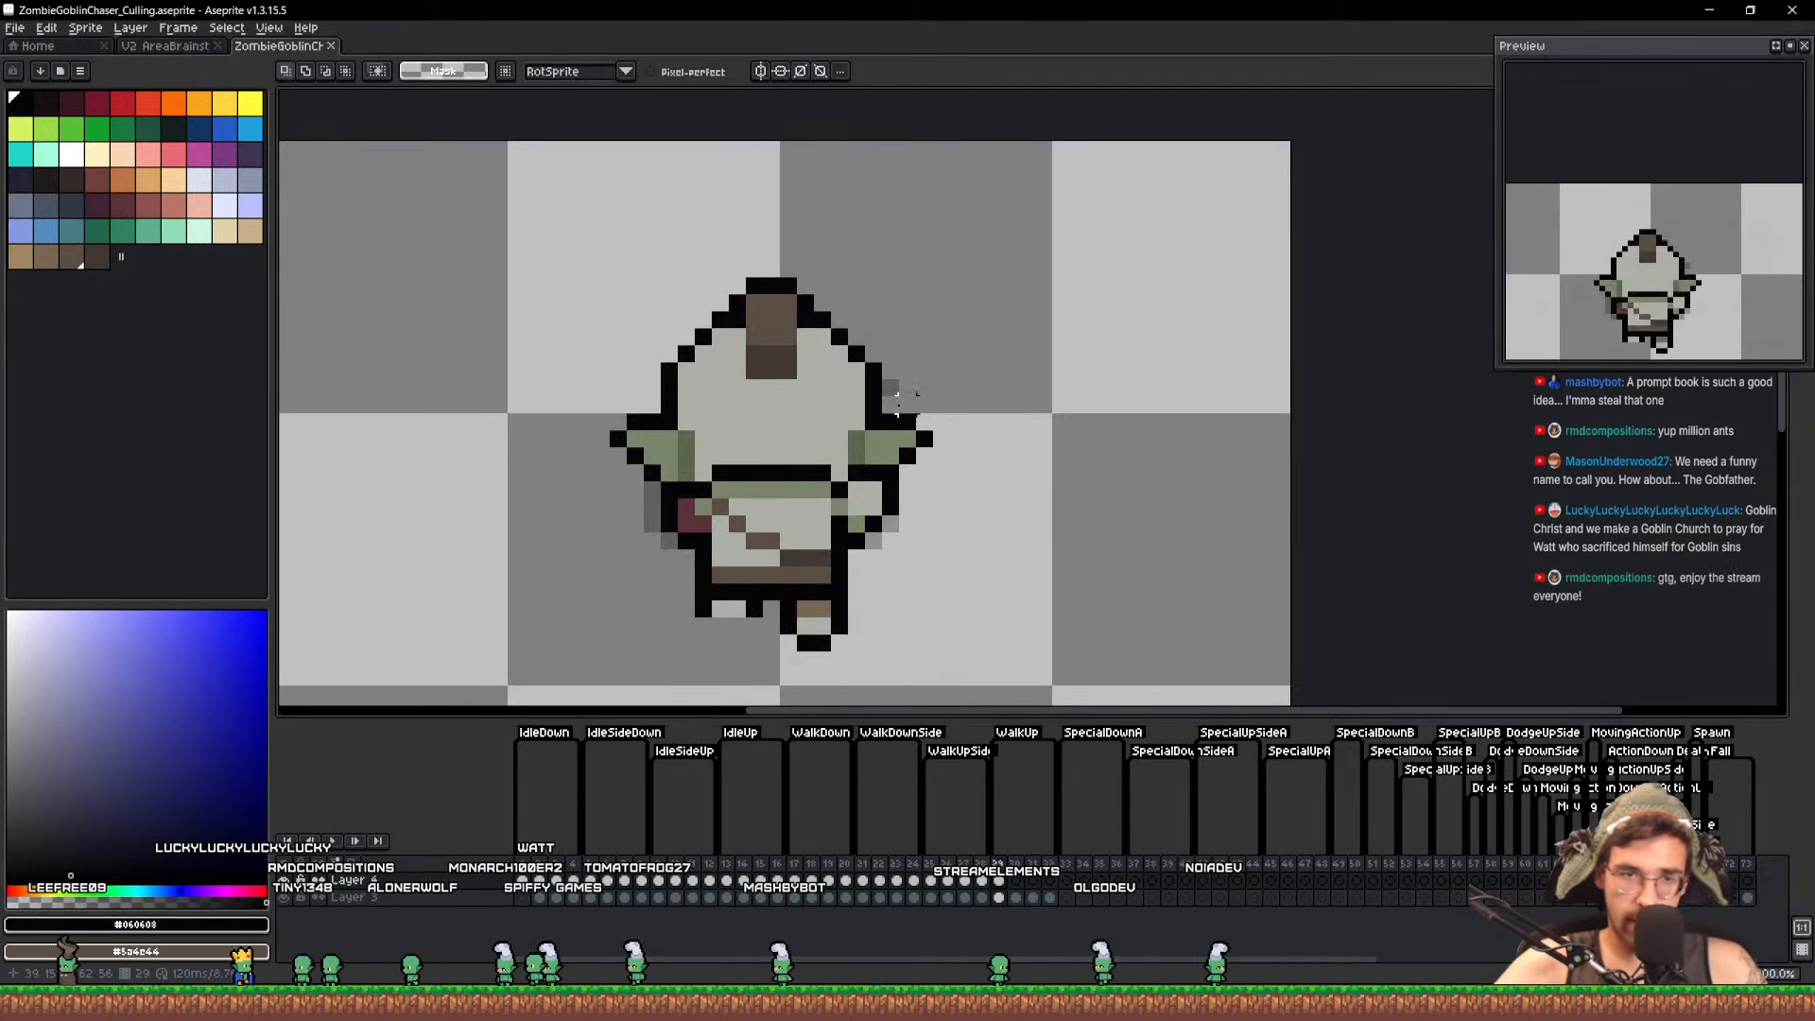
{"action": "key", "text": "ctrl+s"}
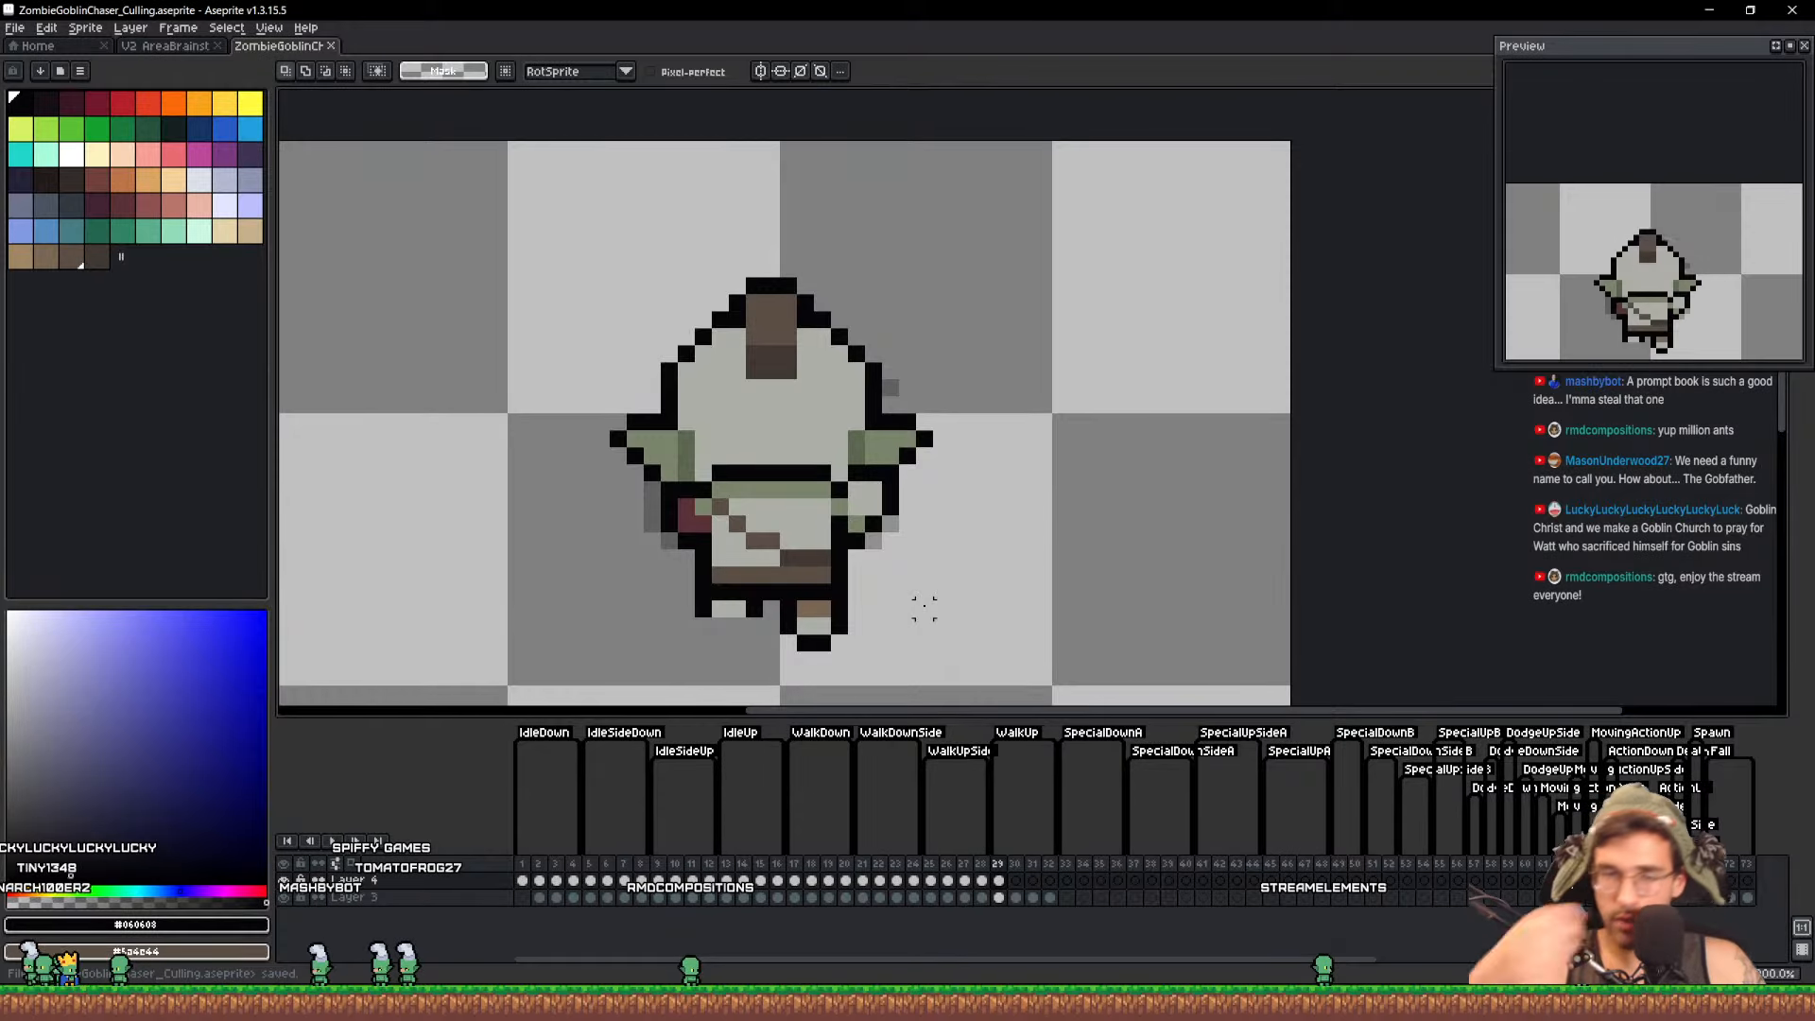
{"action": "key", "text": "XF86AudioLowerVolume"}
{"action": "key", "text": "ctrl+s"}
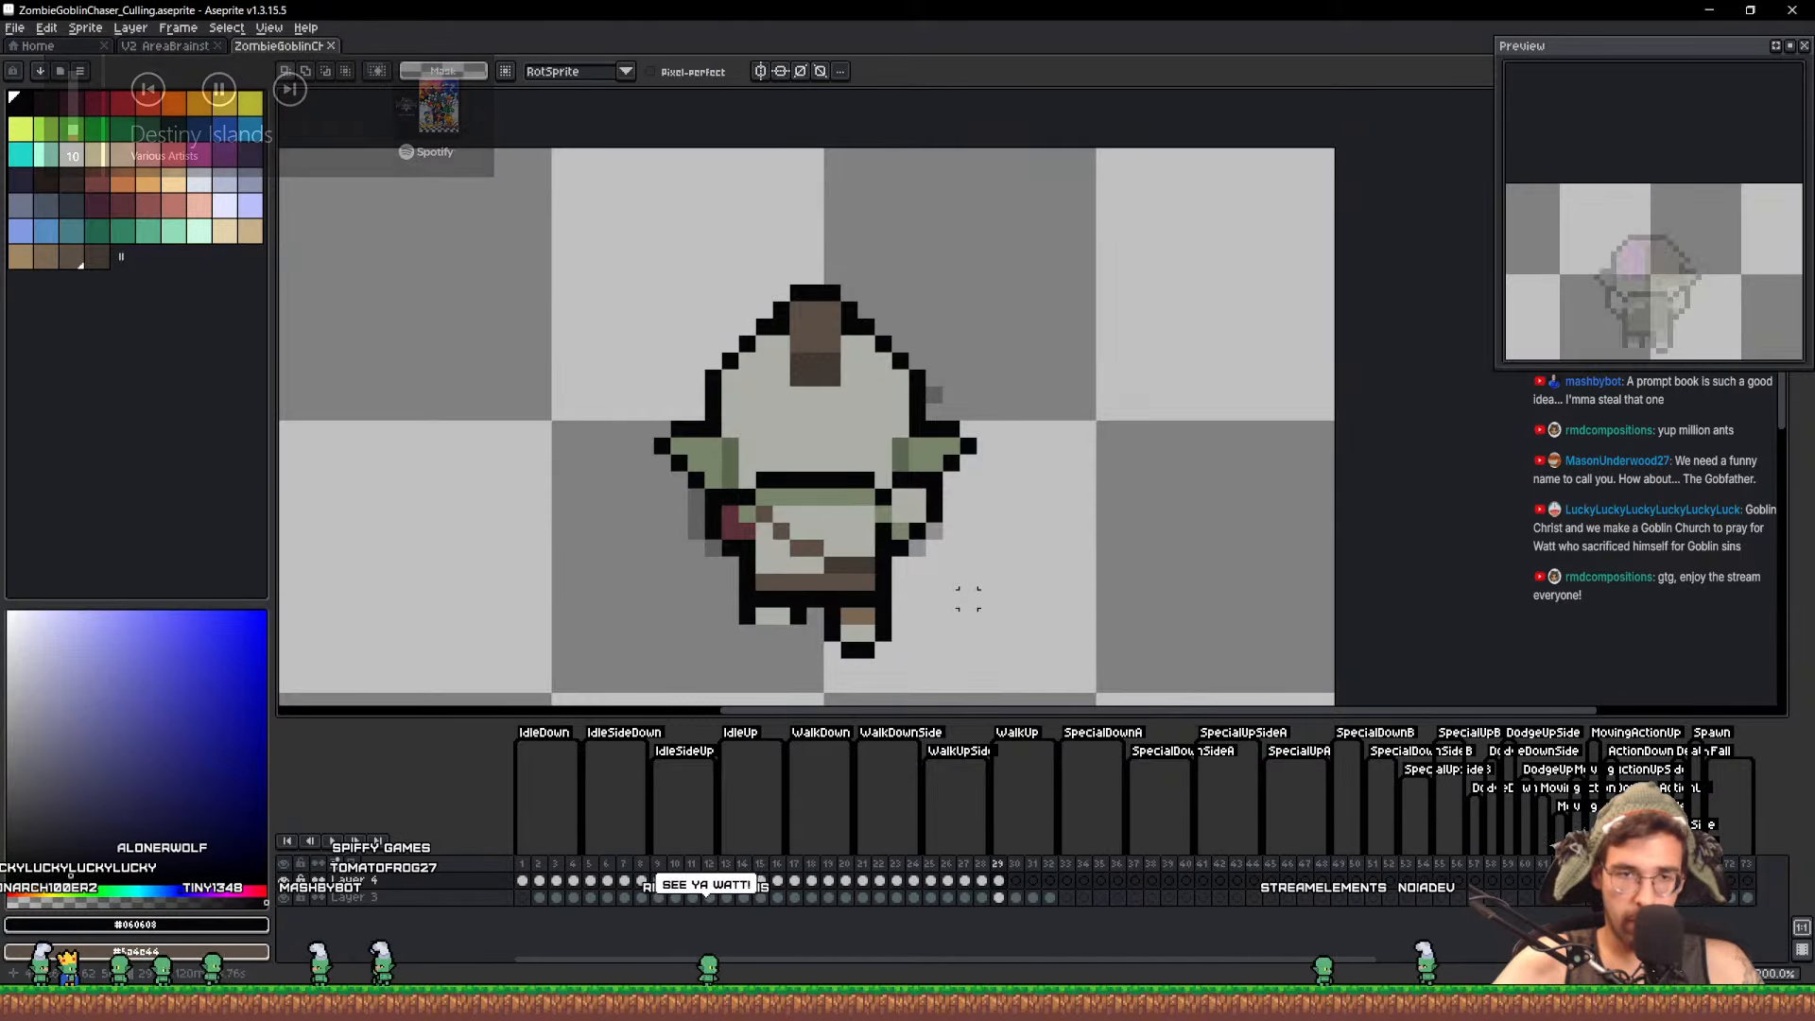
Copy the Layer 4 goblin cel from frame 29 into frame 30
{"action": "left_click", "coordinate": [1016, 884]}
{"action": "left_click", "coordinate": [1001, 884]}
{"action": "left_click", "coordinate": [1018, 884]}
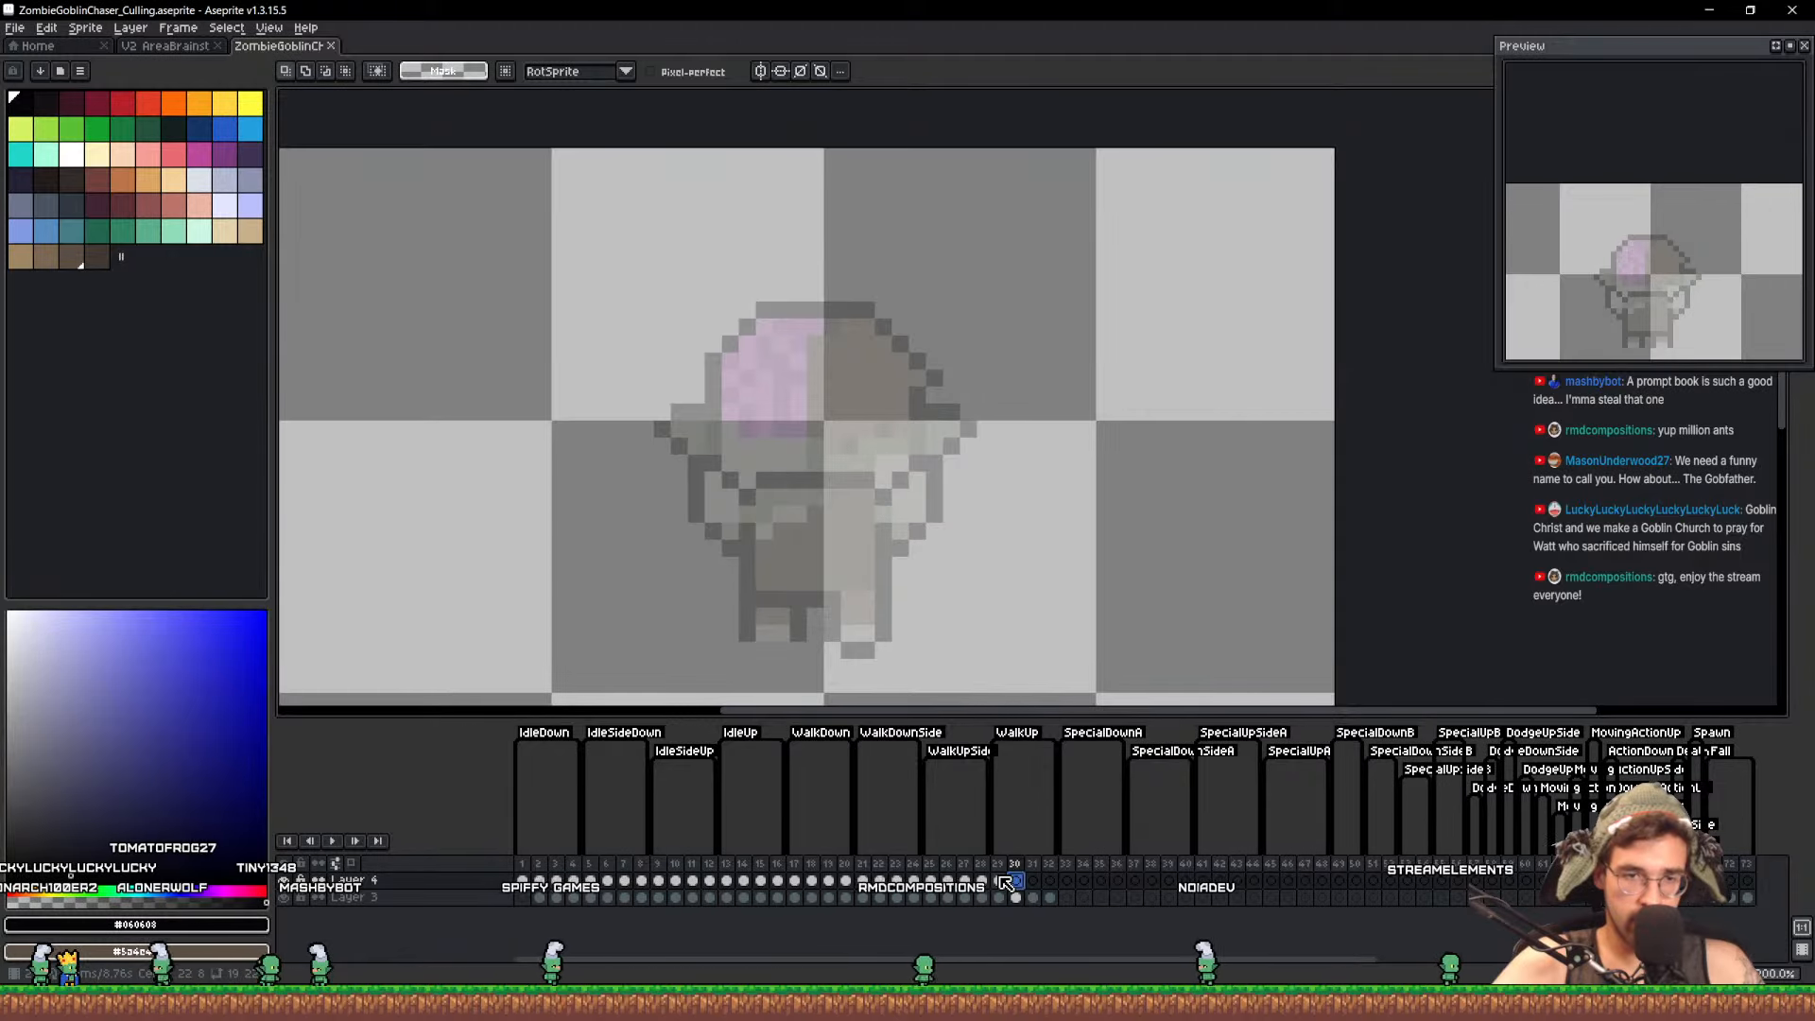
{"action": "left_click", "coordinate": [1002, 883]}
{"action": "left_click_drag", "start_coordinate": [1018, 885], "coordinate": [1020, 887]}
Hide Layer 4, compare the reference poses of frames 29 and 30, and show the layer again
{"action": "left_click", "coordinate": [284, 881]}
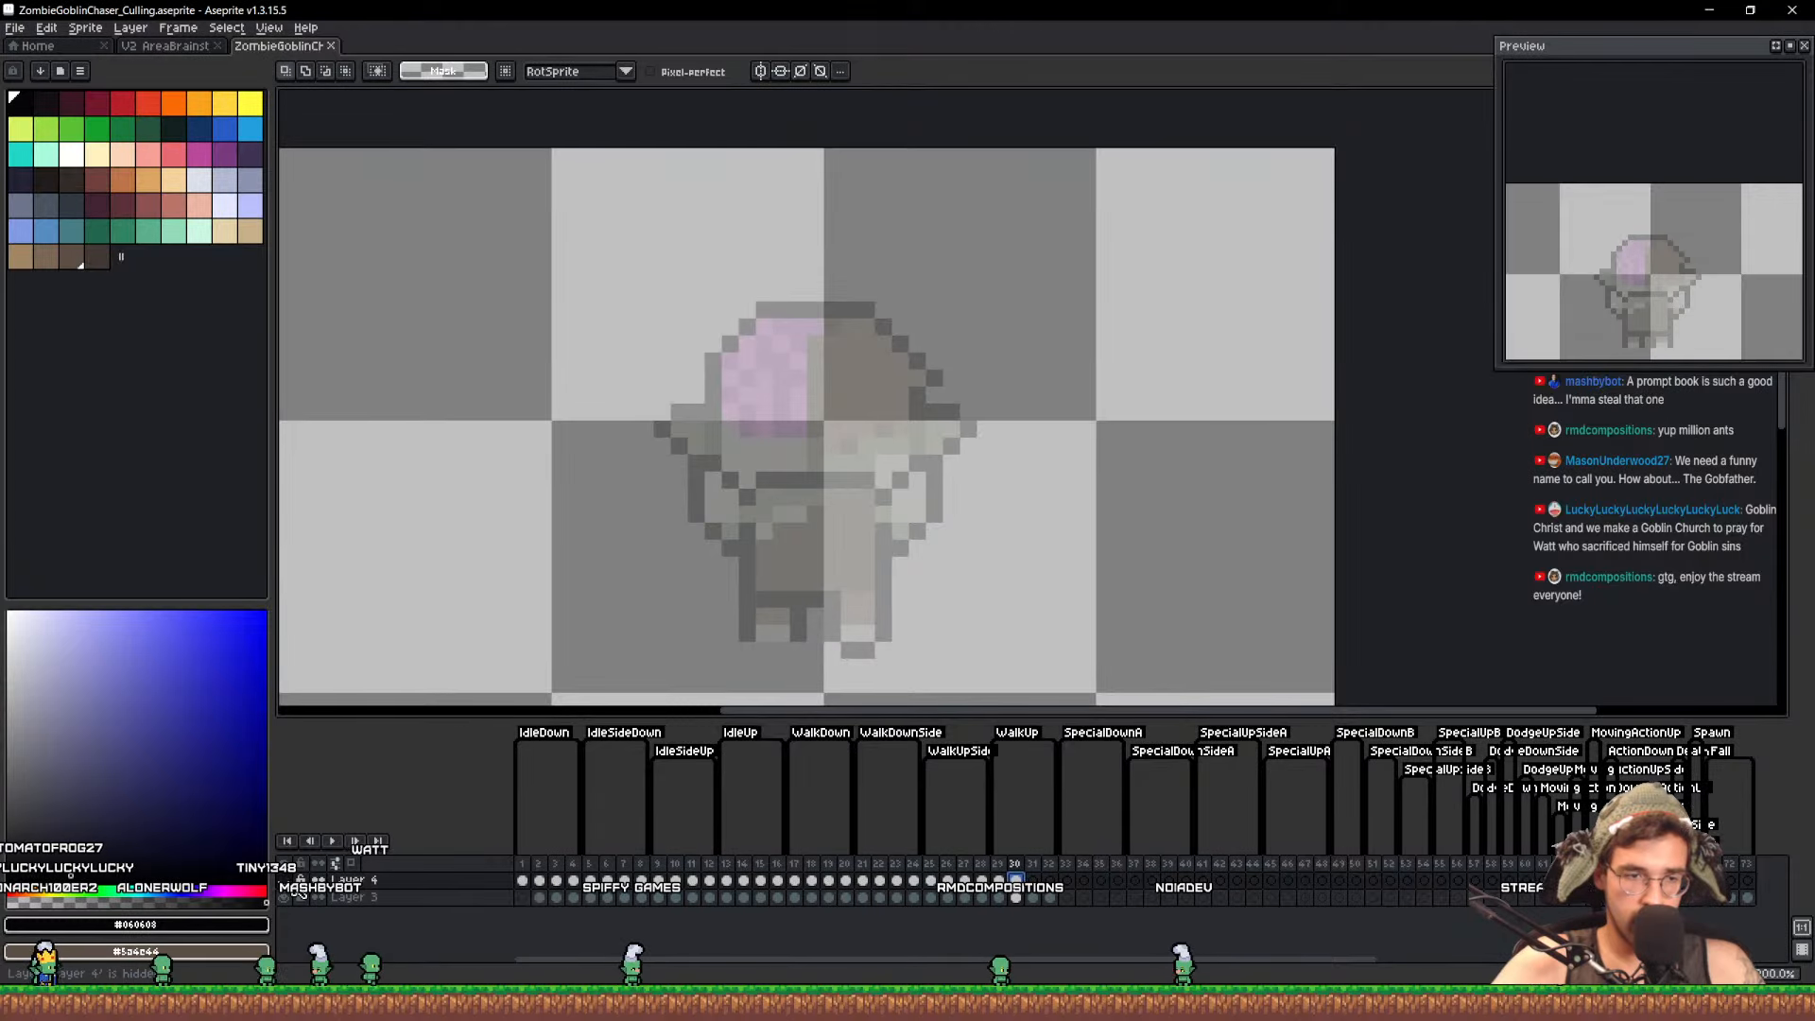
{"action": "key", "text": "Left"}
{"action": "key", "text": "Right"}
{"action": "key", "text": "Left"}
{"action": "key", "text": "Right"}
{"action": "key", "text": "Left"}
{"action": "key", "text": "Right"}
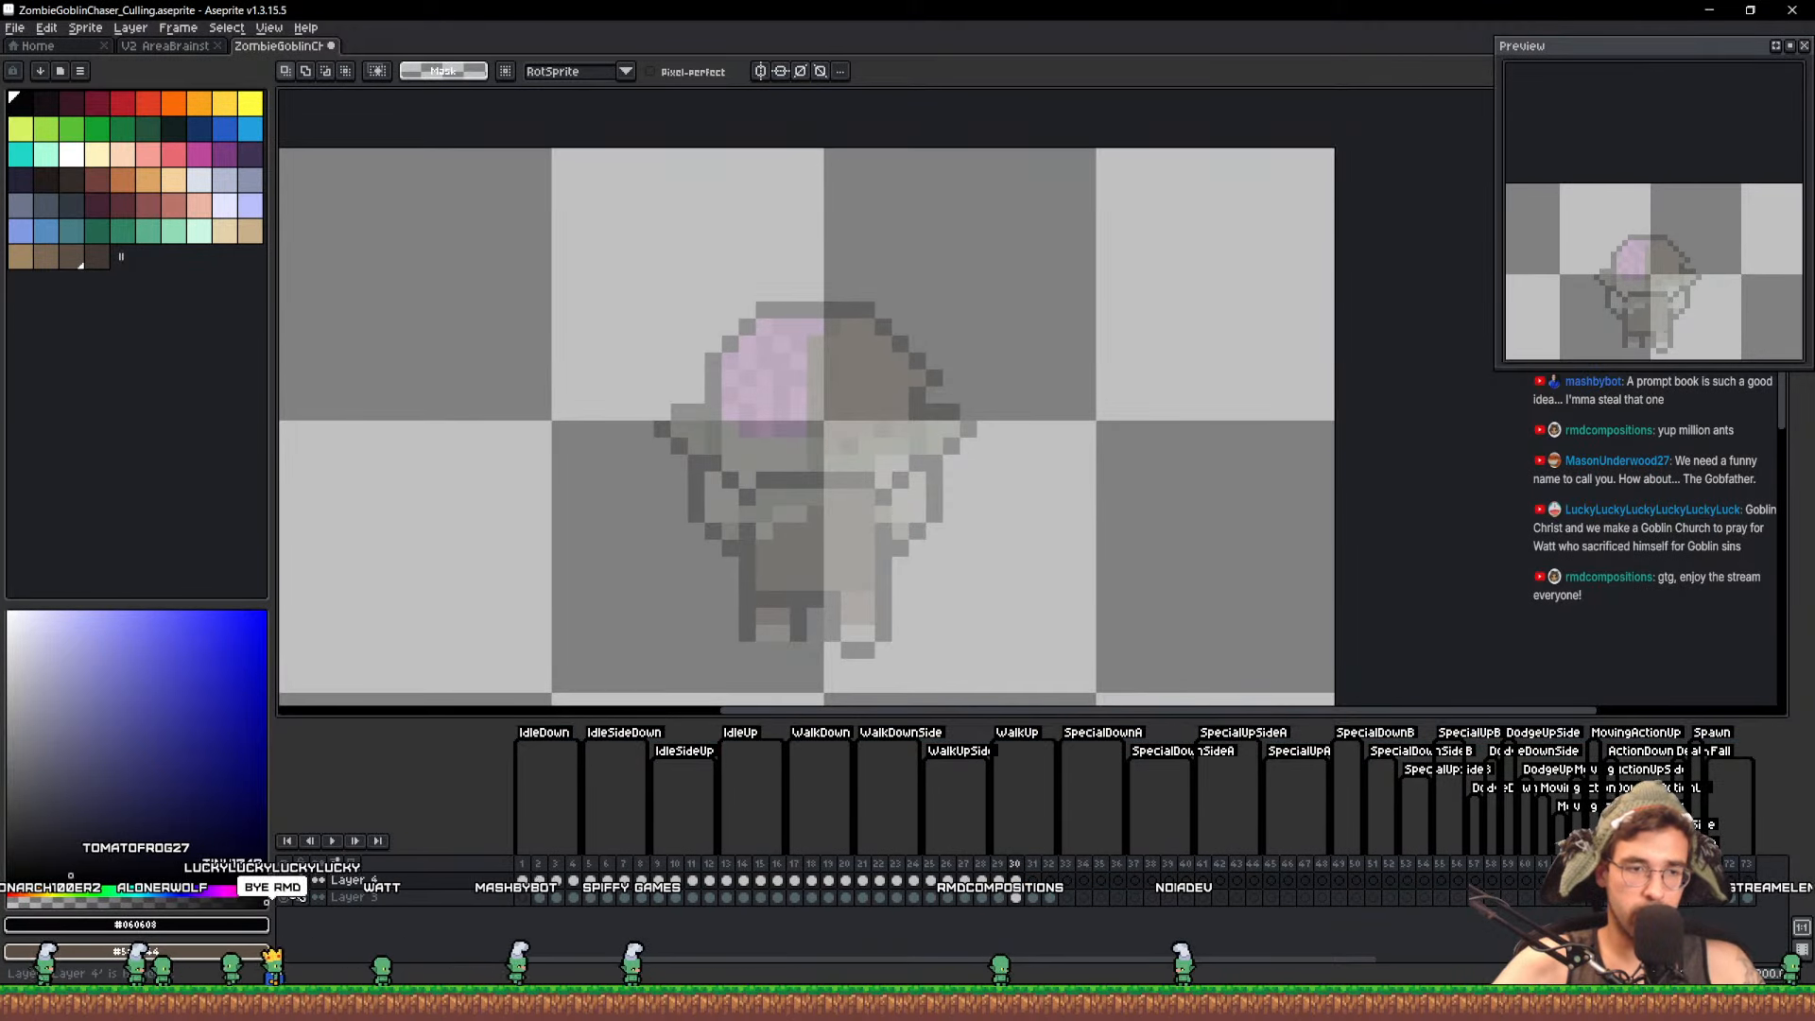
{"action": "left_click", "coordinate": [284, 882]}
Extend the goblin's right hand and its black outline by one pixel in frame 29, filling with sampled green, and save the sprite
{"action": "scroll", "coordinate": [919, 551], "scroll_direction": "up", "scroll_amount": 1}
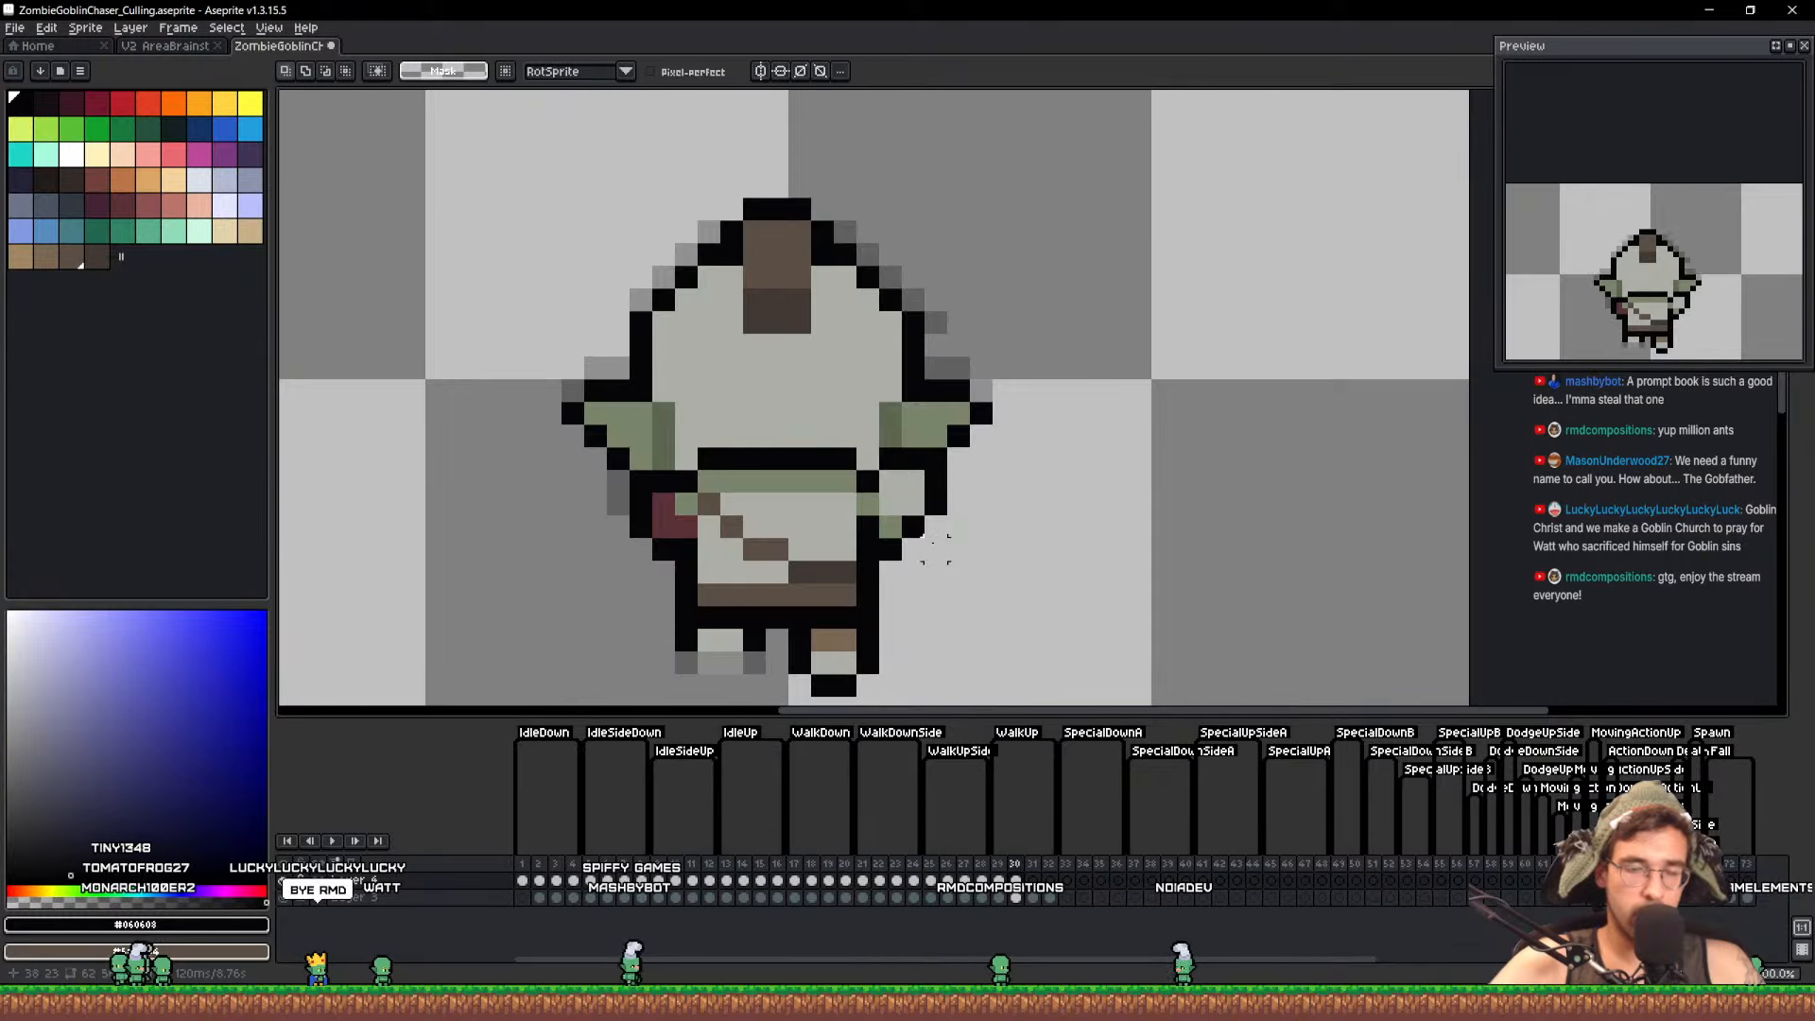
{"action": "key", "text": "Left"}
{"action": "key", "text": "v"}
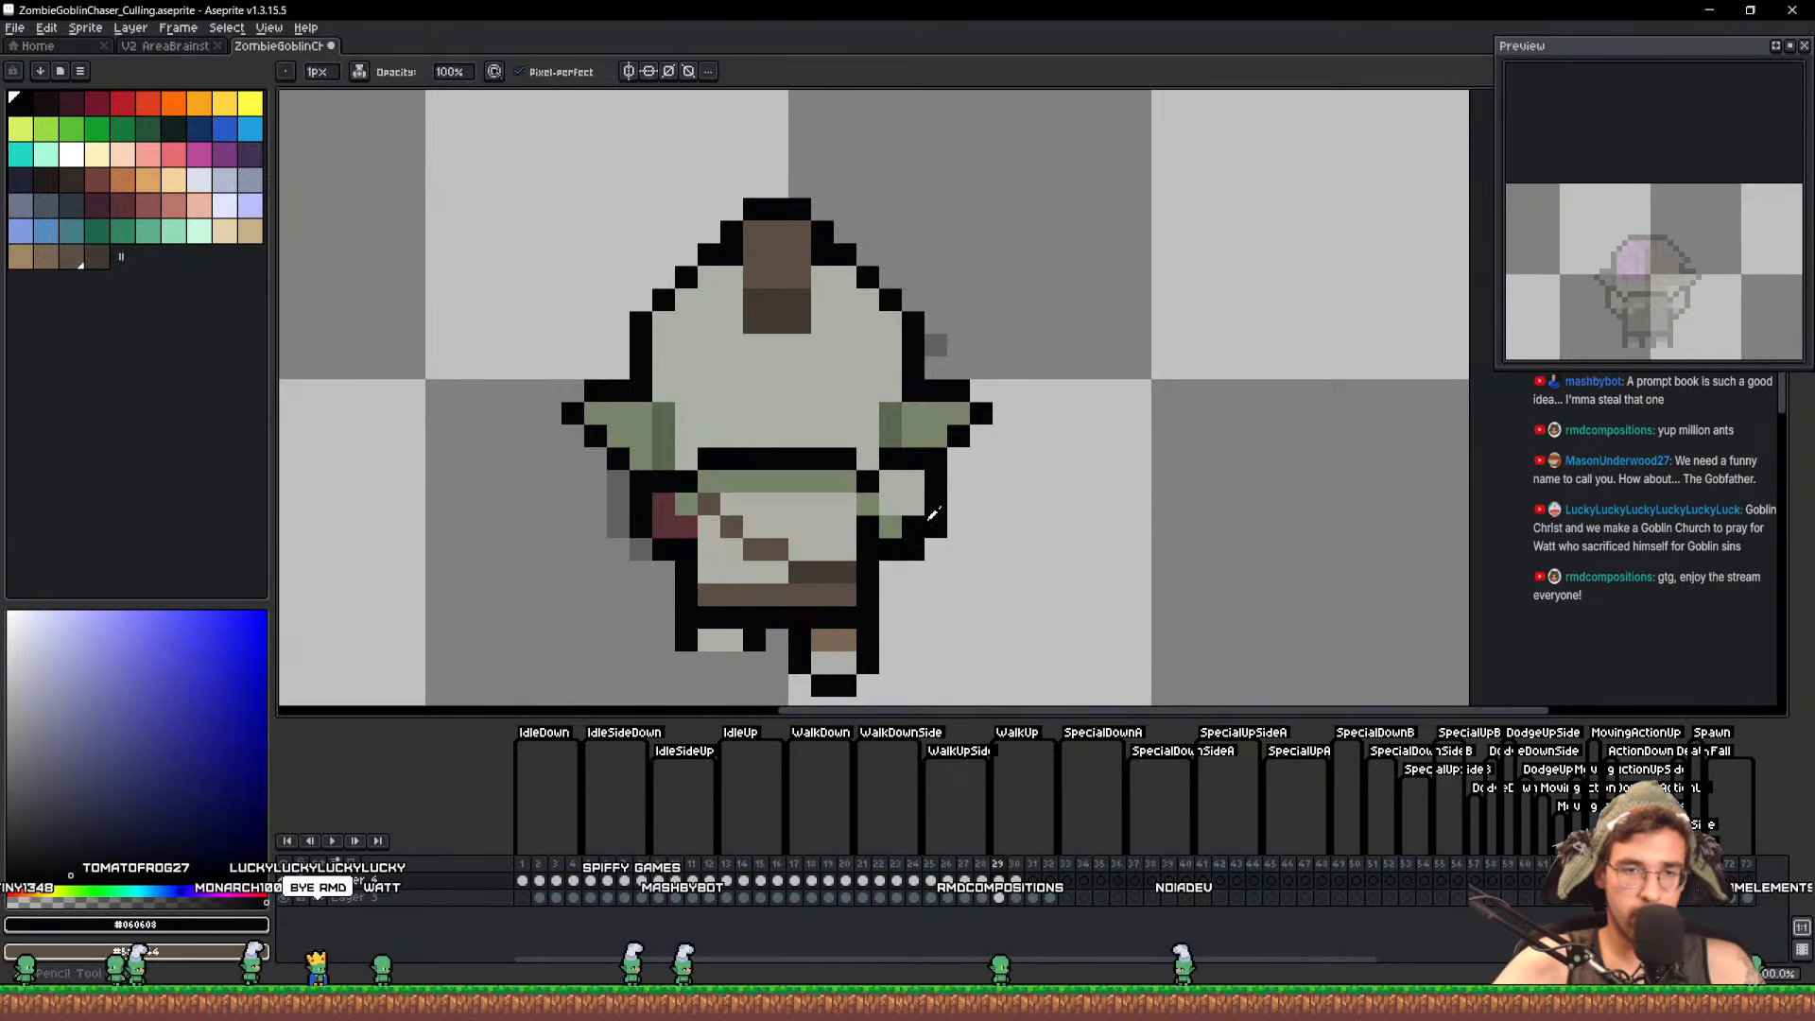
{"action": "left_click", "coordinate": [915, 505], "text": "alt"}
{"action": "left_click_drag", "start_coordinate": [892, 526], "coordinate": [914, 518]}
{"action": "key", "text": "ctrl+z"}
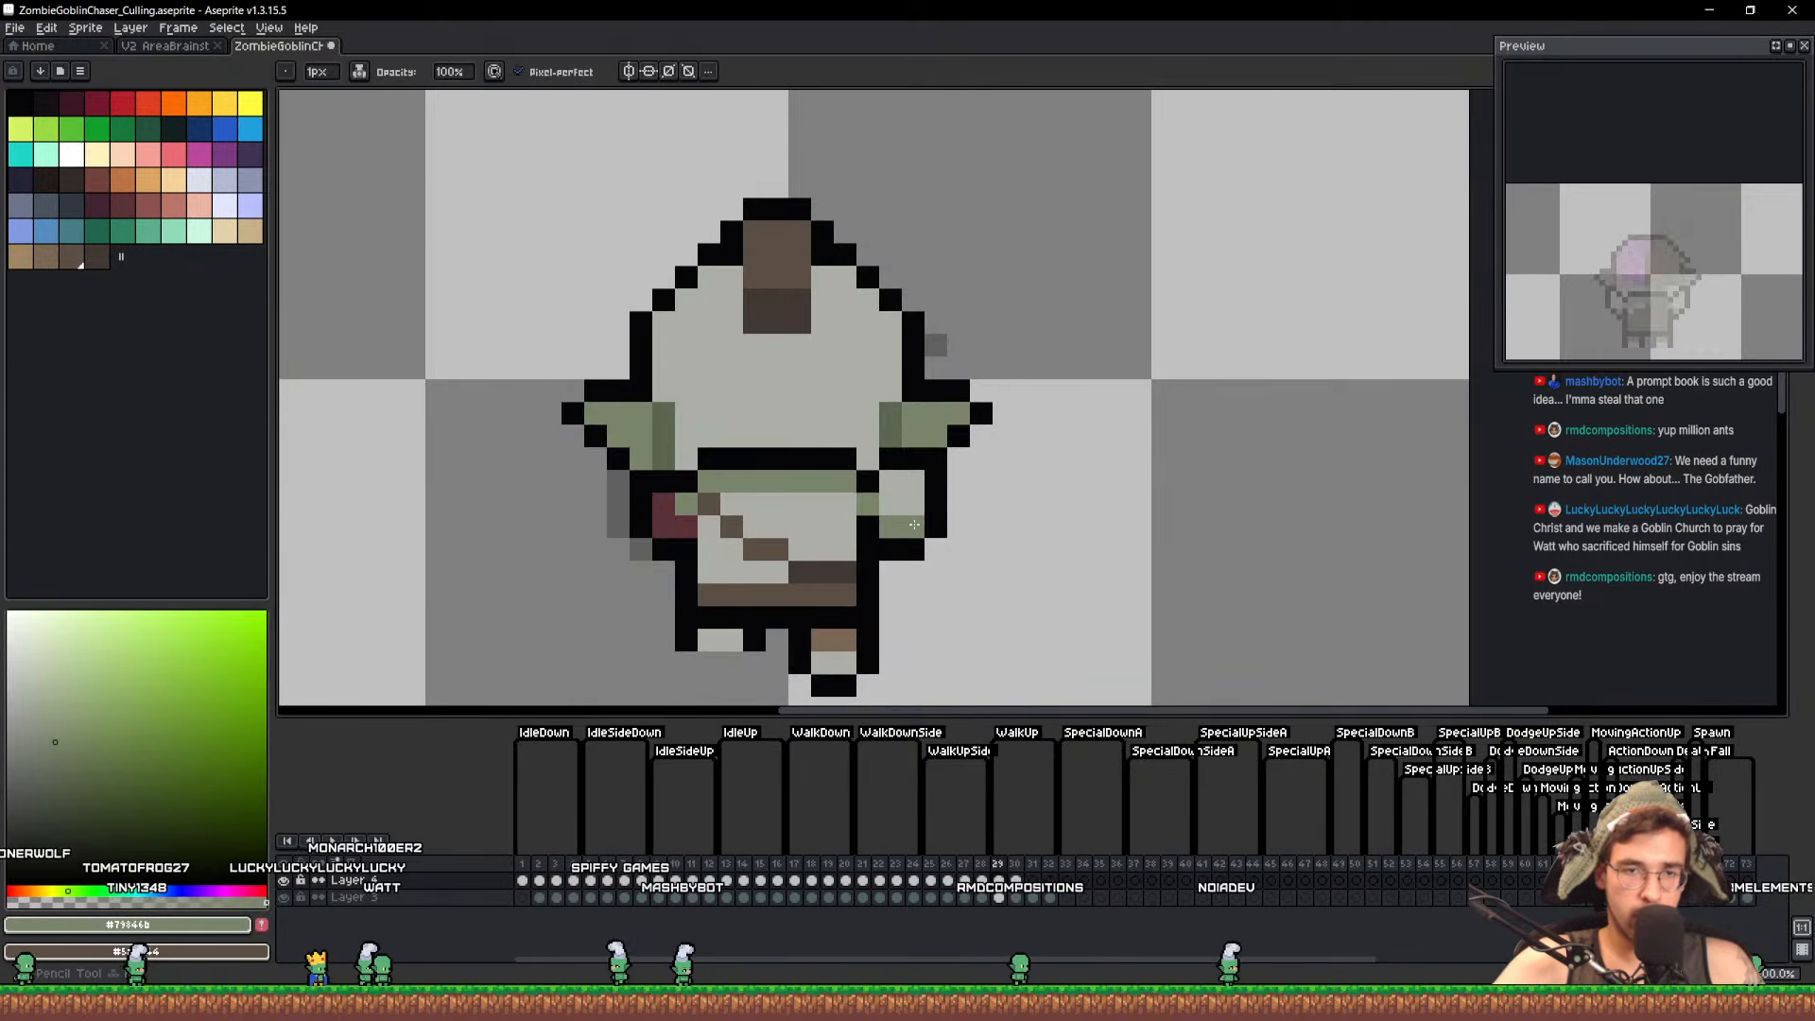
{"action": "left_click", "coordinate": [933, 499], "text": "alt"}
{"action": "key", "text": "e"}
{"action": "scroll", "coordinate": [974, 532], "scroll_direction": "down", "scroll_amount": 3}
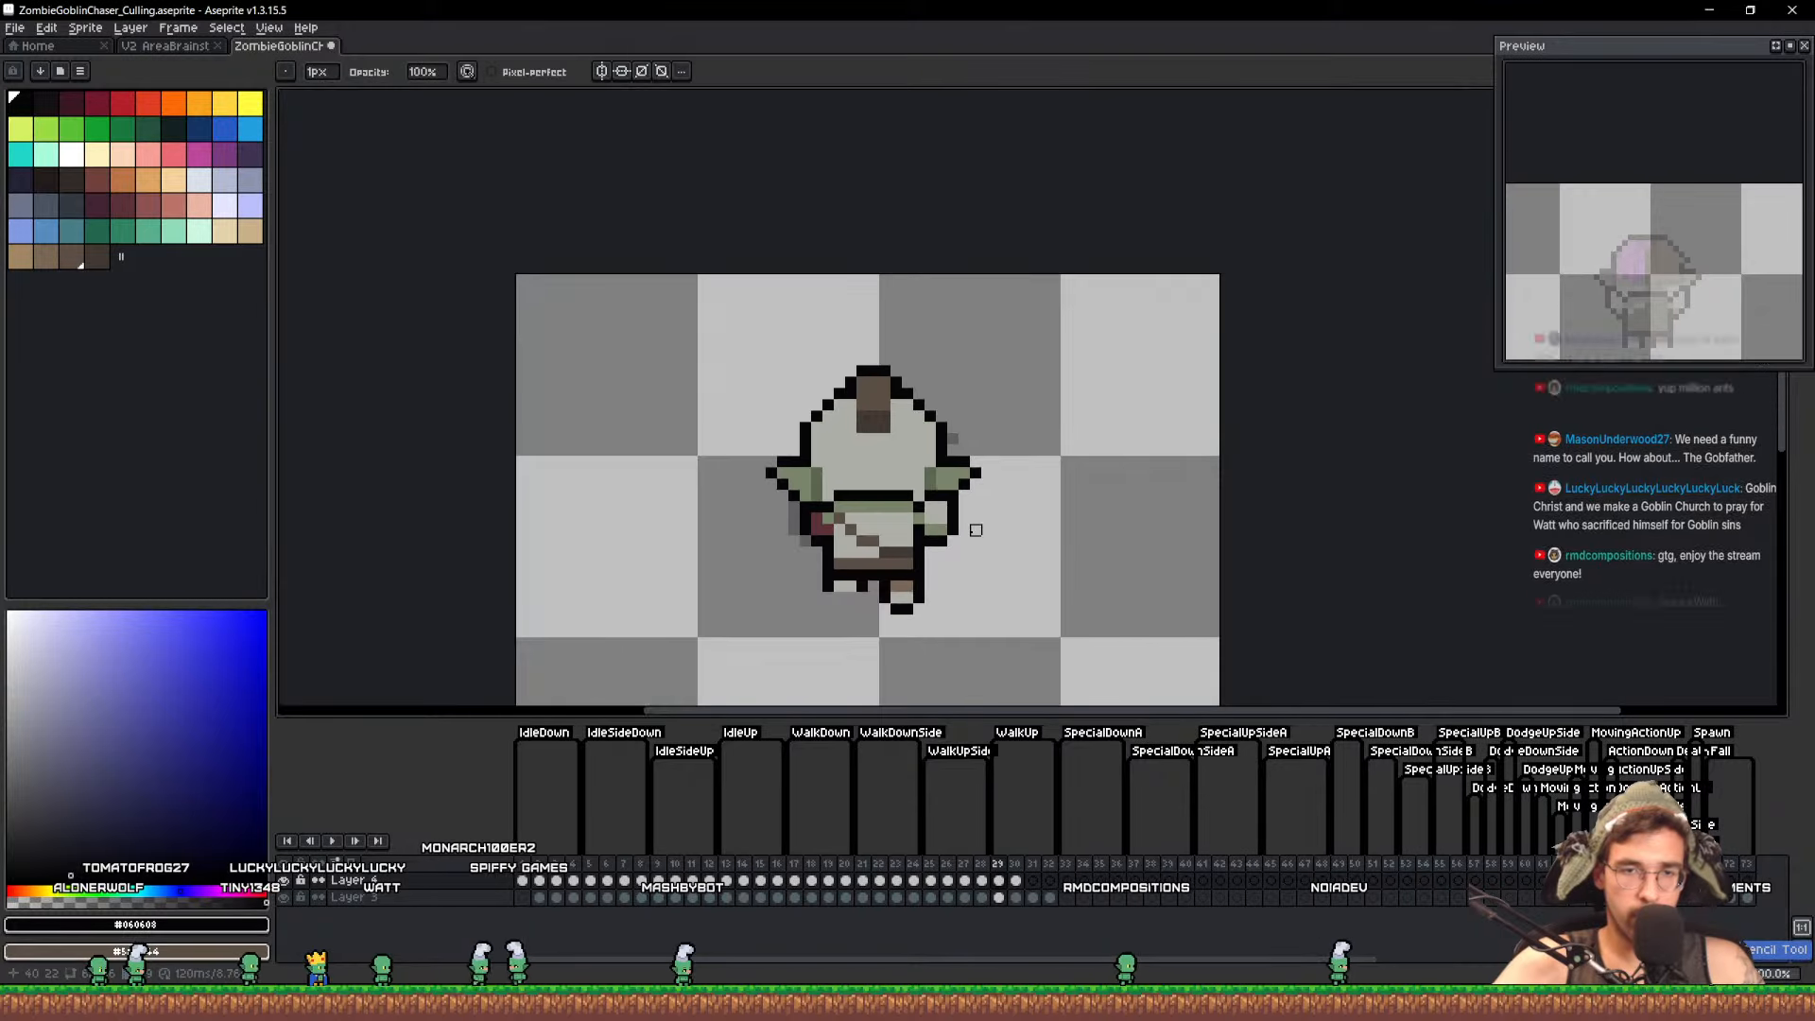
{"action": "key", "text": "Right"}
{"action": "key", "text": "ctrl+s"}
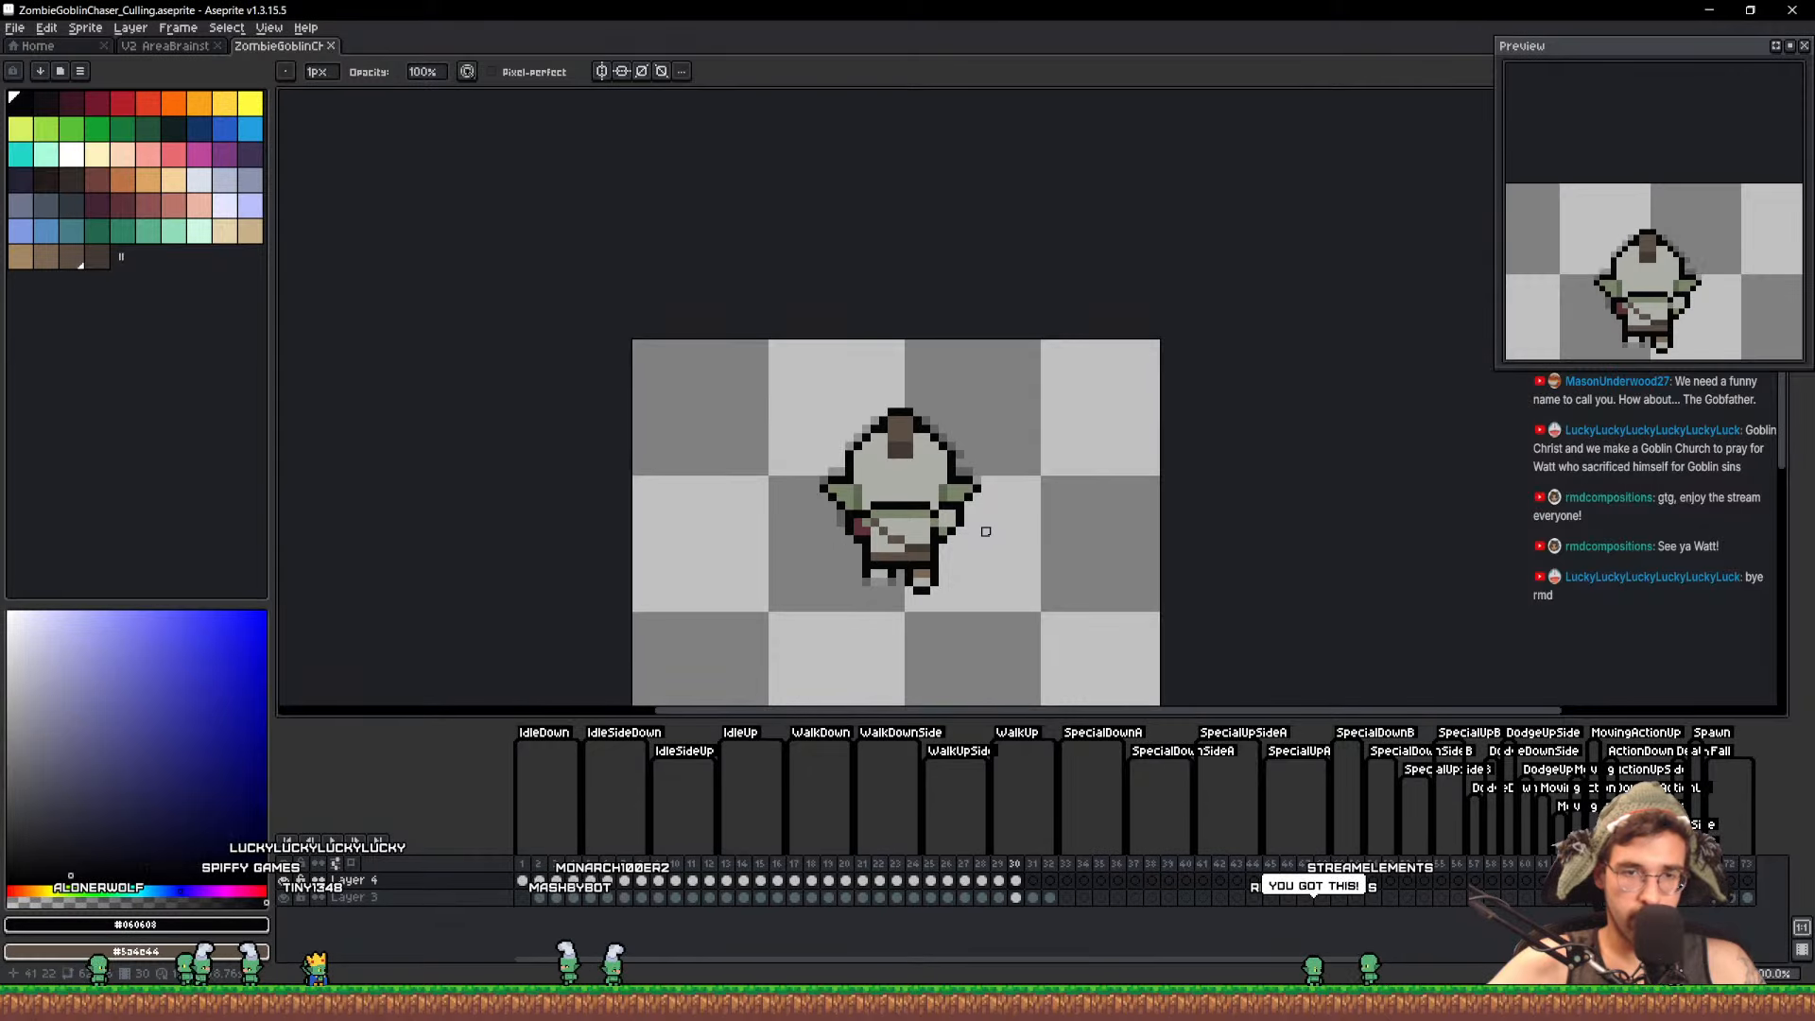
Copy the goblin's left foot in frame 30 and paste it one pixel lower to lengthen the leg
{"action": "scroll", "coordinate": [986, 487], "scroll_direction": "up", "scroll_amount": 3}
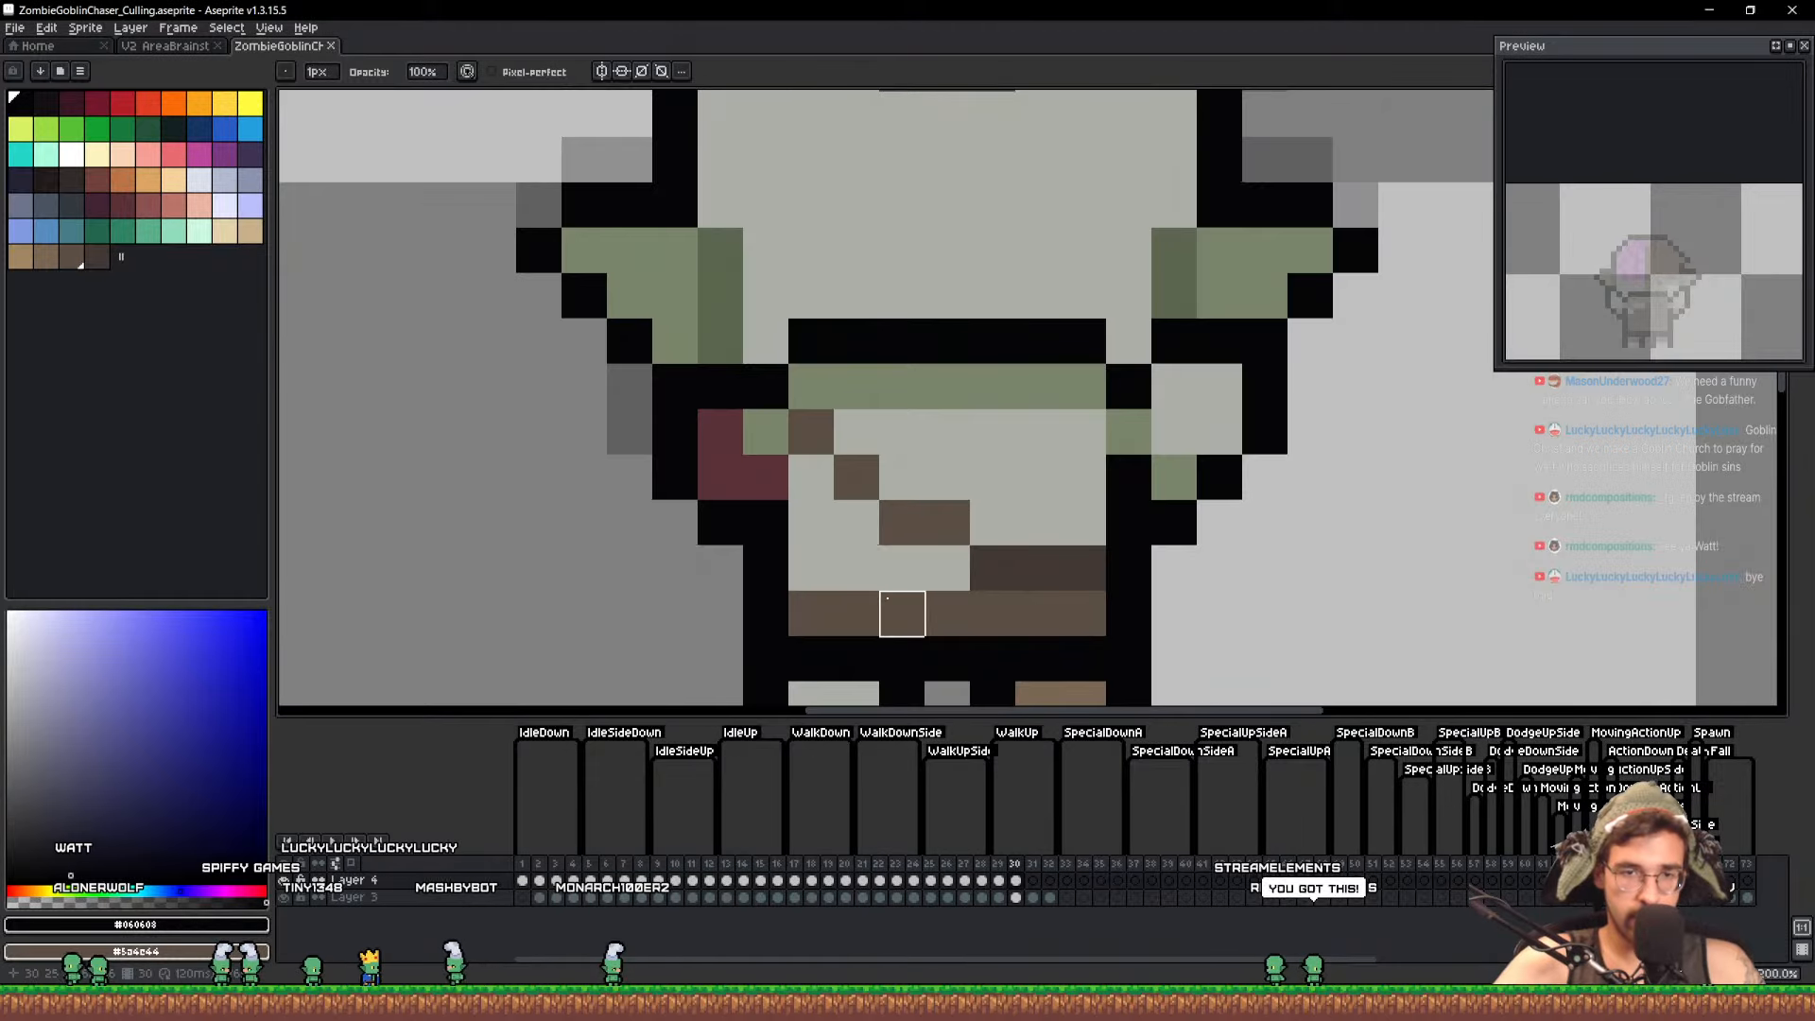
{"action": "key", "text": "v"}
{"action": "key", "text": "m"}
{"action": "left_click_drag", "start_coordinate": [915, 527], "coordinate": [696, 619]}
{"action": "key", "text": "ctrl+c"}
{"action": "key", "text": "ctrl+v"}
{"action": "key", "text": "Down"}
{"action": "key", "text": "ctrl+d"}
{"action": "scroll", "coordinate": [1143, 480], "scroll_direction": "down", "scroll_amount": 2}
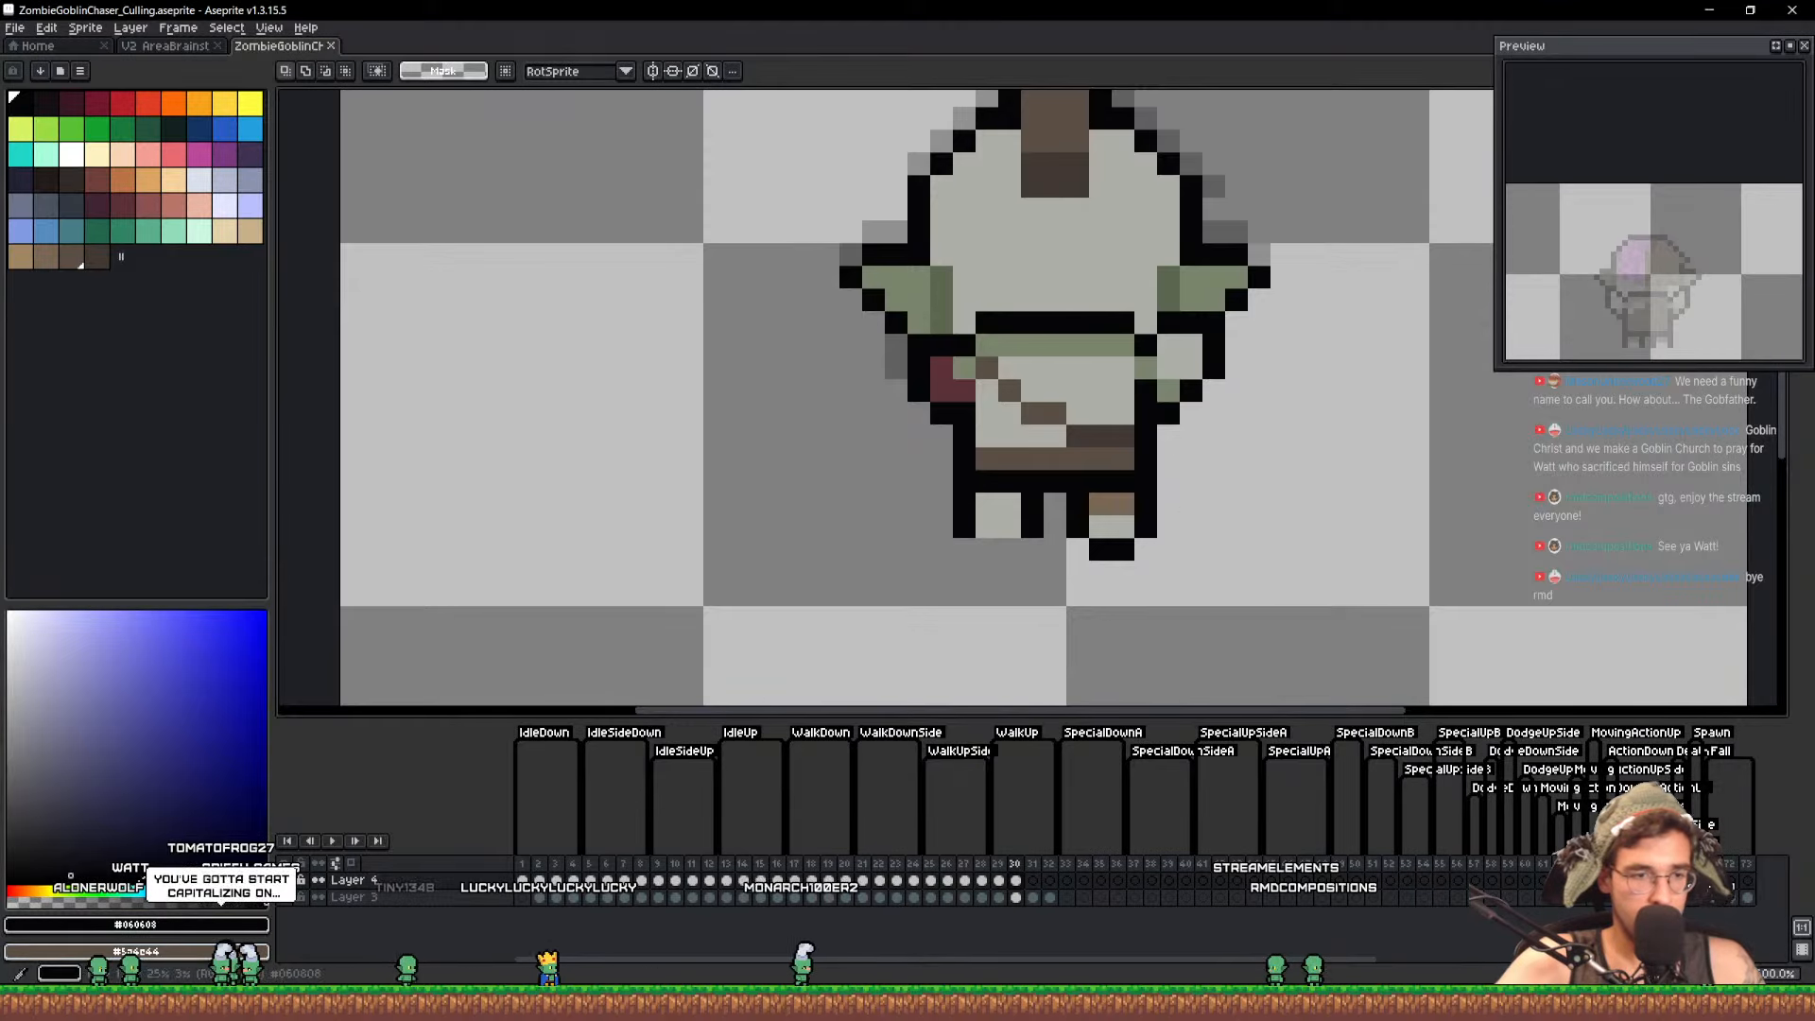
Toggle Layer 4's visibility to compare frame 30's goblin with the reference, and save the sprite
{"action": "left_click", "coordinate": [284, 881]}
{"action": "left_click", "coordinate": [285, 880]}
{"action": "left_click", "coordinate": [284, 880]}
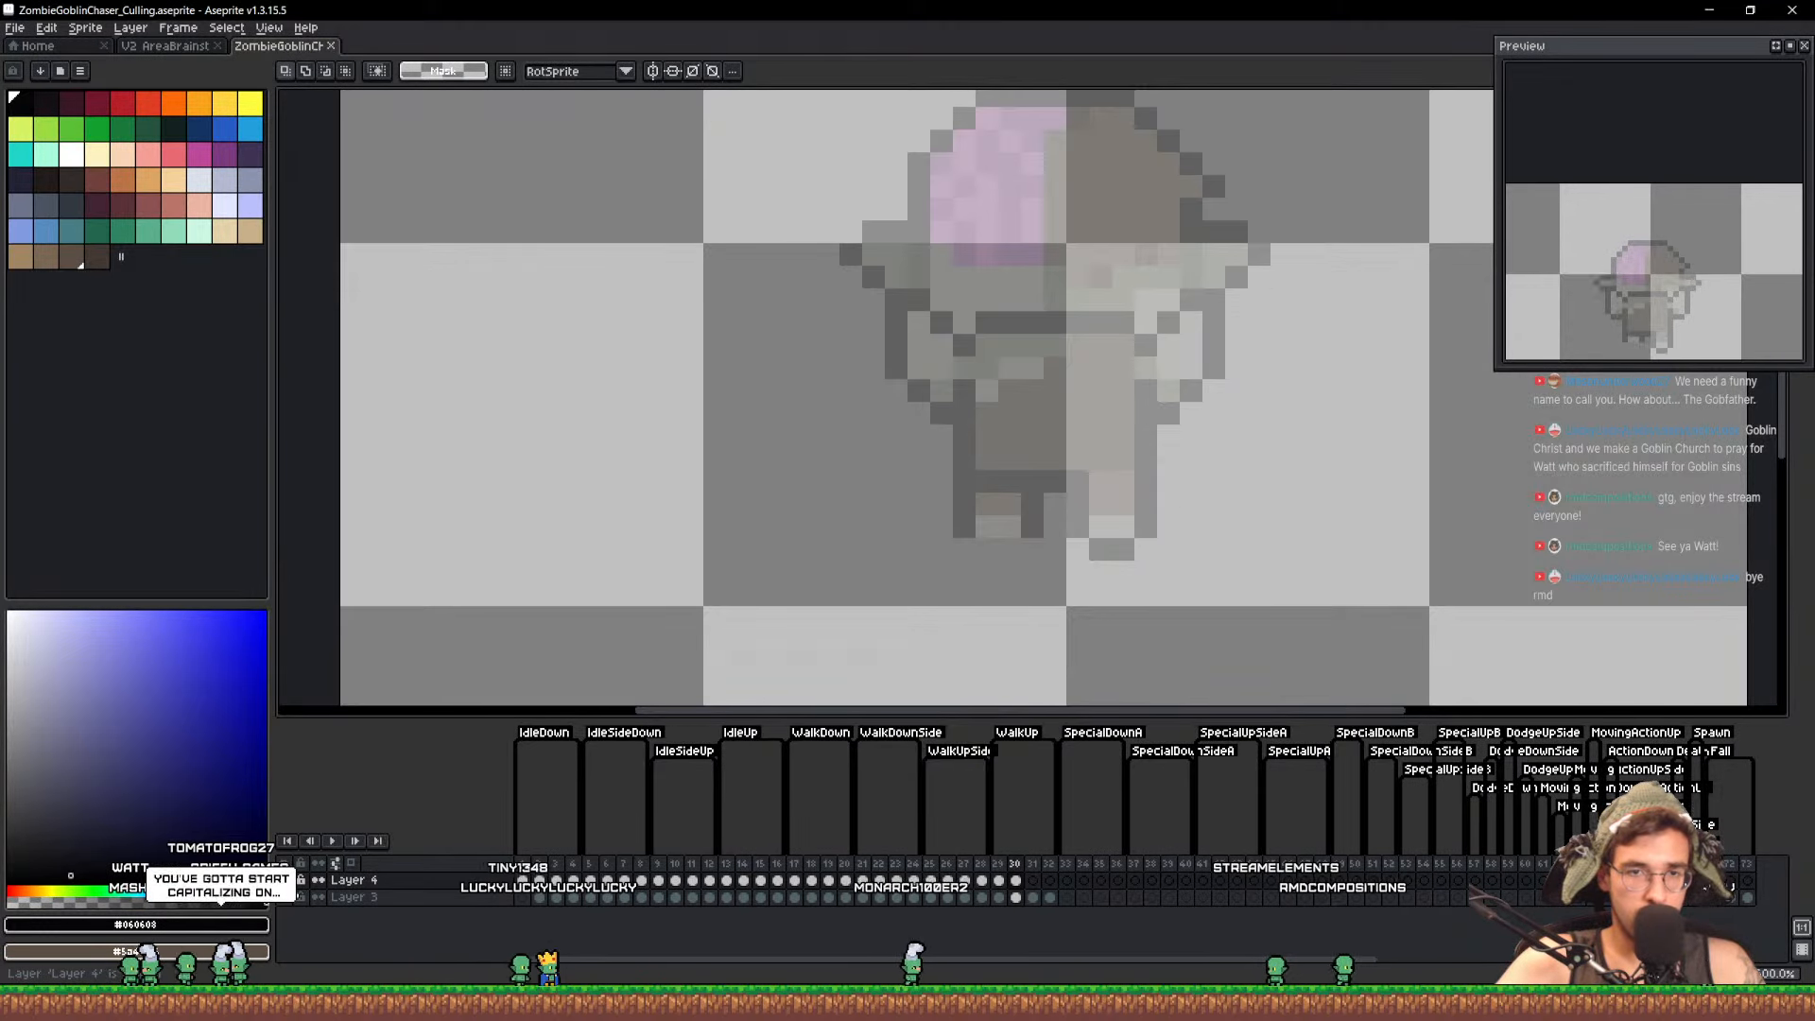
{"action": "left_click", "coordinate": [285, 880]}
{"action": "key", "text": "b"}
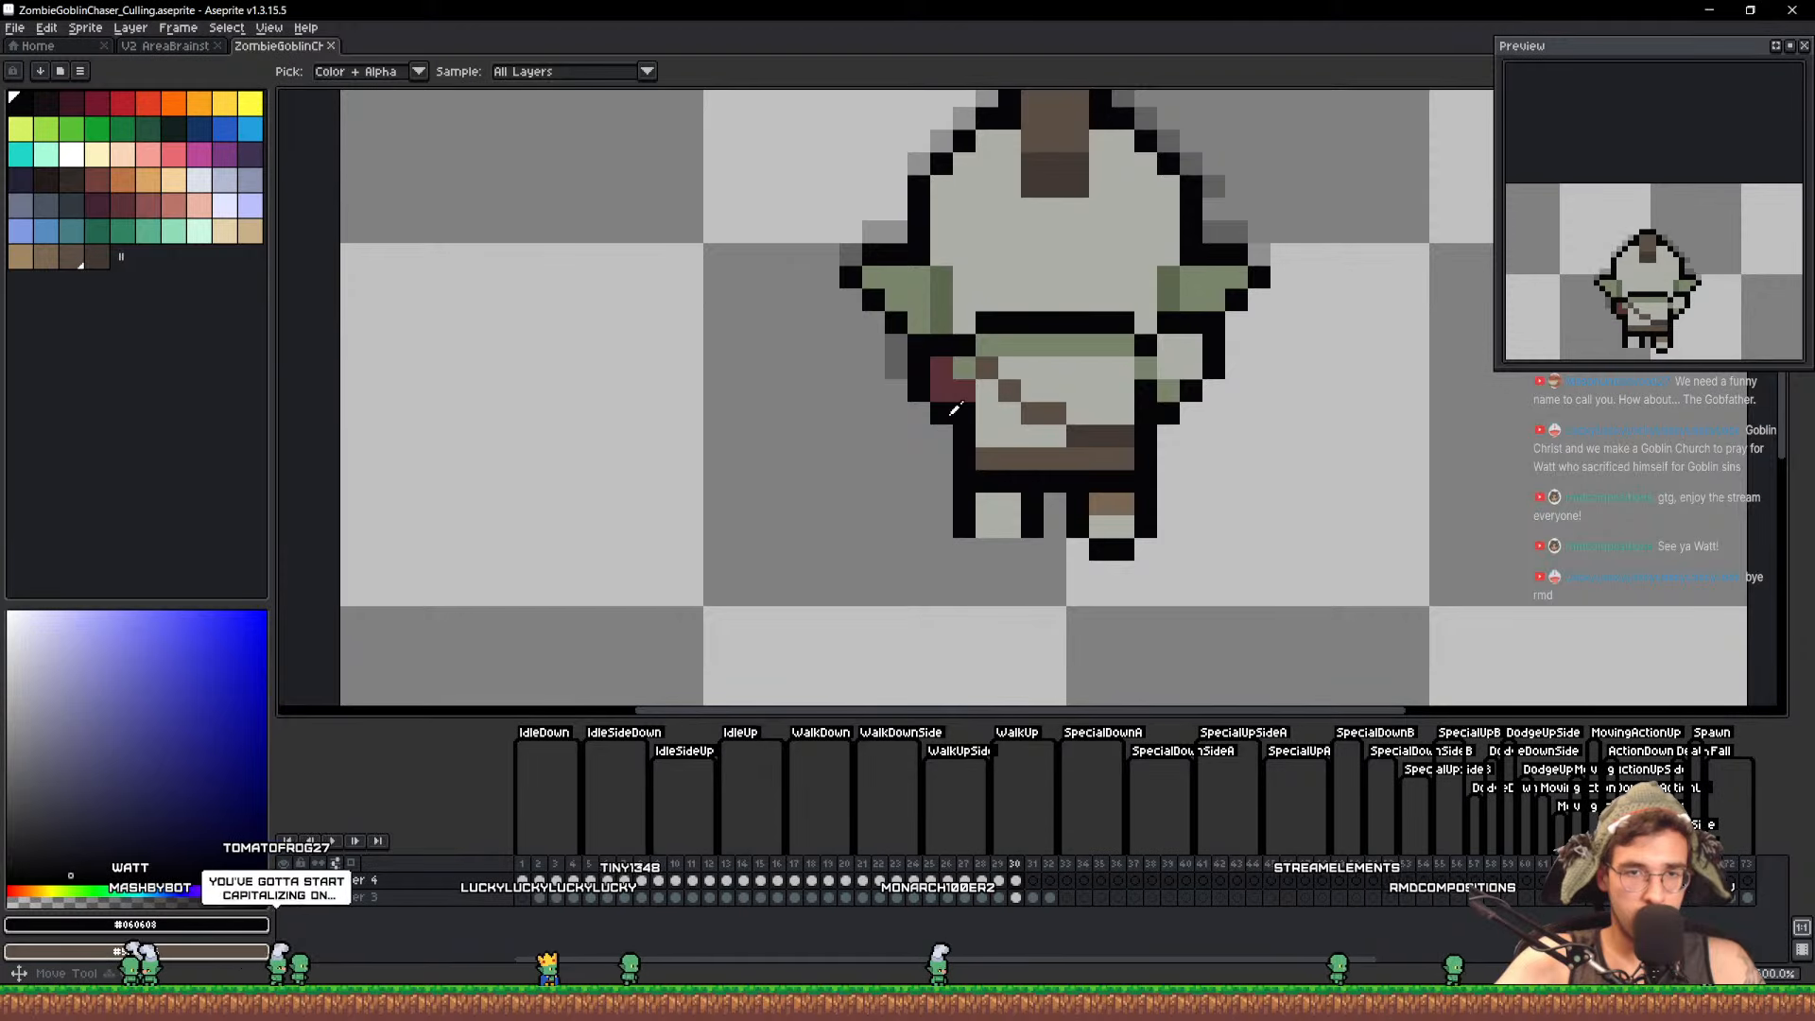
{"action": "key", "text": "ctrl+s"}
{"action": "scroll", "coordinate": [1078, 481], "scroll_direction": "down", "scroll_amount": 4}
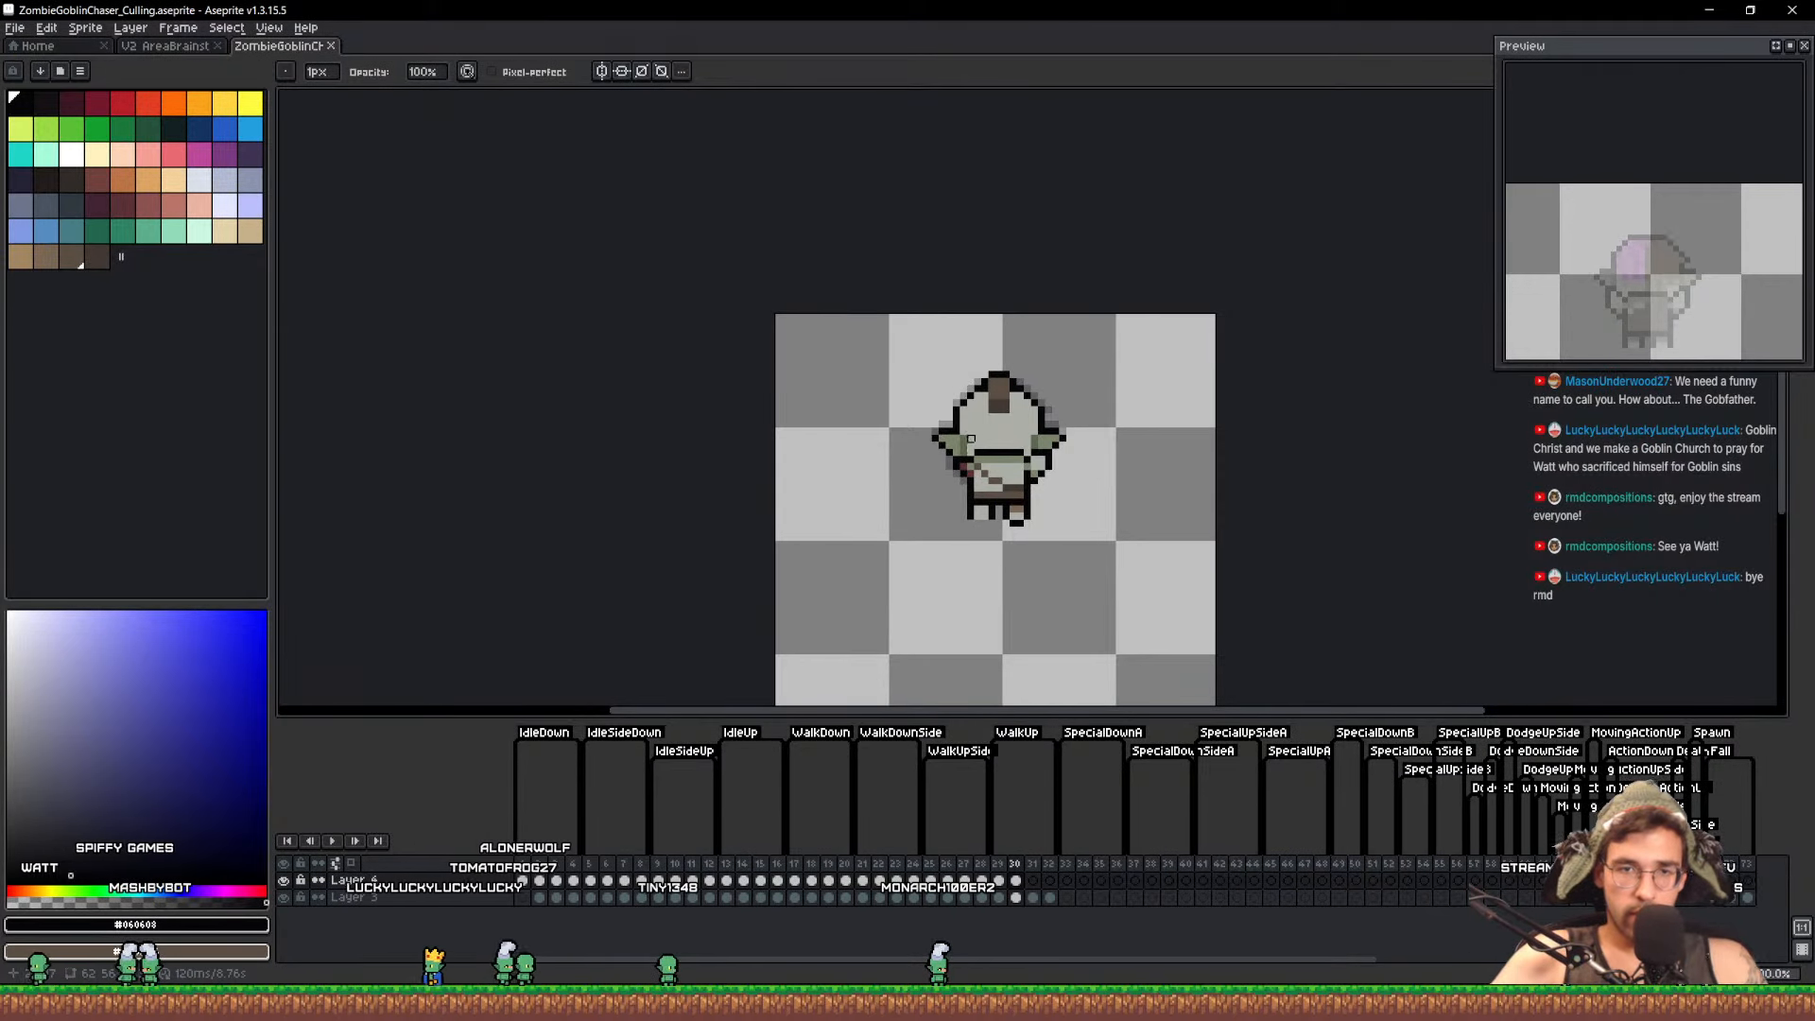
Select the goblin's head and ears in frame 30 and raise them by one pixel
{"action": "key", "text": "v"}
{"action": "scroll", "coordinate": [1127, 435], "scroll_direction": "up", "scroll_amount": 4}
{"action": "key", "text": "q"}
{"action": "mouse_move", "coordinate": [1279, 471]}
{"action": "left_mouse_down"}
{"action": "mouse_move", "coordinate": [968, 463]}
{"action": "mouse_move", "coordinate": [789, 216]}
{"action": "mouse_move", "coordinate": [1292, 389]}
{"action": "left_mouse_up"}
{"action": "key", "text": "Up"}
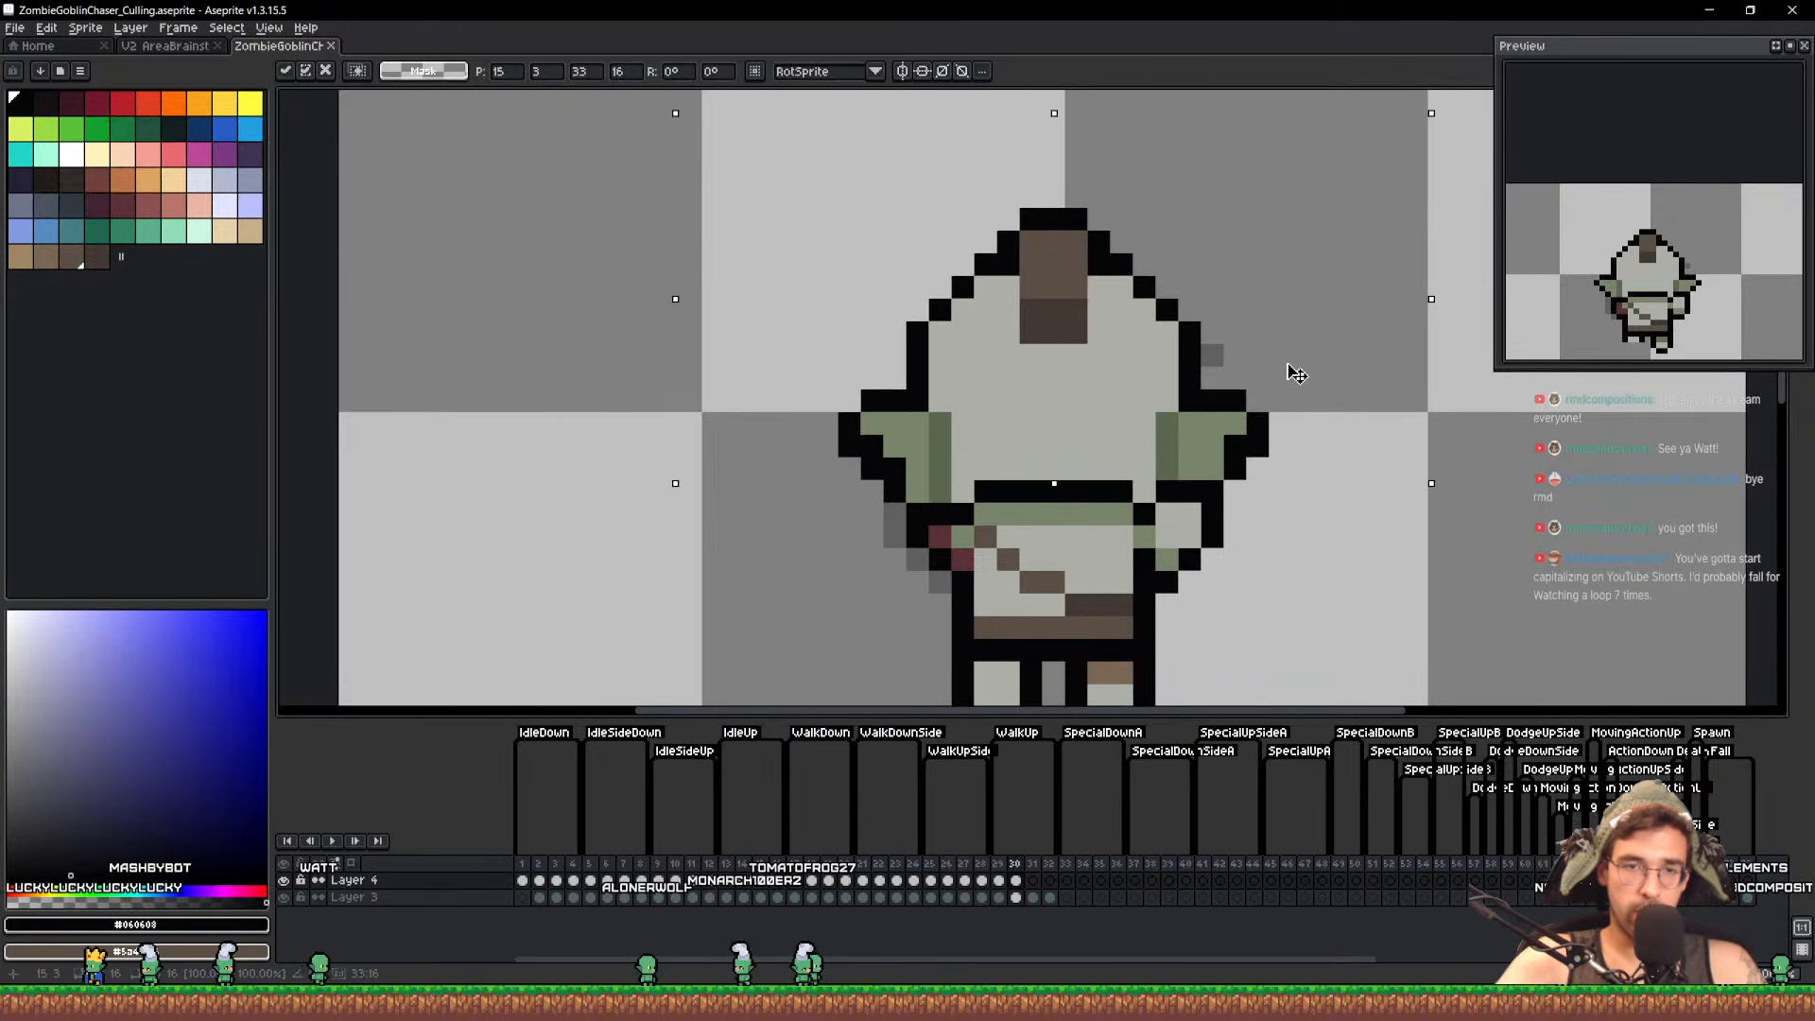
Thin the lower outlines of both ears in frame 30 to single-pixel diagonals and save the sprite
{"action": "key", "text": "ctrl+d"}
{"action": "key", "text": "b"}
{"action": "left_click", "coordinate": [894, 492]}
{"action": "left_click", "coordinate": [894, 472], "text": "alt"}
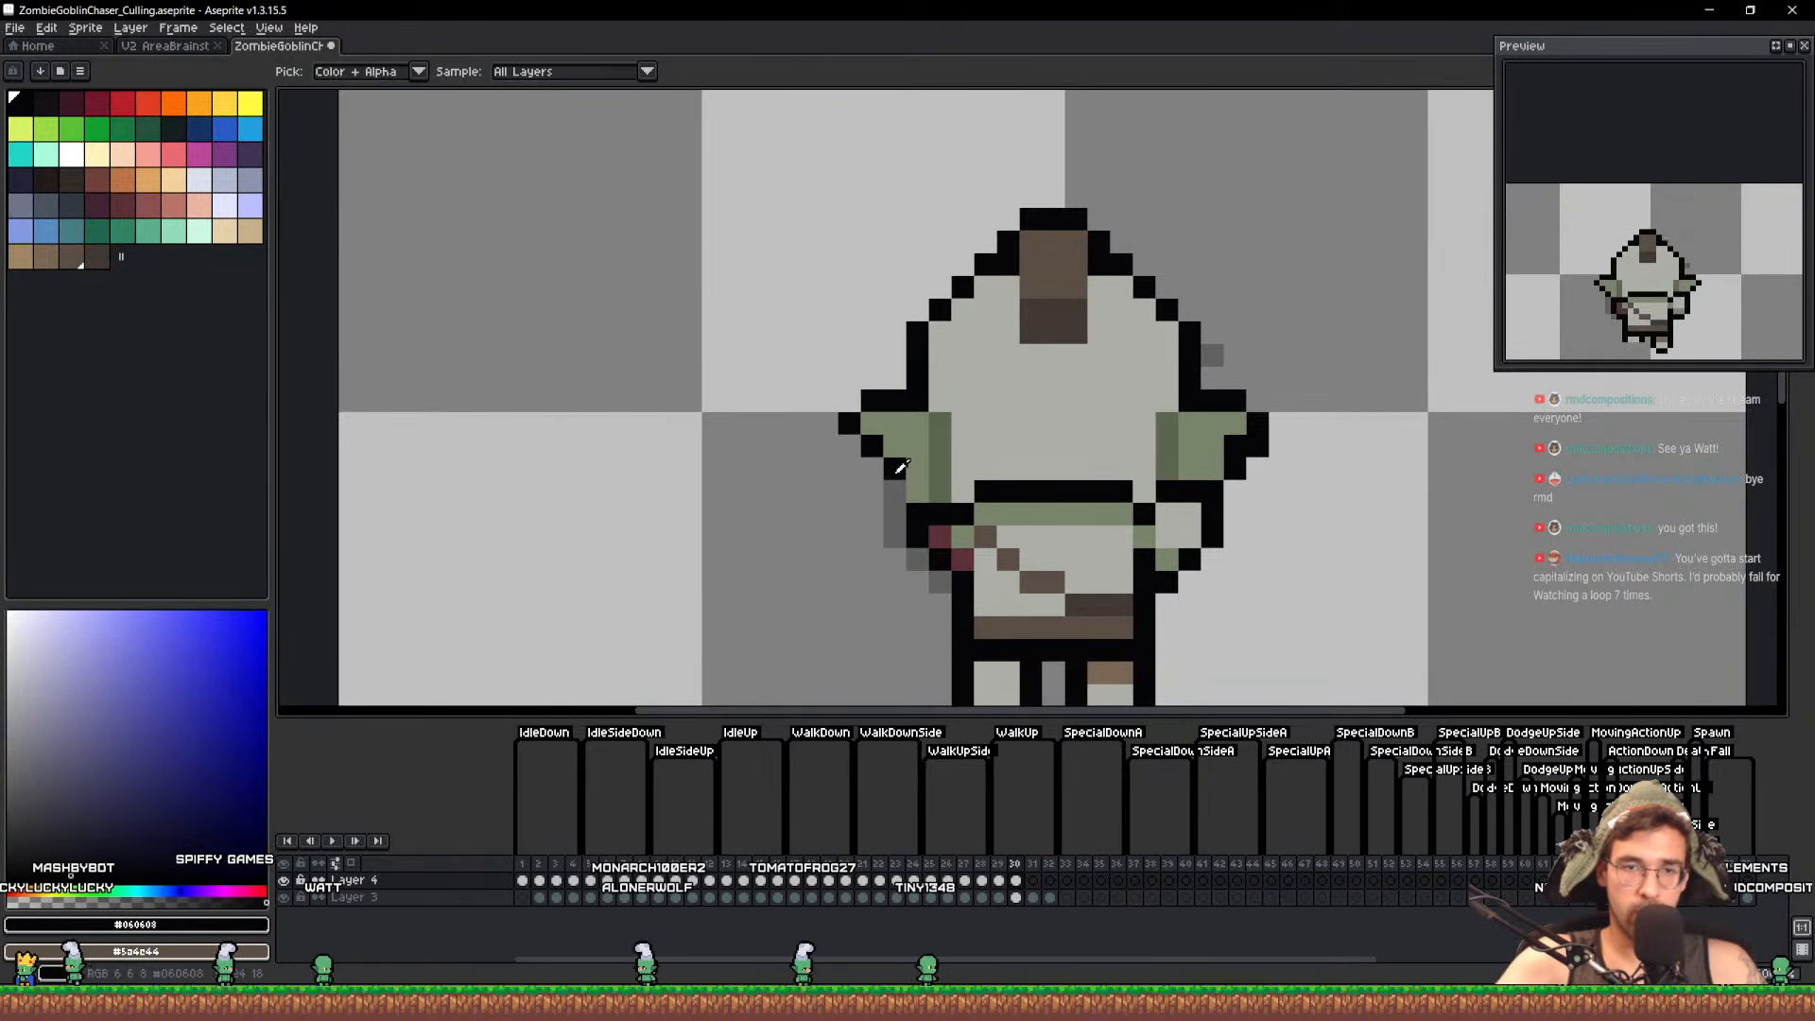
{"action": "key", "text": "b"}
{"action": "key", "text": "e"}
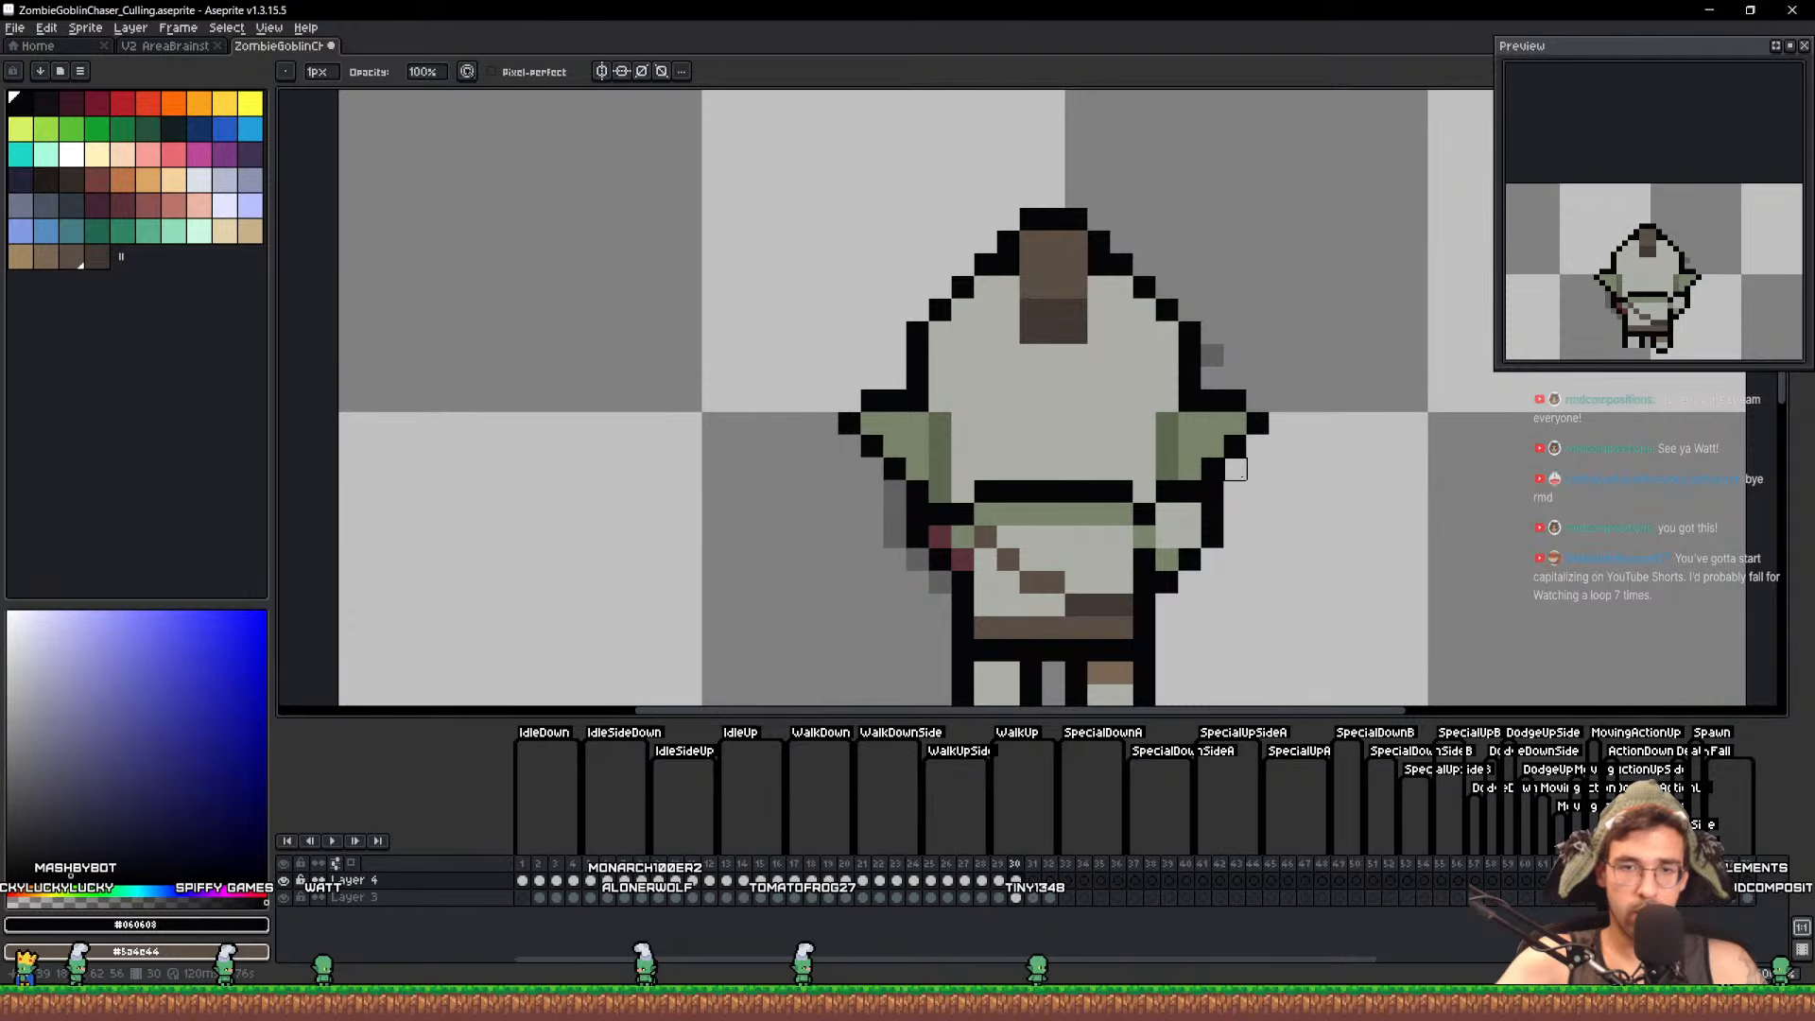
{"action": "scroll", "coordinate": [1236, 491], "scroll_direction": "down", "scroll_amount": 4}
{"action": "key", "text": "ctrl+s"}
Copy the back-view goblin on Layer 4 from frame 30 into frame 31
{"action": "key", "text": "Left"}
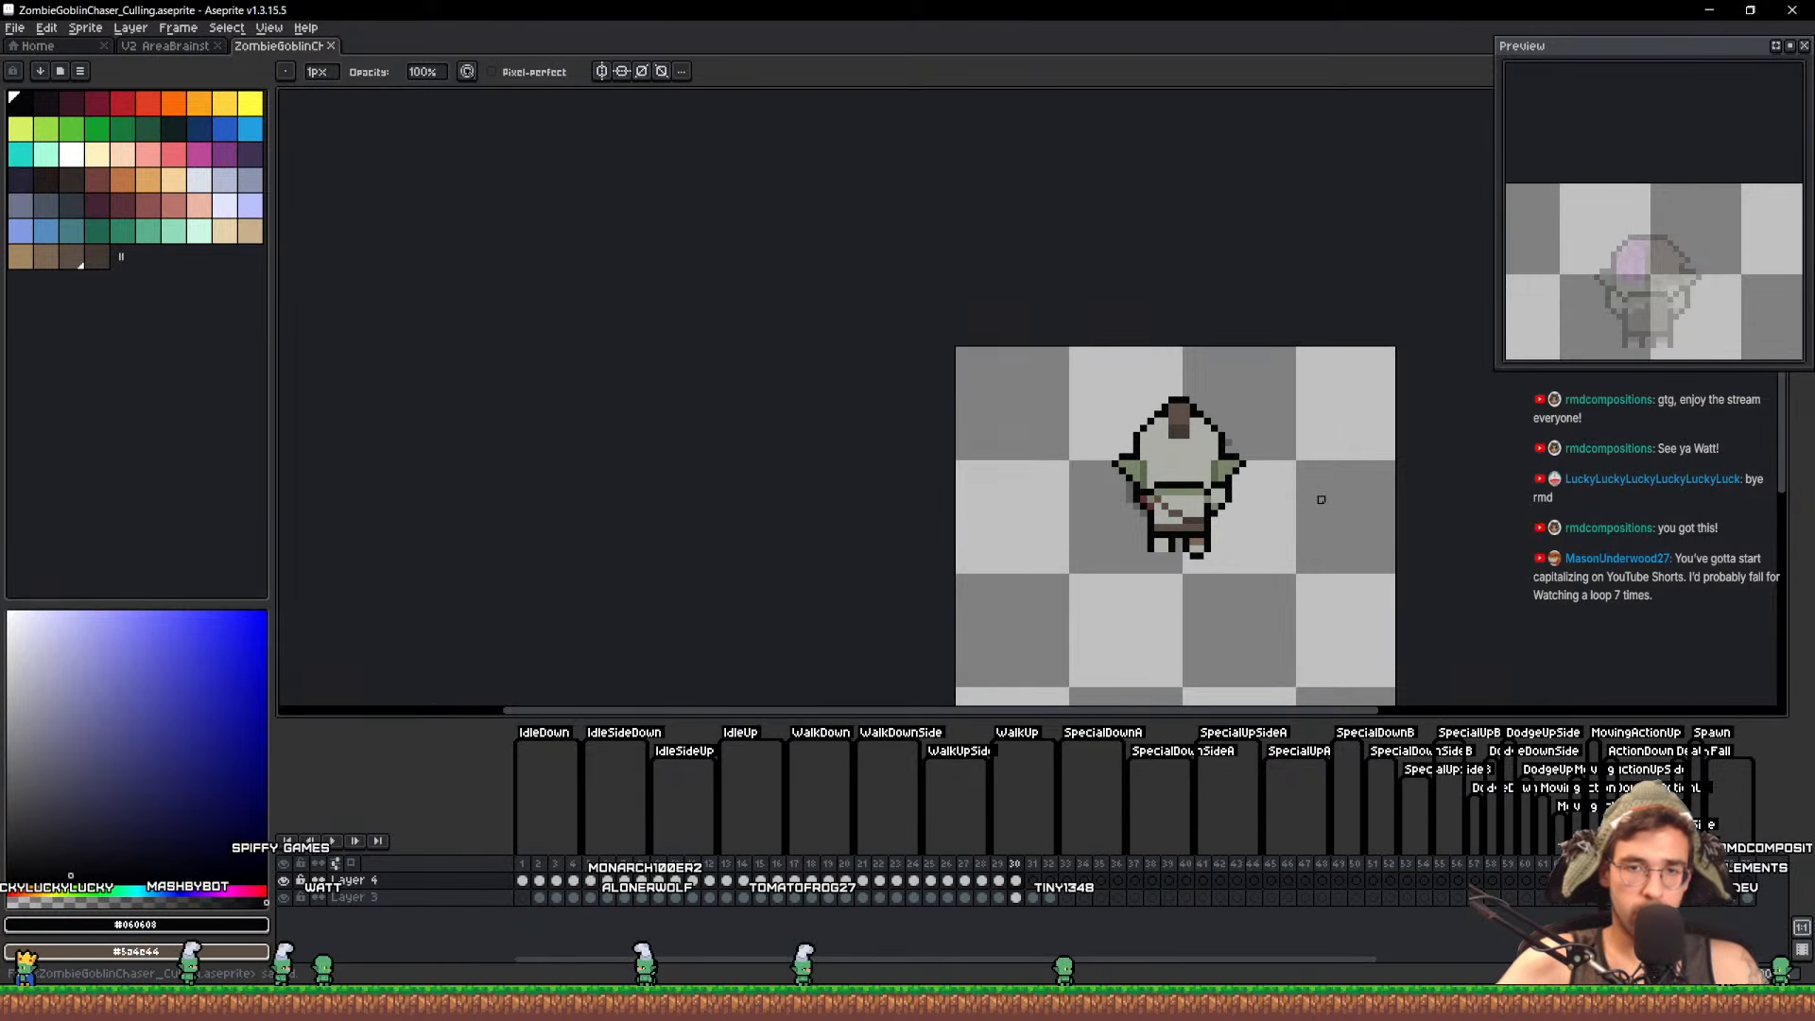
{"action": "left_click", "coordinate": [284, 880]}
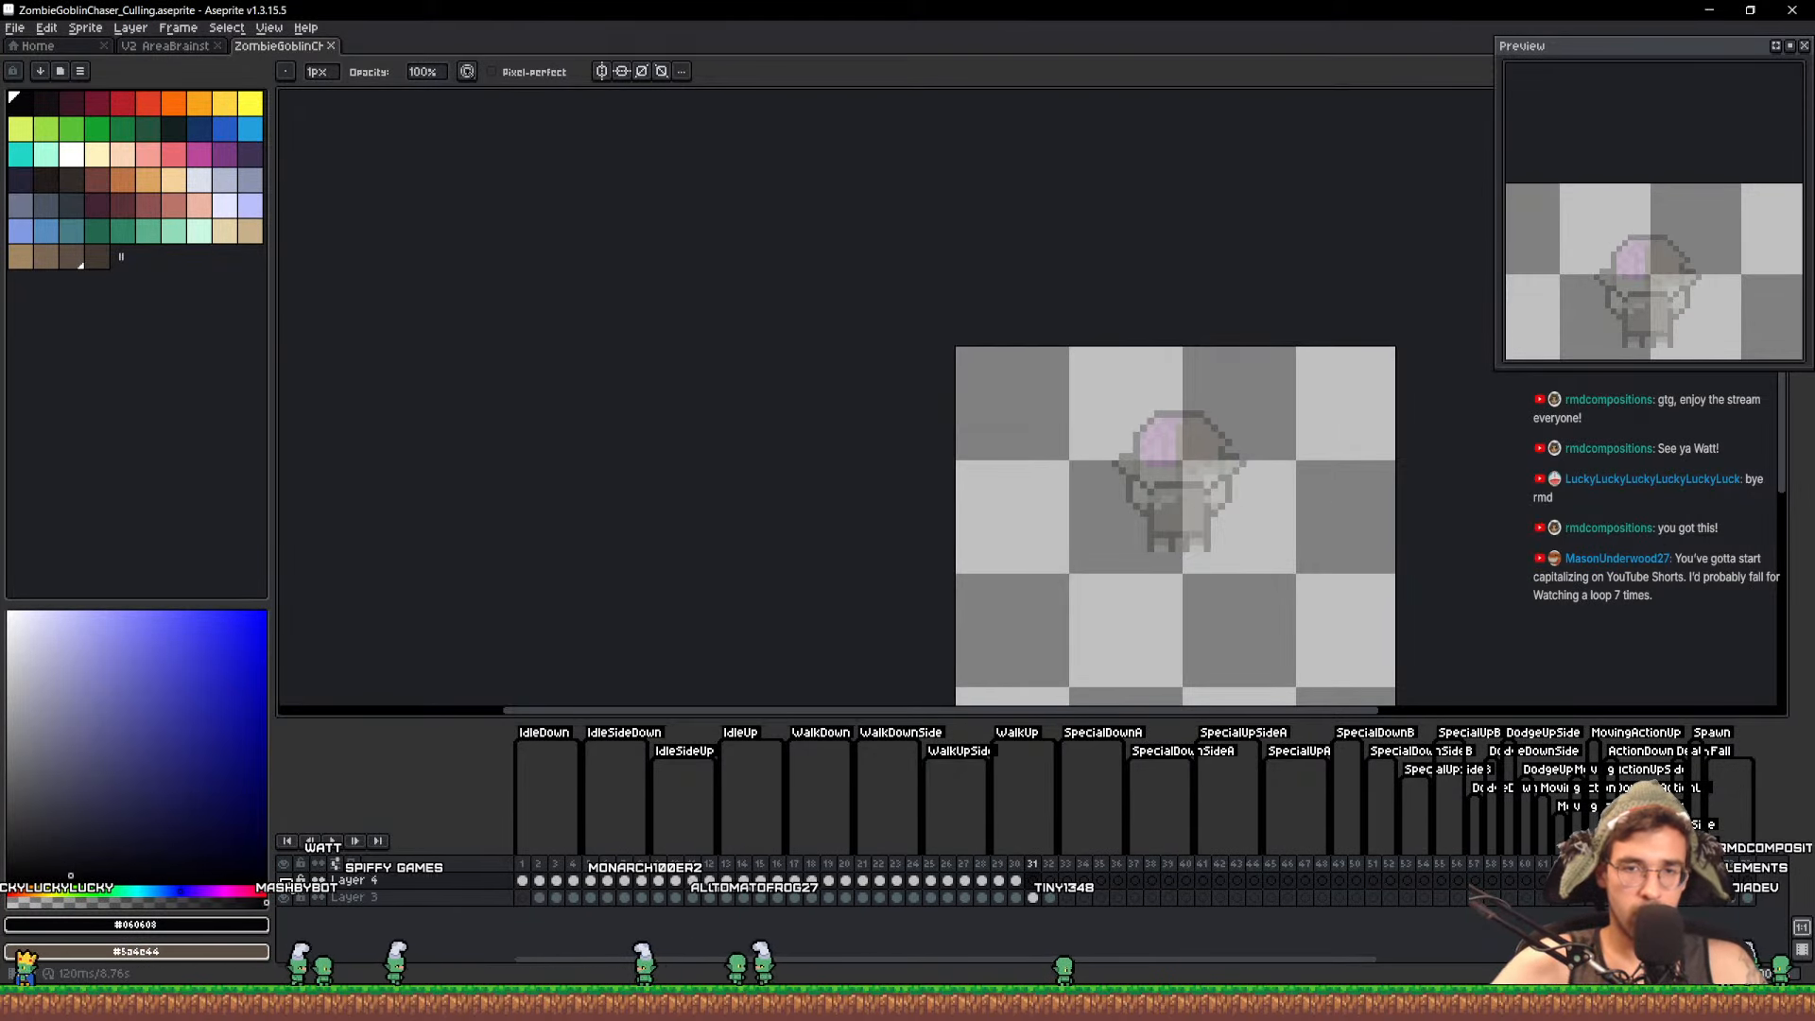
{"action": "key", "text": "Right"}
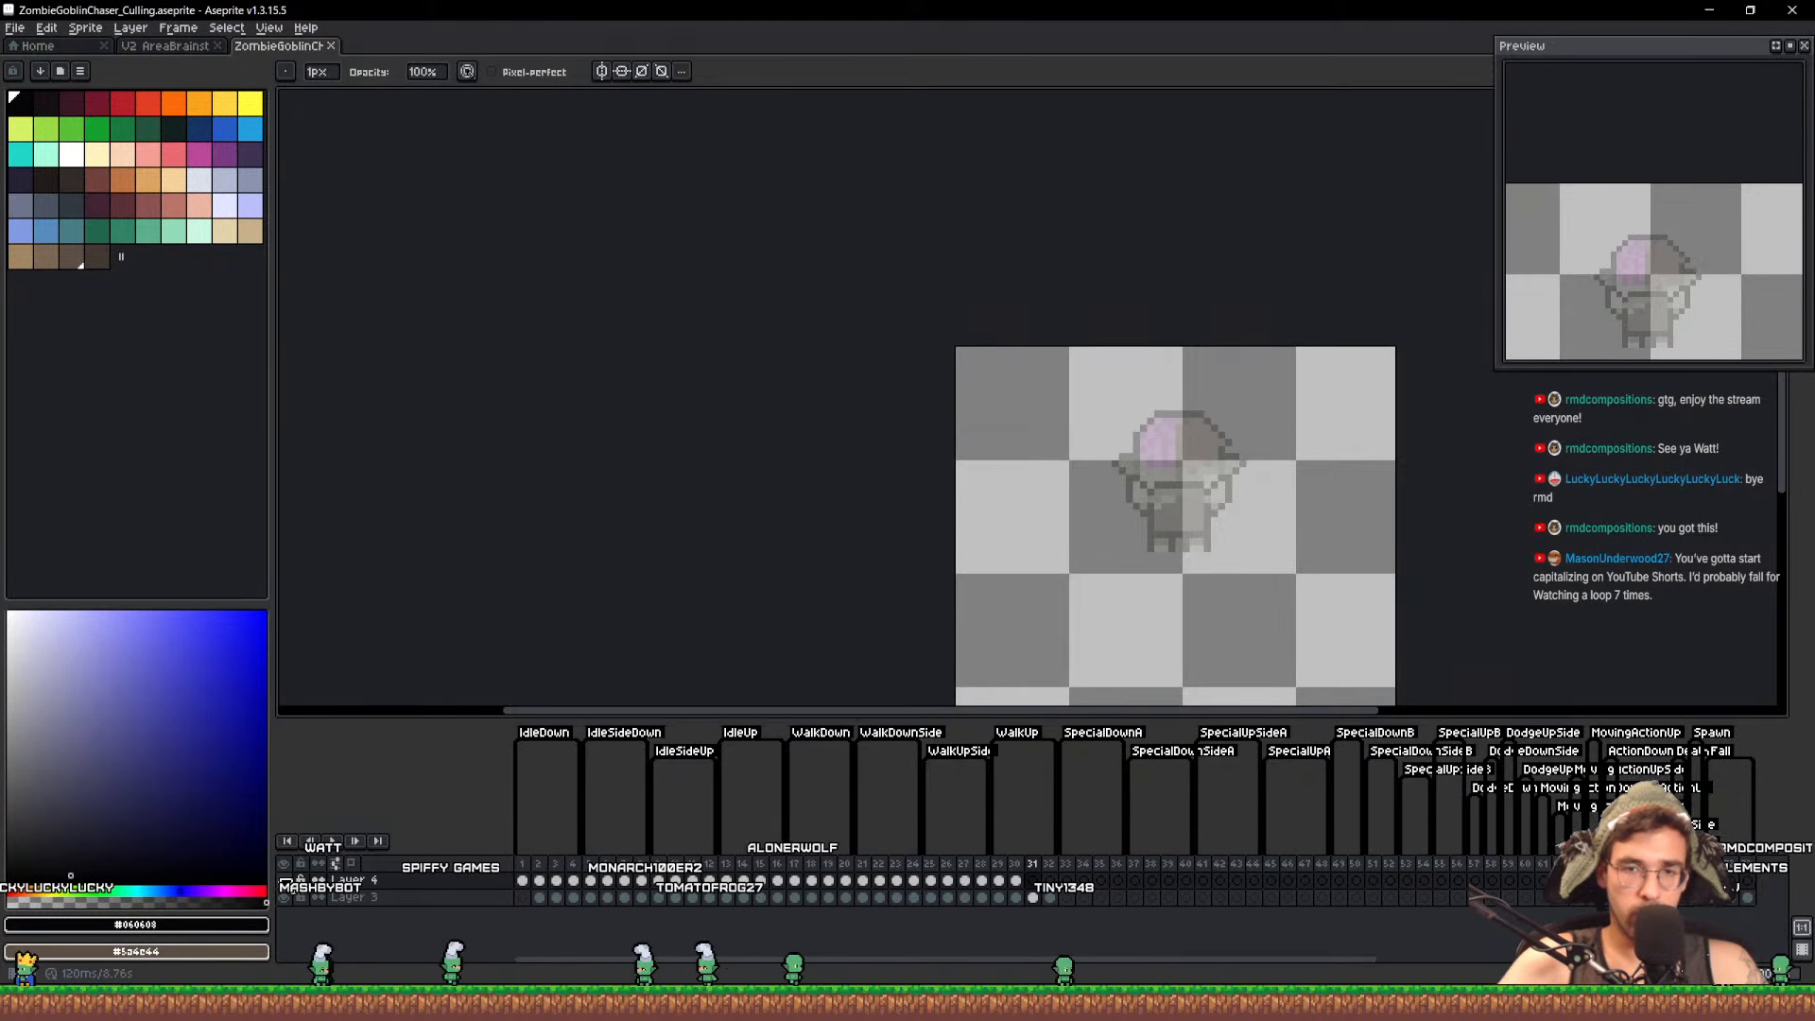
{"action": "left_click", "coordinate": [1017, 882]}
{"action": "left_click_drag", "start_coordinate": [1032, 886], "coordinate": [1032, 885]}
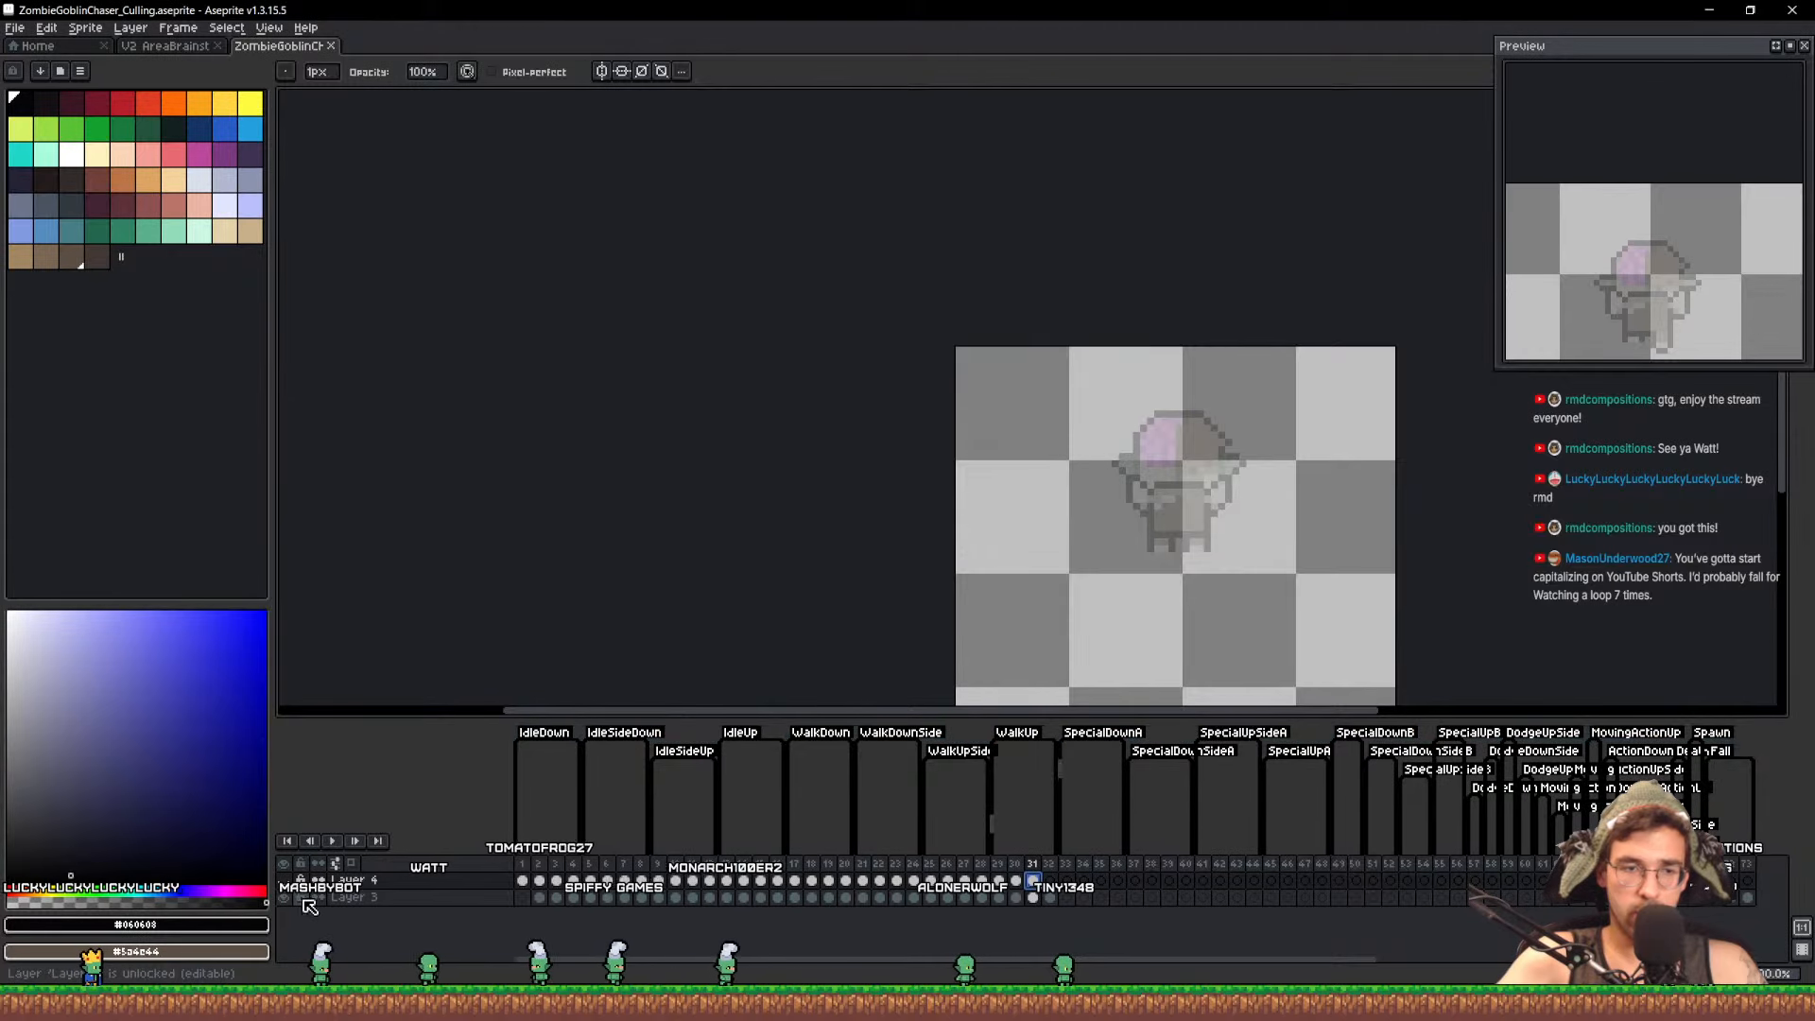
{"action": "left_click", "coordinate": [283, 880]}
Paint over the lowered foot's brown band with the light skin tone and remove the black pixels beneath that foot in frame 31
{"action": "scroll", "coordinate": [1165, 559], "scroll_direction": "up", "scroll_amount": 4}
{"action": "scroll", "coordinate": [1215, 535], "scroll_direction": "up", "scroll_amount": 2}
{"action": "key", "text": "alt"}
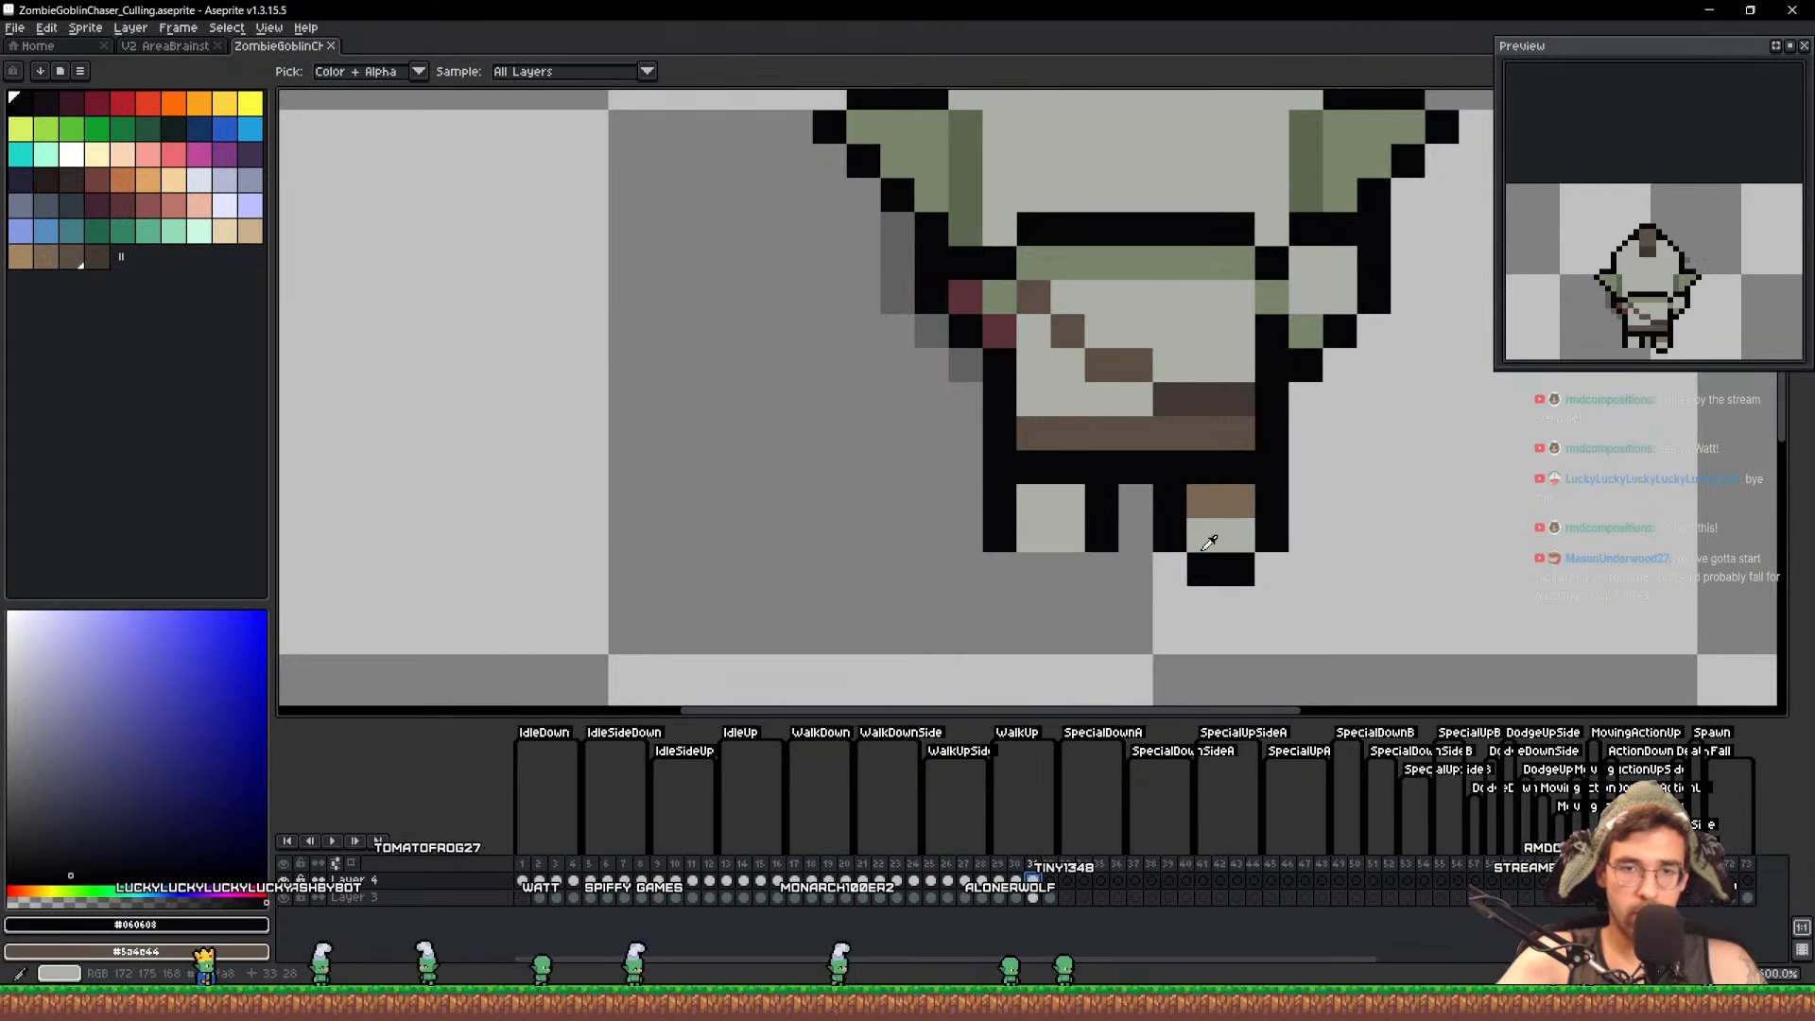
{"action": "left_click", "coordinate": [1234, 495]}
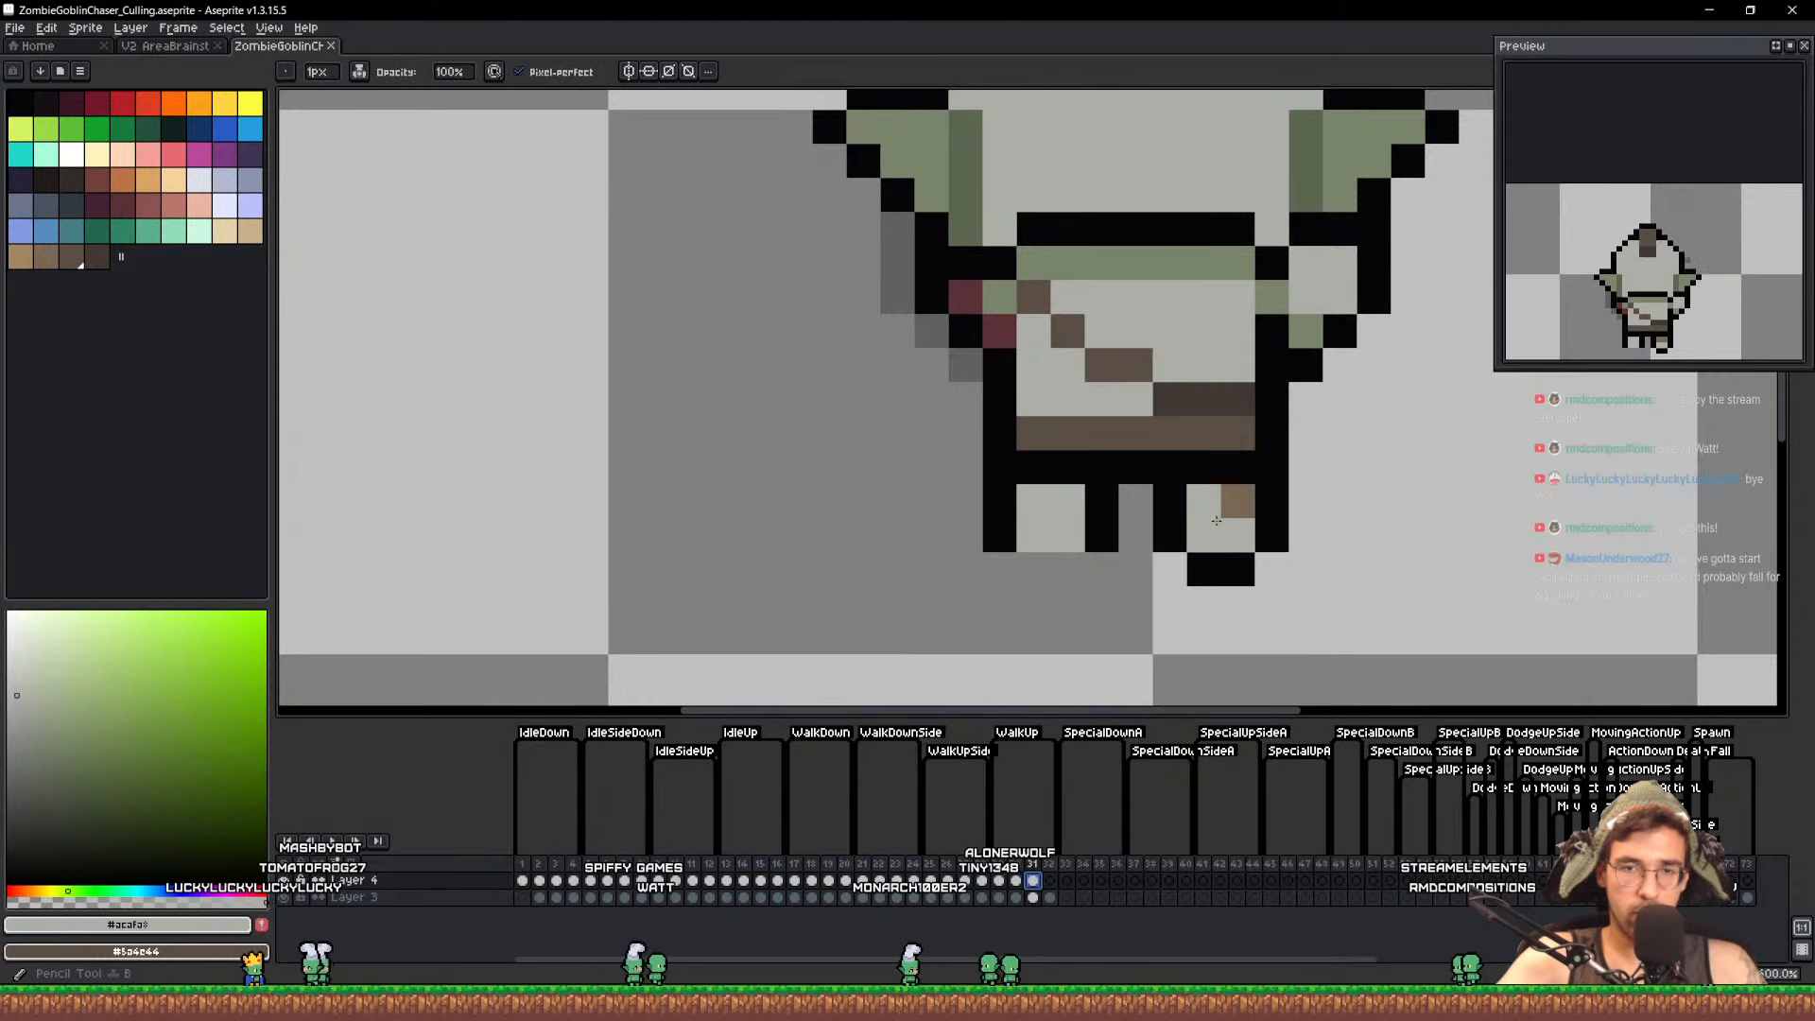
{"action": "scroll", "coordinate": [1219, 577], "scroll_direction": "down", "scroll_amount": 3}
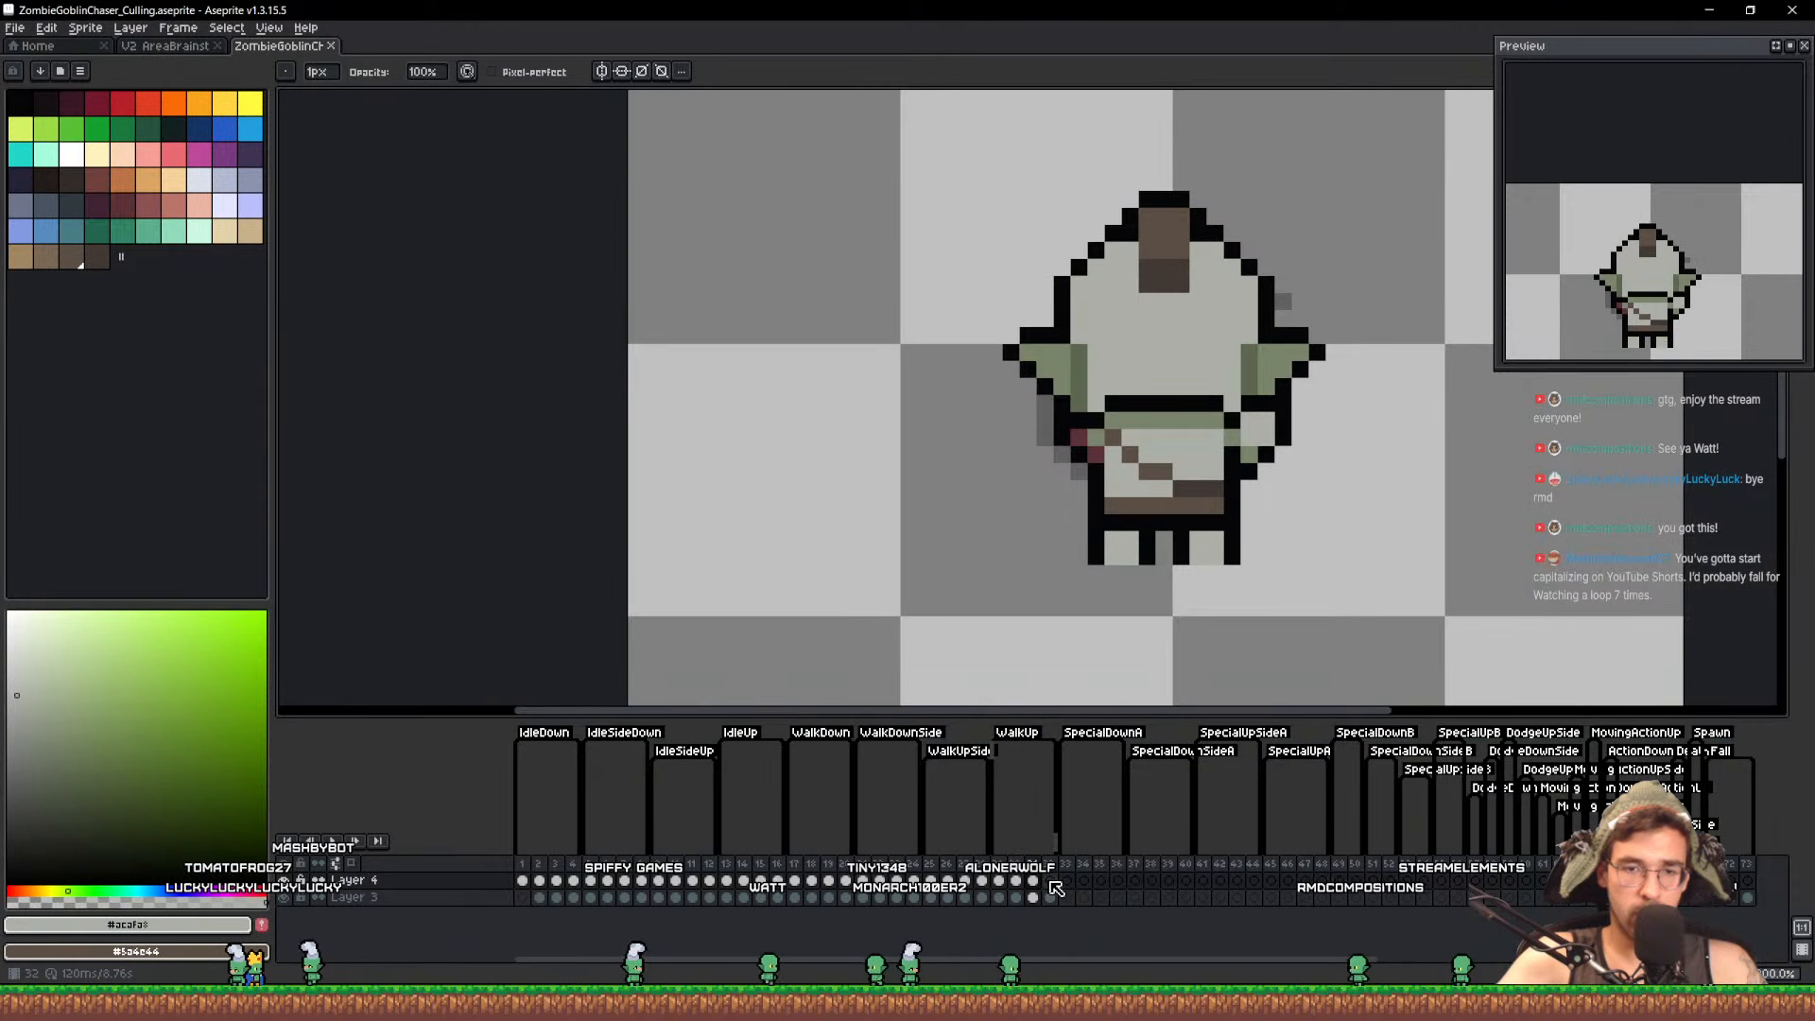
Try a dark brown #5a4e44 band across the goblin's left-hand foot in frame 31
{"action": "left_click", "coordinate": [1002, 881]}
{"action": "left_click", "coordinate": [1014, 882]}
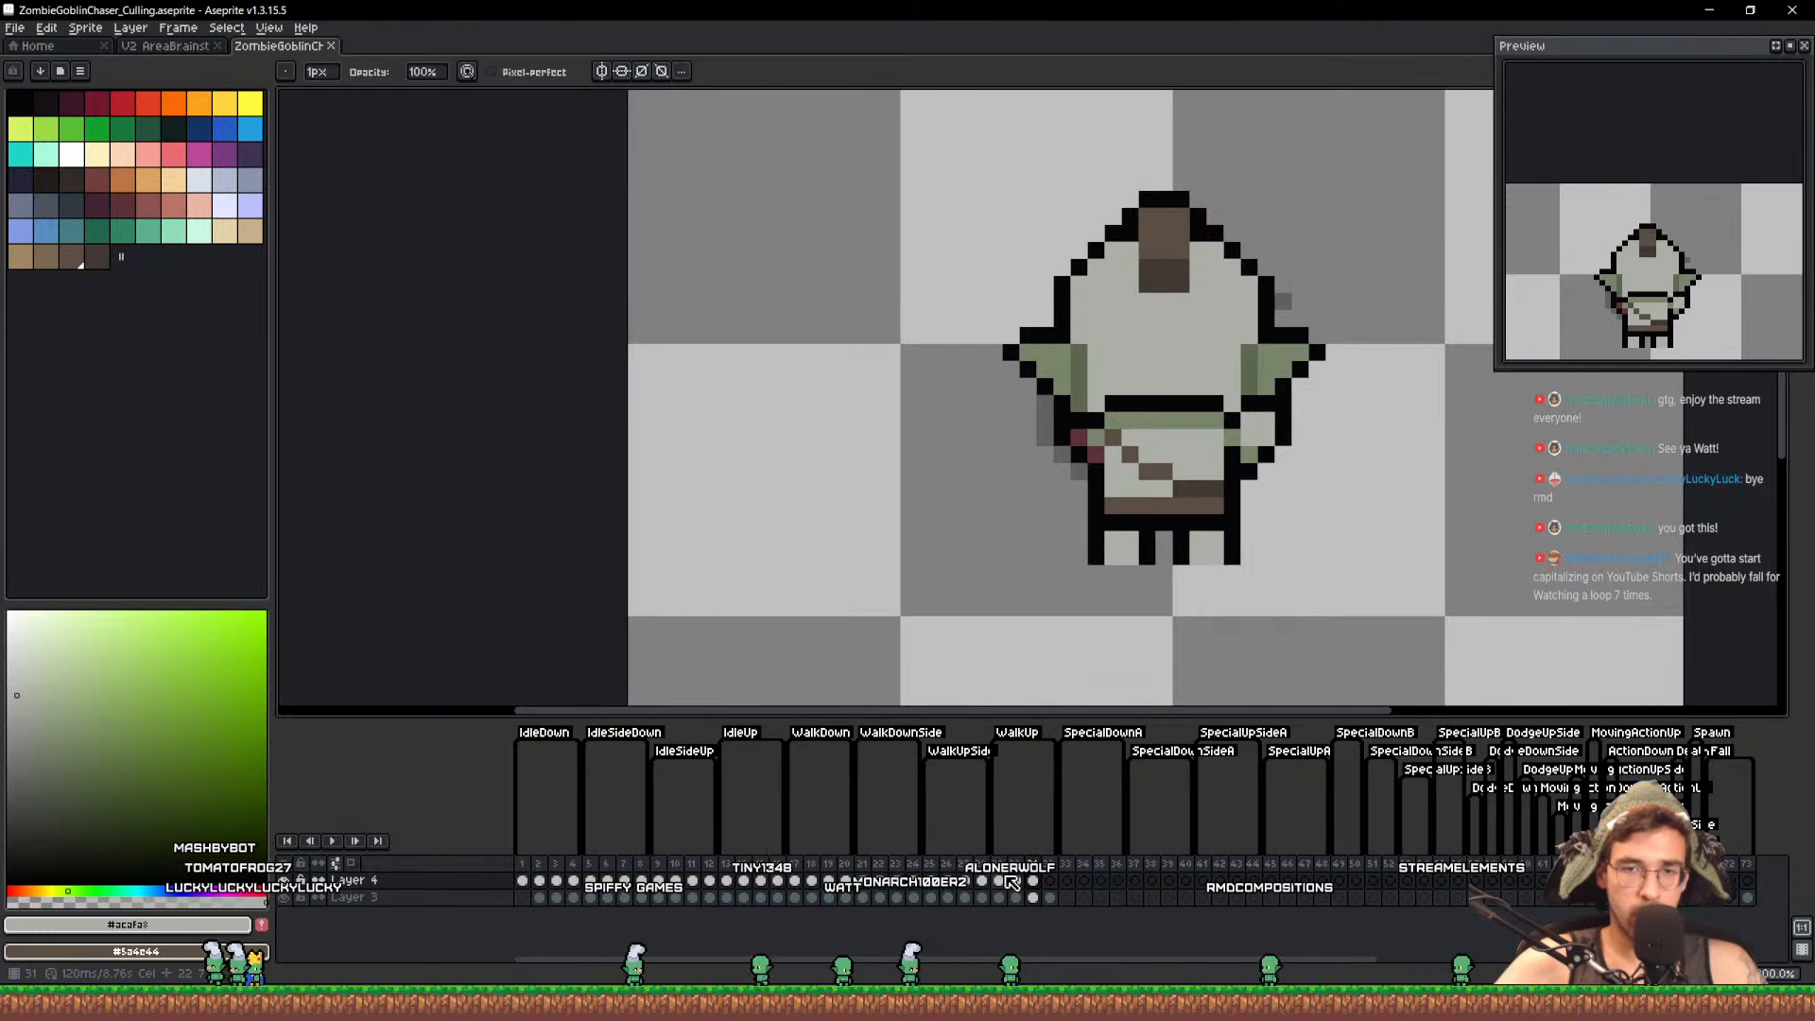
{"action": "left_click", "coordinate": [1154, 504], "text": "alt"}
{"action": "key", "text": "b"}
{"action": "scroll", "coordinate": [1122, 543], "scroll_direction": "up", "scroll_amount": 3}
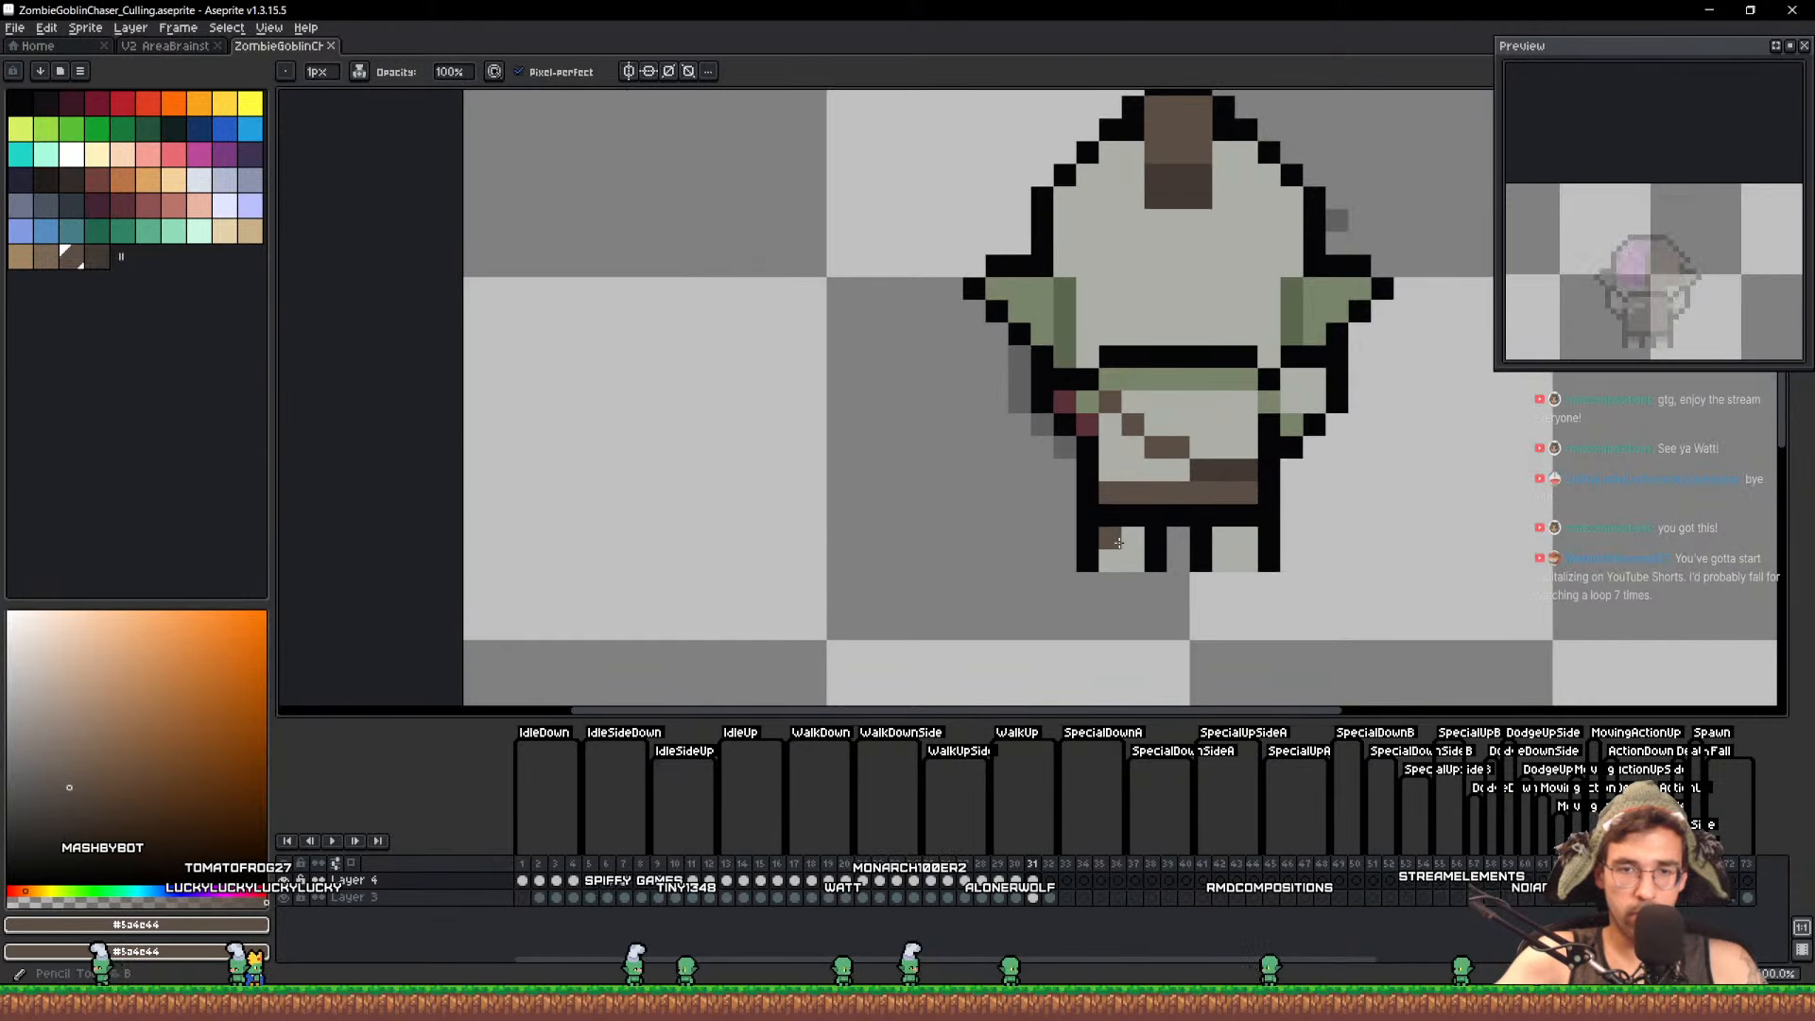
{"action": "left_click_drag", "start_coordinate": [1102, 539], "coordinate": [1130, 544]}
Paint the ankle bands on both feet in frame 31 with the lighter brown sampled from the foot in frame 30
{"action": "key", "text": "comma"}
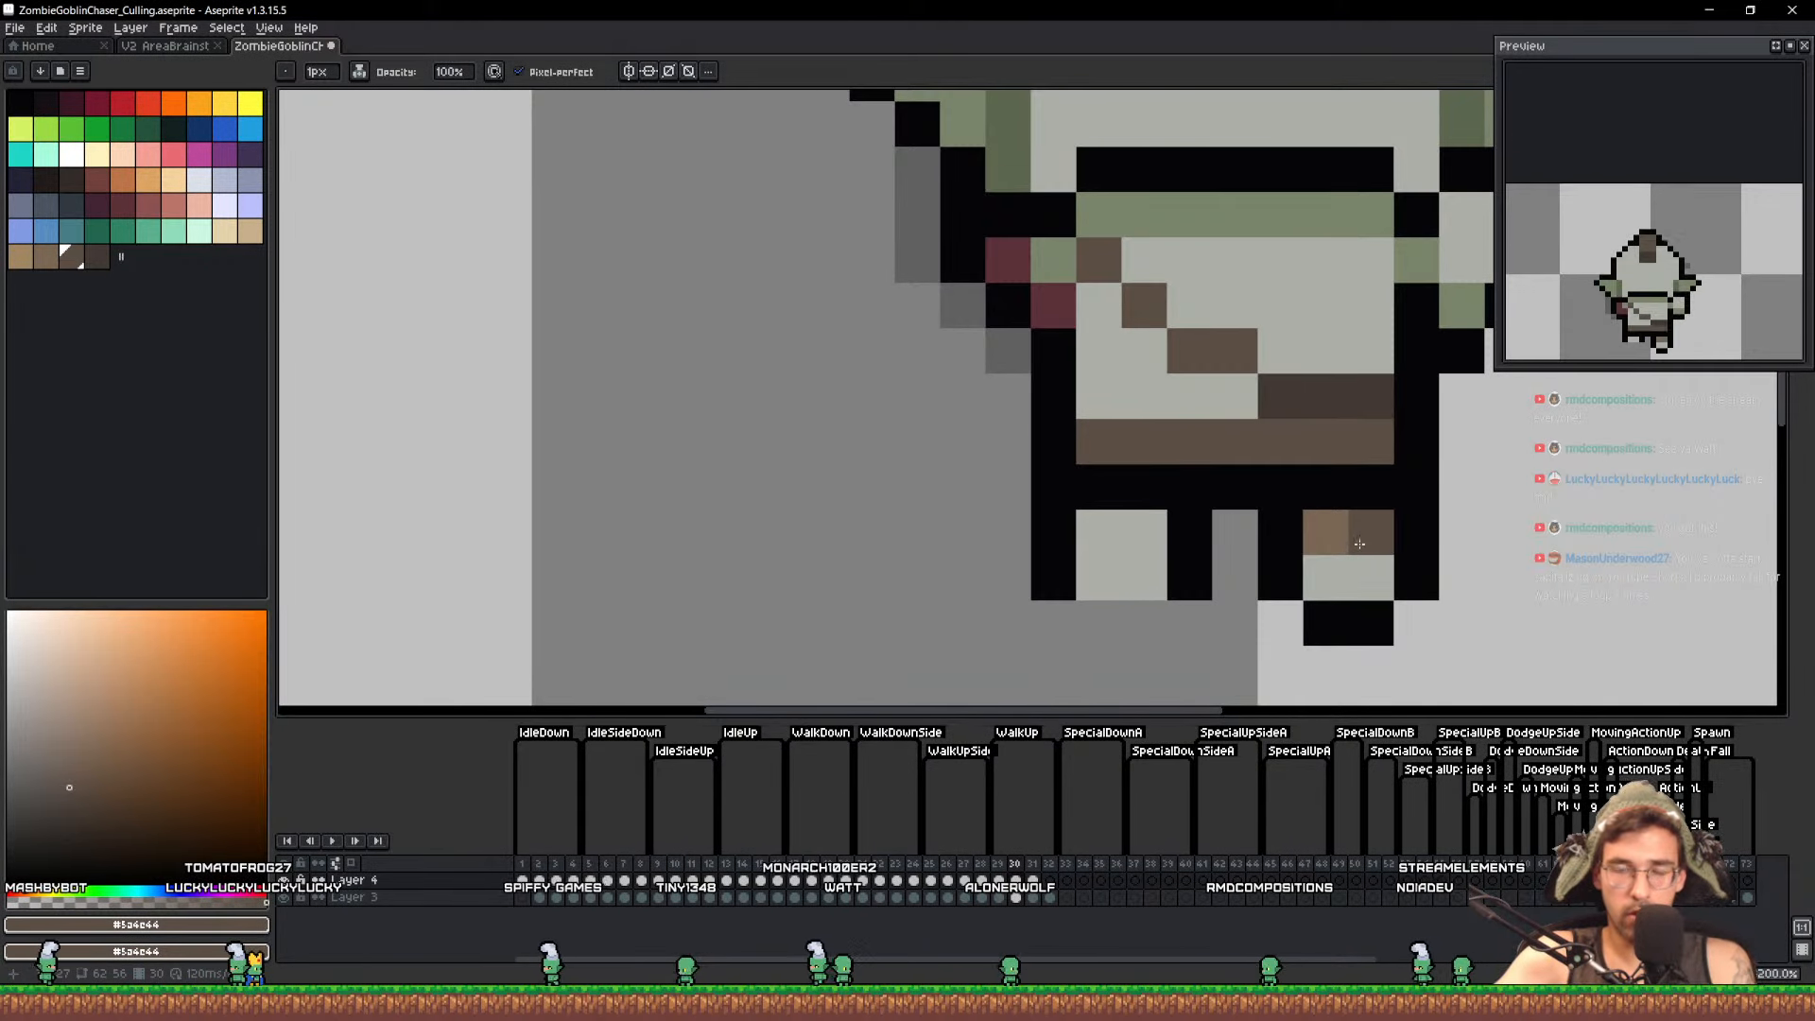
{"action": "left_click", "coordinate": [1364, 531], "text": "alt"}
{"action": "left_click_drag", "start_coordinate": [1099, 538], "coordinate": [1143, 536]}
{"action": "key", "text": "comma"}
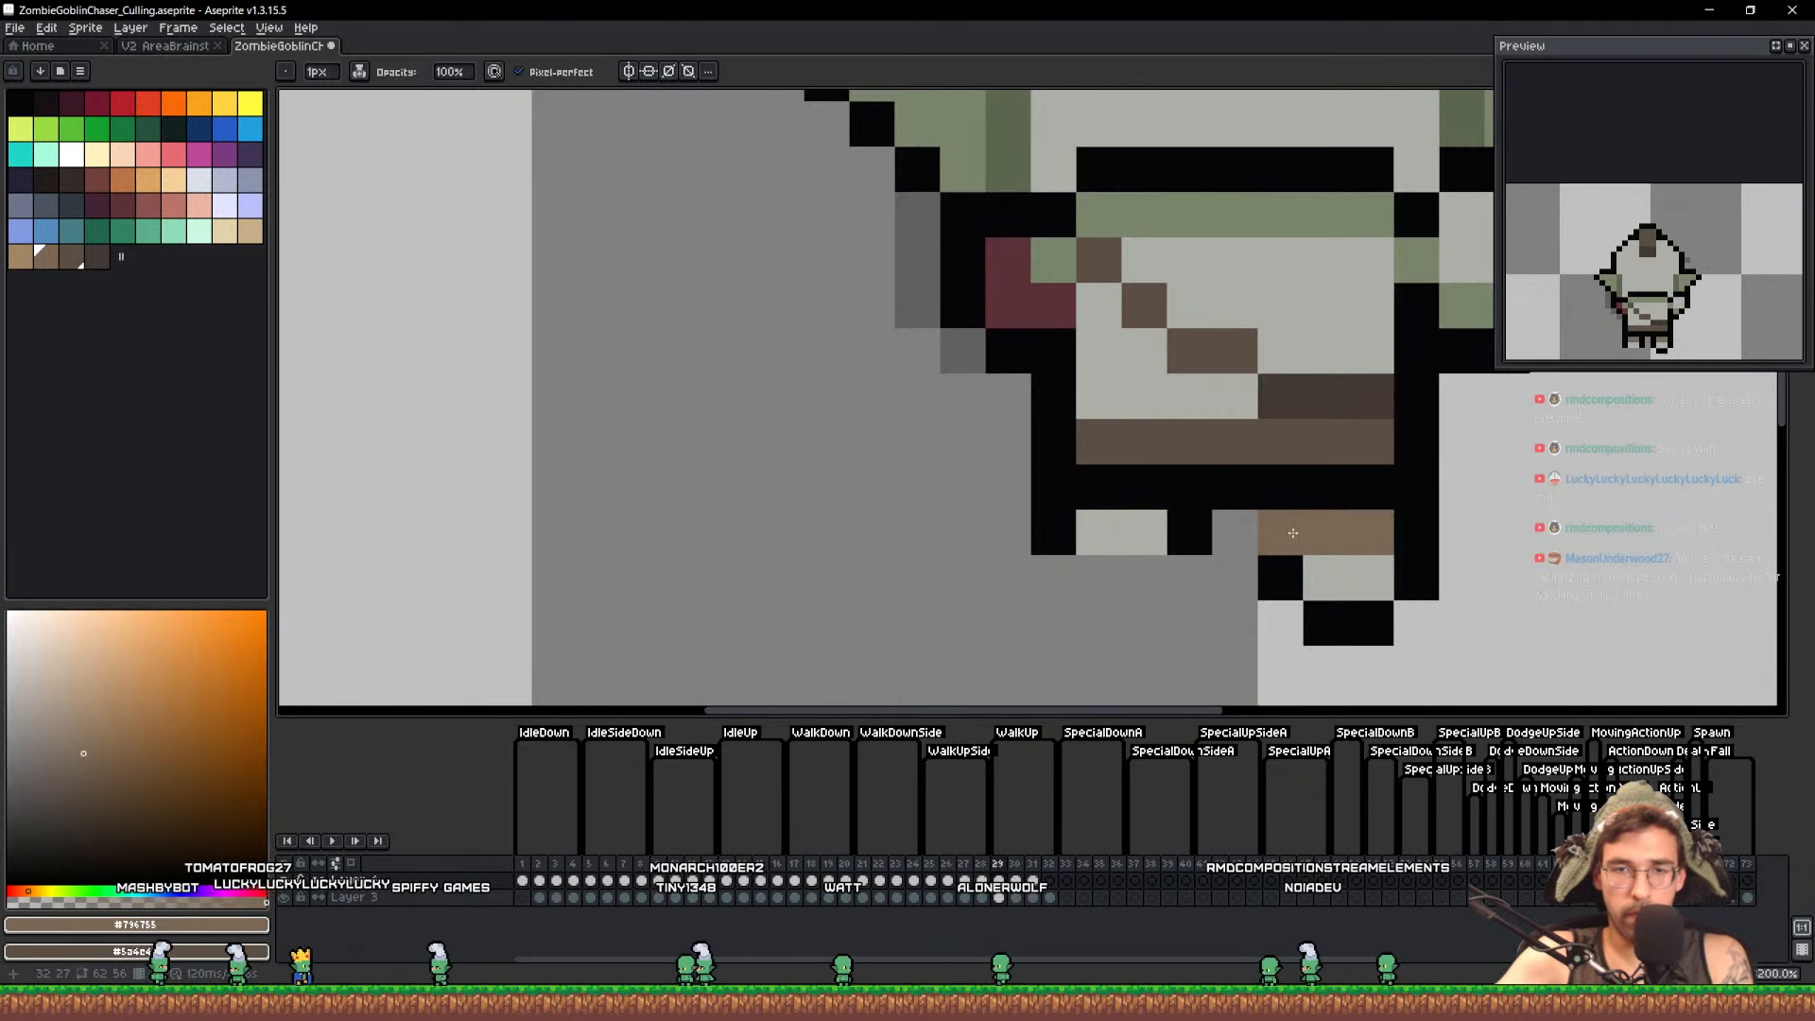
{"action": "key", "text": "period"}
{"action": "key", "text": "period"}
{"action": "left_click_drag", "start_coordinate": [1327, 532], "coordinate": [1372, 530]}
{"action": "scroll", "coordinate": [1298, 545], "scroll_direction": "down", "scroll_amount": 3}
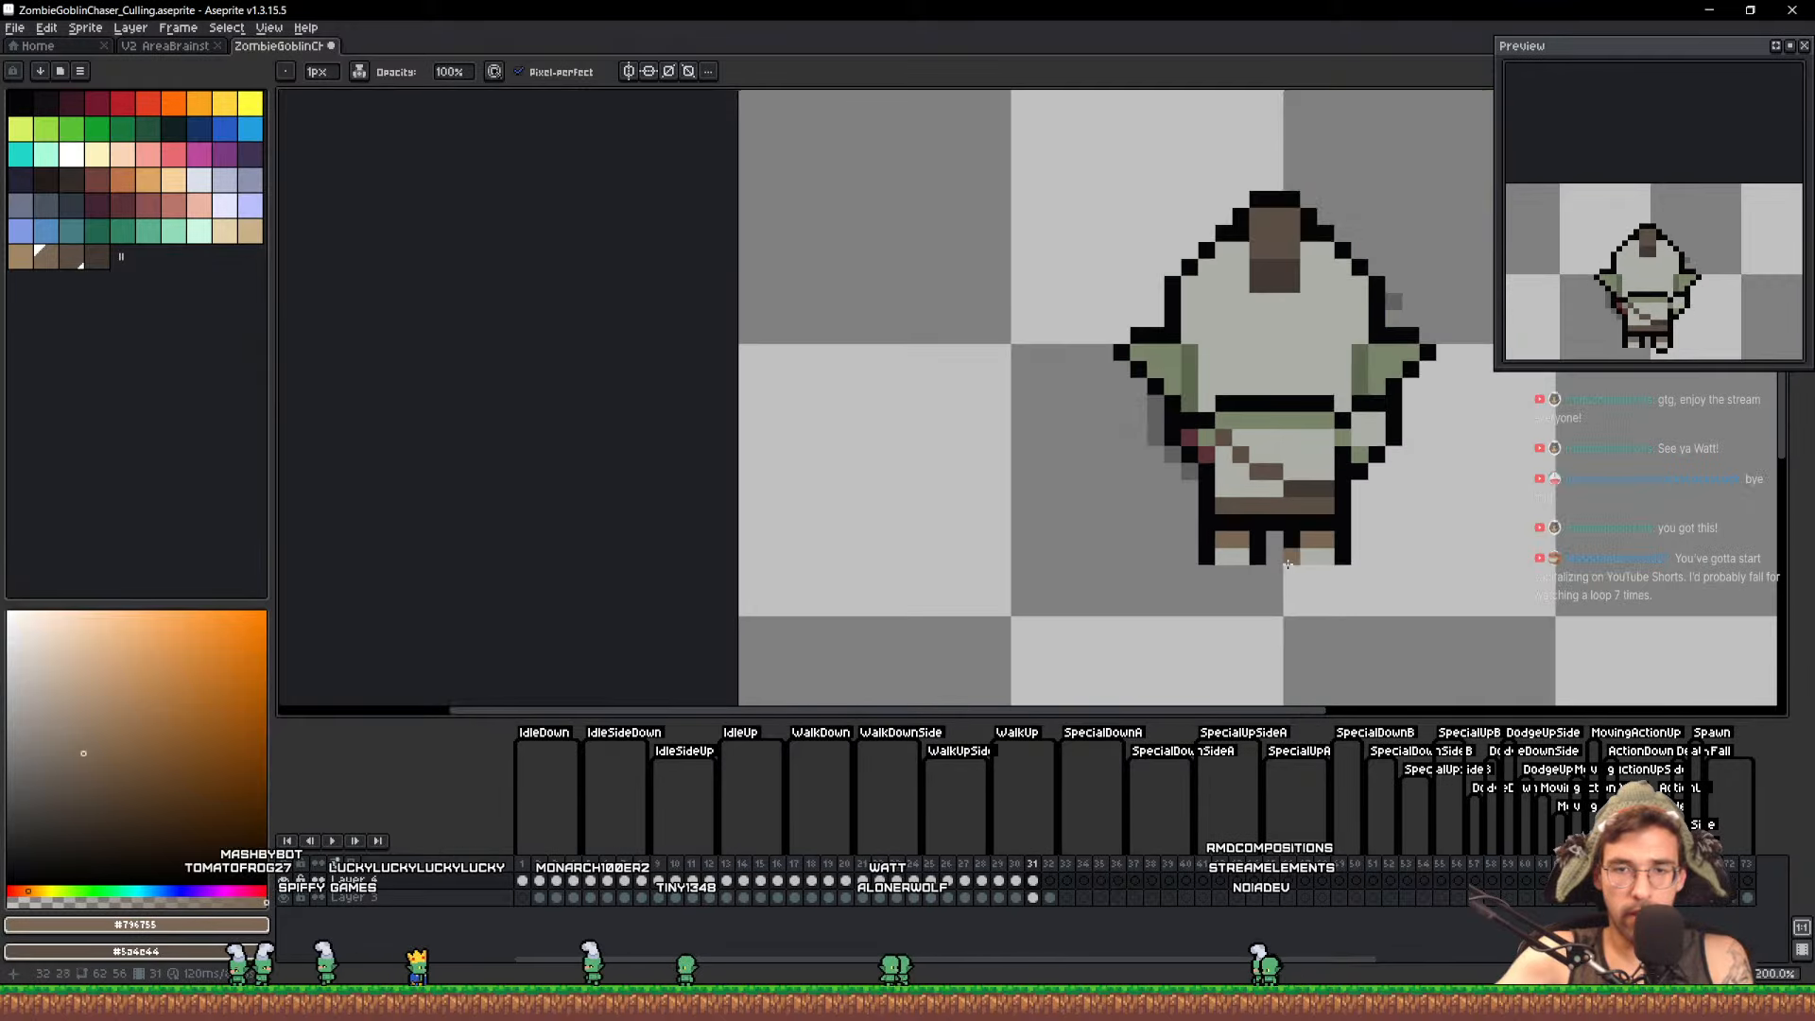
Copy the finished Layer 4 goblin from frame 31 into frame 32
{"action": "key", "text": "Right"}
{"action": "left_click", "coordinate": [287, 880]}
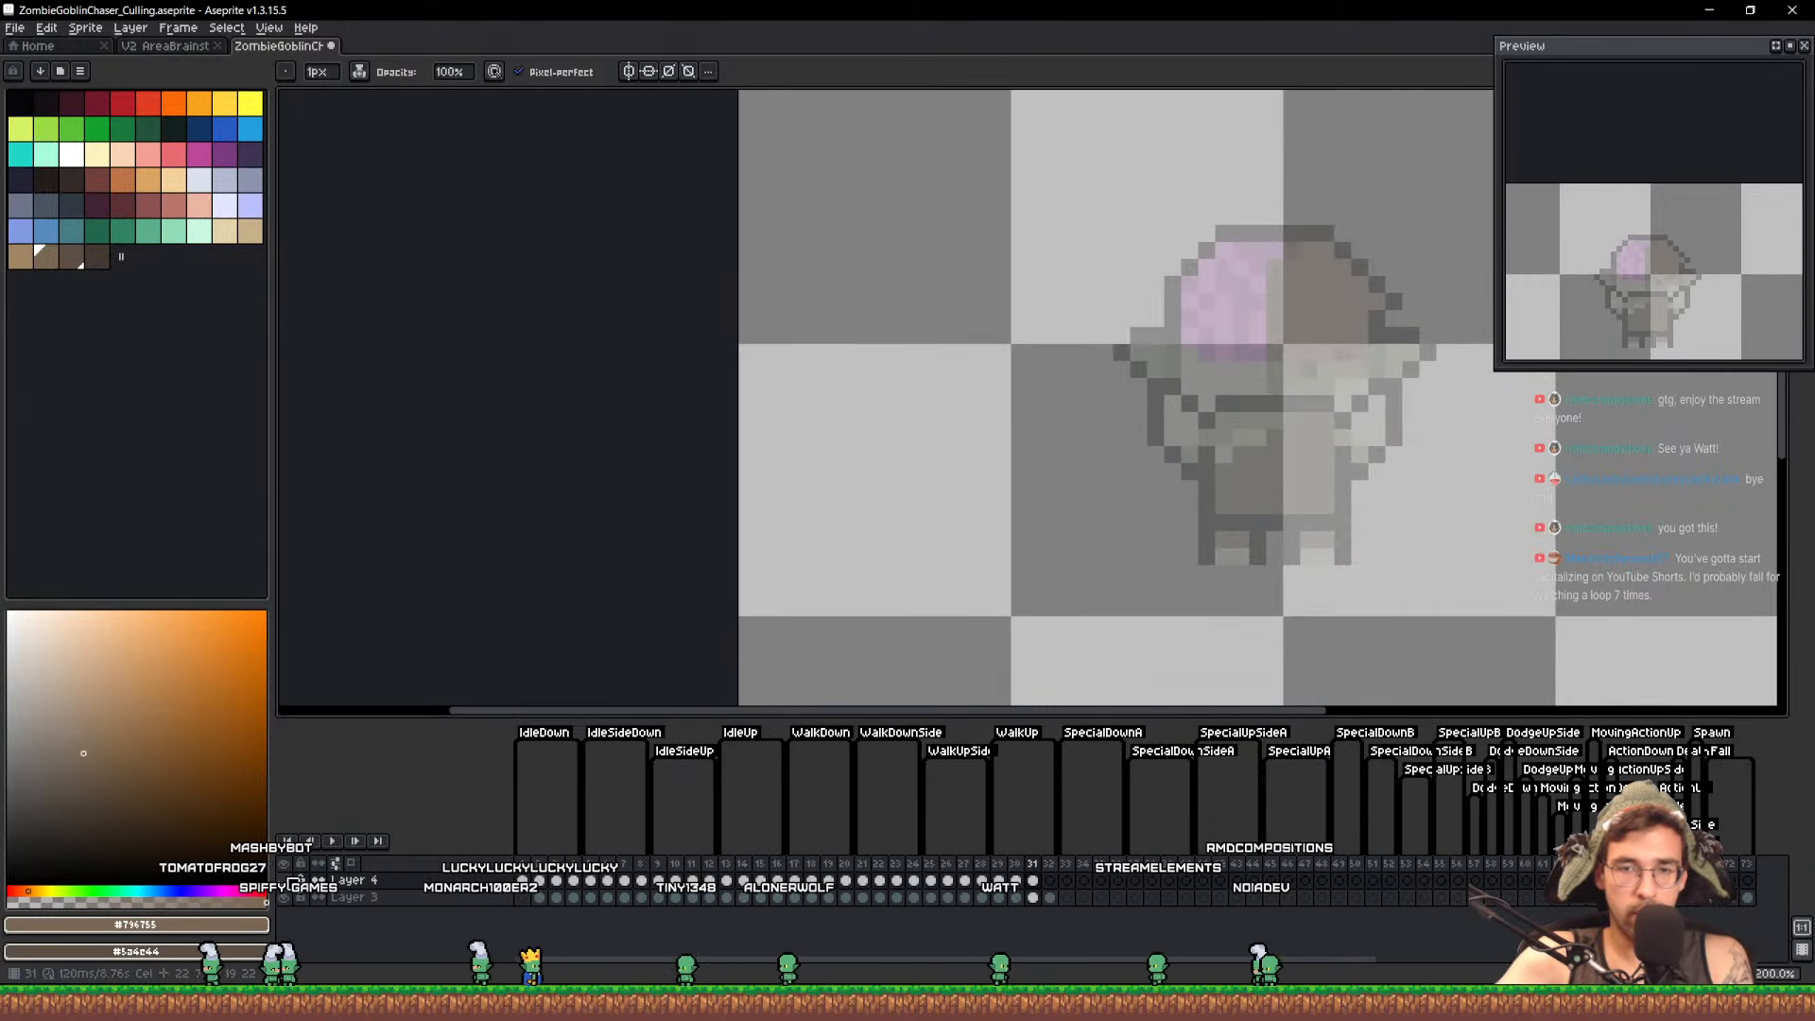
{"action": "key", "text": "Left"}
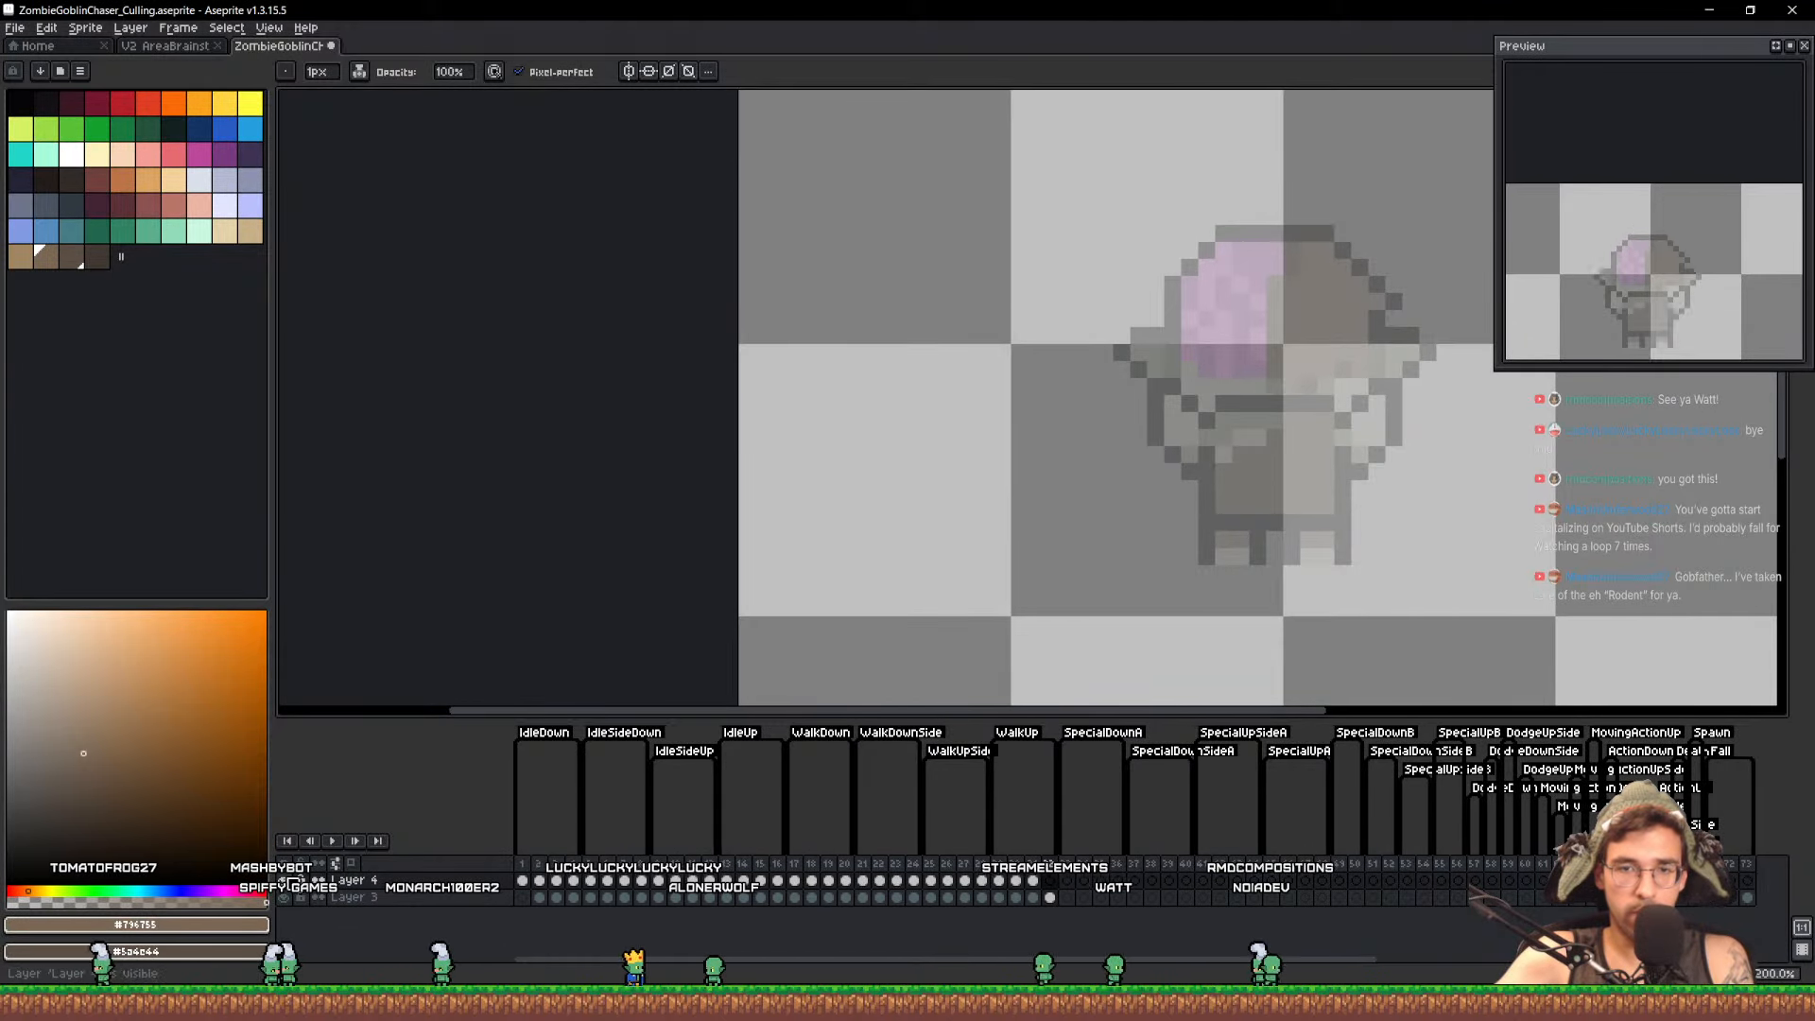
{"action": "key", "text": "Right"}
{"action": "key", "text": "v"}
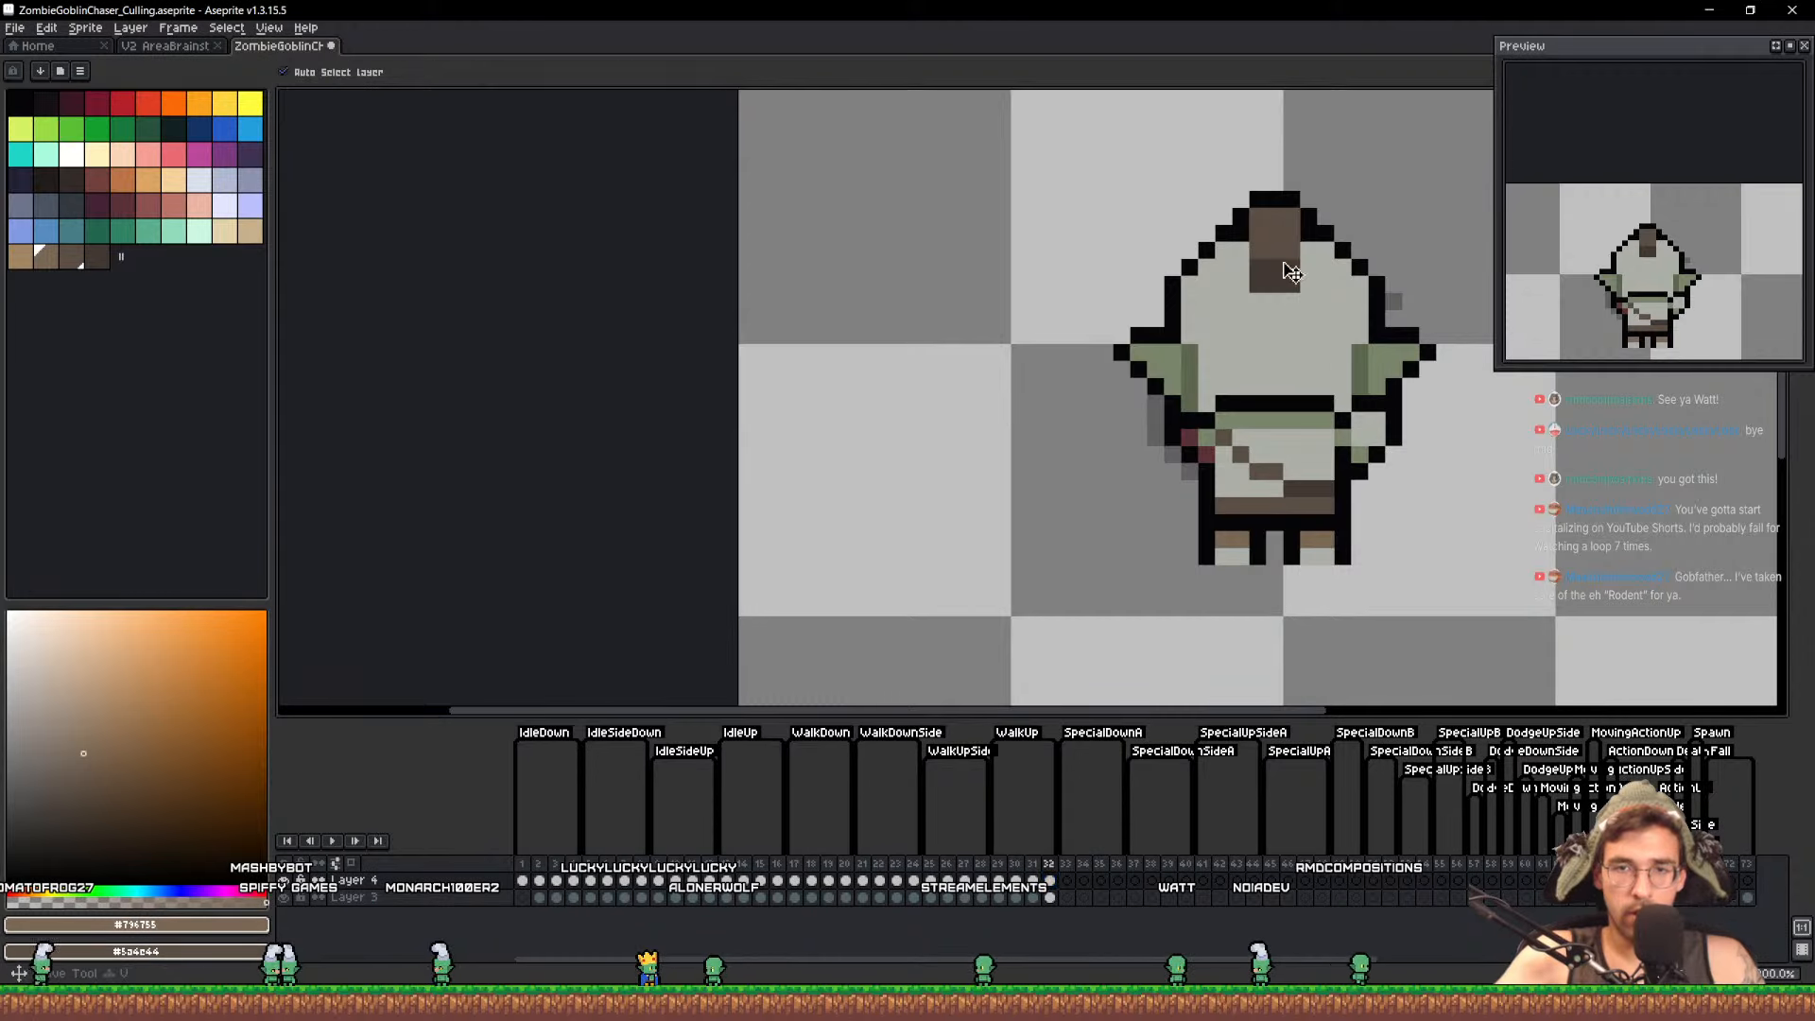
Select the mohawk stripe on the back of the head in frame 32, extend it one pixel downward, and save
{"action": "scroll", "coordinate": [1271, 211], "scroll_direction": "up", "scroll_amount": 2}
{"action": "key", "text": "q"}
{"action": "left_click_drag", "start_coordinate": [1245, 223], "coordinate": [1310, 297]}
{"action": "left_click_drag", "start_coordinate": [1275, 217], "coordinate": [1276, 225]}
{"action": "left_click_drag", "start_coordinate": [1278, 286], "coordinate": [1284, 314]}
{"action": "key", "text": "ctrl+d"}
{"action": "key", "text": "ctrl+s"}
{"action": "scroll", "coordinate": [1707, 274], "scroll_direction": "down", "scroll_amount": 1}
{"action": "scroll", "coordinate": [1707, 274], "scroll_direction": "down", "scroll_amount": 1}
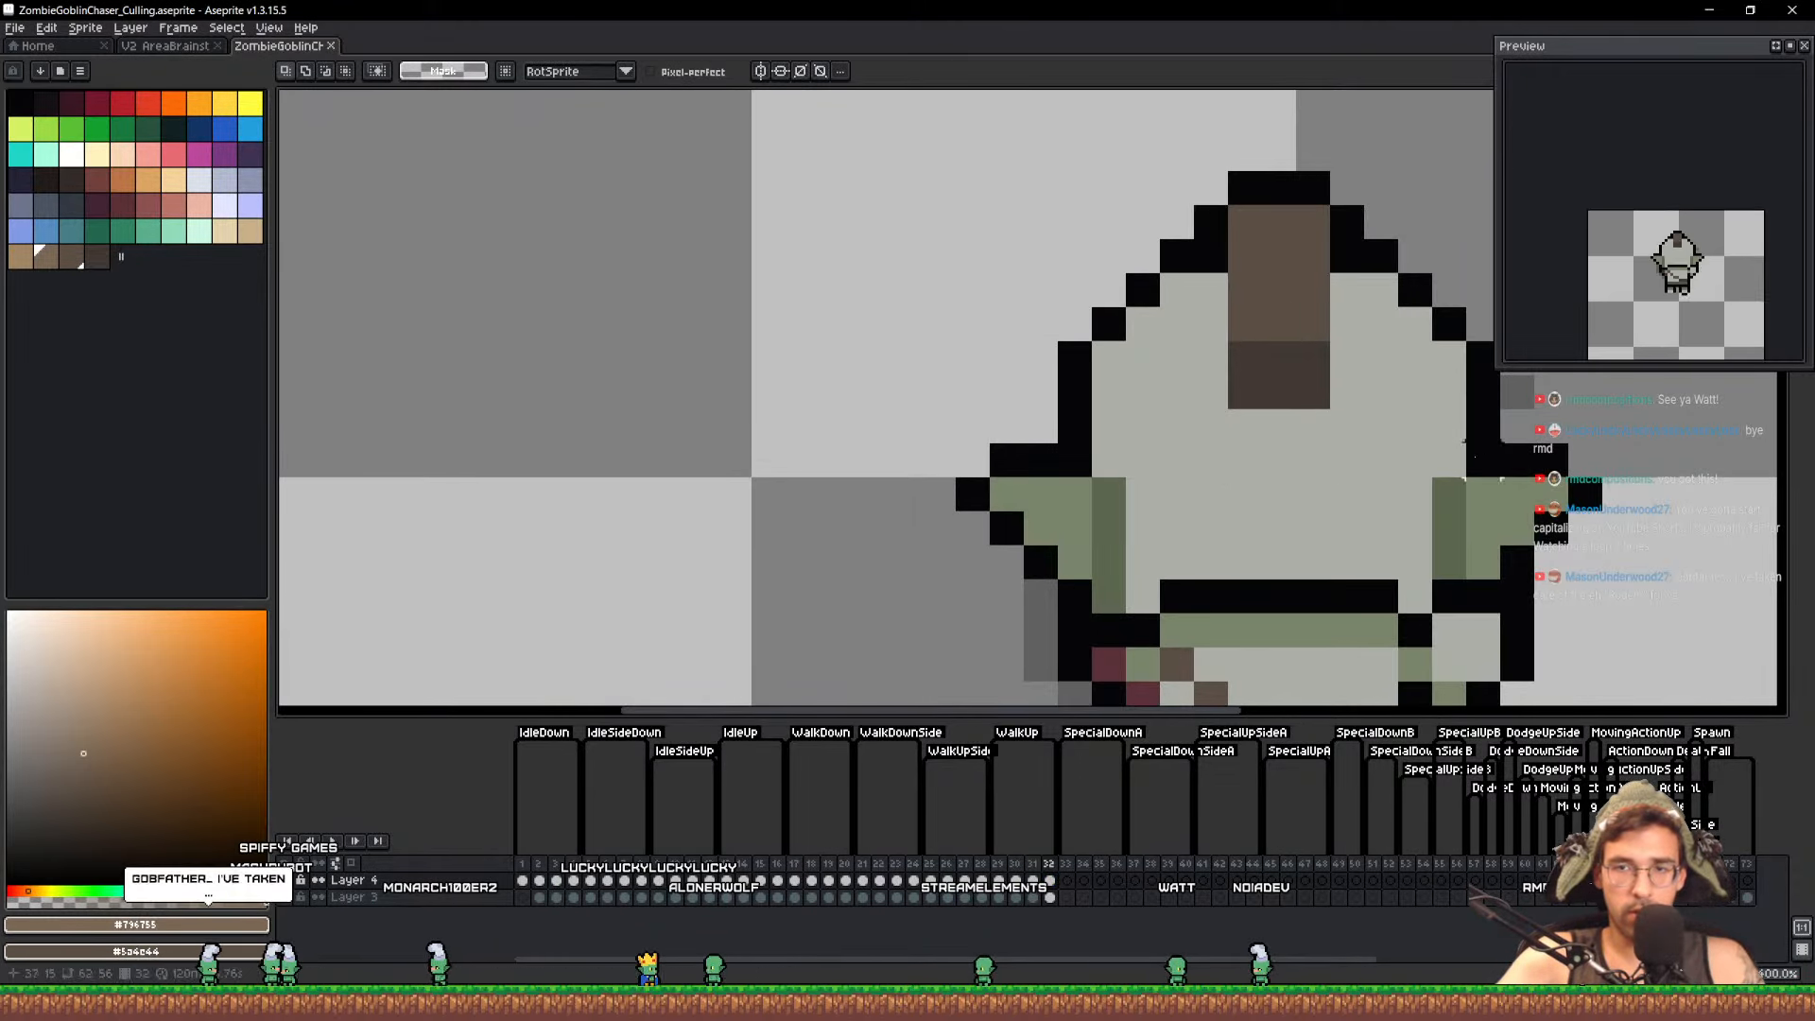
{"action": "left_click_drag", "start_coordinate": [1445, 459], "coordinate": [1125, 482]}
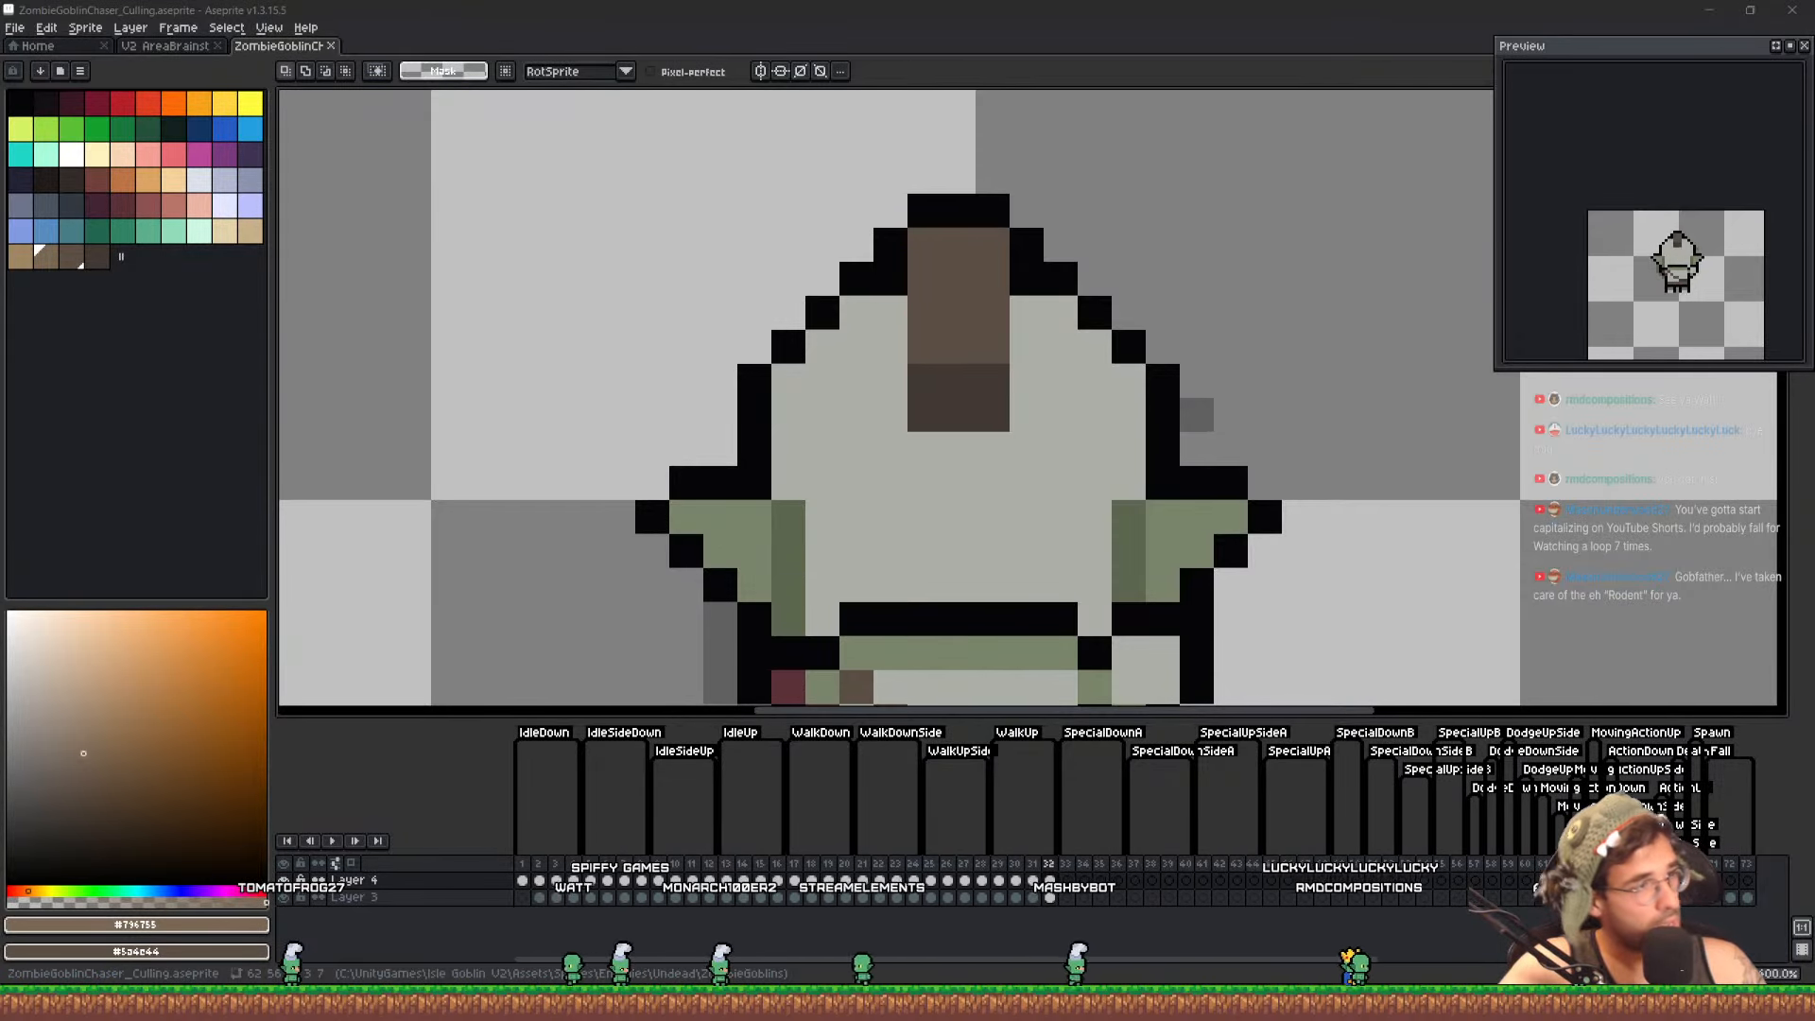
Switch to the web browser, open and dismiss the Instagram profile's followers list, and close the Instagram page
{"action": "key", "text": "alt+Tab"}
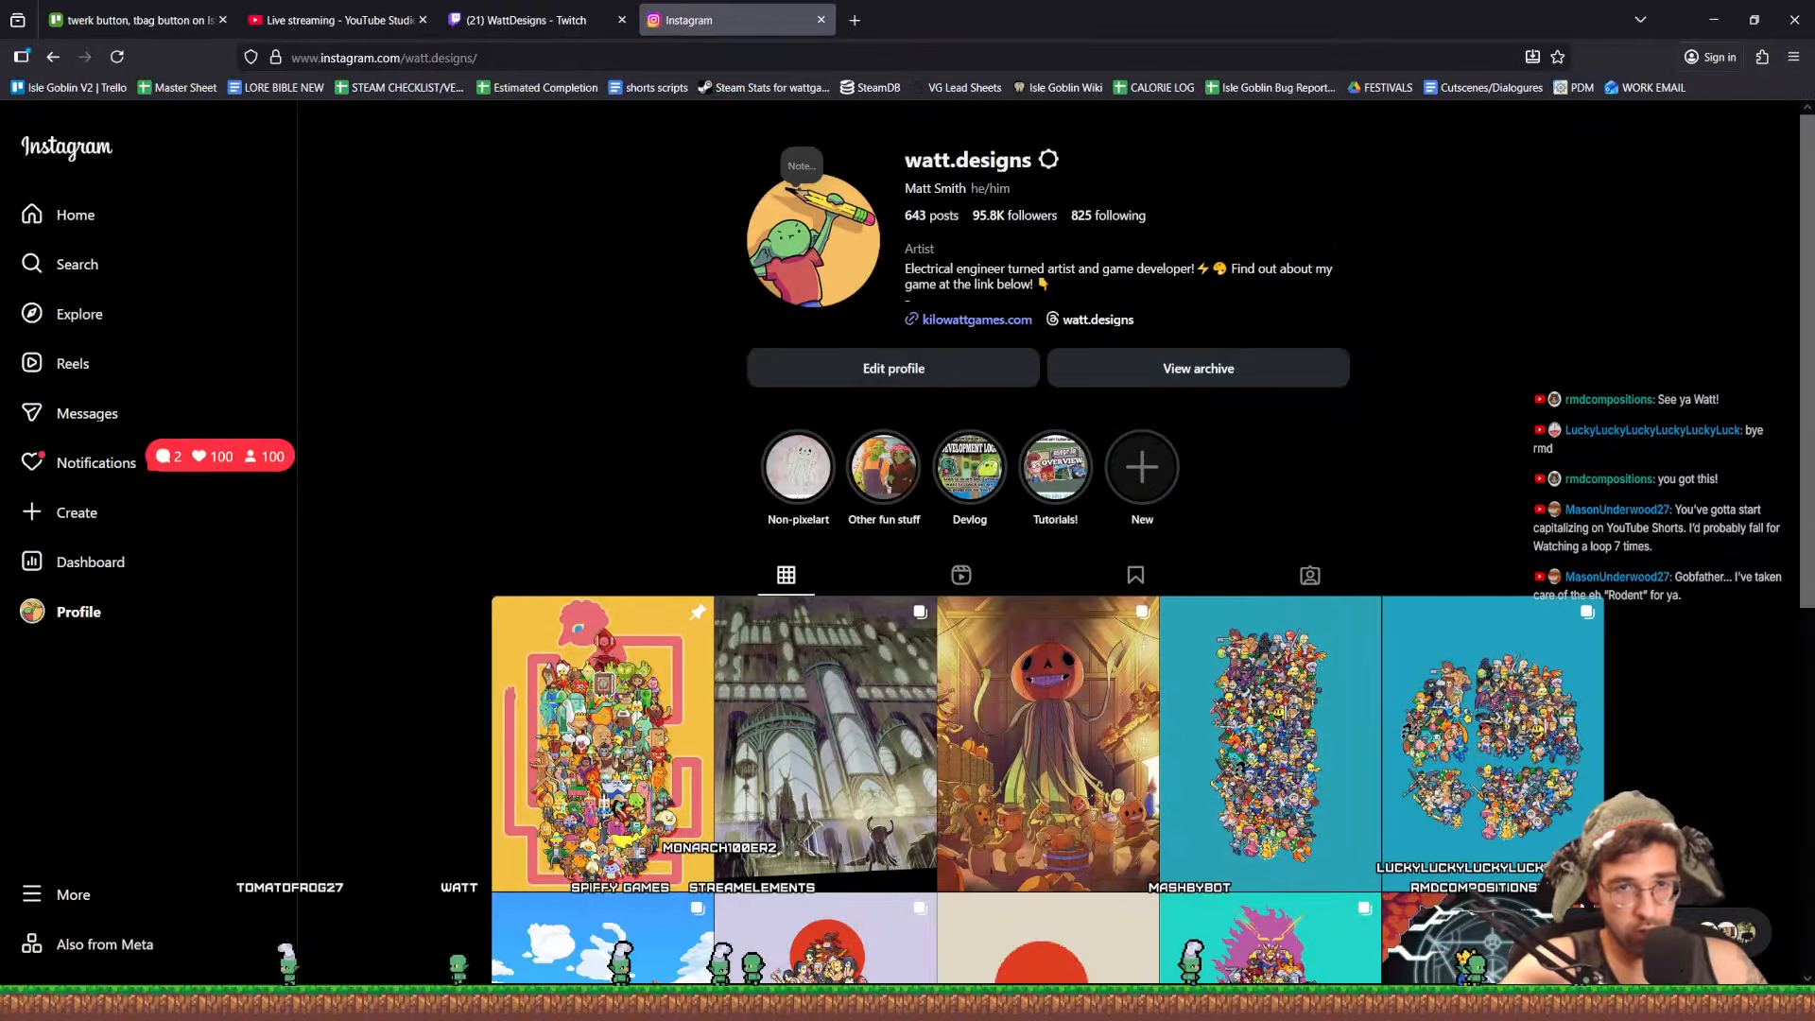
{"action": "left_click", "coordinate": [1015, 216]}
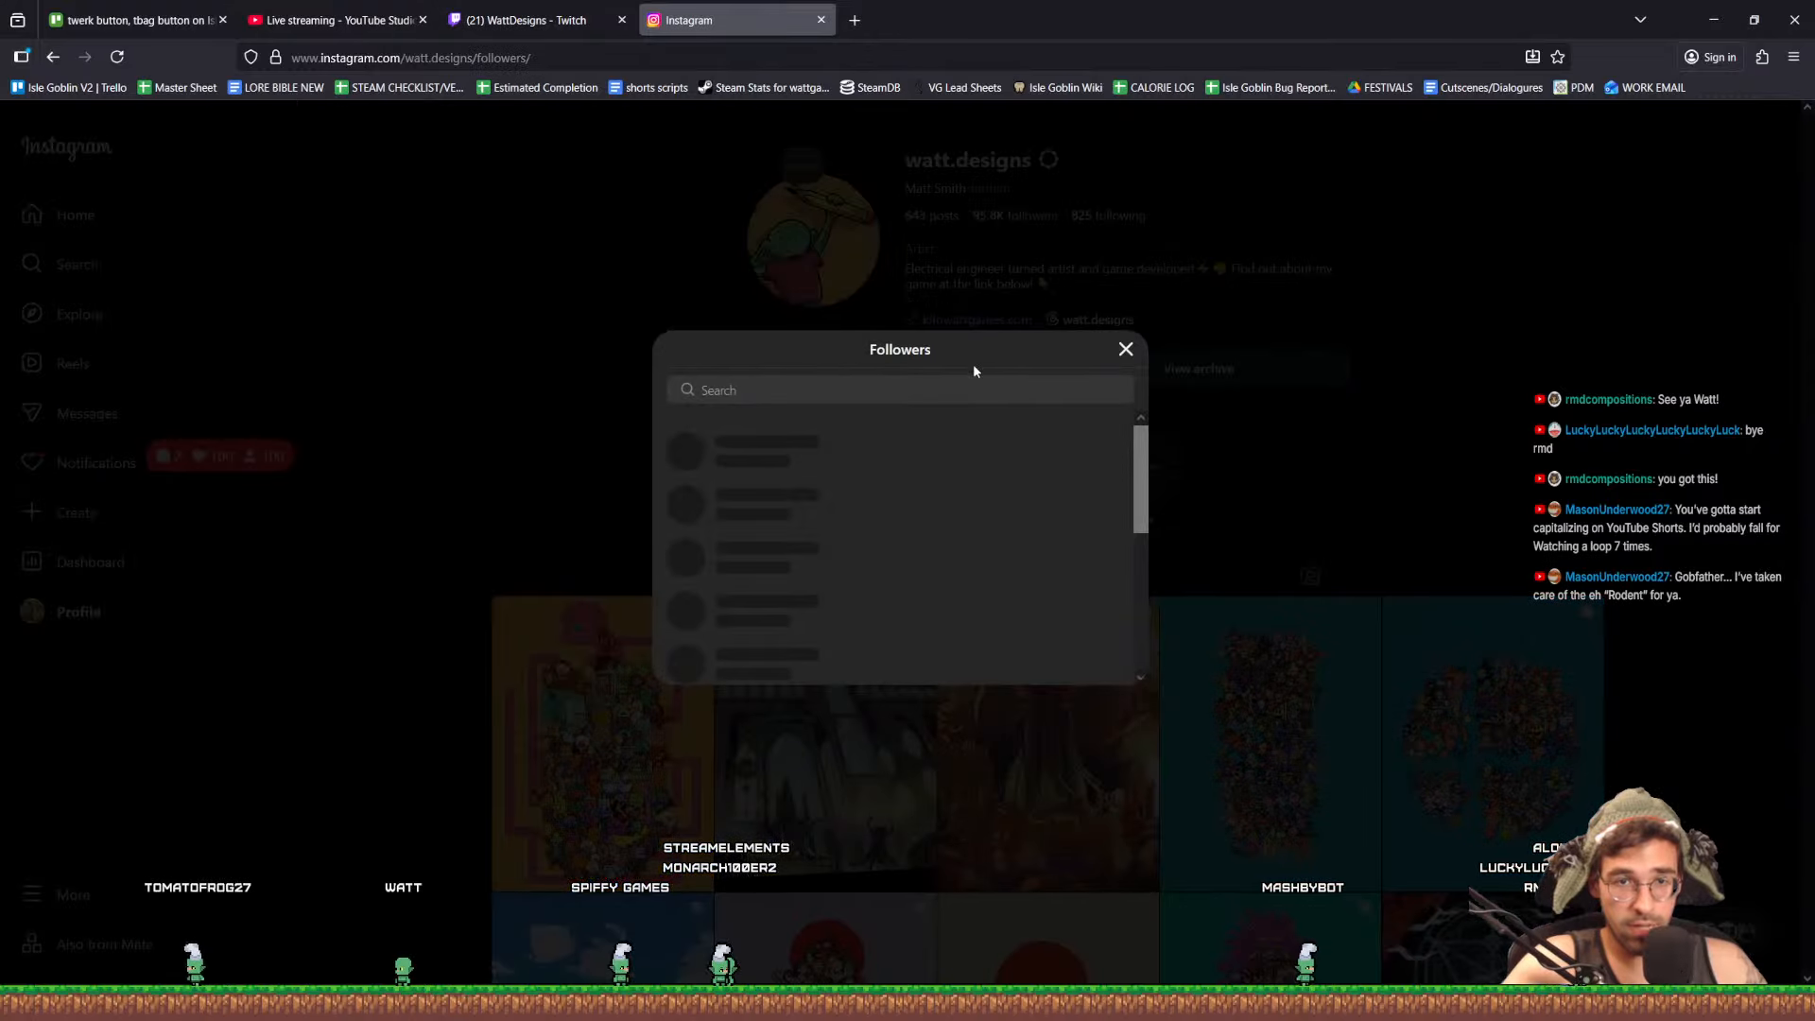
{"action": "left_click", "coordinate": [1125, 350]}
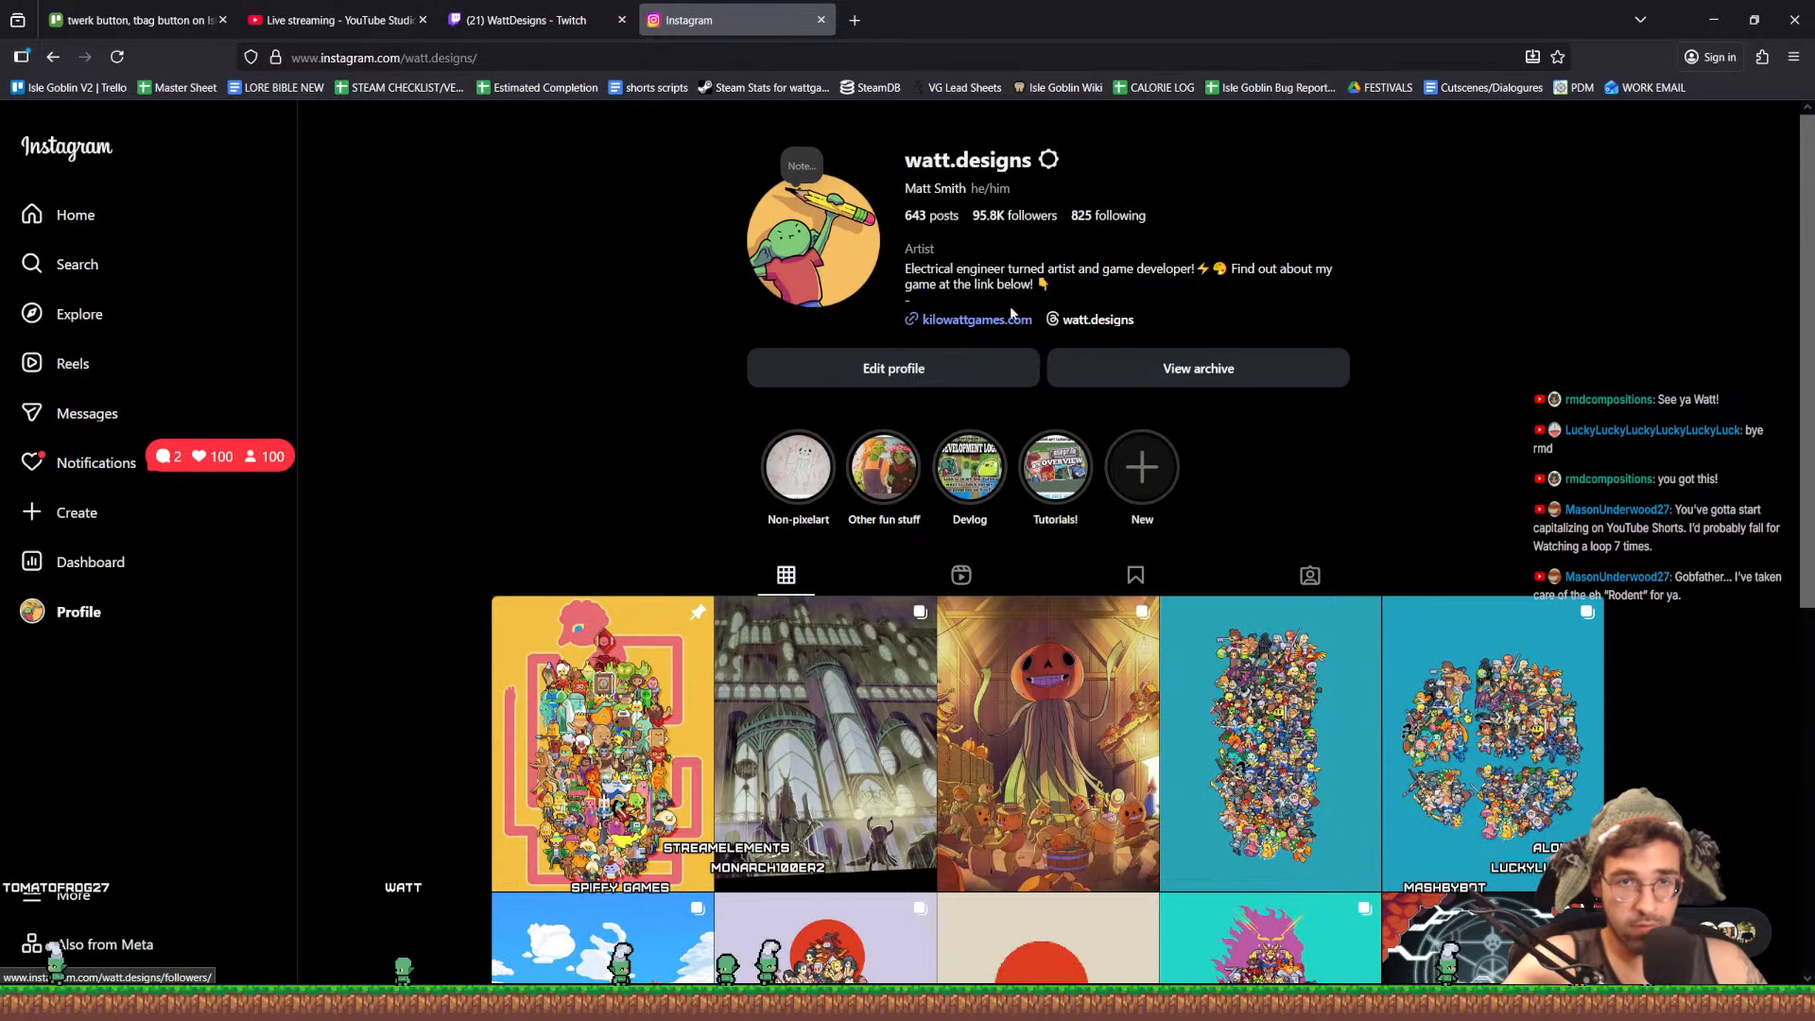
{"action": "middle_click", "coordinate": [749, 7]}
{"action": "left_click_drag", "start_coordinate": [916, 26], "coordinate": [983, 0]}
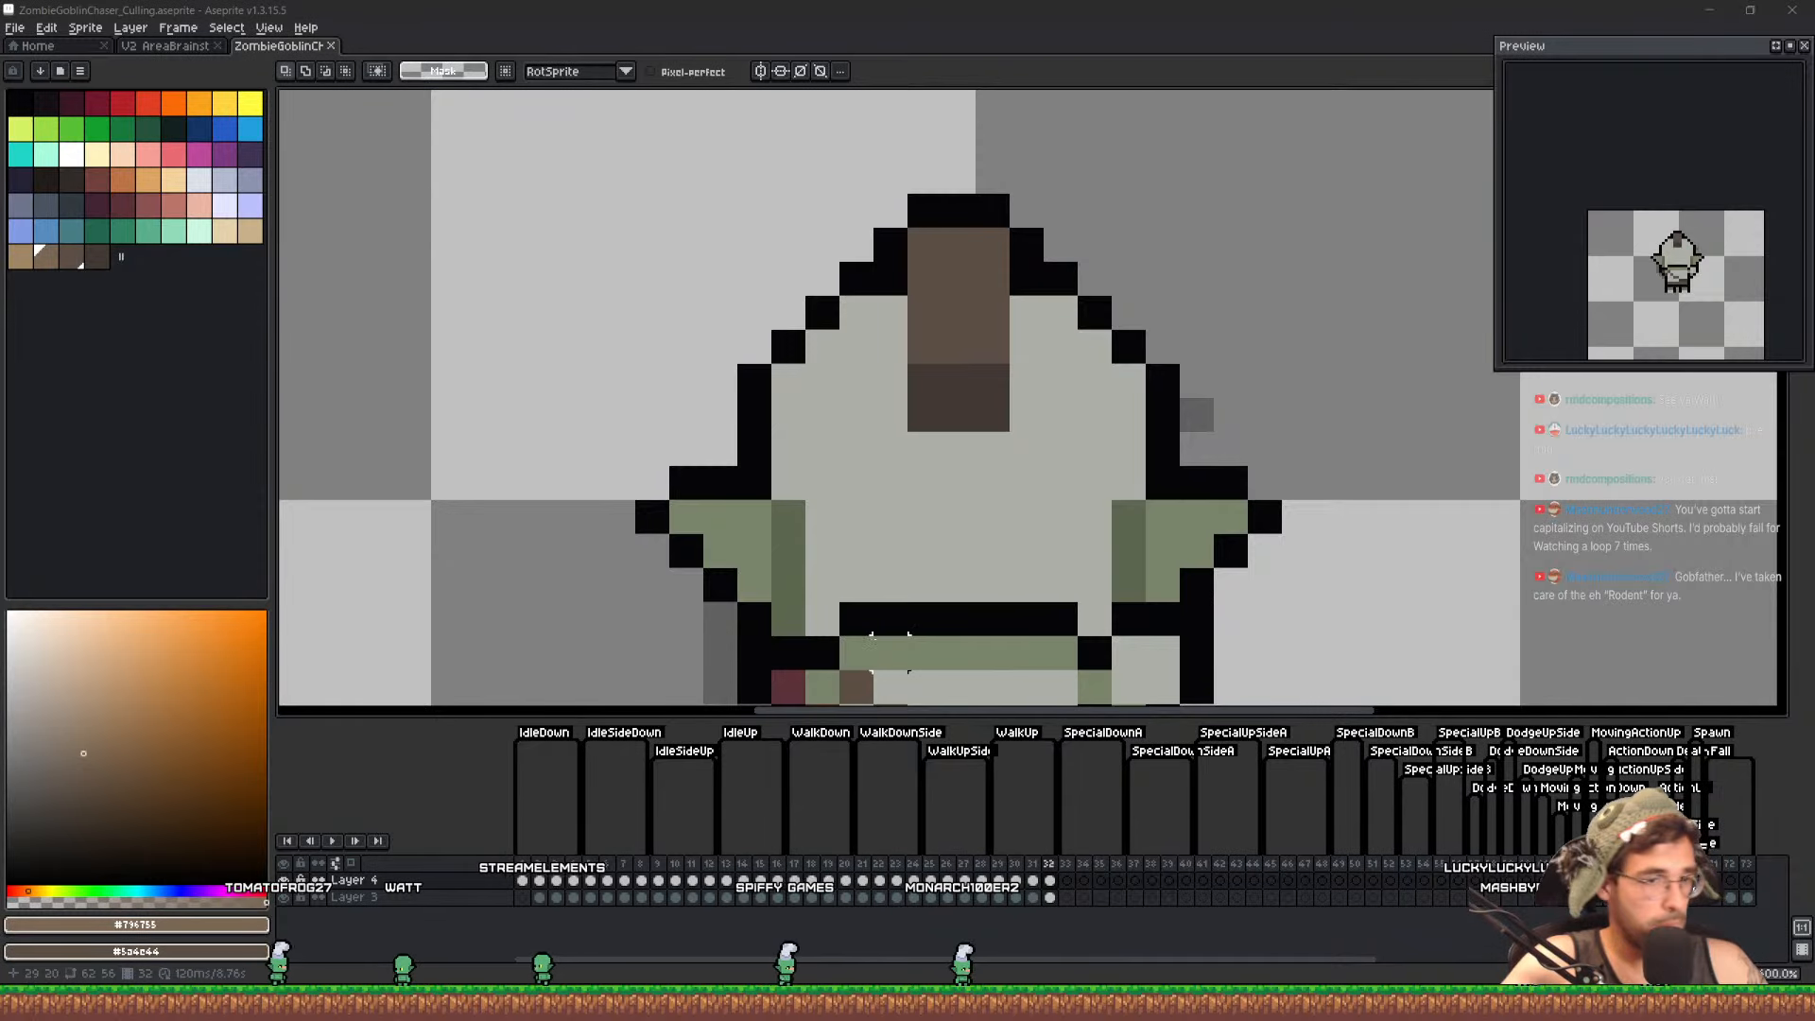
Copy the front-facing idle goblin from frame 1 into frame 71 on Layer 4
{"action": "scroll", "coordinate": [872, 635], "scroll_direction": "down", "scroll_amount": 2}
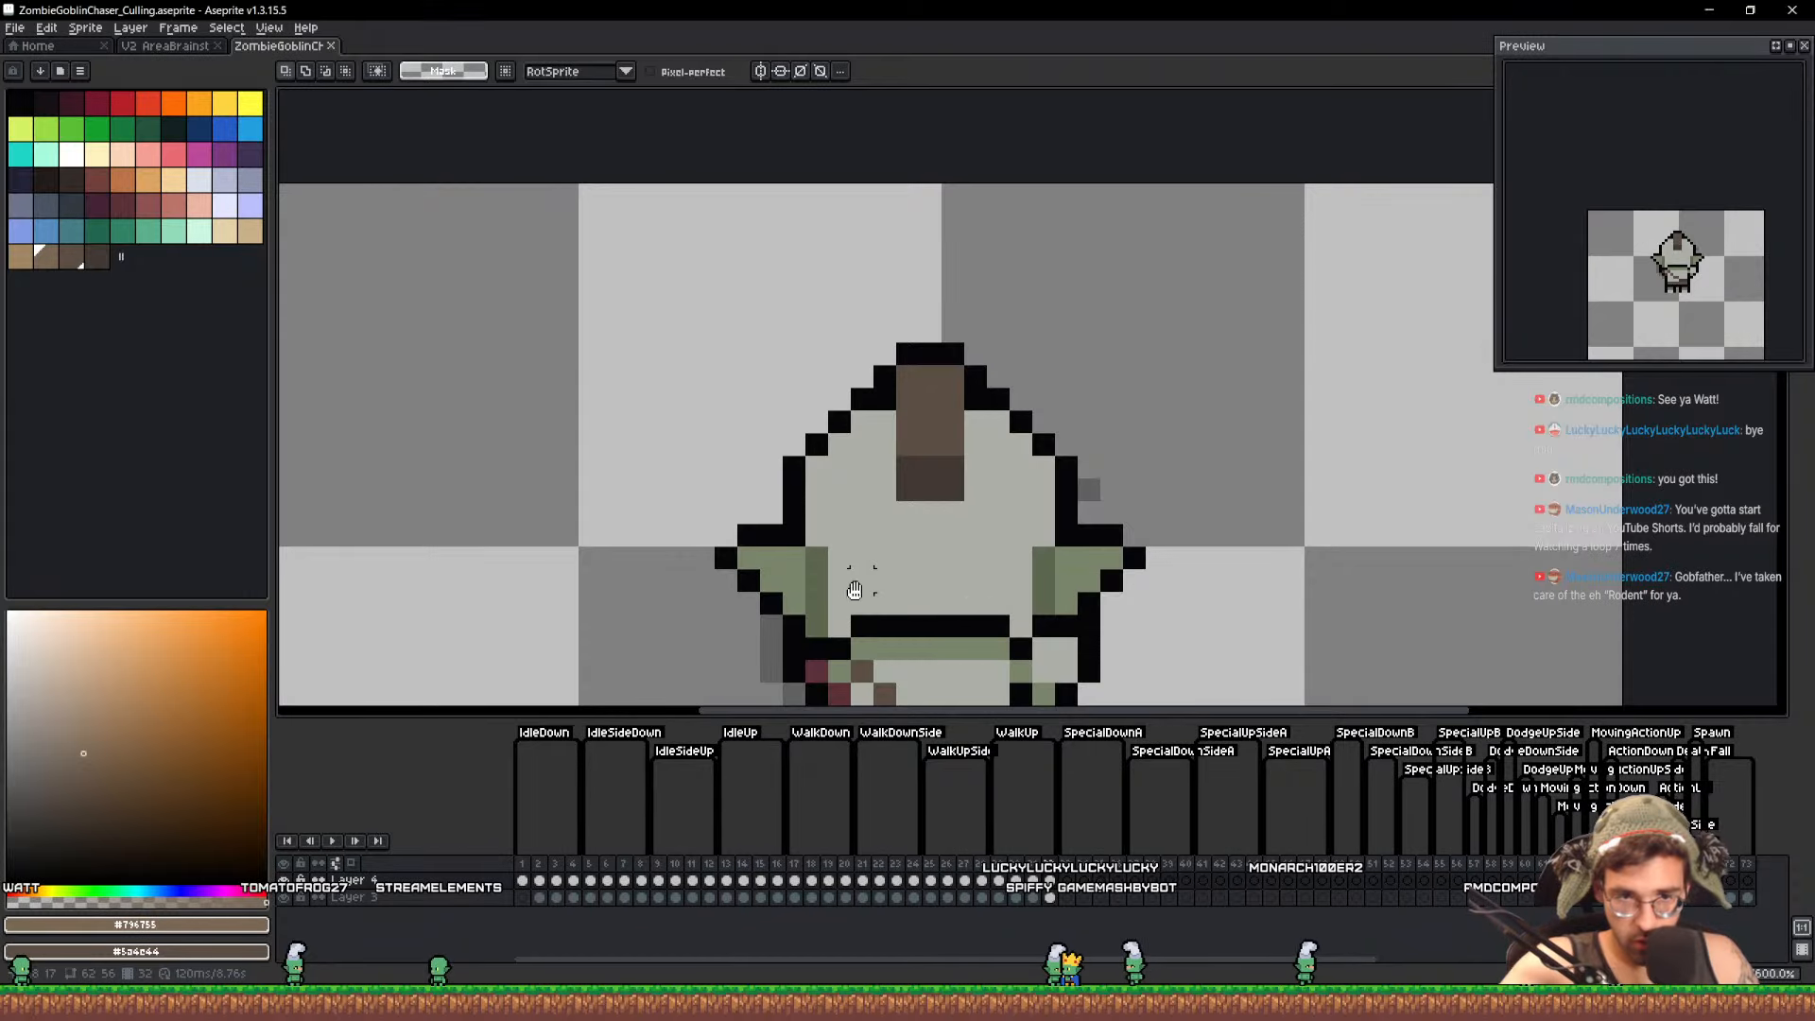
{"action": "left_click_drag", "start_coordinate": [851, 587], "coordinate": [810, 419]}
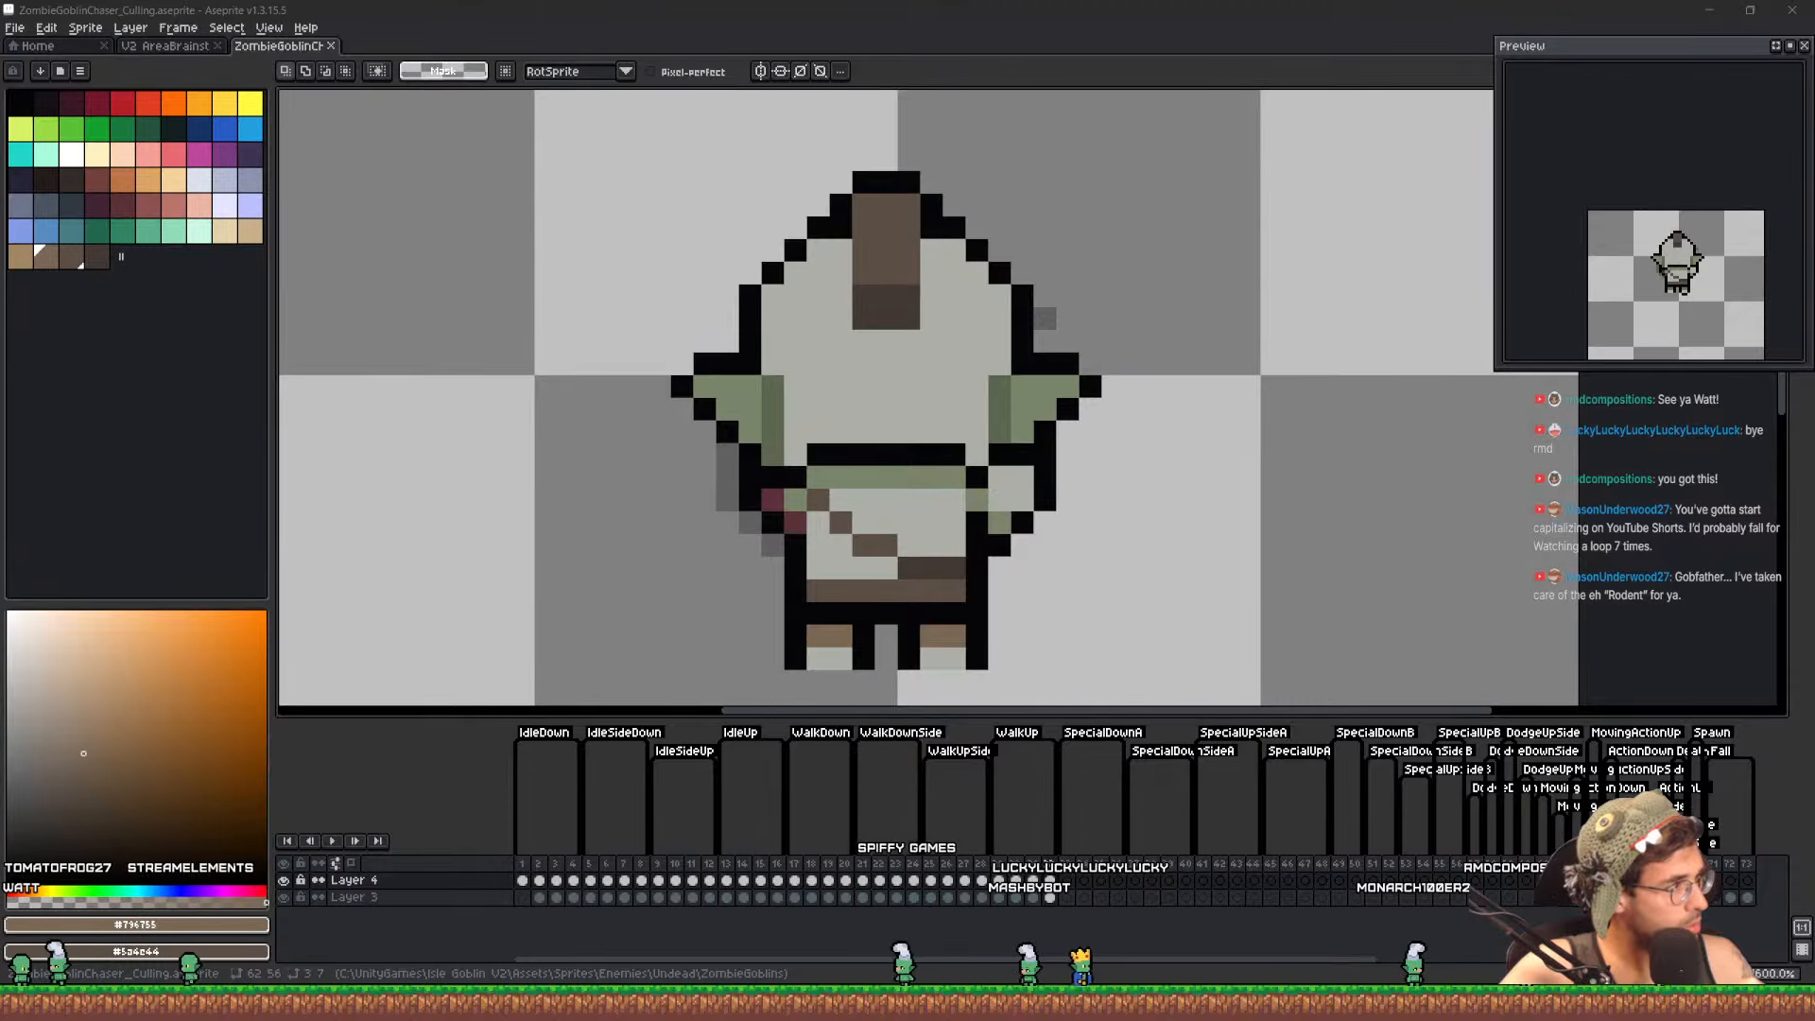
{"action": "scroll", "coordinate": [1089, 430], "scroll_direction": "down", "scroll_amount": 2}
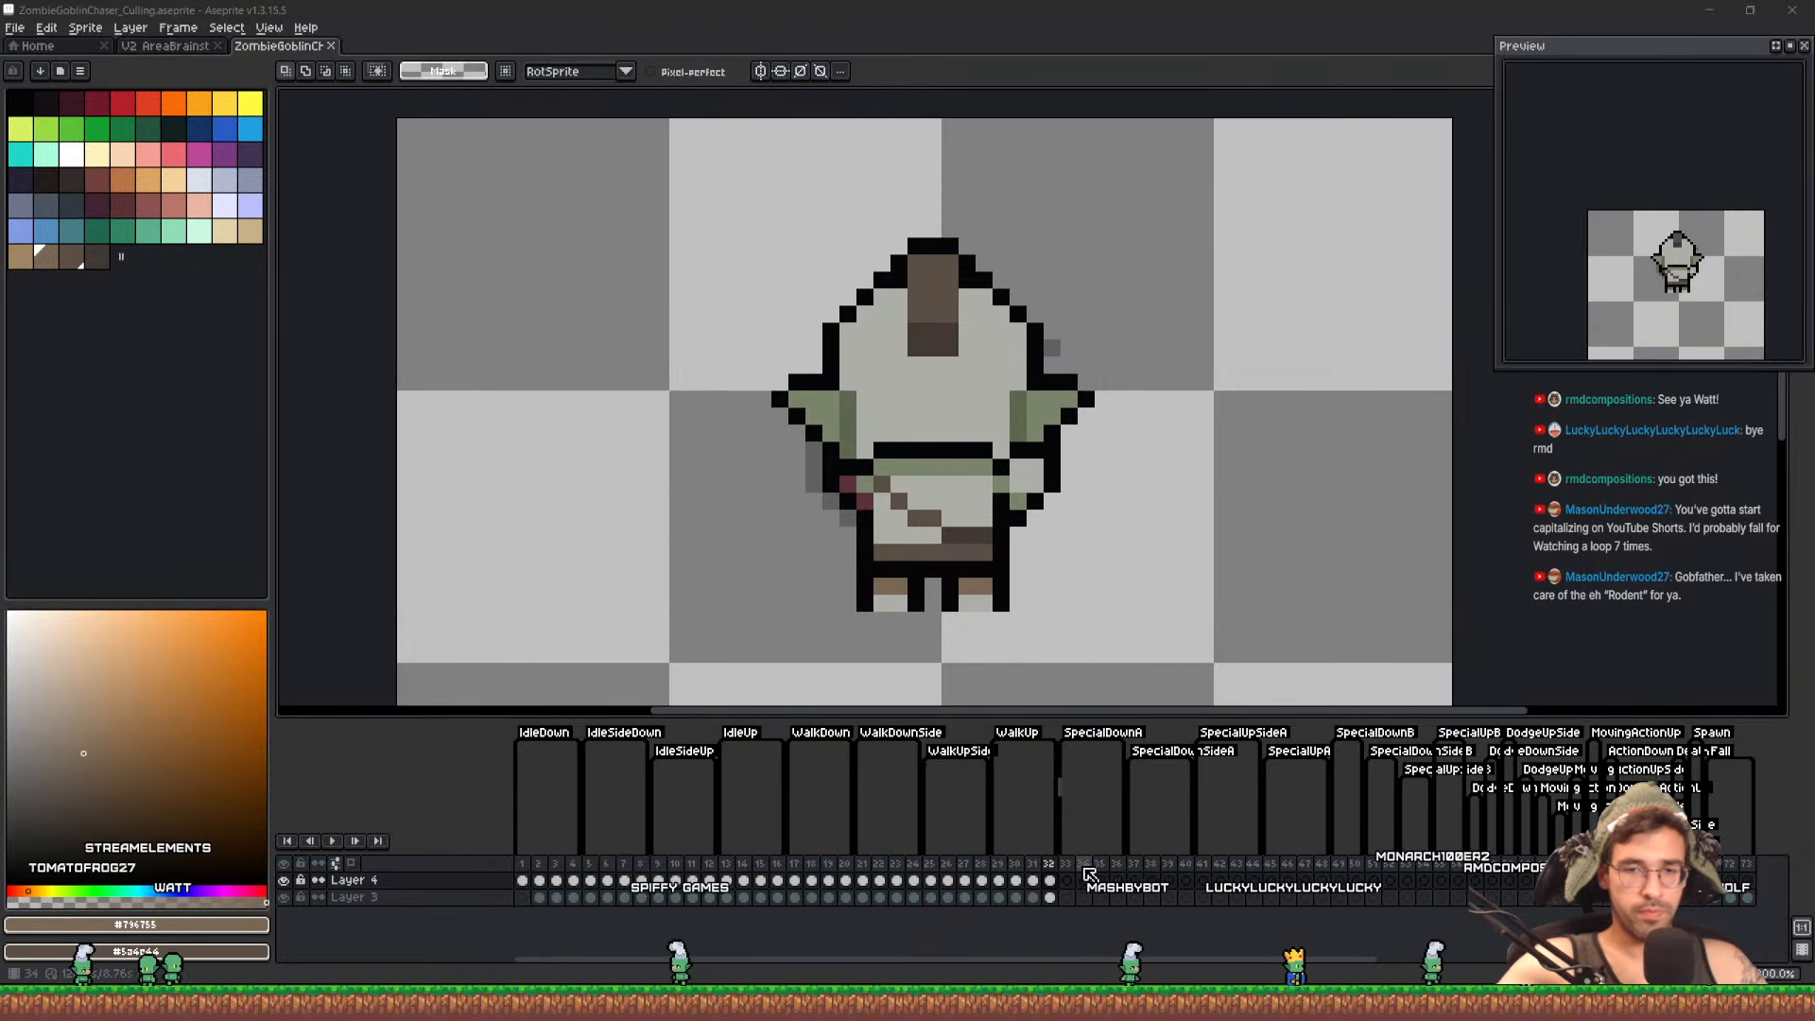
{"action": "left_click_drag", "start_coordinate": [1067, 881], "coordinate": [1186, 881]}
{"action": "left_click_drag", "start_coordinate": [977, 865], "coordinate": [1728, 896]}
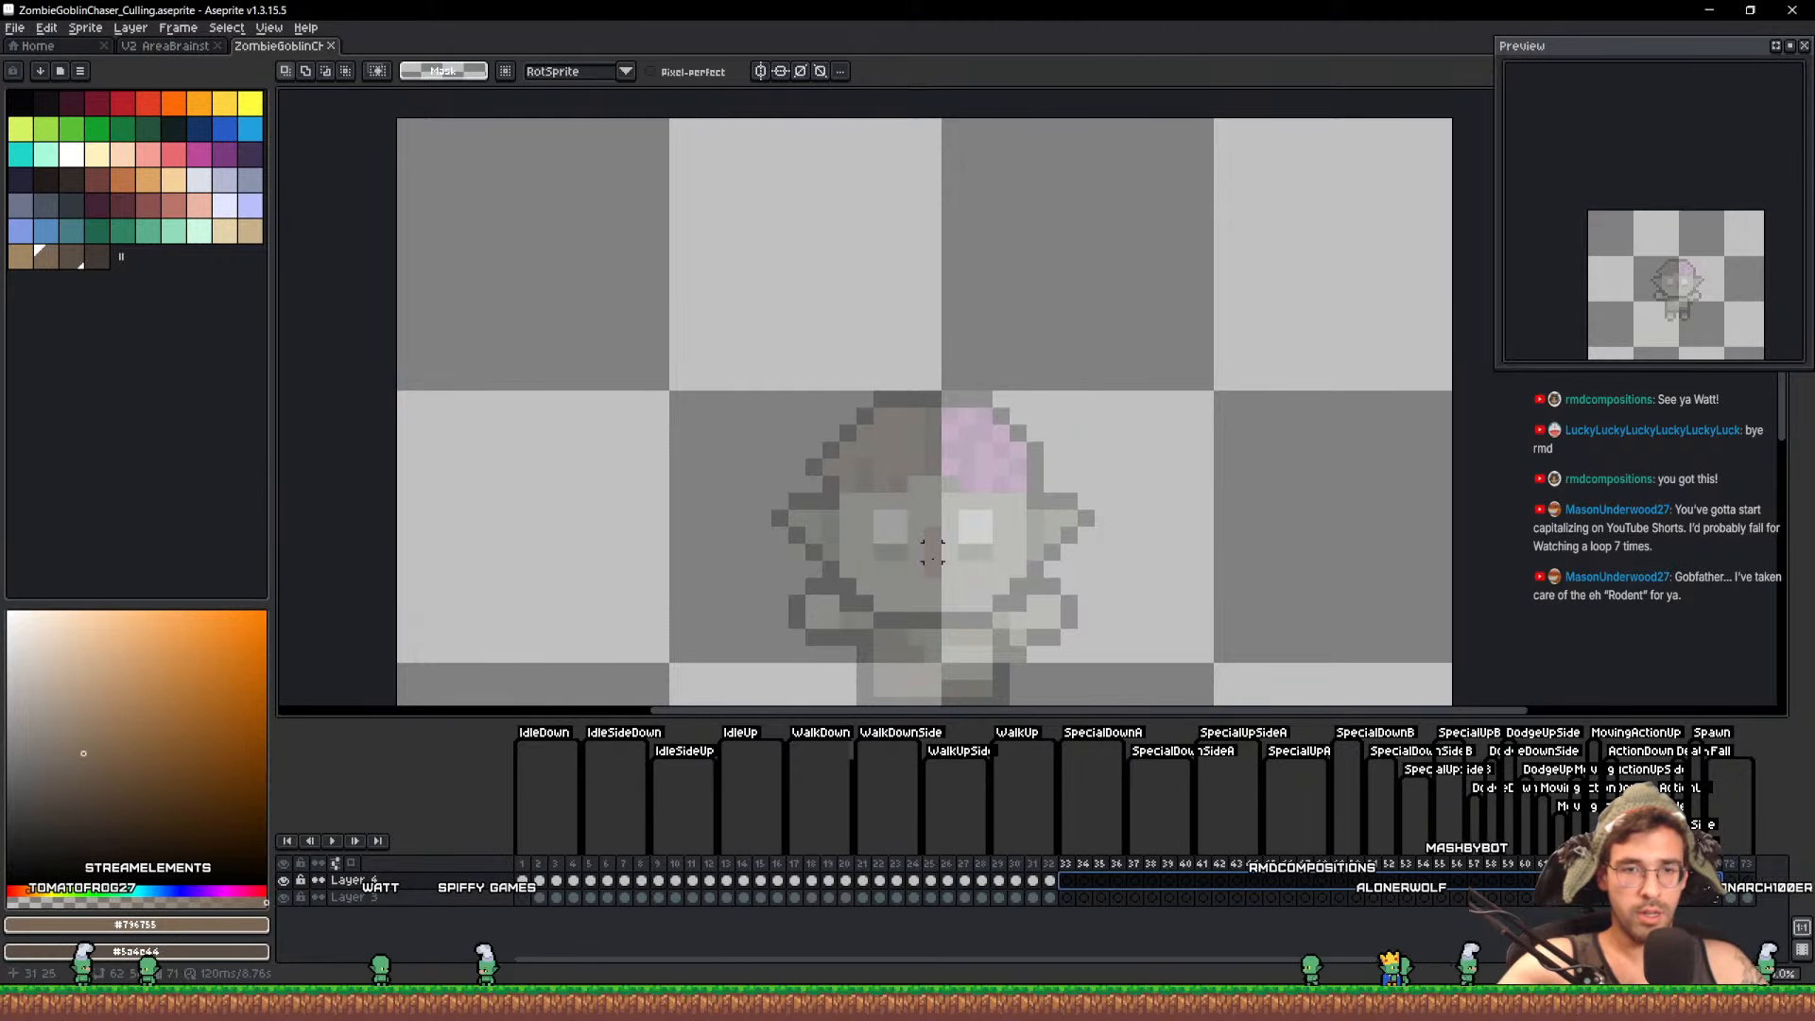
{"action": "scroll", "coordinate": [933, 553], "scroll_direction": "down", "scroll_amount": 1}
{"action": "left_click_drag", "start_coordinate": [934, 553], "coordinate": [884, 364]}
{"action": "scroll", "coordinate": [884, 364], "scroll_direction": "up", "scroll_amount": 2}
{"action": "left_click", "coordinate": [521, 863]}
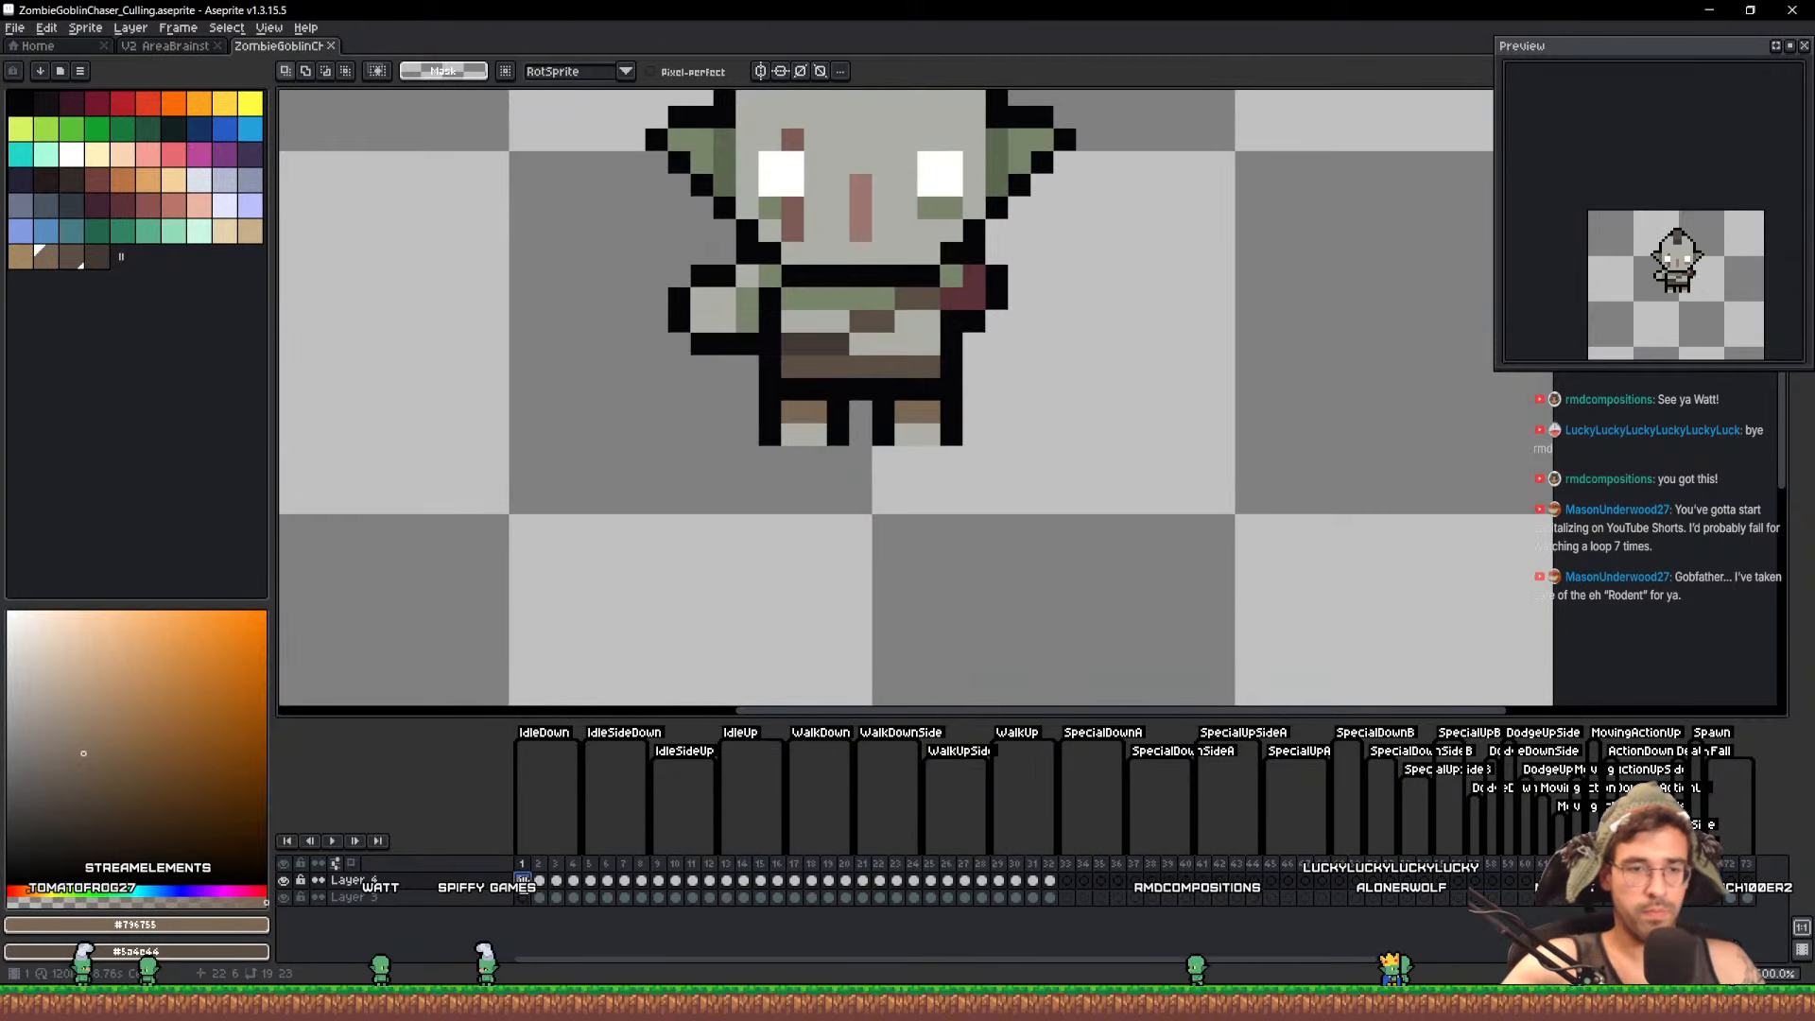
Move the copied goblin down about 8 pixels onto the faint reference pose and outline the underside of both feet in black
{"action": "key", "text": "v"}
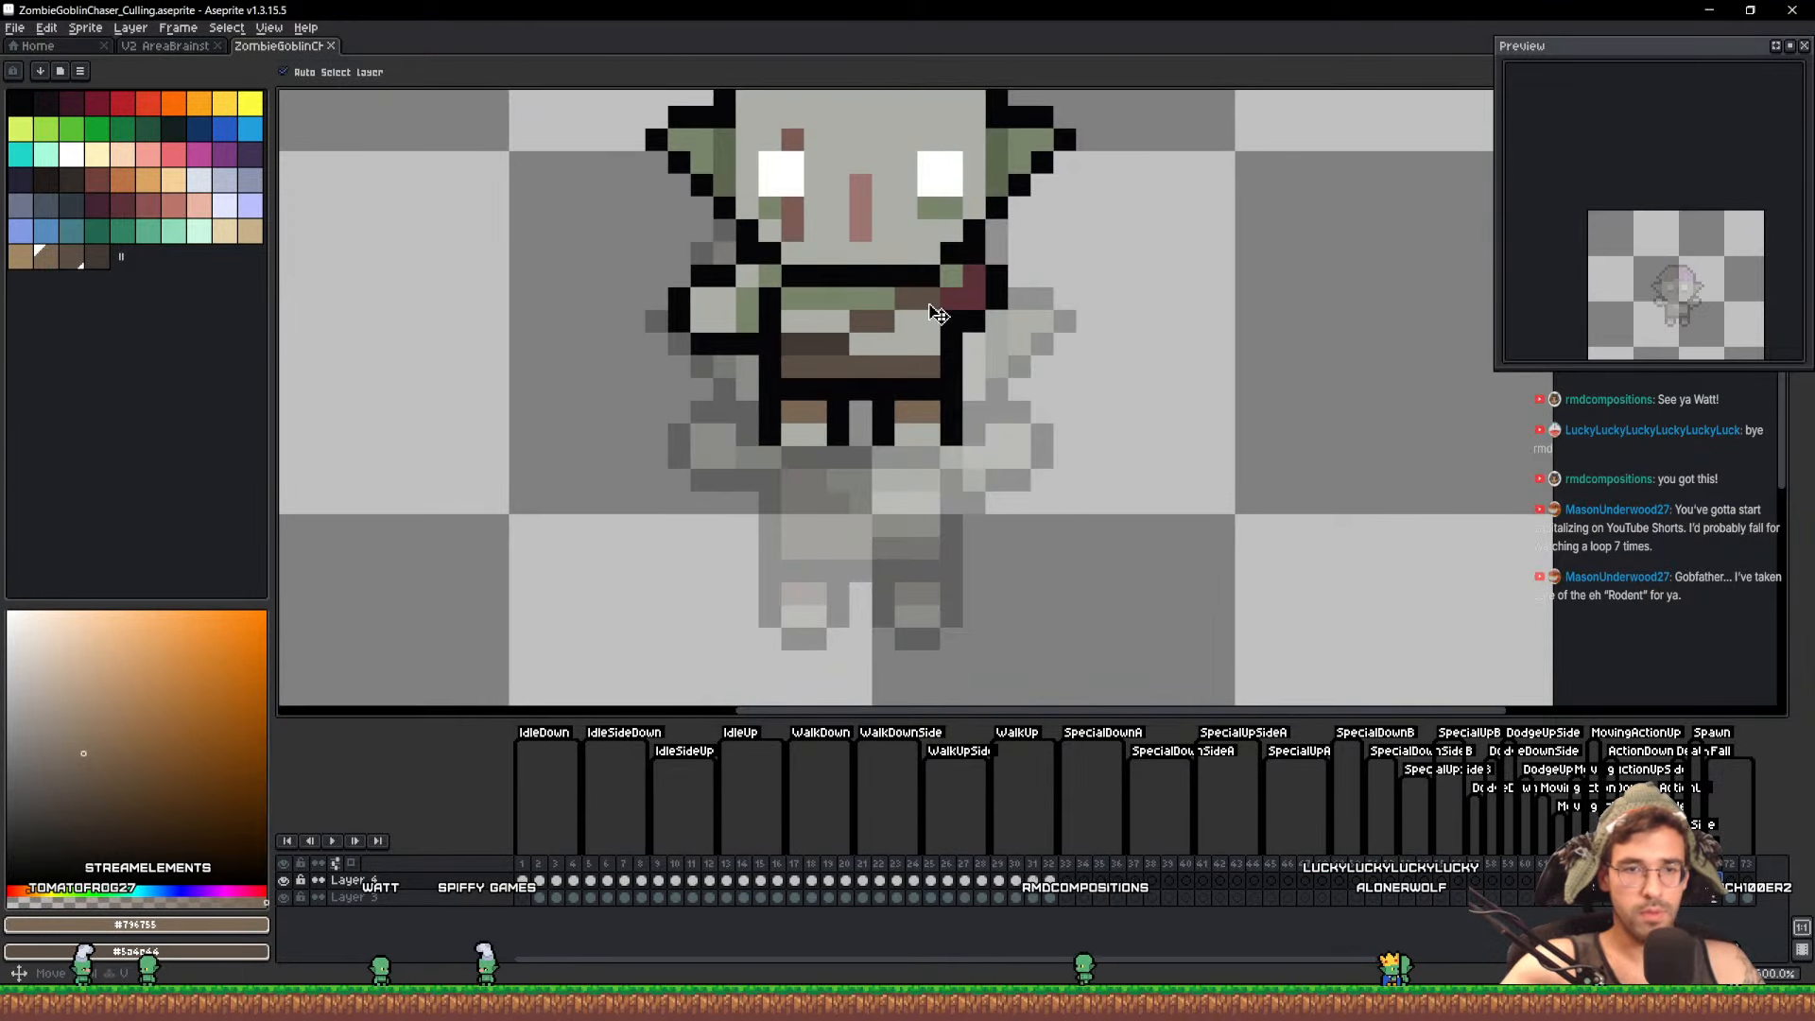
{"action": "left_click_drag", "start_coordinate": [922, 310], "coordinate": [921, 492]}
{"action": "scroll", "coordinate": [895, 619], "scroll_direction": "up", "scroll_amount": 3}
{"action": "key", "text": "b"}
{"action": "left_click", "coordinate": [879, 605], "text": "alt"}
{"action": "left_click_drag", "start_coordinate": [929, 664], "coordinate": [977, 657]}
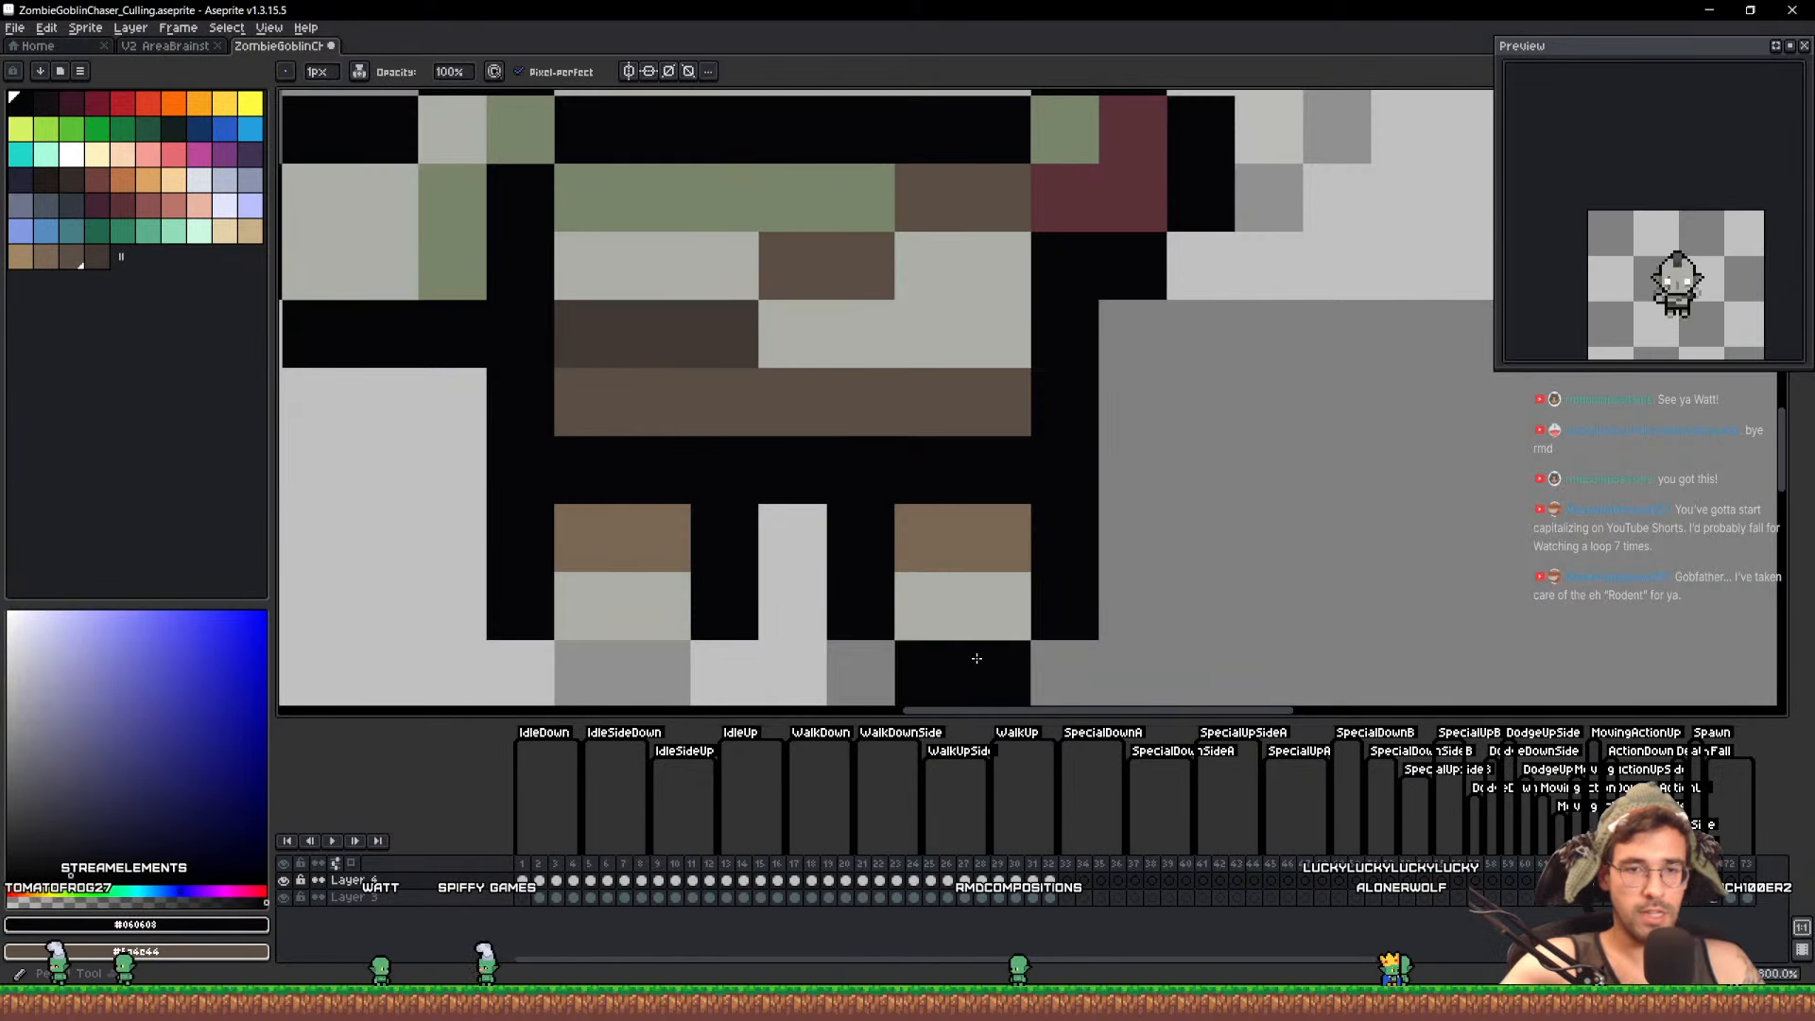
{"action": "left_click_drag", "start_coordinate": [660, 664], "coordinate": [591, 666]}
{"action": "scroll", "coordinate": [766, 540], "scroll_direction": "down", "scroll_amount": 4}
Select the goblin's left-hand forearm and move it up and outward to match the faint reference arm
{"action": "scroll", "coordinate": [657, 456], "scroll_direction": "up", "scroll_amount": 3}
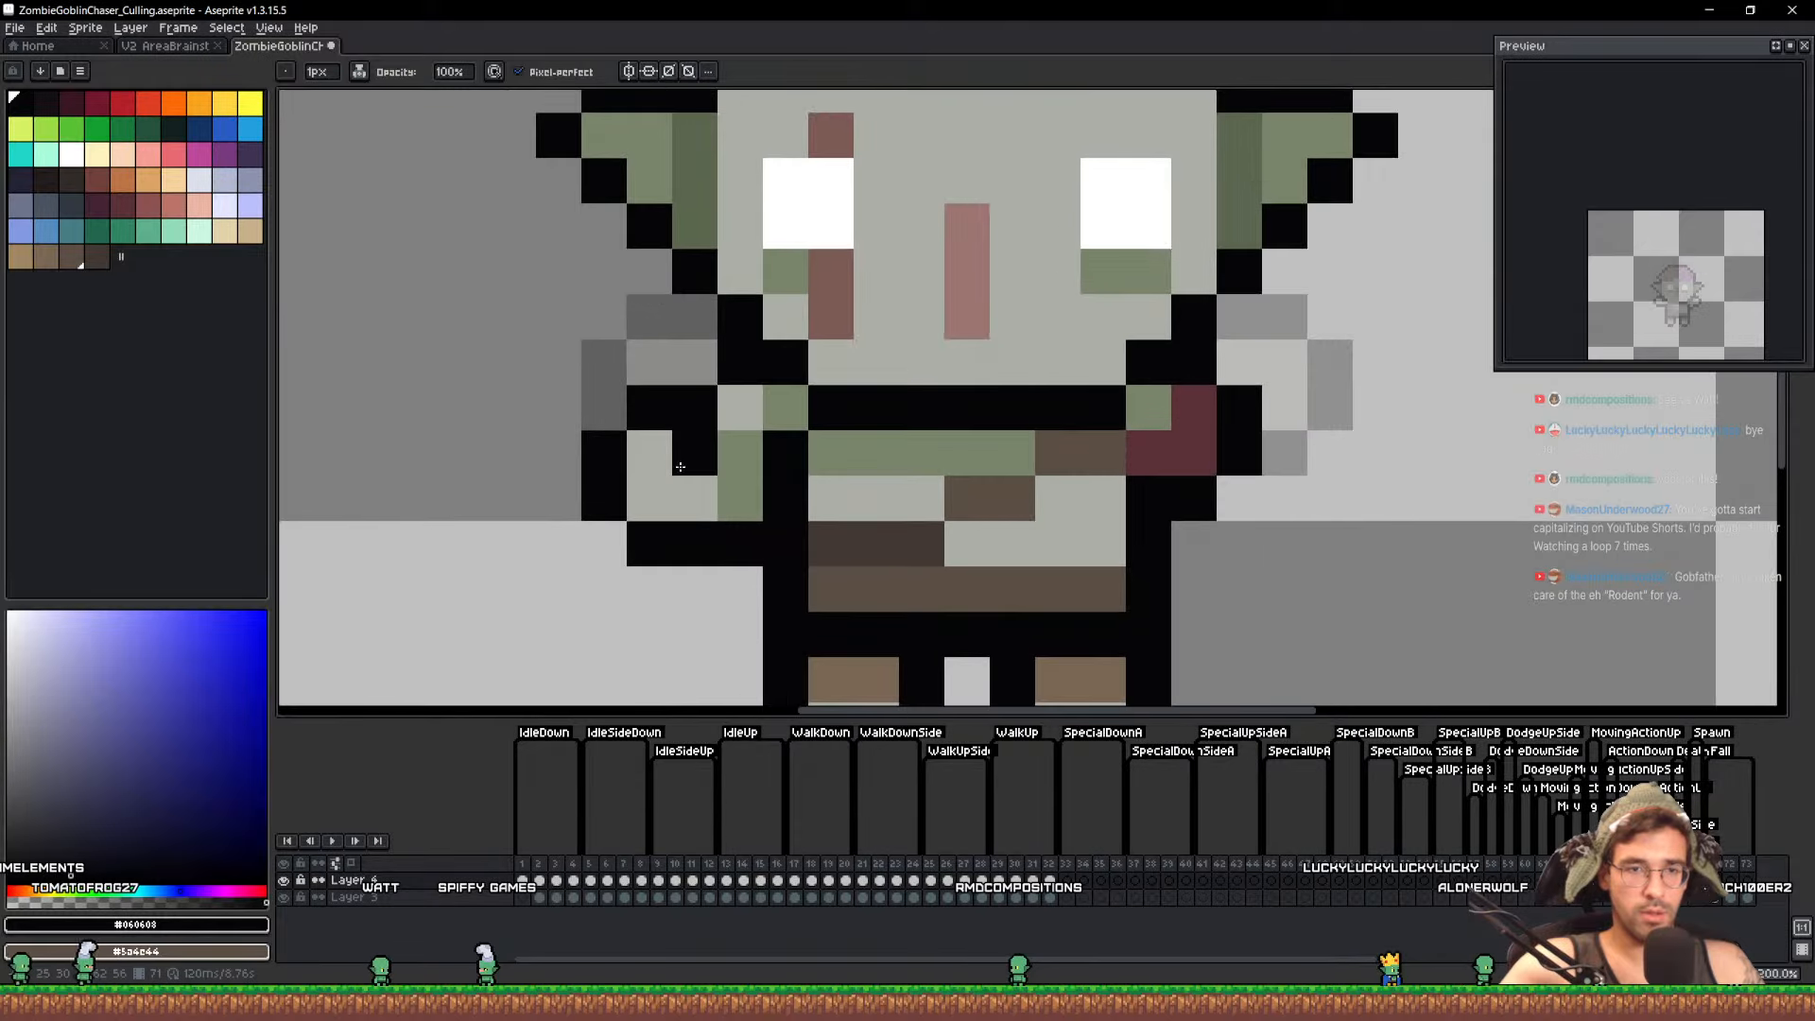
{"action": "key", "text": "q"}
{"action": "mouse_move", "coordinate": [741, 456]}
{"action": "left_mouse_down"}
{"action": "mouse_move", "coordinate": [731, 544]}
{"action": "mouse_move", "coordinate": [558, 499]}
{"action": "mouse_move", "coordinate": [697, 411]}
{"action": "mouse_move", "coordinate": [720, 460]}
{"action": "left_mouse_up"}
{"action": "mouse_move", "coordinate": [684, 489]}
{"action": "left_mouse_down"}
{"action": "mouse_move", "coordinate": [663, 418]}
{"action": "mouse_move", "coordinate": [701, 322]}
{"action": "mouse_move", "coordinate": [740, 416]}
{"action": "mouse_move", "coordinate": [732, 446]}
{"action": "mouse_move", "coordinate": [668, 403]}
{"action": "mouse_move", "coordinate": [696, 367]}
{"action": "left_mouse_up"}
{"action": "key", "text": "ctrl+d"}
Redraw the raised arm's black outline, fill its gaps with the light skin tone and green shading, and save
{"action": "key", "text": "b"}
{"action": "left_click", "coordinate": [658, 311], "text": "alt"}
{"action": "left_click", "coordinate": [697, 319]}
{"action": "left_click", "coordinate": [737, 448]}
{"action": "left_click", "coordinate": [655, 395], "text": "alt"}
{"action": "left_click", "coordinate": [741, 404]}
{"action": "left_click", "coordinate": [768, 397], "text": "alt"}
{"action": "left_click", "coordinate": [744, 405]}
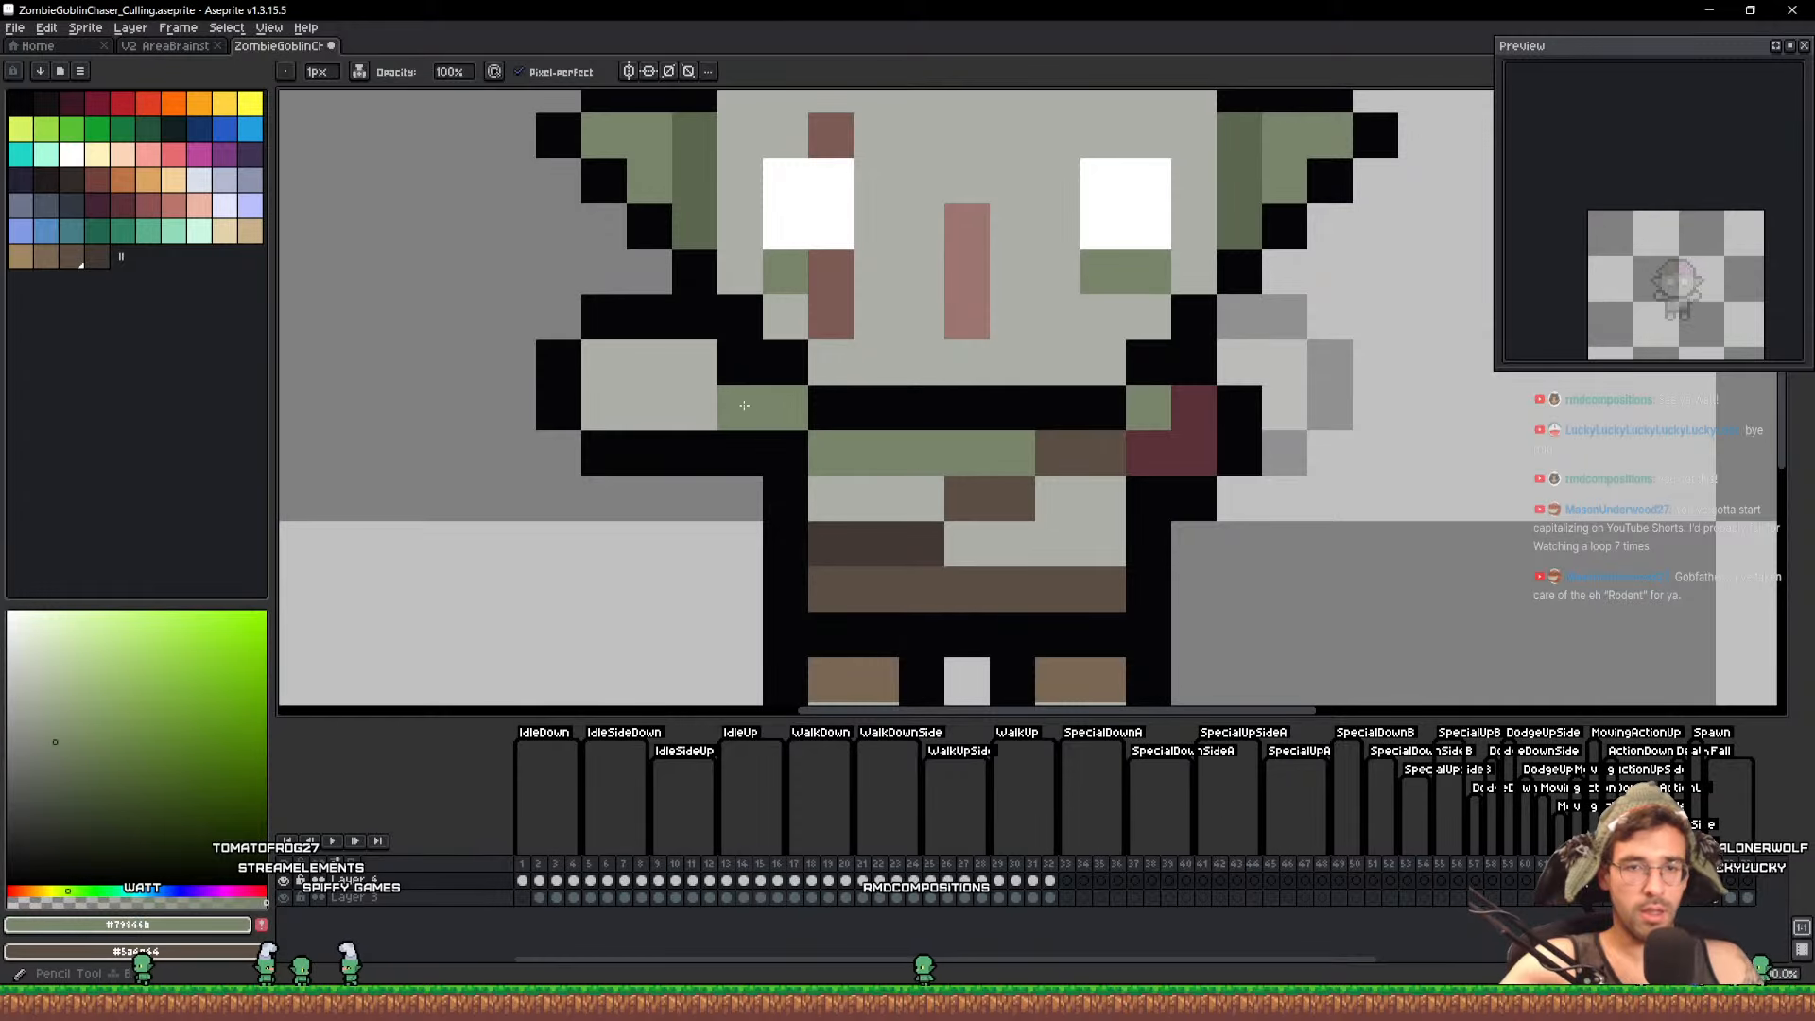
{"action": "scroll", "coordinate": [1019, 454], "scroll_direction": "down", "scroll_amount": 4}
{"action": "key", "text": "ctrl+s"}
Spread the goblin's feet by moving one foot one pixel right and the other one pixel left
{"action": "scroll", "coordinate": [1037, 498], "scroll_direction": "up", "scroll_amount": 4}
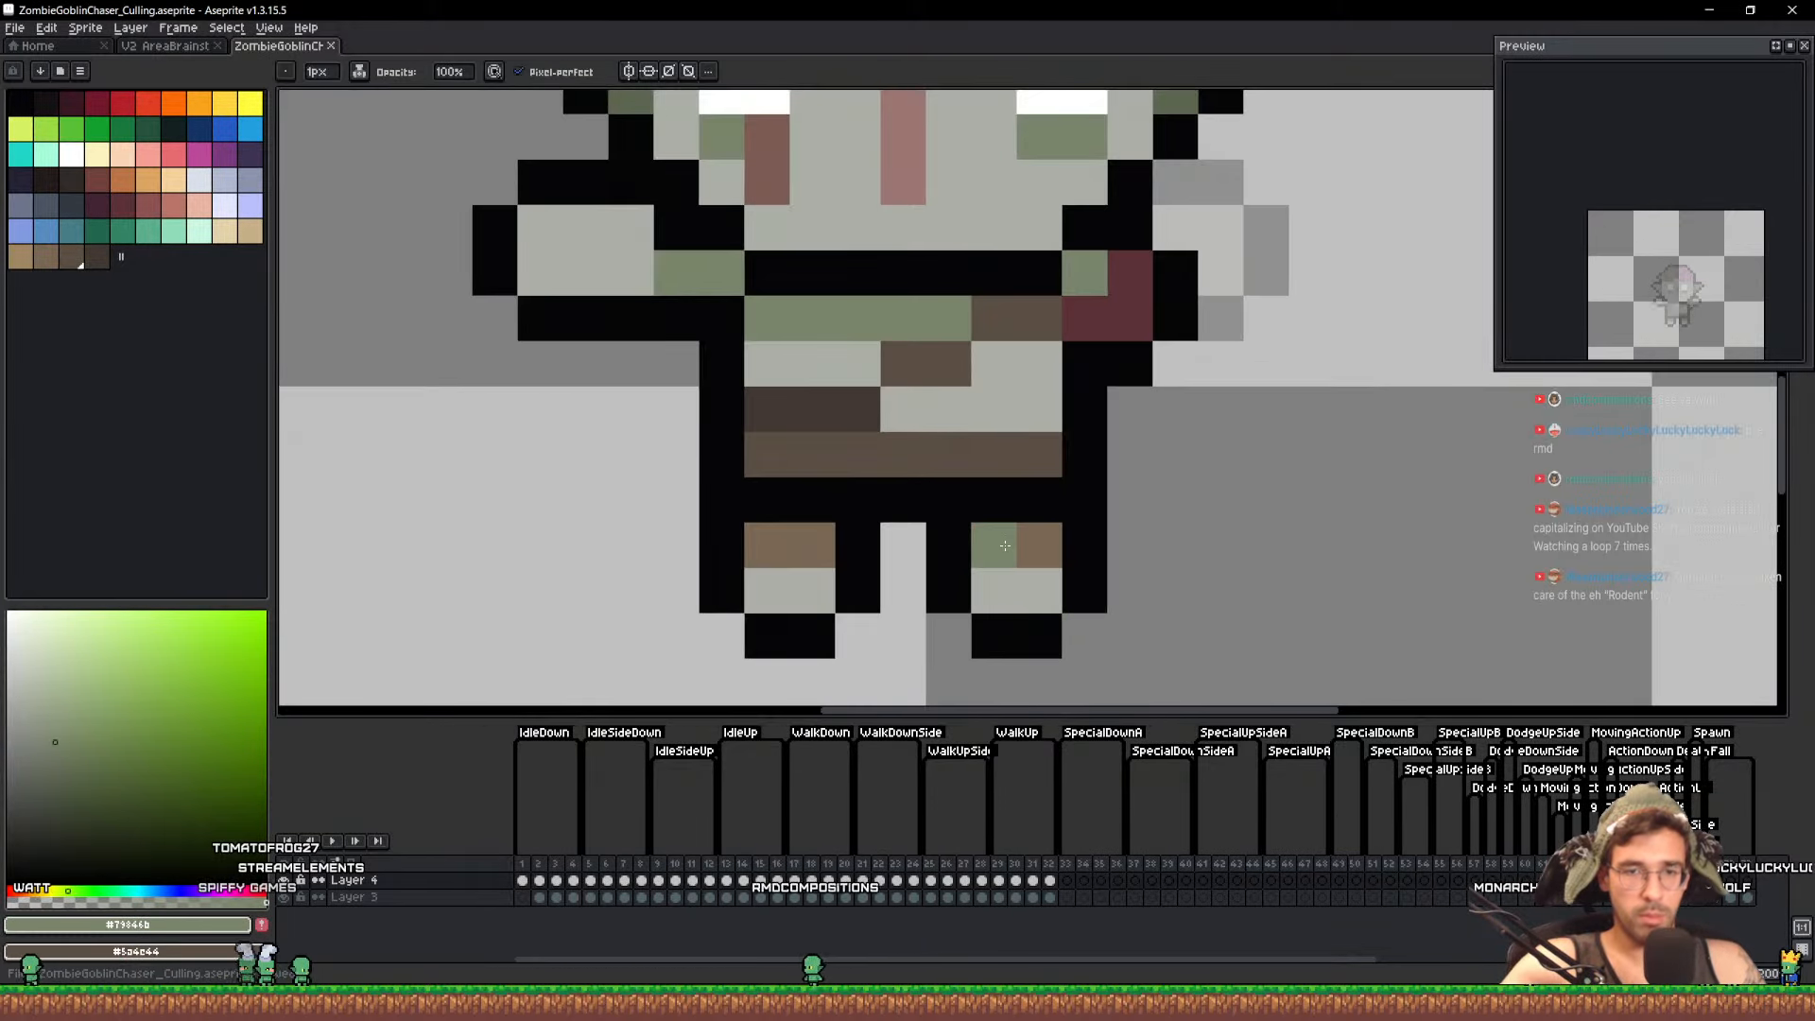
{"action": "scroll", "coordinate": [1002, 542], "scroll_direction": "down", "scroll_amount": 1}
{"action": "left_click_drag", "start_coordinate": [1002, 545], "coordinate": [1159, 593]}
{"action": "key", "text": "m"}
{"action": "key", "text": "Right"}
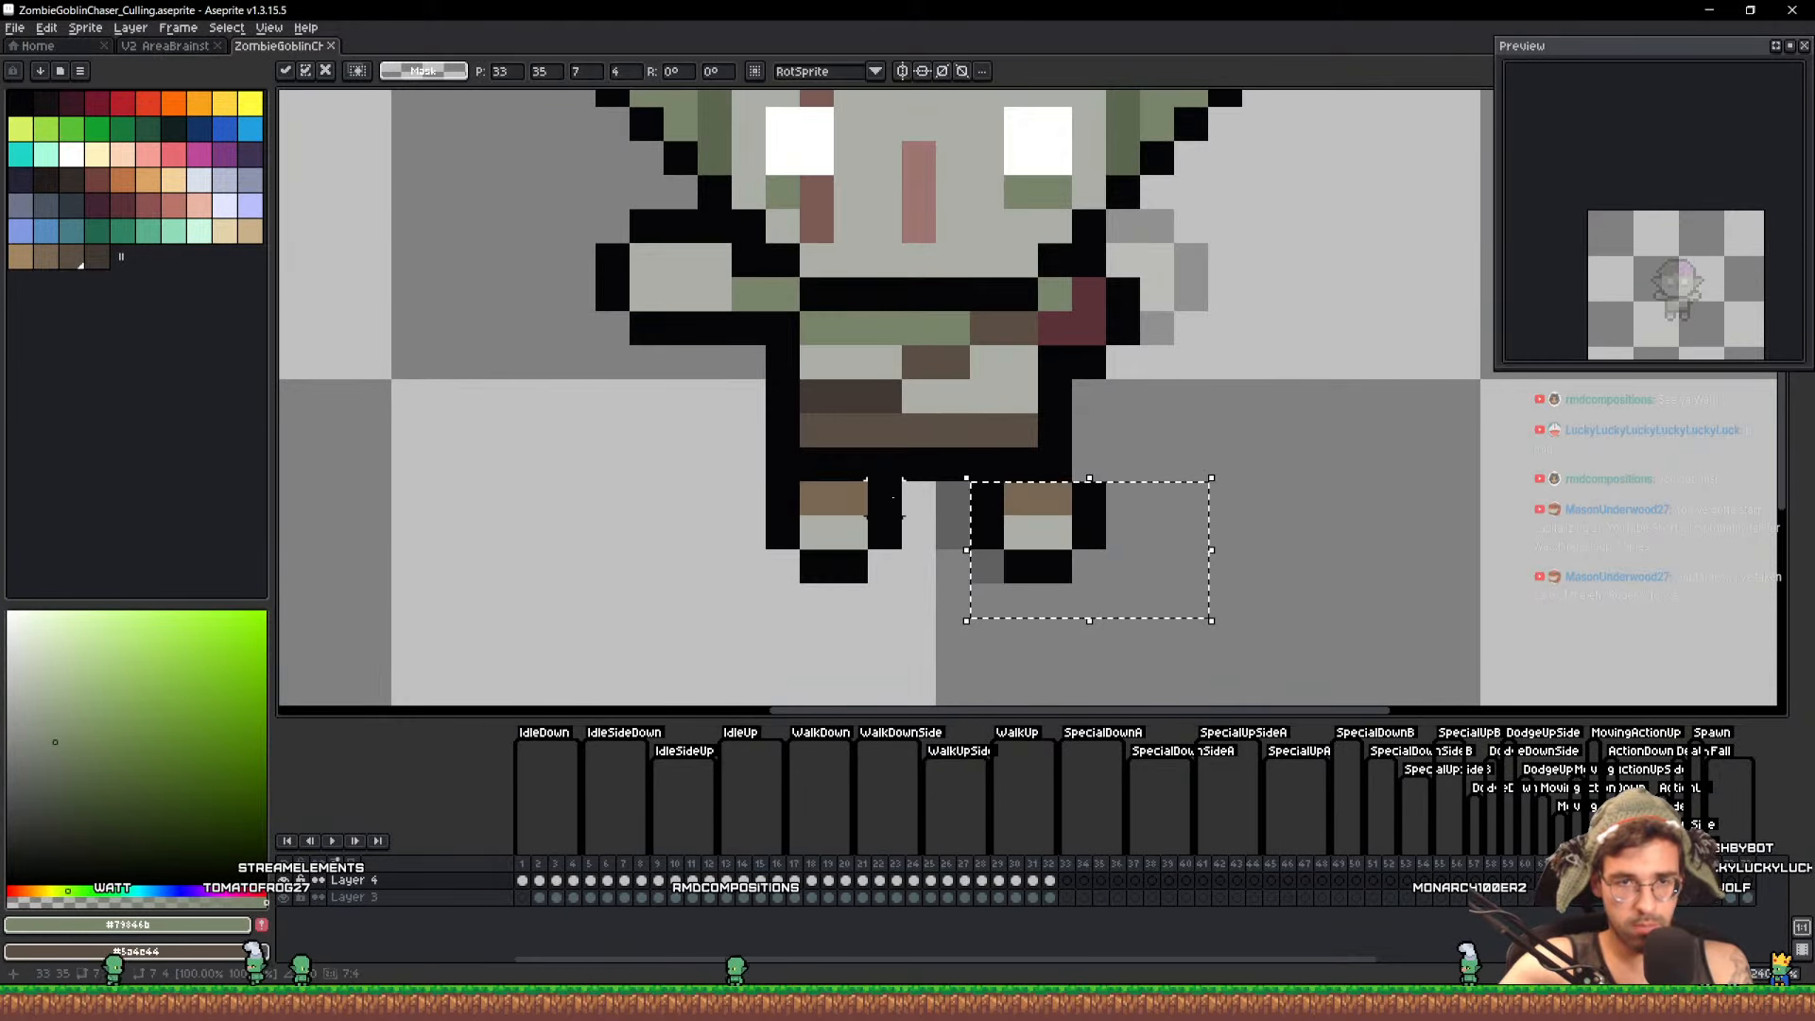
{"action": "left_click_drag", "start_coordinate": [887, 497], "coordinate": [714, 604]}
{"action": "key", "text": "Left"}
{"action": "scroll", "coordinate": [1118, 529], "scroll_direction": "down", "scroll_amount": 9}
{"action": "key", "text": "ctrl+d"}
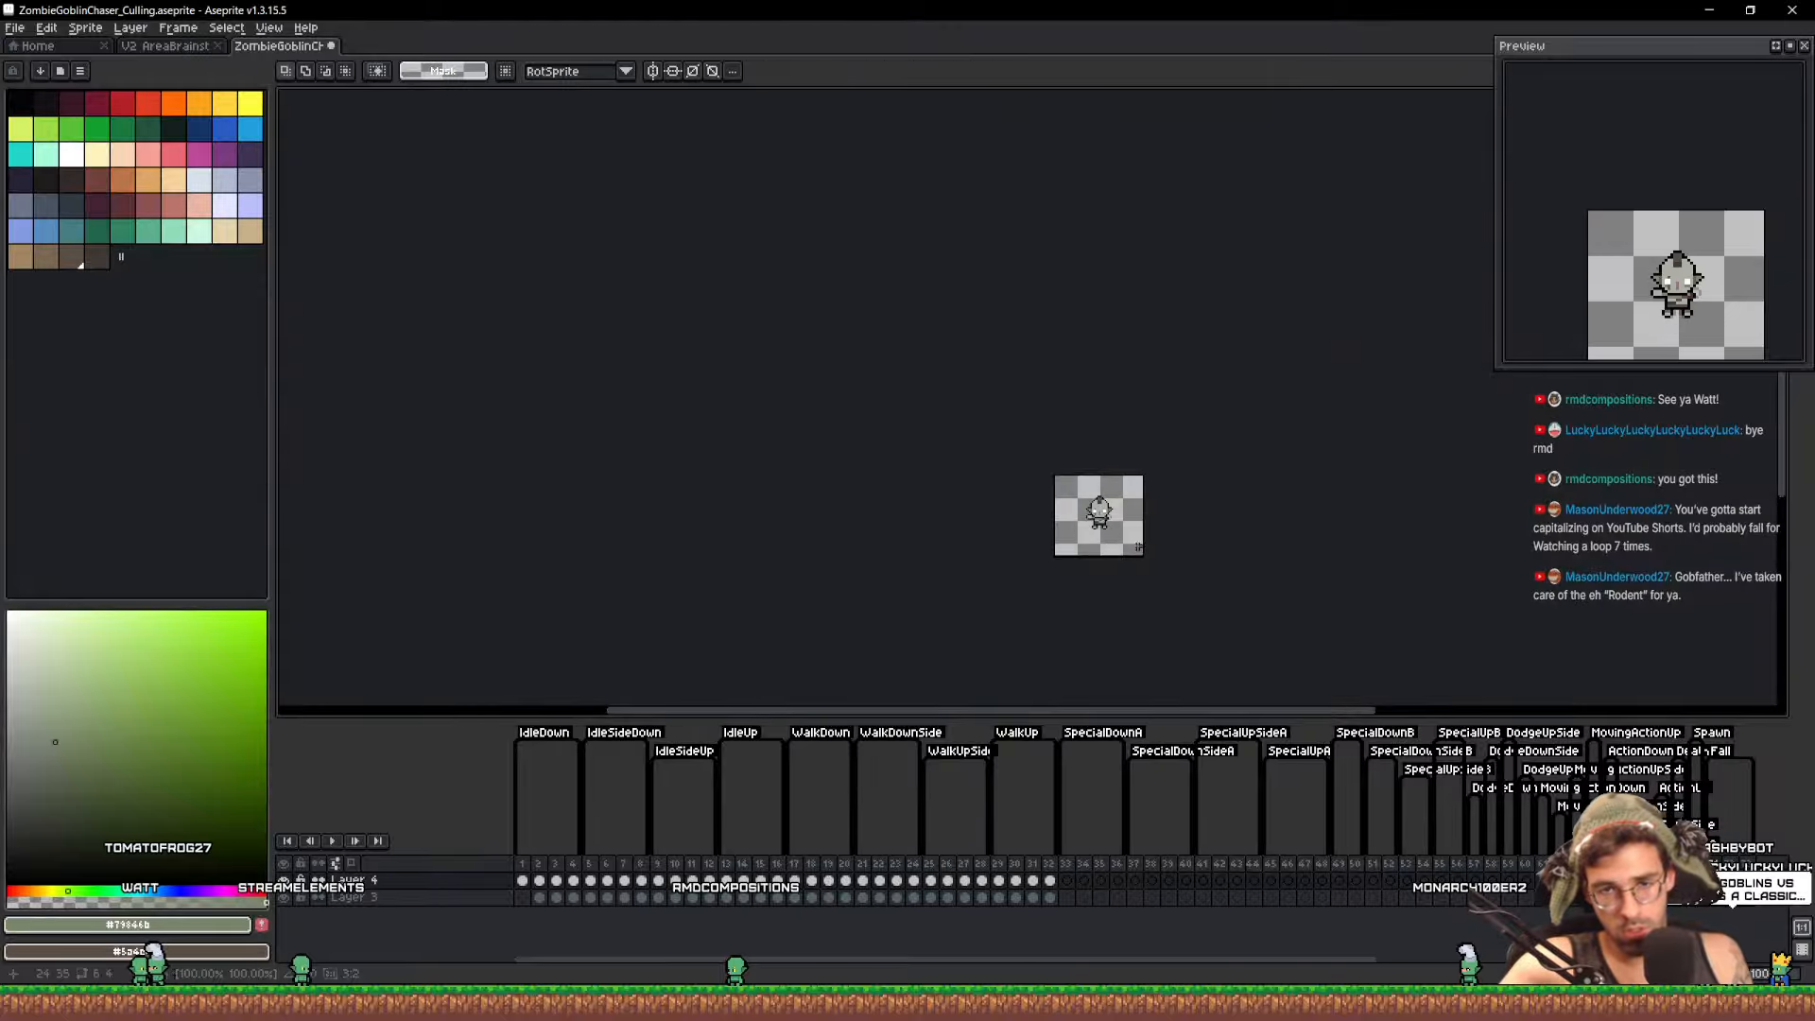
Move the goblin and its faint reference in the last frame down about 3 pixels and save
{"action": "key", "text": "ctrl+s"}
{"action": "scroll", "coordinate": [1107, 523], "scroll_direction": "up", "scroll_amount": 8}
{"action": "scroll", "coordinate": [1160, 493], "scroll_direction": "down", "scroll_amount": 1}
{"action": "left_click_drag", "start_coordinate": [1345, 546], "coordinate": [1094, 511]}
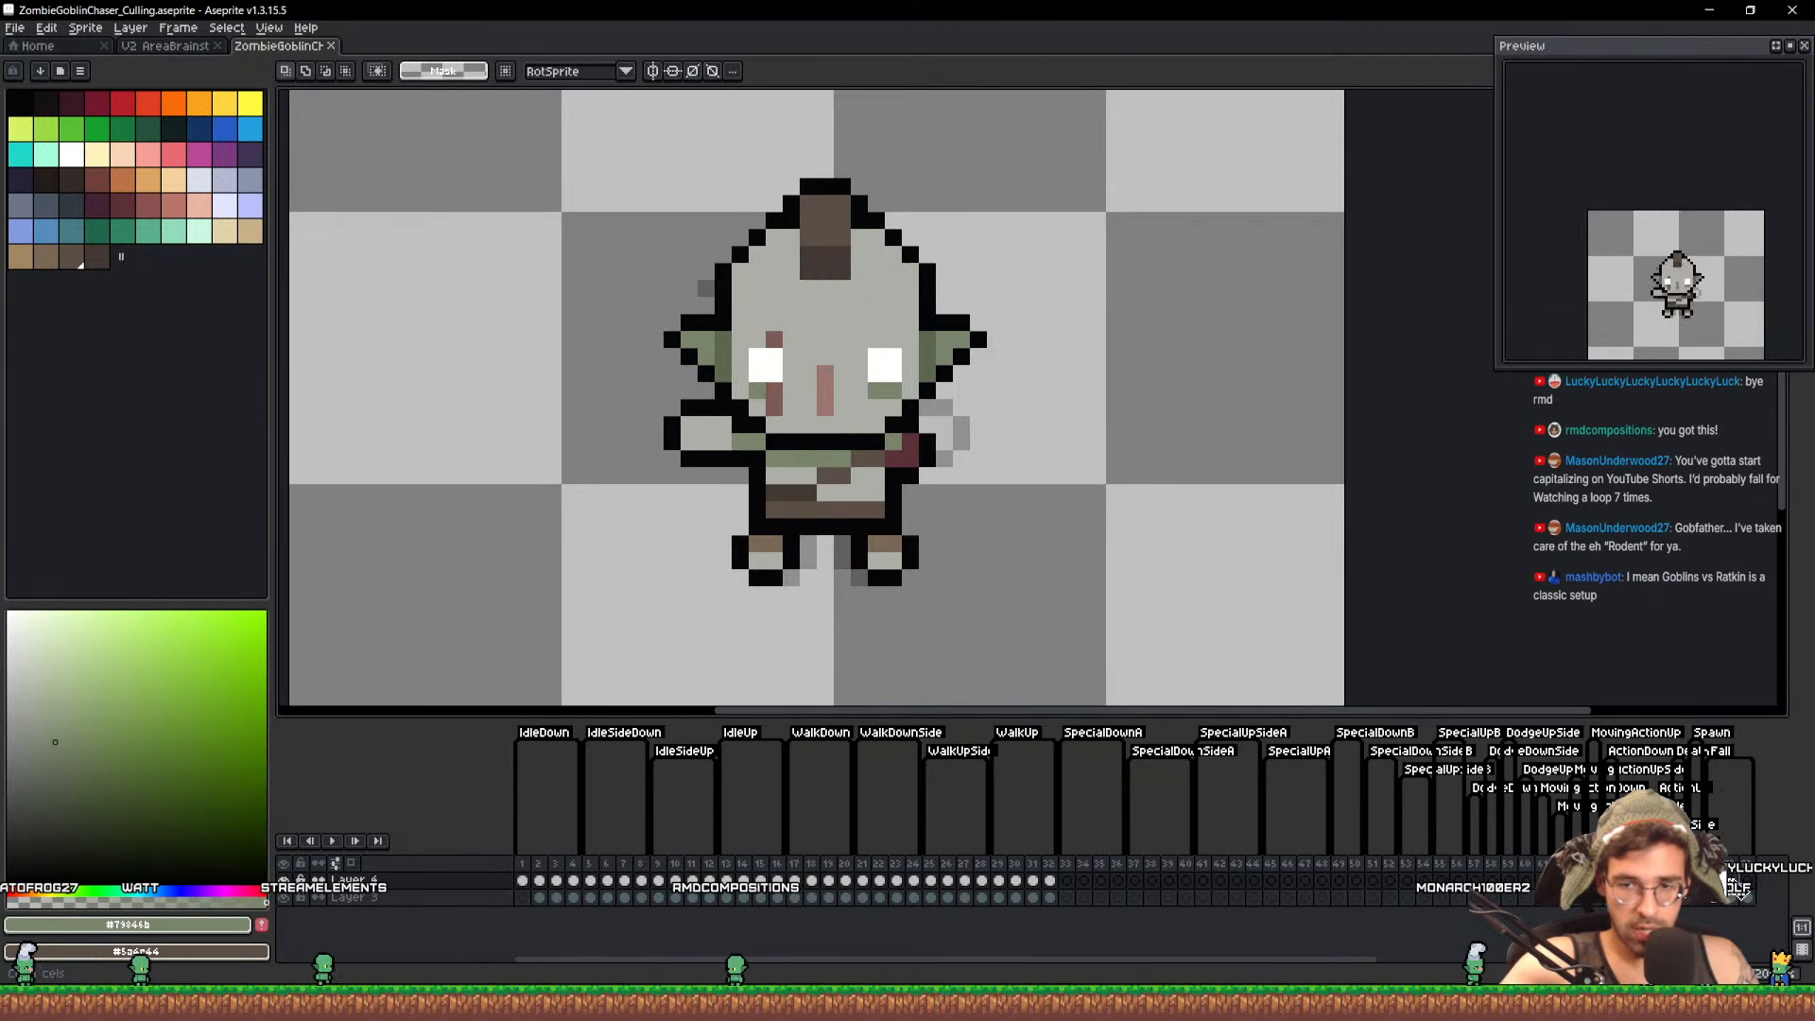
{"action": "key", "text": "v"}
{"action": "left_click_drag", "start_coordinate": [844, 404], "coordinate": [890, 476]}
{"action": "left_click", "coordinate": [1744, 885]}
{"action": "key", "text": "ctrl+s"}
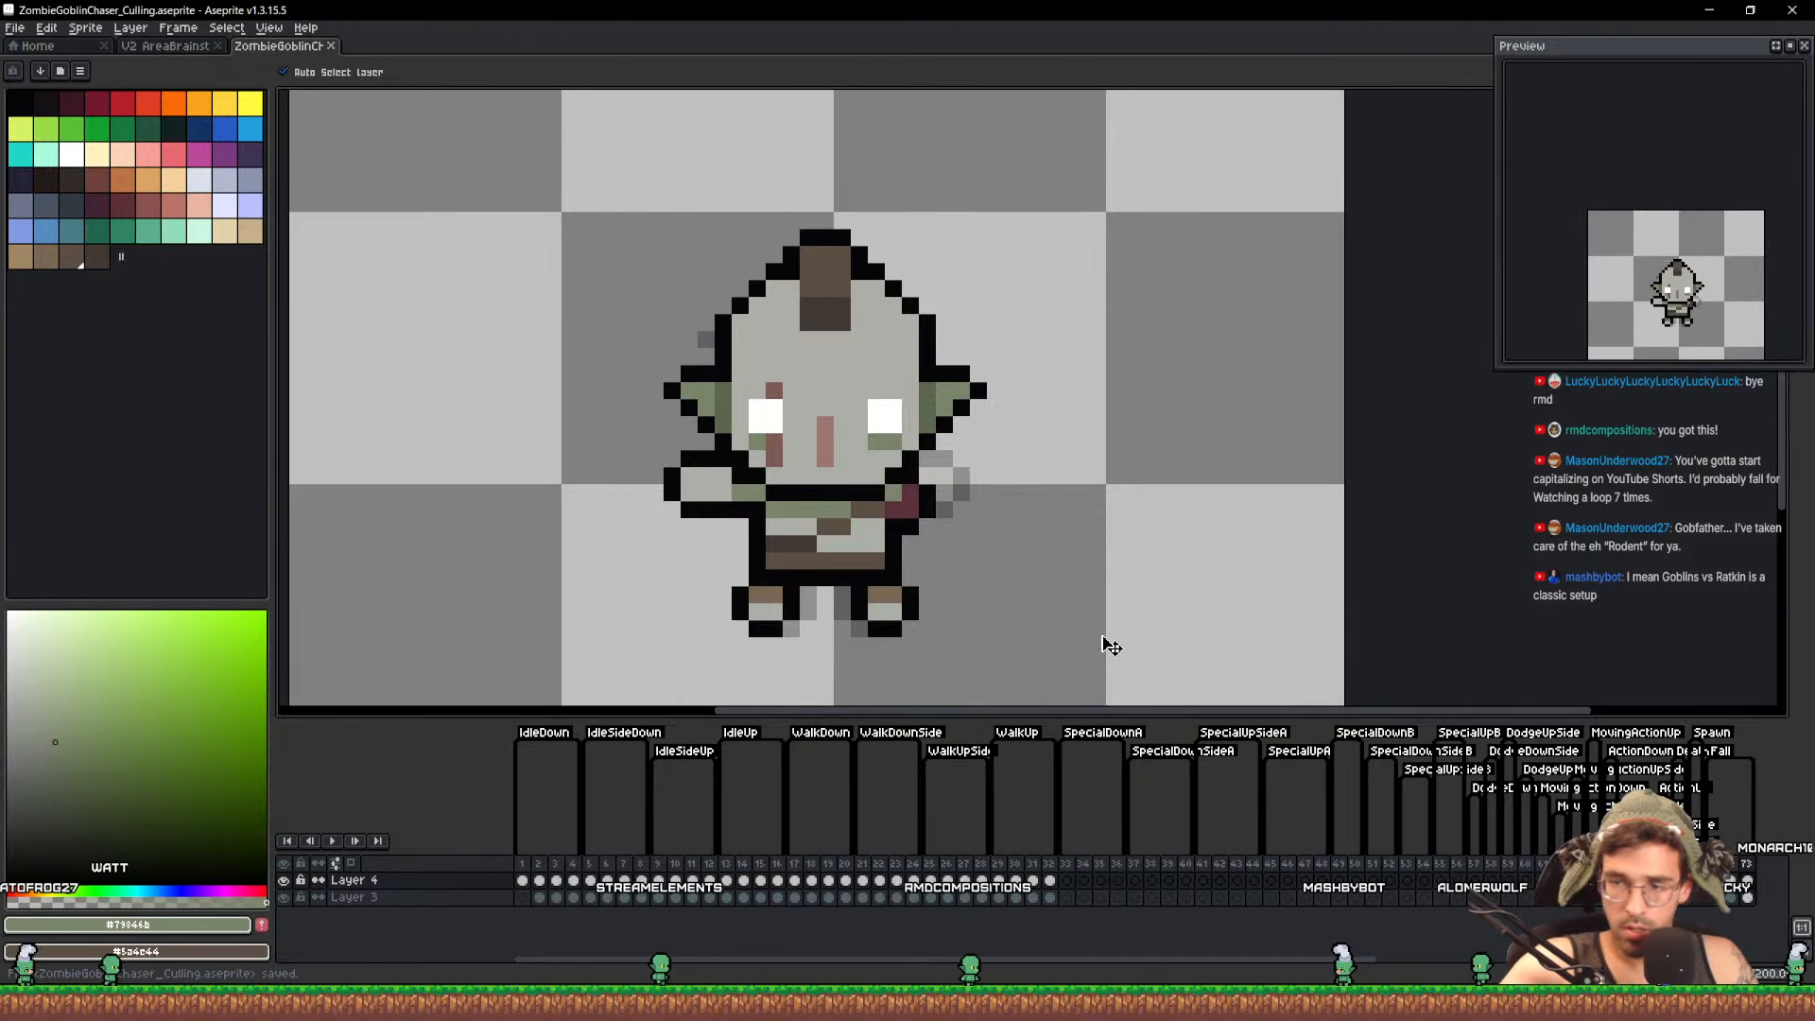
Set the drawing color to black and duplicate Layer 4
{"action": "left_click", "coordinate": [21, 104]}
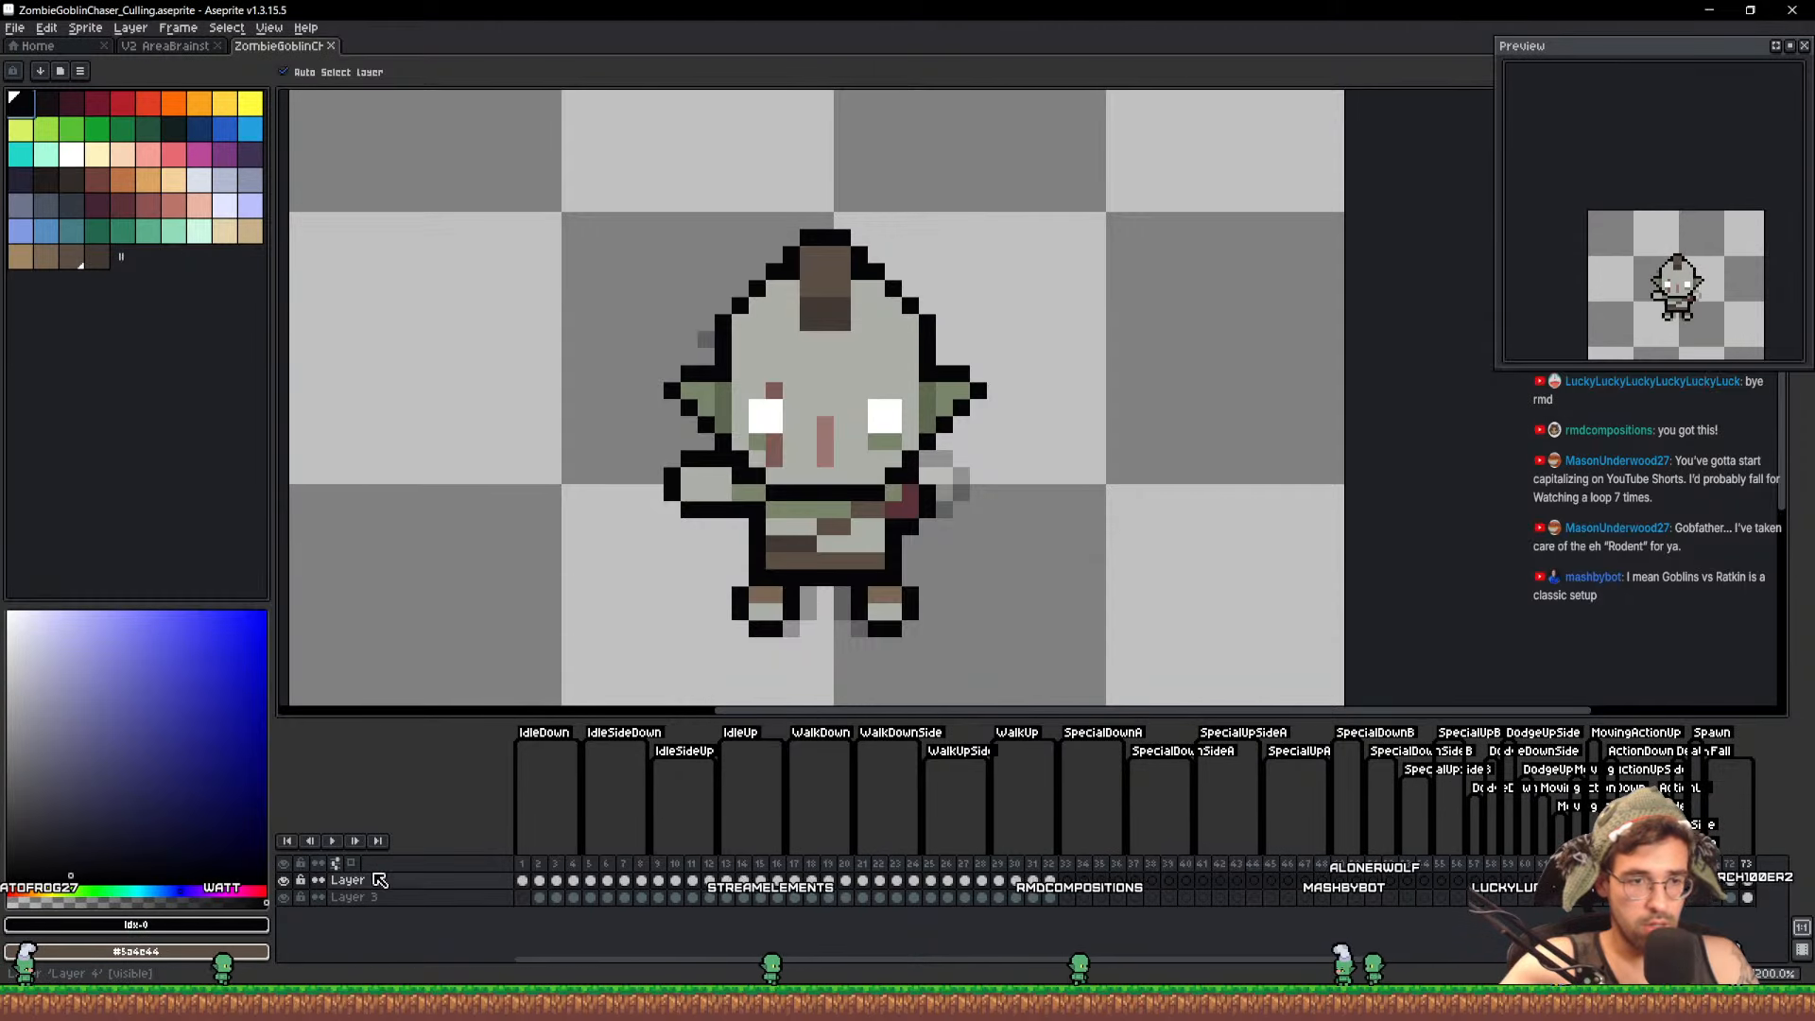
{"action": "left_click", "coordinate": [380, 882]}
{"action": "key", "text": "ctrl+j"}
Try a black outline on all sides of the duplicated goblin sprites, check frames 11 to 13, and undo it
{"action": "key", "text": "shift+o"}
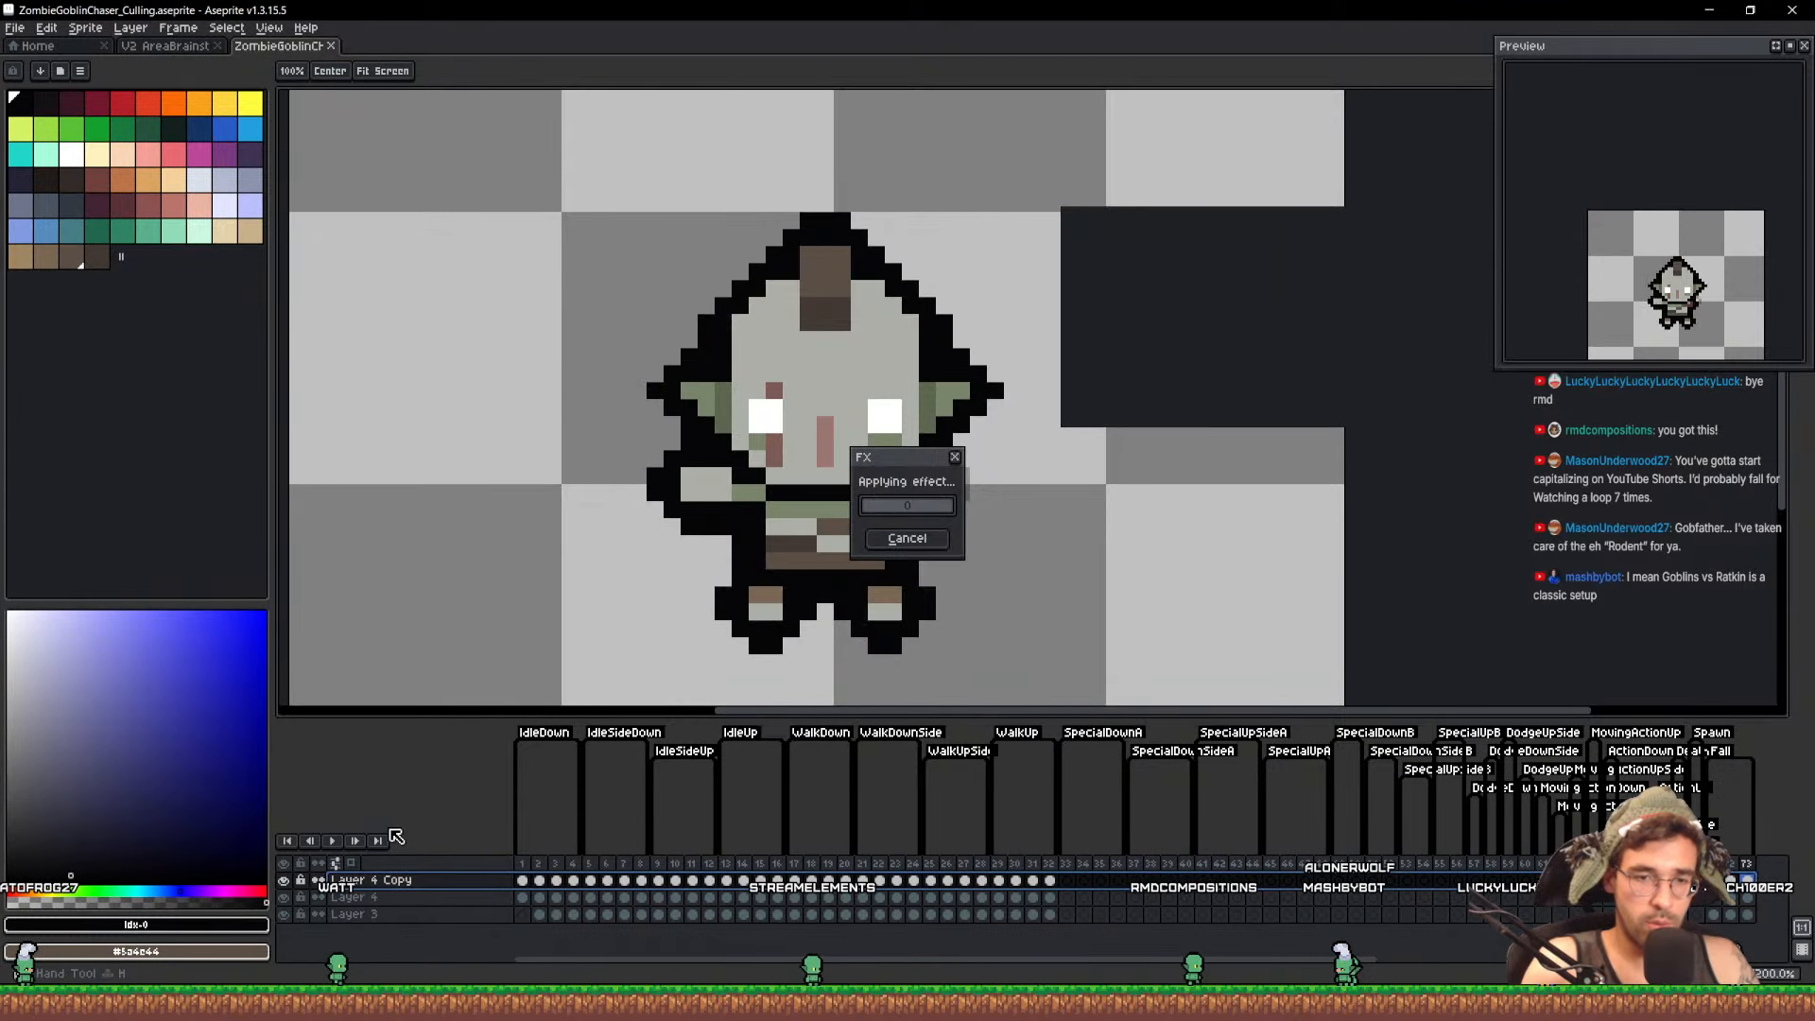
{"action": "key", "text": "Return"}
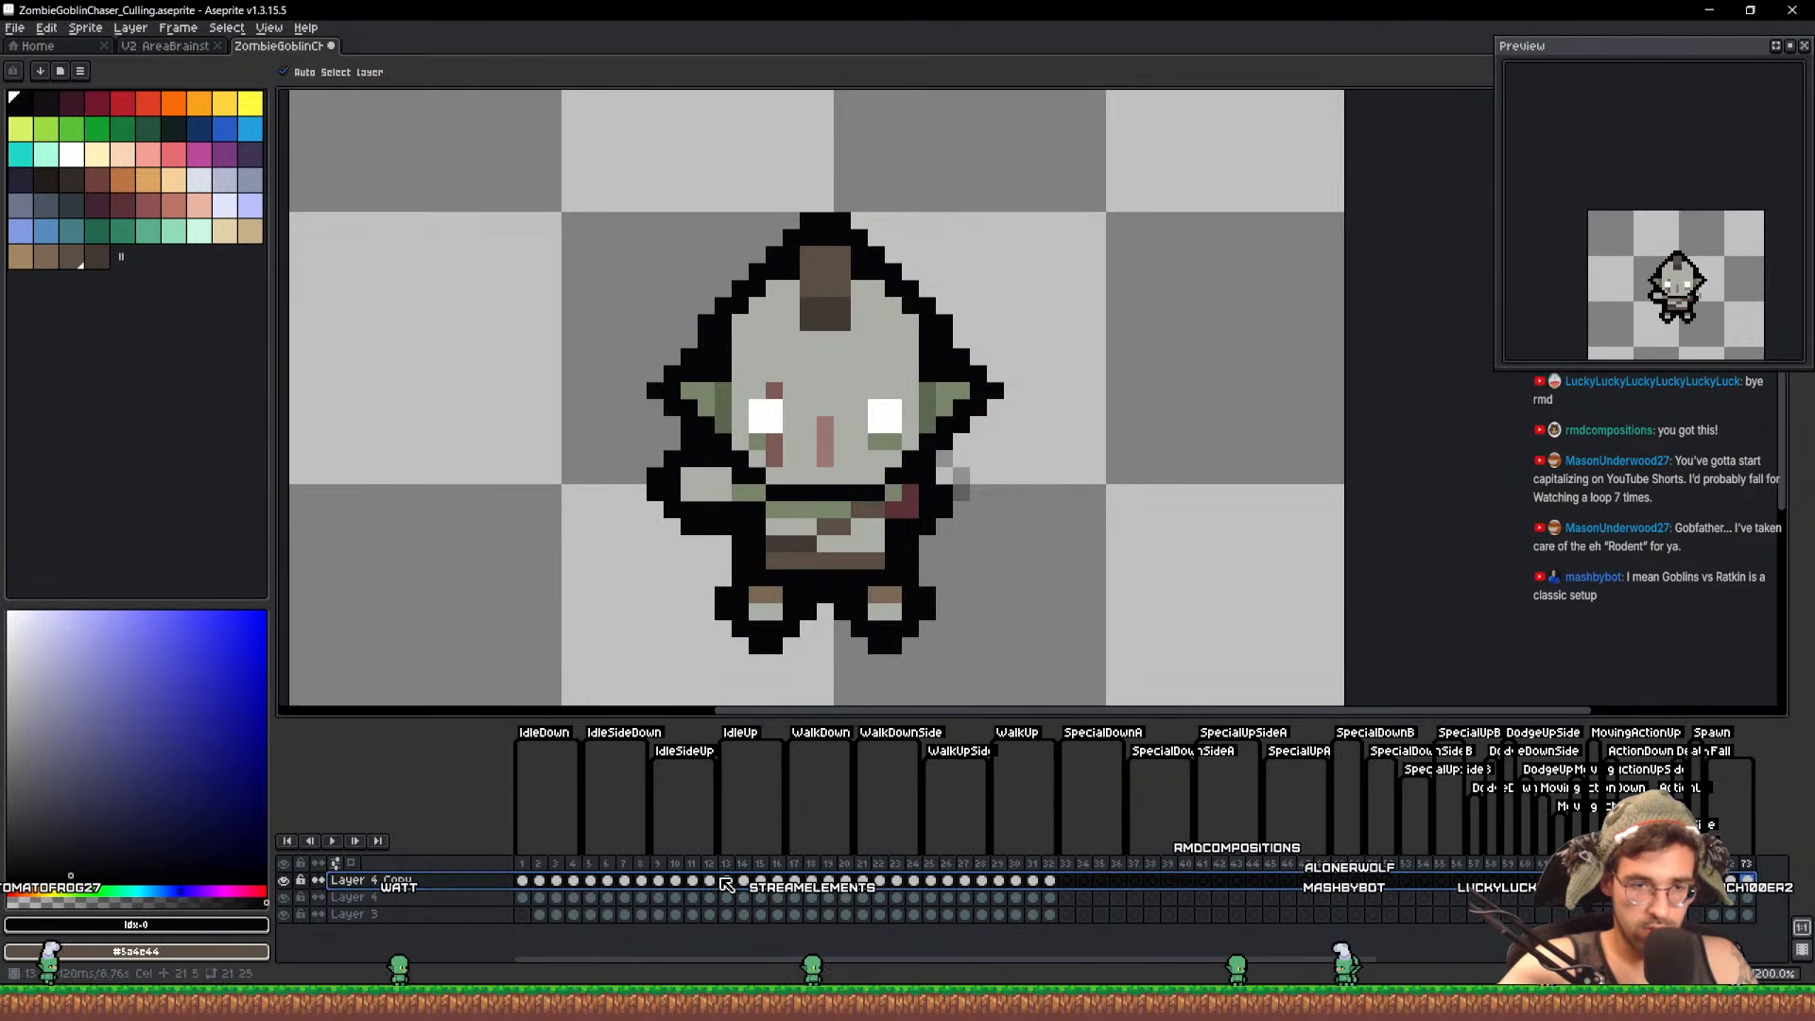
{"action": "mouse_move", "coordinate": [726, 882]}
{"action": "left_mouse_down"}
{"action": "mouse_move", "coordinate": [535, 880]}
{"action": "mouse_move", "coordinate": [711, 885]}
{"action": "left_mouse_up"}
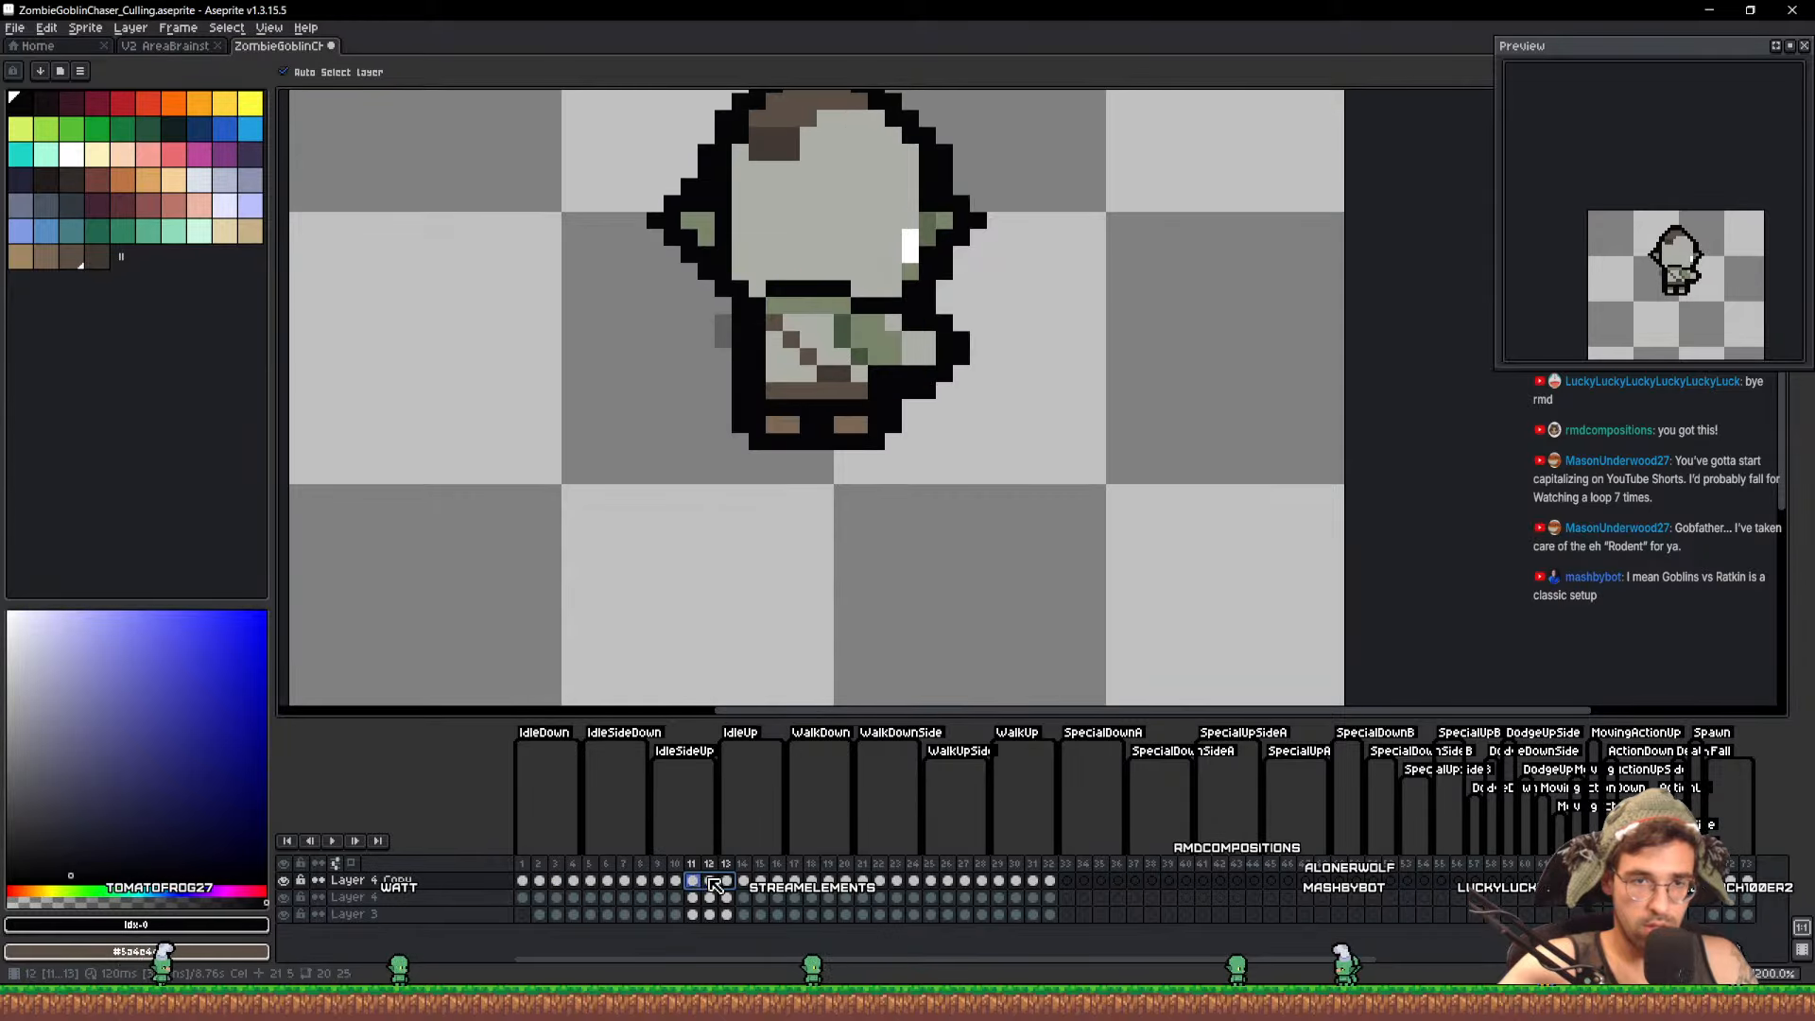
{"action": "key", "text": "ctrl+z"}
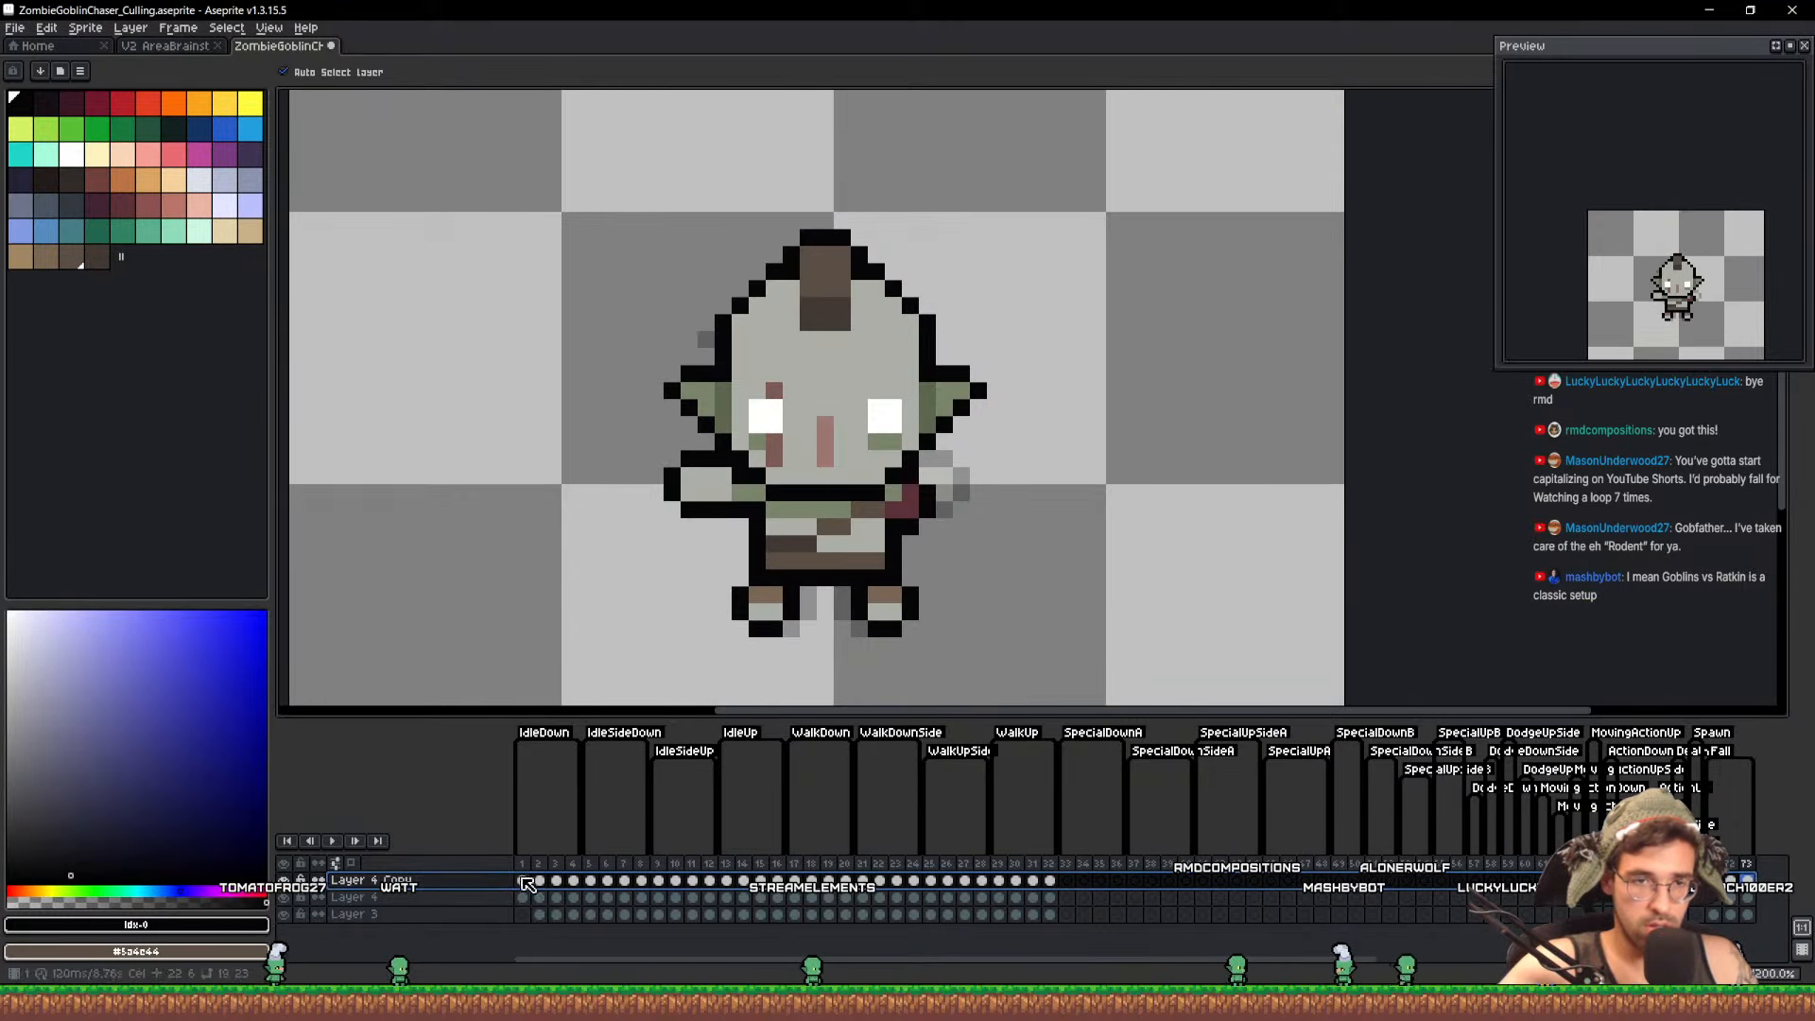
Apply a black outside outline to frames 1 to 73 of Layer 4 Copy, leaving out the bottom side, and save
{"action": "left_click", "coordinate": [522, 882]}
{"action": "left_click_drag", "start_coordinate": [522, 882], "coordinate": [1747, 896]}
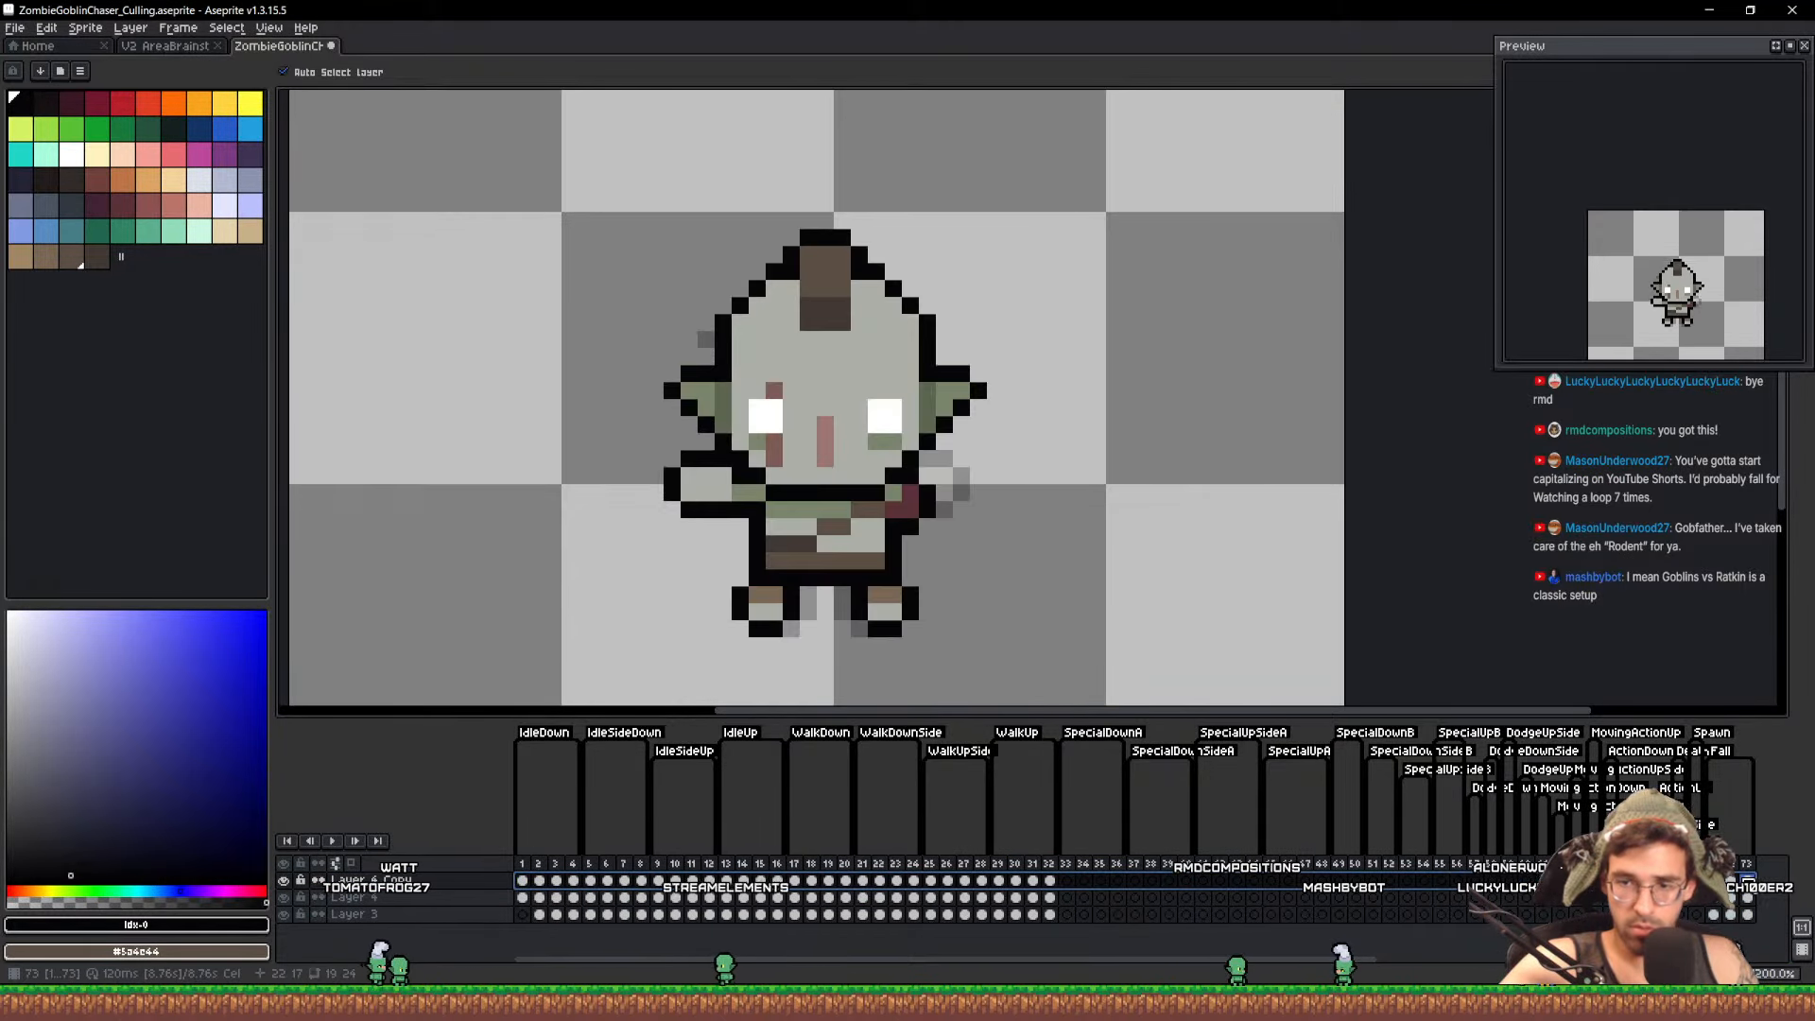
{"action": "key", "text": "shift+o"}
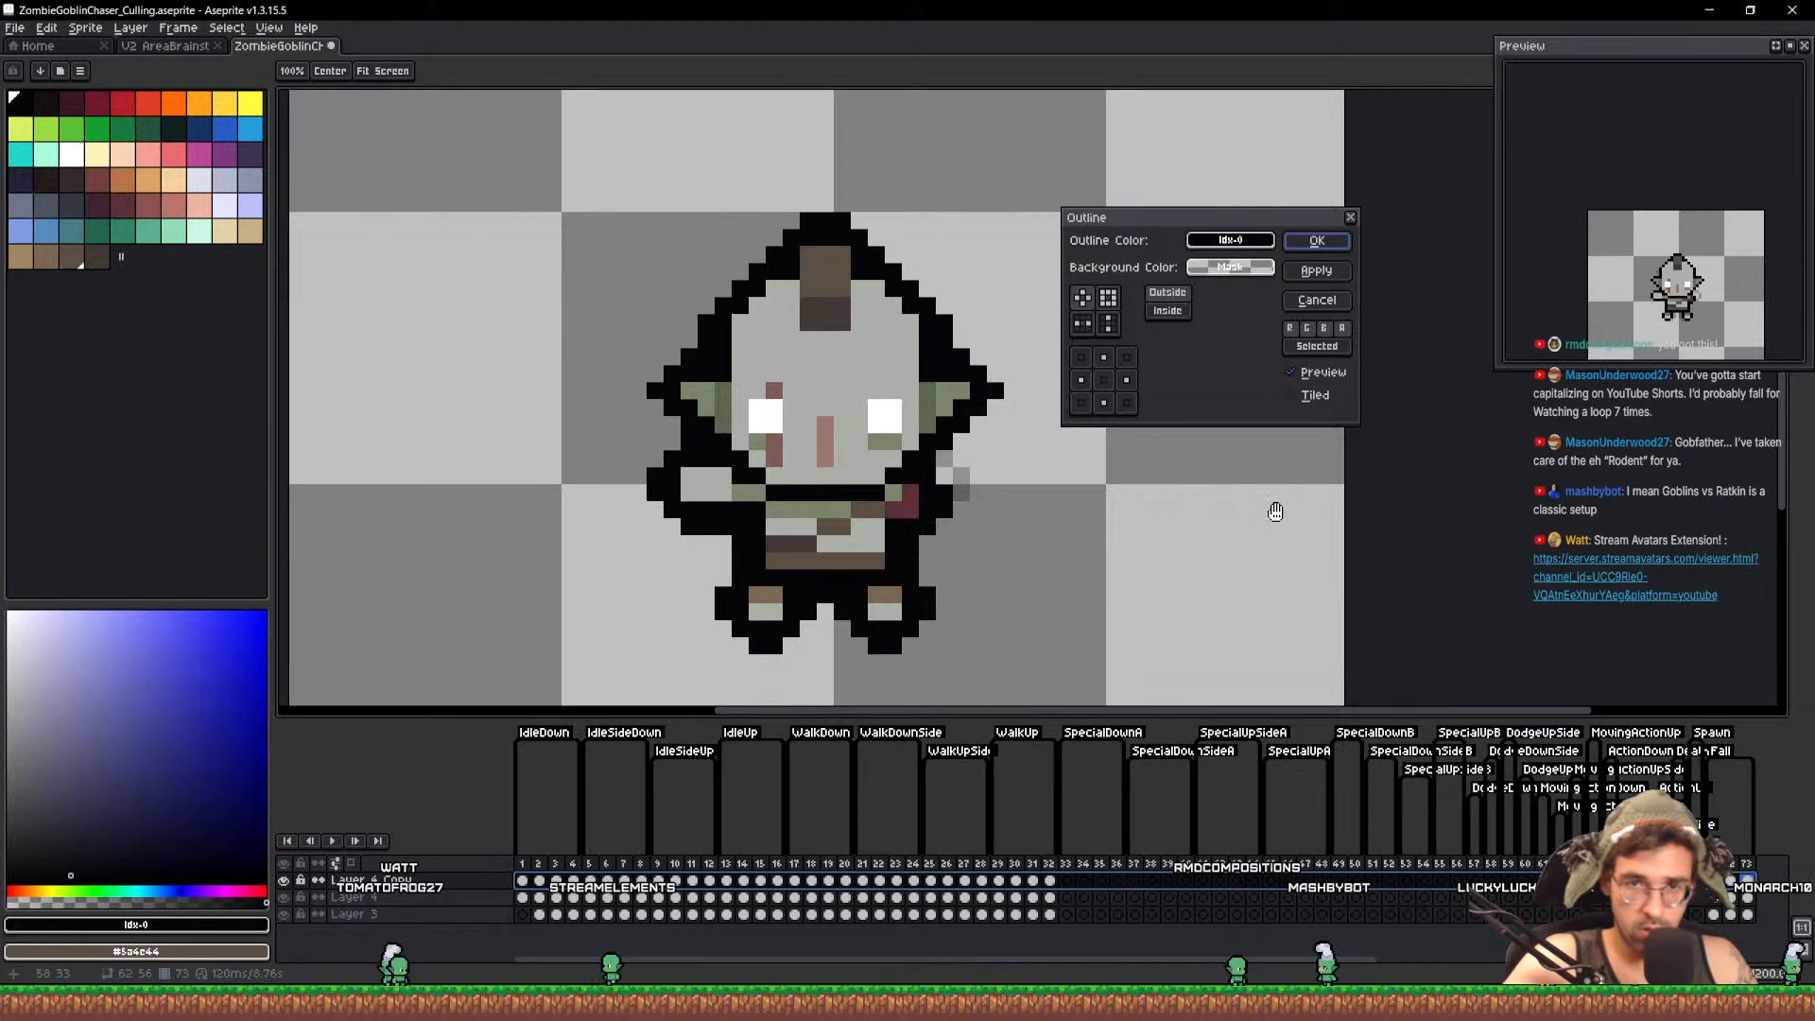
{"action": "left_click", "coordinate": [1316, 300]}
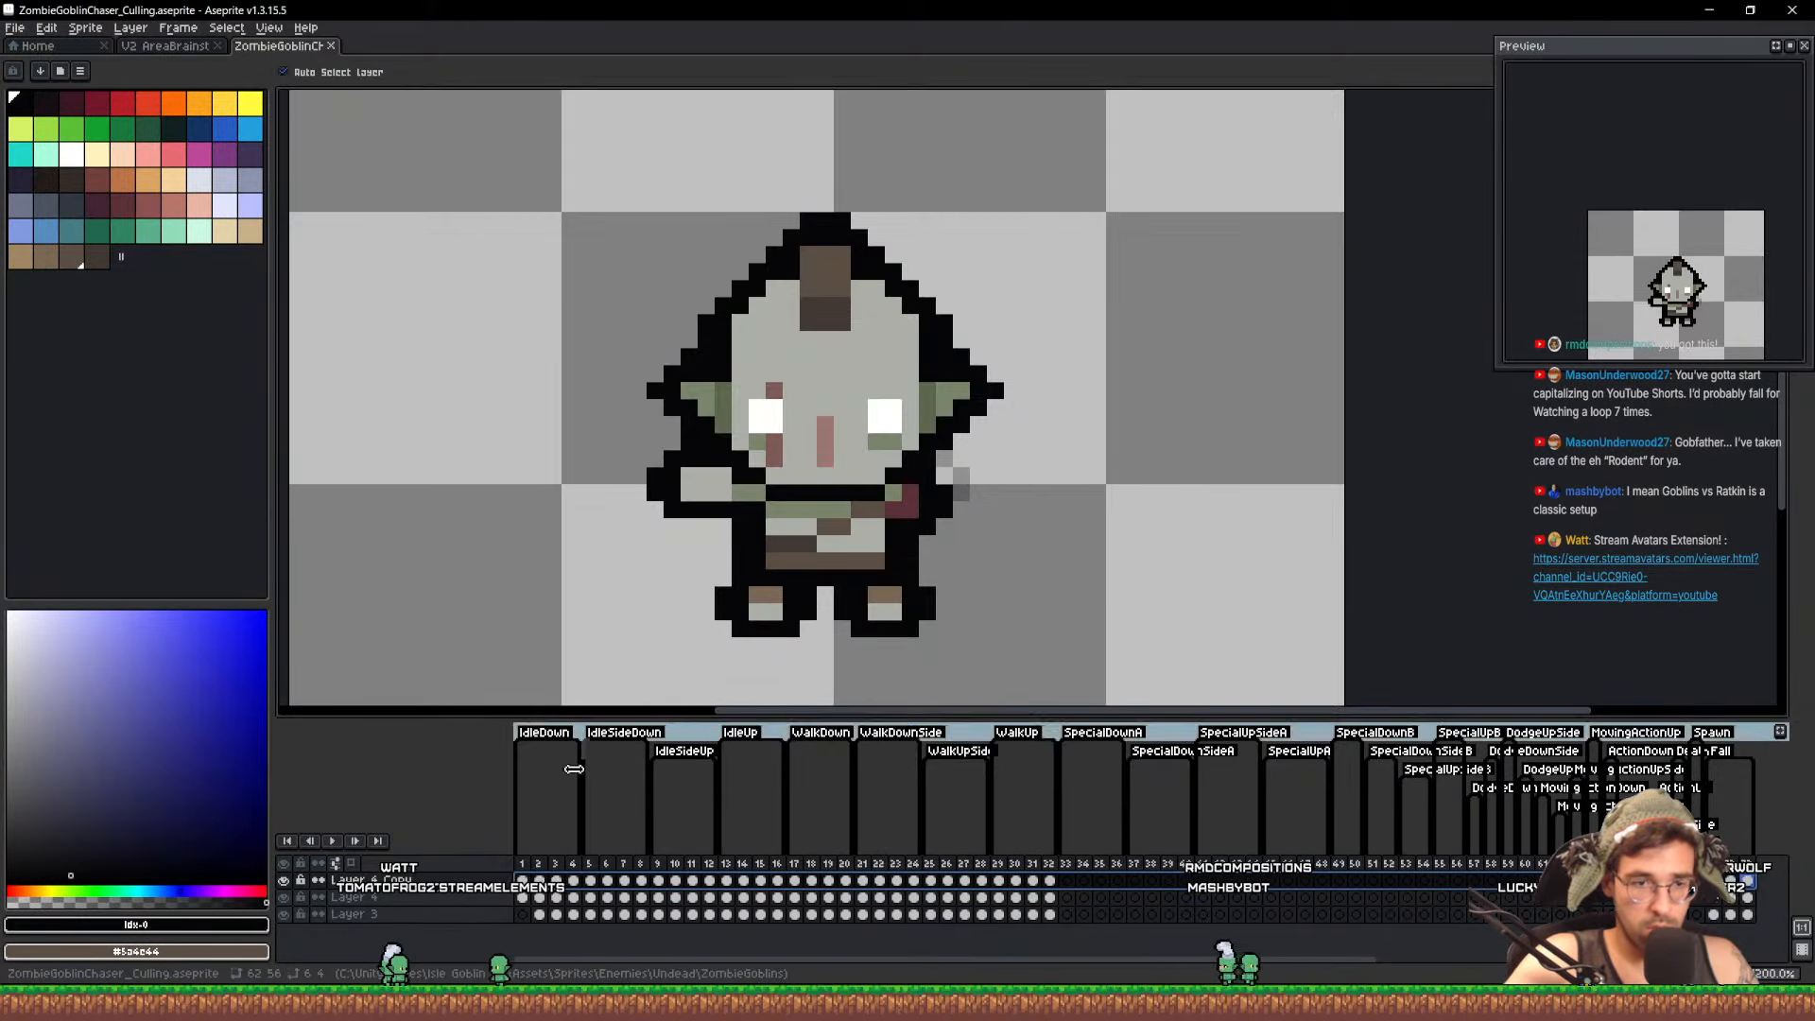
{"action": "left_click_drag", "start_coordinate": [524, 884], "coordinate": [1777, 894]}
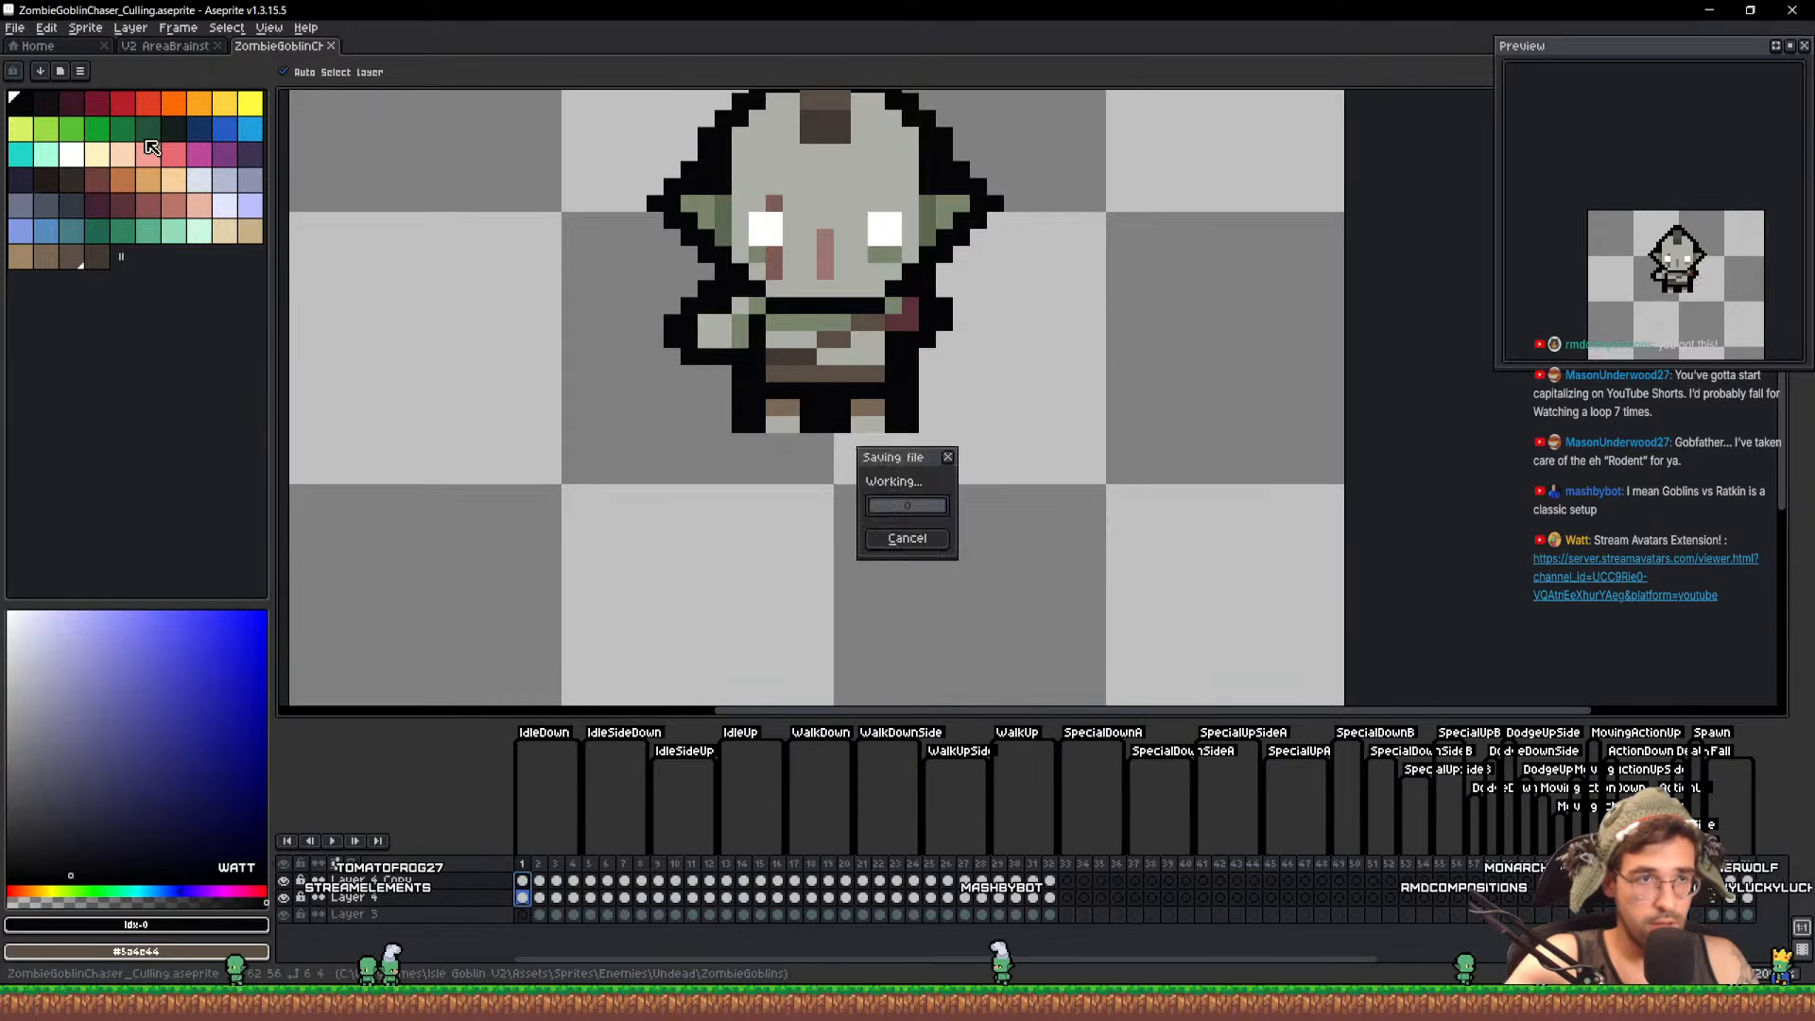
Switch to V2 AreaBrainstorming, move the mohawked zombie goblin farther left of the purple-scarred one, and save
{"action": "left_click", "coordinate": [163, 48]}
{"action": "scroll", "coordinate": [1130, 330], "scroll_direction": "down", "scroll_amount": 6}
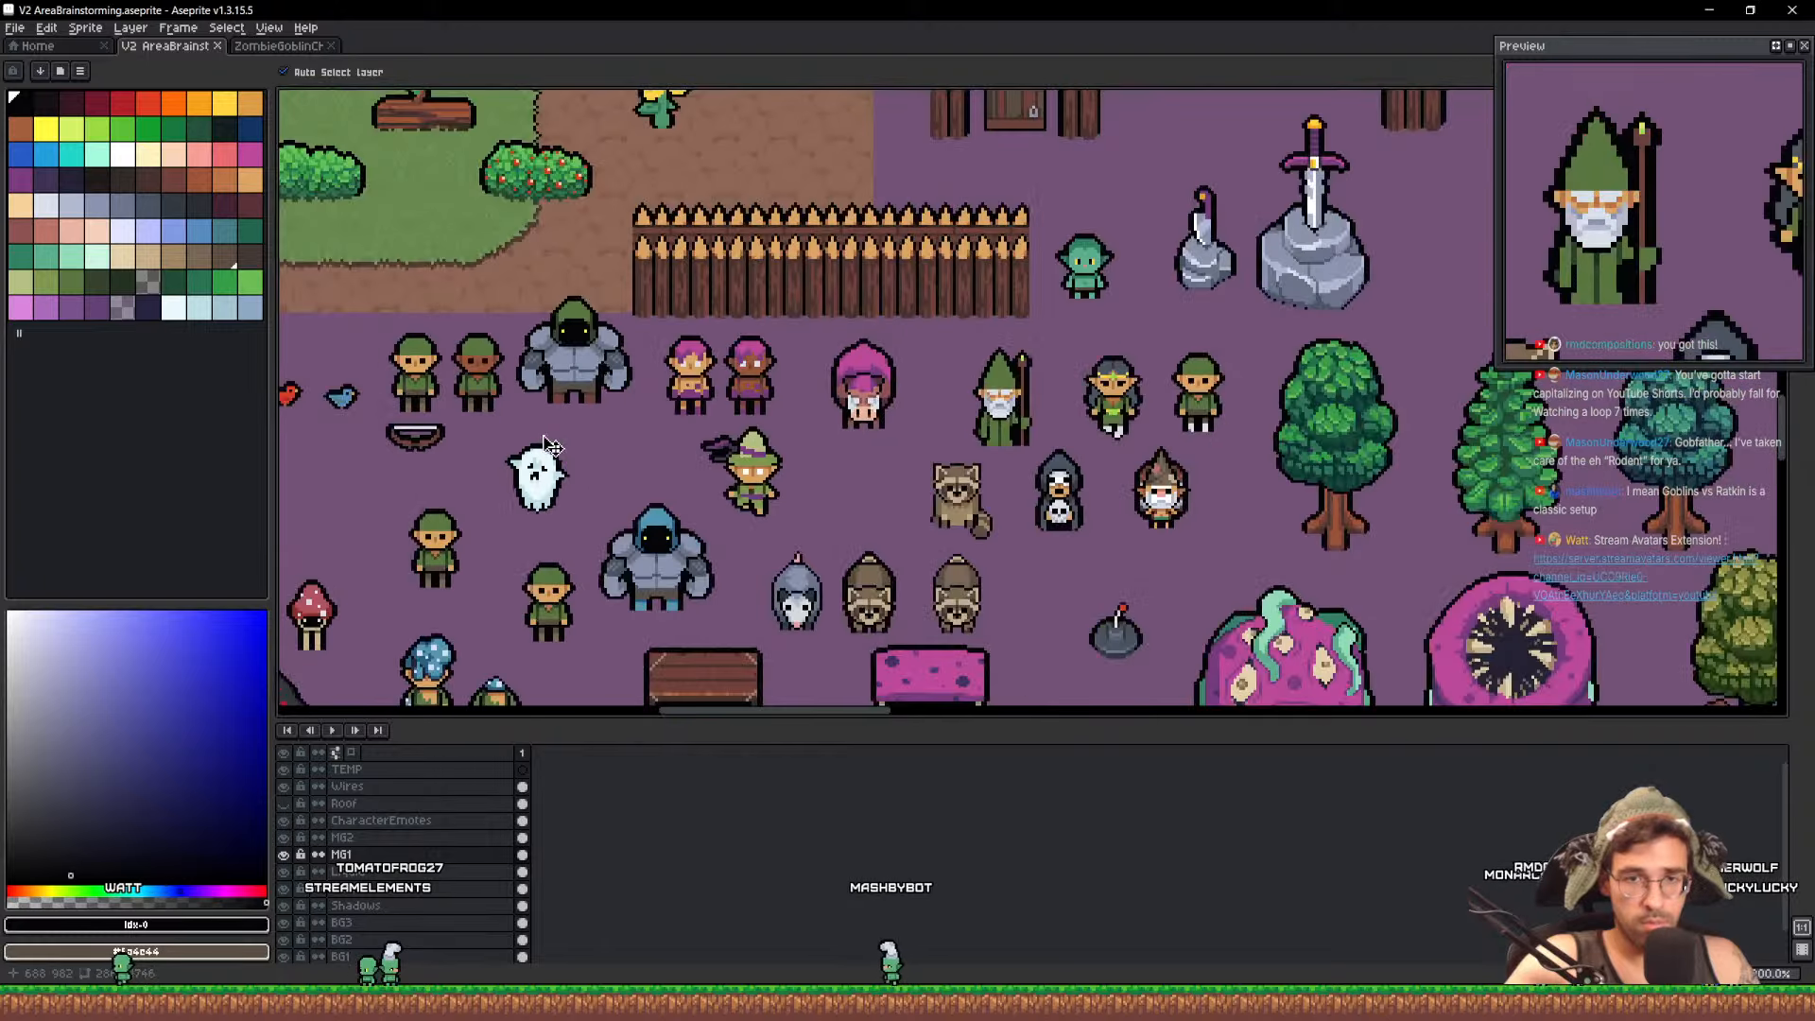
{"action": "scroll", "coordinate": [978, 407], "scroll_direction": "up", "scroll_amount": 5}
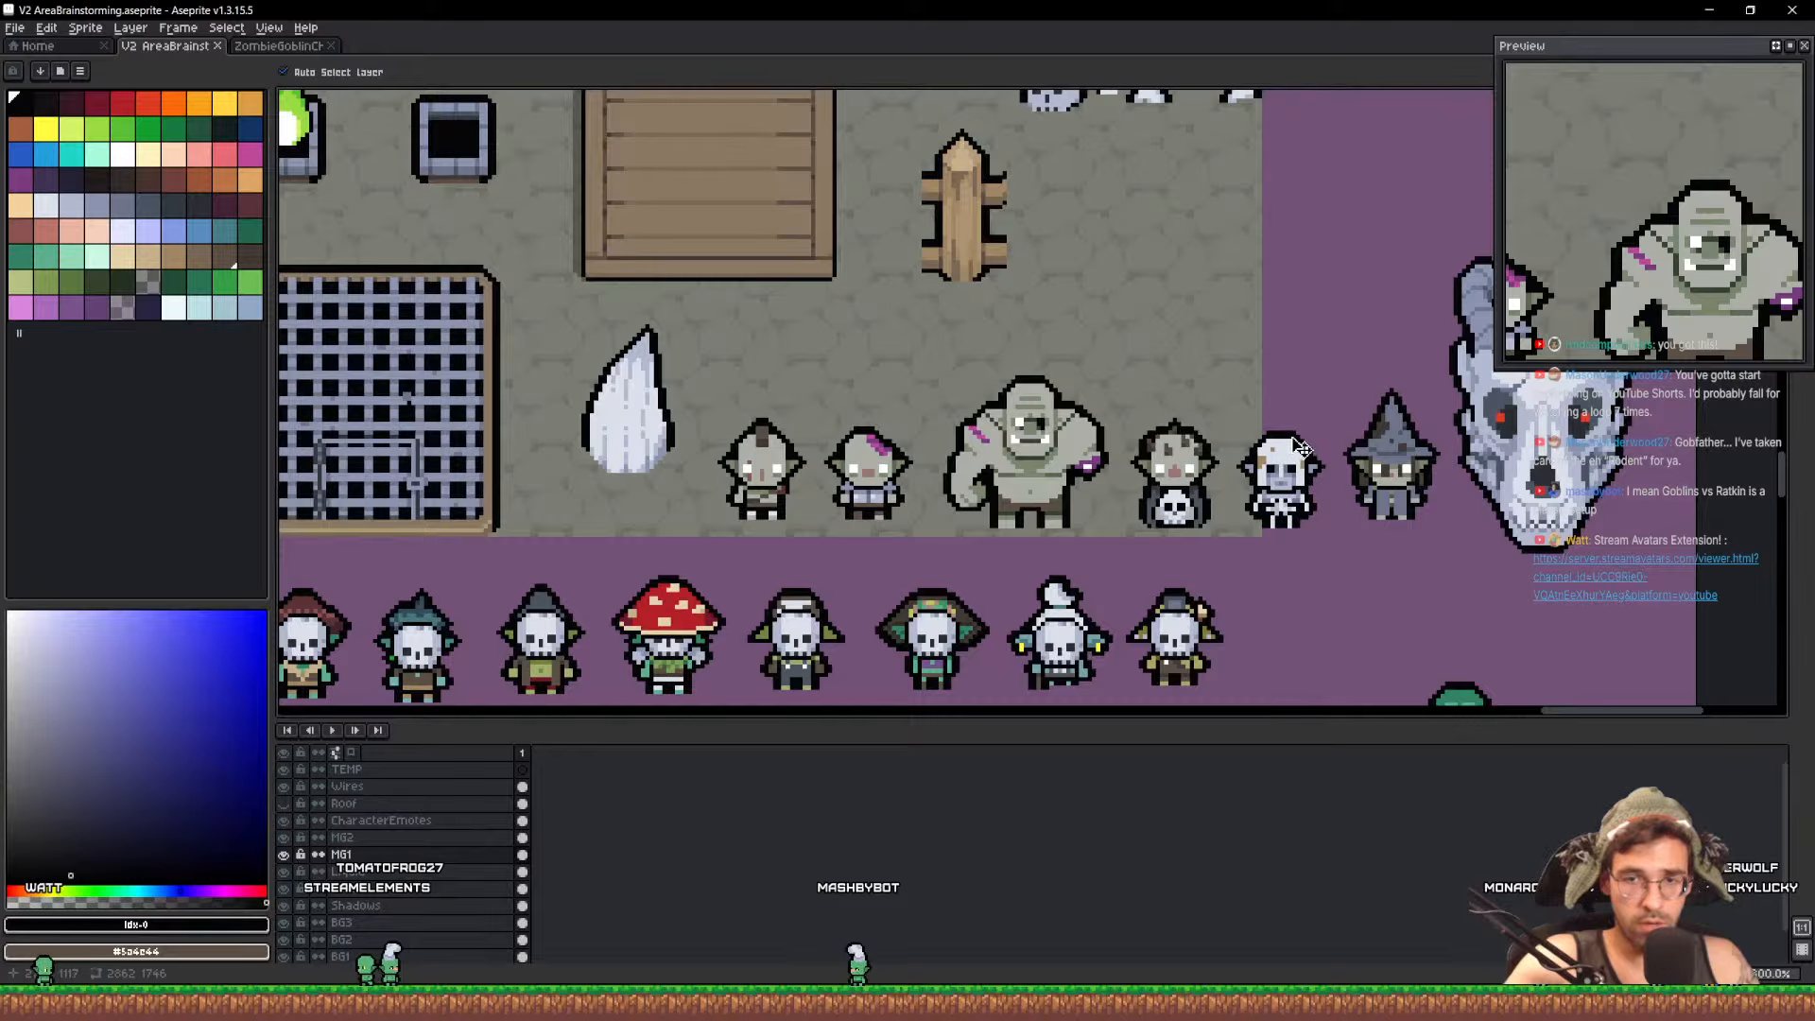
{"action": "scroll", "coordinate": [869, 503], "scroll_direction": "up", "scroll_amount": 1}
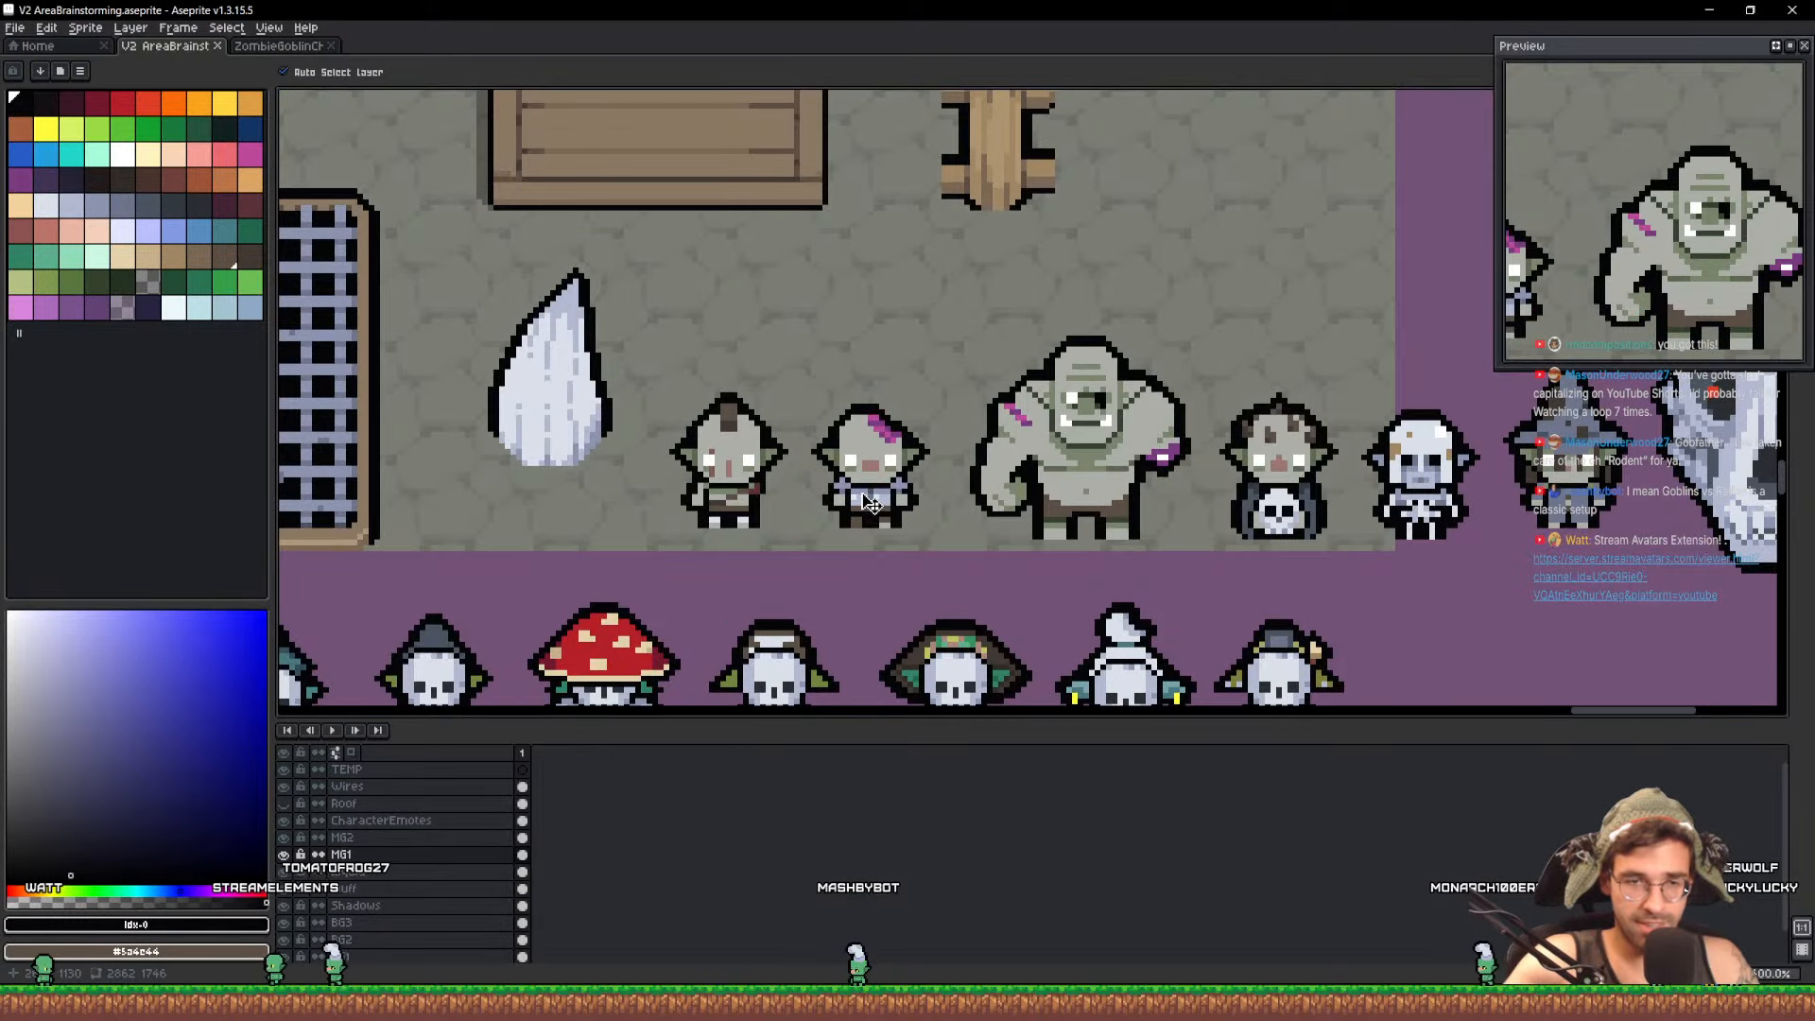
{"action": "left_click_drag", "start_coordinate": [922, 417], "coordinate": [800, 388]}
{"action": "key", "text": "m"}
{"action": "mouse_move", "coordinate": [510, 526]}
{"action": "left_mouse_down"}
{"action": "mouse_move", "coordinate": [669, 333]}
{"action": "mouse_move", "coordinate": [1041, 387]}
{"action": "left_mouse_up"}
{"action": "mouse_move", "coordinate": [678, 536]}
{"action": "left_mouse_down"}
{"action": "mouse_move", "coordinate": [793, 375]}
{"action": "mouse_move", "coordinate": [893, 279]}
{"action": "left_mouse_up"}
{"action": "left_click_drag", "start_coordinate": [840, 356], "coordinate": [751, 364]}
{"action": "left_click_drag", "start_coordinate": [875, 585], "coordinate": [1045, 361]}
{"action": "mouse_move", "coordinate": [940, 492]}
{"action": "left_mouse_down"}
{"action": "mouse_move", "coordinate": [794, 492]}
{"action": "mouse_move", "coordinate": [823, 490]}
{"action": "left_mouse_up"}
{"action": "left_click_drag", "start_coordinate": [1180, 460], "coordinate": [556, 293]}
{"action": "key", "text": "ctrl+s"}
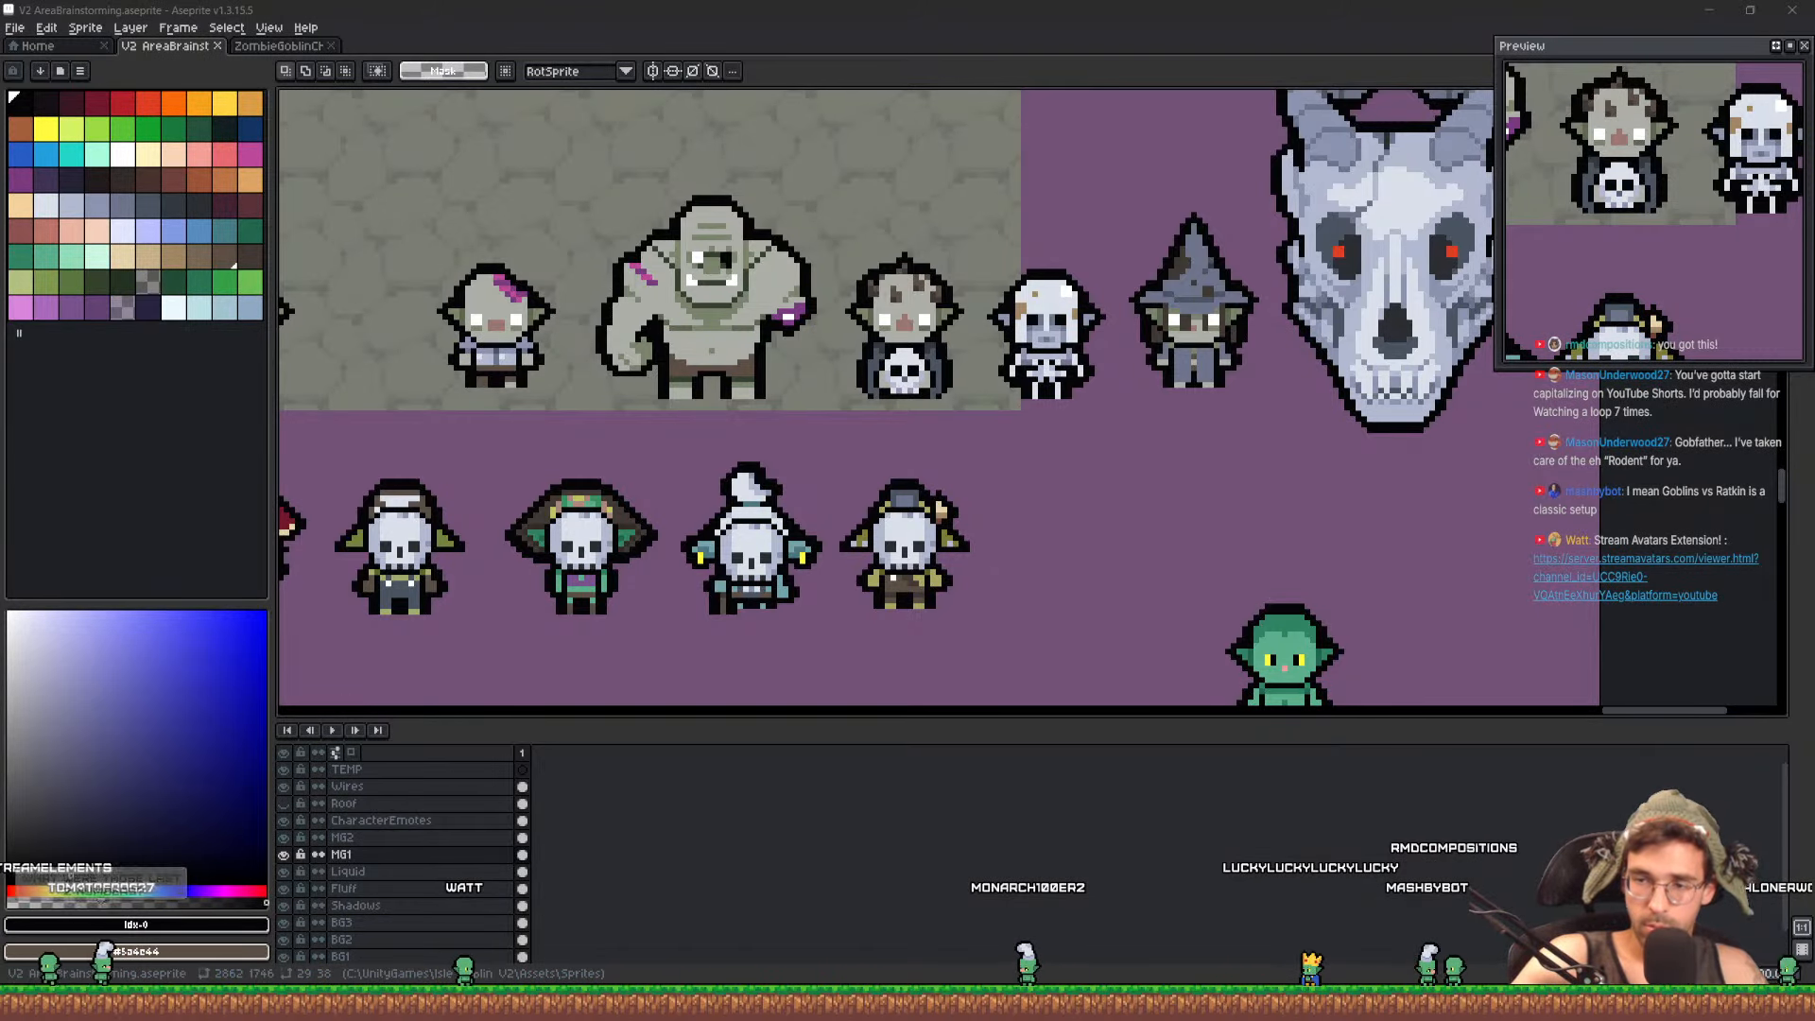
Create a new transparent sprite of 100 × 100 px
{"action": "left_click_drag", "start_coordinate": [955, 391], "coordinate": [1205, 421]}
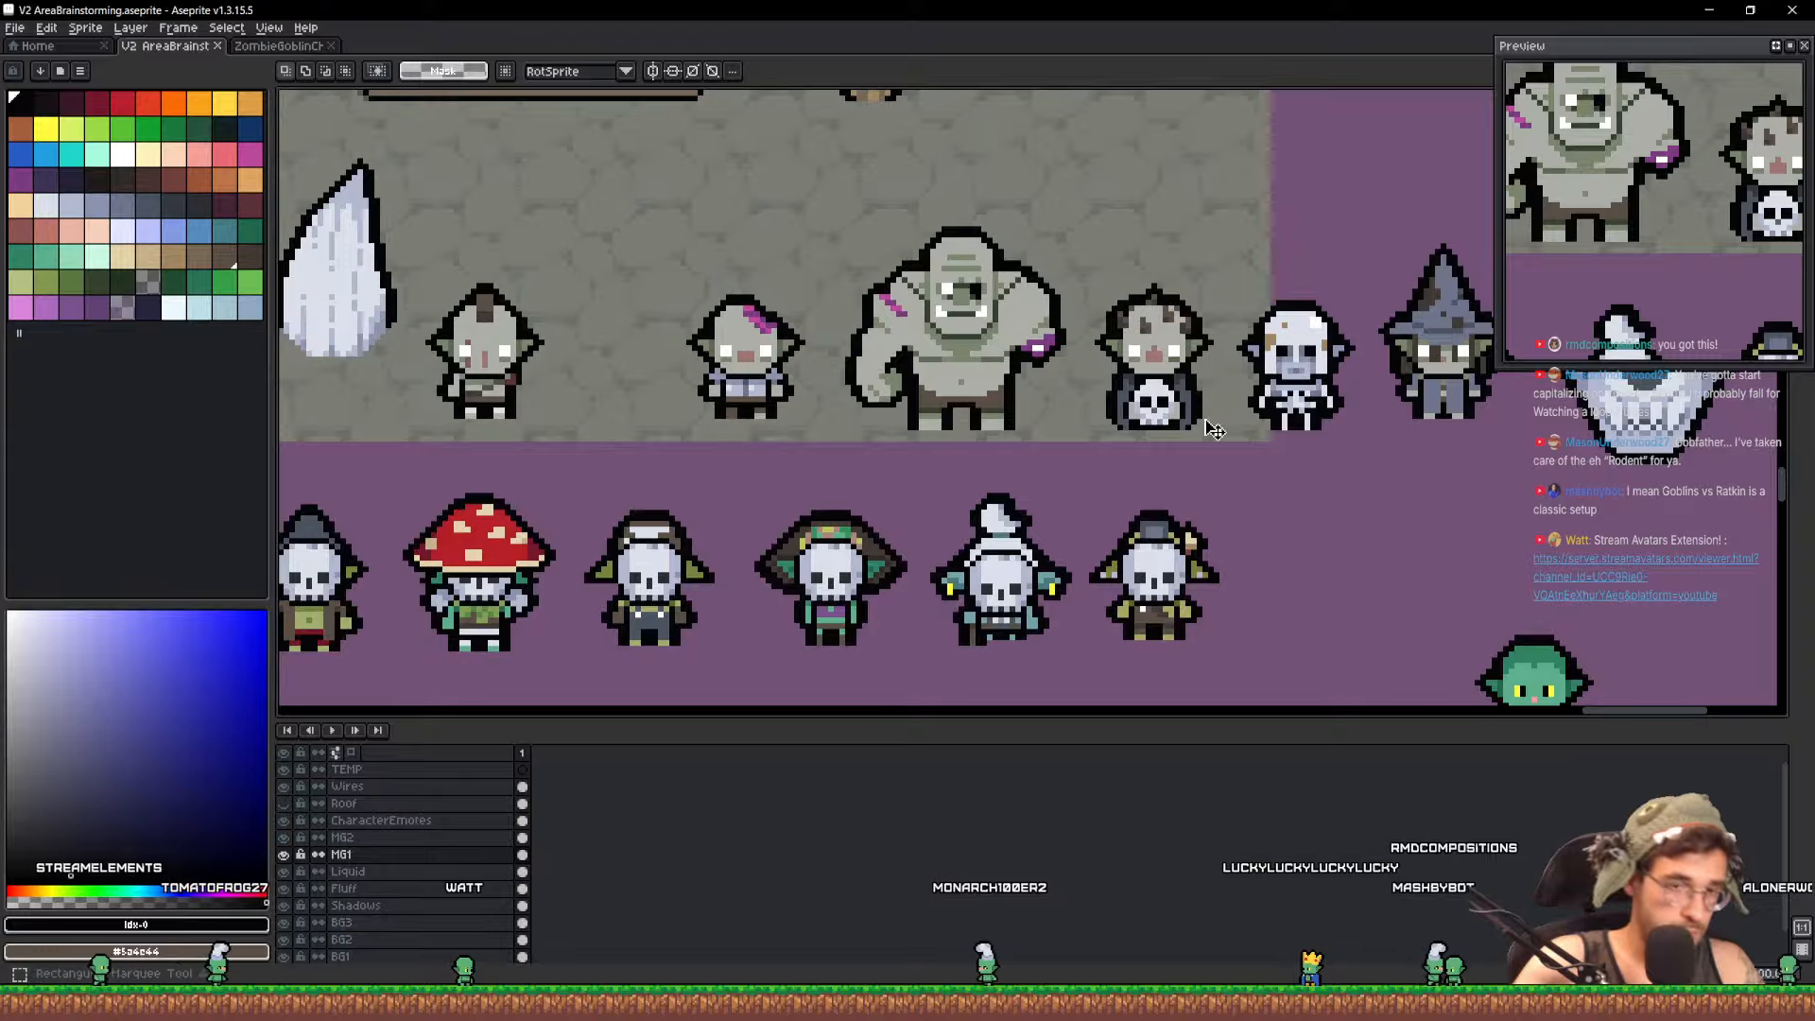
{"action": "left_click_drag", "start_coordinate": [1048, 404], "coordinate": [1073, 431]}
{"action": "key", "text": "ctrl+n"}
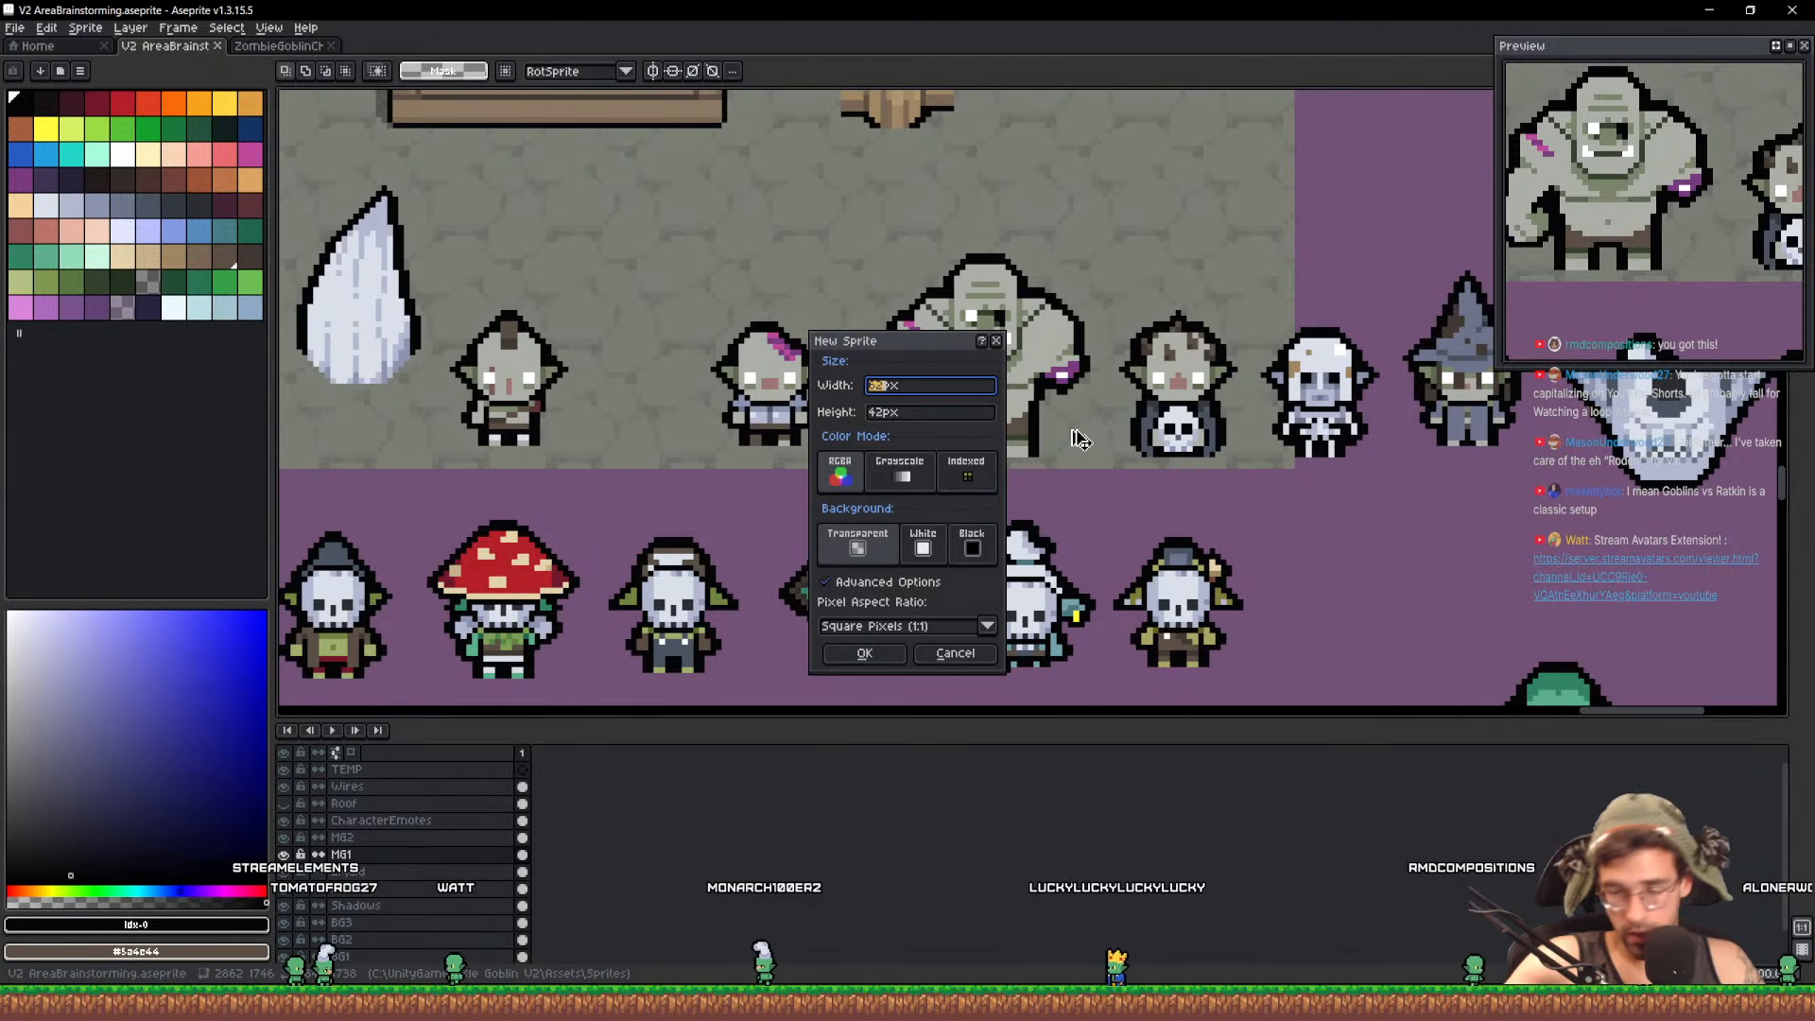
{"action": "key", "text": "Tab"}
{"action": "type", "text": "100"}
{"action": "key", "text": "Return"}
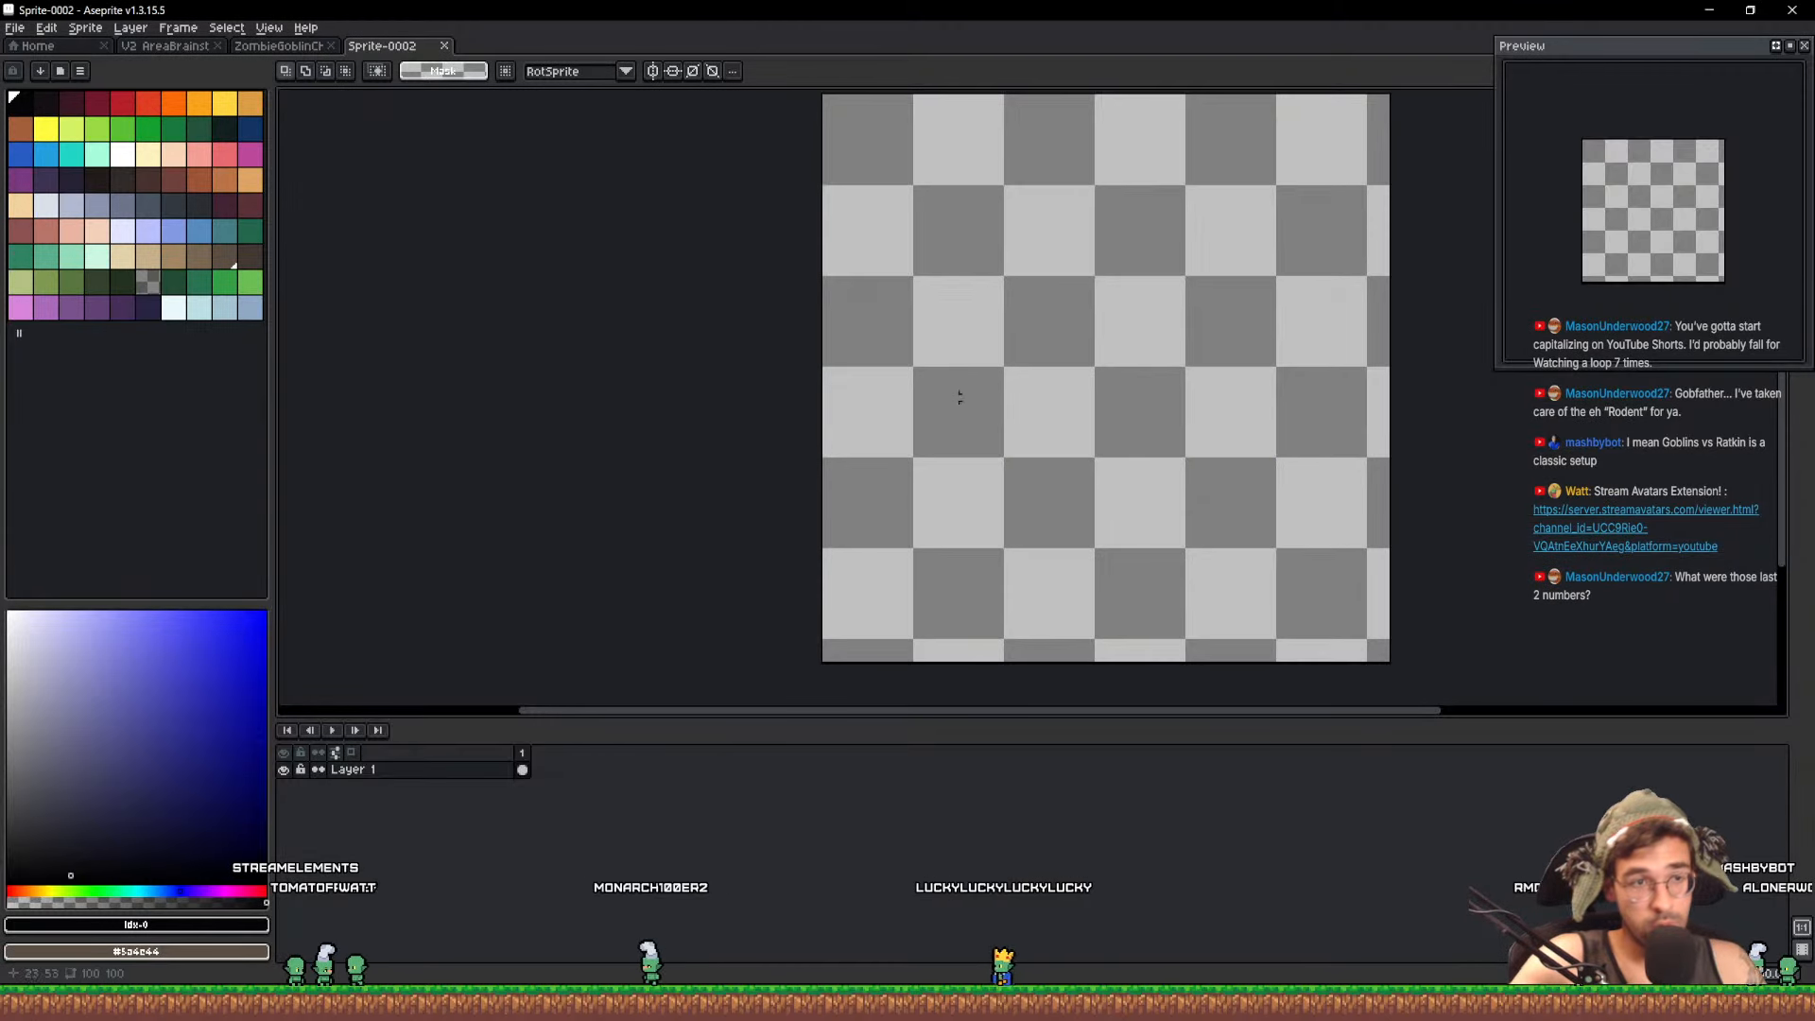
Try a red fill on the blank canvas and replace it with the near-black palette color
{"action": "left_click", "coordinate": [149, 112]}
{"action": "key", "text": "g"}
{"action": "left_click", "coordinate": [1094, 356]}
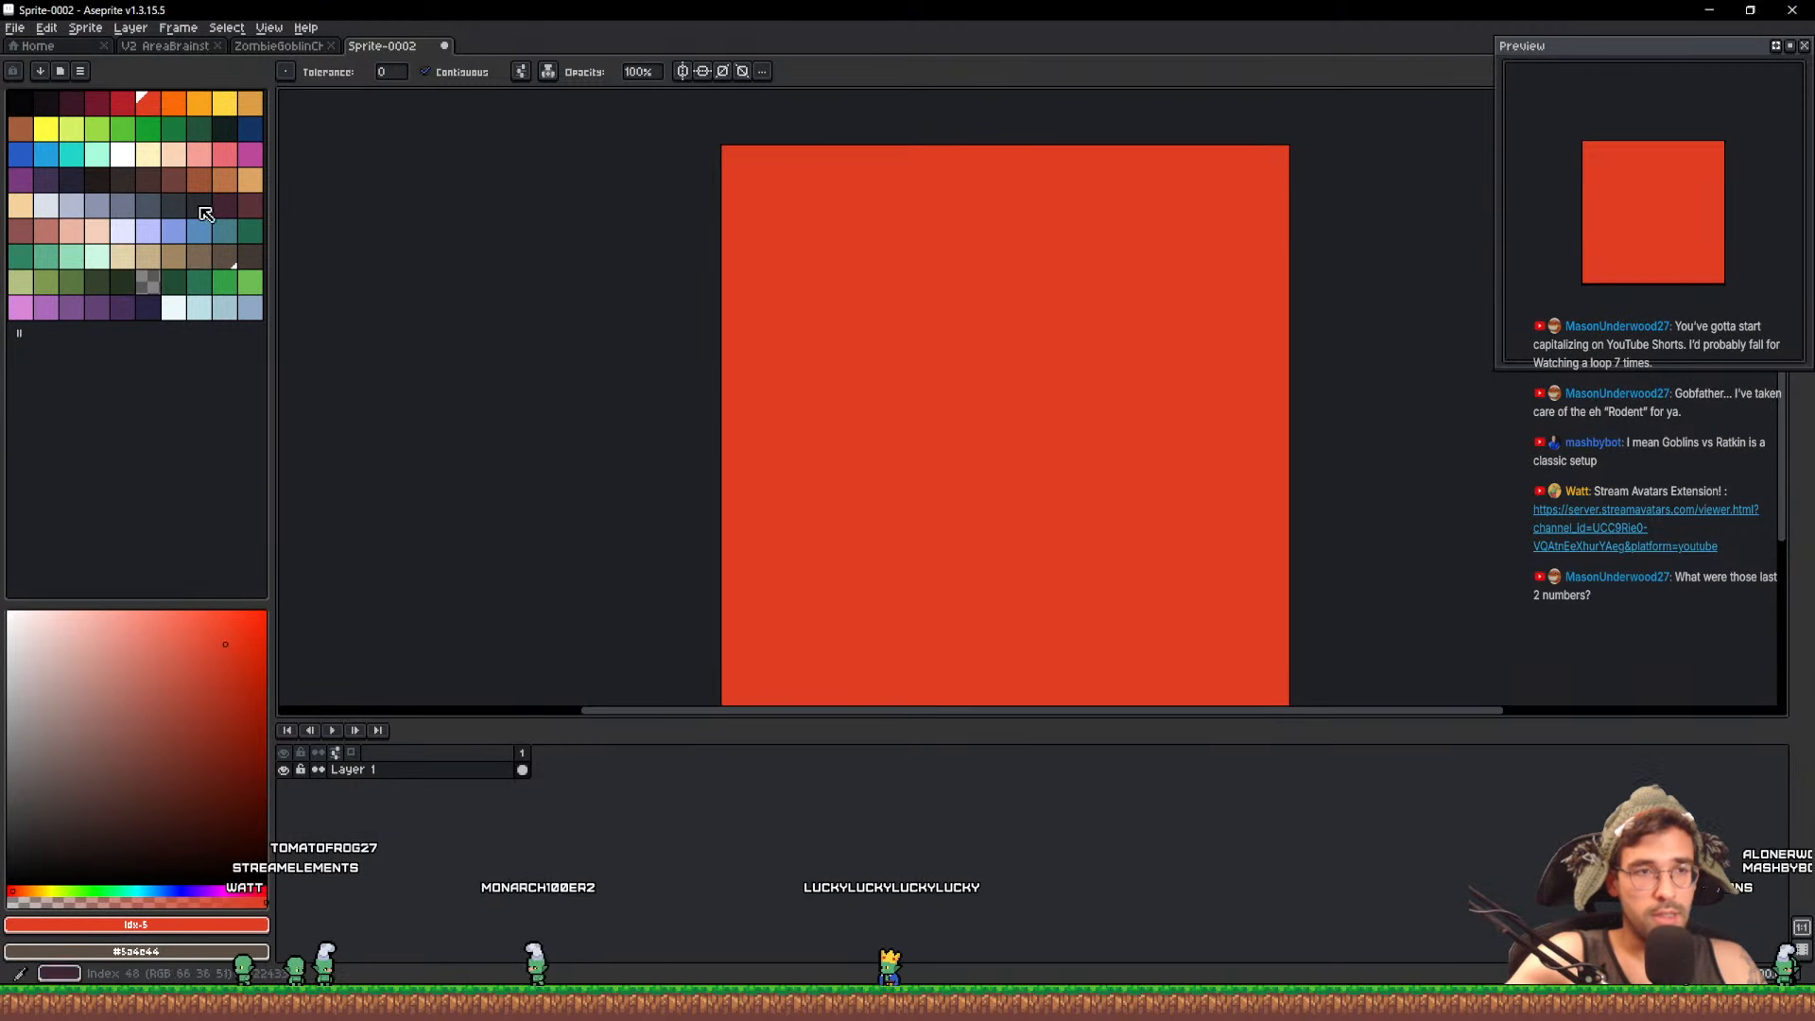
{"action": "left_click", "coordinate": [46, 102]}
{"action": "left_click", "coordinate": [893, 427]}
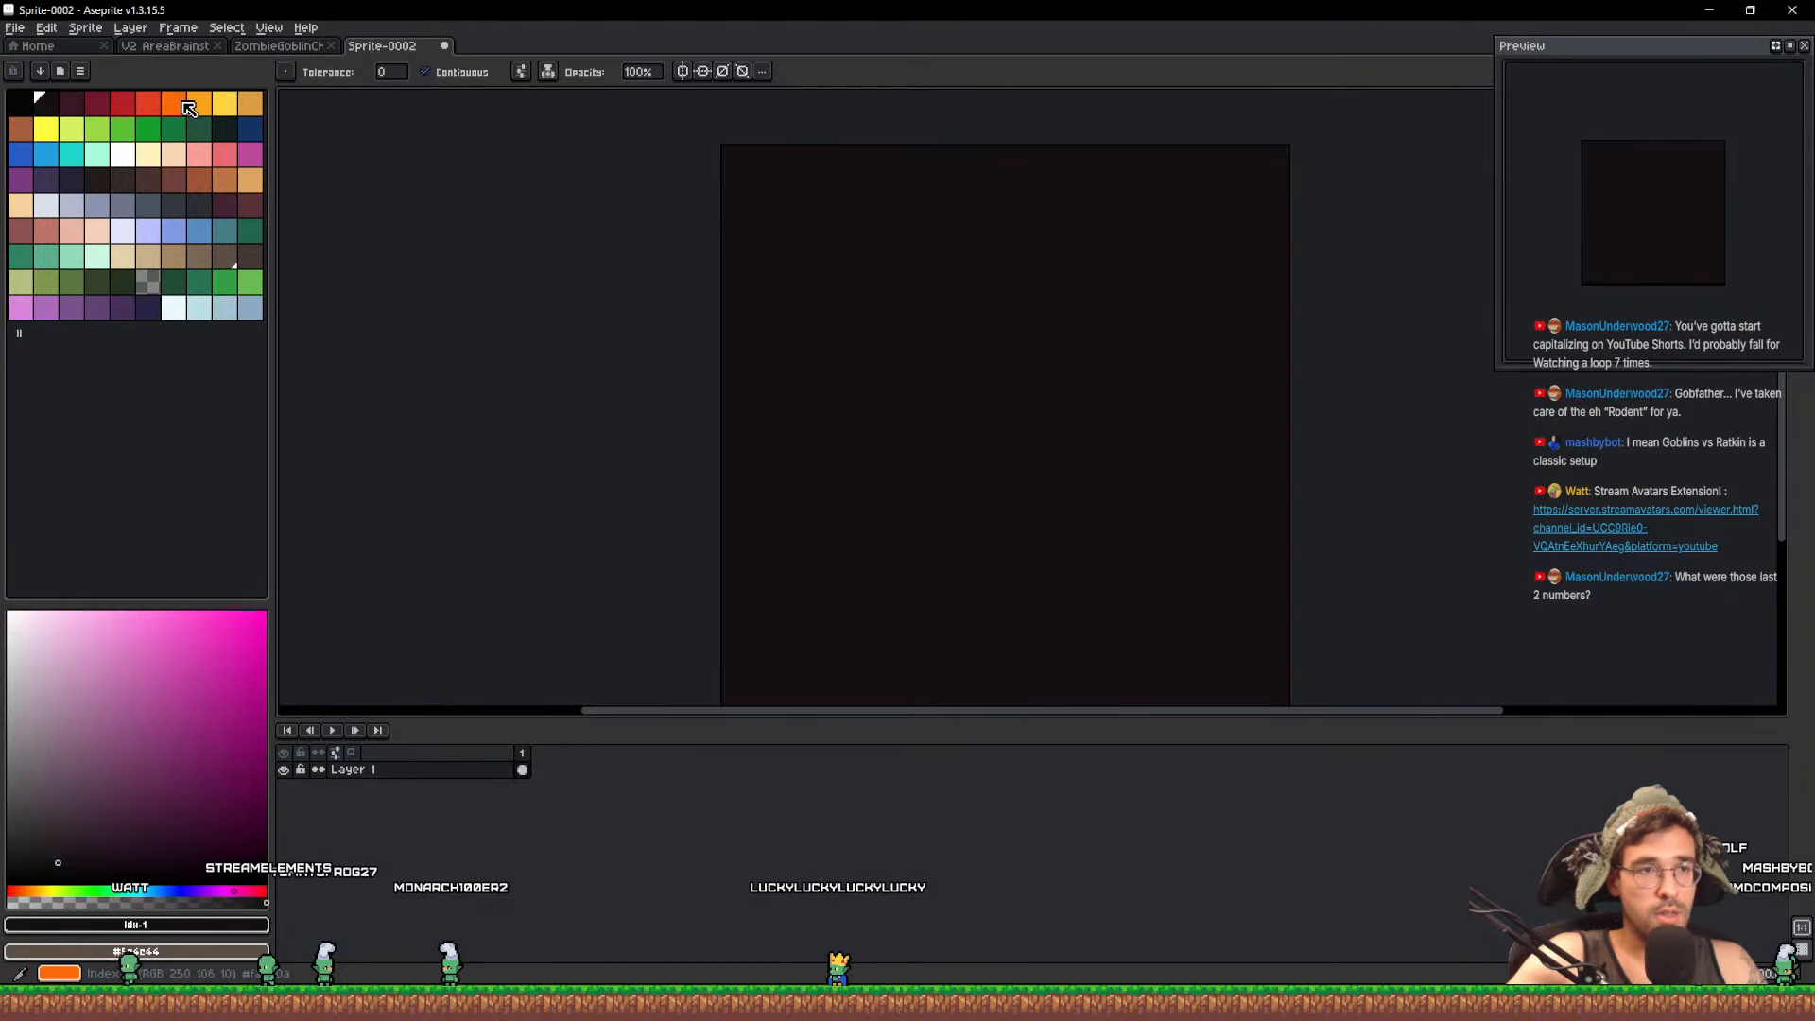
Hand-letter "Getting Water", a smiley face and "BRB" in white with a 2 px brush, and close the sprite without saving
{"action": "left_click", "coordinate": [123, 154]}
{"action": "key", "text": "b"}
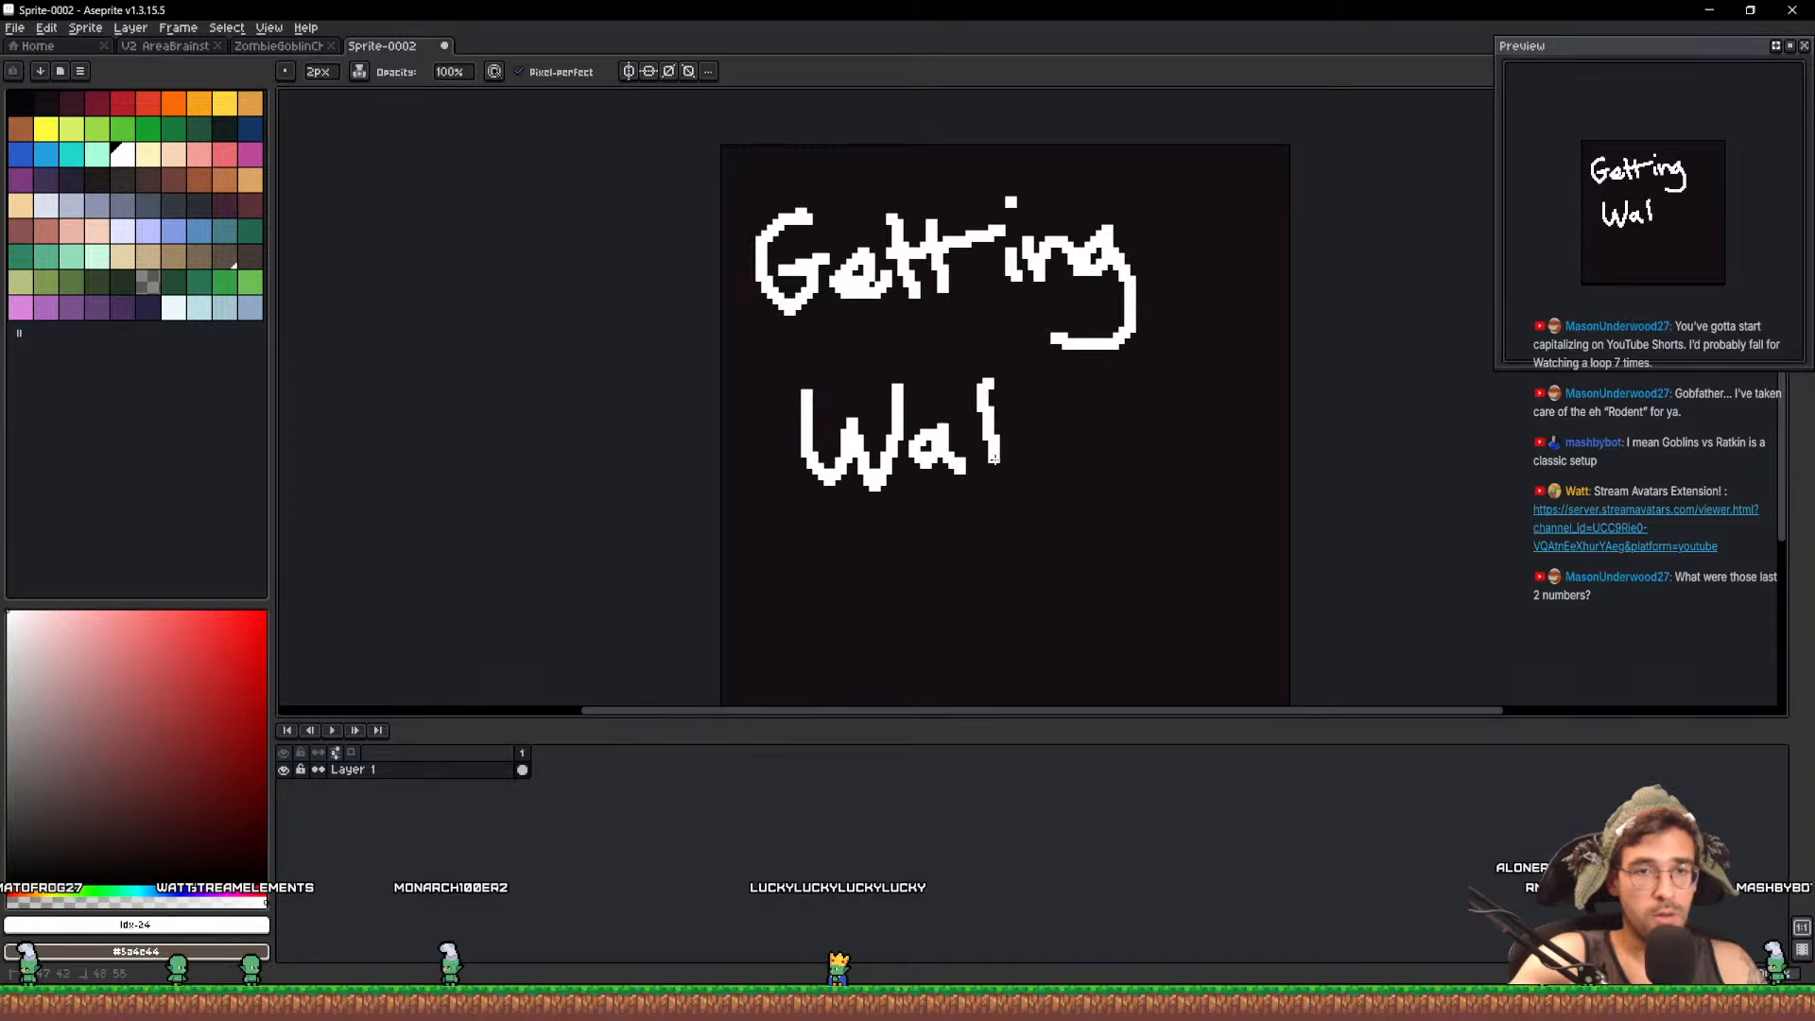
{"action": "left_click_drag", "start_coordinate": [1022, 504], "coordinate": [975, 372]}
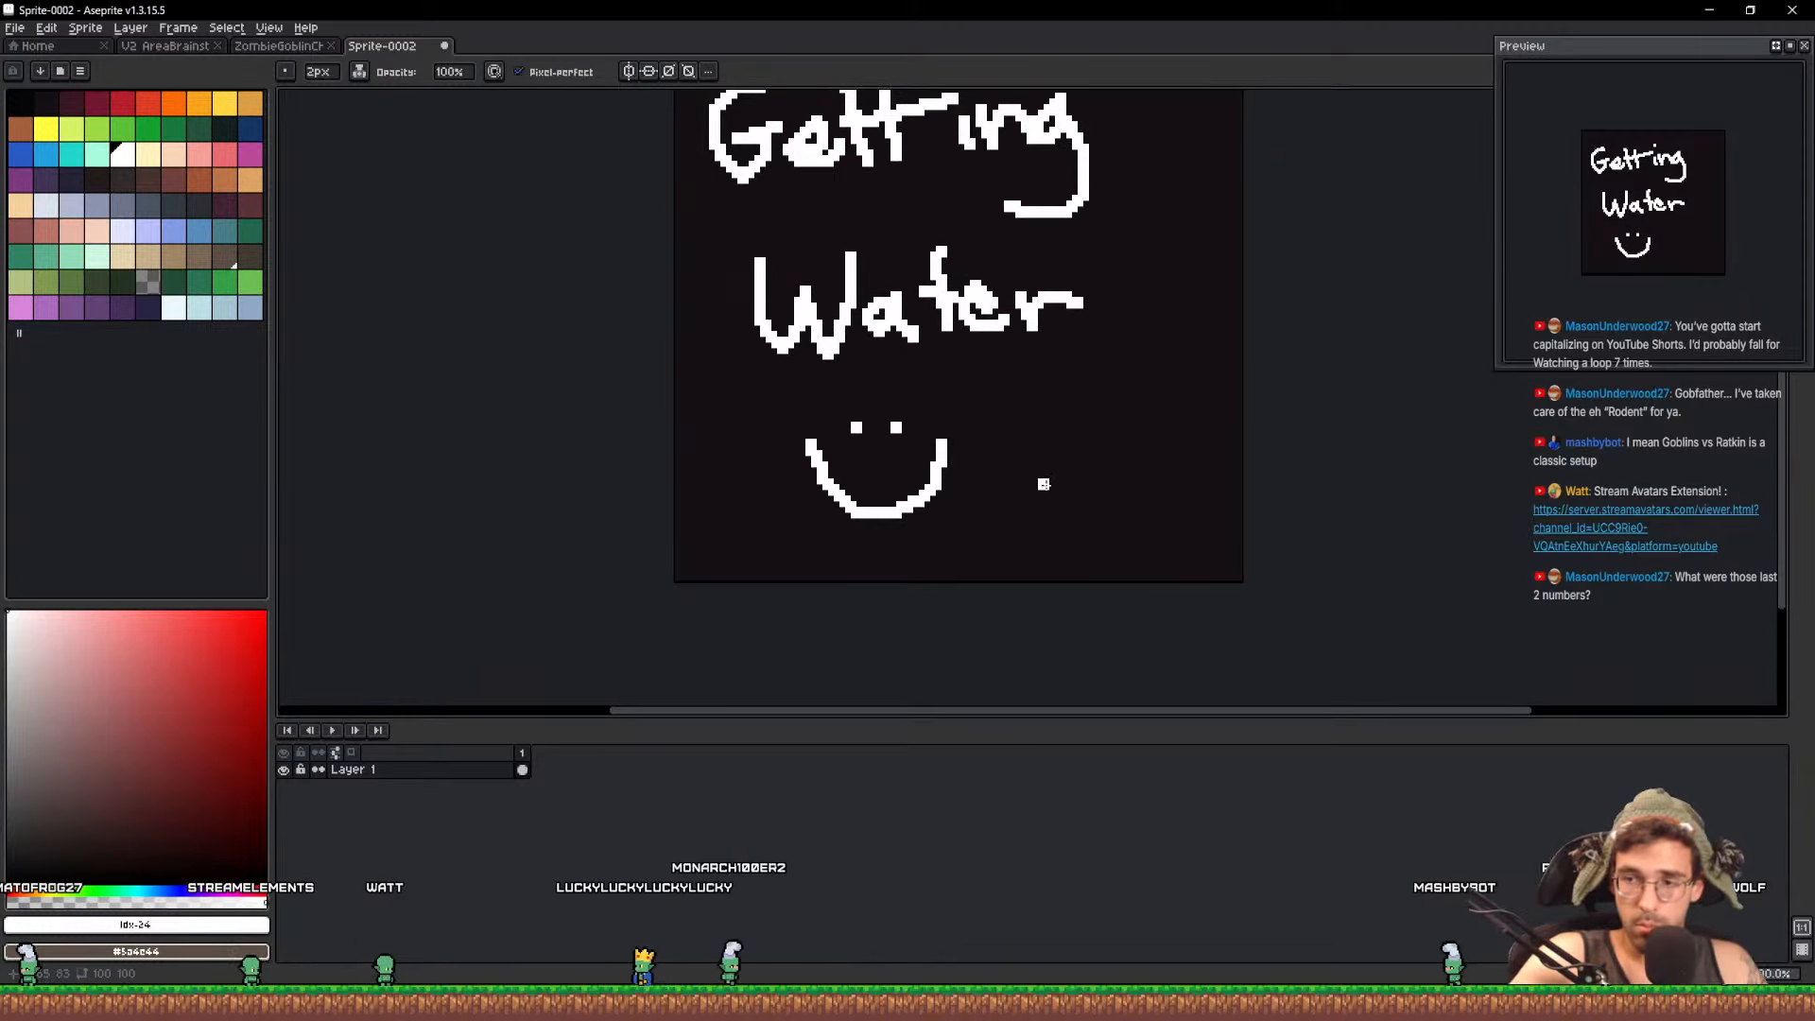
{"action": "left_click_drag", "start_coordinate": [1005, 483], "coordinate": [1016, 569]}
{"action": "left_click_drag", "start_coordinate": [1094, 495], "coordinate": [1095, 570]}
{"action": "mouse_move", "coordinate": [1085, 502]}
{"action": "left_mouse_down"}
{"action": "mouse_move", "coordinate": [1143, 510]}
{"action": "mouse_move", "coordinate": [1161, 570]}
{"action": "left_mouse_up"}
{"action": "mouse_move", "coordinate": [1169, 479]}
{"action": "left_mouse_down"}
{"action": "mouse_move", "coordinate": [1172, 565]}
{"action": "mouse_move", "coordinate": [1183, 517]}
{"action": "mouse_move", "coordinate": [1276, 633]}
{"action": "left_mouse_up"}
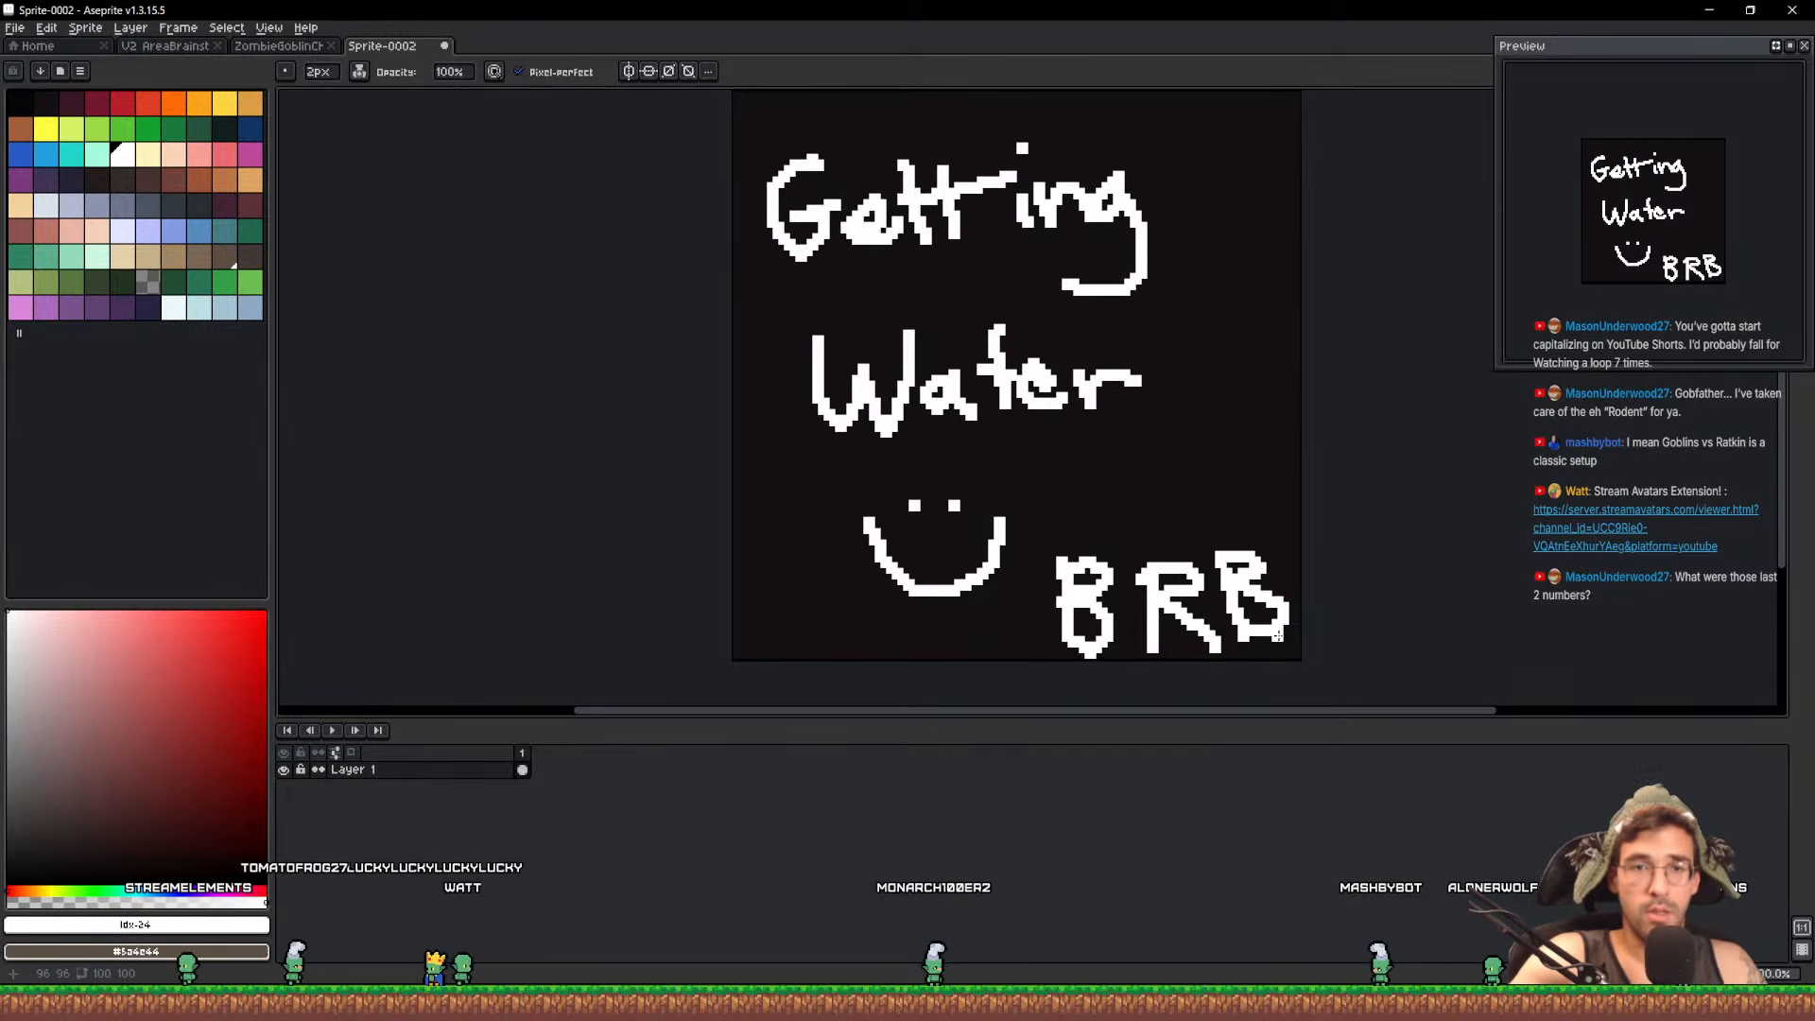
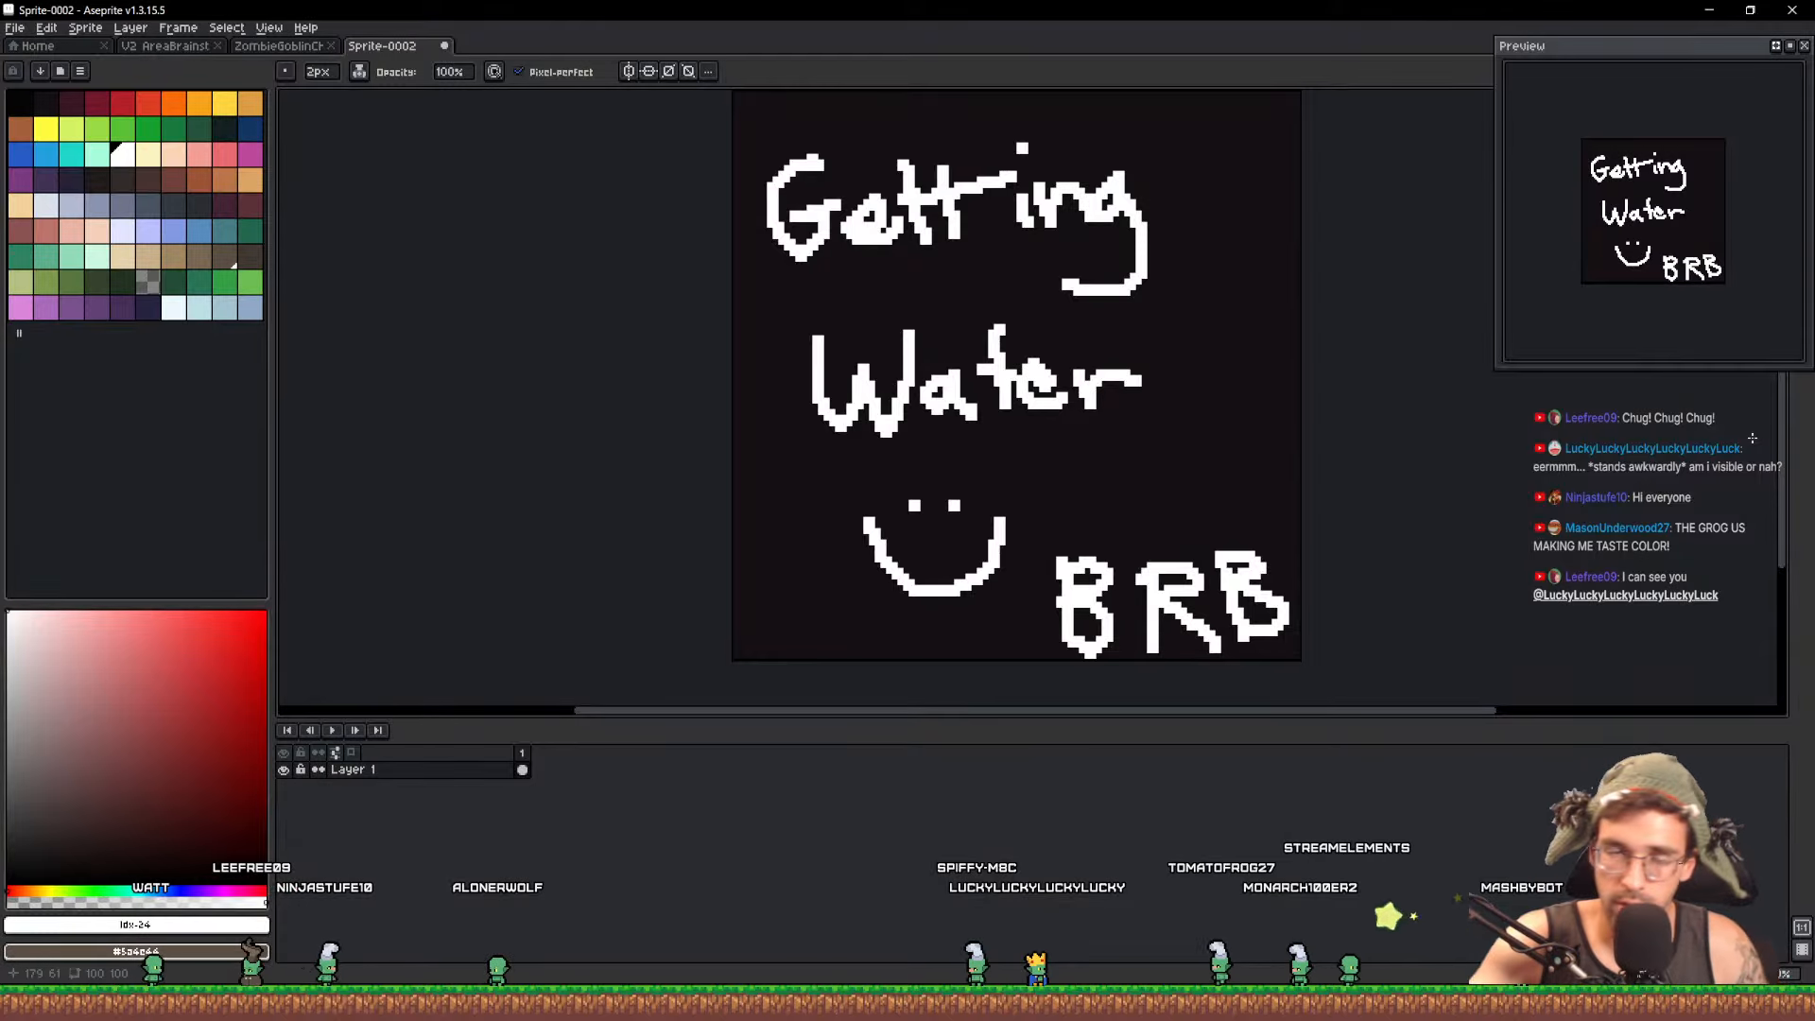
{"action": "left_click", "coordinate": [444, 45]}
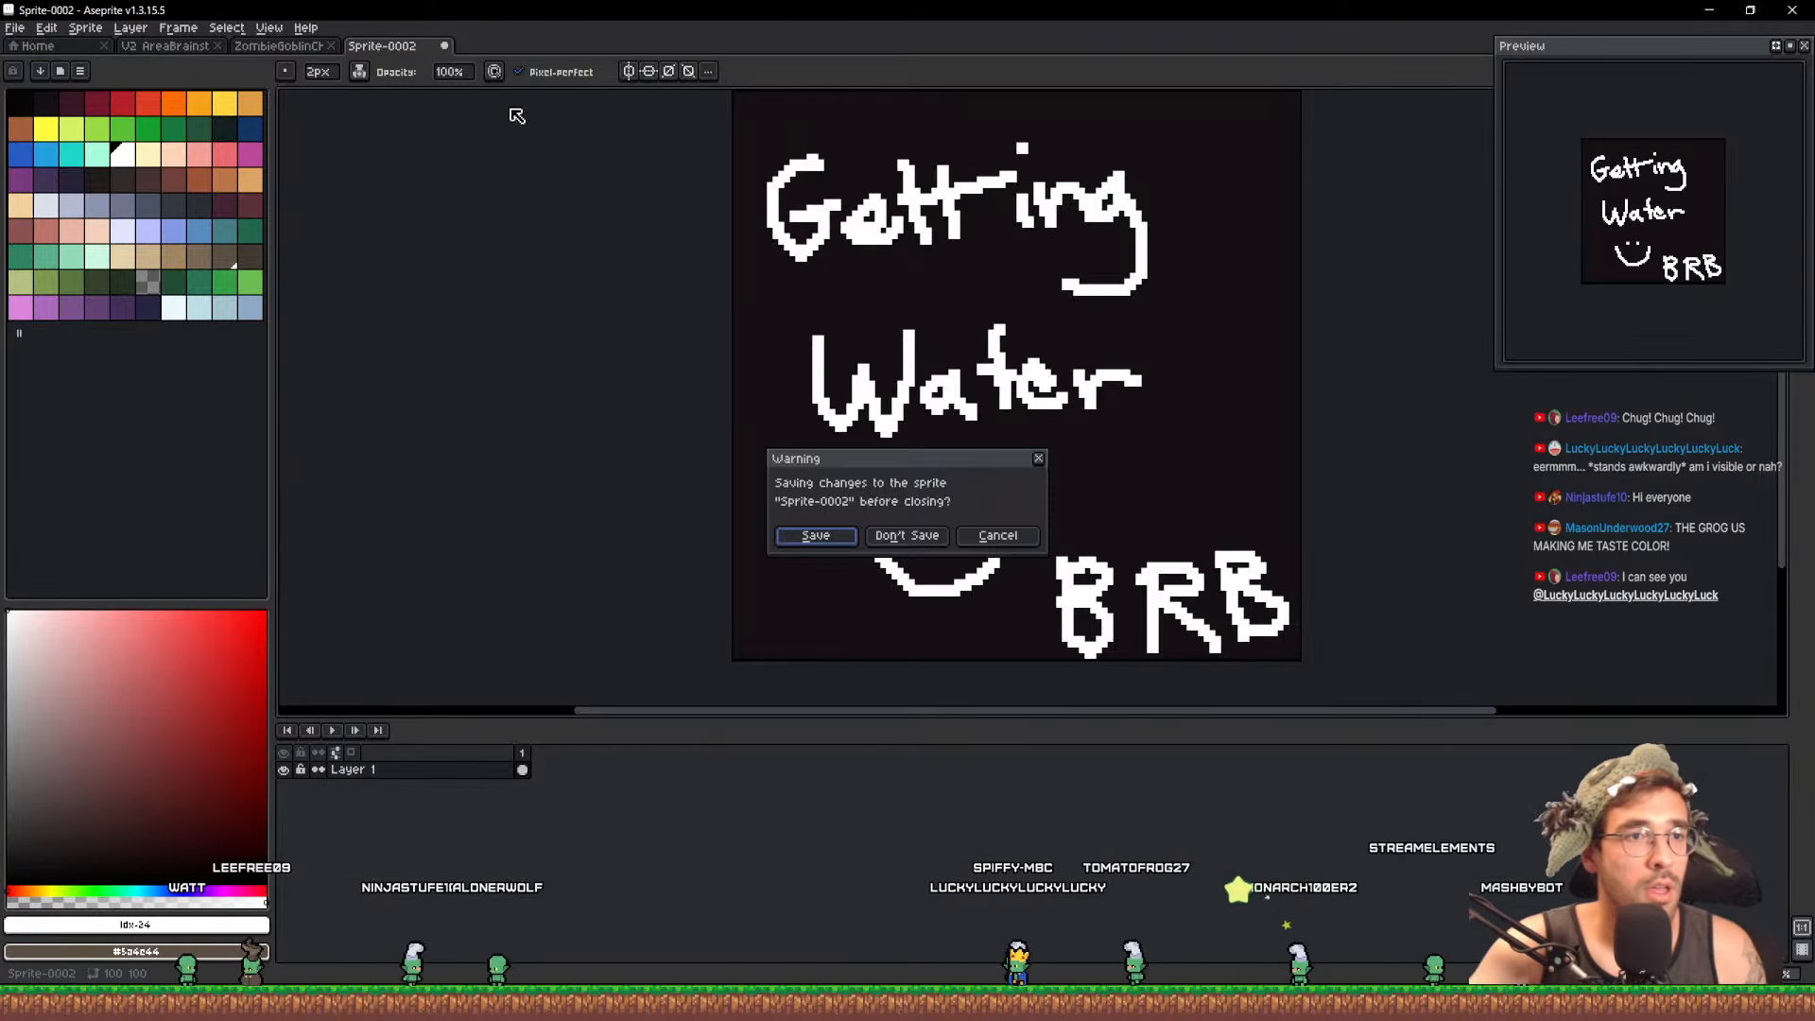
{"action": "left_click", "coordinate": [908, 535]}
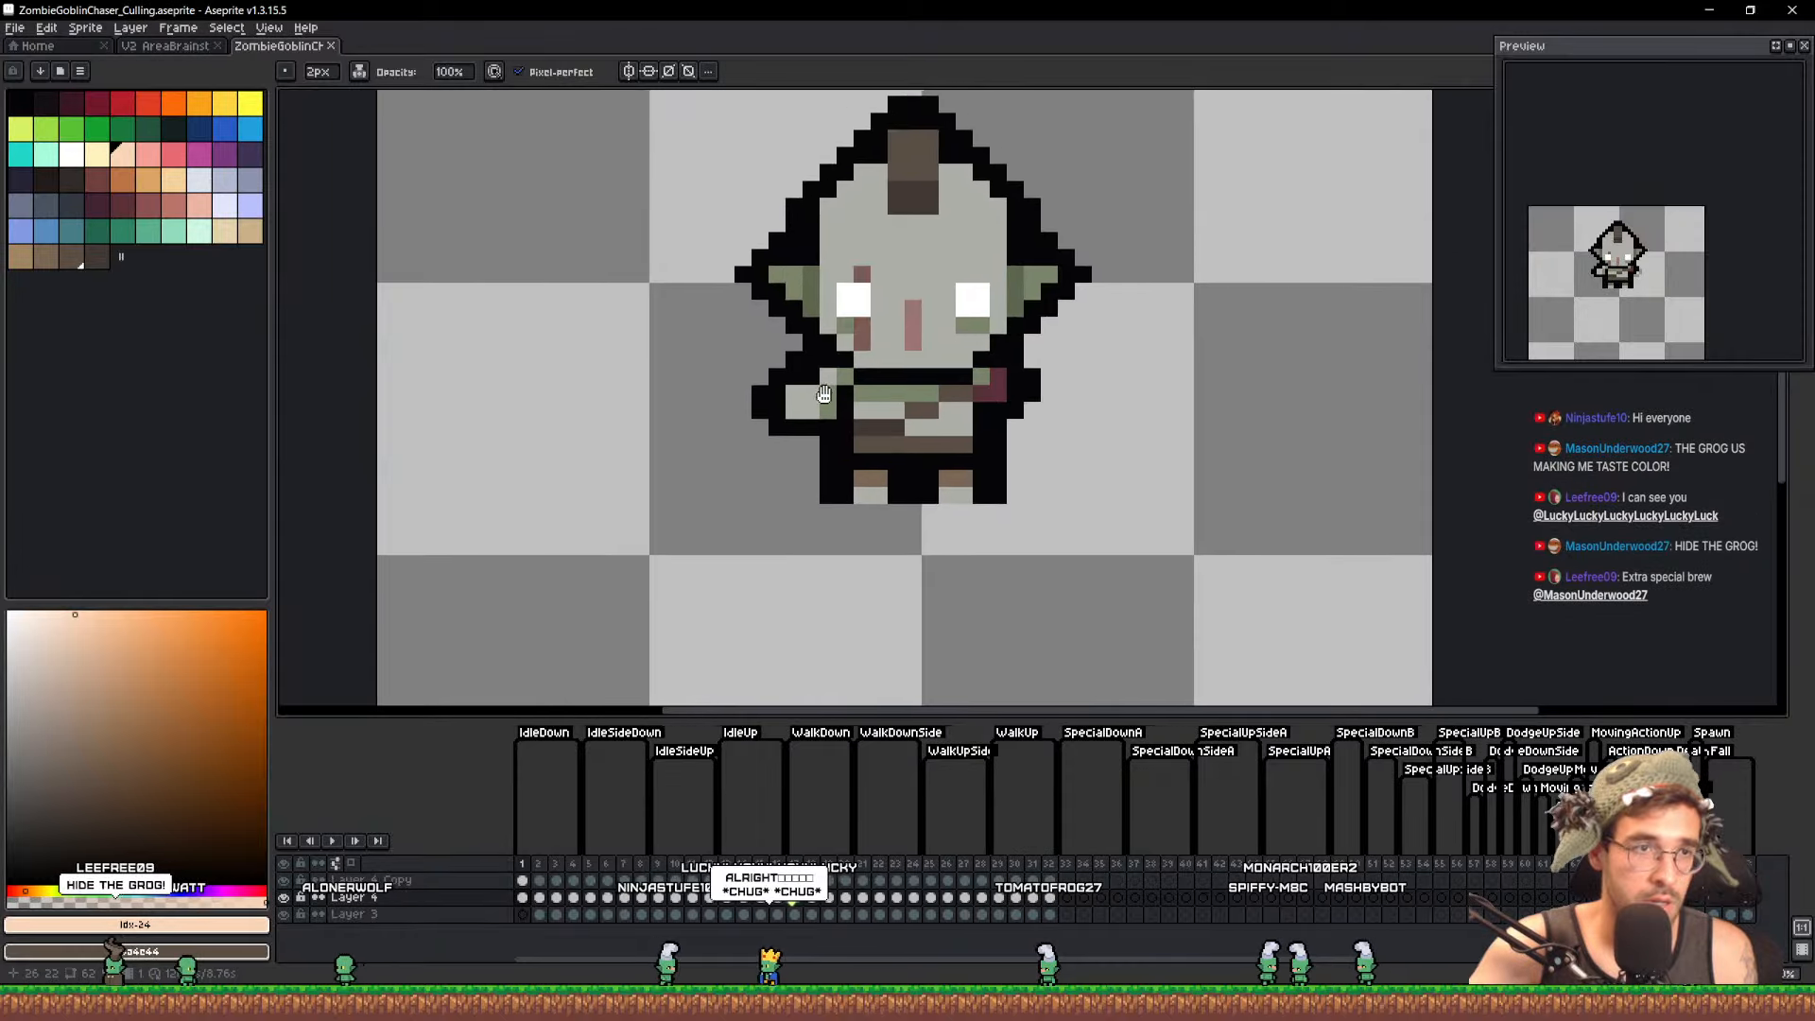
Save the outlined goblin chaser file as a new copy named ZombieGoblinChaser_Culling2.aseprite in the ZombieGoblins folder
{"action": "key", "text": "ctrl+s"}
{"action": "key", "text": "ctrl+shift+s"}
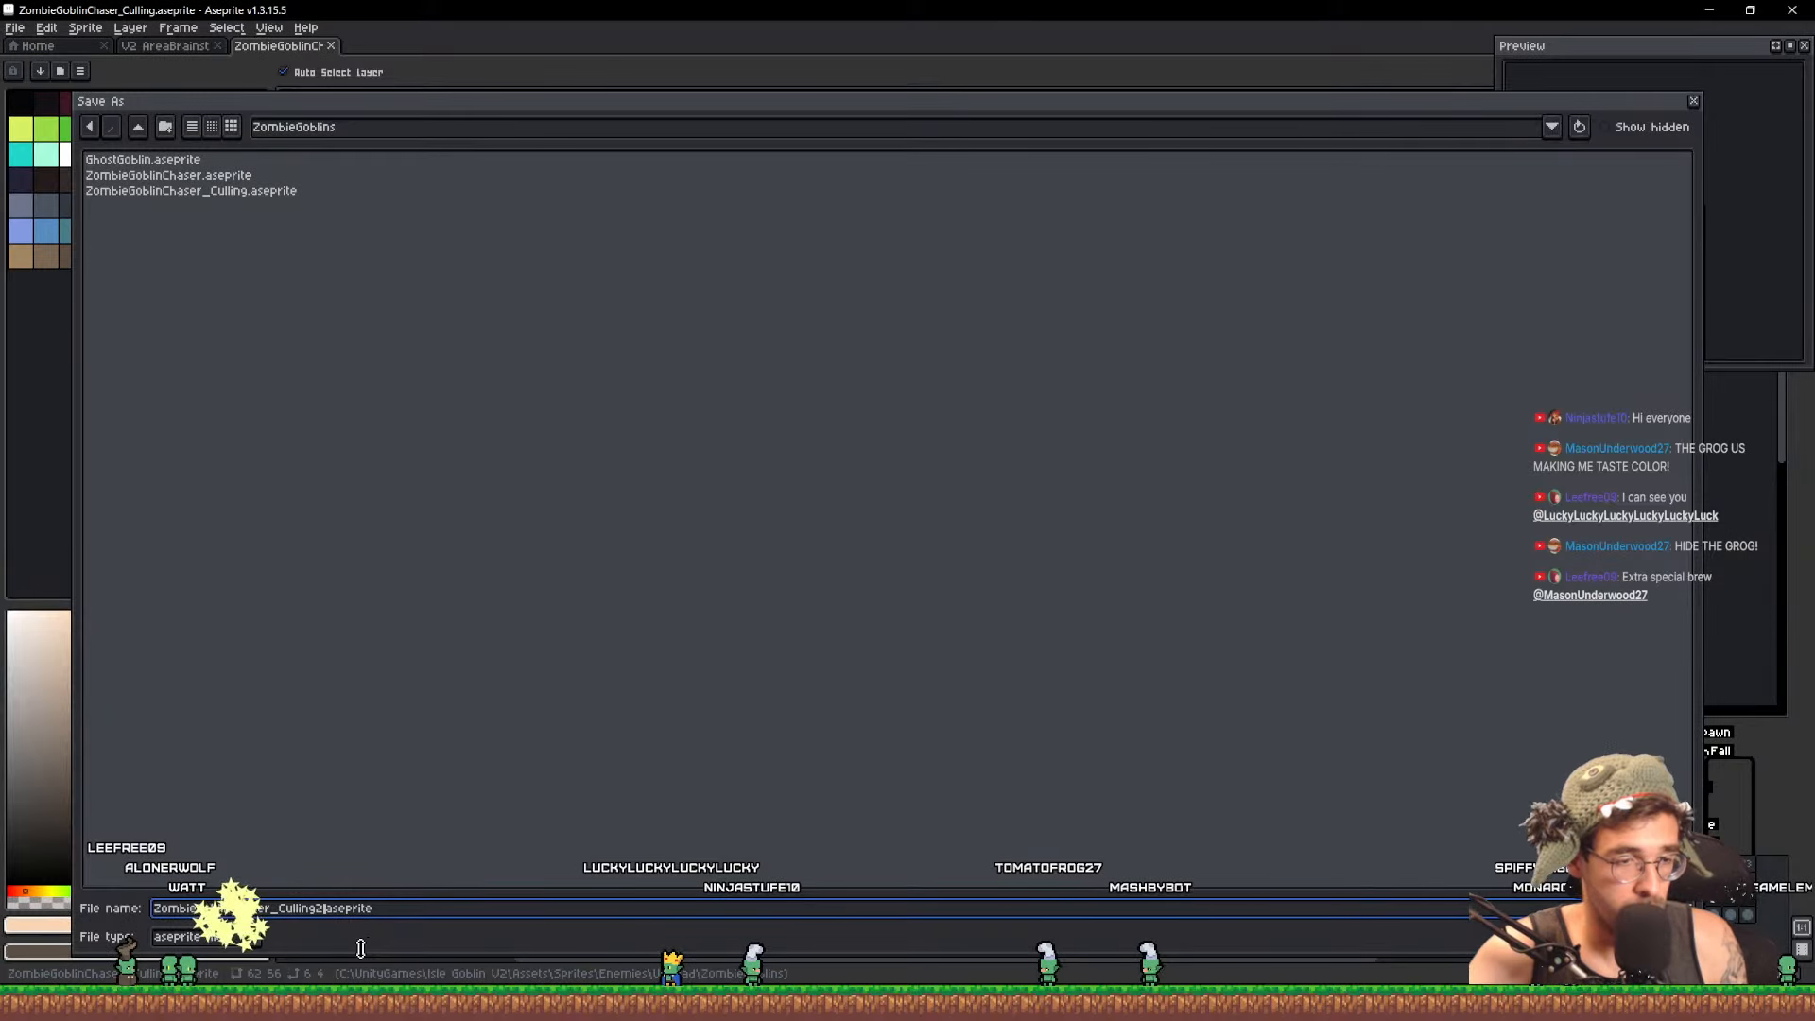
{"action": "key", "text": "Return"}
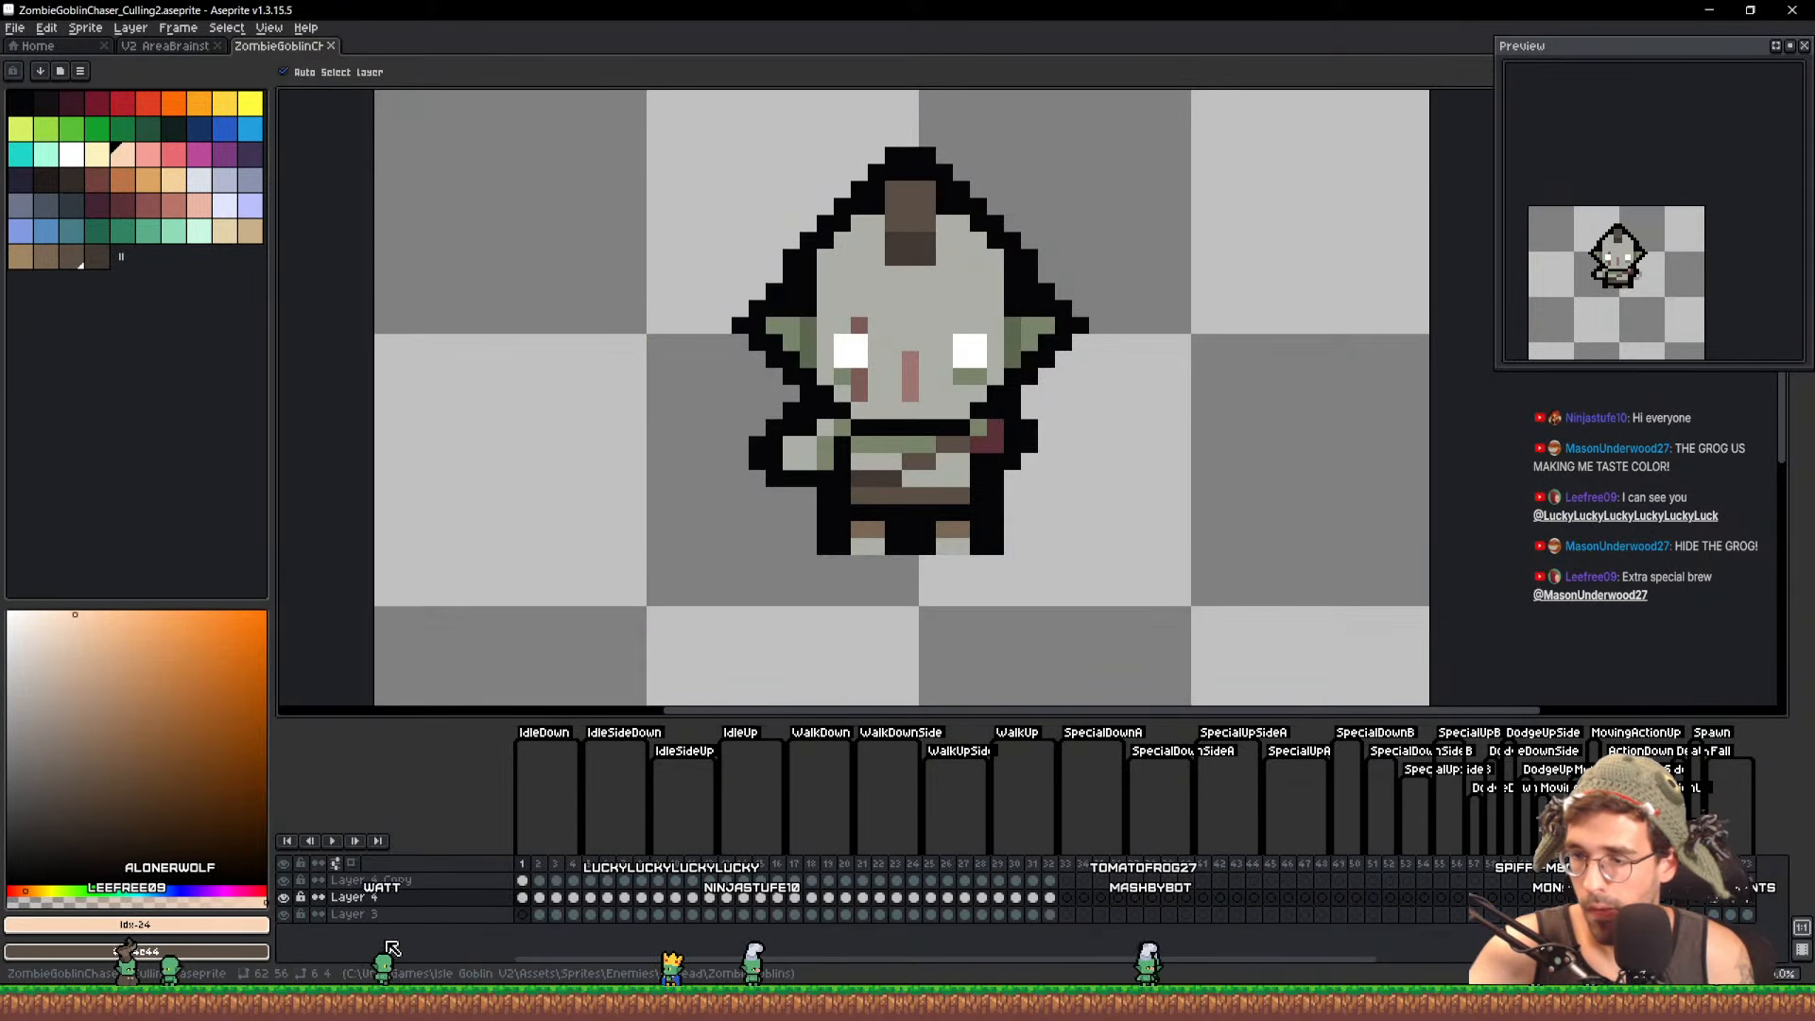
Return to V2 AreaBrainstorming, examine the purple-scarred zombie goblin in the shirt up close, and save the file
{"action": "key", "text": "b"}
{"action": "left_click", "coordinate": [167, 46]}
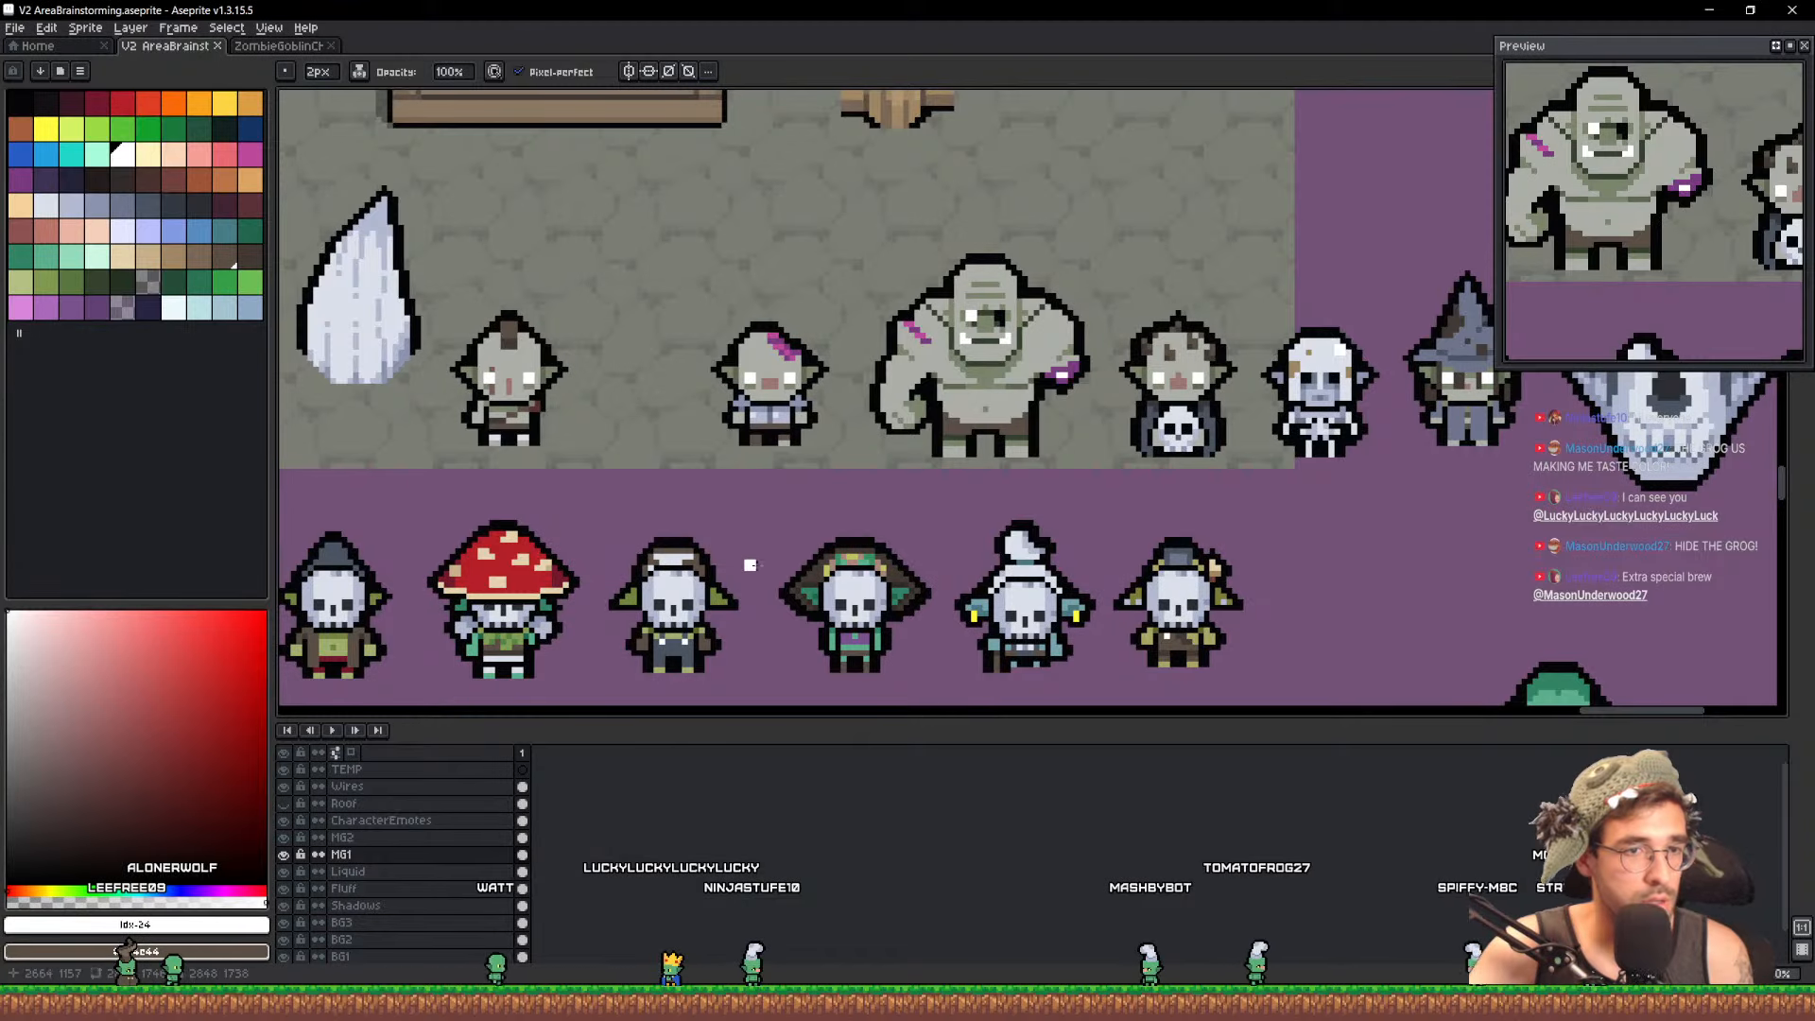
{"action": "left_click_drag", "start_coordinate": [750, 565], "coordinate": [971, 547]}
{"action": "scroll", "coordinate": [995, 402], "scroll_direction": "up", "scroll_amount": 5}
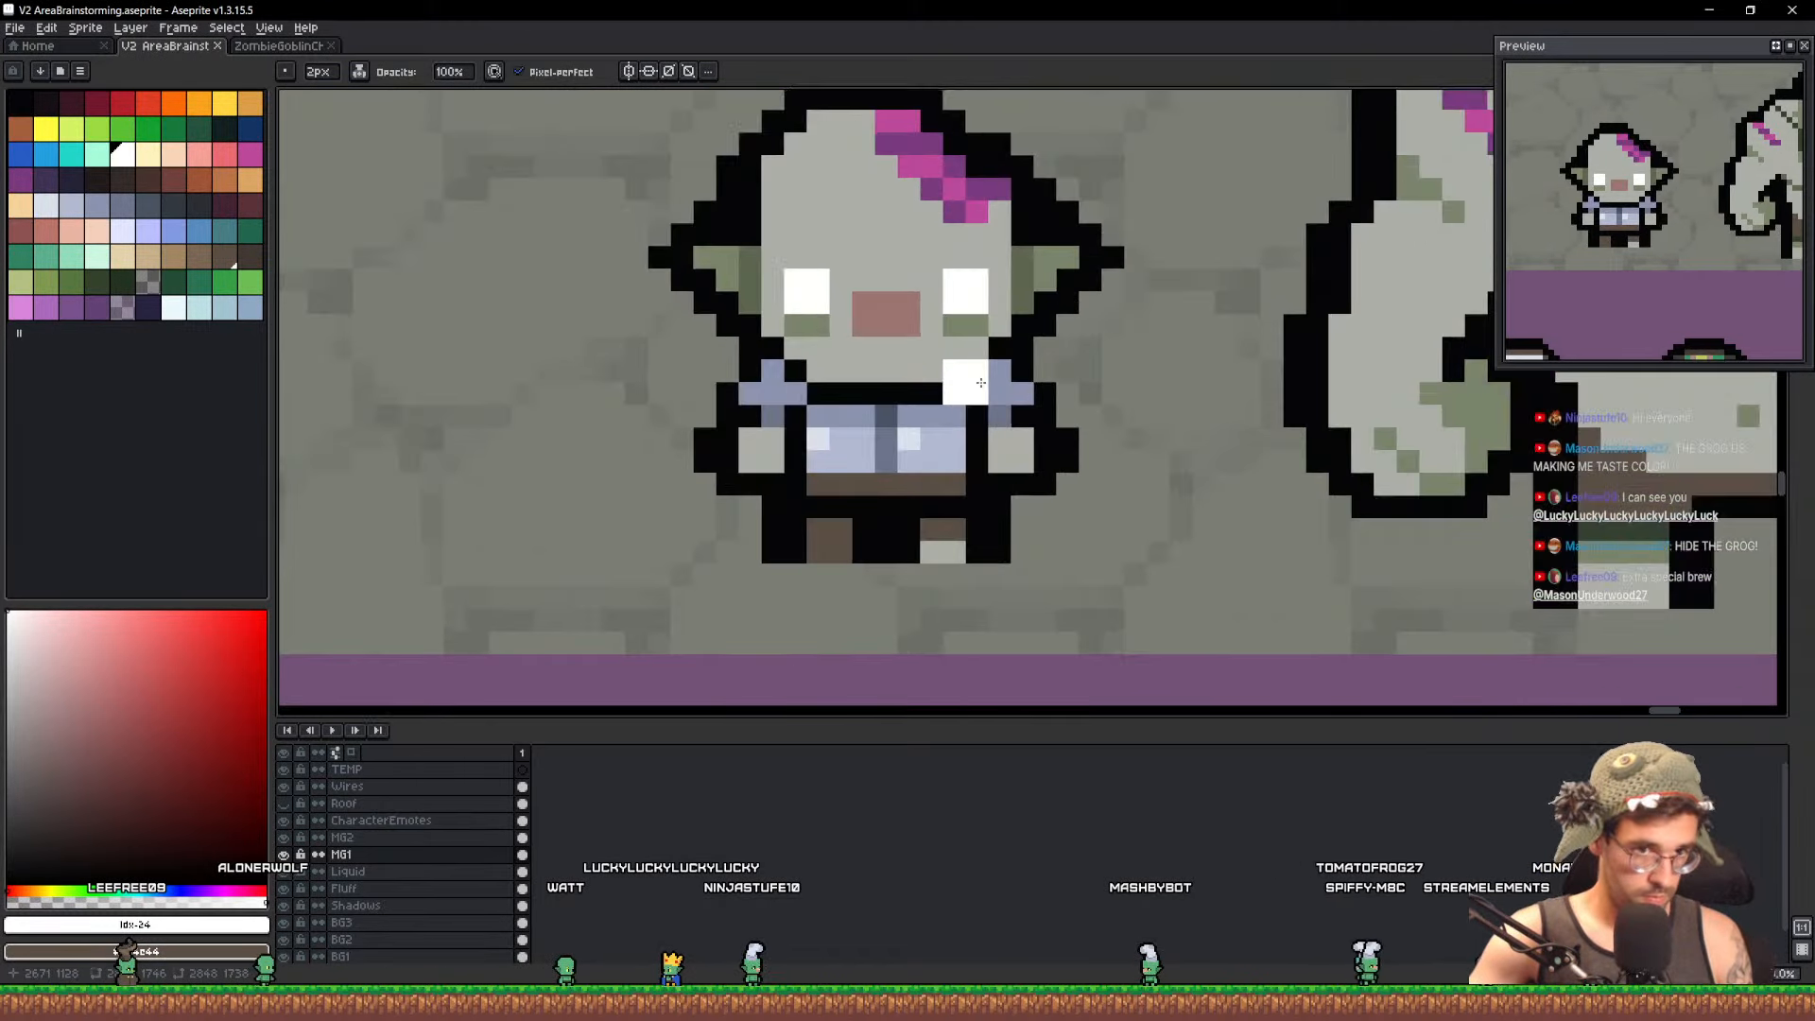
{"action": "key", "text": "v"}
{"action": "key", "text": "ctrl+s"}
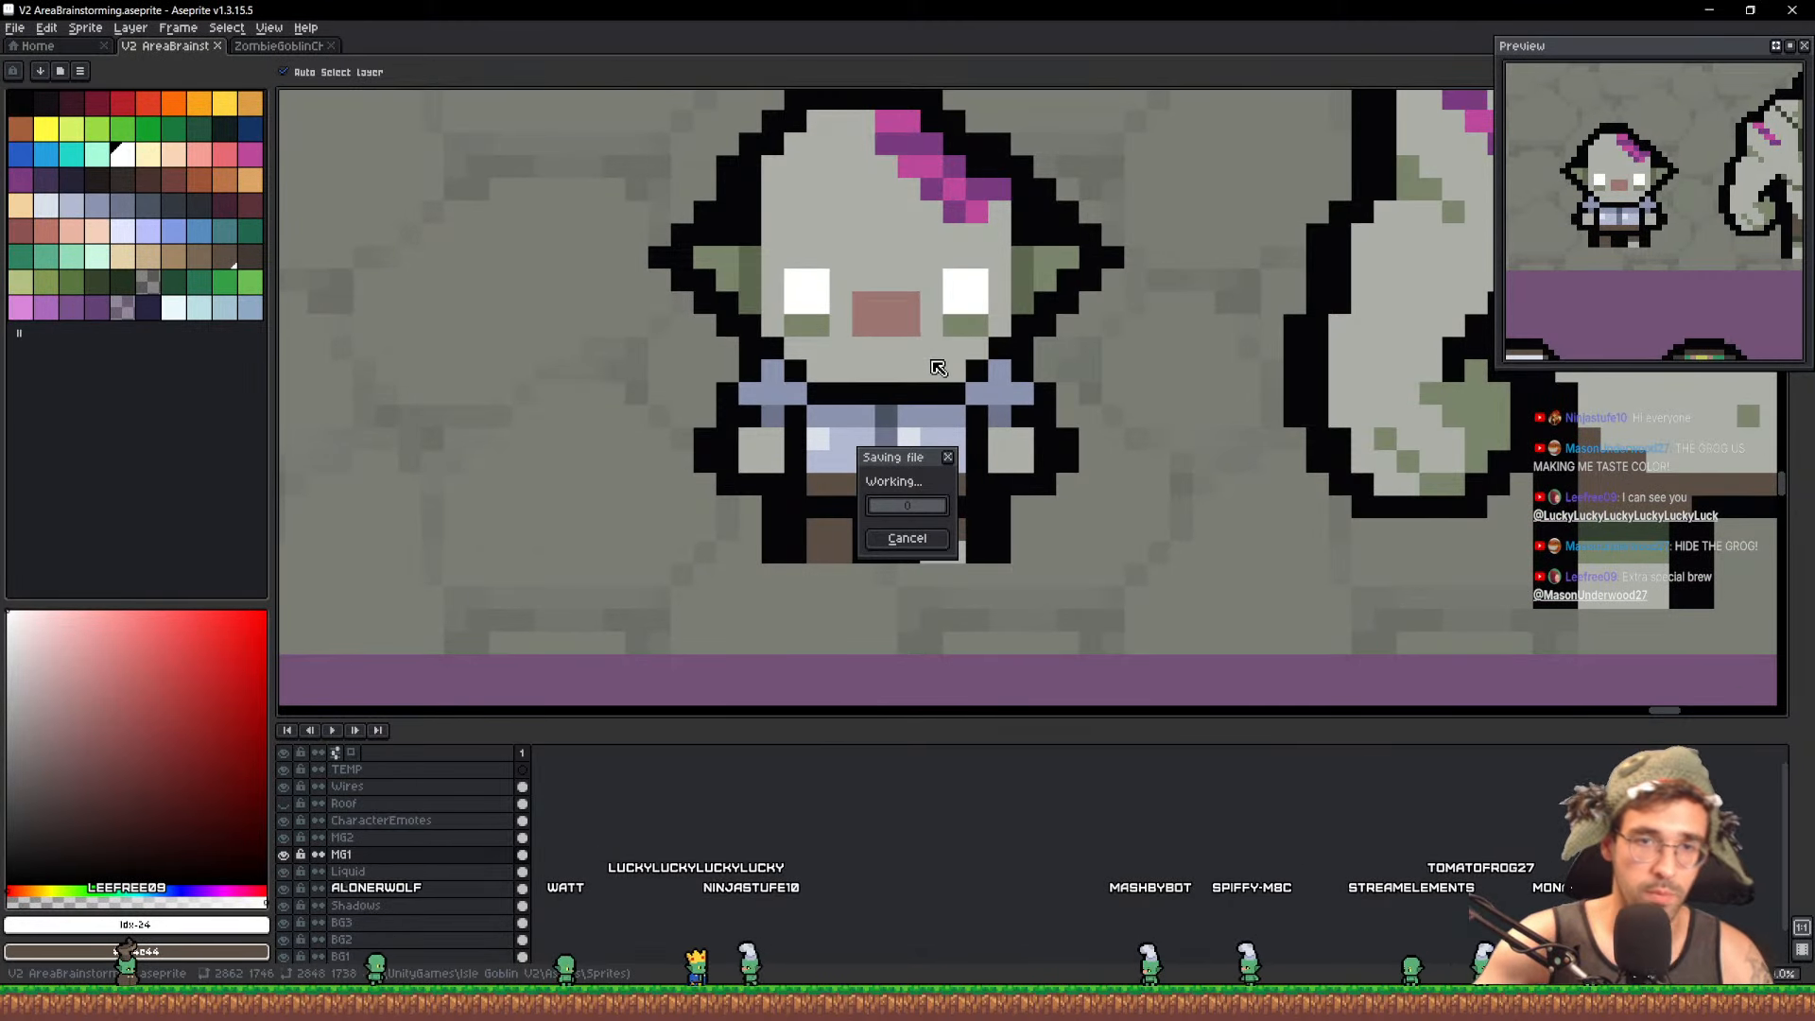
{"action": "scroll", "coordinate": [938, 367], "scroll_direction": "down", "scroll_amount": 4}
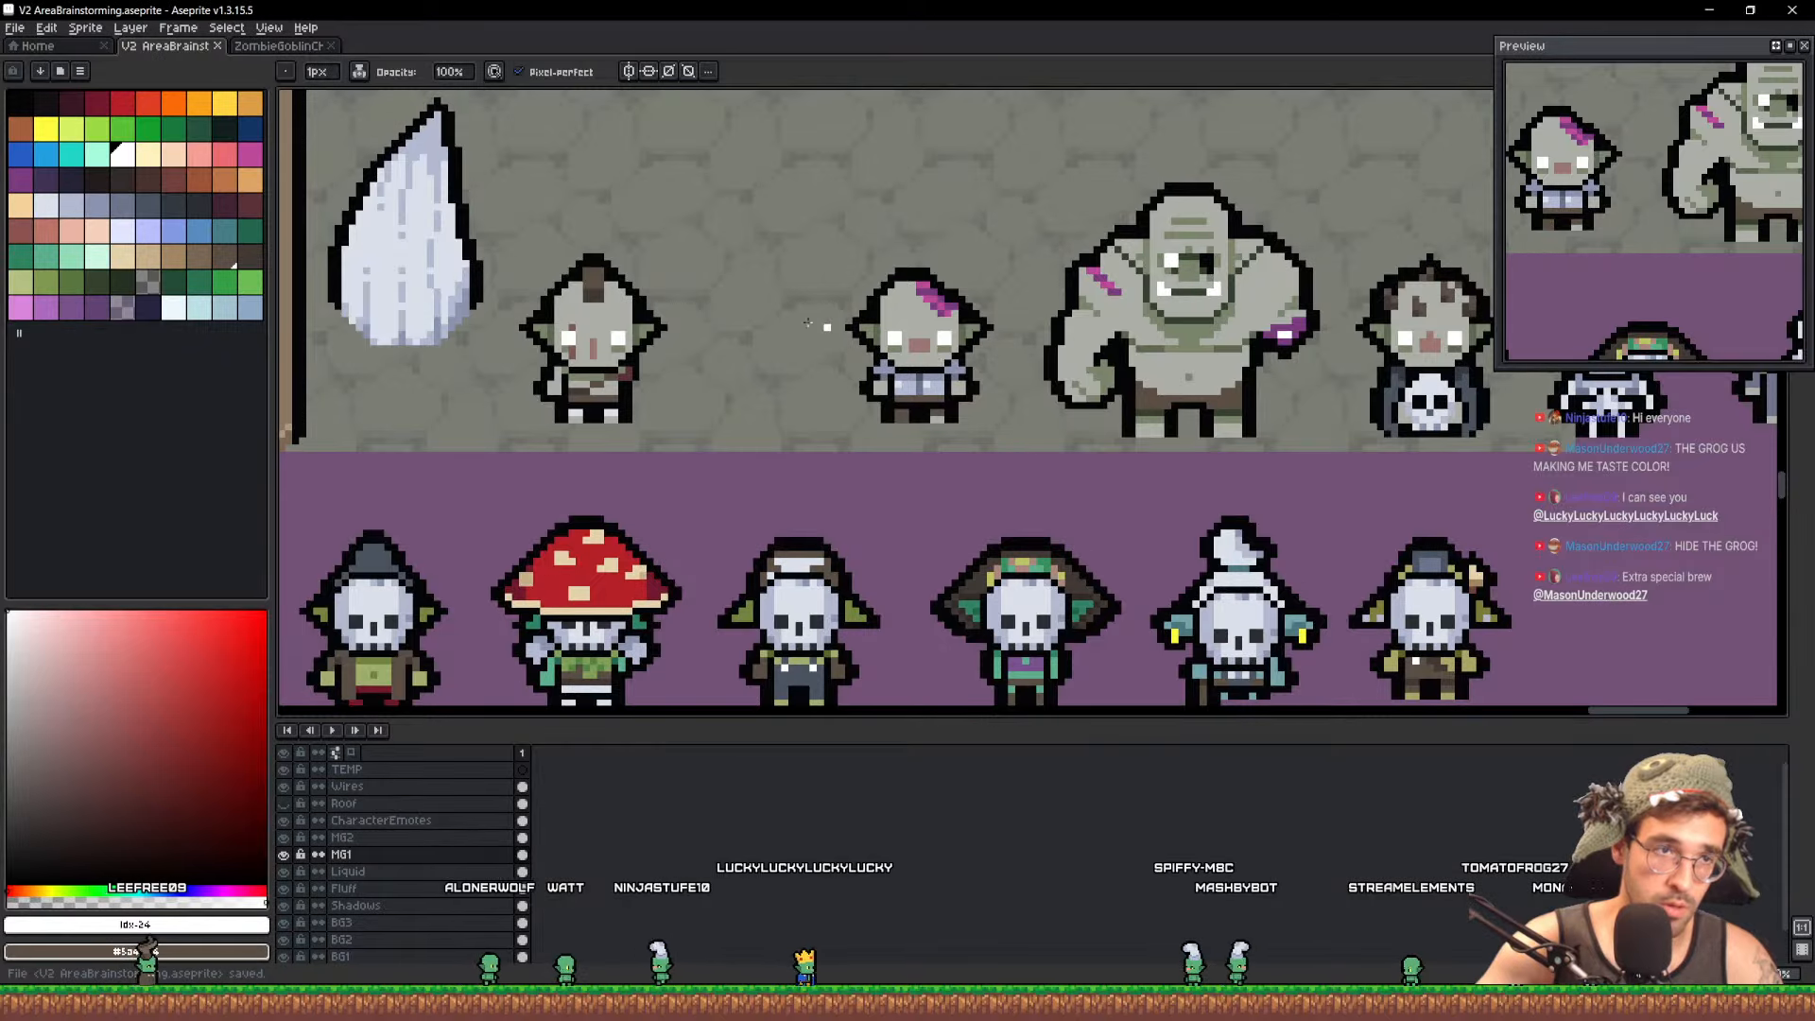
Close ZombieGoblinChaser_Culling2 and open ZombieGoblinChaser.aseprite from the recent files
{"action": "left_click", "coordinate": [273, 46]}
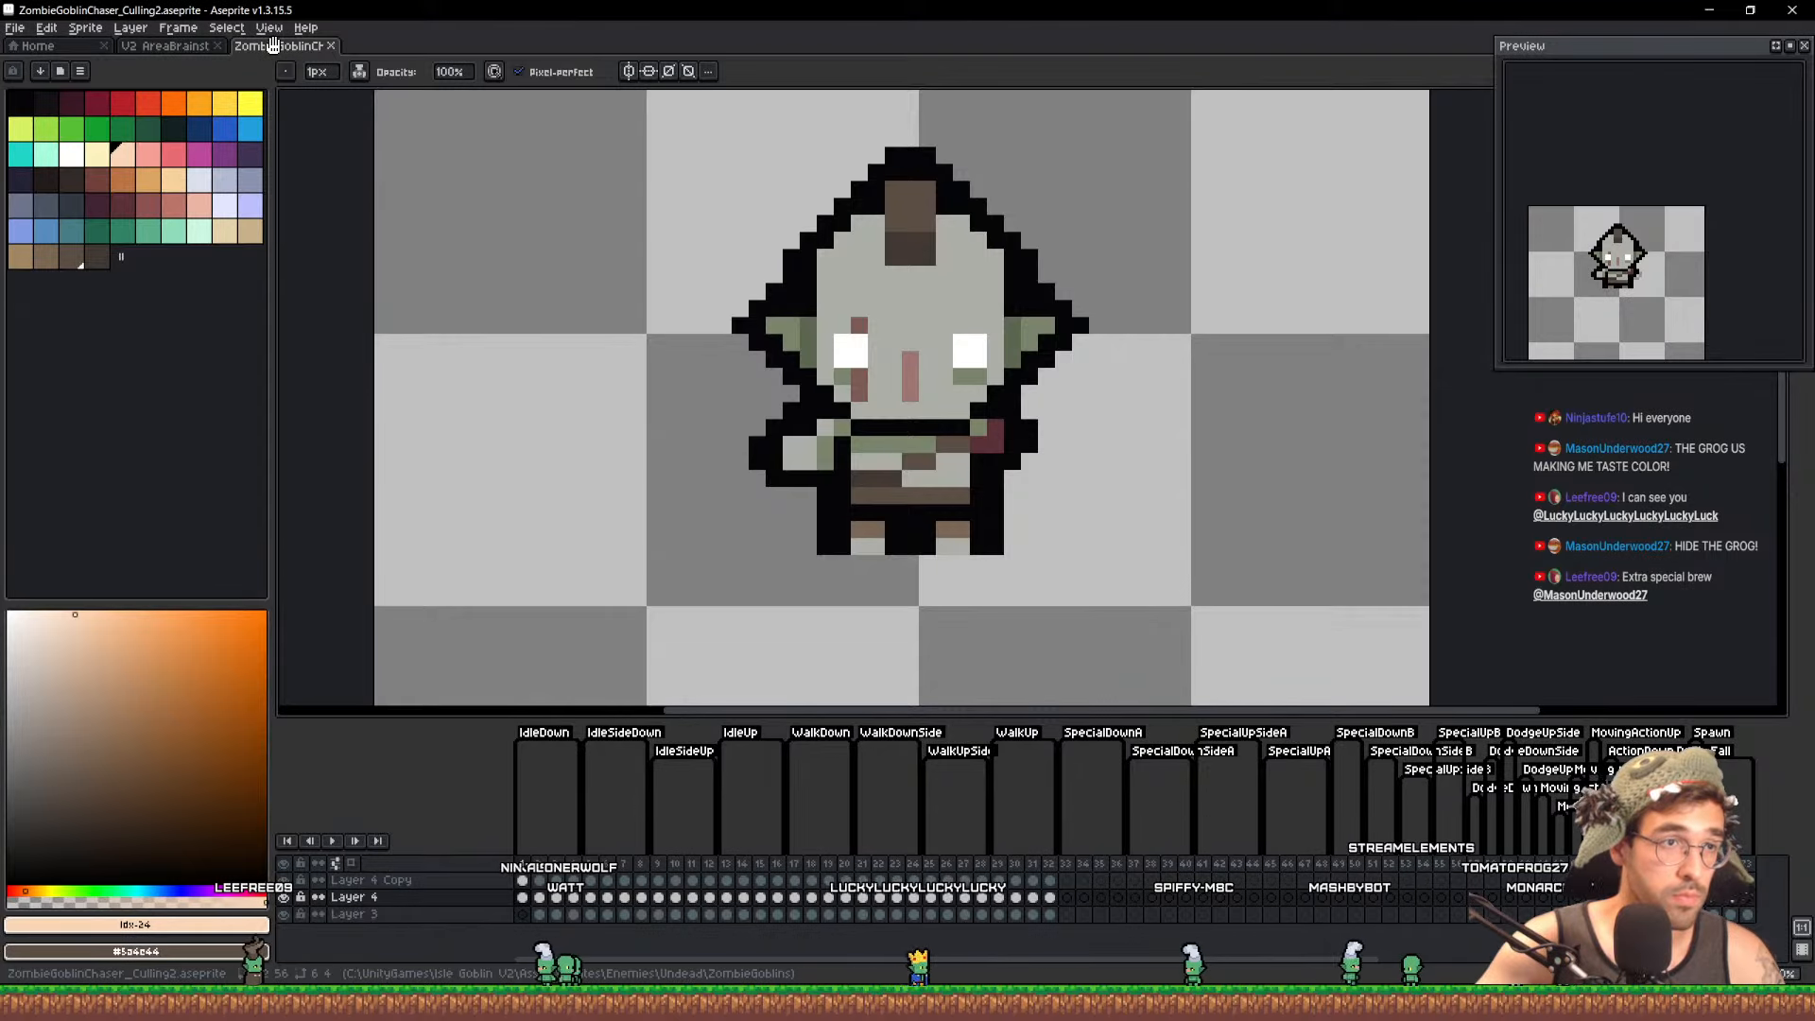
{"action": "middle_click", "coordinate": [272, 45]}
{"action": "left_click", "coordinate": [36, 46]}
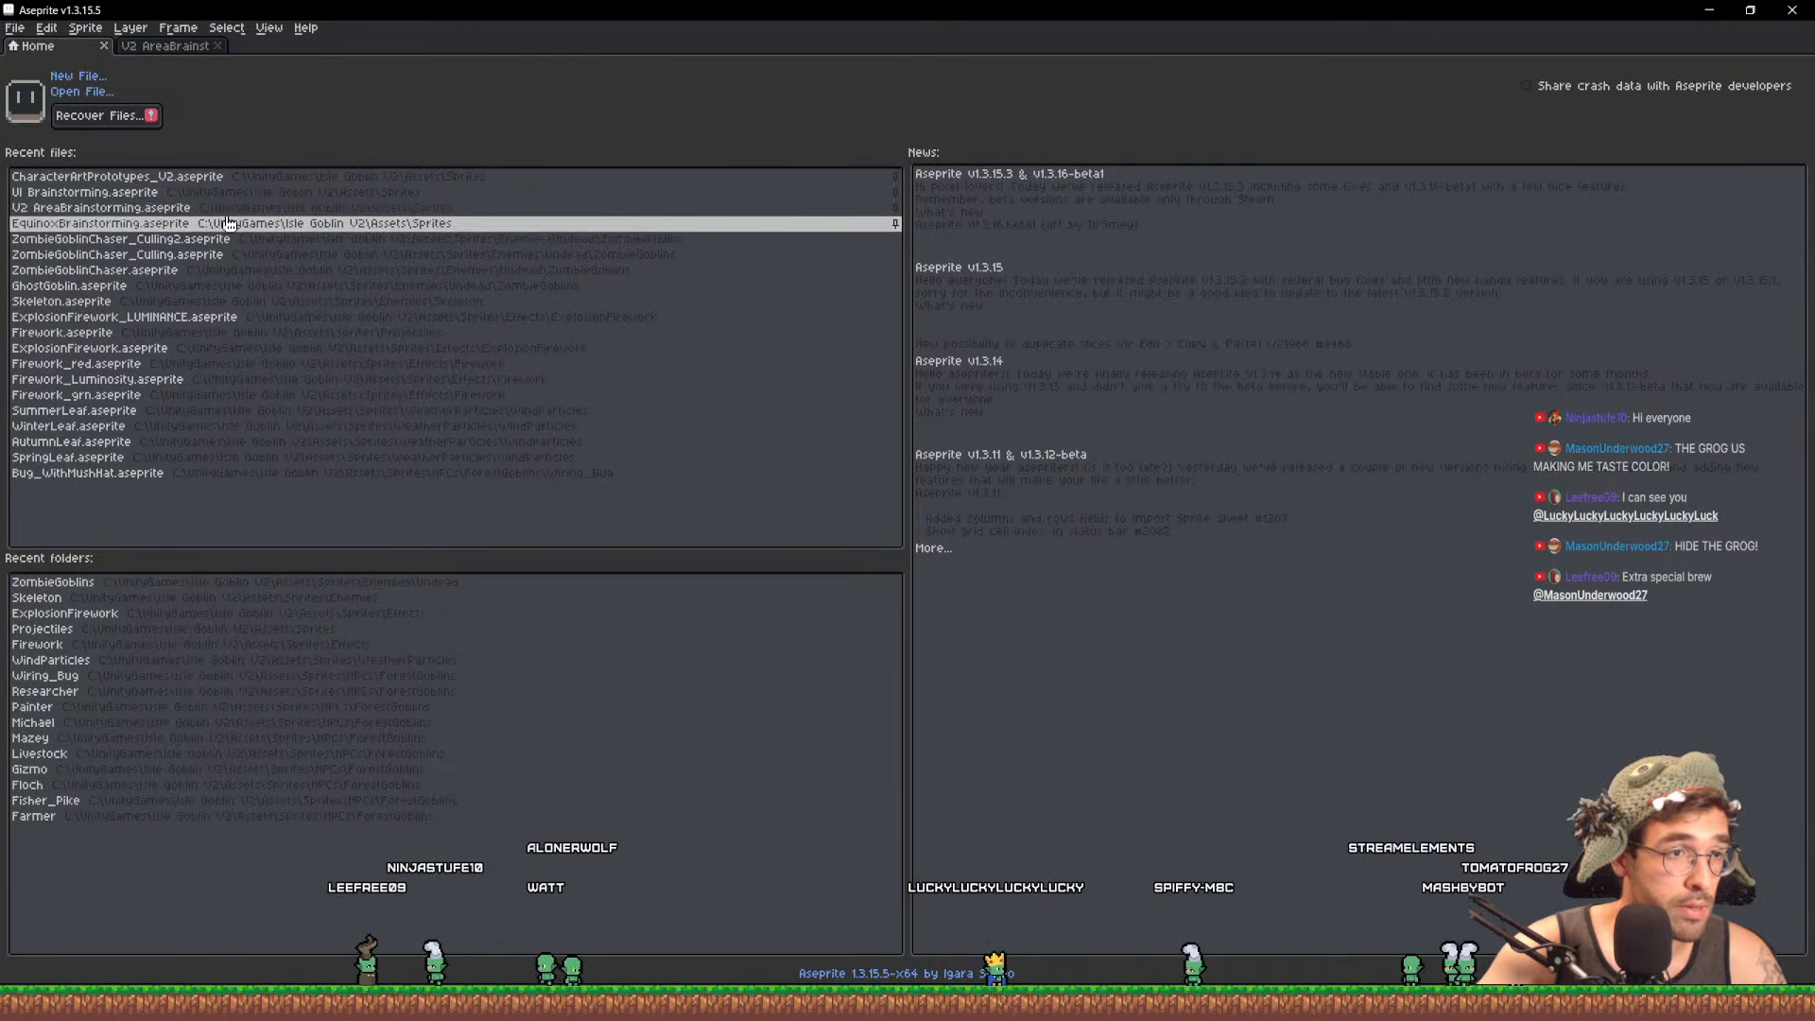
{"action": "left_click", "coordinate": [244, 270]}
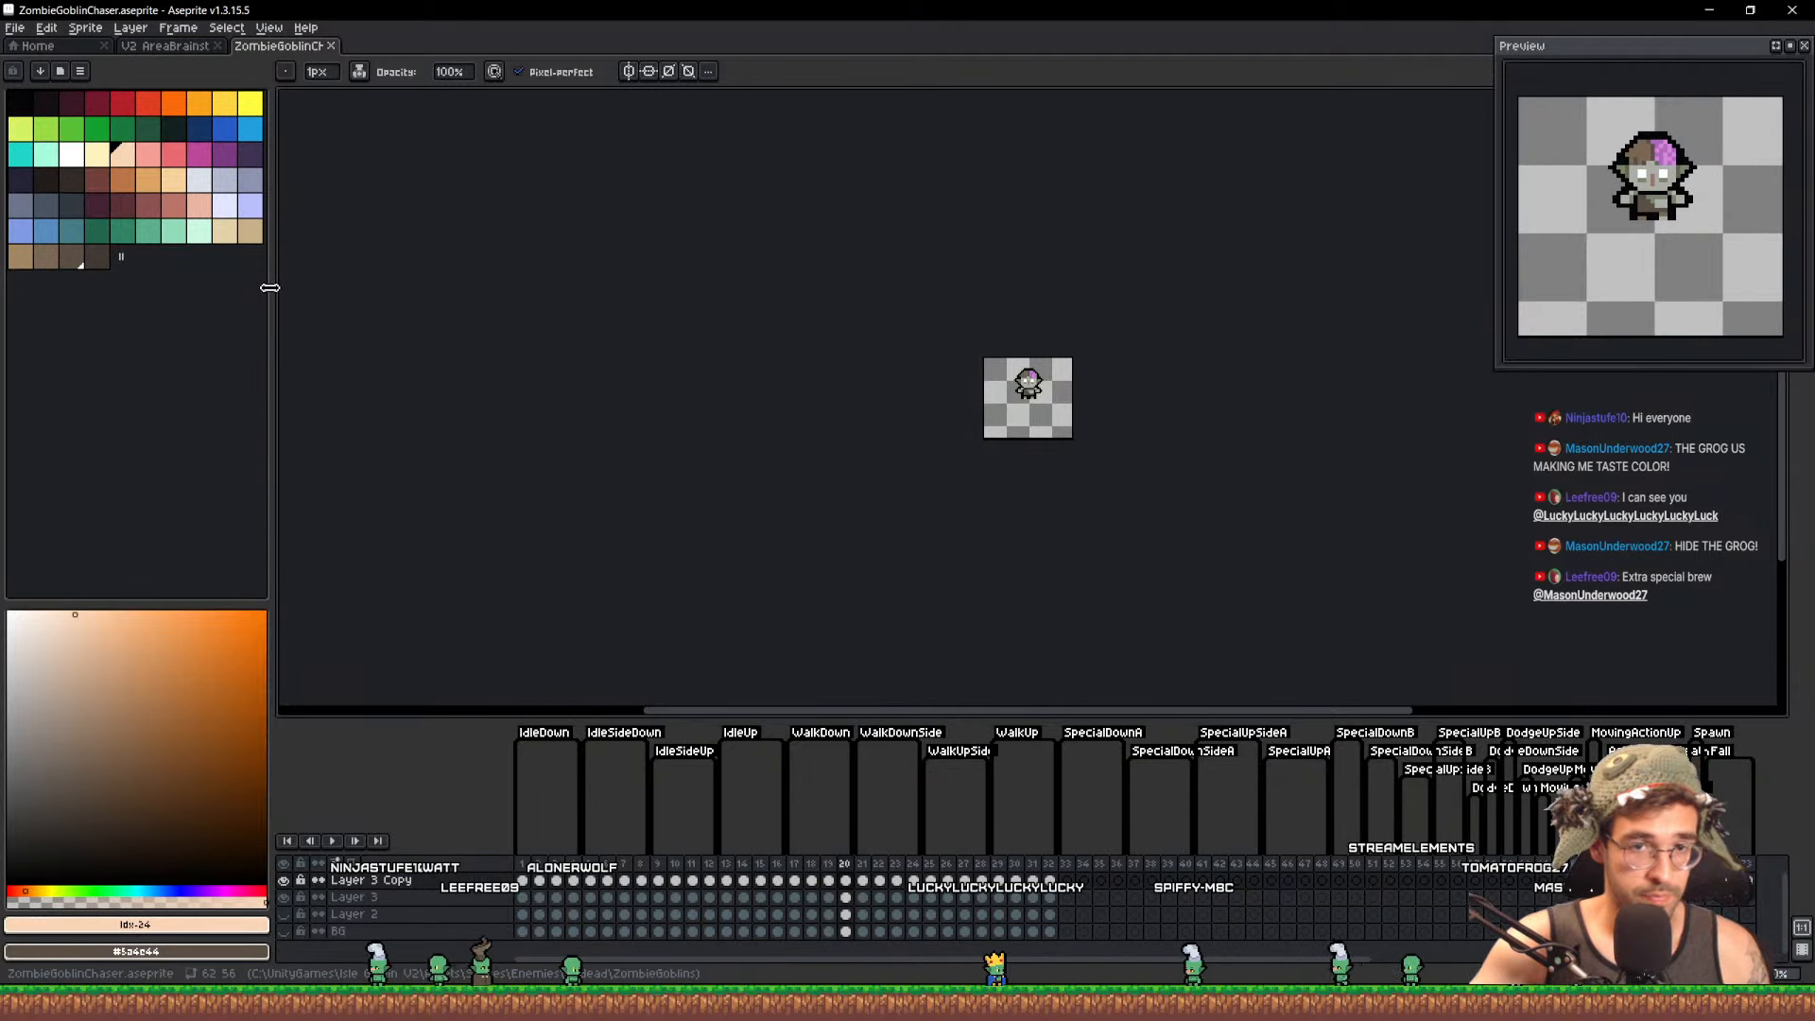
Save the chaser file over the existing ZombieGoblinChaser_Culling2.aseprite in the ZombieGoblins folder
{"action": "key", "text": "ctrl+shift+s"}
{"action": "left_click", "coordinate": [263, 208]}
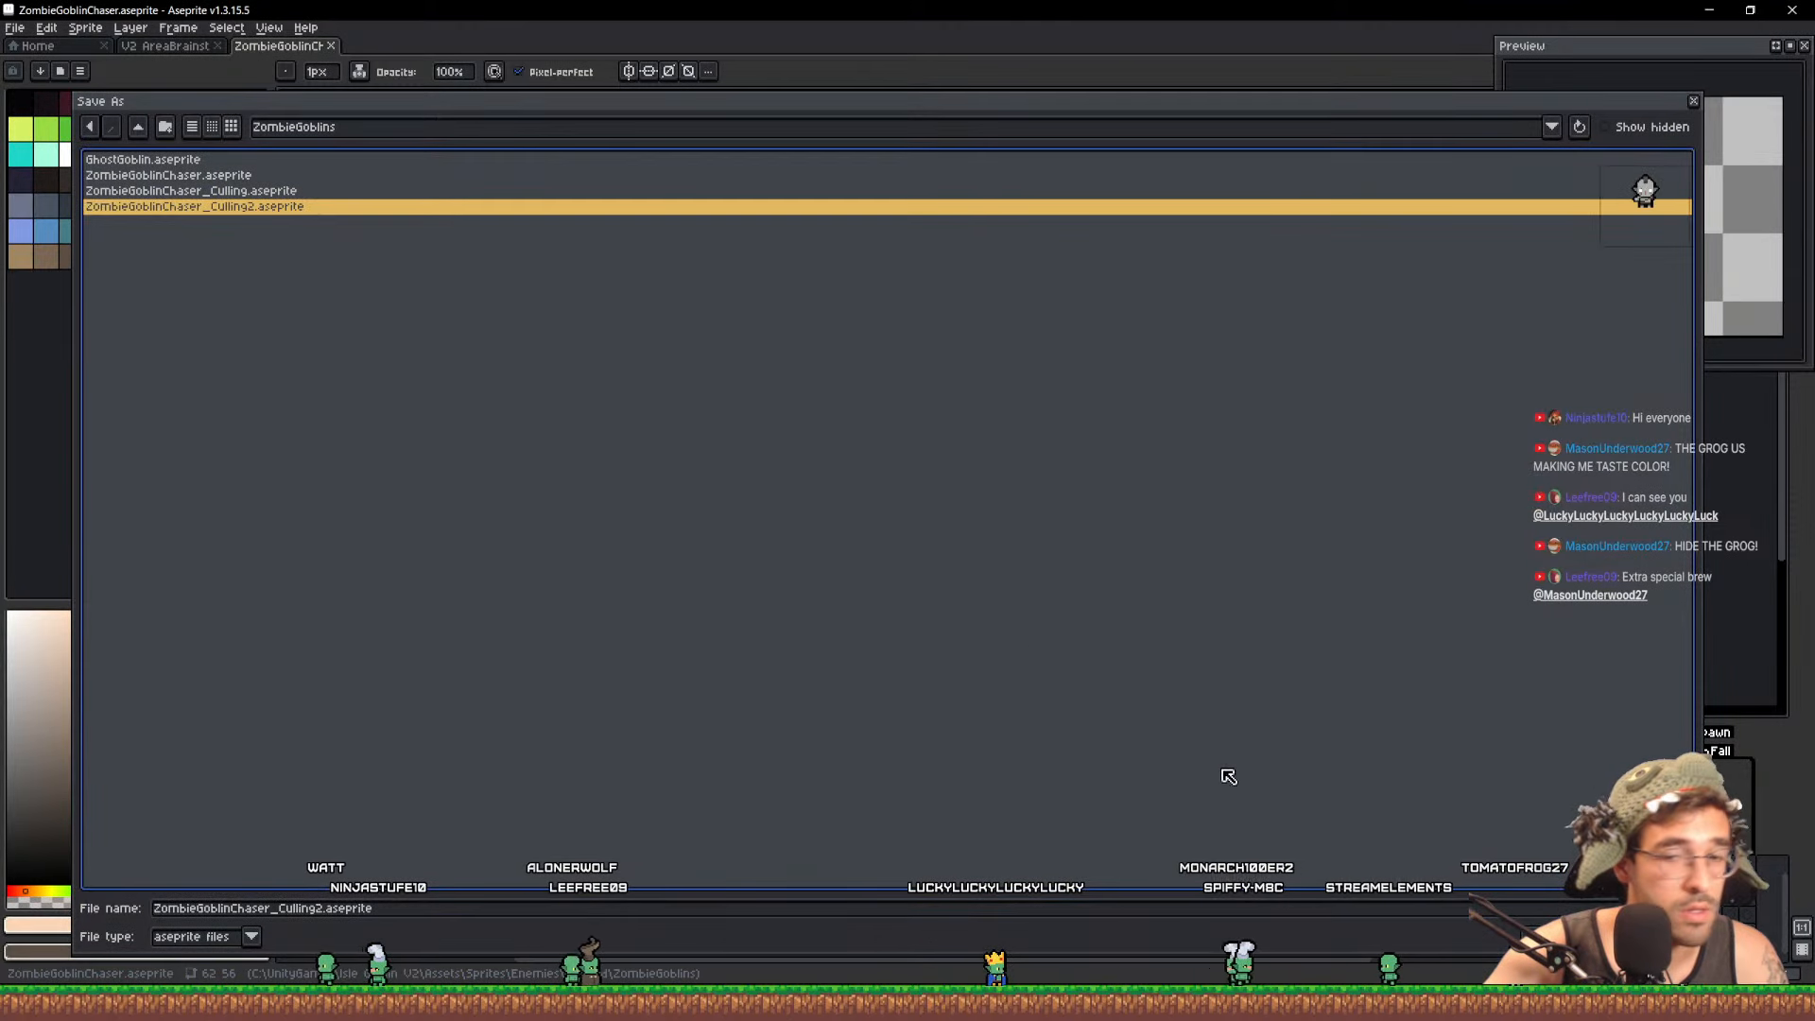
{"action": "key", "text": "Return"}
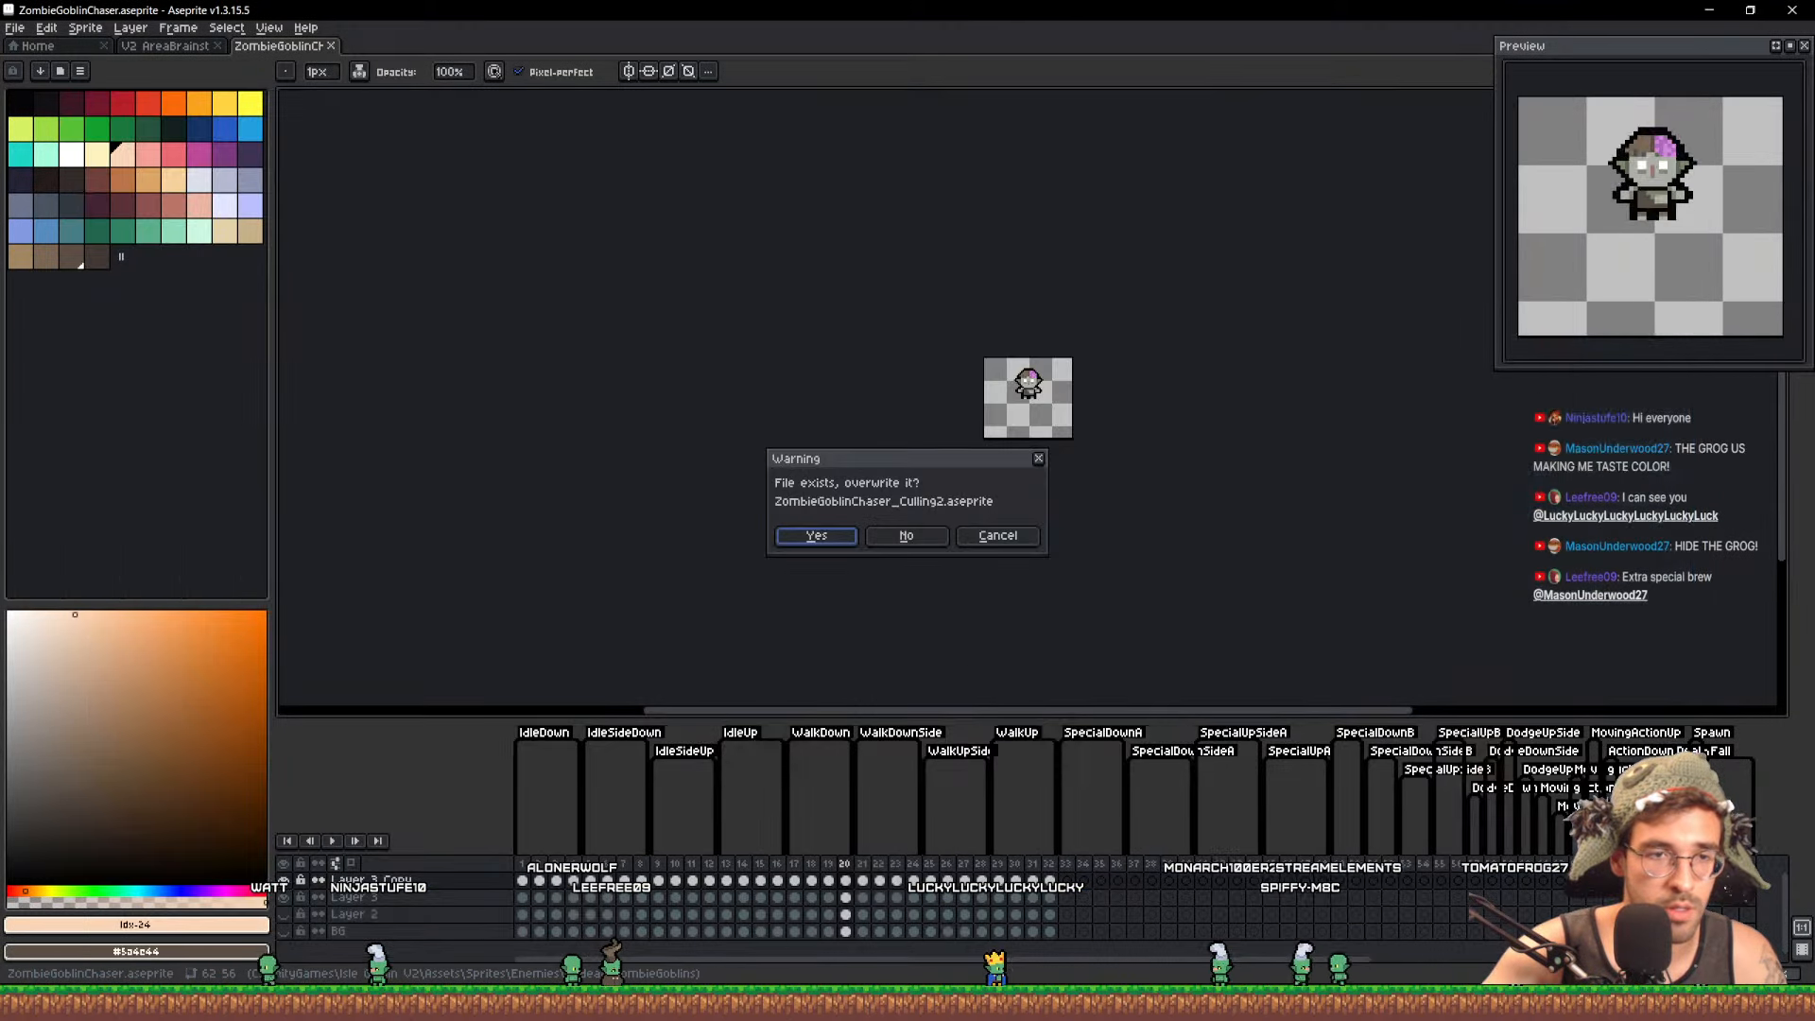
{"action": "left_click", "coordinate": [815, 530]}
In V2 AreaBrainstorming, select and copy the shirted zombie goblin with the purple scar
{"action": "left_click", "coordinate": [165, 45]}
{"action": "scroll", "coordinate": [965, 352], "scroll_direction": "up", "scroll_amount": 2}
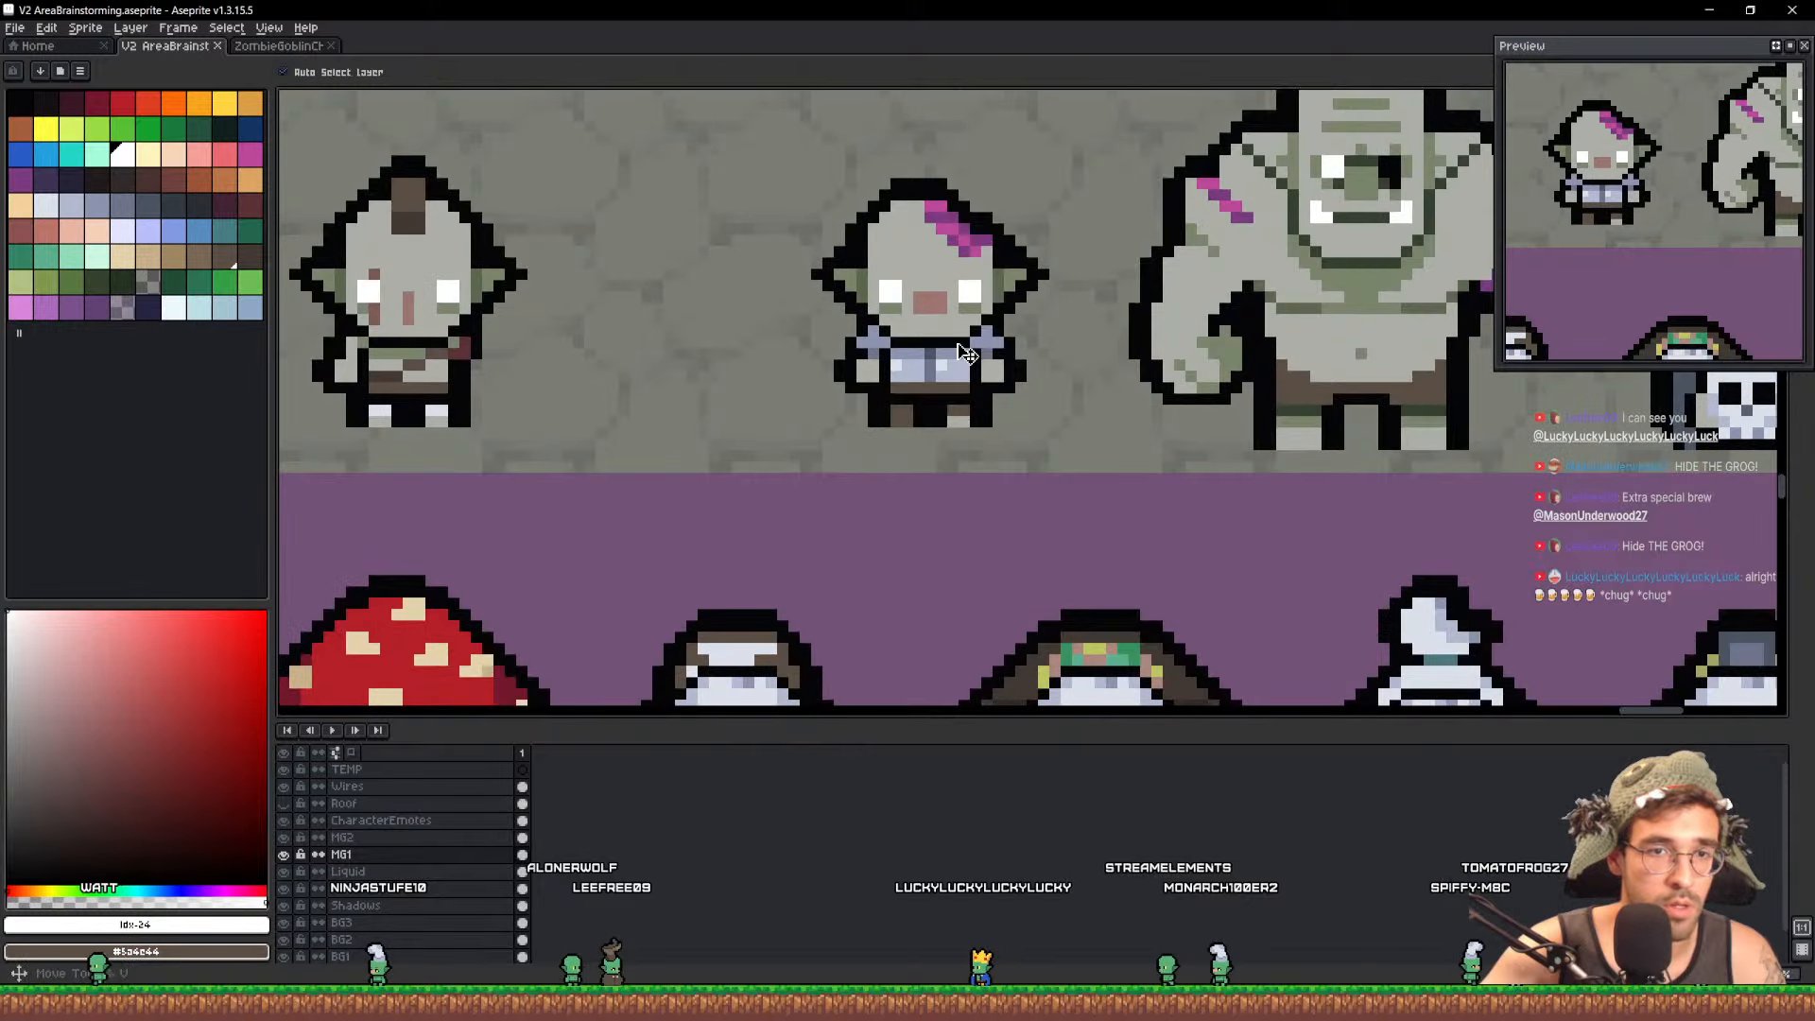
{"action": "left_click_drag", "start_coordinate": [1046, 403], "coordinate": [848, 203]}
{"action": "key", "text": "ctrl+z"}
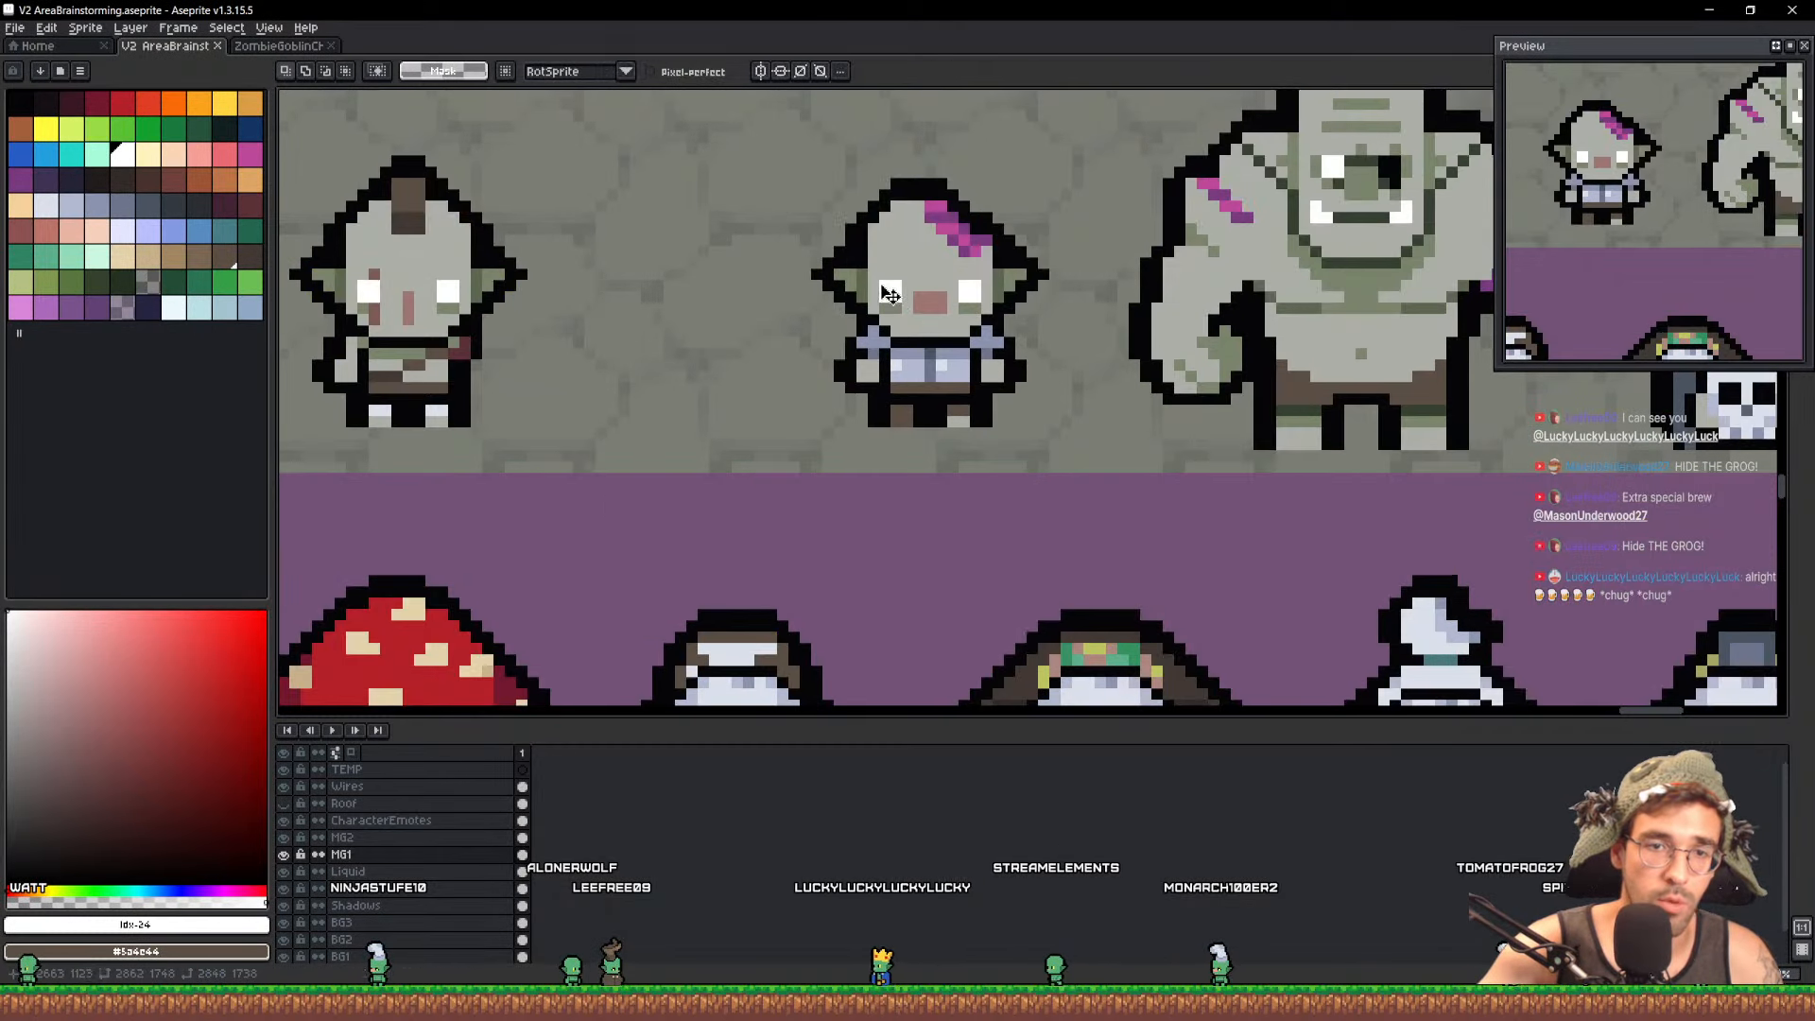
{"action": "mouse_move", "coordinate": [963, 512]}
{"action": "left_mouse_down"}
{"action": "mouse_move", "coordinate": [1108, 216]}
{"action": "mouse_move", "coordinate": [1106, 355]}
{"action": "left_mouse_up"}
In ZombieGoblinChaser_Culling2, delete Layer 3 Copy, Layer 2 and BG so only Layer 3 is kept
{"action": "left_click", "coordinate": [280, 46]}
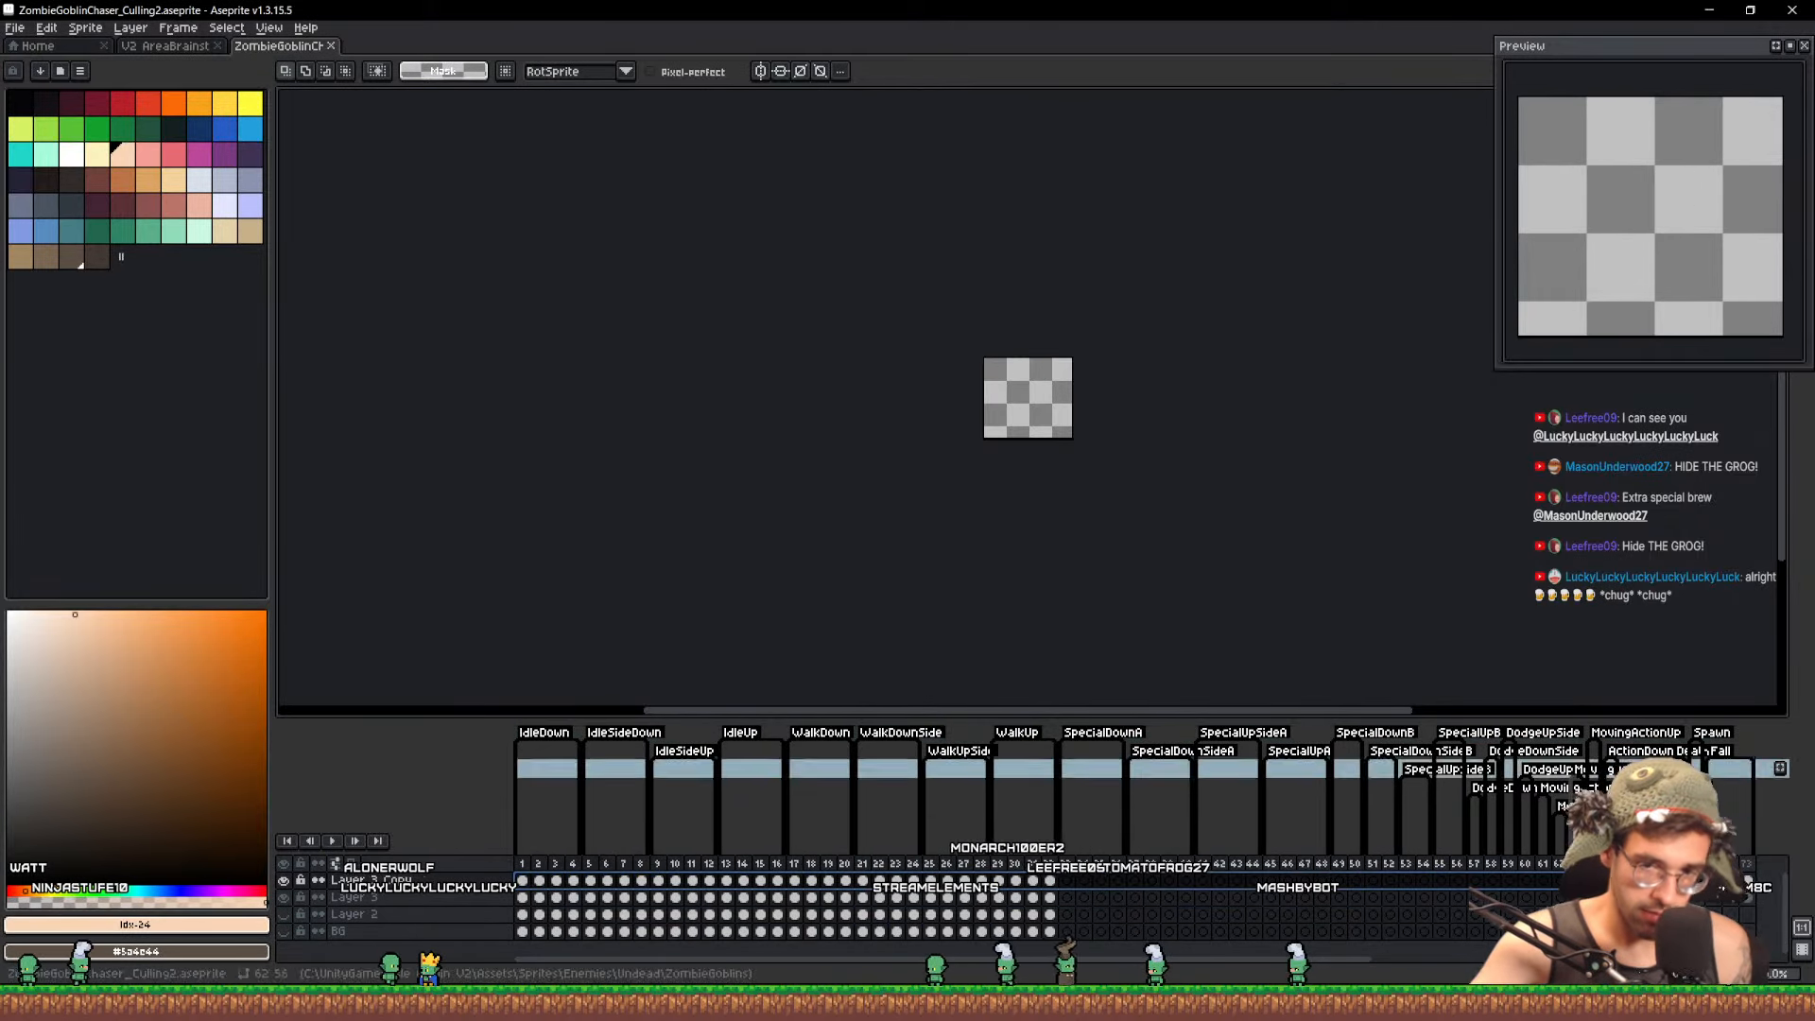
{"action": "left_click_drag", "start_coordinate": [1645, 770], "coordinate": [523, 881]}
{"action": "key", "text": "XF86AudioLowerVolume"}
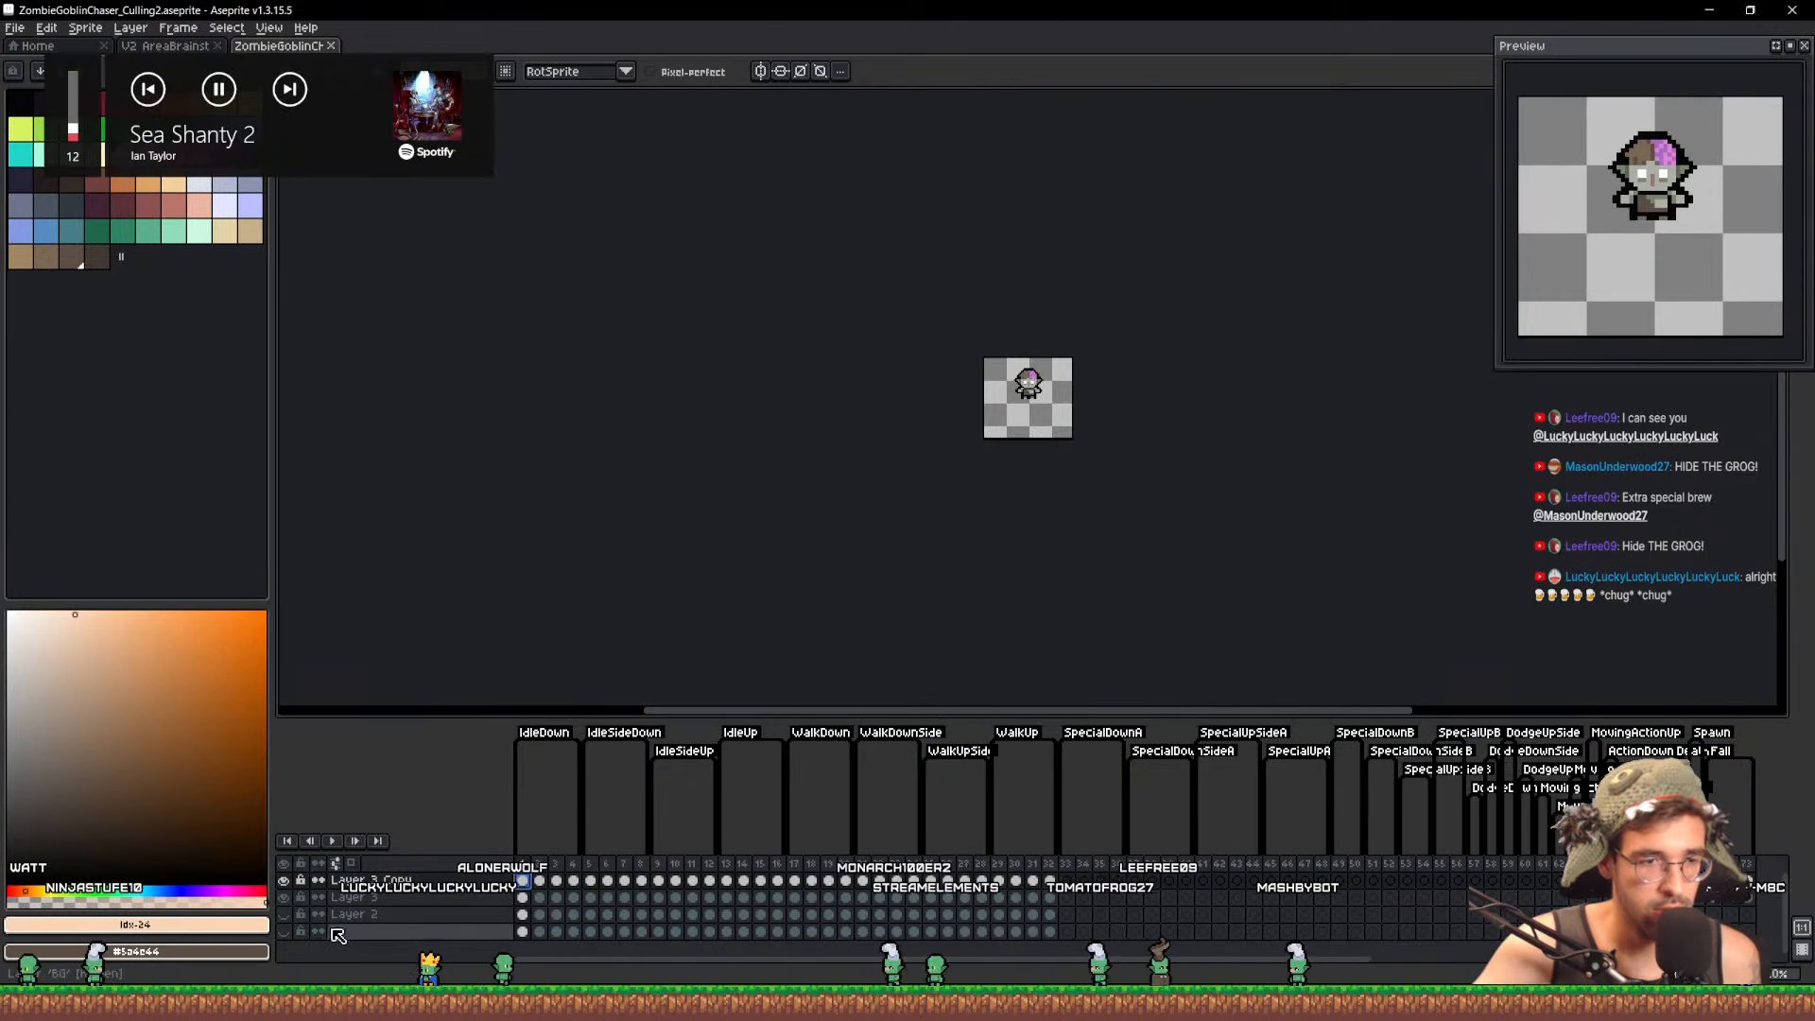
{"action": "scroll", "coordinate": [1013, 397], "scroll_direction": "up", "scroll_amount": 4}
{"action": "left_click_drag", "start_coordinate": [1064, 387], "coordinate": [631, 566]}
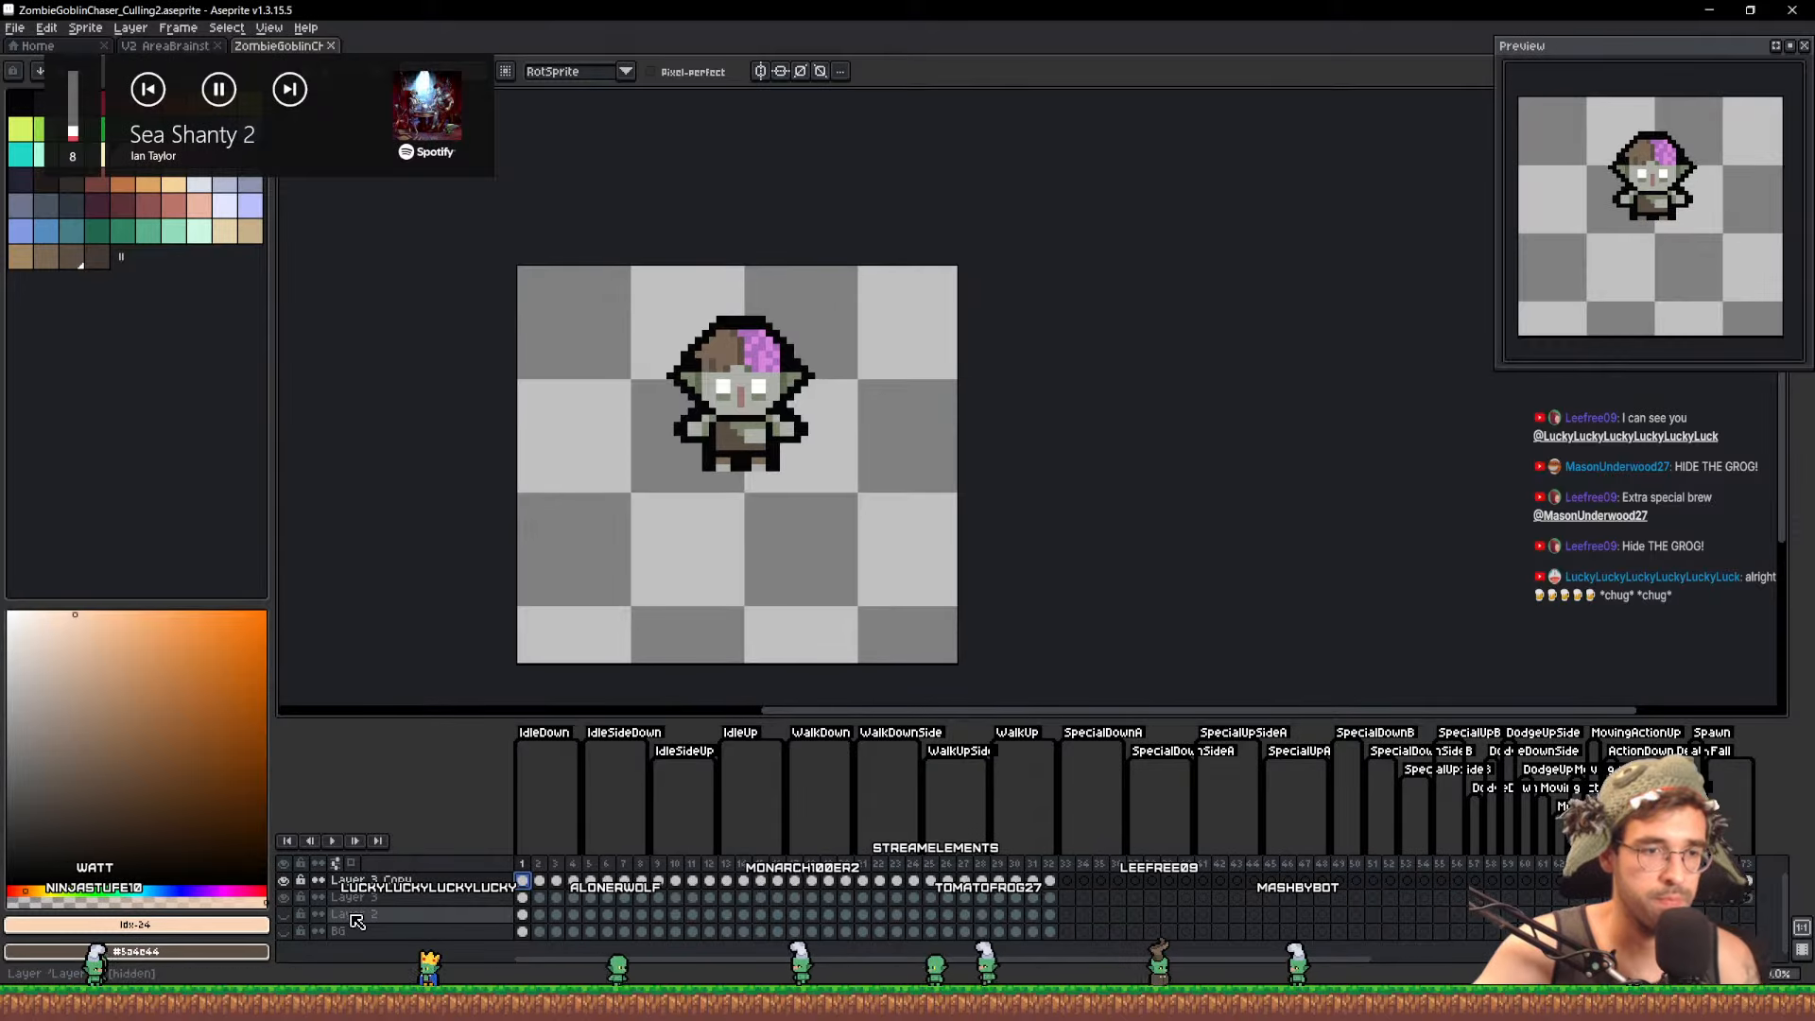
{"action": "left_click_drag", "start_coordinate": [355, 916], "coordinate": [357, 944]}
{"action": "key", "text": "Delete"}
{"action": "left_click", "coordinate": [378, 882]}
{"action": "key", "text": "Delete"}
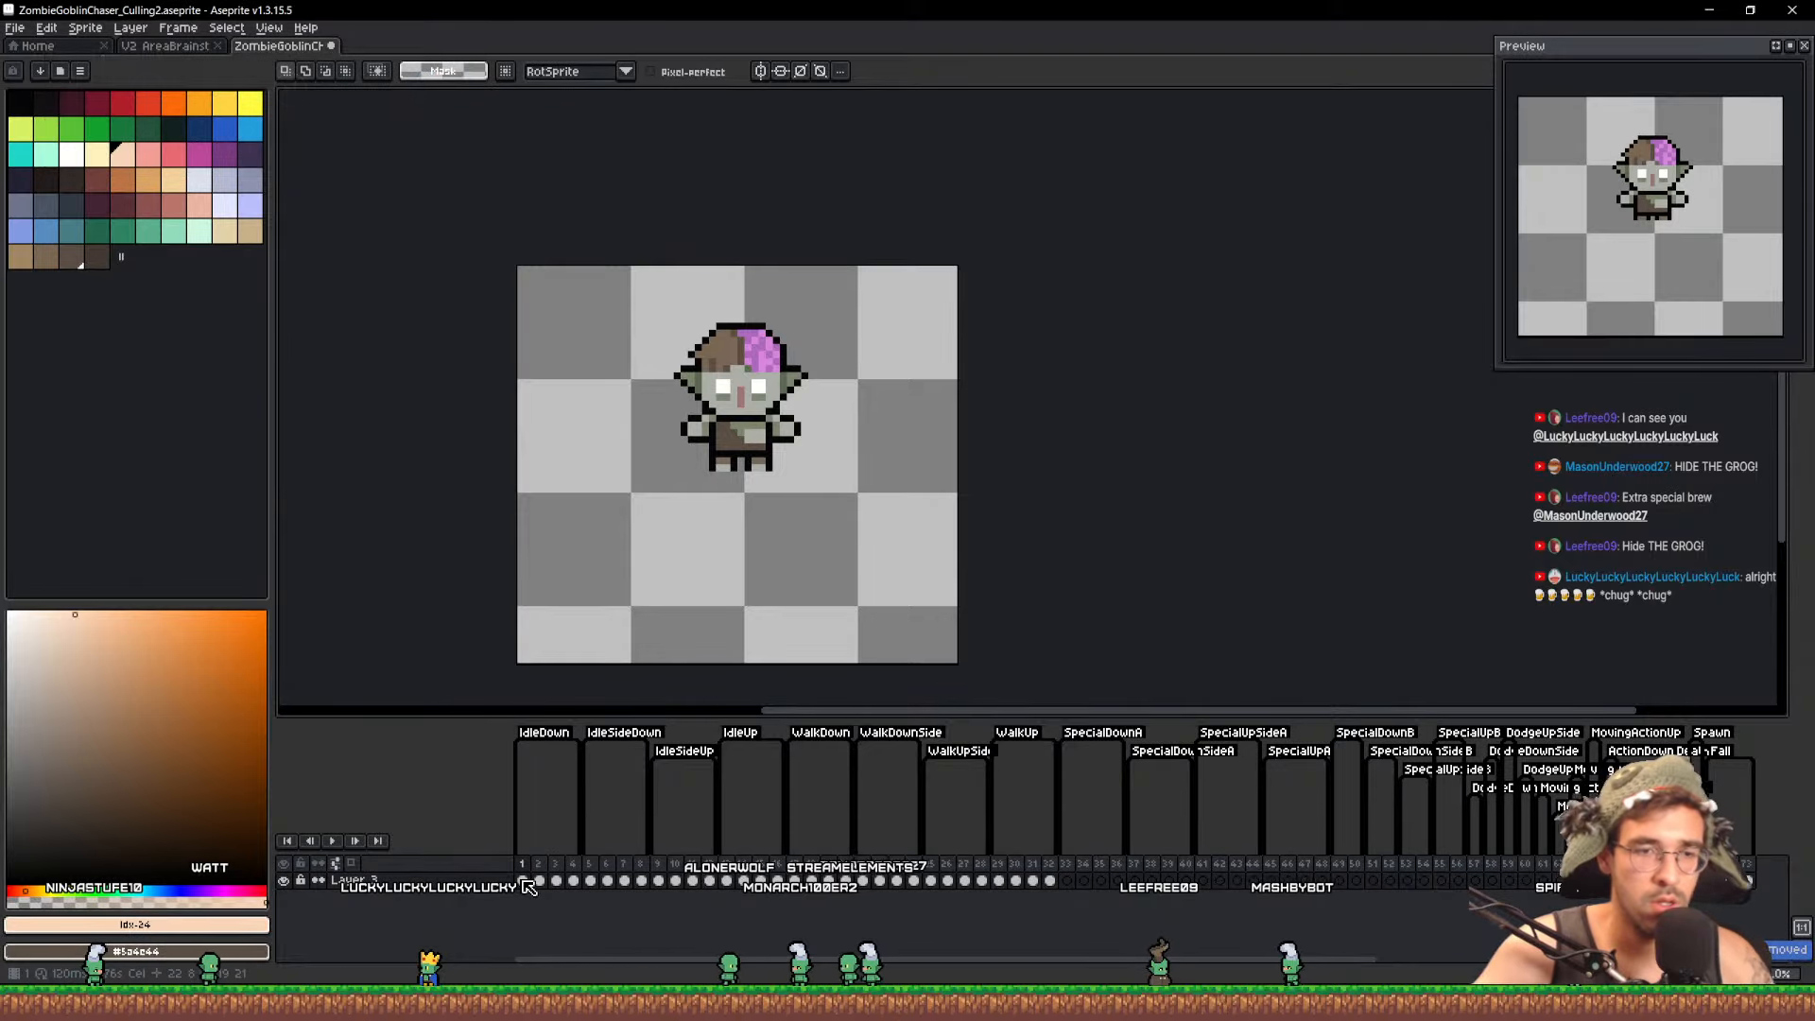
Paste the copied shirted goblin into frame 1 as a reference, below and beside the chaser sprite
{"action": "scroll", "coordinate": [748, 468], "scroll_direction": "up", "scroll_amount": 1}
{"action": "key", "text": "ctrl+v"}
{"action": "left_click_drag", "start_coordinate": [1068, 432], "coordinate": [599, 612]}
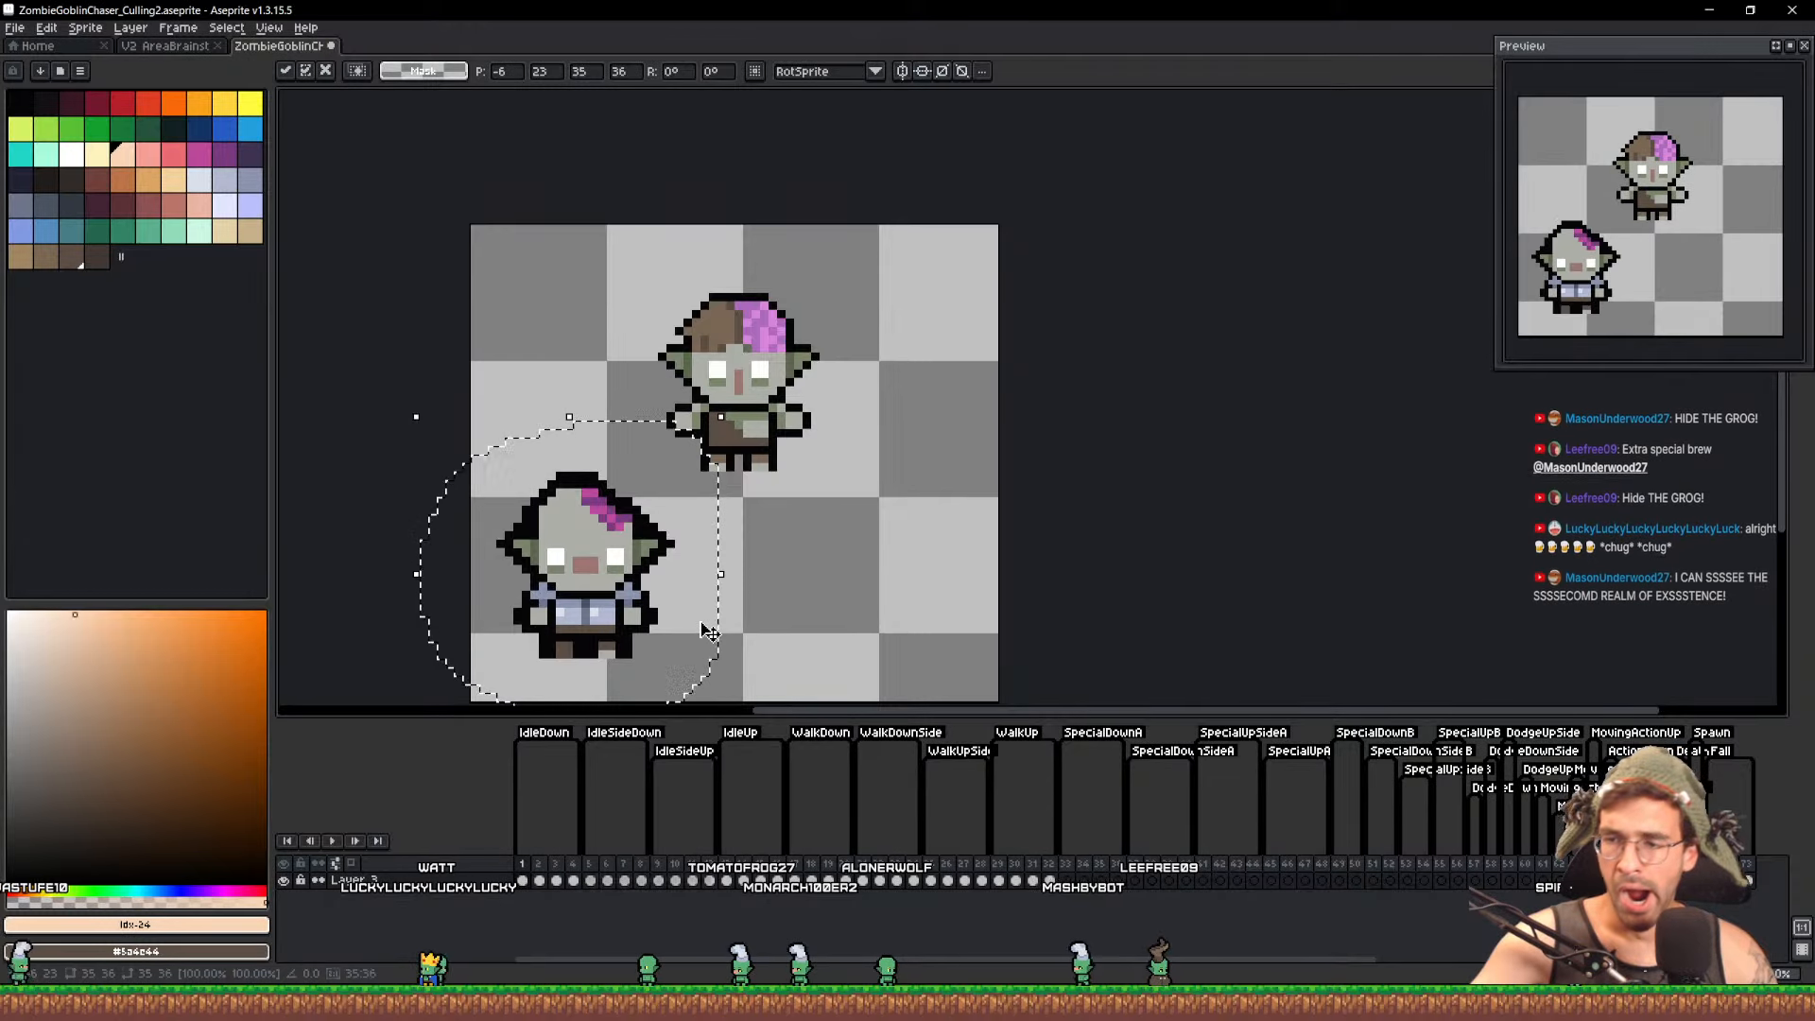
{"action": "left_click", "coordinate": [747, 535]}
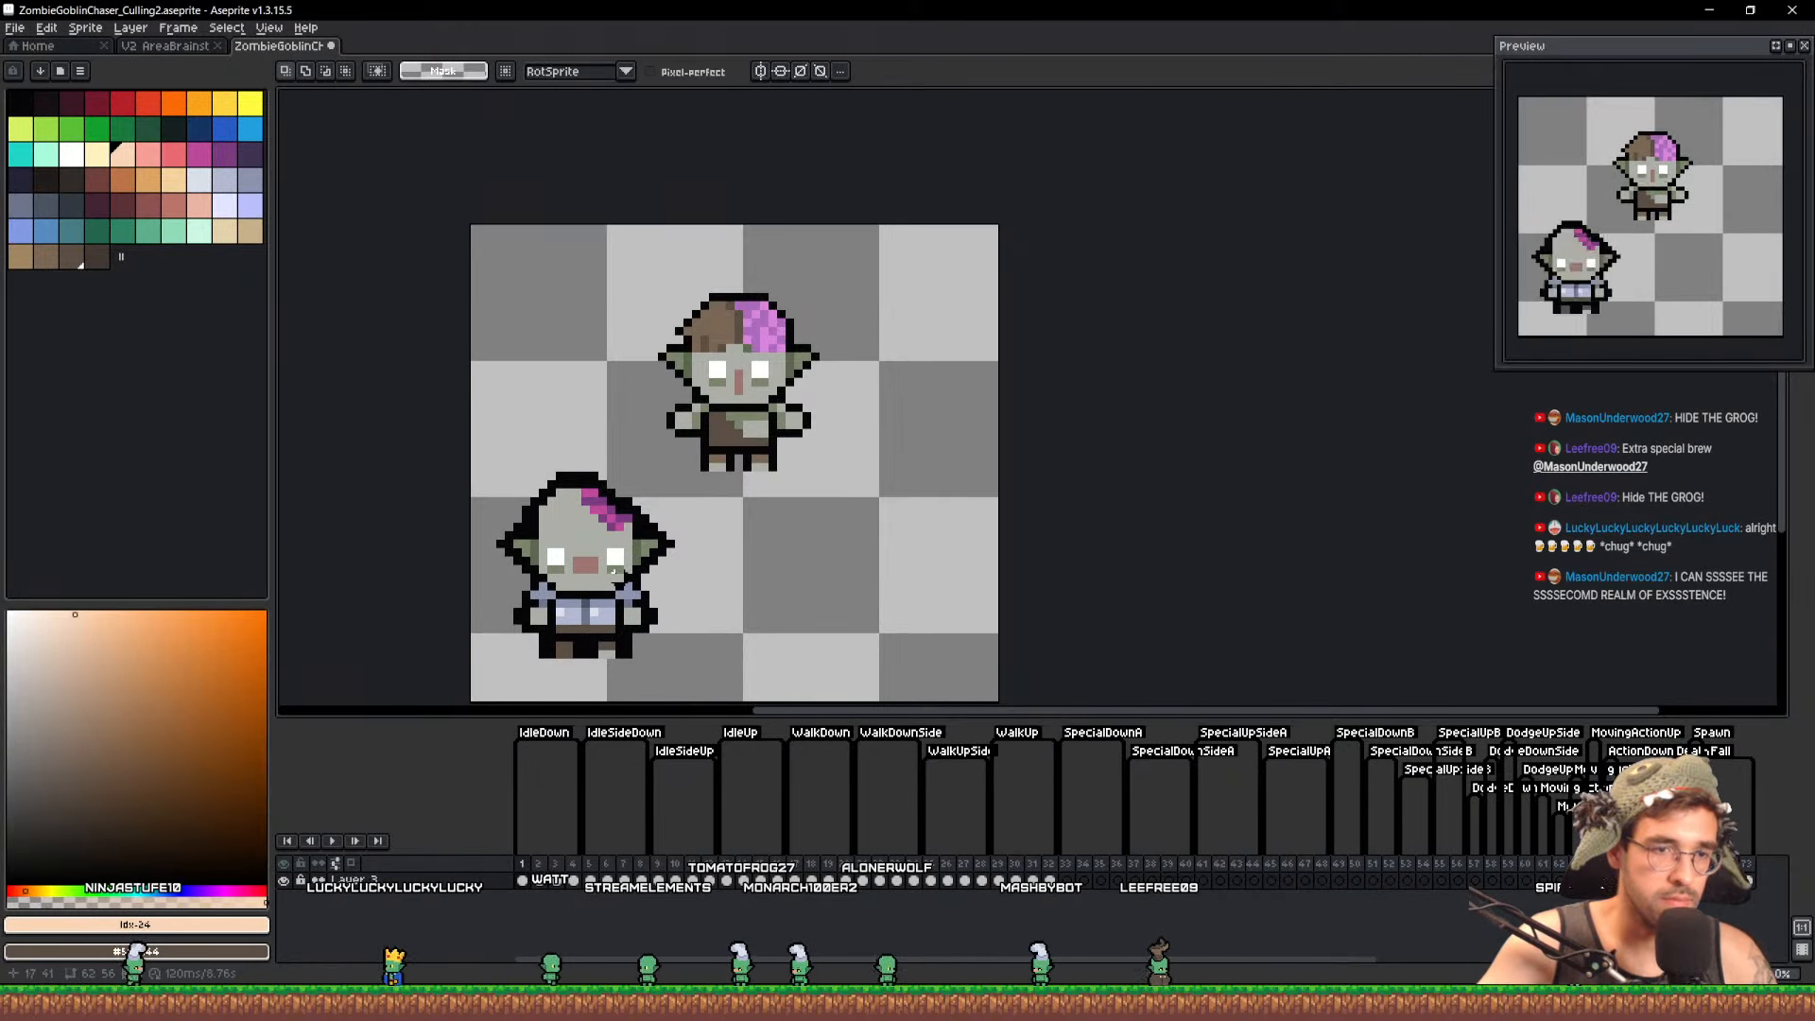
Lasso the reference goblin's scarred face and head and place a copy over the chaser's head in frame 1
{"action": "scroll", "coordinate": [689, 466], "scroll_direction": "up", "scroll_amount": 2}
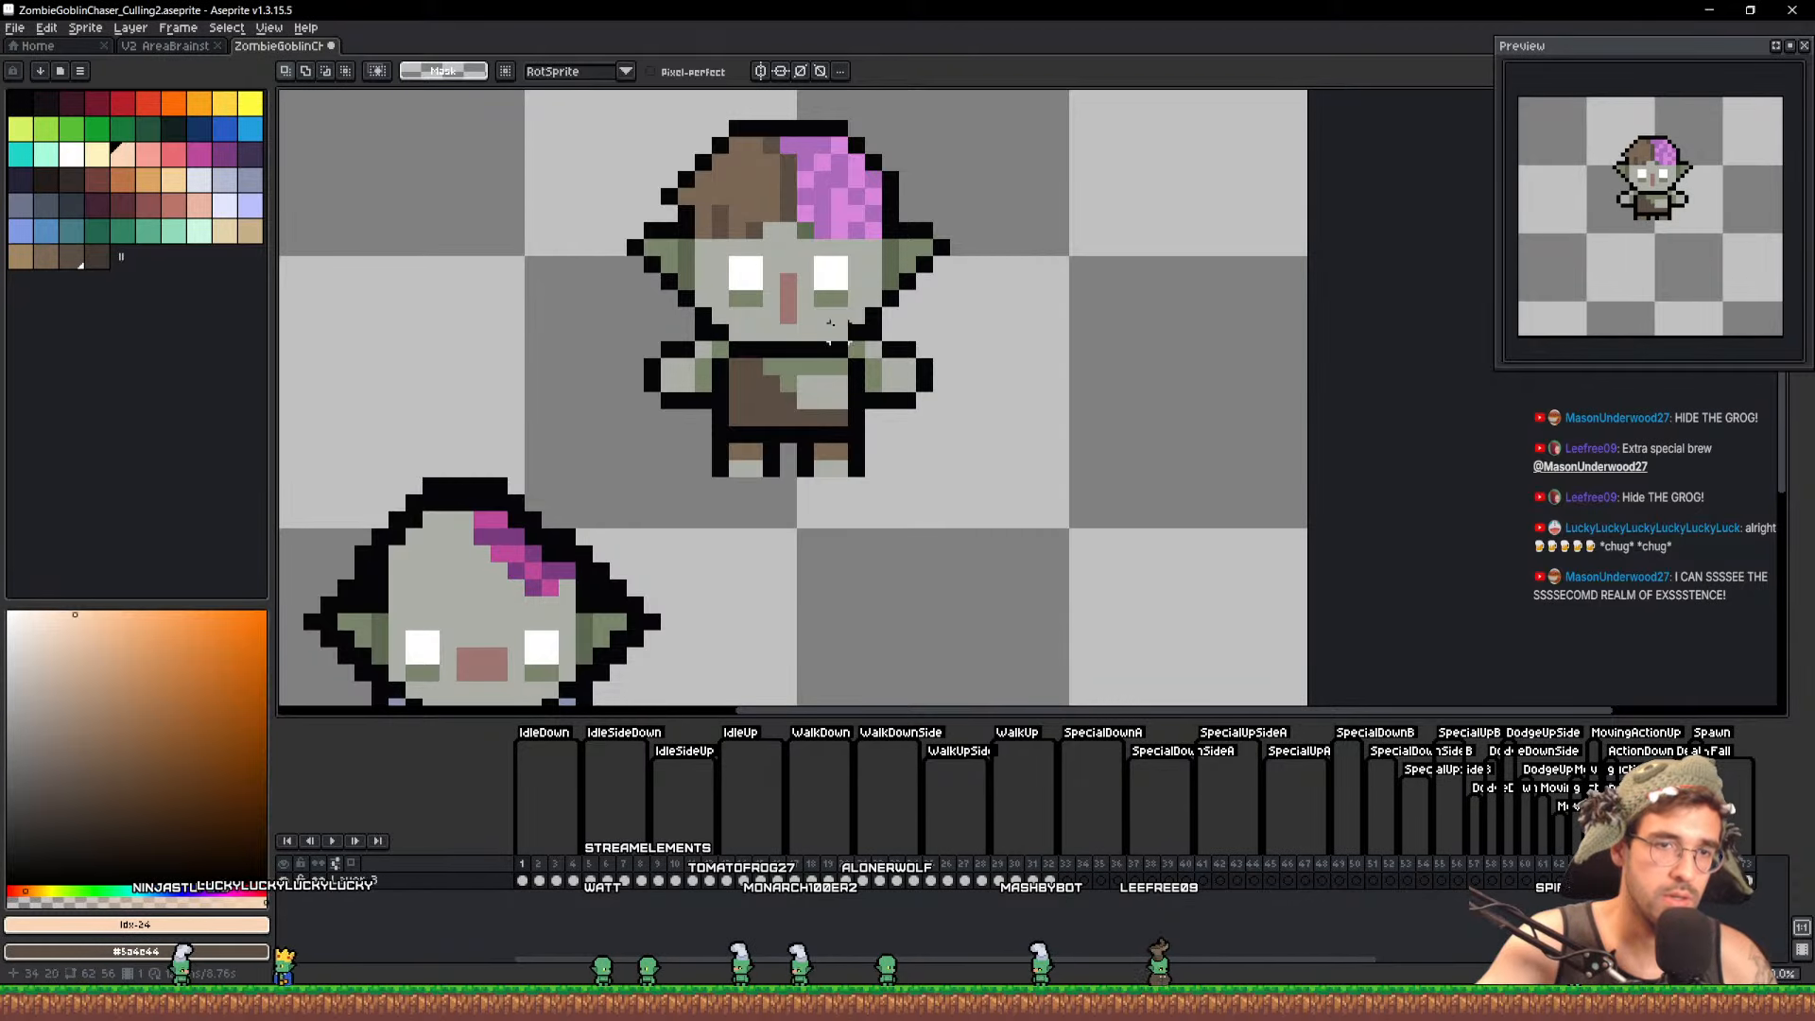
{"action": "scroll", "coordinate": [830, 324], "scroll_direction": "down", "scroll_amount": 2}
{"action": "key", "text": "v"}
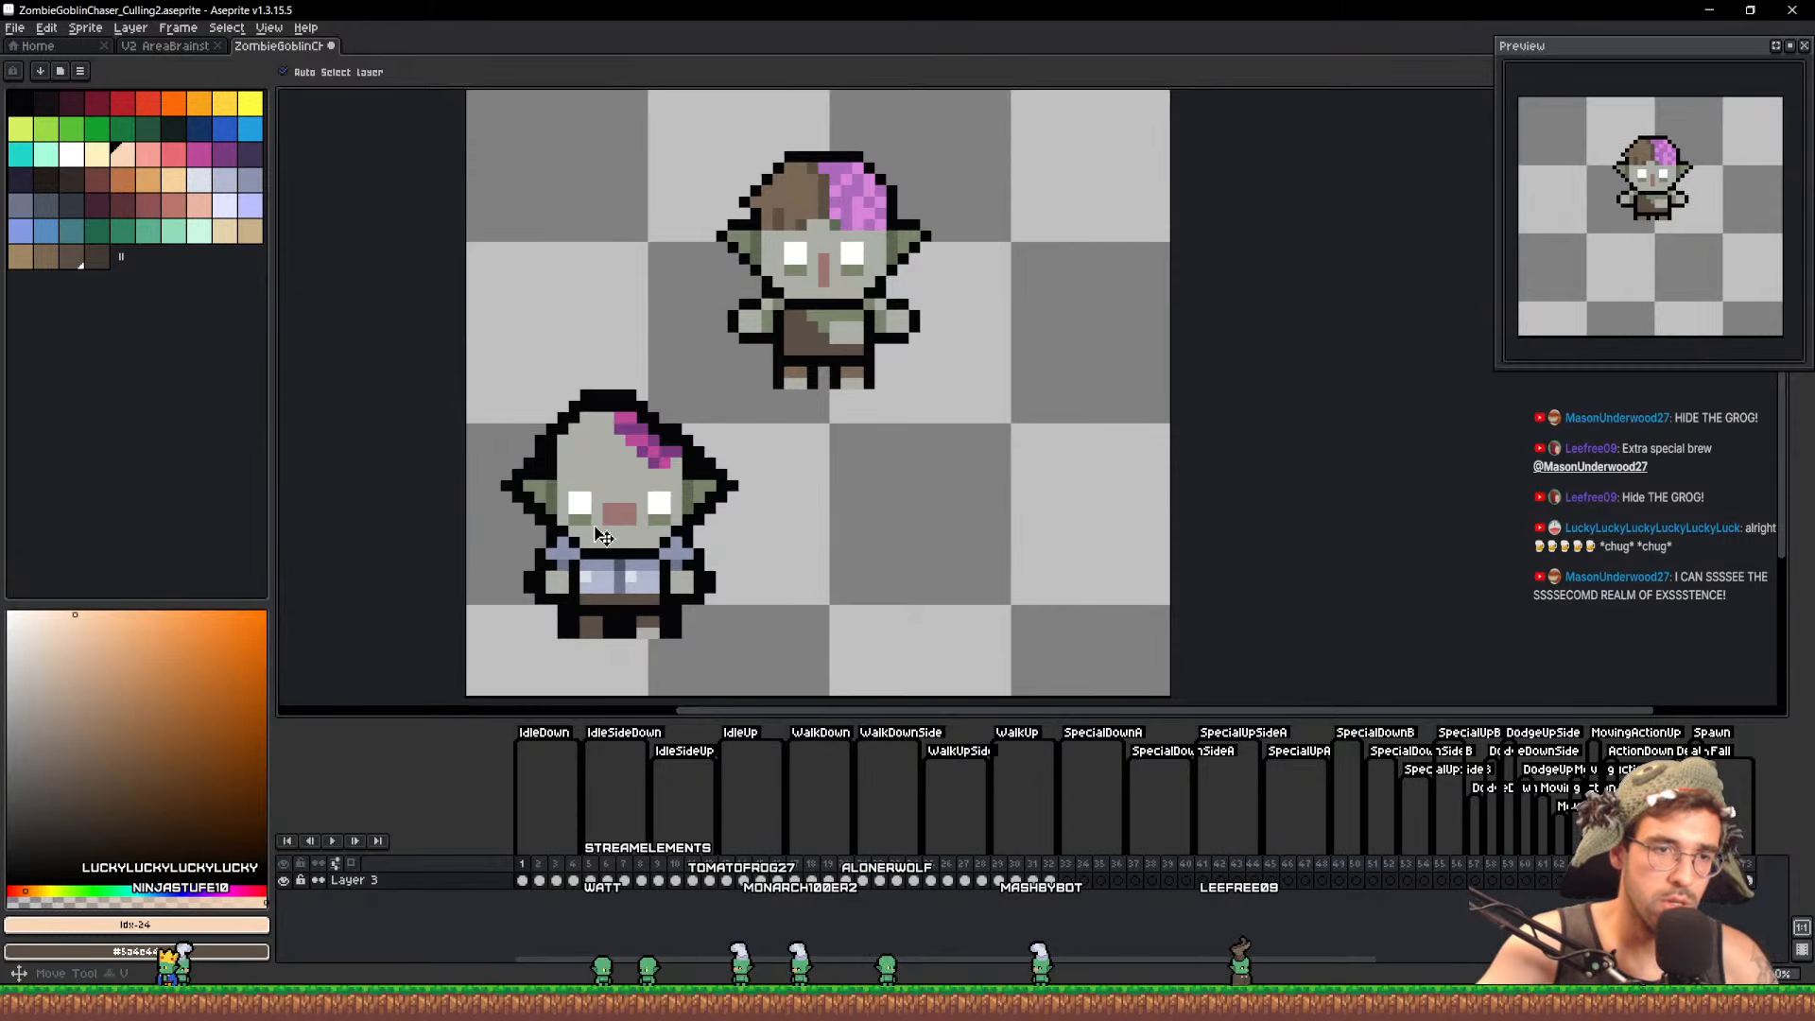
{"action": "key", "text": "q"}
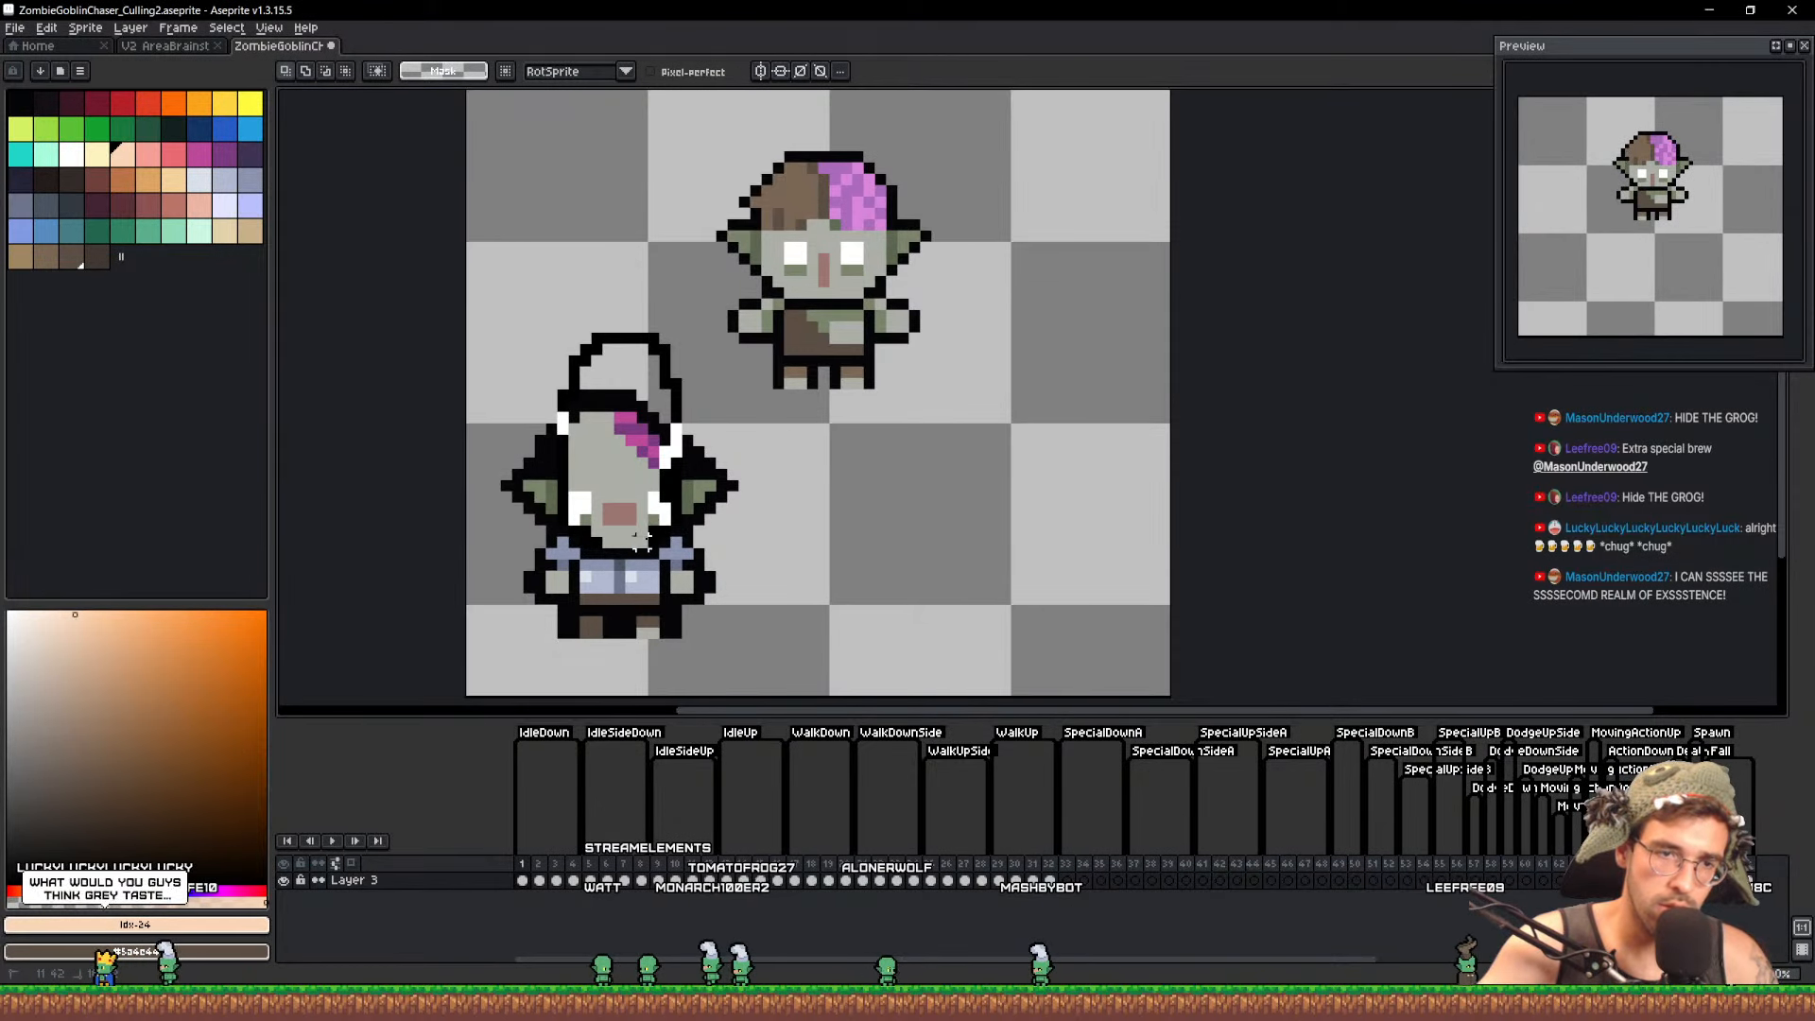
{"action": "left_click_drag", "start_coordinate": [643, 542], "coordinate": [649, 539]}
{"action": "mouse_move", "coordinate": [647, 474]}
{"action": "left_mouse_down"}
{"action": "mouse_move", "coordinate": [851, 224]}
{"action": "mouse_move", "coordinate": [769, 208]}
{"action": "mouse_move", "coordinate": [757, 272]}
{"action": "left_mouse_up"}
{"action": "key", "text": "ctrl+d"}
Clean up the chaser's new head outline, fixing a stray hair pixel in black and erasing the excess outline around the skull
{"action": "scroll", "coordinate": [757, 272], "scroll_direction": "up", "scroll_amount": 2}
{"action": "left_click", "coordinate": [729, 296], "text": "alt"}
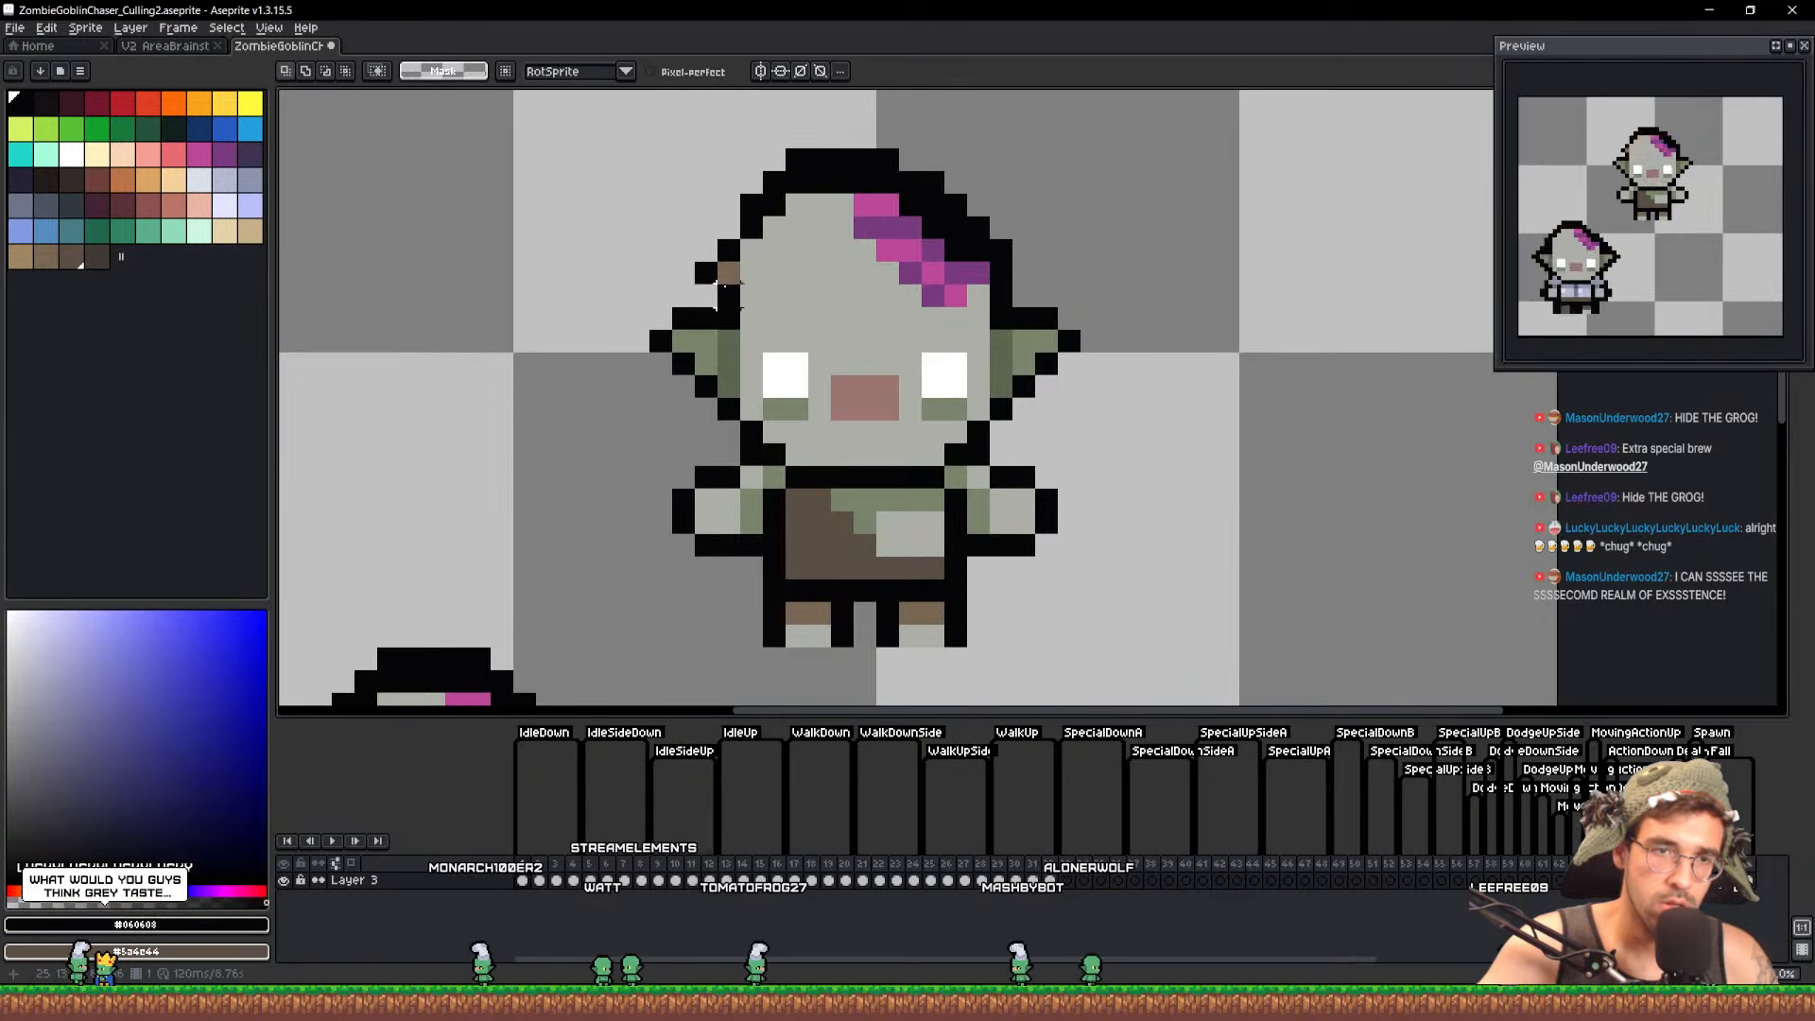
{"action": "key", "text": "b"}
{"action": "left_click", "coordinate": [729, 274]}
{"action": "key", "text": "e"}
{"action": "left_click", "coordinate": [729, 160]}
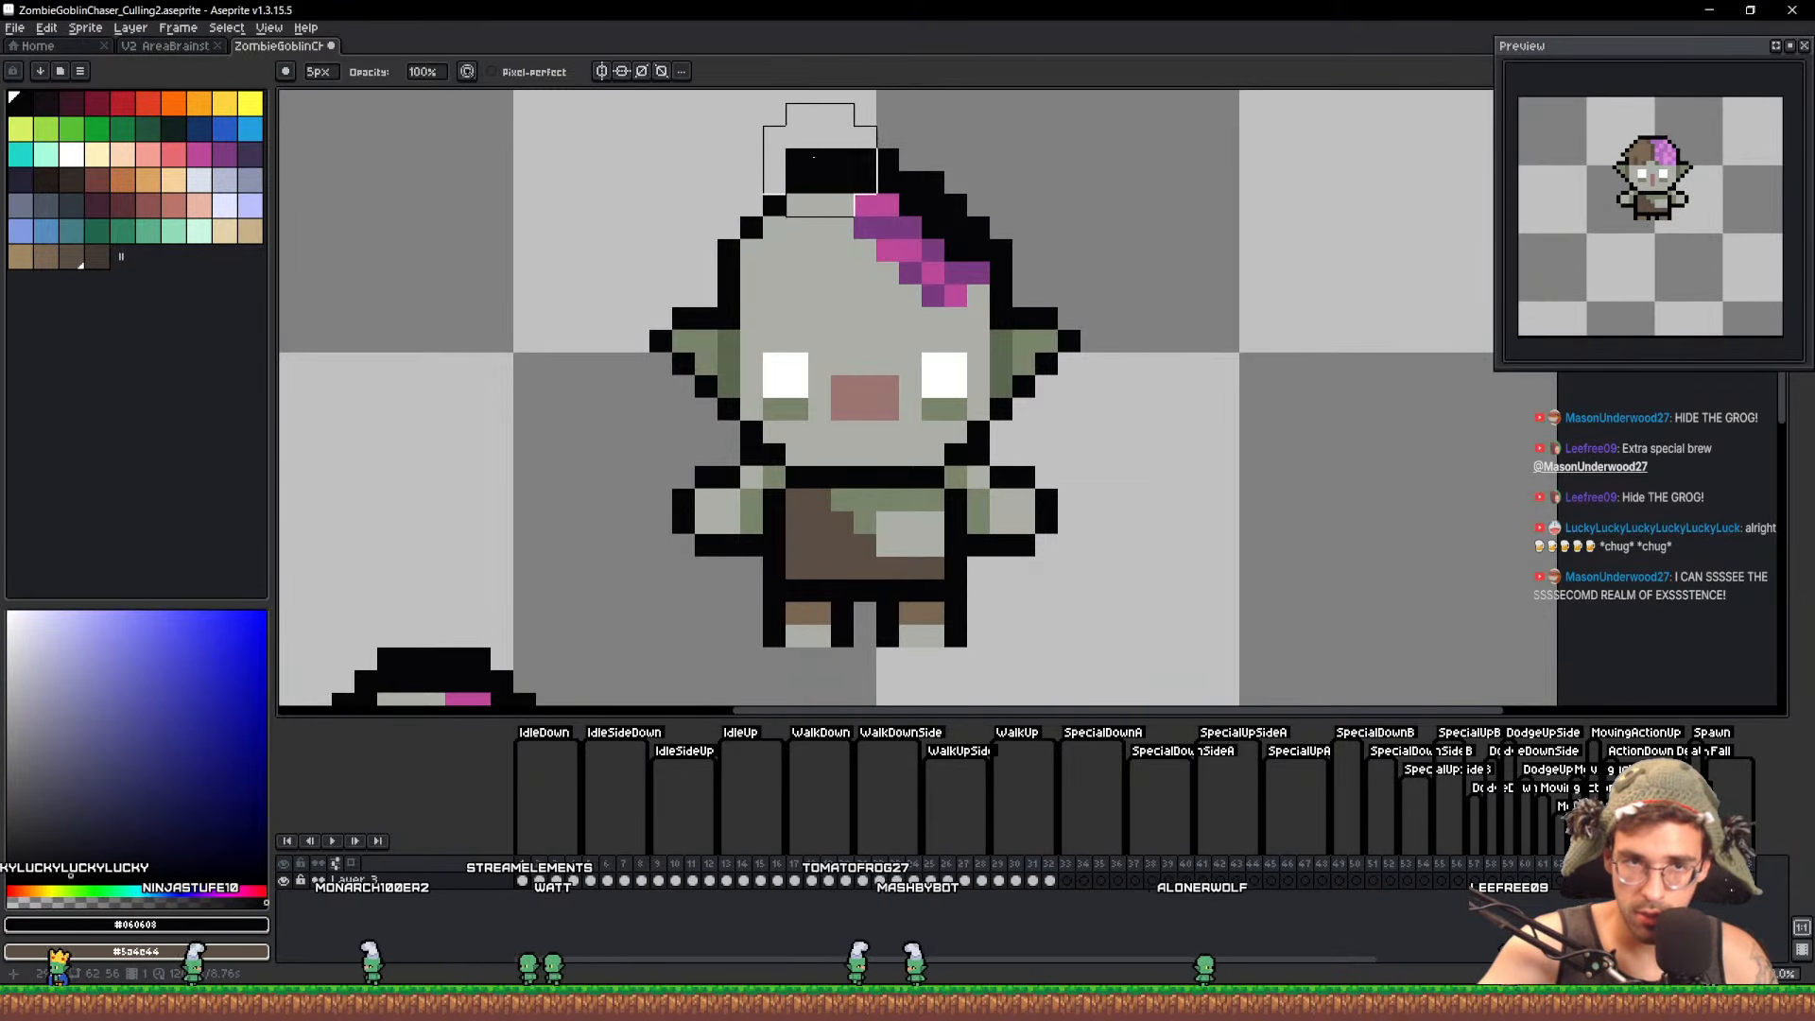
{"action": "mouse_move", "coordinate": [815, 157]}
{"action": "left_mouse_down"}
{"action": "mouse_move", "coordinate": [767, 229]}
{"action": "mouse_move", "coordinate": [767, 183]}
{"action": "mouse_move", "coordinate": [835, 206]}
{"action": "mouse_move", "coordinate": [770, 200]}
{"action": "left_mouse_up"}
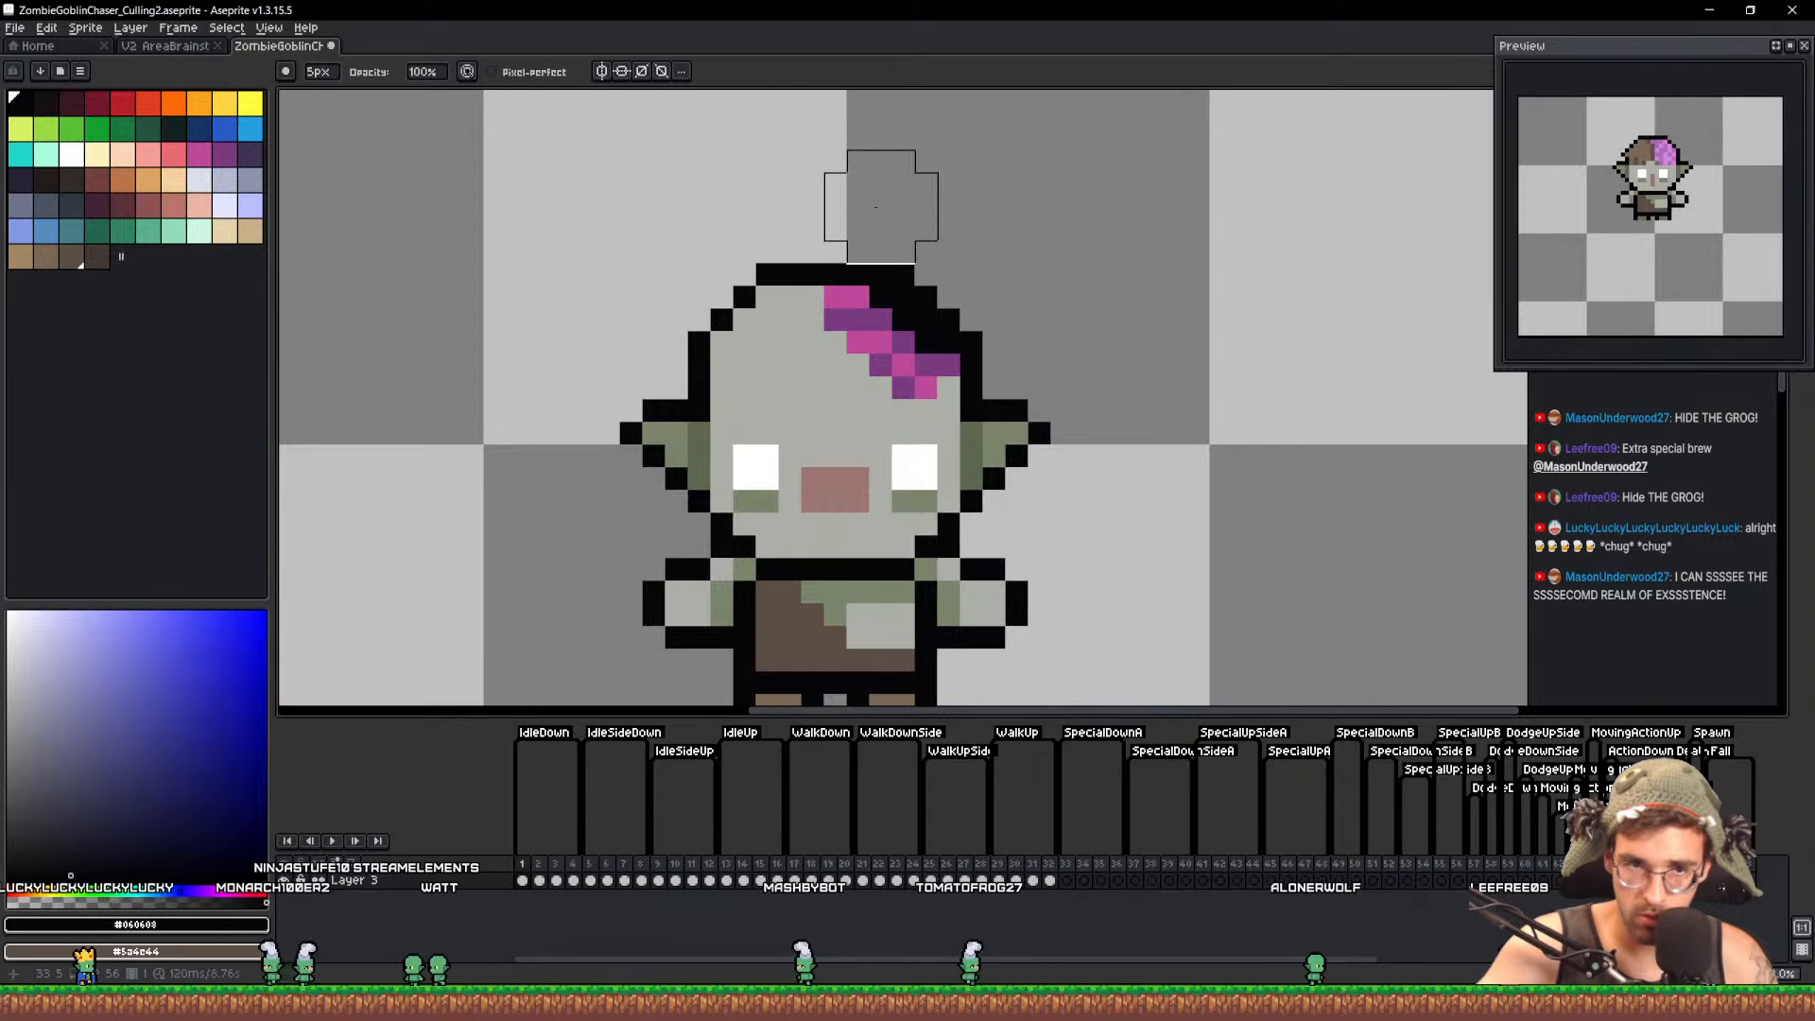
{"action": "mouse_move", "coordinate": [891, 222]}
{"action": "left_mouse_down"}
{"action": "mouse_move", "coordinate": [931, 263]}
{"action": "mouse_move", "coordinate": [1002, 287]}
{"action": "left_mouse_up"}
{"action": "key", "text": "b"}
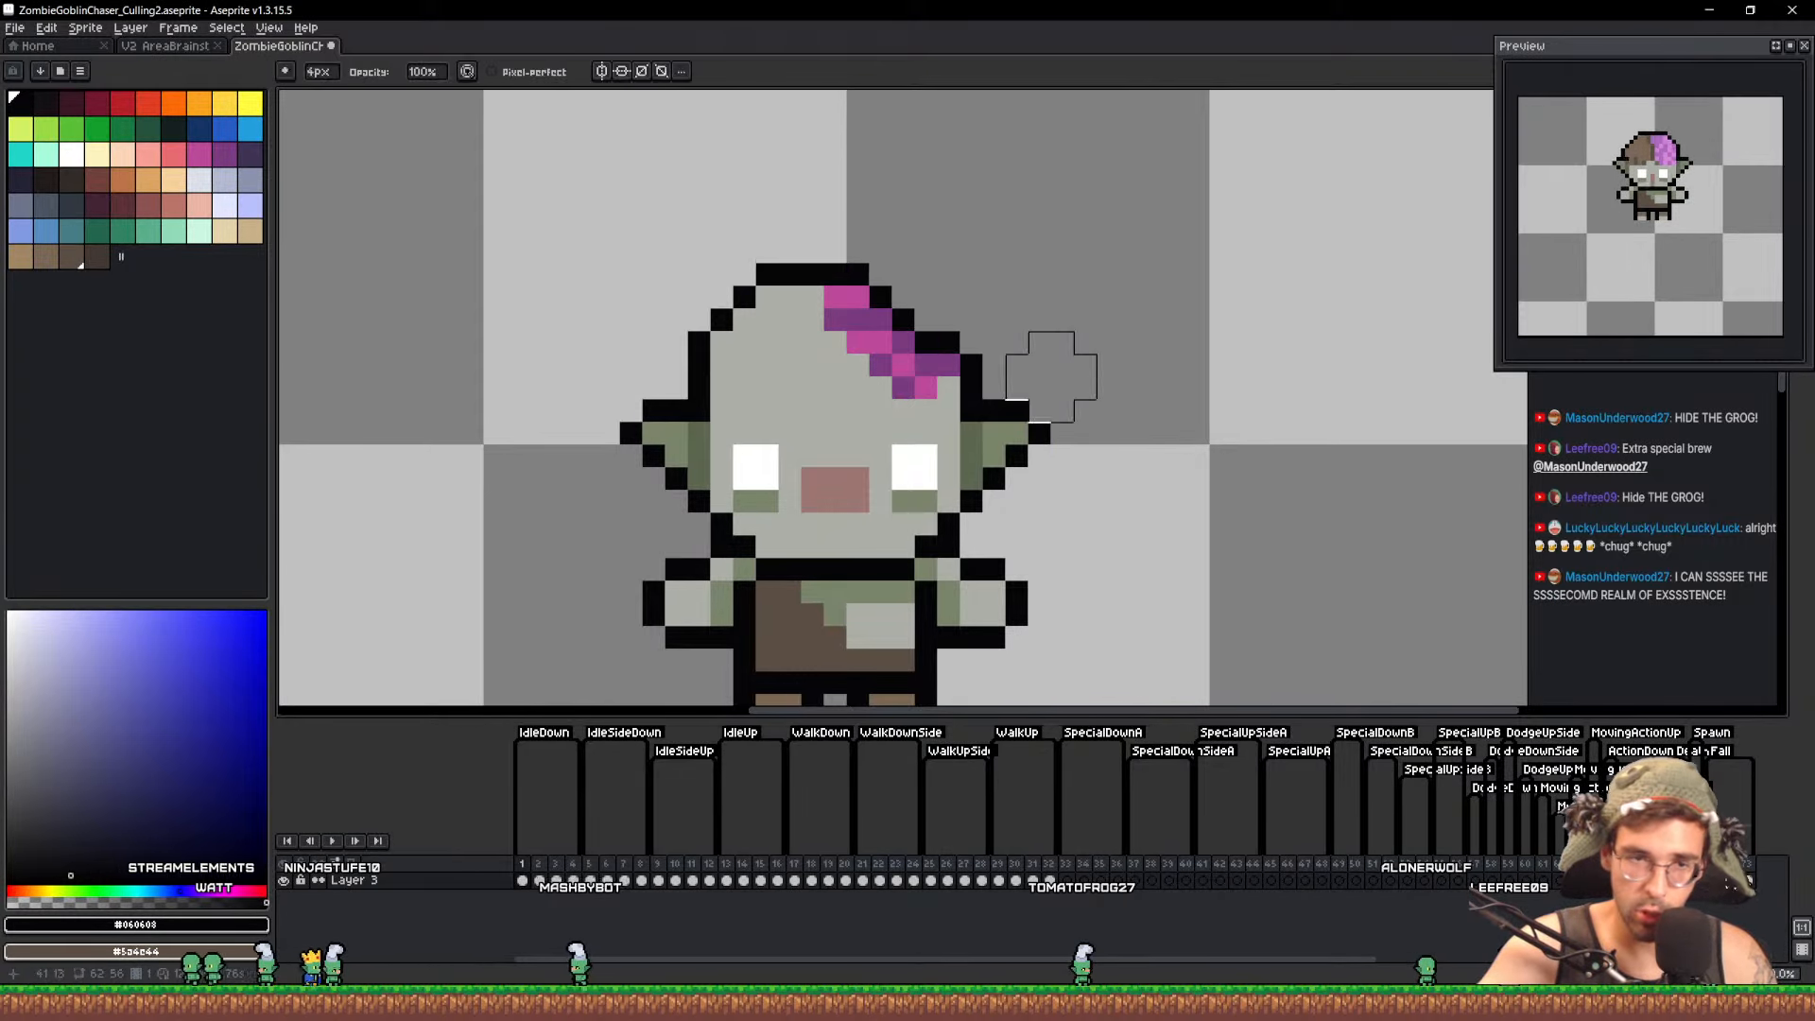
{"action": "scroll", "coordinate": [1085, 388], "scroll_direction": "down", "scroll_amount": 6}
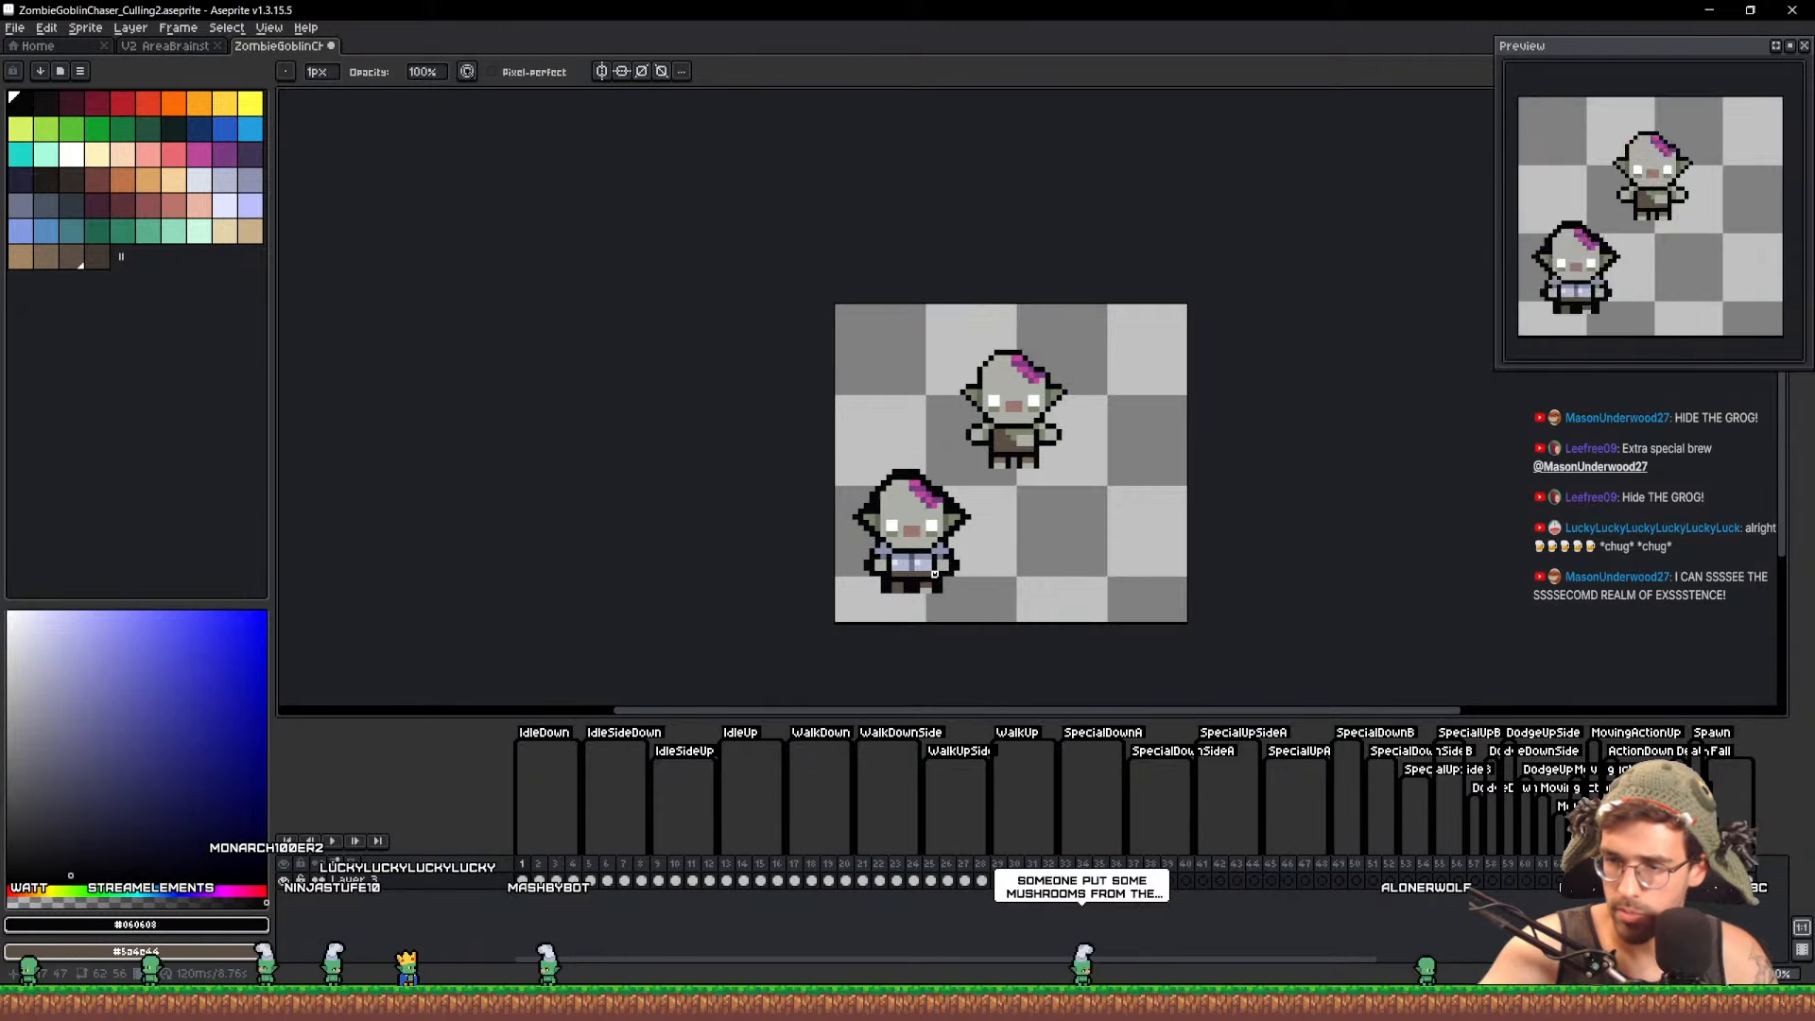
Copy the blue-gray shirt front with its brown belt from the reference goblin onto the chaser's torso
{"action": "scroll", "coordinate": [922, 563], "scroll_direction": "up", "scroll_amount": 5}
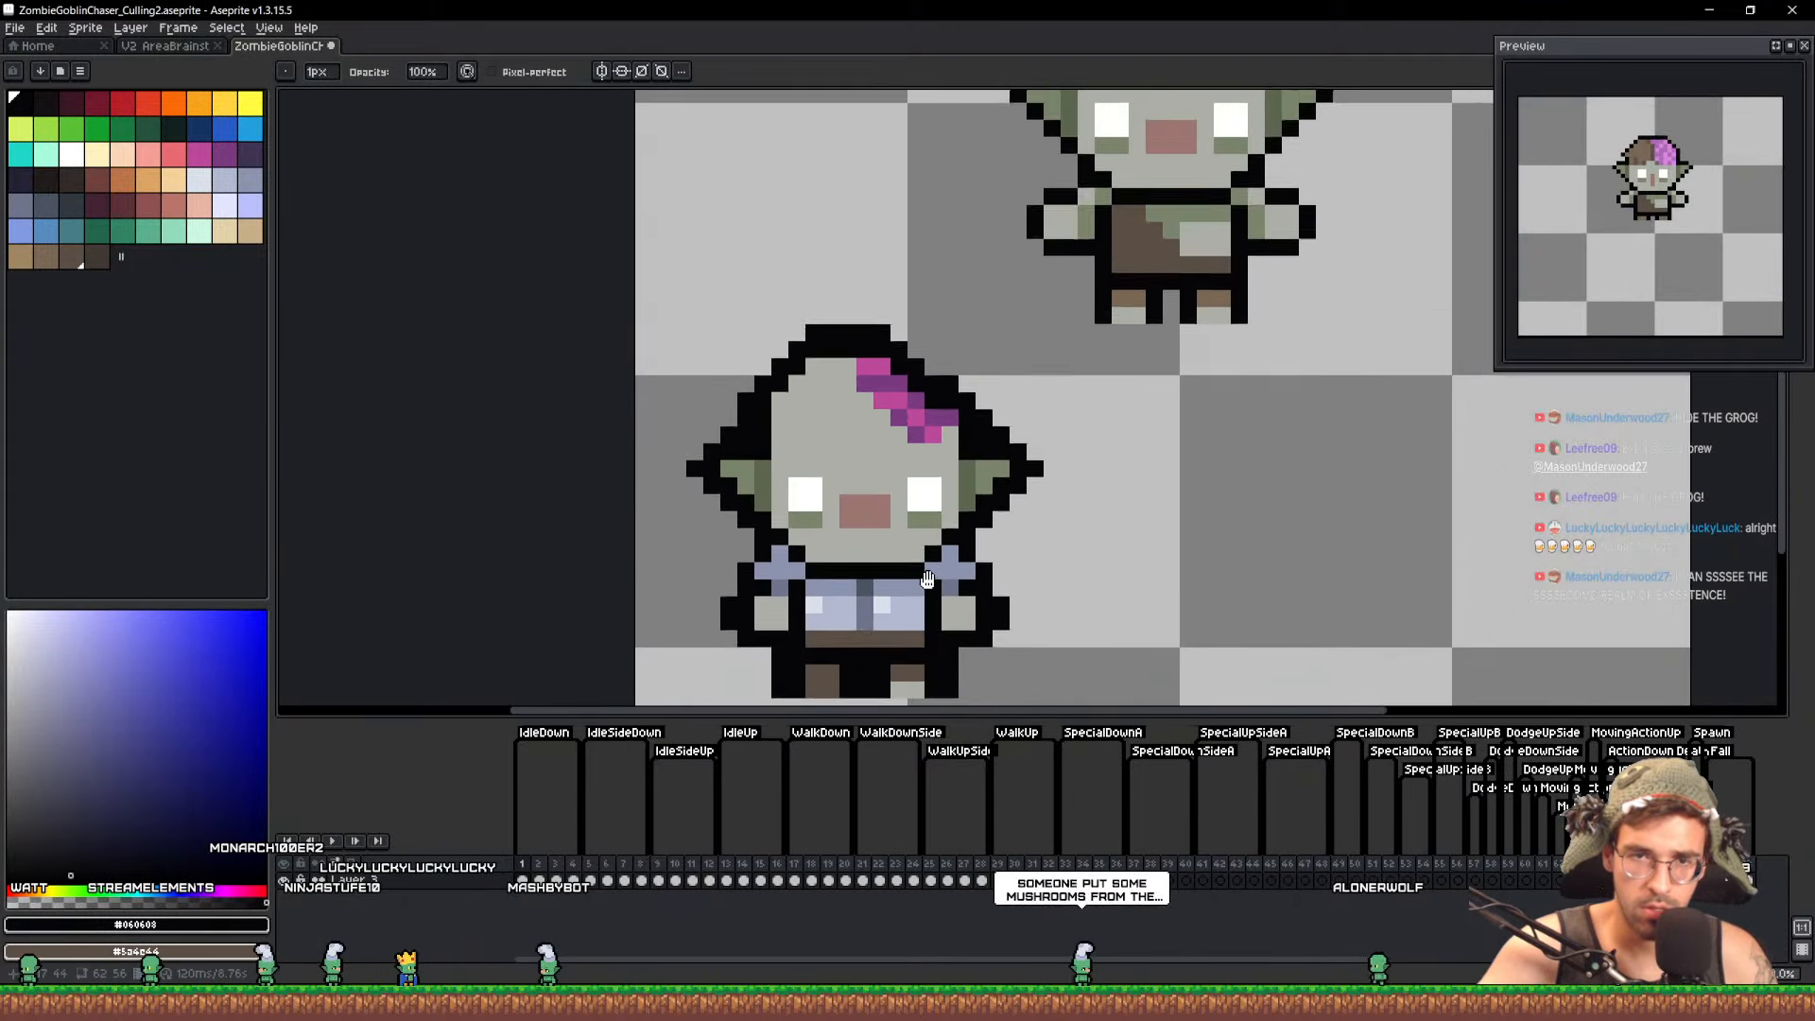
{"action": "key", "text": "m"}
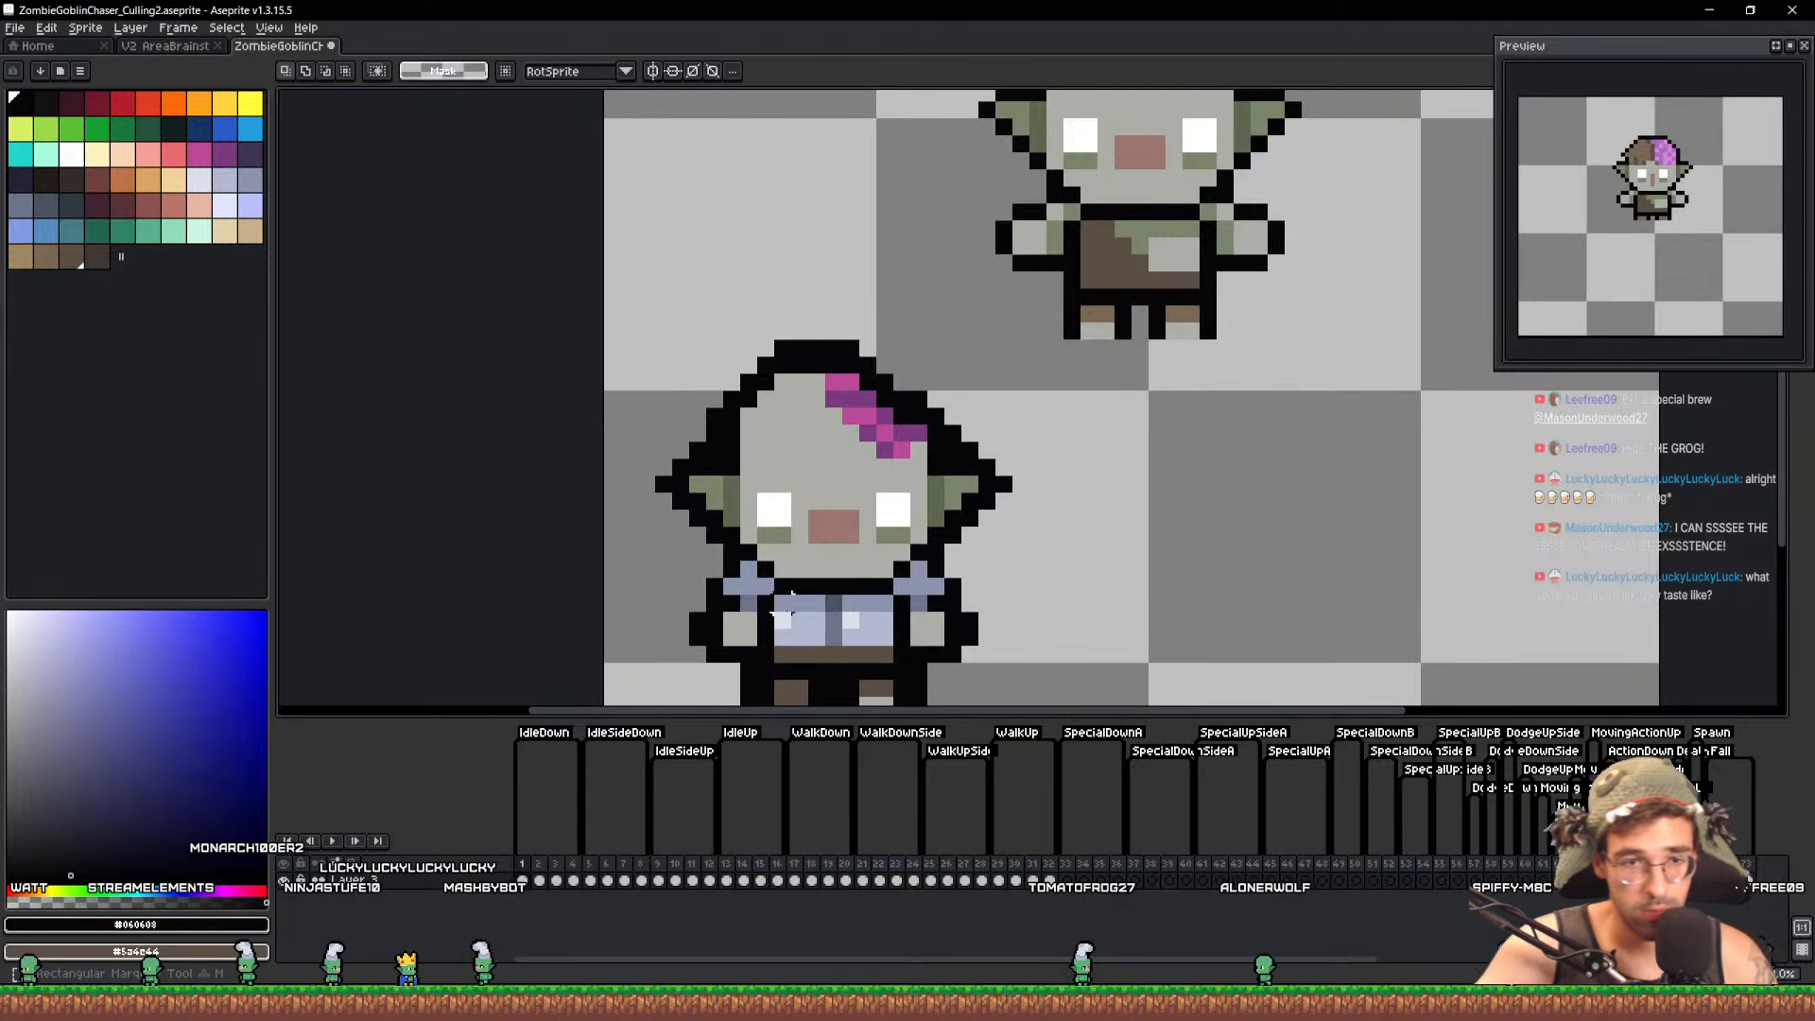
{"action": "left_click_drag", "start_coordinate": [786, 607], "coordinate": [1171, 259]}
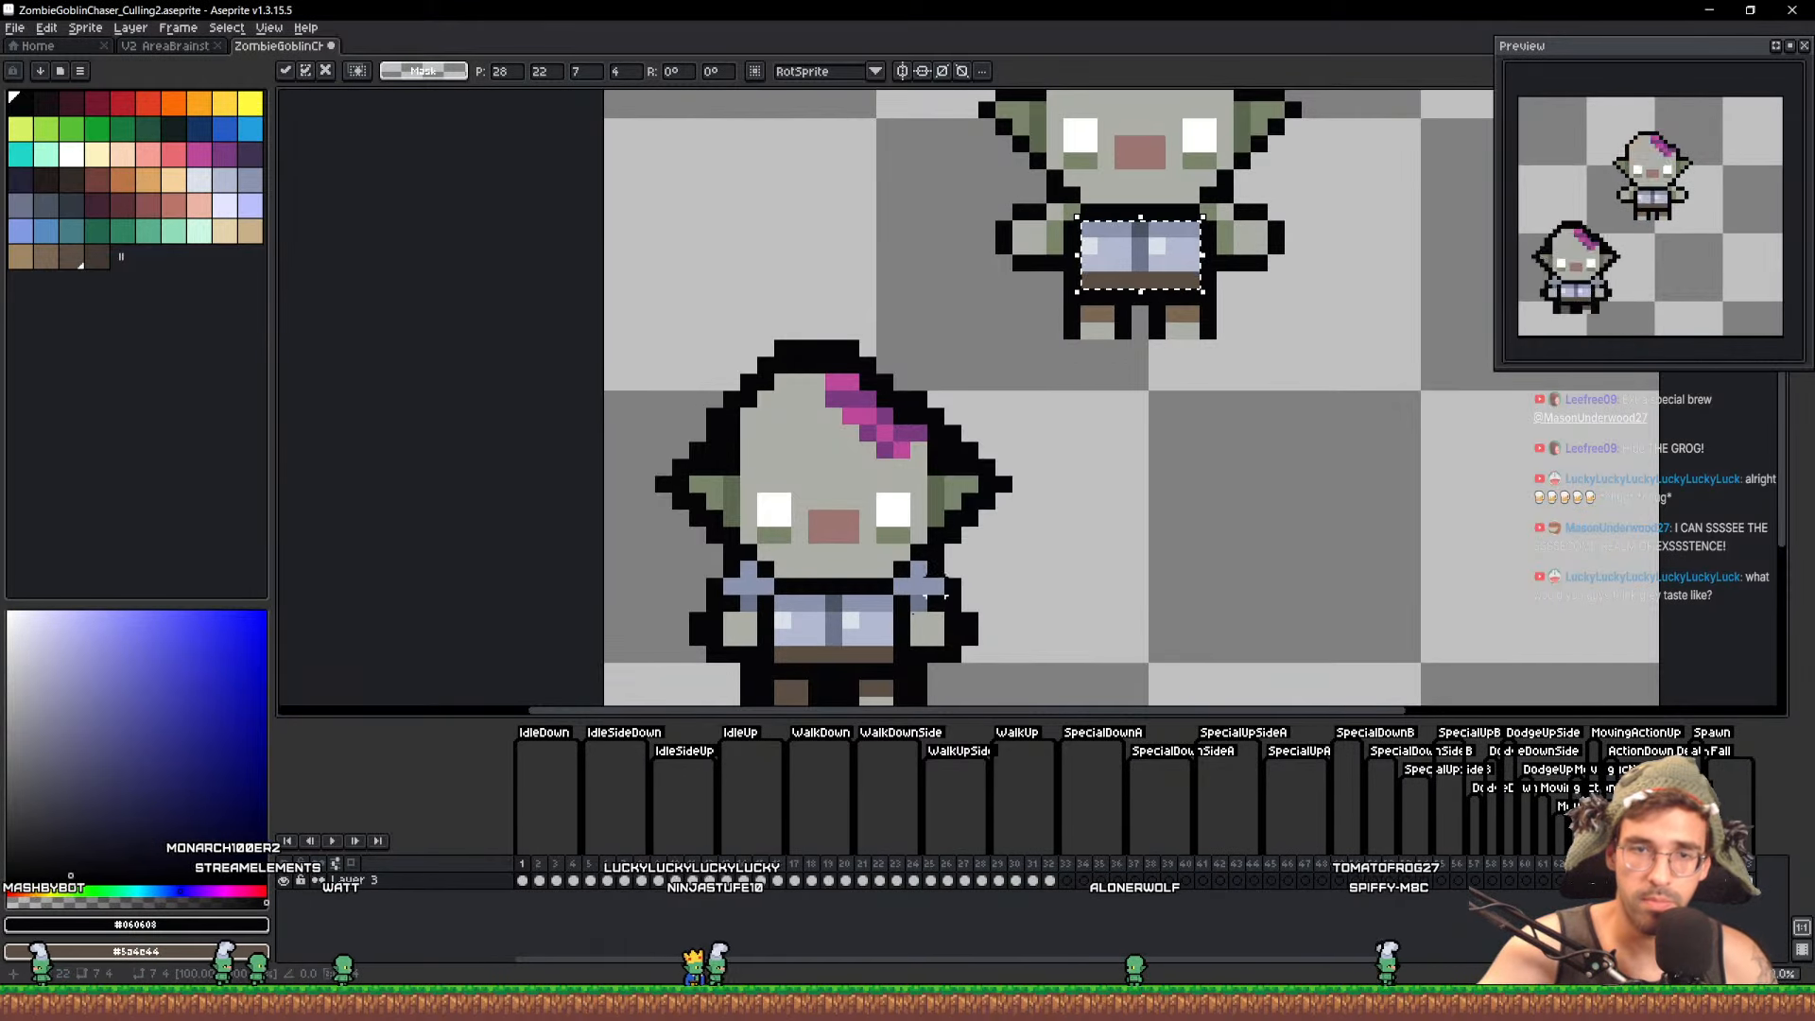
{"action": "key", "text": "ctrl+d"}
Recolour the chaser's legs with the reference goblin's dark brown #5a4e44, using 2 px and 1 px brushes
{"action": "left_click_drag", "start_coordinate": [795, 692], "coordinate": [799, 659]}
{"action": "left_click", "coordinate": [799, 660], "text": "alt"}
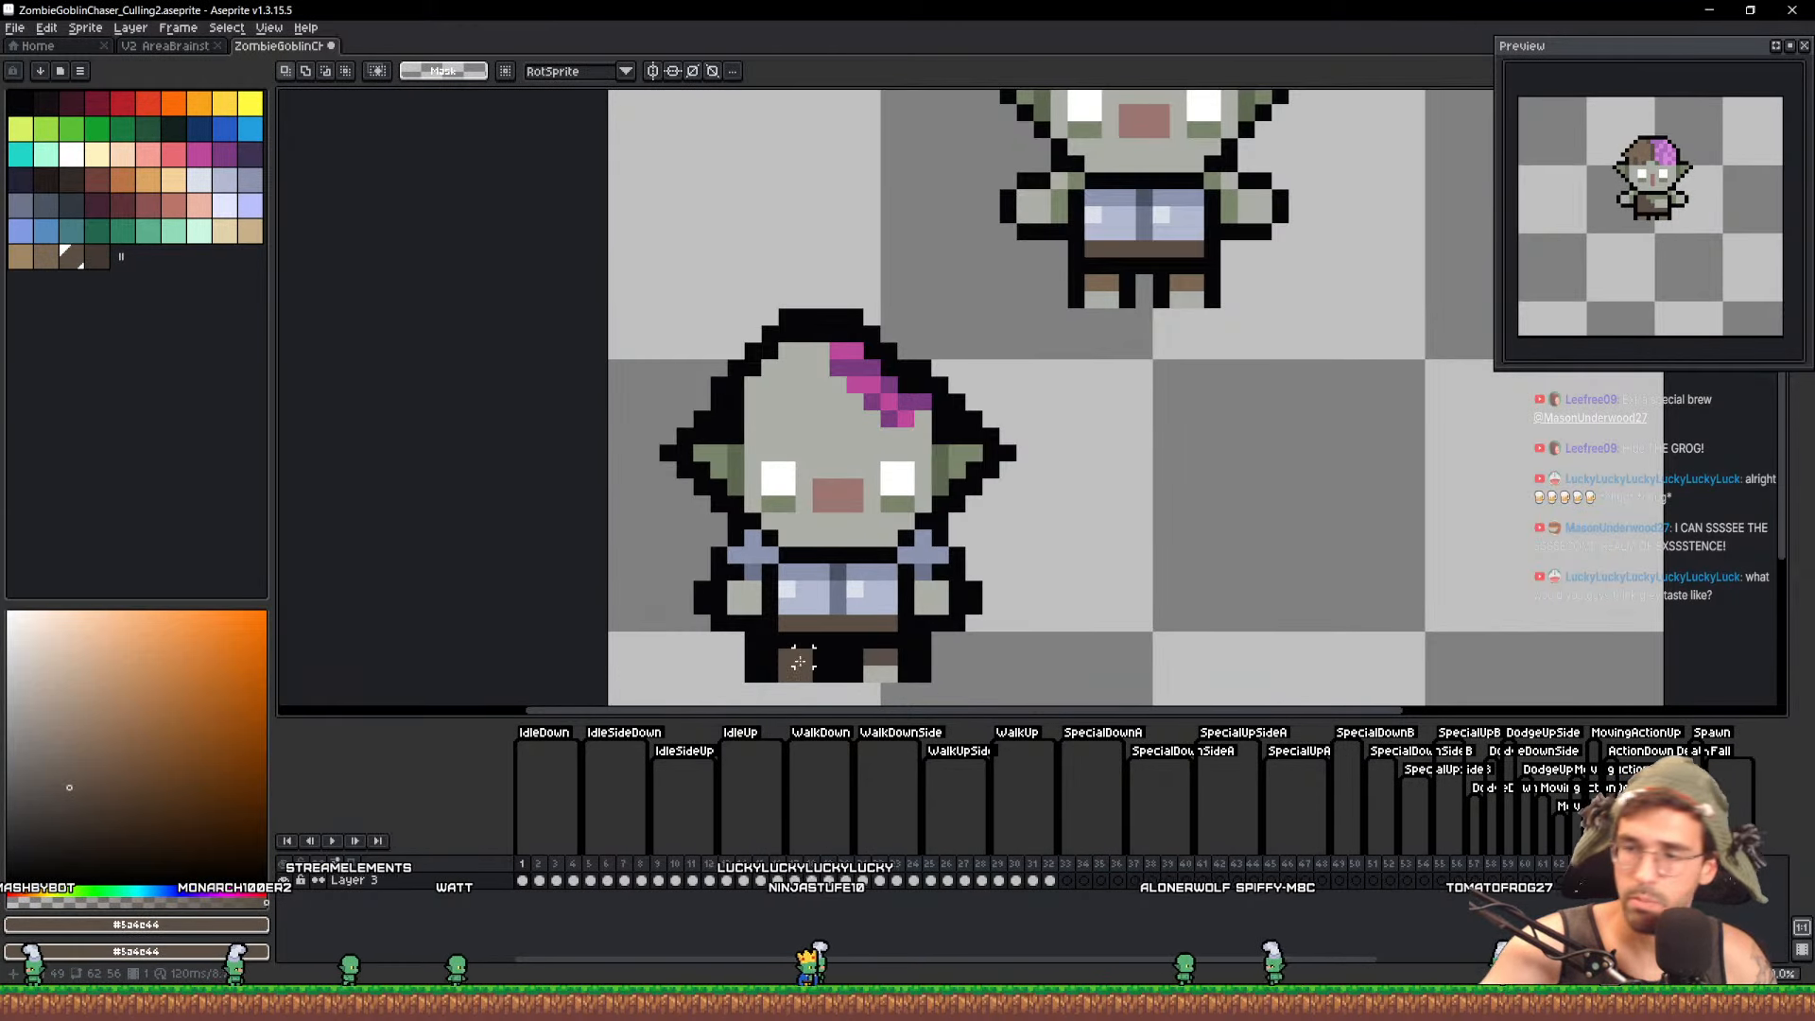
{"action": "key", "text": "b"}
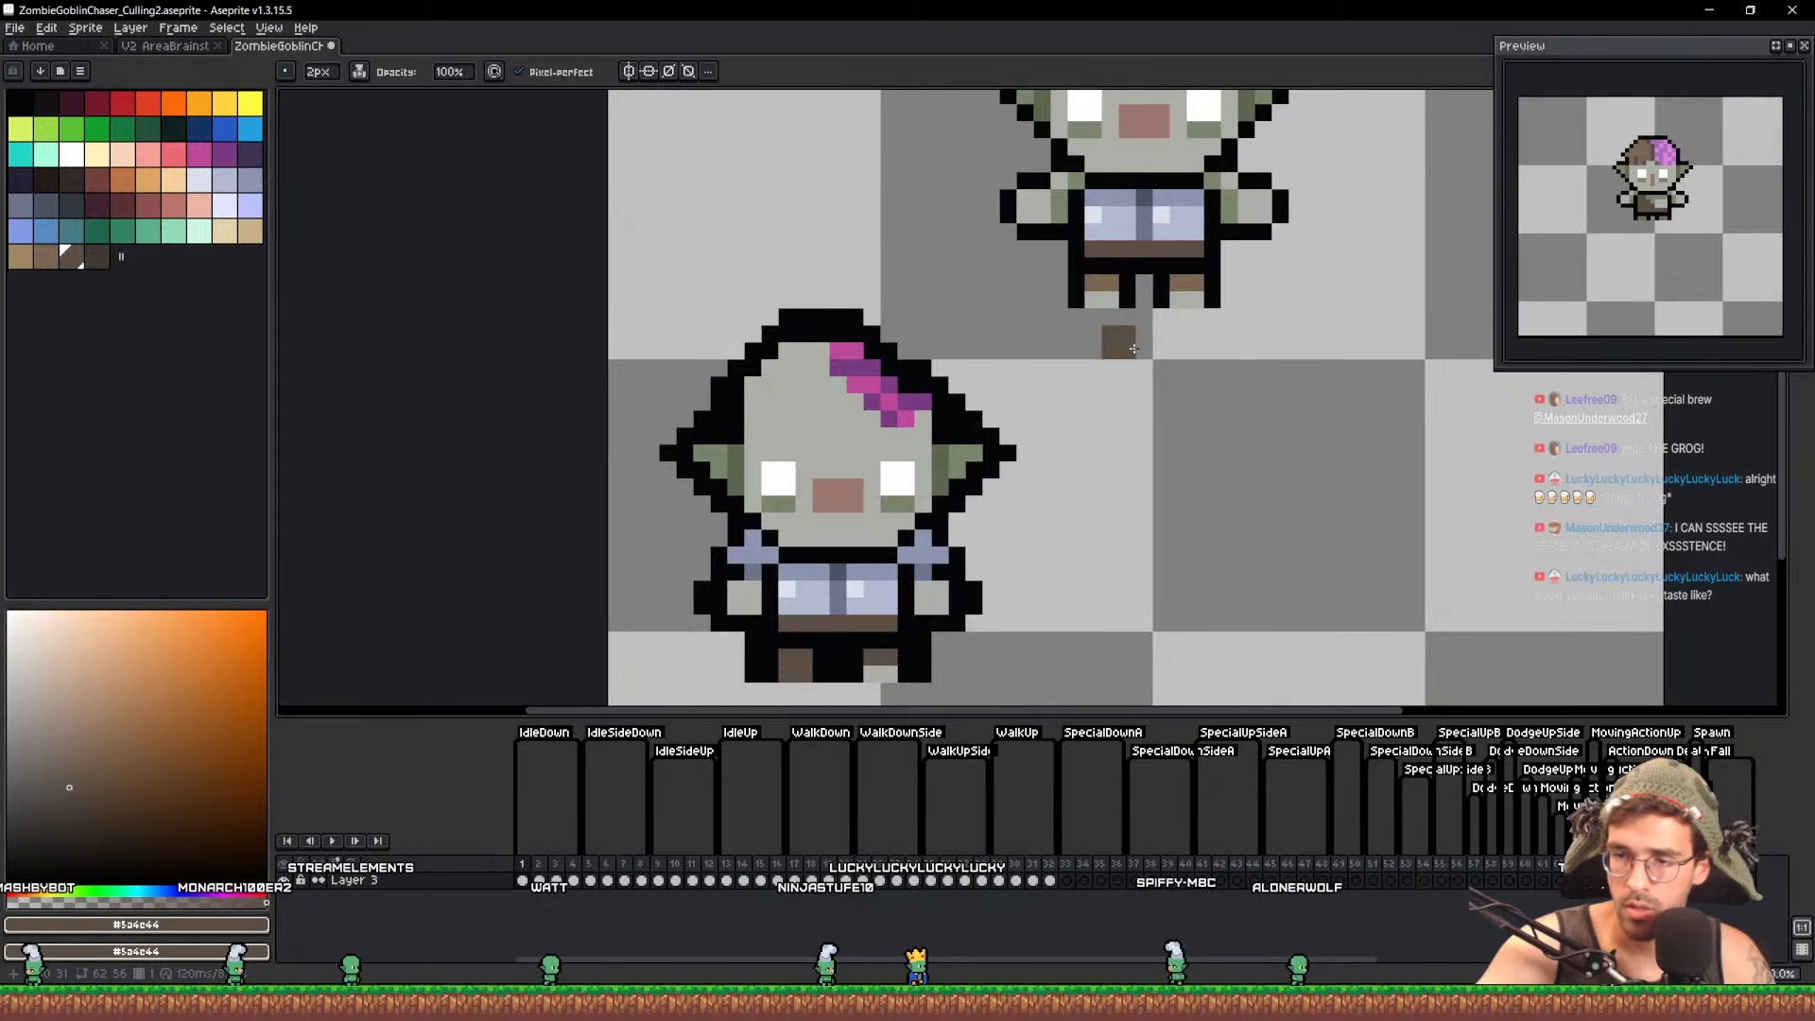
{"action": "left_click", "coordinate": [1112, 298]}
{"action": "key", "text": "minus"}
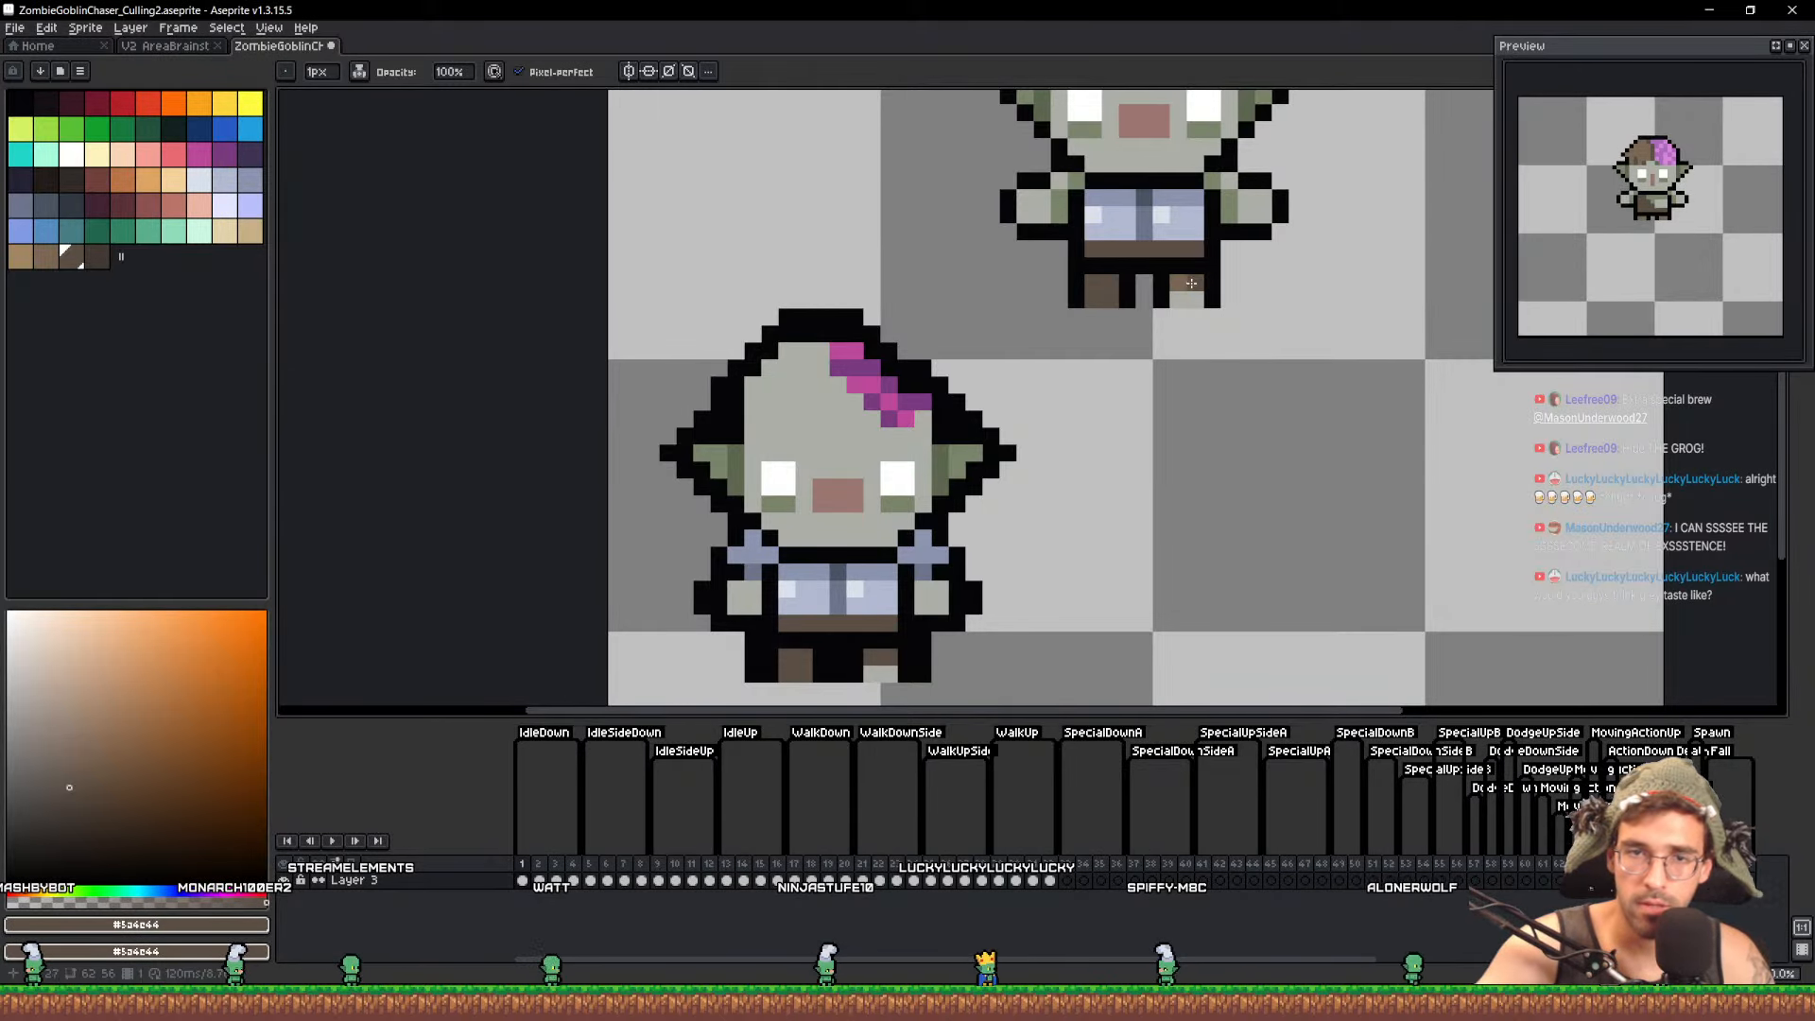
Paint blue-gray #8b93af sleeves on both of the chaser's shoulders and outline them in black
{"action": "left_click", "coordinate": [771, 537], "text": "alt"}
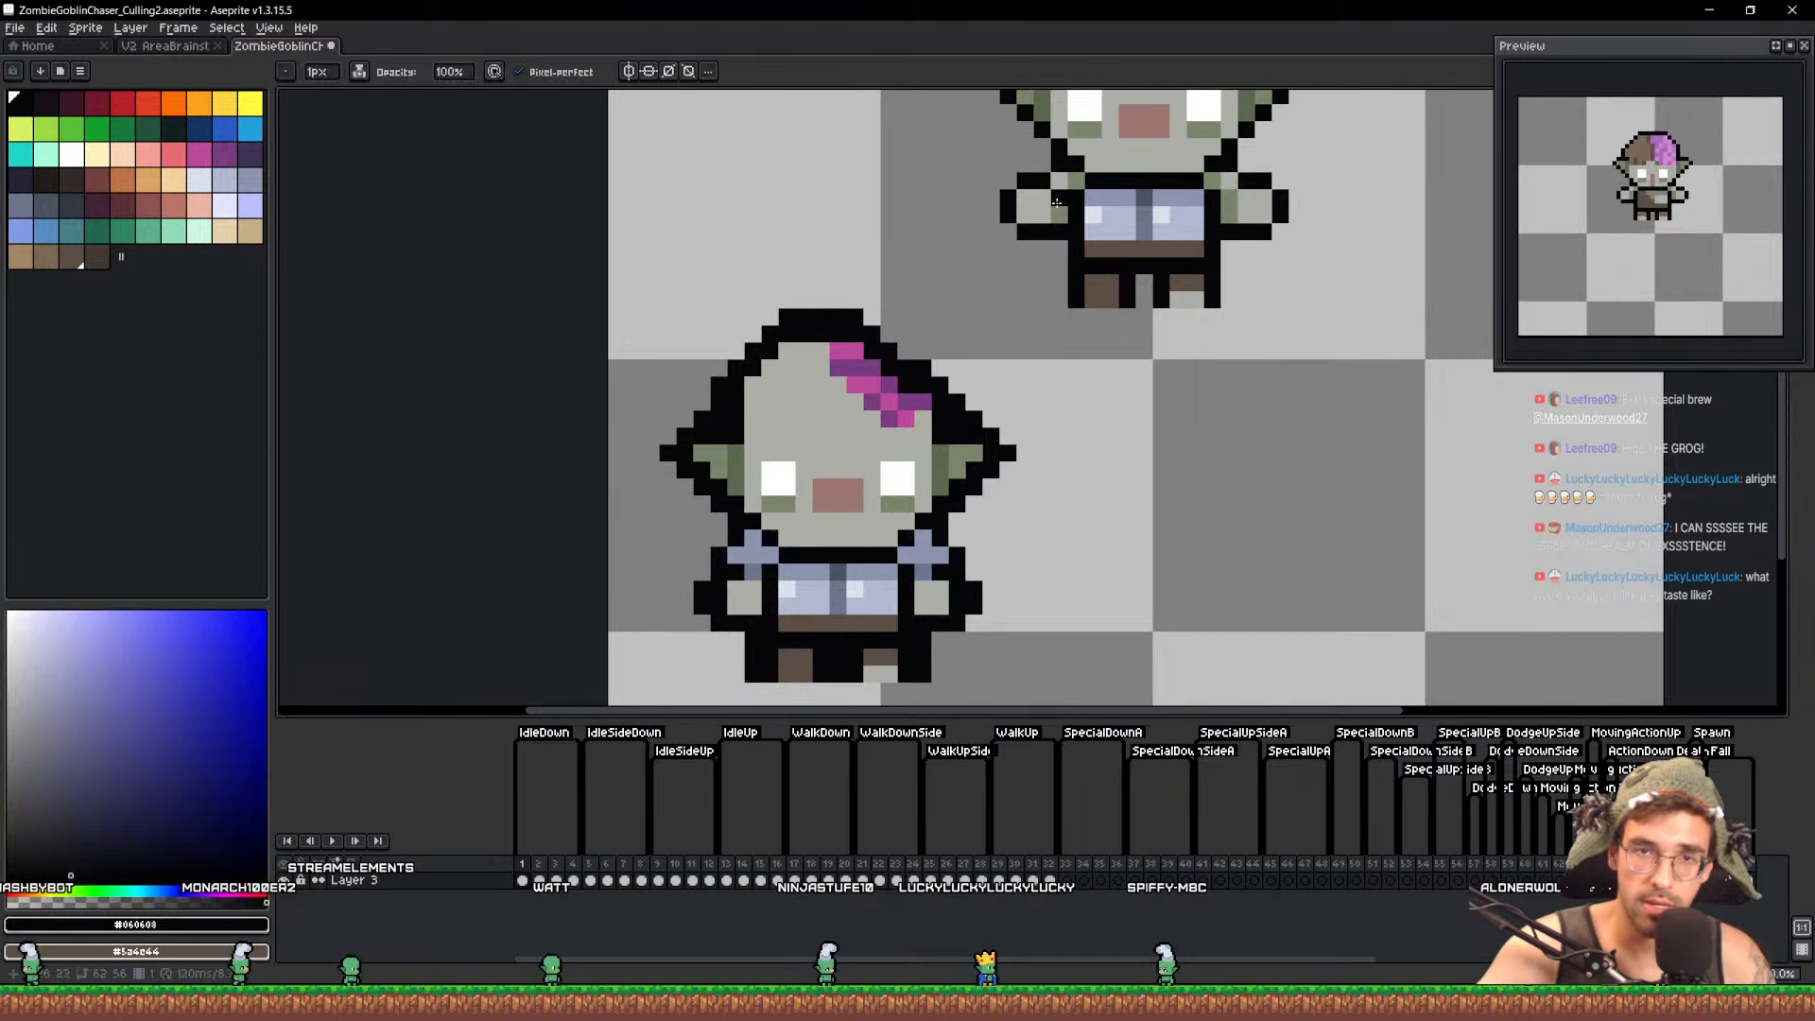
{"action": "left_click", "coordinate": [1064, 170], "text": "alt"}
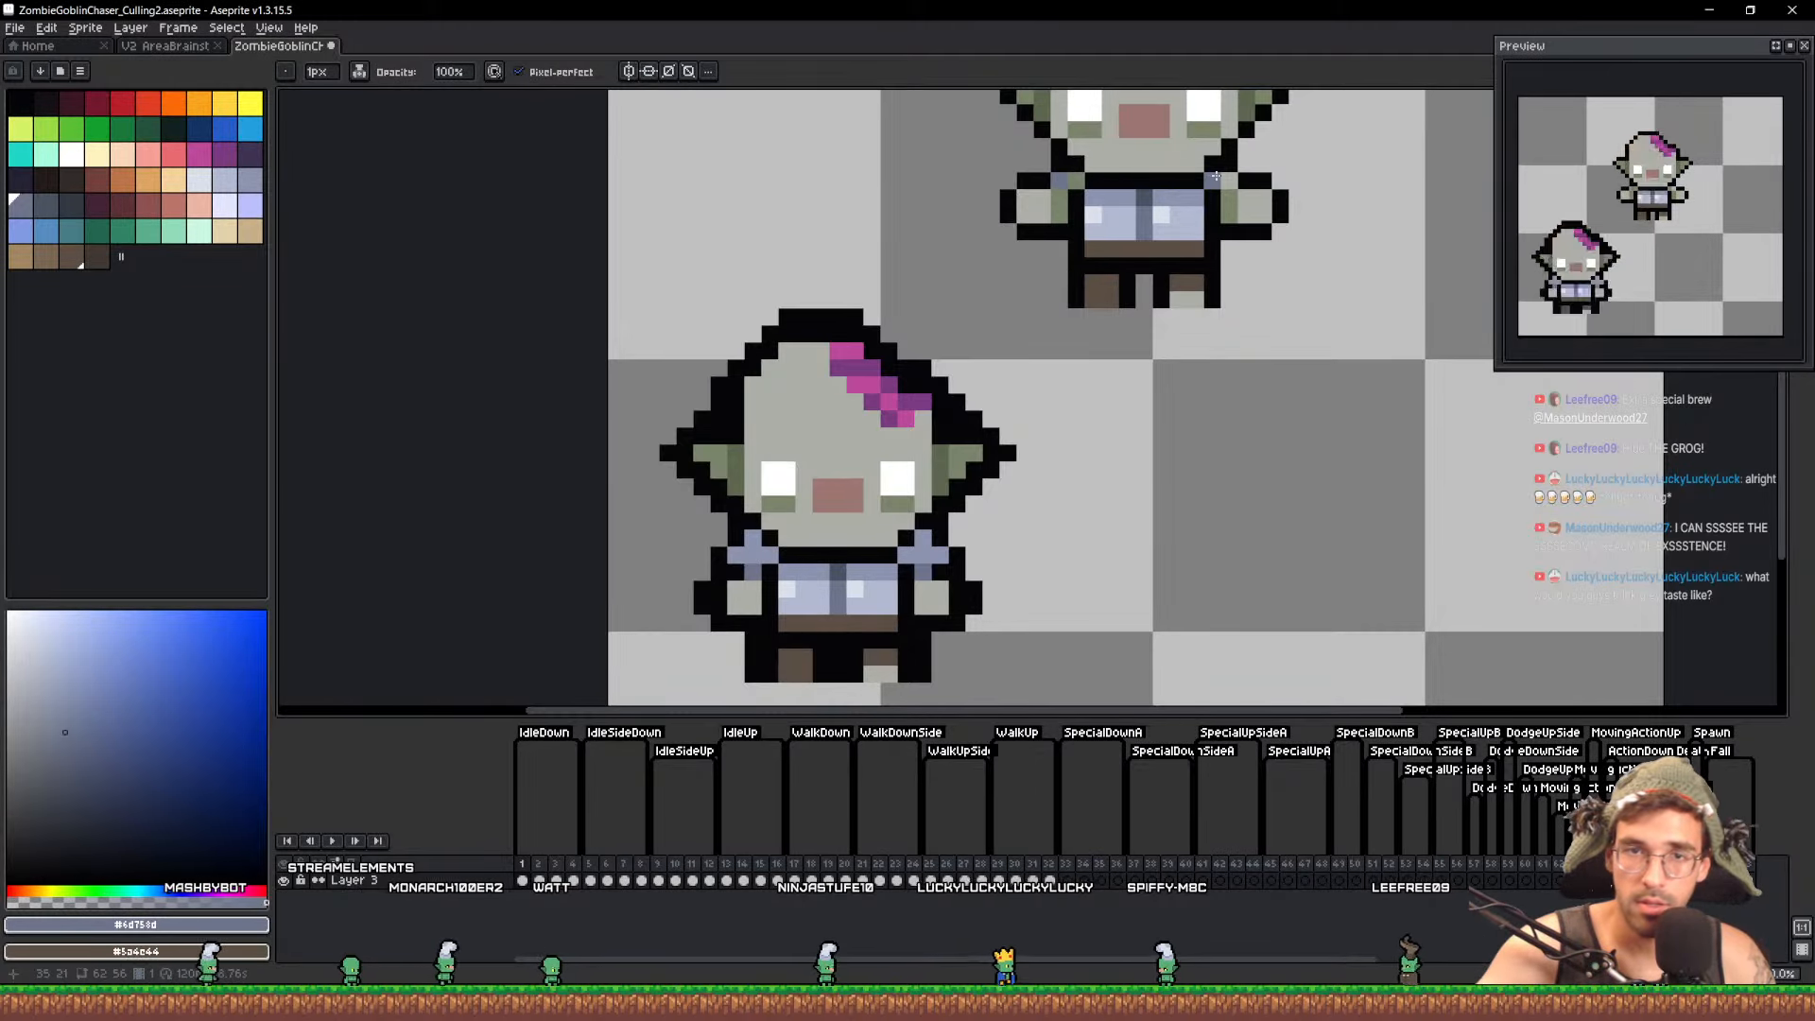
{"action": "left_click", "coordinate": [742, 543], "text": "alt"}
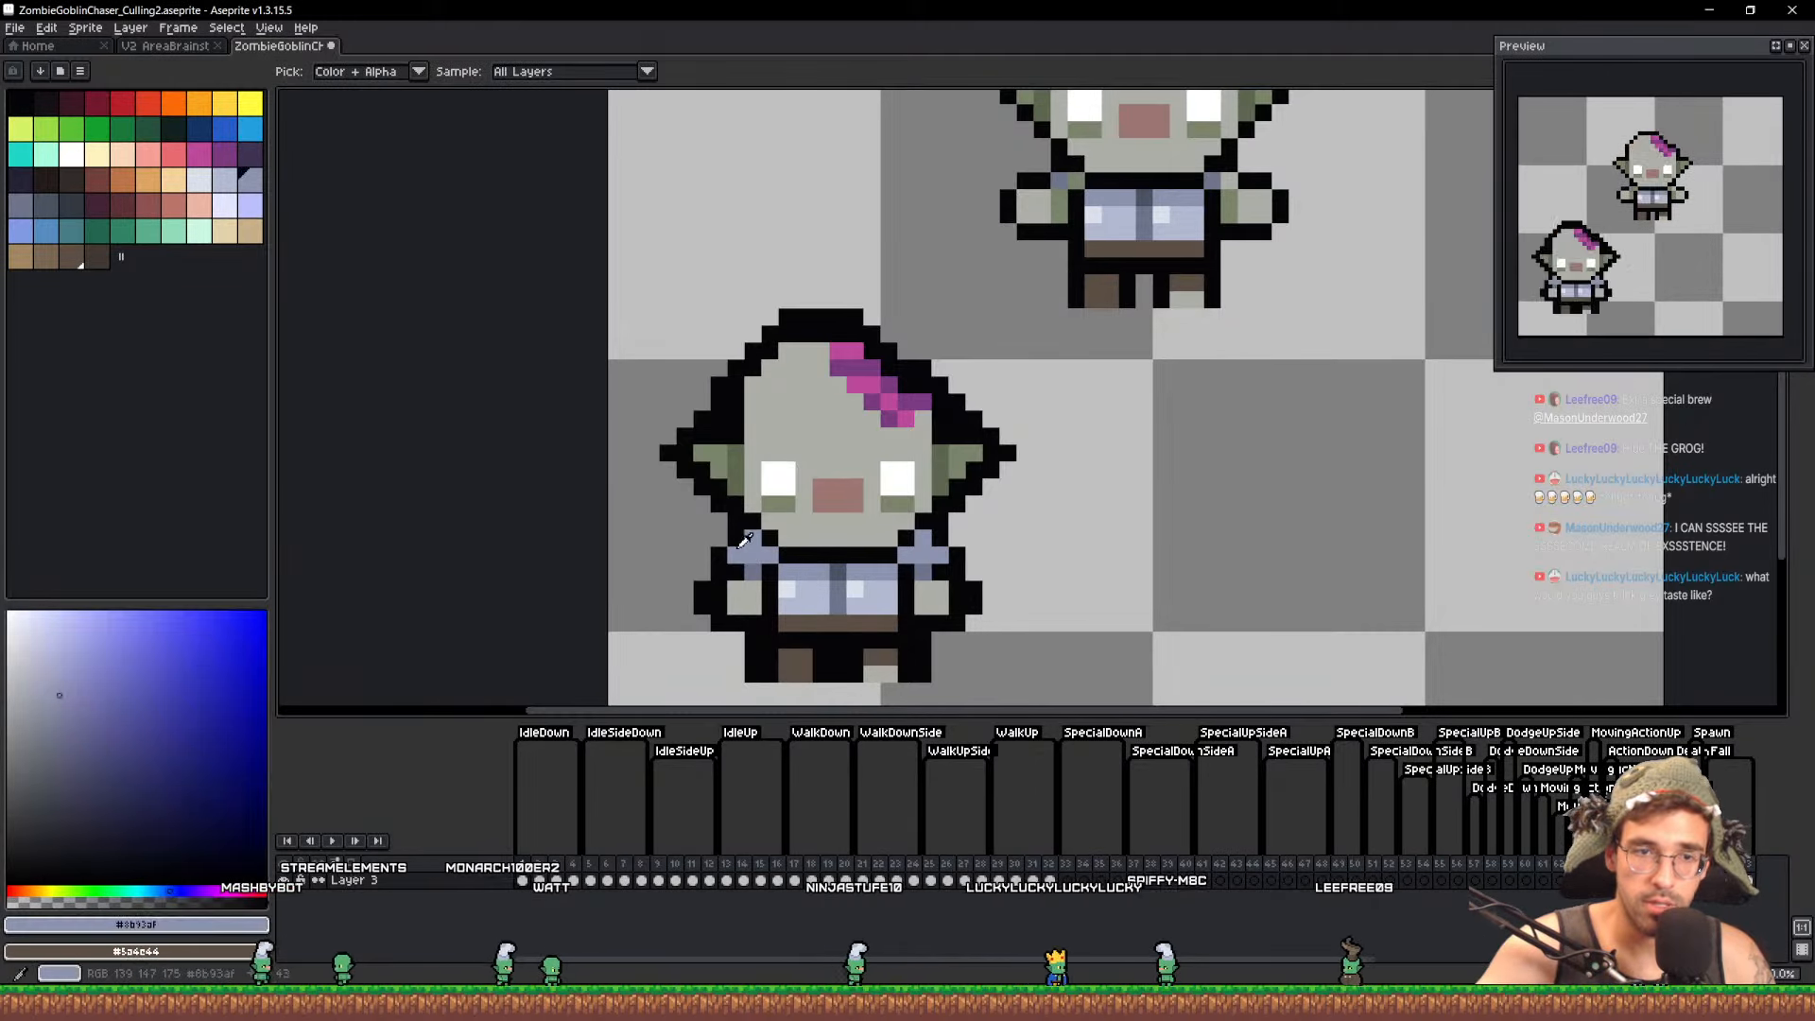
{"action": "left_click", "coordinate": [1229, 180]}
{"action": "left_click", "coordinate": [1239, 168]}
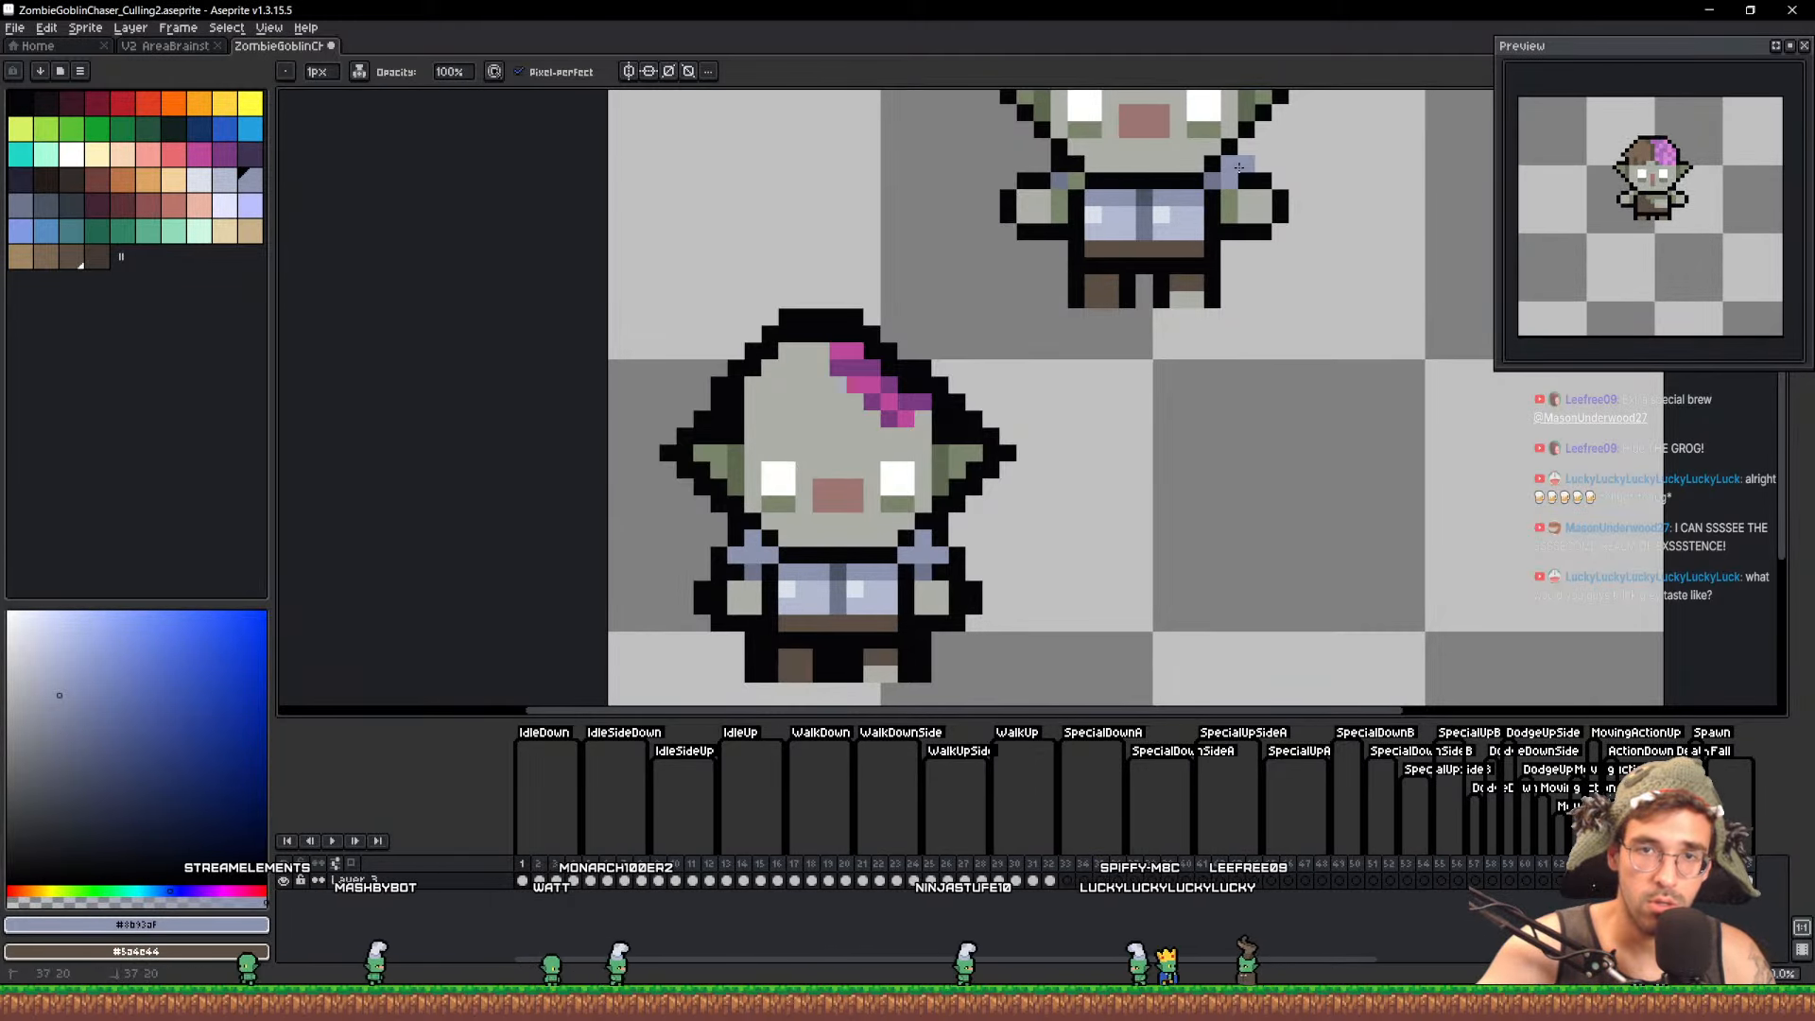
{"action": "left_click", "coordinate": [1042, 167], "text": "alt"}
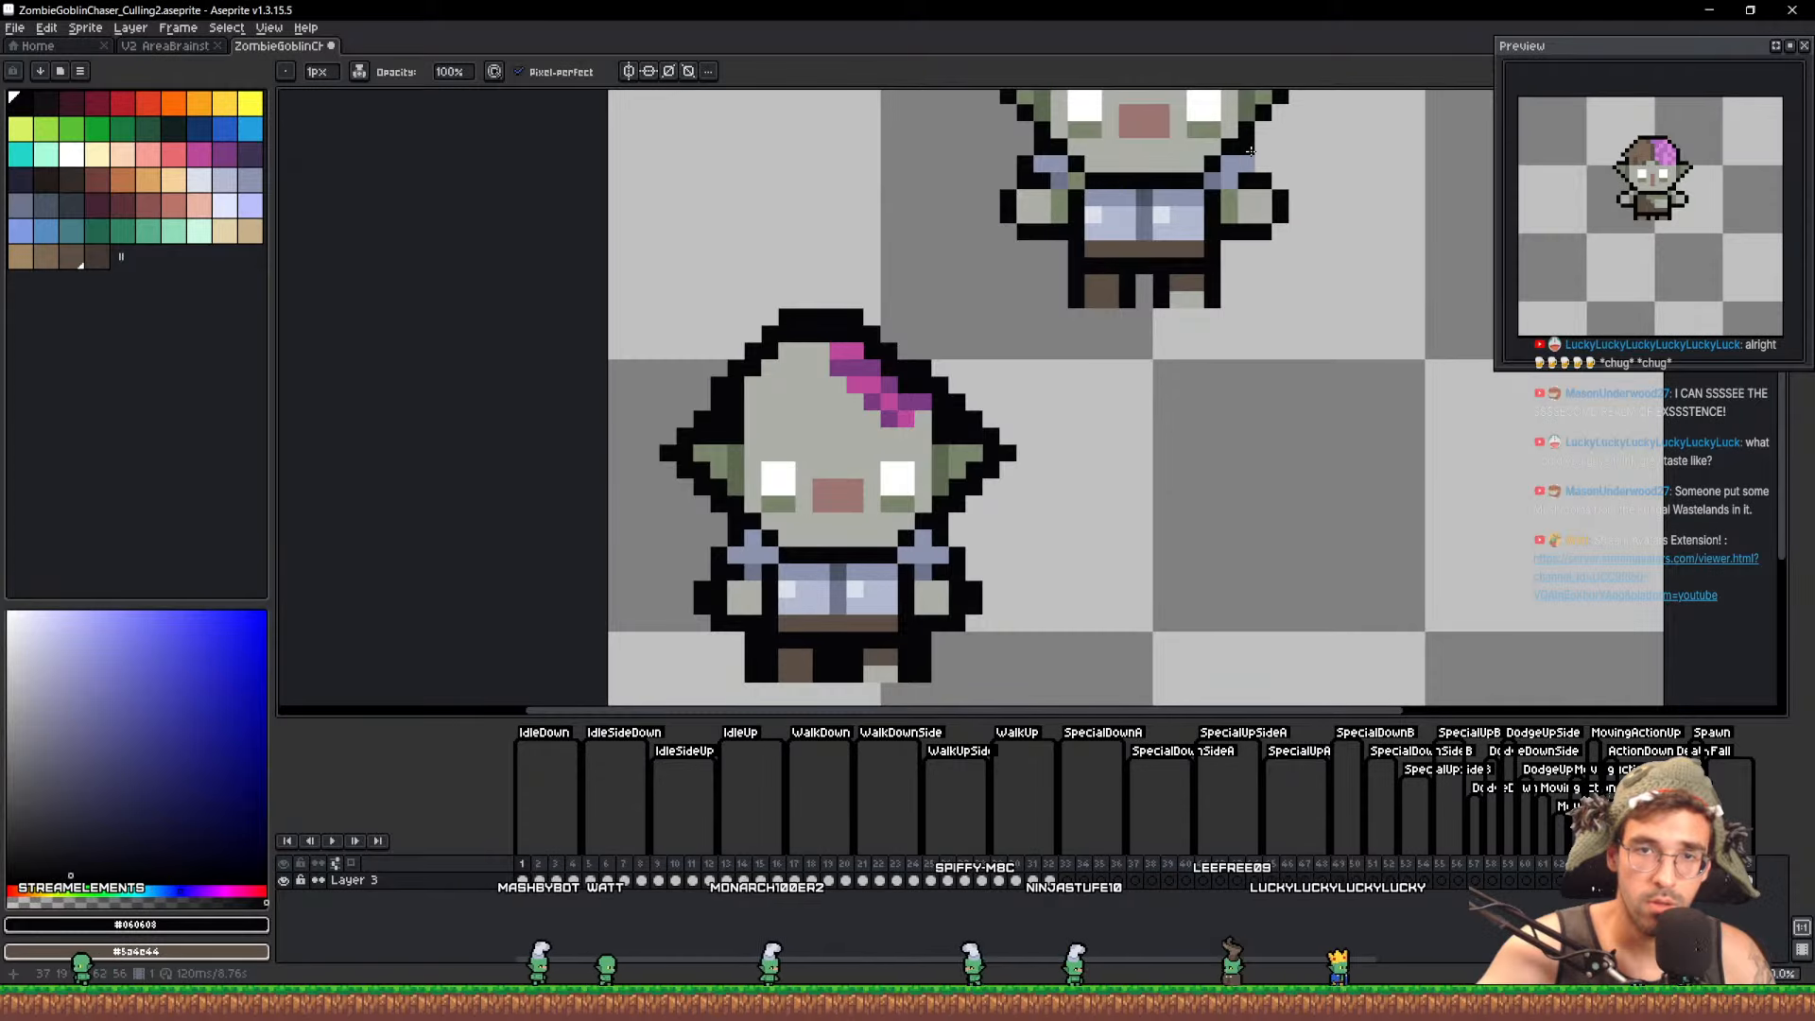
{"action": "left_click_drag", "start_coordinate": [1280, 179], "coordinate": [1252, 302]}
Refine the chaser's sleeves beside the shirt, picking the lighter and darker blue-gray shirt colours for the edge pixels
{"action": "scroll", "coordinate": [1252, 302], "scroll_direction": "down", "scroll_amount": 1}
{"action": "scroll", "coordinate": [1063, 266], "scroll_direction": "up", "scroll_amount": 2}
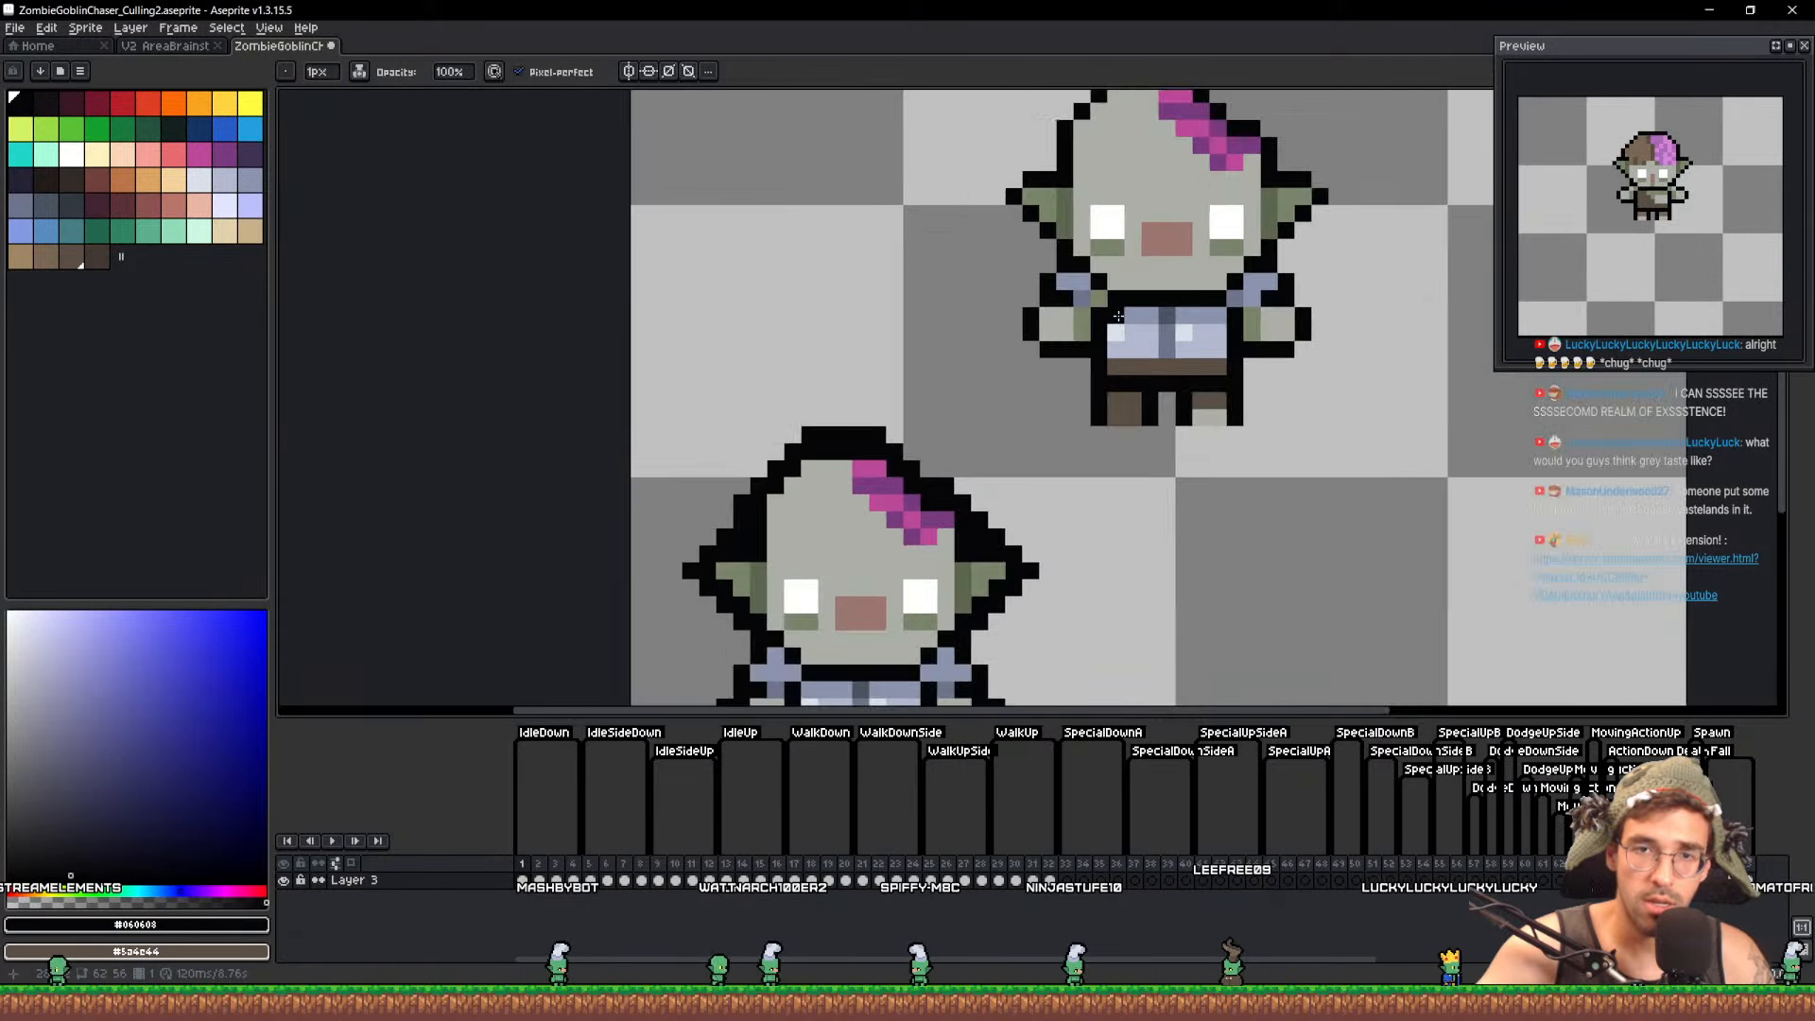
{"action": "left_click", "coordinate": [1062, 267], "text": "alt"}
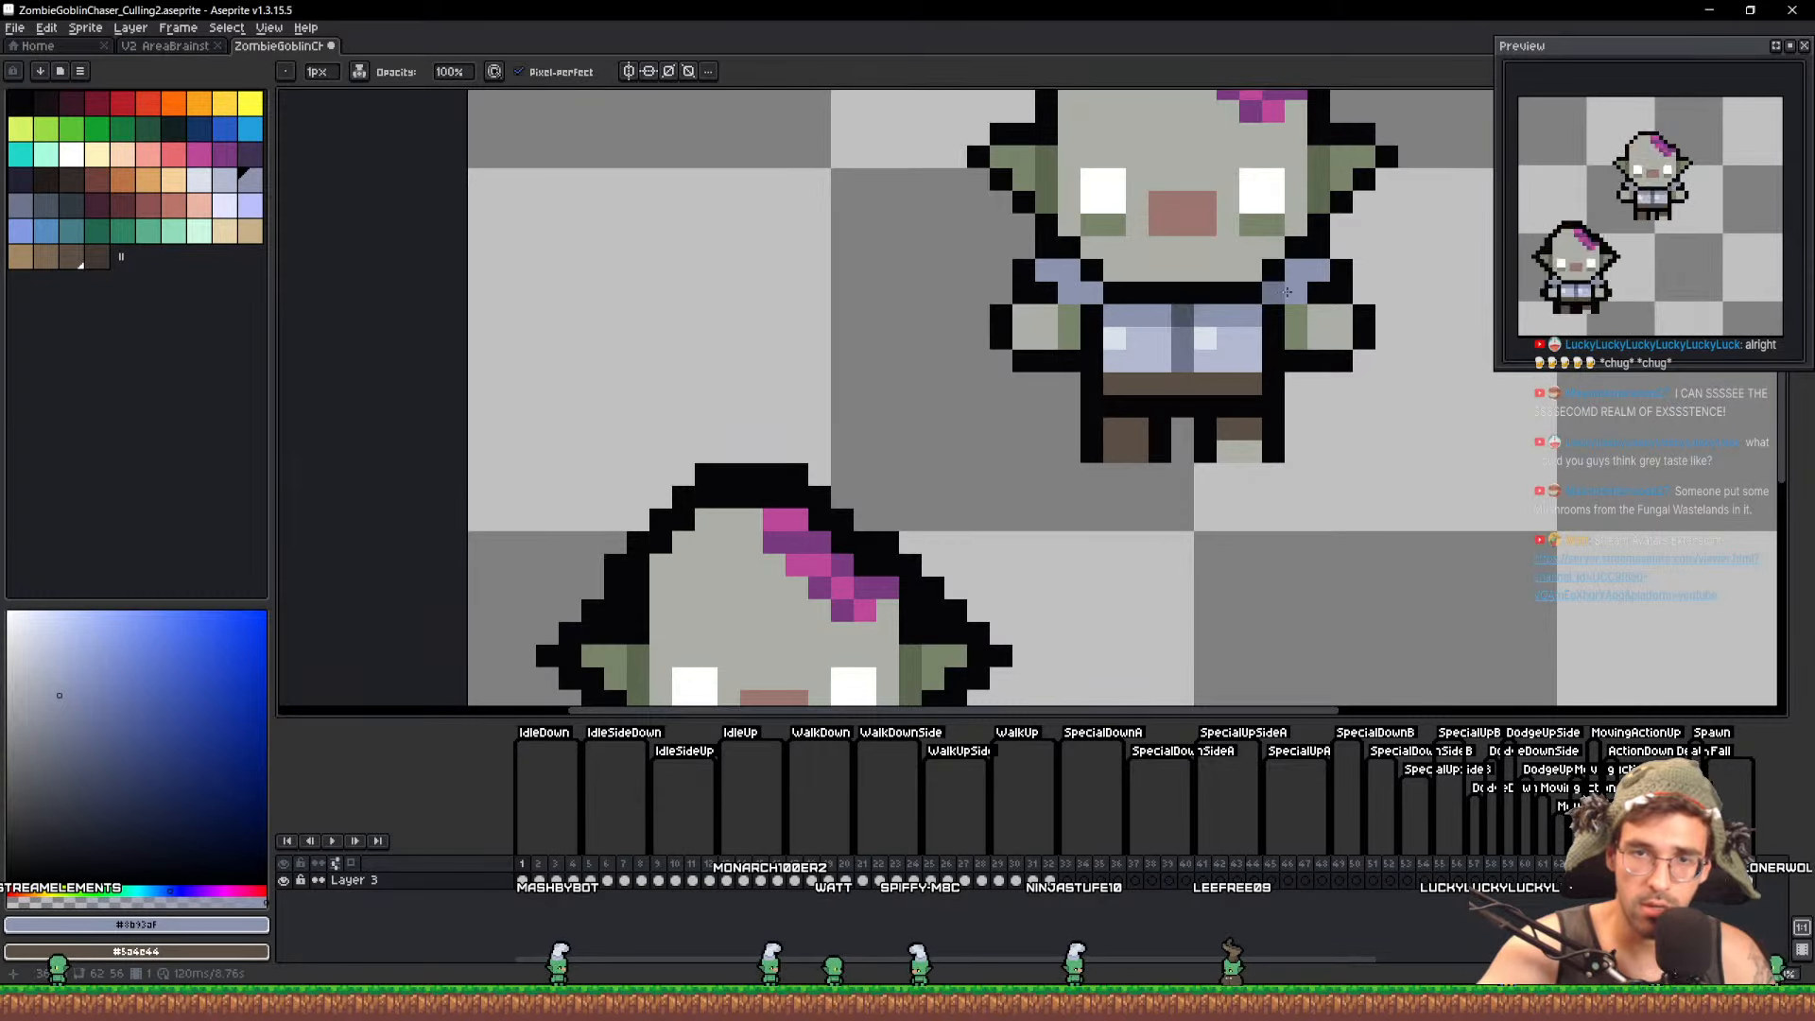
{"action": "left_click", "coordinate": [1285, 291], "text": "alt"}
{"action": "left_click", "coordinate": [1084, 287]}
{"action": "scroll", "coordinate": [1087, 287], "scroll_direction": "down", "scroll_amount": 2}
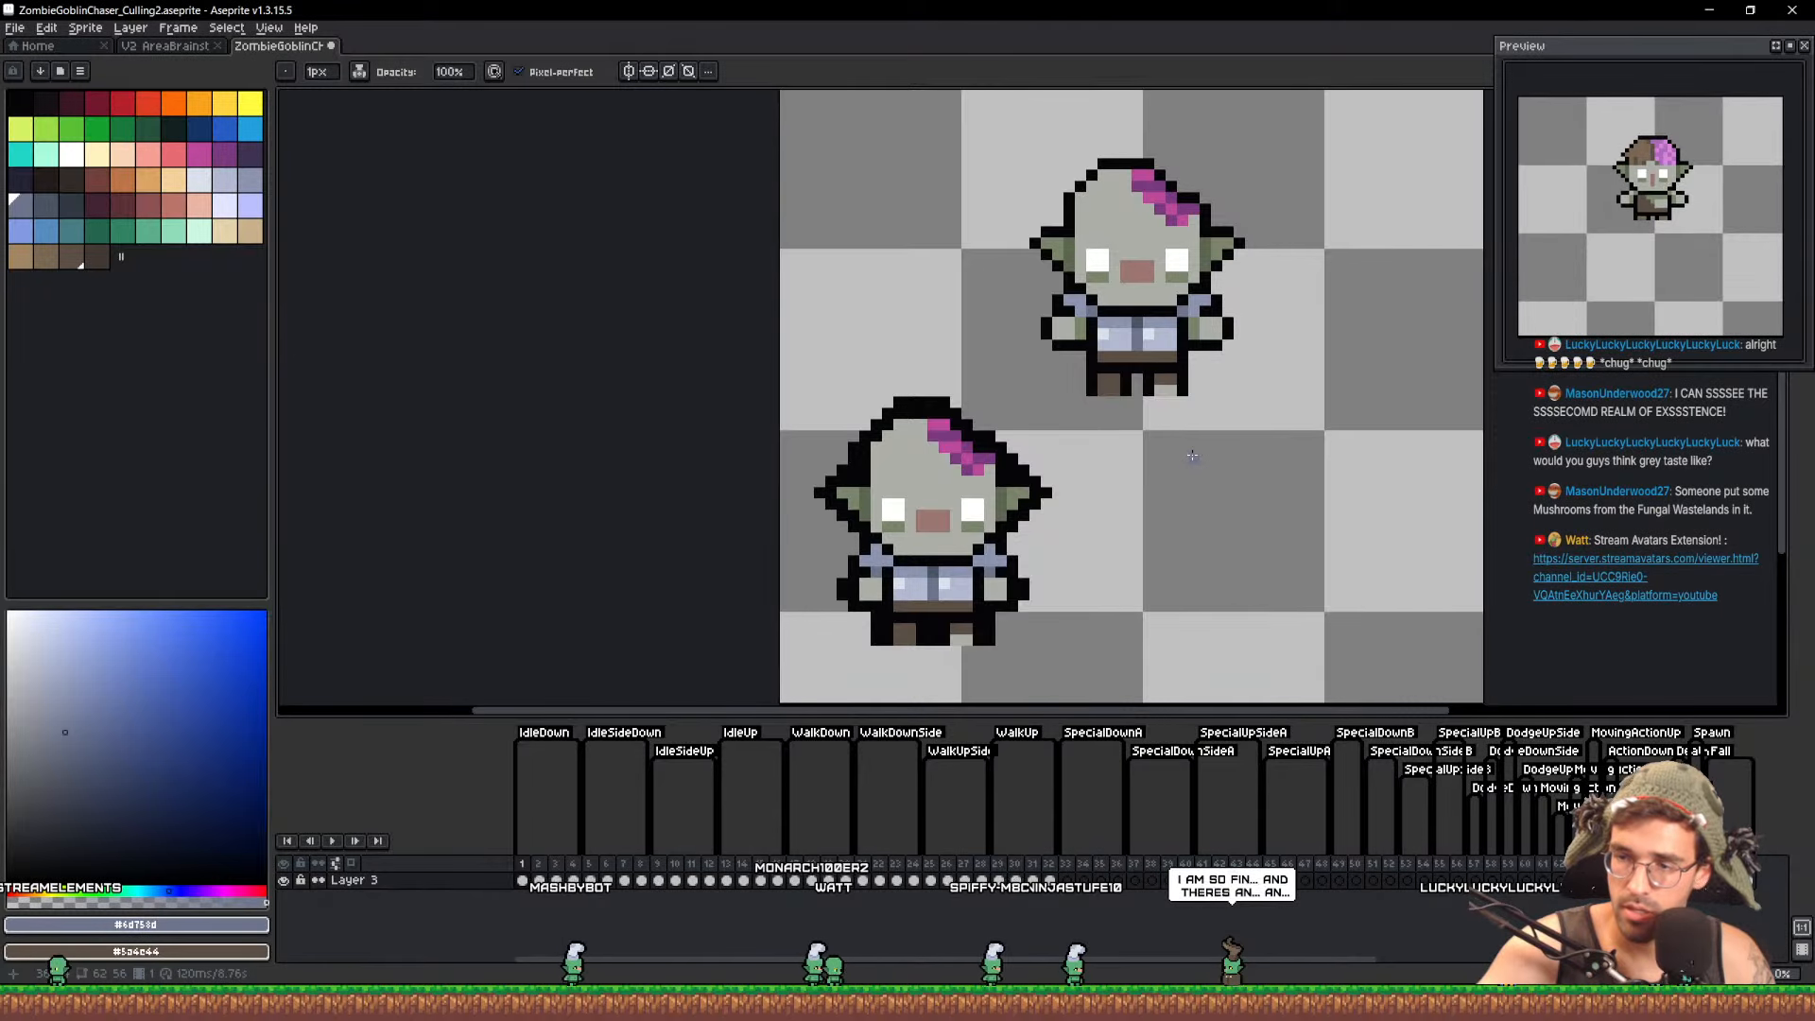
Erase the pasted reference goblin with a 27 px eraser and save the file
{"action": "key", "text": "e"}
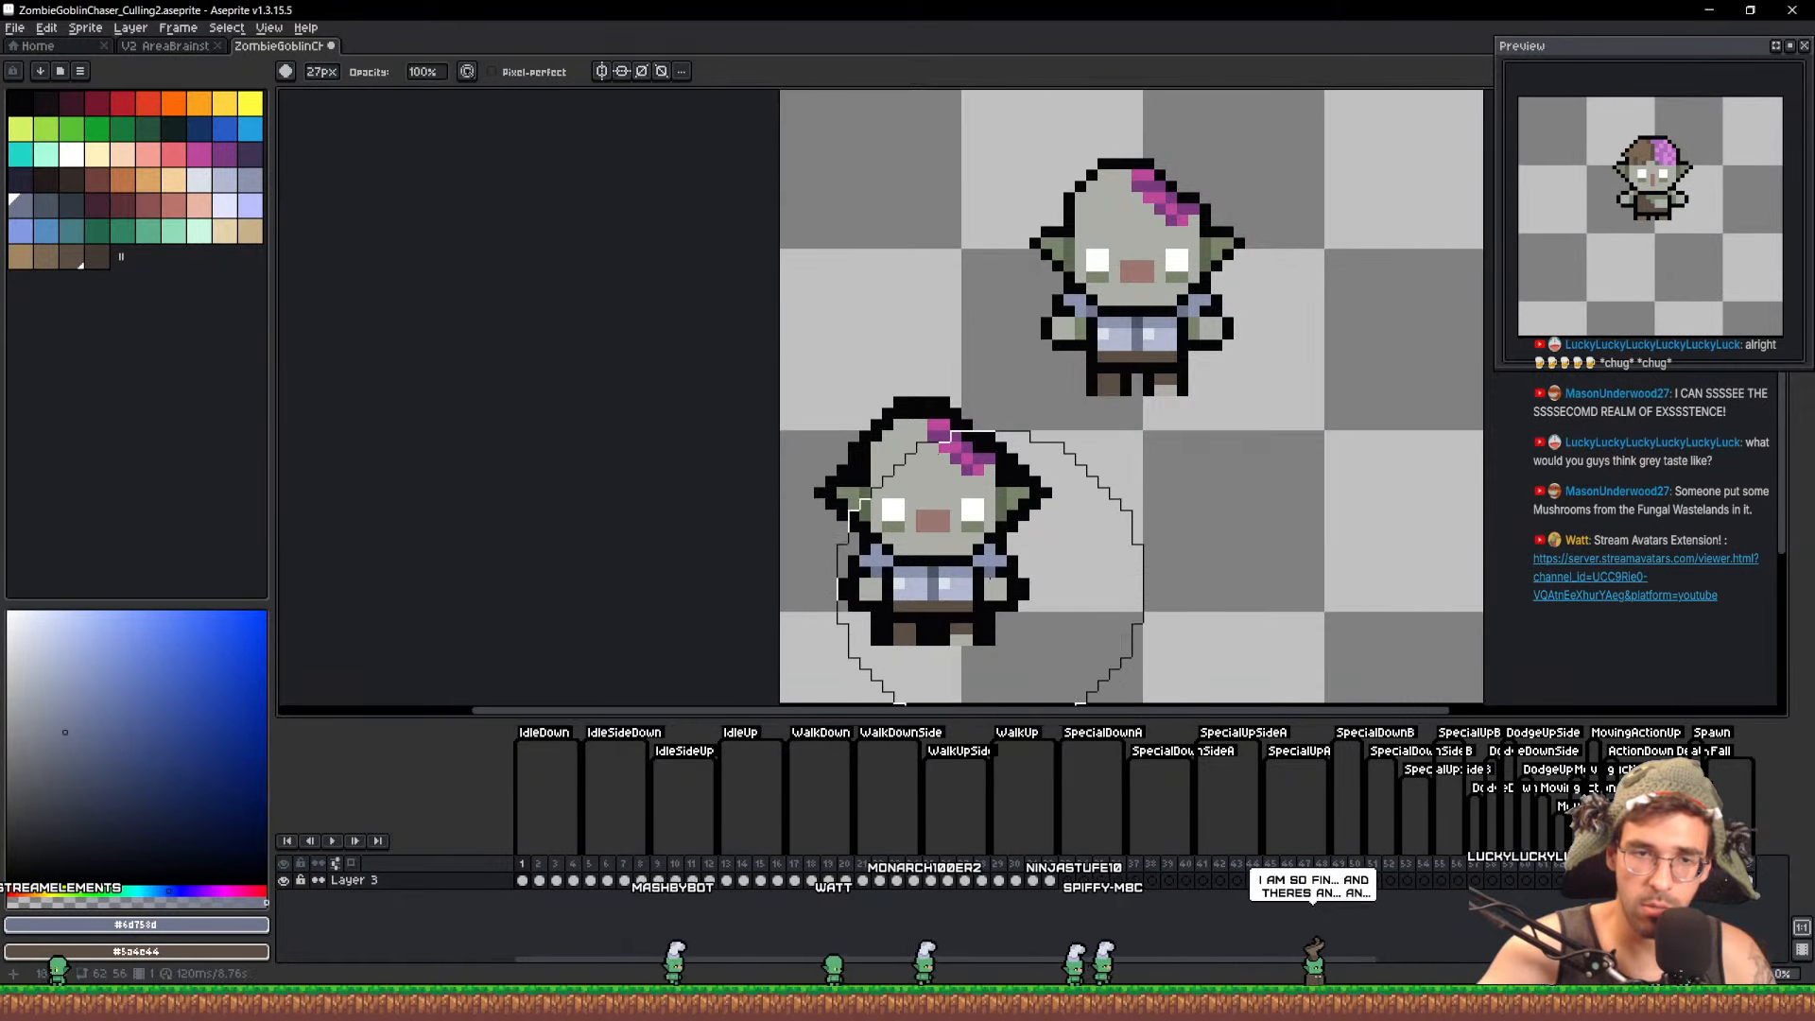
{"action": "left_click_drag", "start_coordinate": [984, 569], "coordinate": [935, 538]}
{"action": "key", "text": "ctrl+s"}
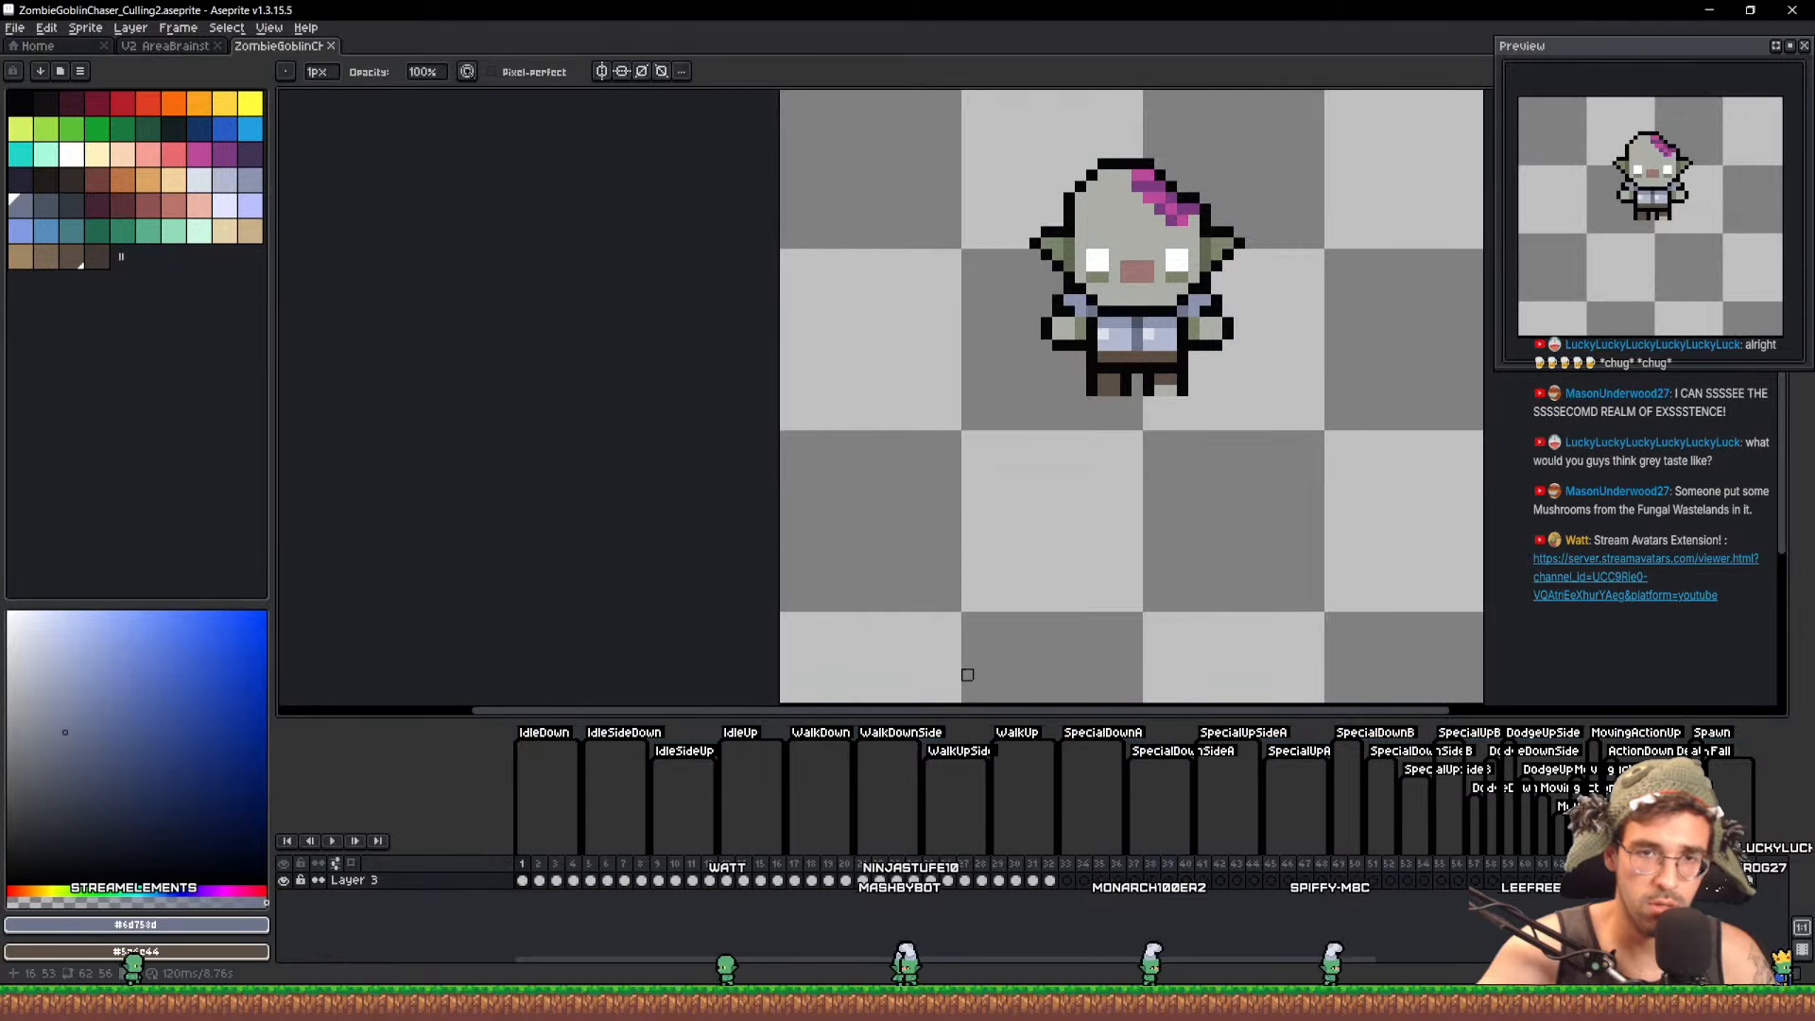
Add a new layer above Layer 3, move the restyled frame 1 chaser onto it and copy it into frame 2
{"action": "key", "text": "shift+n"}
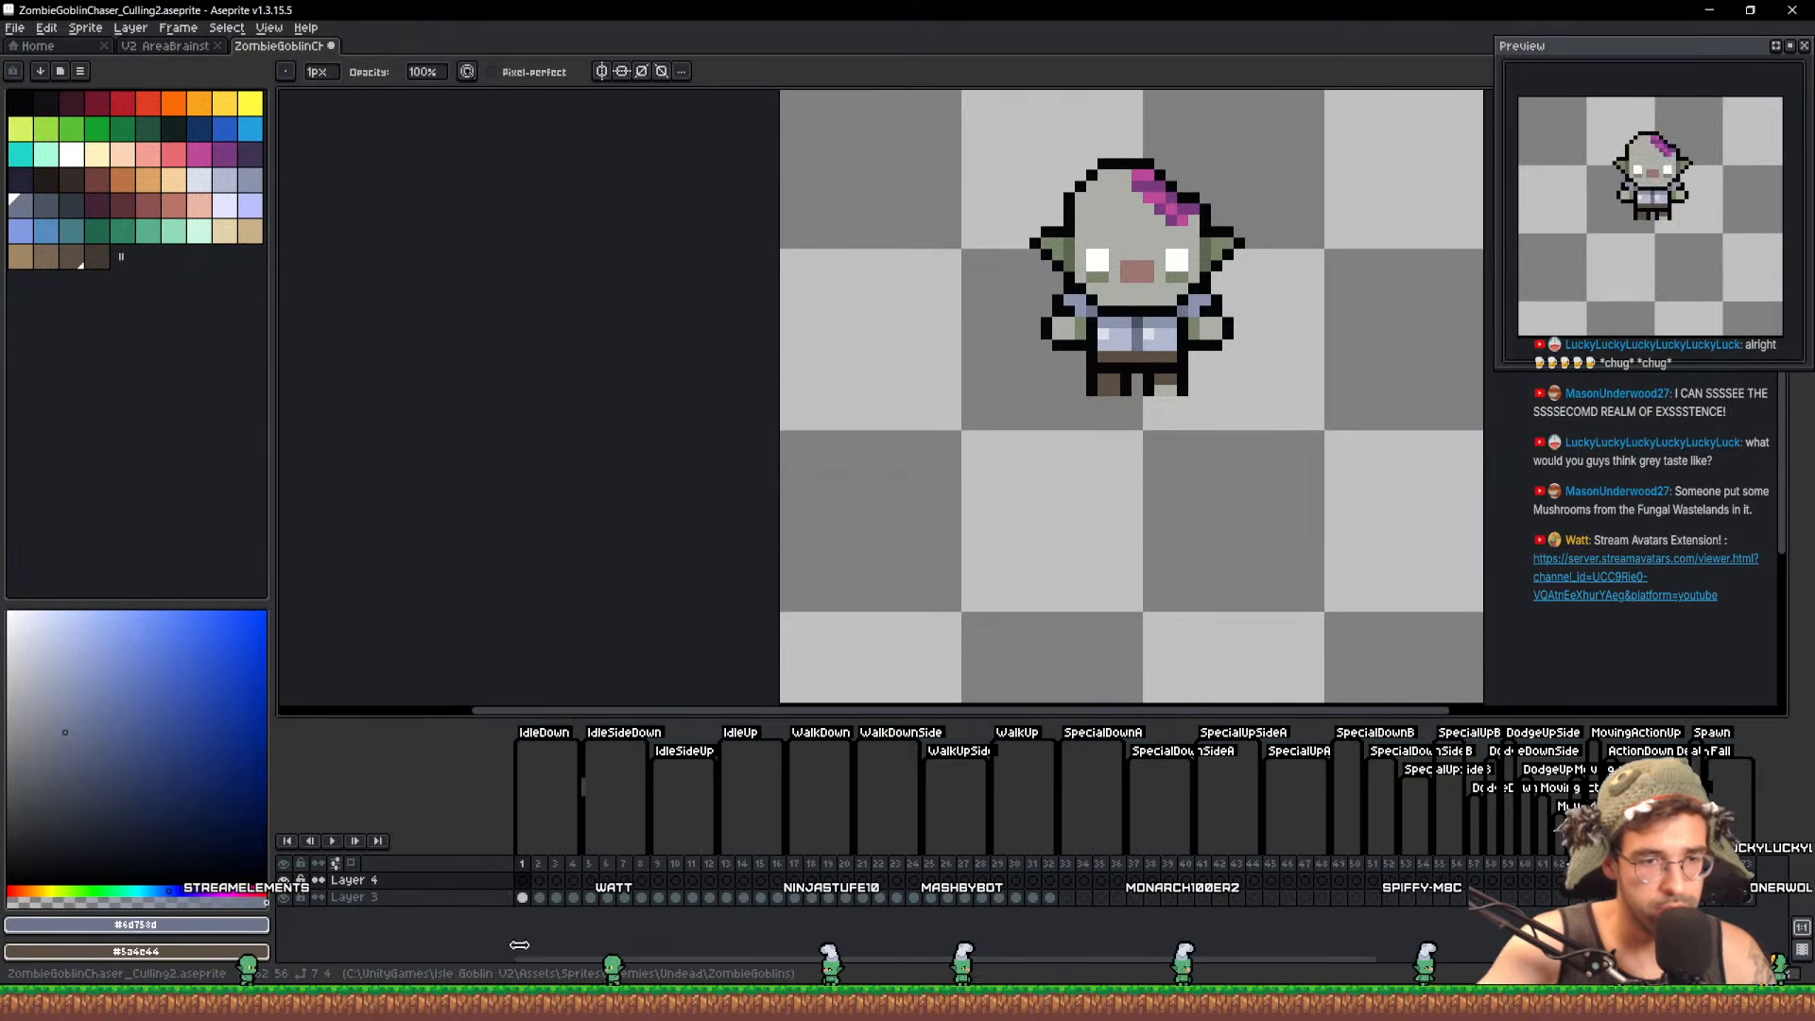
{"action": "left_click", "coordinate": [530, 897]}
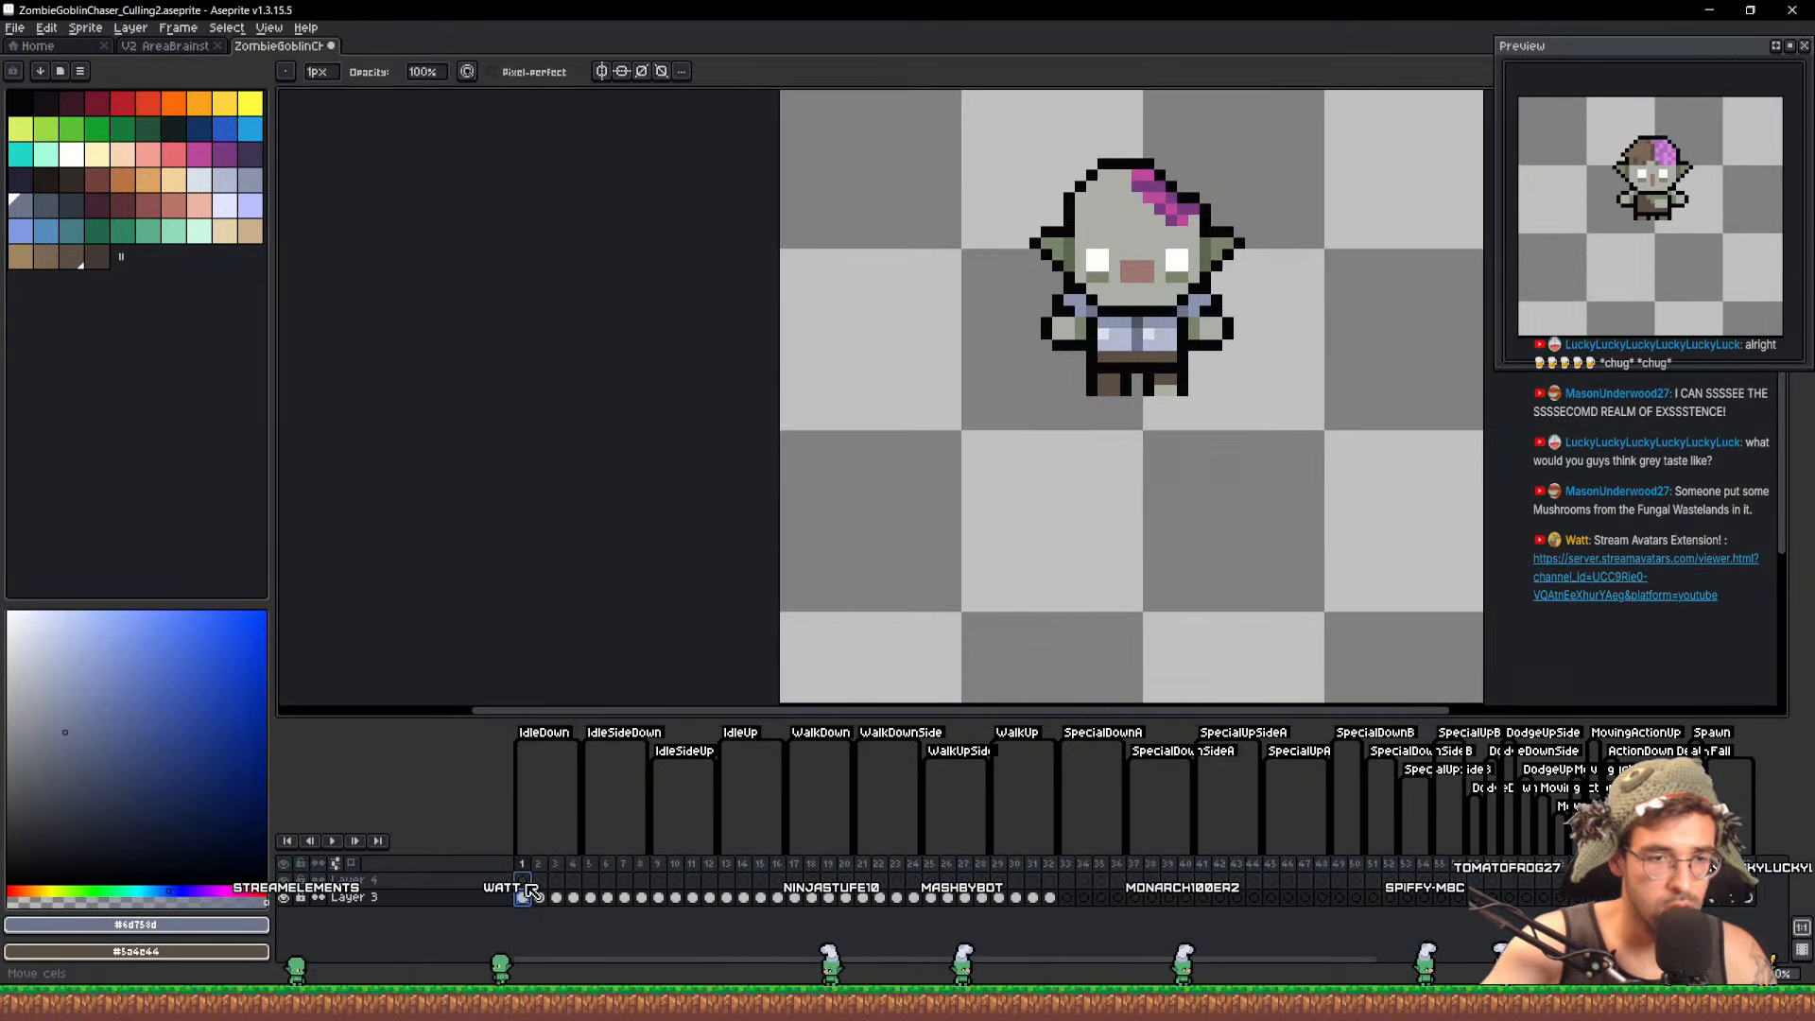
{"action": "left_click", "coordinate": [541, 881]}
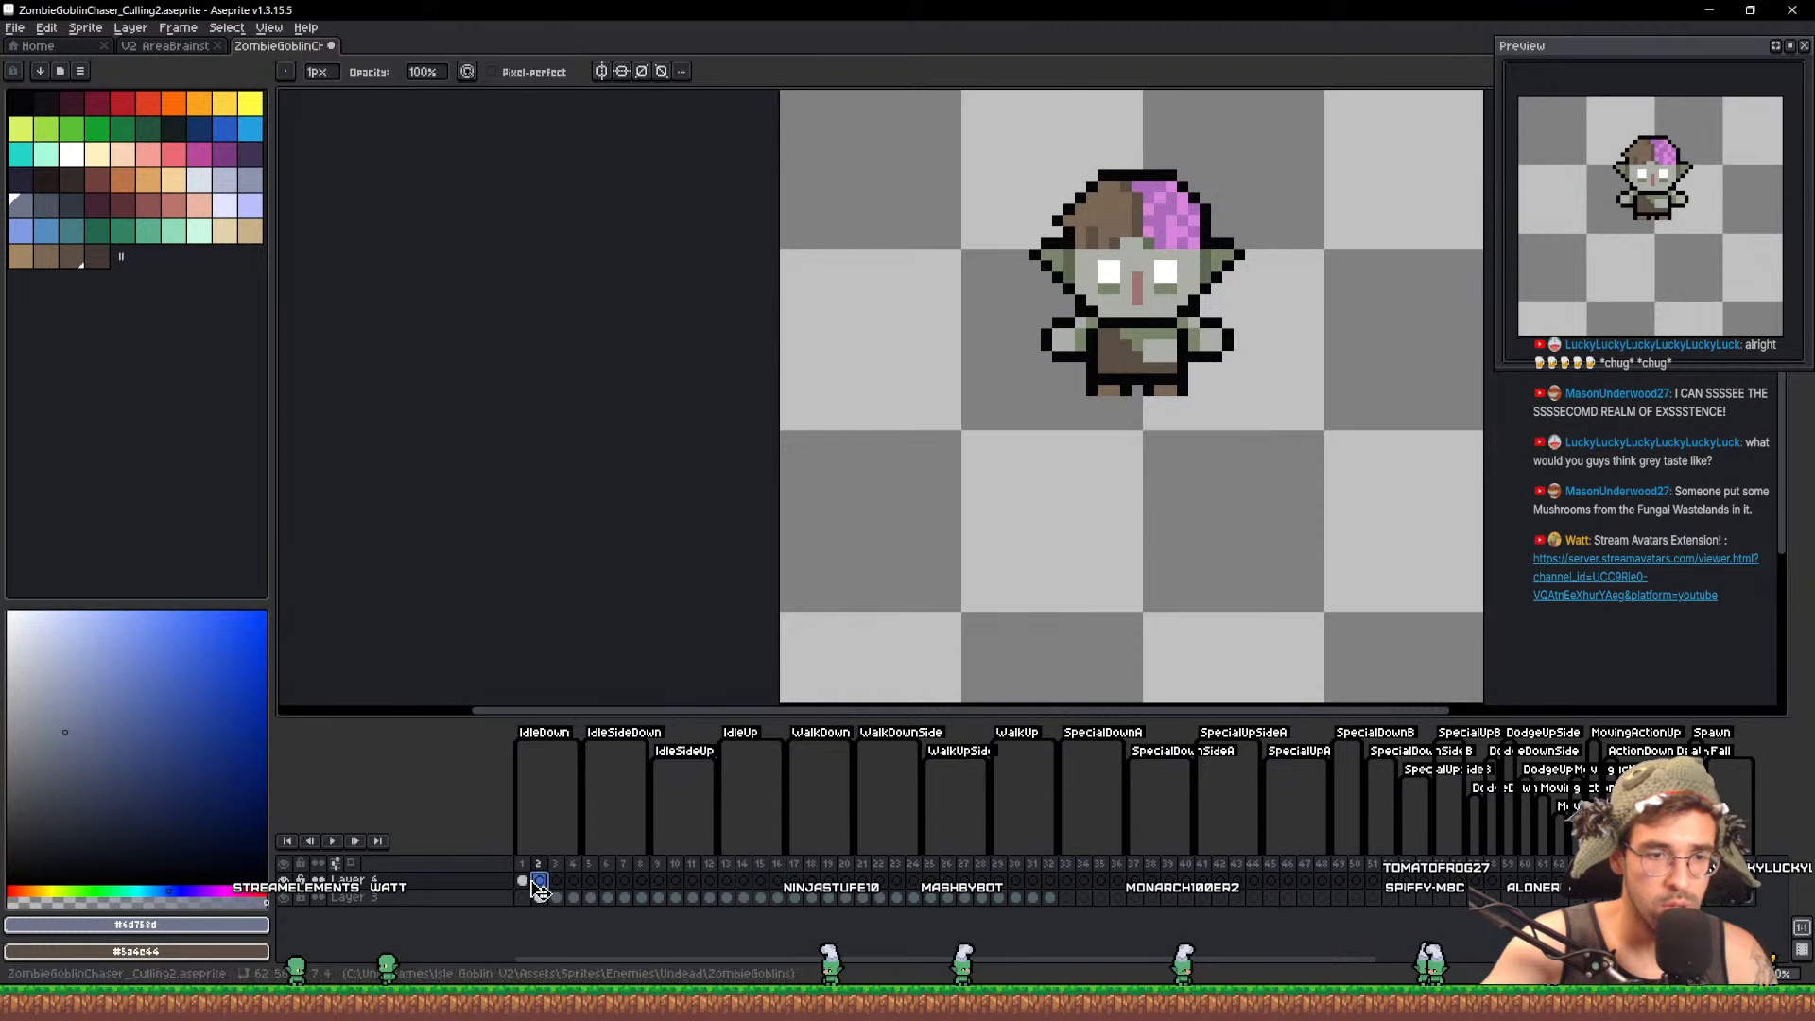
{"action": "left_click", "coordinate": [524, 882]}
Shift the frame 2 chaser's head and body down one pixel, leaving the bottom of the feet in place
{"action": "left_click_drag", "start_coordinate": [1066, 493], "coordinate": [1030, 558]}
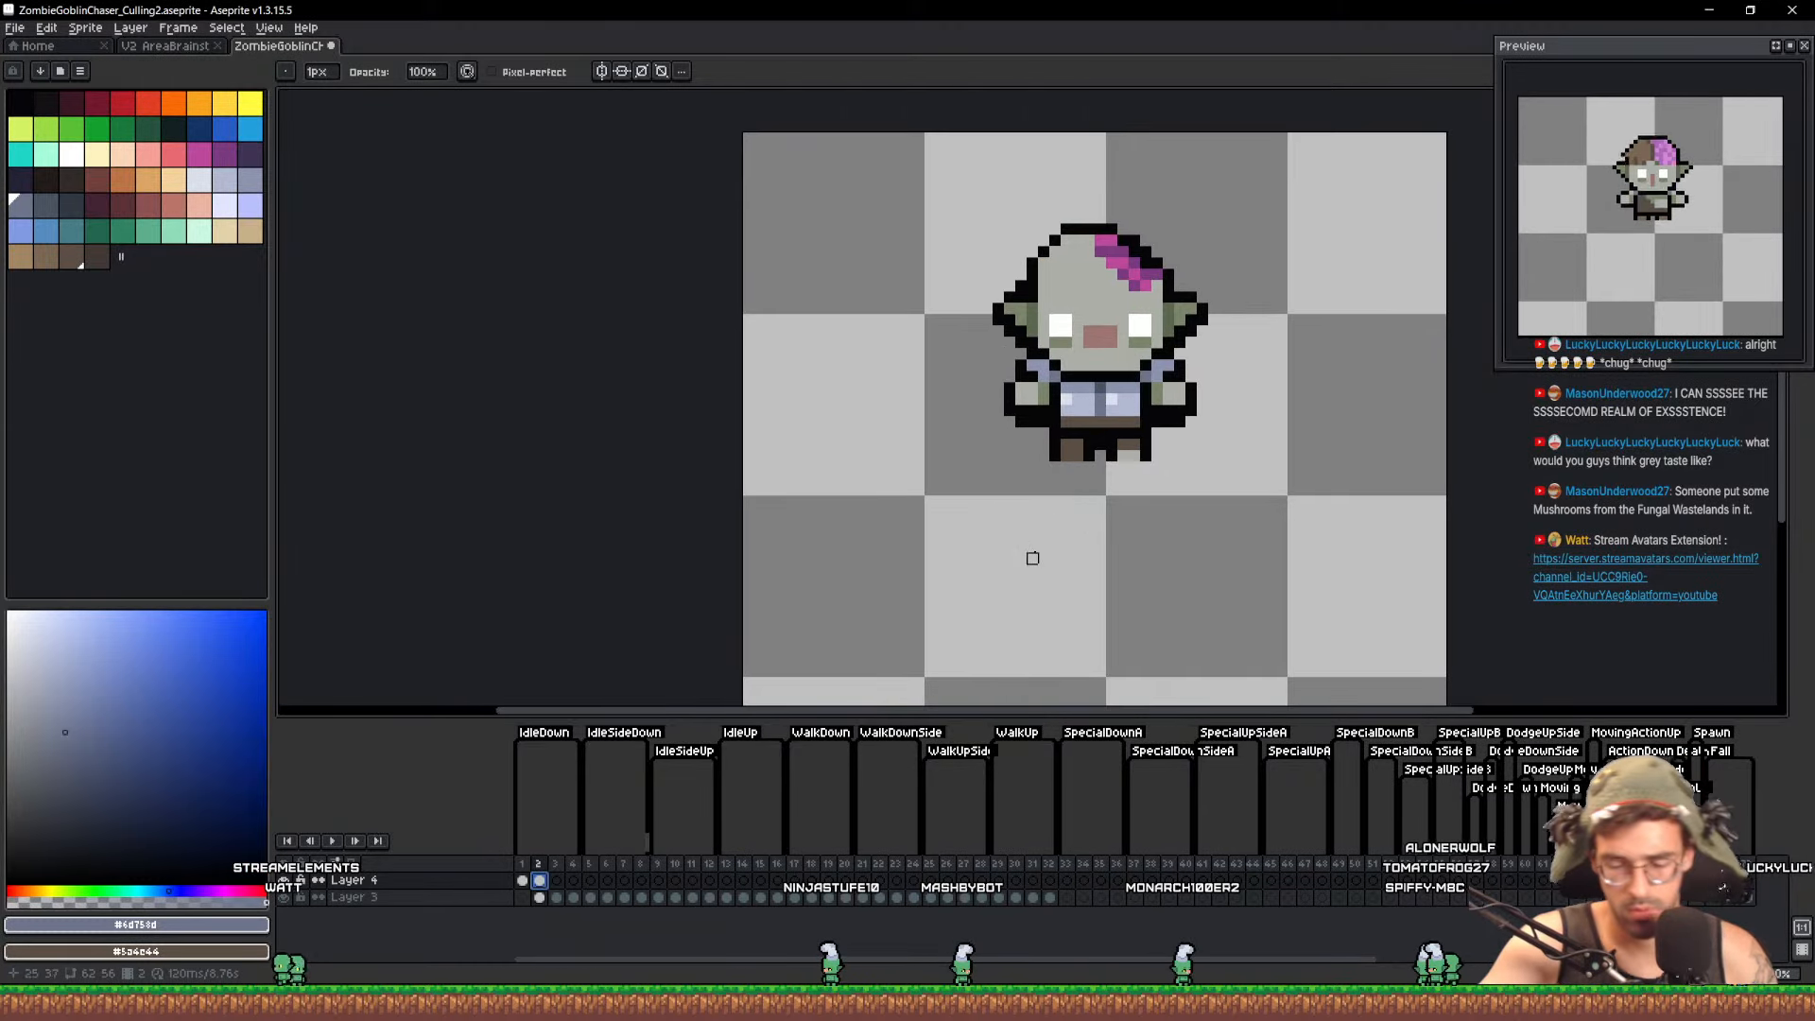
{"action": "key", "text": "m"}
{"action": "left_click_drag", "start_coordinate": [919, 183], "coordinate": [1282, 445]}
{"action": "key", "text": "Down"}
{"action": "key", "text": "ctrl+d"}
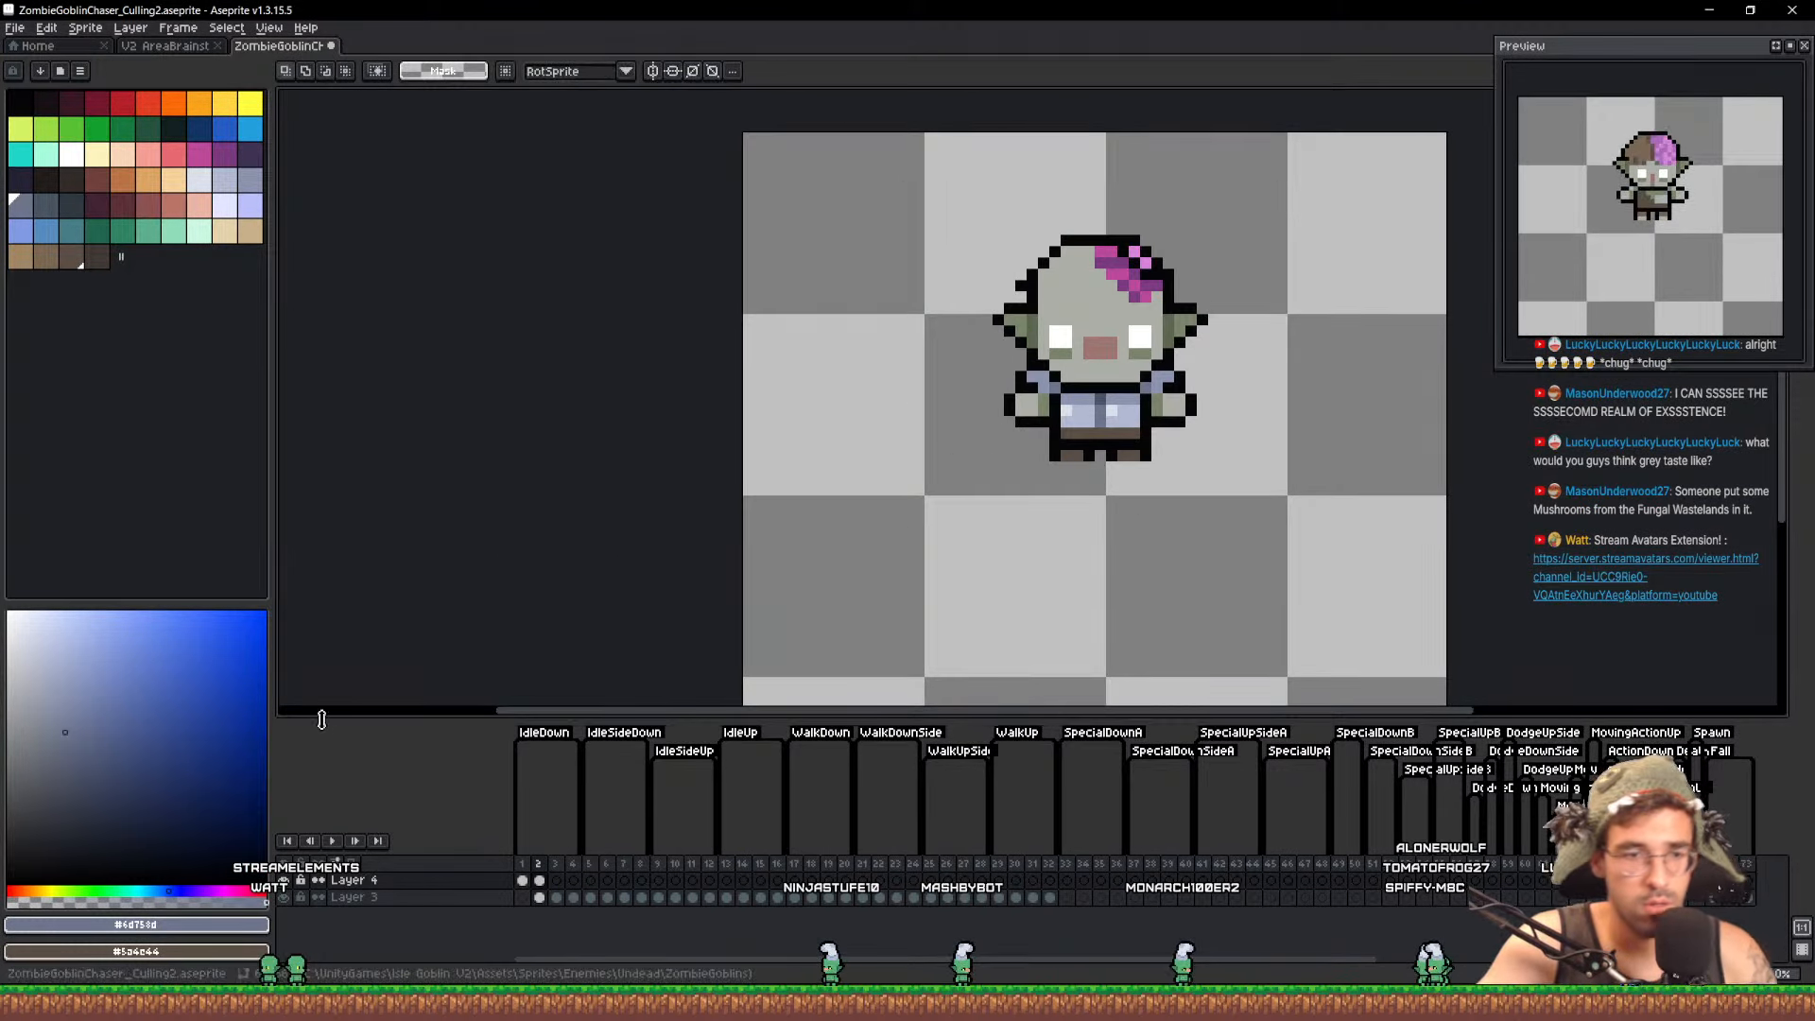
Lower Layer 3's opacity so the original animation serves as a faint reference
{"action": "double_click", "coordinate": [384, 895]}
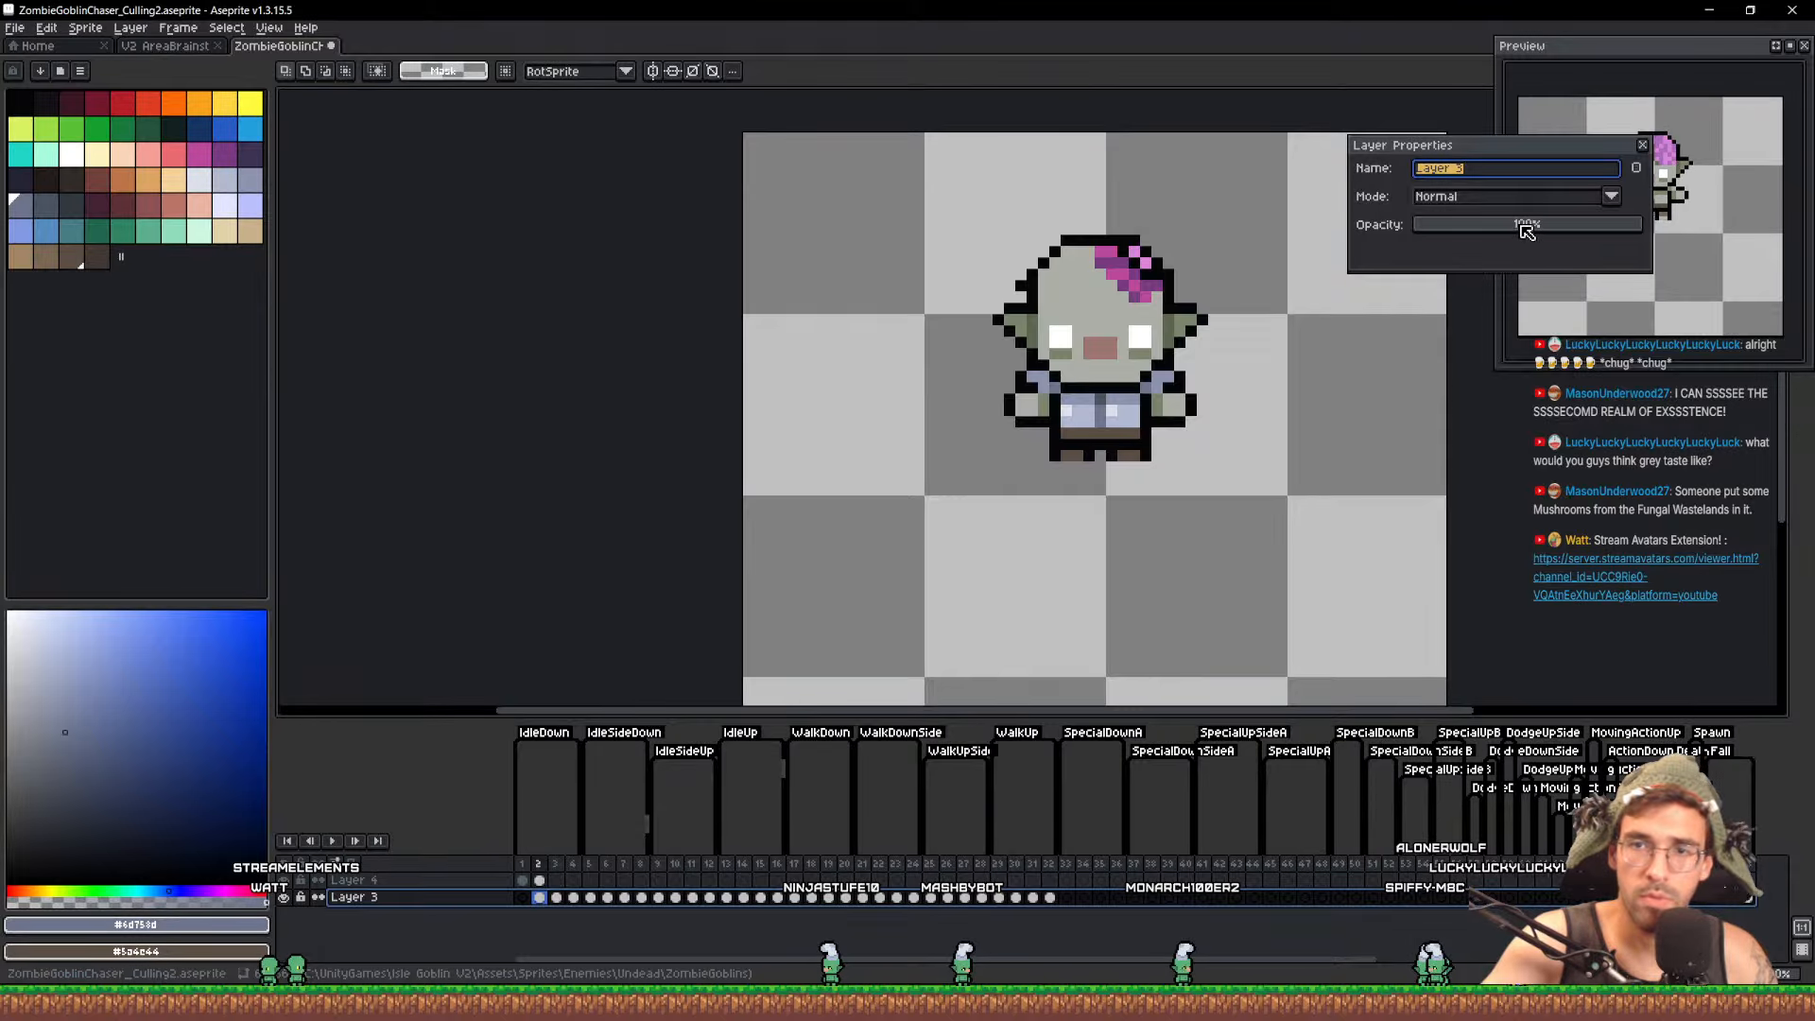
{"action": "left_click_drag", "start_coordinate": [1526, 231], "coordinate": [1492, 230]}
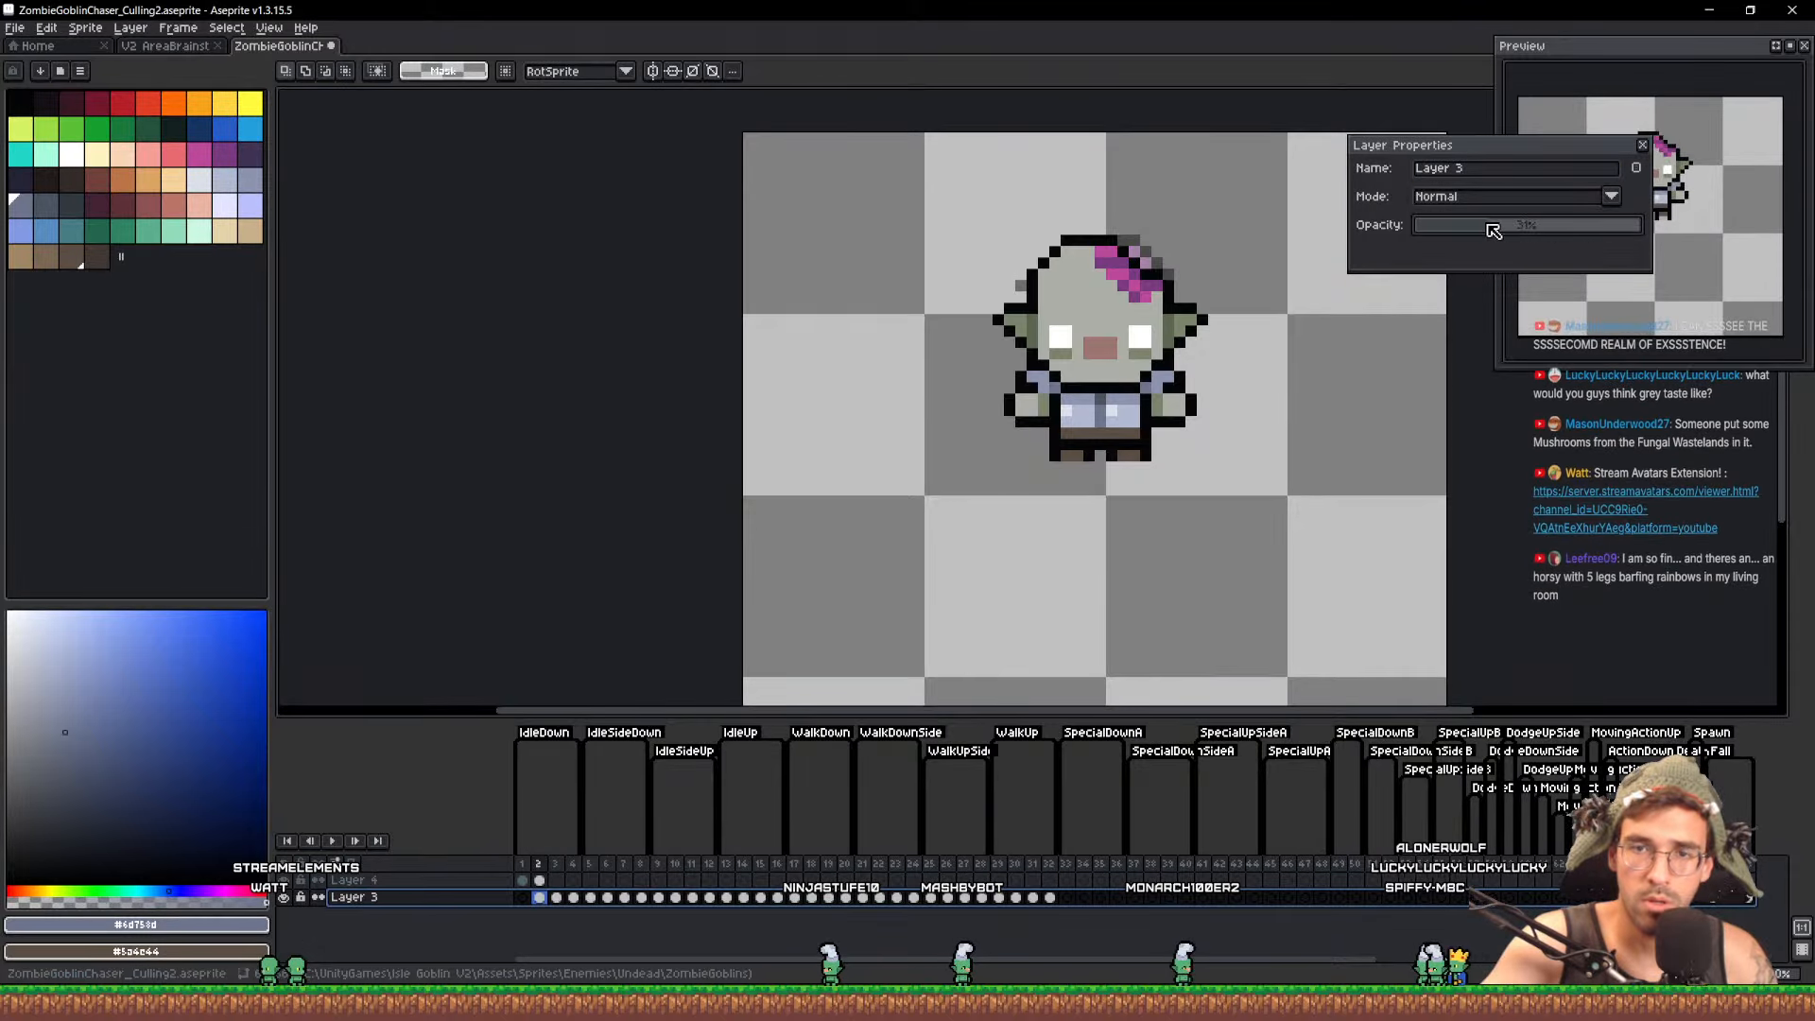
{"action": "left_click", "coordinate": [1644, 146]}
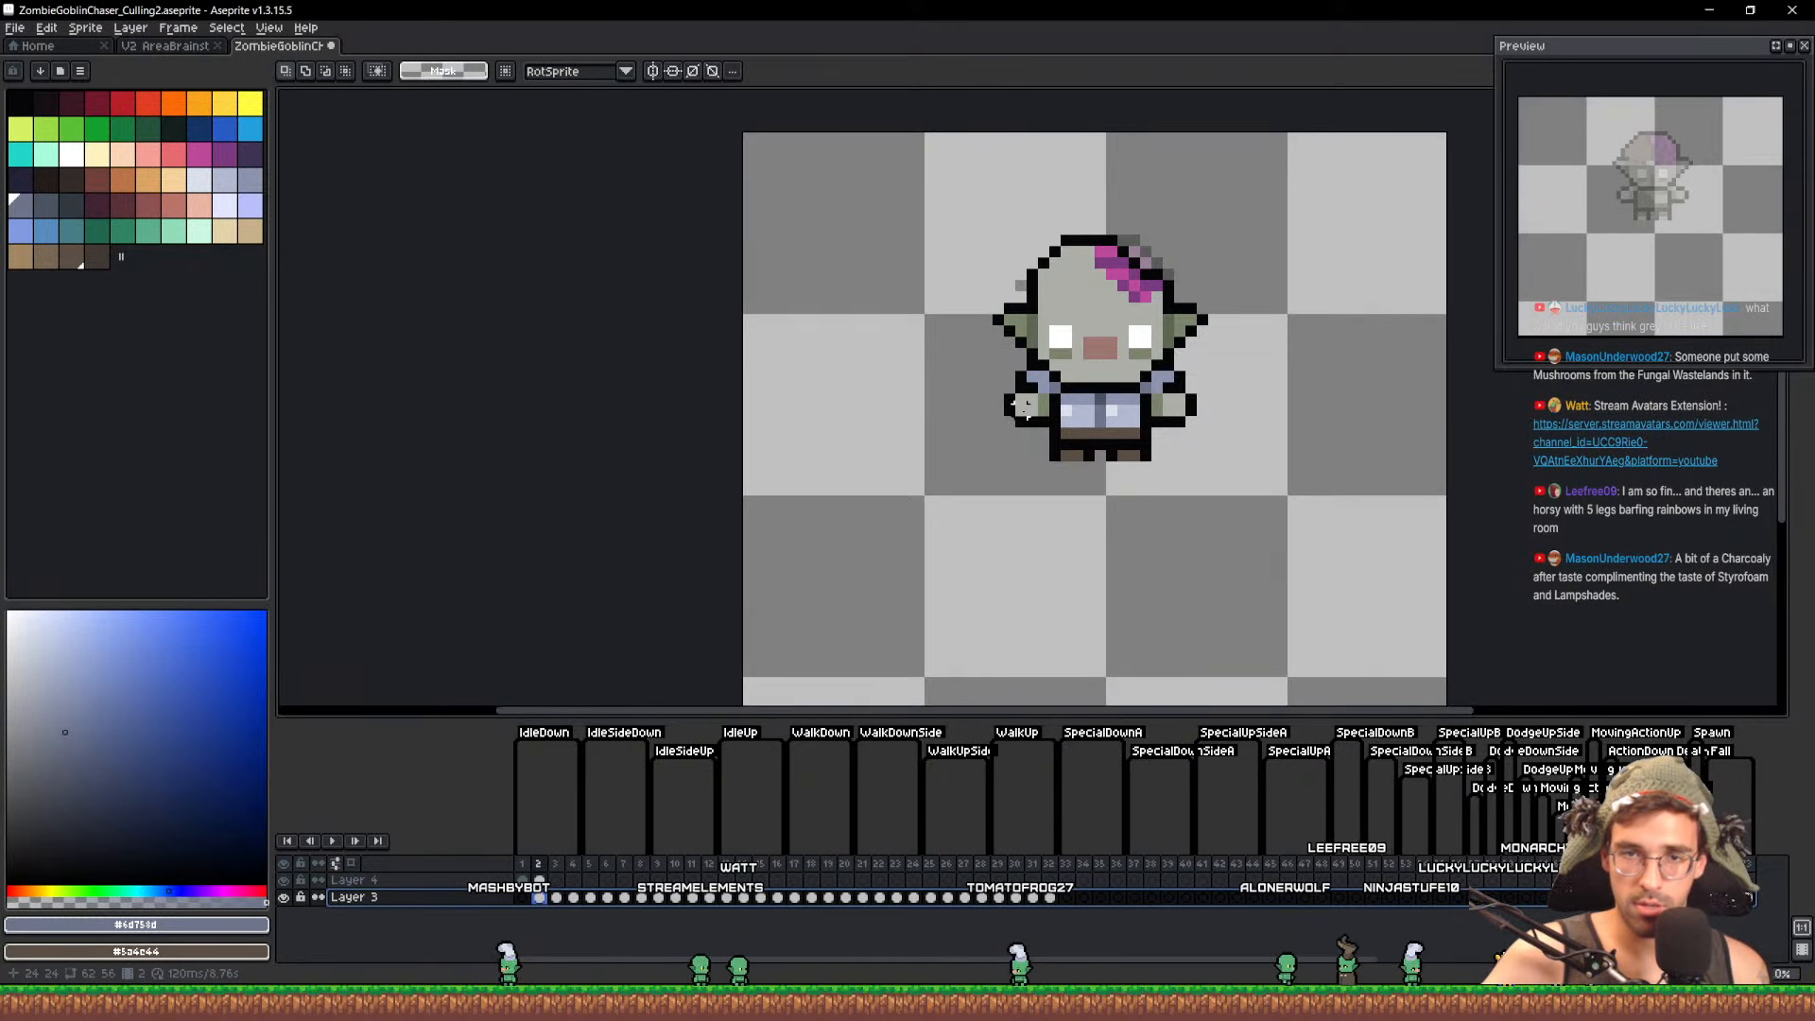
On Layer 4, copy the frame 2 chaser into frame 3 and the frame 1 chaser into frame 4
{"action": "scroll", "coordinate": [1024, 406], "scroll_direction": "up", "scroll_amount": 2}
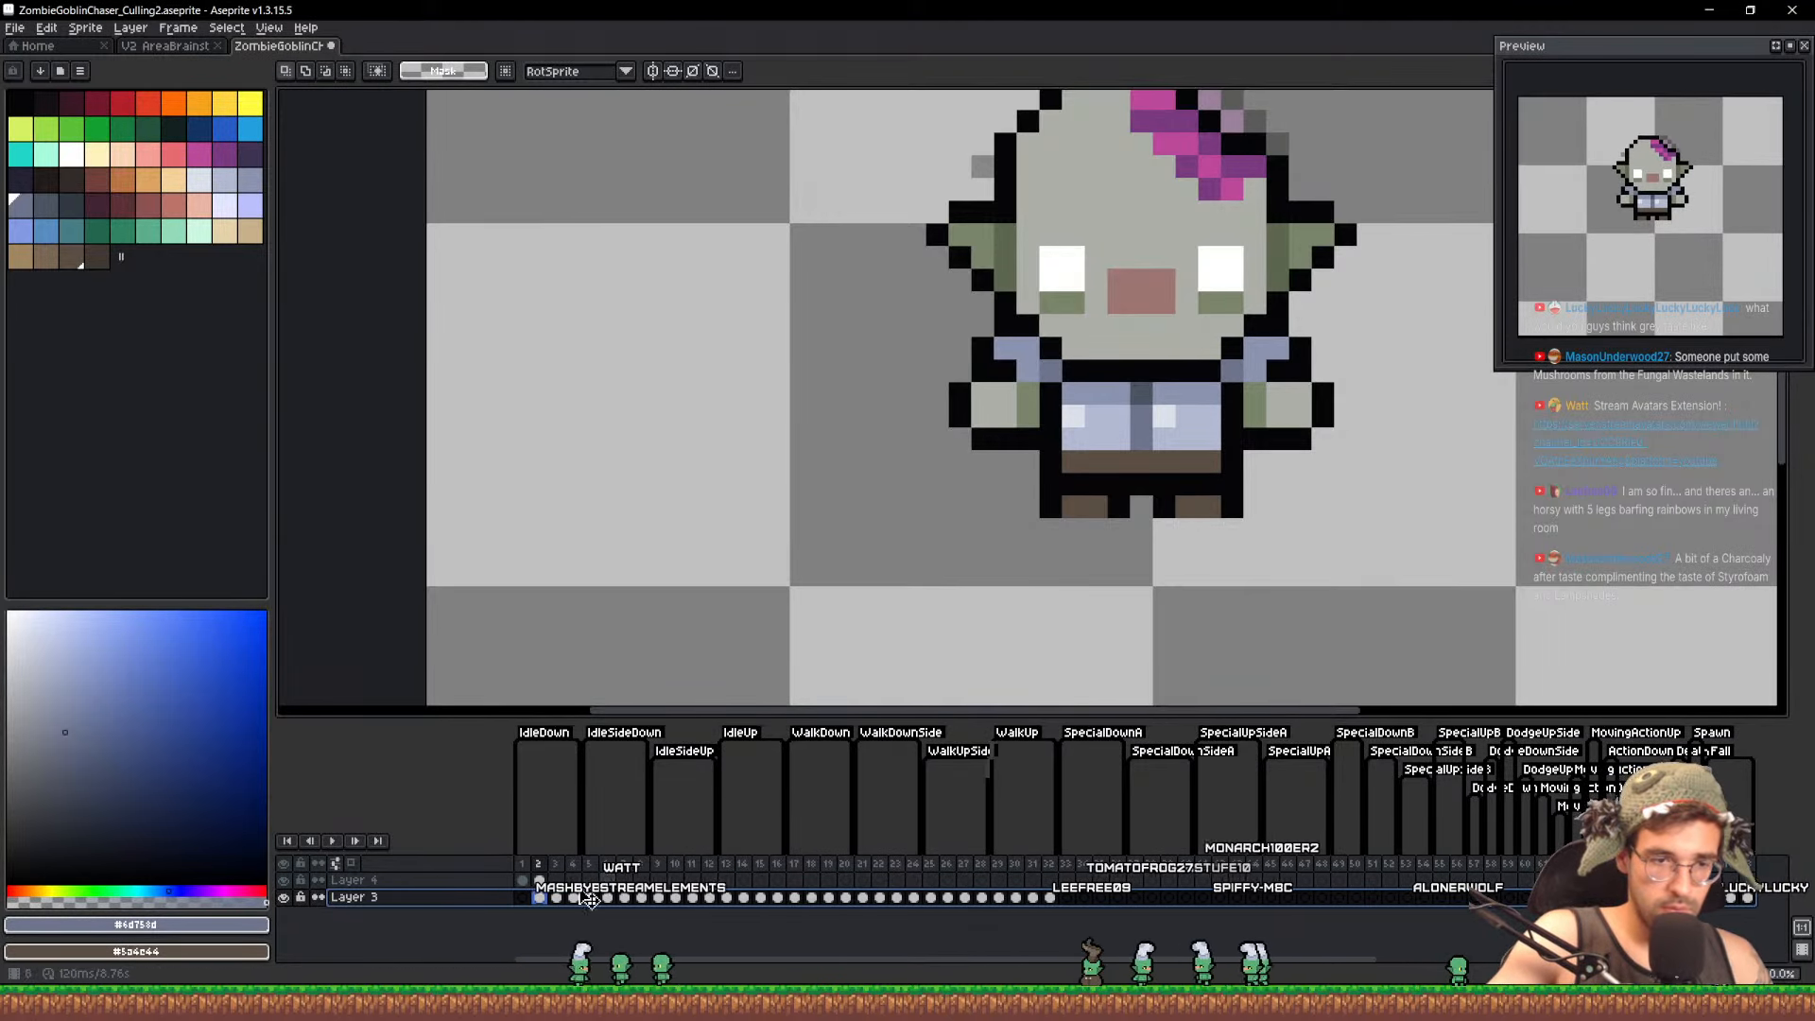
{"action": "left_click", "coordinate": [558, 881]}
{"action": "left_click", "coordinate": [540, 881]}
{"action": "left_click", "coordinate": [559, 881]}
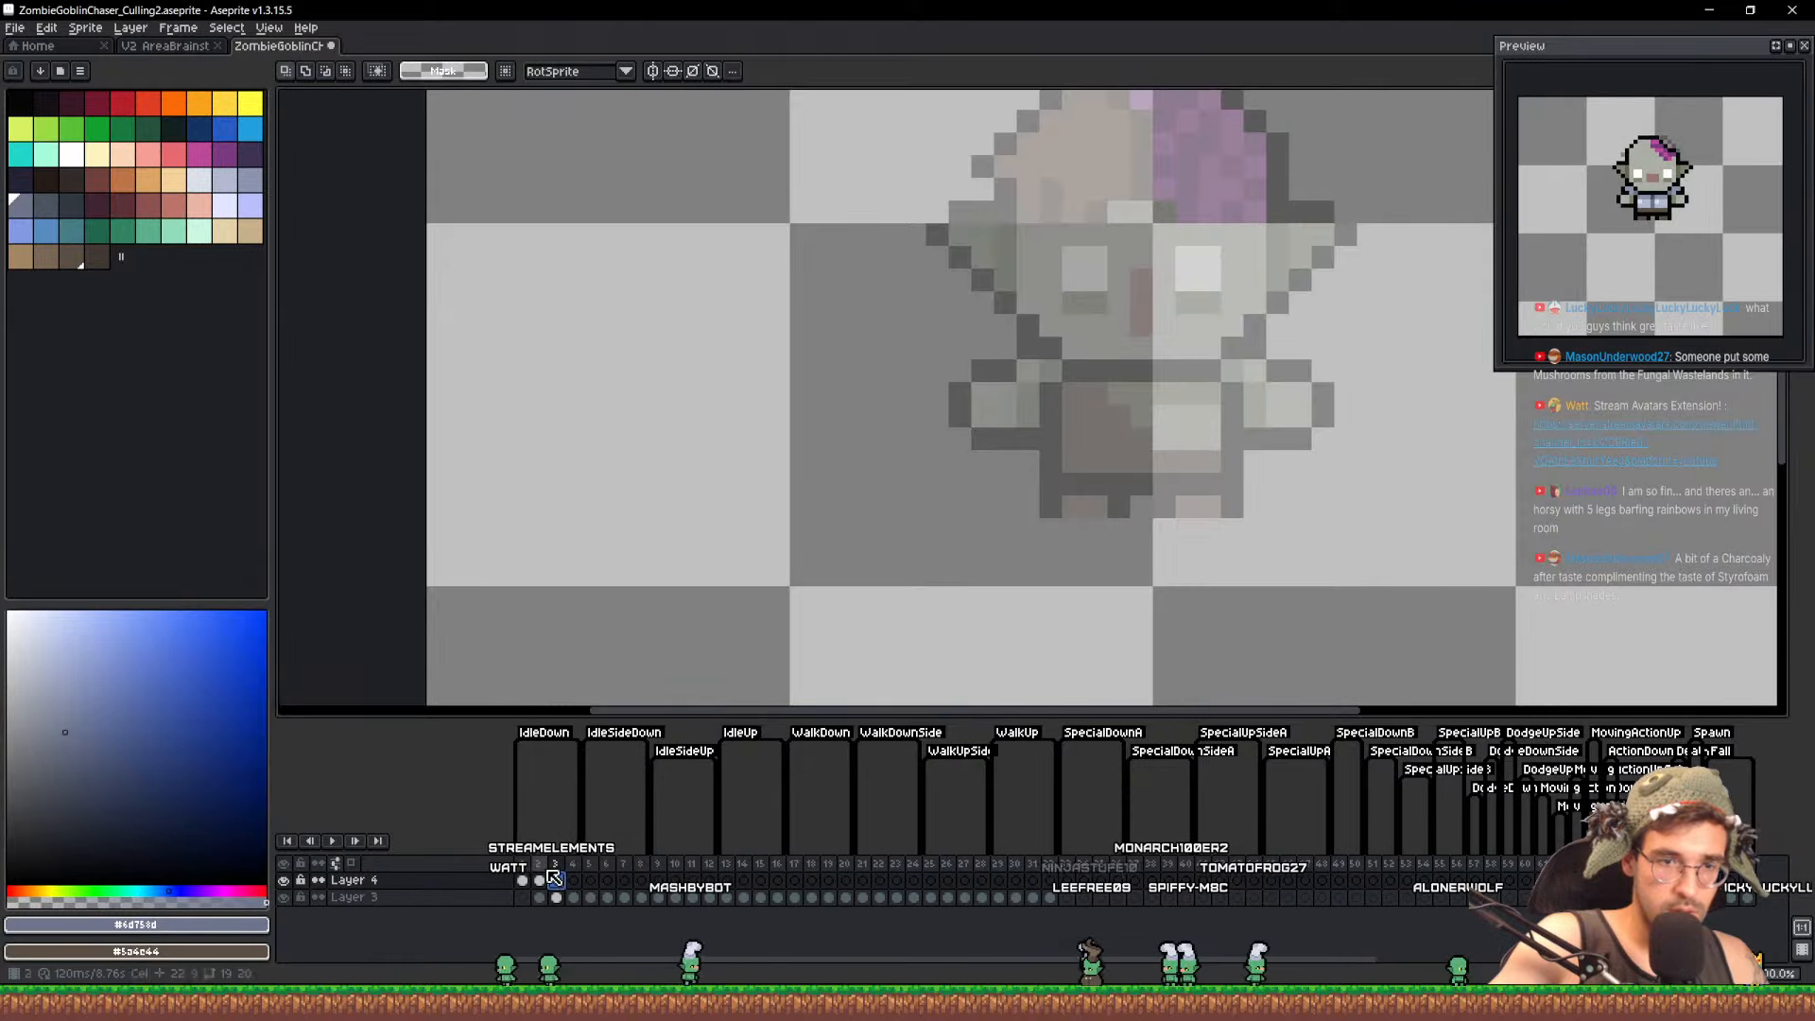
{"action": "left_click", "coordinate": [539, 880]}
{"action": "left_click_drag", "start_coordinate": [539, 880], "coordinate": [573, 882]}
{"action": "left_click", "coordinate": [522, 880]}
Lasso the chaser's face and scar on frame 4, shift them down one pixel and save the file
{"action": "left_click_drag", "start_coordinate": [1079, 443], "coordinate": [1009, 545]}
{"action": "key", "text": "b"}
{"action": "scroll", "coordinate": [1051, 378], "scroll_direction": "up", "scroll_amount": 1}
{"action": "key", "text": "q"}
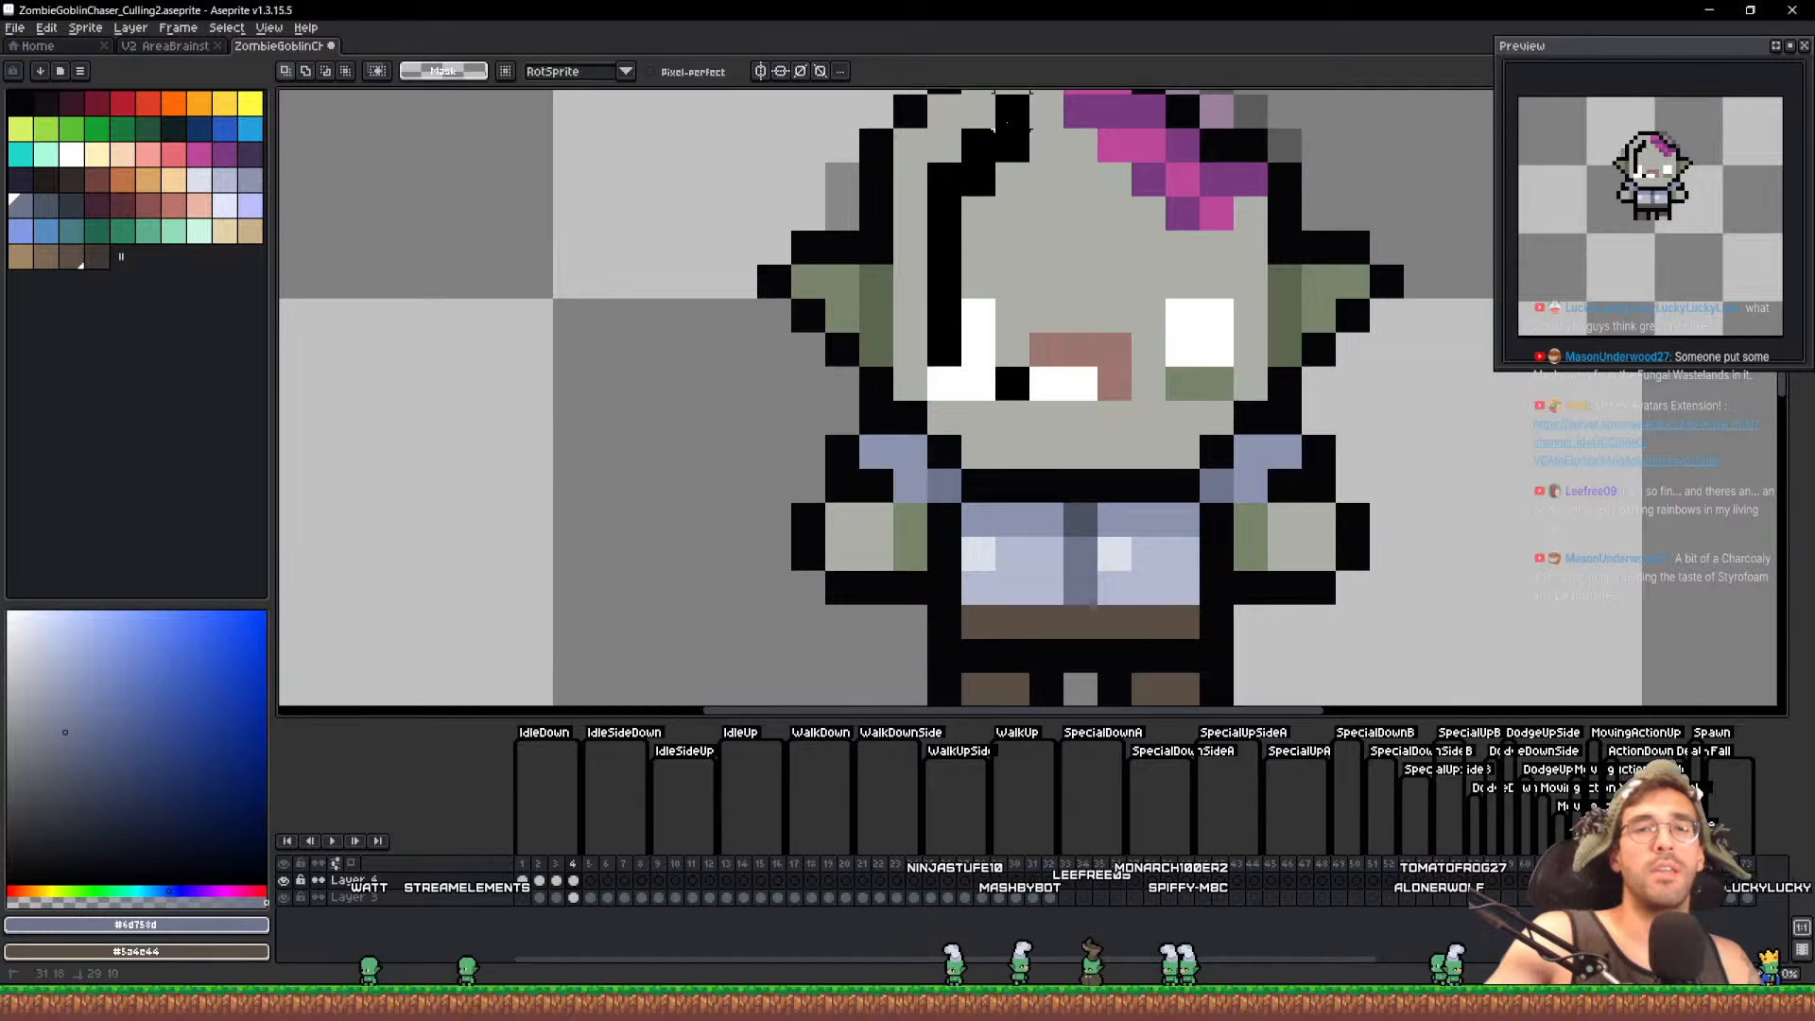
{"action": "left_click_drag", "start_coordinate": [1057, 88], "coordinate": [1093, 96]}
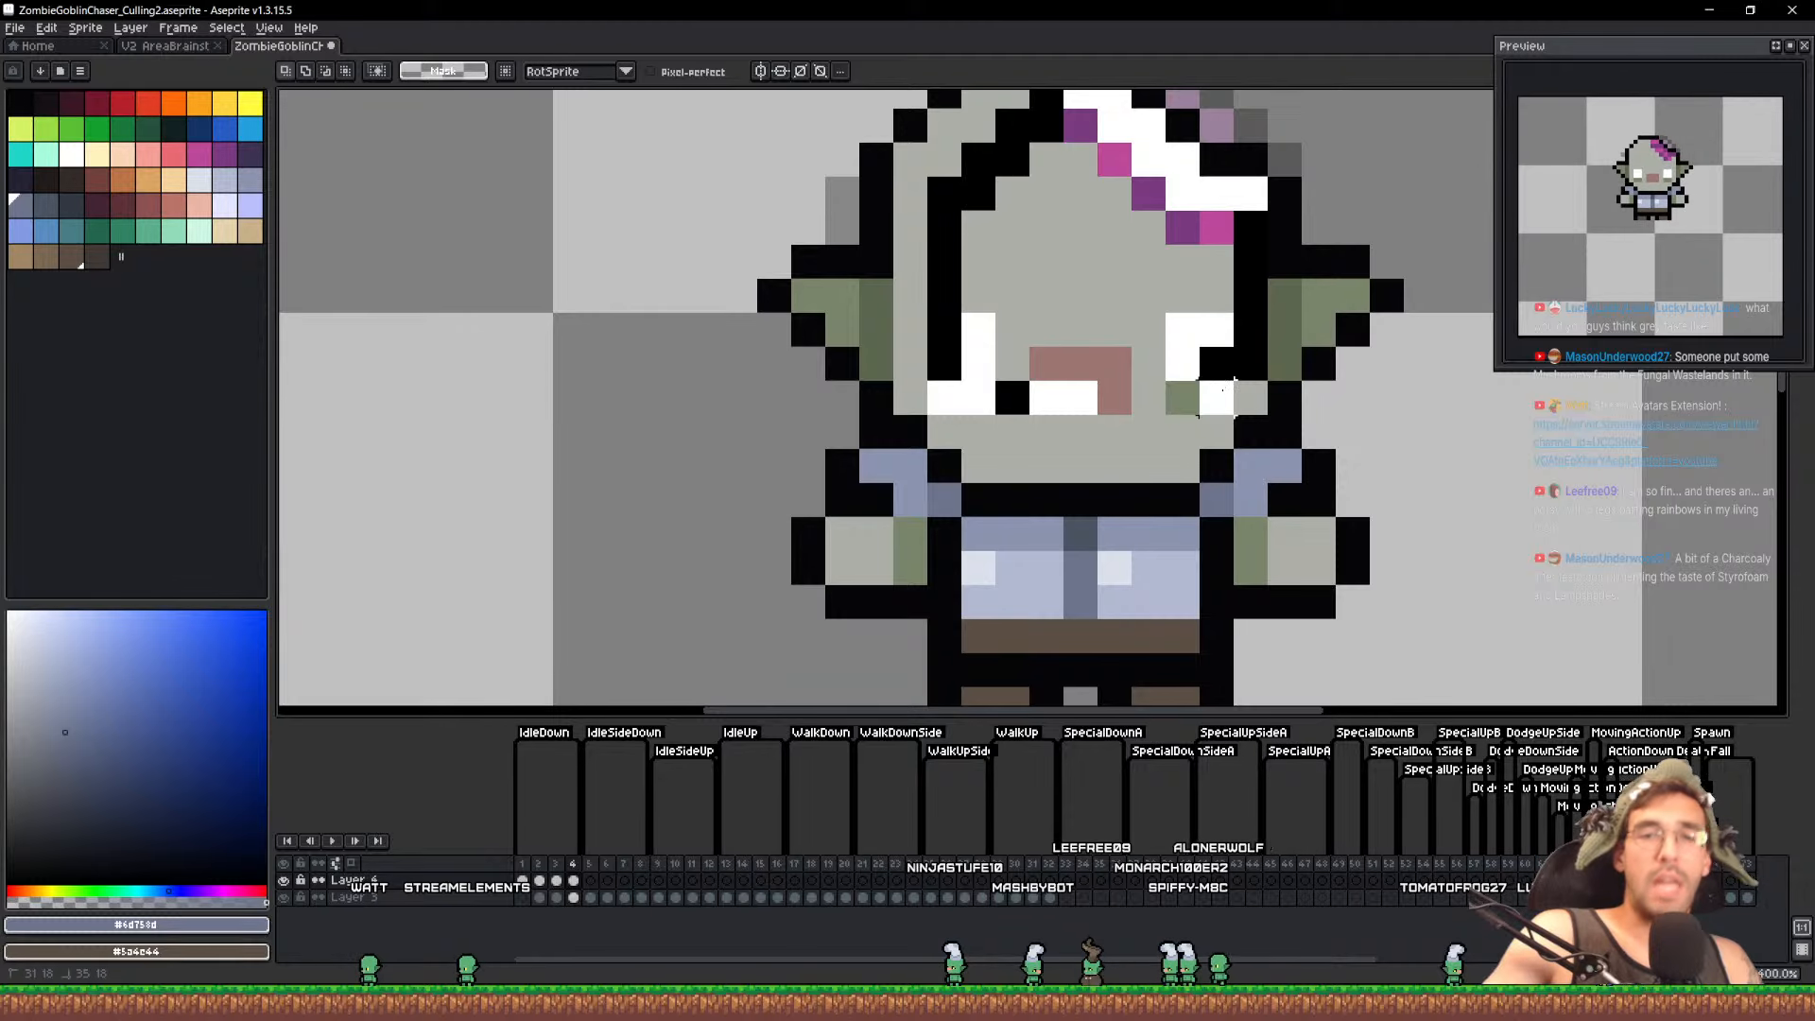
{"action": "left_click_drag", "start_coordinate": [1222, 389], "coordinate": [1215, 397]}
{"action": "mouse_move", "coordinate": [1154, 270]}
{"action": "left_mouse_down"}
{"action": "mouse_move", "coordinate": [1122, 420]}
{"action": "mouse_move", "coordinate": [1092, 409]}
{"action": "left_mouse_up"}
{"action": "scroll", "coordinate": [1150, 343], "scroll_direction": "down", "scroll_amount": 3}
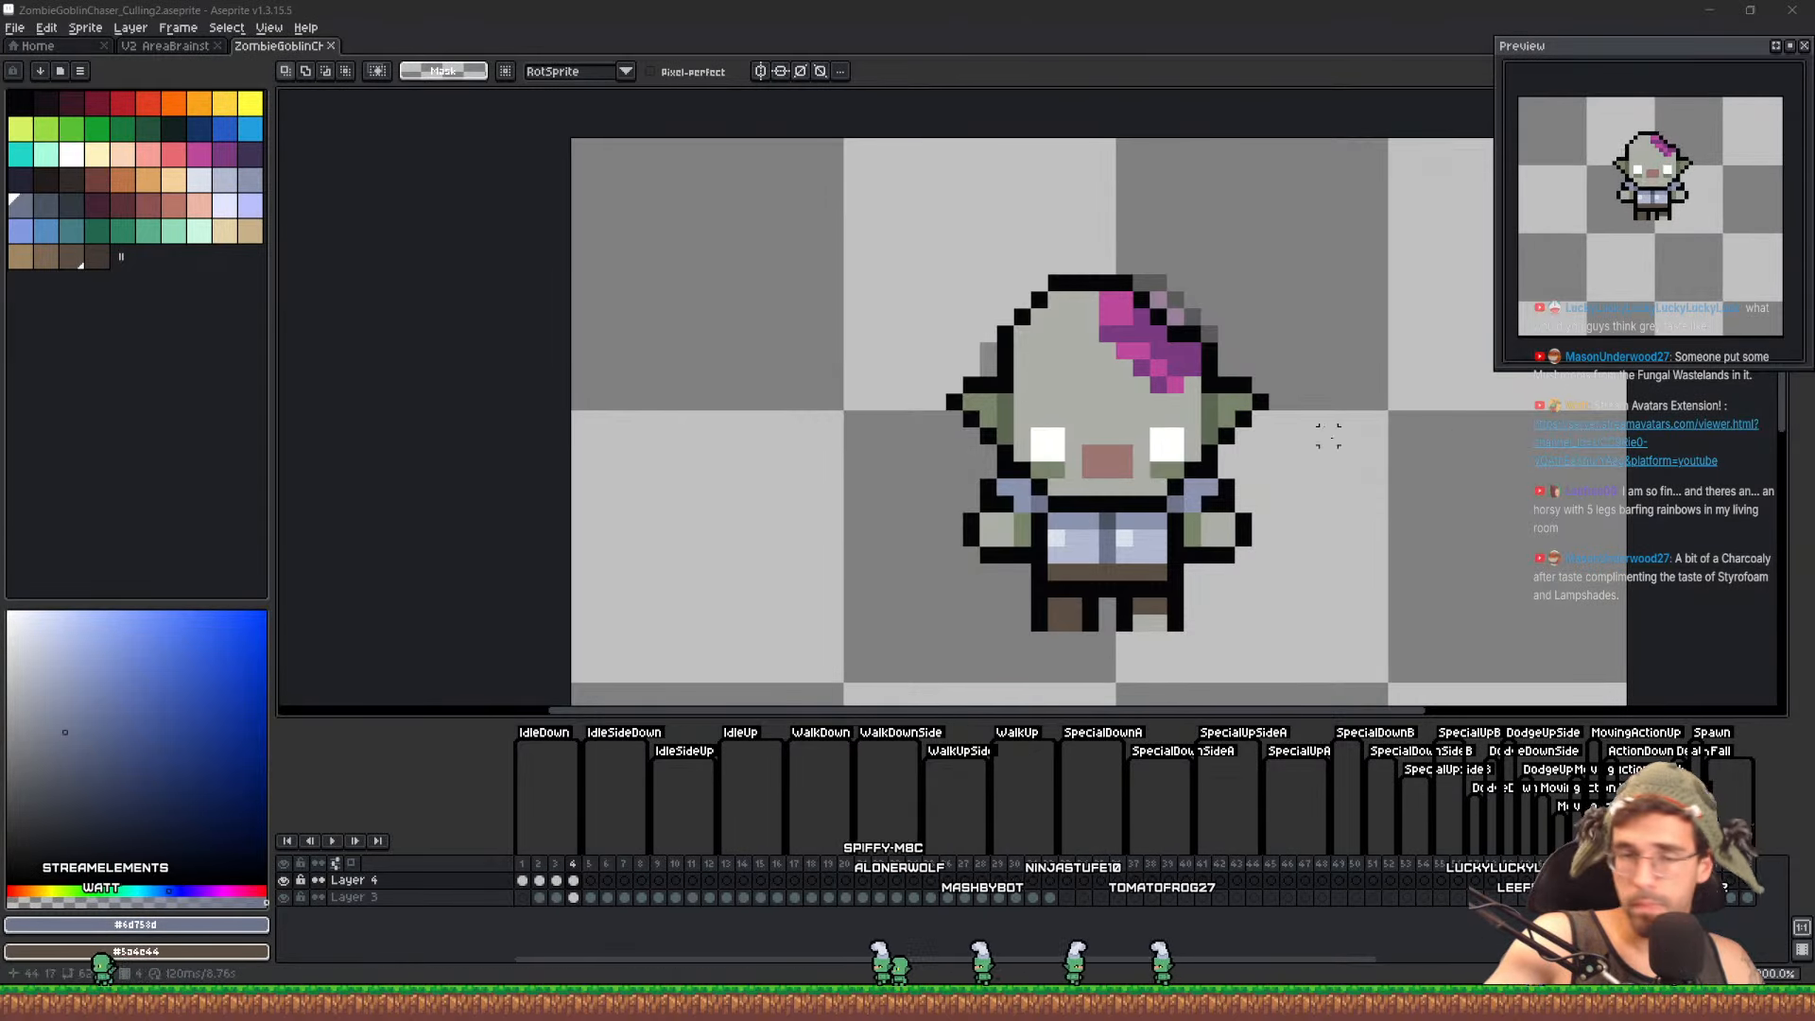
{"action": "scroll", "coordinate": [1524, 338], "scroll_direction": "down", "scroll_amount": 1}
{"action": "scroll", "coordinate": [1576, 274], "scroll_direction": "up", "scroll_amount": 1}
{"action": "left_click_drag", "start_coordinate": [1579, 265], "coordinate": [1595, 287]}
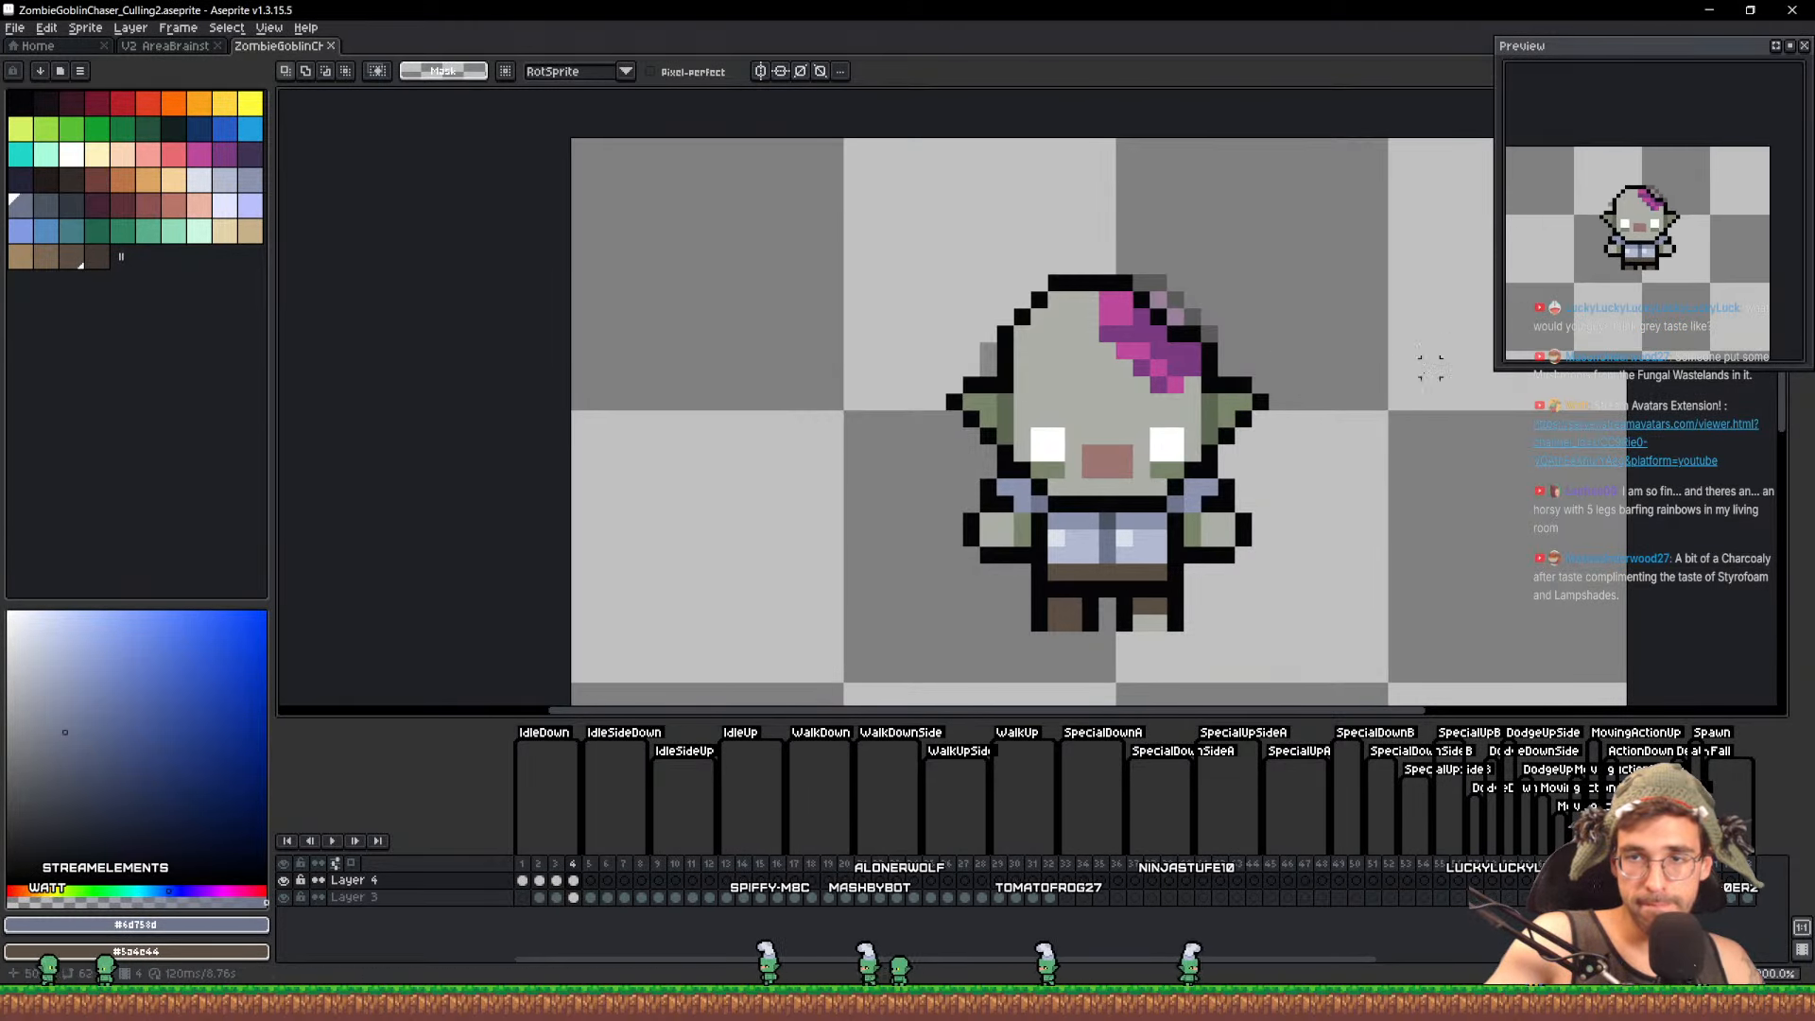
Copy the original chaser drawings of frames 5 to 32 from Layer 3 onto Layer 4
{"action": "left_click", "coordinate": [594, 881]}
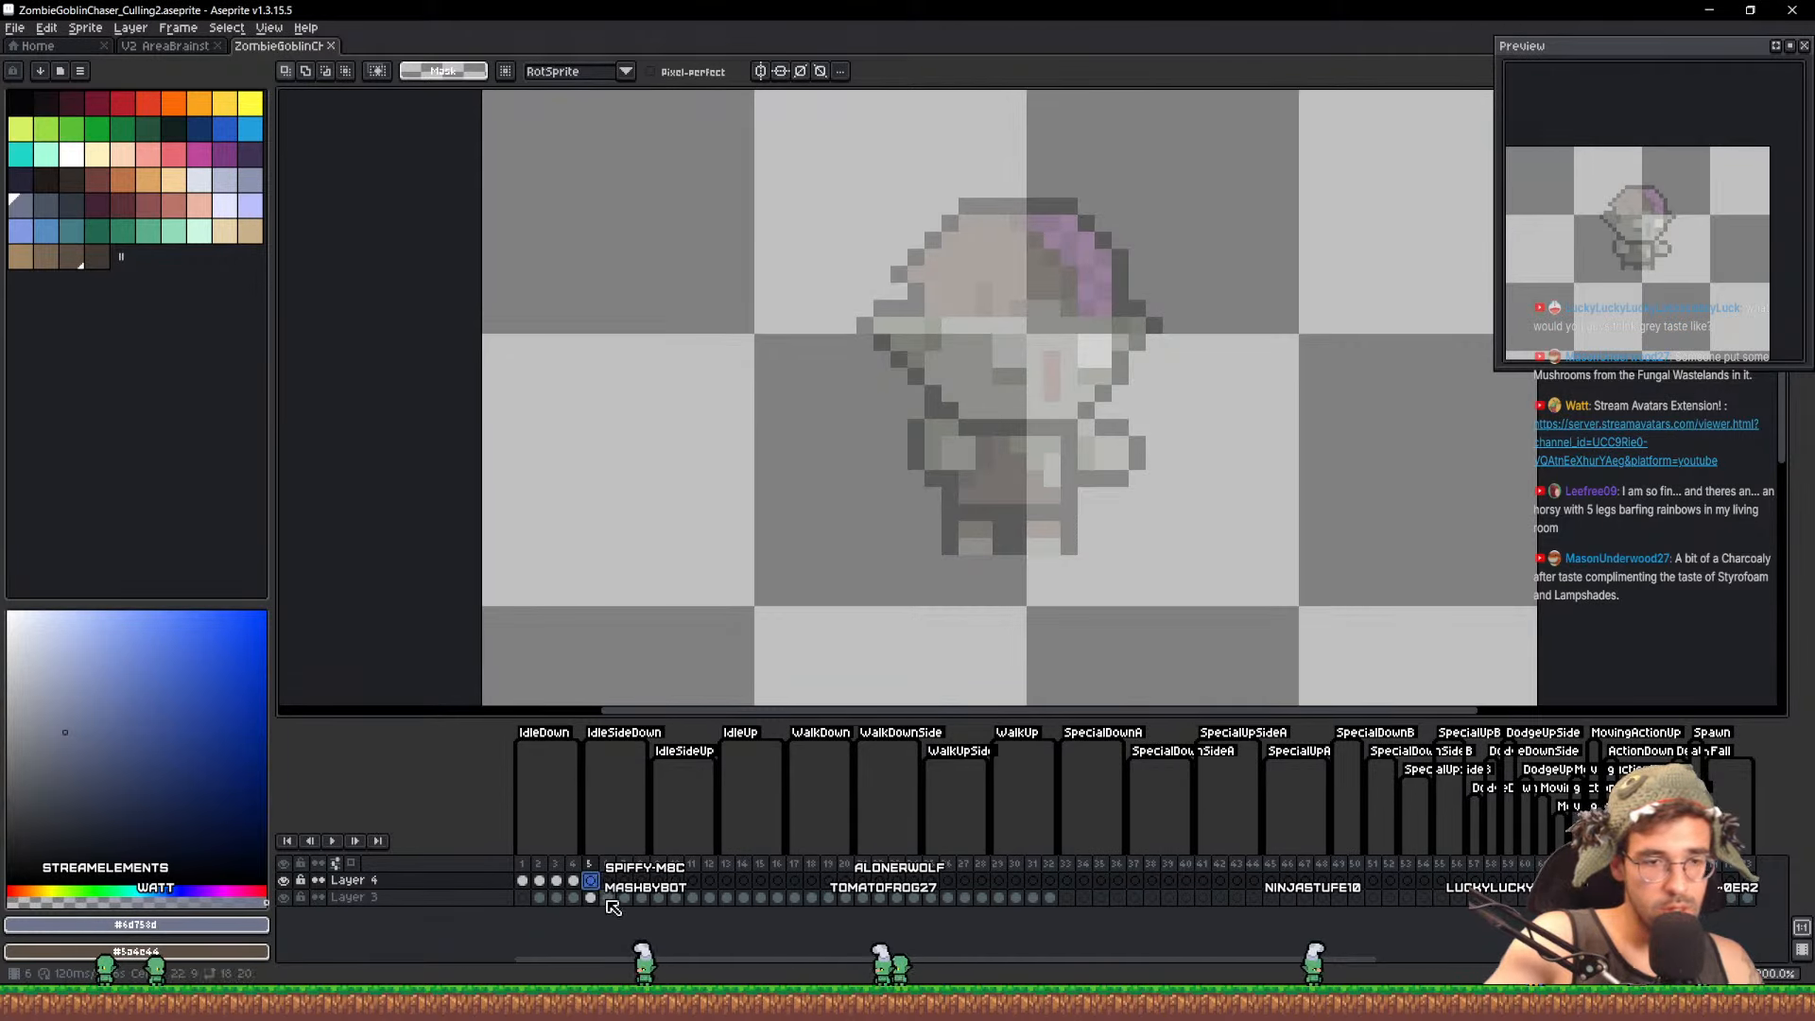
{"action": "left_click", "coordinate": [588, 898]}
{"action": "left_click_drag", "start_coordinate": [587, 898], "coordinate": [1052, 901]}
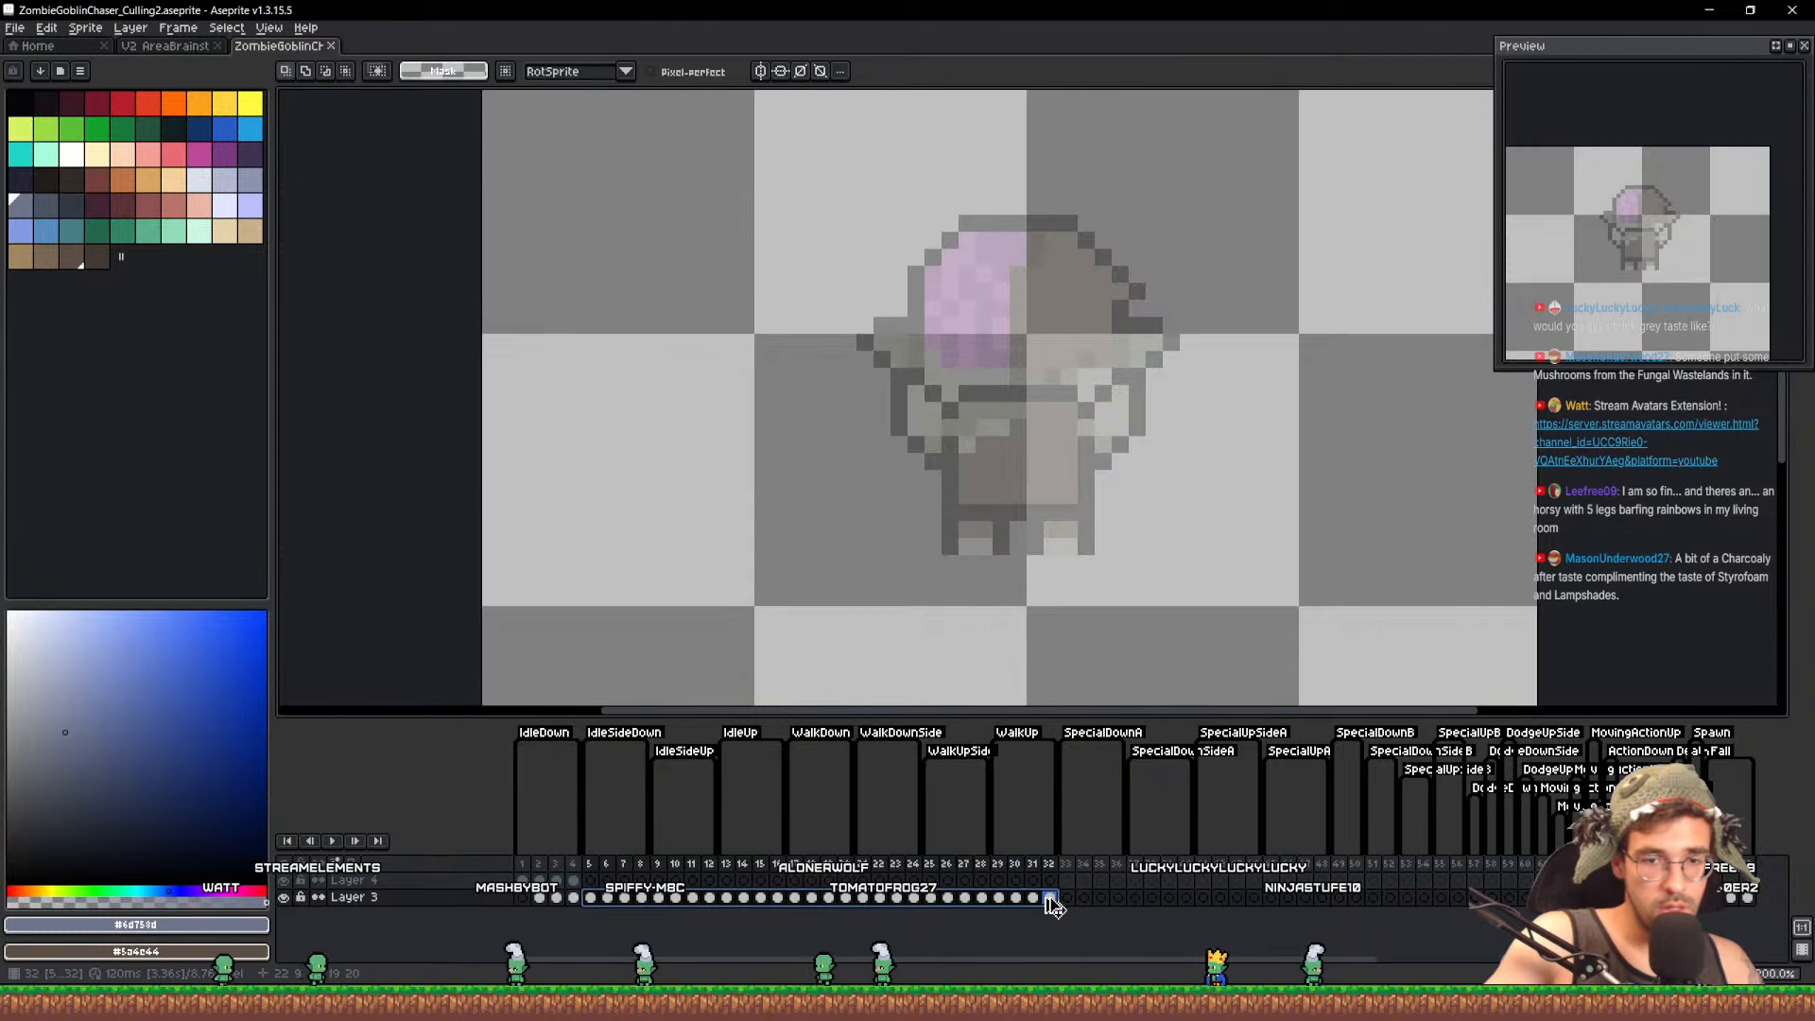
{"action": "left_click", "coordinate": [1050, 881]}
{"action": "left_click", "coordinate": [590, 881]}
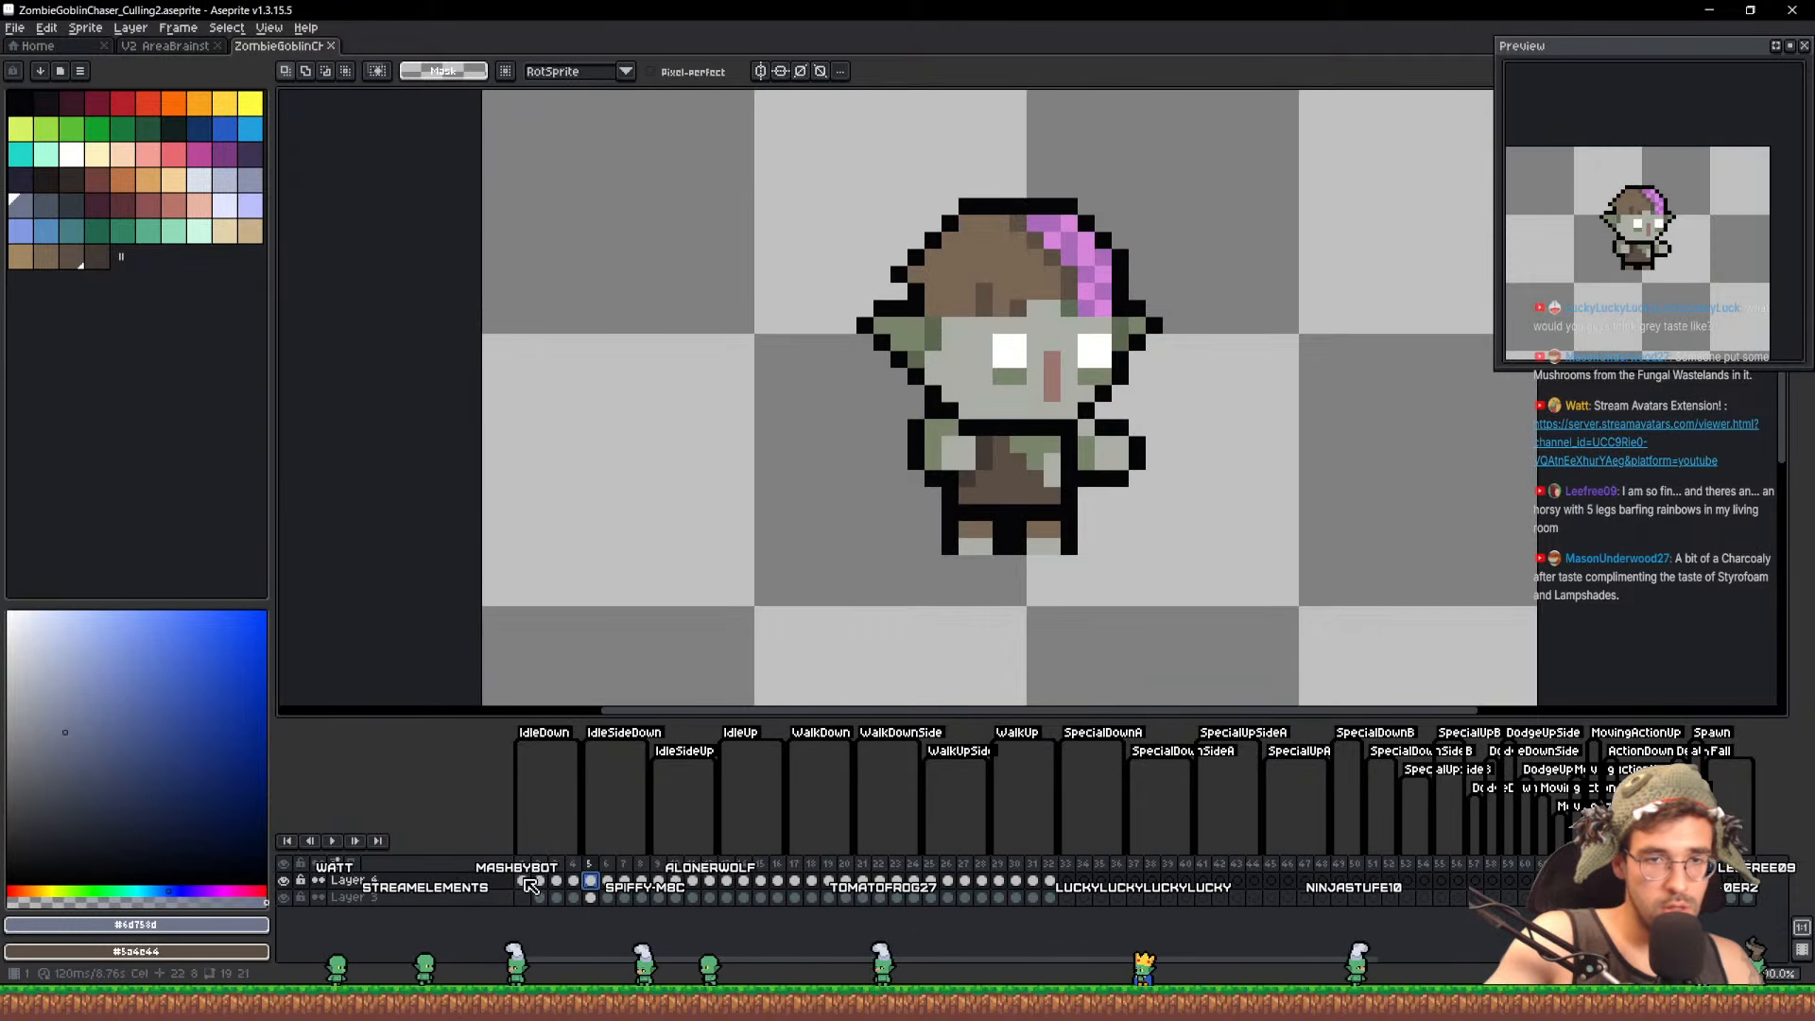
Paste a copy of the restyled frame 1 goblin beside the original chaser on frame 5 as a reference
{"action": "left_click", "coordinate": [527, 881]}
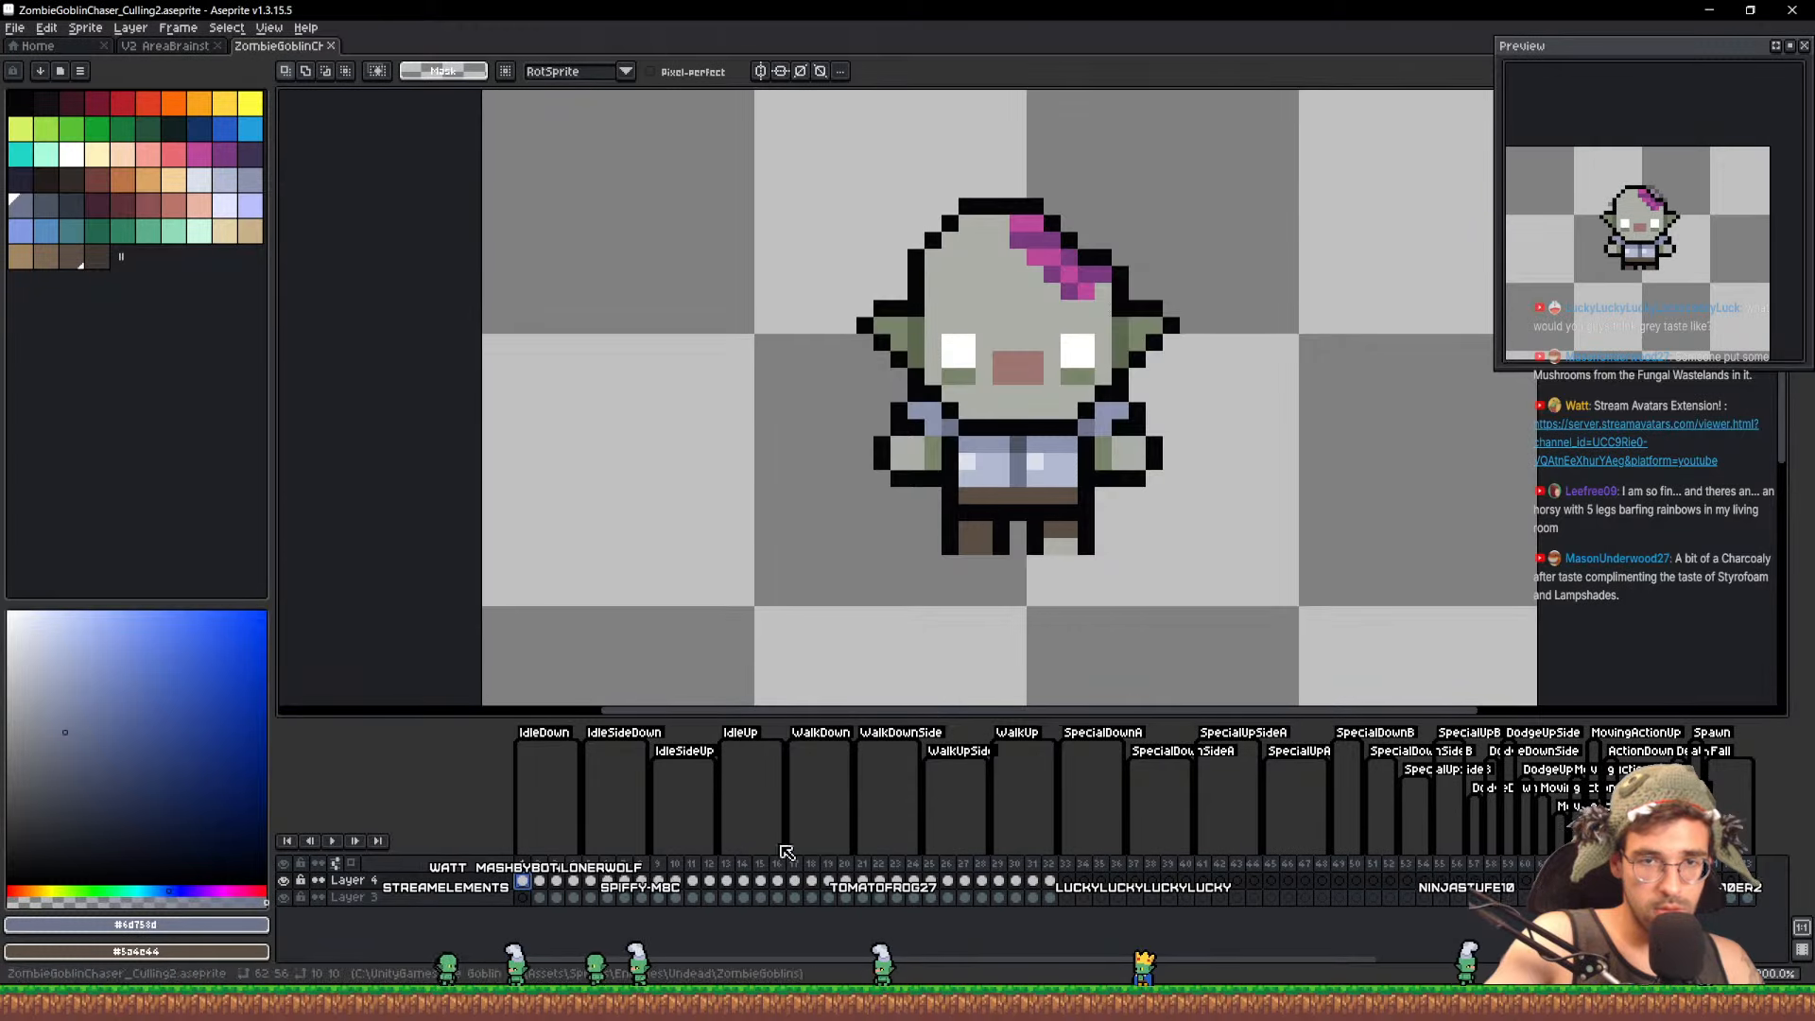
{"action": "mouse_move", "coordinate": [637, 406]}
{"action": "left_mouse_down"}
{"action": "mouse_move", "coordinate": [1326, 527]}
{"action": "mouse_move", "coordinate": [516, 392]}
{"action": "left_mouse_up"}
{"action": "key", "text": "ctrl+d"}
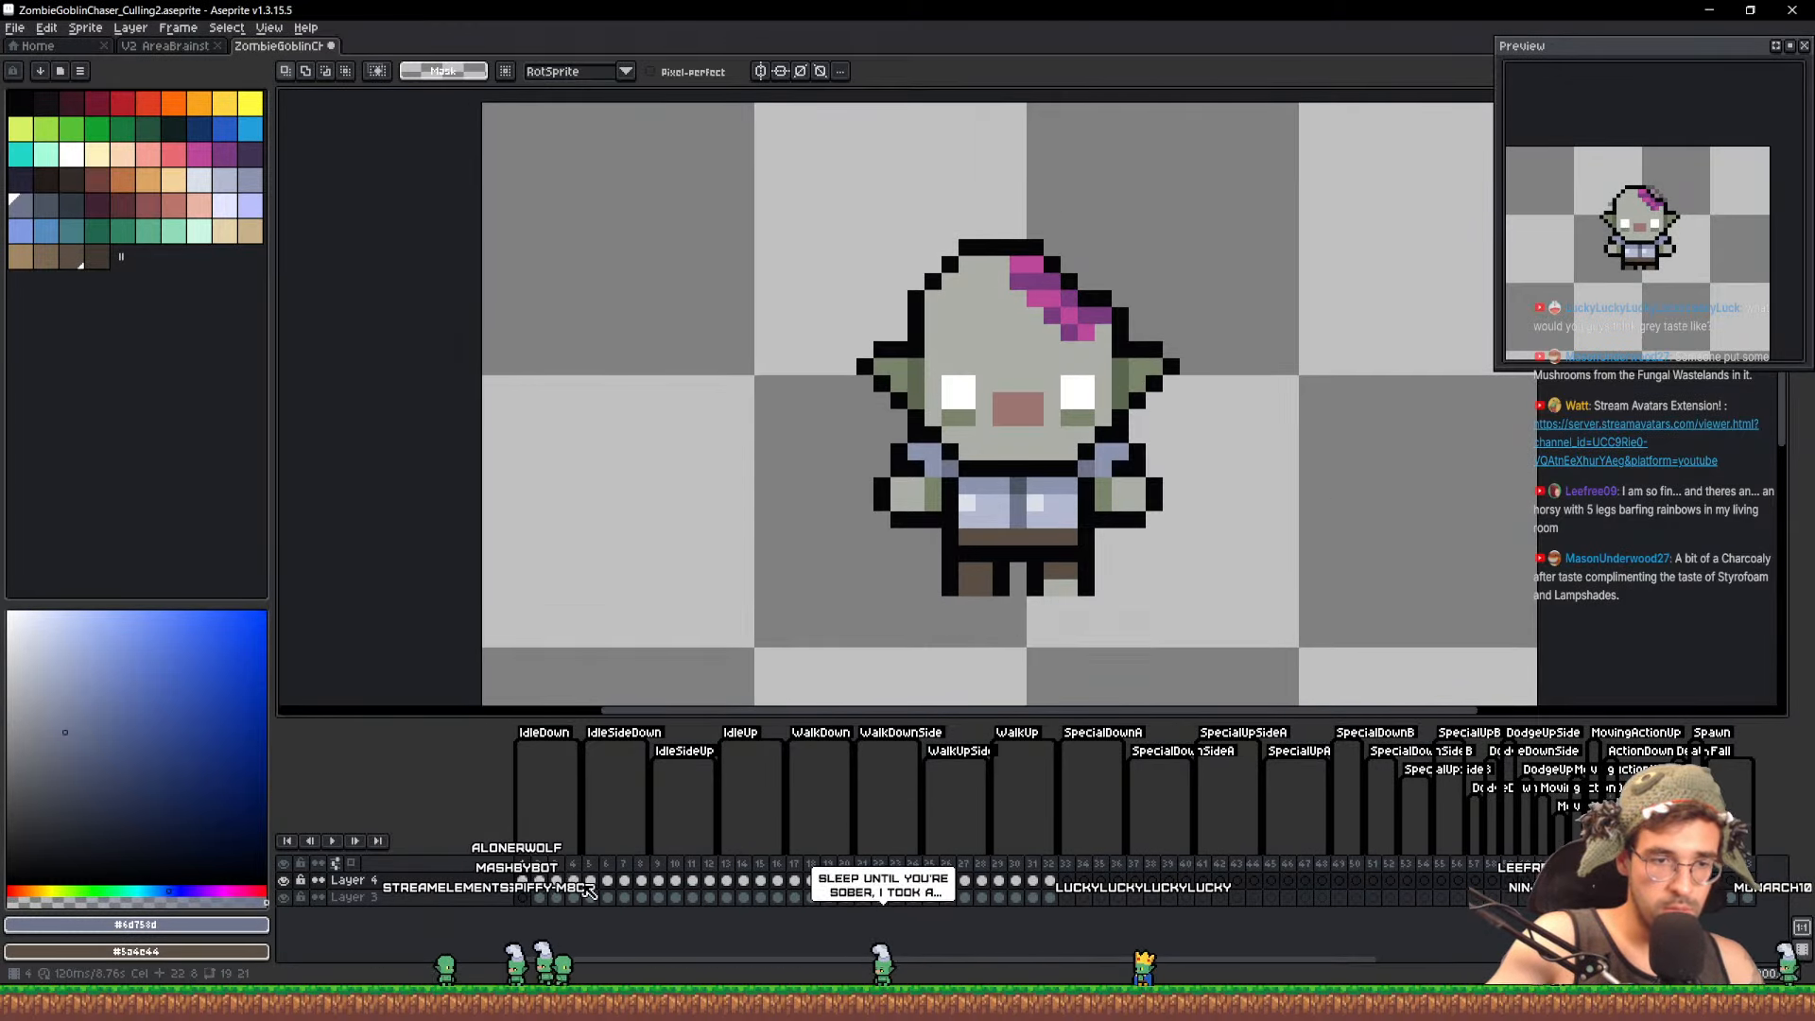
{"action": "left_click", "coordinate": [588, 881]}
{"action": "key", "text": "ctrl+v"}
{"action": "left_click_drag", "start_coordinate": [1089, 491], "coordinate": [1349, 490]}
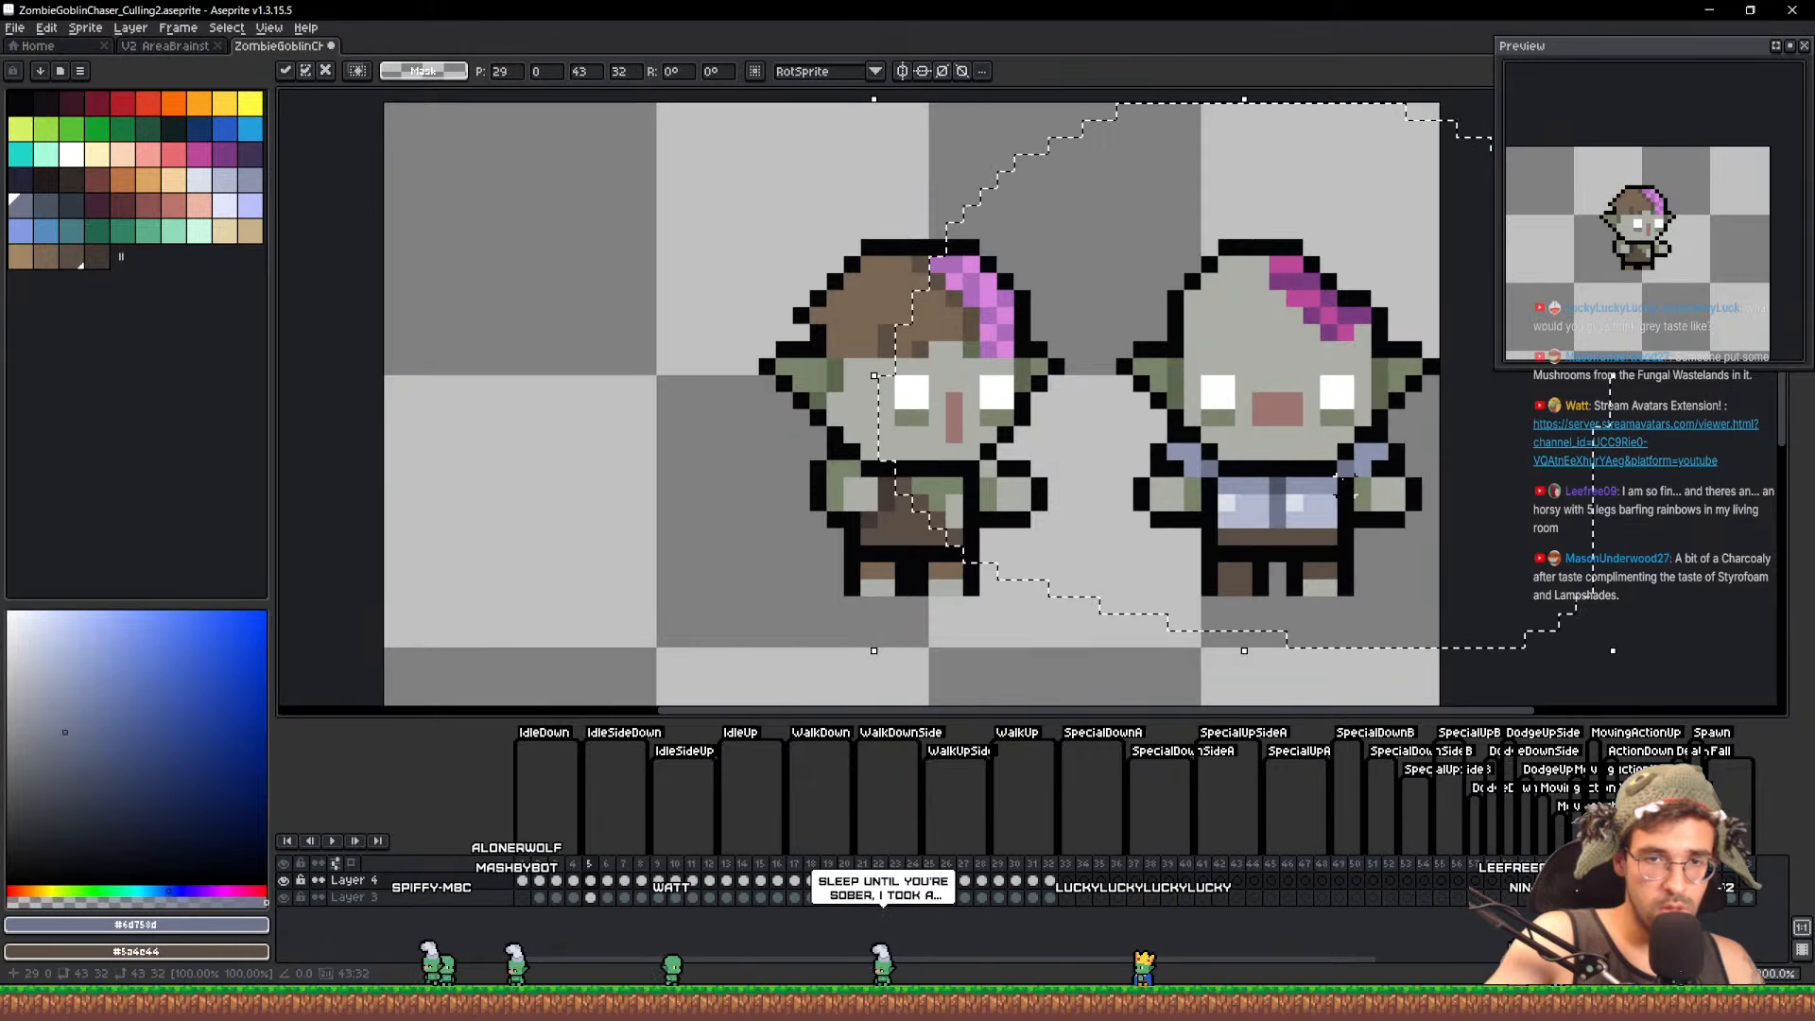
{"action": "key", "text": "ctrl+d"}
On frame 5, trim the hair tuft behind the head, close the black outline and fill the brown hair with the reference's gray skin colour
{"action": "key", "text": "b"}
{"action": "left_click", "coordinate": [804, 315], "text": "alt"}
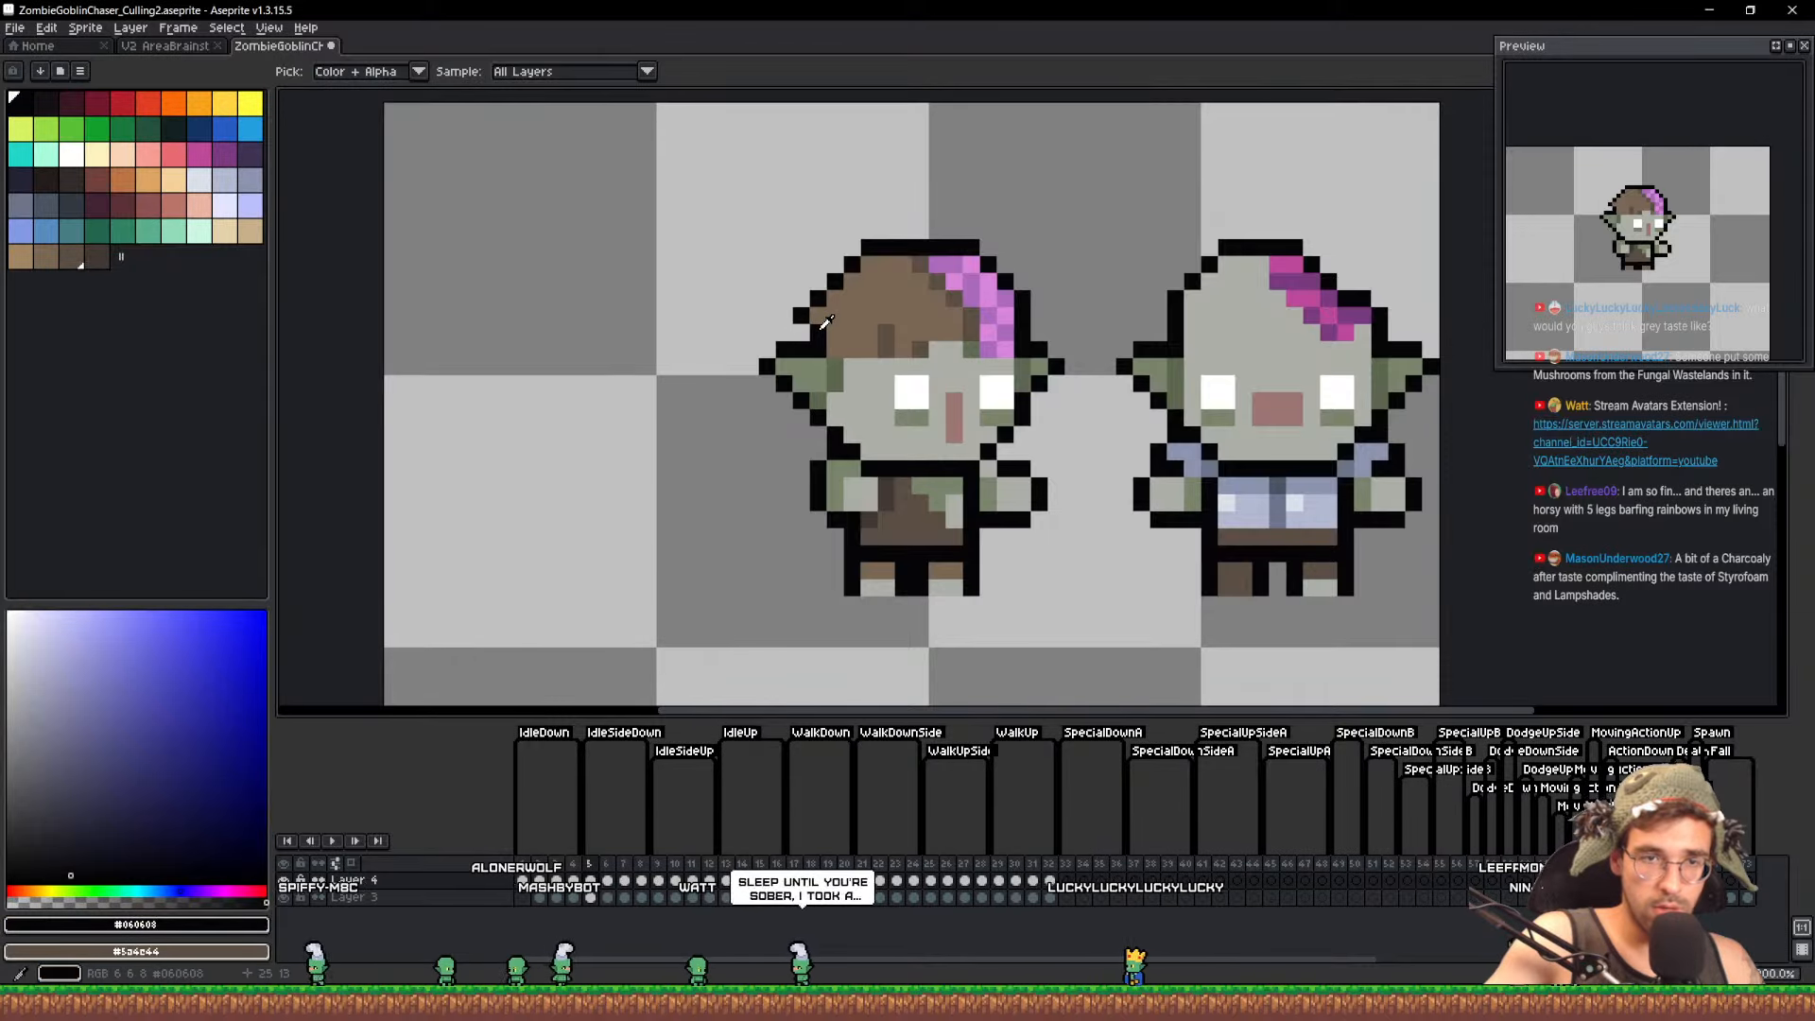
{"action": "left_click", "coordinate": [818, 315]}
{"action": "key", "text": "e"}
{"action": "left_click", "coordinate": [802, 315]}
{"action": "left_click", "coordinate": [1245, 350], "text": "alt"}
{"action": "key", "text": "g"}
{"action": "left_click", "coordinate": [893, 352]}
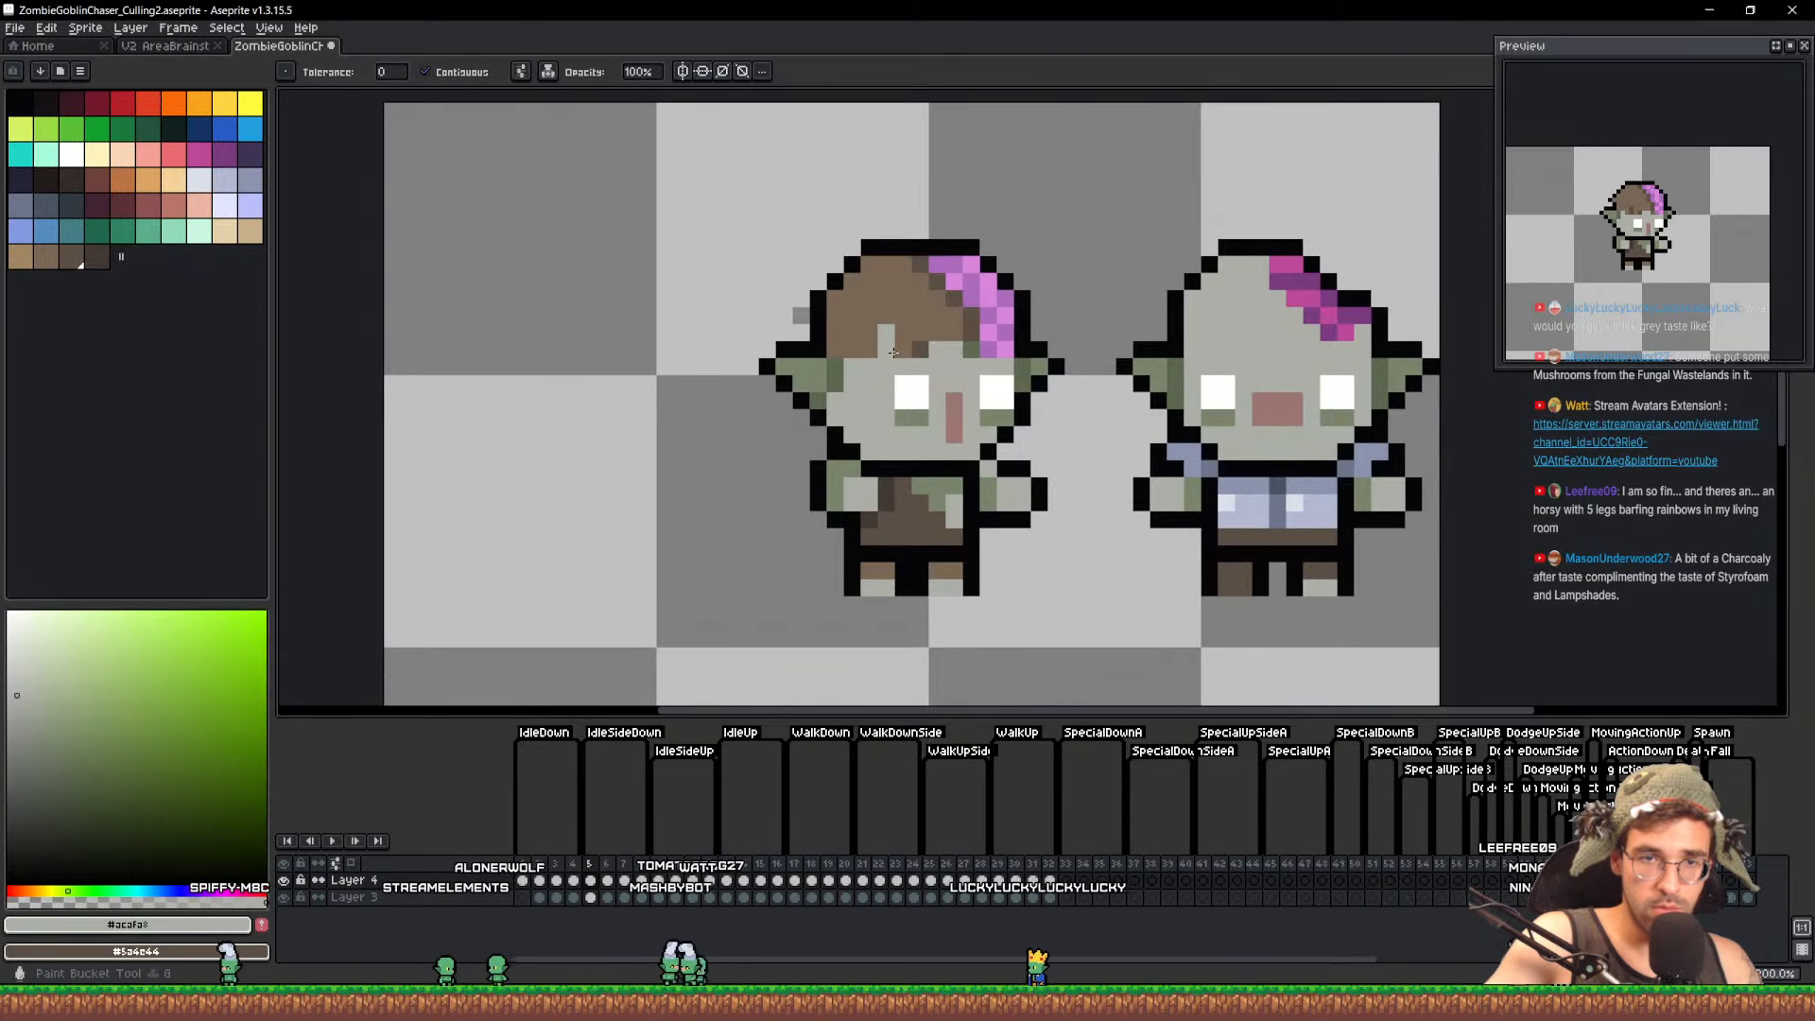
{"action": "left_click", "coordinate": [936, 332]}
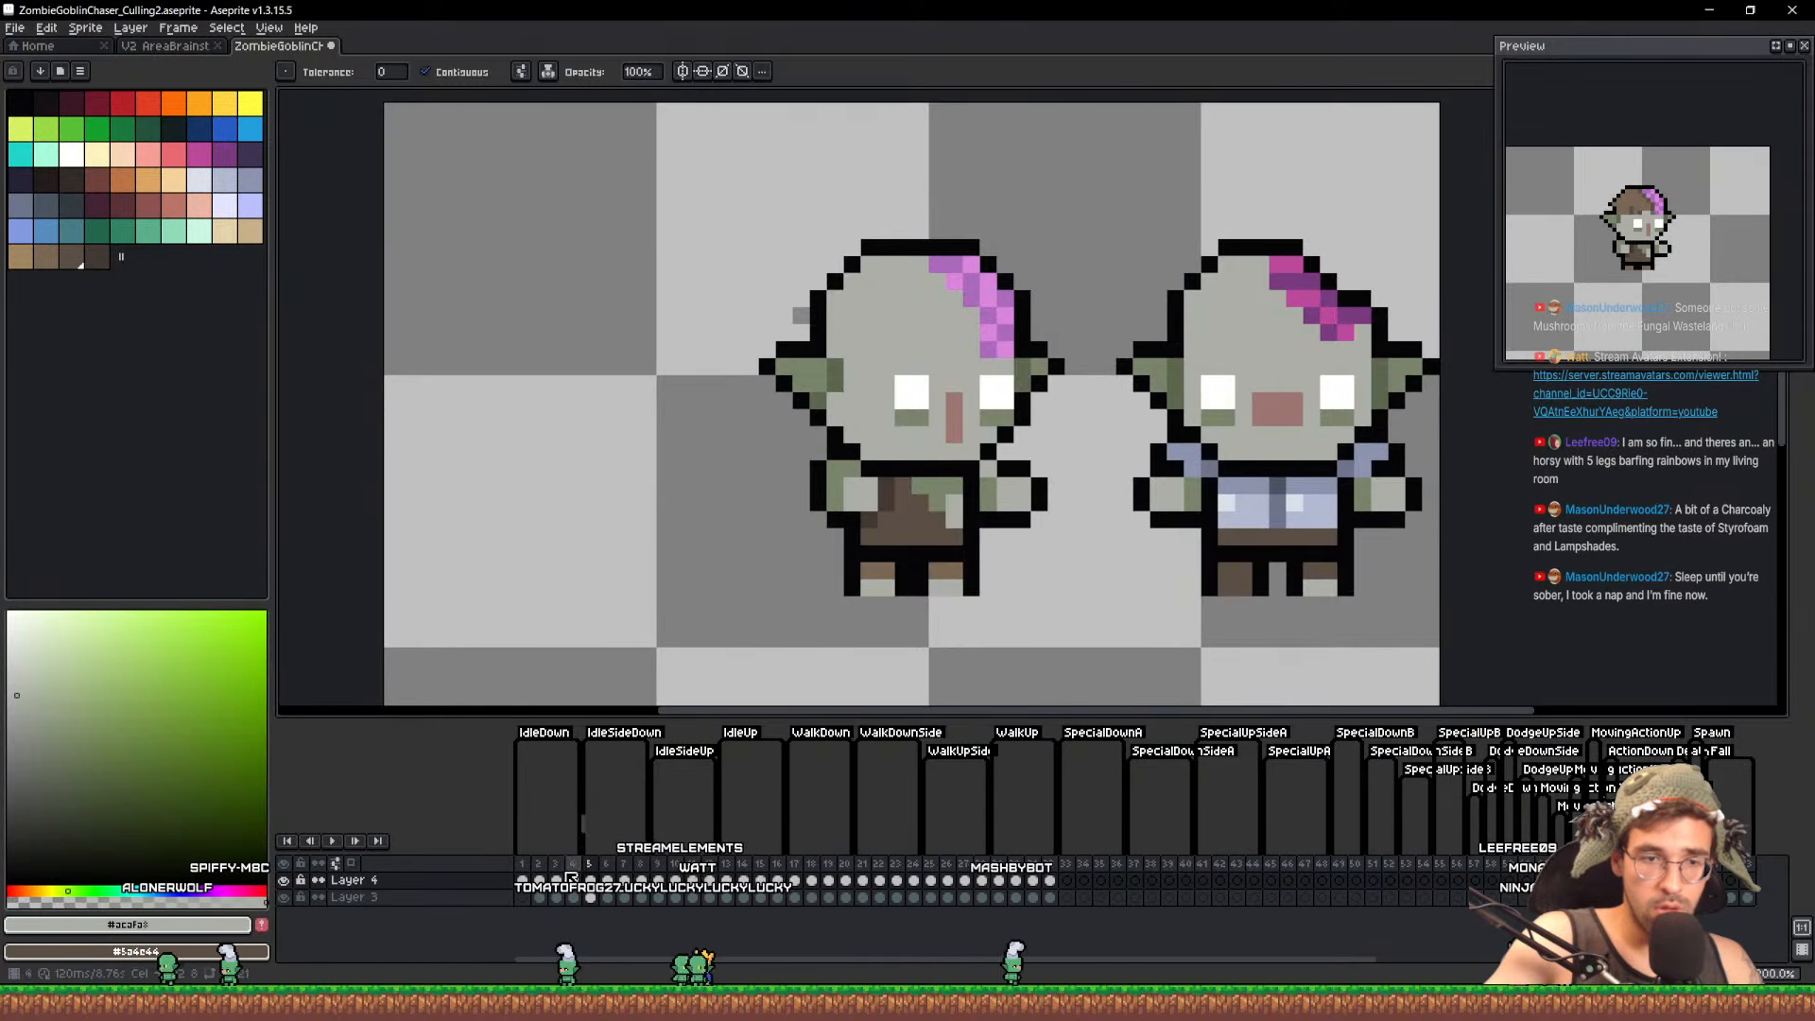
Recolour the frame 1 scar with the lighter pink and purple of the original chaser's hair, using non-contiguous fills
{"action": "left_click", "coordinate": [522, 880]}
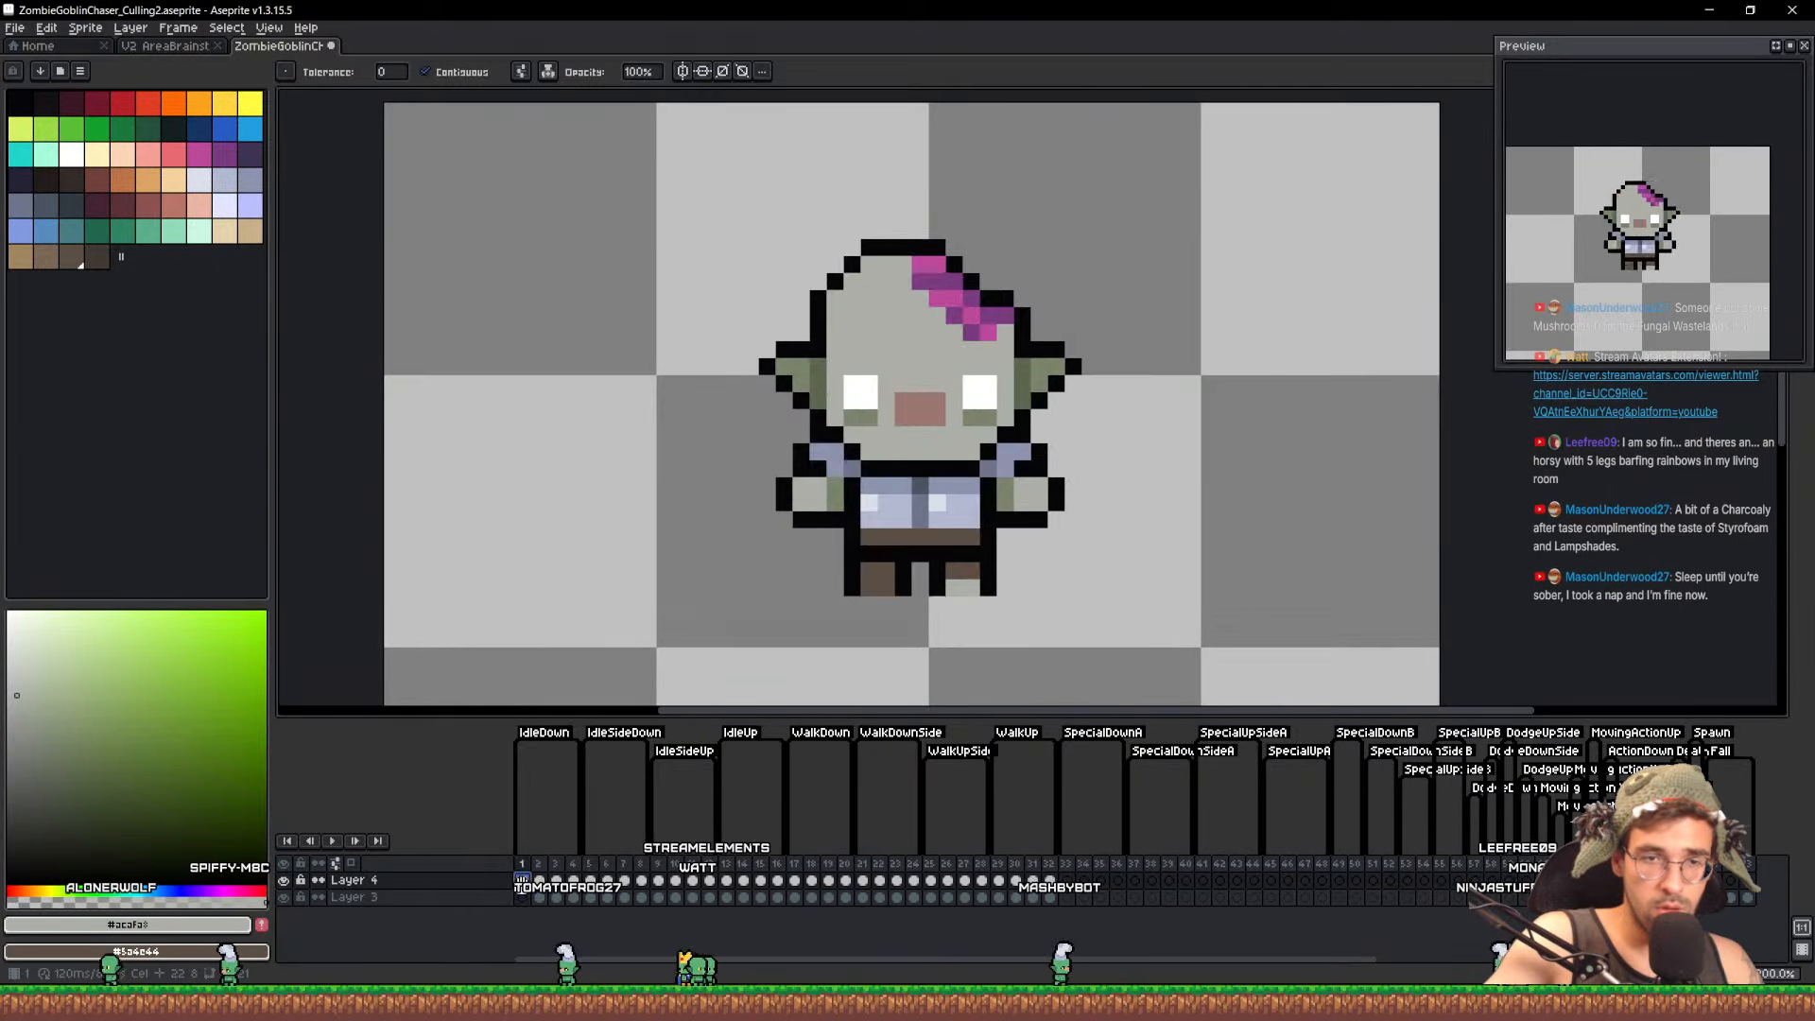
{"action": "left_click", "coordinate": [540, 899]}
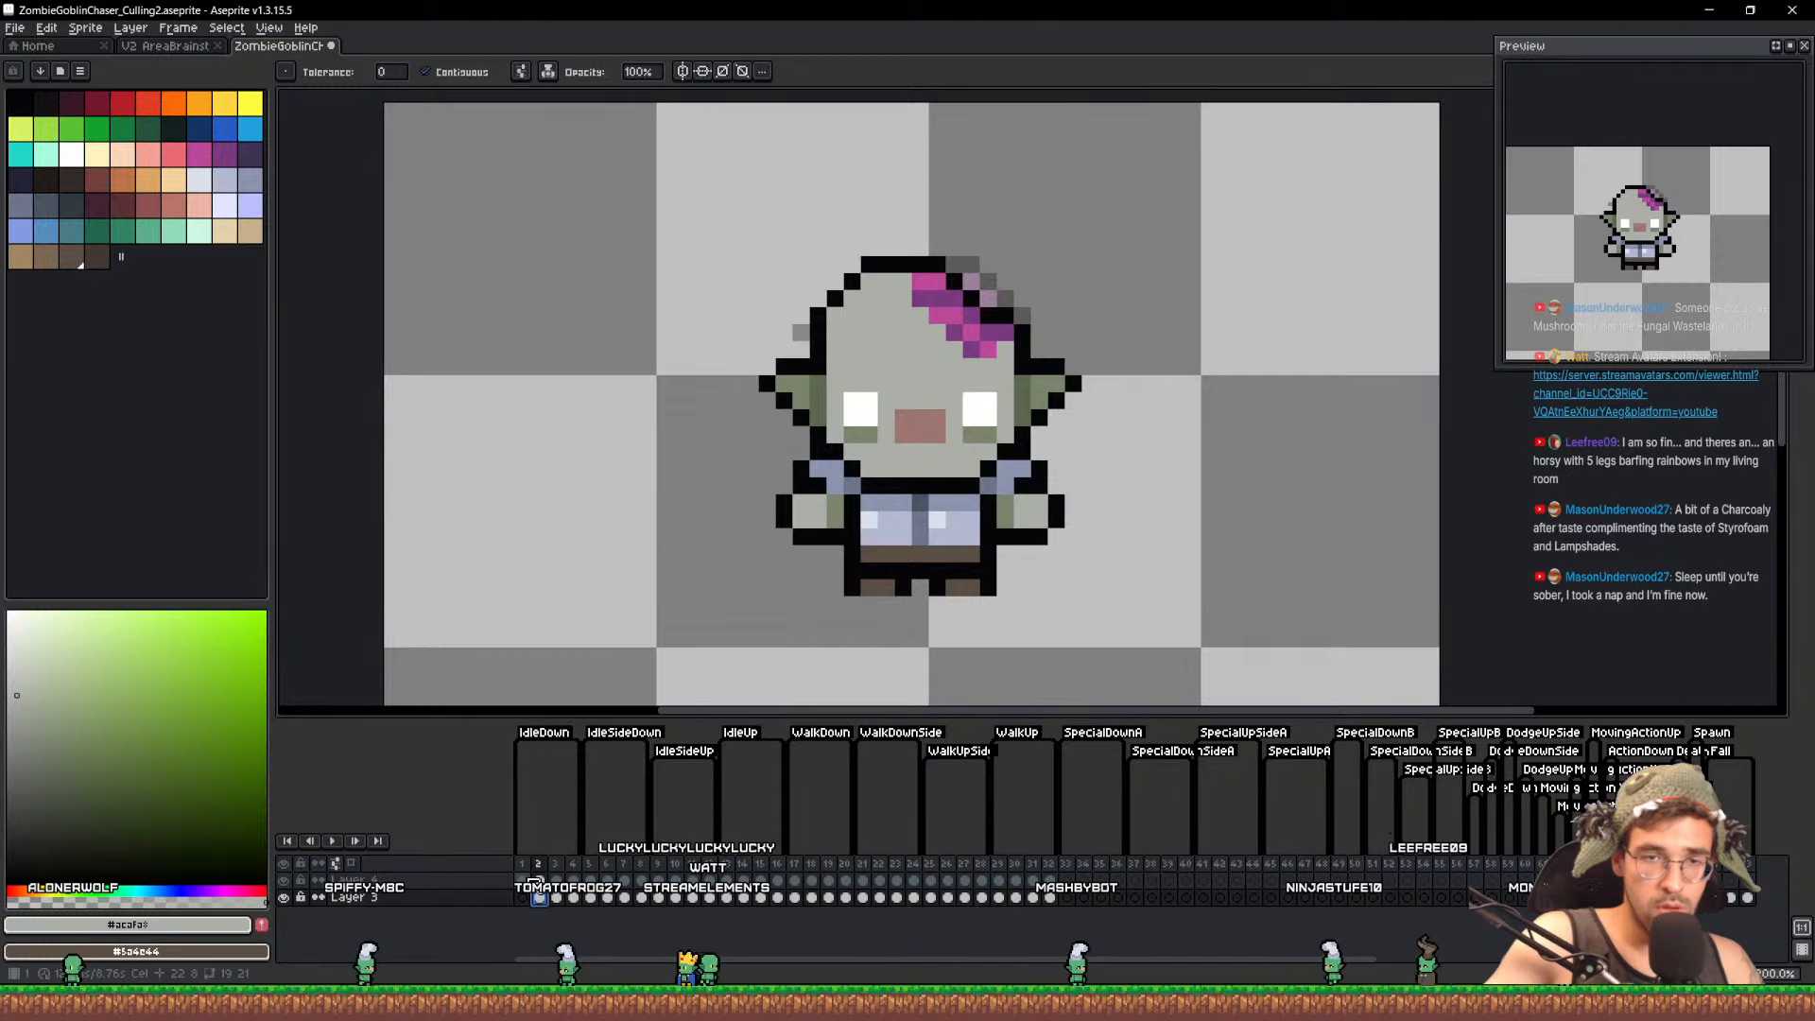
{"action": "left_click", "coordinate": [525, 880]}
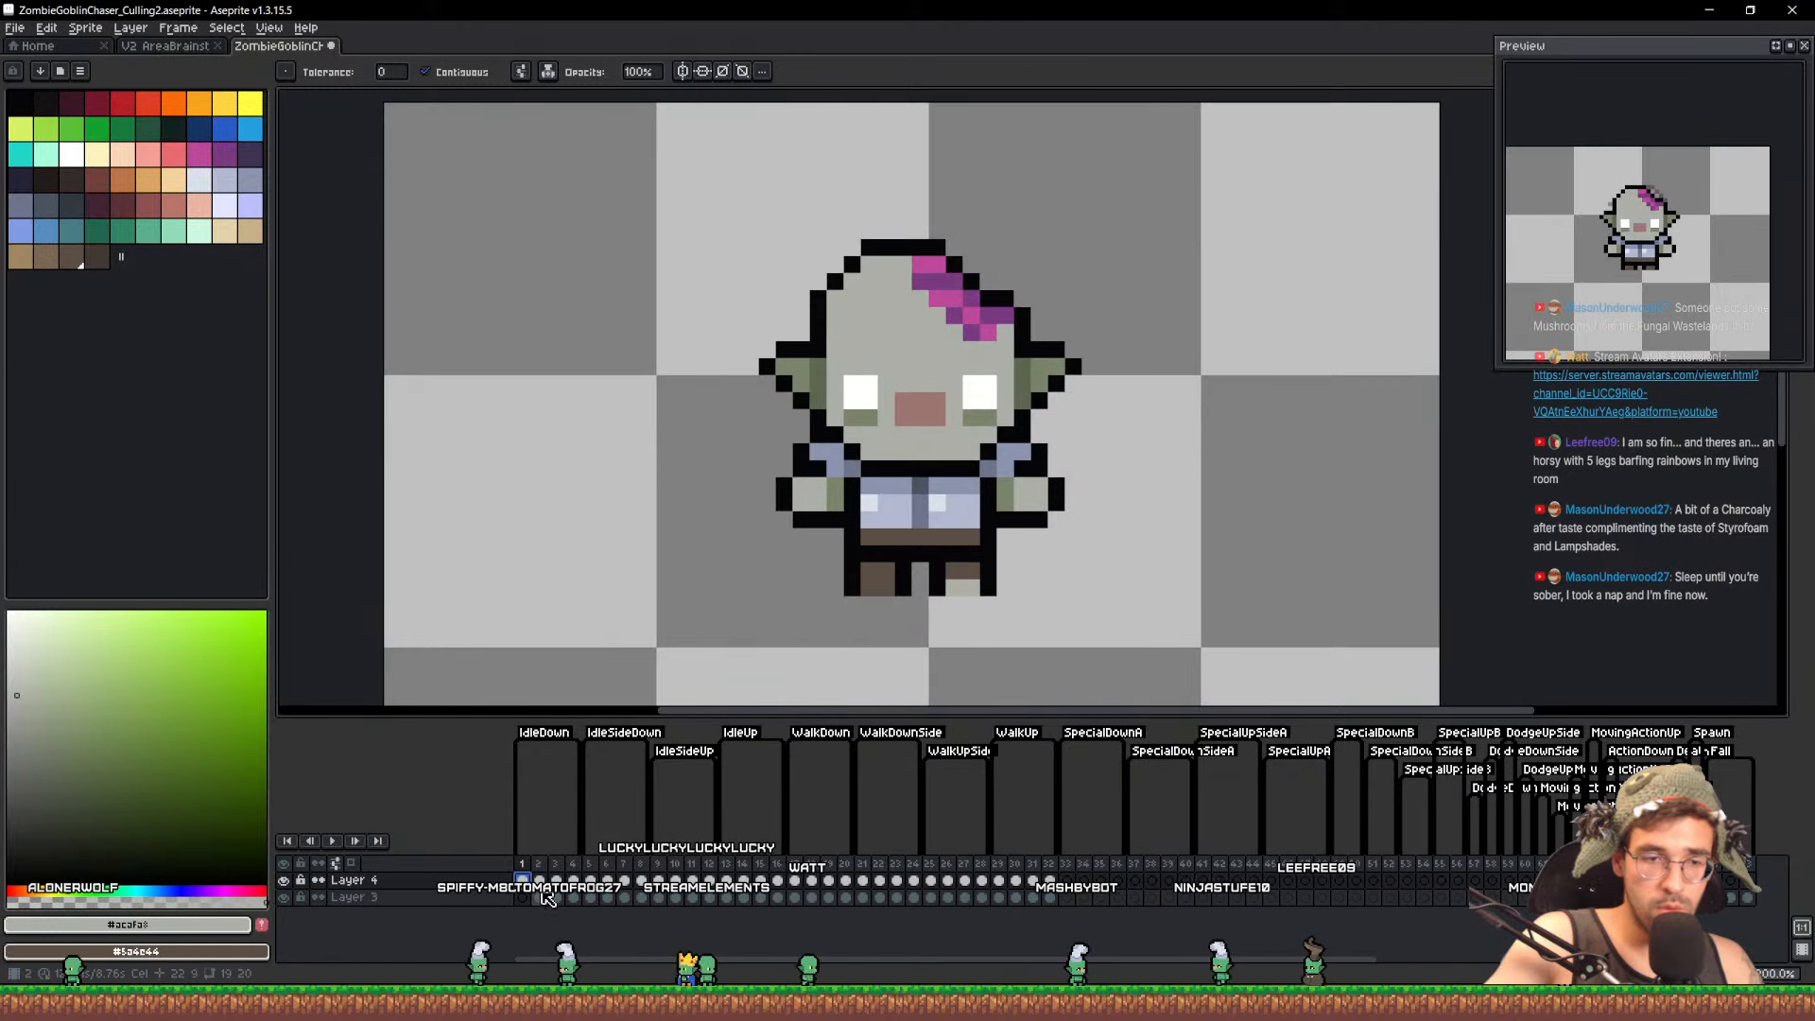
{"action": "left_click", "coordinate": [540, 898]}
{"action": "left_click", "coordinate": [608, 880]}
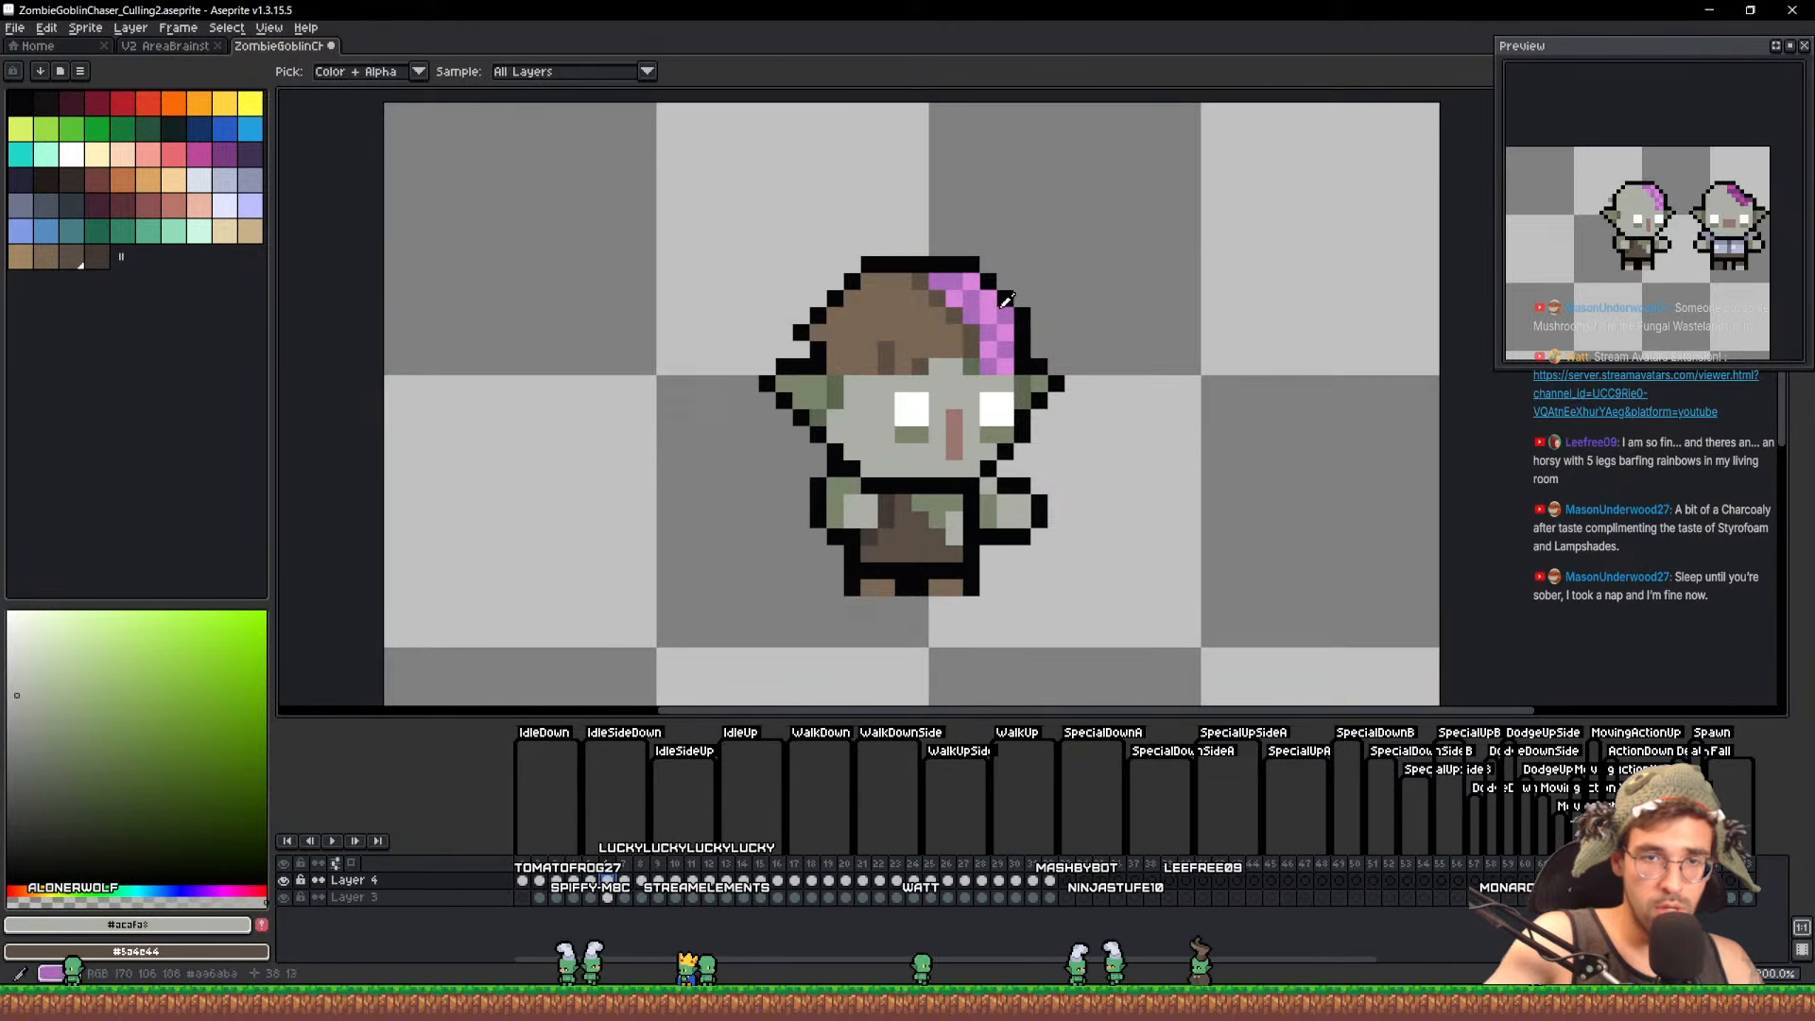
{"action": "left_click", "coordinate": [523, 880]}
{"action": "left_click", "coordinate": [426, 72]}
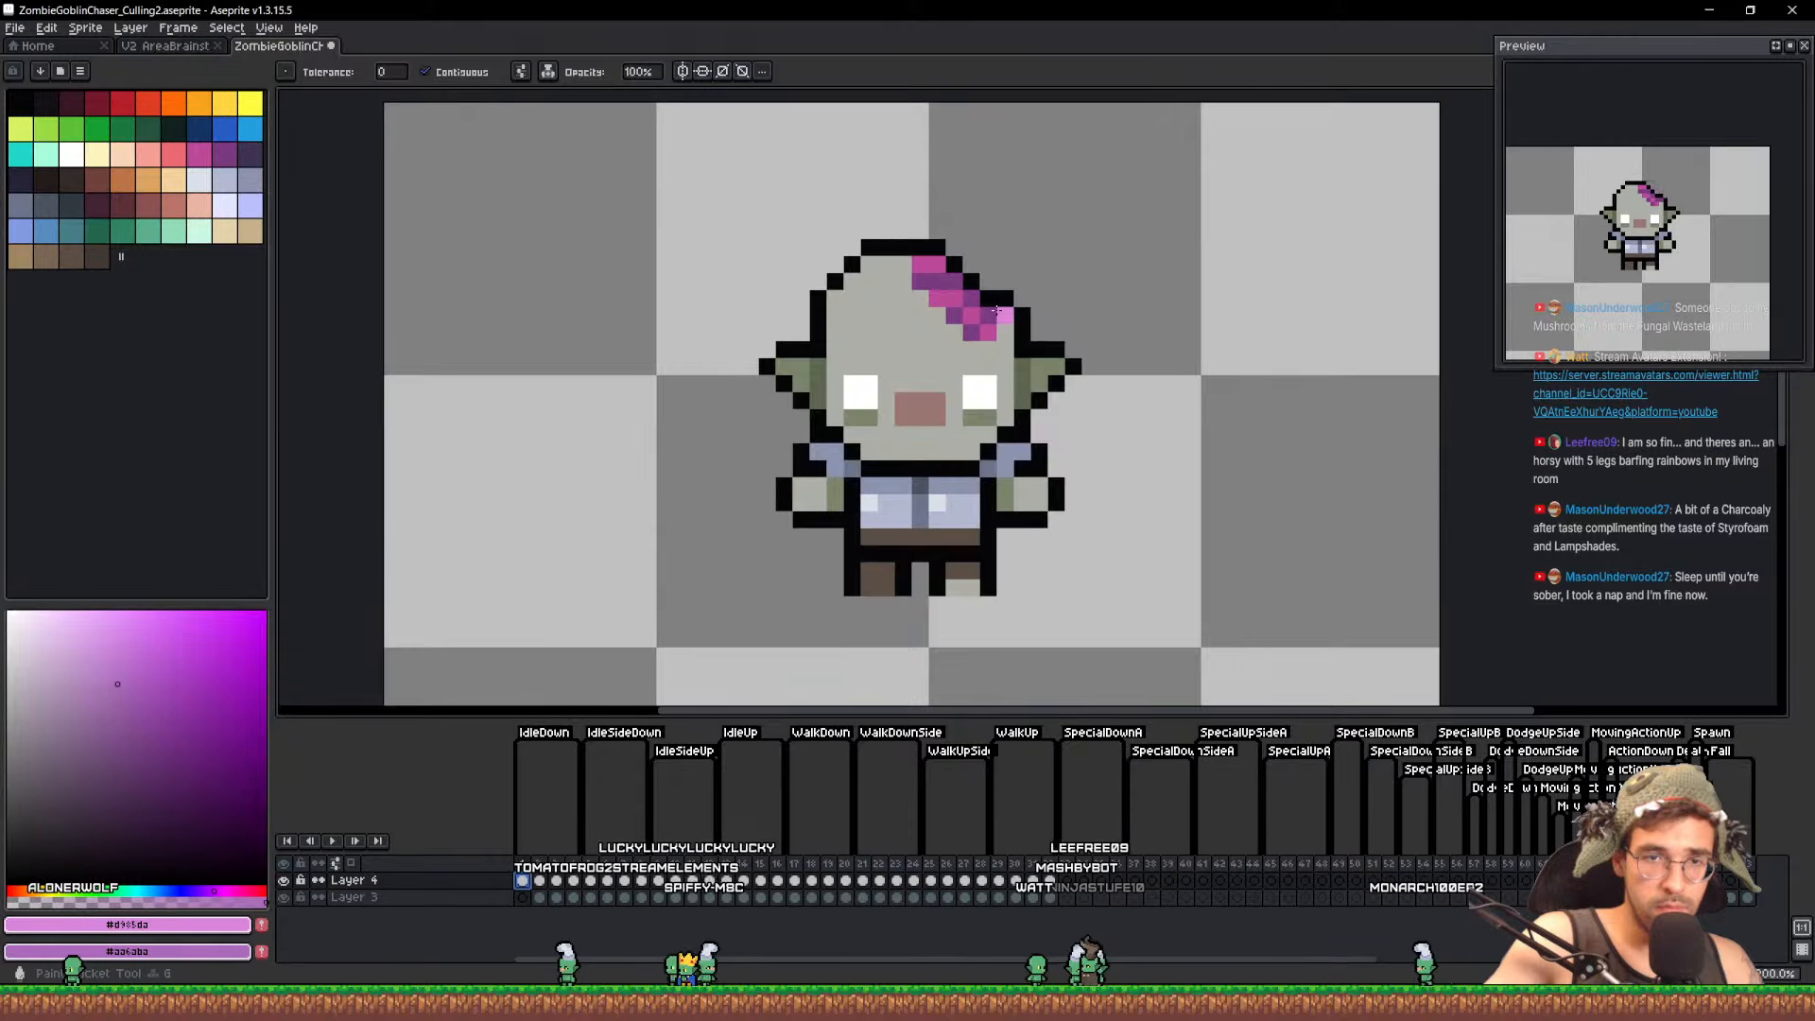
{"action": "left_click", "coordinate": [957, 300]}
{"action": "right_click", "coordinate": [975, 299]}
Apply the same lighter pink and purple to the scars on frames 2, 3 and 4 of Layer 4
{"action": "key", "text": "Down"}
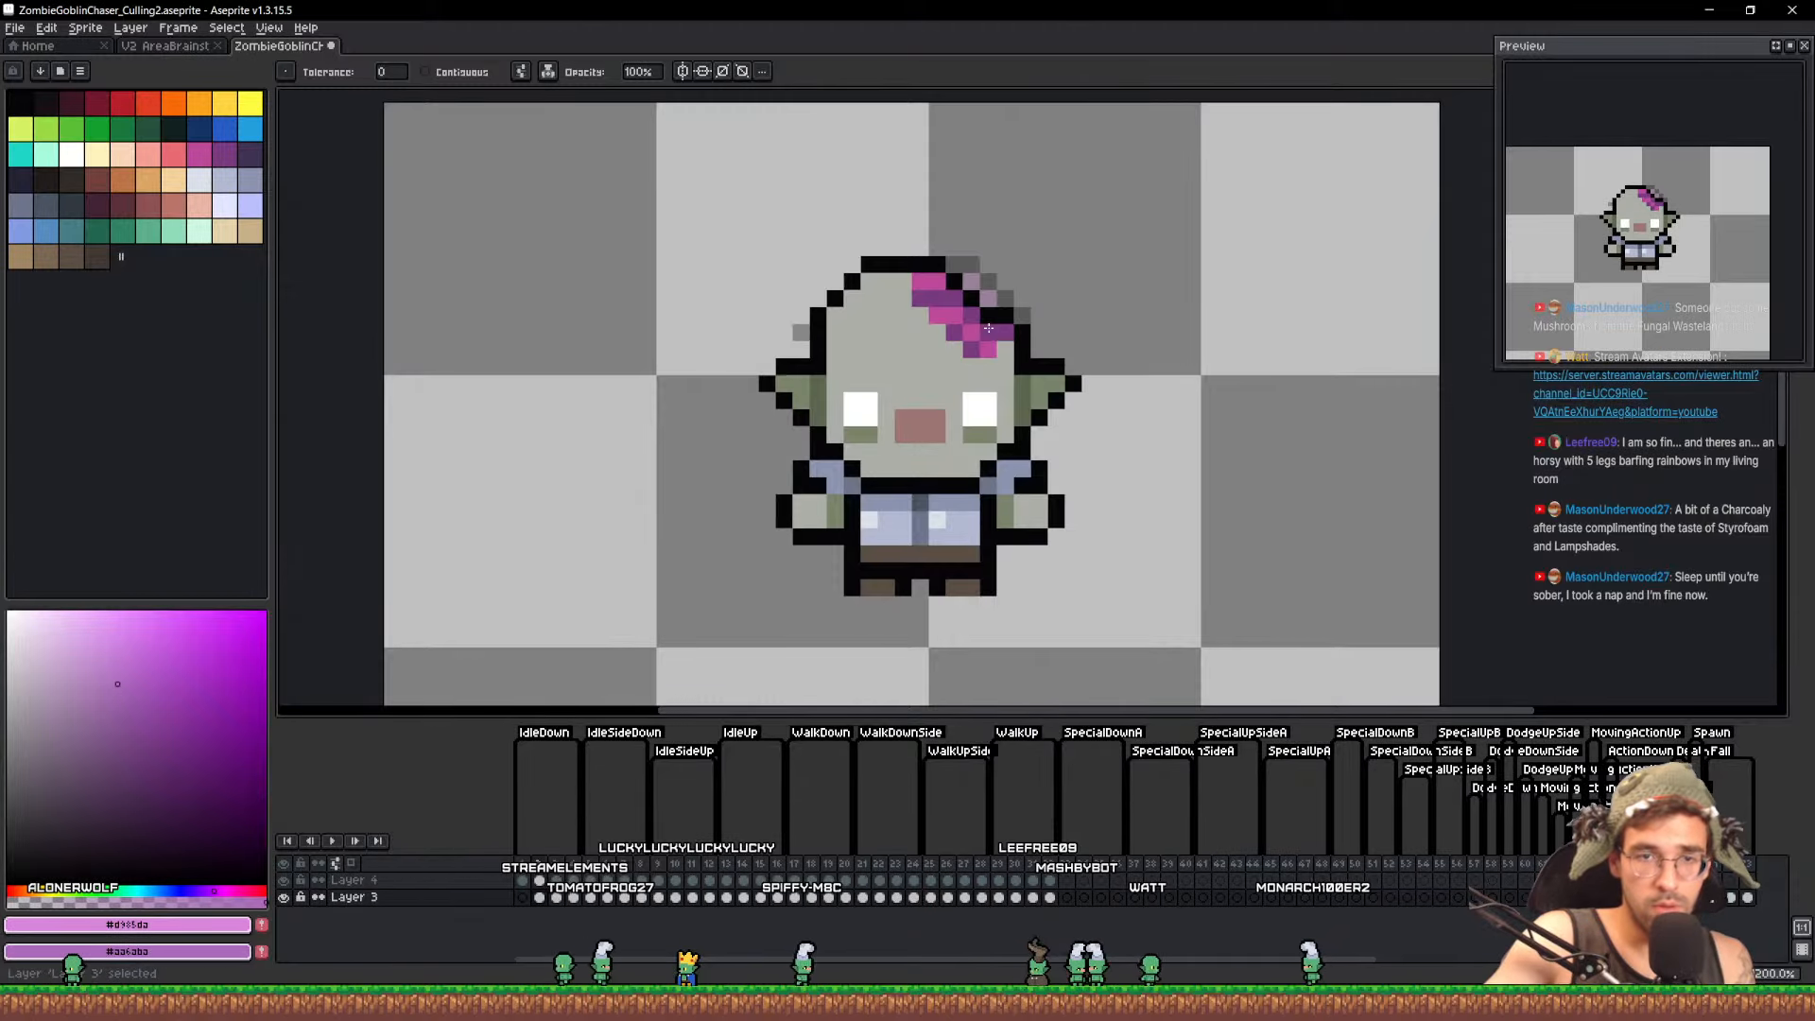
{"action": "key", "text": "Up"}
{"action": "left_click", "coordinate": [970, 329]}
{"action": "right_click", "coordinate": [984, 330]}
{"action": "key", "text": "Right"}
{"action": "left_click", "coordinate": [970, 330]}
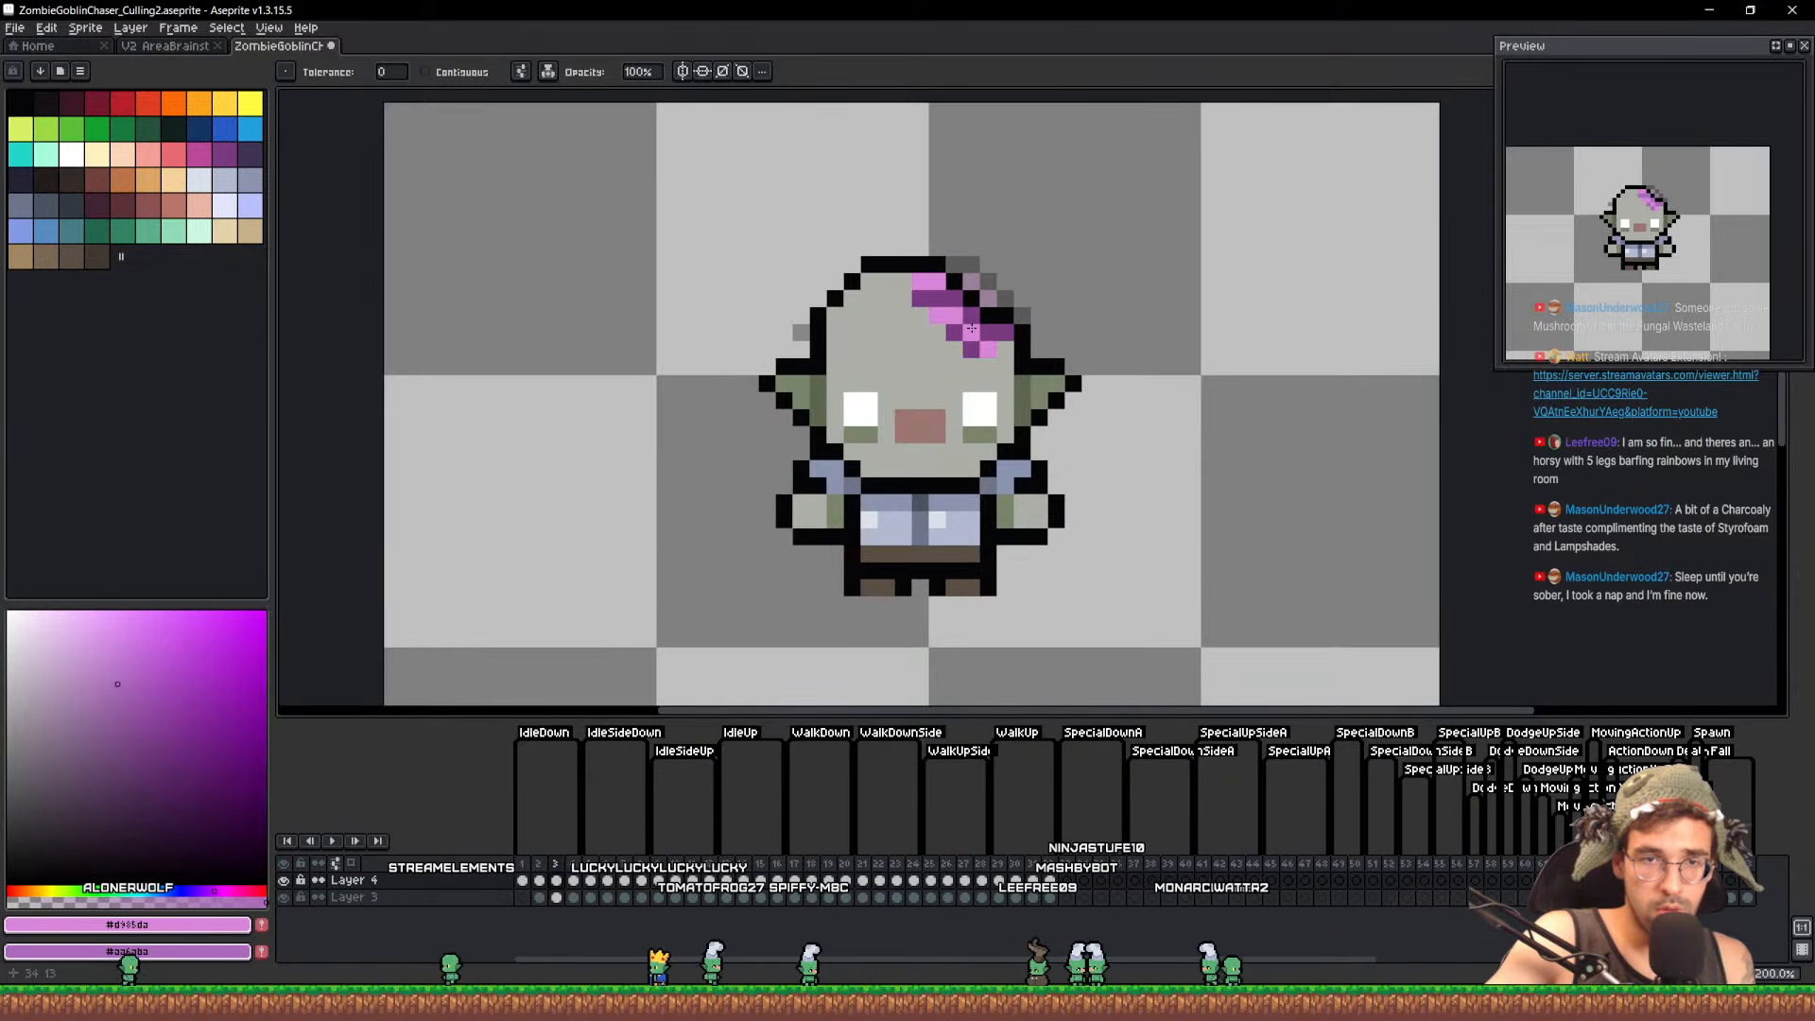
{"action": "right_click", "coordinate": [984, 331]}
{"action": "key", "text": "Right"}
{"action": "left_click", "coordinate": [971, 330]}
{"action": "right_click", "coordinate": [985, 331]}
{"action": "key", "text": "Right"}
{"action": "key", "text": "Left"}
{"action": "key", "text": "Left"}
{"action": "key", "text": "Left"}
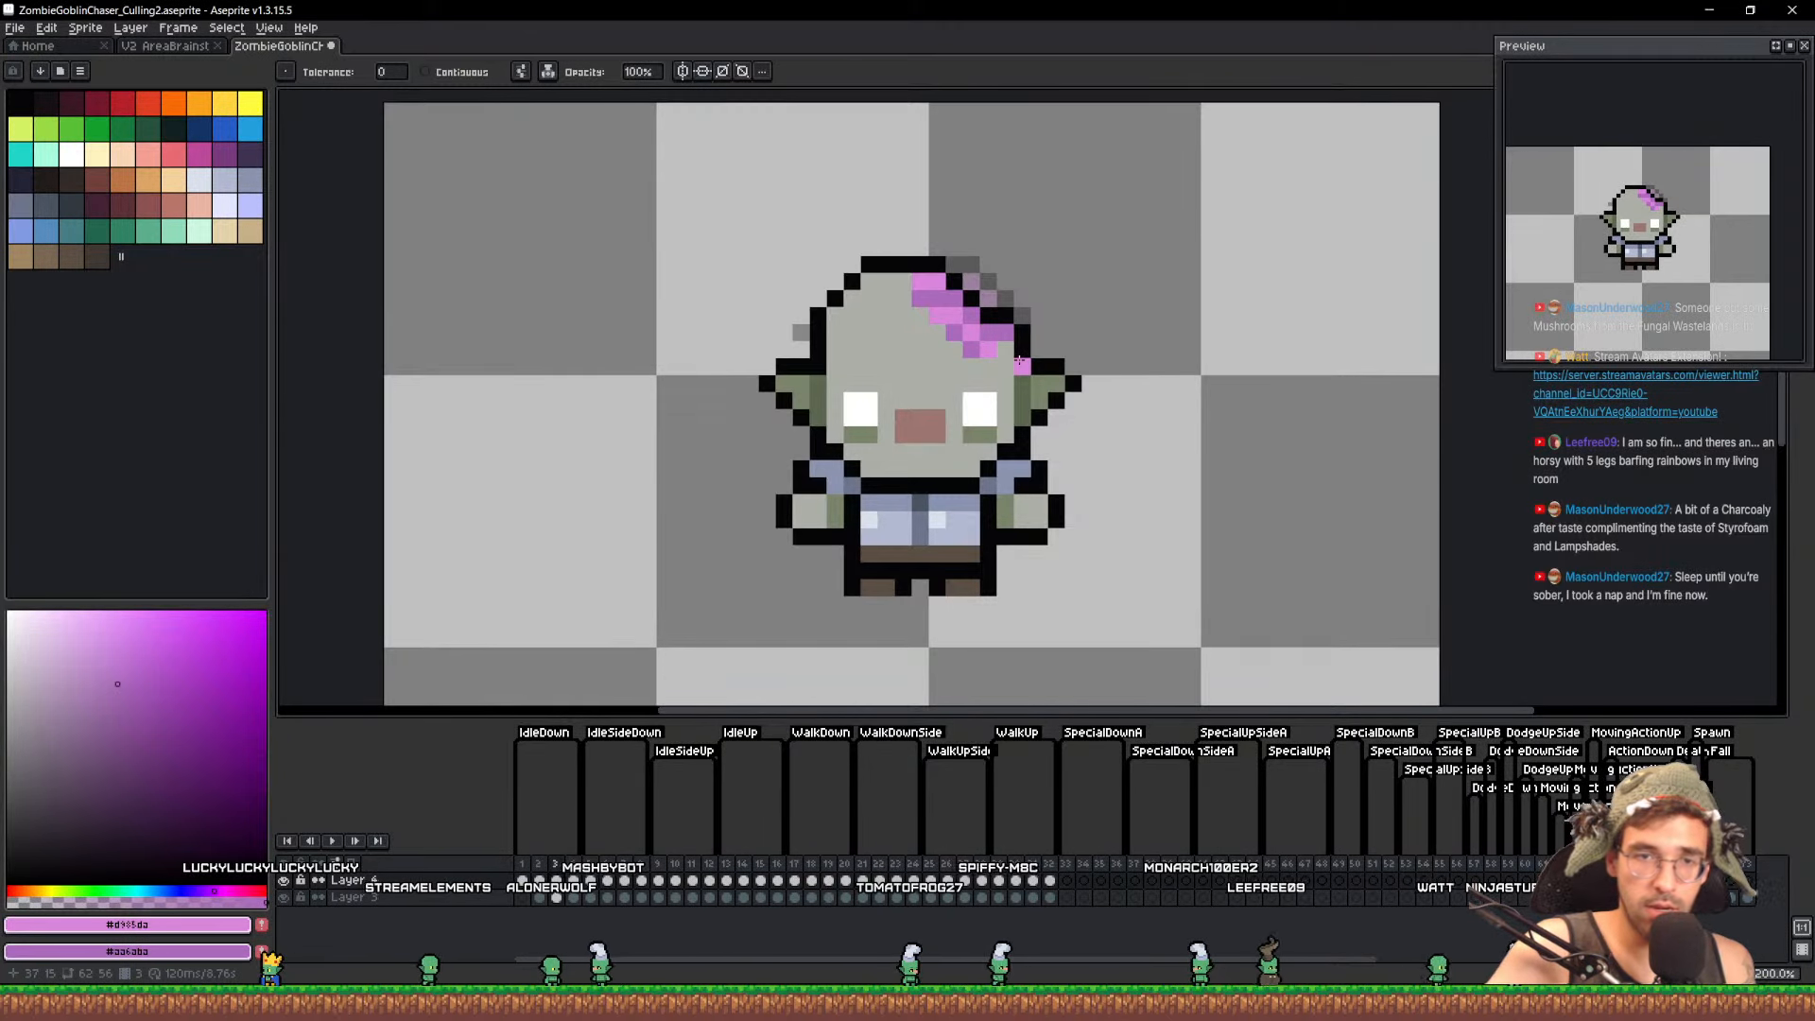
{"action": "mouse_move", "coordinate": [1076, 456]}
{"action": "left_mouse_down"}
{"action": "mouse_move", "coordinate": [1117, 450]}
{"action": "mouse_move", "coordinate": [1086, 446]}
{"action": "left_mouse_up"}
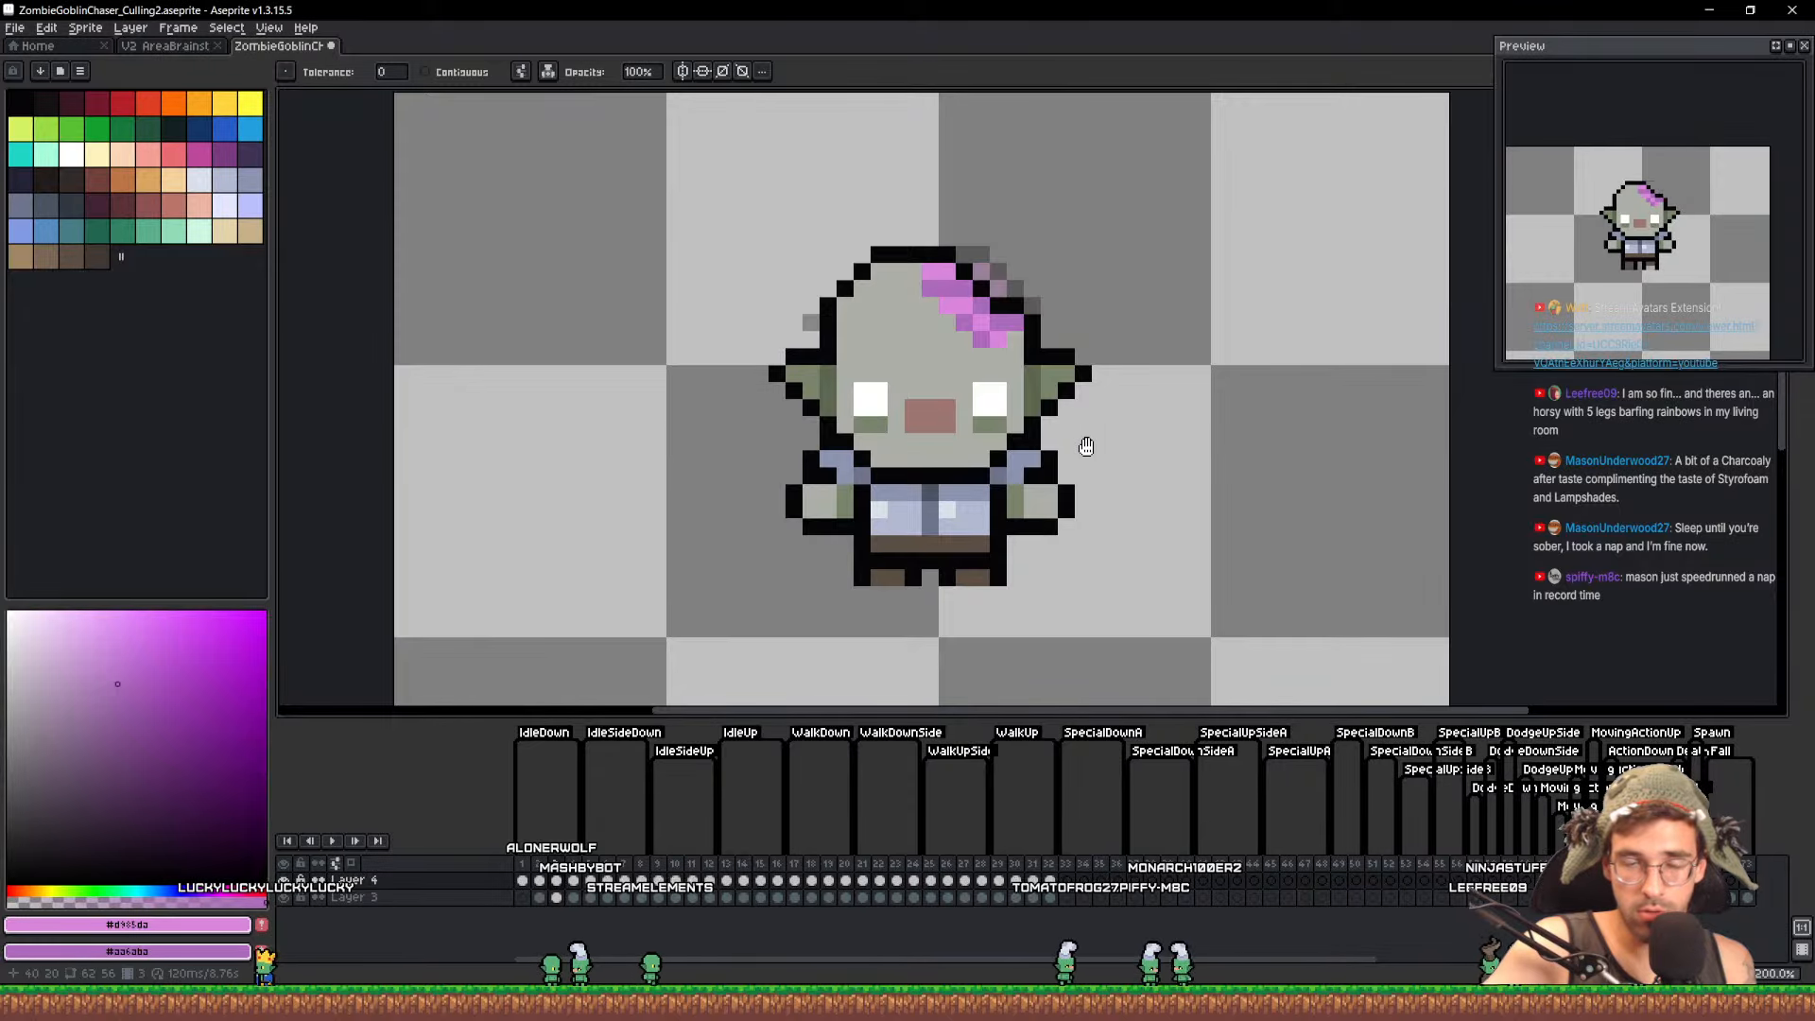
{"action": "left_click_drag", "start_coordinate": [1086, 447], "coordinate": [1083, 454]}
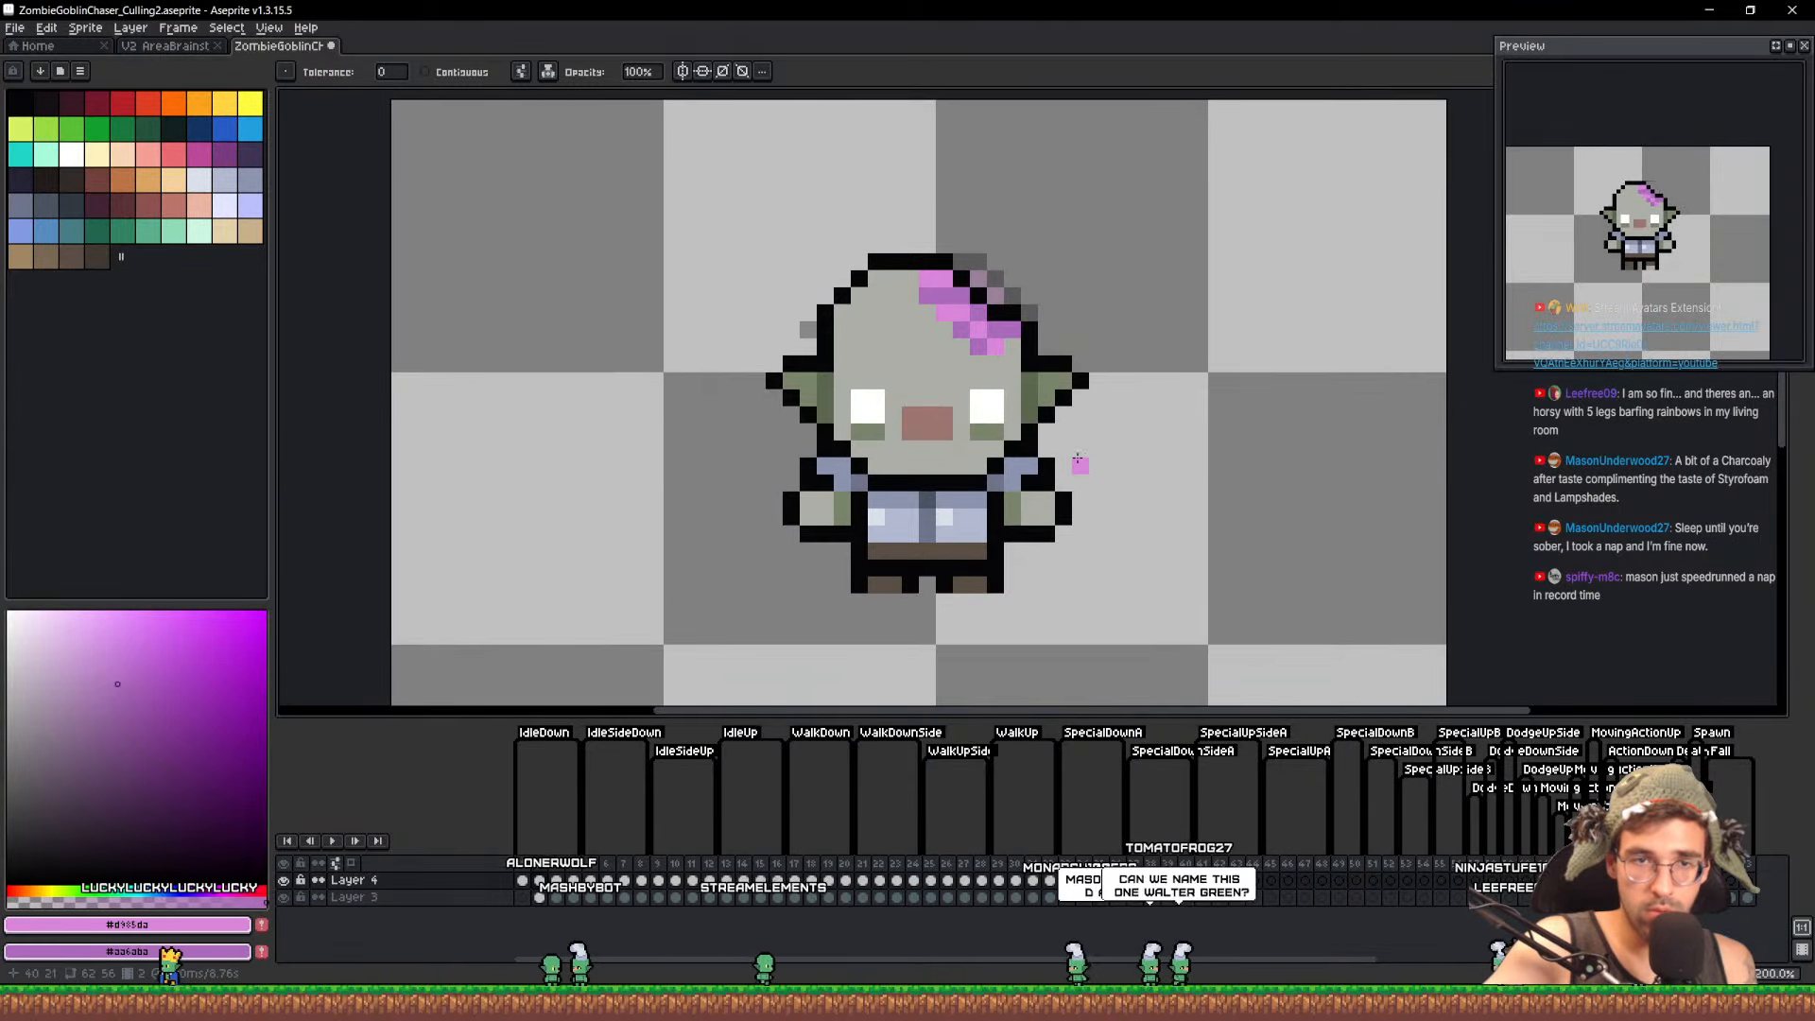
{"action": "key", "text": "Left"}
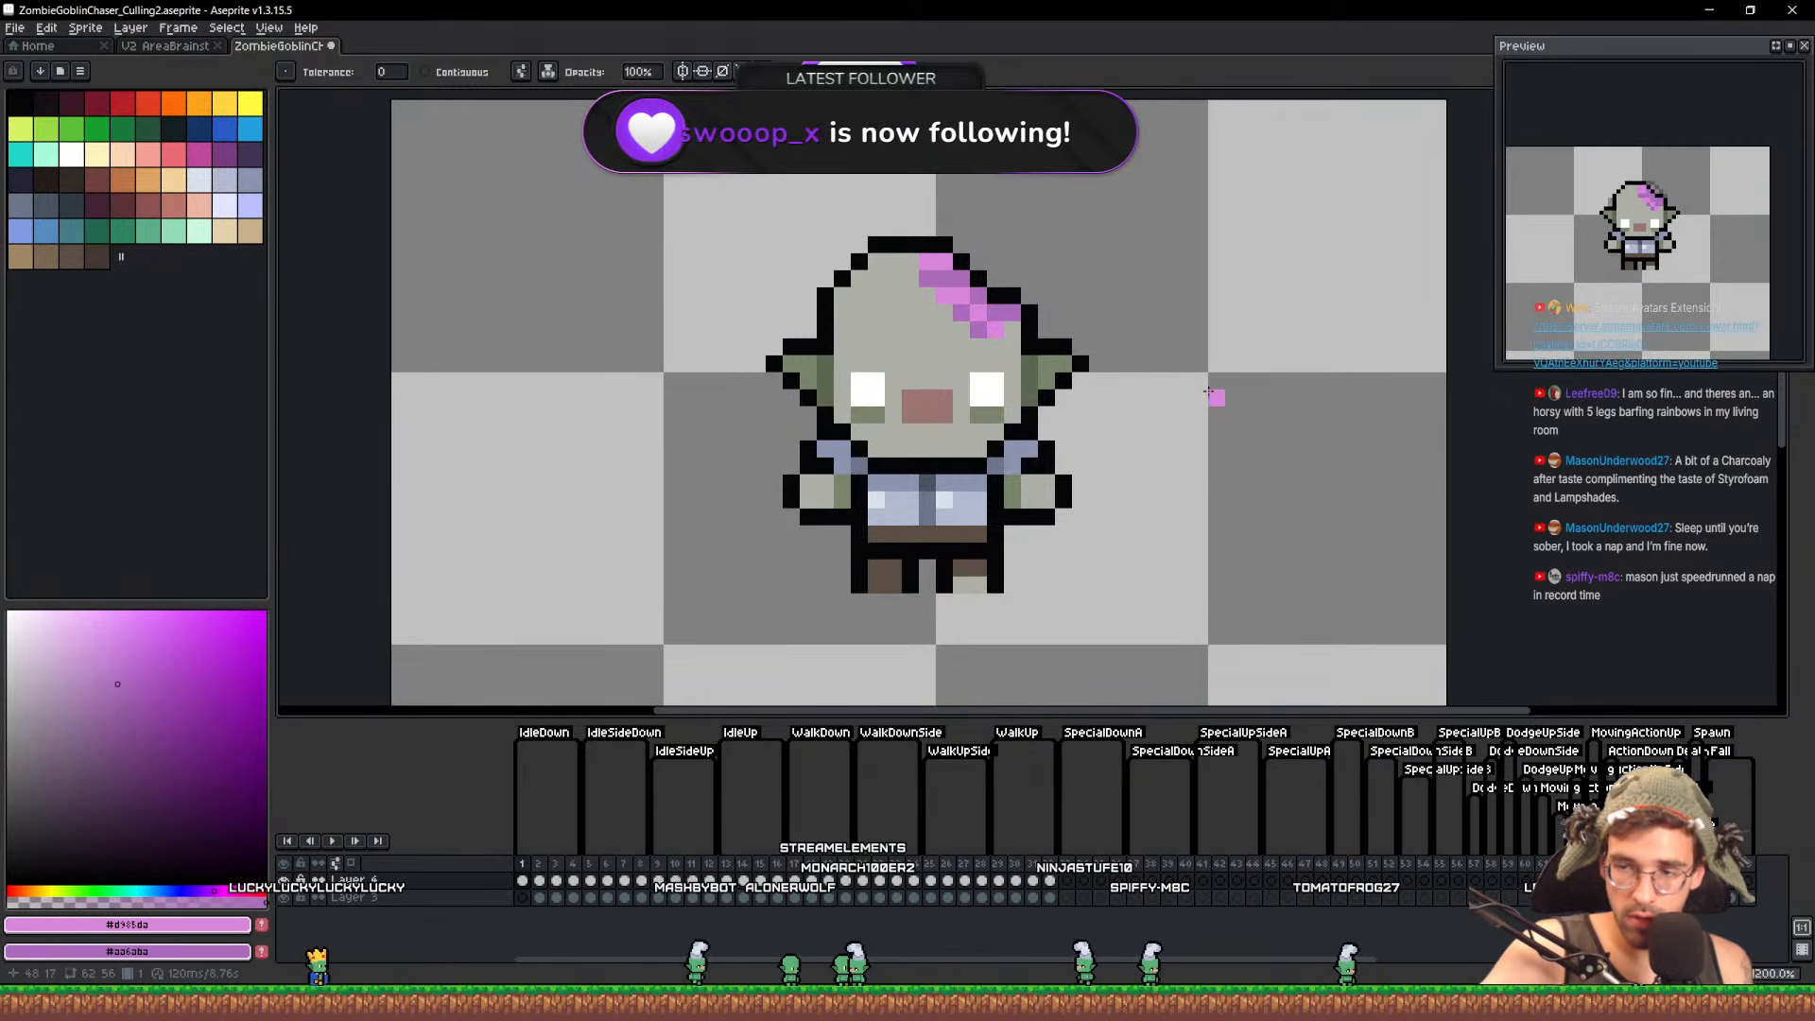
{"action": "left_click_drag", "start_coordinate": [1251, 454], "coordinate": [1335, 451]}
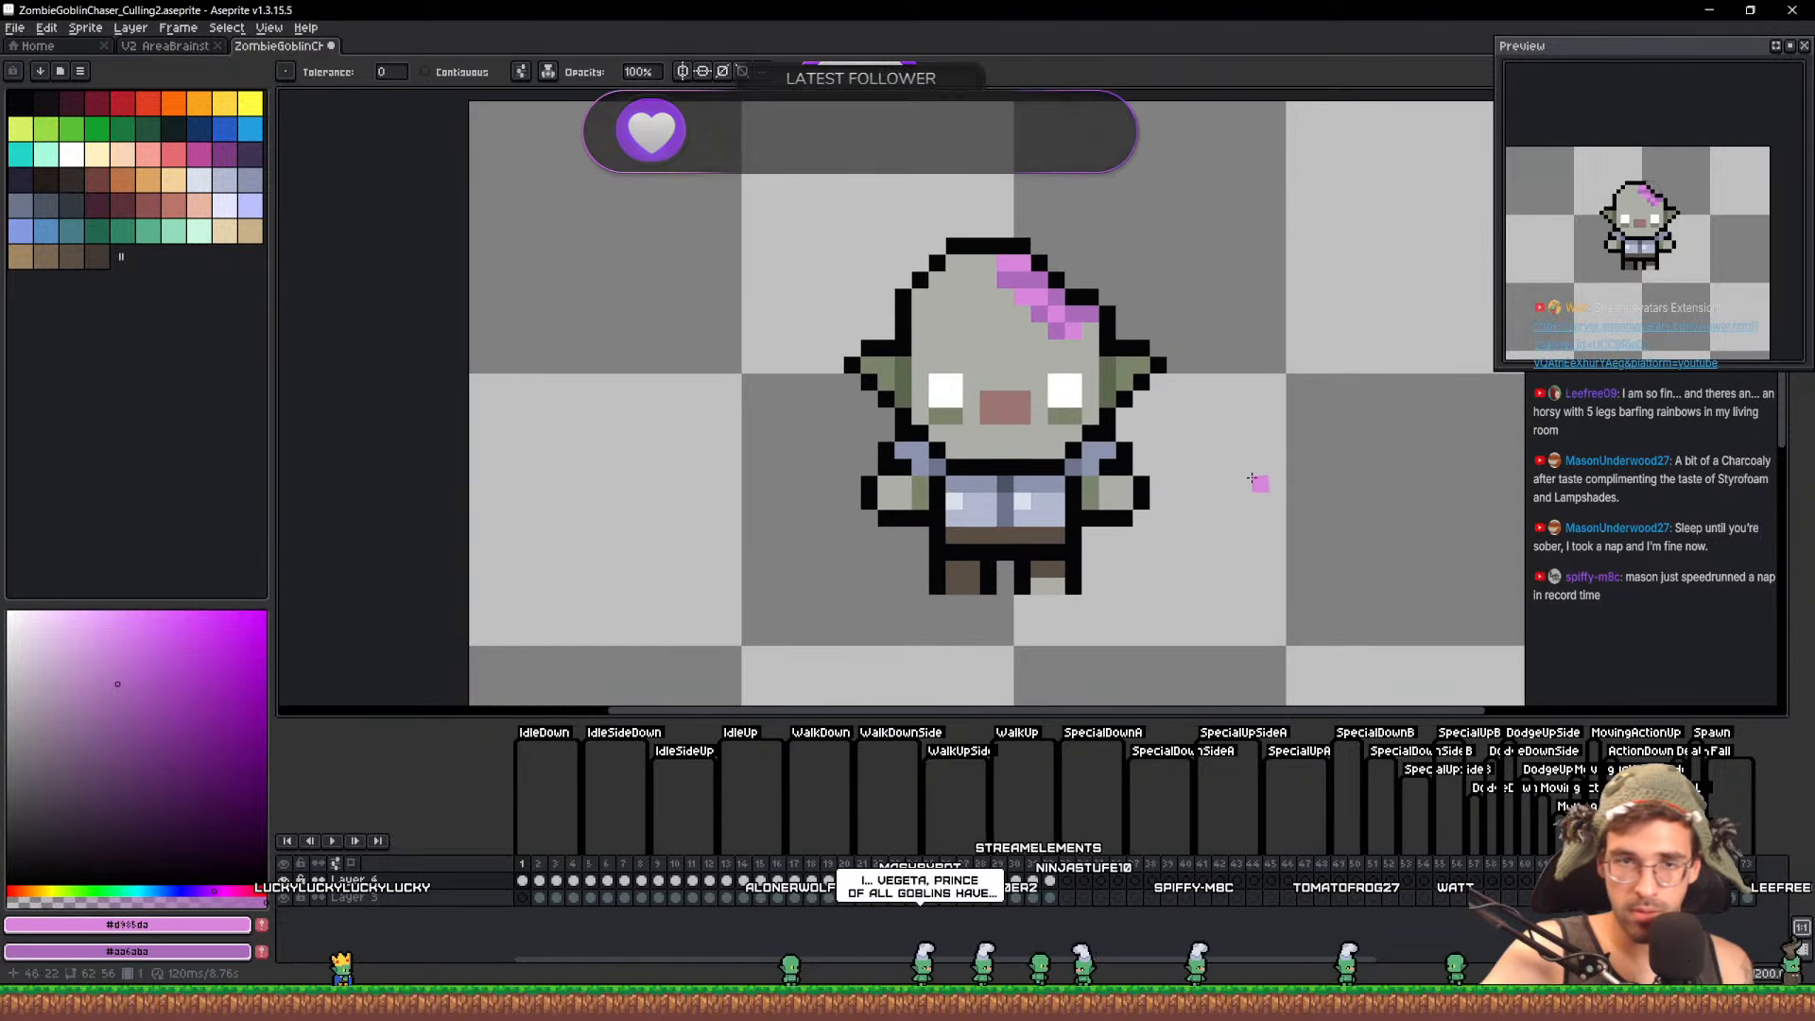
On frame 5, redraw the black head outline beside the scar further inward, rounding the head and narrowing the scar
{"action": "key", "text": "Right"}
{"action": "key", "text": "Right"}
{"action": "key", "text": "Right"}
{"action": "key", "text": "Right"}
{"action": "key", "text": "Left"}
{"action": "key", "text": "Right"}
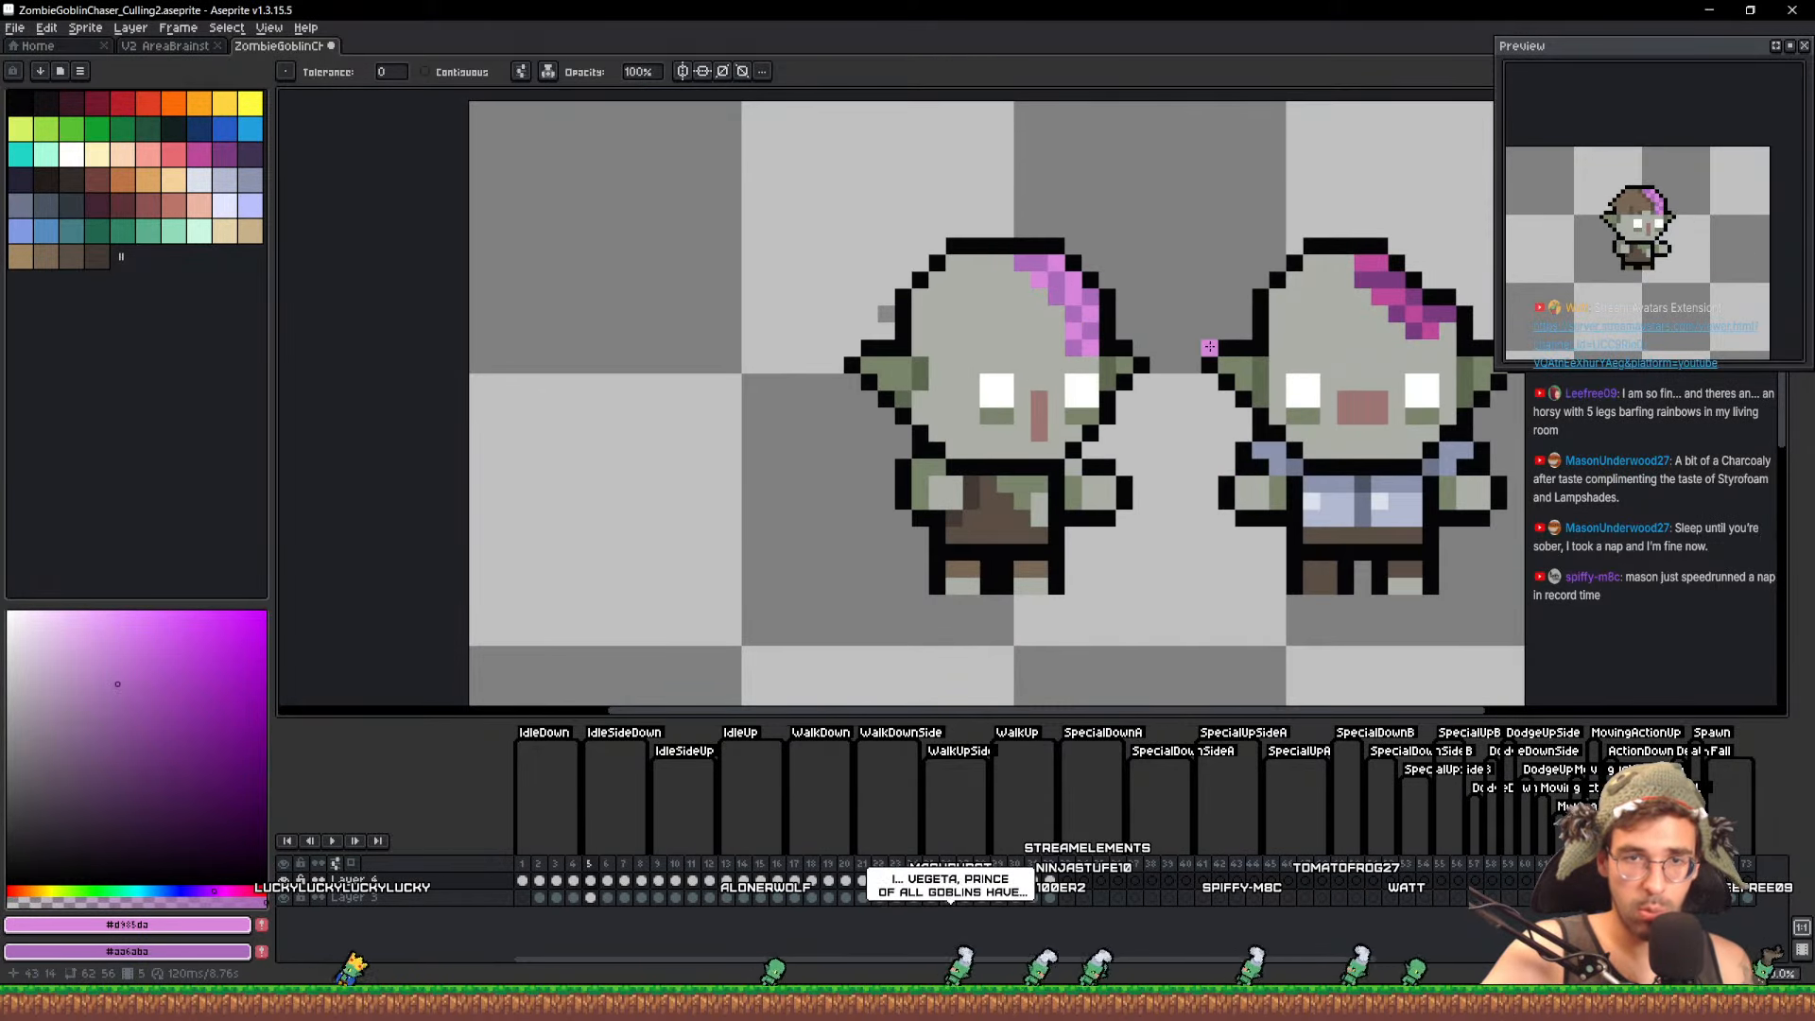
{"action": "scroll", "coordinate": [1107, 262], "scroll_direction": "up", "scroll_amount": 1}
{"action": "left_click", "coordinate": [985, 224], "text": "alt"}
{"action": "key", "text": "b"}
{"action": "left_click", "coordinate": [988, 253]}
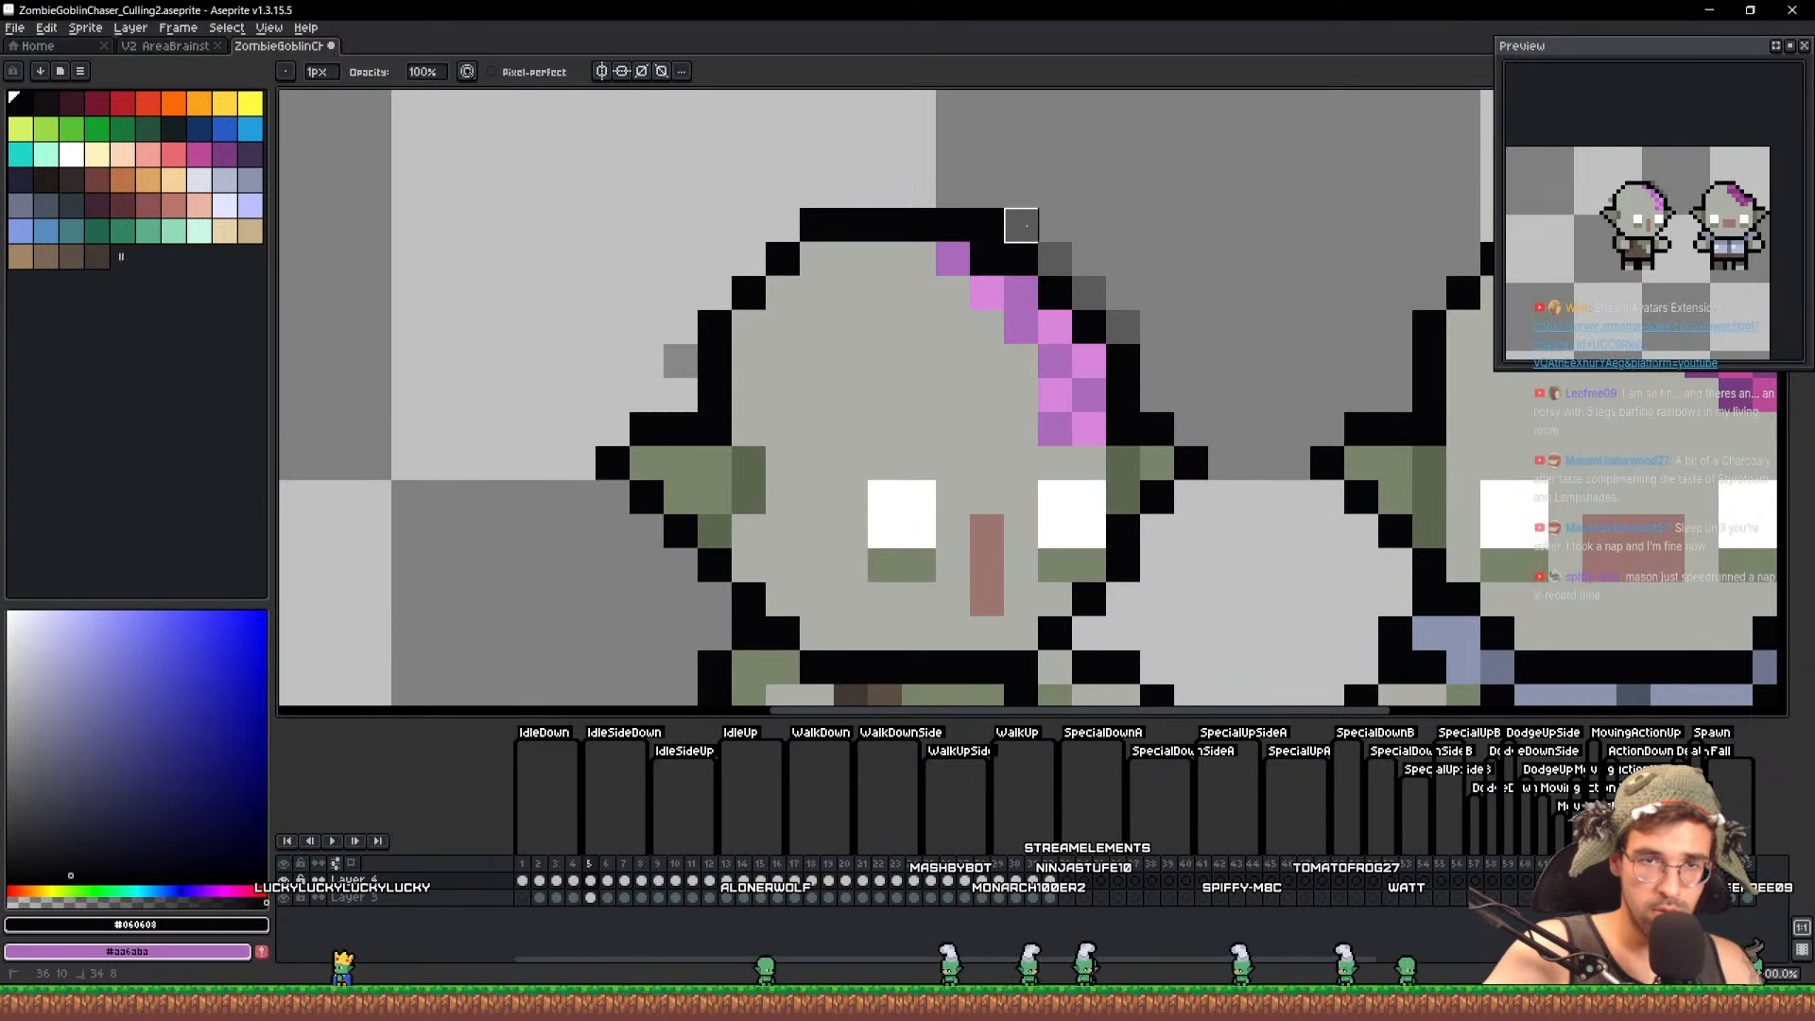
{"action": "scroll", "coordinate": [1283, 321], "scroll_direction": "down", "scroll_amount": 4}
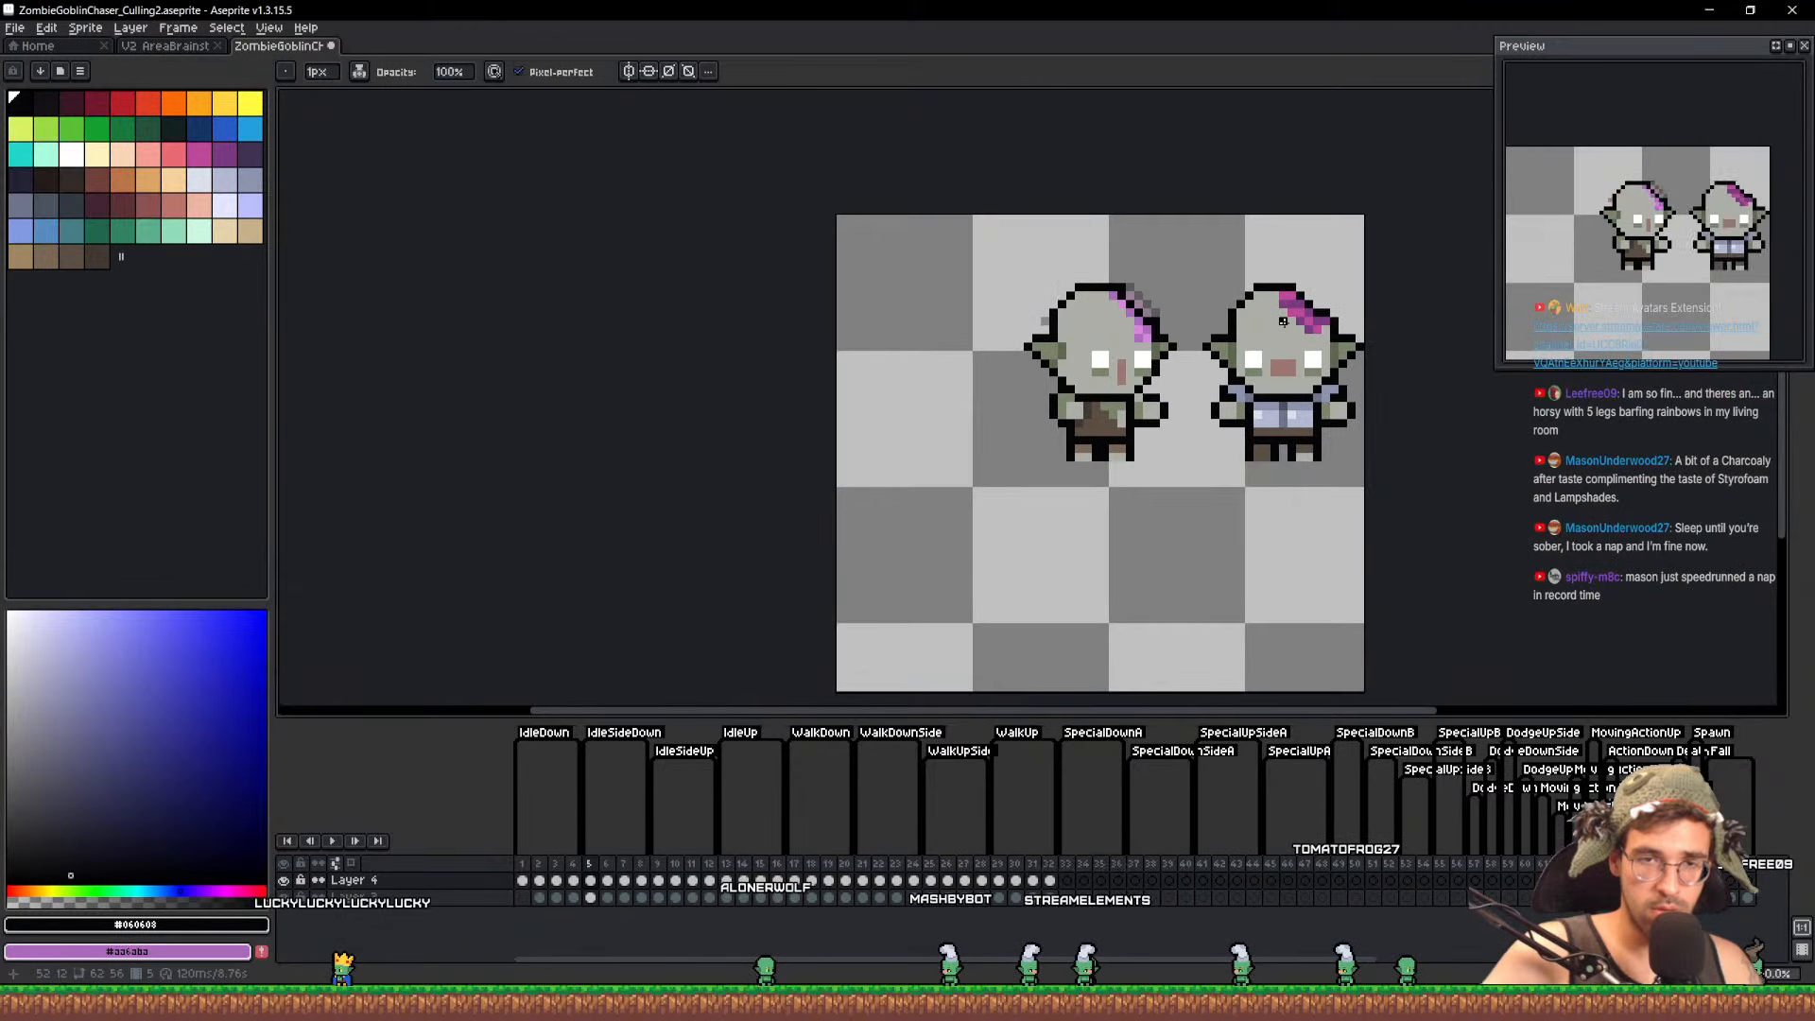
{"action": "key", "text": "Left"}
{"action": "key", "text": "Right"}
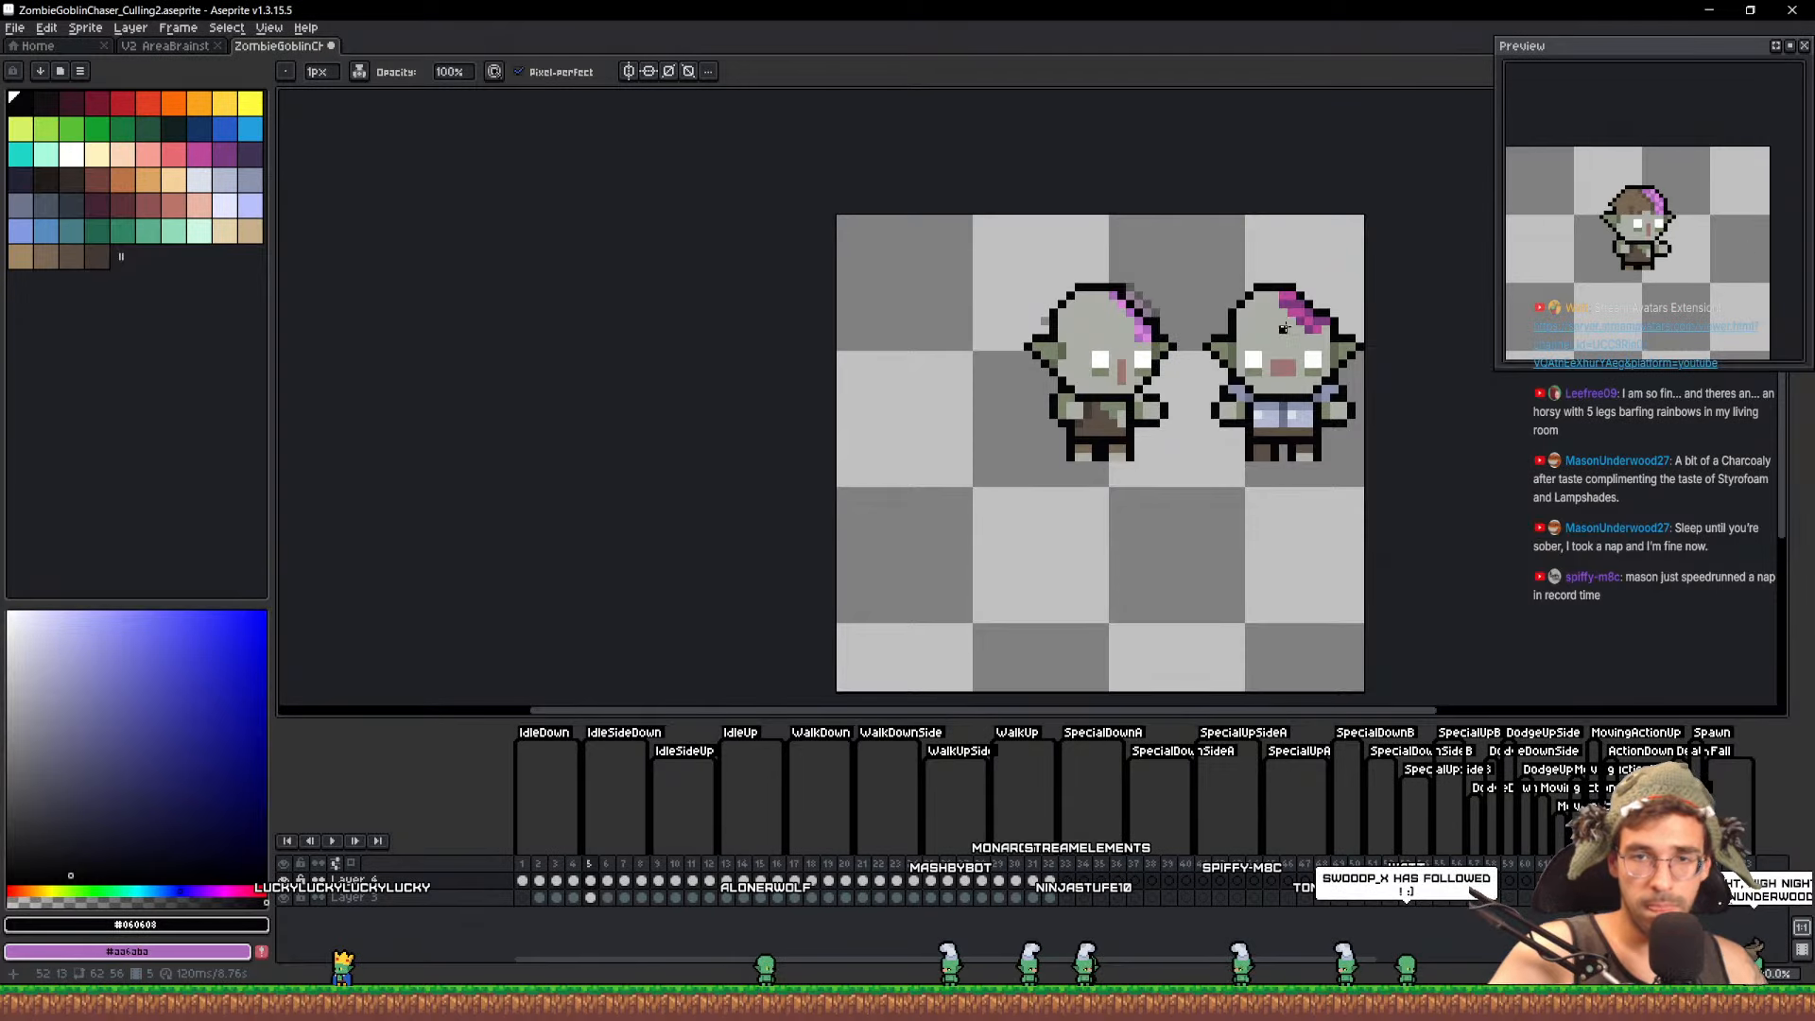
On frame 5, narrow the far eye to one pixel column and shift the near eye one pixel towards the back of the head
{"action": "scroll", "coordinate": [1283, 355], "scroll_direction": "up", "scroll_amount": 3}
{"action": "left_click", "coordinate": [1261, 394], "text": "alt"}
{"action": "mouse_move", "coordinate": [897, 418]}
{"action": "left_mouse_down"}
{"action": "mouse_move", "coordinate": [875, 407]}
{"action": "mouse_move", "coordinate": [885, 343]}
{"action": "left_mouse_up"}
{"action": "key", "text": "ctrl+z"}
{"action": "left_click", "coordinate": [894, 417], "text": "alt"}
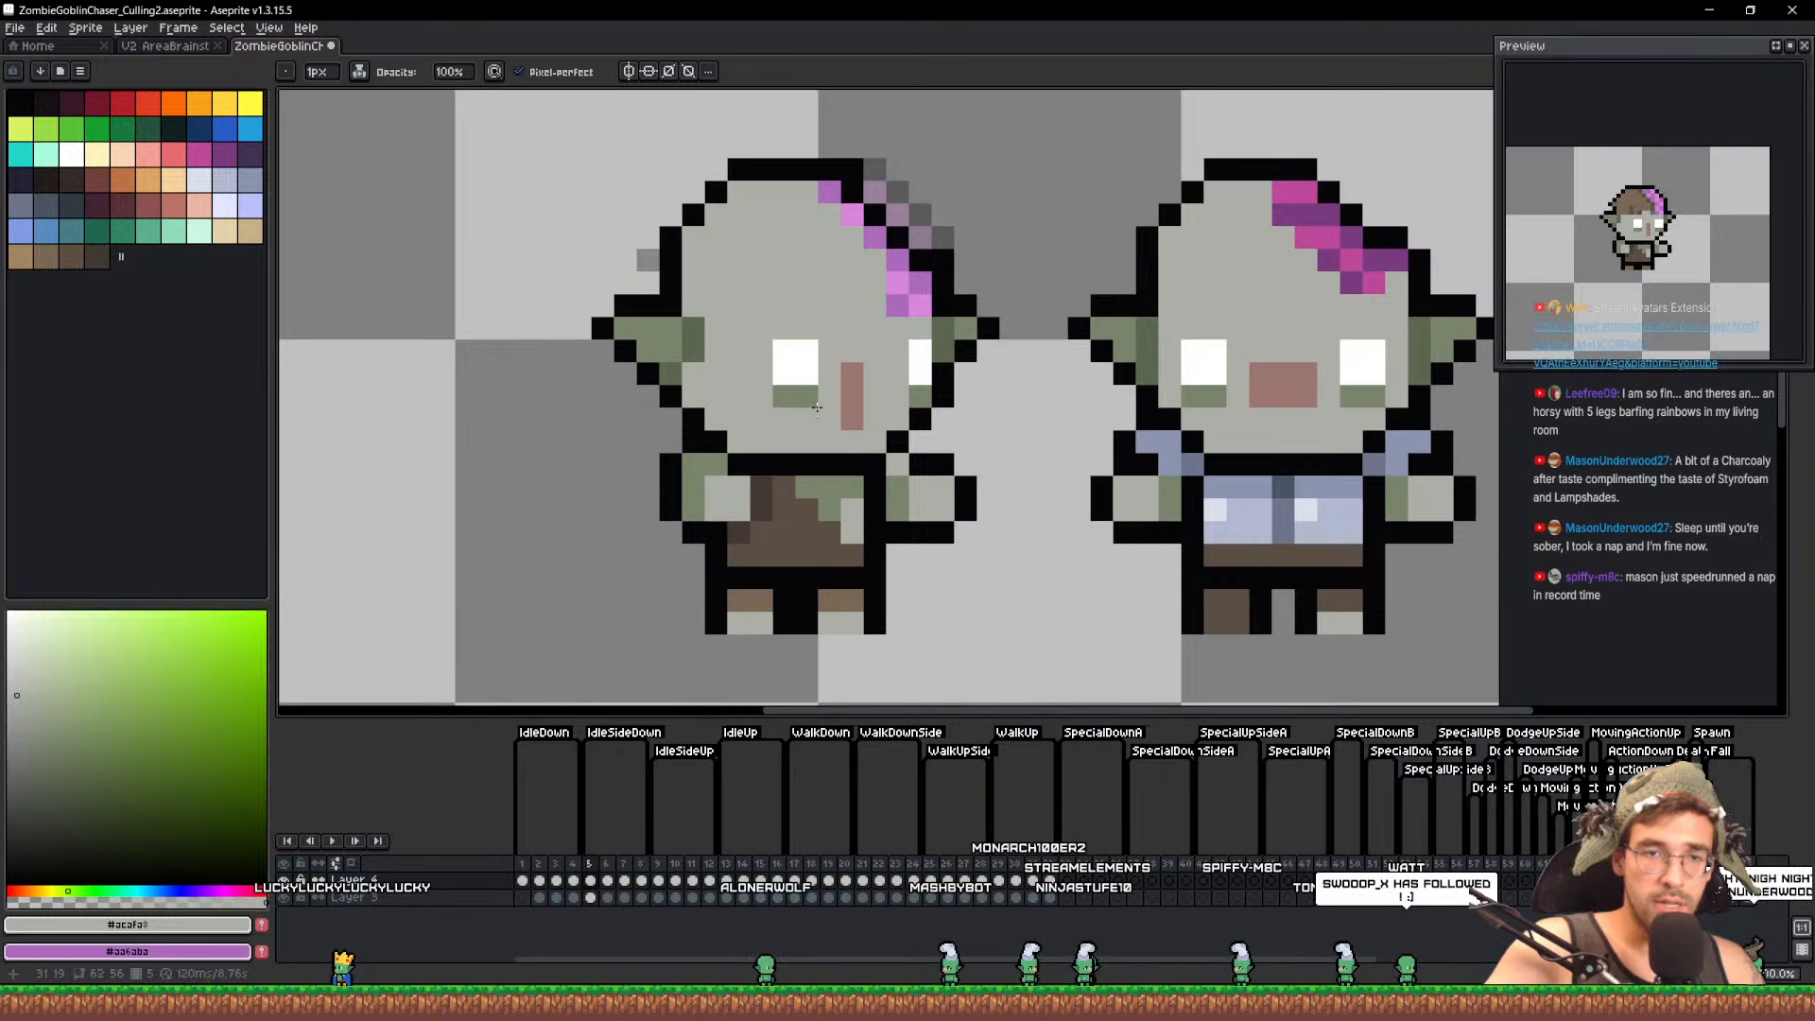
{"action": "mouse_move", "coordinate": [817, 406]}
{"action": "left_mouse_down"}
{"action": "mouse_move", "coordinate": [806, 330]}
{"action": "mouse_move", "coordinate": [767, 372]}
{"action": "left_mouse_up"}
{"action": "left_click", "coordinate": [785, 364], "text": "alt"}
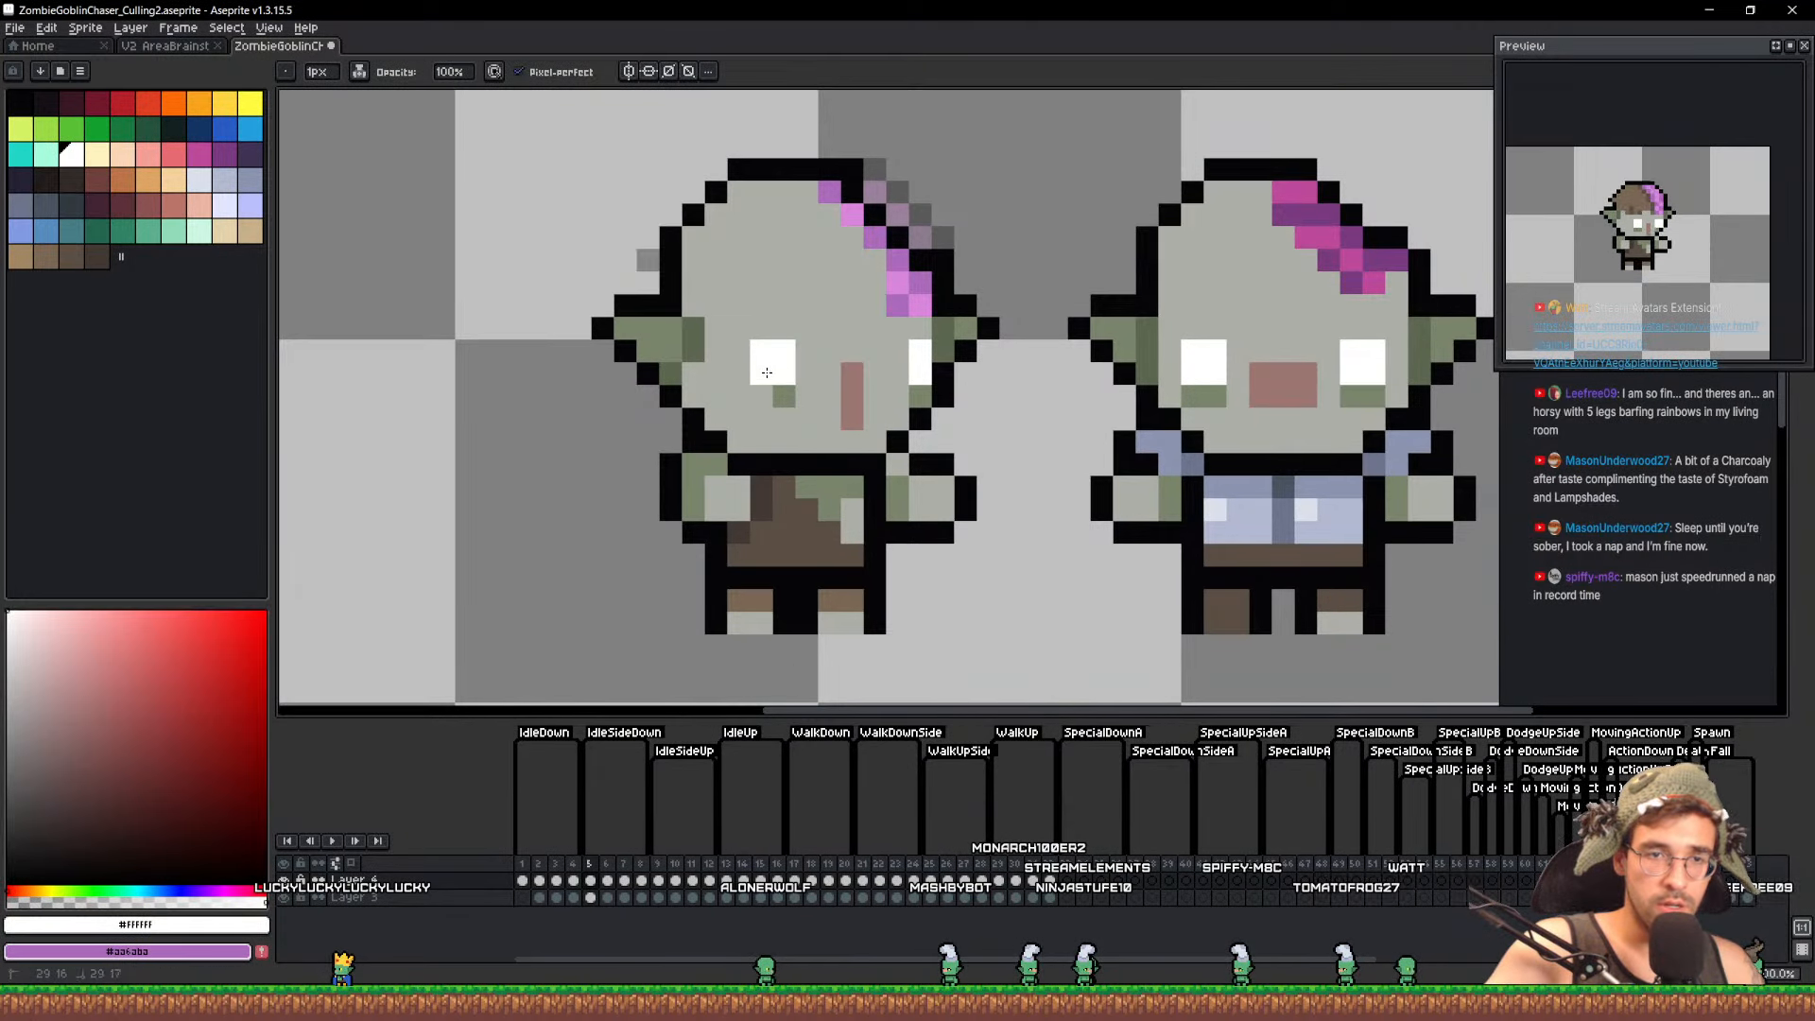
Reshape the frame 5 nose into a block three pixels wide and two high, covering the leftover pixel with skin colour
{"action": "left_click", "coordinate": [857, 394], "text": "alt"}
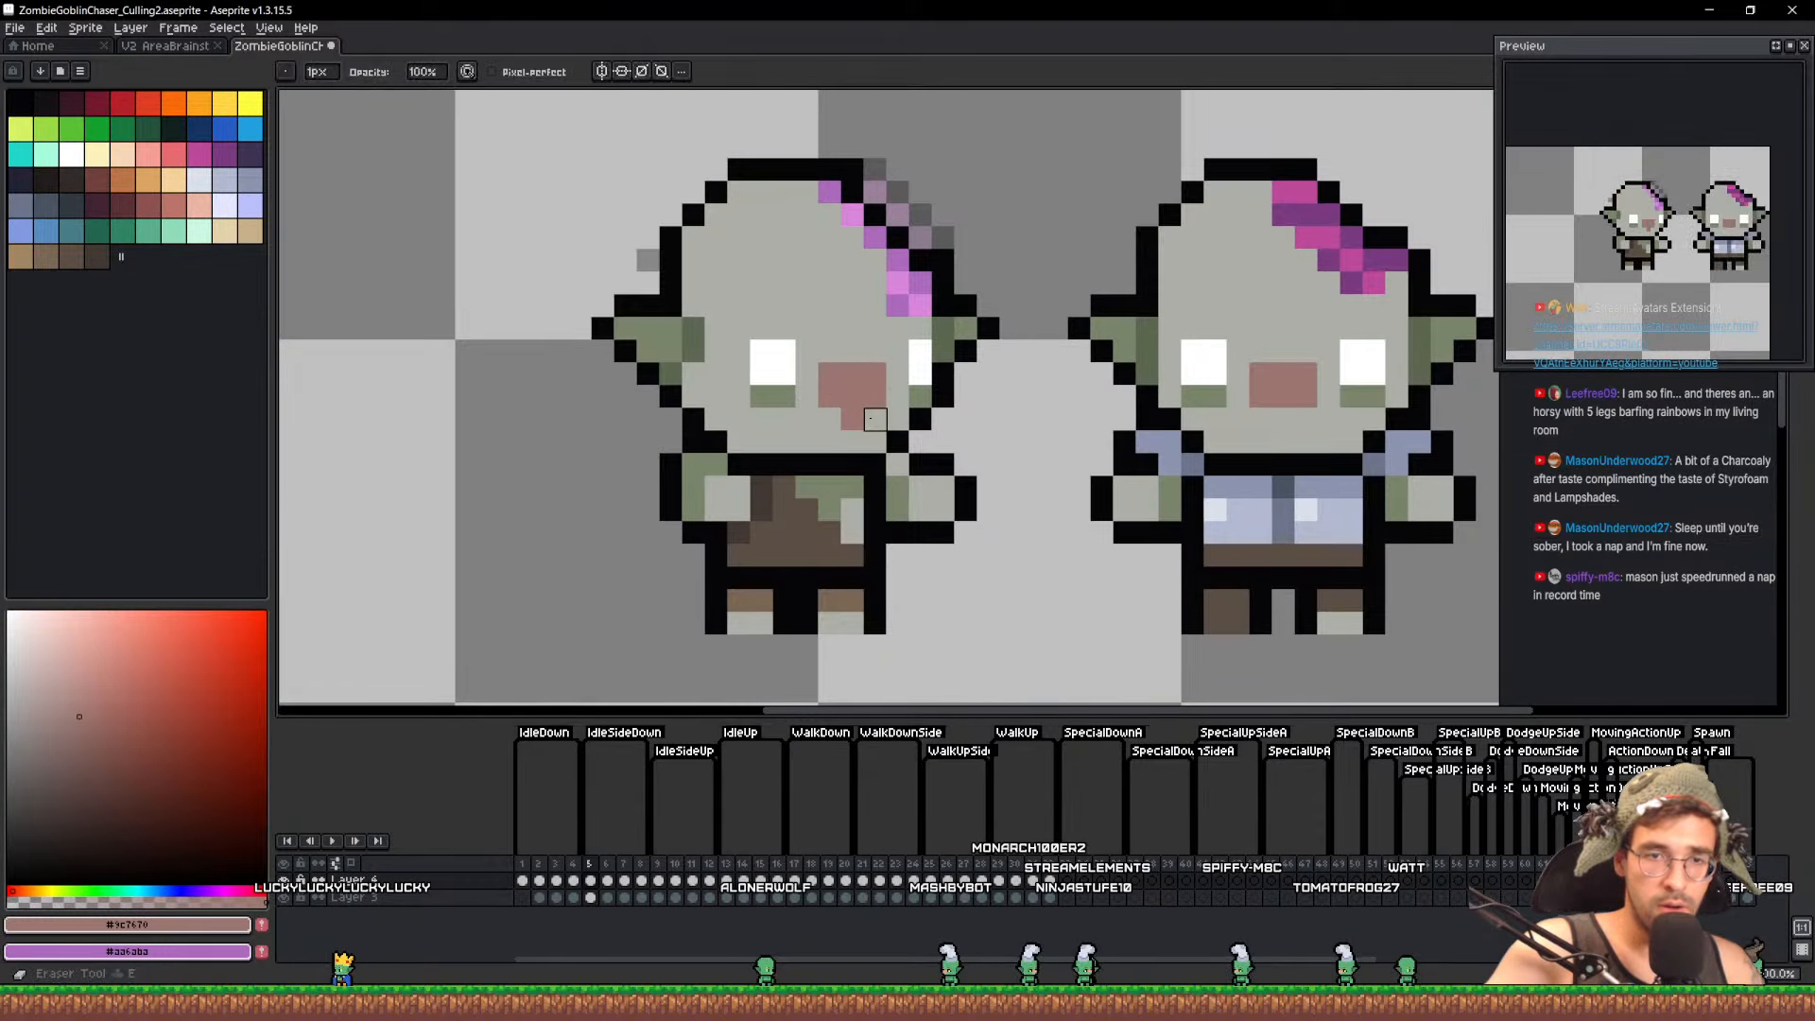
{"action": "left_click", "coordinate": [875, 418], "text": "alt"}
{"action": "left_click", "coordinate": [851, 420]}
{"action": "scroll", "coordinate": [969, 398], "scroll_direction": "down", "scroll_amount": 1}
{"action": "scroll", "coordinate": [1037, 450], "scroll_direction": "up", "scroll_amount": 1}
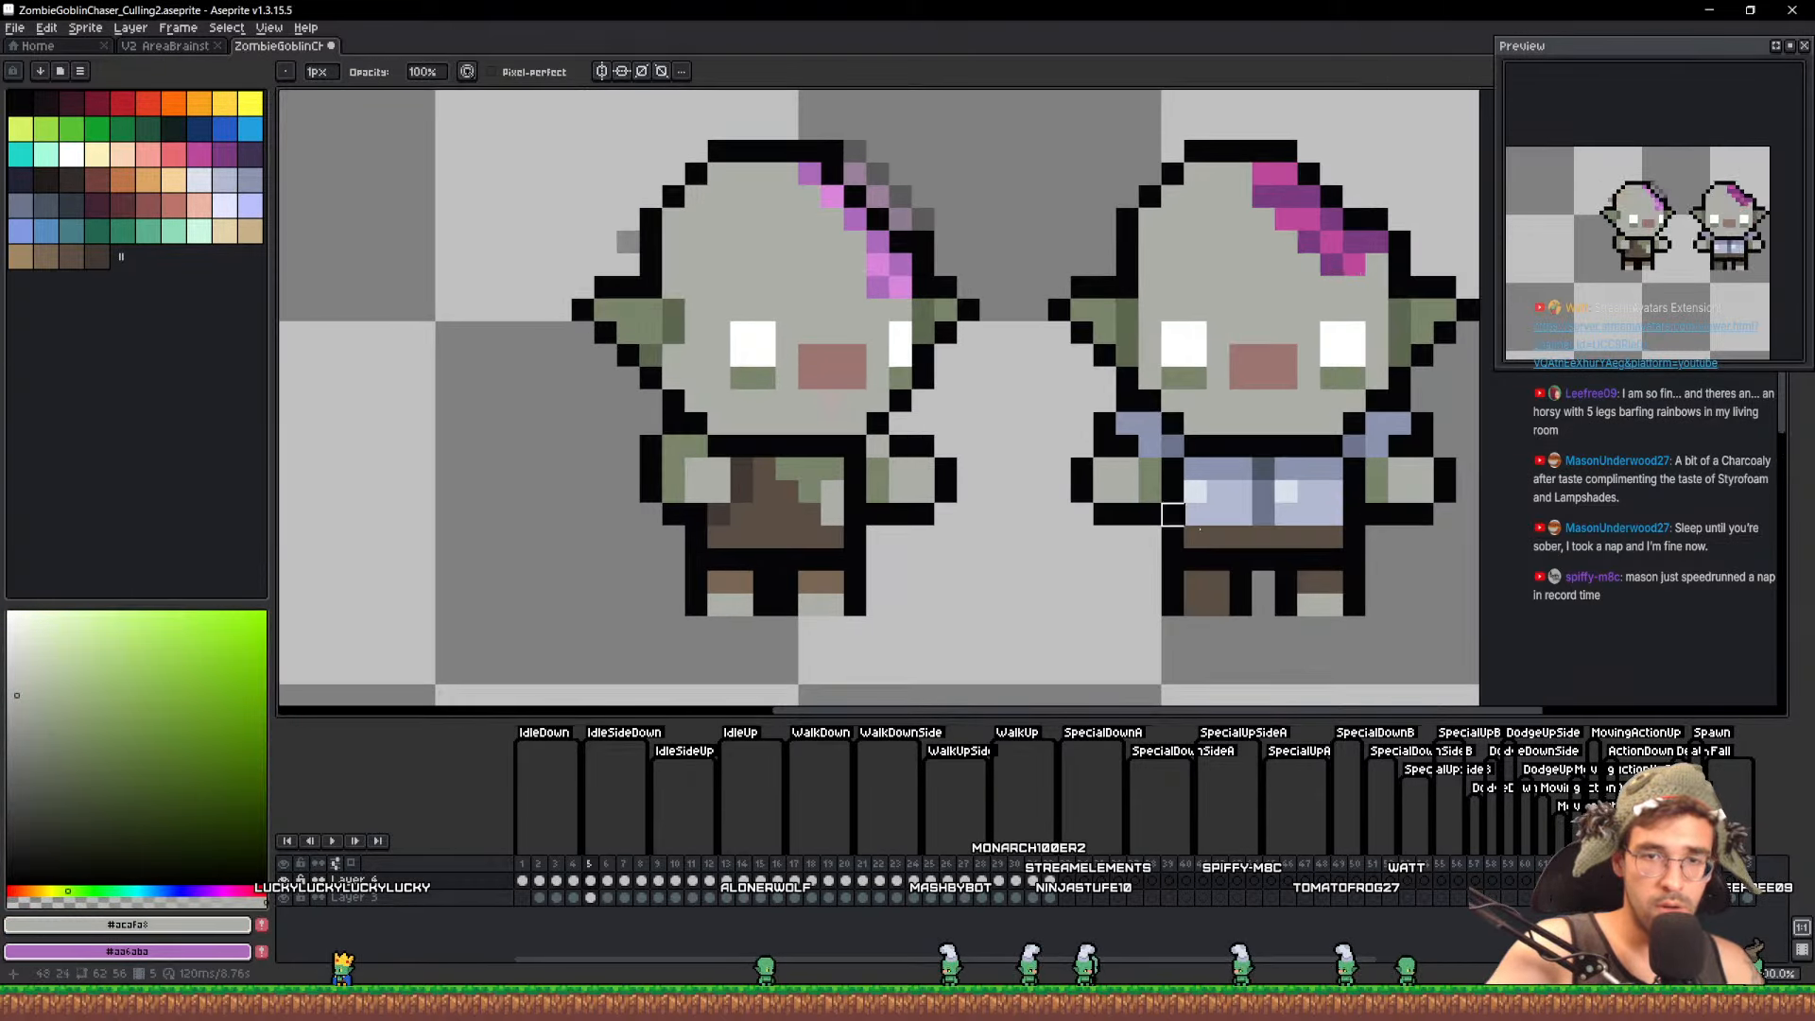
Paint the blue shirt with its darker centre stripe over the frame 5 torso, using colours sampled from the reference goblin
{"action": "left_click", "coordinate": [1264, 502], "text": "alt"}
{"action": "mouse_move", "coordinate": [809, 514]}
{"action": "left_mouse_down"}
{"action": "mouse_move", "coordinate": [770, 466]}
{"action": "mouse_move", "coordinate": [891, 472]}
{"action": "mouse_move", "coordinate": [838, 472]}
{"action": "mouse_move", "coordinate": [819, 506]}
{"action": "mouse_move", "coordinate": [741, 514]}
{"action": "left_mouse_up"}
{"action": "left_click", "coordinate": [1229, 490], "text": "alt"}
{"action": "left_click", "coordinate": [784, 490]}
{"action": "left_click", "coordinate": [832, 470]}
{"action": "left_click", "coordinate": [1221, 502], "text": "alt"}
{"action": "left_click", "coordinate": [833, 514]}
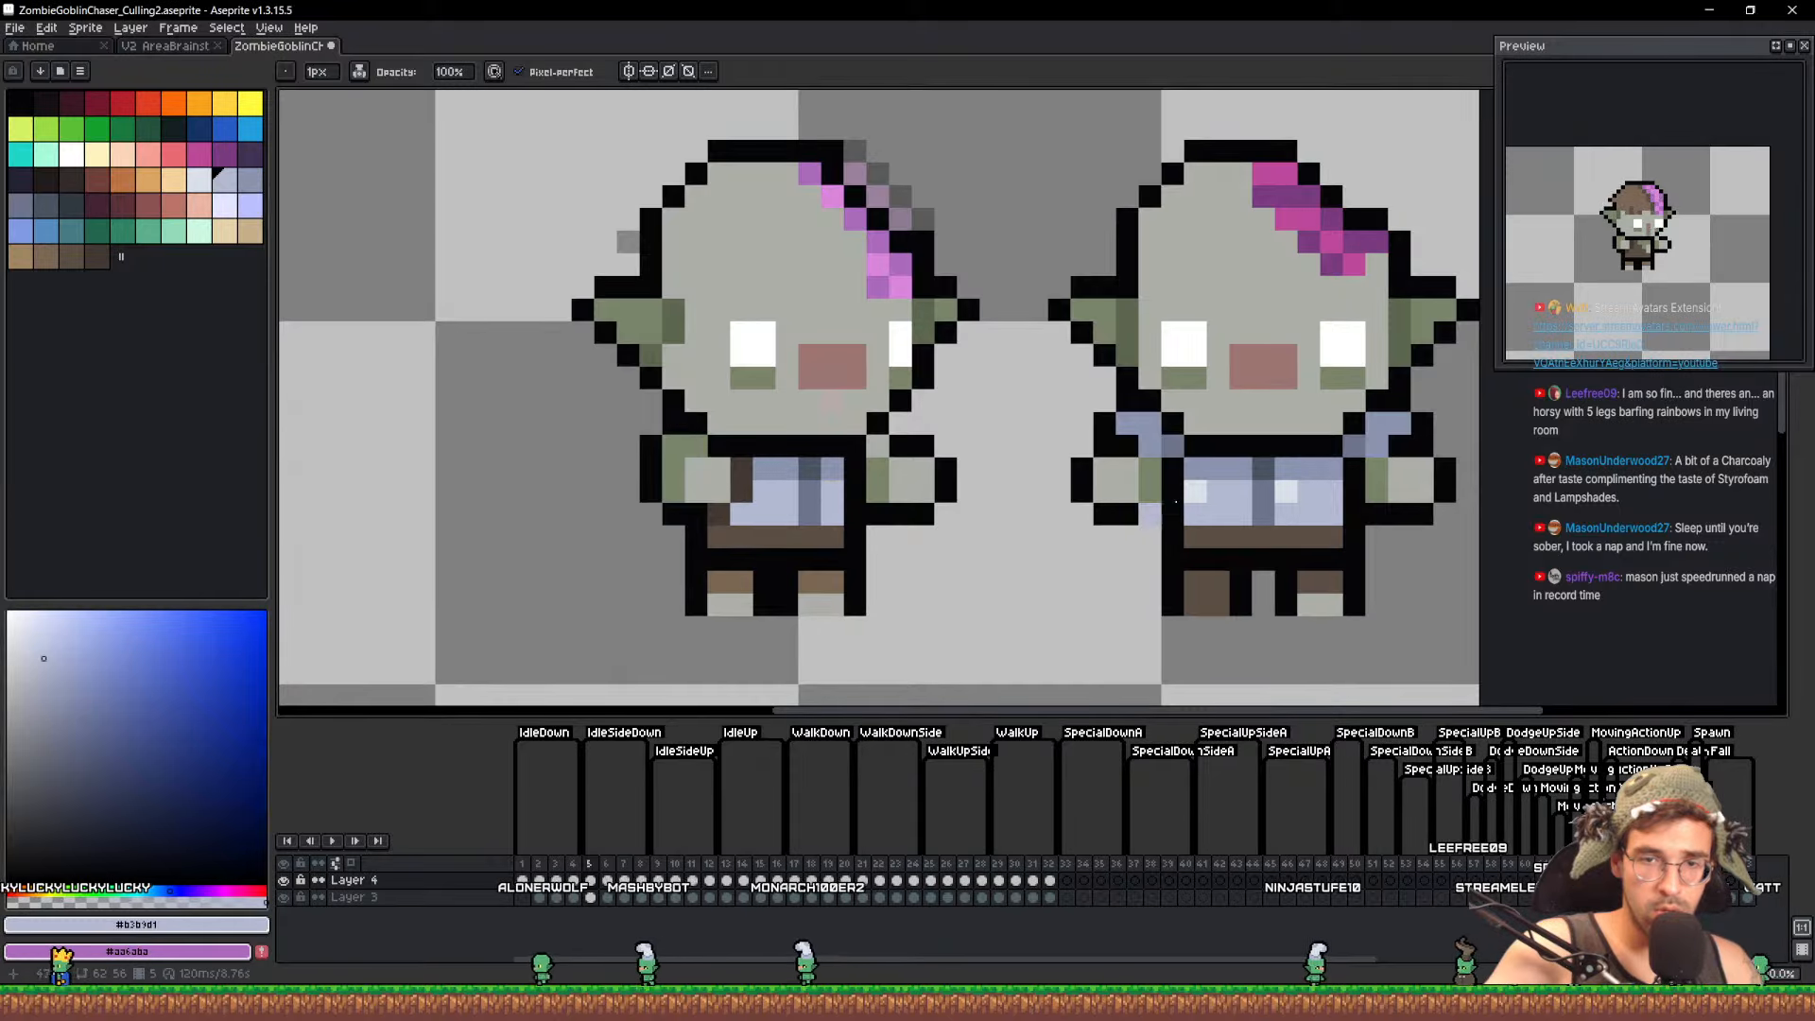
Extend the shirt beside the near hand, adding darker blue shading and a pale highlight sampled from the reference
{"action": "left_click", "coordinate": [1195, 489], "text": "alt"}
{"action": "left_click", "coordinate": [741, 491]}
{"action": "left_click", "coordinate": [754, 511], "text": "alt"}
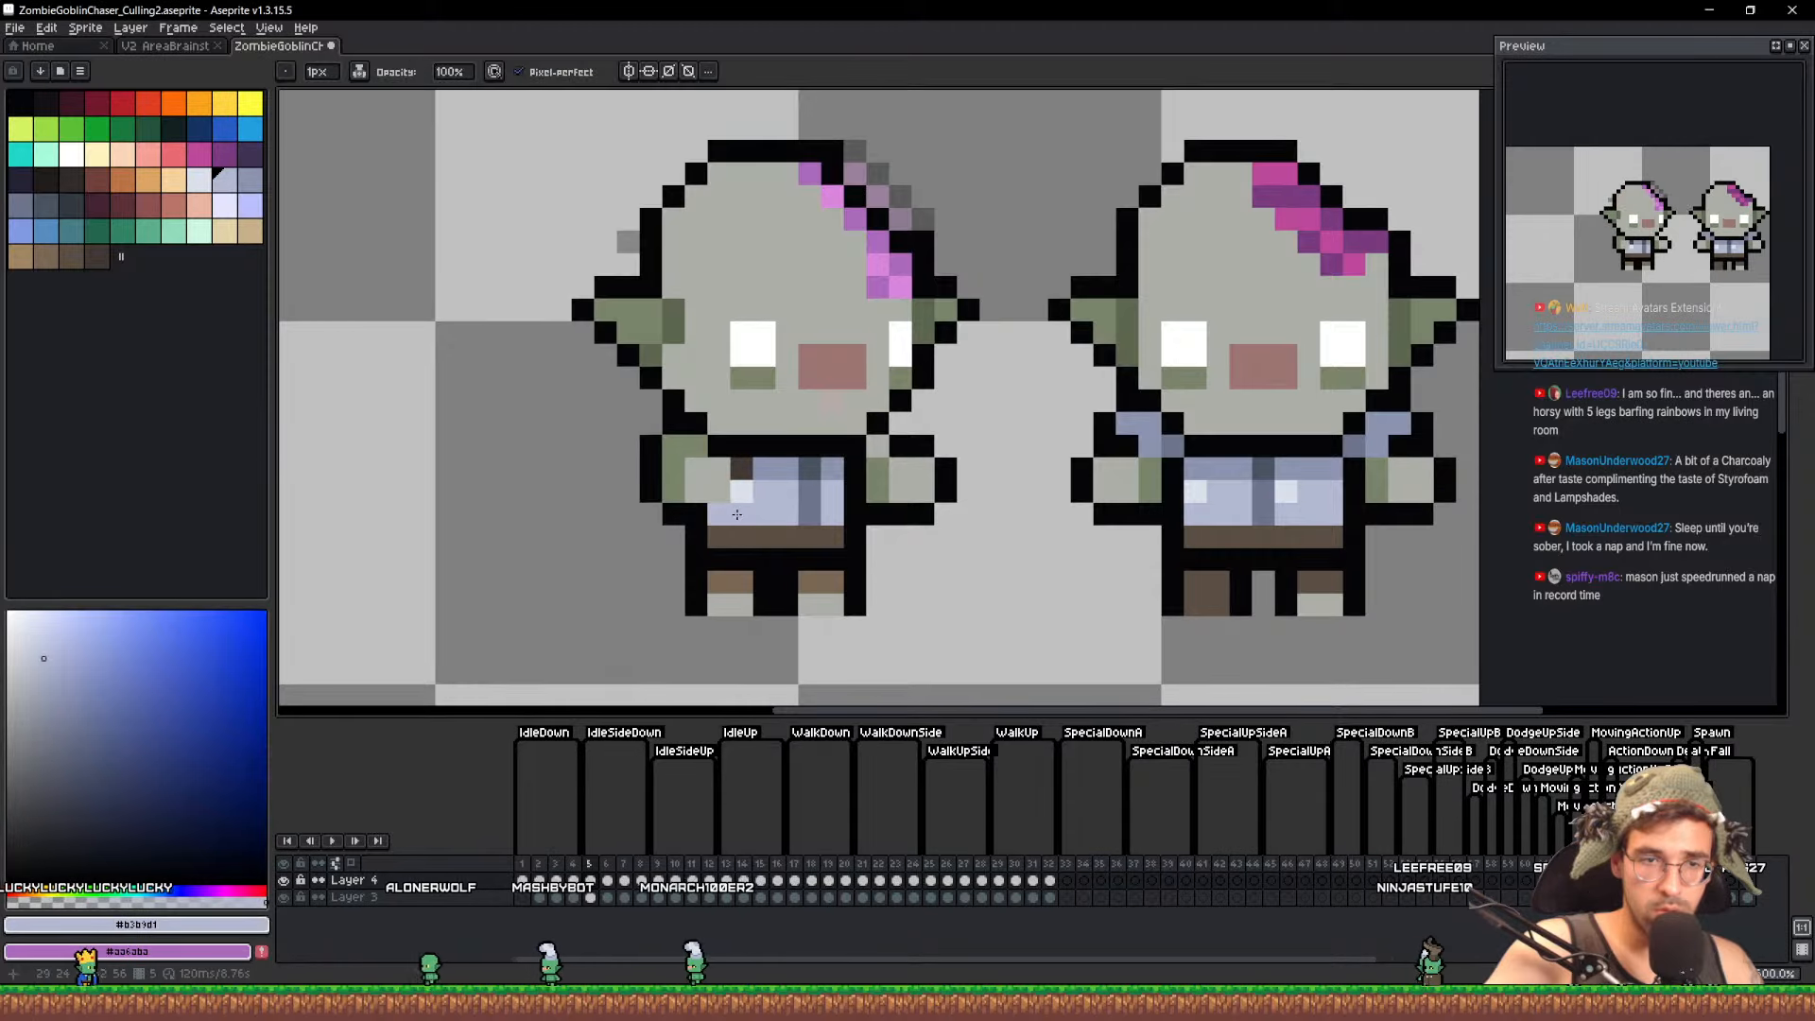
{"action": "left_click", "coordinate": [809, 503], "text": "alt"}
{"action": "left_click_drag", "start_coordinate": [741, 492], "coordinate": [719, 515]}
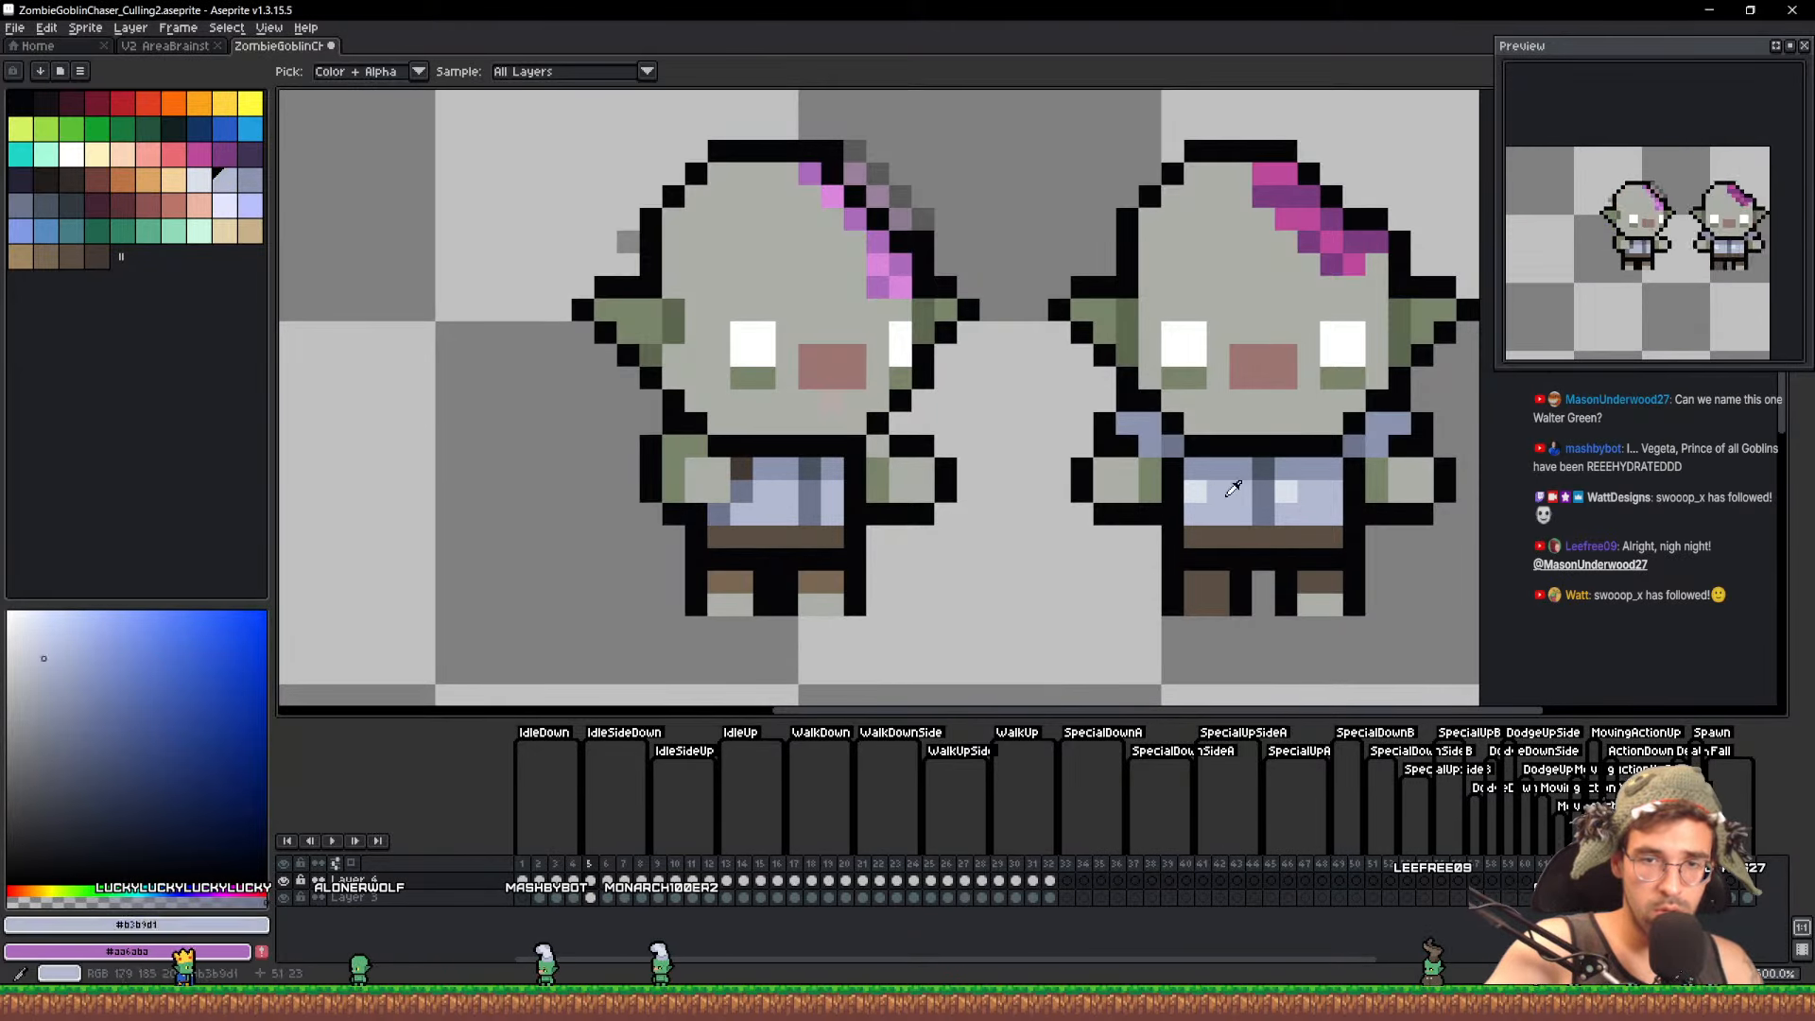
{"action": "left_click", "coordinate": [1284, 490], "text": "alt"}
{"action": "left_click", "coordinate": [789, 485]}
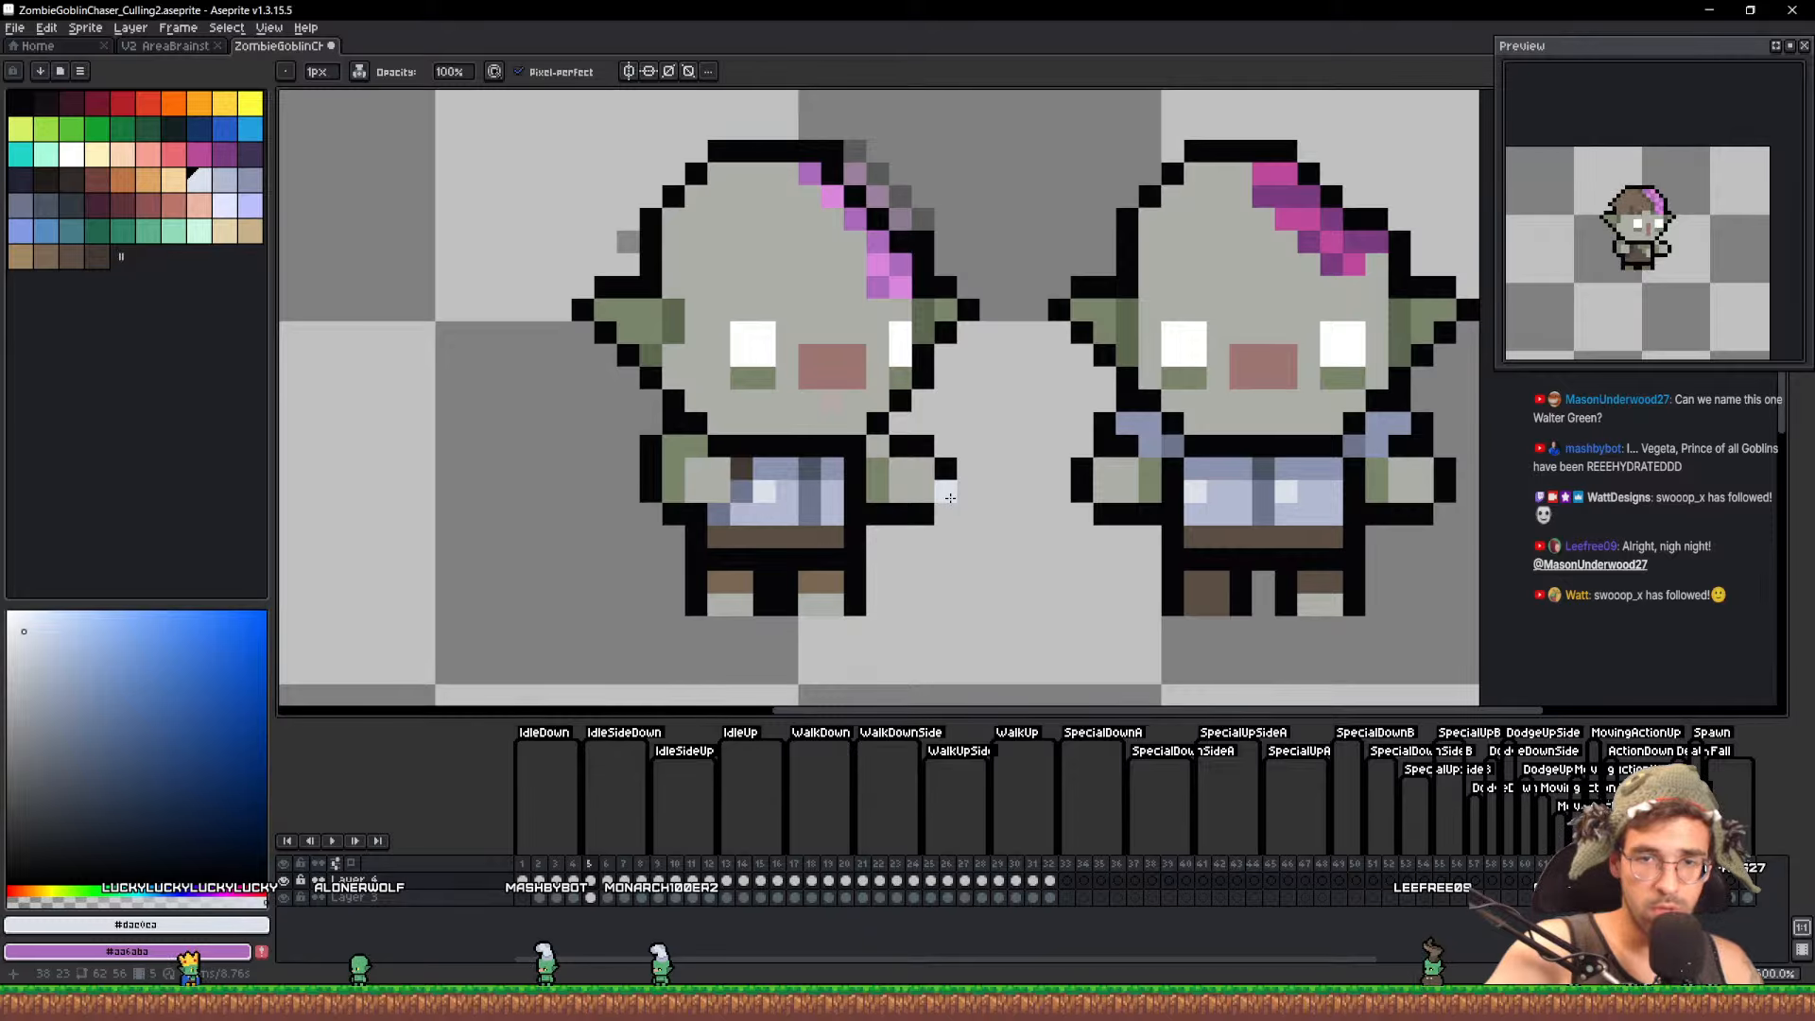
Recolour the frame 5 trouser legs dark brown and remove the reference goblin beside the chaser
{"action": "left_click", "coordinate": [747, 576], "text": "alt"}
{"action": "left_click", "coordinate": [764, 581]}
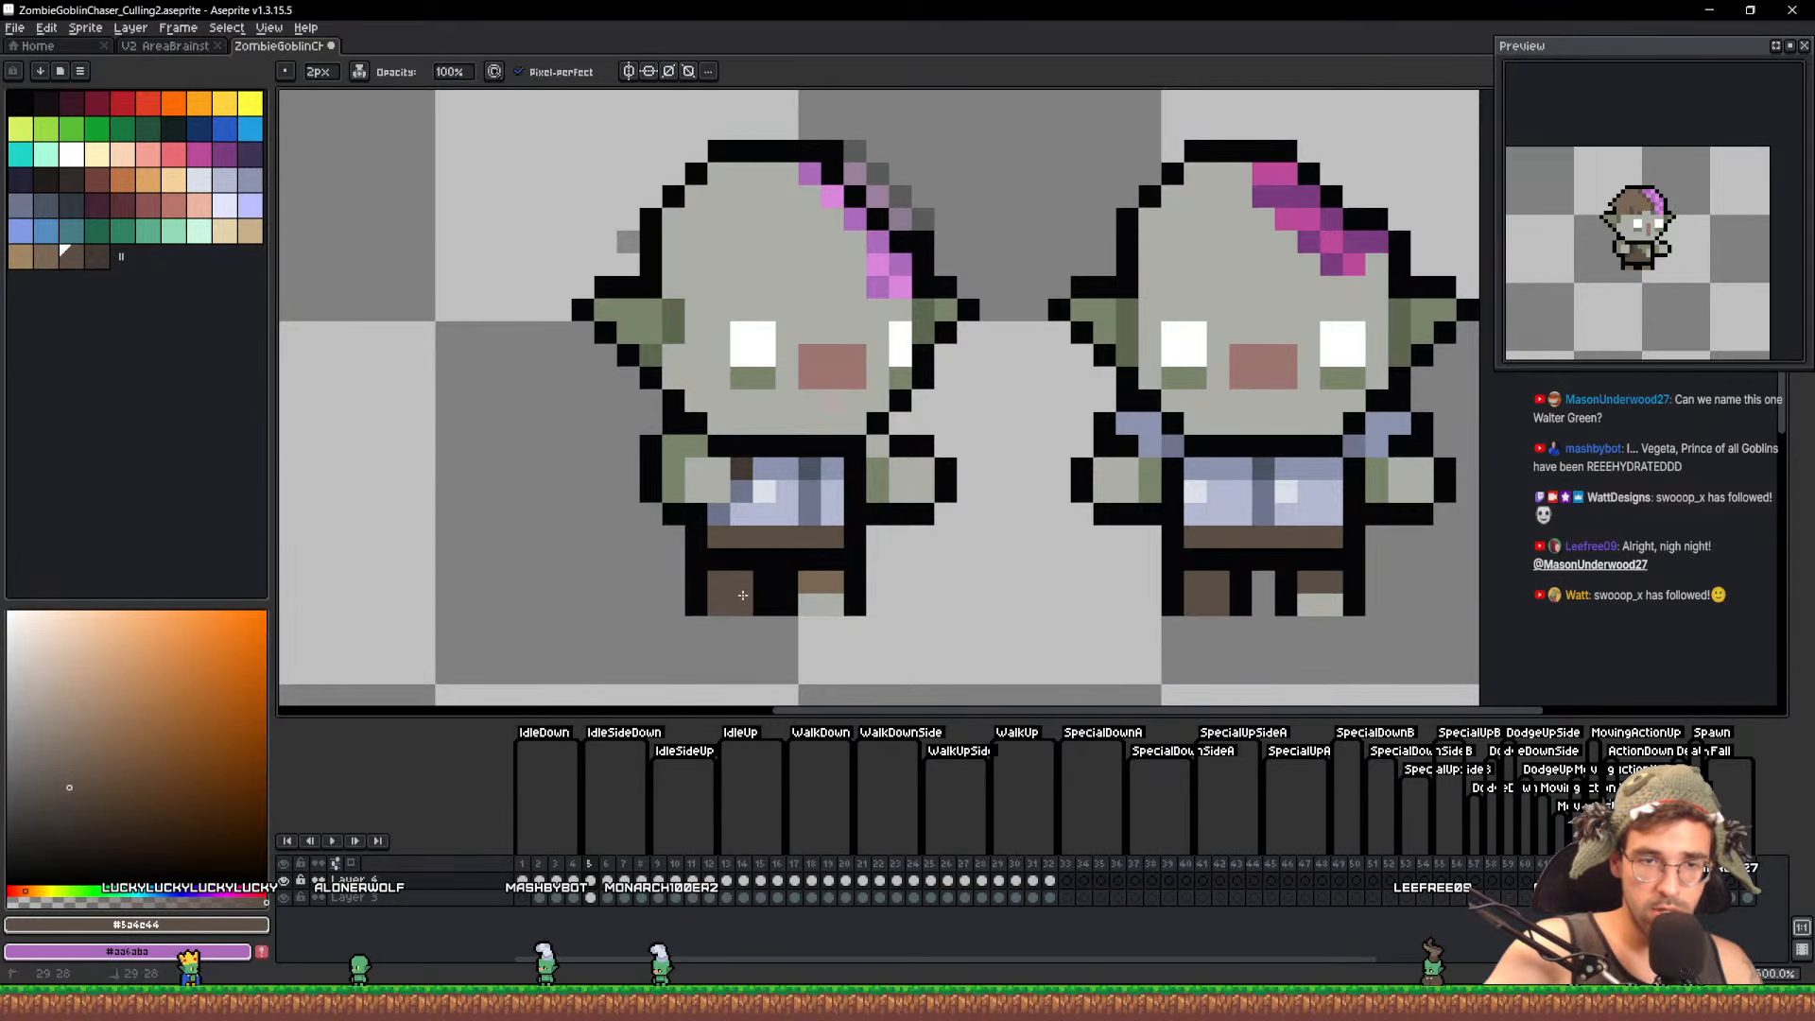
{"action": "scroll", "coordinate": [1067, 560], "scroll_direction": "down", "scroll_amount": 3}
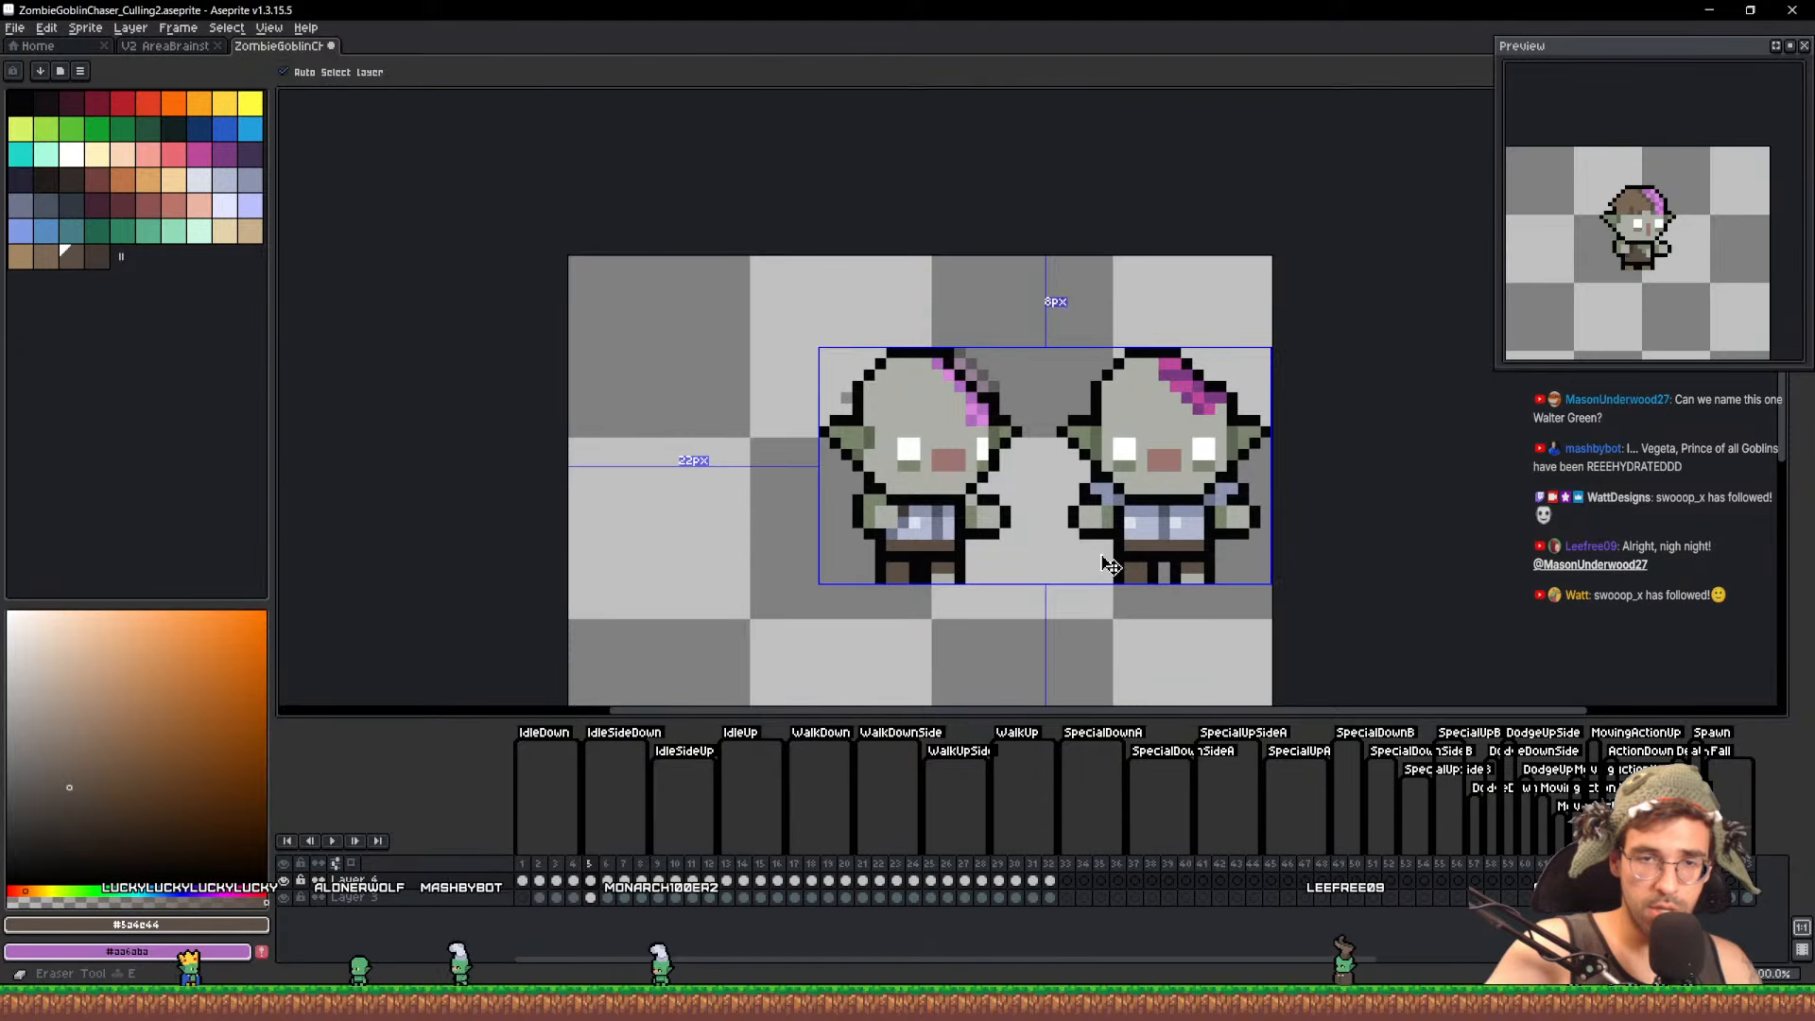
{"action": "mouse_move", "coordinate": [1111, 565]}
{"action": "left_mouse_down"}
{"action": "mouse_move", "coordinate": [1142, 585]}
{"action": "mouse_move", "coordinate": [1219, 564]}
{"action": "mouse_move", "coordinate": [1143, 417]}
{"action": "mouse_move", "coordinate": [1244, 466]}
{"action": "left_mouse_up"}
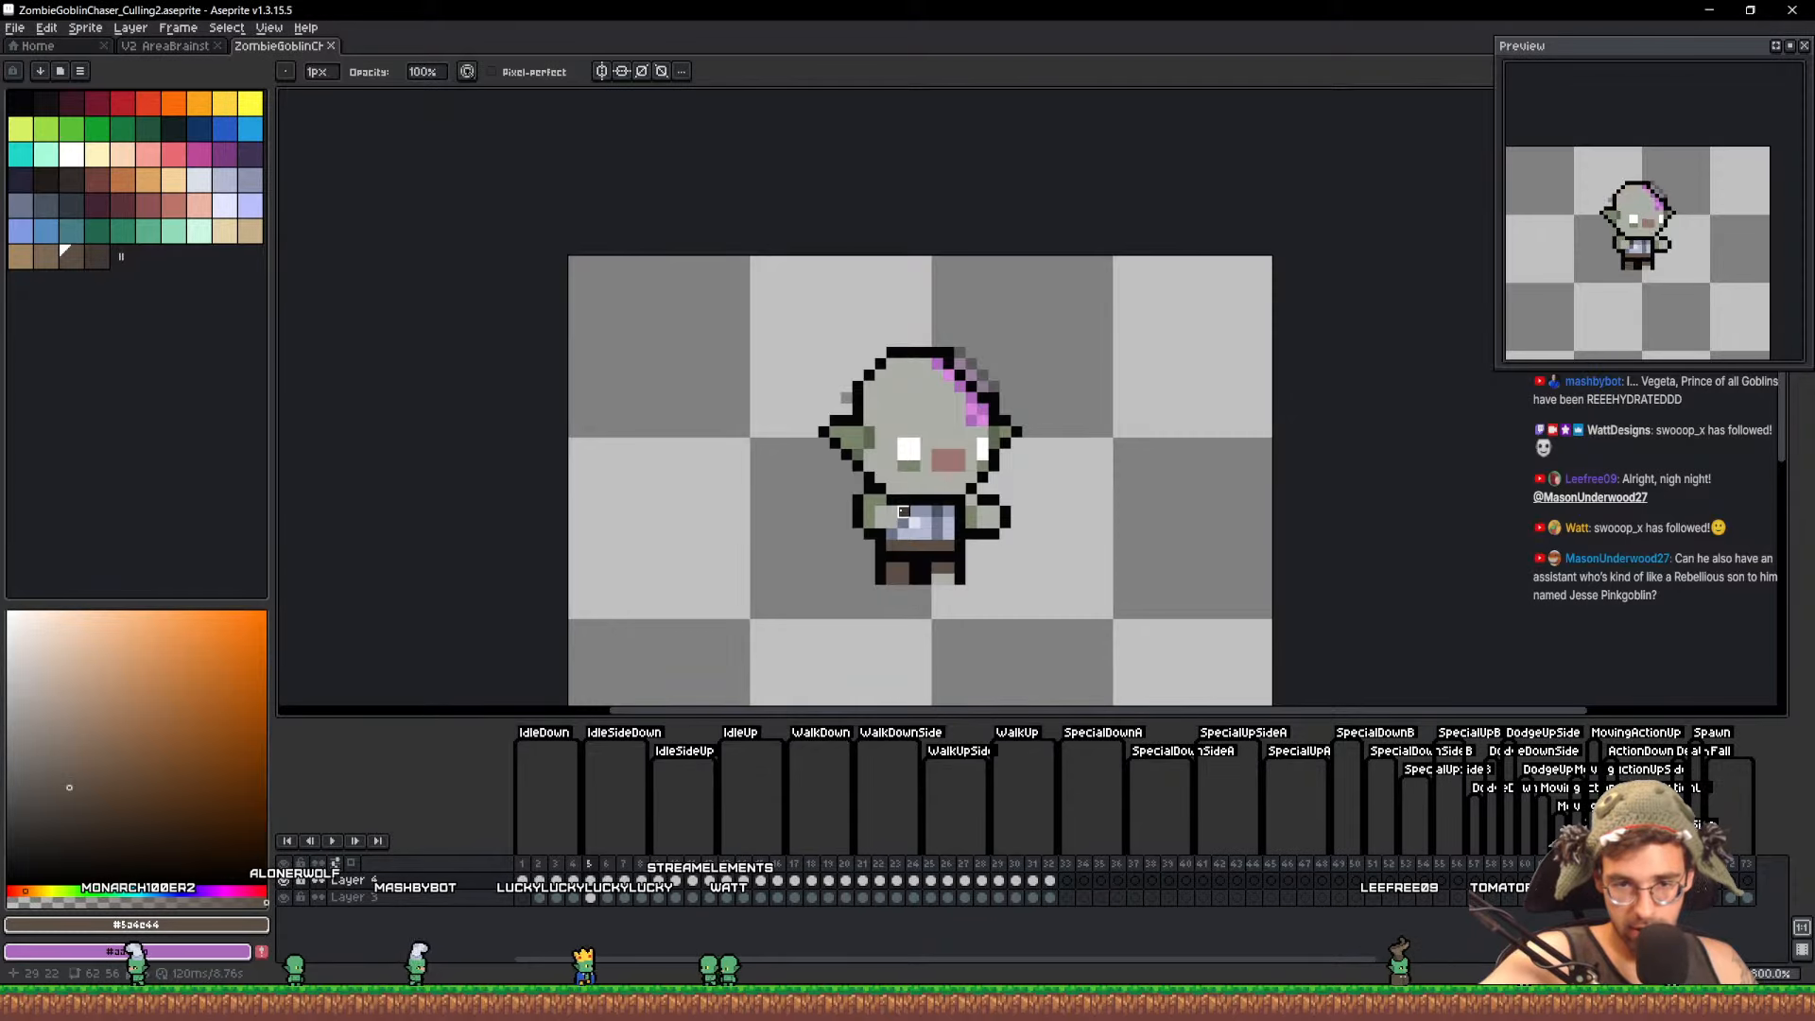
Save the sprite file and cover the remaining brown pixel beside the near hand with the shirt's dark slate colour
{"action": "key", "text": "ctrl+s"}
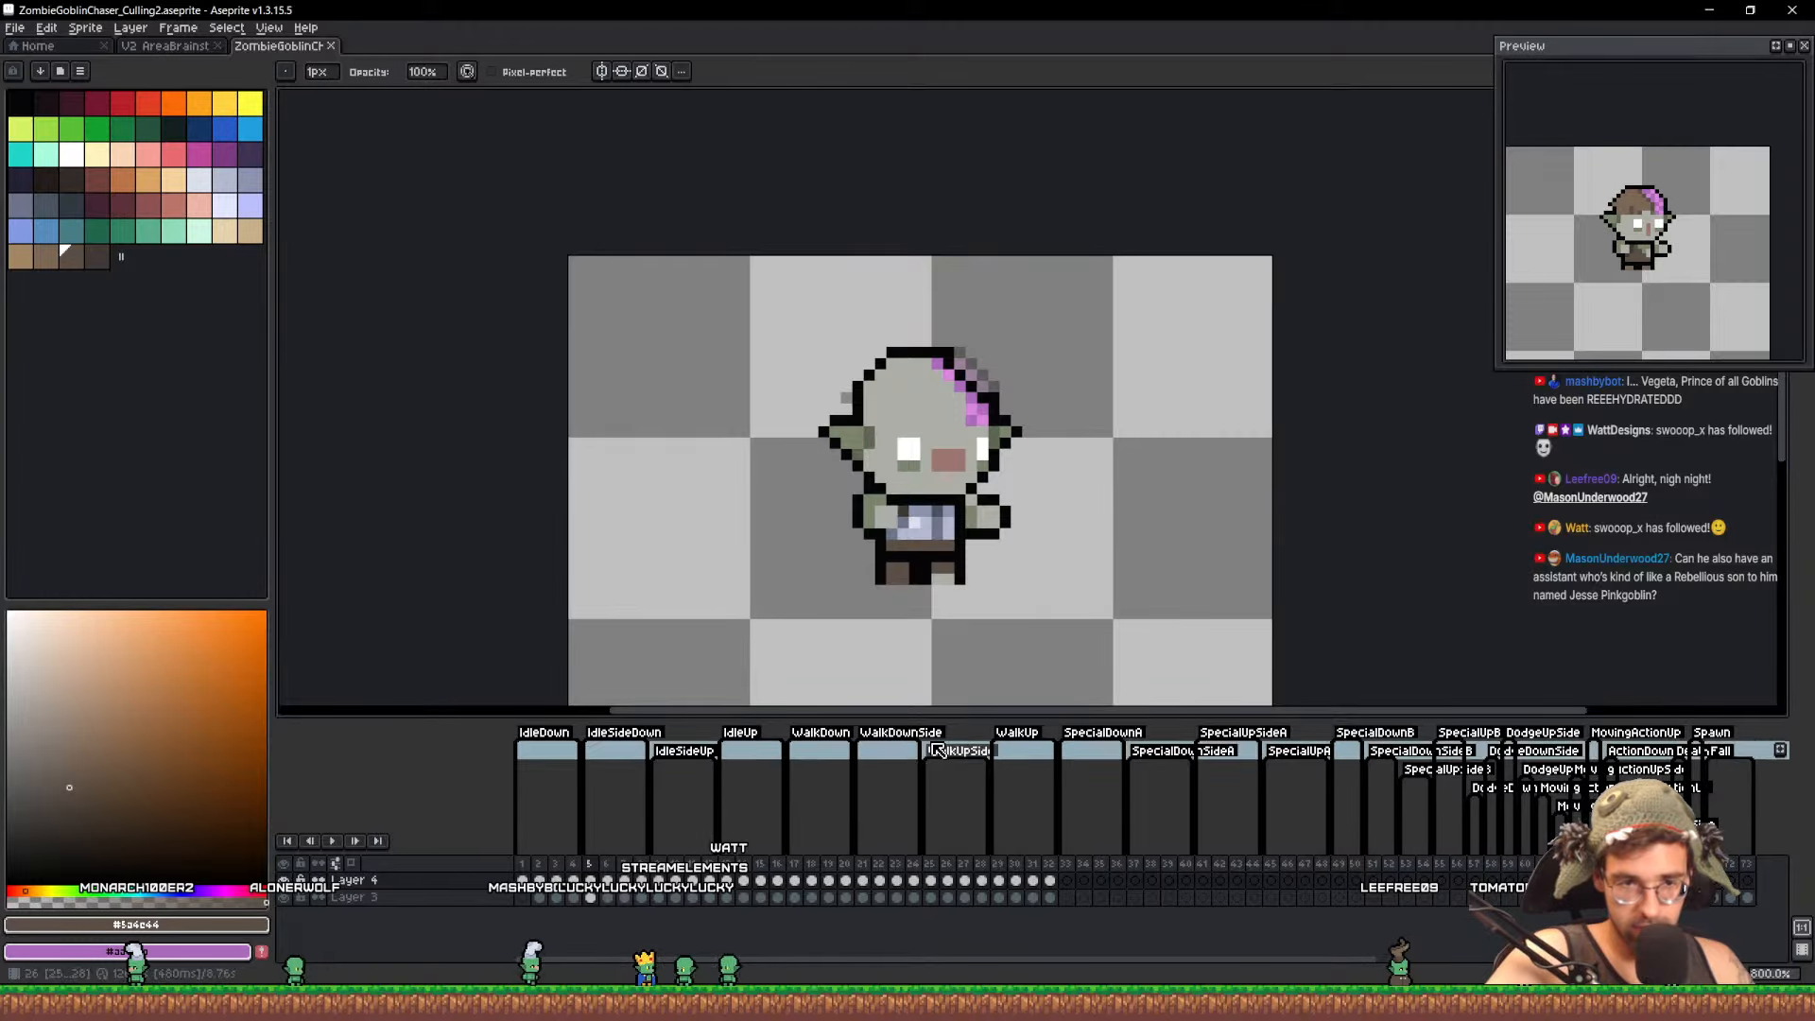
{"action": "scroll", "coordinate": [904, 511], "scroll_direction": "up", "scroll_amount": 3}
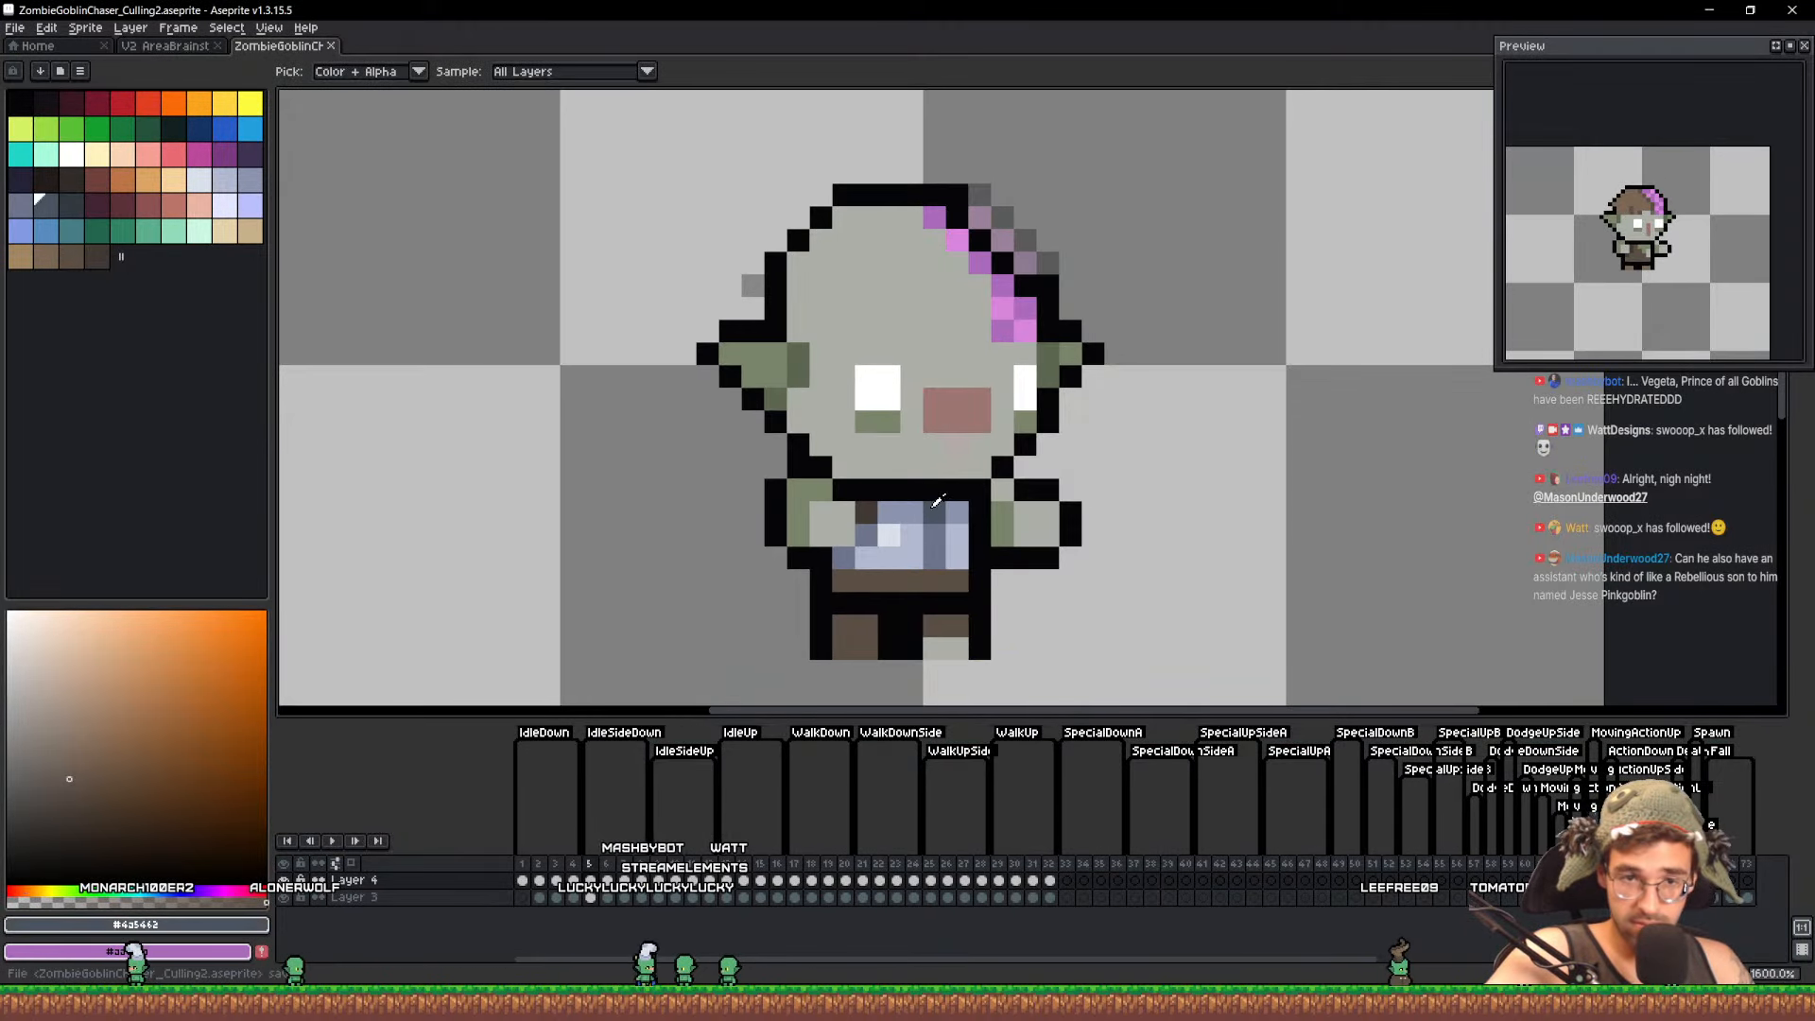
{"action": "left_click", "coordinate": [866, 535], "text": "alt"}
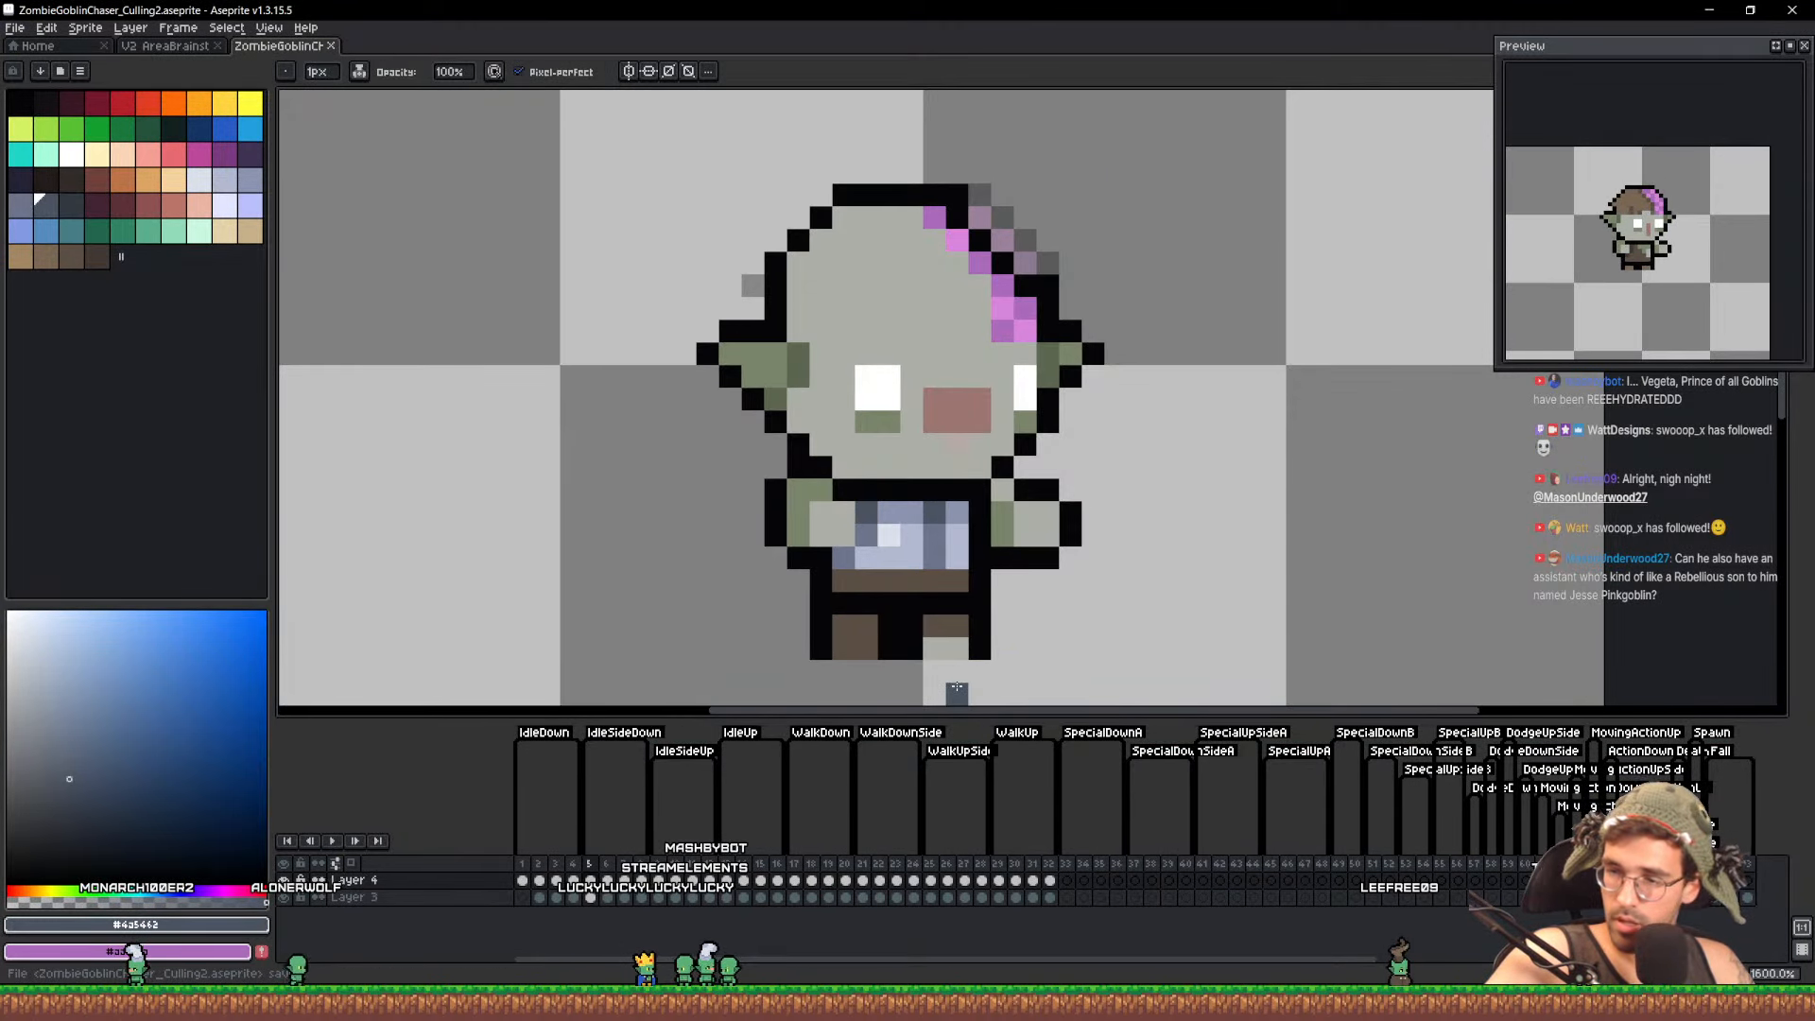
{"action": "scroll", "coordinate": [985, 529], "scroll_direction": "down", "scroll_amount": 3}
{"action": "left_click_drag", "start_coordinate": [986, 529], "coordinate": [909, 465]}
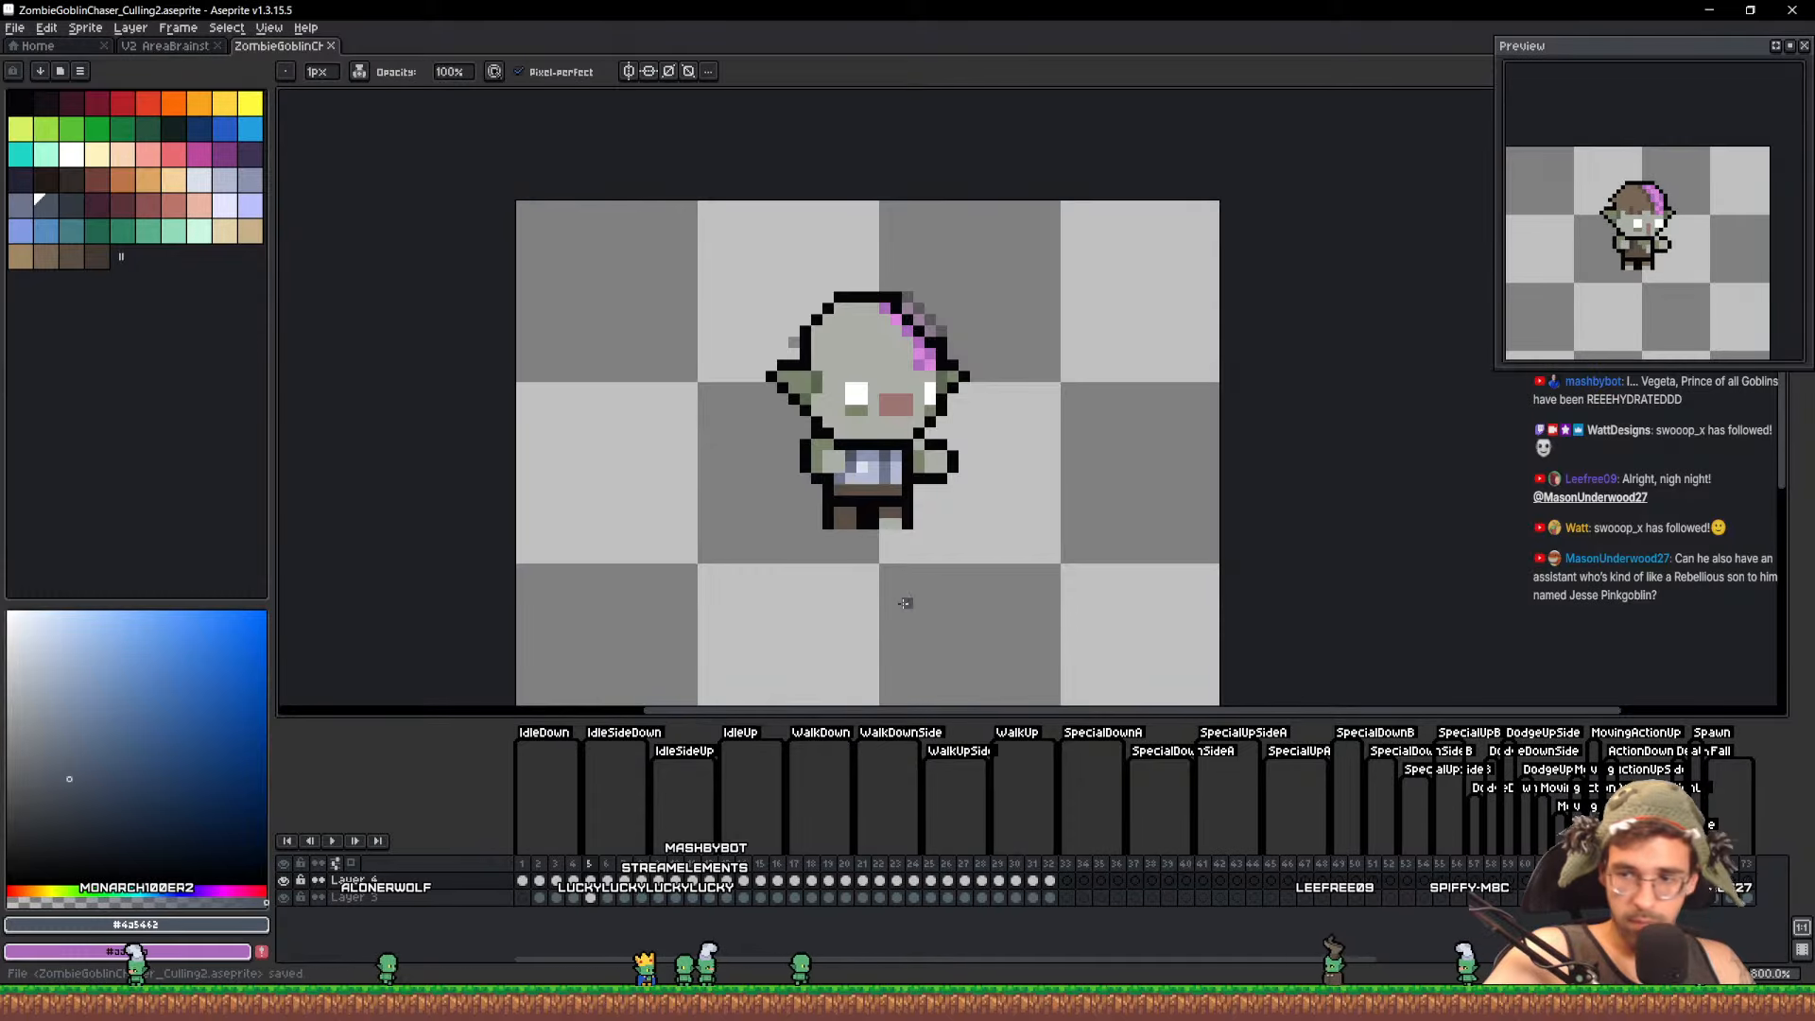
Copy the arms and shirt area from frame 5 and paste it onto frame 6, one pixel lower
{"action": "left_click_drag", "start_coordinate": [539, 881], "coordinate": [592, 880]}
{"action": "left_click", "coordinate": [607, 881]}
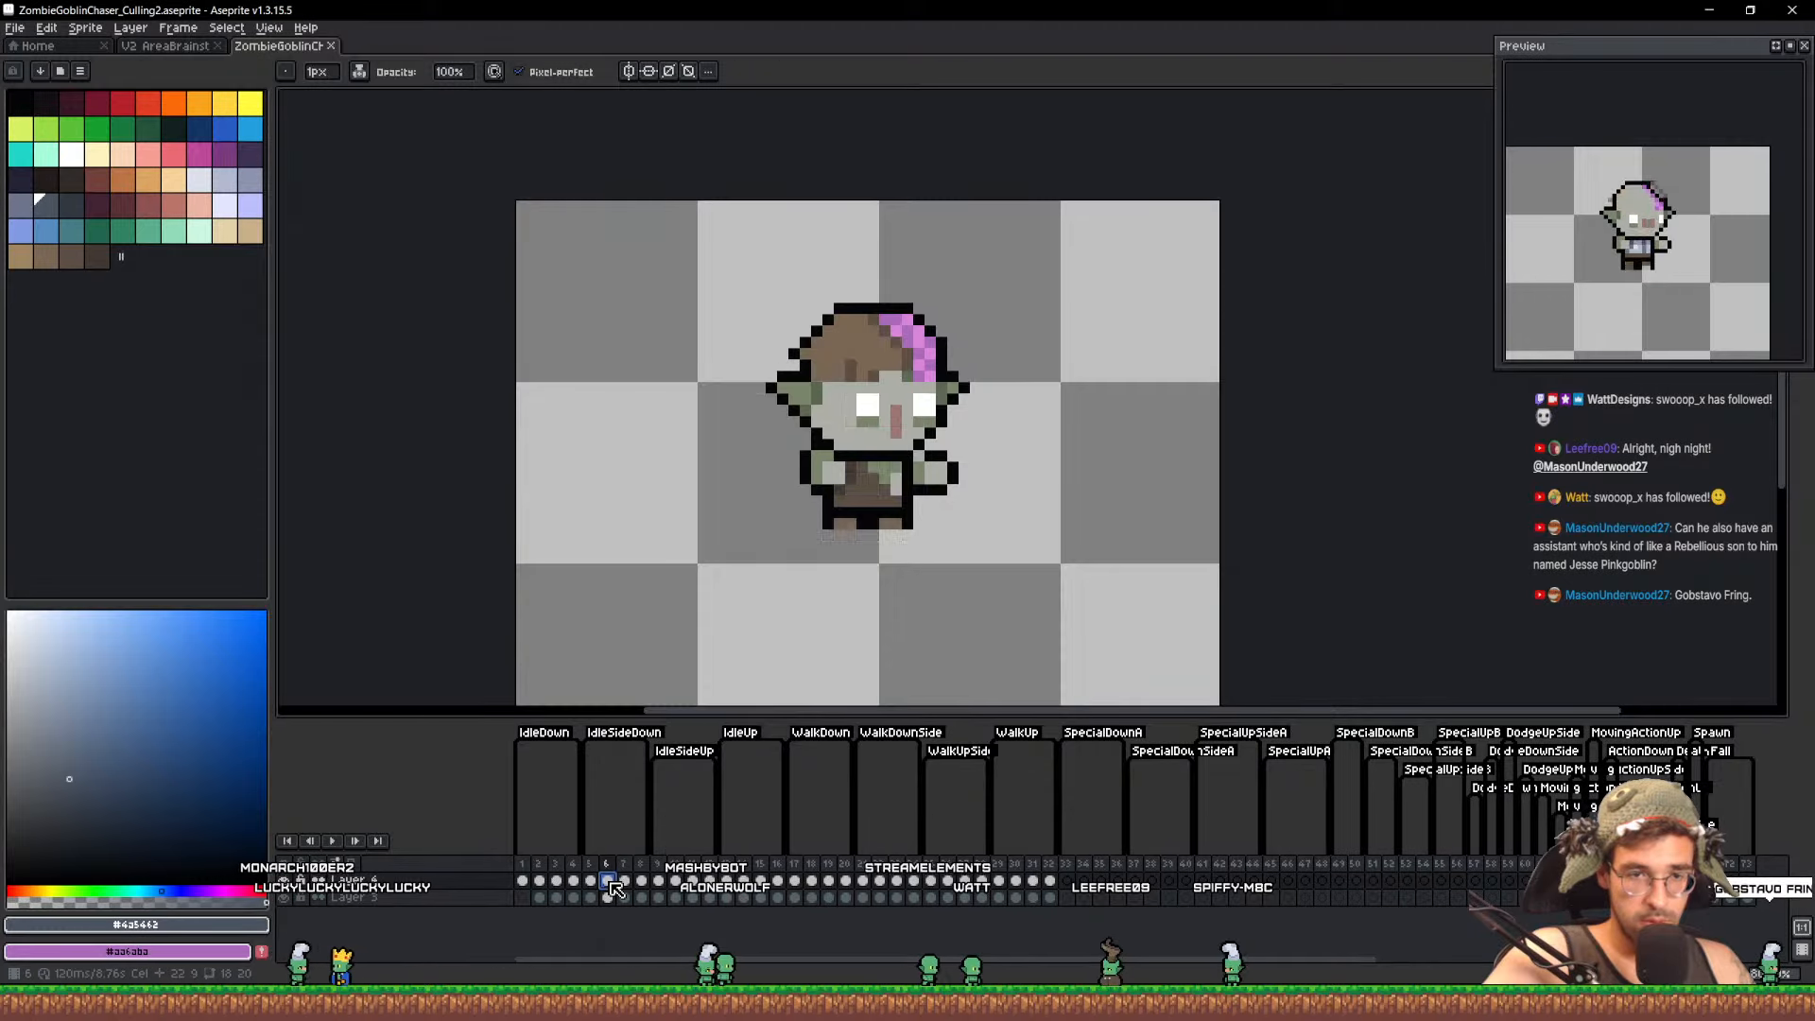
{"action": "left_click", "coordinate": [590, 881]}
{"action": "scroll", "coordinate": [836, 566], "scroll_direction": "up", "scroll_amount": 3}
{"action": "key", "text": "q"}
{"action": "mouse_move", "coordinate": [860, 388]}
{"action": "left_mouse_down"}
{"action": "mouse_move", "coordinate": [700, 360]}
{"action": "mouse_move", "coordinate": [823, 219]}
{"action": "mouse_move", "coordinate": [1229, 253]}
{"action": "mouse_move", "coordinate": [1057, 372]}
{"action": "mouse_move", "coordinate": [865, 390]}
{"action": "left_mouse_up"}
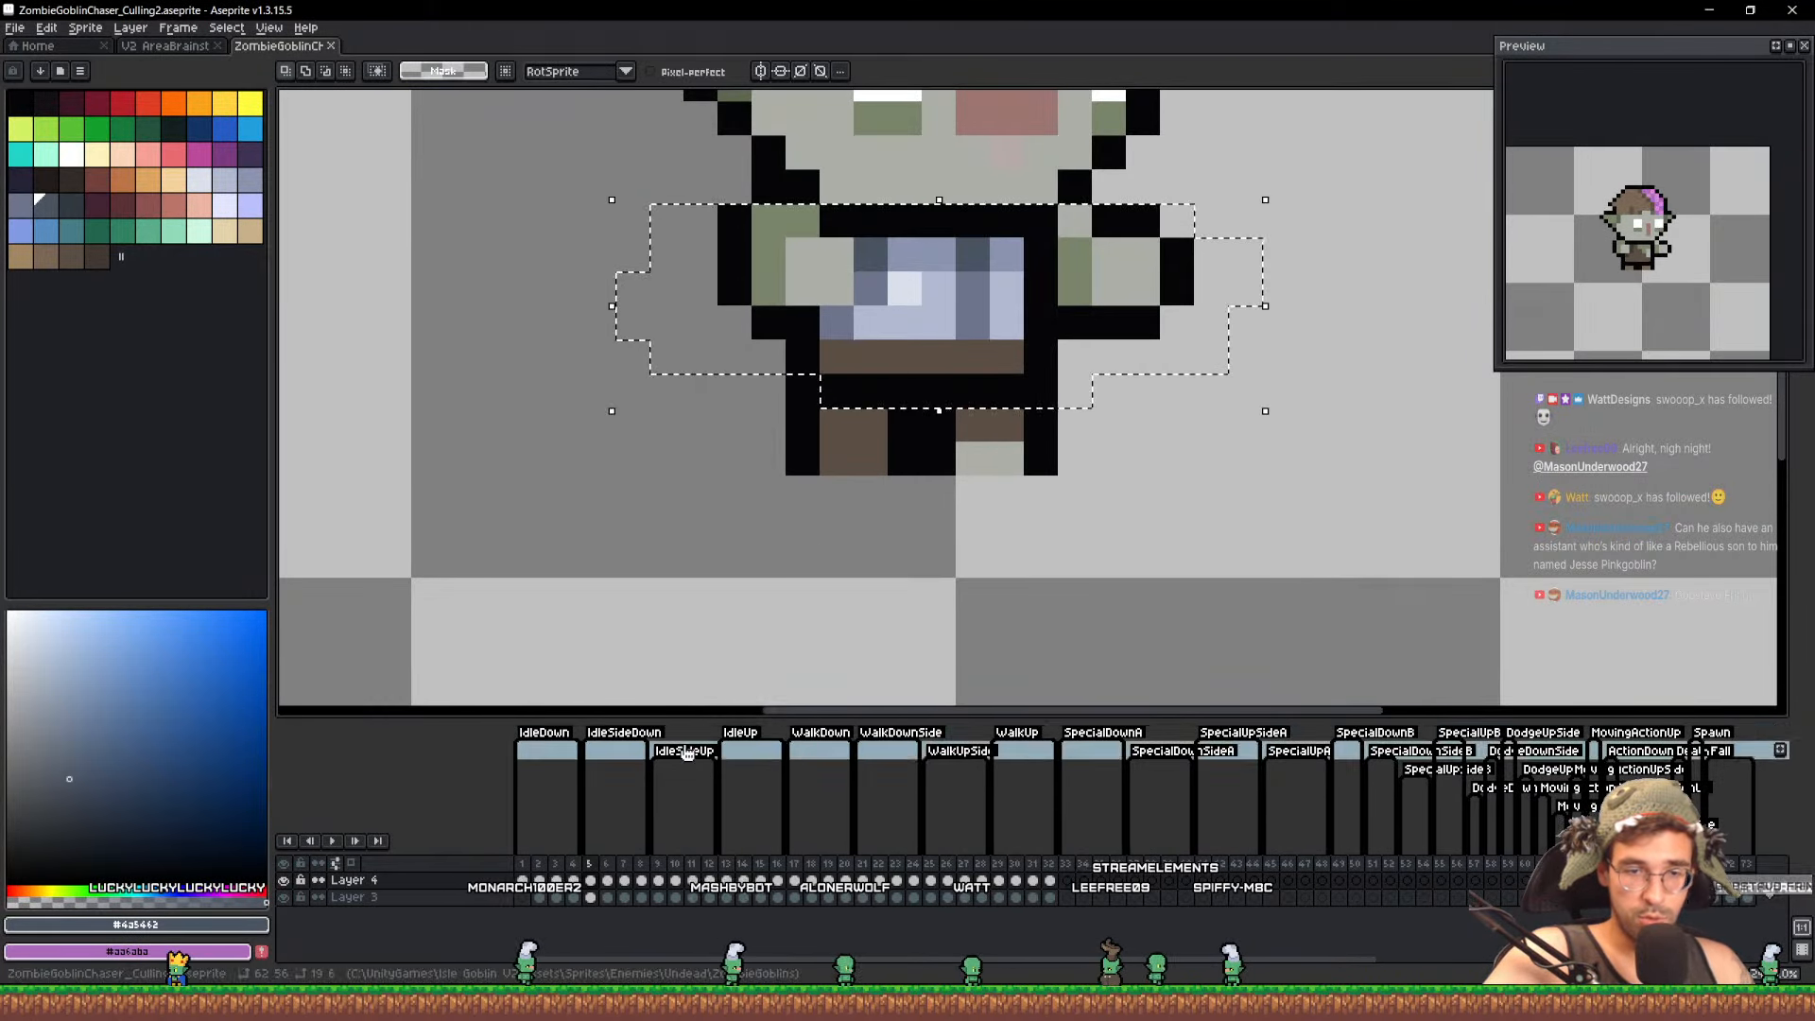
{"action": "key", "text": "ctrl+d"}
{"action": "left_click", "coordinate": [609, 882]}
{"action": "key", "text": "ctrl+v"}
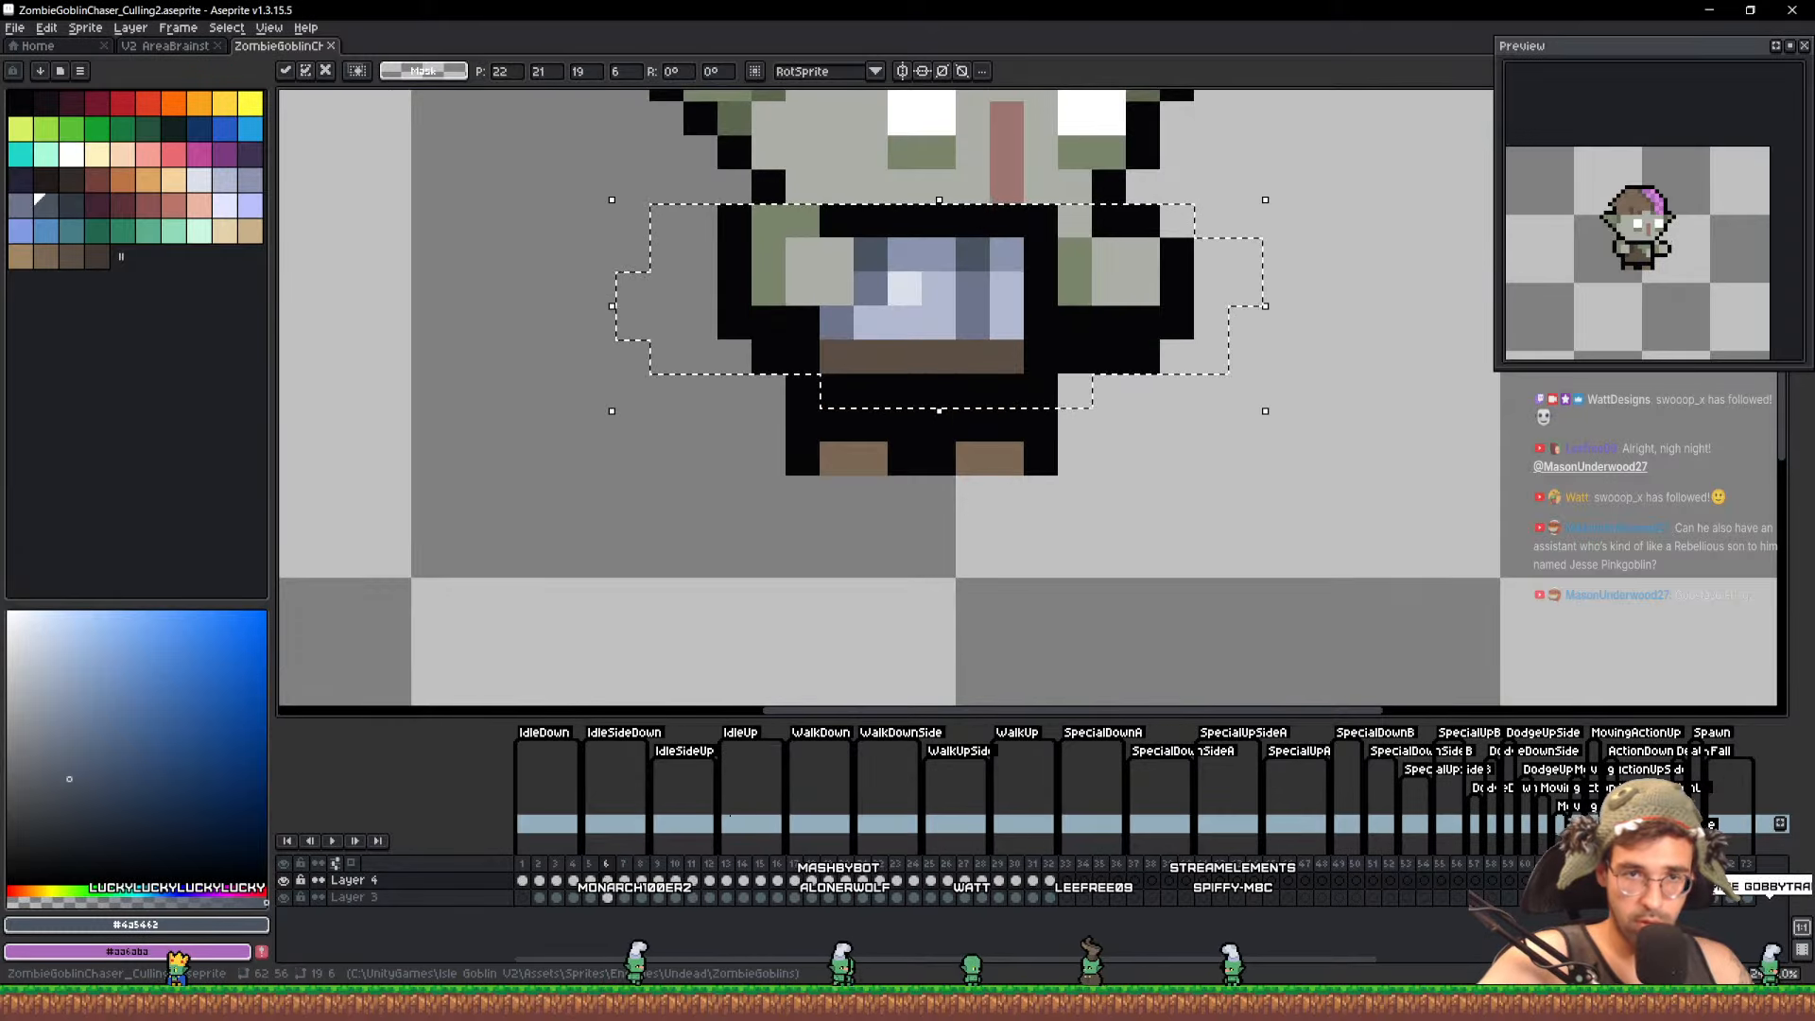
{"action": "key", "text": "ctrl+d"}
Paste the copied arms and shirt onto frame 7 one pixel lower and onto frame 8 in place
{"action": "key", "text": "Right"}
{"action": "key", "text": "ctrl+v"}
{"action": "key", "text": "Down"}
{"action": "key", "text": "ctrl+d"}
{"action": "key", "text": "Right"}
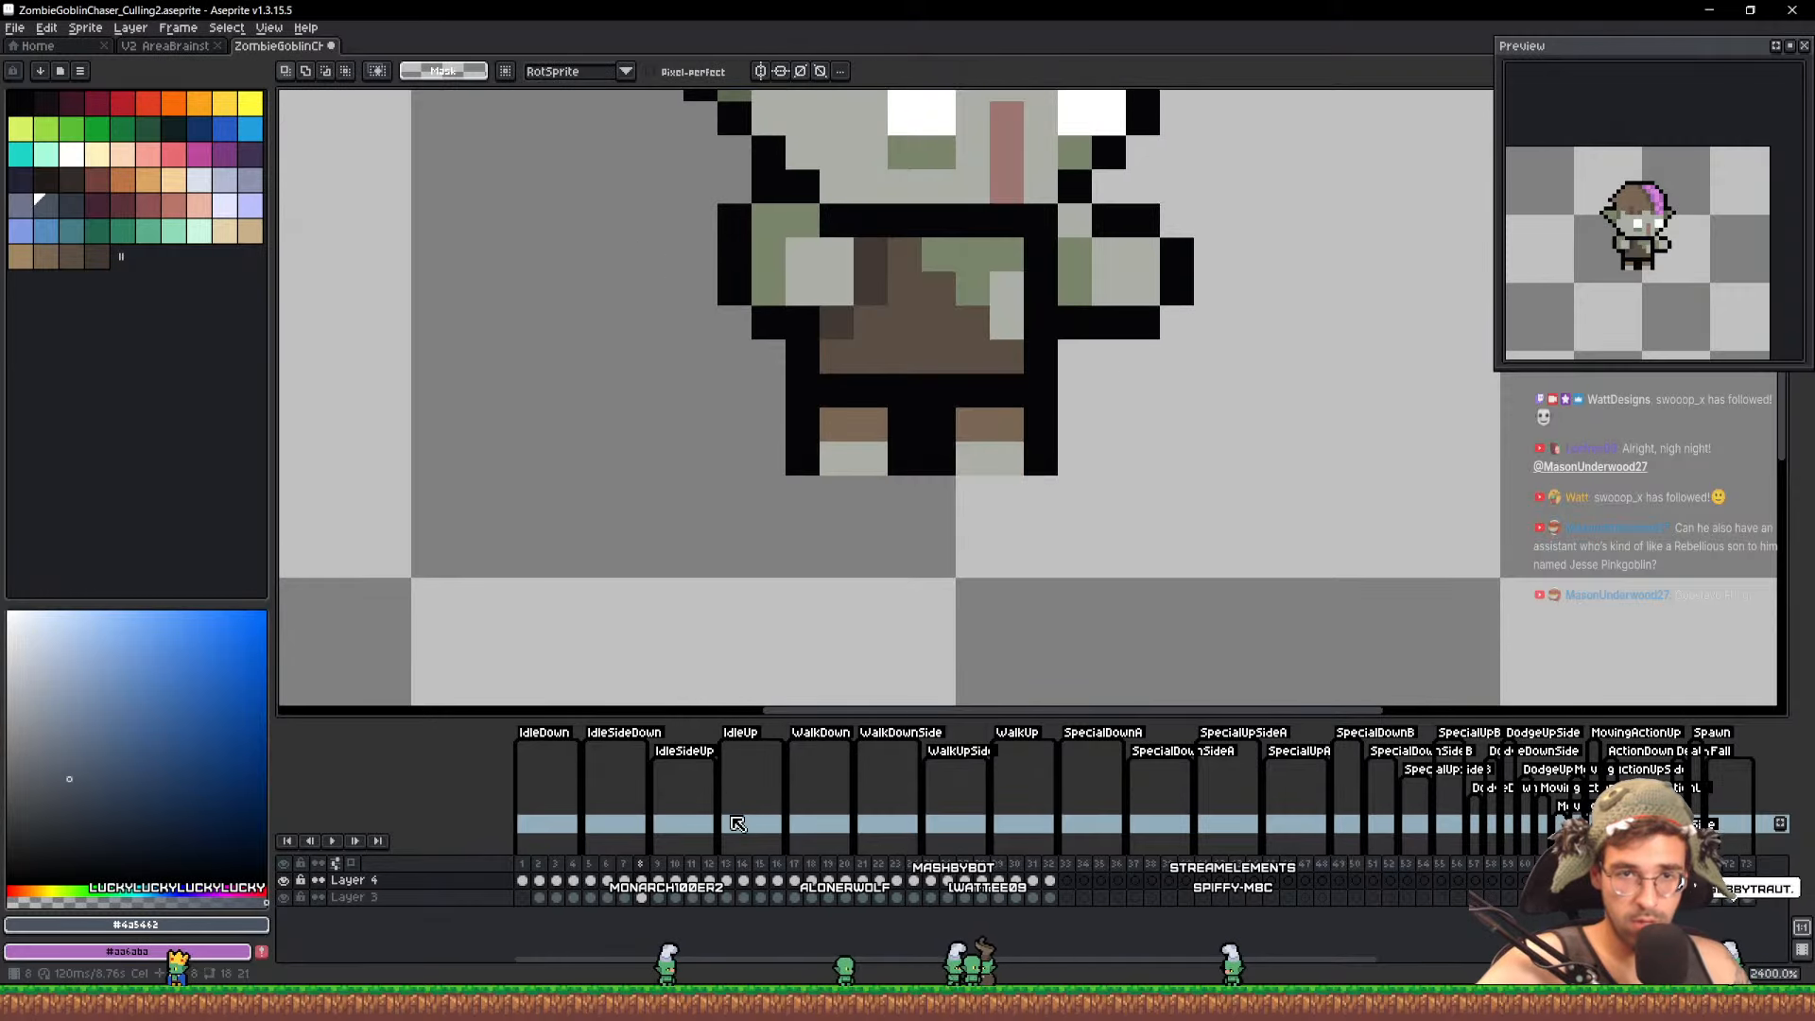
{"action": "key", "text": "ctrl+v"}
{"action": "key", "text": "ctrl+d"}
{"action": "key", "text": "Left"}
{"action": "key", "text": "Left"}
{"action": "key", "text": "Left"}
{"action": "key", "text": "Left"}
{"action": "key", "text": "Right"}
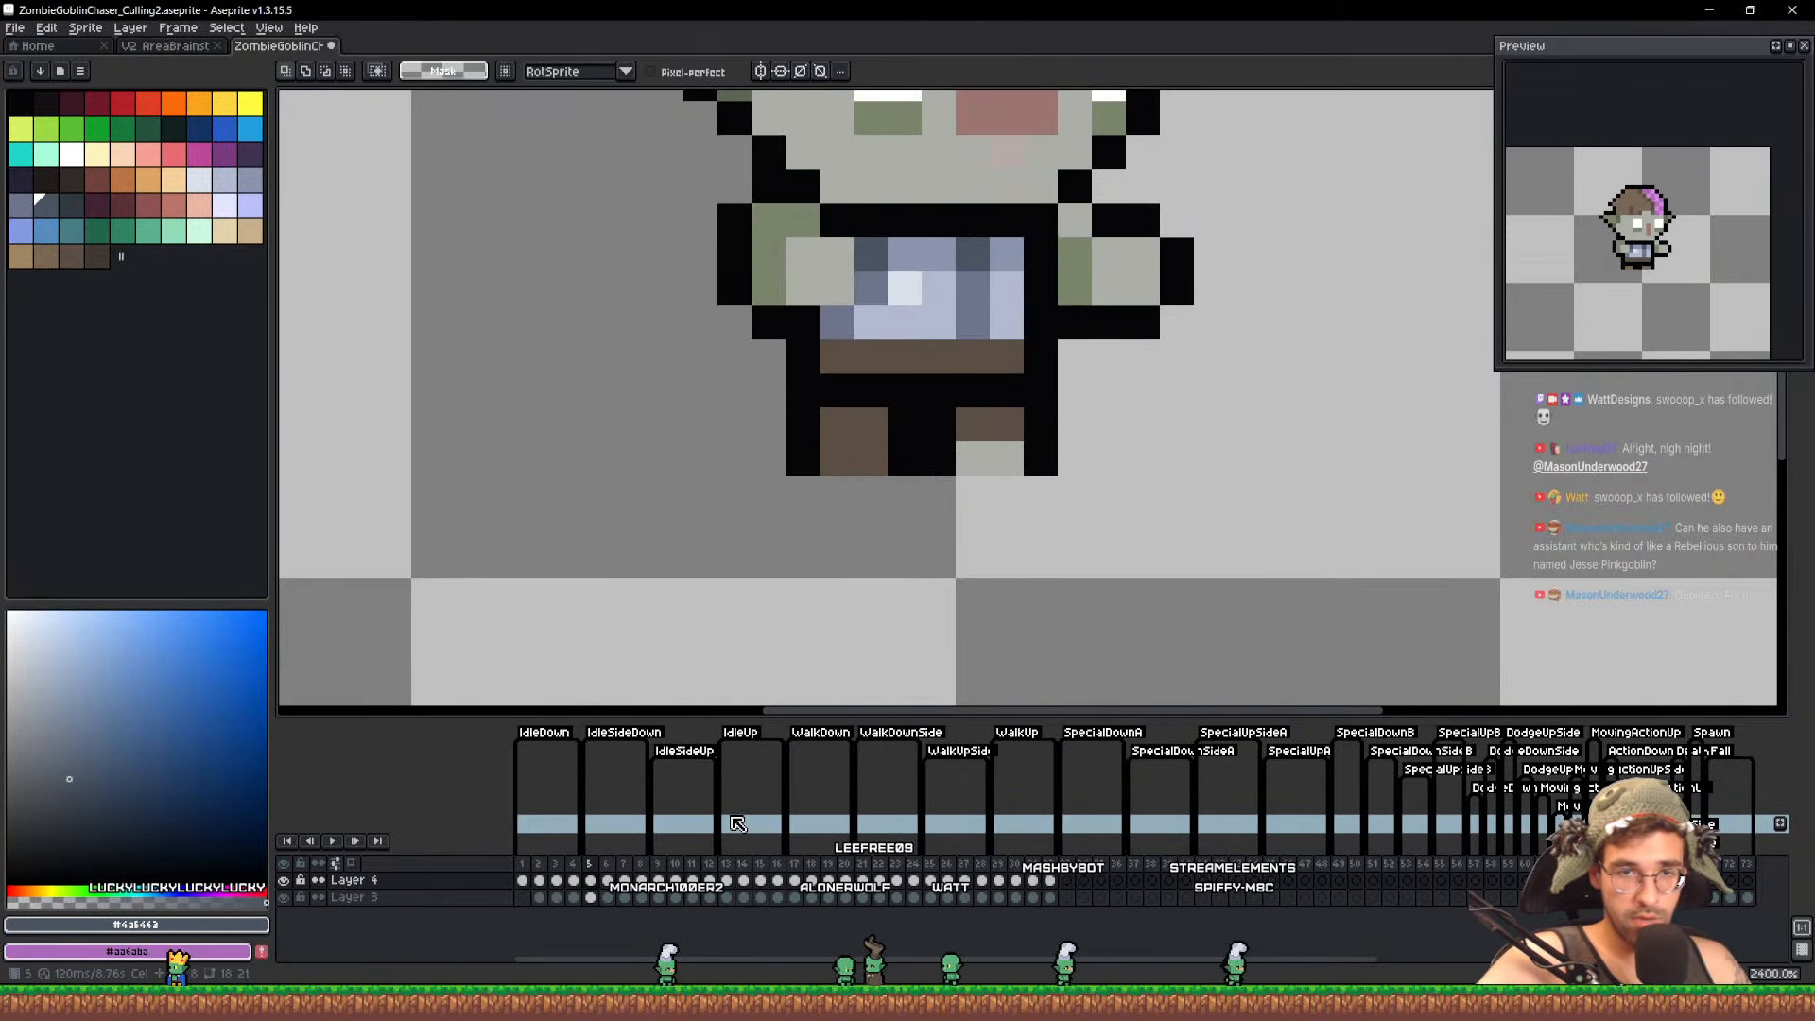
Repaint both legs on frames 6 and 7 and the near leg on frame 8 with frame 5's dark brown
{"action": "left_click", "coordinate": [830, 448], "text": "alt"}
{"action": "key", "text": "Right"}
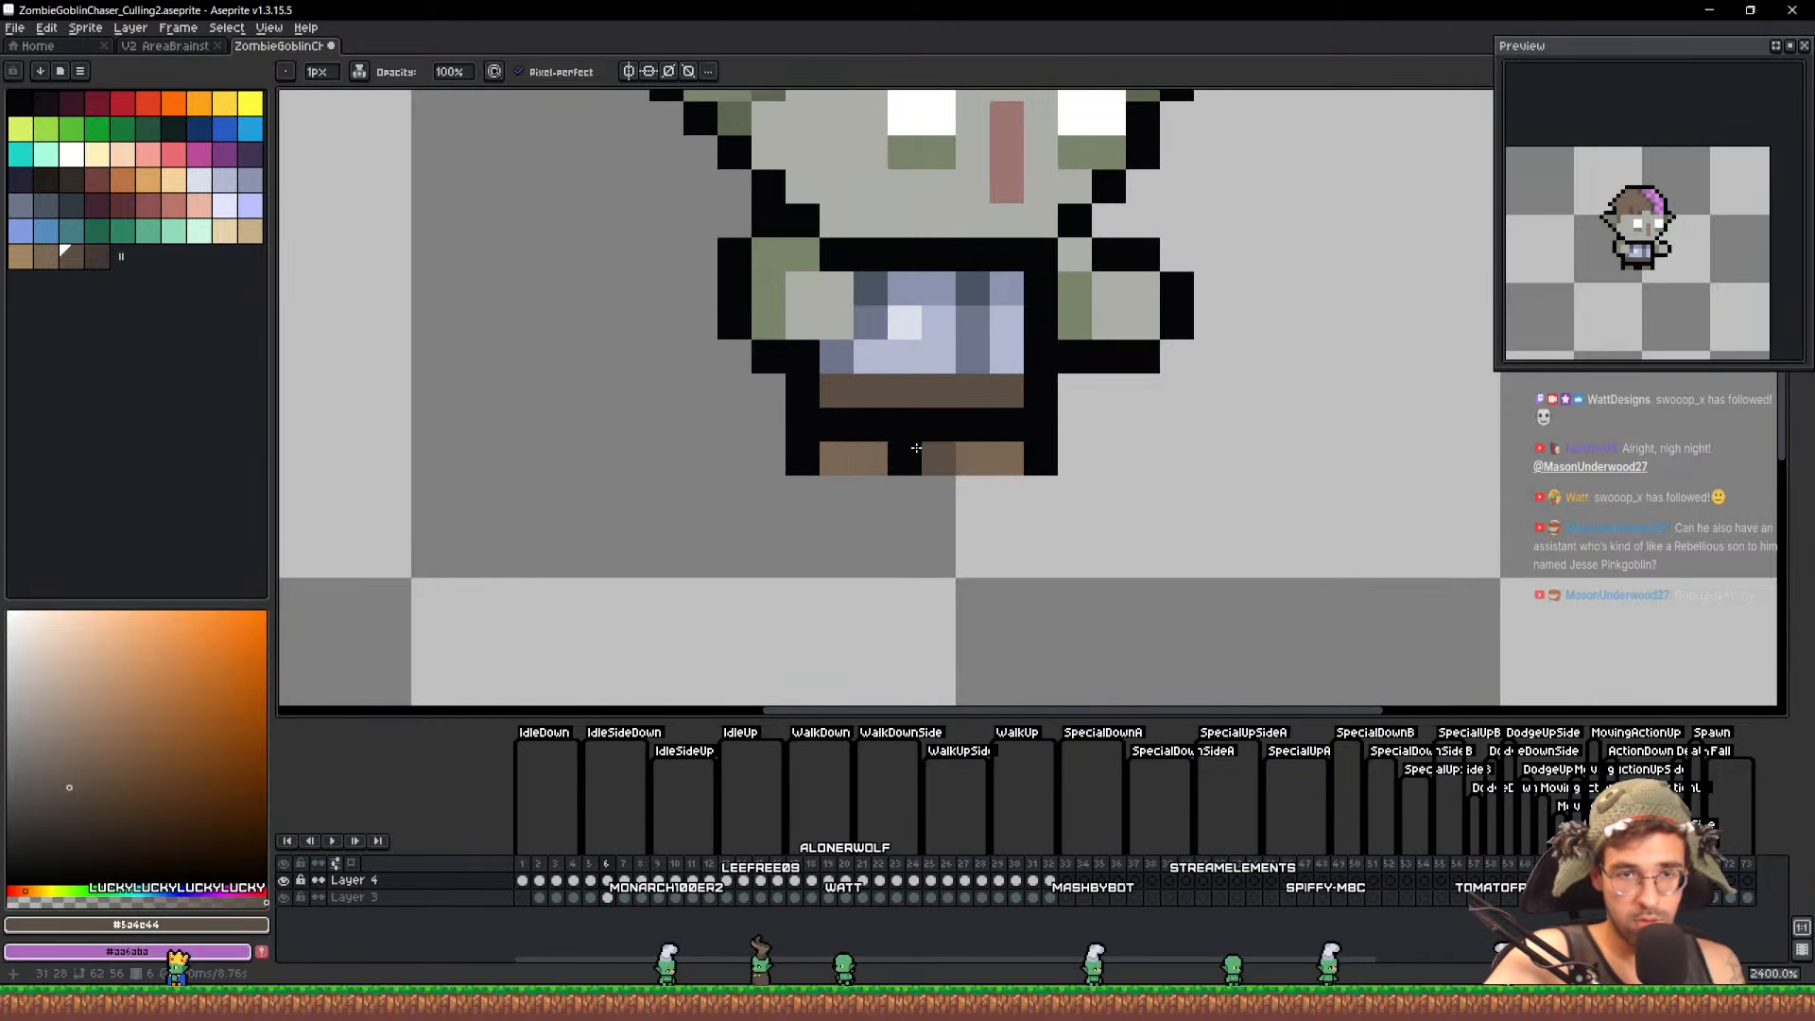
{"action": "left_click_drag", "start_coordinate": [856, 459], "coordinate": [837, 460]}
{"action": "left_click_drag", "start_coordinate": [973, 460], "coordinate": [1005, 459]}
{"action": "key", "text": "Right"}
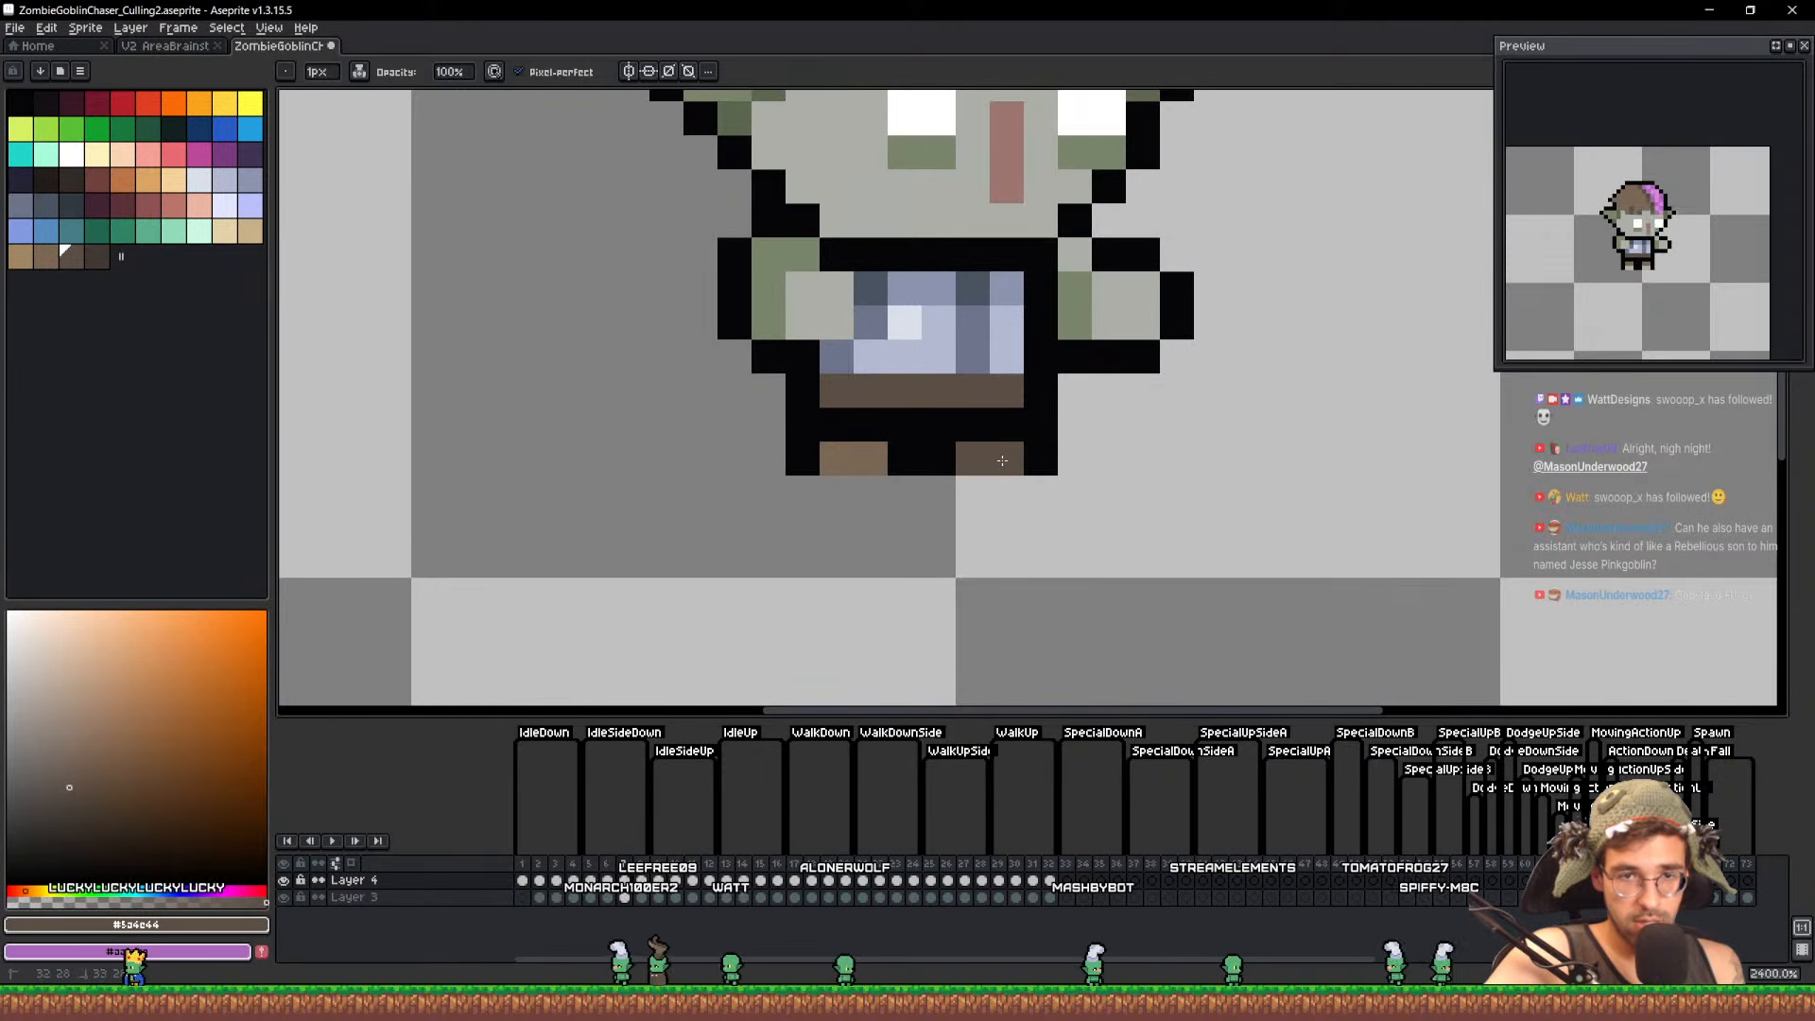
{"action": "mouse_move", "coordinate": [872, 464]}
{"action": "left_mouse_down"}
{"action": "mouse_move", "coordinate": [850, 423]}
{"action": "mouse_move", "coordinate": [867, 455]}
{"action": "left_mouse_up"}
{"action": "key", "text": "Right"}
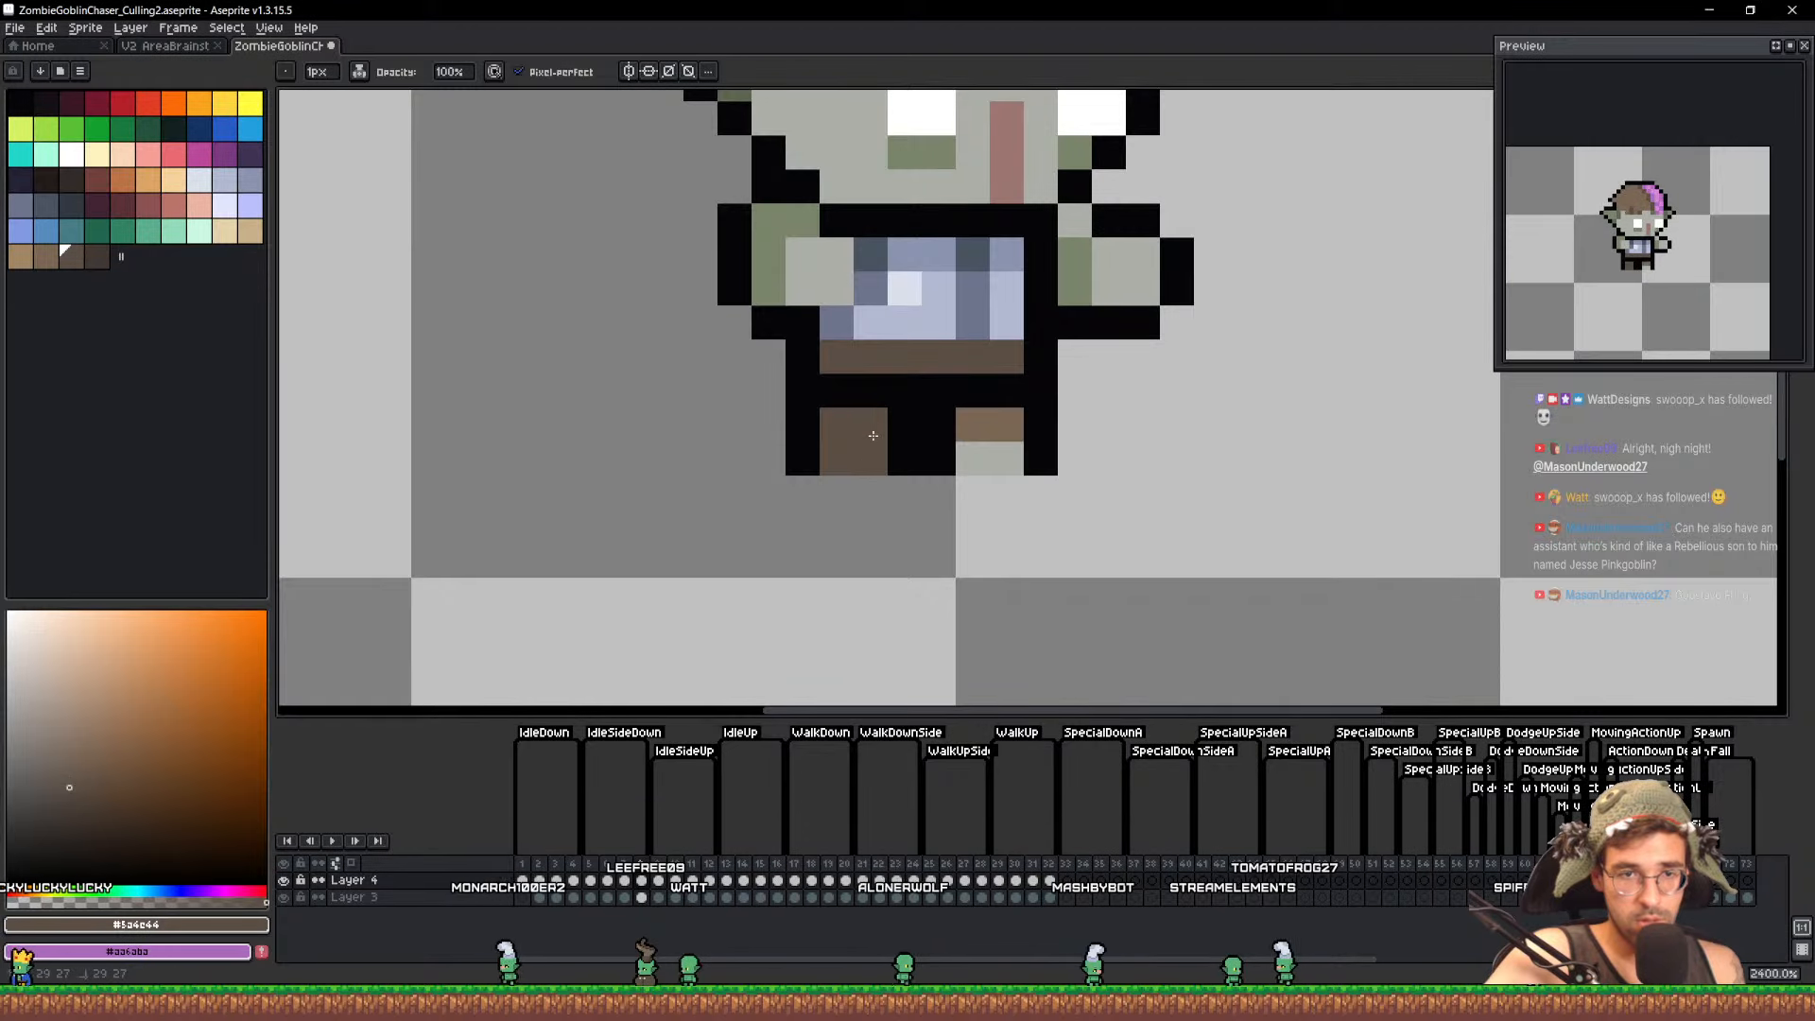
Compare frames 5 to 8 to check how the shirt and legs line up through the side idle animation
{"action": "key", "text": "Left"}
{"action": "key", "text": "Right"}
{"action": "key", "text": "Left"}
{"action": "key", "text": "Right"}
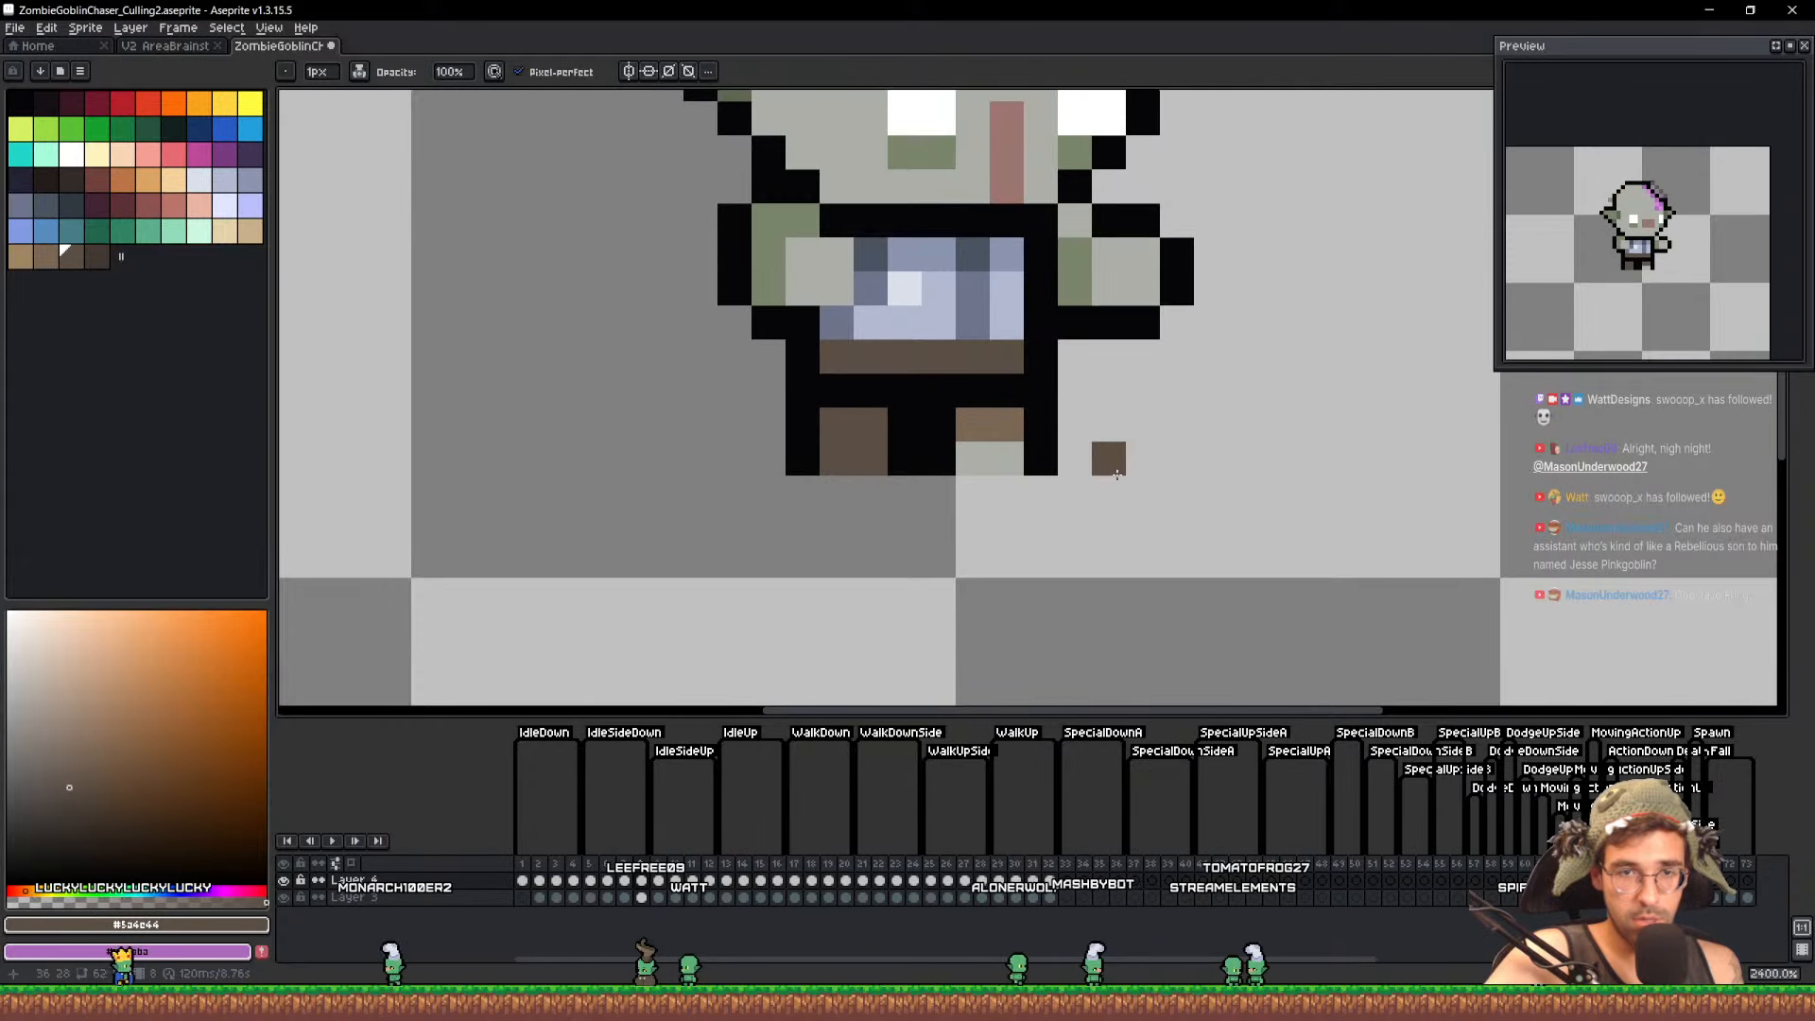
{"action": "scroll", "coordinate": [1134, 469], "scroll_direction": "down", "scroll_amount": 2}
{"action": "left_click_drag", "start_coordinate": [1155, 464], "coordinate": [980, 565]}
{"action": "key", "text": "Left"}
{"action": "key", "text": "Left"}
{"action": "key", "text": "Left"}
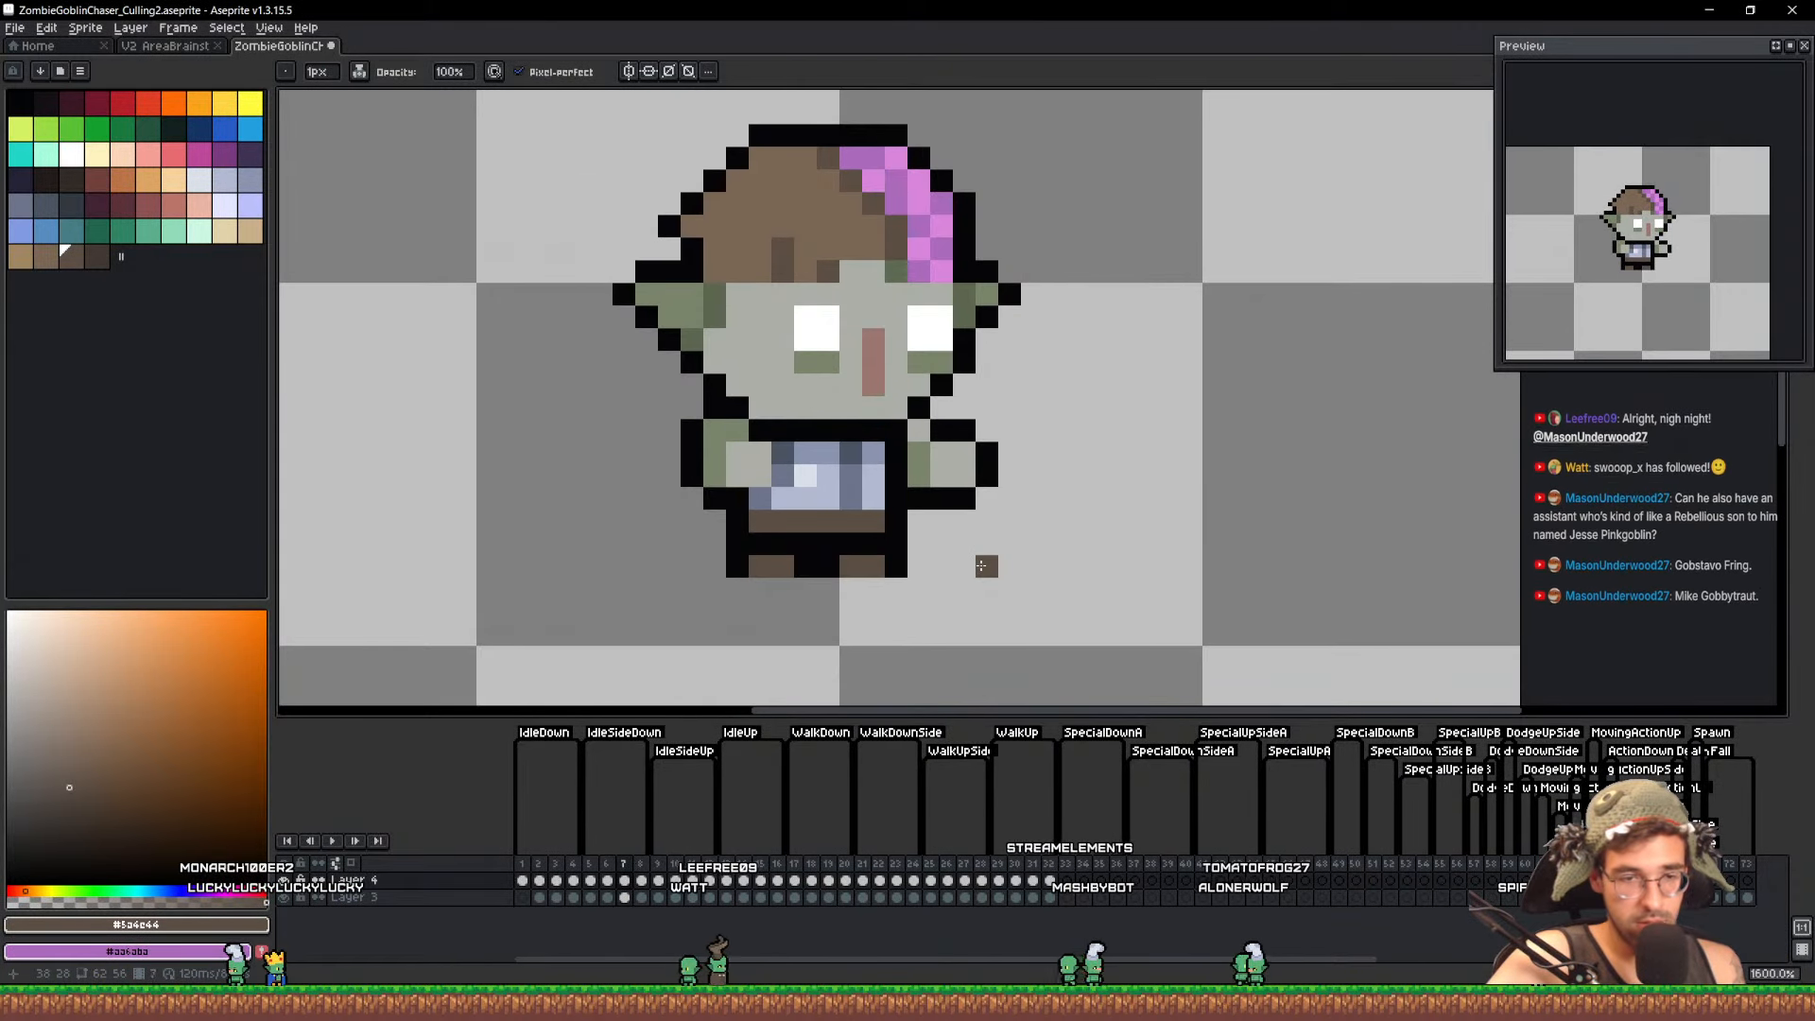
{"action": "key", "text": "Left"}
{"action": "key", "text": "Right"}
{"action": "key", "text": "Right"}
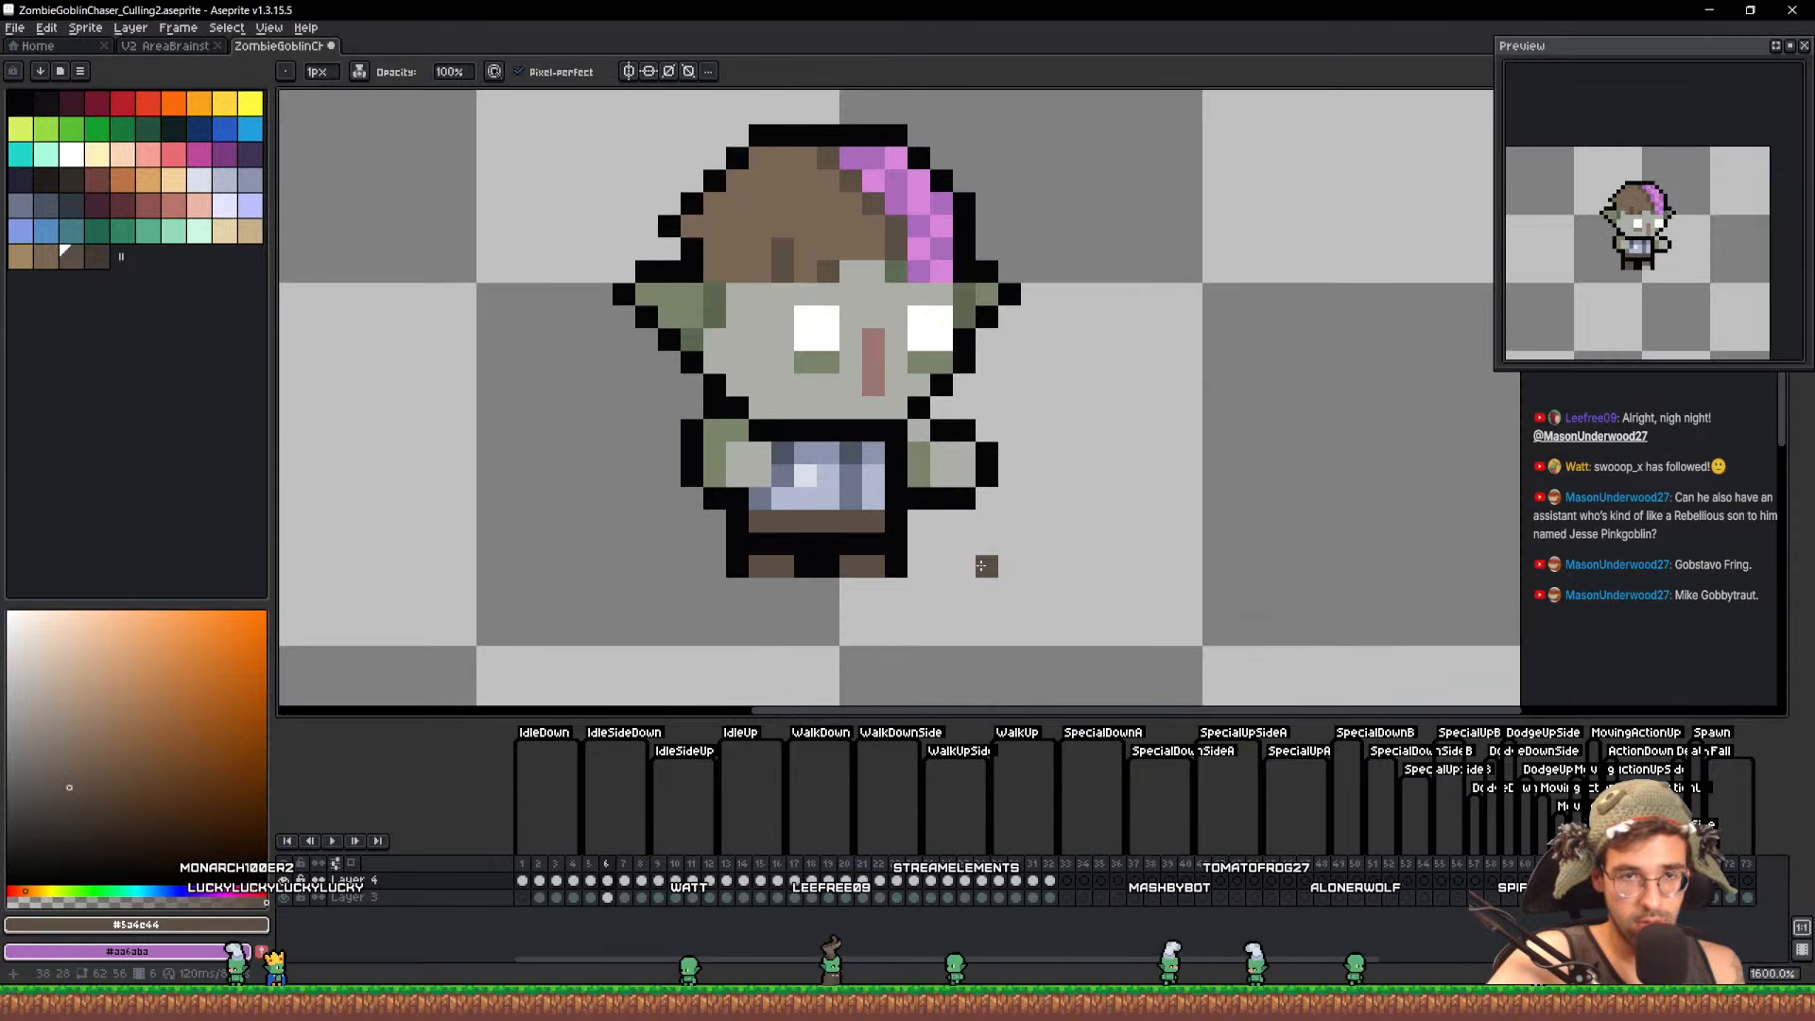
{"action": "key", "text": "Left"}
Copy the restyled bald head from frame 5 and paste it onto frame 6, one pixel lower
{"action": "scroll", "coordinate": [832, 395], "scroll_direction": "up", "scroll_amount": 3}
{"action": "key", "text": "v"}
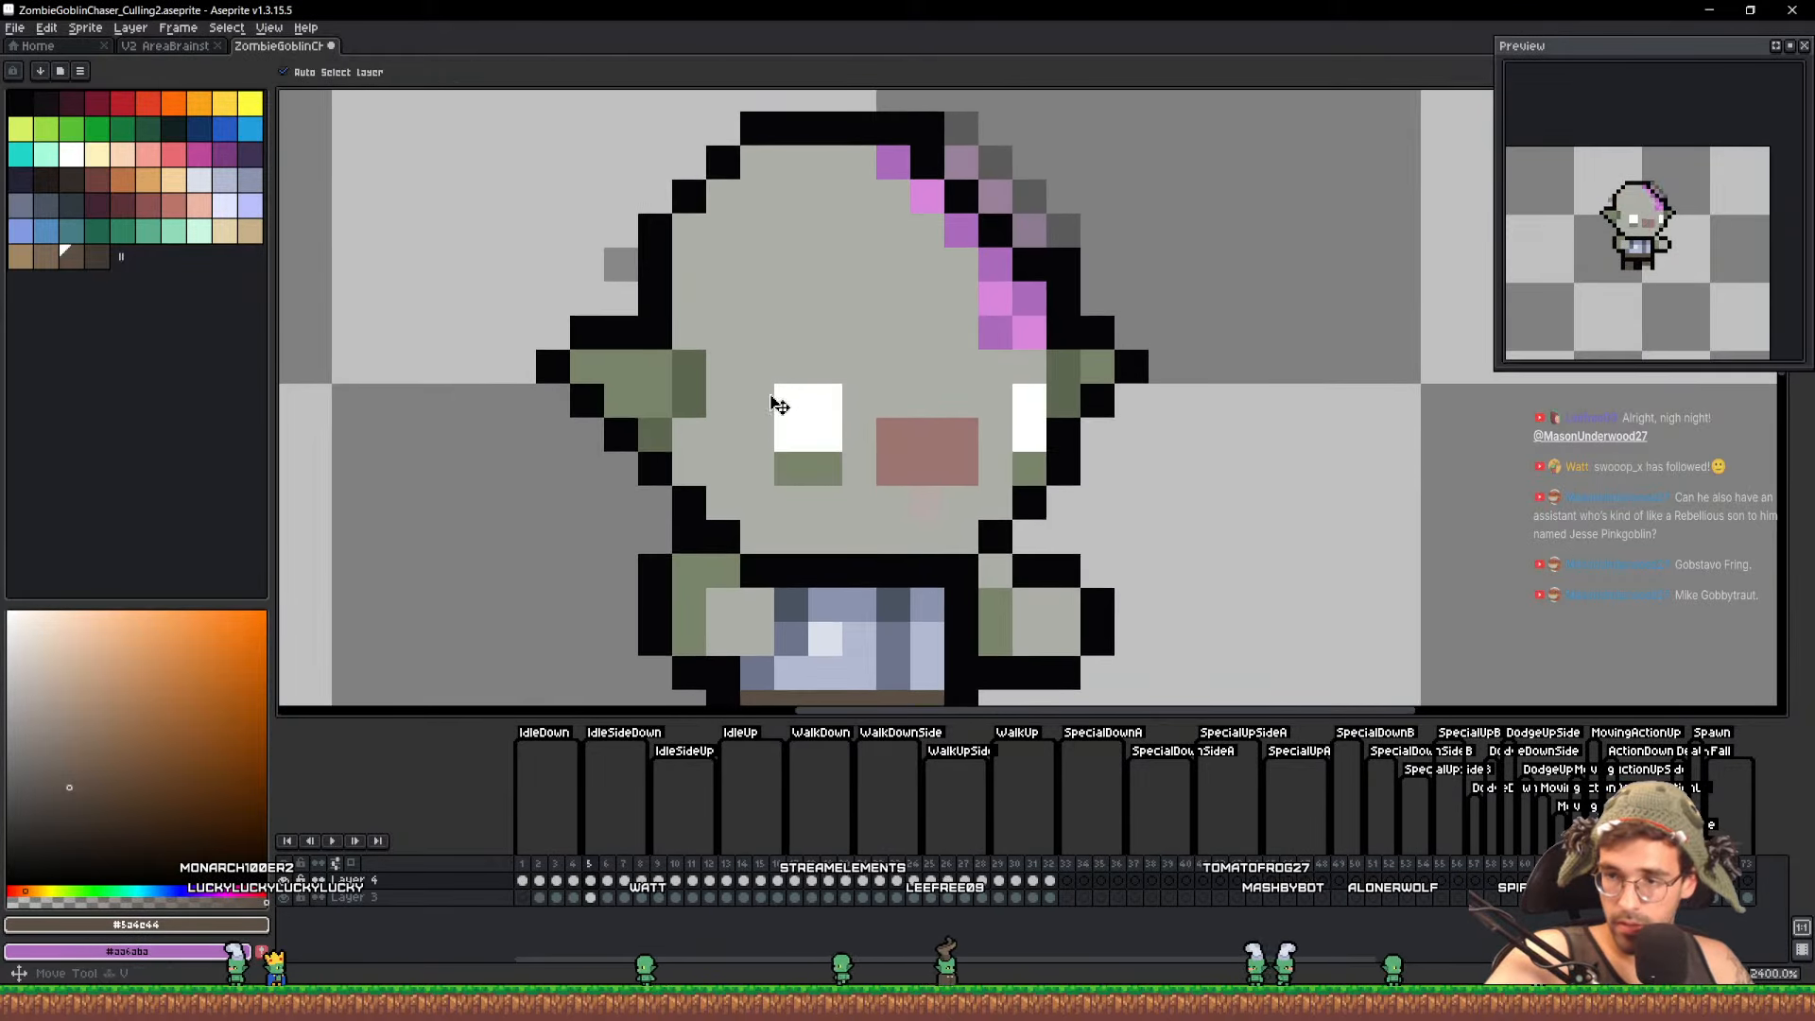
{"action": "key", "text": "q"}
{"action": "mouse_move", "coordinate": [757, 537]}
{"action": "left_mouse_down"}
{"action": "mouse_move", "coordinate": [823, 111]}
{"action": "mouse_move", "coordinate": [1200, 374]}
{"action": "mouse_move", "coordinate": [1166, 544]}
{"action": "mouse_move", "coordinate": [1031, 578]}
{"action": "mouse_move", "coordinate": [994, 613]}
{"action": "mouse_move", "coordinate": [924, 616]}
{"action": "left_mouse_up"}
{"action": "key", "text": "Right"}
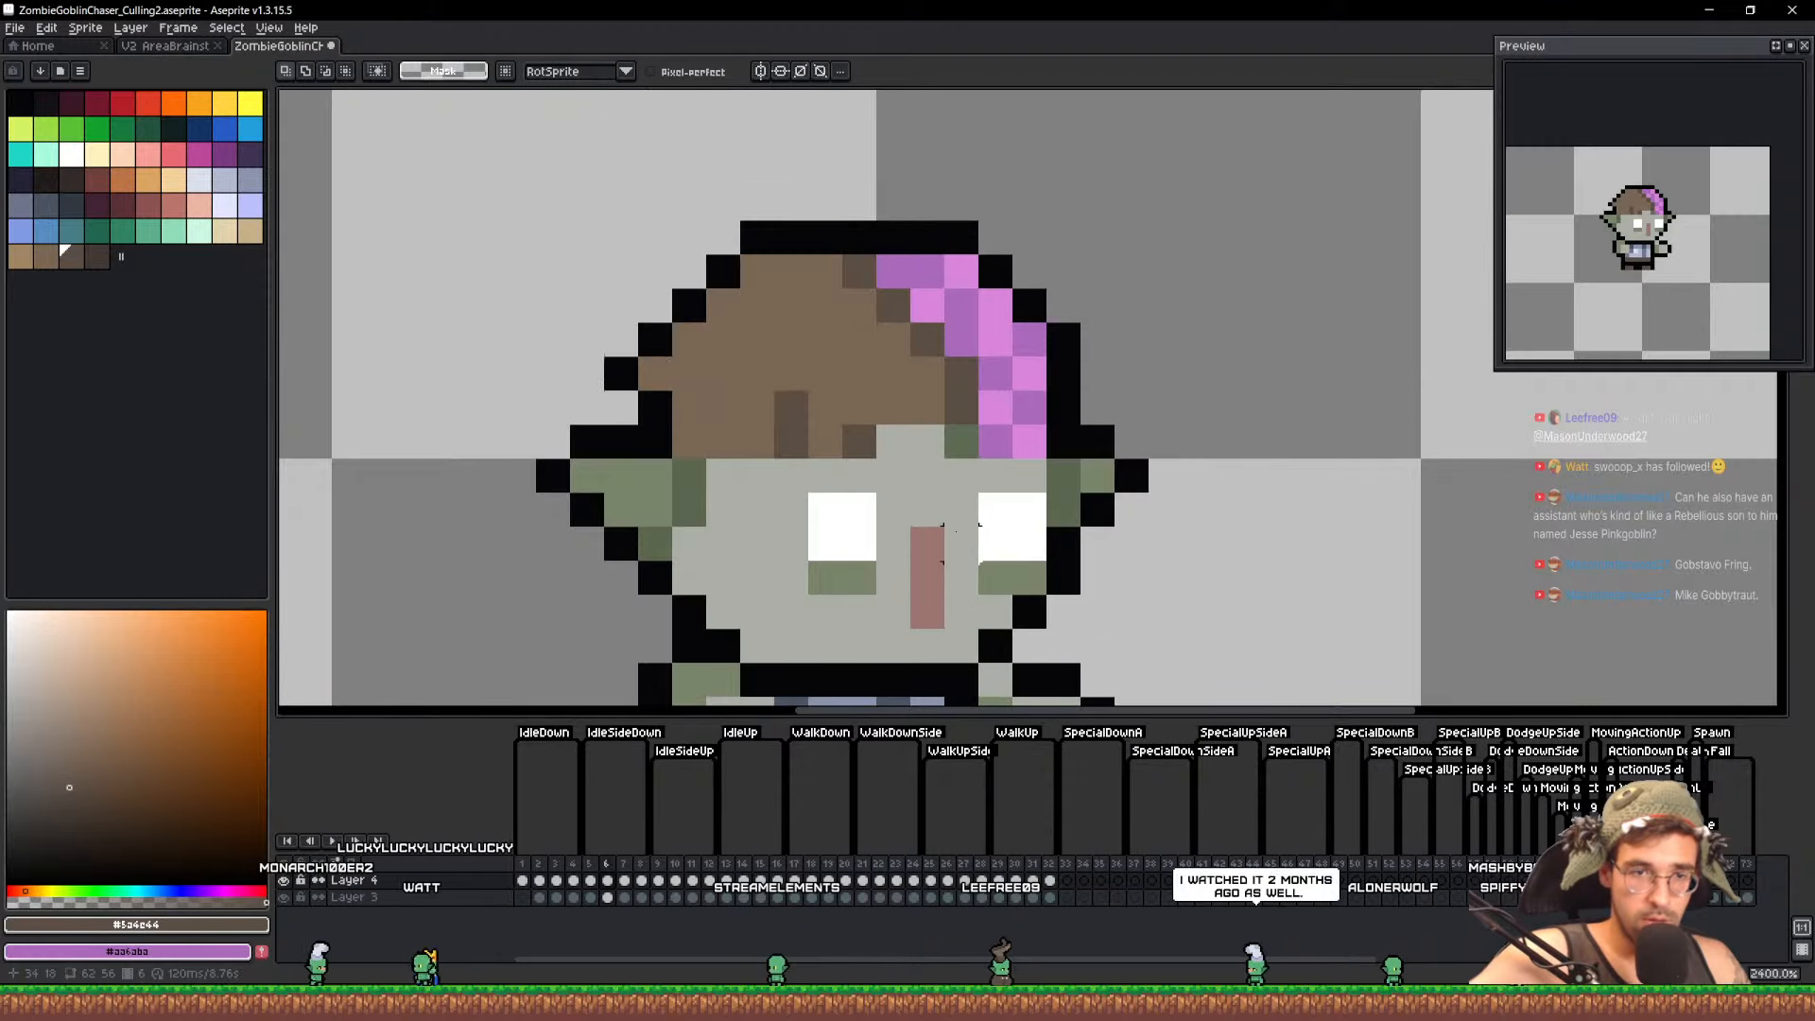
{"action": "key", "text": "ctrl+v"}
{"action": "key", "text": "Down"}
{"action": "key", "text": "ctrl+d"}
Paste the copied bald head onto frame 7, one pixel lower, and go to frame 8
{"action": "key", "text": "Right"}
{"action": "key", "text": "ctrl+v"}
{"action": "key", "text": "Down"}
{"action": "key", "text": "ctrl+d"}
{"action": "key", "text": "Right"}
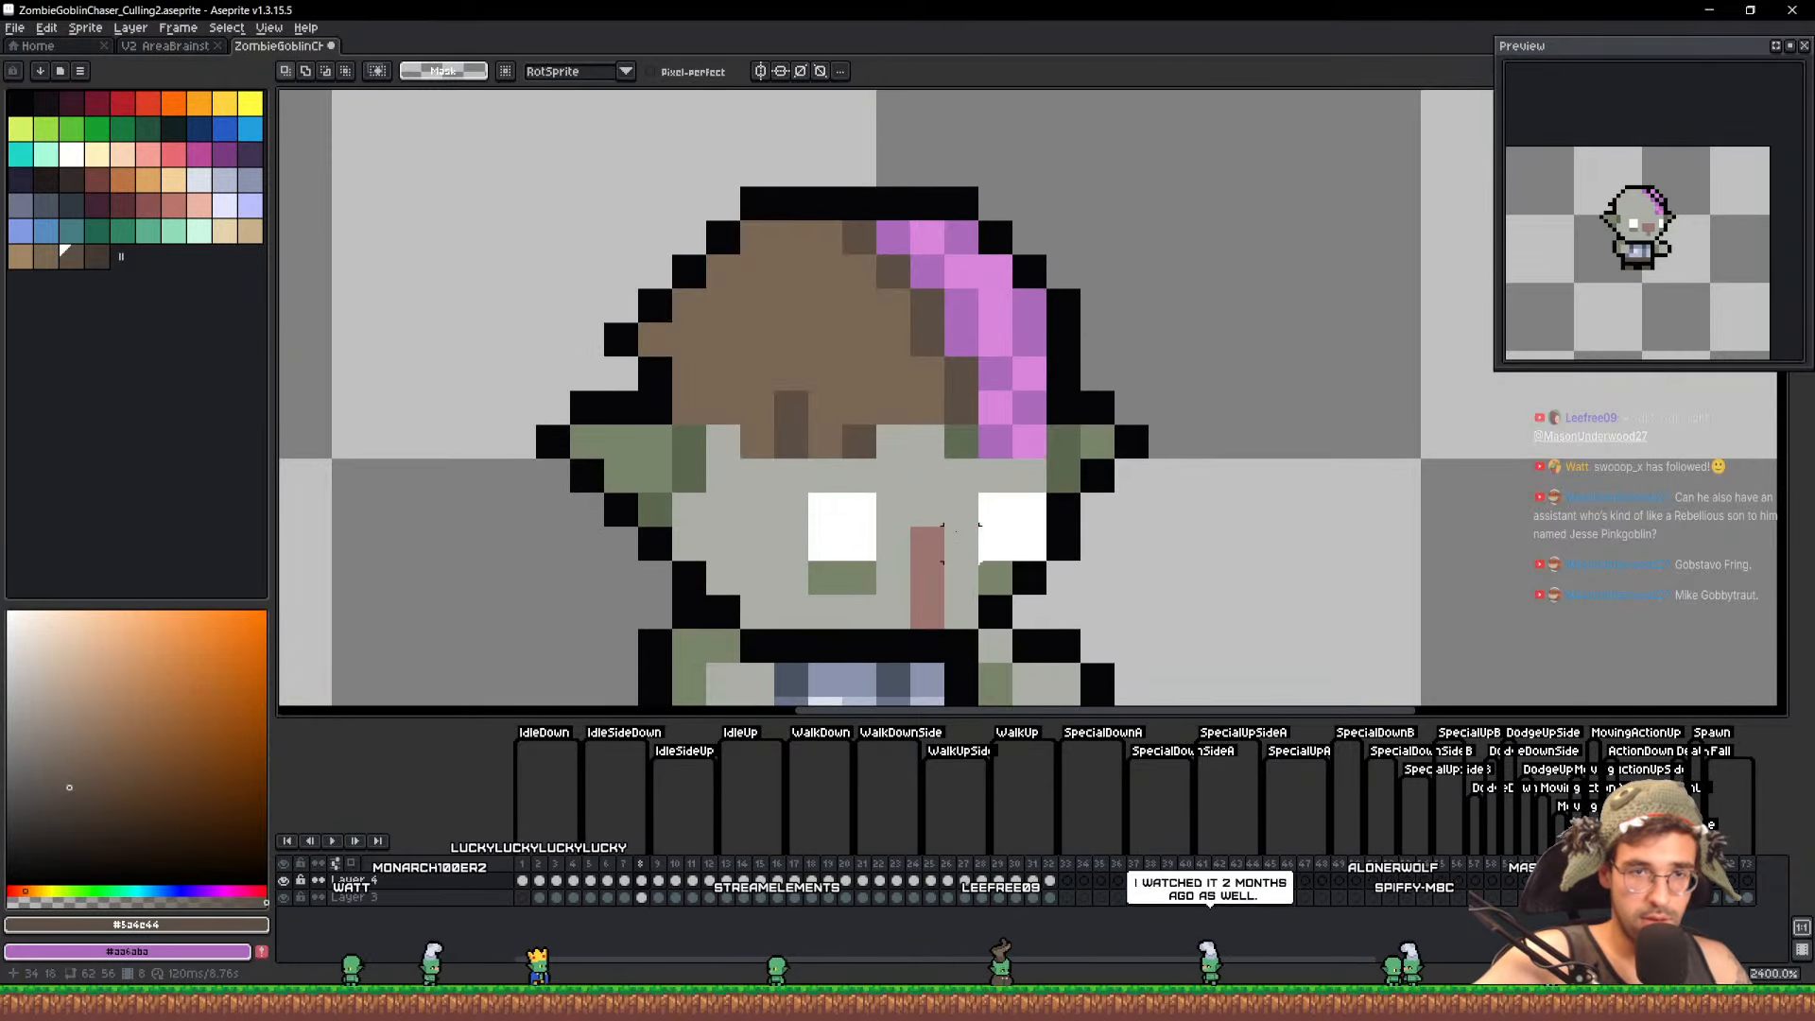
{"action": "key", "text": "ctrl+v"}
{"action": "key", "text": "Down"}
{"action": "key", "text": "ctrl+d"}
{"action": "key", "text": "ctrl+z"}
{"action": "key", "text": "ctrl+z"}
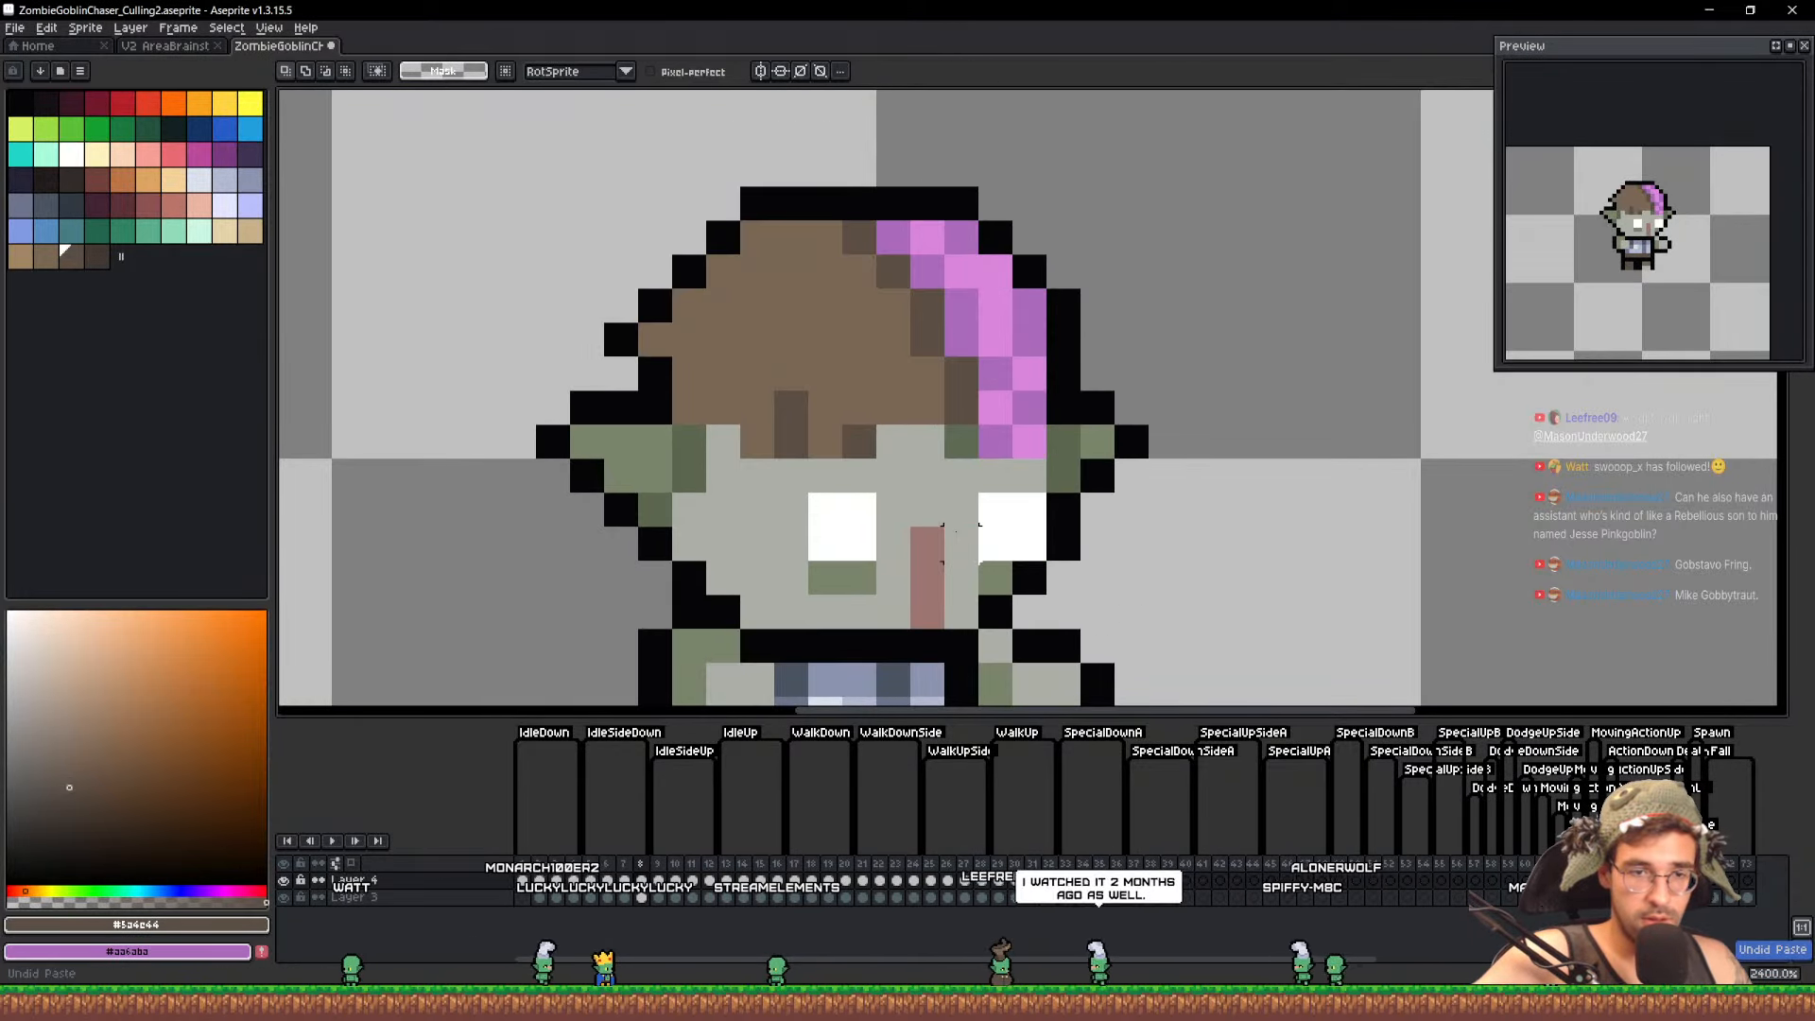
Paste the copied bald head onto frame 8 without shifting it
{"action": "key", "text": "ctrl+v"}
{"action": "key", "text": "ctrl+d"}
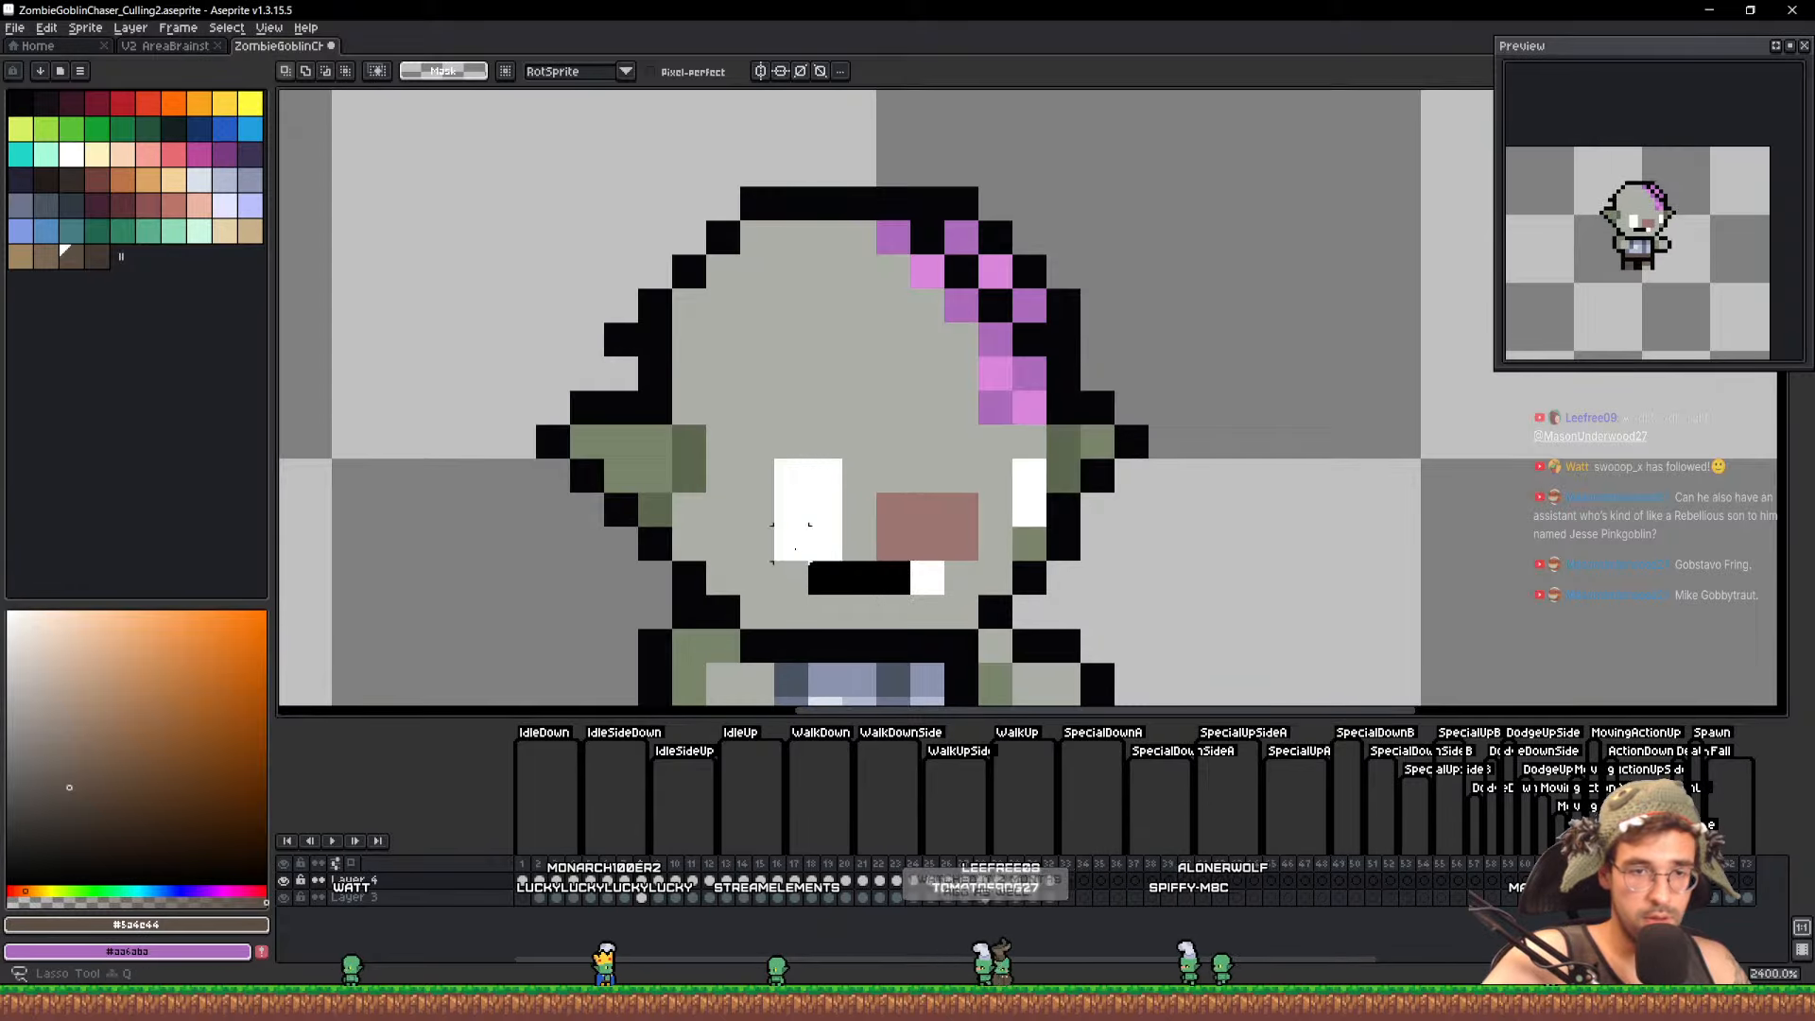
Finish placing the zombie face on frame 8 and erase the leftover hair outline beyond the pink scar and above the left ear
{"action": "mouse_move", "coordinate": [795, 548]}
{"action": "left_mouse_down"}
{"action": "mouse_move", "coordinate": [823, 406]}
{"action": "mouse_move", "coordinate": [1030, 475]}
{"action": "mouse_move", "coordinate": [1031, 447]}
{"action": "mouse_move", "coordinate": [1032, 511]}
{"action": "mouse_move", "coordinate": [961, 543]}
{"action": "mouse_move", "coordinate": [901, 528]}
{"action": "left_mouse_up"}
{"action": "left_click", "coordinate": [893, 511]}
{"action": "key", "text": "ctrl+d"}
{"action": "key", "text": "i"}
{"action": "key", "text": "e"}
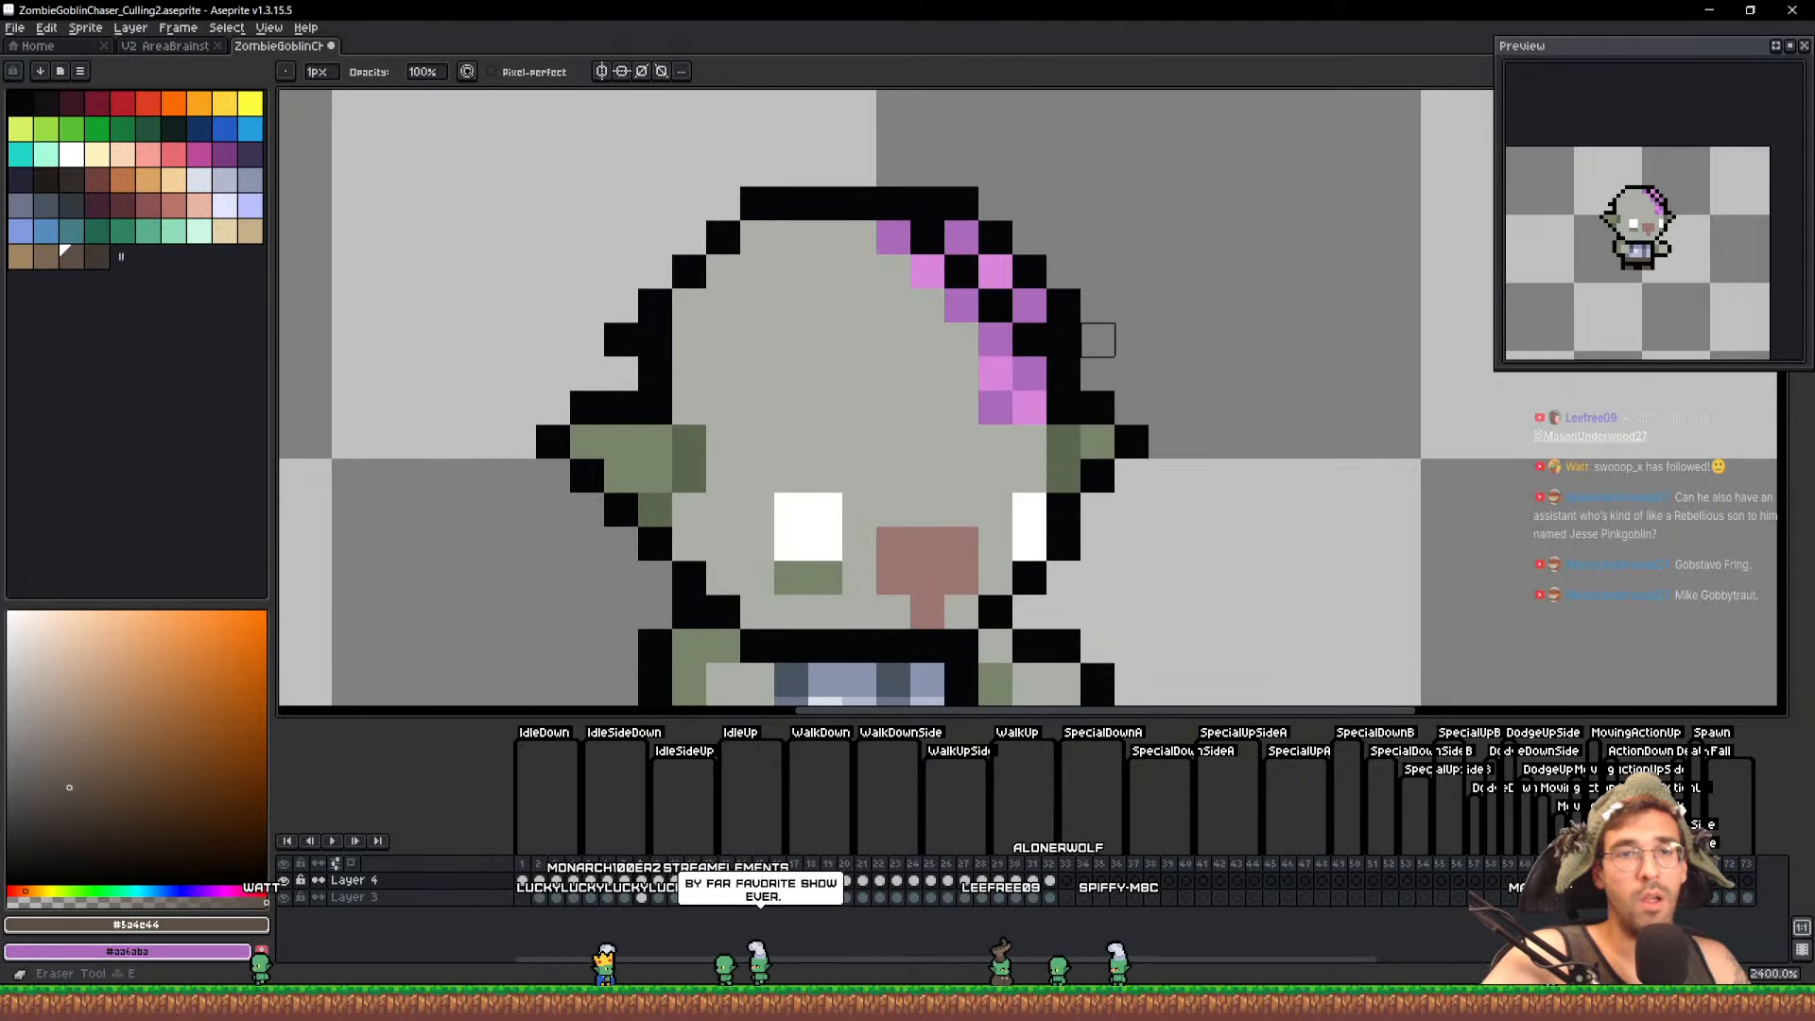
{"action": "mouse_move", "coordinate": [1097, 340]}
{"action": "left_mouse_down"}
{"action": "mouse_move", "coordinate": [1029, 306]}
{"action": "mouse_move", "coordinate": [962, 204]}
{"action": "mouse_move", "coordinate": [1063, 297]}
{"action": "mouse_move", "coordinate": [927, 203]}
{"action": "left_mouse_up"}
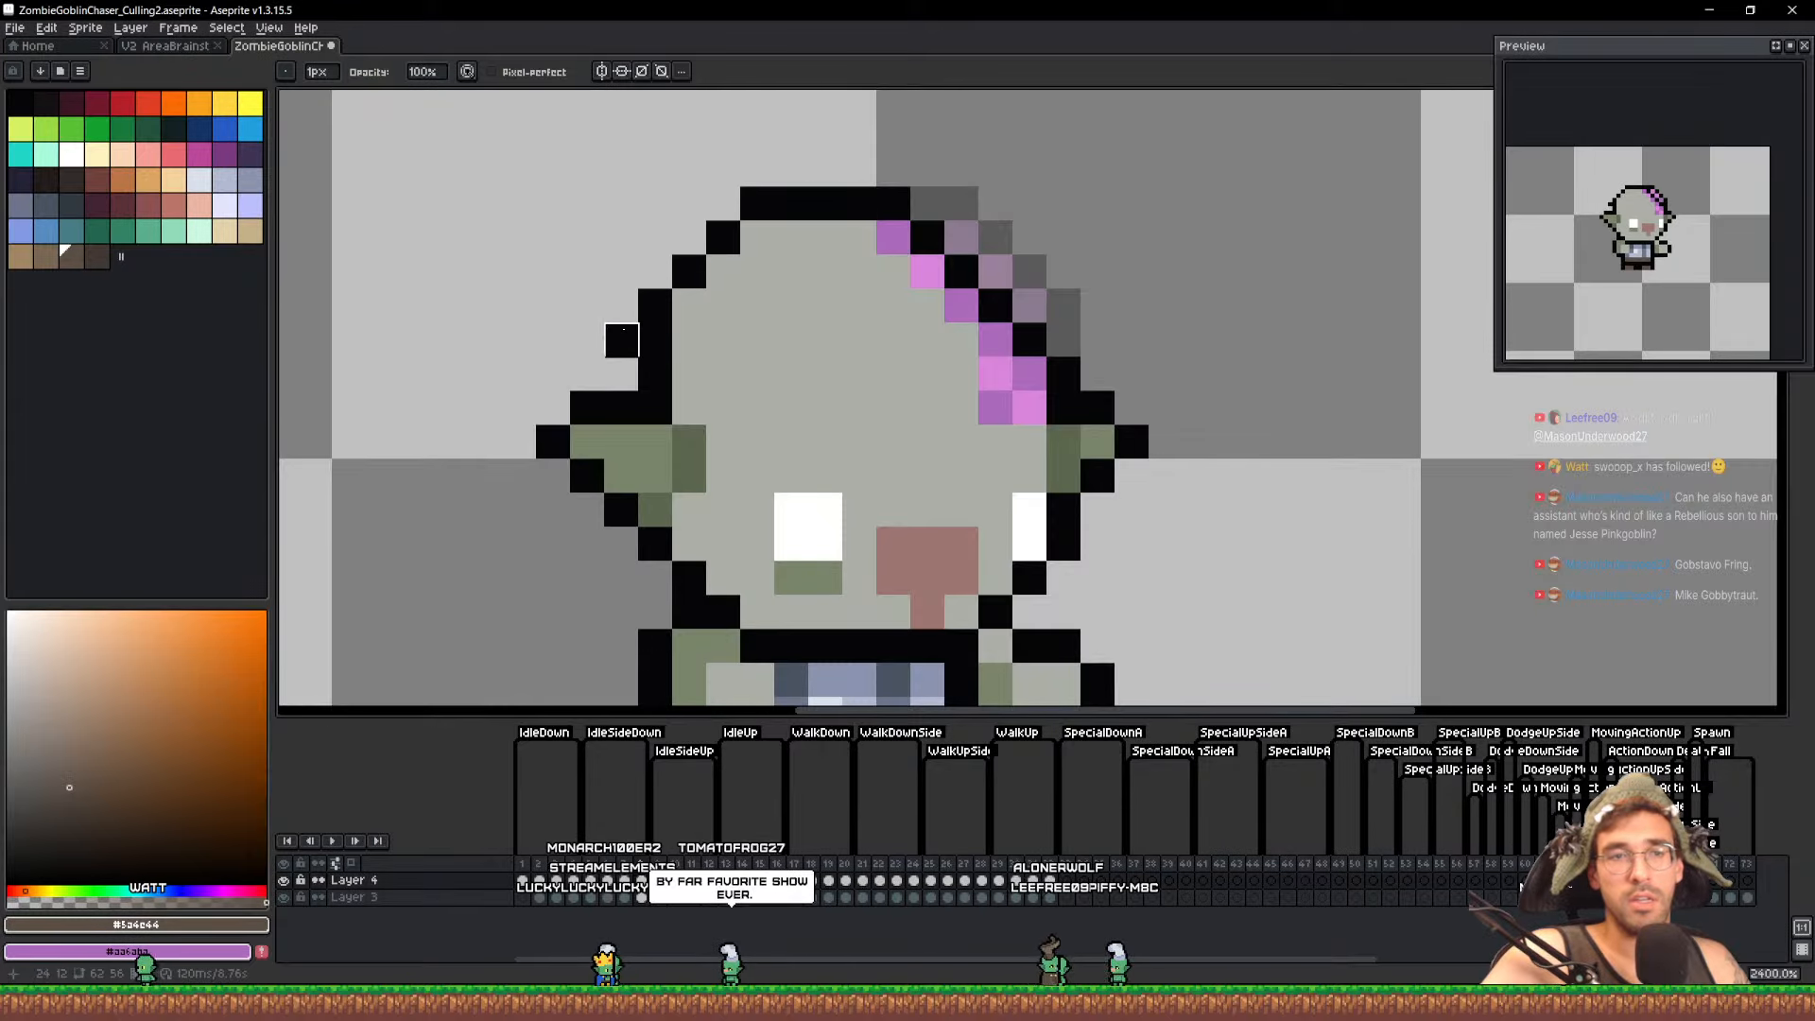
{"action": "left_click", "coordinate": [624, 333]}
Erase the leftover hair outline around the bald head on frames 7 and 6, and go to frame 5
{"action": "scroll", "coordinate": [1101, 445], "scroll_direction": "down", "scroll_amount": 1}
{"action": "key", "text": "Left"}
{"action": "scroll", "coordinate": [1104, 394], "scroll_direction": "up", "scroll_amount": 1}
{"action": "mouse_move", "coordinate": [1066, 399]}
{"action": "left_mouse_down"}
{"action": "mouse_move", "coordinate": [1060, 362]}
{"action": "mouse_move", "coordinate": [963, 265]}
{"action": "left_mouse_up"}
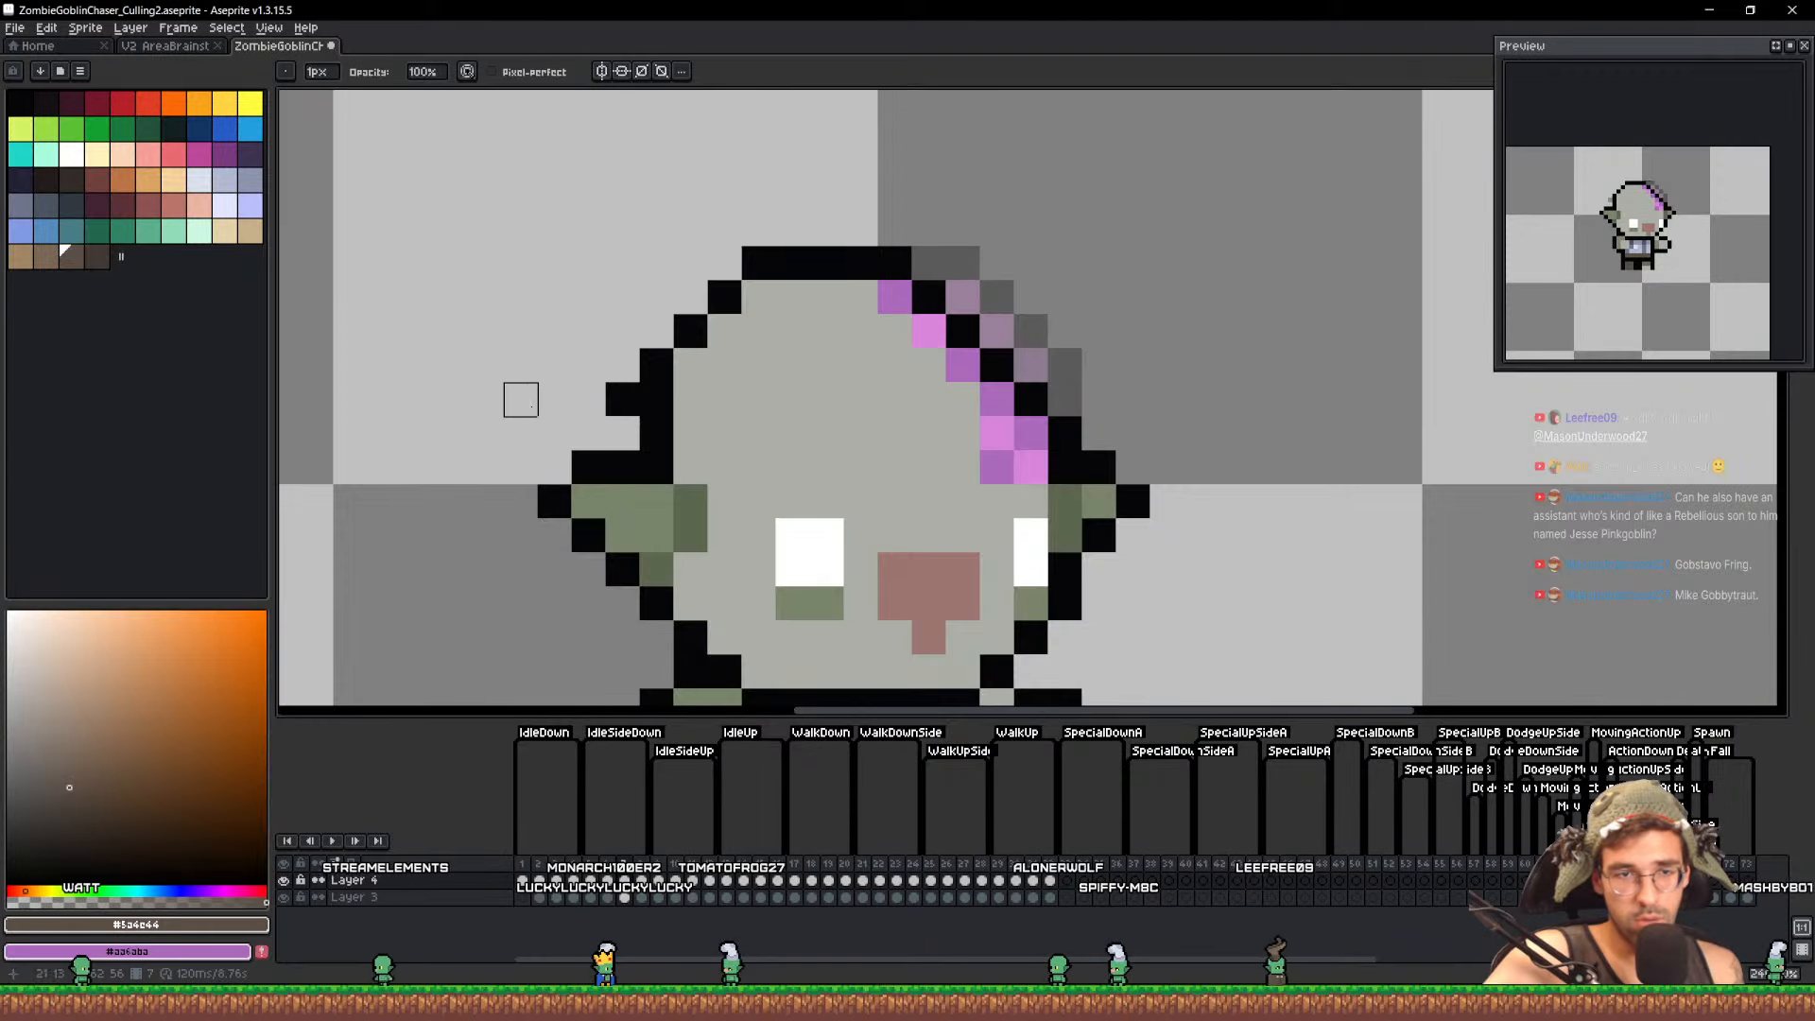
{"action": "key", "text": "Left"}
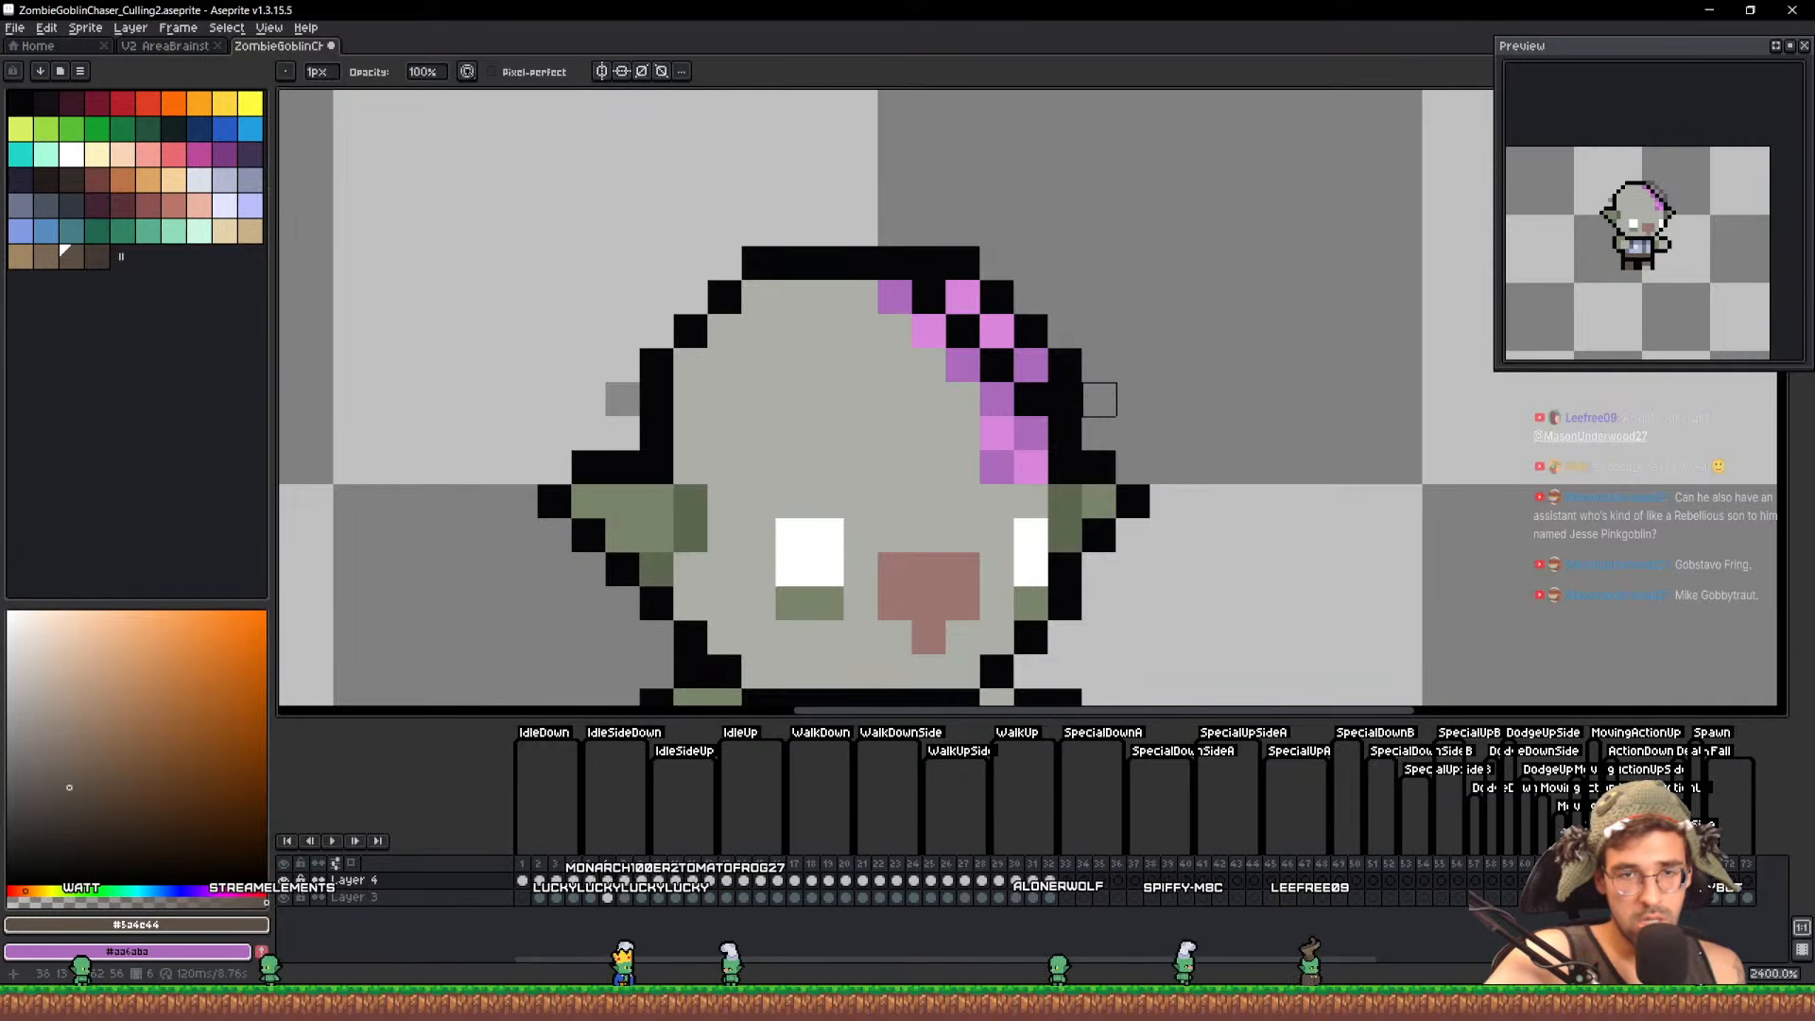
{"action": "mouse_move", "coordinate": [1065, 364]}
{"action": "left_mouse_down"}
{"action": "mouse_move", "coordinate": [979, 265]}
{"action": "mouse_move", "coordinate": [997, 297]}
{"action": "left_mouse_up"}
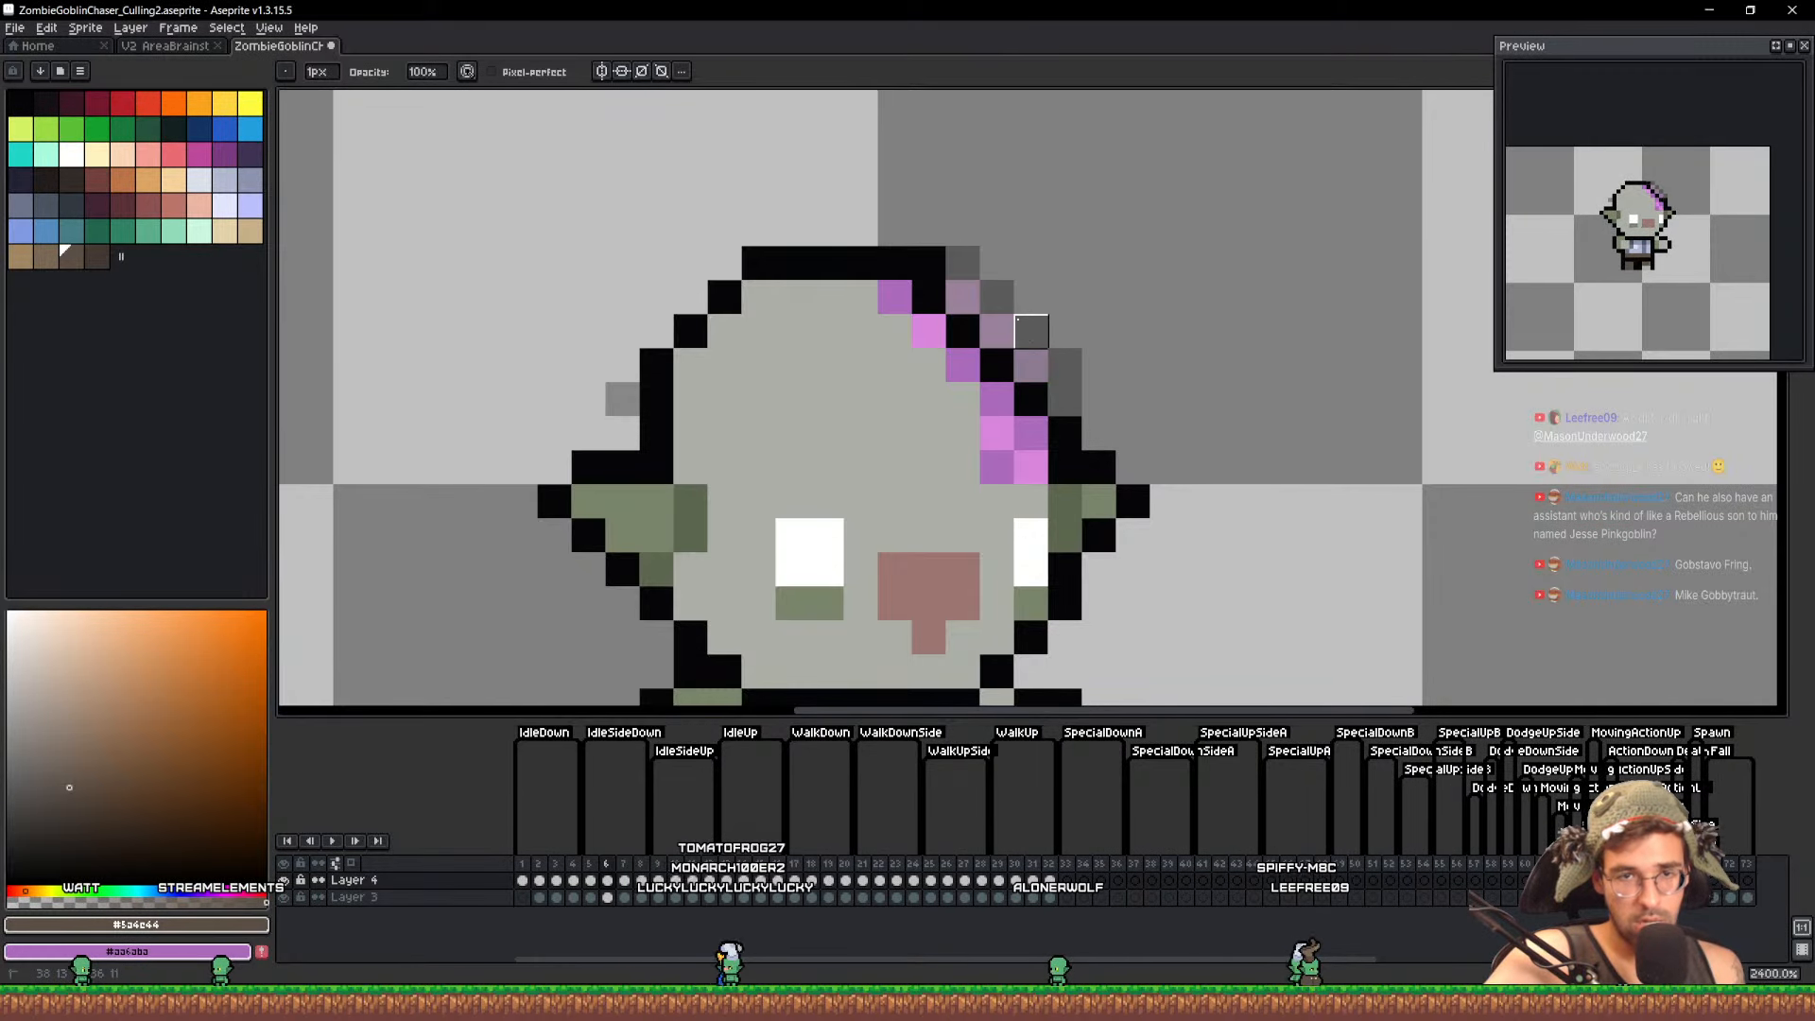
{"action": "key", "text": "Left"}
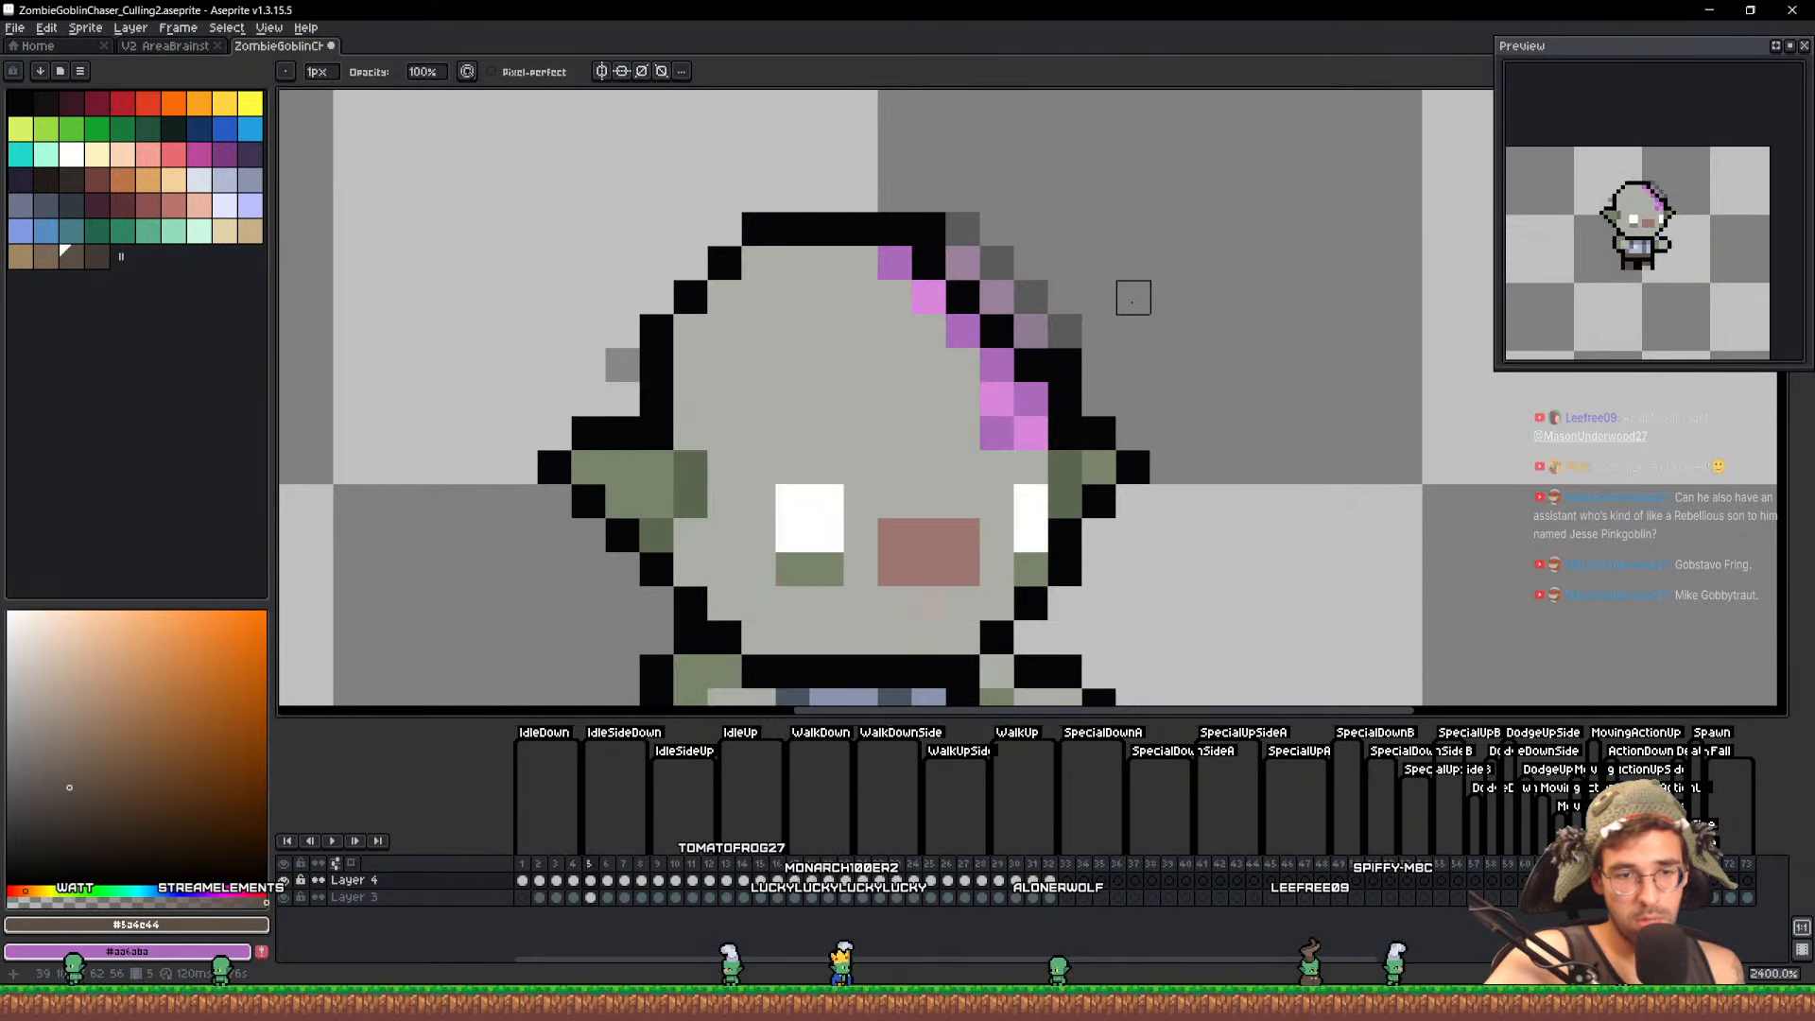
Patch the black head outline beside the pink scar across the side idle frames, comparing frames 5 to 8 for consistency
{"action": "left_click", "coordinate": [929, 234], "text": "alt"}
{"action": "key", "text": "b"}
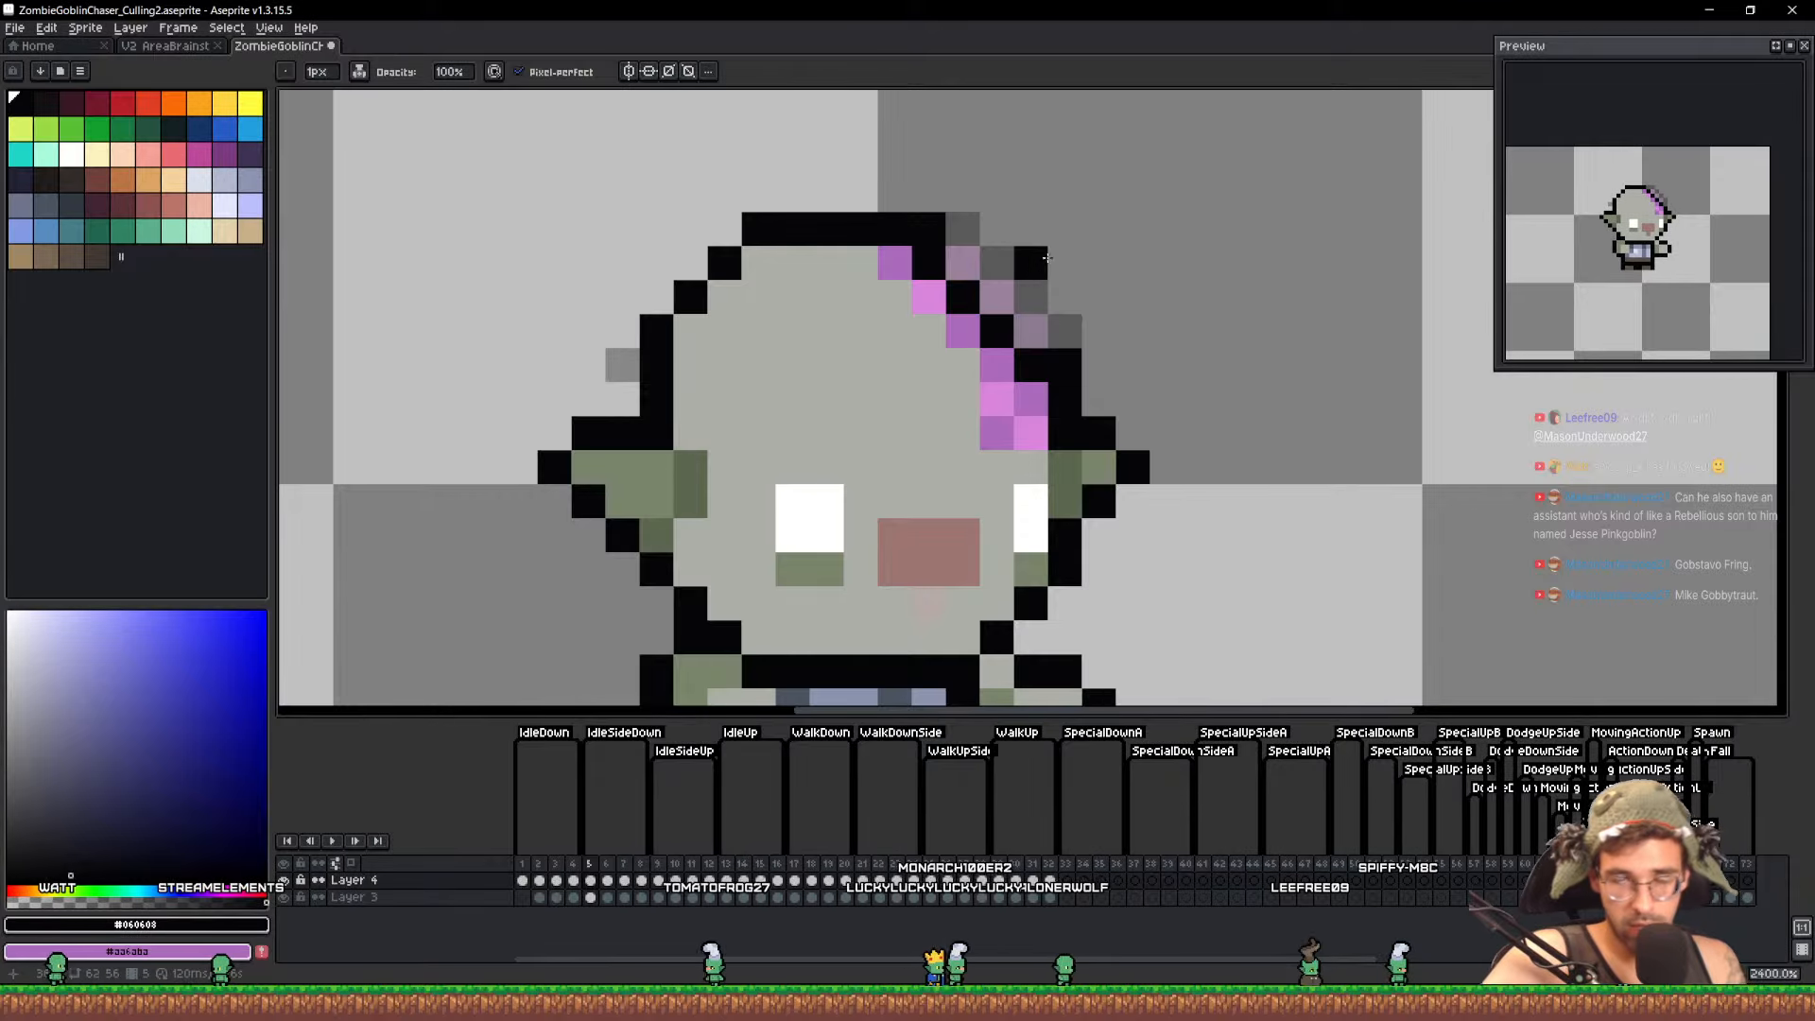
{"action": "key", "text": "Right"}
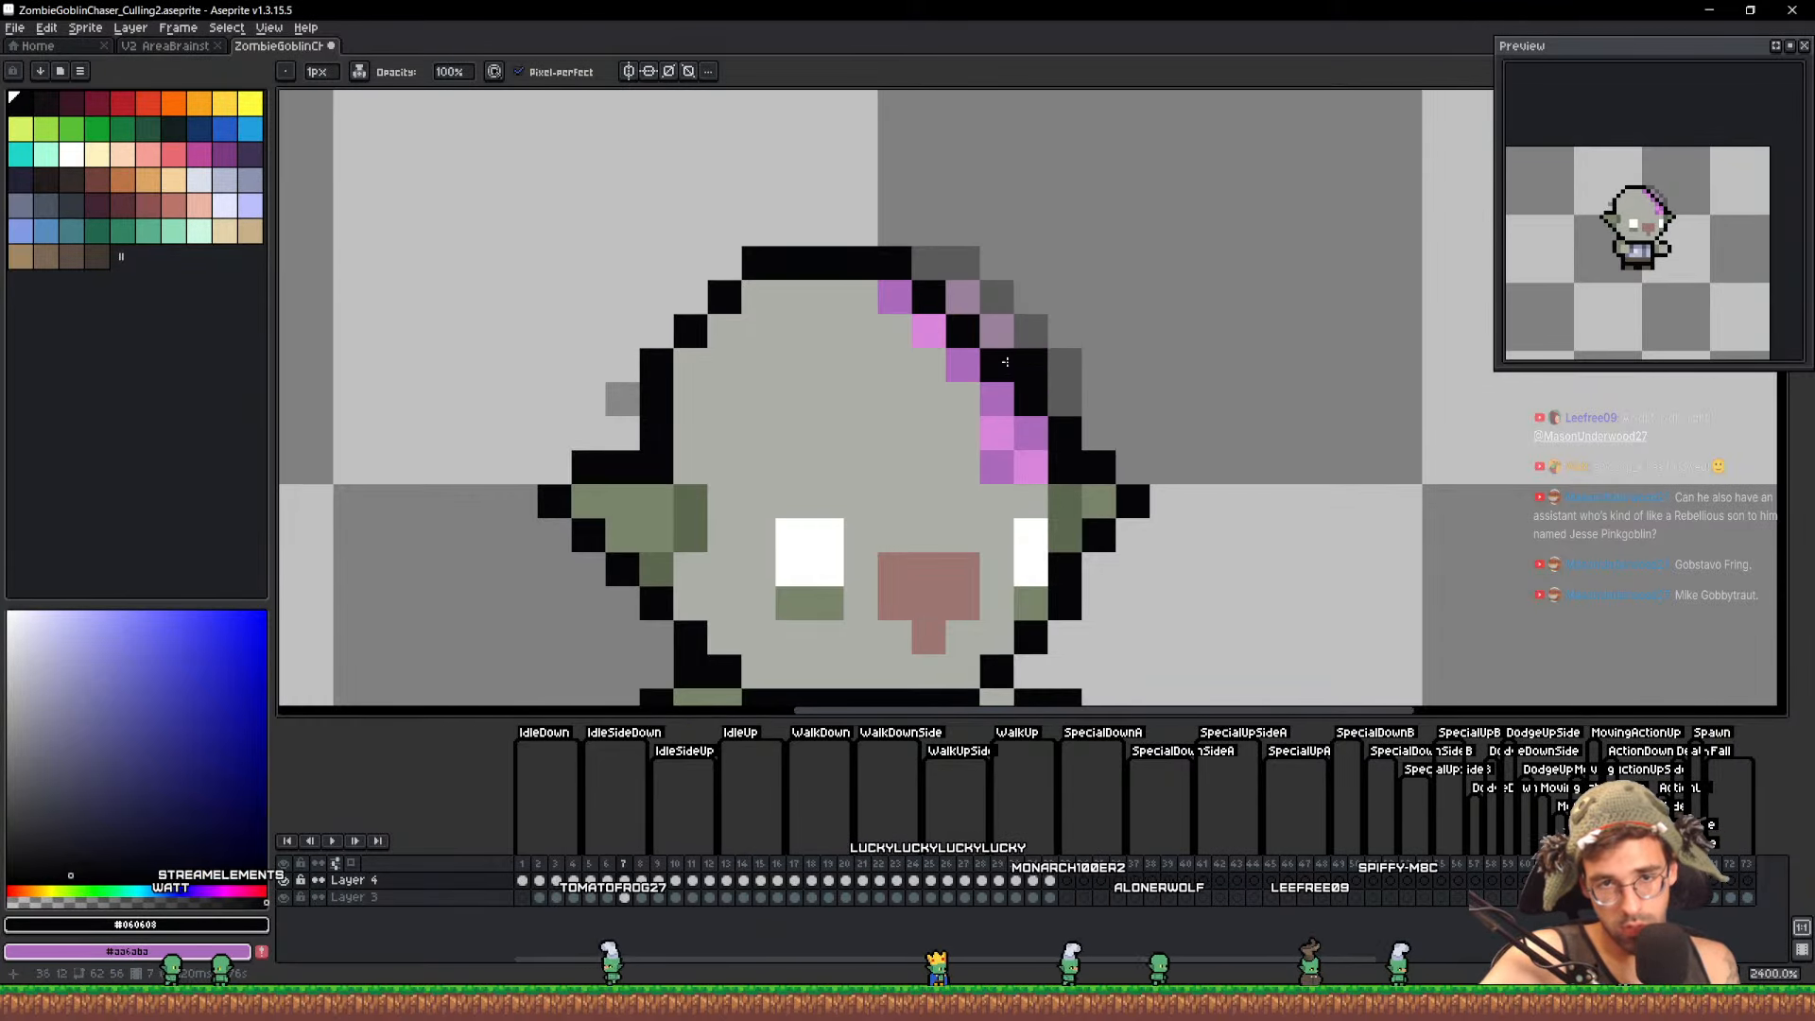
{"action": "key", "text": "Right"}
{"action": "key", "text": "Right"}
{"action": "key", "text": "Left"}
{"action": "key", "text": "Left"}
{"action": "key", "text": "Right"}
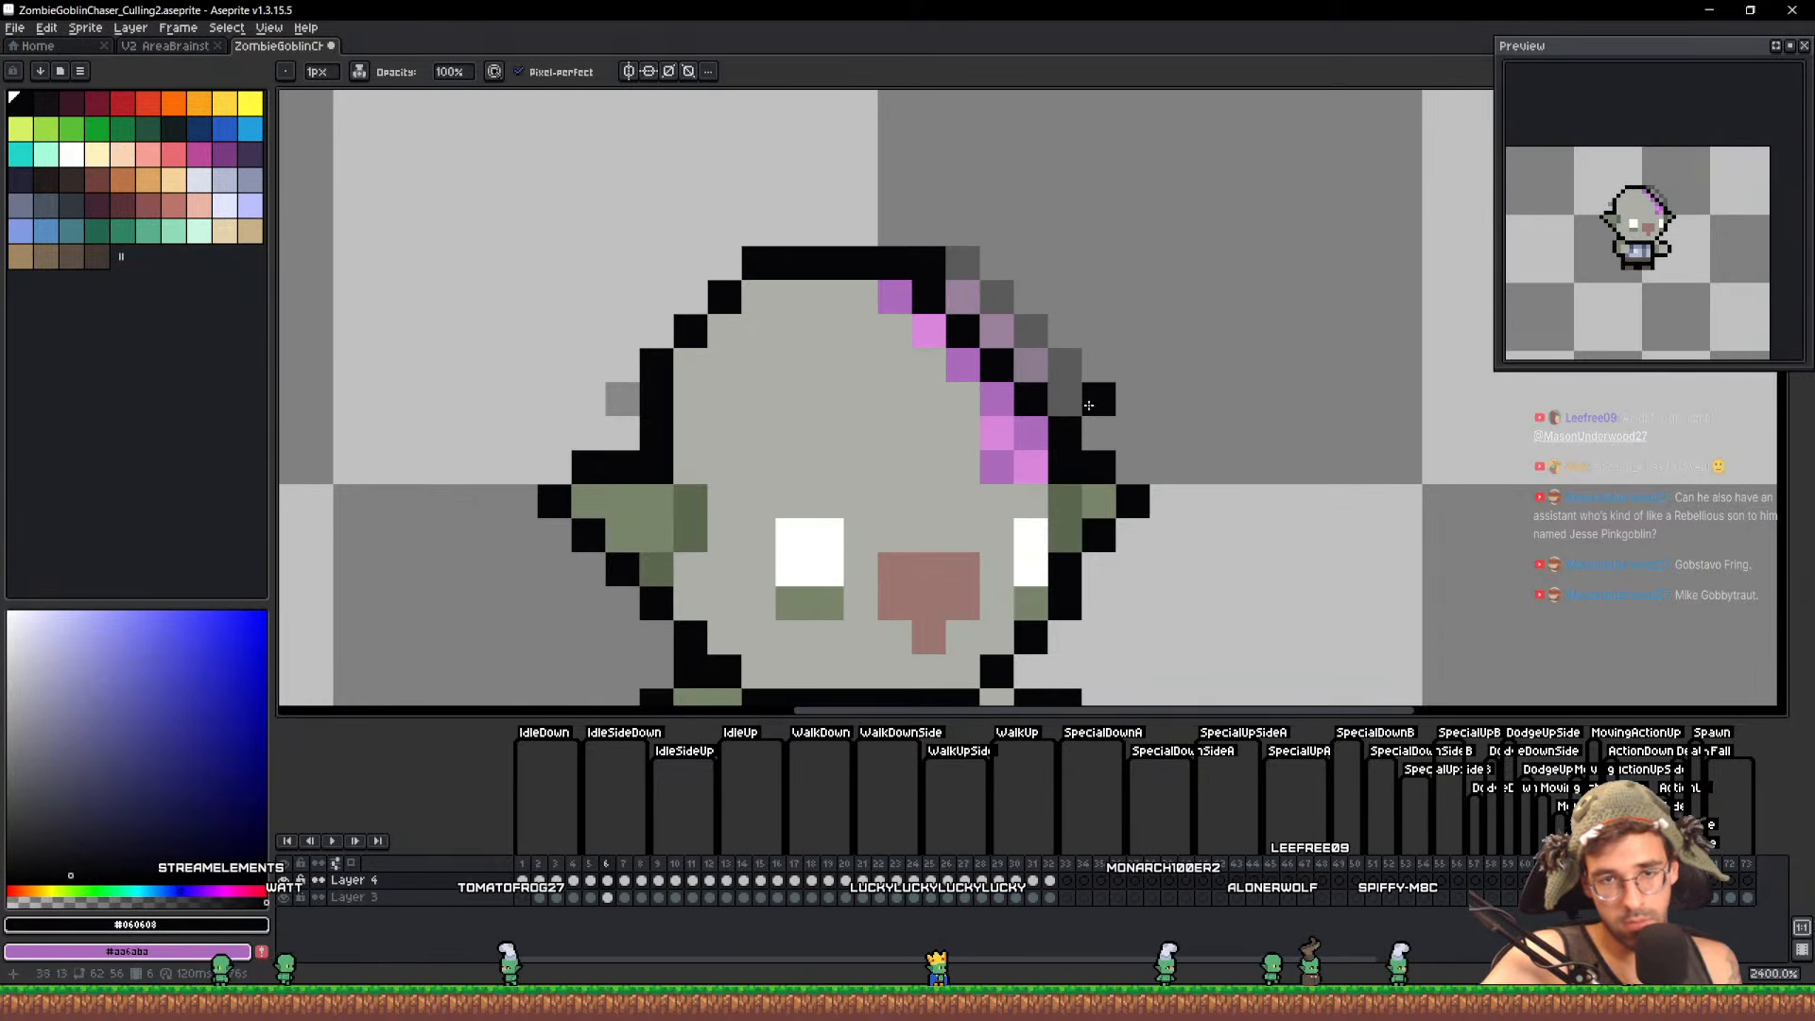
{"action": "key", "text": "ctrl+z"}
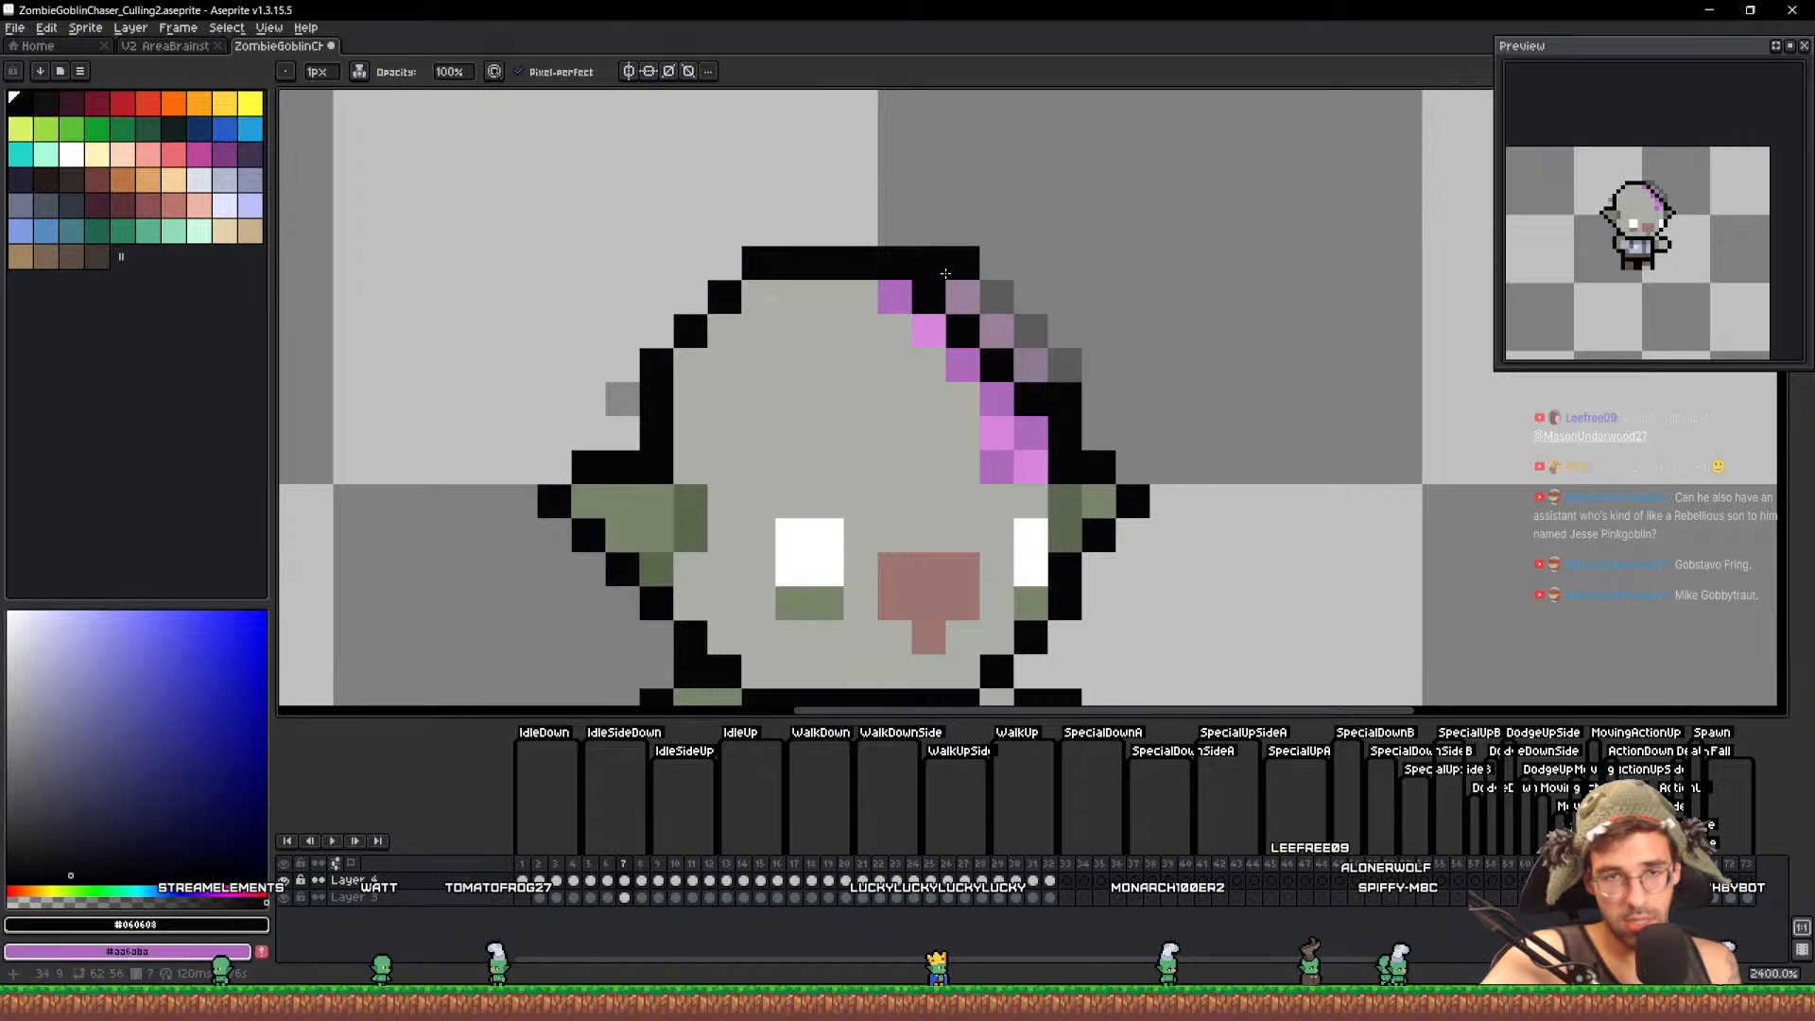
{"action": "key", "text": "Right"}
{"action": "left_click", "coordinate": [930, 233]}
{"action": "key", "text": "Right"}
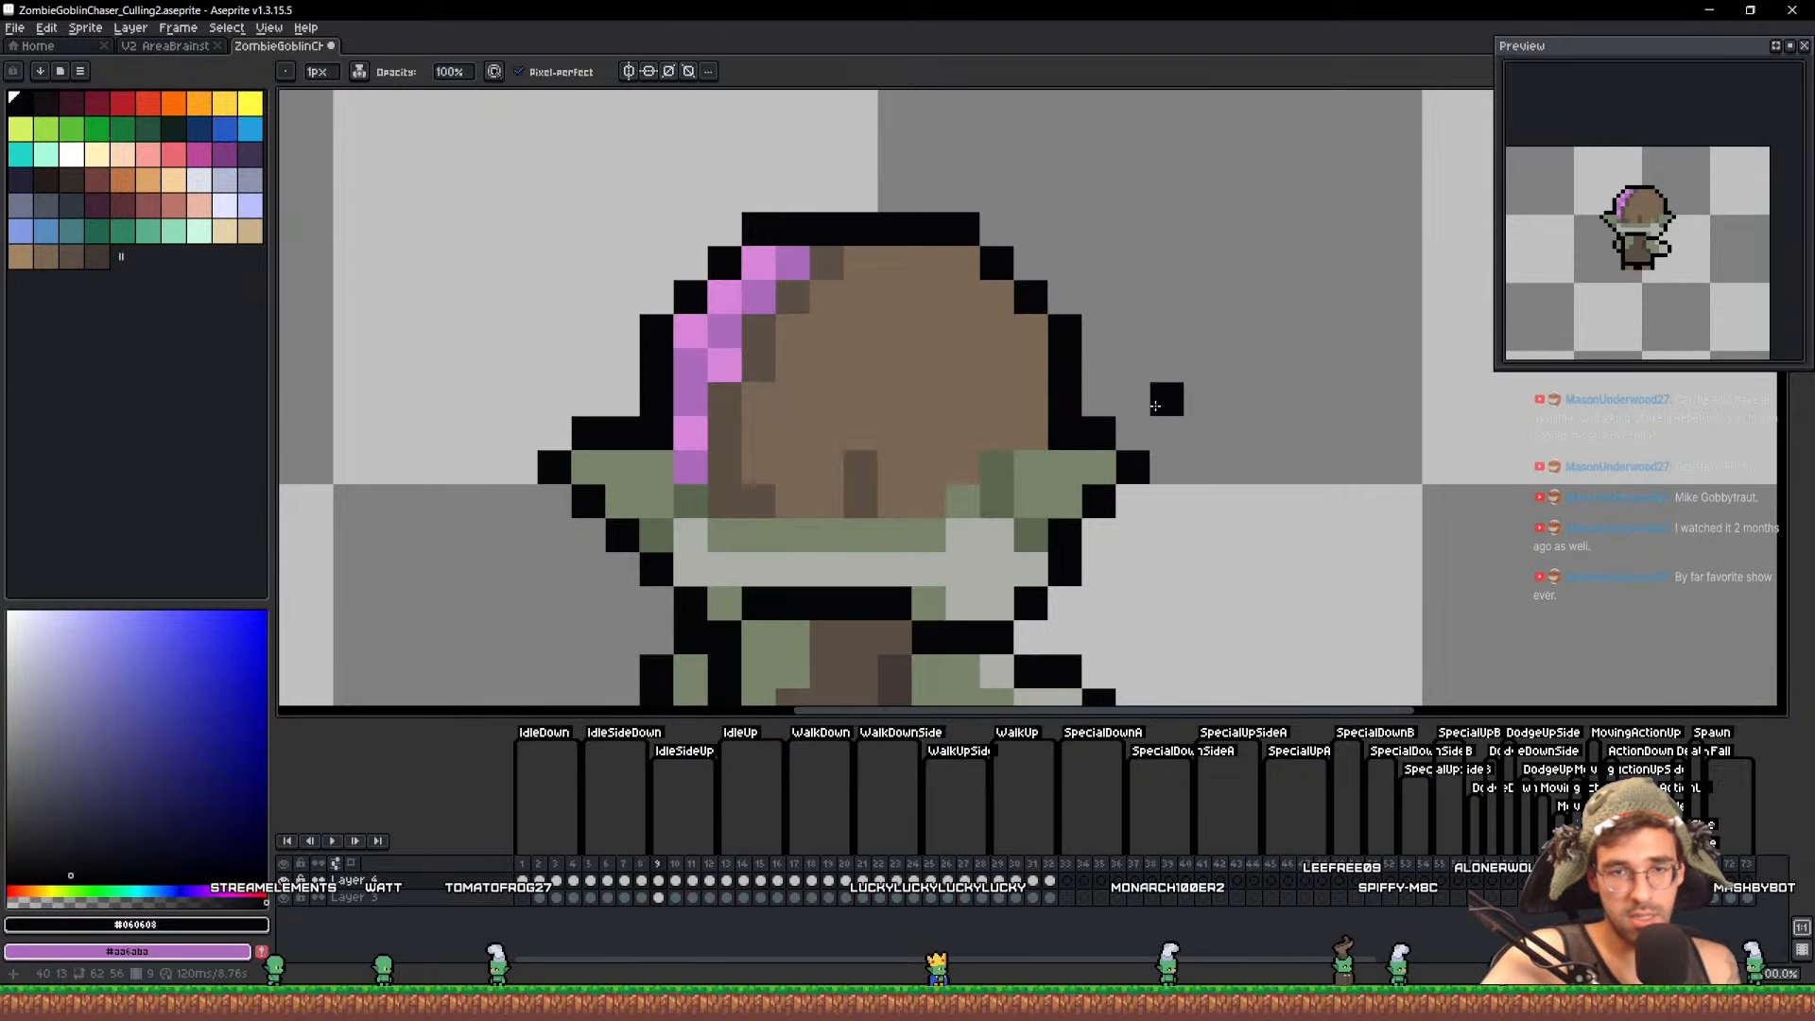
Play back the side idle animation and paint over the drip below the nose with the head's grey
{"action": "key", "text": "Return"}
{"action": "scroll", "coordinate": [1091, 396], "scroll_direction": "down", "scroll_amount": 6}
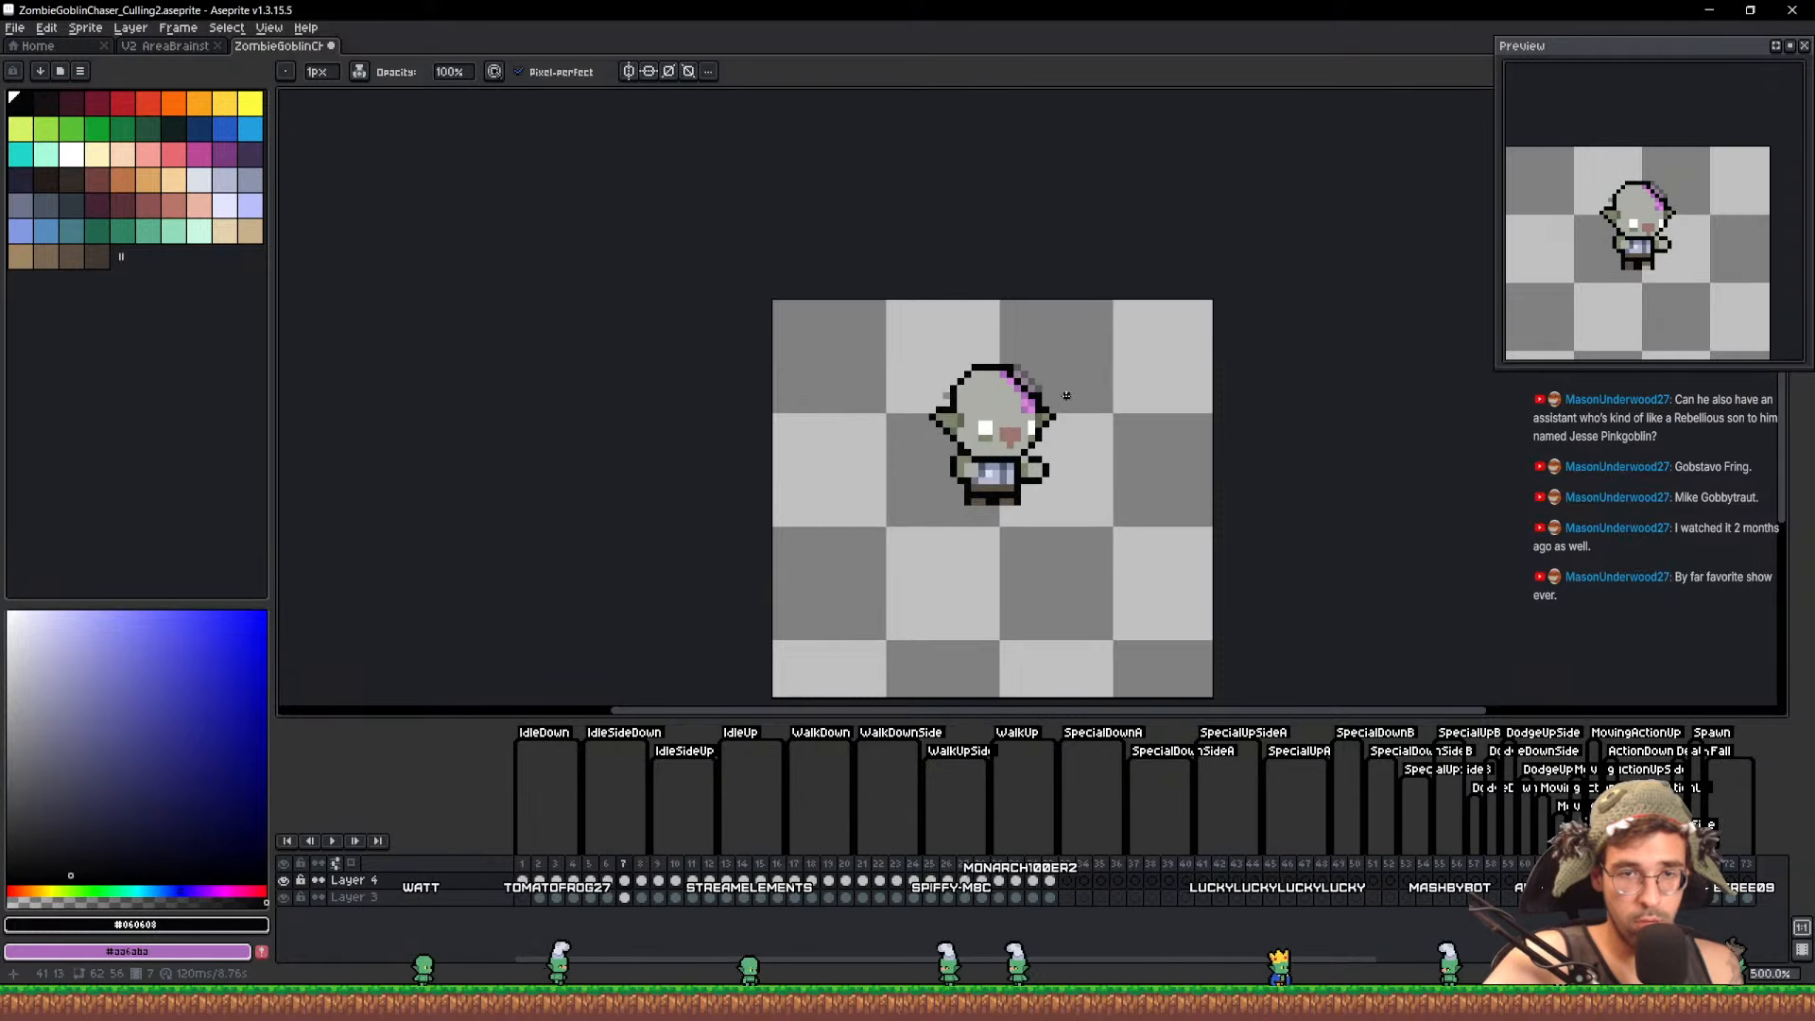
{"action": "scroll", "coordinate": [911, 502], "scroll_direction": "up", "scroll_amount": 7}
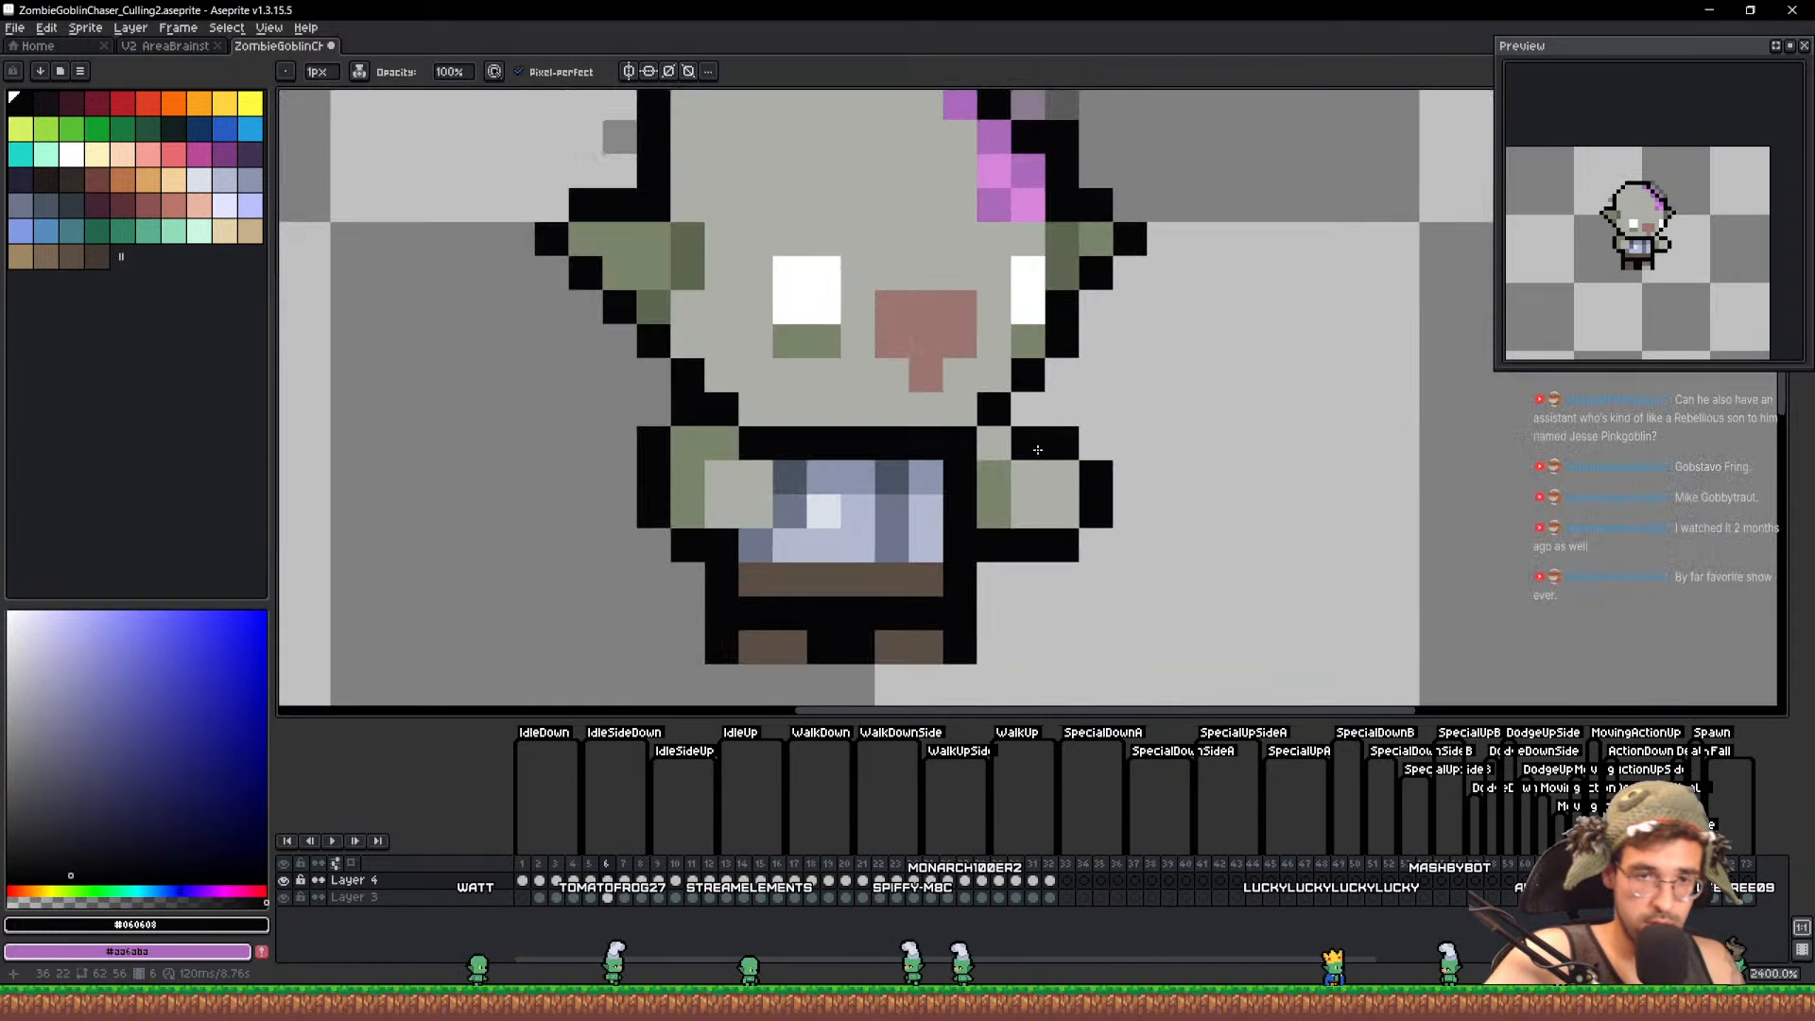
{"action": "left_click", "coordinate": [893, 403], "text": "alt"}
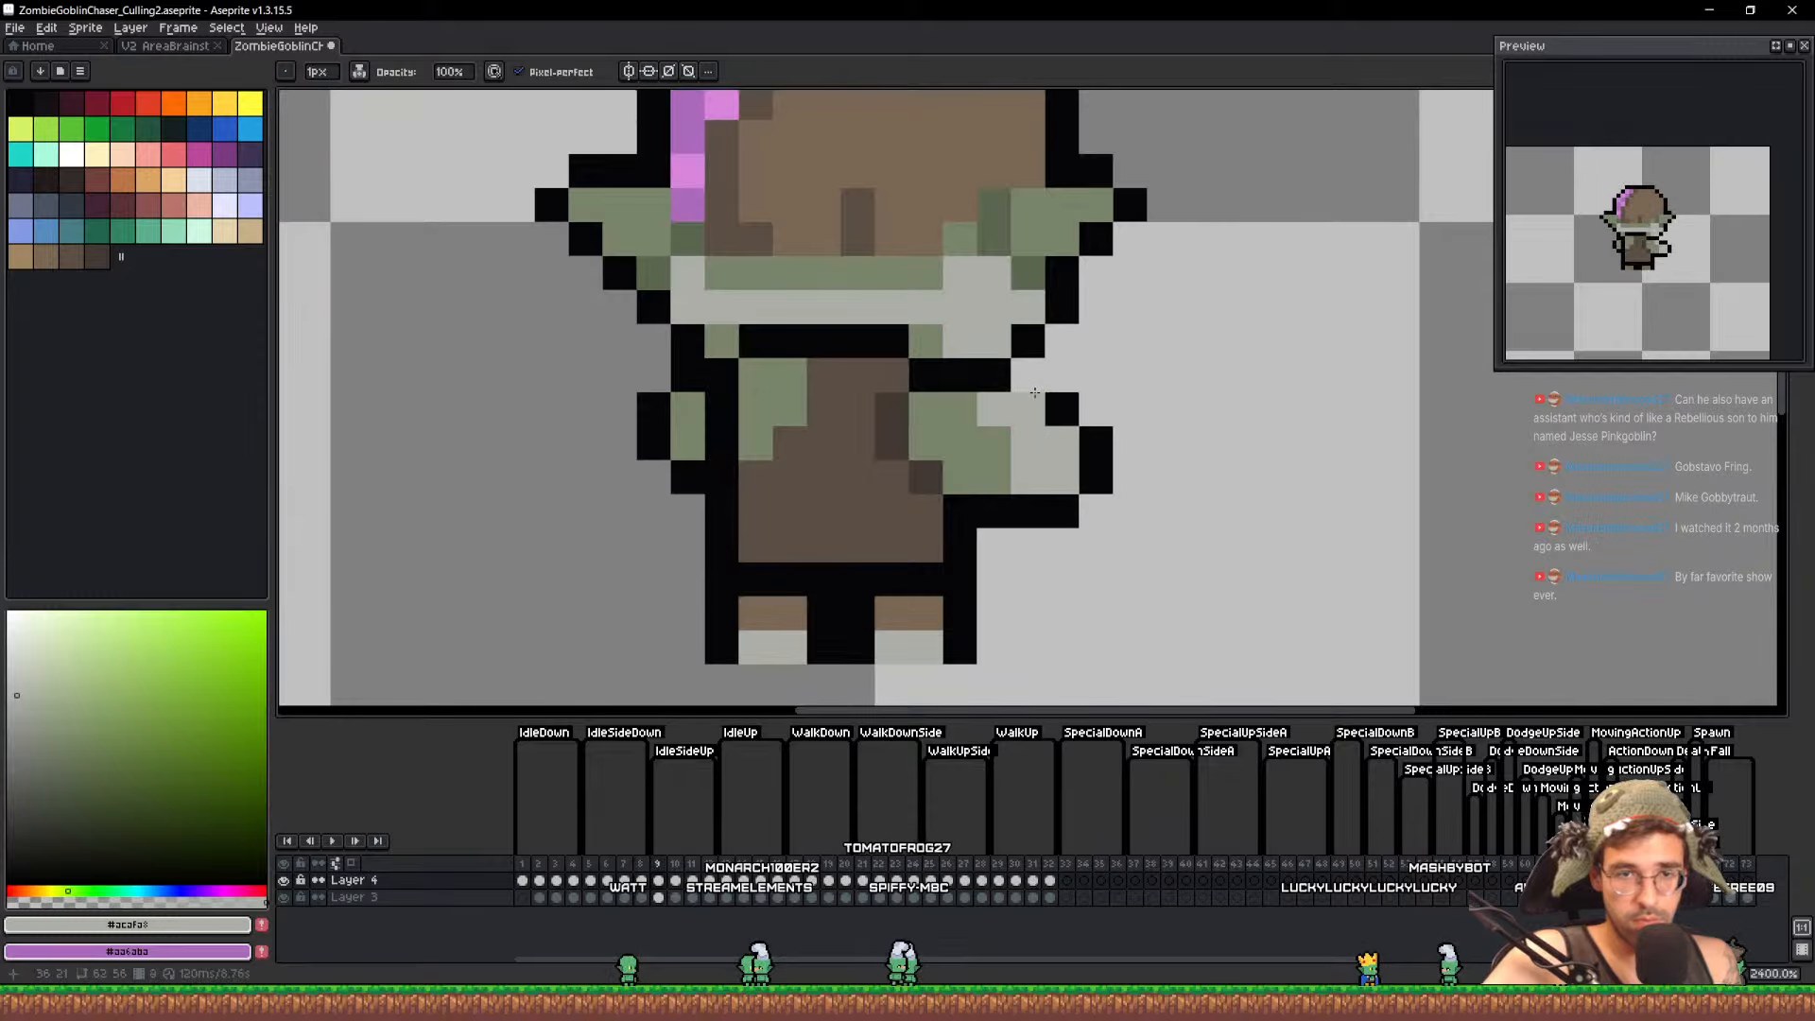
{"action": "scroll", "coordinate": [1074, 412], "scroll_direction": "down", "scroll_amount": 8}
{"action": "scroll", "coordinate": [1074, 412], "scroll_direction": "up", "scroll_amount": 1}
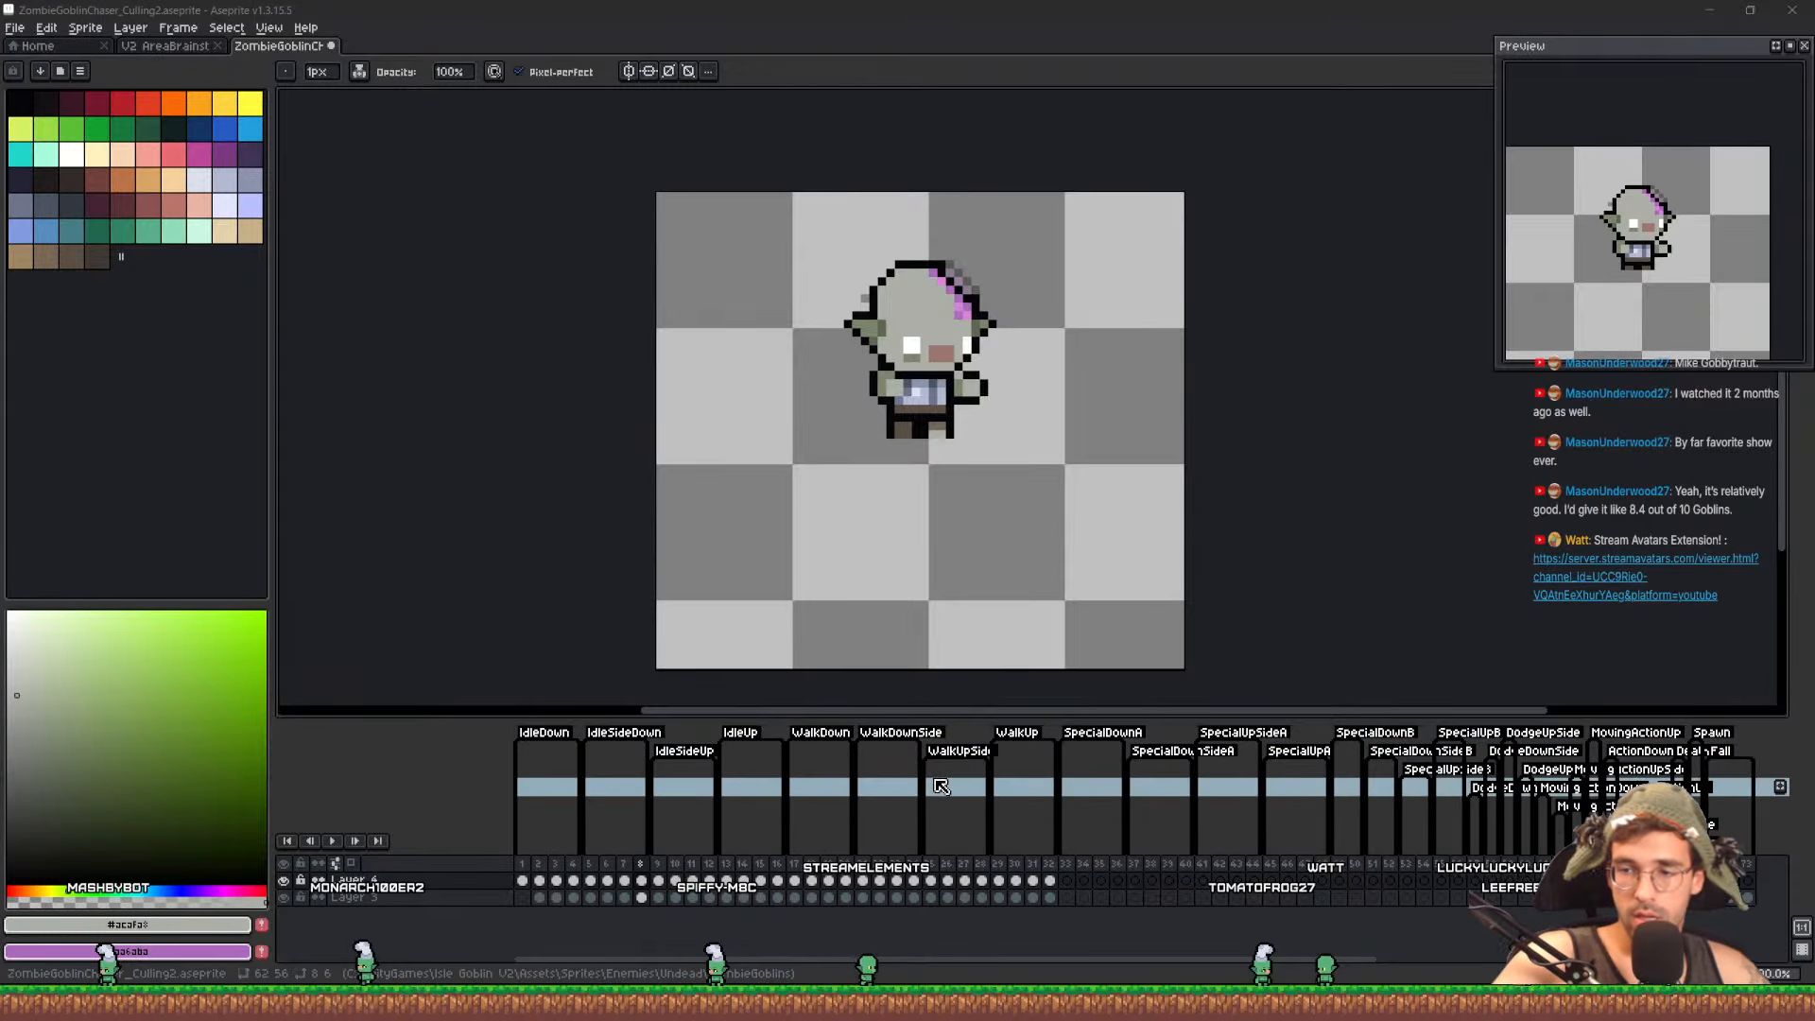
Lasso the whole restyled side-view goblin on frame 5 and copy it
{"action": "left_click_drag", "start_coordinate": [1064, 887], "coordinate": [670, 875]}
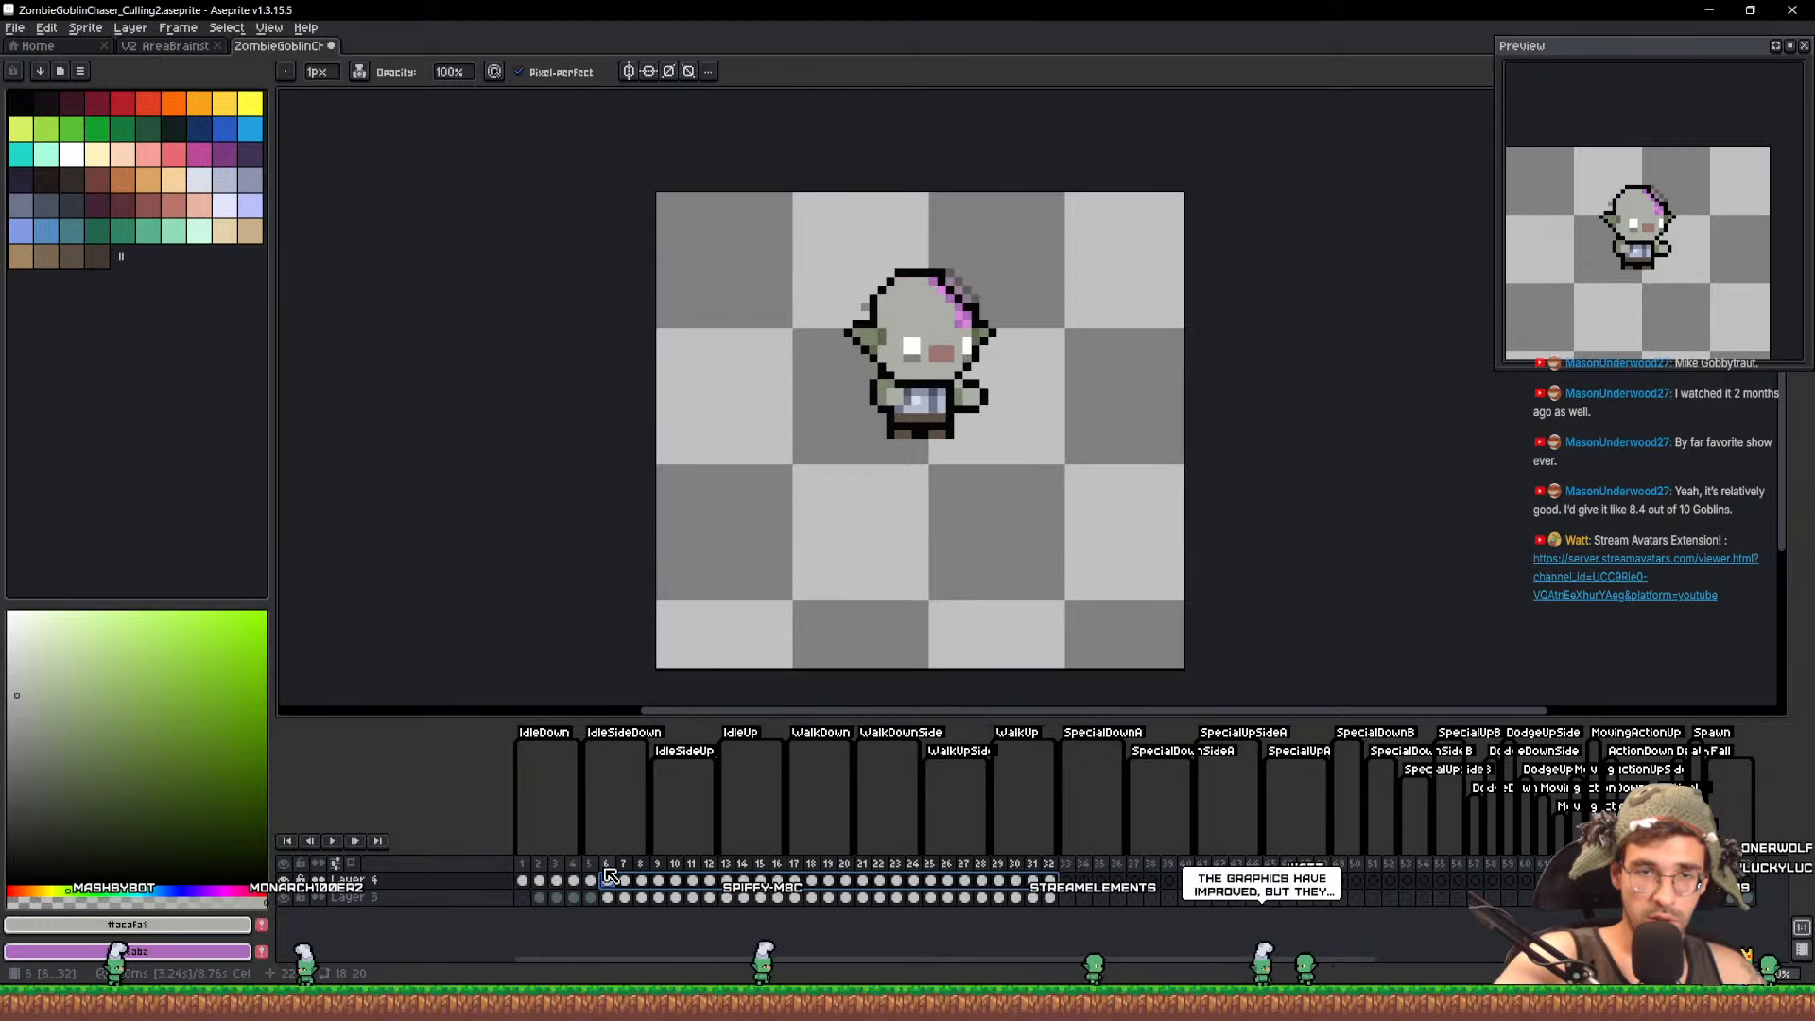
{"action": "left_click", "coordinate": [663, 880]}
{"action": "left_click", "coordinate": [594, 880]}
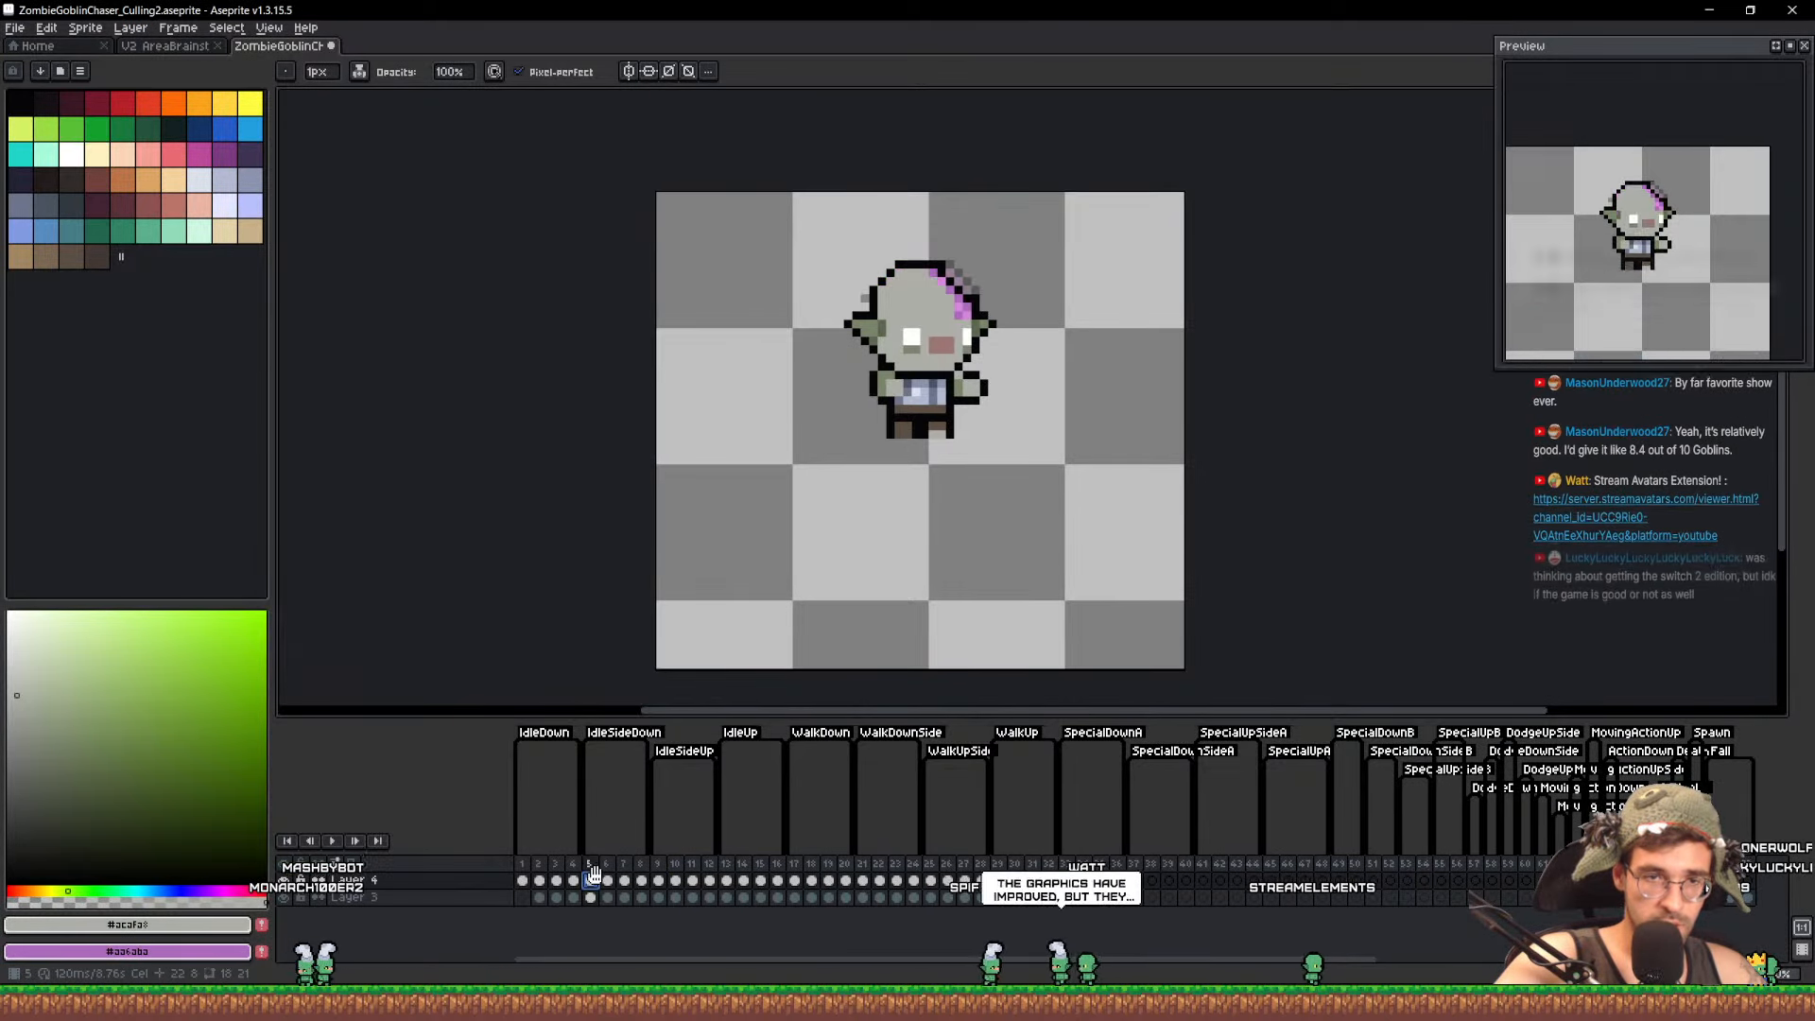
{"action": "key", "text": "v"}
{"action": "key", "text": "q"}
{"action": "mouse_move", "coordinate": [1056, 527]}
{"action": "left_mouse_down"}
{"action": "mouse_move", "coordinate": [707, 494]}
{"action": "mouse_move", "coordinate": [1070, 506]}
{"action": "left_mouse_up"}
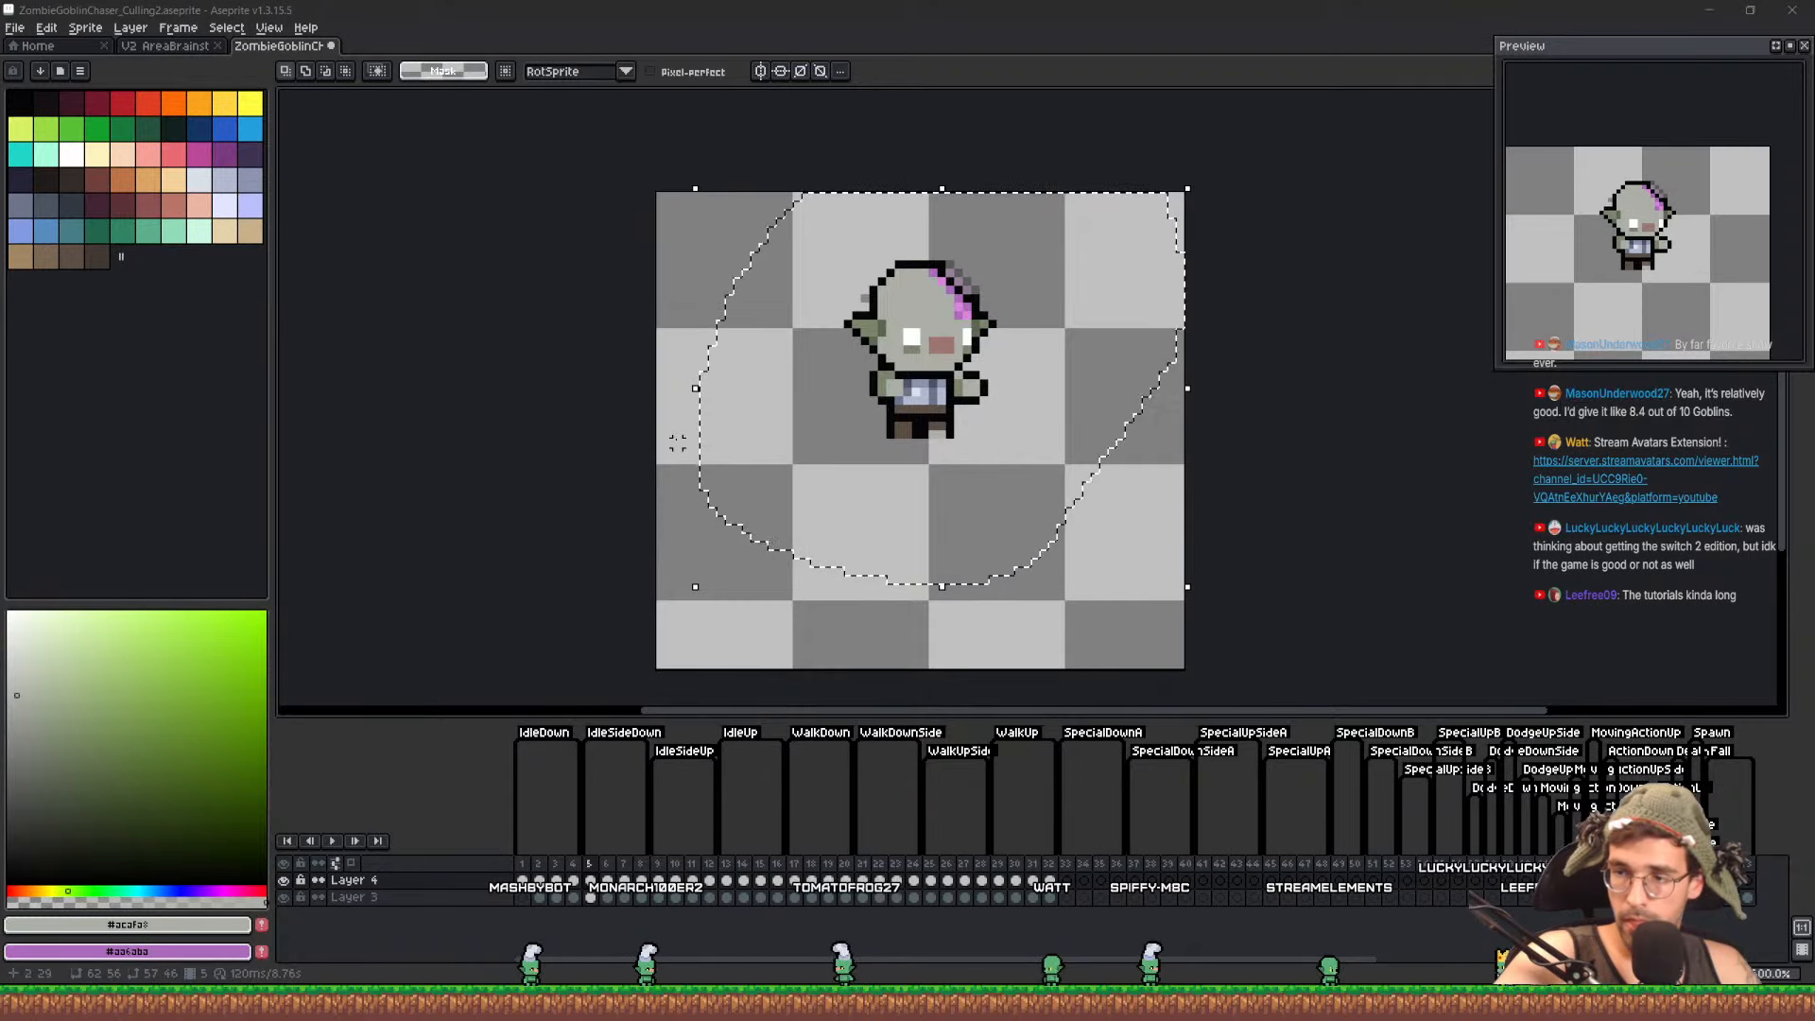
{"action": "left_click_drag", "start_coordinate": [1086, 479], "coordinate": [1051, 448]}
{"action": "scroll", "coordinate": [915, 435], "scroll_direction": "up", "scroll_amount": 2}
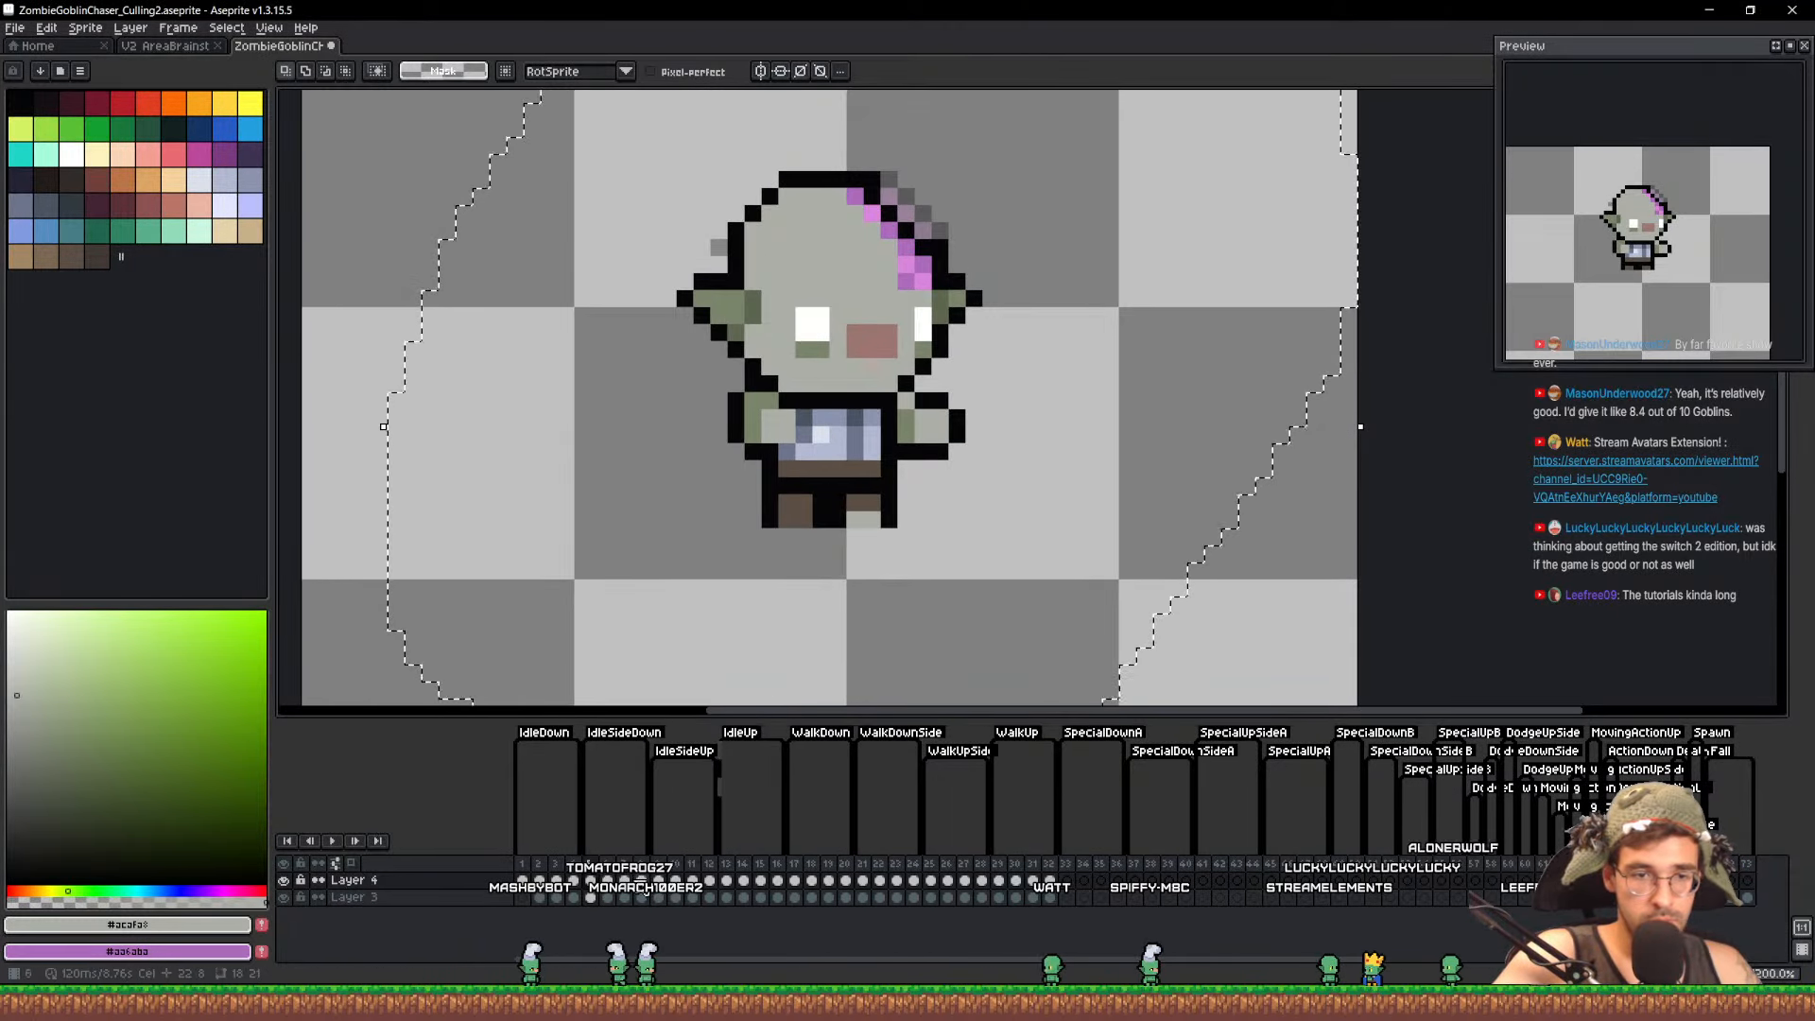
Paste the copied goblin onto frame 9 beside the back-view goblin as a reference, at position 26, 0
{"action": "left_click", "coordinate": [641, 881]}
{"action": "left_click", "coordinate": [658, 883]}
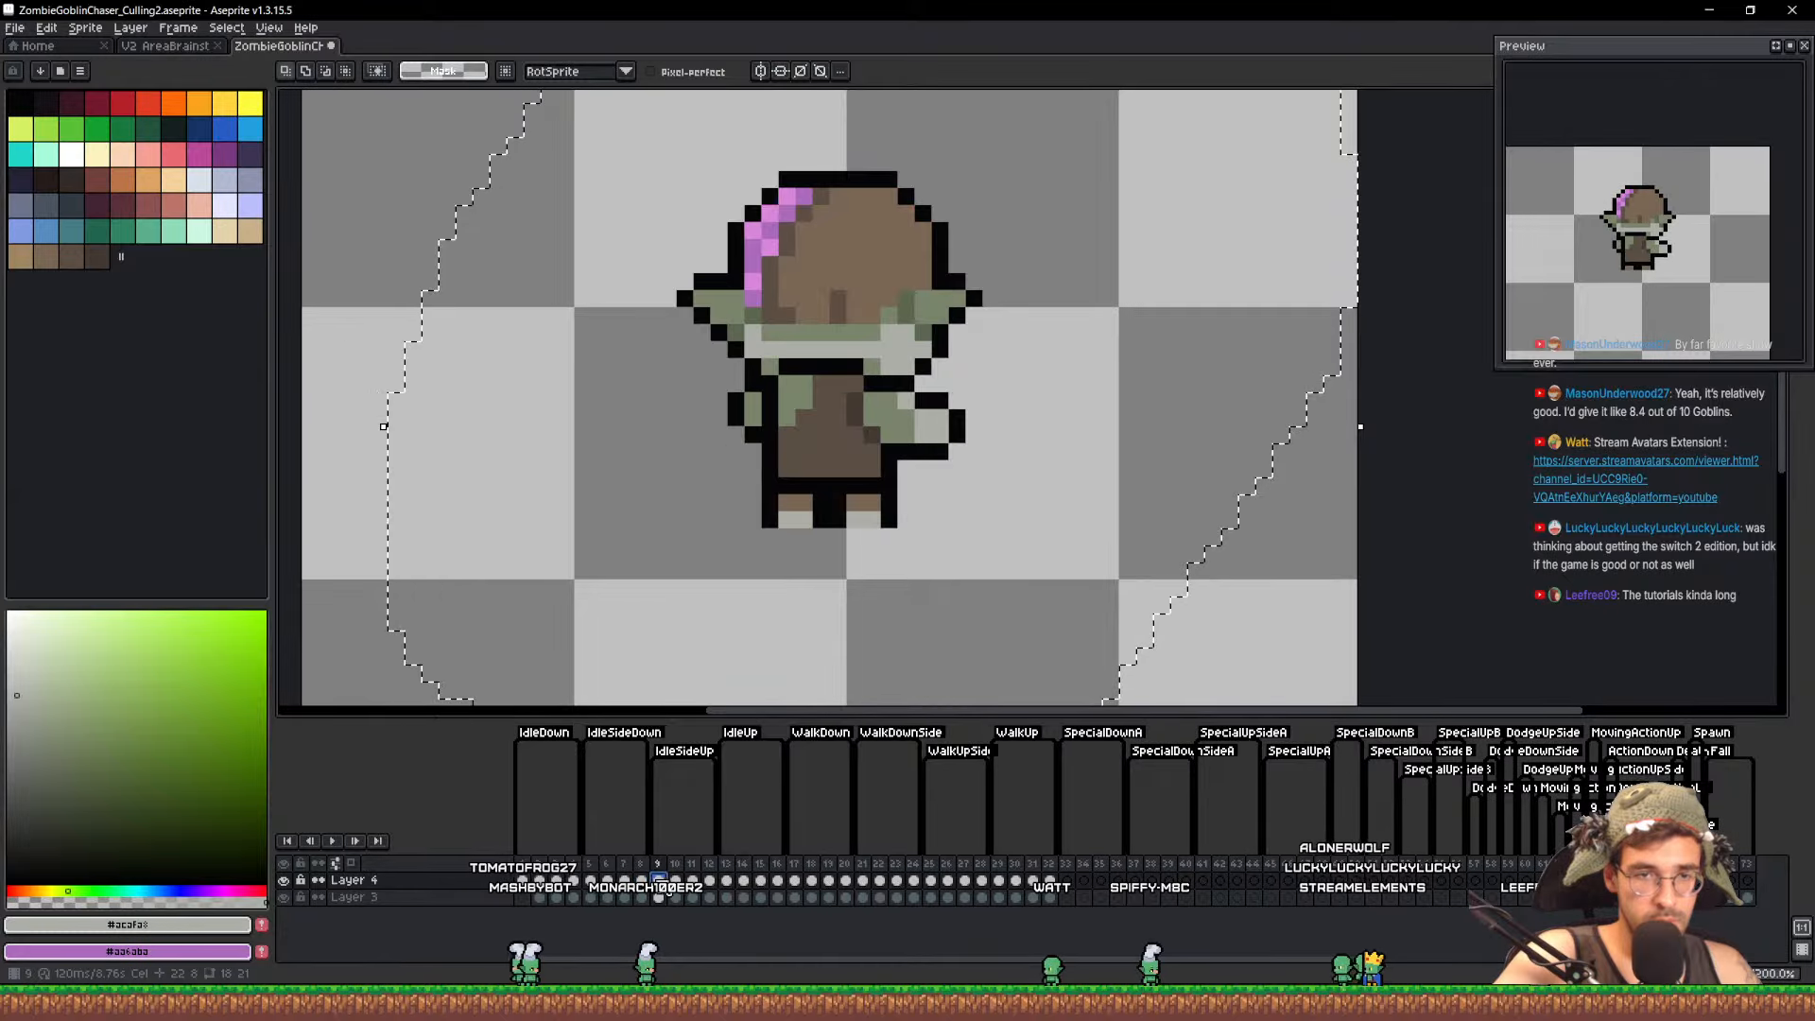
{"action": "key", "text": "ctrl+v"}
{"action": "left_click_drag", "start_coordinate": [953, 444], "coordinate": [1312, 437]}
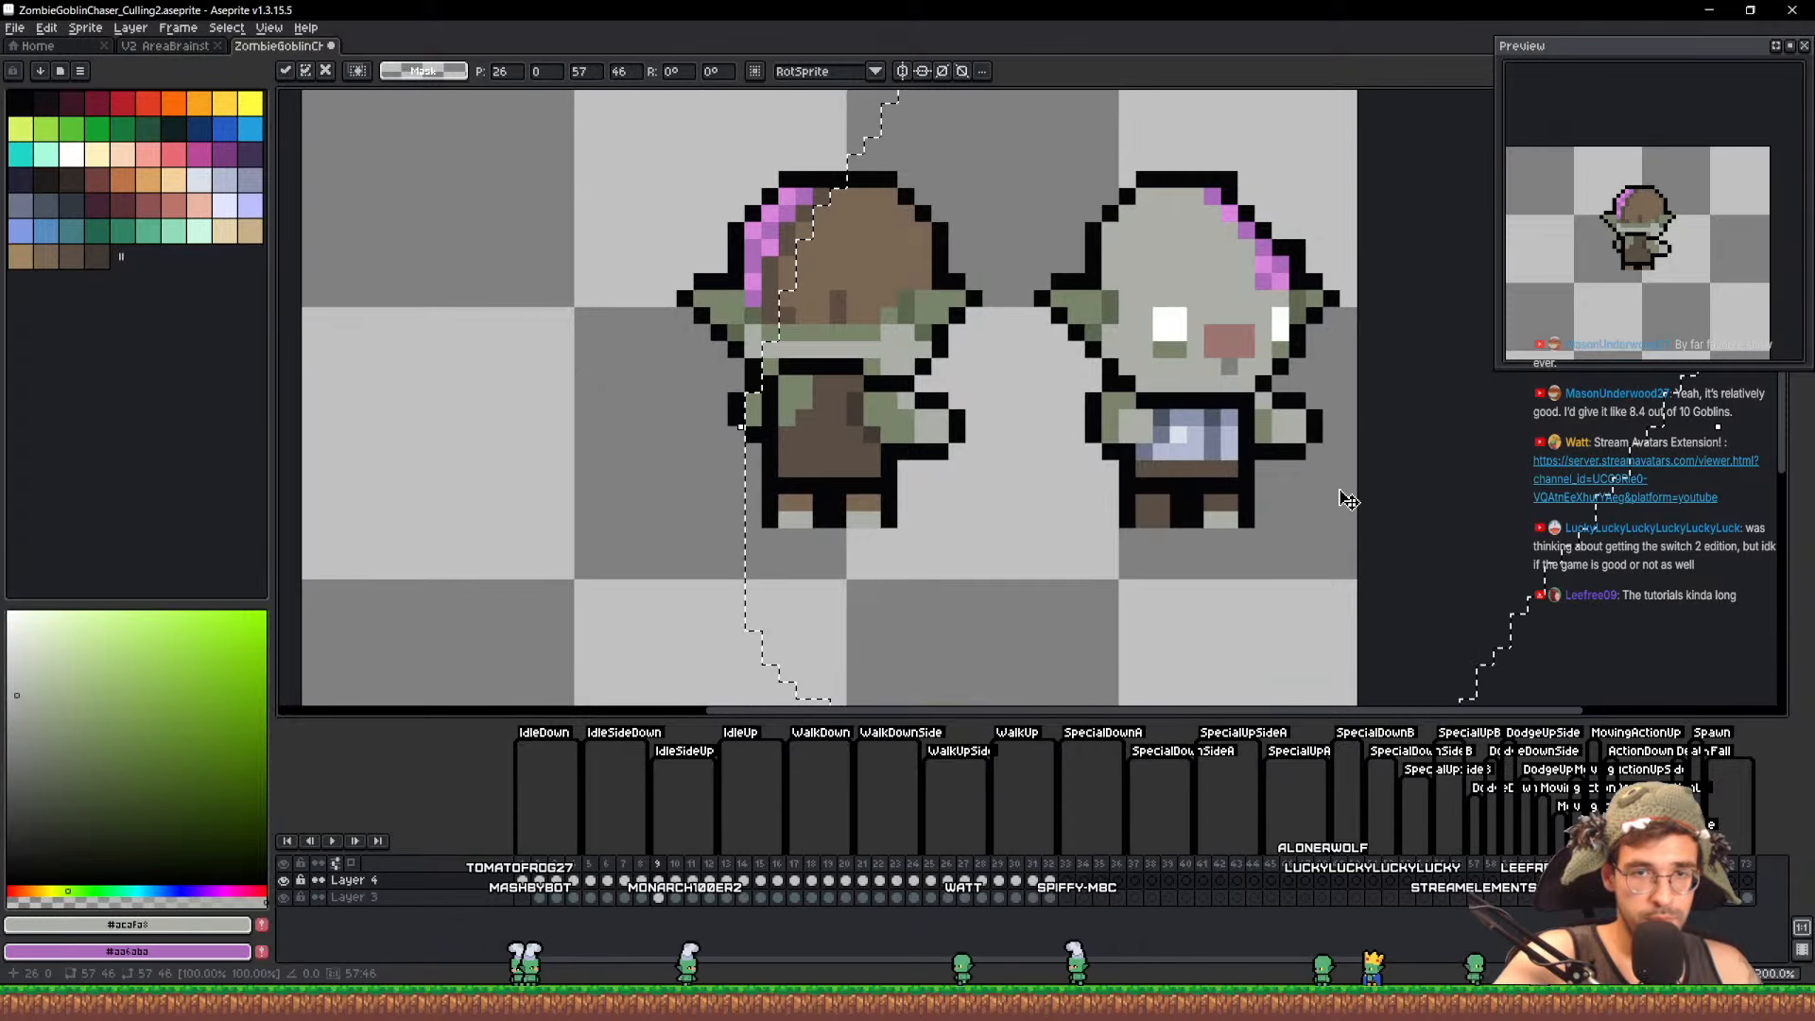
{"action": "key", "text": "ctrl+d"}
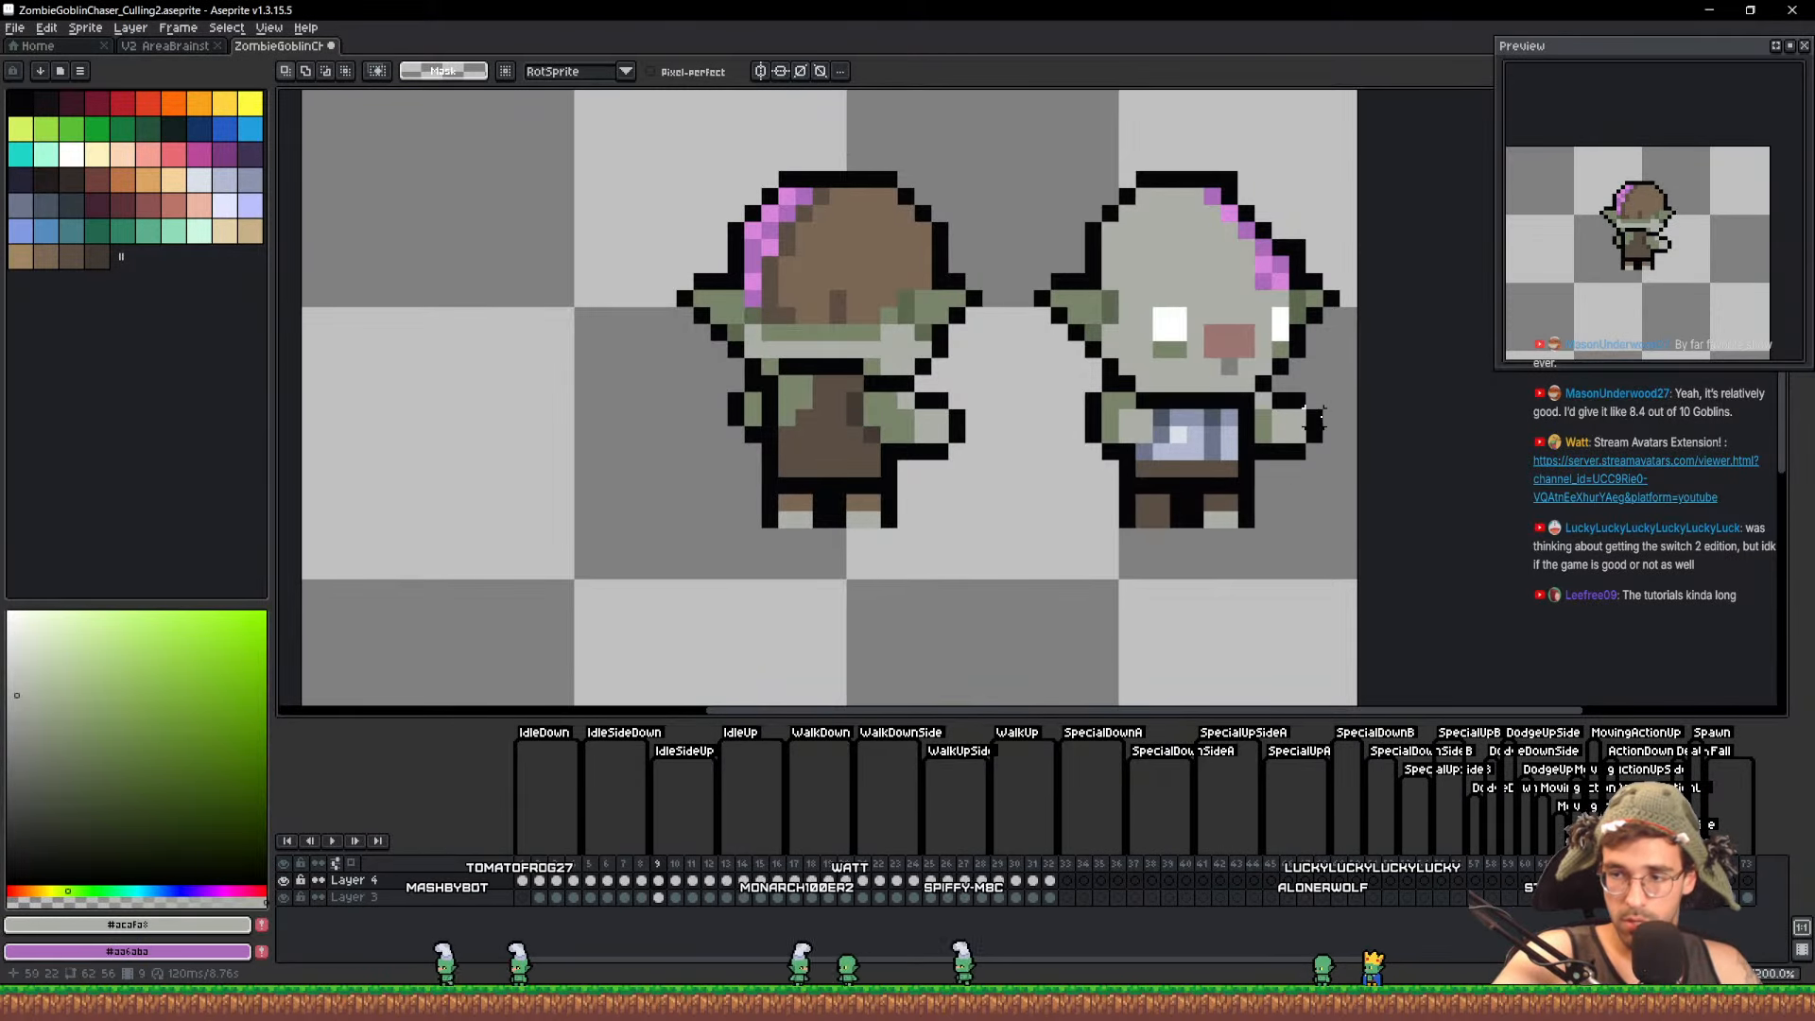
Recolour the back-view goblin's trouser legs on frame 9 with the reference's dark brown #5a4e44, covering the right foot
{"action": "scroll", "coordinate": [1042, 346], "scroll_direction": "up", "scroll_amount": 1}
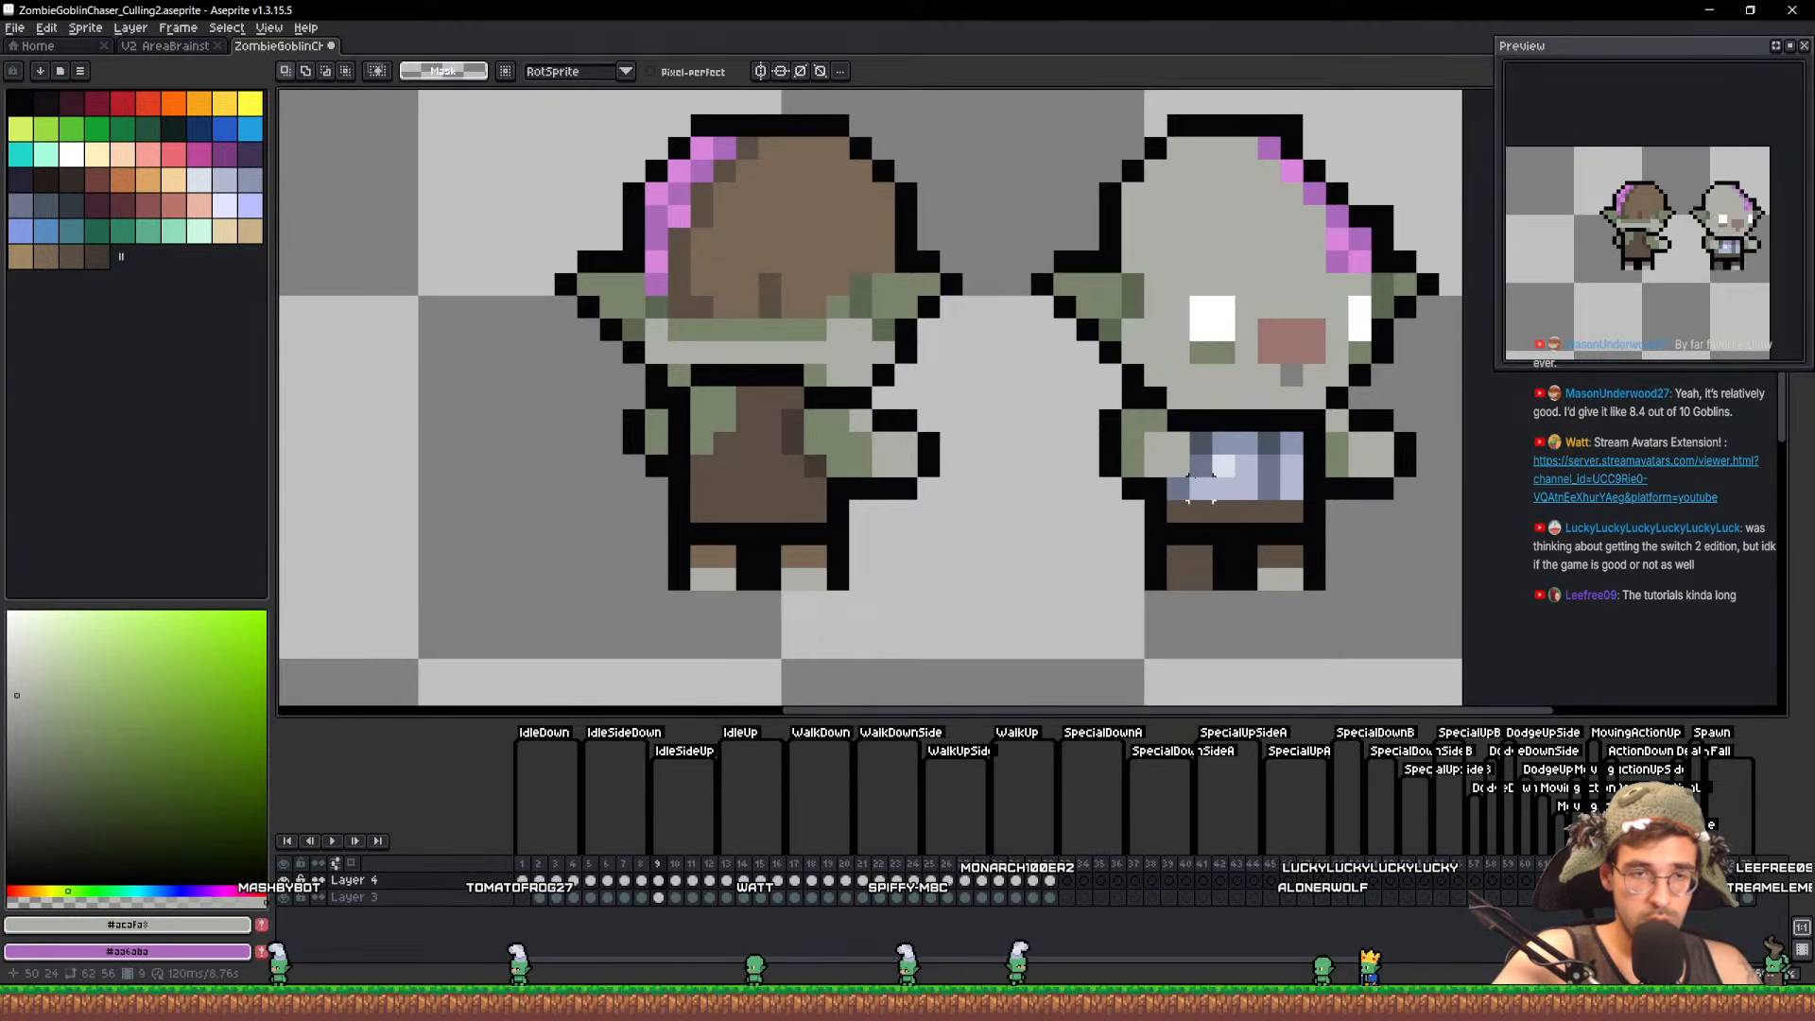
{"action": "key", "text": "i"}
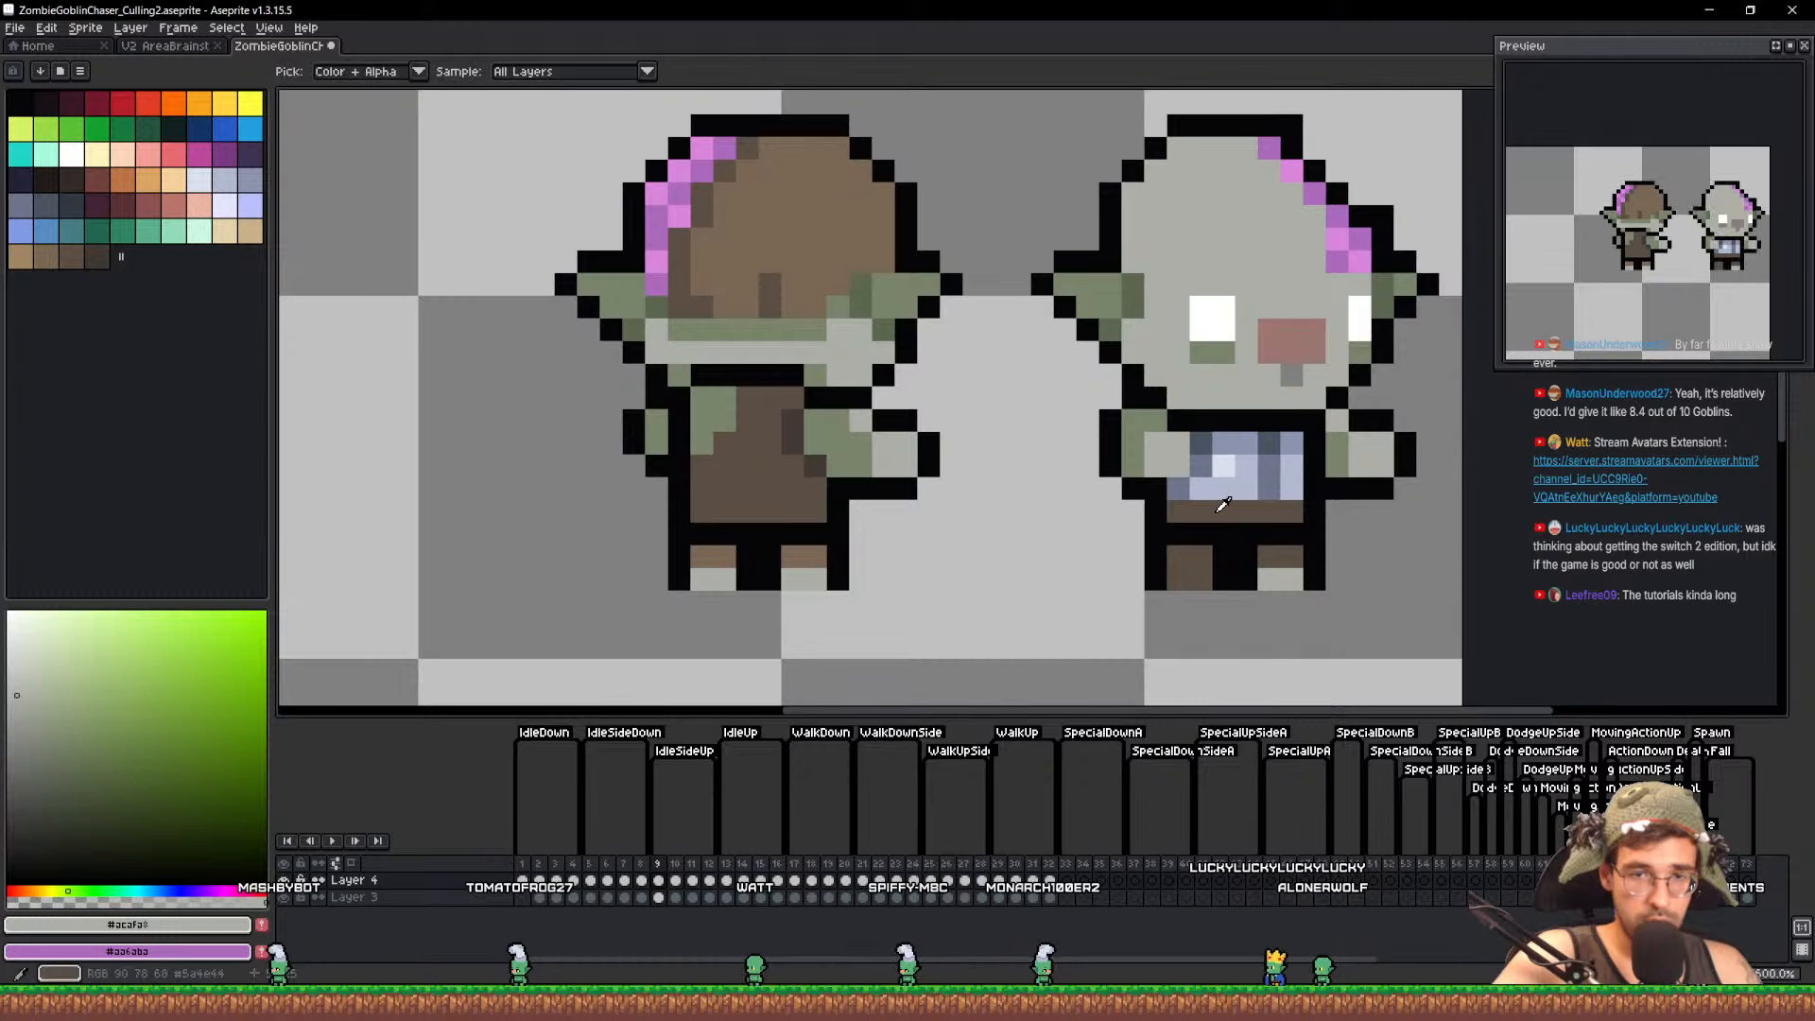
{"action": "left_click", "coordinate": [1196, 552]}
{"action": "key", "text": "b"}
{"action": "left_click_drag", "start_coordinate": [794, 579], "coordinate": [816, 579]}
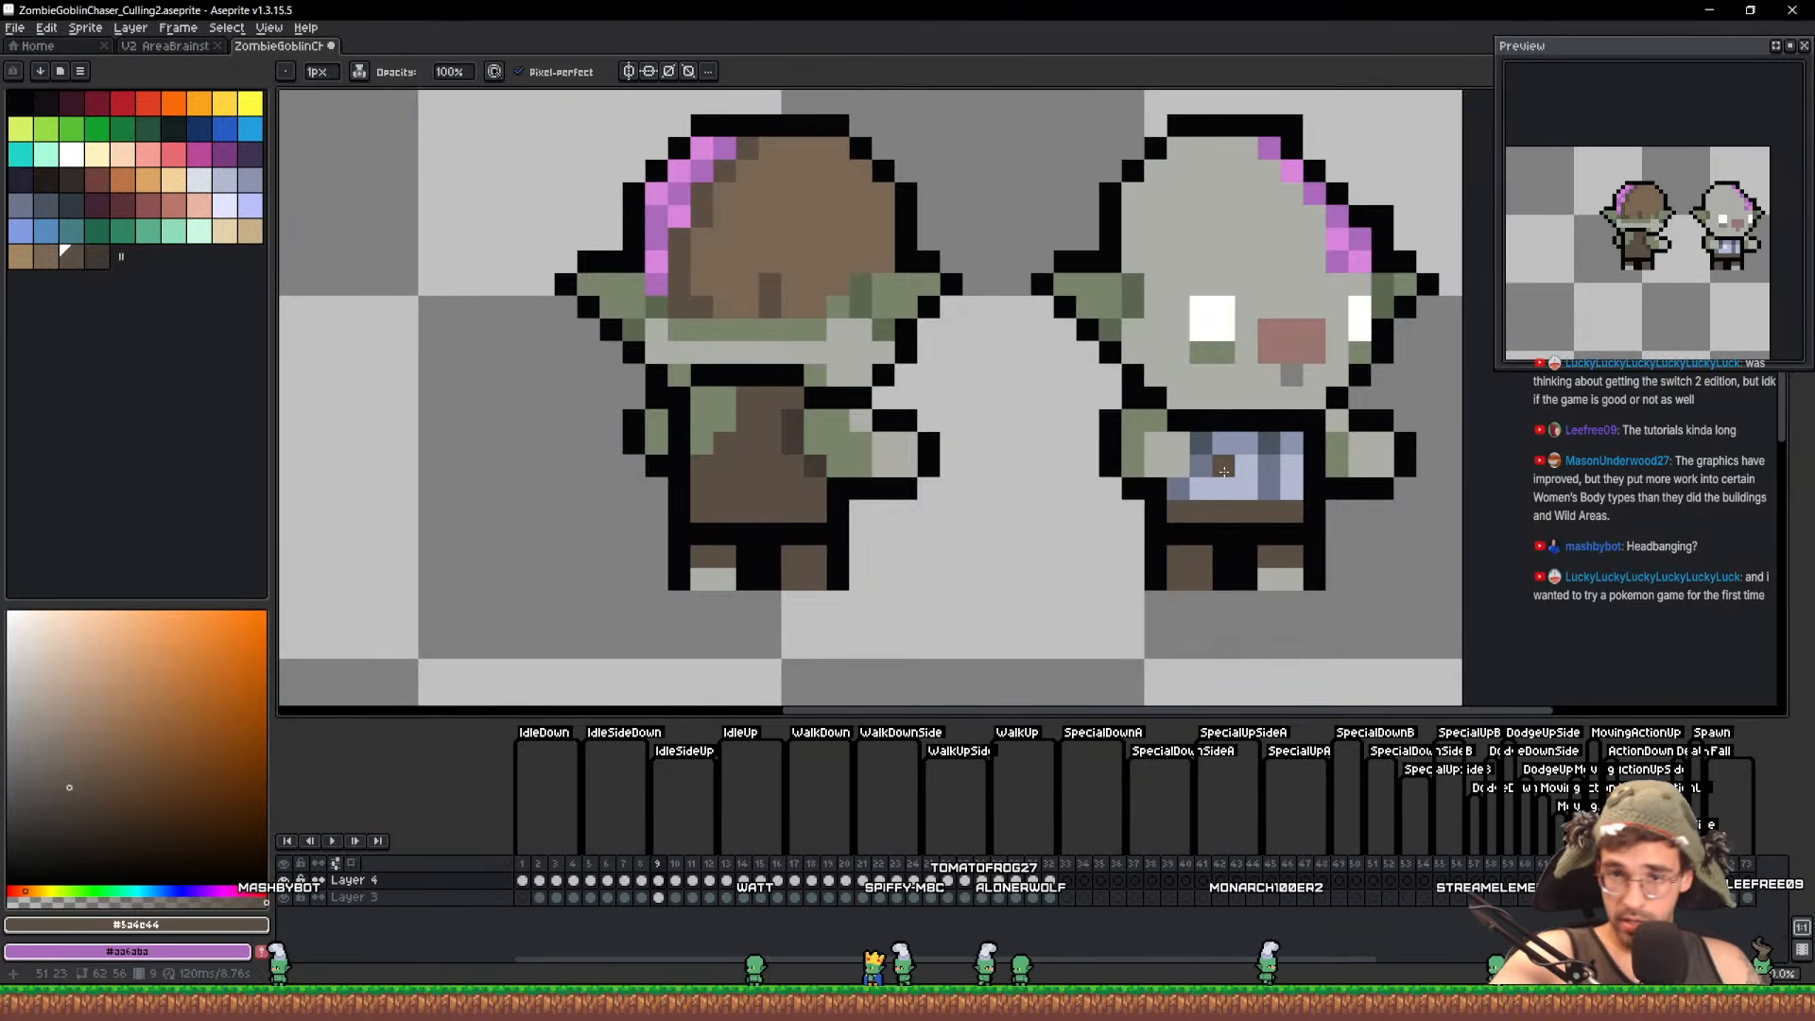
Paint a blue-grey shirt sleeve with a black outline on the left shoulder in frame 5, following the front idle frames
{"action": "scroll", "coordinate": [1223, 470], "scroll_direction": "down", "scroll_amount": 1}
{"action": "left_click", "coordinate": [522, 880]}
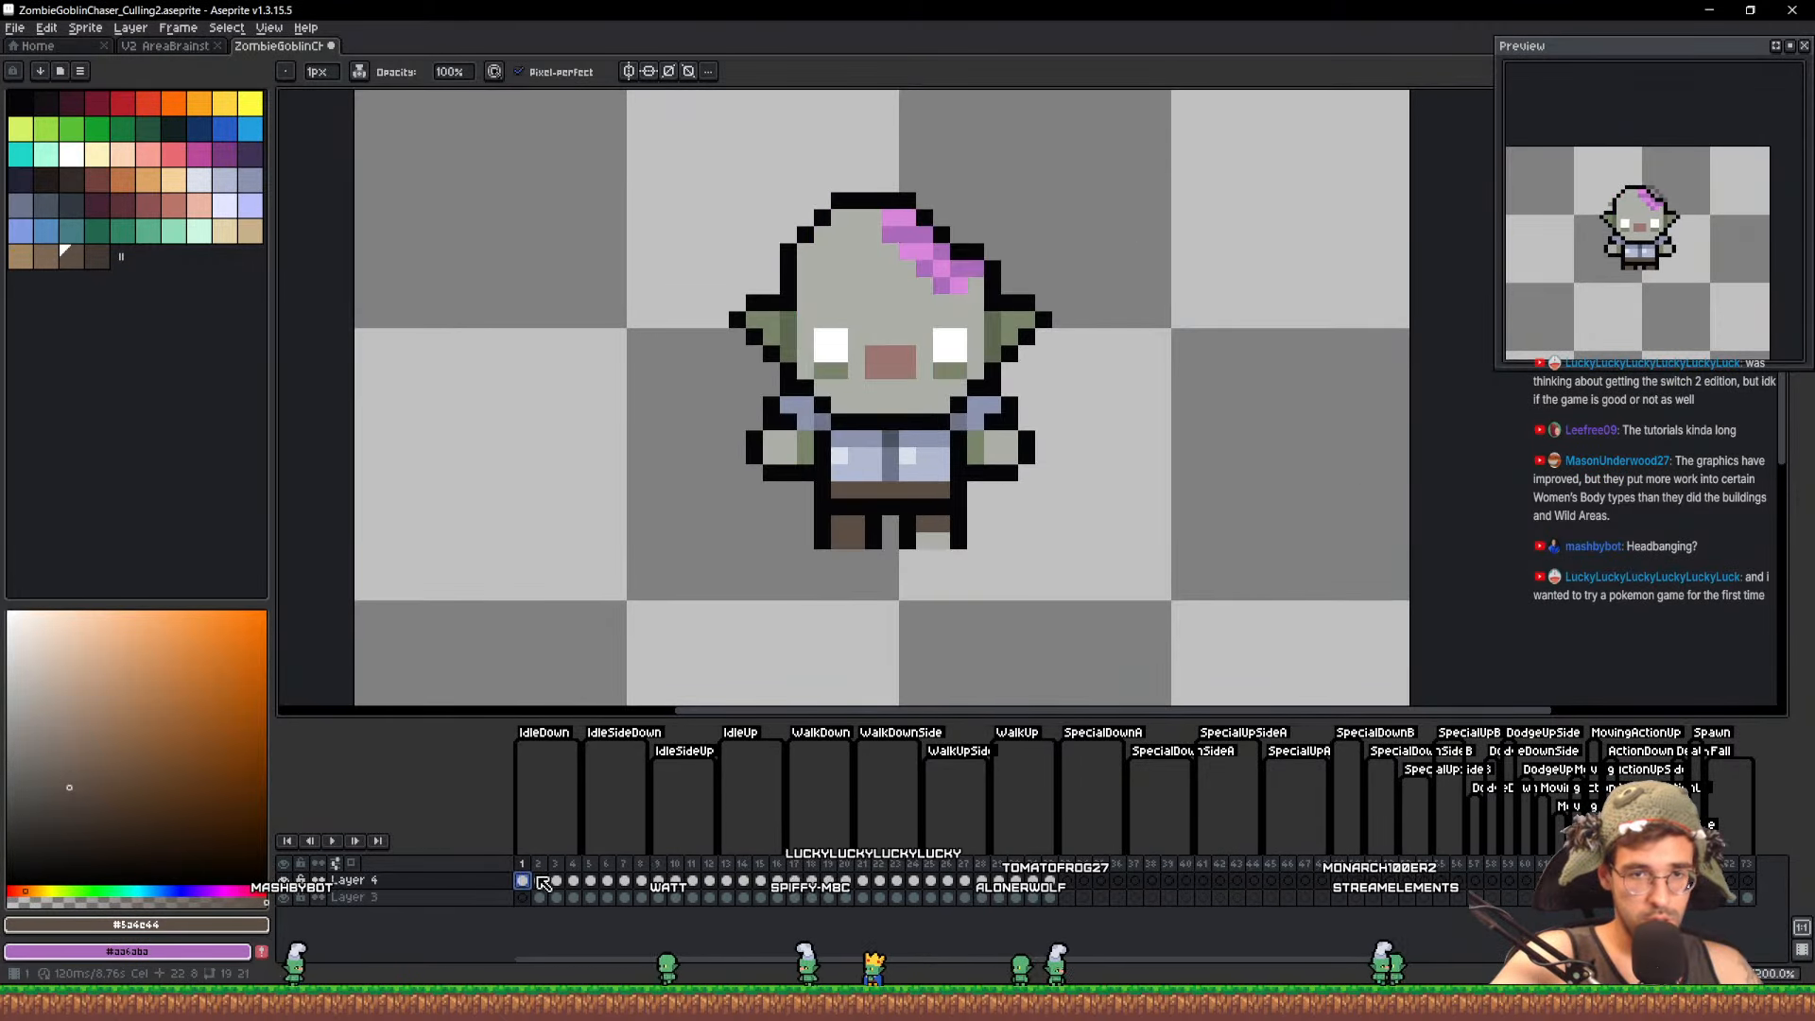
{"action": "left_click", "coordinate": [573, 883], "text": "shift"}
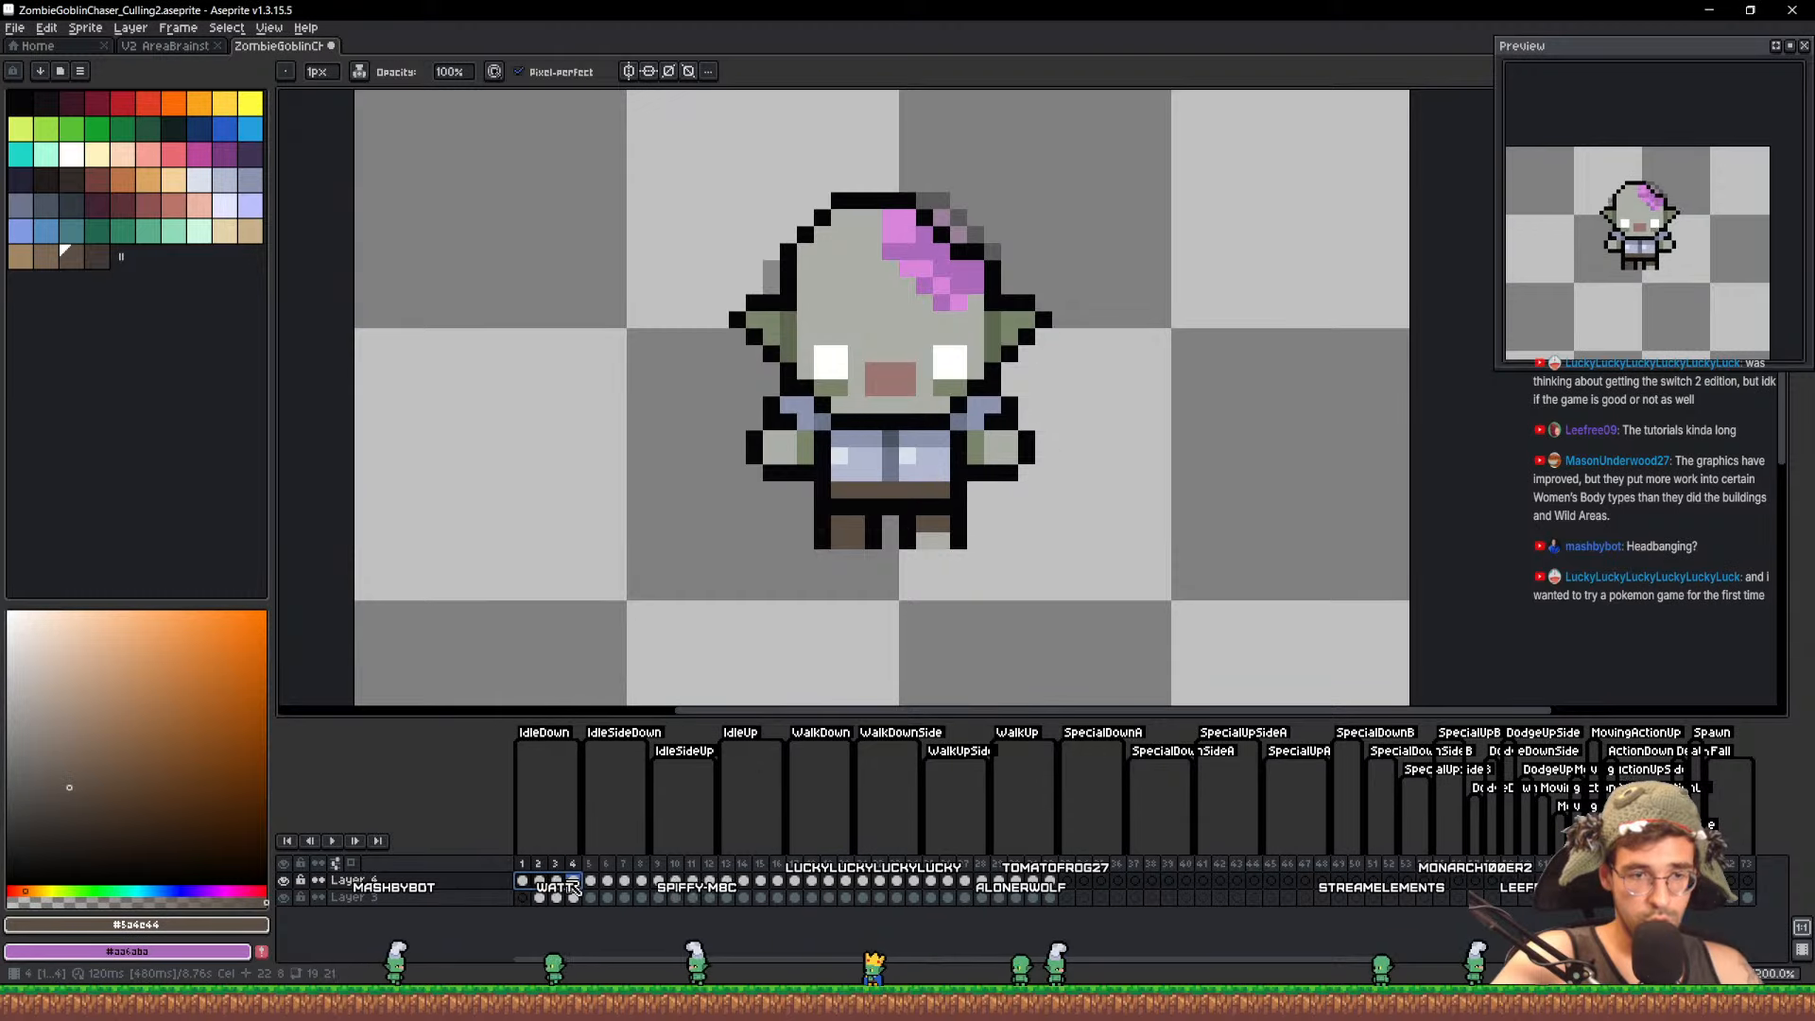
{"action": "left_click", "coordinate": [590, 880]}
{"action": "scroll", "coordinate": [815, 539], "scroll_direction": "up", "scroll_amount": 2}
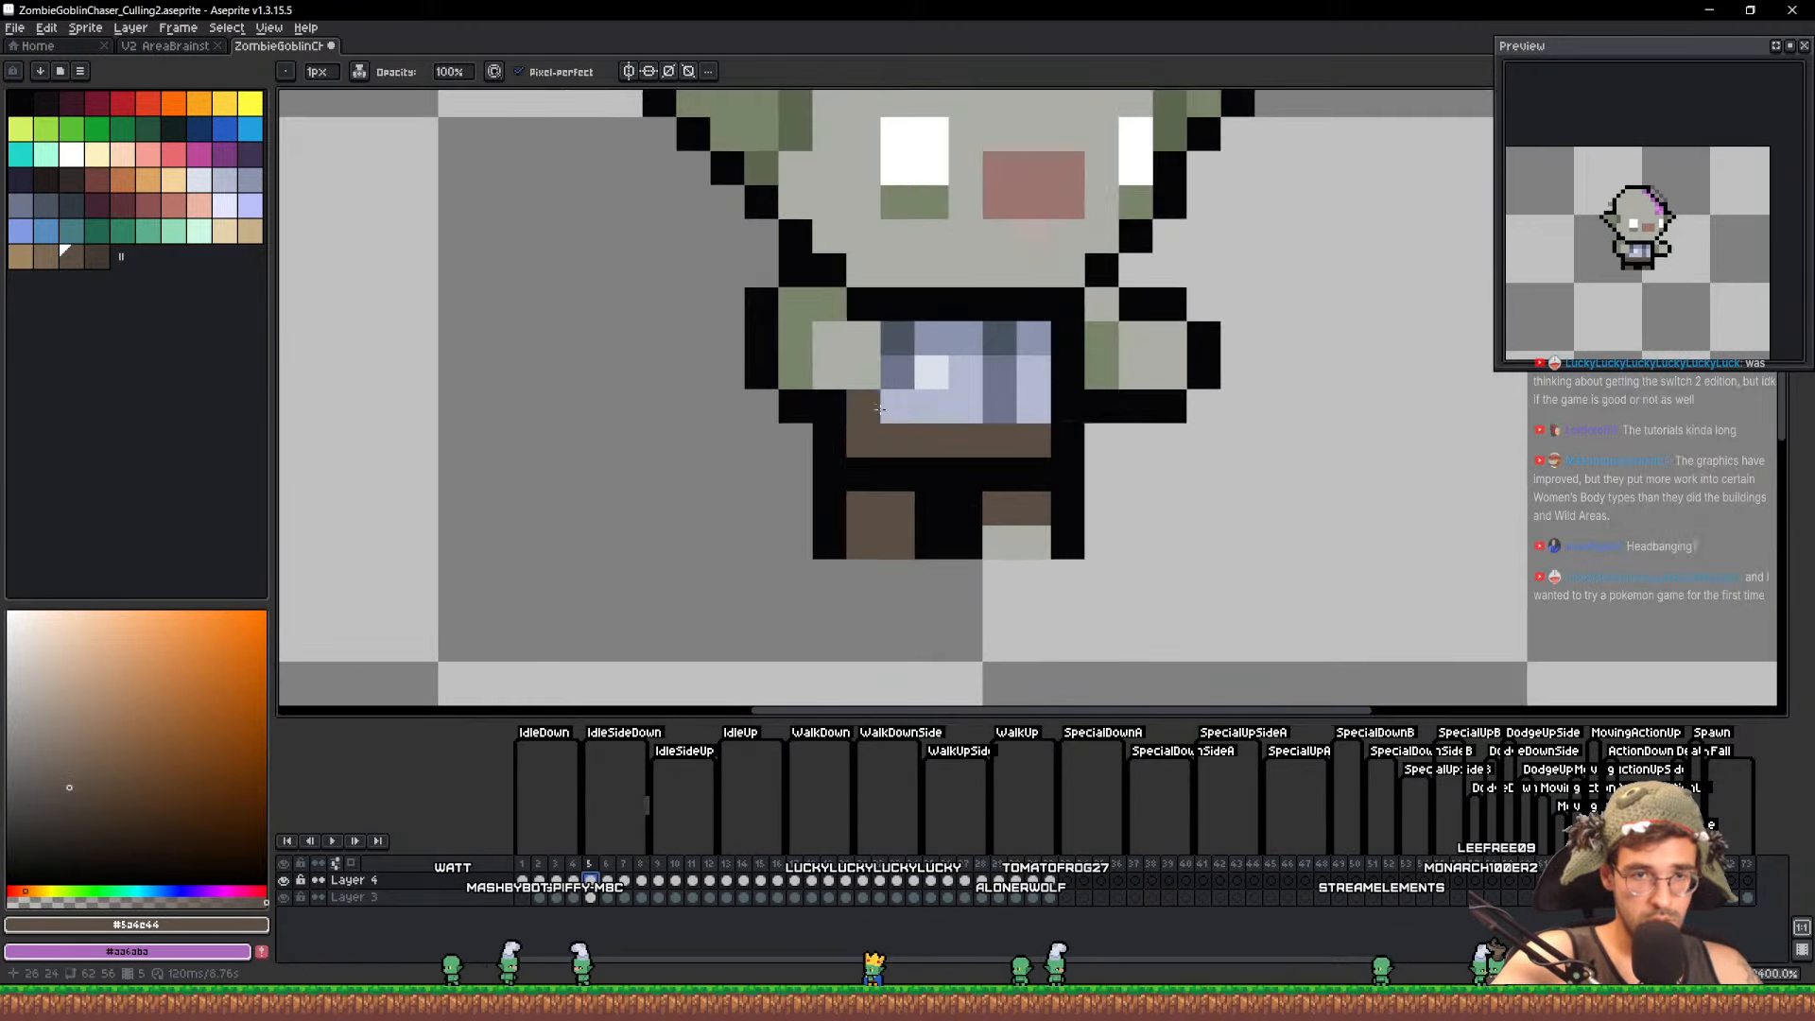
{"action": "left_click", "coordinate": [922, 332], "text": "alt"}
{"action": "left_click", "coordinate": [819, 282]}
{"action": "key", "text": "ctrl+z"}
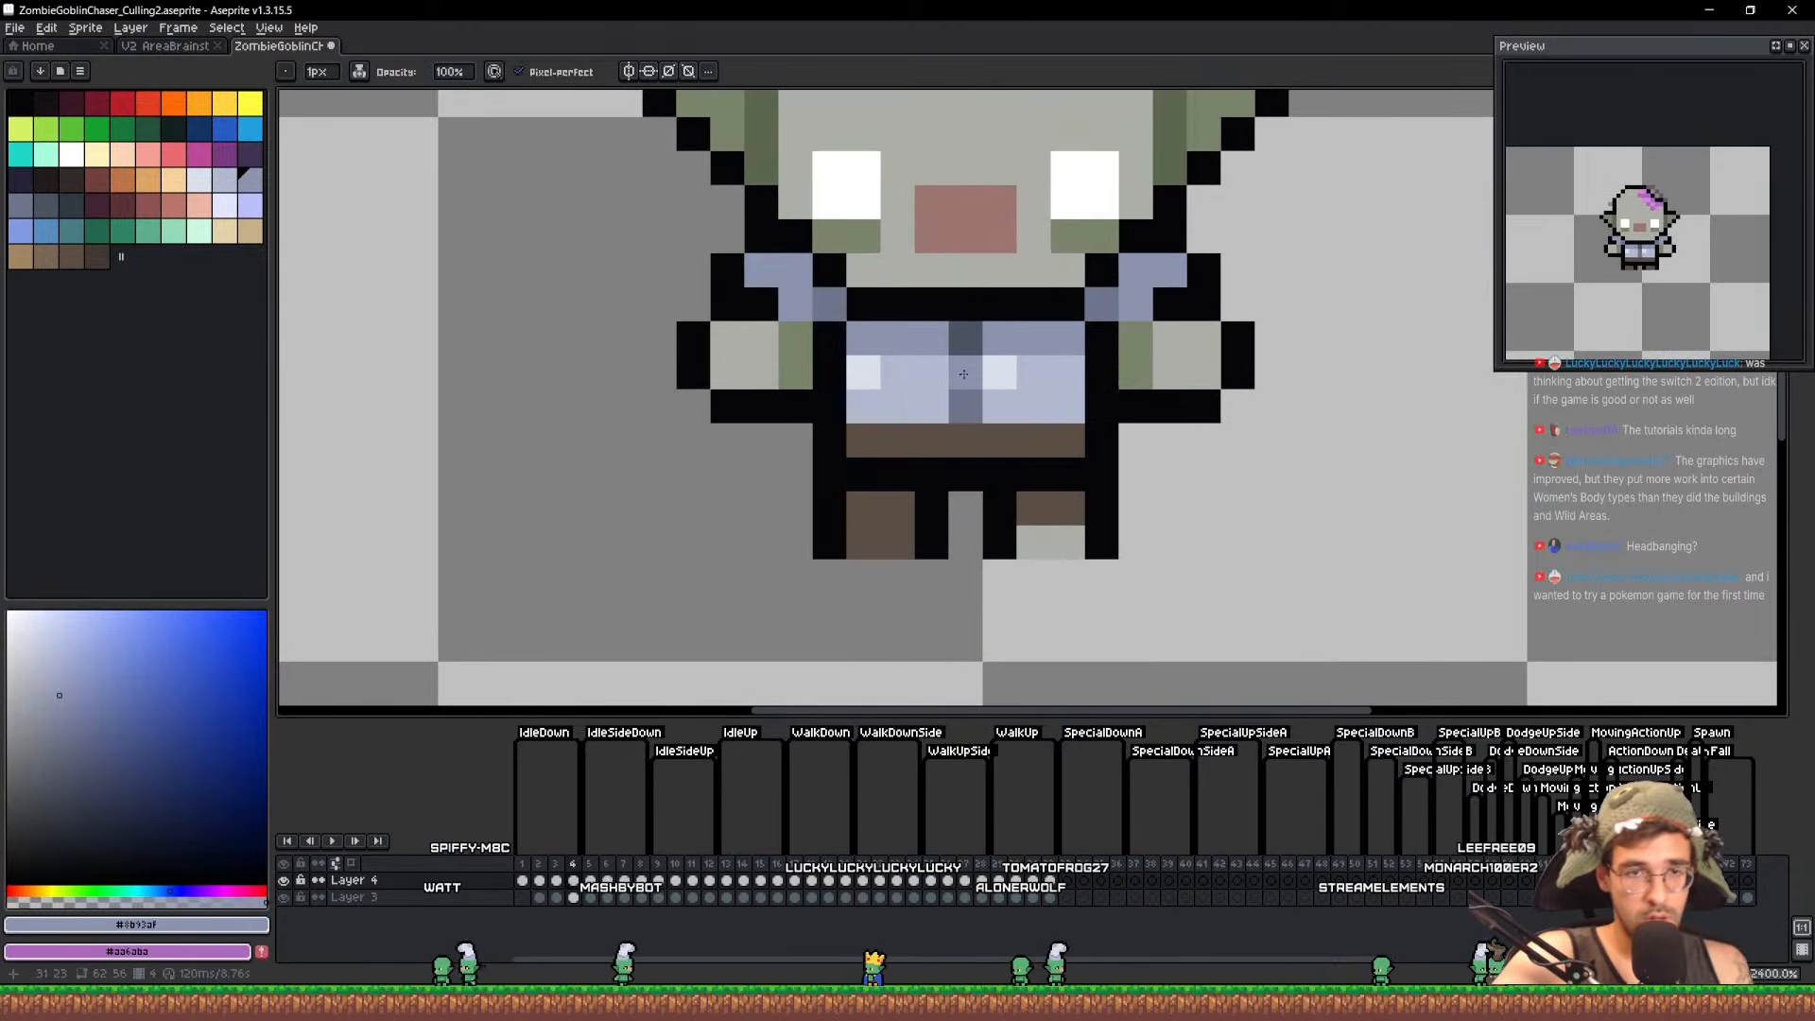
{"action": "left_click", "coordinate": [823, 308]}
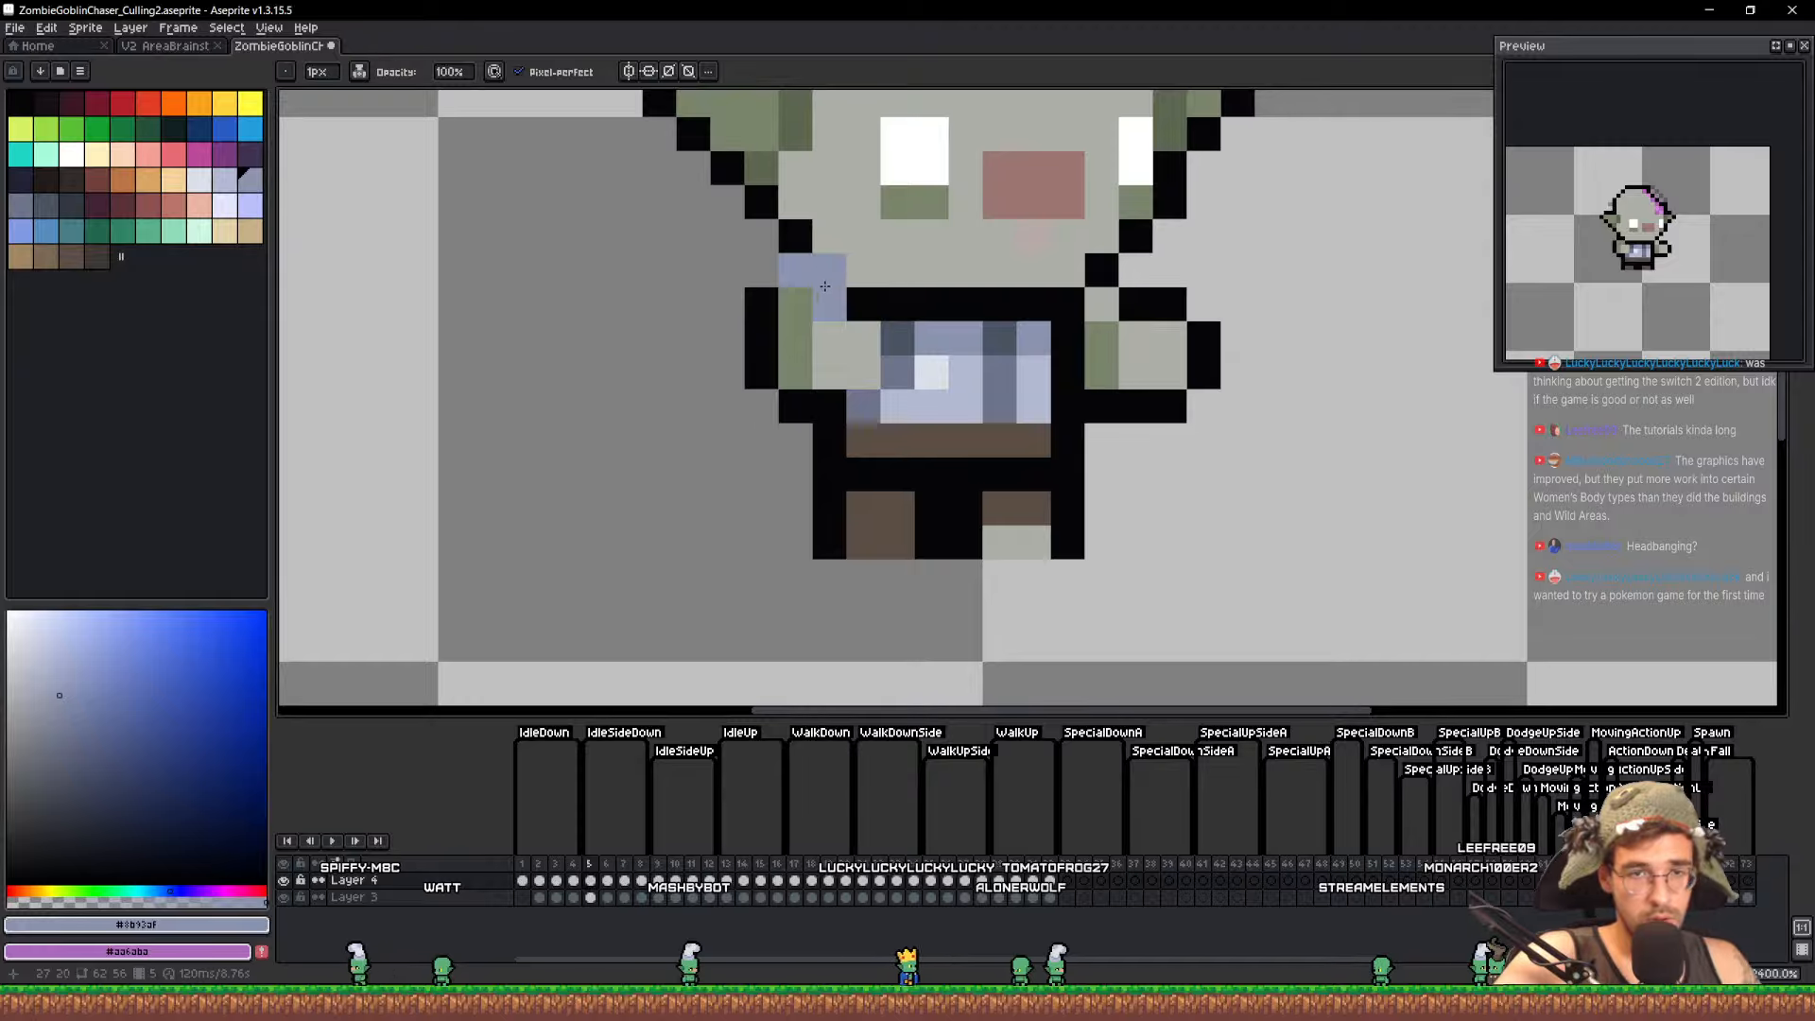
{"action": "key", "text": "ctrl+z"}
{"action": "left_click", "coordinate": [769, 269]}
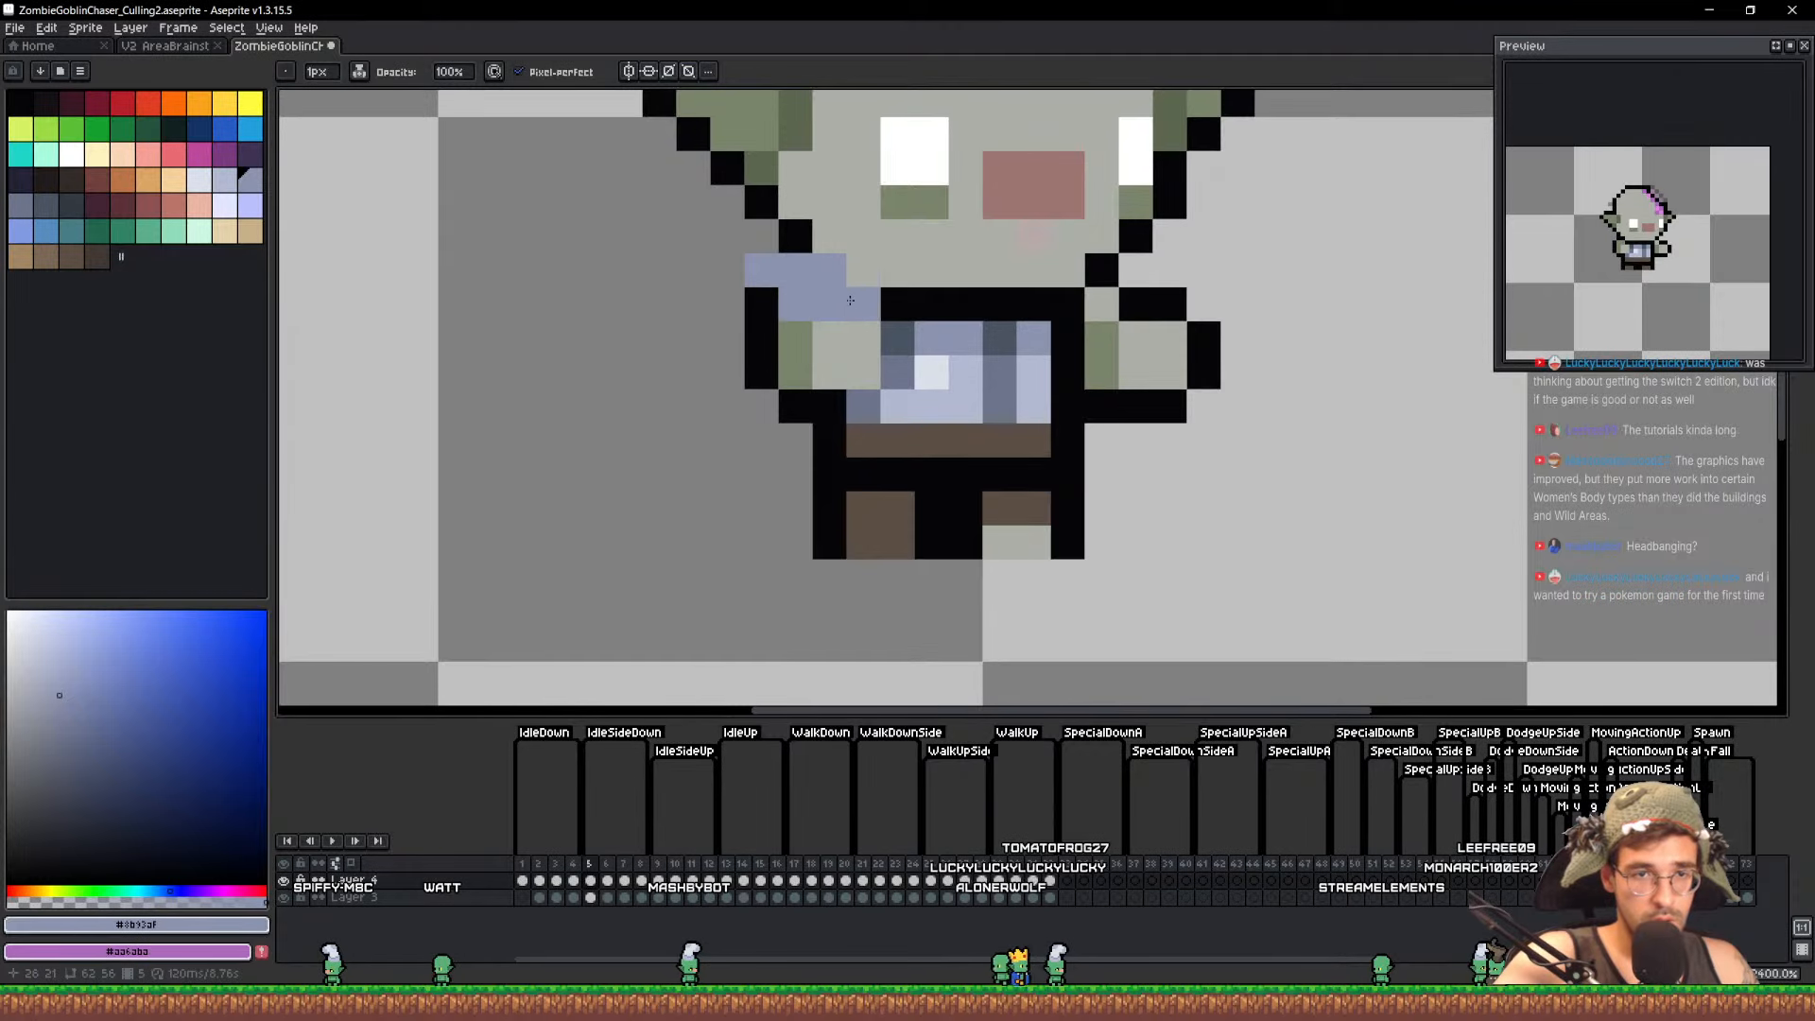
{"action": "key", "text": "ctrl+z"}
{"action": "scroll", "coordinate": [822, 340], "scroll_direction": "up", "scroll_amount": 3}
{"action": "left_click", "coordinate": [794, 394], "text": "alt"}
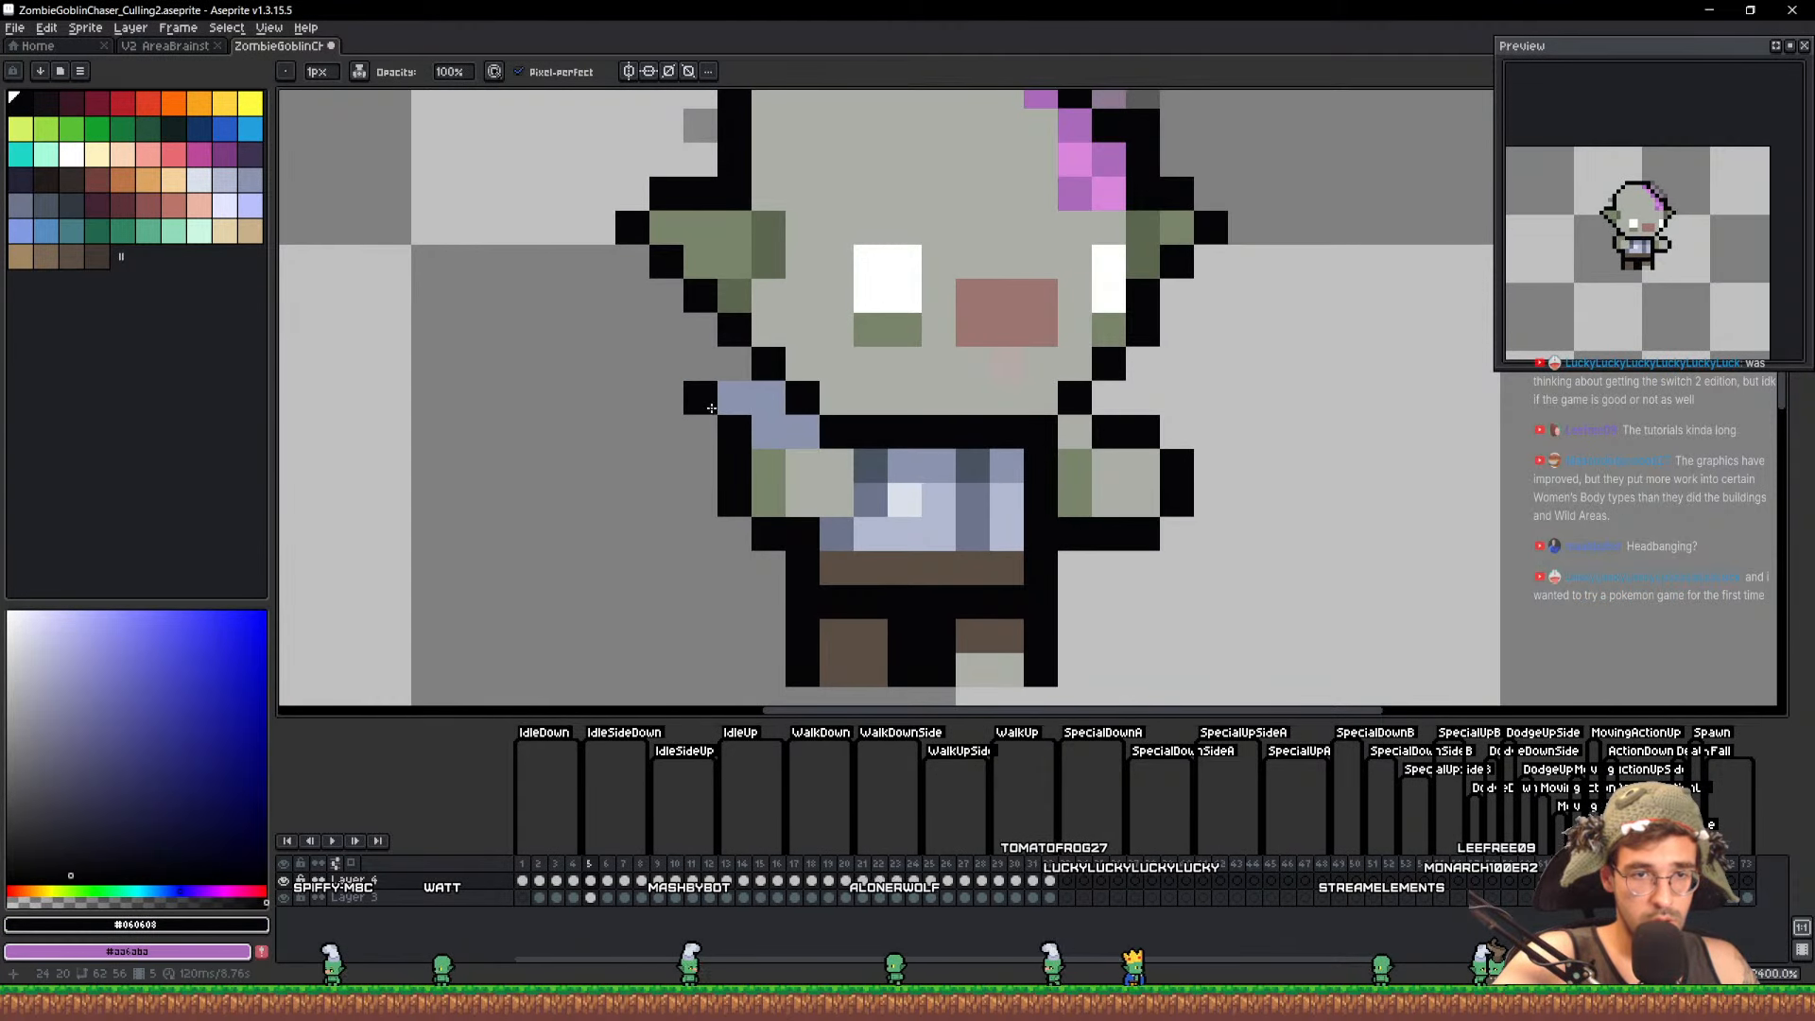
Shade the left sleeve on frame 5 and add a matching blue-grey sleeve with a black outline to the right shoulder
{"action": "left_click", "coordinate": [797, 427], "text": "alt"}
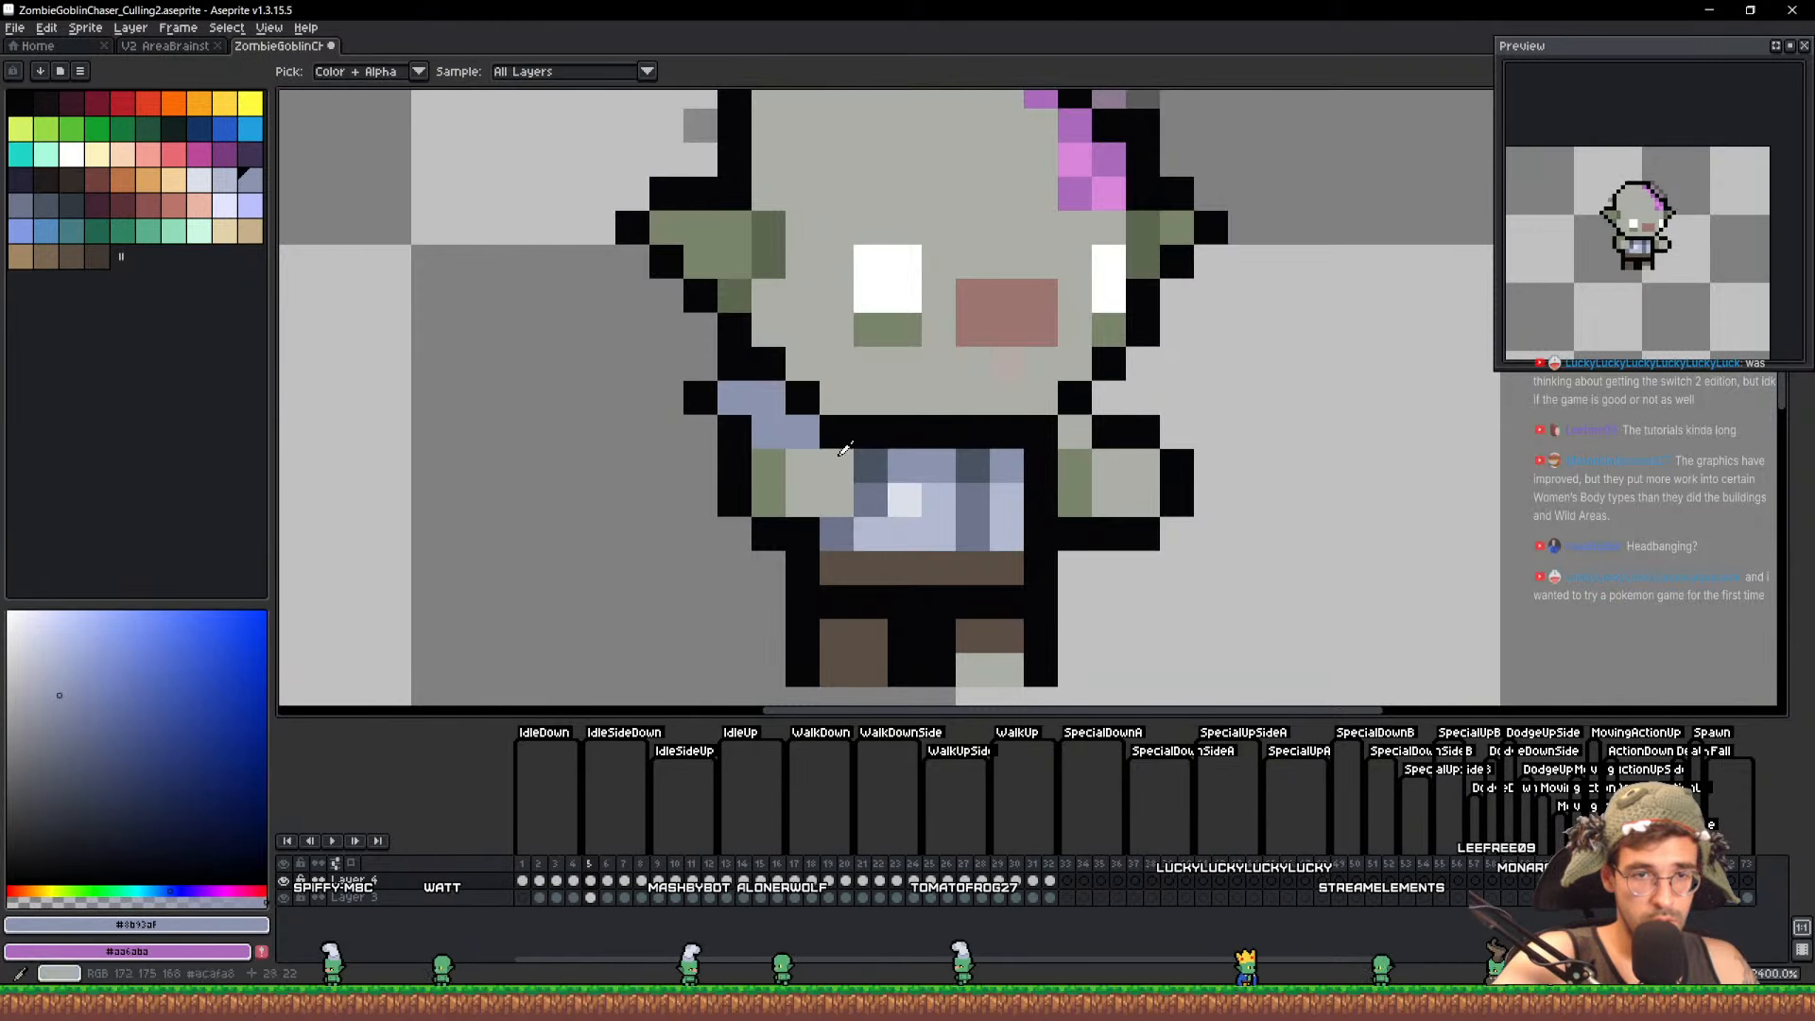
{"action": "left_click", "coordinate": [1075, 431]}
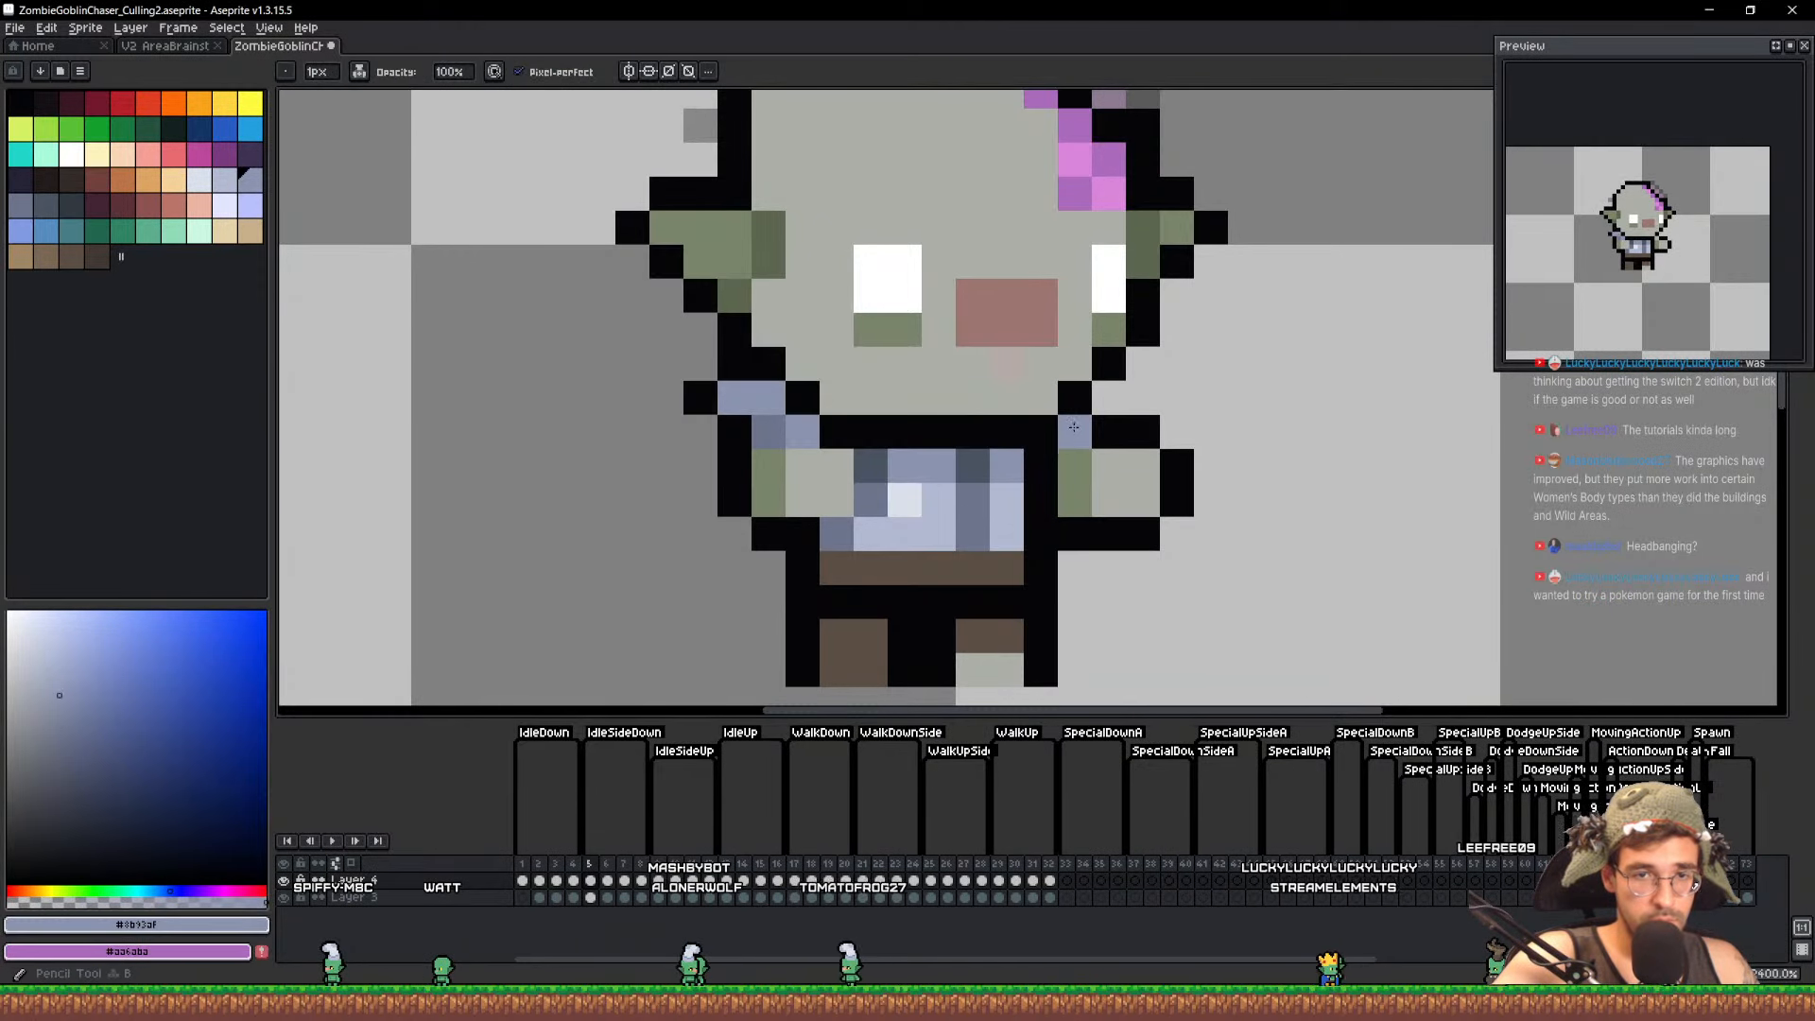
{"action": "scroll", "coordinate": [1161, 428], "scroll_direction": "down", "scroll_amount": 5}
{"action": "scroll", "coordinate": [1159, 425], "scroll_direction": "up", "scroll_amount": 5}
{"action": "left_click", "coordinate": [1122, 417]}
{"action": "left_click", "coordinate": [1121, 442], "text": "alt"}
{"action": "left_click", "coordinate": [1154, 417]}
{"action": "scroll", "coordinate": [1171, 405], "scroll_direction": "down", "scroll_amount": 7}
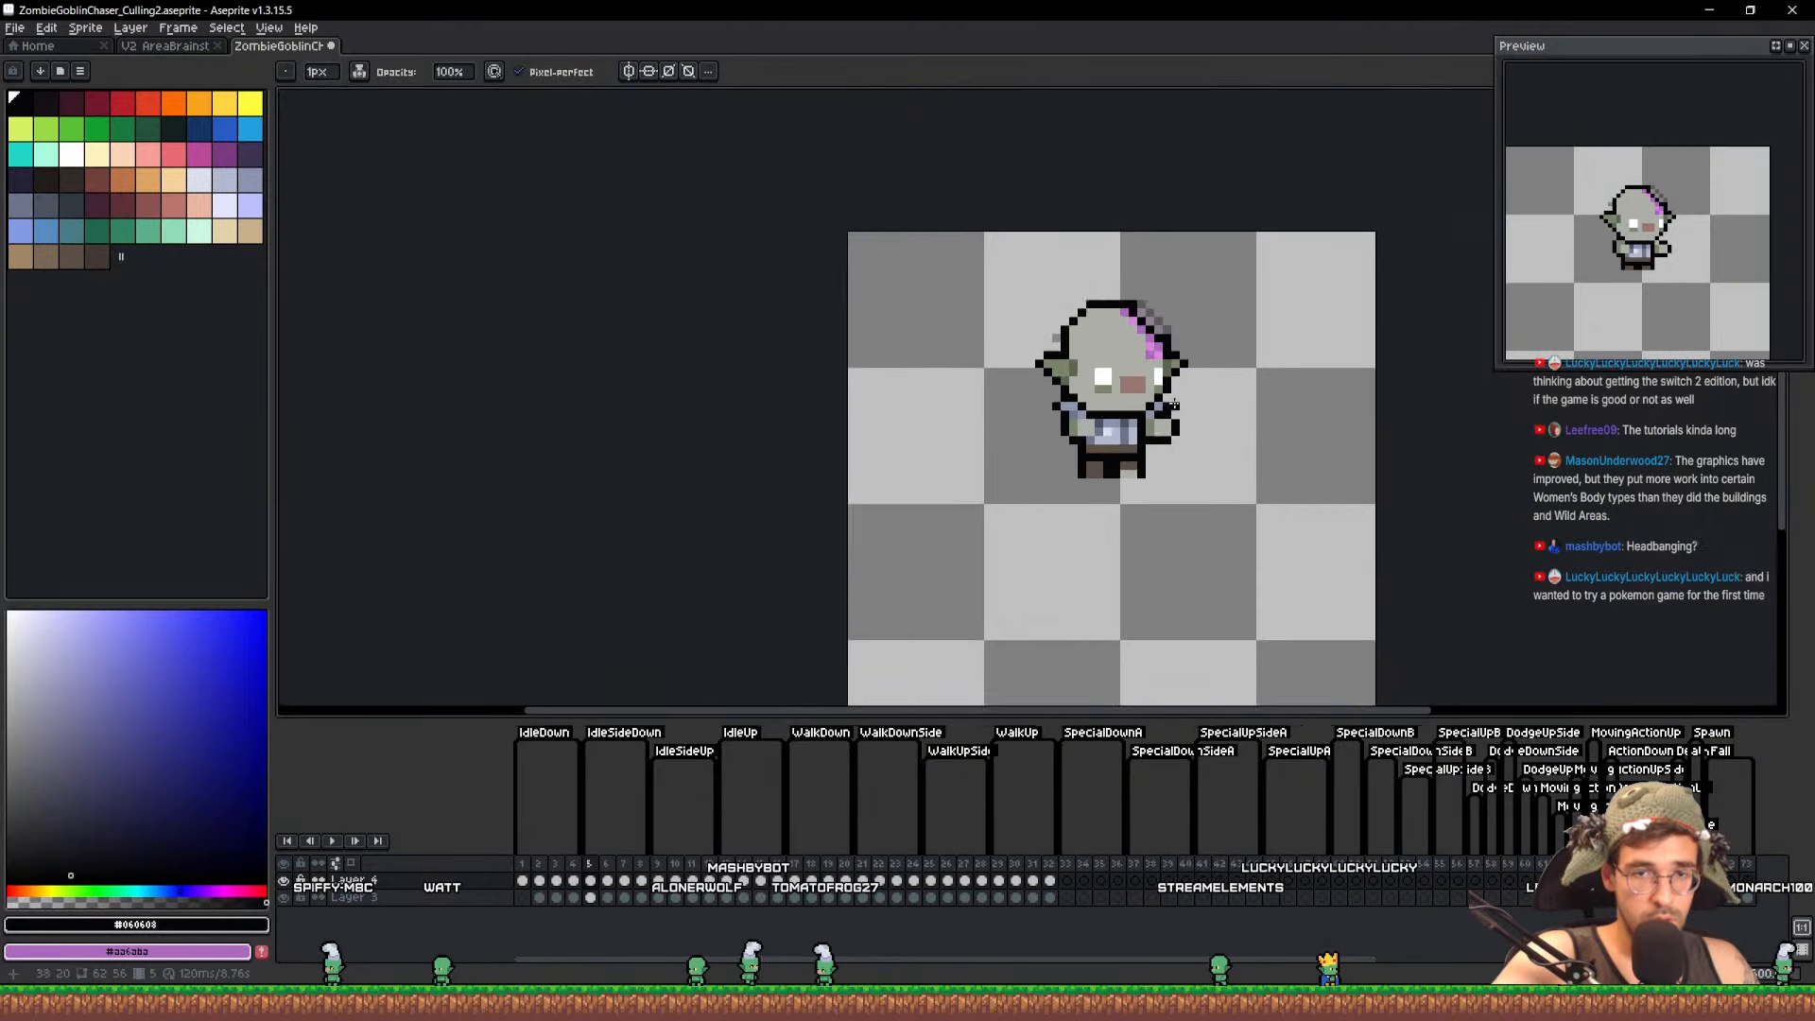
Save the file, select the two shoulder sleeves on frame 5, copy them and move to frame 6
{"action": "key", "text": "ctrl+s"}
{"action": "scroll", "coordinate": [1134, 410], "scroll_direction": "up", "scroll_amount": 7}
{"action": "key", "text": "q"}
{"action": "mouse_move", "coordinate": [949, 437]}
{"action": "left_mouse_down"}
{"action": "mouse_move", "coordinate": [851, 371]}
{"action": "mouse_move", "coordinate": [983, 435]}
{"action": "left_mouse_up"}
{"action": "mouse_move", "coordinate": [1227, 437]}
{"action": "left_mouse_down"}
{"action": "mouse_move", "coordinate": [1304, 368]}
{"action": "mouse_move", "coordinate": [1385, 446]}
{"action": "left_mouse_up"}
{"action": "key", "text": "ctrl+c"}
{"action": "key", "text": "ctrl+d"}
{"action": "key", "text": "Right"}
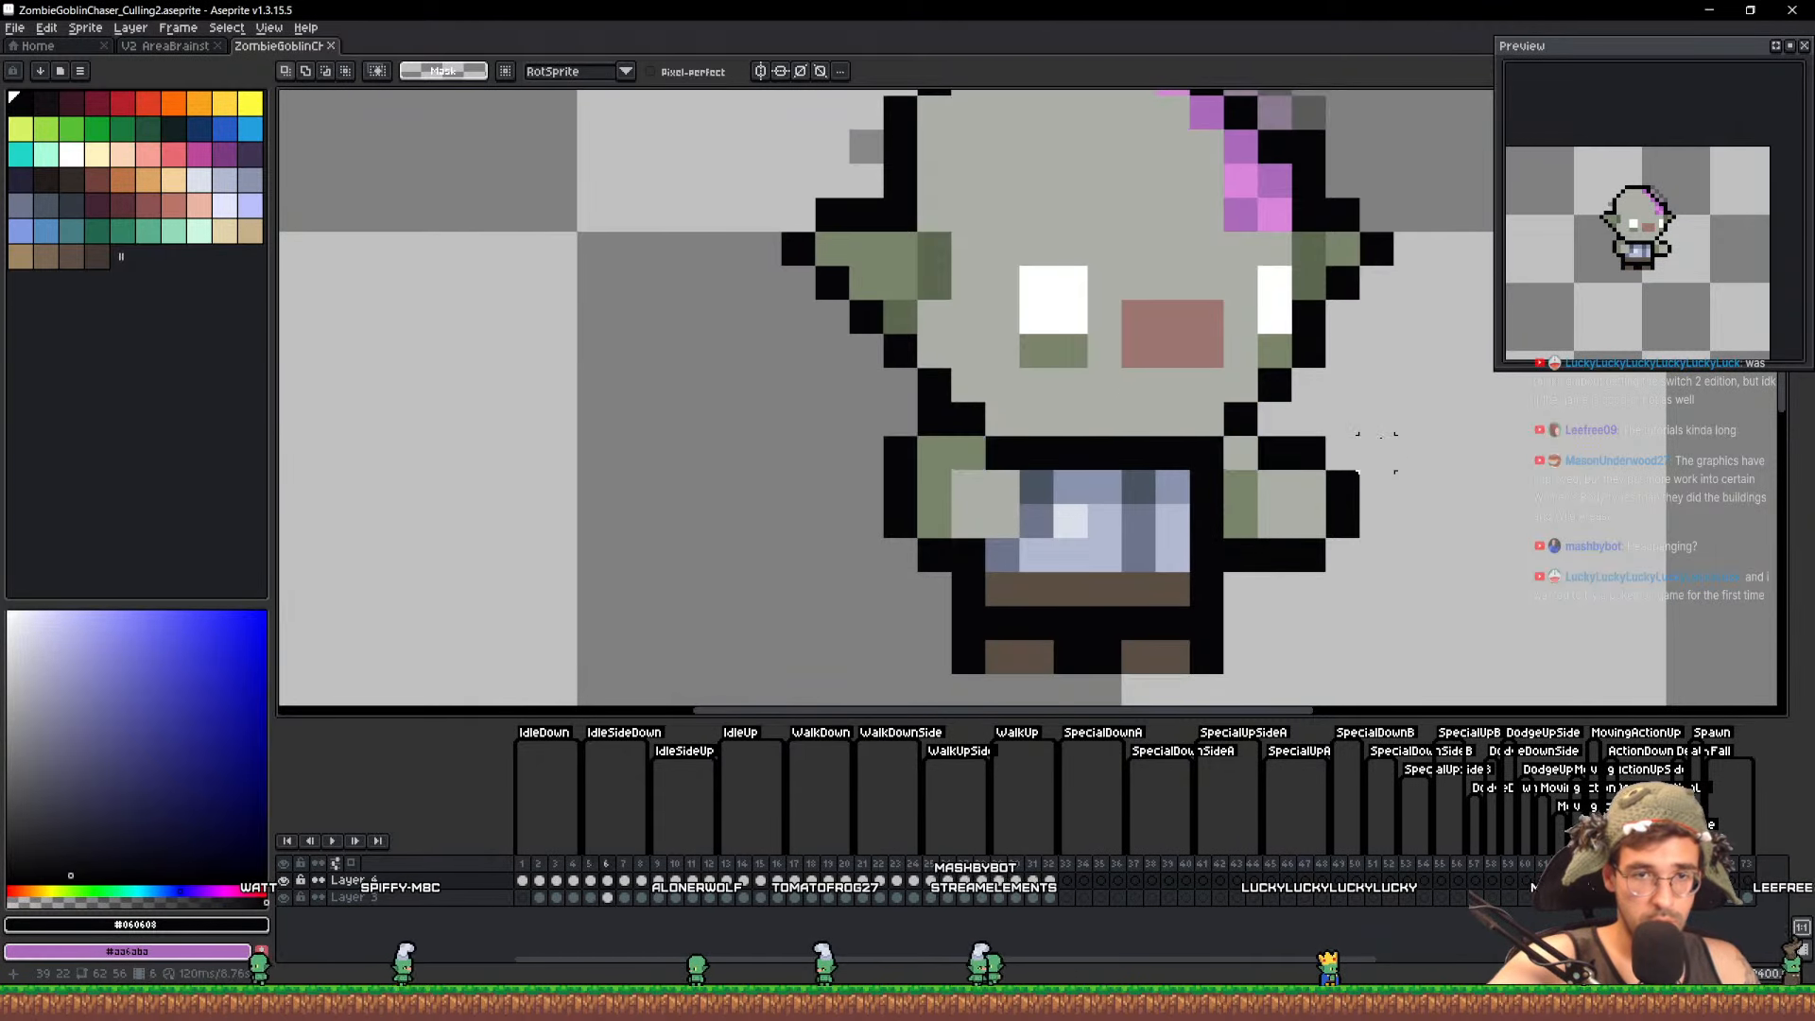
Paste the copied sleeves onto frames 6 and 7, shifted one pixel down on each, and save the file
{"action": "key", "text": "ctrl+v"}
{"action": "key", "text": "Down"}
{"action": "key", "text": "ctrl+d"}
{"action": "key", "text": "Right"}
{"action": "key", "text": "ctrl+v"}
{"action": "key", "text": "Down"}
{"action": "key", "text": "ctrl+d"}
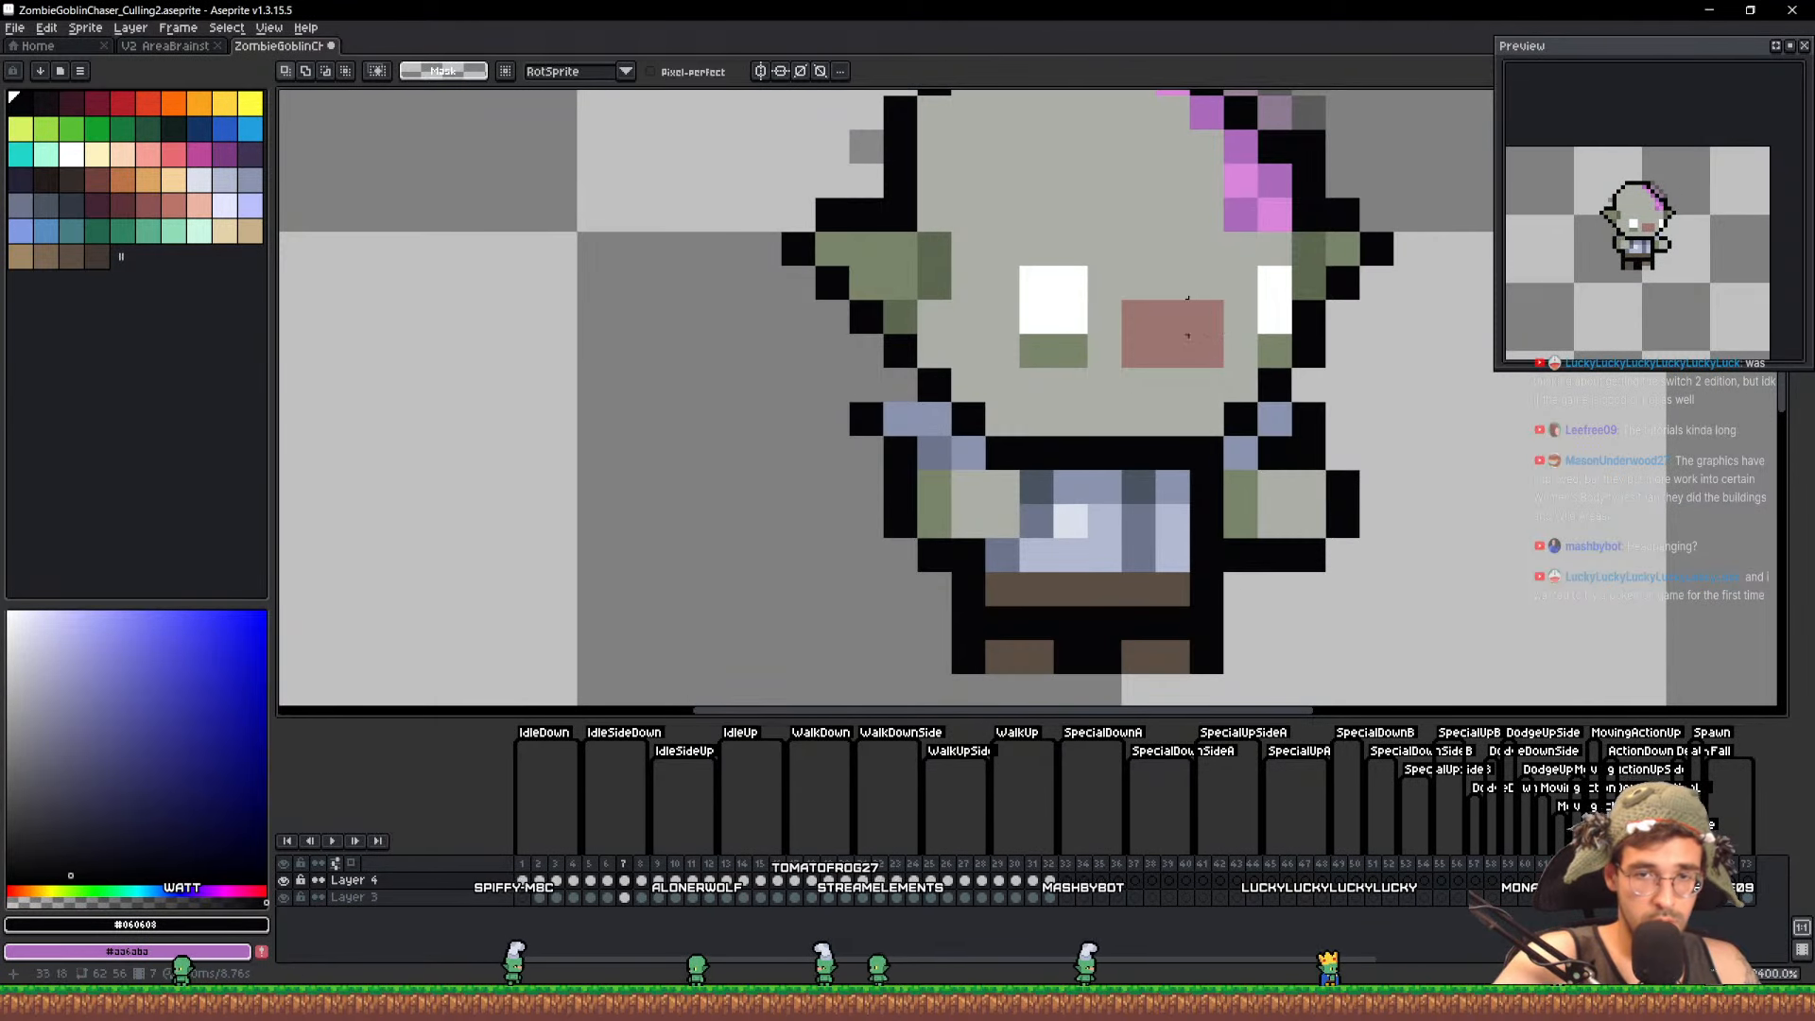
{"action": "key", "text": "b"}
{"action": "scroll", "coordinate": [1154, 417], "scroll_direction": "down", "scroll_amount": 7}
{"action": "key", "text": "ctrl+s"}
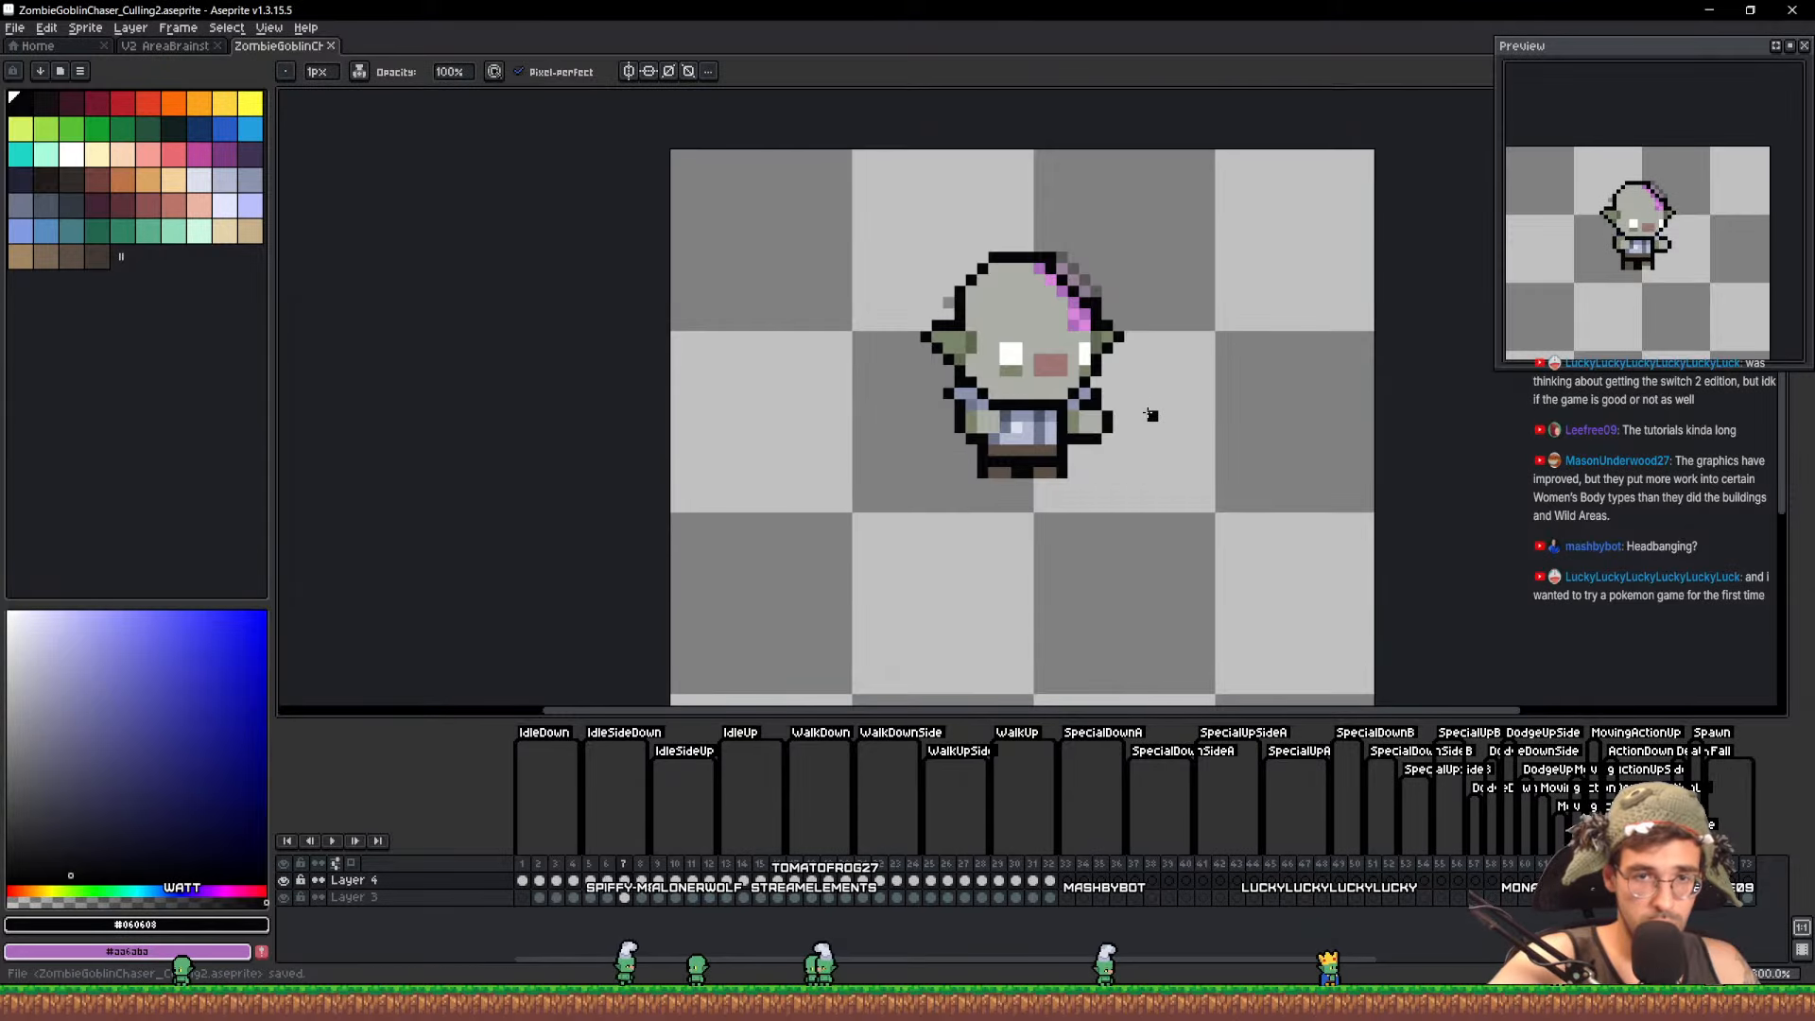
Paste the copied sleeves onto frame 8 without an offset, save the file and play the side idle animation
{"action": "key", "text": "Right"}
{"action": "key", "text": "ctrl+v"}
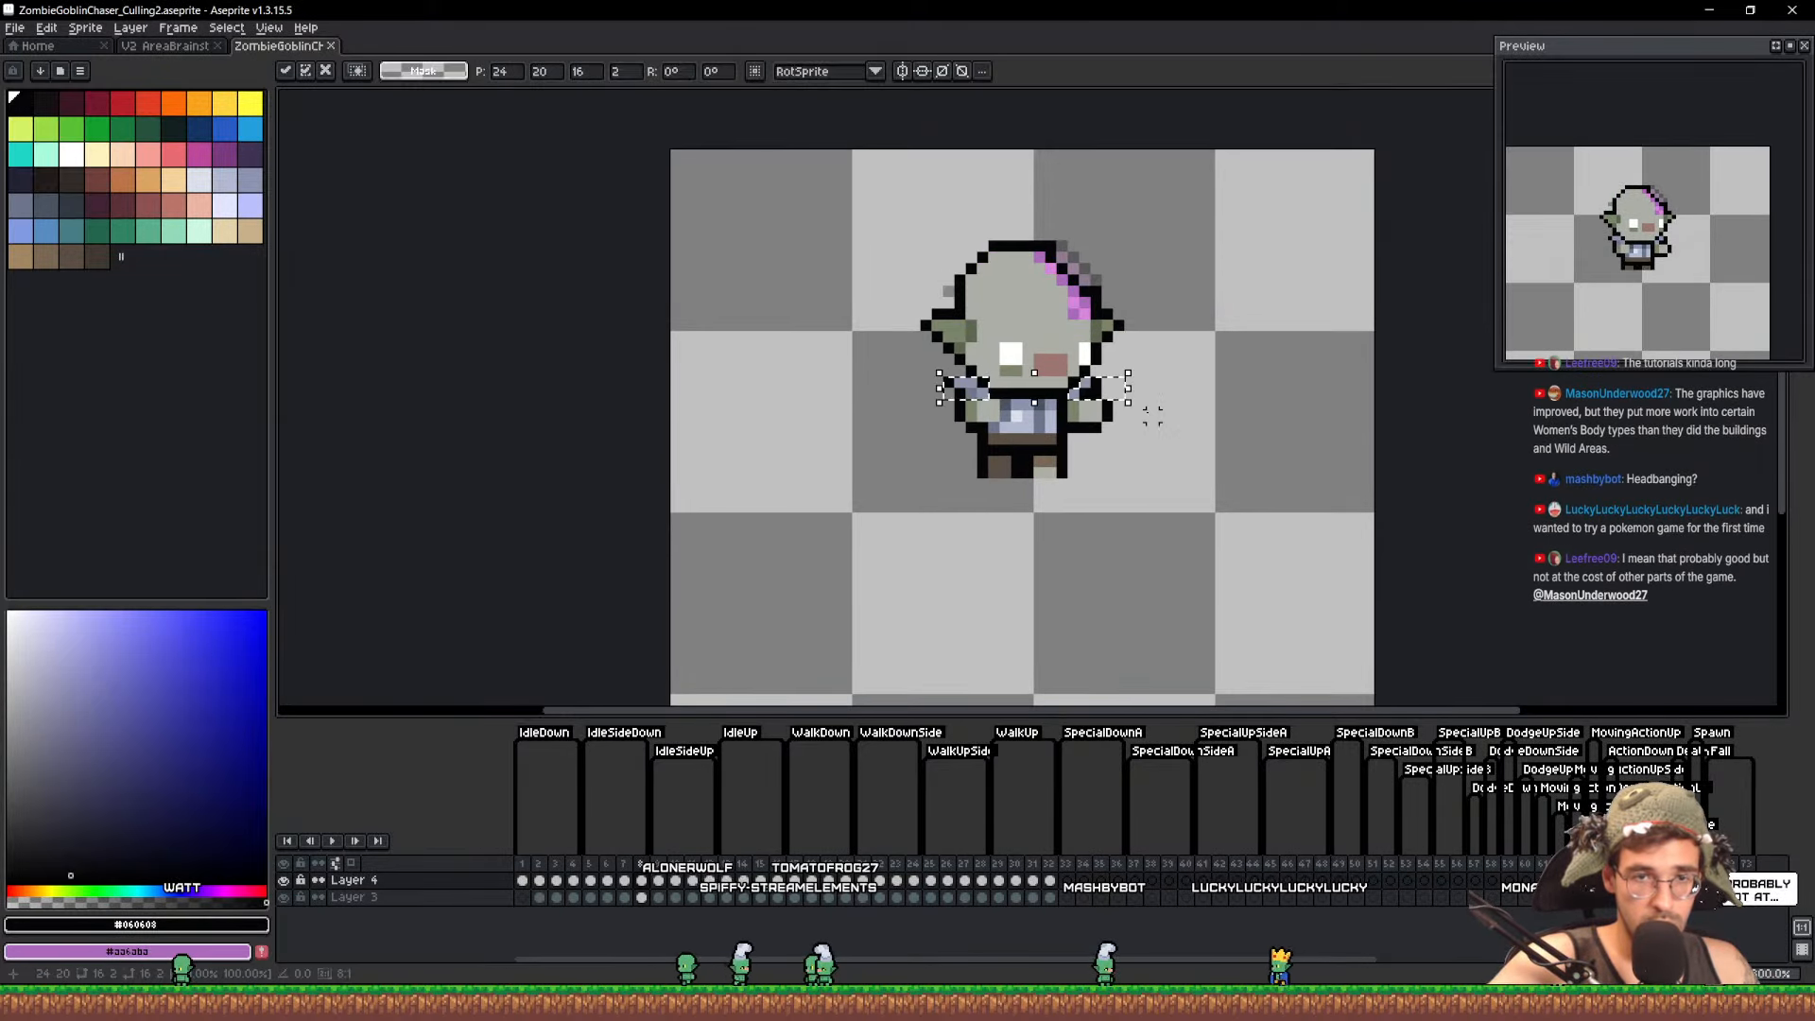
{"action": "key", "text": "ctrl+d"}
{"action": "scroll", "coordinate": [1038, 372], "scroll_direction": "up", "scroll_amount": 4}
{"action": "key", "text": "b"}
{"action": "left_click", "coordinate": [800, 353]}
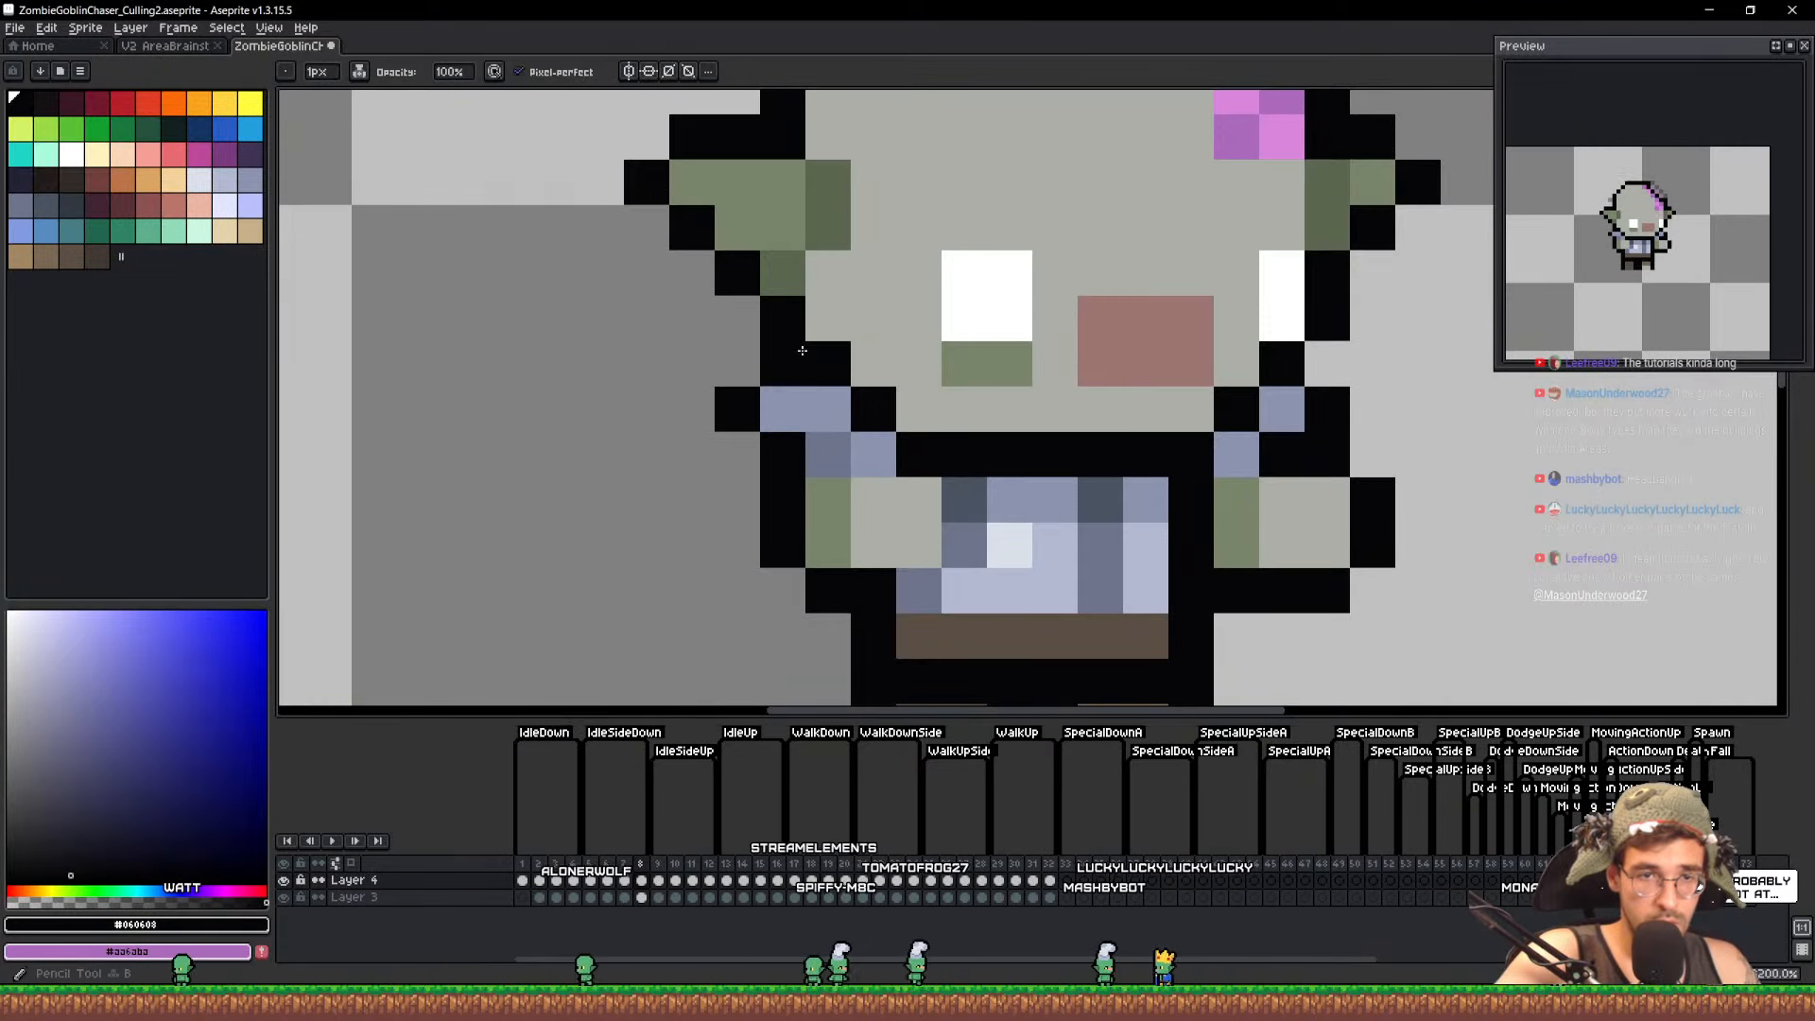
{"action": "left_click", "coordinate": [1073, 402]}
{"action": "key", "text": "ctrl+s"}
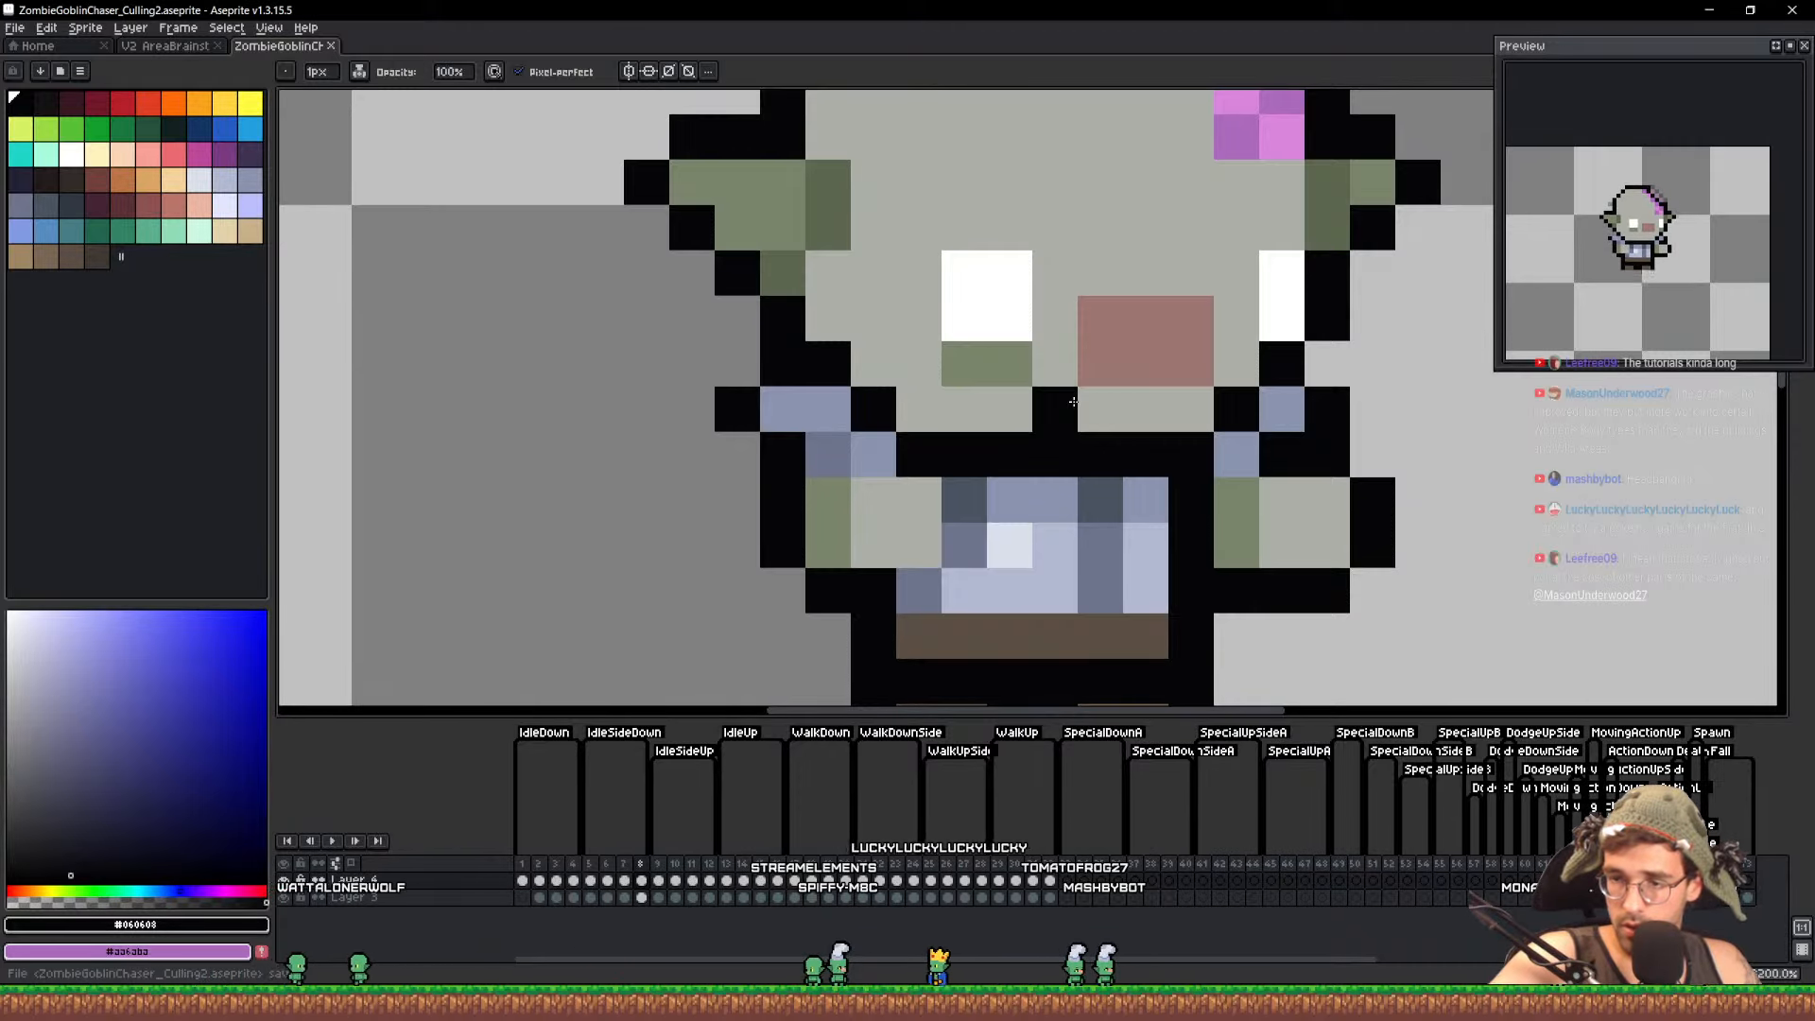
{"action": "key", "text": "Return"}
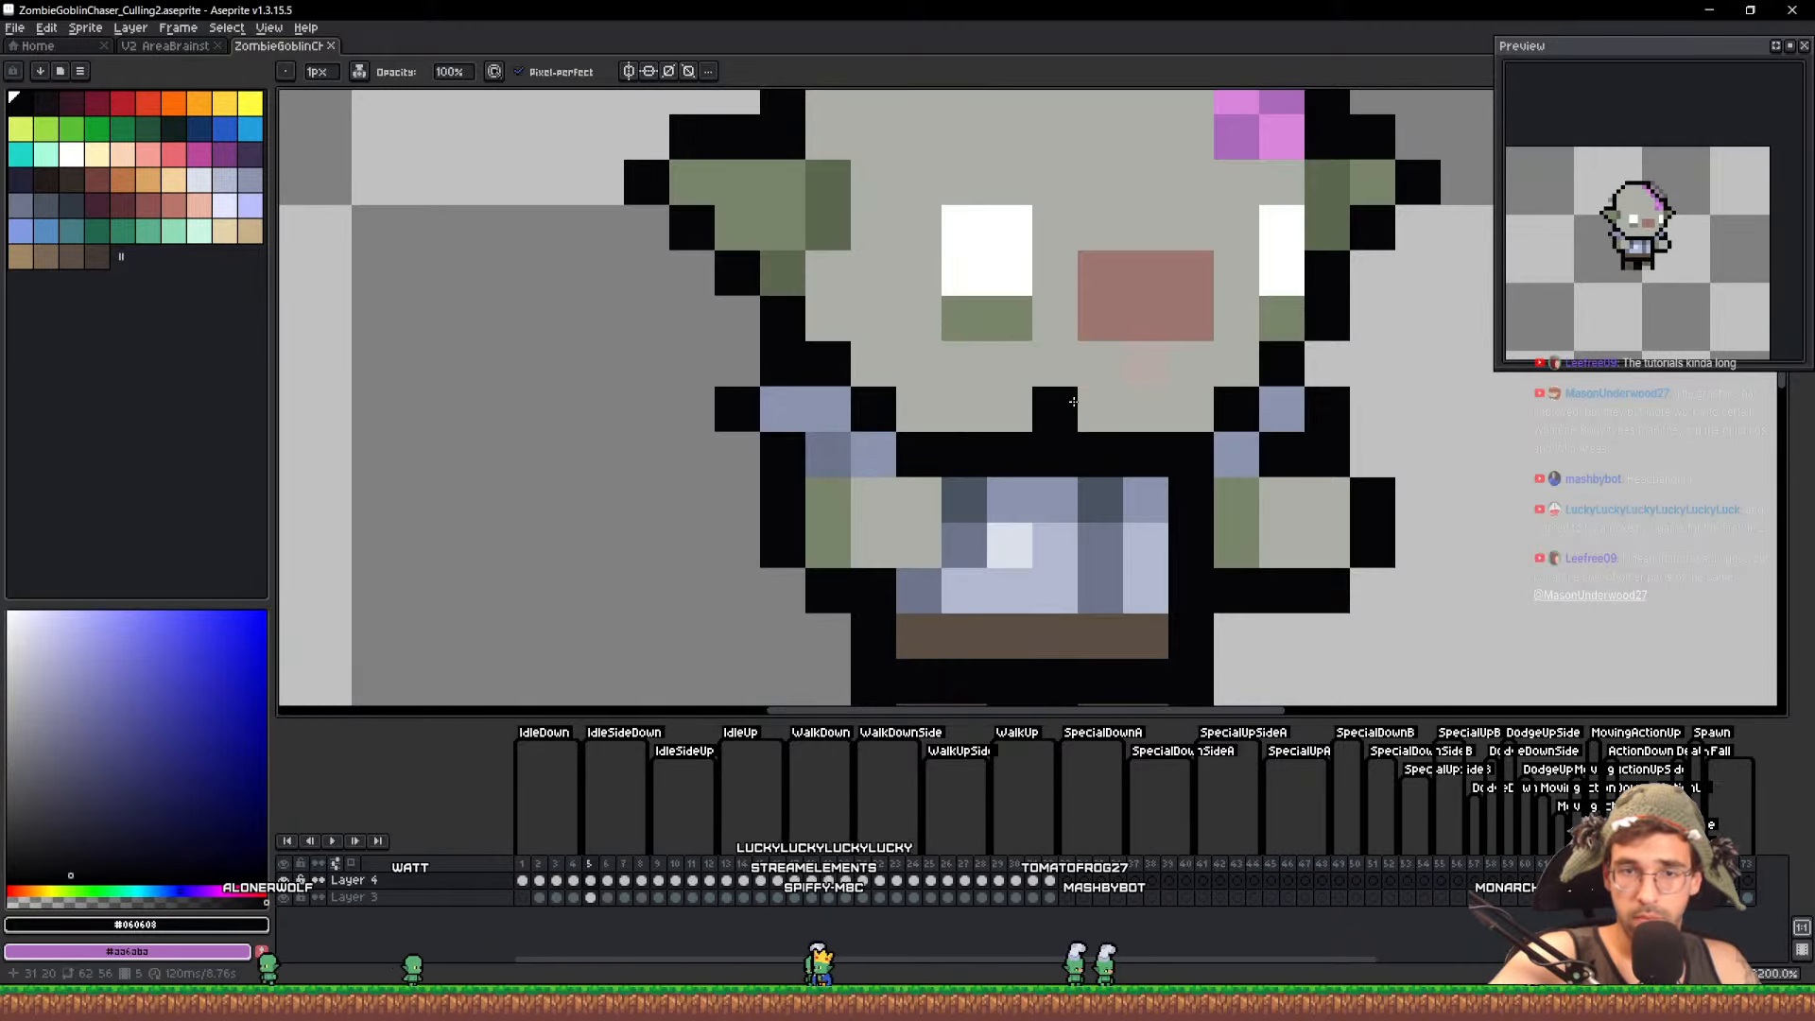
{"action": "scroll", "coordinate": [797, 413], "scroll_direction": "down", "scroll_amount": 4}
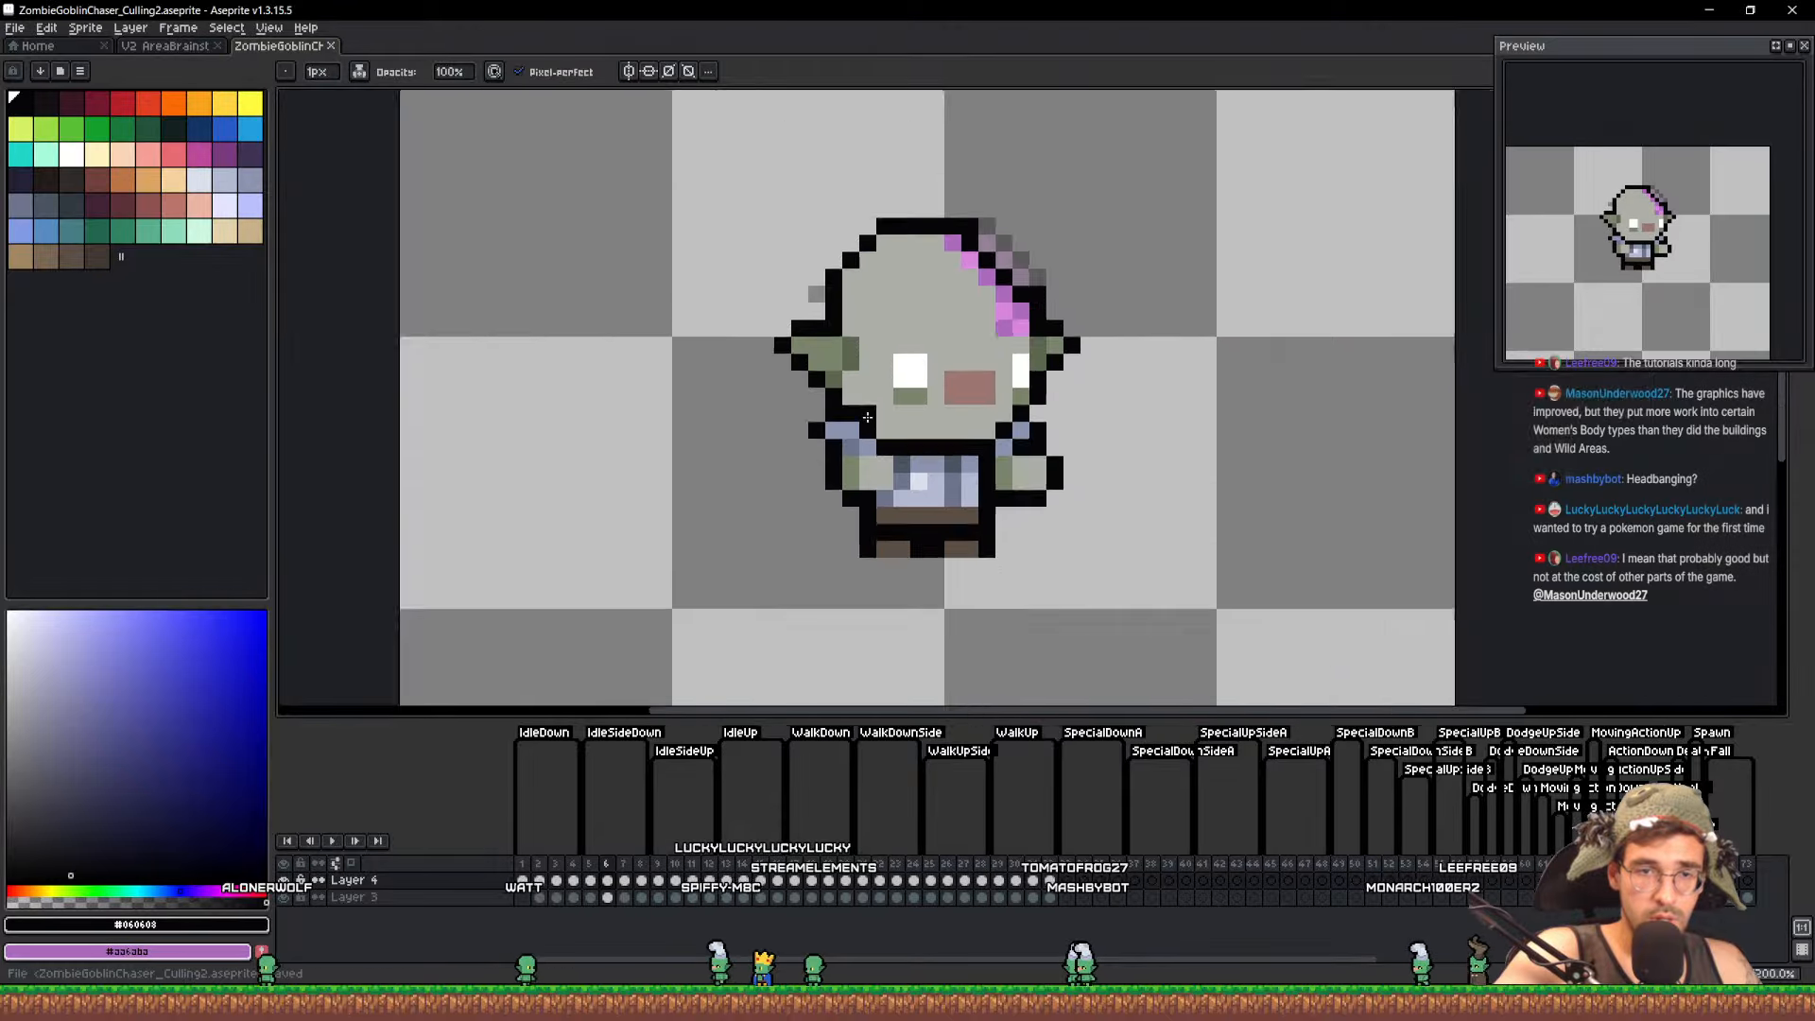
{"action": "key", "text": "ctrl+s"}
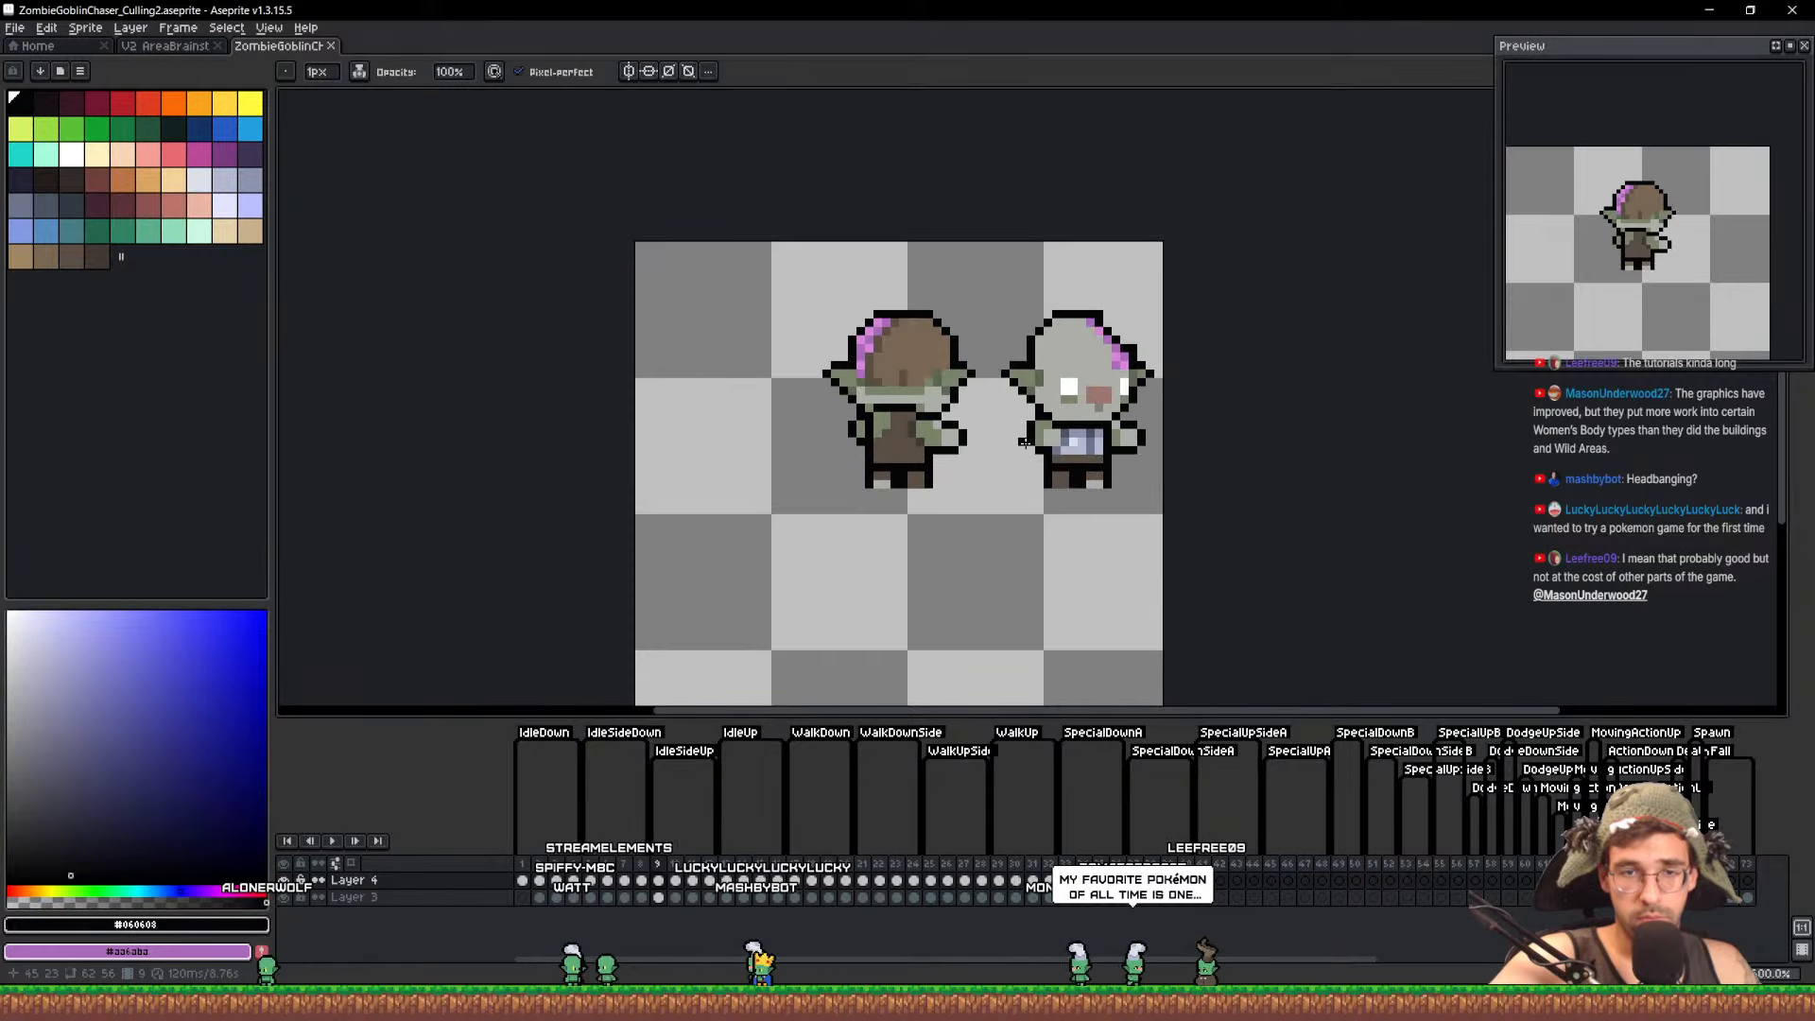
Copy the sleeved goblin from frame 5 onto frame 9 over the old reference beside the back-view goblin, and save
{"action": "scroll", "coordinate": [1005, 409], "scroll_direction": "up", "scroll_amount": 2}
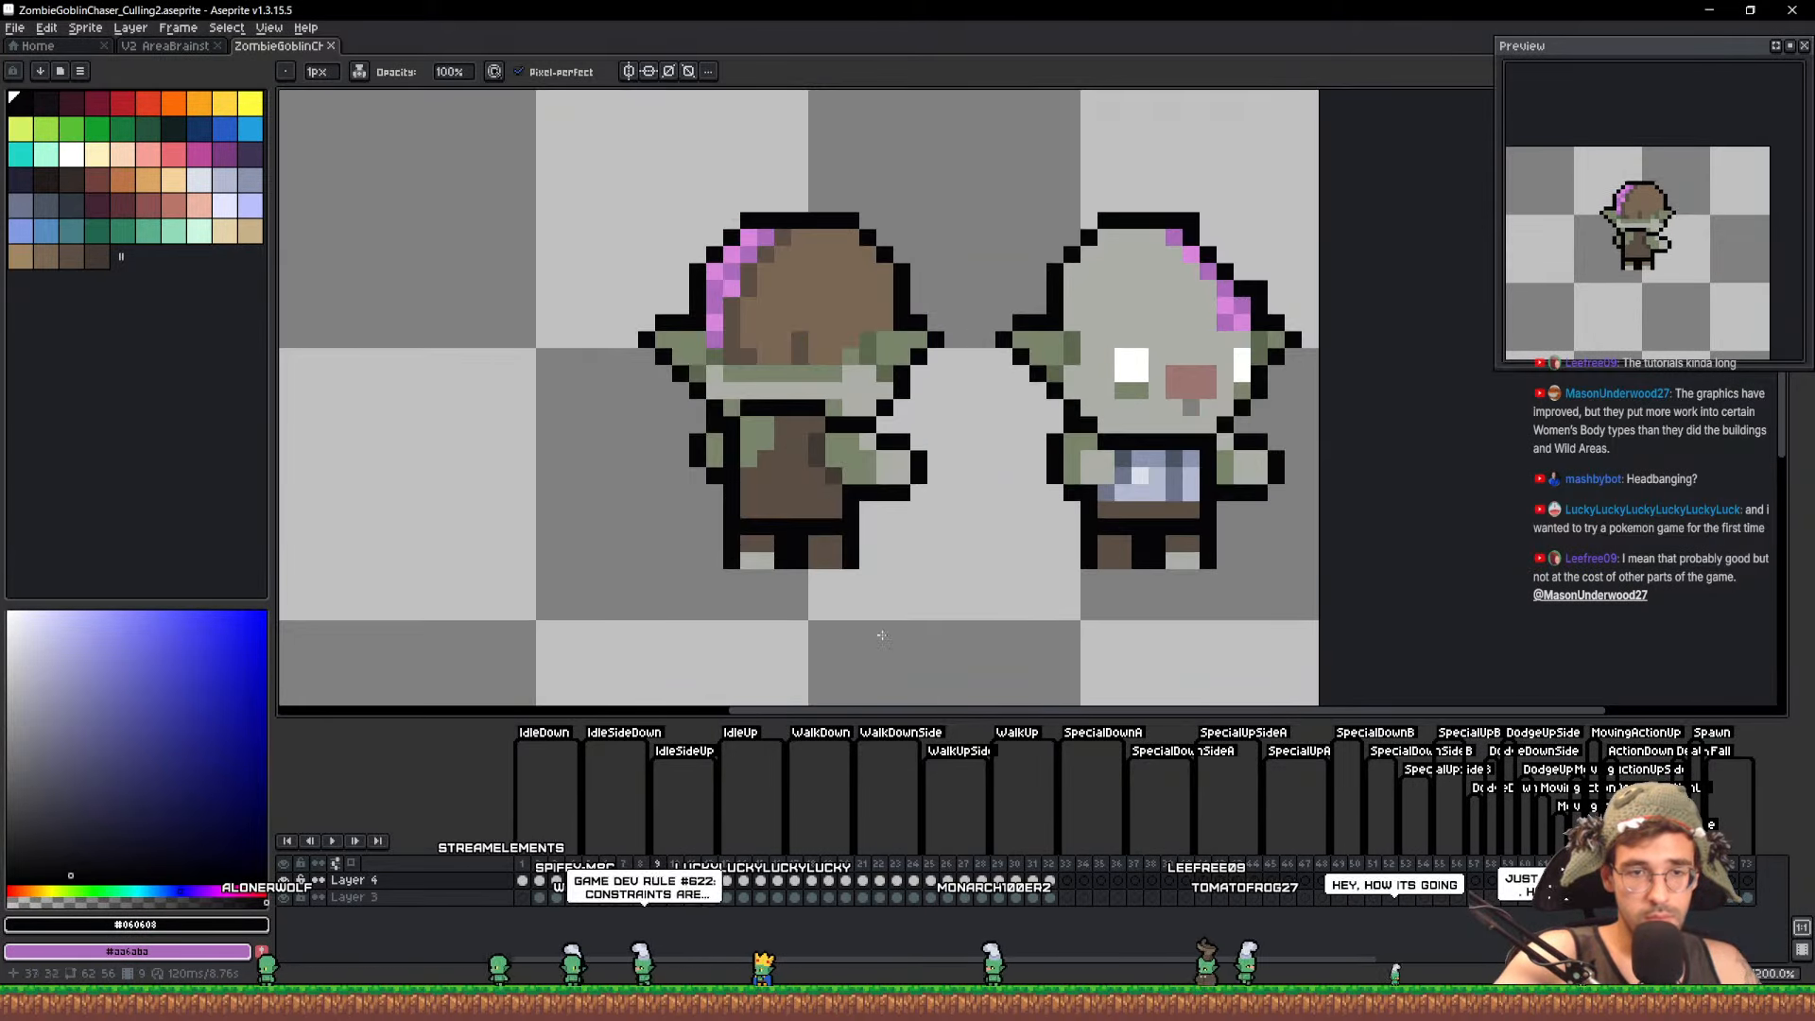
{"action": "left_click", "coordinate": [590, 880]}
{"action": "scroll", "coordinate": [746, 599], "scroll_direction": "down", "scroll_amount": 2}
{"action": "key", "text": "q"}
{"action": "left_click_drag", "start_coordinate": [1011, 628], "coordinate": [1036, 378]}
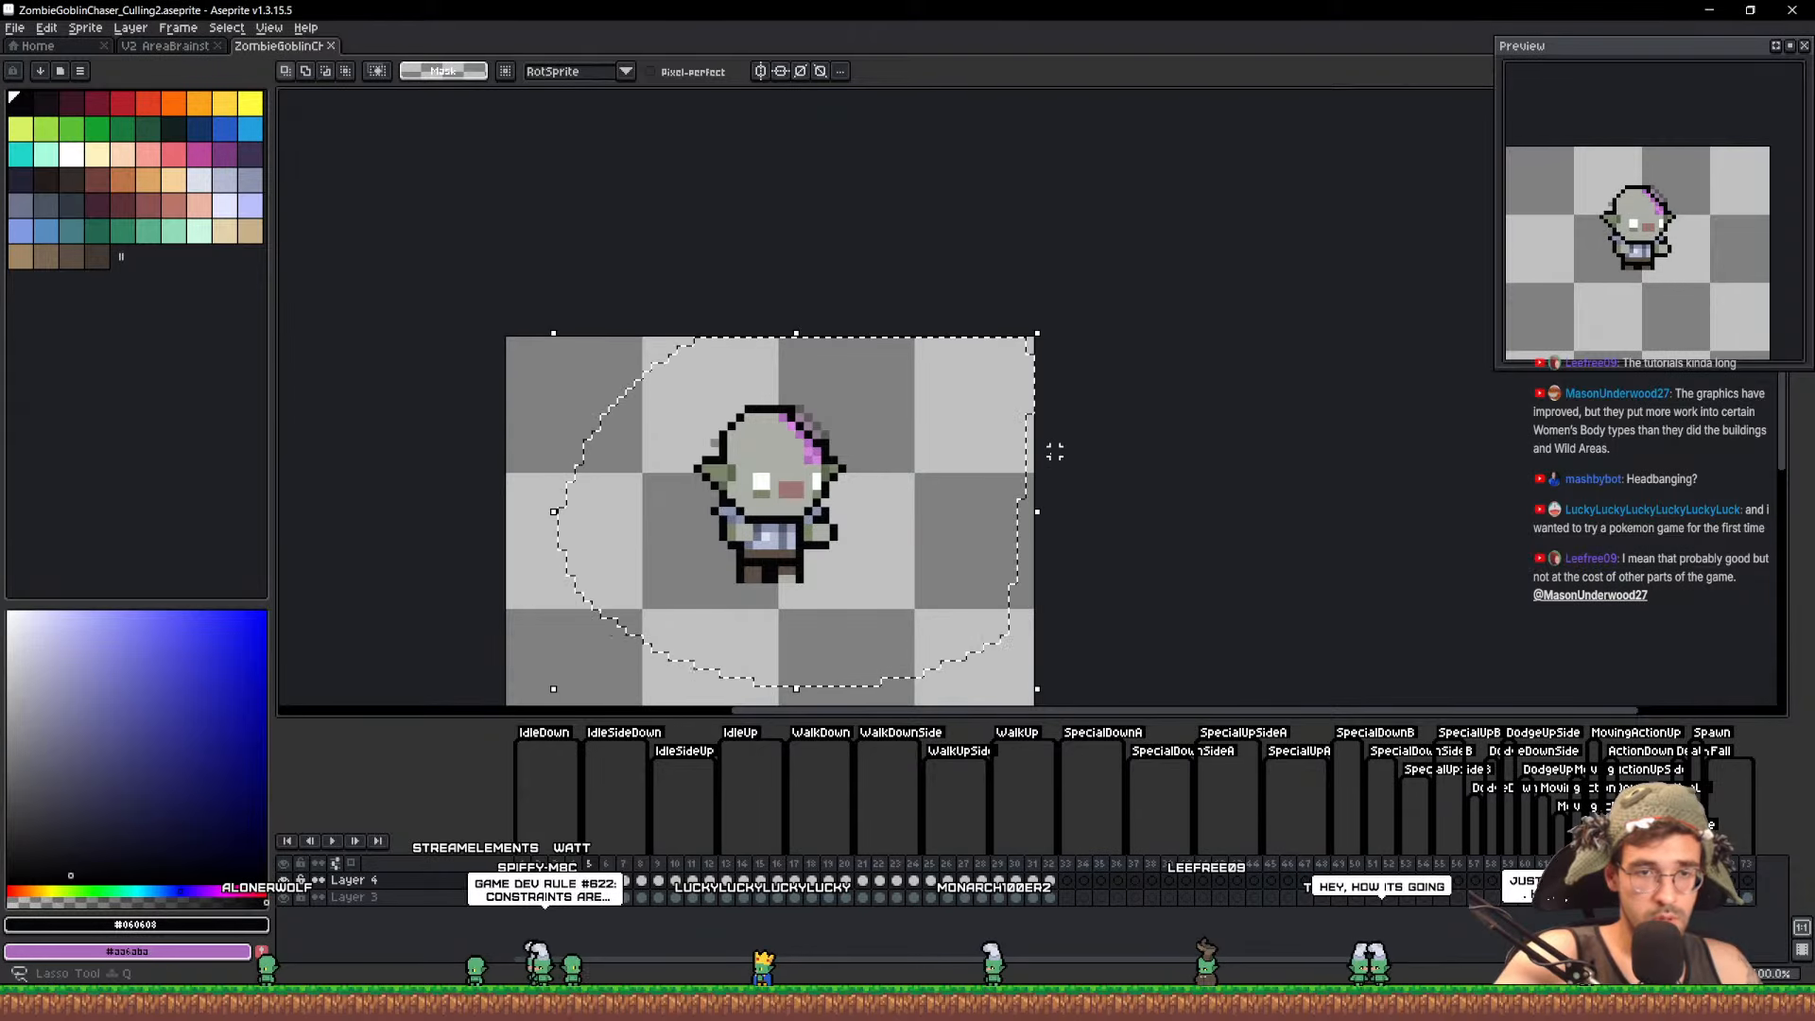
{"action": "key", "text": "ctrl+c"}
{"action": "key", "text": "ctrl+d"}
{"action": "left_click", "coordinate": [658, 880]}
{"action": "key", "text": "ctrl+v"}
{"action": "left_click_drag", "start_coordinate": [843, 511], "coordinate": [1021, 510]}
{"action": "key", "text": "ctrl+d"}
{"action": "key", "text": "ctrl+s"}
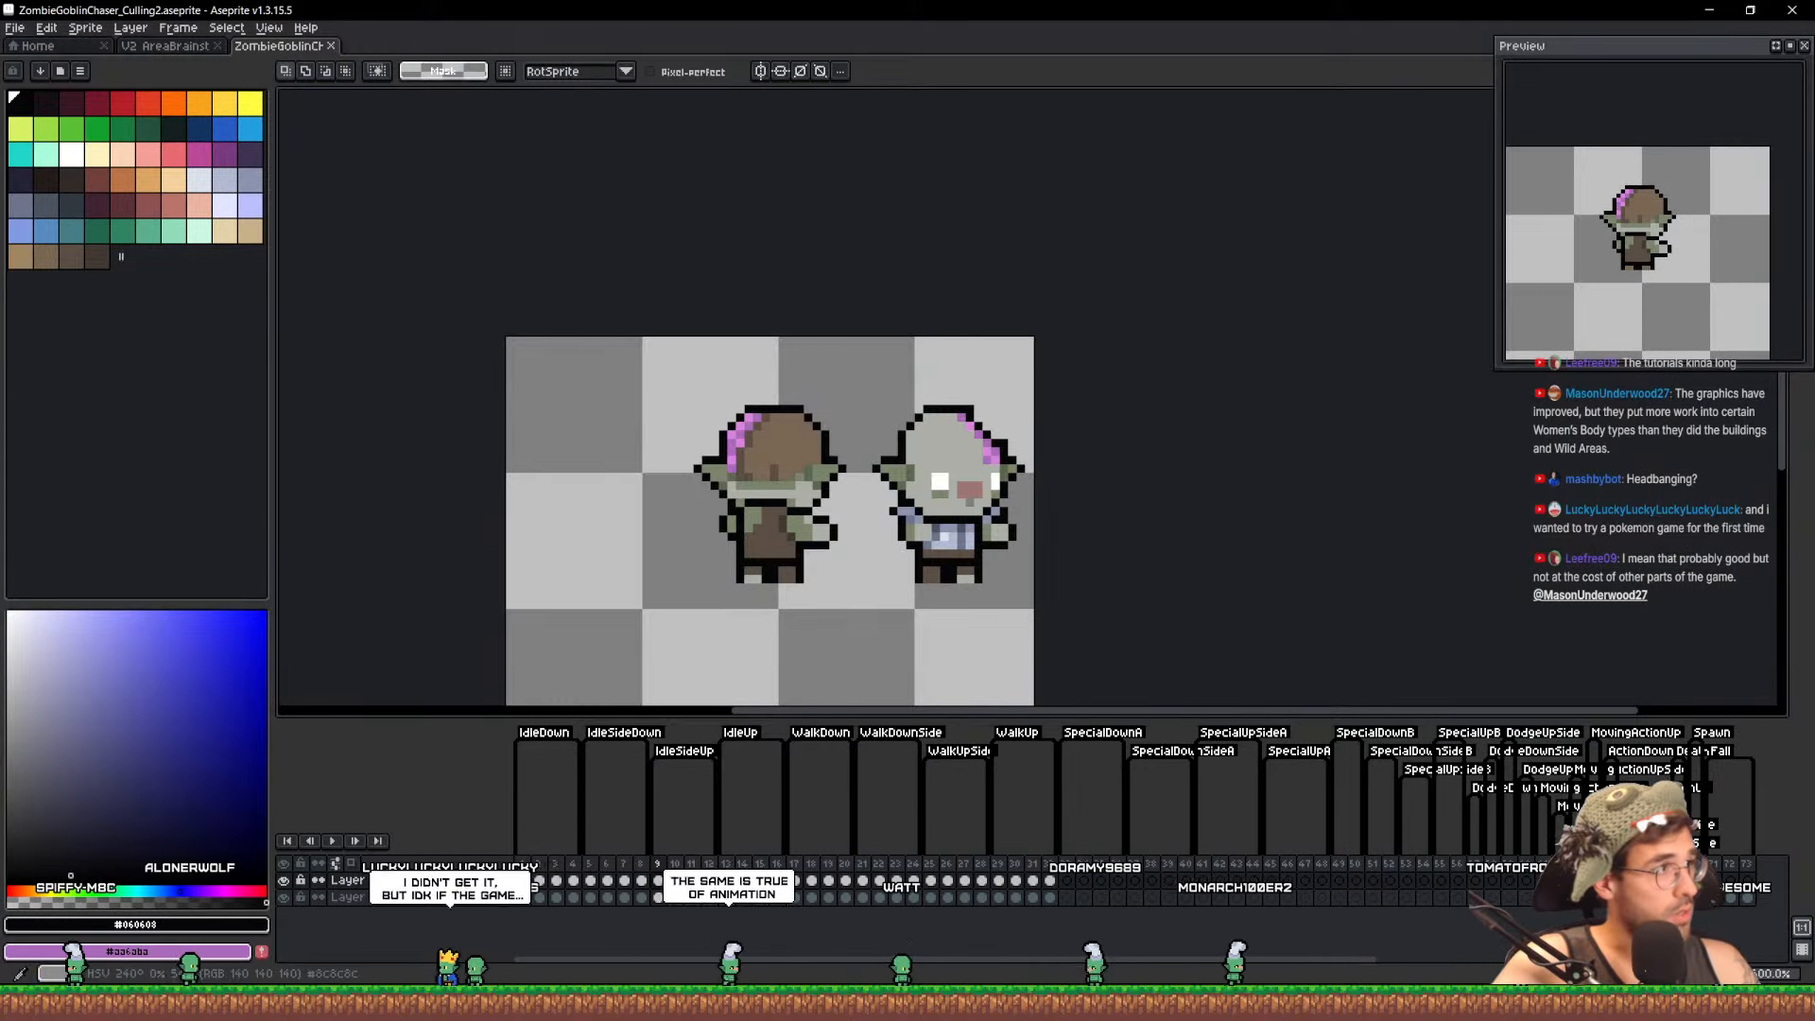
Switch to the Instagram profile in the browser and read the "Something that comes in pairs" pixel art post
{"action": "key", "text": "alt+Tab"}
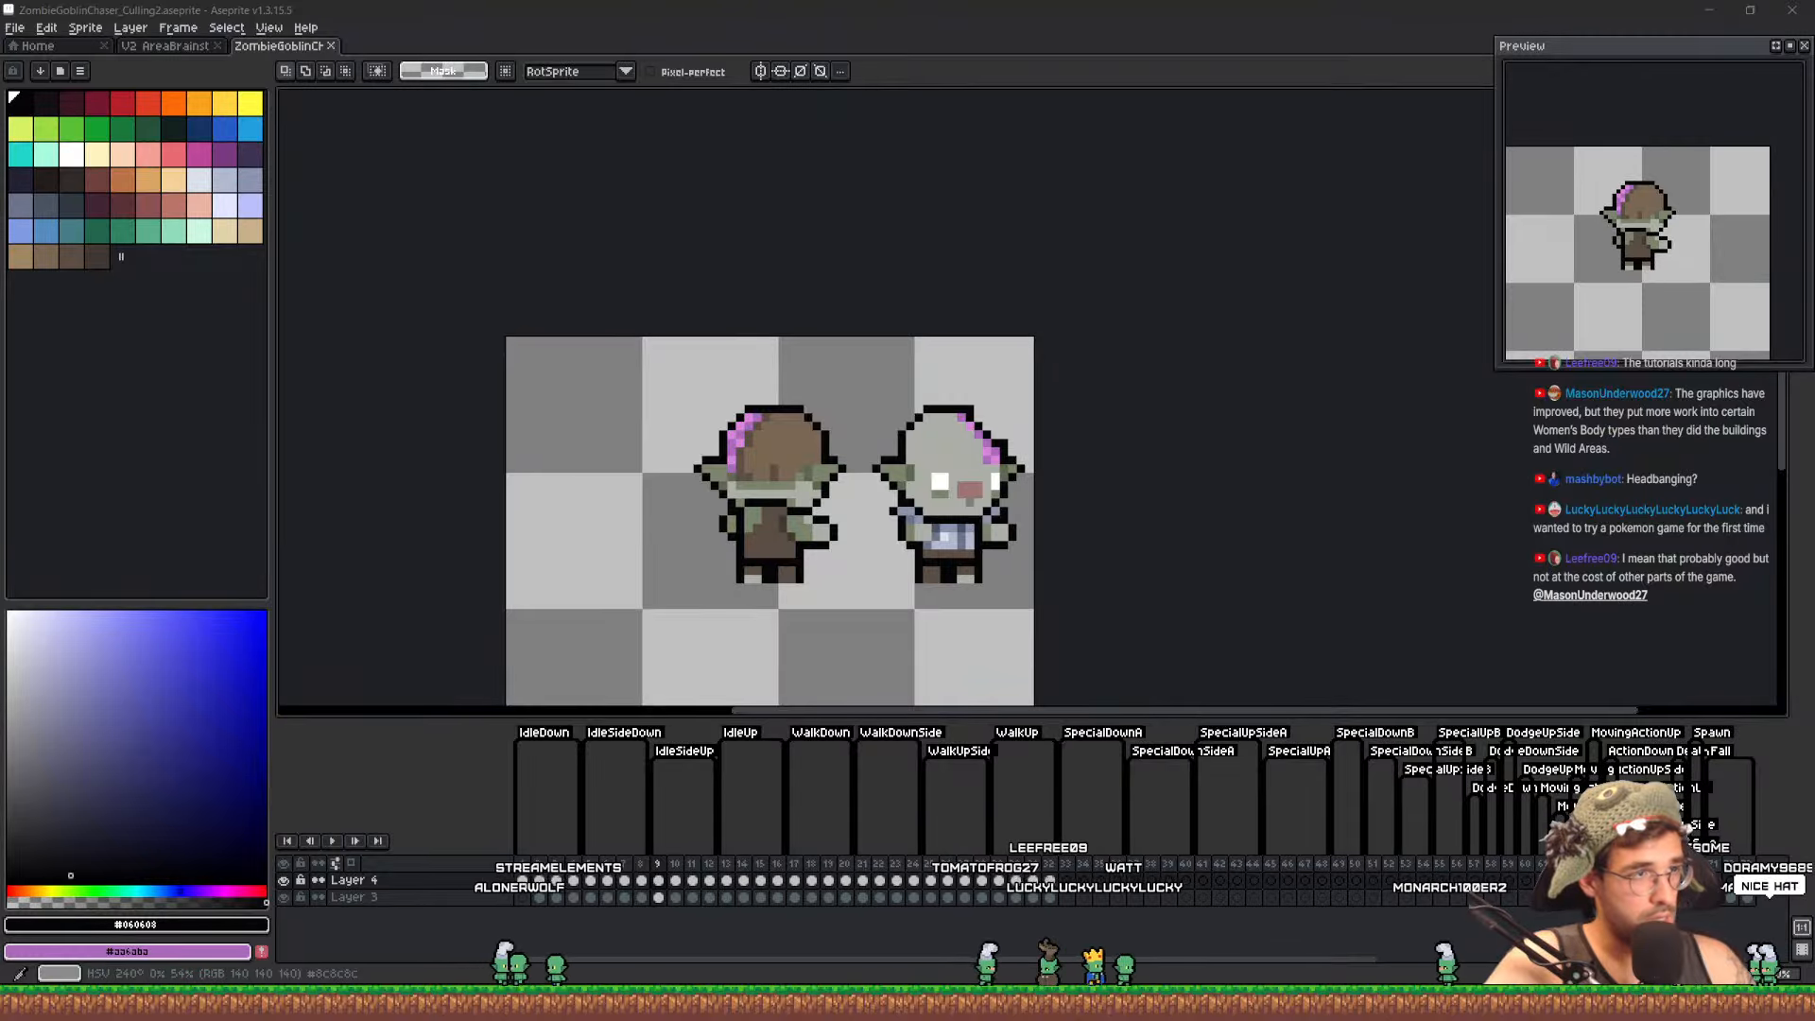
{"action": "left_click_drag", "start_coordinate": [662, 1020], "coordinate": [696, 671]}
{"action": "double_click", "coordinate": [696, 673]}
{"action": "scroll", "coordinate": [931, 371], "scroll_direction": "down", "scroll_amount": 10}
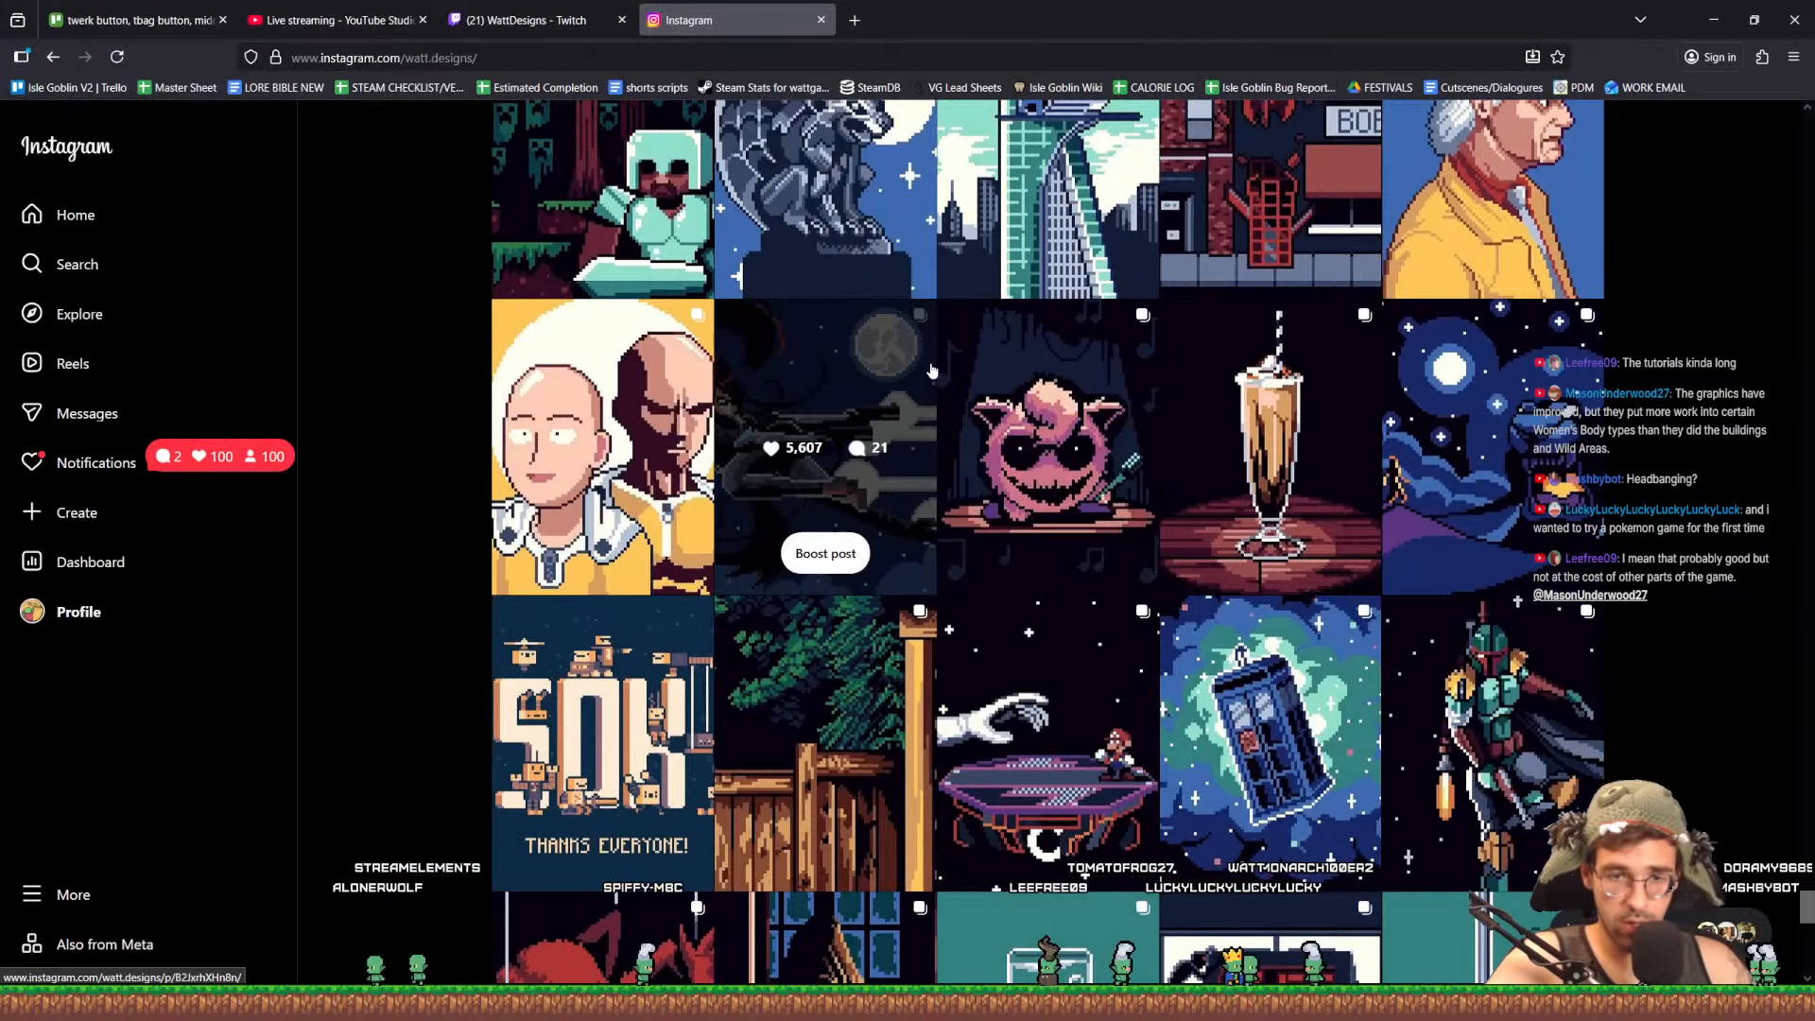
{"action": "scroll", "coordinate": [931, 370], "scroll_direction": "up", "scroll_amount": 3}
{"action": "left_click", "coordinate": [1150, 367]}
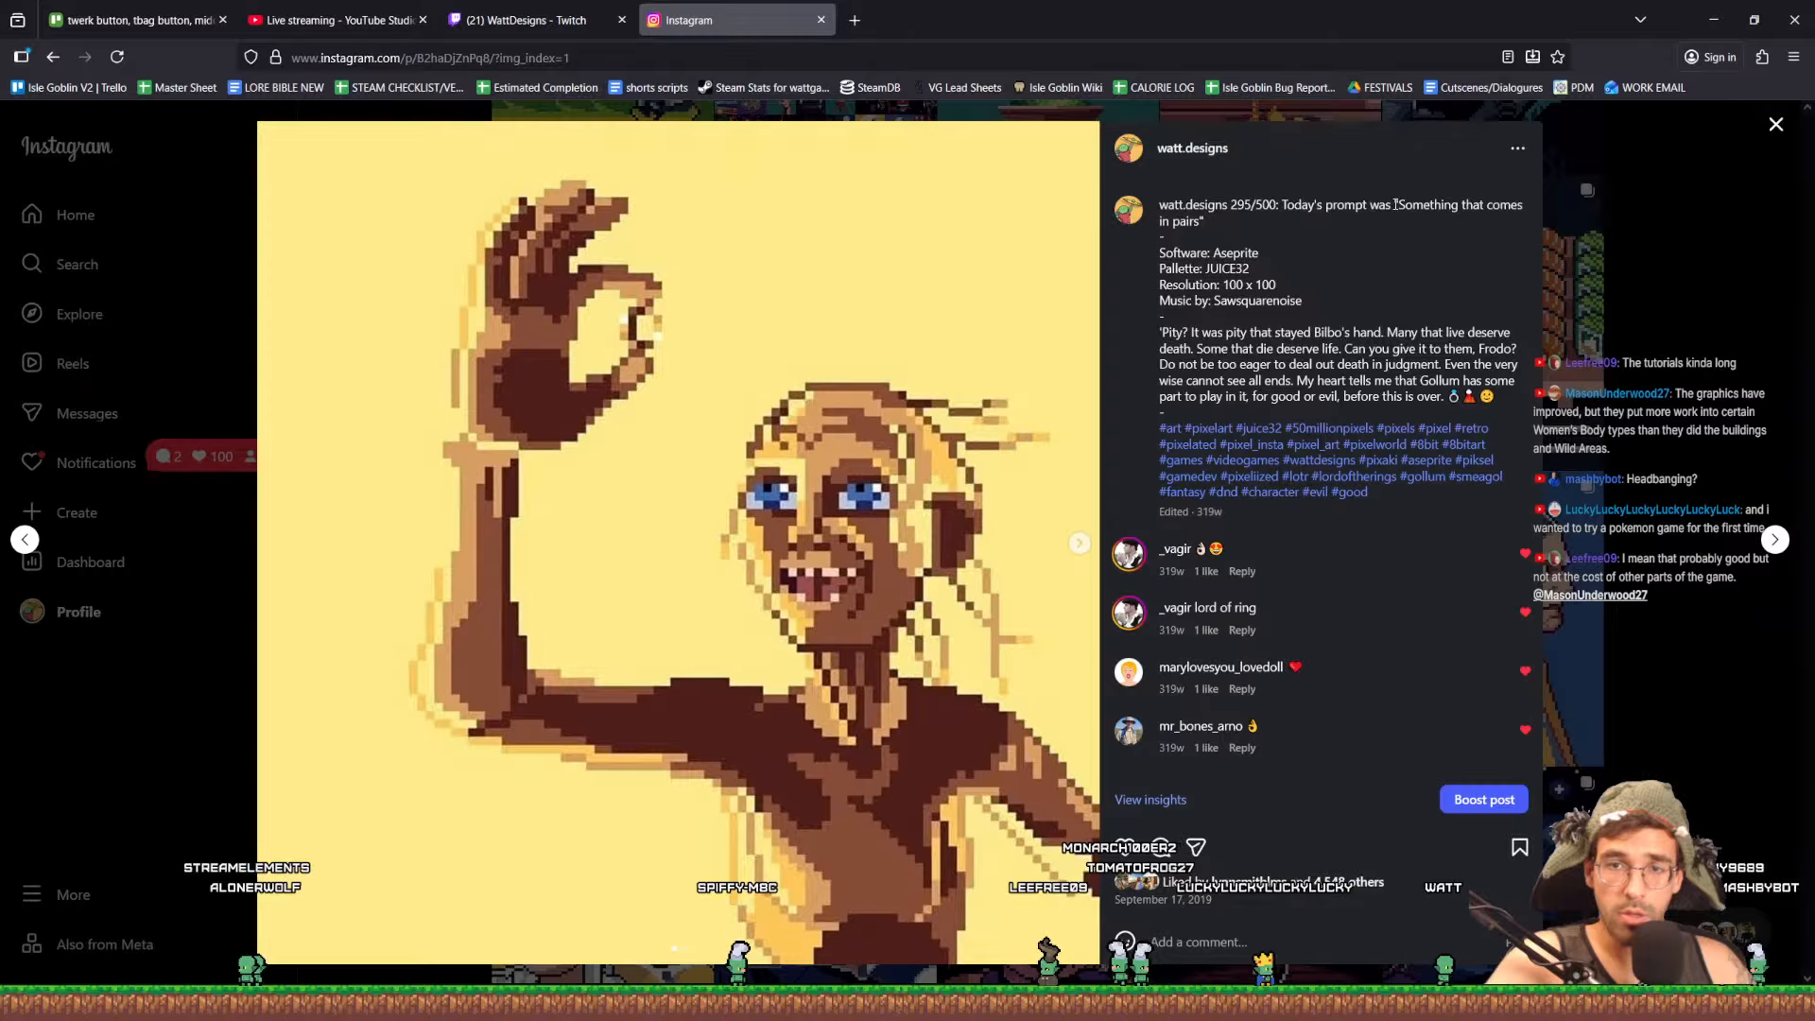
{"action": "left_click_drag", "start_coordinate": [1530, 206], "coordinate": [1463, 225]}
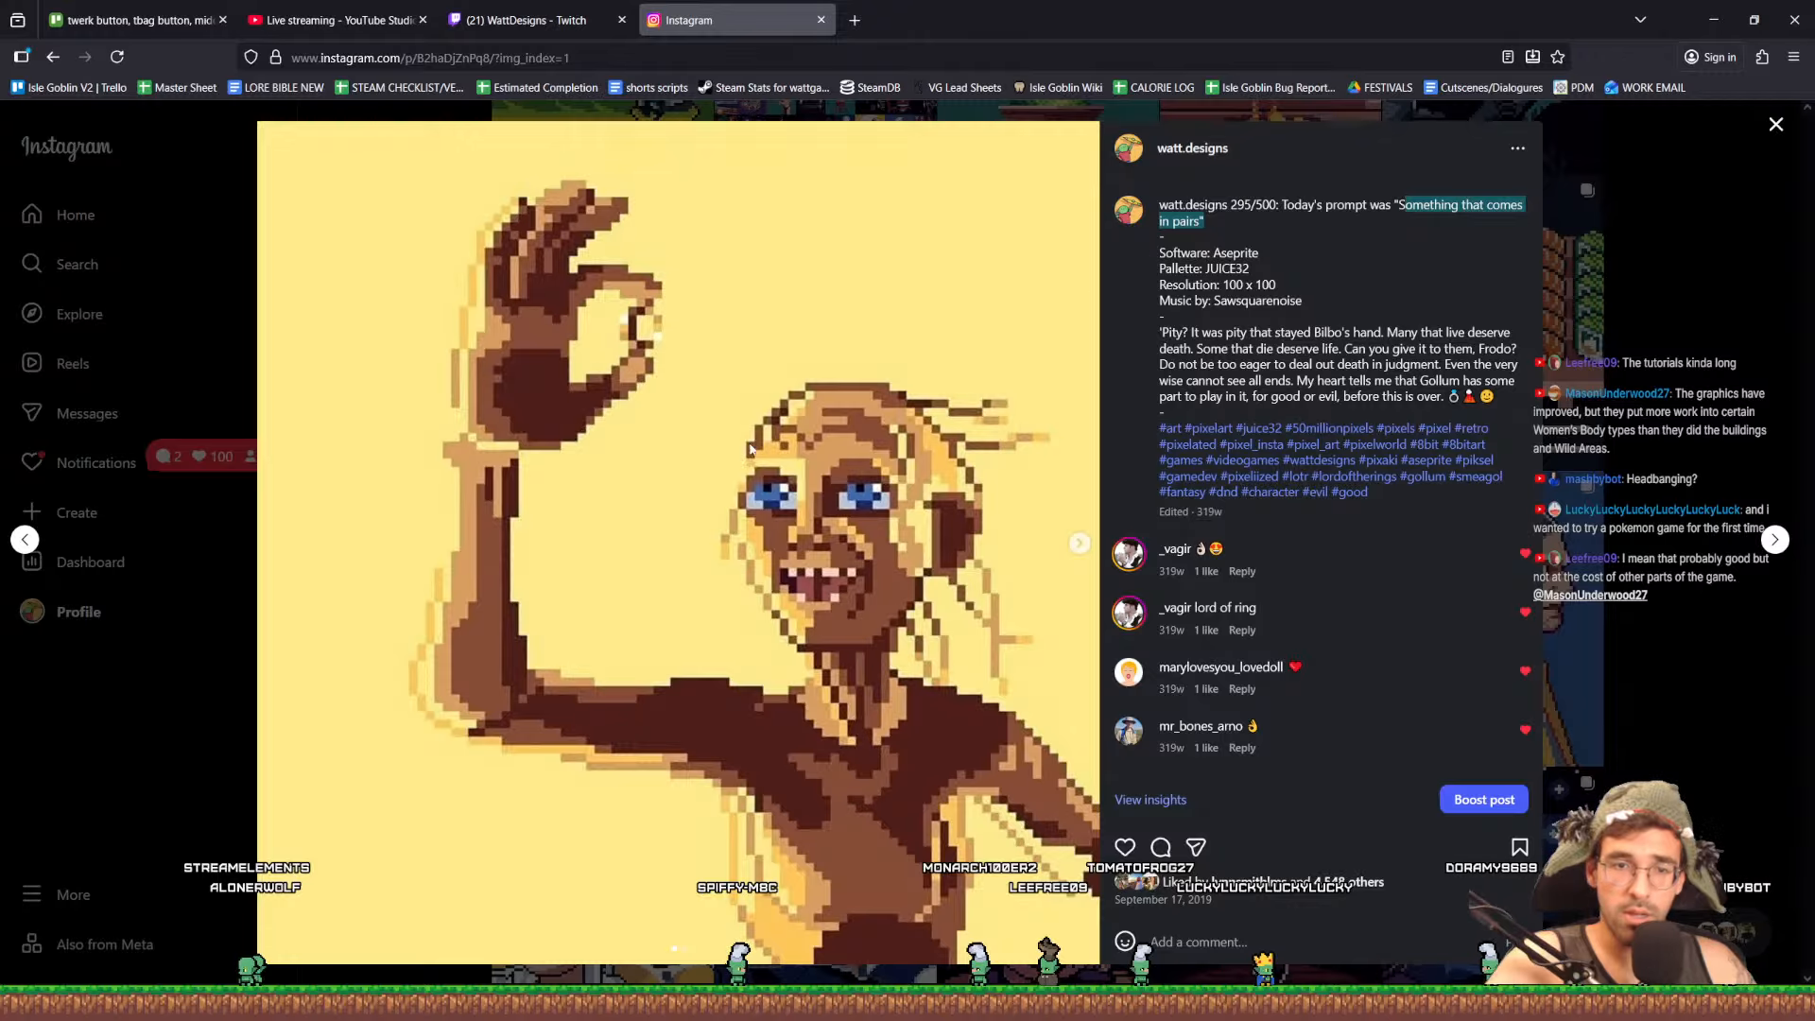
{"action": "left_click", "coordinate": [1657, 278]}
Look at the "Smile" and "Gorilla" posts, browse the older pixel art, and return to Aseprite
{"action": "scroll", "coordinate": [858, 488], "scroll_direction": "down", "scroll_amount": 3}
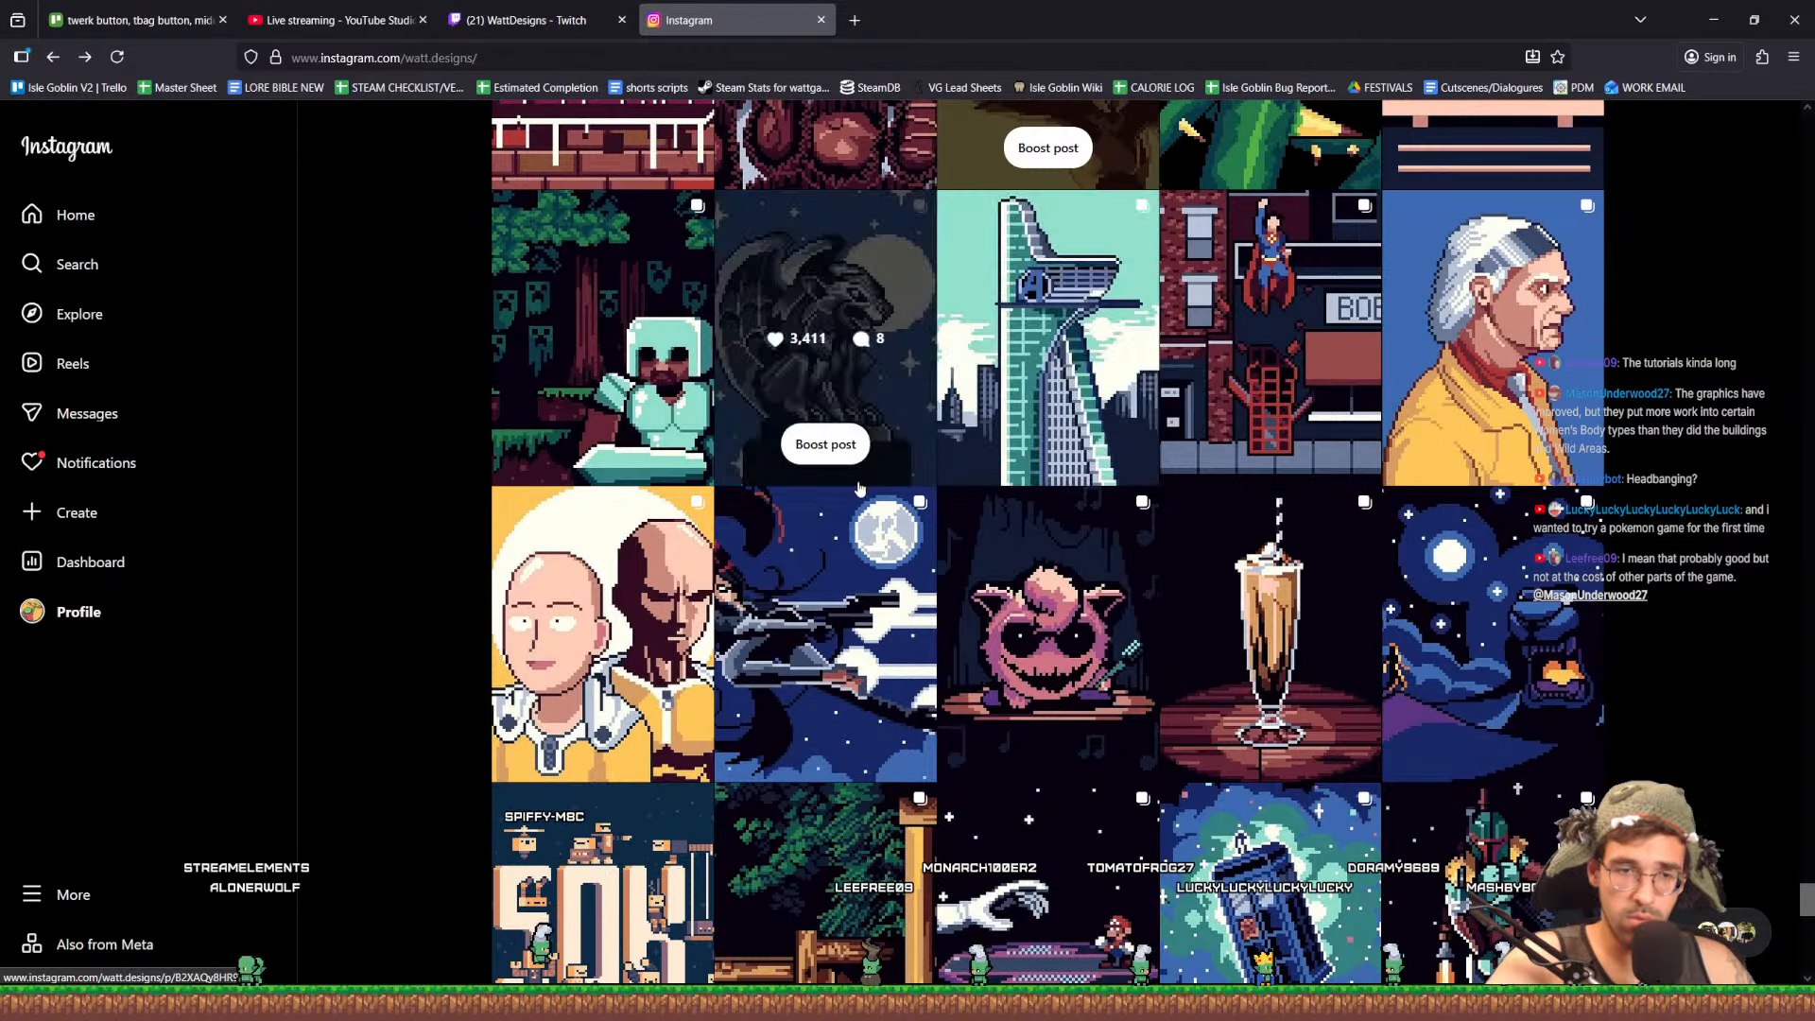
{"action": "left_click", "coordinate": [632, 568]}
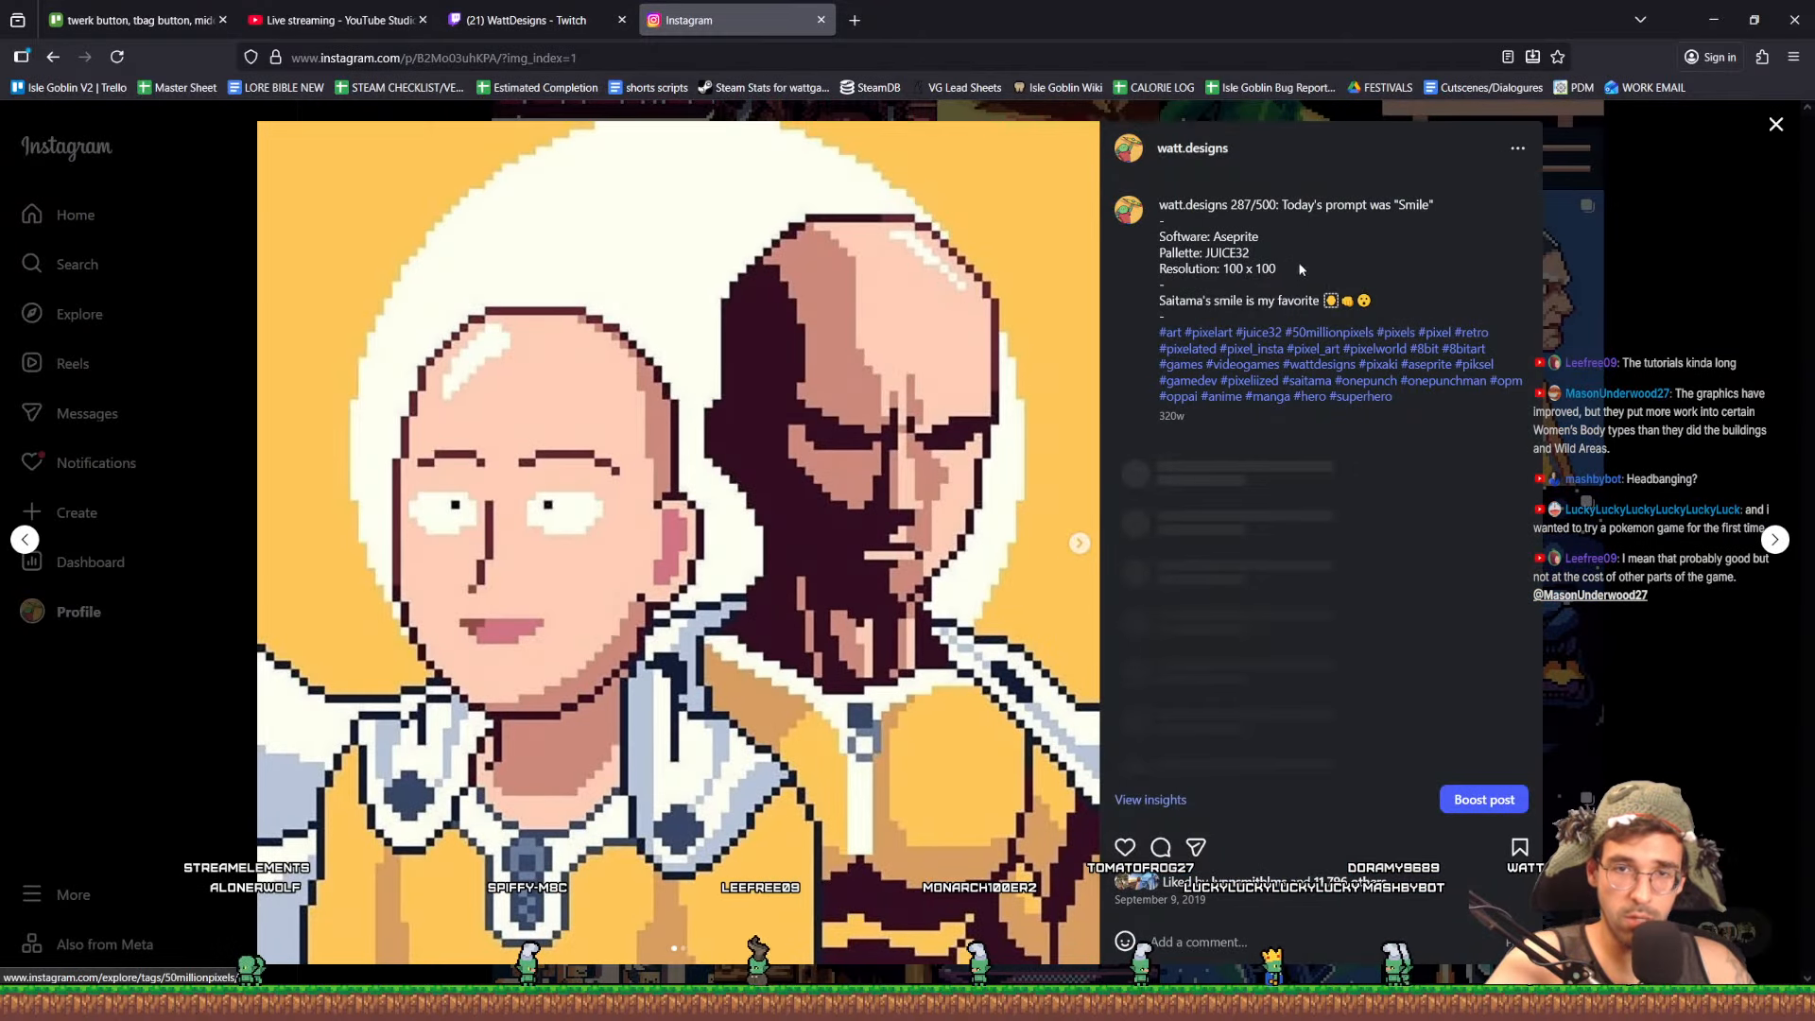
{"action": "left_click", "coordinate": [1652, 318]}
{"action": "scroll", "coordinate": [1323, 473], "scroll_direction": "down", "scroll_amount": 2}
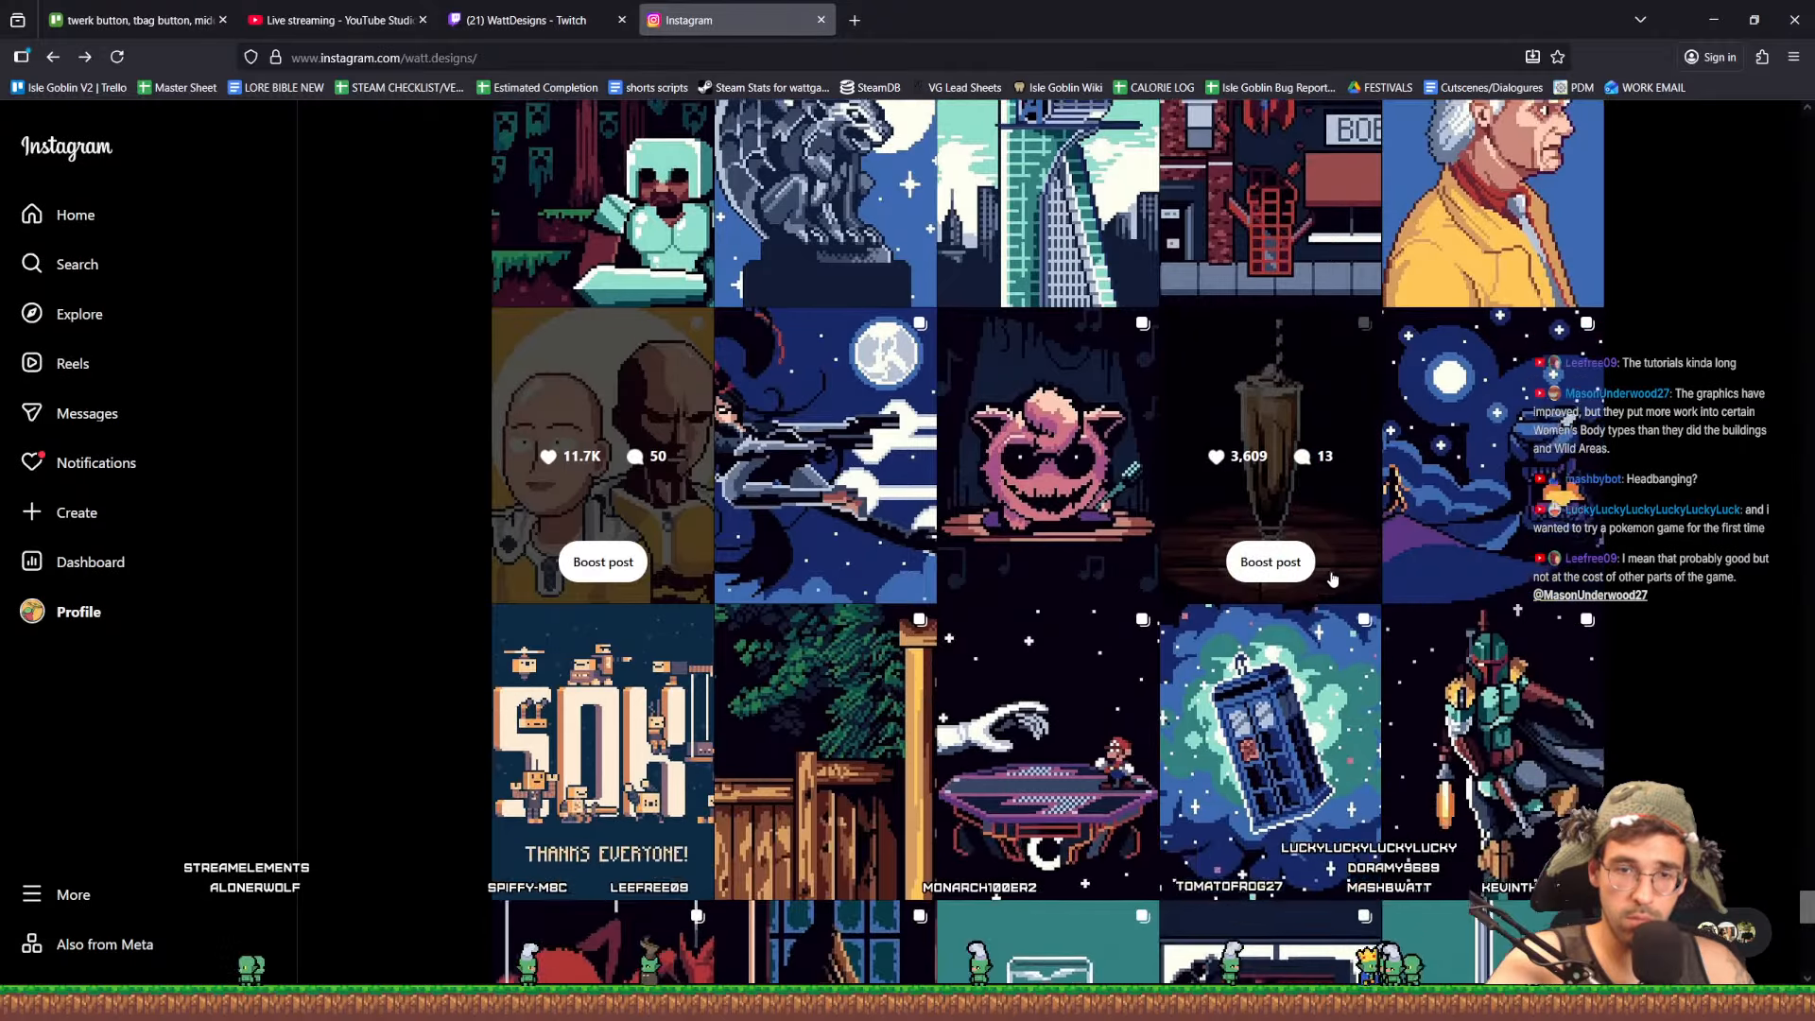
{"action": "scroll", "coordinate": [1234, 576], "scroll_direction": "down", "scroll_amount": 4}
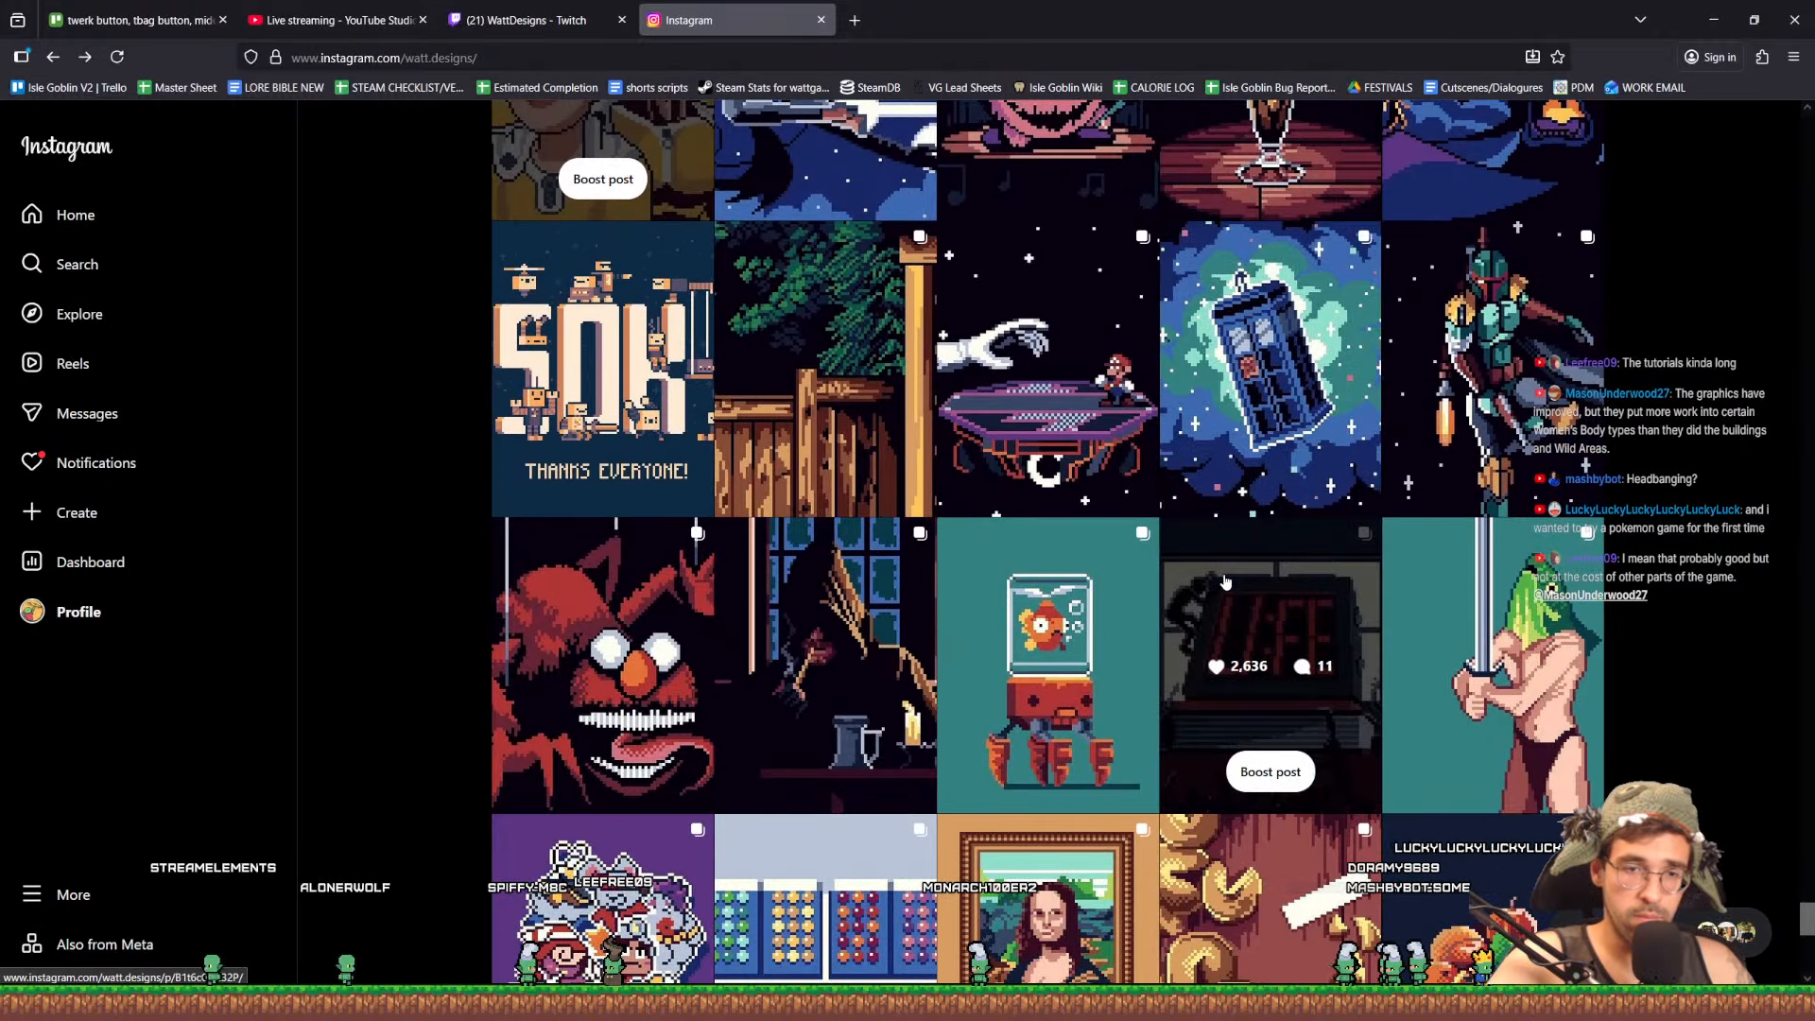
{"action": "scroll", "coordinate": [1228, 581], "scroll_direction": "down", "scroll_amount": 2}
{"action": "scroll", "coordinate": [1400, 472], "scroll_direction": "down", "scroll_amount": 4}
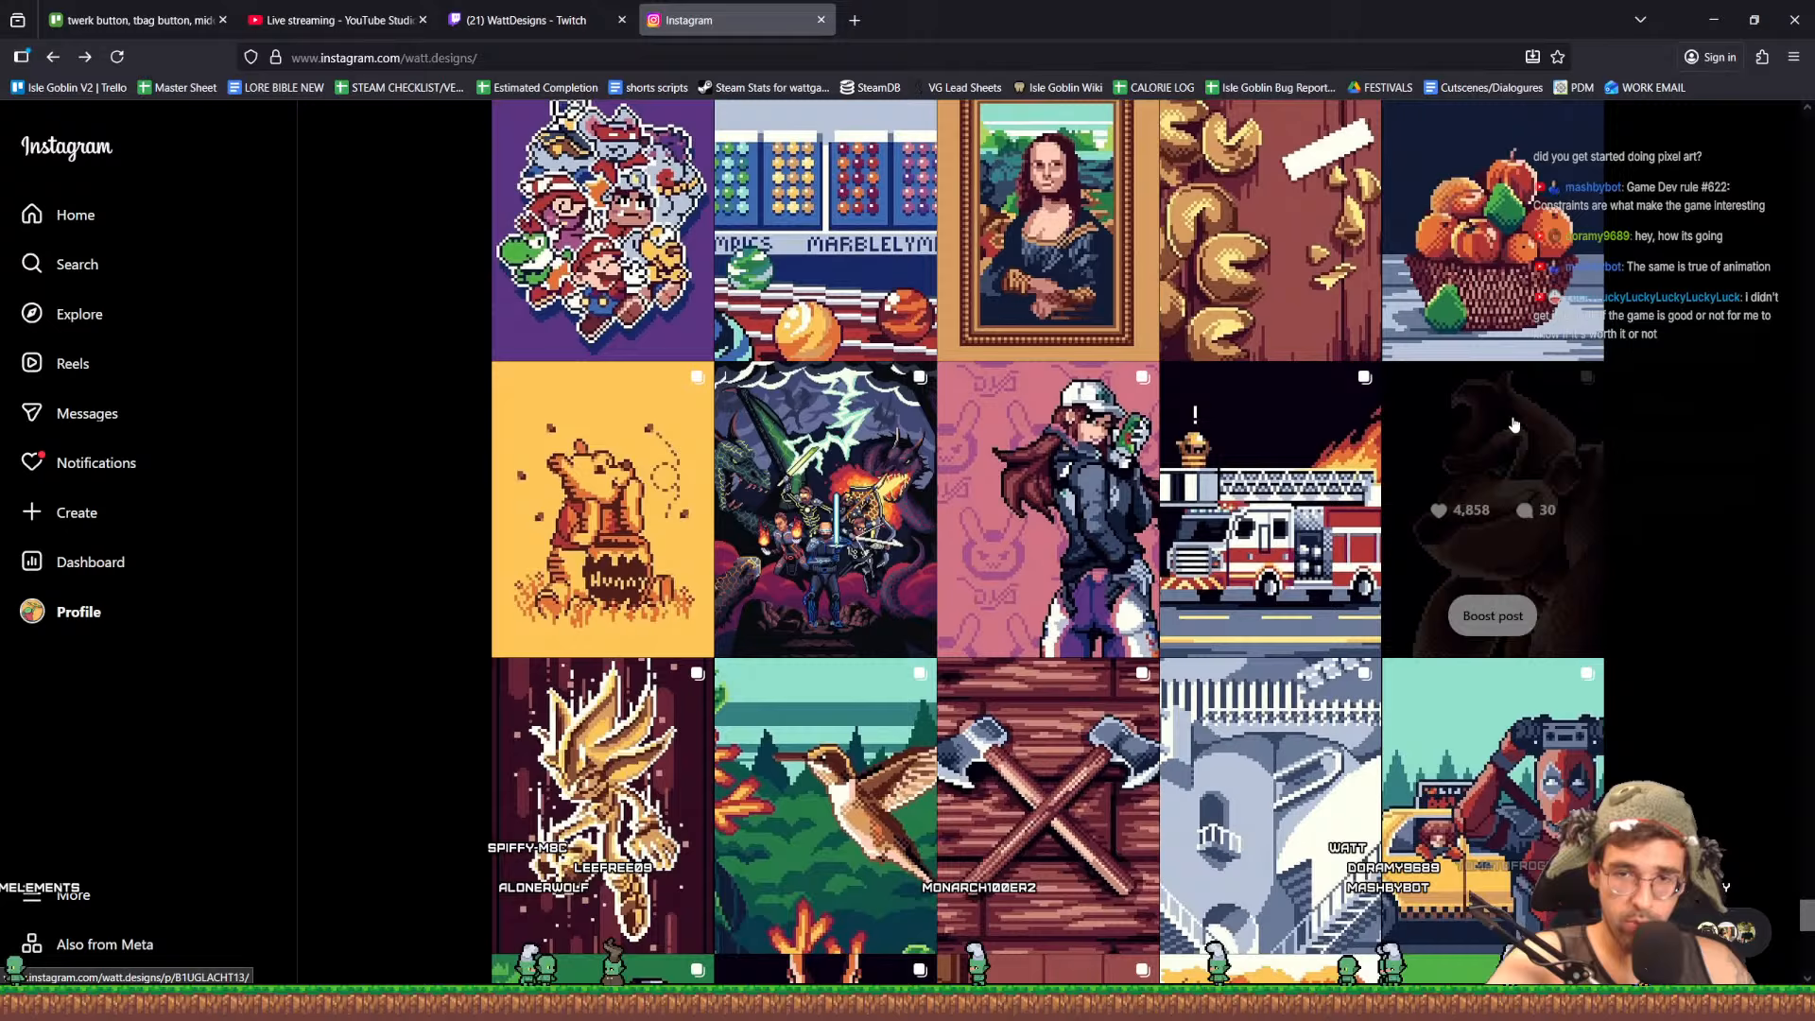
{"action": "left_click", "coordinate": [1511, 418]}
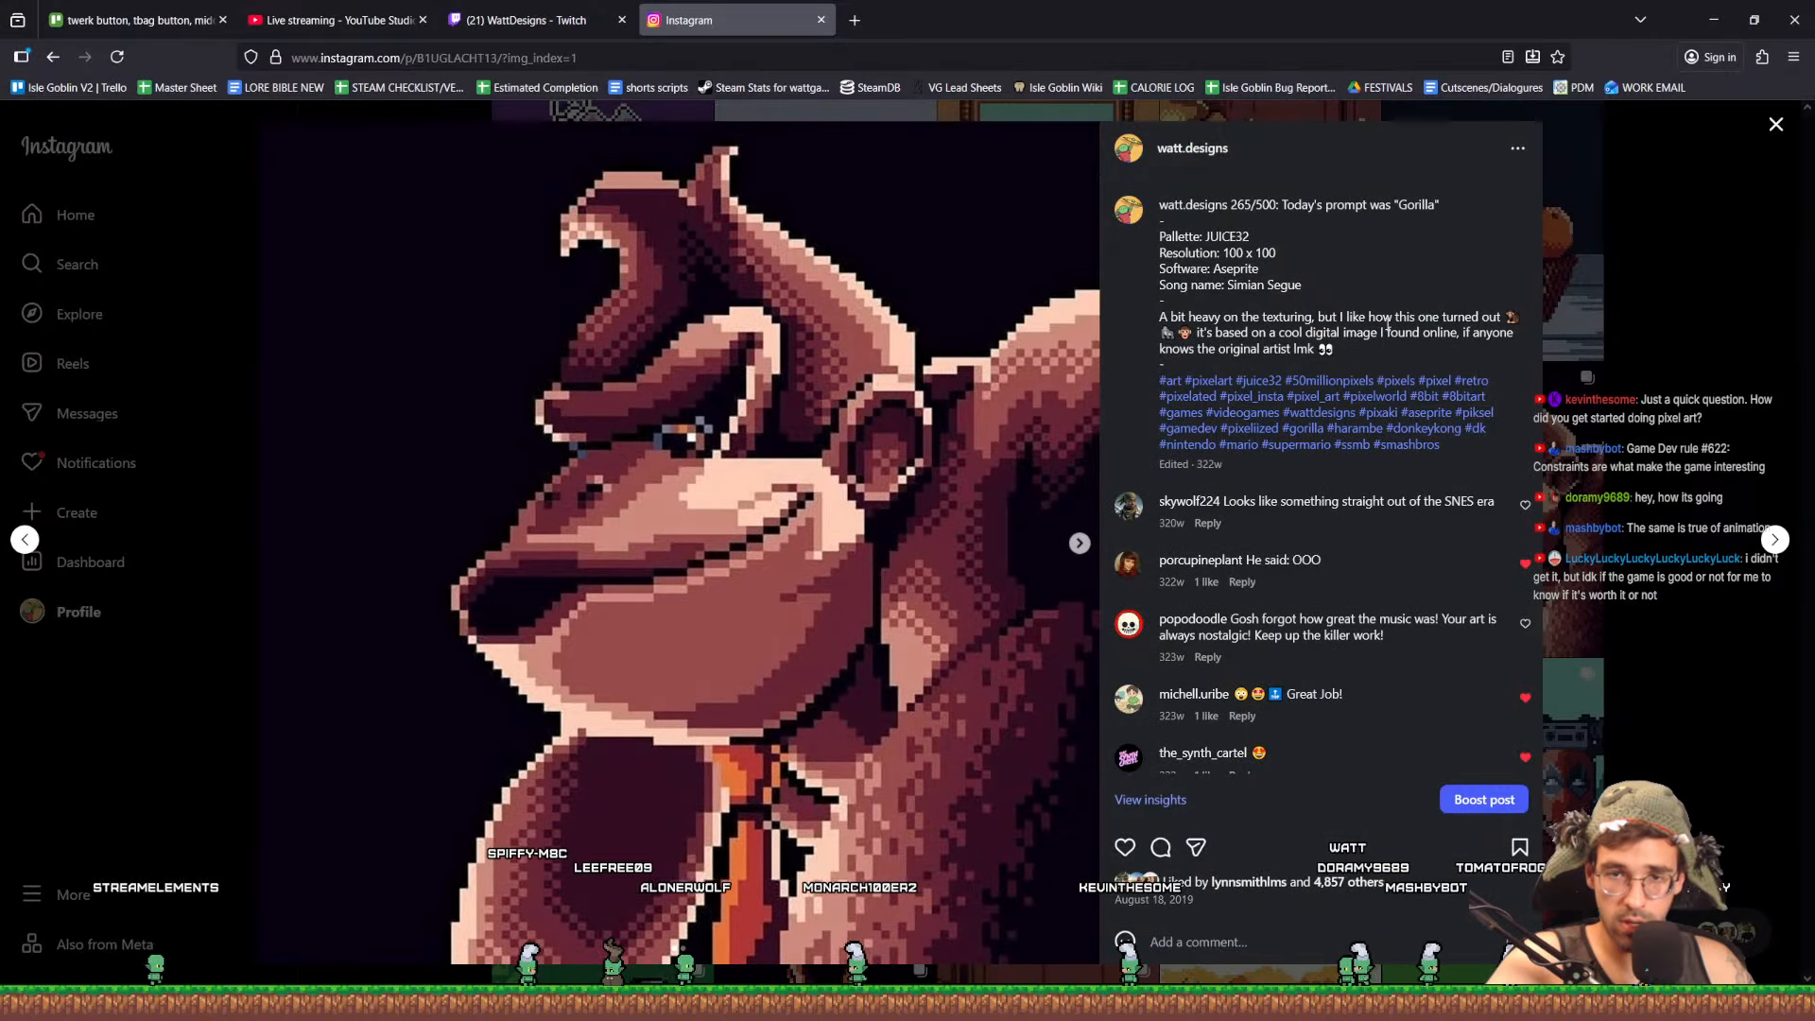
{"action": "left_click", "coordinate": [1614, 234]}
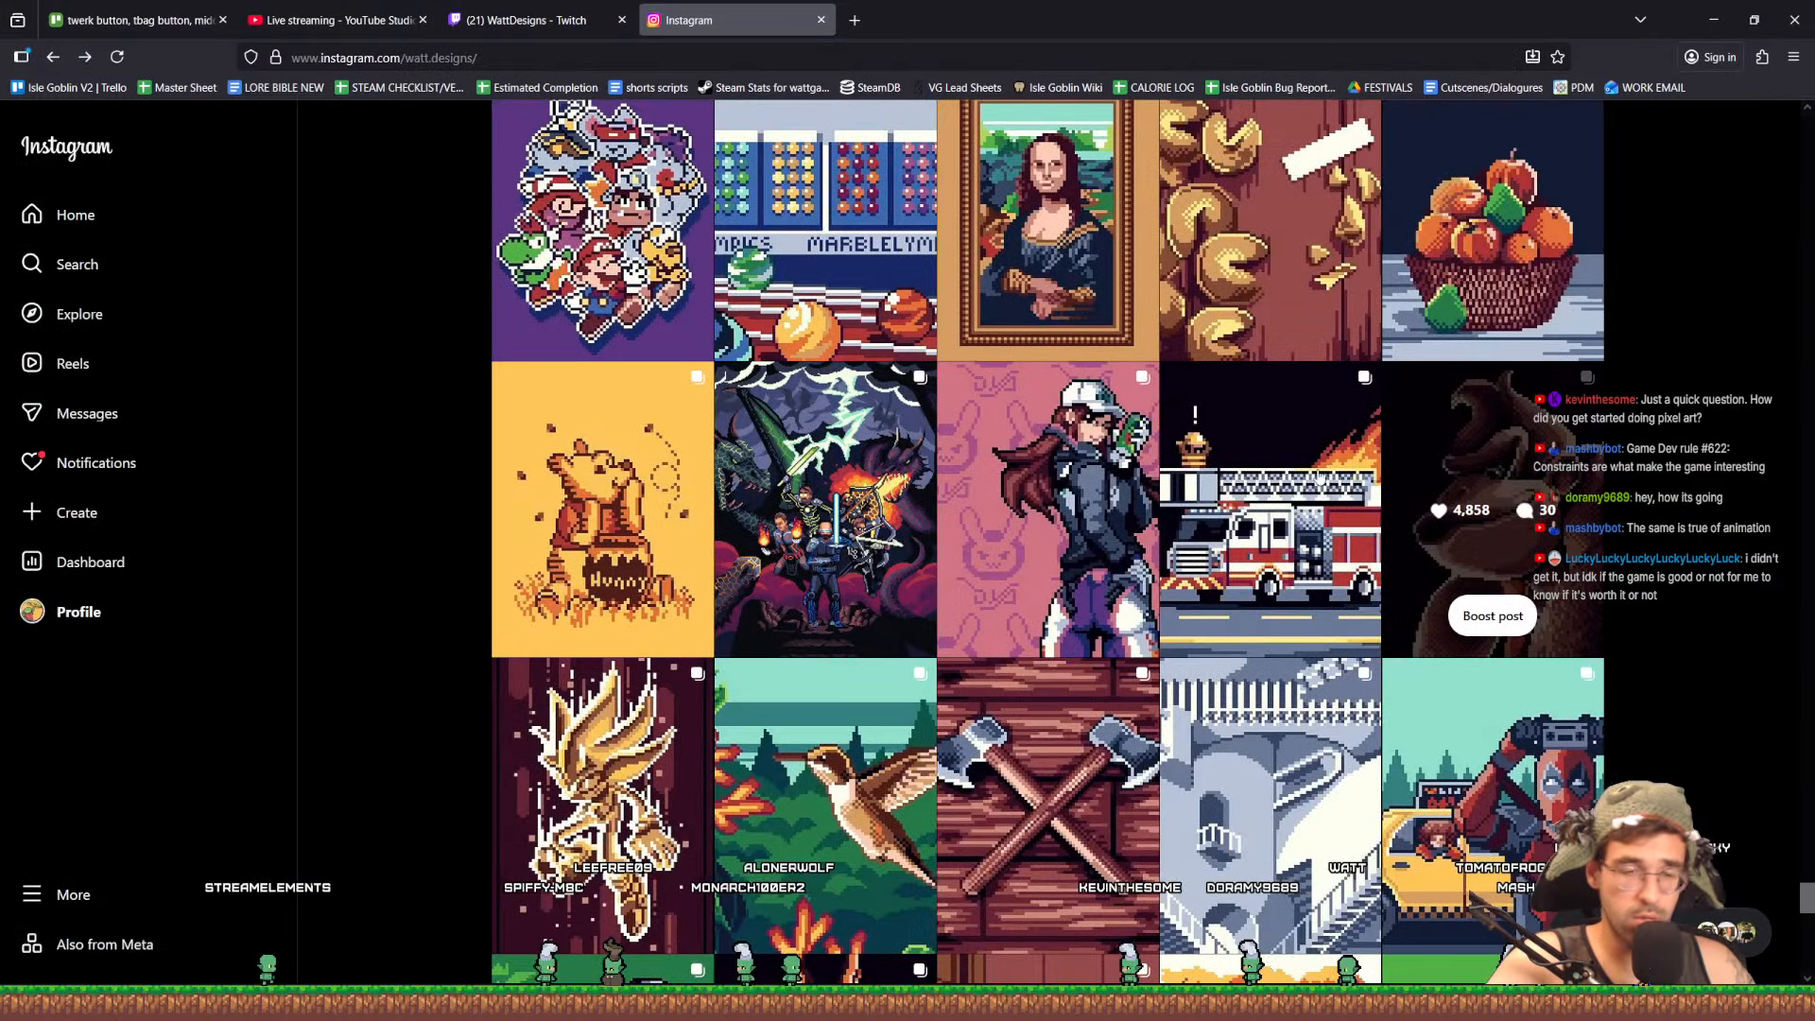
{"action": "scroll", "coordinate": [1179, 563], "scroll_direction": "down", "scroll_amount": 3}
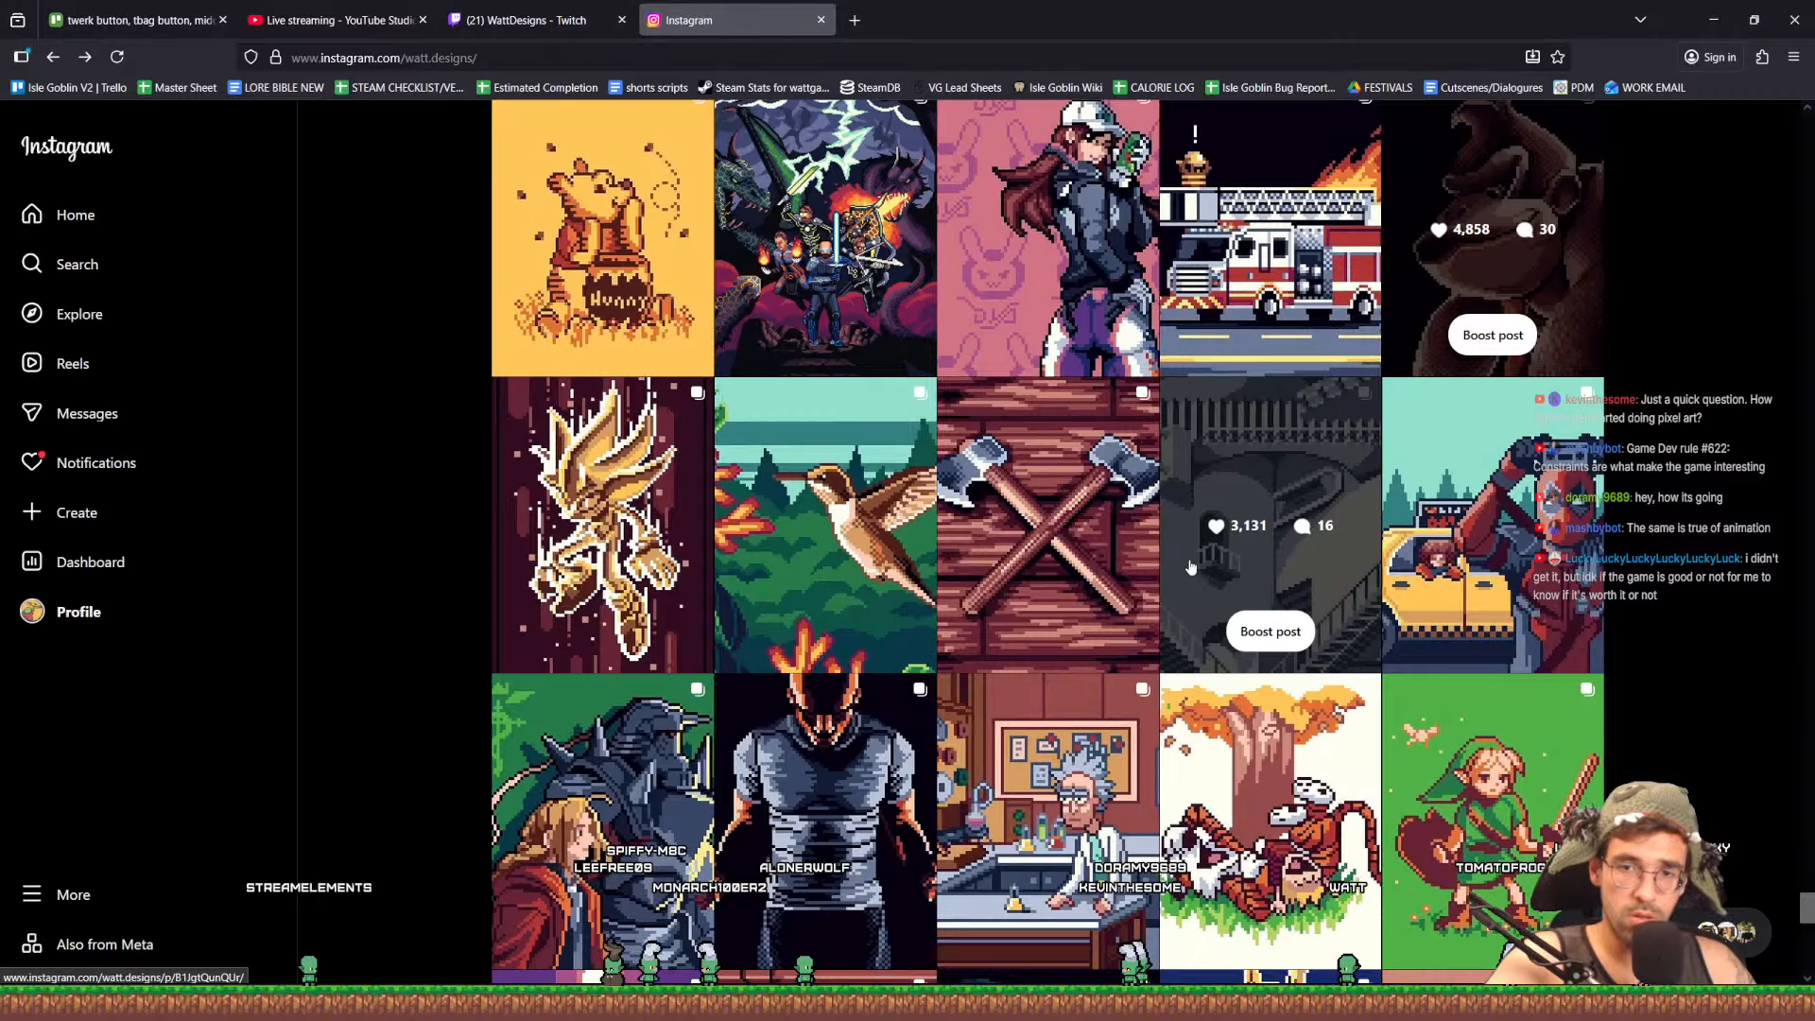
{"action": "middle_click", "coordinate": [1768, 340]}
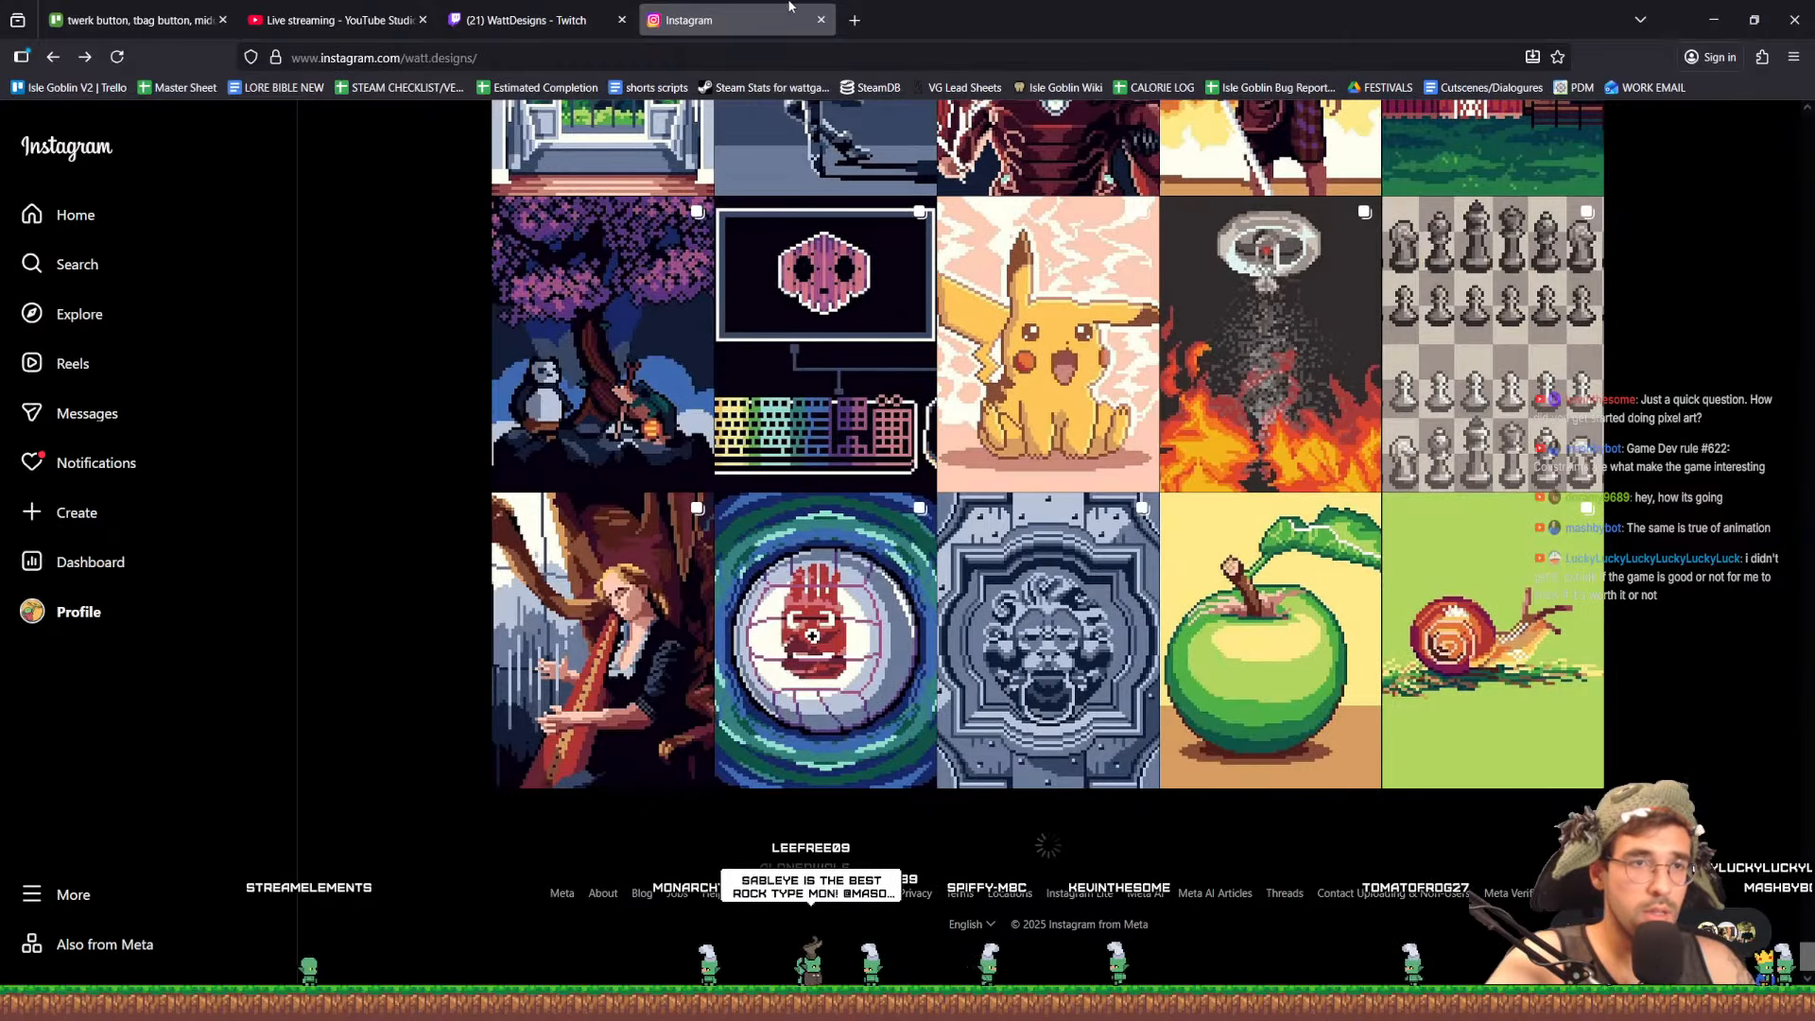
{"action": "key", "text": "alt+Tab"}
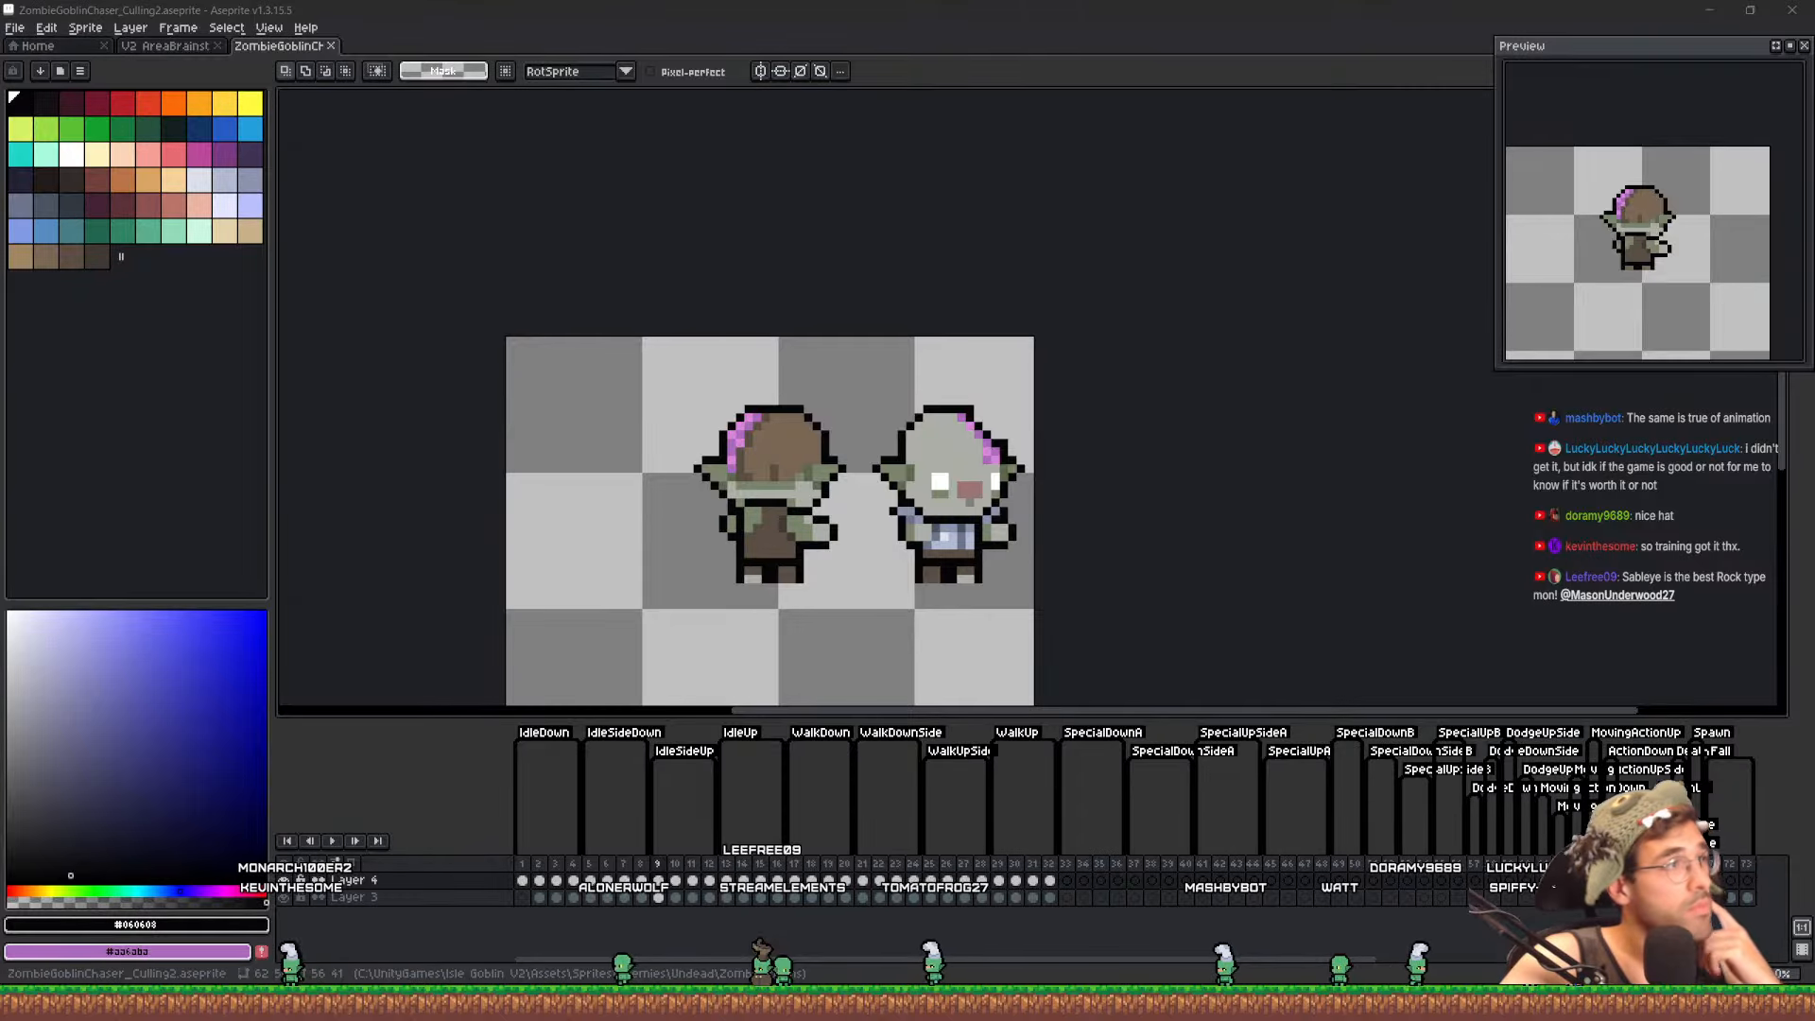
Recolour the back of the goblin's brown vest on frame 9 with the reference shirt's light blue #b3b9d1, leaving a brown waistband
{"action": "scroll", "coordinate": [812, 492], "scroll_direction": "up", "scroll_amount": 3}
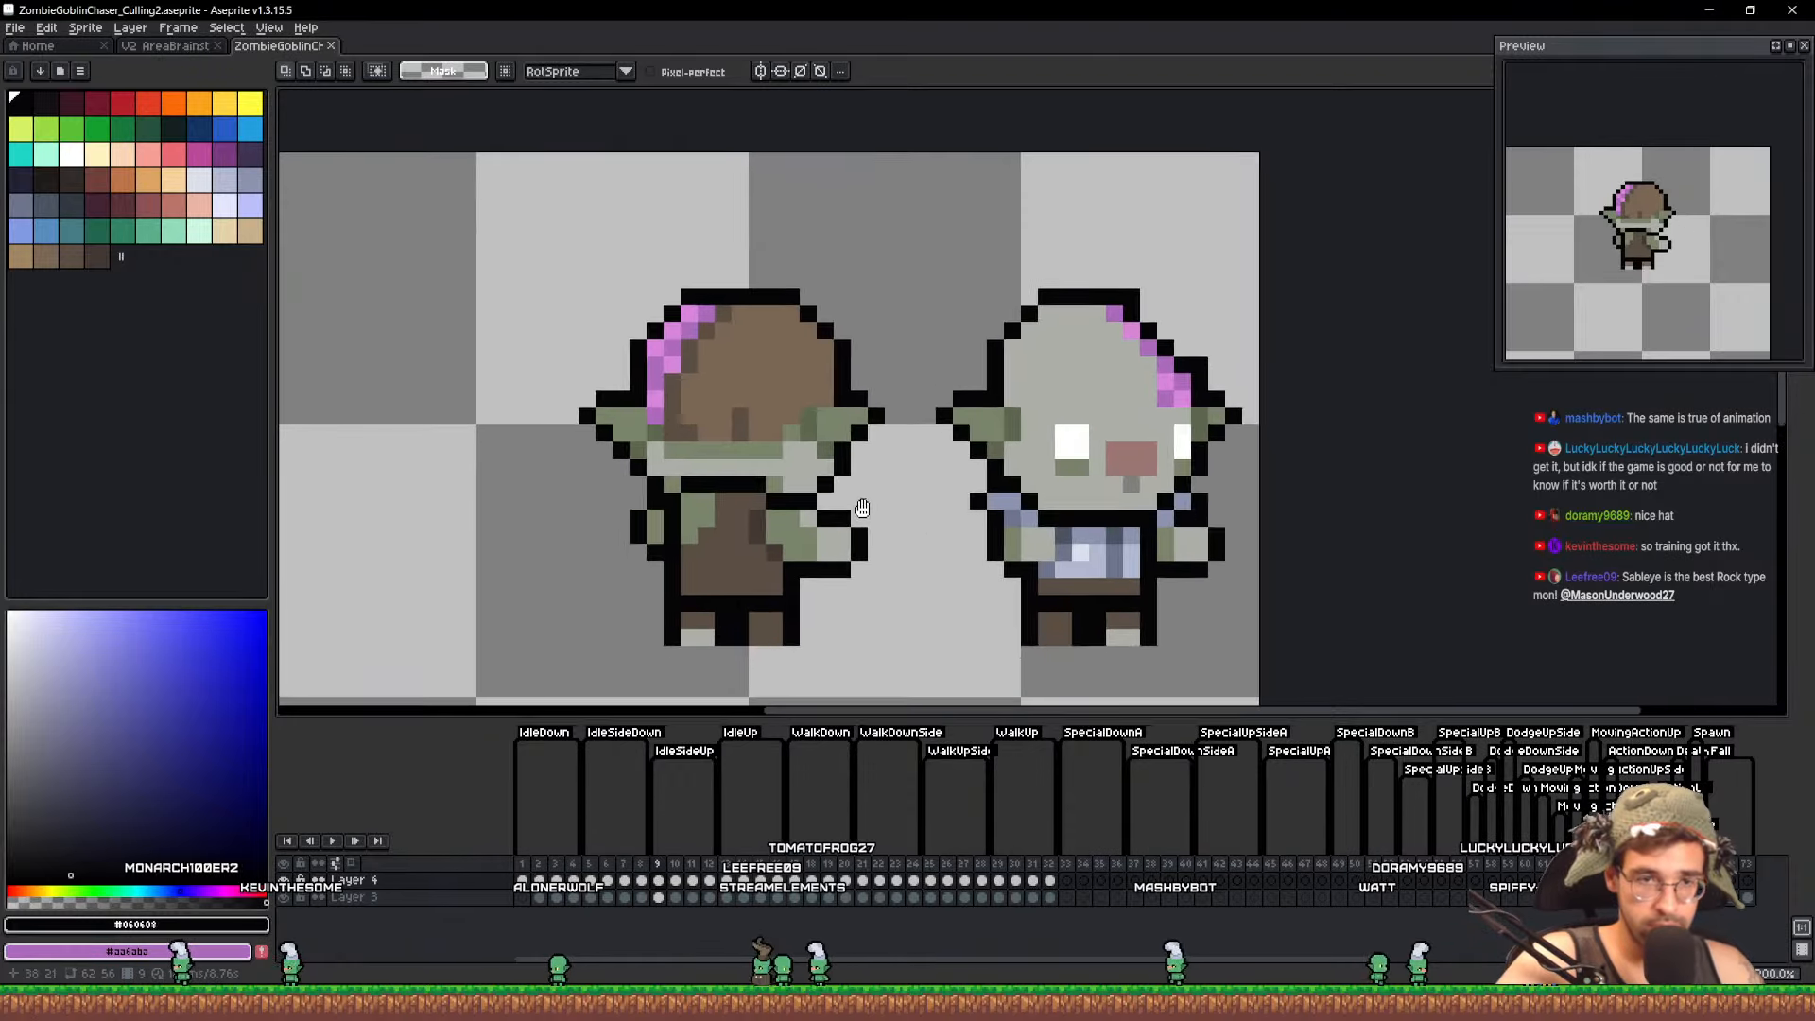
{"action": "left_click", "coordinate": [1124, 468], "text": "alt"}
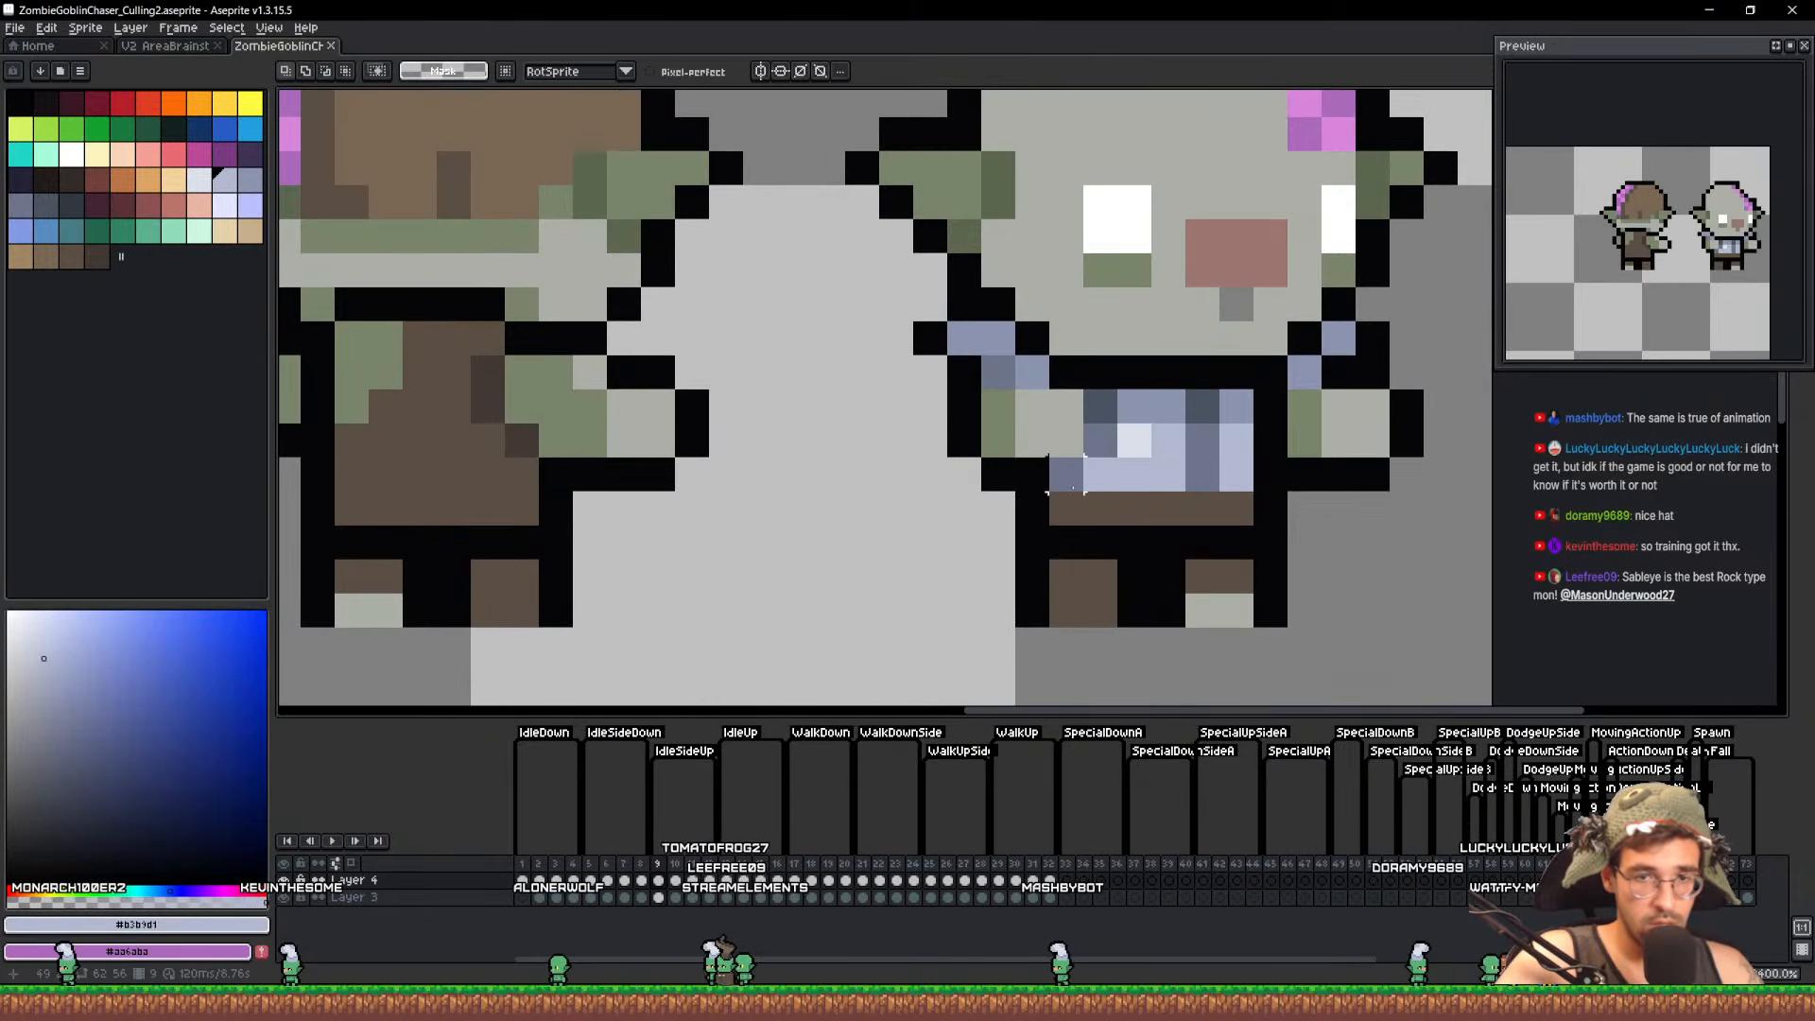
{"action": "scroll", "coordinate": [1129, 459], "scroll_direction": "up", "scroll_amount": 1}
{"action": "scroll", "coordinate": [1017, 476], "scroll_direction": "up", "scroll_amount": 2}
{"action": "left_click_drag", "start_coordinate": [467, 448], "coordinate": [759, 457]}
{"action": "key", "text": "b"}
{"action": "mouse_move", "coordinate": [729, 470]}
{"action": "left_mouse_down"}
{"action": "mouse_move", "coordinate": [521, 468]}
{"action": "mouse_move", "coordinate": [686, 428]}
{"action": "left_mouse_up"}
{"action": "mouse_move", "coordinate": [504, 465]}
{"action": "left_mouse_down"}
{"action": "mouse_move", "coordinate": [528, 383]}
{"action": "mouse_move", "coordinate": [620, 377]}
{"action": "left_mouse_up"}
Paint the shirt's shoulder row in the reference's blue-grey and shade its right edge with #6d758d
{"action": "key", "text": "alt"}
{"action": "left_click", "coordinate": [1594, 408]}
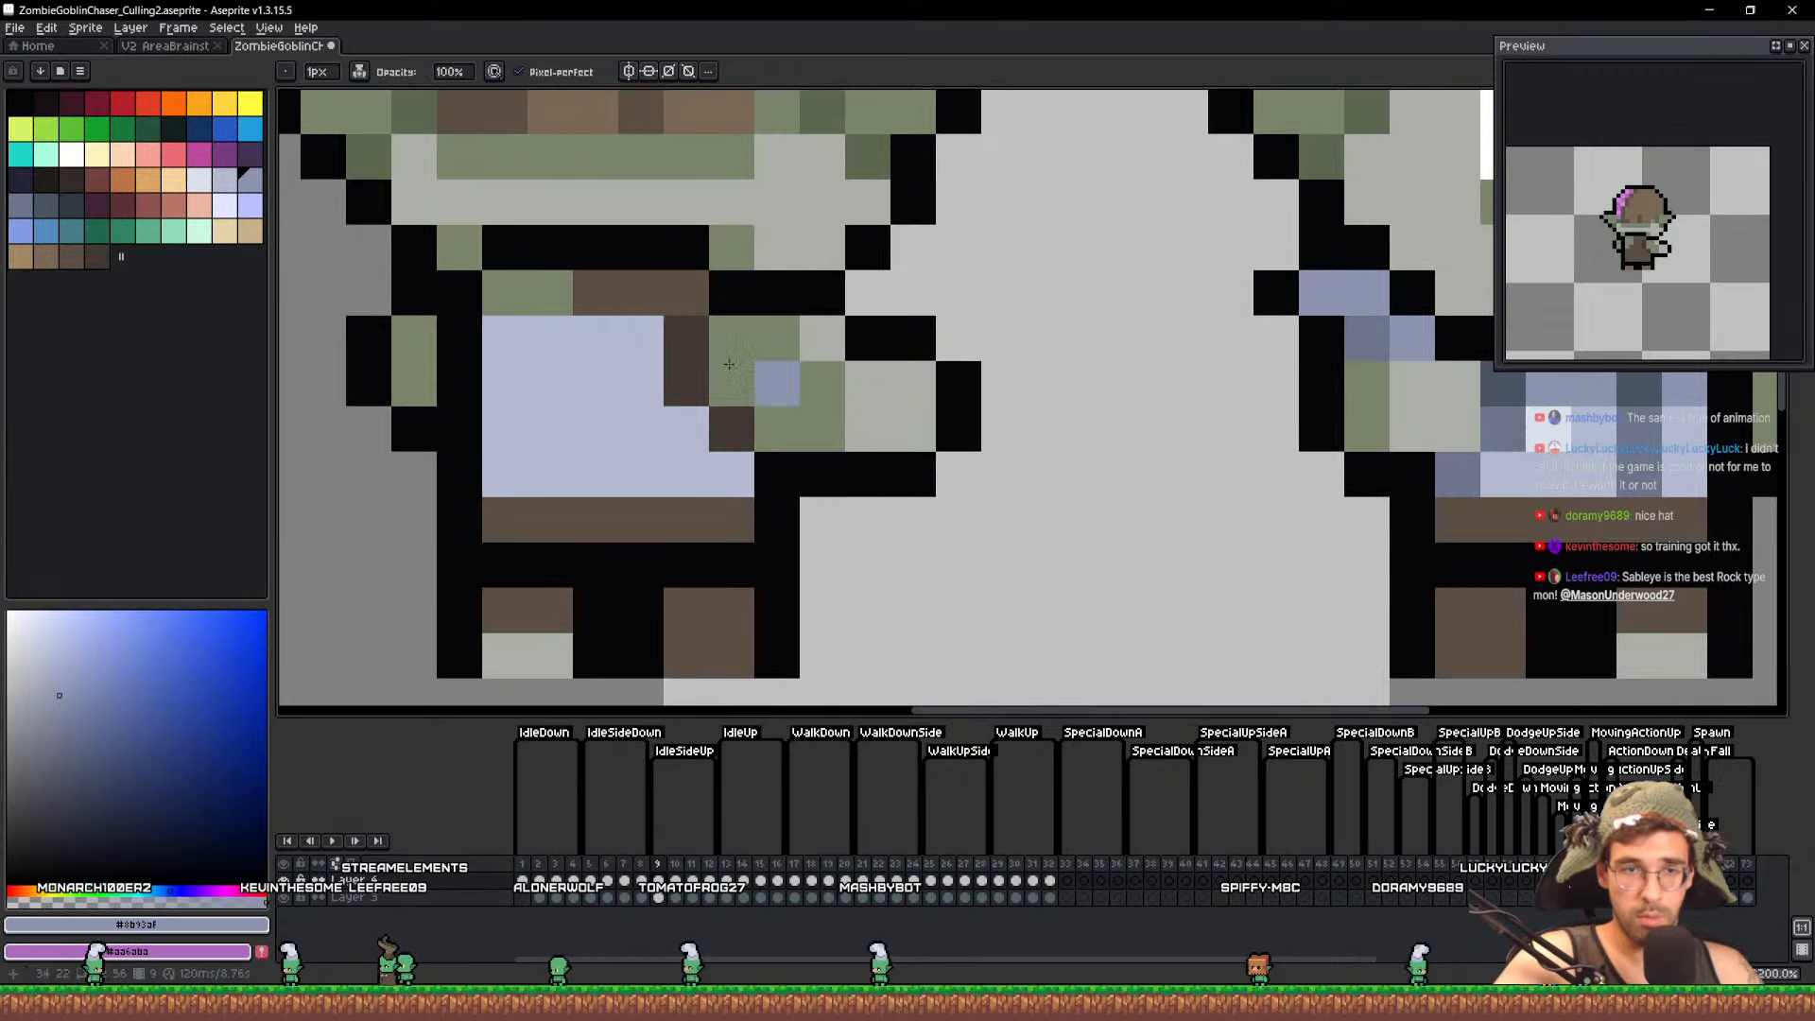
{"action": "mouse_move", "coordinate": [596, 293]}
{"action": "left_mouse_down"}
{"action": "mouse_move", "coordinate": [652, 293]}
{"action": "mouse_move", "coordinate": [545, 300]}
{"action": "left_mouse_up"}
{"action": "left_click", "coordinate": [1503, 415], "text": "alt"}
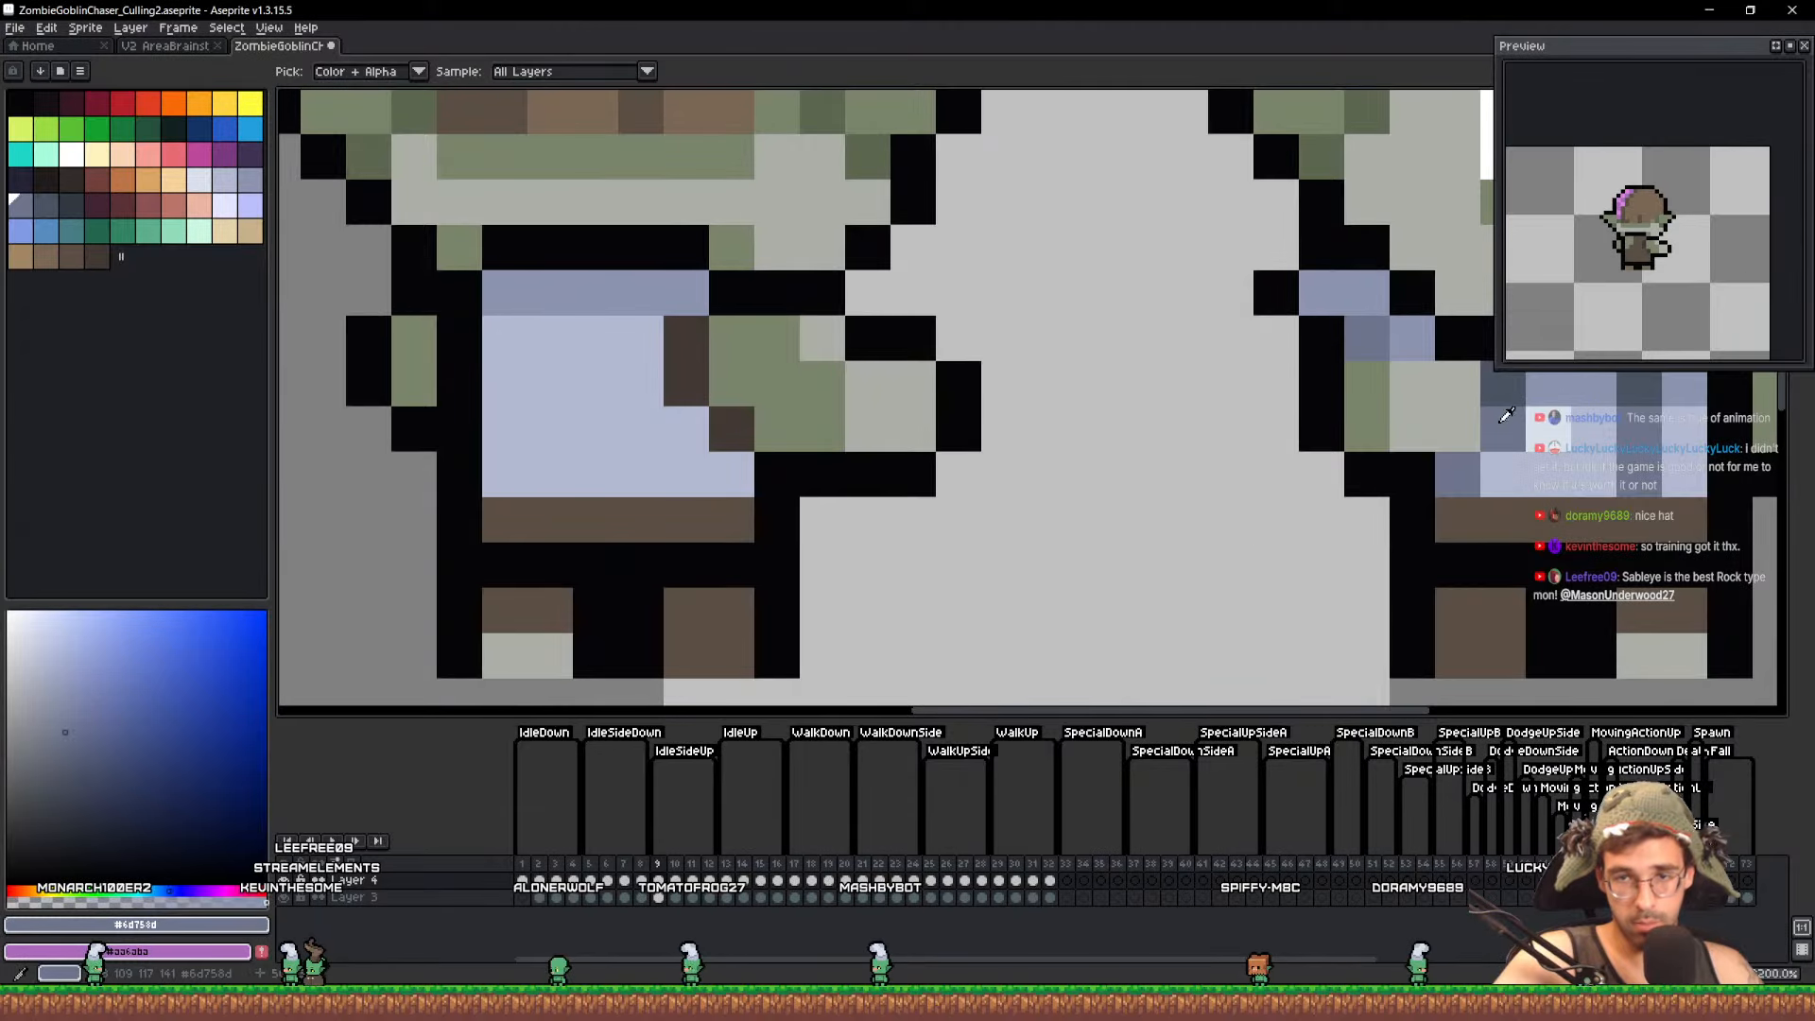
{"action": "scroll", "coordinate": [844, 450], "scroll_direction": "down", "scroll_amount": 1}
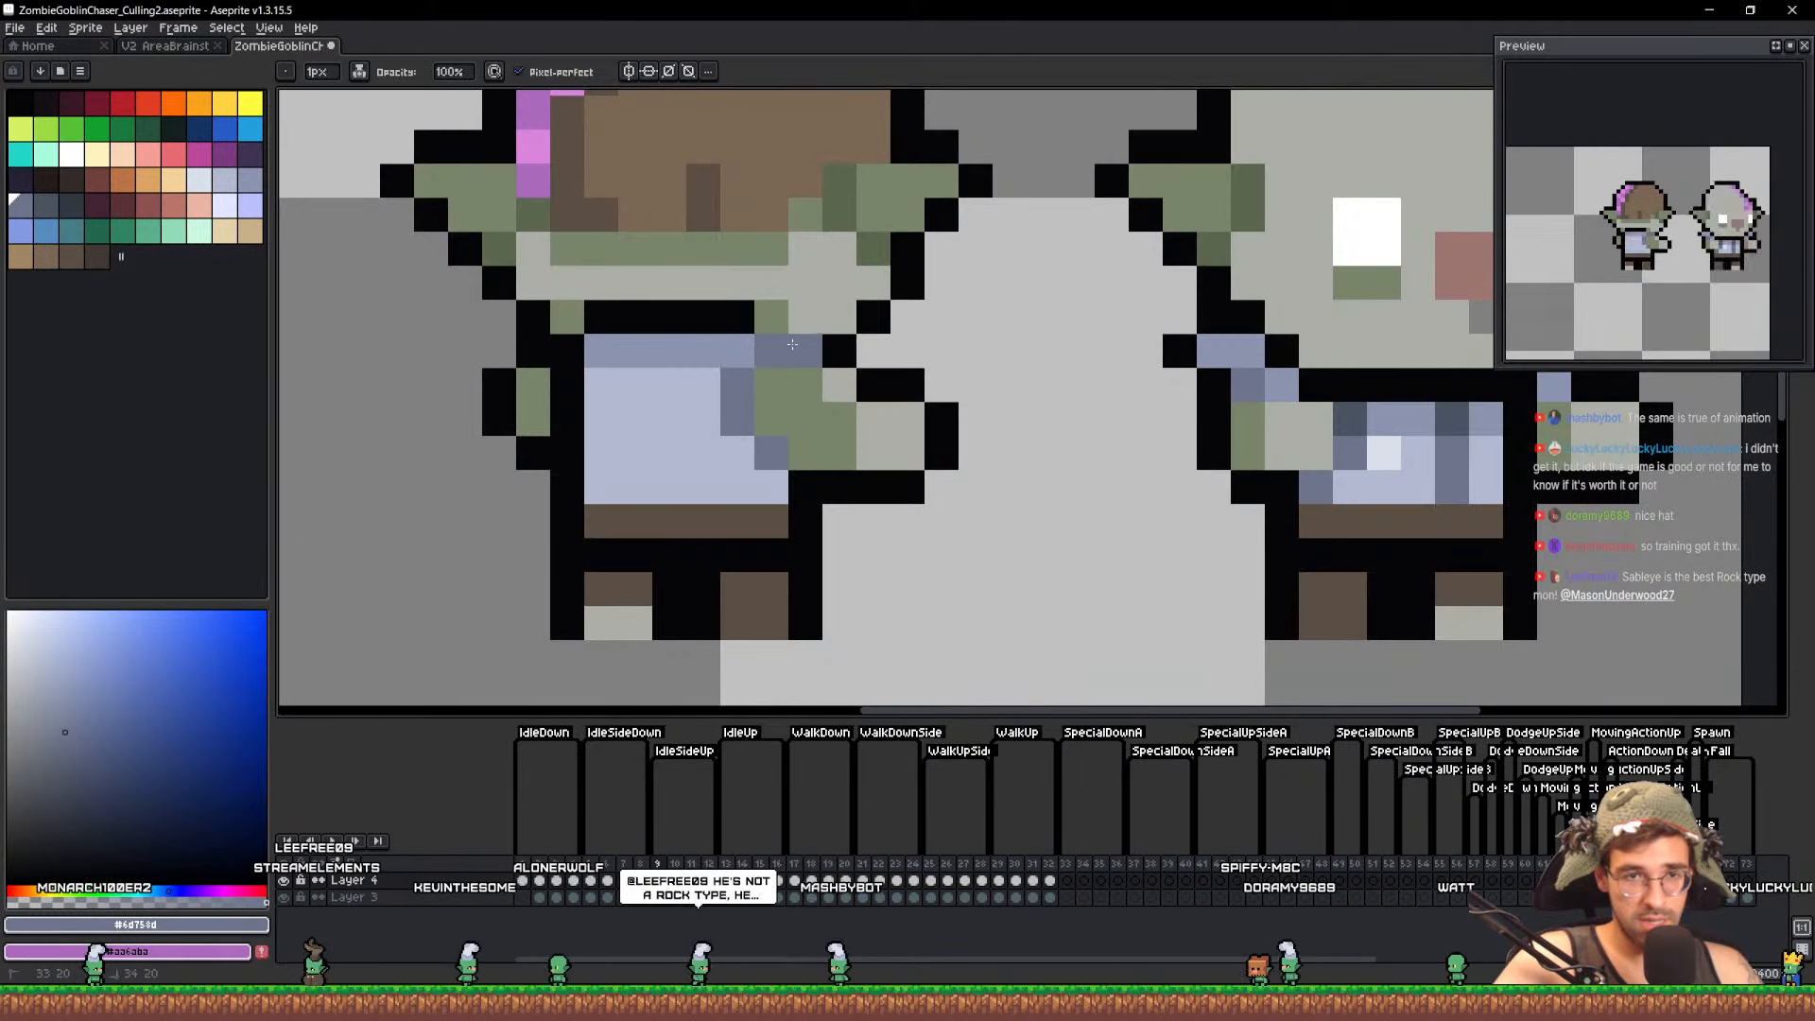
Paint a blue-grey shirt sleeve over the goblin's right shoulder on frame 9 and outline its upper edge in black
{"action": "mouse_move", "coordinate": [767, 346]}
{"action": "left_mouse_down"}
{"action": "mouse_move", "coordinate": [803, 316]}
{"action": "mouse_move", "coordinate": [798, 341]}
{"action": "left_mouse_up"}
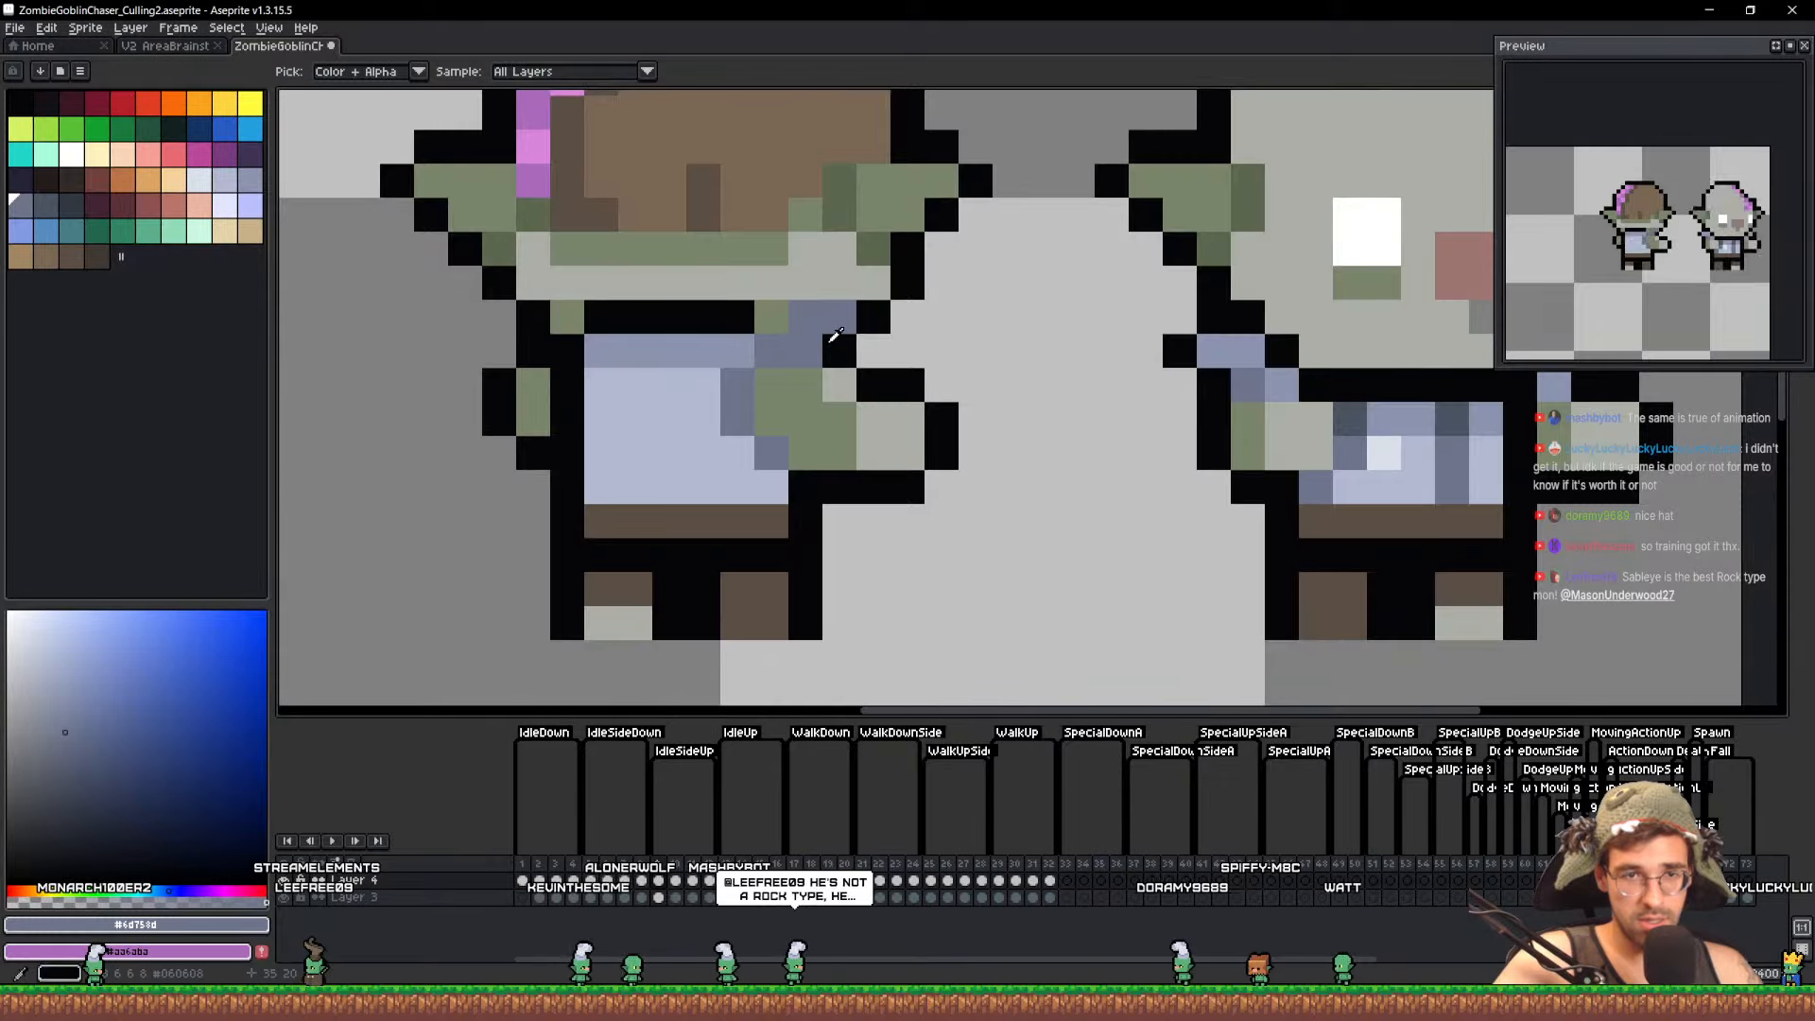
{"action": "left_click", "coordinate": [828, 348], "text": "alt"}
{"action": "left_click", "coordinate": [767, 317]}
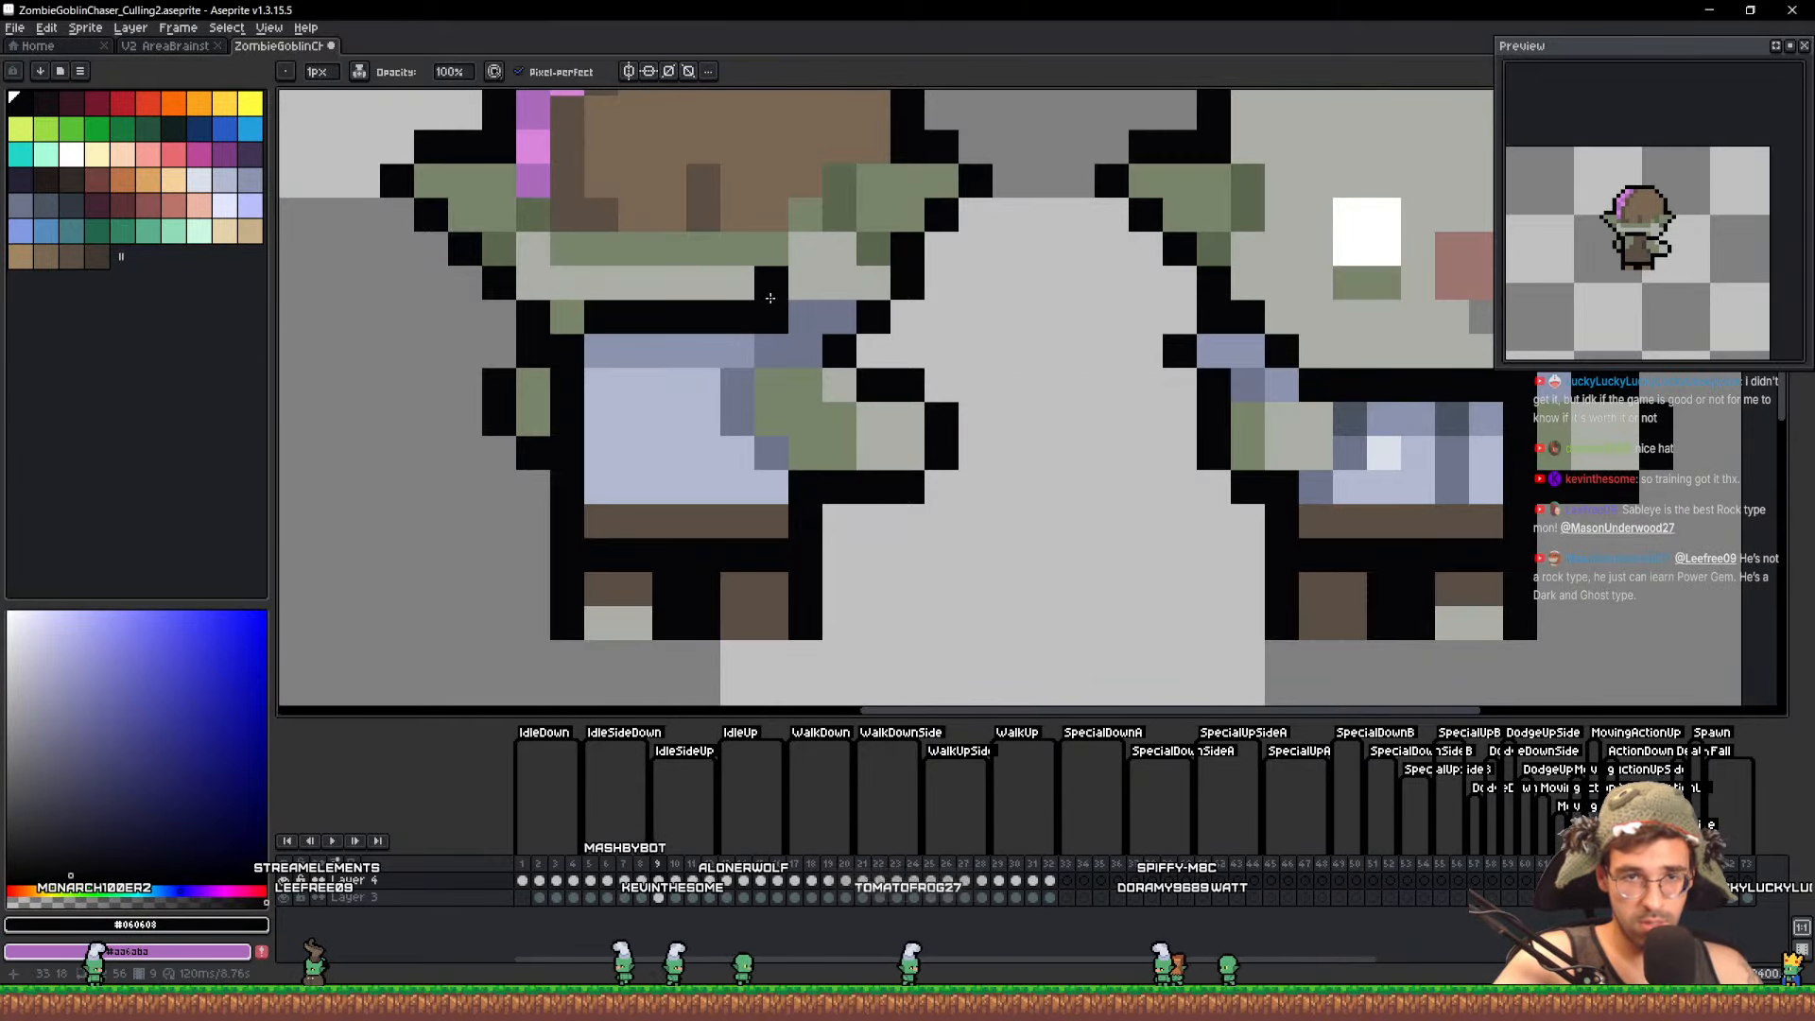
{"action": "left_click", "coordinate": [806, 283]}
{"action": "left_click", "coordinate": [684, 346], "text": "alt"}
{"action": "left_click_drag", "start_coordinate": [805, 352], "coordinate": [814, 316]}
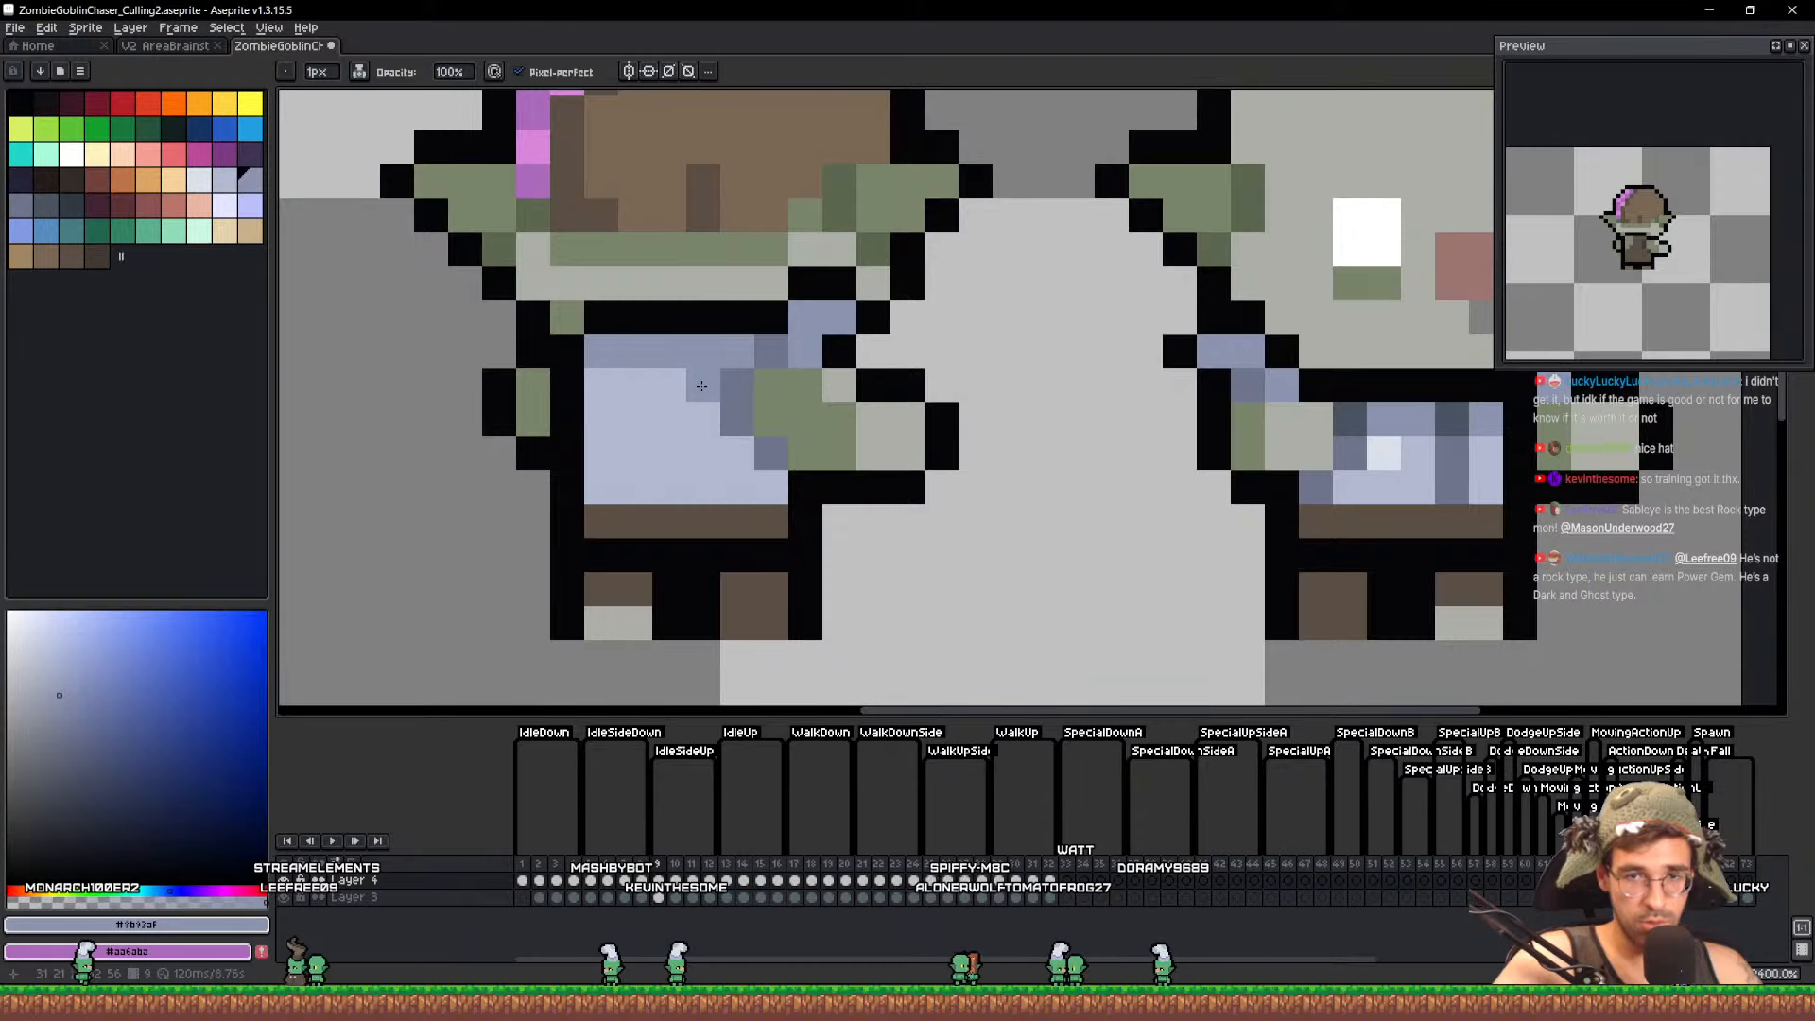
Paint the left shoulder sleeve in the same blue-grey with a black outline, join it to the shirt's shoulder row, and save
{"action": "left_click", "coordinate": [542, 340]}
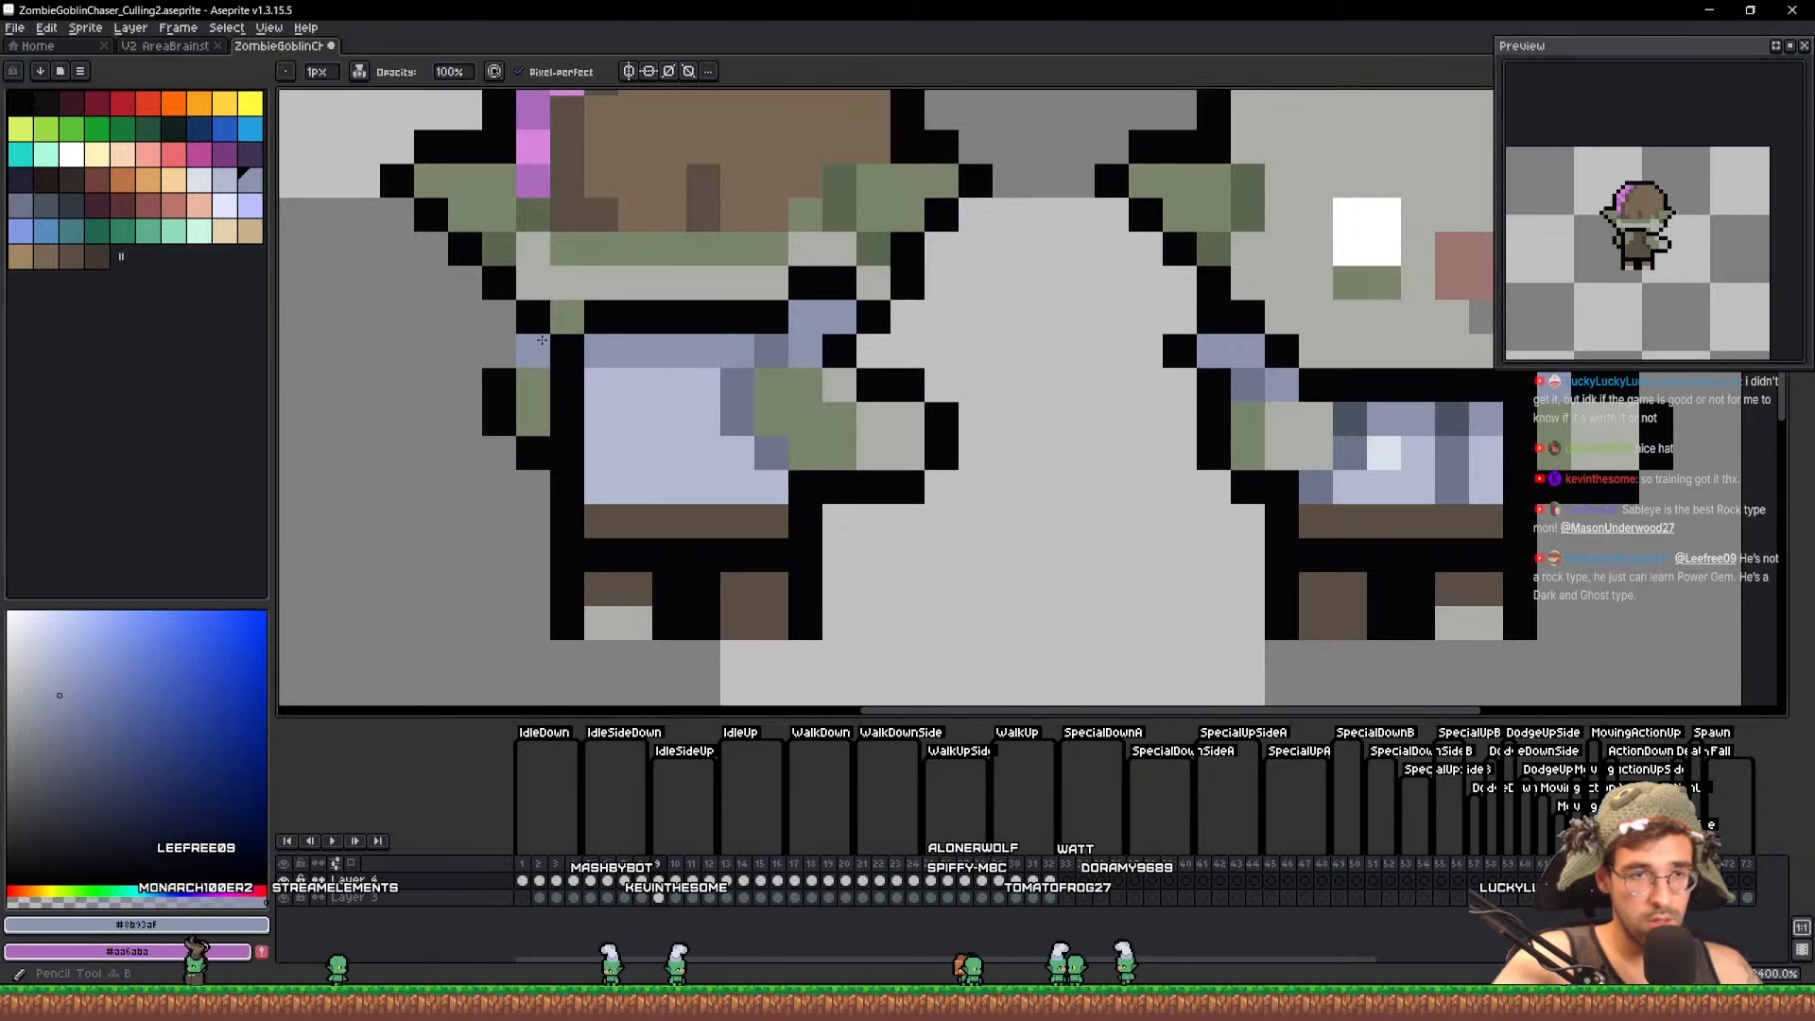
{"action": "left_click", "coordinate": [533, 323]}
{"action": "left_click", "coordinate": [494, 376], "text": "alt"}
{"action": "left_click_drag", "start_coordinate": [490, 348], "coordinate": [497, 322]}
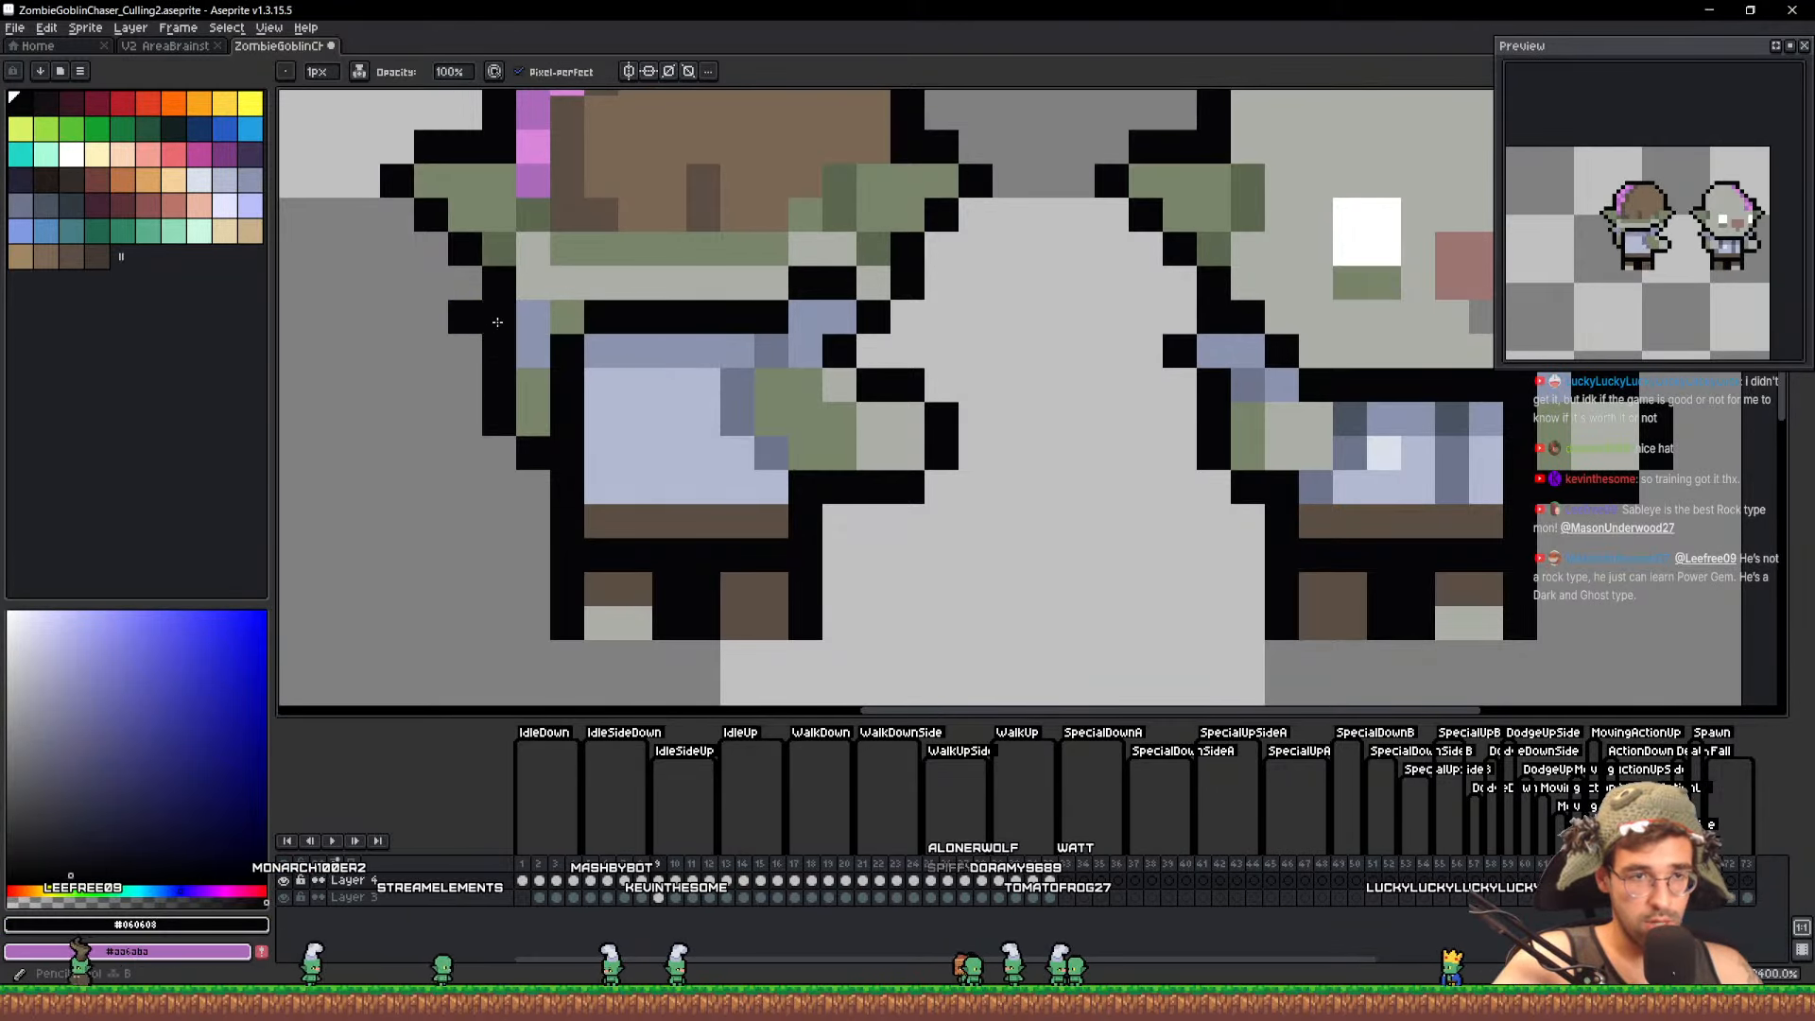
{"action": "left_click", "coordinate": [535, 291]}
{"action": "left_click", "coordinate": [567, 323]}
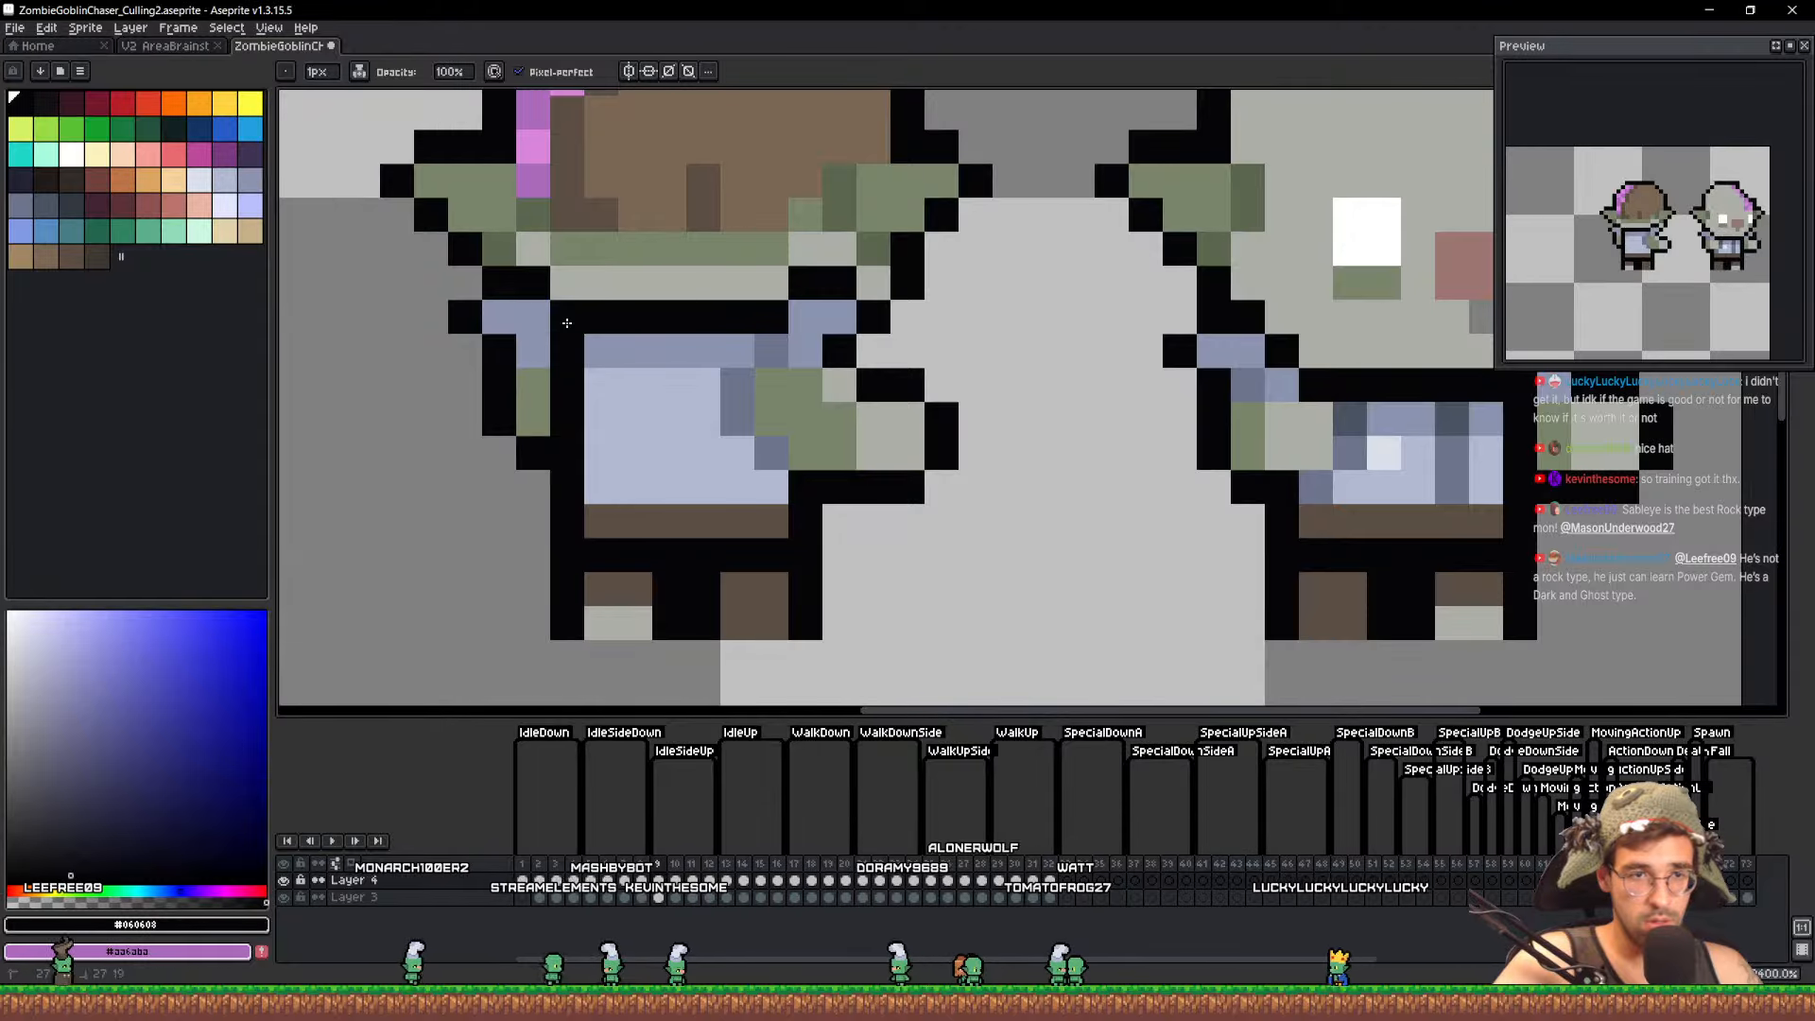
{"action": "left_click", "coordinate": [713, 349], "text": "alt"}
{"action": "left_click", "coordinate": [567, 351]}
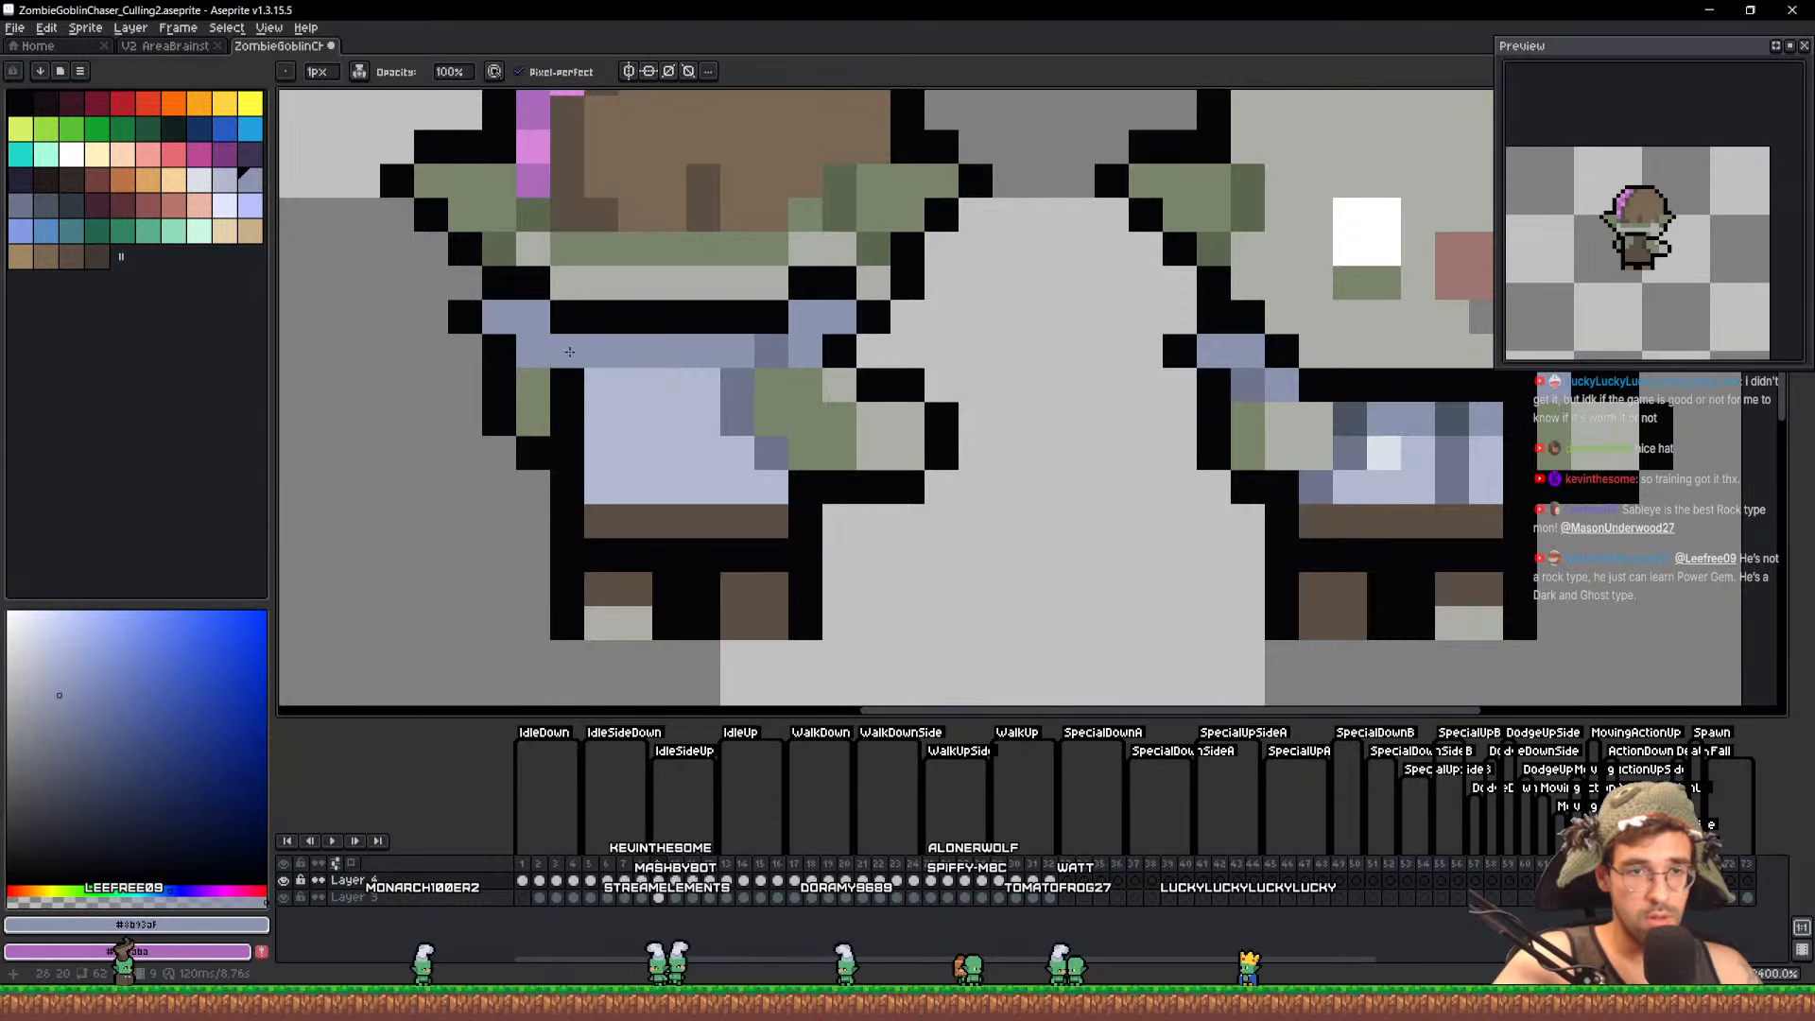
{"action": "key", "text": "ctrl+s"}
Recolour the brown hair and green neck shading on the back of the goblin's head with light grey skin, keeping the purple scar
{"action": "scroll", "coordinate": [568, 331], "scroll_direction": "down", "scroll_amount": 3}
{"action": "scroll", "coordinate": [830, 413], "scroll_direction": "up", "scroll_amount": 3}
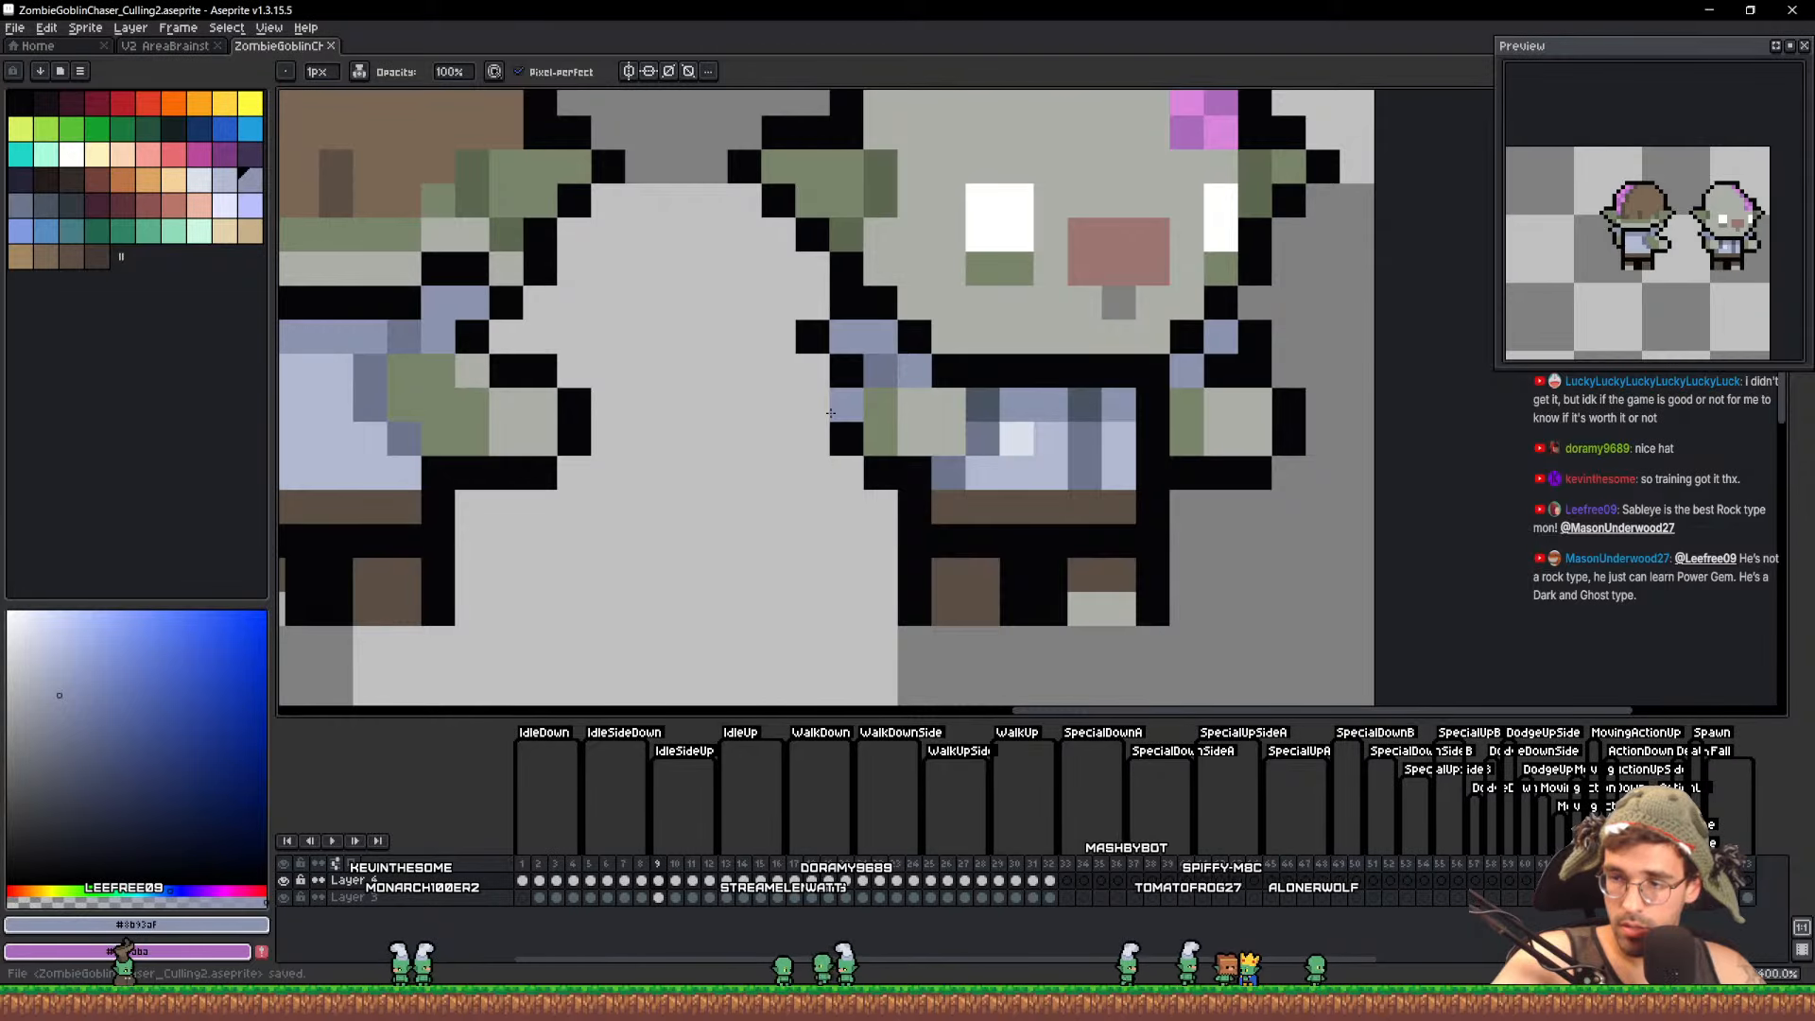
{"action": "scroll", "coordinate": [830, 412], "scroll_direction": "down", "scroll_amount": 2}
{"action": "scroll", "coordinate": [831, 417], "scroll_direction": "down", "scroll_amount": 1}
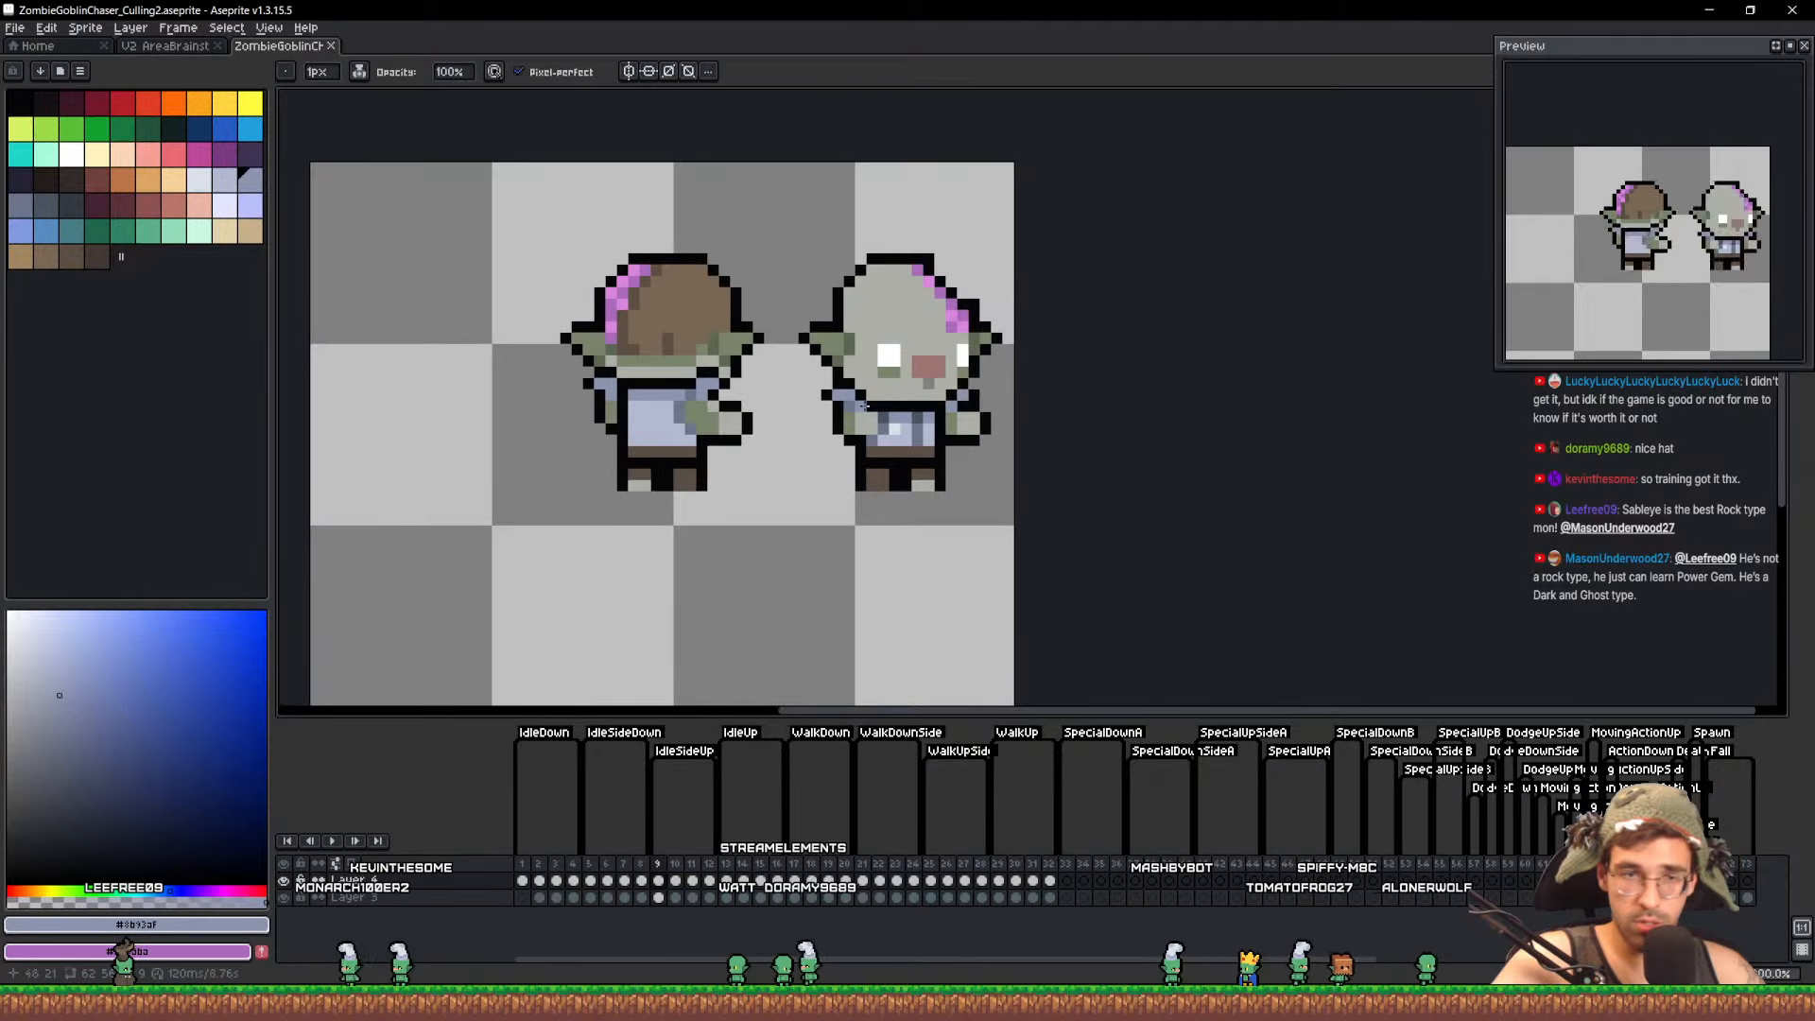
{"action": "scroll", "coordinate": [757, 405], "scroll_direction": "up", "scroll_amount": 1}
{"action": "scroll", "coordinate": [621, 369], "scroll_direction": "up", "scroll_amount": 2}
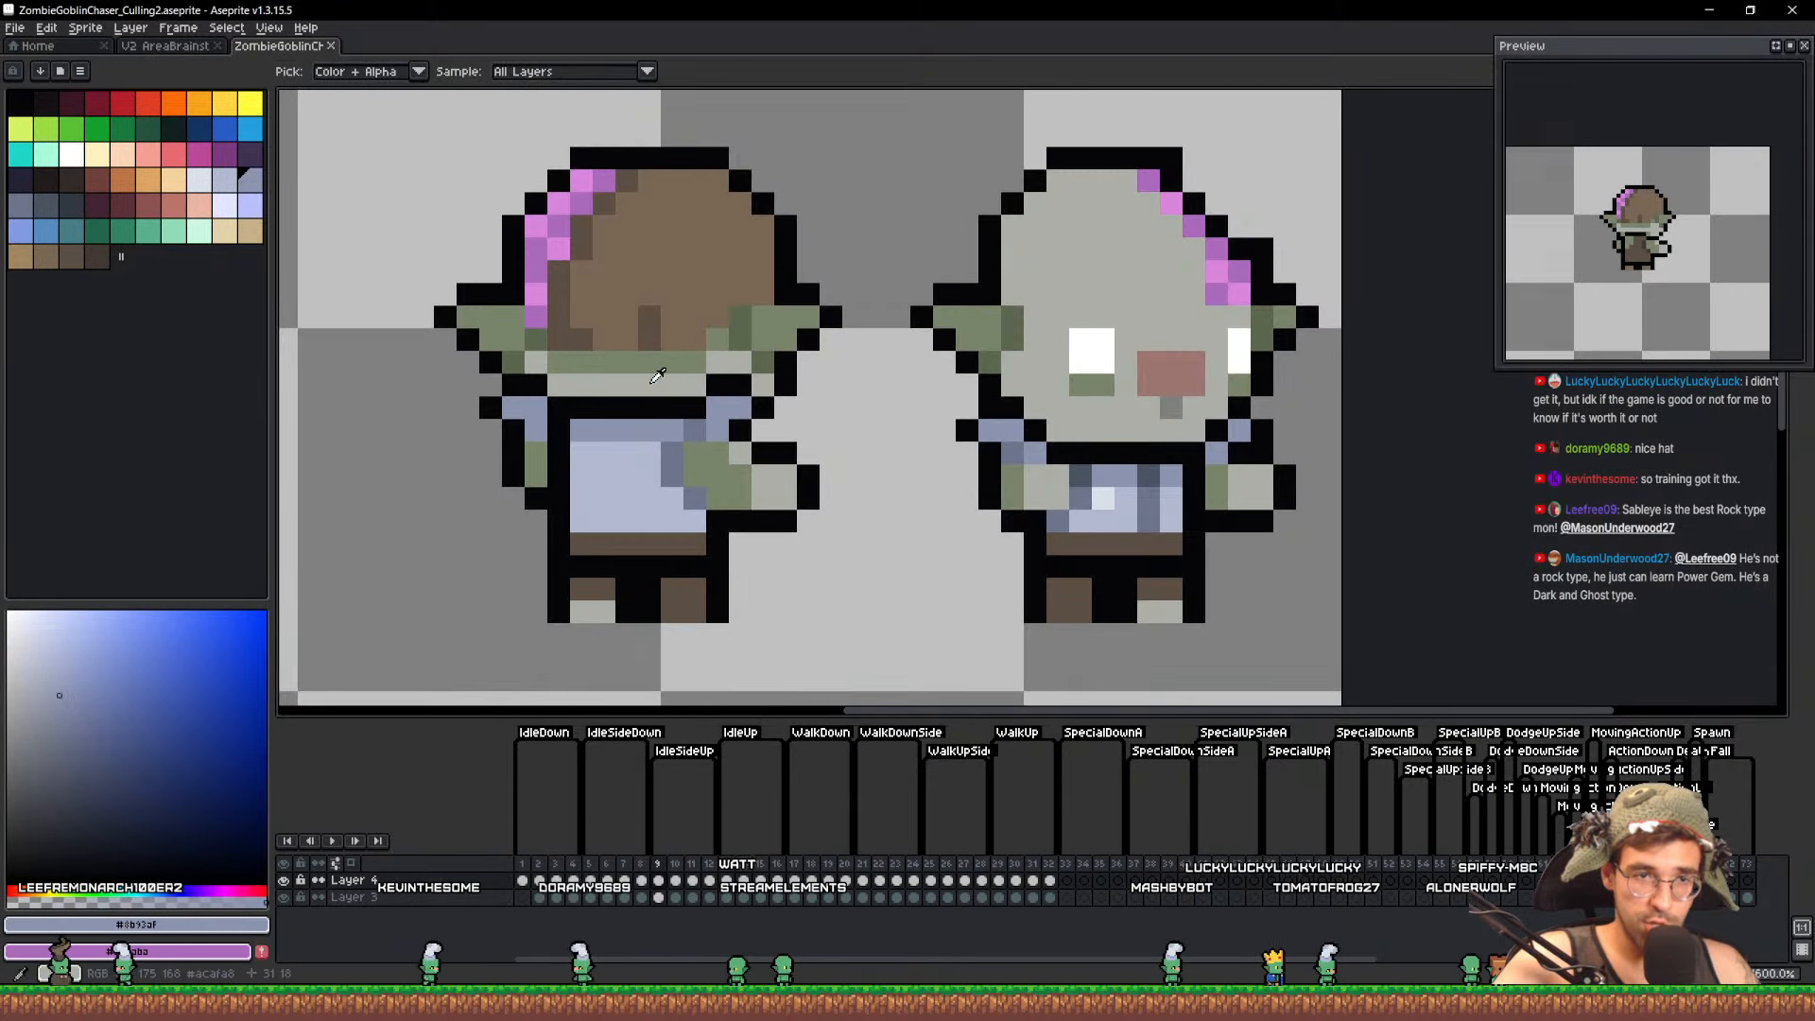
{"action": "left_click", "coordinate": [661, 380], "text": "alt"}
{"action": "key", "text": "g"}
{"action": "left_click", "coordinate": [653, 363]}
{"action": "key", "text": "ctrl+z"}
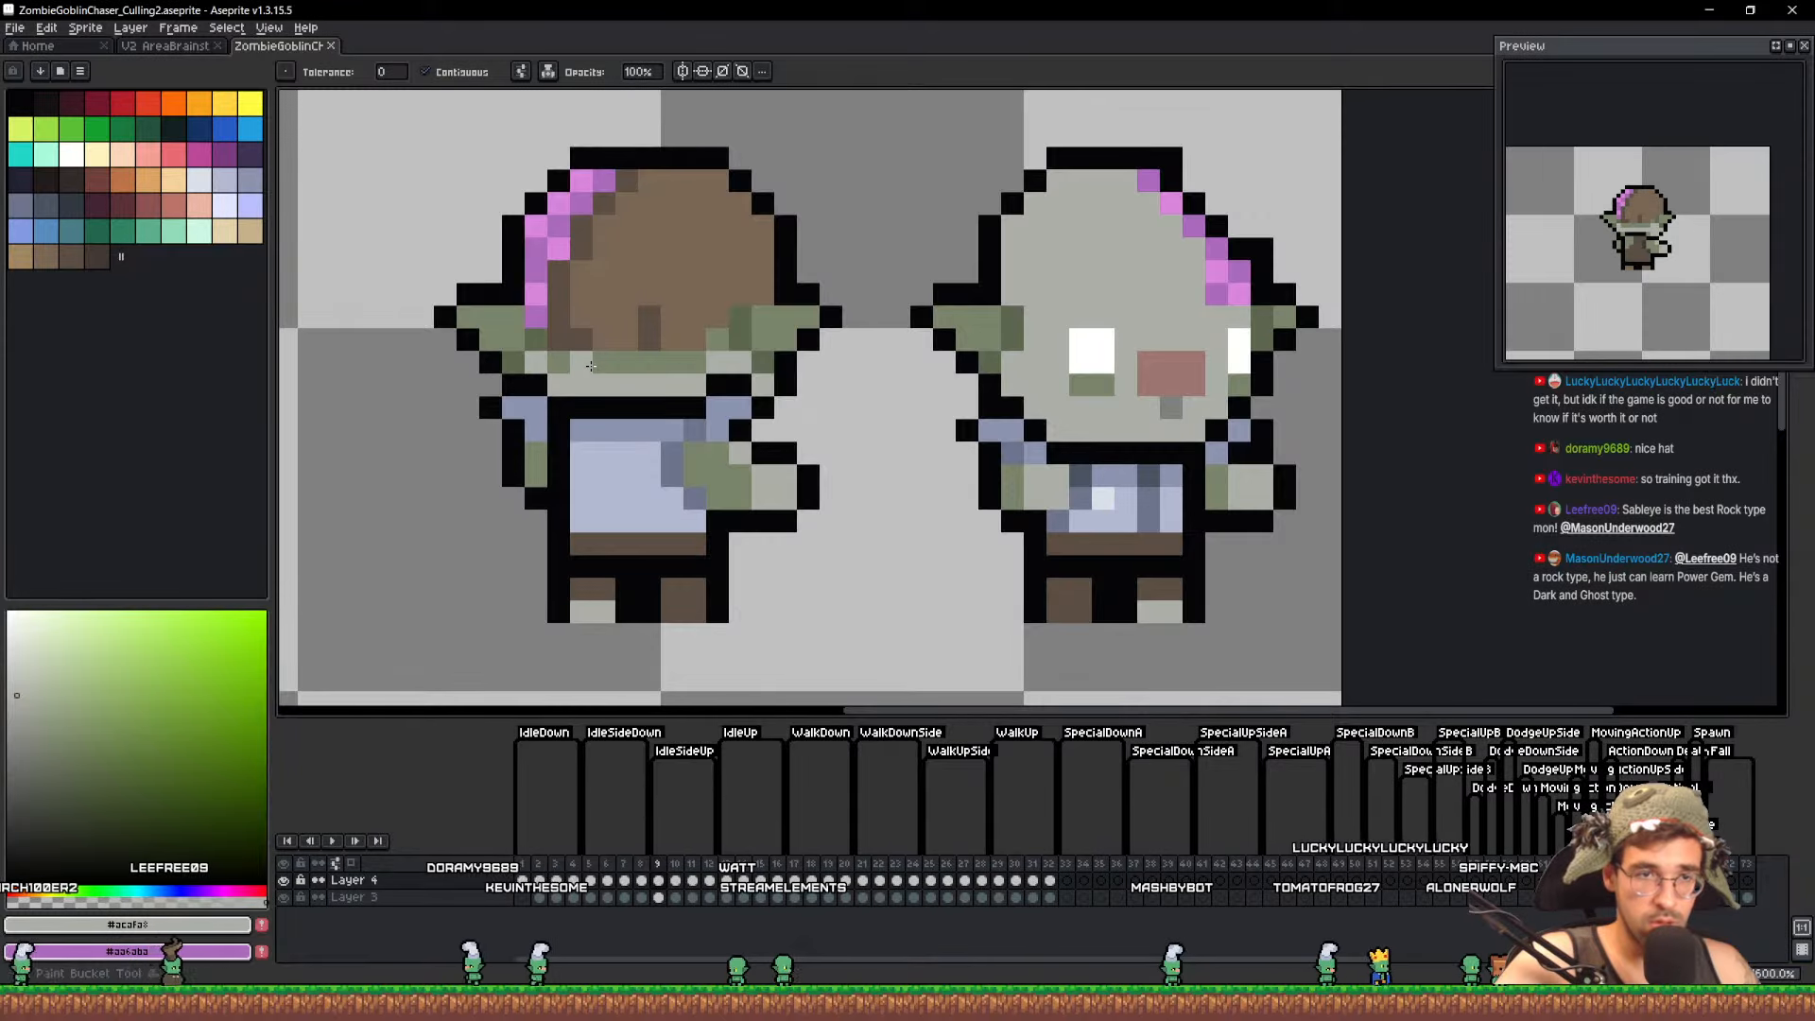
{"action": "left_click", "coordinate": [559, 354]}
{"action": "key", "text": "b"}
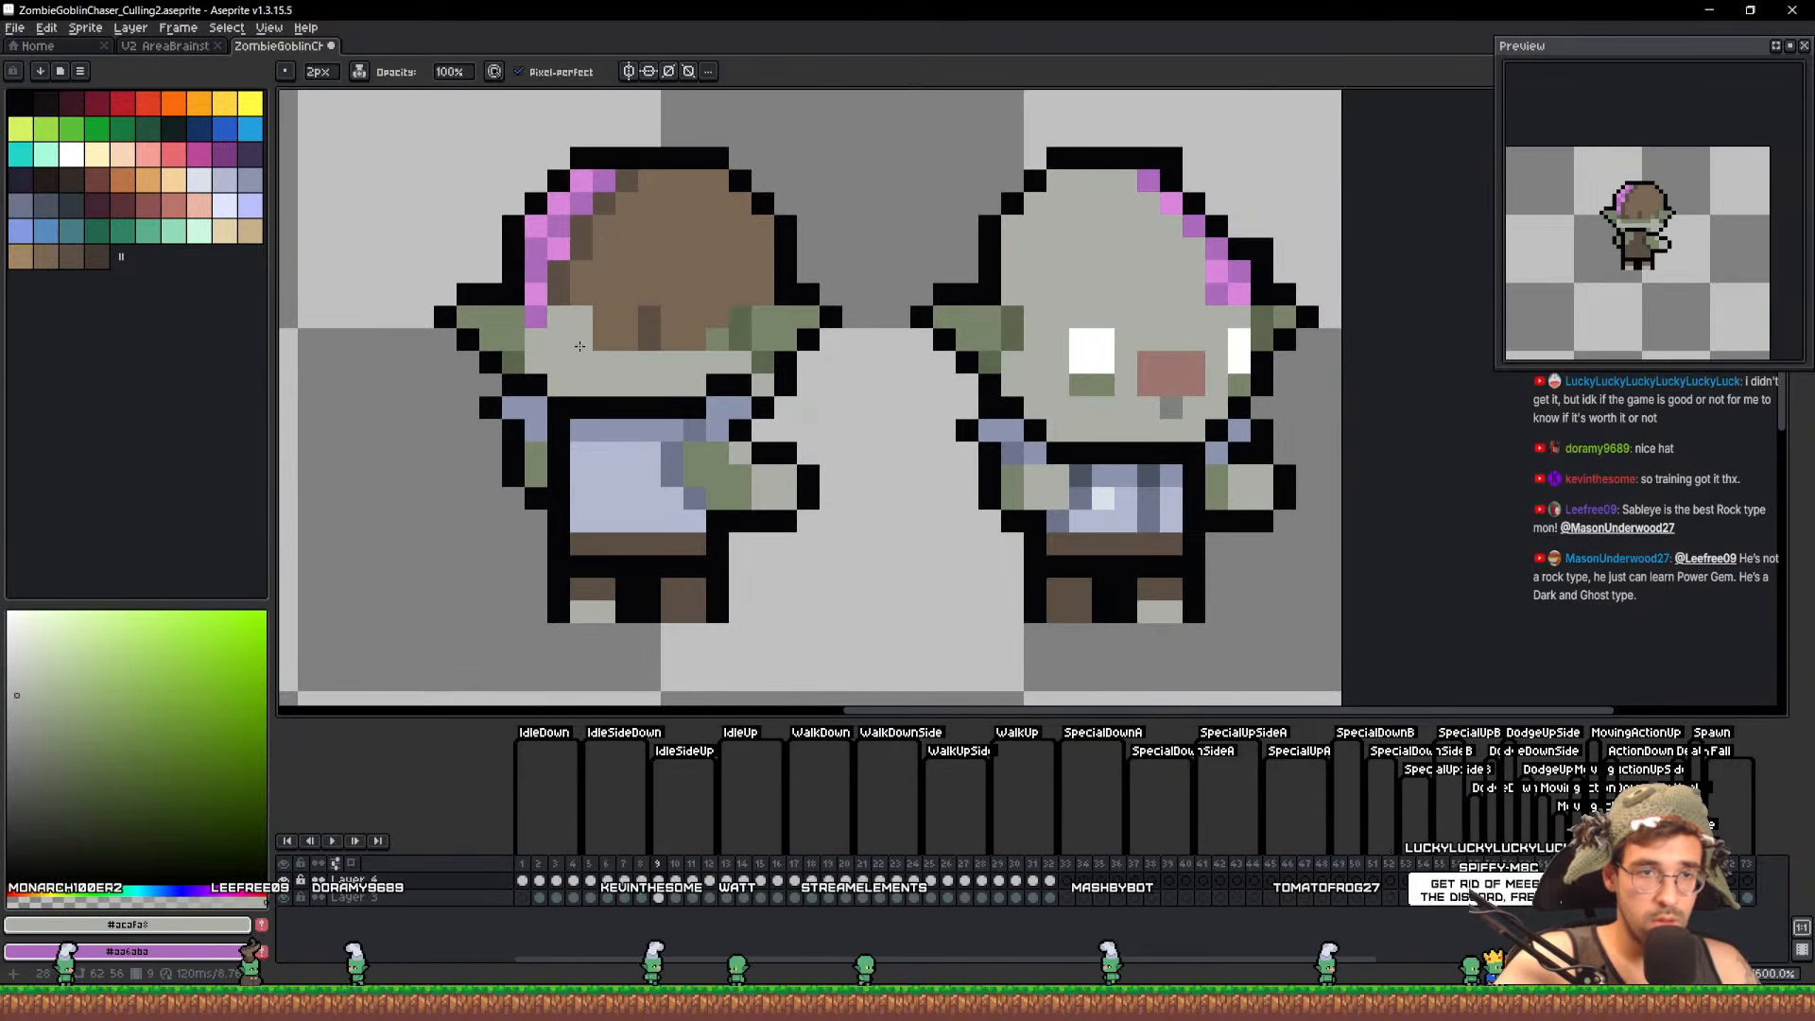
{"action": "mouse_move", "coordinate": [570, 301]}
{"action": "left_mouse_down"}
{"action": "mouse_move", "coordinate": [601, 285]}
{"action": "mouse_move", "coordinate": [597, 240]}
{"action": "mouse_move", "coordinate": [631, 193]}
{"action": "left_mouse_up"}
{"action": "key", "text": "g"}
{"action": "left_click", "coordinate": [668, 291]}
{"action": "left_click", "coordinate": [649, 326]}
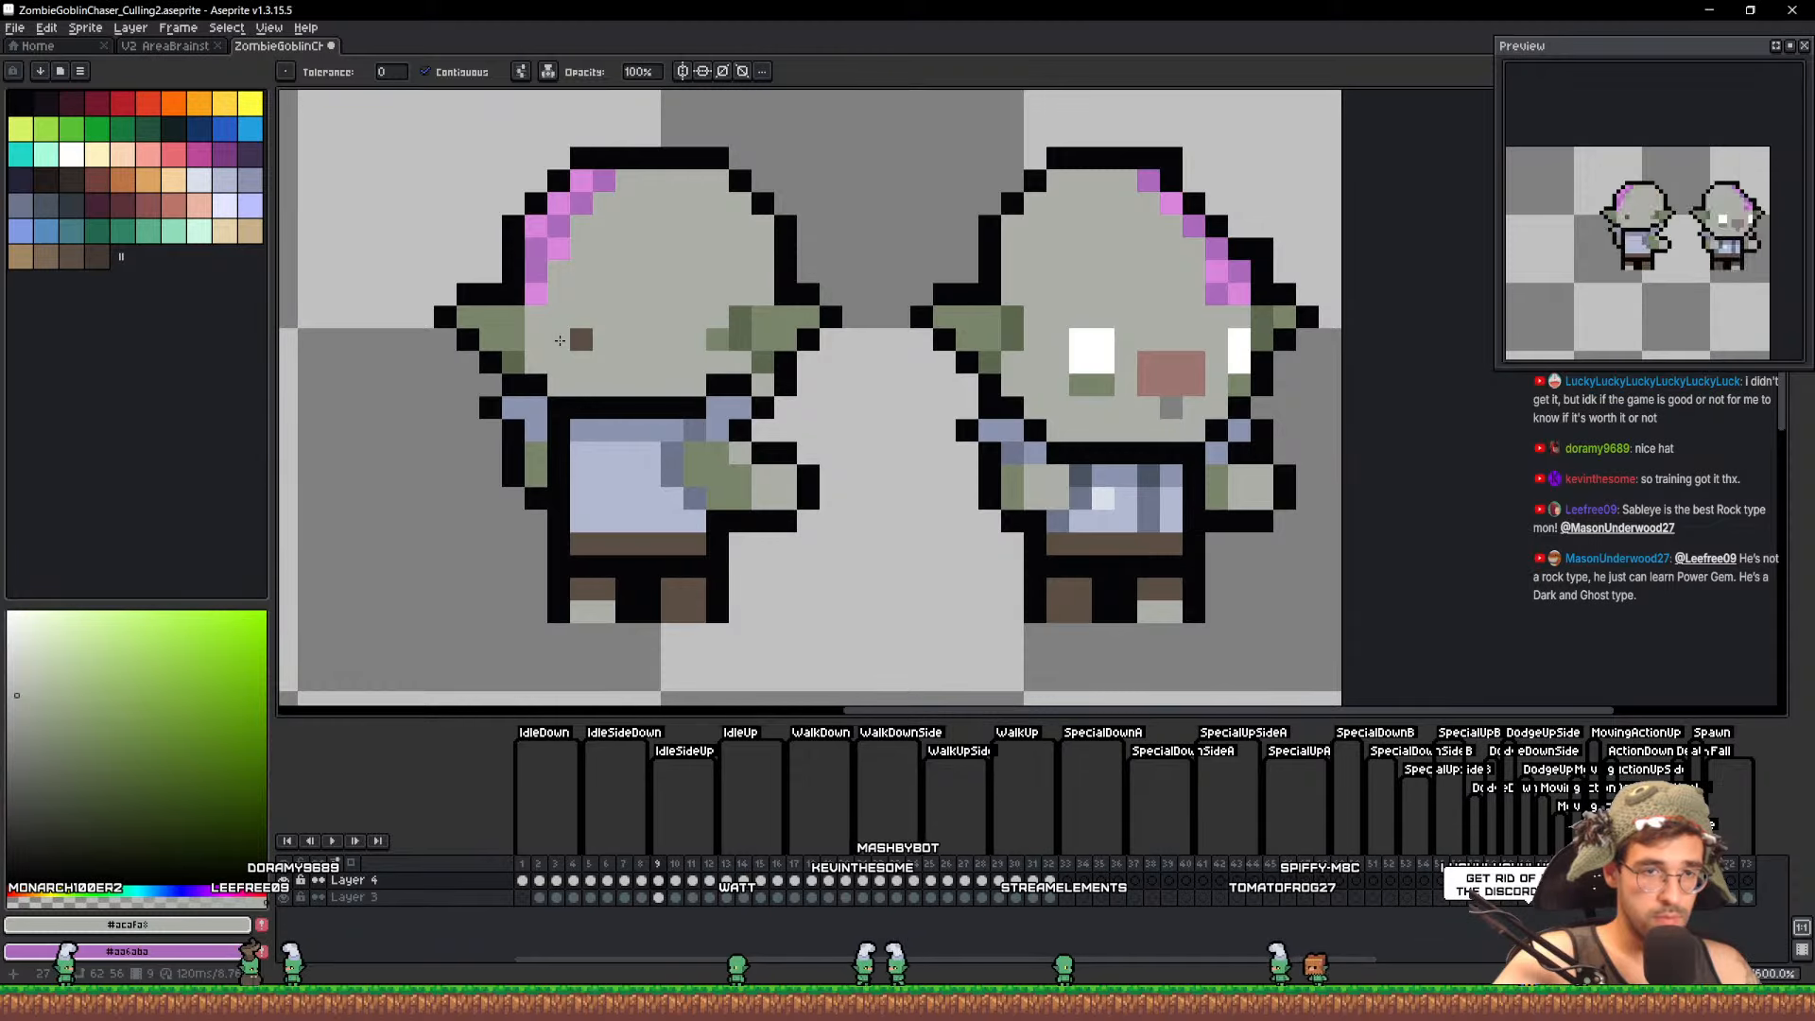
Extend the dark green #5c674f shading at the base of the right ear and clean up the adjacent head pixel with skin grey
{"action": "left_click", "coordinate": [750, 299], "text": "alt"}
{"action": "key", "text": "b"}
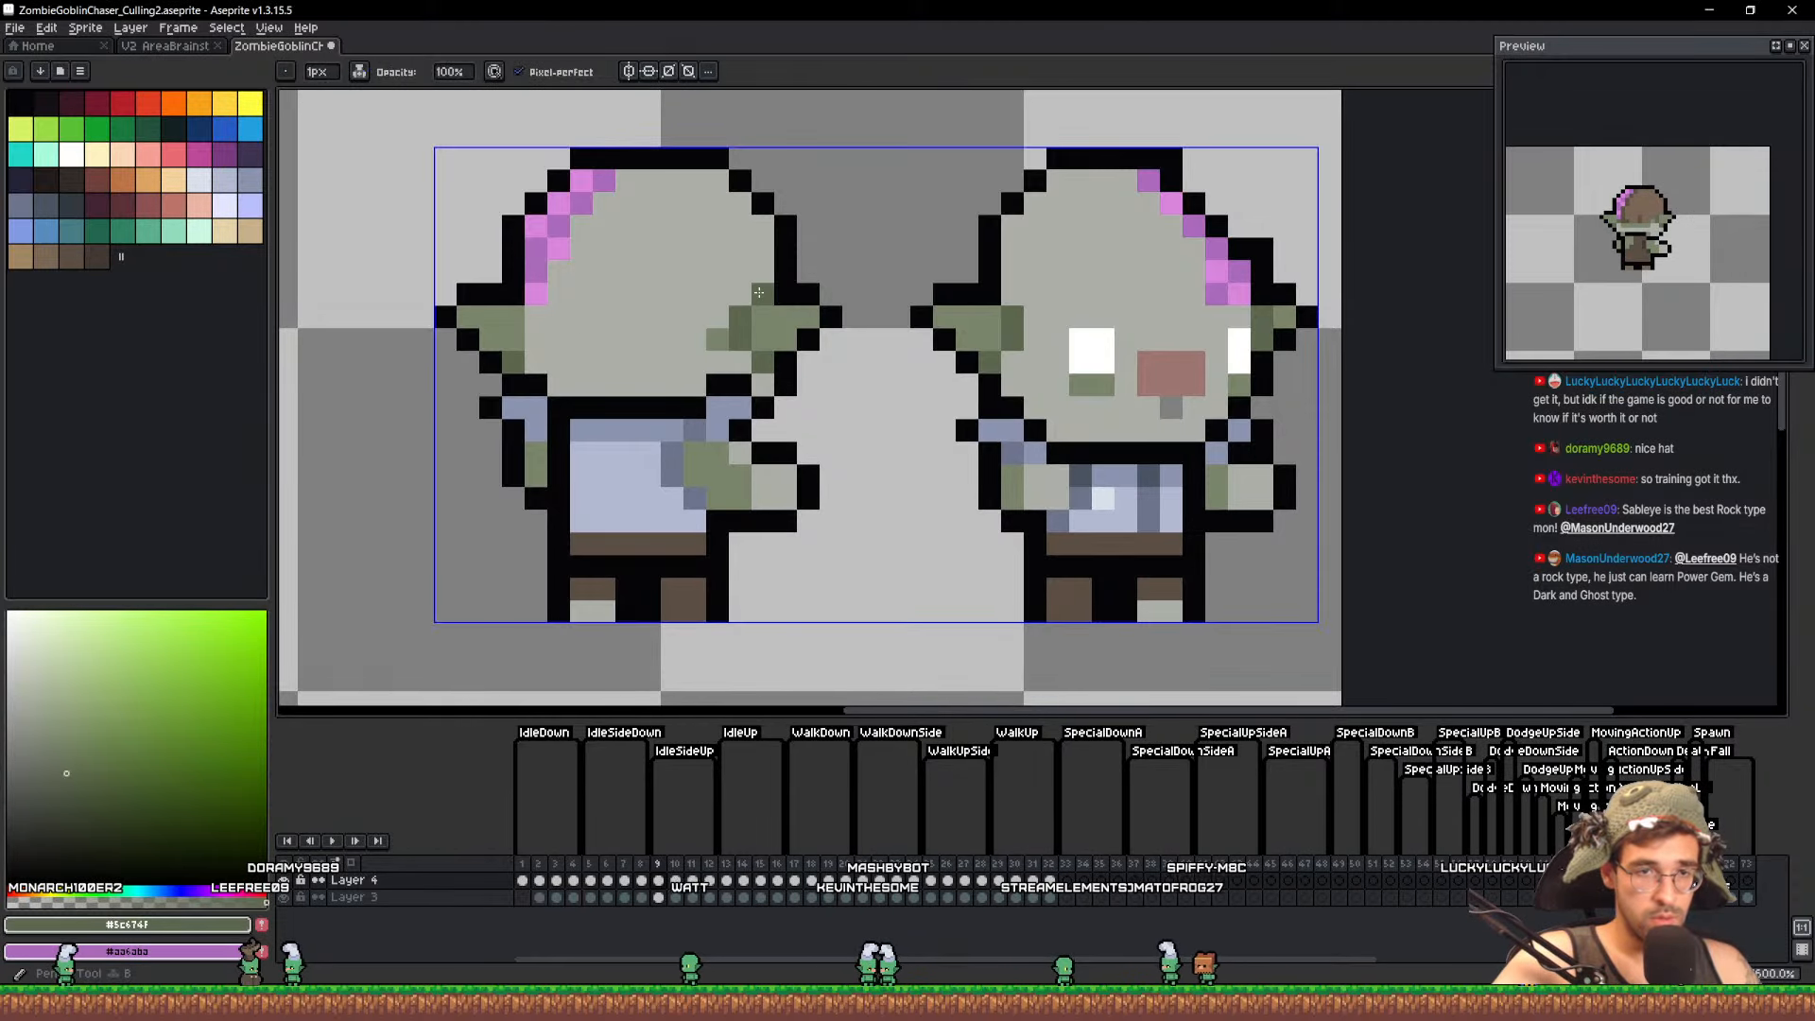
{"action": "left_click", "coordinate": [763, 295]}
{"action": "left_click", "coordinate": [718, 301], "text": "alt"}
{"action": "left_click", "coordinate": [740, 295]}
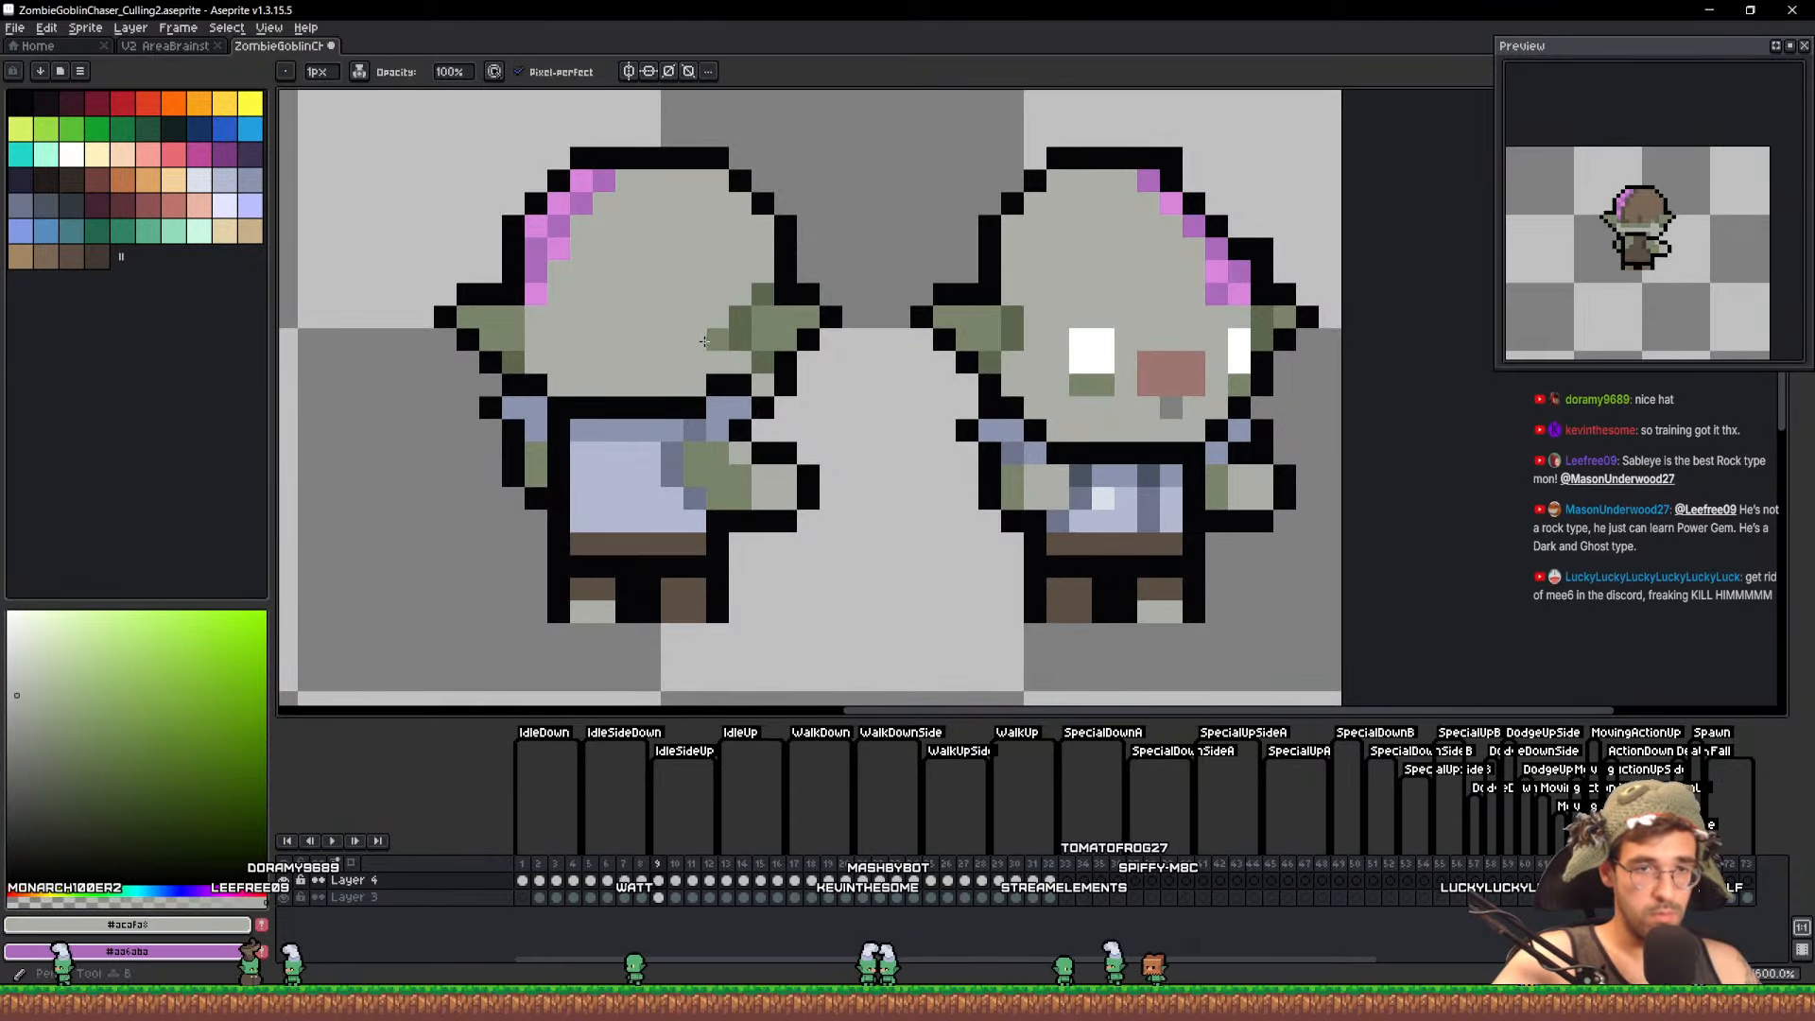
Redraw the black outline one pixel inward along the scarred left side of the head and erase the old edge
{"action": "left_click", "coordinate": [515, 249], "text": "alt"}
{"action": "mouse_move", "coordinate": [536, 248]}
{"action": "left_mouse_down"}
{"action": "mouse_move", "coordinate": [574, 160]}
{"action": "mouse_move", "coordinate": [516, 225]}
{"action": "left_mouse_up"}
{"action": "key", "text": "e"}
{"action": "scroll", "coordinate": [690, 254], "scroll_direction": "down", "scroll_amount": 4}
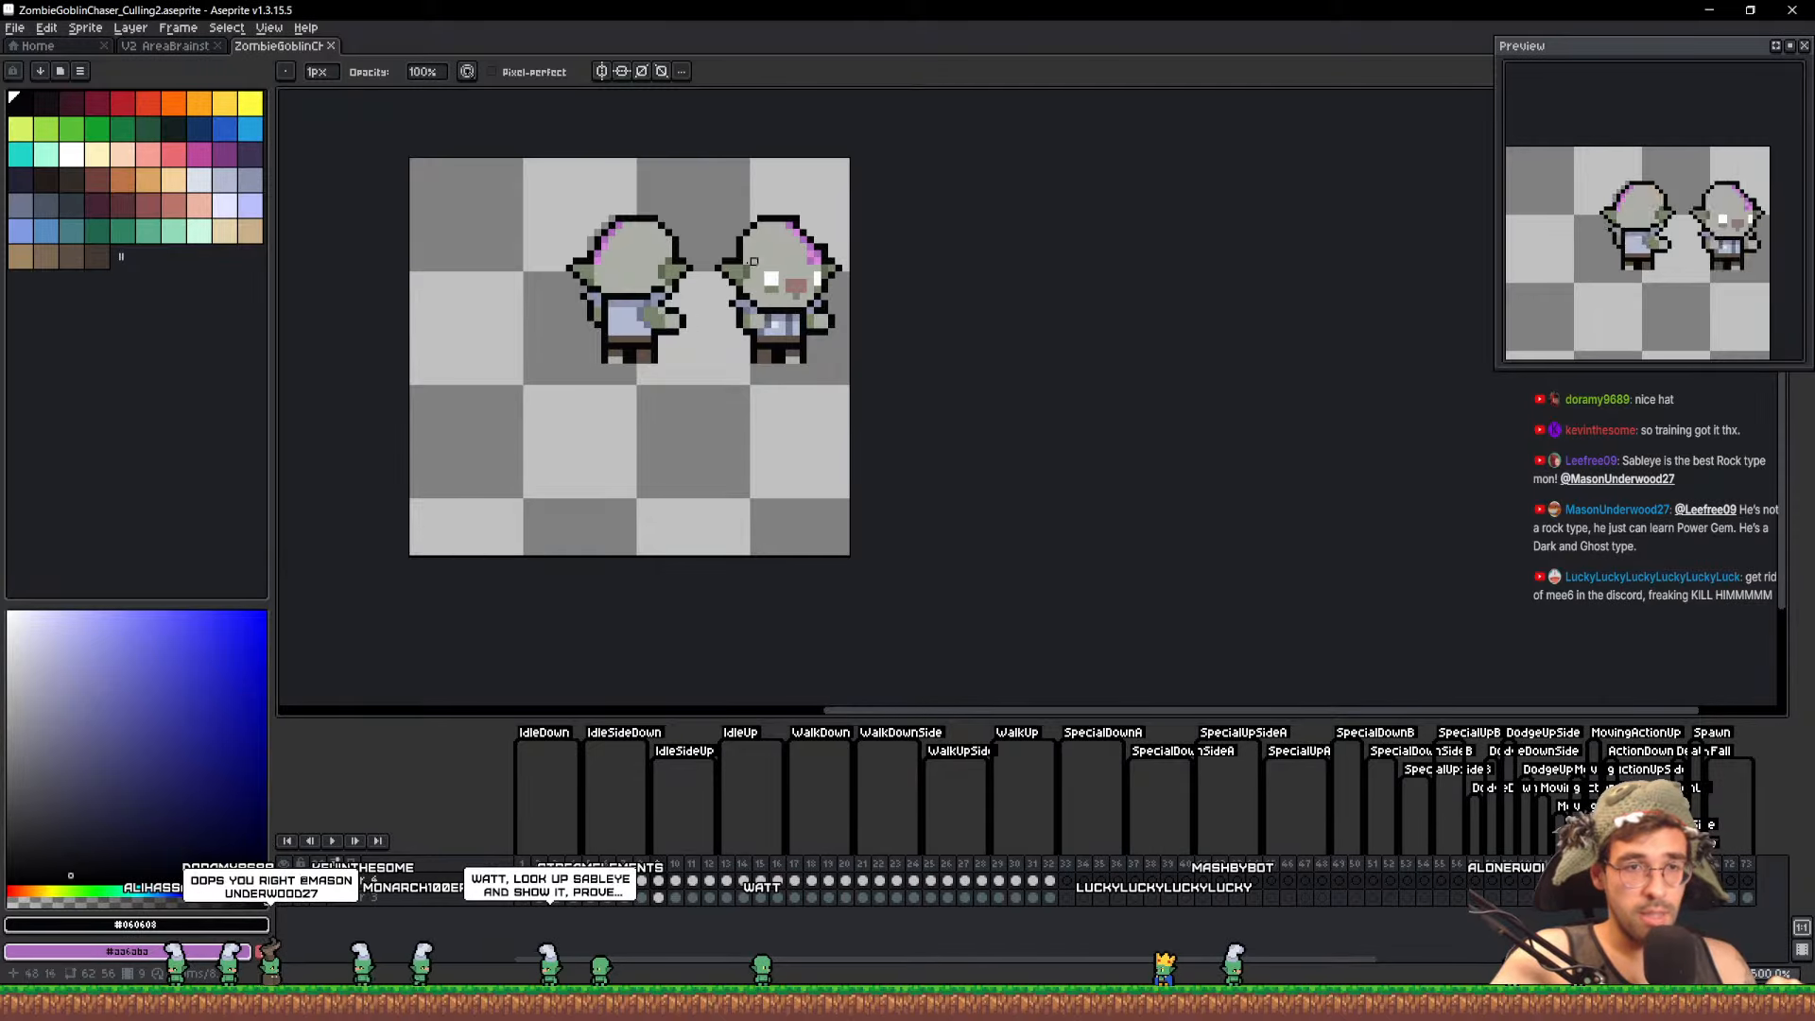
Erase the front-facing reference goblin from frame 9 with a large eraser and return the eraser to 1 px
{"action": "scroll", "coordinate": [789, 310], "scroll_direction": "up", "scroll_amount": 3}
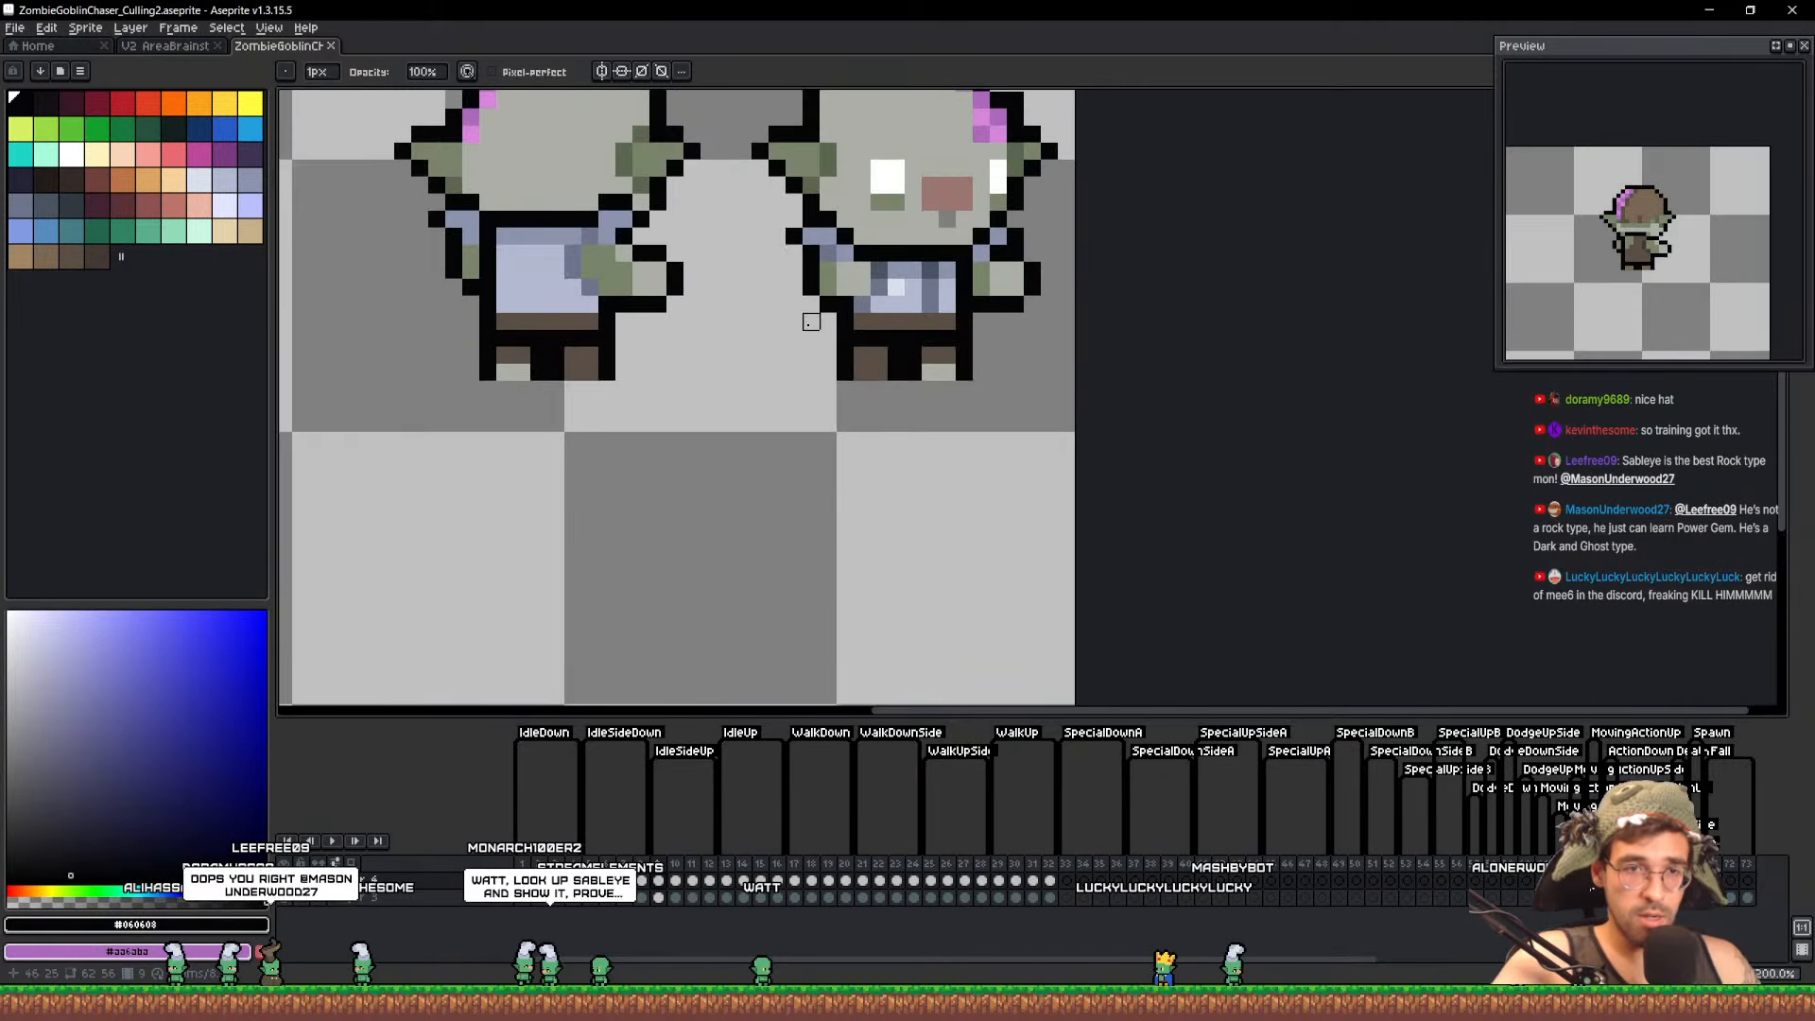
{"action": "mouse_move", "coordinate": [957, 271]}
{"action": "left_mouse_down"}
{"action": "mouse_move", "coordinate": [930, 479]}
{"action": "mouse_move", "coordinate": [874, 429]}
{"action": "mouse_move", "coordinate": [889, 441]}
{"action": "mouse_move", "coordinate": [876, 383]}
{"action": "mouse_move", "coordinate": [887, 373]}
{"action": "mouse_move", "coordinate": [899, 521]}
{"action": "left_mouse_up"}
{"action": "key", "text": "e"}
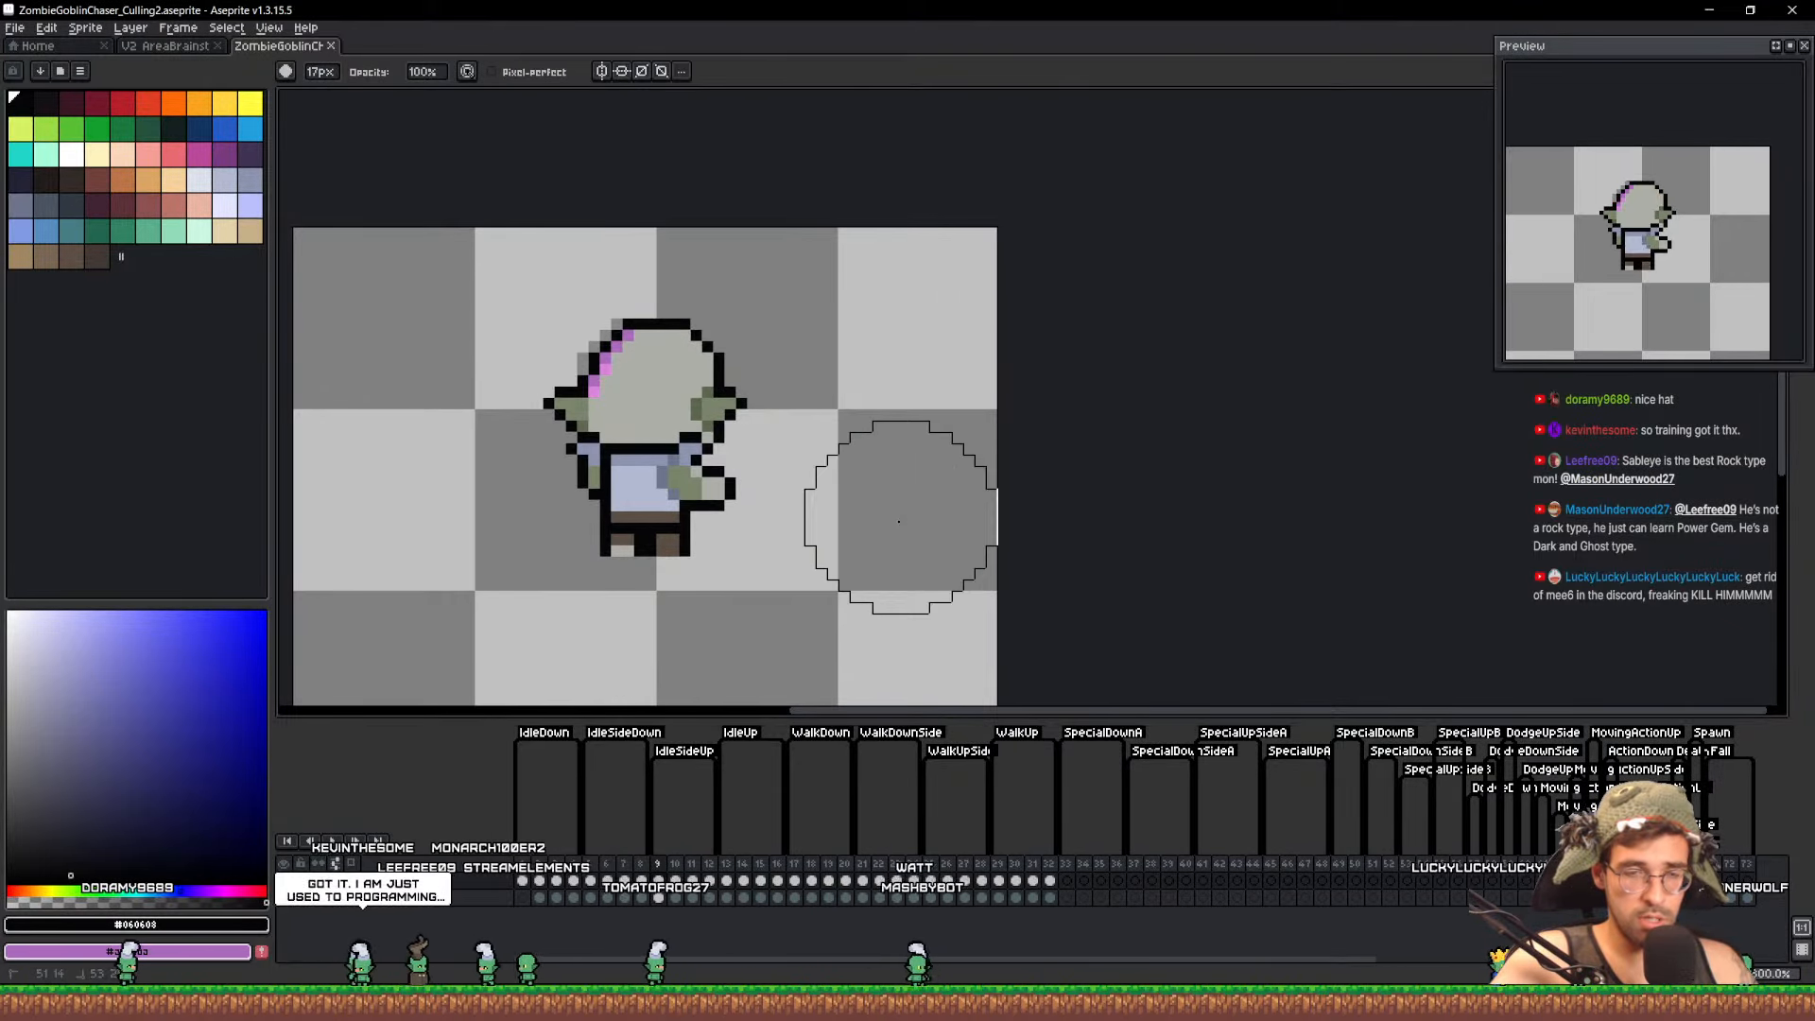
{"action": "key", "text": "minus"}
{"action": "key", "text": "minus"}
{"action": "key", "text": "minus"}
{"action": "key", "text": "minus"}
{"action": "key", "text": "minus"}
{"action": "key", "text": "minus"}
{"action": "key", "text": "minus"}
{"action": "key", "text": "minus"}
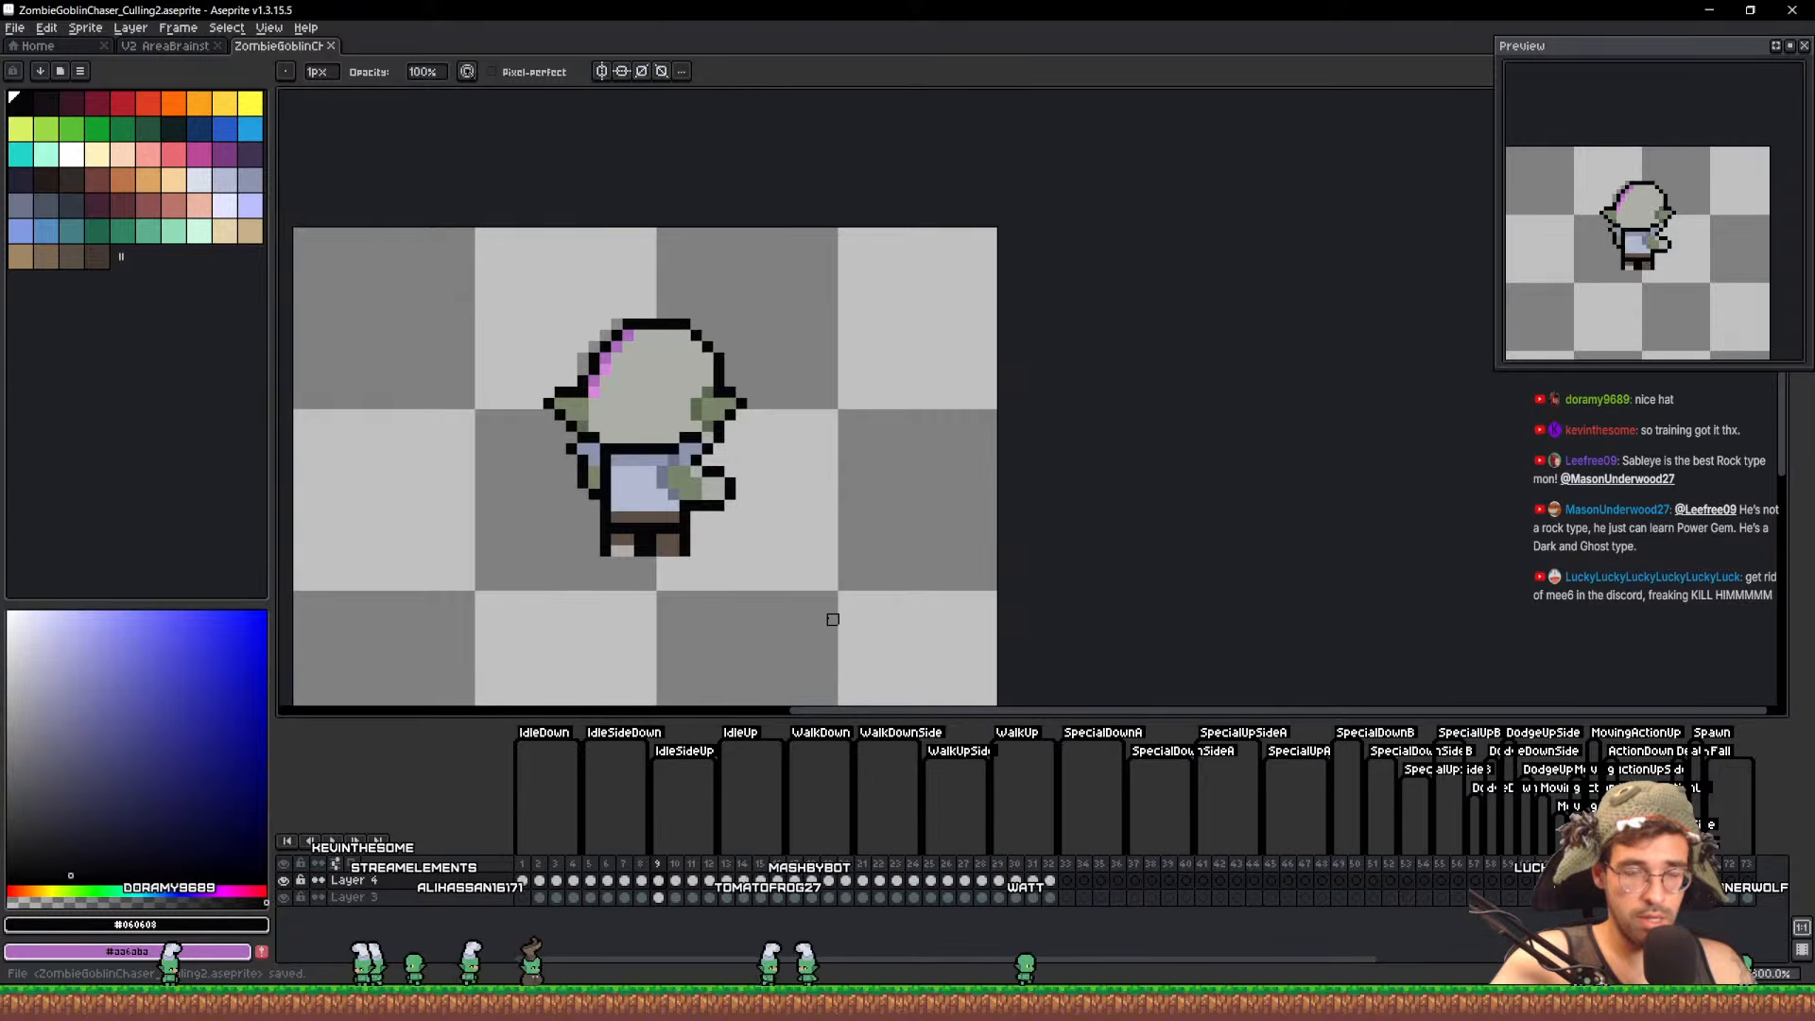
Copy the restyled goblin from frame 9 with a lasso selection and paste it onto frame 10
{"action": "left_click", "coordinate": [679, 883]}
{"action": "left_click", "coordinate": [659, 882]}
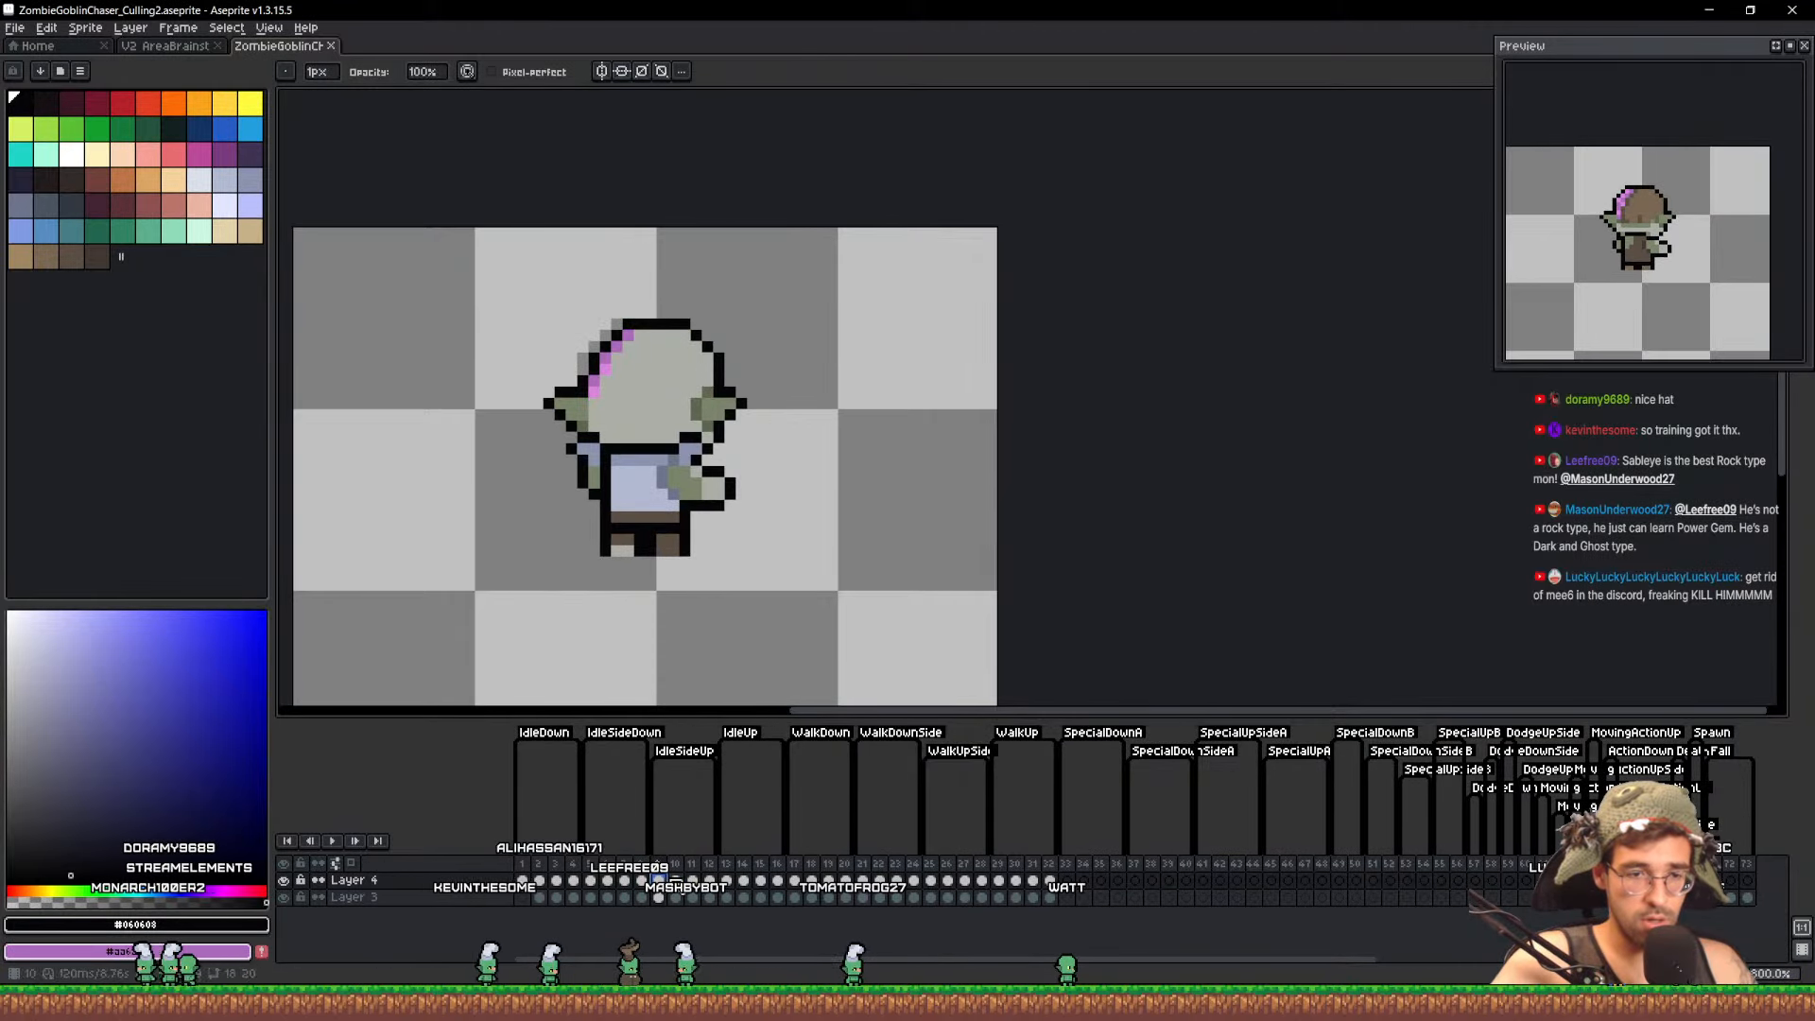
{"action": "left_click", "coordinate": [677, 894]}
{"action": "left_click", "coordinate": [660, 894]}
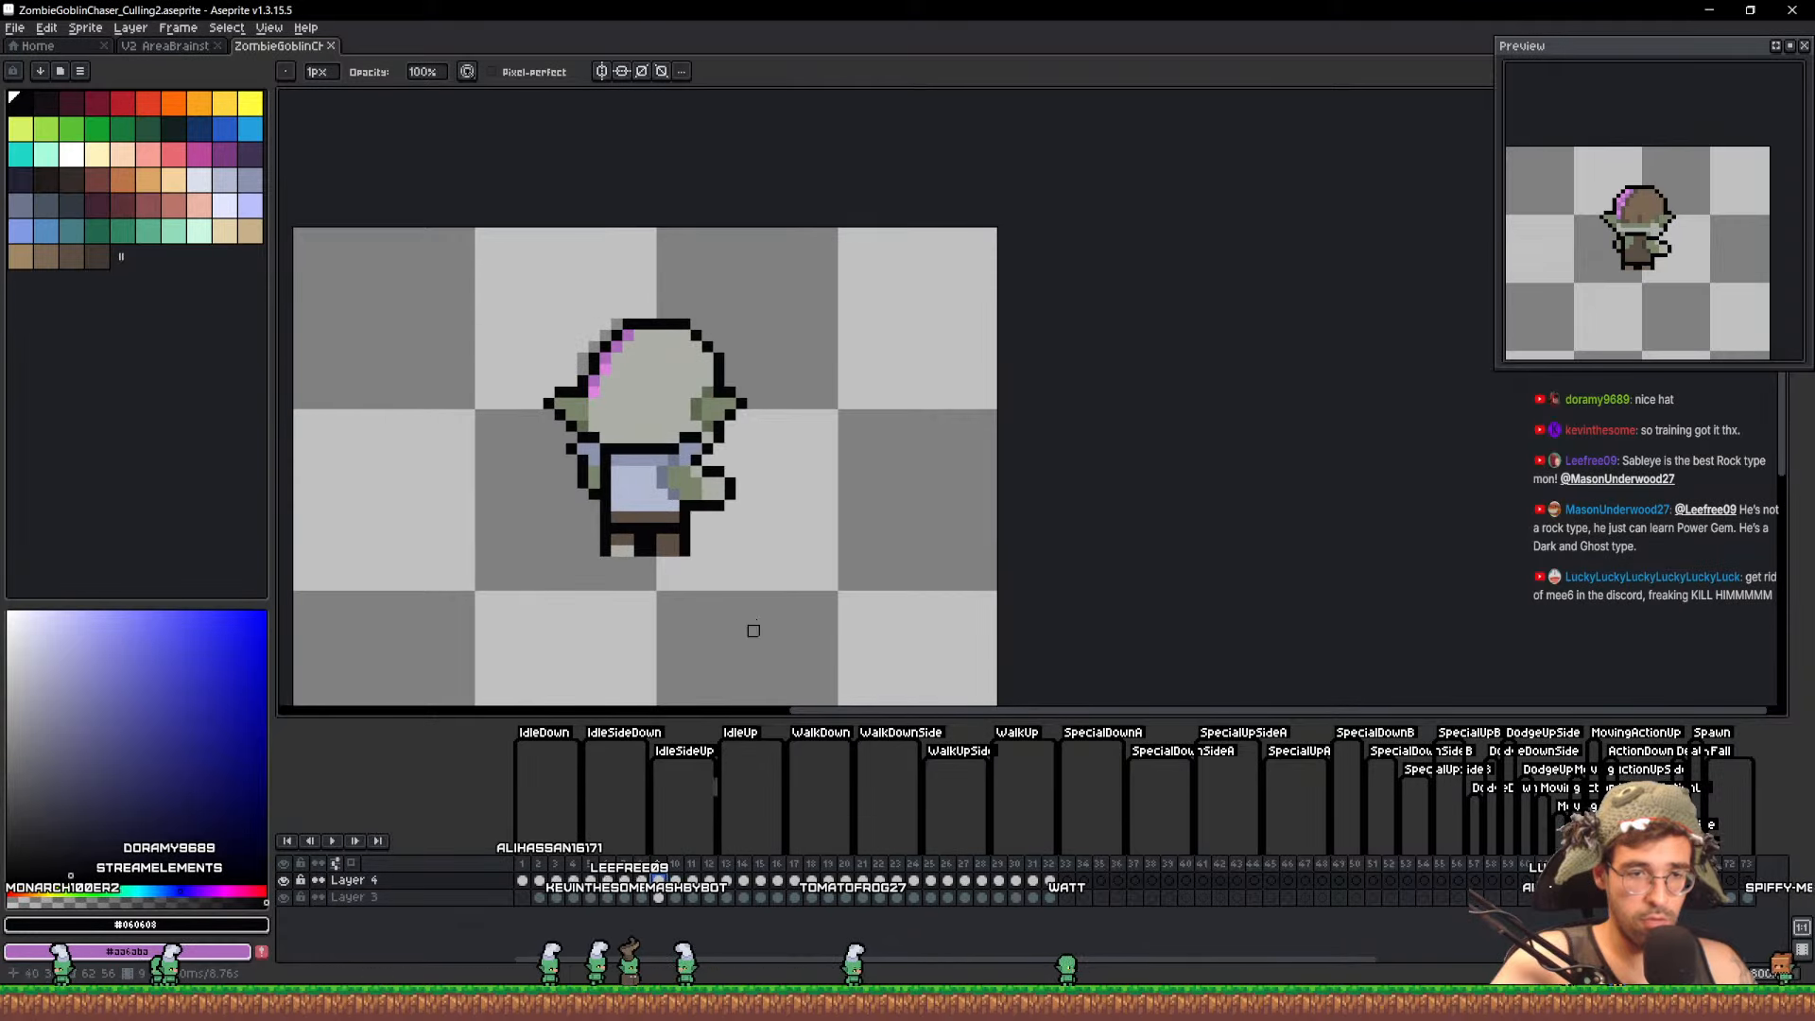
{"action": "key", "text": "q"}
{"action": "mouse_move", "coordinate": [829, 539]}
{"action": "left_mouse_down"}
{"action": "mouse_move", "coordinate": [826, 202]}
{"action": "mouse_move", "coordinate": [1037, 460]}
{"action": "left_mouse_up"}
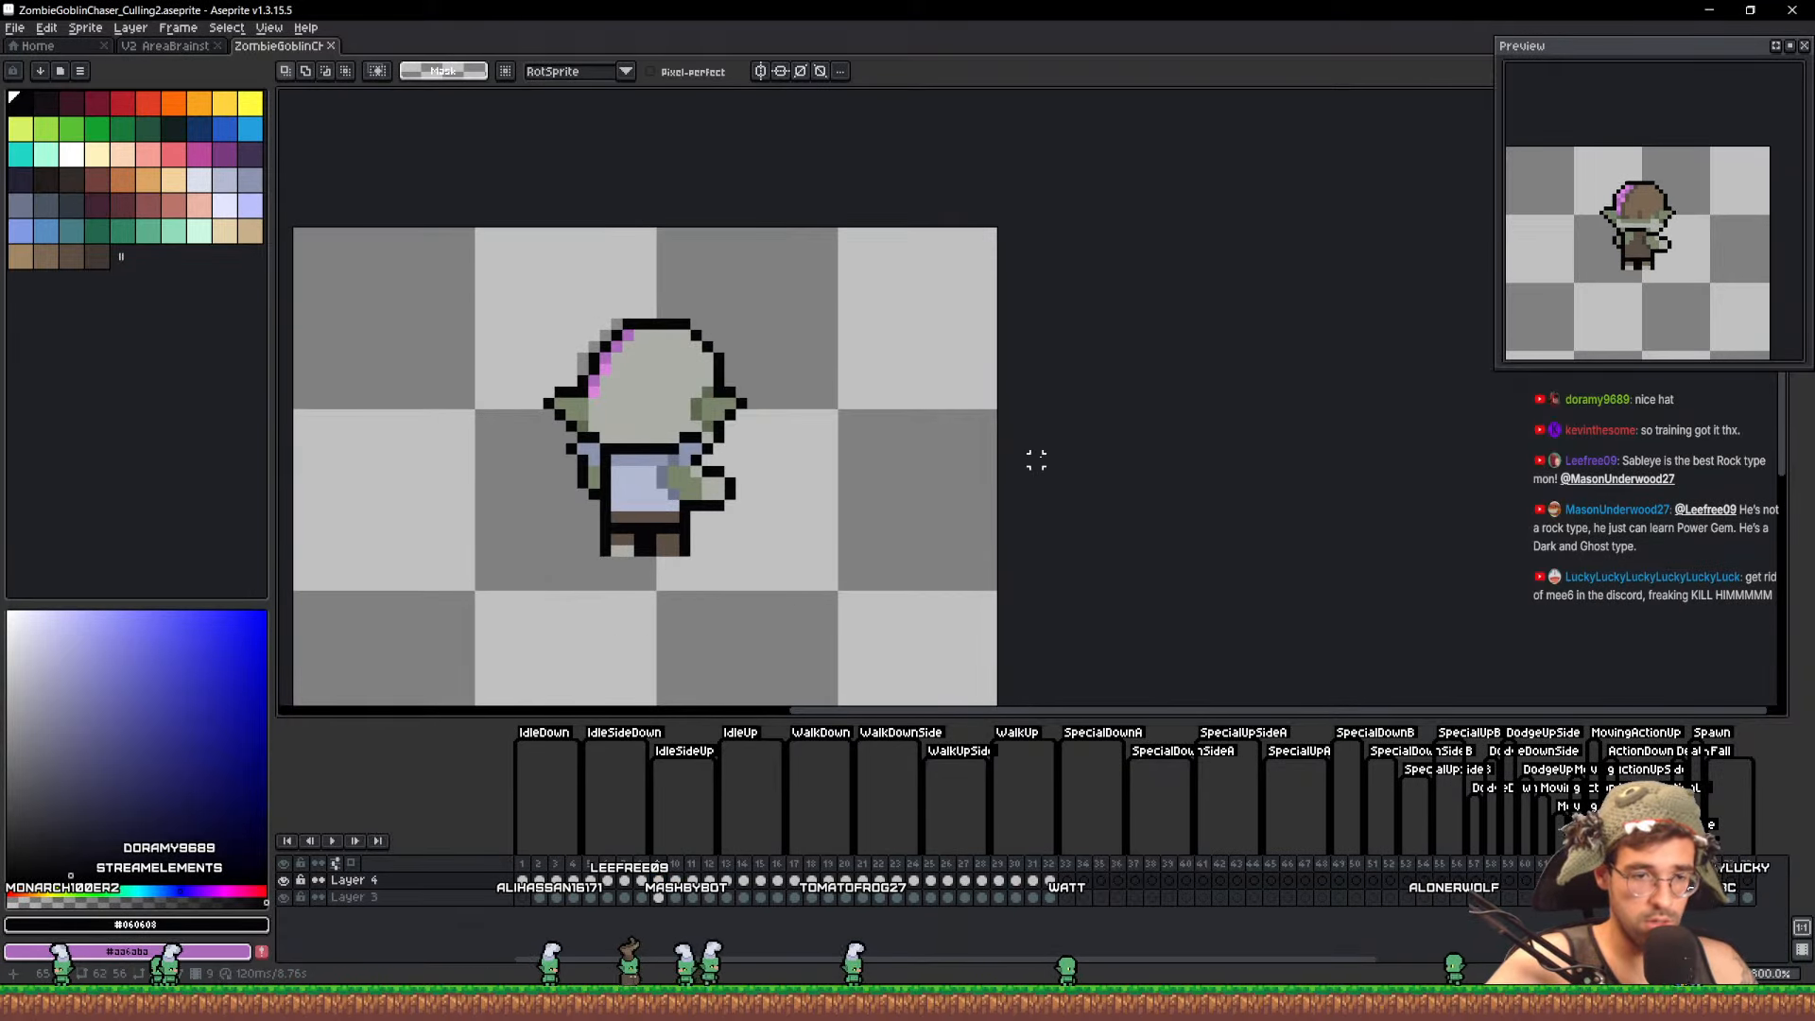
{"action": "key", "text": "period"}
{"action": "key", "text": "ctrl+v"}
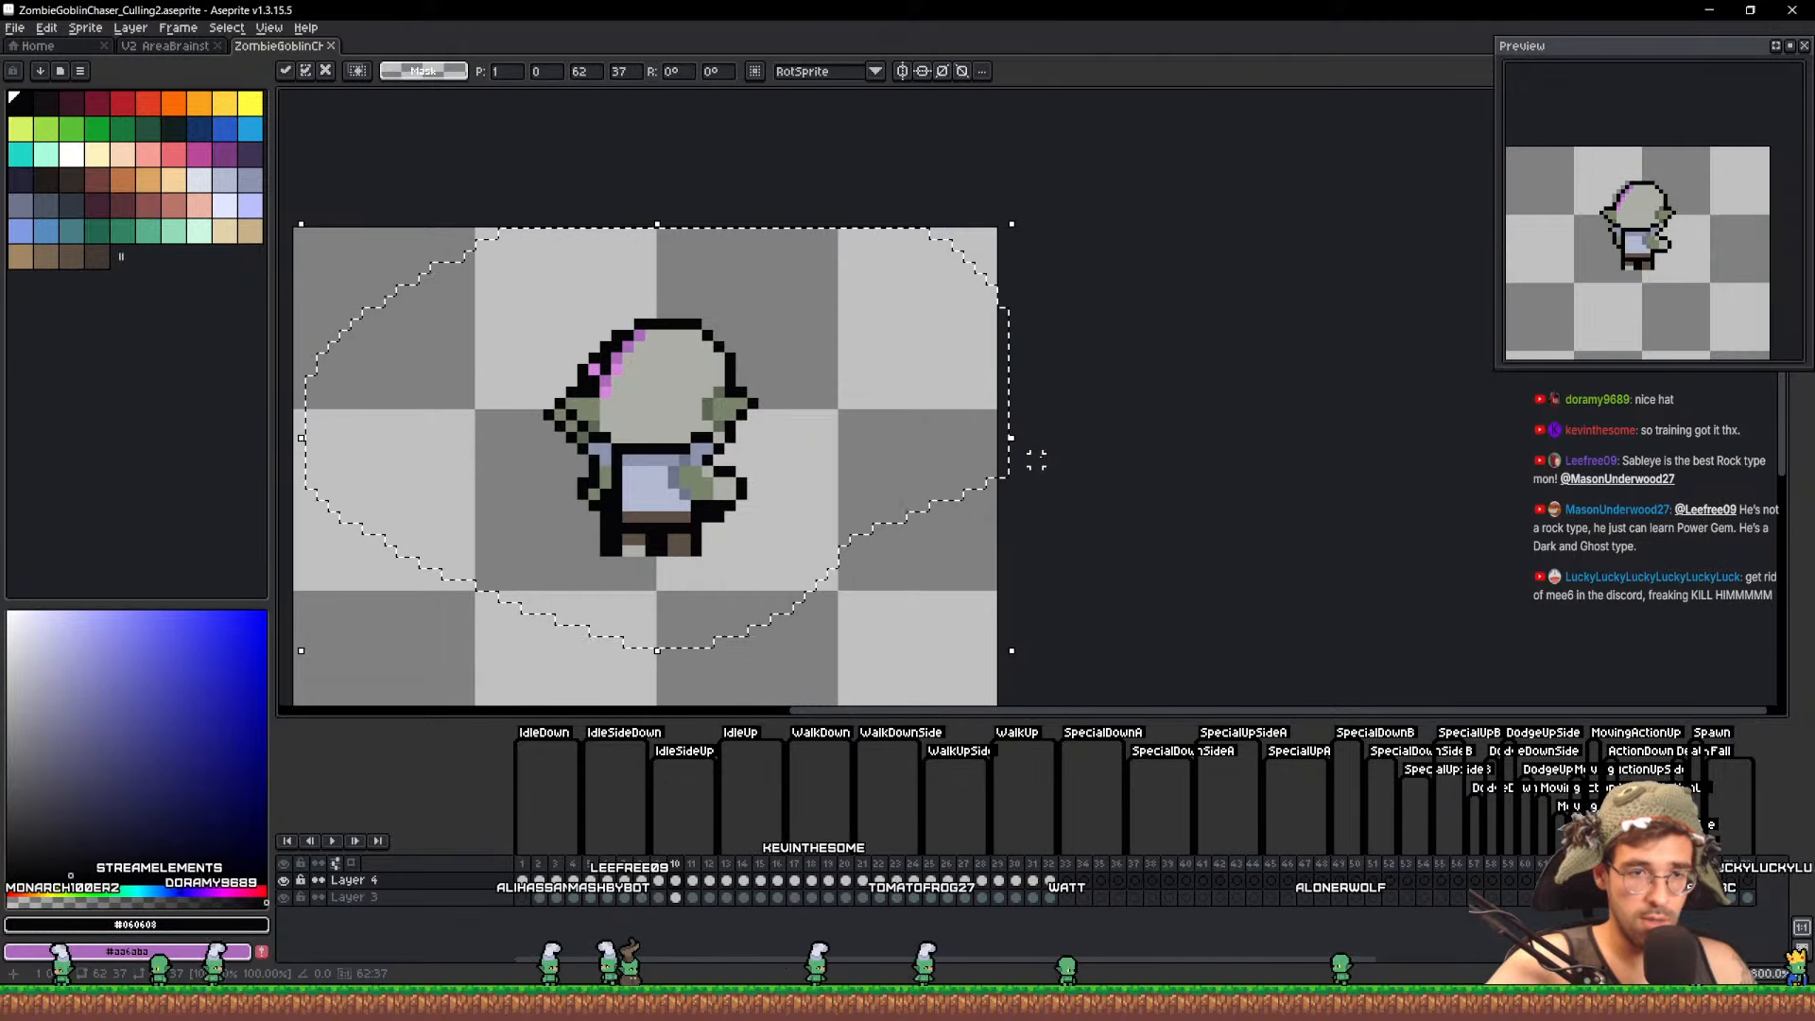
Move the pasted goblin right to X position 20, beside frame 10's original goblin, and deselect it
{"action": "key", "text": "Right"}
{"action": "key", "text": "Right"}
{"action": "key", "text": "Right"}
{"action": "key", "text": "Right"}
{"action": "key", "text": "Right"}
{"action": "key", "text": "Right"}
{"action": "key", "text": "Right"}
{"action": "key", "text": "Right"}
{"action": "key", "text": "Right"}
{"action": "key", "text": "Right"}
{"action": "key", "text": "Right"}
{"action": "key", "text": "Right"}
{"action": "key", "text": "Right"}
{"action": "key", "text": "Right"}
{"action": "key", "text": "Right"}
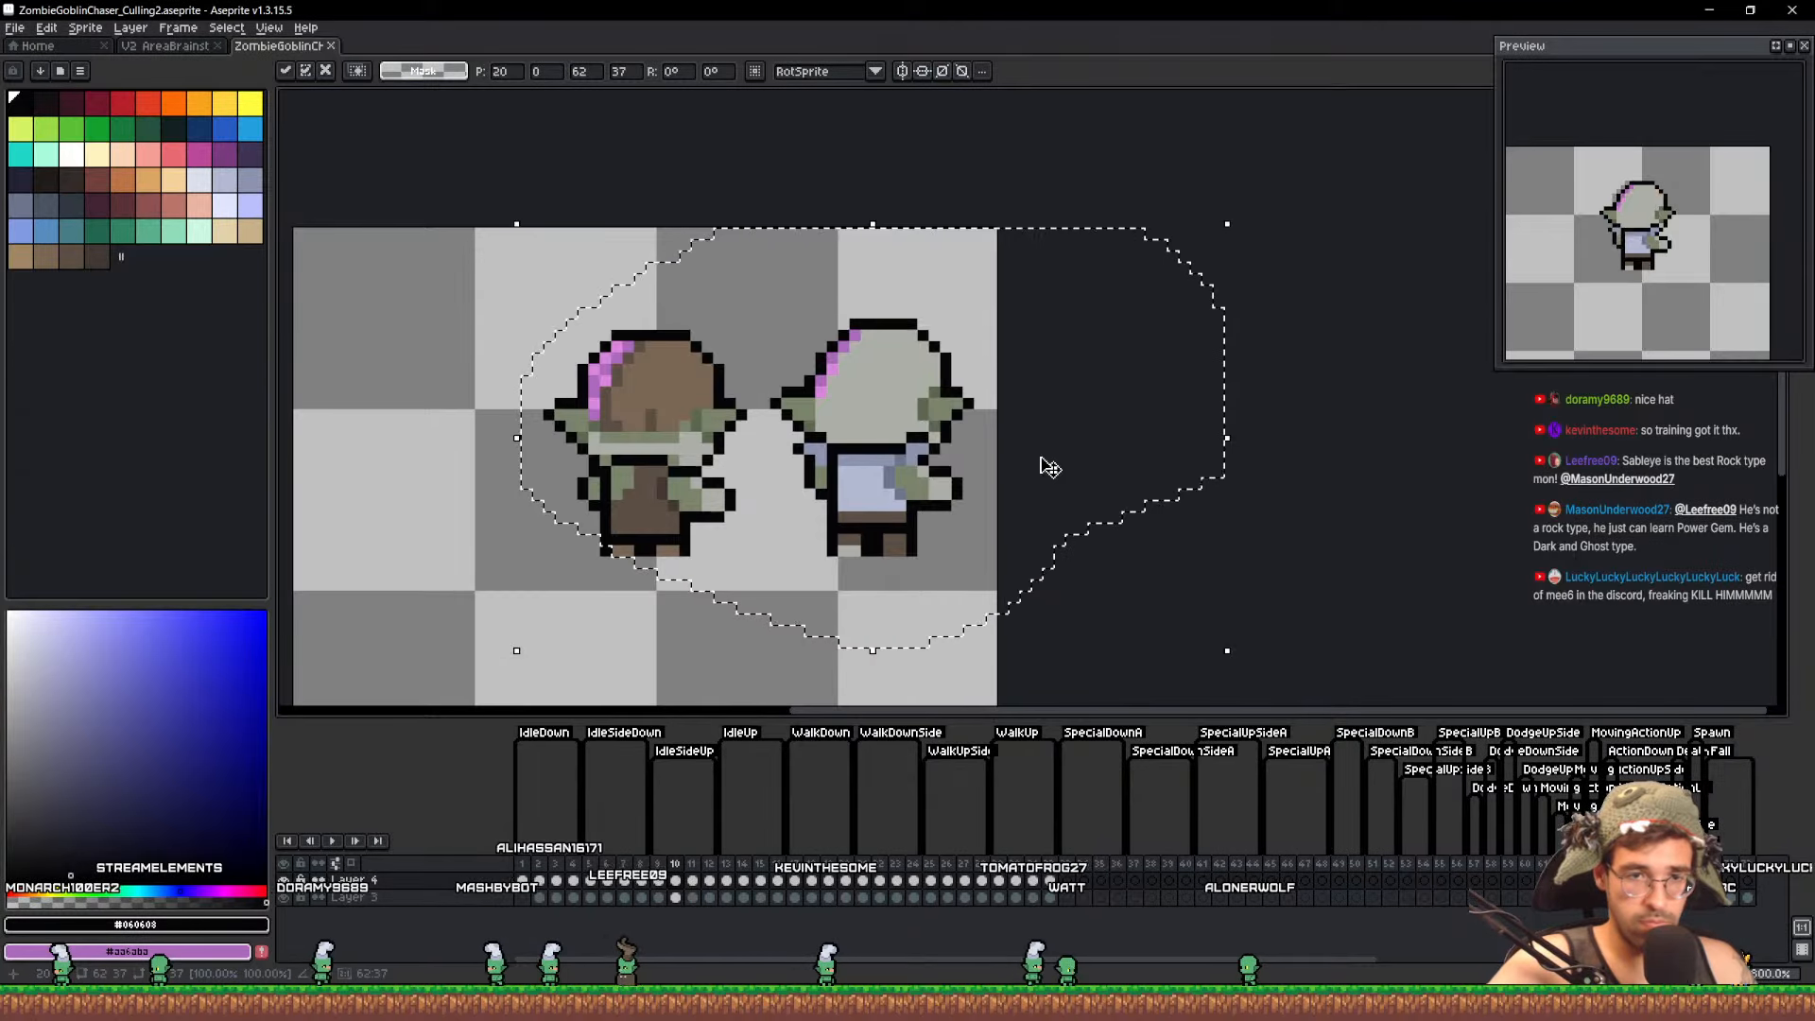
{"action": "key", "text": "ctrl+d"}
Shift the pasted goblin's head and torso down one pixel to match frame 10's pose, and place the copy over the original goblin
{"action": "key", "text": "m"}
{"action": "left_click_drag", "start_coordinate": [749, 277], "coordinate": [1026, 539]}
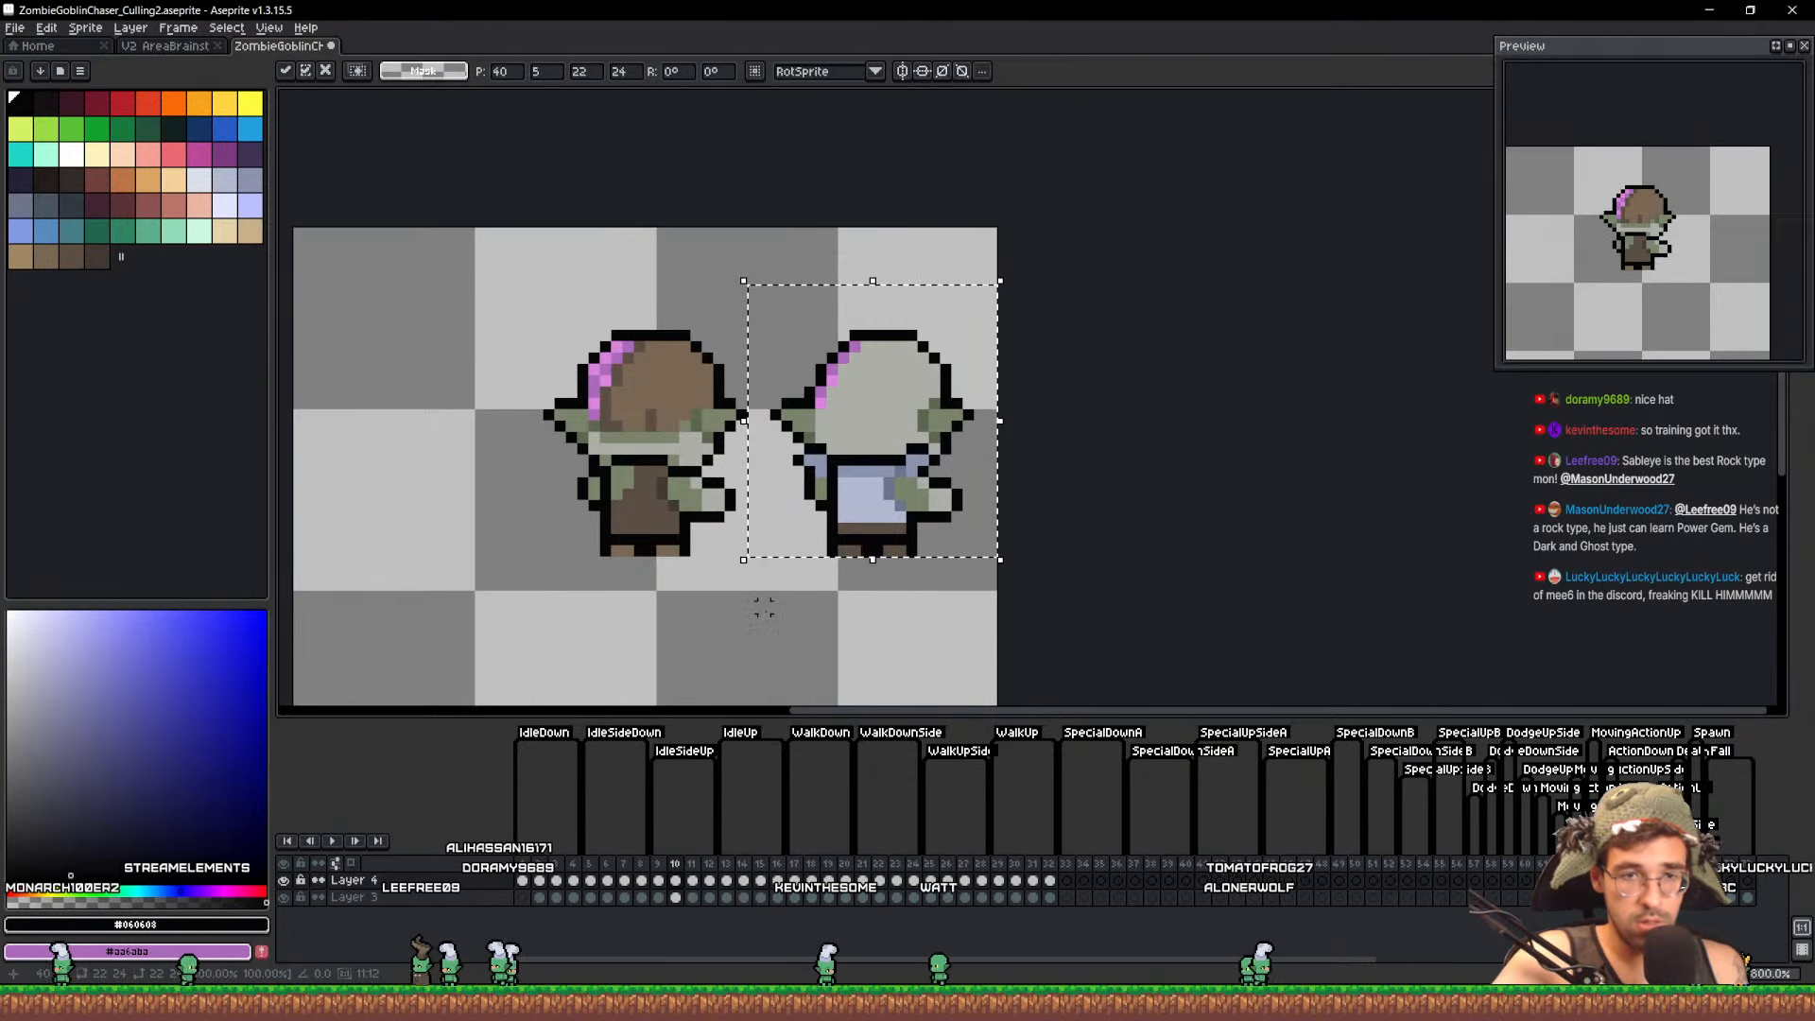
{"action": "key", "text": "ctrl+d"}
{"action": "left_click_drag", "start_coordinate": [1000, 652], "coordinate": [775, 232]}
{"action": "left_click_drag", "start_coordinate": [859, 348], "coordinate": [637, 352]}
{"action": "key", "text": "ctrl+d"}
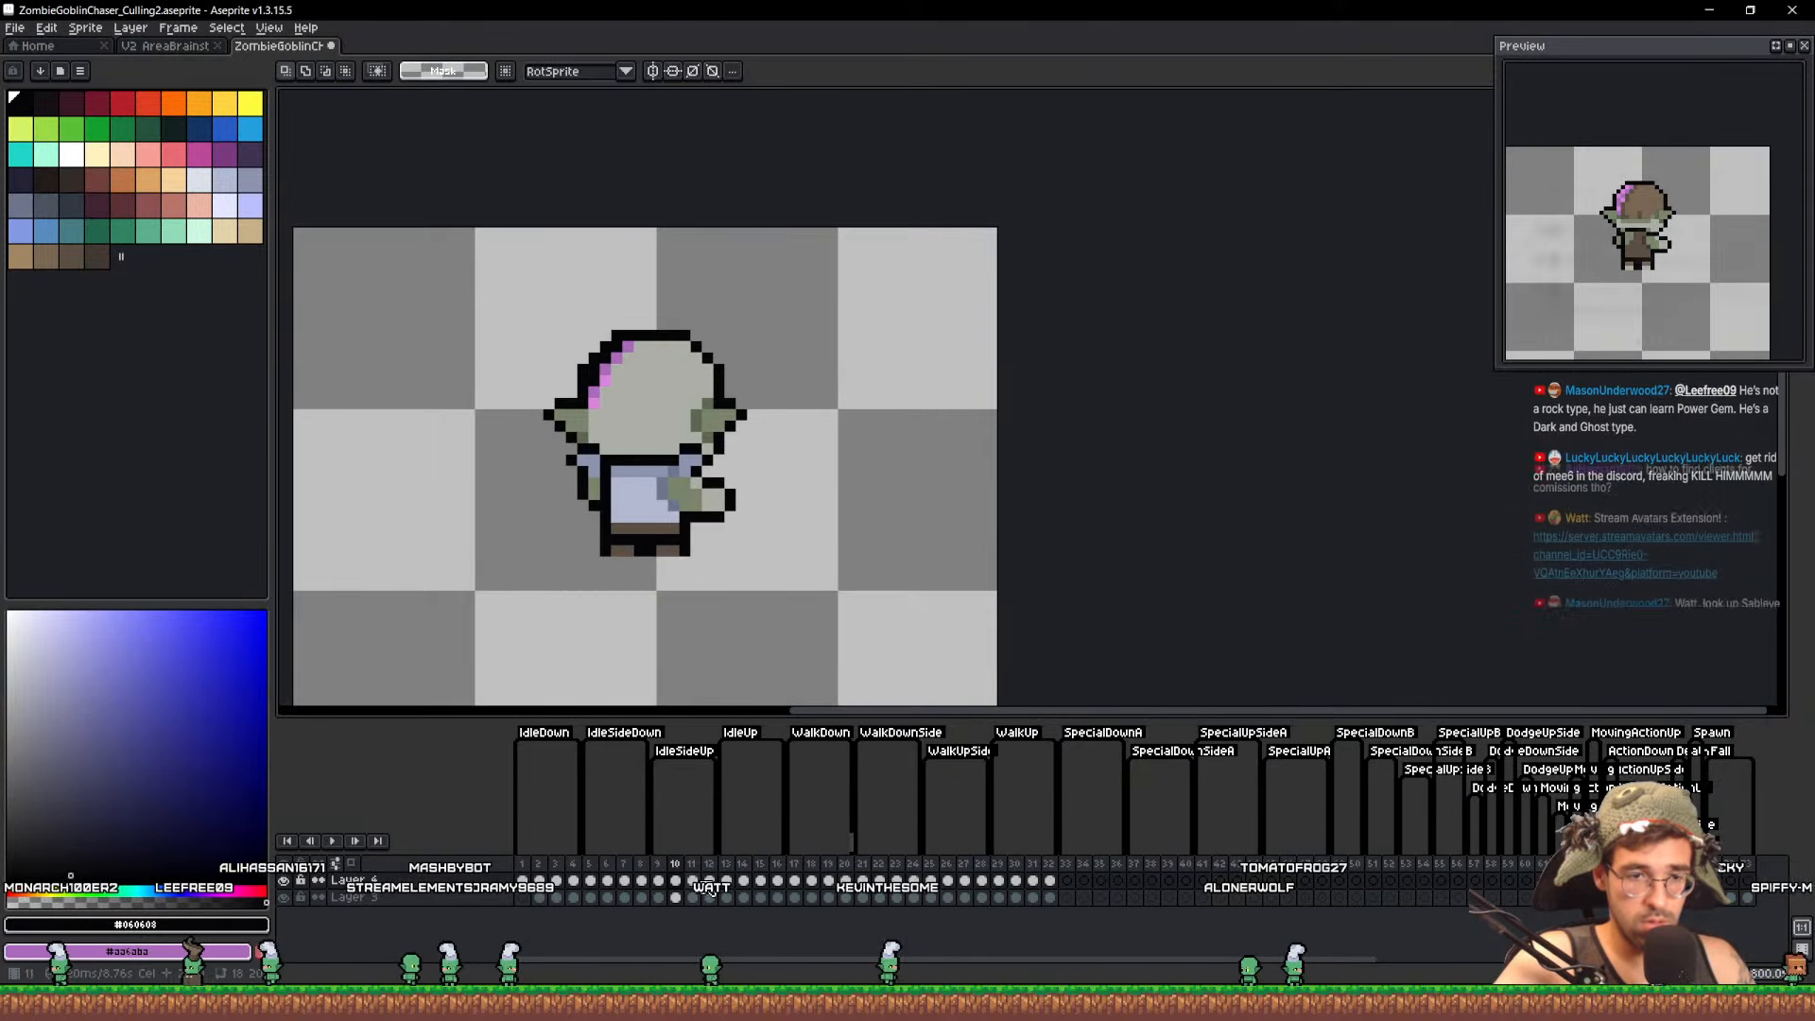
Copy the restyled Layer 4 cel from frame 10 to frame 11 and from frame 9 to frame 12, and save
{"action": "left_click", "coordinate": [695, 881]}
{"action": "left_click", "coordinate": [679, 881]}
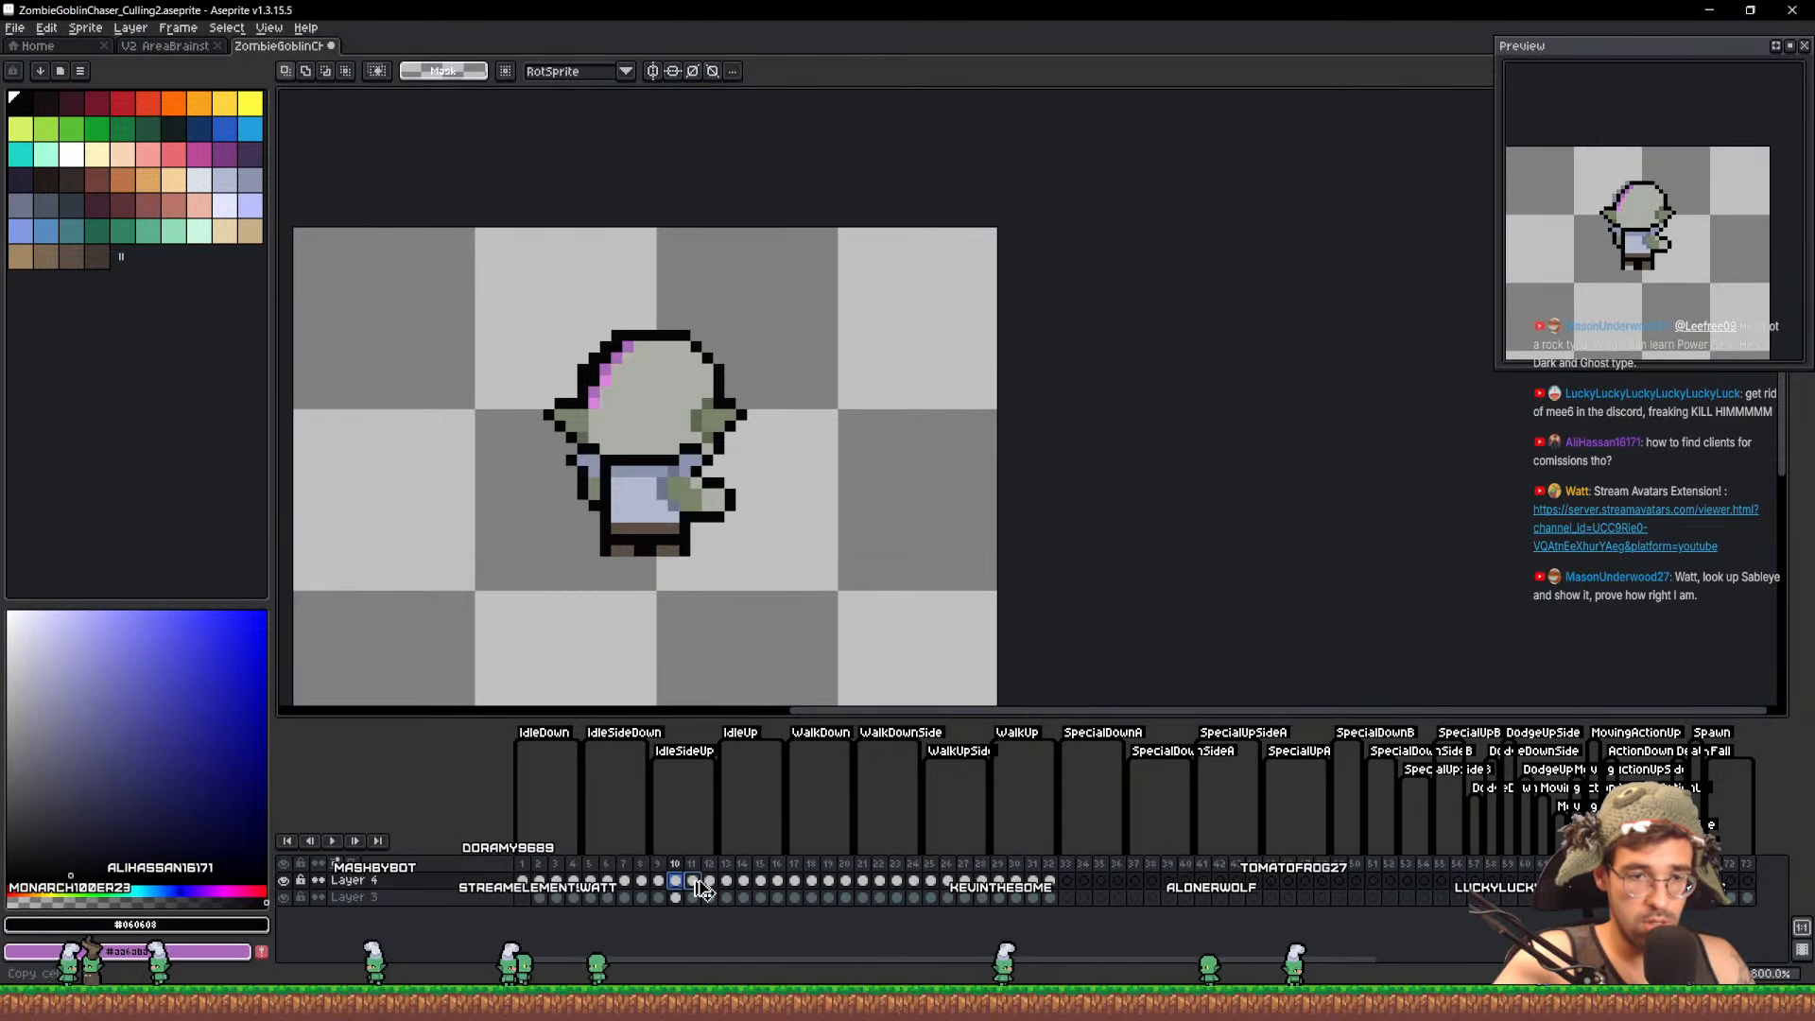
{"action": "left_click", "coordinate": [659, 882]}
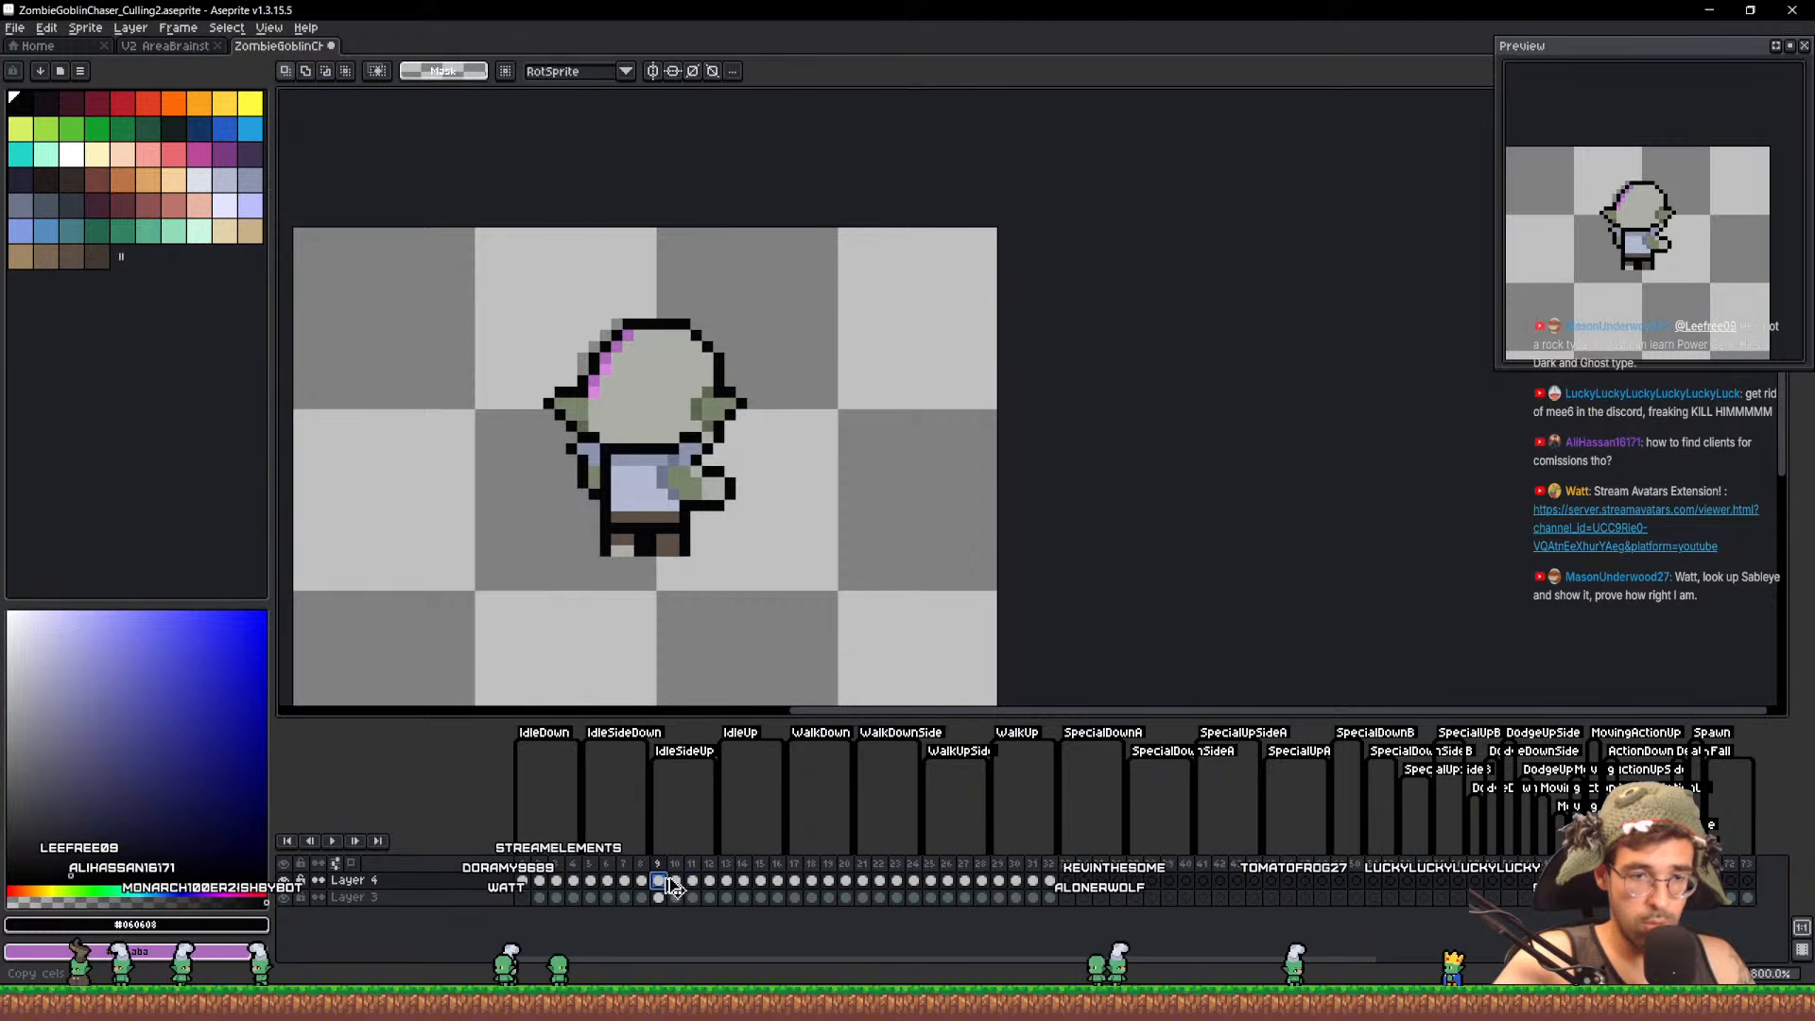
{"action": "left_click", "coordinate": [710, 882]}
{"action": "left_click", "coordinate": [659, 882]}
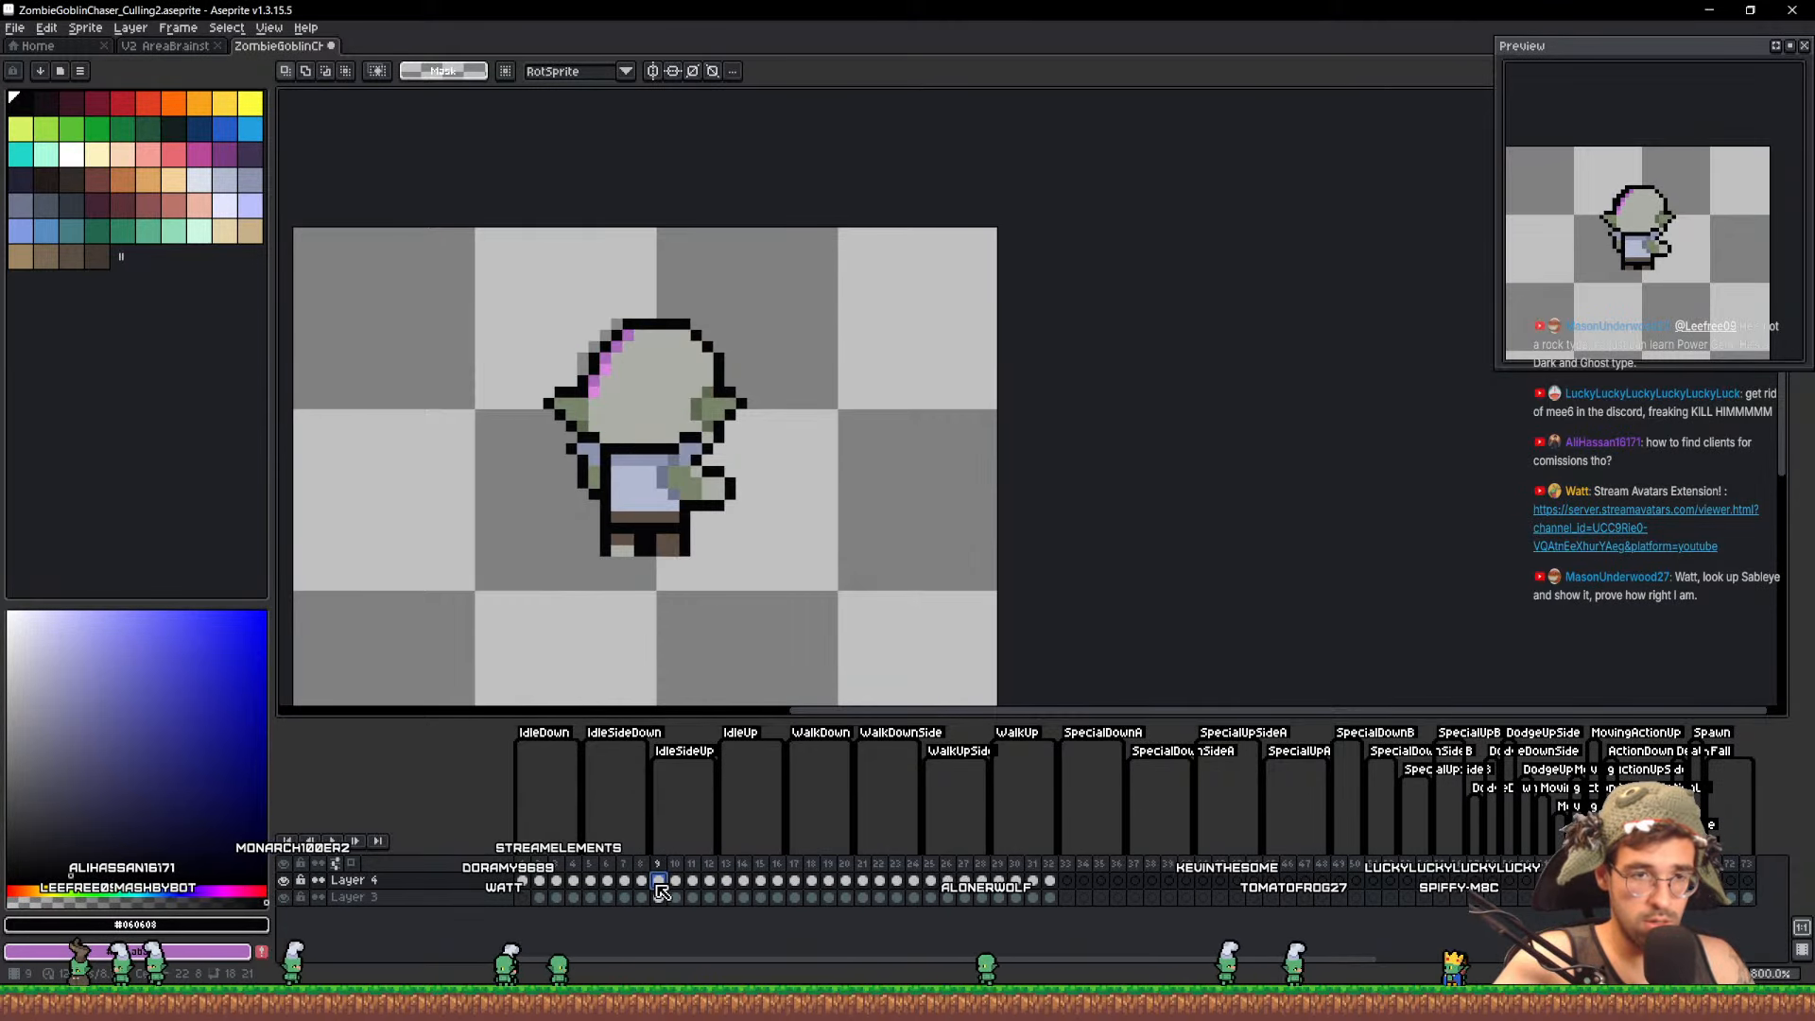
{"action": "key", "text": "ctrl+s"}
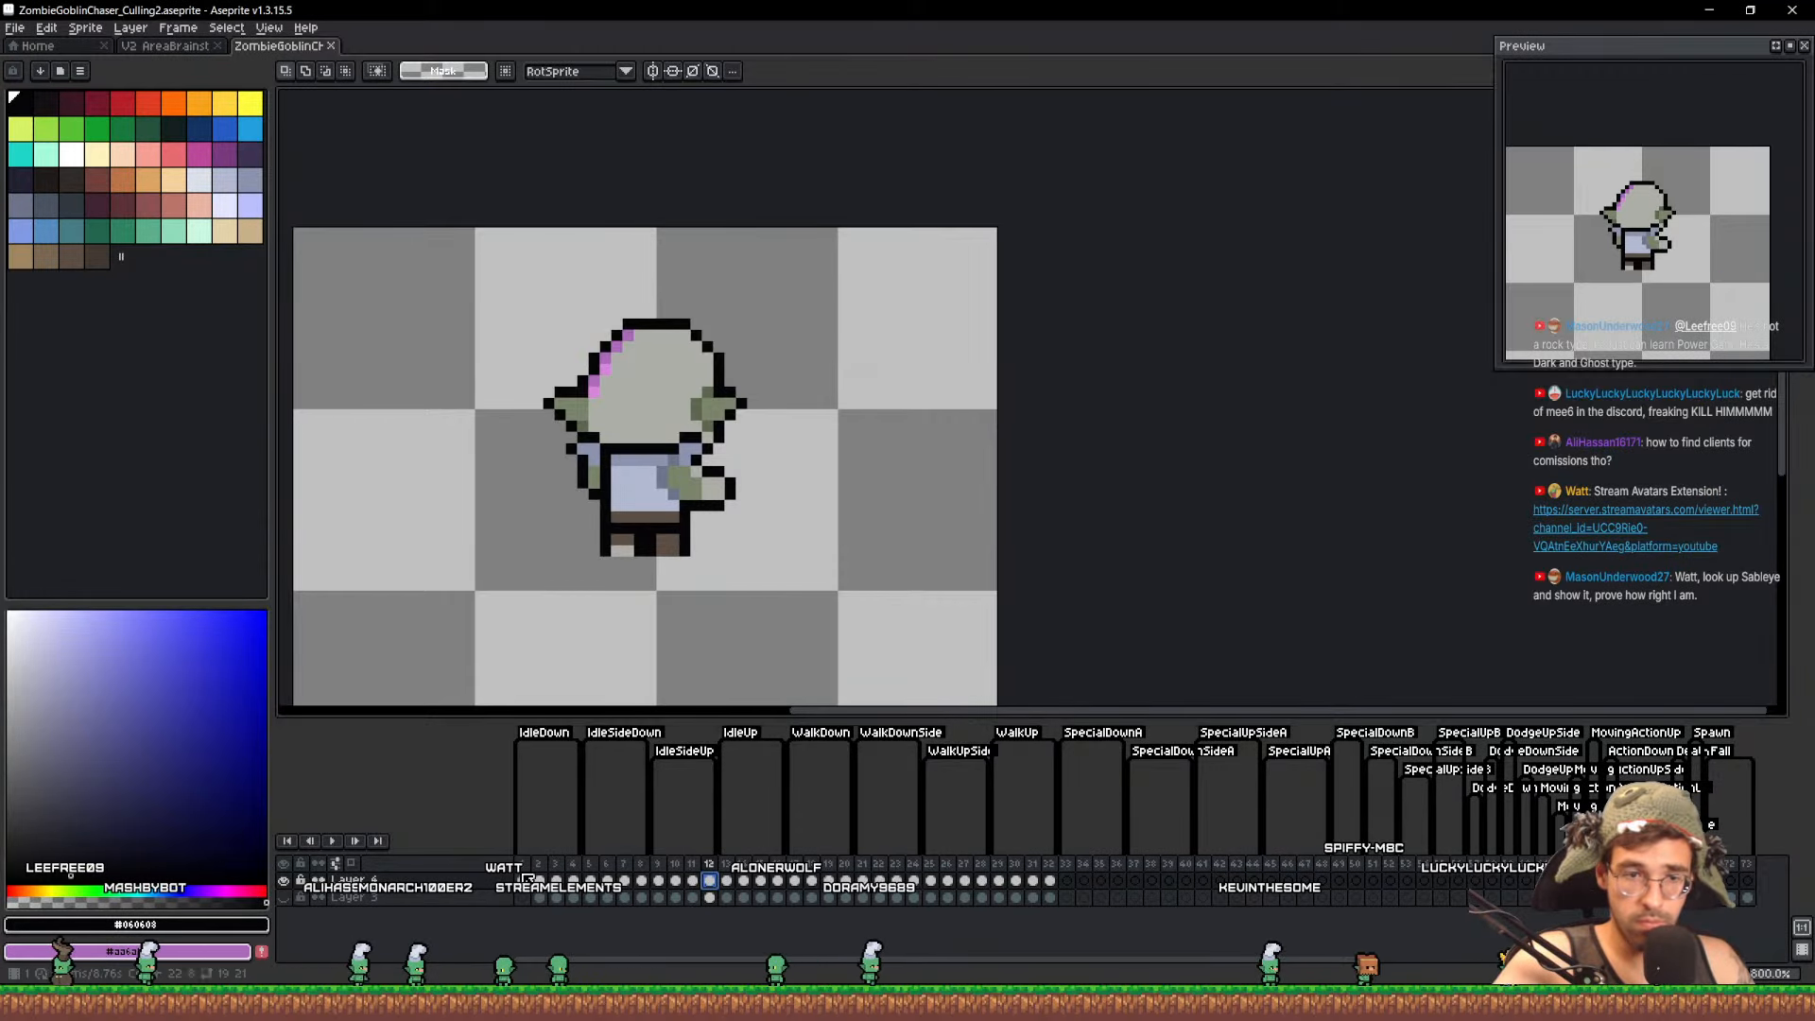
Erase the leftover black outline pixels along the upper left of the head on frame 10 and save the sprite
{"action": "left_click", "coordinate": [675, 880]}
{"action": "scroll", "coordinate": [617, 371], "scroll_direction": "up", "scroll_amount": 3}
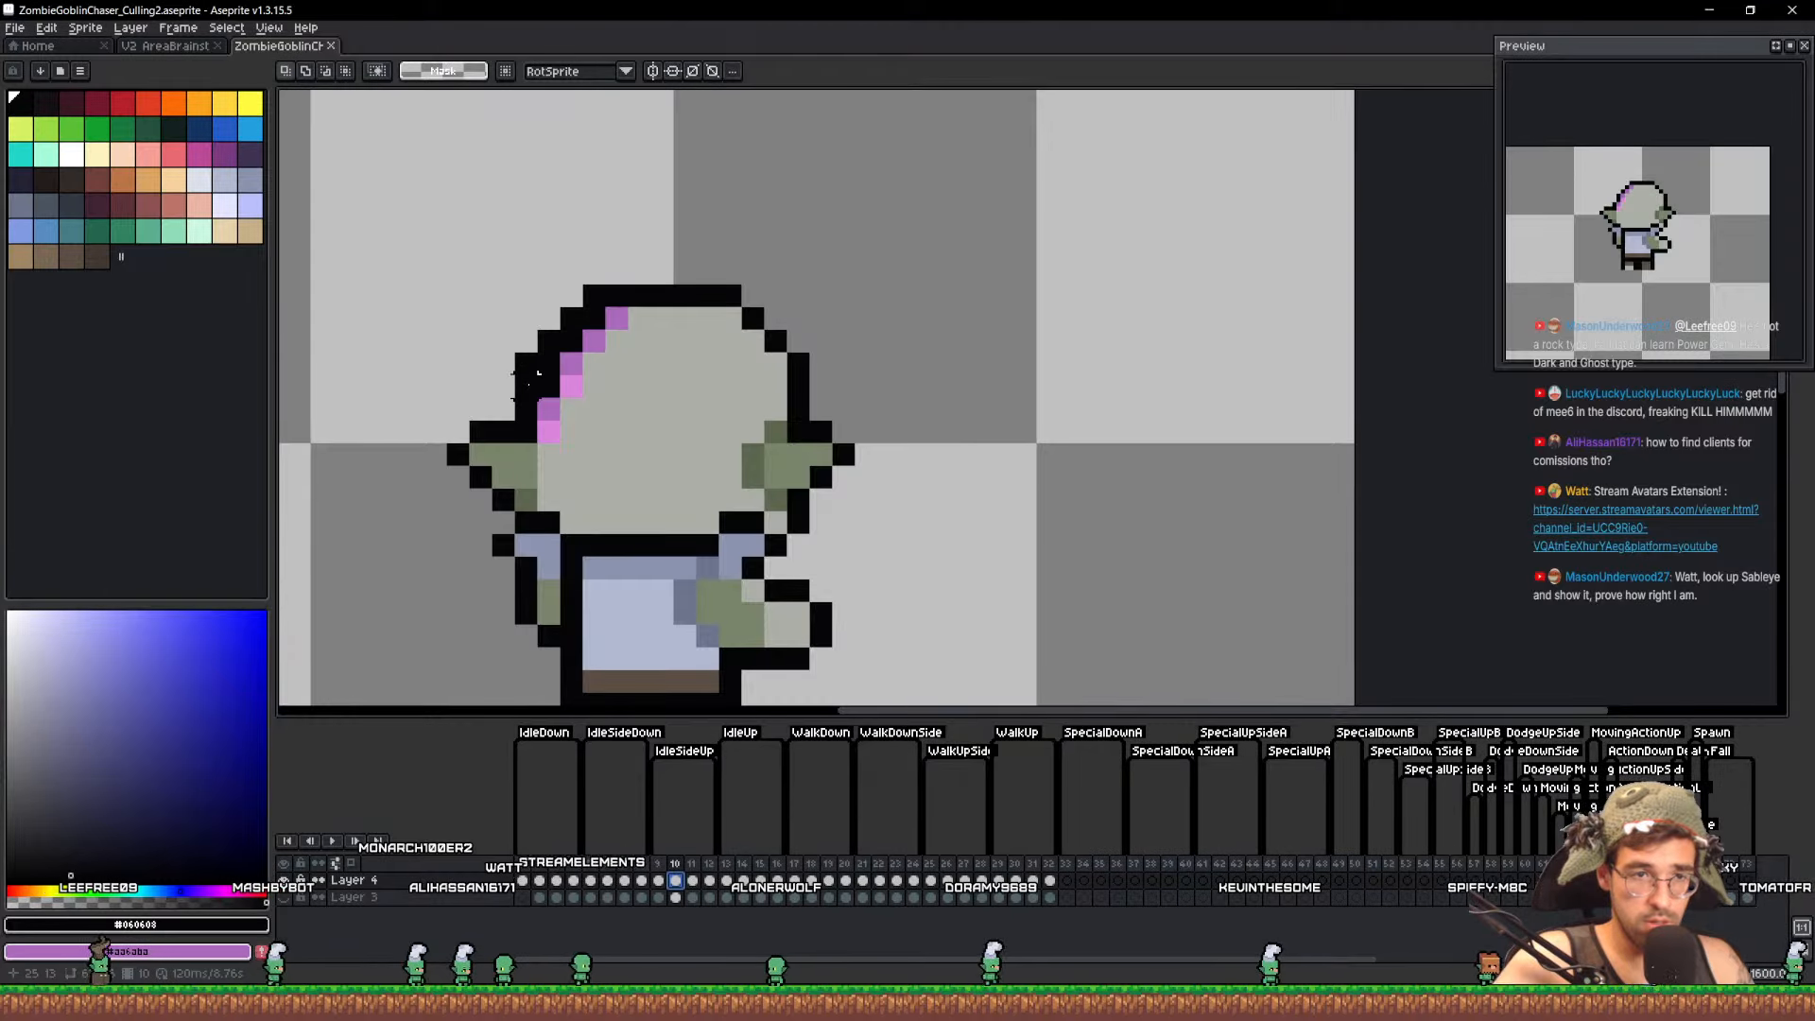
{"action": "key", "text": "e"}
{"action": "left_click_drag", "start_coordinate": [530, 383], "coordinate": [526, 341]}
{"action": "left_click", "coordinate": [594, 296]}
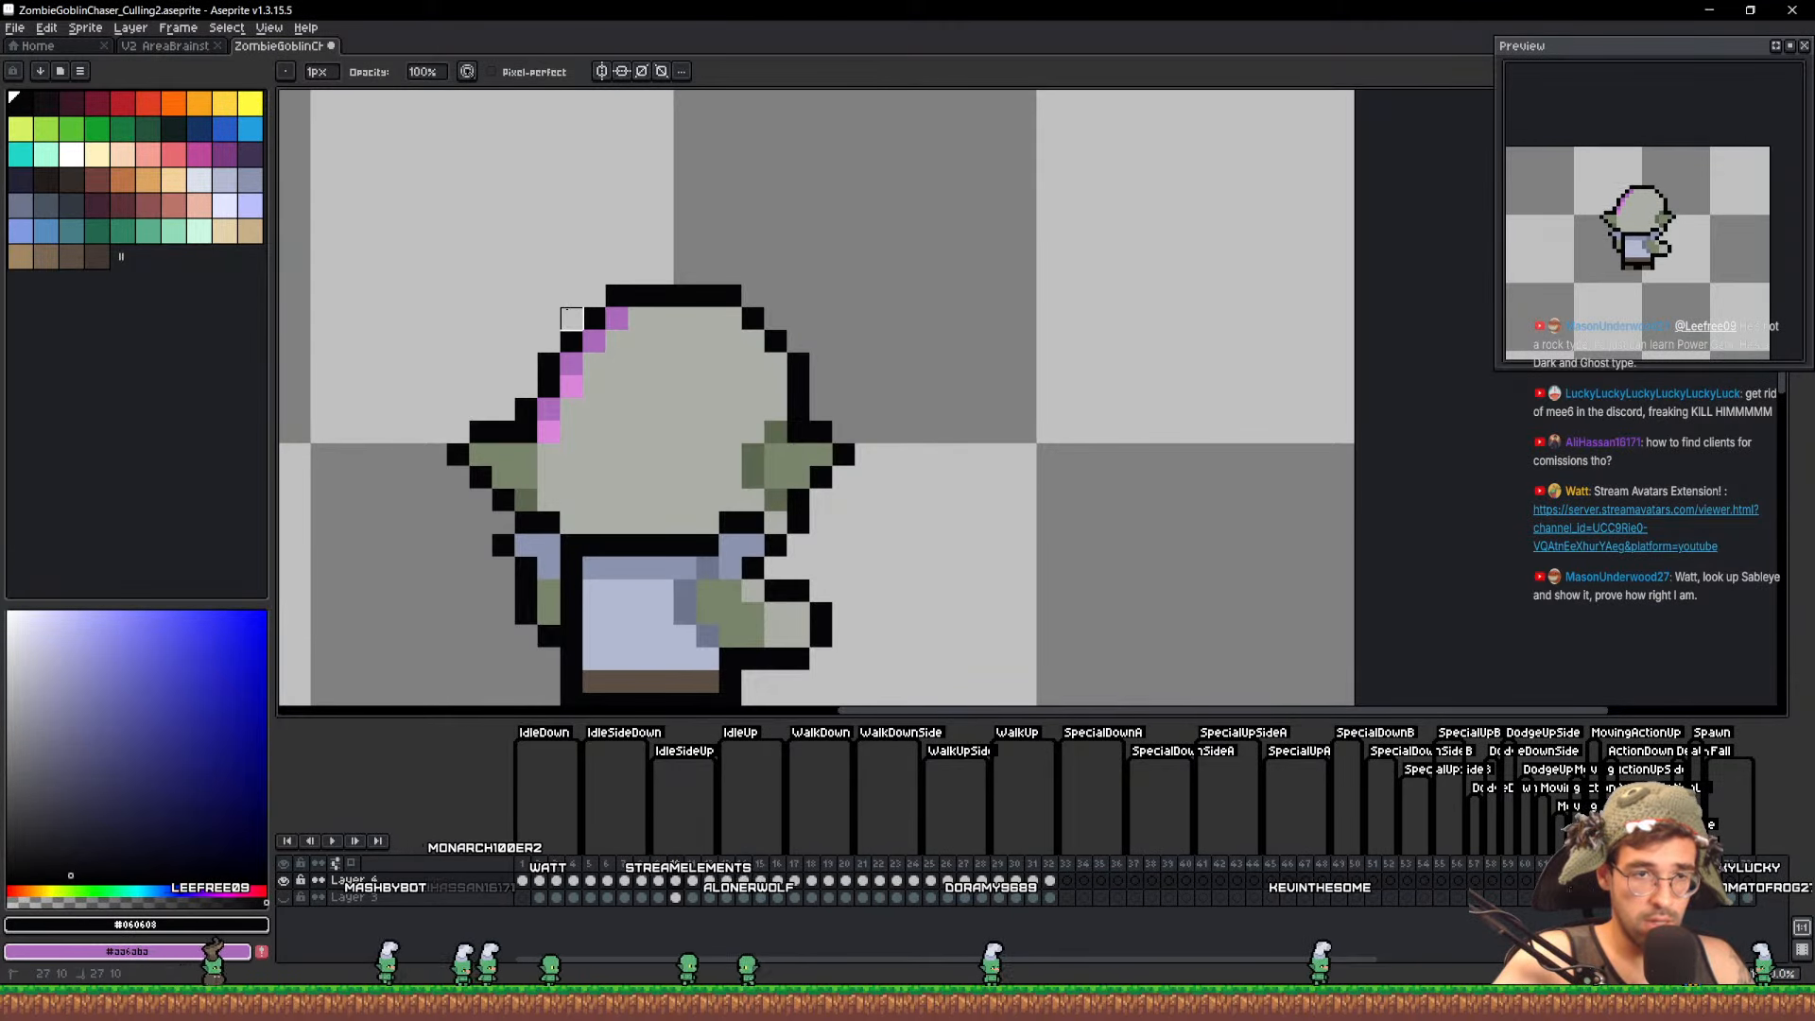
{"action": "key", "text": "ctrl+s"}
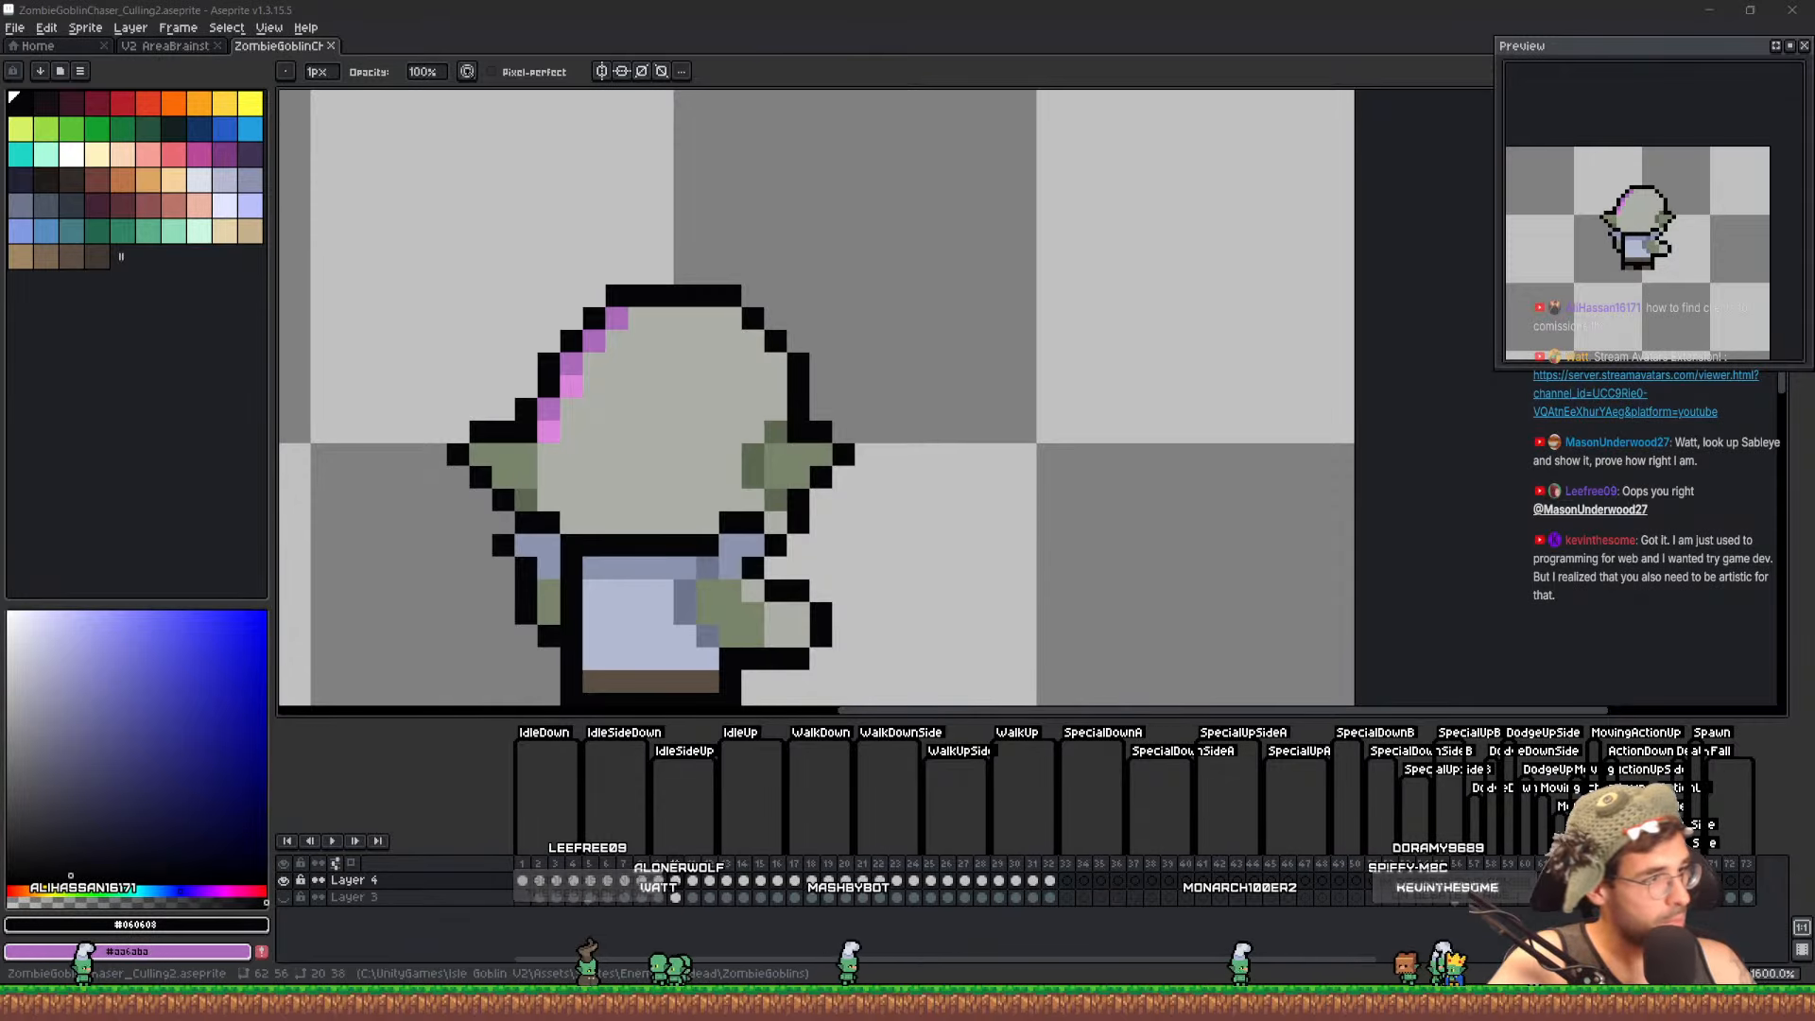
Switch to the browser to view the "sableye" image search results and return to Aseprite
{"action": "key", "text": "alt+Tab"}
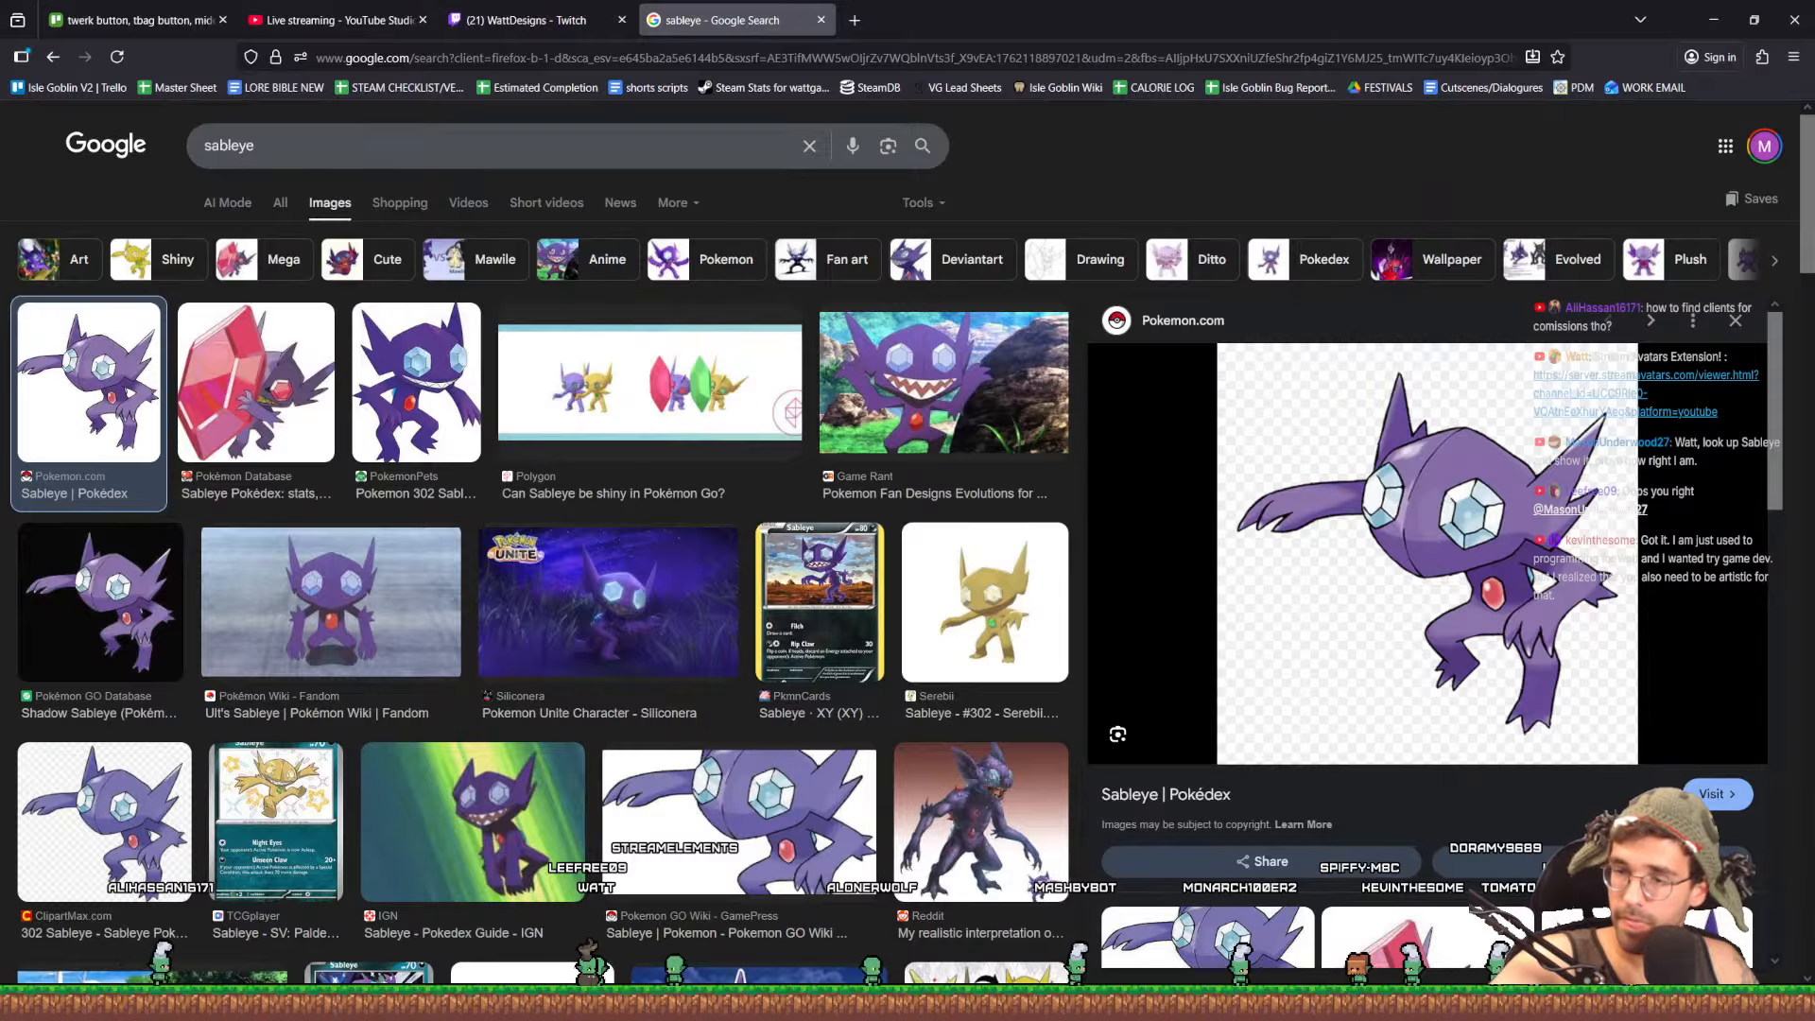
{"action": "key", "text": "alt+Tab"}
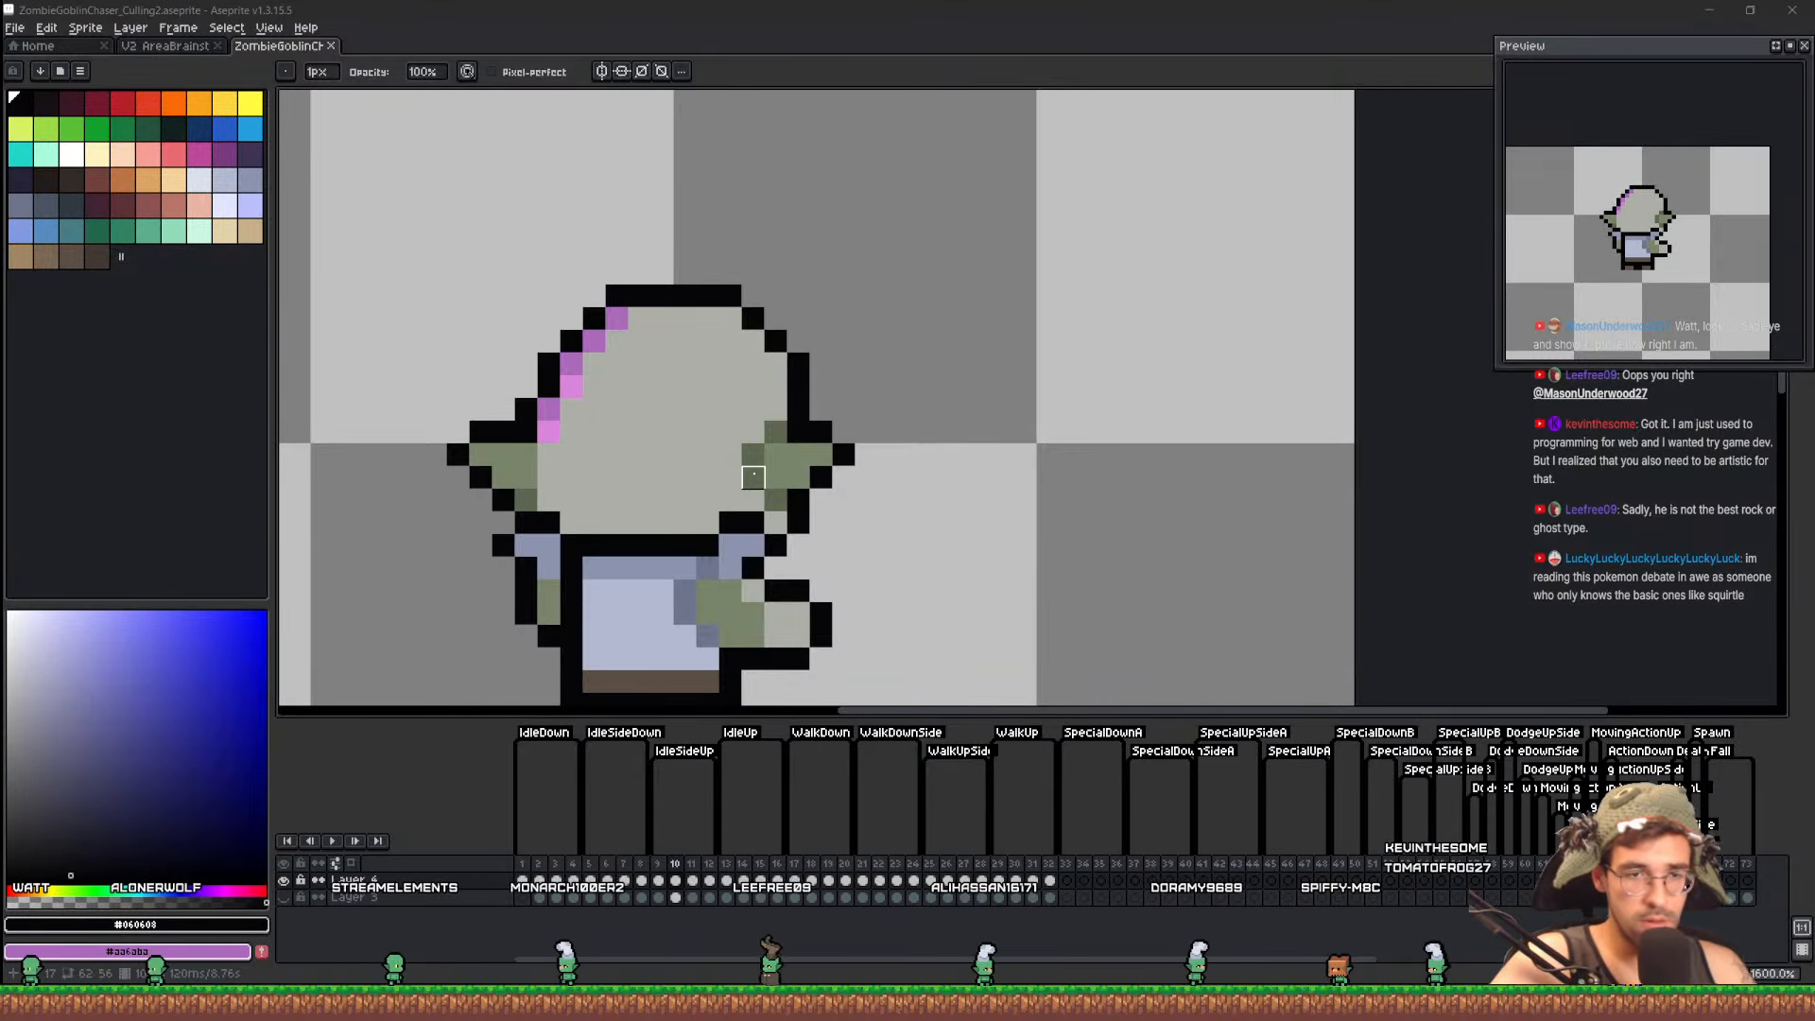
Erase the leftover black outline pixels along the upper left of the head on frame 11 and save the sprite
{"action": "scroll", "coordinate": [790, 453], "scroll_direction": "down", "scroll_amount": 4}
{"action": "scroll", "coordinate": [791, 452], "scroll_direction": "up", "scroll_amount": 3}
{"action": "key", "text": "ctrl+s"}
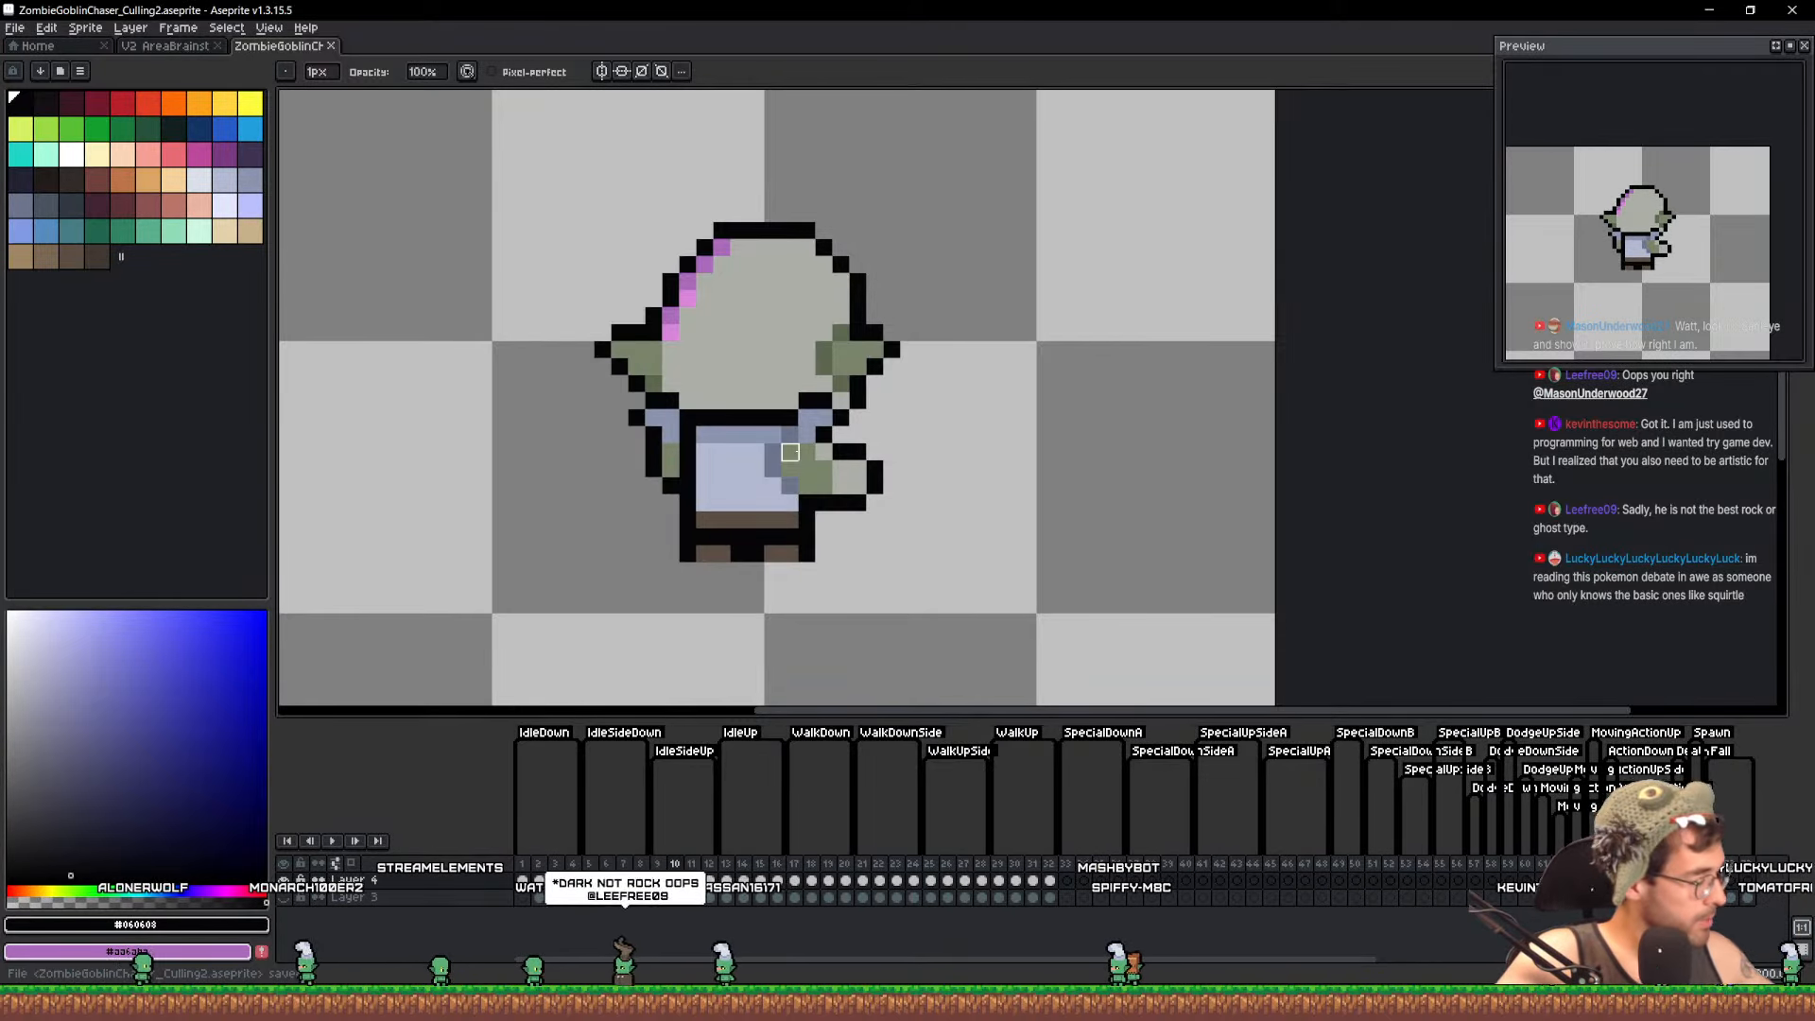
{"action": "scroll", "coordinate": [1011, 520], "scroll_direction": "down", "scroll_amount": 1}
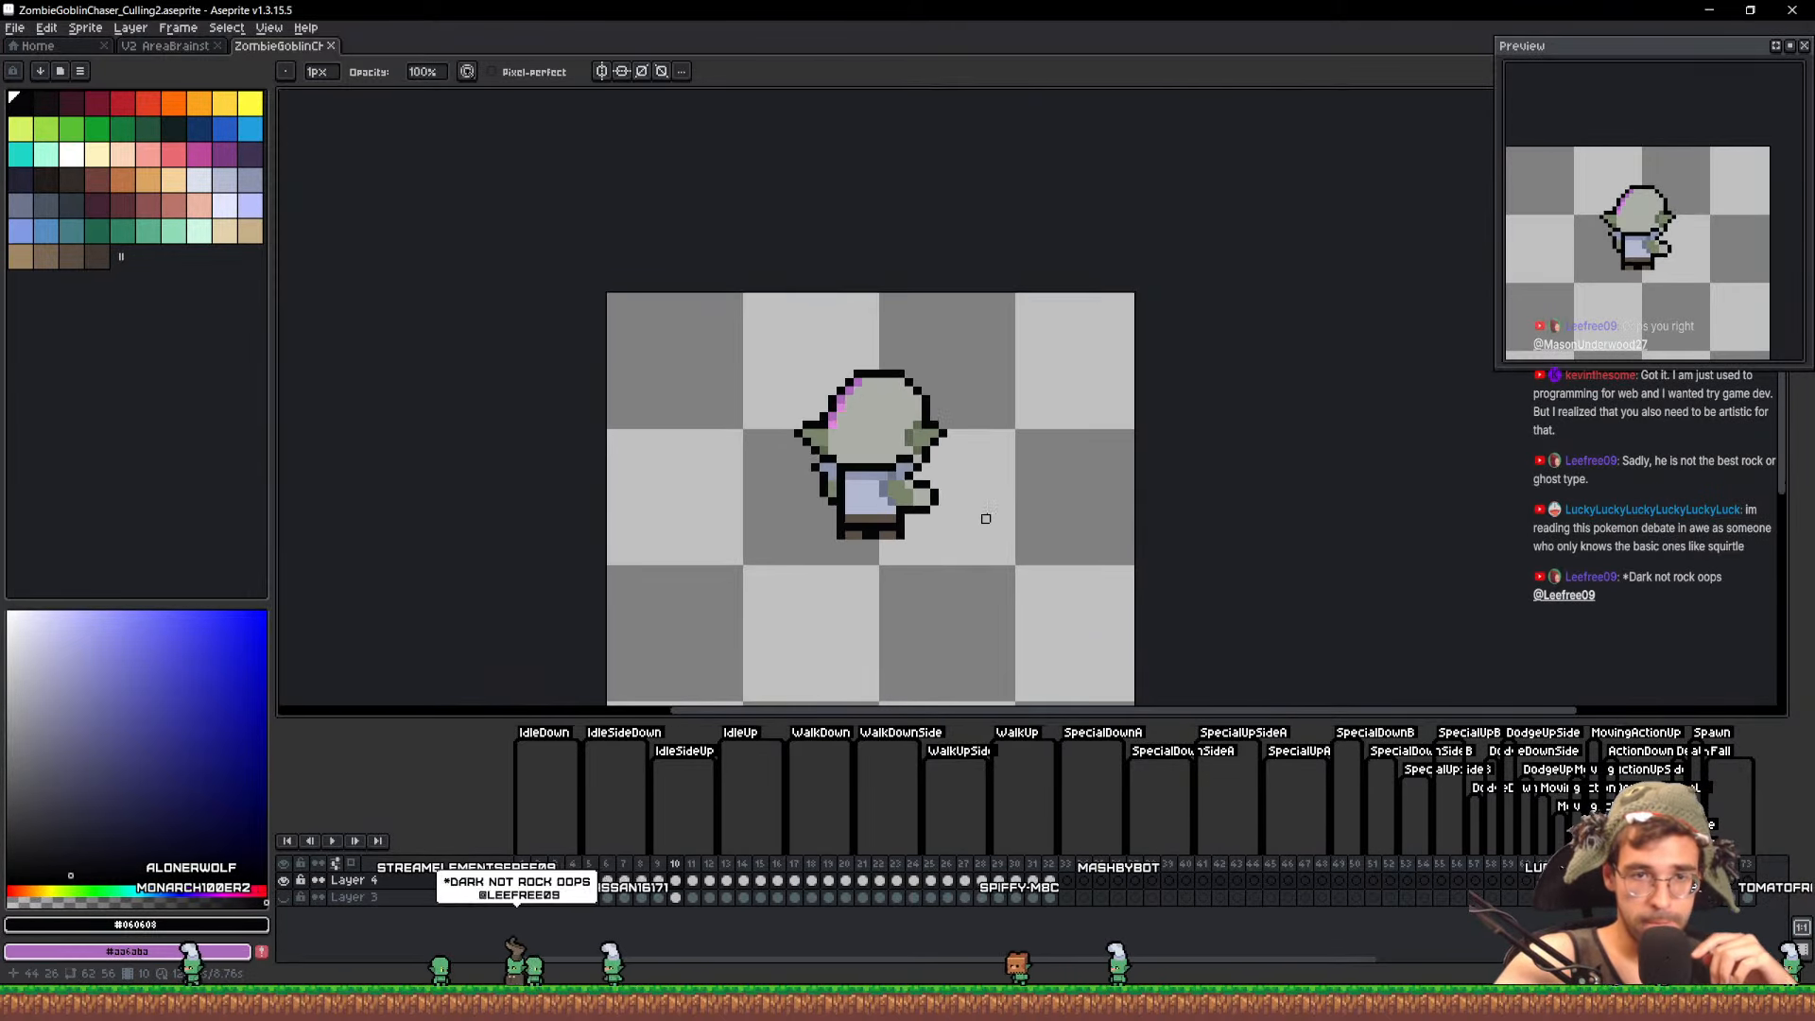
{"action": "scroll", "coordinate": [1149, 596], "scroll_direction": "up", "scroll_amount": 3}
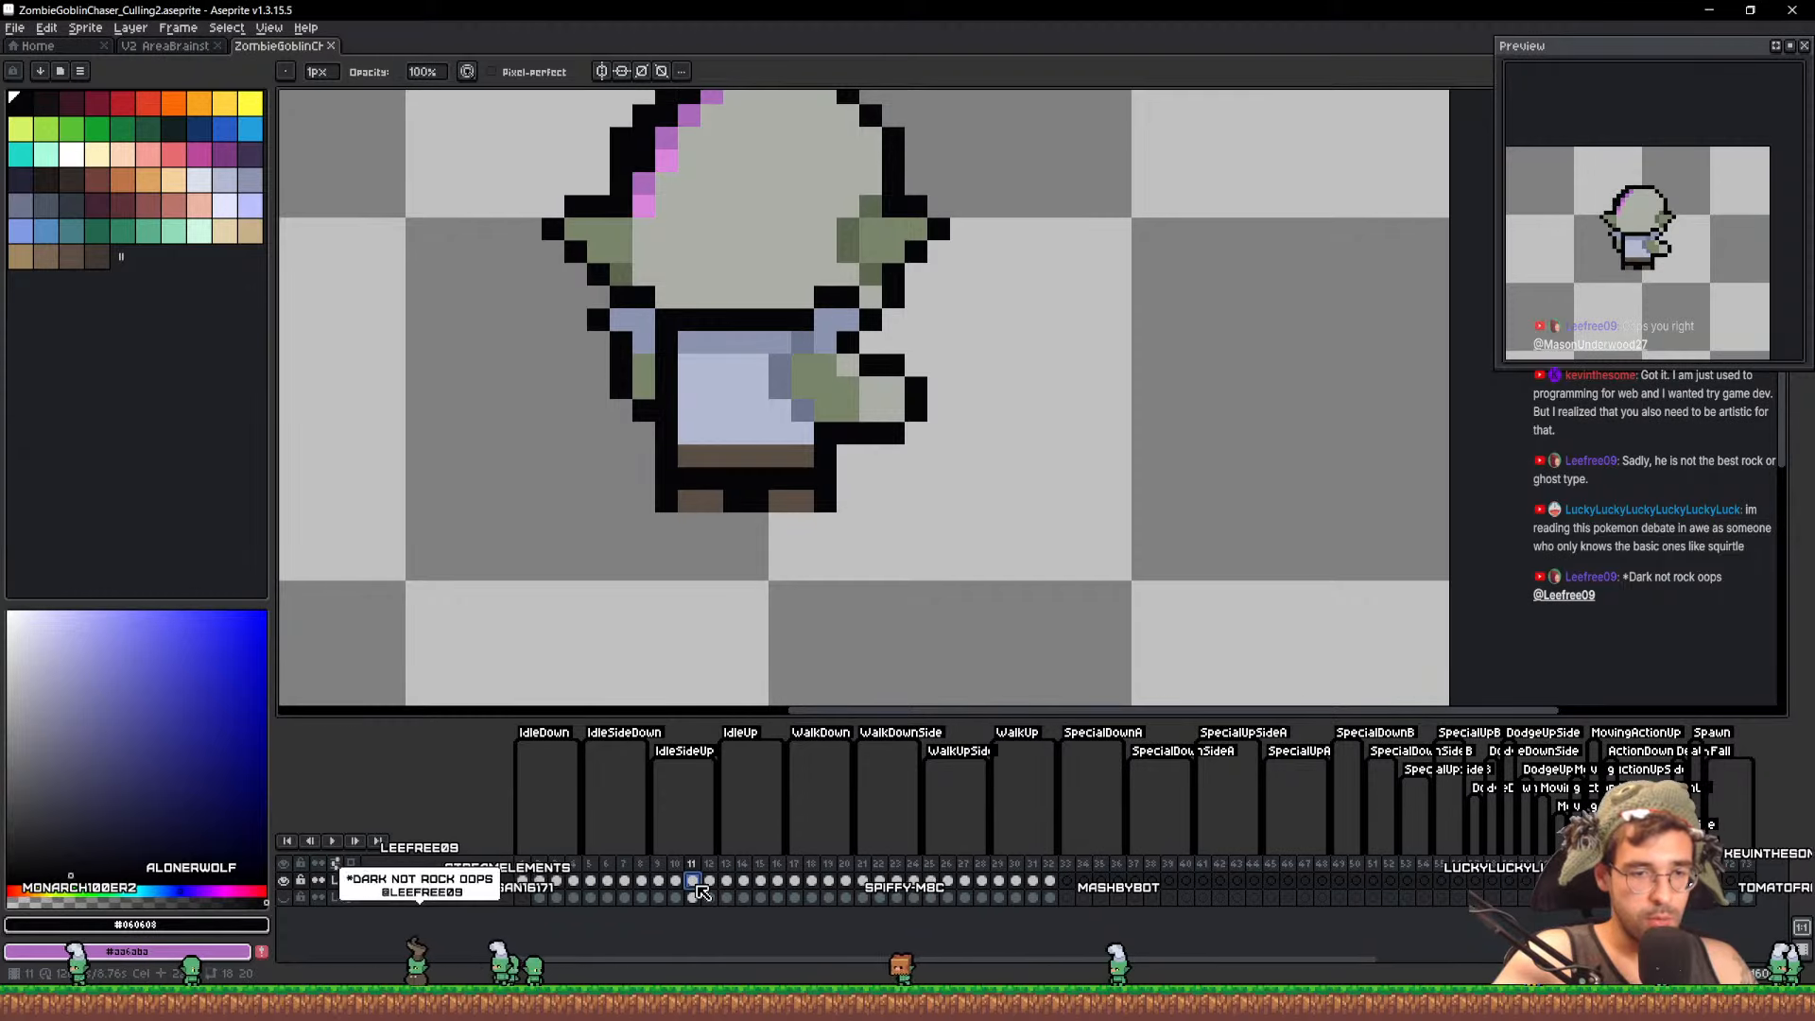
{"action": "left_click_drag", "start_coordinate": [690, 252], "coordinate": [746, 431]}
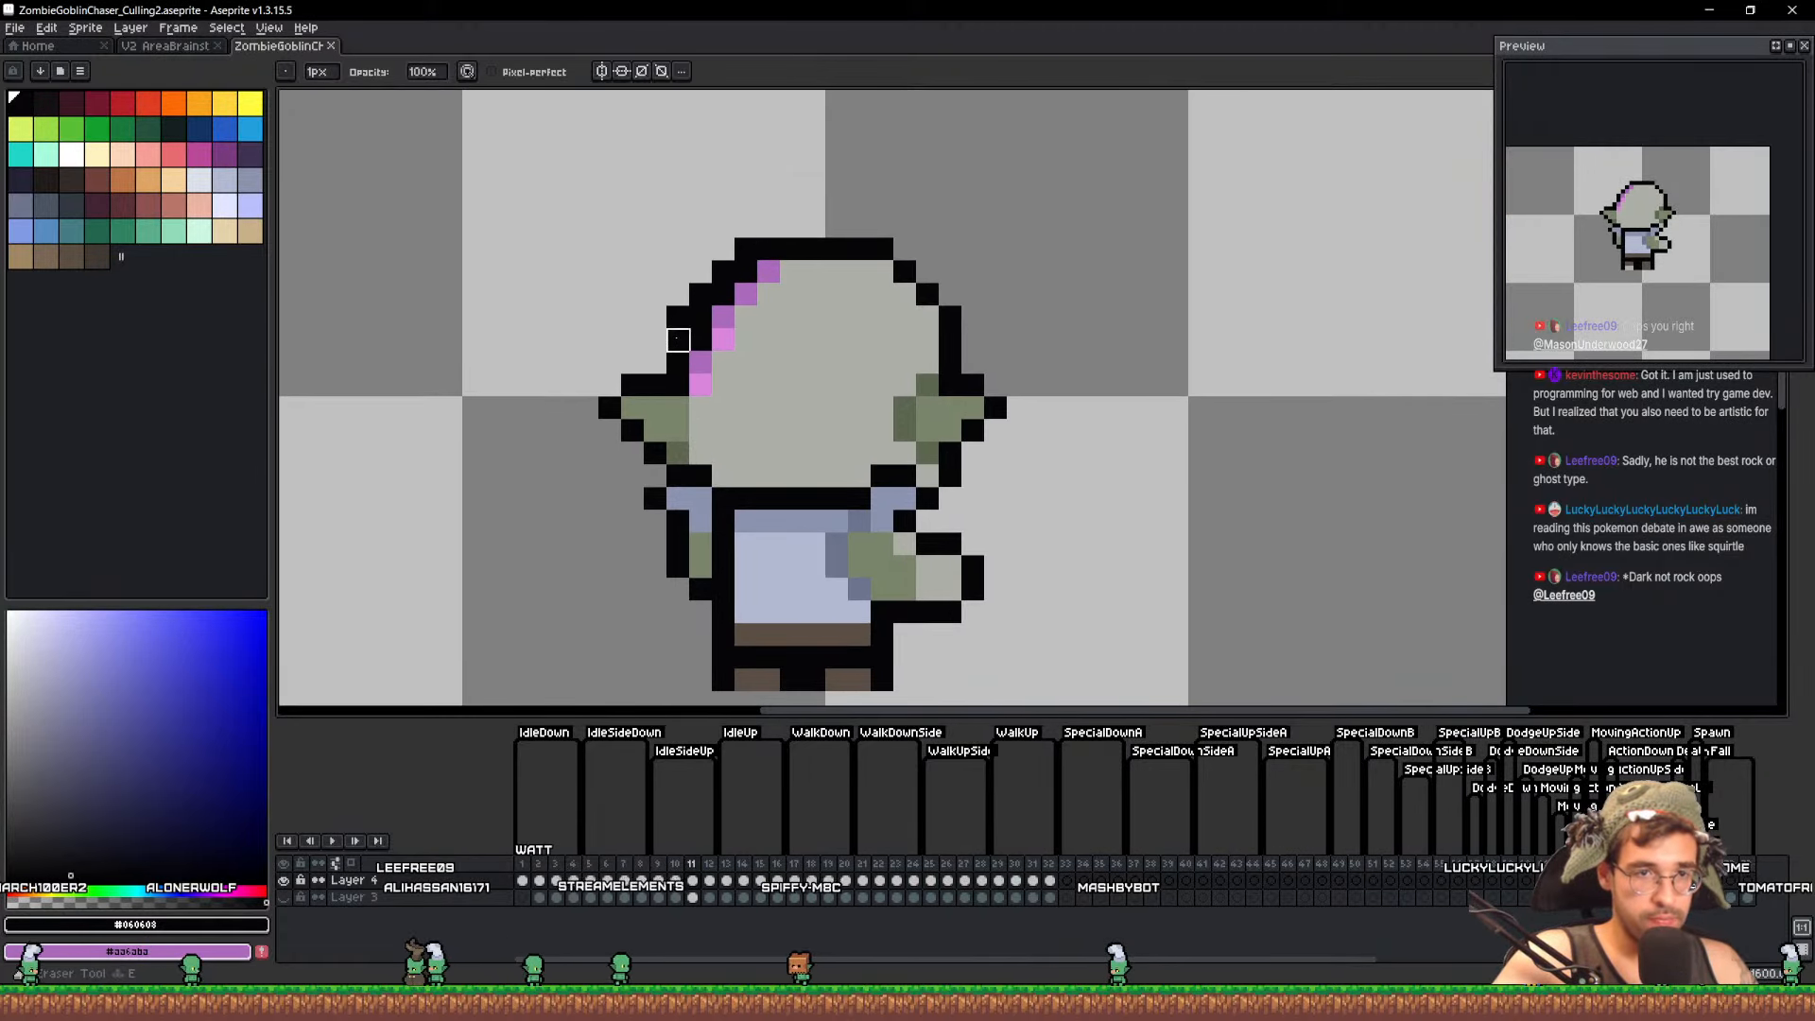
{"action": "scroll", "coordinate": [964, 367], "scroll_direction": "down", "scroll_amount": 1}
{"action": "key", "text": "ctrl+s"}
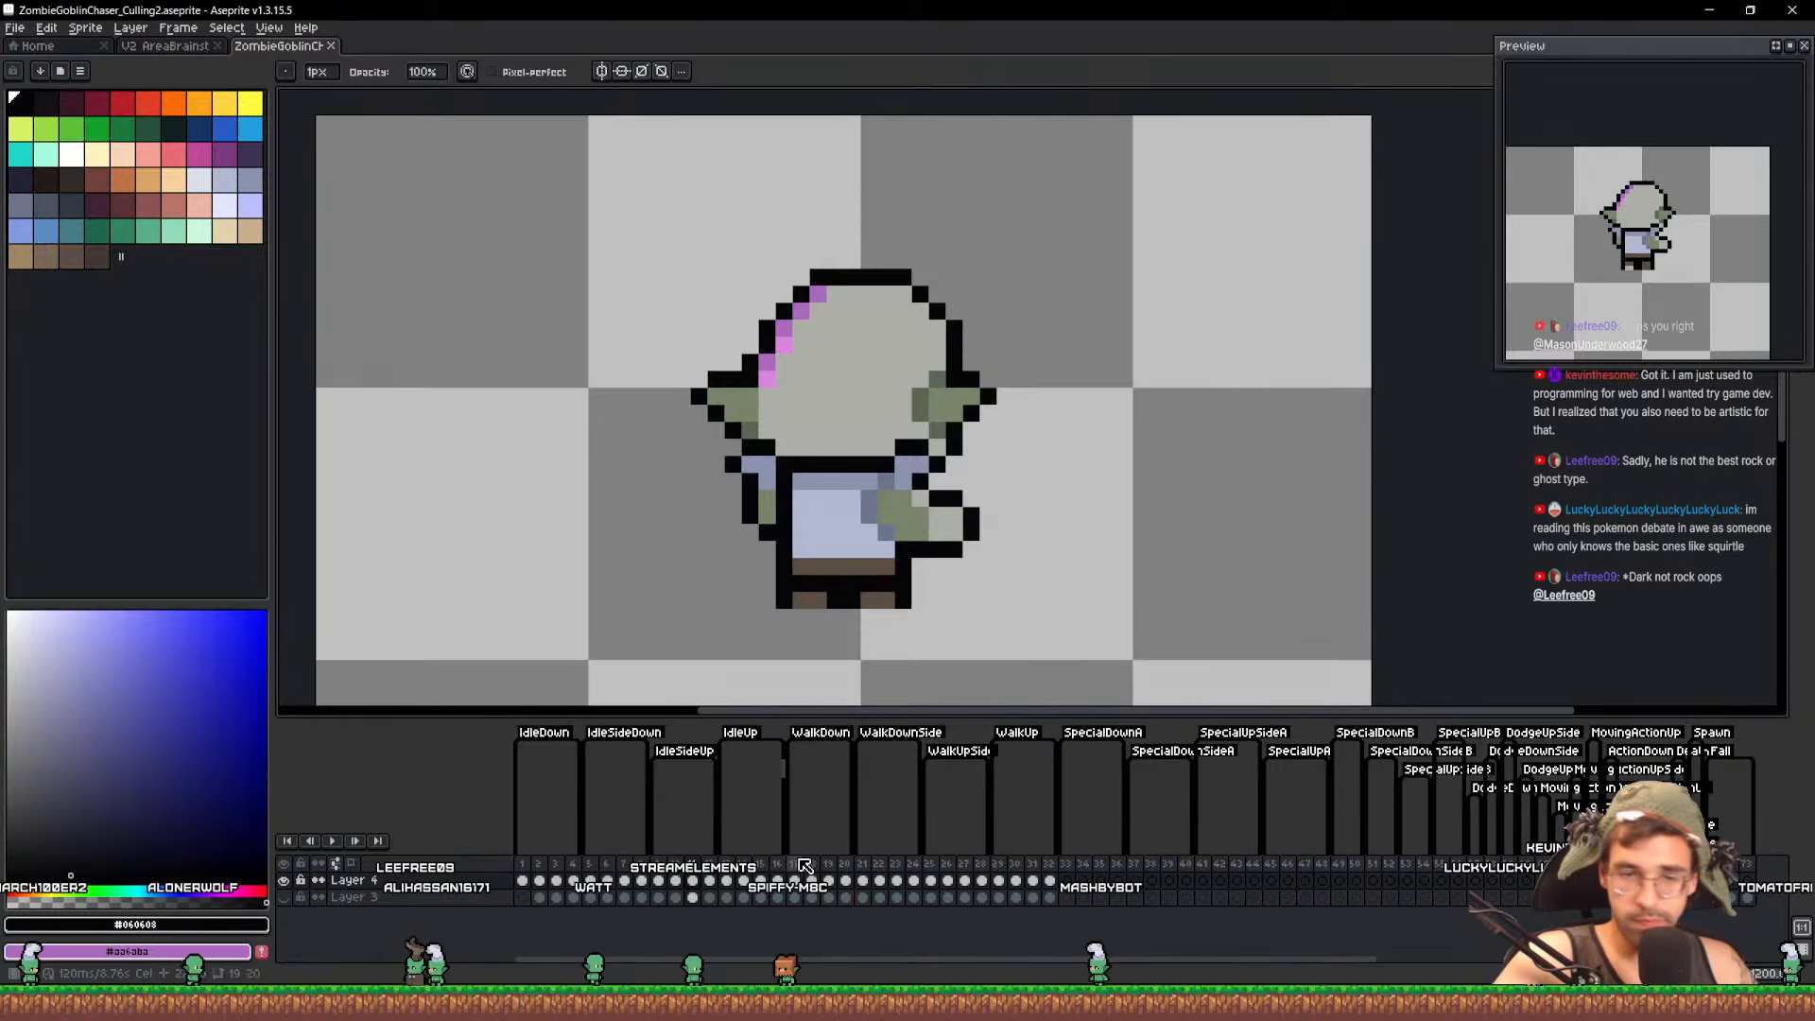
Copy the front-facing goblin from frame 1 and paste it on frame 13 to the right of the back-facing goblin
{"action": "left_click", "coordinate": [740, 884]}
{"action": "left_click", "coordinate": [524, 882]}
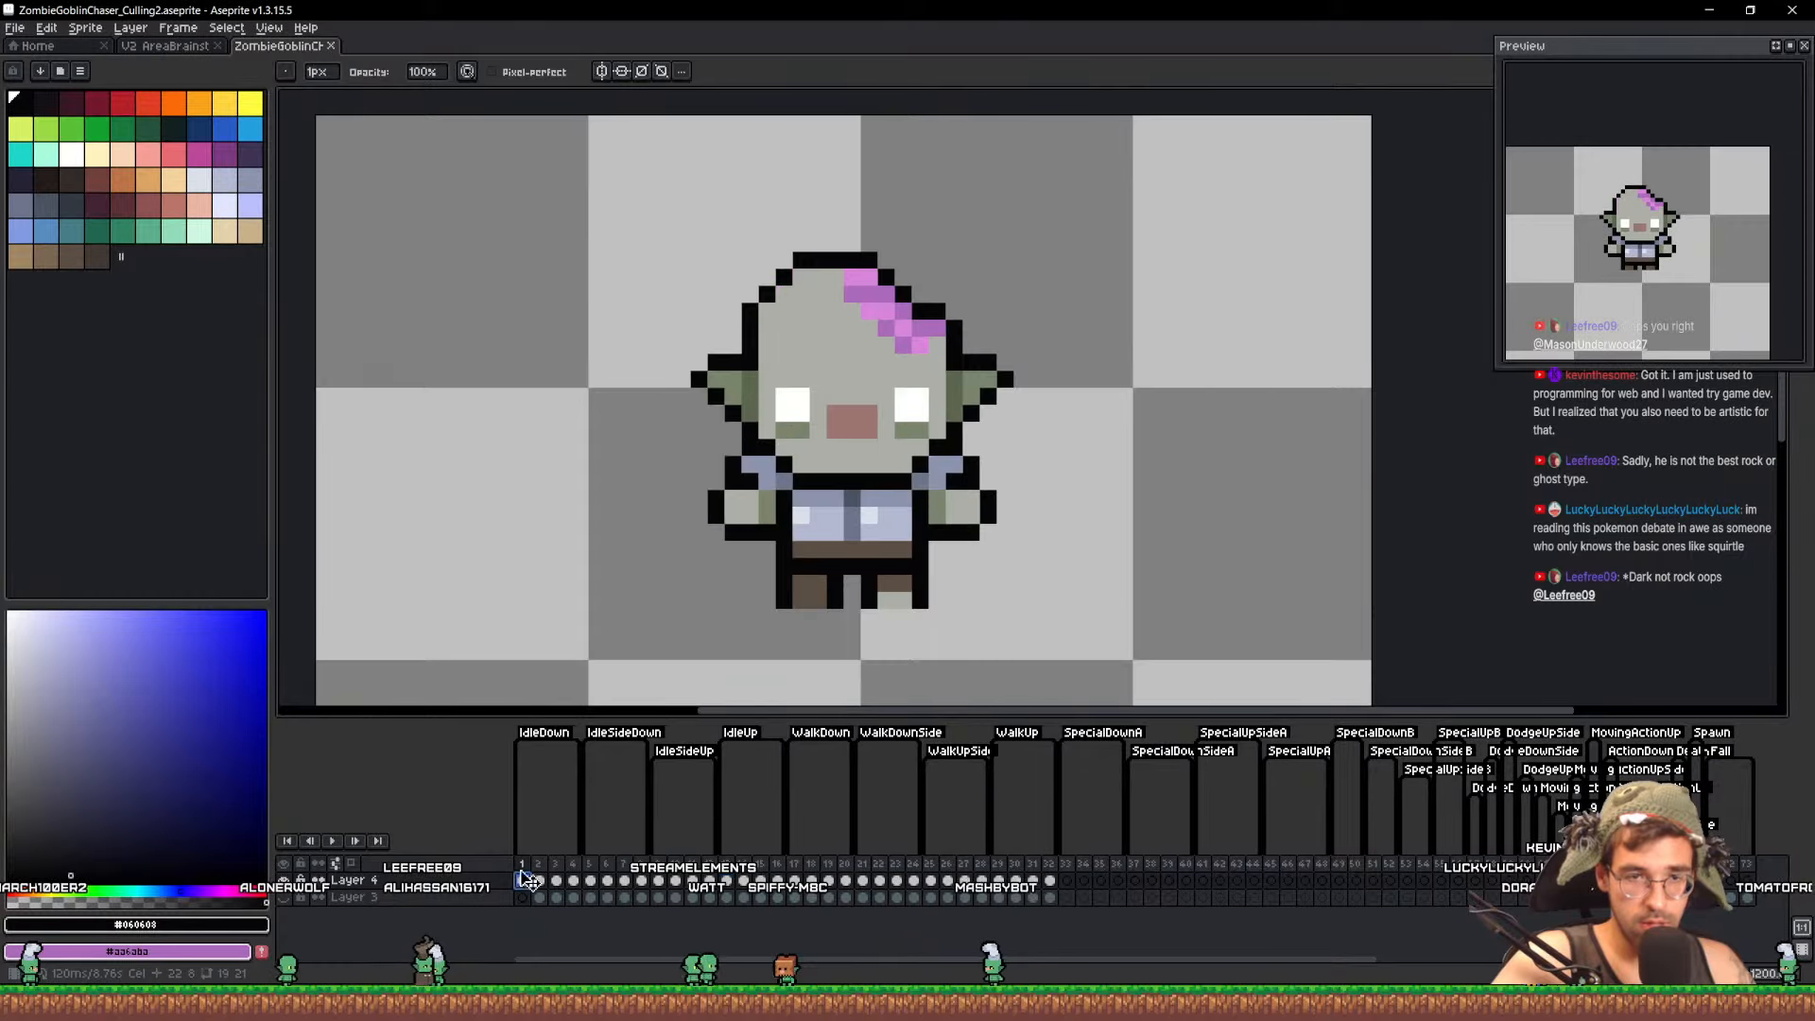
{"action": "key", "text": "q"}
{"action": "mouse_move", "coordinate": [1210, 487]}
{"action": "left_mouse_down"}
{"action": "mouse_move", "coordinate": [1143, 146]}
{"action": "mouse_move", "coordinate": [1175, 186]}
{"action": "left_mouse_up"}
{"action": "key", "text": "ctrl+d"}
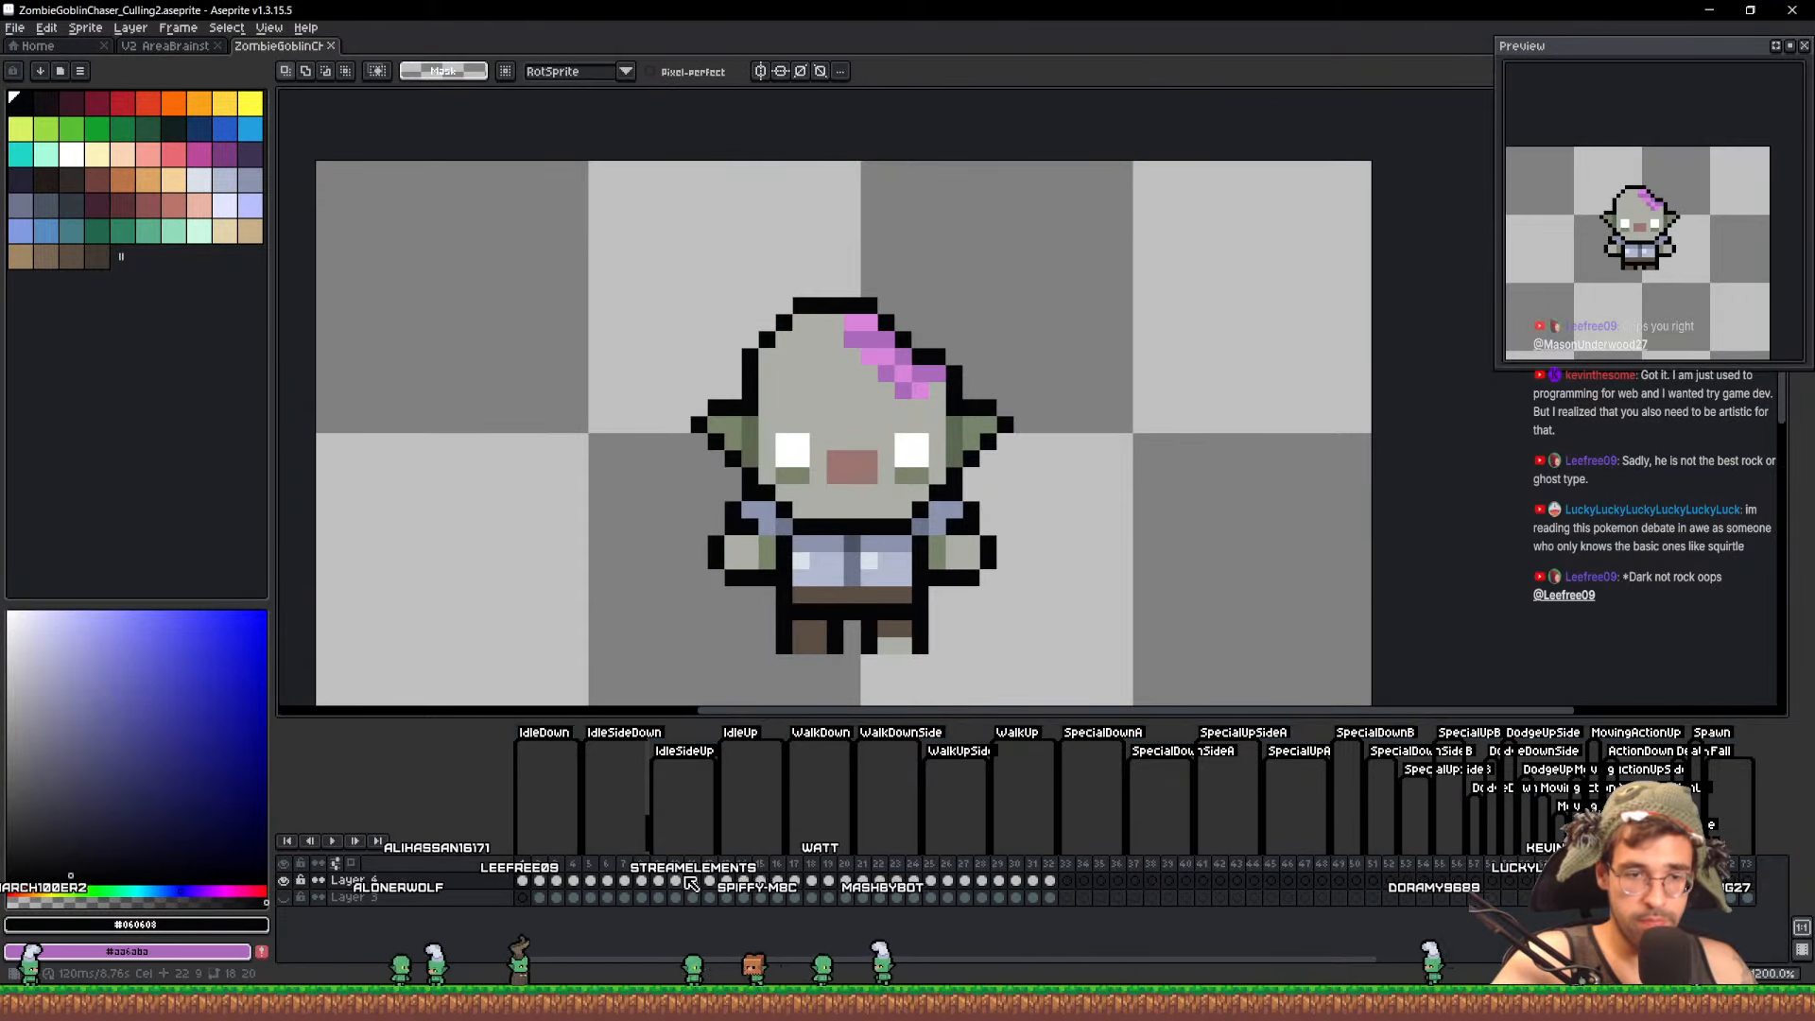
{"action": "left_click", "coordinate": [659, 896]}
{"action": "left_click", "coordinate": [727, 896]}
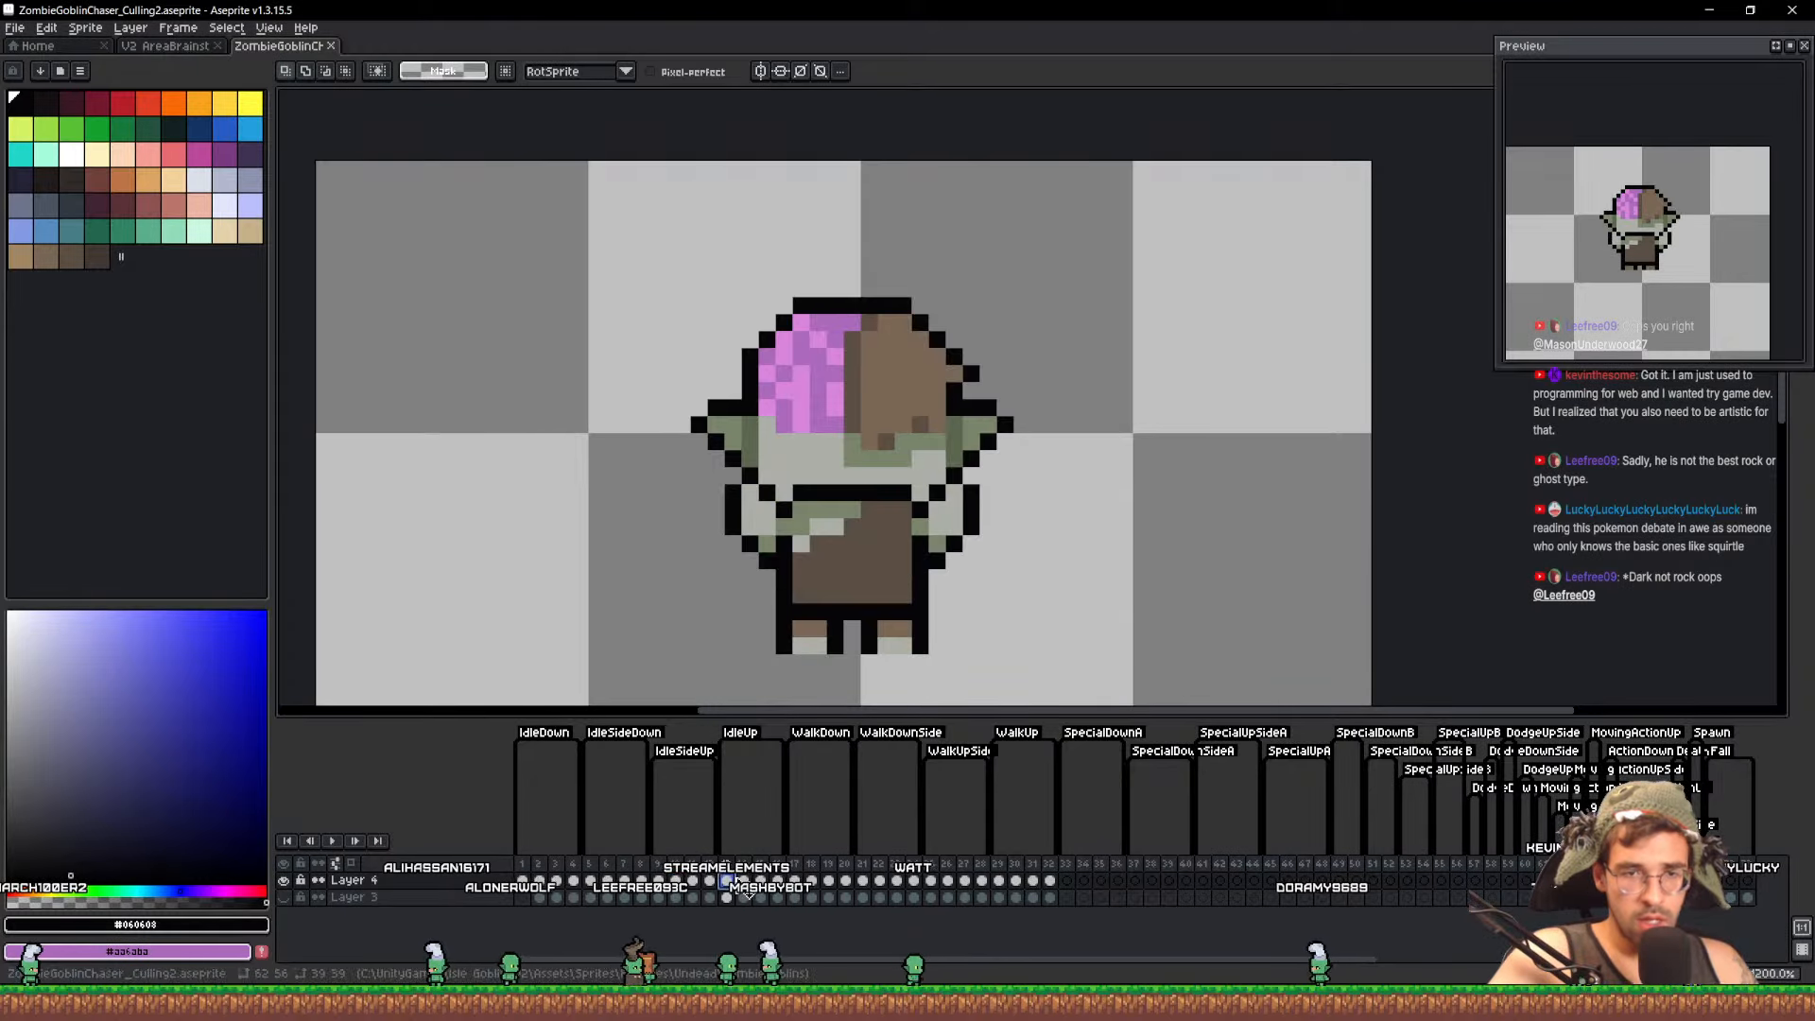
{"action": "key", "text": "ctrl+v"}
{"action": "left_click_drag", "start_coordinate": [901, 515], "coordinate": [1287, 517]}
{"action": "key", "text": "ctrl+d"}
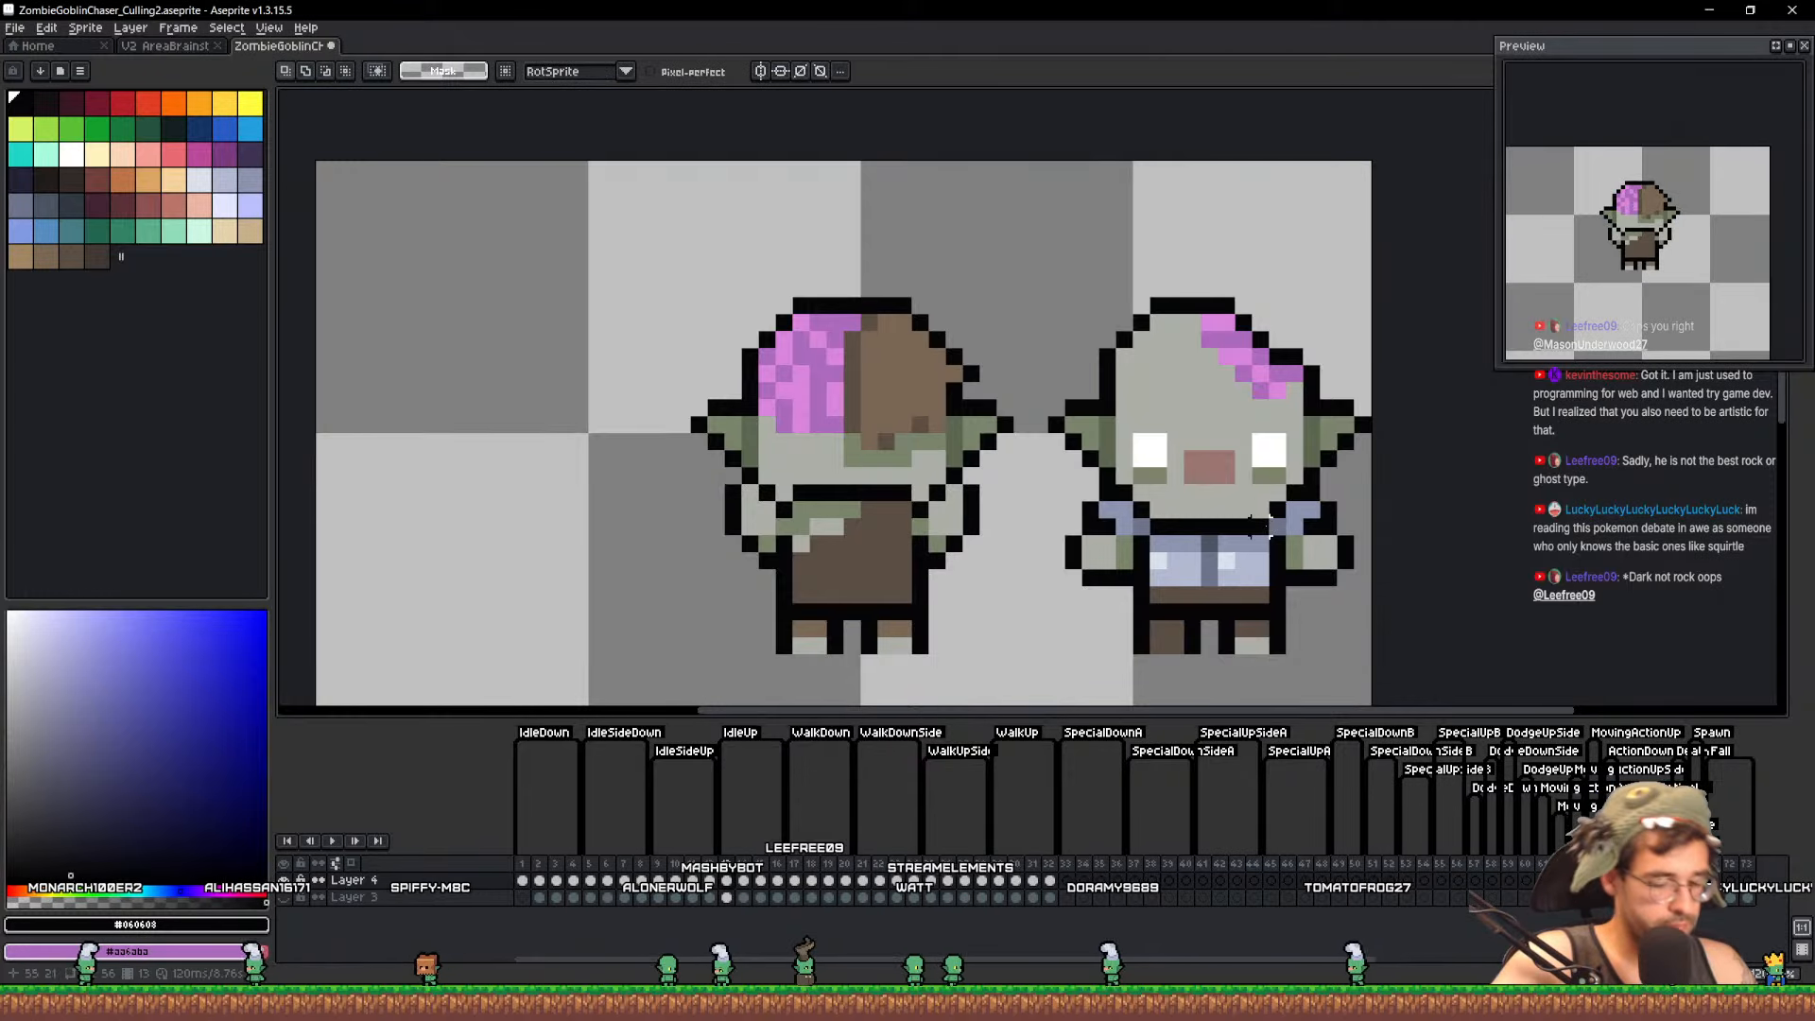
Flip the pasted front-facing goblin on frame 13 horizontally
{"action": "left_click_drag", "start_coordinate": [1057, 644], "coordinate": [1385, 225]}
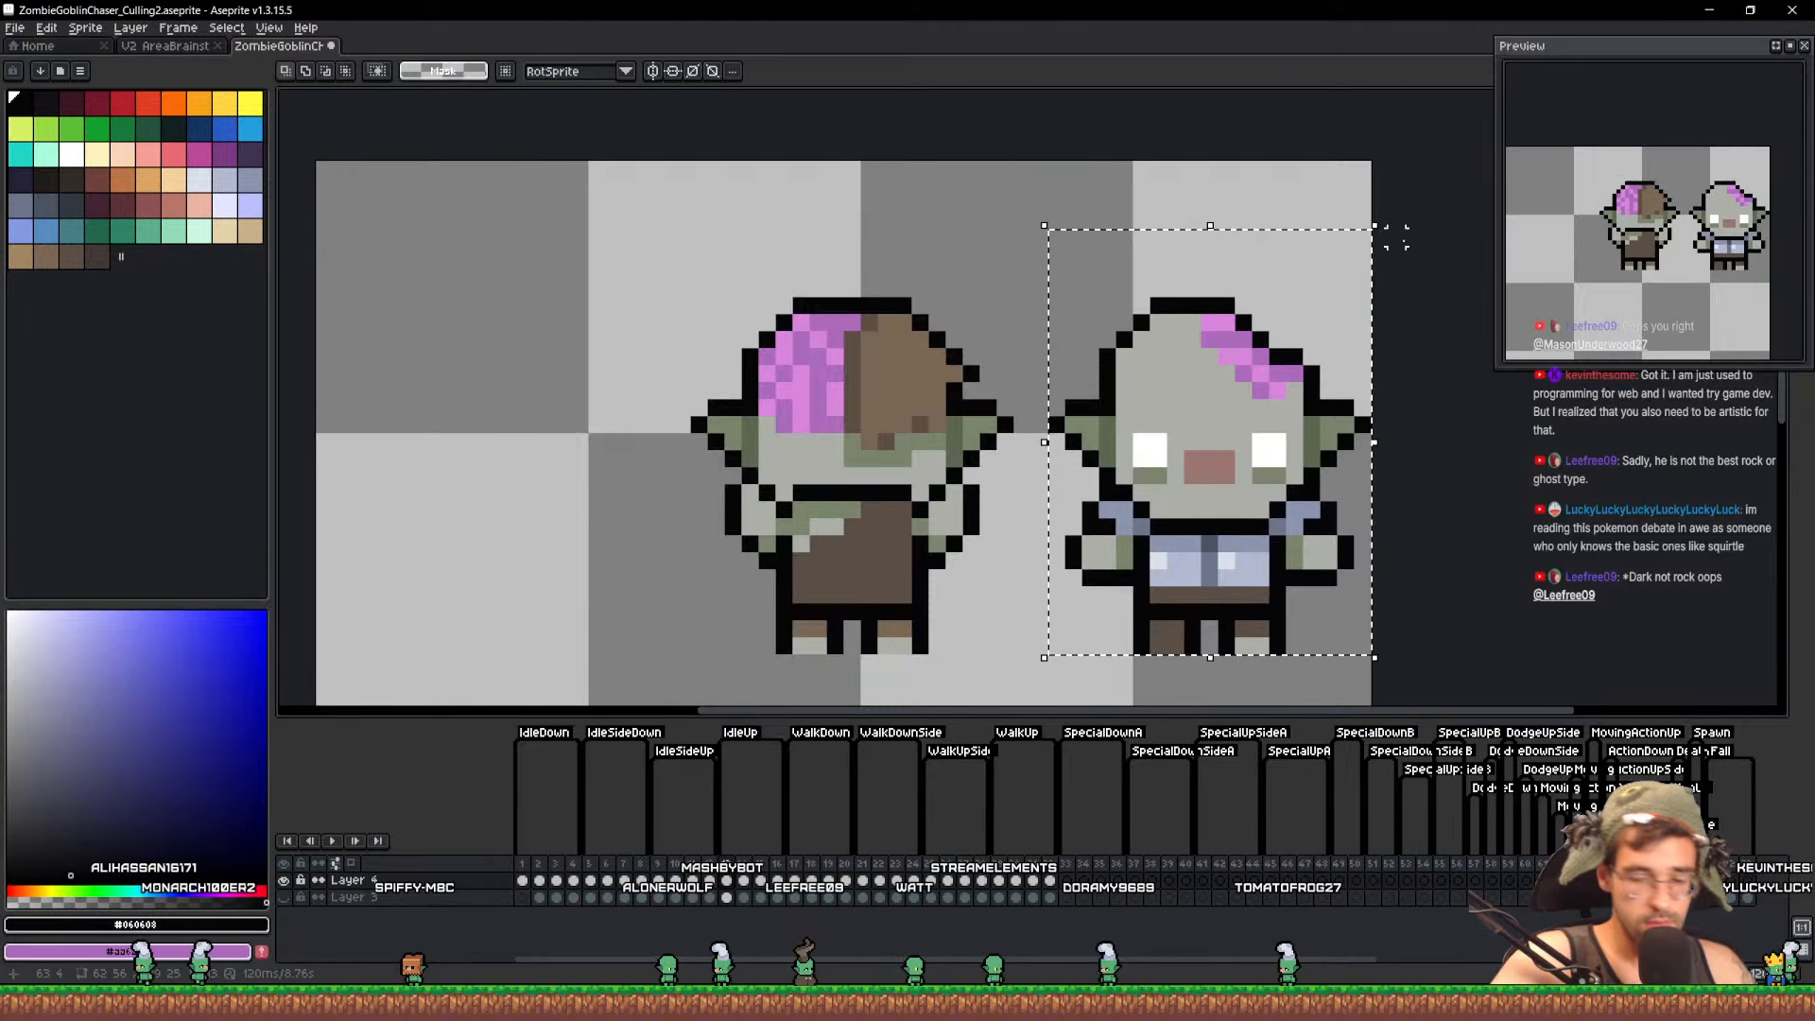
{"action": "key", "text": "shift+h"}
{"action": "key", "text": "ctrl+d"}
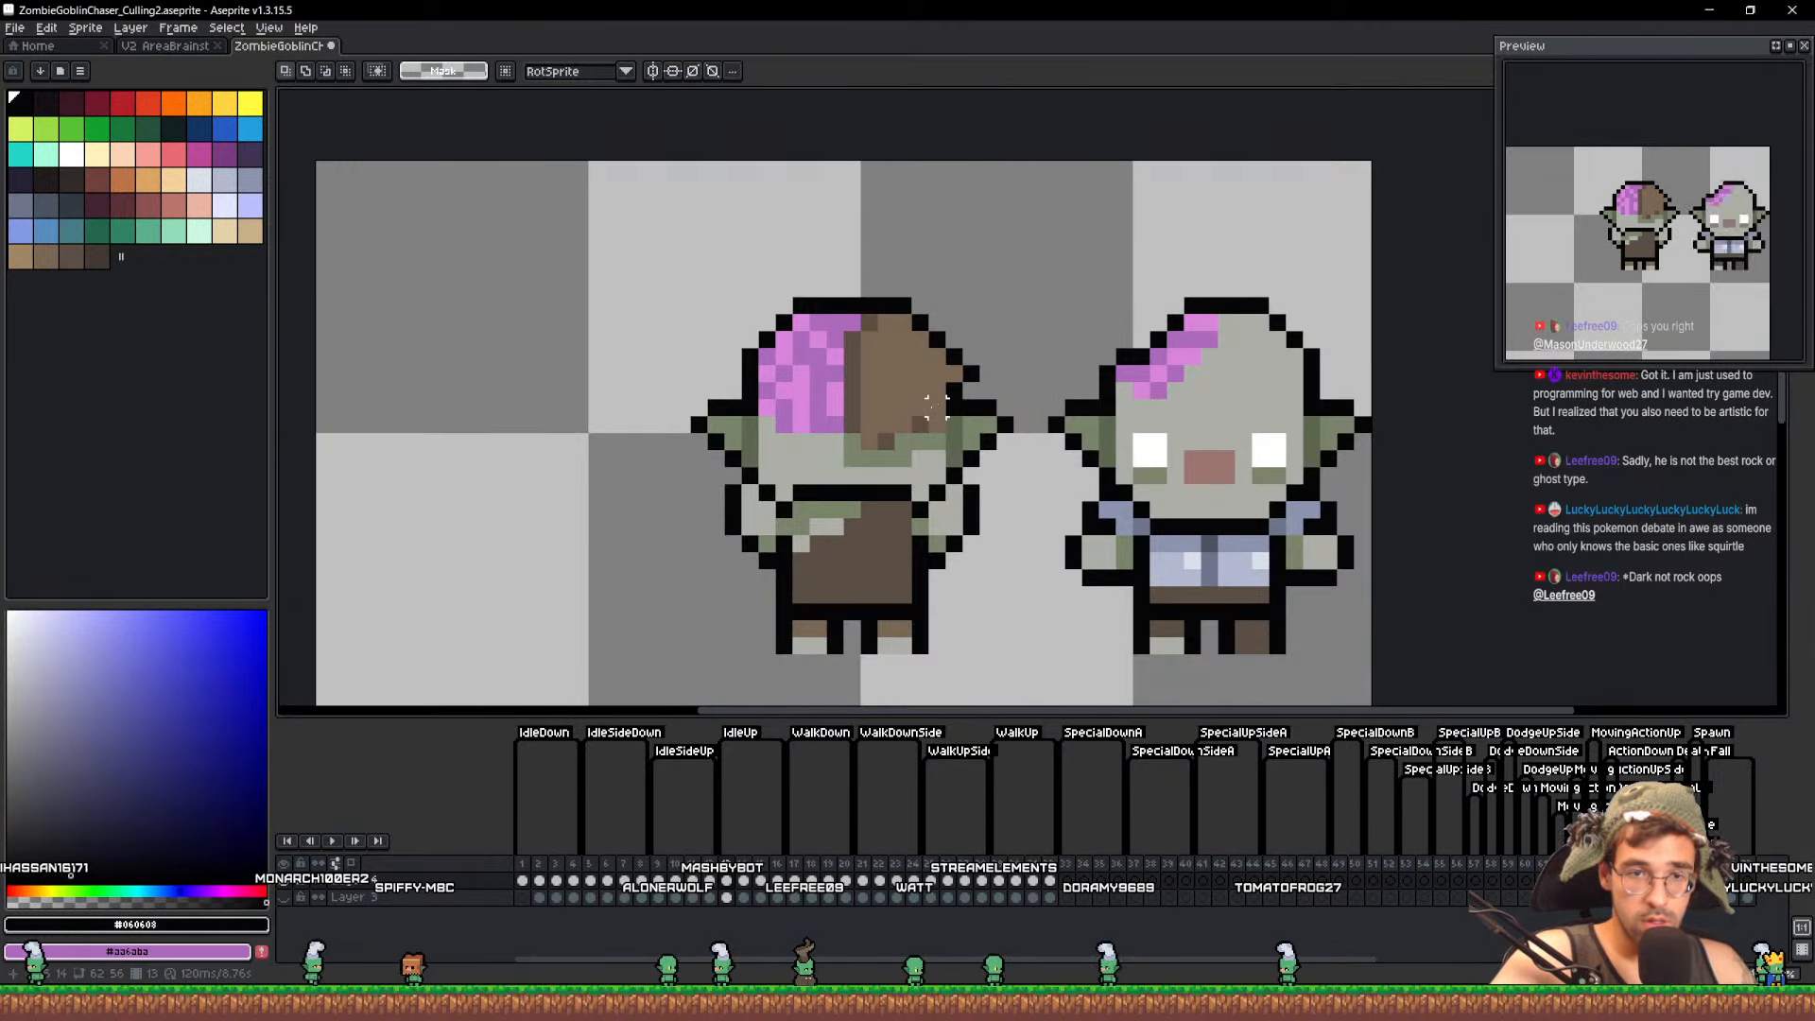
Copy the flipped goblin's upper head onto the back-facing goblin's head and erase the leftover pixels outside the new outline
{"action": "scroll", "coordinate": [992, 408], "scroll_direction": "up", "scroll_amount": 1}
{"action": "left_click_drag", "start_coordinate": [1138, 423], "coordinate": [1456, 194]}
{"action": "key", "text": "ctrl+c"}
{"action": "key", "text": "ctrl+v"}
{"action": "mouse_move", "coordinate": [1351, 268]}
{"action": "left_mouse_down"}
{"action": "mouse_move", "coordinate": [1216, 316]}
{"action": "mouse_move", "coordinate": [862, 269]}
{"action": "mouse_move", "coordinate": [885, 272]}
{"action": "left_mouse_up"}
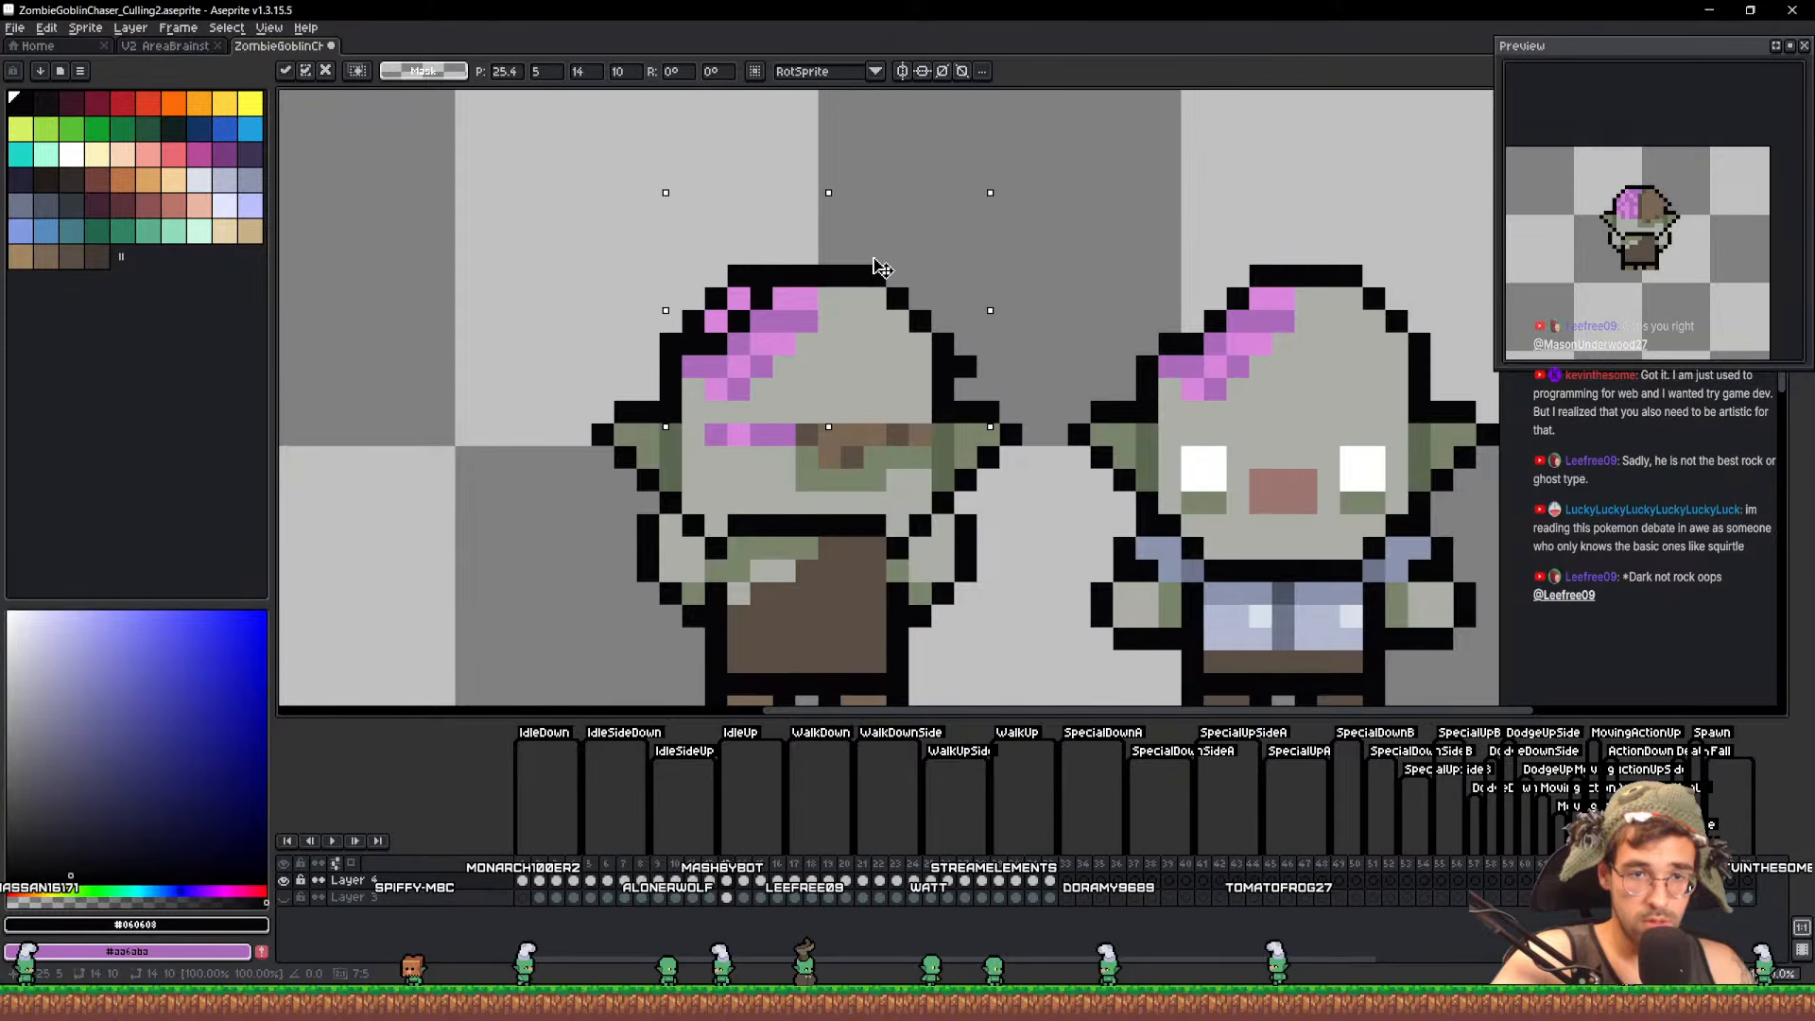
{"action": "key", "text": "e"}
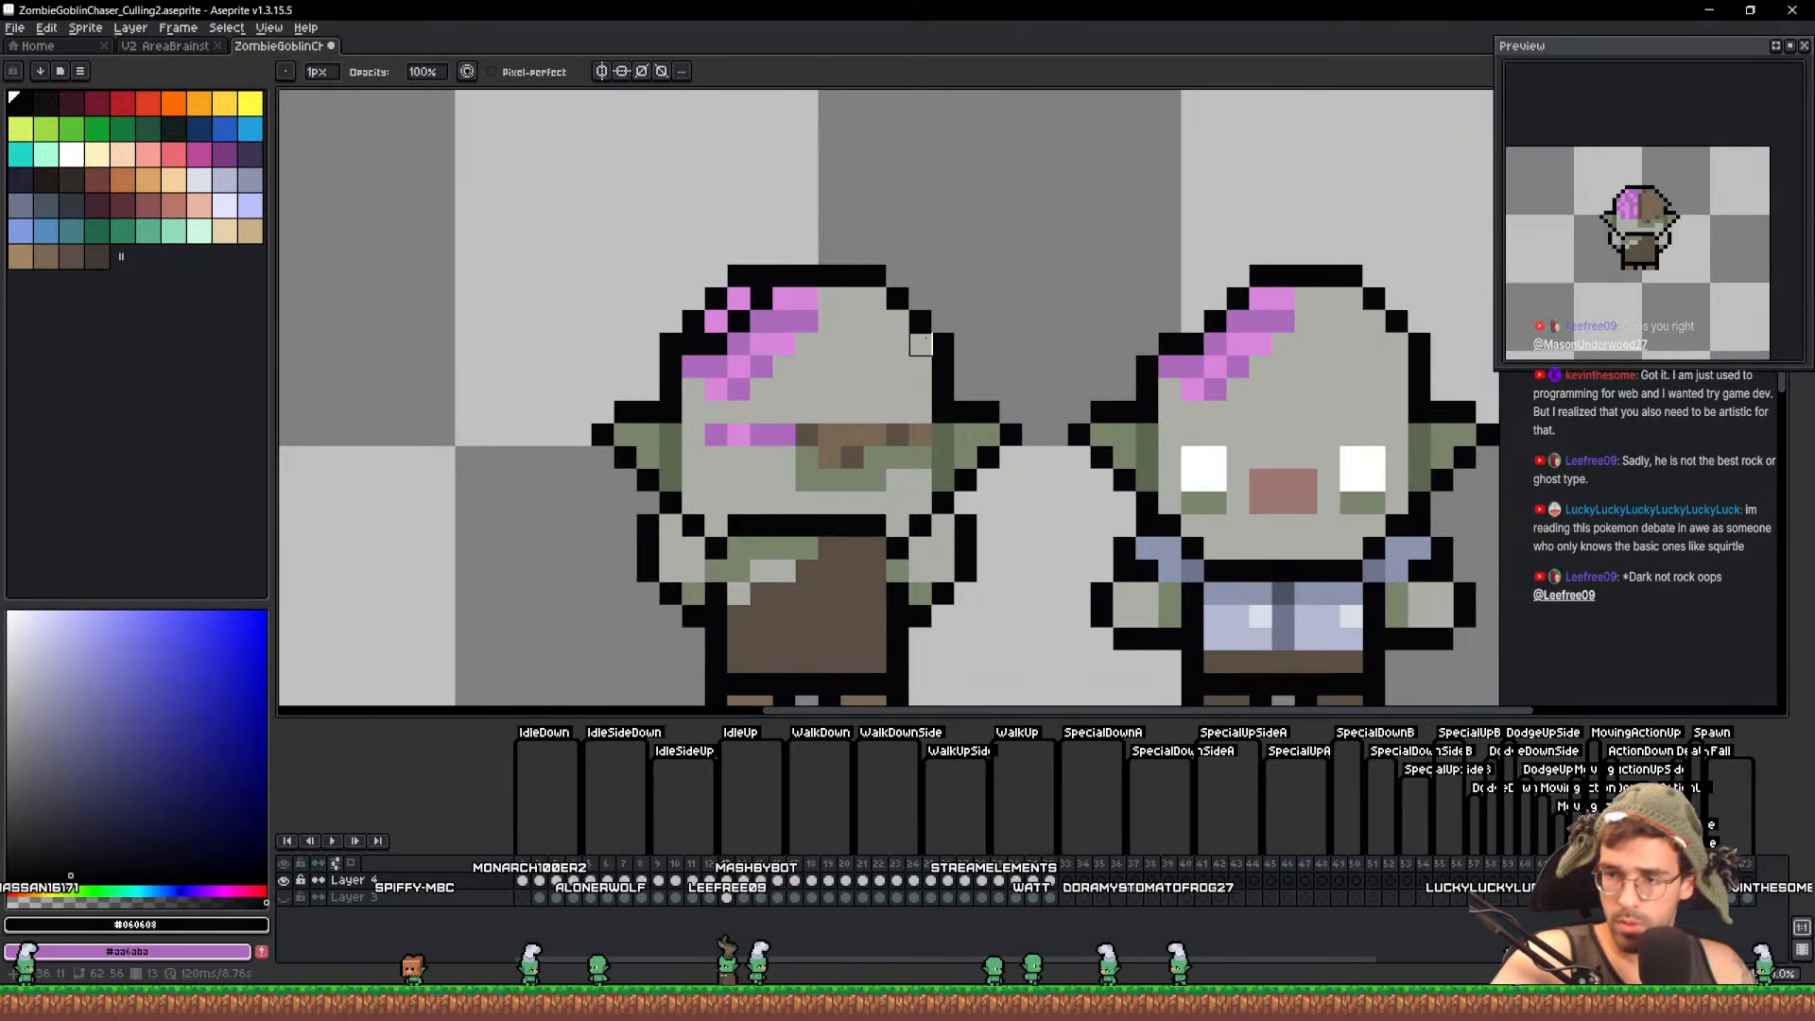
{"action": "key", "text": "e"}
{"action": "left_click", "coordinate": [672, 252]}
{"action": "key", "text": "b"}
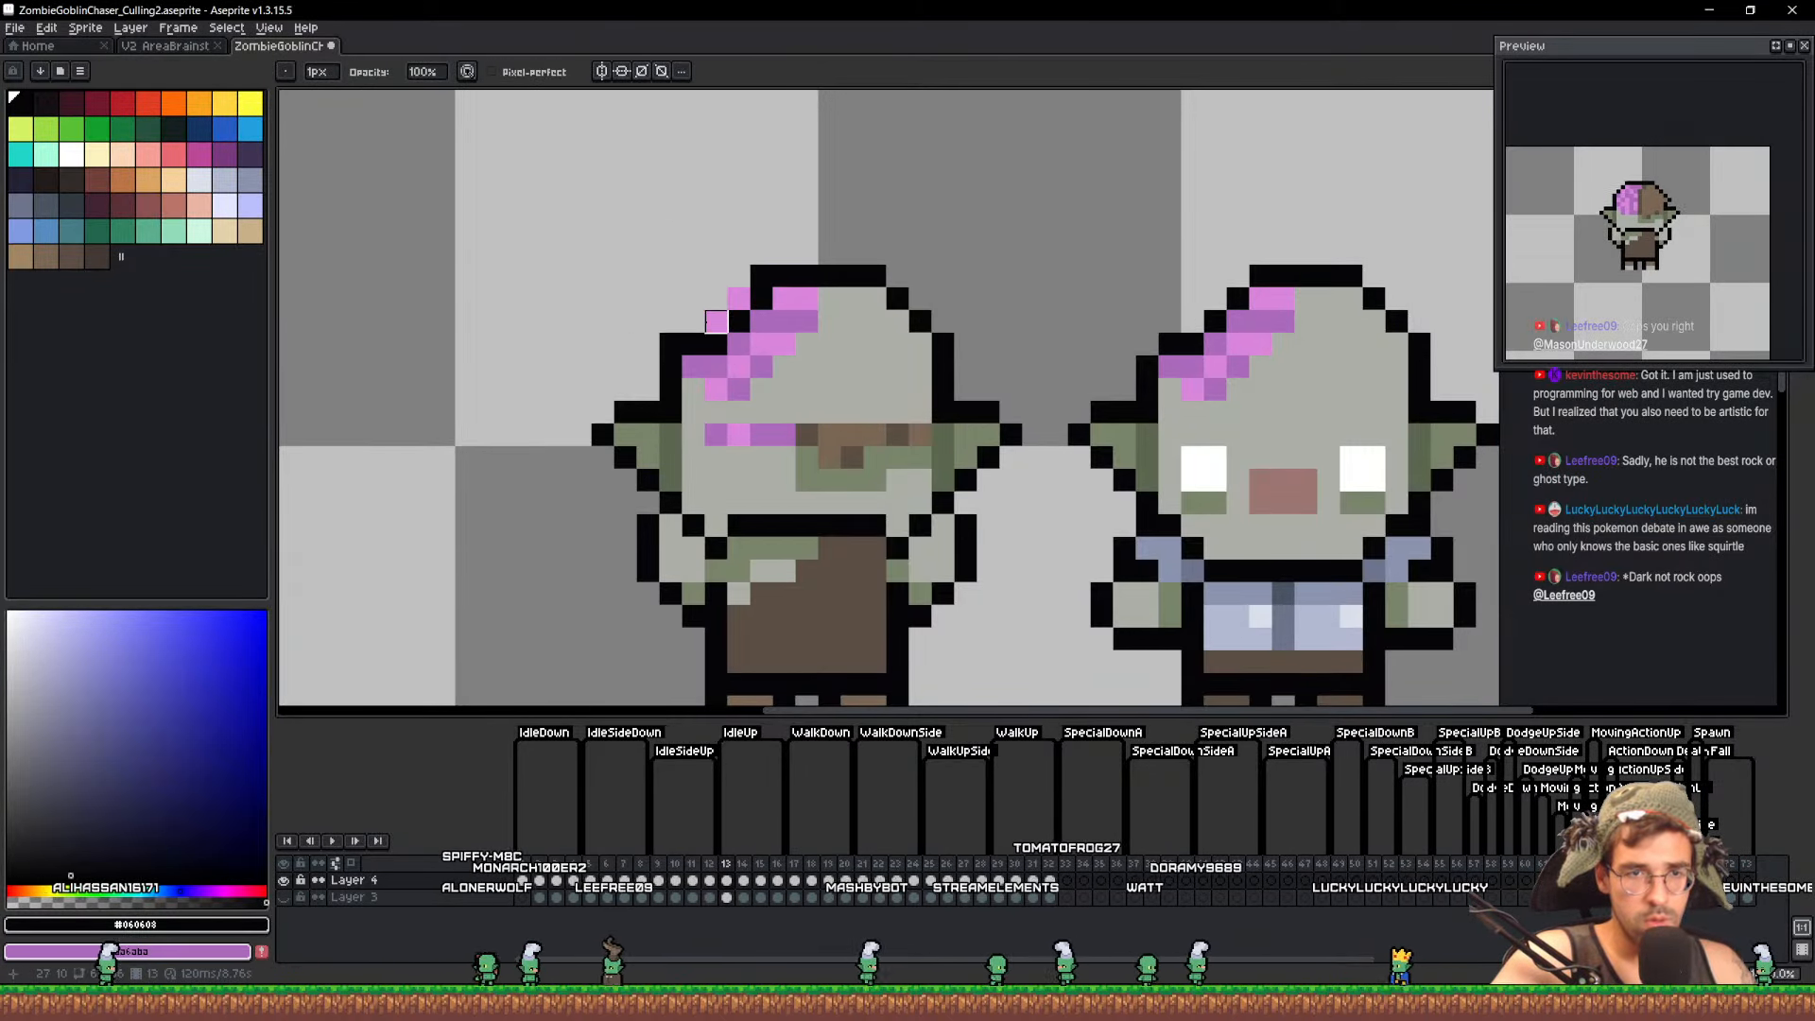
Shade the inner edges of the back-facing goblin's ears dark green and paint over its leftover hair with the grey skin colour
{"action": "left_click", "coordinate": [689, 451], "text": "alt"}
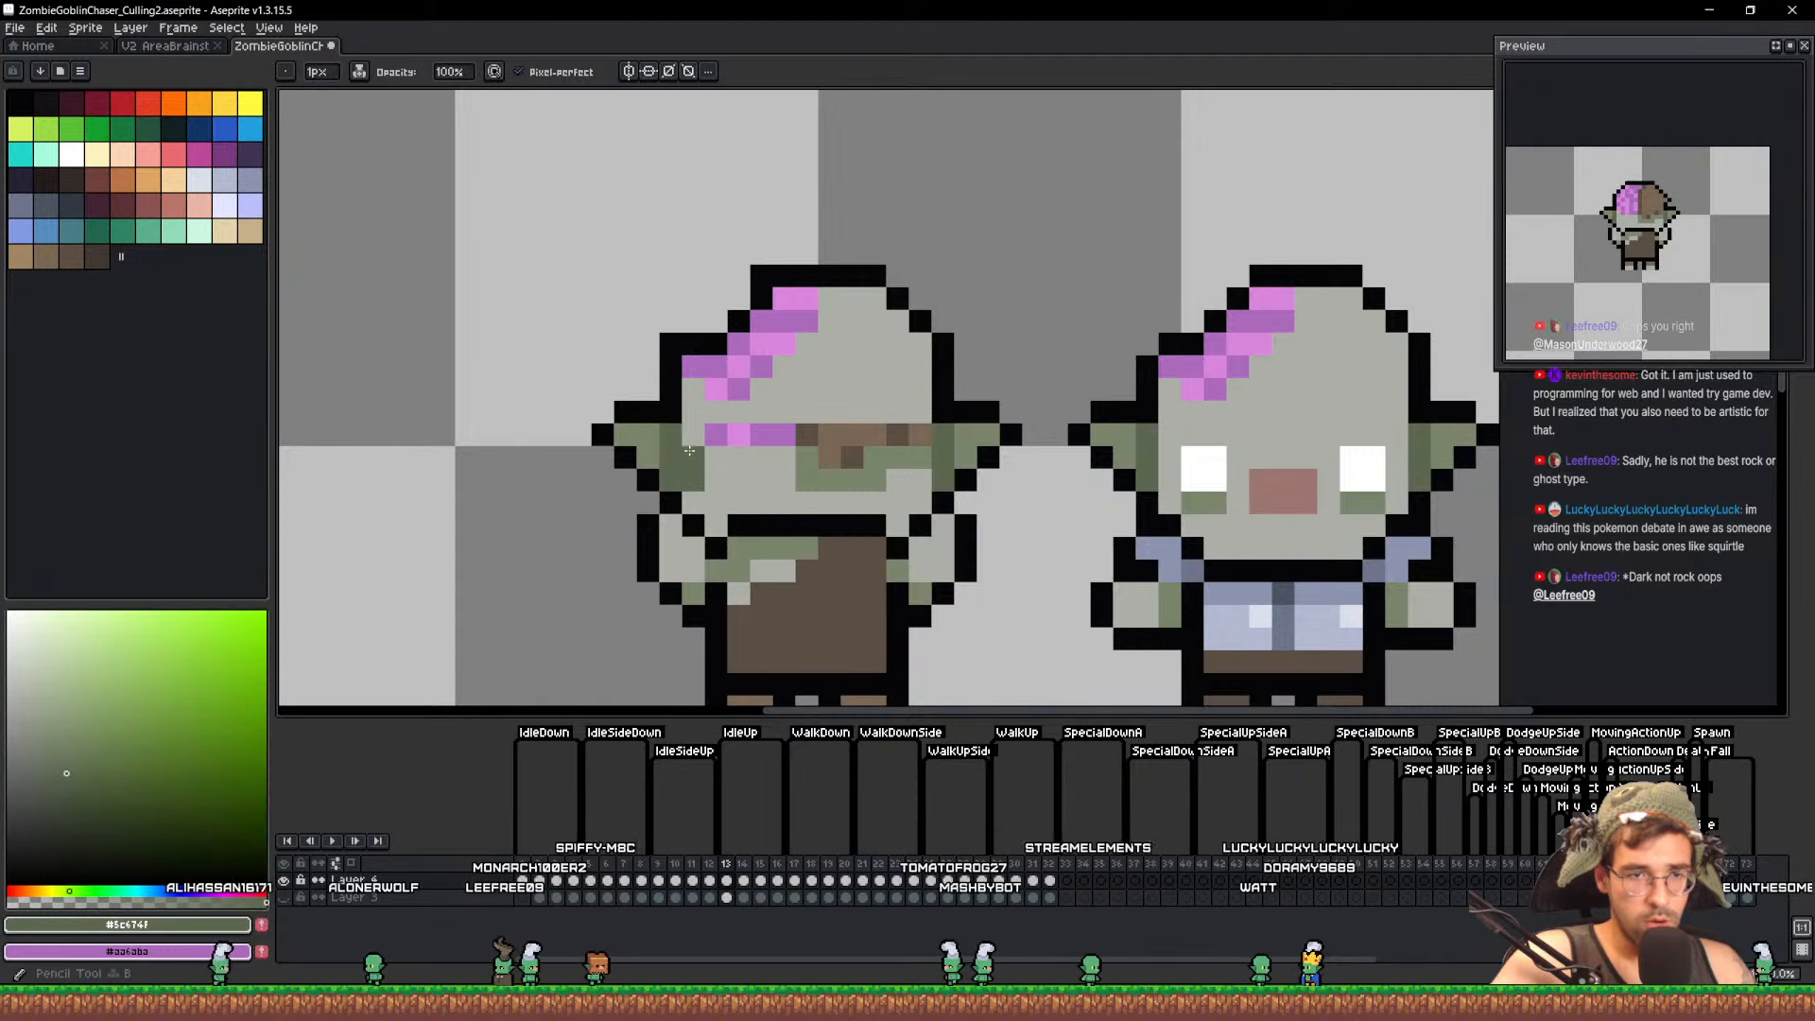
{"action": "left_click", "coordinate": [666, 440], "text": "alt"}
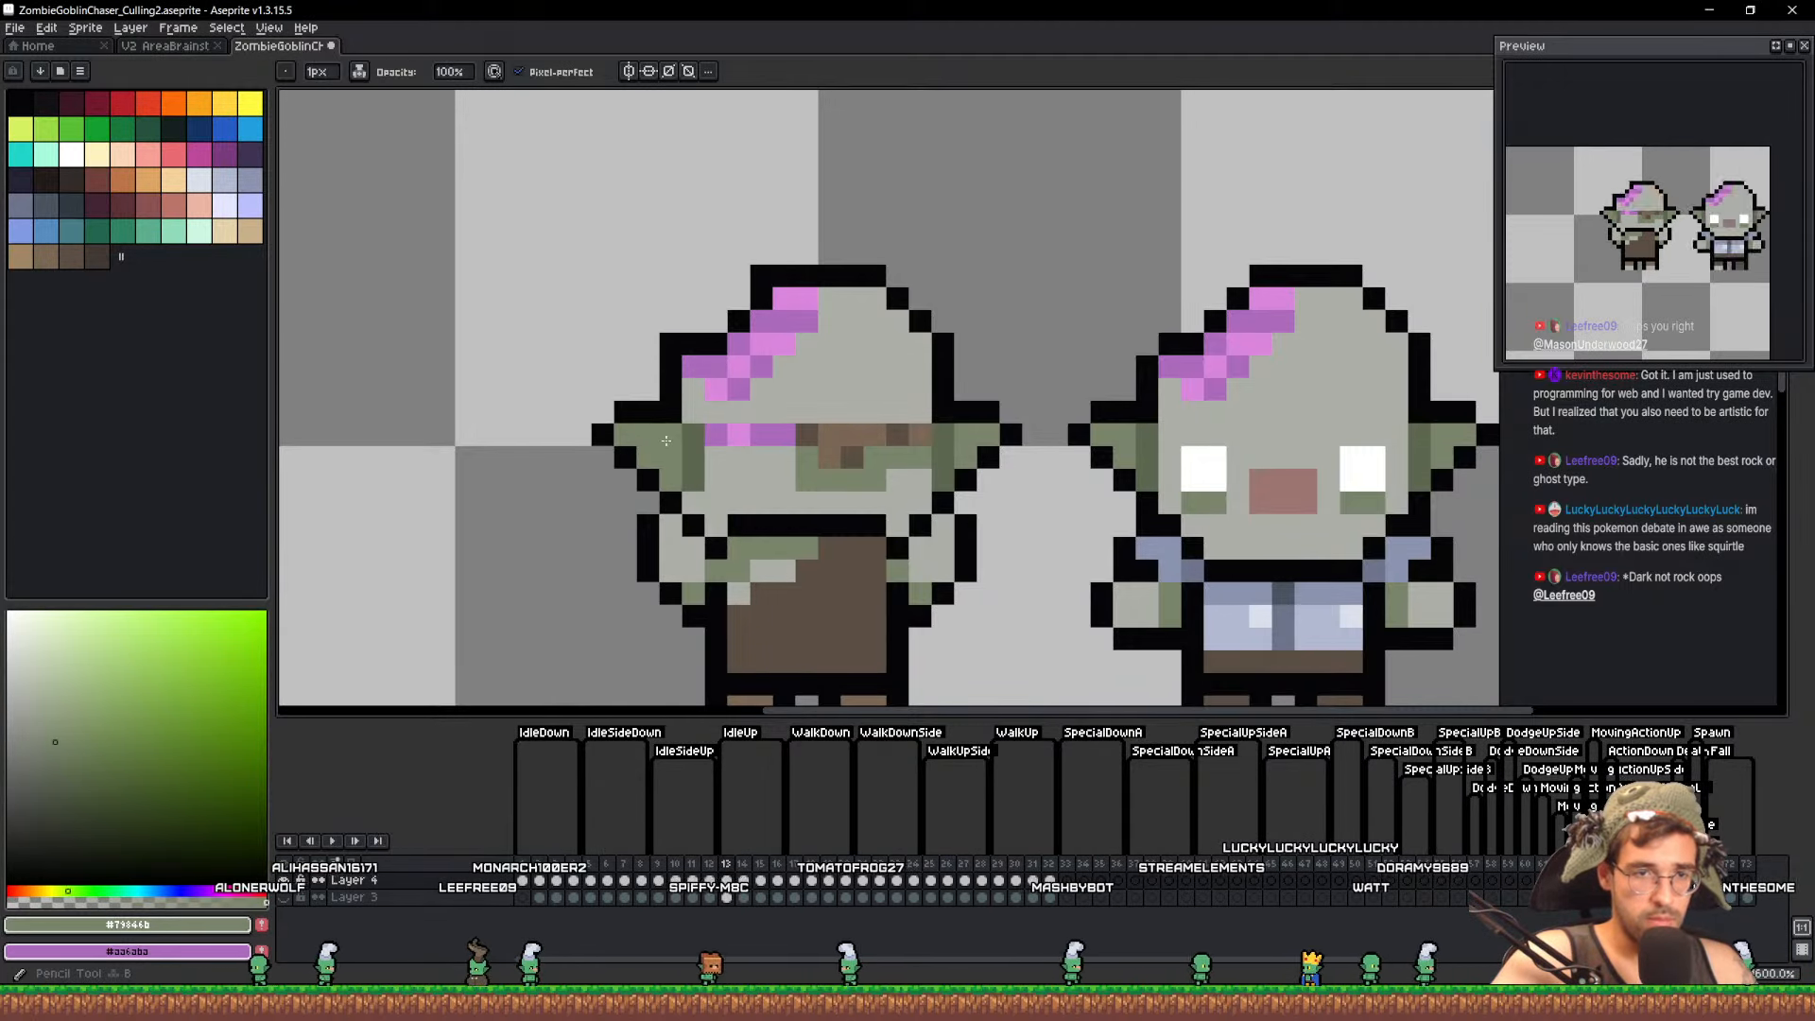
{"action": "left_click", "coordinate": [695, 470], "text": "alt"}
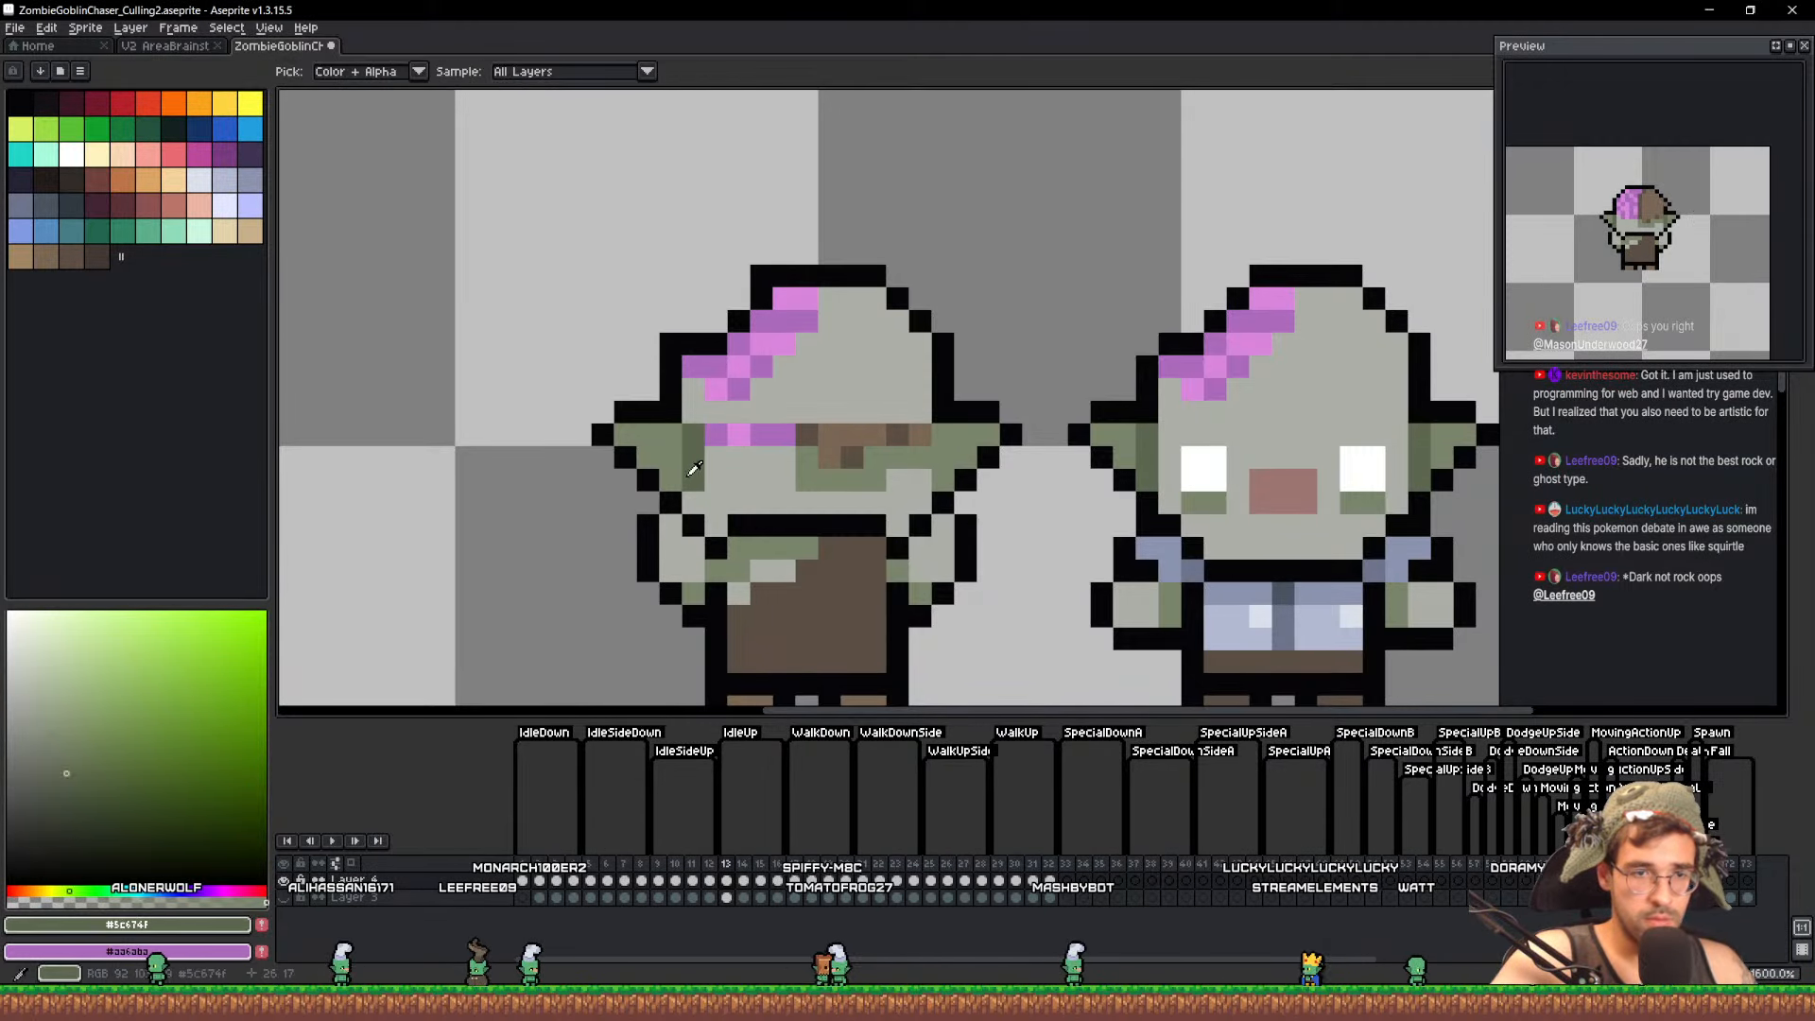
{"action": "key", "text": "b"}
{"action": "left_click_drag", "start_coordinate": [915, 445], "coordinate": [917, 436]}
{"action": "left_click", "coordinate": [902, 487], "text": "alt"}
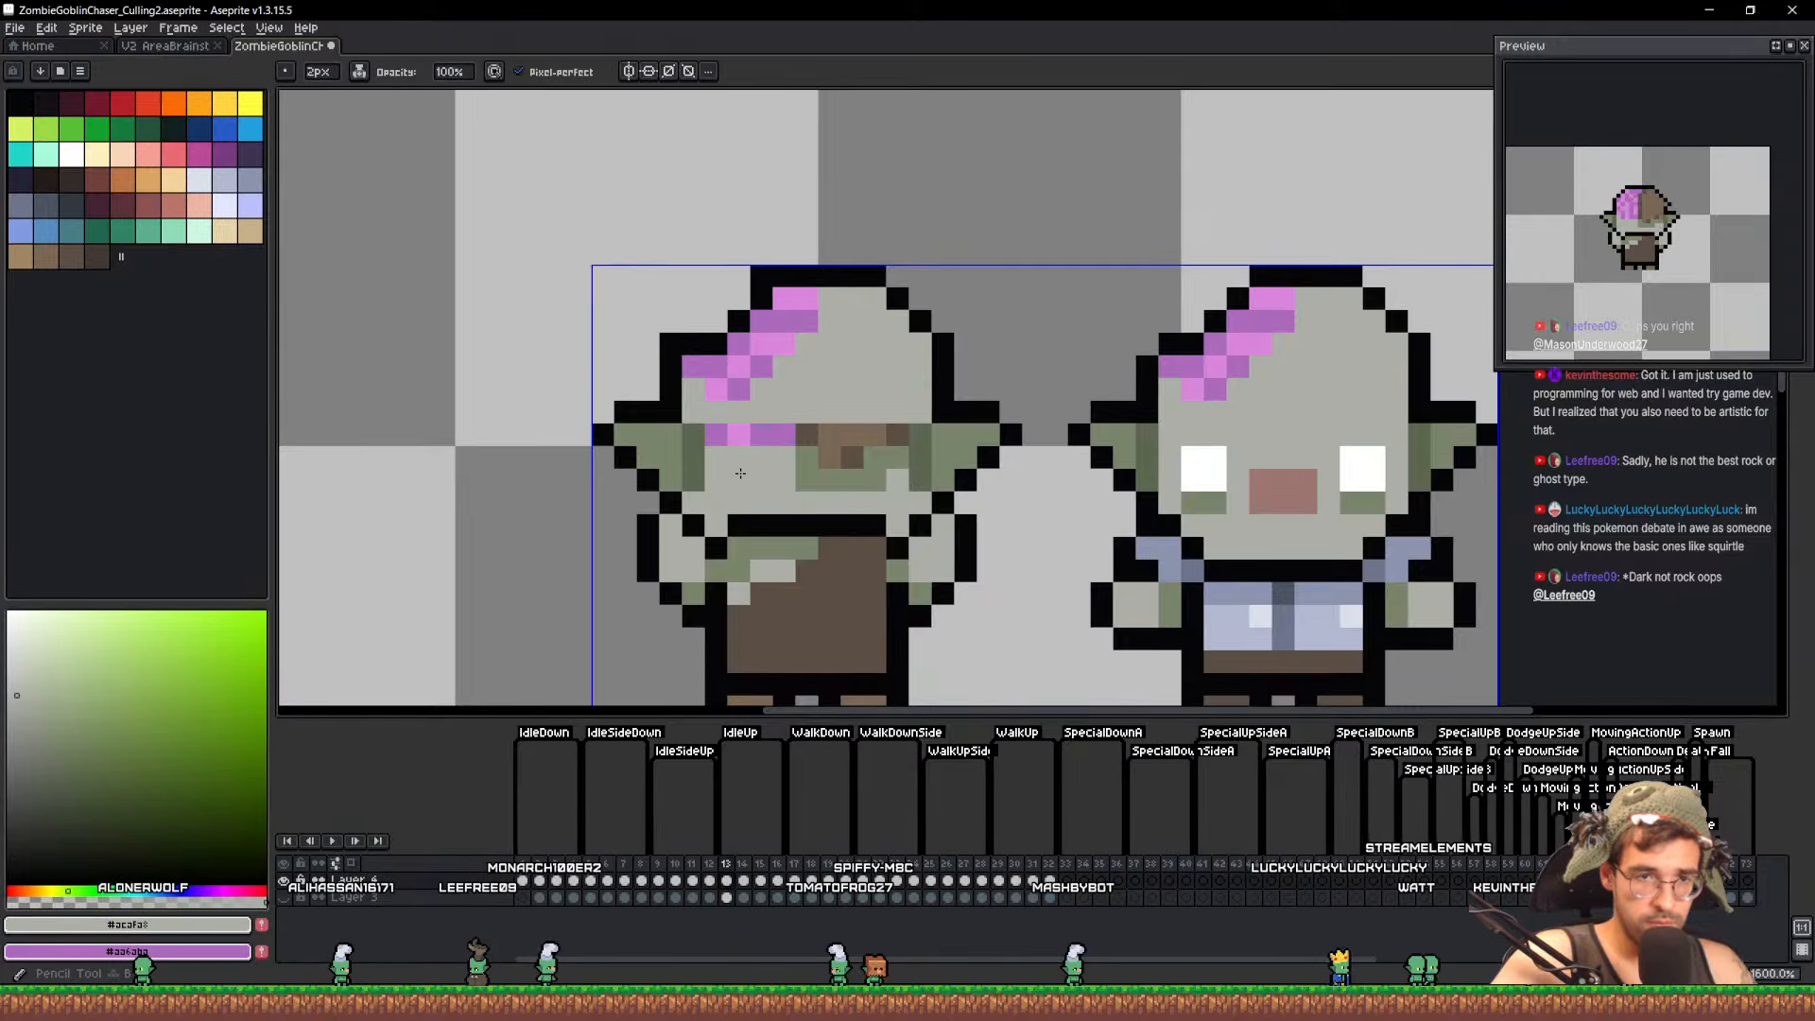
{"action": "scroll", "coordinate": [741, 465], "scroll_direction": "up", "scroll_amount": 4}
{"action": "scroll", "coordinate": [754, 448], "scroll_direction": "down", "scroll_amount": 1}
{"action": "left_click_drag", "start_coordinate": [754, 448], "coordinate": [824, 451]}
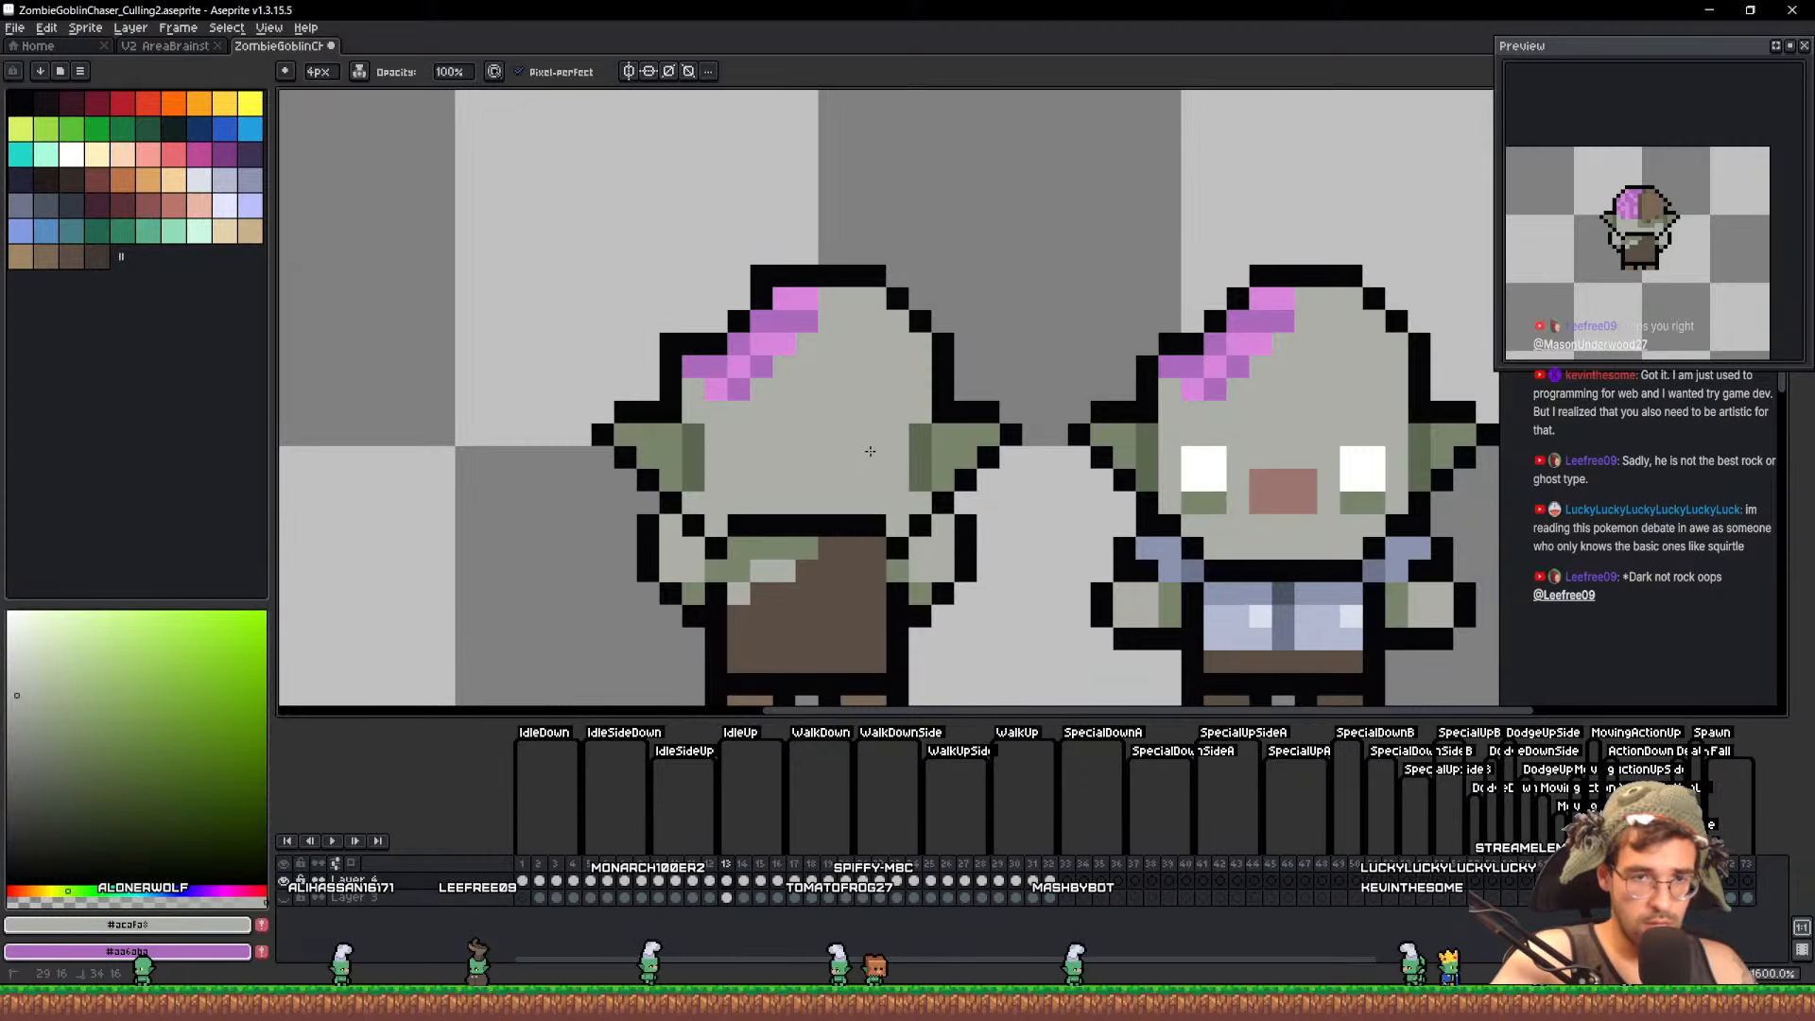
Paint a two-tone blue-grey sleeve on the back-facing goblin's right shoulder and repeat it on the left shoulder
{"action": "left_click_drag", "start_coordinate": [987, 480], "coordinate": [875, 417]}
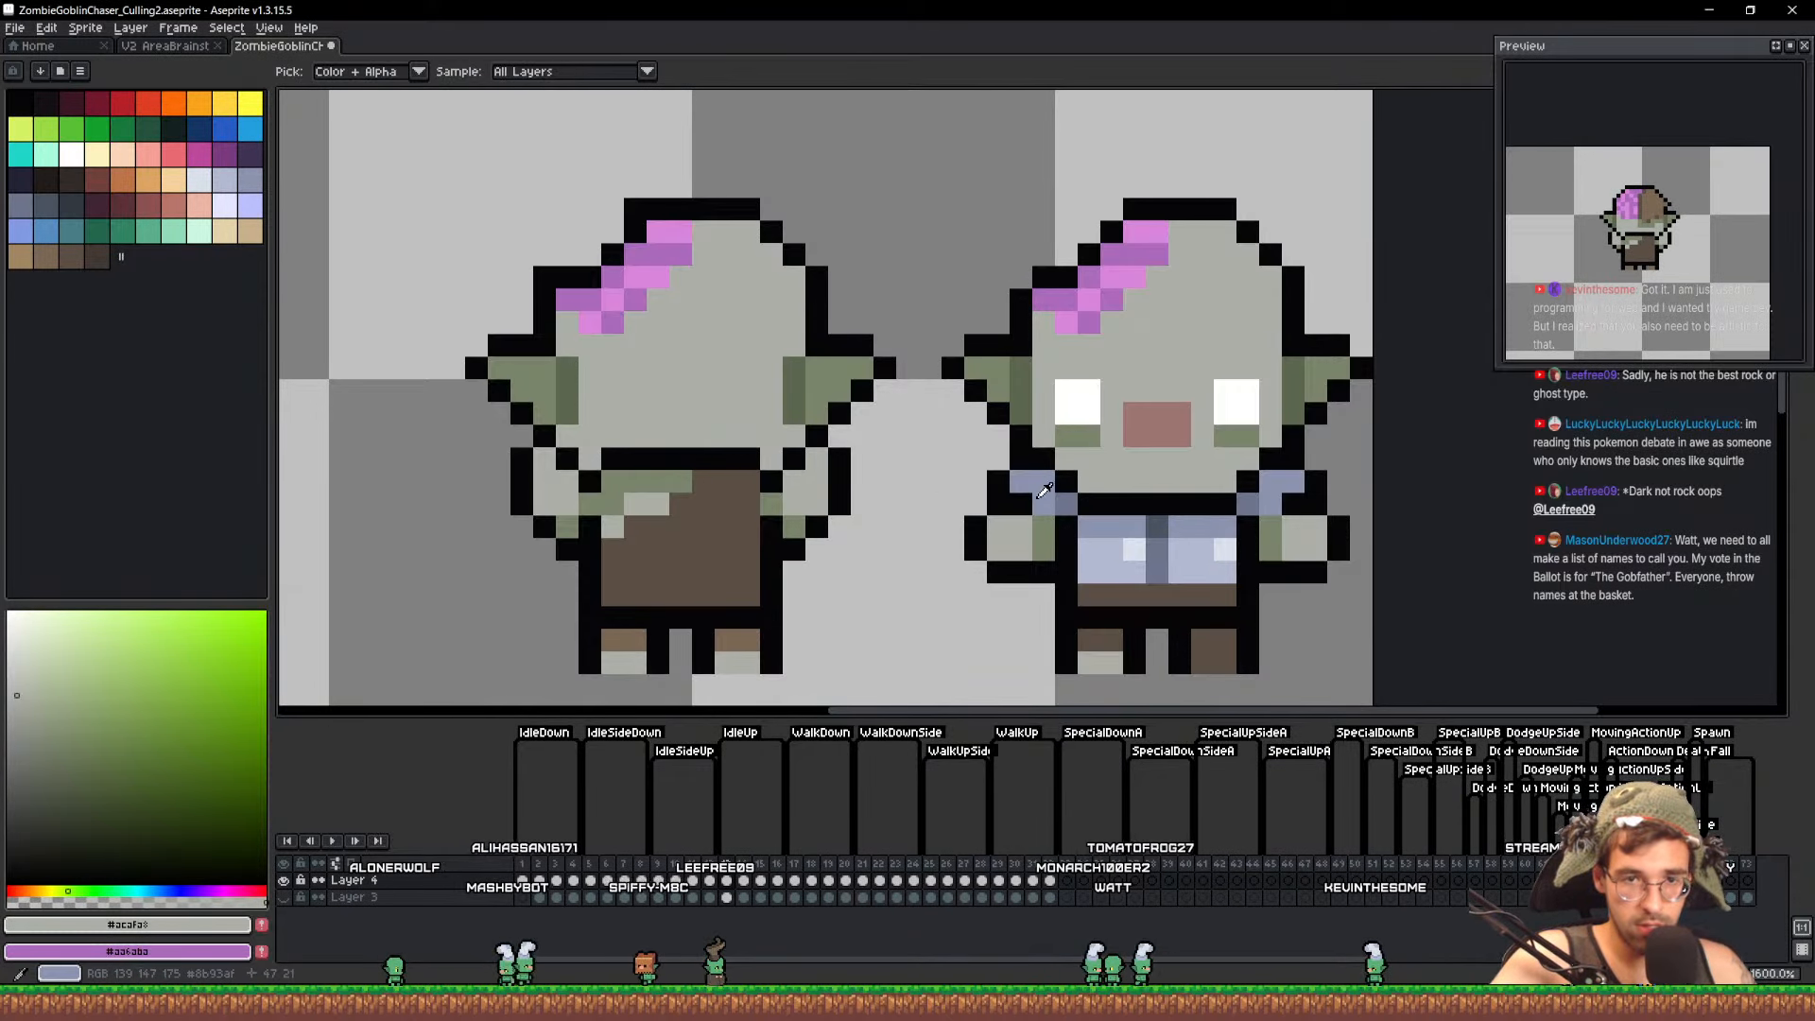
{"action": "left_click", "coordinate": [1030, 484], "text": "alt"}
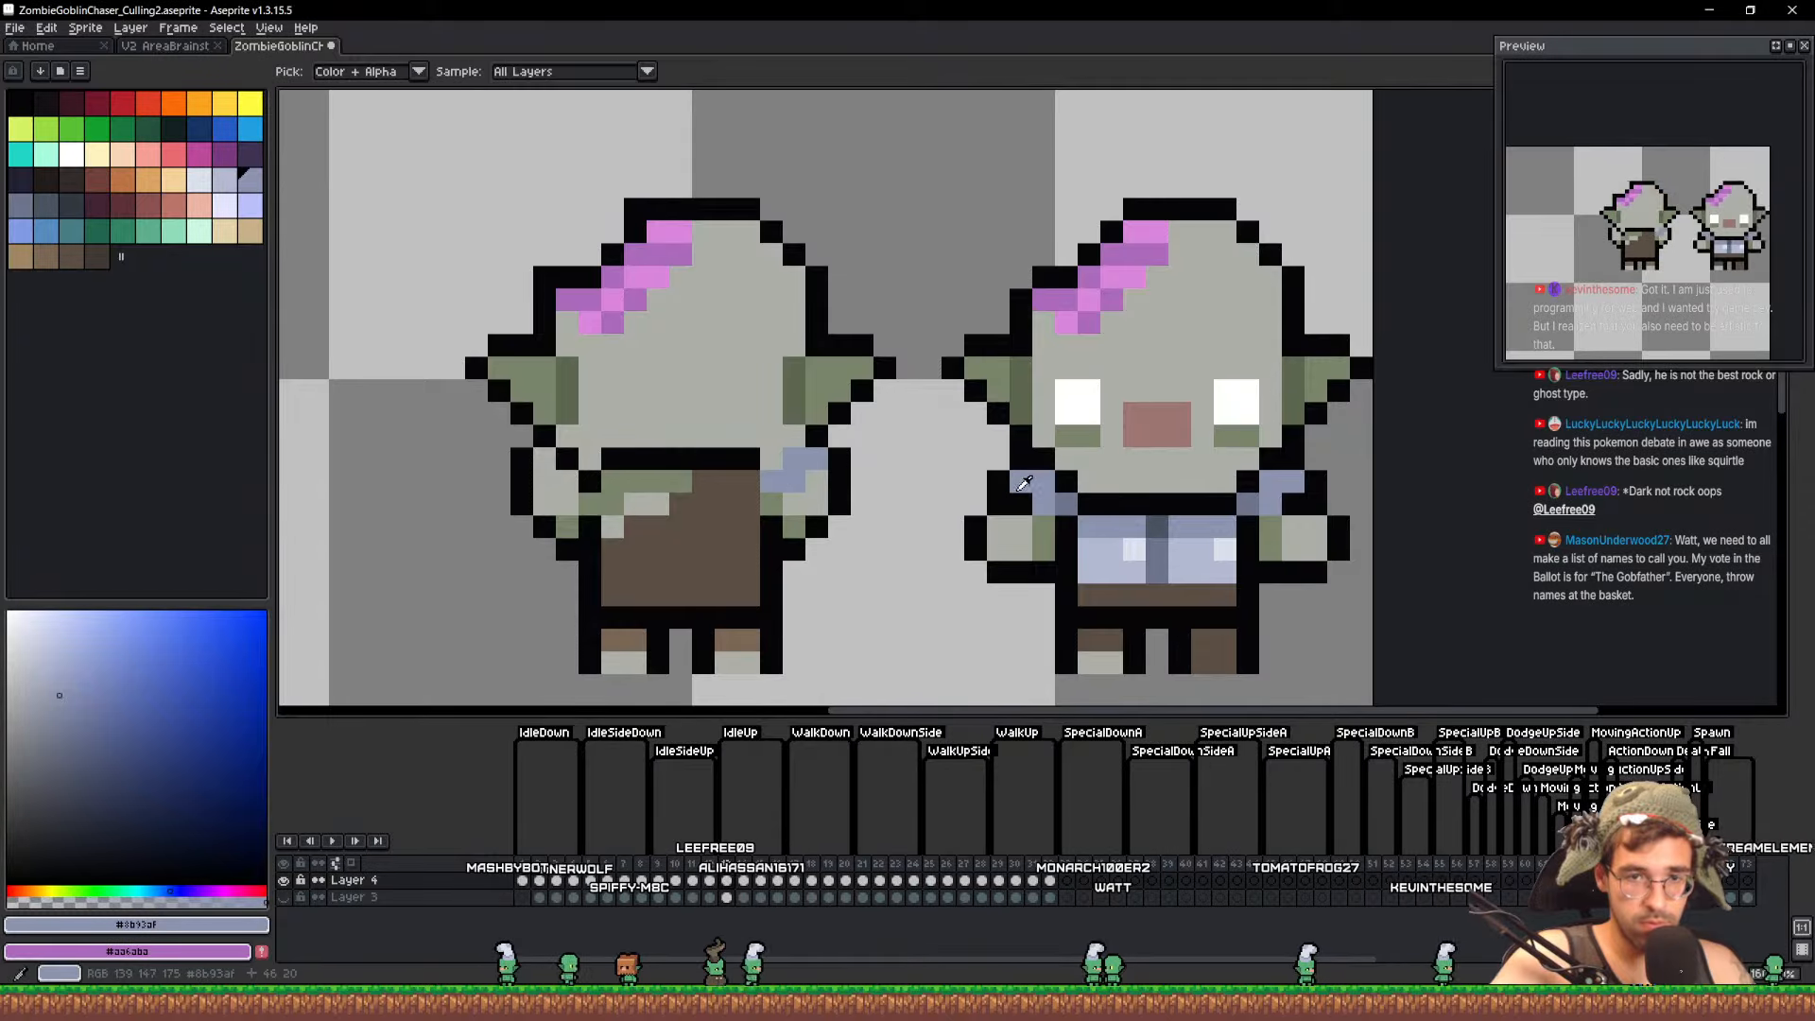
{"action": "left_click", "coordinate": [839, 477], "text": "alt"}
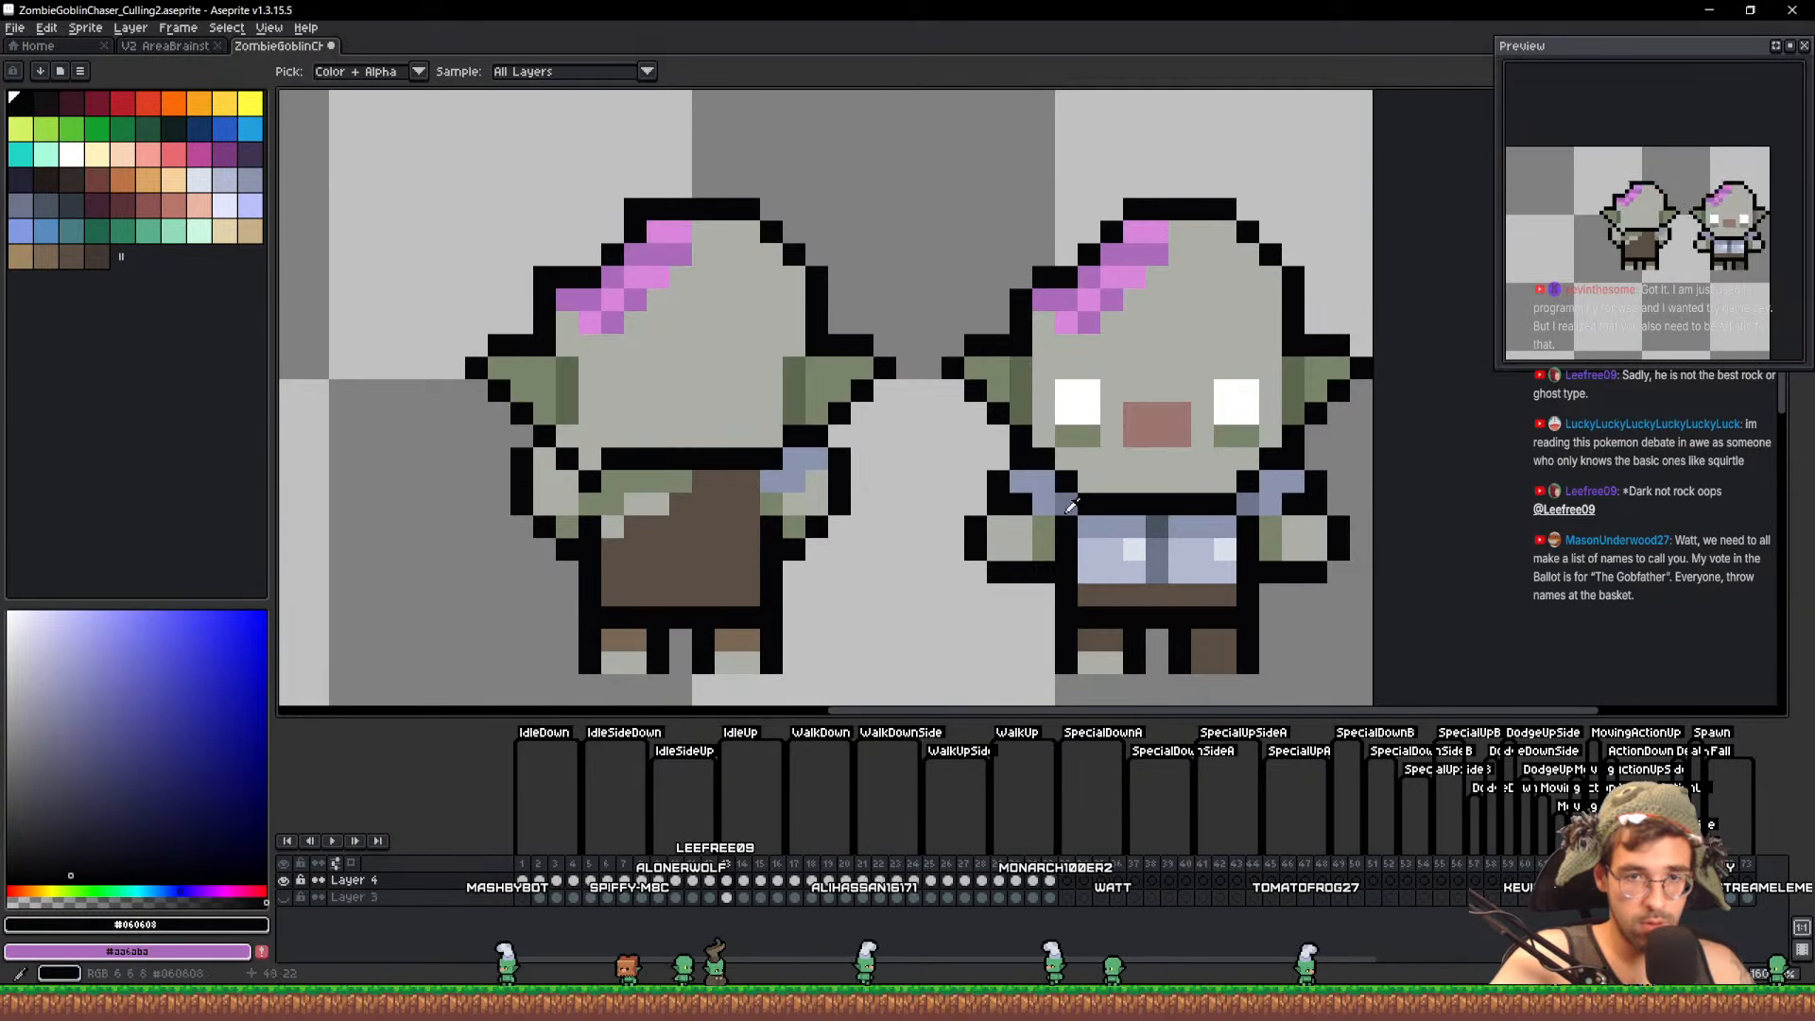
{"action": "left_click", "coordinate": [778, 476], "text": "alt"}
{"action": "key", "text": "q"}
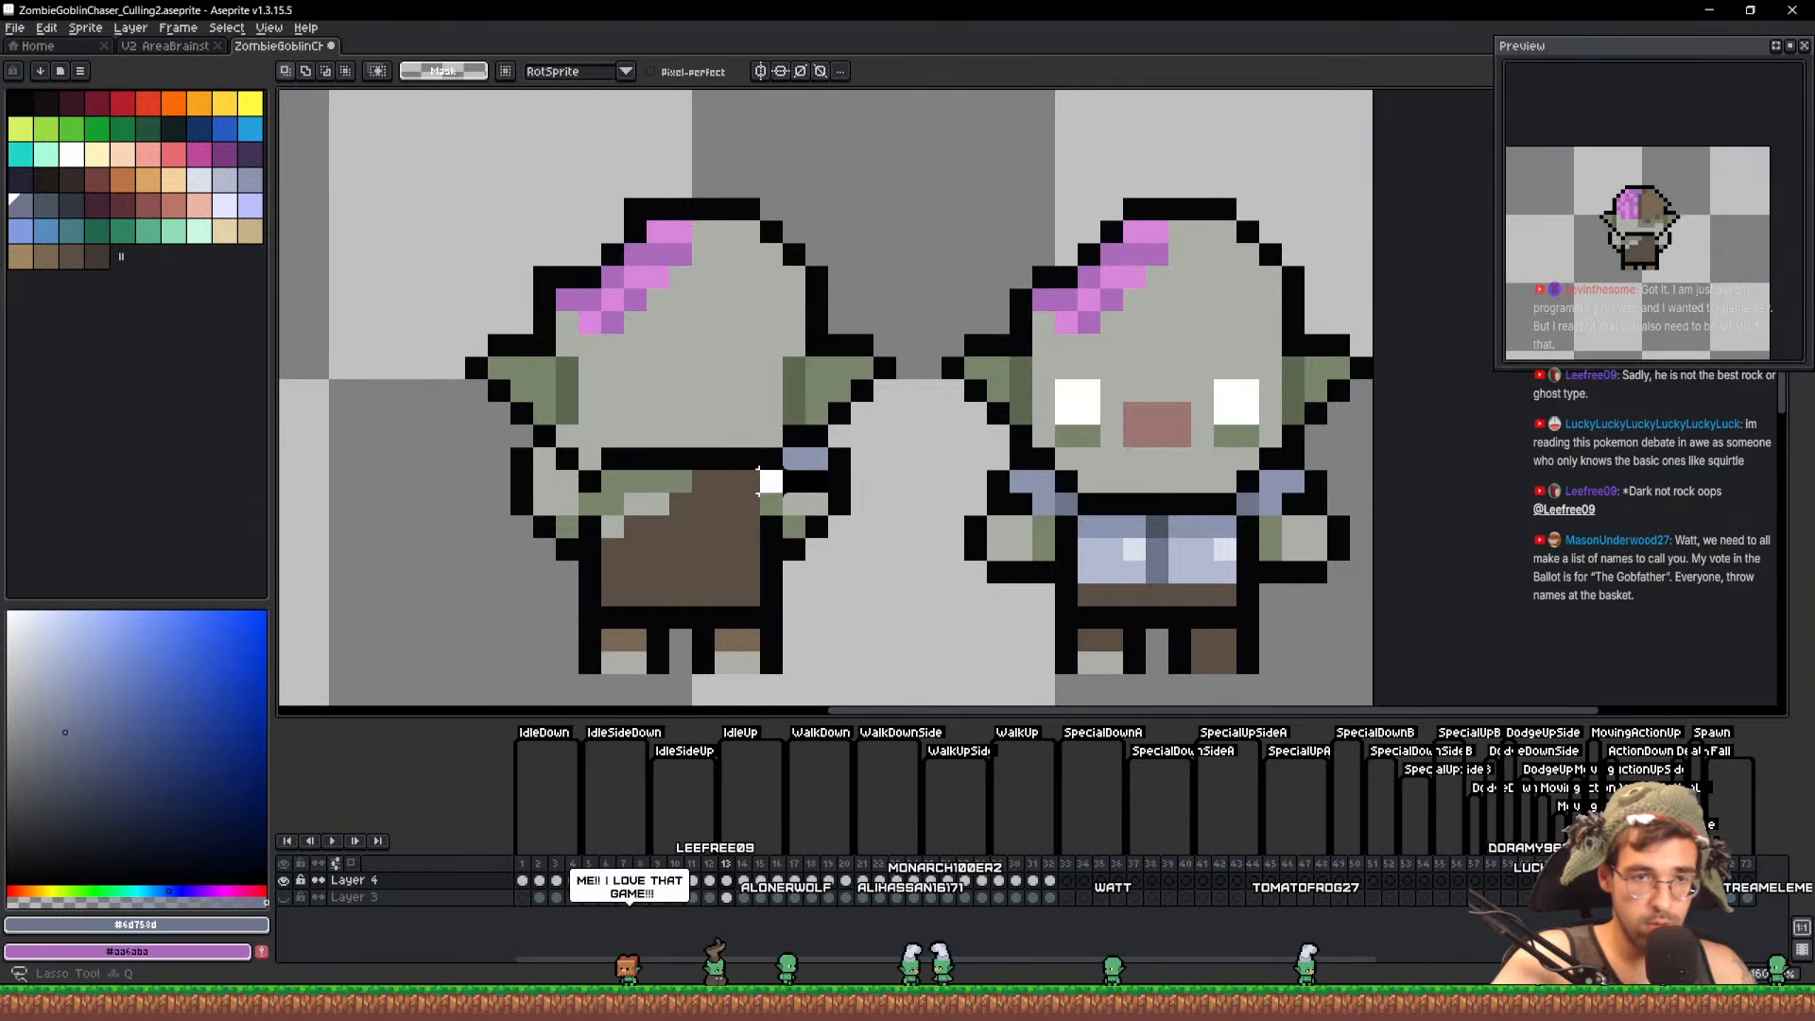
{"action": "mouse_move", "coordinate": [839, 464]}
{"action": "left_mouse_down"}
{"action": "mouse_move", "coordinate": [560, 465]}
{"action": "mouse_move", "coordinate": [571, 450]}
{"action": "left_mouse_up"}
{"action": "key", "text": "ctrl+d"}
{"action": "key", "text": "b"}
{"action": "left_click", "coordinate": [617, 455], "text": "alt"}
{"action": "key", "text": "ctrl+z"}
{"action": "left_click", "coordinate": [564, 439]}
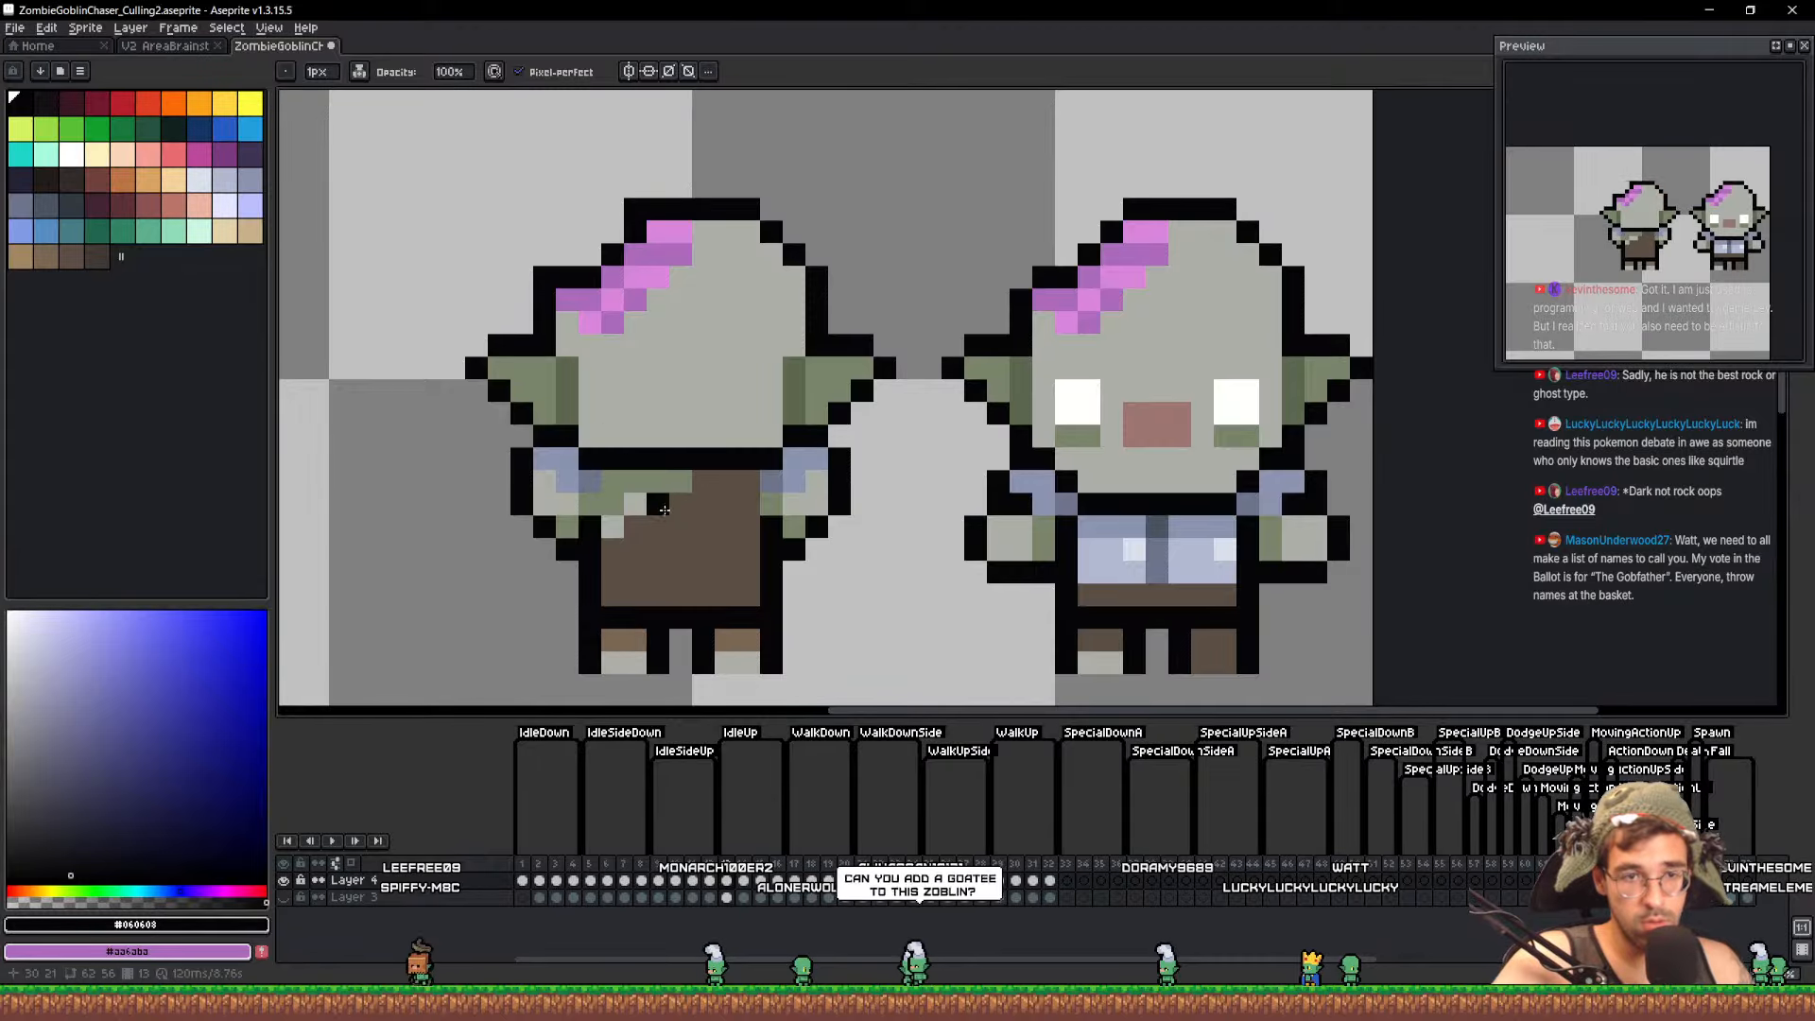
Recolour the back-facing goblin's torso as a light blue #b3b9d1 shirt, keeping the brown strip at the waist
{"action": "left_click", "coordinate": [1160, 530], "text": "alt"}
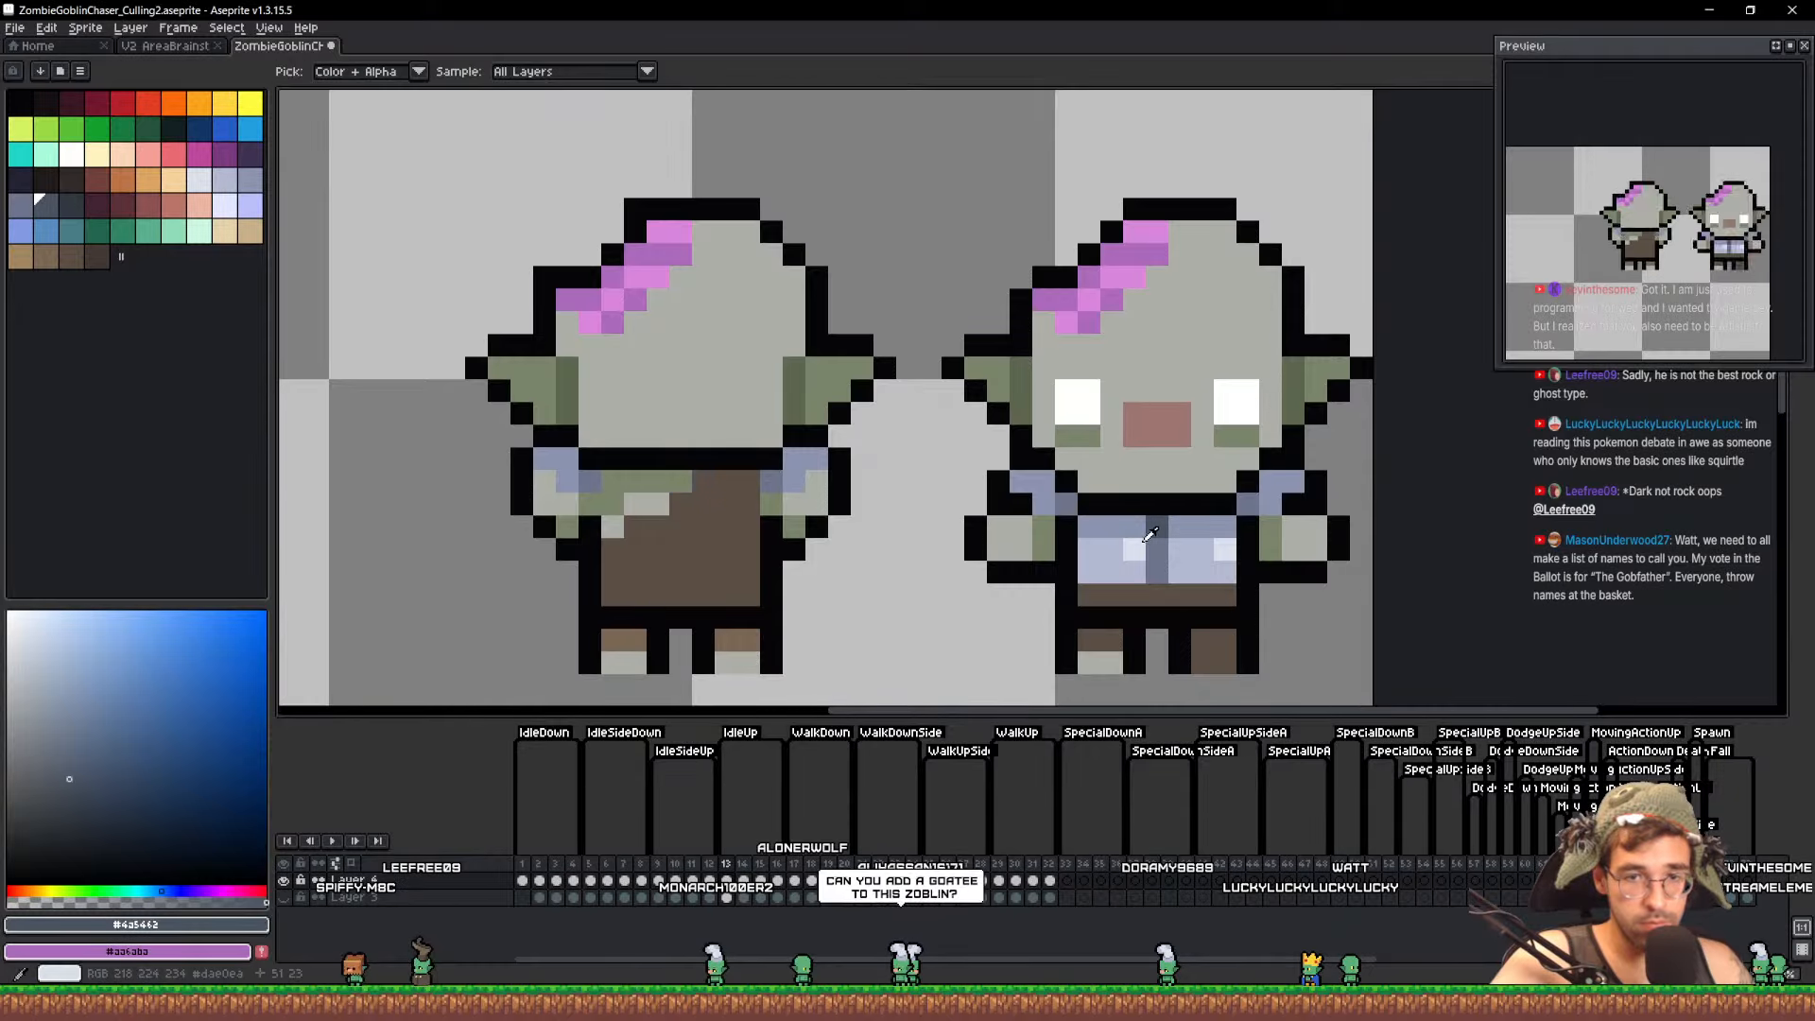
{"action": "left_click", "coordinate": [1177, 561], "text": "alt"}
{"action": "left_click", "coordinate": [681, 568]}
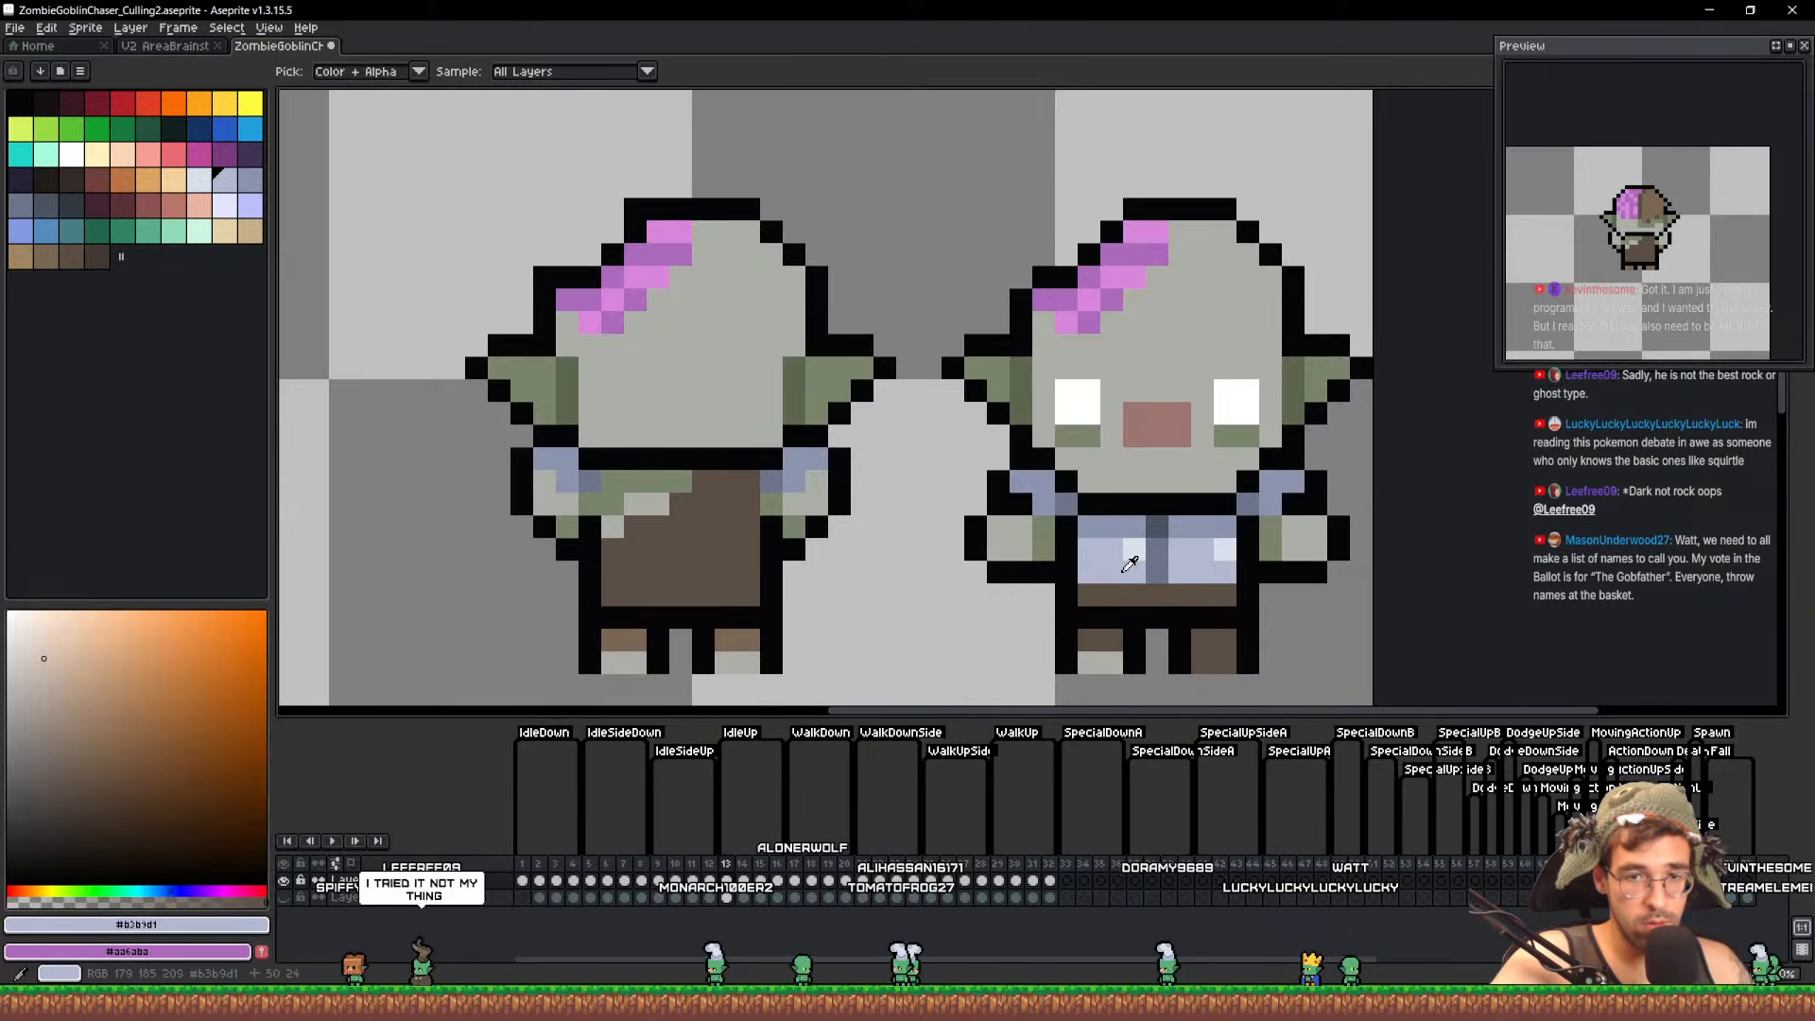
{"action": "left_click", "coordinate": [725, 548]}
{"action": "key", "text": "g"}
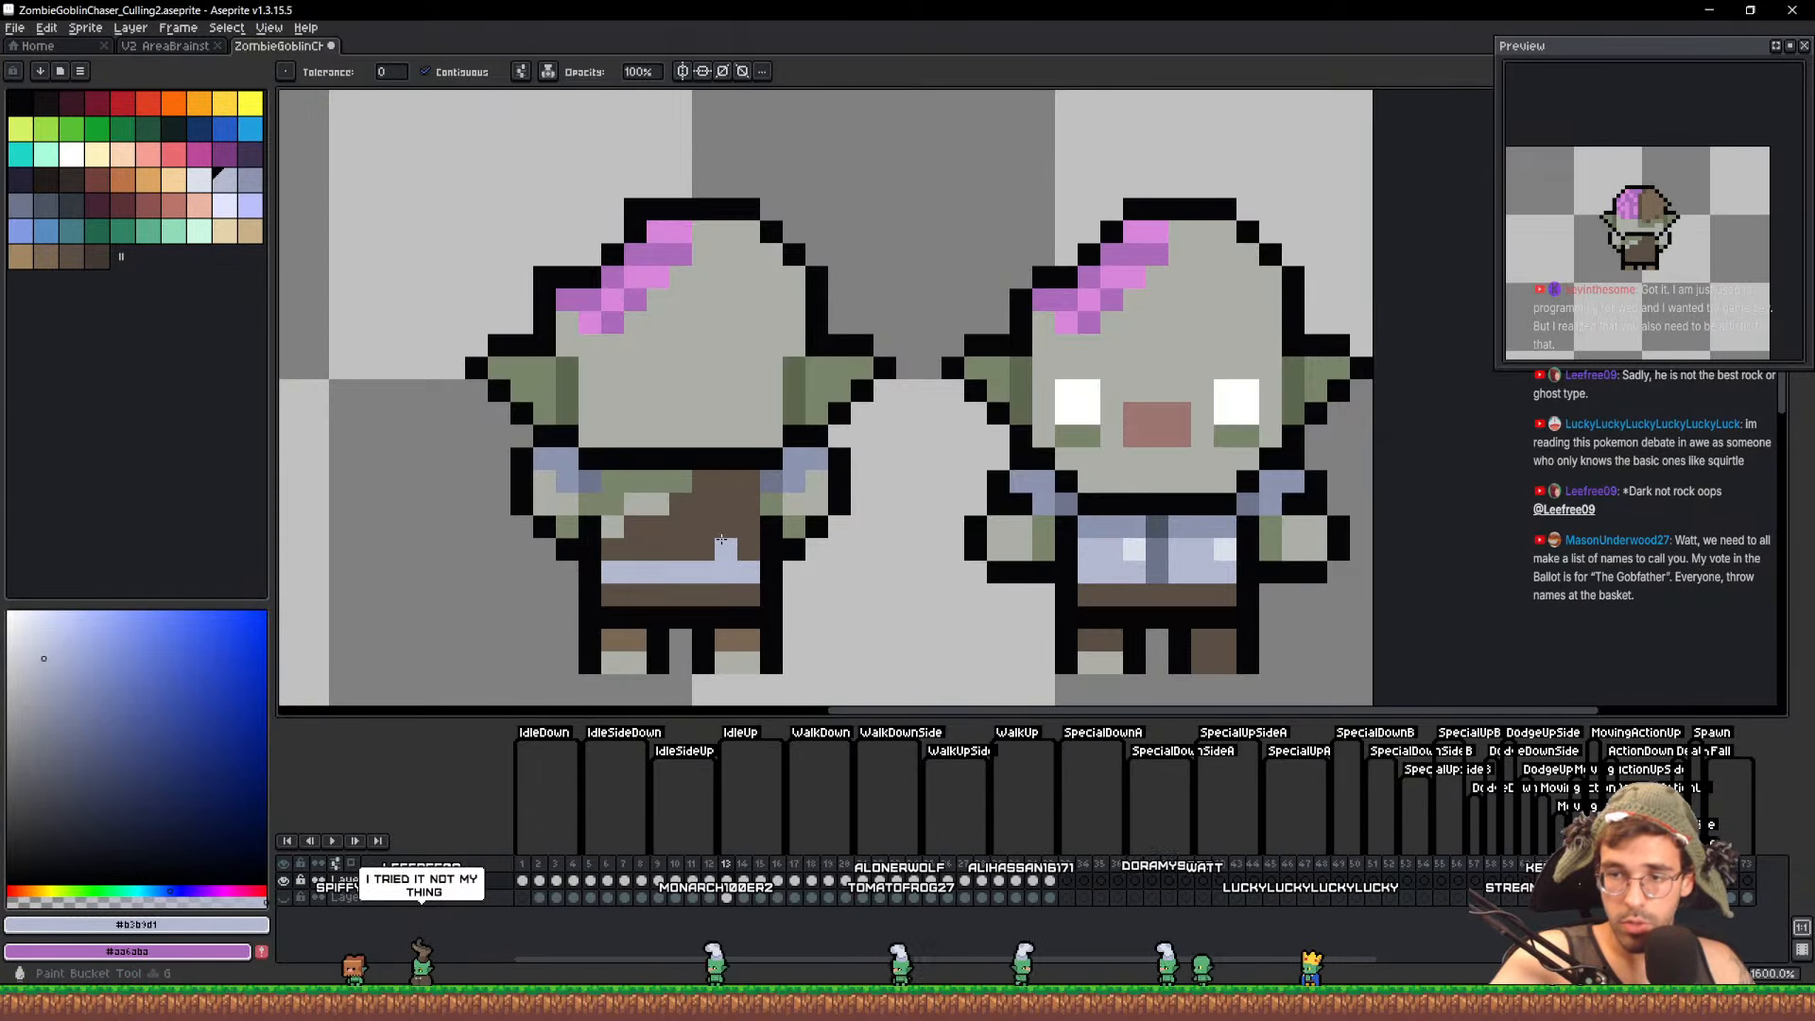
{"action": "left_click", "coordinate": [721, 539]}
{"action": "key", "text": "b"}
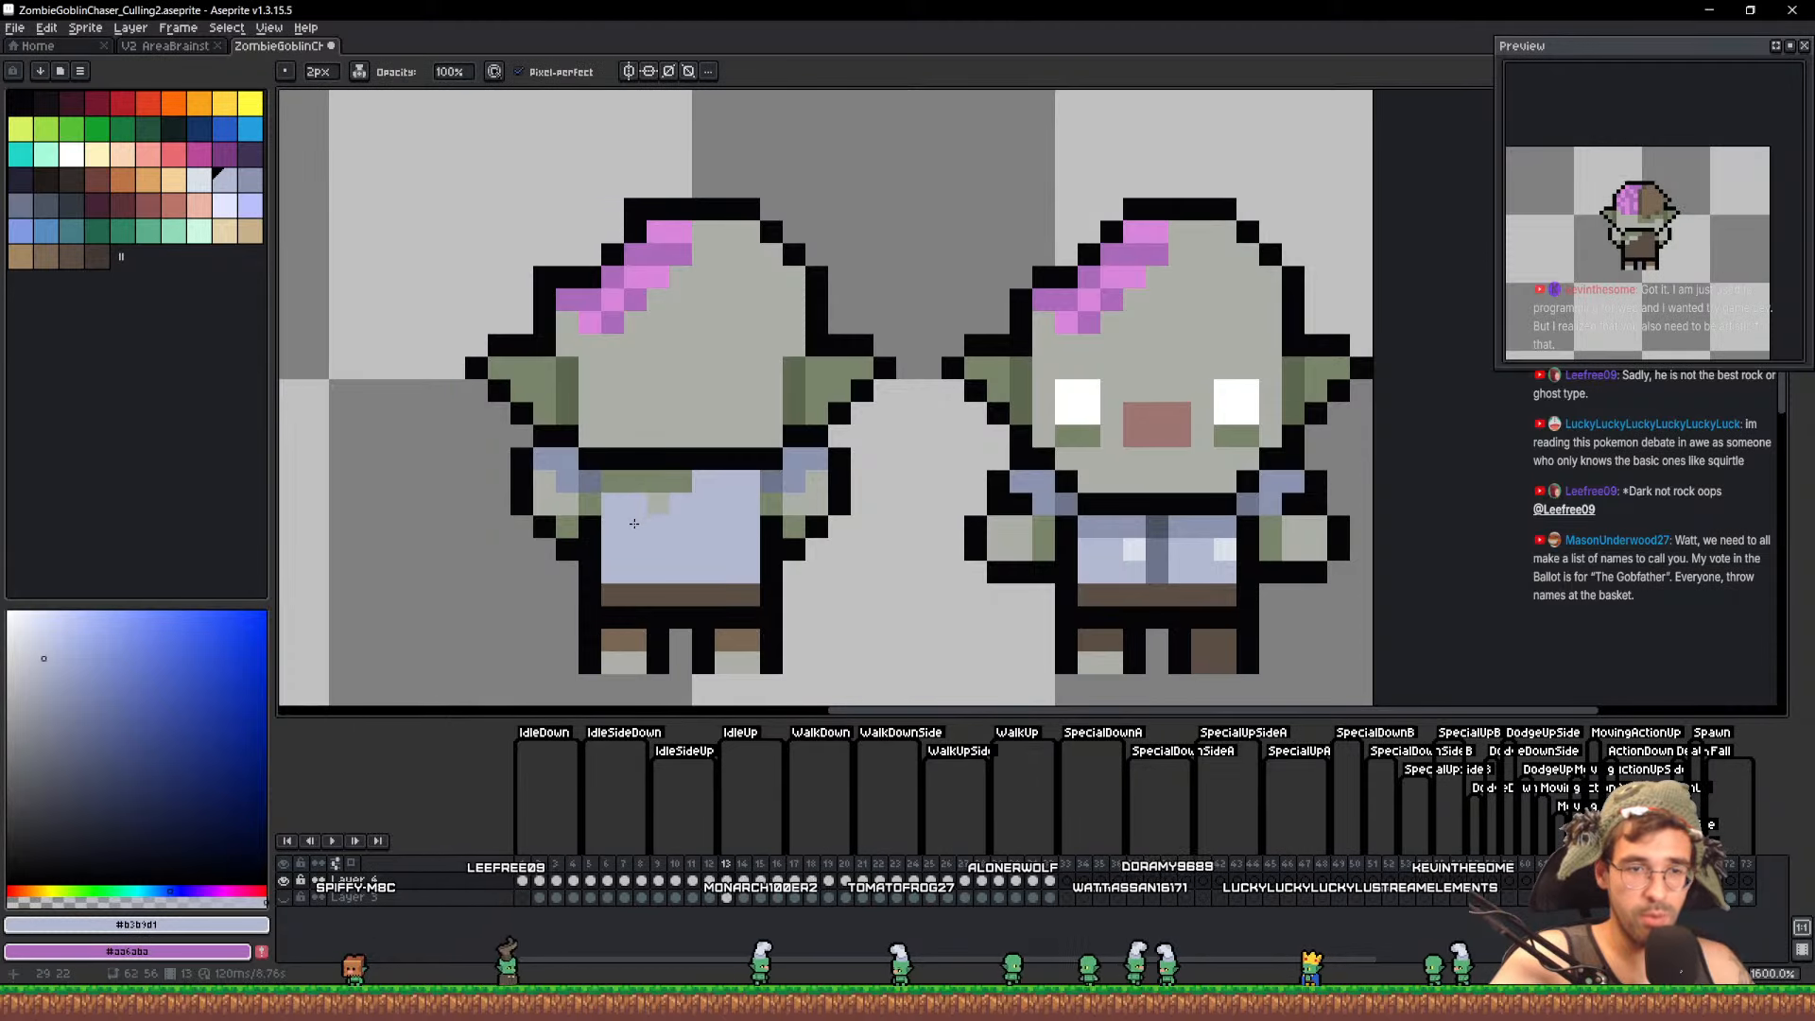
{"action": "left_click_drag", "start_coordinate": [634, 522], "coordinate": [659, 497]}
Shade the top row of the back-facing goblin's shirt with the darker blue-grey #8b93af
{"action": "key", "text": "i"}
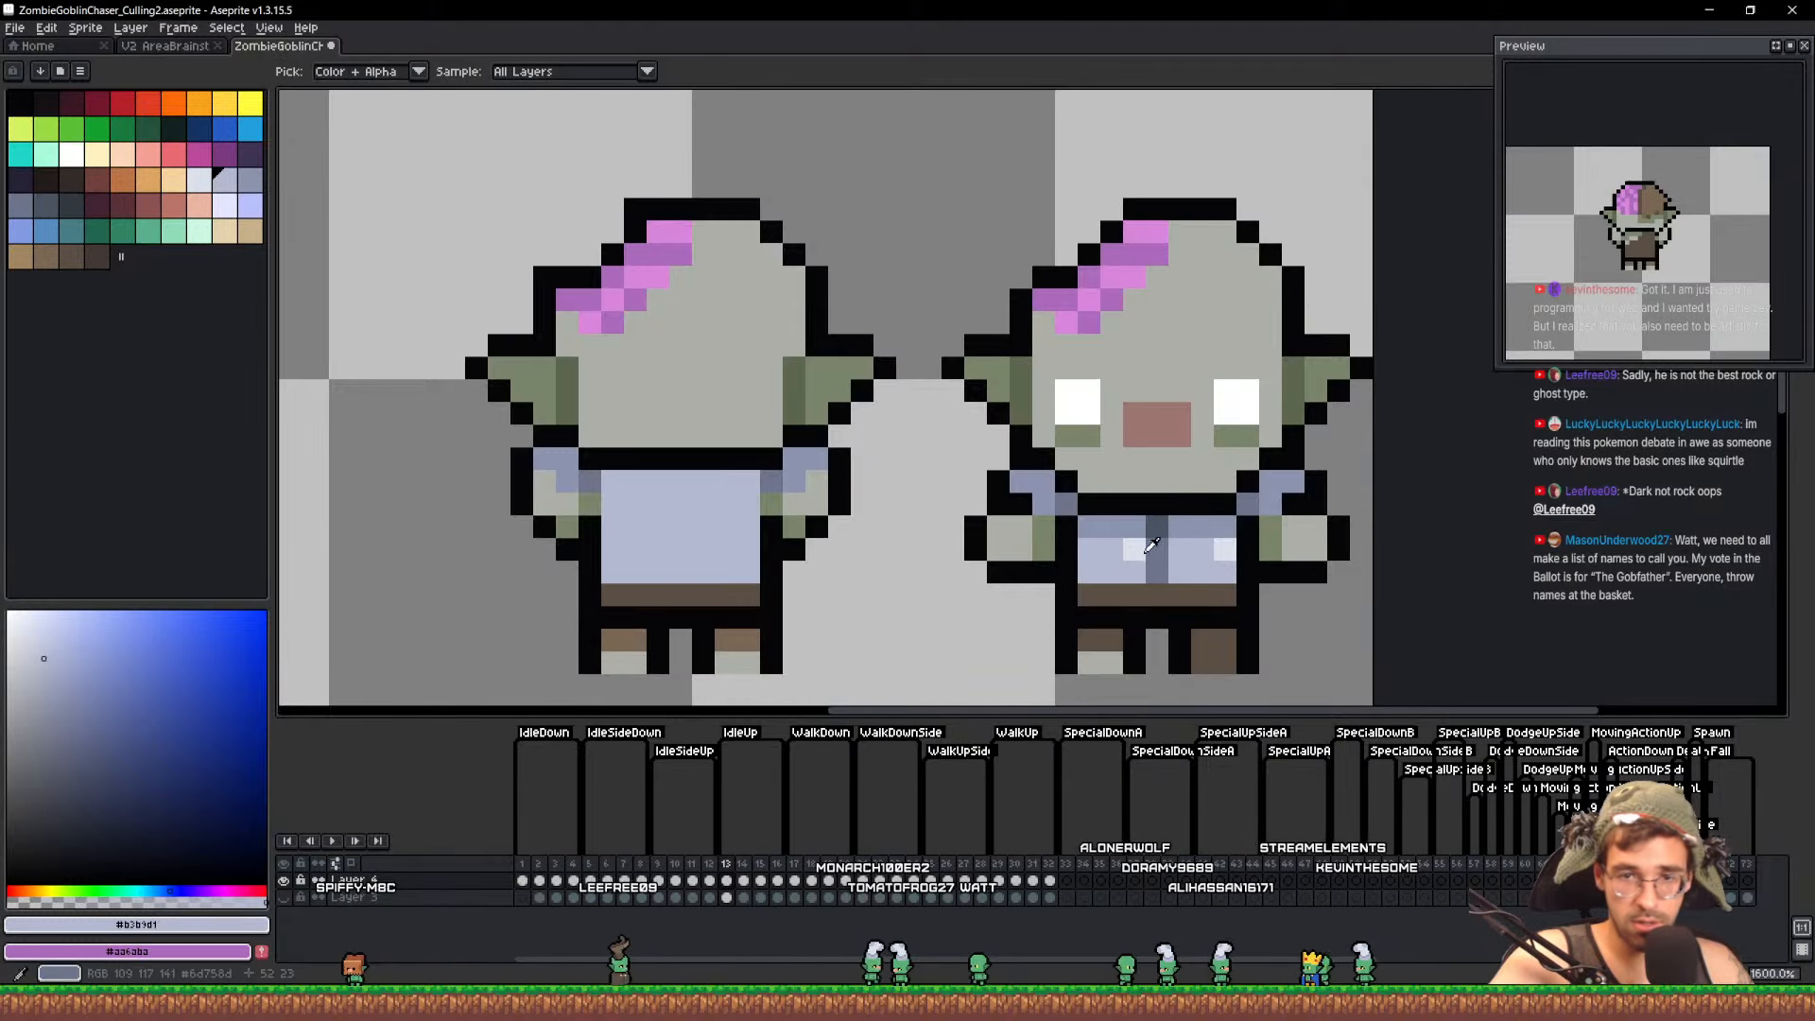
{"action": "key", "text": "b"}
{"action": "left_click_drag", "start_coordinate": [614, 485], "coordinate": [748, 489]}
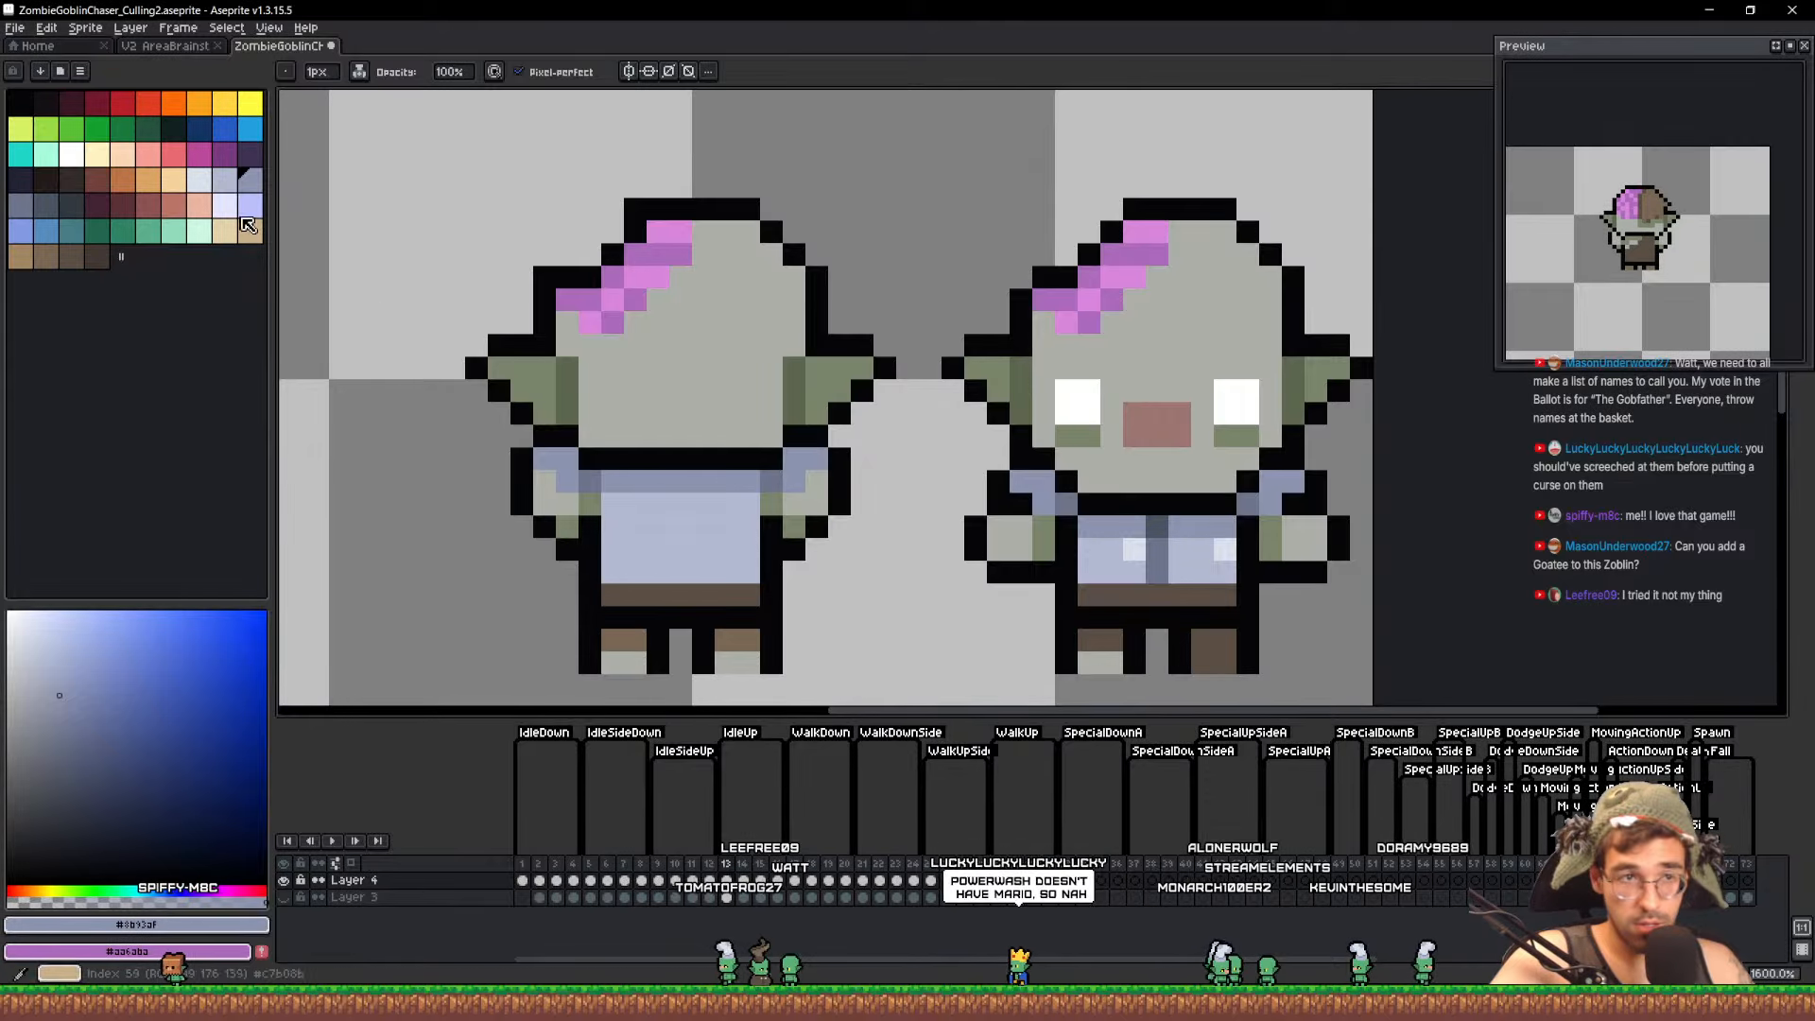
Try a brown goatee on the chin of the front-facing reference goblin, and undo it
{"action": "left_click", "coordinate": [82, 263]}
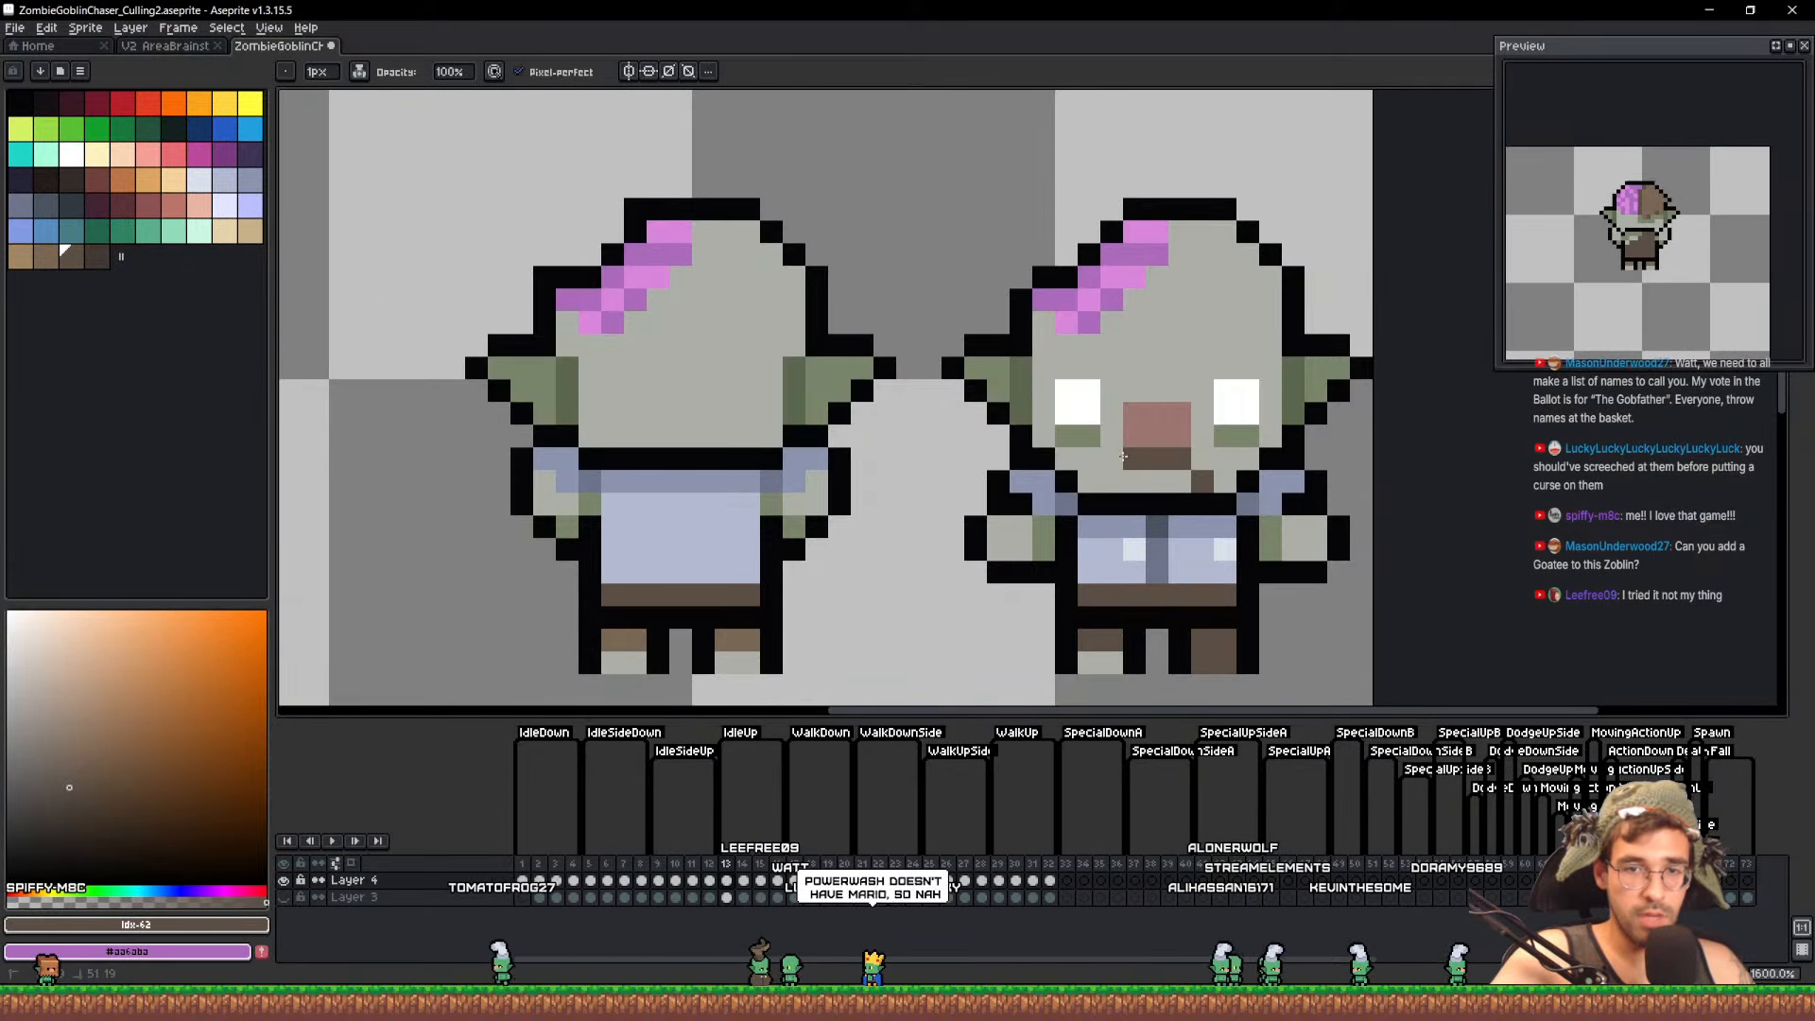
{"action": "mouse_move", "coordinate": [1106, 477]}
{"action": "left_mouse_down"}
{"action": "mouse_move", "coordinate": [1158, 460]}
{"action": "mouse_move", "coordinate": [1188, 462]}
{"action": "mouse_move", "coordinate": [1157, 481]}
{"action": "left_mouse_up"}
{"action": "key", "text": "ctrl+z"}
{"action": "left_click", "coordinate": [1159, 502]}
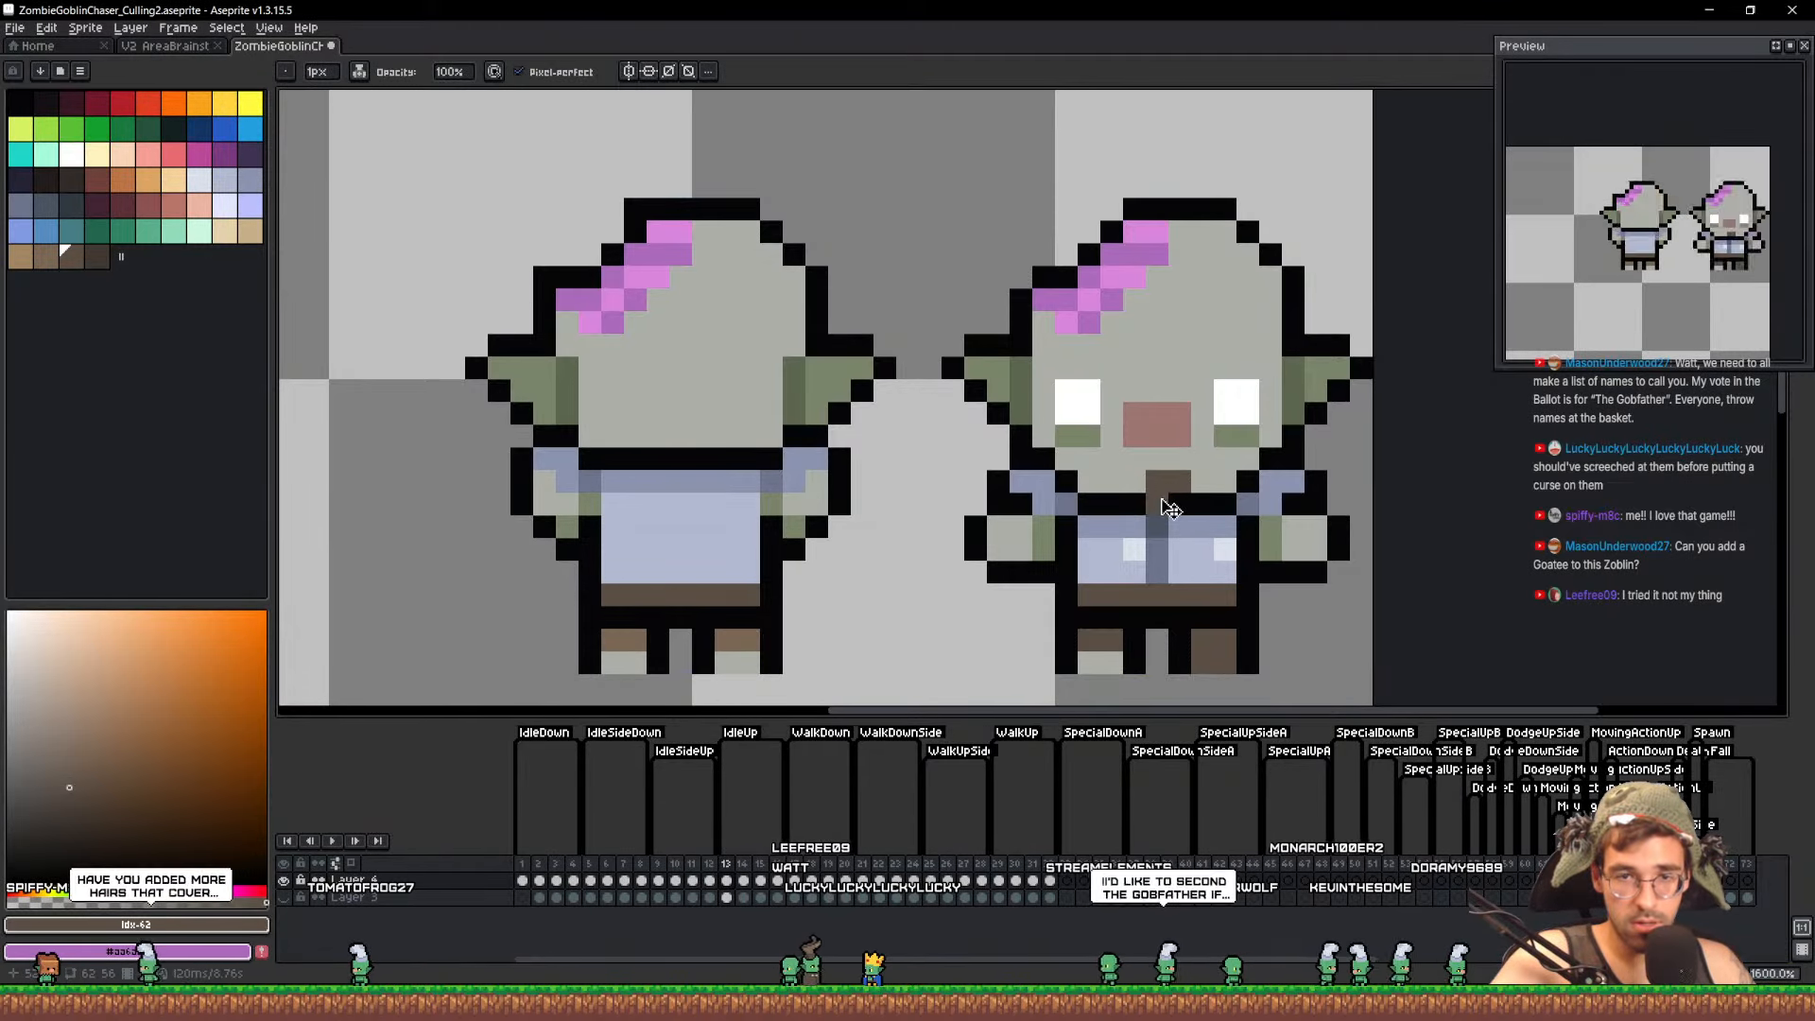
{"action": "key", "text": "plus"}
{"action": "left_click", "coordinate": [1170, 502]}
{"action": "key", "text": "ctrl+z"}
{"action": "key", "text": "ctrl+z"}
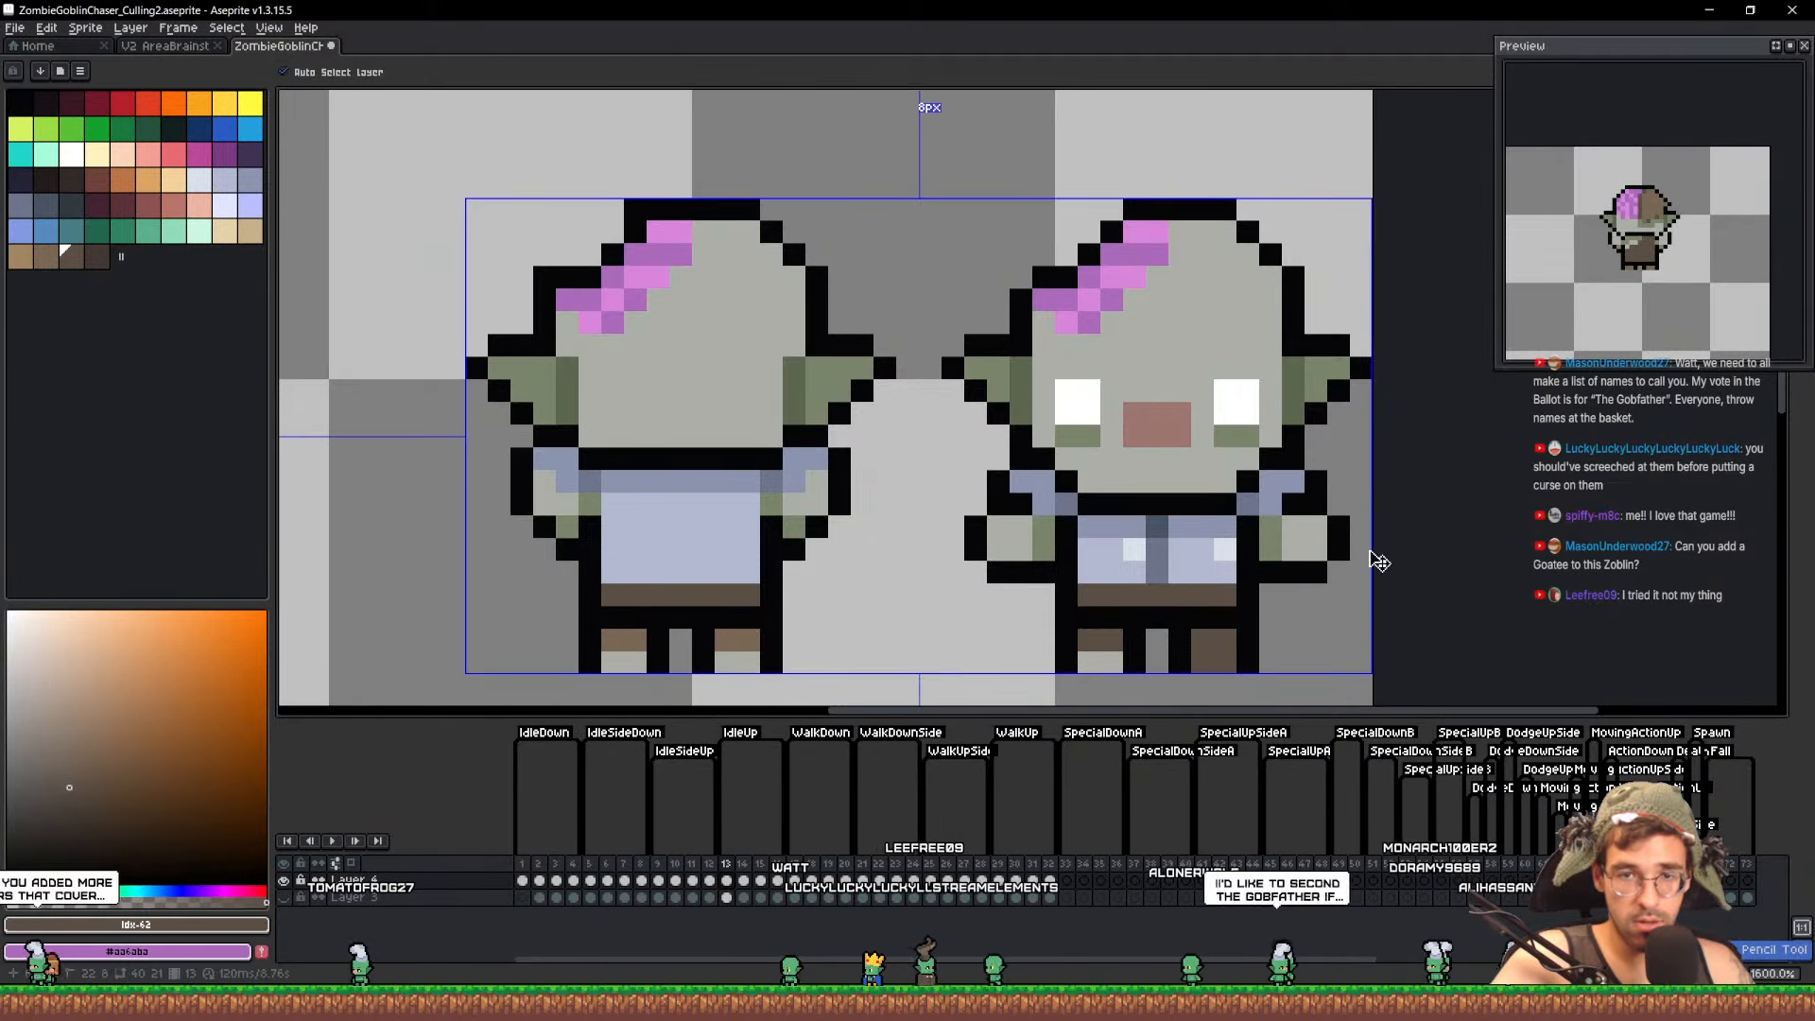
{"action": "key", "text": "minus"}
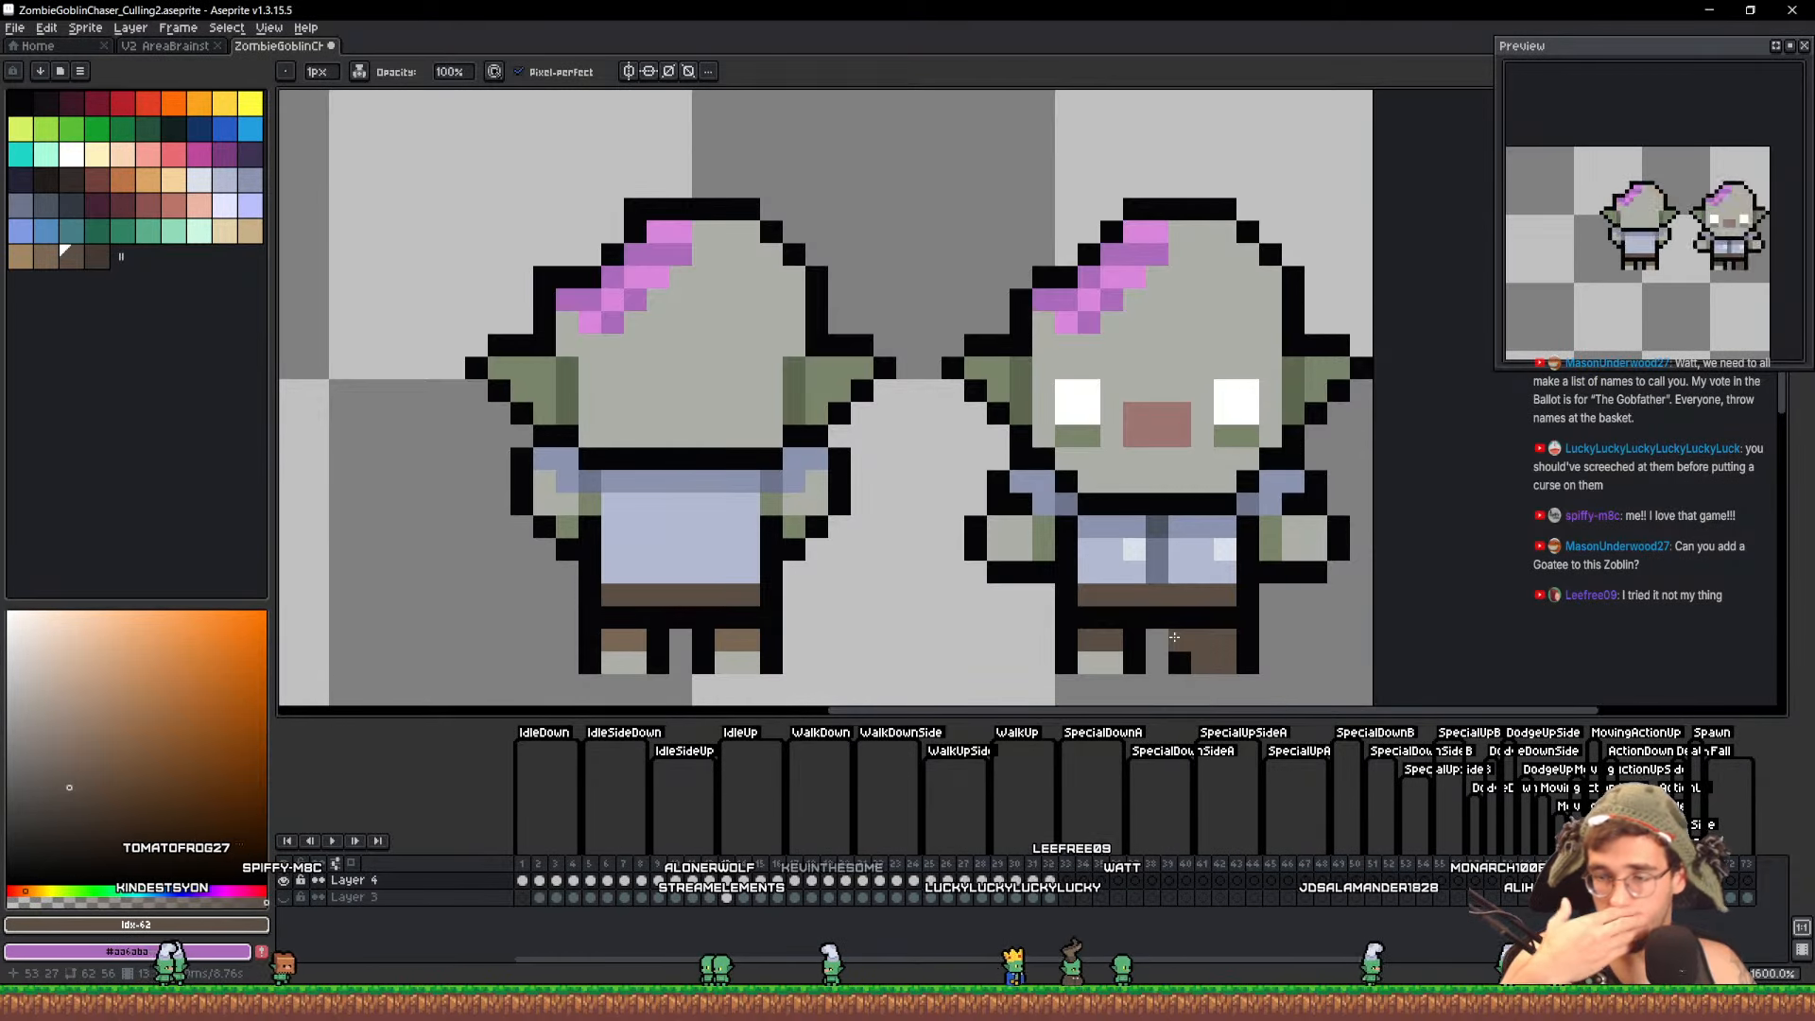
{"action": "left_click", "coordinate": [1135, 554]}
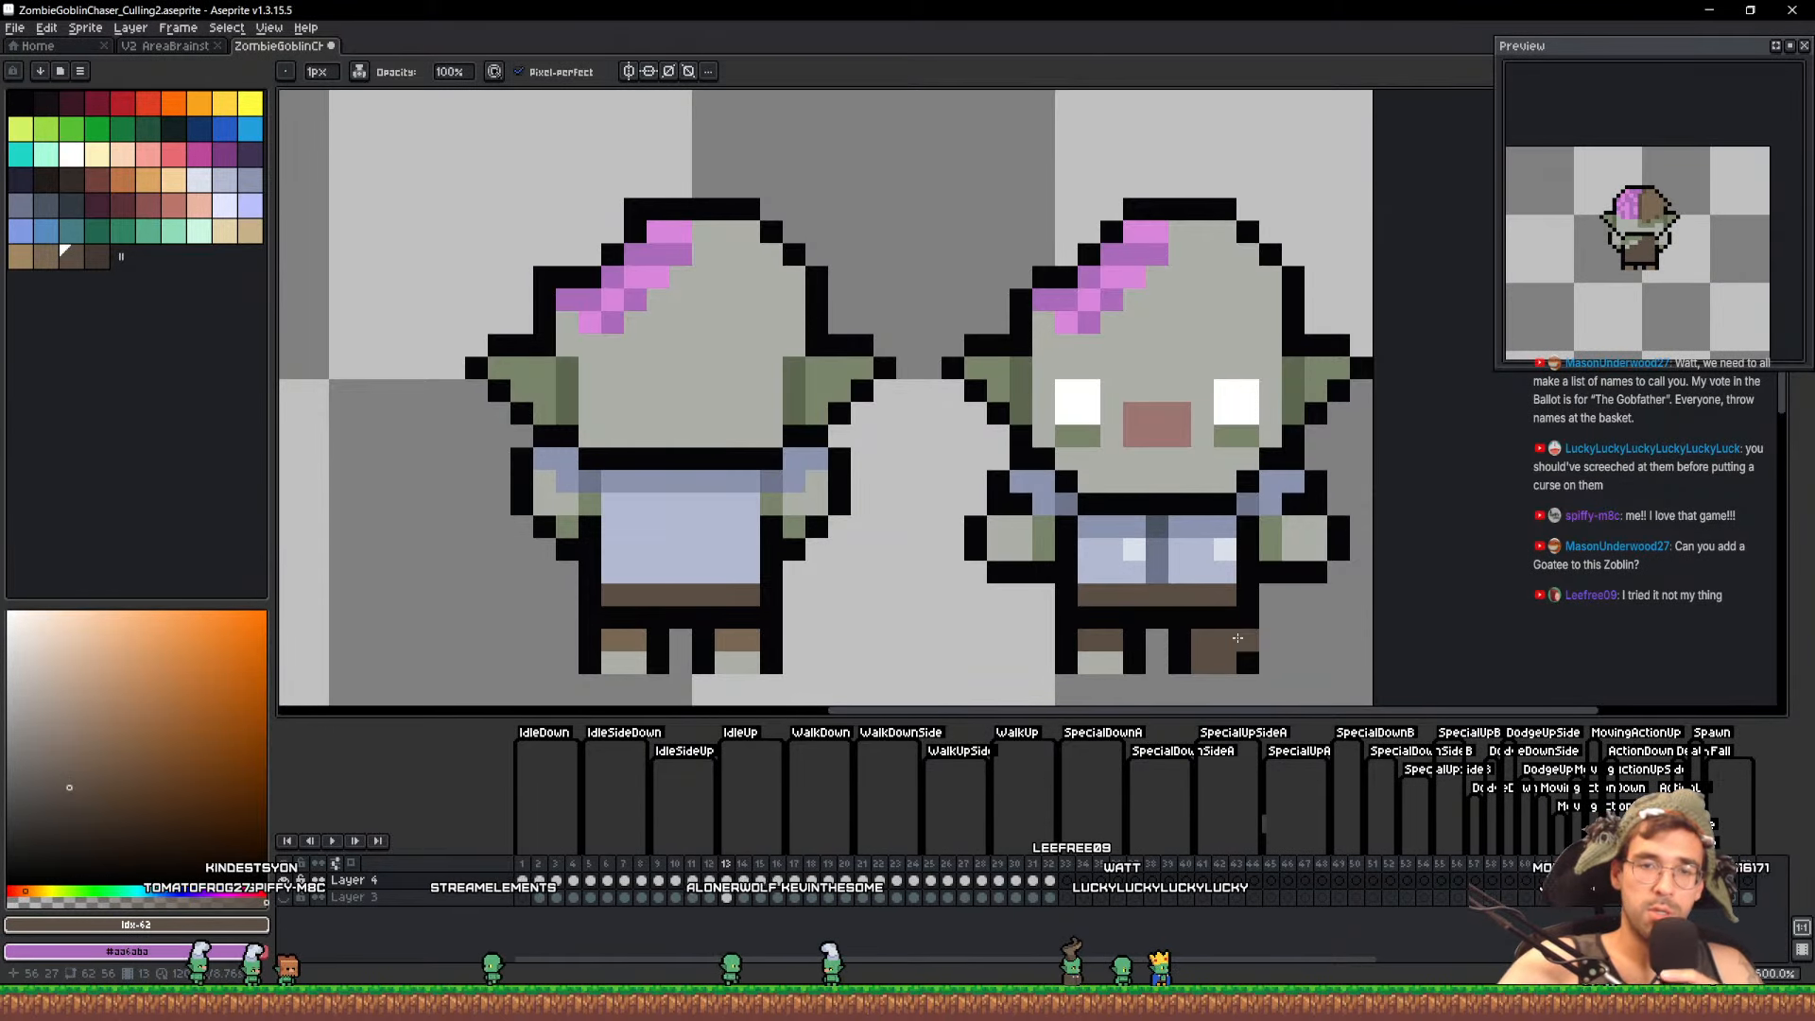
{"action": "left_click", "coordinate": [1180, 529], "text": "alt"}
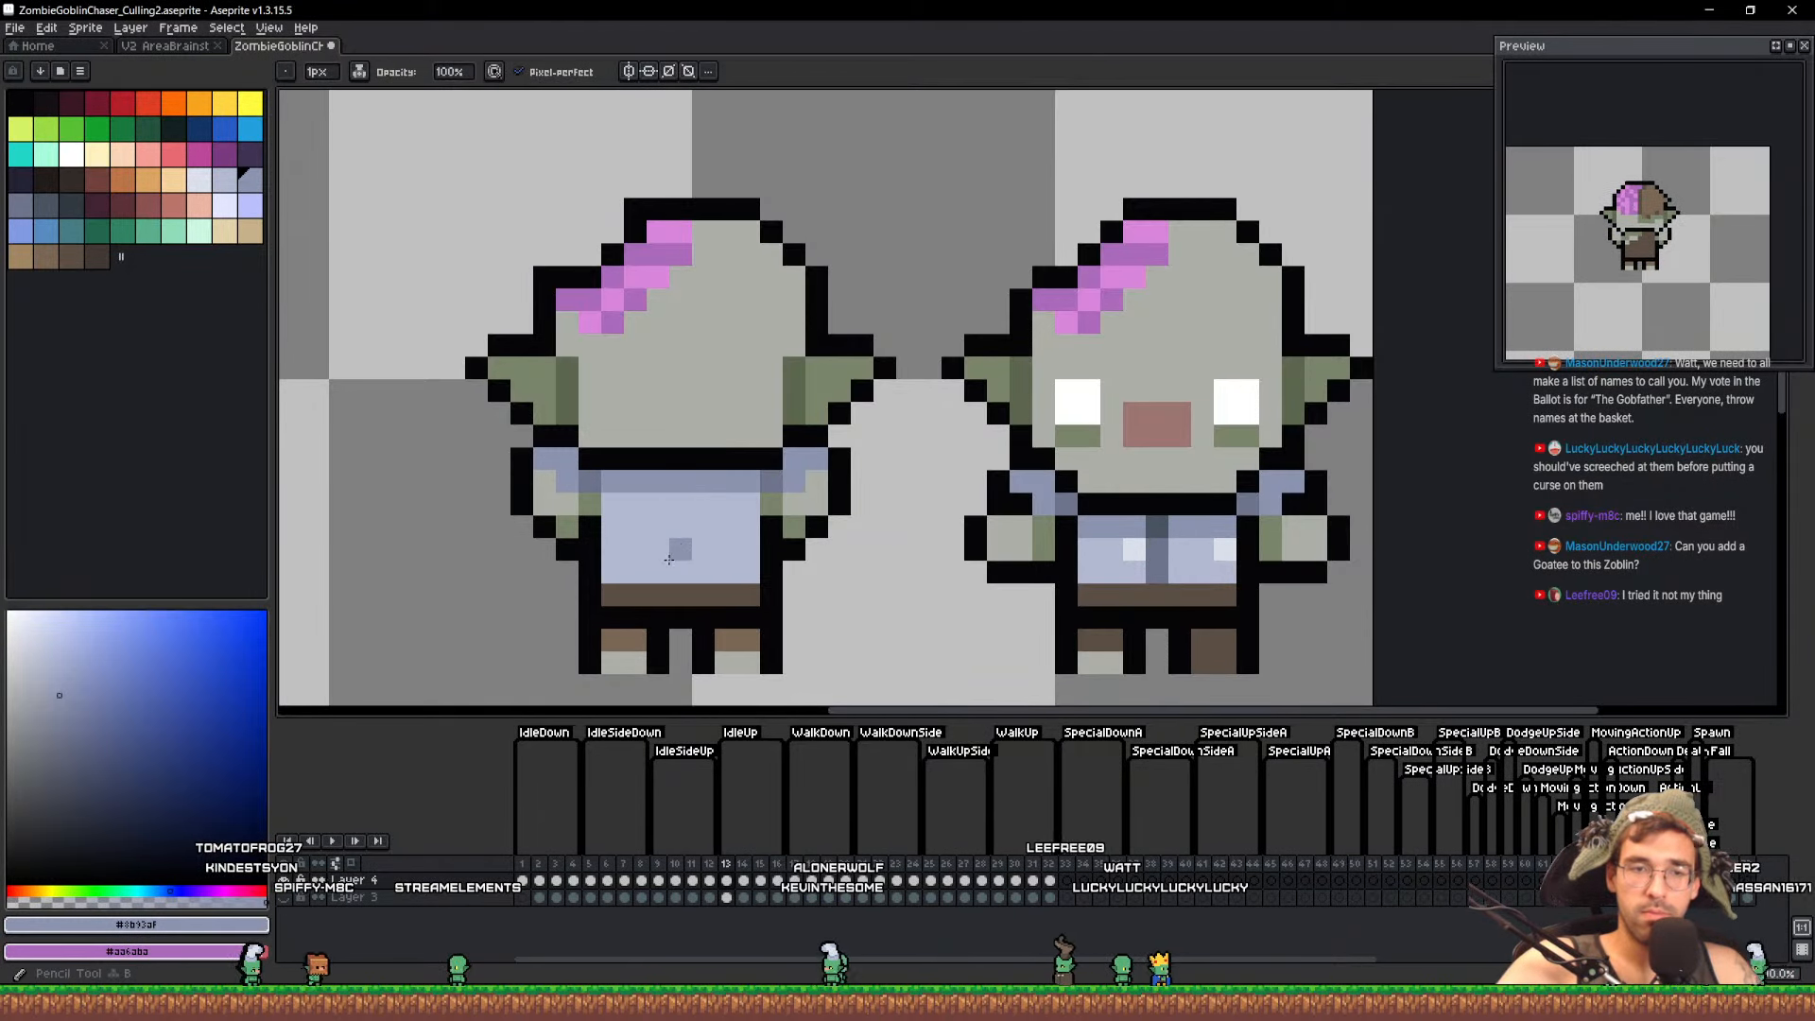
{"action": "left_click", "coordinate": [1159, 528], "text": "alt"}
{"action": "key", "text": "ctrl+z"}
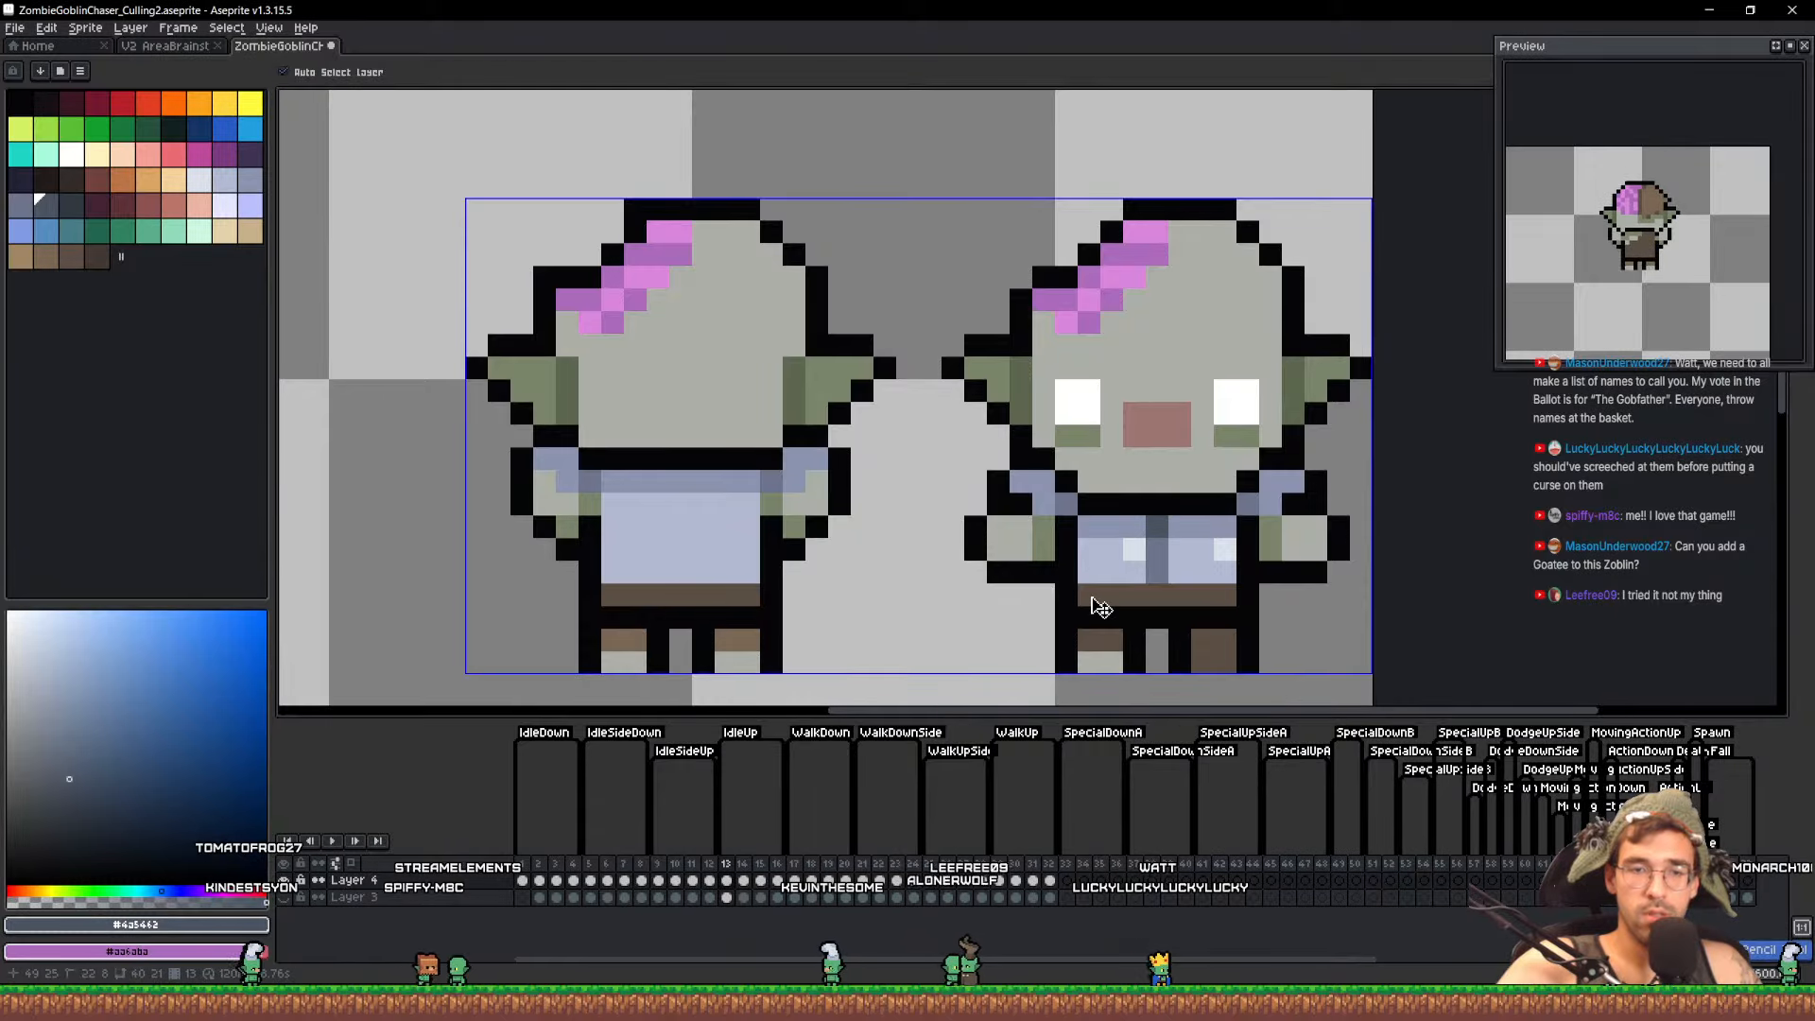
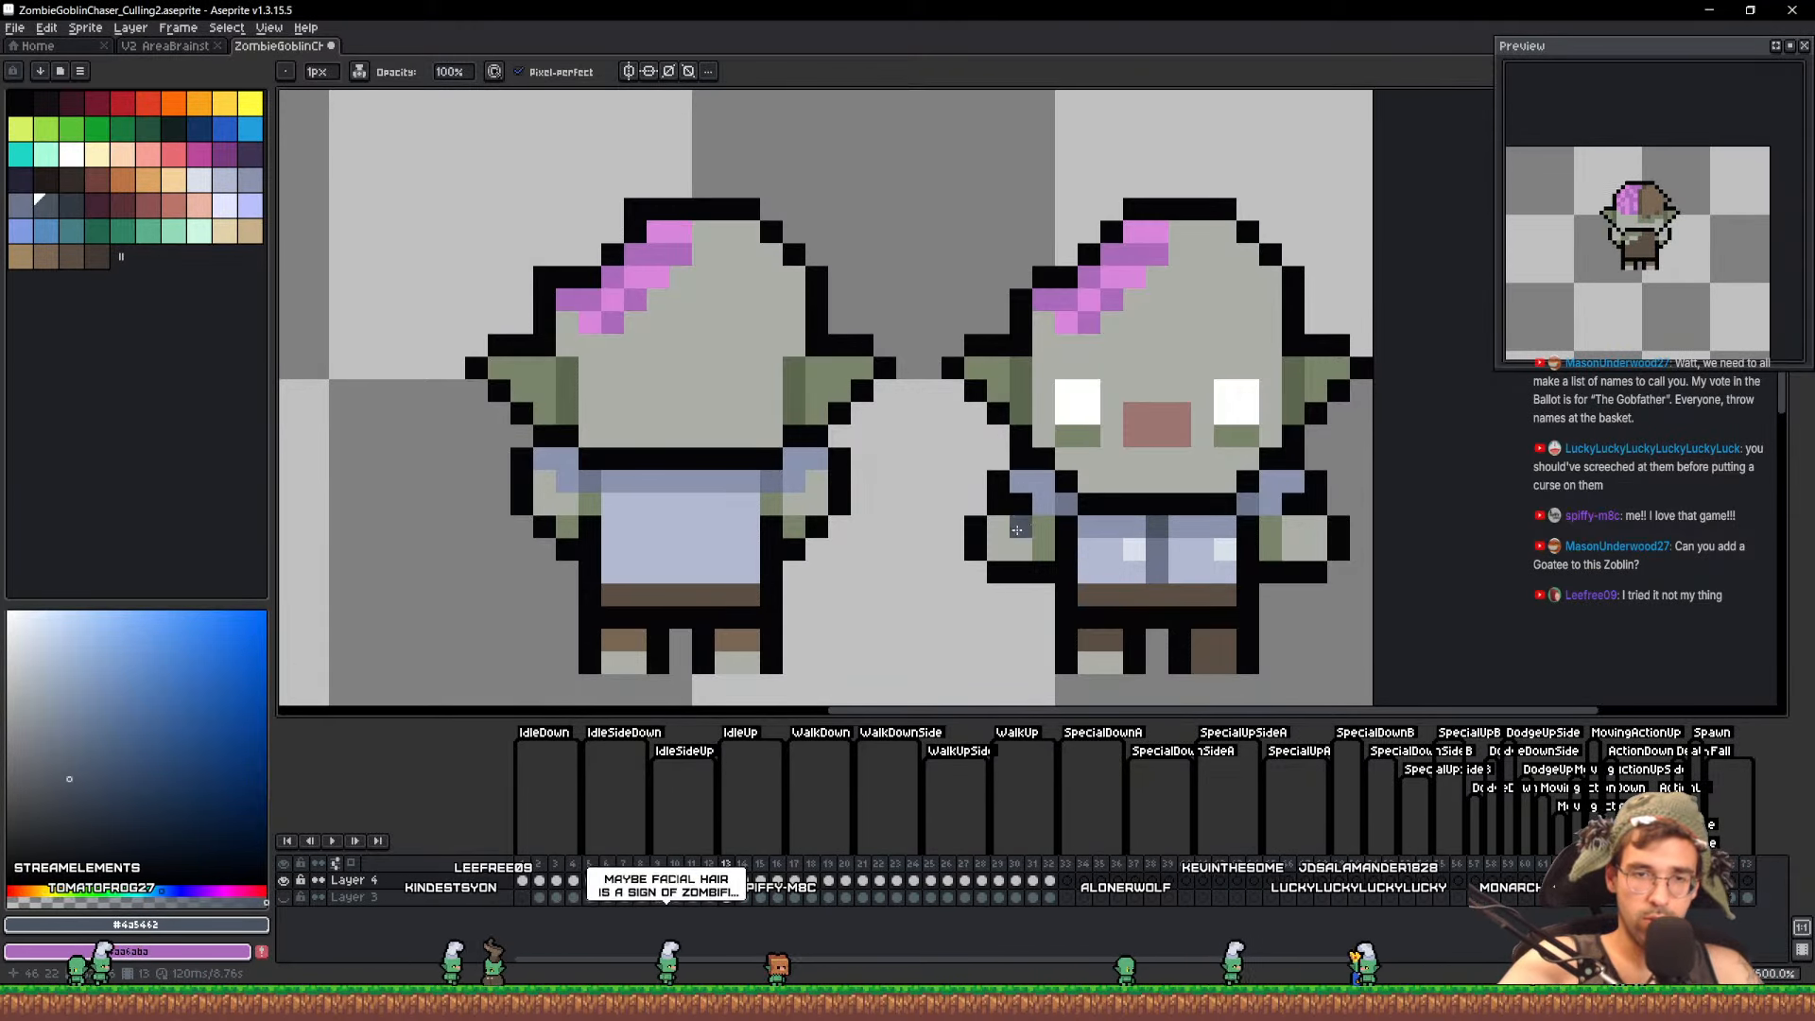
{"action": "key", "text": "e"}
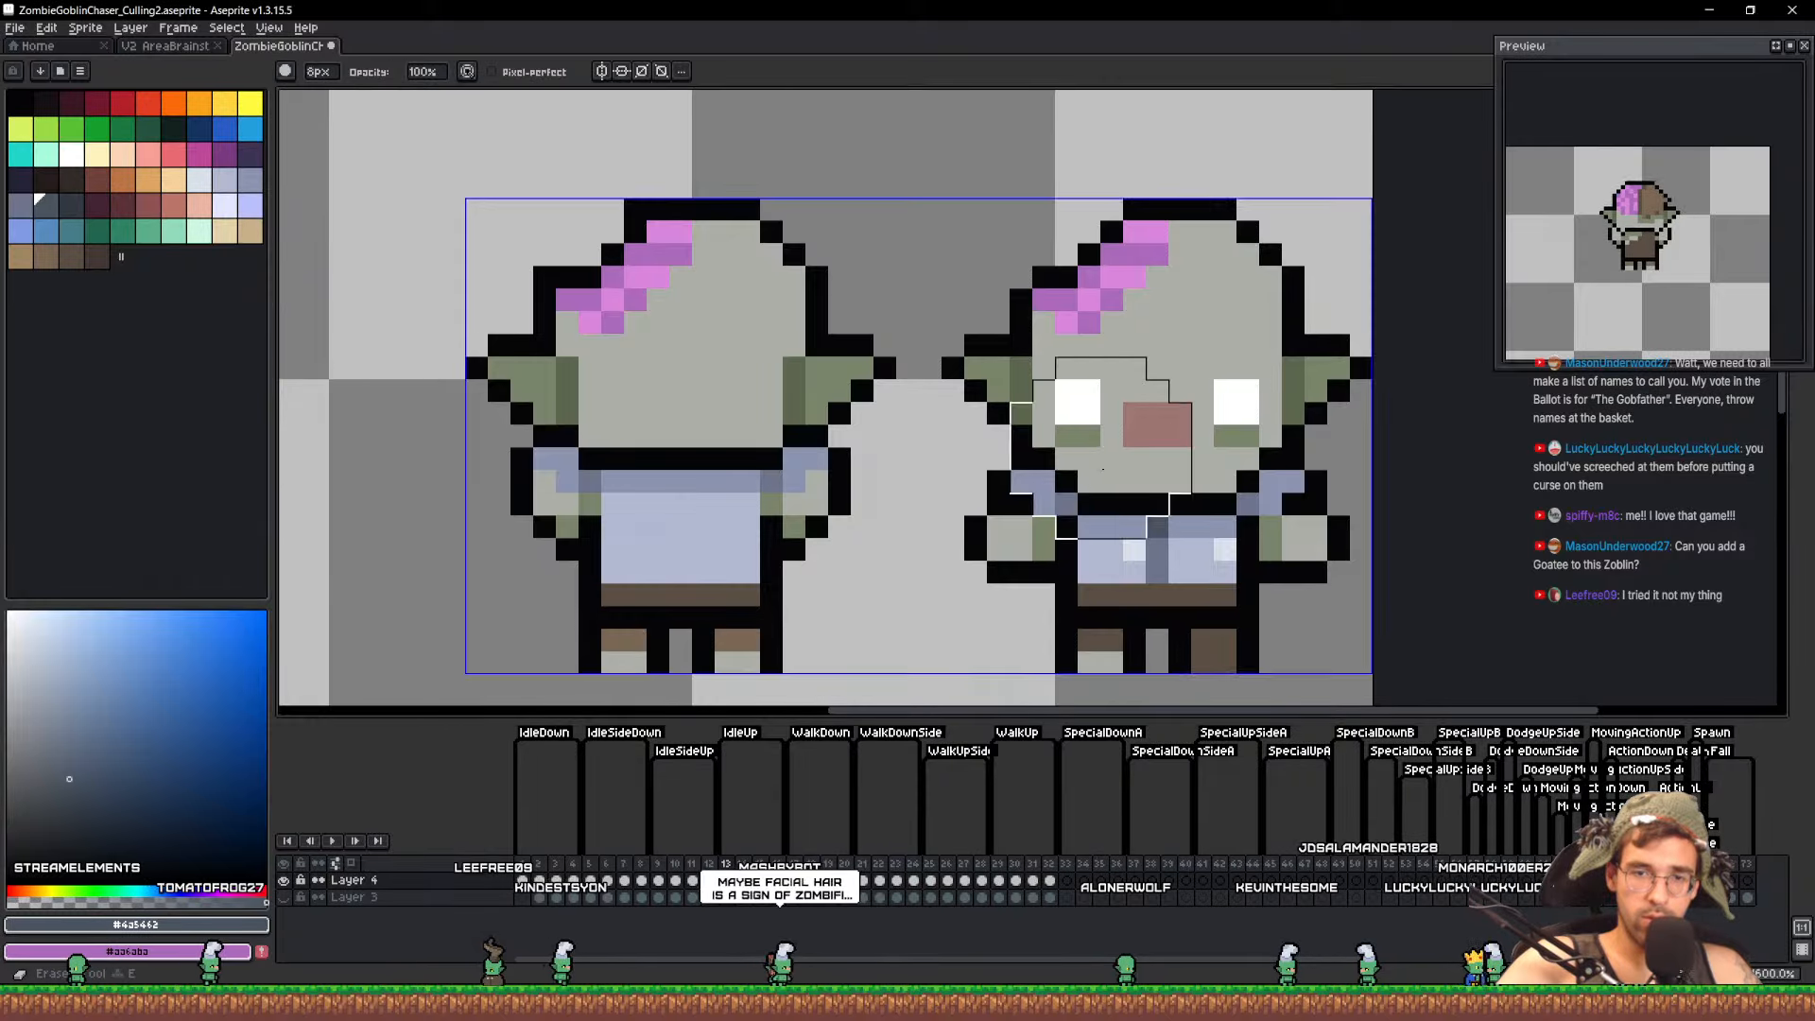
{"action": "key", "text": "b"}
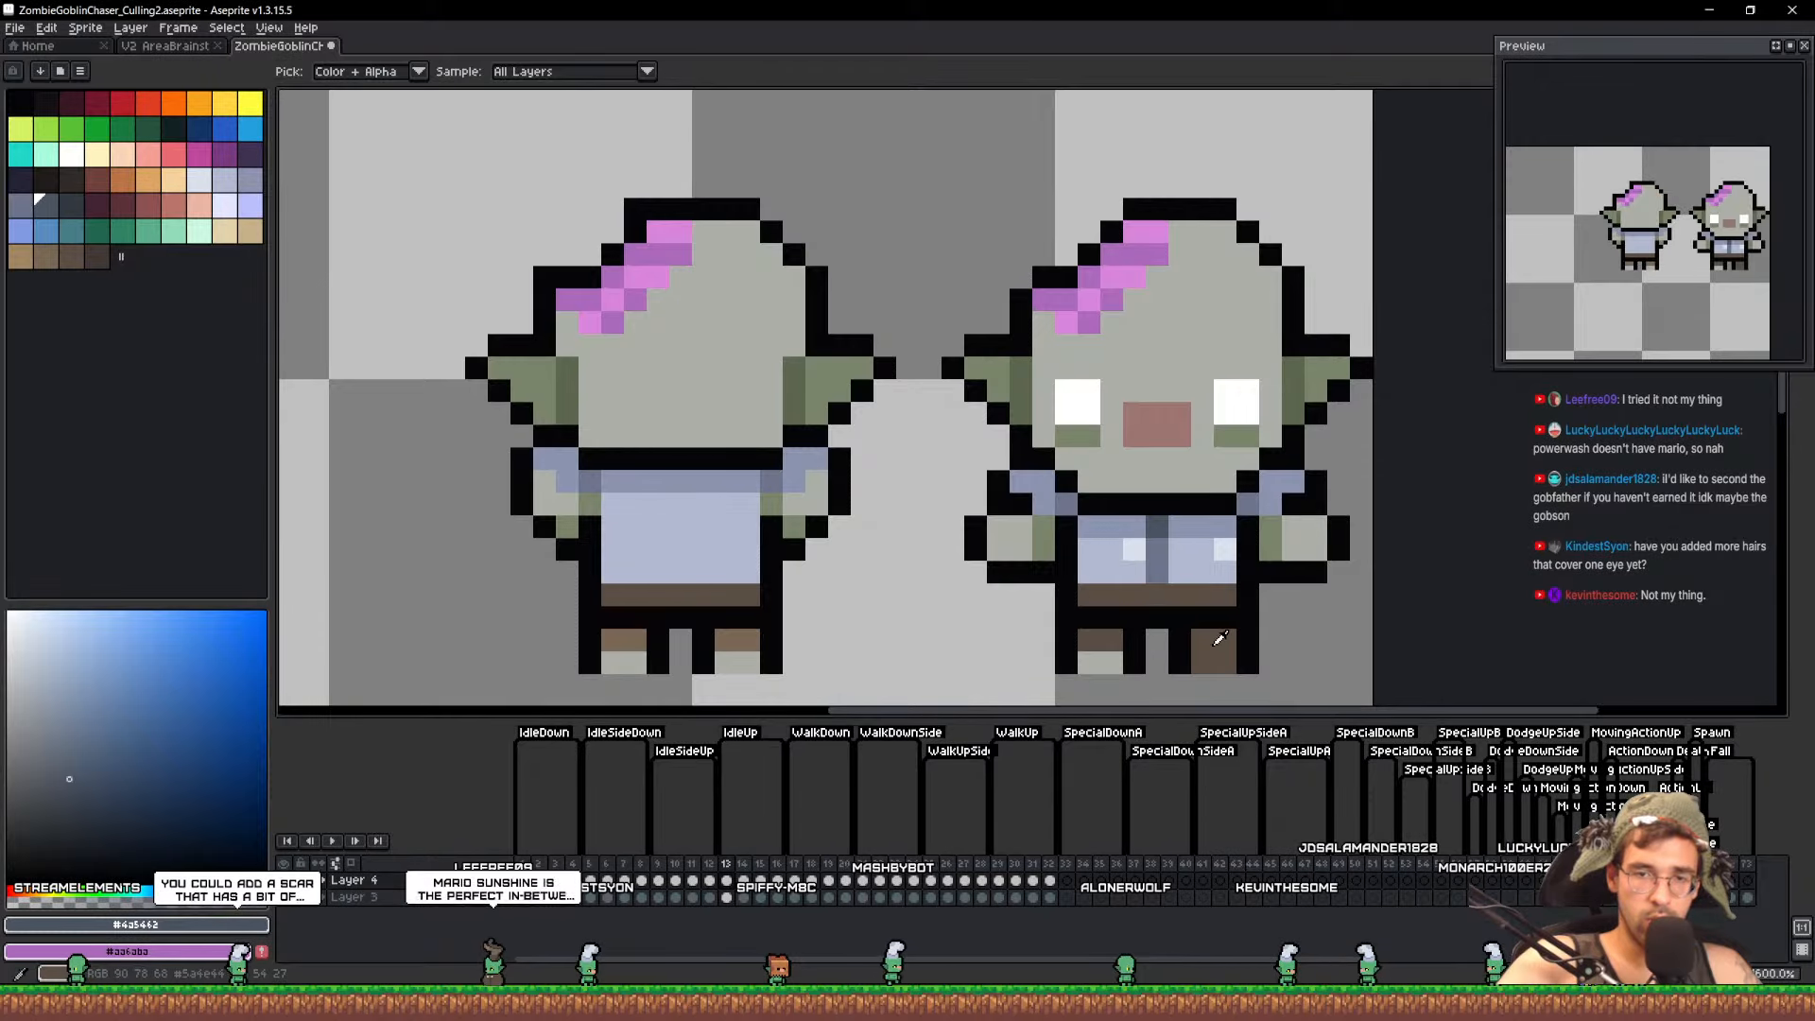
Recolour the back-facing goblin's trousers dark brown #5a4e44, covering the whole right leg but keeping the left foot bare, and save the file
{"action": "left_click", "coordinate": [1216, 639], "text": "alt"}
{"action": "scroll", "coordinate": [656, 656], "scroll_direction": "up", "scroll_amount": 1}
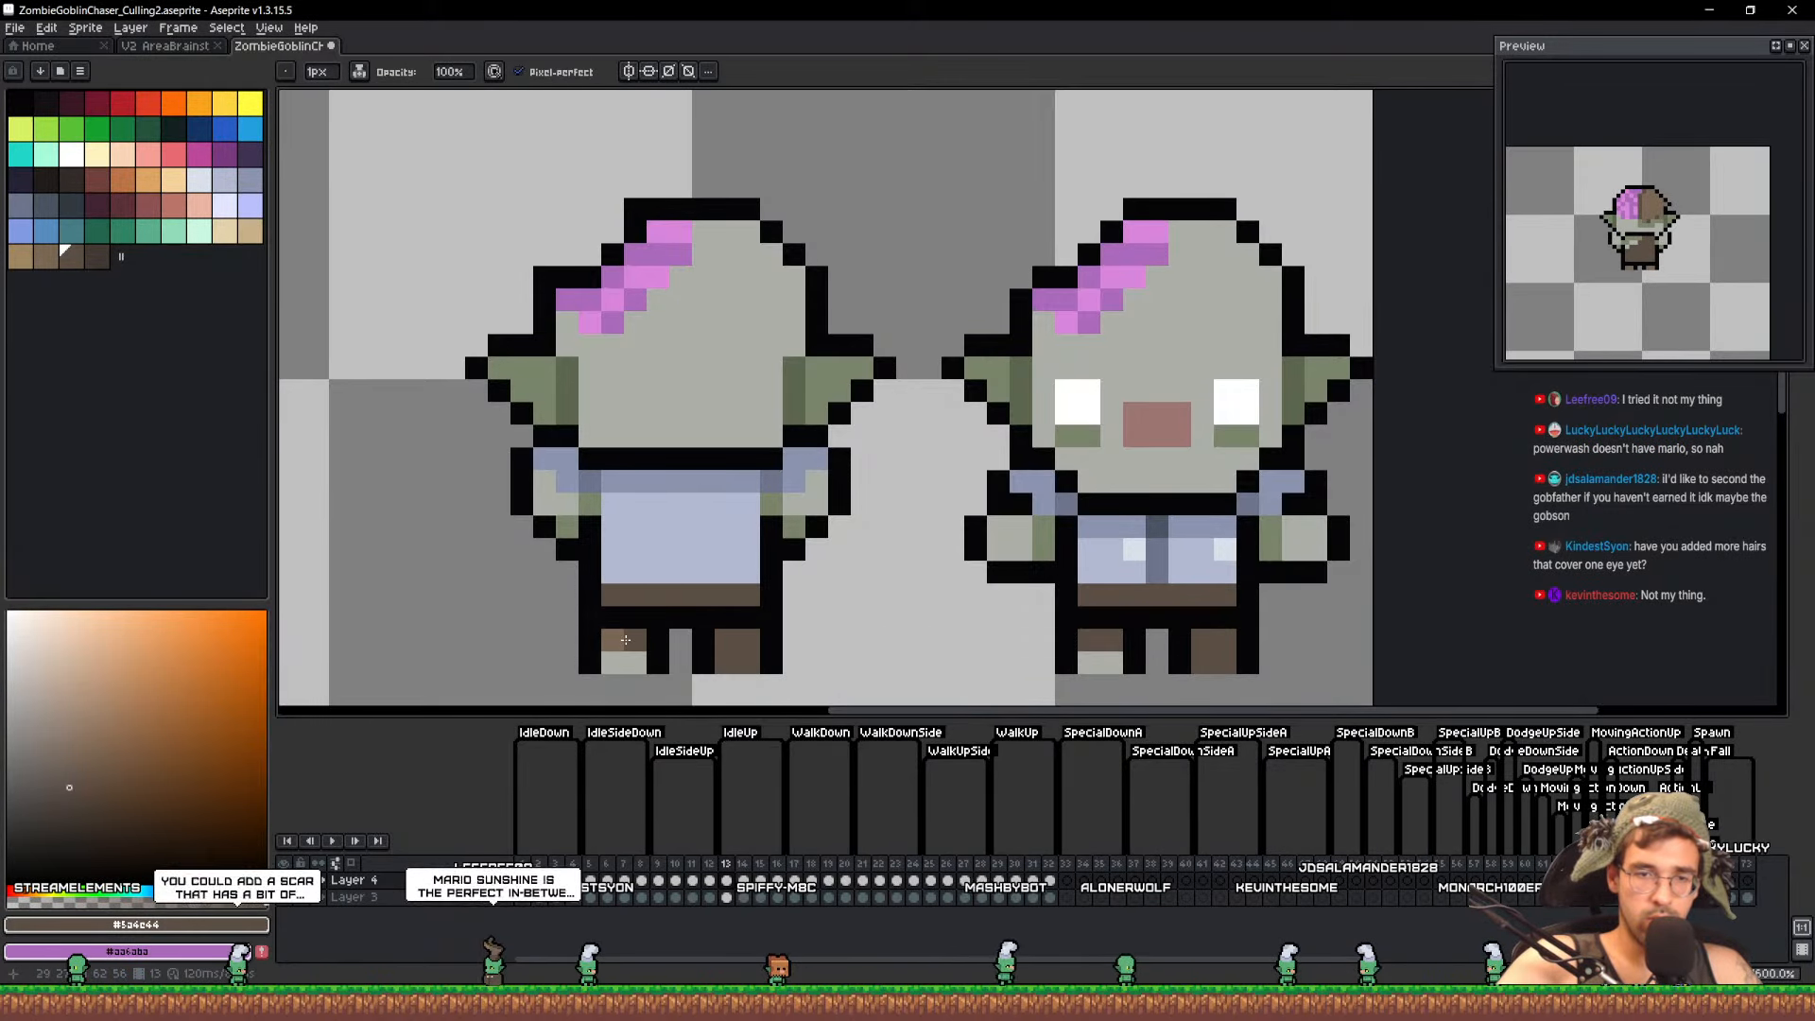
{"action": "scroll", "coordinate": [863, 606], "scroll_direction": "down", "scroll_amount": 3}
{"action": "key", "text": "ctrl+s"}
Erase the front-facing reference goblin beside the finished back-facing goblin on frame 13
{"action": "scroll", "coordinate": [1059, 569], "scroll_direction": "up", "scroll_amount": 1}
{"action": "left_click_drag", "start_coordinate": [1060, 569], "coordinate": [1098, 470]}
{"action": "key", "text": "e"}
{"action": "mouse_move", "coordinate": [1116, 534]}
{"action": "left_mouse_down"}
{"action": "mouse_move", "coordinate": [1040, 526]}
{"action": "mouse_move", "coordinate": [986, 375]}
{"action": "left_mouse_up"}
Copy the finished back-facing goblin from frame 13 onto frame 14 of the IdleUp animation
{"action": "key", "text": "v"}
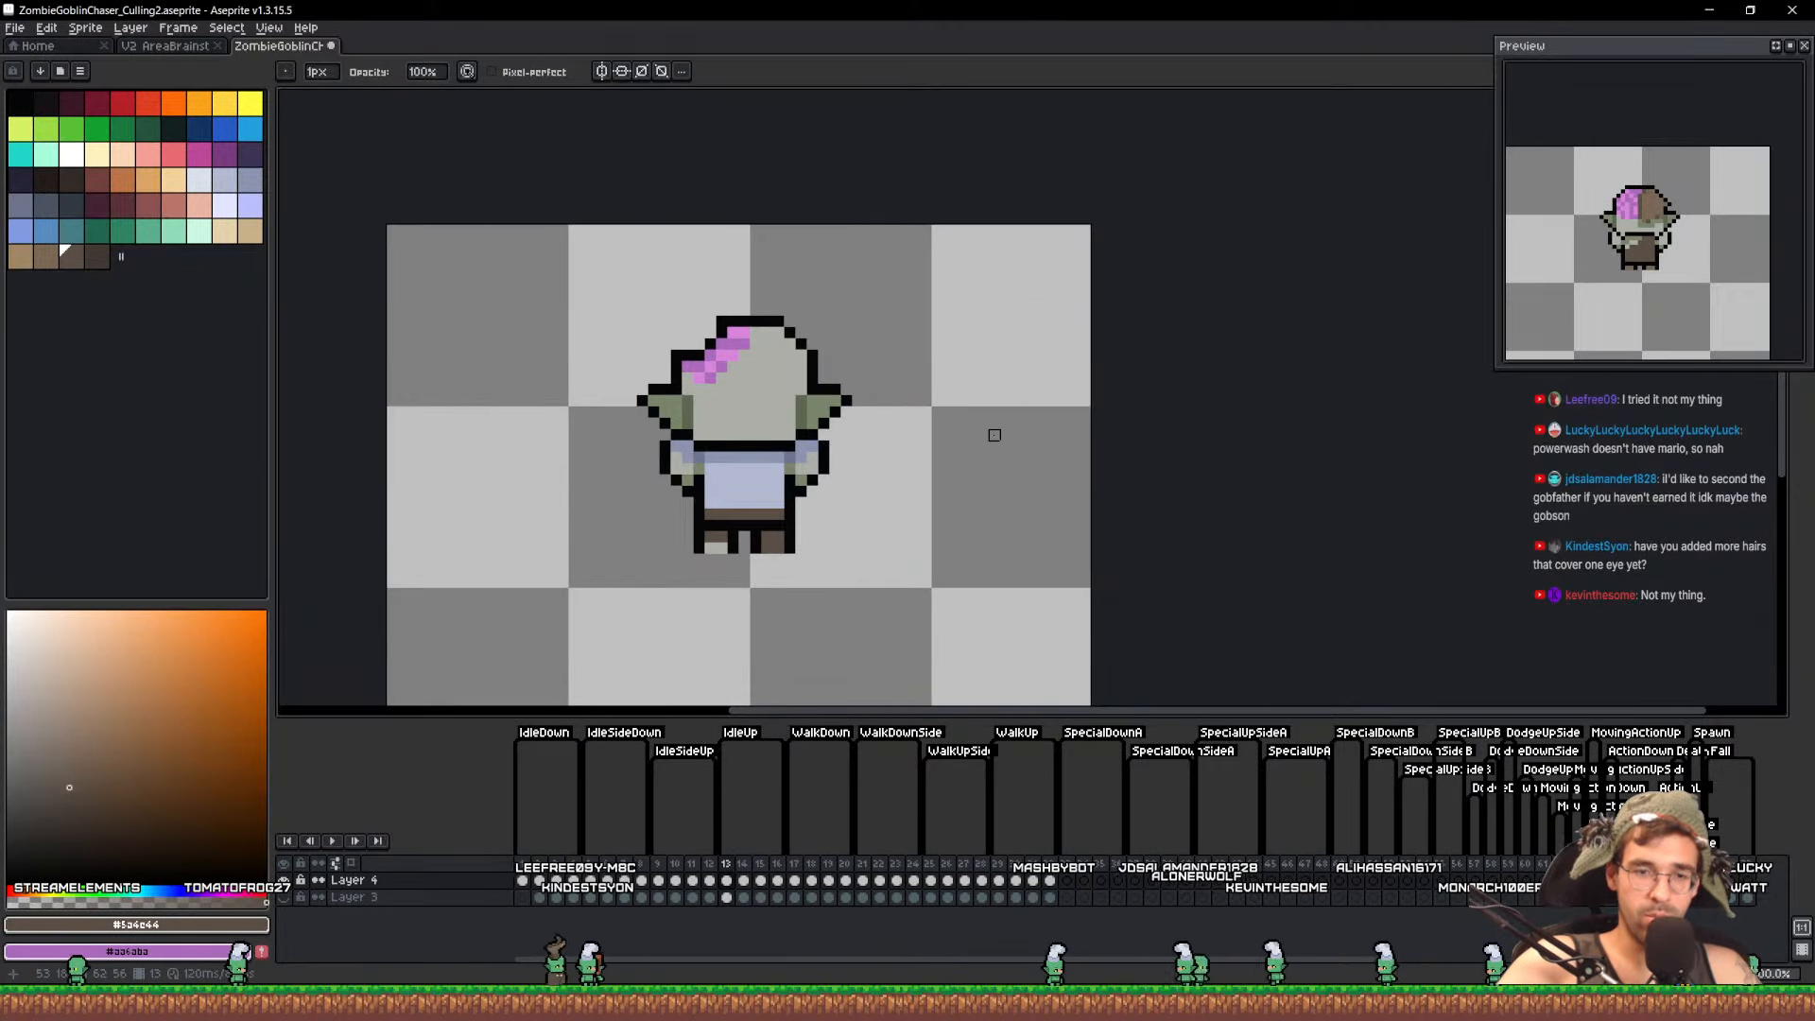
{"action": "left_click", "coordinate": [744, 880]}
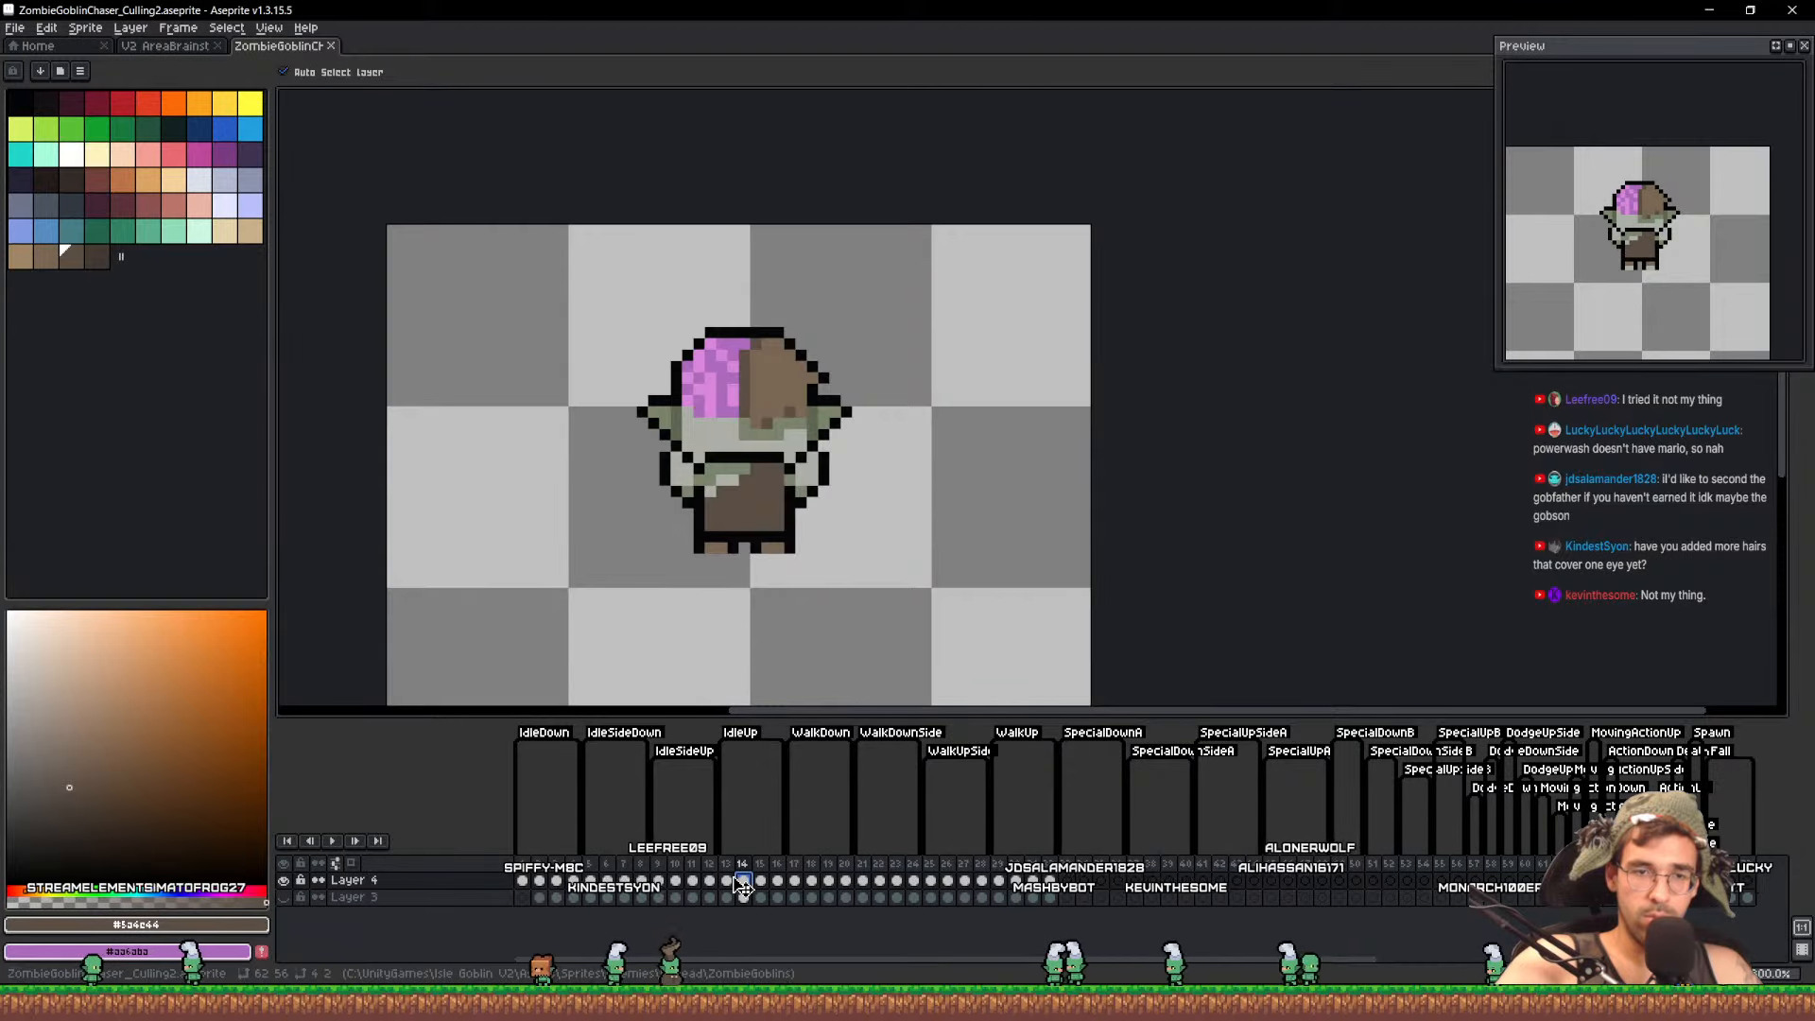
{"action": "left_click", "coordinate": [732, 879]}
{"action": "key", "text": "ctrl+c"}
{"action": "left_click", "coordinate": [743, 881]}
{"action": "key", "text": "ctrl+v"}
Shift the goblin's head and torso down one pixel on frame 14, leaving the feet in place
{"action": "key", "text": "m"}
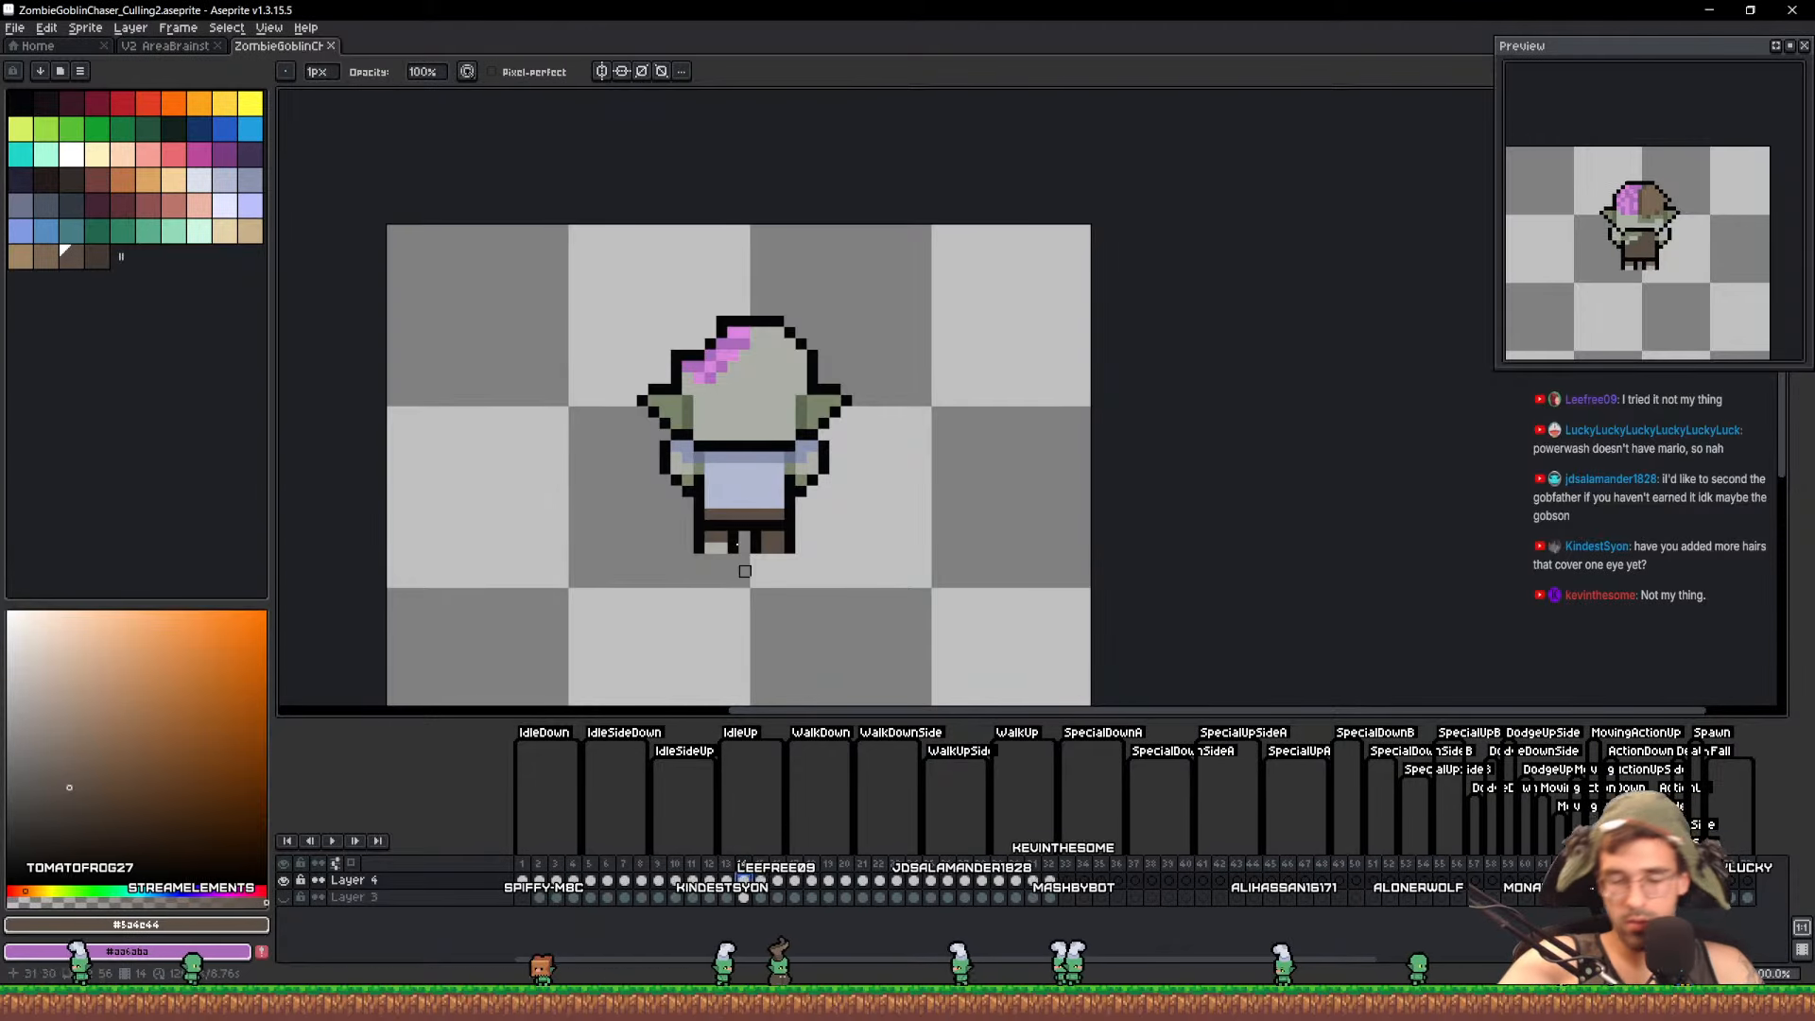
{"action": "left_click_drag", "start_coordinate": [650, 331], "coordinate": [700, 359]}
{"action": "left_click_drag", "start_coordinate": [585, 276], "coordinate": [1052, 562]}
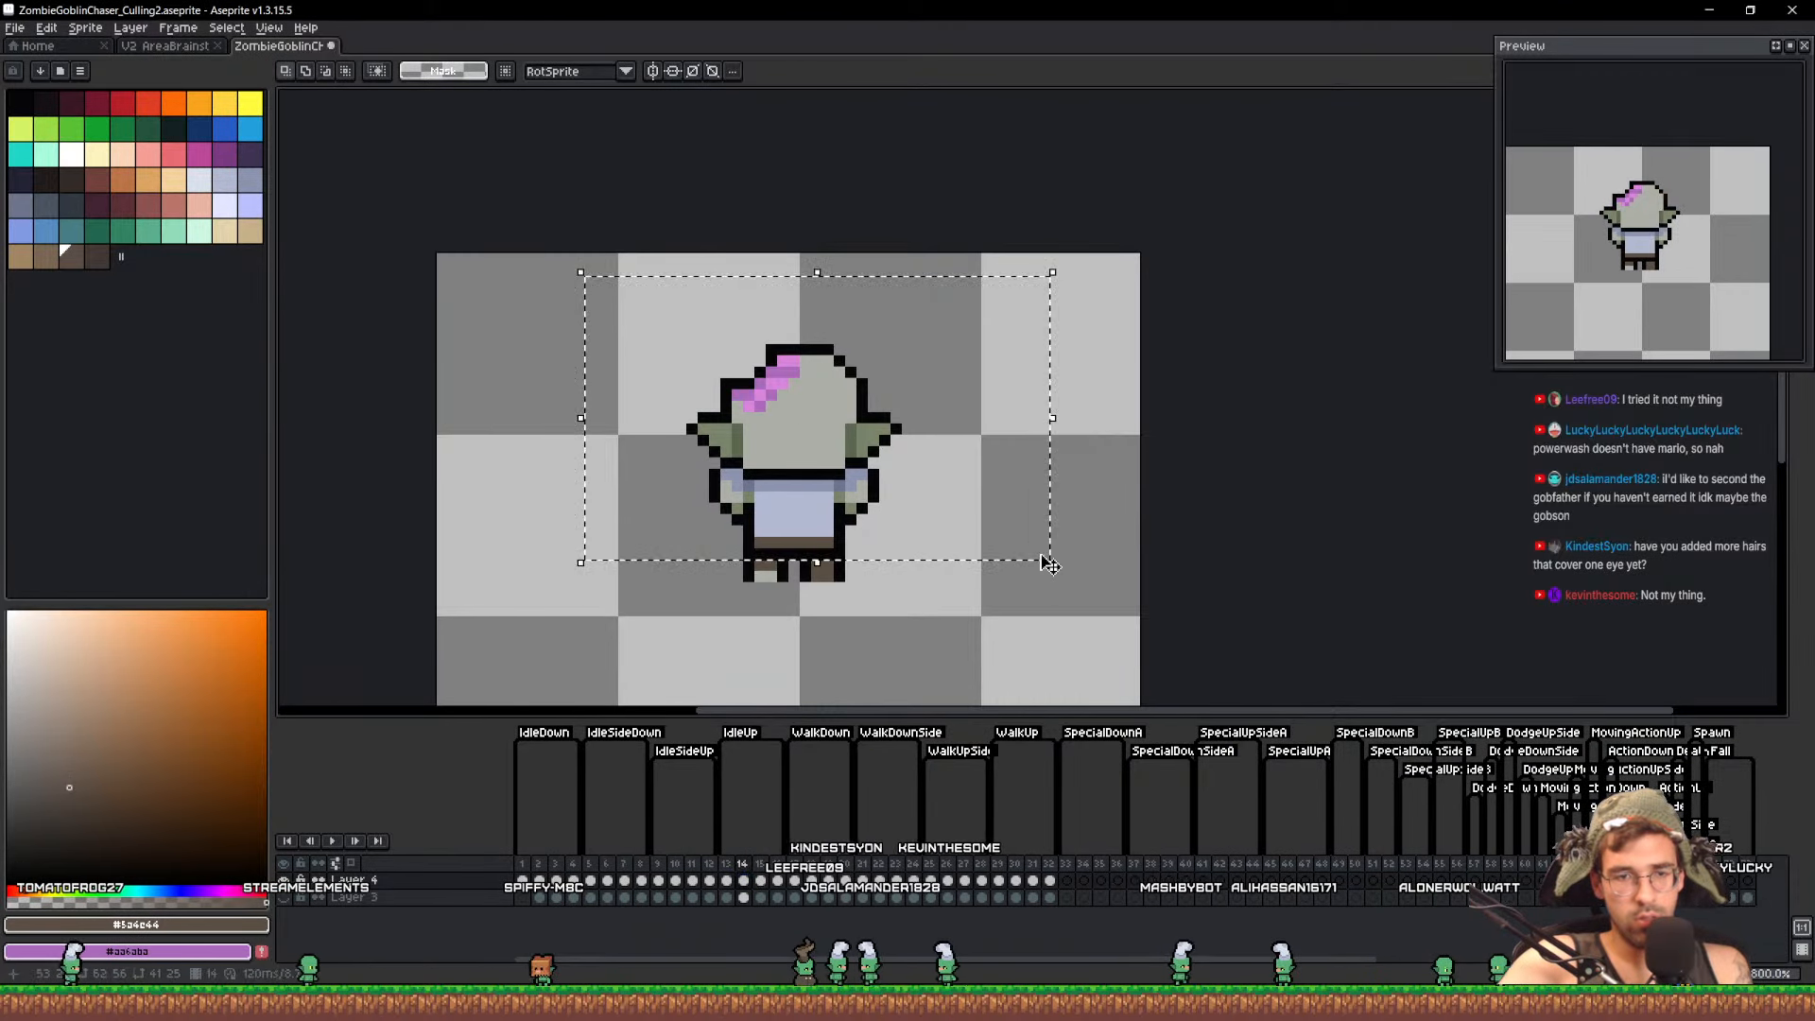
{"action": "left_click_drag", "start_coordinate": [669, 566], "coordinate": [1178, 242]}
{"action": "key", "text": "Down"}
{"action": "key", "text": "Up"}
{"action": "left_click", "coordinate": [1215, 405]}
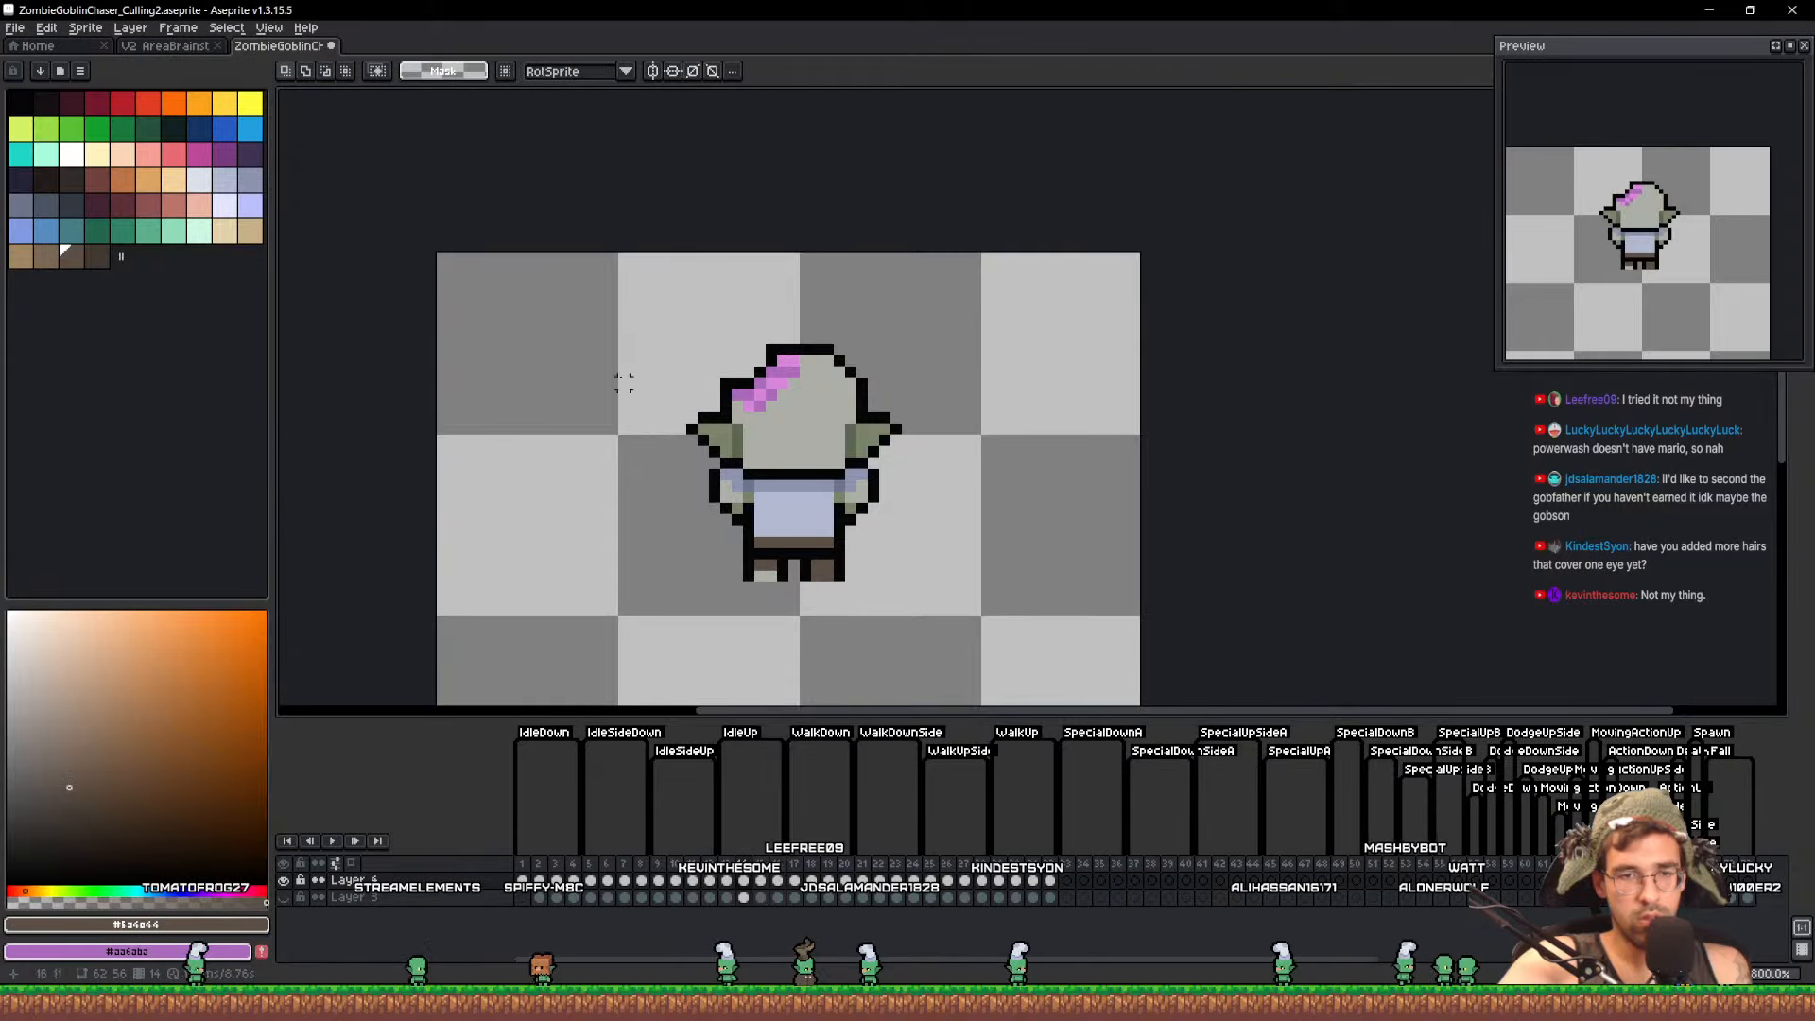
{"action": "left_click_drag", "start_coordinate": [602, 304], "coordinate": [1182, 555]}
{"action": "key", "text": "Down"}
{"action": "left_click", "coordinate": [1309, 558]}
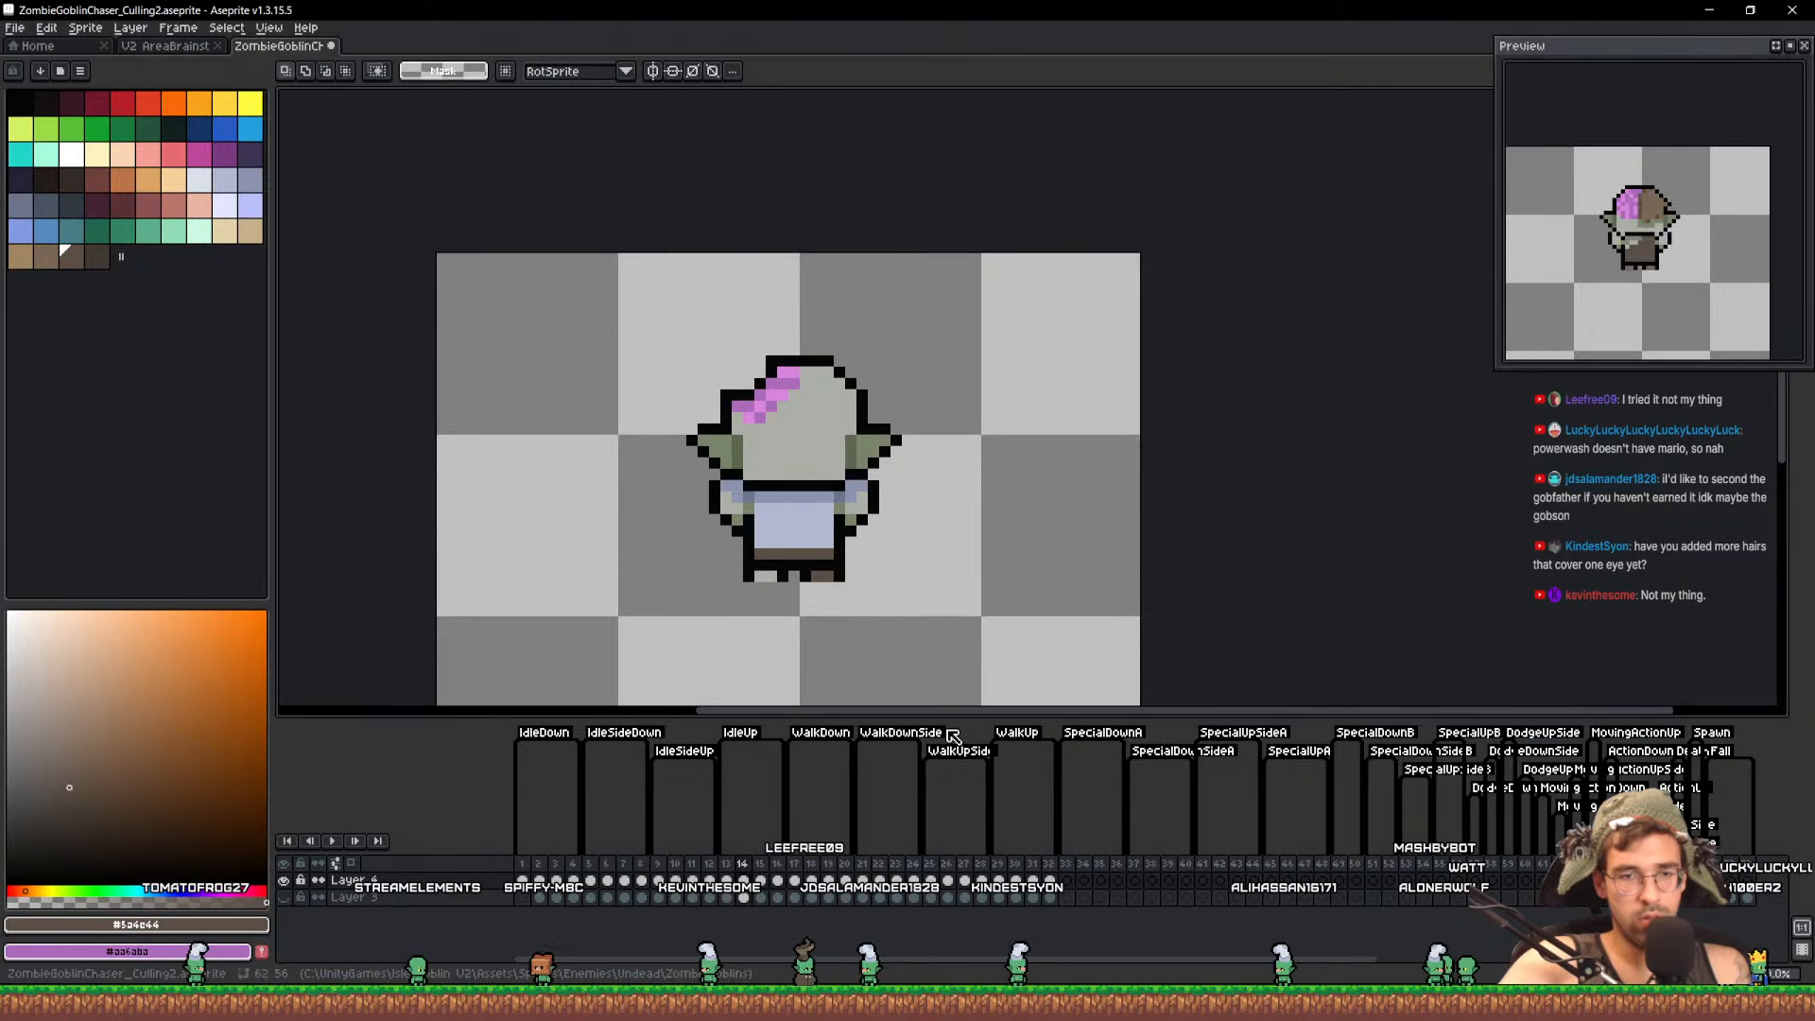
Look over the idle and walk frames on both layers and save the file
{"action": "left_click", "coordinate": [728, 881]}
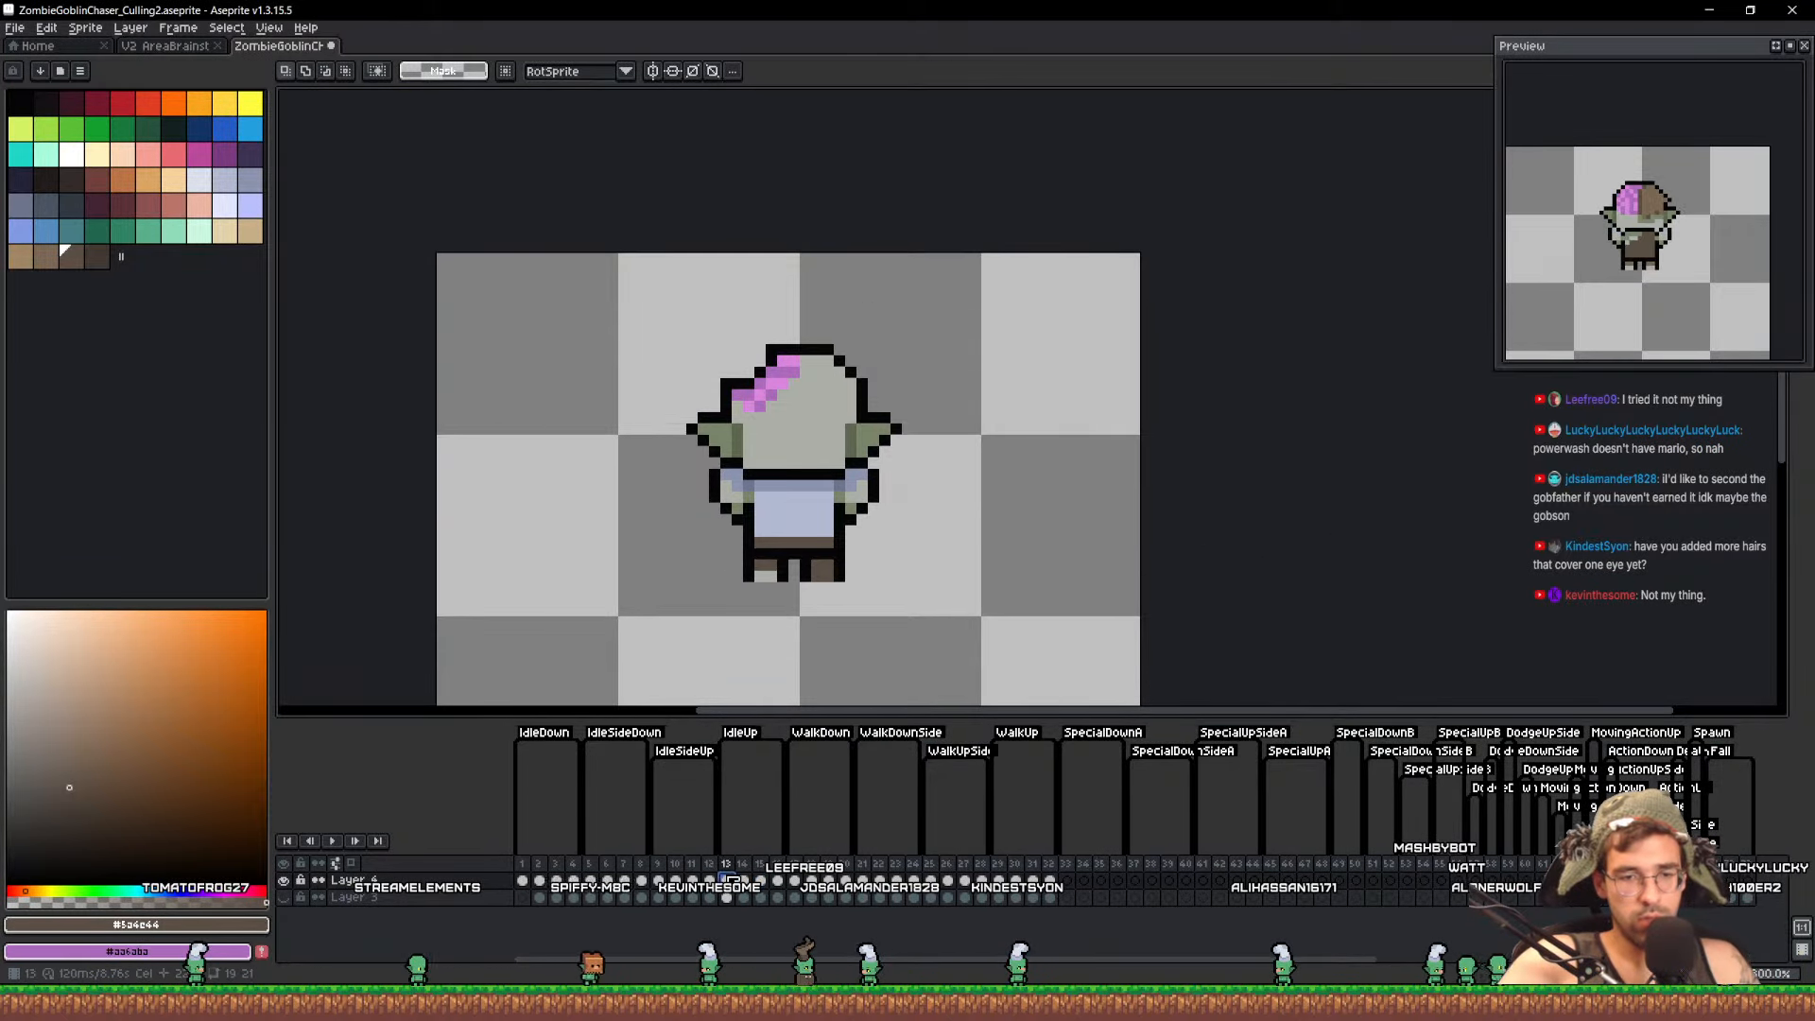
{"action": "left_click", "coordinate": [800, 882]}
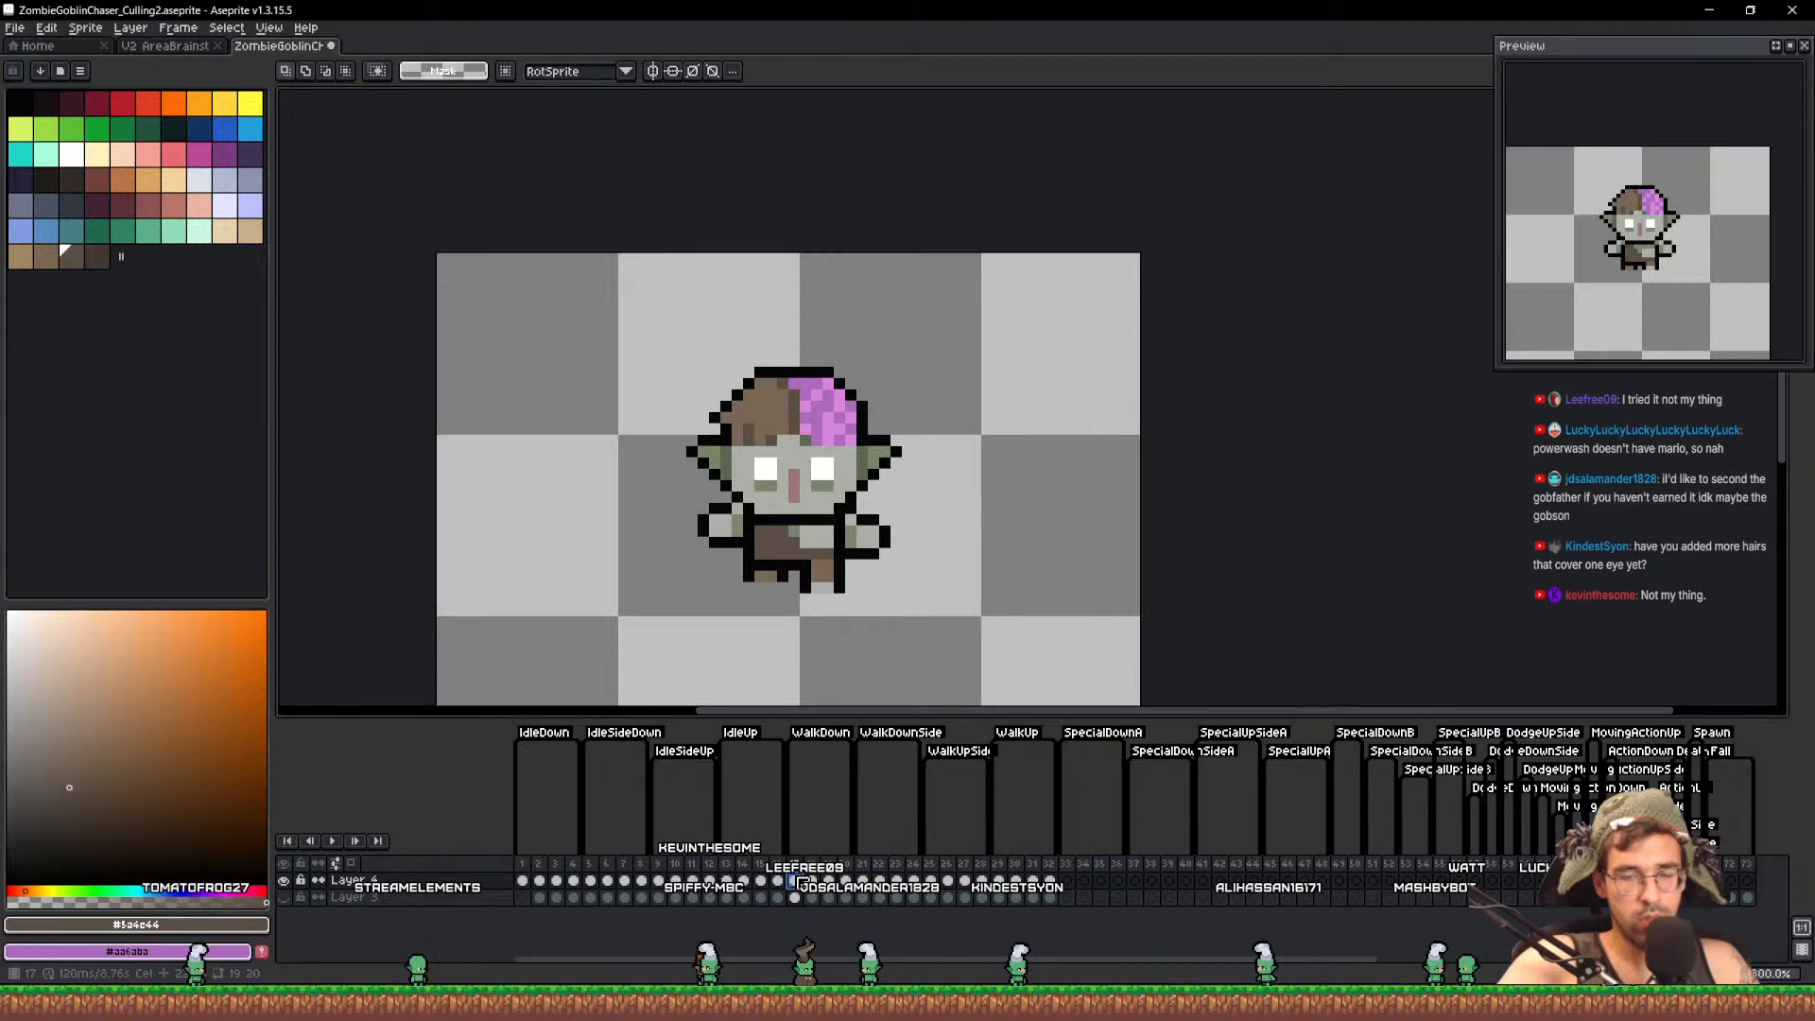
{"action": "mouse_move", "coordinate": [1052, 880]}
{"action": "left_mouse_down"}
{"action": "mouse_move", "coordinate": [780, 880]}
{"action": "mouse_move", "coordinate": [1052, 899]}
{"action": "left_mouse_up"}
{"action": "left_click", "coordinate": [1084, 897]}
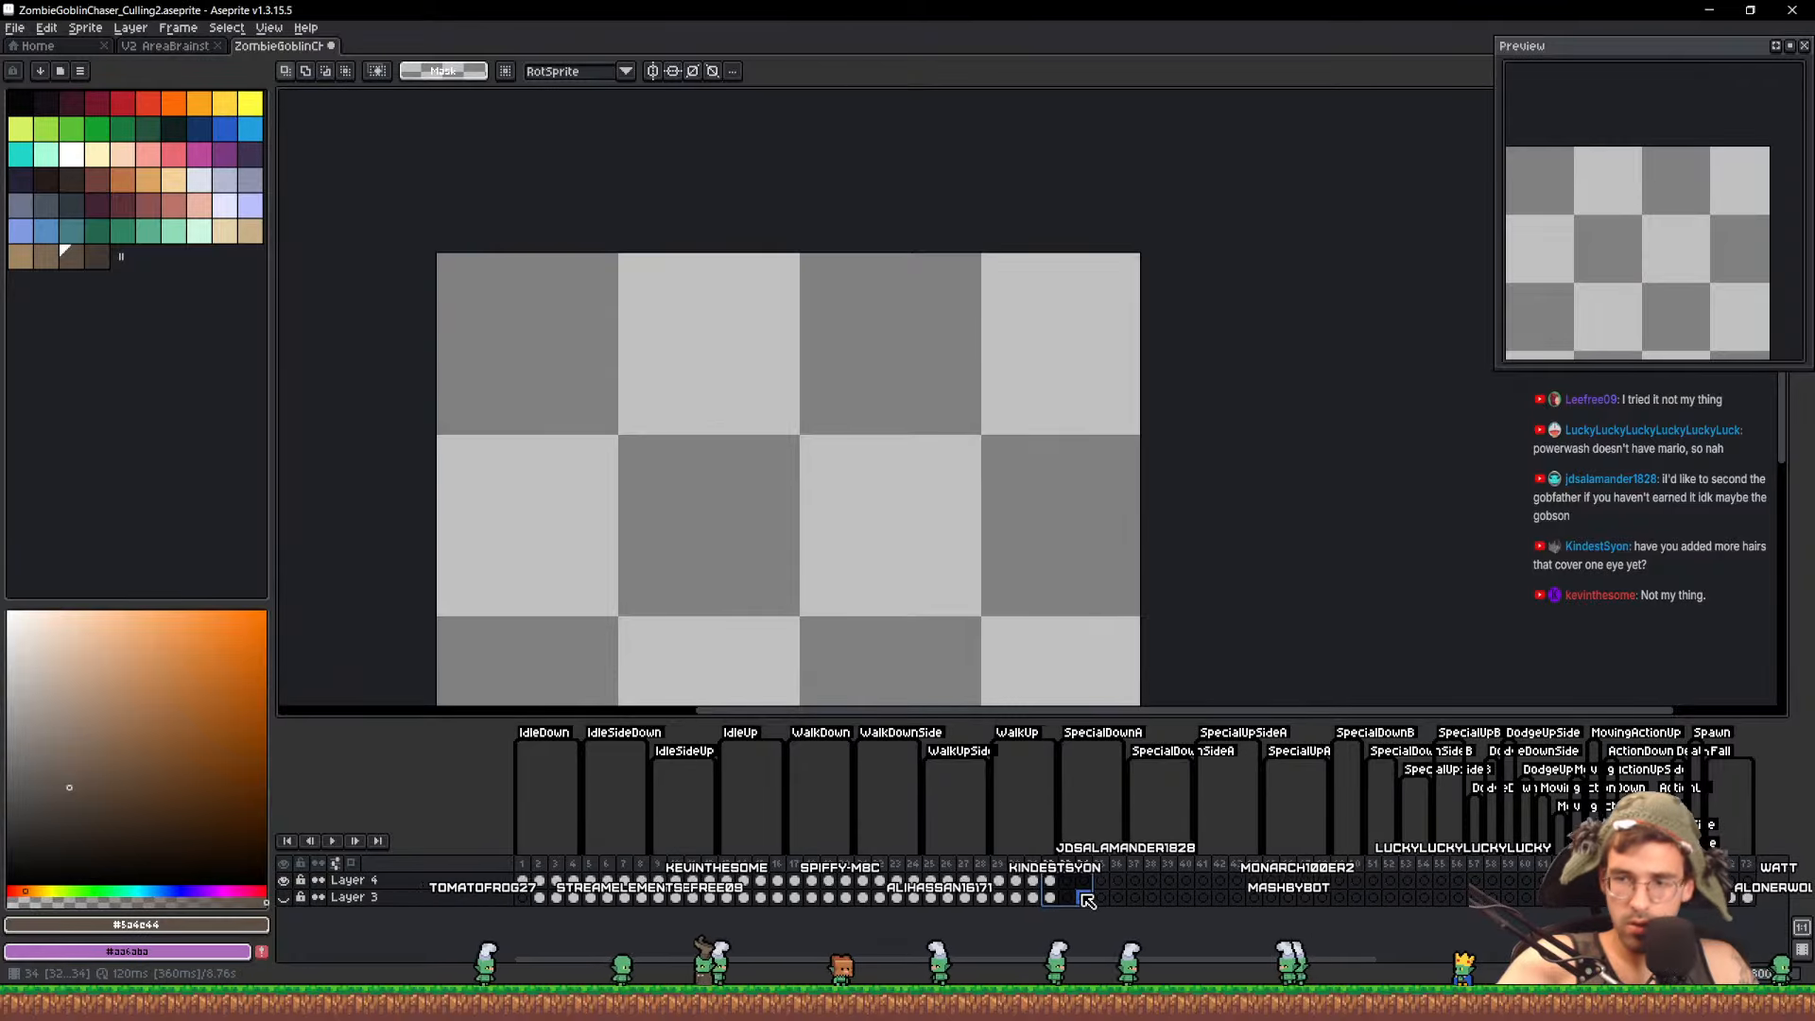
{"action": "key", "text": "ctrl+s"}
{"action": "left_click", "coordinate": [995, 897]}
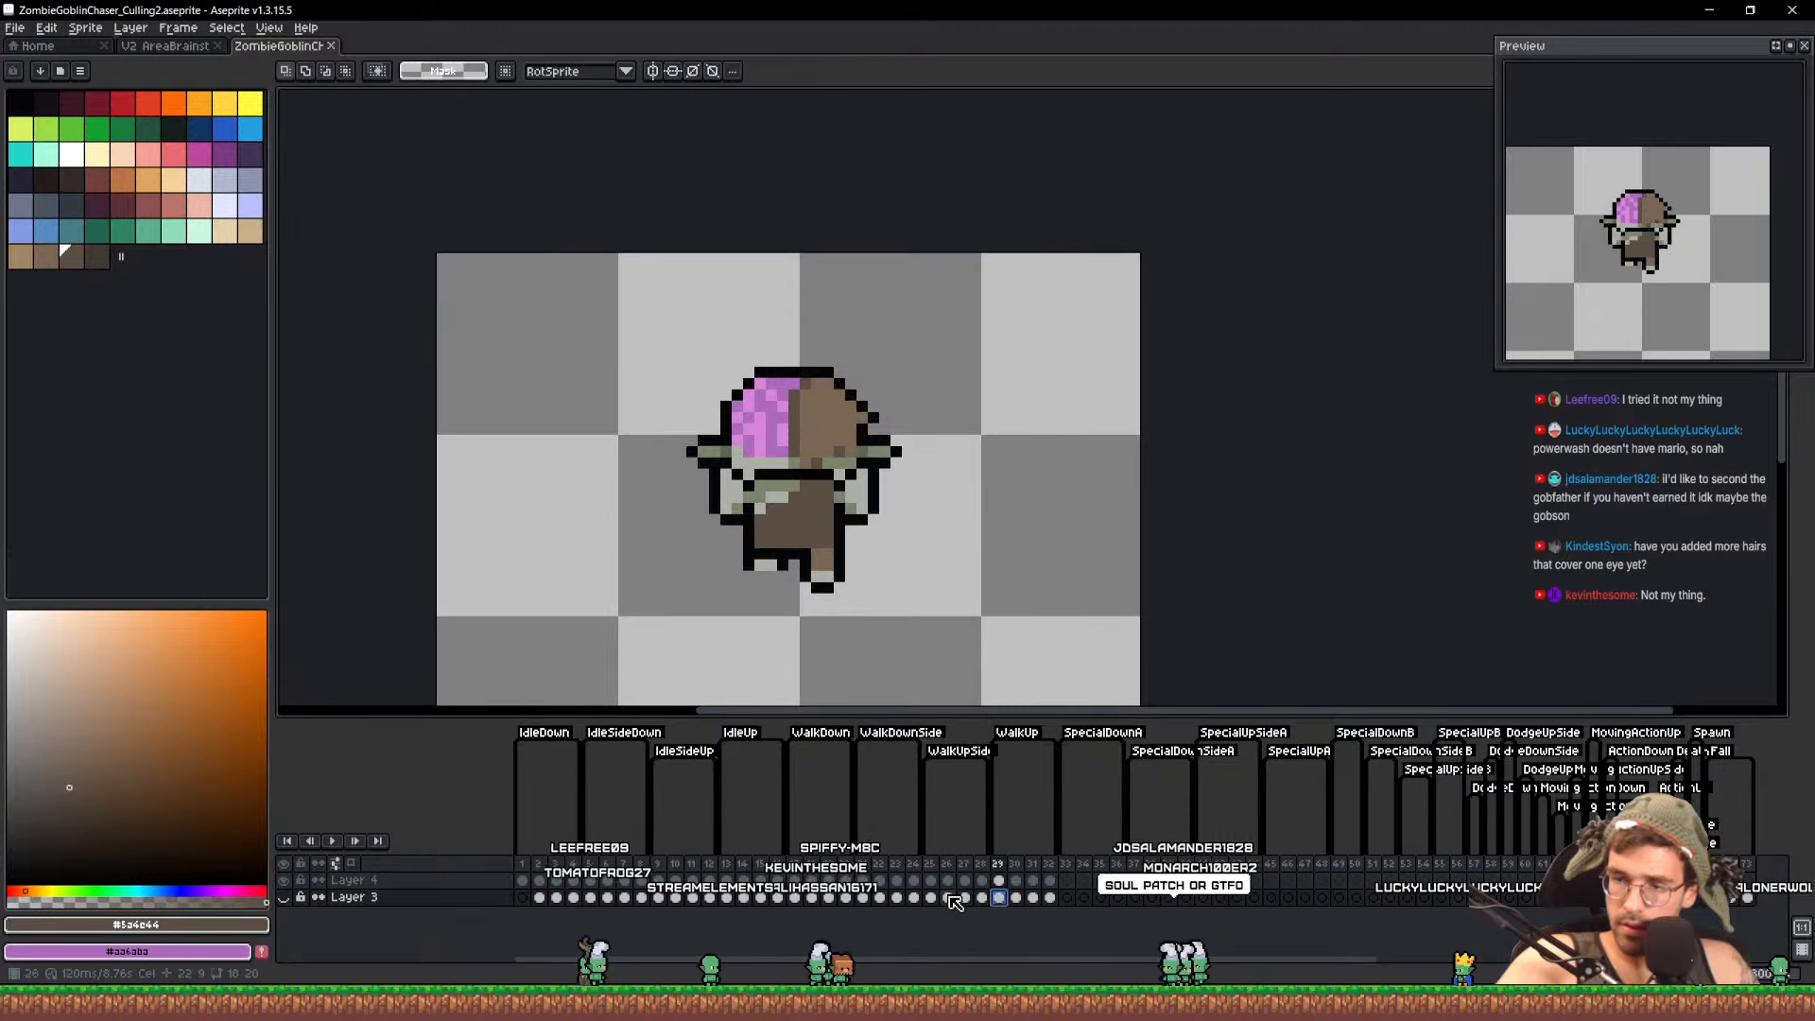
Copy the front-facing goblin from frame 1 and paste it on frame 17 beside the WalkDown goblin as a reference
{"action": "left_click", "coordinate": [527, 879]}
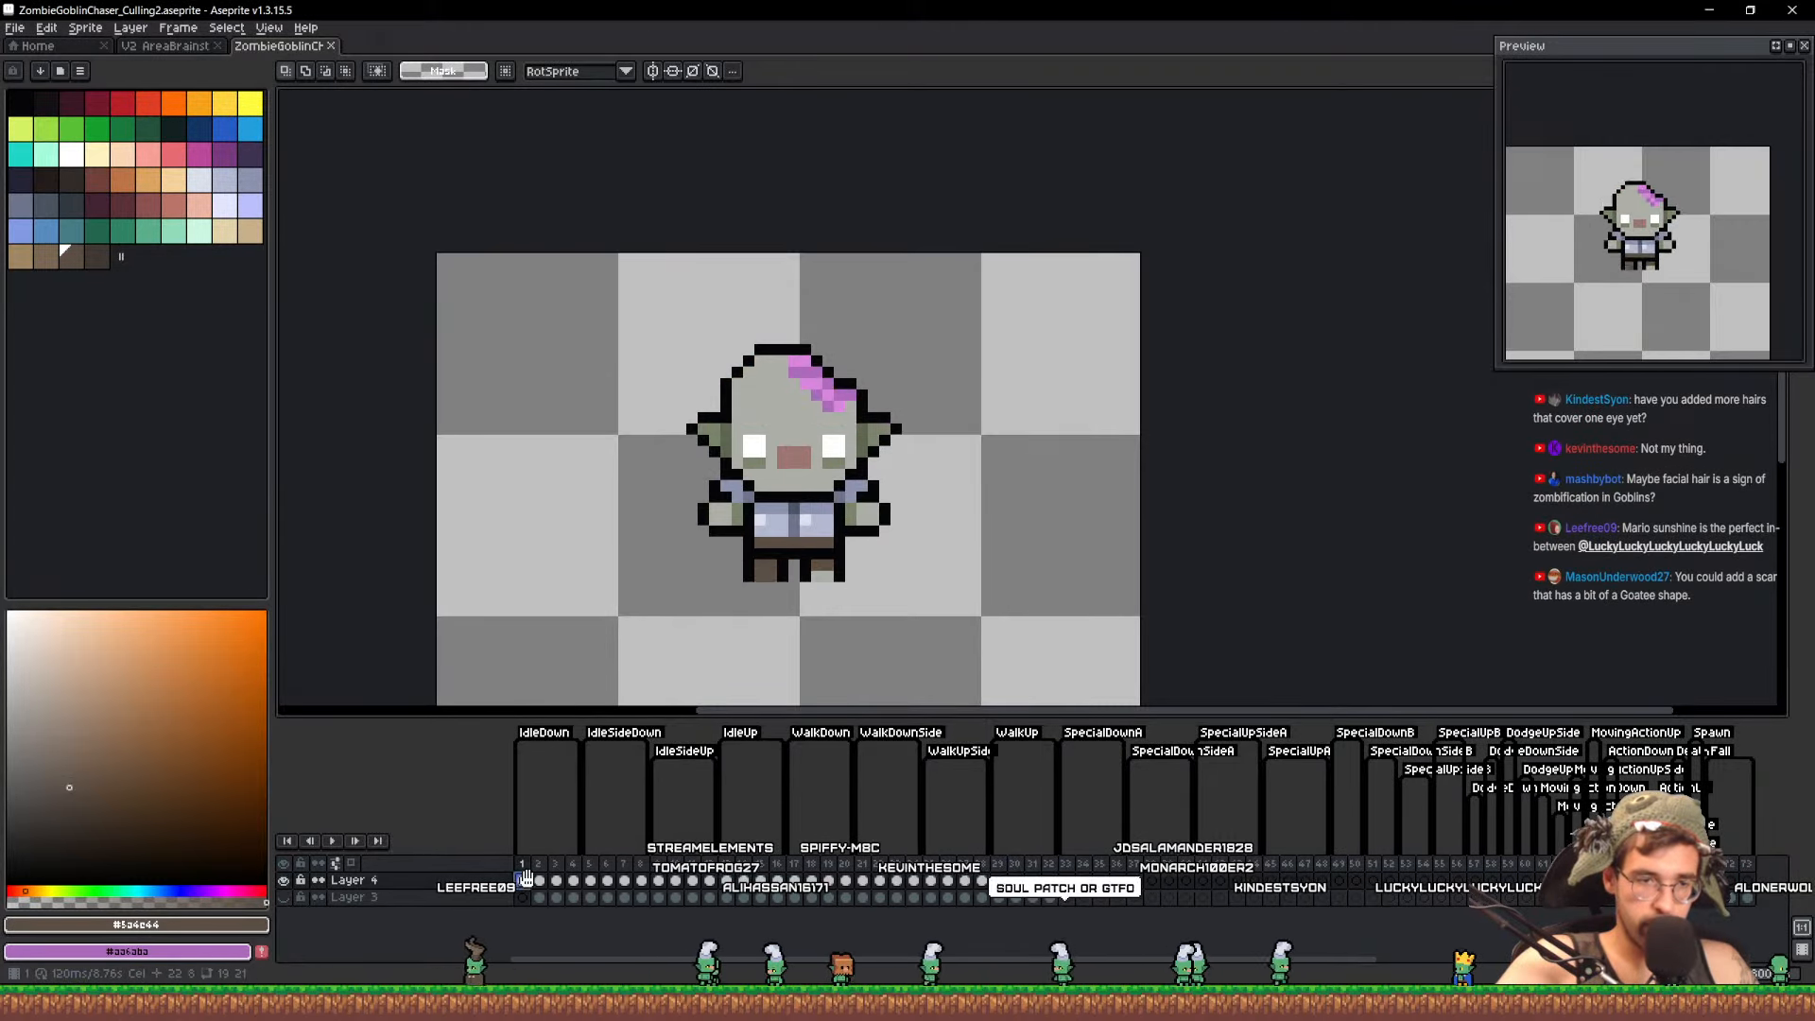
{"action": "key", "text": "v"}
{"action": "key", "text": "q"}
{"action": "mouse_move", "coordinate": [1001, 562]}
{"action": "left_mouse_down"}
{"action": "mouse_move", "coordinate": [881, 697]}
{"action": "mouse_move", "coordinate": [1000, 610]}
{"action": "left_mouse_up"}
{"action": "key", "text": "ctrl+d"}
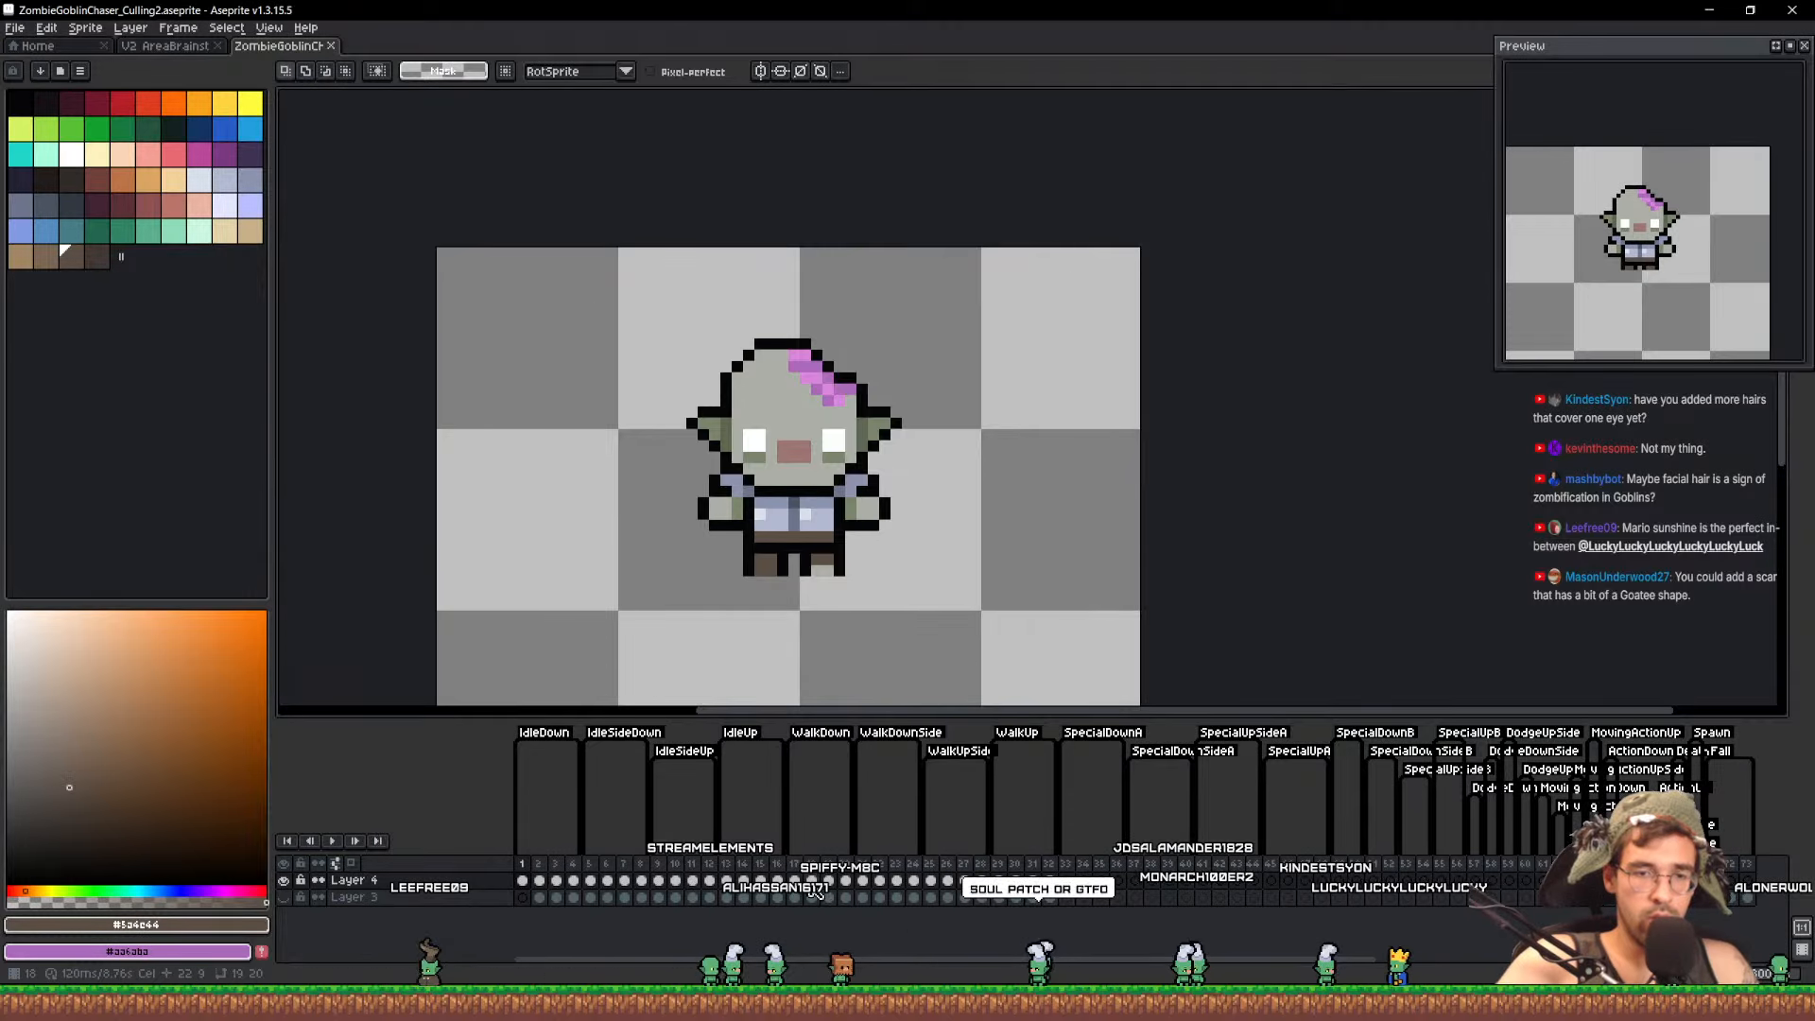
{"action": "left_click", "coordinate": [795, 897]}
{"action": "key", "text": "ctrl+v"}
{"action": "left_click_drag", "start_coordinate": [843, 491], "coordinate": [1081, 490]}
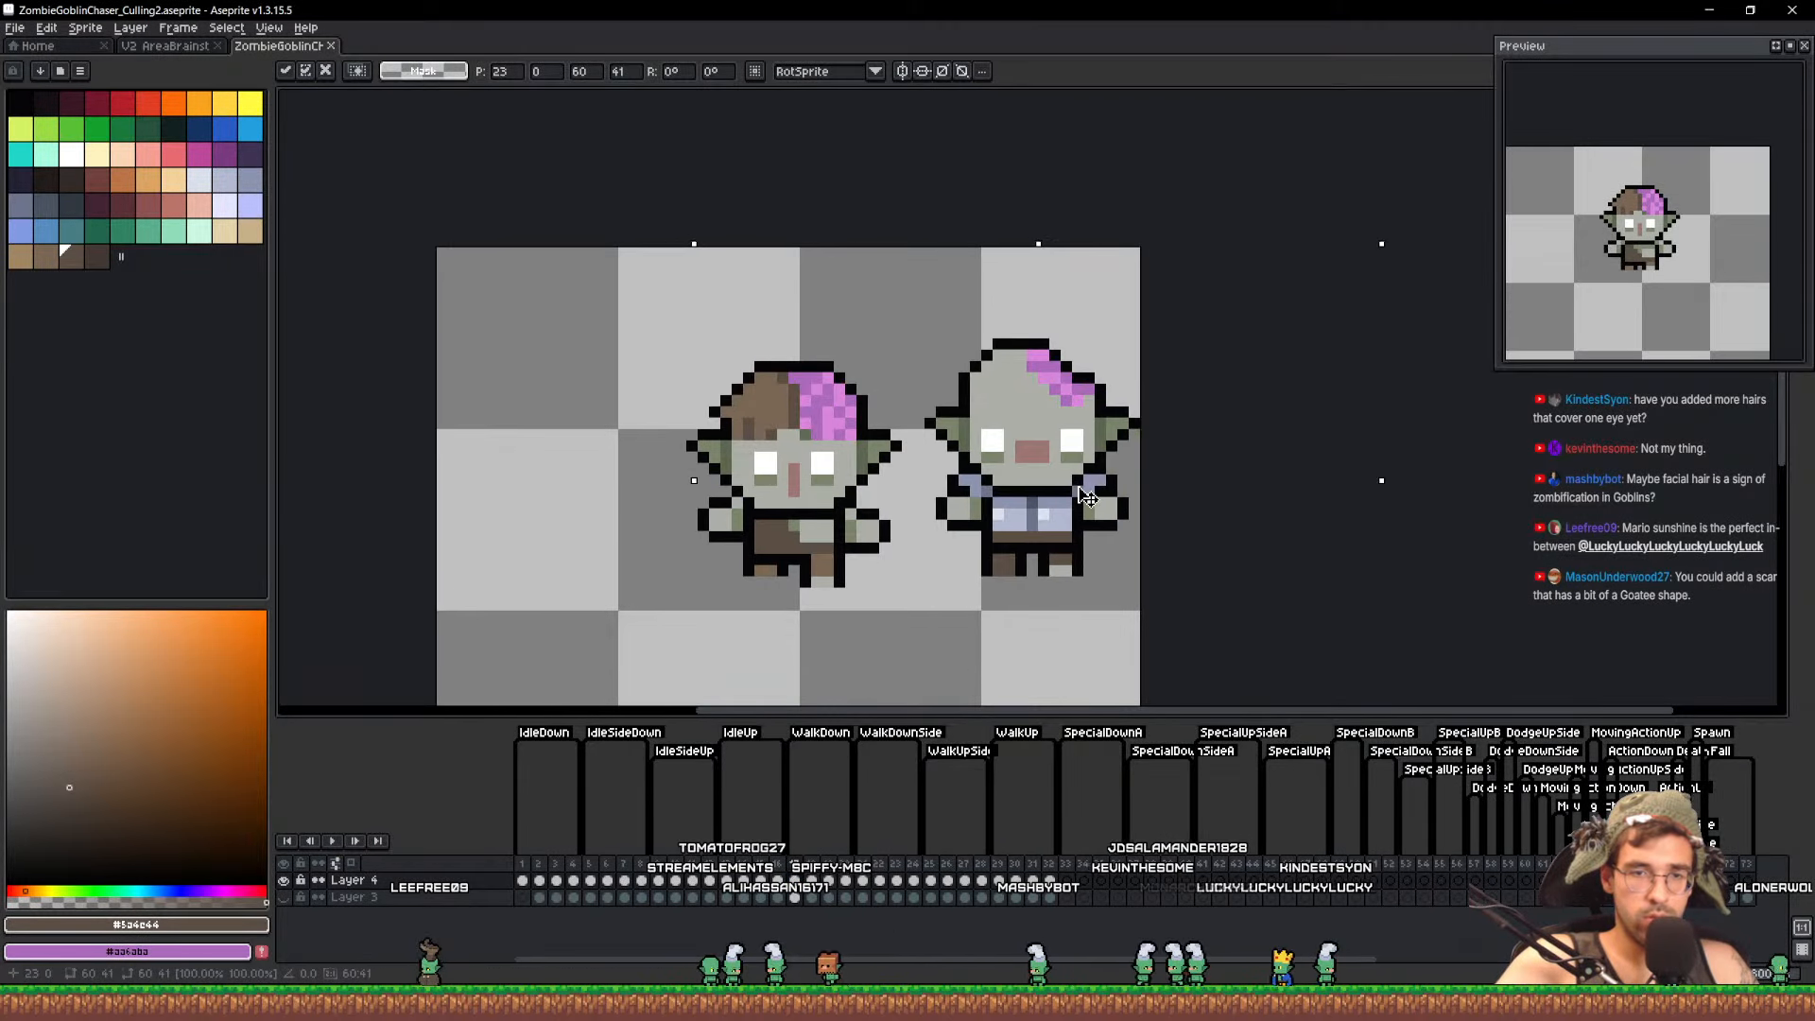
{"action": "key", "text": "Return"}
Copy the reference goblin's bald, scarred head and face onto the WalkDown goblin's head on frame 17
{"action": "scroll", "coordinate": [1031, 480], "scroll_direction": "up", "scroll_amount": 2}
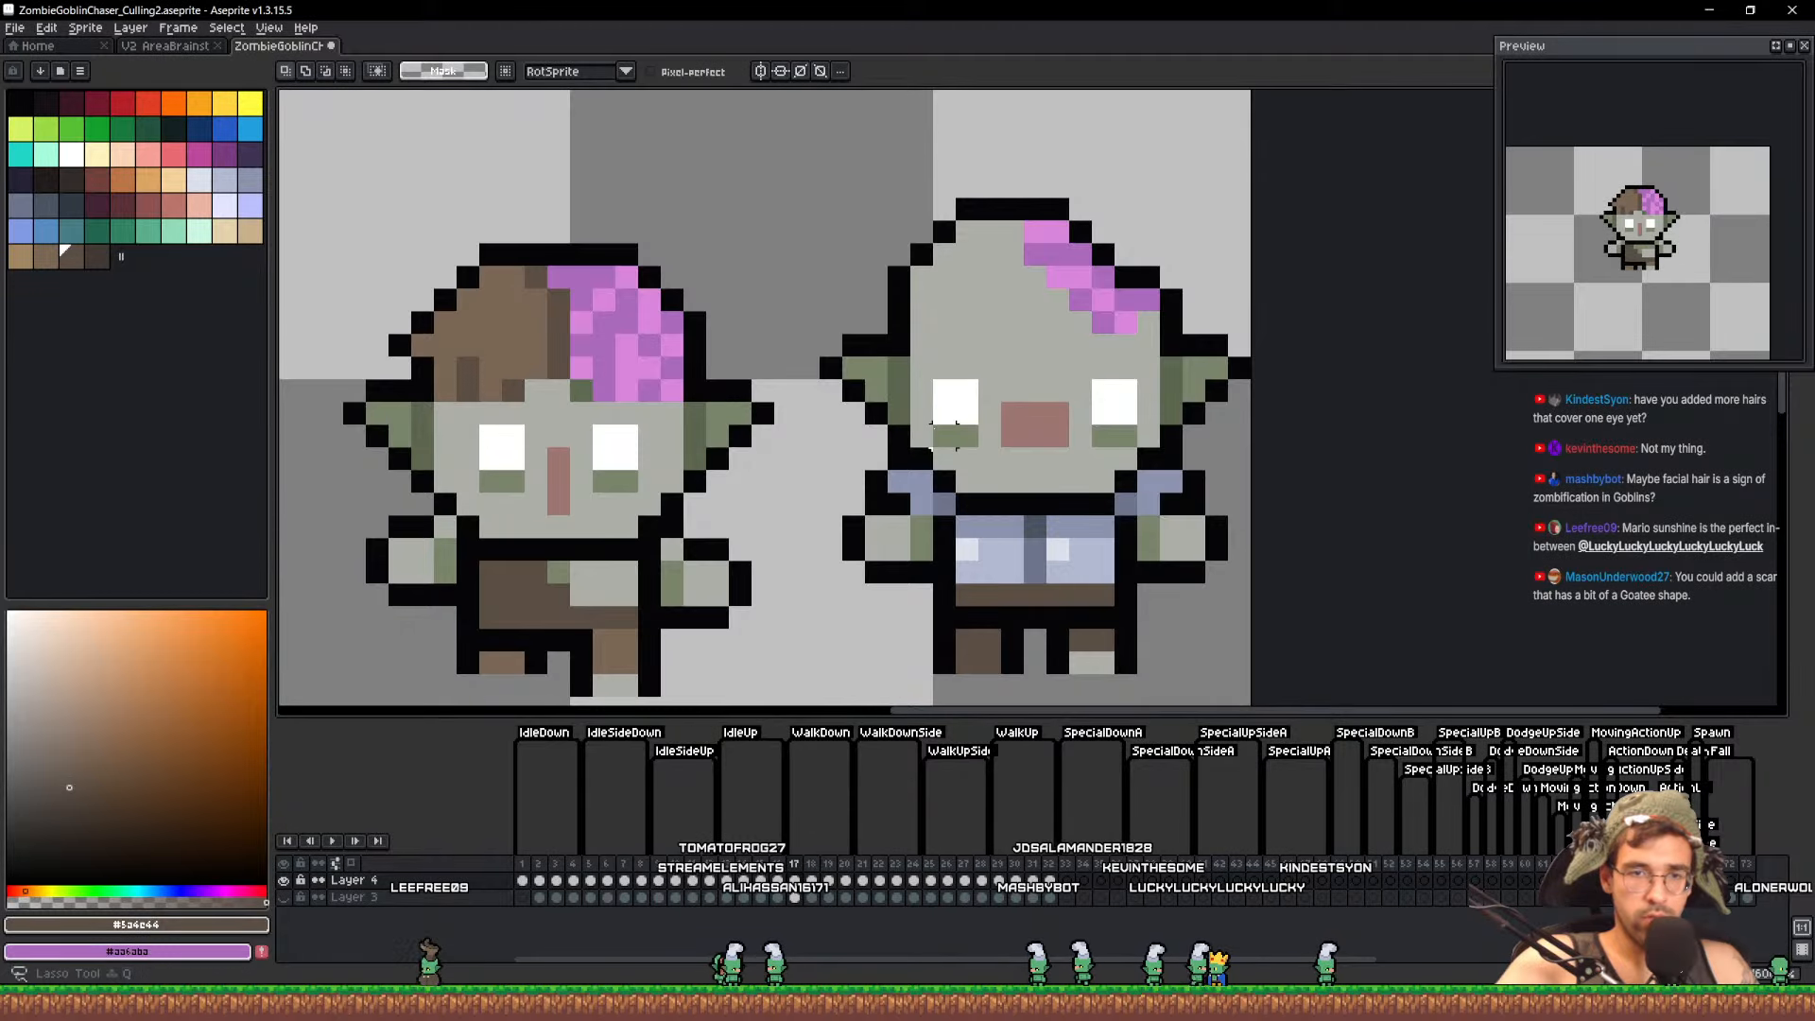
{"action": "mouse_move", "coordinate": [893, 369]}
{"action": "left_mouse_down"}
{"action": "mouse_move", "coordinate": [920, 162]}
{"action": "mouse_move", "coordinate": [1152, 230]}
{"action": "left_mouse_up"}
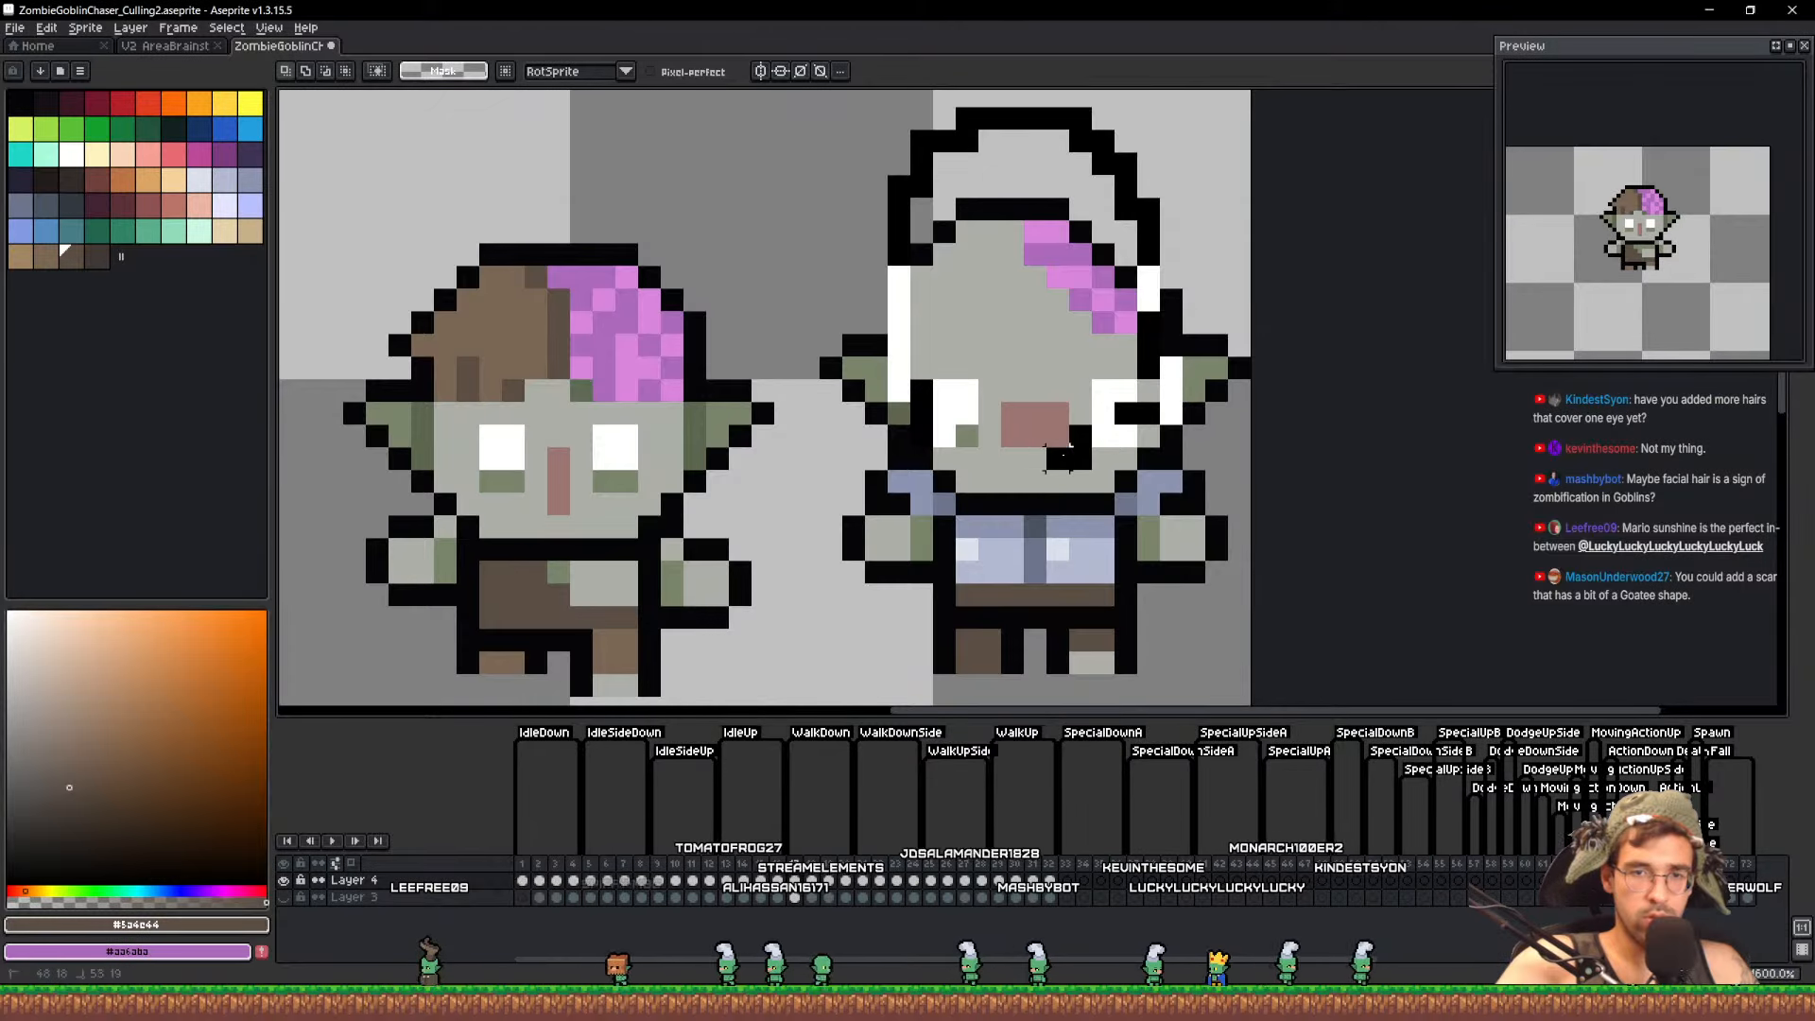
{"action": "left_click_drag", "start_coordinate": [1061, 455], "coordinate": [1069, 462]}
{"action": "mouse_move", "coordinate": [1055, 321]}
{"action": "left_mouse_down"}
{"action": "mouse_move", "coordinate": [737, 322]}
{"action": "mouse_move", "coordinate": [590, 371]}
{"action": "left_mouse_up"}
{"action": "key", "text": "ctrl+d"}
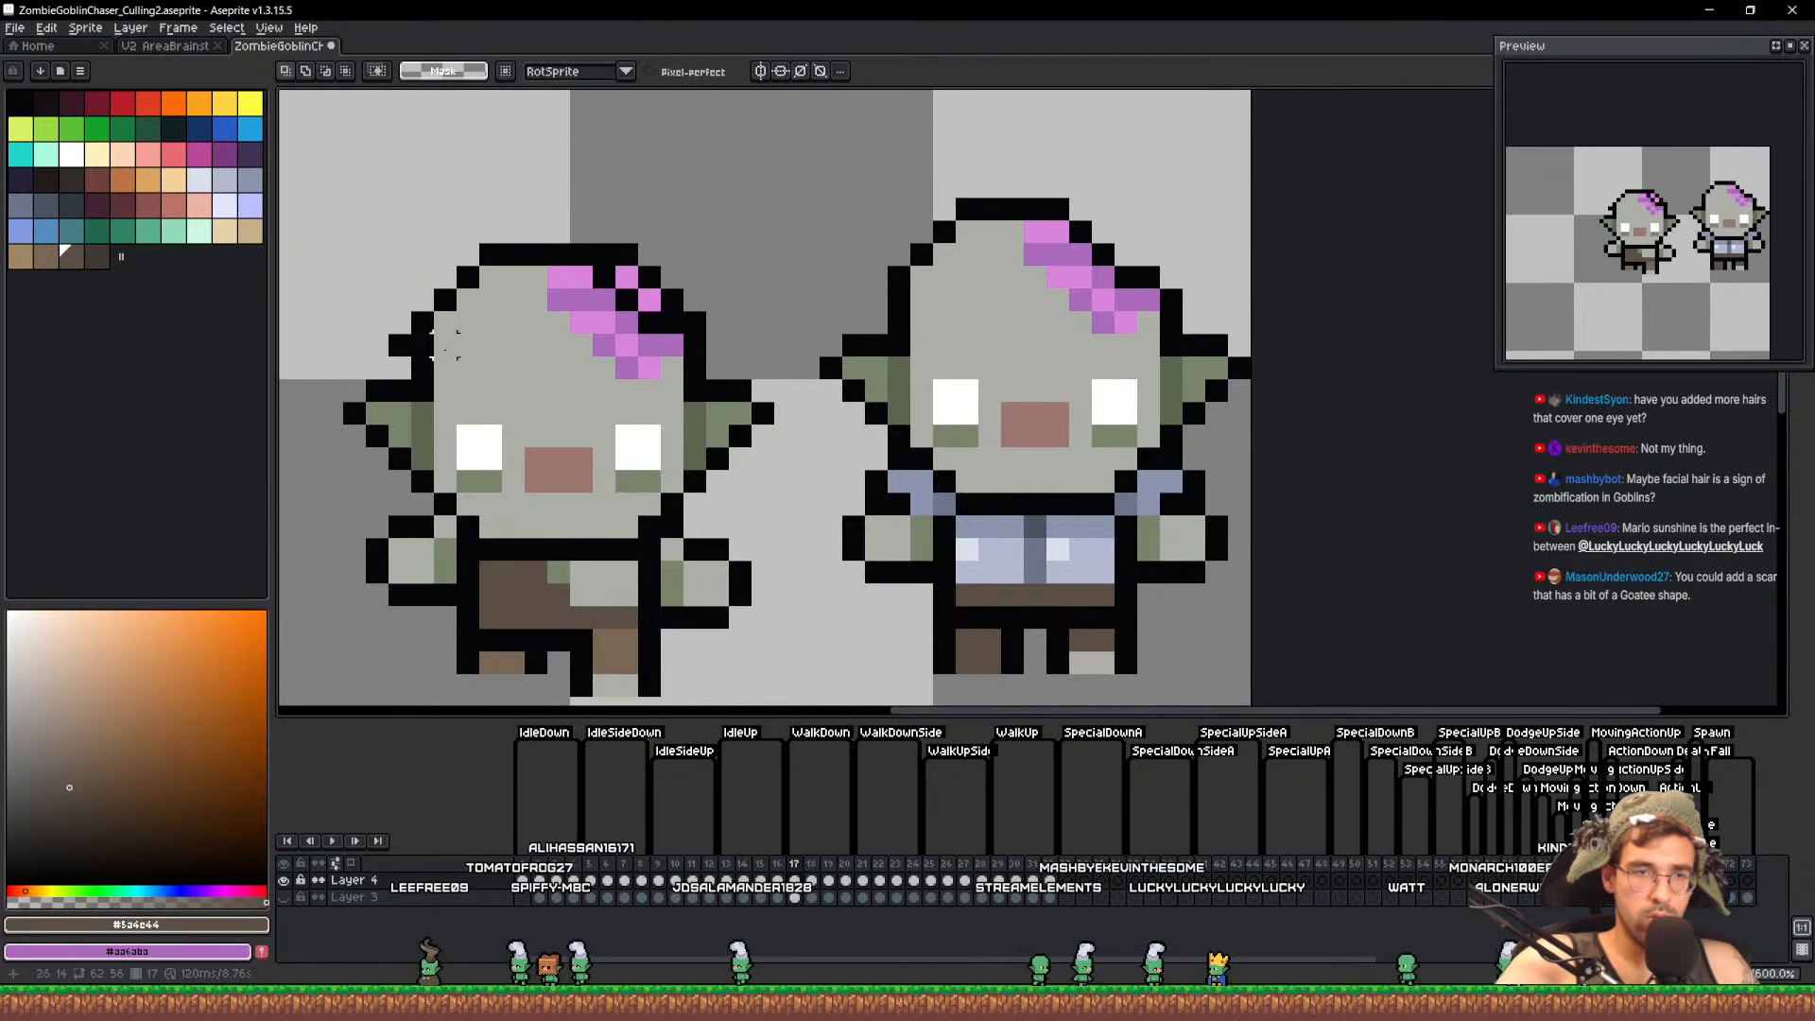
Erase the leftover hair outline pixels on both sides of the WalkDown goblin's new head
{"action": "key", "text": "e"}
{"action": "left_click", "coordinate": [400, 345]}
{"action": "scroll", "coordinate": [693, 253], "scroll_direction": "down", "scroll_amount": 4}
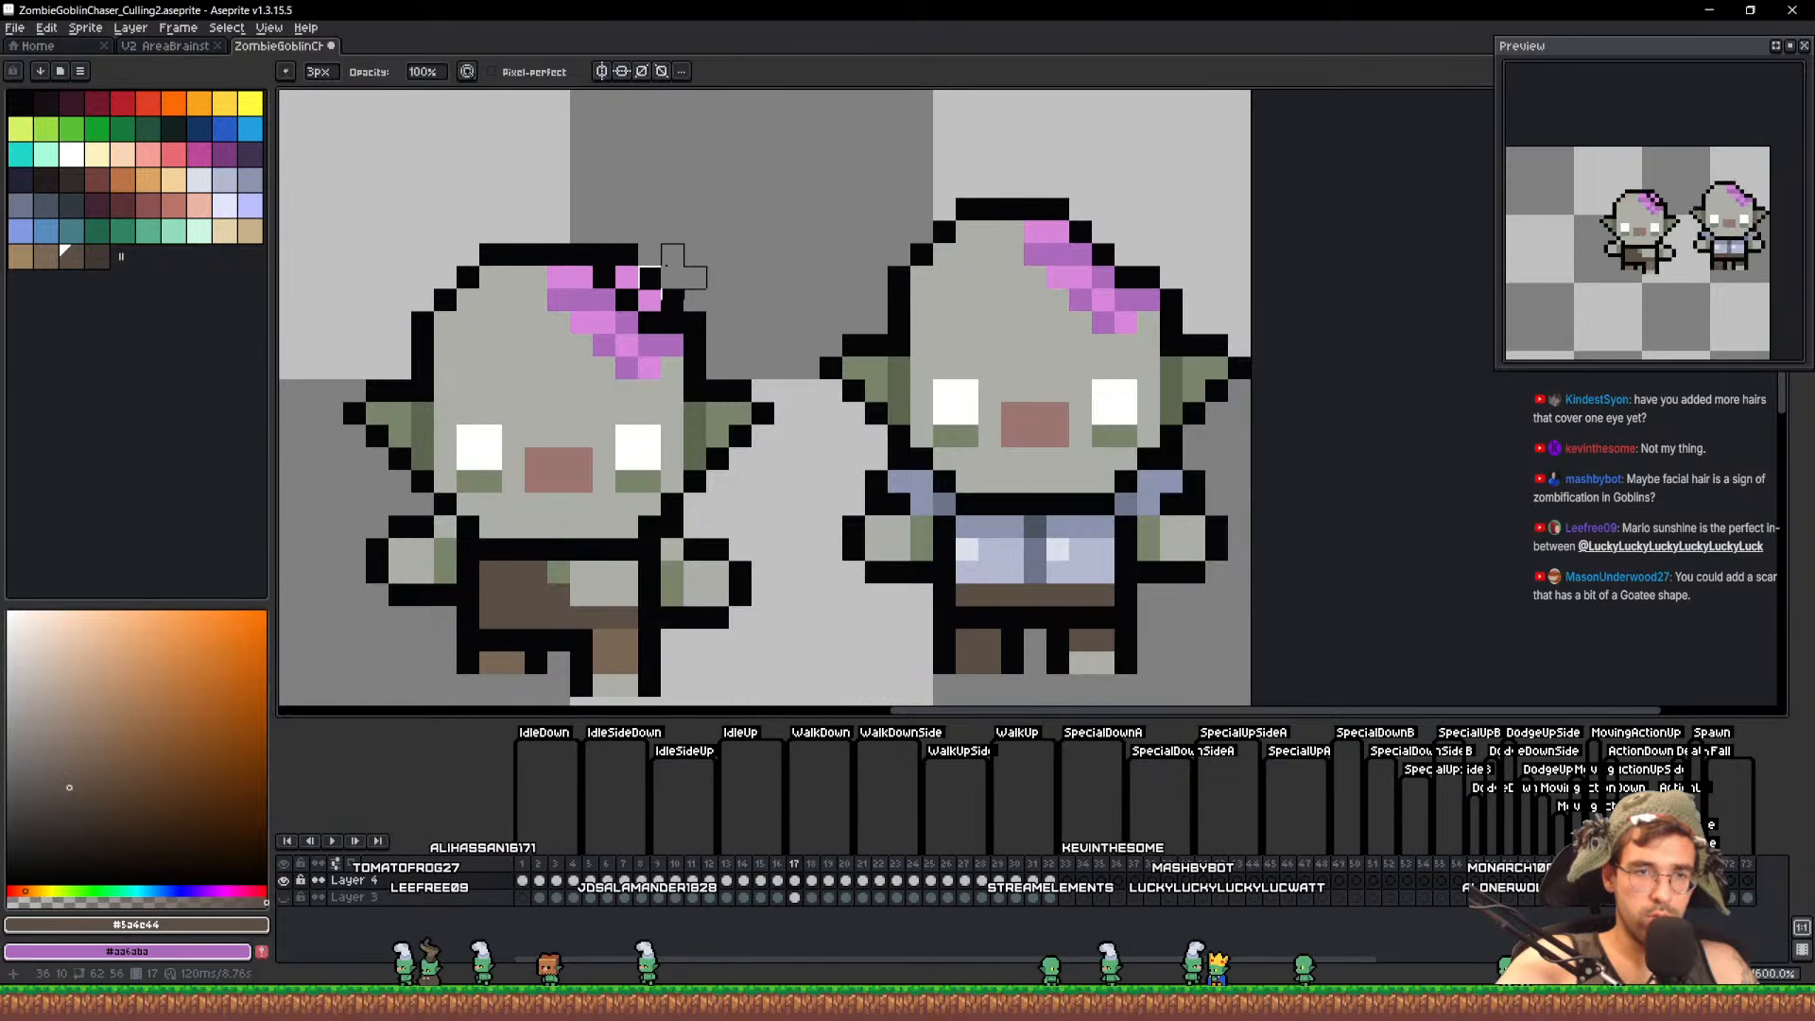
{"action": "left_click", "coordinate": [661, 275]}
{"action": "scroll", "coordinate": [820, 403], "scroll_direction": "down", "scroll_amount": 2}
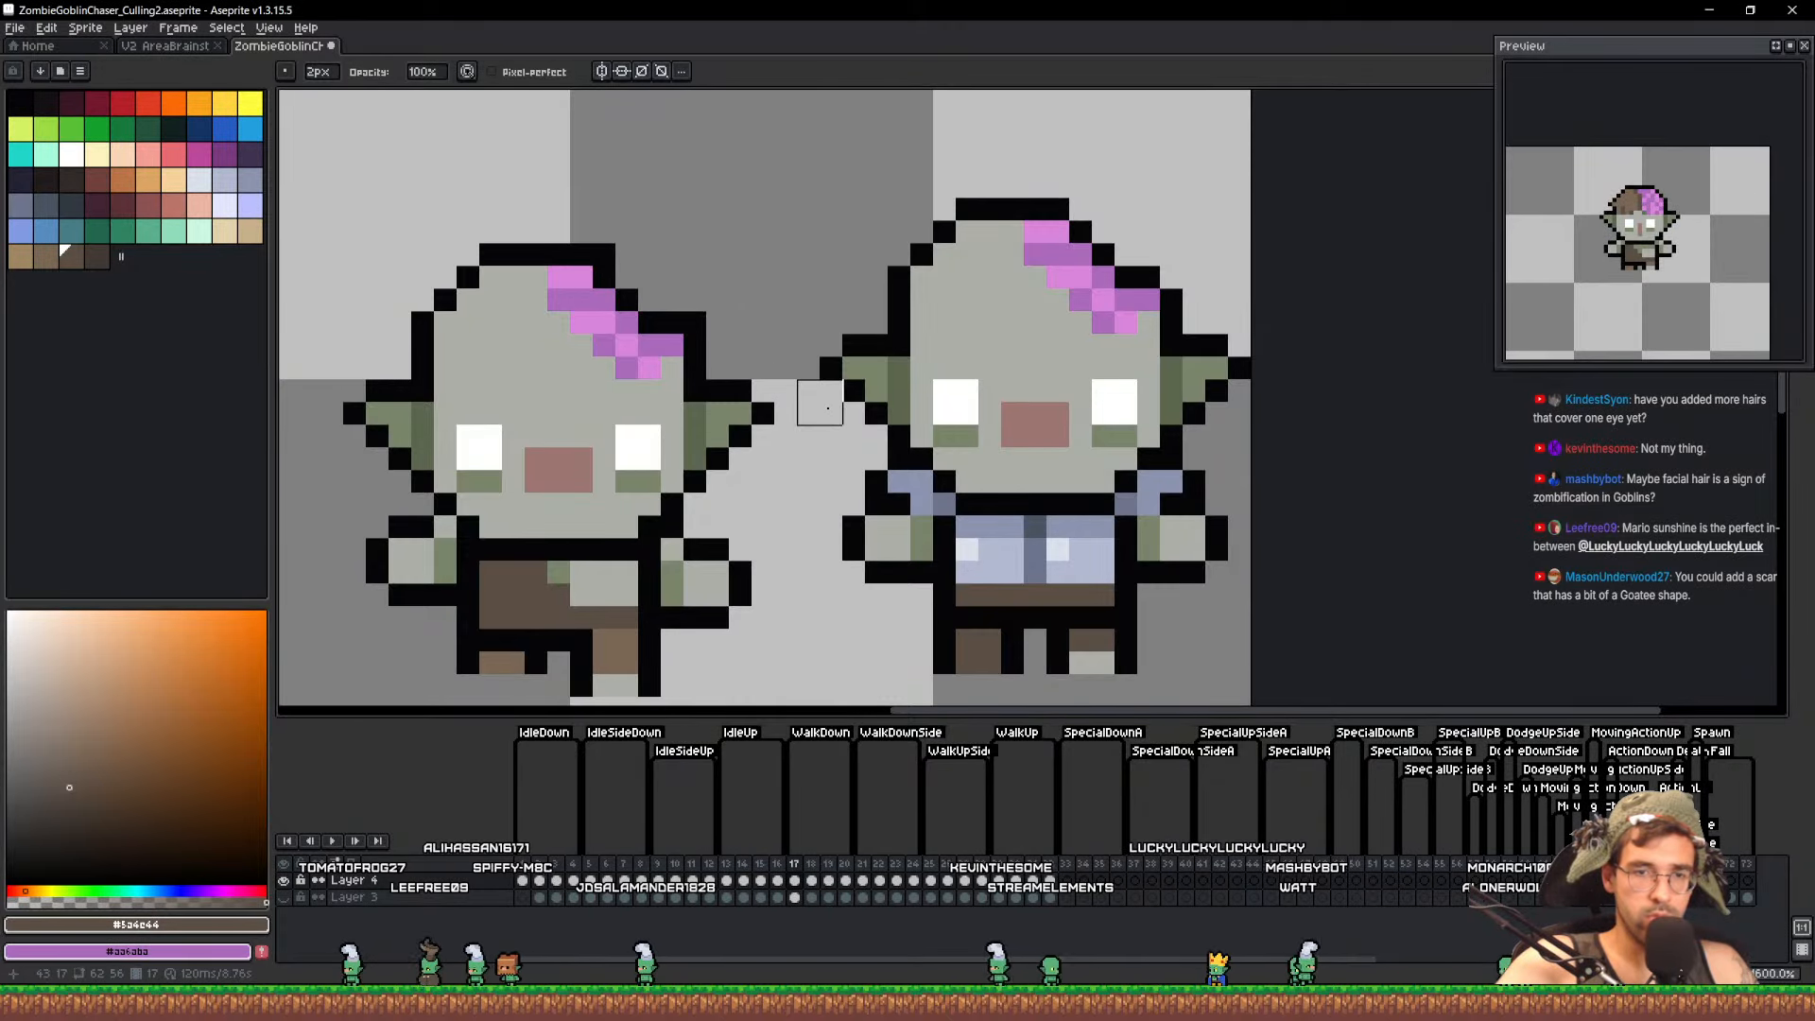
Paint the WalkDown goblin's torso as a light blue #b3b9d1 shirt, keeping the brown strip at the waist
{"action": "scroll", "coordinate": [820, 403], "scroll_direction": "down", "scroll_amount": 1}
{"action": "scroll", "coordinate": [1001, 523], "scroll_direction": "up", "scroll_amount": 3}
{"action": "key", "text": "i"}
{"action": "left_click", "coordinate": [1001, 523]}
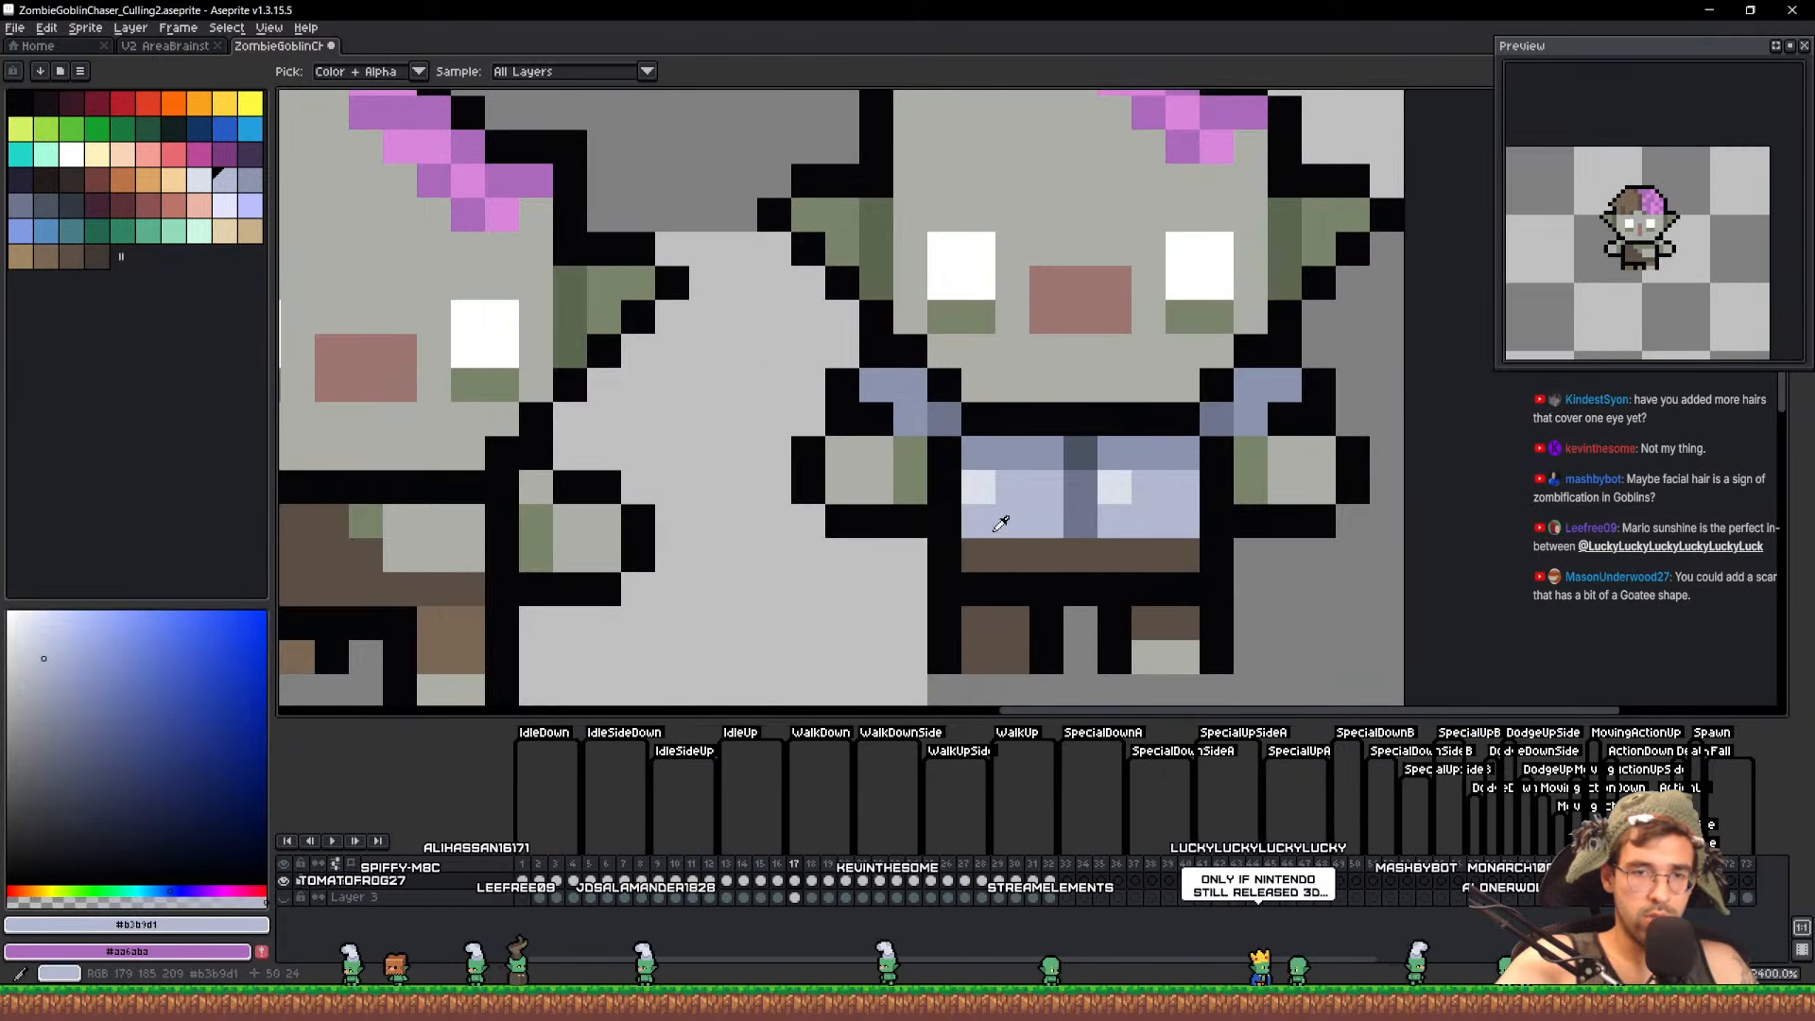
{"action": "left_click_drag", "start_coordinate": [518, 516], "coordinate": [782, 478]}
{"action": "key", "text": "b"}
{"action": "left_click_drag", "start_coordinate": [568, 522], "coordinate": [747, 516]}
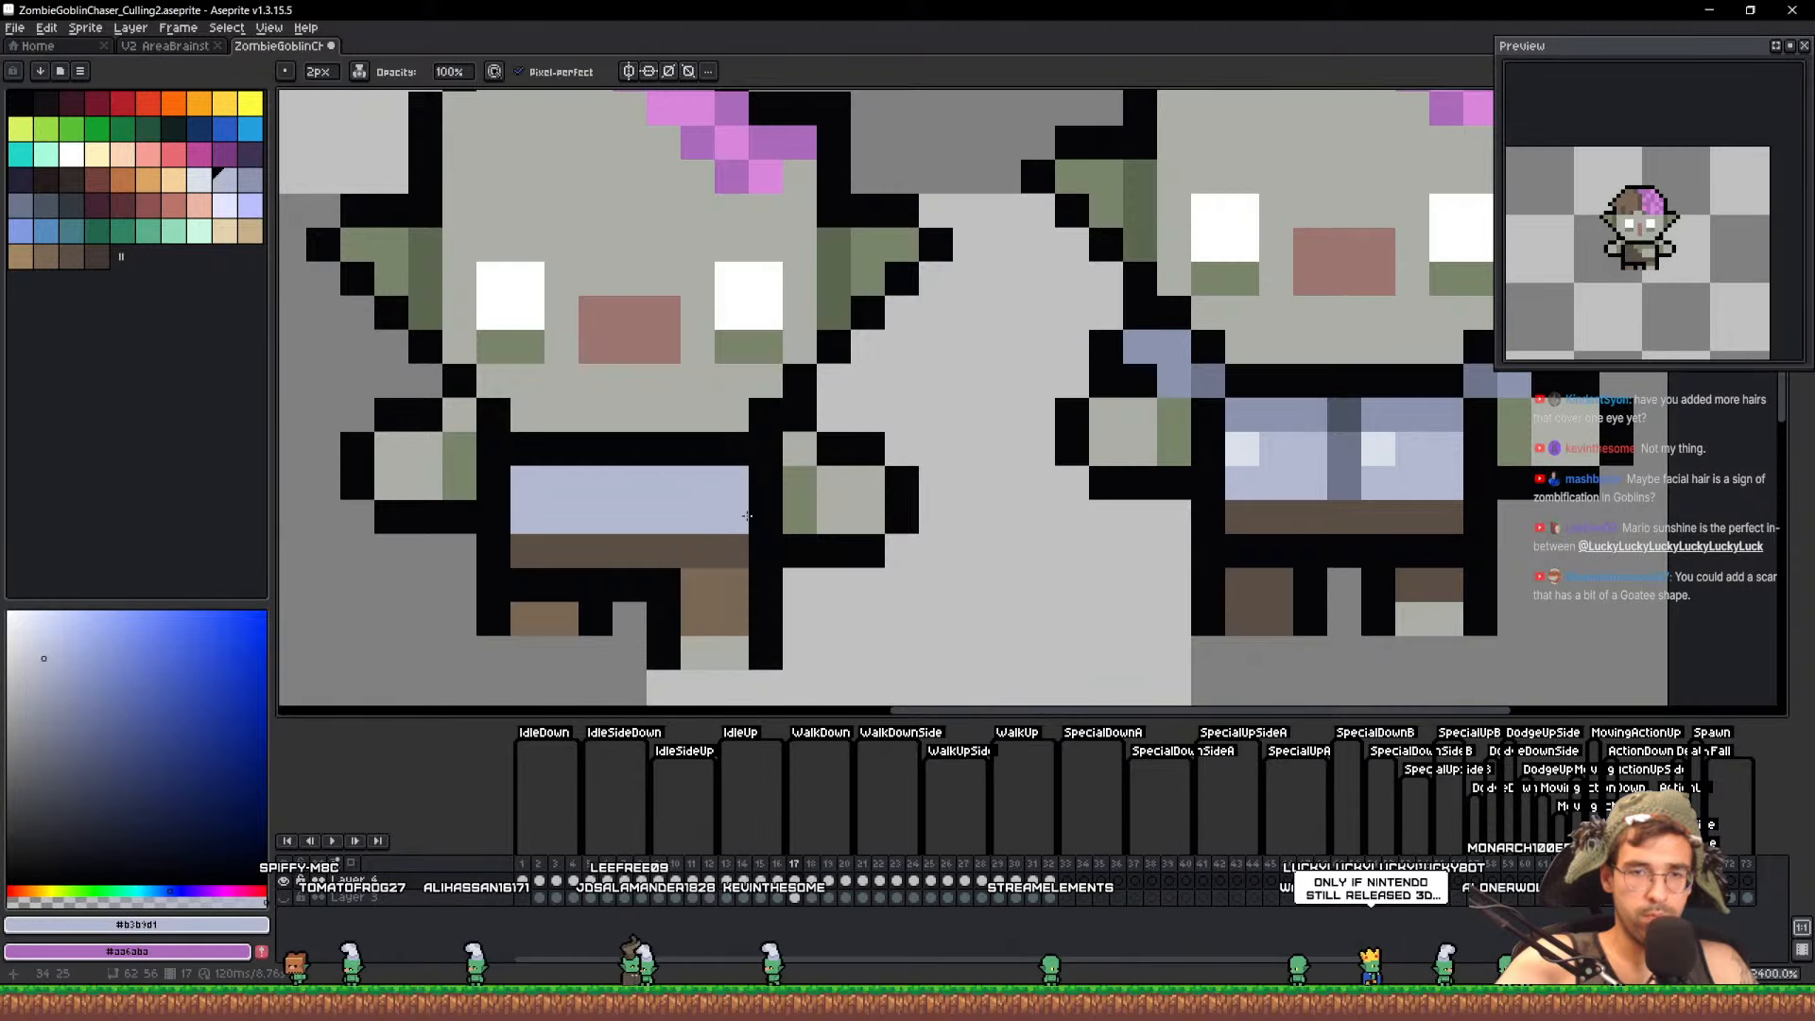
{"action": "left_click_drag", "start_coordinate": [1276, 458], "coordinate": [1380, 451]}
{"action": "key", "text": "ctrl+z"}
{"action": "key", "text": "ctrl+z"}
Add a #6d758d centre seam to the WalkDown goblin's shirt and shade its top row with the reference shirt's darker blue-grey
{"action": "key", "text": "i"}
{"action": "left_click", "coordinate": [1343, 450]}
{"action": "key", "text": "b"}
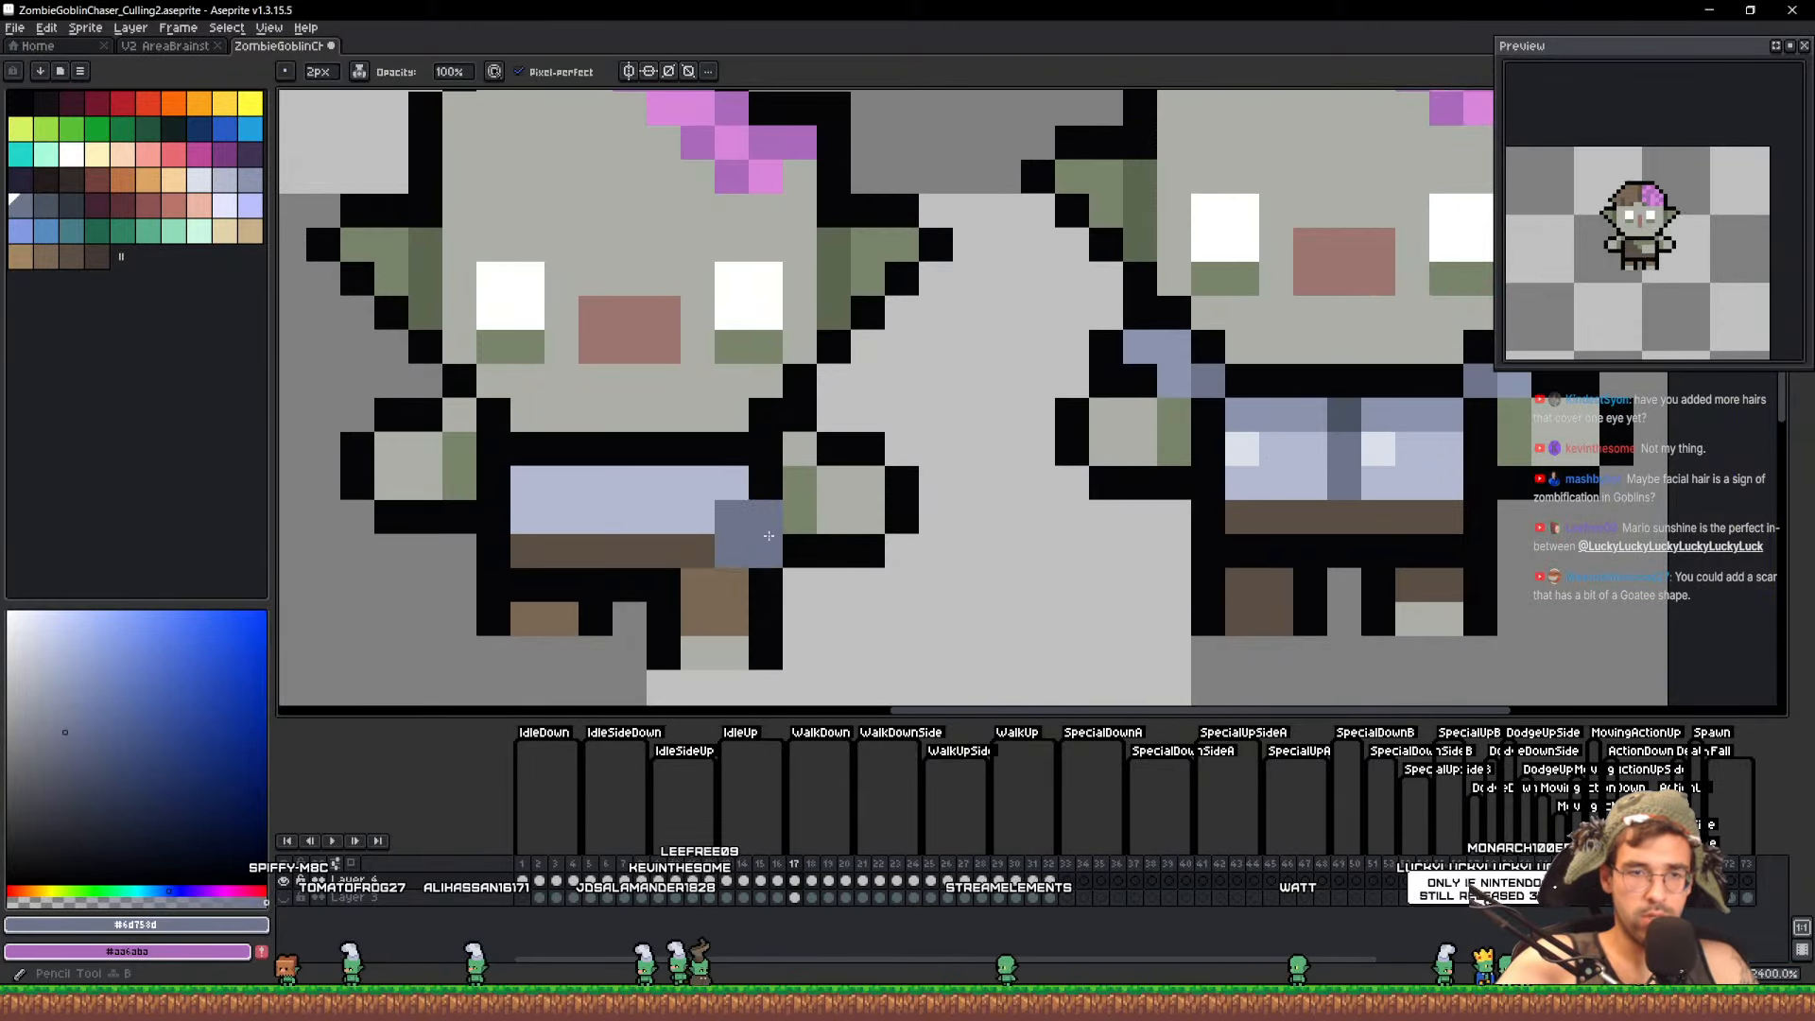
{"action": "key", "text": "i"}
{"action": "mouse_move", "coordinate": [627, 509]}
{"action": "left_mouse_down"}
{"action": "mouse_move", "coordinate": [628, 484]}
{"action": "mouse_move", "coordinate": [595, 485]}
{"action": "left_mouse_up"}
{"action": "left_click", "coordinate": [1256, 395]}
{"action": "left_click", "coordinate": [1286, 407]}
{"action": "key", "text": "b"}
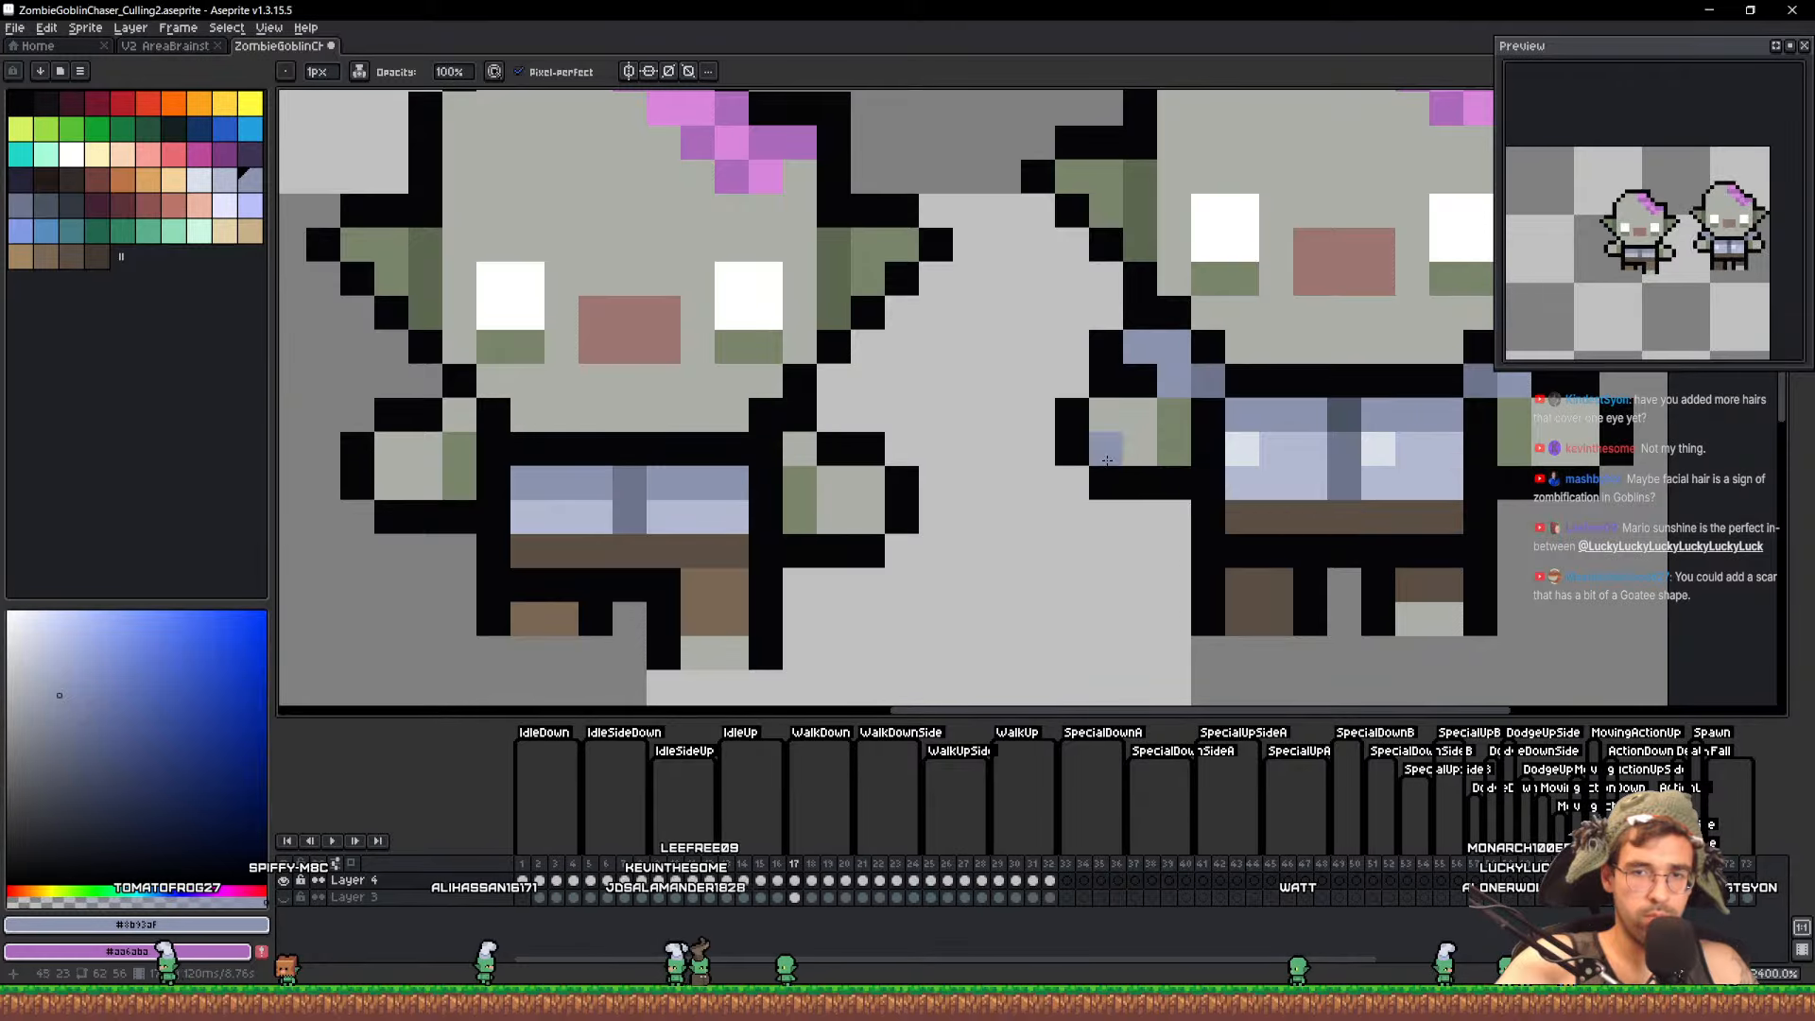
Paint a blue-grey sleeve with a black outline on the WalkDown goblin's right-hand shoulder, matching the reference, and save the file
{"action": "scroll", "coordinate": [956, 436], "scroll_direction": "down", "scroll_amount": 2}
{"action": "key", "text": "i"}
{"action": "left_click", "coordinate": [1200, 437]}
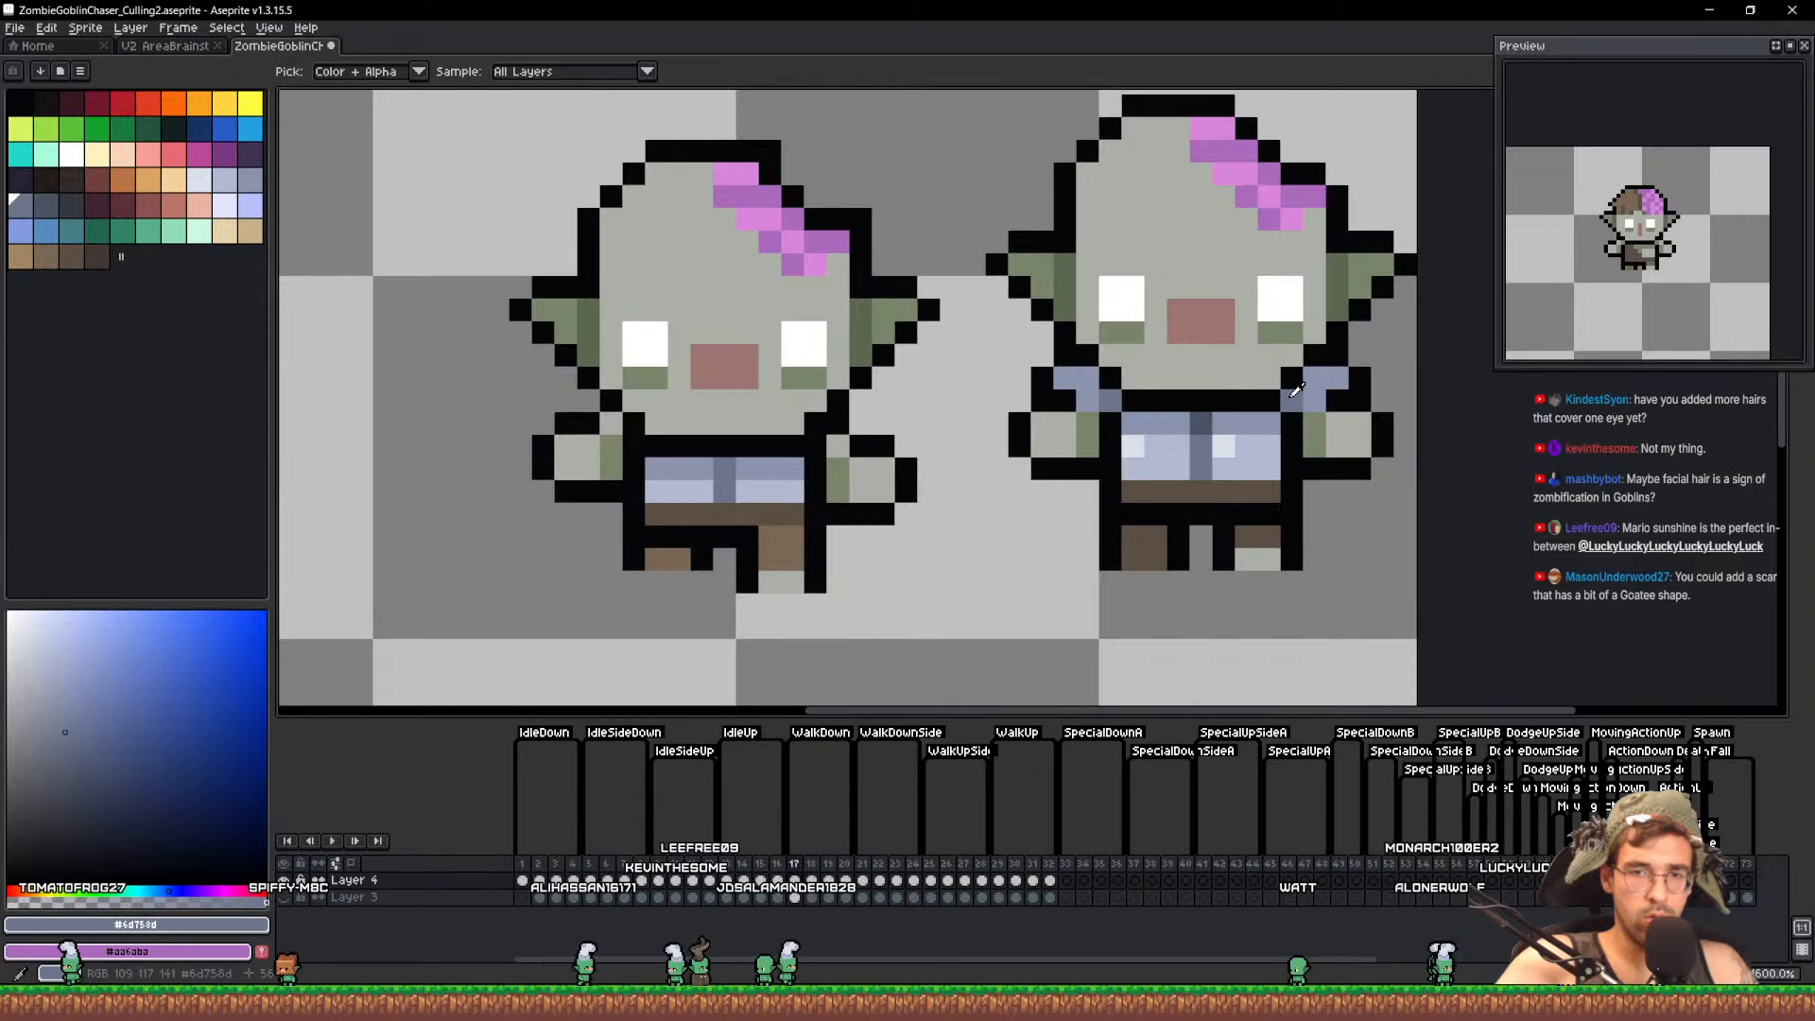
{"action": "key", "text": "b"}
{"action": "key", "text": "i"}
{"action": "left_click", "coordinate": [1315, 386]}
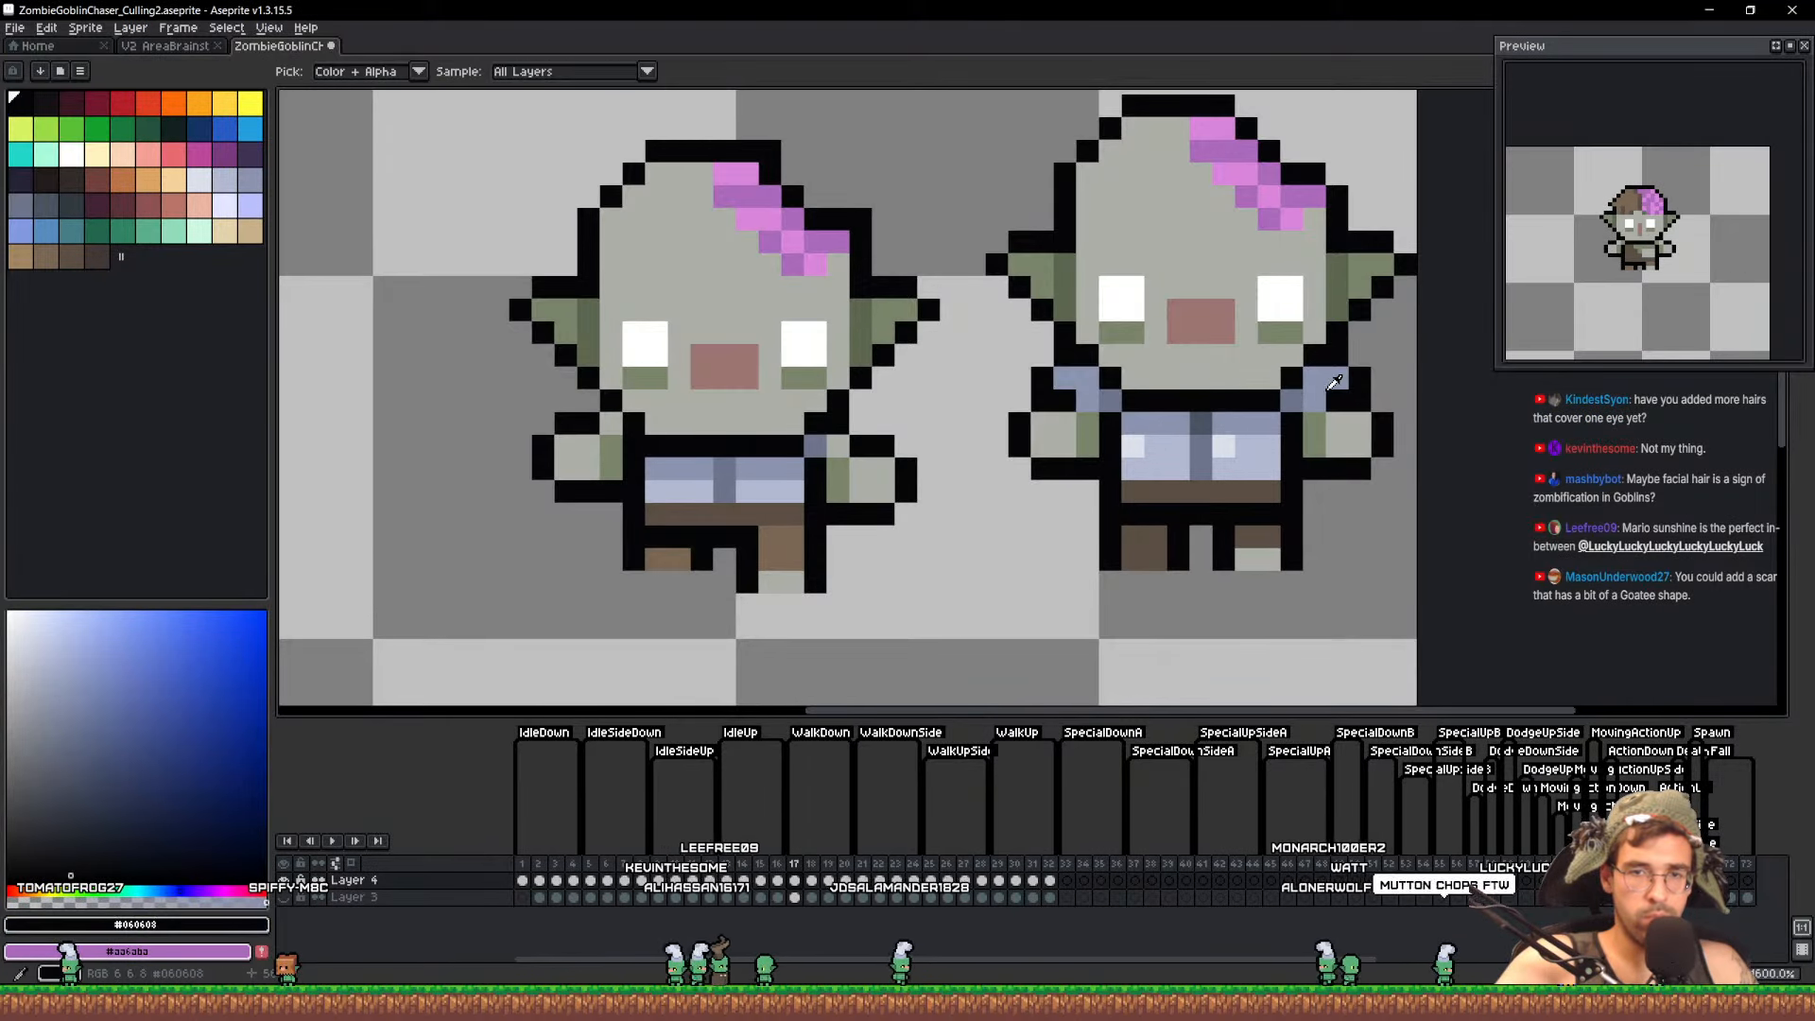
{"action": "key", "text": "b"}
{"action": "left_click_drag", "start_coordinate": [839, 444], "coordinate": [848, 422]}
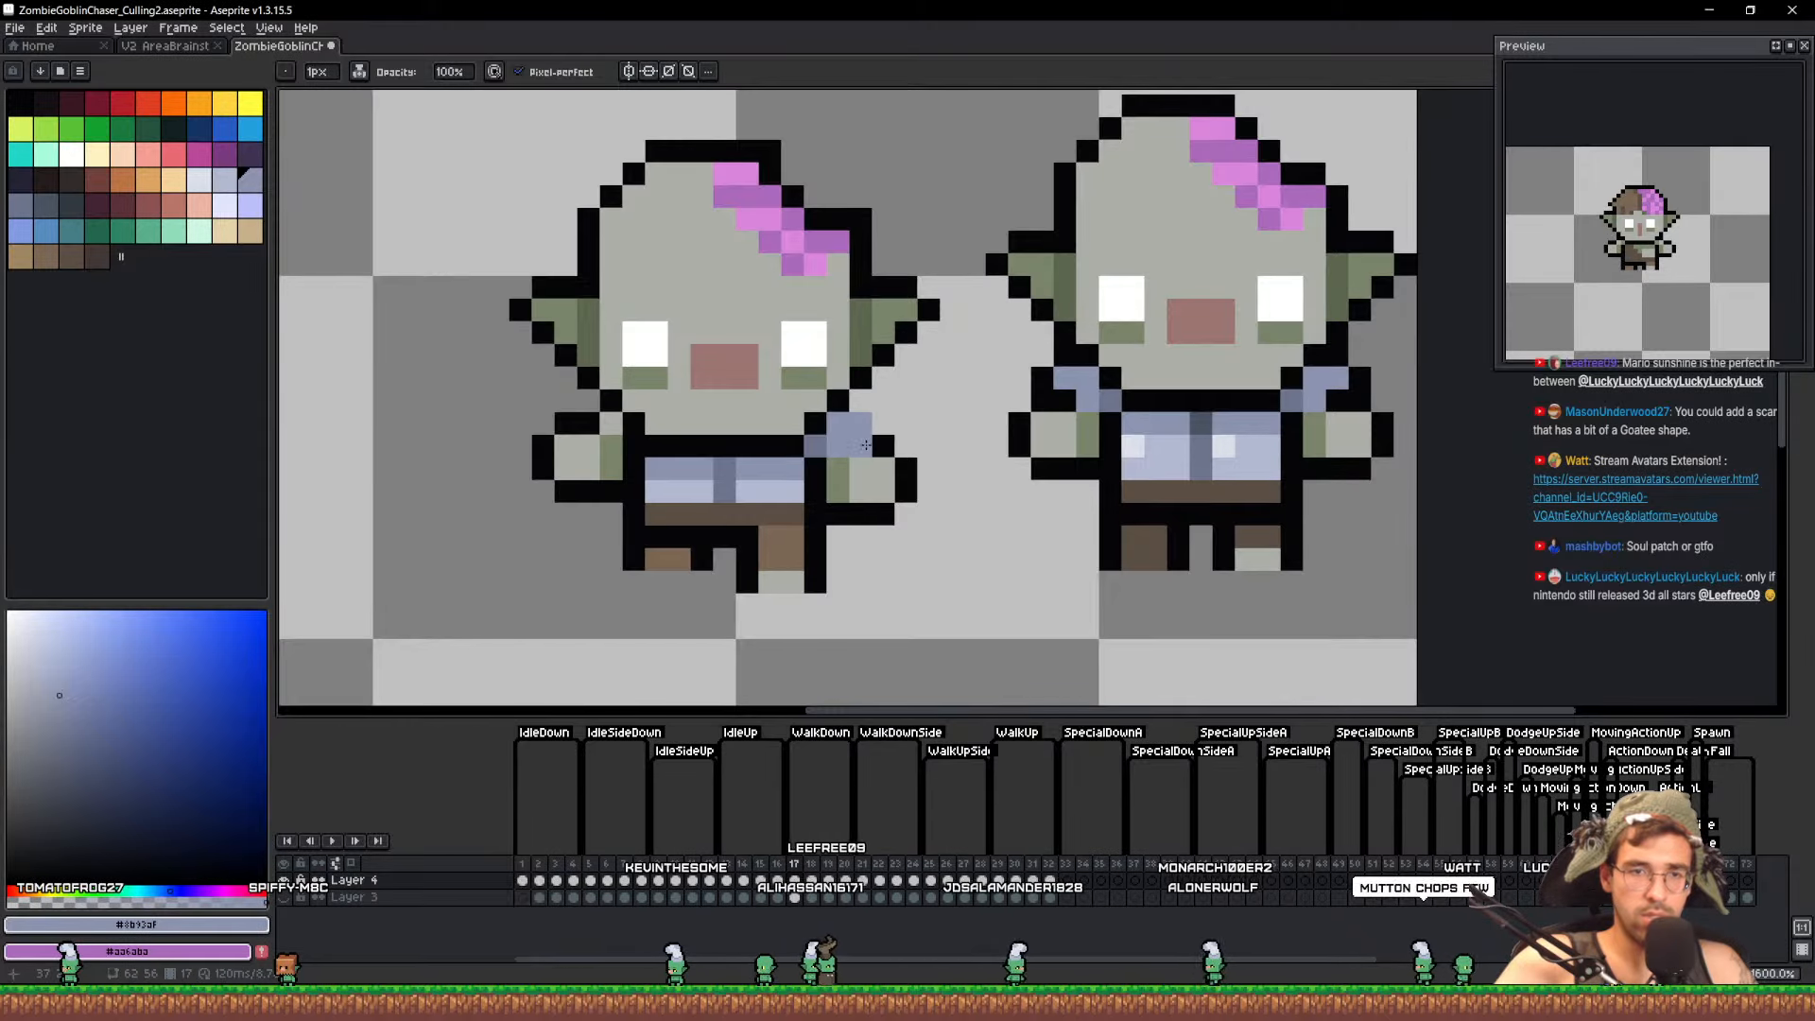
{"action": "left_click", "coordinate": [881, 428], "text": "alt"}
{"action": "key", "text": "ctrl+s"}
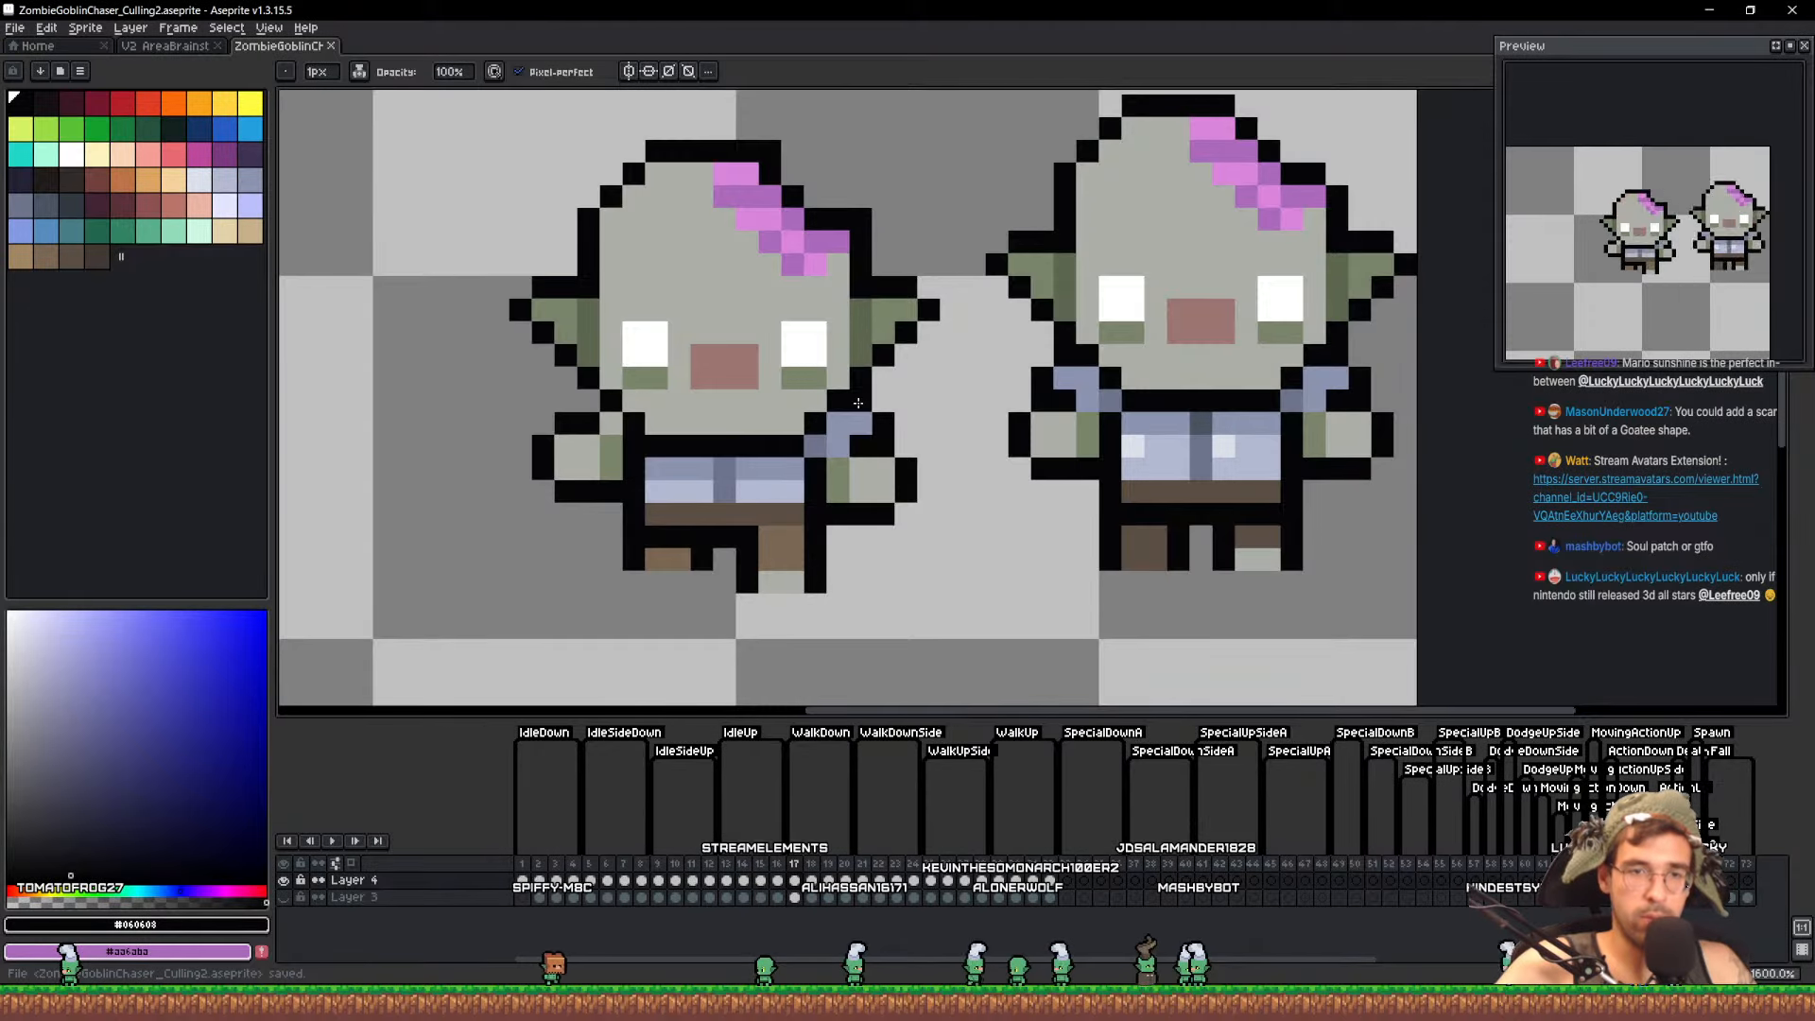
Paint the missing blue sleeve on the viewer's-left shoulder of the frame 17 goblin and outline it in black
{"action": "scroll", "coordinate": [665, 380], "scroll_direction": "up", "scroll_amount": 2}
{"action": "left_click", "coordinate": [684, 446], "text": "alt"}
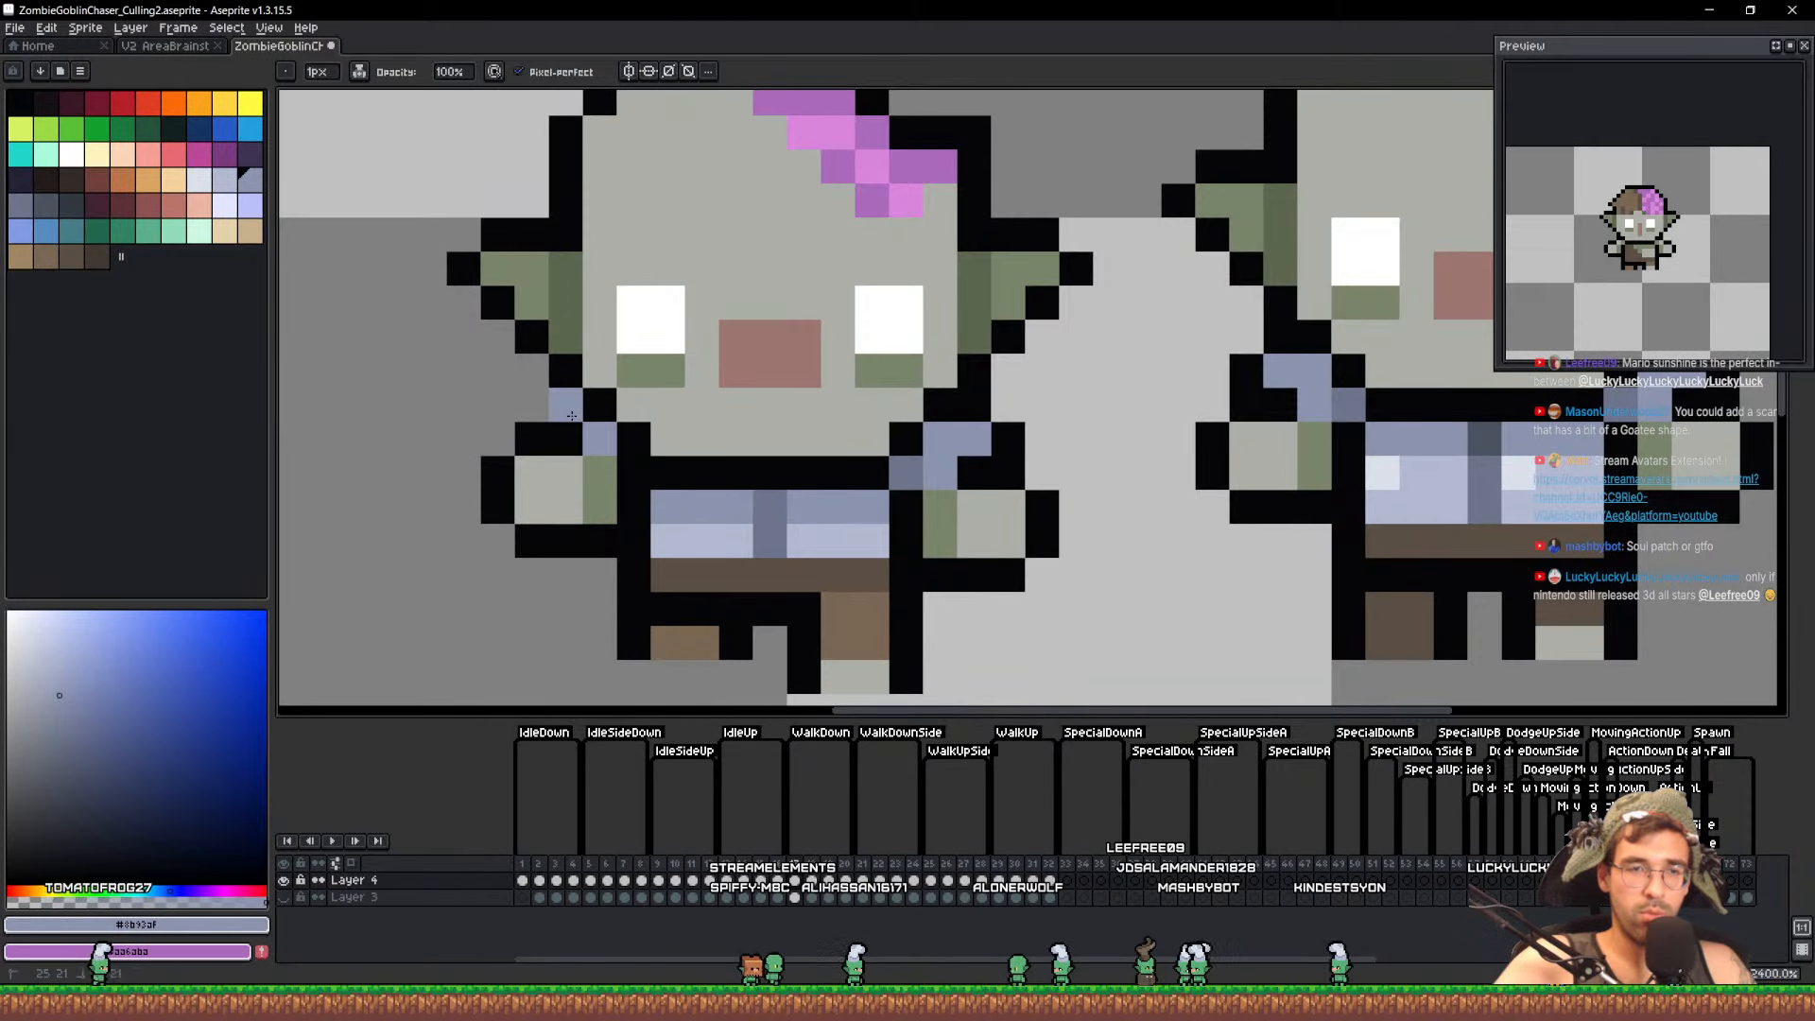
{"action": "left_click", "coordinate": [539, 423], "text": "alt"}
{"action": "scroll", "coordinate": [762, 456], "scroll_direction": "down", "scroll_amount": 4}
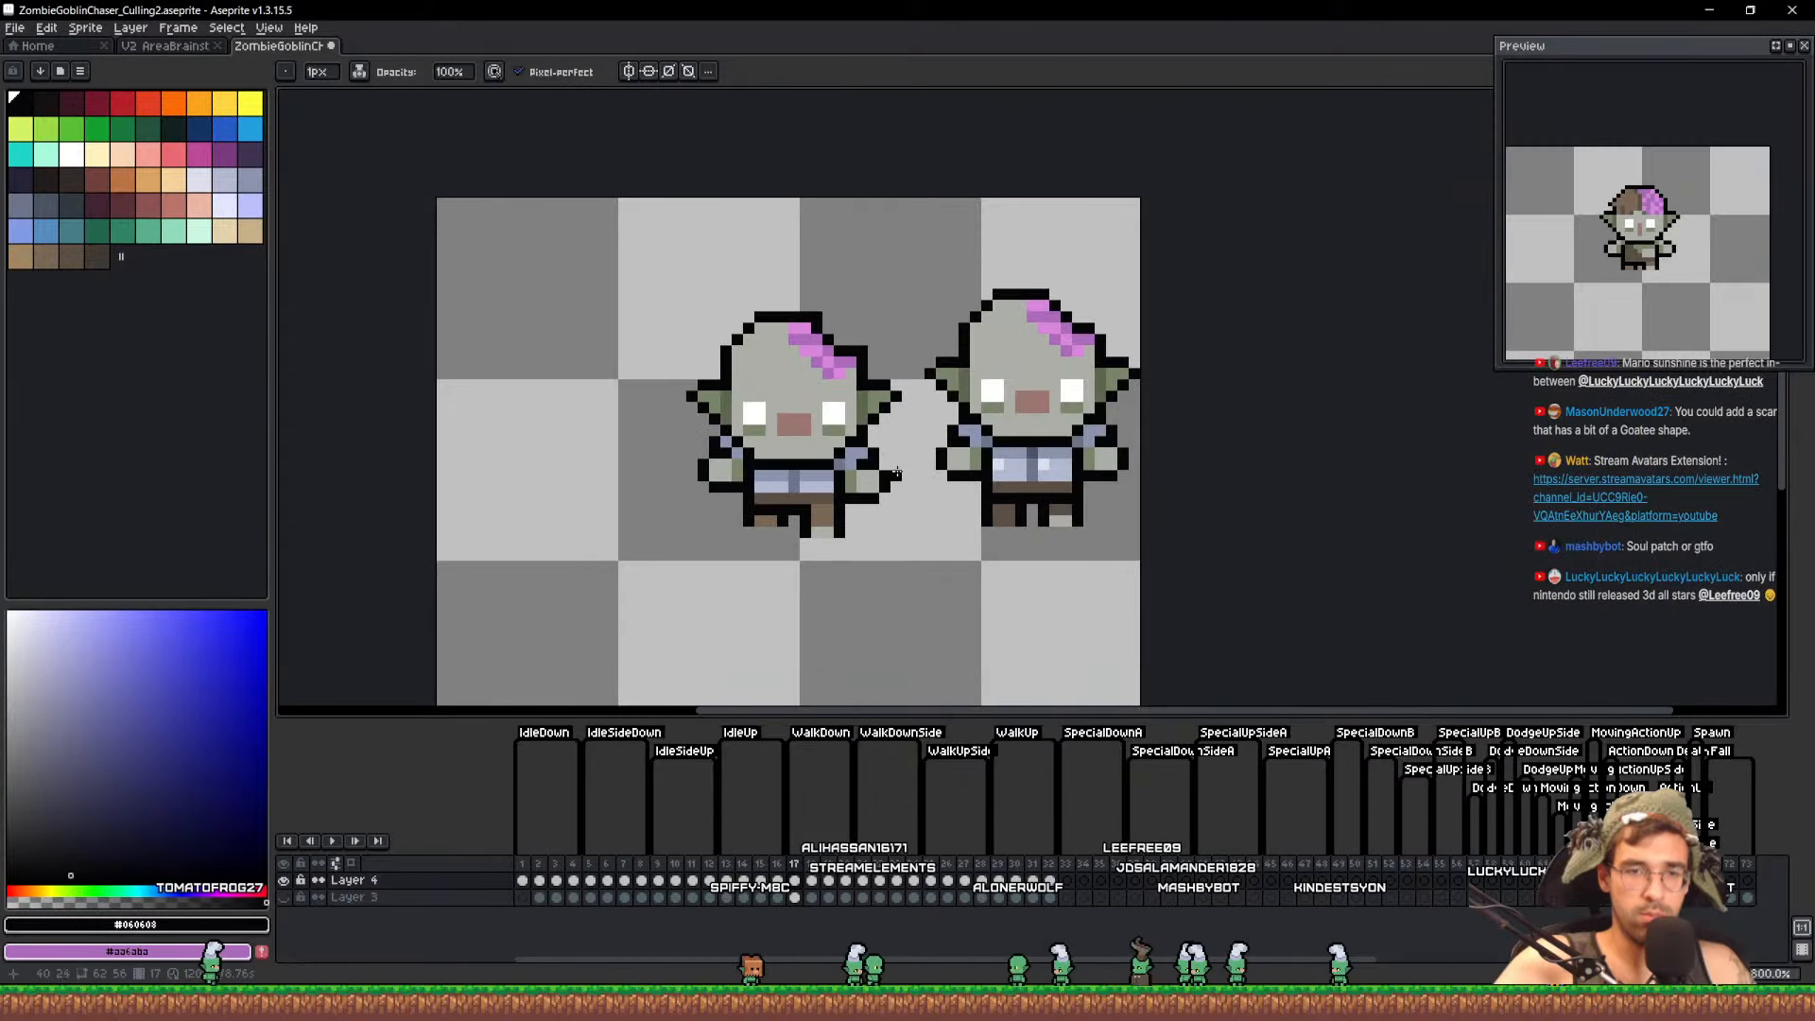
Recolour the lower-hanging trouser leg on frame 17 with brown #5a4e44 and shade its hip with a darker brown
{"action": "scroll", "coordinate": [859, 486], "scroll_direction": "up", "scroll_amount": 4}
{"action": "left_click", "coordinate": [888, 541], "text": "alt"}
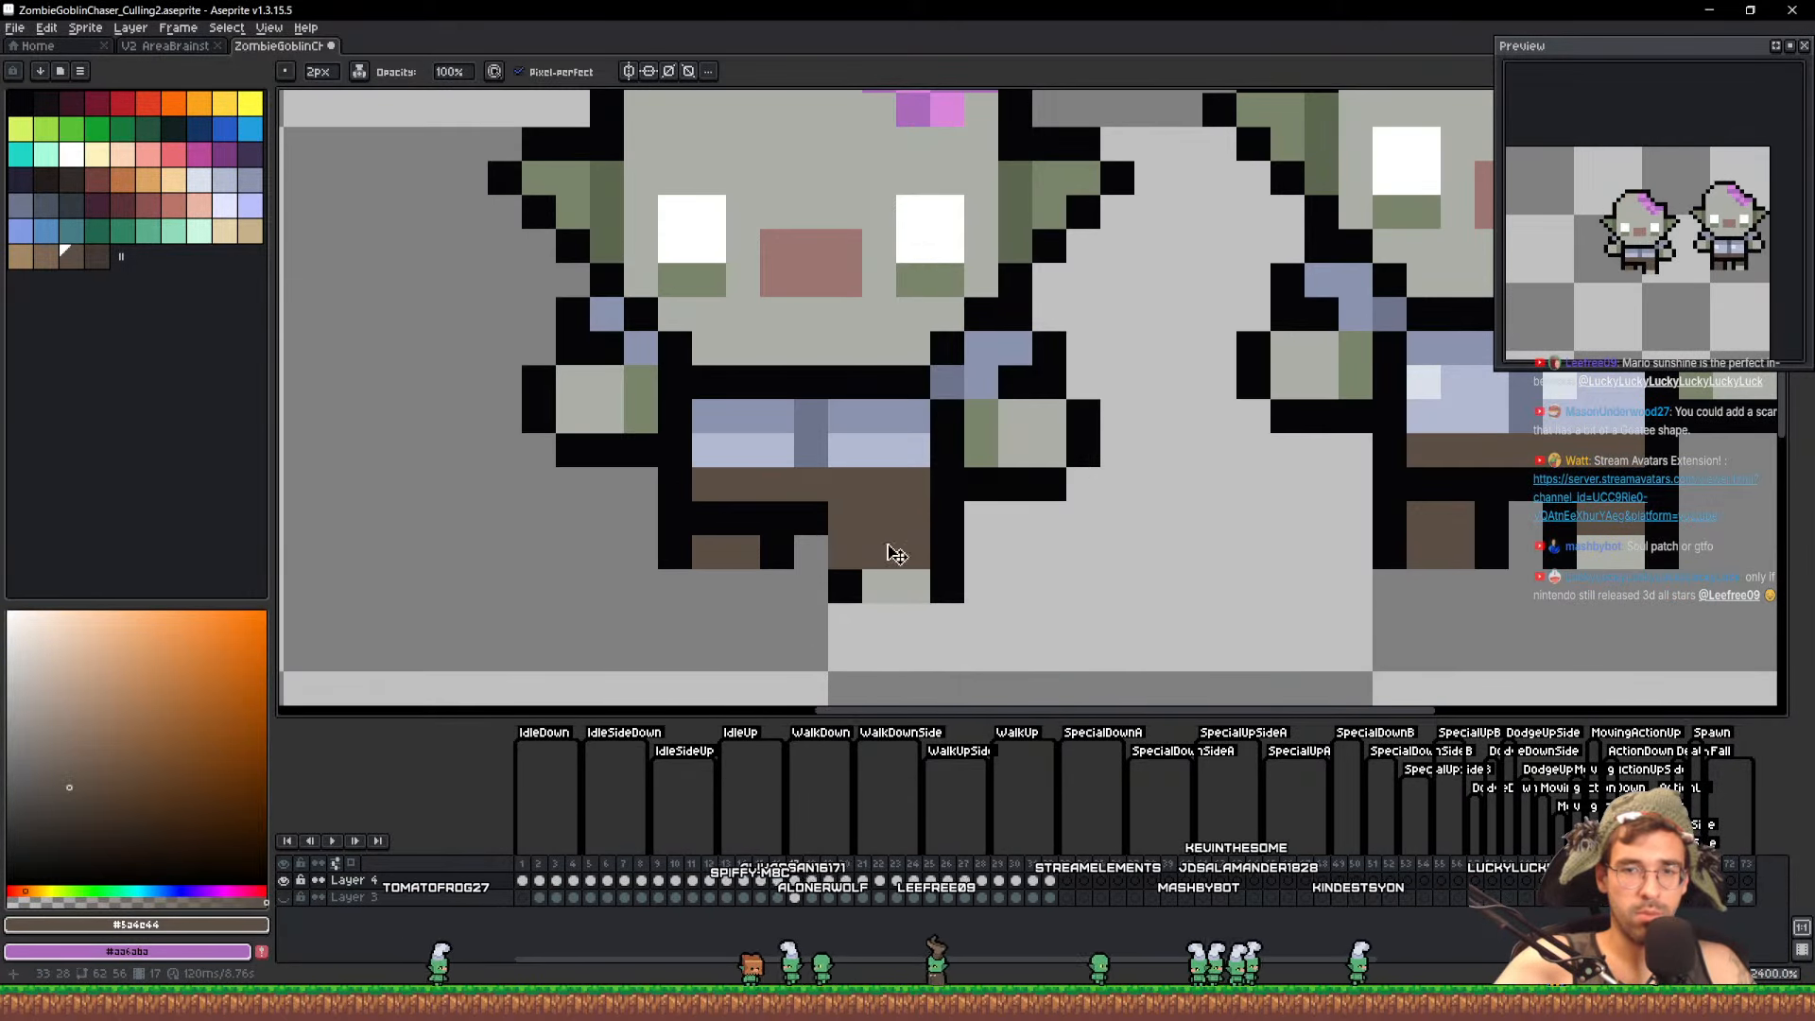
{"action": "left_click", "coordinate": [901, 537], "text": "alt"}
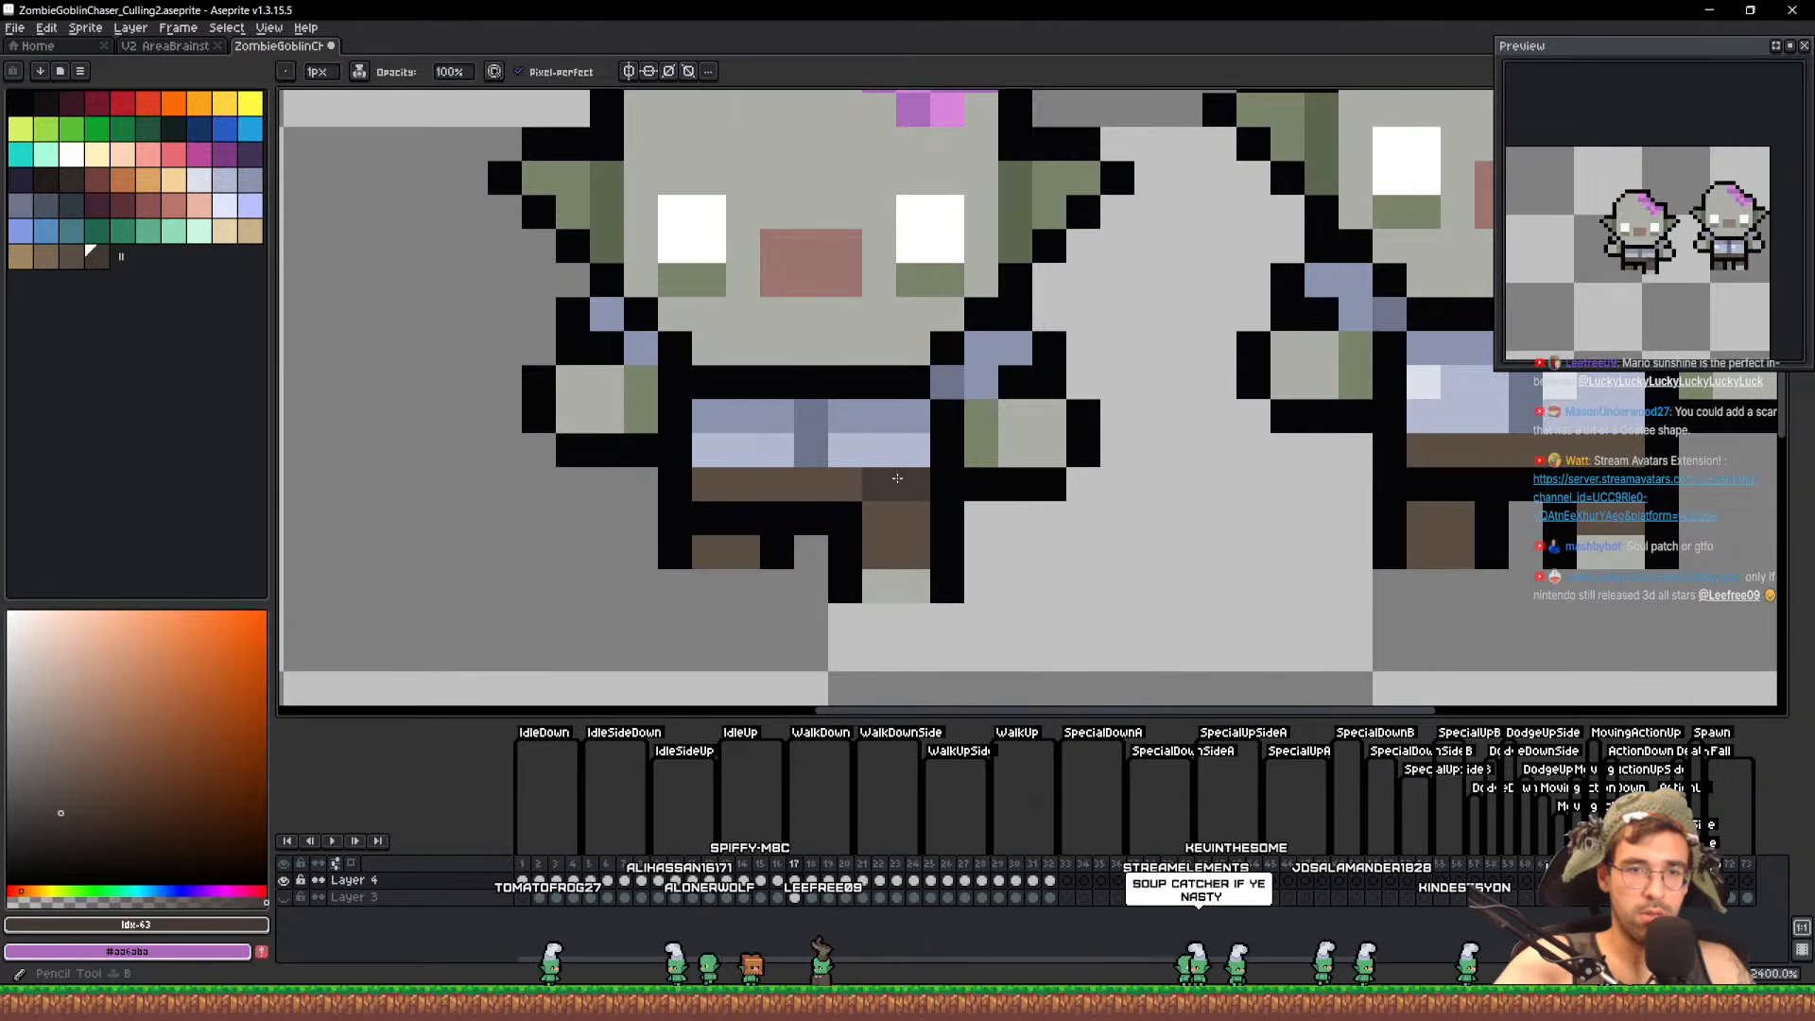
Erase the reference goblin from frame 17 and paste it beside the sprite on frame 18
{"action": "scroll", "coordinate": [1125, 482], "scroll_direction": "down", "scroll_amount": 4}
{"action": "key", "text": "e"}
{"action": "mouse_move", "coordinate": [1125, 482]}
{"action": "left_mouse_down"}
{"action": "mouse_move", "coordinate": [1000, 497]}
{"action": "mouse_move", "coordinate": [1042, 496]}
{"action": "mouse_move", "coordinate": [1041, 388]}
{"action": "left_mouse_up"}
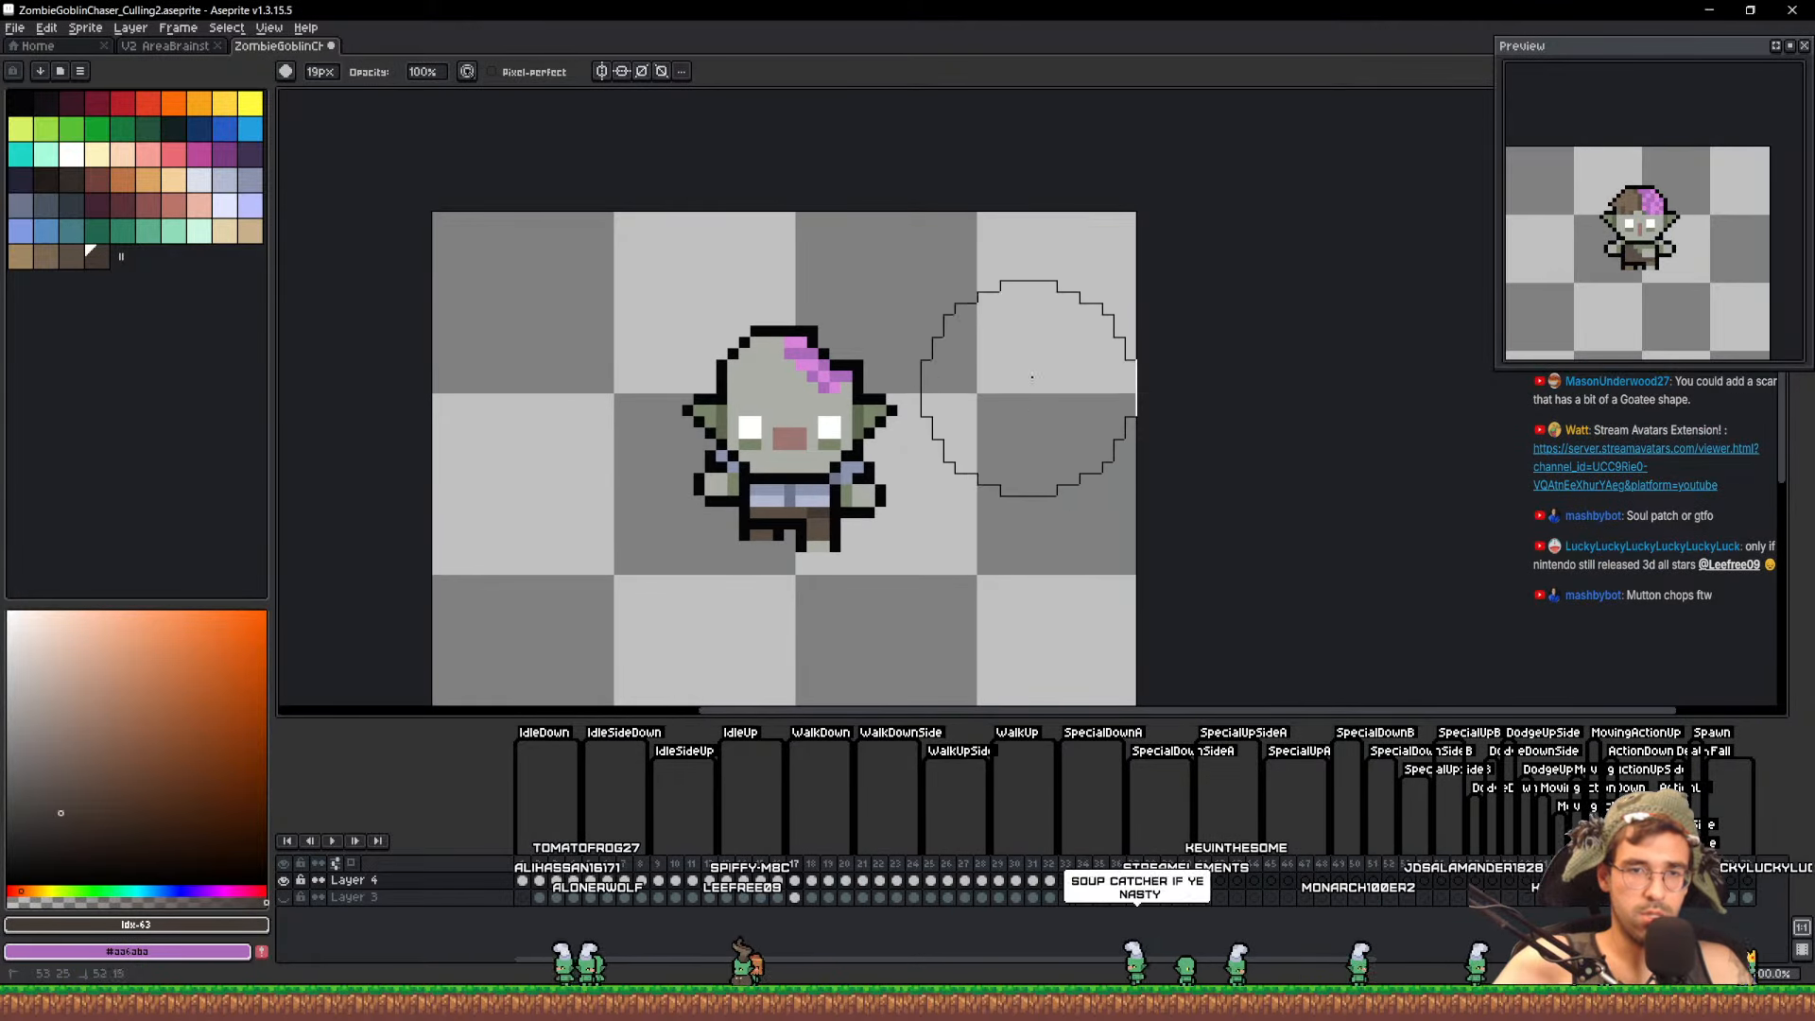
{"action": "key", "text": "Right"}
{"action": "key", "text": "ctrl+v"}
{"action": "left_click_drag", "start_coordinate": [775, 428], "coordinate": [1014, 427]}
{"action": "key", "text": "ctrl+d"}
Paint the frame 18 goblin's torso as a light blue shirt with a darker blue row along its upper edge, using the reference colours
{"action": "scroll", "coordinate": [1023, 500], "scroll_direction": "up", "scroll_amount": 2}
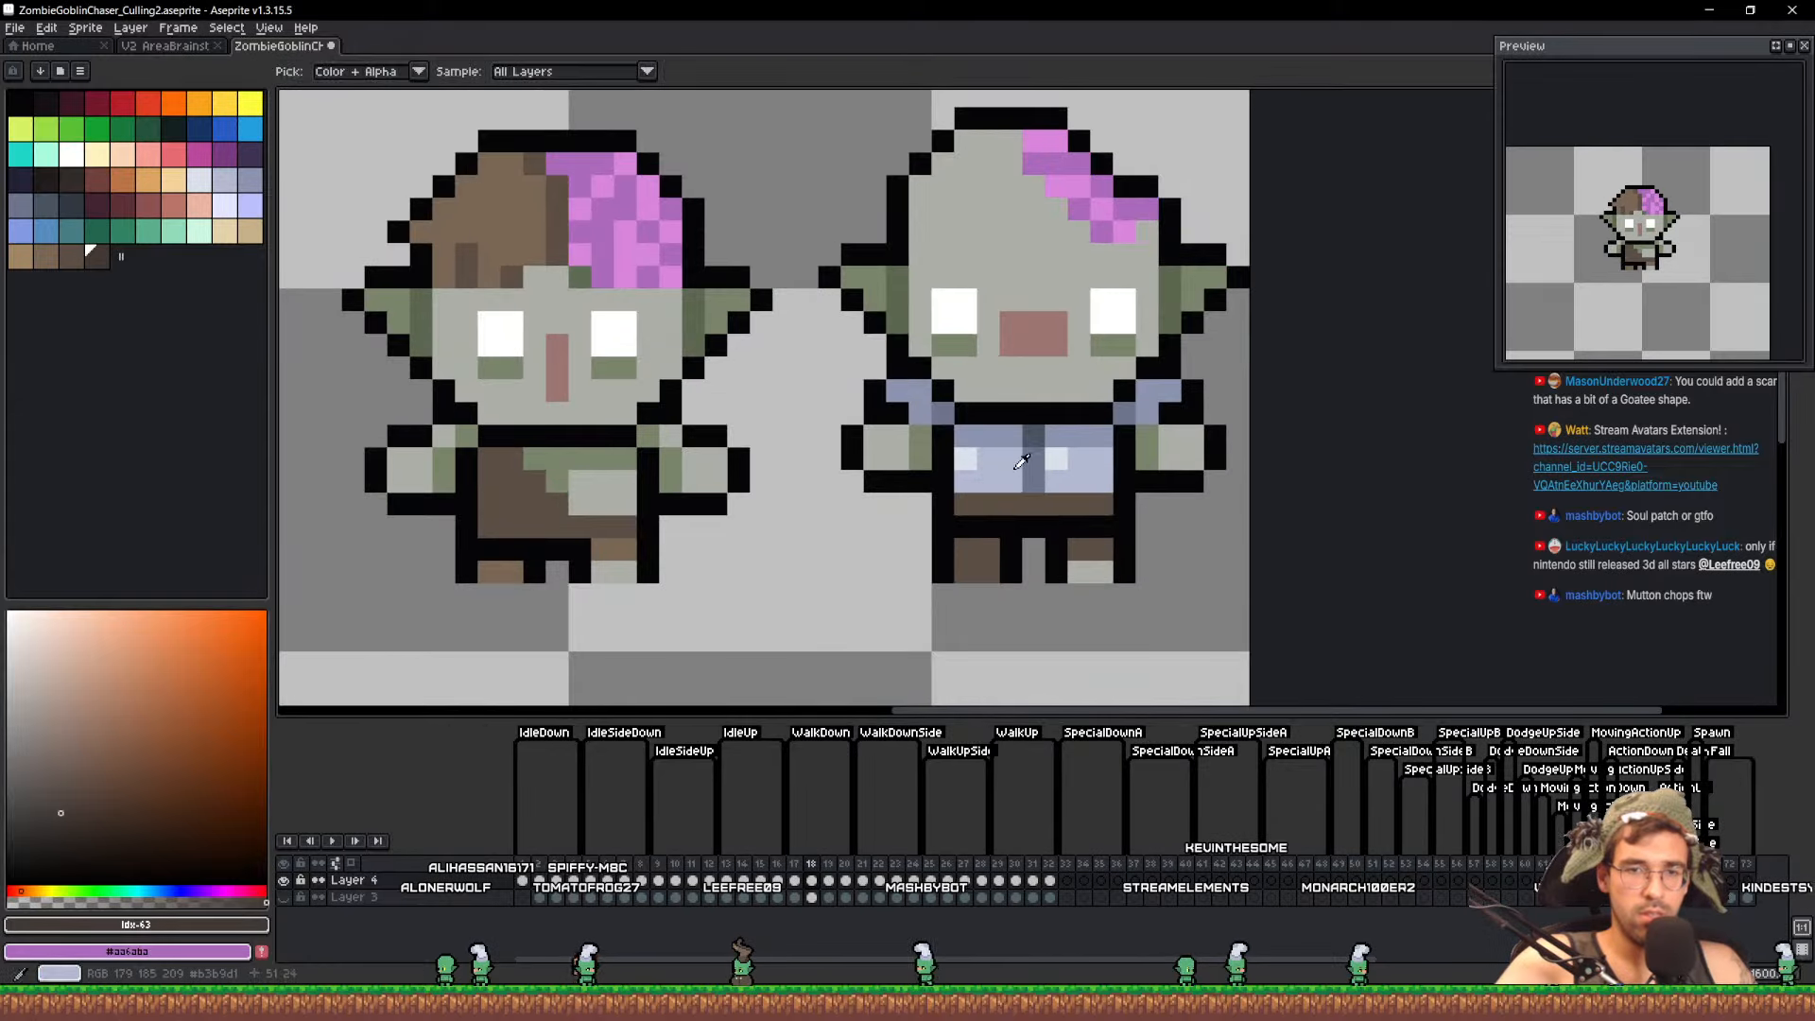
{"action": "left_click", "coordinate": [1016, 468], "text": "alt"}
{"action": "key", "text": "b"}
{"action": "mouse_move", "coordinate": [674, 499]}
{"action": "left_mouse_down"}
{"action": "mouse_move", "coordinate": [527, 502]}
{"action": "mouse_move", "coordinate": [673, 491]}
{"action": "mouse_move", "coordinate": [557, 475]}
{"action": "mouse_move", "coordinate": [624, 455]}
{"action": "left_mouse_up"}
{"action": "key", "text": "plus"}
{"action": "scroll", "coordinate": [605, 473], "scroll_direction": "down", "scroll_amount": 1}
{"action": "left_click", "coordinate": [1055, 428], "text": "alt"}
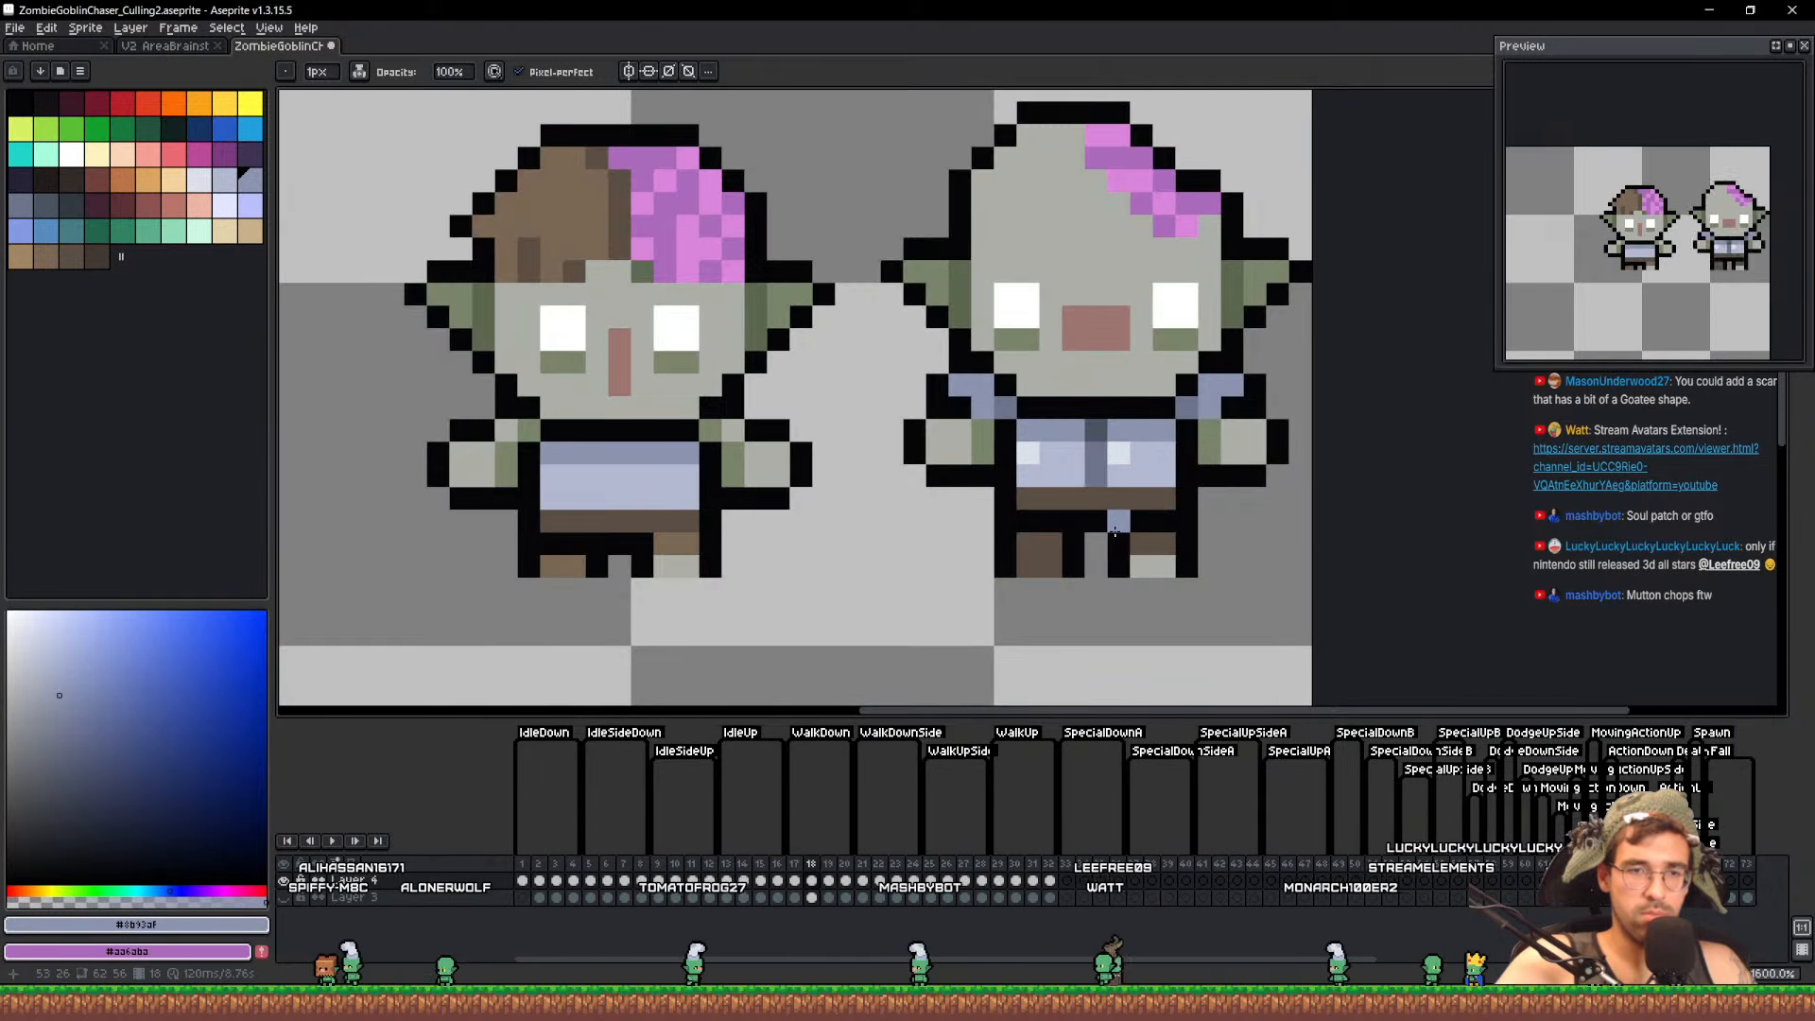
Recolour the frame 18 goblin's trousers with brown #5a4e44 and shade one hip with a darker brown
{"action": "left_click", "coordinate": [1079, 546], "text": "alt"}
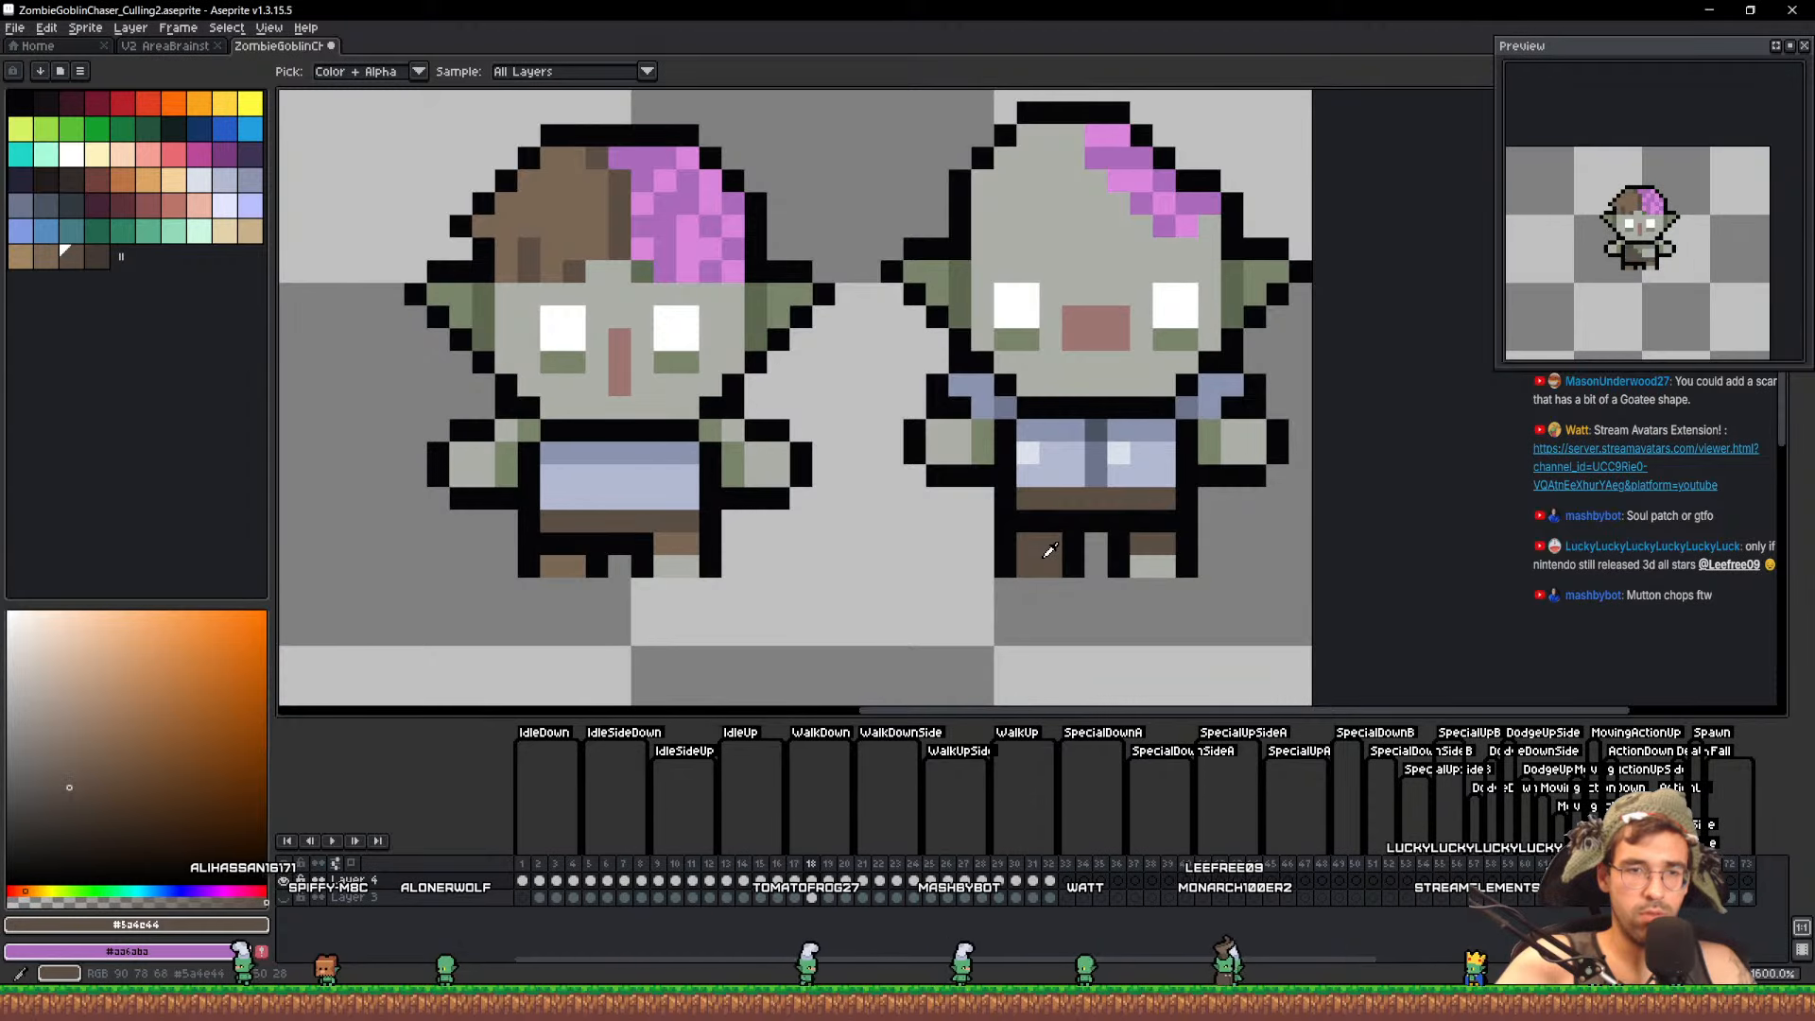
{"action": "key", "text": "alt"}
{"action": "left_click", "coordinate": [679, 540], "text": "alt"}
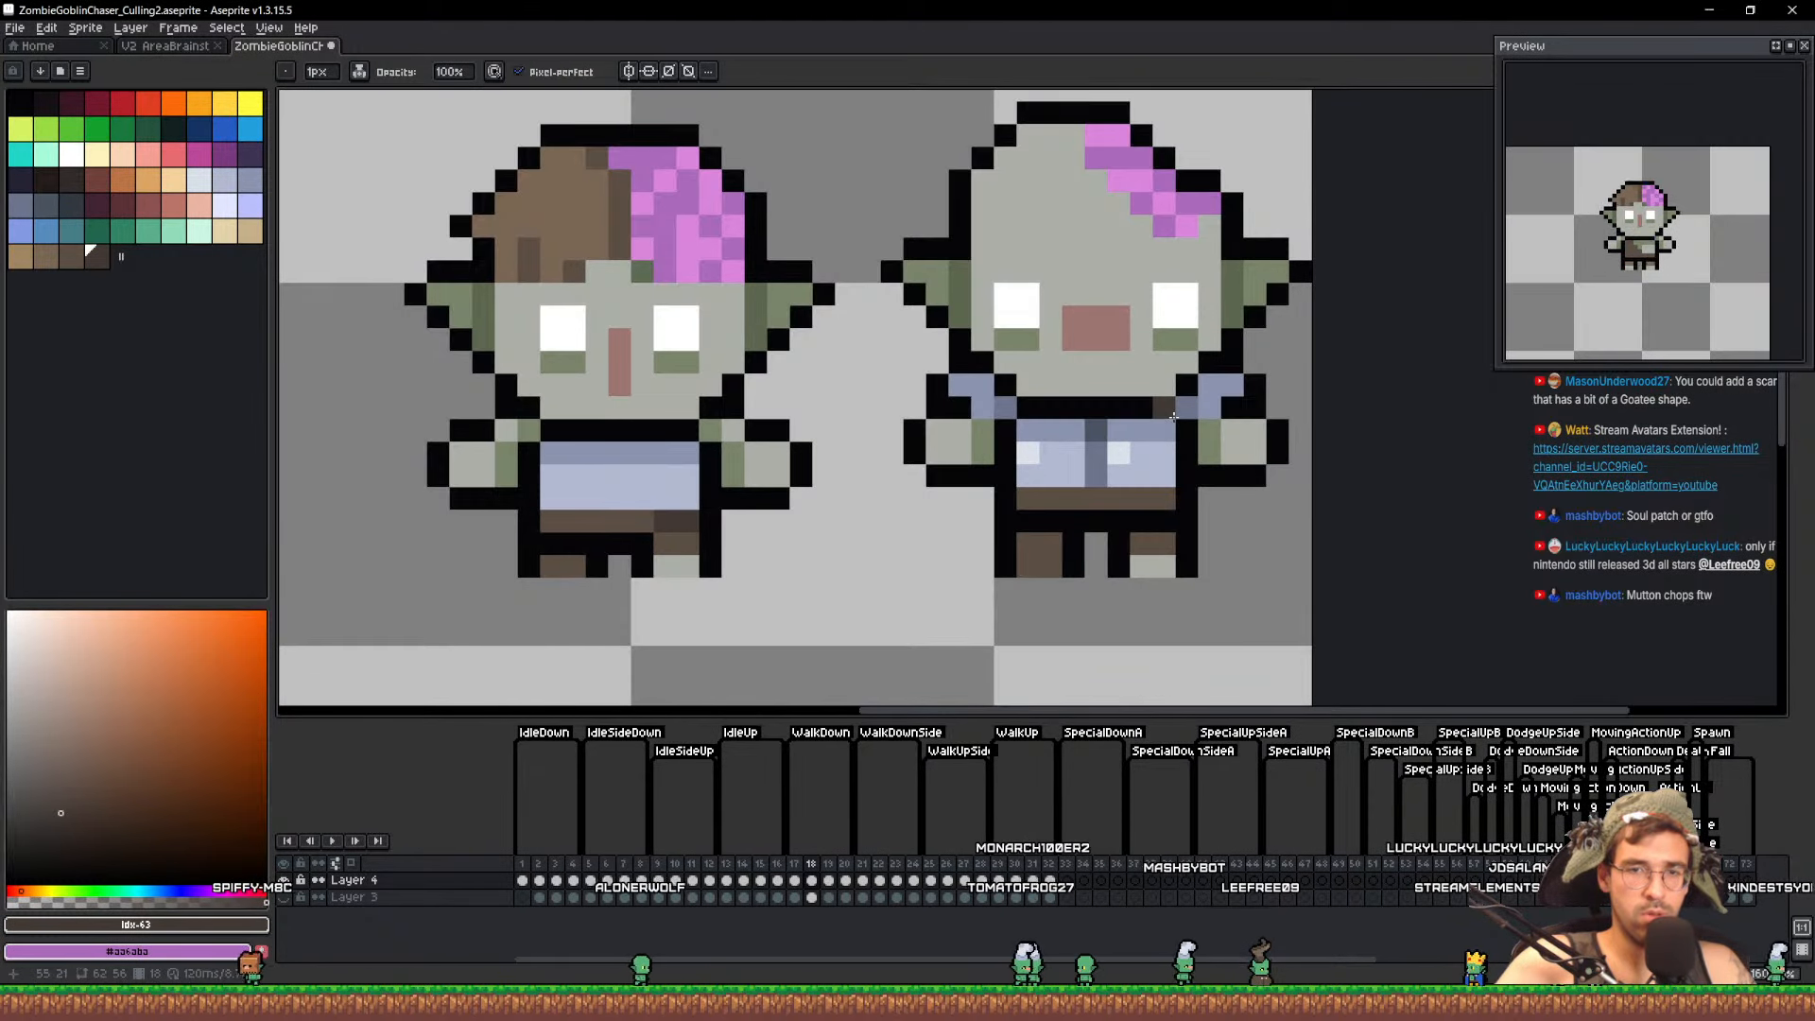
Copy the reference goblin's viewer's-right arm with its blue sleeve onto the matching arm of the frame 18 sprite
{"action": "key", "text": "q"}
{"action": "left_click_drag", "start_coordinate": [1198, 407], "coordinate": [1280, 545]}
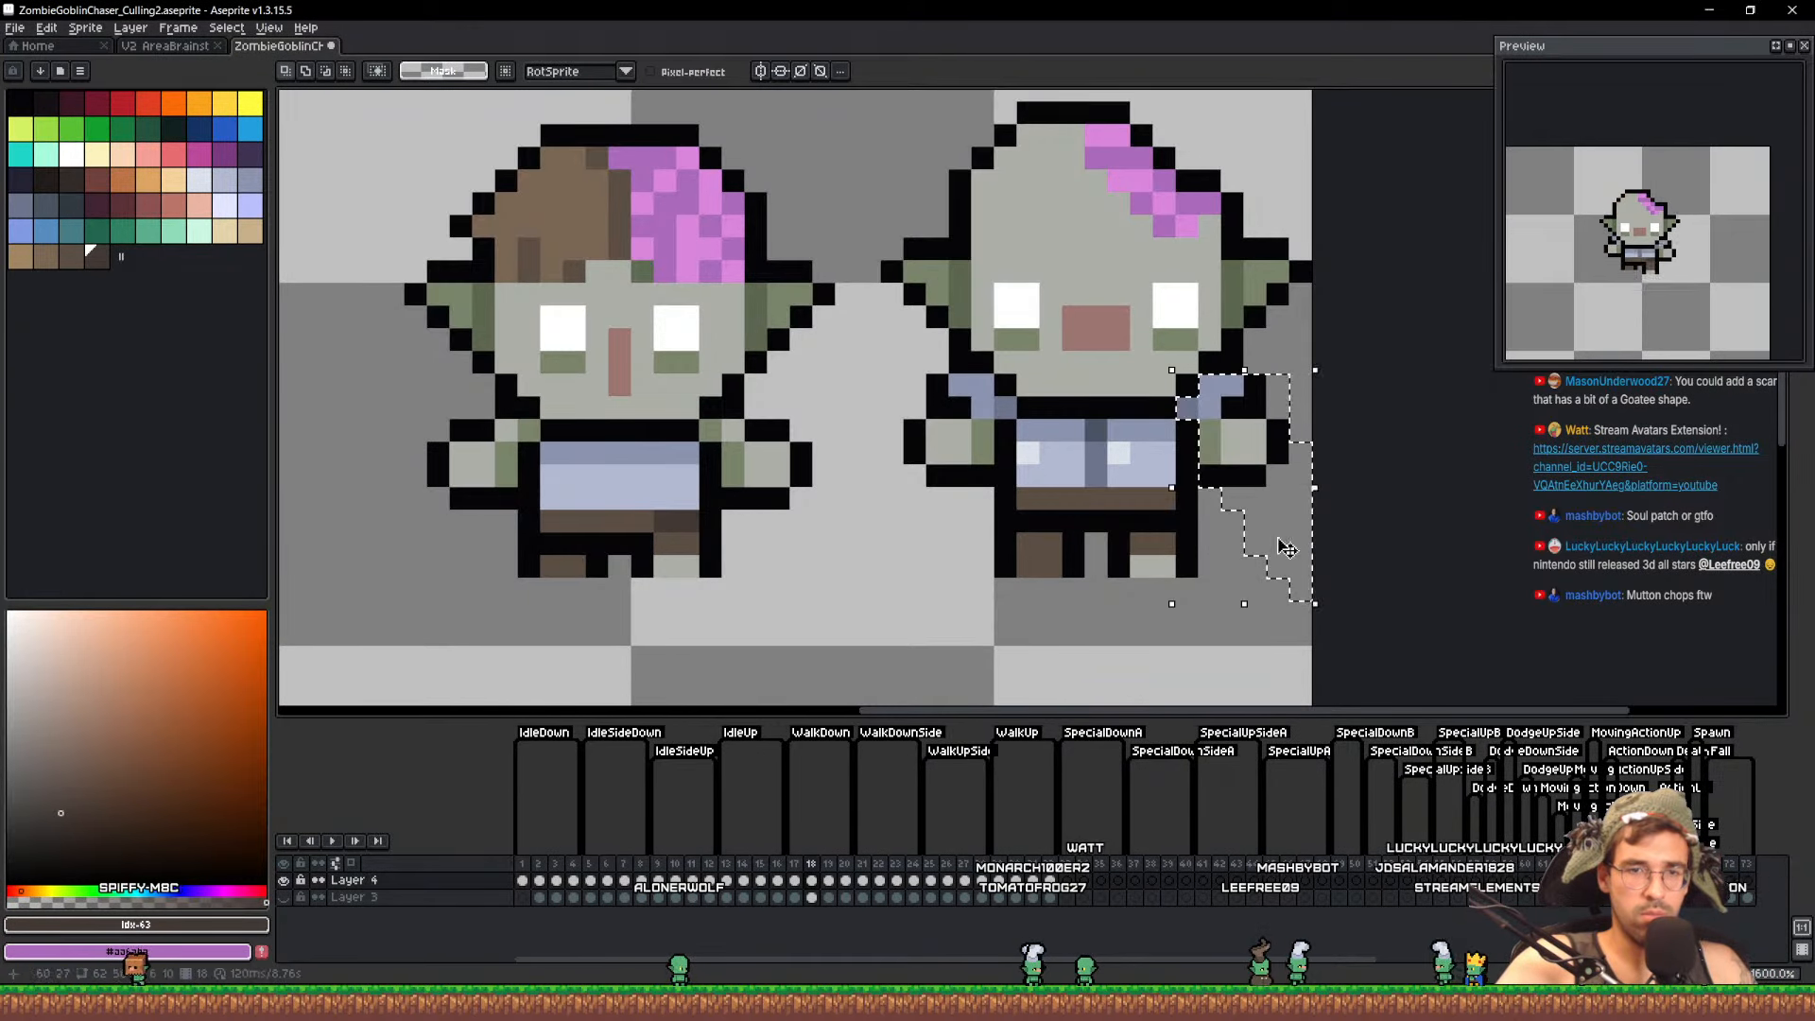
{"action": "left_click_drag", "start_coordinate": [1242, 454], "coordinate": [766, 474]}
{"action": "key", "text": "ctrl+d"}
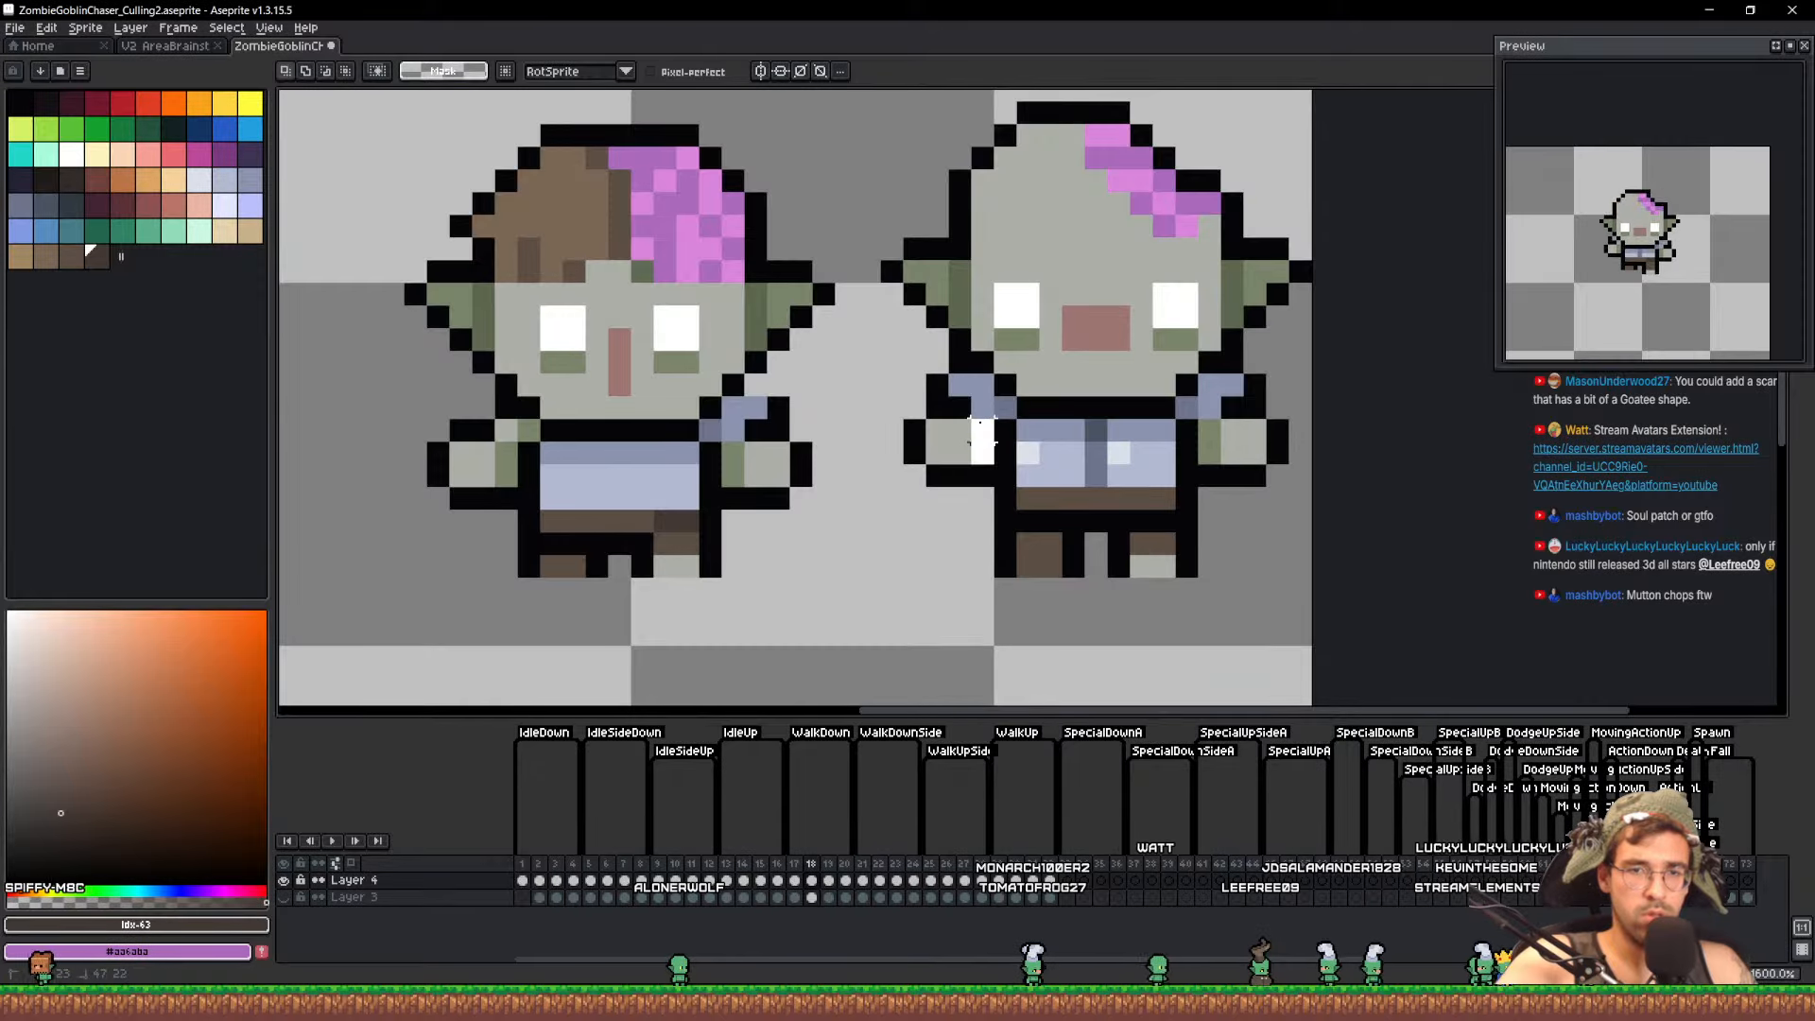
Copy the reference's viewer's-left sleeved arm onto the frame 18 sprite, touch up its black outline and save the file
{"action": "left_click_drag", "start_coordinate": [914, 499], "coordinate": [997, 522]}
{"action": "left_click_drag", "start_coordinate": [942, 452], "coordinate": [467, 474]}
{"action": "key", "text": "ctrl+d"}
{"action": "key", "text": "b"}
{"action": "left_click", "coordinate": [461, 426], "text": "alt"}
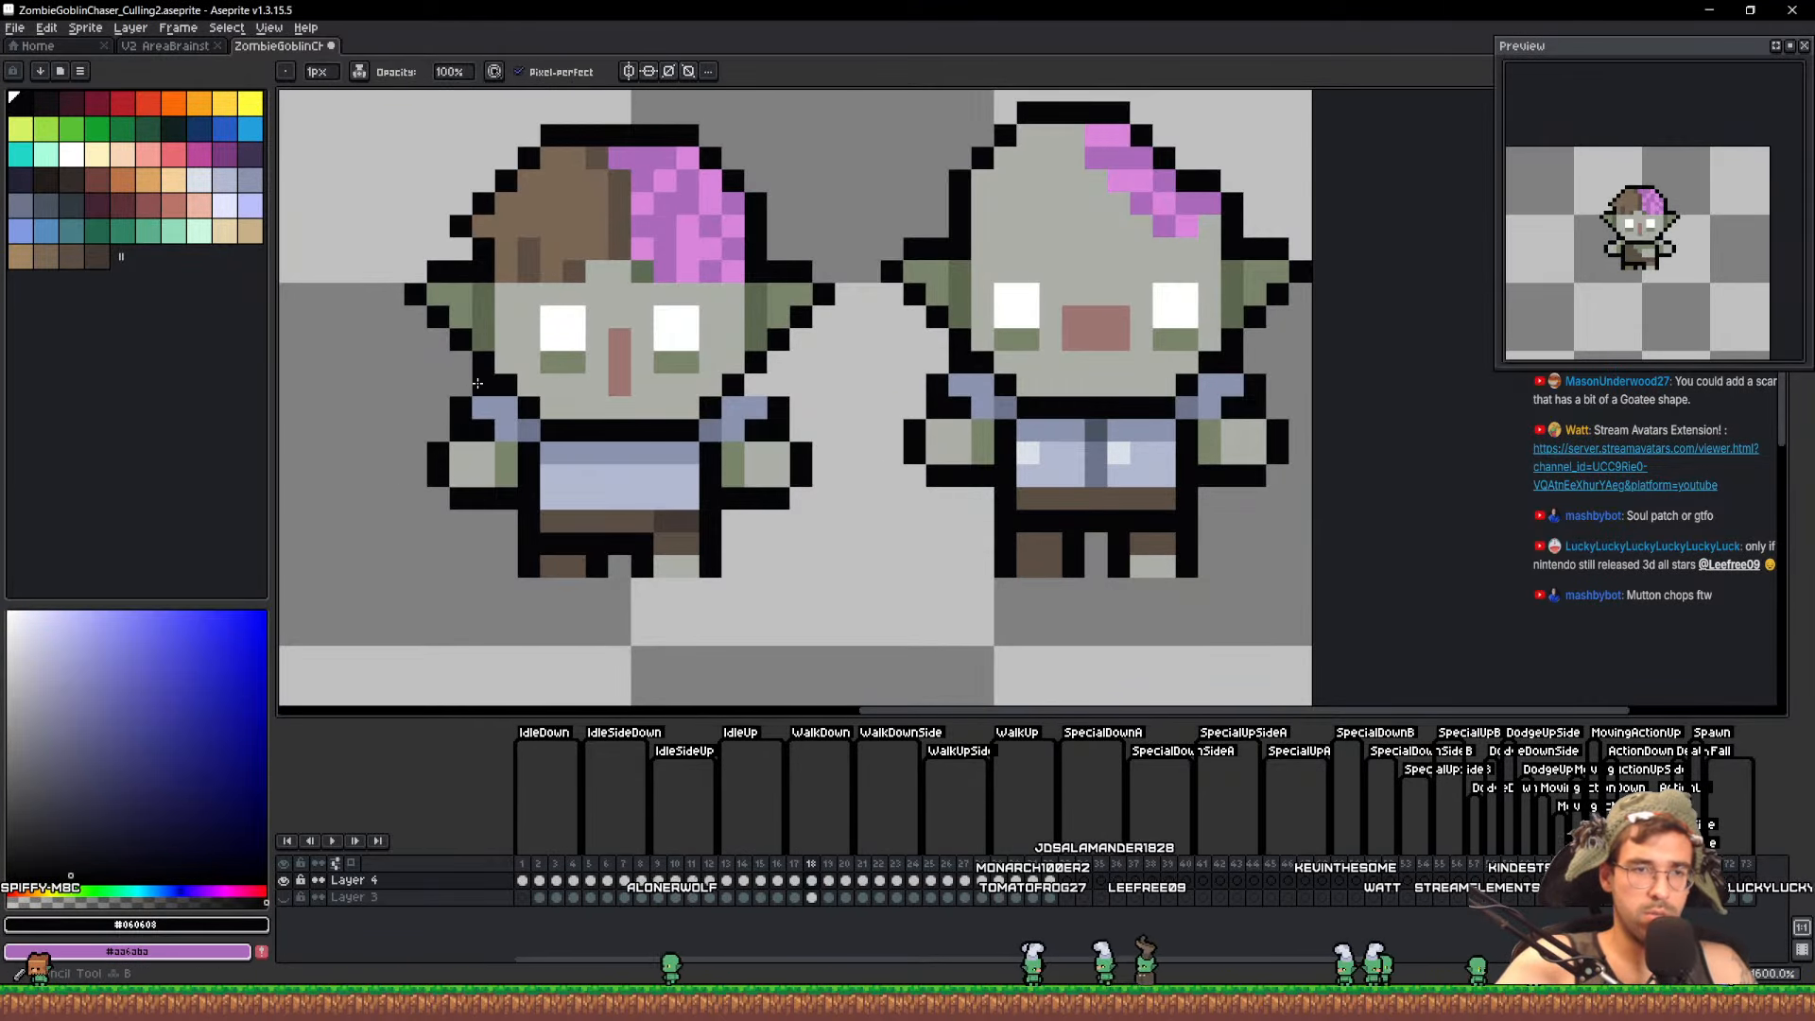
{"action": "key", "text": "ctrl+s"}
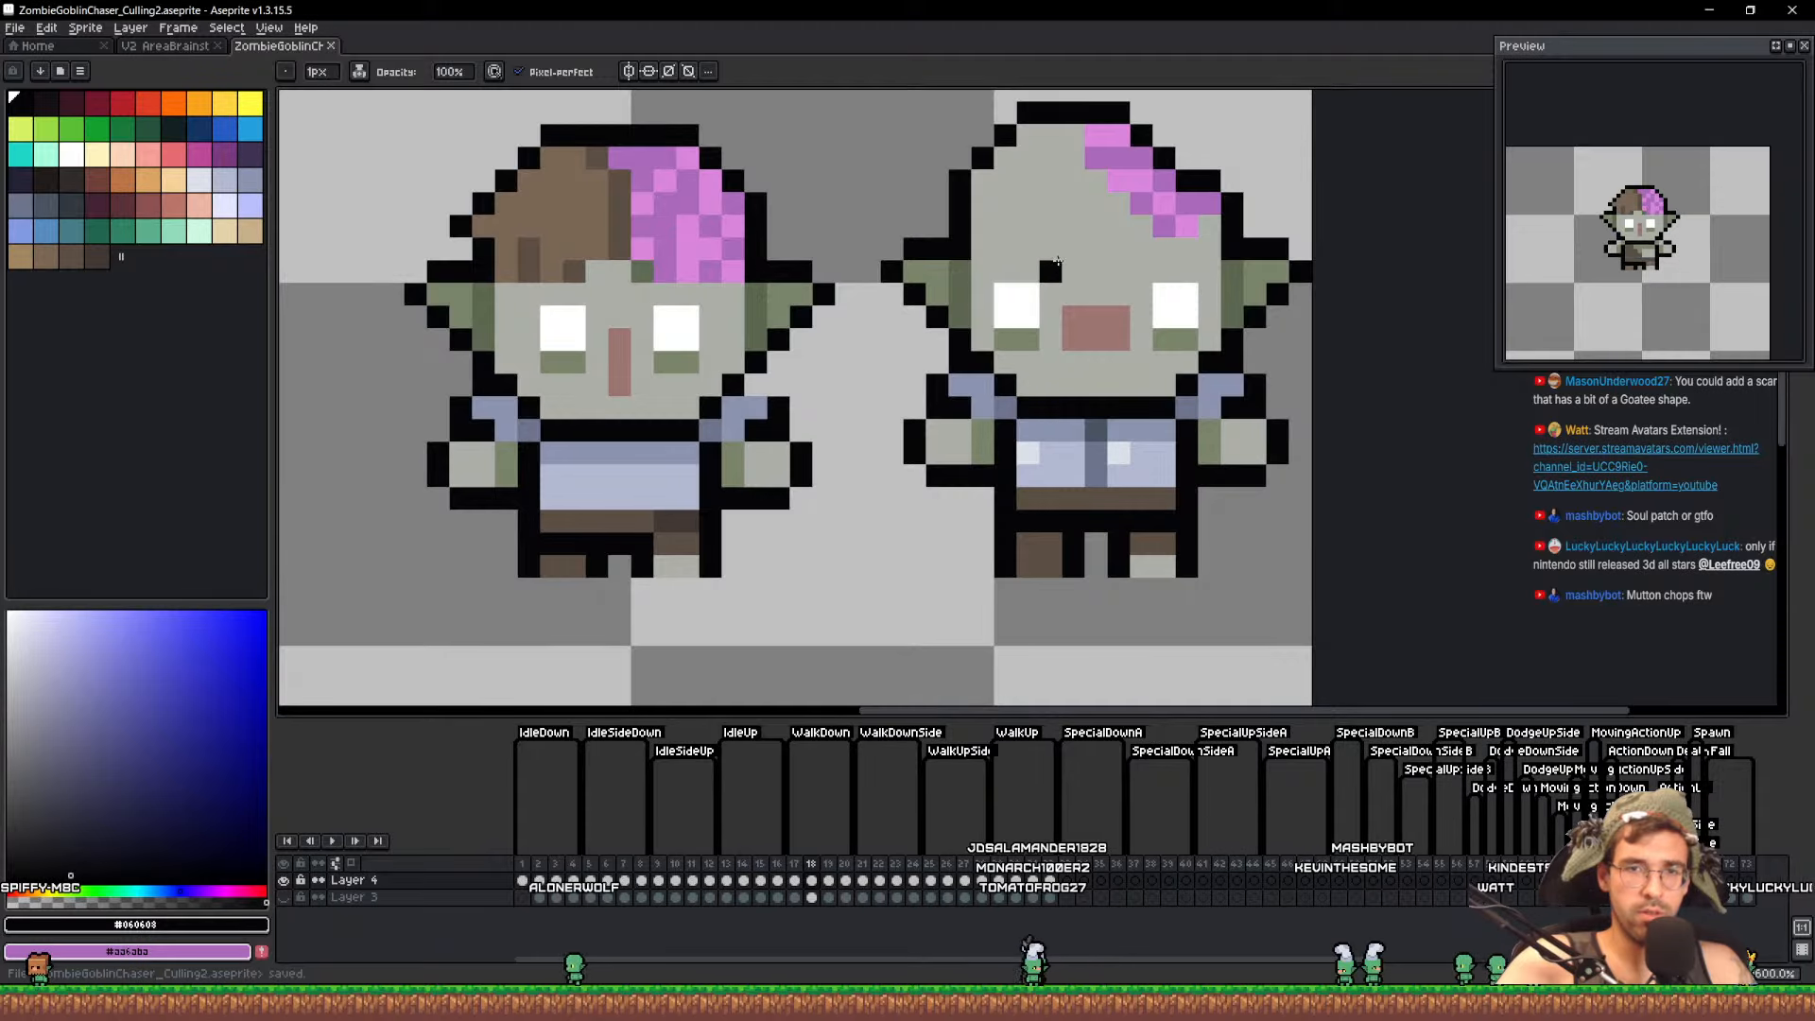
Copy the reference's bald head top with diagonal purple hair onto the frame 18 sprite and erase the leftover old hair and outline pixels
{"action": "key", "text": "q"}
{"action": "mouse_move", "coordinate": [1232, 272]}
{"action": "left_mouse_down"}
{"action": "mouse_move", "coordinate": [949, 271]}
{"action": "mouse_move", "coordinate": [1018, 99]}
{"action": "mouse_move", "coordinate": [1222, 142]}
{"action": "mouse_move", "coordinate": [1236, 205]}
{"action": "mouse_move", "coordinate": [897, 257]}
{"action": "mouse_move", "coordinate": [716, 254]}
{"action": "left_mouse_up"}
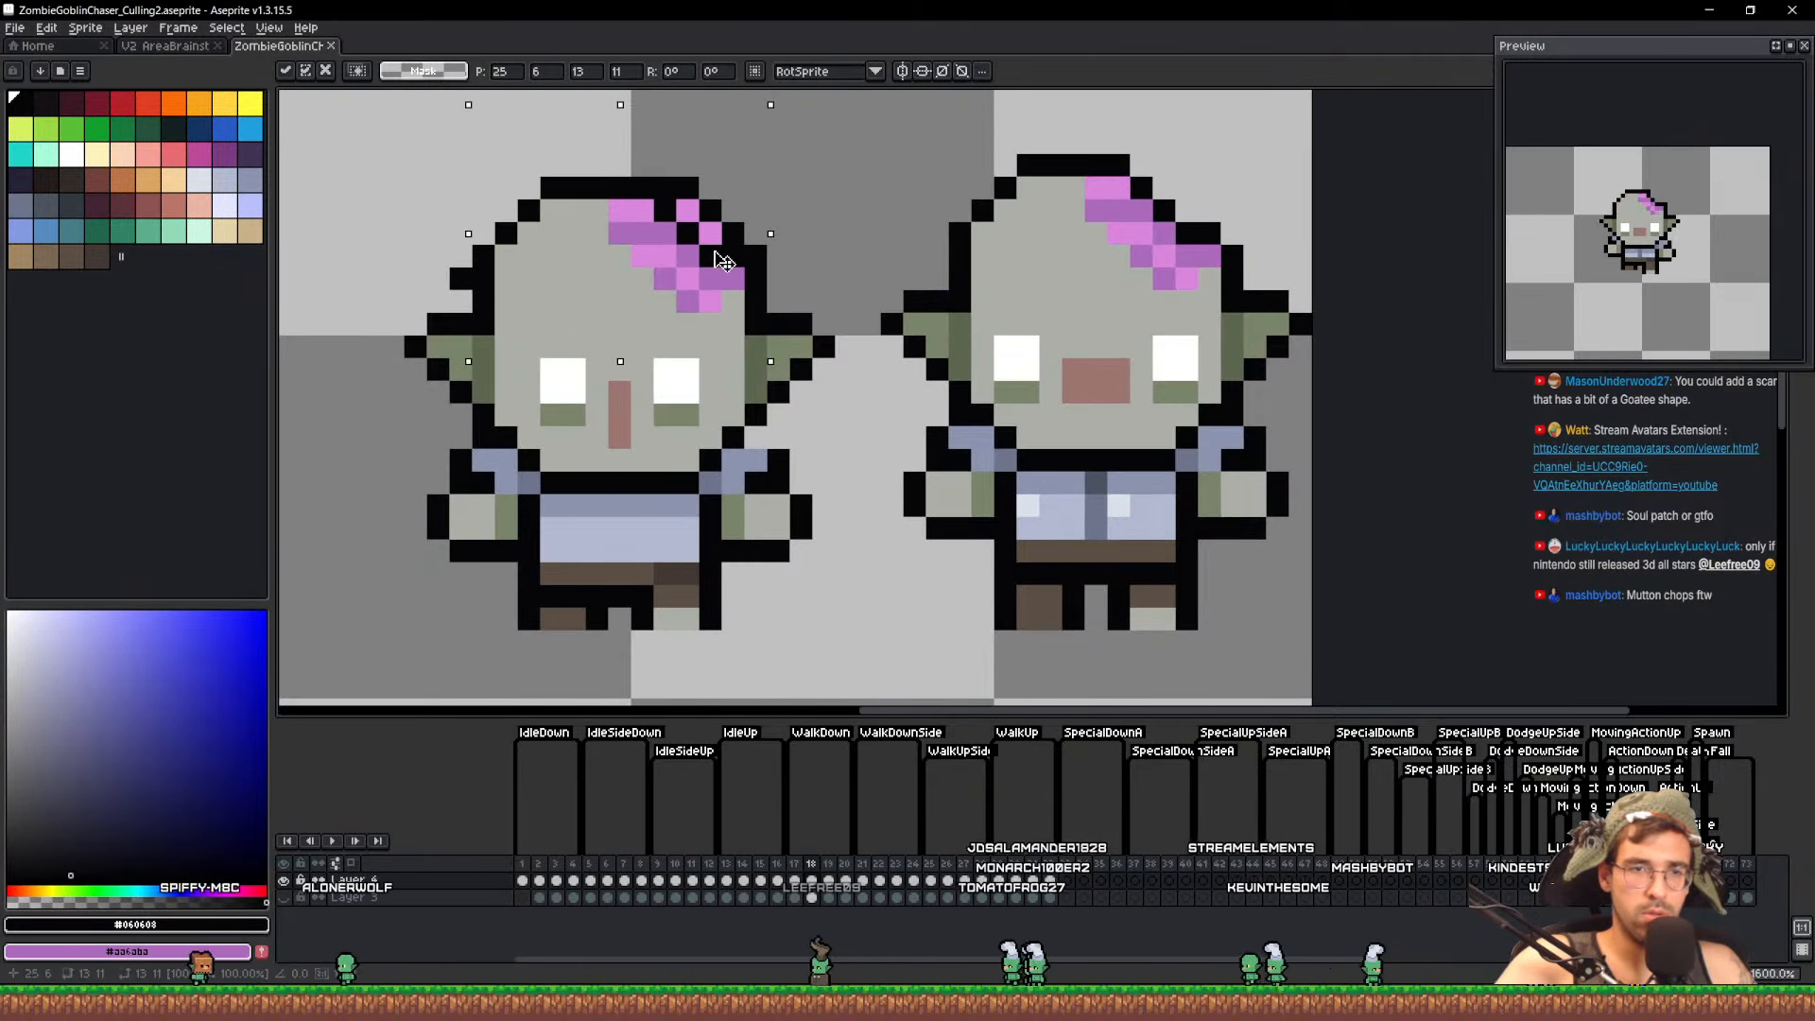
{"action": "key", "text": "e"}
{"action": "key", "text": "minus"}
{"action": "key", "text": "minus"}
{"action": "key", "text": "minus"}
{"action": "key", "text": "minus"}
{"action": "key", "text": "minus"}
{"action": "key", "text": "minus"}
{"action": "key", "text": "minus"}
{"action": "key", "text": "minus"}
{"action": "key", "text": "minus"}
{"action": "key", "text": "minus"}
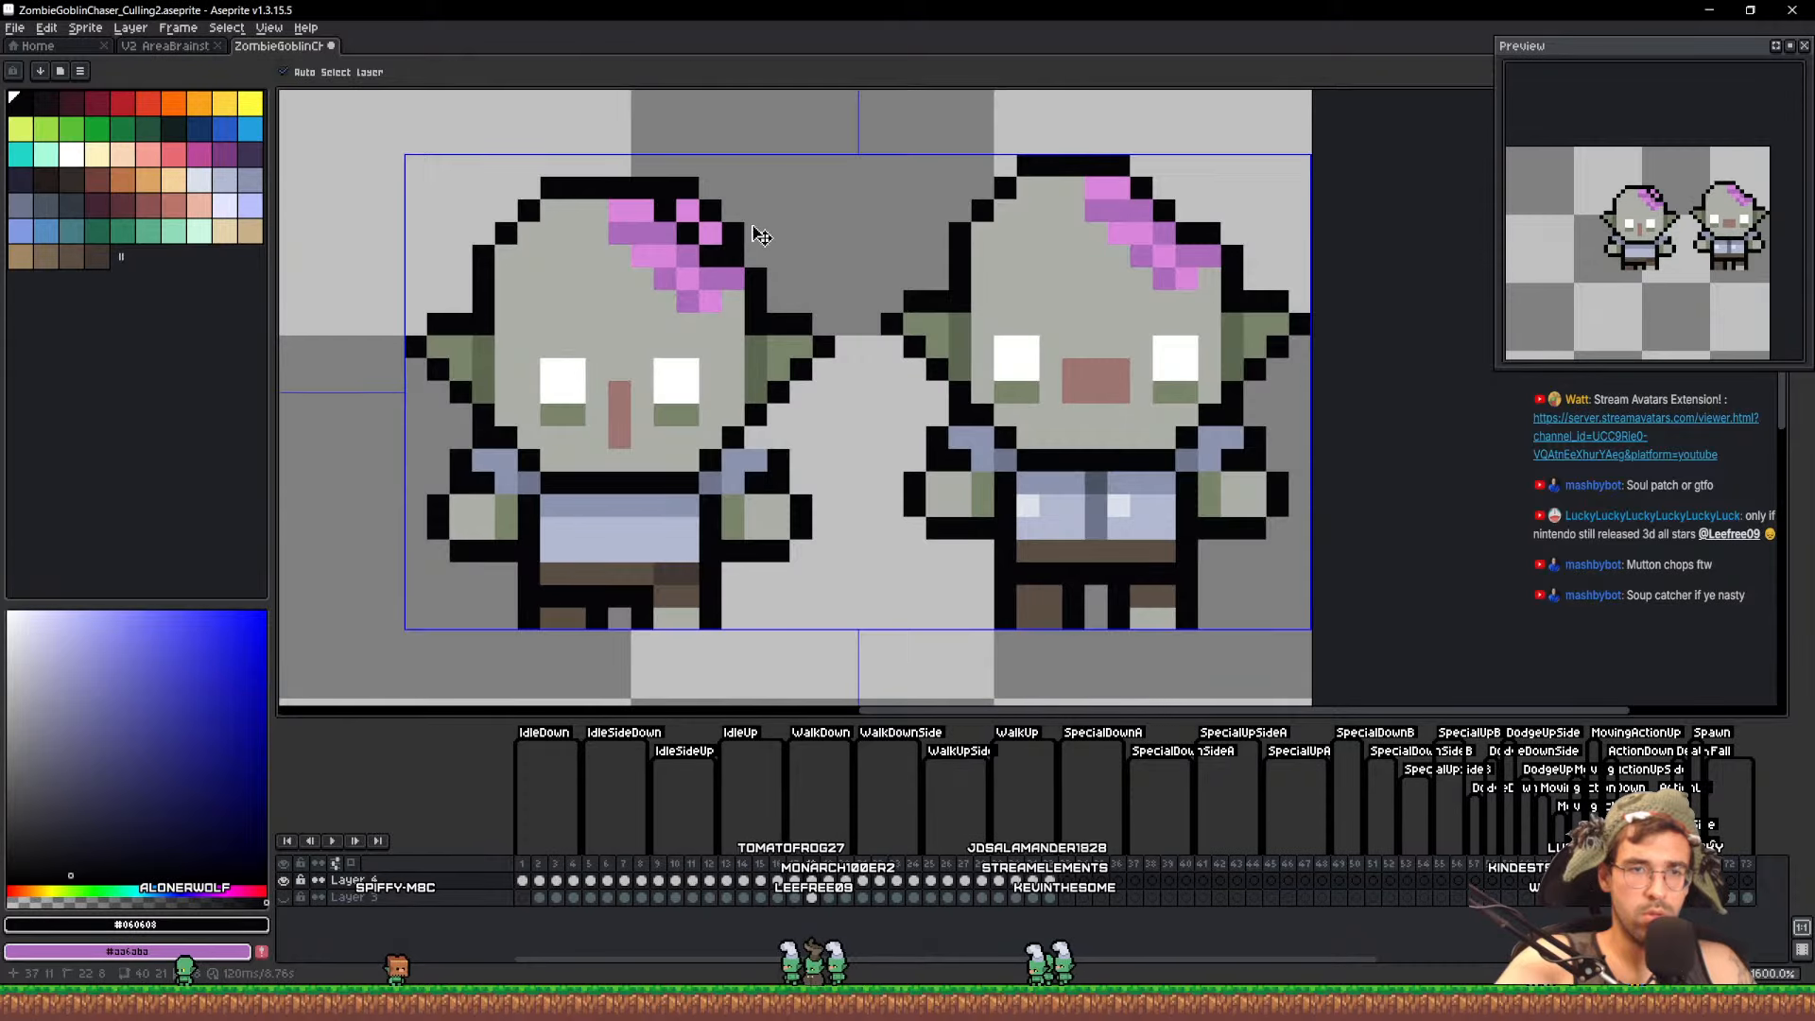
{"action": "left_click_drag", "start_coordinate": [750, 231], "coordinate": [699, 177]}
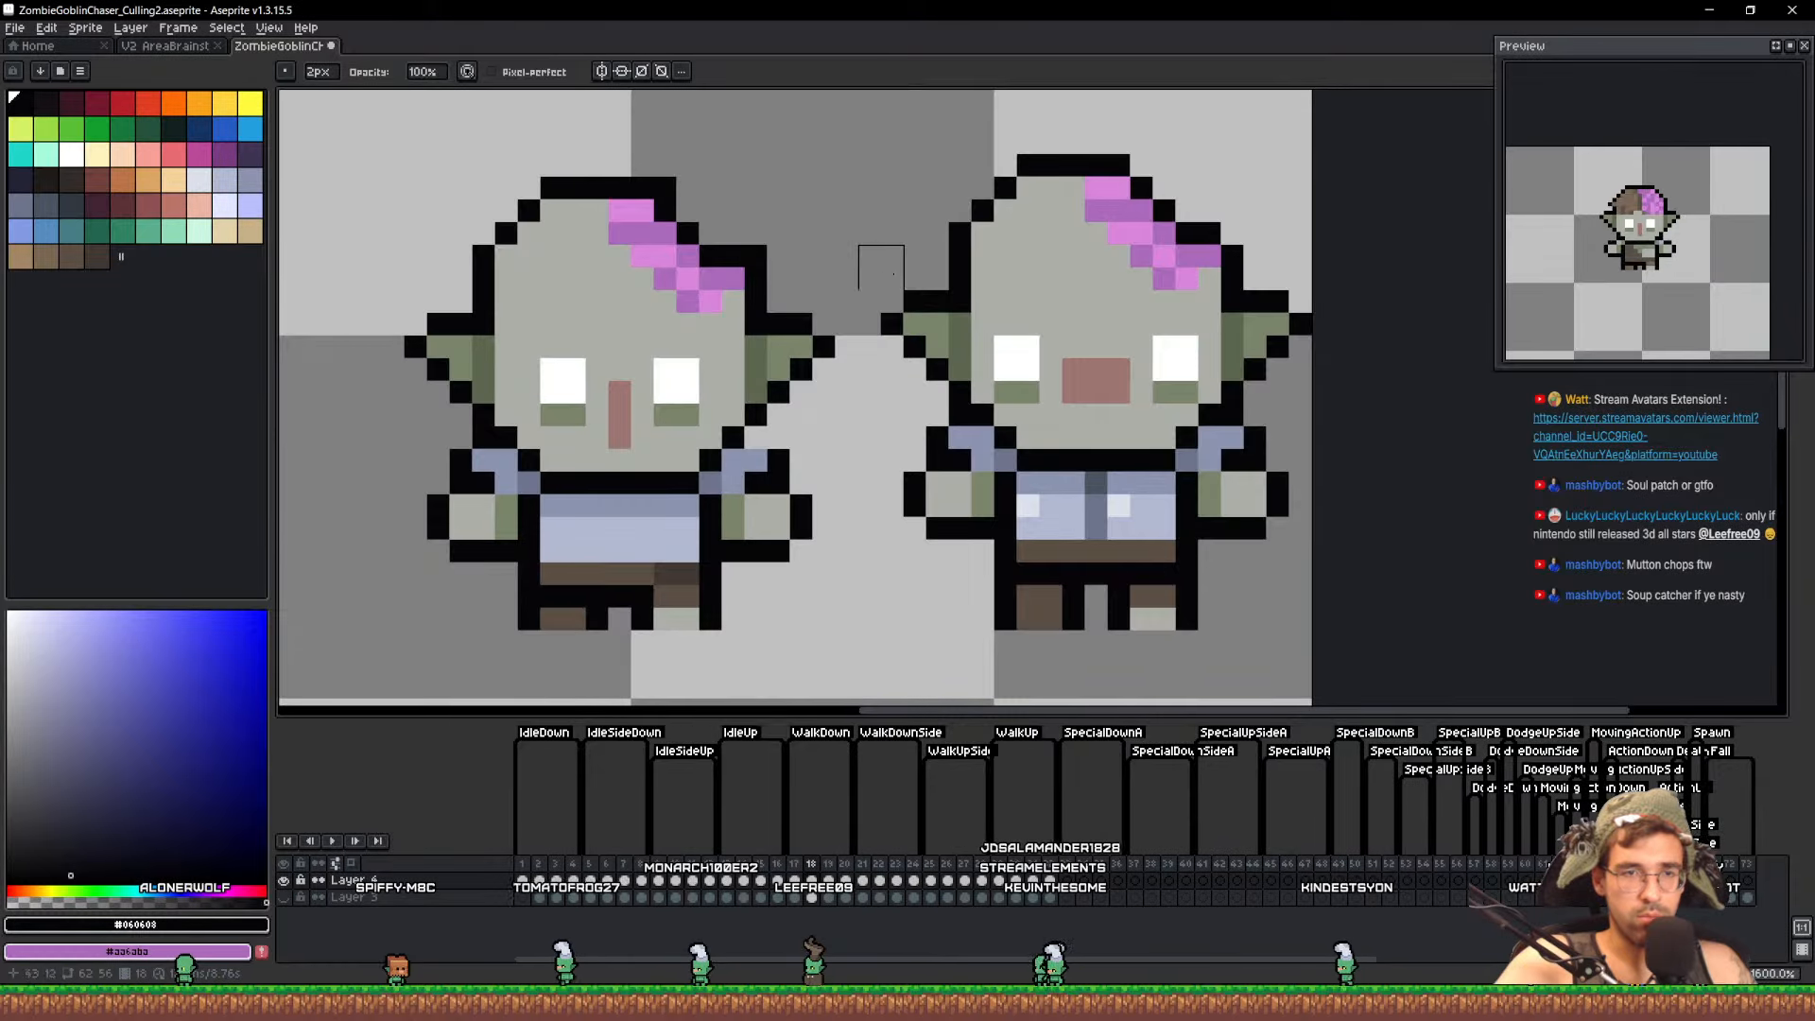
{"action": "key", "text": "e"}
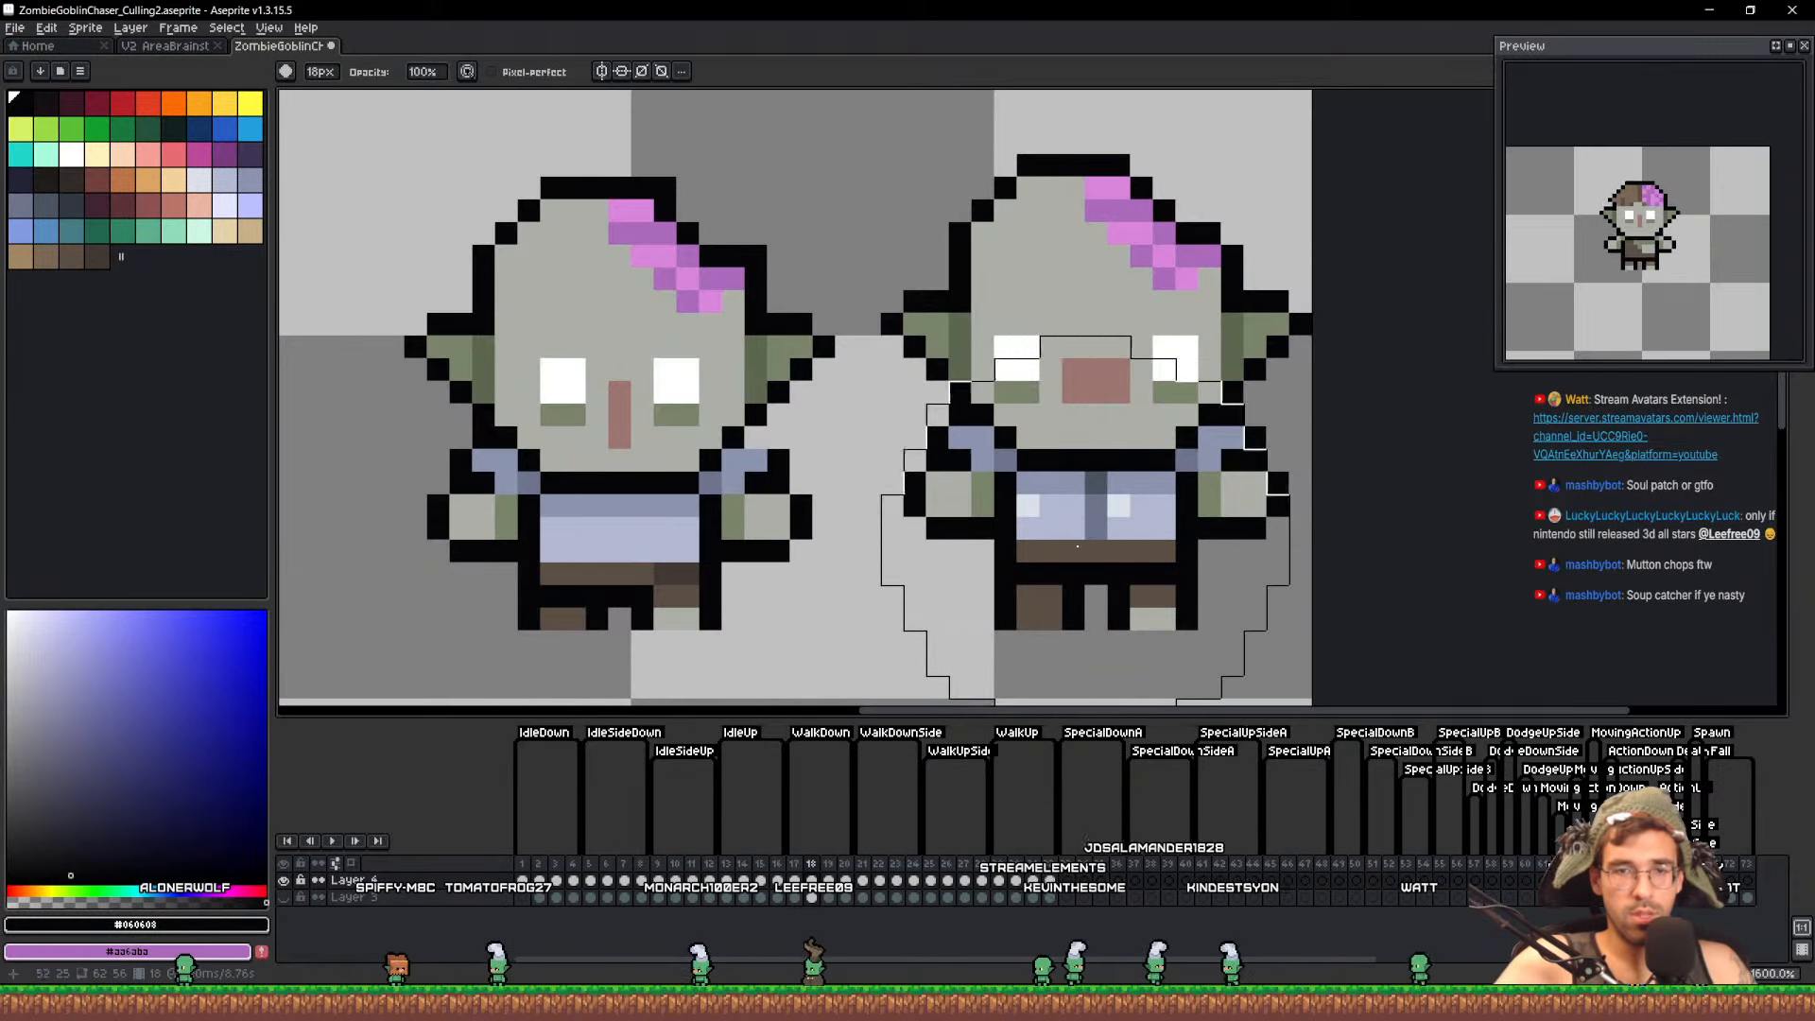
Draw the dark blue centre seam down the frame 18 shirt and add a pale highlight pixel on each side
{"action": "key", "text": "b"}
{"action": "left_click", "coordinate": [1100, 493], "text": "alt"}
{"action": "left_click", "coordinate": [609, 495]}
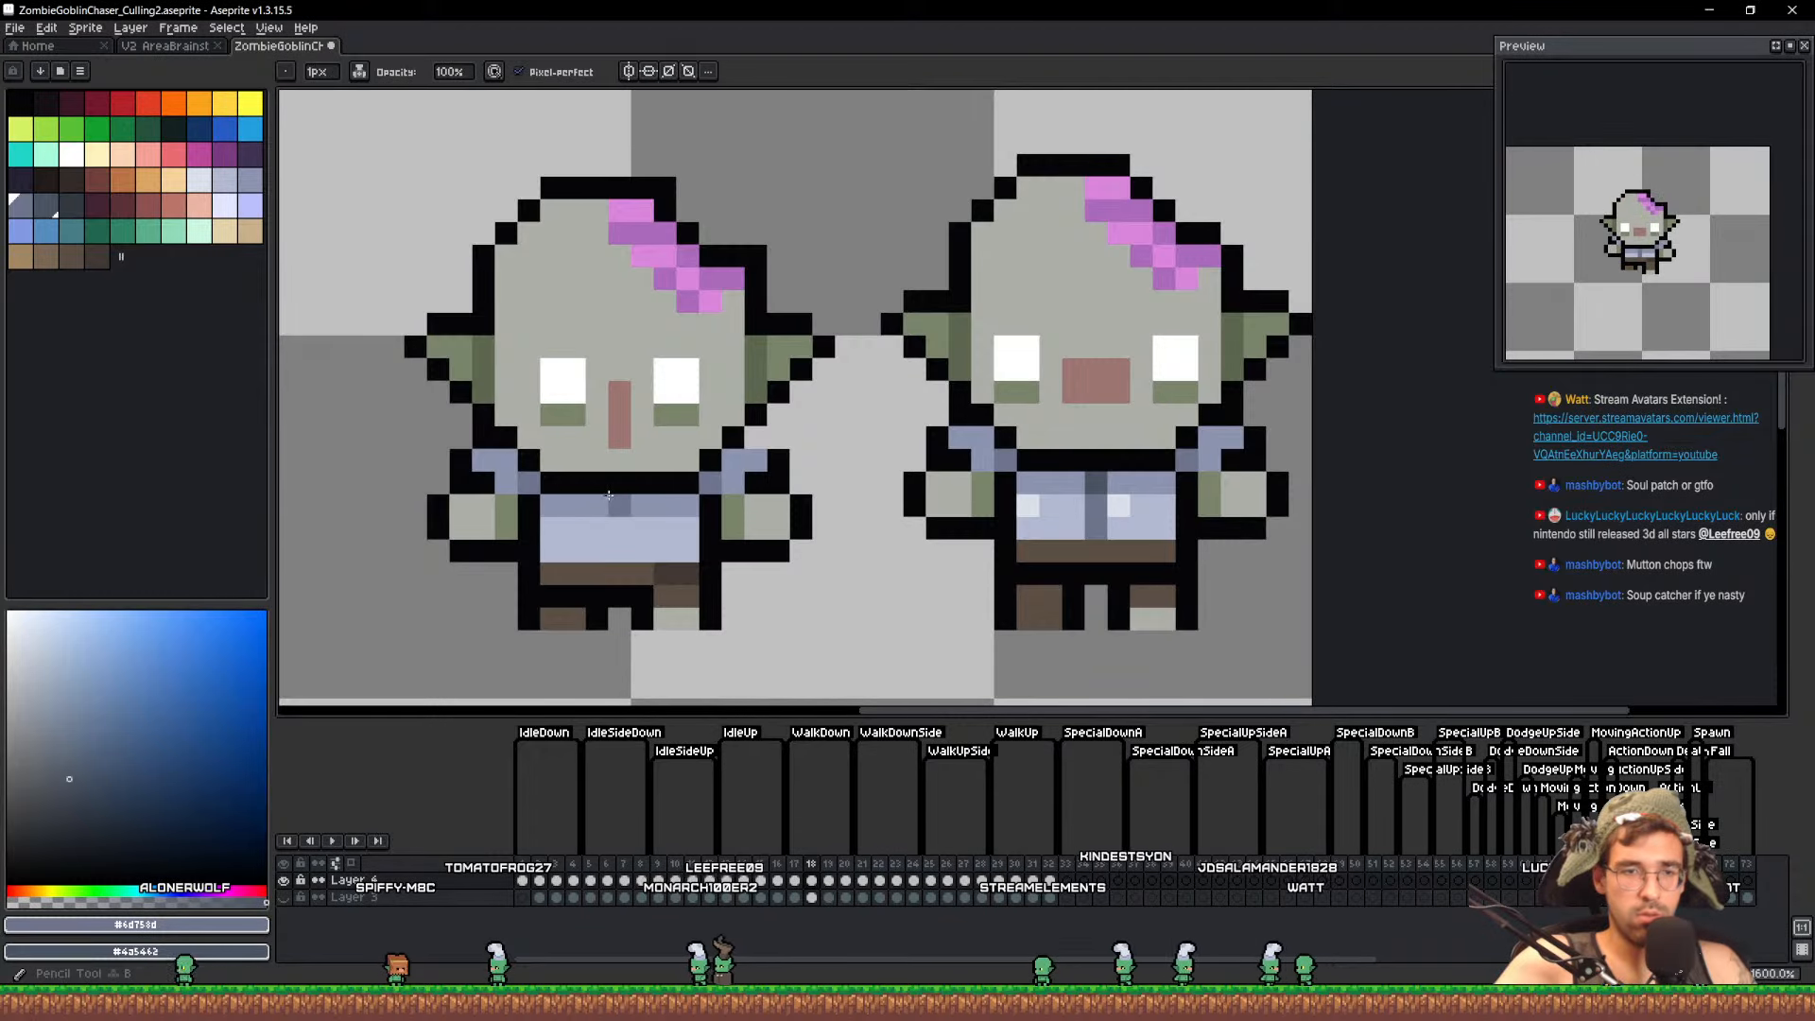
{"action": "left_click", "coordinate": [642, 525], "text": "alt"}
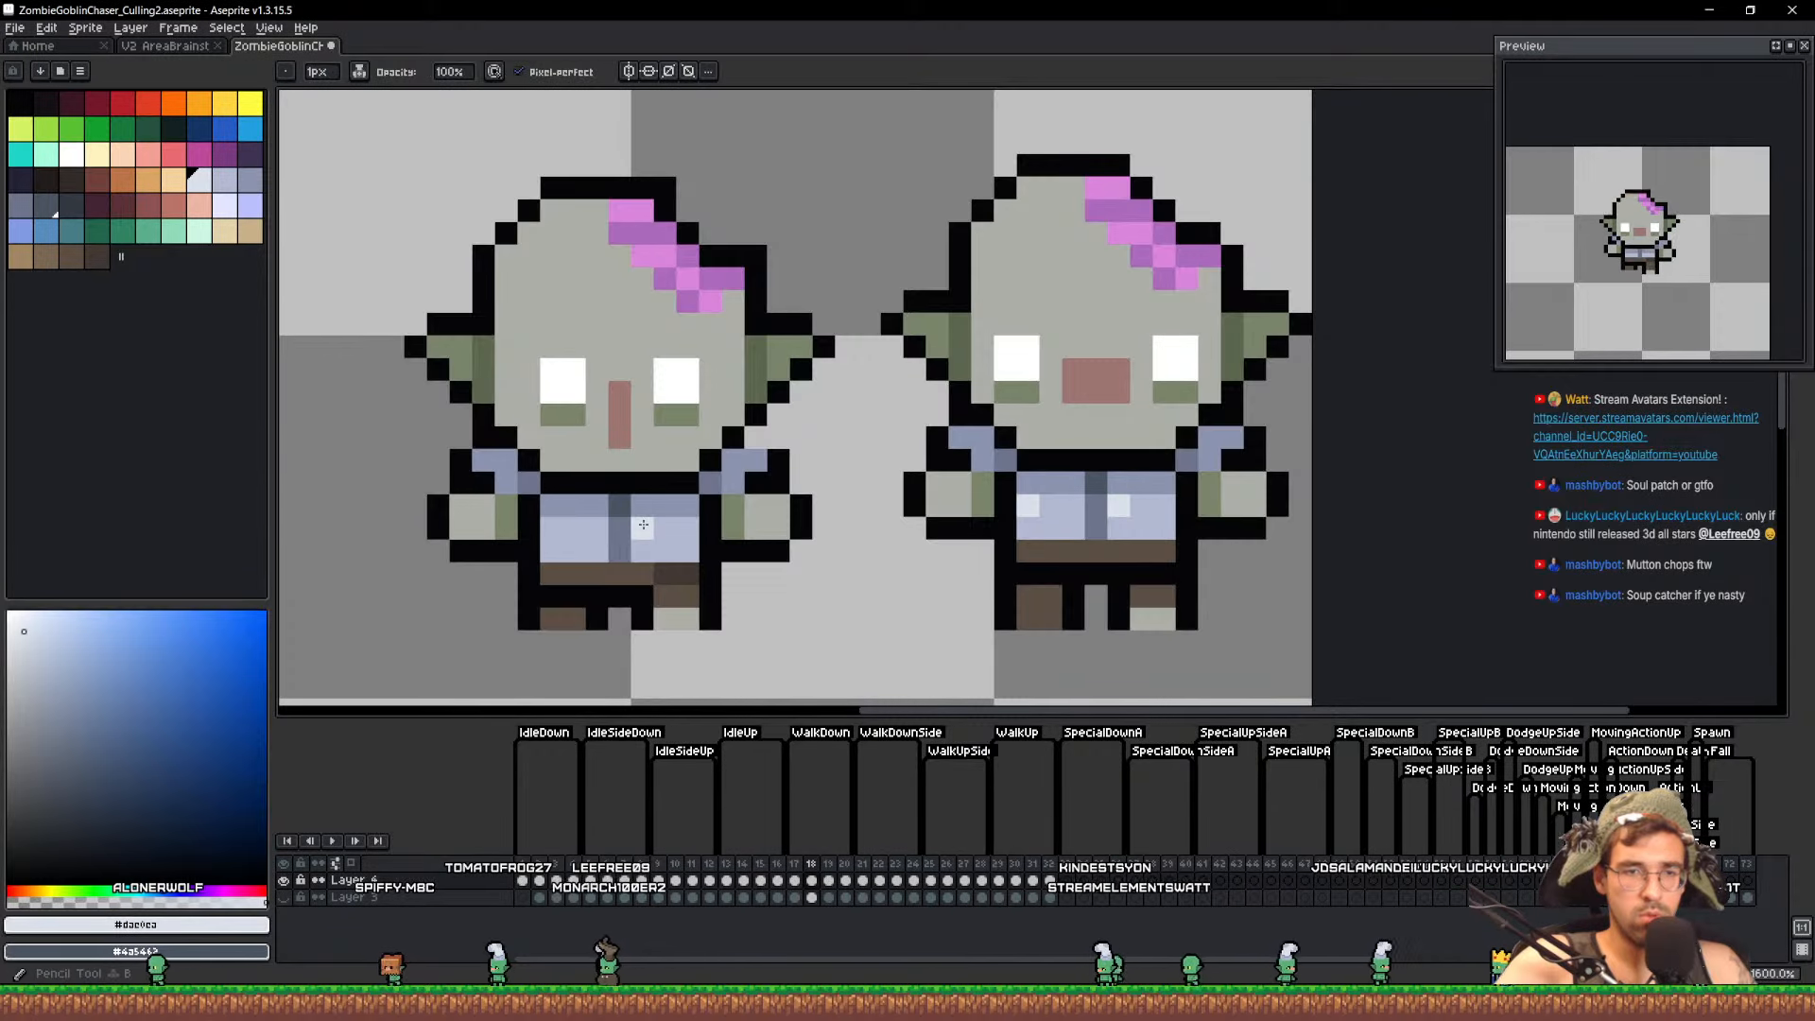
Add the two pale shirt highlights to frame 17 and compare its sprite with frame 18
{"action": "key", "text": "Left"}
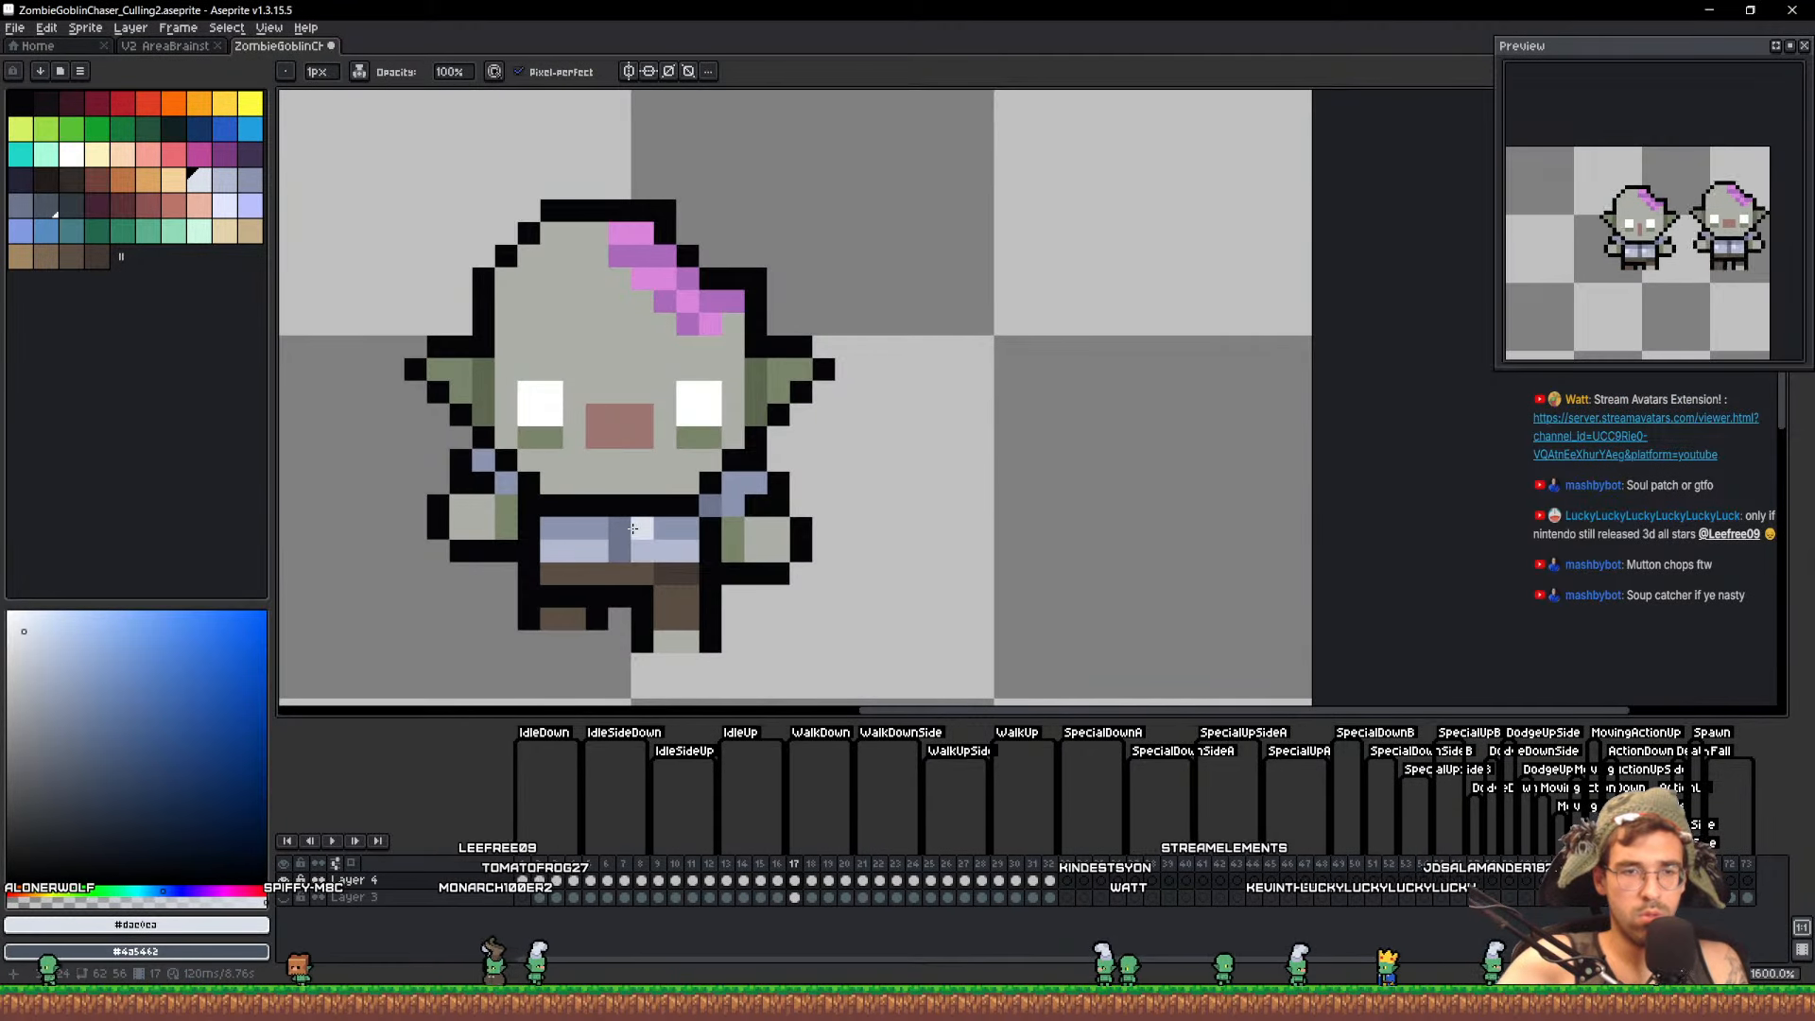
{"action": "key", "text": "Right"}
{"action": "key", "text": "Right"}
{"action": "key", "text": "Left"}
{"action": "key", "text": "Left"}
{"action": "key", "text": "Right"}
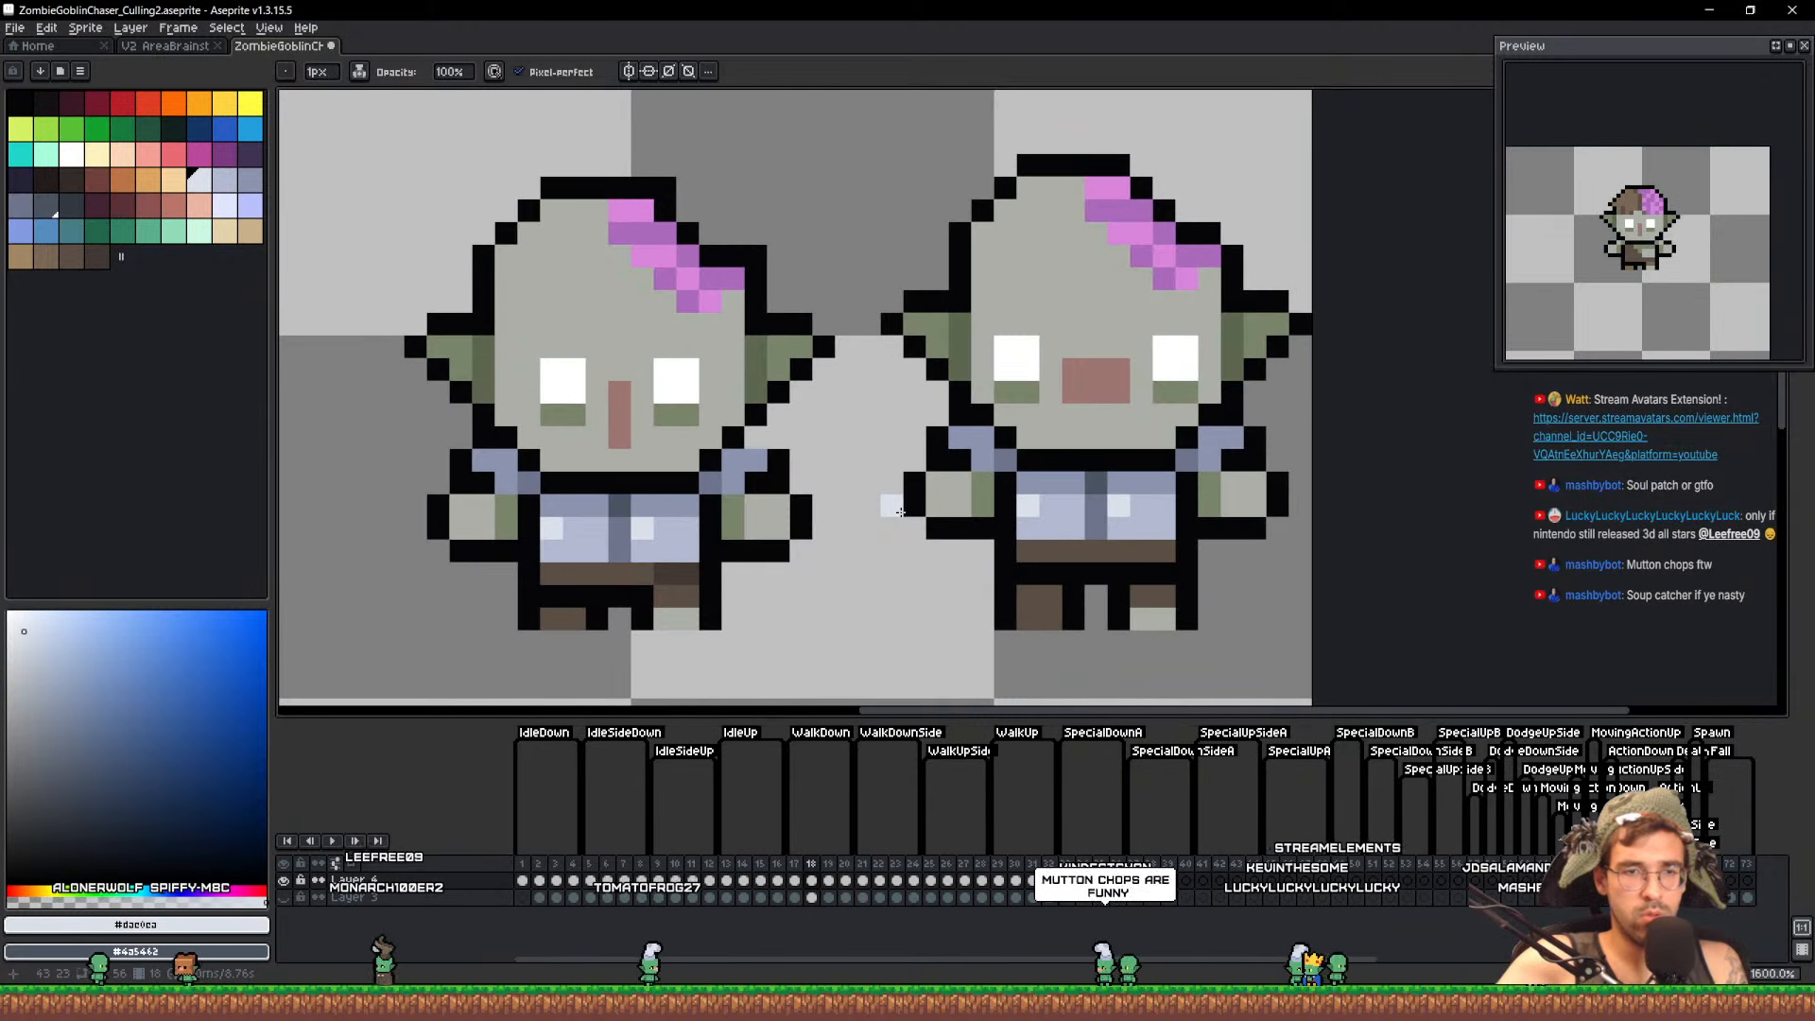
{"action": "key", "text": "Left"}
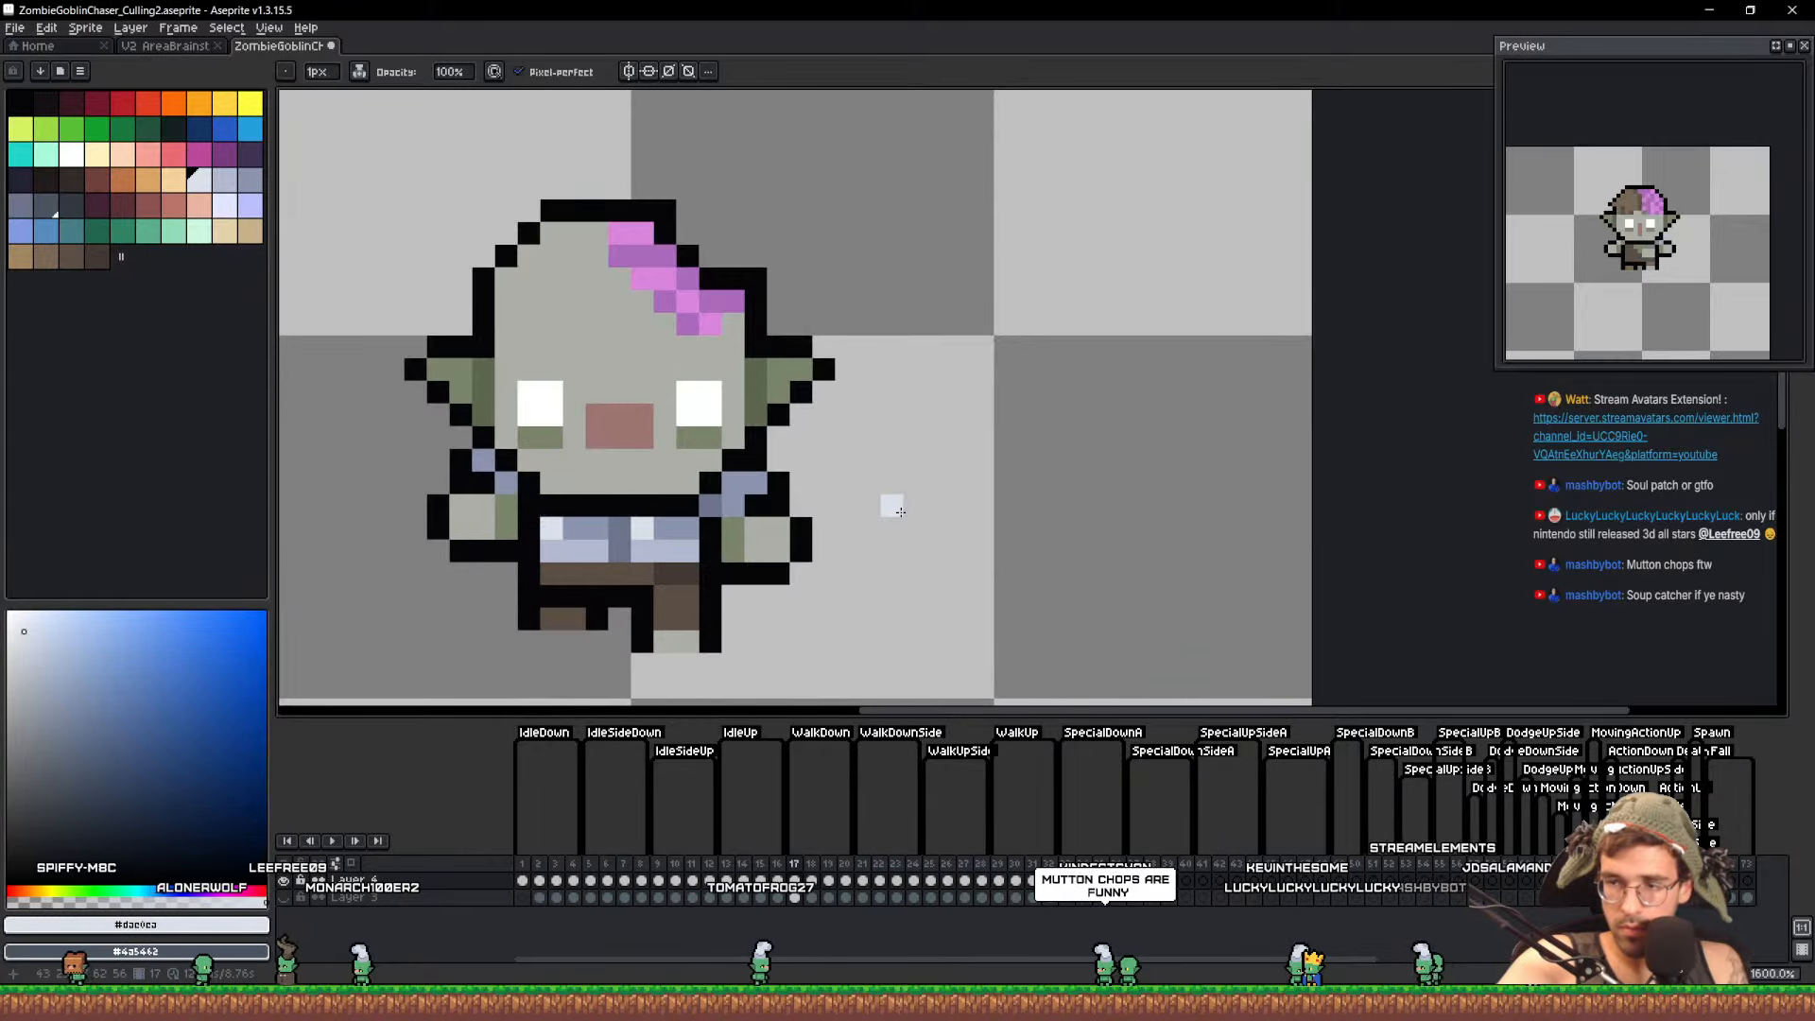
{"action": "key", "text": "Right"}
{"action": "key", "text": "Left"}
{"action": "key", "text": "Right"}
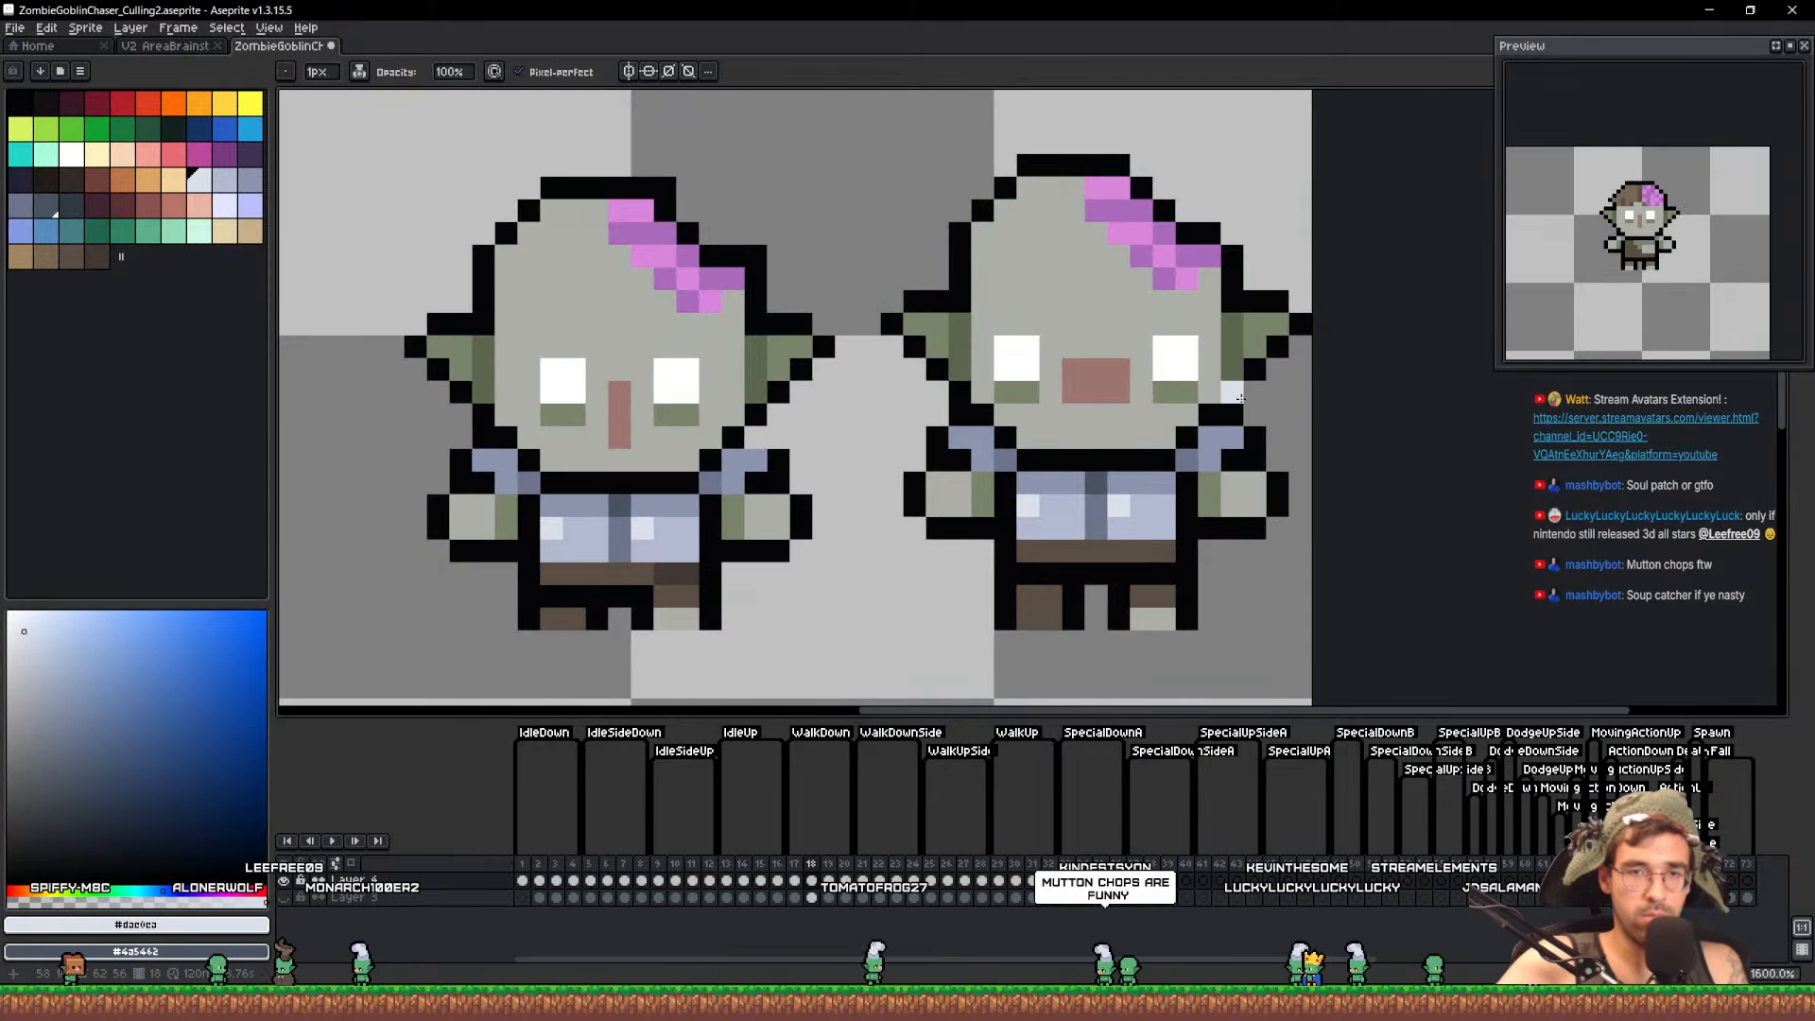
Move both eyes on frame 18 one pixel outward and fill in the missing white eye pixel
{"action": "key", "text": "q"}
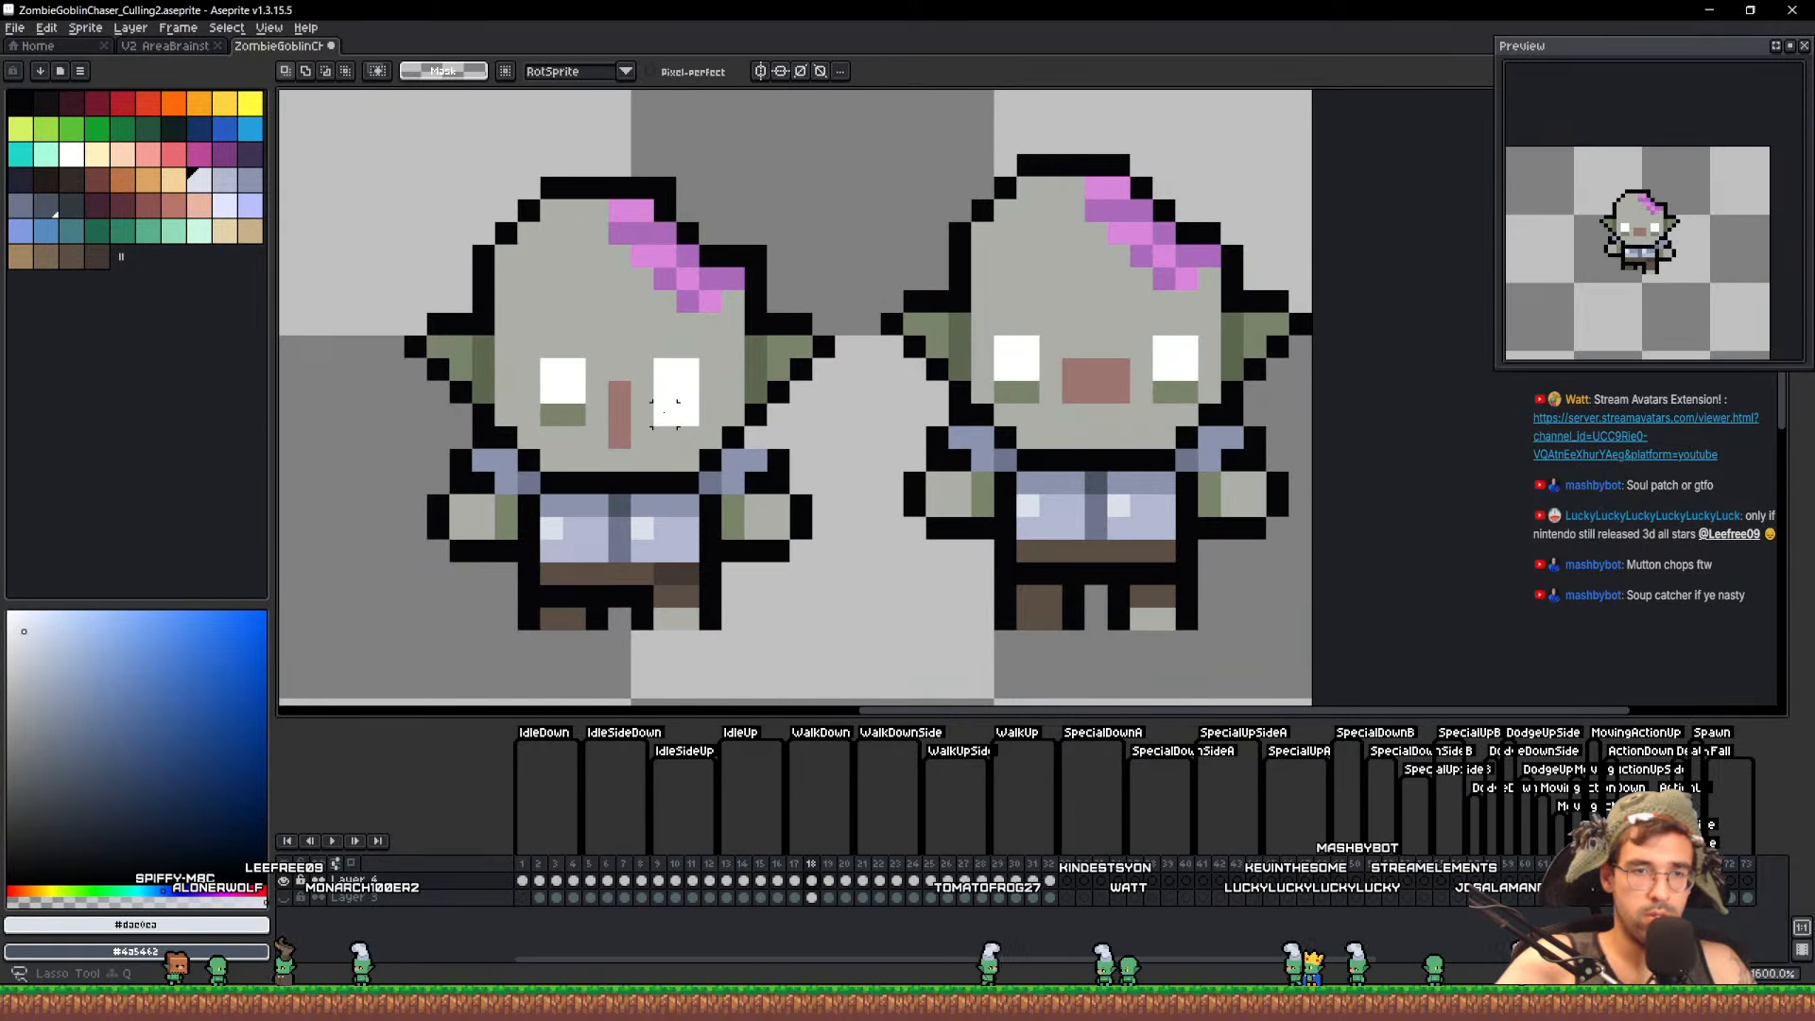
{"action": "key", "text": "Right"}
{"action": "mouse_move", "coordinate": [682, 368]}
{"action": "left_mouse_down"}
{"action": "mouse_move", "coordinate": [689, 383]}
{"action": "mouse_move", "coordinate": [559, 385]}
{"action": "mouse_move", "coordinate": [582, 398]}
{"action": "left_mouse_up"}
{"action": "key", "text": "ctrl+d"}
{"action": "left_click", "coordinate": [553, 386], "text": "alt"}
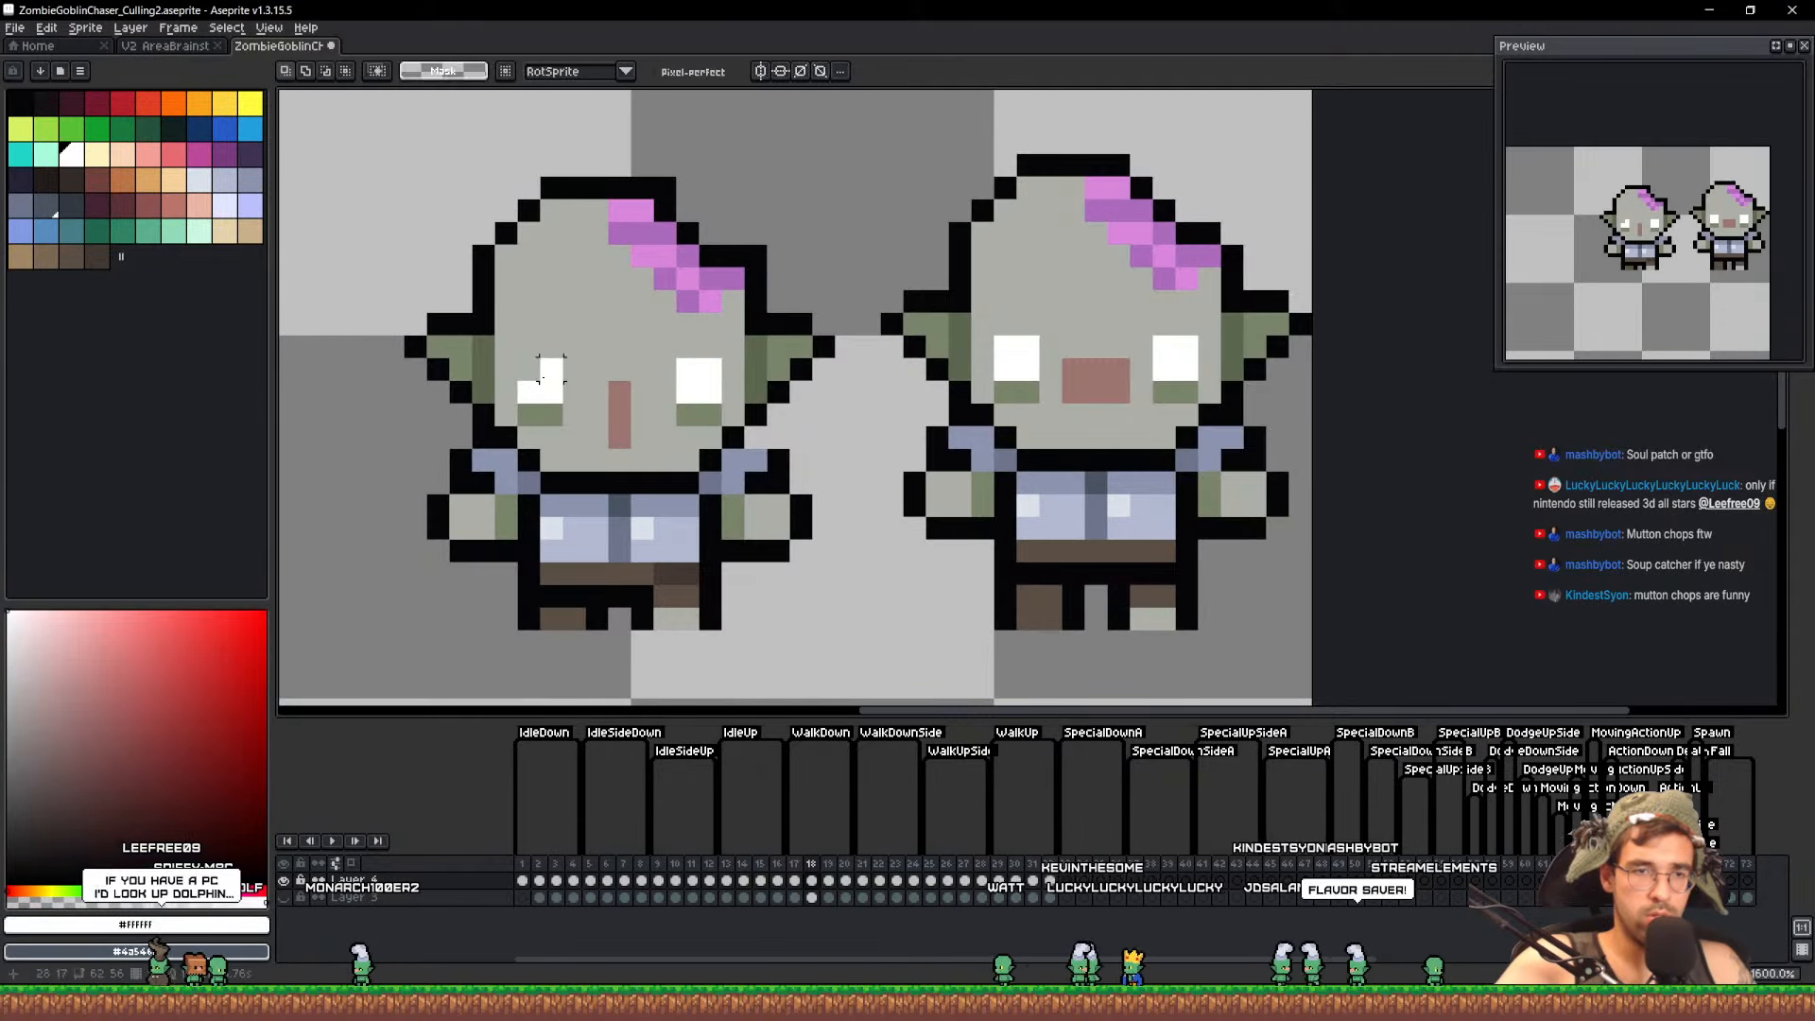
{"action": "key", "text": "b"}
{"action": "left_click", "coordinate": [531, 371]}
Reshape the frame 18 nose into a block three pixels wide and two high, and save the file
{"action": "left_click", "coordinate": [621, 401], "text": "alt"}
{"action": "left_click", "coordinate": [598, 406]}
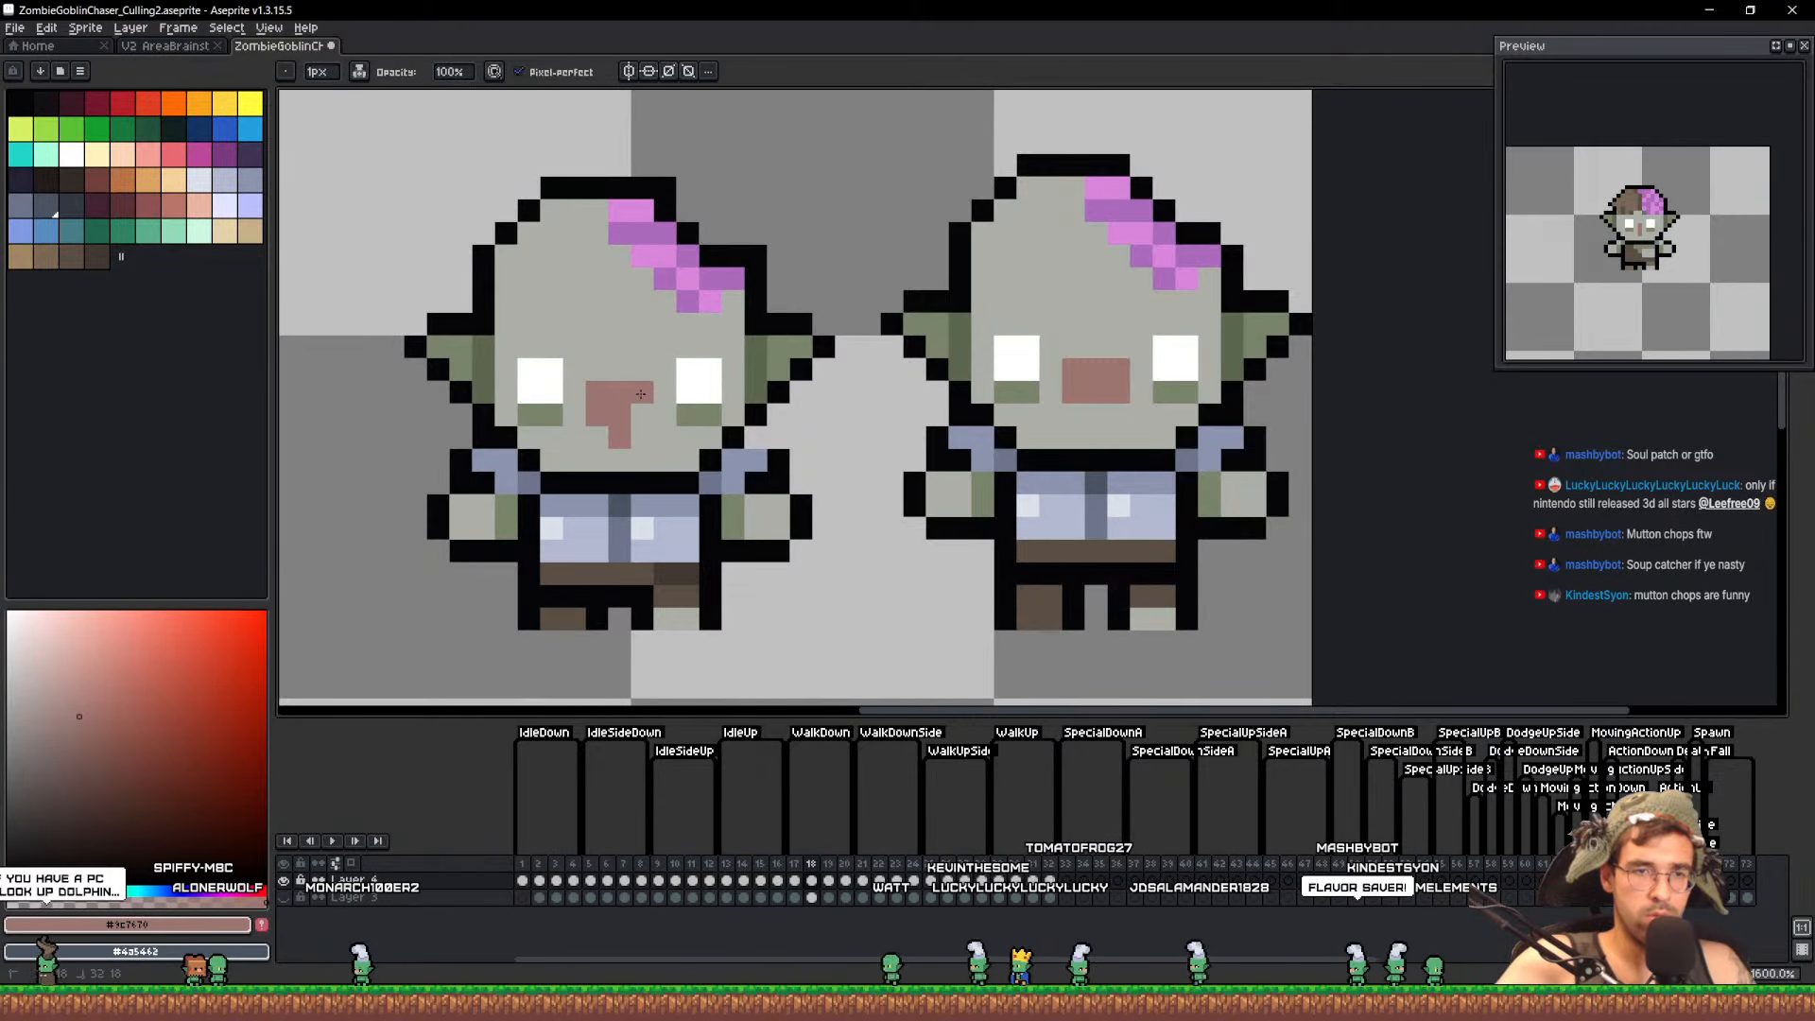
{"action": "left_click", "coordinate": [642, 415]}
{"action": "left_click", "coordinate": [642, 438], "text": "alt"}
{"action": "left_click", "coordinate": [619, 438]}
{"action": "key", "text": "ctrl+s"}
Erase the reference goblin from frame 18 with a large eraser
{"action": "key", "text": "e"}
{"action": "scroll", "coordinate": [1119, 528], "scroll_direction": "up", "scroll_amount": 10}
{"action": "scroll", "coordinate": [1119, 528], "scroll_direction": "down", "scroll_amount": 1}
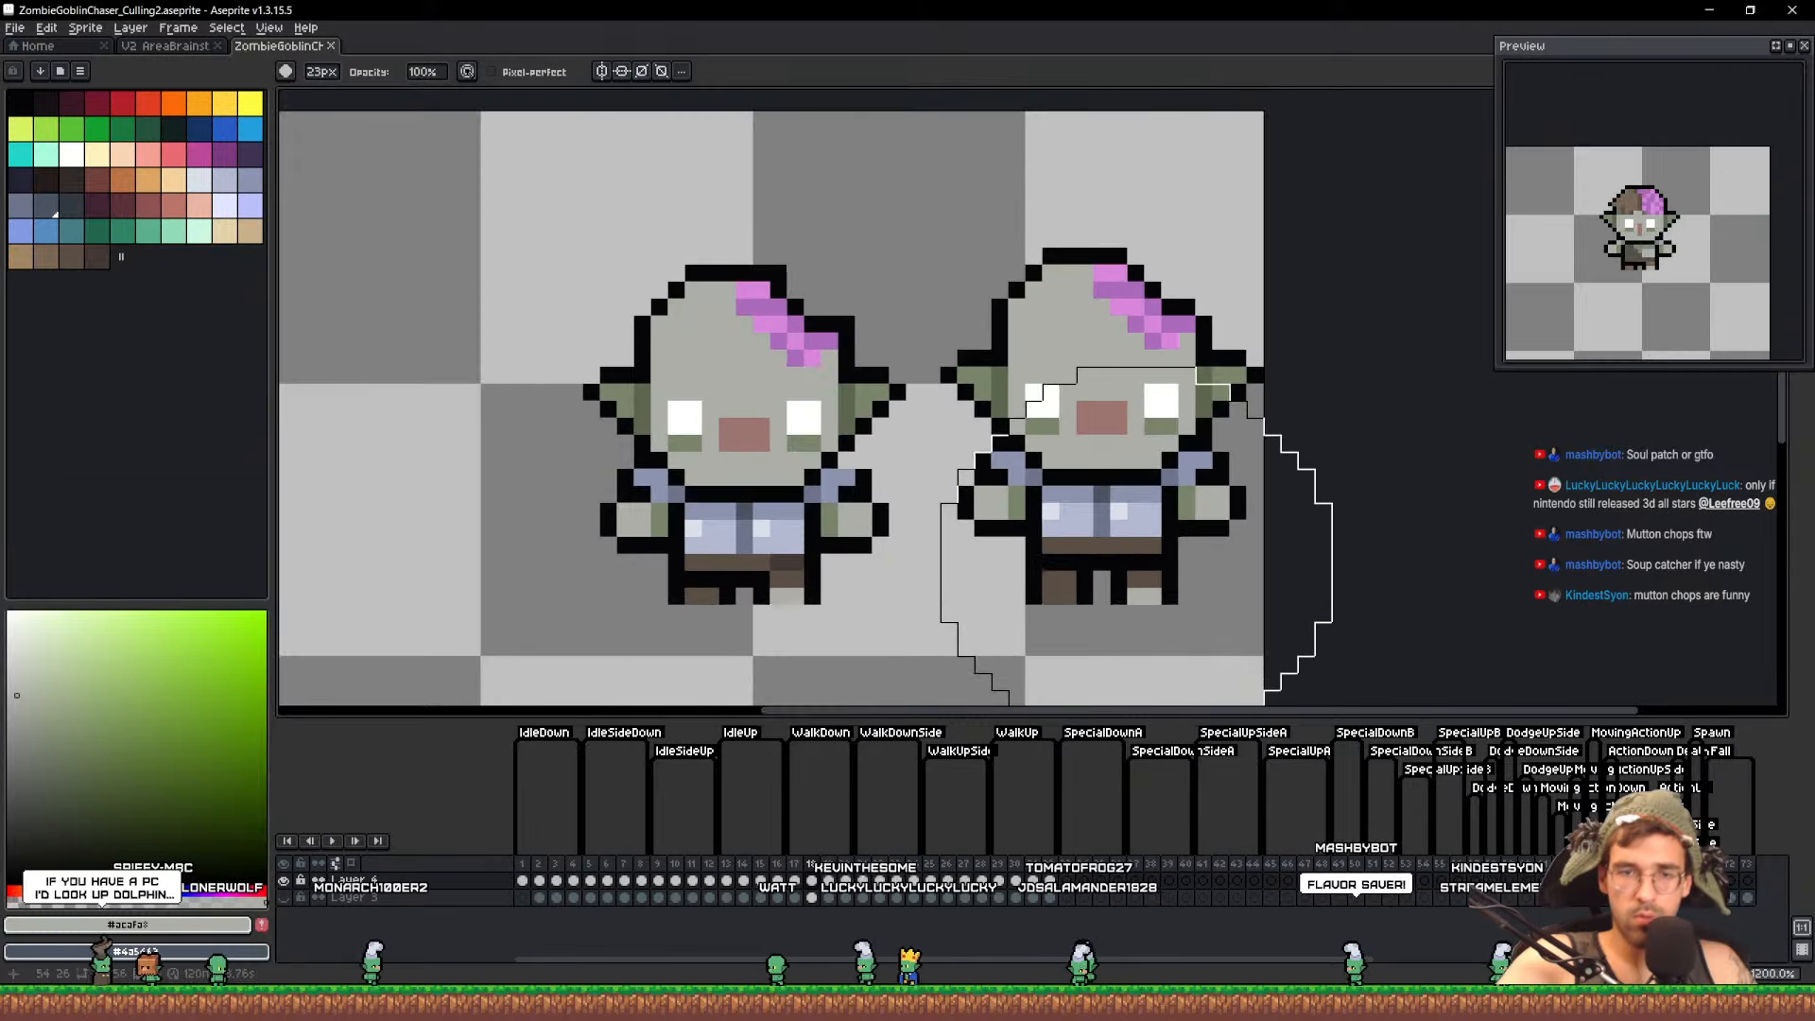
{"action": "left_click_drag", "start_coordinate": [1134, 537], "coordinate": [1062, 303]}
{"action": "key", "text": "b"}
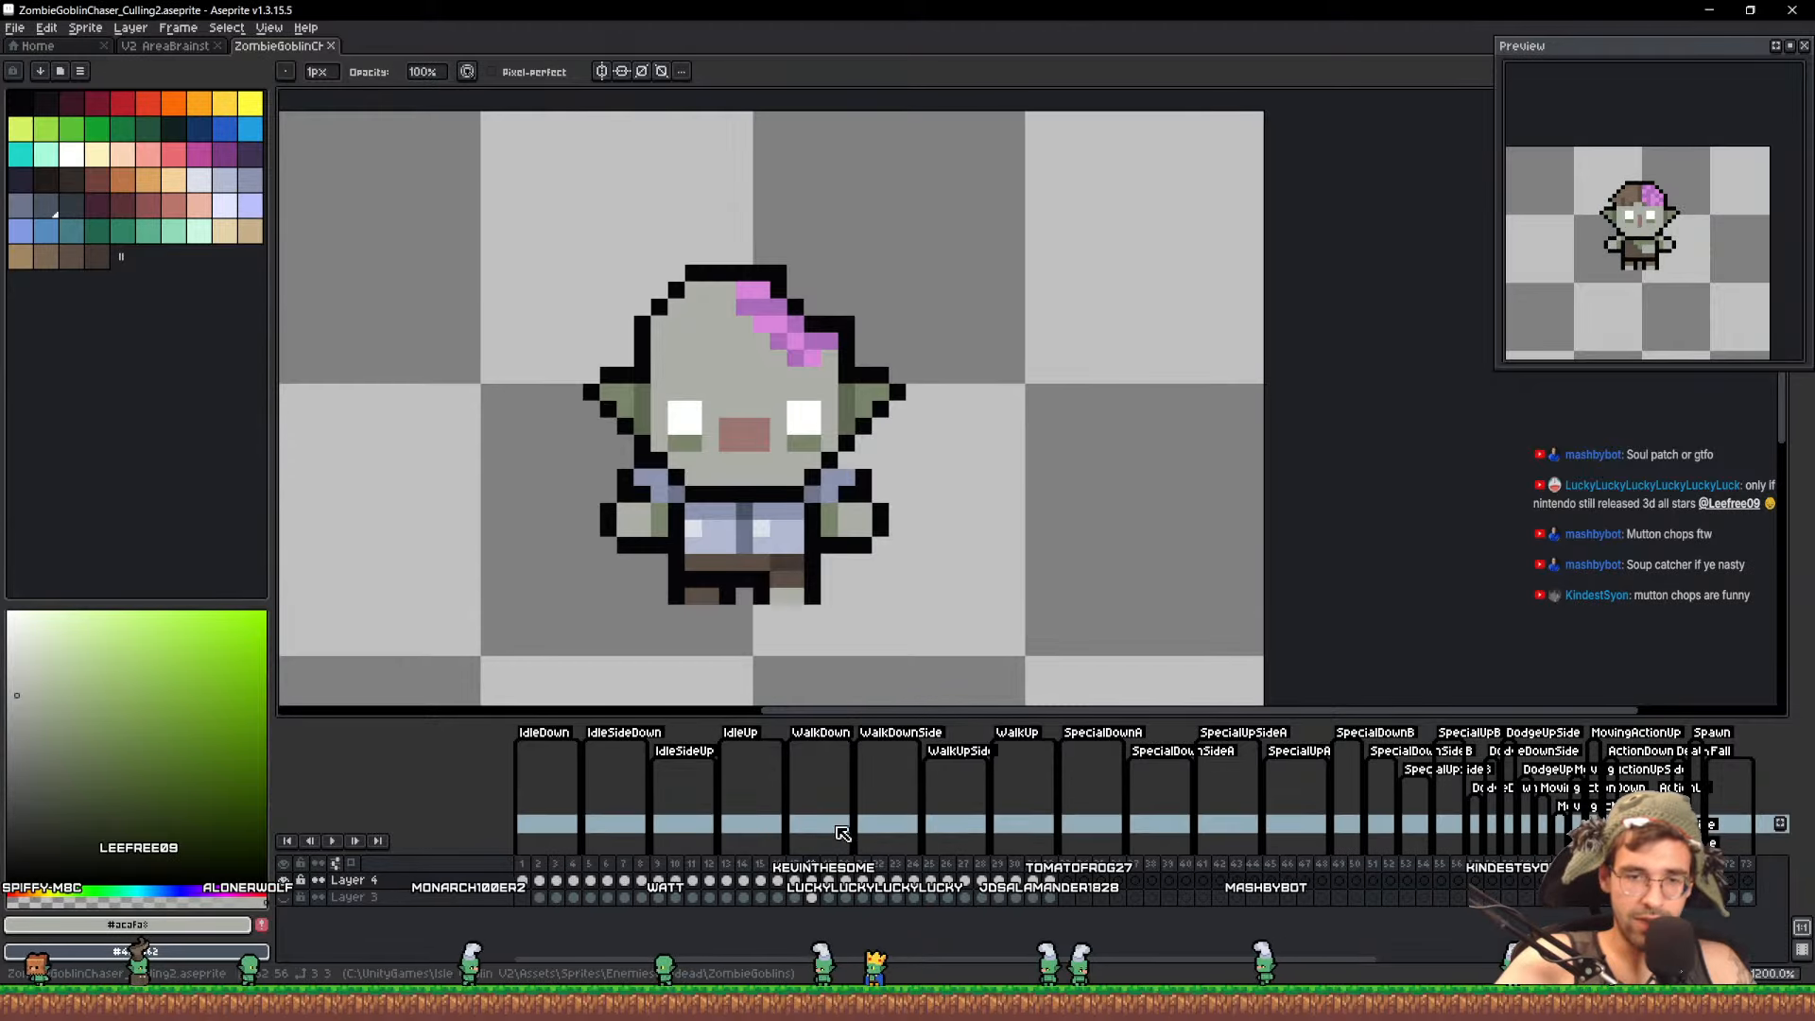
Go to frame 19, hide Layer 4 and show the original sprites on Layer 3
{"action": "left_click", "coordinate": [834, 880]}
{"action": "left_click", "coordinate": [818, 896]}
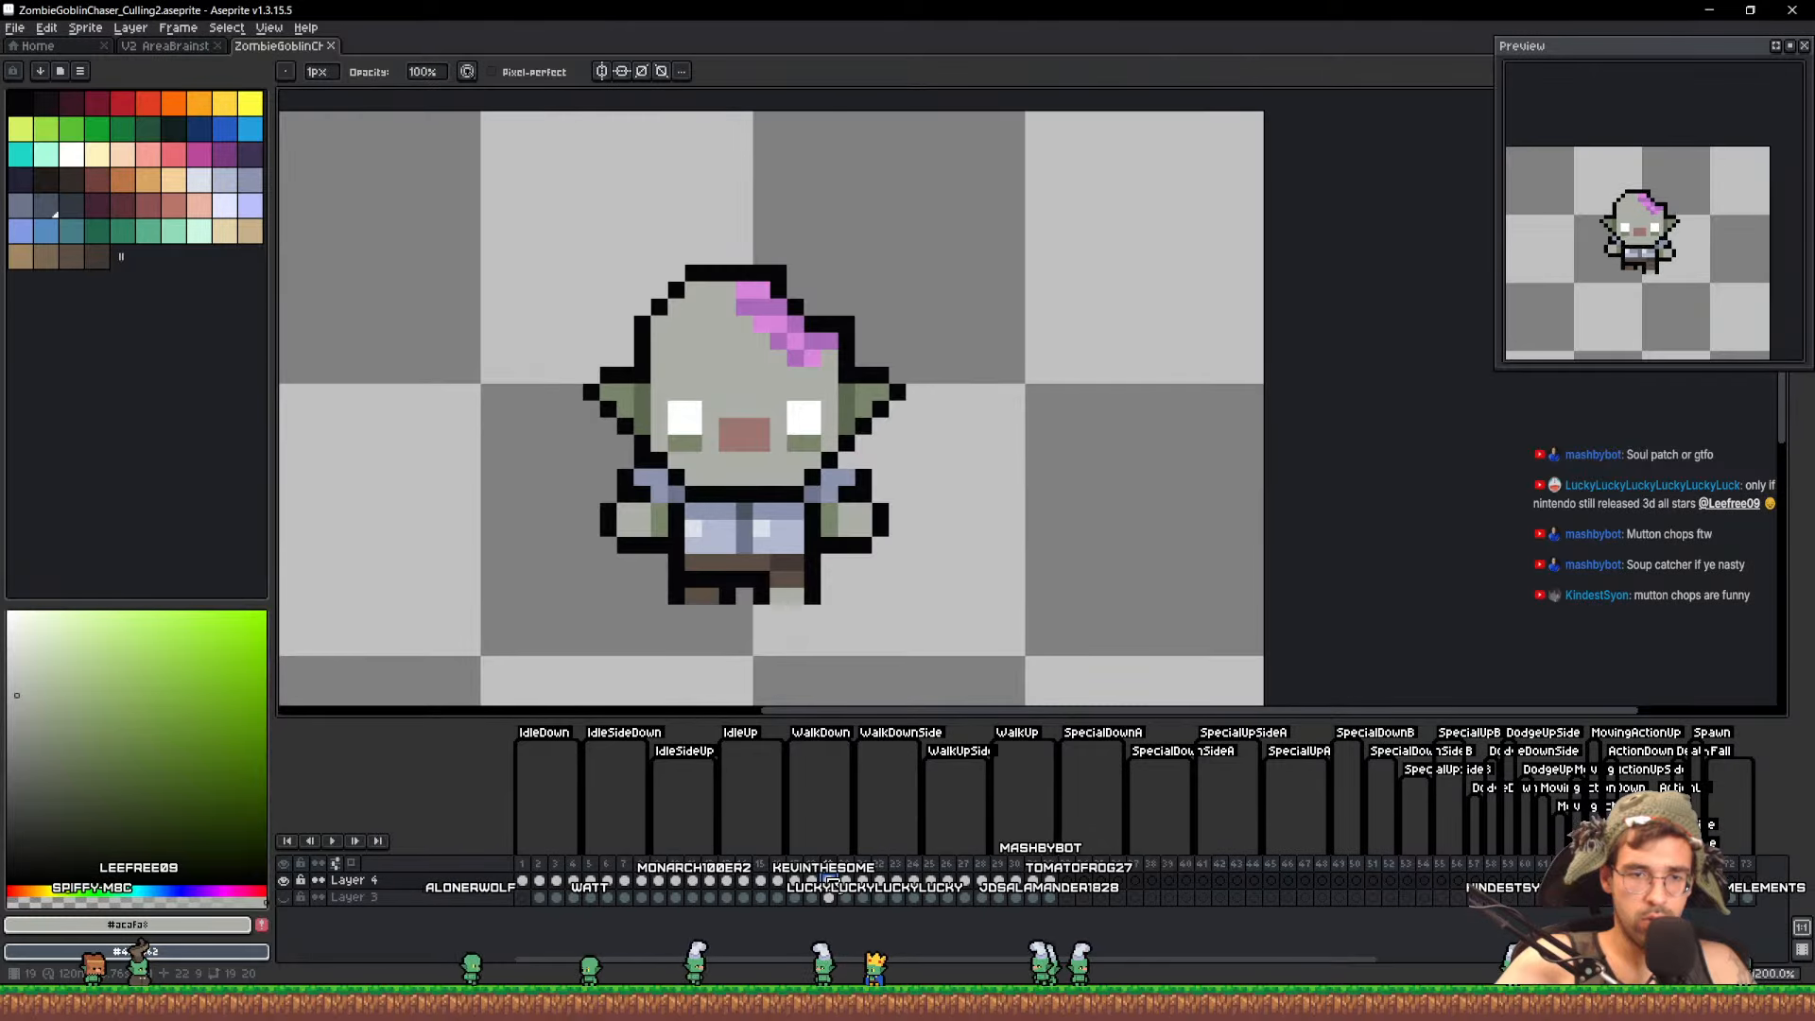
{"action": "left_click", "coordinate": [829, 896]}
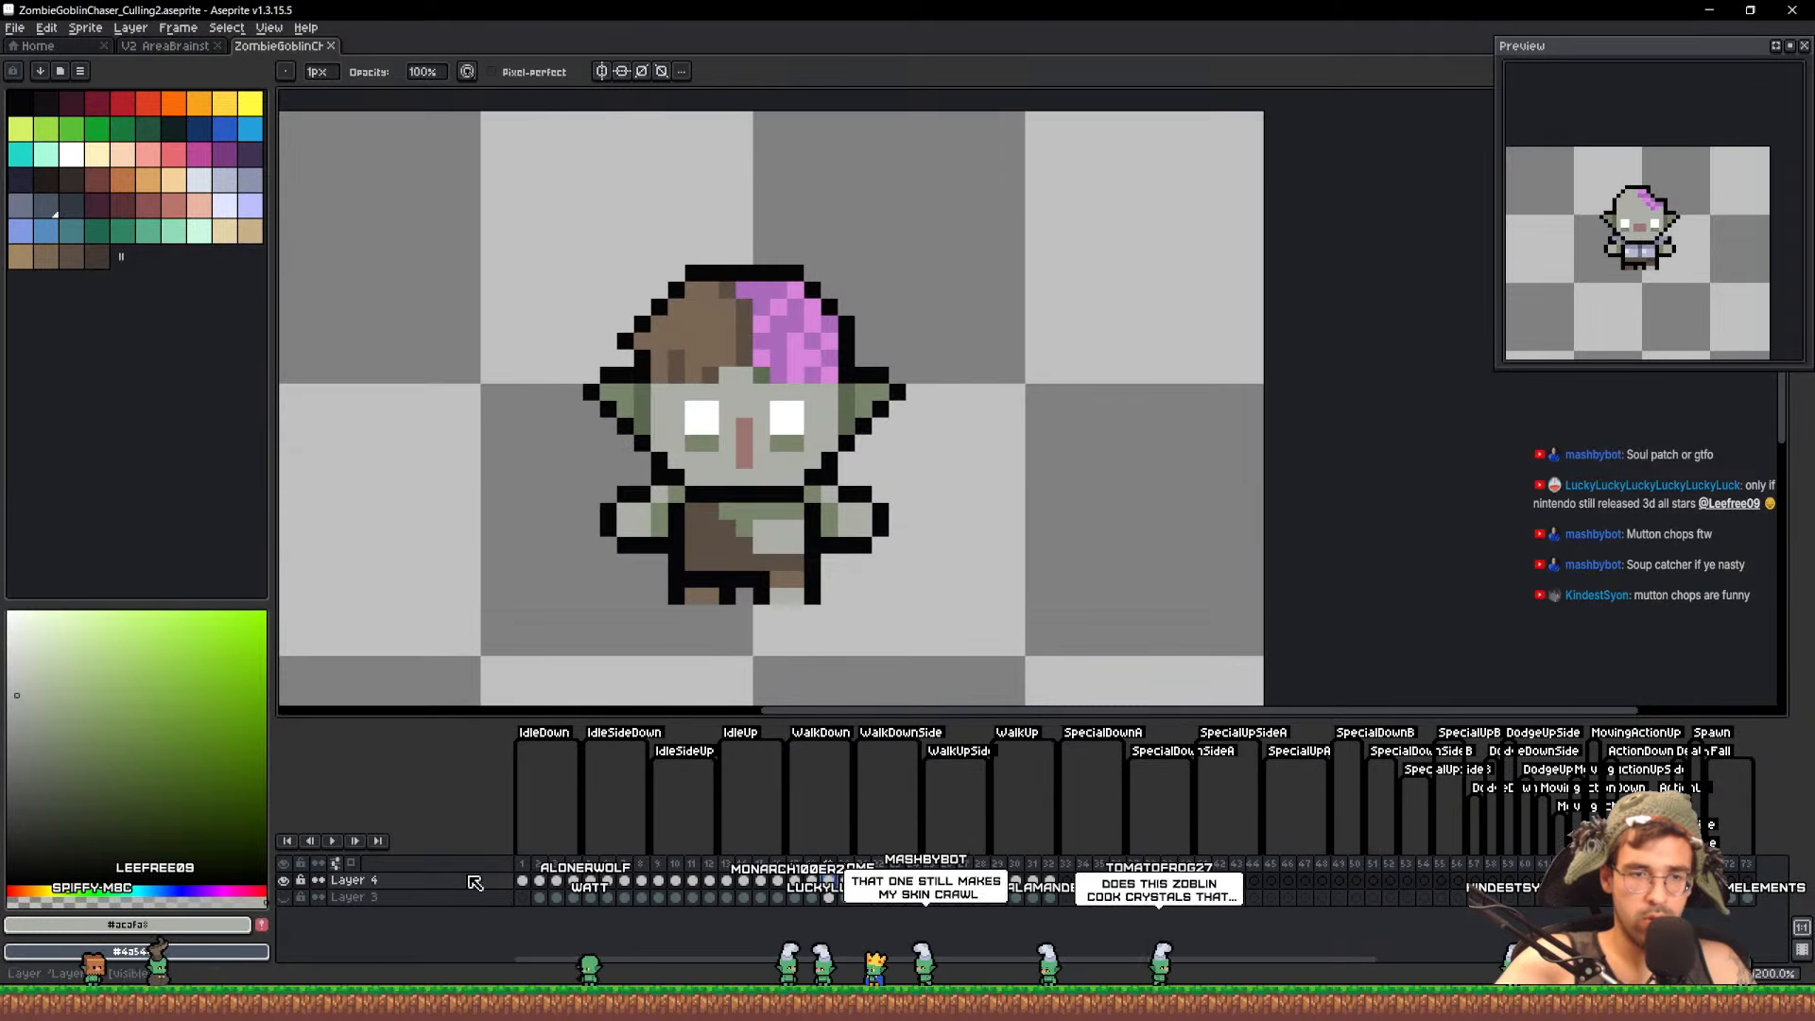
{"action": "left_click", "coordinate": [285, 882]}
{"action": "left_click", "coordinate": [287, 897]}
Examine how the original Layer 3 sprite changes between the WalkDown frames around frames 18 to 20
{"action": "key", "text": "Right"}
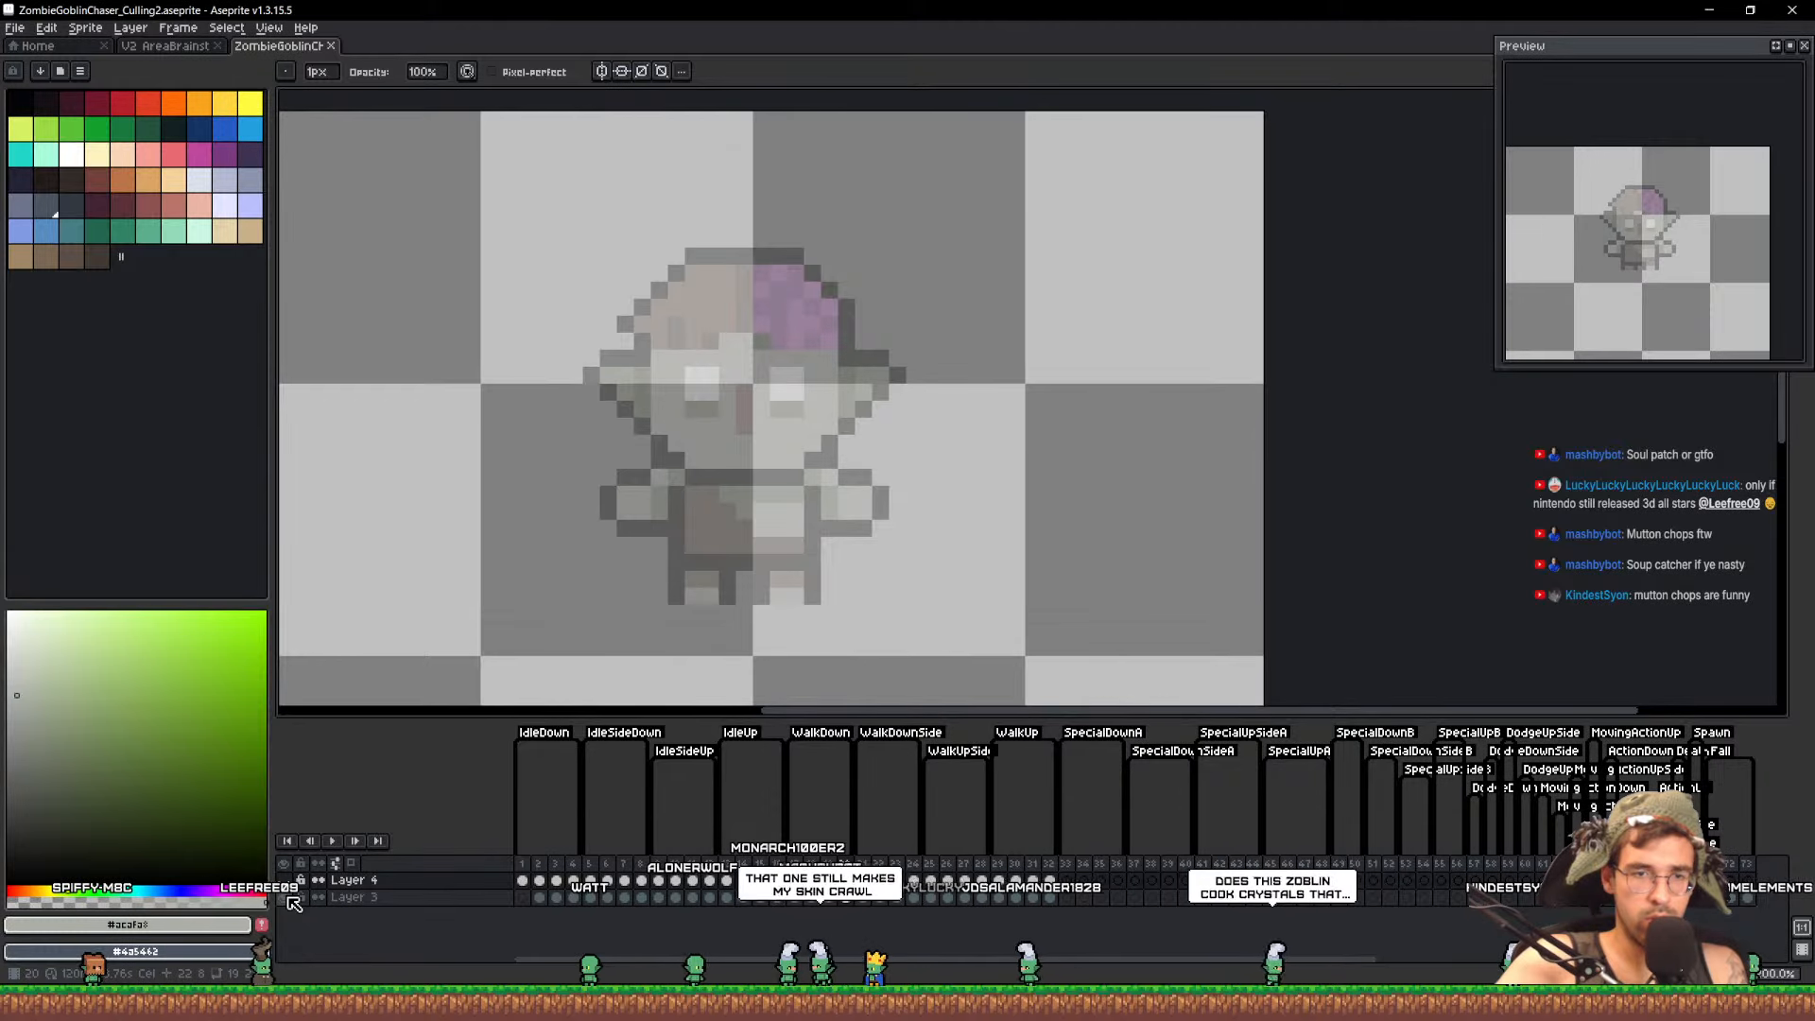
{"action": "key", "text": "bracketright"}
{"action": "key", "text": "Down"}
{"action": "key", "text": "Up"}
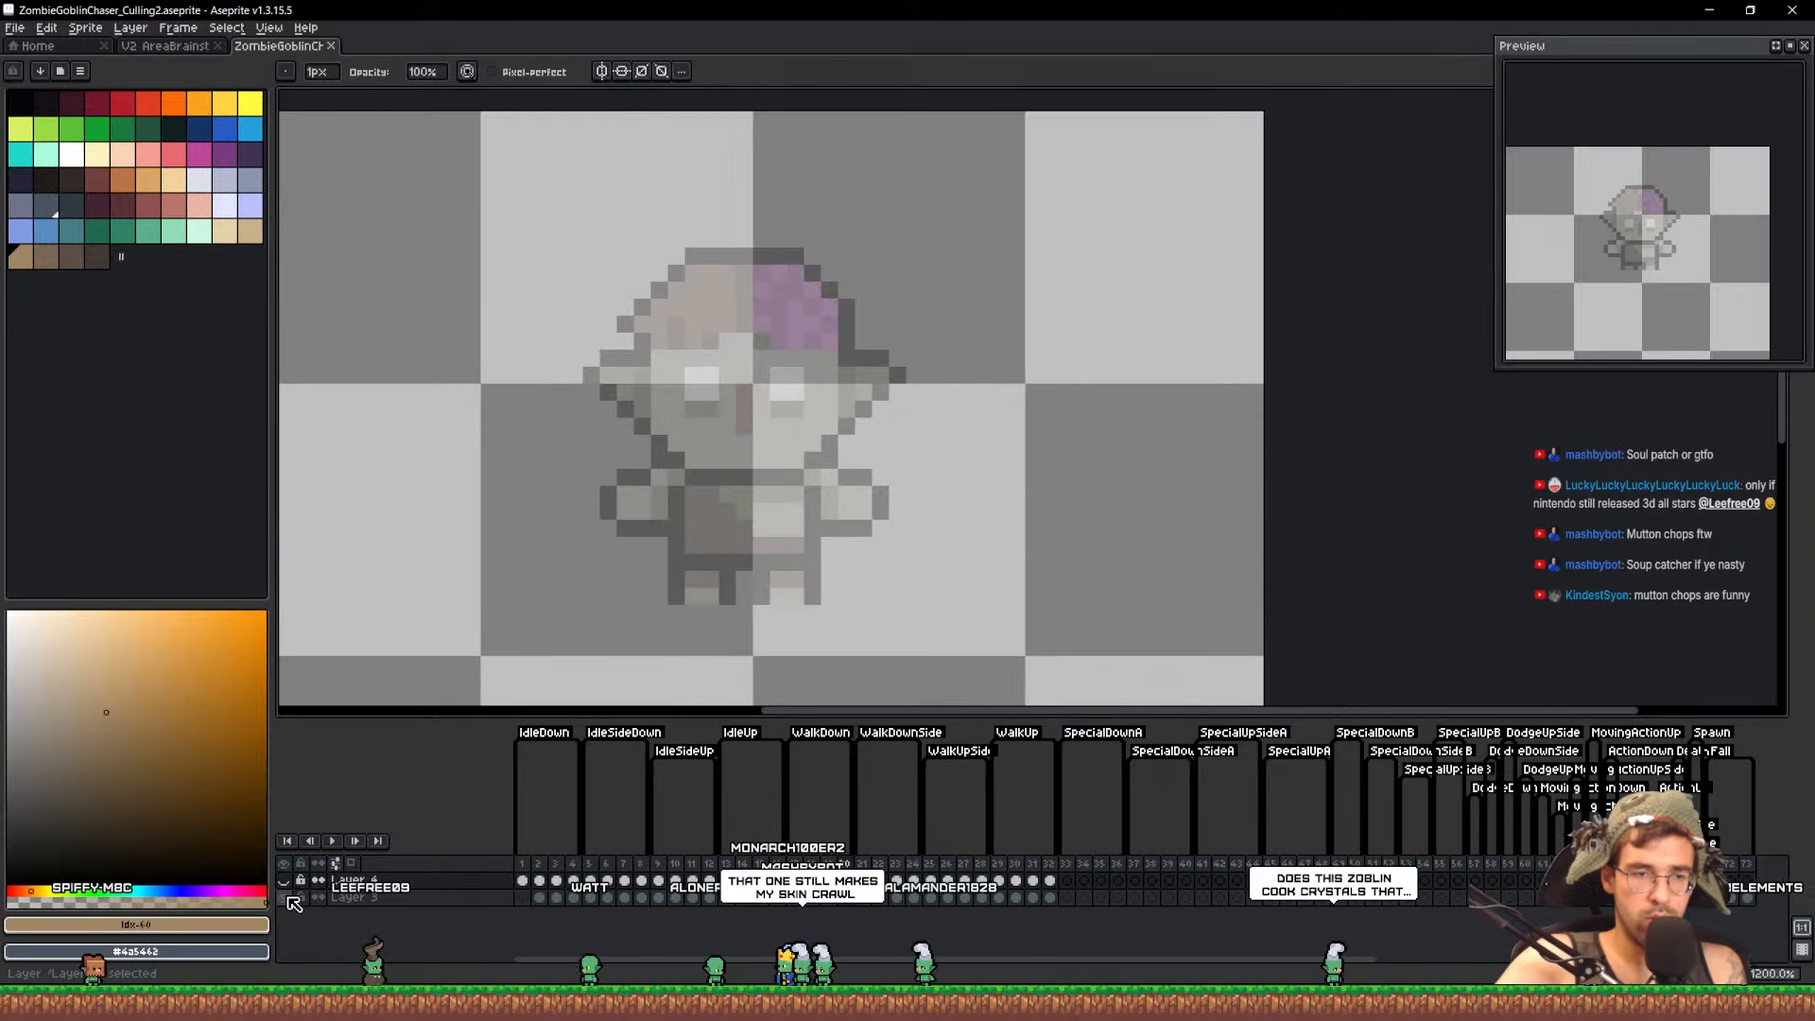
{"action": "key", "text": "Right"}
{"action": "key", "text": "Left"}
{"action": "key", "text": "Left"}
{"action": "key", "text": "Right"}
{"action": "key", "text": "Left"}
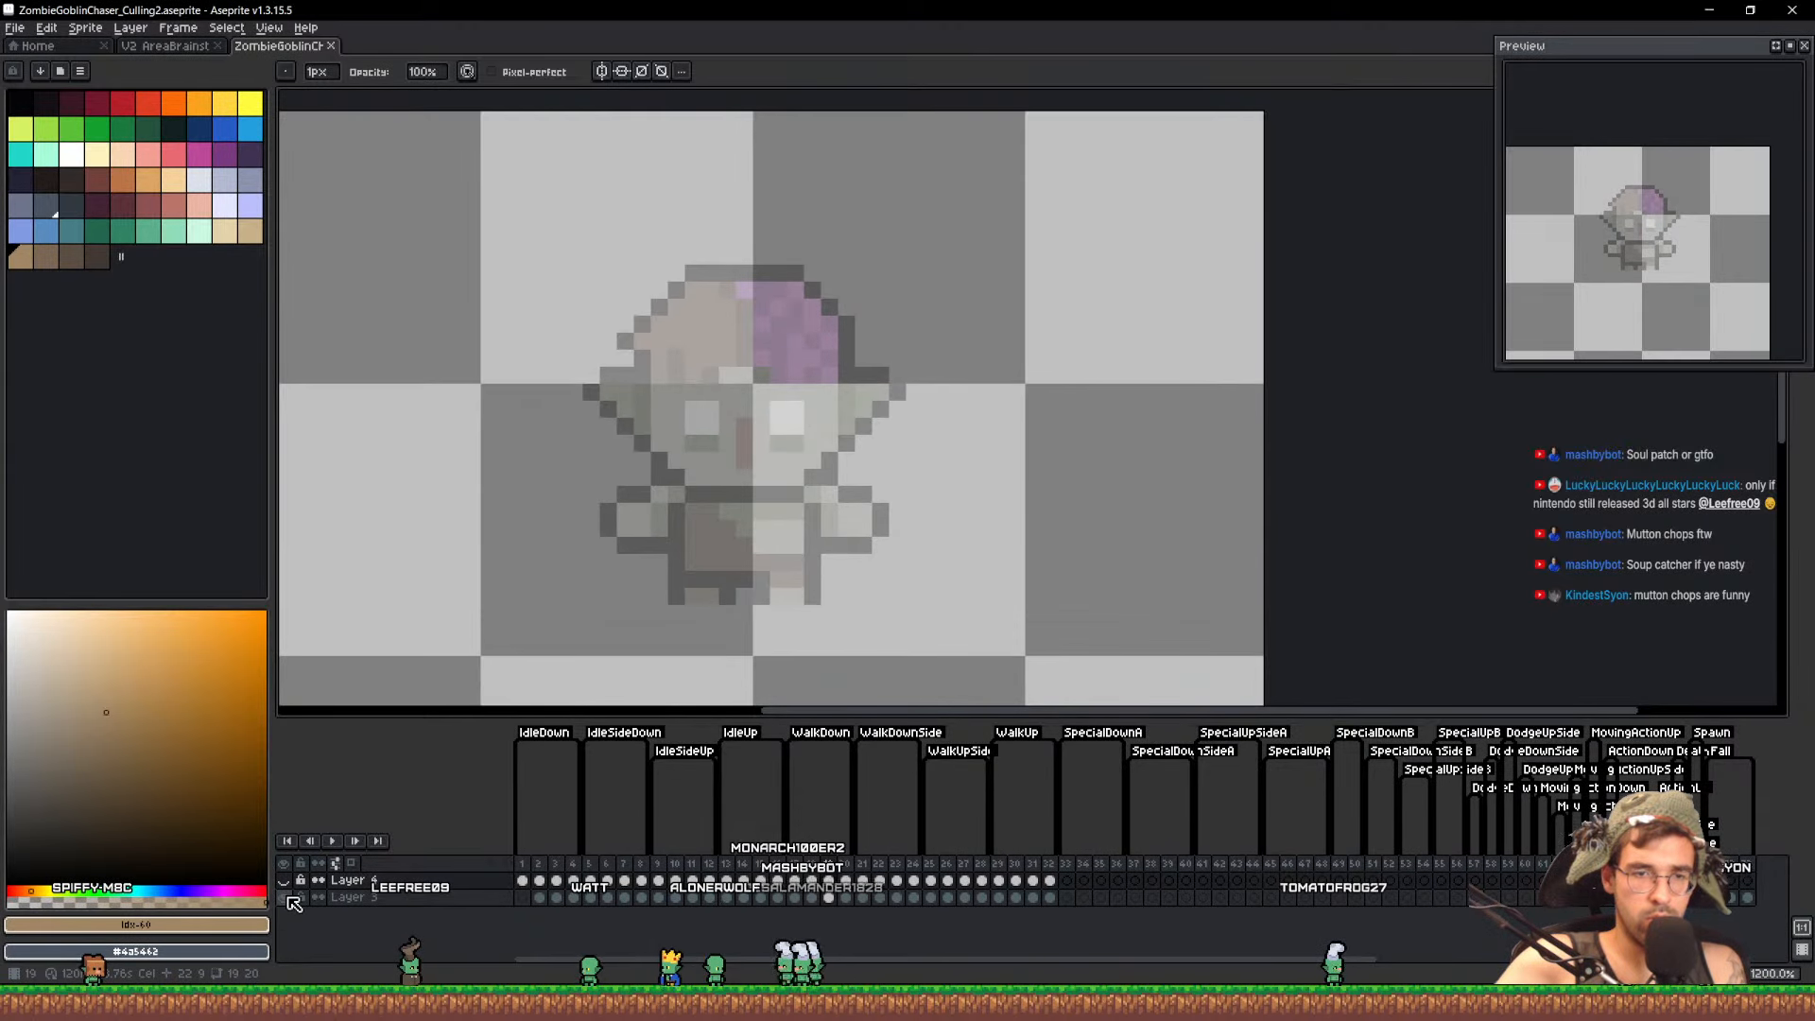
{"action": "key", "text": "Right"}
{"action": "key", "text": "Right"}
{"action": "key", "text": "Left"}
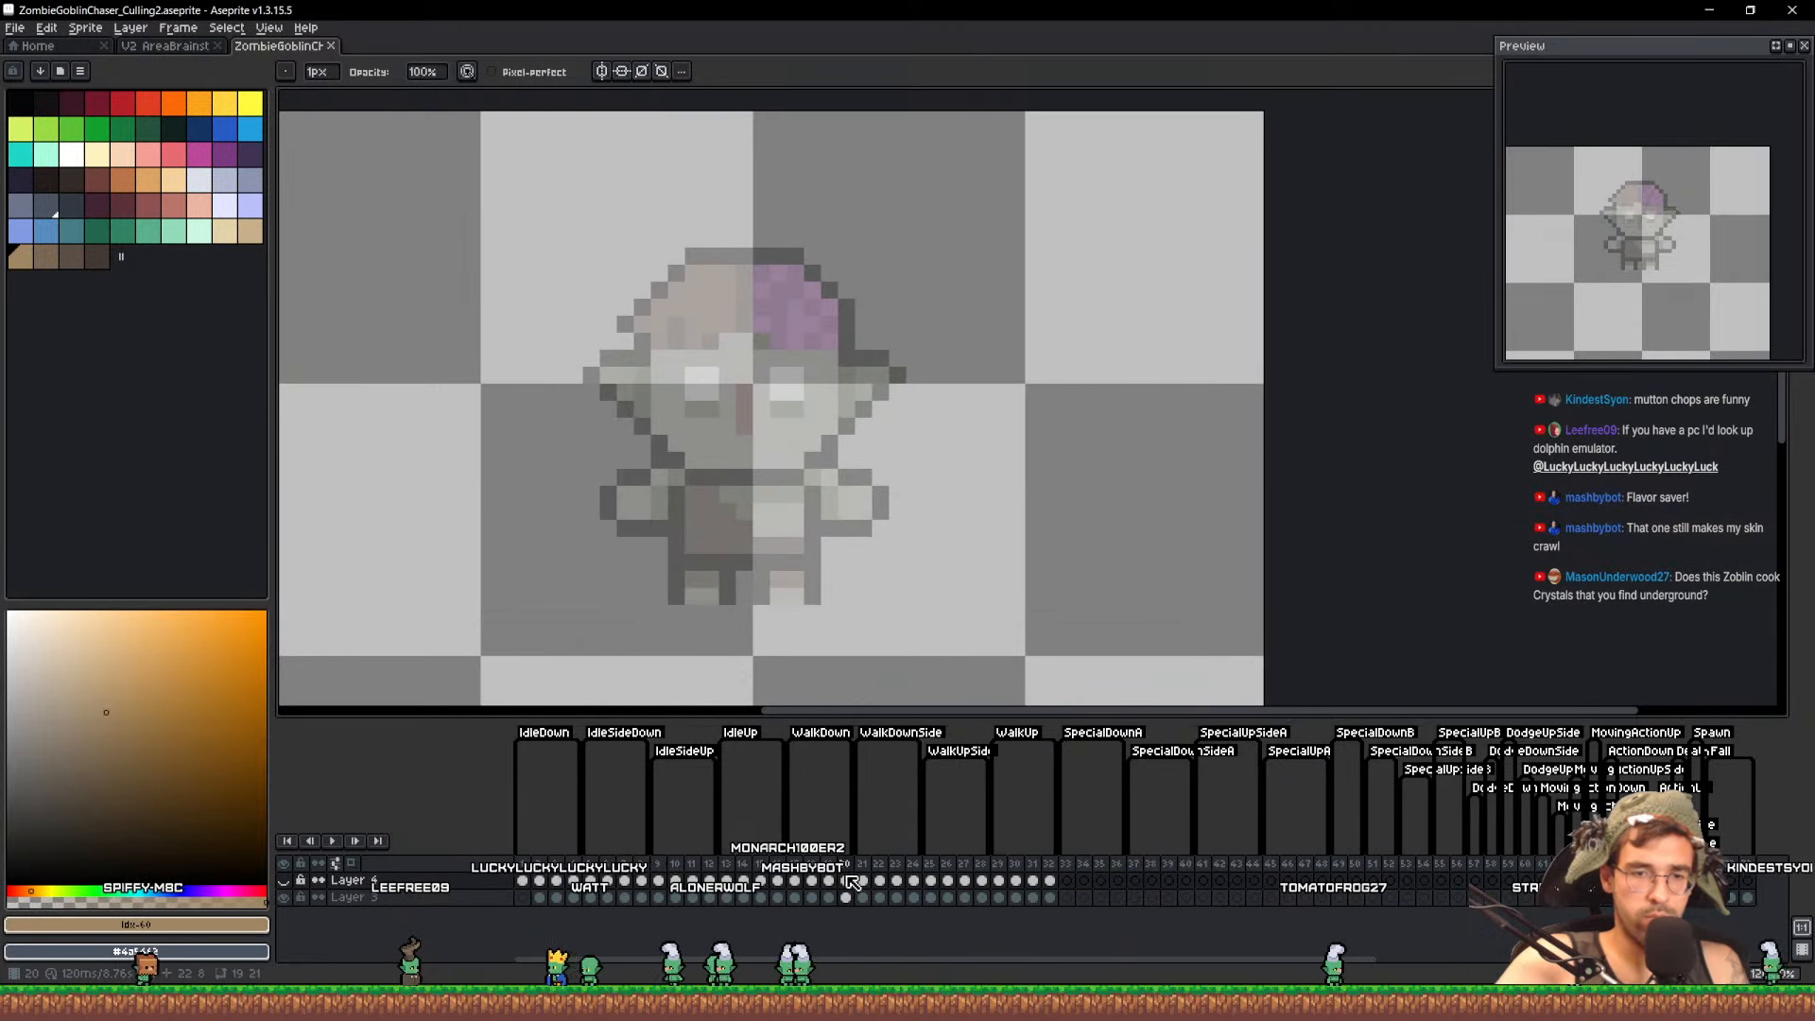
{"action": "left_click", "coordinate": [812, 883]}
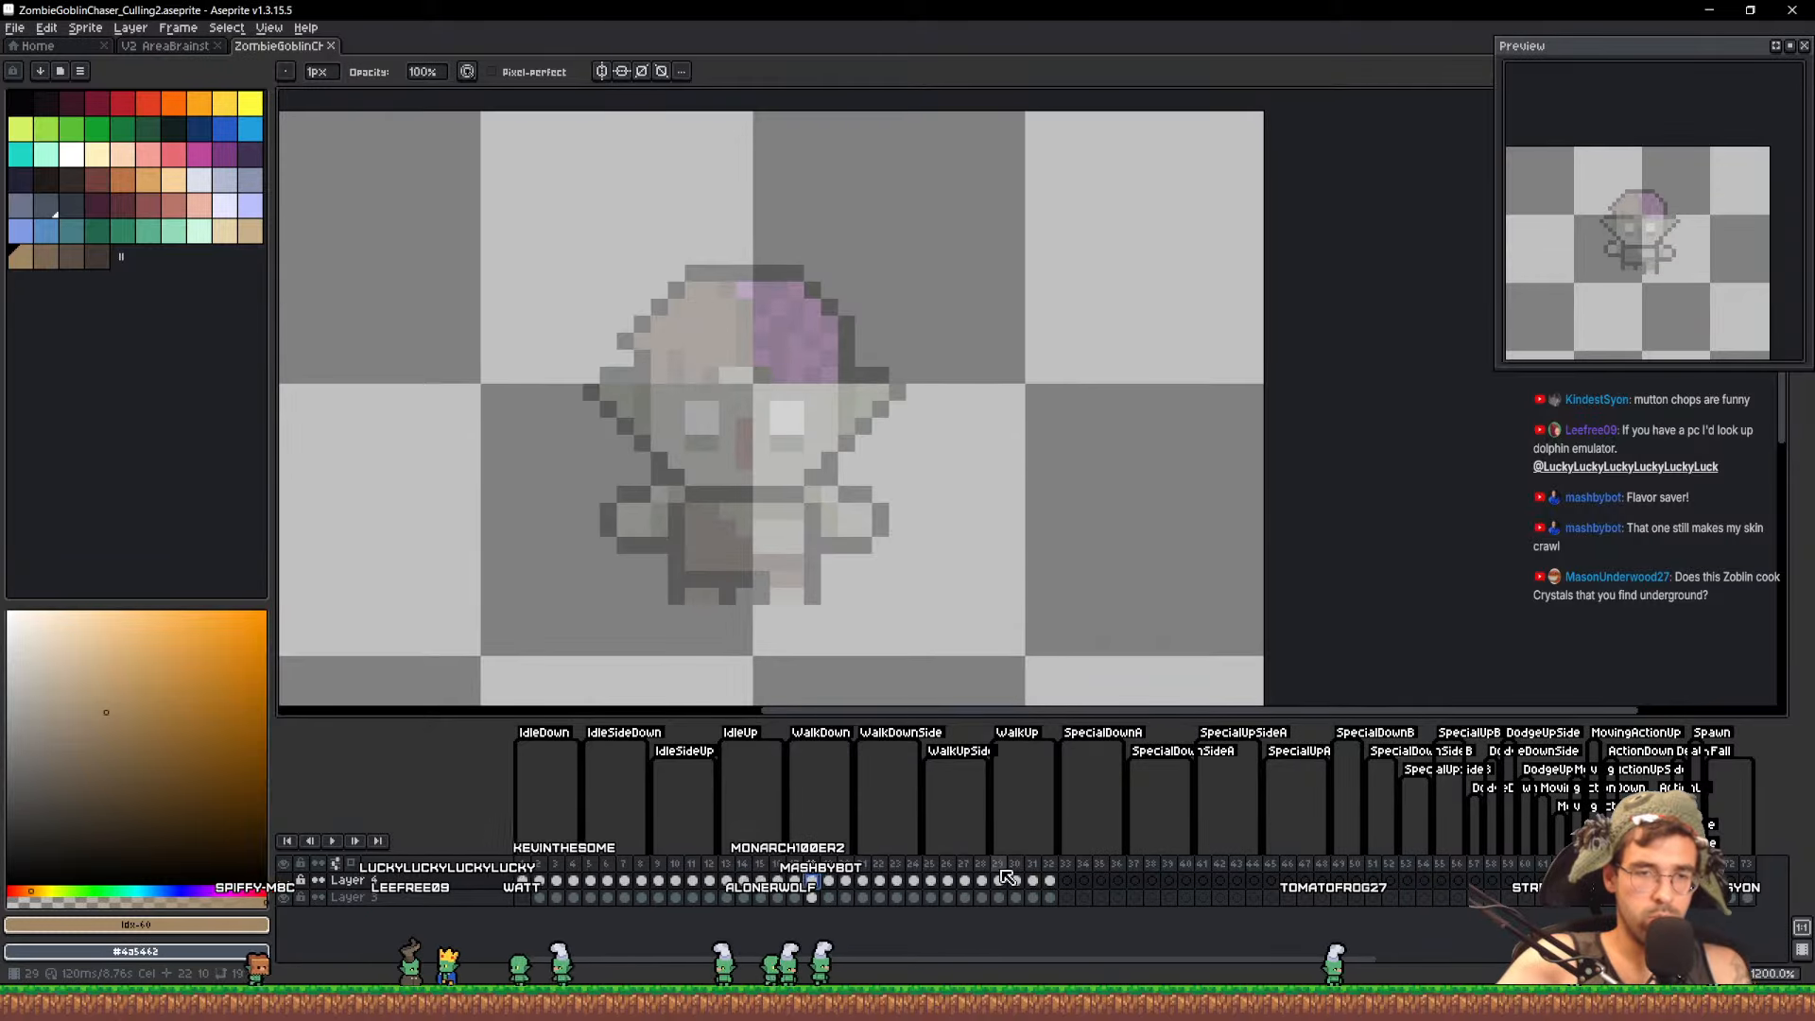
Show Layer 4 again, copy the restyled frame 18 sprite into frame 20 and shift it up one pixel
{"action": "left_click", "coordinate": [284, 881]}
{"action": "left_click", "coordinate": [816, 885]}
{"action": "left_click_drag", "start_coordinate": [818, 886], "coordinate": [849, 883]}
{"action": "key", "text": "v"}
{"action": "left_click_drag", "start_coordinate": [790, 532], "coordinate": [787, 518]}
{"action": "scroll", "coordinate": [679, 596], "scroll_direction": "up", "scroll_amount": 2}
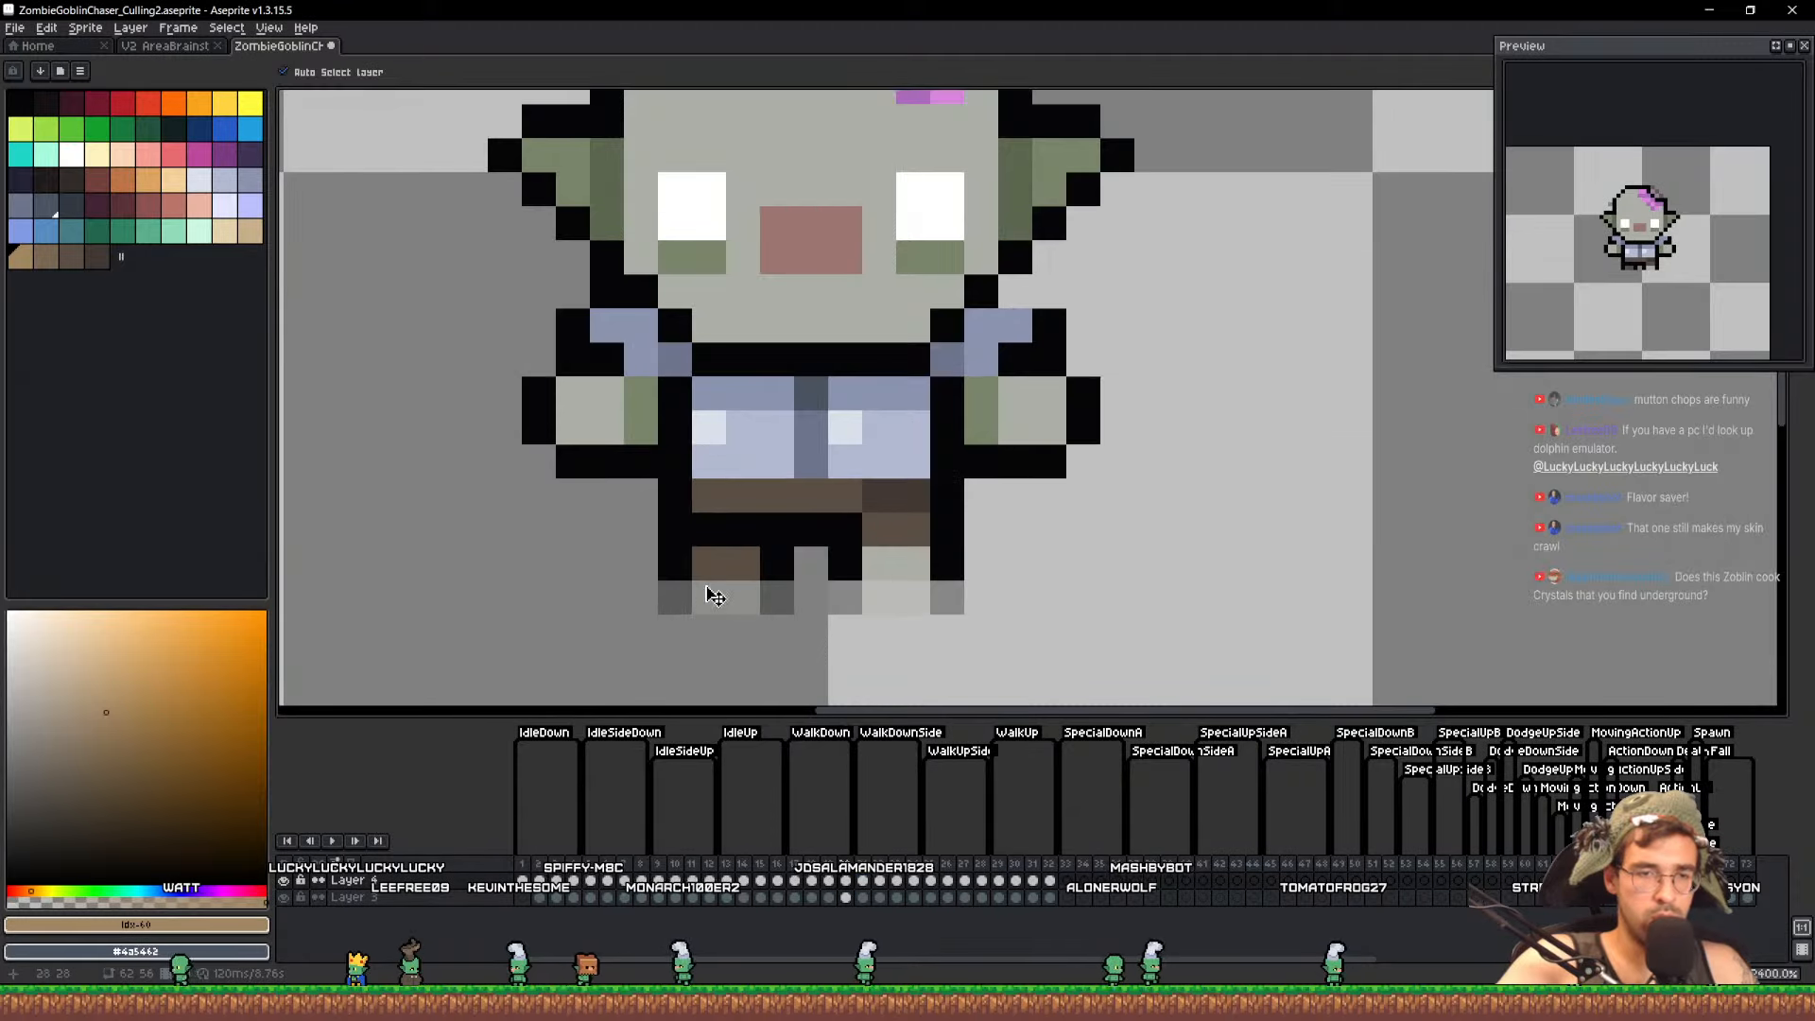
Extend the frame 20 goblin's straight brown leg and both legs' black outlines down by one pixel row
{"action": "left_click", "coordinate": [715, 569], "text": "alt"}
{"action": "key", "text": "b"}
{"action": "left_click_drag", "start_coordinate": [705, 594], "coordinate": [742, 597]}
{"action": "right_click", "coordinate": [778, 568], "text": "alt"}
{"action": "right_click", "coordinate": [777, 596]}
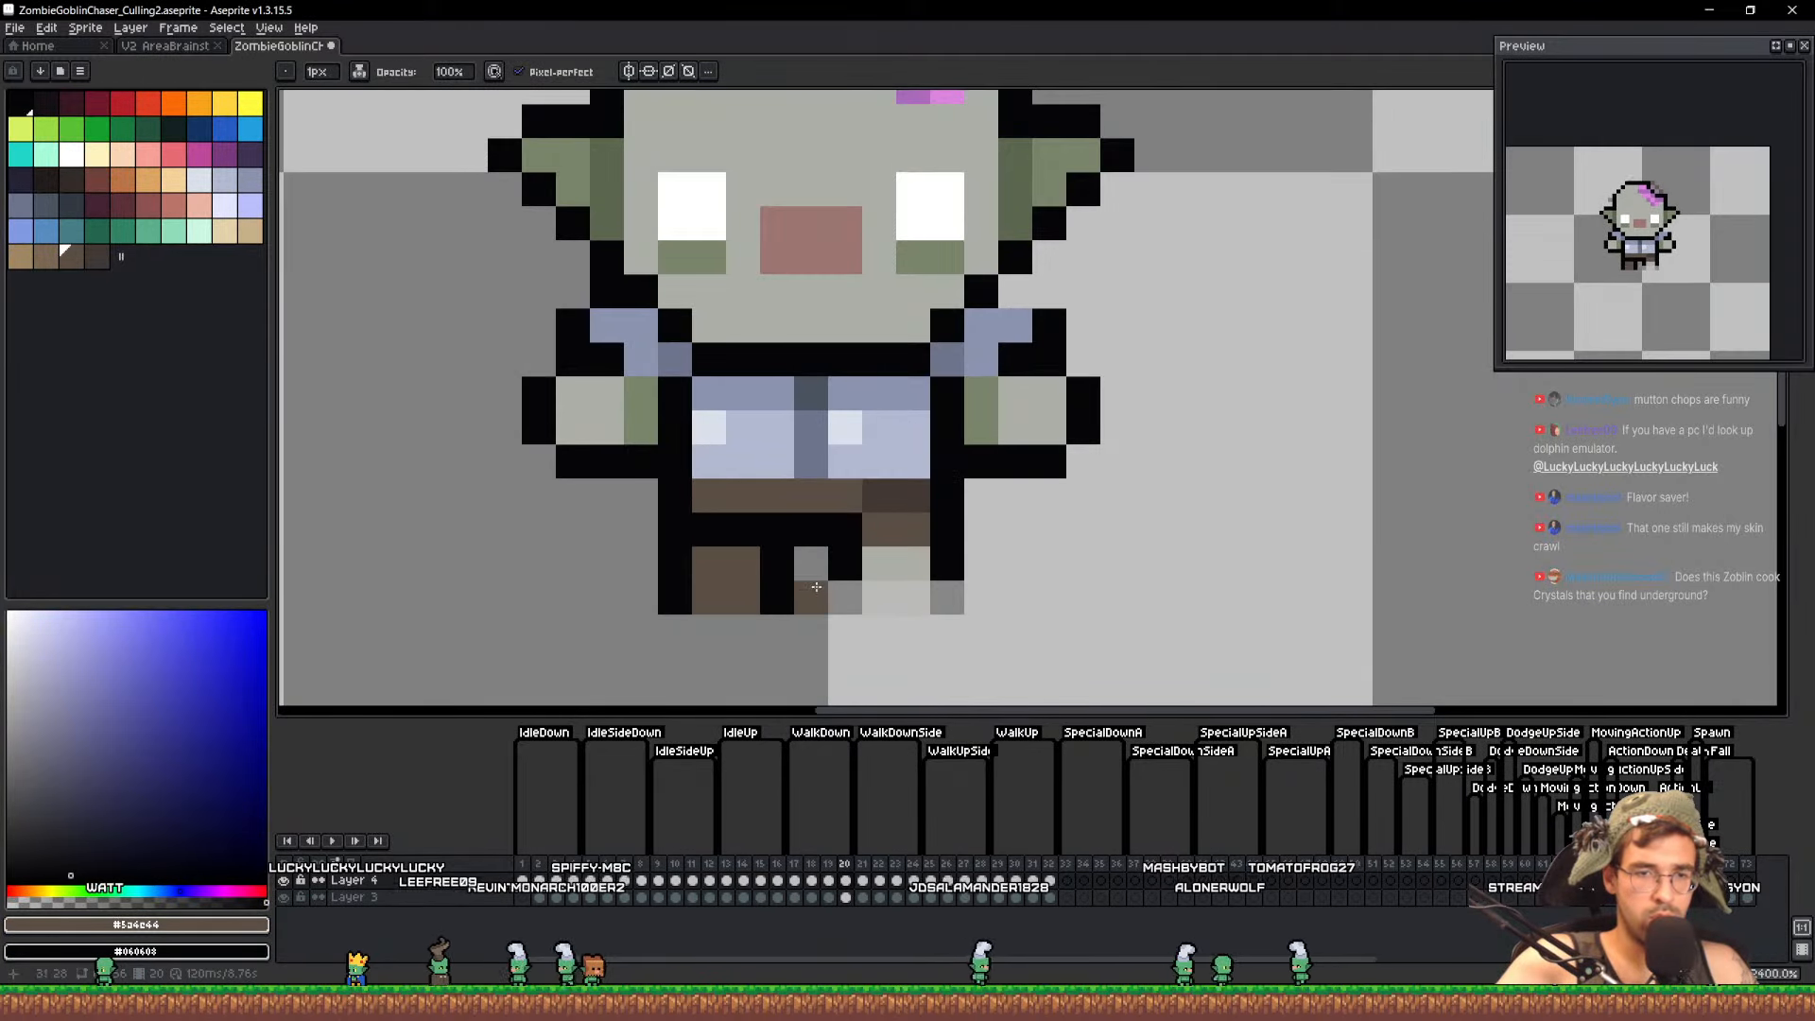
{"action": "right_click", "coordinate": [845, 597]}
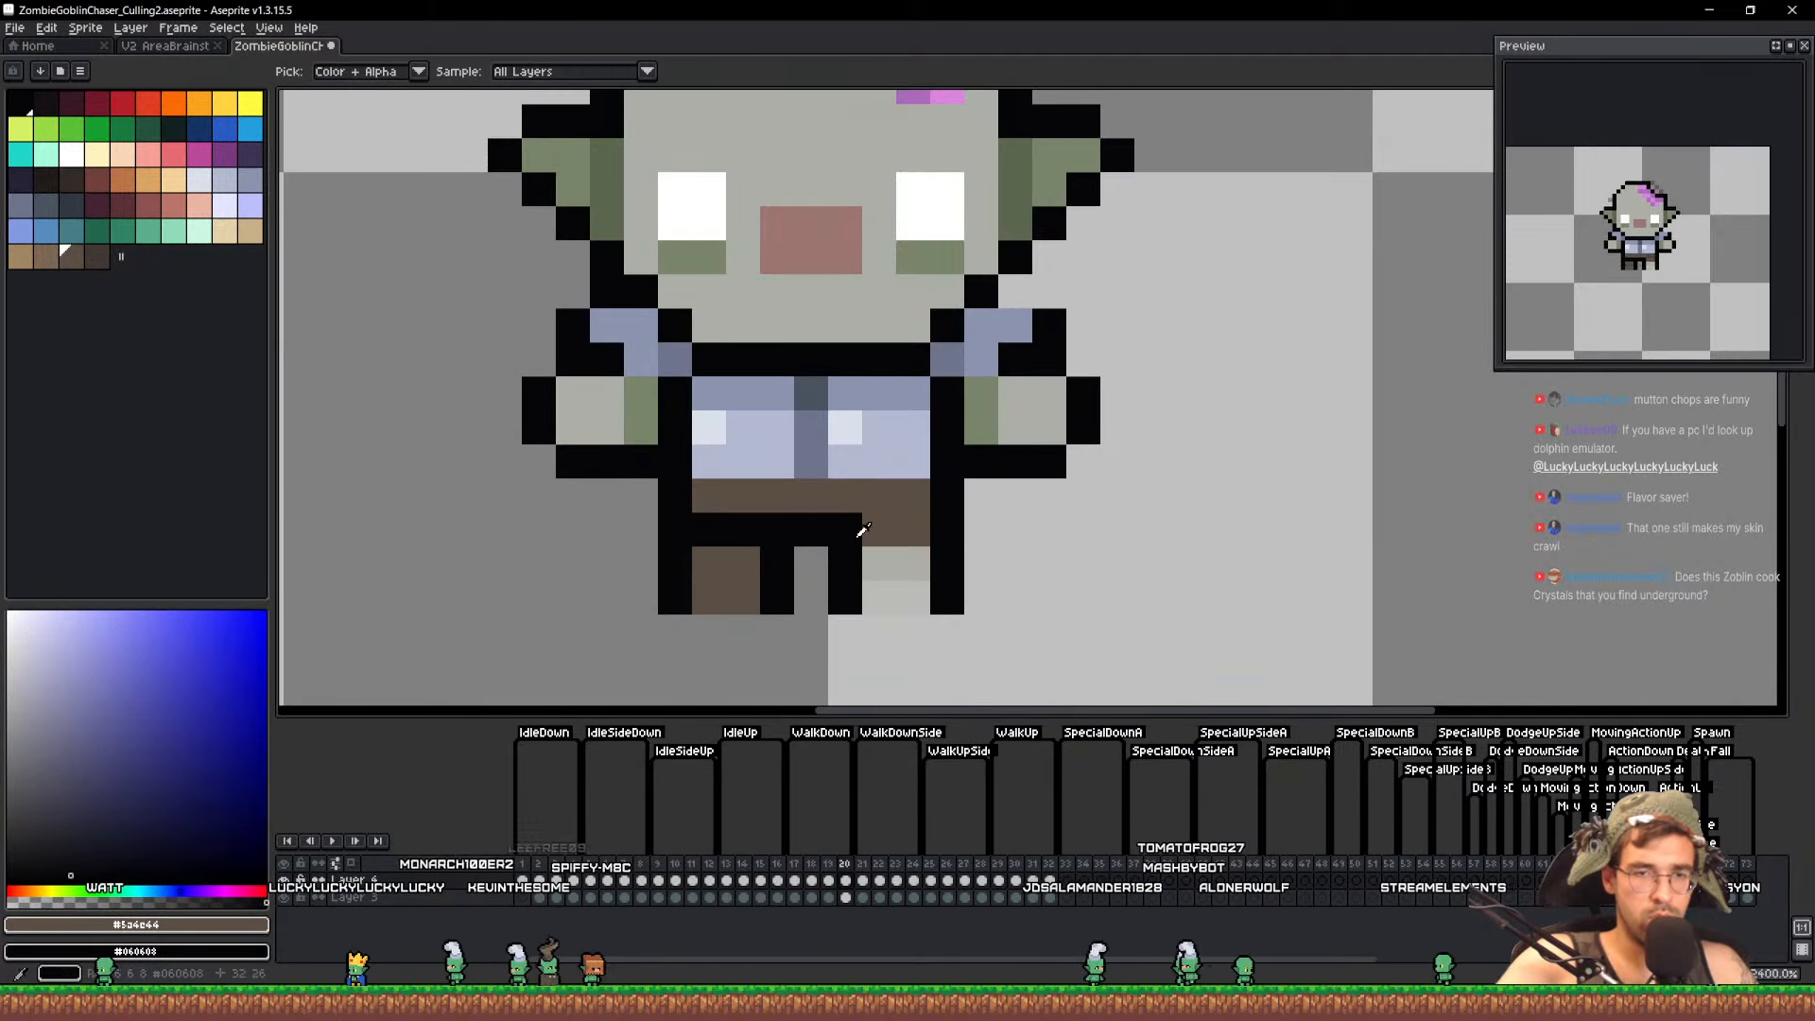
Repaint the frame 20 goblin's other leg with a black hip line, brown trouser and skin-coloured foot, and save the file
{"action": "left_click", "coordinate": [855, 532], "text": "alt"}
{"action": "mouse_move", "coordinate": [877, 532]}
{"action": "left_mouse_down"}
{"action": "mouse_move", "coordinate": [908, 531]}
{"action": "mouse_move", "coordinate": [905, 562]}
{"action": "left_mouse_up"}
{"action": "left_click", "coordinate": [905, 497], "text": "alt"}
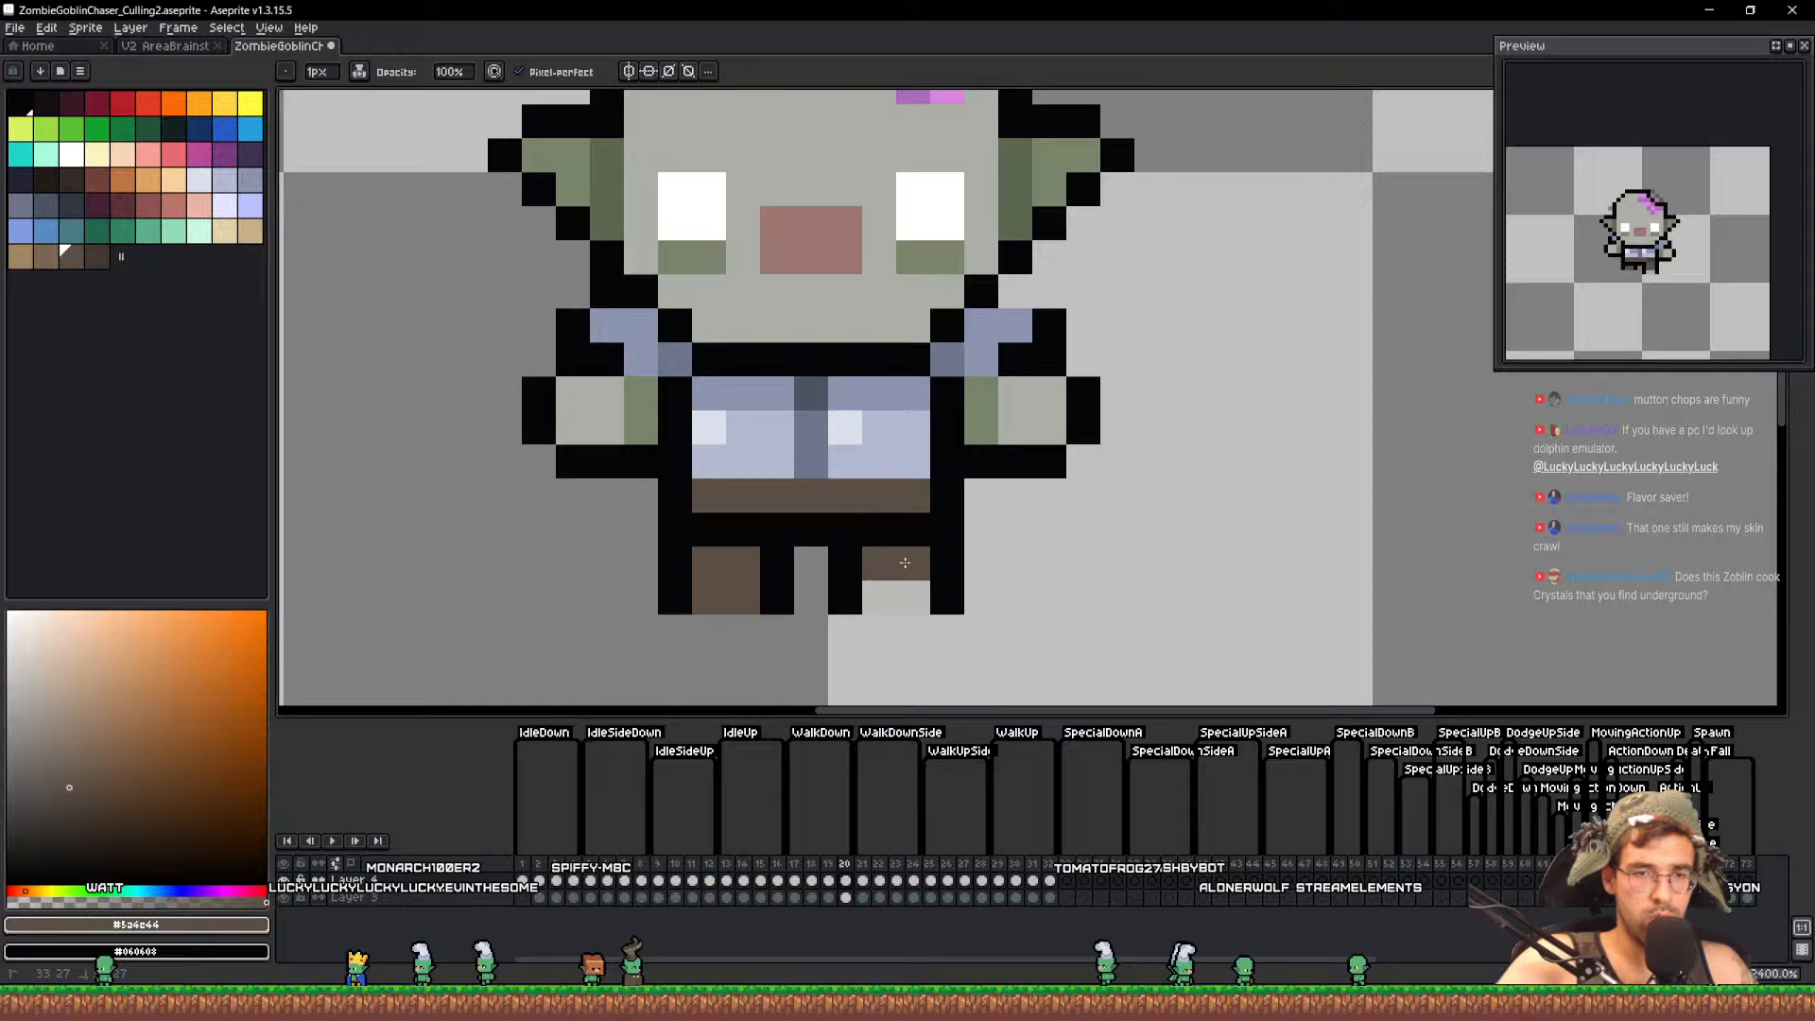
{"action": "left_click", "coordinate": [1025, 414], "text": "alt"}
{"action": "scroll", "coordinate": [887, 601], "scroll_direction": "down", "scroll_amount": 4}
{"action": "key", "text": "ctrl+s"}
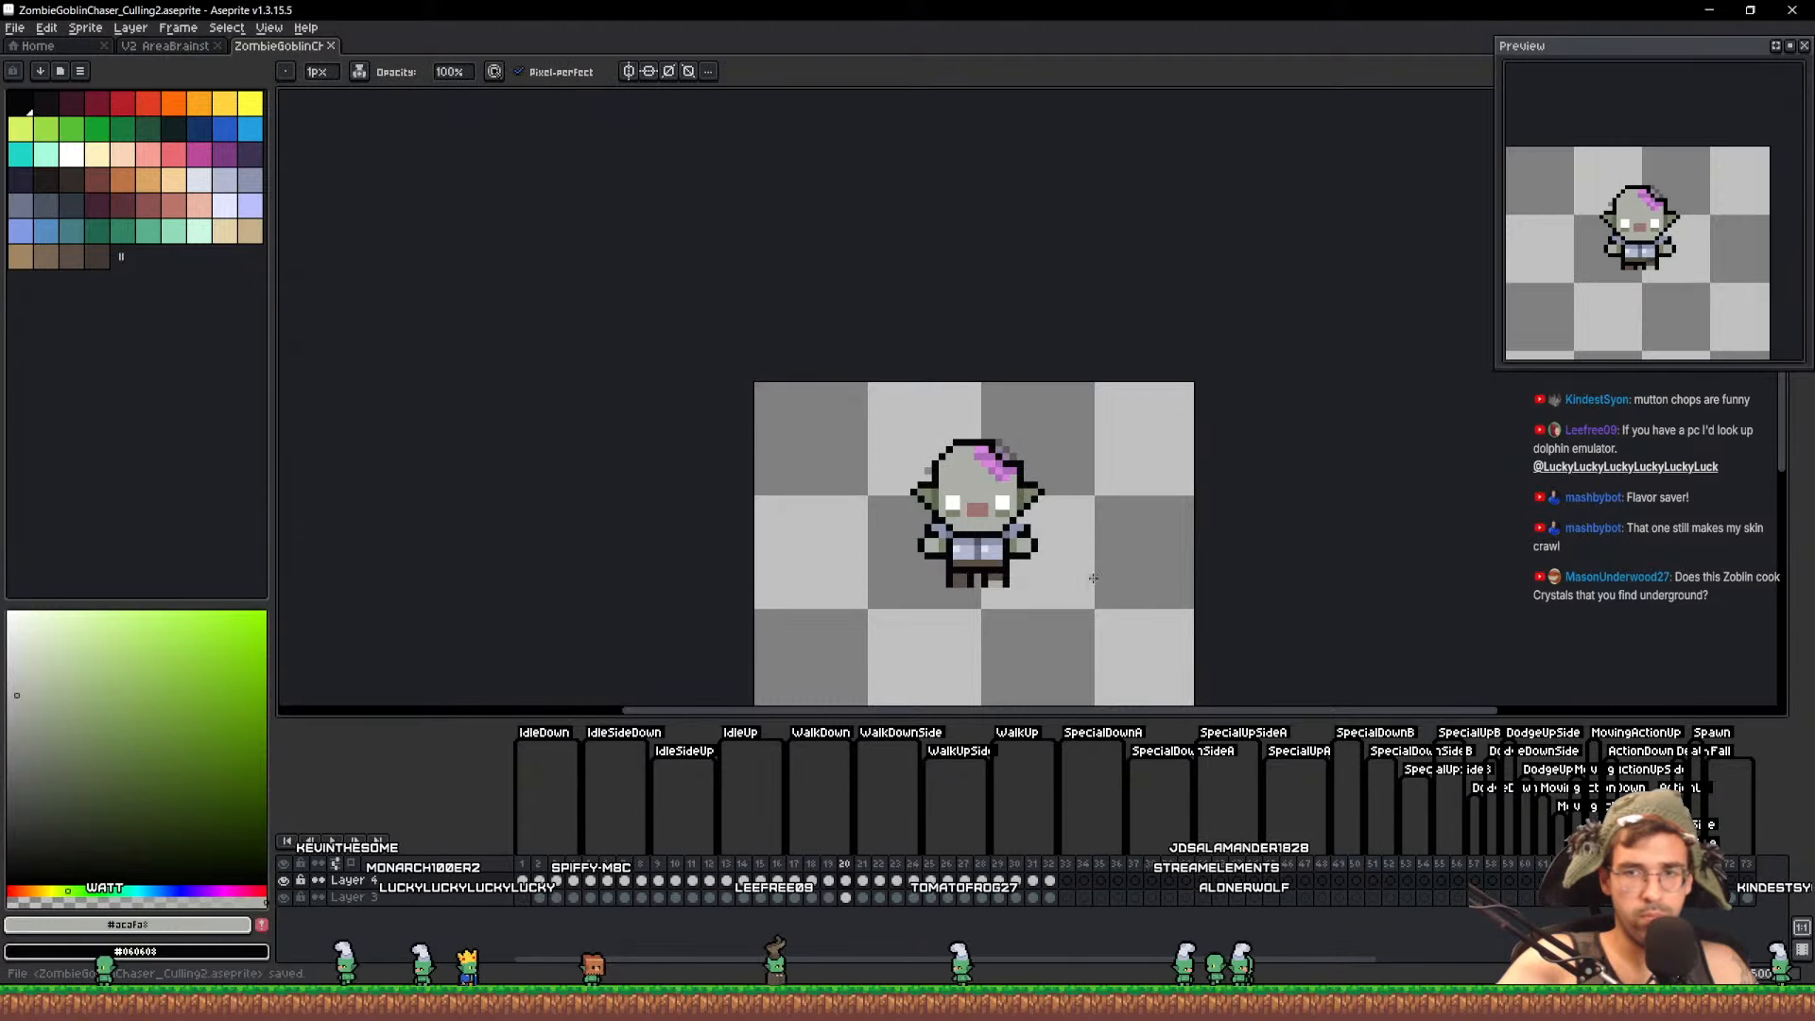
{"action": "scroll", "coordinate": [1115, 477], "scroll_direction": "up", "scroll_amount": 5}
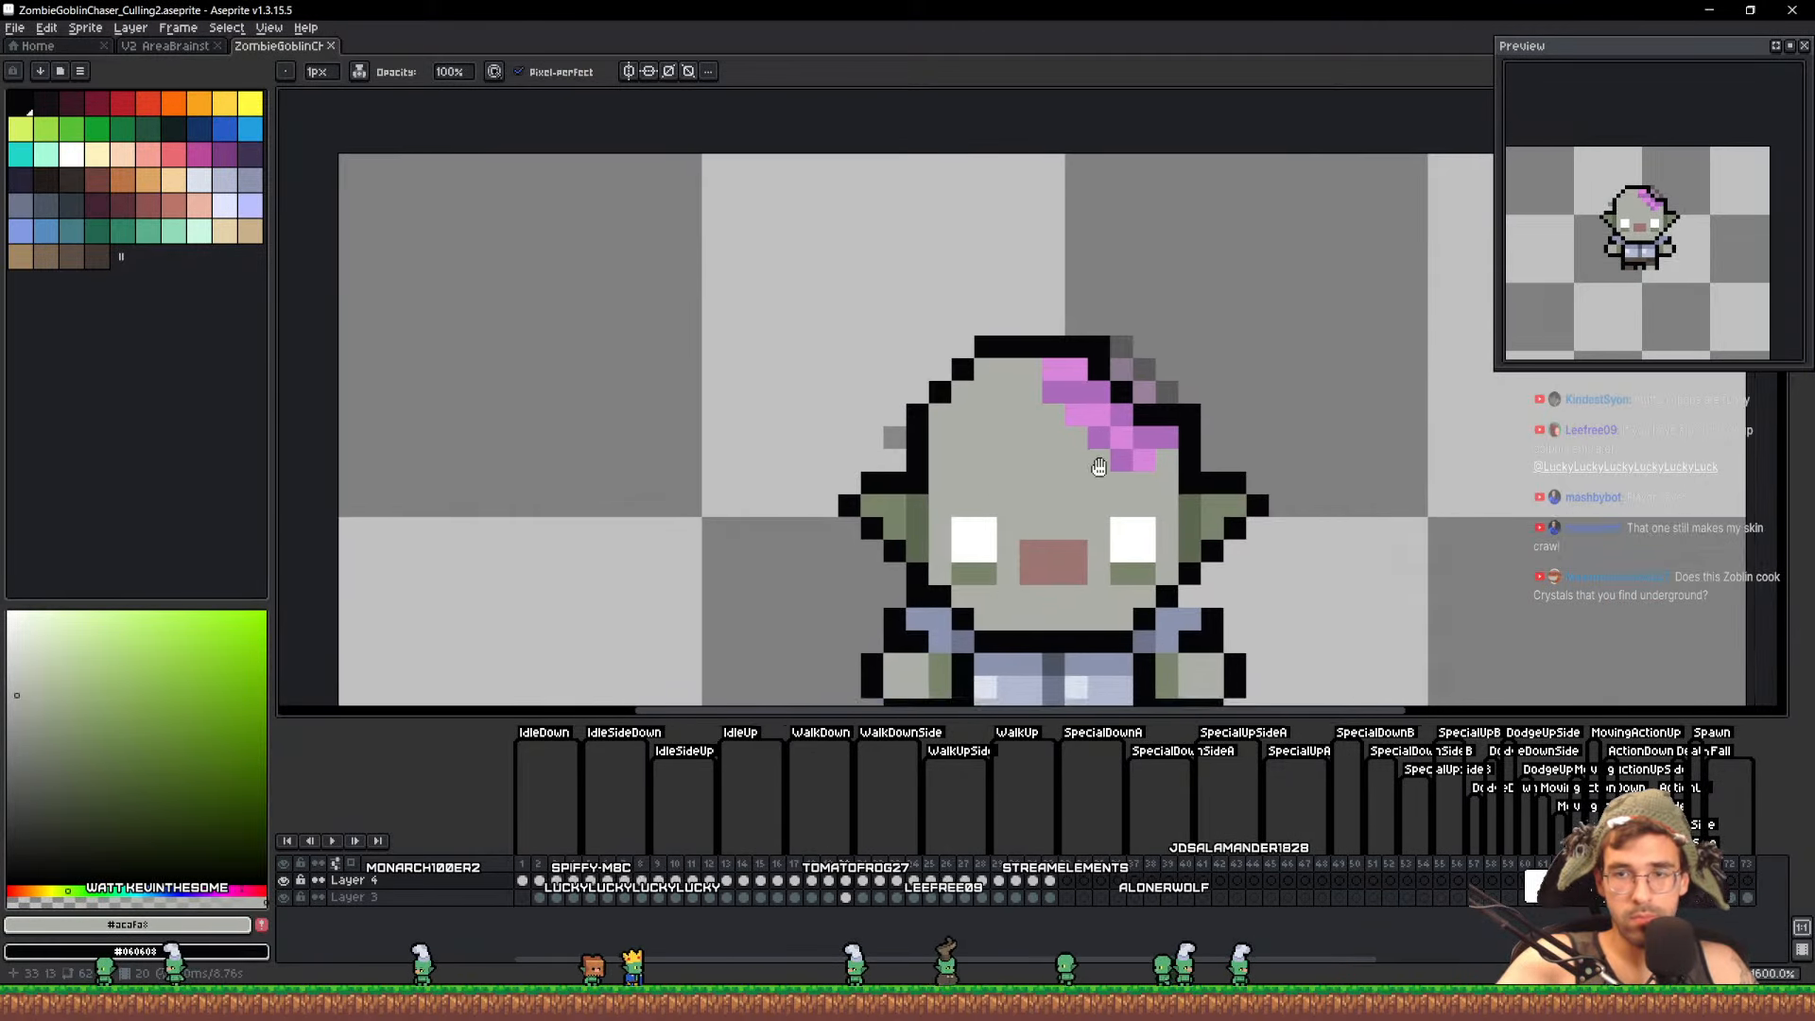
{"action": "left_click_drag", "start_coordinate": [1098, 467], "coordinate": [1093, 460]}
{"action": "key", "text": "ctrl+s"}
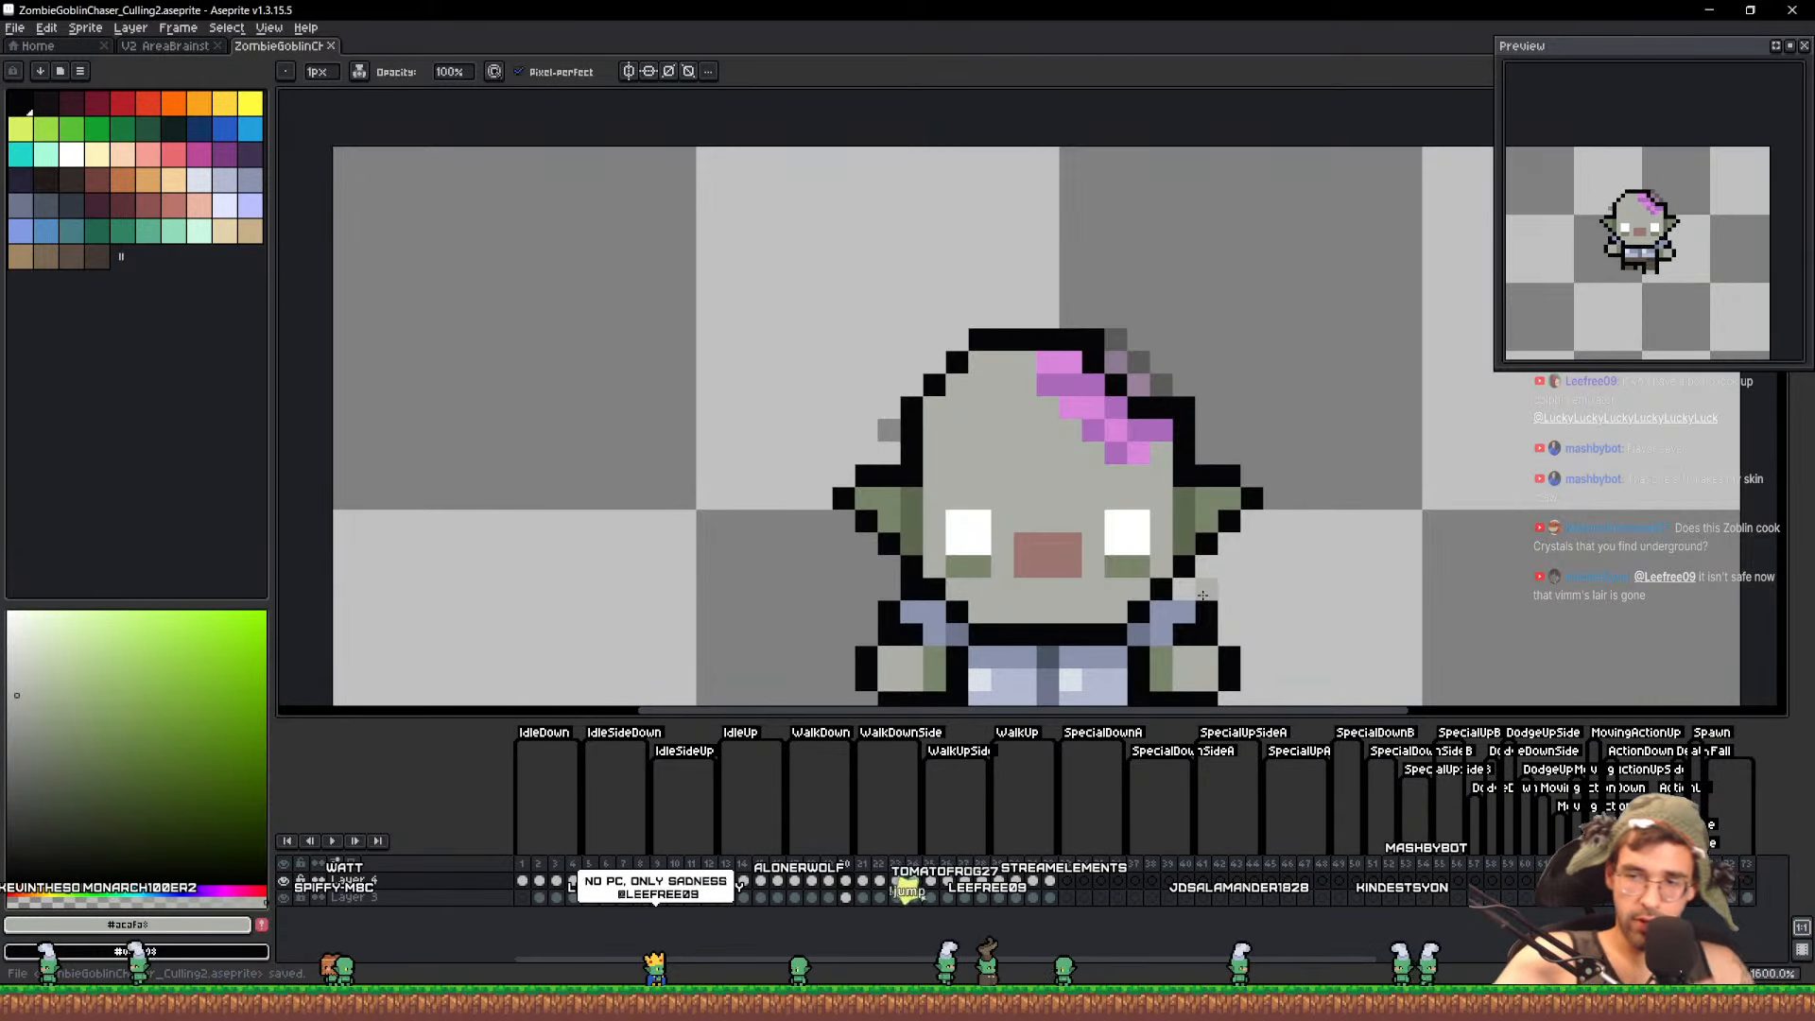
{"action": "scroll", "coordinate": [1243, 540], "scroll_direction": "down", "scroll_amount": 4}
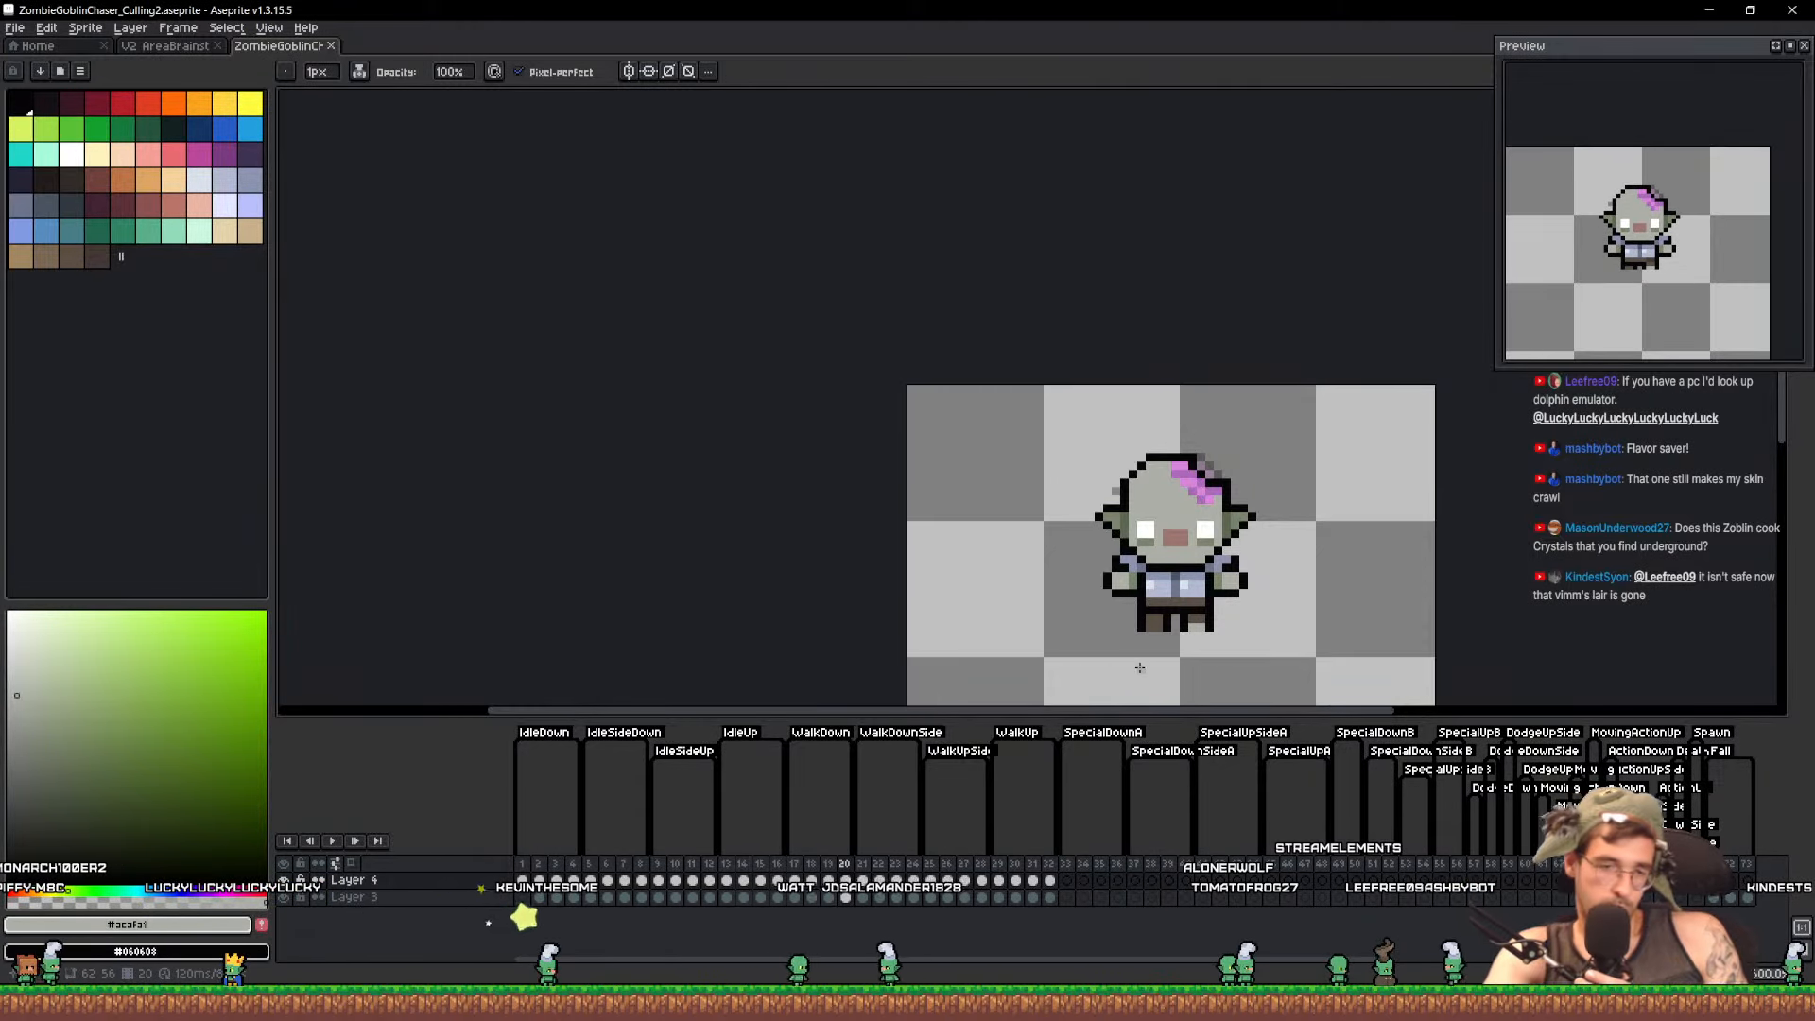
Copy the finished IdleSideDown goblin from frame 5 and paste it beside the frame 21 sprite as a reference
{"action": "left_click", "coordinate": [864, 880]}
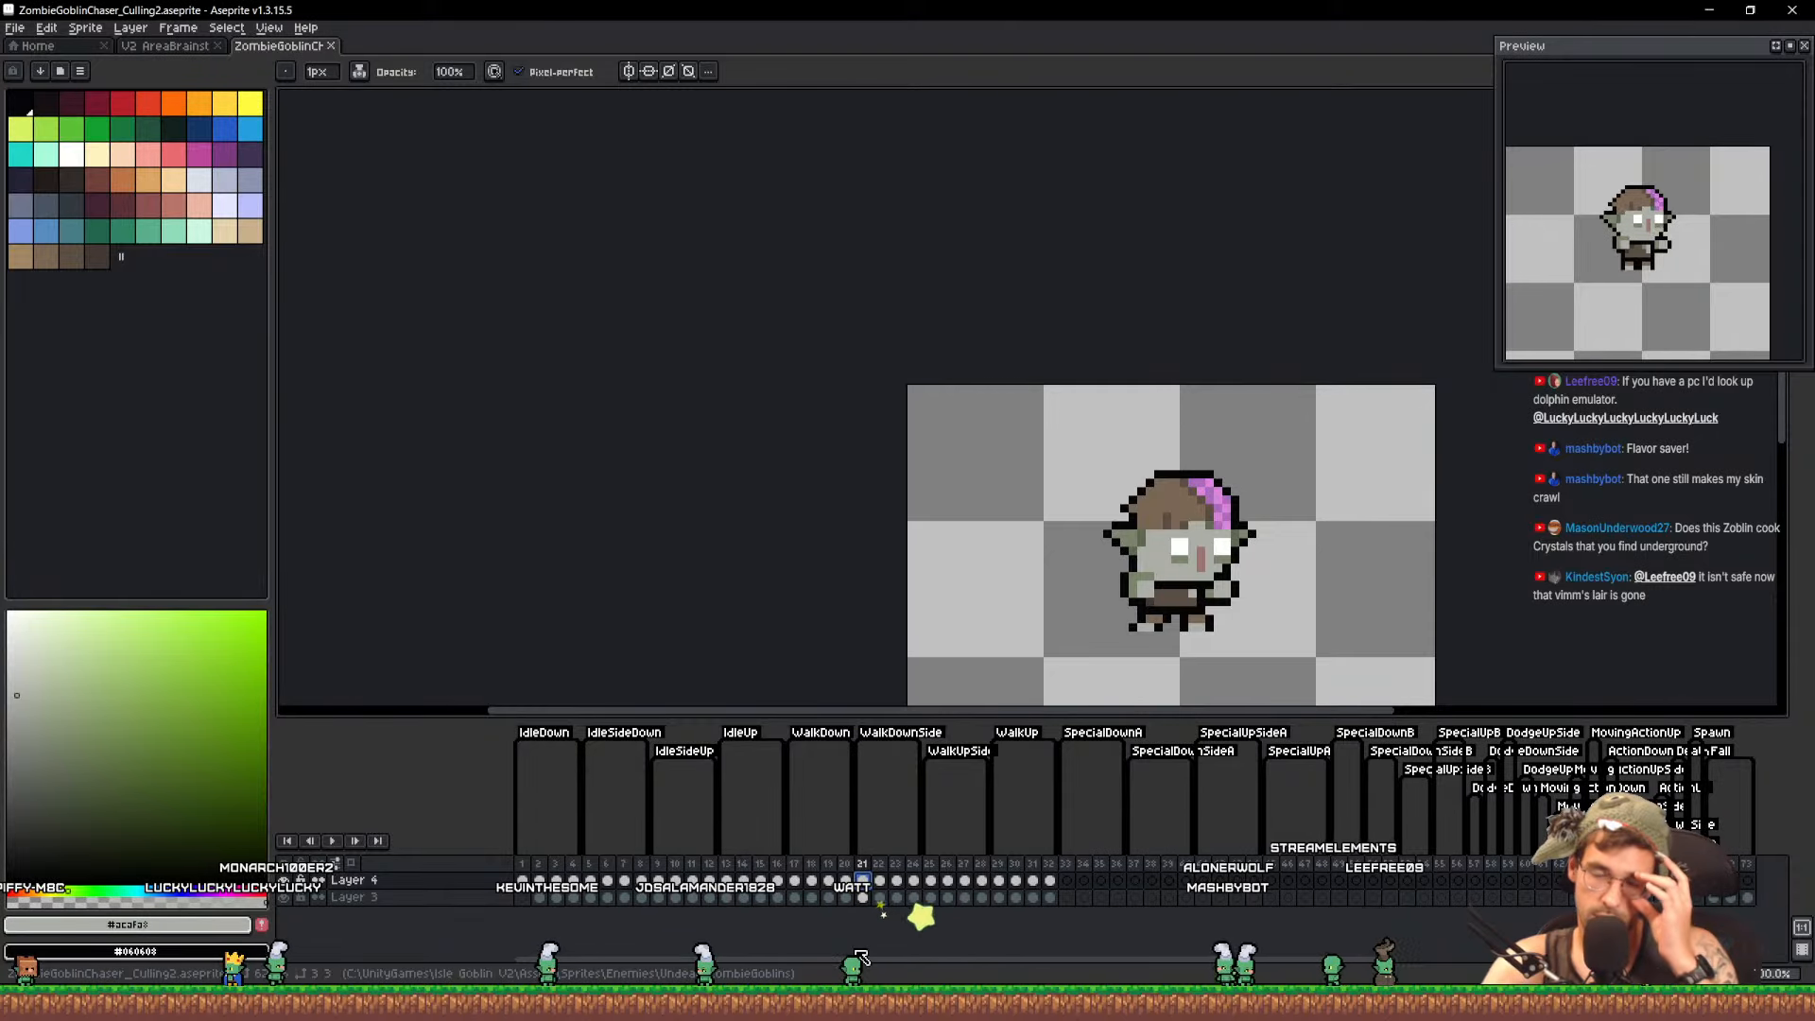
{"action": "left_click", "coordinate": [592, 884]}
{"action": "key", "text": "q"}
{"action": "left_click_drag", "start_coordinate": [1328, 588], "coordinate": [1471, 560]}
{"action": "key", "text": "ctrl+d"}
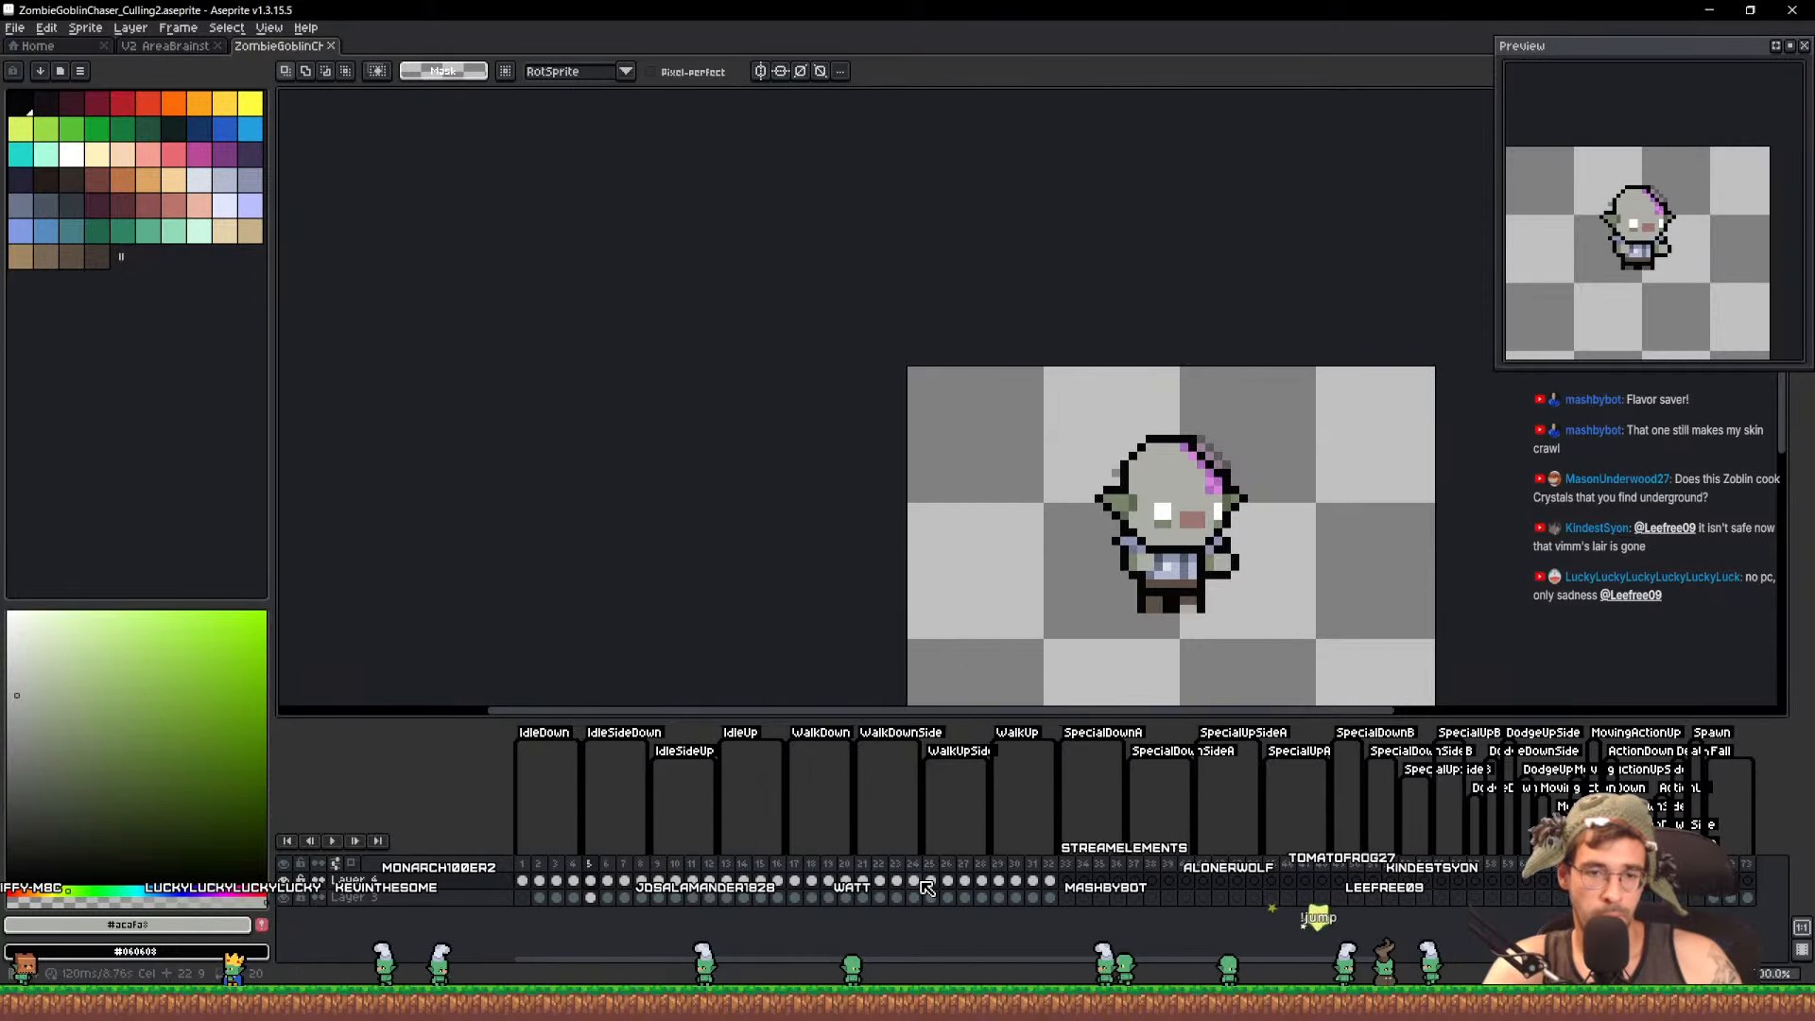
{"action": "left_click", "coordinate": [864, 883]}
{"action": "key", "text": "ctrl+v"}
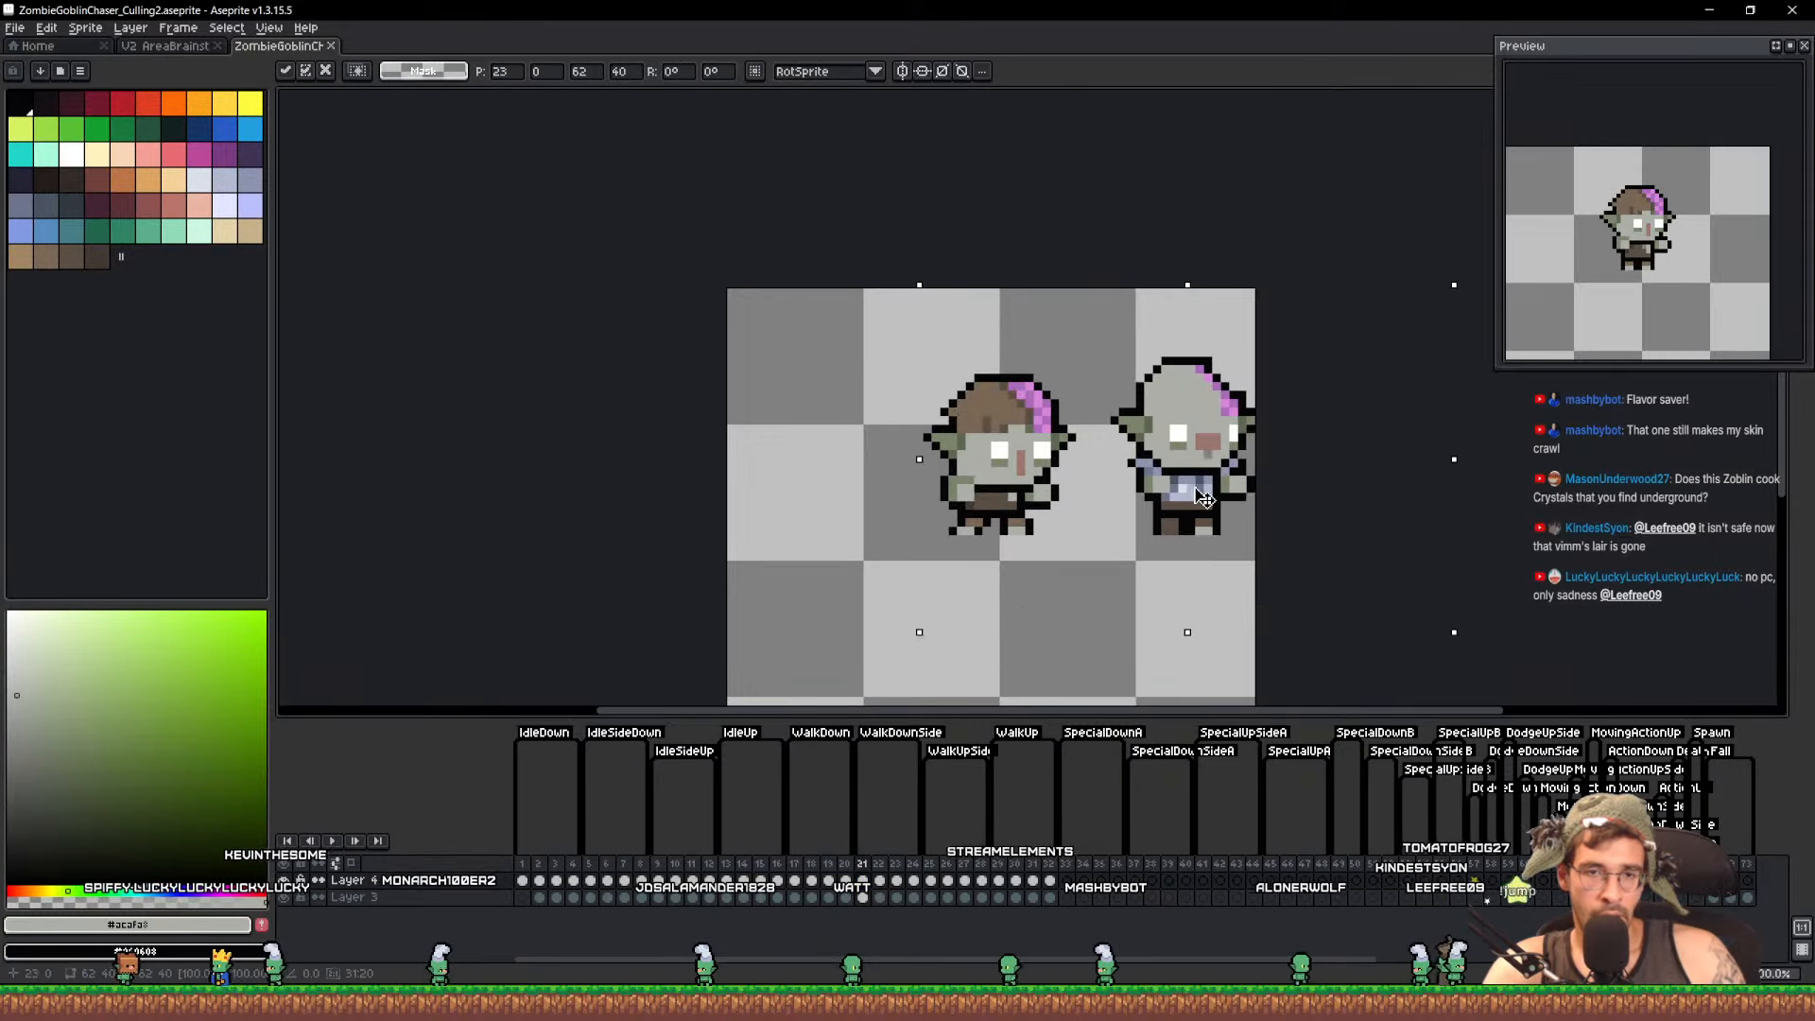
{"action": "key", "text": "Left"}
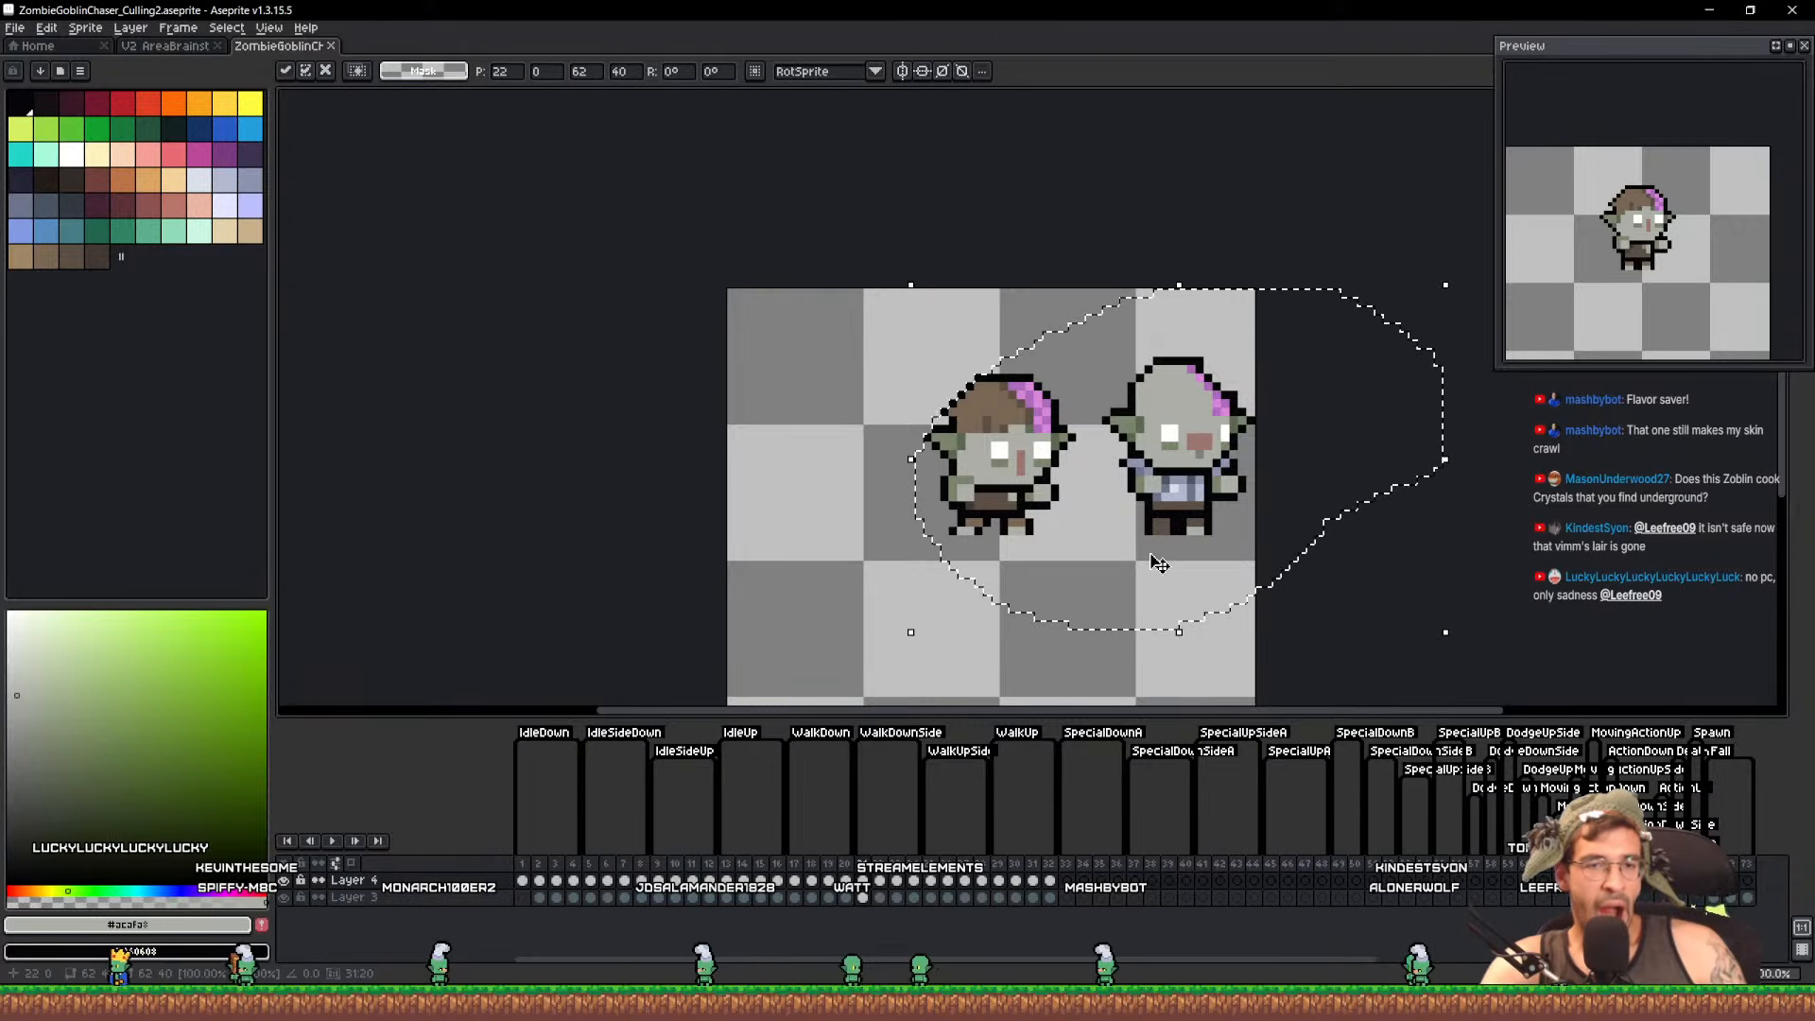
{"action": "key", "text": "ctrl+d"}
Paint the frame 21 goblin's rear foot and waist brown using the reference goblin's trouser colour
{"action": "scroll", "coordinate": [1080, 487], "scroll_direction": "up", "scroll_amount": 3}
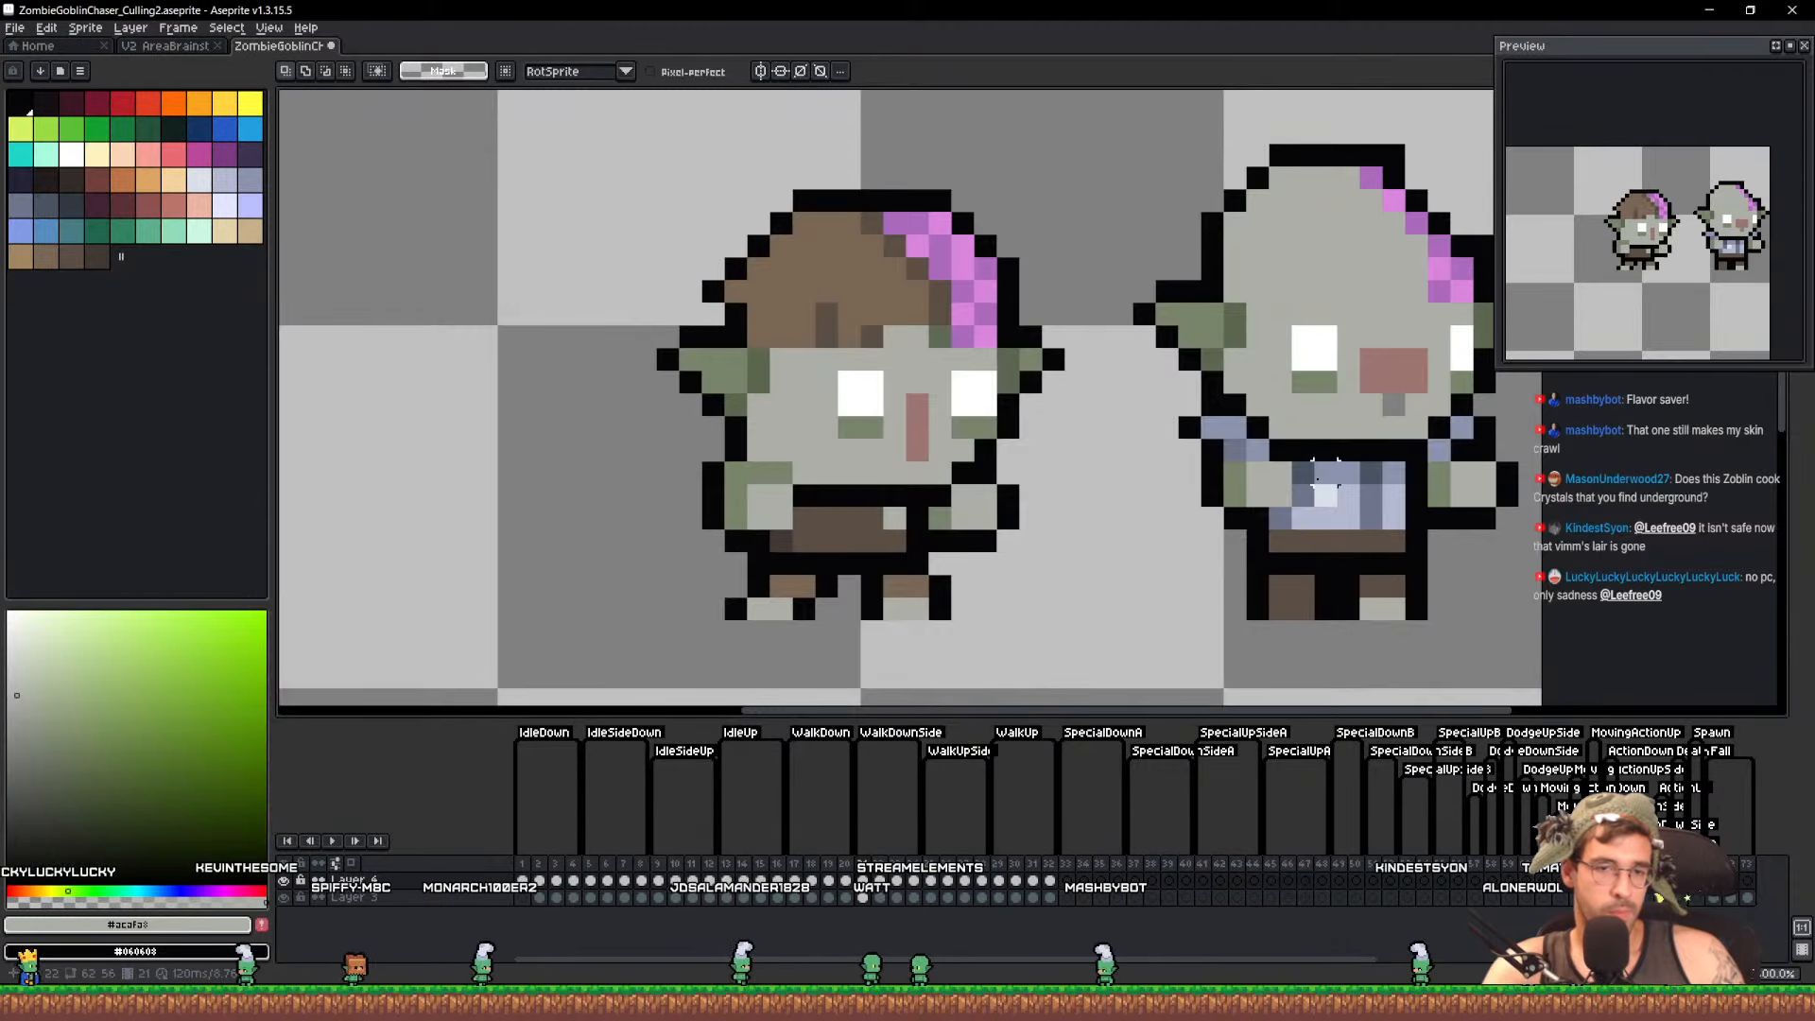
{"action": "left_click", "coordinate": [1321, 586], "text": "alt"}
{"action": "key", "text": "b"}
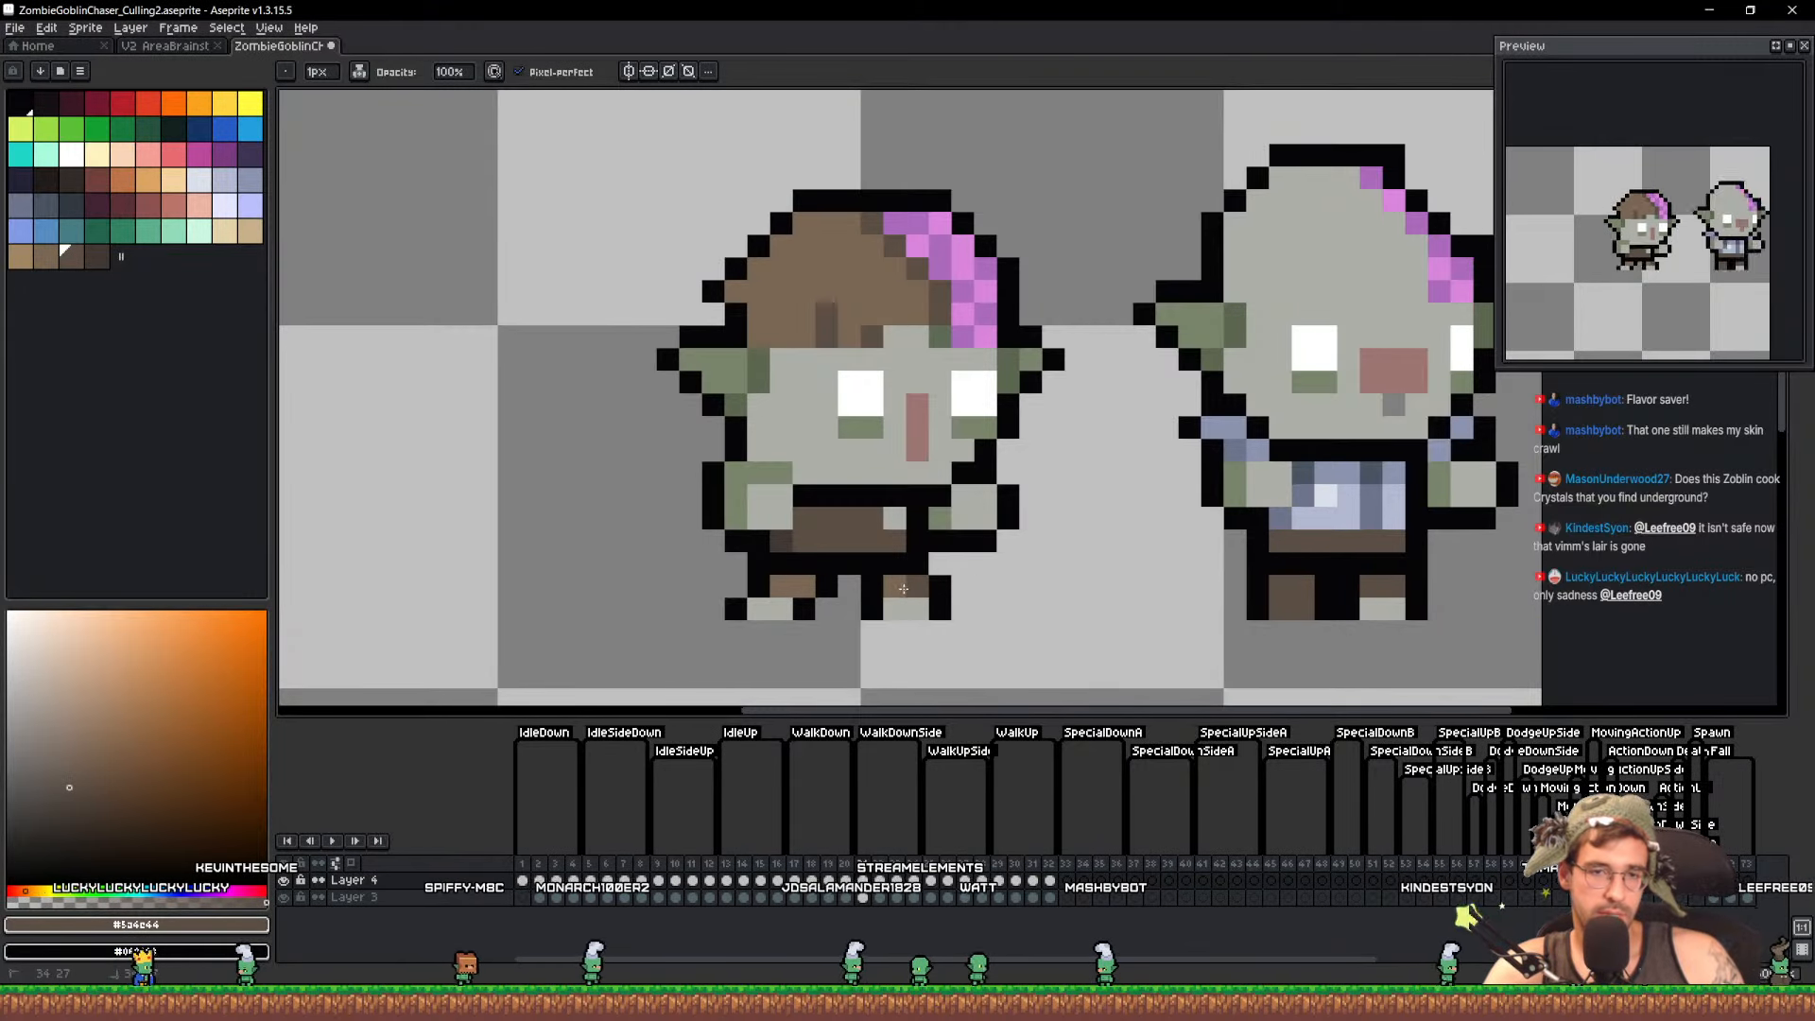
{"action": "left_click_drag", "start_coordinate": [777, 608], "coordinate": [898, 539]}
Paint the frame 21 shirt row above the trousers light blue, with darker blue-grey stripes and a pale highlight pixel
{"action": "left_click", "coordinate": [1304, 517], "text": "alt"}
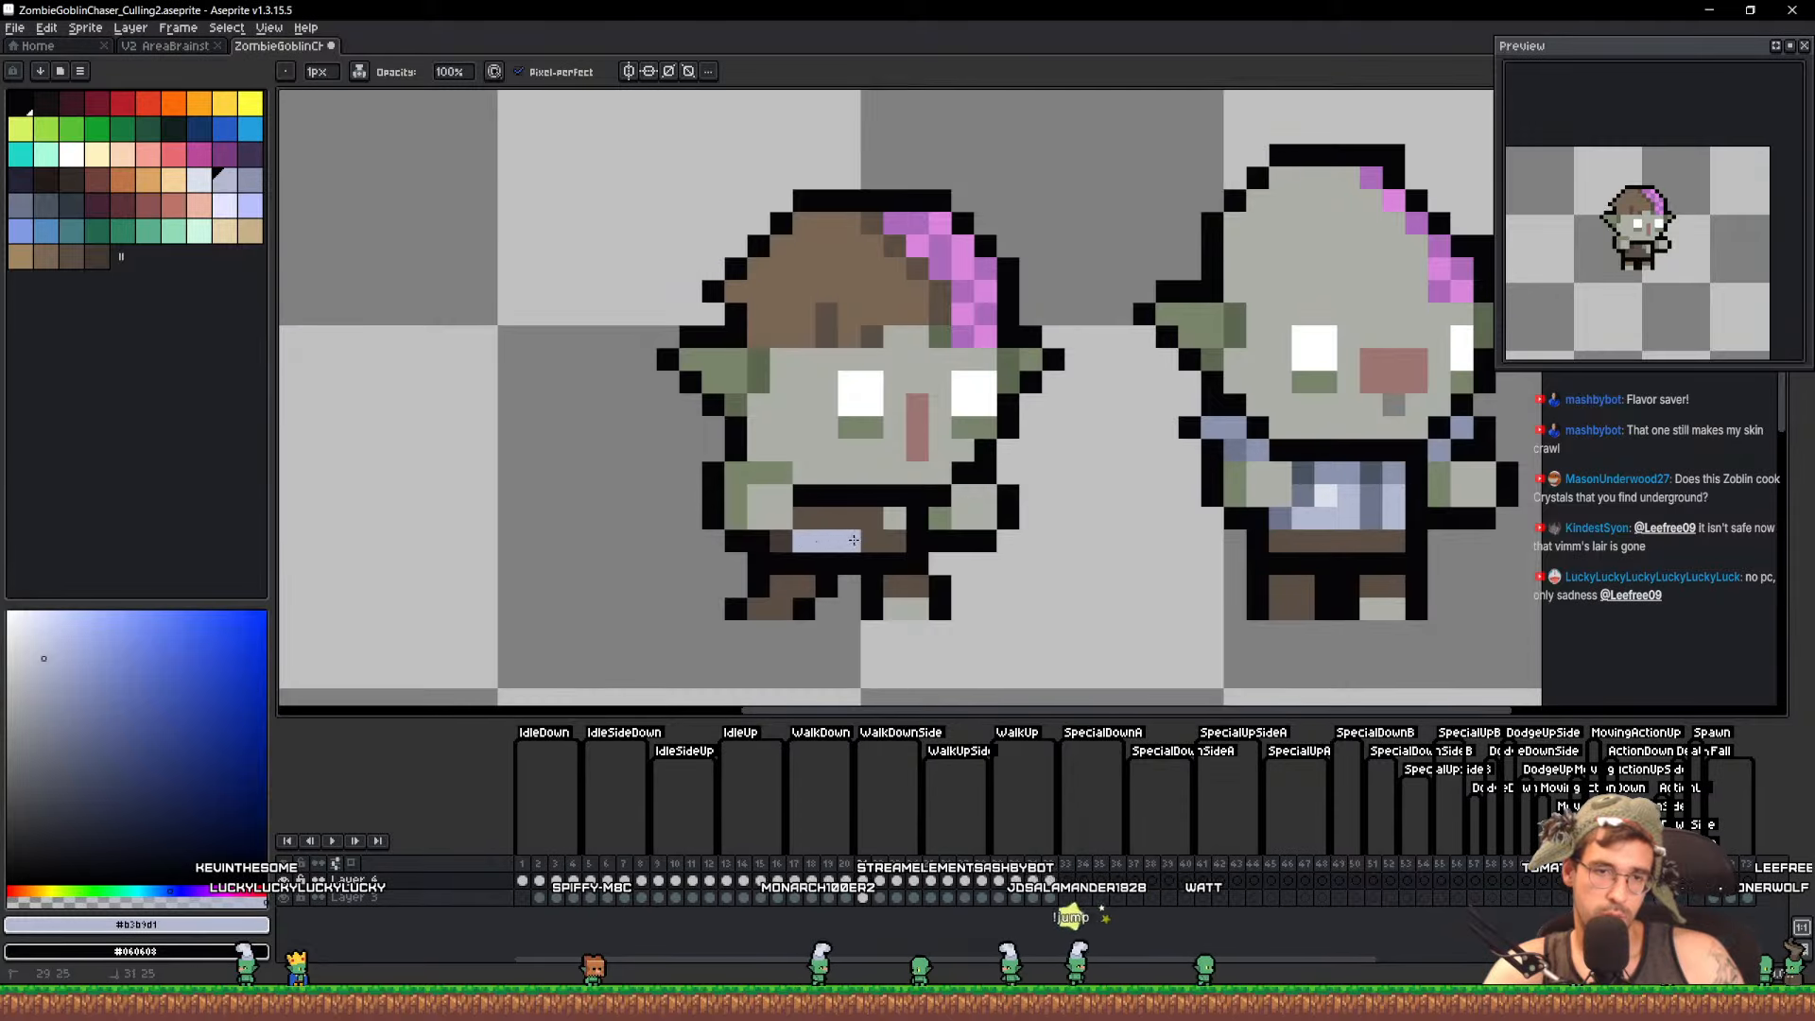
{"action": "key", "text": "ctrl+z"}
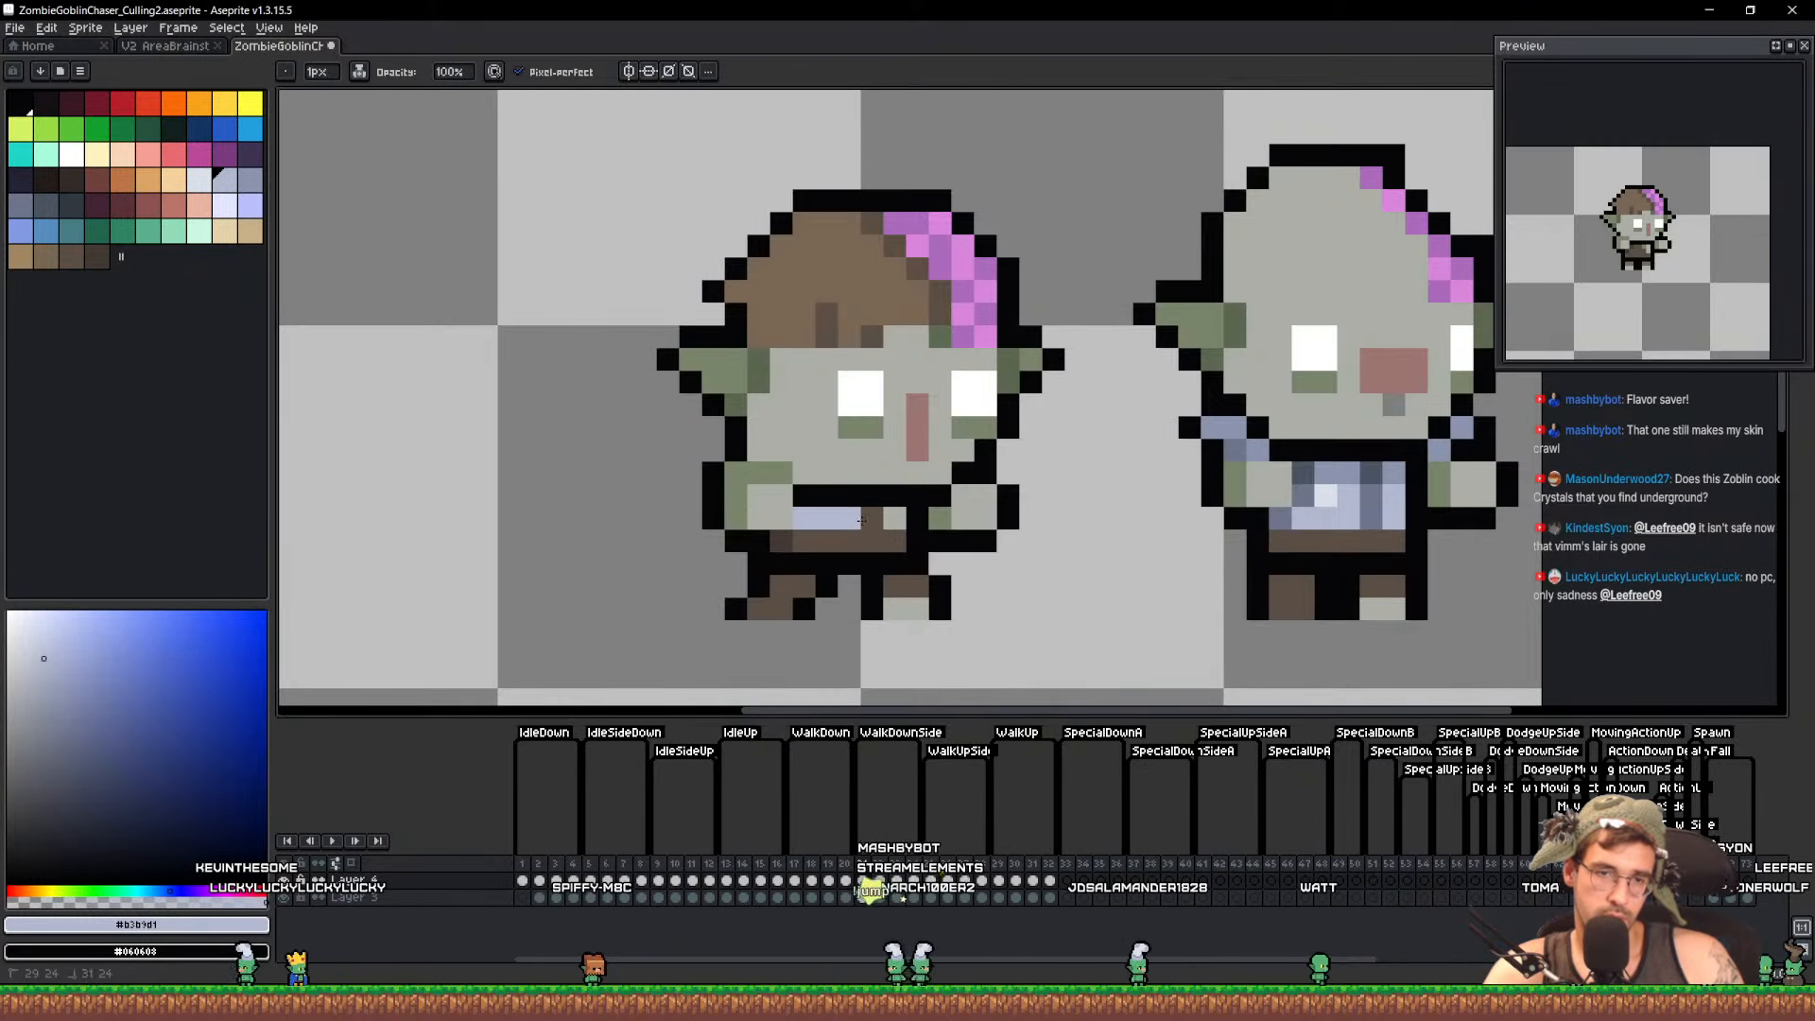
{"action": "key", "text": "alt"}
{"action": "left_click", "coordinate": [1323, 499], "text": "alt"}
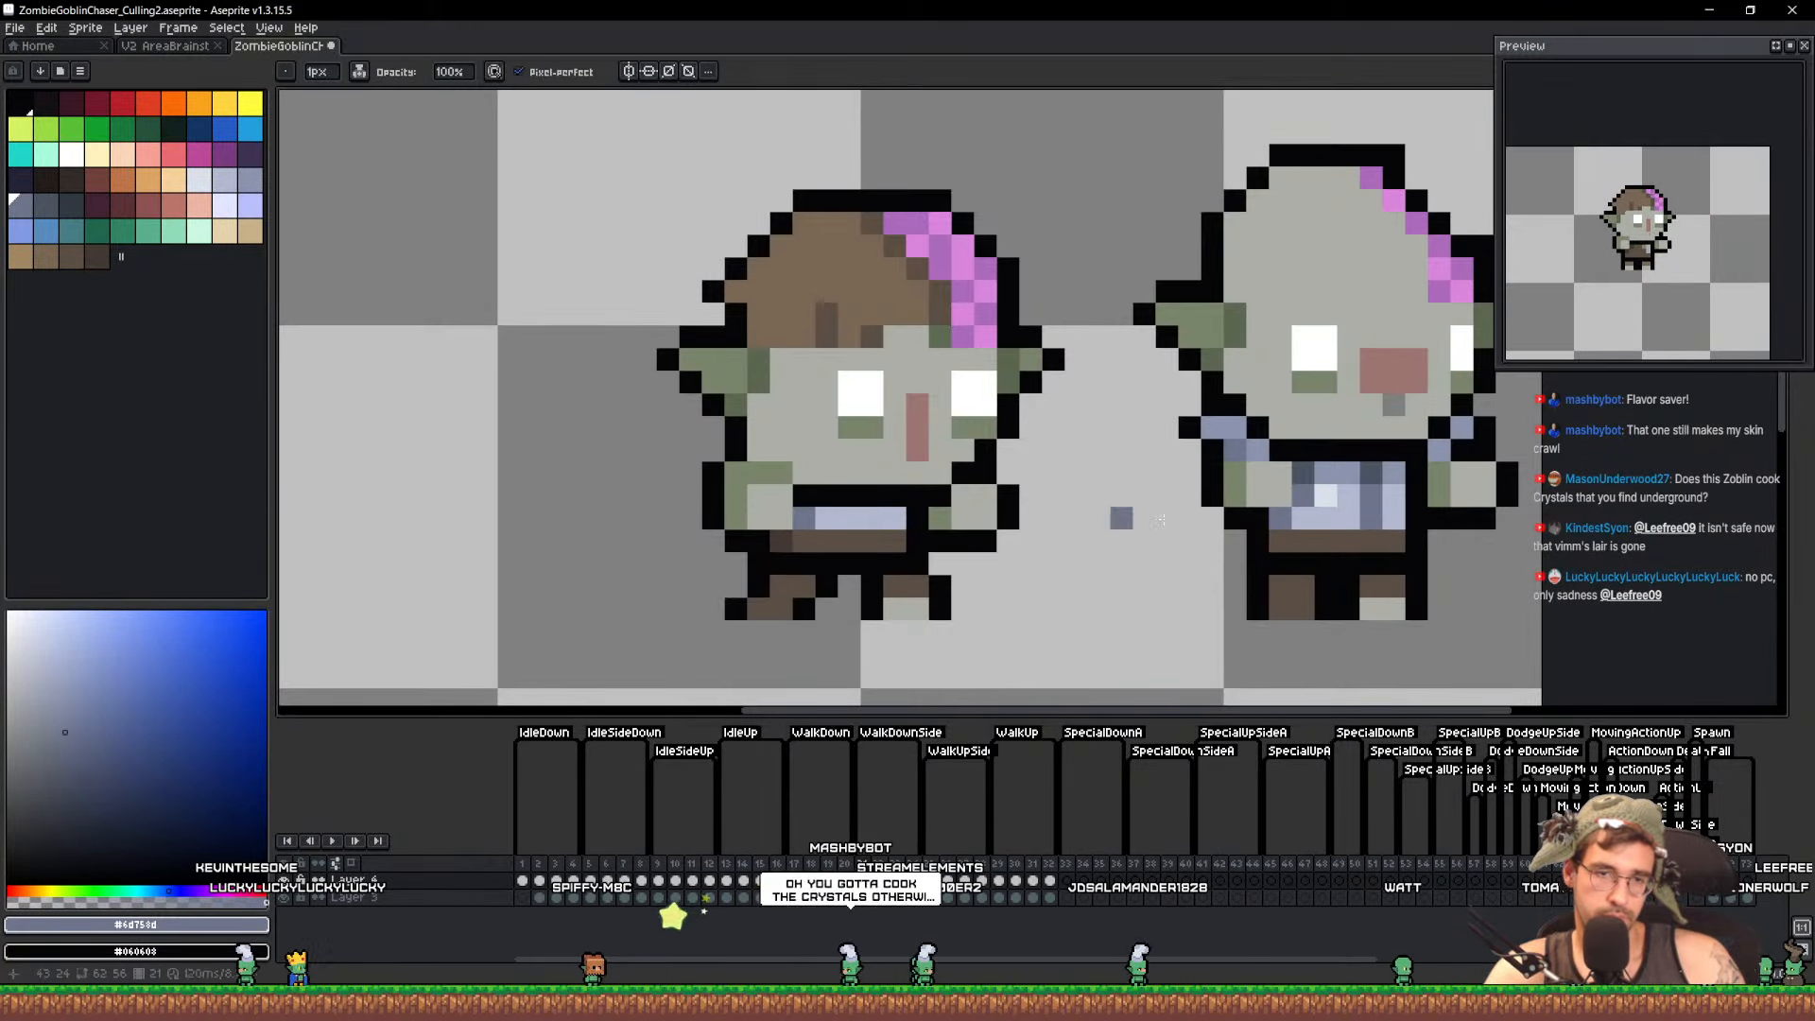
{"action": "right_click", "coordinate": [1324, 494], "text": "alt"}
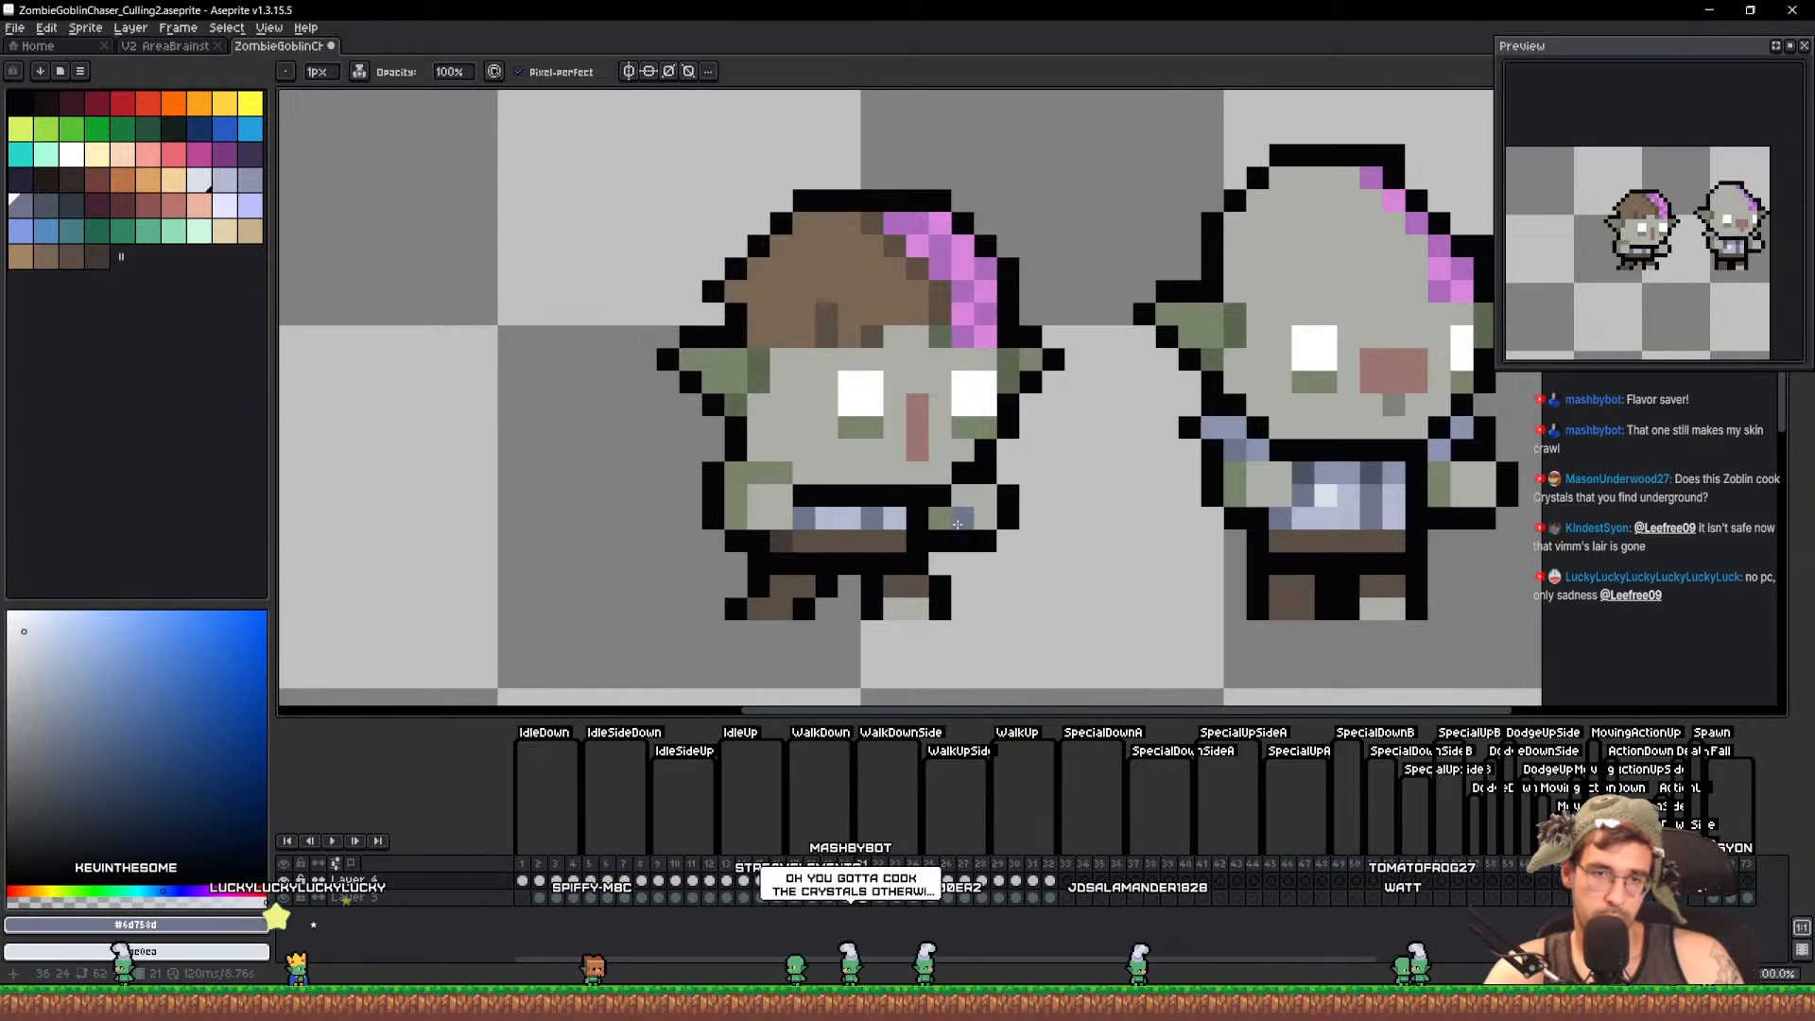
Paint a blue sleeve with a darker shaded edge on the frame 21 goblin's near shoulder and extend its black outline
{"action": "left_click_drag", "start_coordinate": [1232, 509], "coordinate": [1145, 537]}
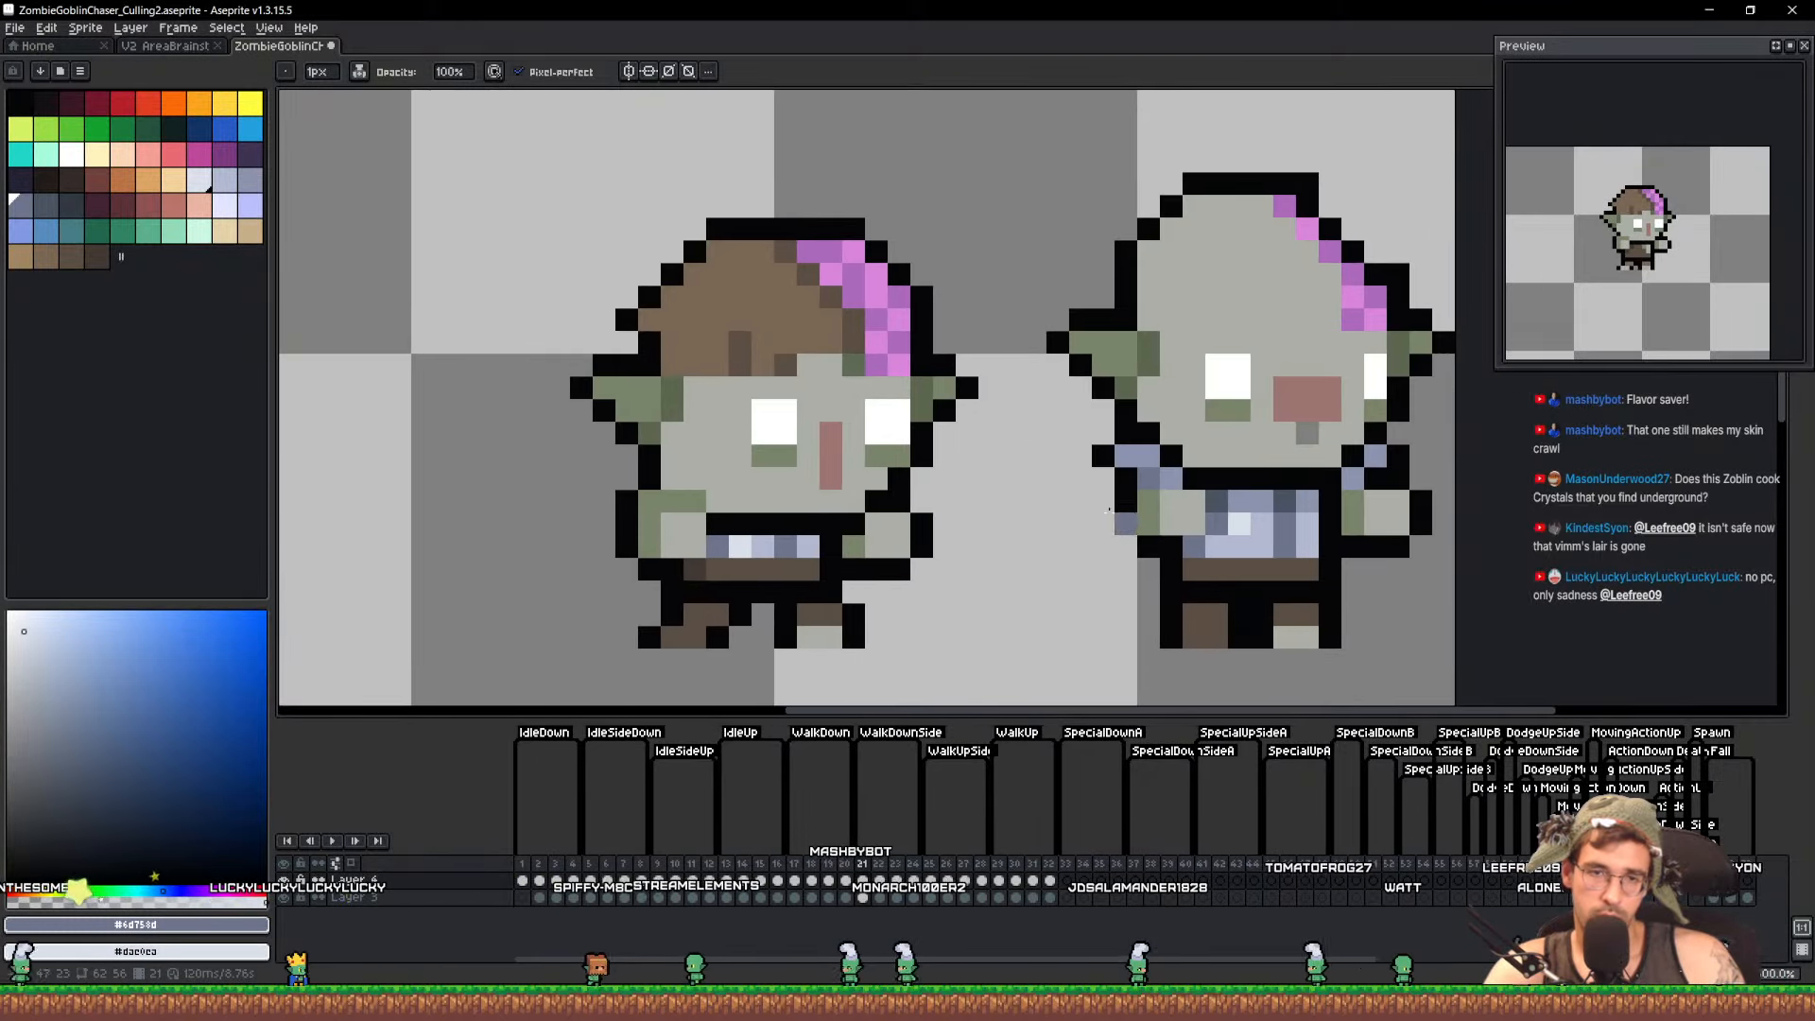
{"action": "left_click", "coordinate": [1137, 456], "text": "alt"}
{"action": "right_click", "coordinate": [1147, 479], "text": "alt"}
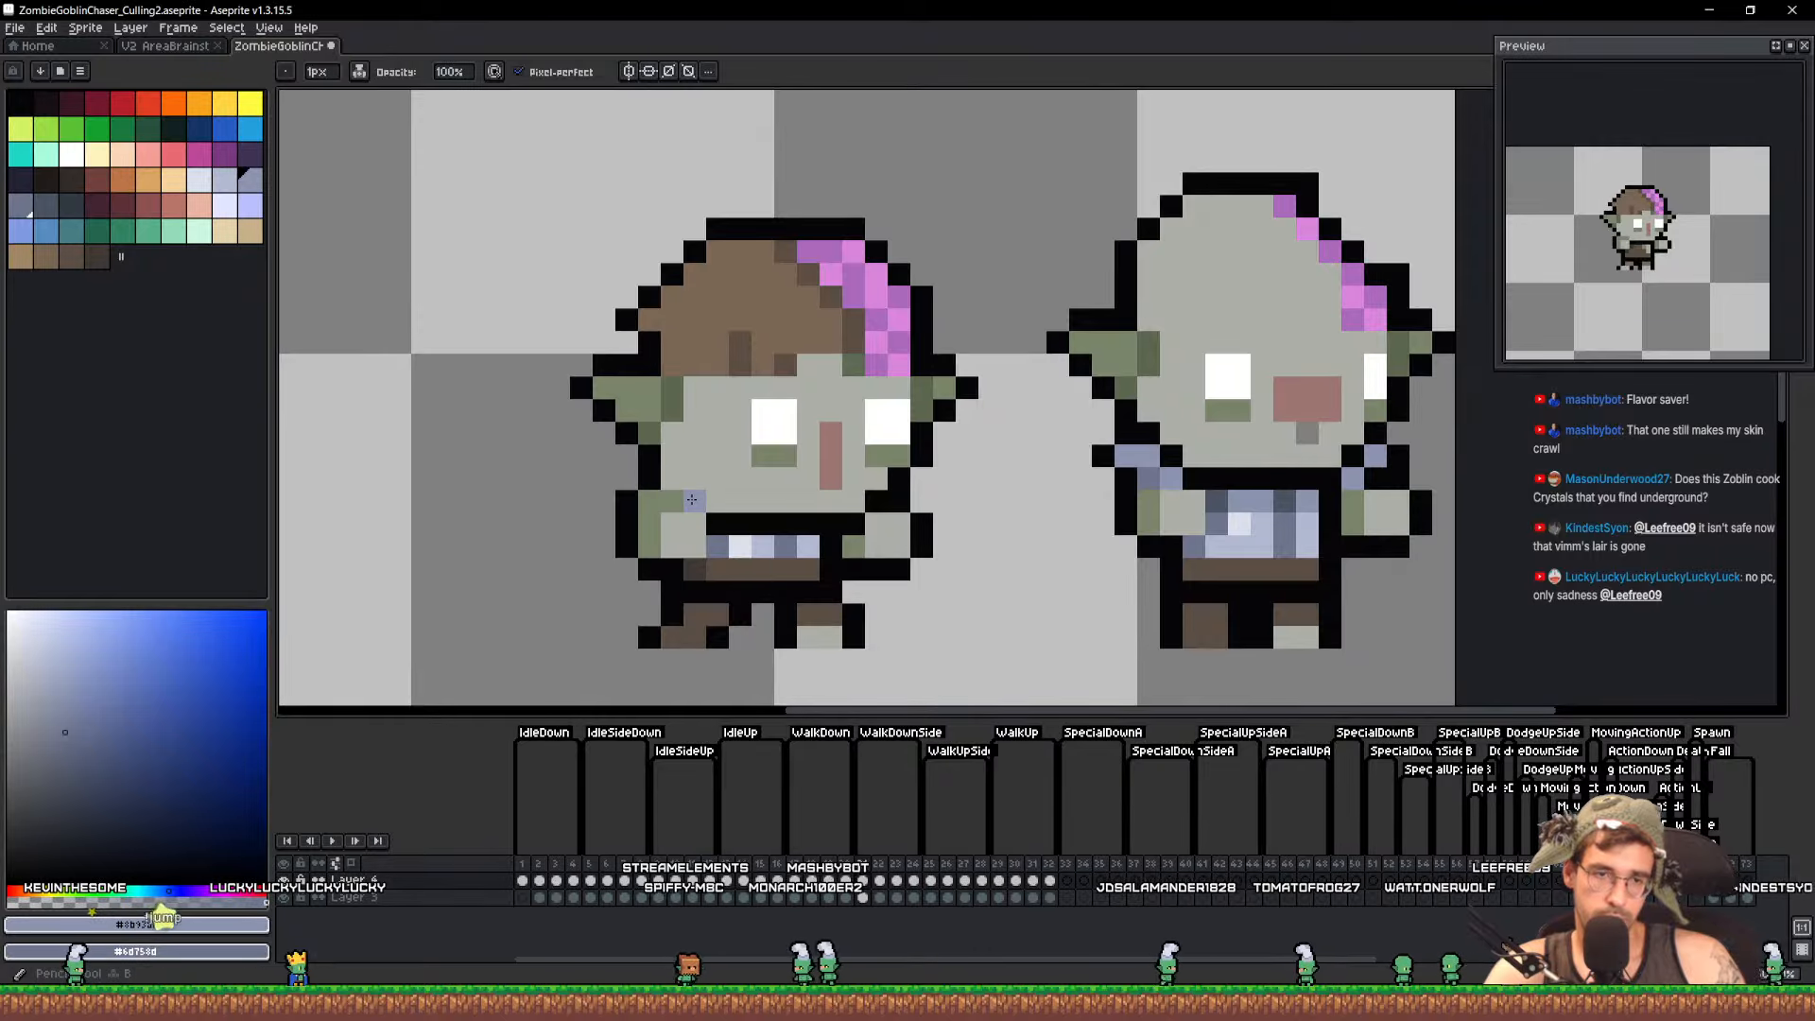
{"action": "mouse_move", "coordinate": [650, 478]}
{"action": "left_mouse_down"}
{"action": "mouse_move", "coordinate": [695, 501]}
{"action": "mouse_move", "coordinate": [695, 478]}
{"action": "left_mouse_up"}
{"action": "right_click", "coordinate": [672, 502]}
{"action": "left_click", "coordinate": [631, 495], "text": "alt"}
{"action": "left_click", "coordinate": [627, 479]}
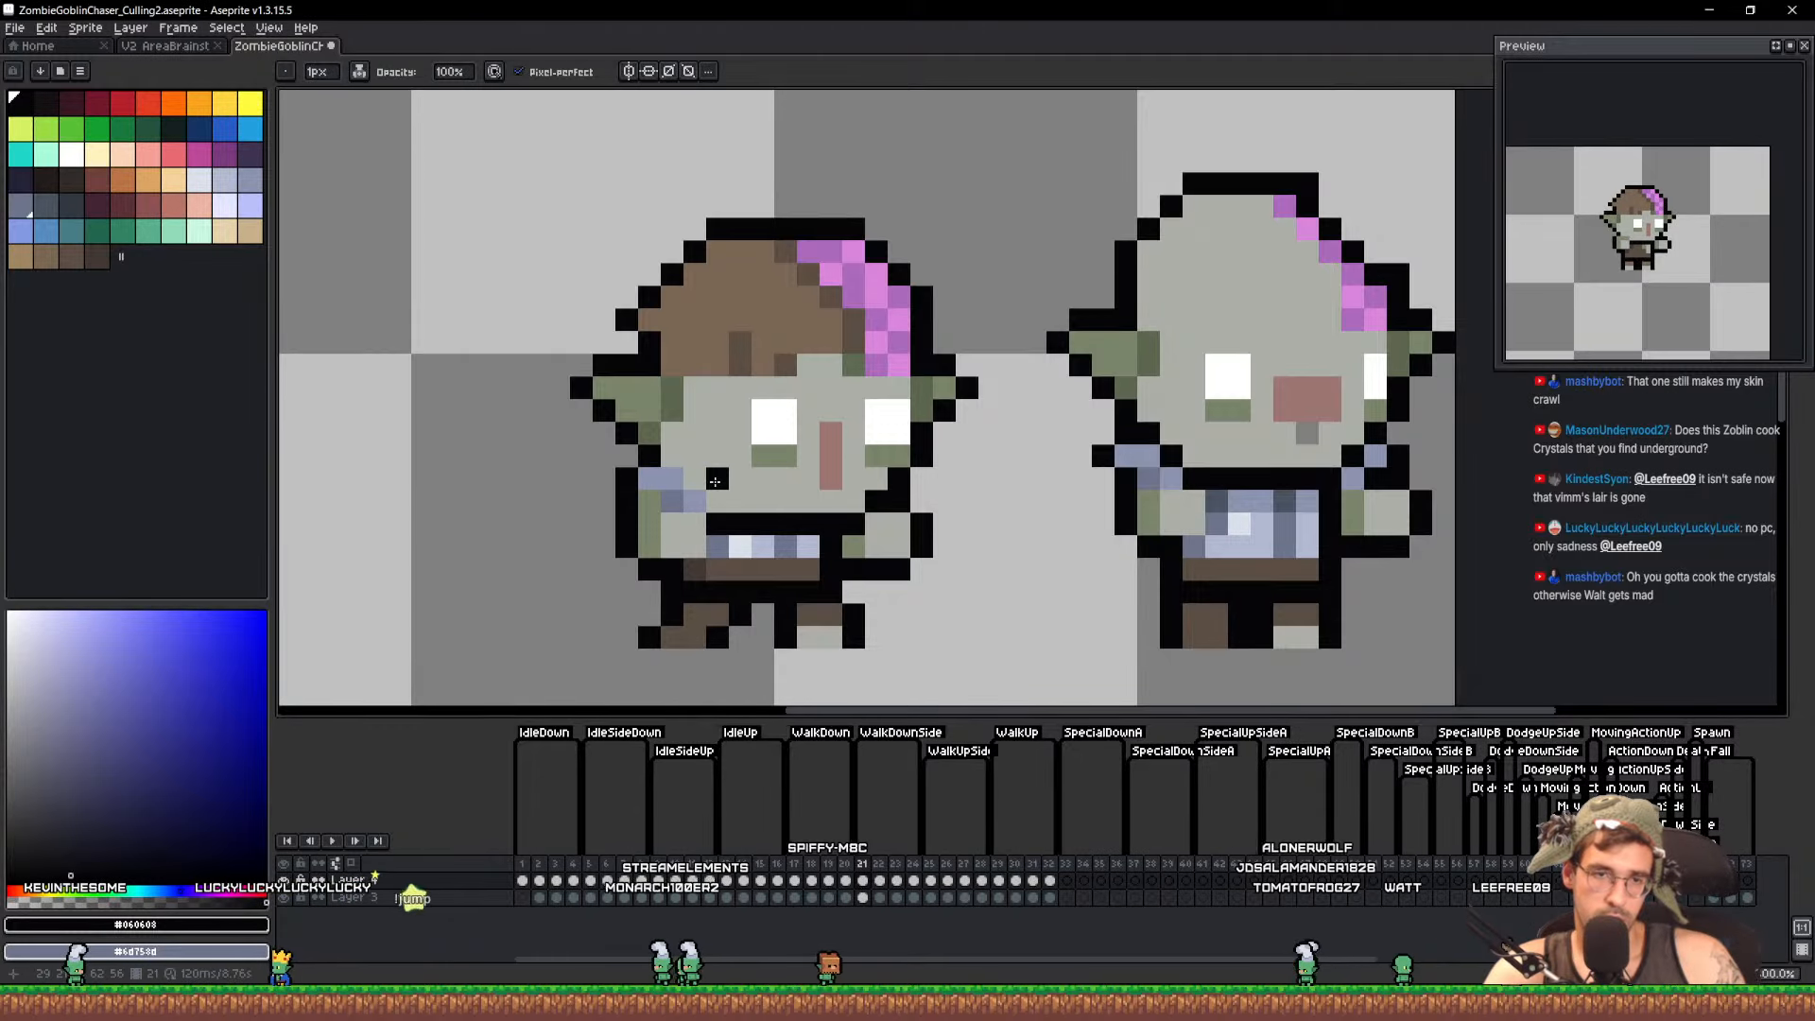
Shift the frame 21 goblin's near eye one pixel away from the nose and narrow the far eye to one pixel wide
{"action": "left_click", "coordinate": [770, 456], "text": "alt"}
{"action": "left_click", "coordinate": [741, 455]}
{"action": "left_click", "coordinate": [757, 424], "text": "alt"}
{"action": "mouse_move", "coordinate": [741, 433]}
{"action": "left_mouse_down"}
{"action": "mouse_move", "coordinate": [790, 394]}
{"action": "mouse_move", "coordinate": [786, 455]}
{"action": "left_mouse_up"}
{"action": "left_click", "coordinate": [808, 412], "text": "alt"}
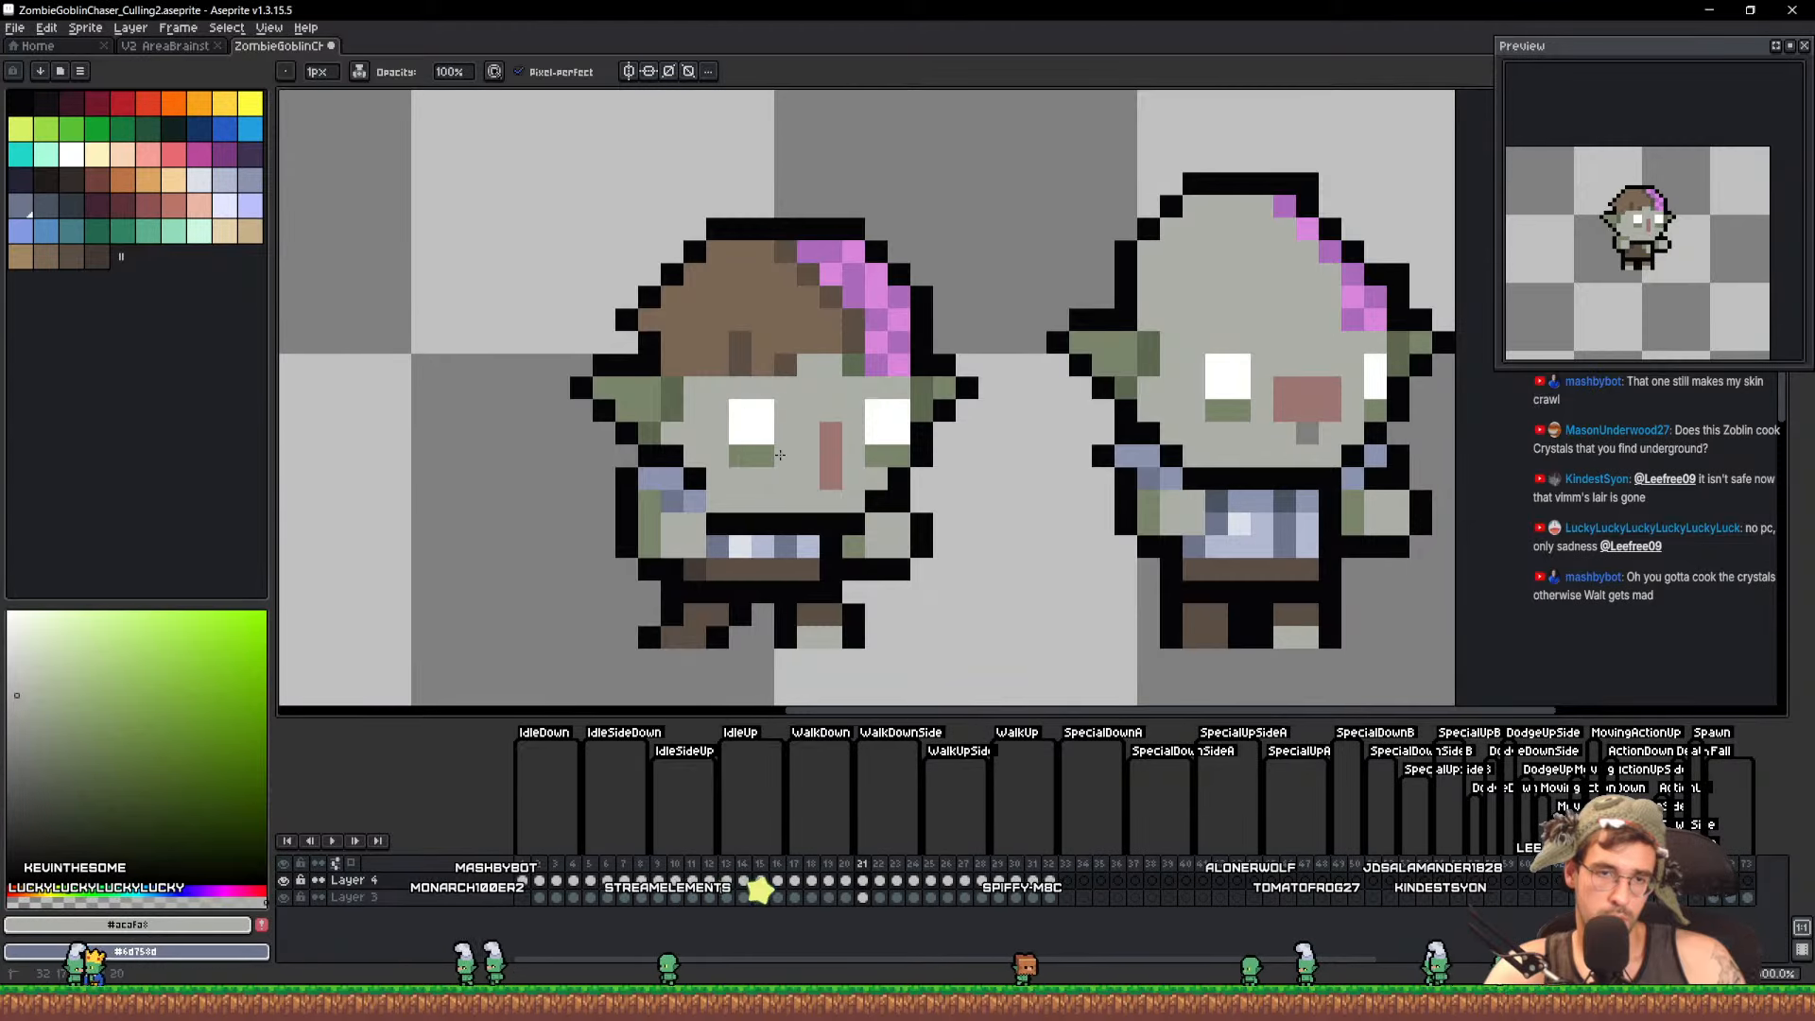
{"action": "mouse_move", "coordinate": [876, 411]}
{"action": "left_mouse_down"}
{"action": "mouse_move", "coordinate": [876, 456]}
{"action": "mouse_move", "coordinate": [853, 455]}
{"action": "left_mouse_up"}
Reshape the frame 21 goblin's nose into a block three pixels wide and two high
{"action": "left_click", "coordinate": [830, 454], "text": "alt"}
{"action": "left_click", "coordinate": [813, 454]}
{"action": "left_click", "coordinate": [809, 434]}
{"action": "left_click", "coordinate": [853, 478], "text": "alt"}
{"action": "left_click", "coordinate": [831, 477]}
{"action": "left_click", "coordinate": [896, 436]}
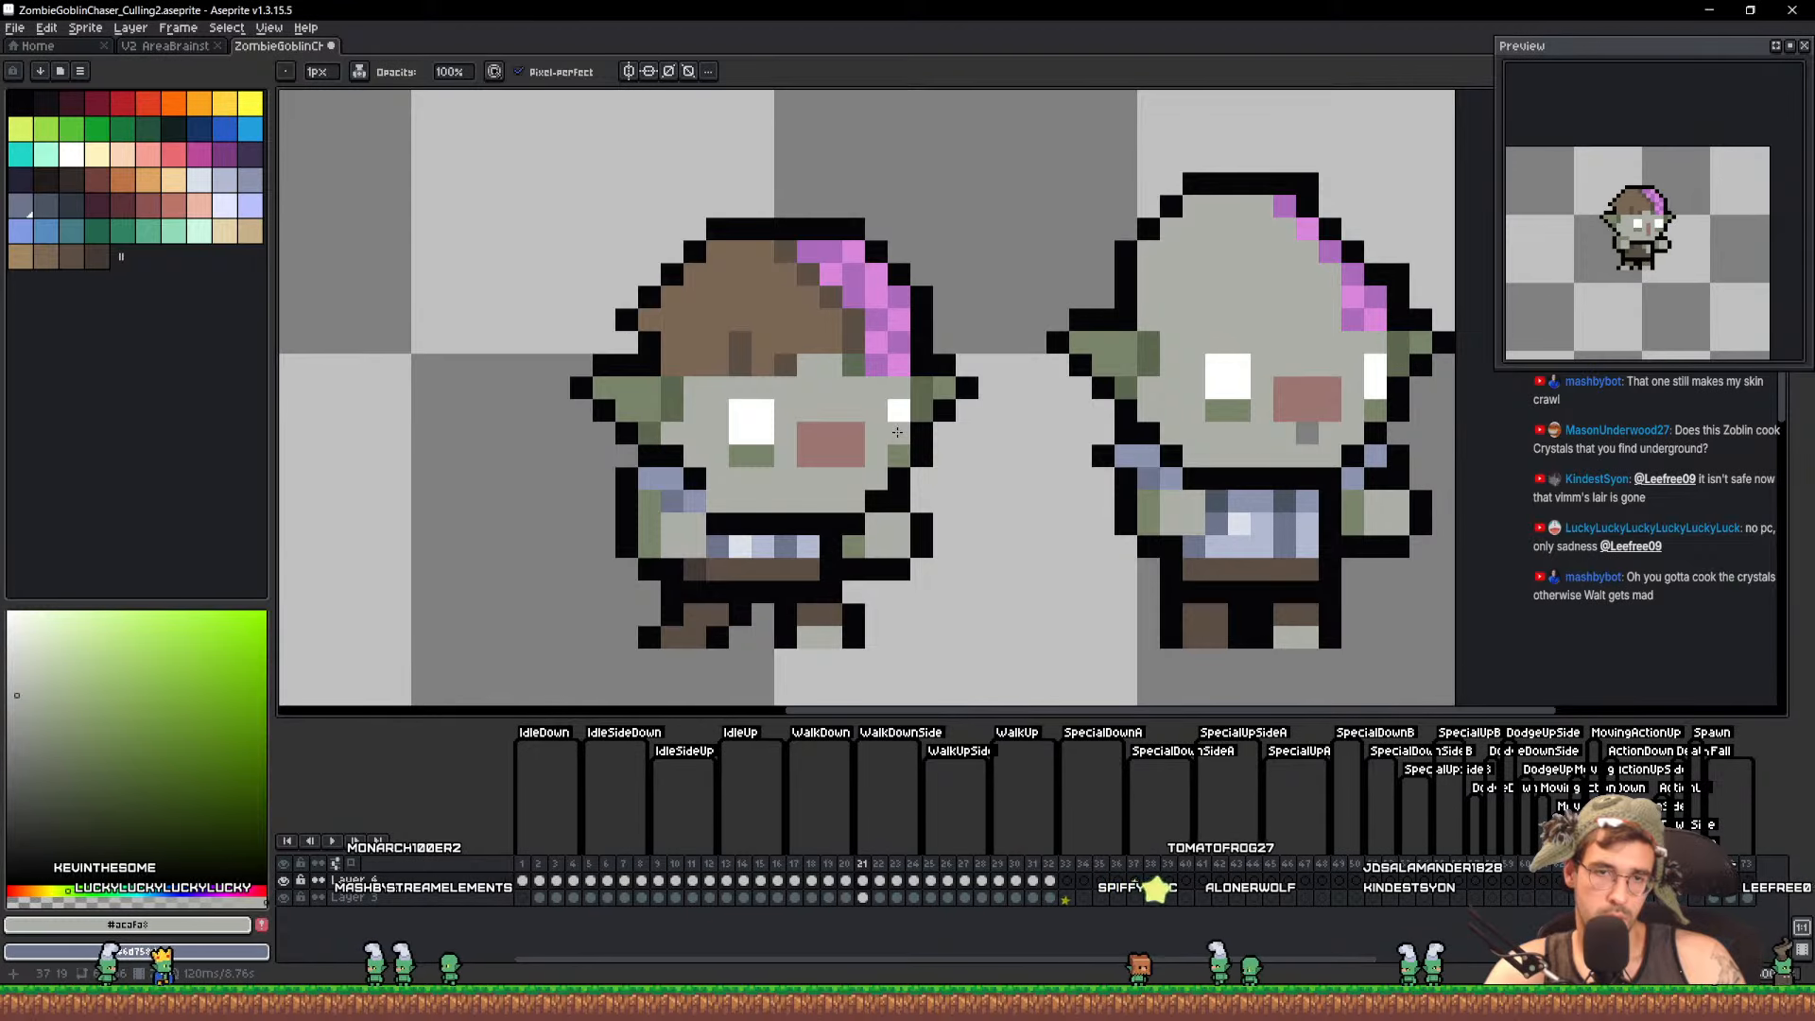
{"action": "key", "text": "ctrl+z"}
Copy the reference's bald head top with purple strip onto the frame 21 goblin, erase the leftover hair pixels and save
{"action": "left_click_drag", "start_coordinate": [886, 395], "coordinate": [829, 432]}
{"action": "key", "text": "m"}
{"action": "mouse_move", "coordinate": [1387, 404]}
{"action": "left_mouse_down"}
{"action": "mouse_move", "coordinate": [1083, 404]}
{"action": "mouse_move", "coordinate": [1146, 173]}
{"action": "mouse_move", "coordinate": [1385, 369]}
{"action": "left_mouse_up"}
{"action": "left_click_drag", "start_coordinate": [1165, 338], "coordinate": [699, 392], "text": "ctrl"}
{"action": "key", "text": "e"}
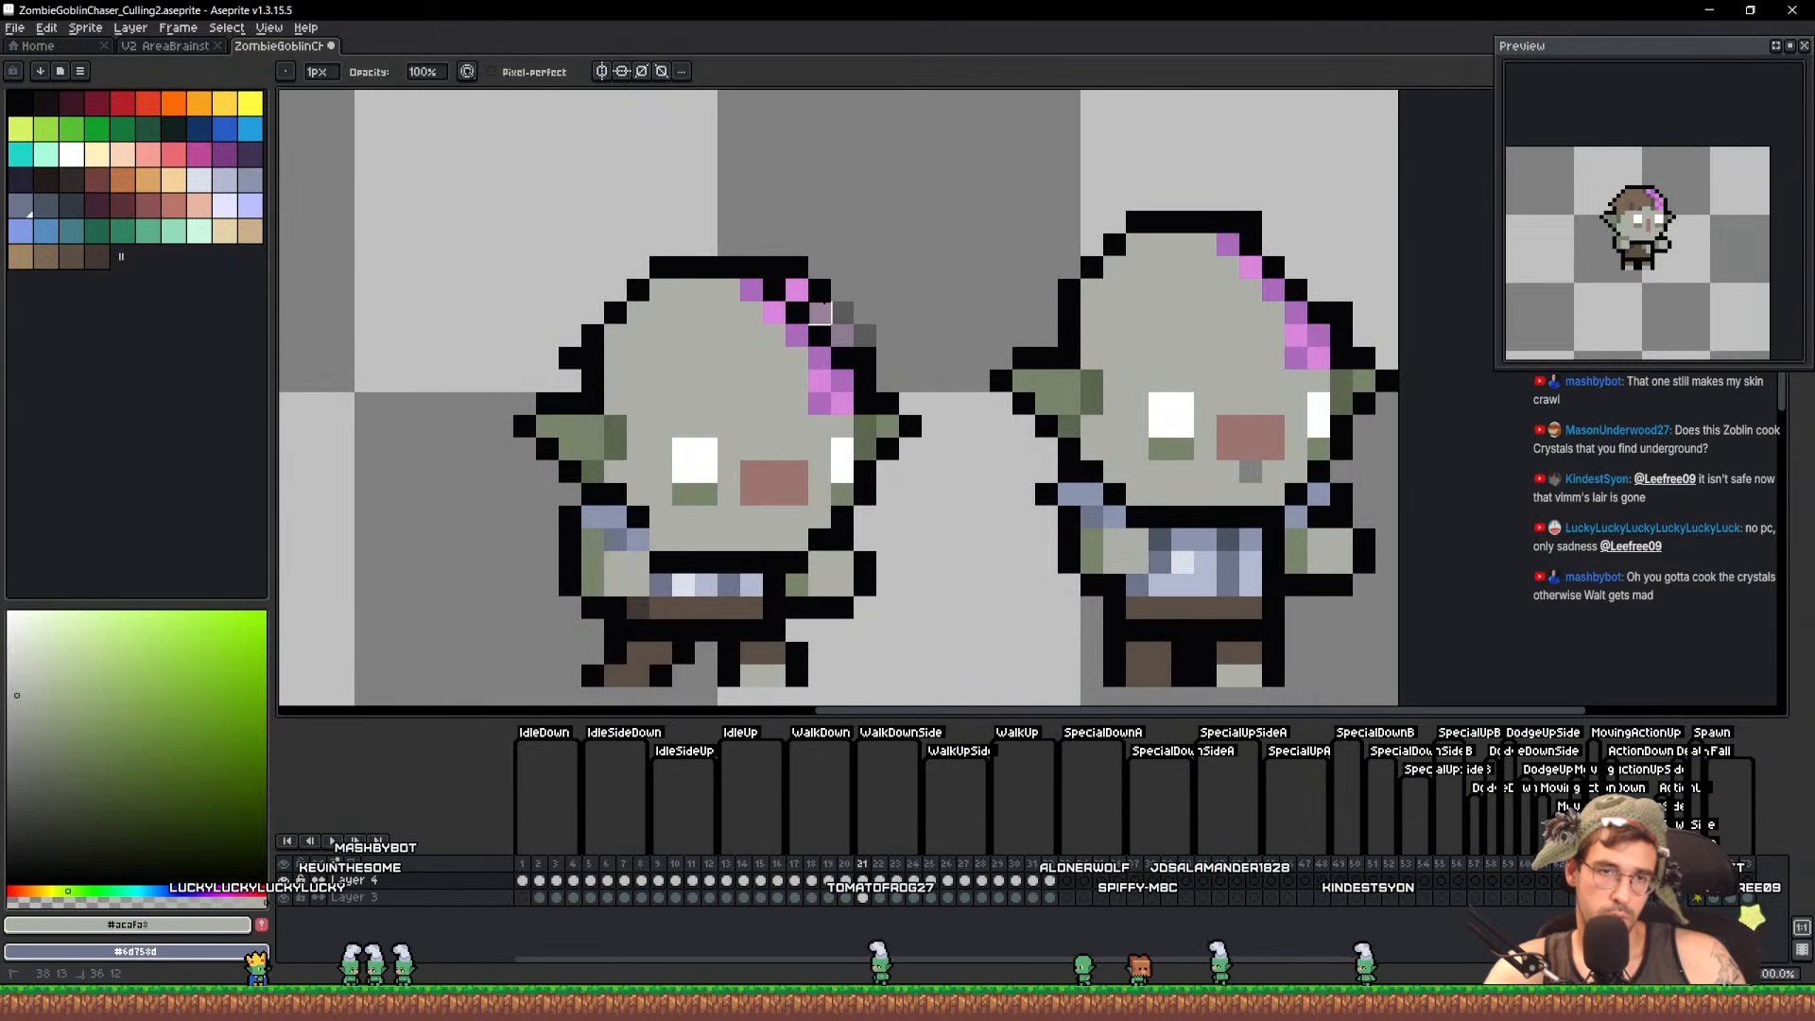
{"action": "key", "text": "ctrl+s"}
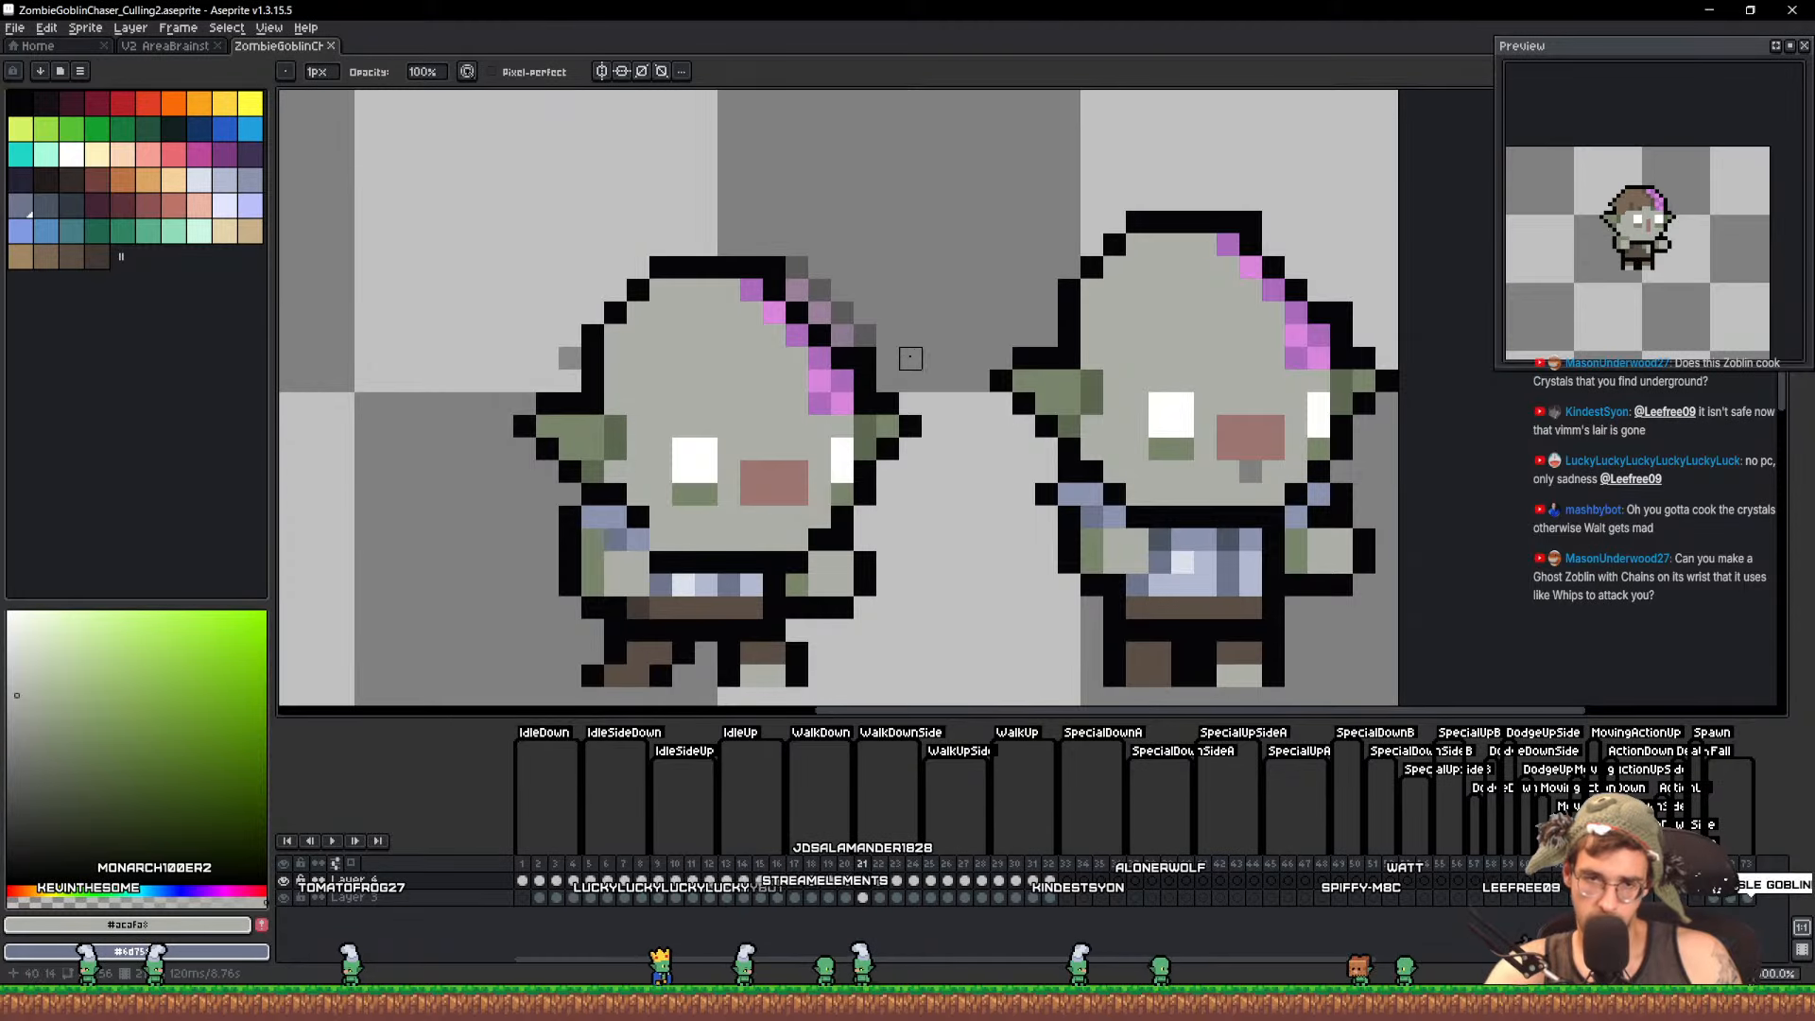
Erase the reference goblin from frame 21 with a 19 px eraser, reset the eraser to 1 px and save the file
{"action": "scroll", "coordinate": [955, 378], "scroll_direction": "down", "scroll_amount": 2}
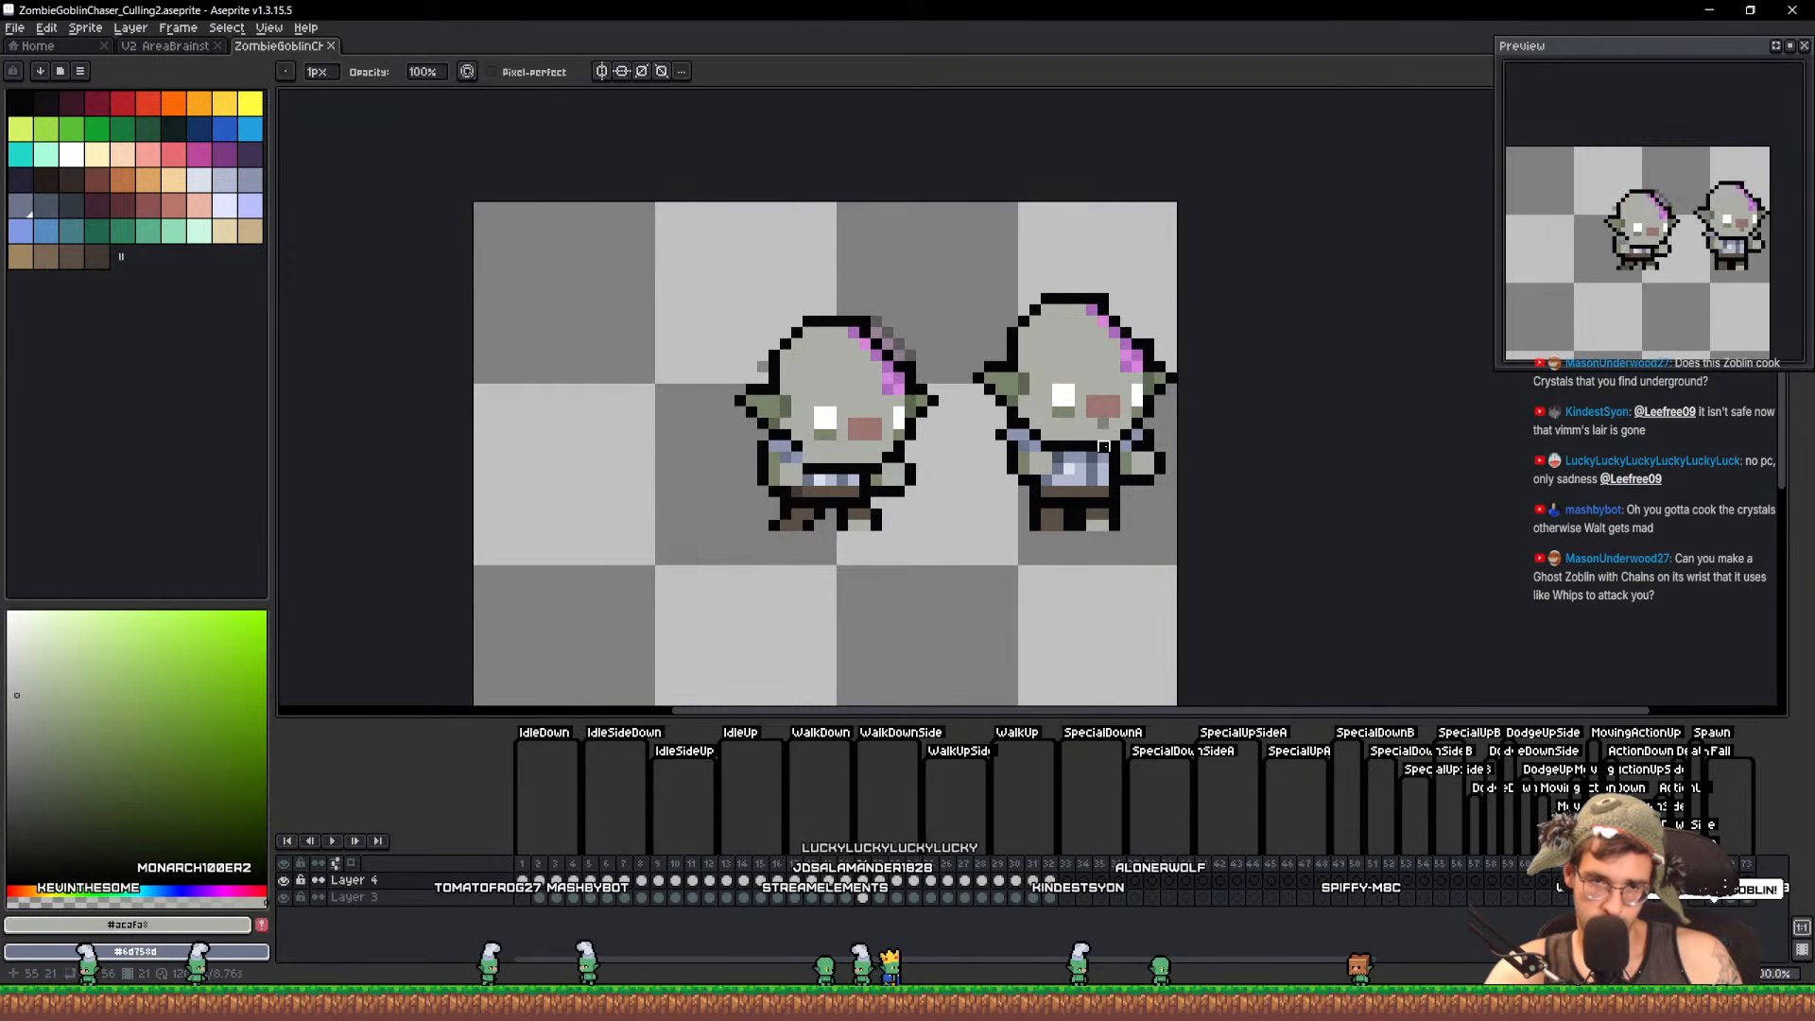
{"action": "left_click_drag", "start_coordinate": [1092, 424], "coordinate": [957, 475]}
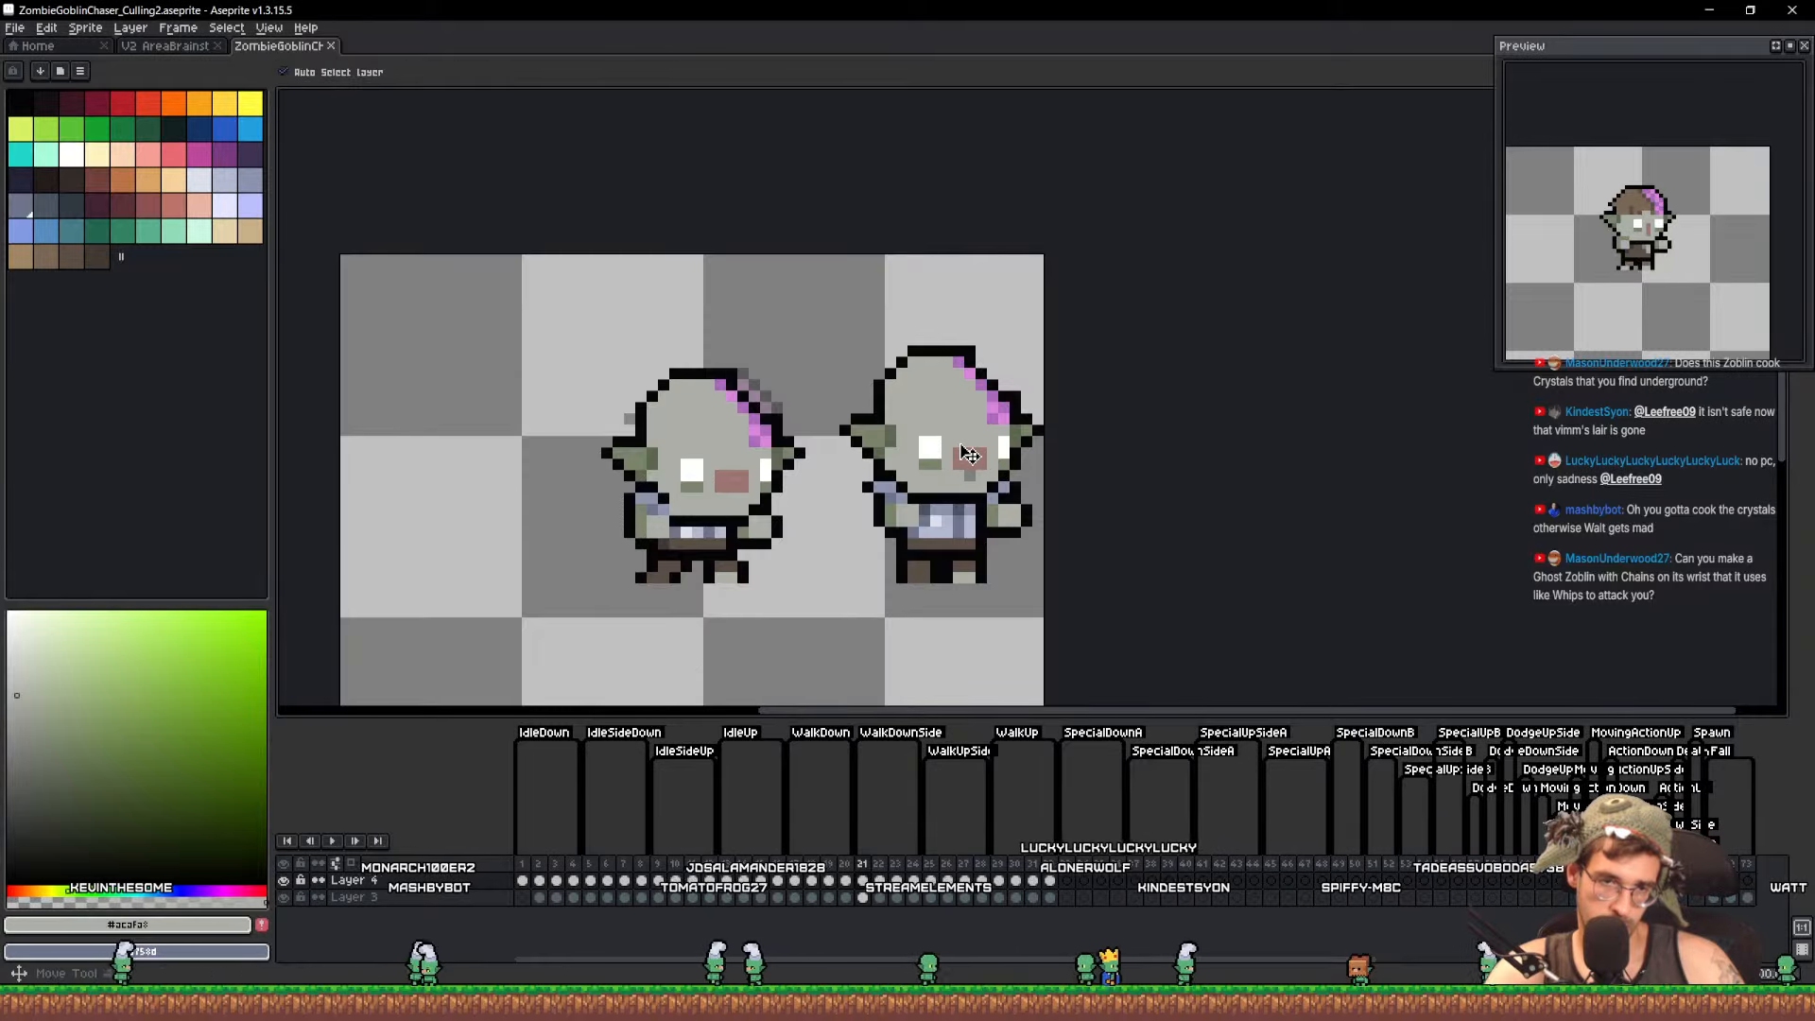
{"action": "key", "text": "e"}
{"action": "mouse_move", "coordinate": [931, 605]}
{"action": "left_mouse_down"}
{"action": "mouse_move", "coordinate": [981, 598]}
{"action": "mouse_move", "coordinate": [972, 370]}
{"action": "left_mouse_up"}
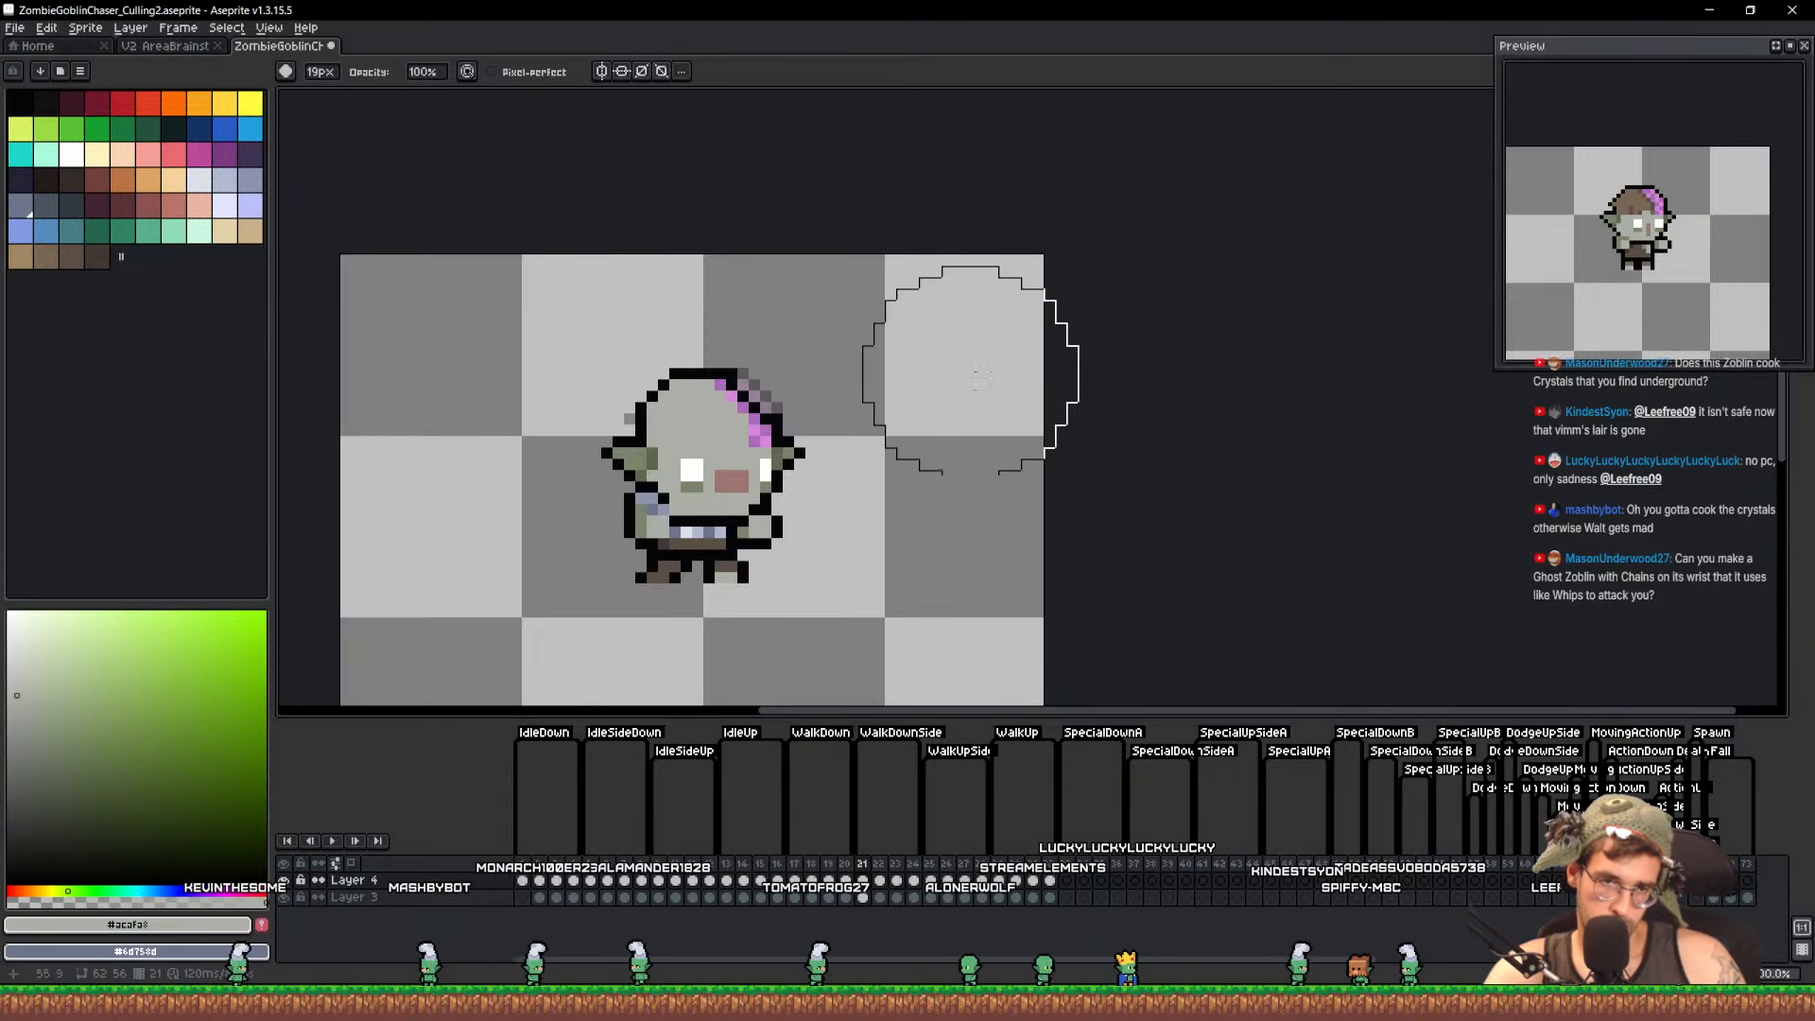
{"action": "key", "text": "minus"}
{"action": "key", "text": "minus"}
{"action": "key", "text": "minus"}
{"action": "key", "text": "minus"}
{"action": "key", "text": "minus"}
{"action": "key", "text": "minus"}
{"action": "key", "text": "minus"}
{"action": "key", "text": "minus"}
{"action": "key", "text": "minus"}
{"action": "key", "text": "minus"}
{"action": "key", "text": "minus"}
{"action": "key", "text": "minus"}
{"action": "key", "text": "minus"}
{"action": "key", "text": "minus"}
{"action": "key", "text": "minus"}
{"action": "key", "text": "minus"}
{"action": "key", "text": "minus"}
{"action": "key", "text": "minus"}
{"action": "key", "text": "ctrl+s"}
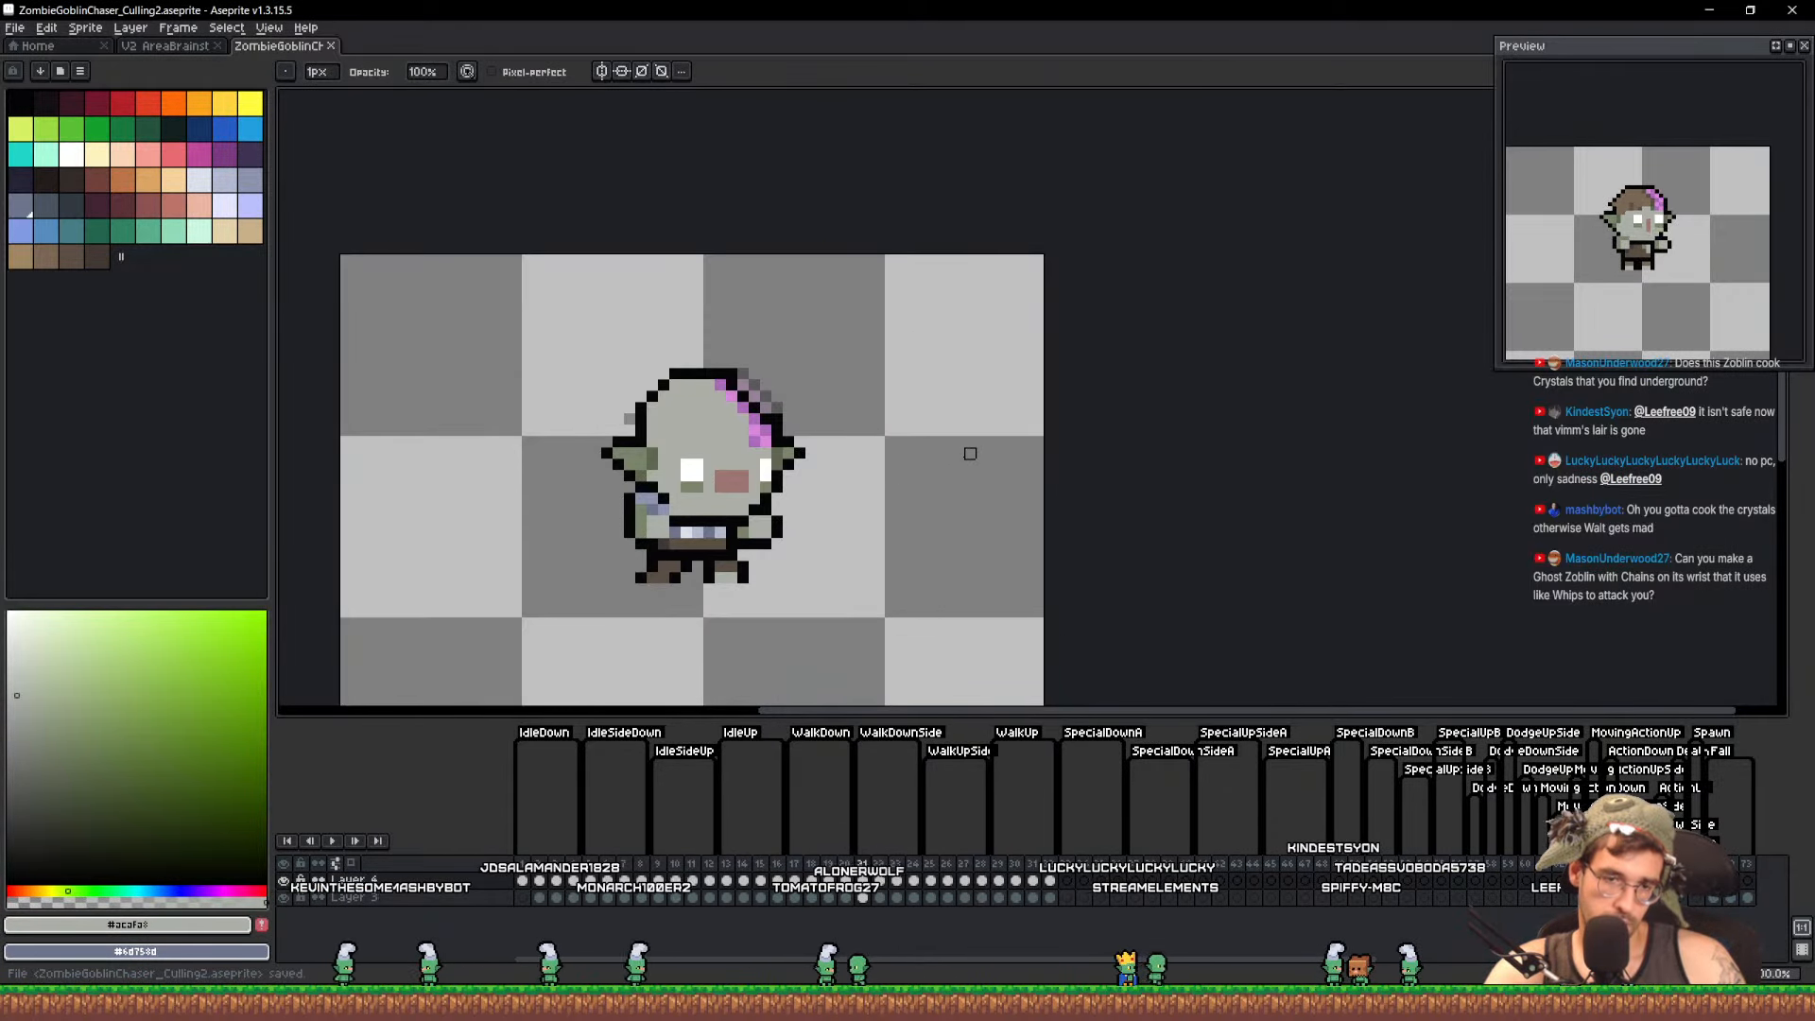
{"action": "left_click", "coordinate": [881, 882]}
{"action": "key", "text": "ctrl+v"}
{"action": "key", "text": "Delete"}
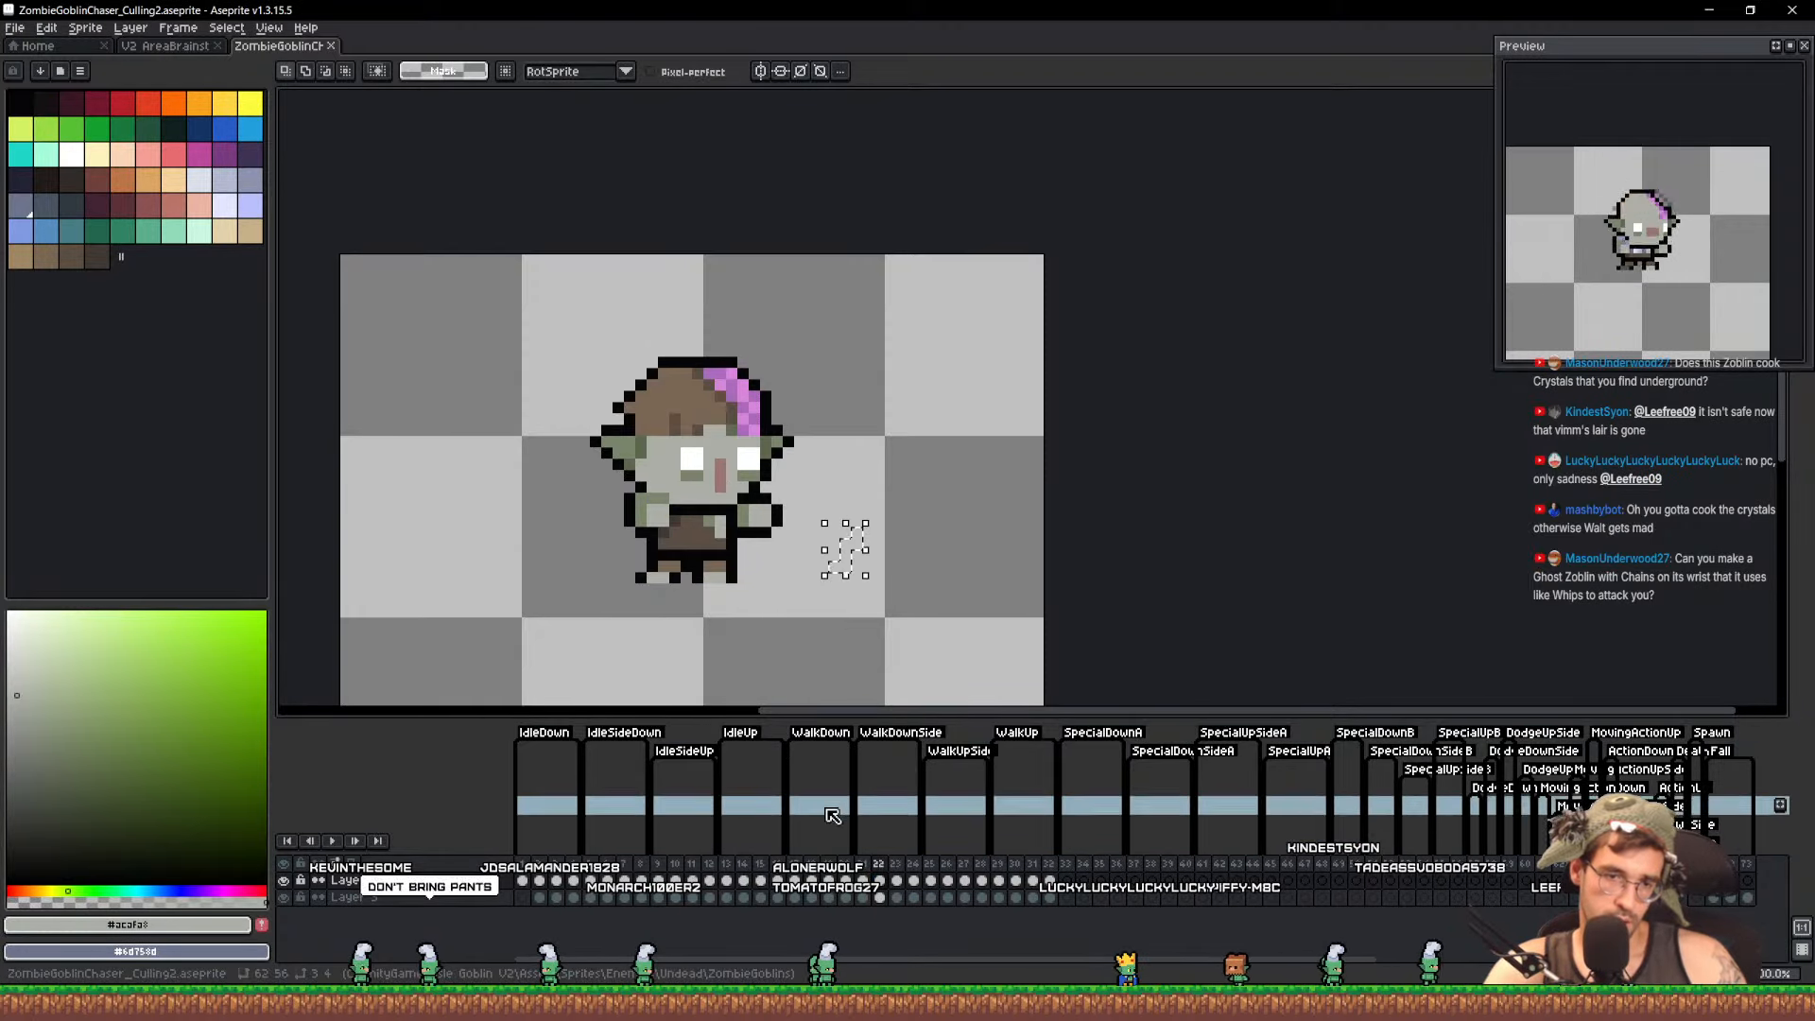
Copy the restyled goblin from frame 21 and paste it beside the frame 22 sprite as a reference
{"action": "left_click", "coordinate": [862, 882]}
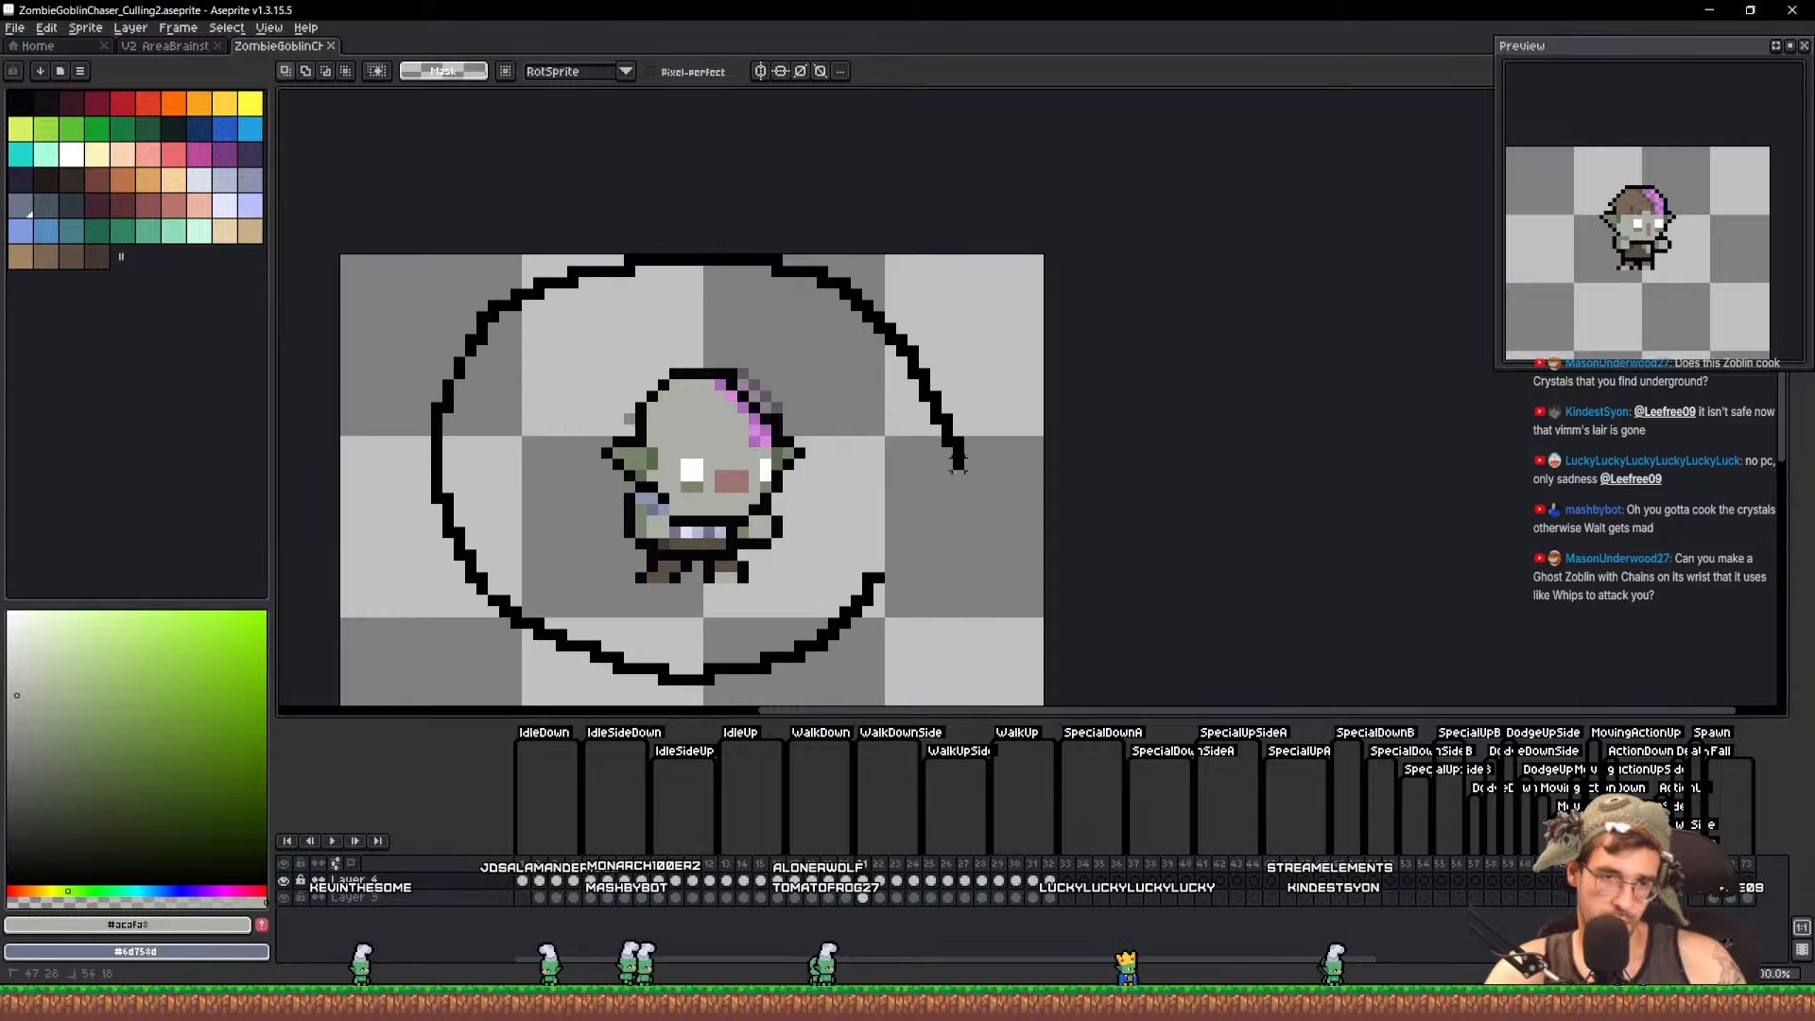
{"action": "left_click_drag", "start_coordinate": [959, 463], "coordinate": [964, 502]}
{"action": "key", "text": "ctrl+d"}
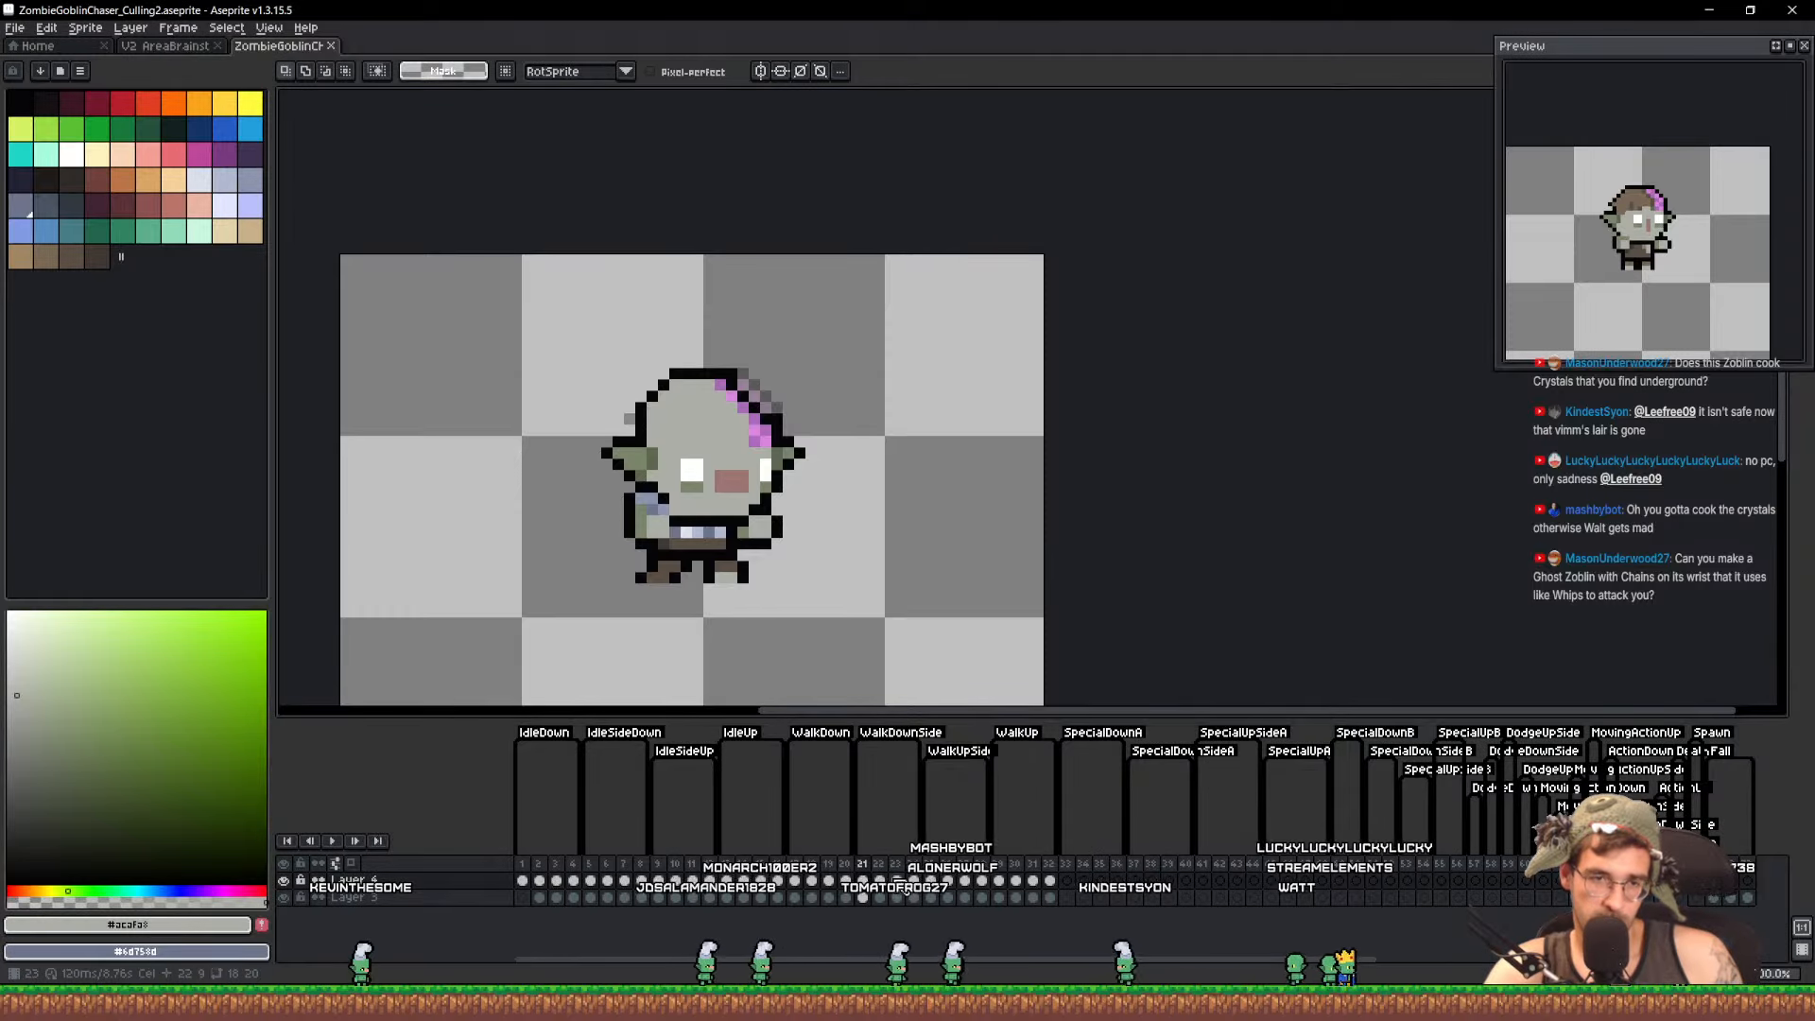
{"action": "left_click", "coordinate": [881, 883]}
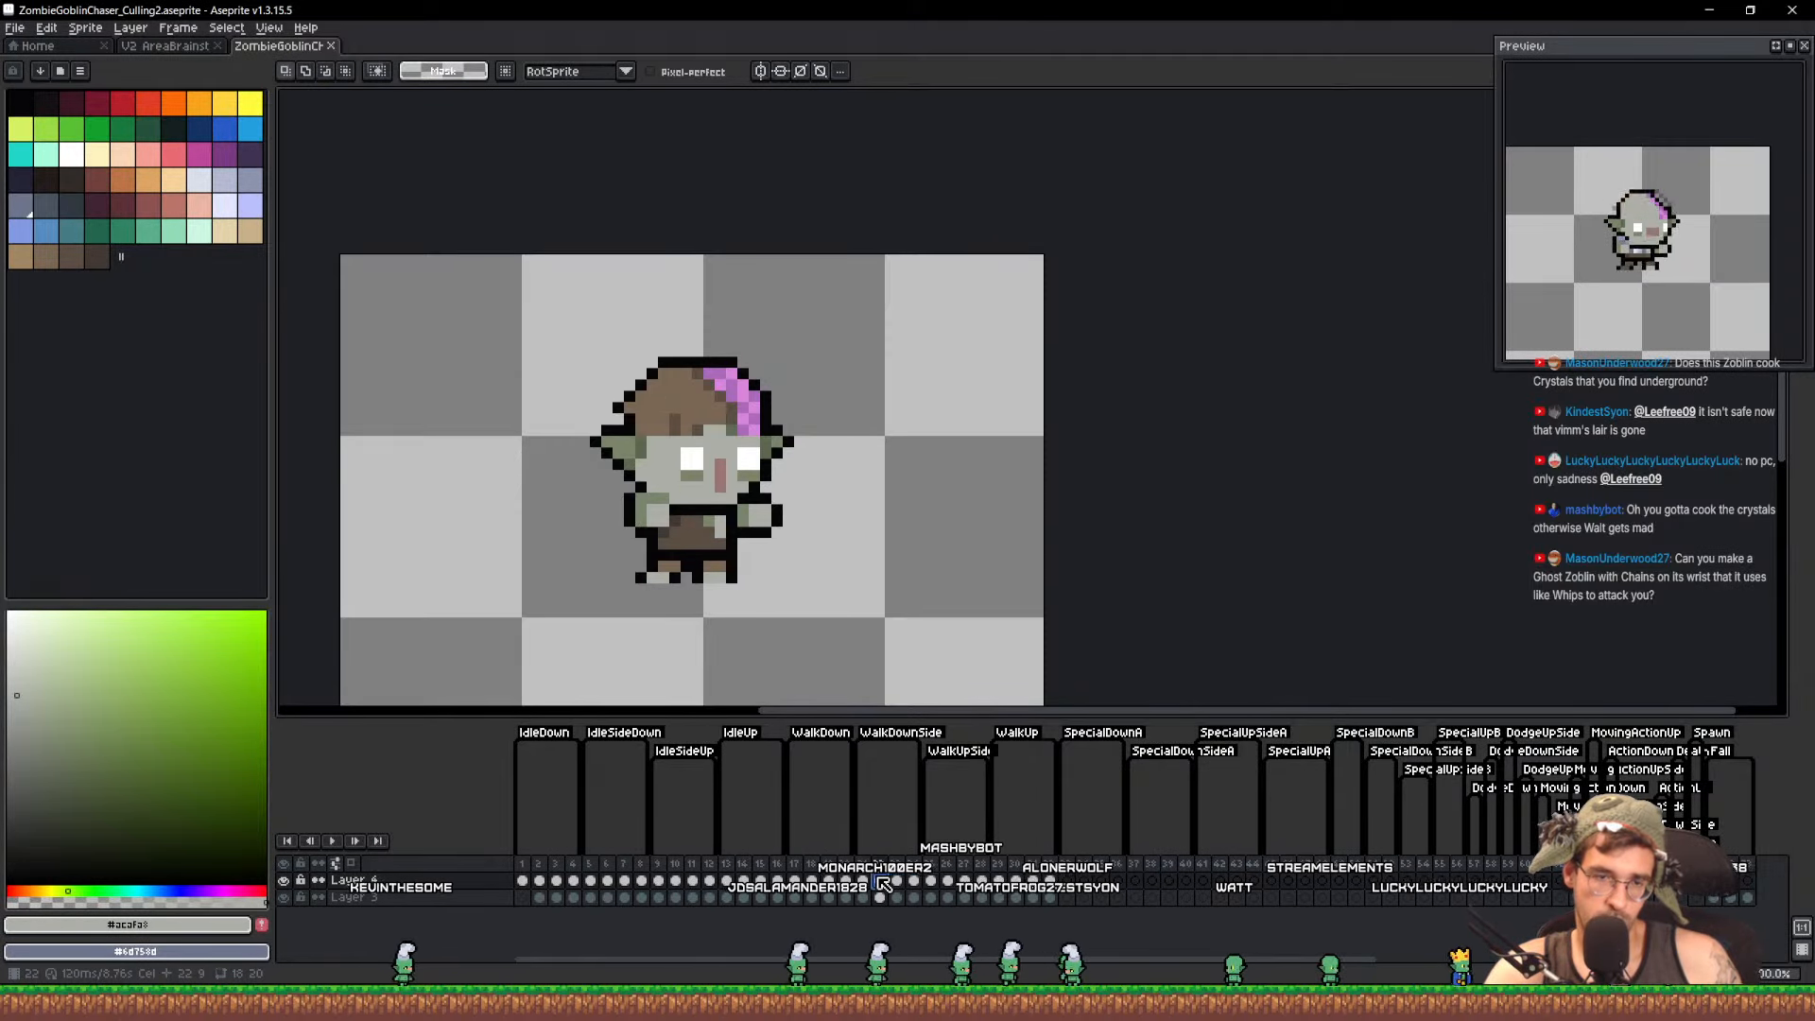
{"action": "key", "text": "ctrl+v"}
{"action": "left_click_drag", "start_coordinate": [765, 568], "coordinate": [998, 595]}
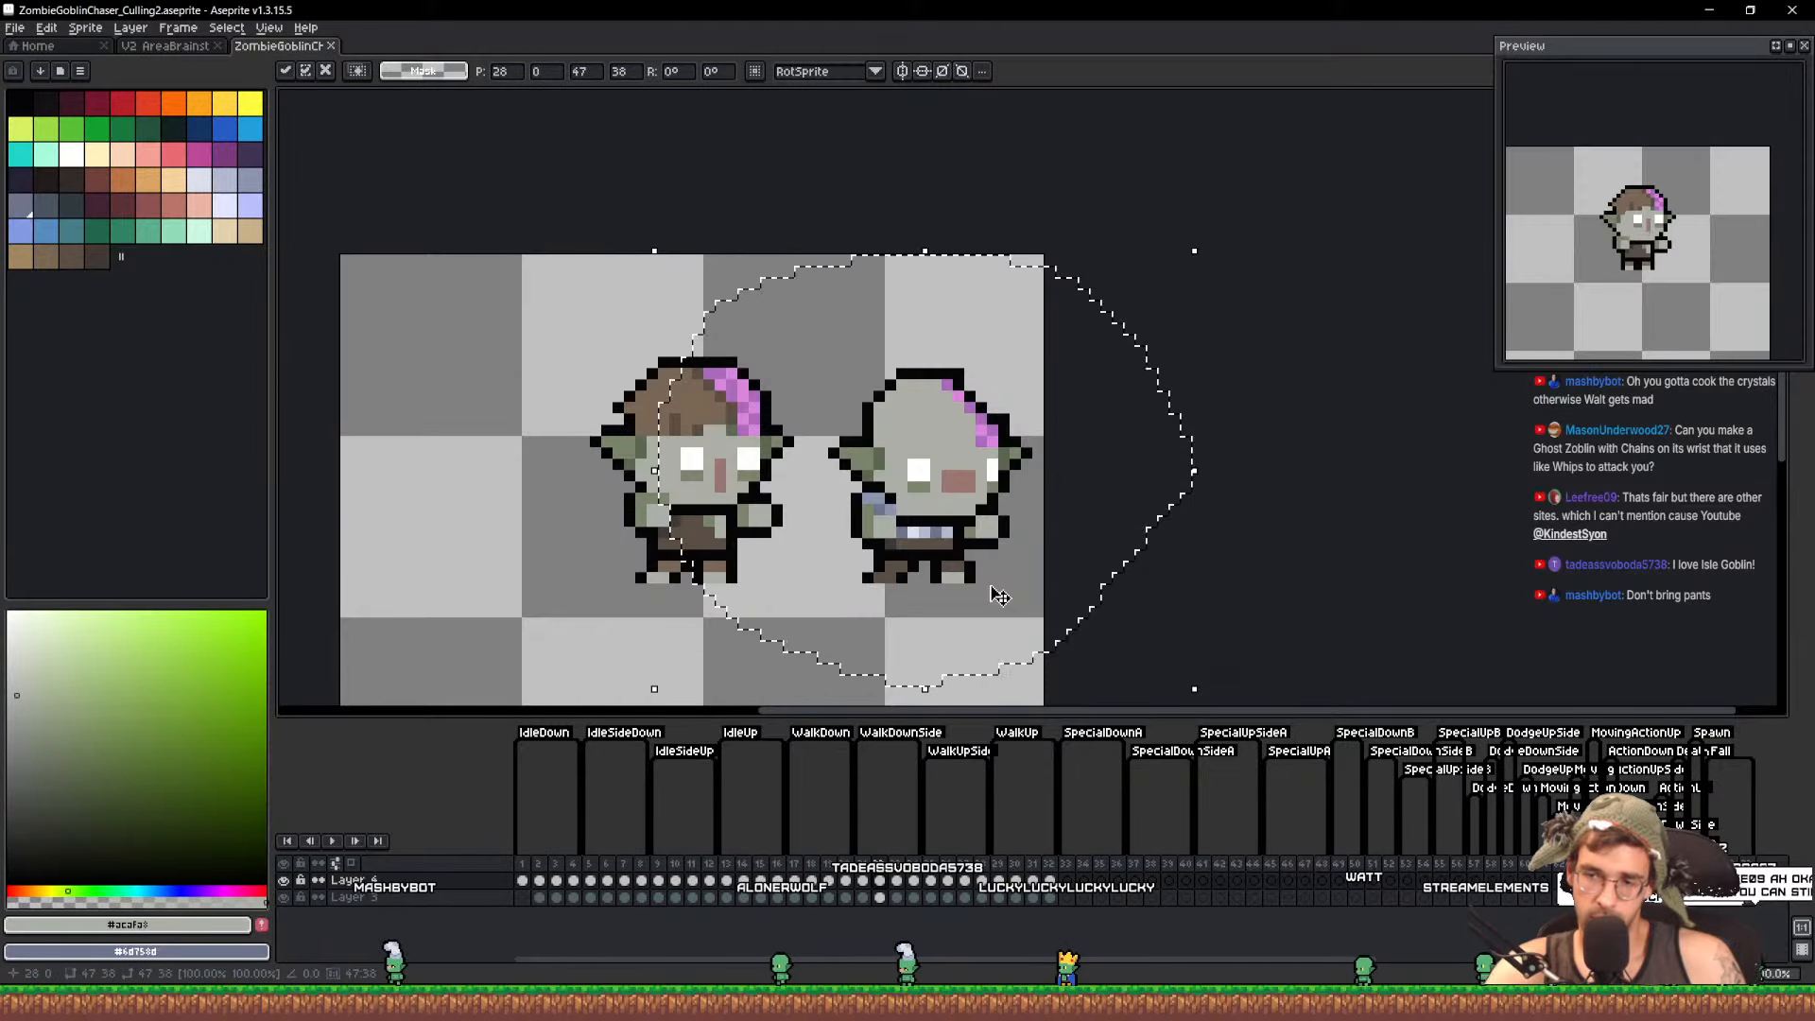
{"action": "left_click_drag", "start_coordinate": [798, 565], "coordinate": [839, 538]}
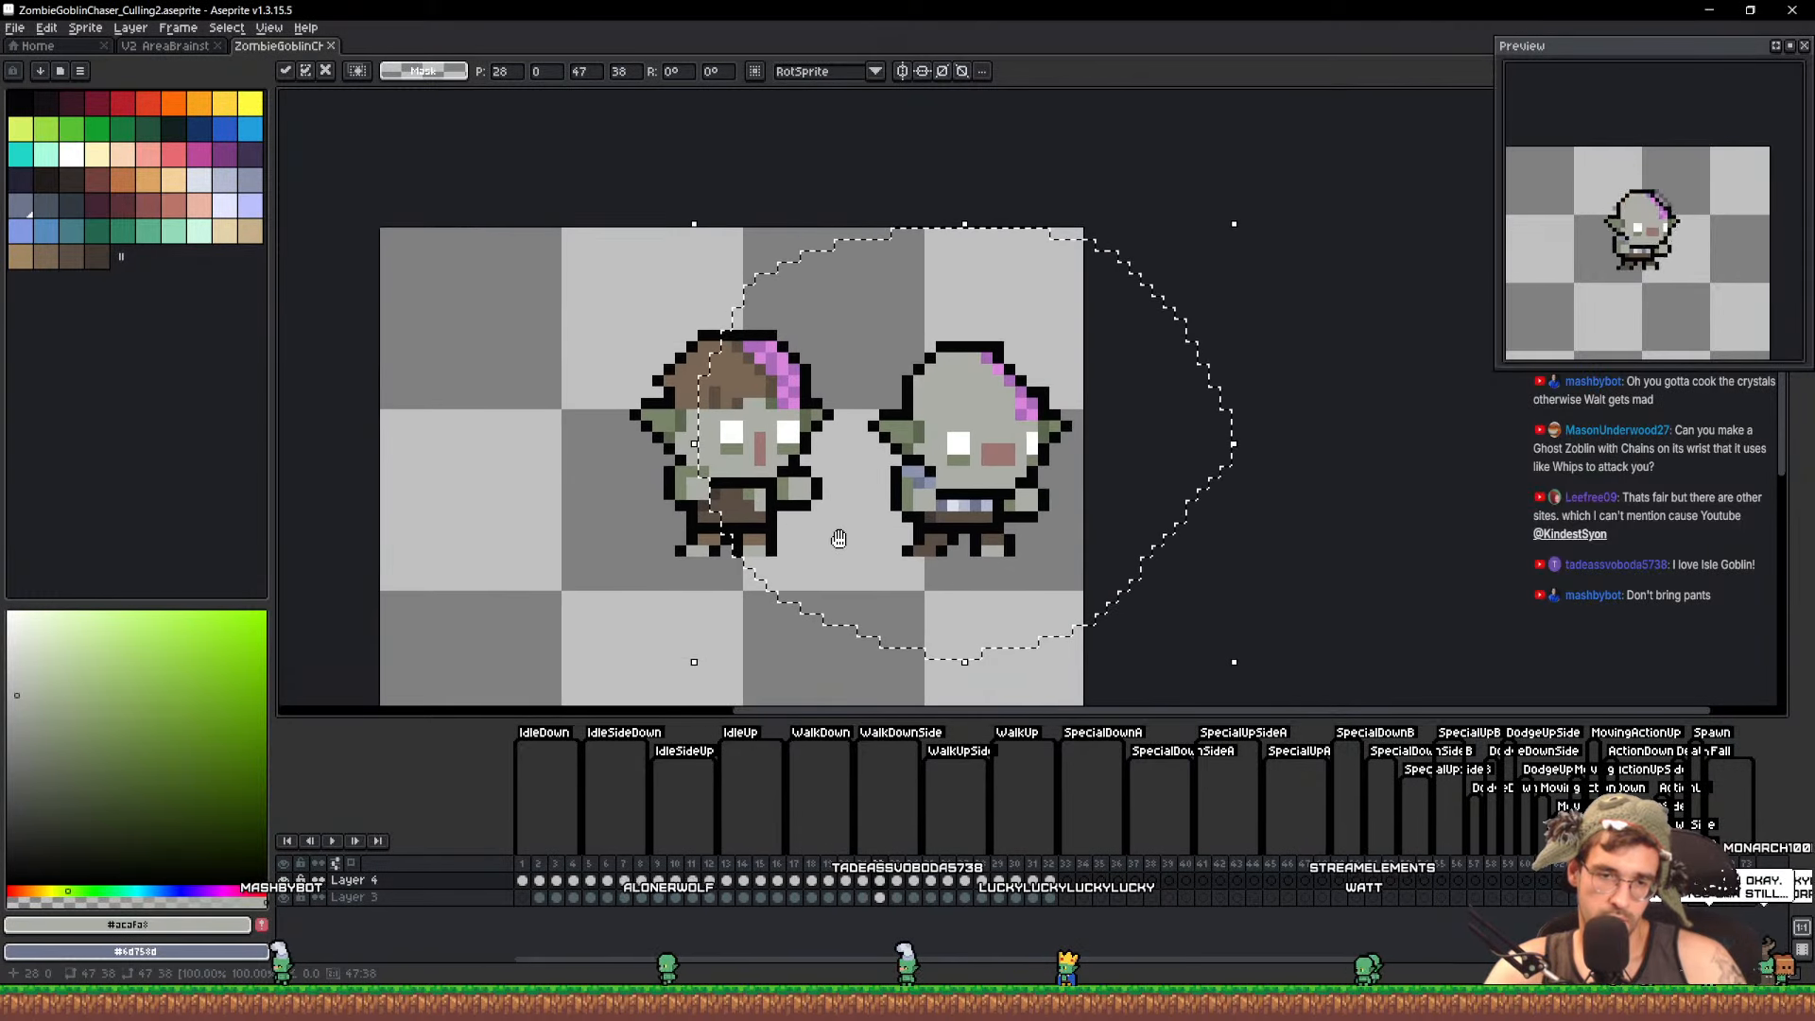
Deselect the reference goblin and paint the frame 22 goblin's trouser legs and near foot in the reference's dark brown #5a4e44
{"action": "key", "text": "ctrl+d"}
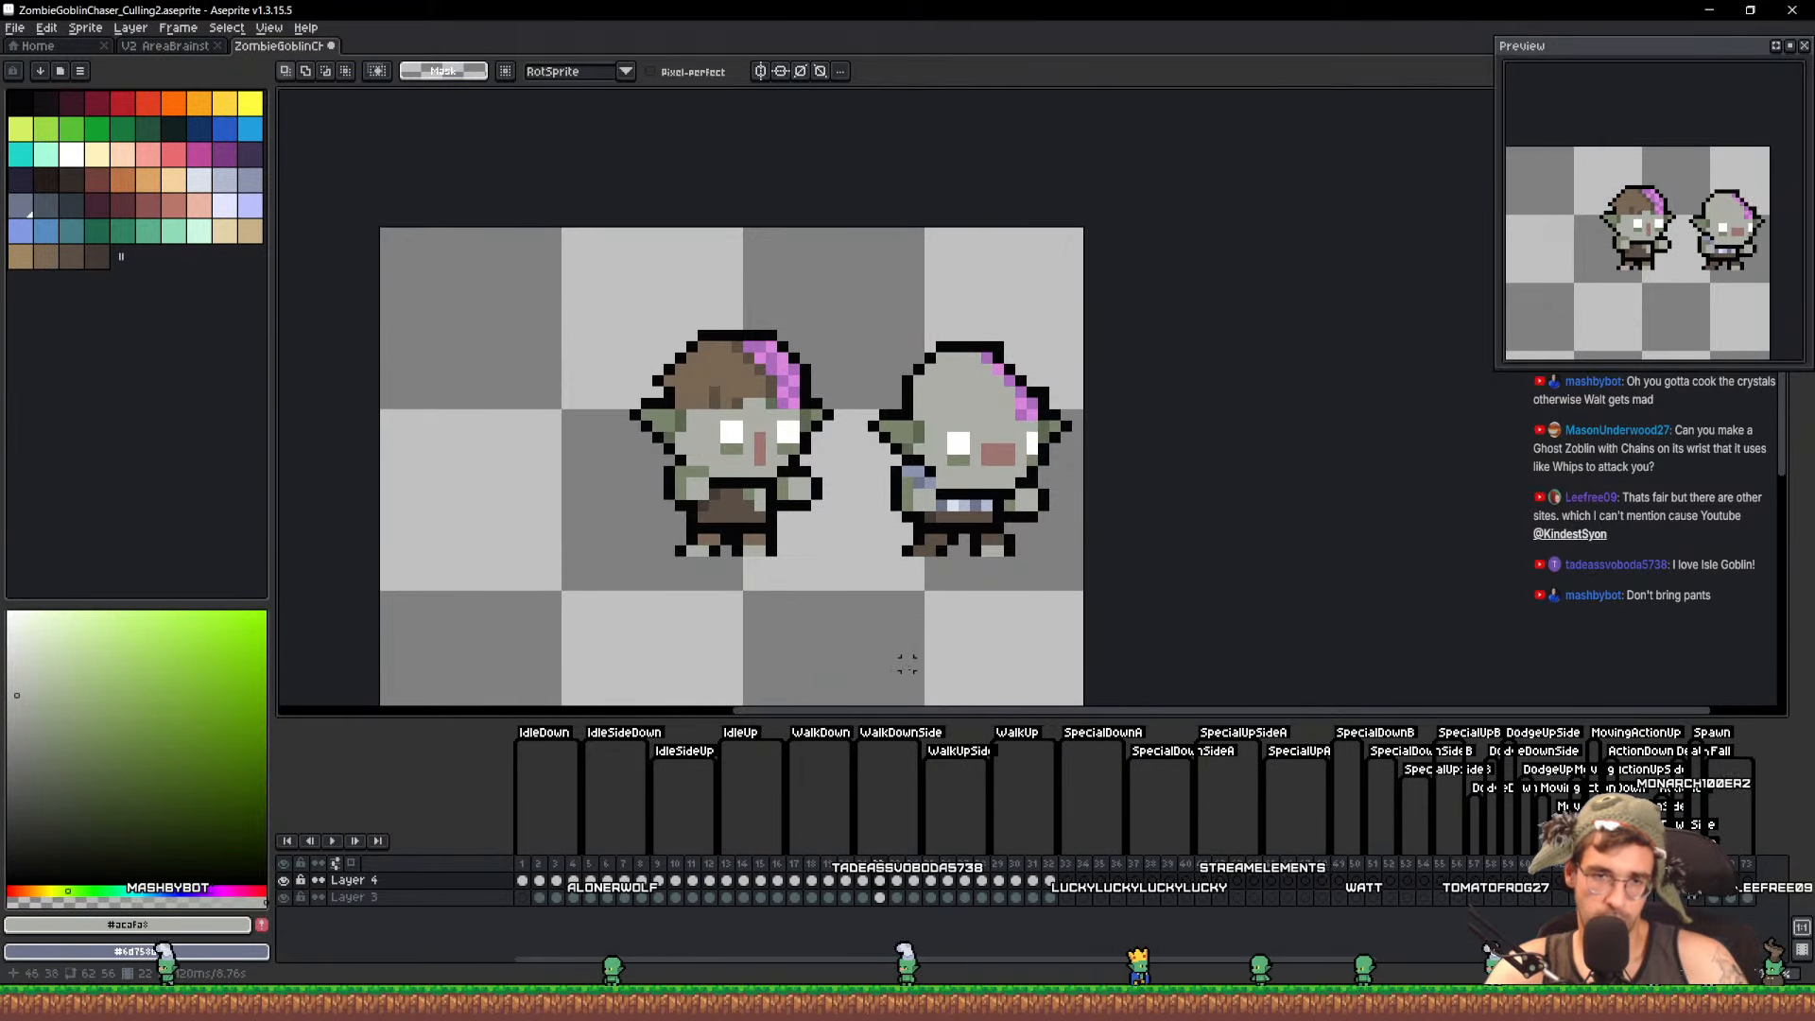
{"action": "scroll", "coordinate": [810, 530], "scroll_direction": "up", "scroll_amount": 1}
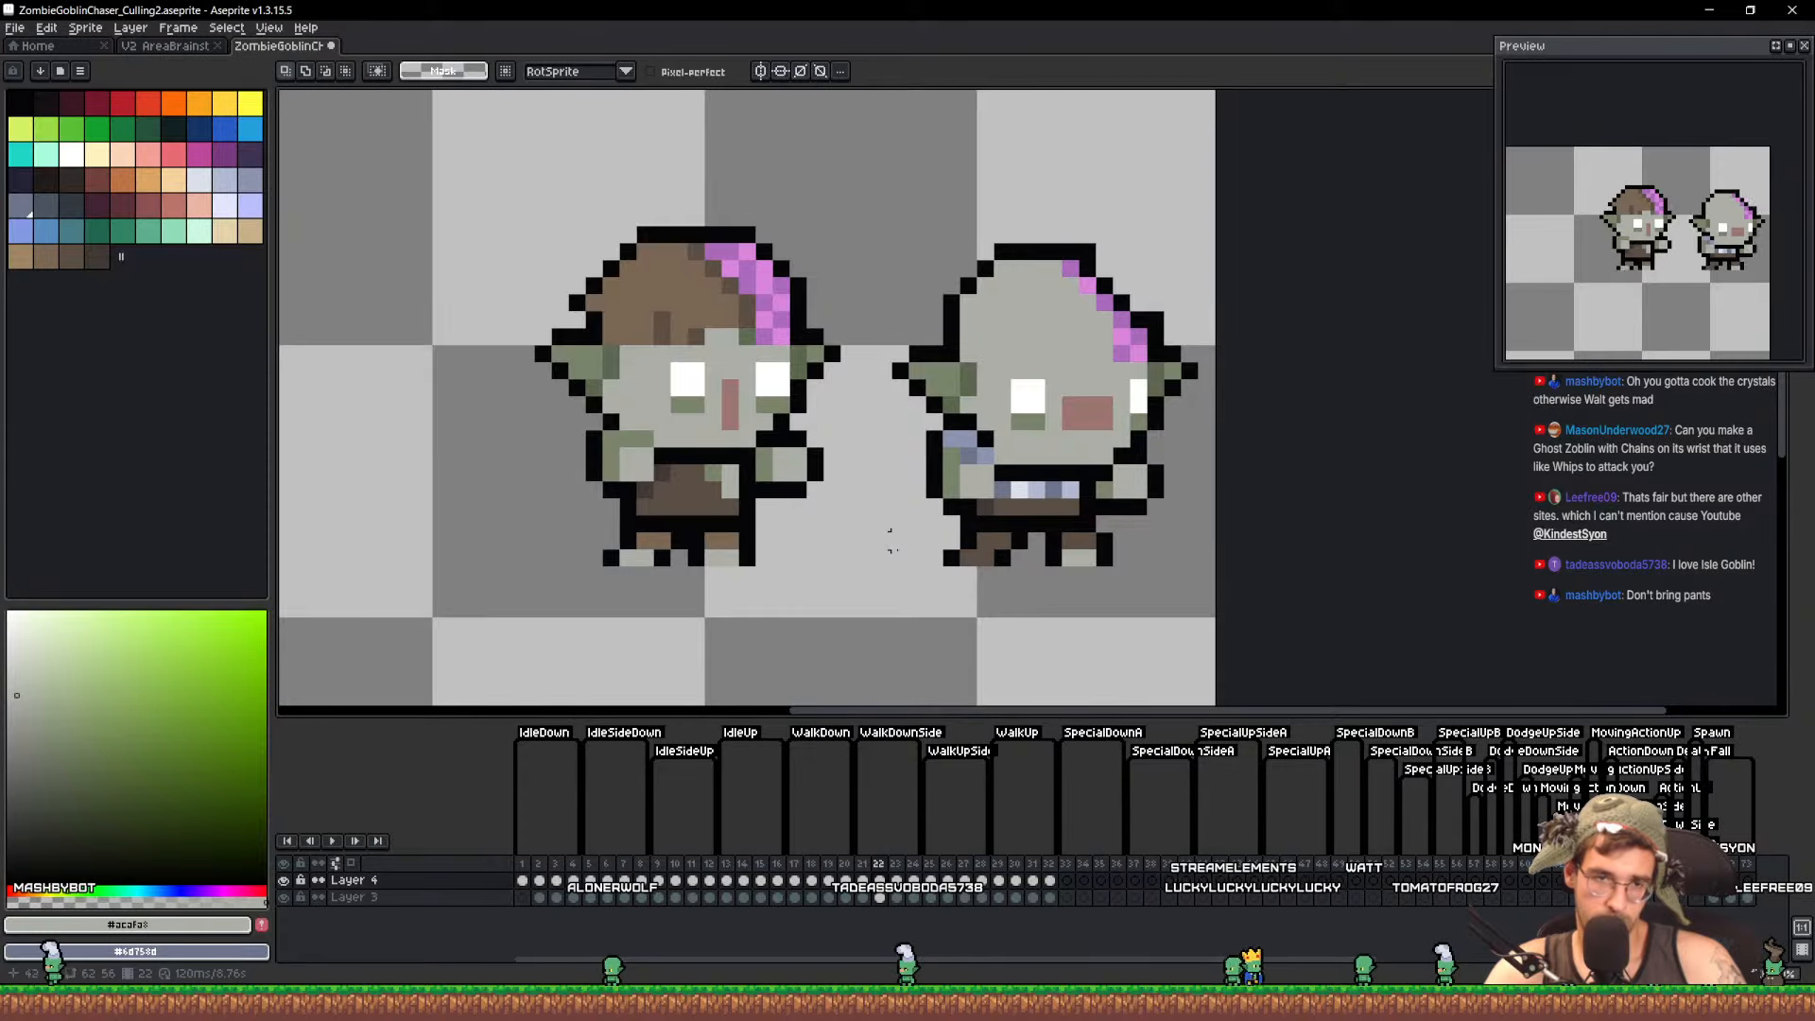
{"action": "scroll", "coordinate": [950, 549], "scroll_direction": "up", "scroll_amount": 1}
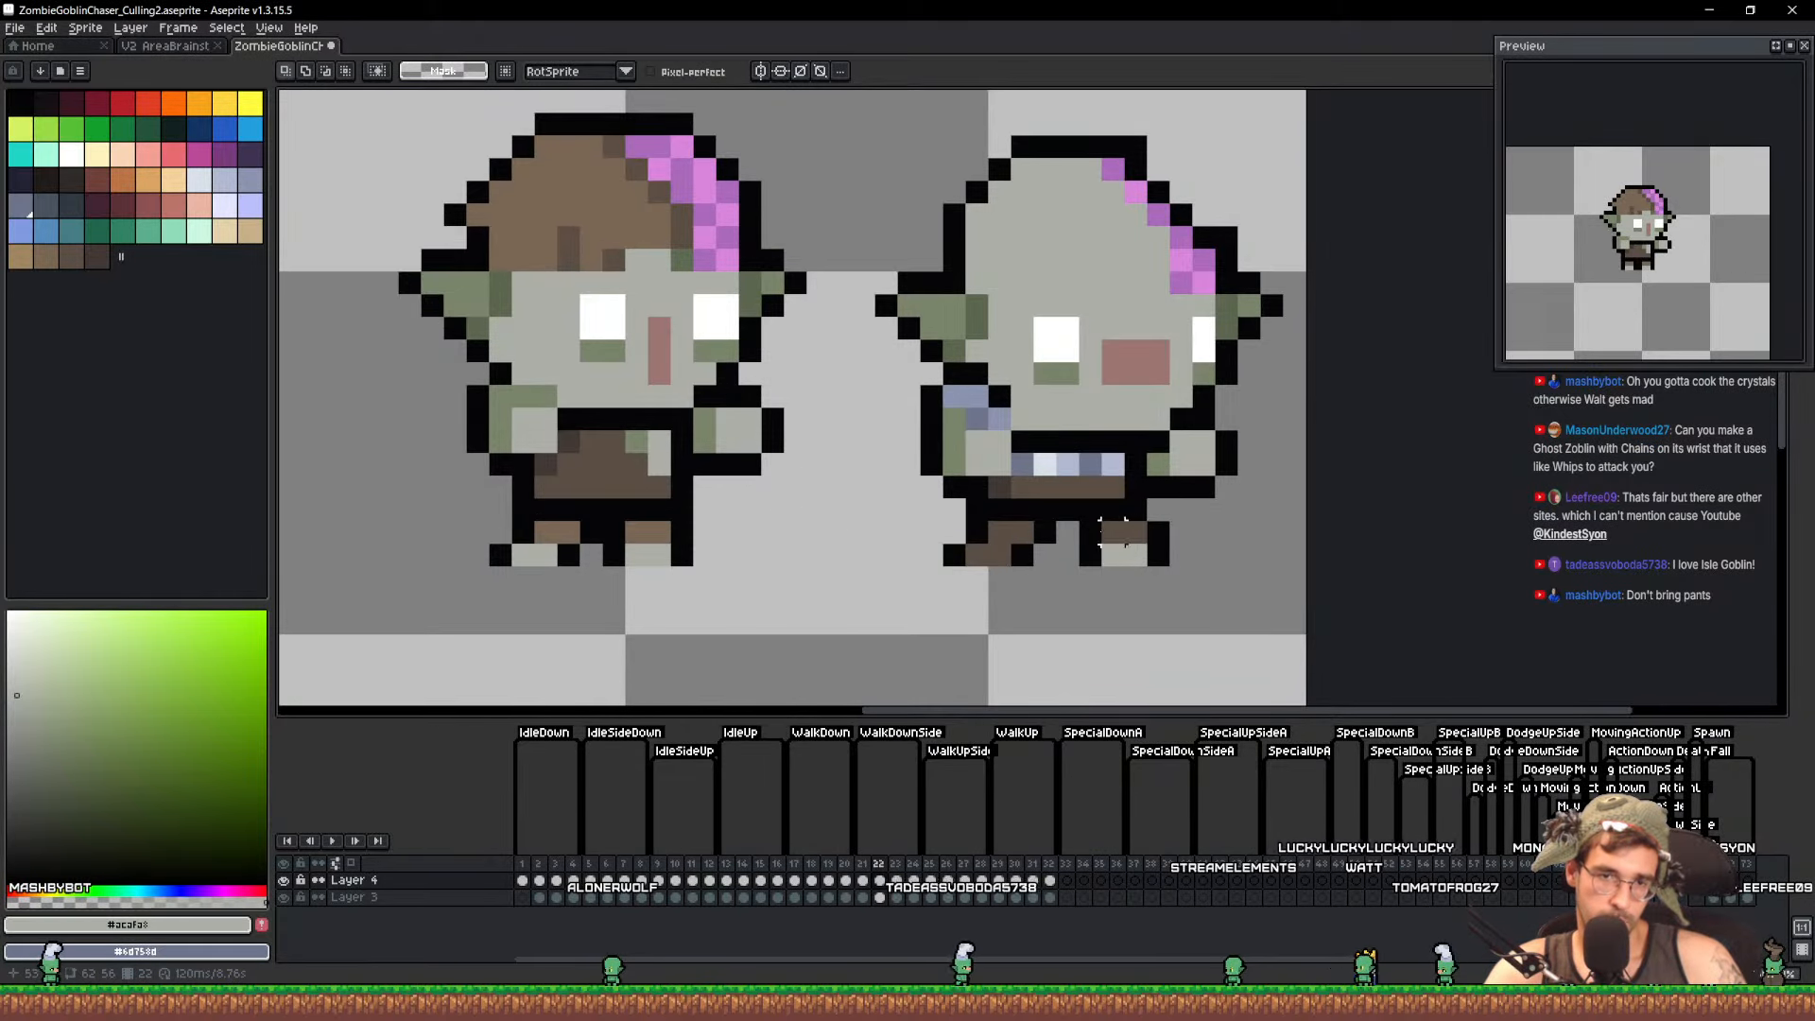
{"action": "left_click", "coordinate": [1114, 531], "text": "alt"}
{"action": "key", "text": "b"}
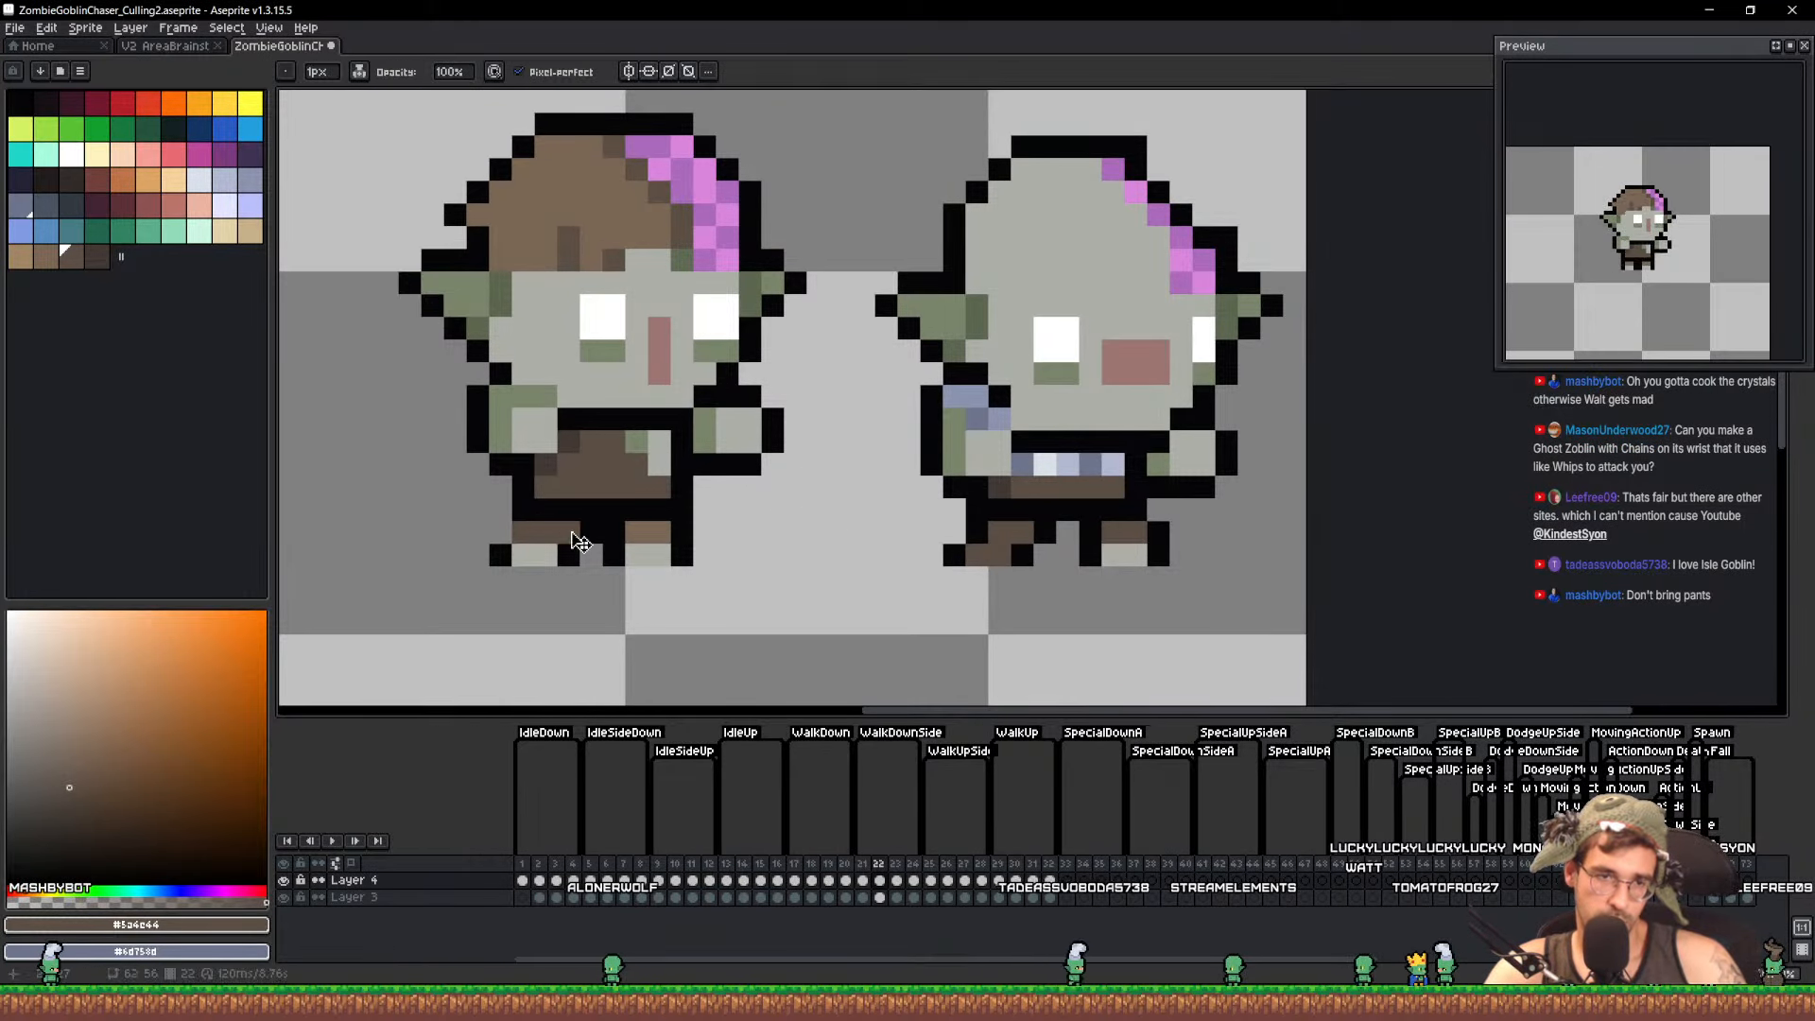
{"action": "left_click", "coordinate": [539, 560]}
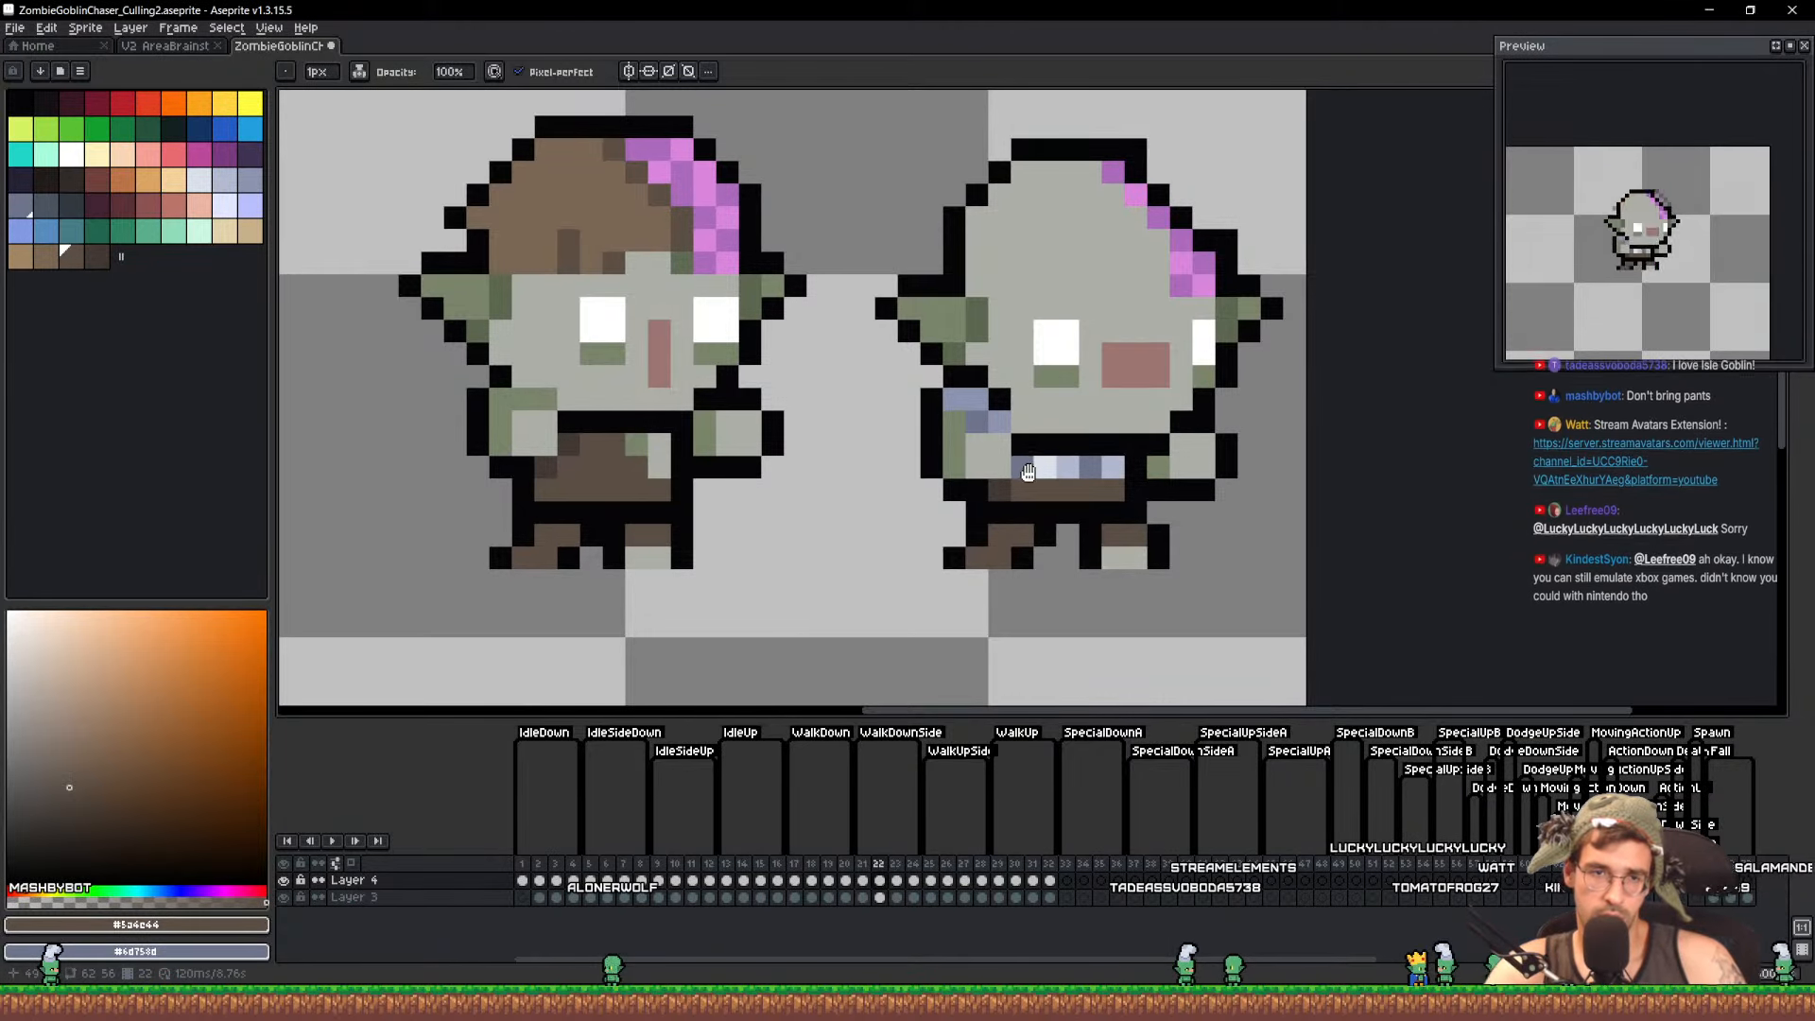
Copy the reference's bald head with purple strip, eyes and nose onto the frame 22 goblin's head
{"action": "scroll", "coordinate": [1029, 486], "scroll_direction": "down", "scroll_amount": 1}
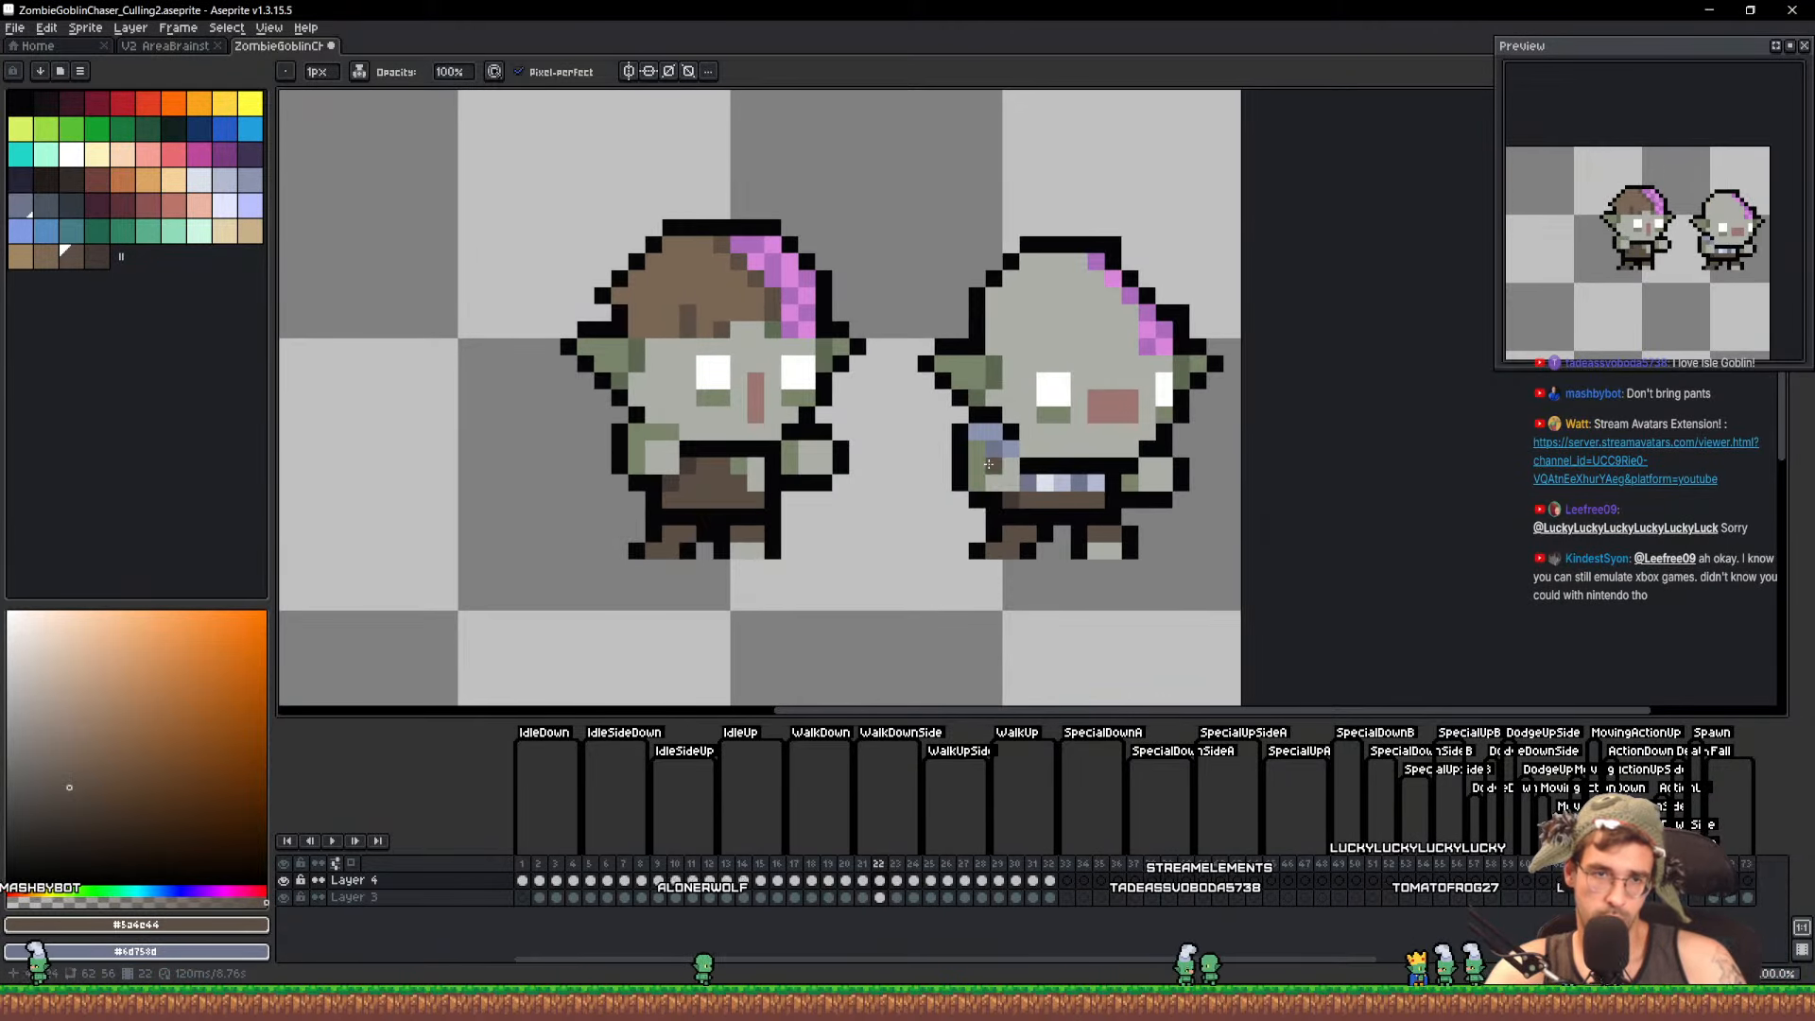
{"action": "scroll", "coordinate": [1009, 369], "scroll_direction": "up", "scroll_amount": 1}
{"action": "key", "text": "q"}
{"action": "mouse_move", "coordinate": [990, 408]}
{"action": "left_mouse_down"}
{"action": "mouse_move", "coordinate": [992, 154]}
{"action": "mouse_move", "coordinate": [1307, 446]}
{"action": "mouse_move", "coordinate": [1206, 435]}
{"action": "left_mouse_up"}
{"action": "left_click_drag", "start_coordinate": [1232, 383], "coordinate": [780, 367]}
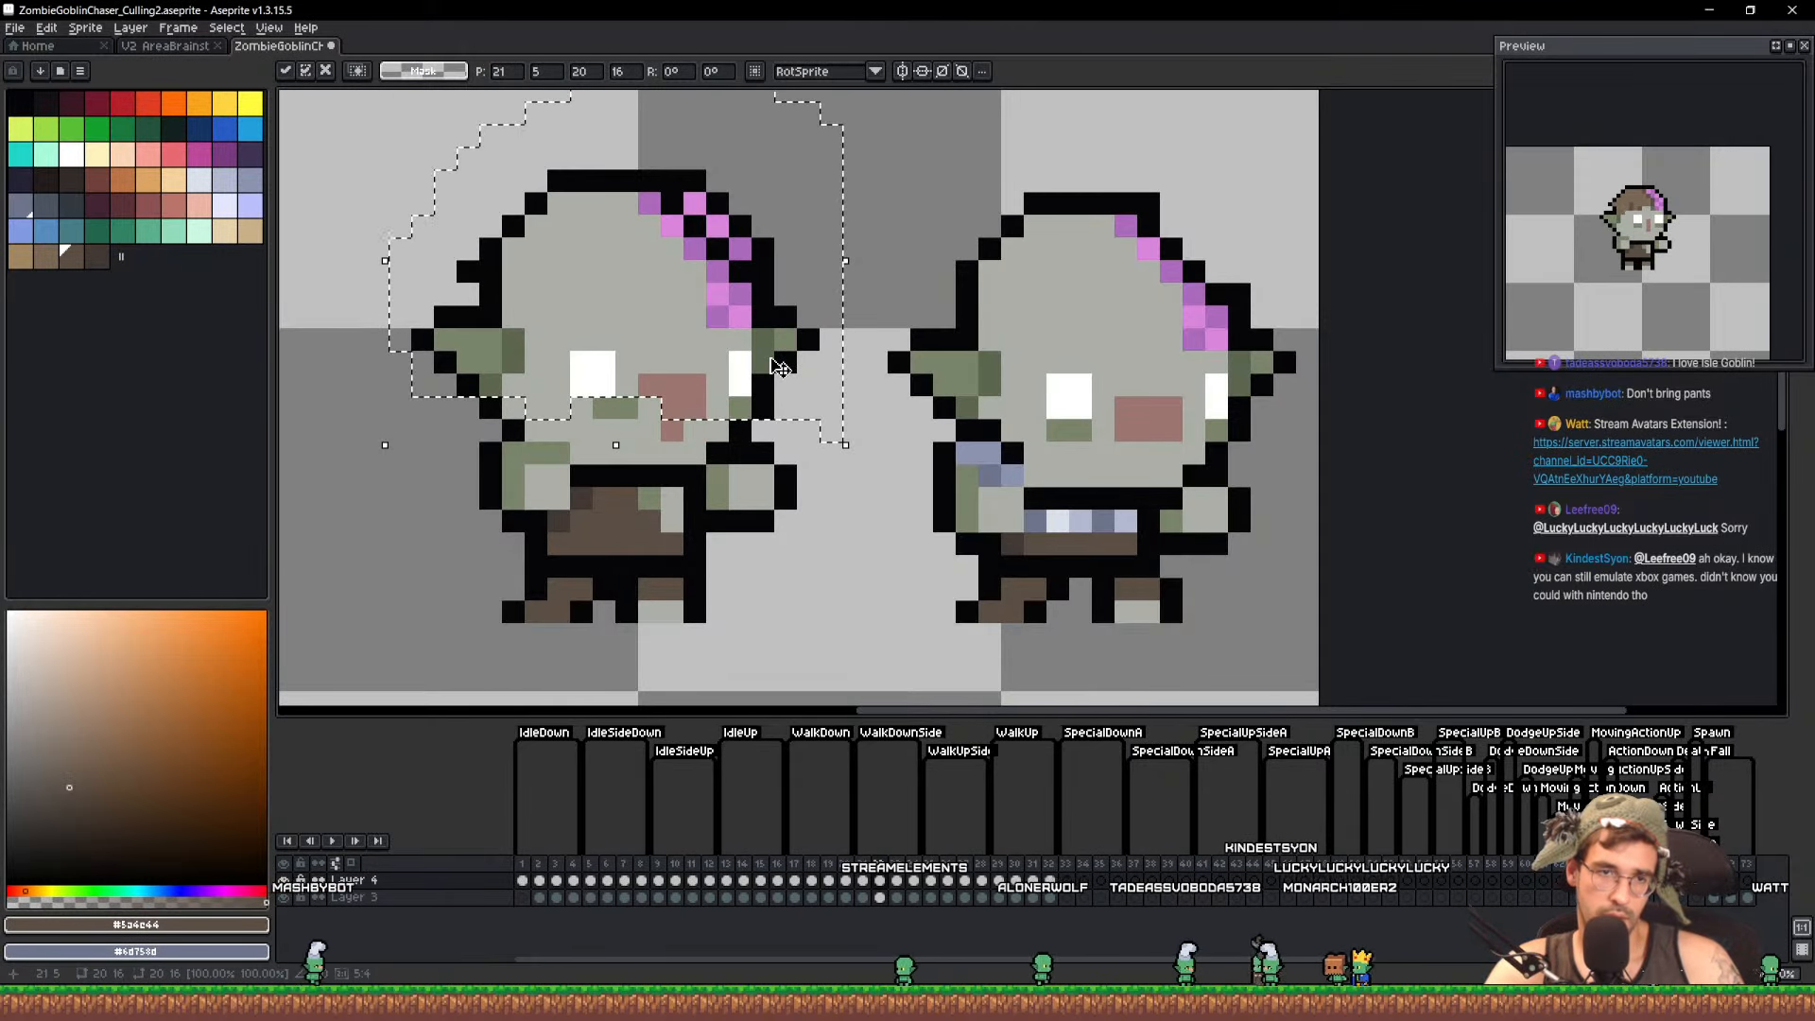
{"action": "key", "text": "ctrl+d"}
Paint over the leftover old nose pixels on the frame 22 goblin with skin colour, leaving a nose block three pixels wide and two high
{"action": "key", "text": "b"}
{"action": "left_click", "coordinate": [636, 372], "text": "alt"}
{"action": "left_click", "coordinate": [627, 406]}
{"action": "left_click", "coordinate": [665, 382], "text": "alt"}
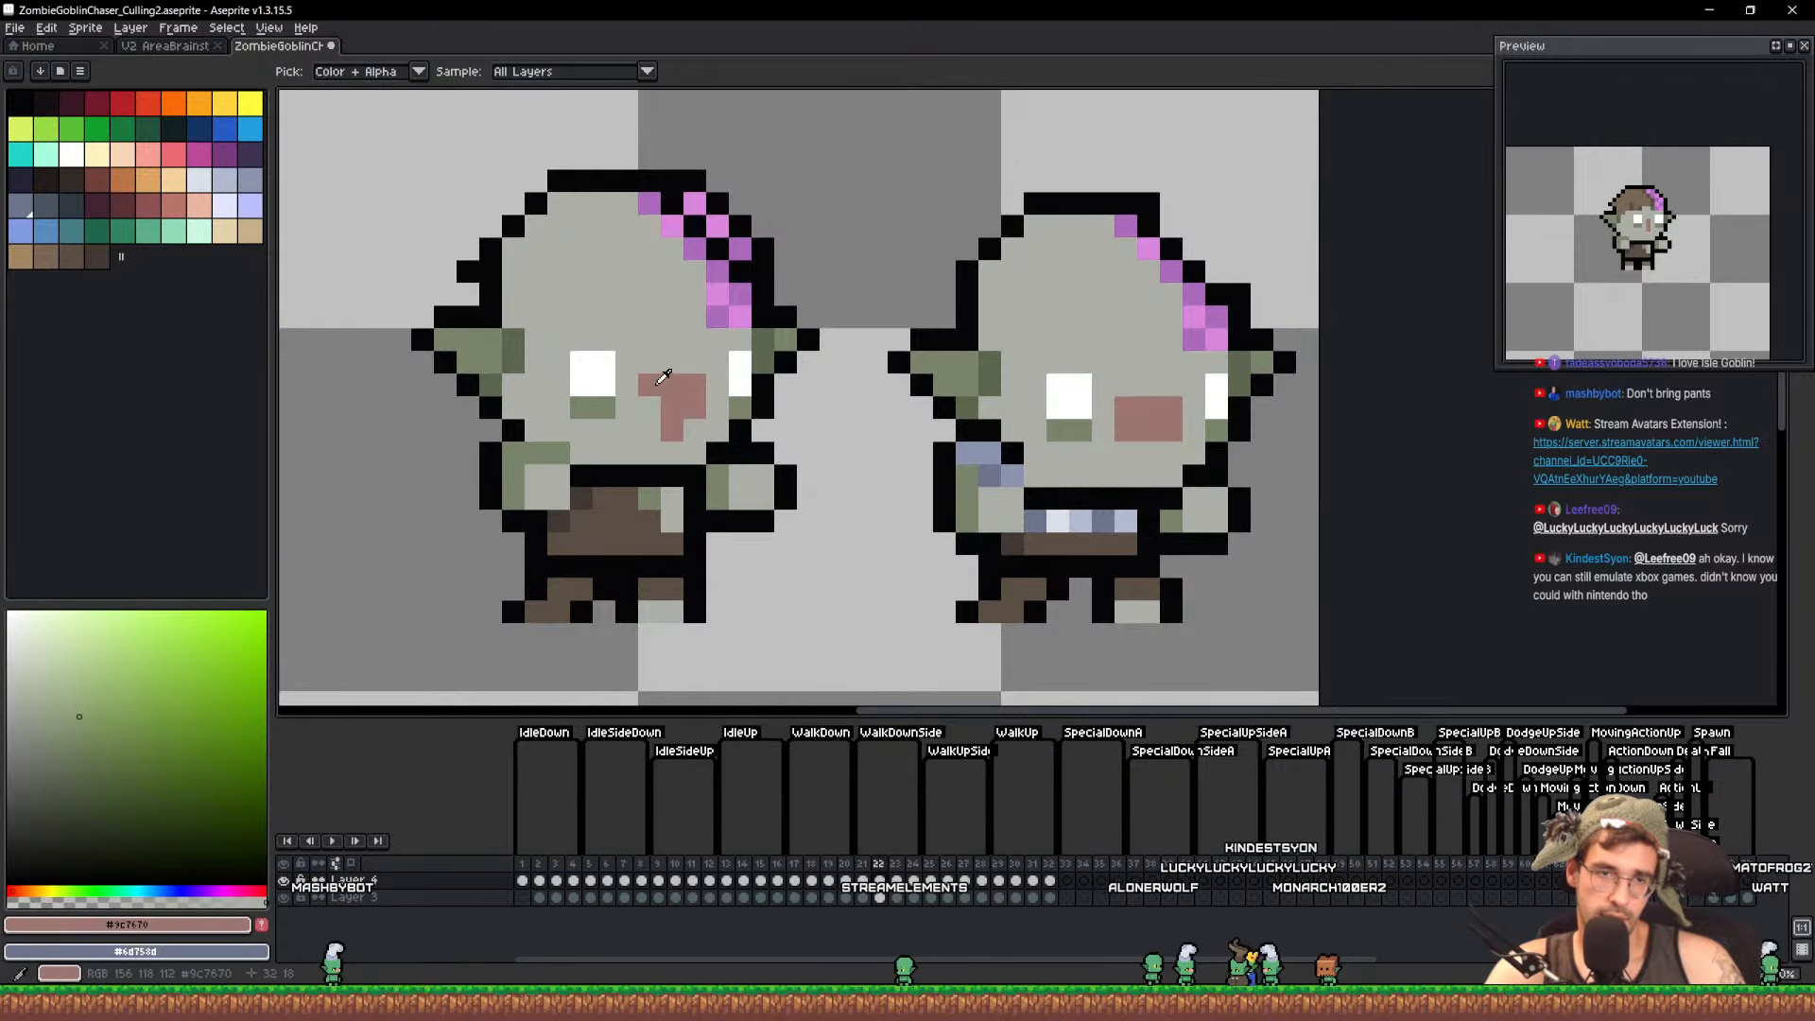
{"action": "left_click", "coordinate": [651, 408]}
{"action": "left_click", "coordinate": [651, 425], "text": "alt"}
{"action": "left_click", "coordinate": [672, 429]}
{"action": "left_click", "coordinate": [688, 389]}
Erase the leftover hair and outline pixels around the frame 22 goblin's head with a 5 px eraser and save the file
{"action": "left_click", "coordinate": [785, 249]}
{"action": "key", "text": "ctrl+z"}
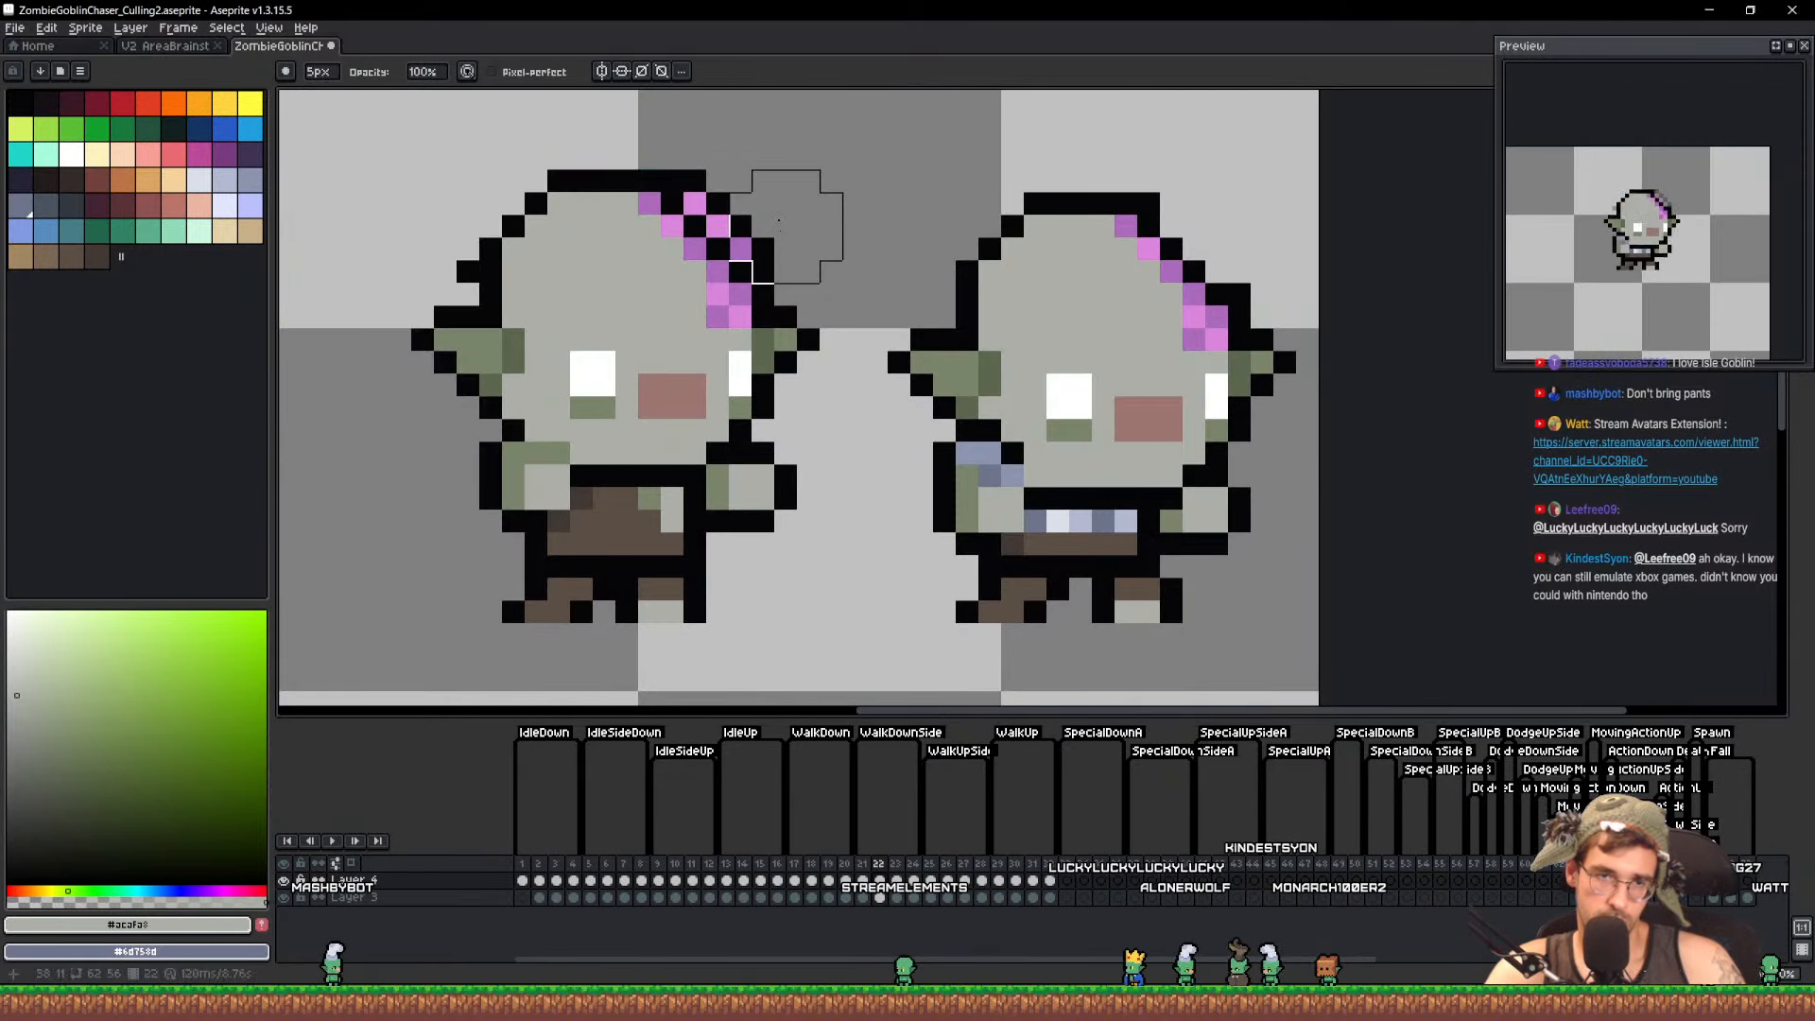
{"action": "left_click", "coordinate": [788, 225]}
{"action": "key", "text": "ctrl+z"}
{"action": "left_click", "coordinate": [763, 204]}
{"action": "left_click", "coordinate": [423, 248]}
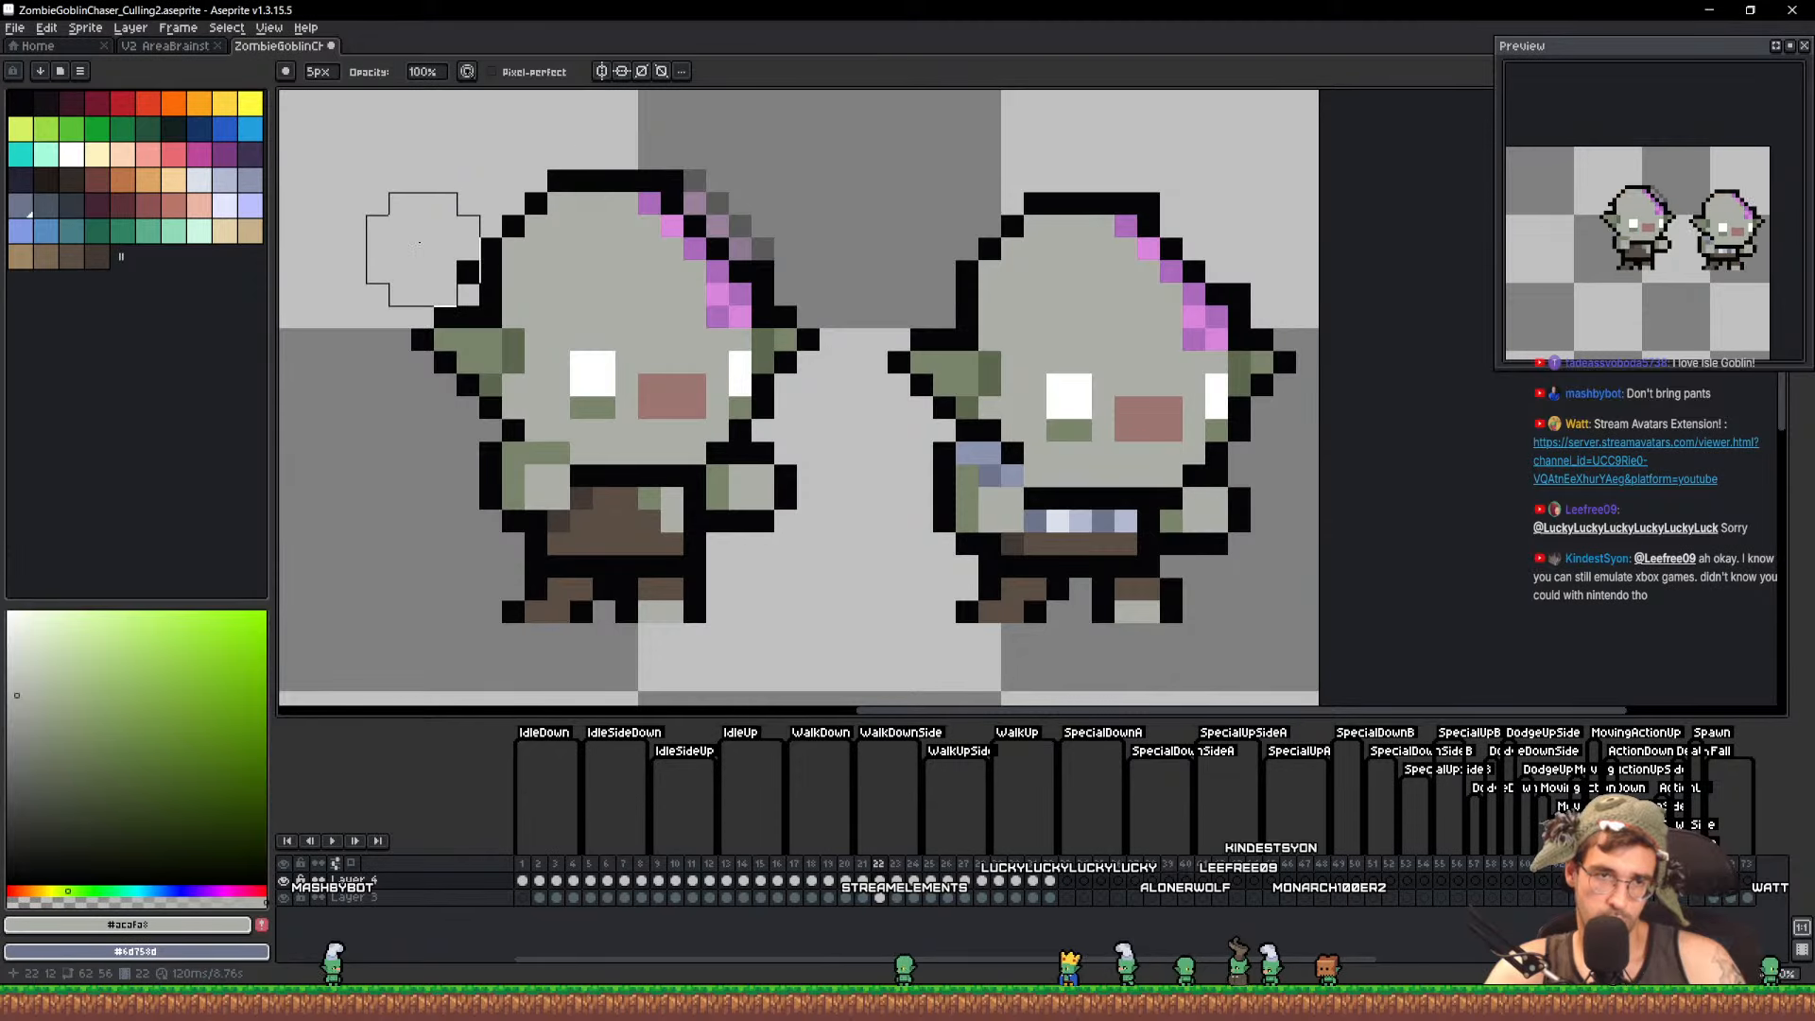
{"action": "key", "text": "b"}
{"action": "key", "text": "ctrl+s"}
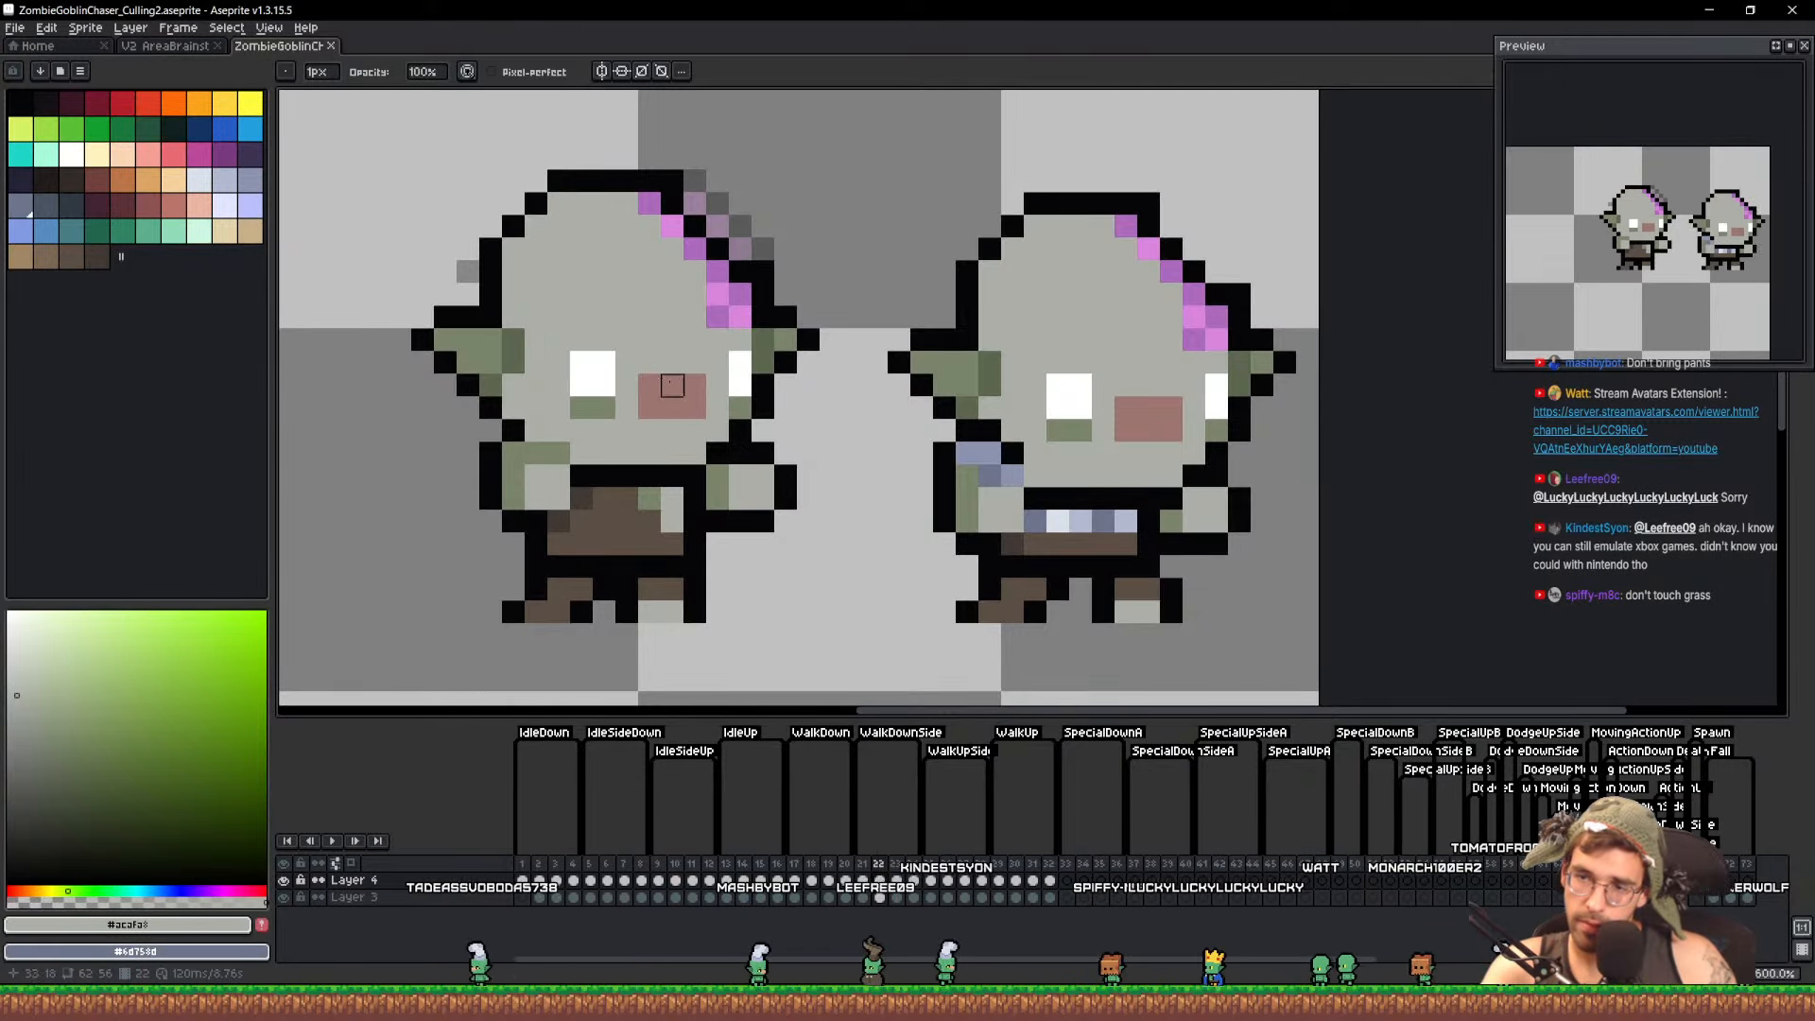
{"action": "left_click_drag", "start_coordinate": [744, 358], "coordinate": [913, 427]}
{"action": "key", "text": "v"}
{"action": "key", "text": "ctrl+s"}
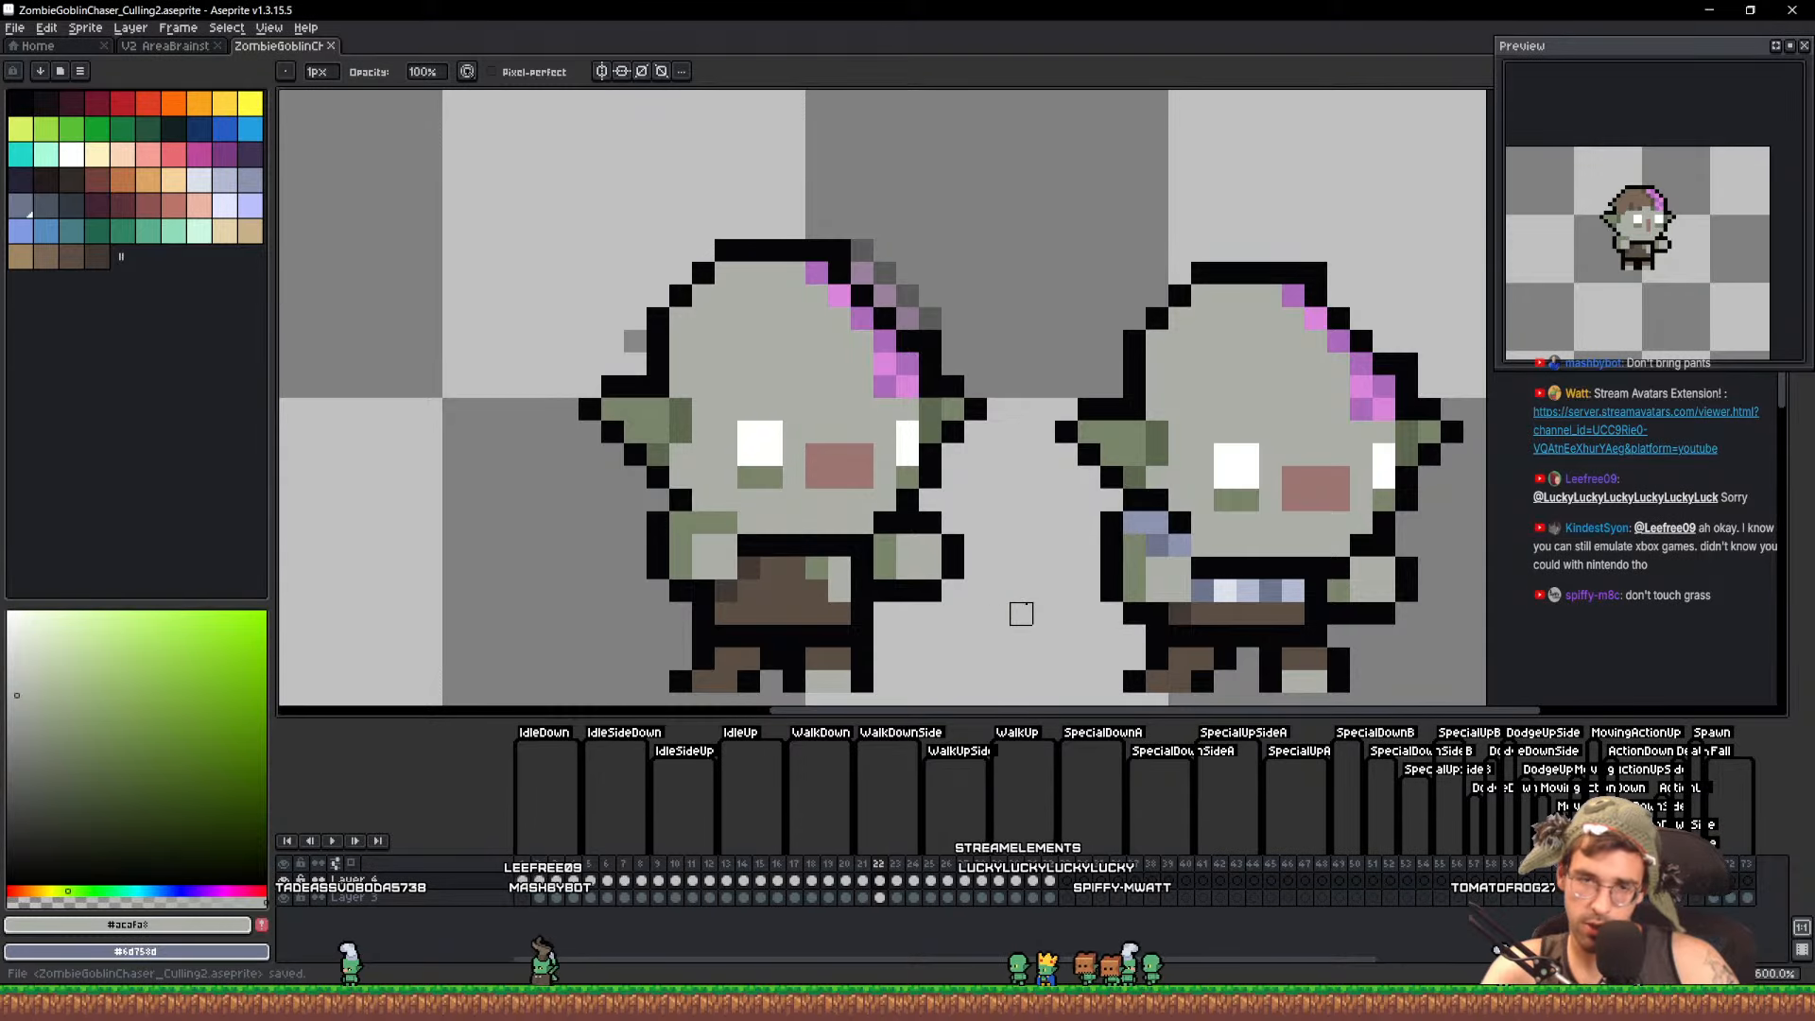
Select and copy the blue-shirted goblin from frame 5
{"action": "scroll", "coordinate": [1021, 612], "scroll_direction": "down", "scroll_amount": 5}
{"action": "scroll", "coordinate": [1062, 558], "scroll_direction": "up", "scroll_amount": 2}
{"action": "scroll", "coordinate": [1065, 563], "scroll_direction": "down", "scroll_amount": 1}
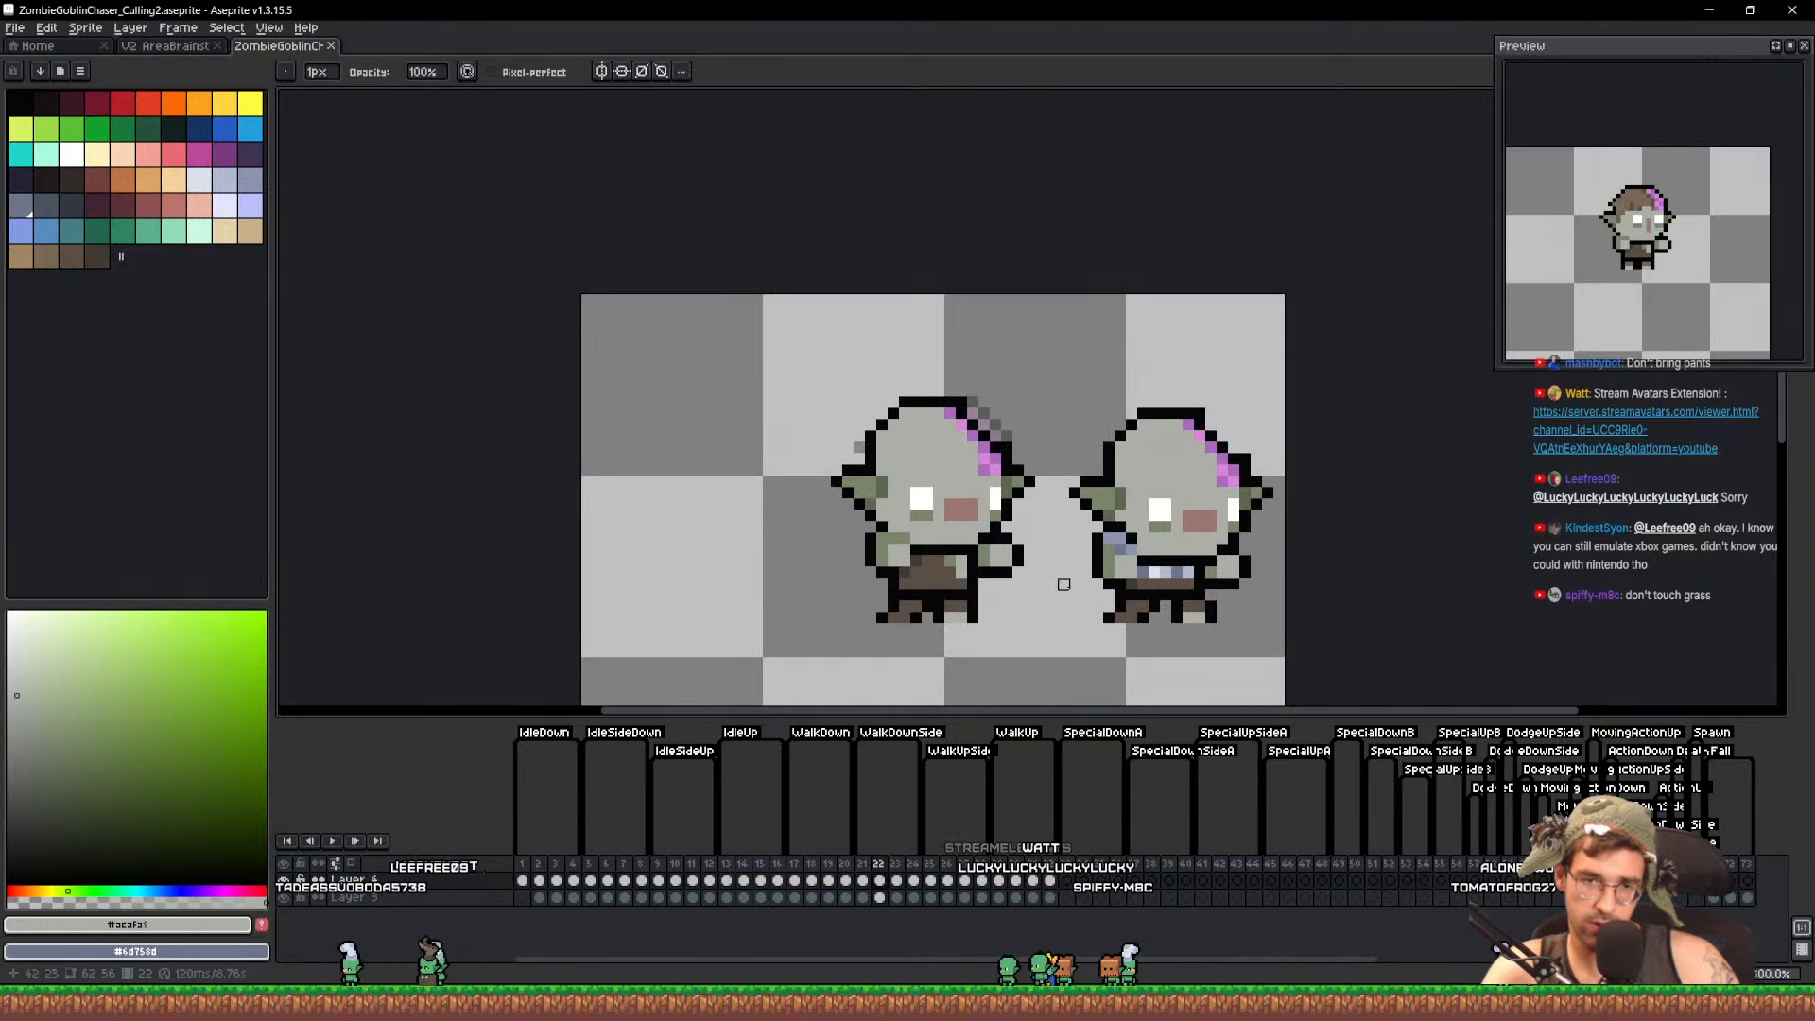
{"action": "left_click", "coordinate": [524, 881]}
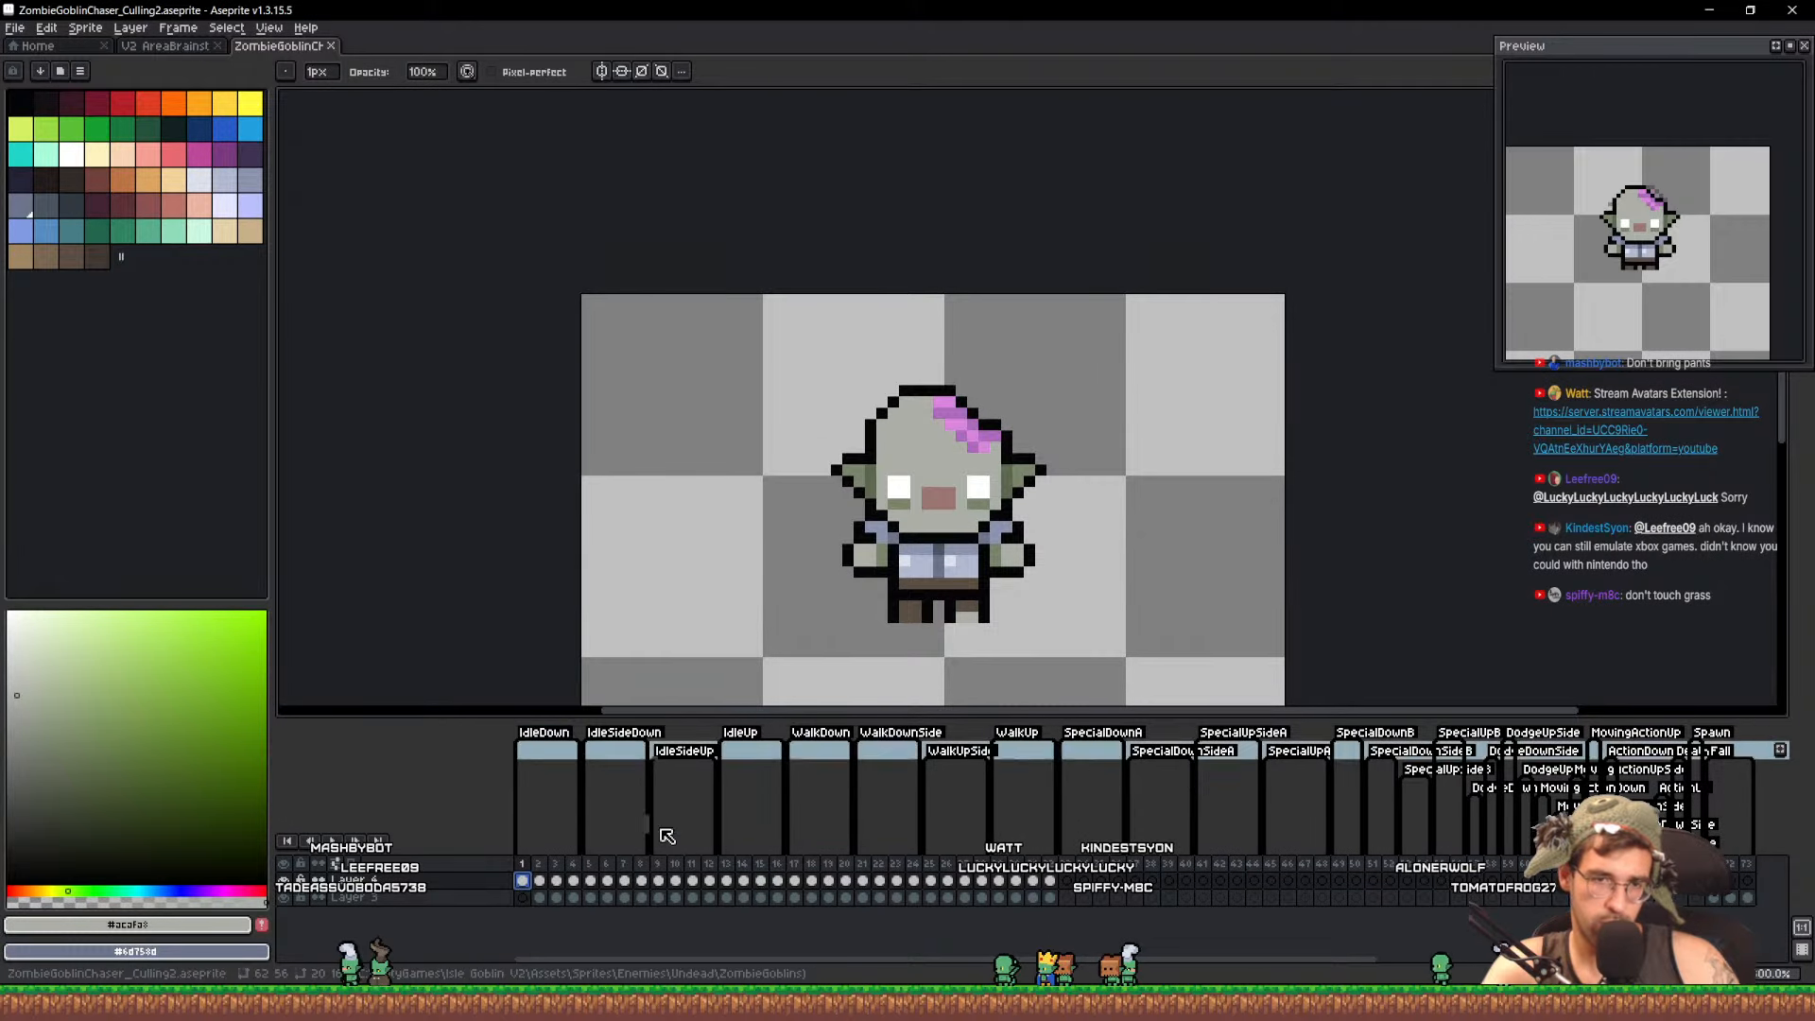
{"action": "left_click", "coordinate": [591, 881]}
{"action": "key", "text": "m"}
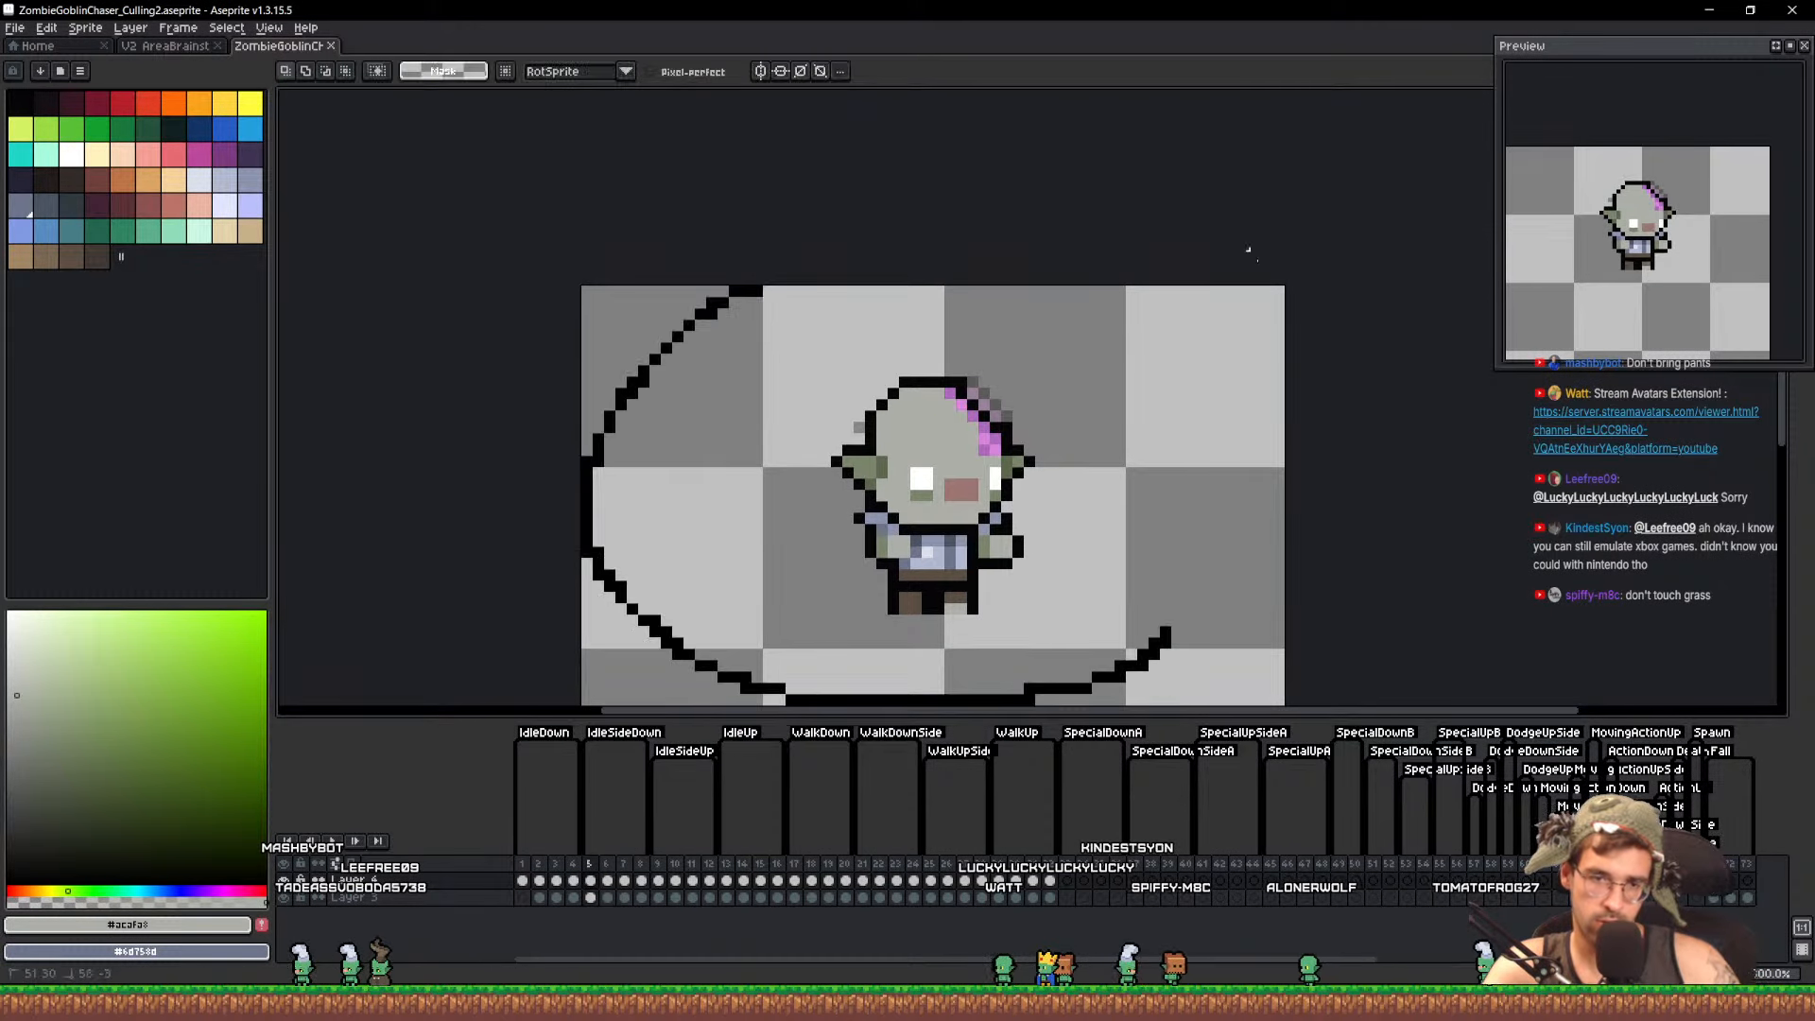
Paste the copied frame 5 goblin into frame 22, on the free side of the sprite opposite the existing reference
{"action": "left_click", "coordinate": [931, 881]}
{"action": "left_click", "coordinate": [862, 881]}
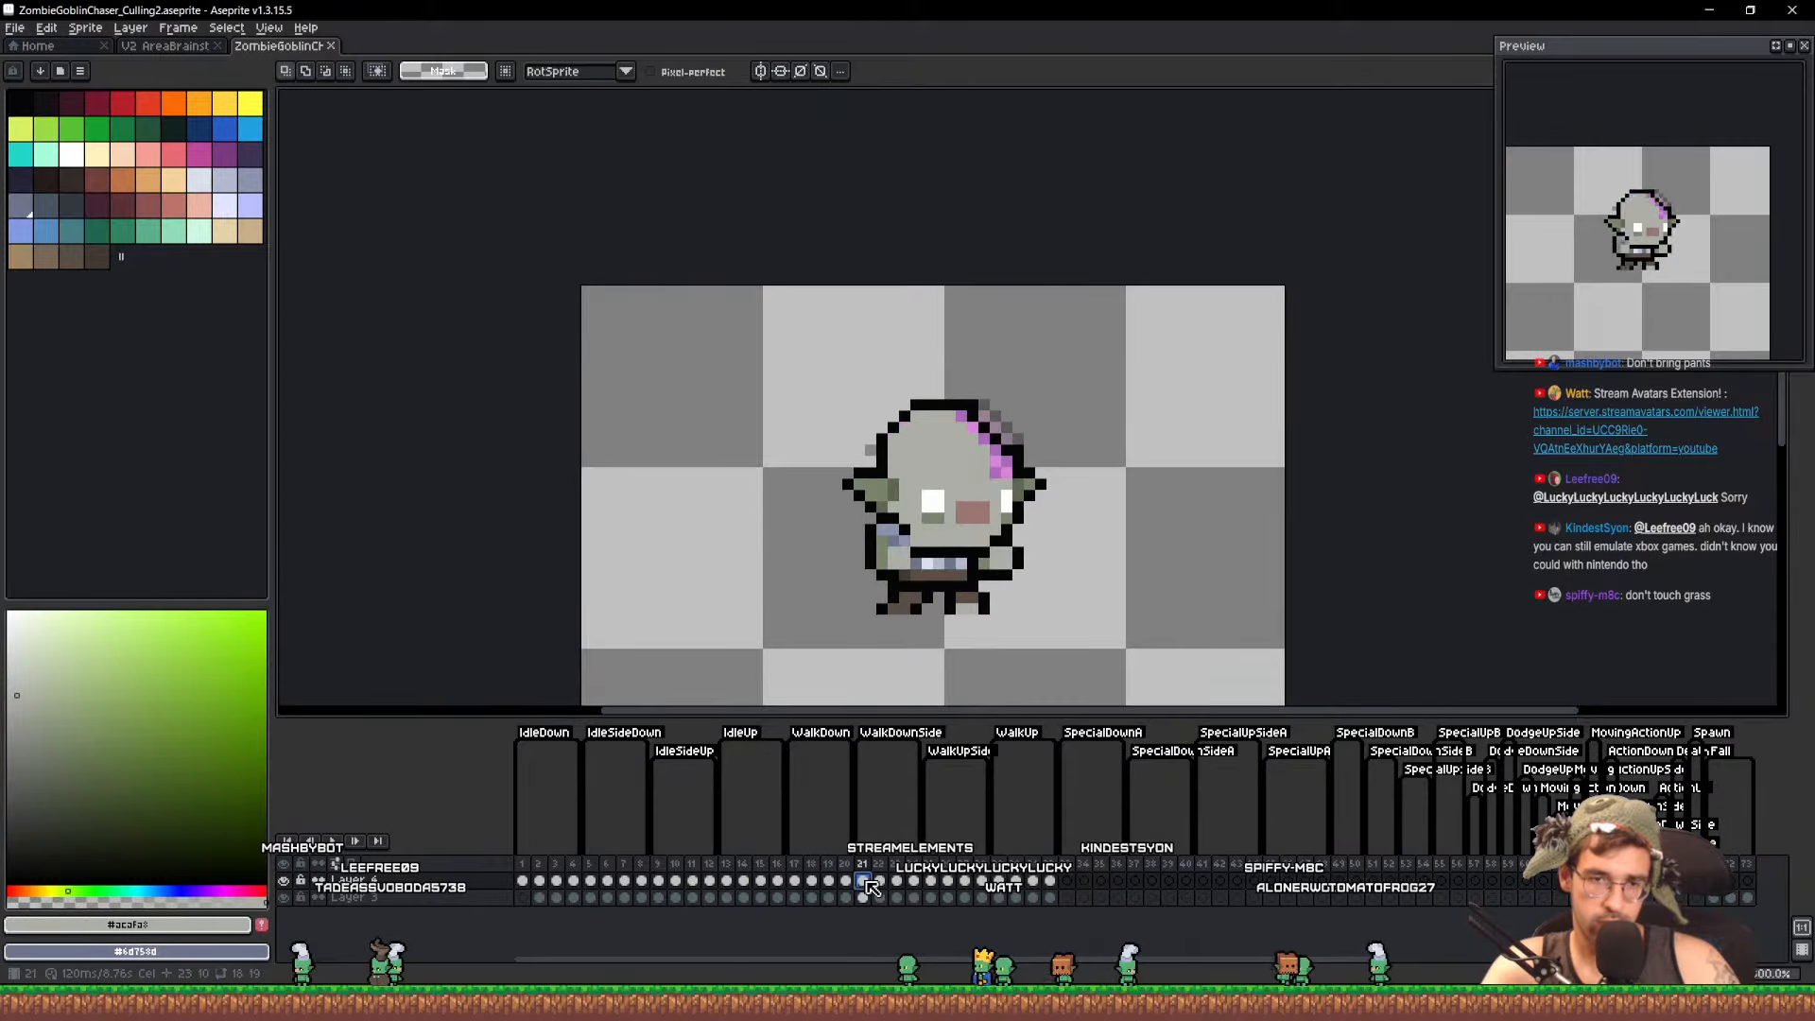
{"action": "key", "text": "ctrl+v"}
{"action": "key", "text": "ctrl+z"}
{"action": "key", "text": "Right"}
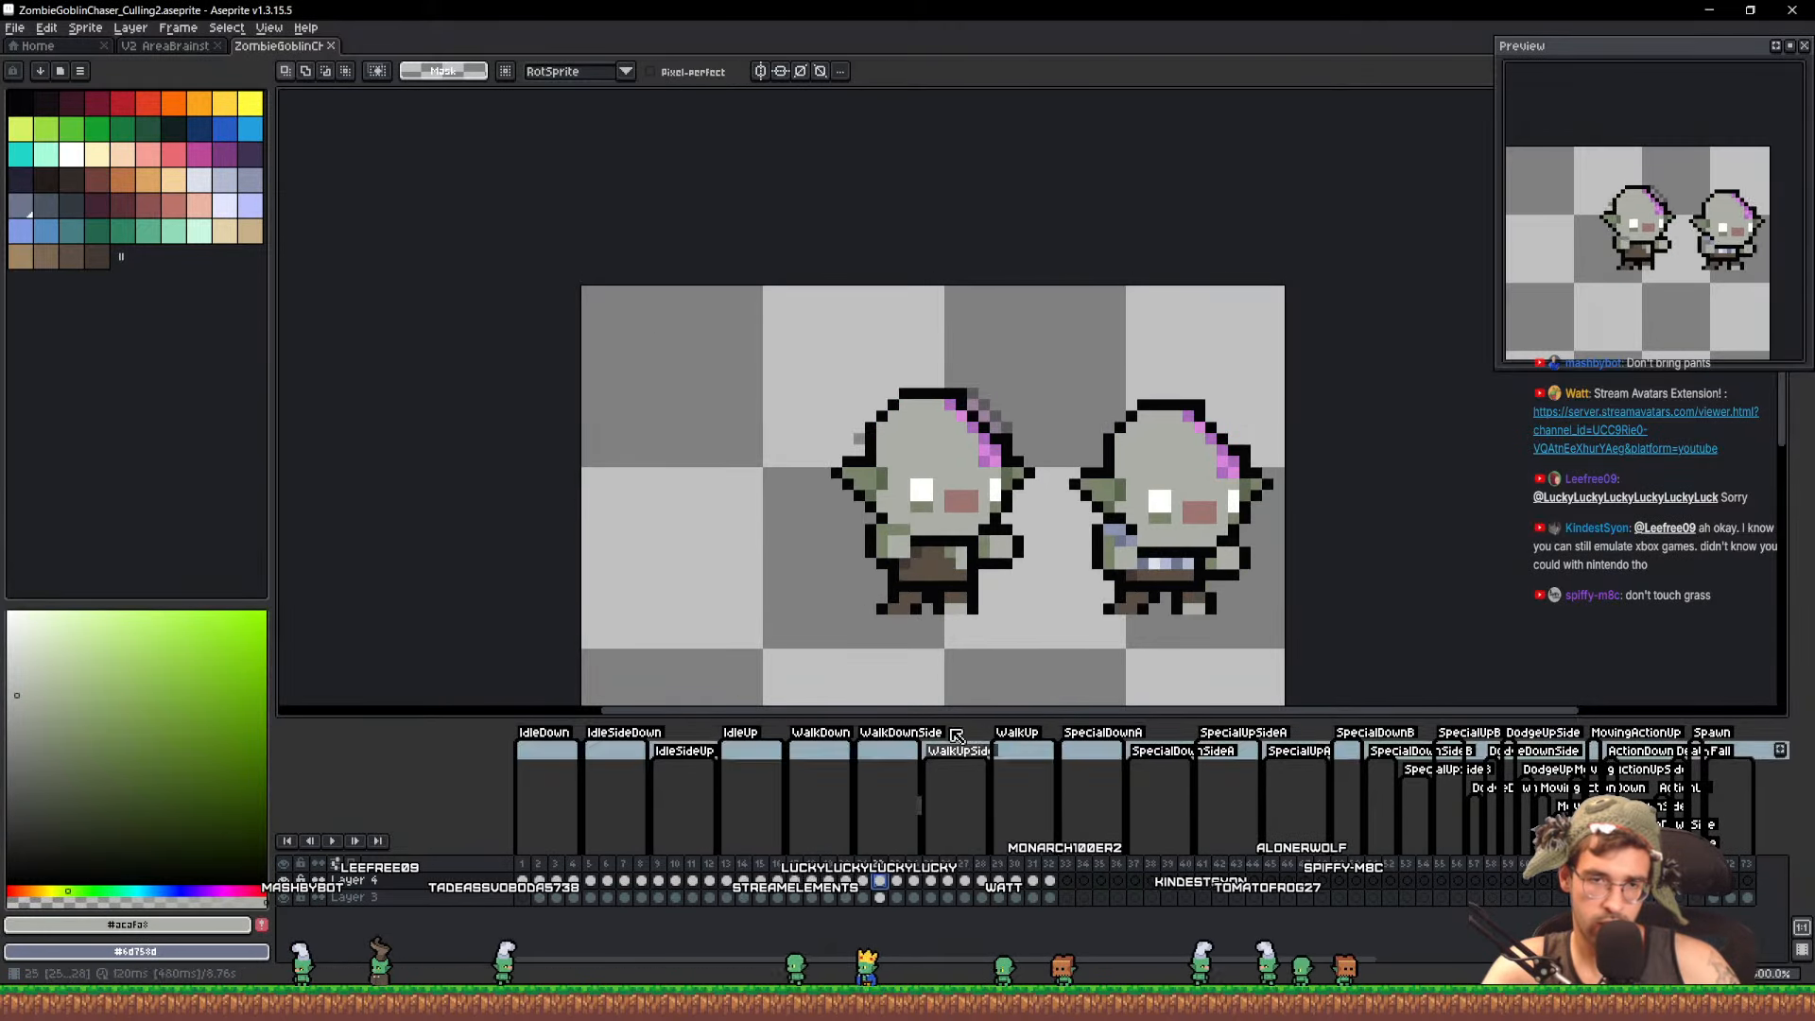
{"action": "key", "text": "ctrl+v"}
{"action": "left_click_drag", "start_coordinate": [970, 534], "coordinate": [822, 534]}
{"action": "key", "text": "Return"}
{"action": "scroll", "coordinate": [822, 542], "scroll_direction": "up", "scroll_amount": 4}
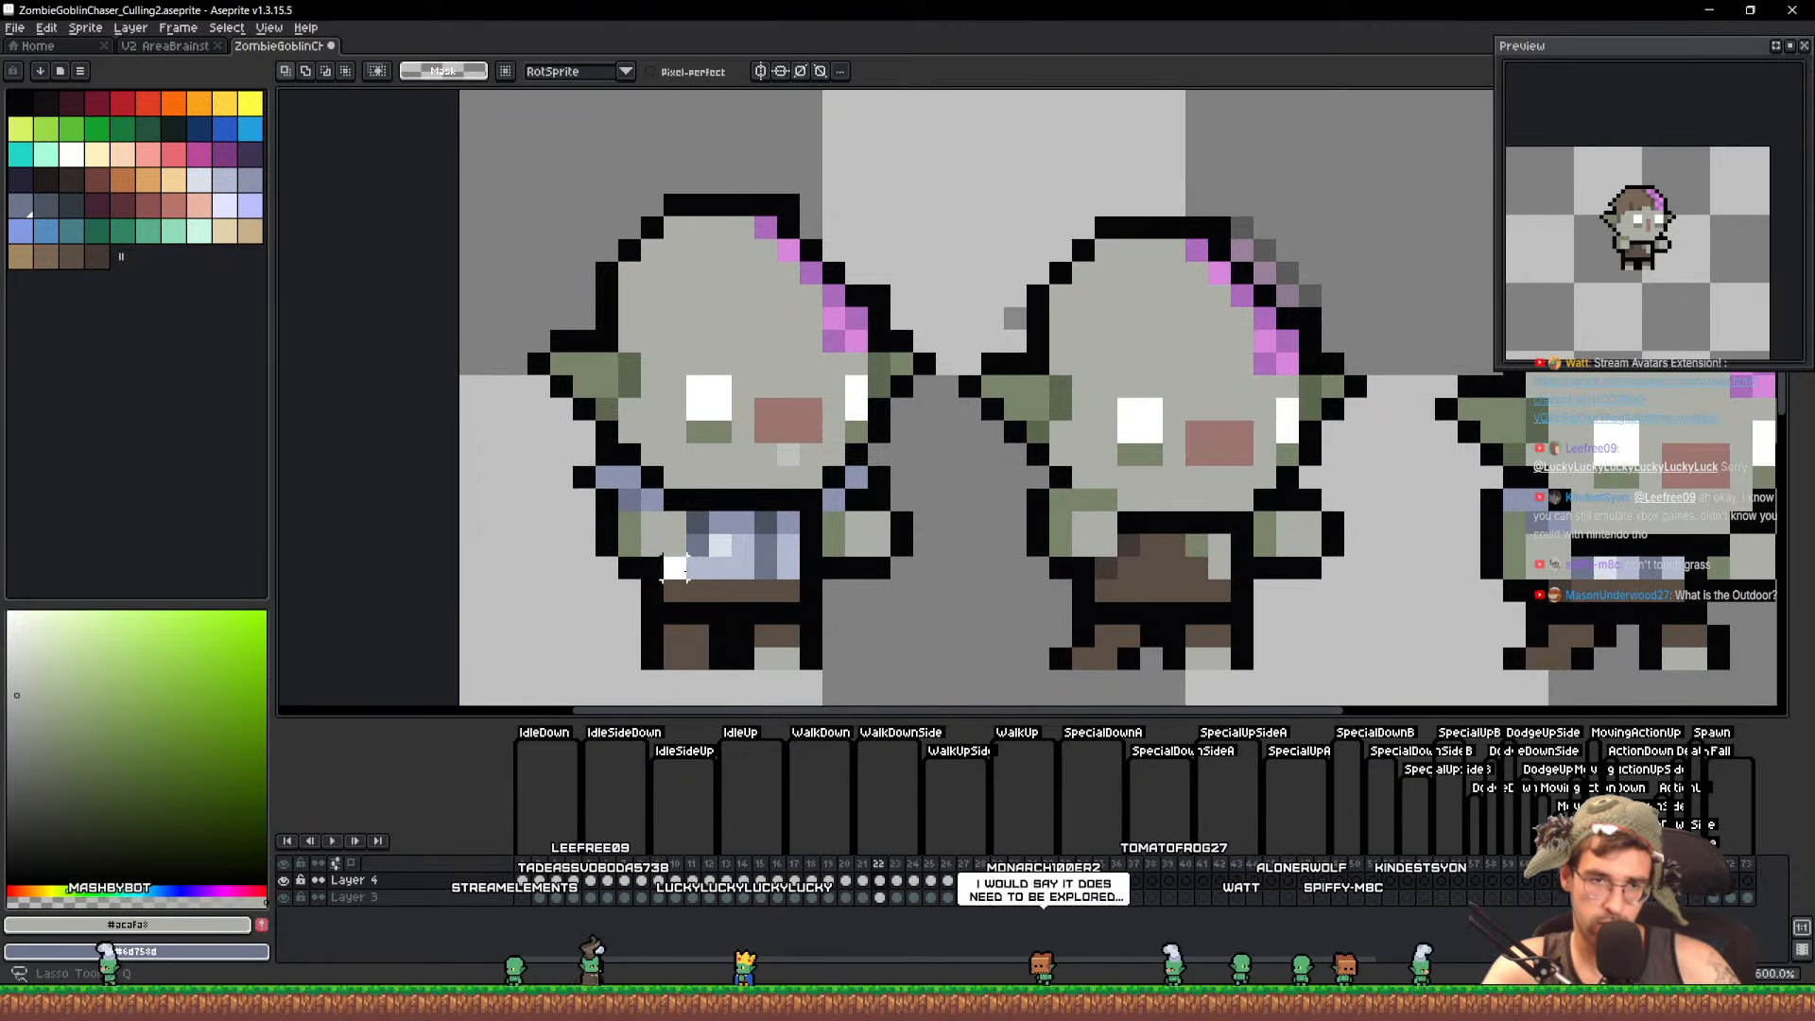
{"action": "mouse_move", "coordinate": [683, 570]}
{"action": "left_mouse_down"}
{"action": "mouse_move", "coordinate": [768, 571]}
{"action": "mouse_move", "coordinate": [789, 549]}
{"action": "mouse_move", "coordinate": [765, 522]}
{"action": "mouse_move", "coordinate": [699, 529]}
{"action": "left_mouse_up"}
{"action": "left_click_drag", "start_coordinate": [720, 545], "coordinate": [1150, 569]}
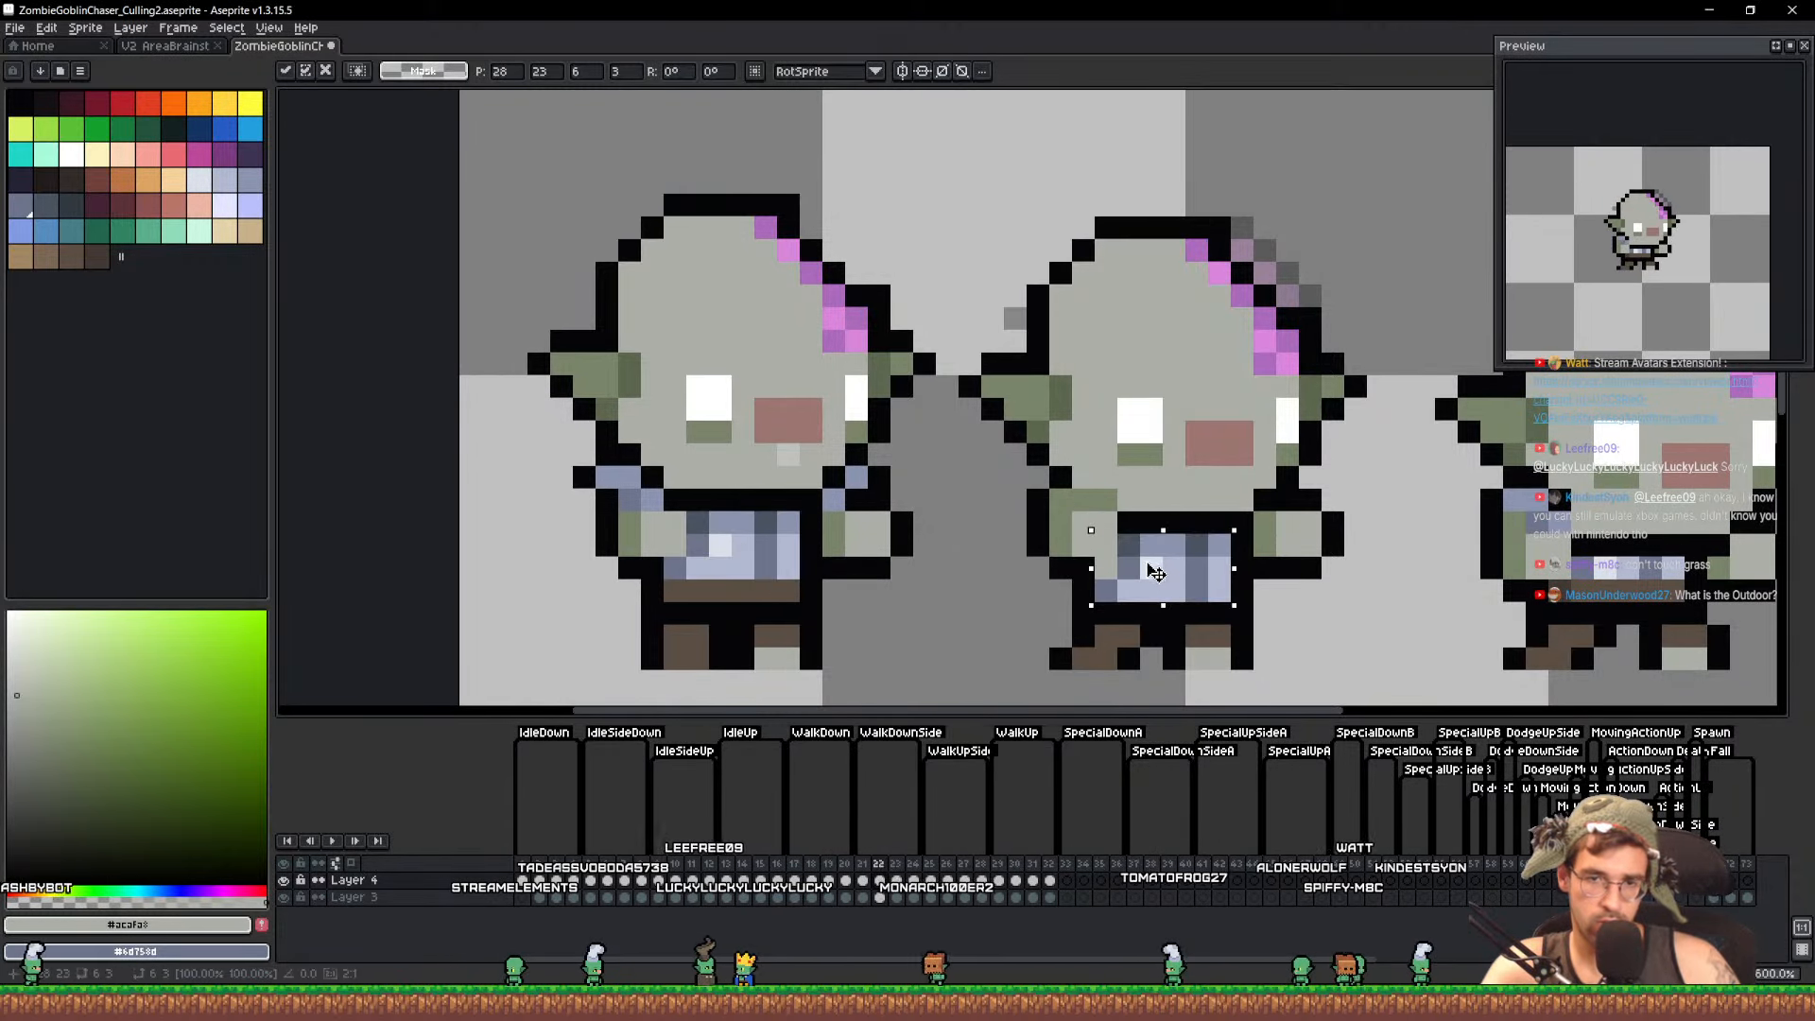
{"action": "key", "text": "Escape"}
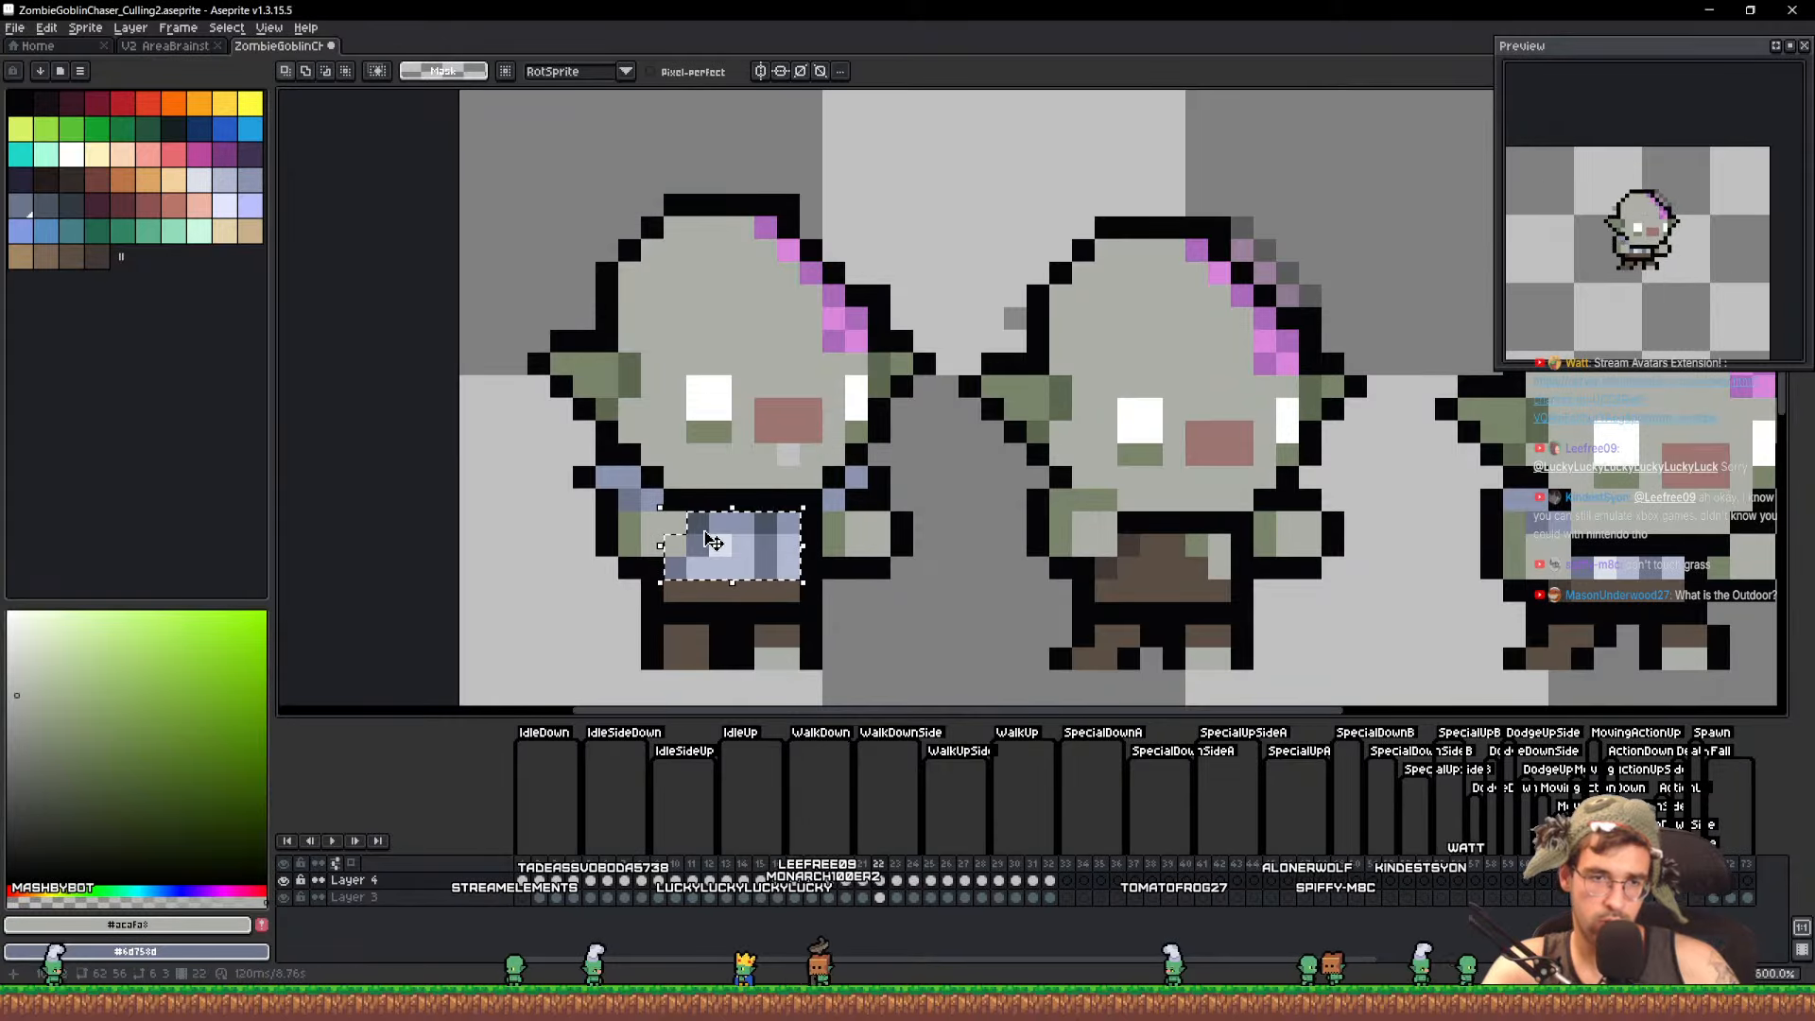
{"action": "left_click_drag", "start_coordinate": [673, 569], "coordinate": [1168, 545]}
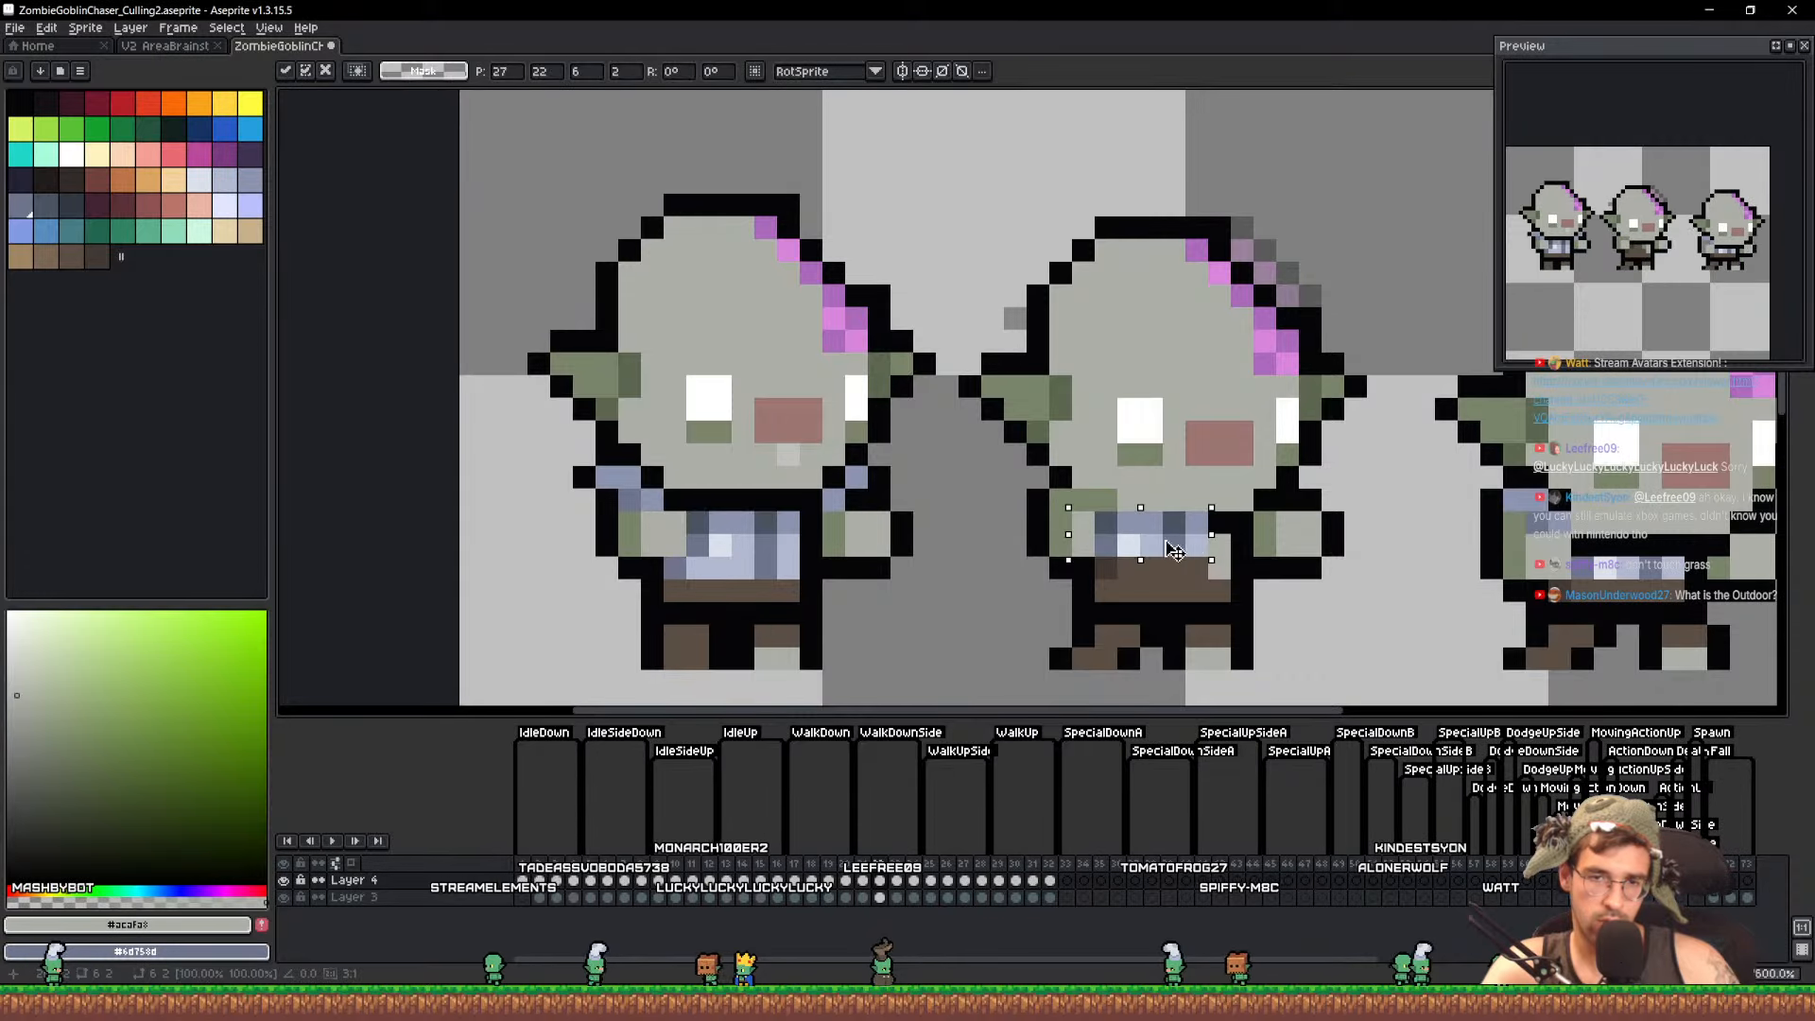
{"action": "key", "text": "Escape"}
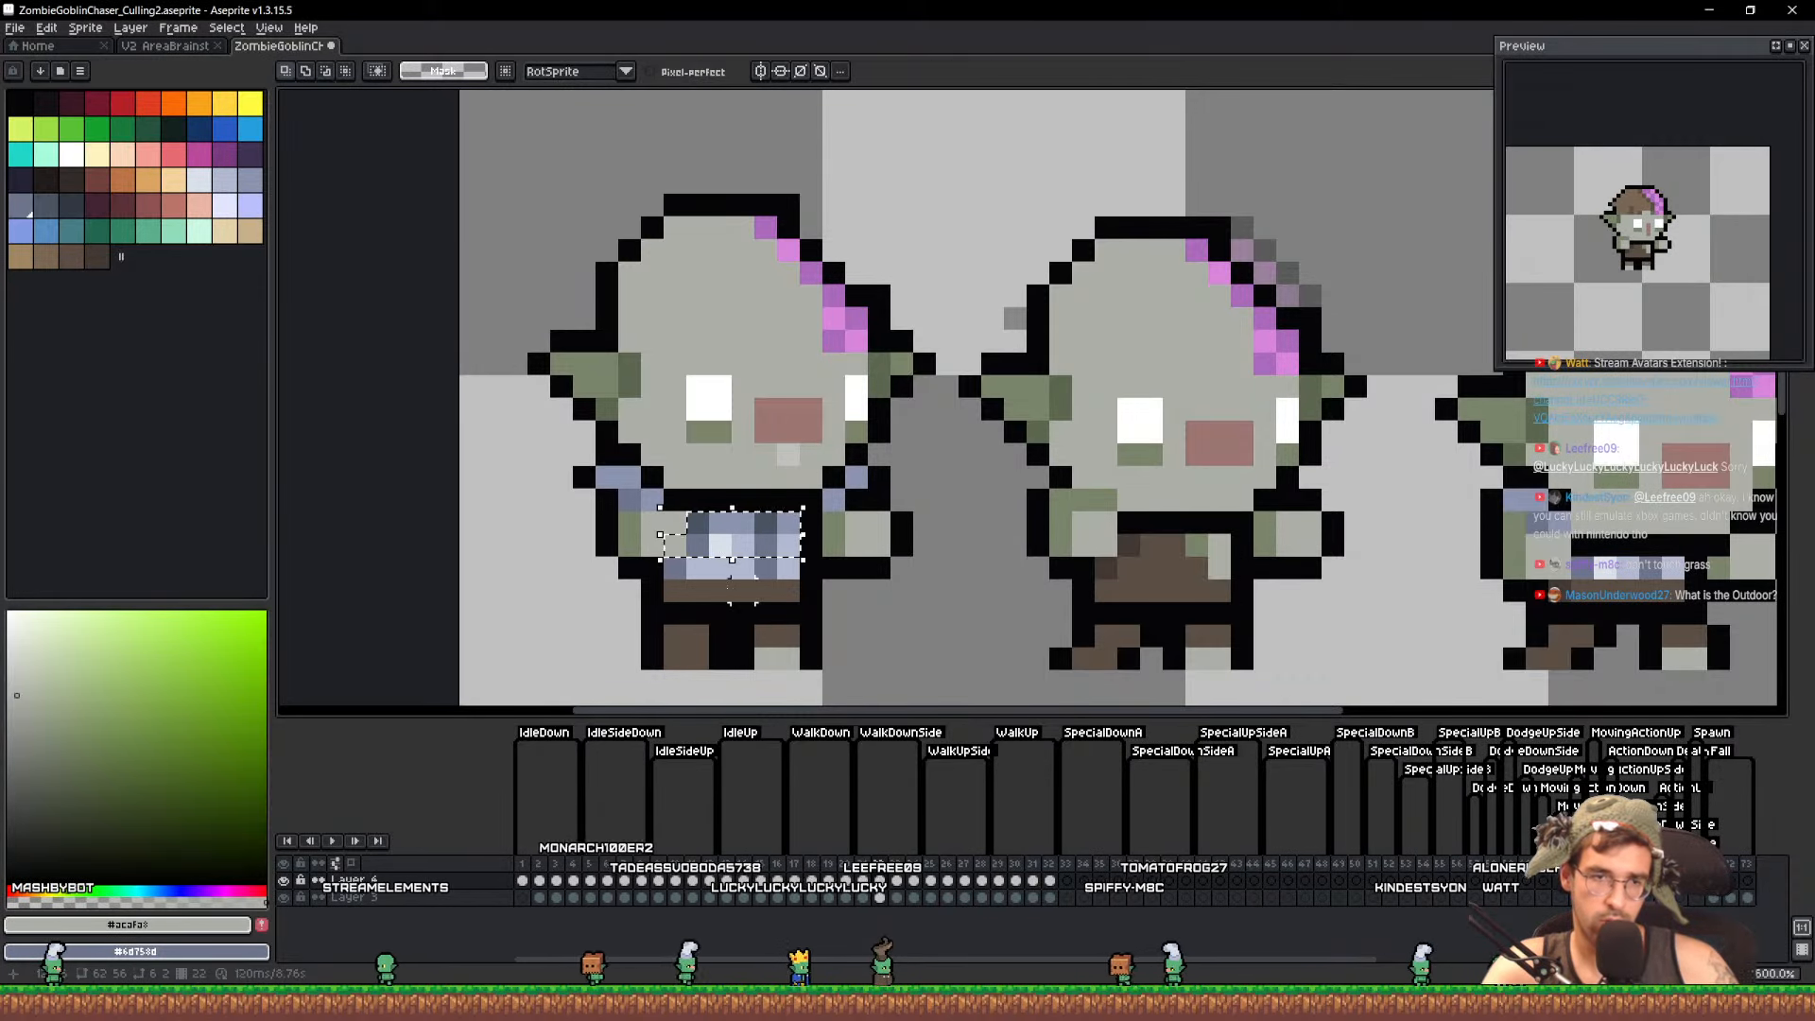
Copy a 6 by 3 pixel piece of the frame 5 reference's blue shirt and brown waistband onto the frame 22 goblin's torso
{"action": "mouse_move", "coordinate": [675, 590]}
{"action": "left_mouse_down"}
{"action": "mouse_move", "coordinate": [698, 567]}
{"action": "mouse_move", "coordinate": [787, 569]}
{"action": "mouse_move", "coordinate": [698, 568]}
{"action": "mouse_move", "coordinate": [675, 590]}
{"action": "left_mouse_up"}
{"action": "mouse_move", "coordinate": [785, 572]}
{"action": "left_mouse_down"}
{"action": "mouse_move", "coordinate": [1159, 593]}
{"action": "mouse_move", "coordinate": [1215, 575]}
{"action": "left_mouse_up"}
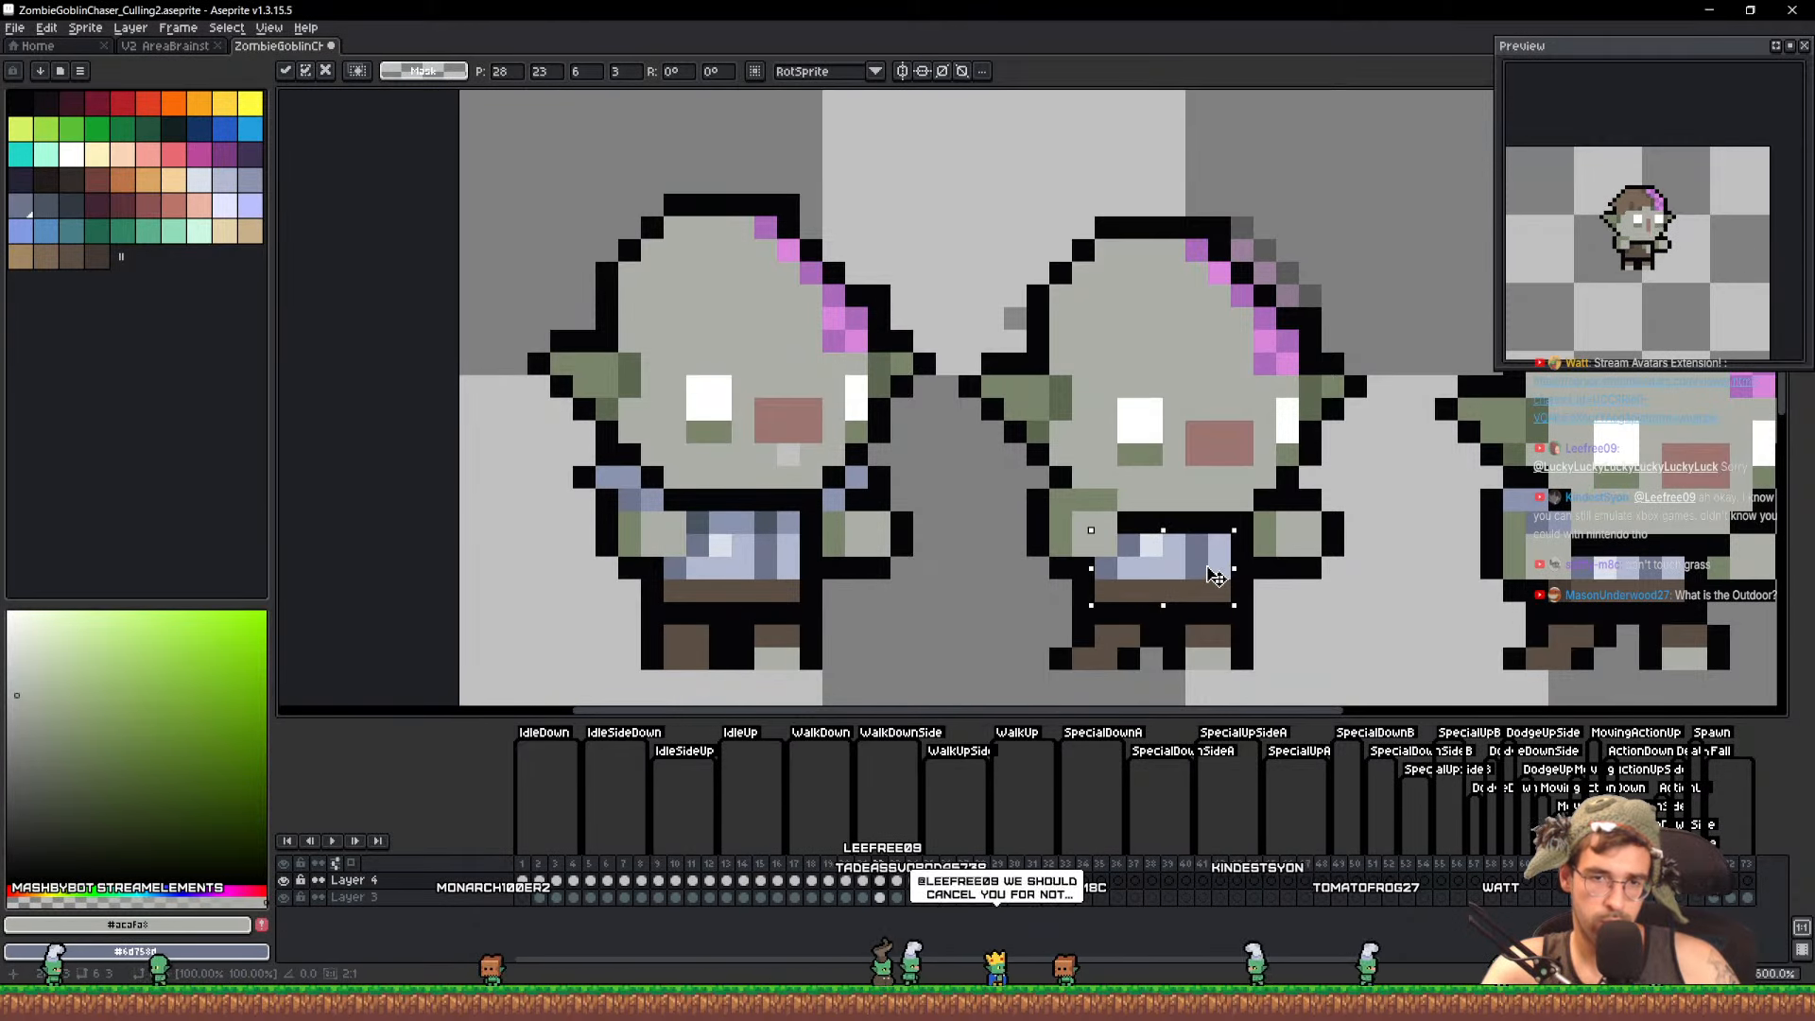
{"action": "key", "text": "Return"}
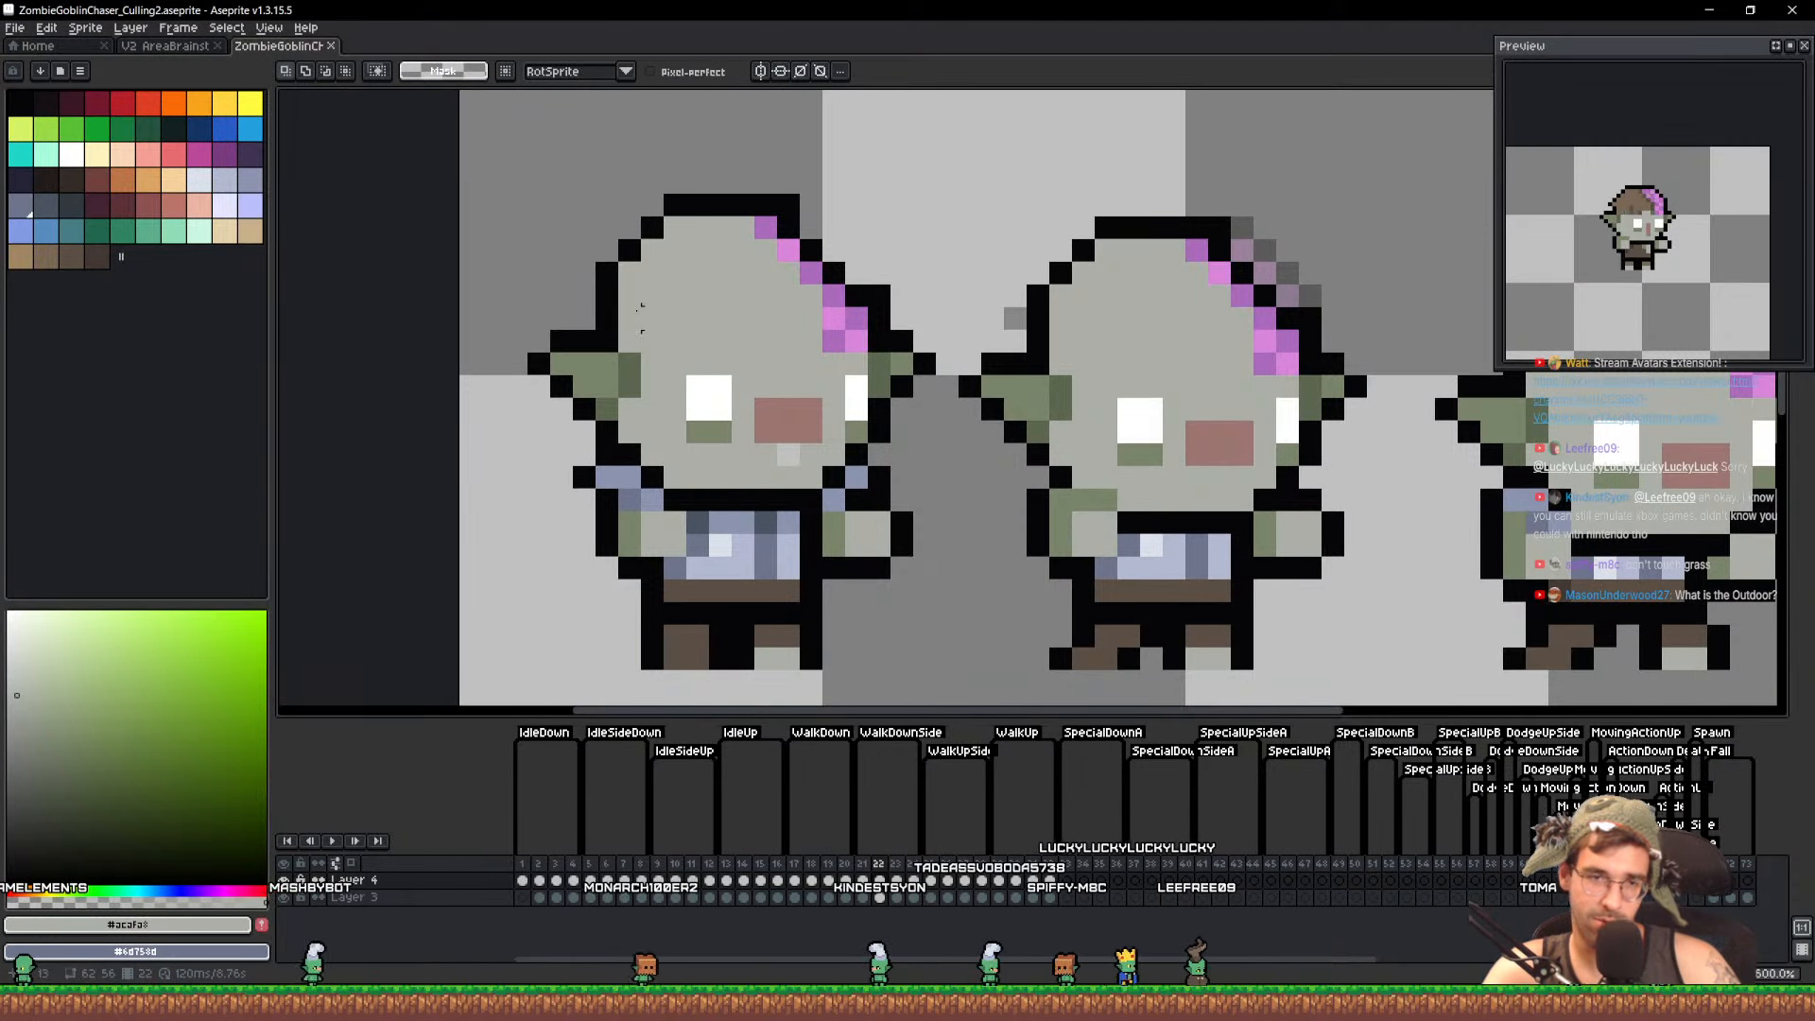
Erase both reference goblins beside the frame 22 sprite with a 21 px eraser and save the file
{"action": "scroll", "coordinate": [641, 318], "scroll_direction": "down", "scroll_amount": 2}
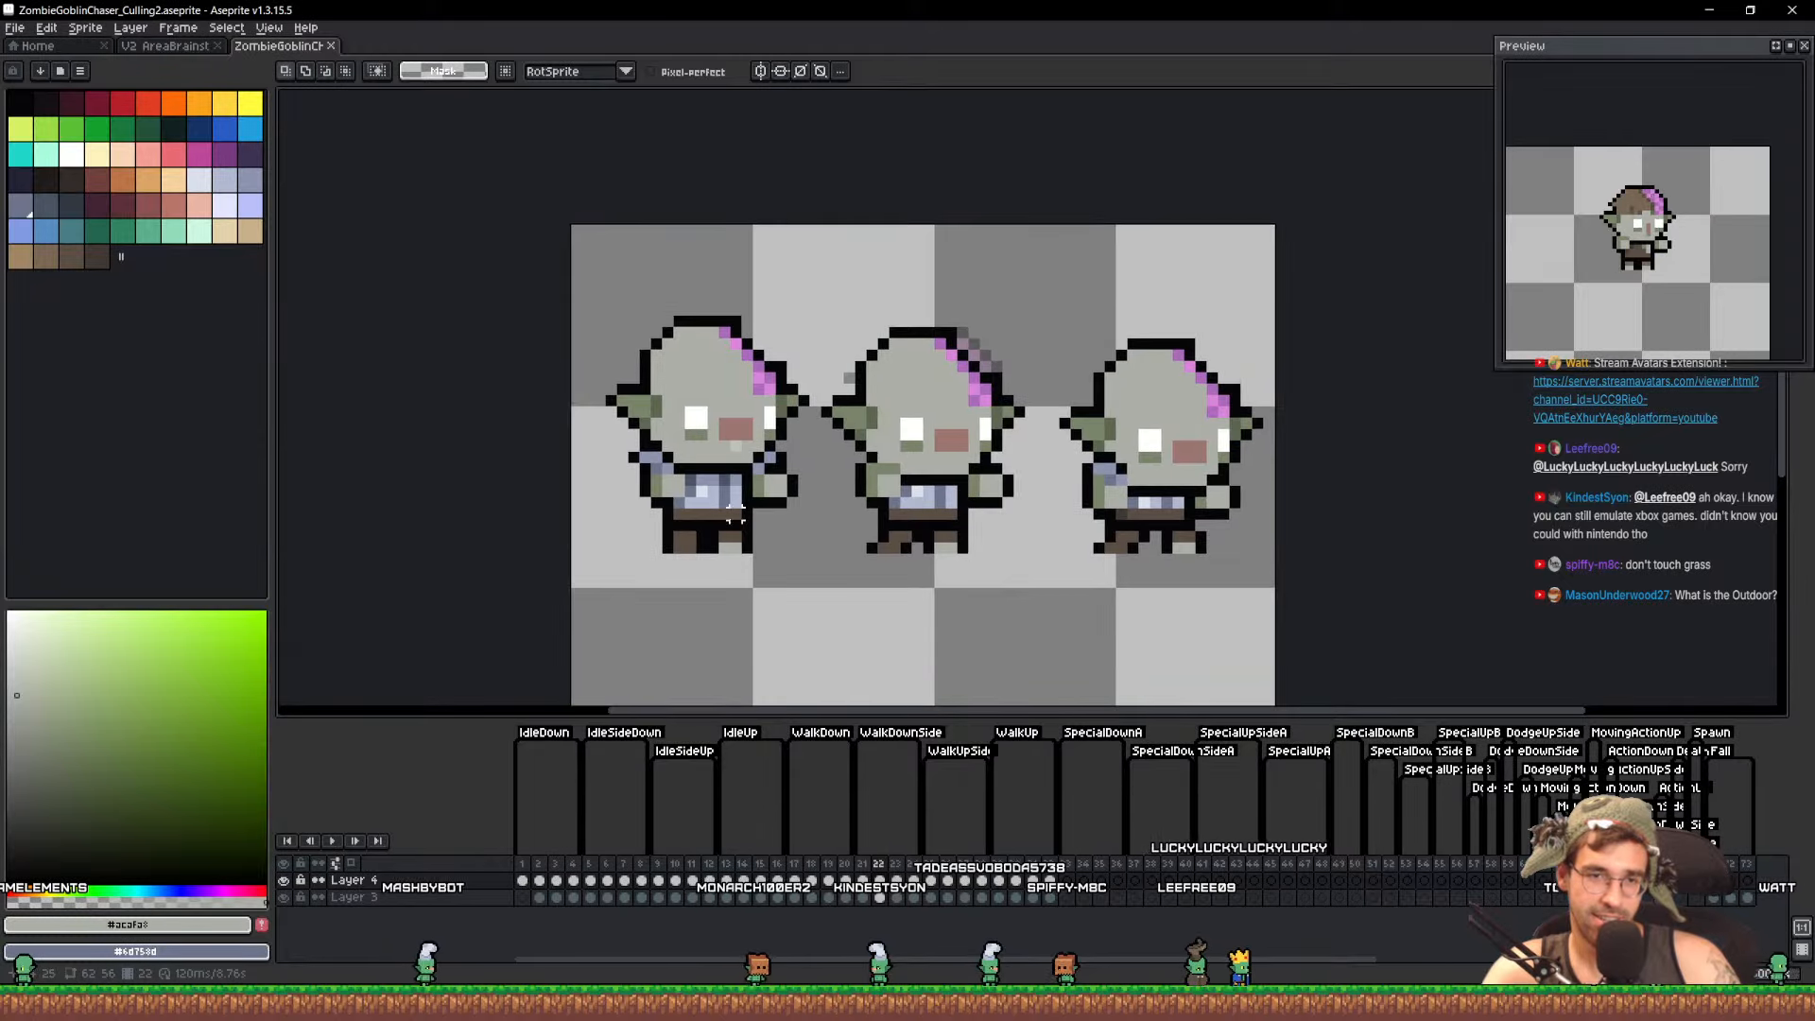
{"action": "key", "text": "e"}
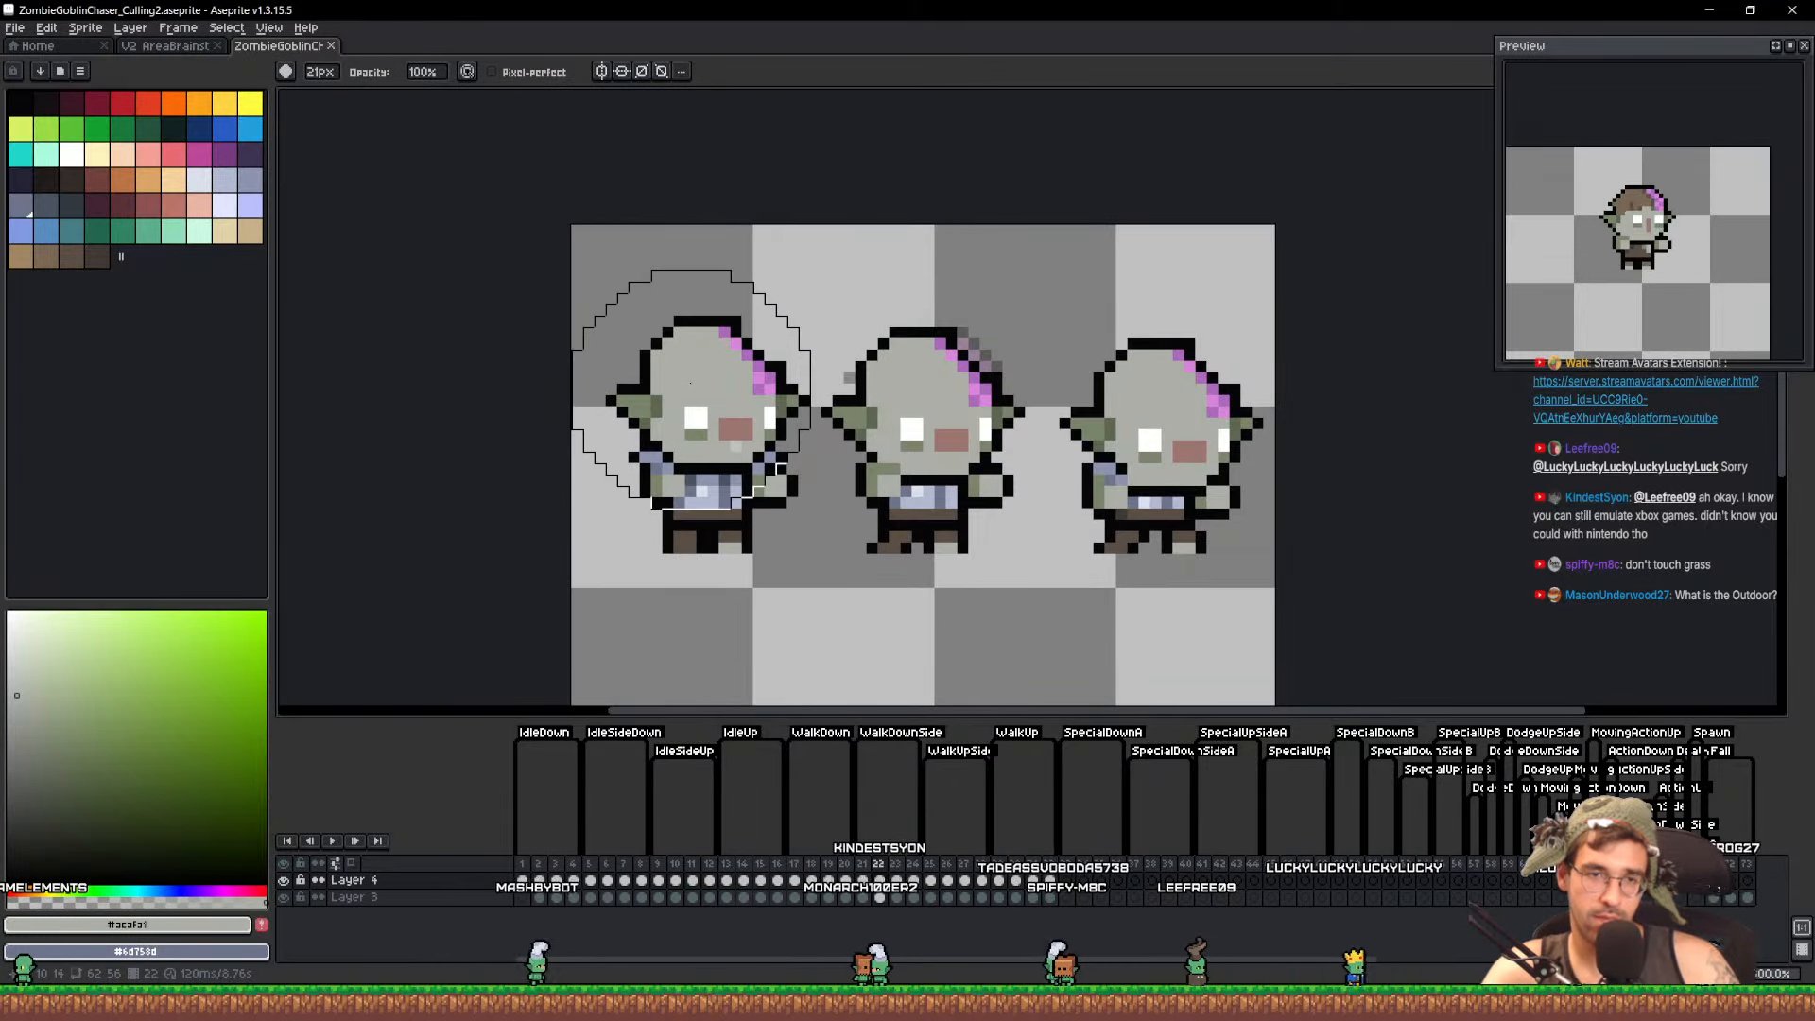
{"action": "mouse_move", "coordinate": [691, 383]}
{"action": "left_mouse_down"}
{"action": "mouse_move", "coordinate": [634, 362]}
{"action": "mouse_move", "coordinate": [682, 452]}
{"action": "left_mouse_up"}
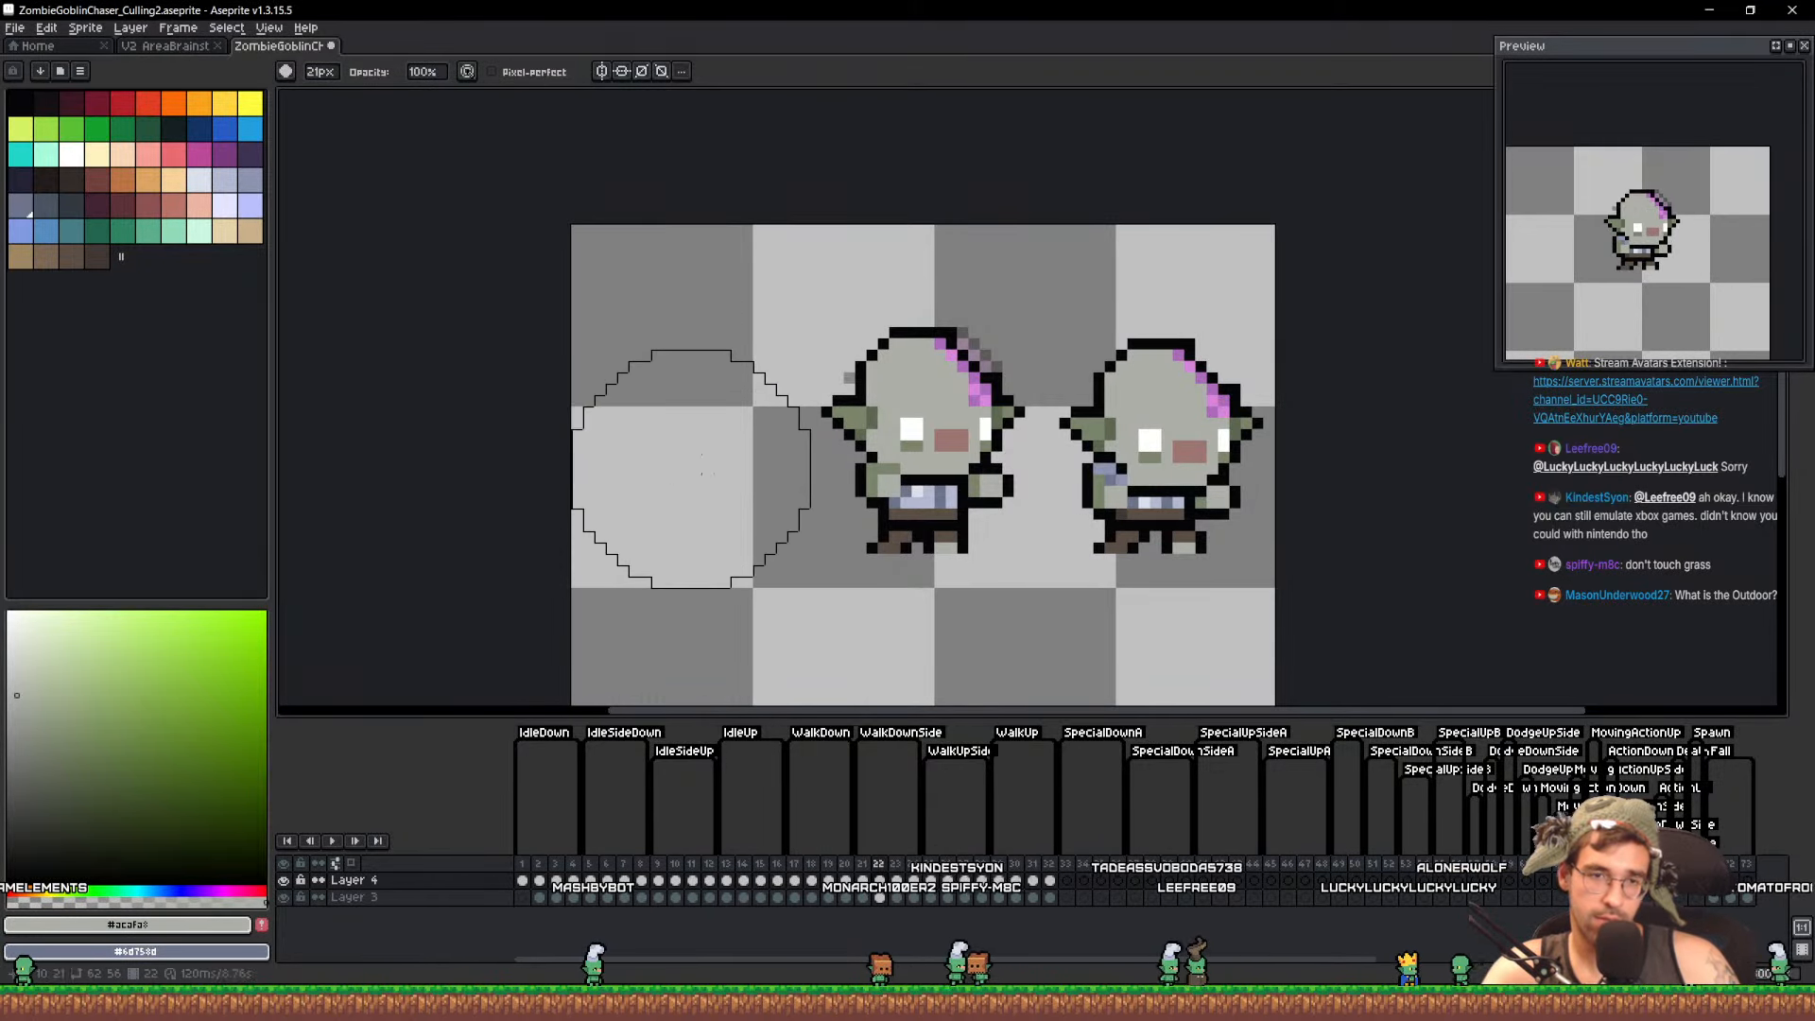
{"action": "mouse_move", "coordinate": [1182, 539]}
{"action": "left_mouse_down"}
{"action": "mouse_move", "coordinate": [1156, 424]}
{"action": "mouse_move", "coordinate": [1204, 422]}
{"action": "left_mouse_up"}
{"action": "scroll", "coordinate": [1083, 554], "scroll_direction": "down", "scroll_amount": 20}
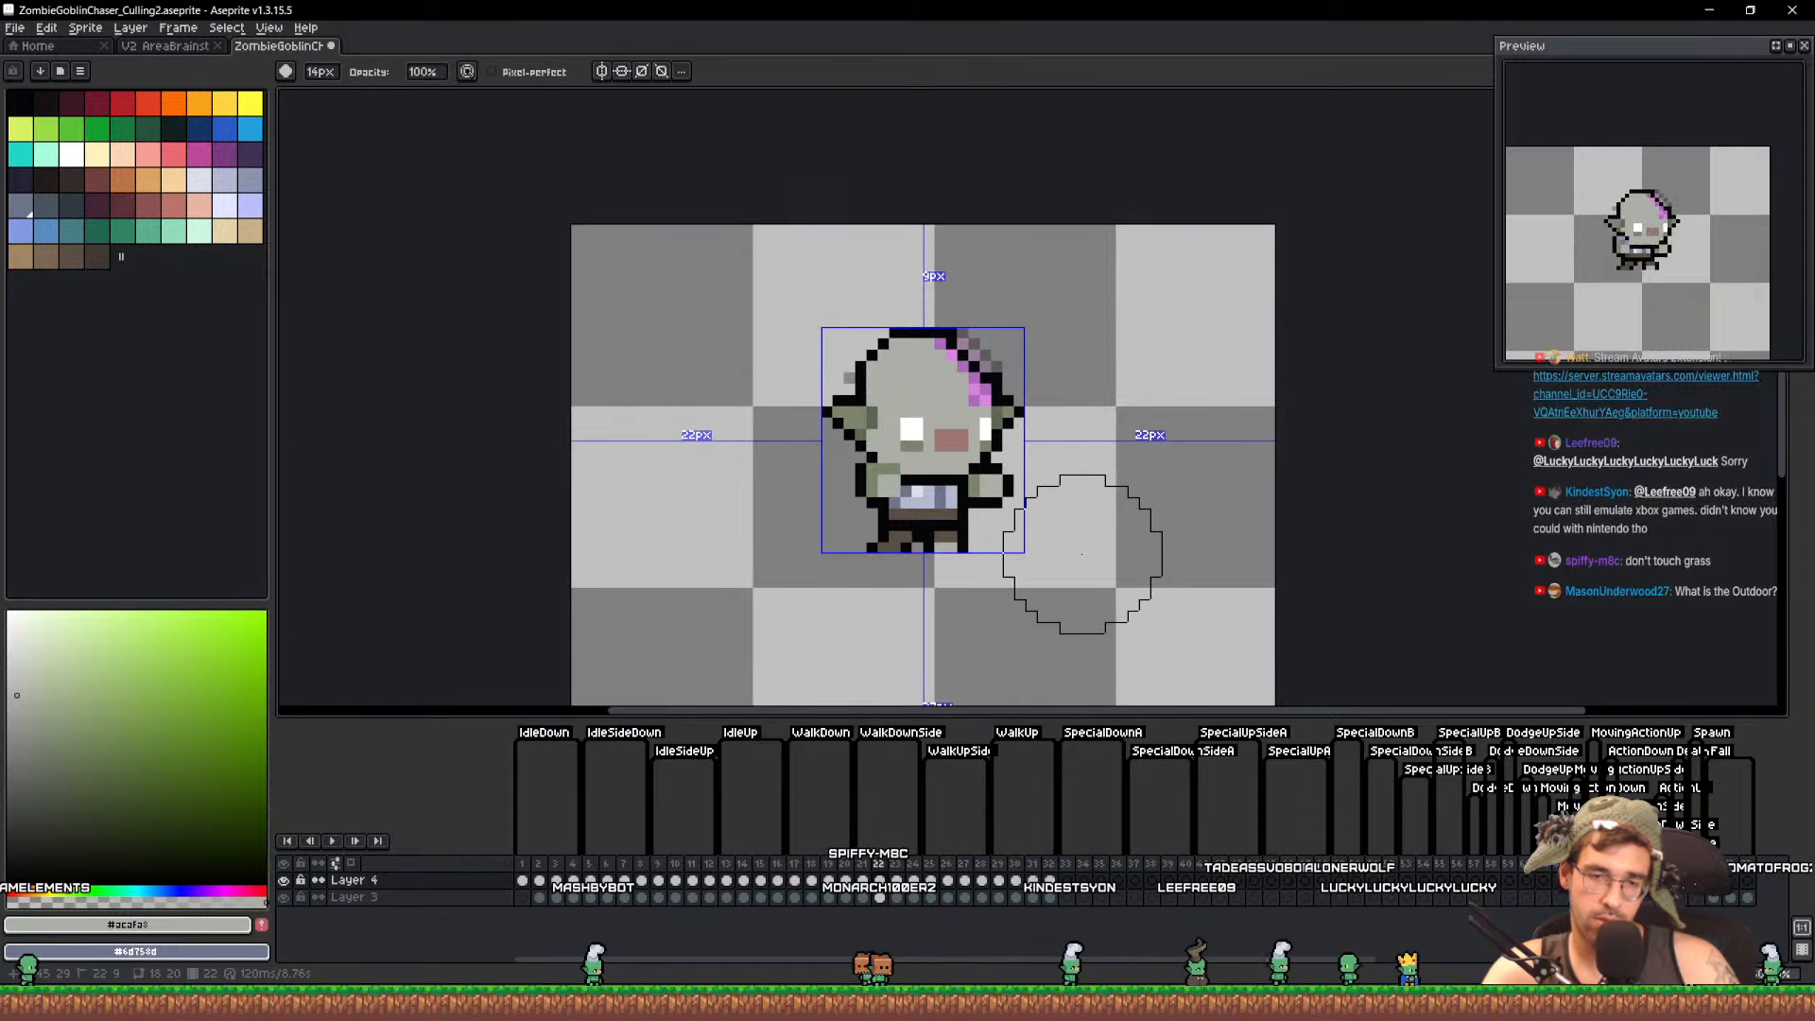
{"action": "key", "text": "Left"}
{"action": "key", "text": "Right"}
{"action": "key", "text": "ctrl+s"}
Compare frames 22 and 23 and replace the frame 23 goblin with a copy of the restyled frame 22 goblin
{"action": "left_click", "coordinate": [900, 881]}
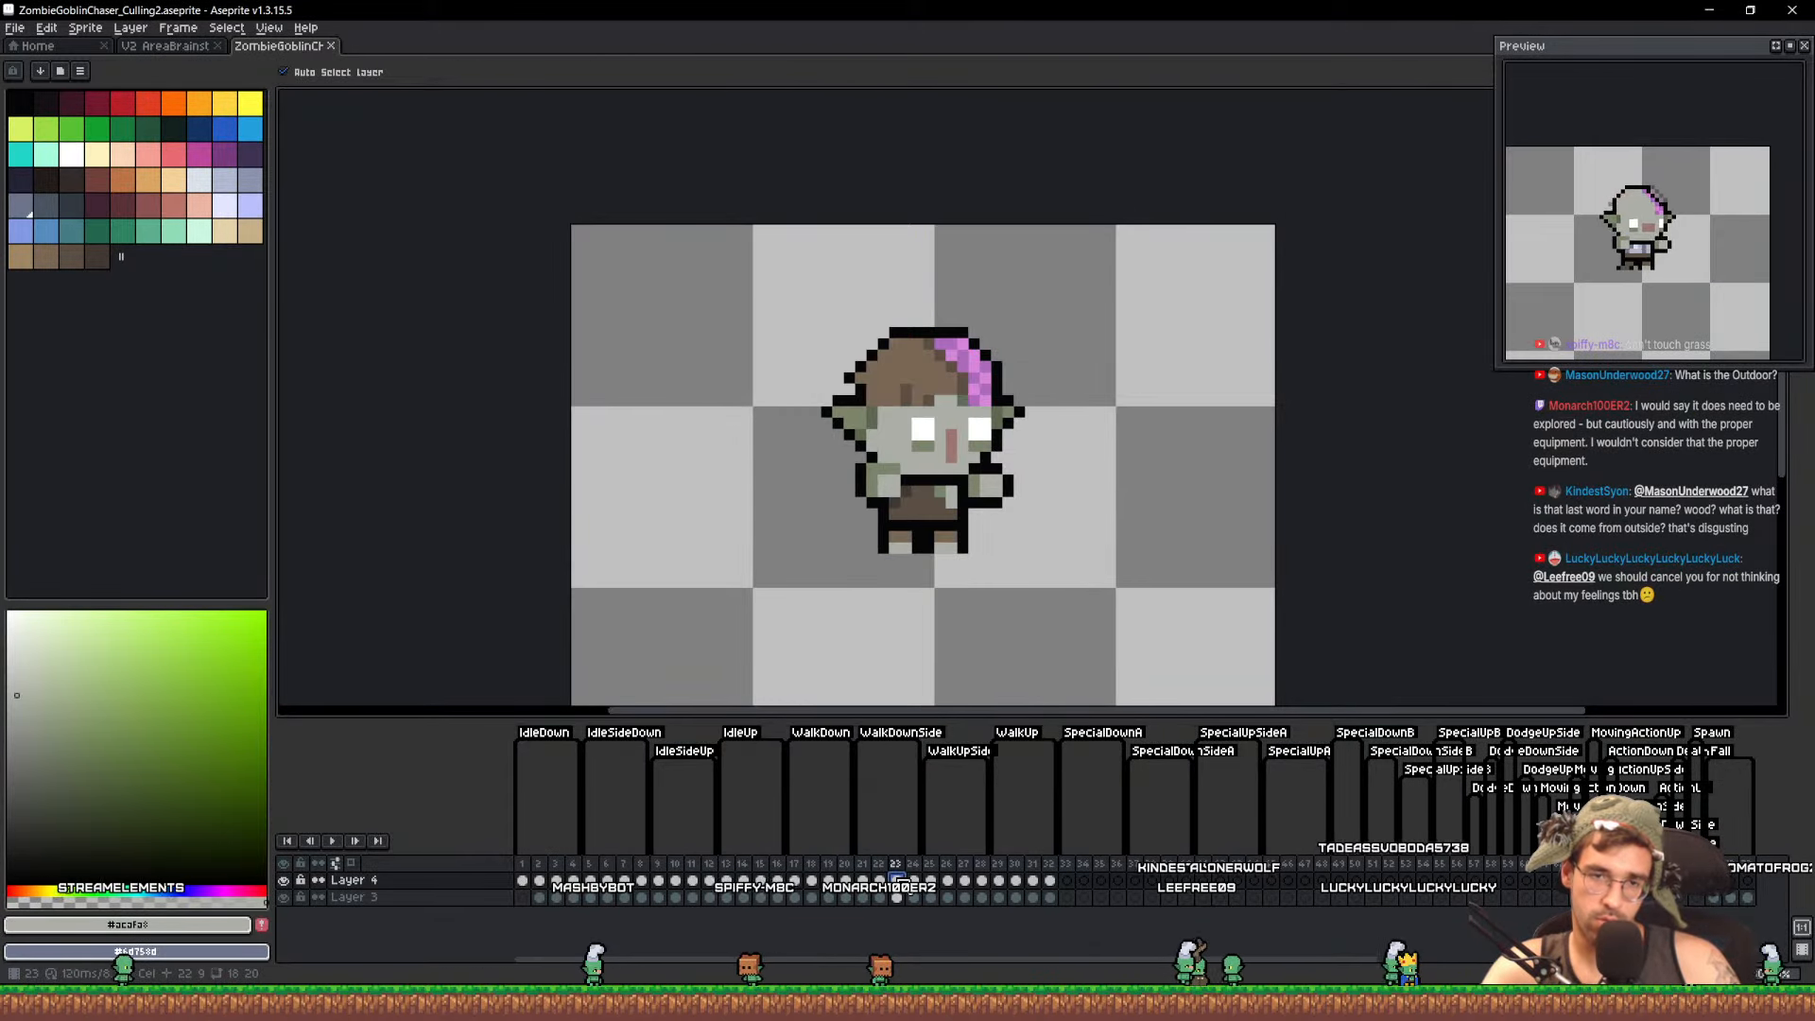
{"action": "left_click", "coordinate": [881, 887]}
{"action": "left_click", "coordinate": [898, 881]}
{"action": "left_click", "coordinate": [881, 885]}
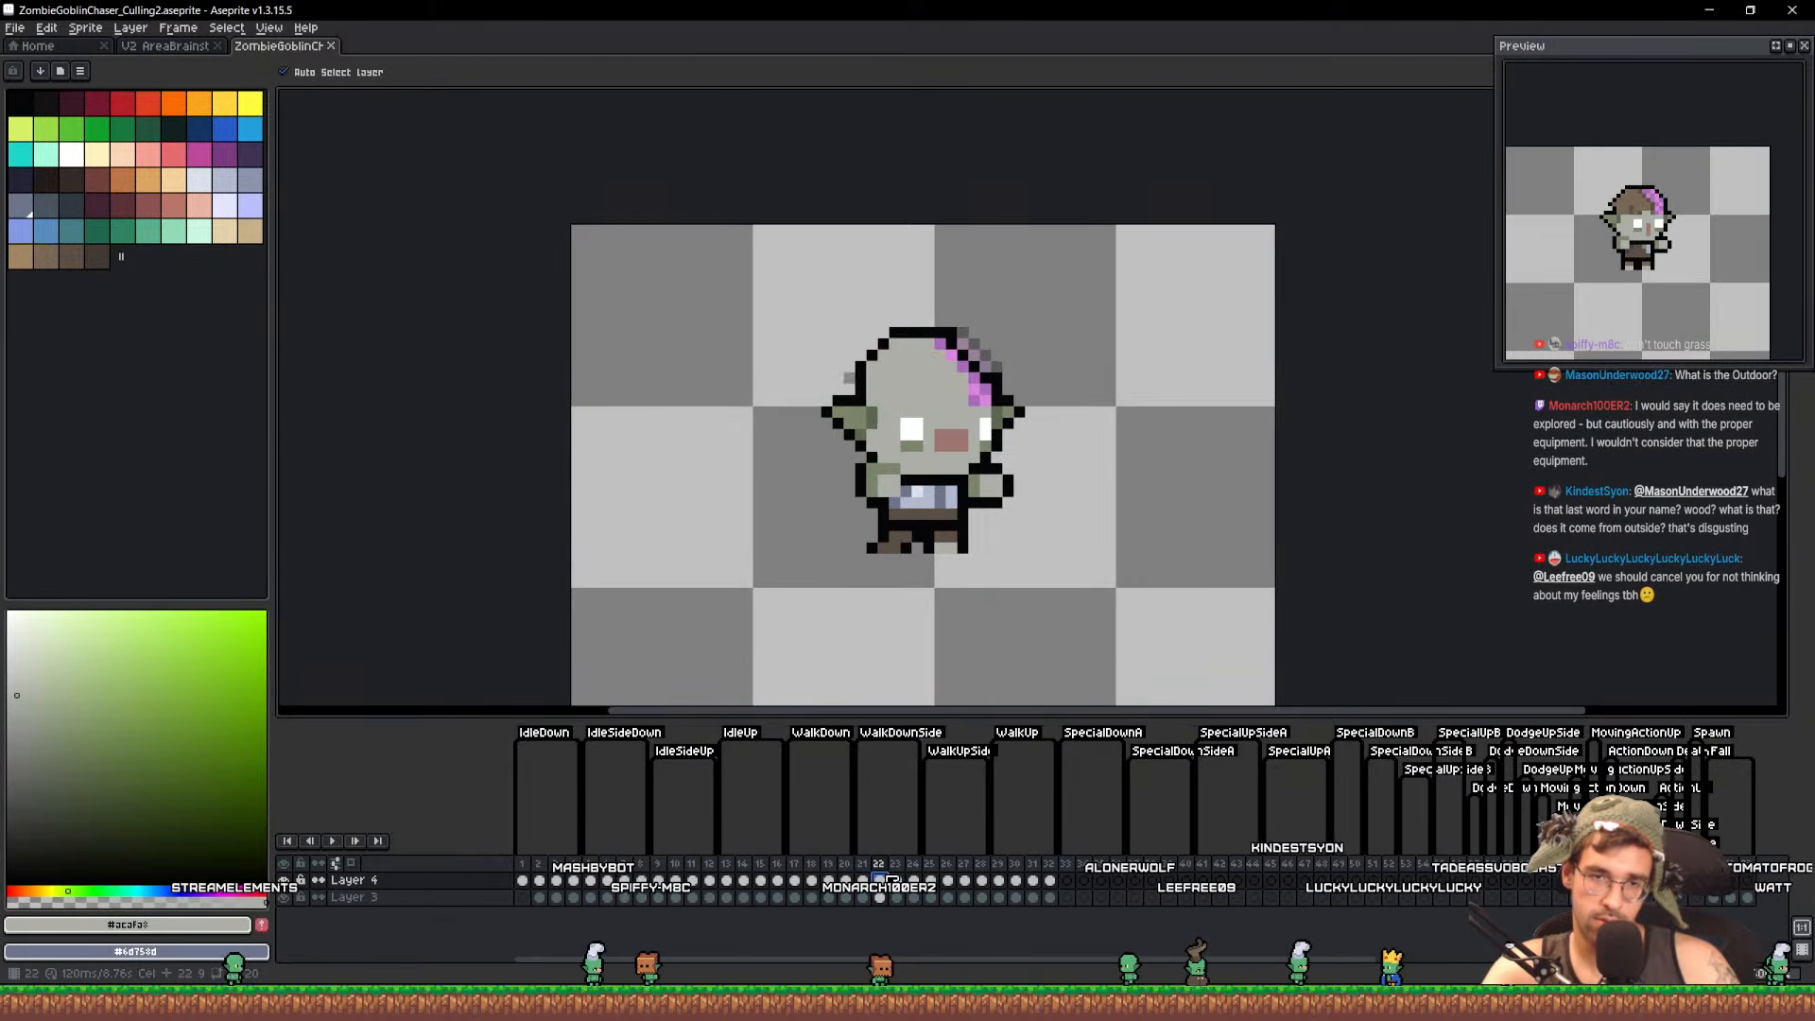
{"action": "left_click", "coordinate": [898, 880]}
{"action": "left_click", "coordinate": [882, 885]}
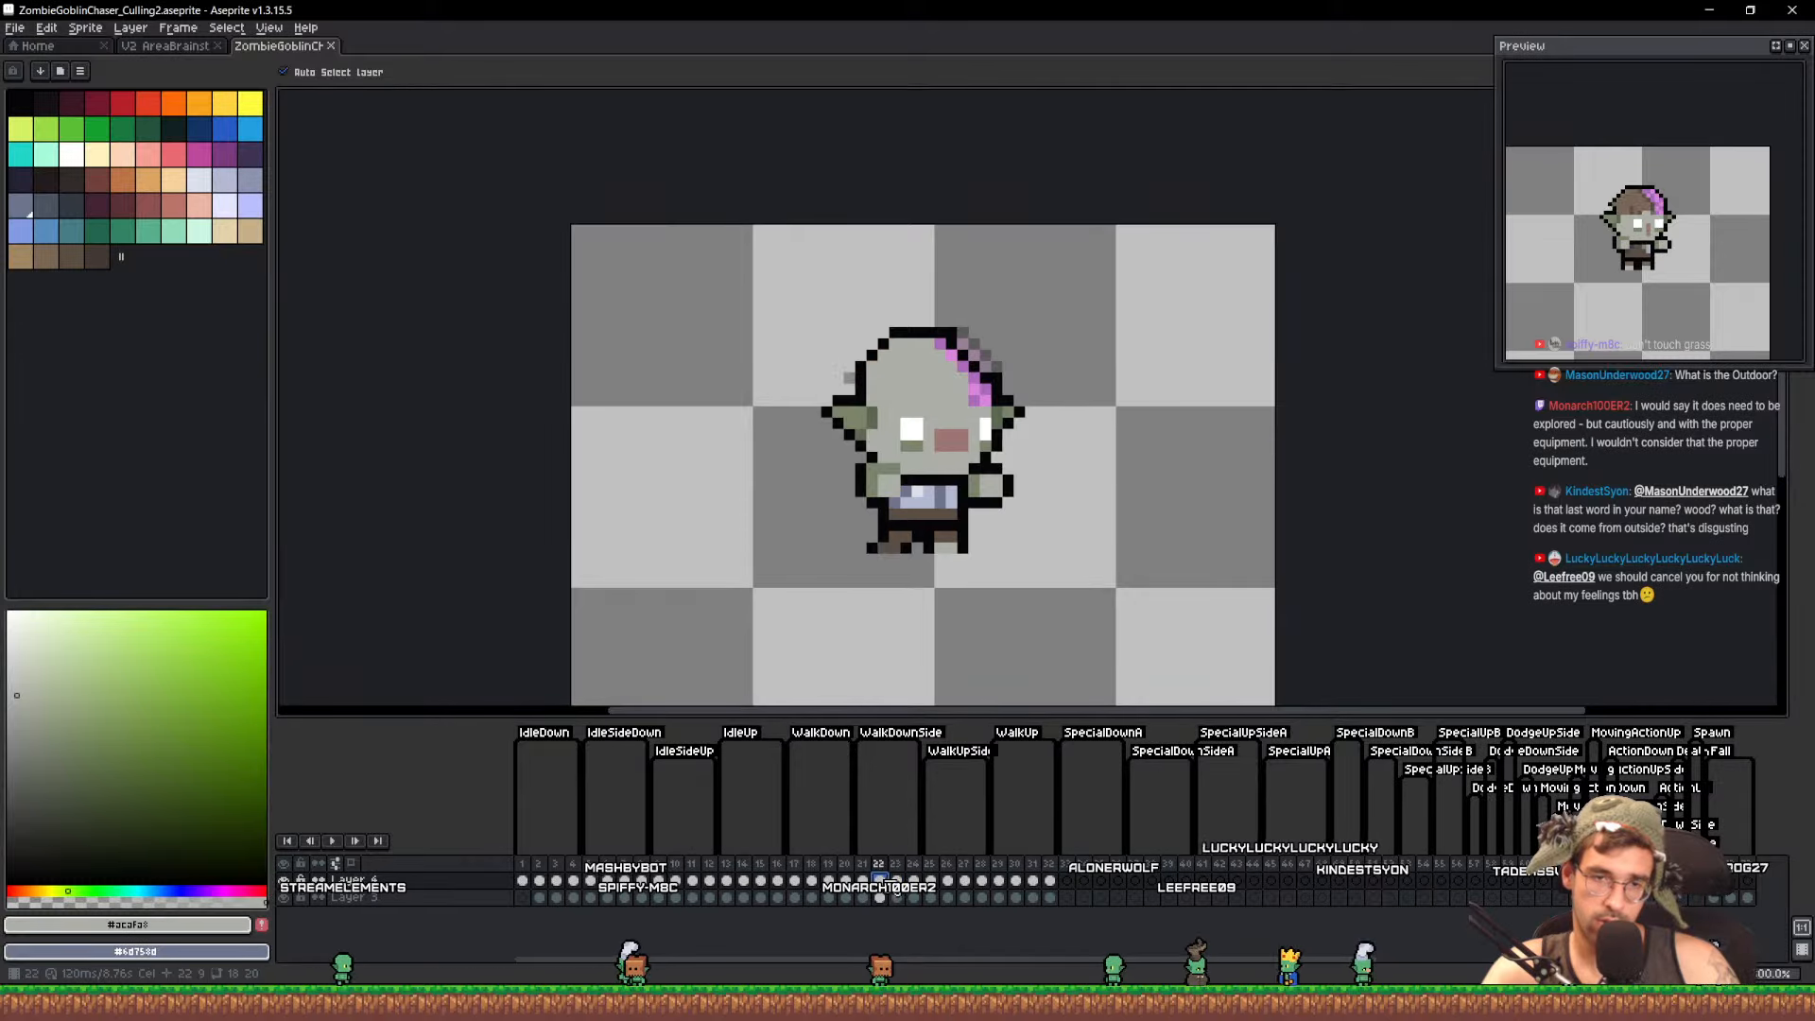
Move the frame 23 goblin's outstretched foot one pixel inward so it sits directly under its leg, and save the file
{"action": "scroll", "coordinate": [888, 534], "scroll_direction": "up", "scroll_amount": 3}
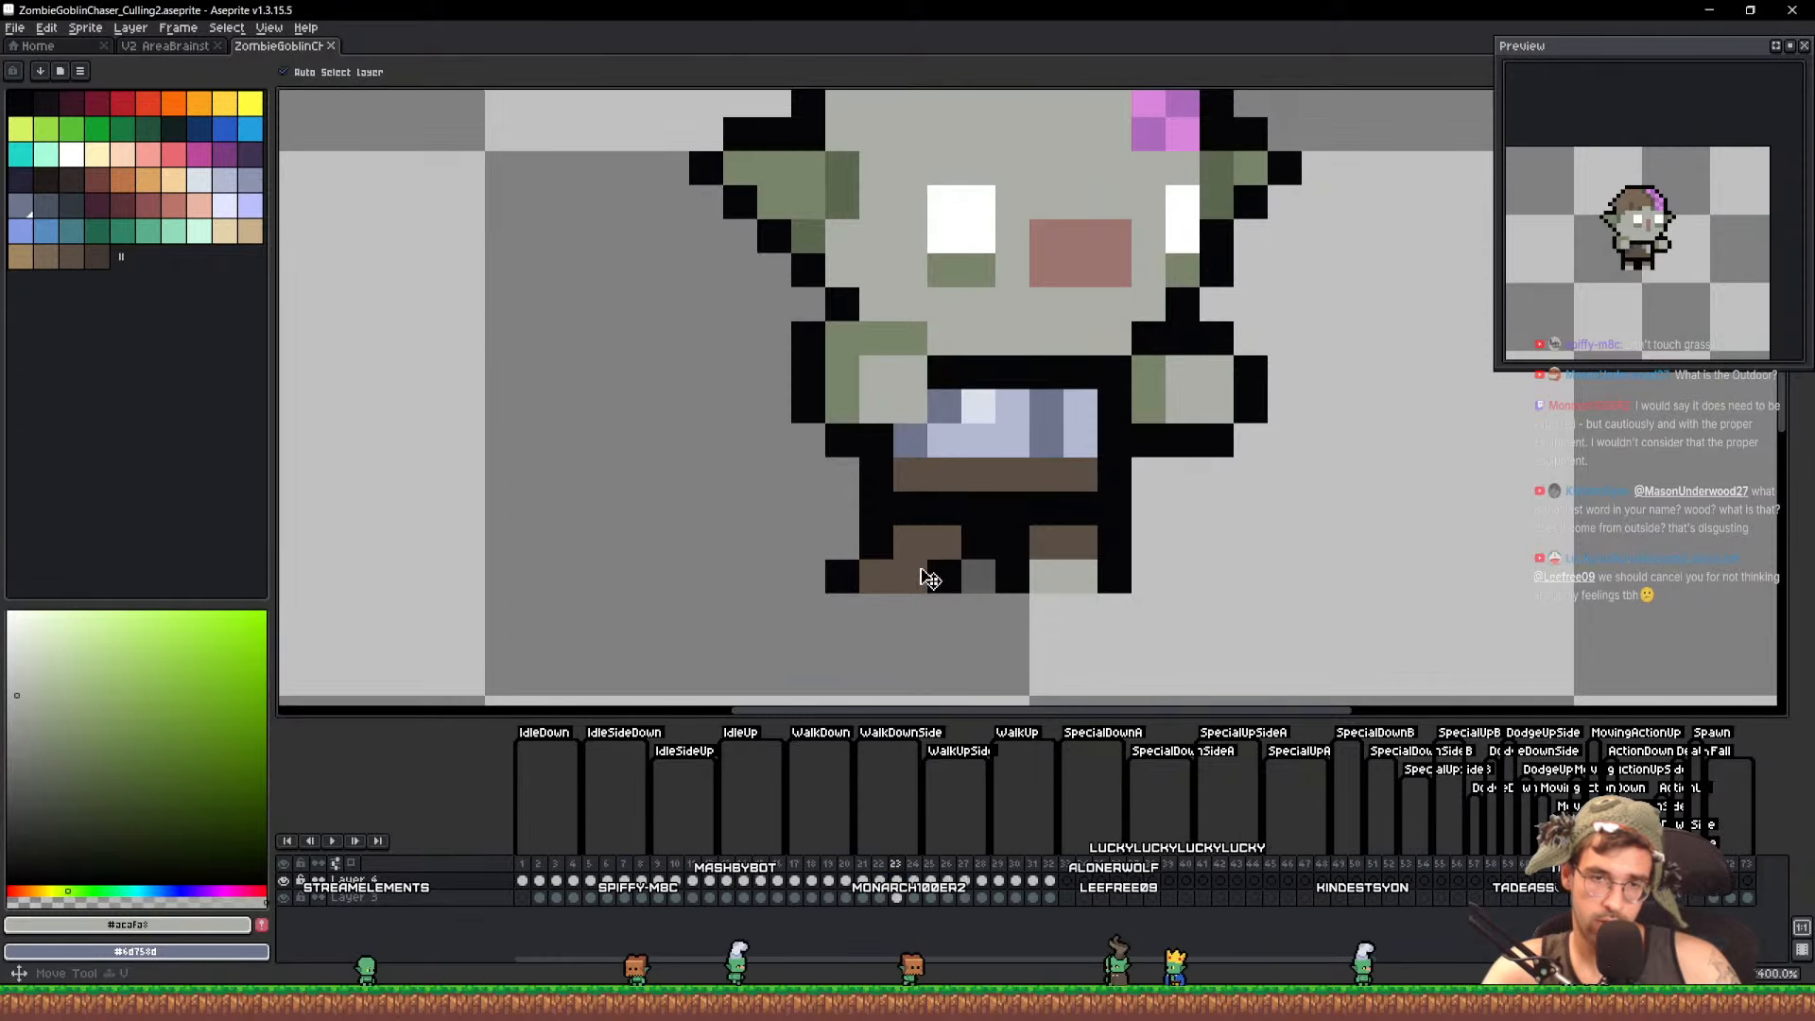
{"action": "key", "text": "q"}
{"action": "mouse_move", "coordinate": [945, 576]}
{"action": "left_mouse_down"}
{"action": "mouse_move", "coordinate": [774, 612]}
{"action": "mouse_move", "coordinate": [945, 643]}
{"action": "mouse_move", "coordinate": [939, 619]}
{"action": "left_mouse_up"}
{"action": "left_click", "coordinate": [1045, 613]}
{"action": "key", "text": "ctrl+s"}
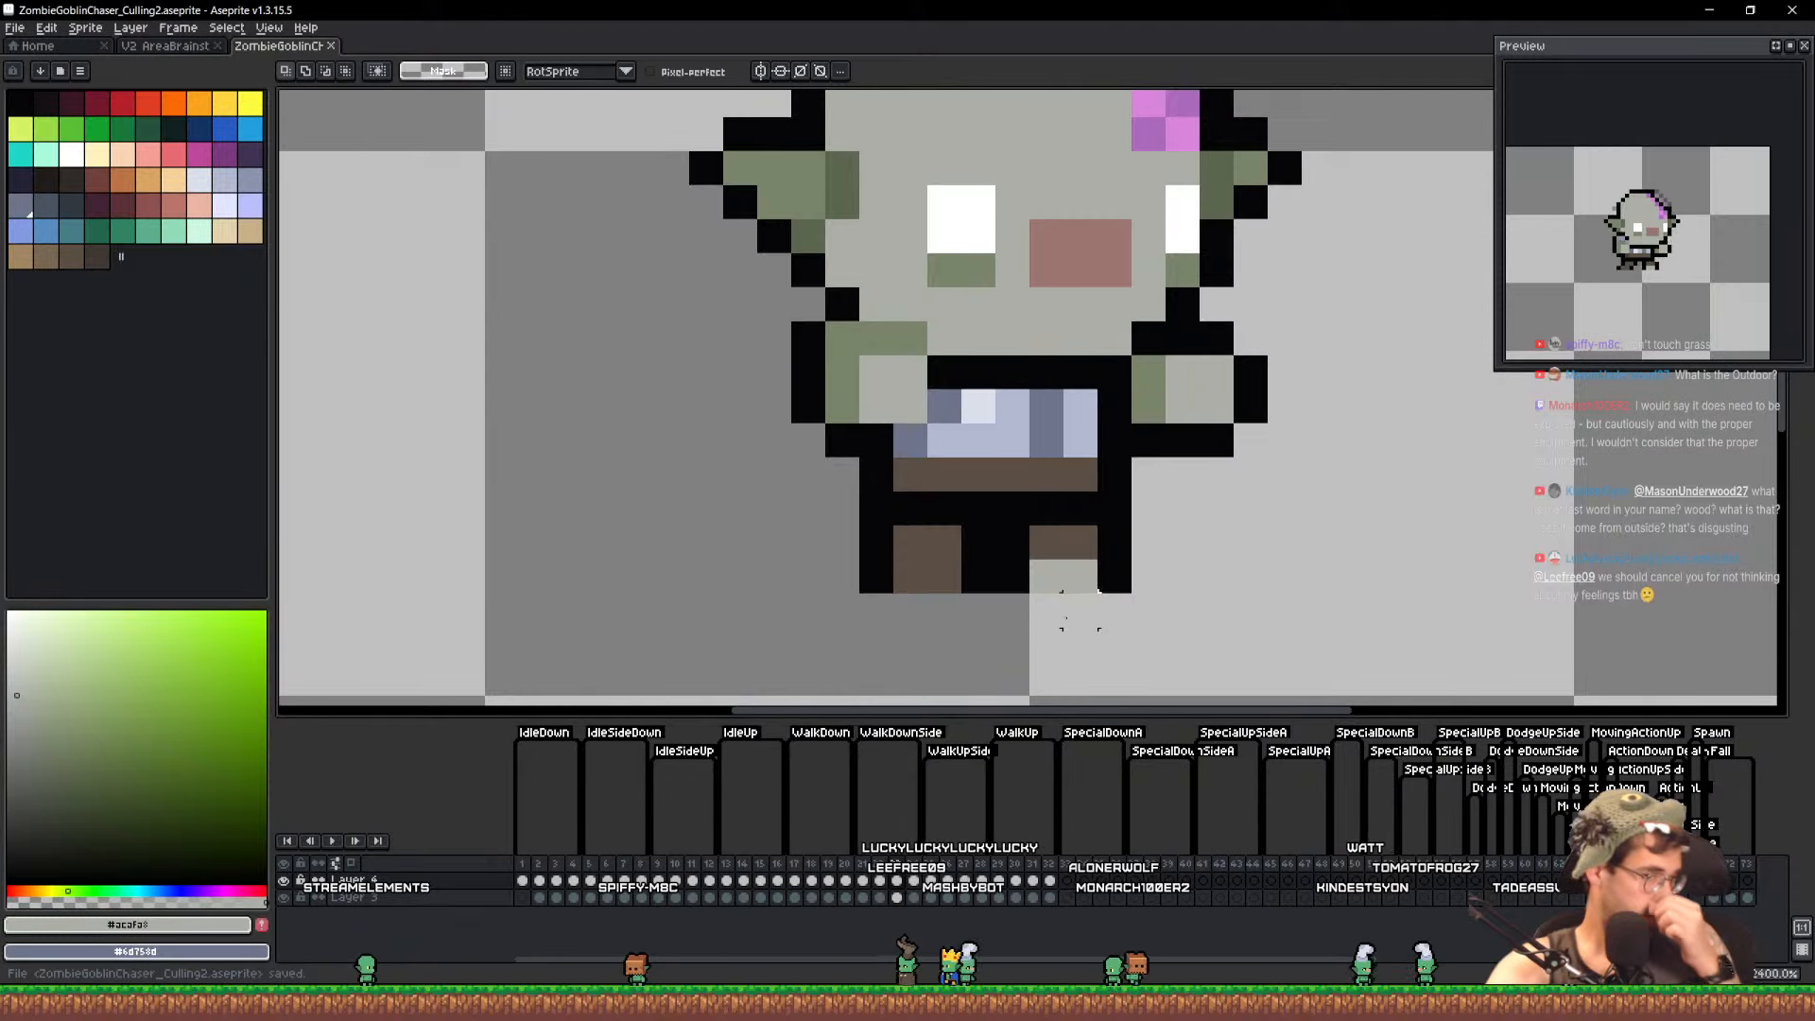
Replace the frame 24 goblin with a copy of the restyled goblin from frame 23
{"action": "scroll", "coordinate": [1086, 433], "scroll_direction": "down", "scroll_amount": 2}
{"action": "scroll", "coordinate": [1068, 482], "scroll_direction": "up", "scroll_amount": 1}
{"action": "left_click_drag", "start_coordinate": [1097, 457], "coordinate": [1047, 556]}
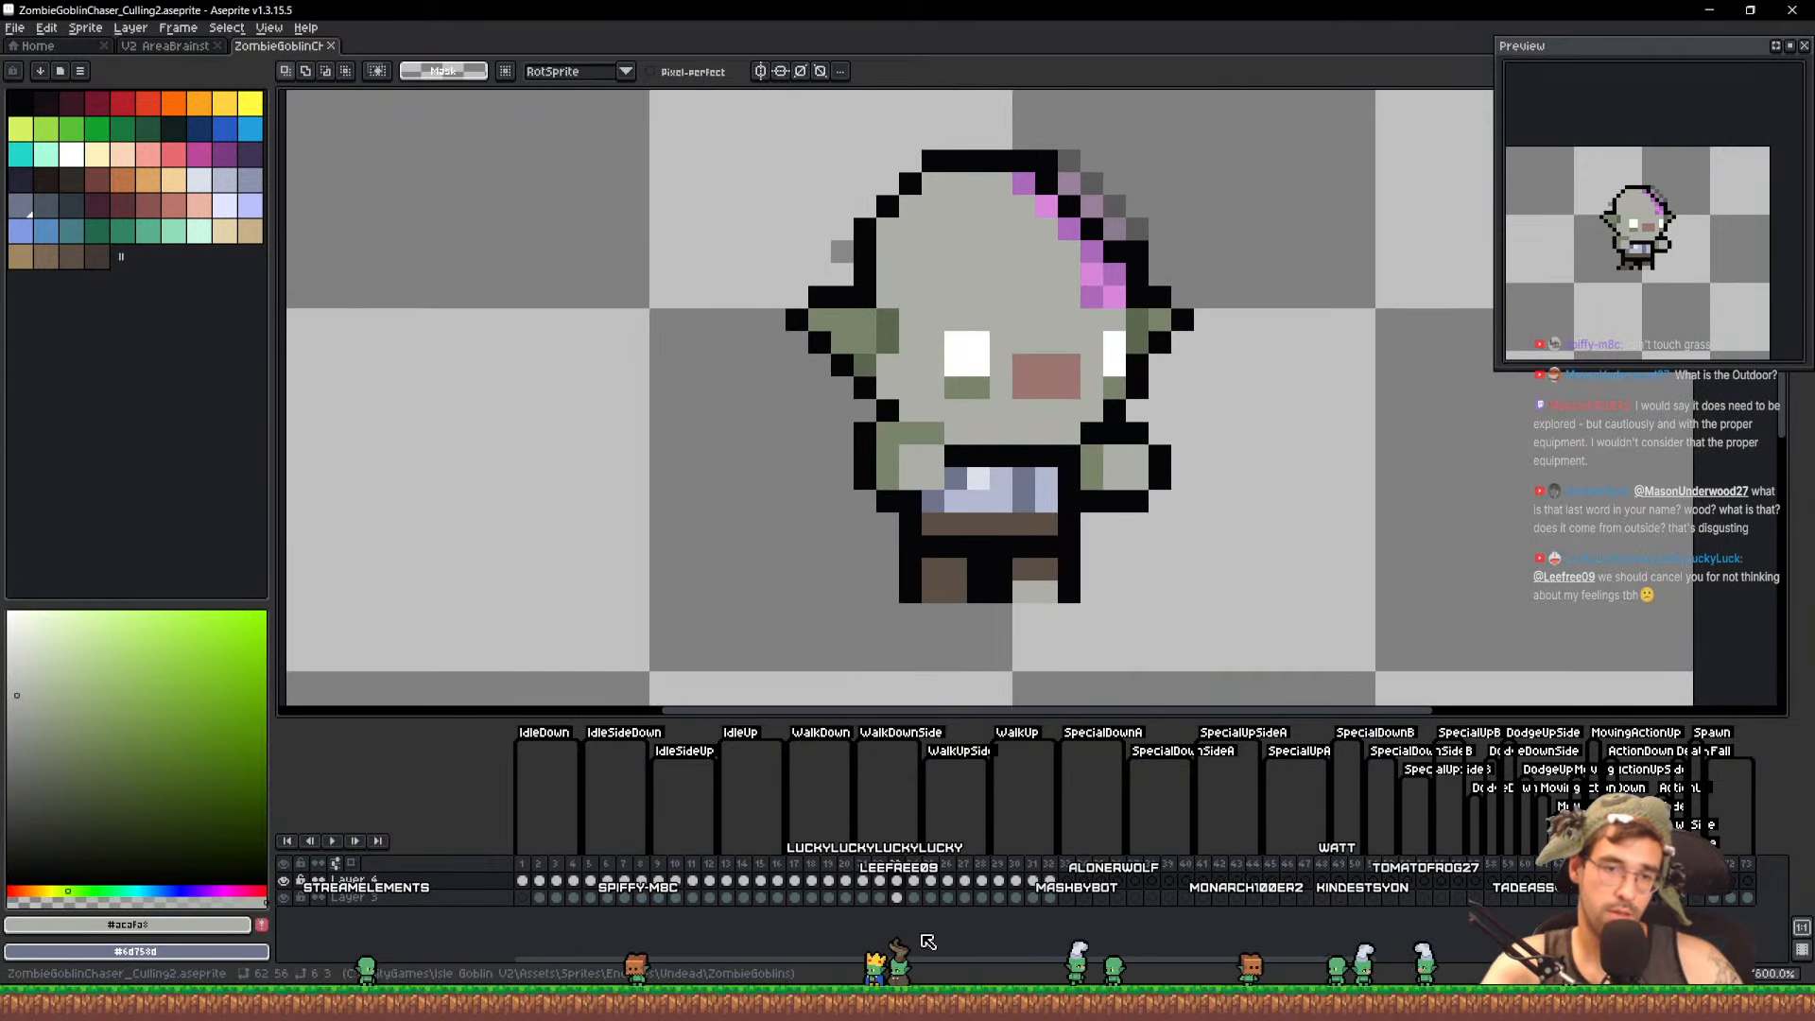
{"action": "left_click", "coordinate": [914, 881]}
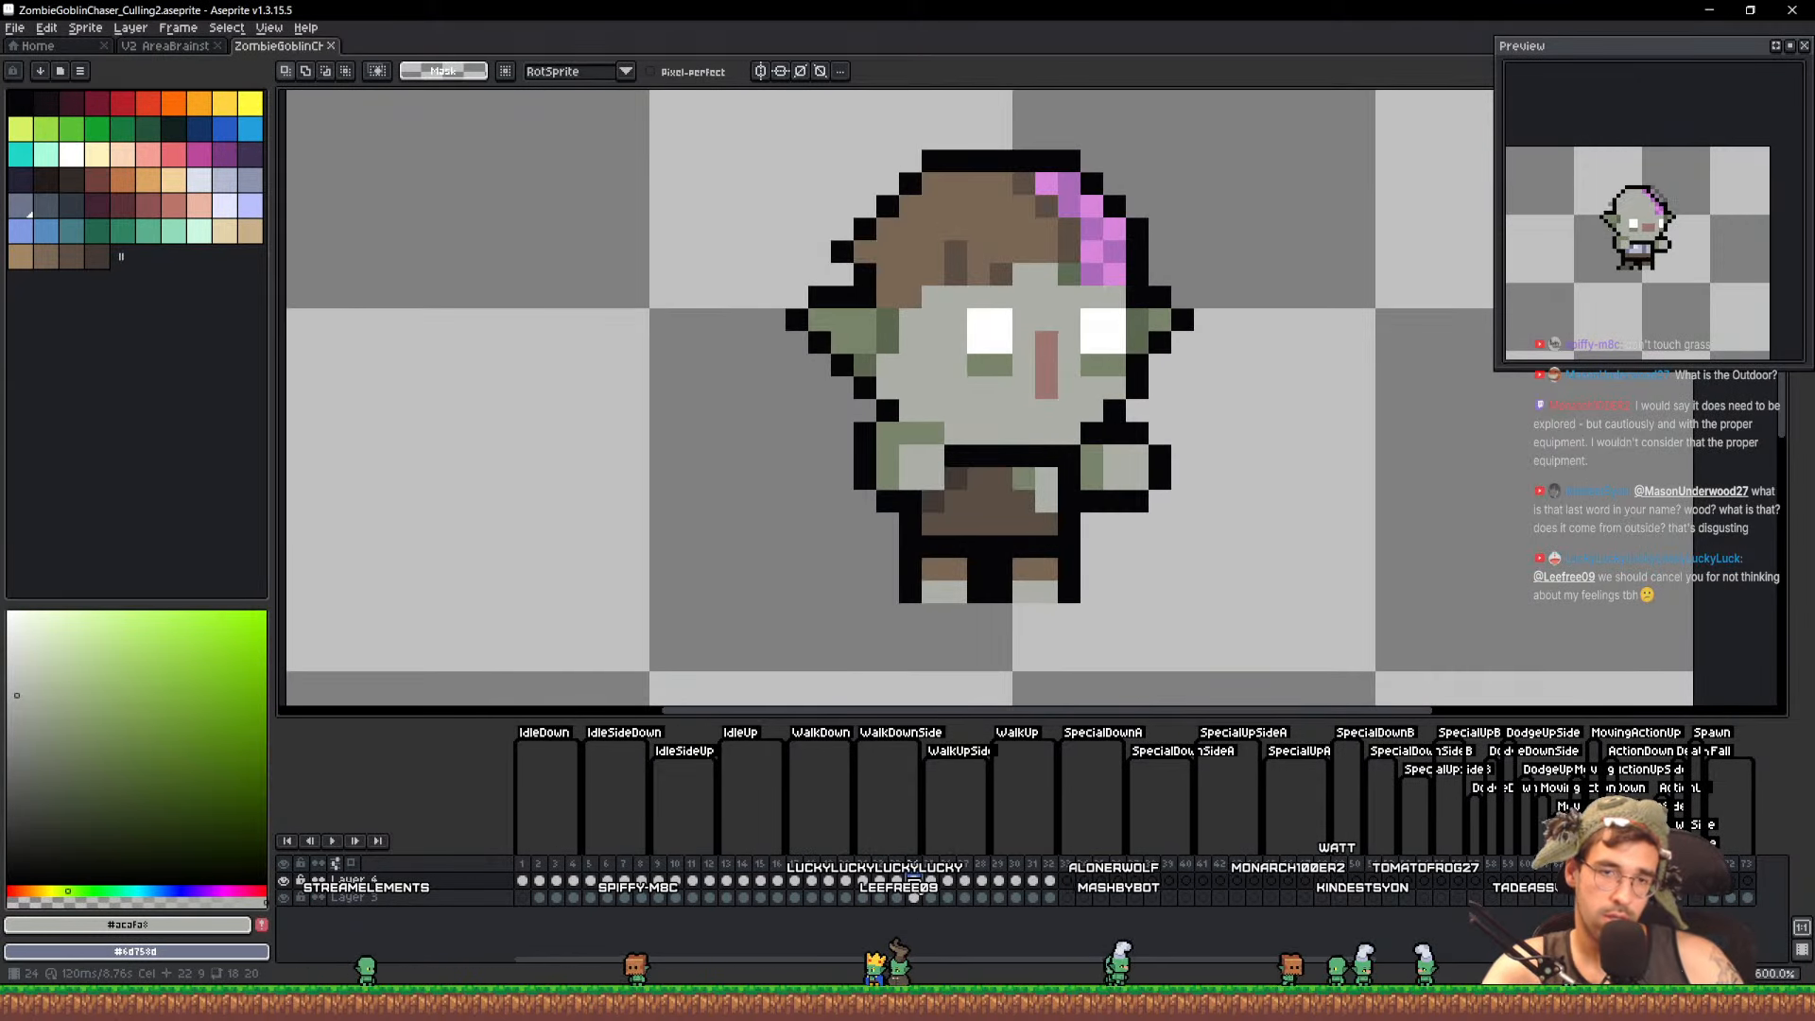
{"action": "left_click", "coordinate": [898, 896]}
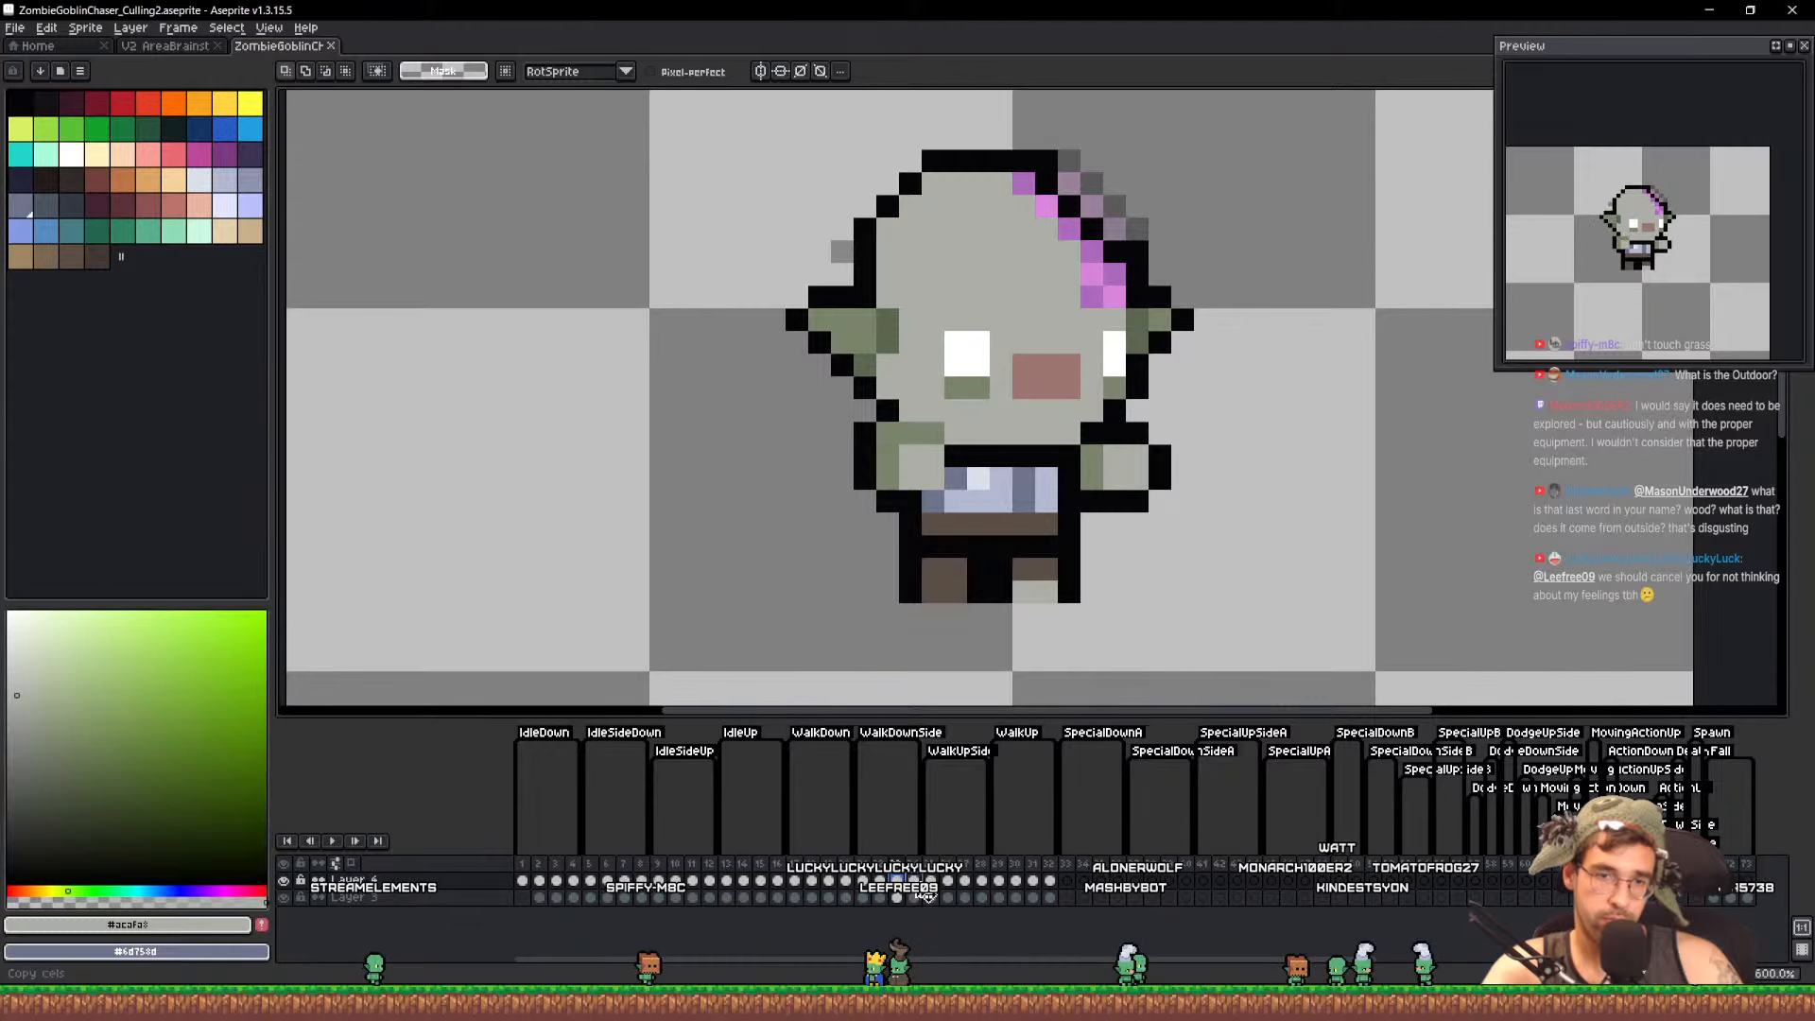
Move the frame 24 goblin's eyes, nose and surrounding face area up by one pixel
{"action": "mouse_move", "coordinate": [1010, 420]}
{"action": "left_mouse_down"}
{"action": "mouse_move", "coordinate": [933, 387]}
{"action": "mouse_move", "coordinate": [955, 346]}
{"action": "mouse_move", "coordinate": [1021, 320]}
{"action": "left_mouse_up"}
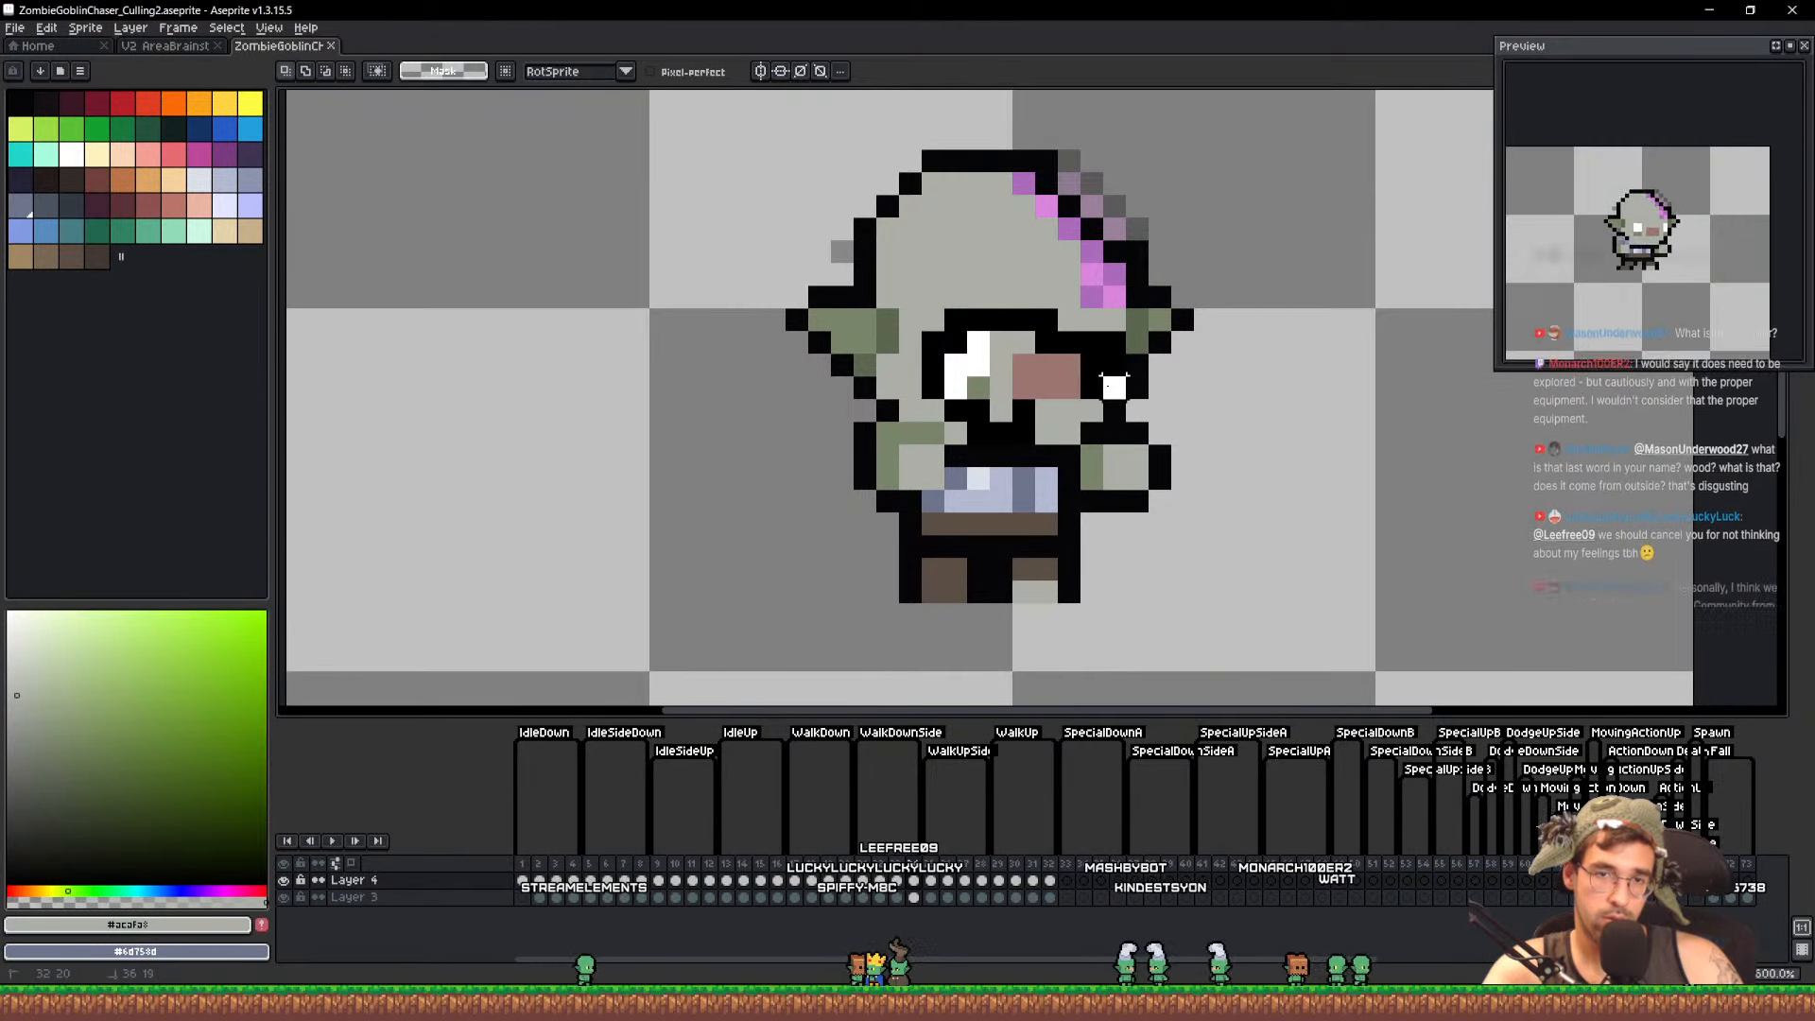
{"action": "key", "text": "ctrl+z"}
{"action": "left_click_drag", "start_coordinate": [1069, 296], "coordinate": [1069, 305]}
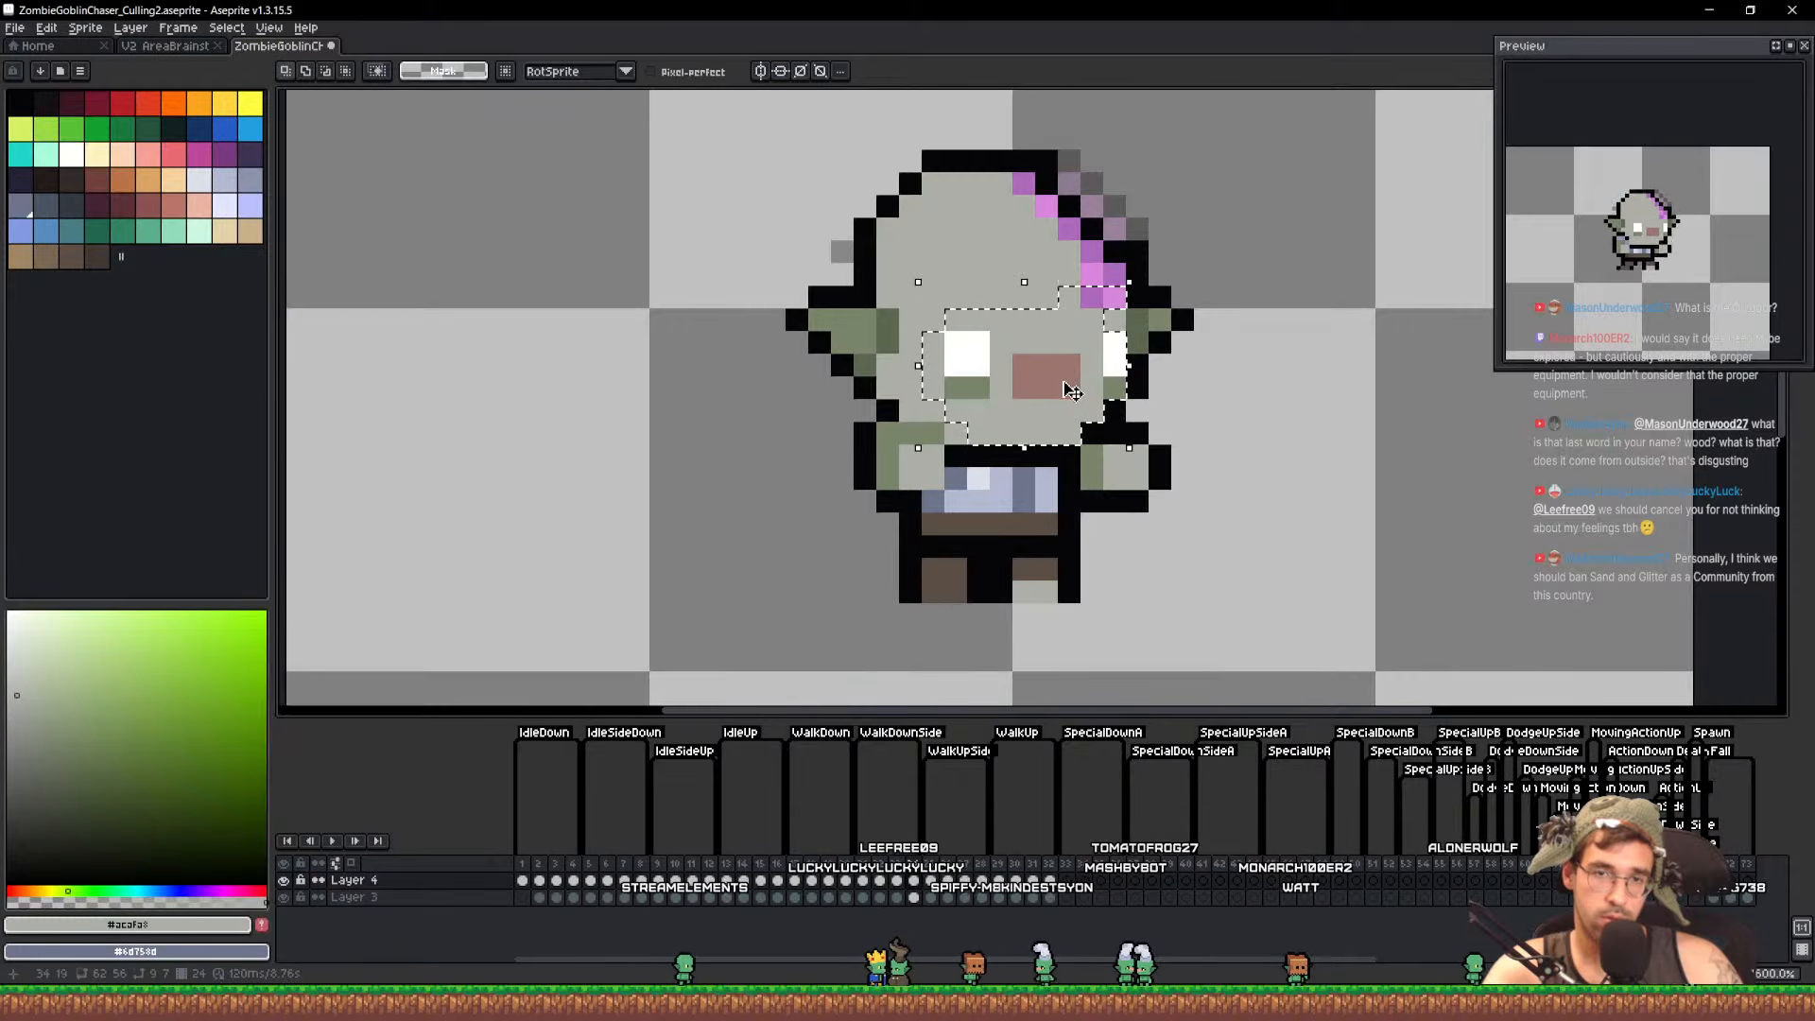
{"action": "left_click_drag", "start_coordinate": [1068, 377], "coordinate": [1066, 356]}
{"action": "key", "text": "ctrl+d"}
Swap the light and dark purple of two neighbouring pixels in the frame 24 hair strip's lower part and save the file
{"action": "key", "text": "b"}
{"action": "left_click", "coordinate": [1093, 275], "text": "alt"}
{"action": "left_click", "coordinate": [1114, 275]}
{"action": "left_click", "coordinate": [1115, 297], "text": "alt"}
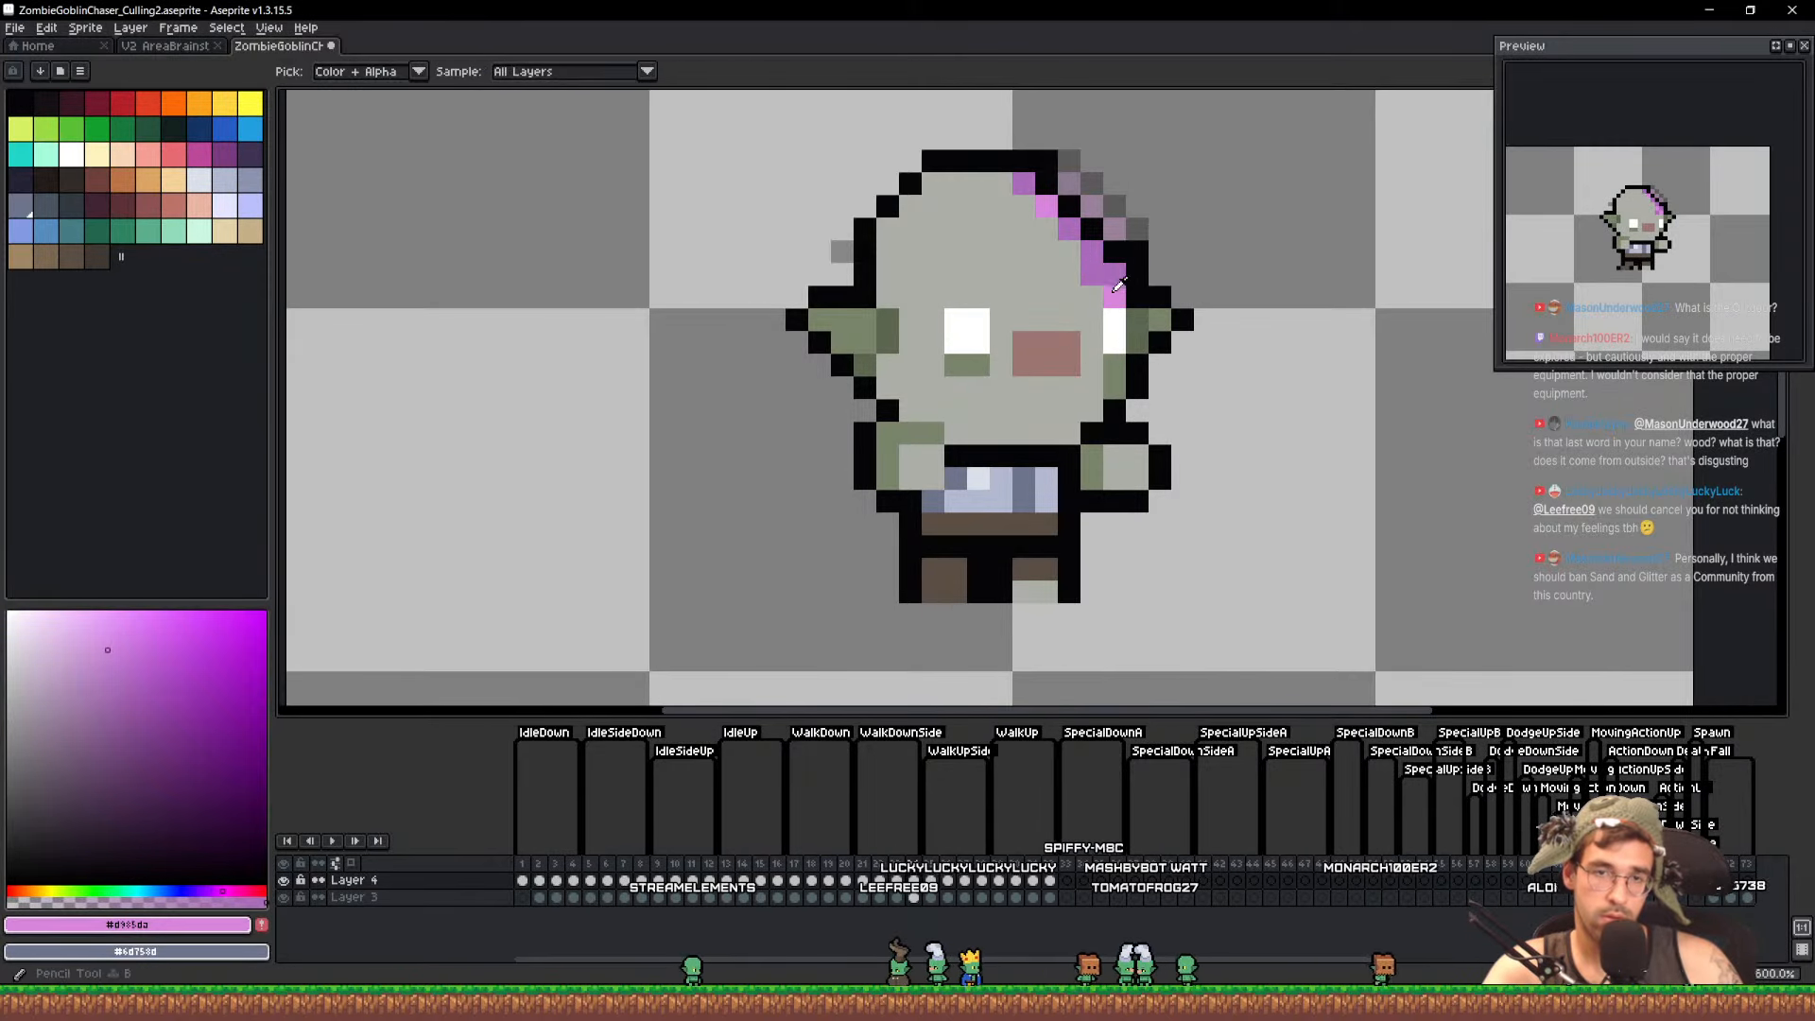
{"action": "left_click", "coordinate": [1093, 275]}
{"action": "key", "text": "ctrl+s"}
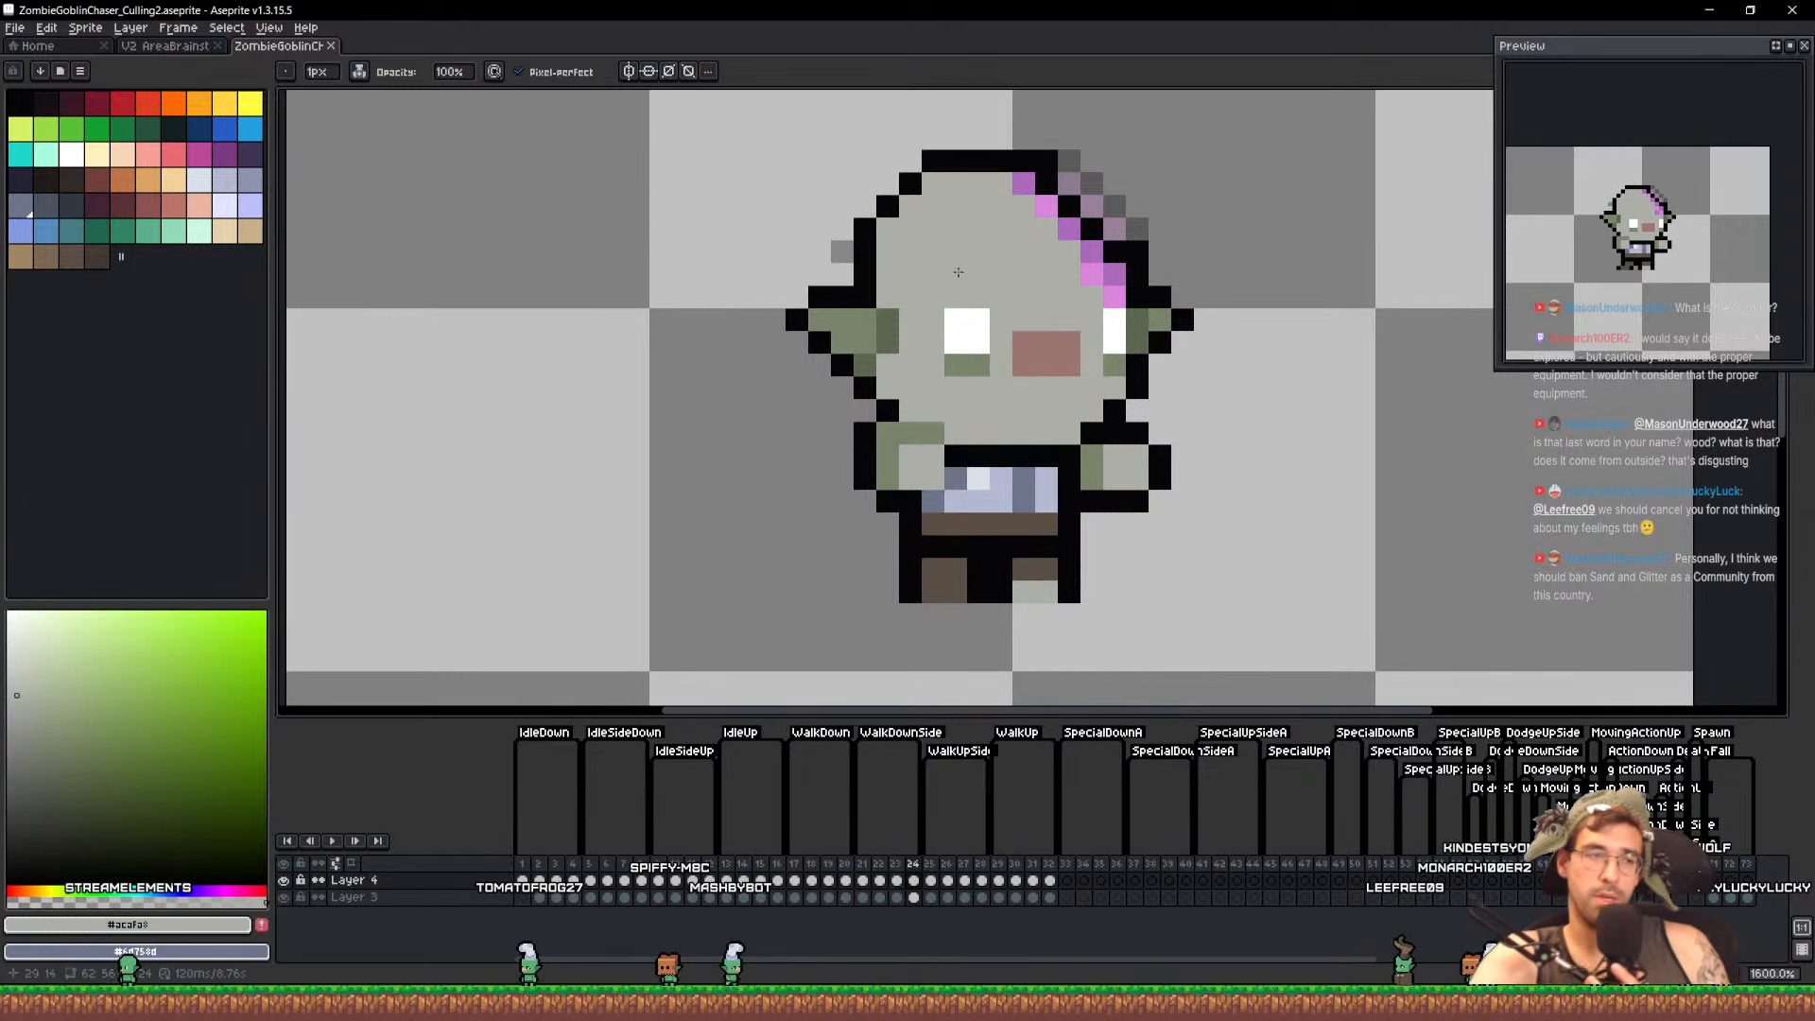
Copy the restyled back-view goblin from frame 9 and paste it beside the frame 25 goblin as a reference
{"action": "left_click", "coordinate": [931, 880]}
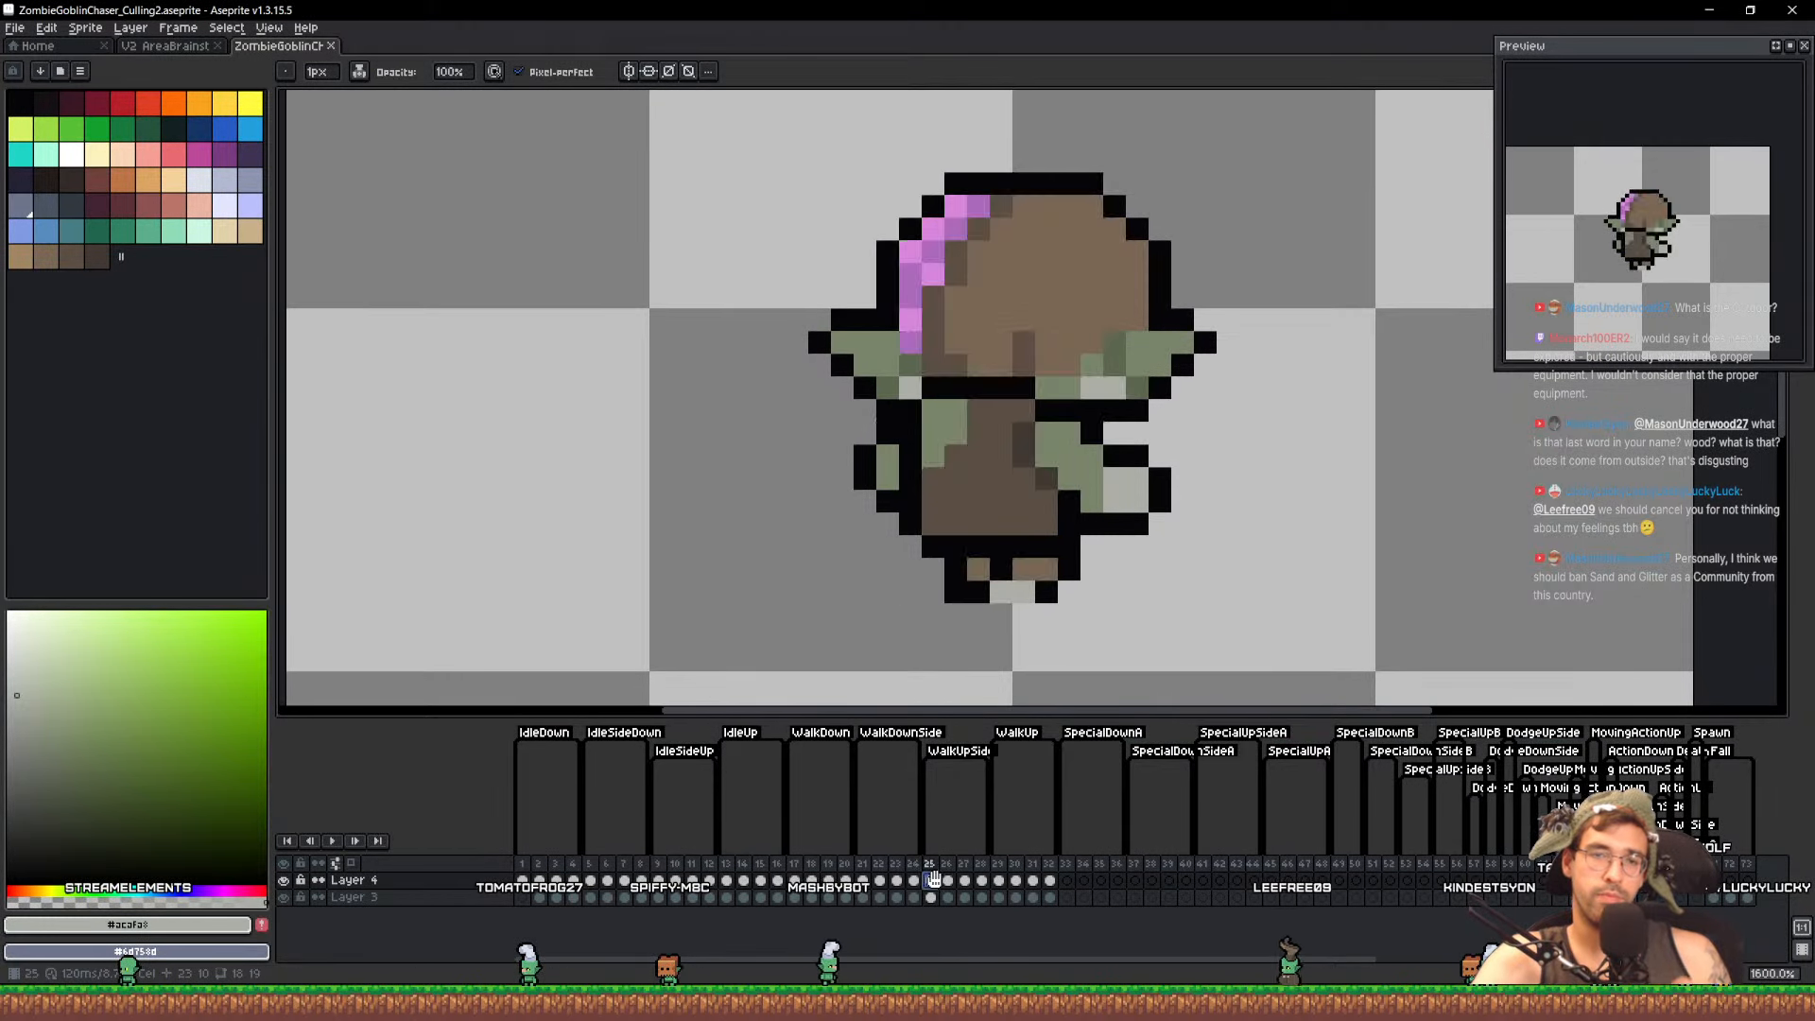
{"action": "left_click", "coordinate": [658, 881]}
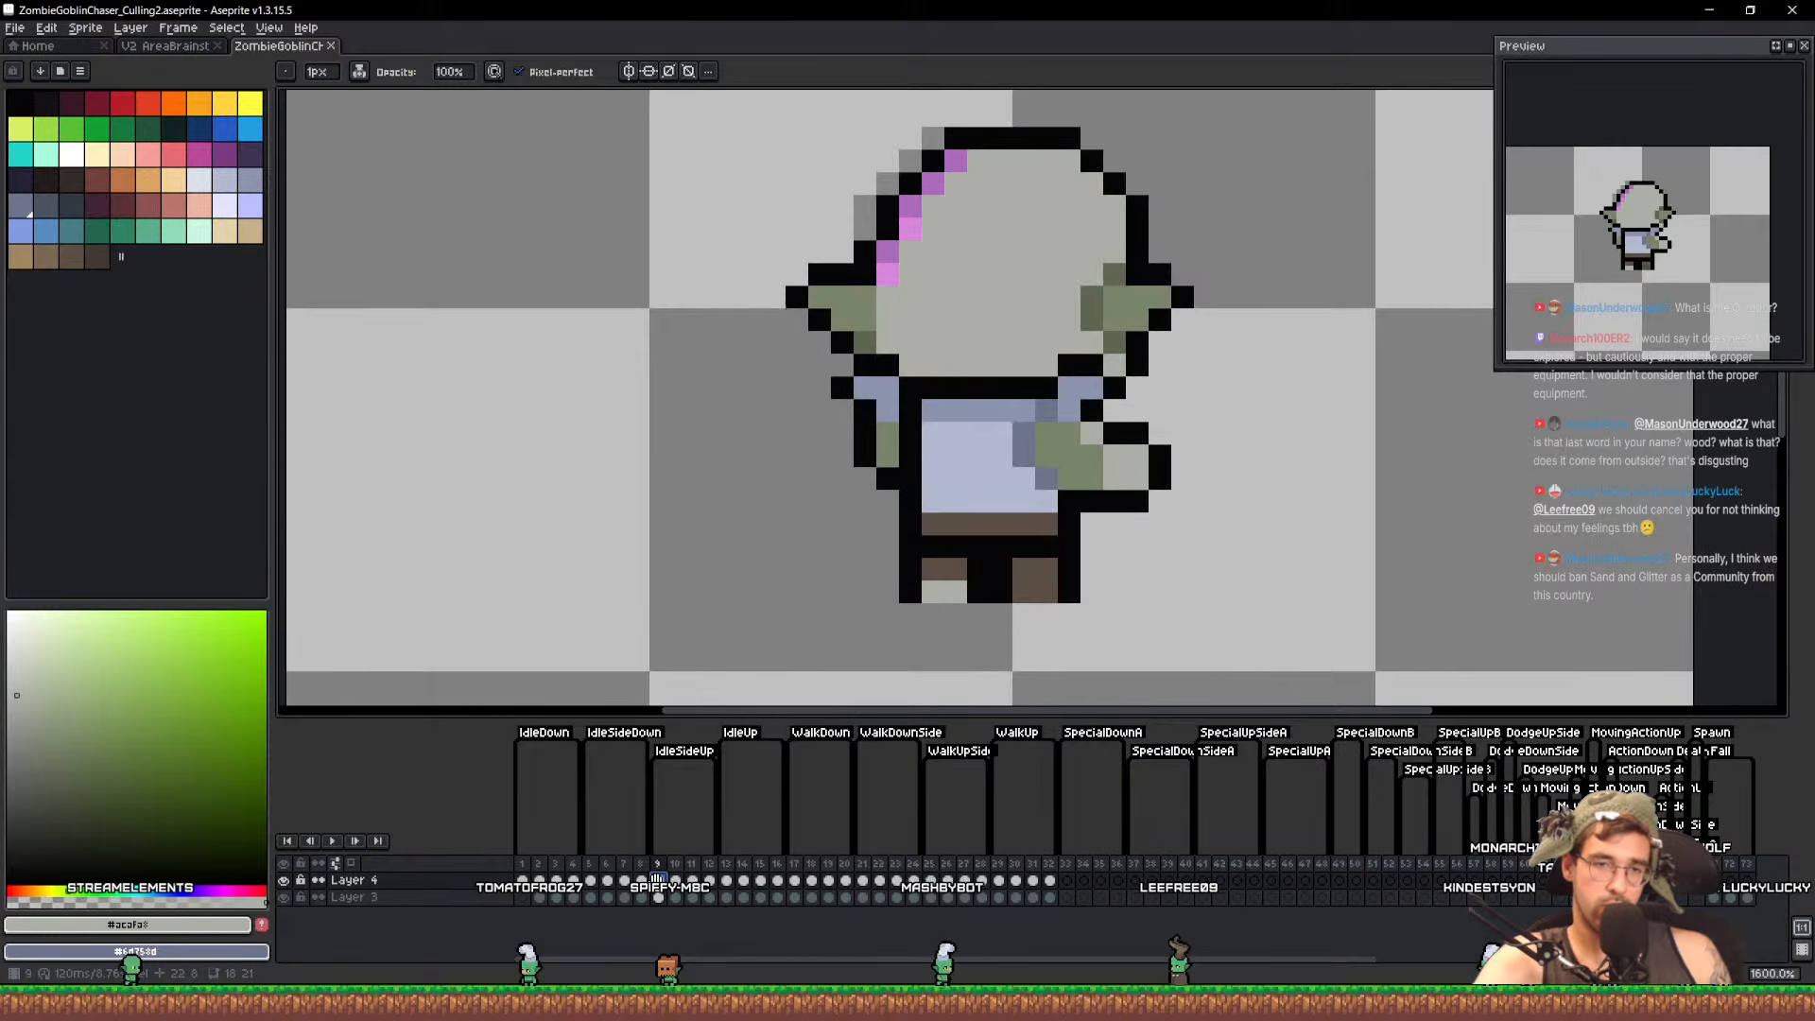
{"action": "left_click_drag", "start_coordinate": [1035, 385], "coordinate": [1047, 326]}
{"action": "scroll", "coordinate": [1047, 326], "scroll_direction": "down", "scroll_amount": 1}
{"action": "key", "text": "q"}
{"action": "mouse_move", "coordinate": [1246, 422]}
{"action": "left_mouse_down"}
{"action": "mouse_move", "coordinate": [862, 532]}
{"action": "mouse_move", "coordinate": [1309, 421]}
{"action": "left_mouse_up"}
{"action": "key", "text": "ctrl+d"}
{"action": "left_click", "coordinate": [931, 881]}
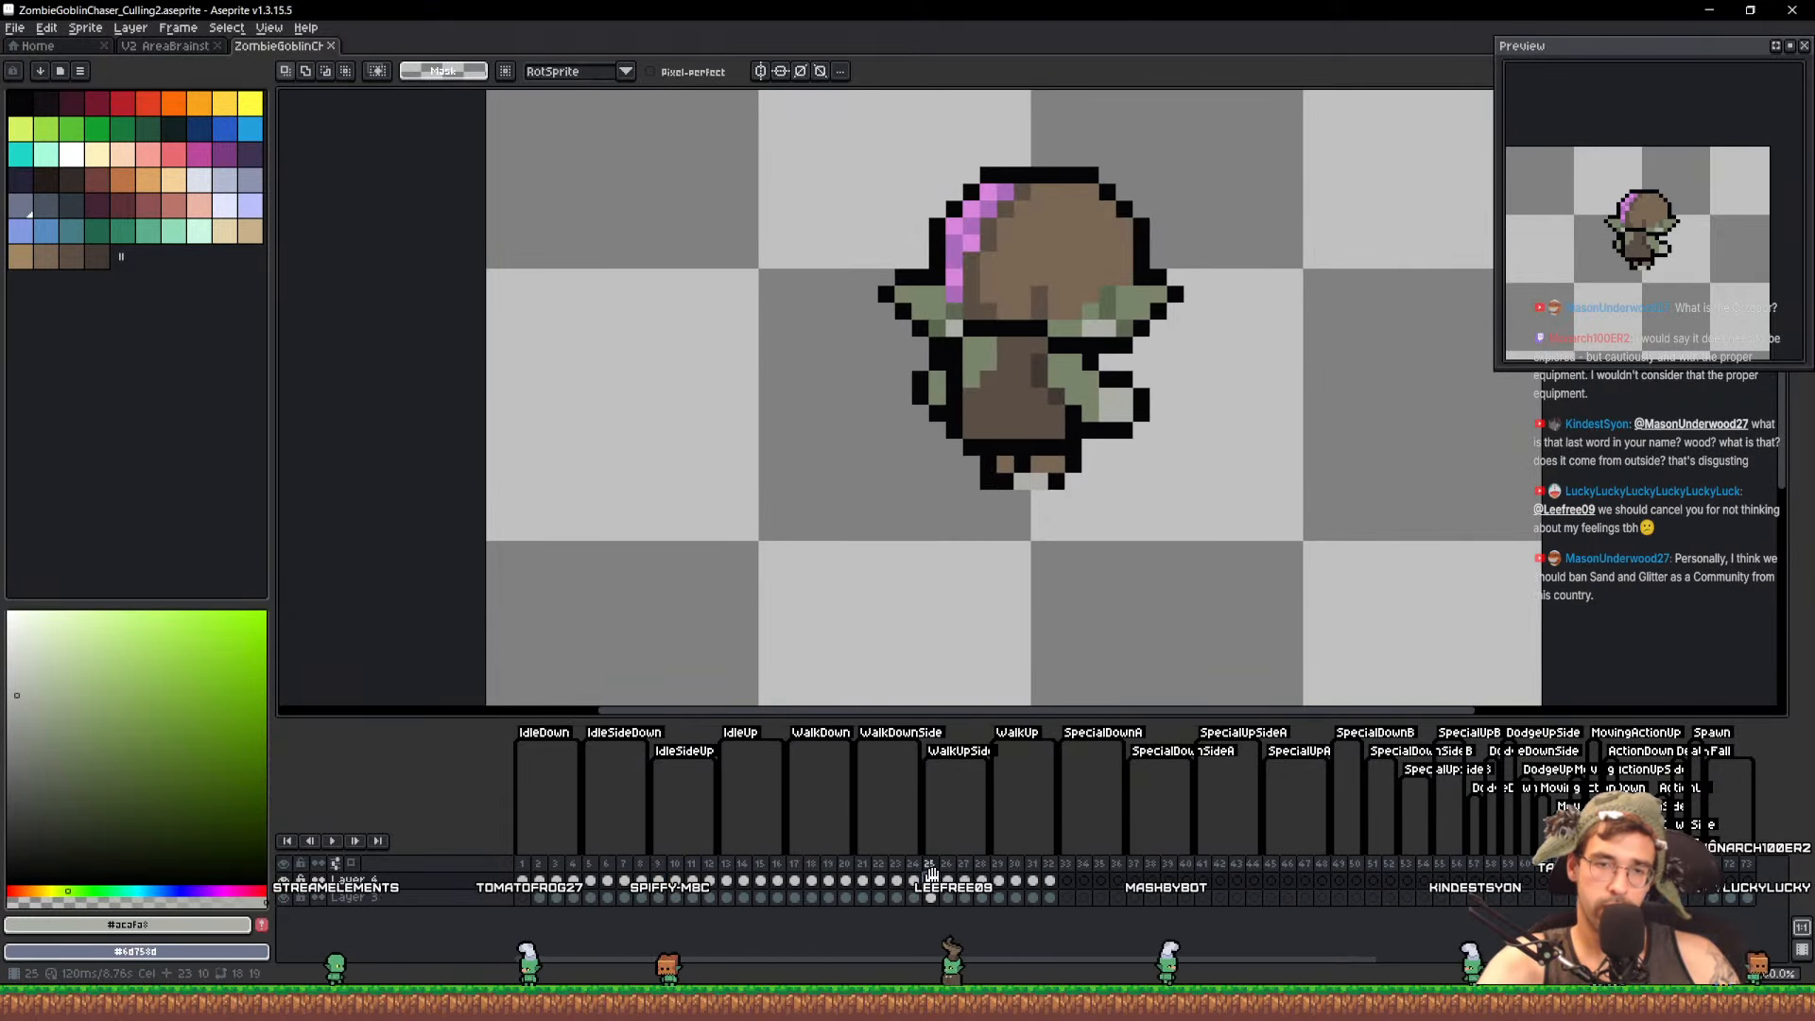
{"action": "key", "text": "ctrl+v"}
{"action": "left_click_drag", "start_coordinate": [1087, 369], "coordinate": [744, 360]}
{"action": "key", "text": "ctrl+d"}
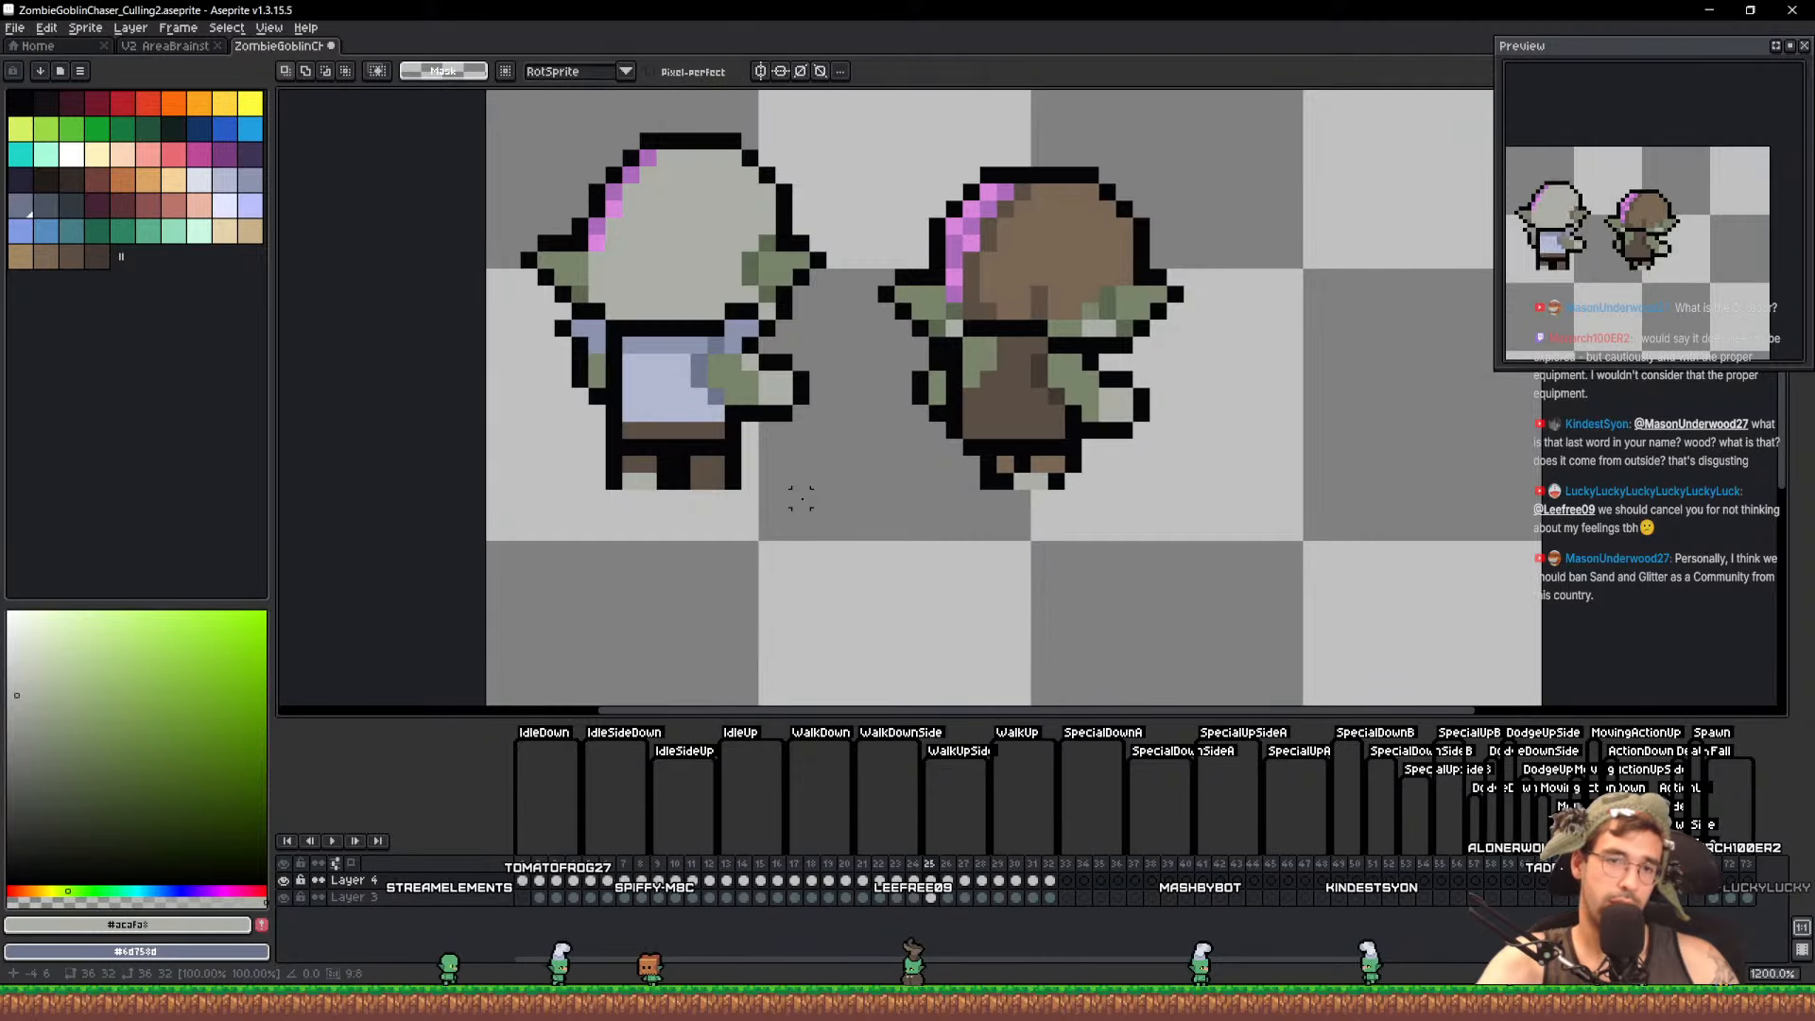
Paint the frame 25 goblin's foot and waistband with the reference's brown trouser colours
{"action": "key", "text": "b"}
{"action": "left_click", "coordinate": [709, 475], "text": "alt"}
{"action": "left_click_drag", "start_coordinate": [1047, 470], "coordinate": [956, 512]}
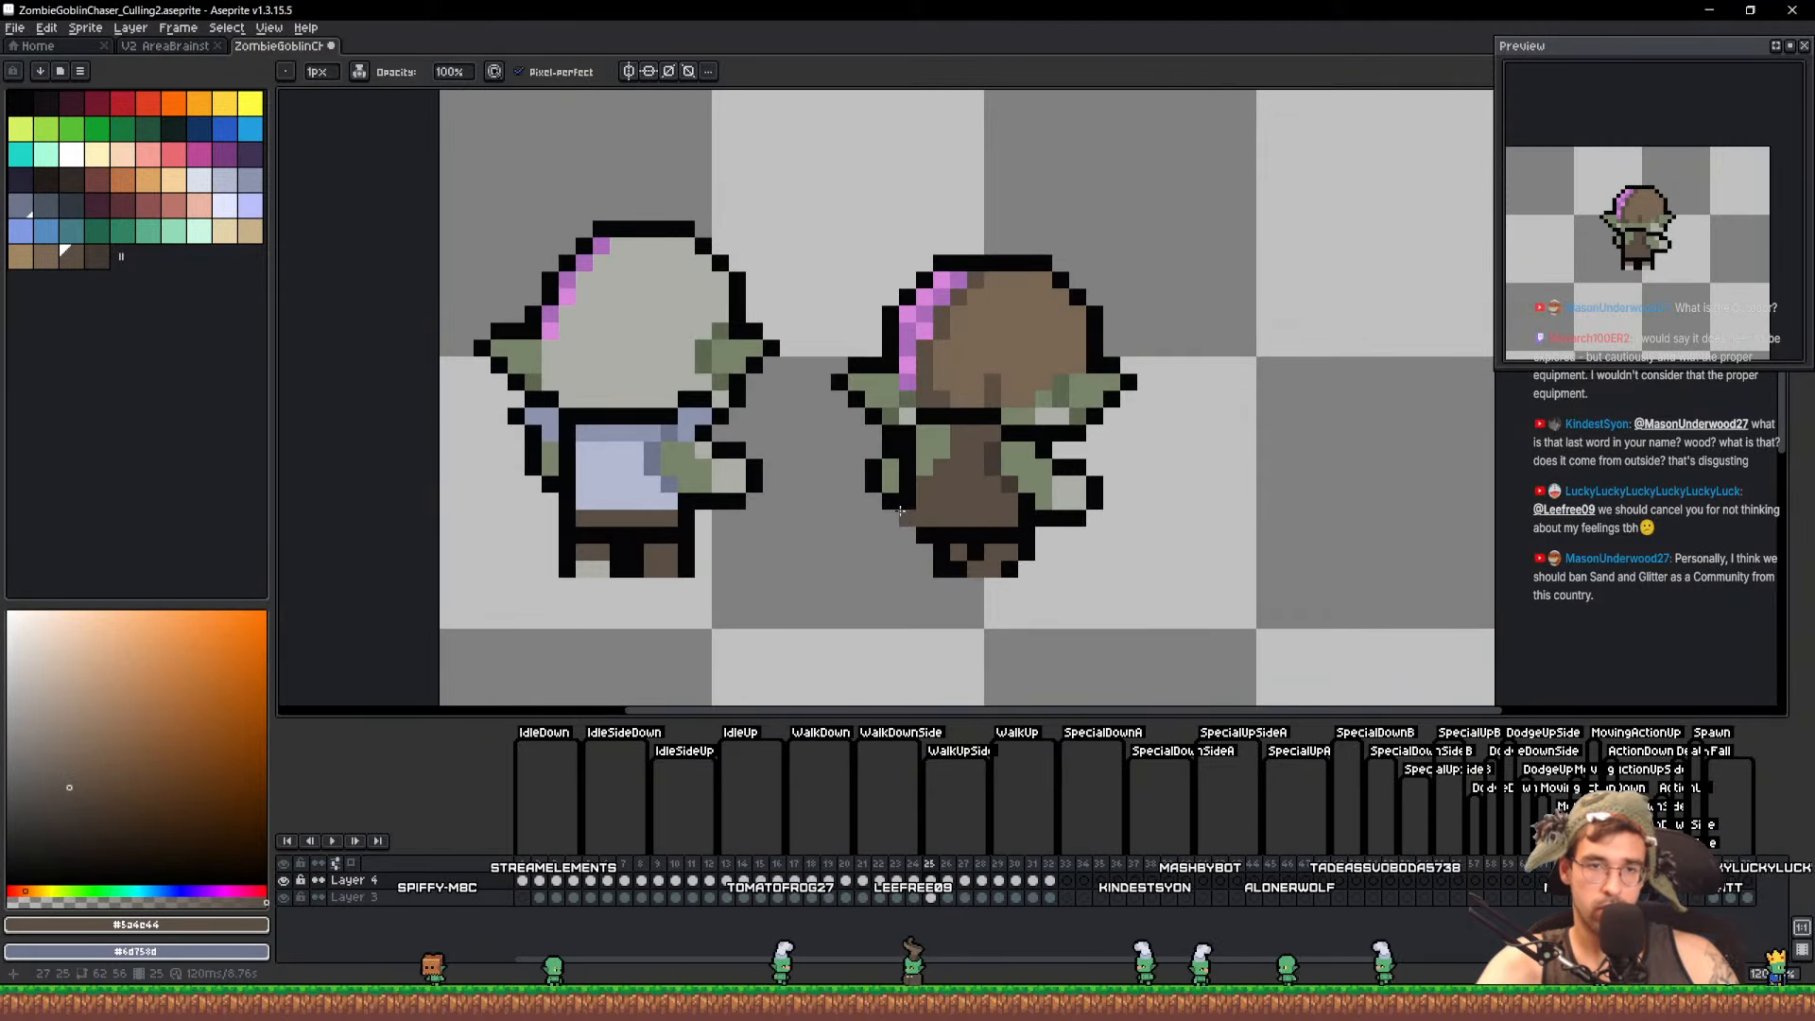
Fill the frame 25 goblin's shirt with the reference's light blue and add darker blue shading beside the arm and below the neck
{"action": "key", "text": "alt"}
{"action": "left_click", "coordinate": [671, 470], "text": "alt"}
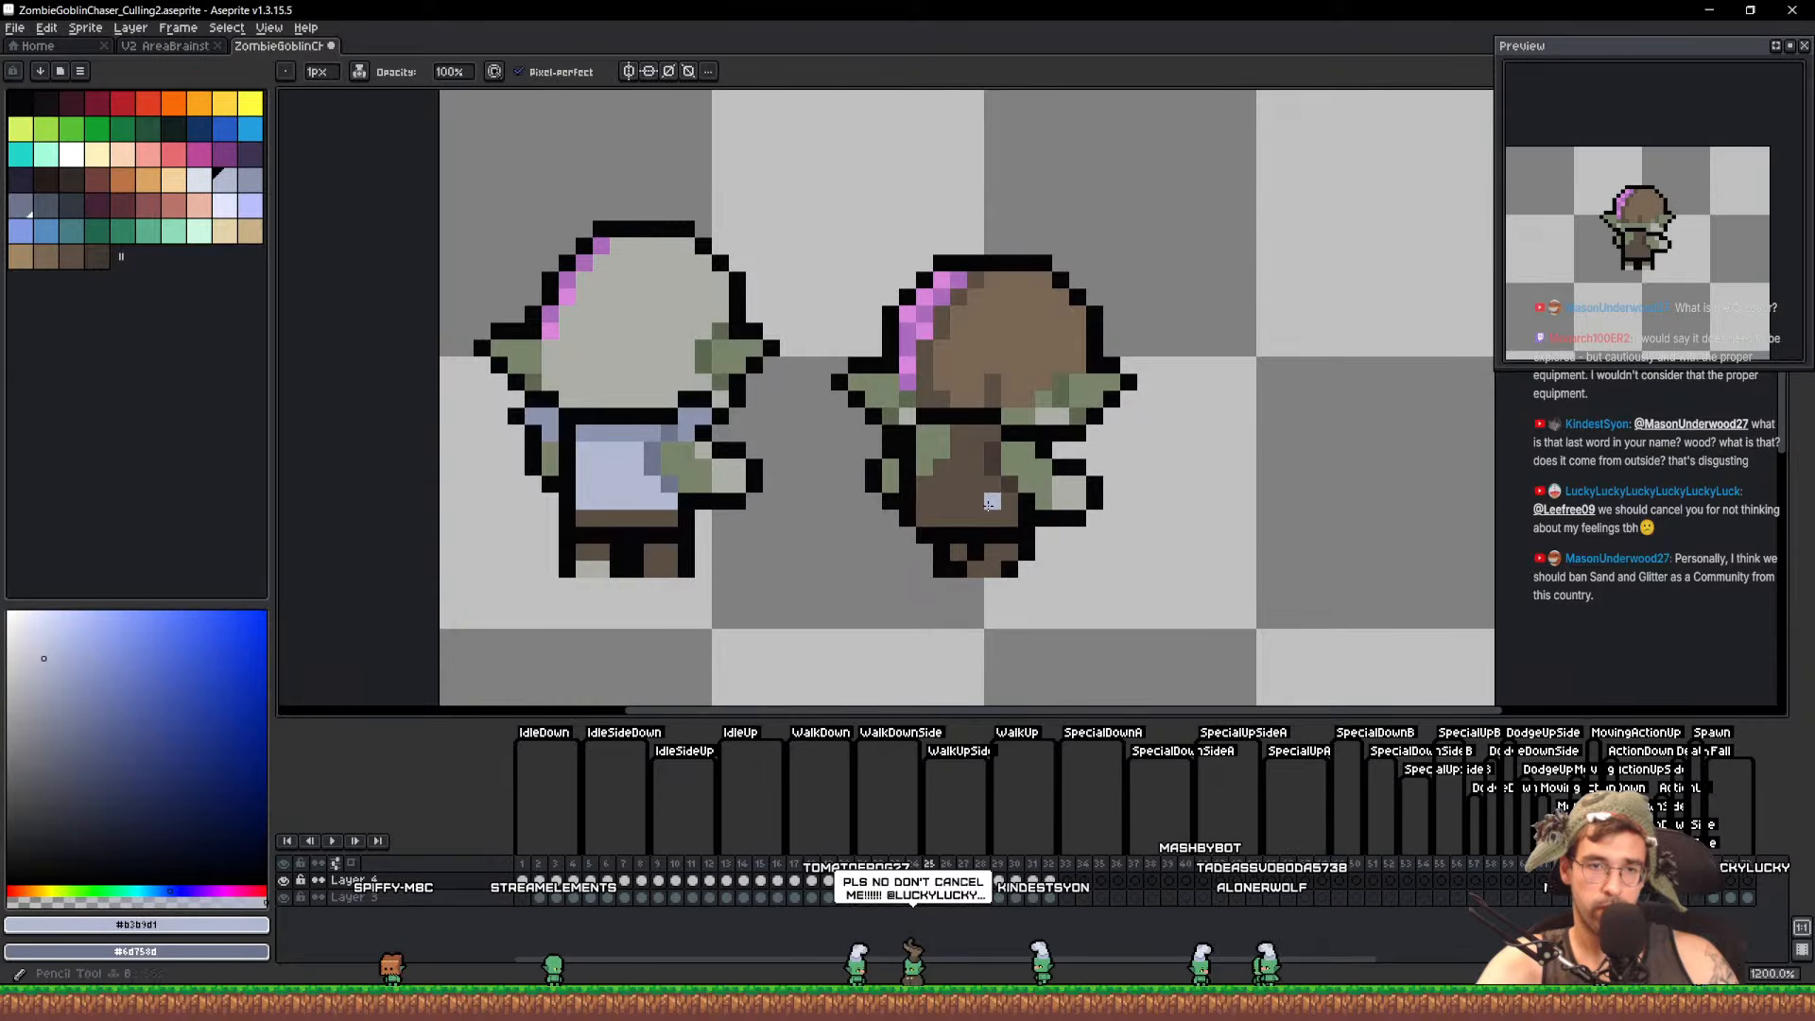
{"action": "key", "text": "g"}
{"action": "left_click", "coordinate": [955, 459]}
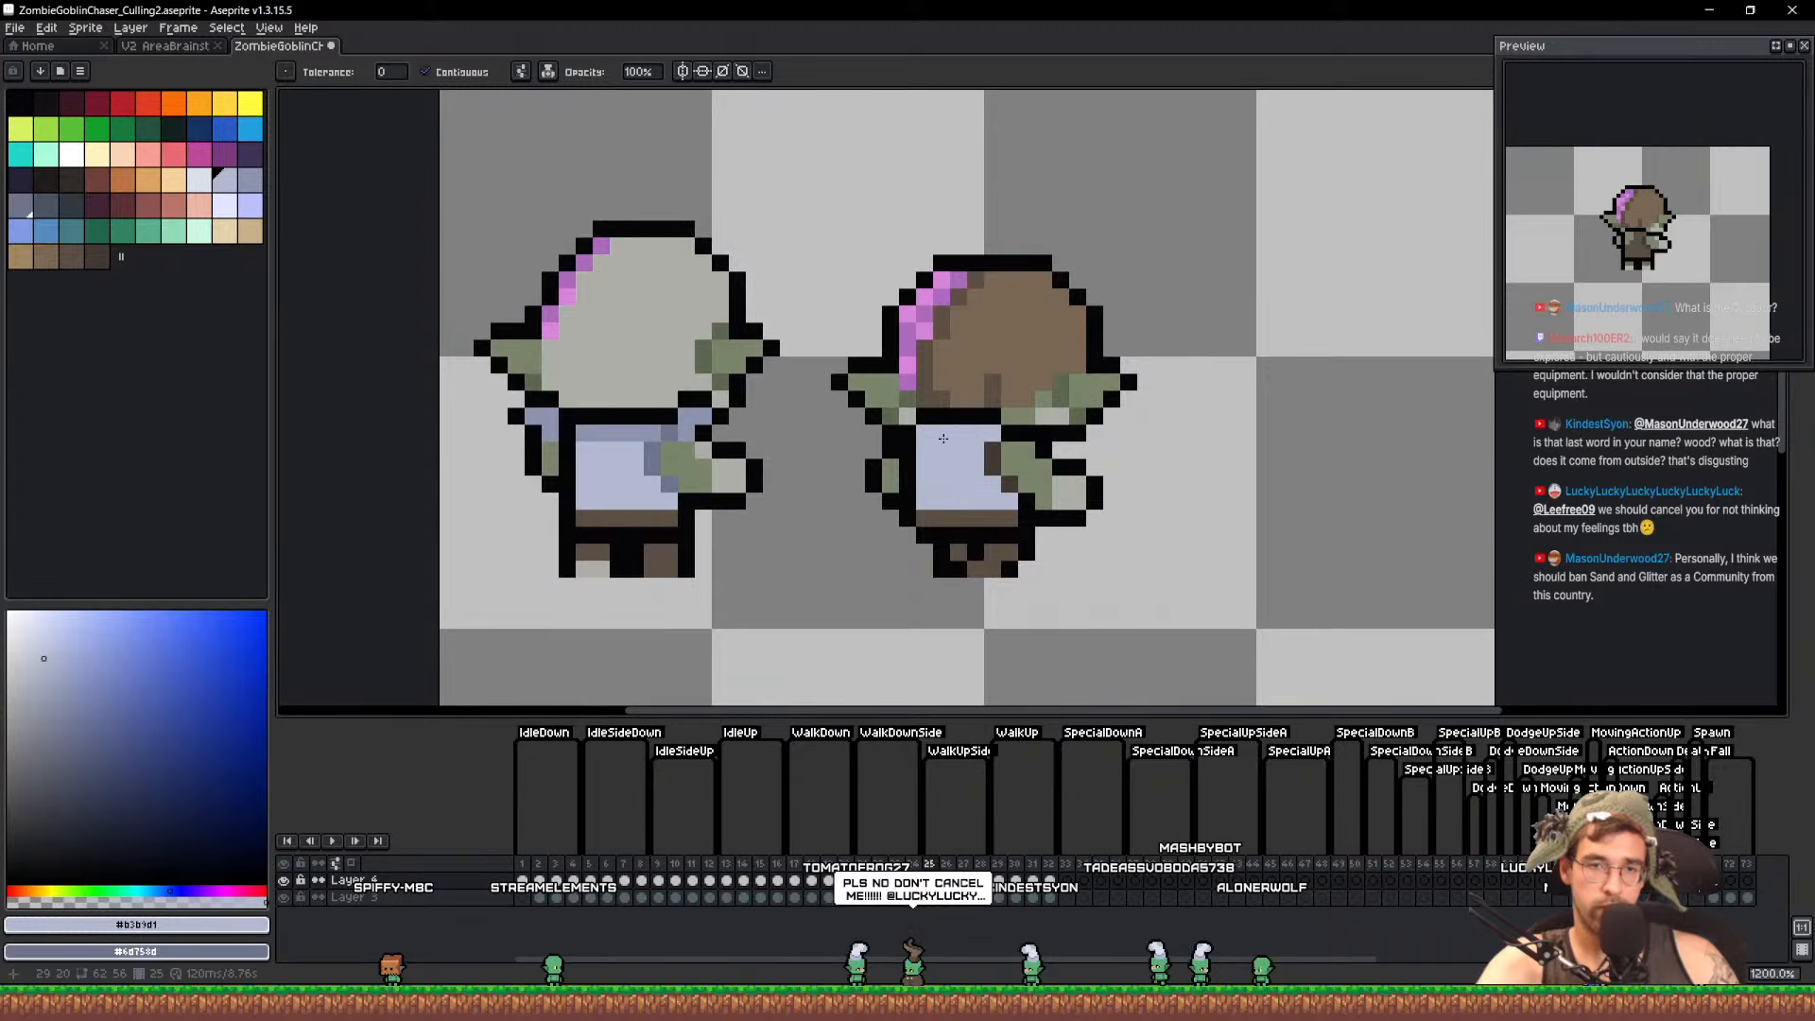
{"action": "left_click", "coordinate": [1025, 492], "text": "alt"}
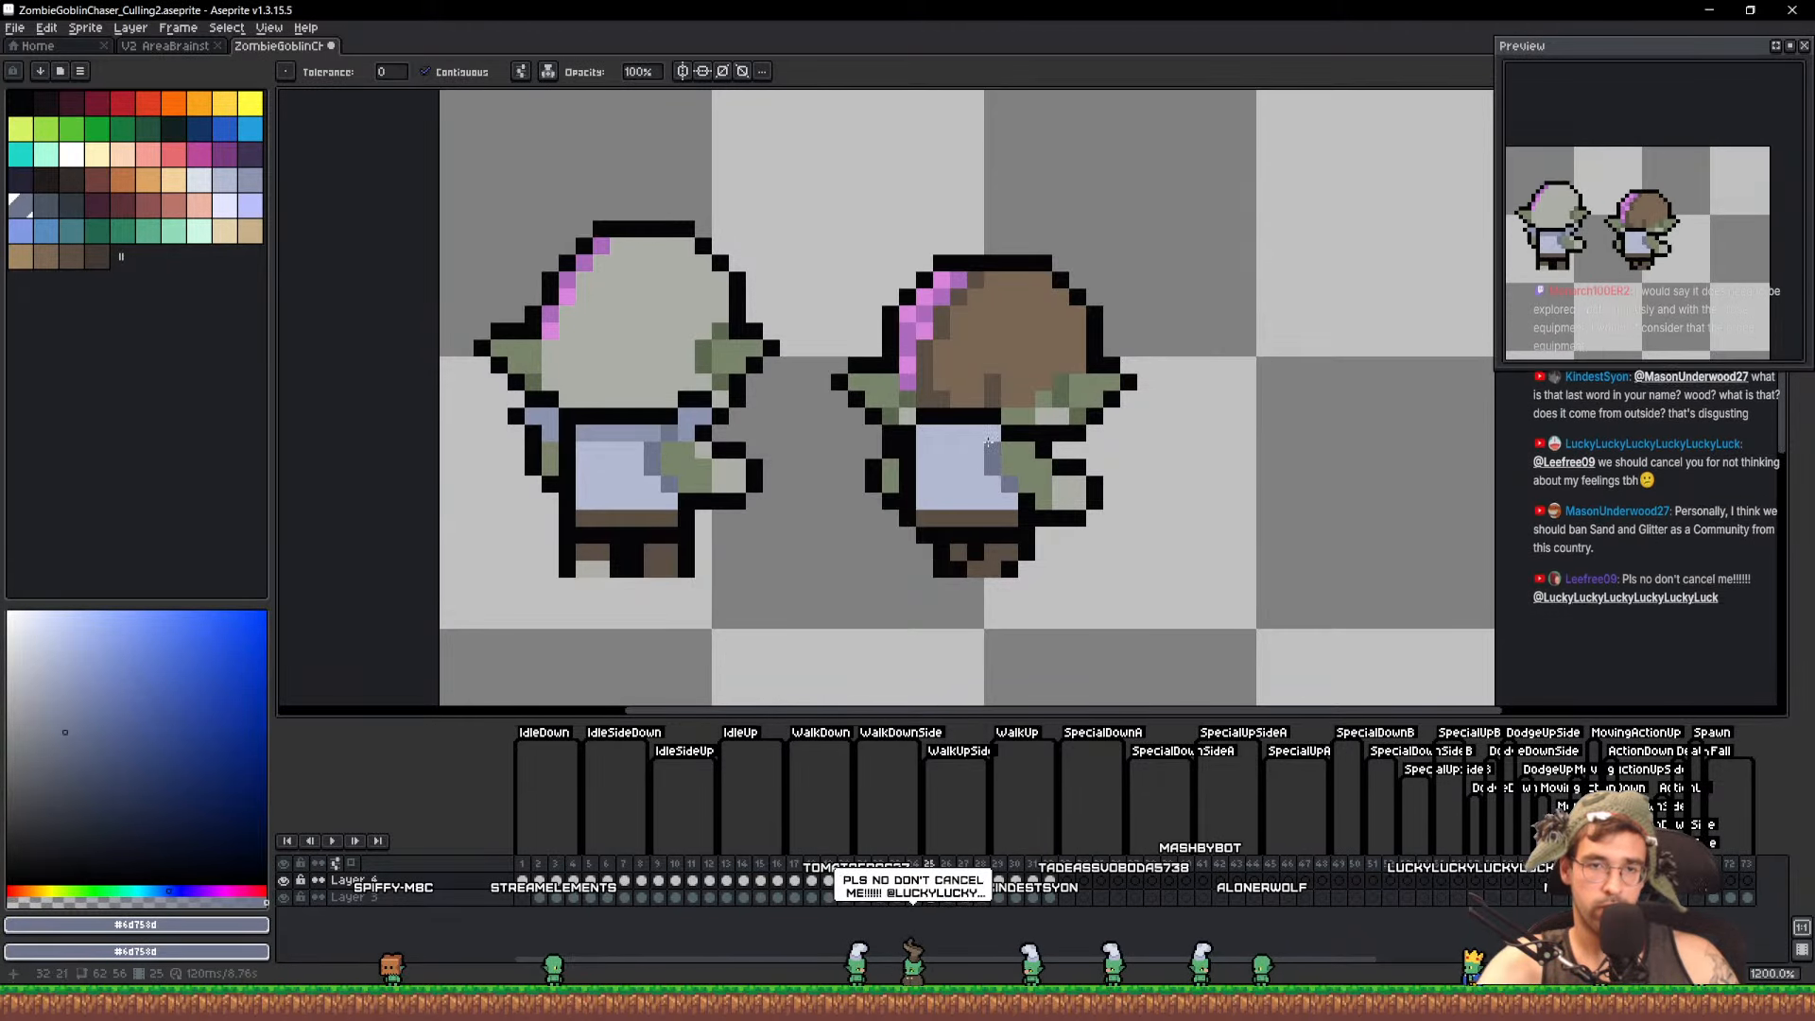
{"action": "key", "text": "alt"}
{"action": "left_click", "coordinate": [956, 440], "text": "alt"}
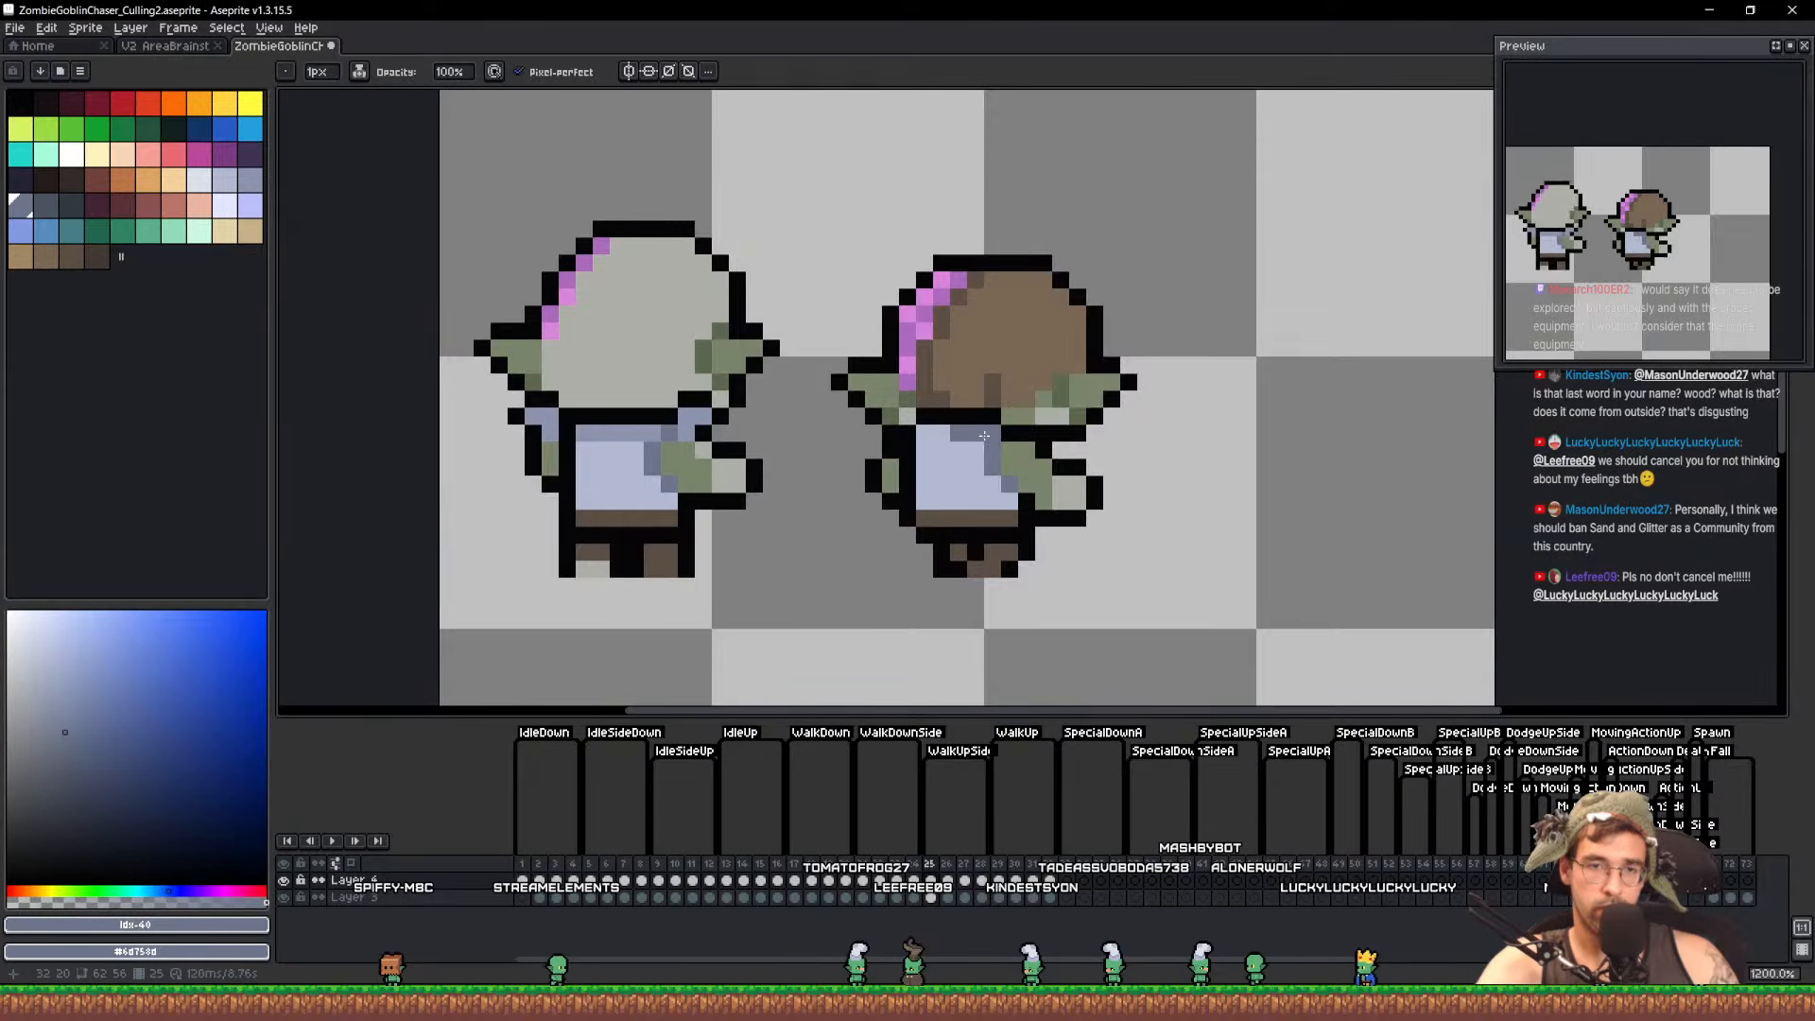
Fill the frame 25 goblin's brown hair with the reference's grey skin colour
{"action": "left_click", "coordinate": [724, 391], "text": "alt"}
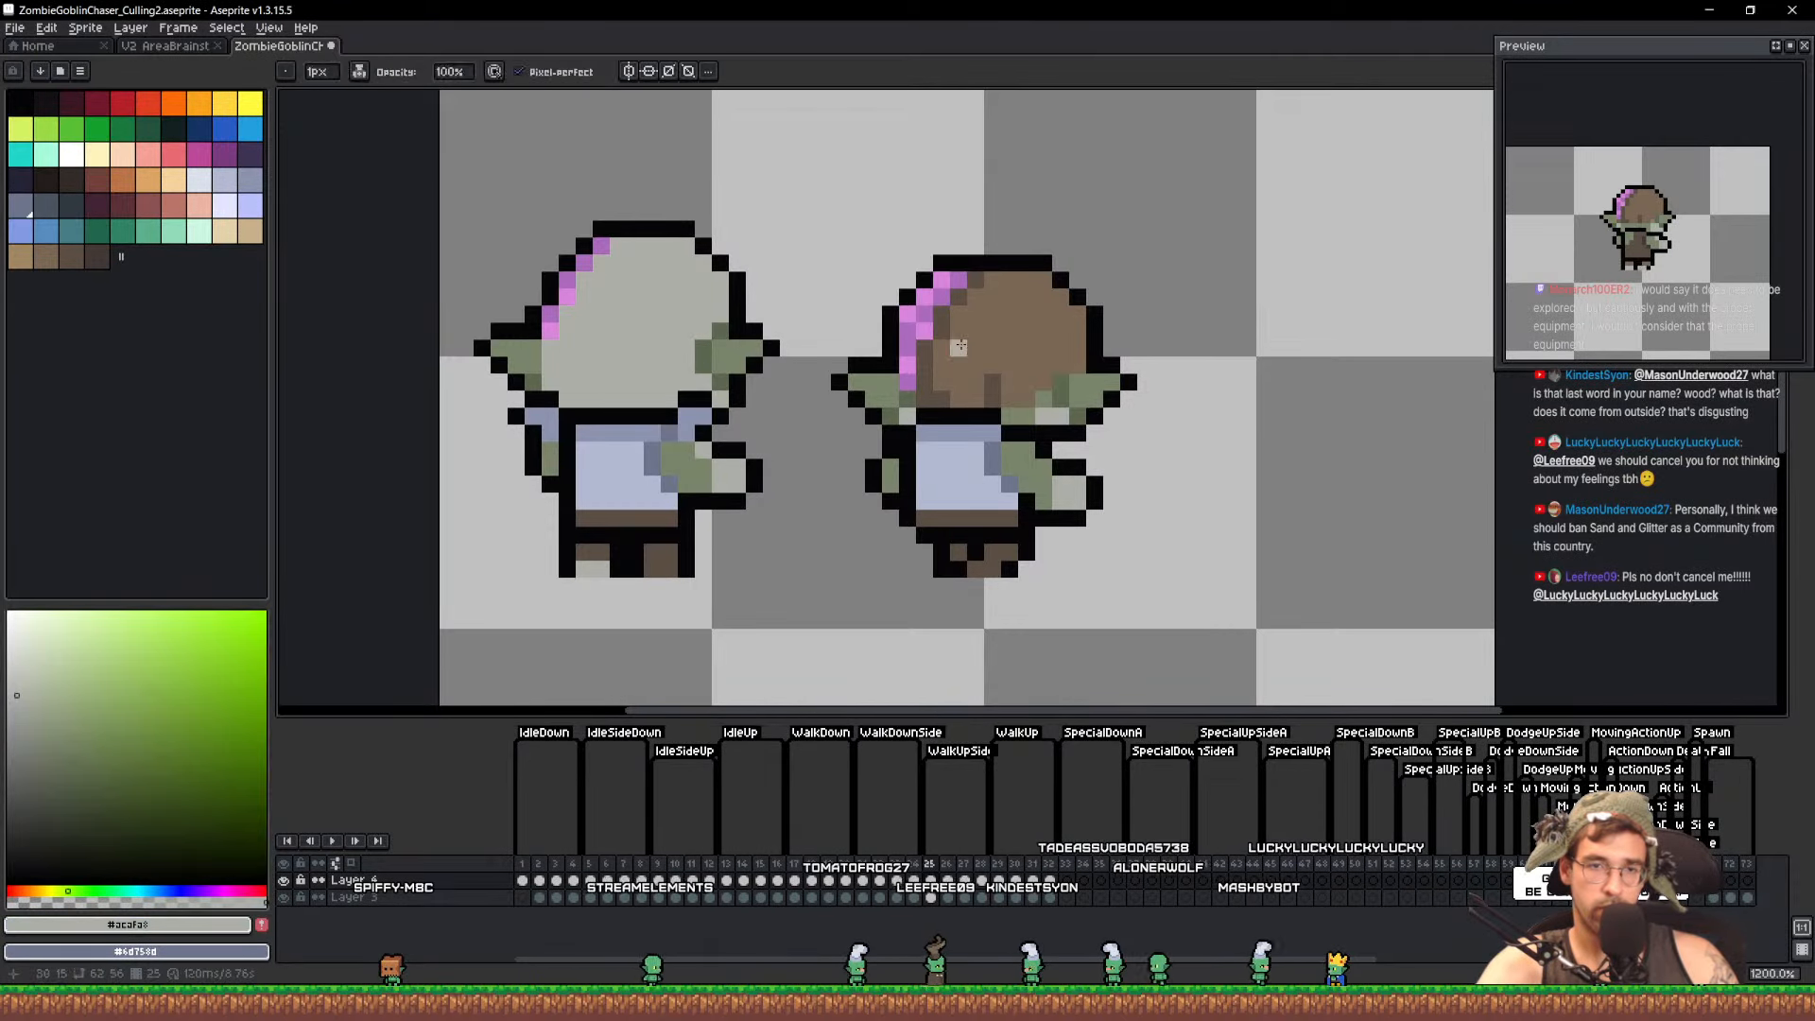
{"action": "key", "text": "g"}
{"action": "left_click", "coordinate": [933, 374]}
{"action": "left_click", "coordinate": [960, 369]}
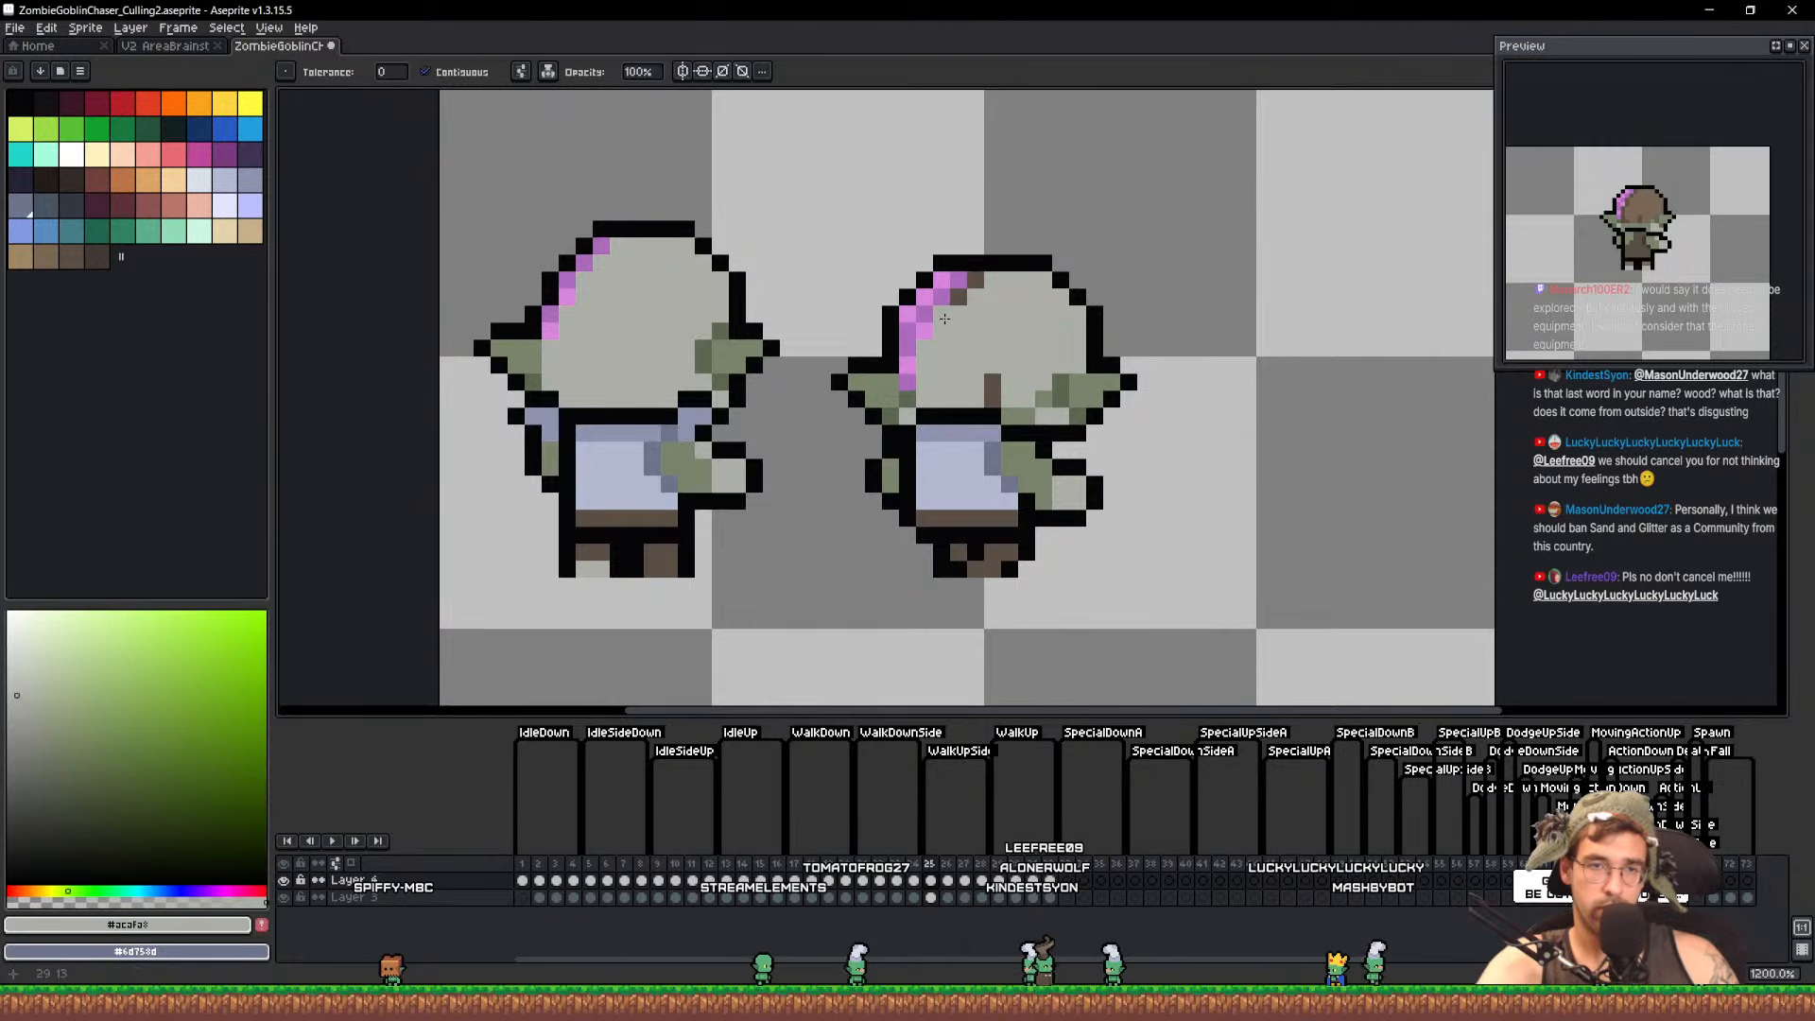
Copy the reference's bald head over the frame 25 goblin's head, erase the leftover outline pixels outside it, and save the file
{"action": "key", "text": "q"}
{"action": "mouse_move", "coordinate": [586, 352]}
{"action": "left_mouse_down"}
{"action": "mouse_move", "coordinate": [496, 210]}
{"action": "mouse_move", "coordinate": [699, 142]}
{"action": "left_mouse_up"}
{"action": "key", "text": "ctrl+z"}
{"action": "mouse_move", "coordinate": [531, 382]}
{"action": "left_mouse_down"}
{"action": "mouse_move", "coordinate": [527, 169]}
{"action": "mouse_move", "coordinate": [710, 167]}
{"action": "mouse_move", "coordinate": [770, 244]}
{"action": "mouse_move", "coordinate": [787, 309]}
{"action": "mouse_move", "coordinate": [754, 386]}
{"action": "mouse_move", "coordinate": [667, 379]}
{"action": "mouse_move", "coordinate": [1047, 321]}
{"action": "mouse_move", "coordinate": [1052, 378]}
{"action": "left_mouse_up"}
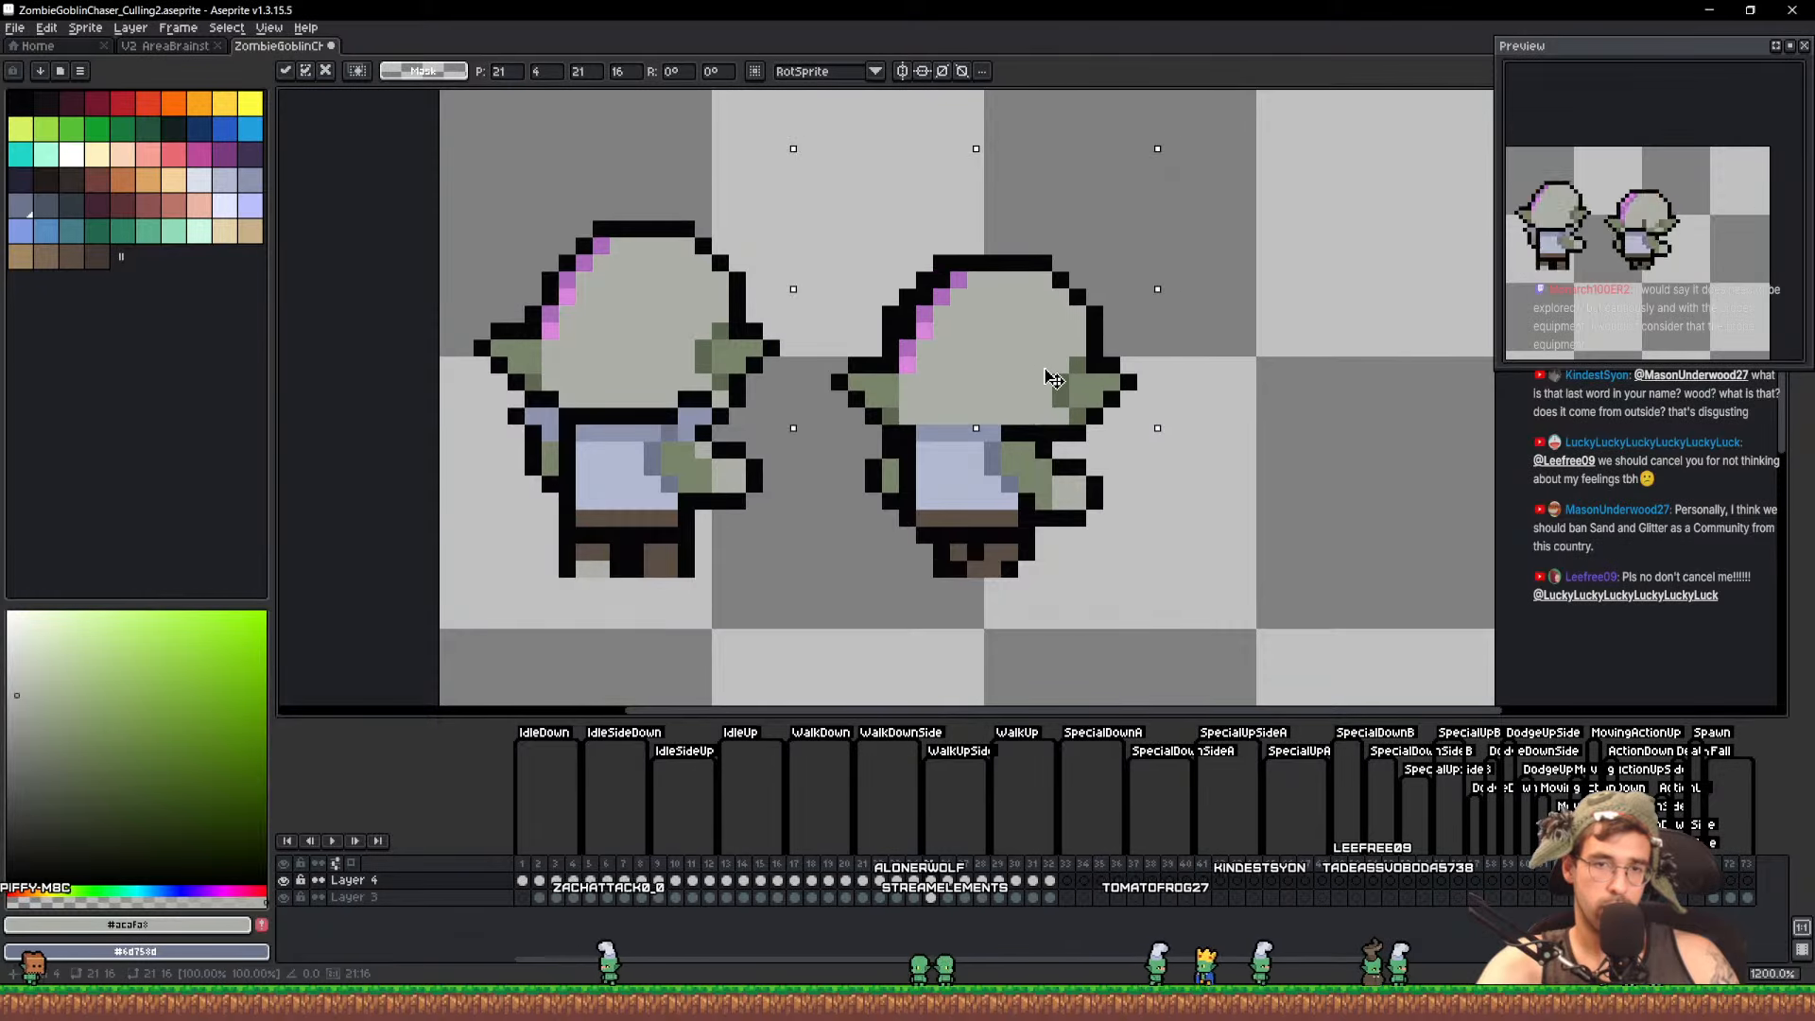
{"action": "key", "text": "e"}
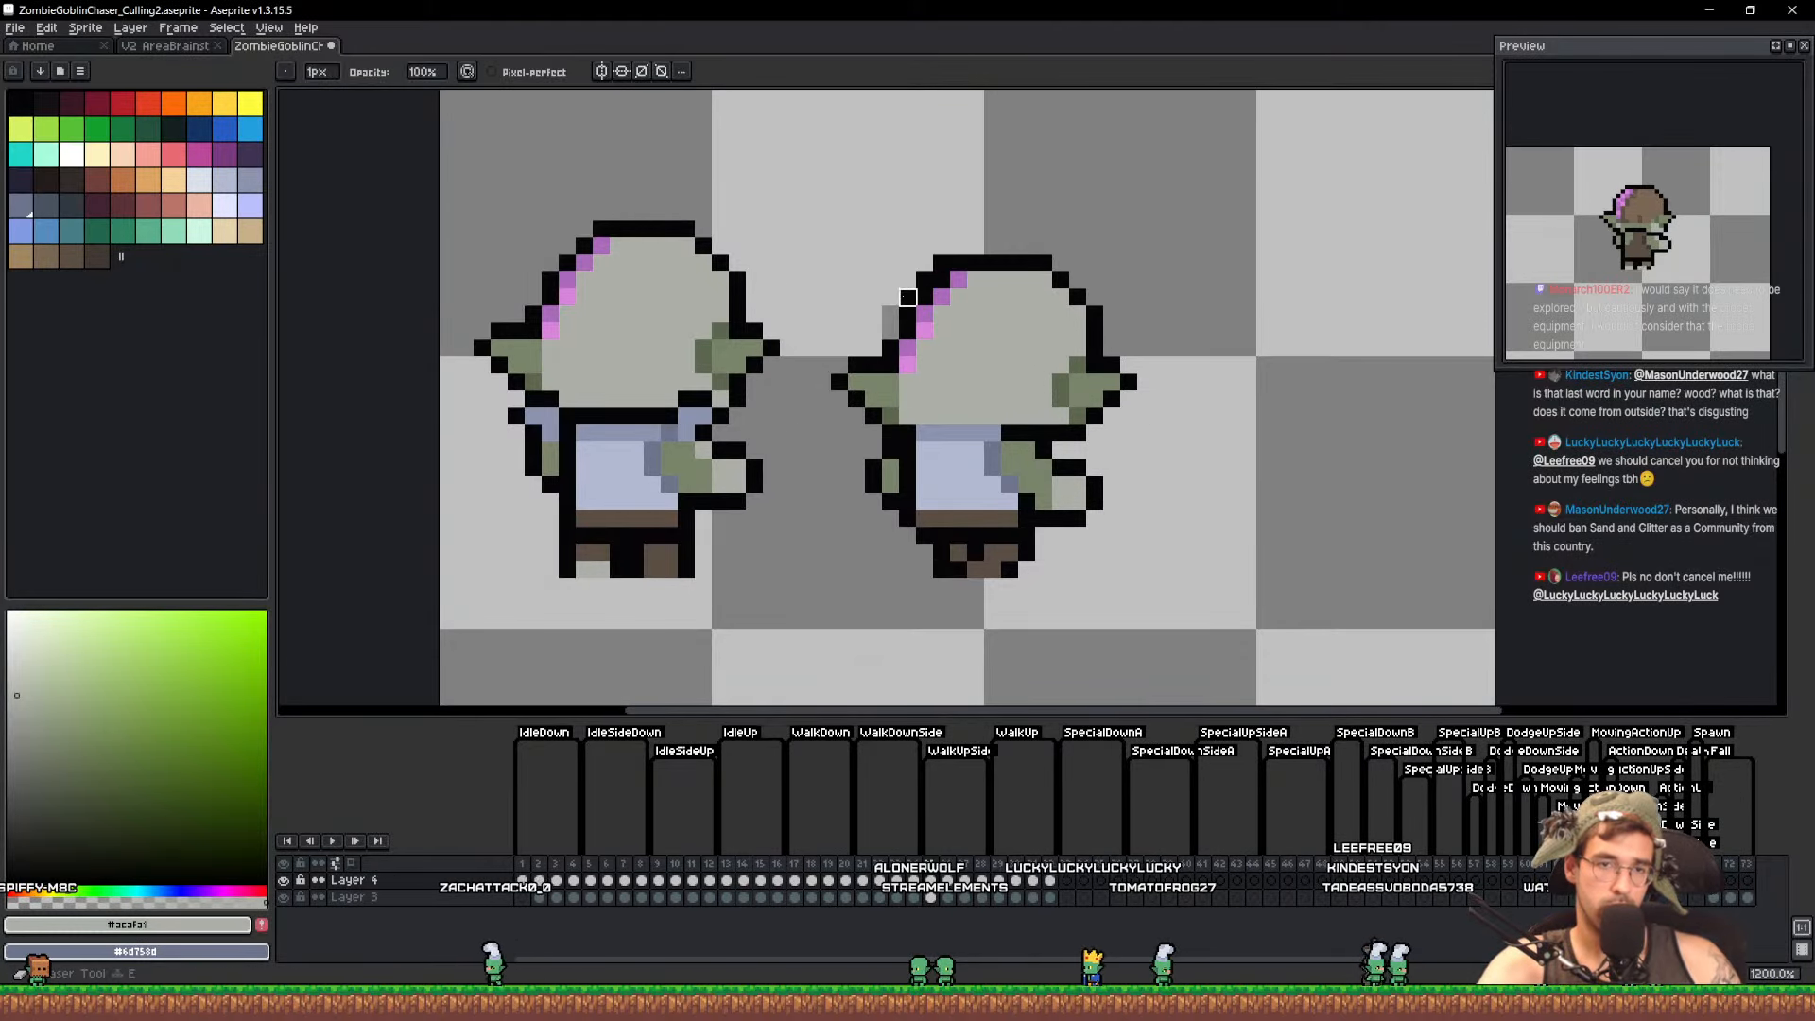
{"action": "key", "text": "ctrl+s"}
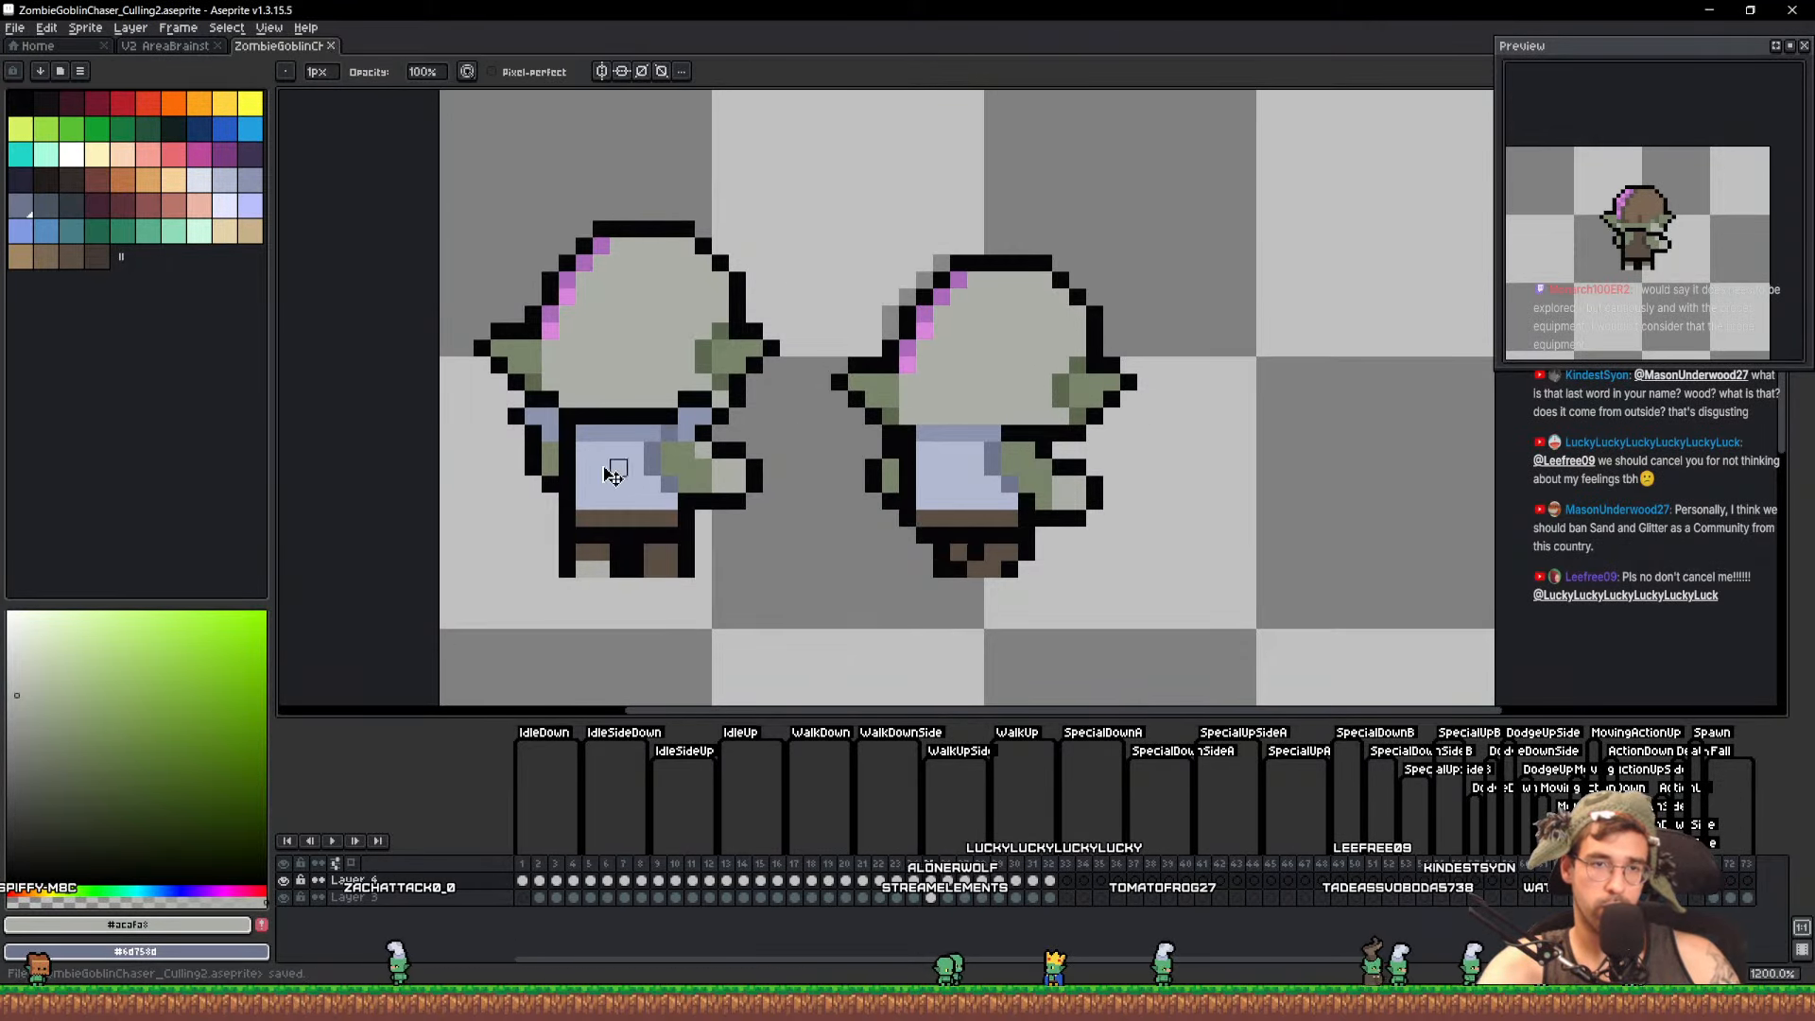
Cut the reference goblin out of frame 25 and paste it at the same place in frame 26
{"action": "key", "text": "q"}
{"action": "left_click_drag", "start_coordinate": [771, 565], "coordinate": [464, 462]}
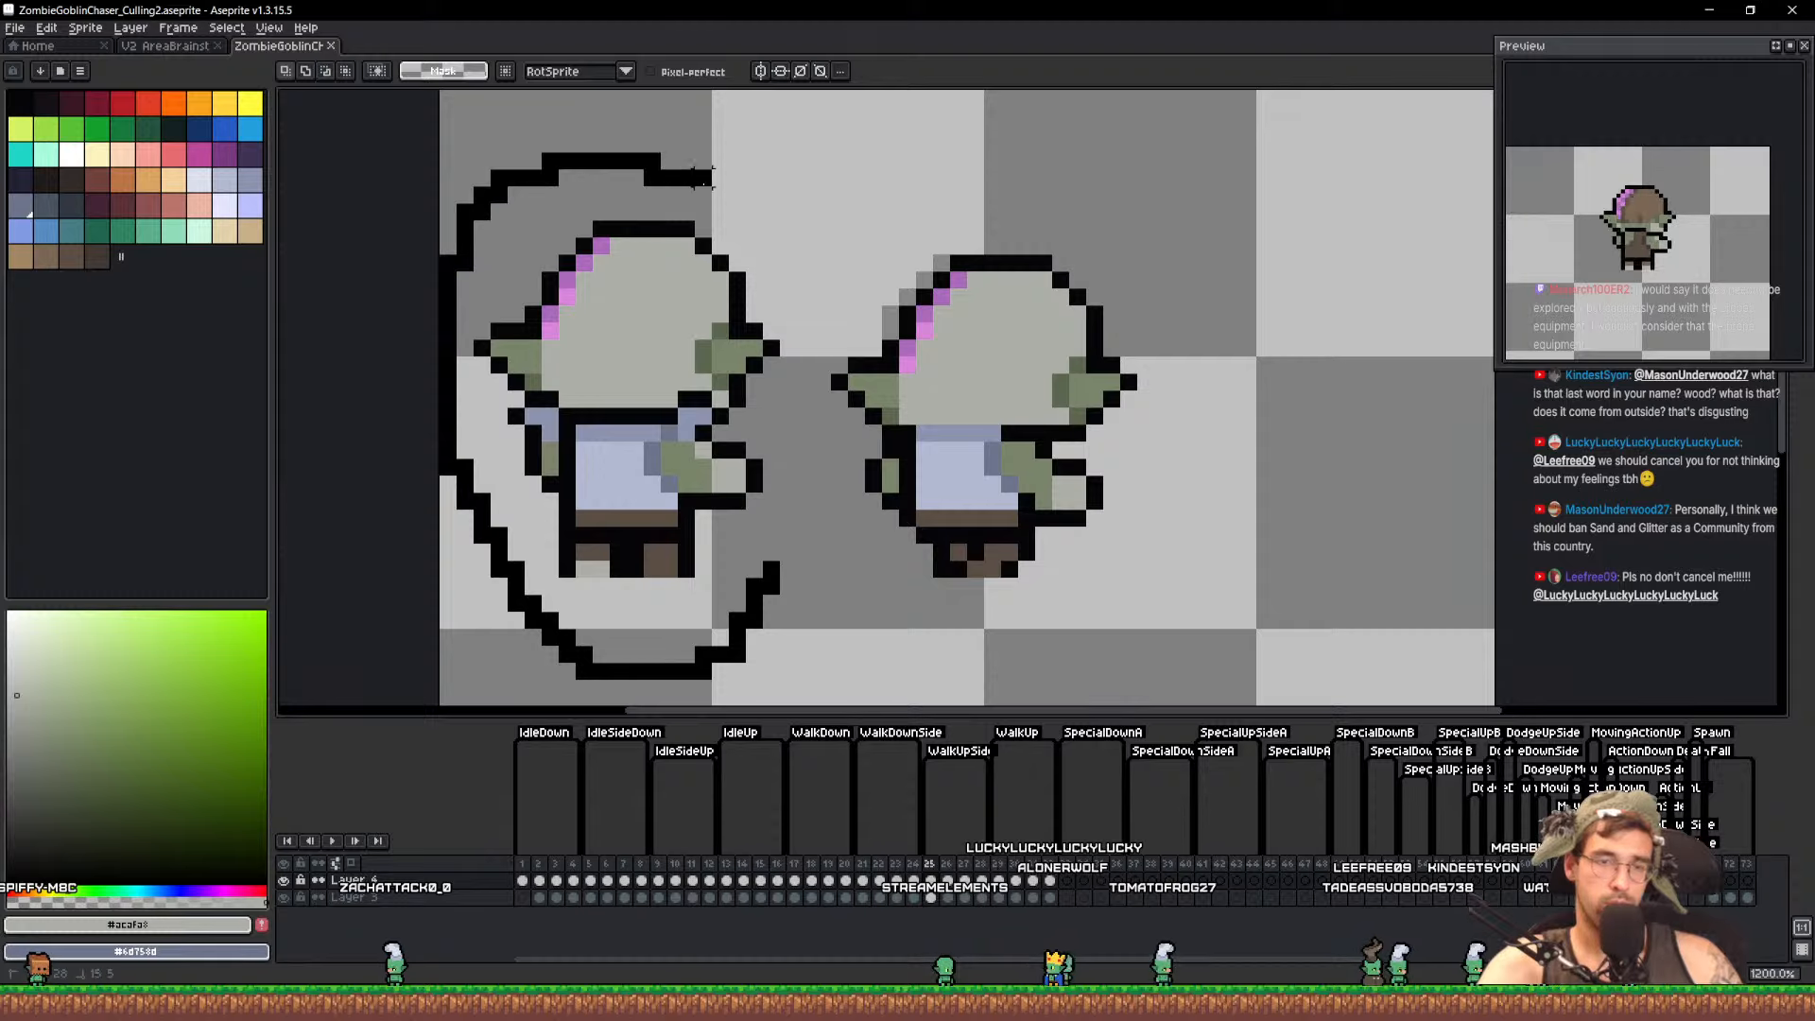
{"action": "left_click_drag", "start_coordinate": [701, 177], "coordinate": [711, 175]}
{"action": "key", "text": "ctrl+x"}
{"action": "key", "text": "Right"}
{"action": "key", "text": "ctrl+v"}
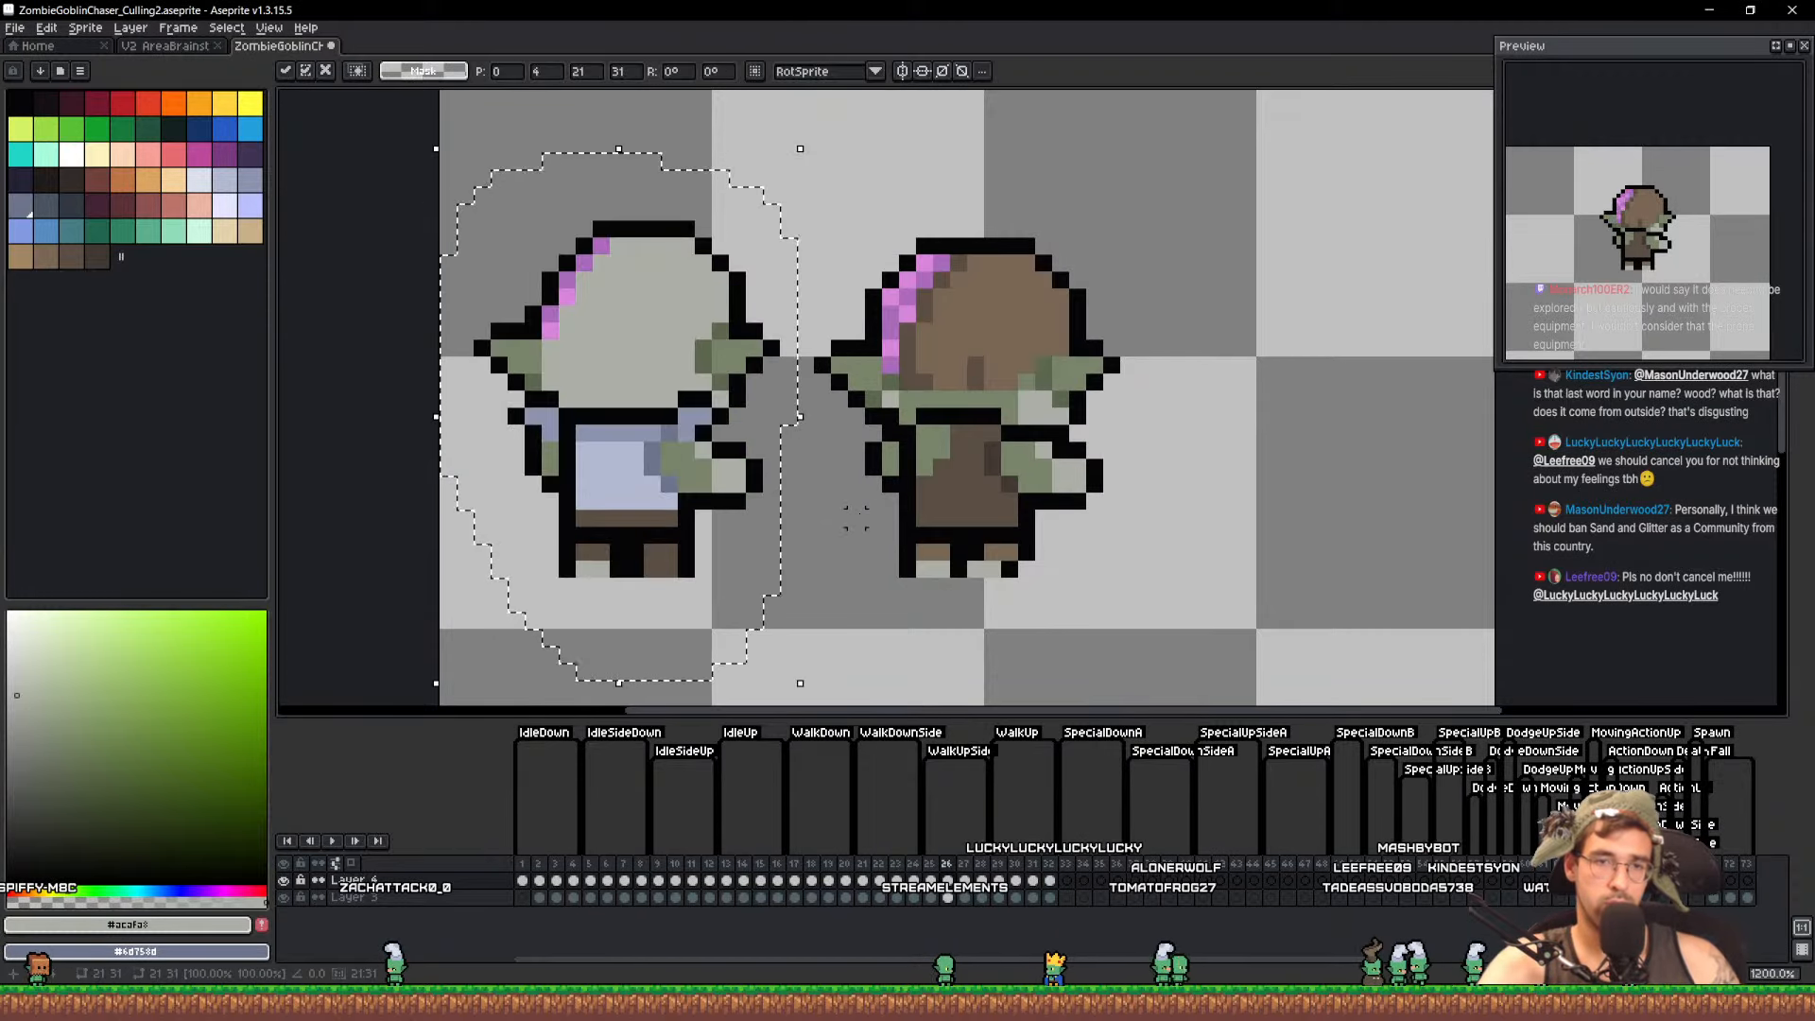
{"action": "left_click", "coordinate": [805, 518]}
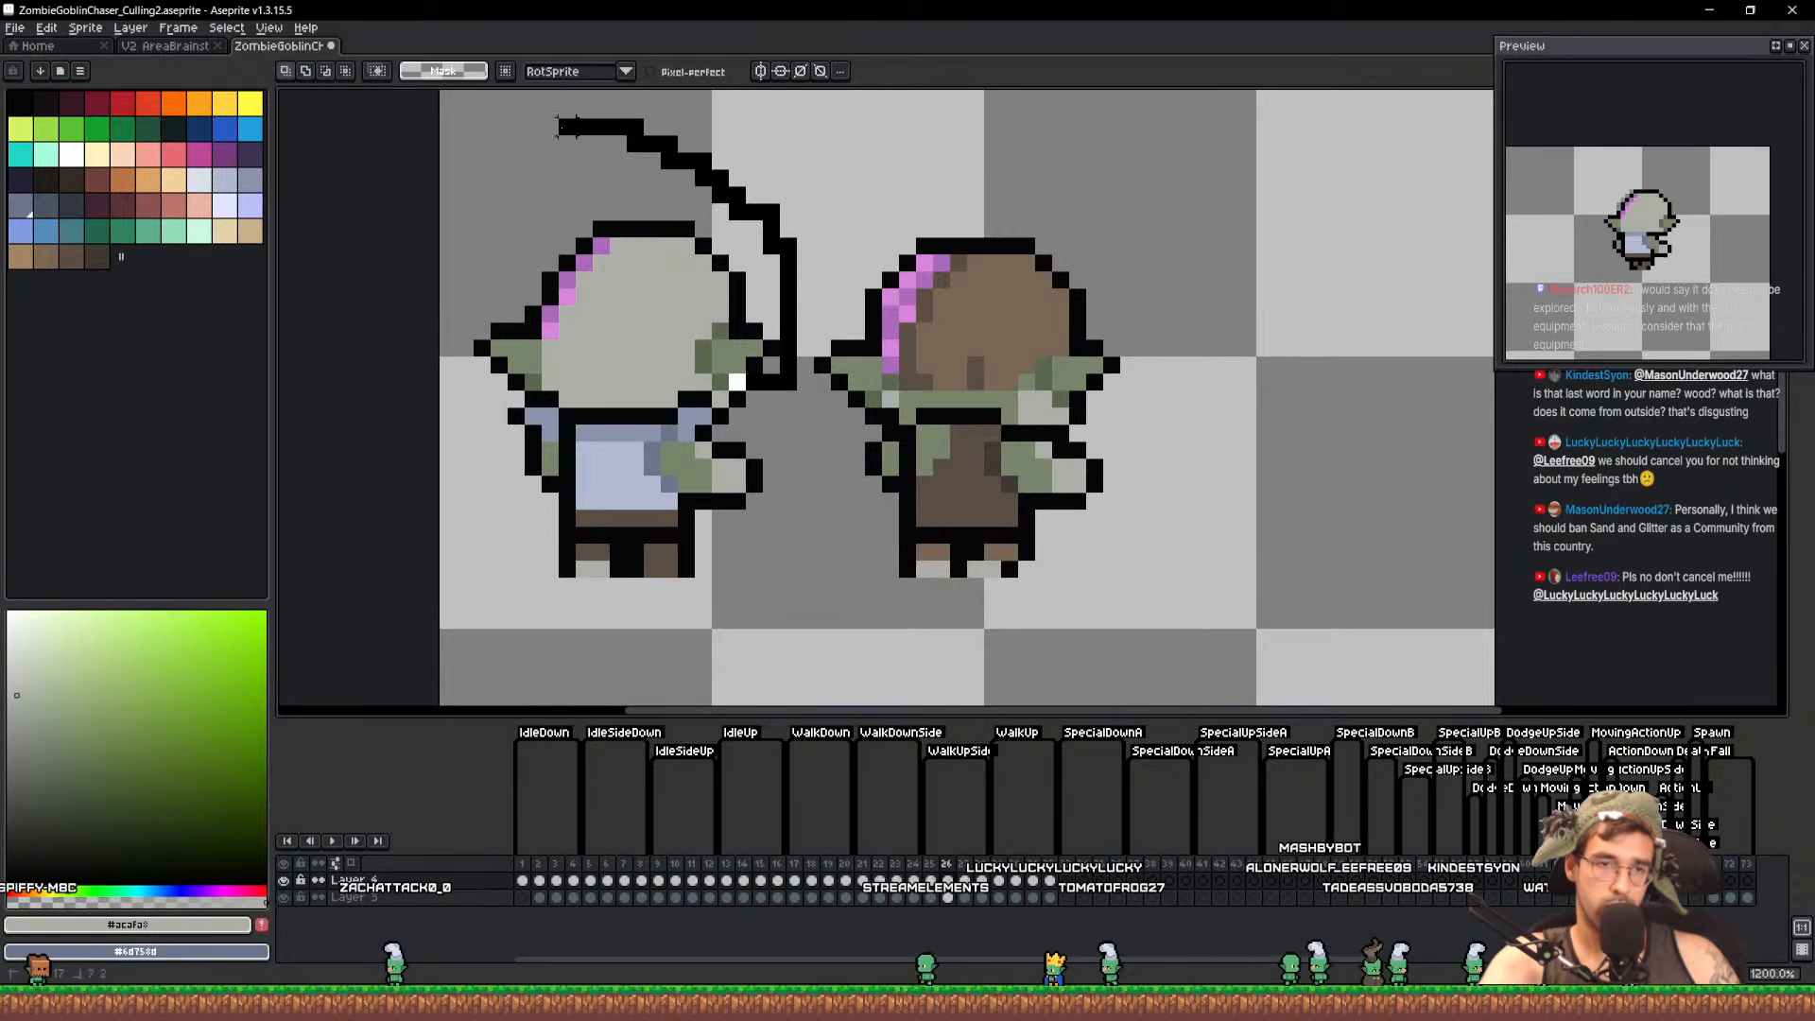
Copy the reference's bald head over the frame 26 goblin's head, erase the leftover outline pixels outside it, and save the file
{"action": "left_click_drag", "start_coordinate": [463, 369], "coordinate": [465, 367]}
{"action": "key", "text": "ctrl+c"}
{"action": "key", "text": "ctrl+v"}
{"action": "left_click_drag", "start_coordinate": [658, 299], "coordinate": [982, 316]}
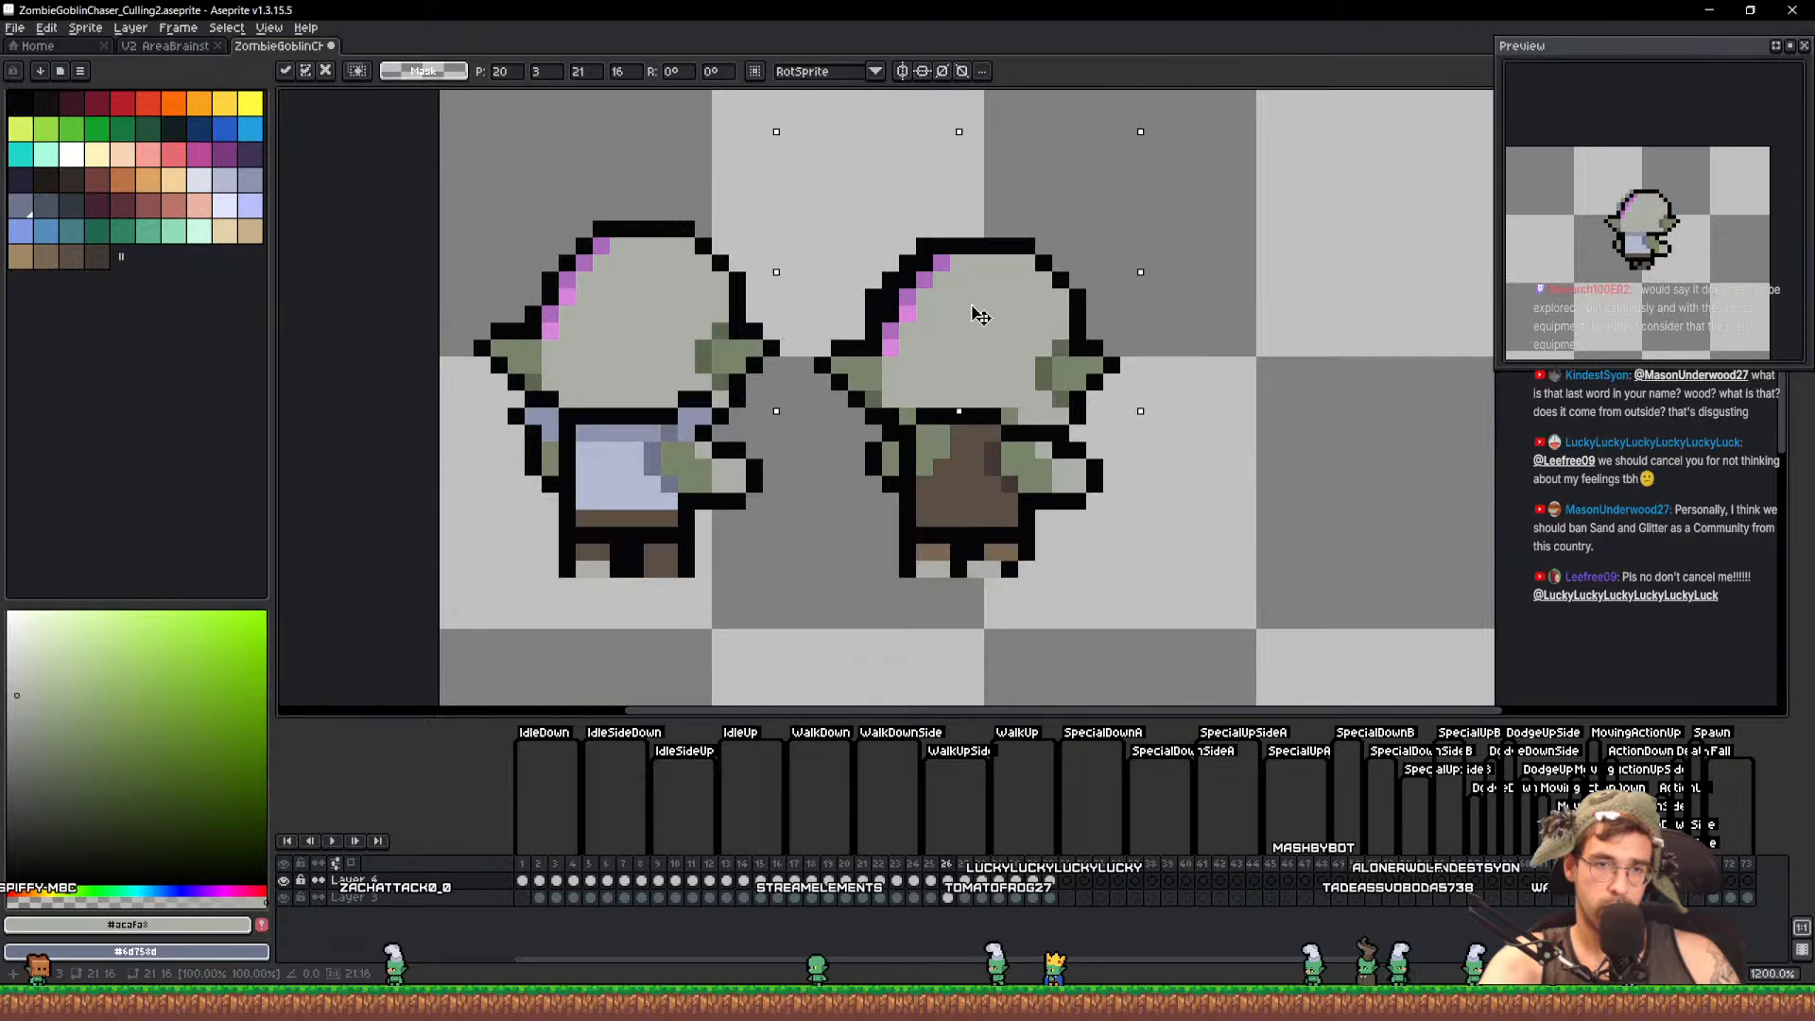
{"action": "key", "text": "b"}
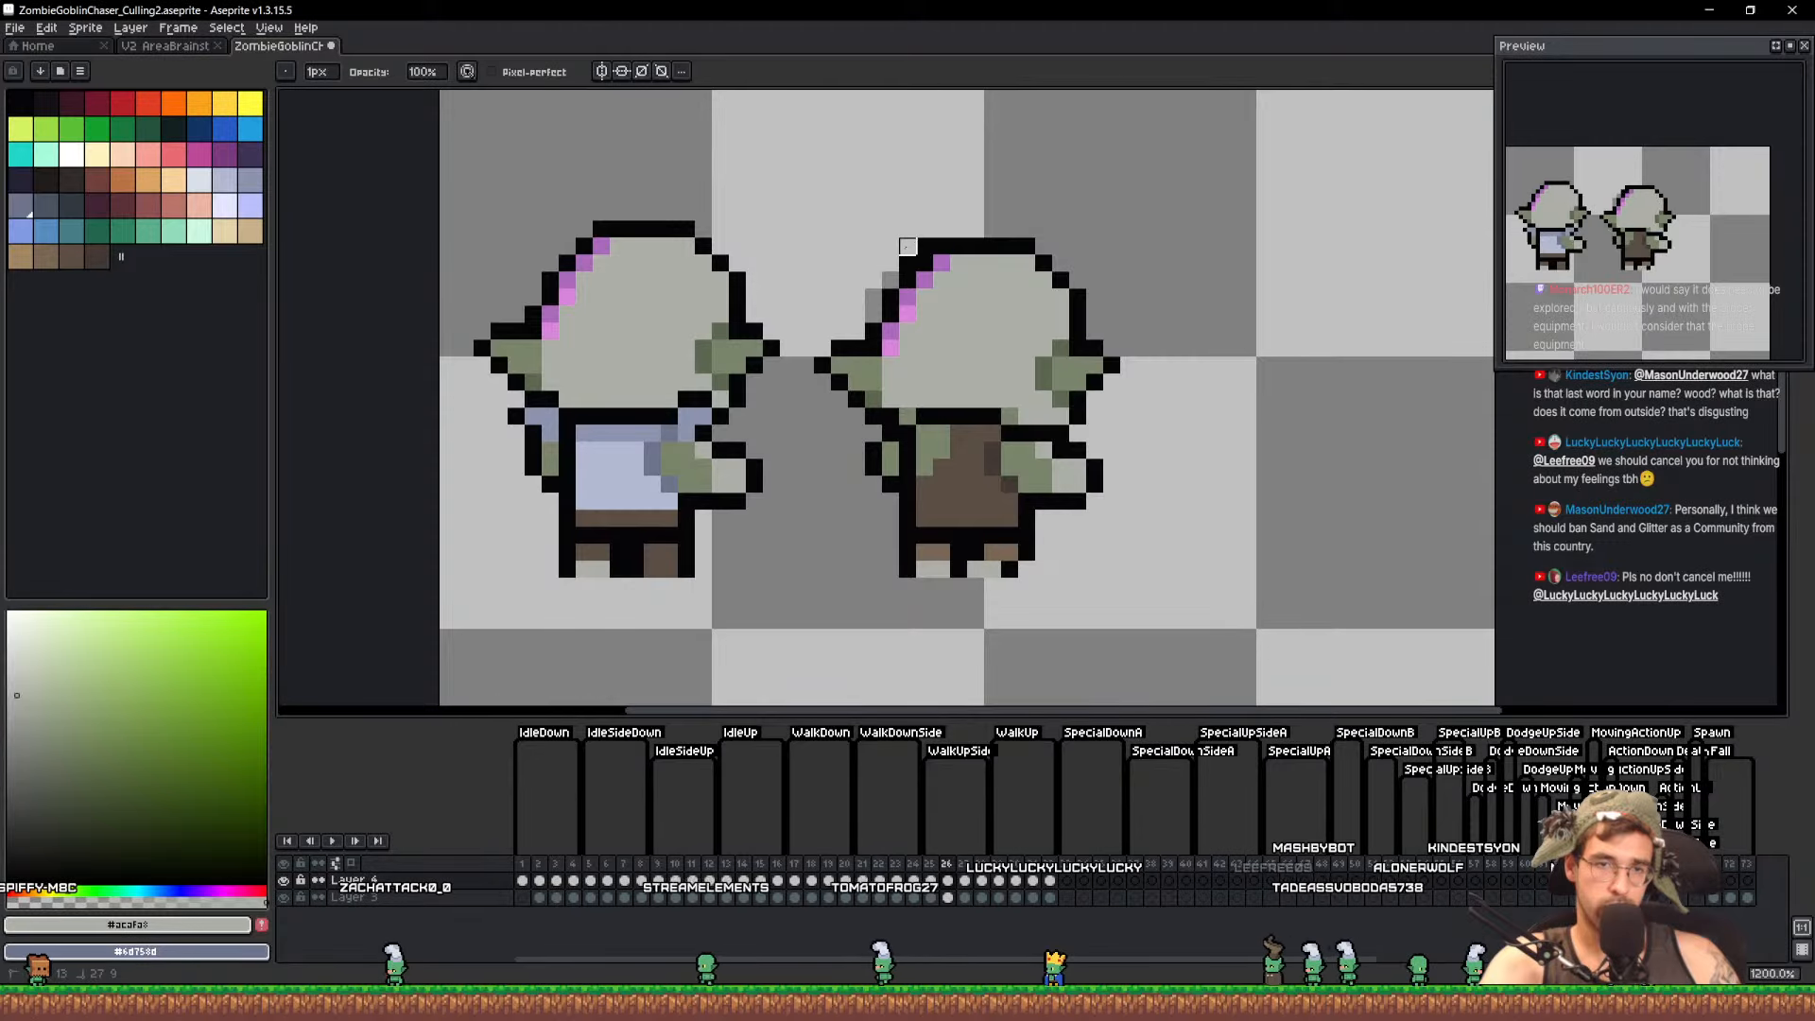
{"action": "key", "text": "ctrl+s"}
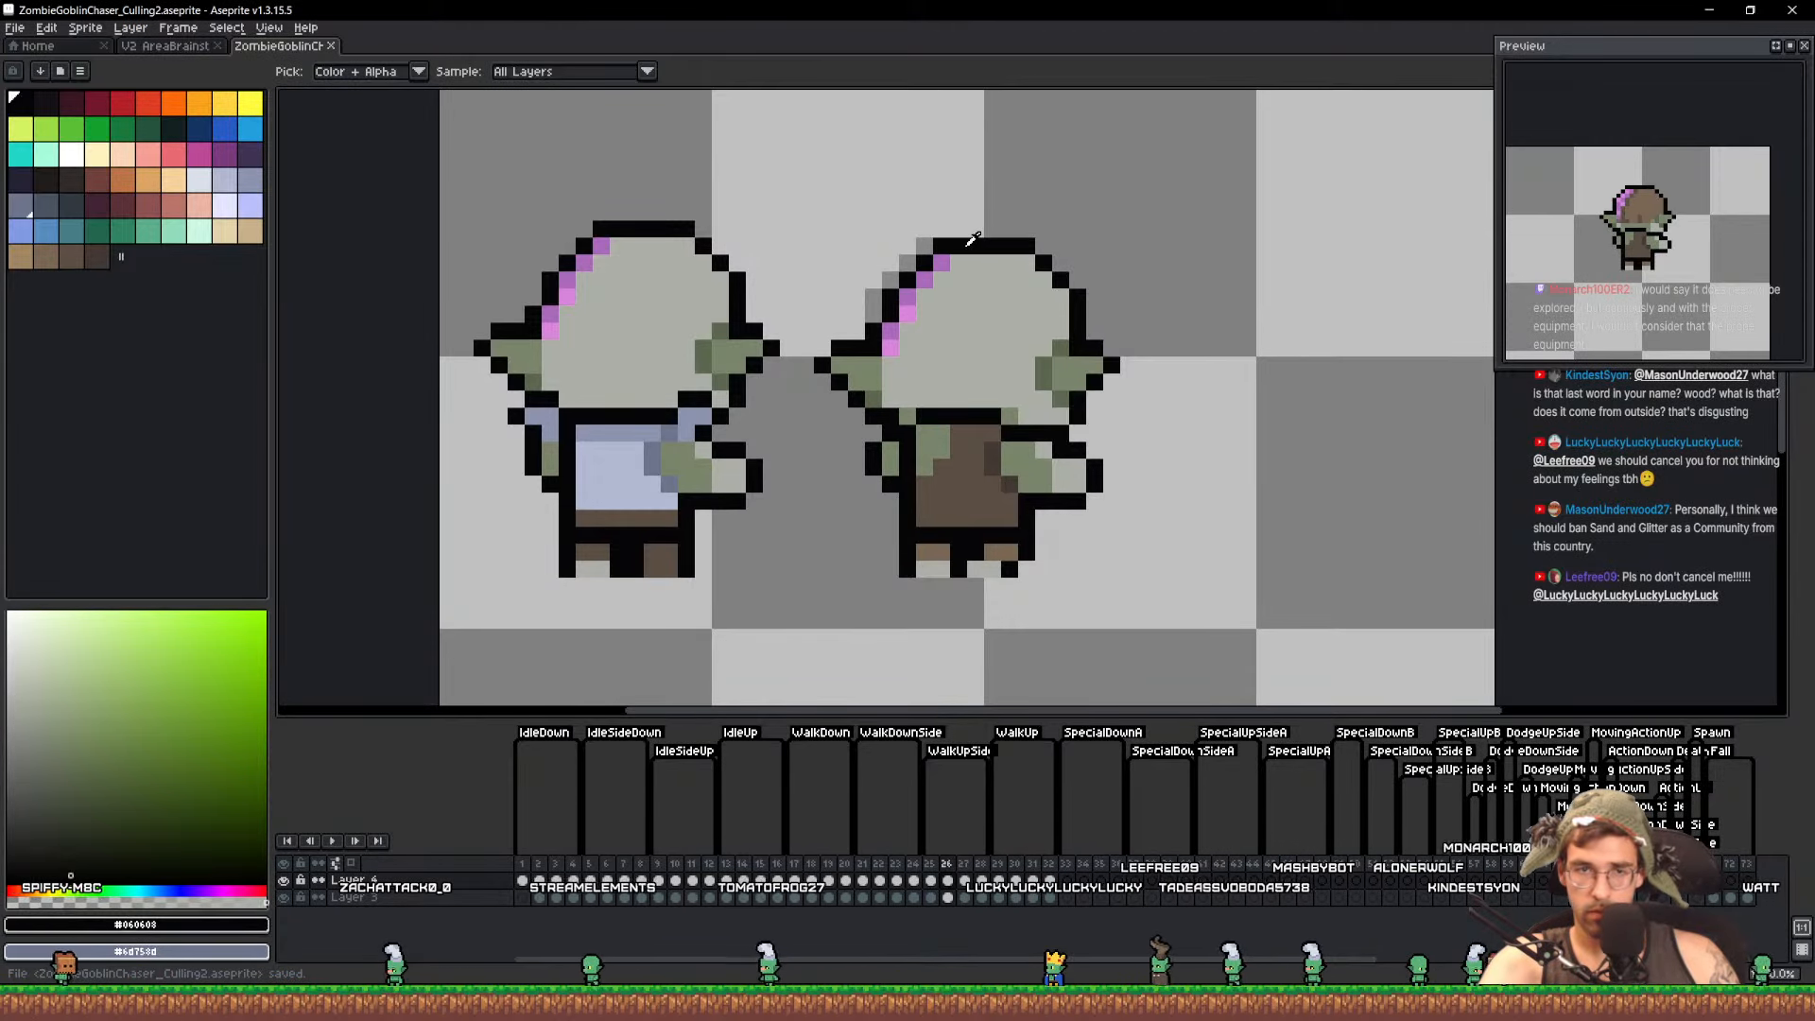
Compare frames 25 and 26 and paint a light blue row across the frame 26 goblin's shirt just above the waistband
{"action": "left_click", "coordinate": [1085, 299], "text": "alt"}
{"action": "key", "text": "Left"}
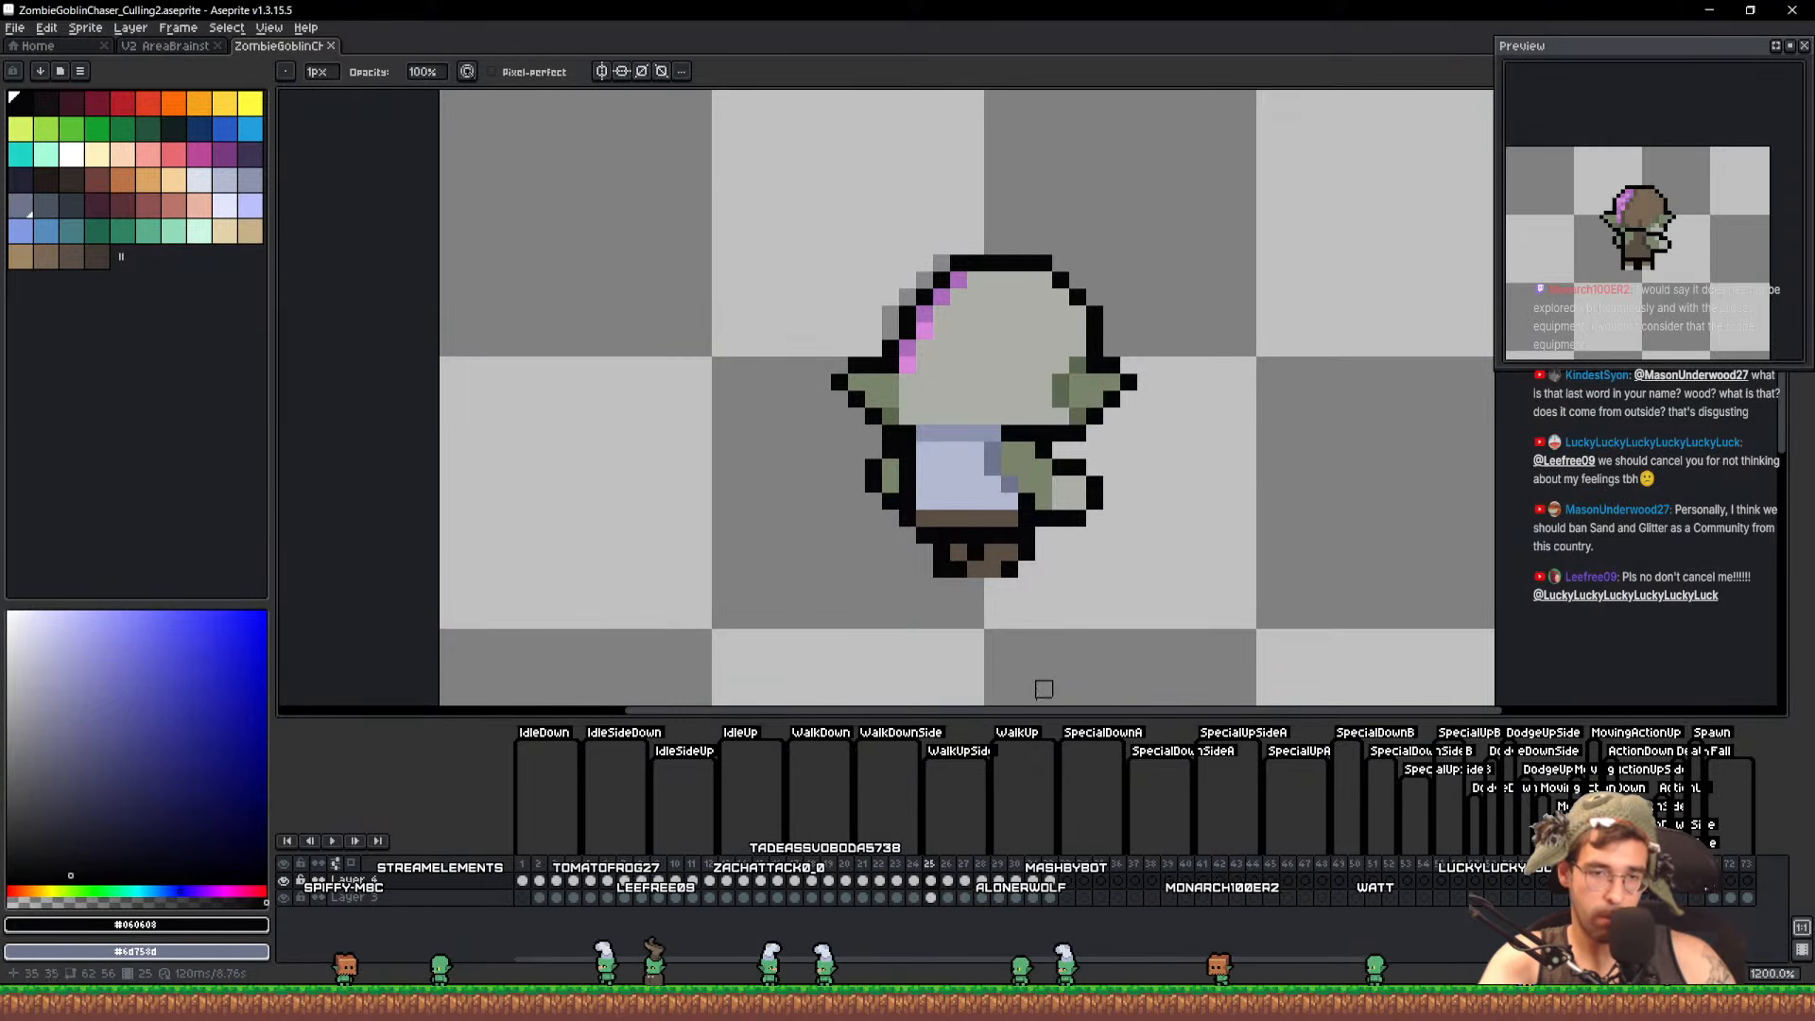
{"action": "left_click", "coordinate": [948, 882]}
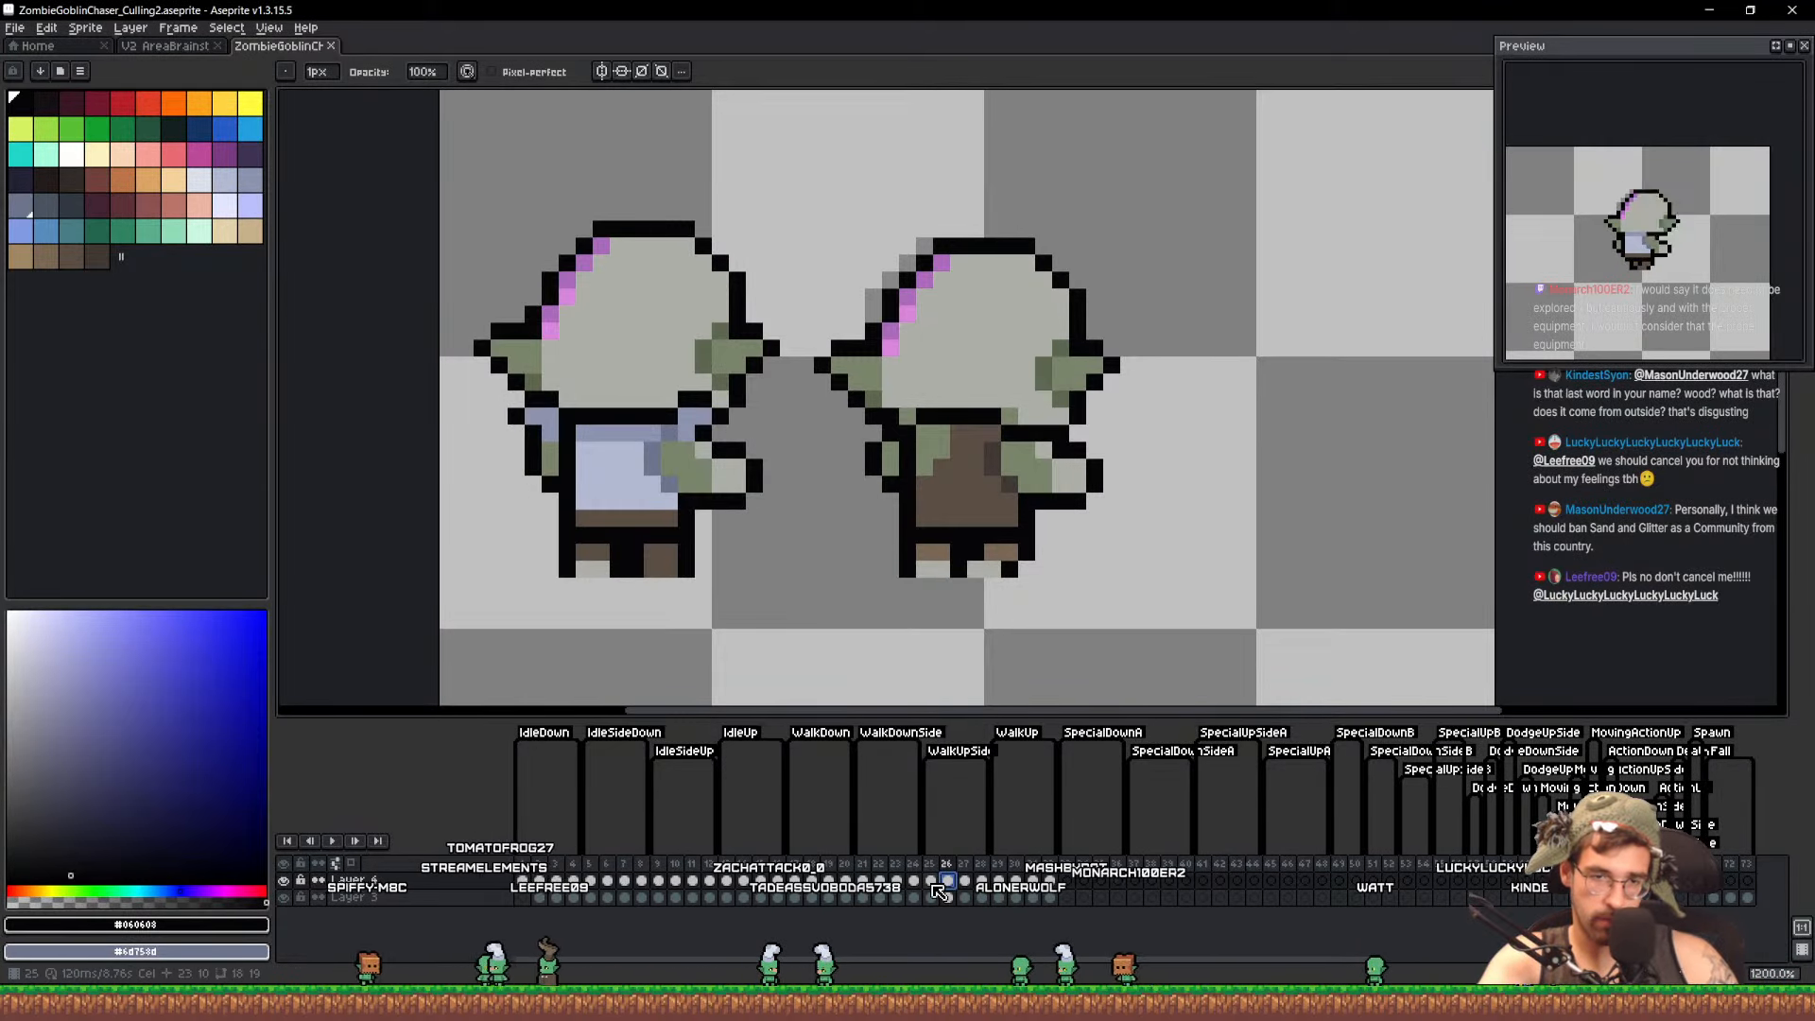
{"action": "left_click", "coordinate": [932, 884]}
{"action": "left_click", "coordinate": [949, 882]}
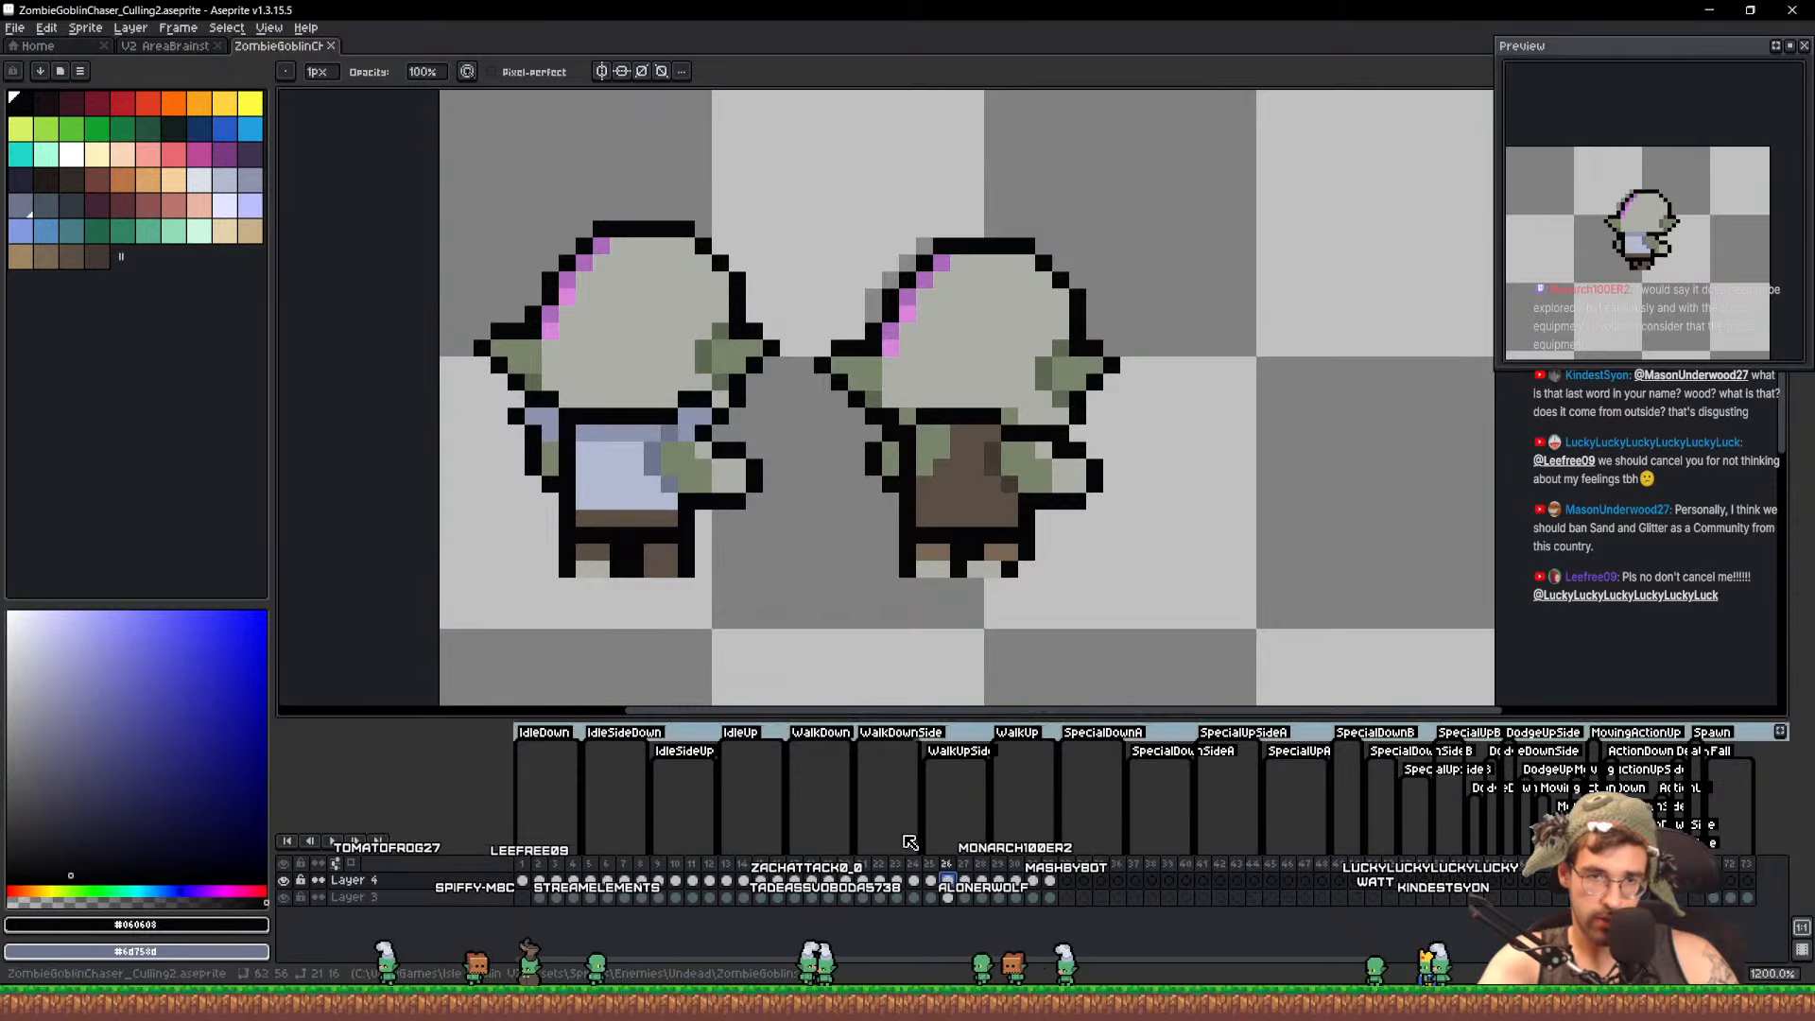
{"action": "left_click", "coordinate": [612, 491], "text": "alt"}
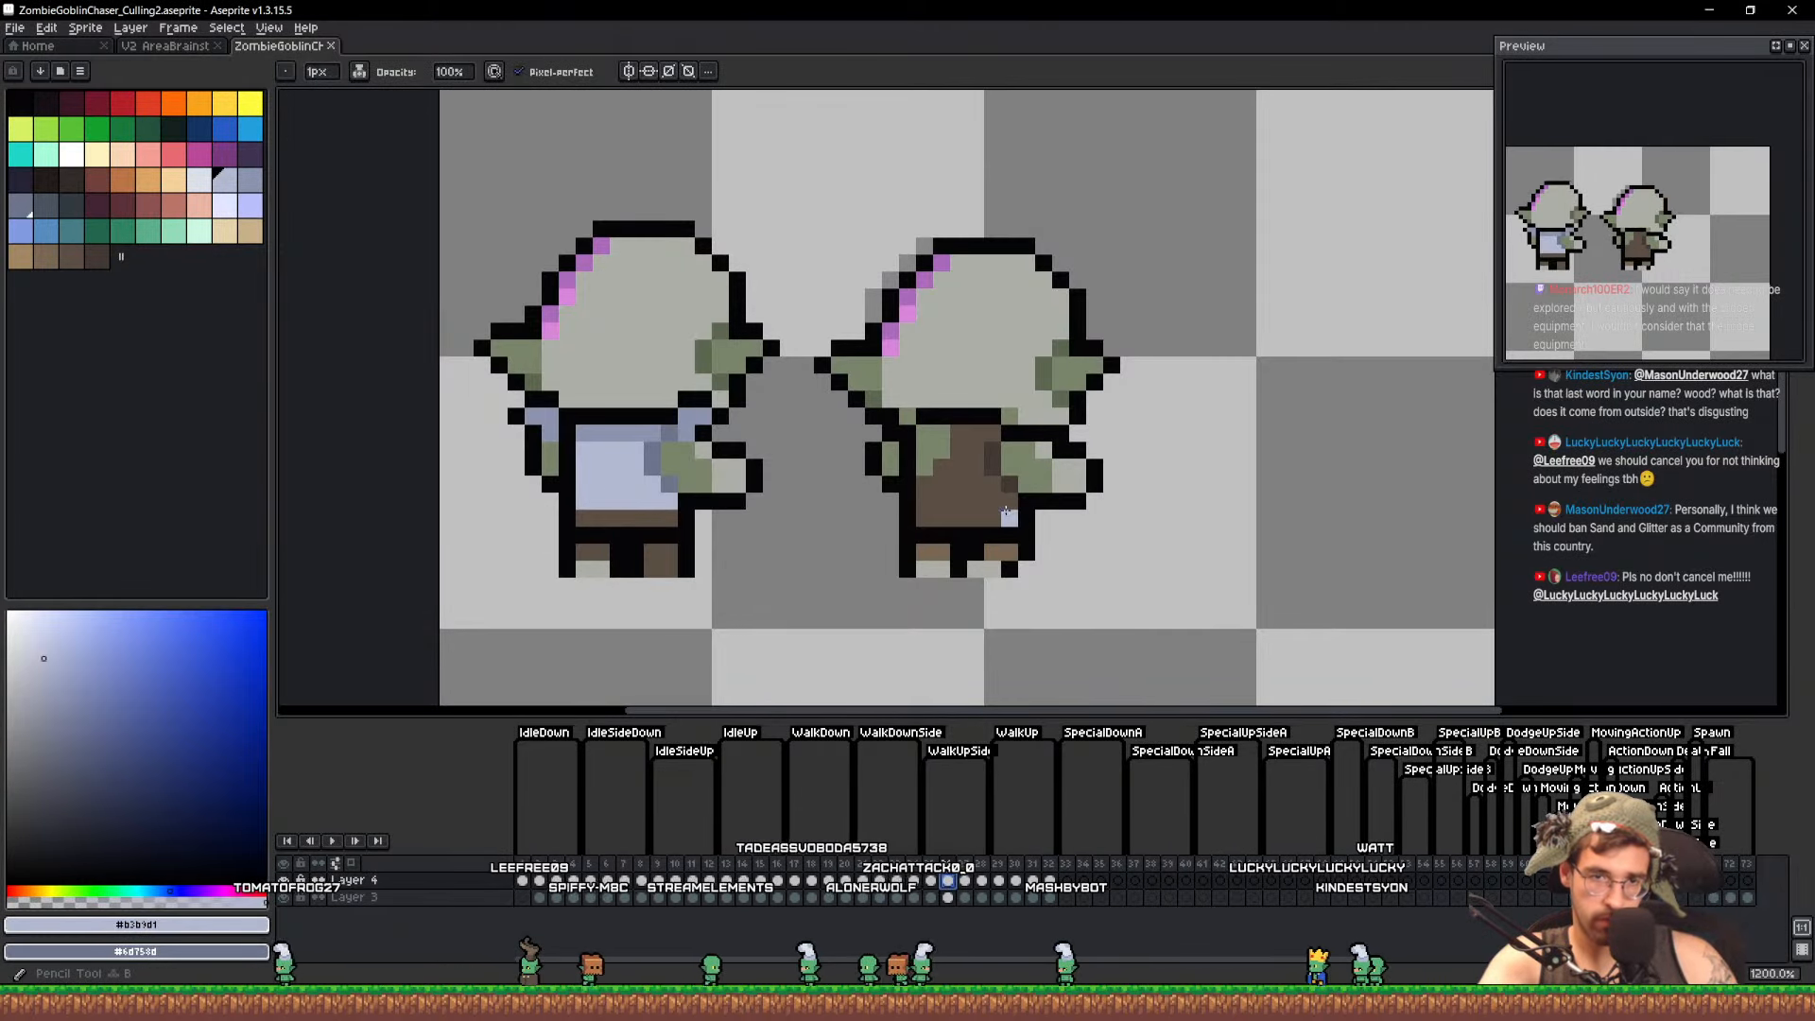
{"action": "left_click_drag", "start_coordinate": [1012, 501], "coordinate": [905, 501]}
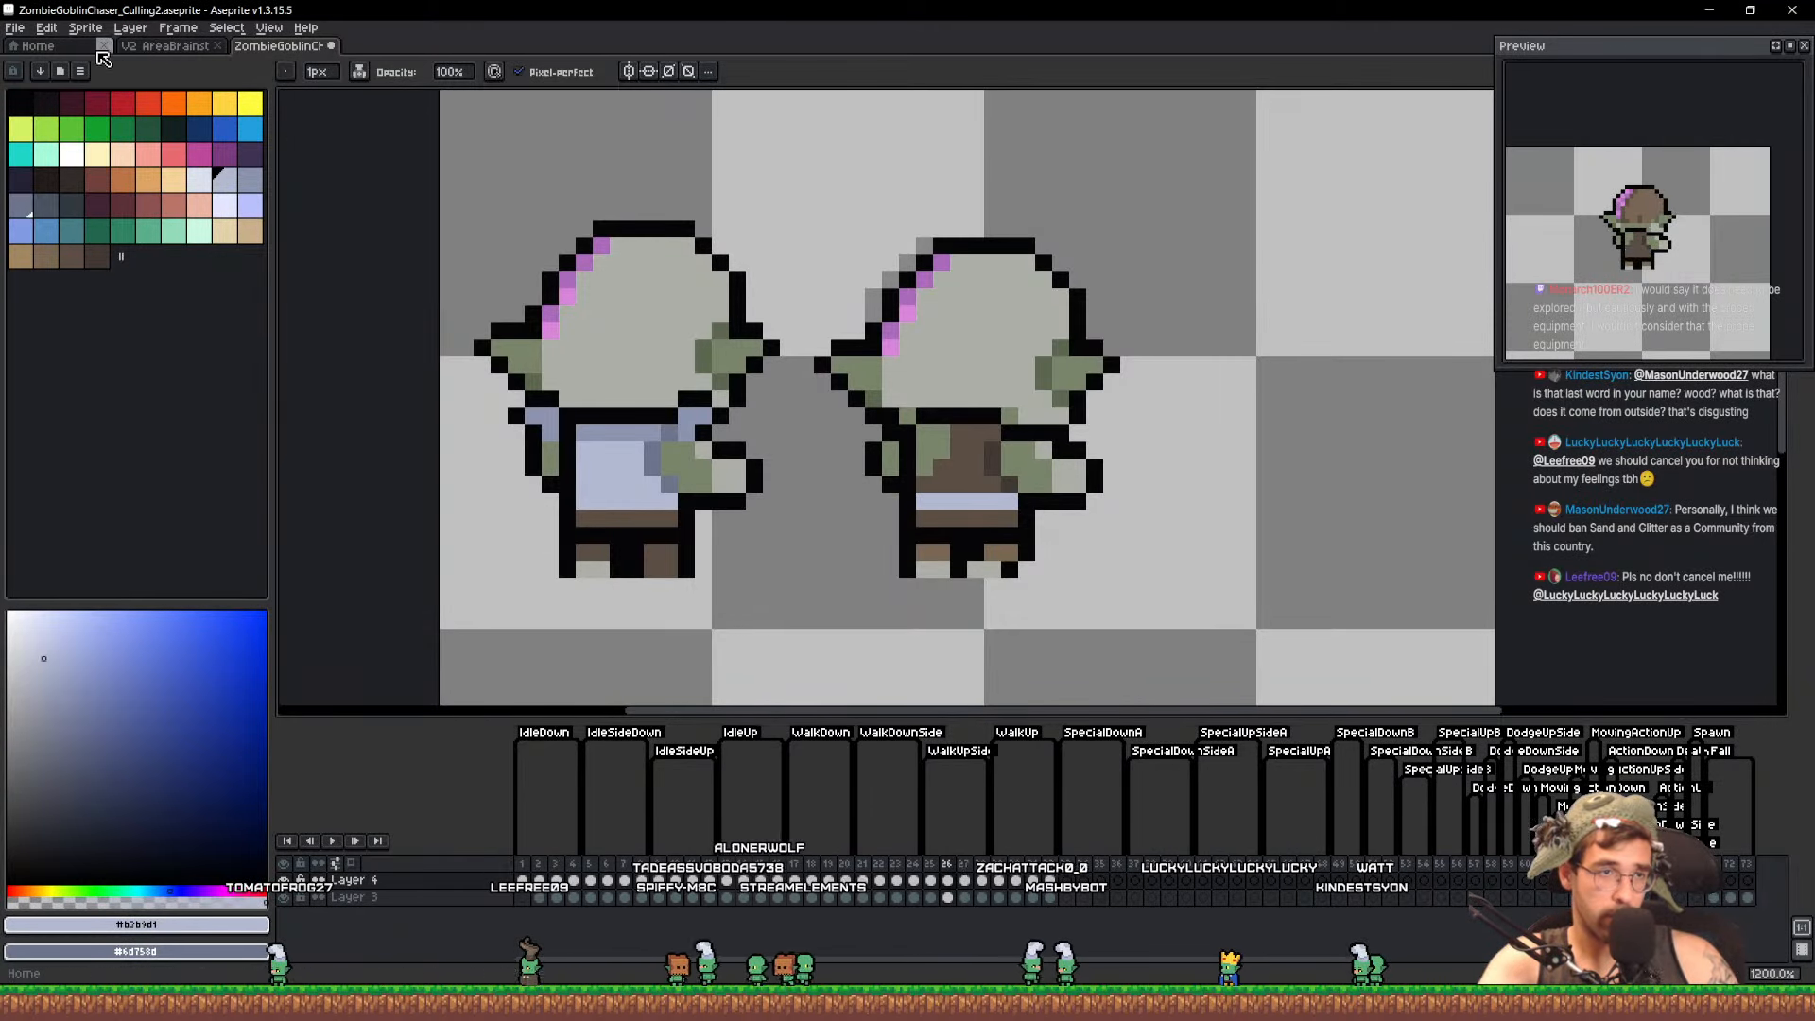
Open the V2 AreaBrainstorming file and examine the zombie goblin, ogre and neighbouring undead character designs
{"action": "left_click", "coordinate": [127, 52]}
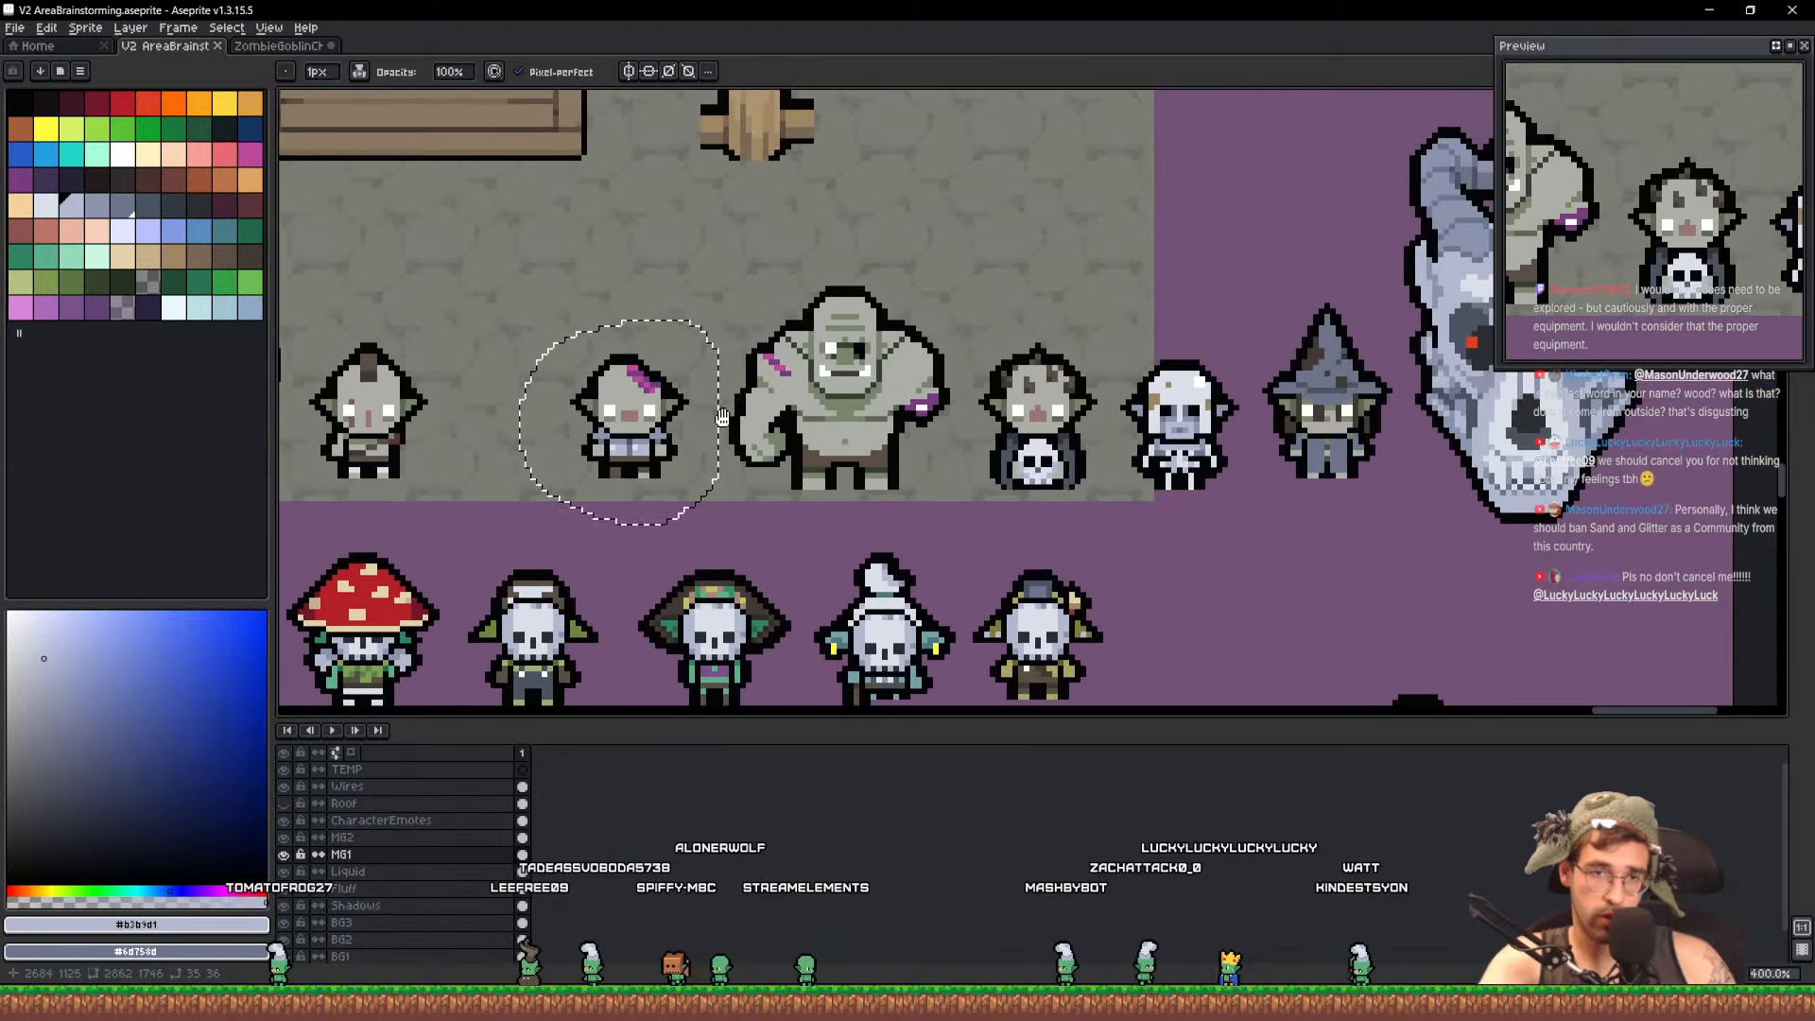
{"action": "scroll", "coordinate": [794, 435], "scroll_direction": "up", "scroll_amount": 4}
{"action": "left_click_drag", "start_coordinate": [599, 429], "coordinate": [765, 444]}
{"action": "left_click_drag", "start_coordinate": [1399, 387], "coordinate": [755, 401]}
{"action": "scroll", "coordinate": [1168, 386], "scroll_direction": "down", "scroll_amount": 4}
{"action": "scroll", "coordinate": [1398, 376], "scroll_direction": "up", "scroll_amount": 4}
{"action": "scroll", "coordinate": [1371, 367], "scroll_direction": "down", "scroll_amount": 1}
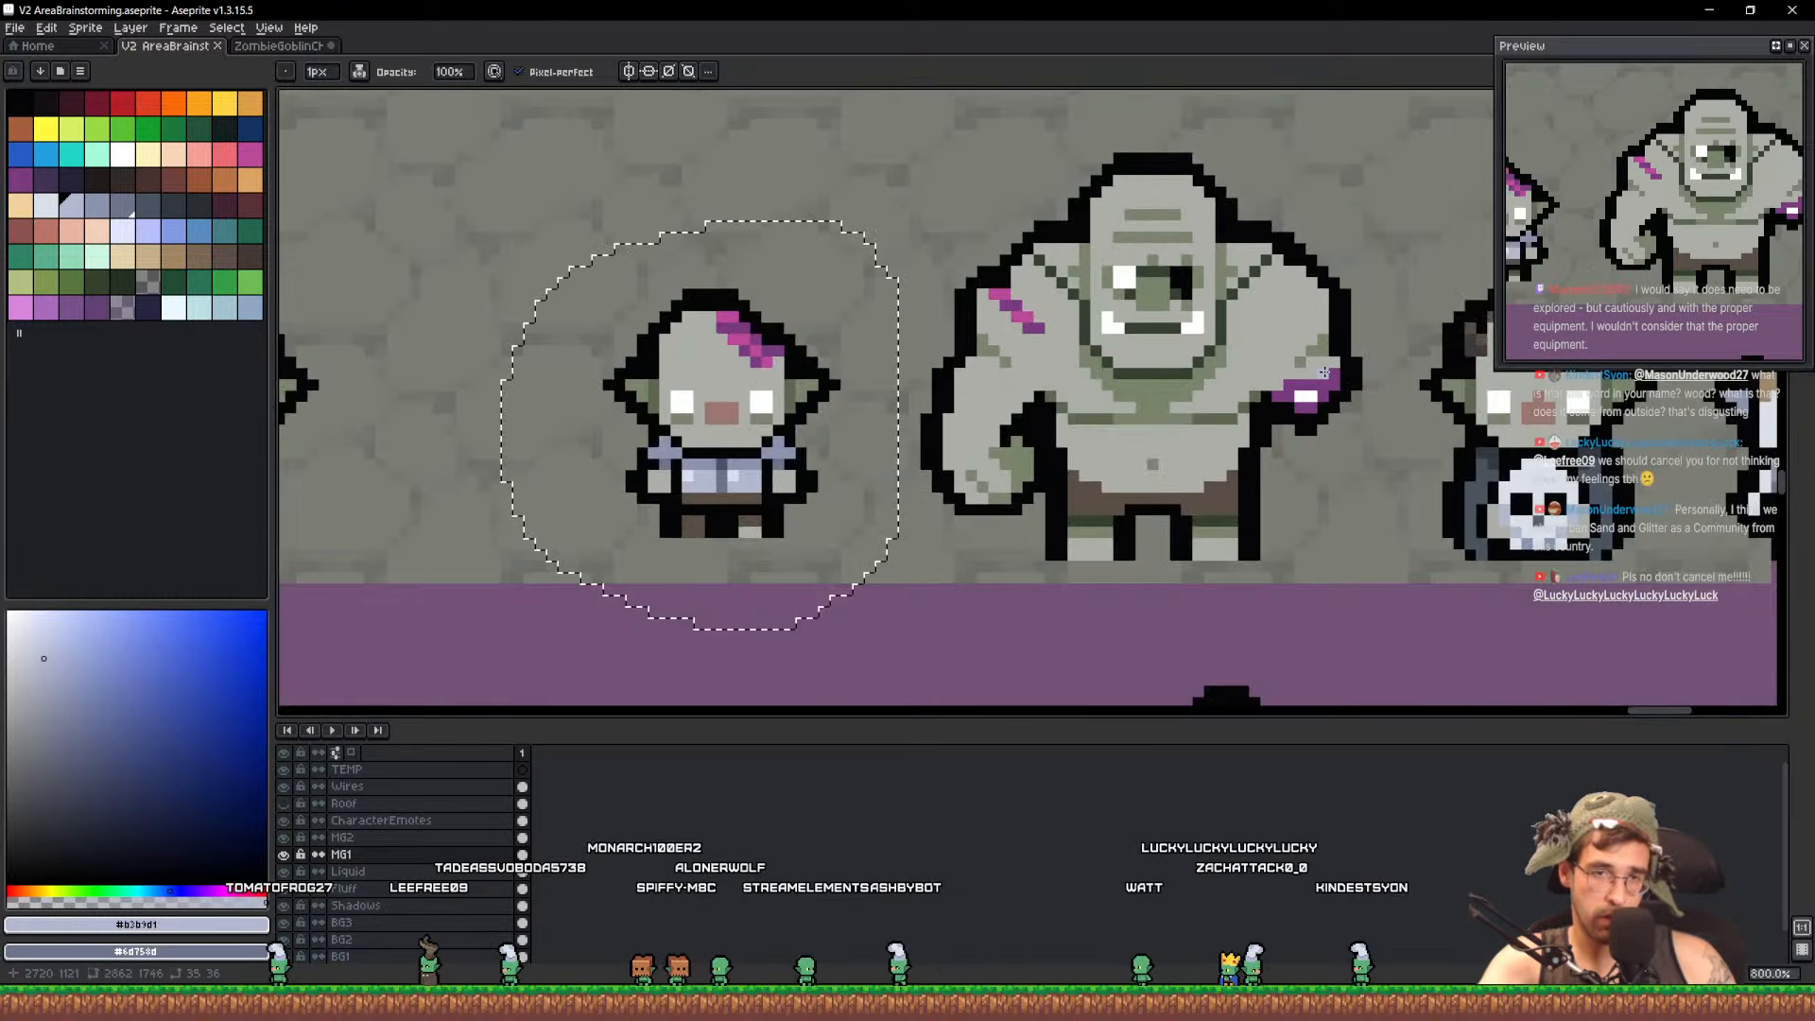
{"action": "left_click_drag", "start_coordinate": [1367, 362], "coordinate": [706, 326]}
{"action": "scroll", "coordinate": [794, 364], "scroll_direction": "up", "scroll_amount": 1}
{"action": "scroll", "coordinate": [907, 380], "scroll_direction": "down", "scroll_amount": 1}
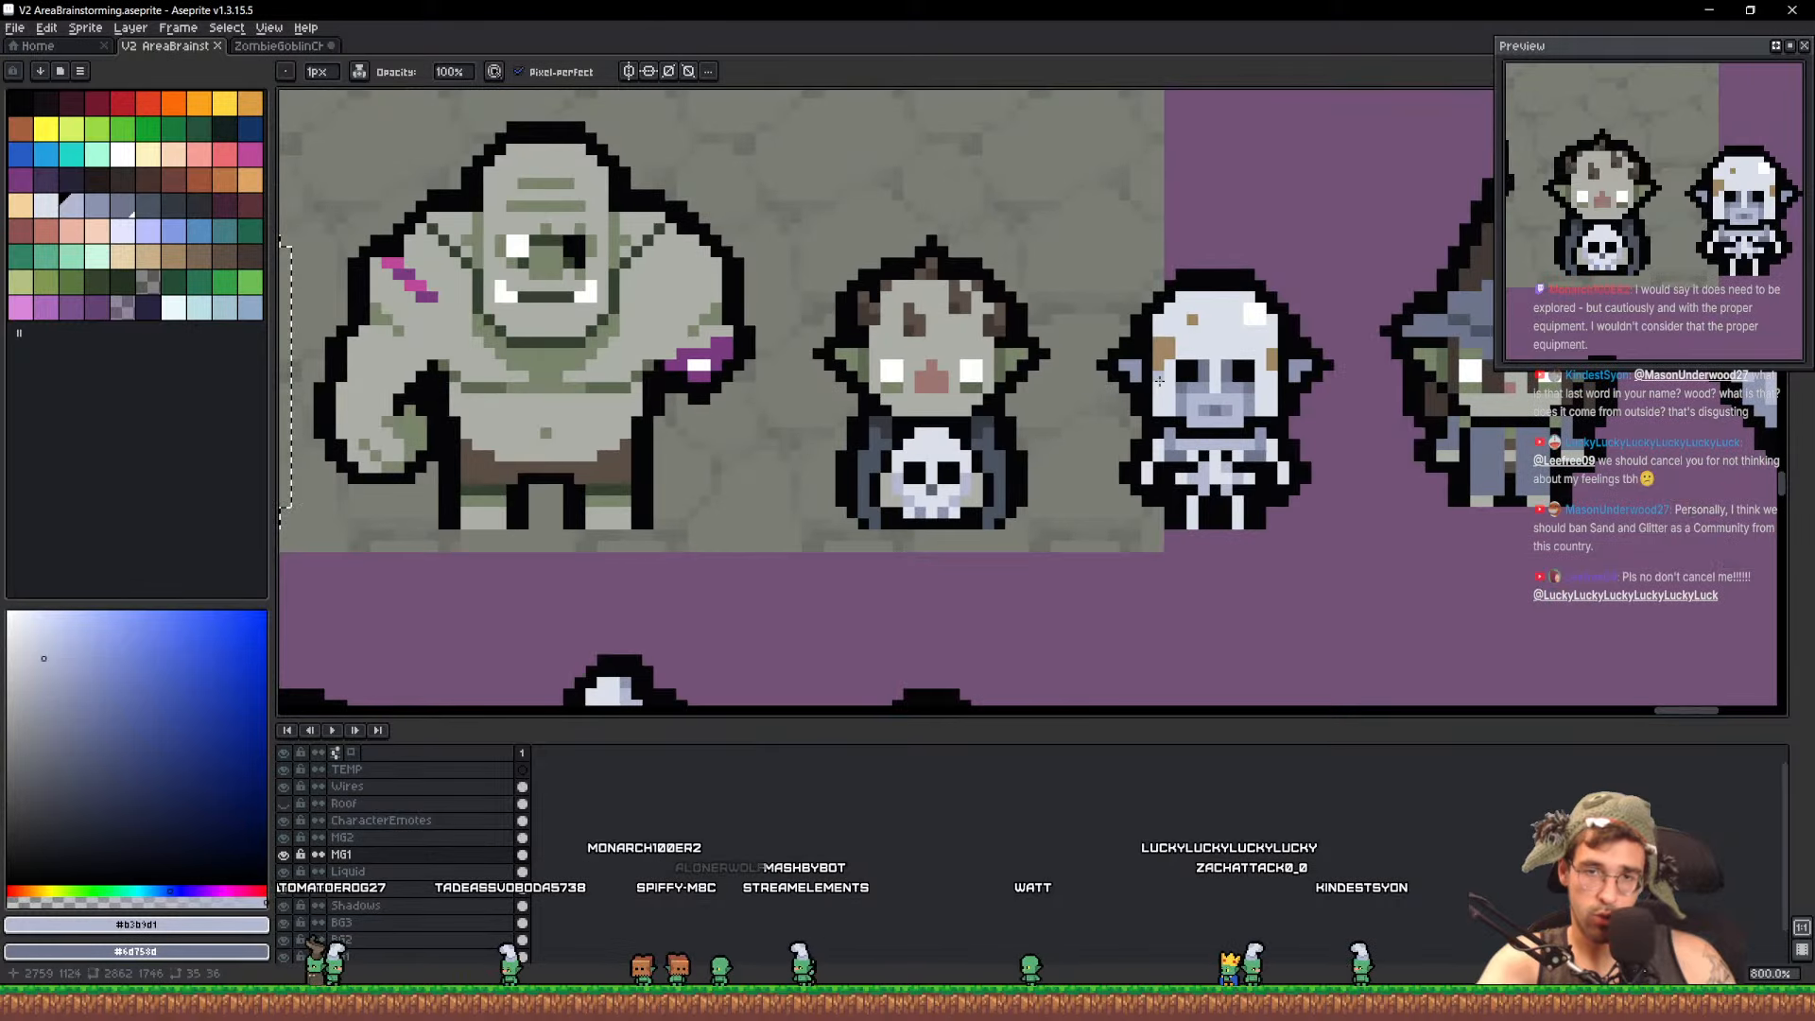
Examine the skeleton goblin, witch goblin and giant horned skull designs beside the other undead characters
{"action": "left_click_drag", "start_coordinate": [1165, 420], "coordinate": [716, 423]}
{"action": "scroll", "coordinate": [717, 423], "scroll_direction": "up", "scroll_amount": 2}
{"action": "scroll", "coordinate": [716, 422], "scroll_direction": "down", "scroll_amount": 2}
{"action": "left_click_drag", "start_coordinate": [938, 397], "coordinate": [678, 420]}
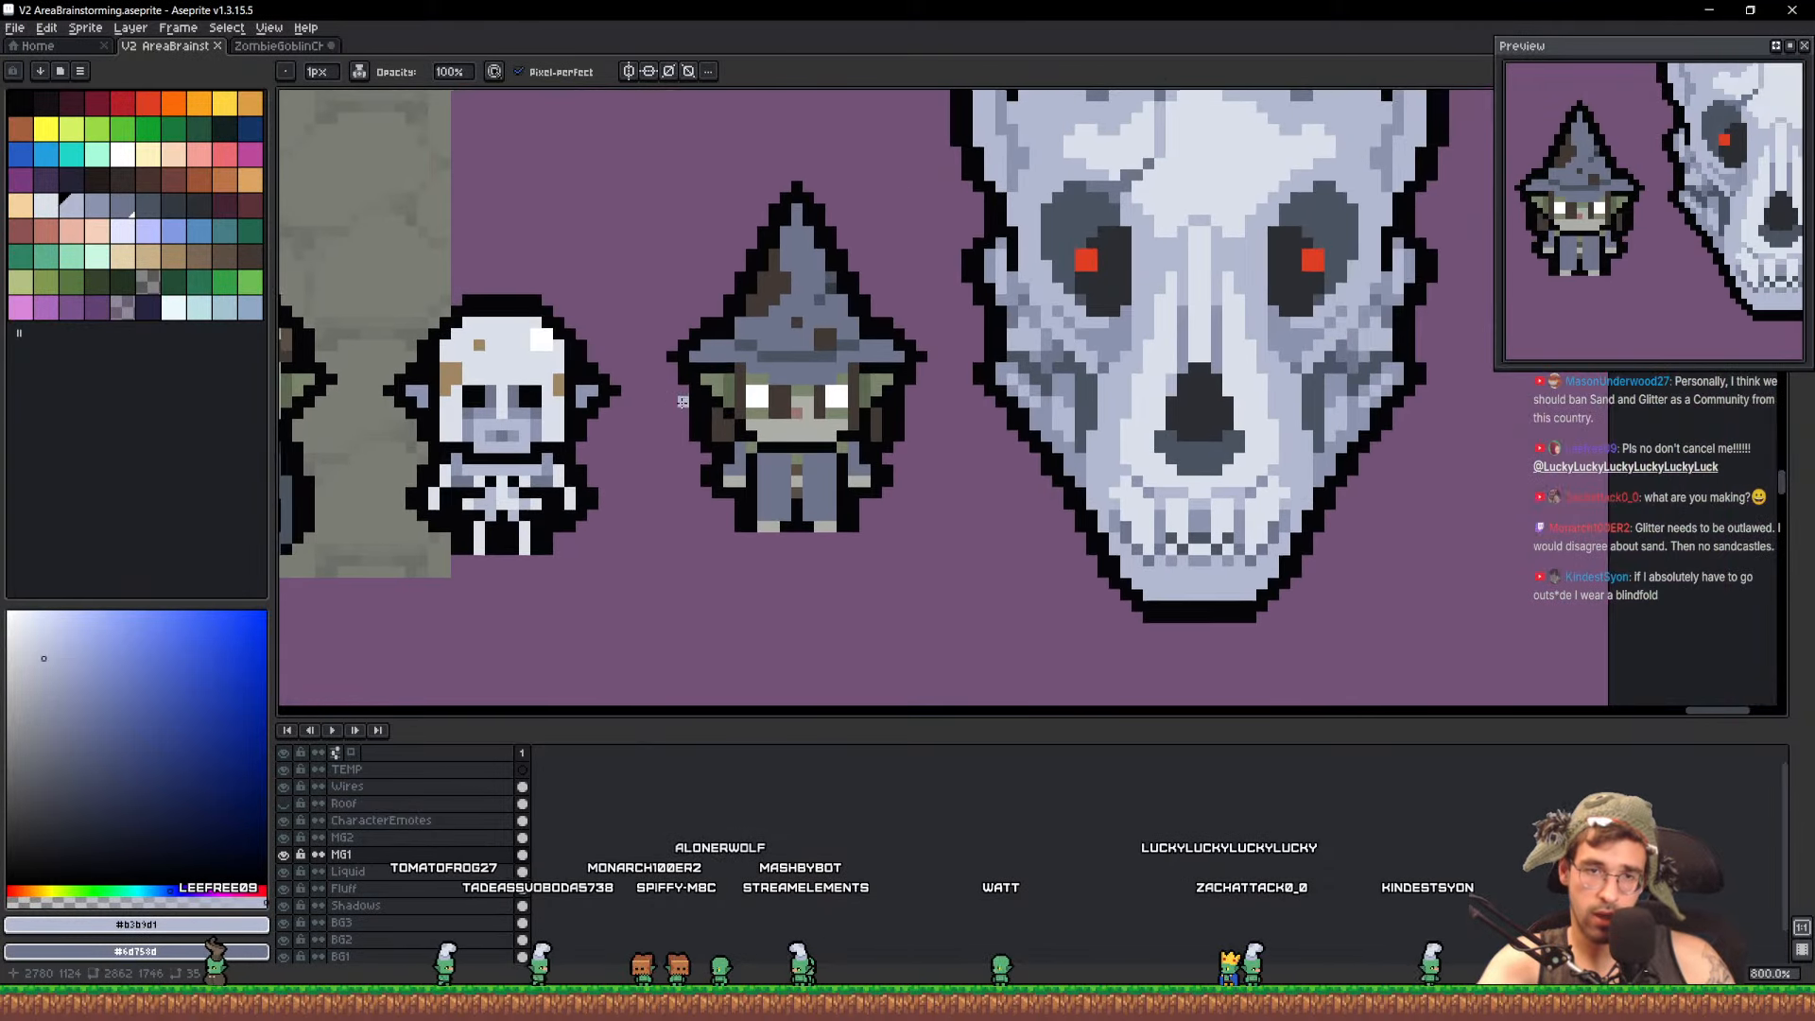
{"action": "scroll", "coordinate": [778, 386], "scroll_direction": "up", "scroll_amount": 5}
{"action": "scroll", "coordinate": [778, 386], "scroll_direction": "down", "scroll_amount": 7}
{"action": "left_click_drag", "start_coordinate": [1034, 273], "coordinate": [915, 381]}
{"action": "scroll", "coordinate": [922, 383], "scroll_direction": "down", "scroll_amount": 3}
{"action": "left_click_drag", "start_coordinate": [794, 352], "coordinate": [1138, 300]}
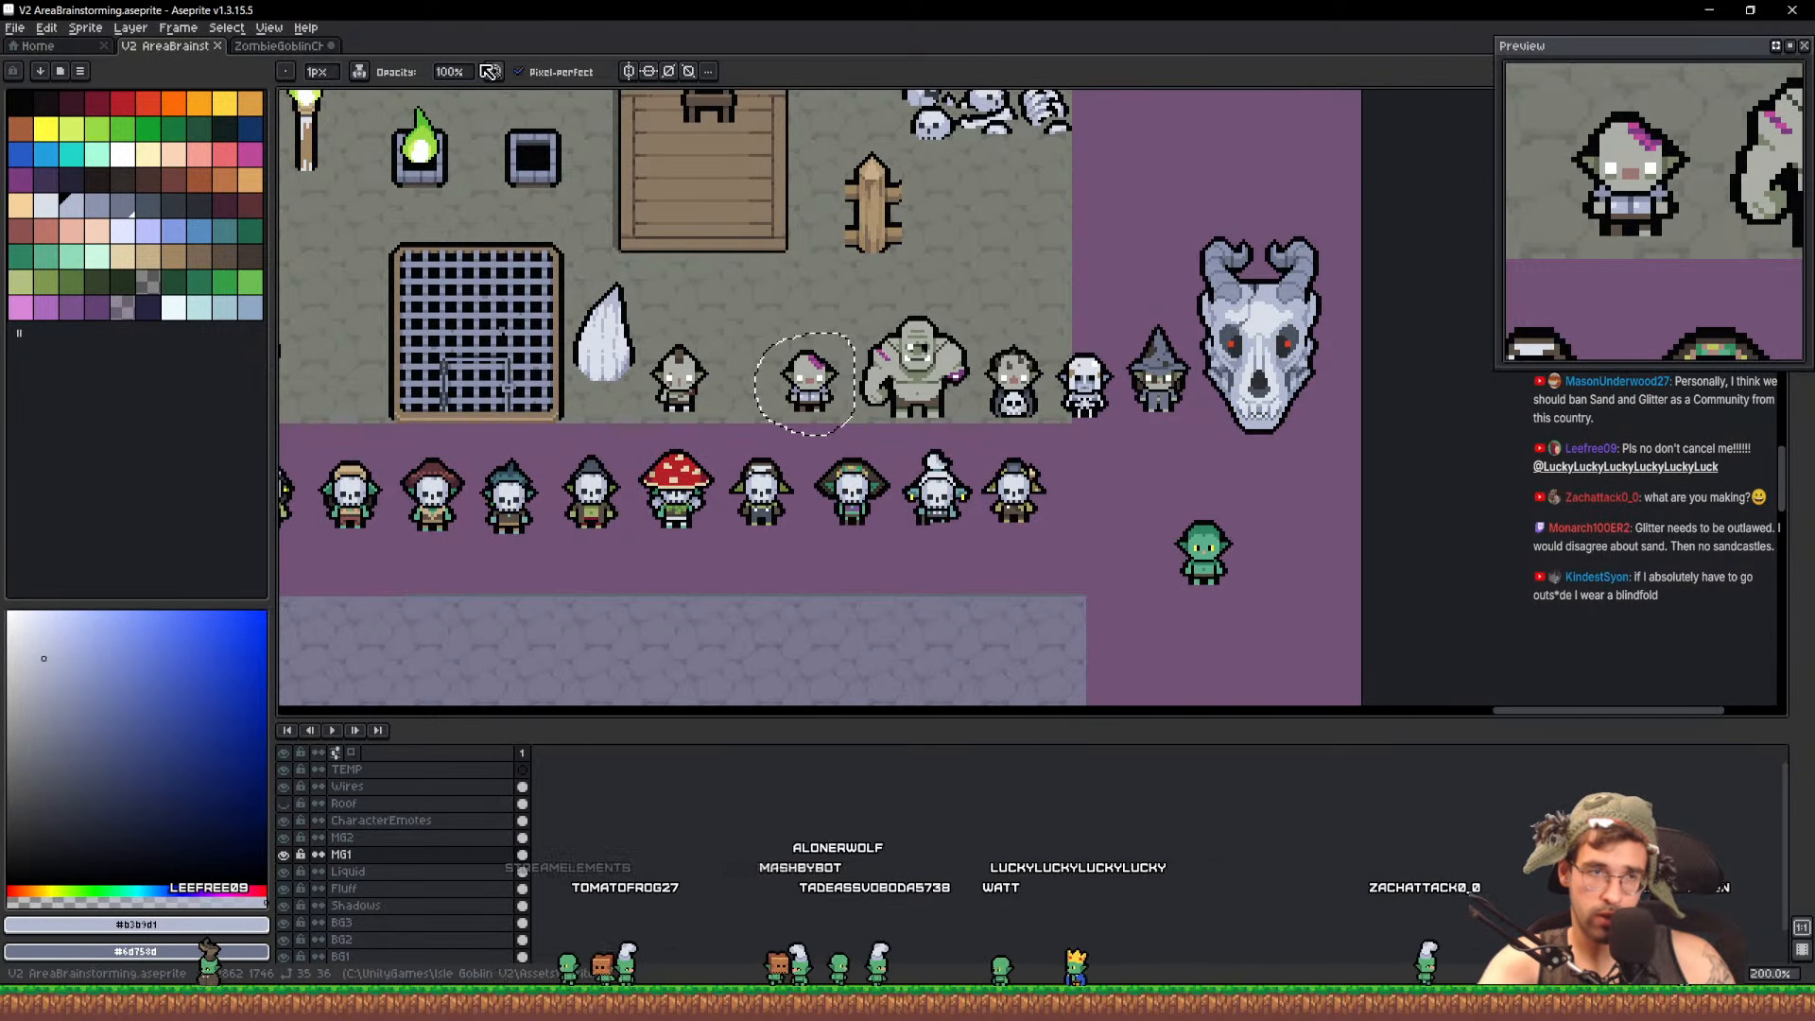
Return to the ZombieGoblinChaser file and recolour frame 26's brown shirt light blue, with a mid-blue top row and darker blue shading beside the arm
{"action": "key", "text": "ctrl+Tab"}
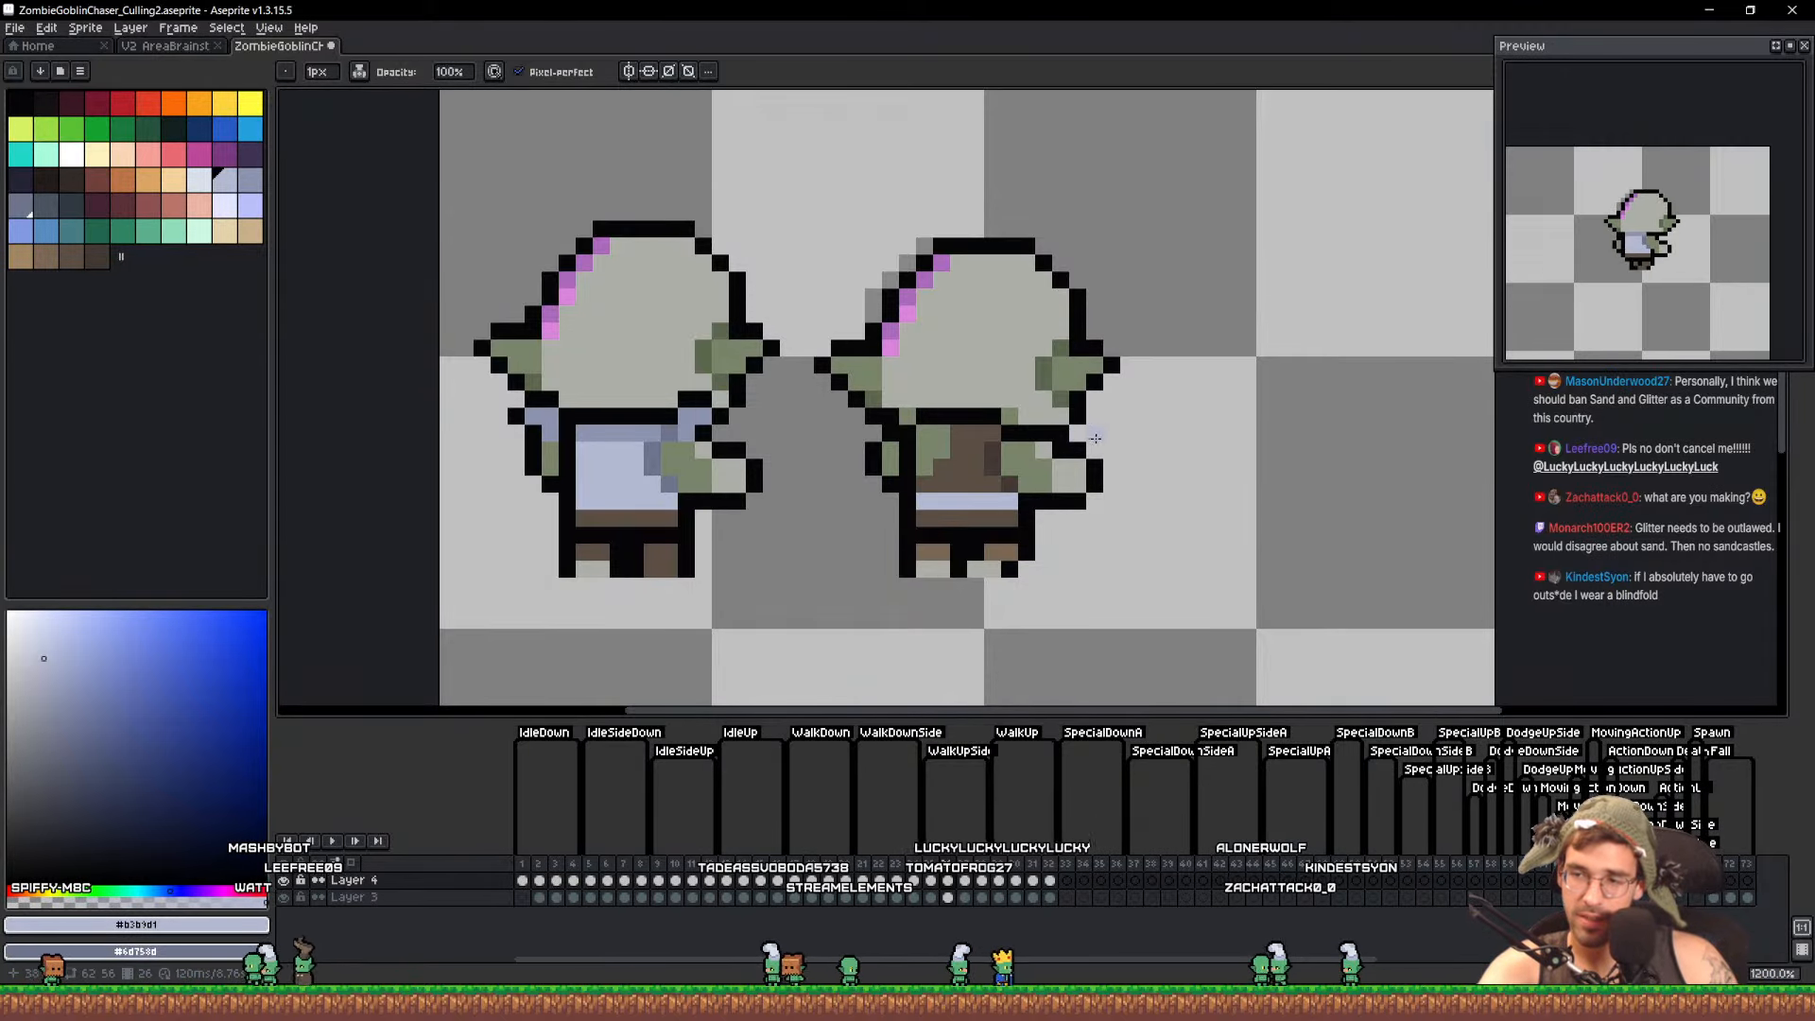
{"action": "scroll", "coordinate": [1095, 437], "scroll_direction": "down", "scroll_amount": 1}
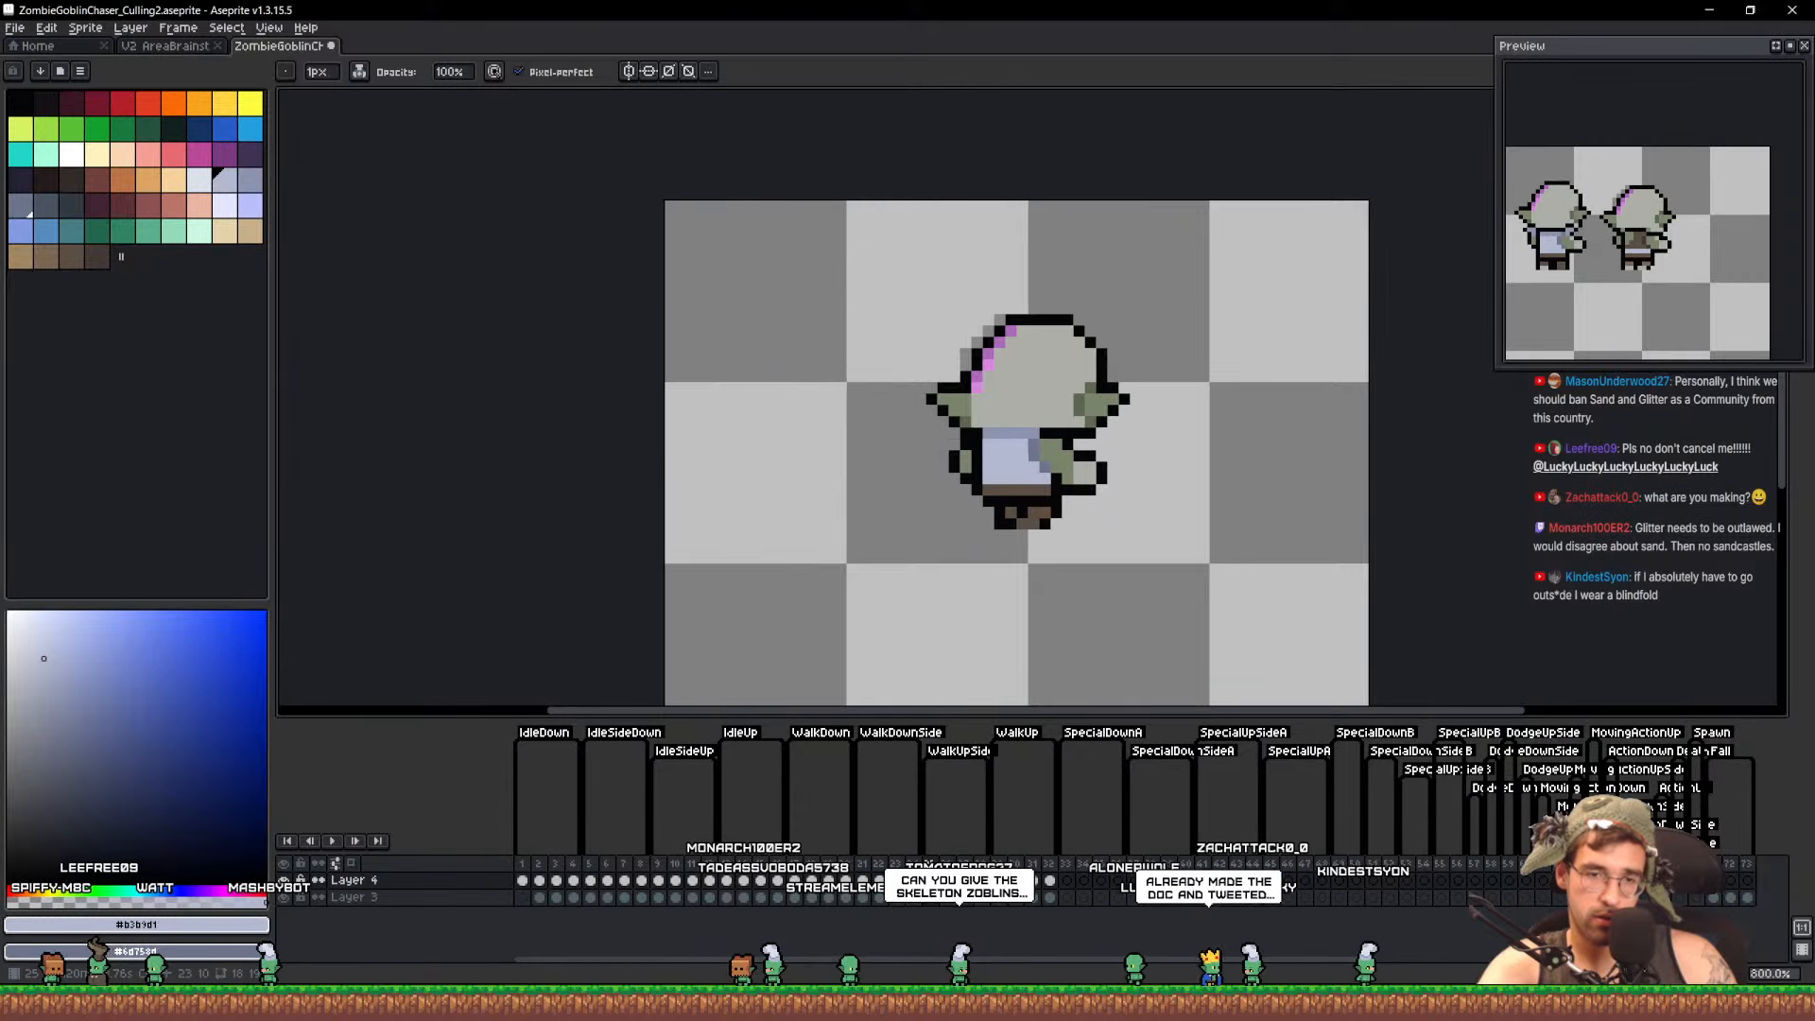
{"action": "scroll", "coordinate": [922, 534], "scroll_direction": "up", "scroll_amount": 1}
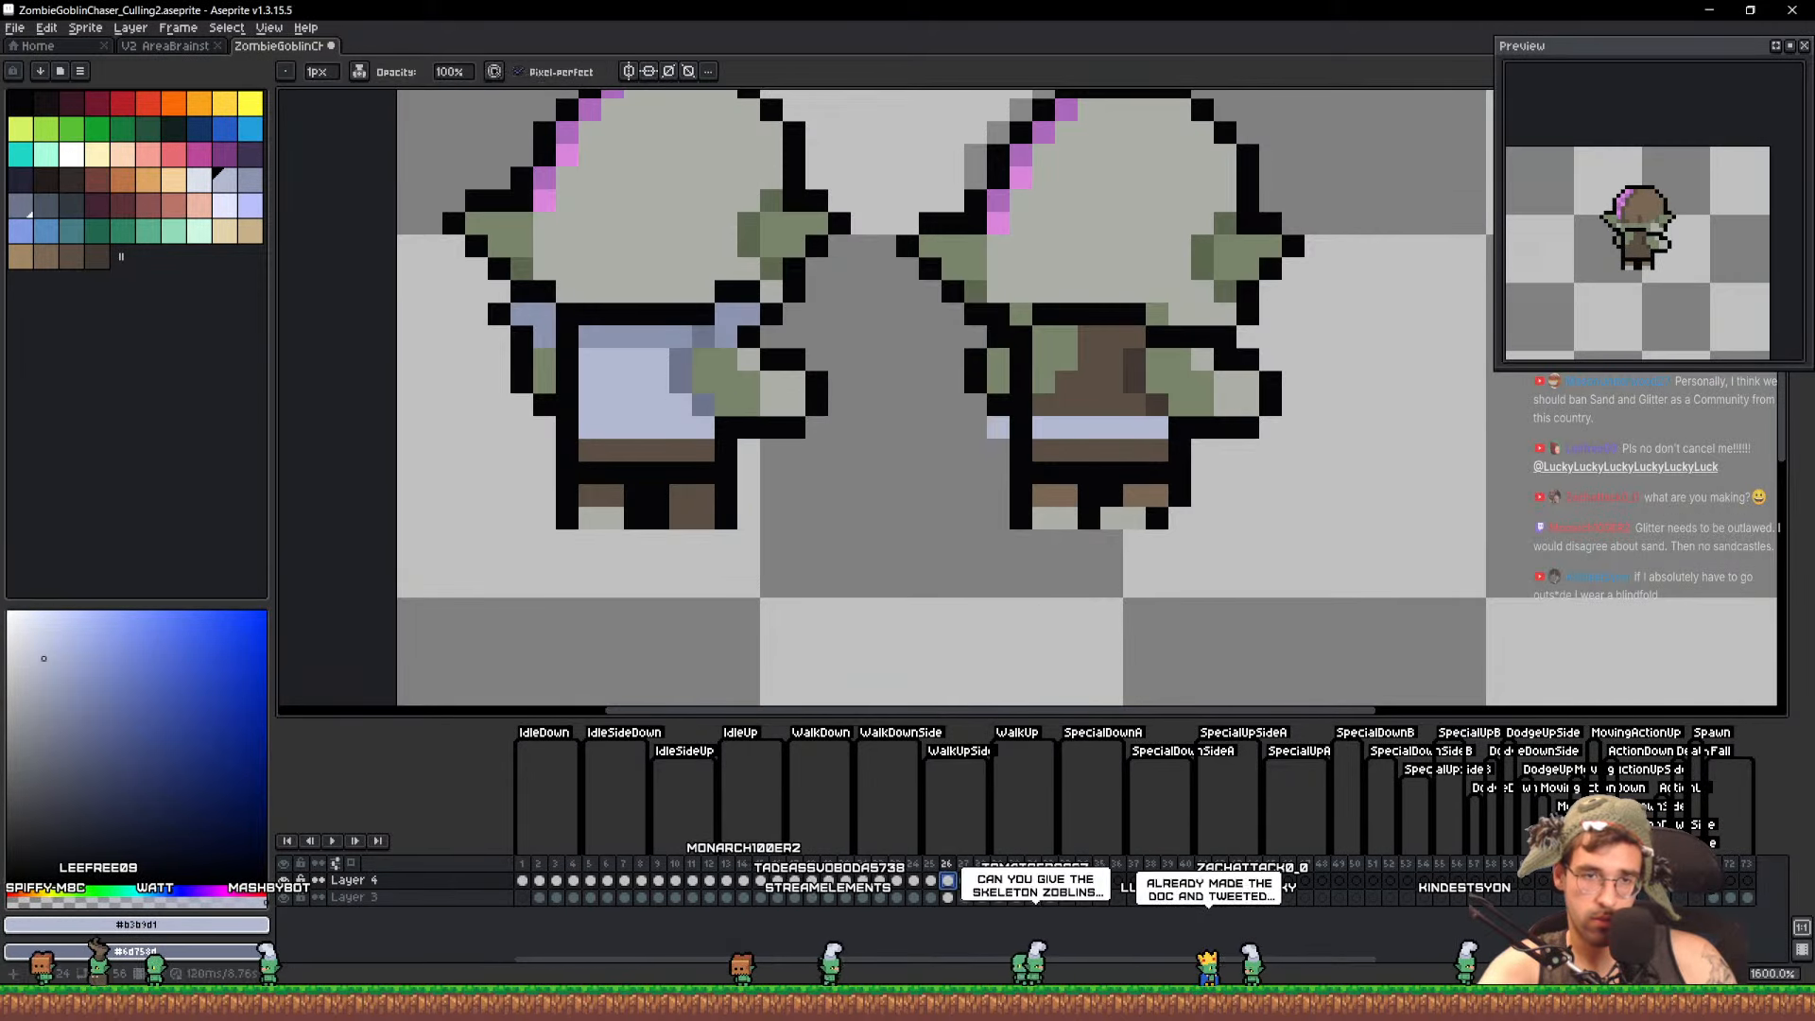
{"action": "left_click", "coordinate": [705, 393], "text": "alt"}
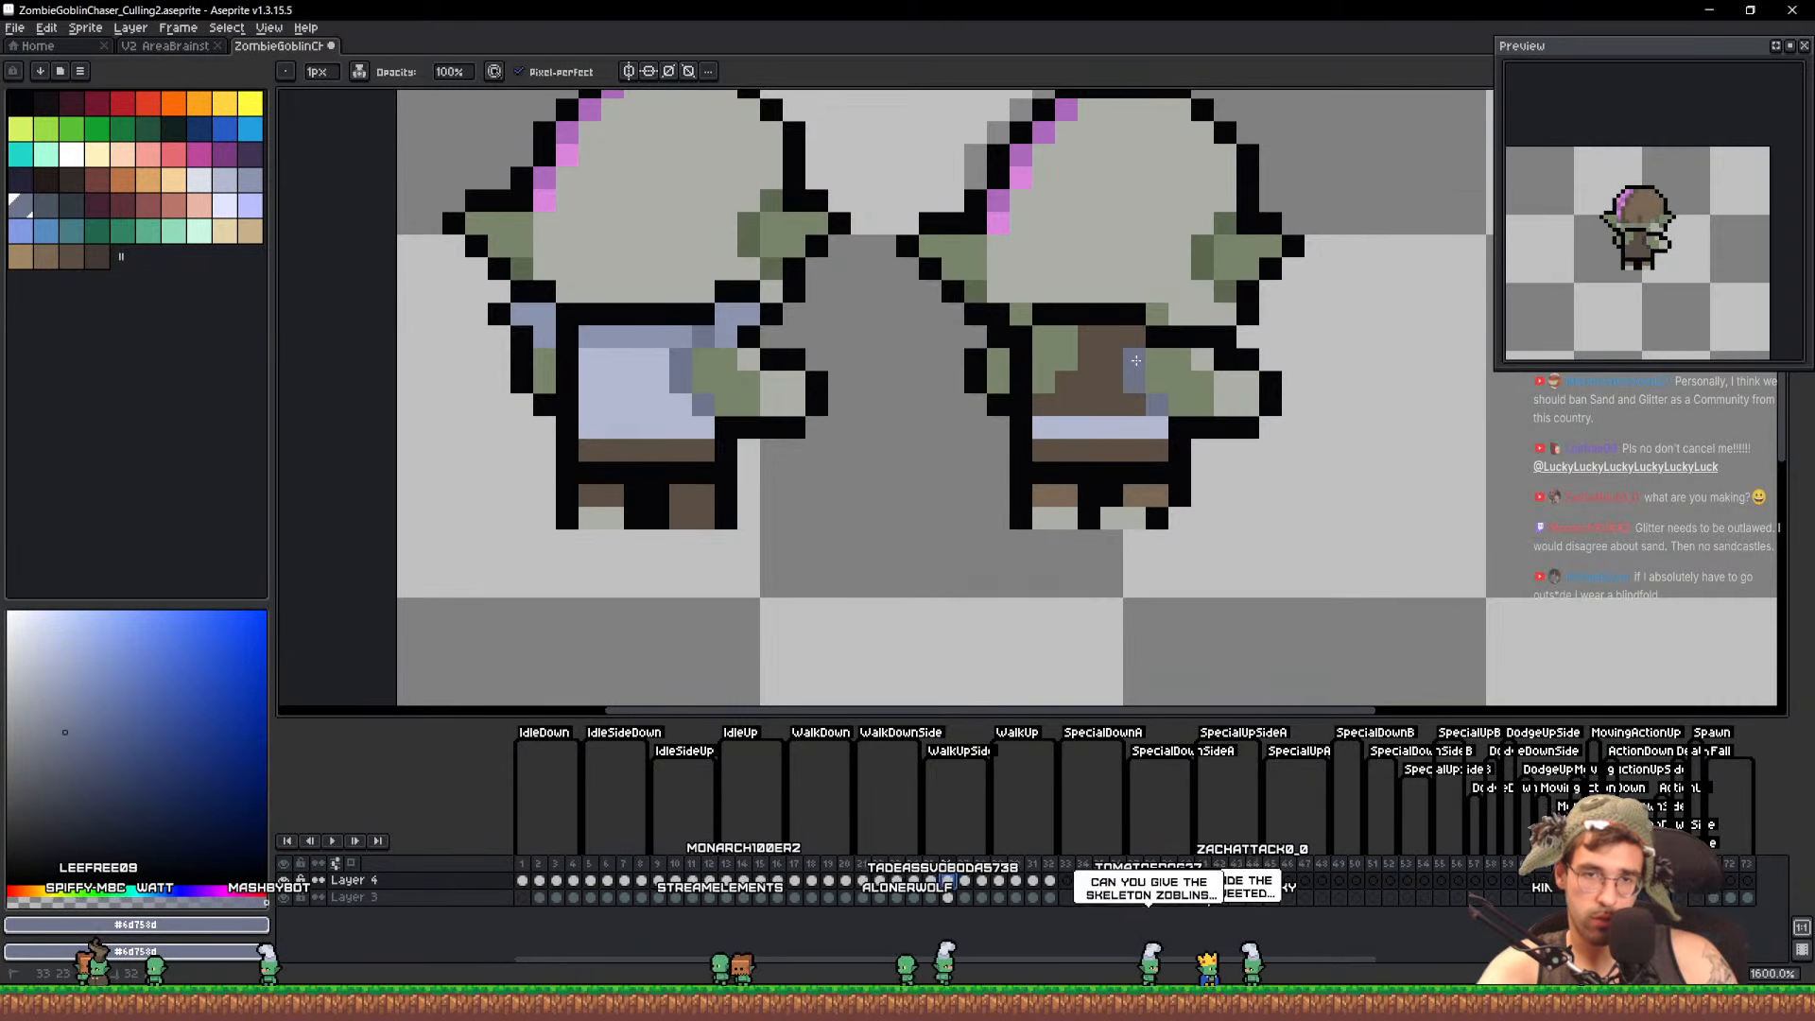
{"action": "left_click", "coordinate": [1136, 360], "text": "alt"}
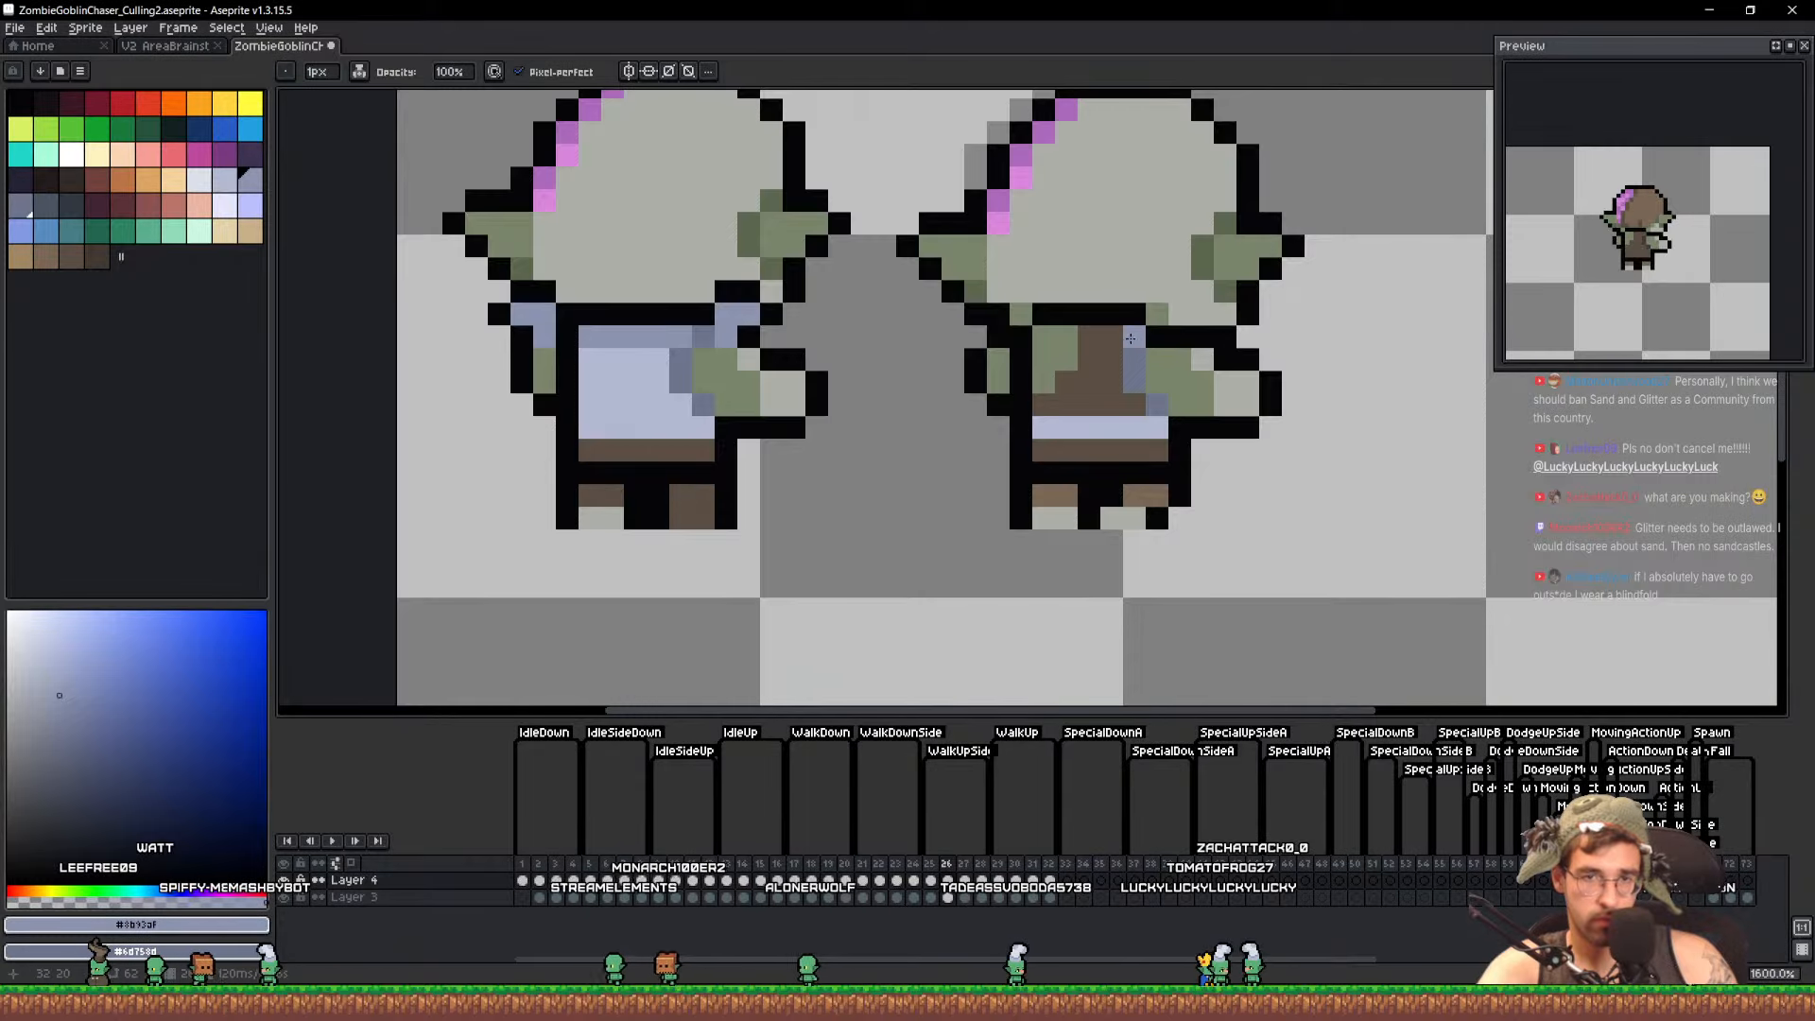
{"action": "left_click_drag", "start_coordinate": [1131, 339], "coordinate": [1042, 337]}
{"action": "left_click", "coordinate": [633, 401], "text": "alt"}
{"action": "key", "text": "g"}
{"action": "left_click", "coordinate": [1049, 363]}
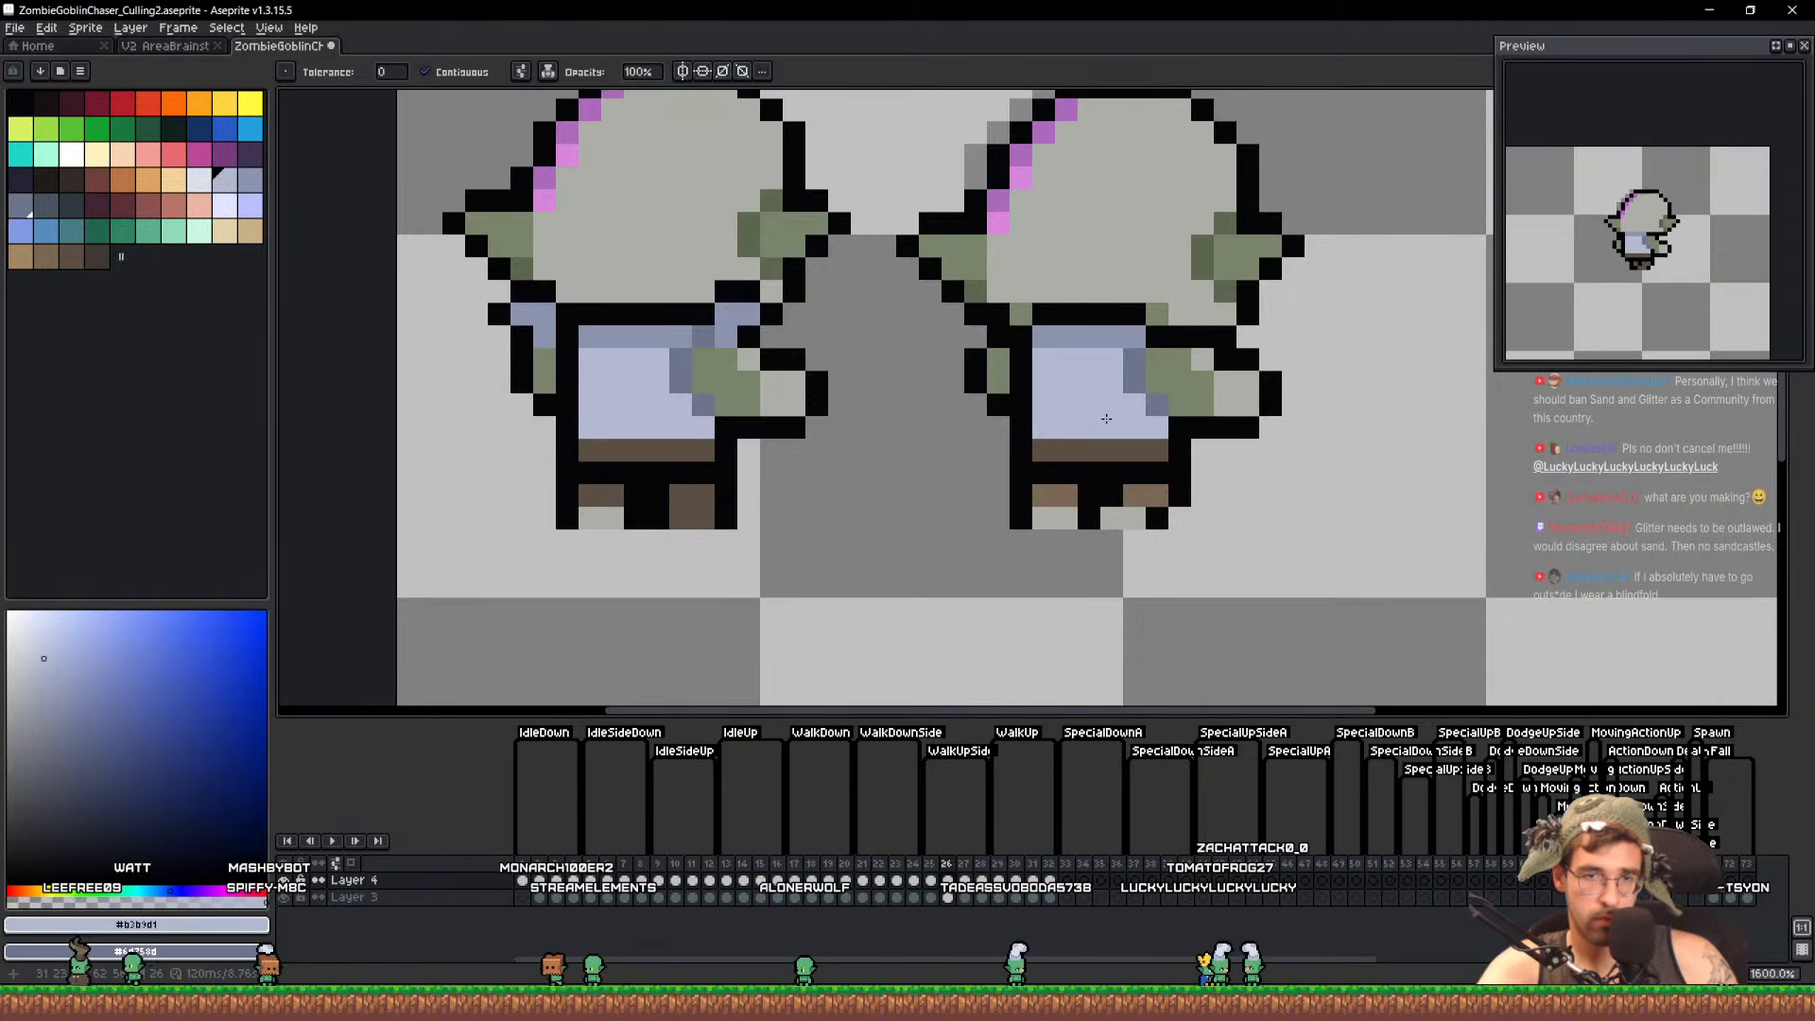
Paint the frame 26 goblin's legs and rear foot dark brown using the reference goblin's trouser colour
{"action": "scroll", "coordinate": [1107, 419], "scroll_direction": "down", "scroll_amount": 1}
{"action": "scroll", "coordinate": [936, 491], "scroll_direction": "up", "scroll_amount": 2}
{"action": "key", "text": "b"}
{"action": "left_click", "coordinate": [658, 477], "text": "alt"}
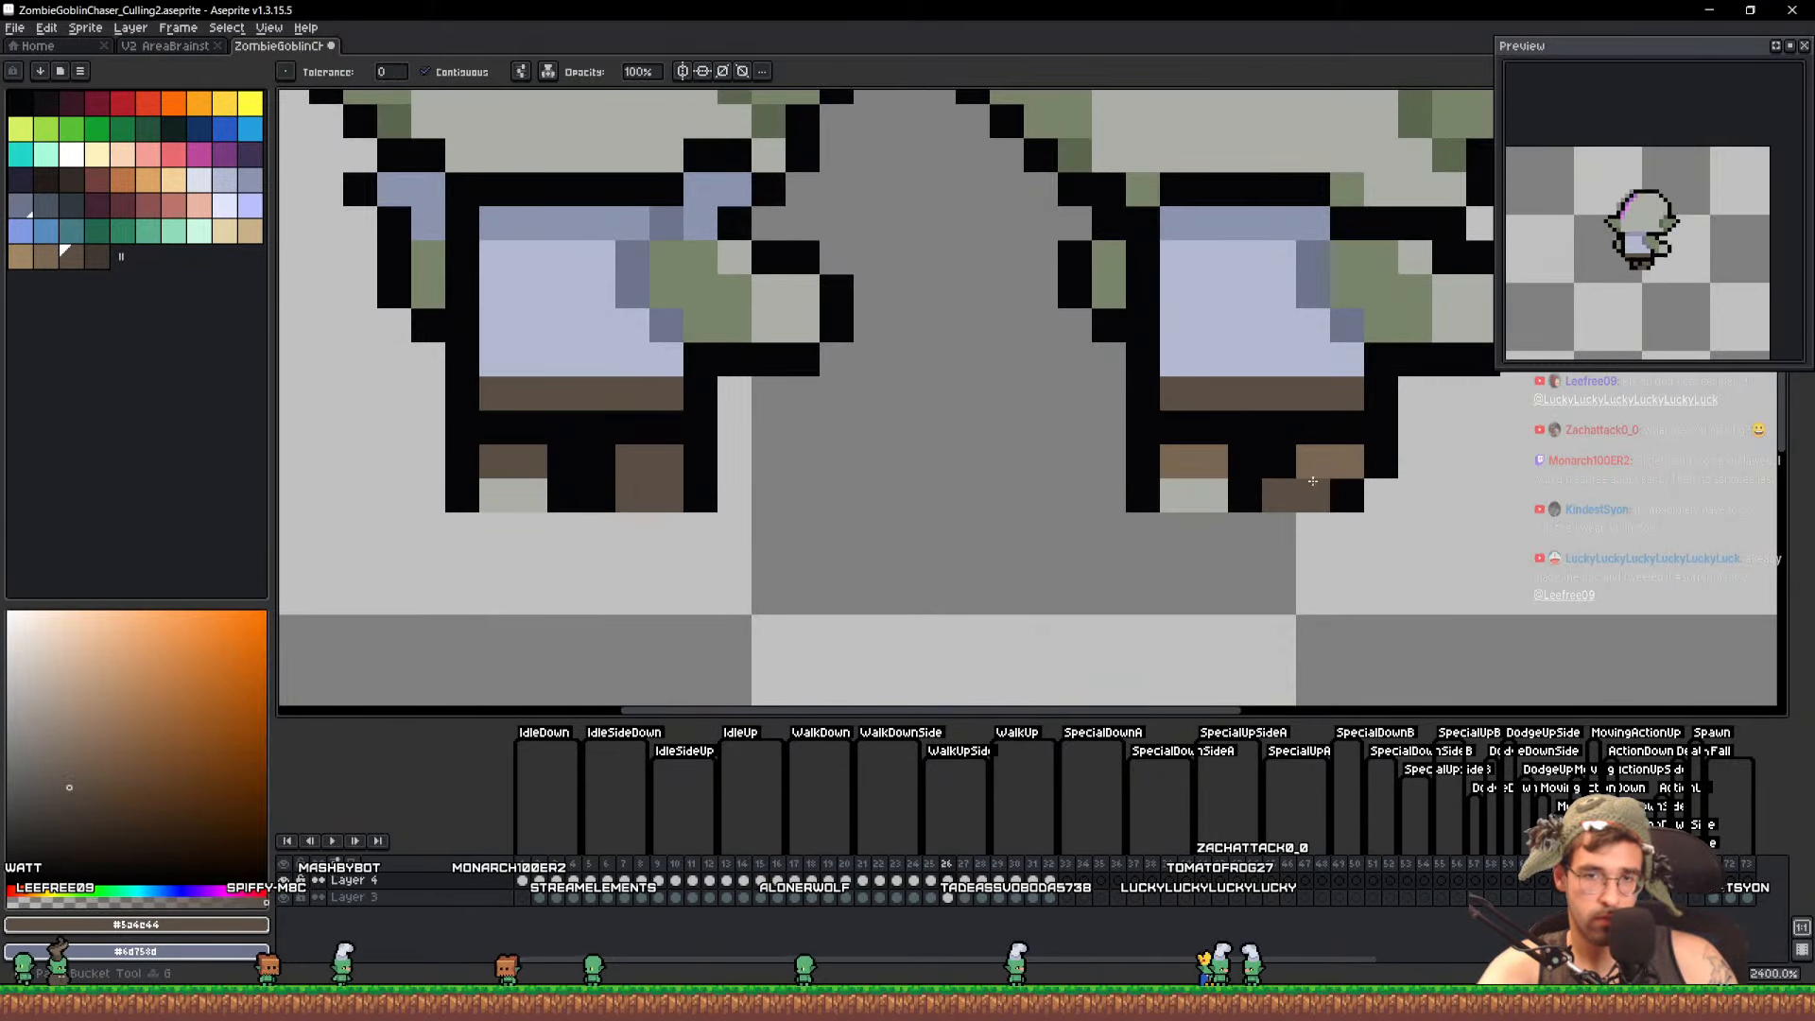
{"action": "left_click", "coordinate": [1200, 463]}
Erase the reference goblin from frame 26 and paste it at the same place in frame 27
{"action": "scroll", "coordinate": [1197, 462], "scroll_direction": "down", "scroll_amount": 3}
{"action": "left_click_drag", "start_coordinate": [1198, 462], "coordinate": [1137, 556]}
{"action": "key", "text": "e"}
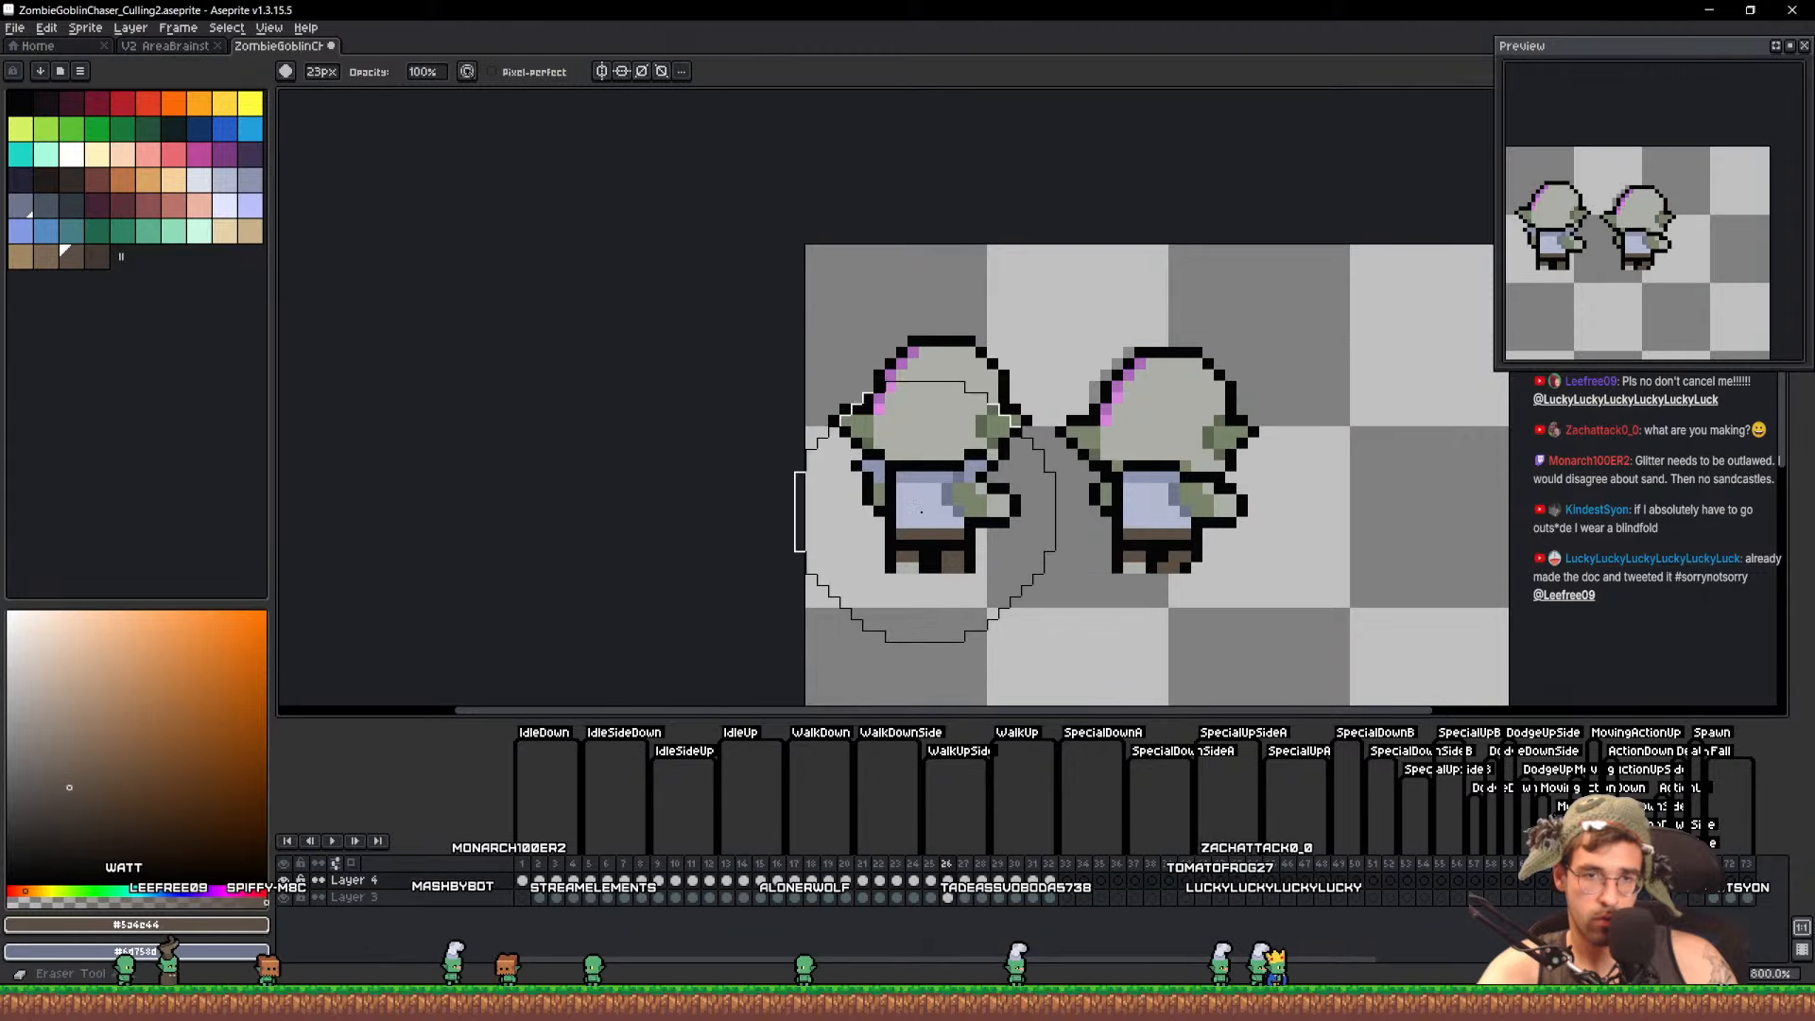
{"action": "left_click_drag", "start_coordinate": [911, 497], "coordinate": [886, 450]}
{"action": "key", "text": "b"}
{"action": "scroll", "coordinate": [1002, 520], "scroll_direction": "up", "scroll_amount": 3}
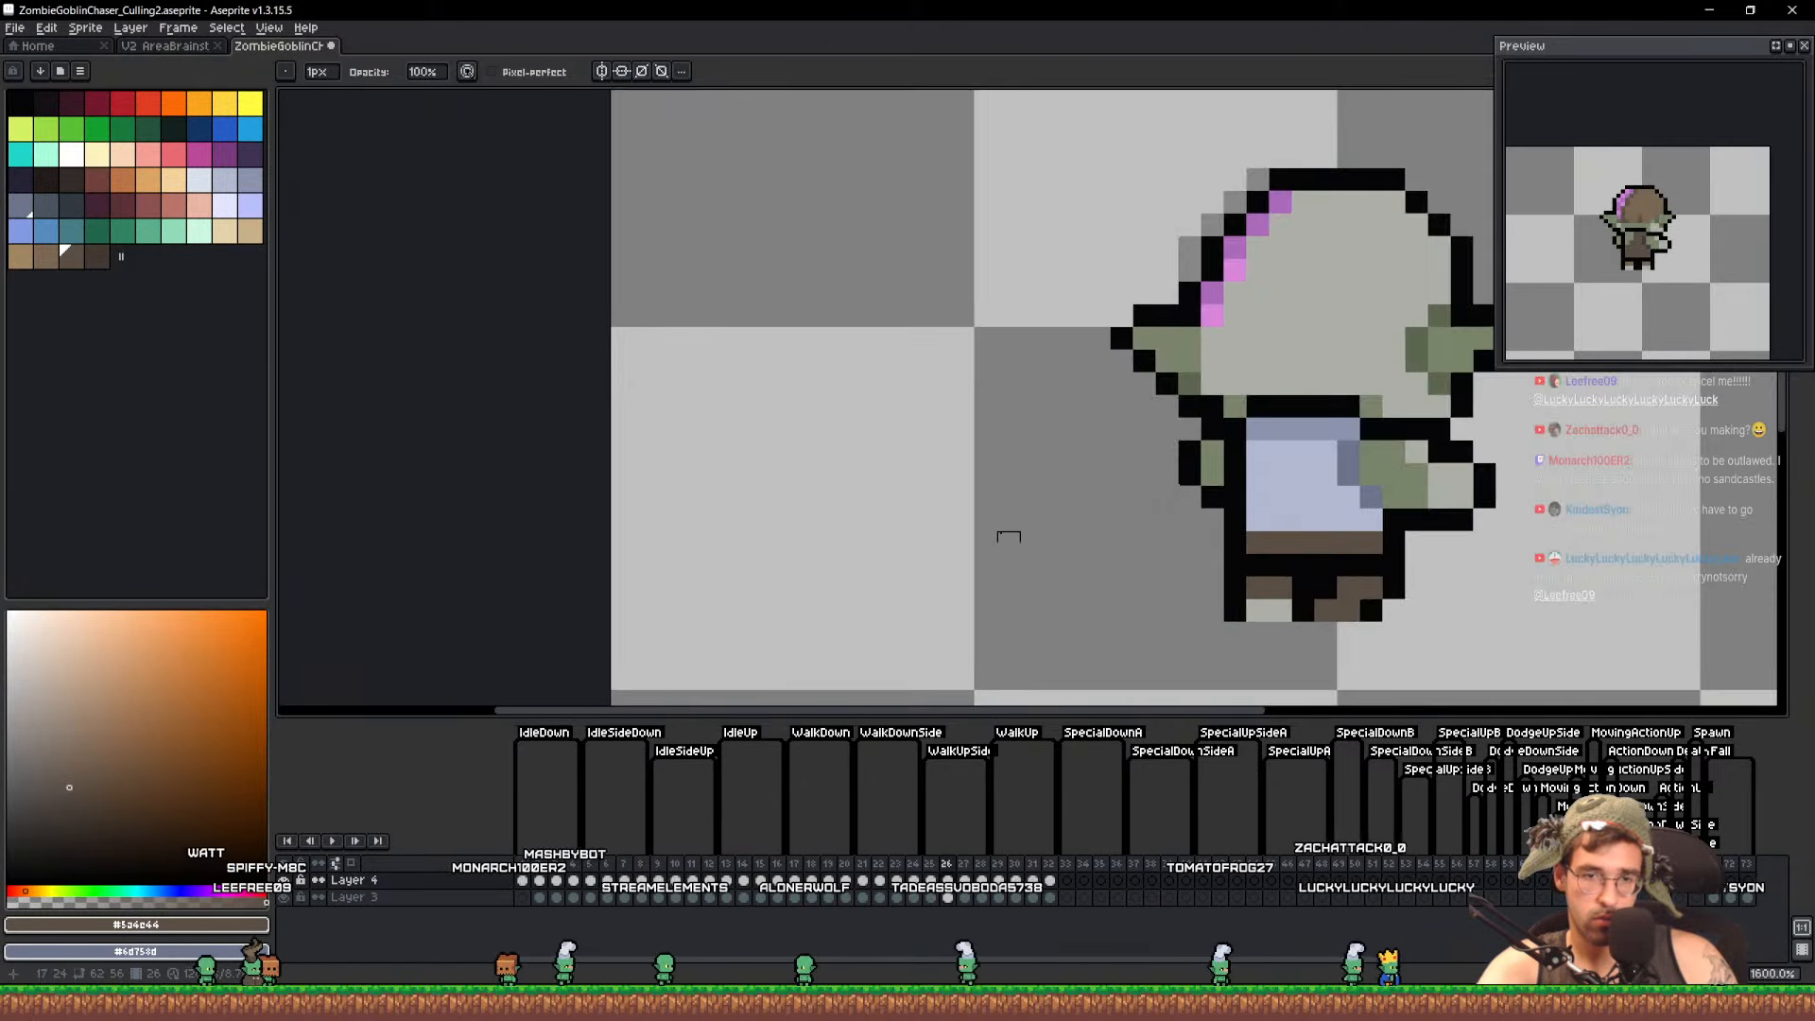
{"action": "left_click", "coordinate": [964, 875]}
{"action": "key", "text": "ctrl+v"}
{"action": "key", "text": "ctrl+d"}
{"action": "left_click_drag", "start_coordinate": [1203, 490], "coordinate": [1109, 479]}
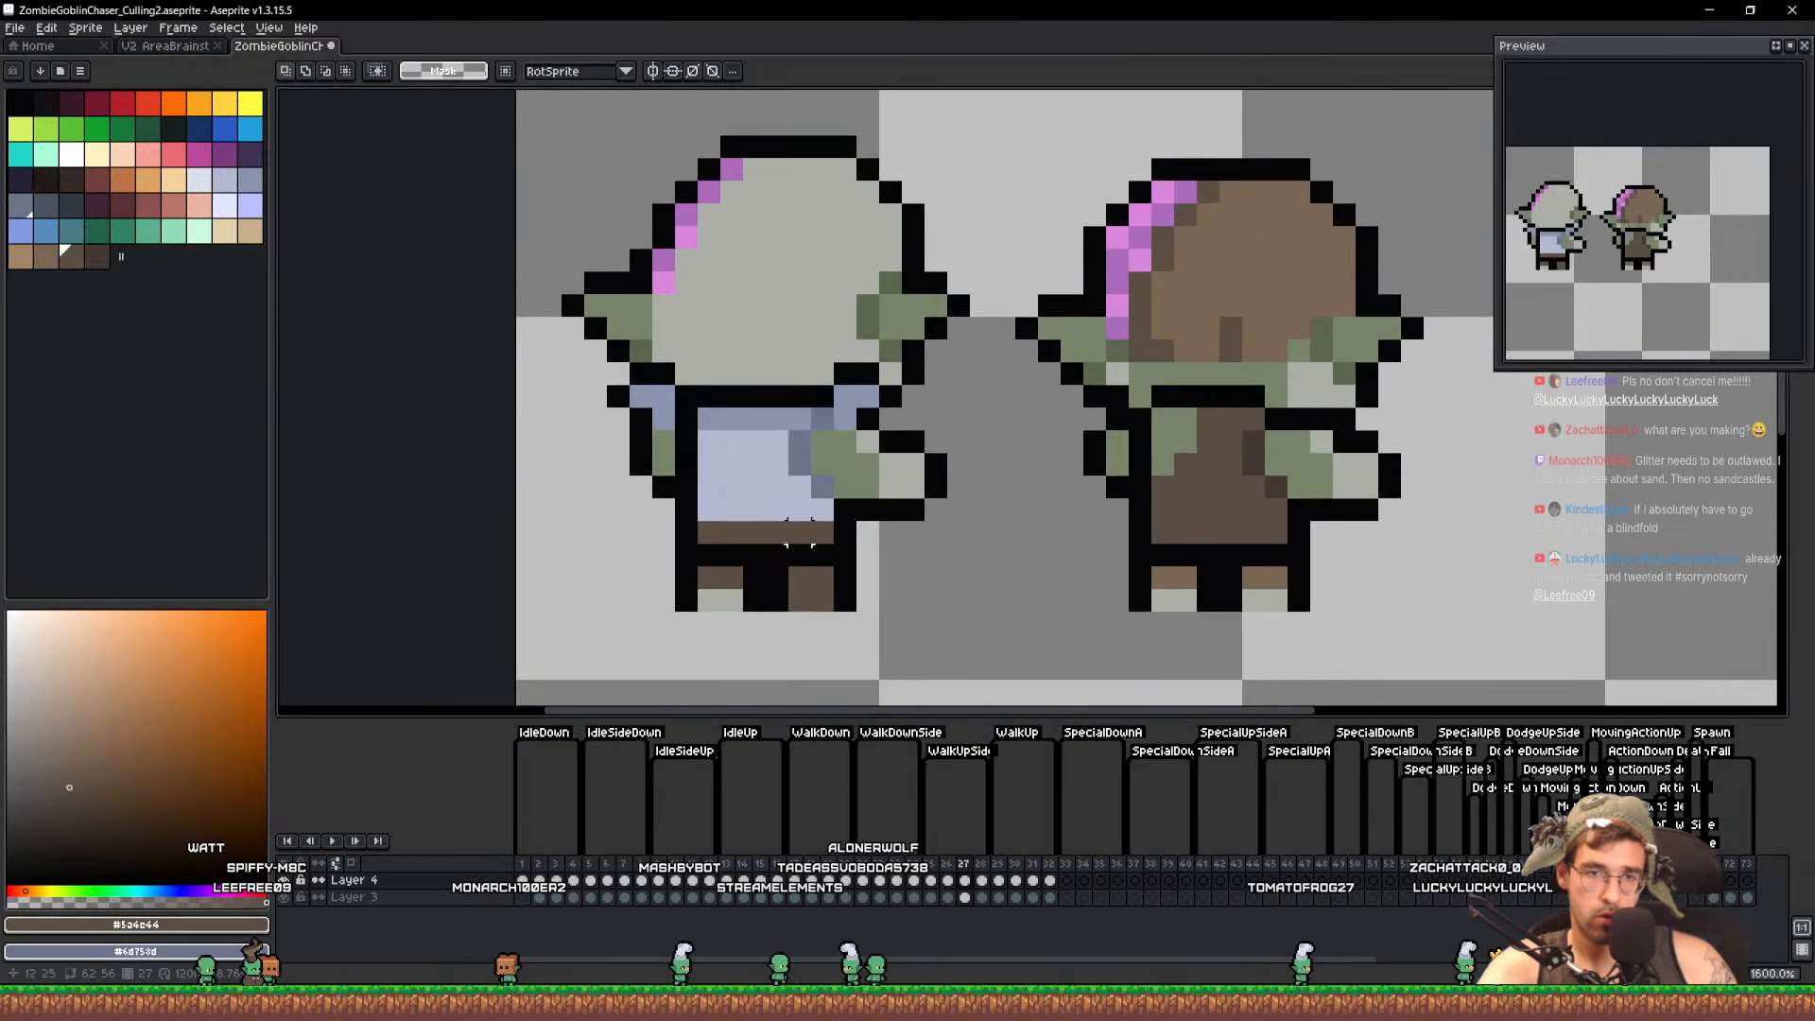
Recolour the frame 27 goblin's shirt light blue with a mid-blue top row and darker blue shading beside the arm
{"action": "left_click", "coordinate": [780, 501], "text": "alt"}
{"action": "left_click_drag", "start_coordinate": [1276, 508], "coordinate": [1171, 509]}
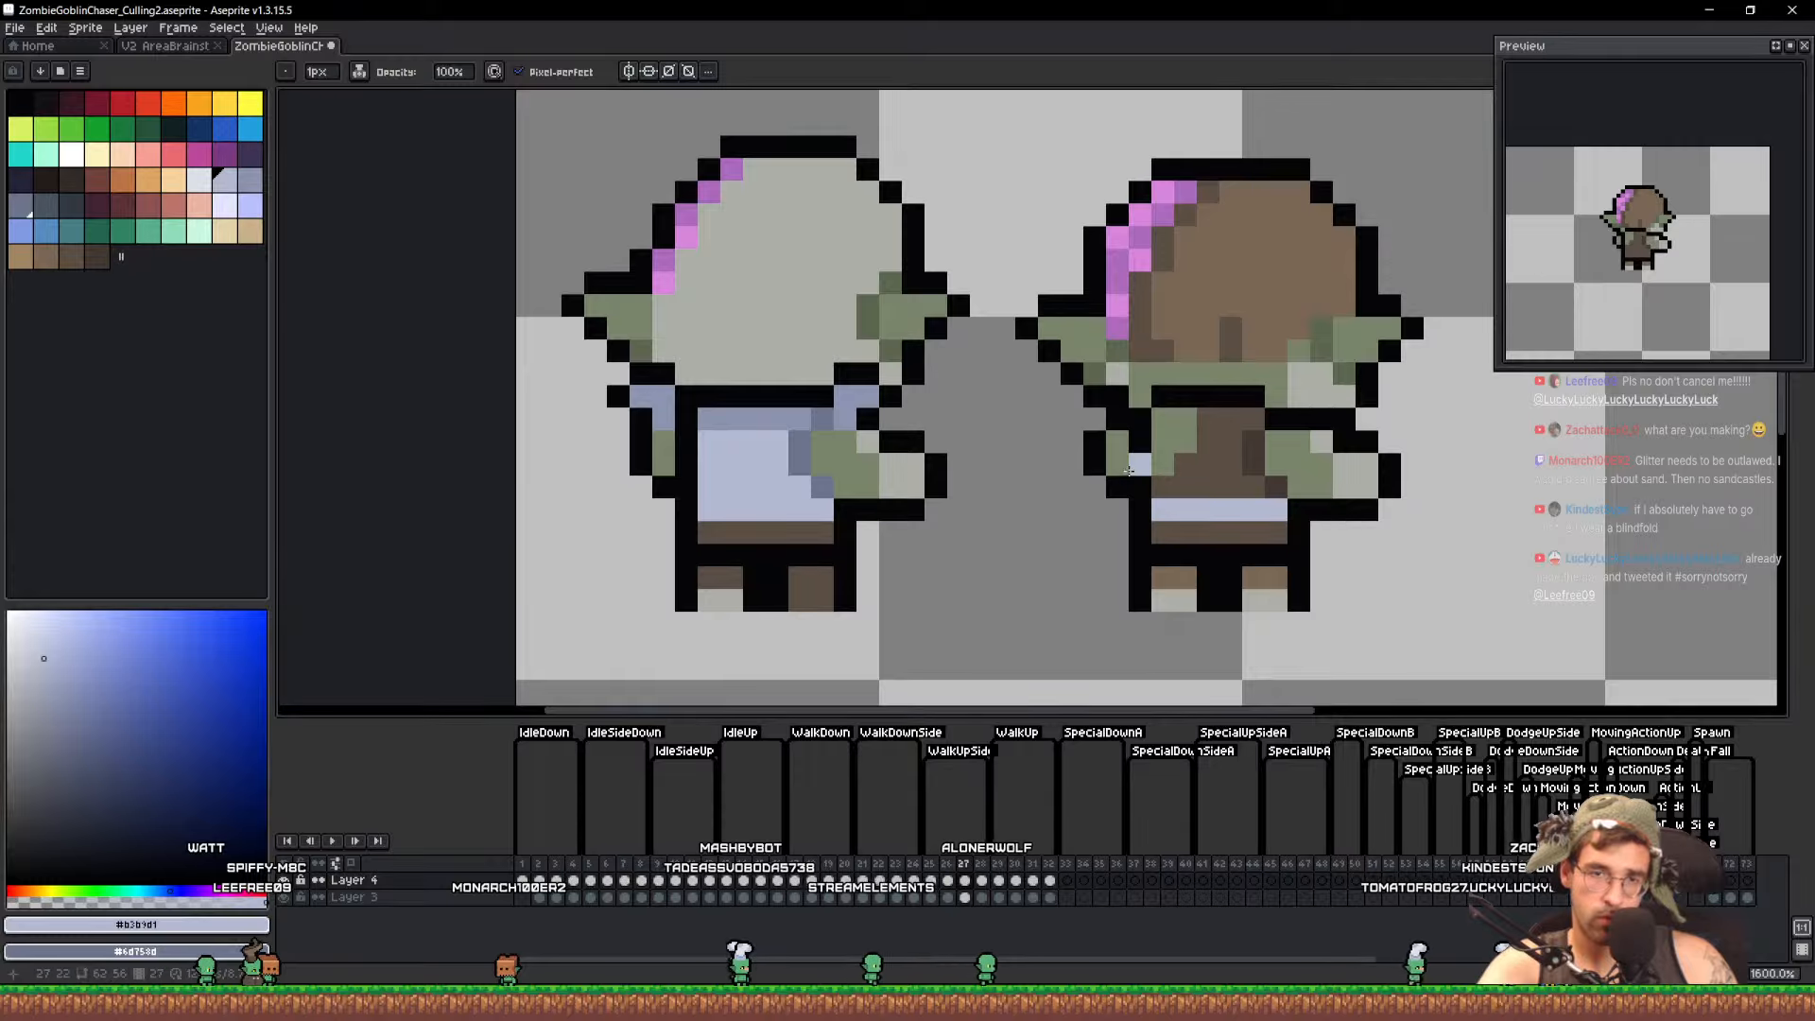
{"action": "key", "text": "g"}
{"action": "left_click", "coordinate": [1198, 468]}
{"action": "left_click", "coordinate": [1170, 447]}
{"action": "left_click", "coordinate": [794, 419], "text": "alt"}
{"action": "key", "text": "b"}
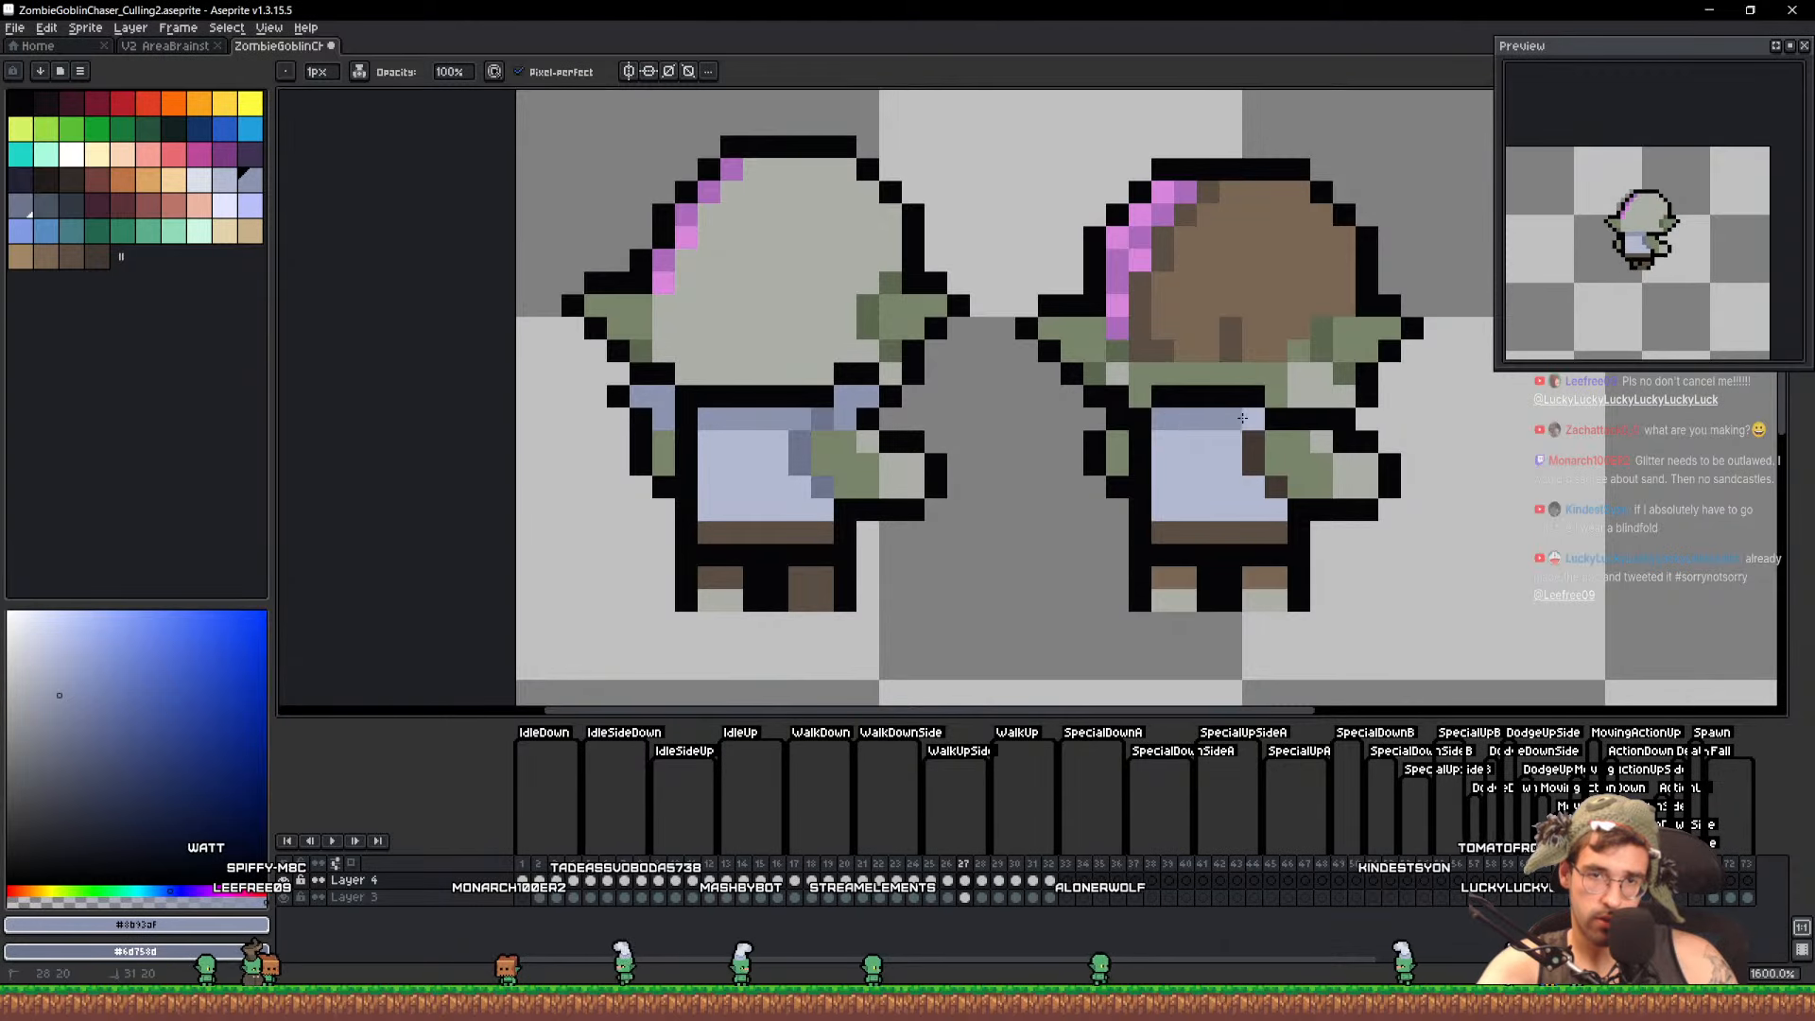
{"action": "left_click_drag", "start_coordinate": [1243, 417], "coordinate": [1253, 417]}
{"action": "left_click", "coordinate": [820, 454], "text": "alt"}
{"action": "left_click", "coordinate": [802, 456], "text": "alt"}
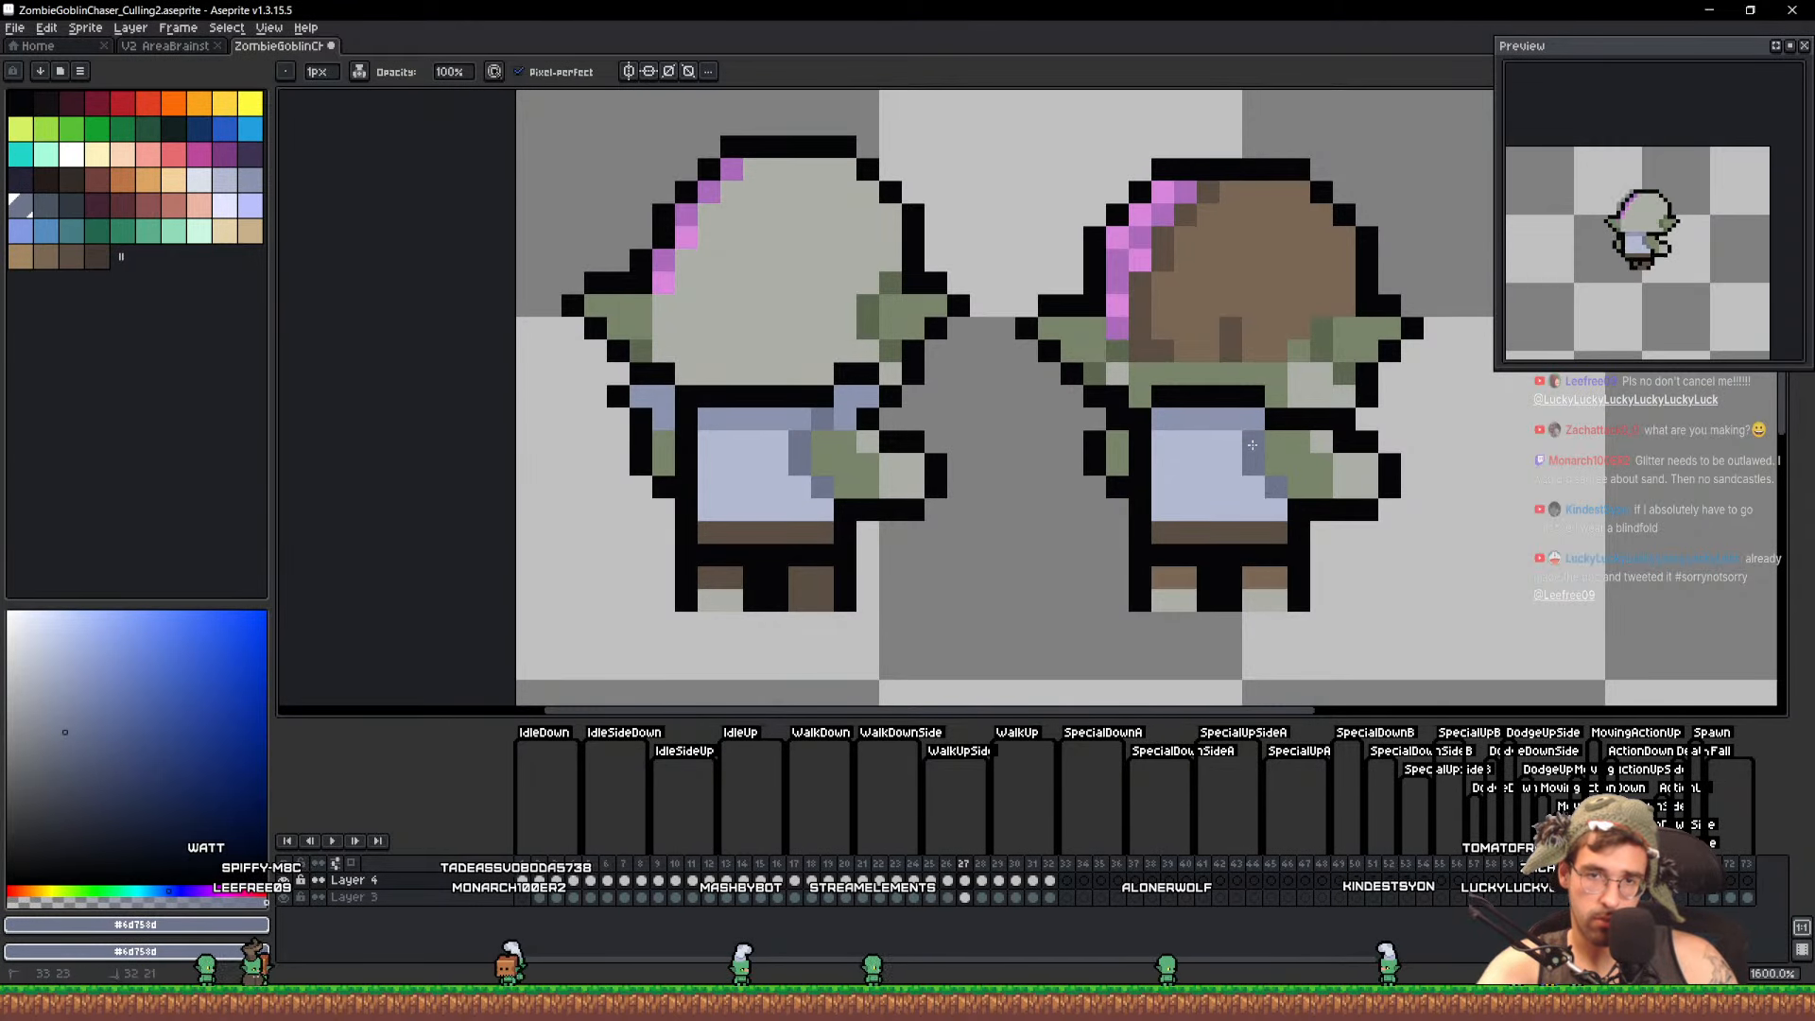
Go back to frame 25 and draw a black outline row between the goblin's head and shirt
{"action": "key", "text": "Return"}
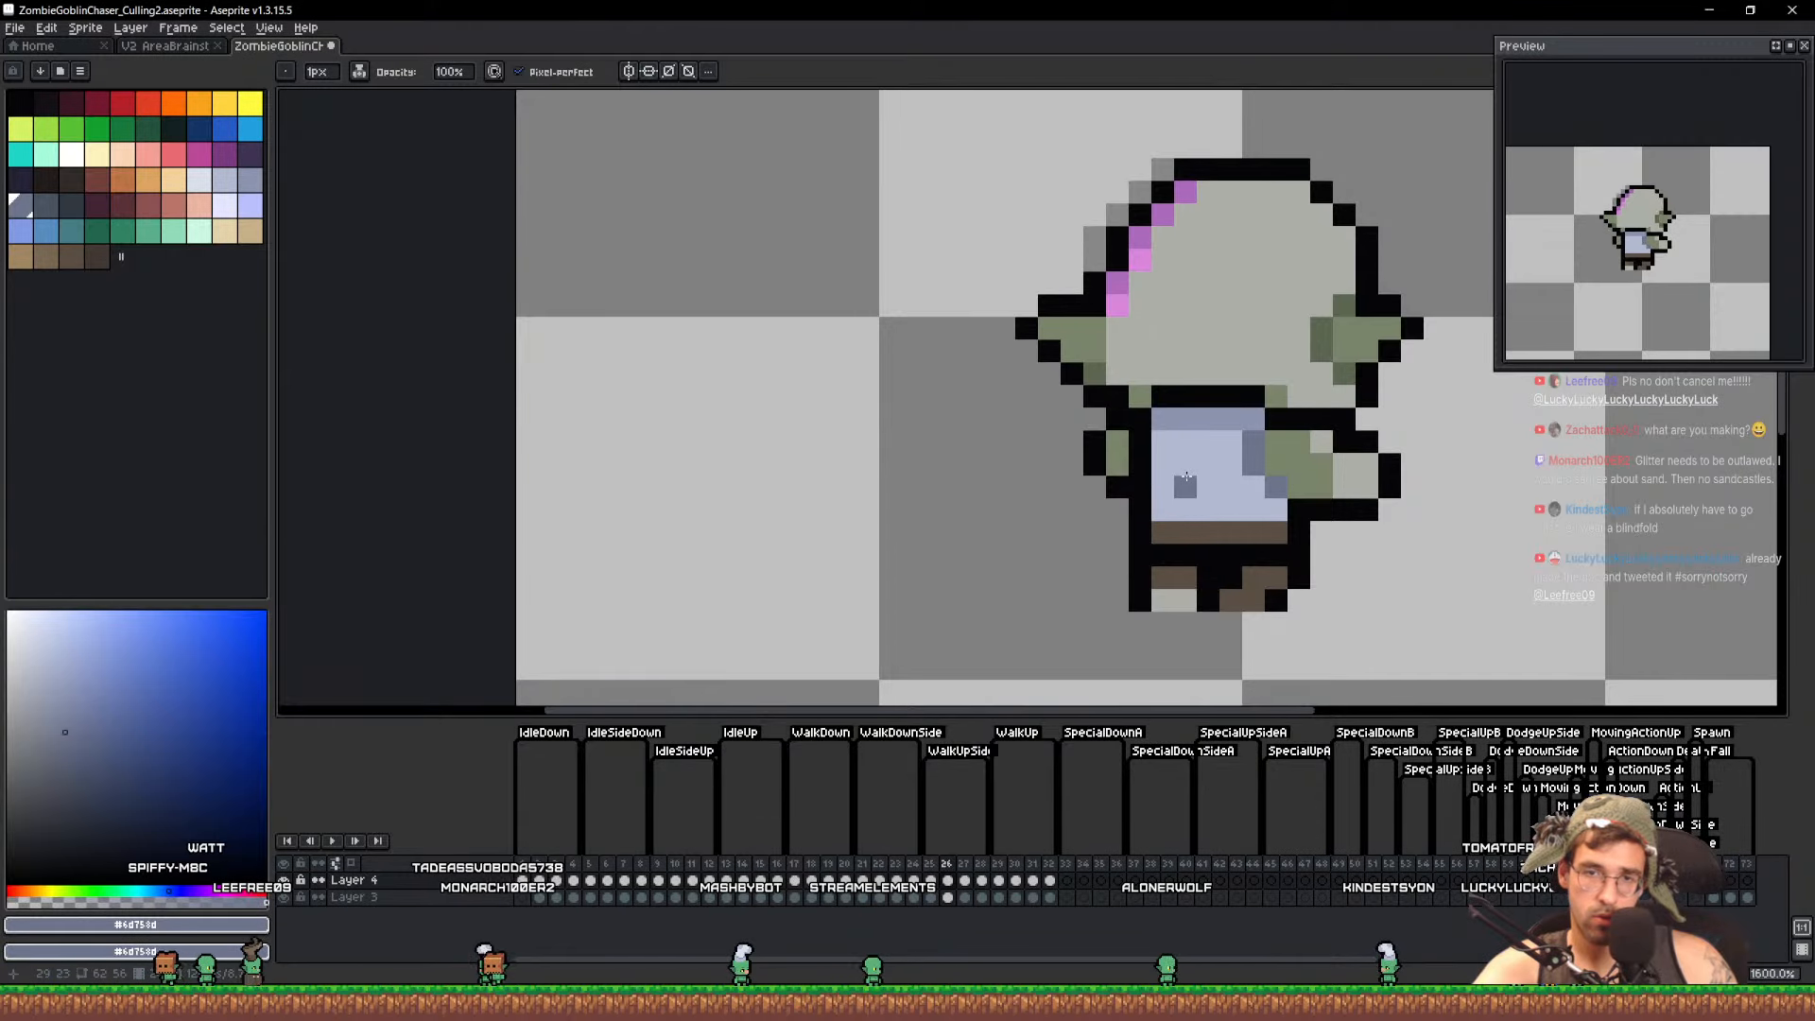
{"action": "key", "text": "Return"}
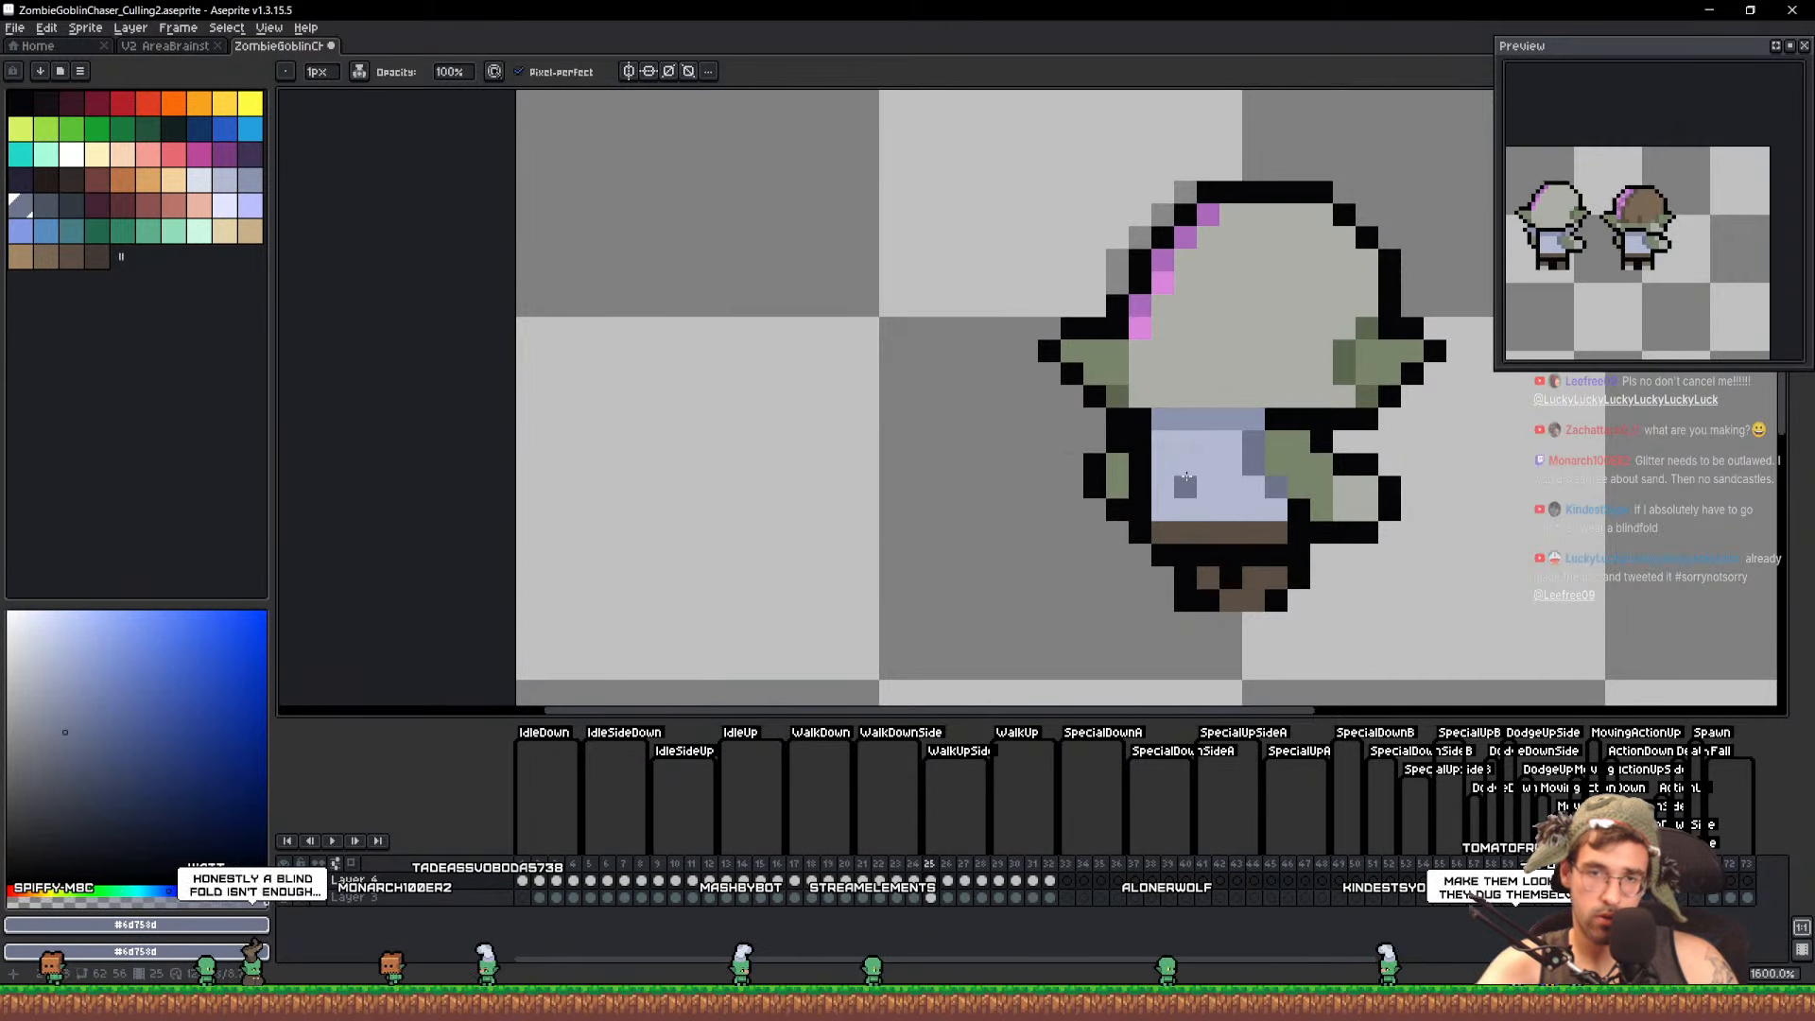
{"action": "left_click", "coordinate": [1172, 394], "text": "alt"}
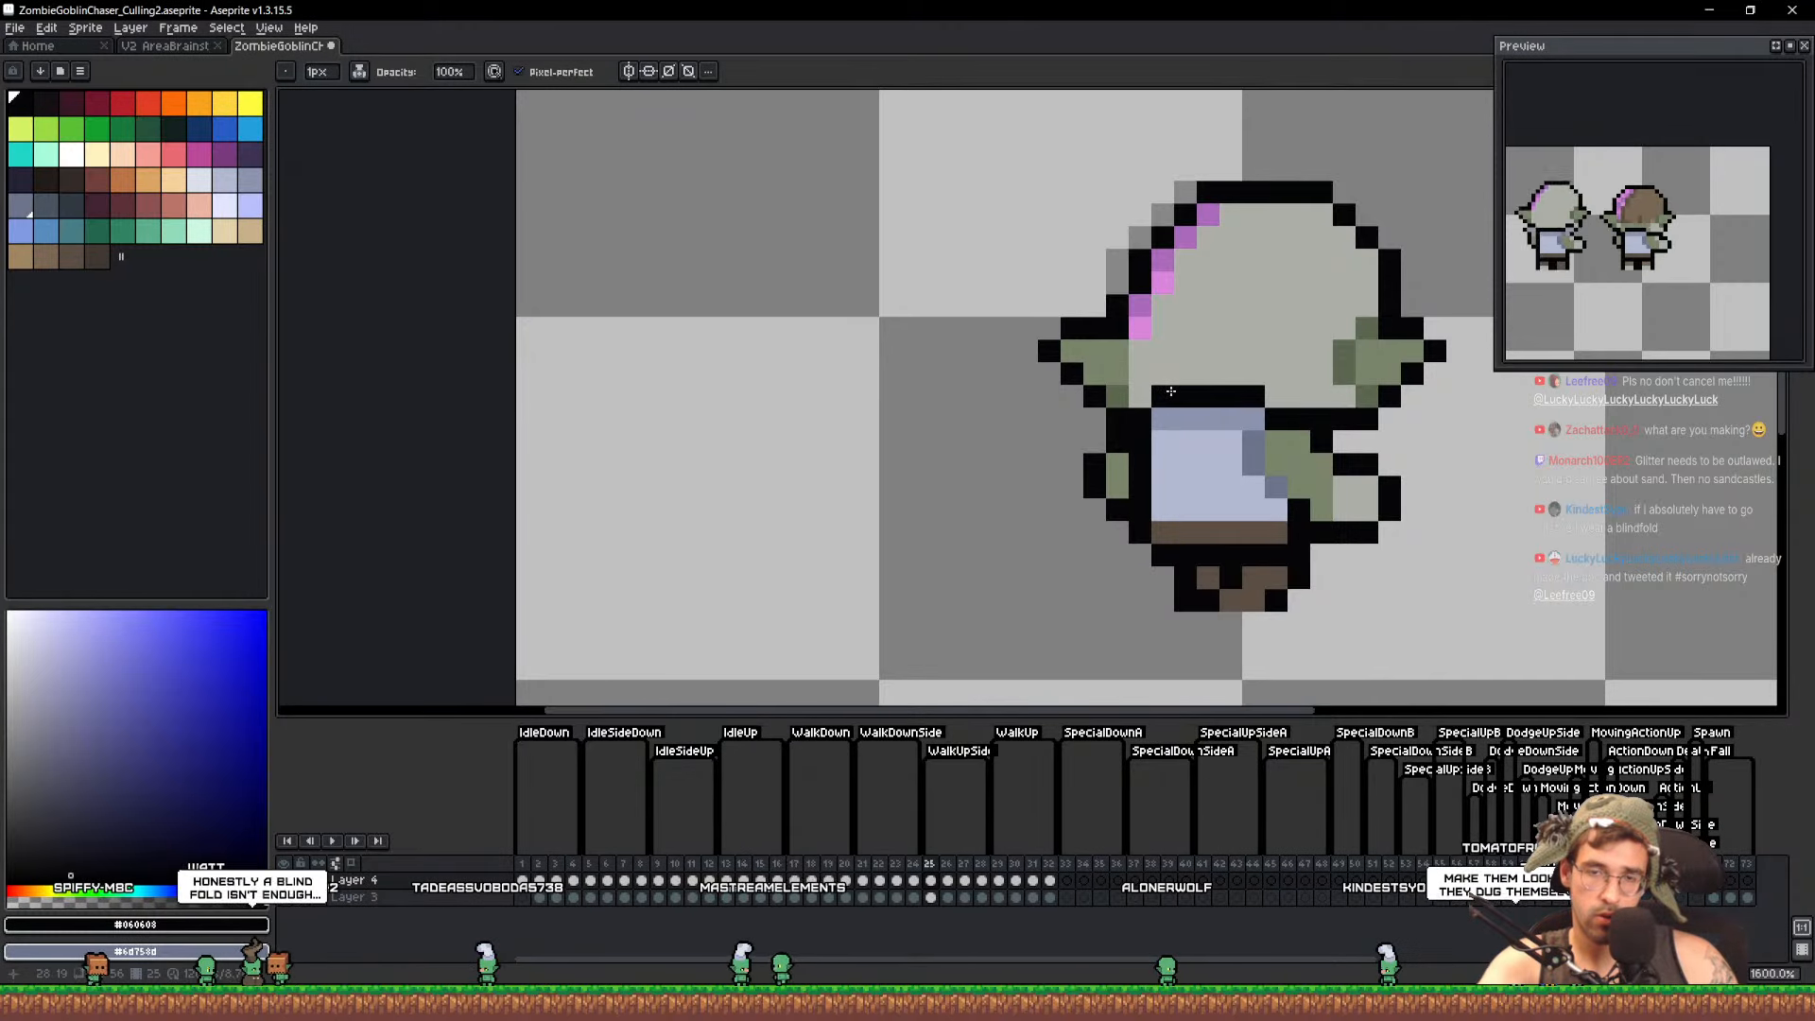
Copy the reference's two blue shoulder pieces onto the frame 27 goblin and add a darker blue shading pixel at the shirt's upper corner
{"action": "key", "text": "Right"}
{"action": "key", "text": "Right"}
{"action": "key", "text": "v"}
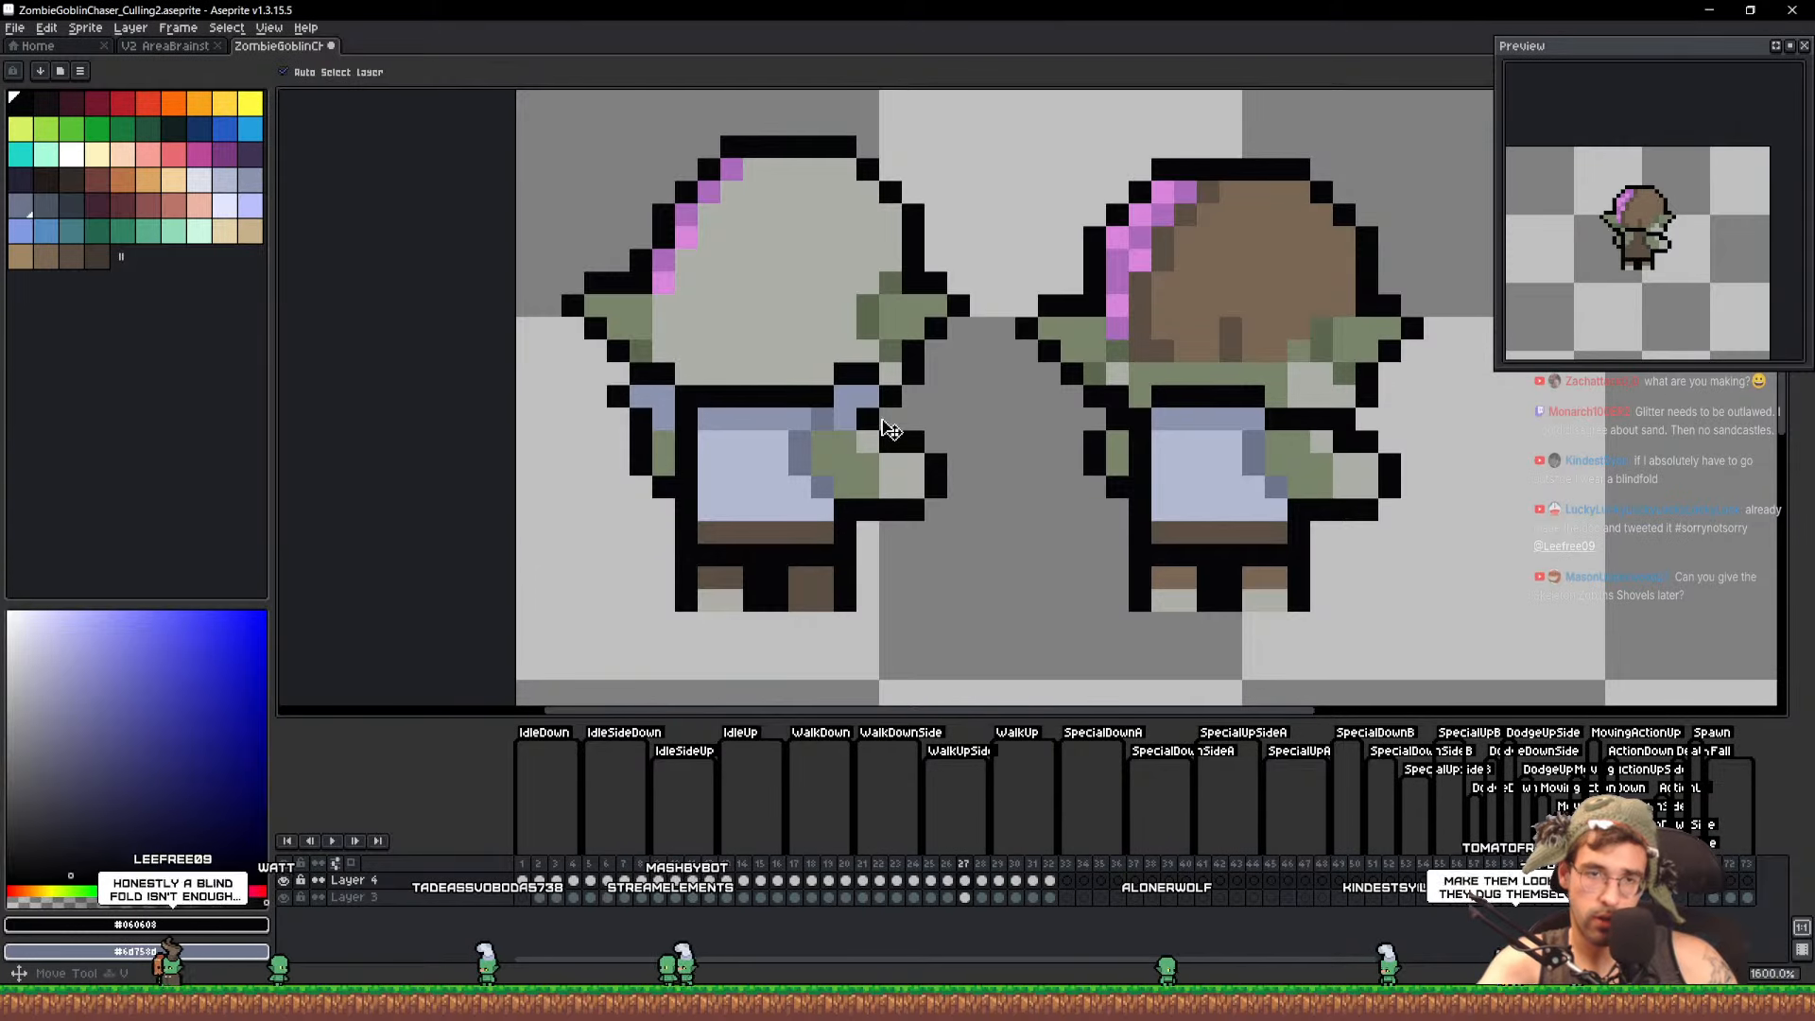
{"action": "key", "text": "q"}
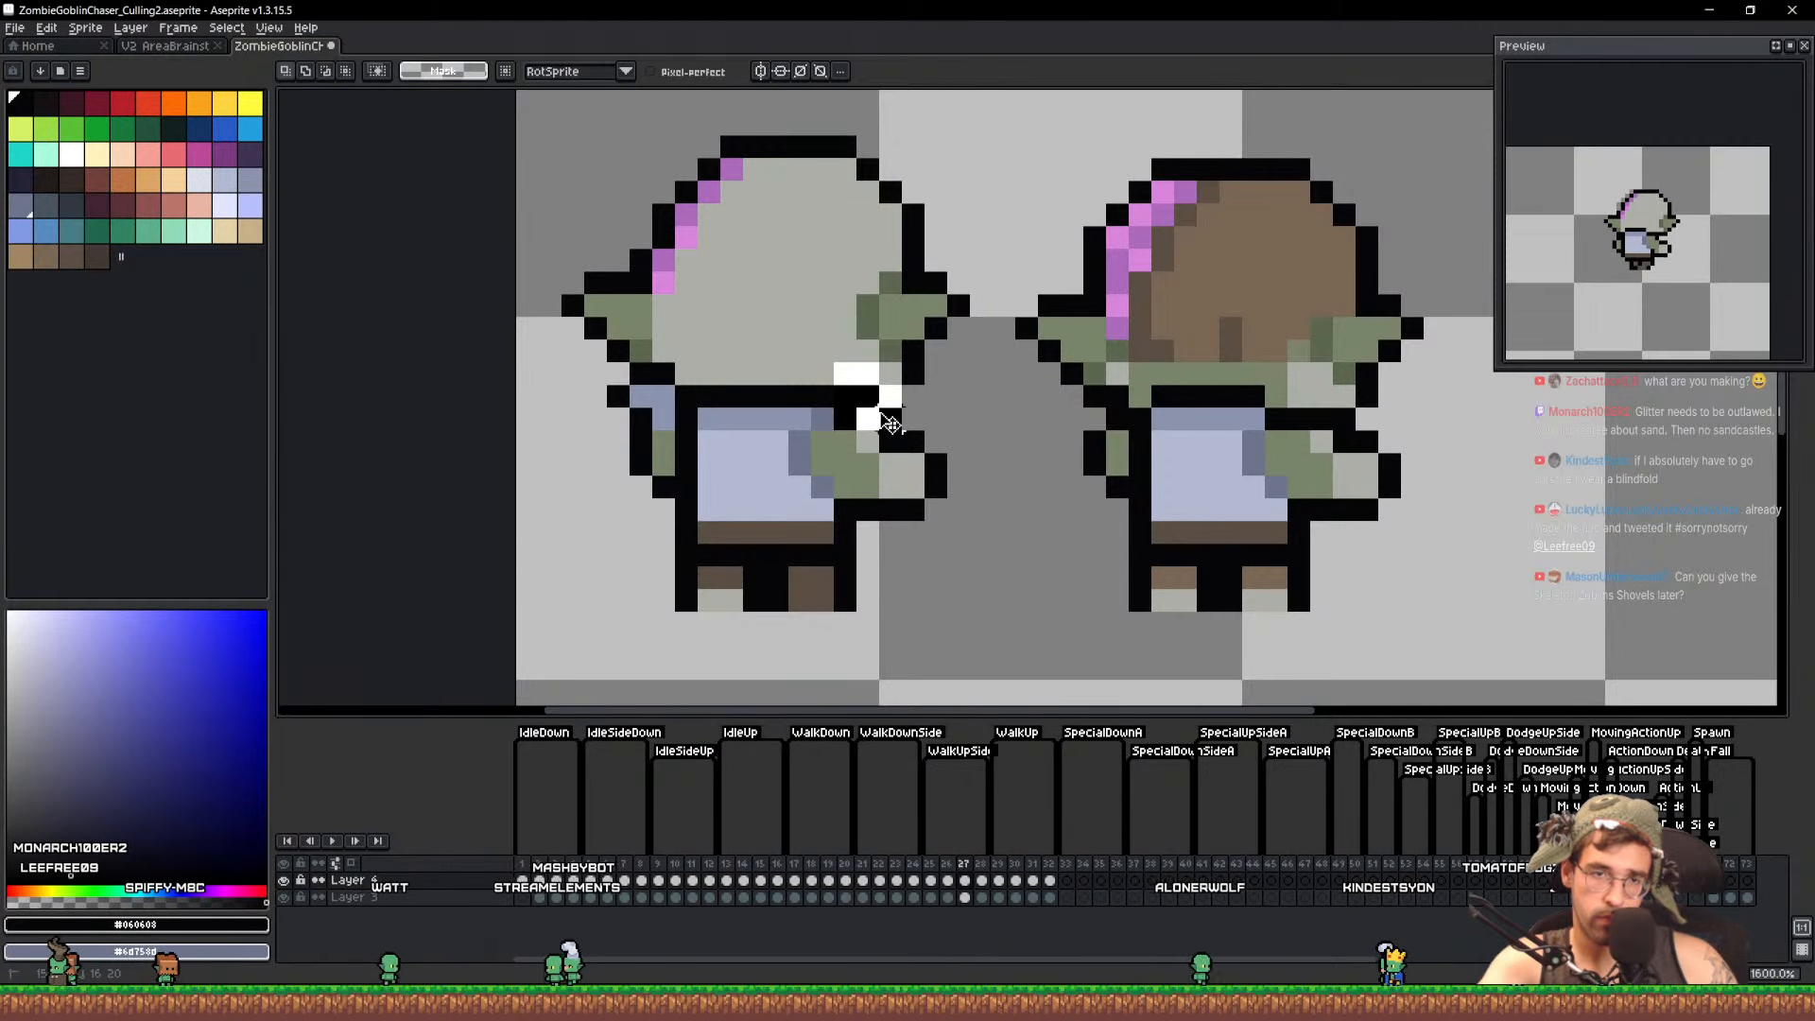
{"action": "left_click_drag", "start_coordinate": [832, 361], "coordinate": [832, 431]}
{"action": "left_click_drag", "start_coordinate": [648, 381], "coordinate": [664, 406]}
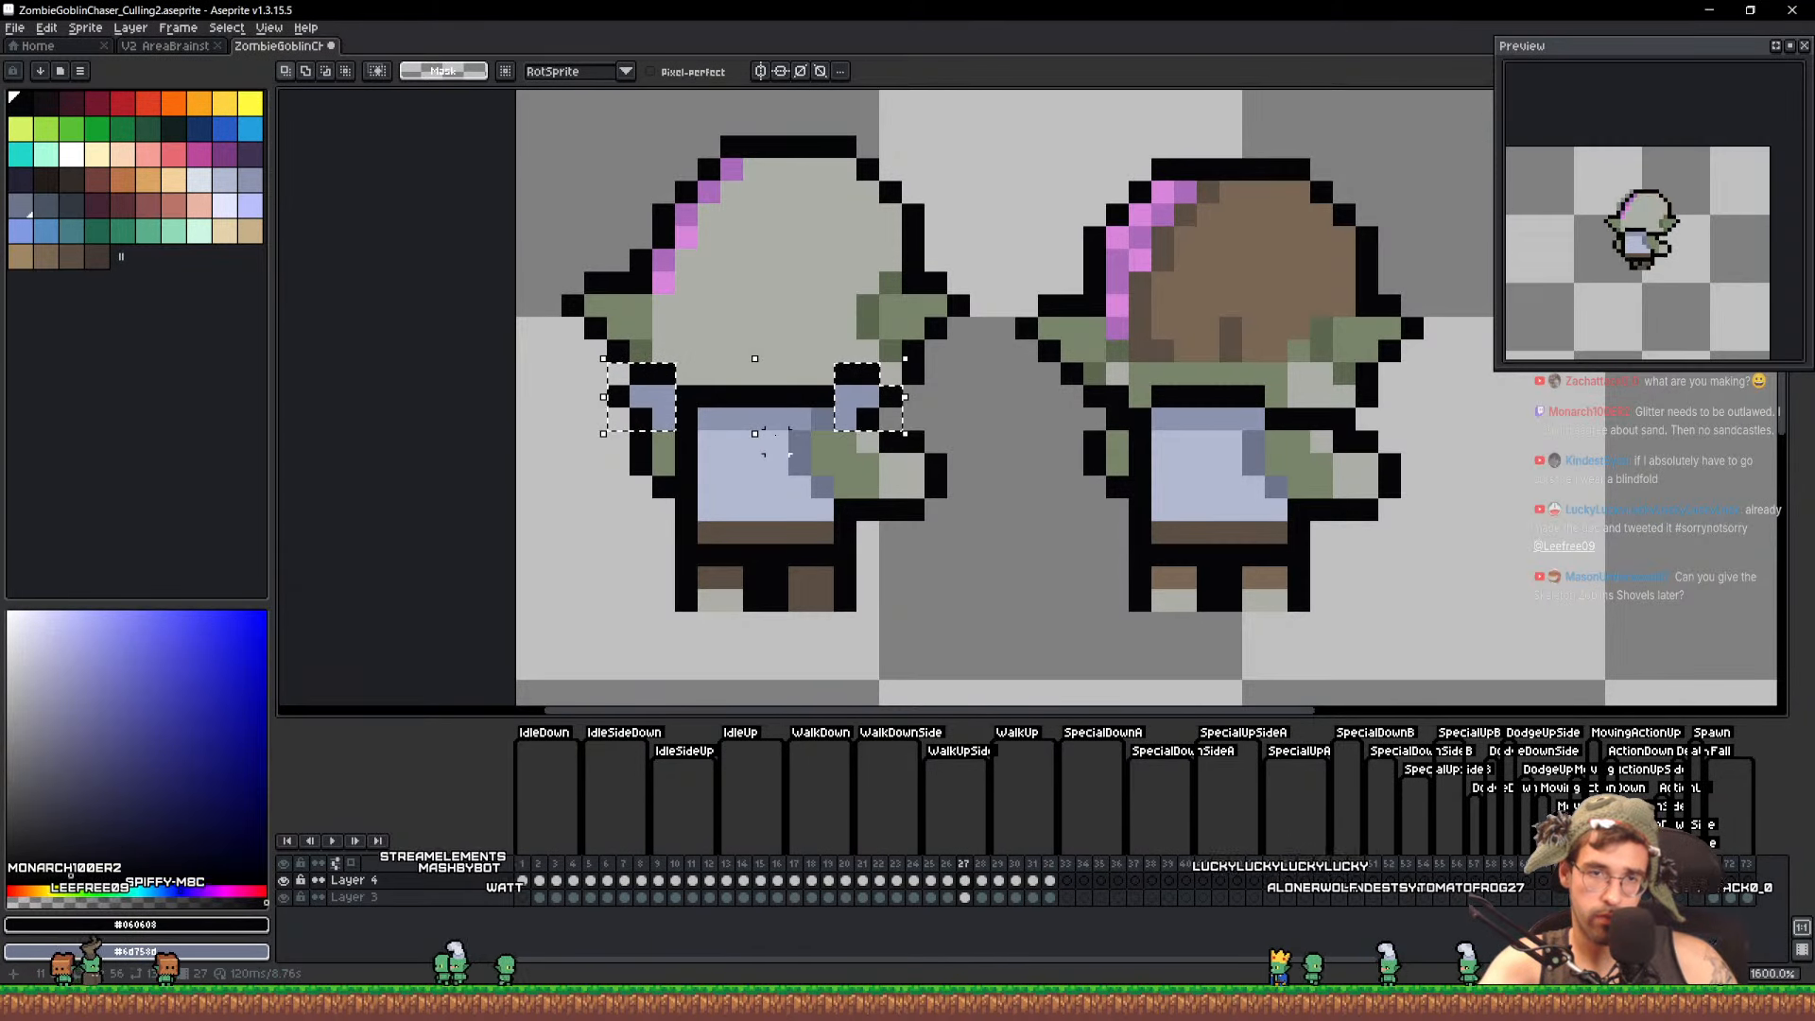
{"action": "left_click_drag", "start_coordinate": [879, 421], "coordinate": [1331, 427]}
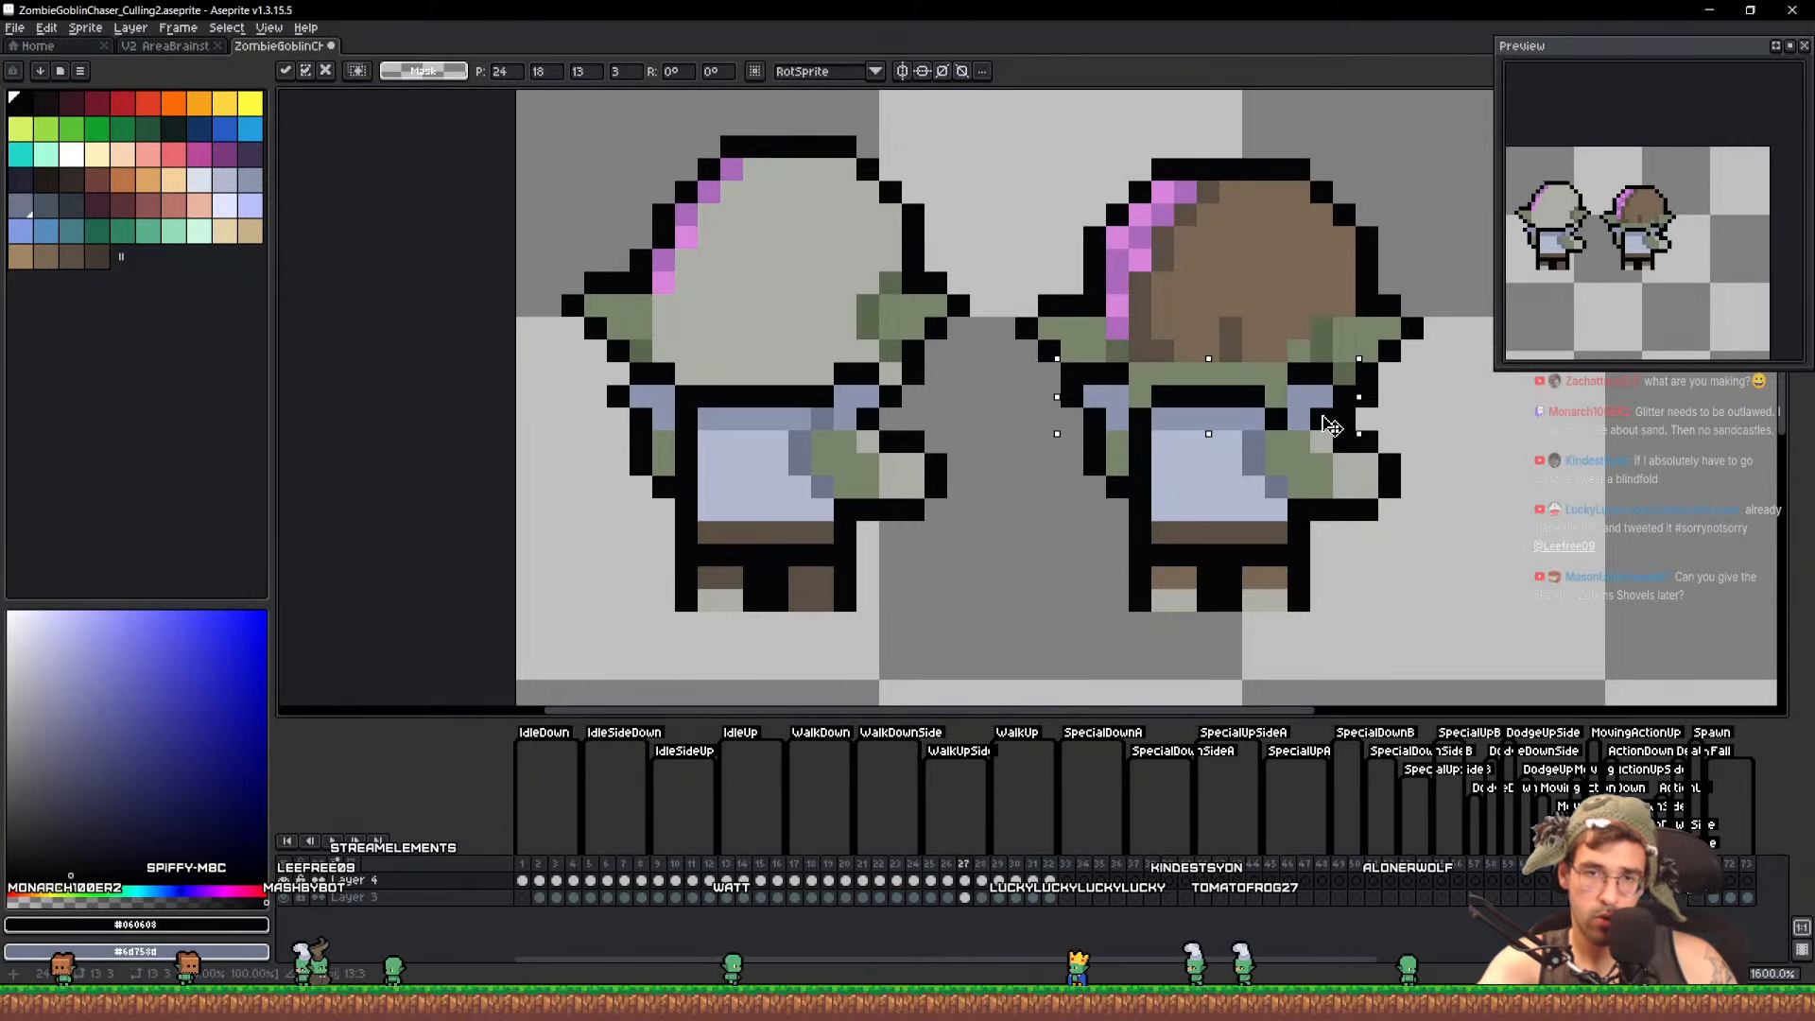
{"action": "key", "text": "ctrl+d"}
{"action": "scroll", "coordinate": [1273, 407], "scroll_direction": "up", "scroll_amount": 1}
{"action": "key", "text": "alt"}
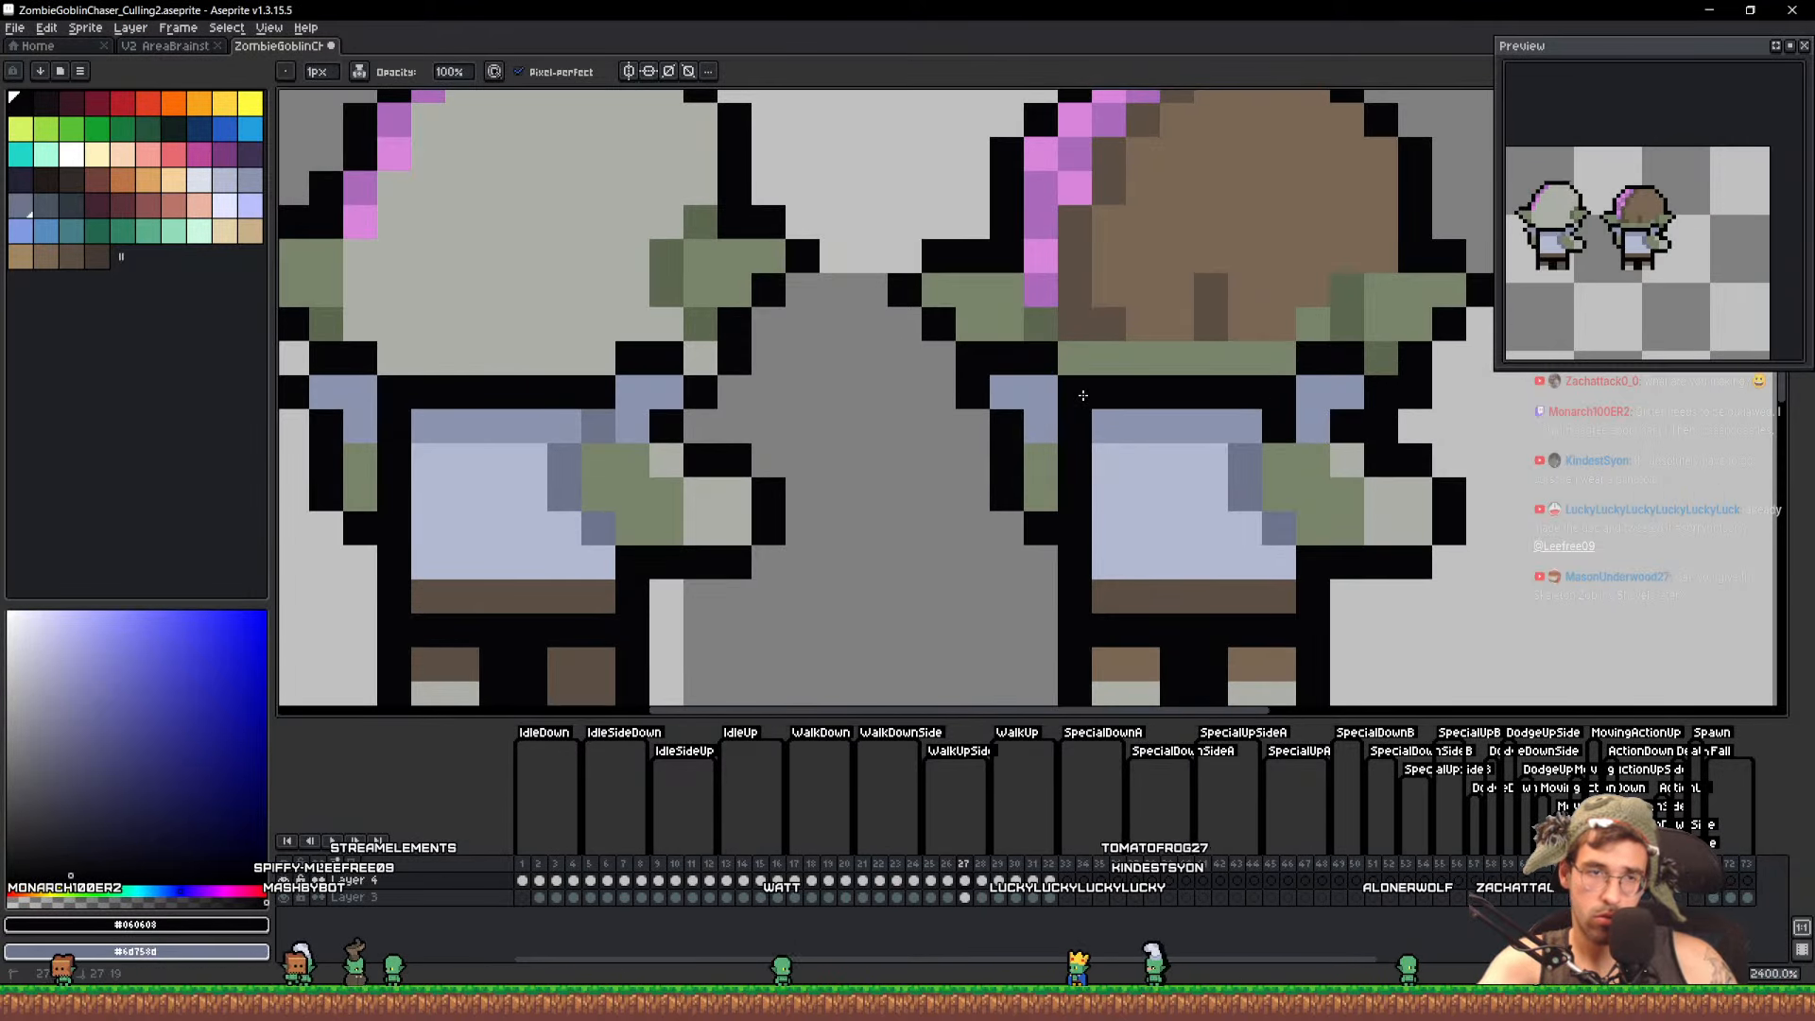
{"action": "left_click", "coordinate": [1251, 475], "text": "alt"}
{"action": "left_click", "coordinate": [1286, 424]}
Copy the frame 27 goblin's shoulder and collar strip and paste it at the same place in frames 26 and 25
{"action": "key", "text": "m"}
{"action": "mouse_move", "coordinate": [1347, 425]}
{"action": "left_mouse_down"}
{"action": "mouse_move", "coordinate": [1038, 426]}
{"action": "mouse_move", "coordinate": [1007, 391]}
{"action": "mouse_move", "coordinate": [972, 389]}
{"action": "mouse_move", "coordinate": [991, 358]}
{"action": "mouse_move", "coordinate": [1023, 389]}
{"action": "mouse_move", "coordinate": [1354, 401]}
{"action": "left_mouse_up"}
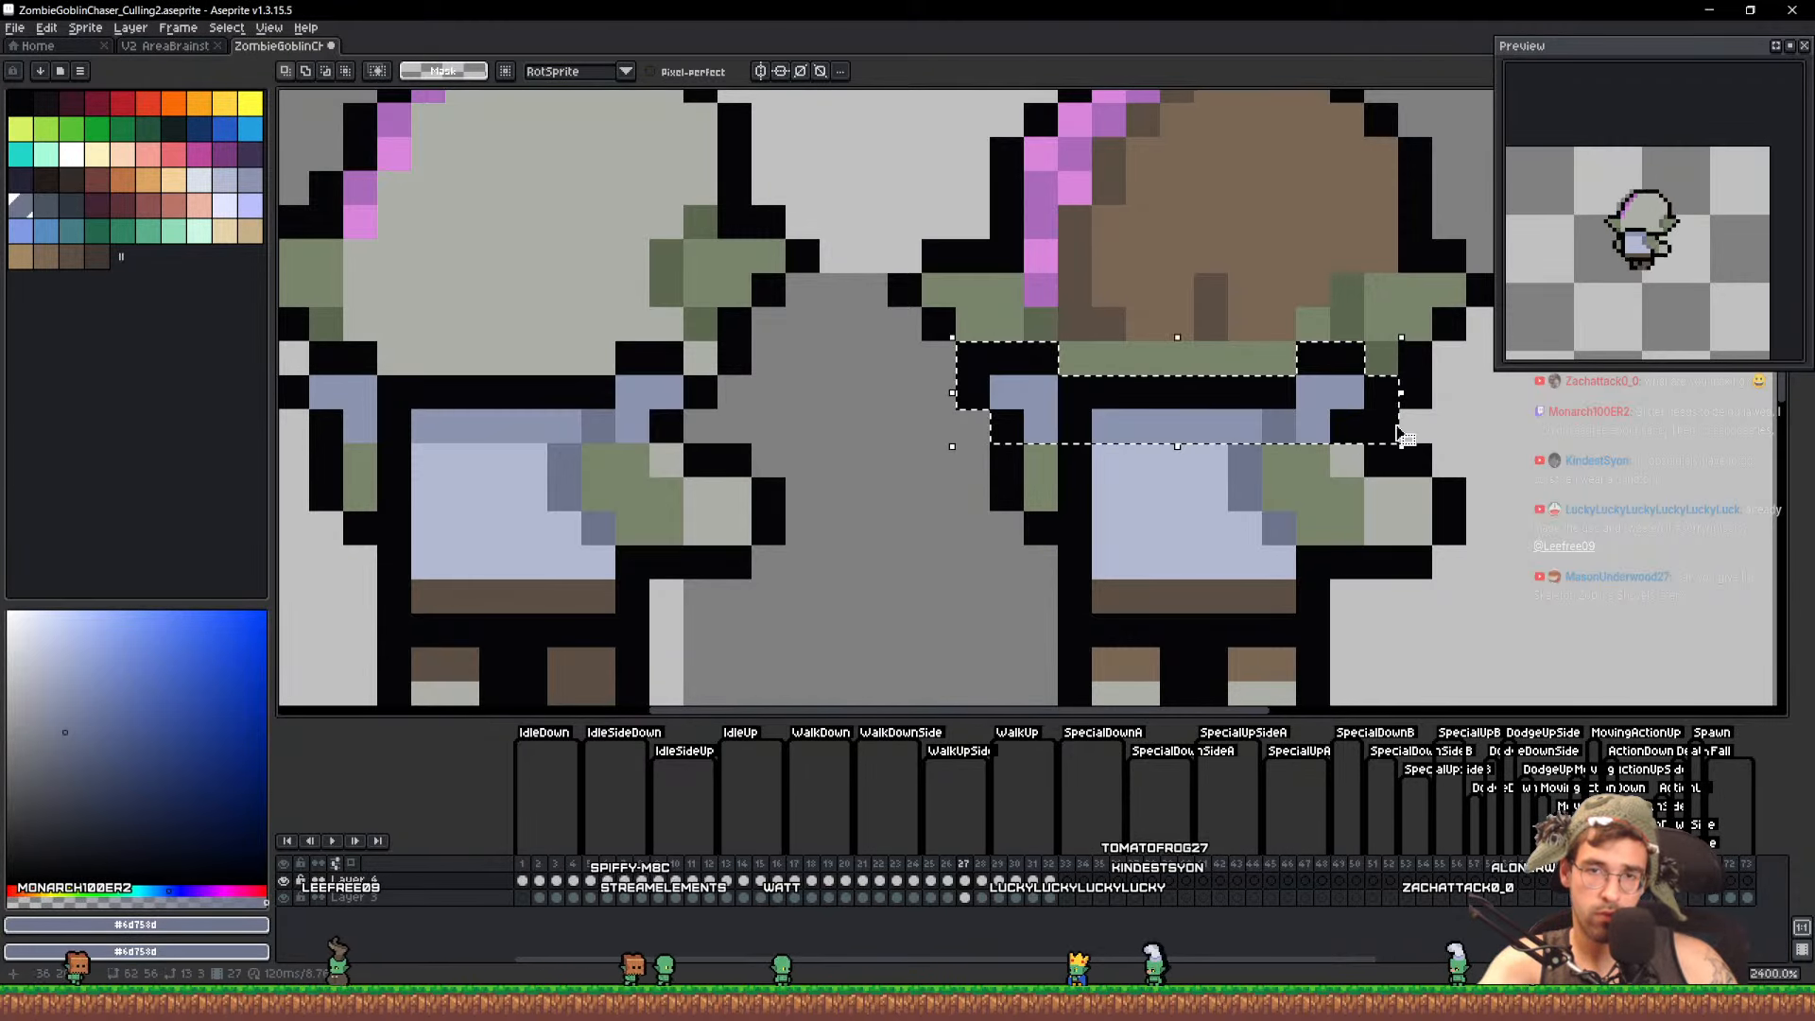
{"action": "key", "text": "ctrl+c"}
{"action": "scroll", "coordinate": [1383, 438], "scroll_direction": "down", "scroll_amount": 3}
{"action": "key", "text": "Left"}
{"action": "key", "text": "ctrl+v"}
{"action": "key", "text": "ctrl+d"}
{"action": "key", "text": "Left"}
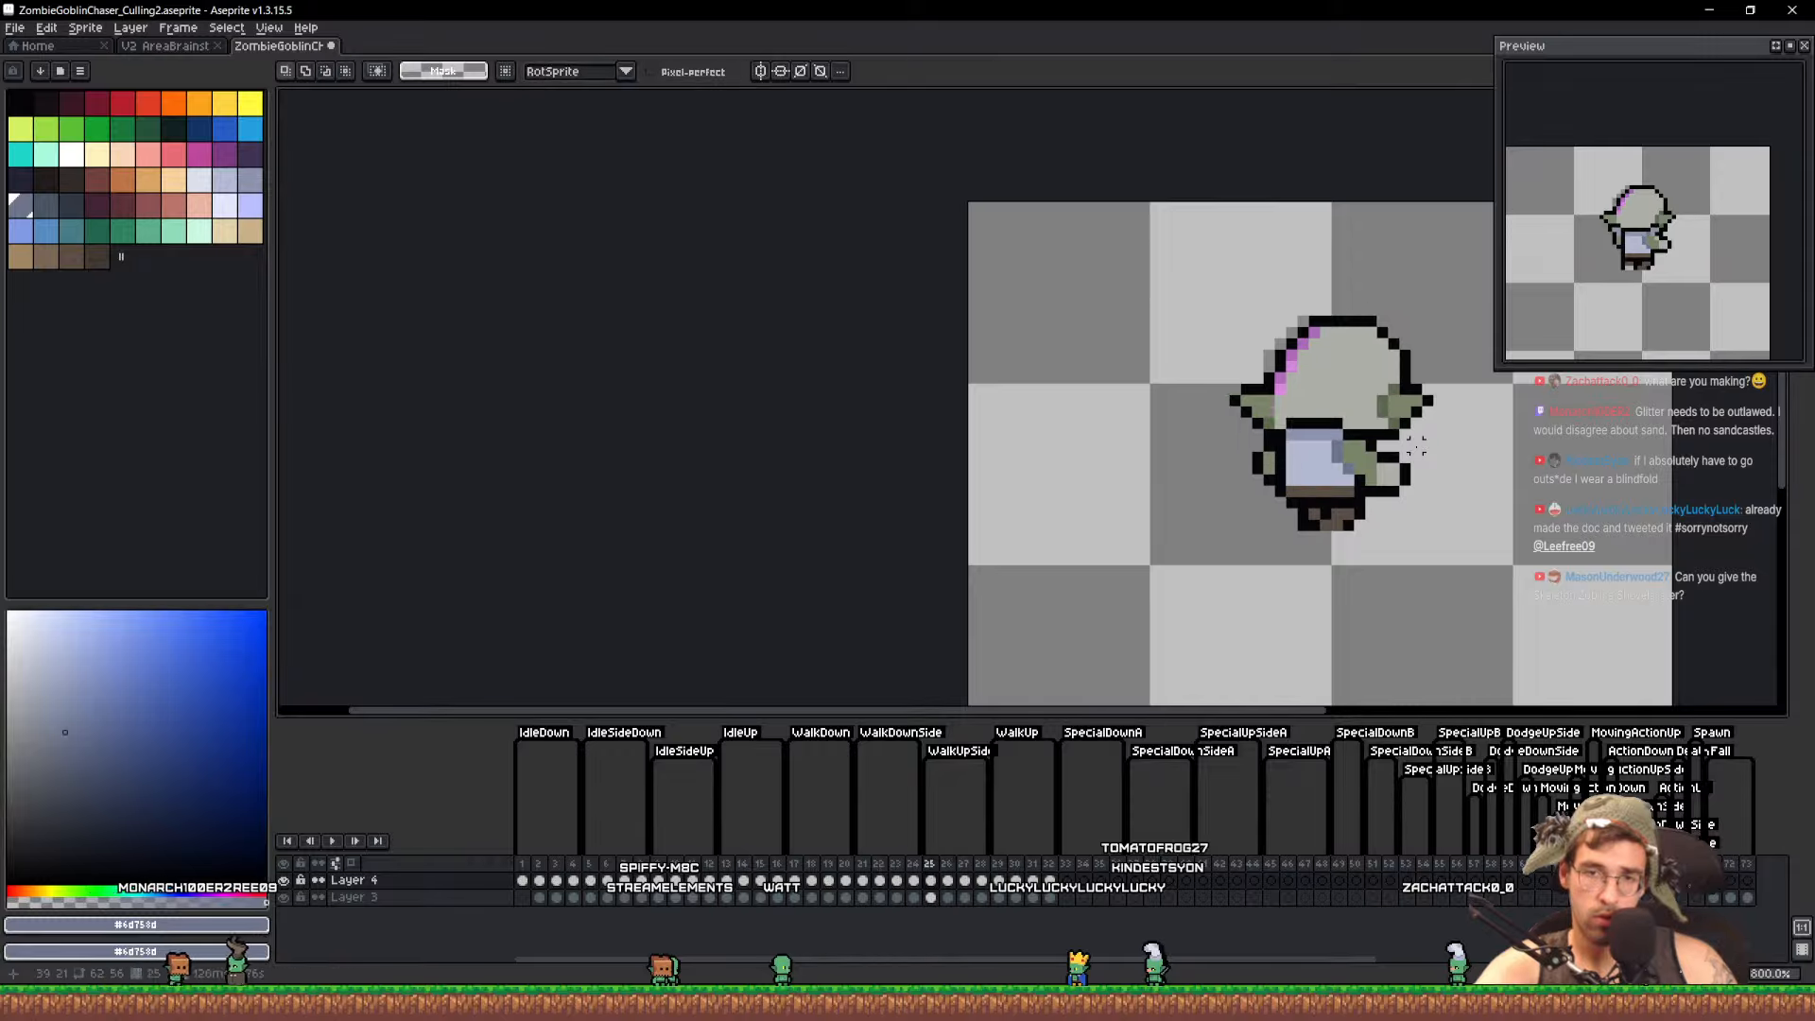
{"action": "key", "text": "ctrl+v"}
{"action": "key", "text": "ctrl+d"}
Paste the same shoulder and collar strip onto the goblin in frame 28
{"action": "key", "text": "Right"}
{"action": "key", "text": "Right"}
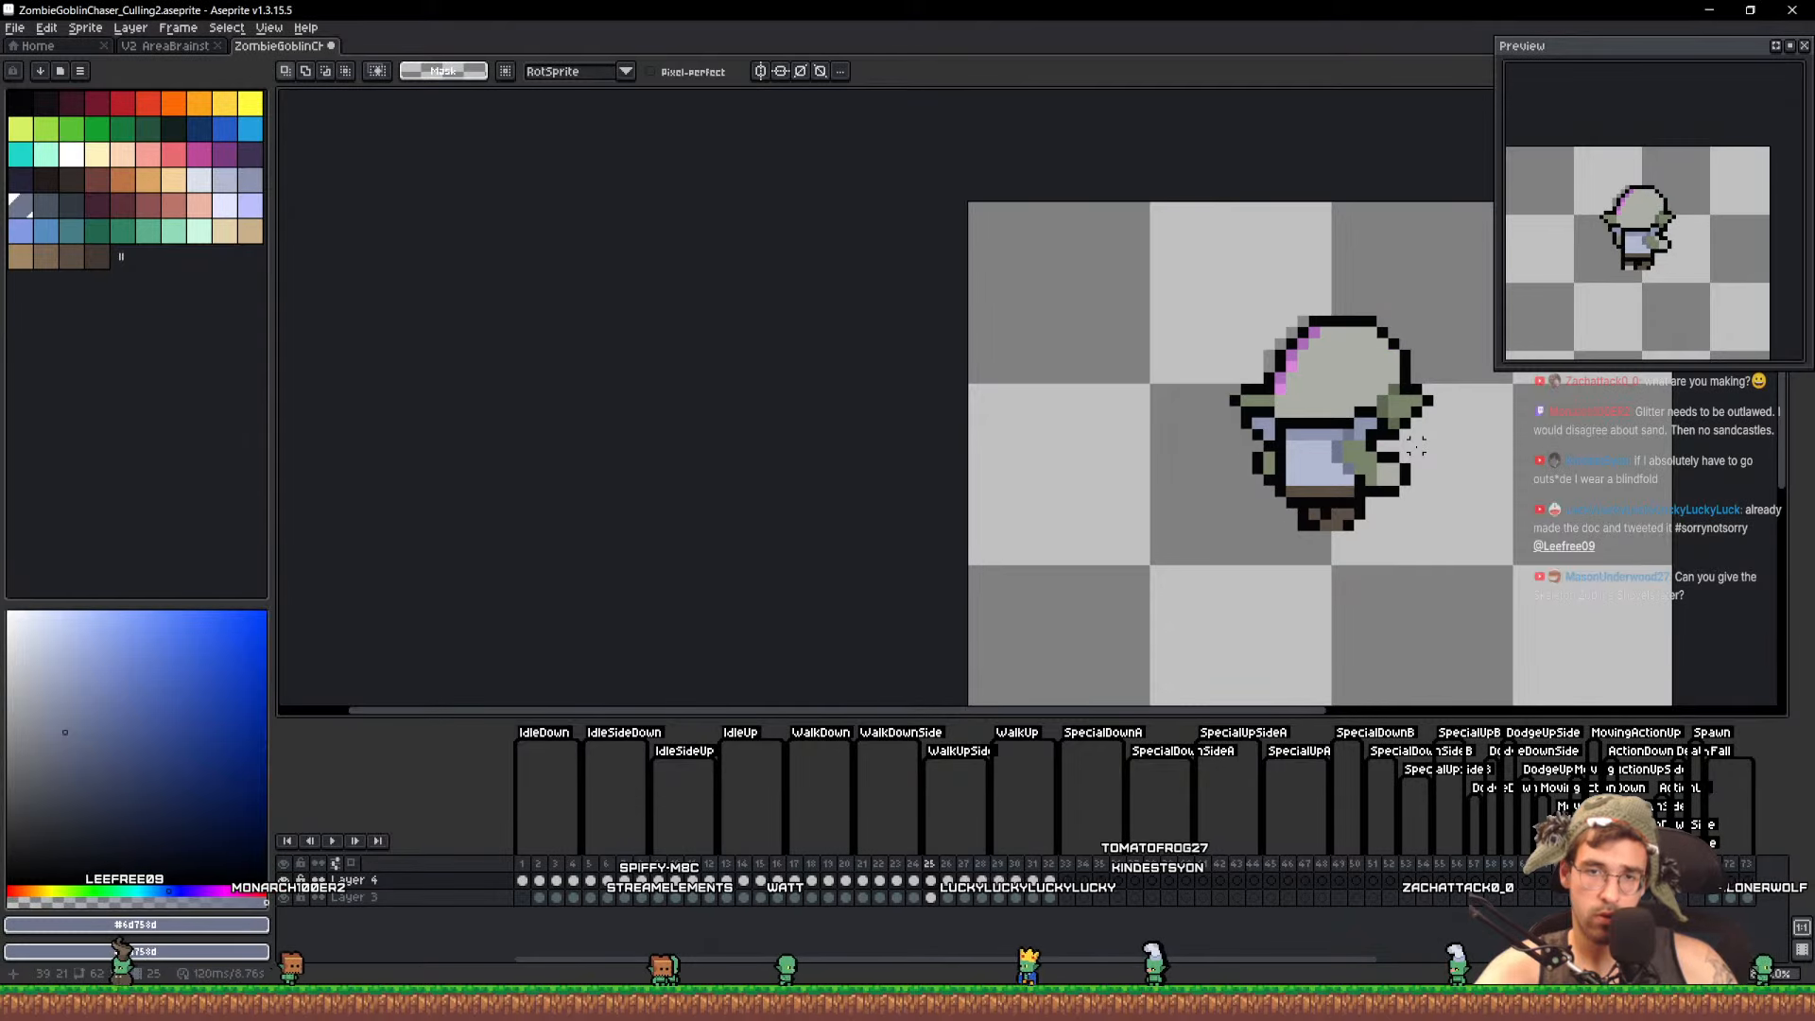
{"action": "key", "text": "Right"}
{"action": "key", "text": "ctrl+v"}
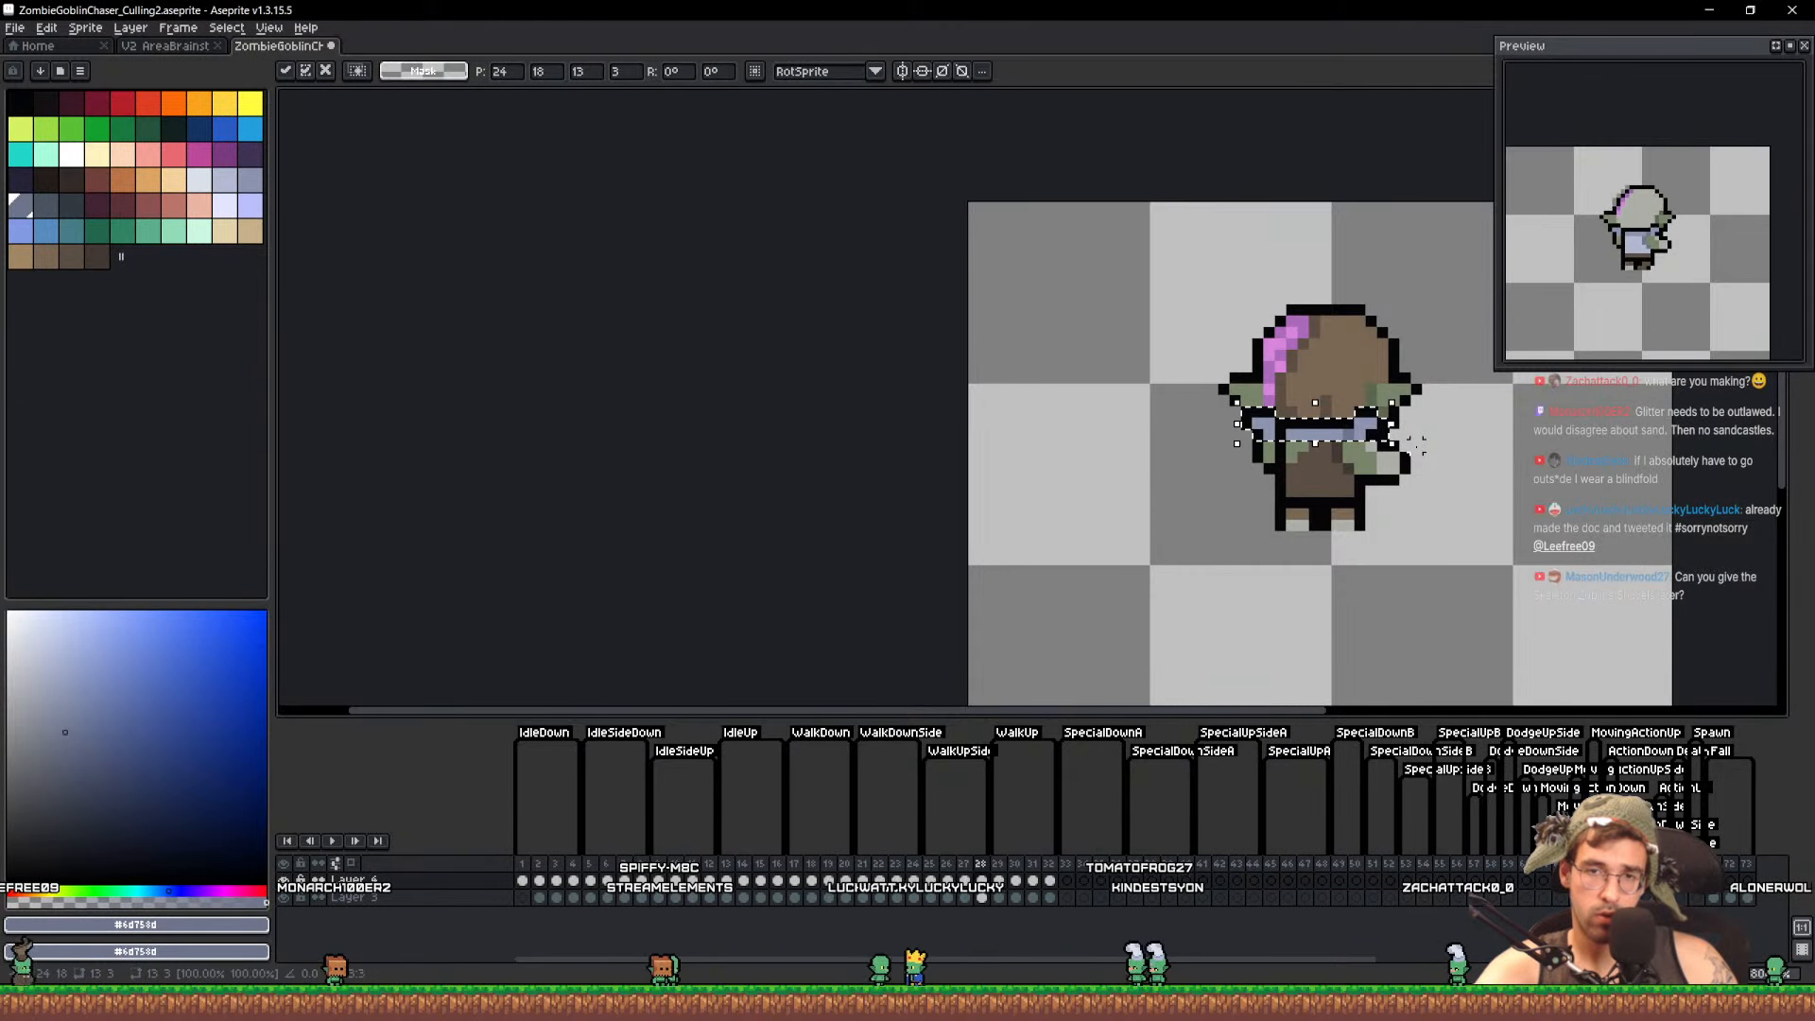
{"action": "key", "text": "ctrl+d"}
Flip back and forth through frames 25 to 28 to compare the goblin's shoulders across the walk cycle
{"action": "key", "text": "Left"}
{"action": "key", "text": "Left"}
{"action": "key", "text": "Left"}
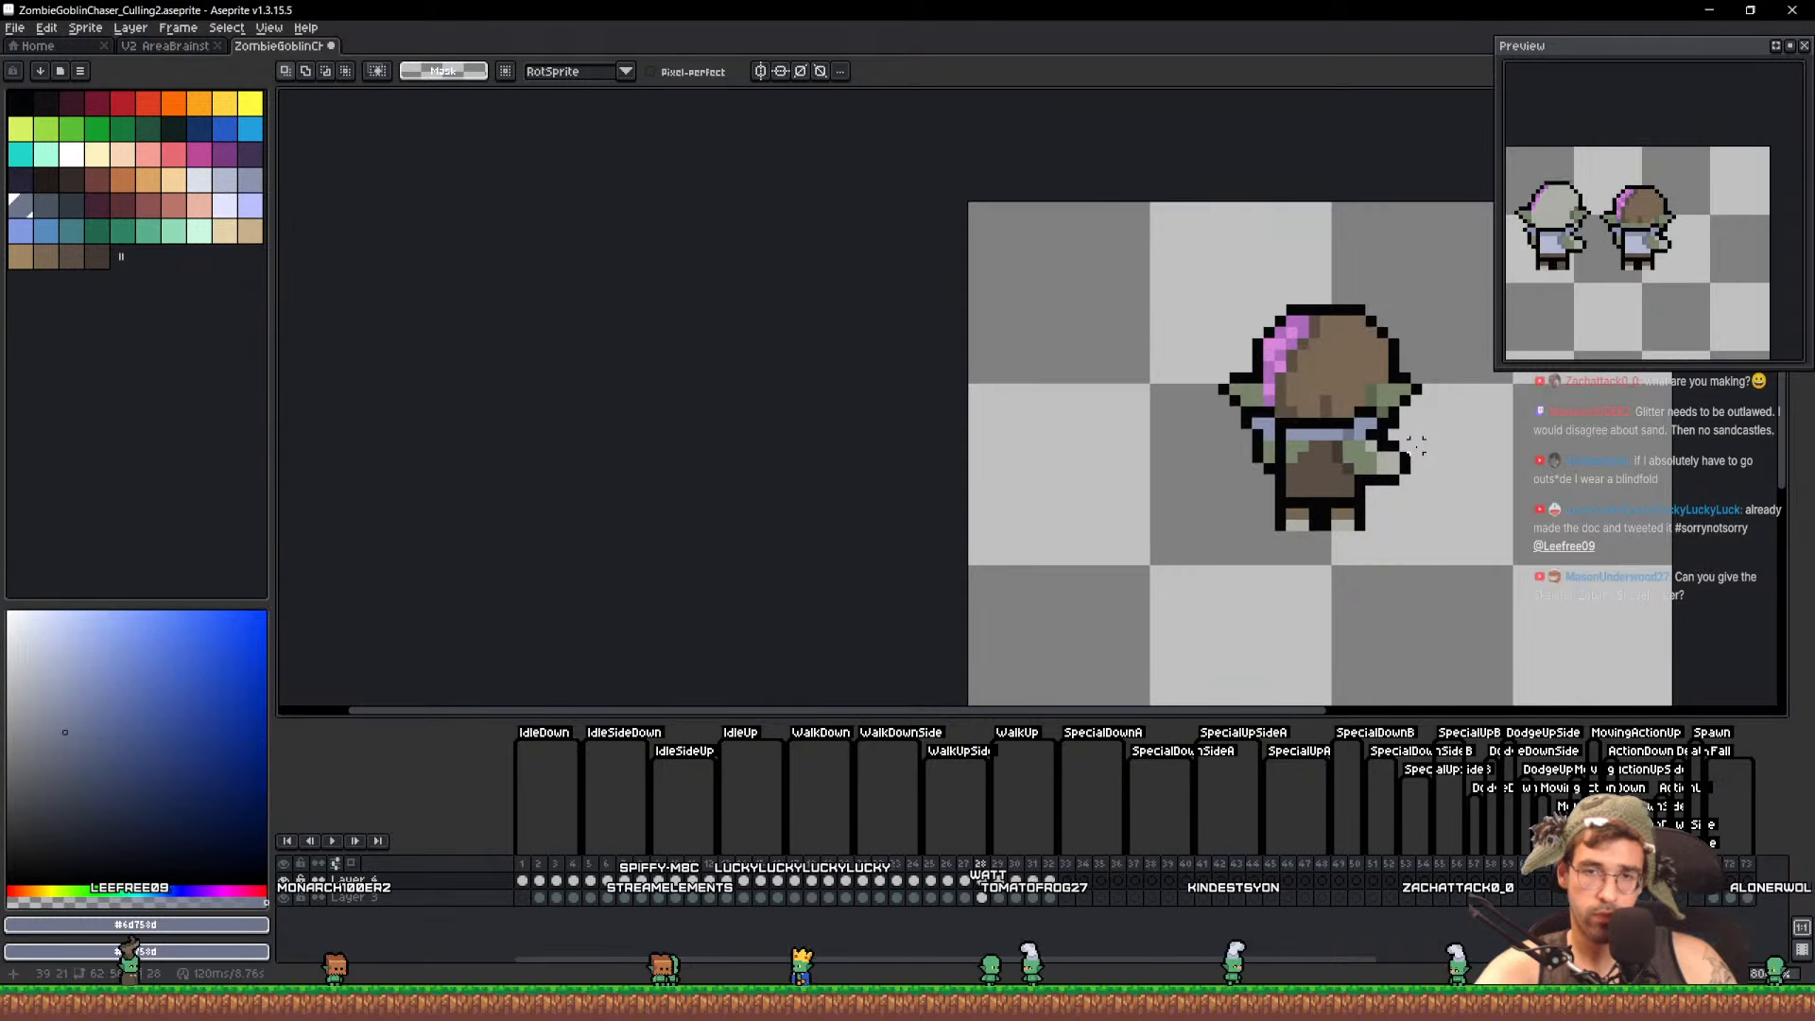
{"action": "key", "text": "Right"}
{"action": "key", "text": "Right"}
{"action": "key", "text": "Left"}
{"action": "key", "text": "Right"}
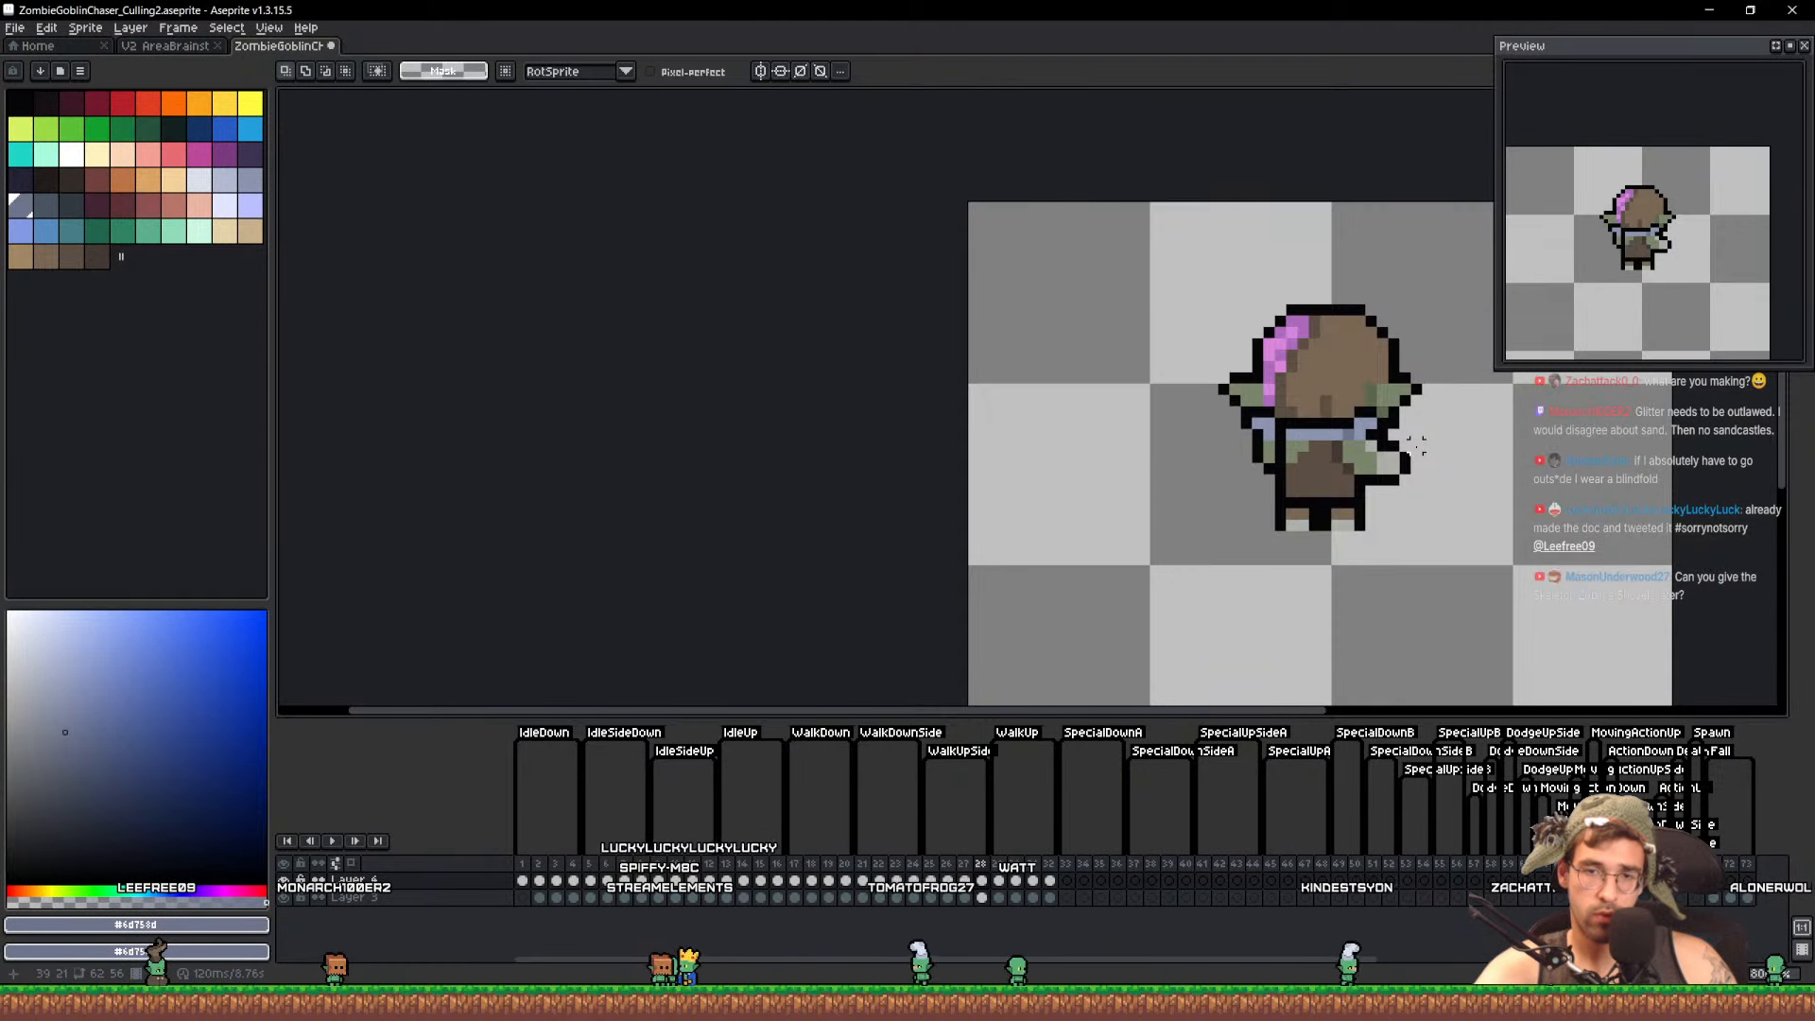
{"action": "key", "text": "Left"}
{"action": "key", "text": "Right"}
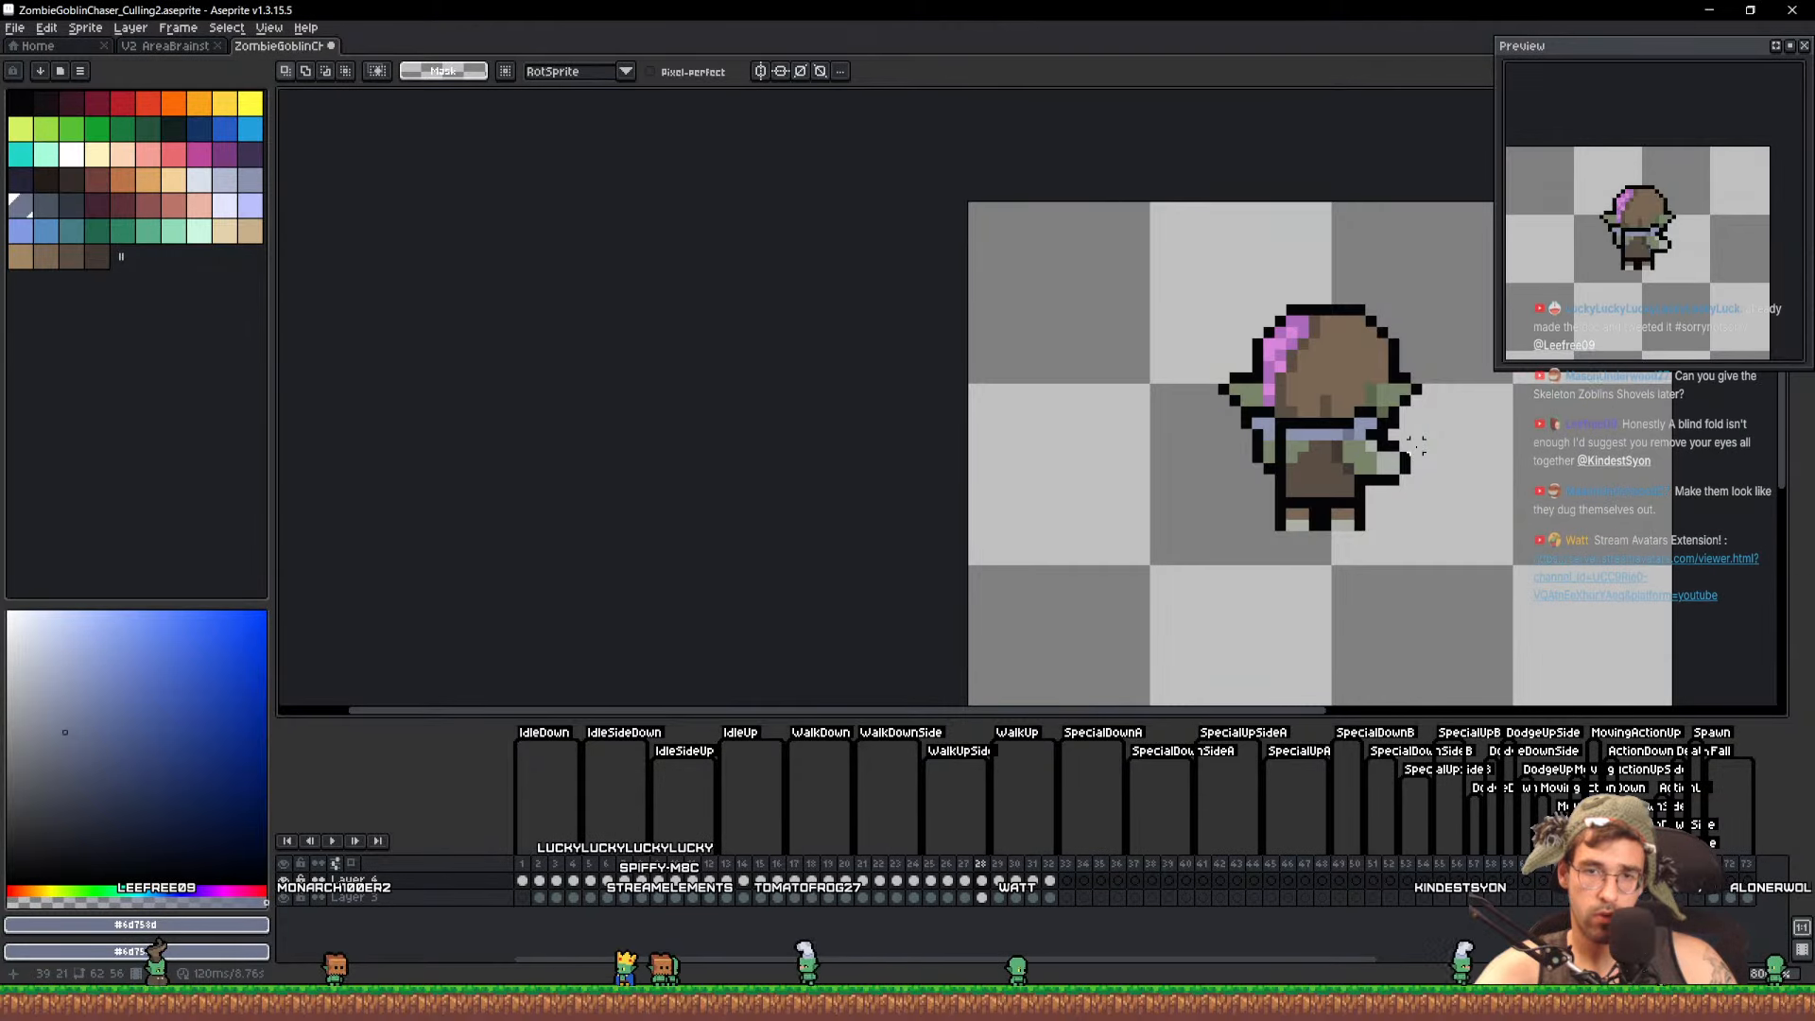
{"action": "key", "text": "Left"}
{"action": "key", "text": "Left"}
{"action": "key", "text": "Right"}
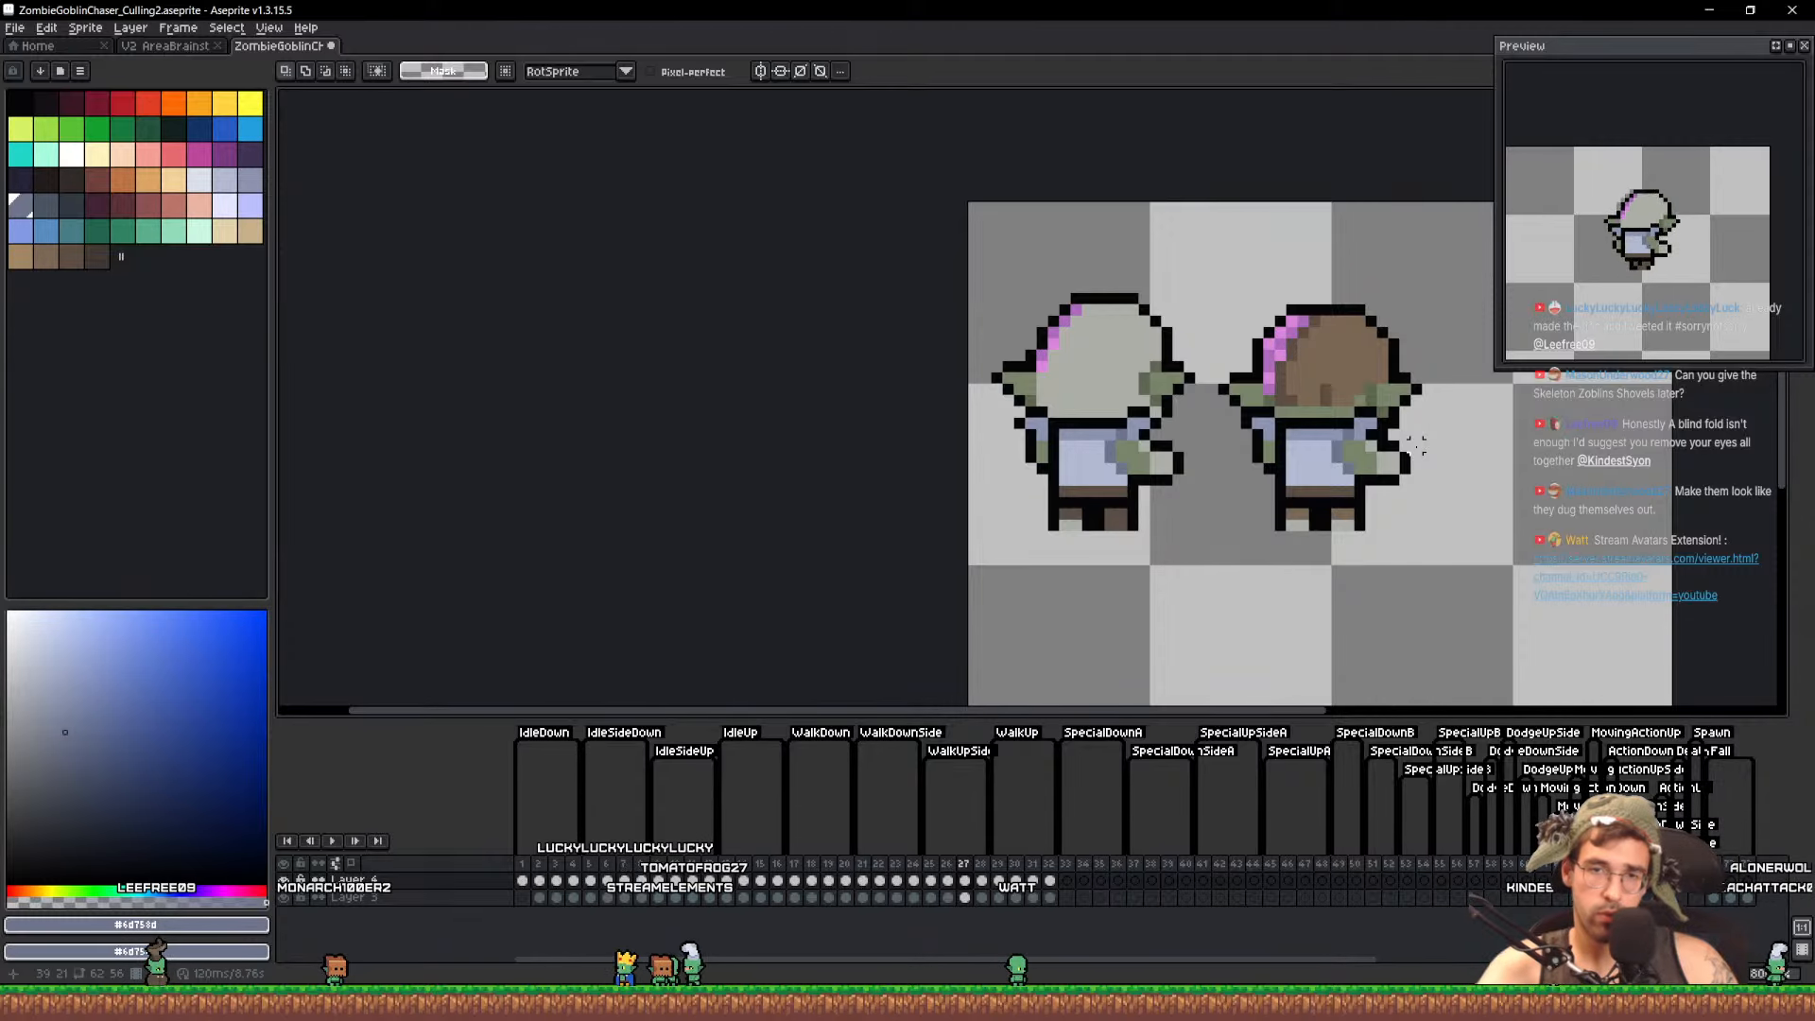
{"action": "scroll", "coordinate": [1415, 446], "scroll_direction": "up", "scroll_amount": 2}
{"action": "mouse_move", "coordinate": [983, 383]}
{"action": "left_mouse_down"}
{"action": "mouse_move", "coordinate": [817, 379]}
{"action": "mouse_move", "coordinate": [1169, 248]}
{"action": "mouse_move", "coordinate": [1093, 382]}
{"action": "left_mouse_up"}
{"action": "mouse_move", "coordinate": [1076, 336]}
{"action": "left_mouse_down"}
{"action": "mouse_move", "coordinate": [1298, 318]}
{"action": "mouse_move", "coordinate": [1416, 338]}
{"action": "mouse_move", "coordinate": [1400, 336]}
{"action": "left_mouse_up"}
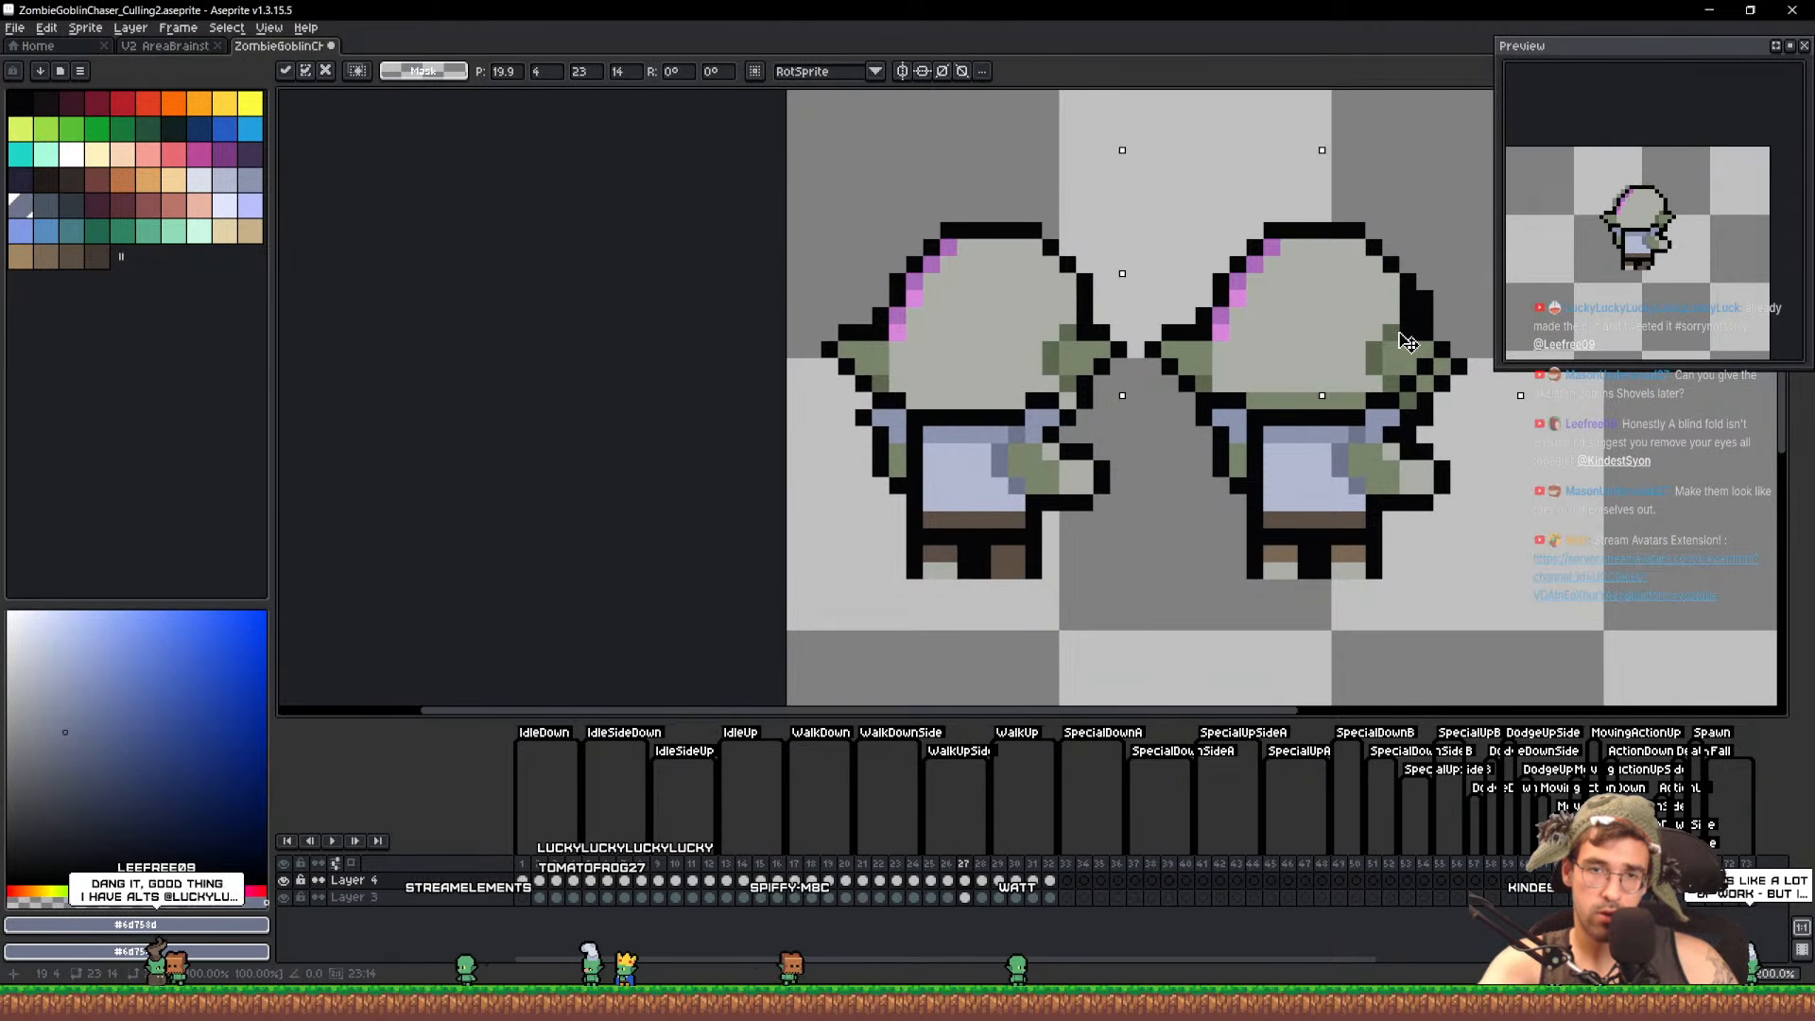
{"action": "key", "text": "Escape"}
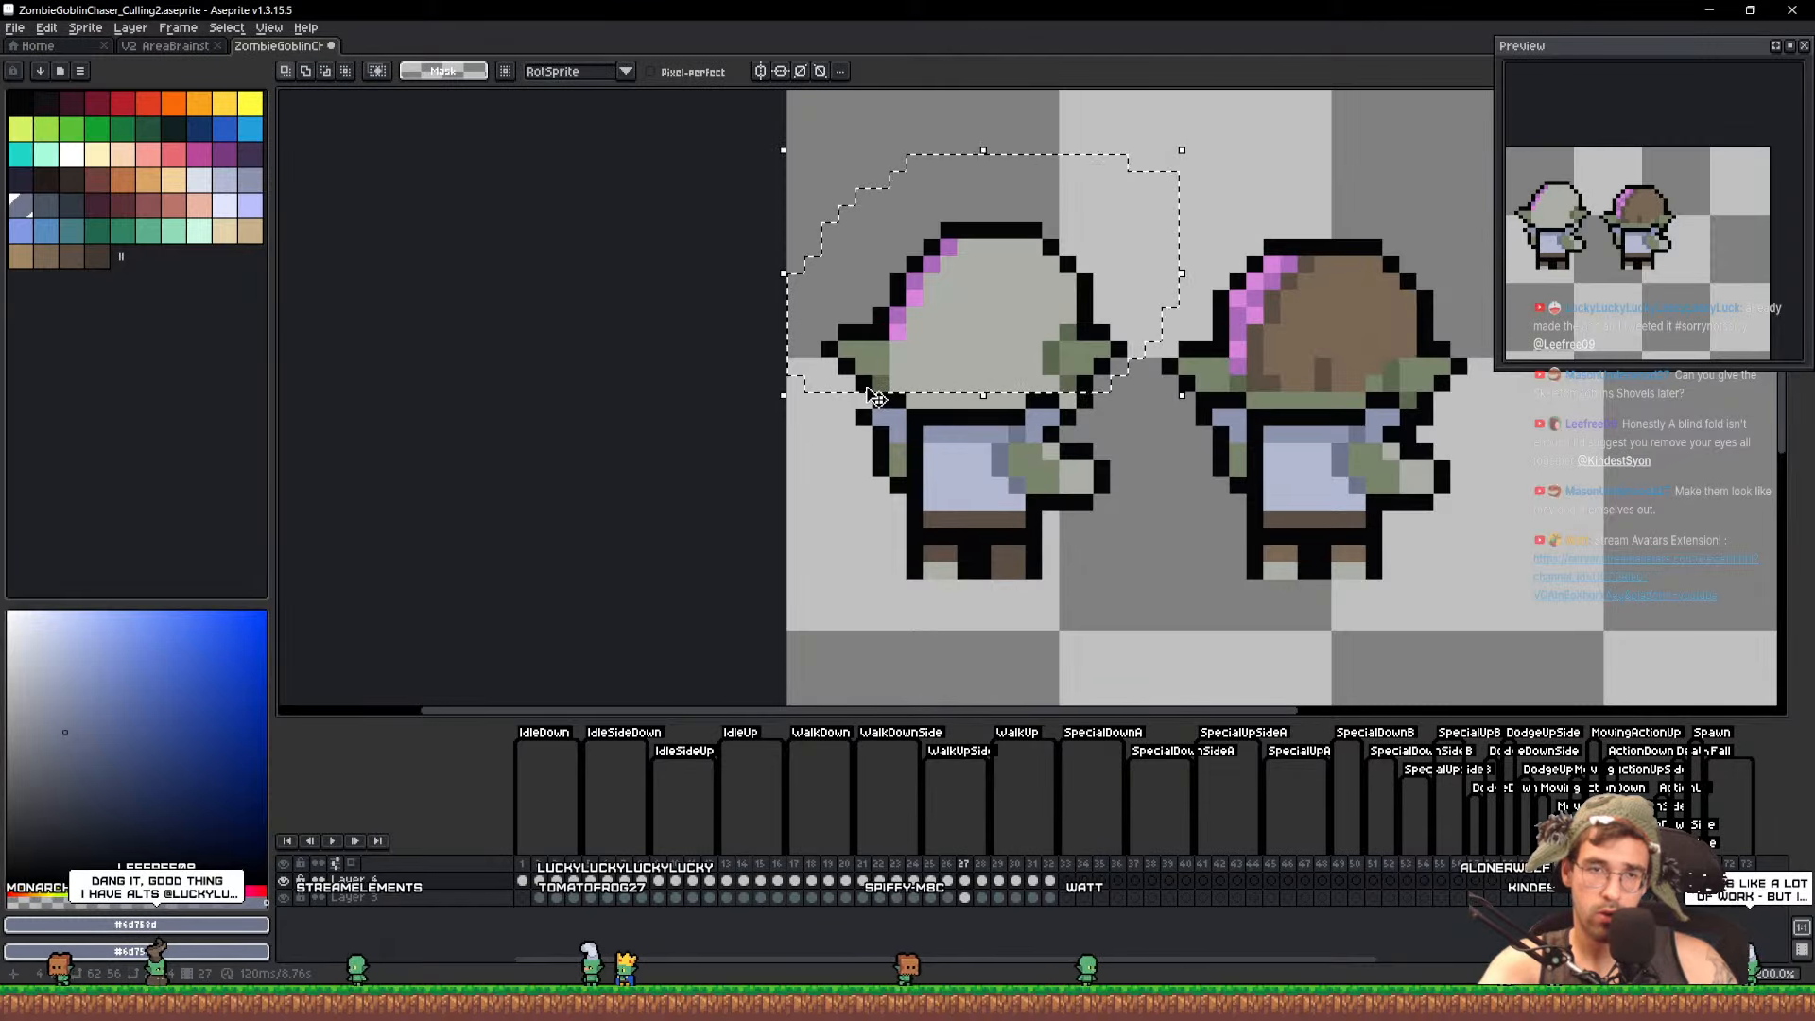
Copy the reference's bald head over the frame 27 goblin's head, erase the leftover outline pixels outside it, and save the file
{"action": "left_click_drag", "start_coordinate": [792, 384], "coordinate": [1115, 380]}
{"action": "left_click_drag", "start_coordinate": [1089, 319], "coordinate": [1419, 341]}
{"action": "key", "text": "Return"}
{"action": "key", "text": "e"}
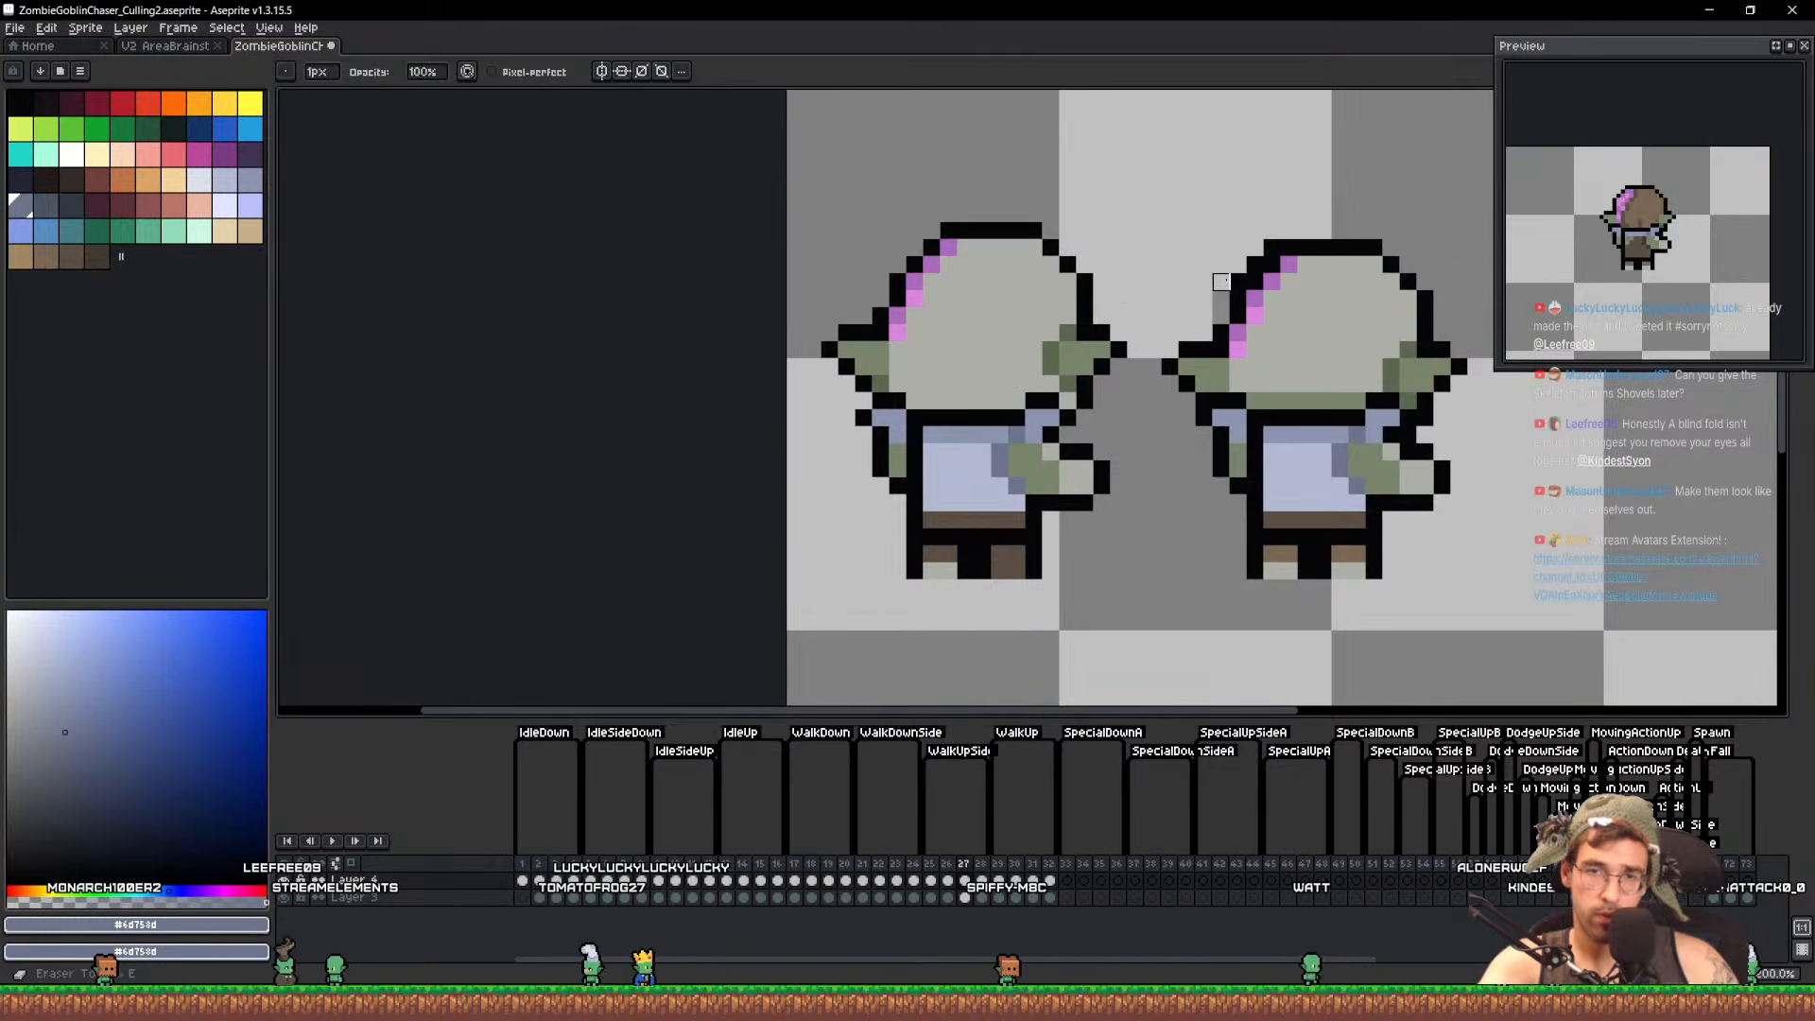
{"action": "left_click_drag", "start_coordinate": [1239, 265], "coordinate": [1272, 248]}
{"action": "key", "text": "ctrl+s"}
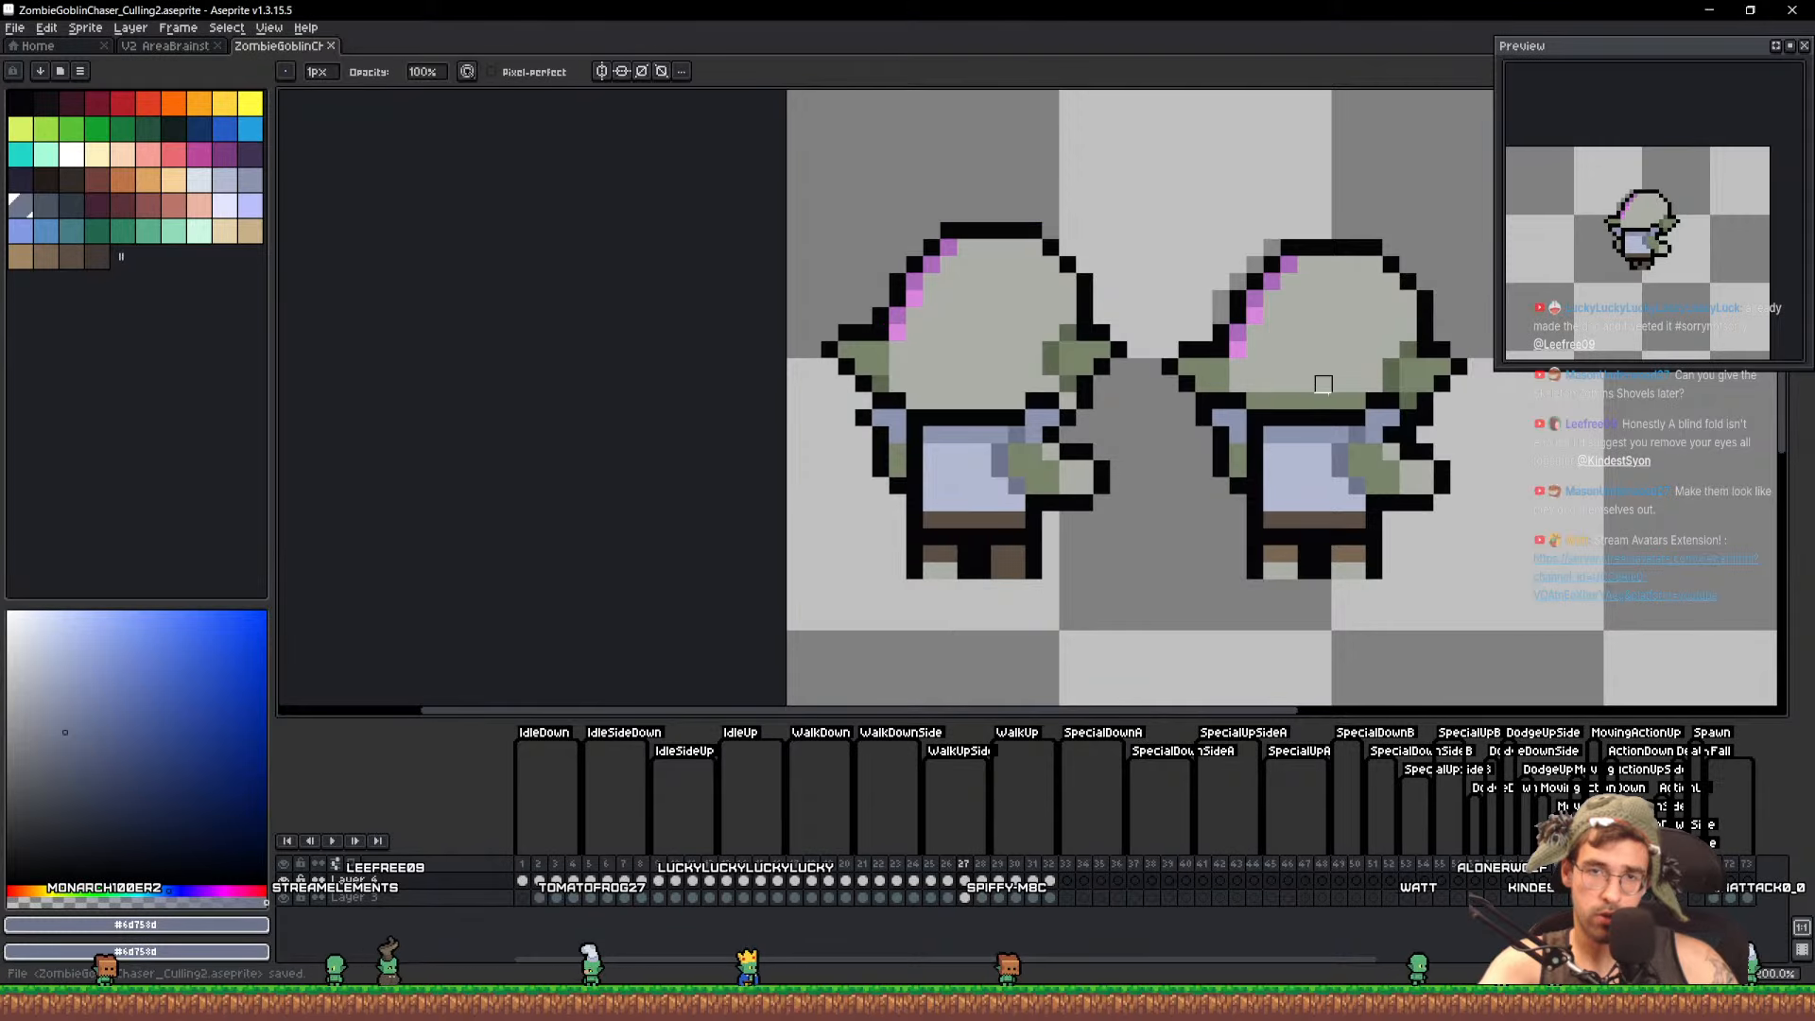
Compare frames 27 and 28, then copy the whole frame 27 cel and paste it over frame 28
{"action": "key", "text": "Right"}
{"action": "key", "text": "Left"}
{"action": "key", "text": "Right"}
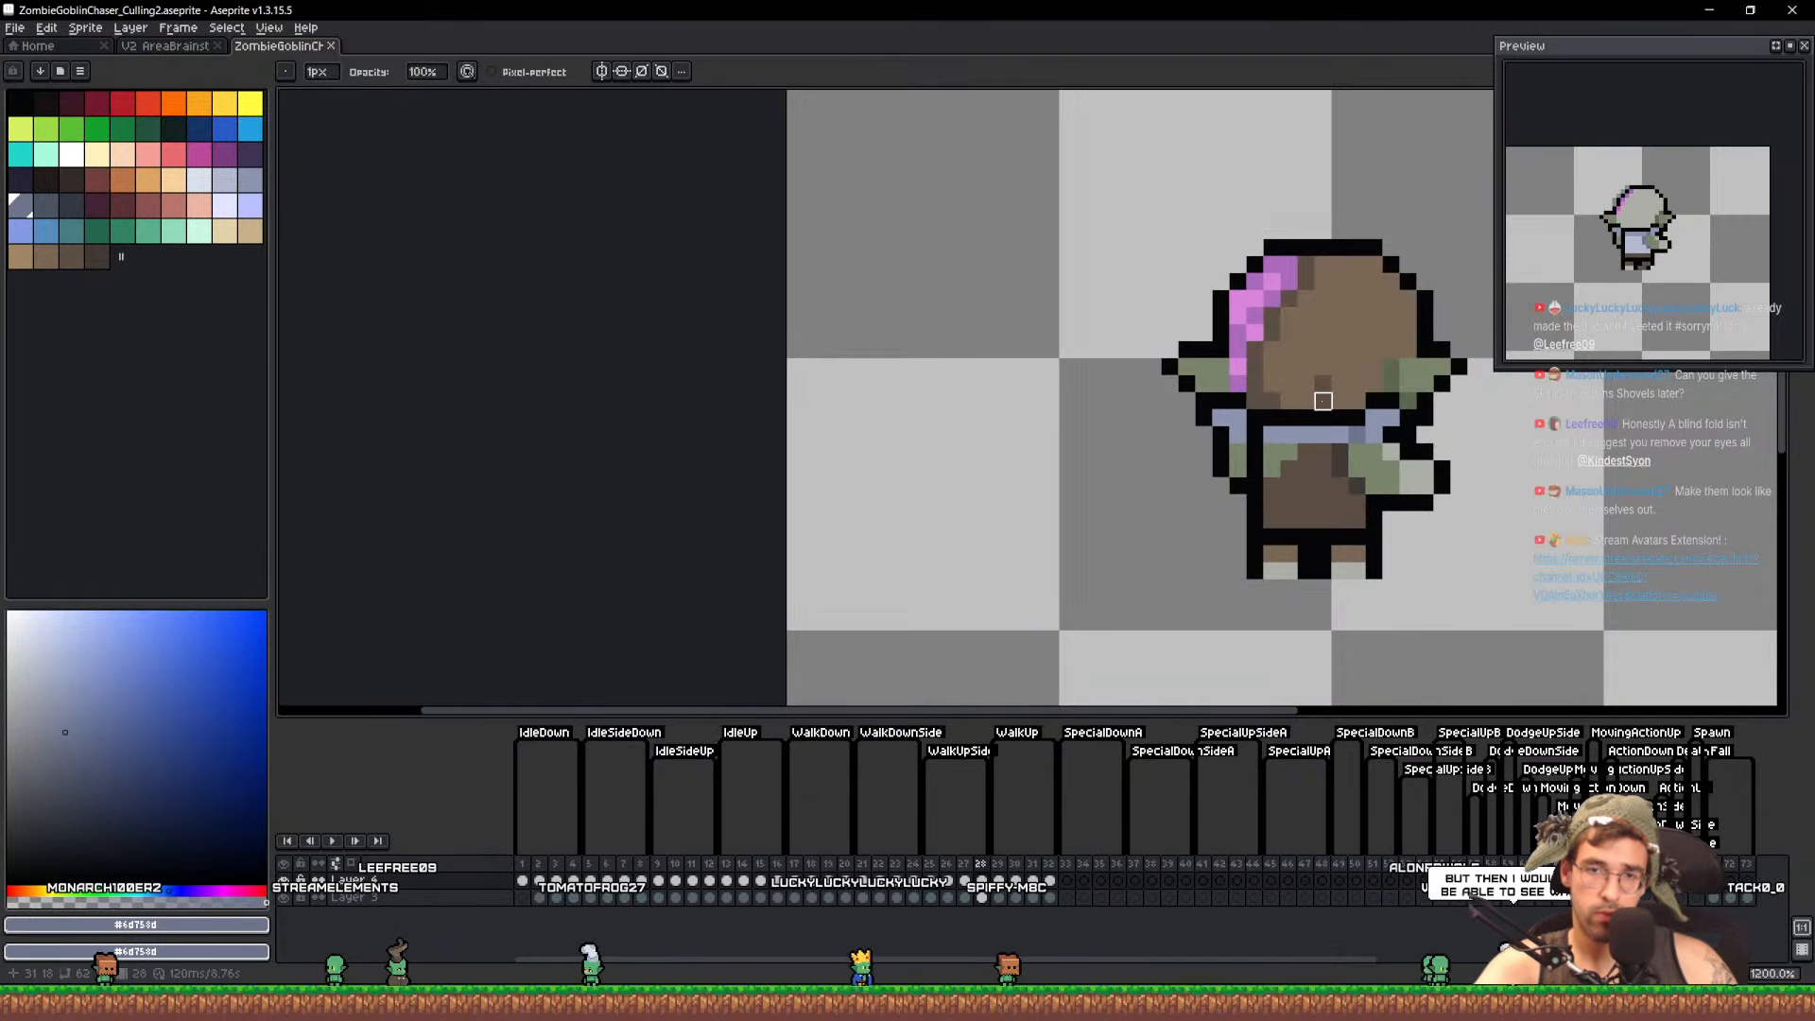
{"action": "key", "text": "Left"}
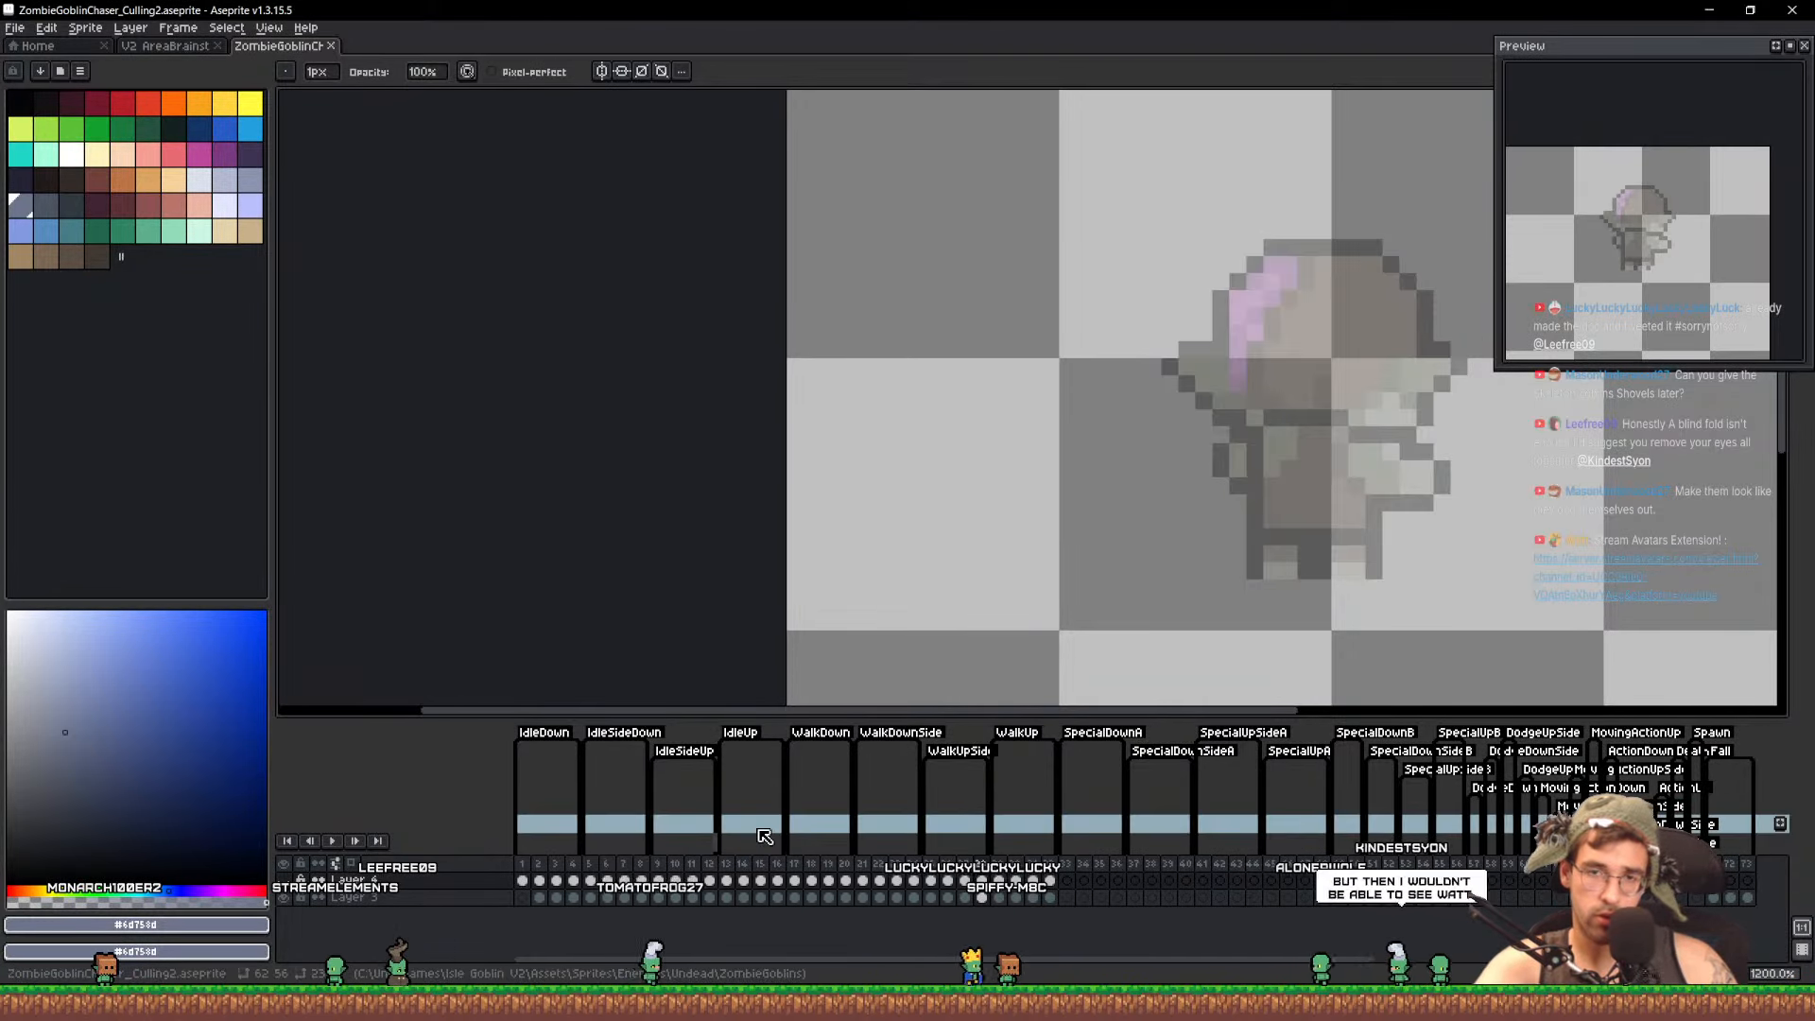
{"action": "key", "text": "Right"}
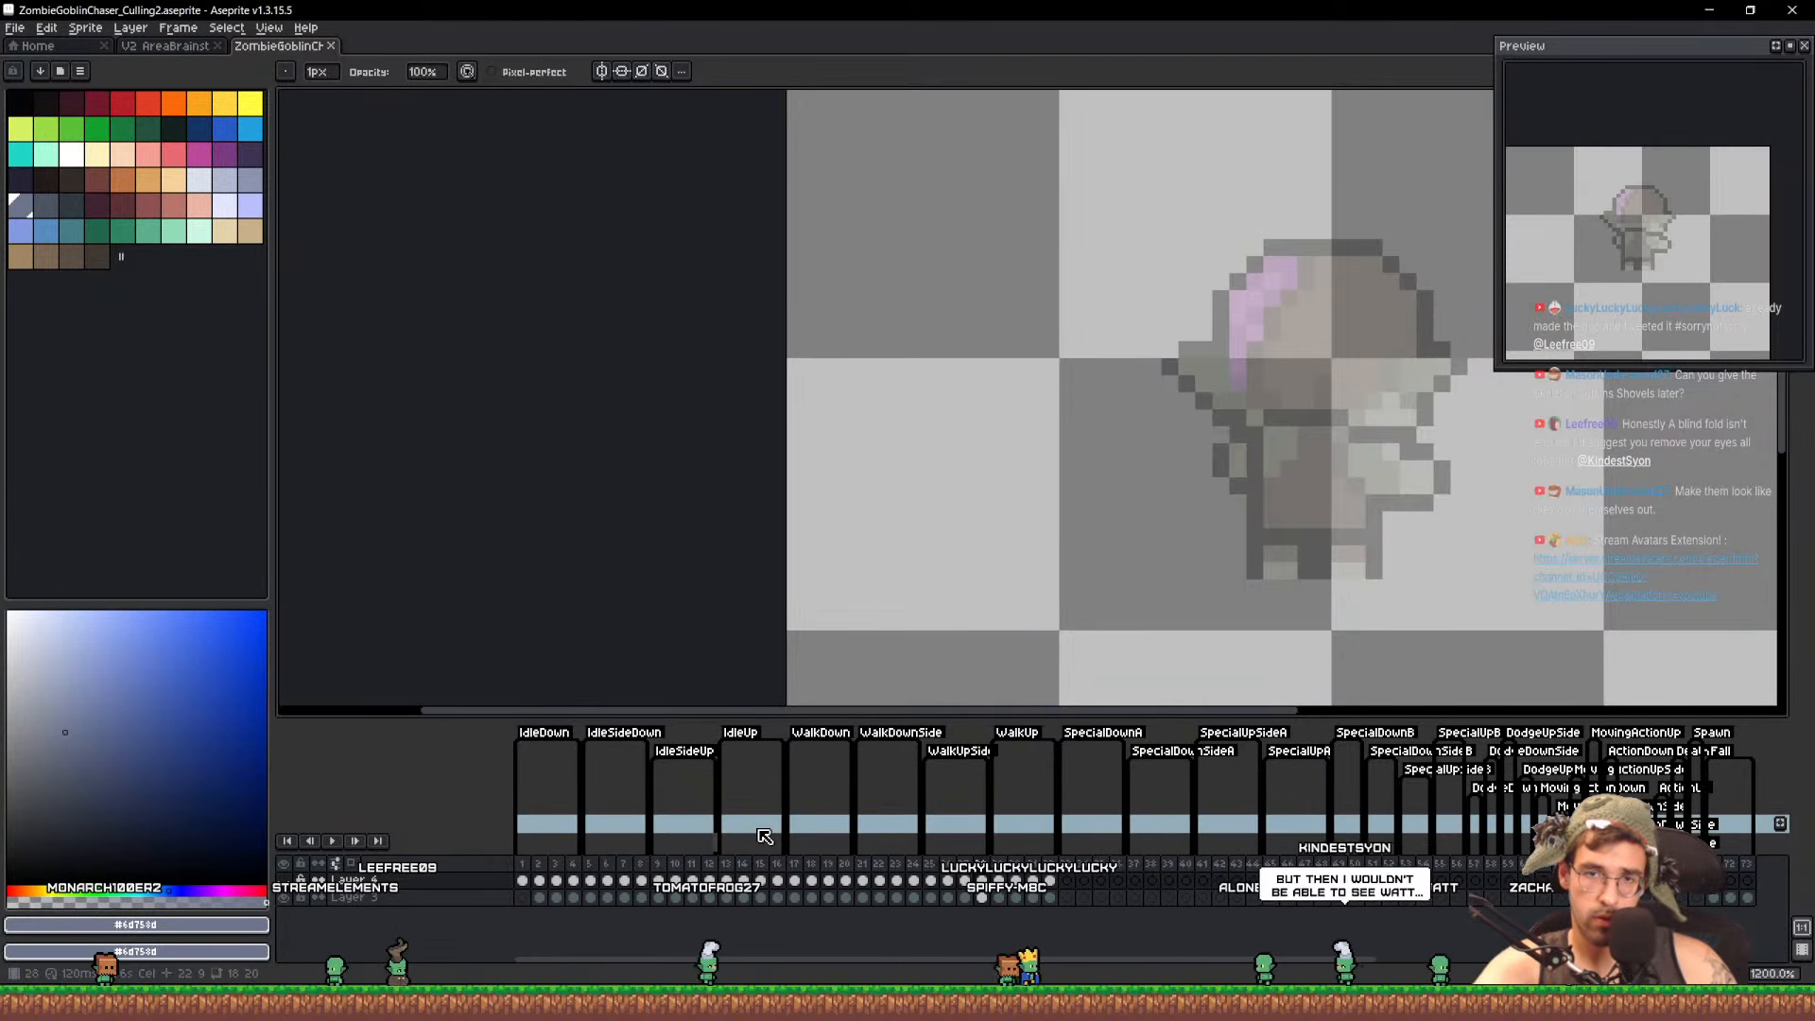
{"action": "left_click", "coordinate": [286, 883]}
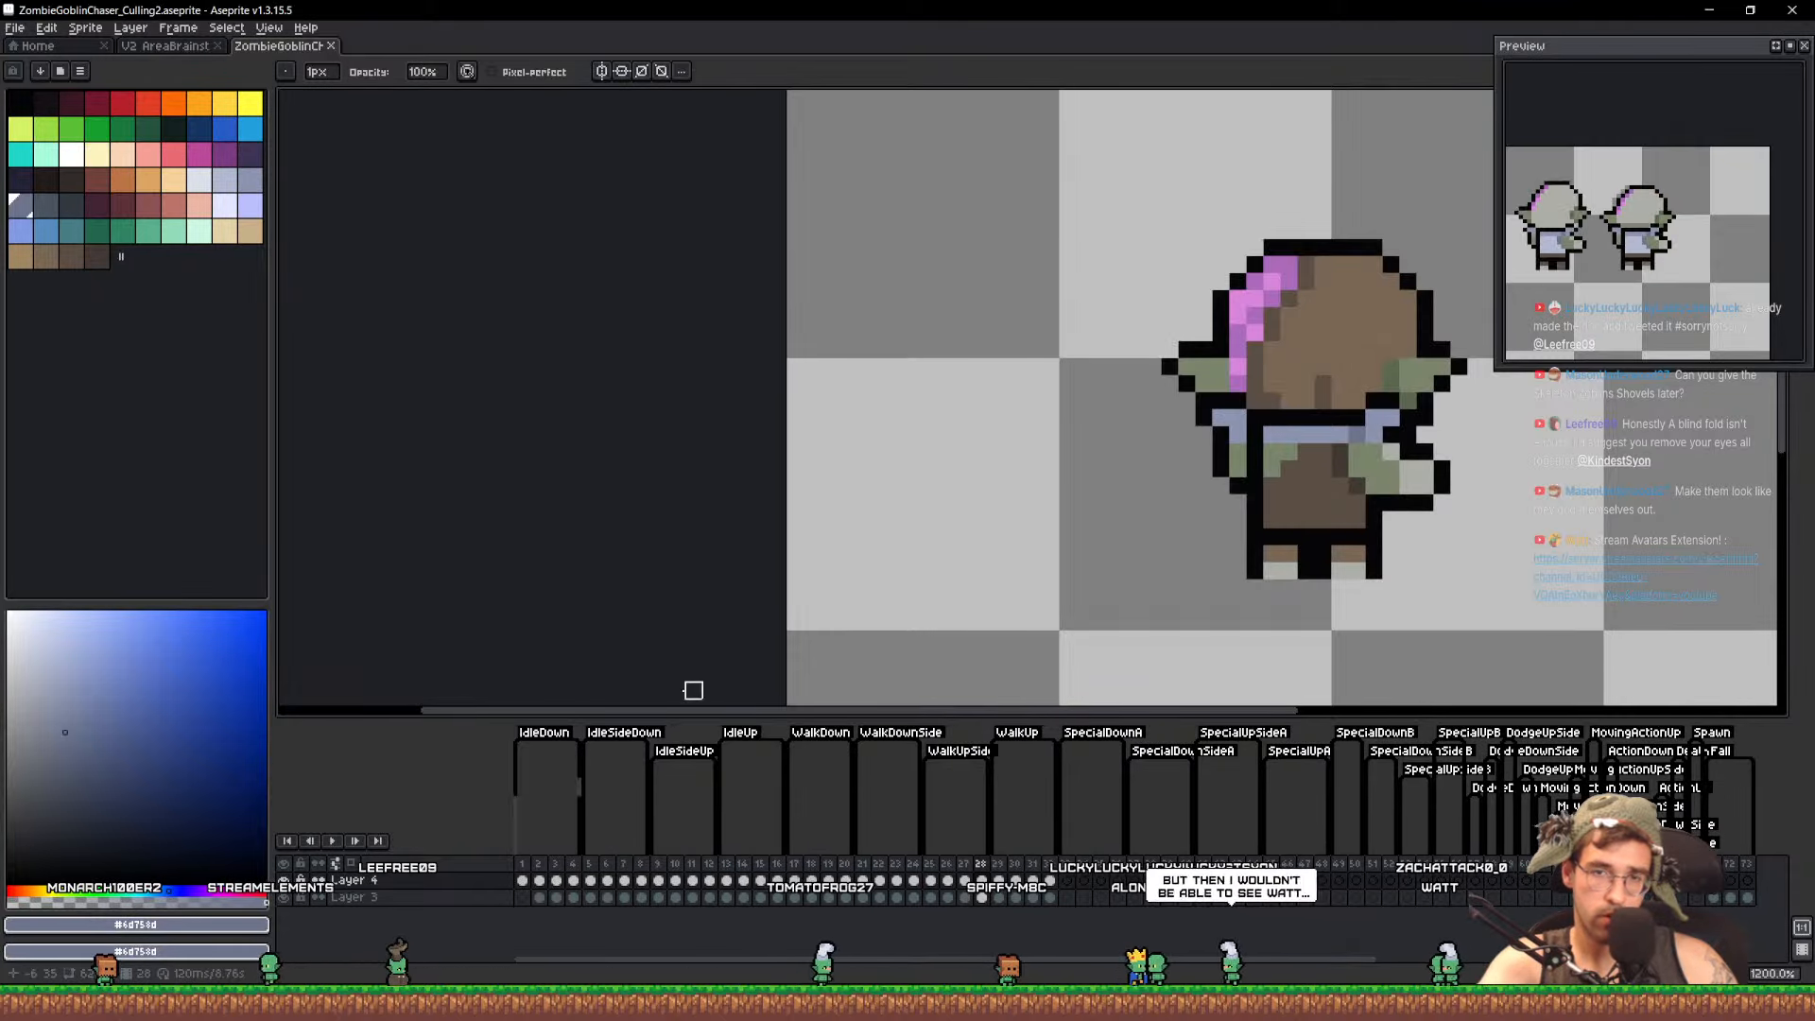
{"action": "left_click", "coordinate": [966, 881]}
{"action": "key", "text": "Right"}
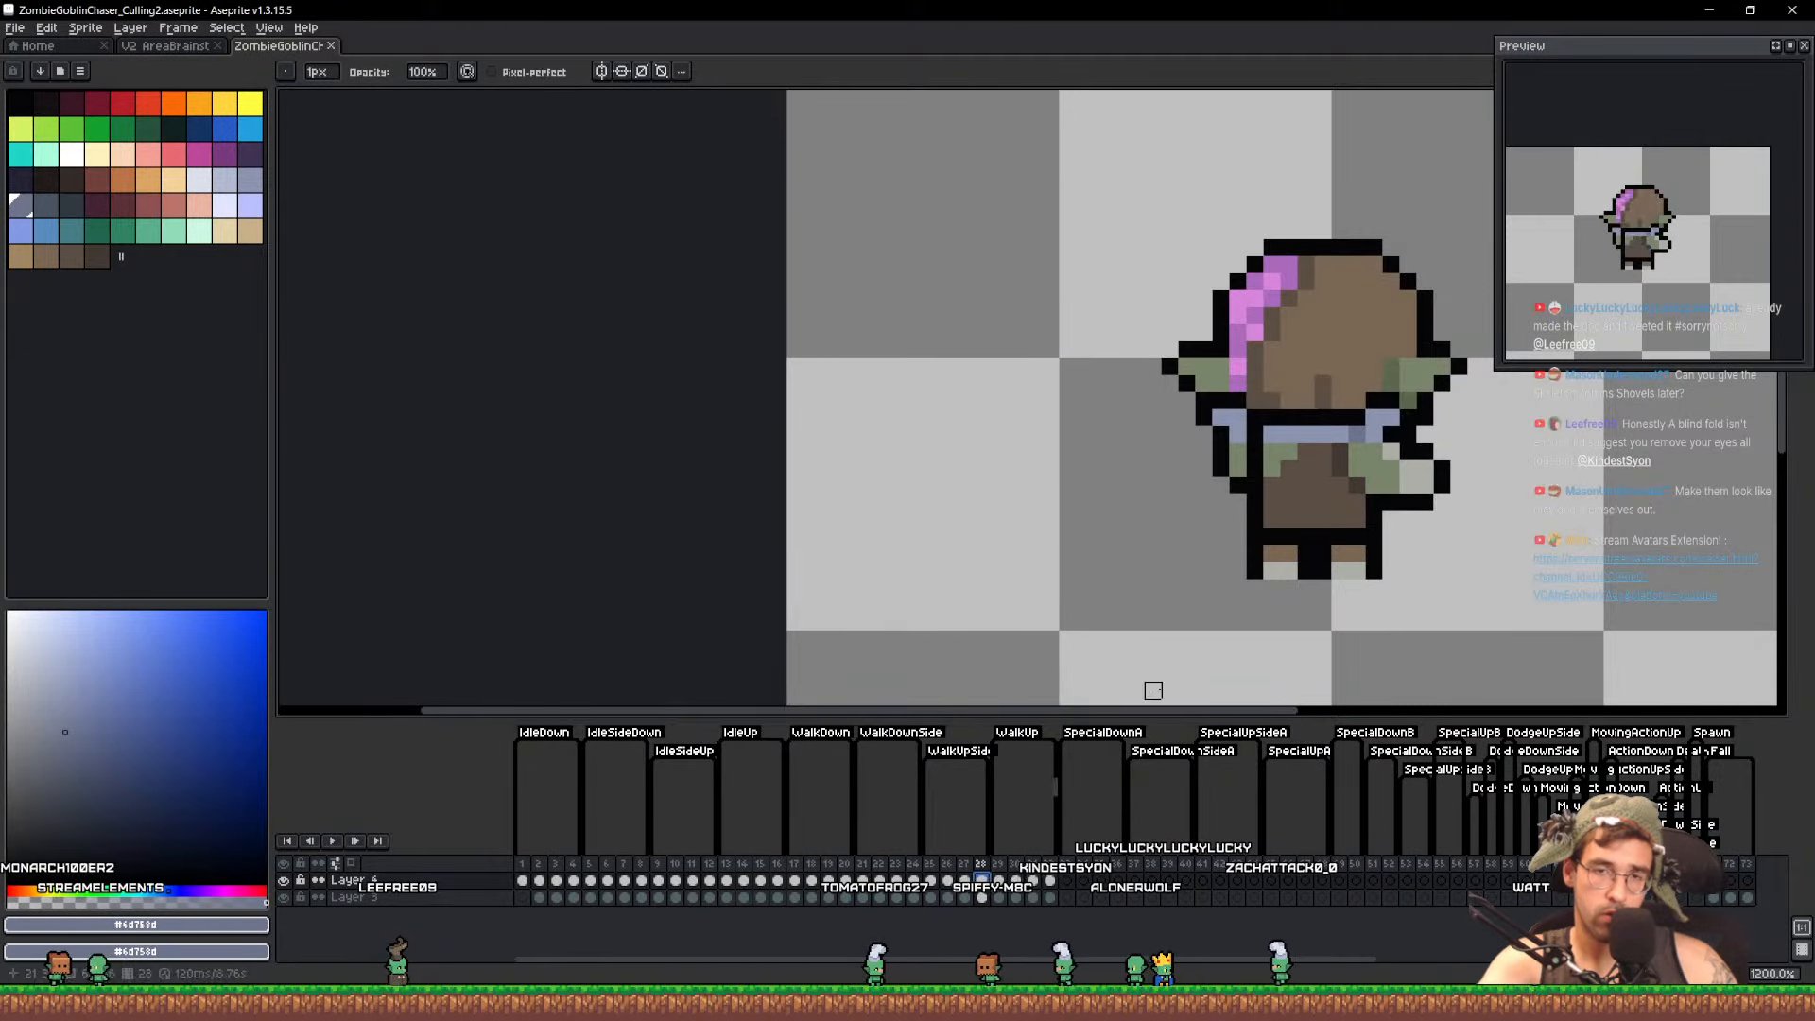
{"action": "key", "text": "ctrl+v"}
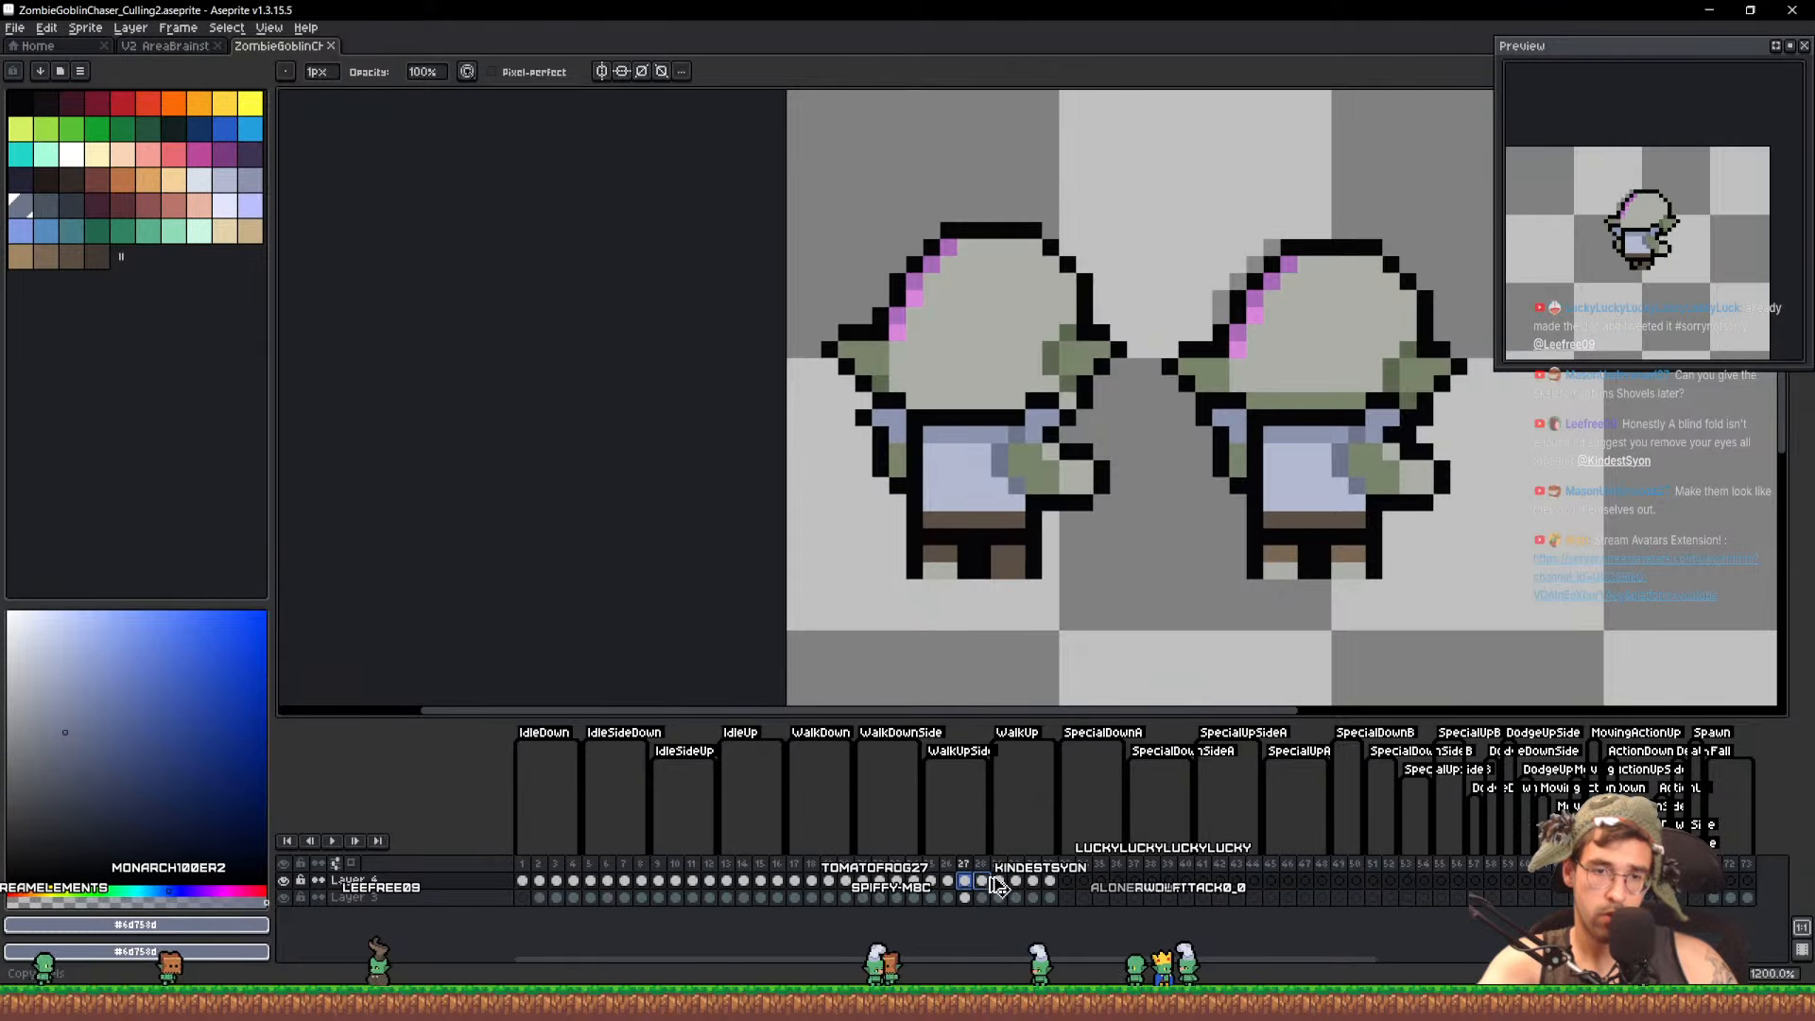
Erase the reference goblin beside the restyled one in frame 28 with a 16 px eraser, and save the file
{"action": "scroll", "coordinate": [1014, 576], "scroll_direction": "up", "scroll_amount": 15}
{"action": "mouse_move", "coordinate": [1009, 545]}
{"action": "left_mouse_down"}
{"action": "mouse_move", "coordinate": [998, 372]}
{"action": "mouse_move", "coordinate": [891, 342]}
{"action": "left_mouse_up"}
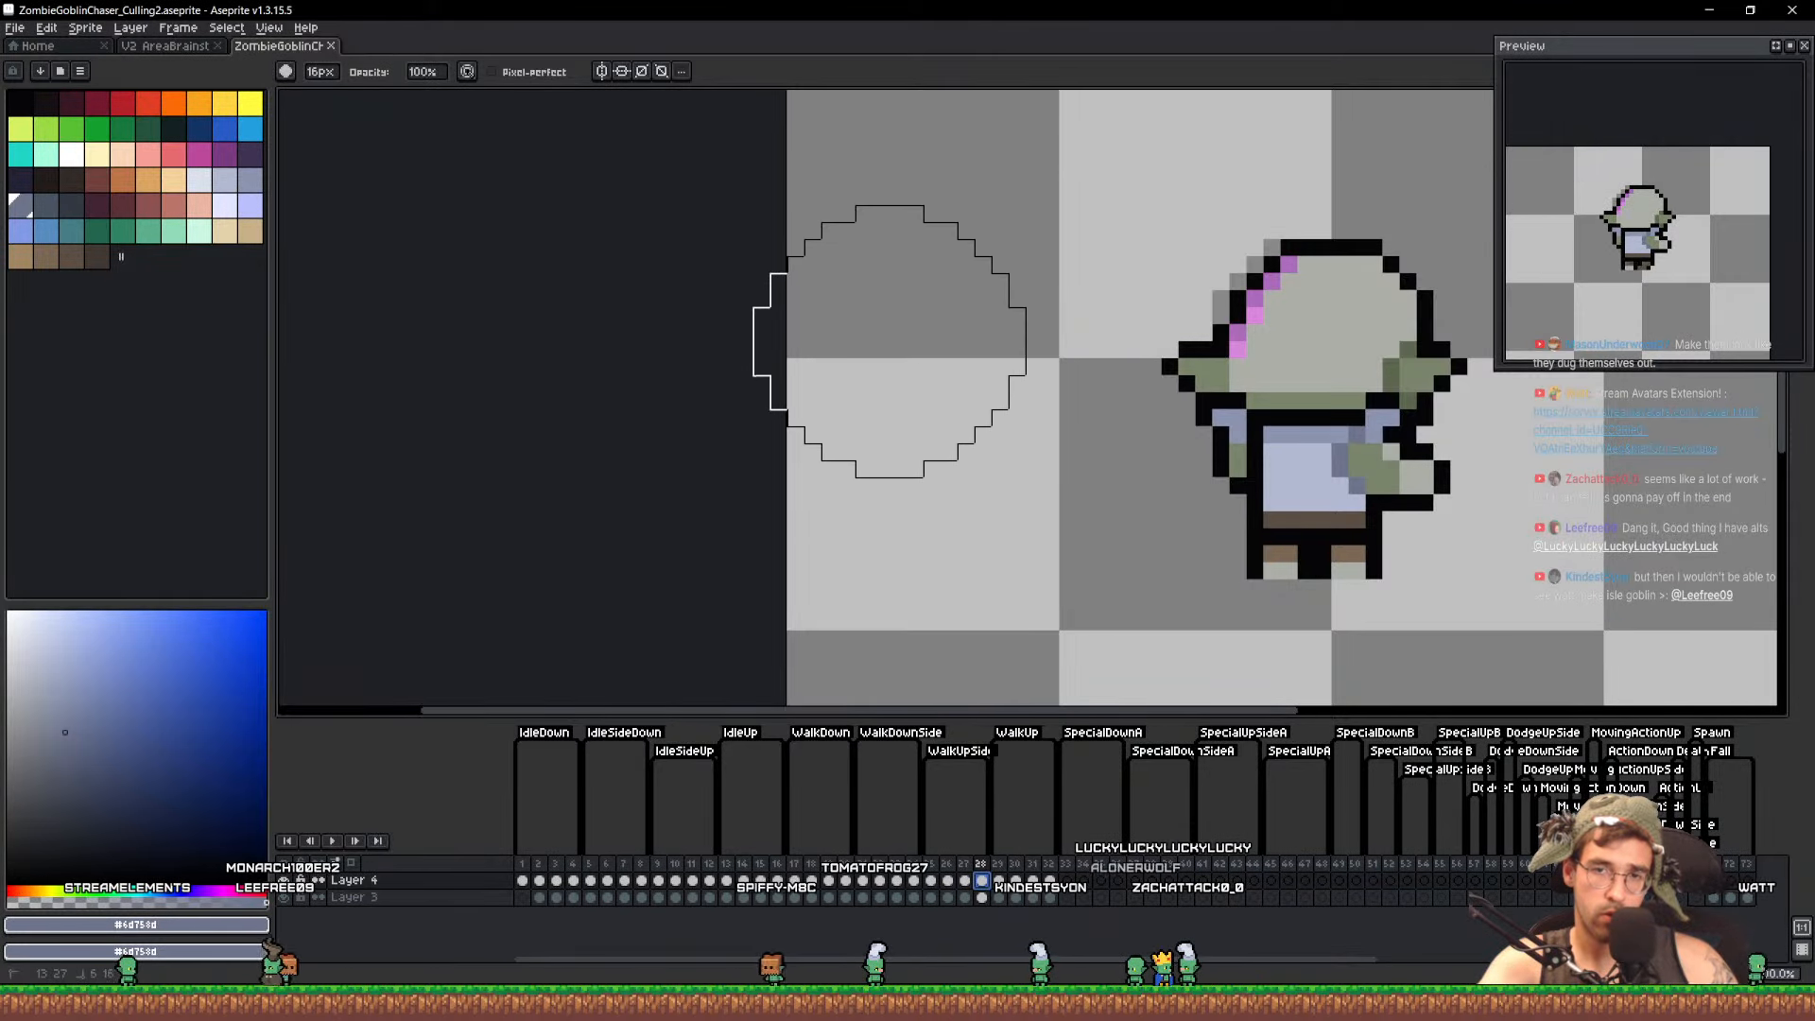
{"action": "scroll", "coordinate": [983, 401], "scroll_direction": "down", "scroll_amount": 11}
{"action": "key", "text": "ctrl+s"}
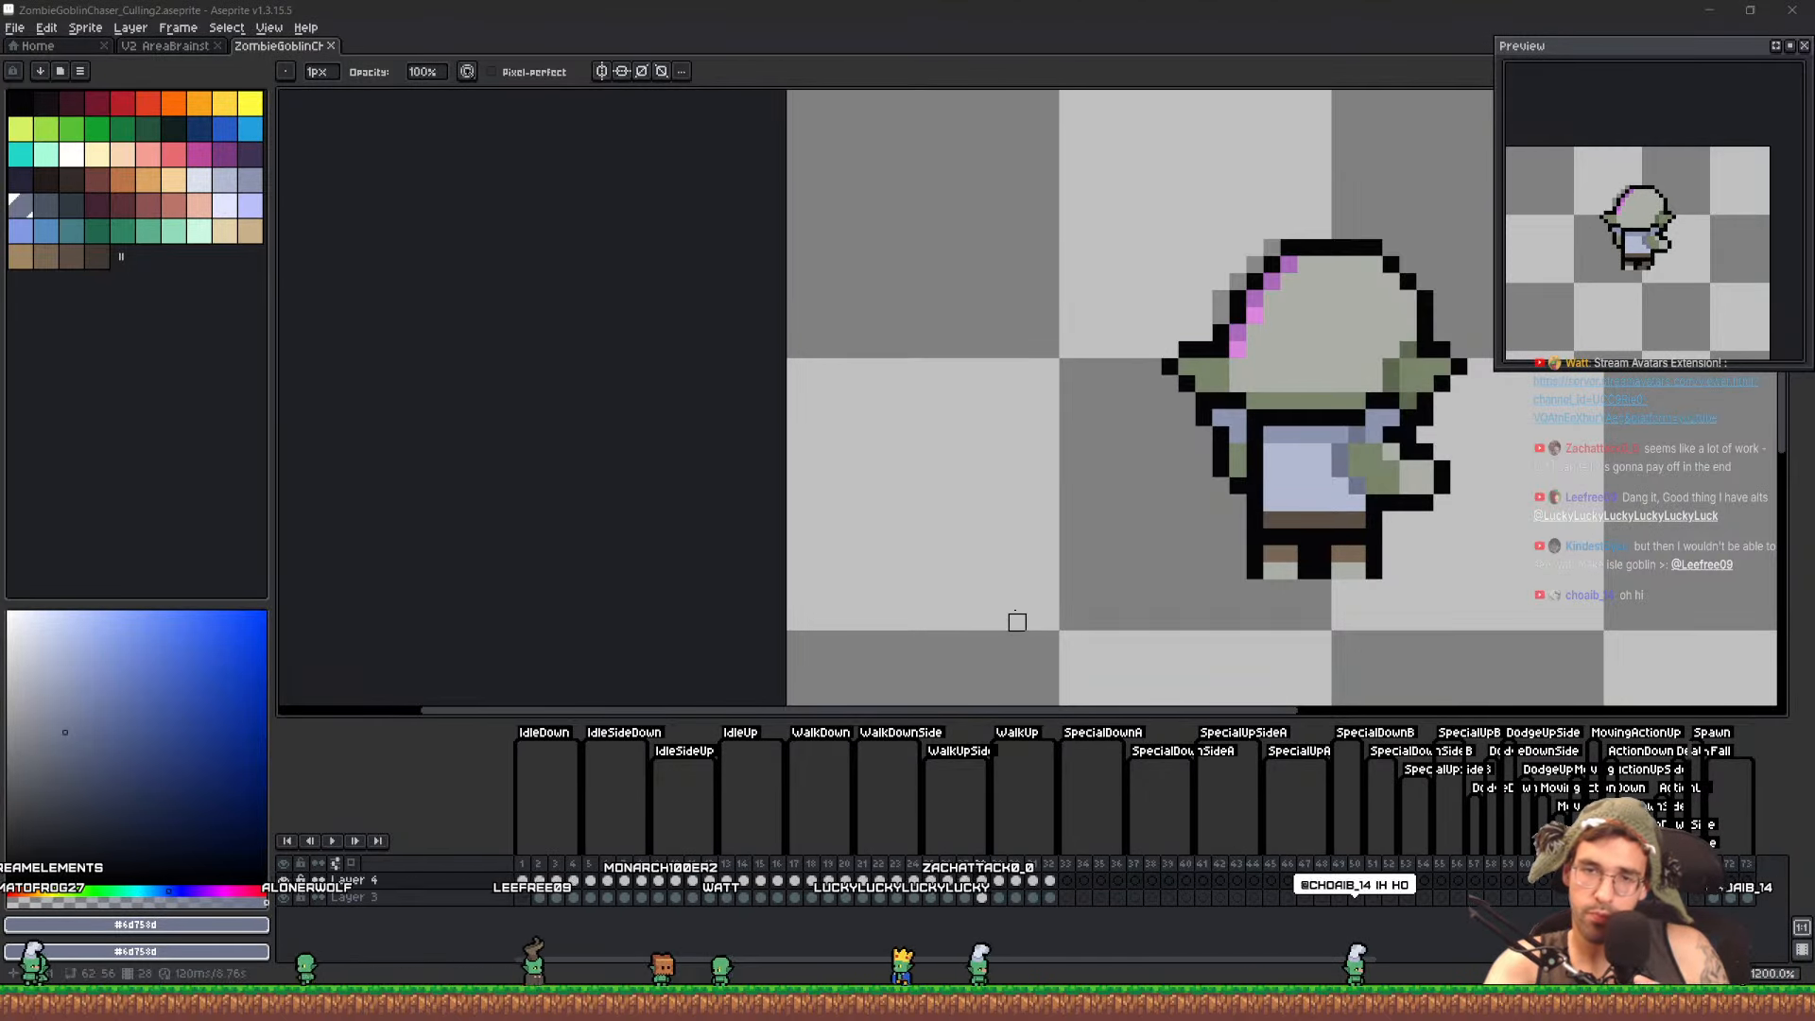
{"action": "scroll", "coordinate": [1035, 572], "scroll_direction": "right", "scroll_amount": 1}
{"action": "key", "text": "ctrl+s"}
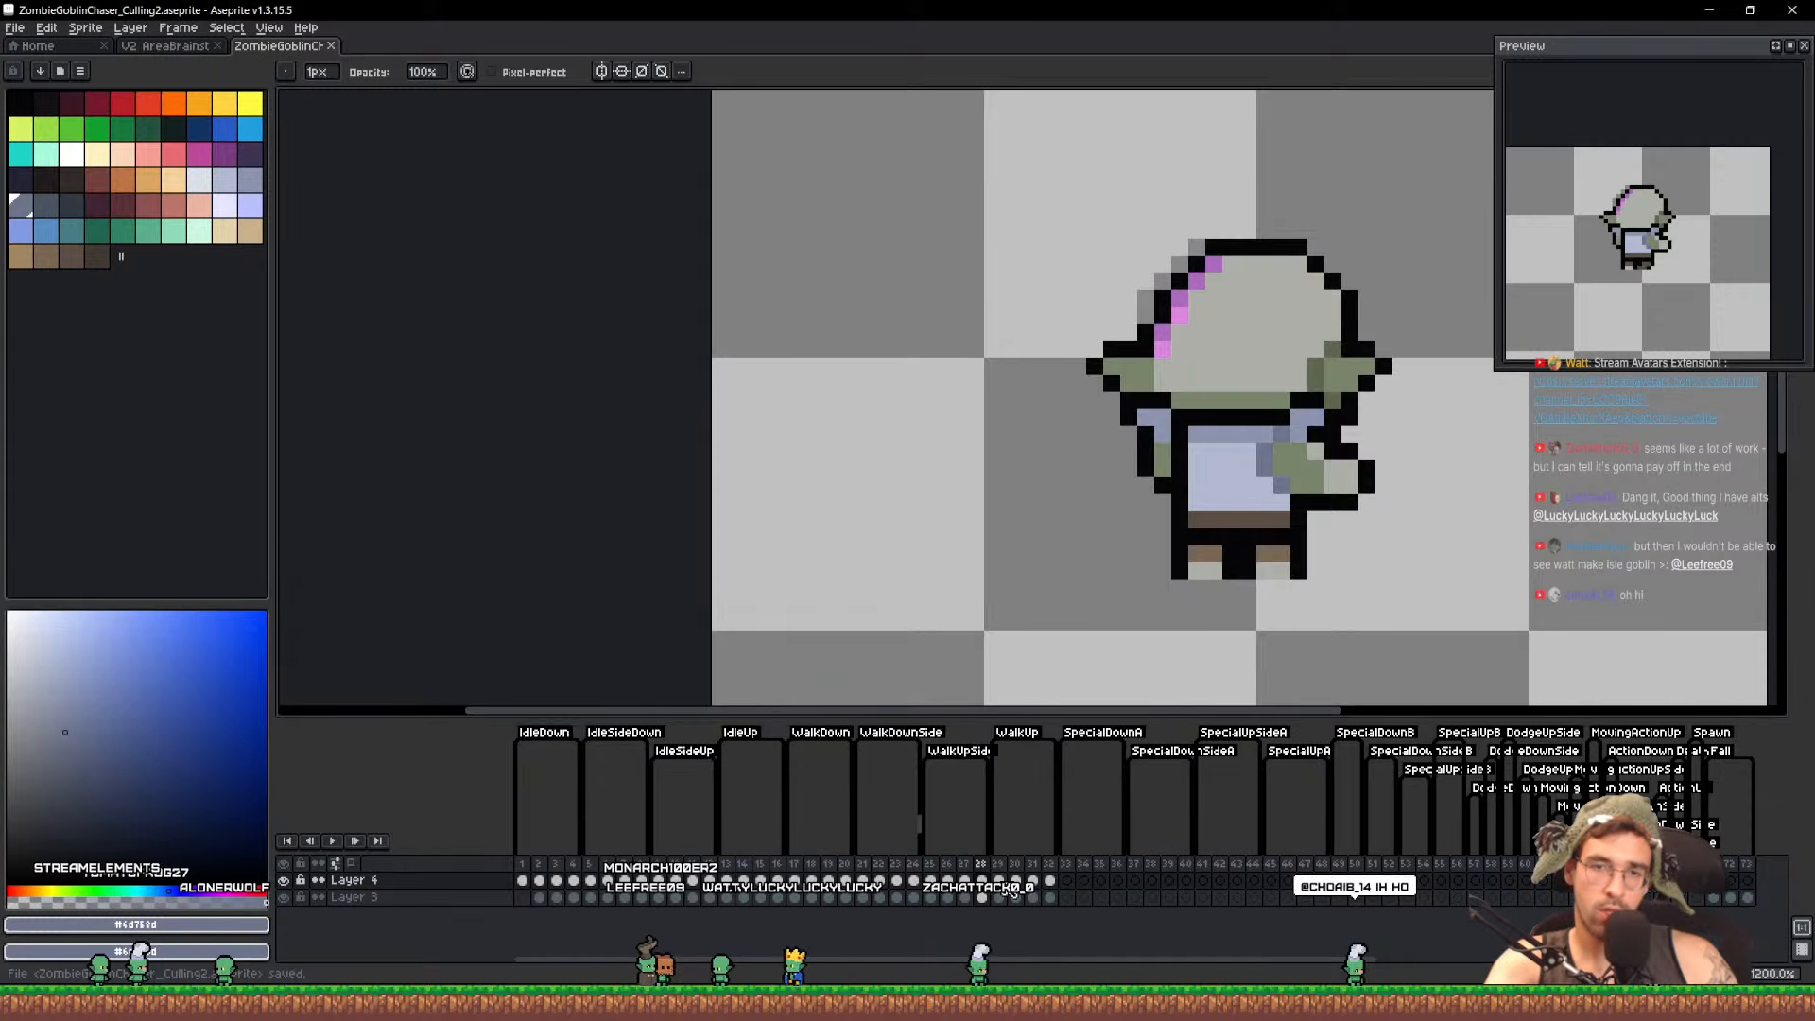
Copy the finished goblin from IdleUp frame 13 and place it beside the WalkUp goblin in frame 29 as a reference
{"action": "key", "text": "Right"}
{"action": "left_click", "coordinate": [724, 882]}
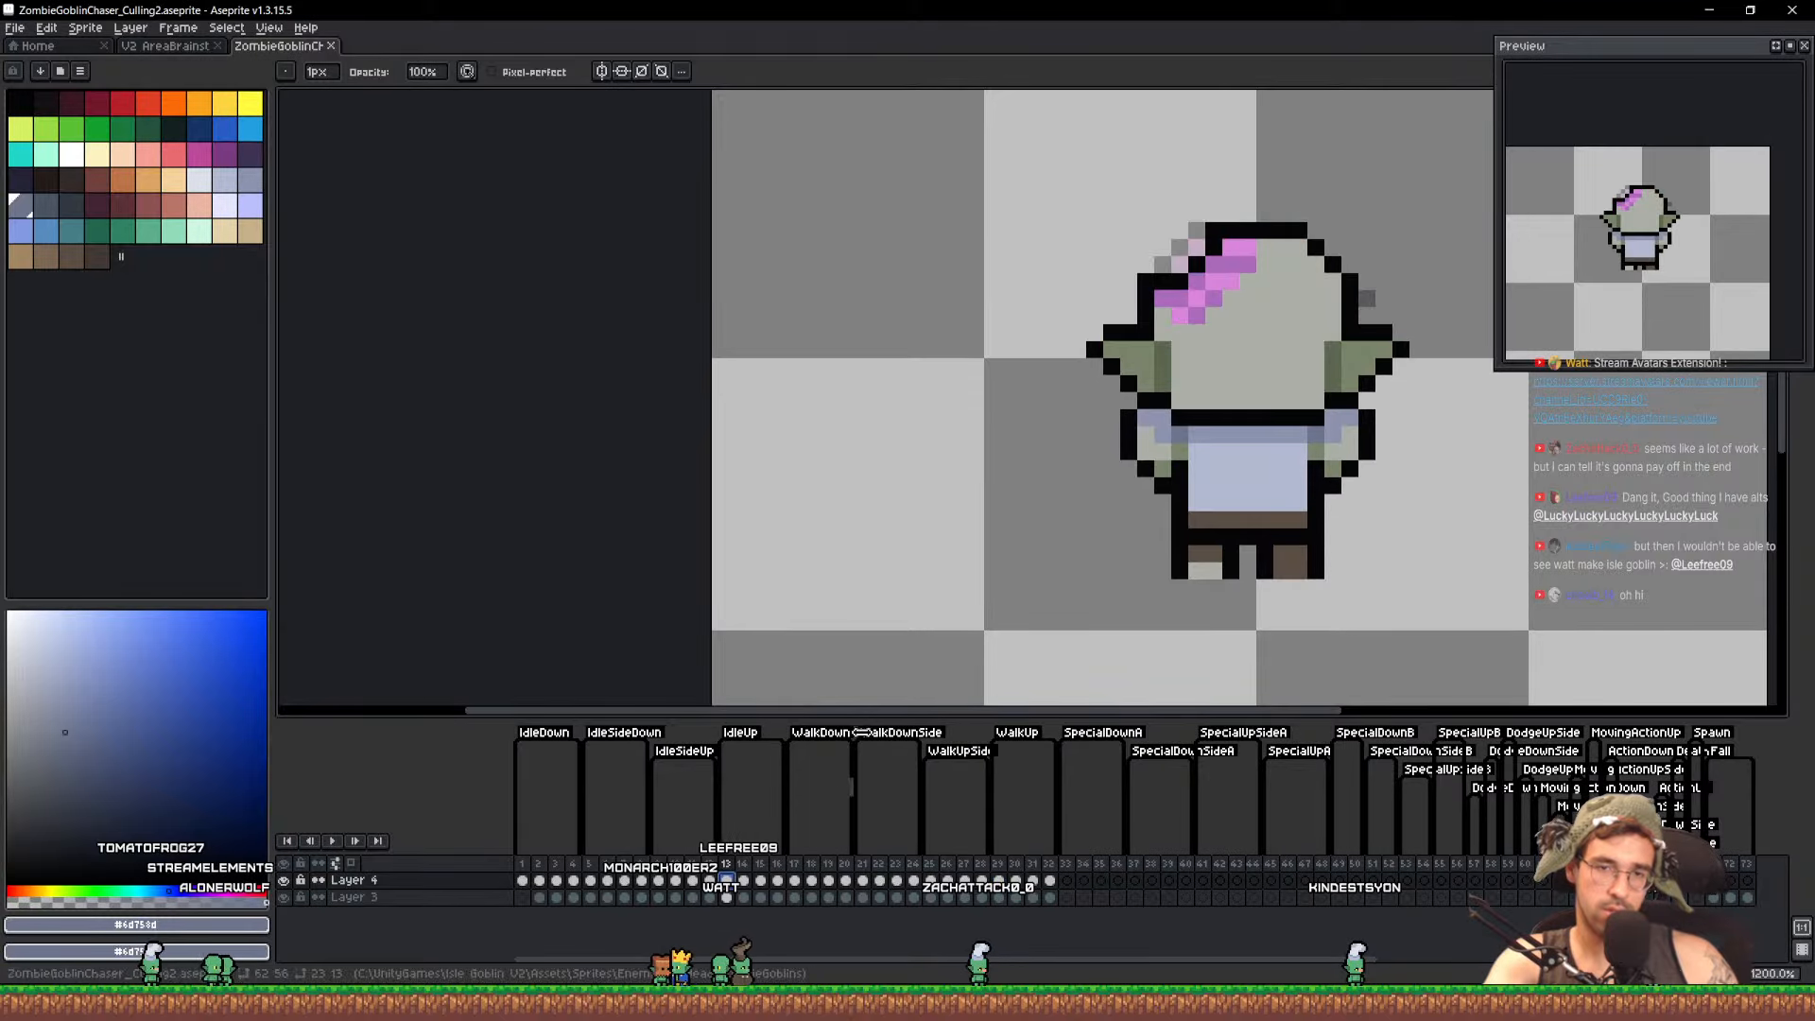
{"action": "key", "text": "q"}
{"action": "mouse_move", "coordinate": [1397, 514]}
{"action": "left_mouse_down"}
{"action": "mouse_move", "coordinate": [1158, 111]}
{"action": "mouse_move", "coordinate": [1456, 454]}
{"action": "left_mouse_up"}
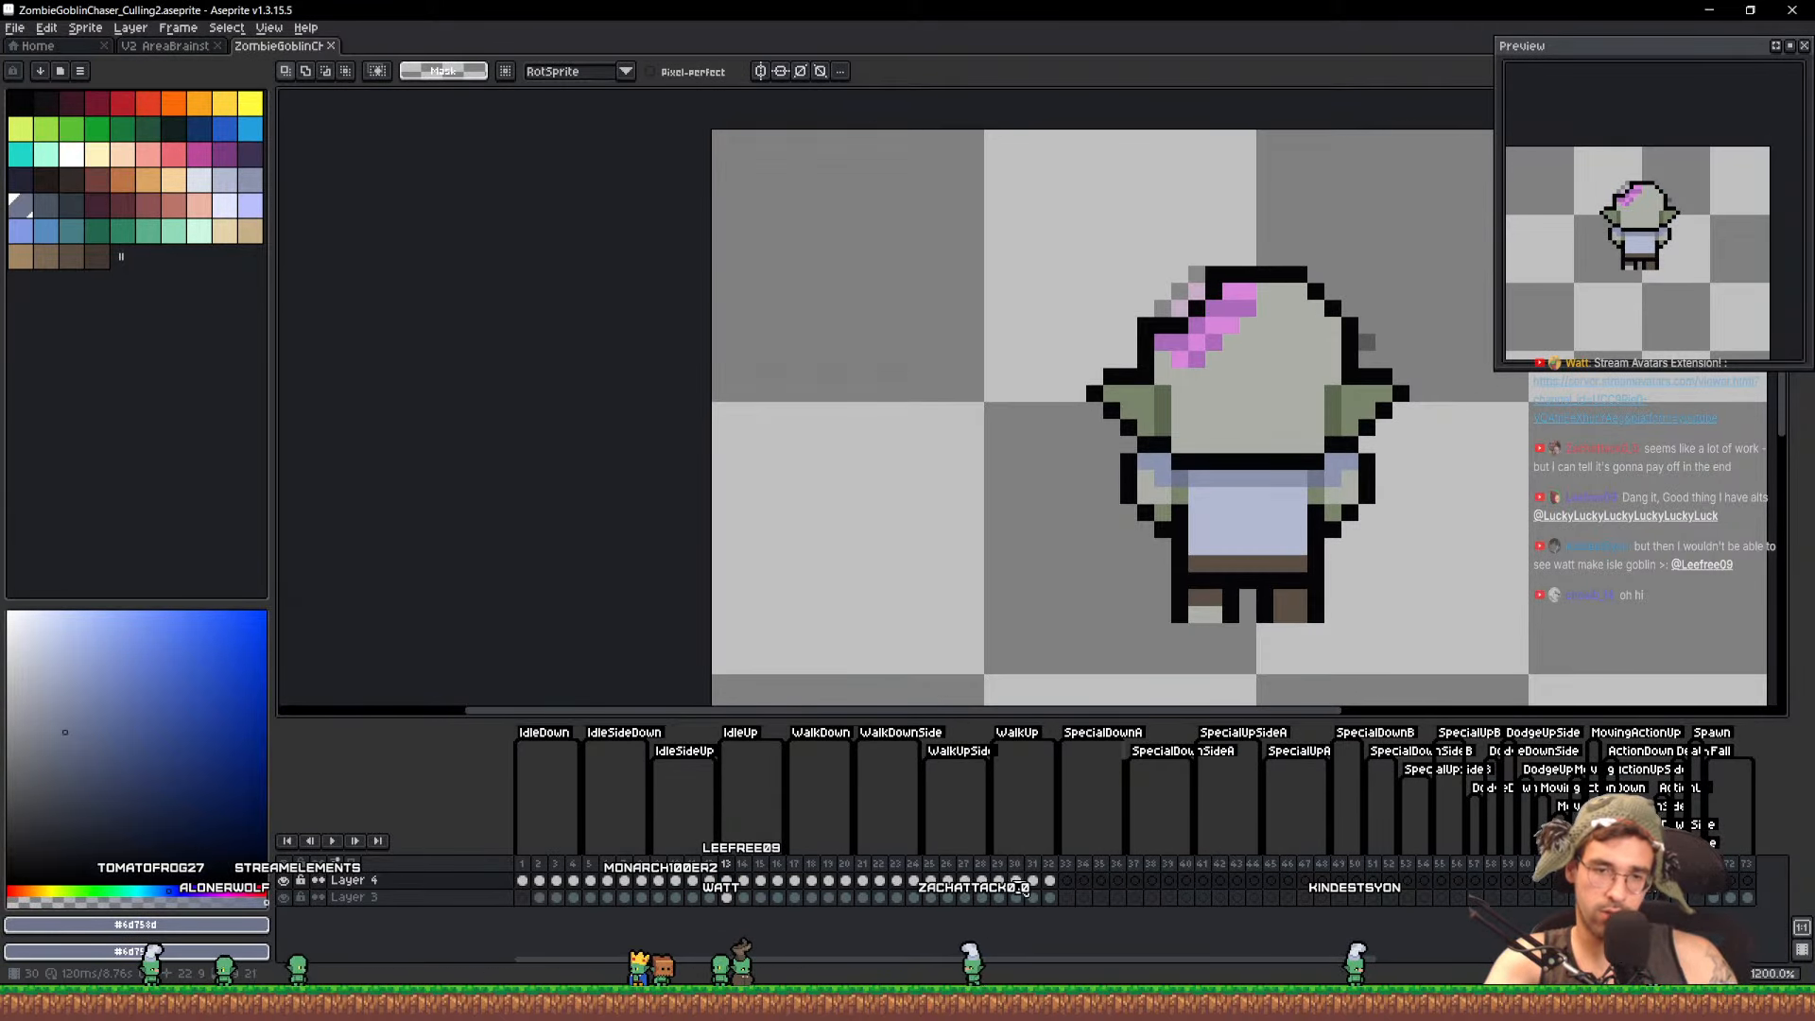
{"action": "left_click", "coordinate": [999, 879]}
{"action": "key", "text": "ctrl+v"}
{"action": "left_click_drag", "start_coordinate": [1235, 565], "coordinate": [1288, 586]}
{"action": "key", "text": "ctrl+d"}
Paint the frame 29 goblin's lowered leg trouser brown and complete the black outline between the leg and torso
{"action": "key", "text": "b"}
{"action": "left_click", "coordinate": [1354, 624], "text": "alt"}
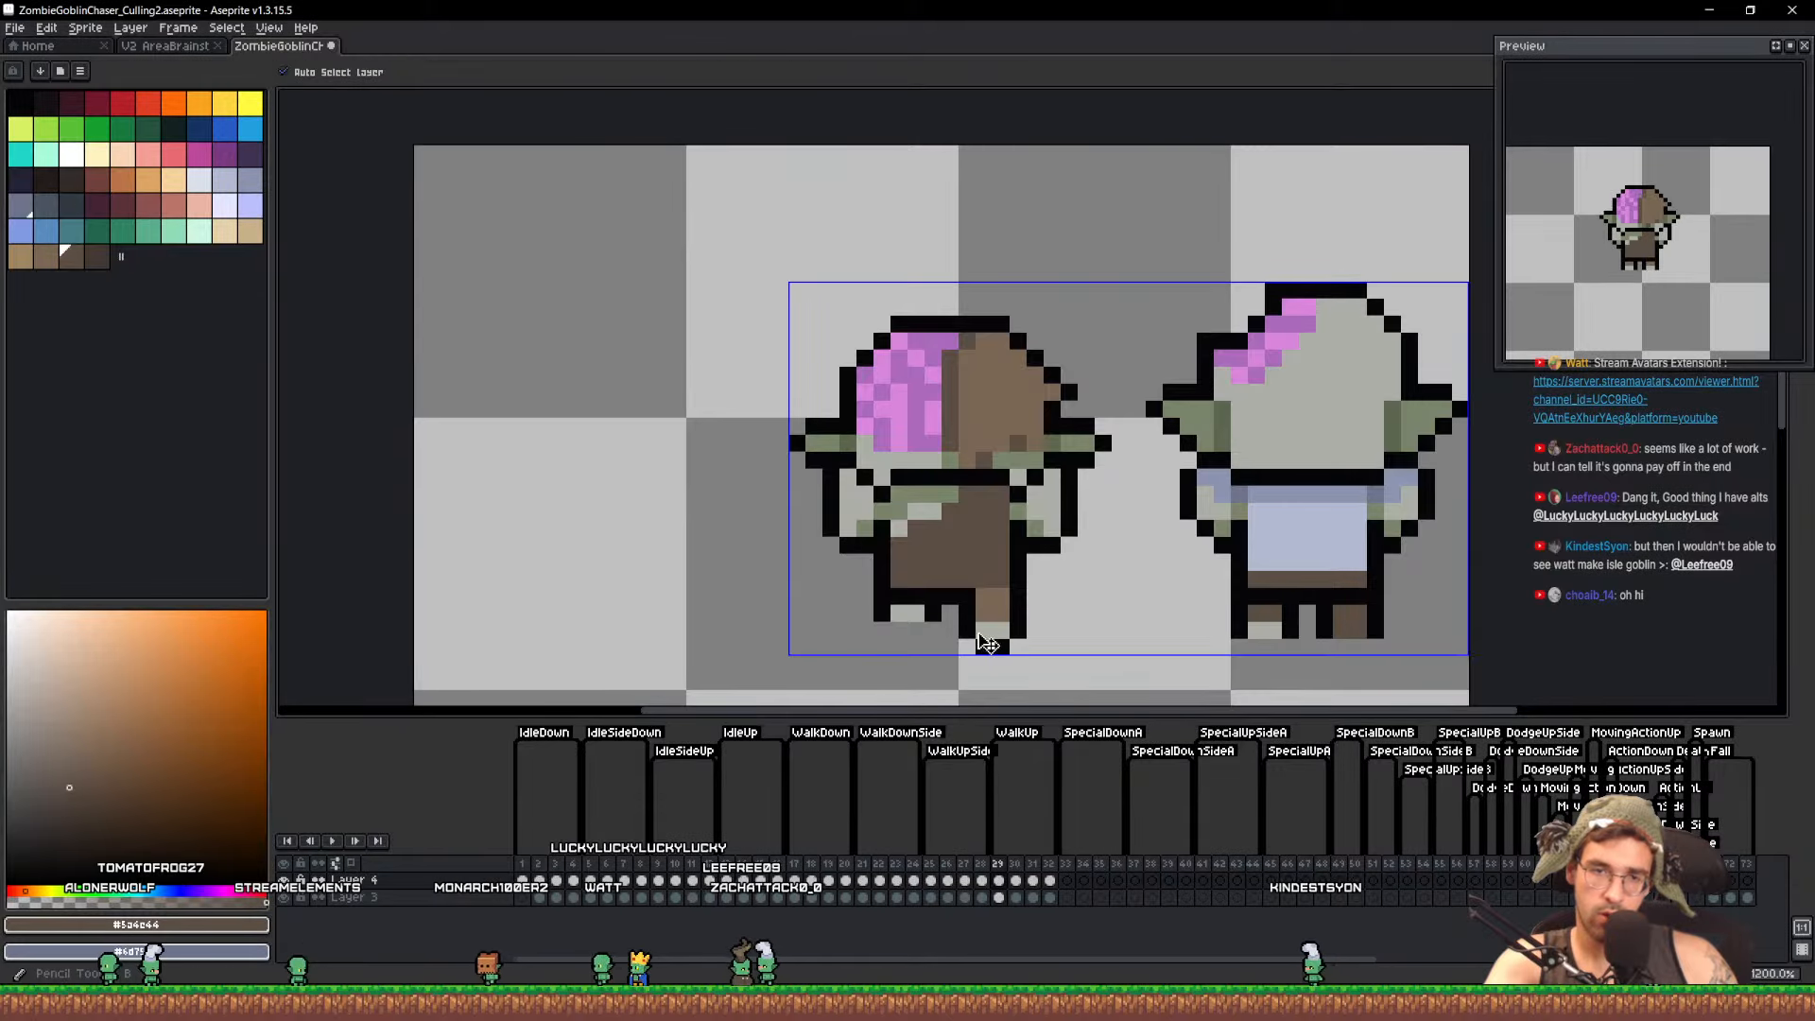
{"action": "key", "text": "minus"}
{"action": "left_click", "coordinate": [1009, 596], "text": "alt"}
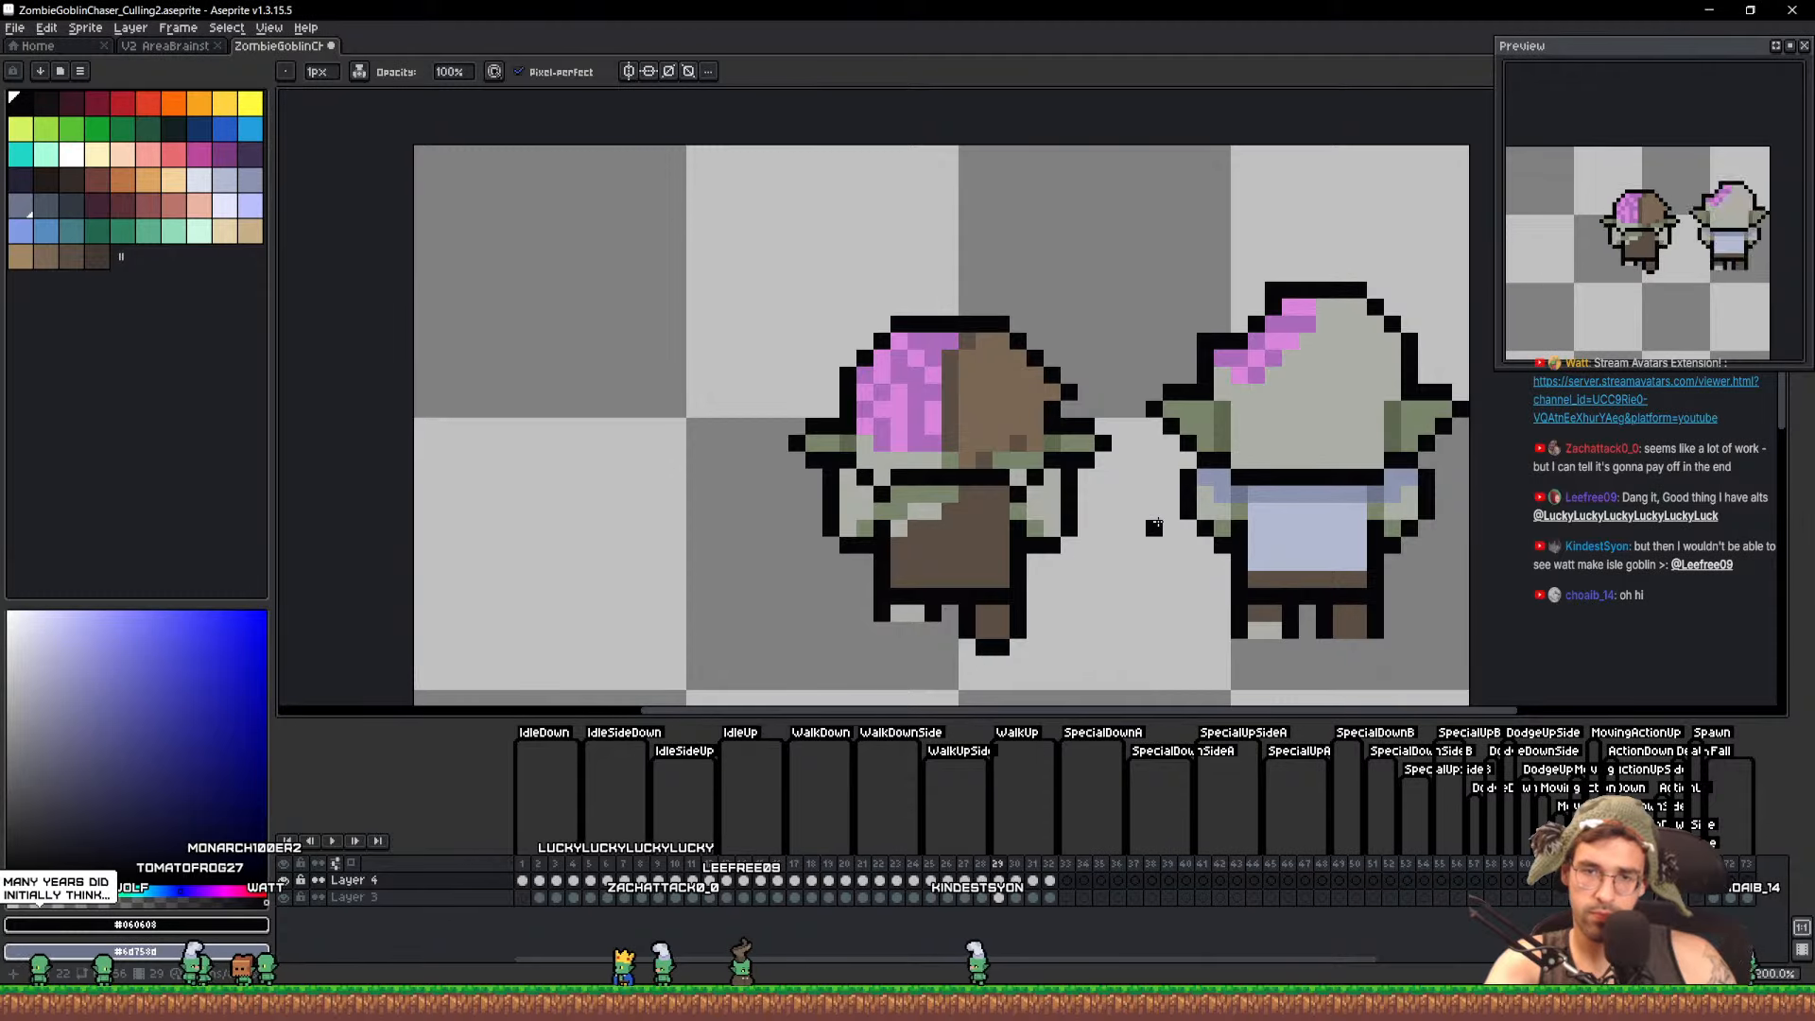
Fill the frame 29 goblin's torso with the reference's light blue shirt colour and shade the row below the neck darker blue
{"action": "left_click", "coordinate": [1310, 529], "text": "alt"}
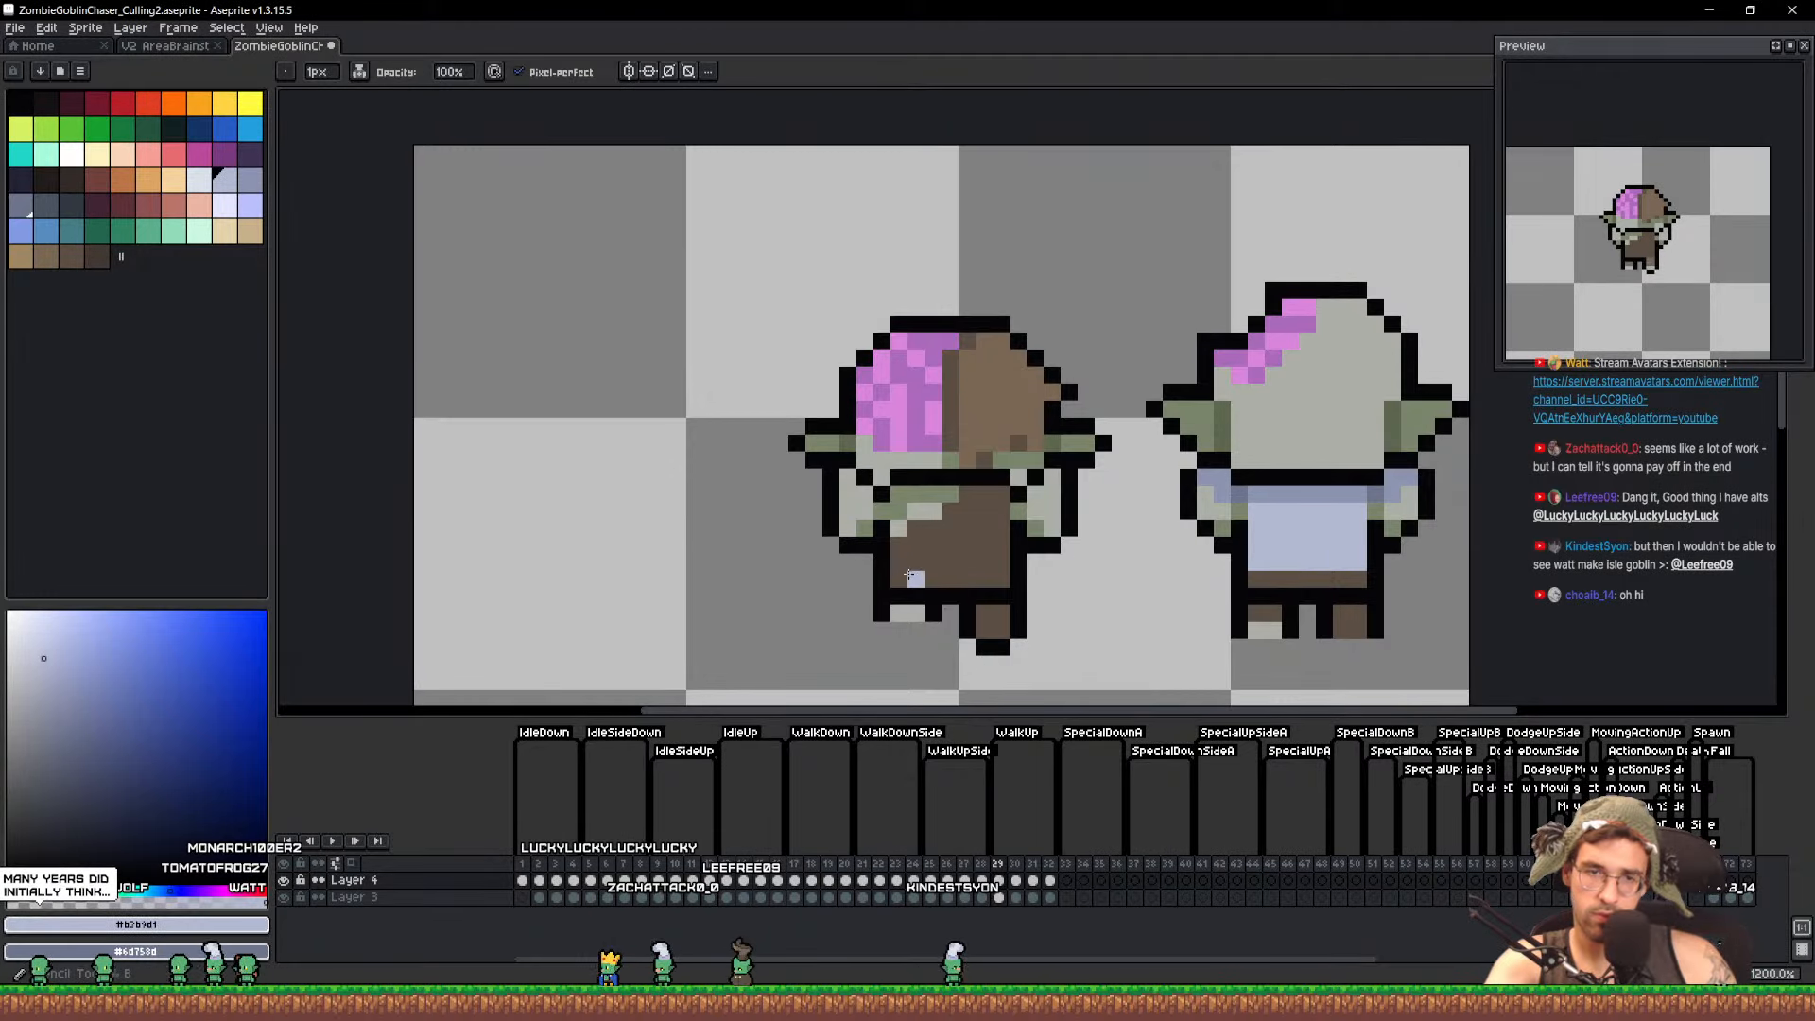
{"action": "left_click", "coordinate": [1002, 562], "text": "shift"}
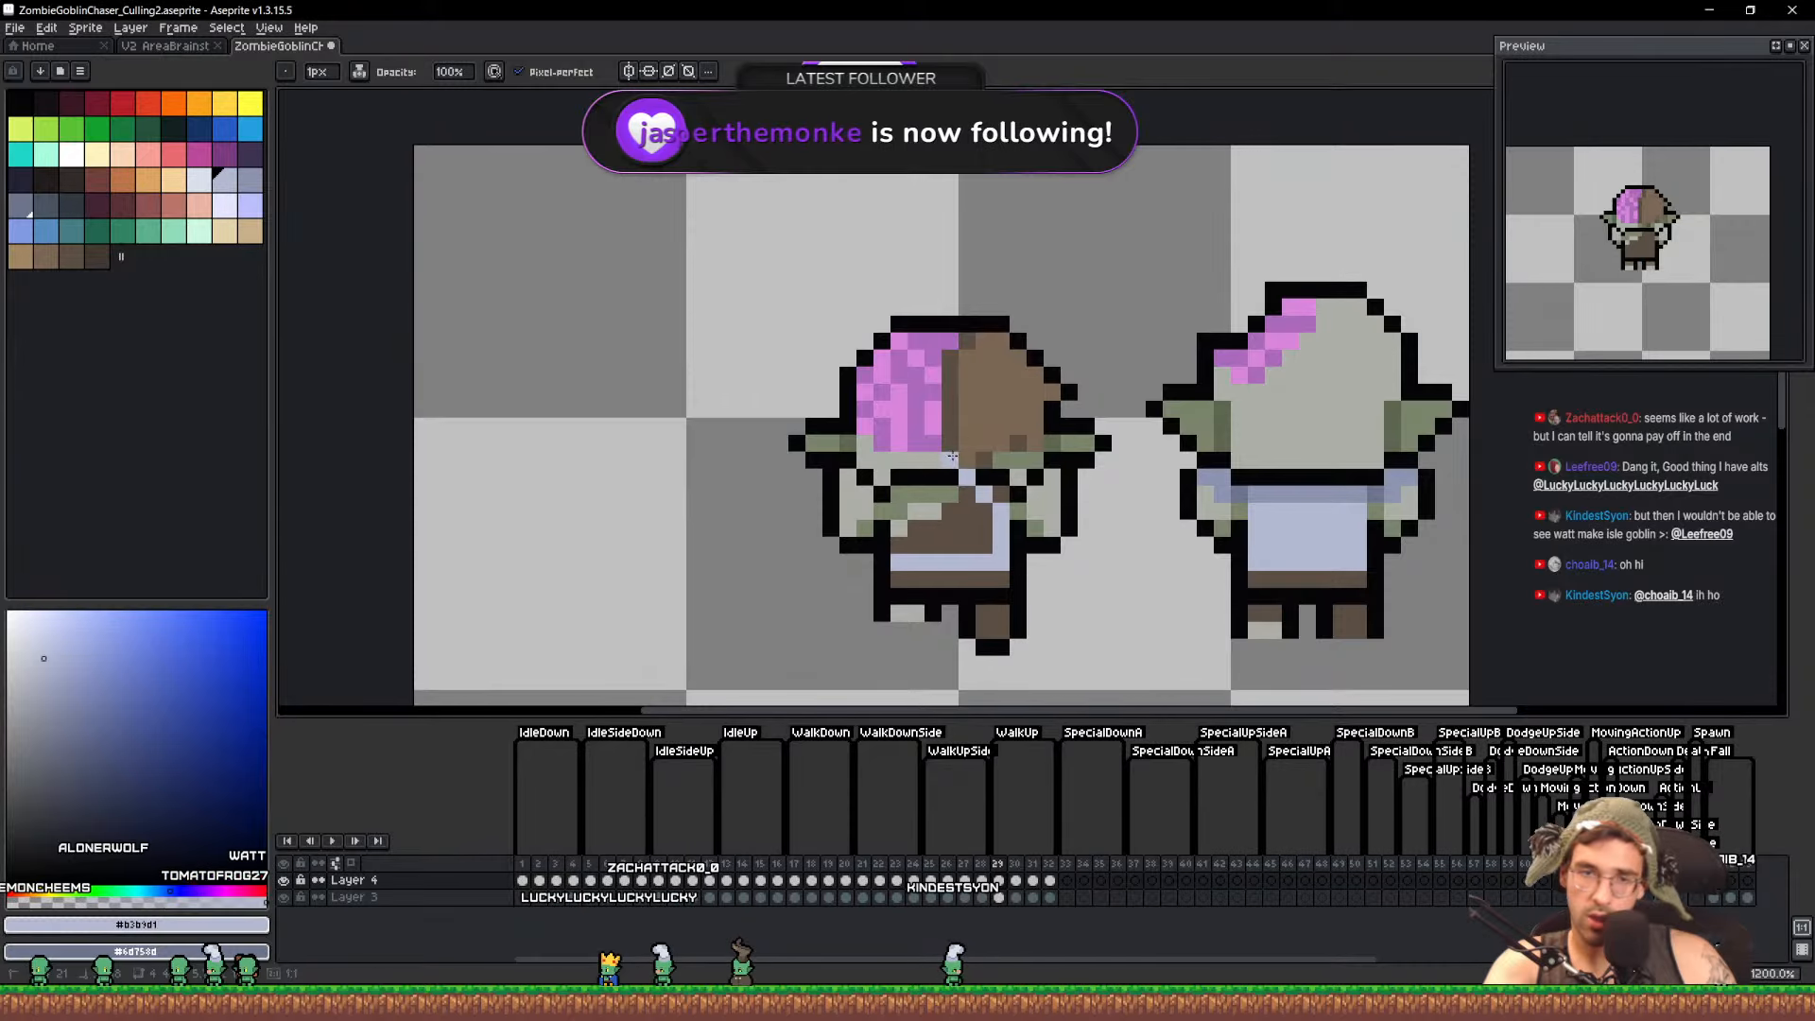
{"action": "key", "text": "g"}
{"action": "left_click", "coordinate": [946, 522]}
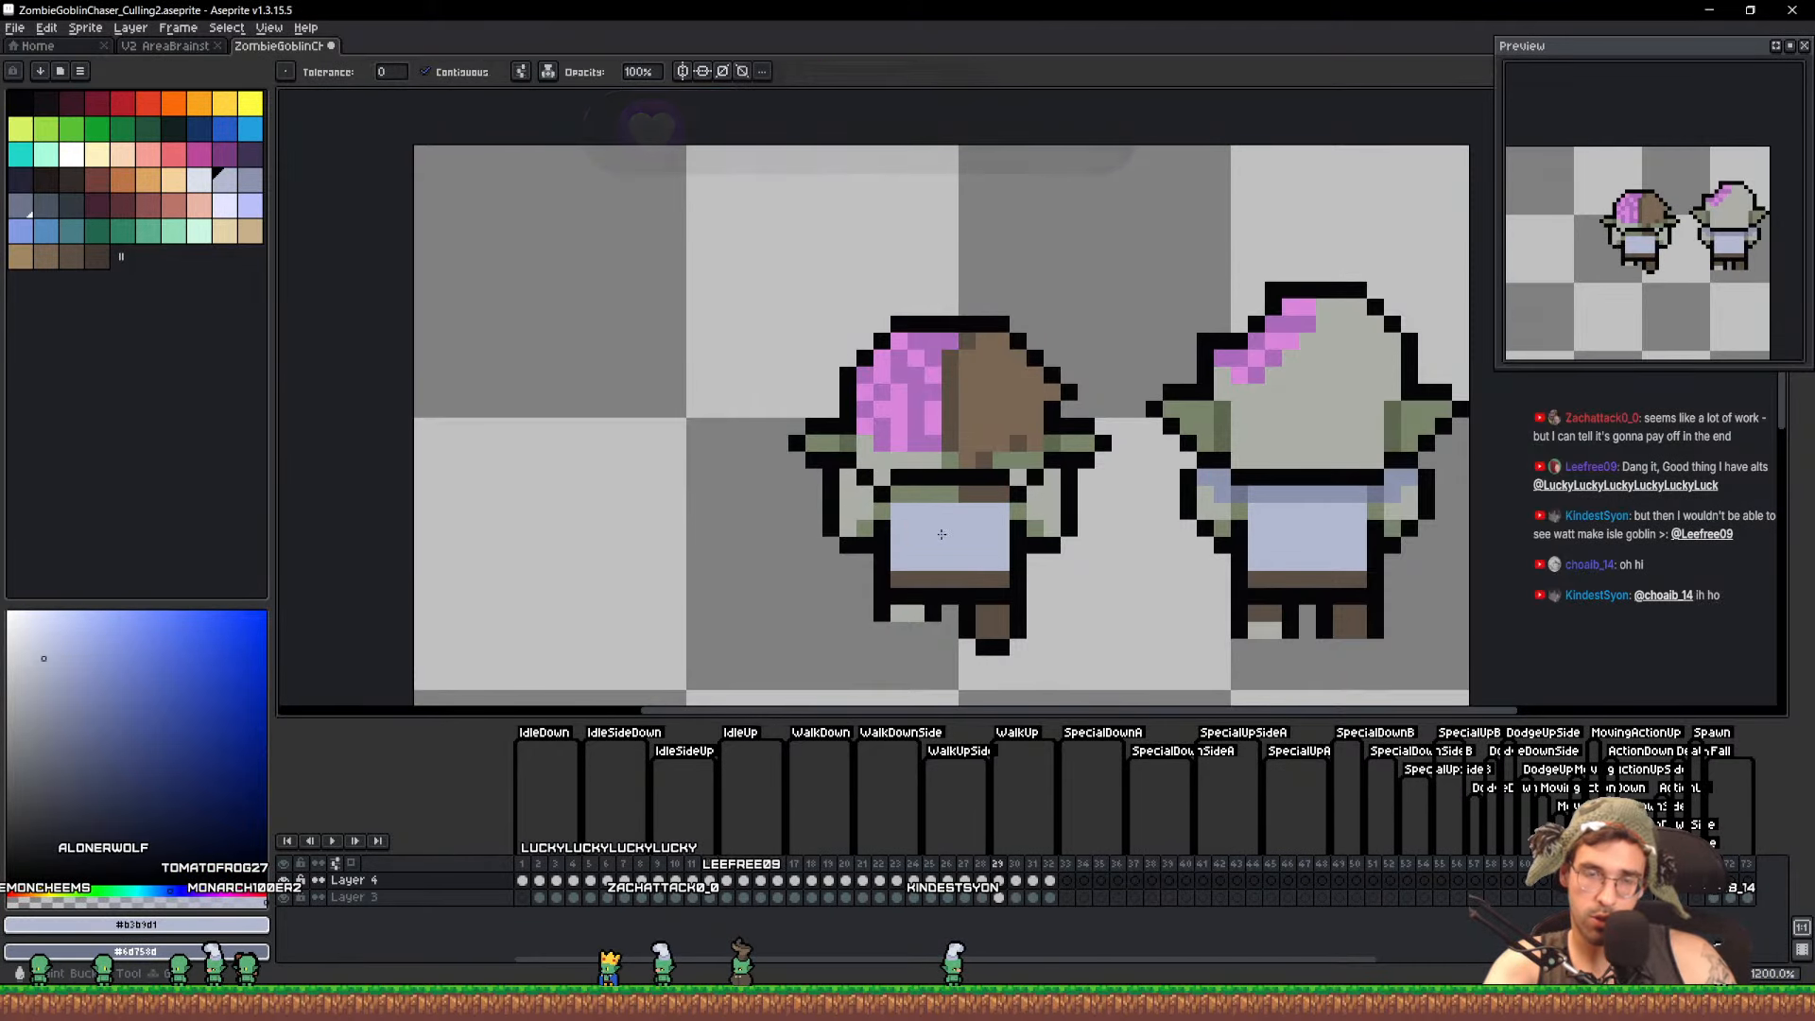
{"action": "left_click", "coordinate": [1287, 489], "text": "alt"}
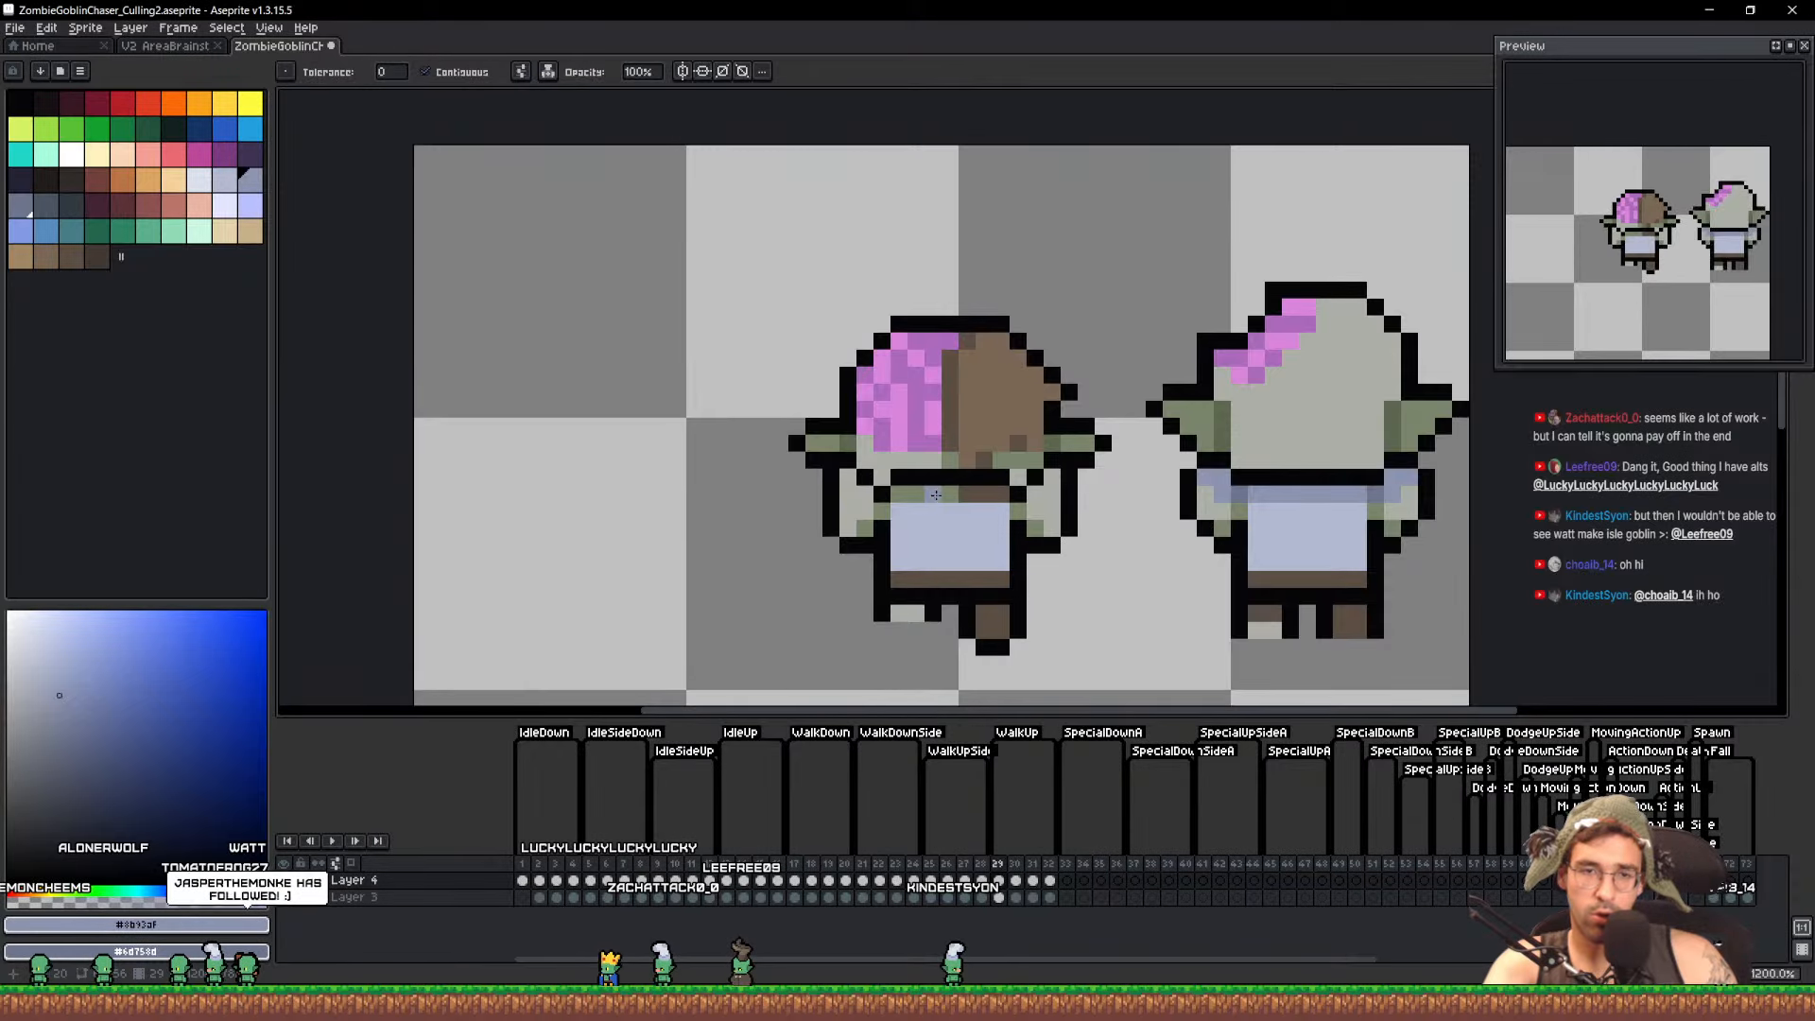
{"action": "key", "text": "b"}
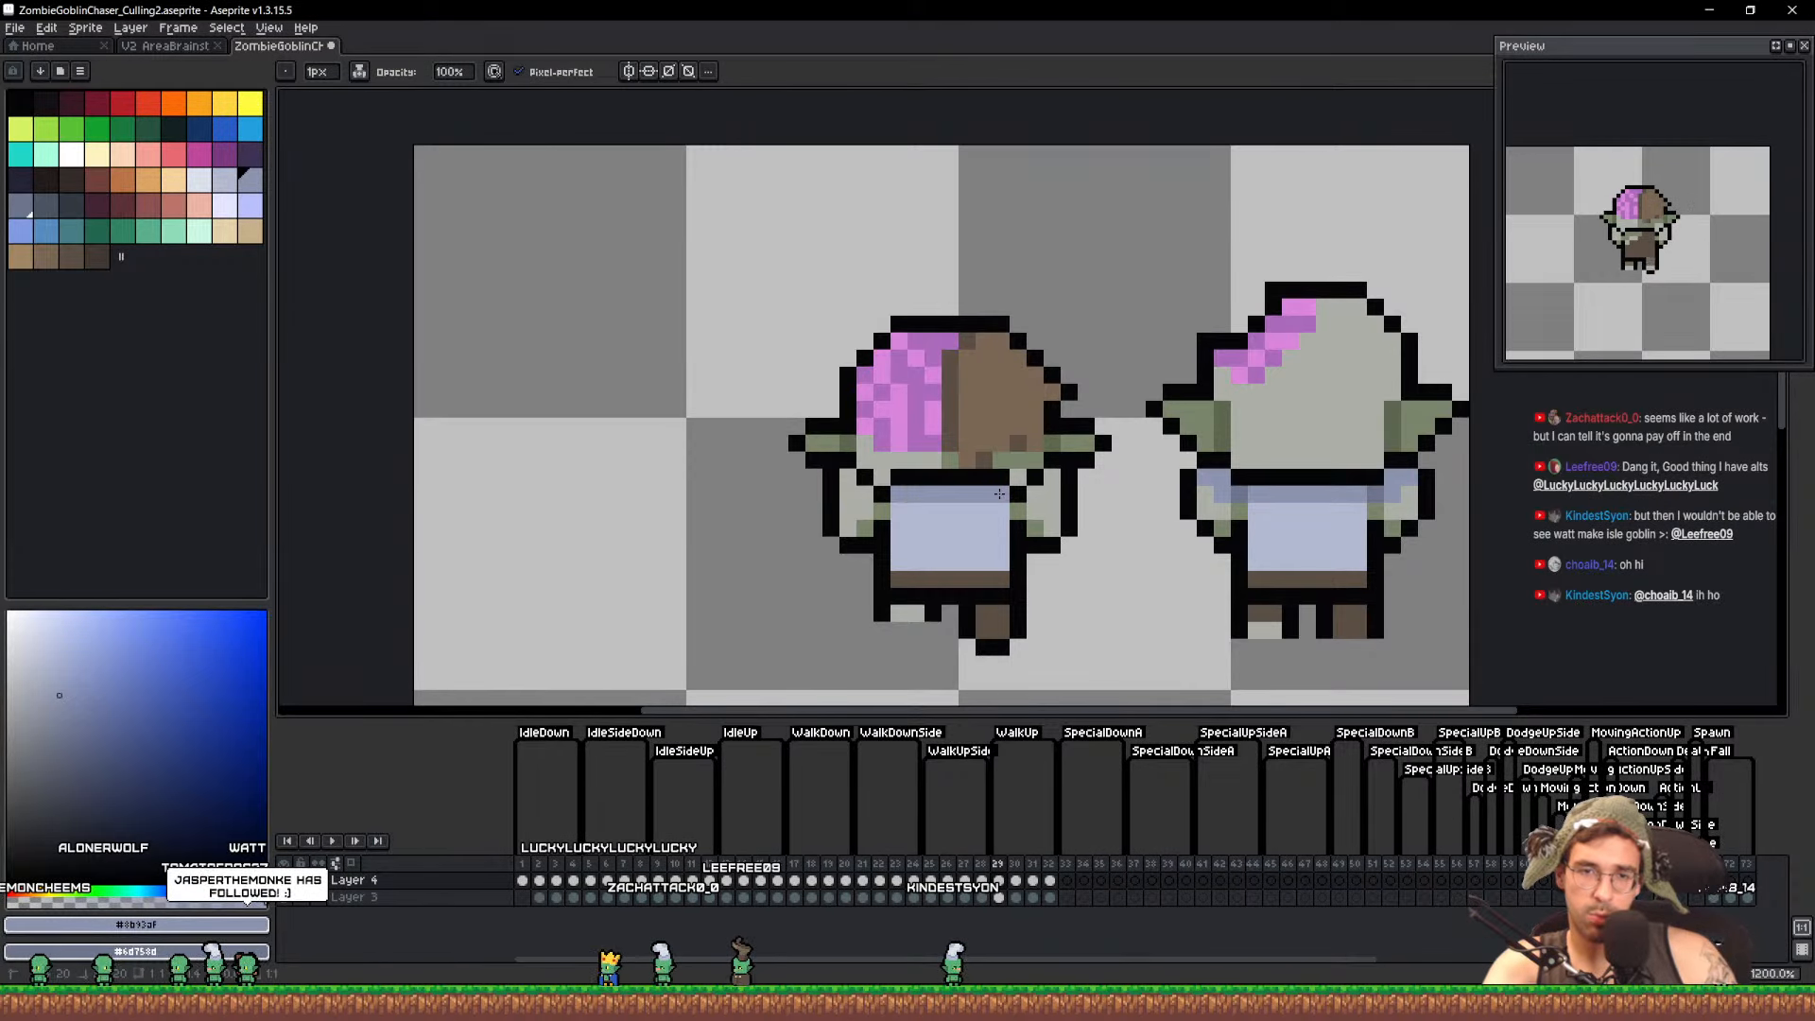
Paint blue sleeves with darker shading on both of the frame 29 goblin's upper arms and touch up the black shoulder outline
{"action": "key", "text": "alt"}
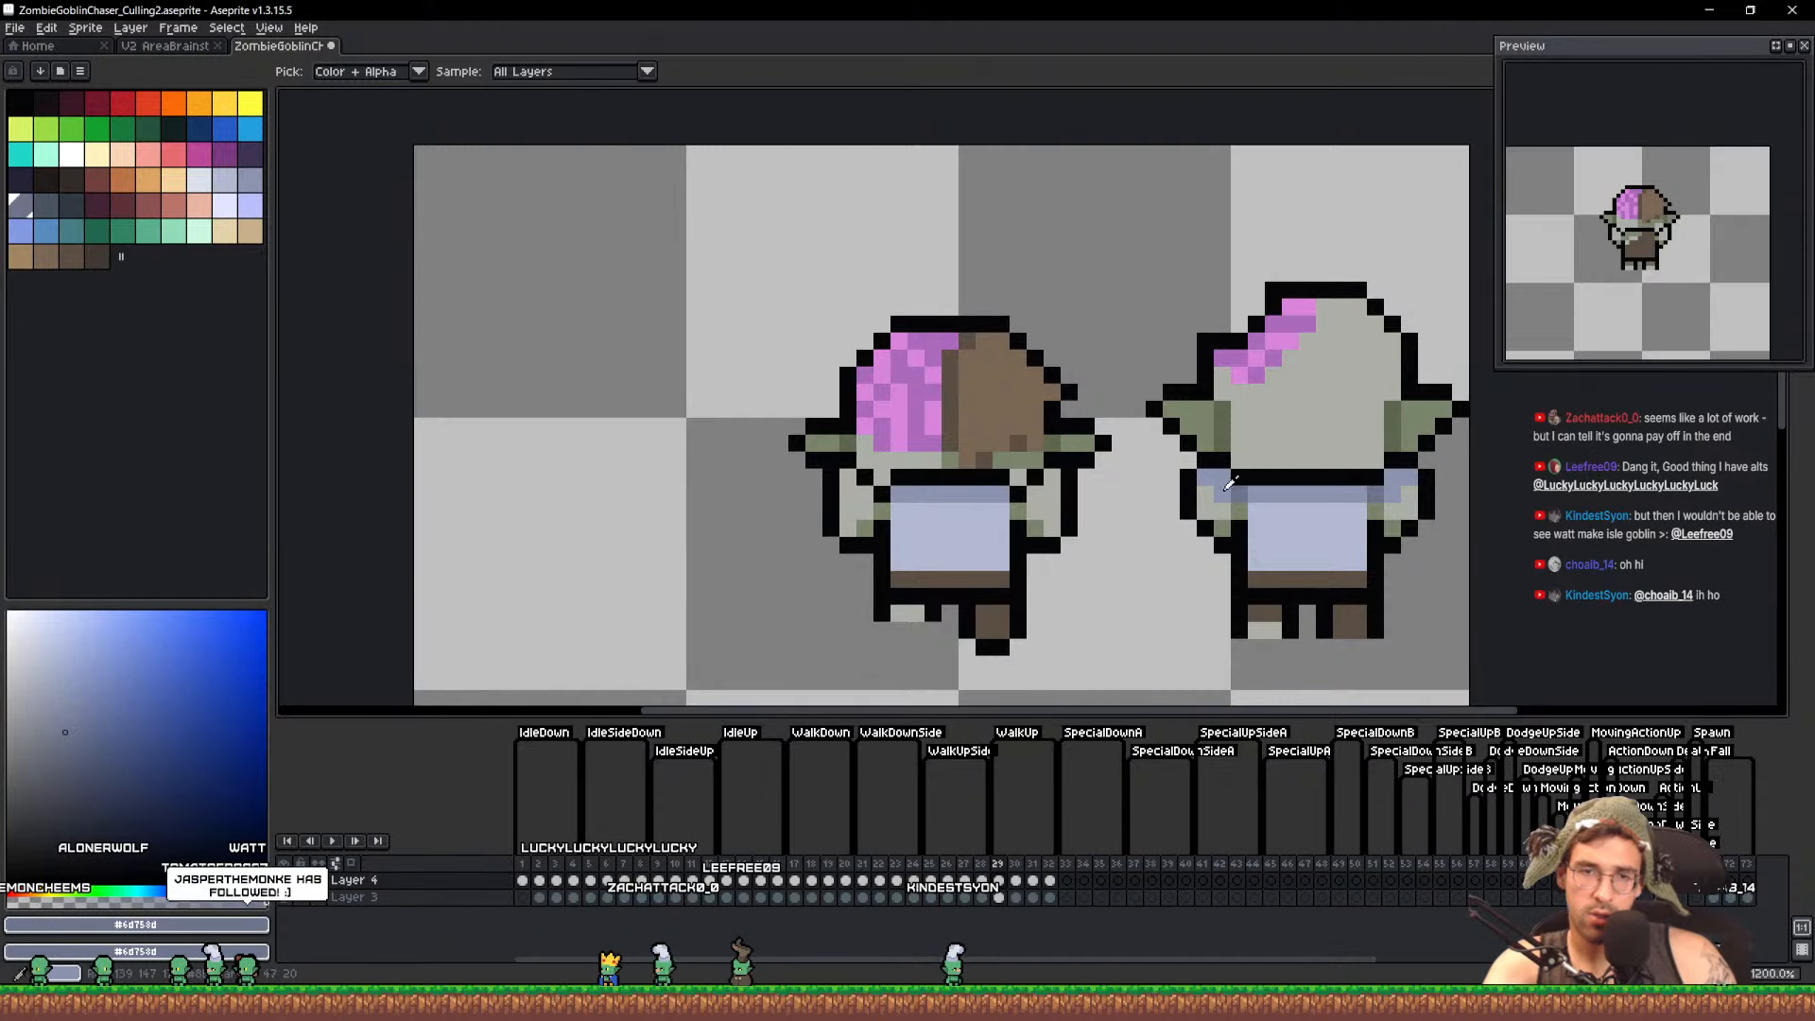
{"action": "left_click", "coordinate": [1230, 483], "text": "alt"}
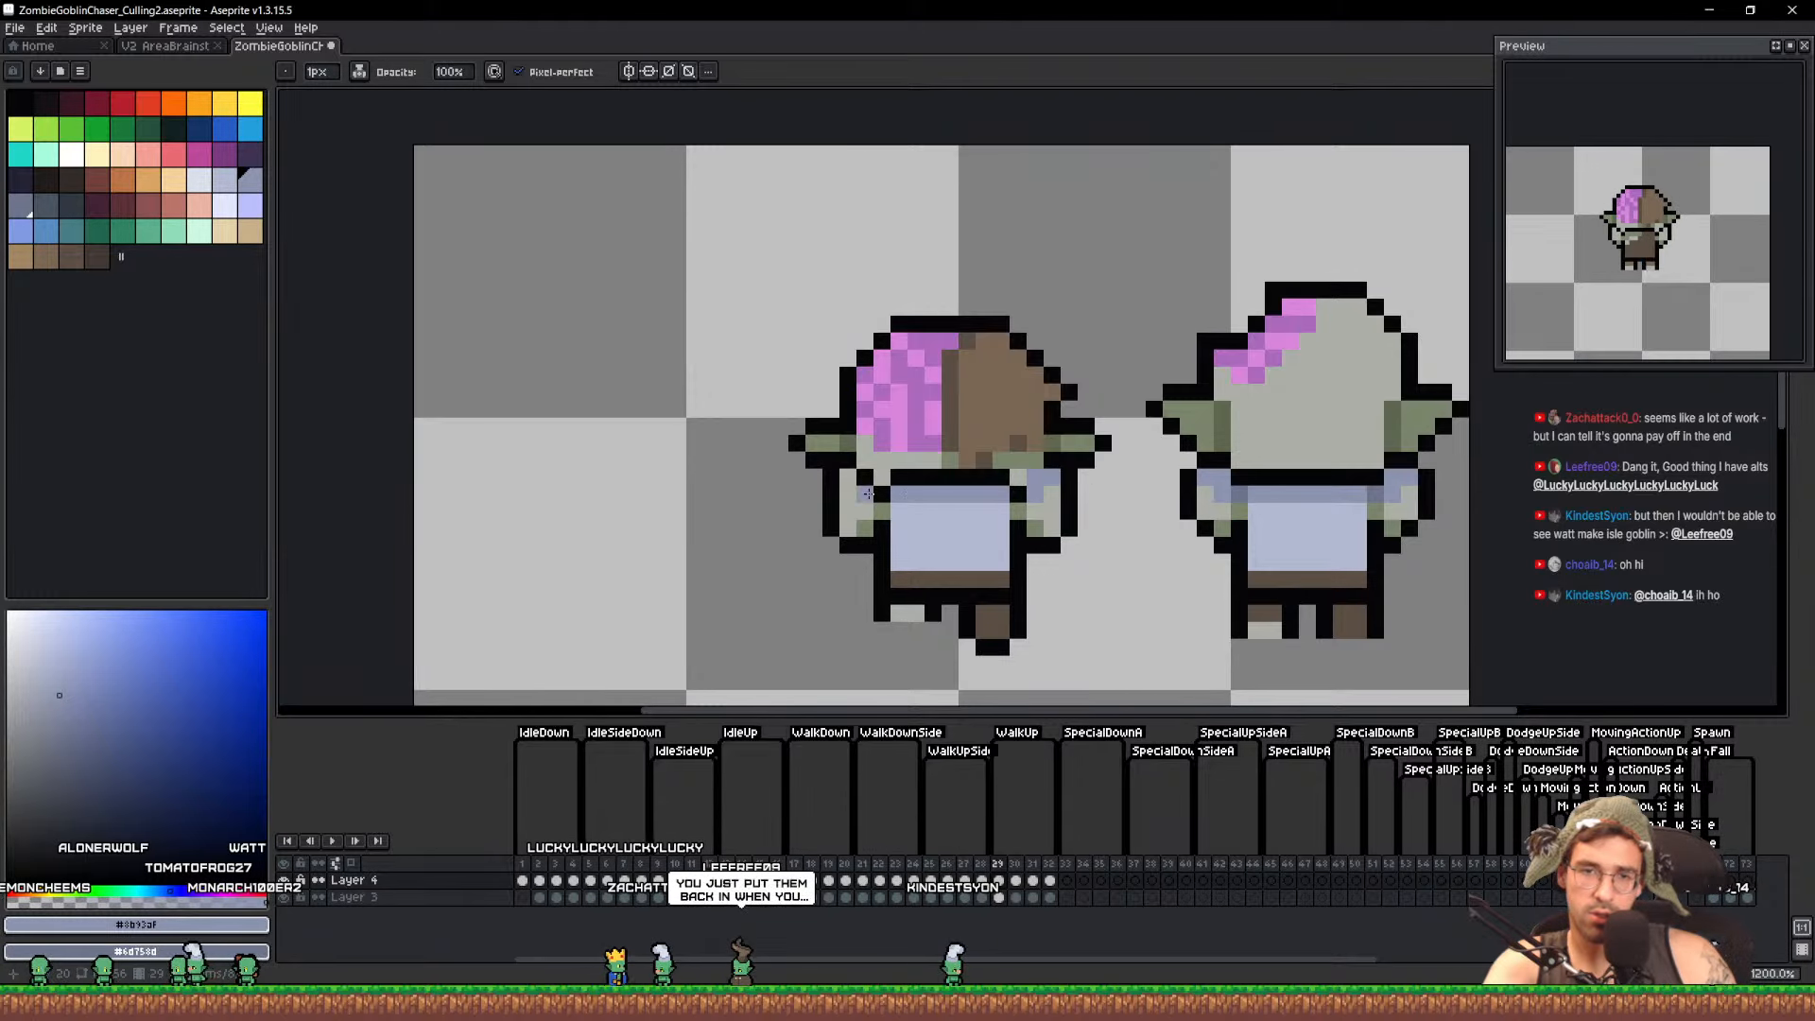
{"action": "left_click", "coordinate": [1028, 474], "text": "alt"}
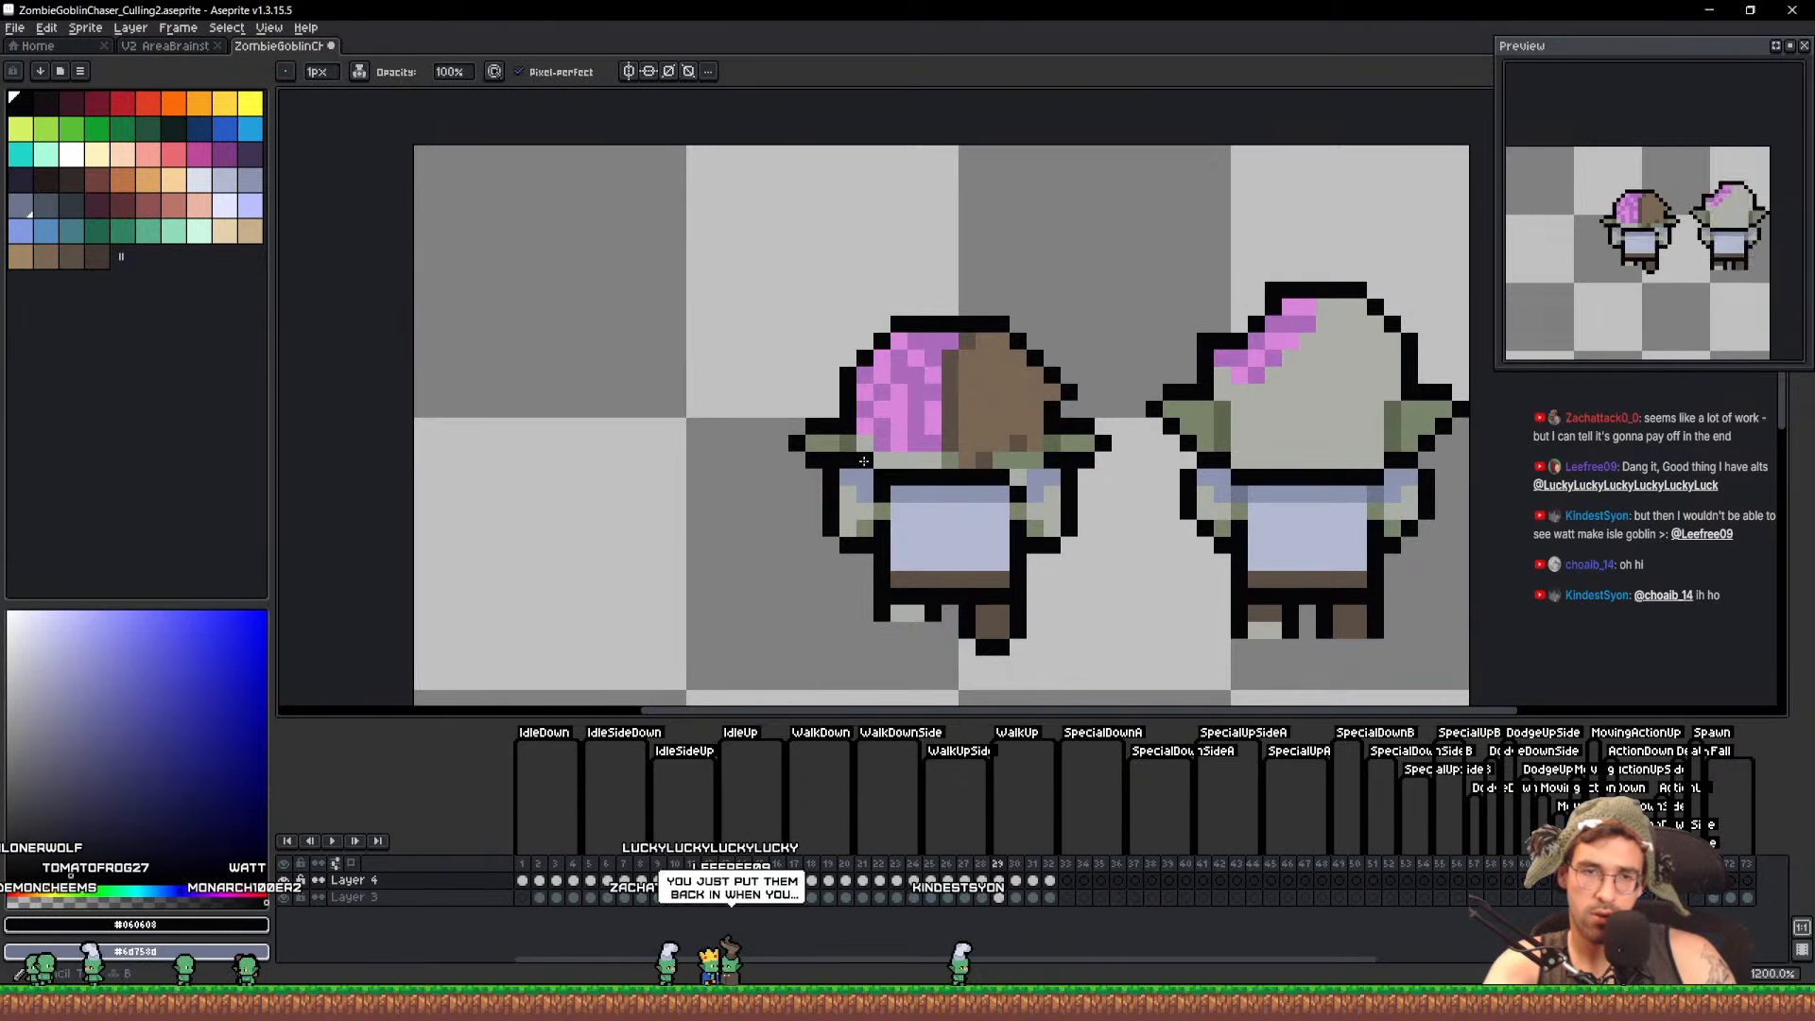
{"action": "key", "text": "ctrl+z"}
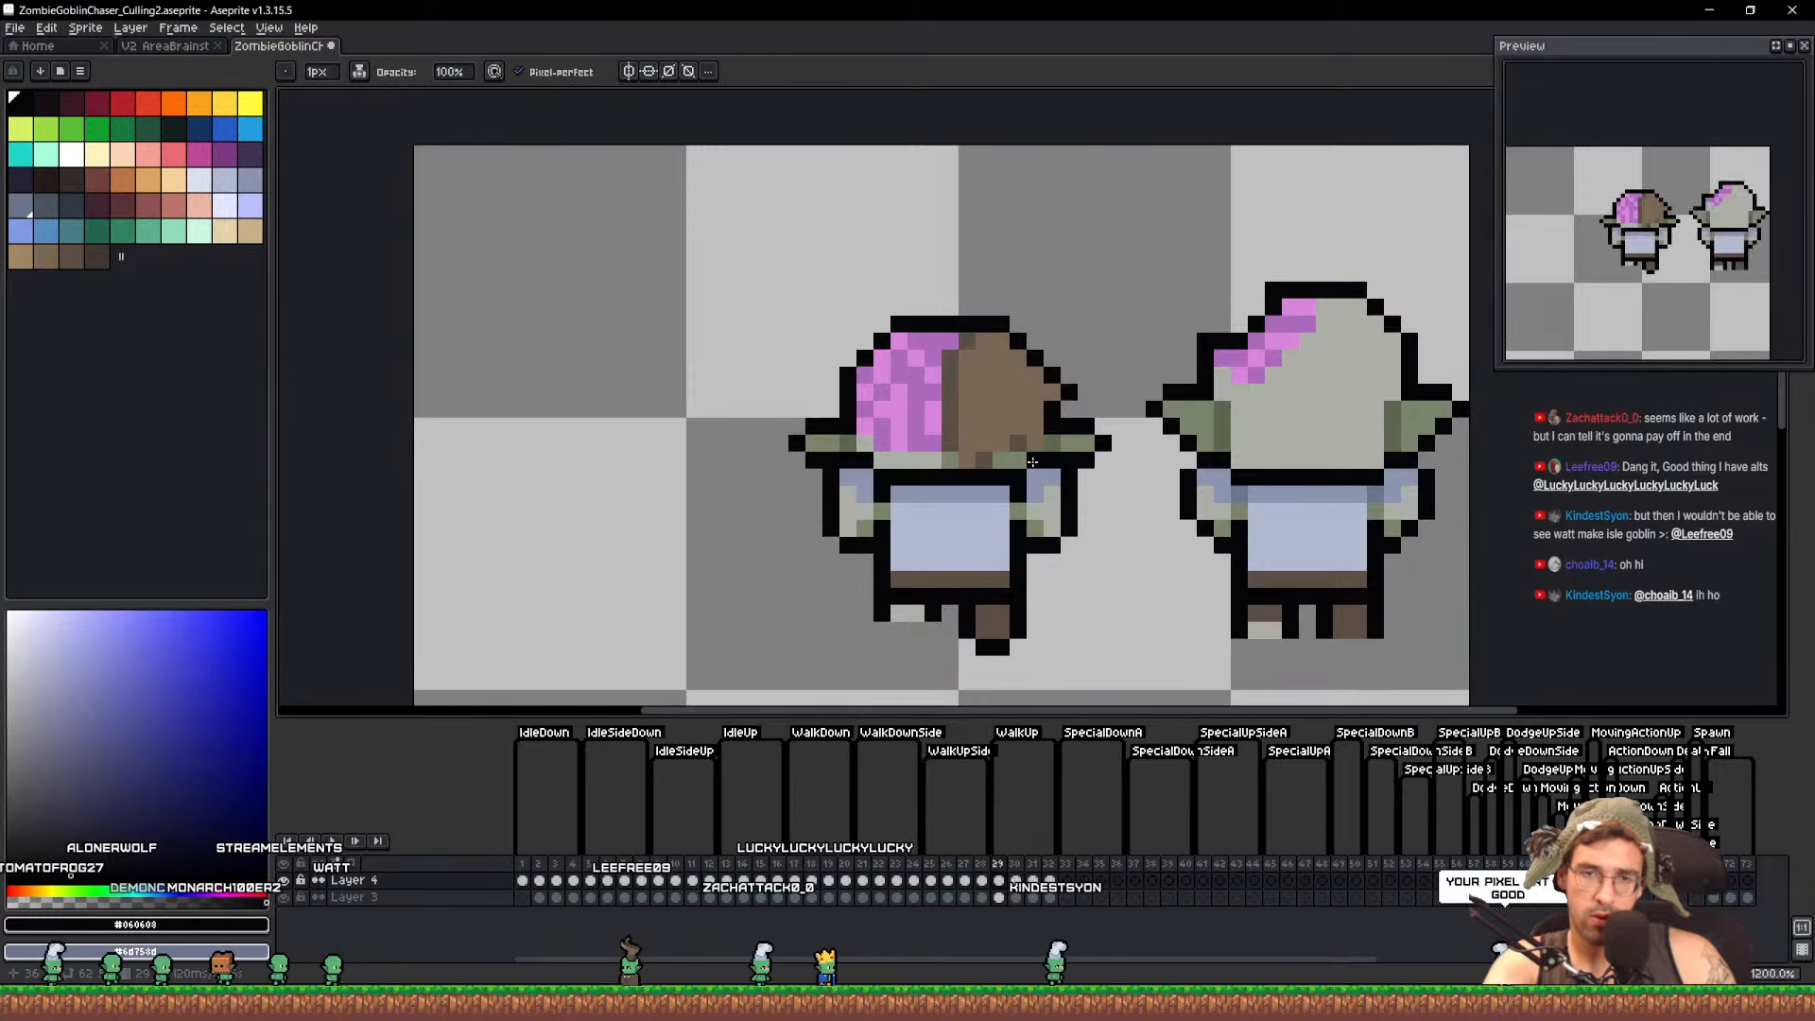
{"action": "left_click", "coordinate": [1038, 514], "text": "alt"}
{"action": "left_click", "coordinate": [868, 499], "text": "alt"}
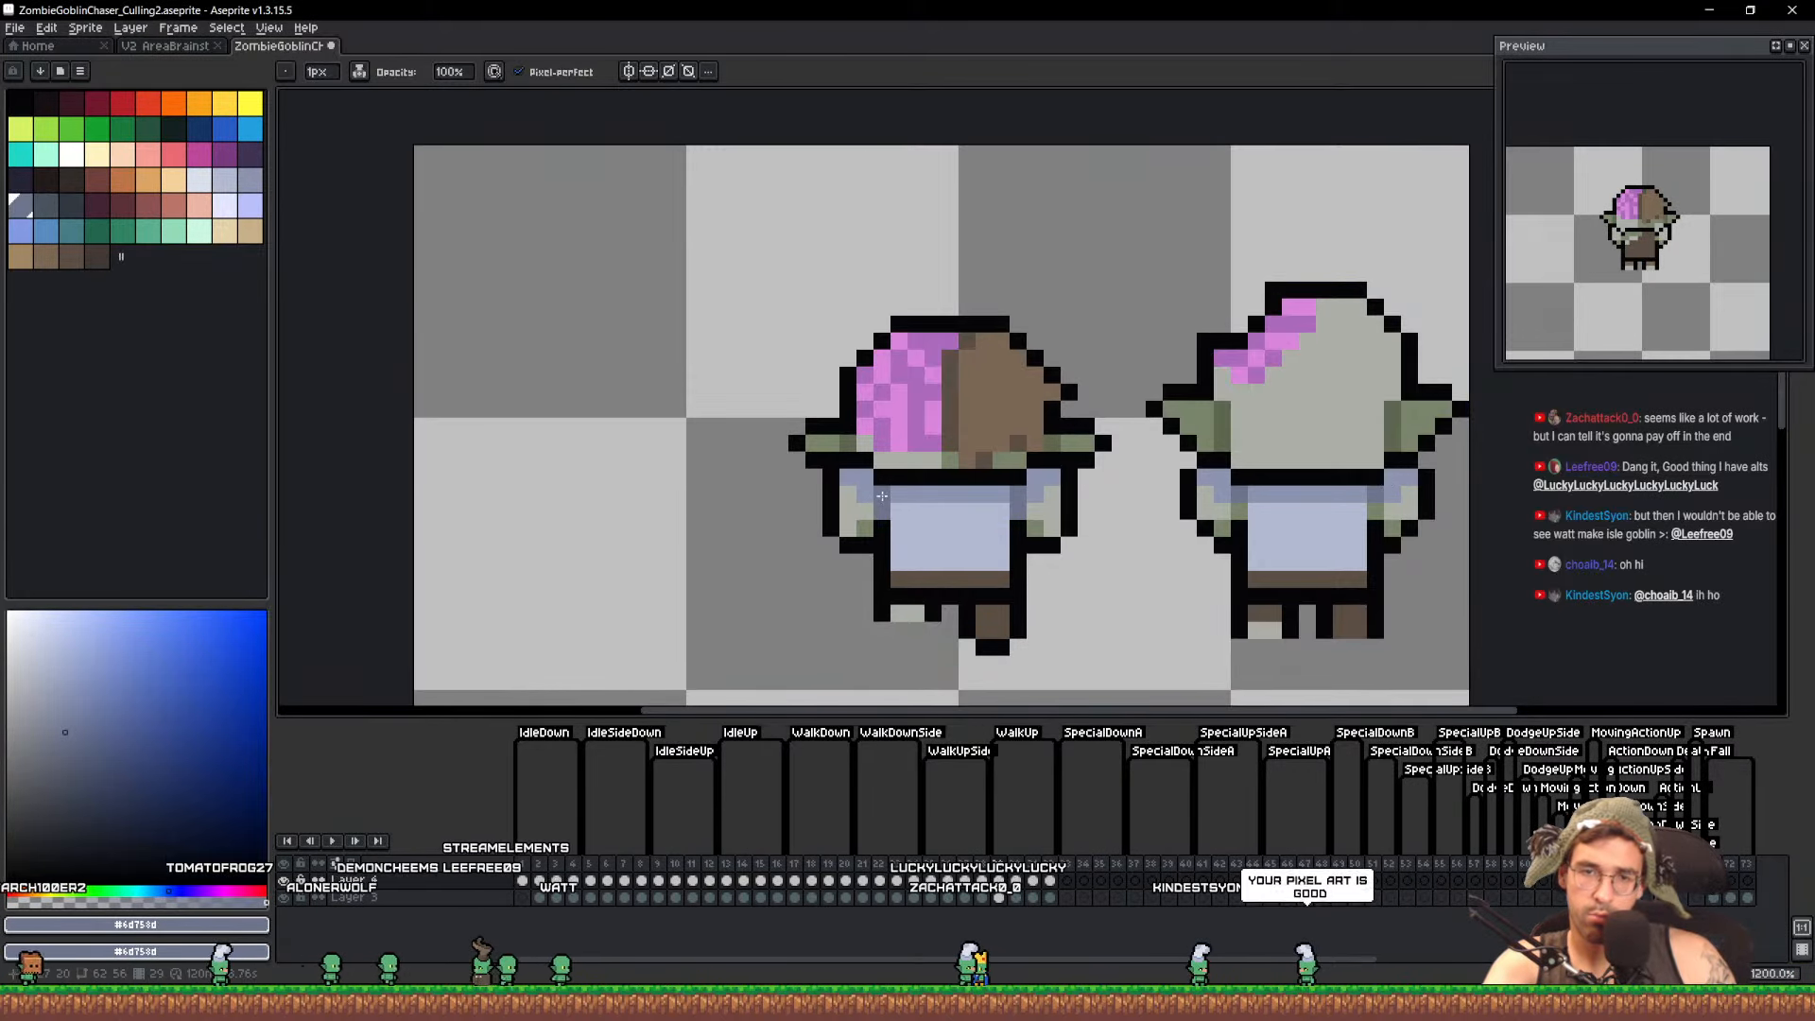
Copy the upper part of the reference's bald head with its purple hair strip onto the frame 29 goblin's head
{"action": "left_click_drag", "start_coordinate": [1294, 495], "coordinate": [1182, 503]}
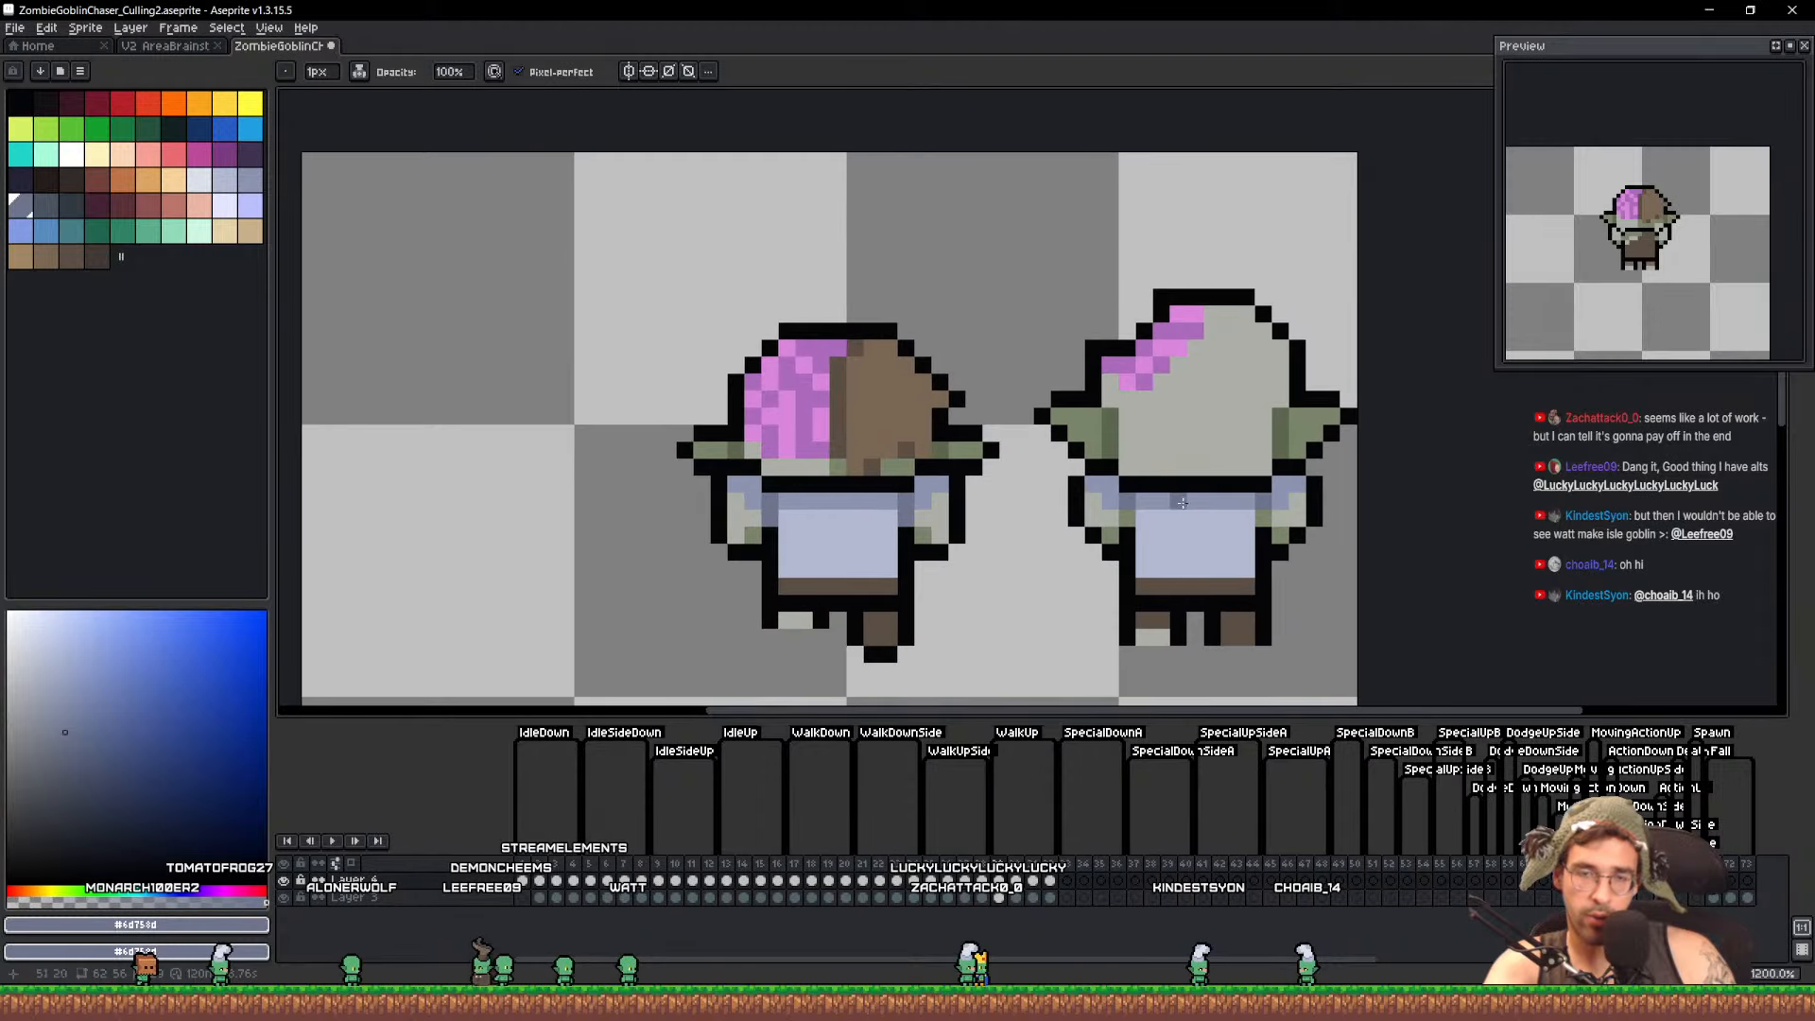
{"action": "scroll", "coordinate": [1187, 511], "scroll_direction": "up", "scroll_amount": 18}
{"action": "scroll", "coordinate": [1219, 546], "scroll_direction": "down", "scroll_amount": 13}
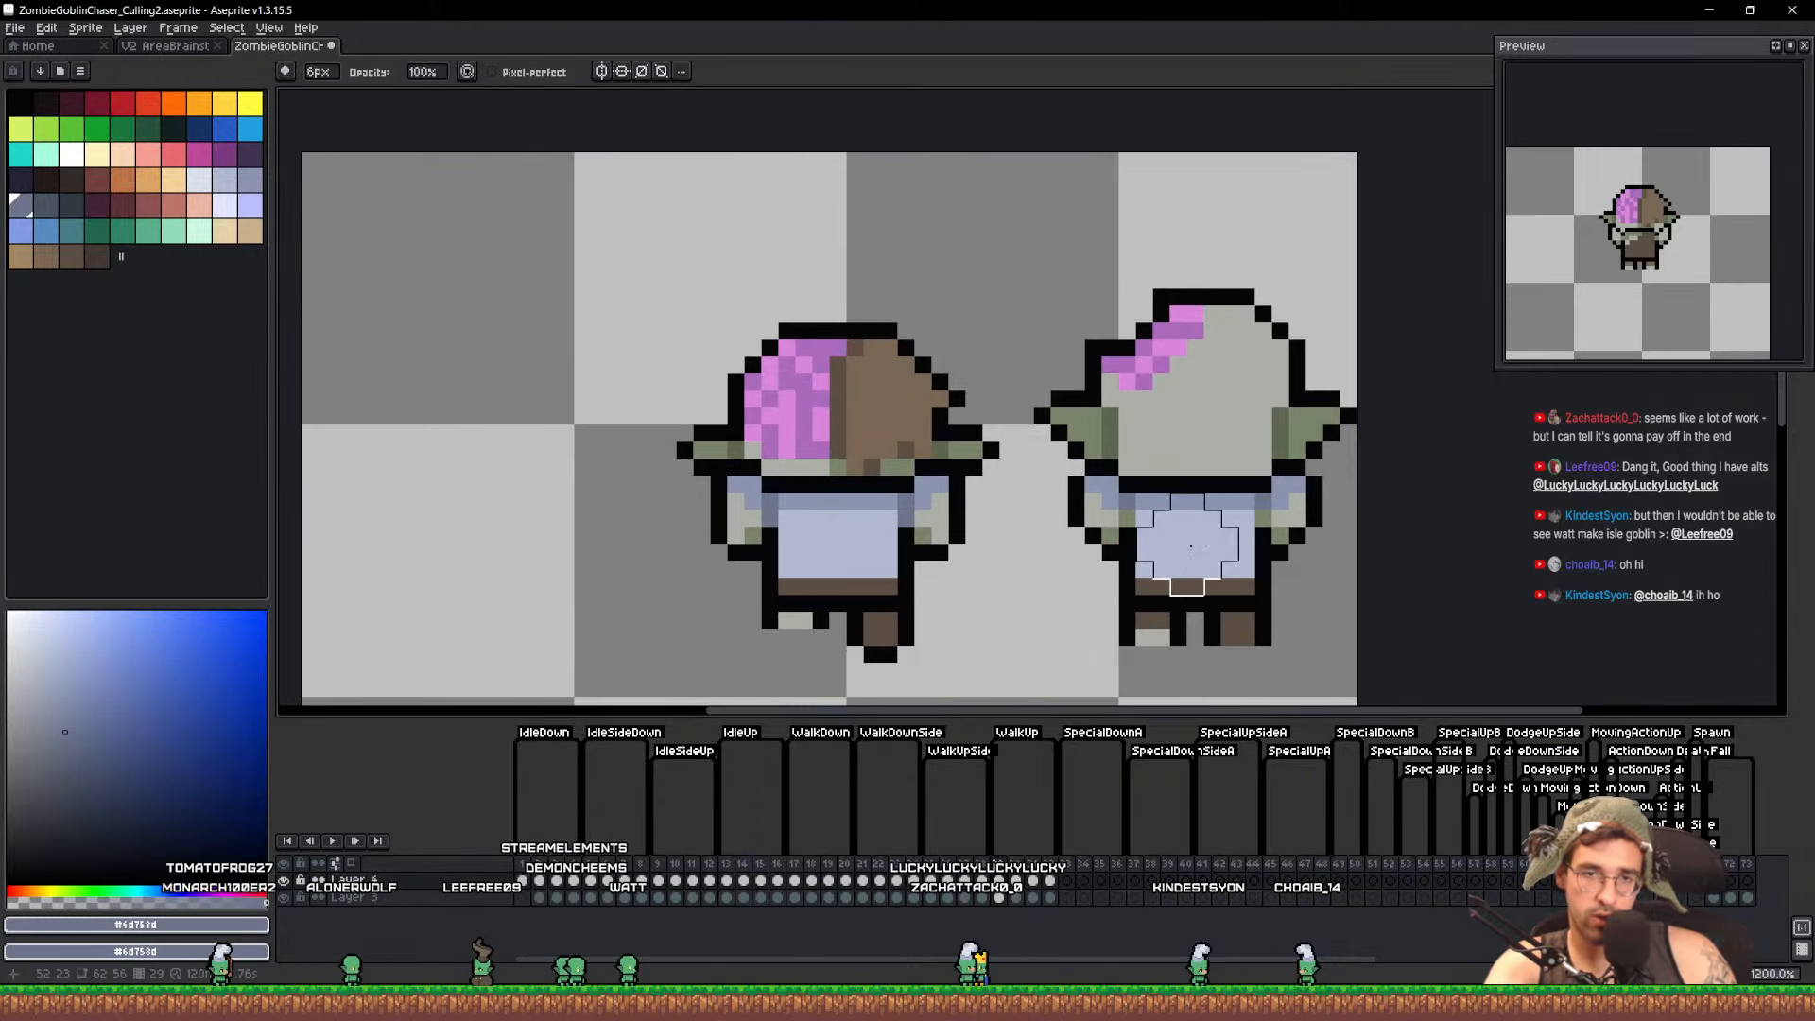
{"action": "scroll", "coordinate": [1097, 402], "scroll_direction": "down", "scroll_amount": 2}
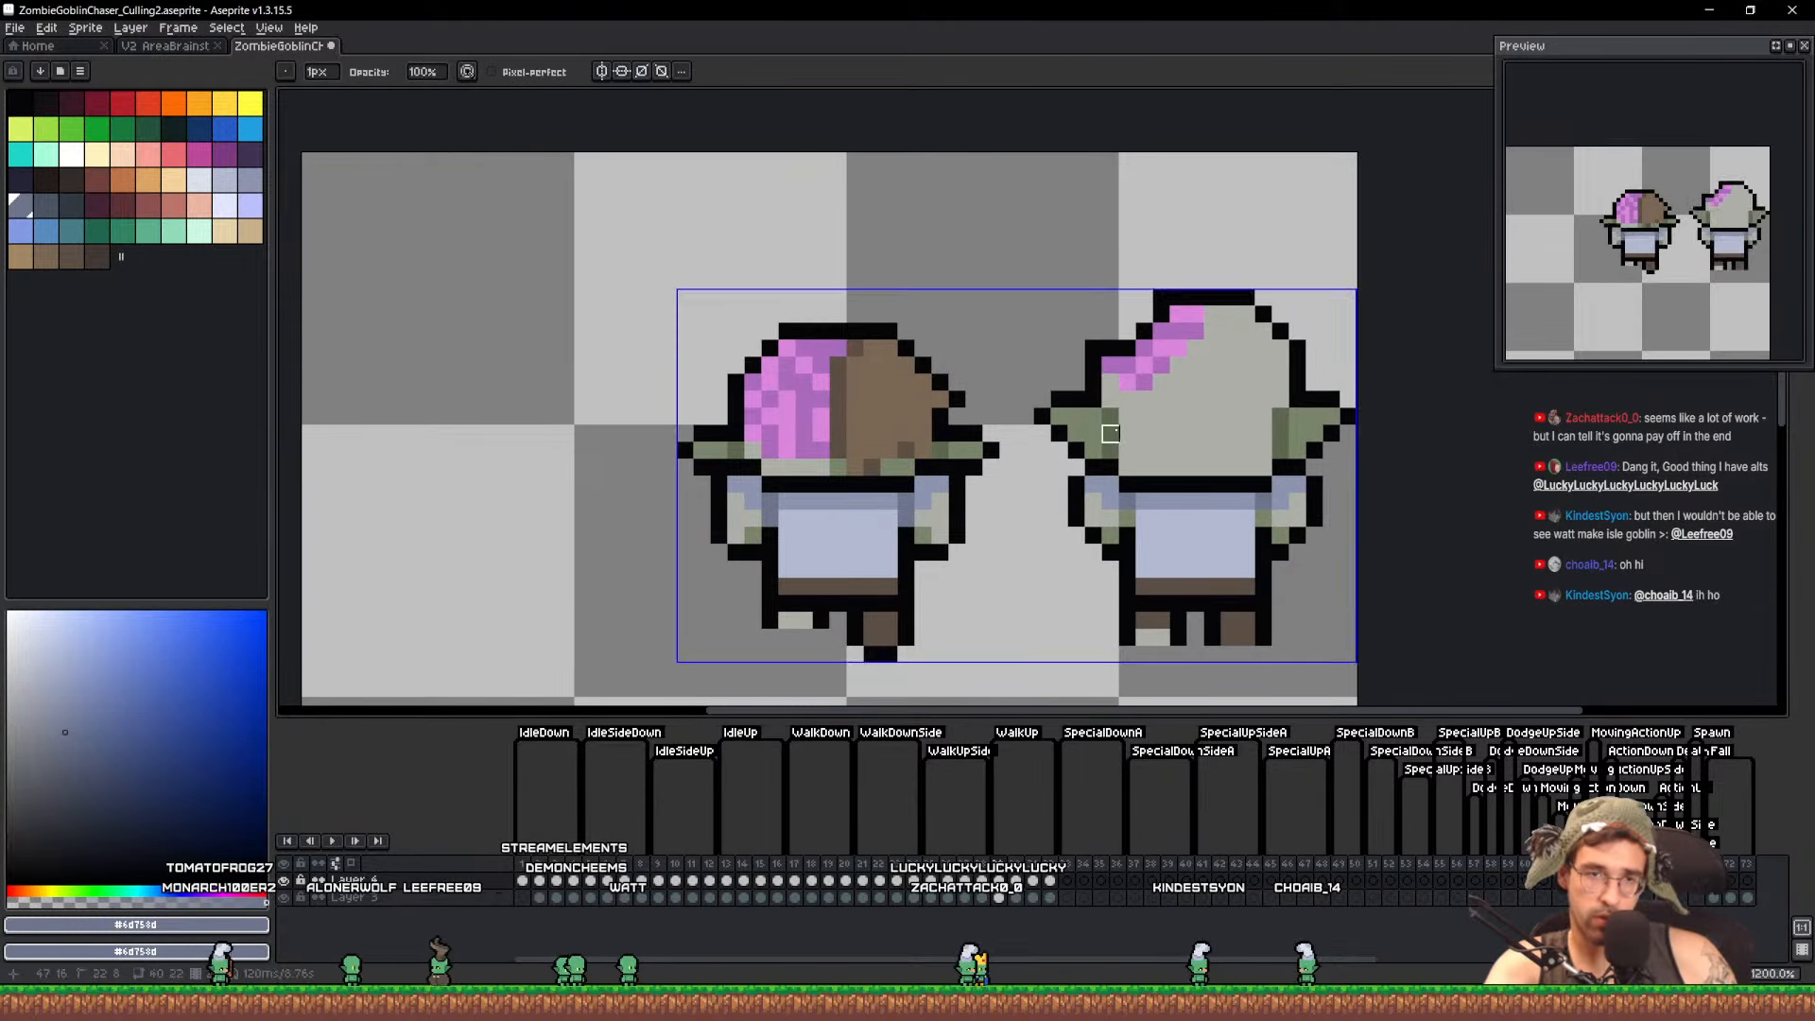
{"action": "key", "text": "m"}
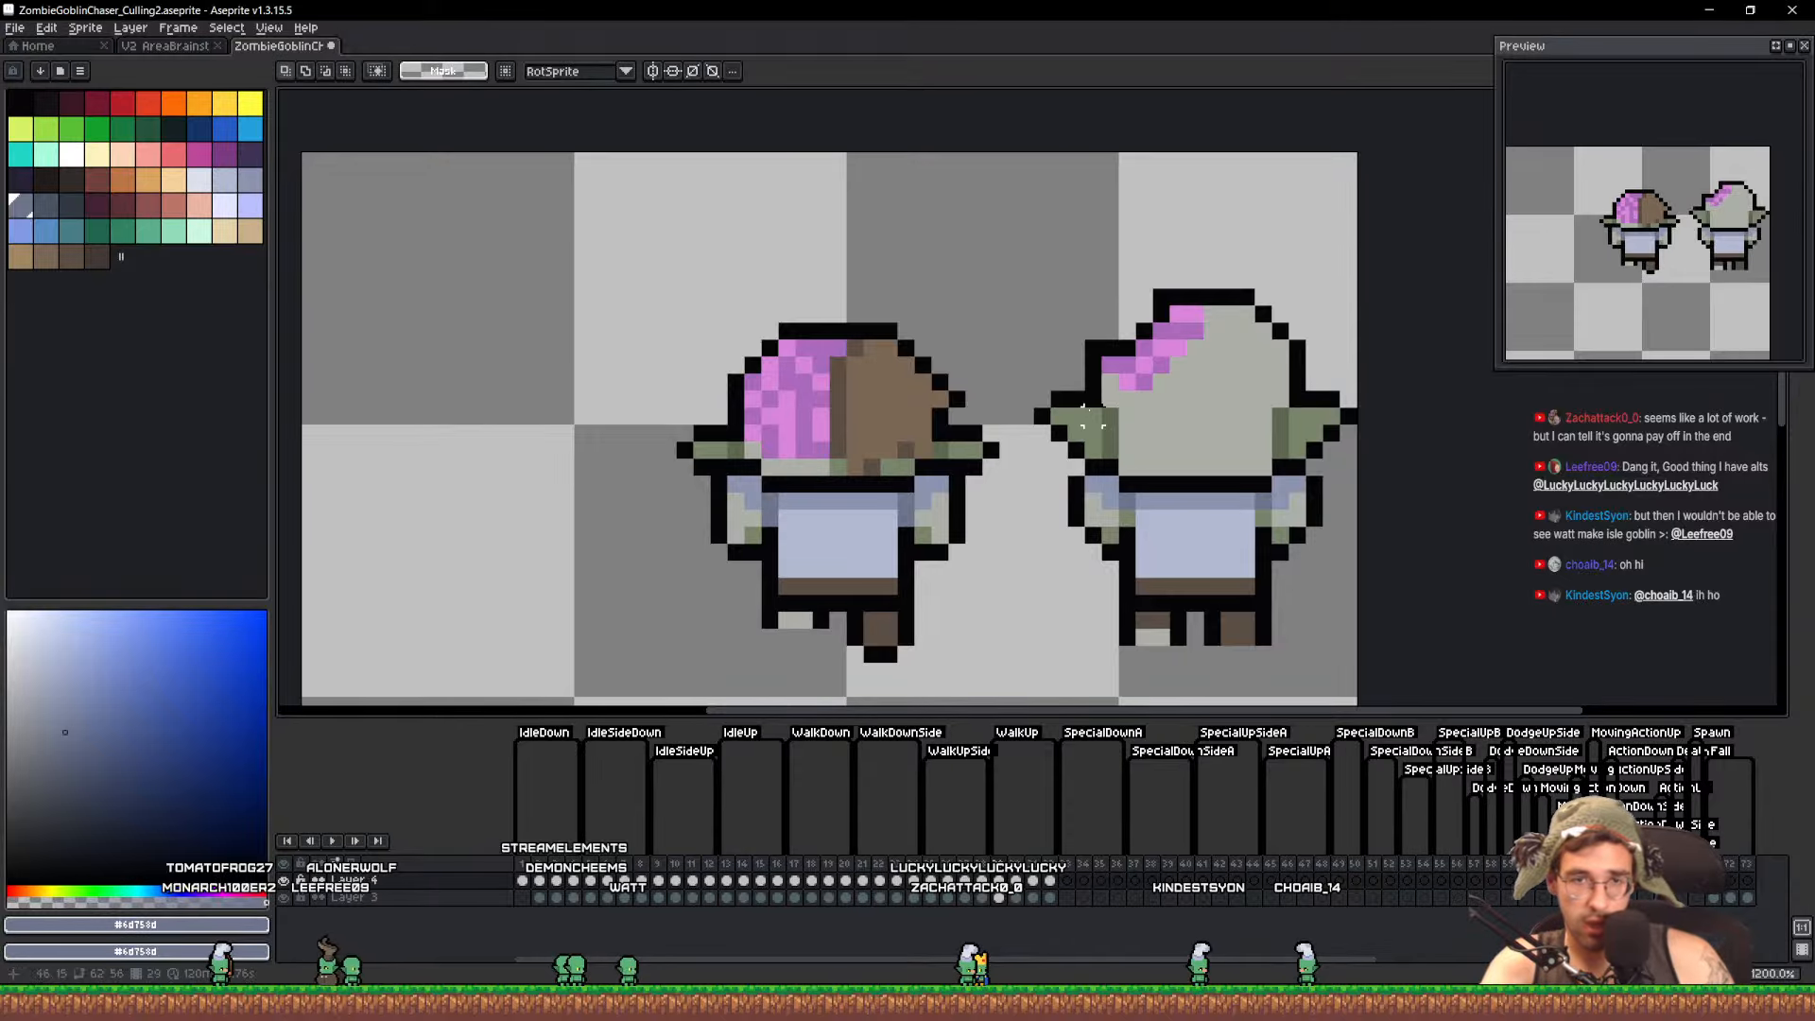
{"action": "left_click_drag", "start_coordinate": [1026, 416], "coordinate": [1414, 192]}
{"action": "mouse_move", "coordinate": [1282, 319]}
{"action": "left_mouse_down"}
{"action": "mouse_move", "coordinate": [924, 322]}
{"action": "mouse_move", "coordinate": [927, 354]}
{"action": "left_mouse_up"}
Erase the old outline and hair pixels left outside the new head's upper edge in frame 29
{"action": "key", "text": "e"}
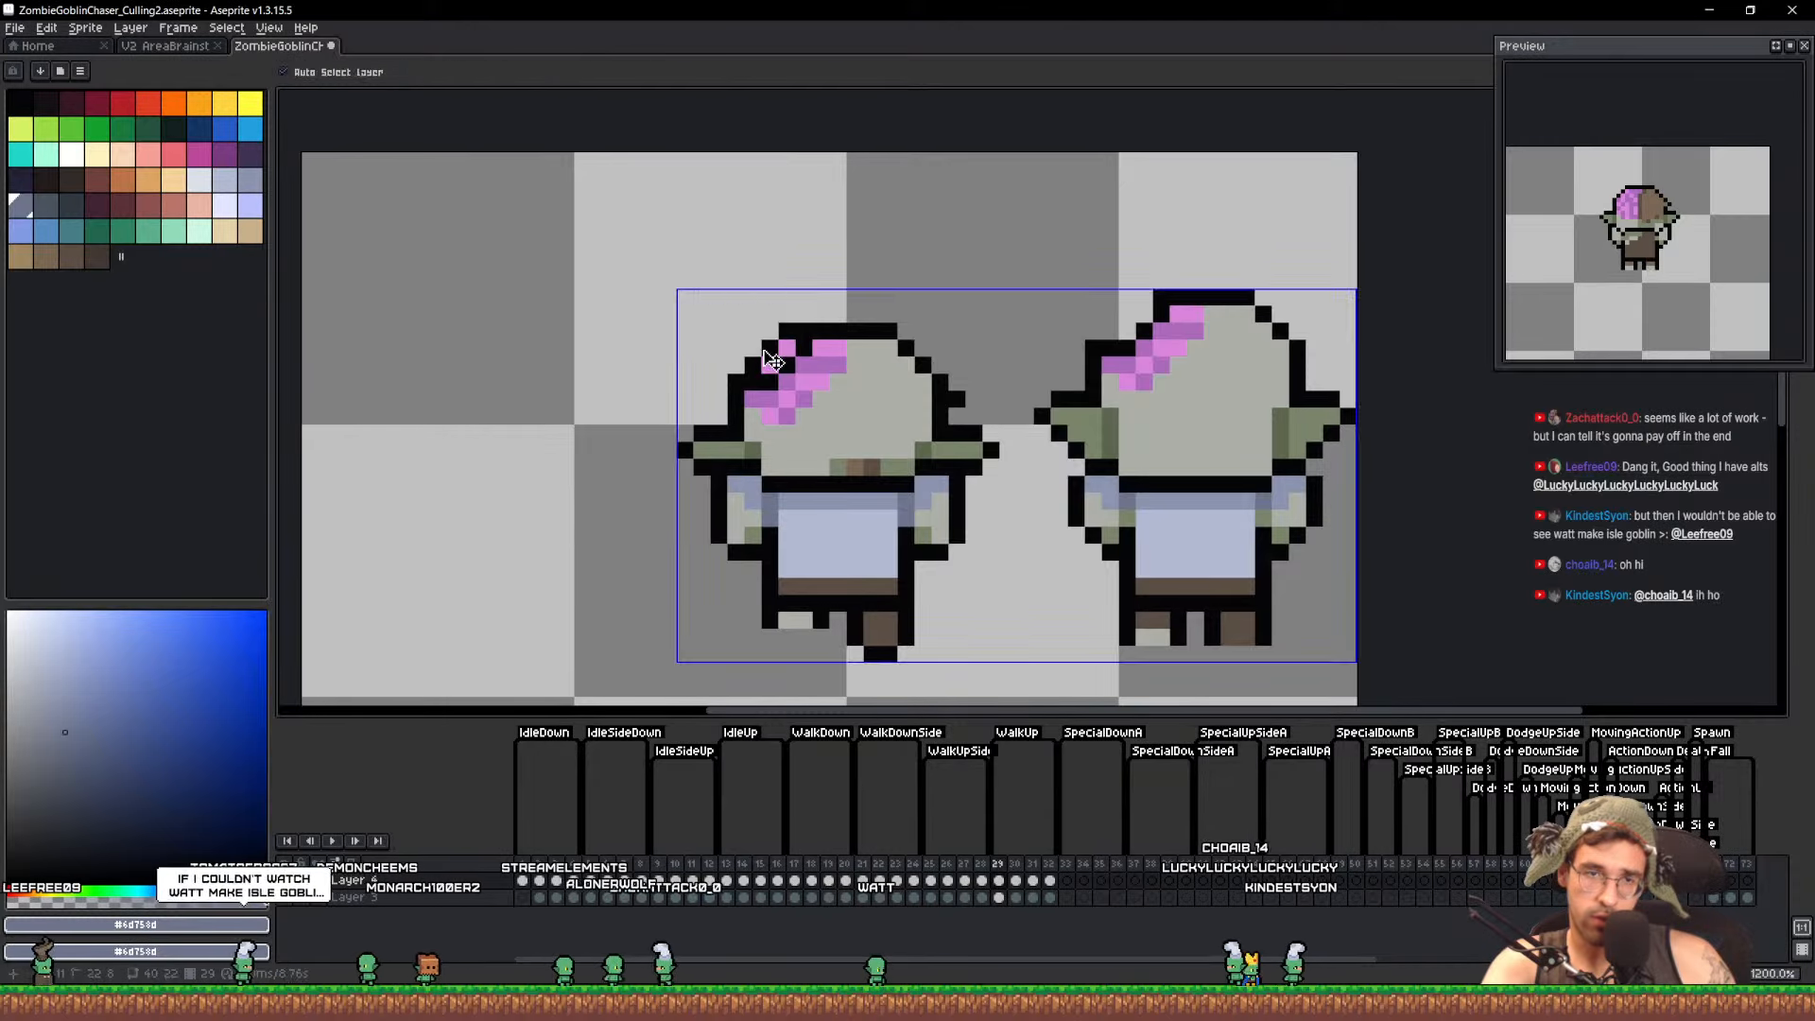
{"action": "scroll", "coordinate": [770, 335], "scroll_direction": "up", "scroll_amount": 2}
{"action": "left_click_drag", "start_coordinate": [755, 350], "coordinate": [768, 331]}
{"action": "scroll", "coordinate": [1025, 308], "scroll_direction": "down", "scroll_amount": 2}
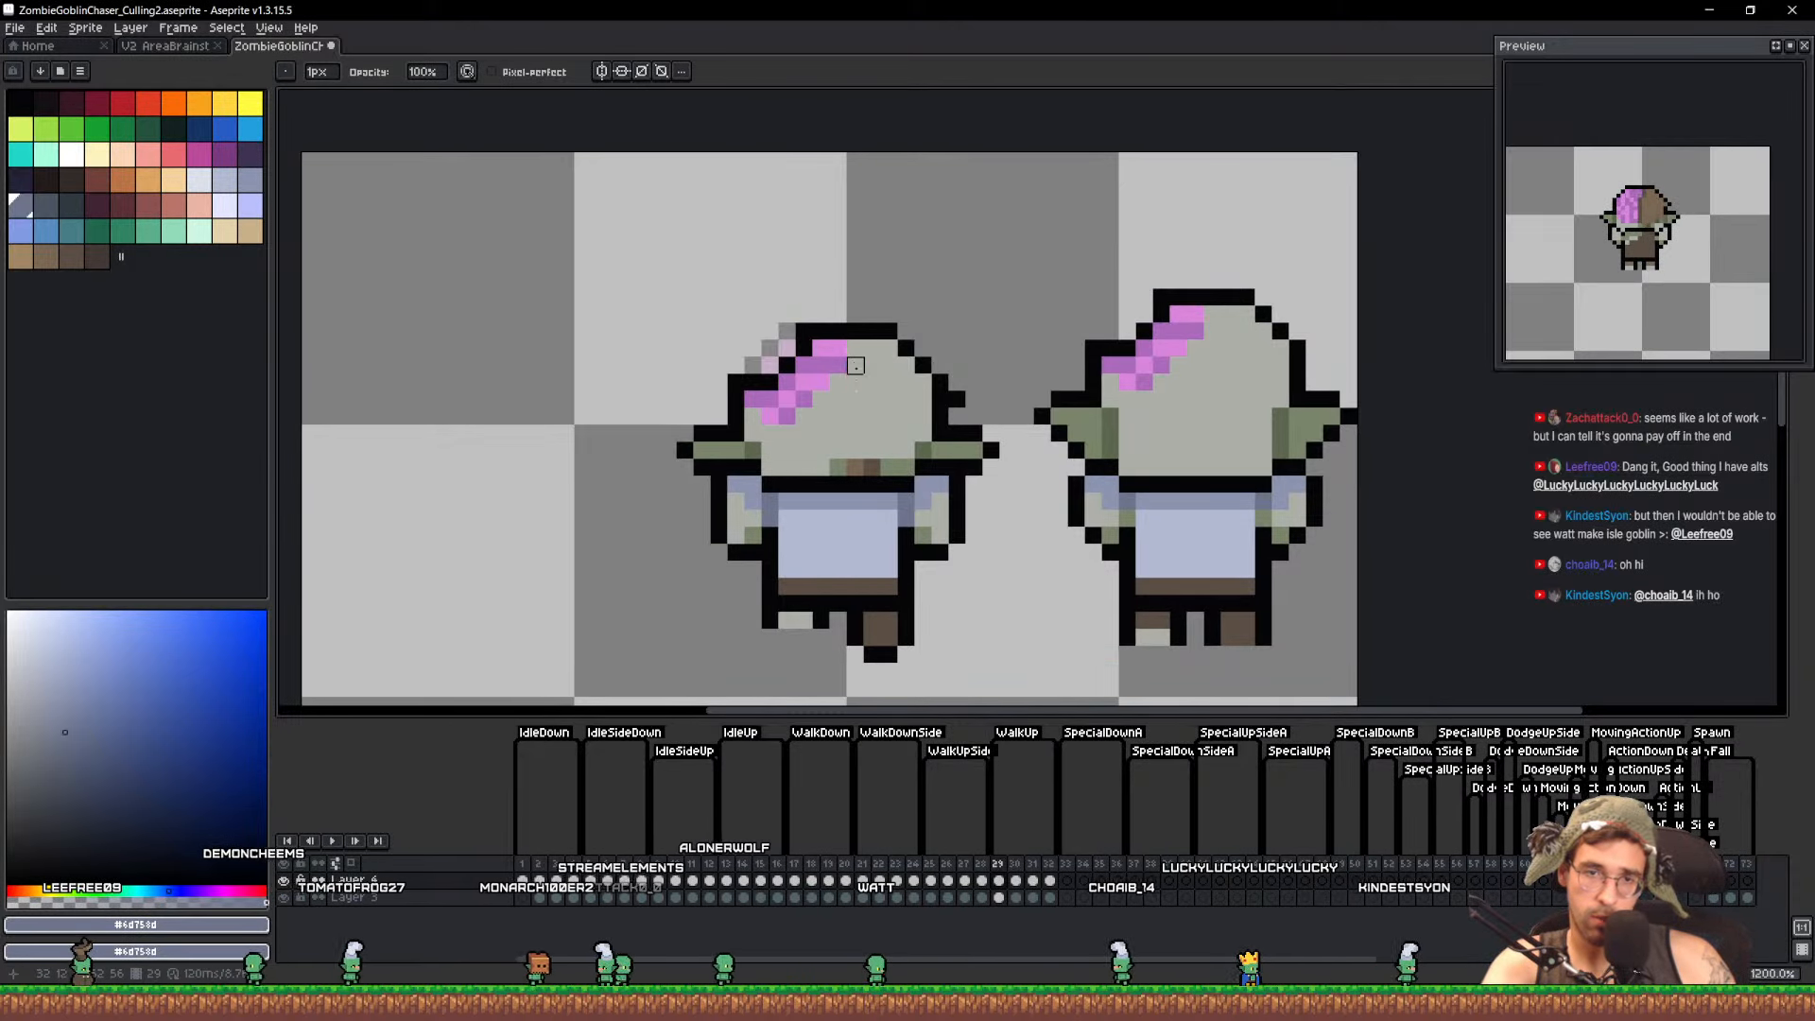
Paint over the leftover brown and green pixels above the frame 29 goblin's collar with the grey skin colour, and save the file
{"action": "left_click", "coordinate": [867, 420], "text": "alt"}
{"action": "key", "text": "b"}
{"action": "mouse_move", "coordinate": [821, 466]}
{"action": "left_mouse_down"}
{"action": "mouse_move", "coordinate": [891, 467]}
{"action": "mouse_move", "coordinate": [891, 447]}
{"action": "mouse_move", "coordinate": [823, 462]}
{"action": "left_mouse_up"}
{"action": "left_click", "coordinate": [891, 460], "text": "alt"}
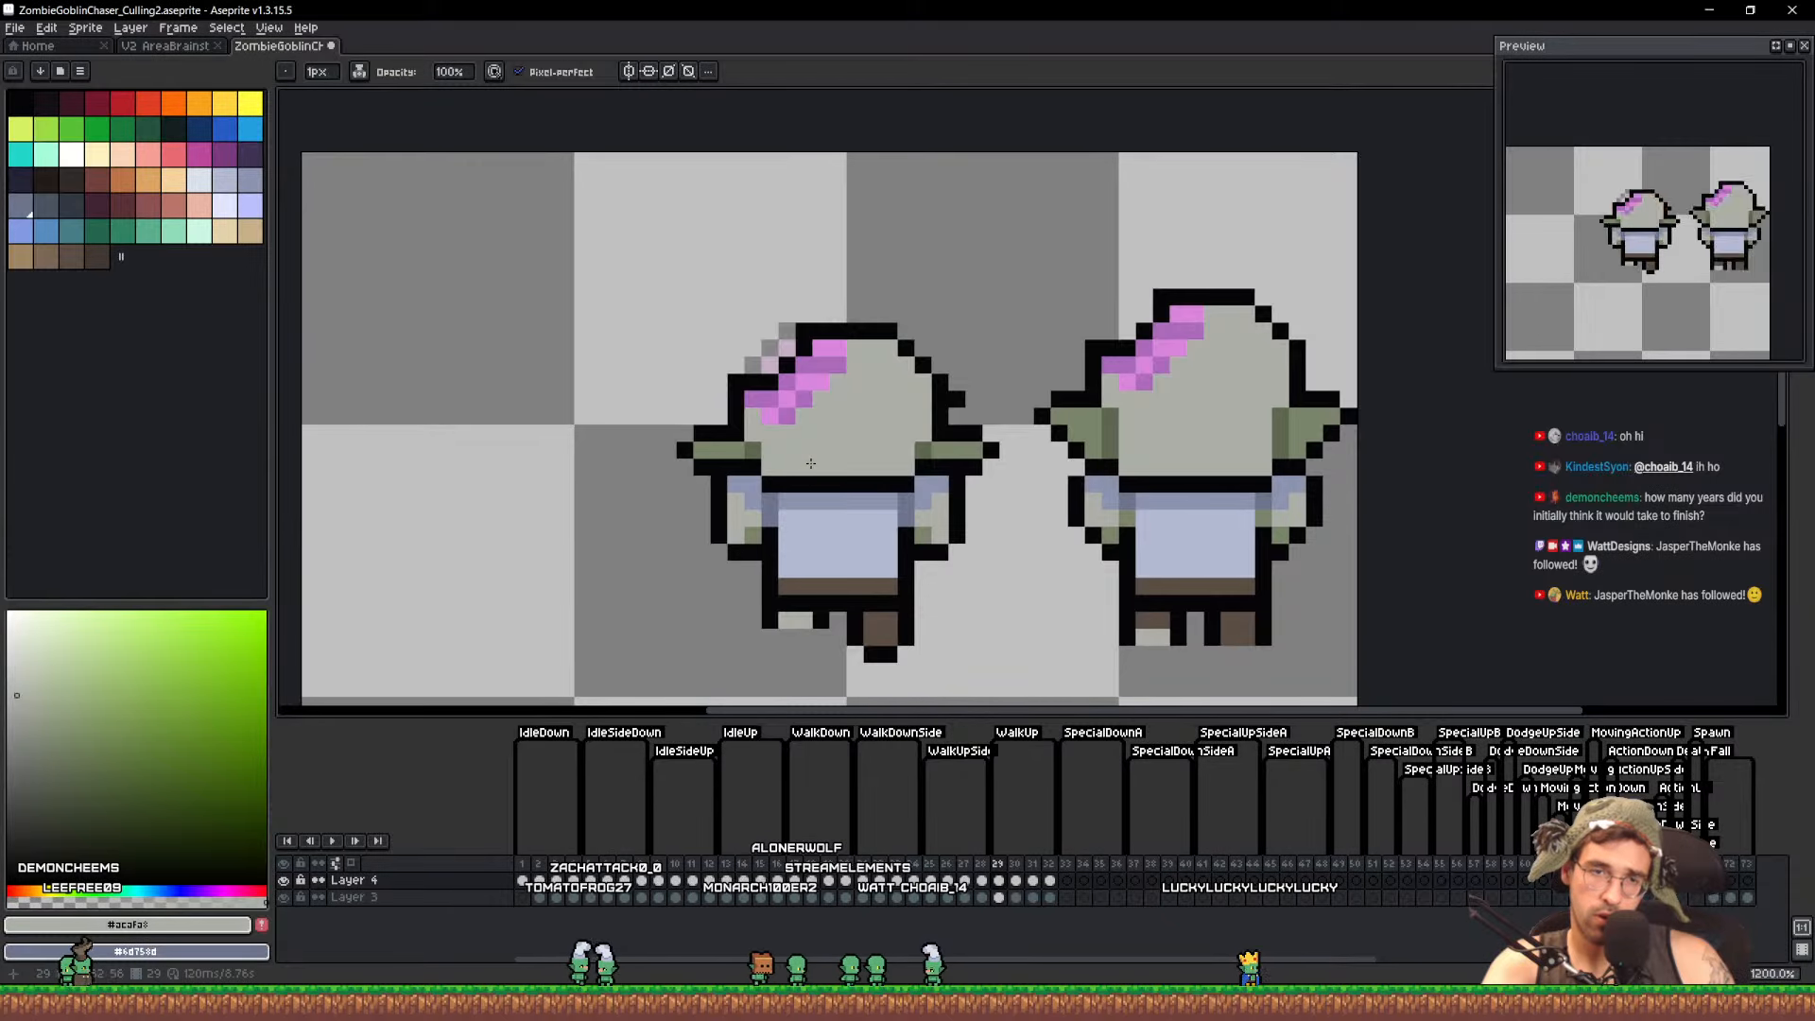
{"action": "key", "text": "ctrl+s"}
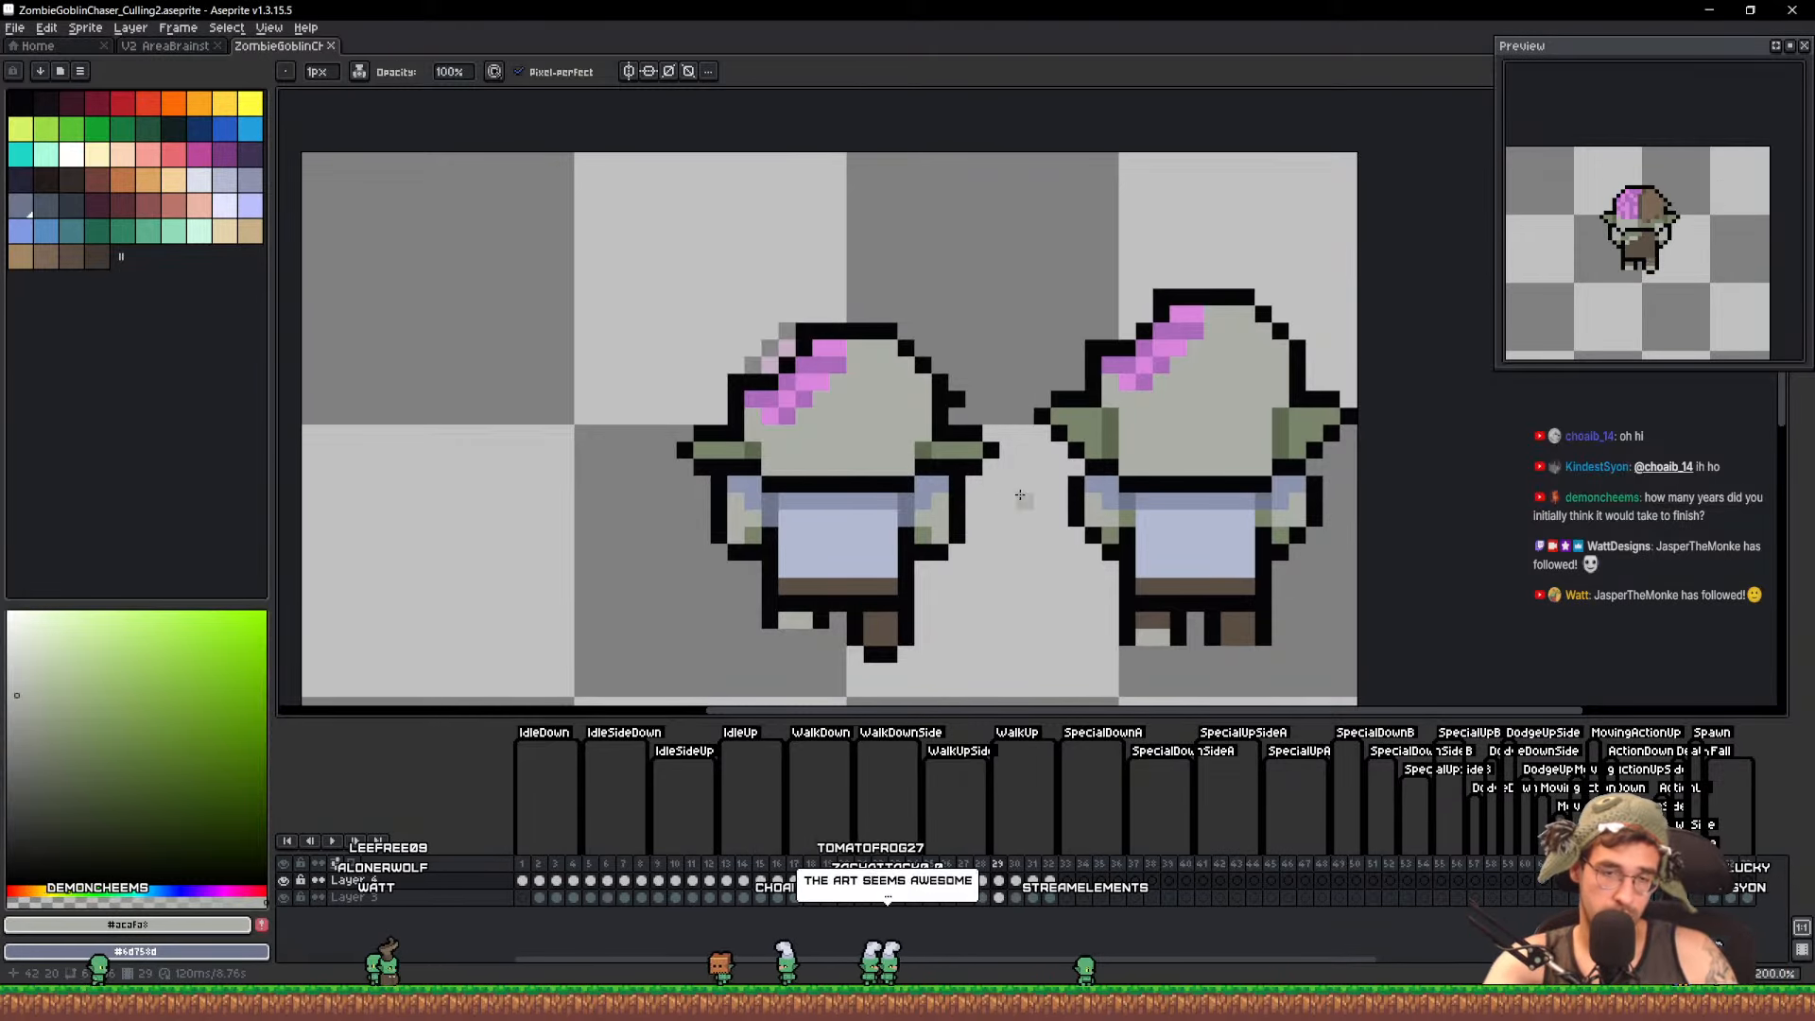
Check frame 29 against its neighbour and erase the stray outline pixel beside the goblin's head above the right-hand ear
{"action": "key", "text": "Right"}
{"action": "key", "text": "Left"}
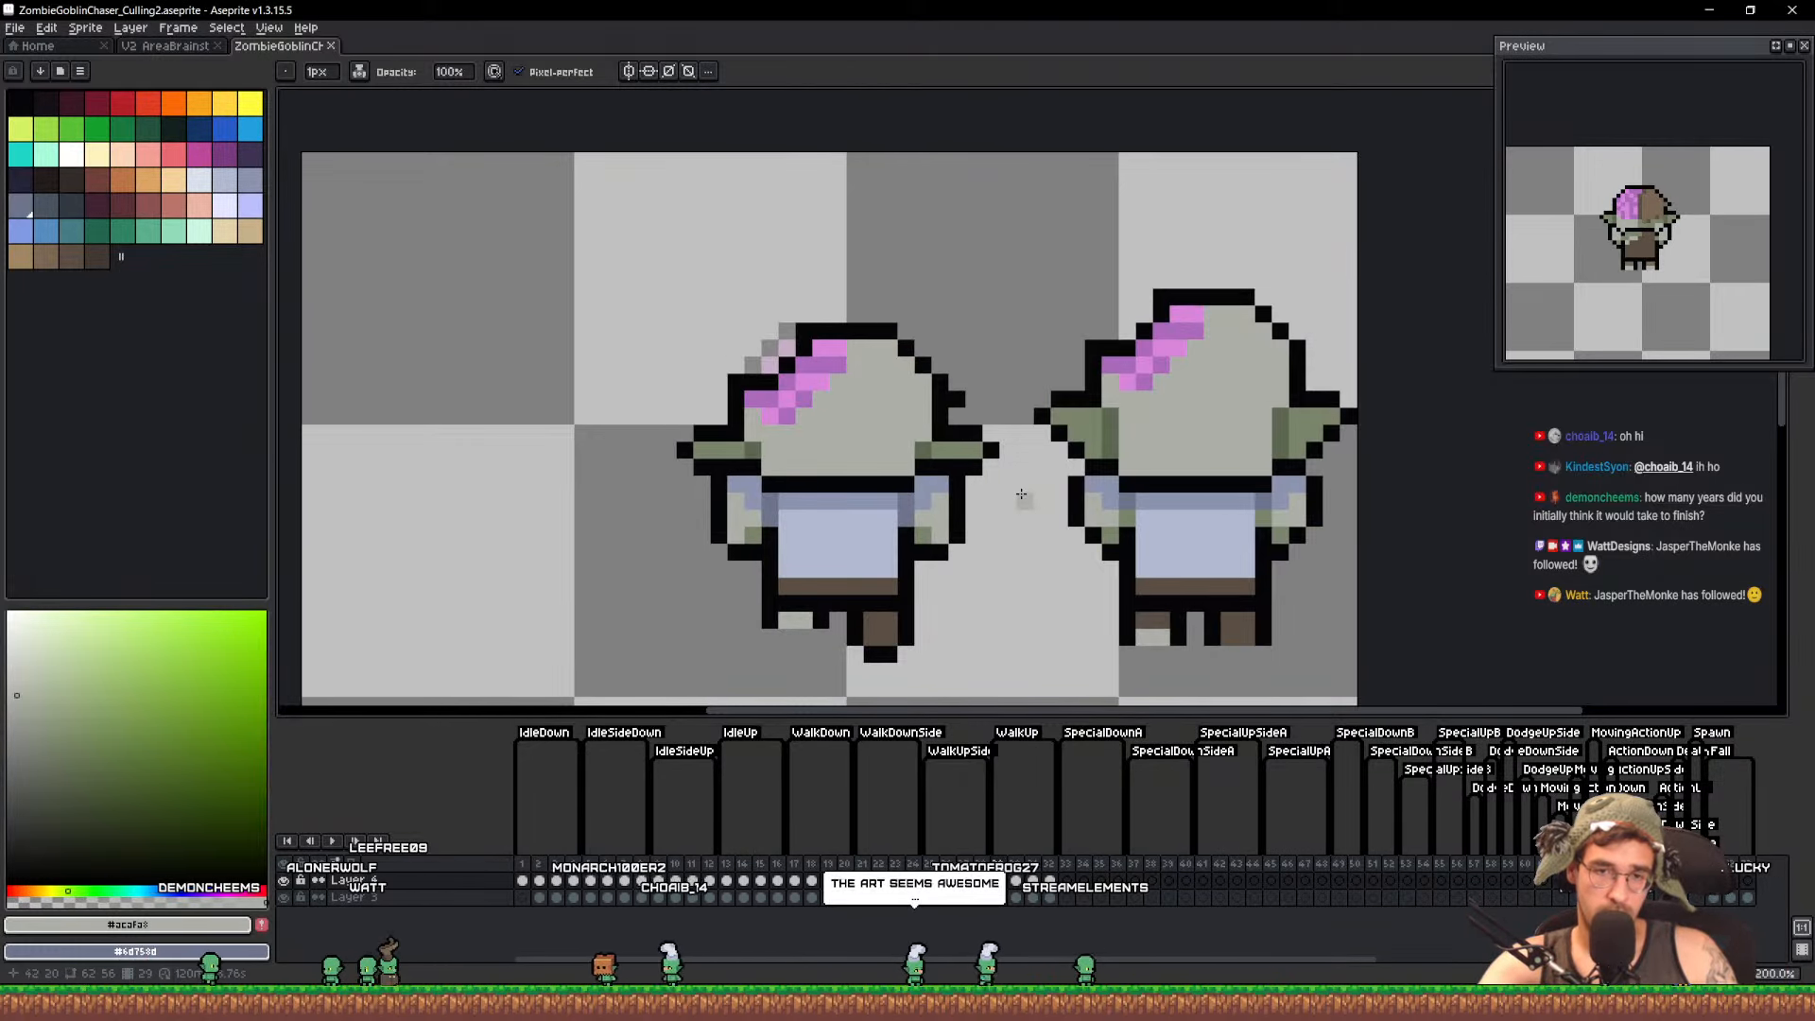
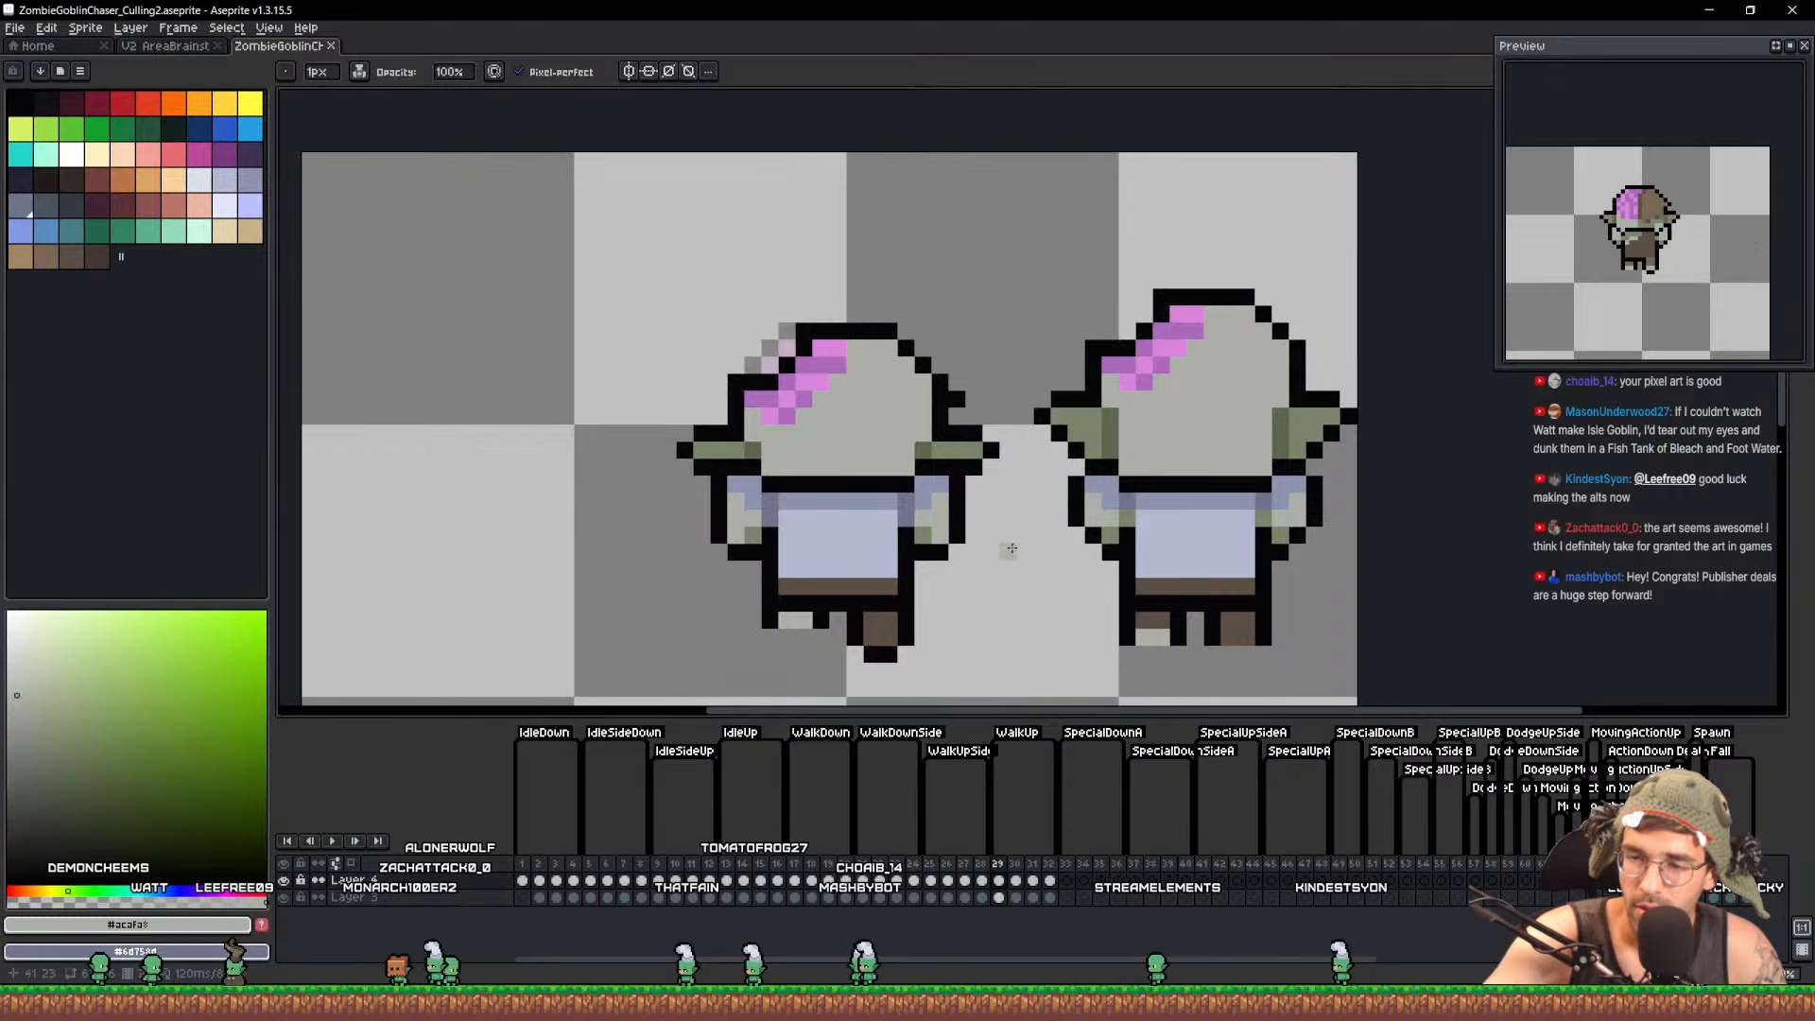
{"action": "left_click_drag", "start_coordinate": [1123, 502], "coordinate": [1067, 481]}
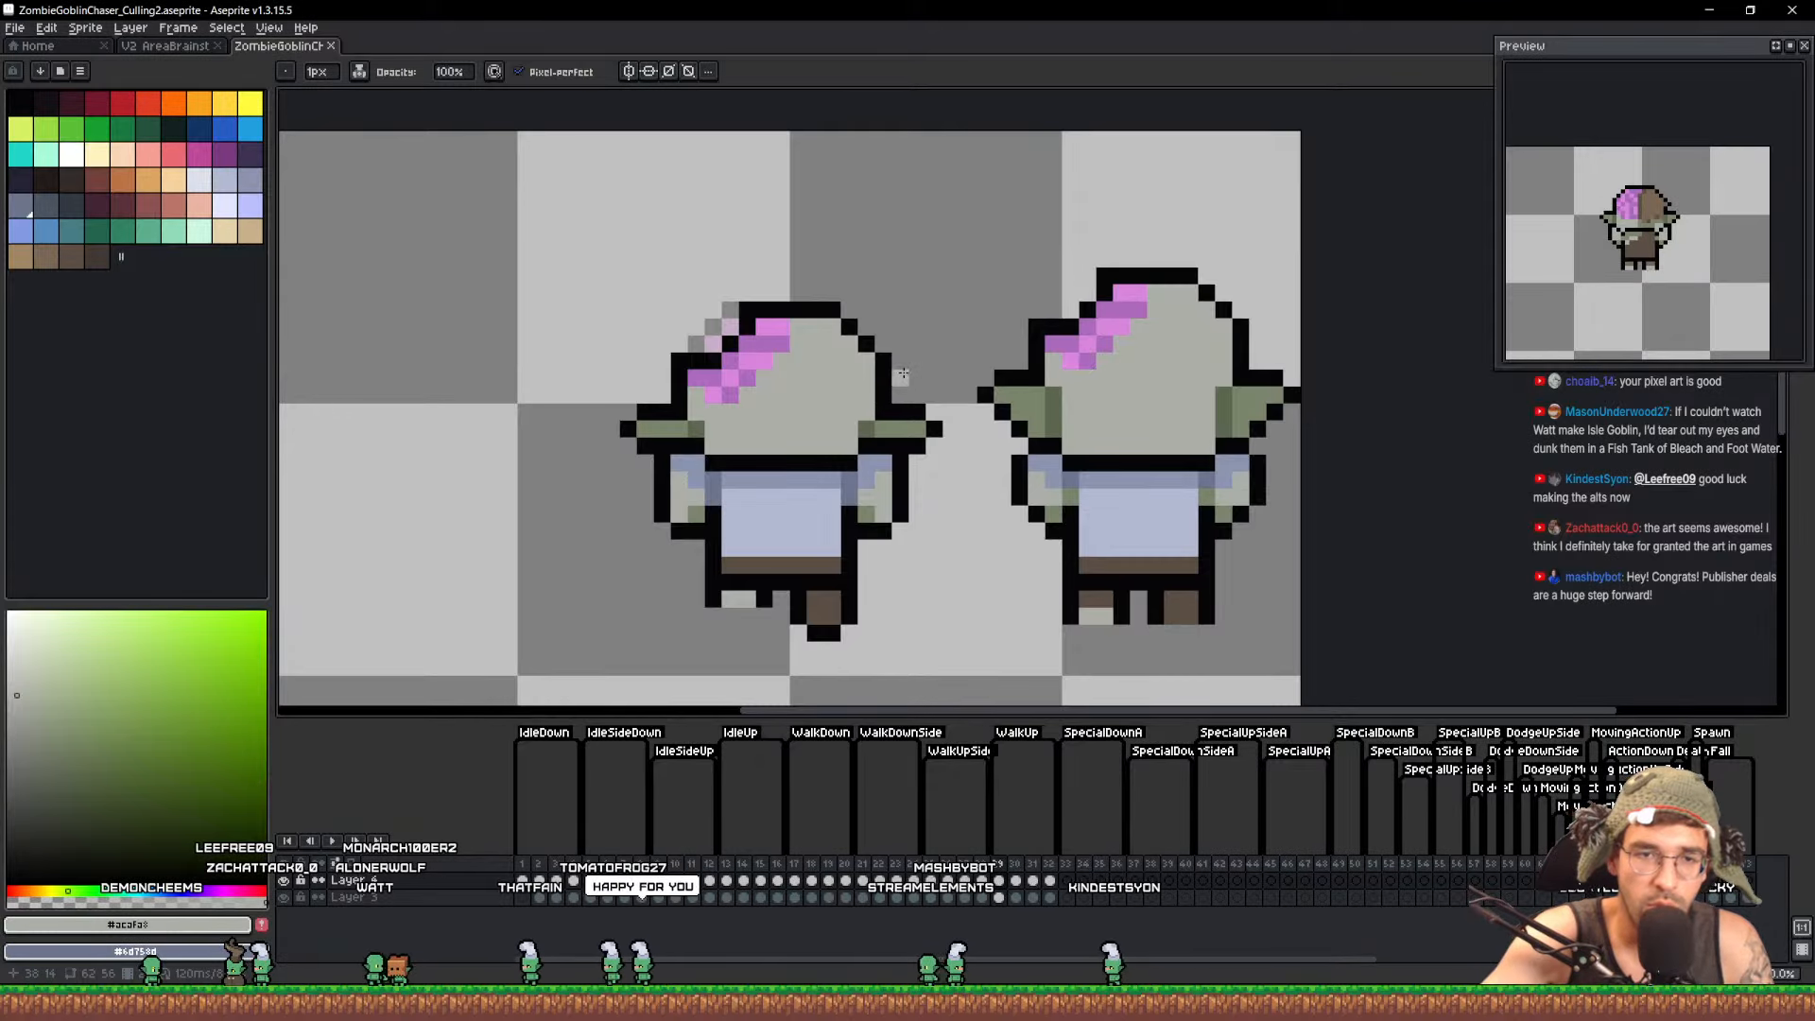
{"action": "key", "text": "e"}
{"action": "left_click", "coordinate": [900, 378]}
{"action": "scroll", "coordinate": [1002, 395], "scroll_direction": "down", "scroll_amount": 2}
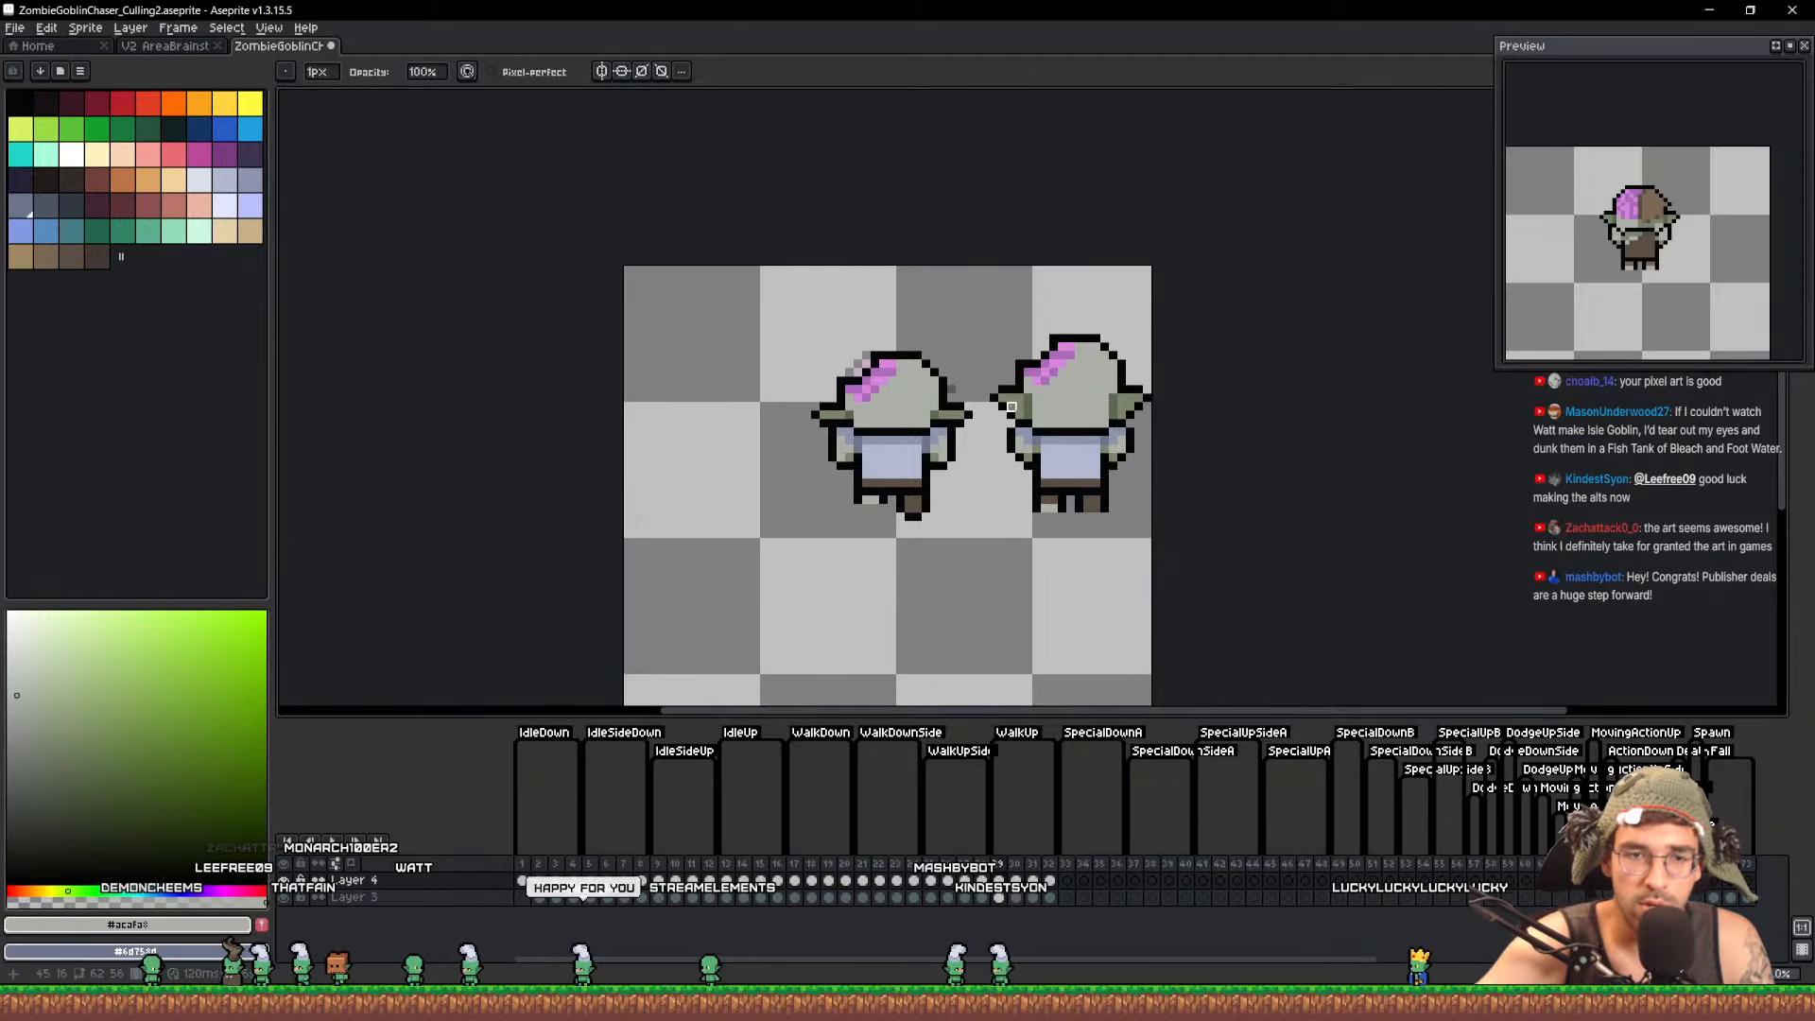
Copy the finished goblin from frame 29 into frame 30 and place it beside the old goblin as a reference
{"action": "key", "text": "v"}
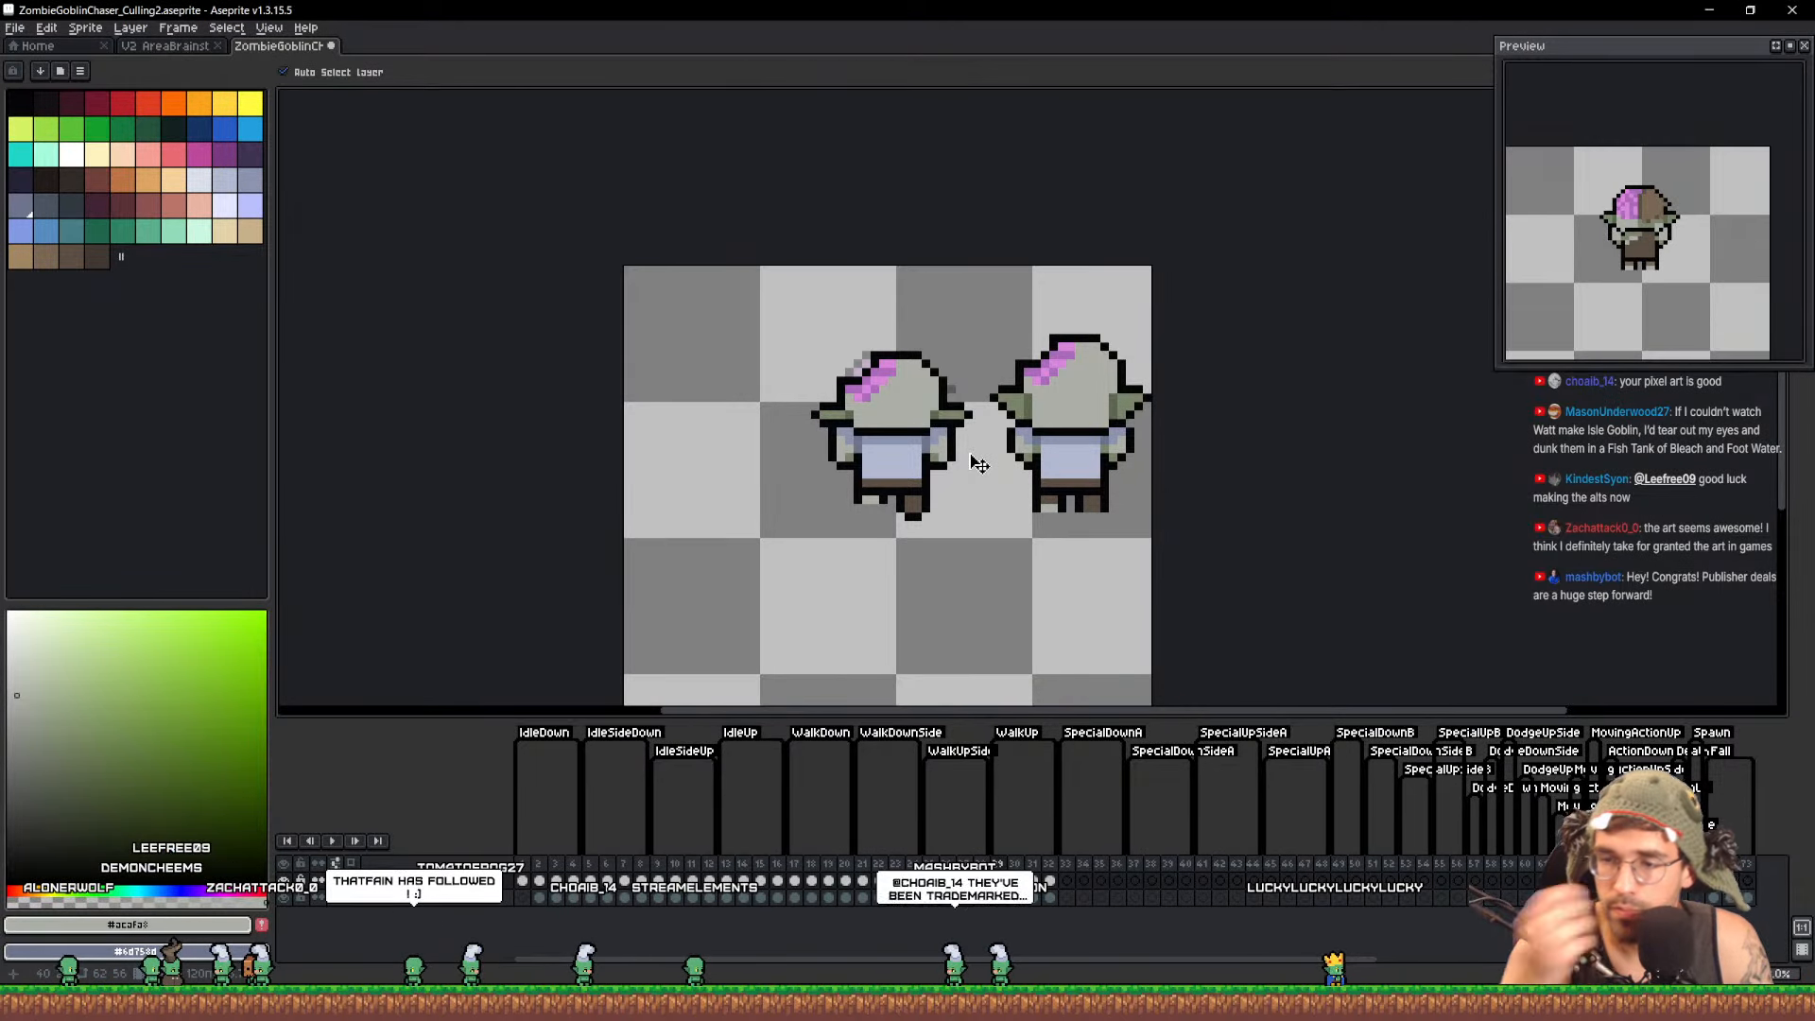
{"action": "scroll", "coordinate": [964, 418], "scroll_direction": "up", "scroll_amount": 2}
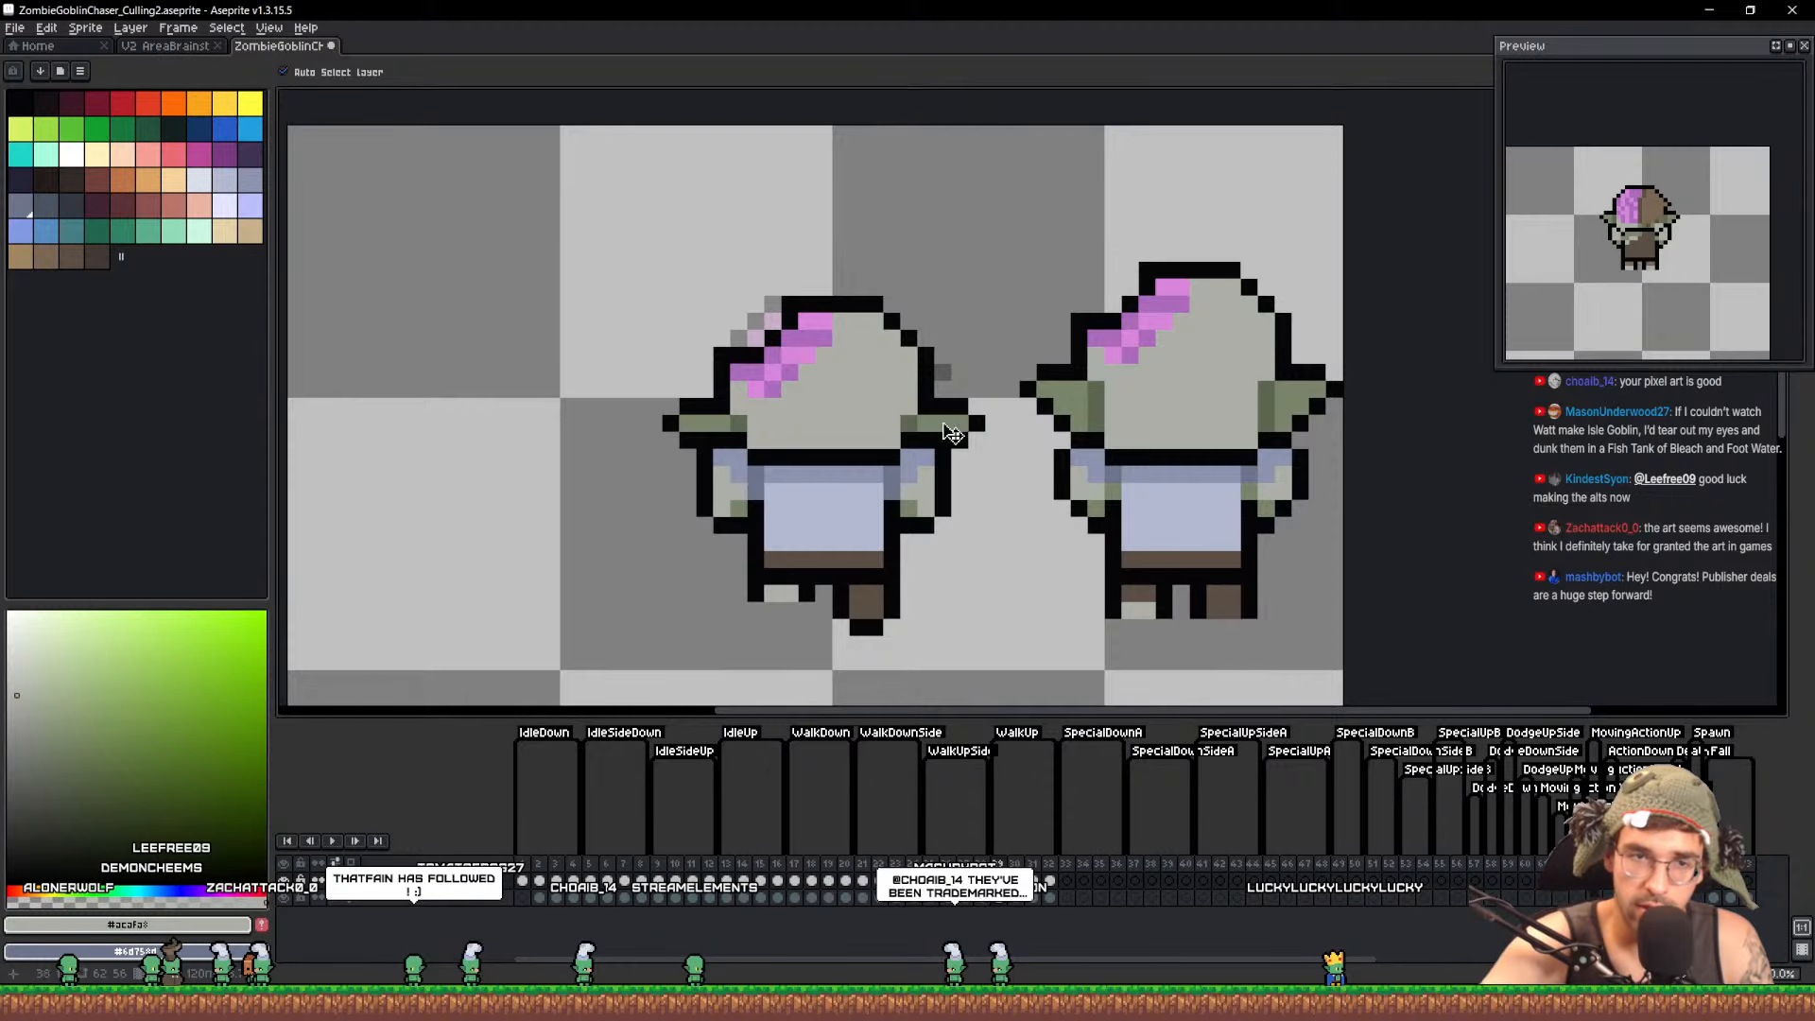
{"action": "left_click_drag", "start_coordinate": [1037, 506], "coordinate": [1004, 467]}
{"action": "left_click", "coordinate": [1015, 881]}
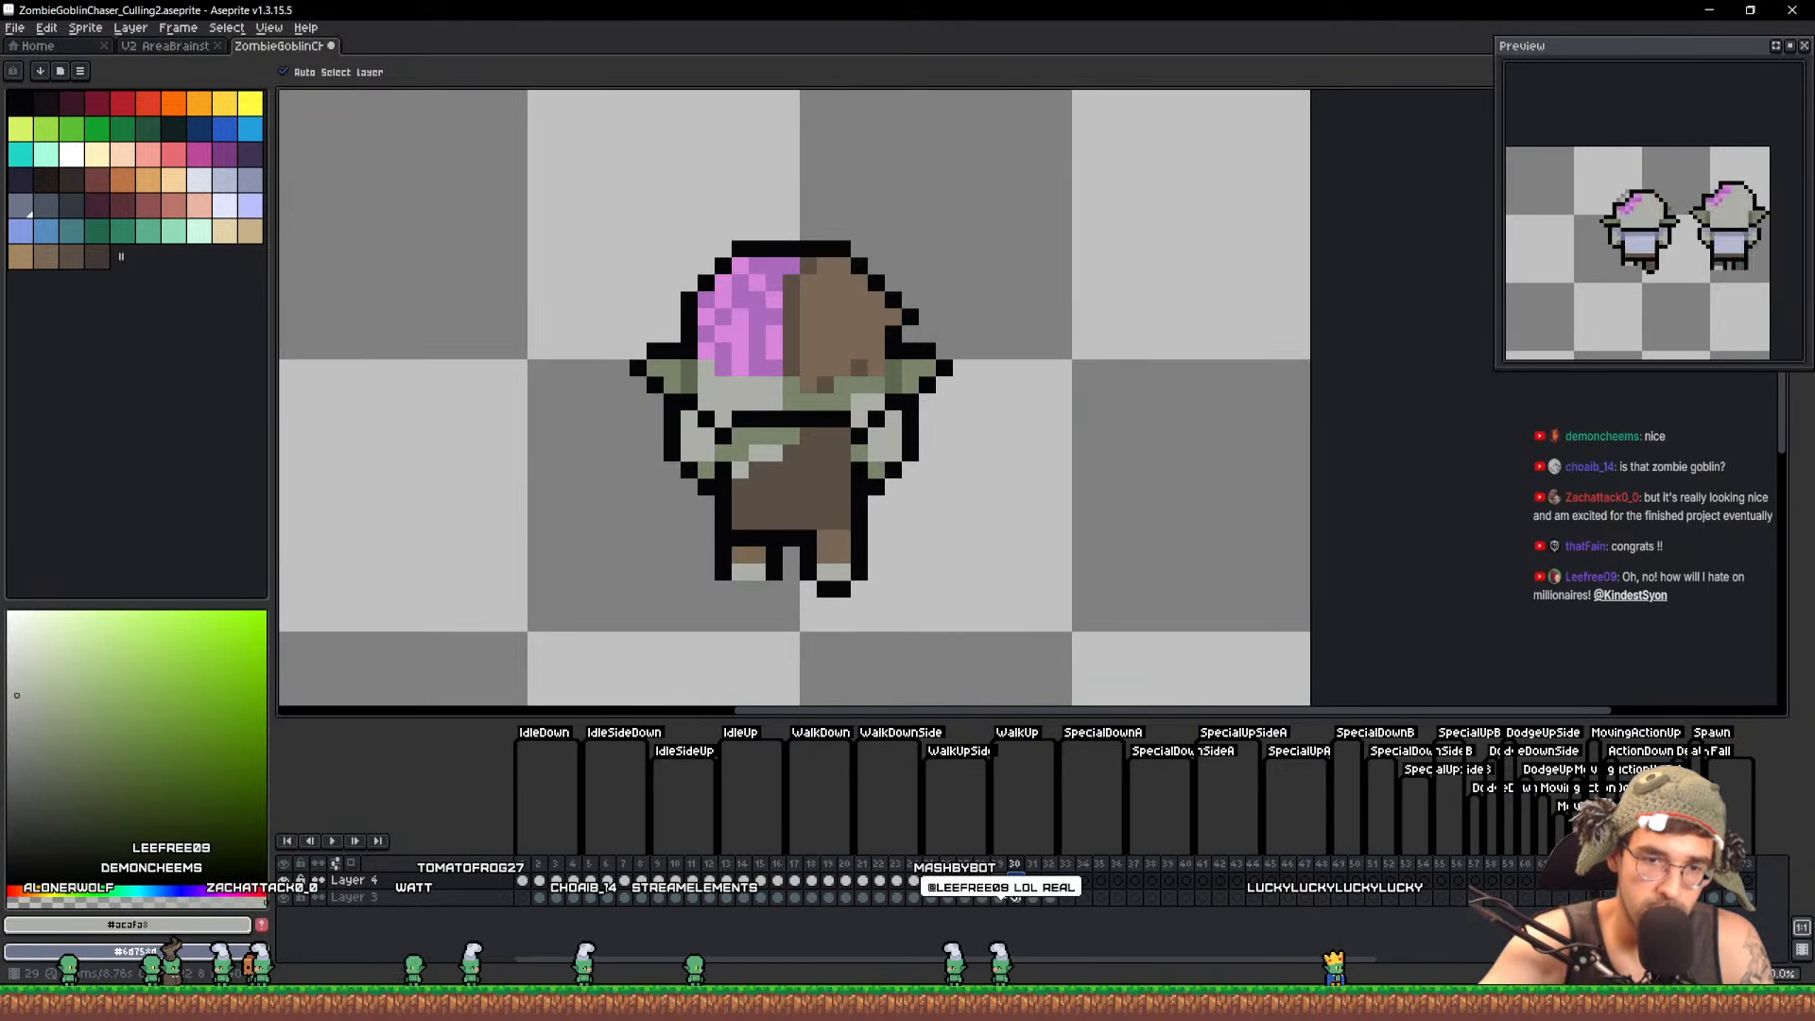
{"action": "left_click", "coordinate": [1000, 898]}
{"action": "key", "text": "q"}
{"action": "mouse_move", "coordinate": [962, 639]}
{"action": "left_mouse_down"}
{"action": "mouse_move", "coordinate": [813, 162]}
{"action": "mouse_move", "coordinate": [963, 343]}
{"action": "left_mouse_up"}
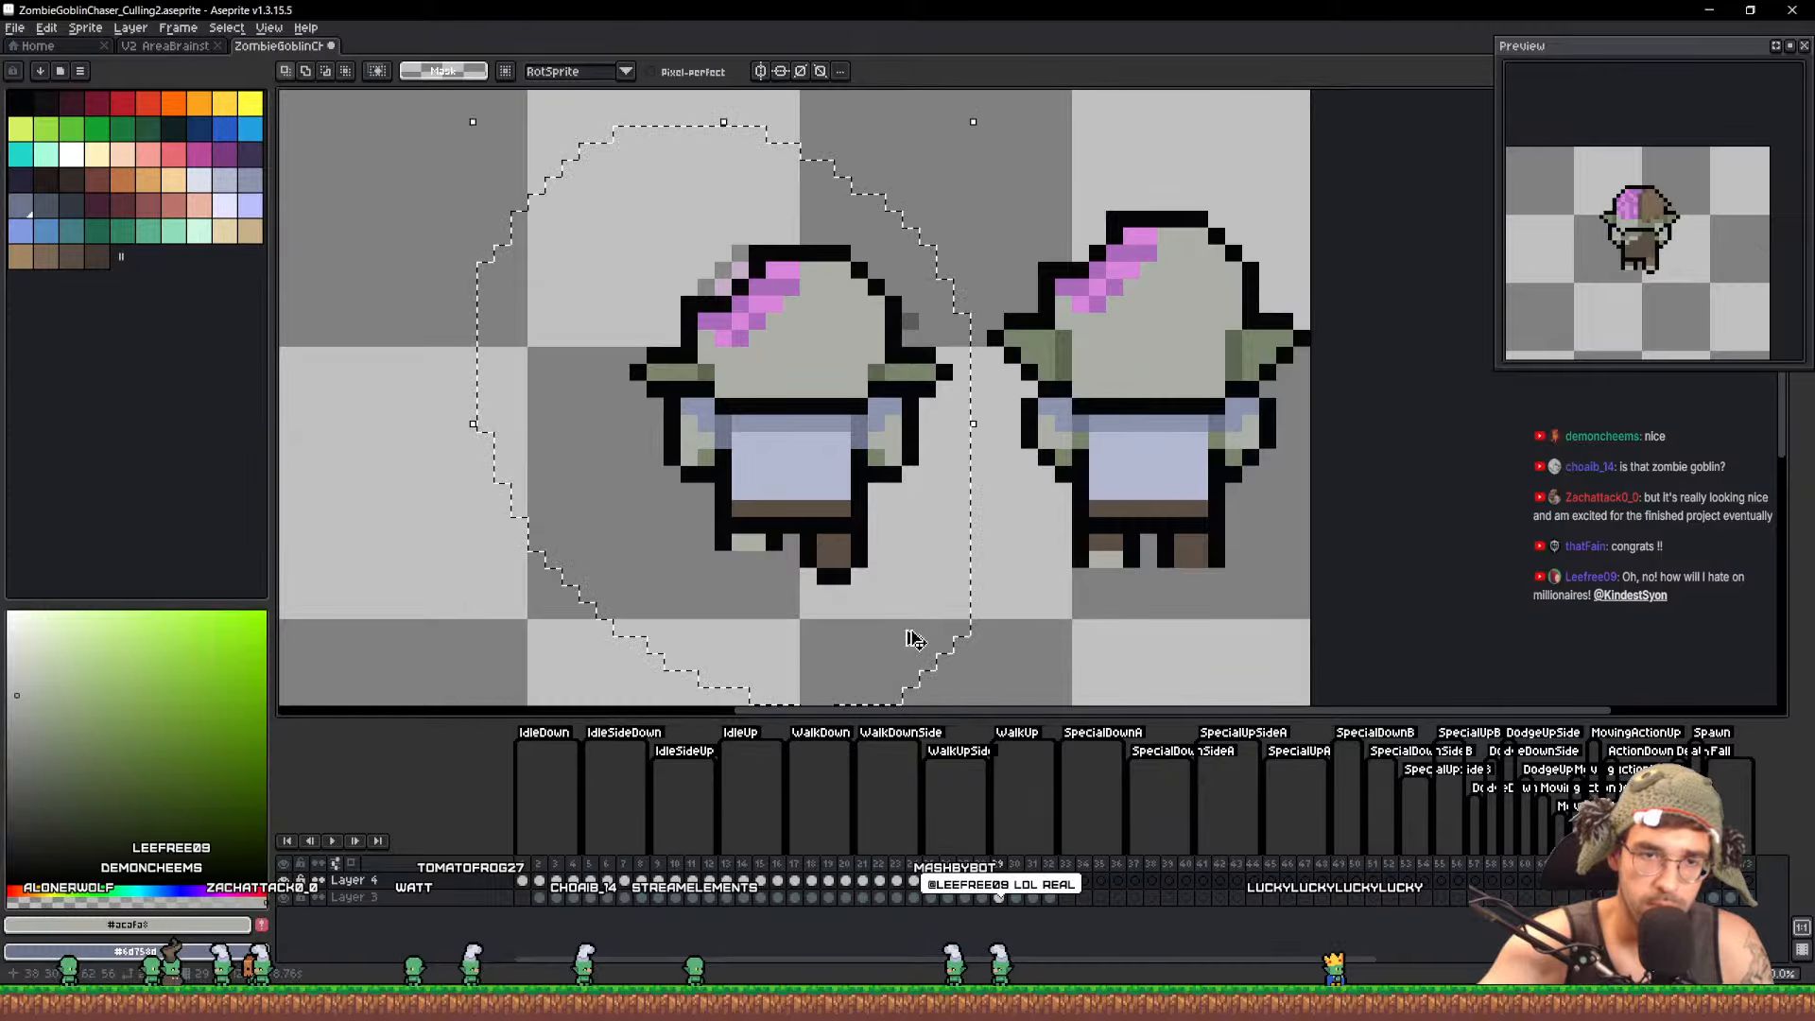
{"action": "key", "text": "ctrl+c"}
{"action": "key", "text": "ctrl+d"}
{"action": "left_click", "coordinate": [1016, 897]}
{"action": "key", "text": "ctrl+v"}
{"action": "mouse_move", "coordinate": [865, 377]}
{"action": "left_mouse_down"}
{"action": "mouse_move", "coordinate": [466, 408]}
{"action": "mouse_move", "coordinate": [701, 374]}
{"action": "left_mouse_up"}
{"action": "key", "text": "ctrl+d"}
Recolour the frame 30 goblin's trouser legs and right-hand foot in the reference's dark brown and continue the black hem above the leg
{"action": "left_click", "coordinate": [664, 548], "text": "alt"}
{"action": "key", "text": "b"}
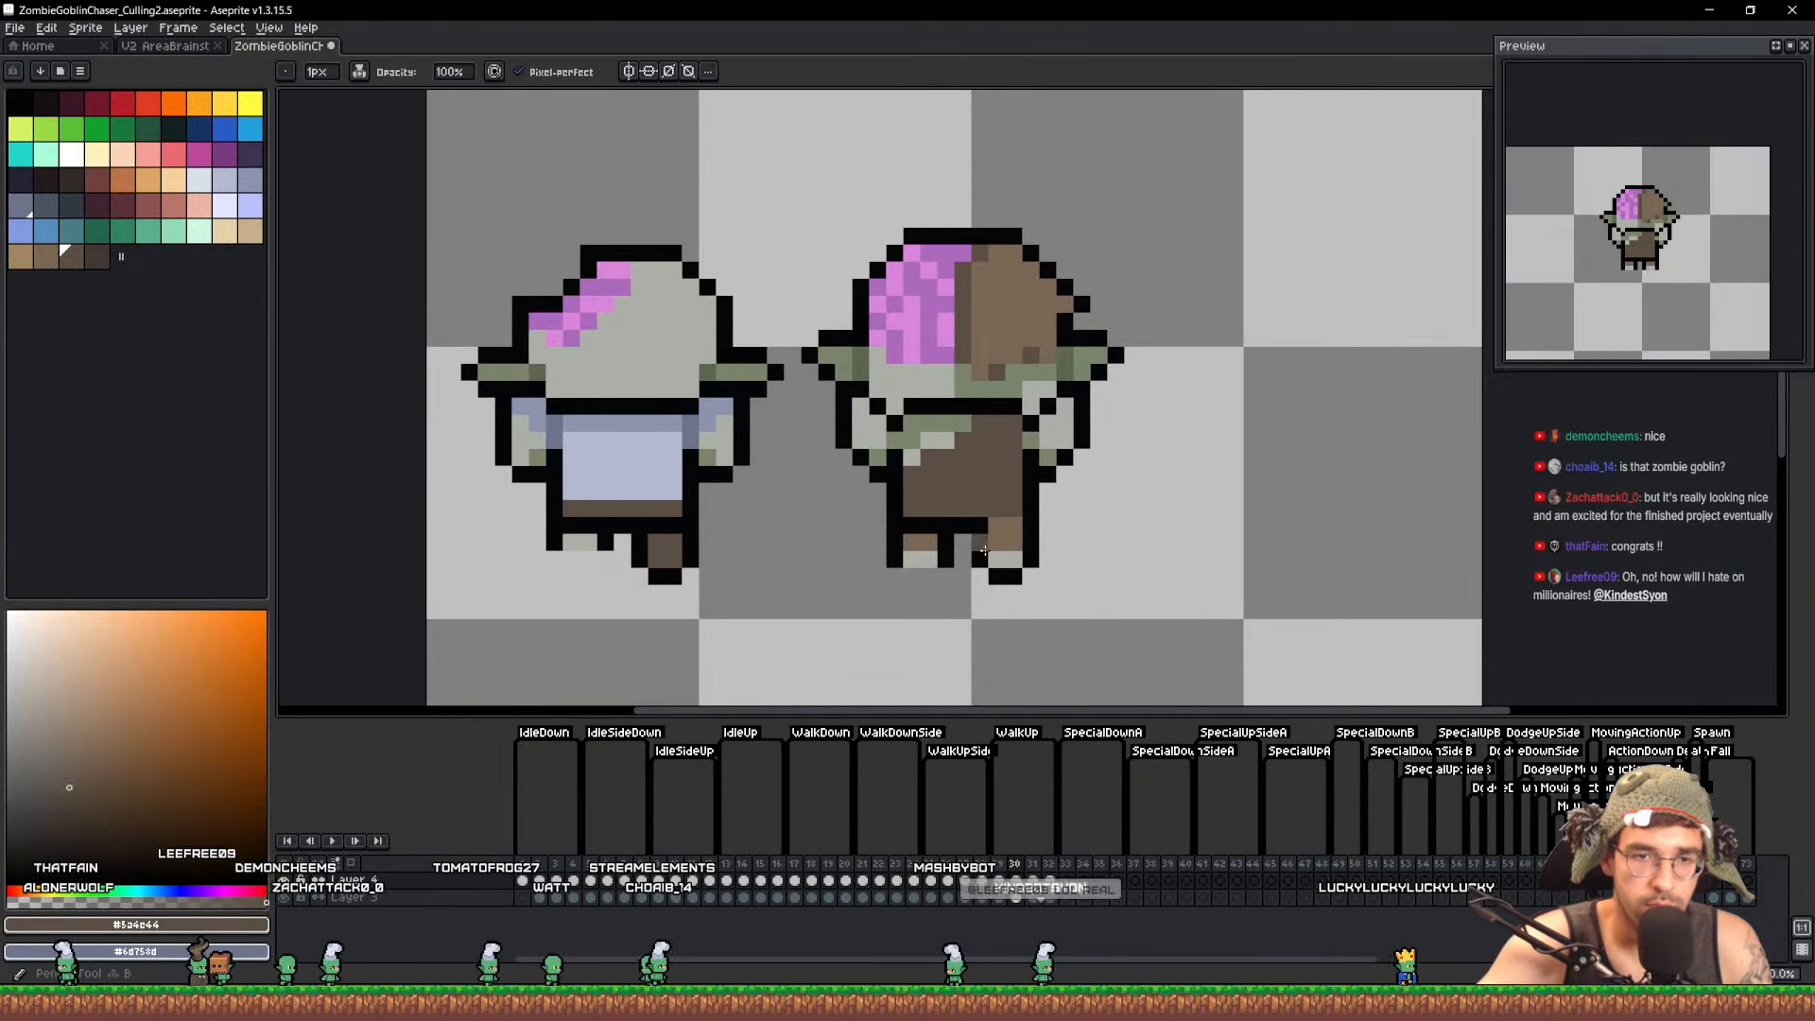
{"action": "left_click", "coordinate": [1022, 523], "text": "alt"}
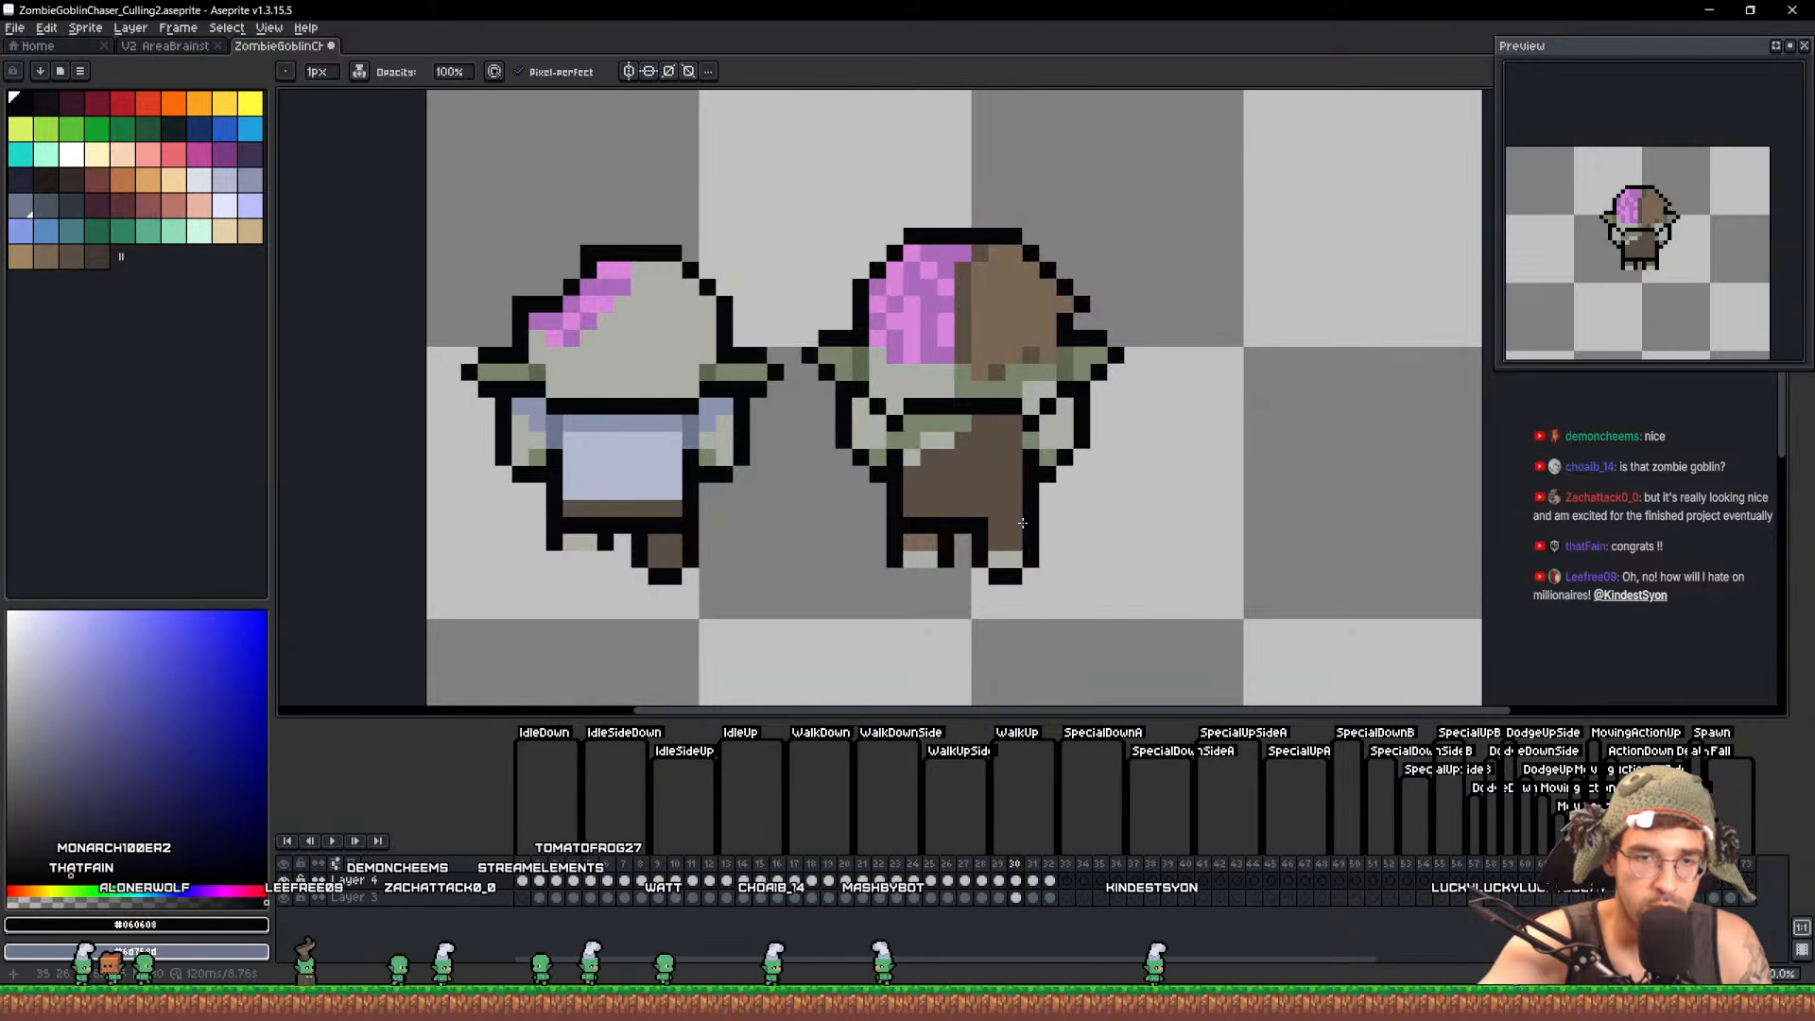
{"action": "left_click", "coordinate": [1001, 550], "text": "alt"}
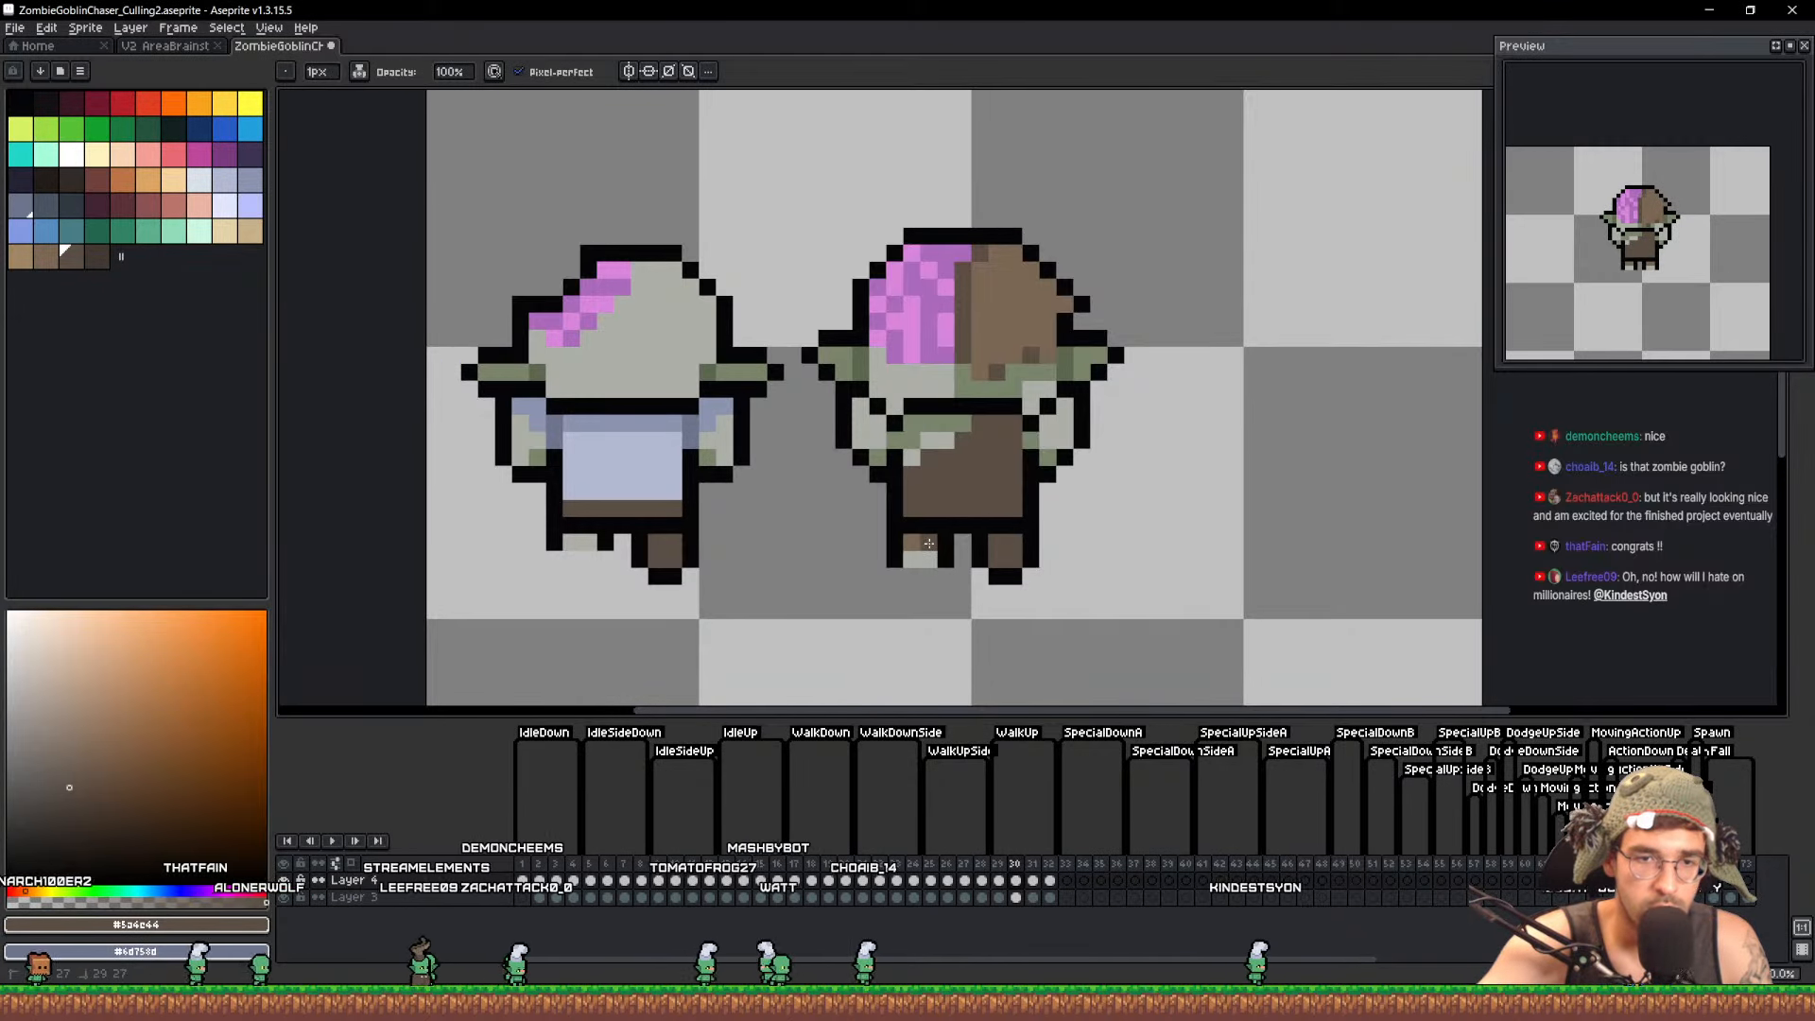
Copy the reference's blue collar strip with both sleeves onto the frame 30 goblin's shoulders
{"action": "key", "text": "q"}
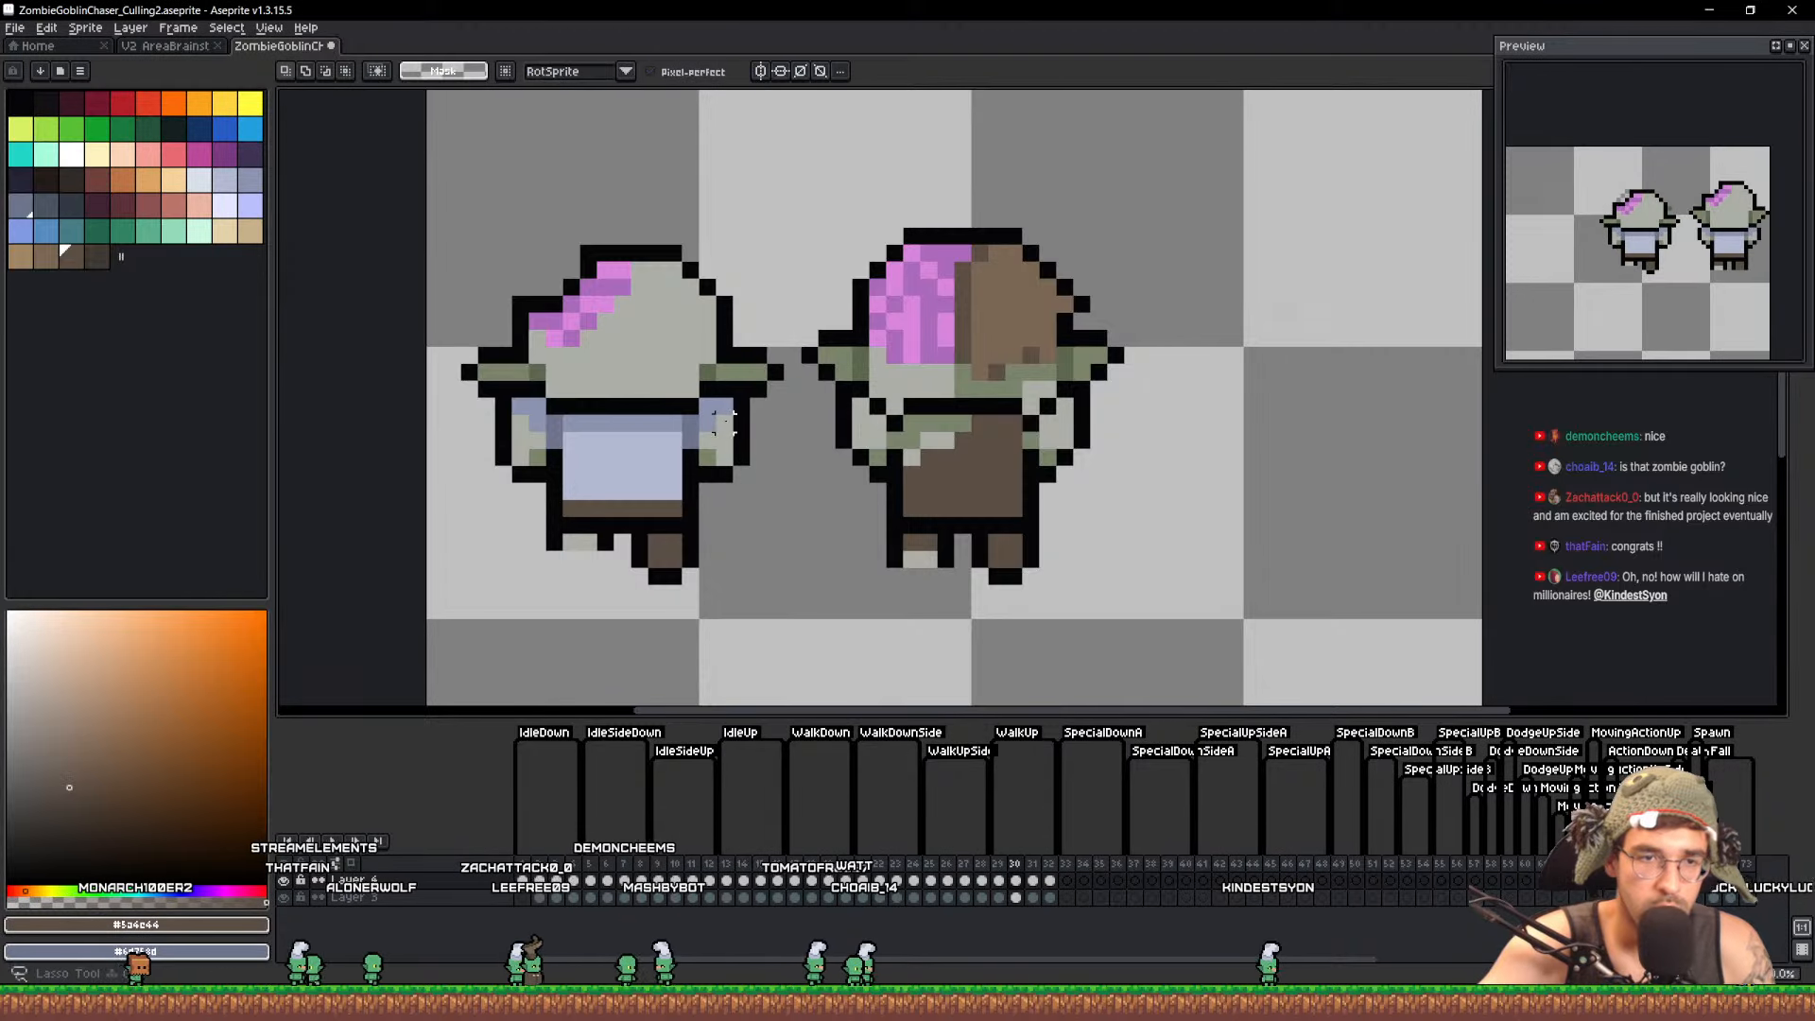
{"action": "mouse_move", "coordinate": [741, 423]}
{"action": "left_mouse_down"}
{"action": "mouse_move", "coordinate": [482, 420]}
{"action": "mouse_move", "coordinate": [495, 395]}
{"action": "mouse_move", "coordinate": [782, 422]}
{"action": "mouse_move", "coordinate": [692, 403]}
{"action": "mouse_move", "coordinate": [770, 431]}
{"action": "mouse_move", "coordinate": [1049, 431]}
{"action": "left_mouse_up"}
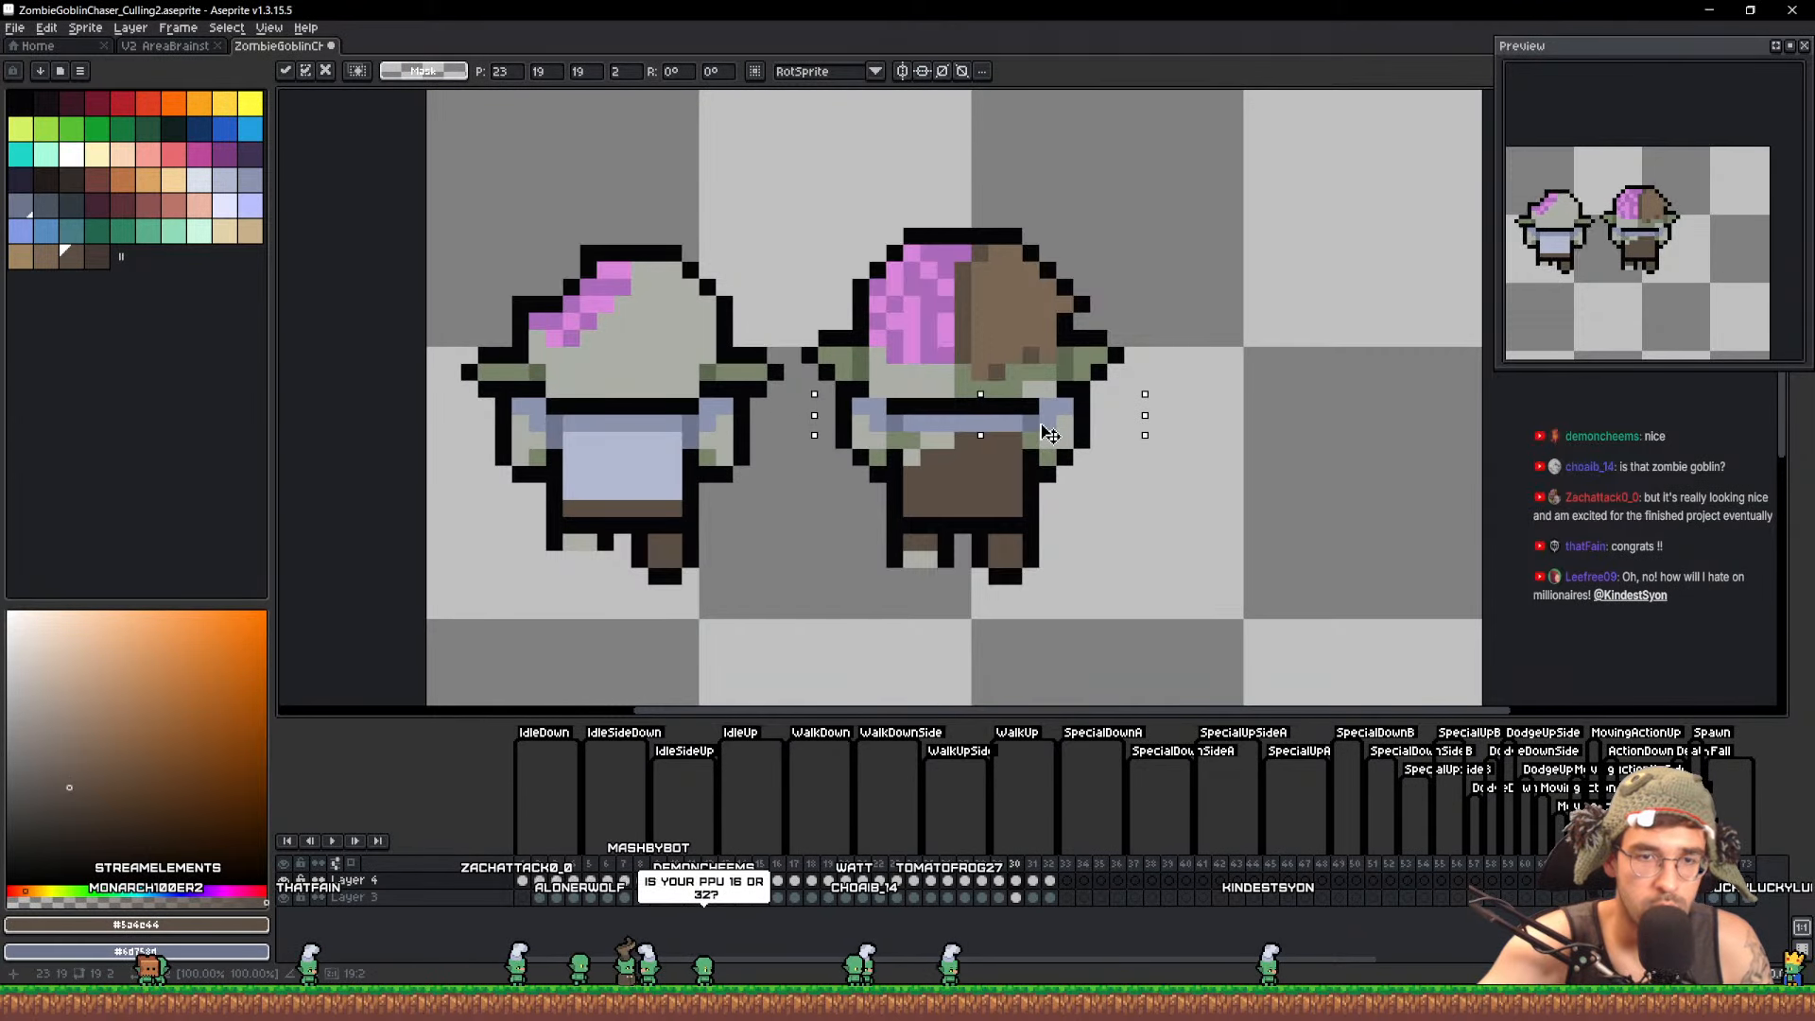
{"action": "key", "text": "ctrl+d"}
Fill the frame 30 goblin's torso with the reference's light blue above a brown waistband, and shade the shirt's sides darker blue
{"action": "key", "text": "b"}
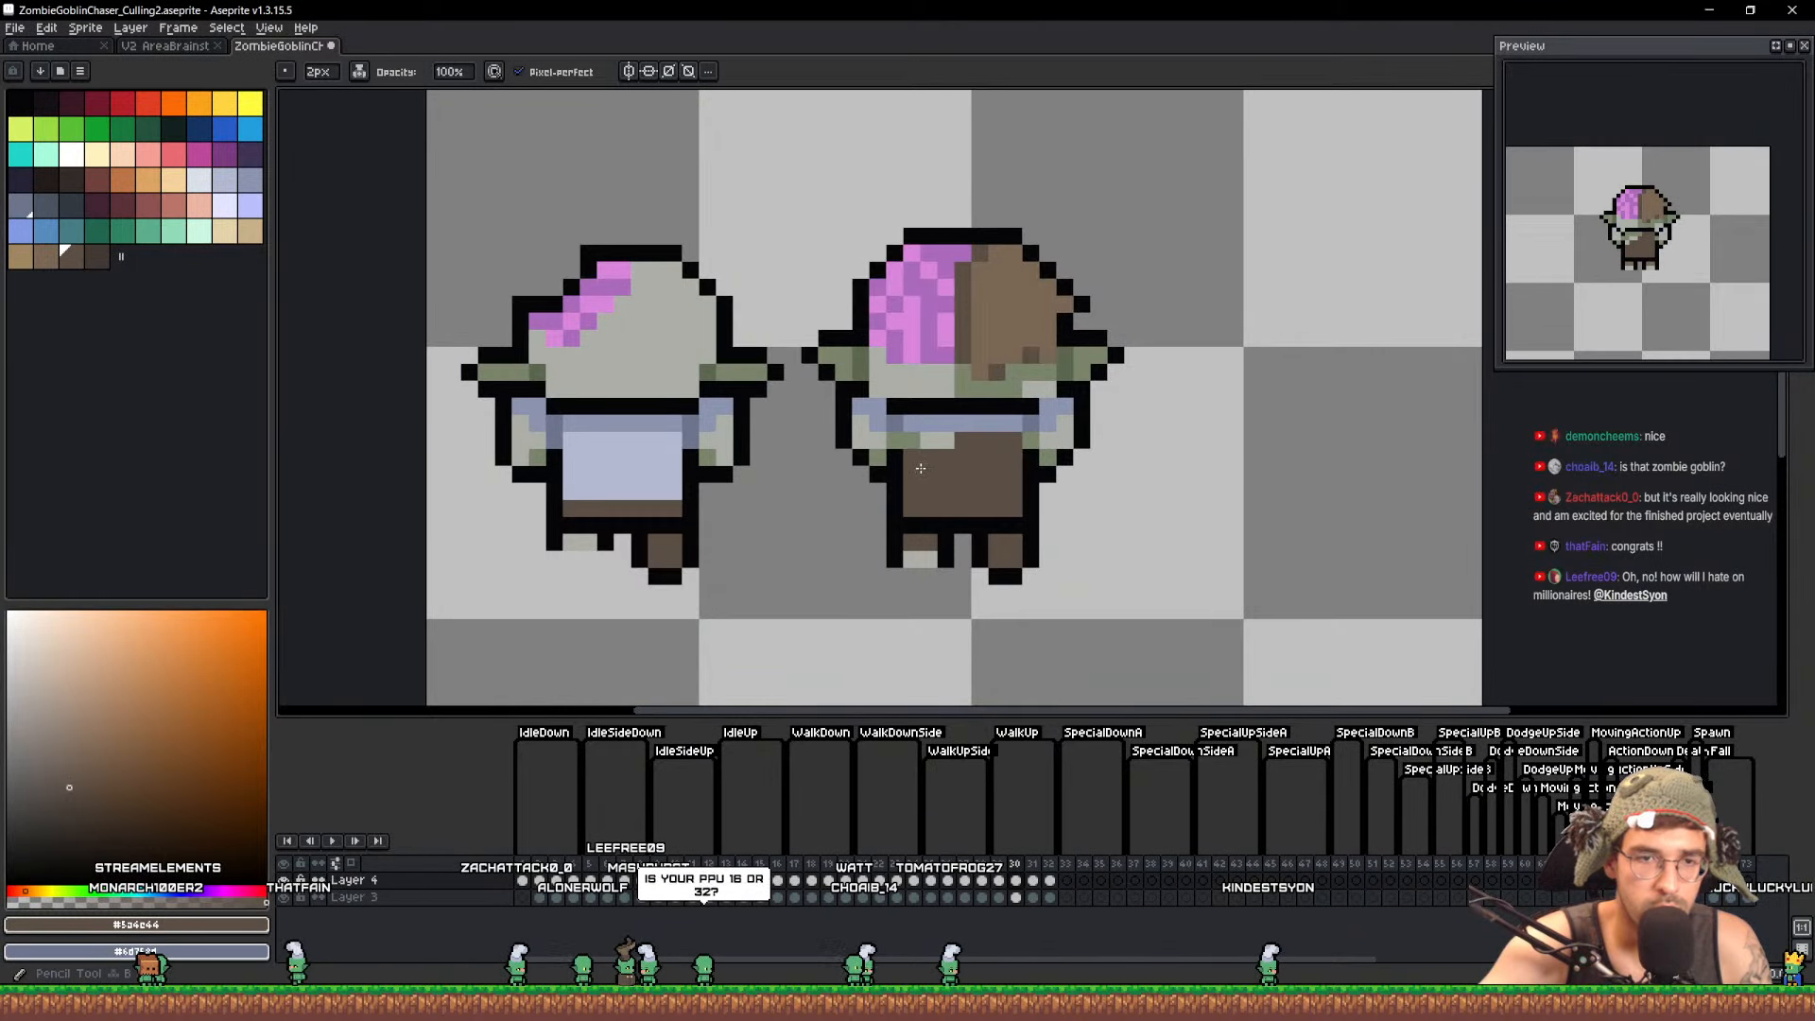
{"action": "left_click", "coordinate": [661, 457], "text": "alt"}
{"action": "left_click", "coordinate": [946, 501]}
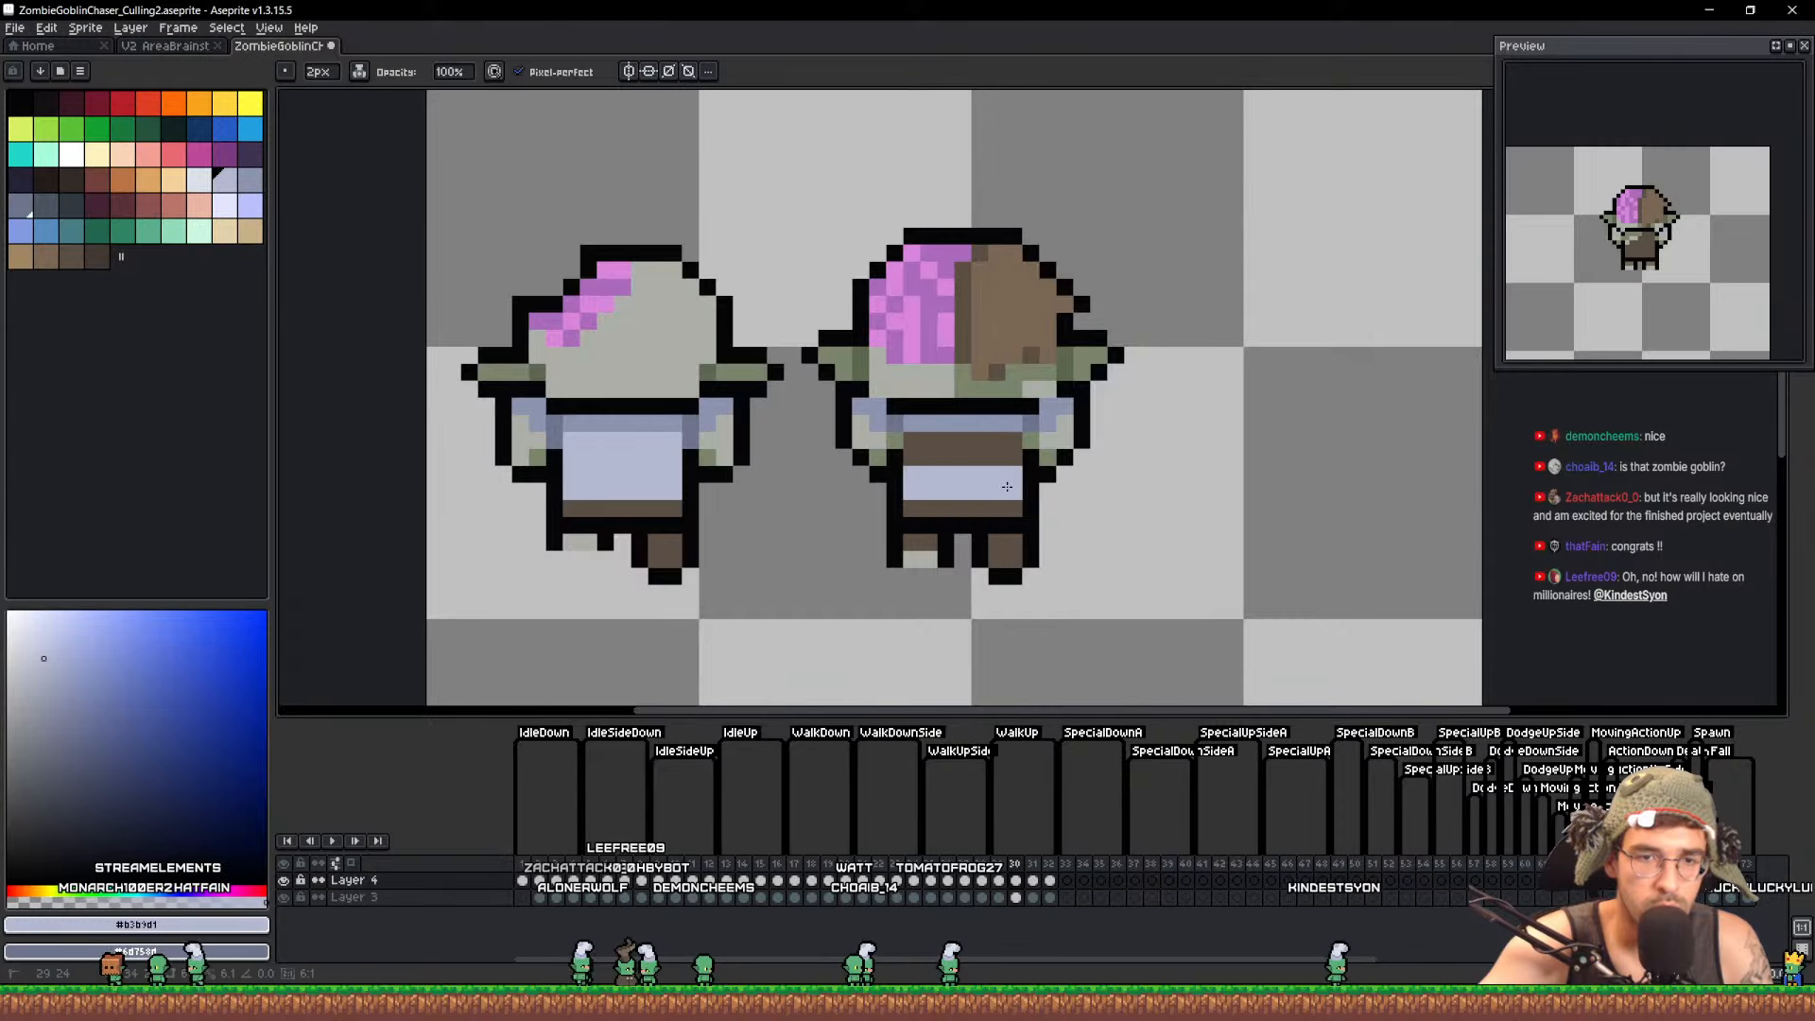
{"action": "key", "text": "g"}
{"action": "left_click", "coordinate": [997, 458]}
{"action": "left_click", "coordinate": [898, 426], "text": "alt"}
{"action": "key", "text": "b"}
{"action": "key", "text": "minus"}
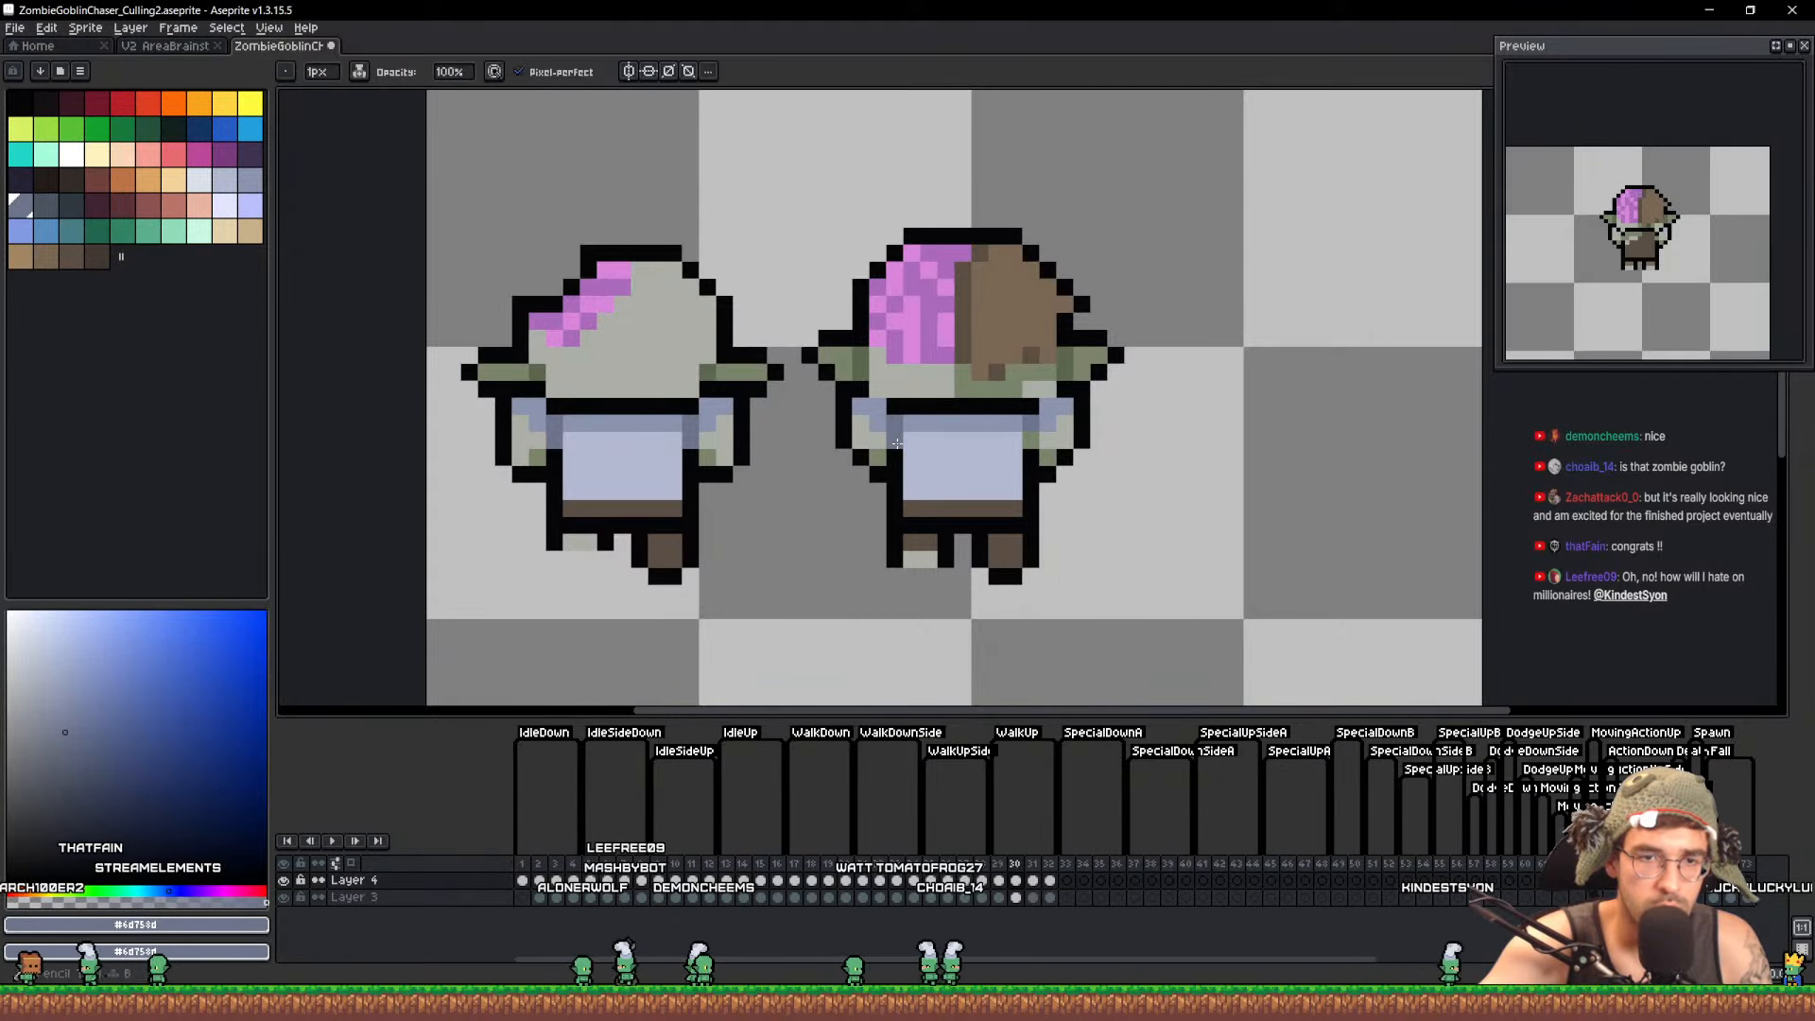
Copy the reference's bald head with its purple hair strip onto the frame 30 goblin and erase the old pixels outside its outline
{"action": "key", "text": "q"}
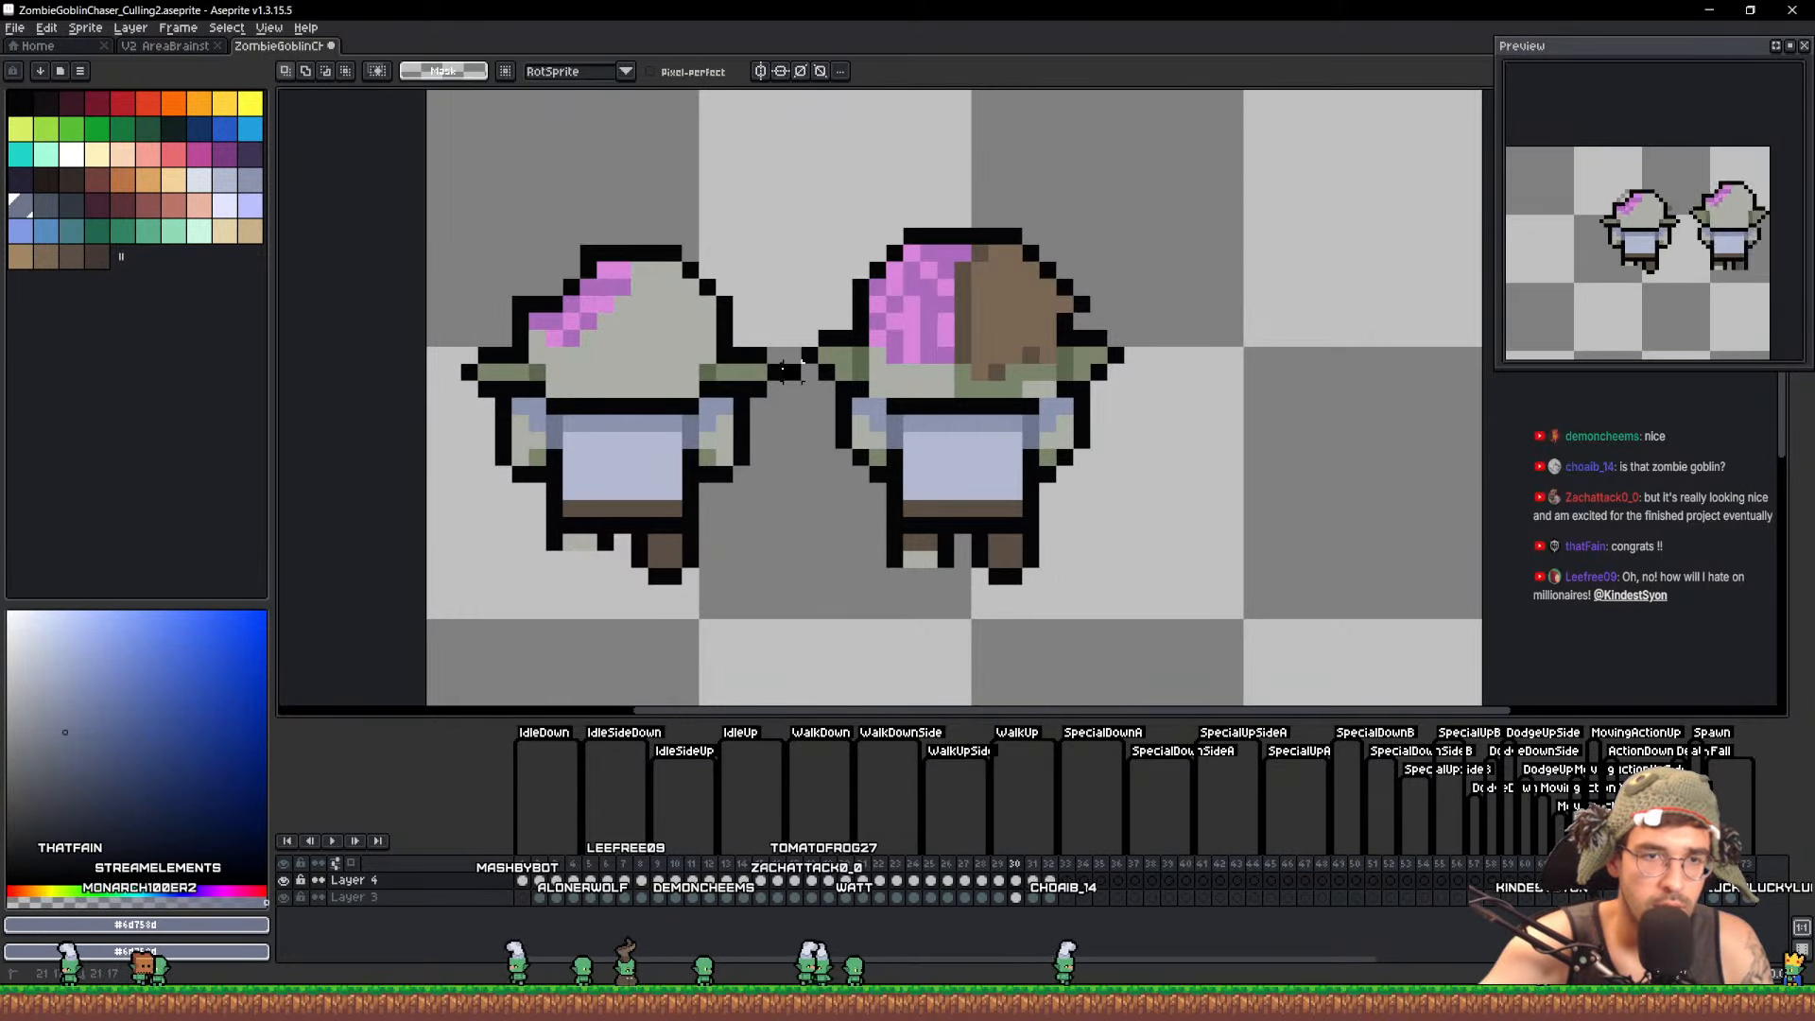
{"action": "mouse_move", "coordinate": [785, 369]}
{"action": "left_mouse_down"}
{"action": "mouse_move", "coordinate": [723, 253]}
{"action": "mouse_move", "coordinate": [553, 180]}
{"action": "mouse_move", "coordinate": [433, 336]}
{"action": "mouse_move", "coordinate": [496, 372]}
{"action": "left_mouse_up"}
{"action": "mouse_move", "coordinate": [682, 353]}
{"action": "left_mouse_down", "text": "ctrl"}
{"action": "mouse_move", "coordinate": [894, 306]}
{"action": "mouse_move", "coordinate": [1023, 335]}
{"action": "left_mouse_up", "text": "ctrl"}
{"action": "key", "text": "ctrl+d"}
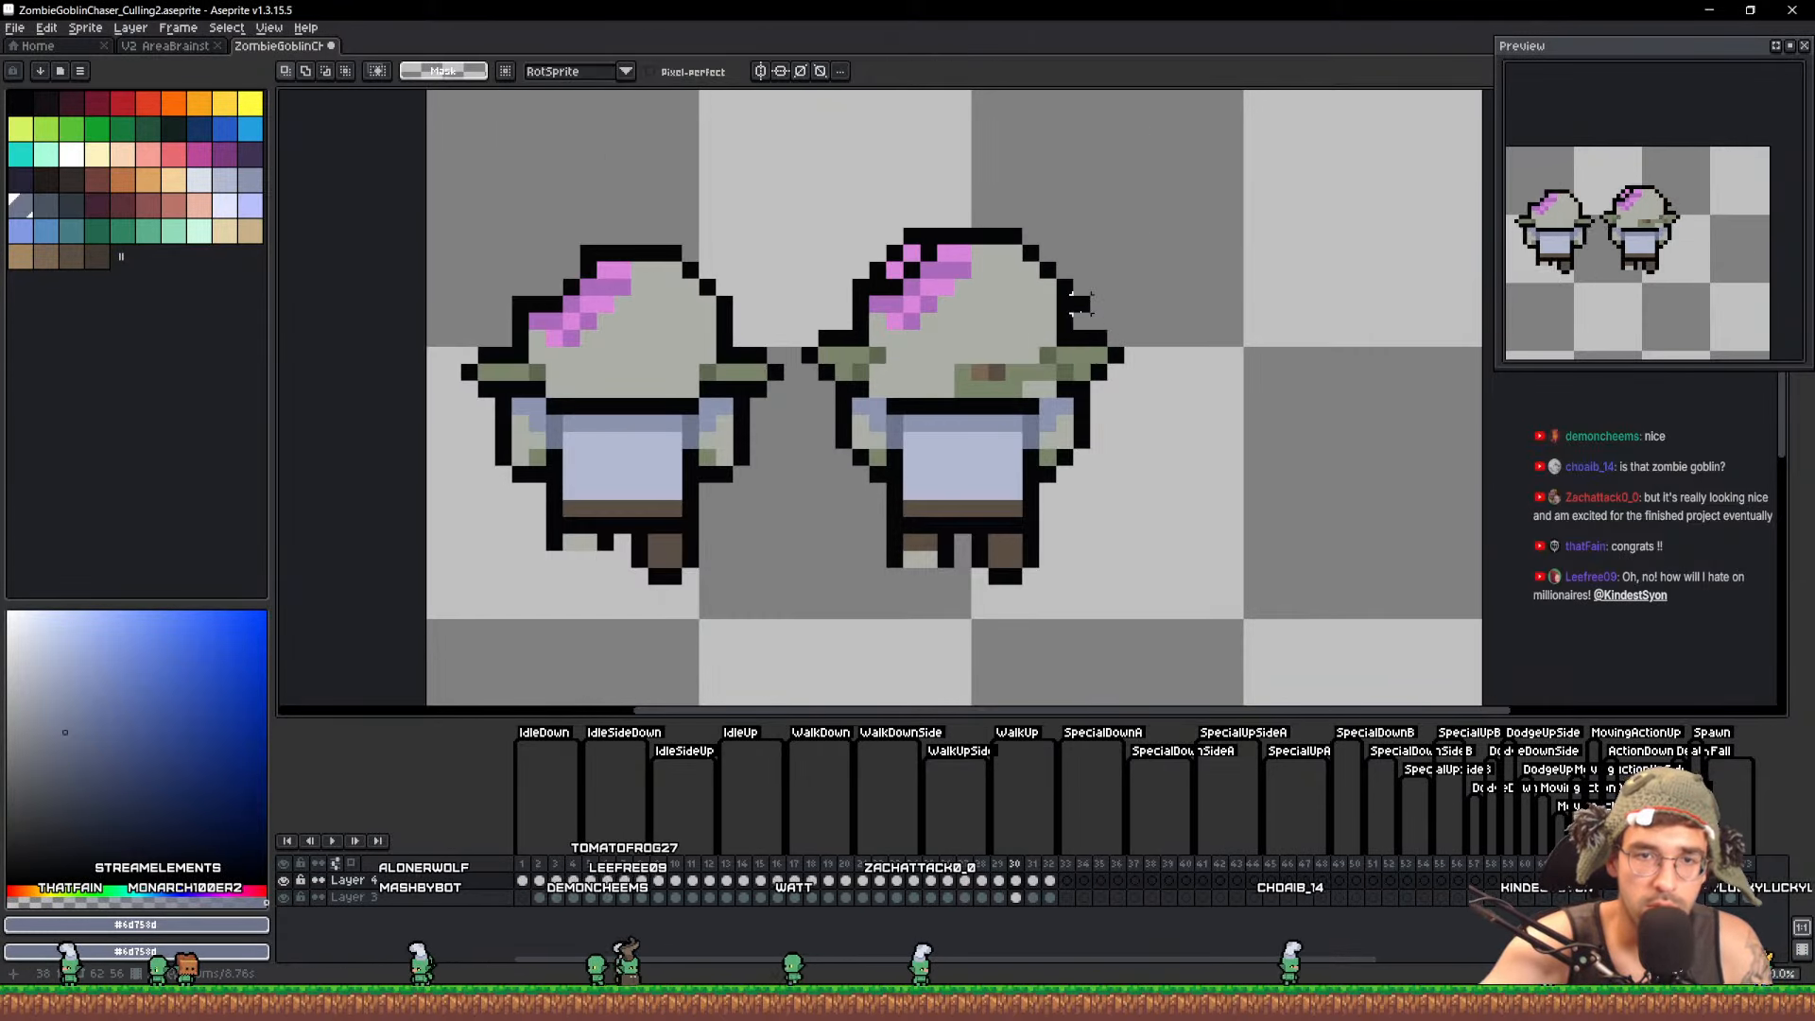
{"action": "key", "text": "e"}
{"action": "key", "text": "b"}
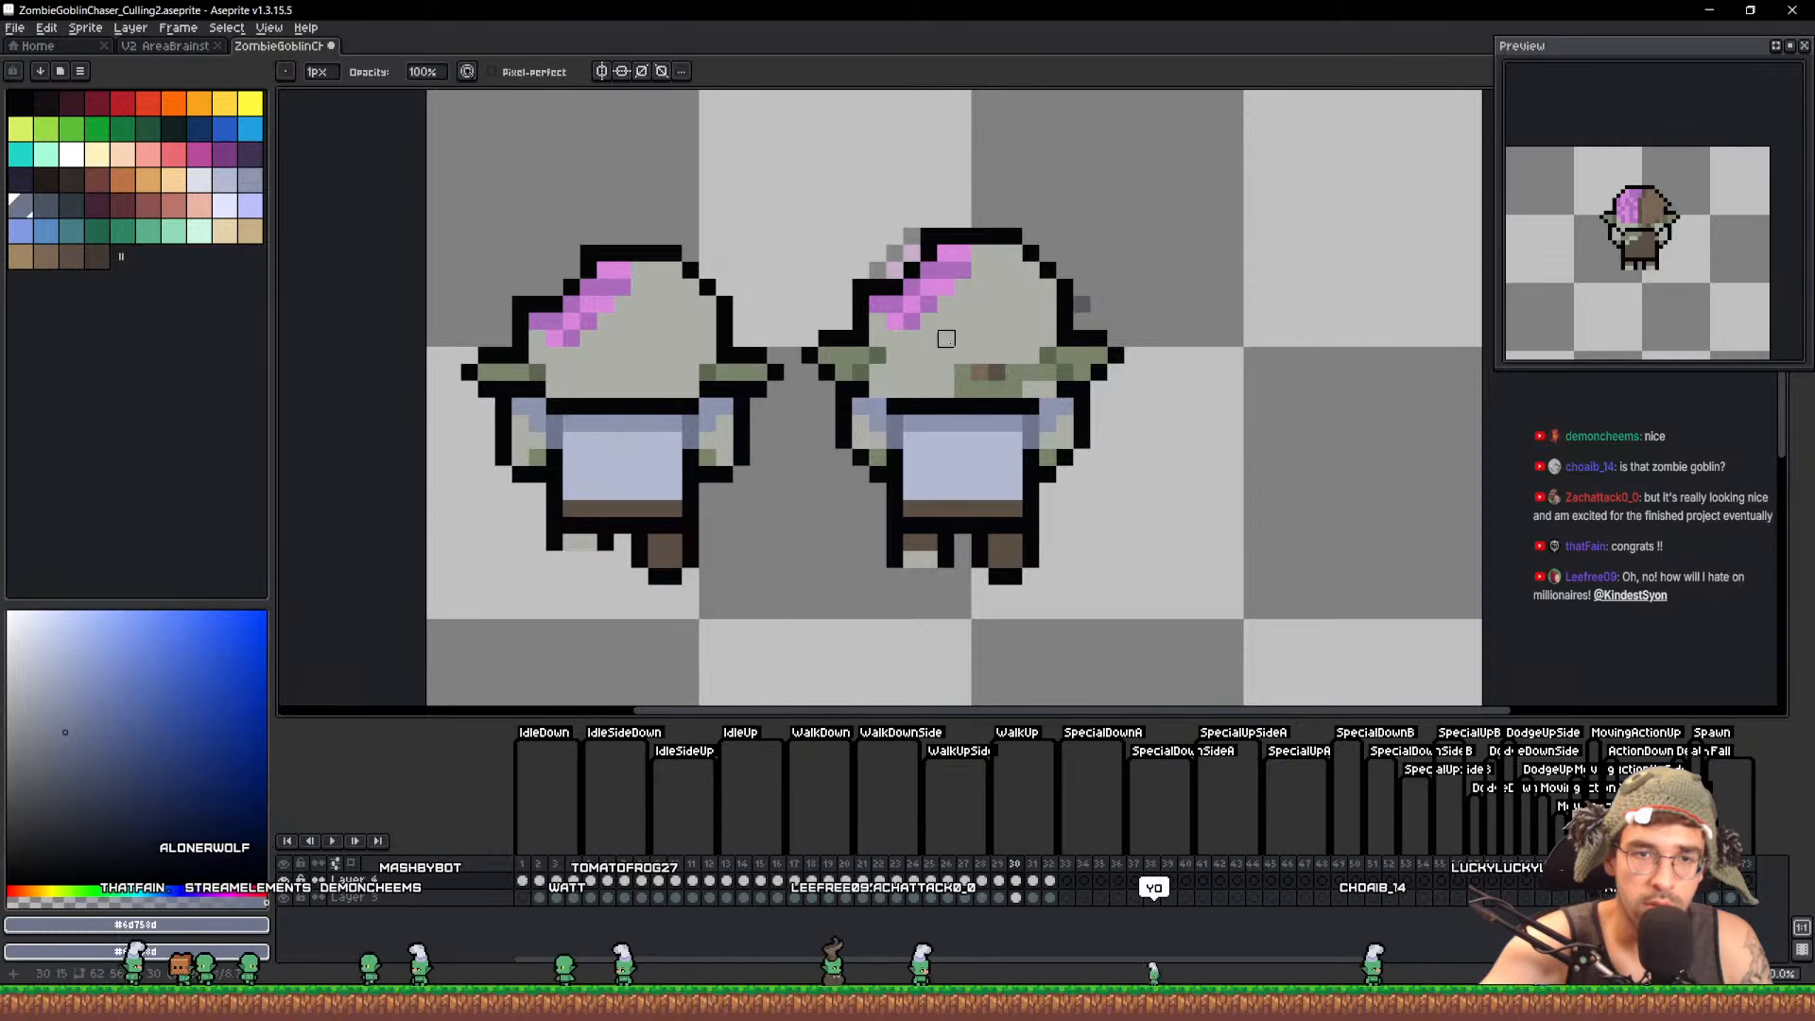
Paint the leftover brown and green pixels above frame 30's collar grey, extend the left-hand ear's green shading, and save the file
{"action": "left_click", "coordinate": [946, 338], "text": "alt"}
{"action": "left_click_drag", "start_coordinate": [1032, 373], "coordinate": [963, 374]}
{"action": "left_click", "coordinate": [877, 356], "text": "alt"}
{"action": "left_click", "coordinate": [878, 372]}
{"action": "left_click", "coordinate": [859, 358], "text": "alt"}
{"action": "left_click", "coordinate": [863, 367]}
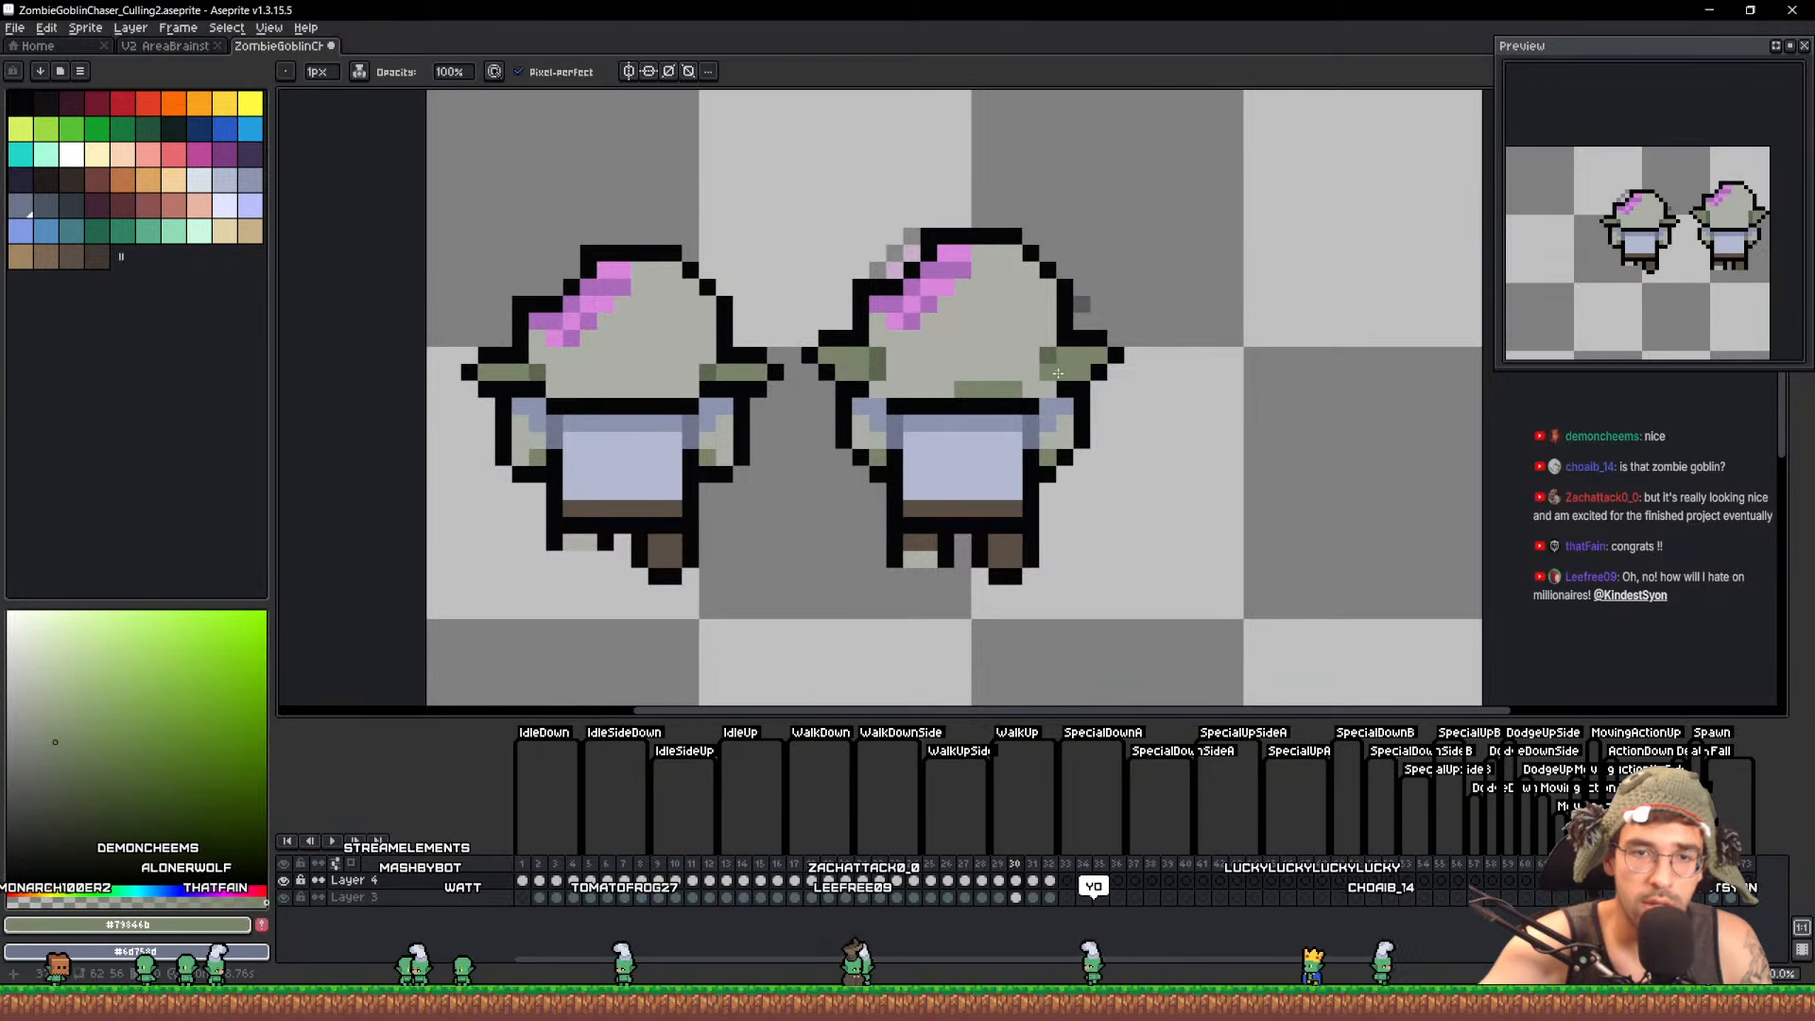
{"action": "left_click", "coordinate": [953, 385], "text": "alt"}
{"action": "left_click_drag", "start_coordinate": [953, 385], "coordinate": [1014, 386]}
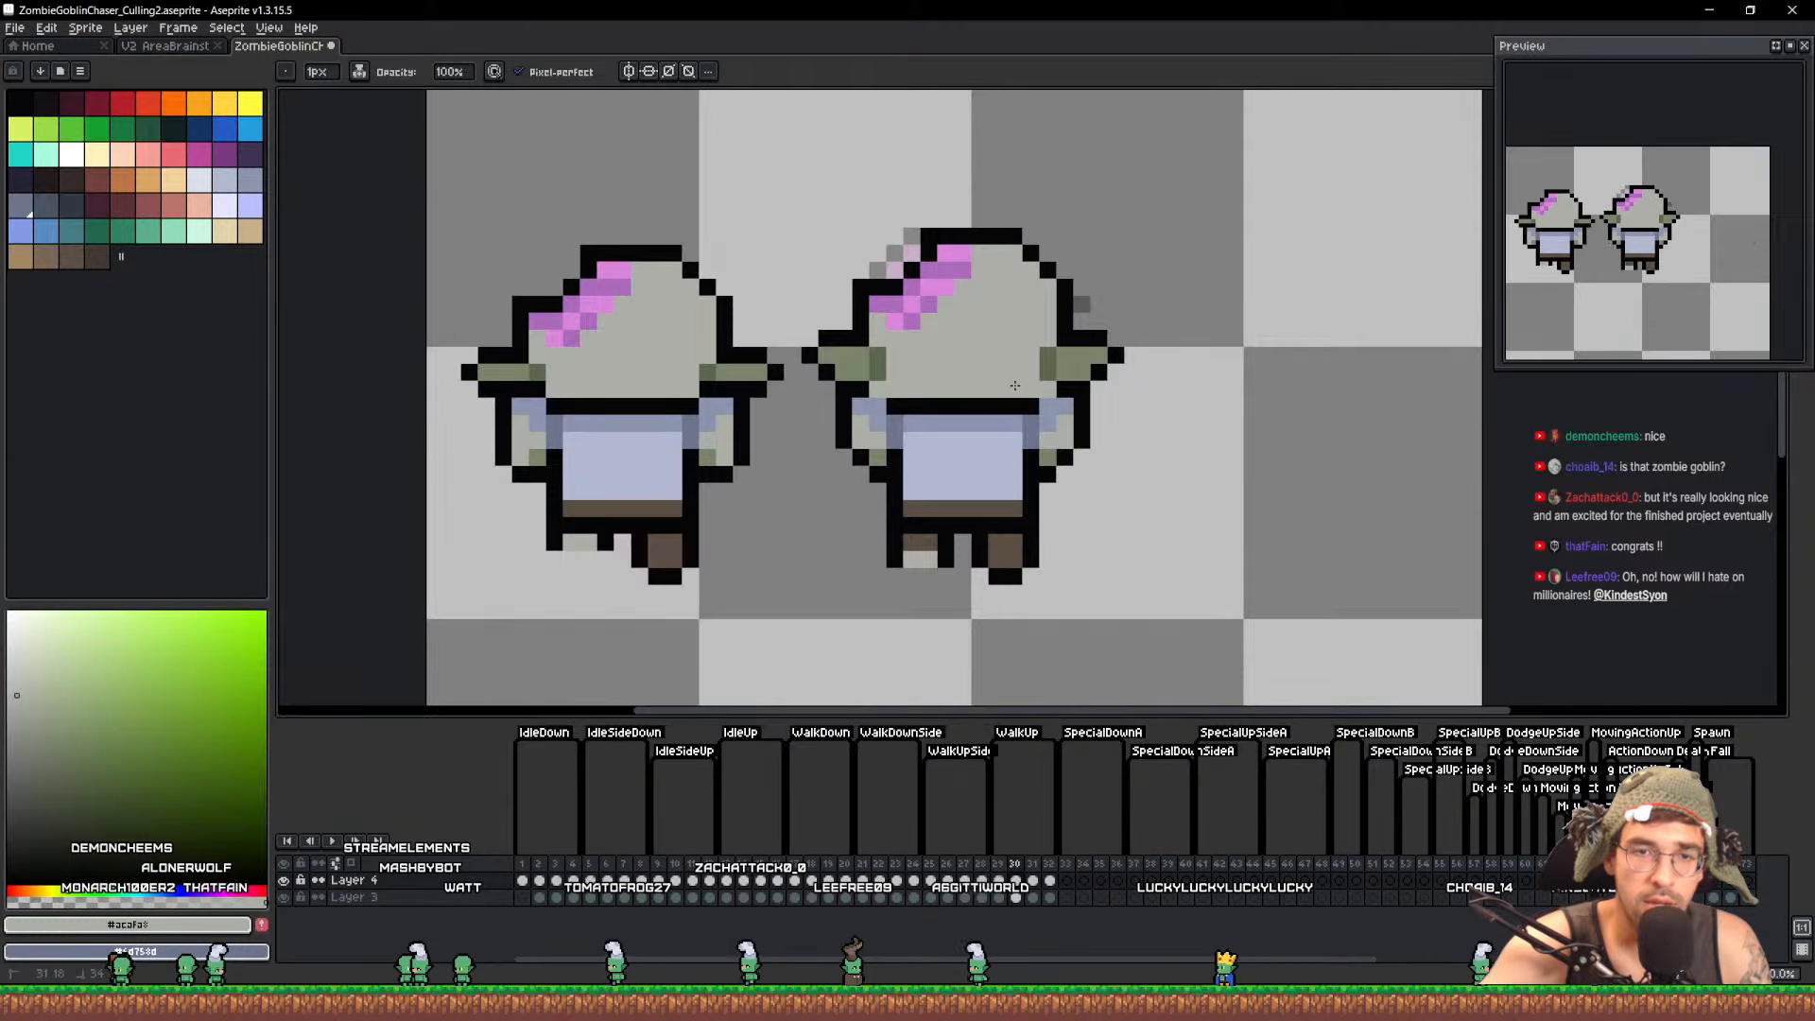
{"action": "key", "text": "ctrl+s"}
Erase the reference goblin beside the restyled one in frame 30 and save the file
{"action": "scroll", "coordinate": [1003, 375], "scroll_direction": "down", "scroll_amount": 3}
{"action": "scroll", "coordinate": [864, 406], "scroll_direction": "up", "scroll_amount": 2}
{"action": "key", "text": "e"}
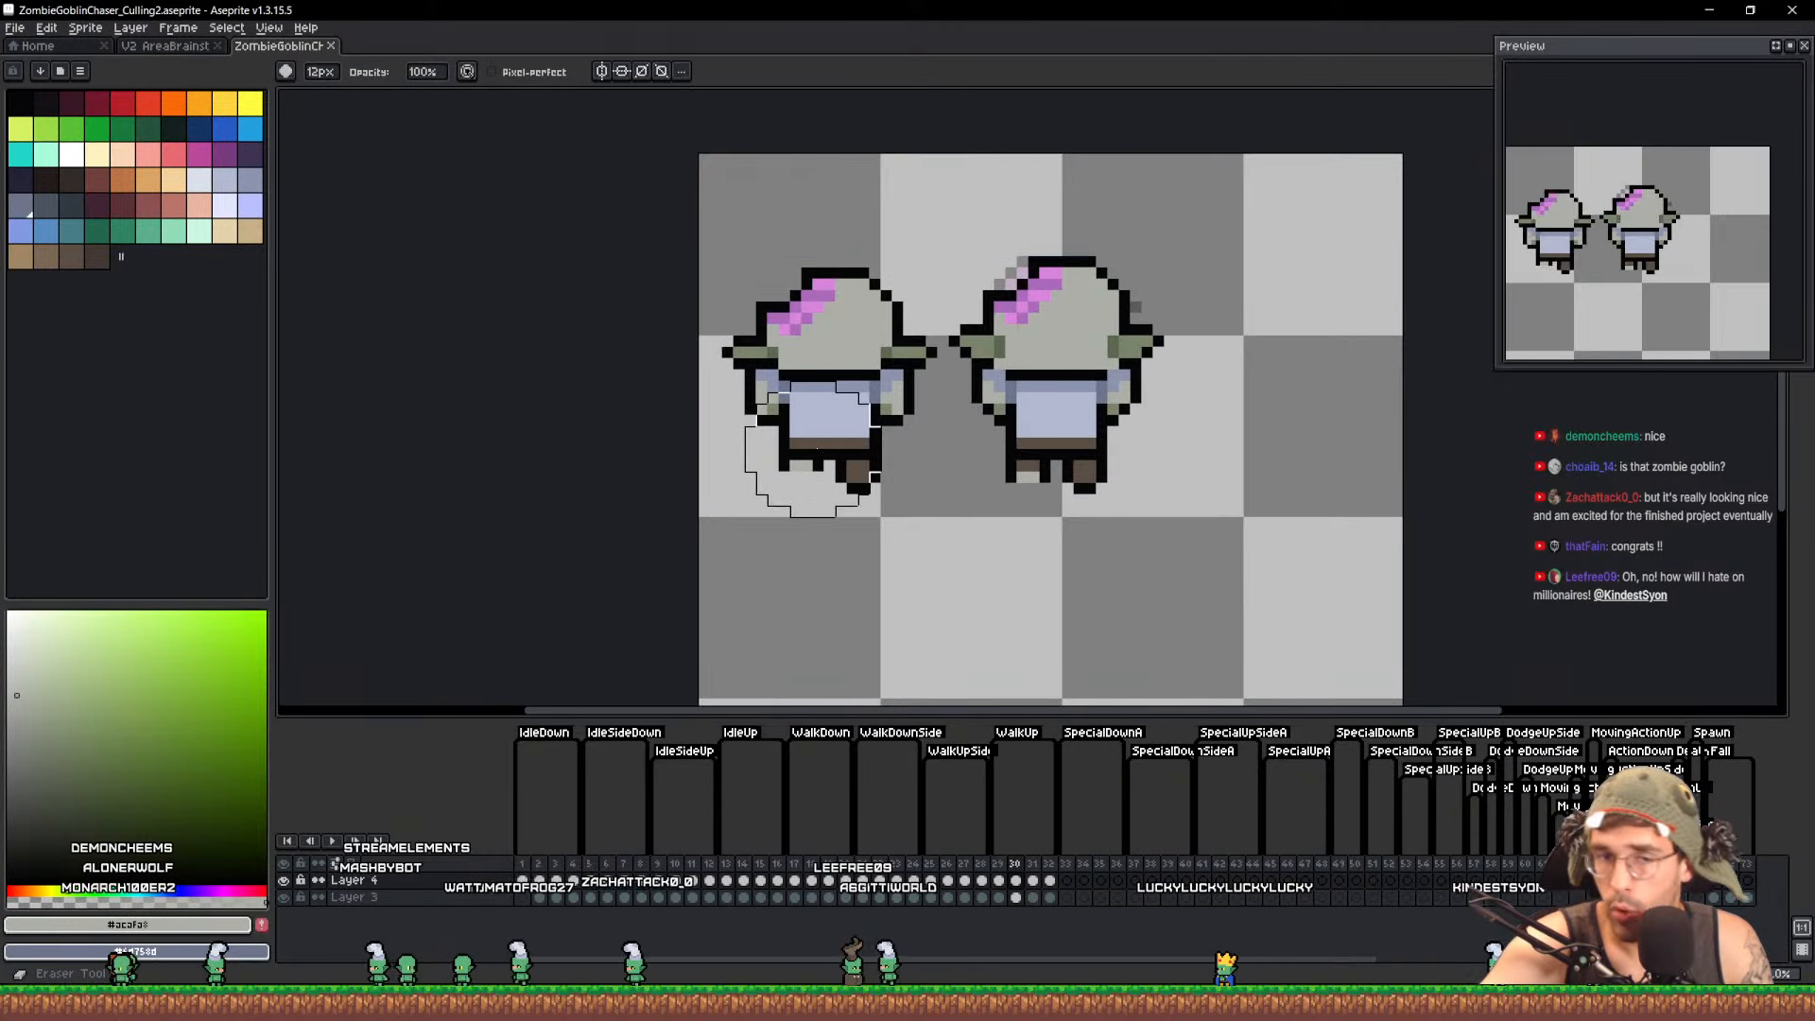
{"action": "mouse_move", "coordinate": [823, 484]}
{"action": "left_mouse_down"}
{"action": "mouse_move", "coordinate": [711, 380]}
{"action": "mouse_move", "coordinate": [802, 288]}
{"action": "mouse_move", "coordinate": [847, 313]}
{"action": "mouse_move", "coordinate": [866, 370]}
{"action": "mouse_move", "coordinate": [854, 456]}
{"action": "mouse_move", "coordinate": [790, 405]}
{"action": "mouse_move", "coordinate": [872, 373]}
{"action": "left_mouse_up"}
{"action": "key", "text": "ctrl+s"}
{"action": "key", "text": "b"}
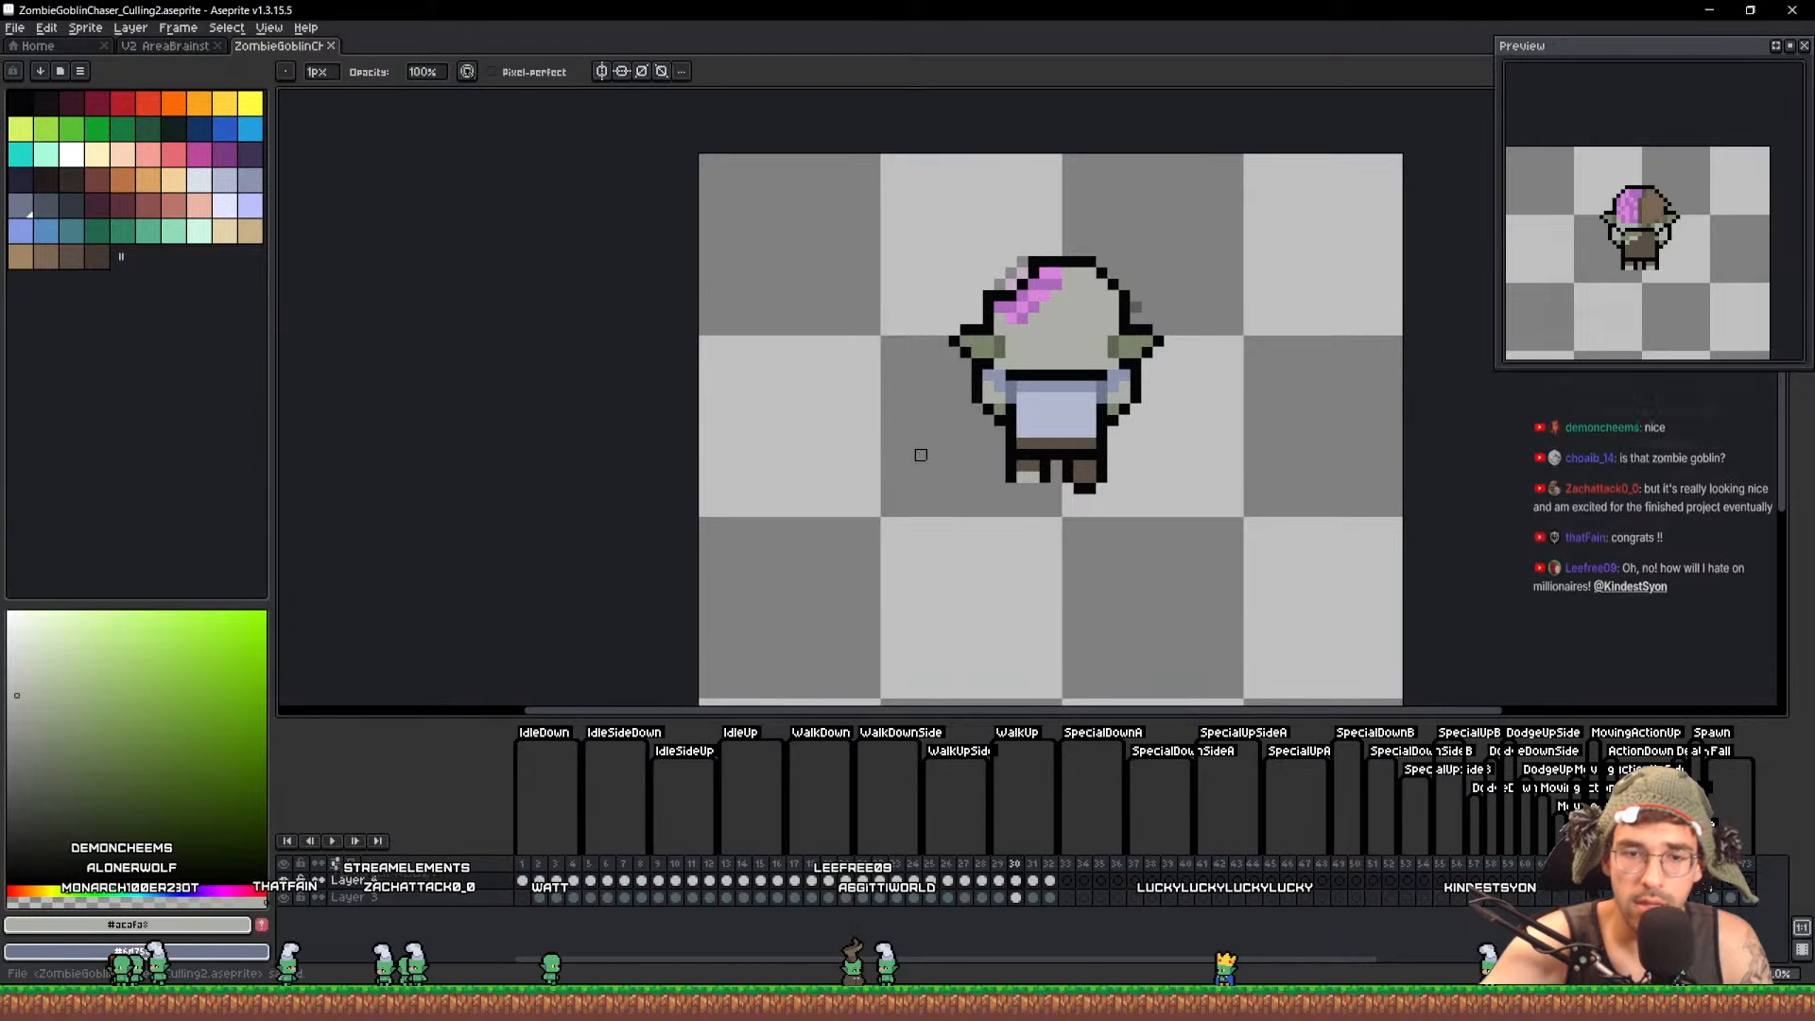
Check frame 31 against frame 30 and copy frame 30's Layer 4 drawing onto frame 31
{"action": "left_click", "coordinate": [1034, 882]}
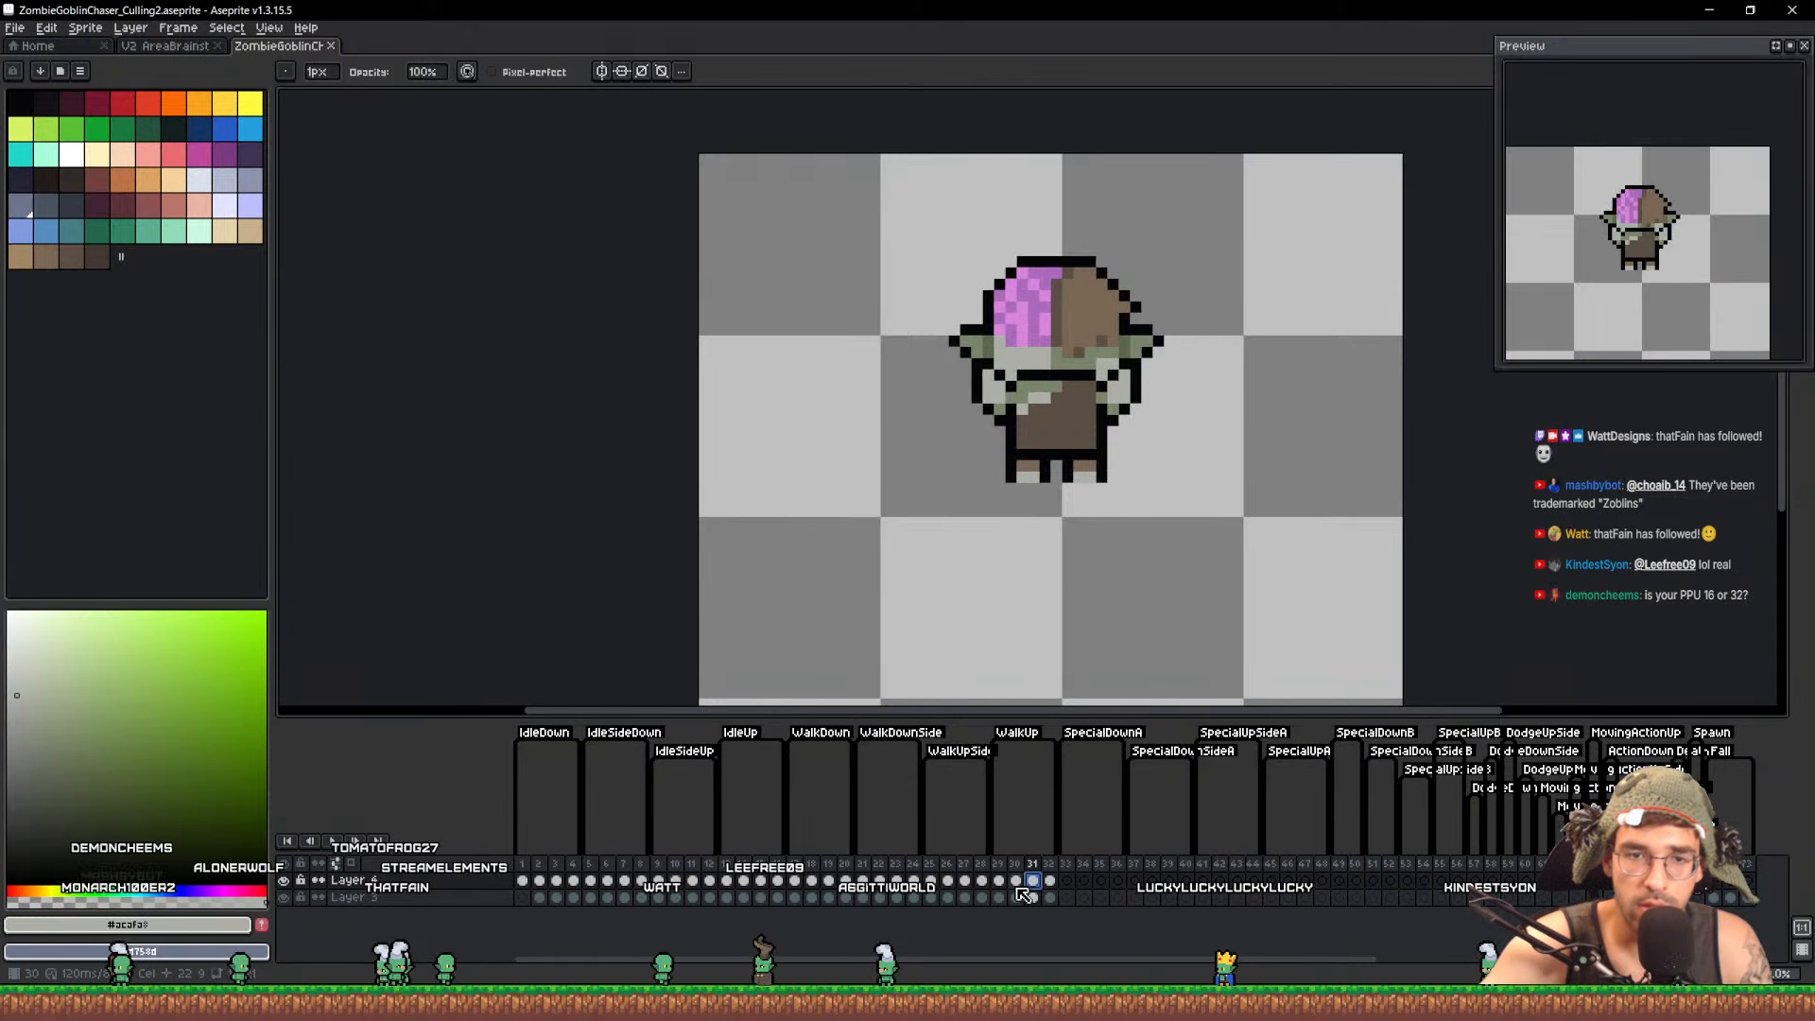
{"action": "left_click", "coordinate": [1017, 883]}
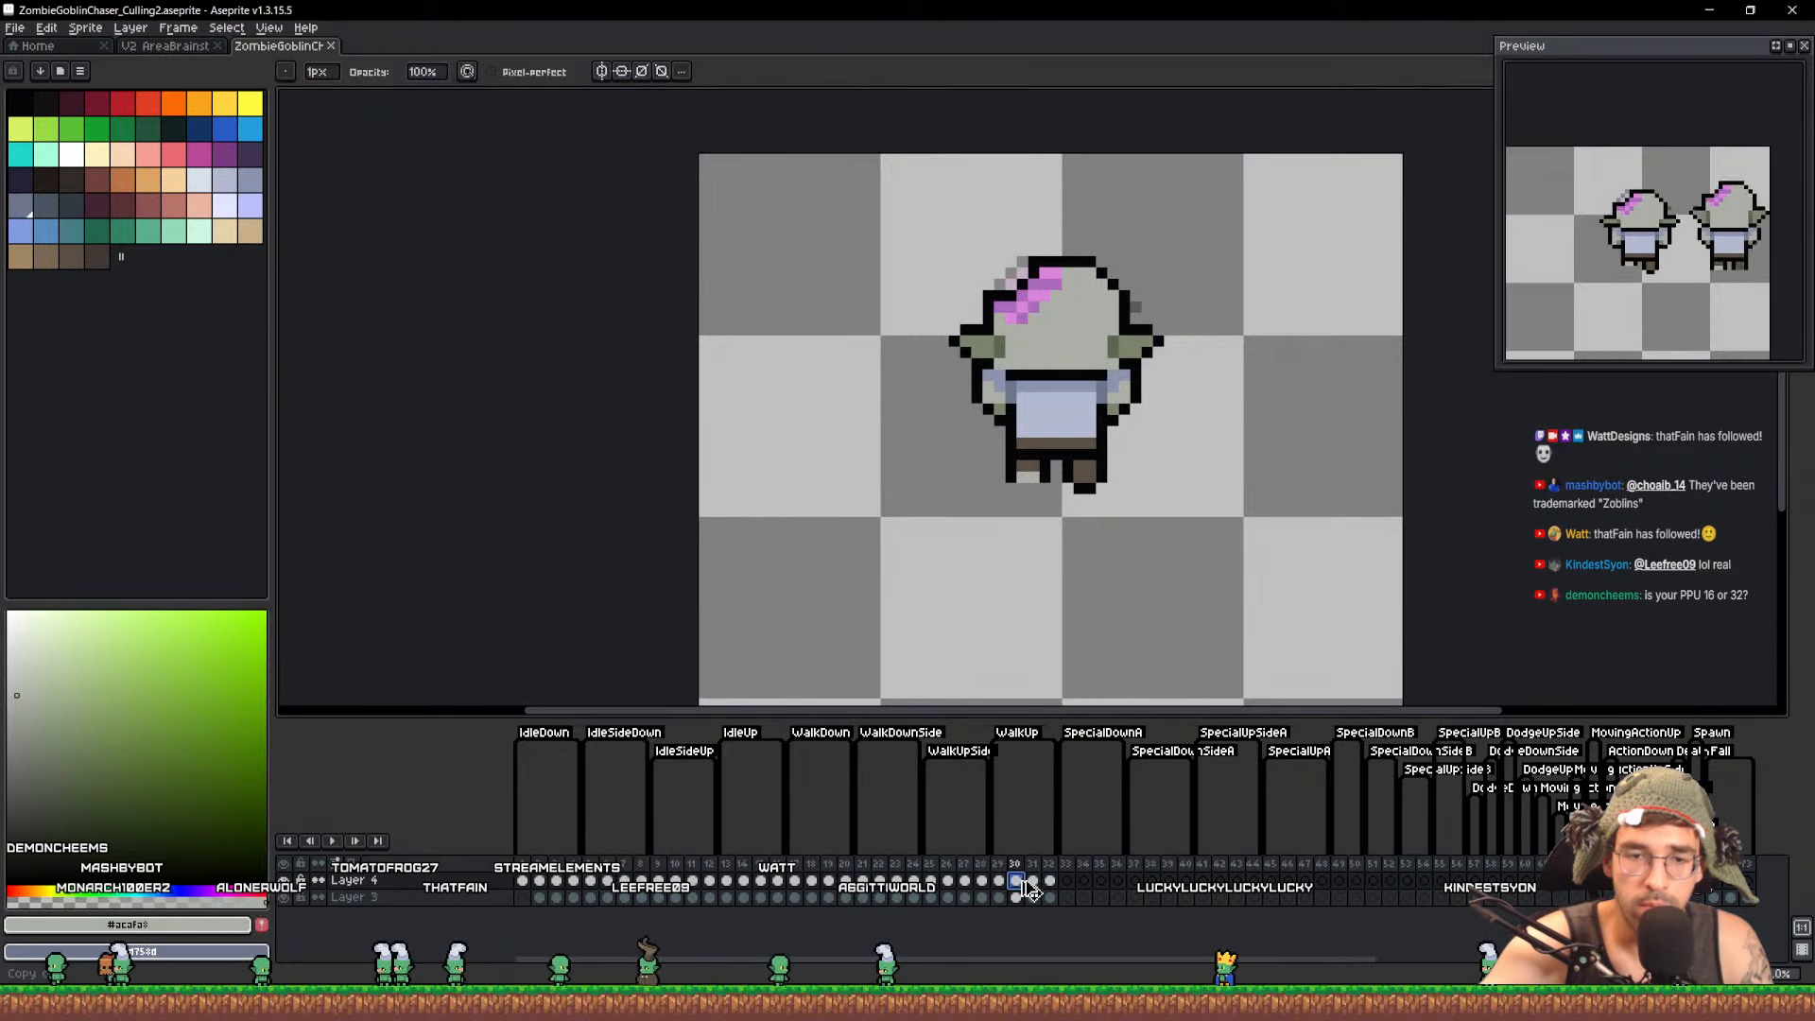
{"action": "left_click", "coordinate": [284, 881]}
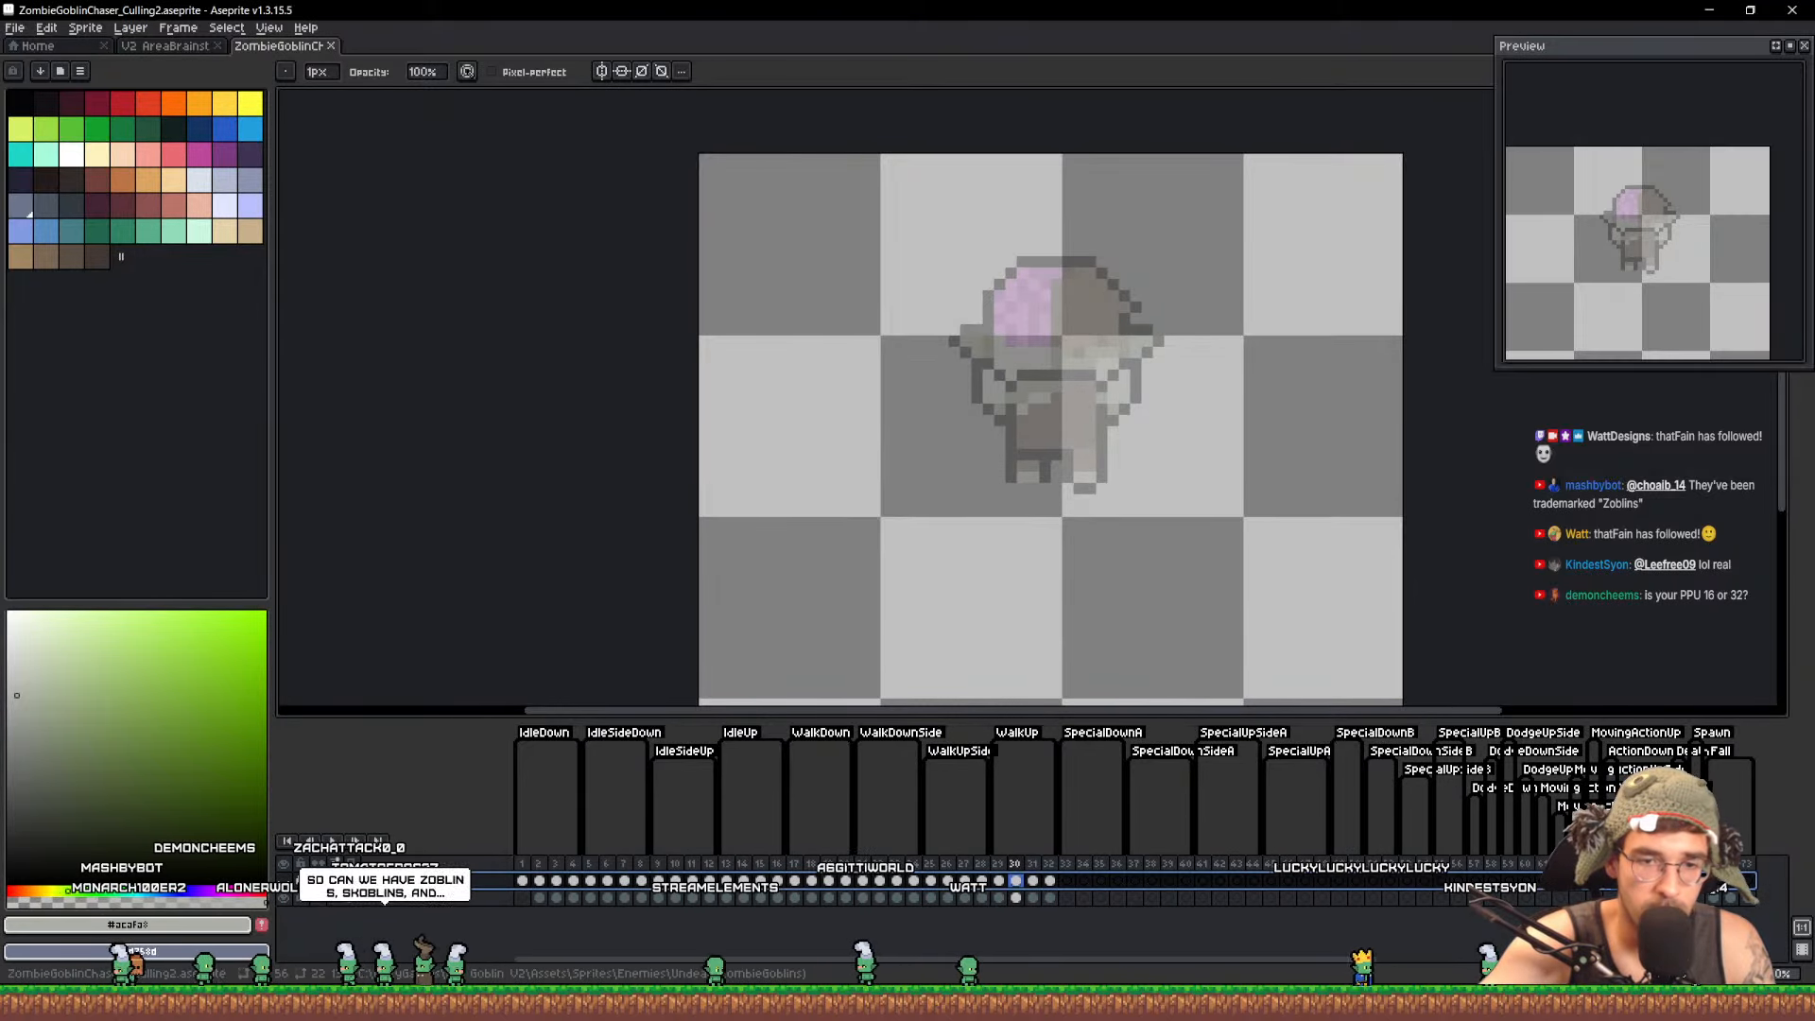
{"action": "left_click", "coordinate": [284, 884]}
{"action": "left_click", "coordinate": [1019, 882]}
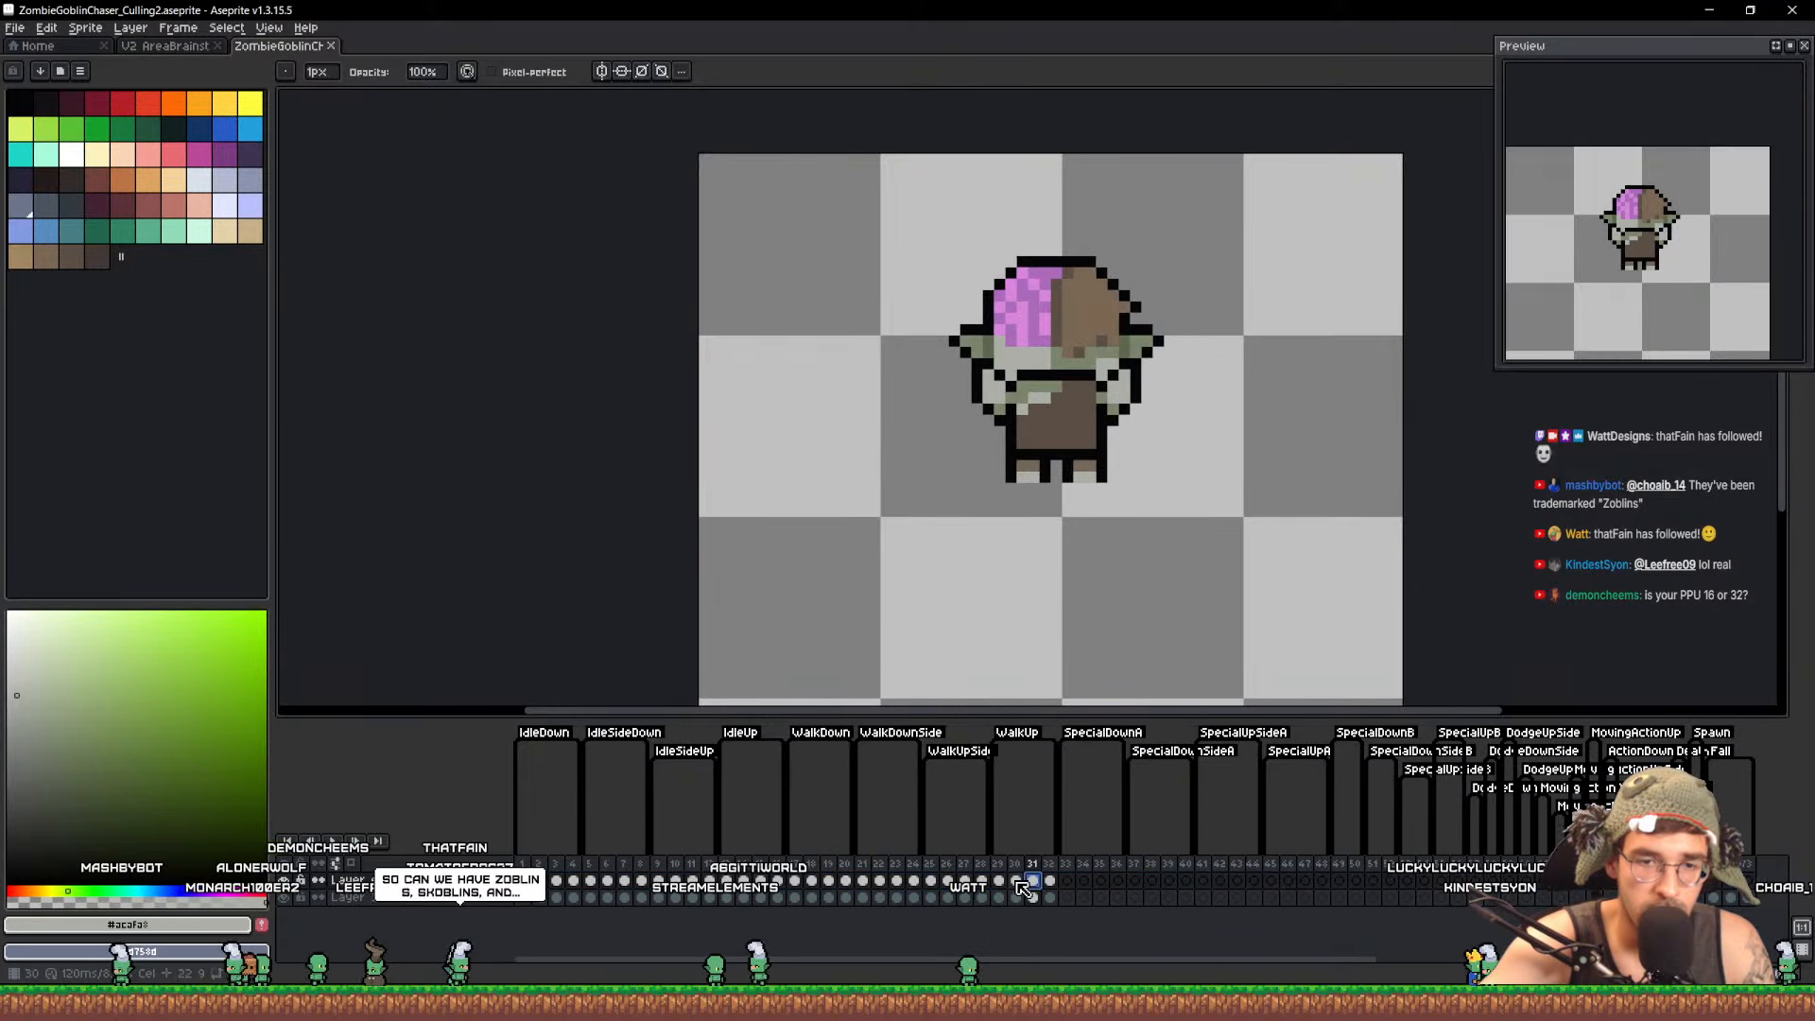
{"action": "left_click_drag", "start_coordinate": [1034, 882], "coordinate": [1036, 883]}
Erase the black outline row beneath the right-hand foot in frame 31 and save the file
{"action": "scroll", "coordinate": [1104, 475], "scroll_direction": "up", "scroll_amount": 3}
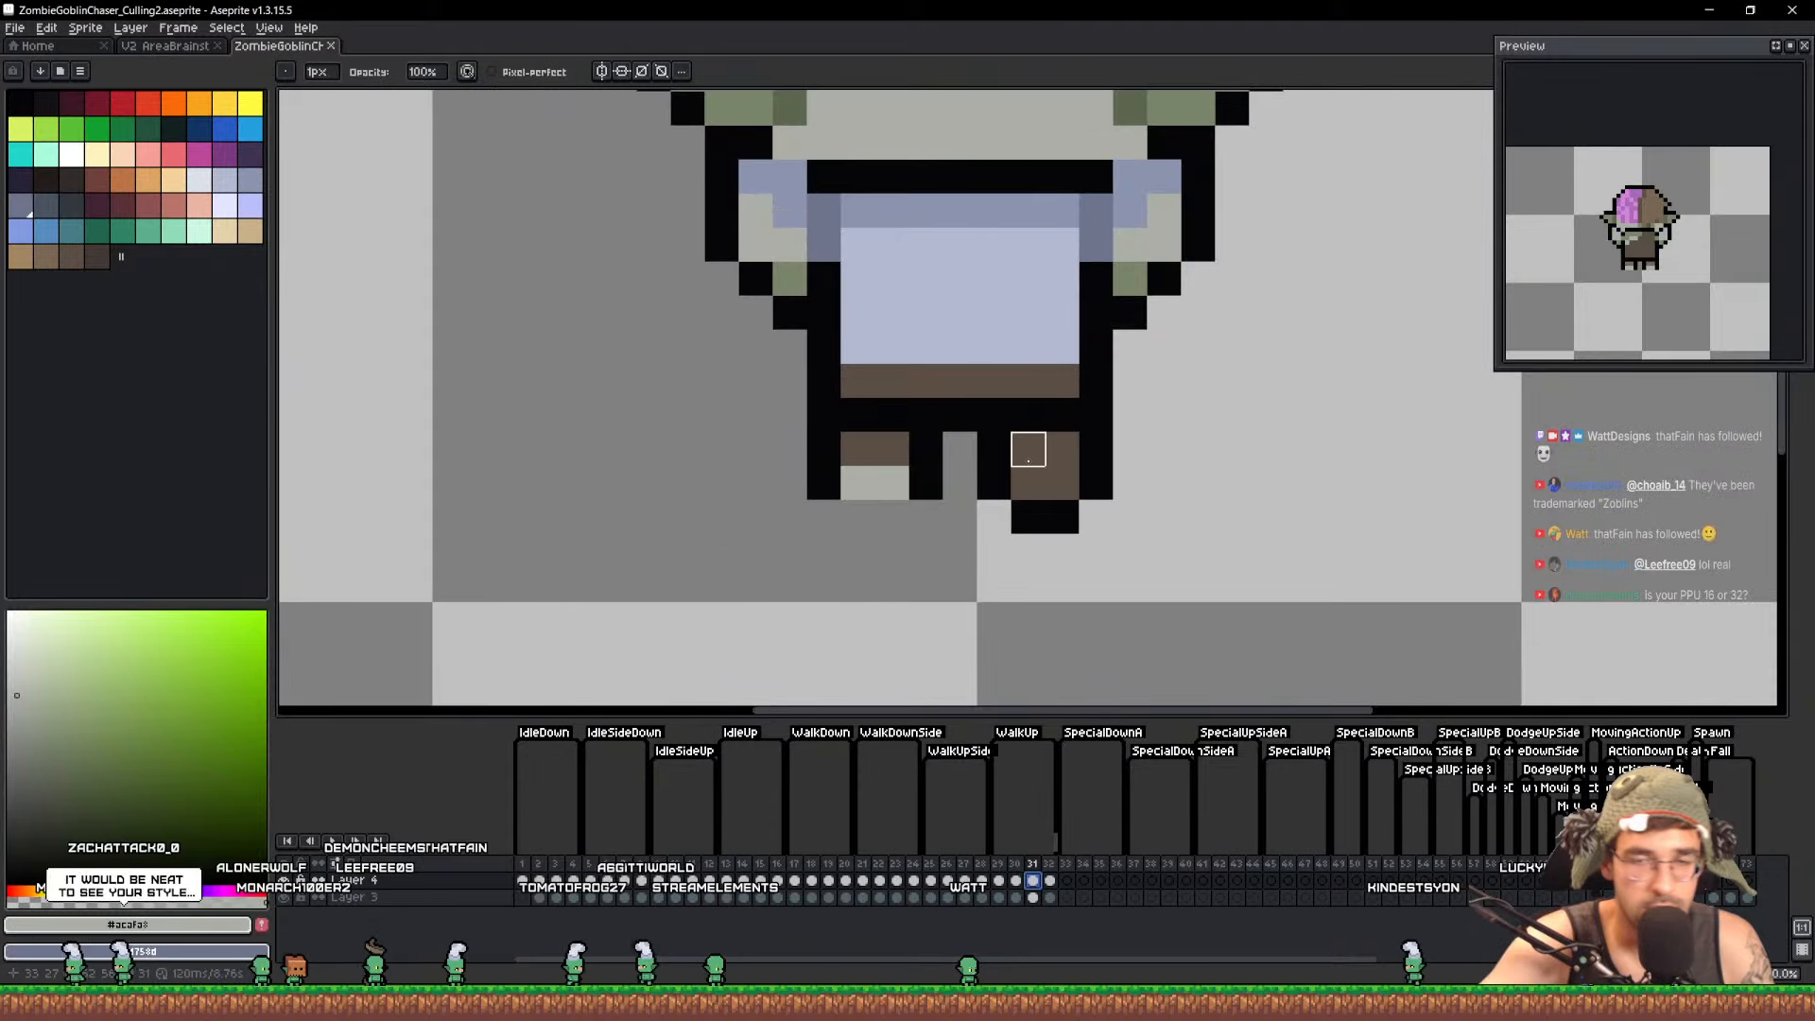
{"action": "left_click", "coordinate": [1015, 508], "text": "alt"}
{"action": "left_click_drag", "start_coordinate": [1024, 513], "coordinate": [1100, 515]}
{"action": "key", "text": "ctrl+s"}
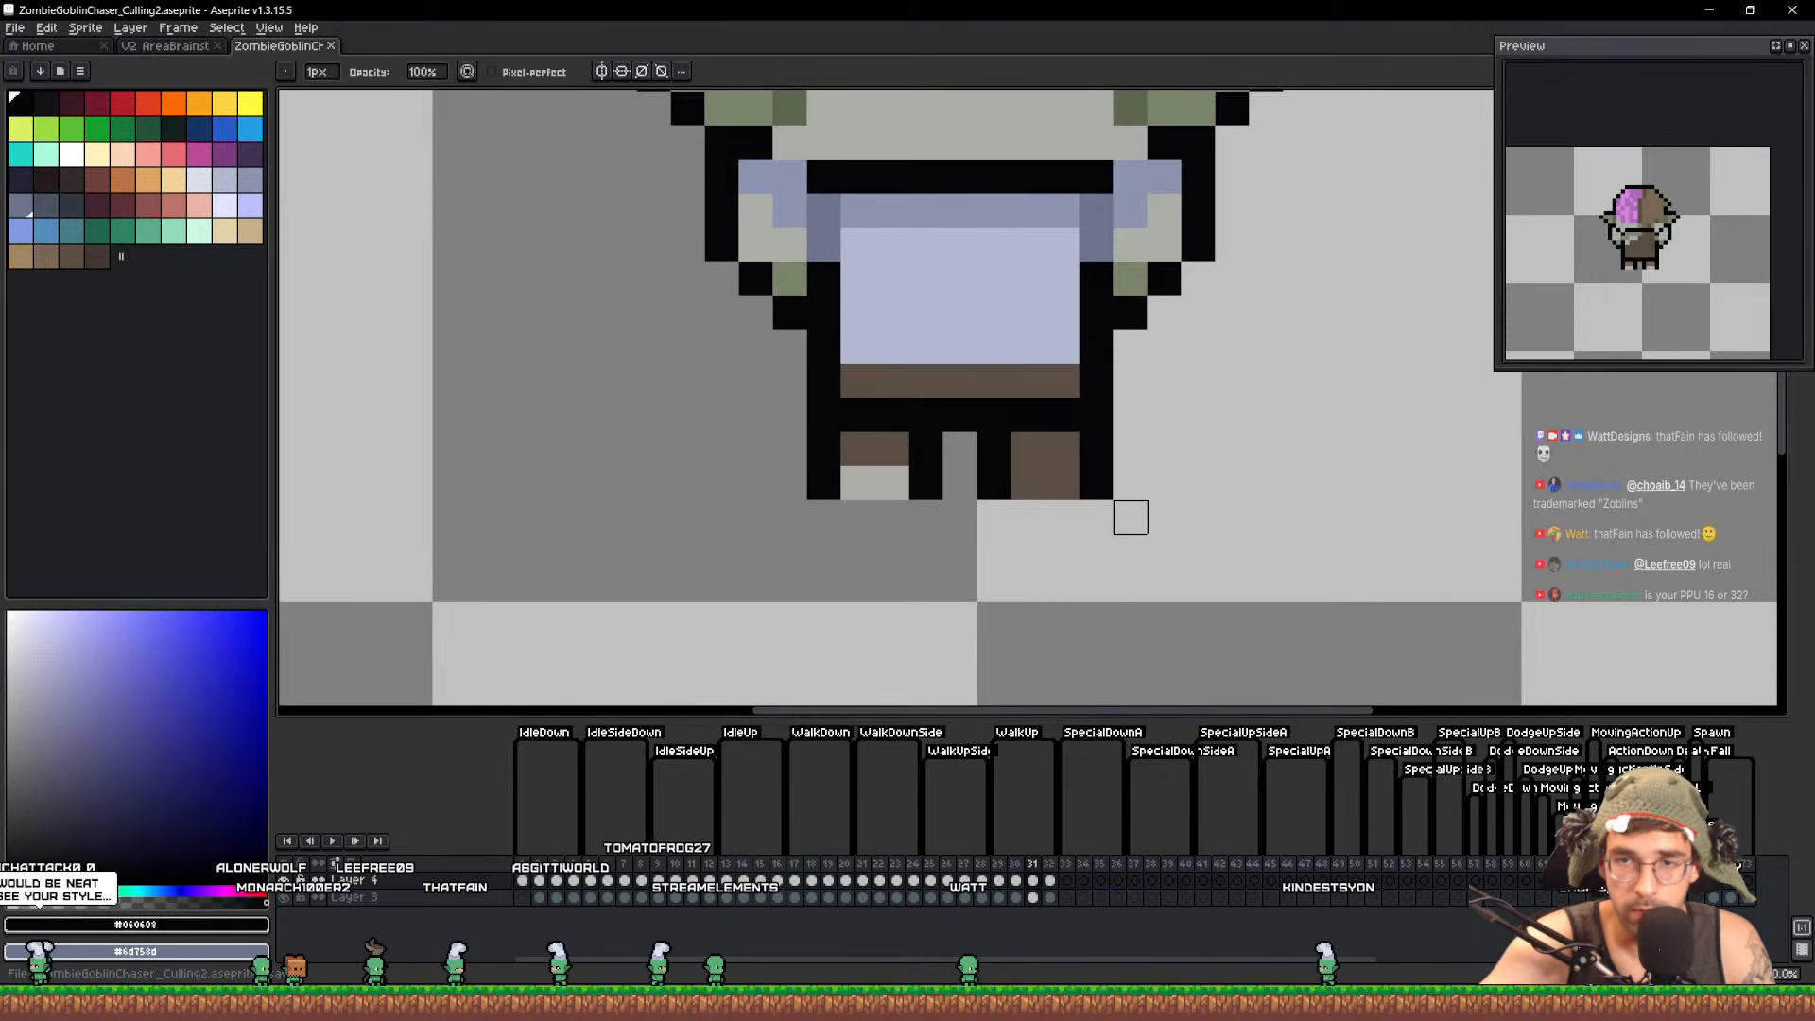
Compare the original poses of frames 31 and 32 with Layer 4 hidden, copy frame 31's restyled goblin onto frame 32 and save
{"action": "left_click", "coordinate": [1050, 881]}
{"action": "left_click", "coordinate": [283, 880]}
{"action": "scroll", "coordinate": [737, 677], "scroll_direction": "down", "scroll_amount": 2}
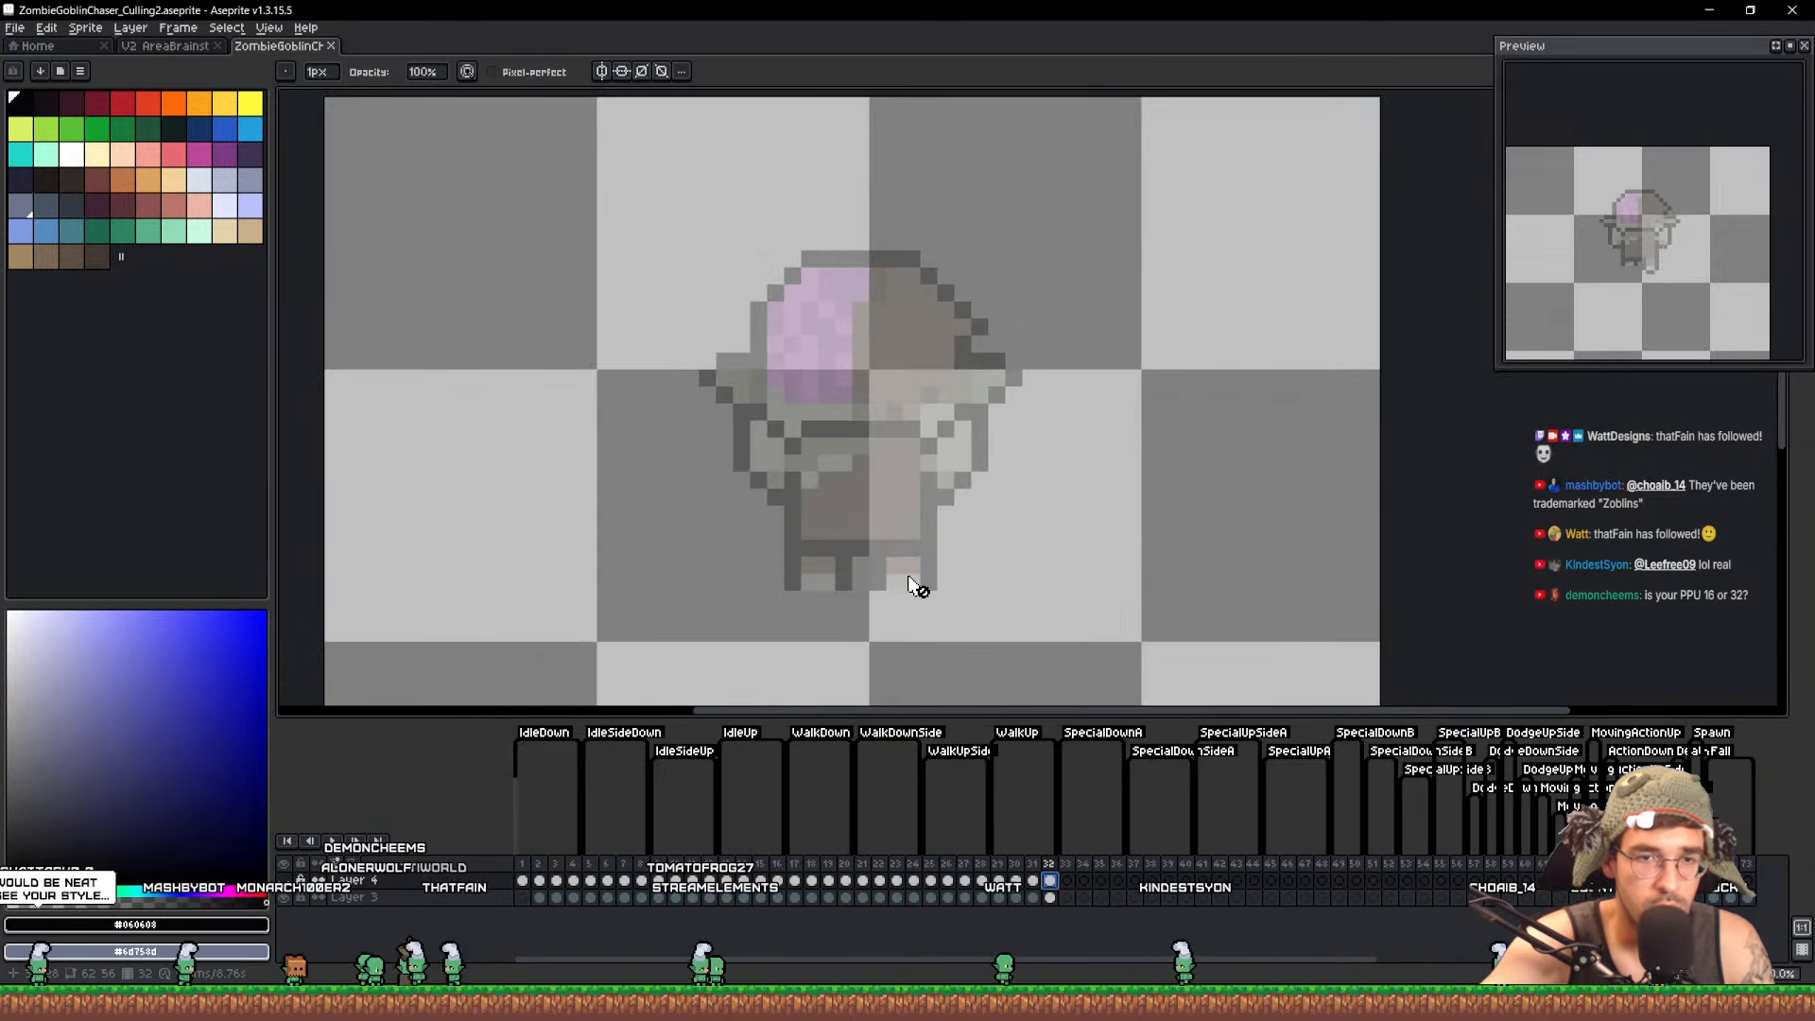
{"action": "key", "text": "Left"}
{"action": "key", "text": "Down"}
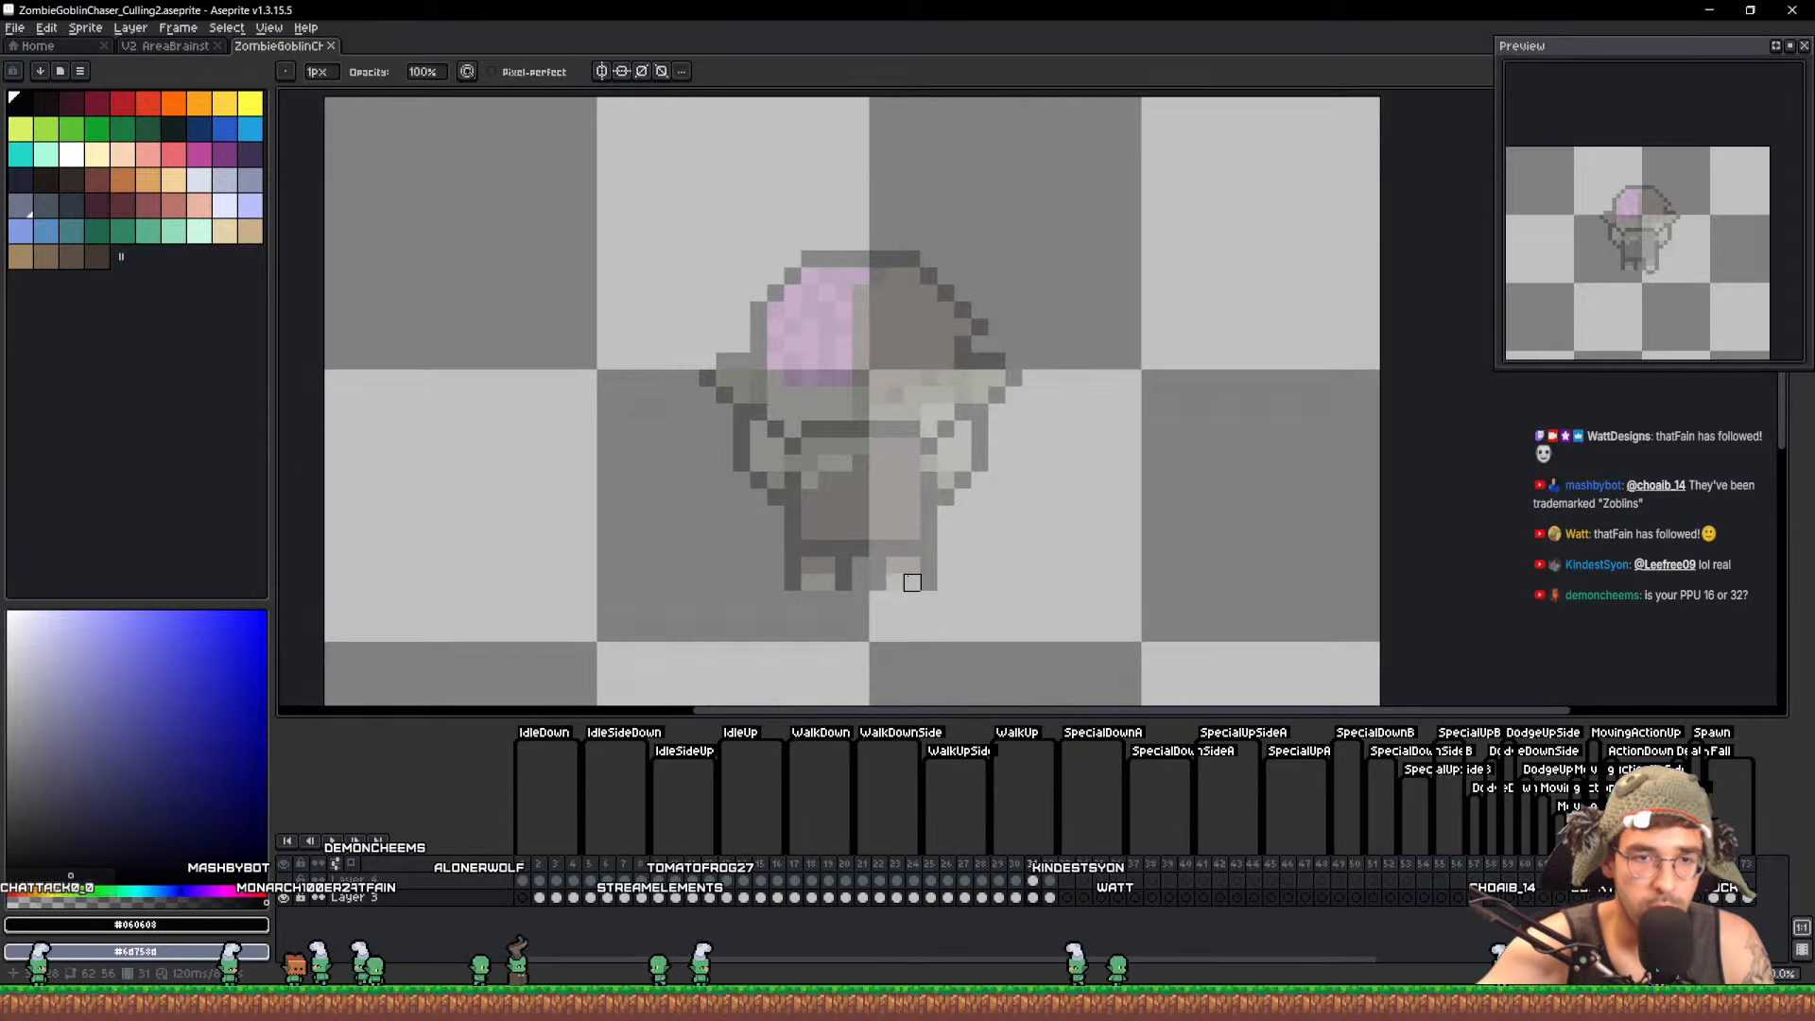
{"action": "key", "text": "Right"}
{"action": "key", "text": "Up"}
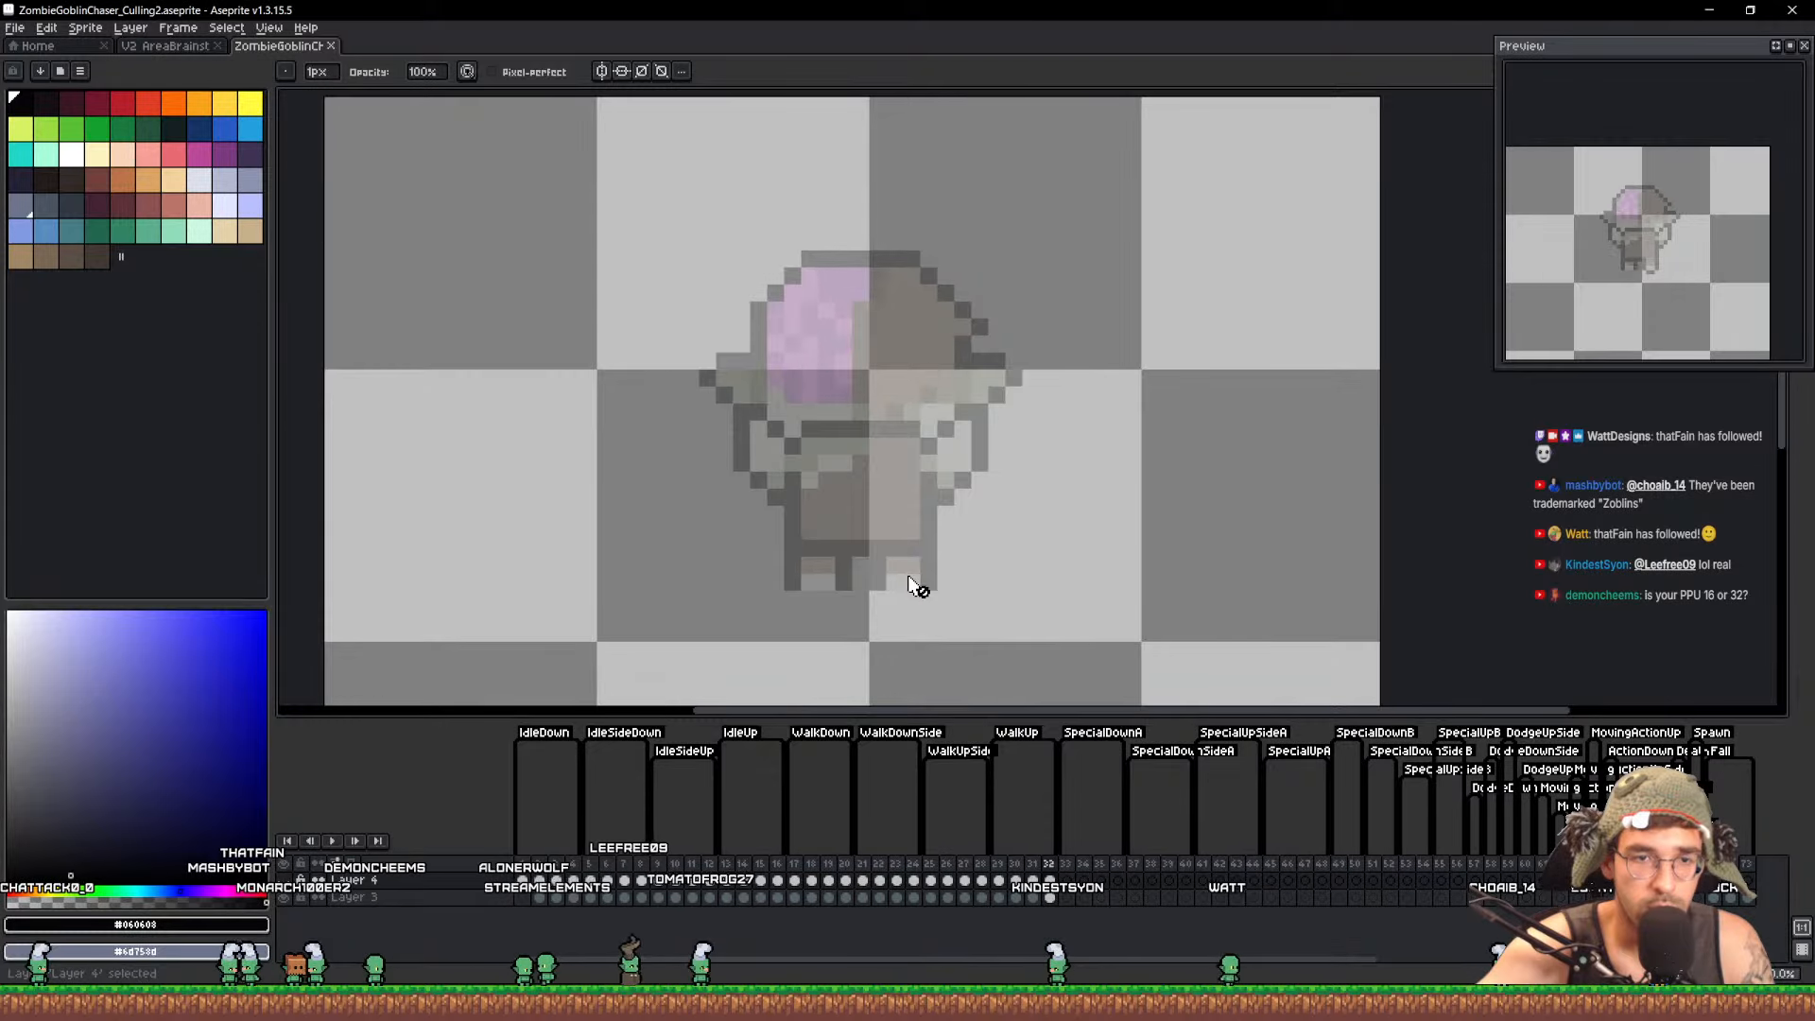
{"action": "left_click", "coordinate": [283, 883]}
{"action": "left_click", "coordinate": [1053, 882]}
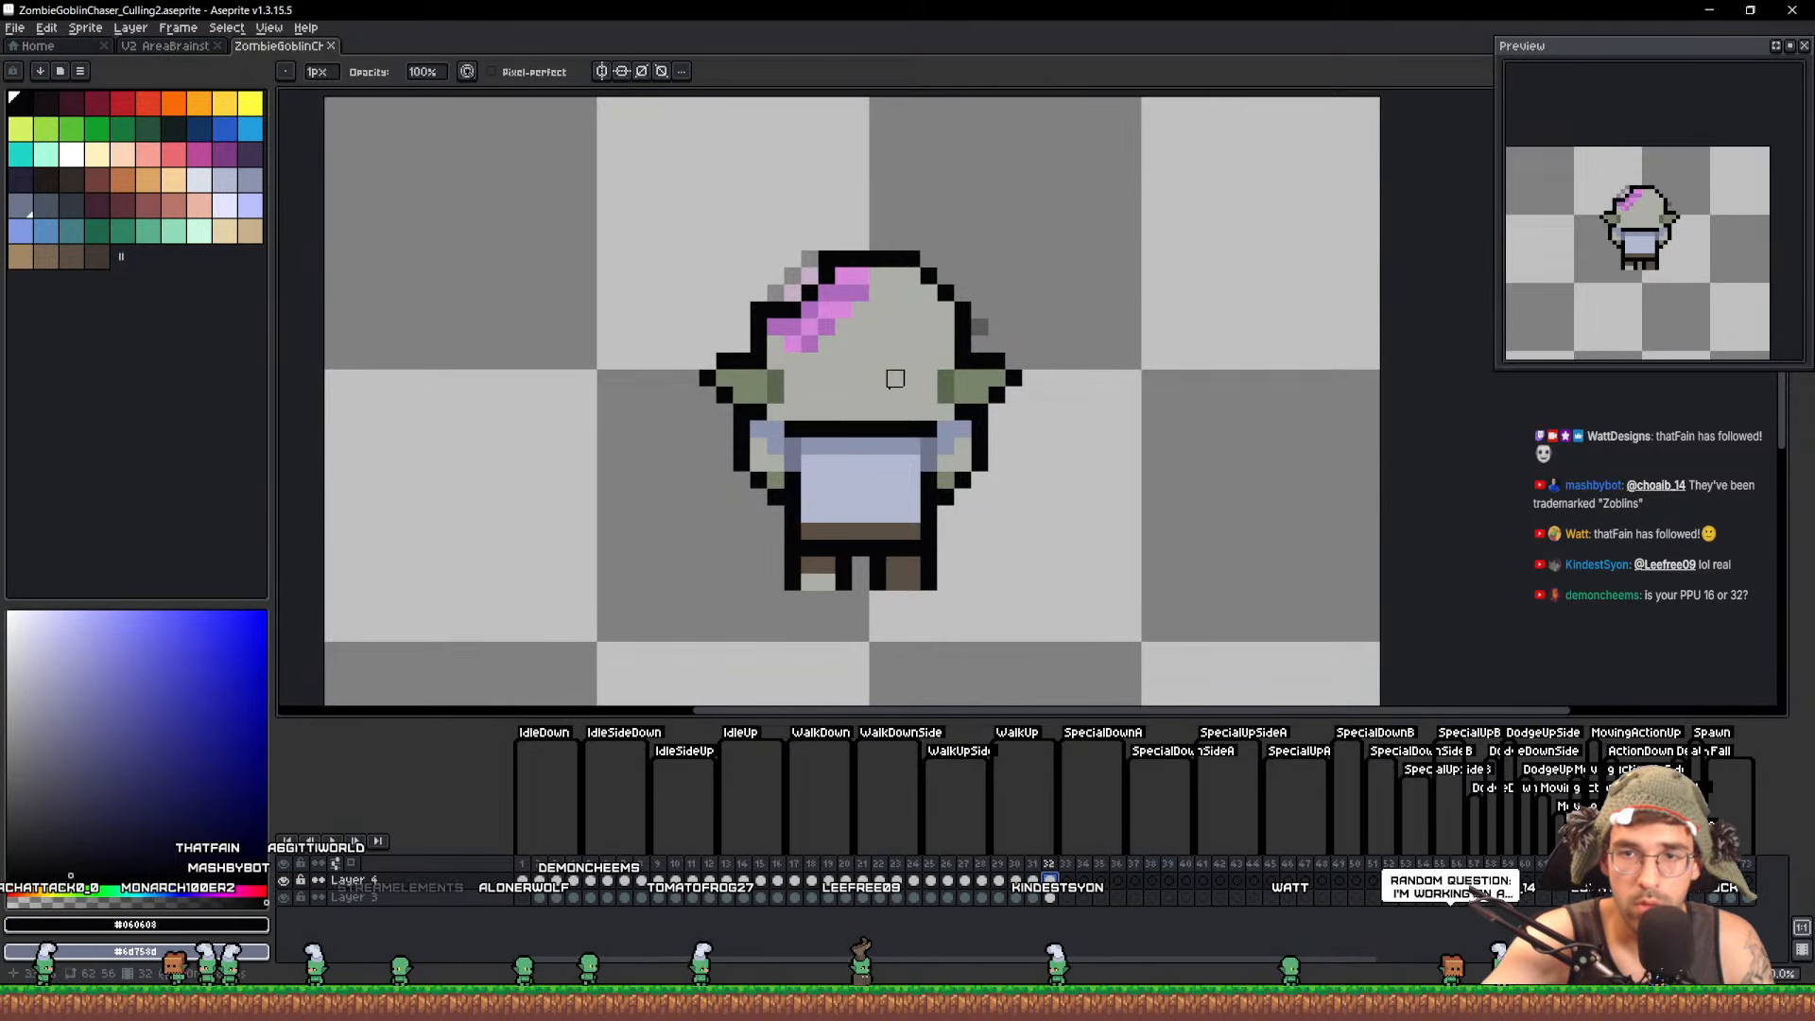
{"action": "key", "text": "ctrl+s"}
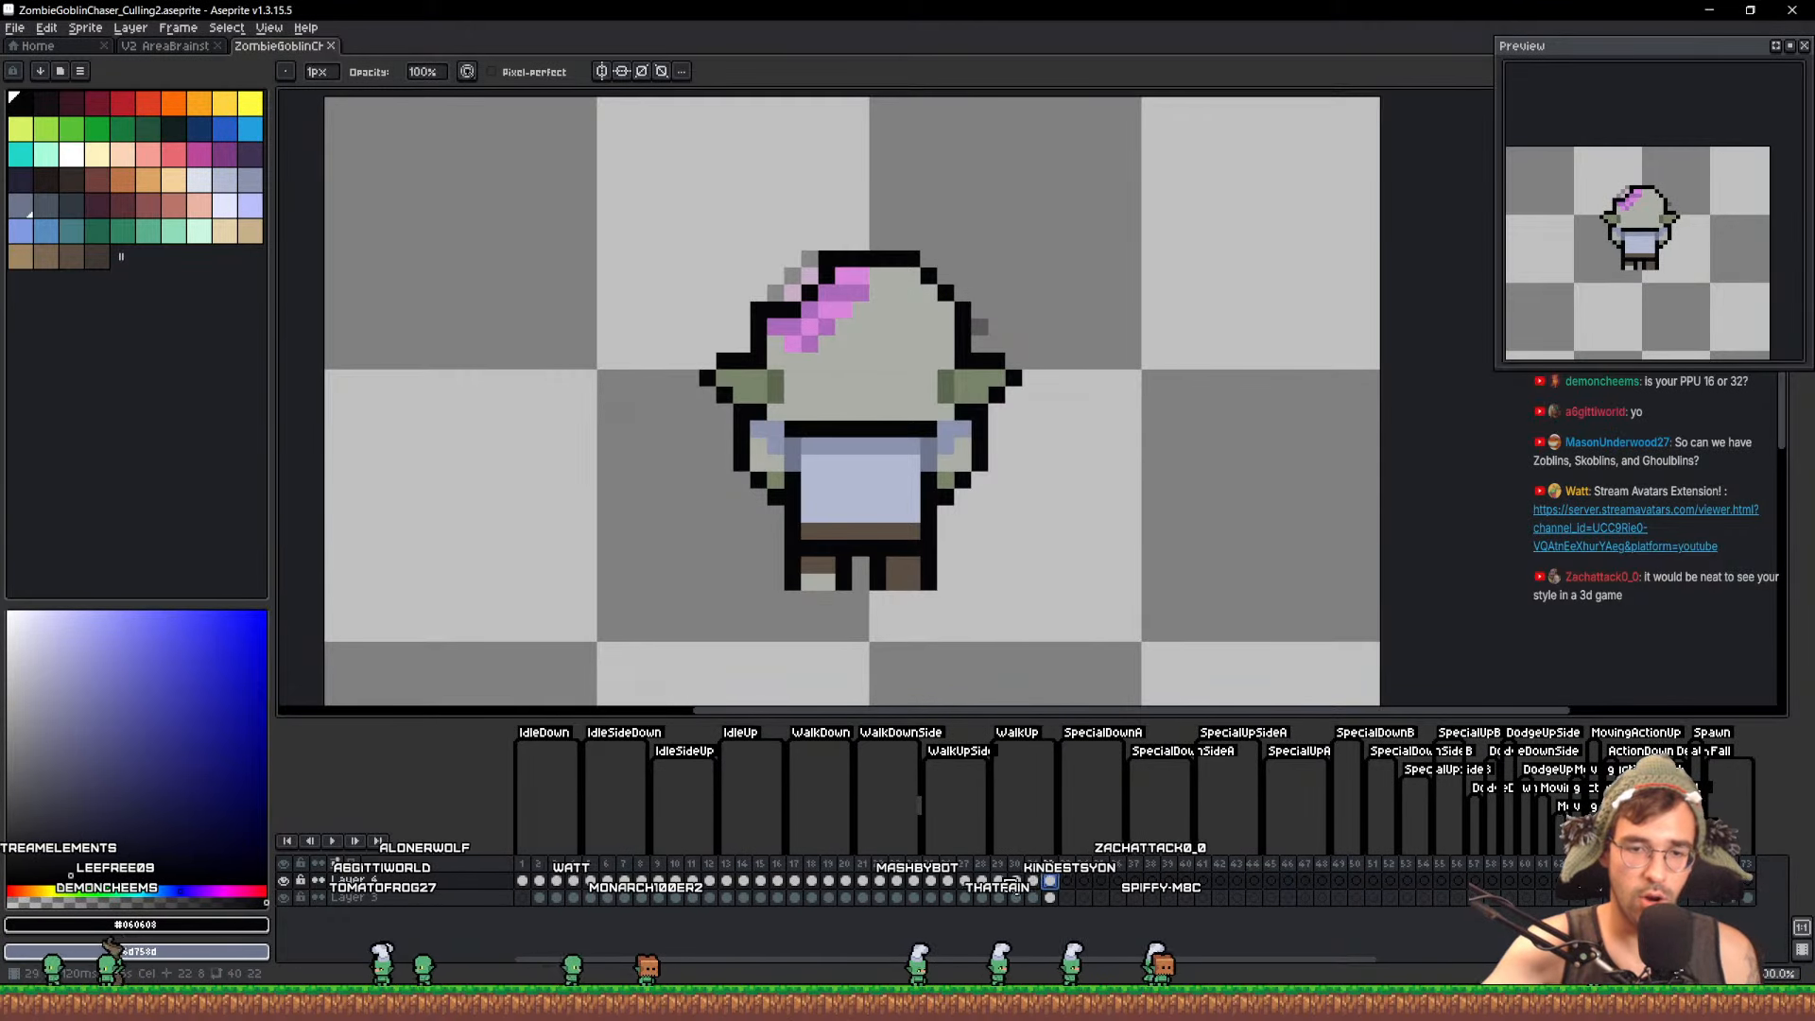
Erase the reference goblin beside the restyled one in frame 29 with an enlarged eraser and save the file
{"action": "left_click", "coordinate": [1000, 880]}
{"action": "mouse_move", "coordinate": [1125, 505]}
{"action": "left_mouse_down"}
{"action": "mouse_move", "coordinate": [1030, 508]}
{"action": "mouse_move", "coordinate": [1124, 416]}
{"action": "mouse_move", "coordinate": [1108, 330]}
{"action": "left_mouse_up"}
{"action": "key", "text": "e"}
{"action": "scroll", "coordinate": [1125, 378], "scroll_direction": "down", "scroll_amount": 20}
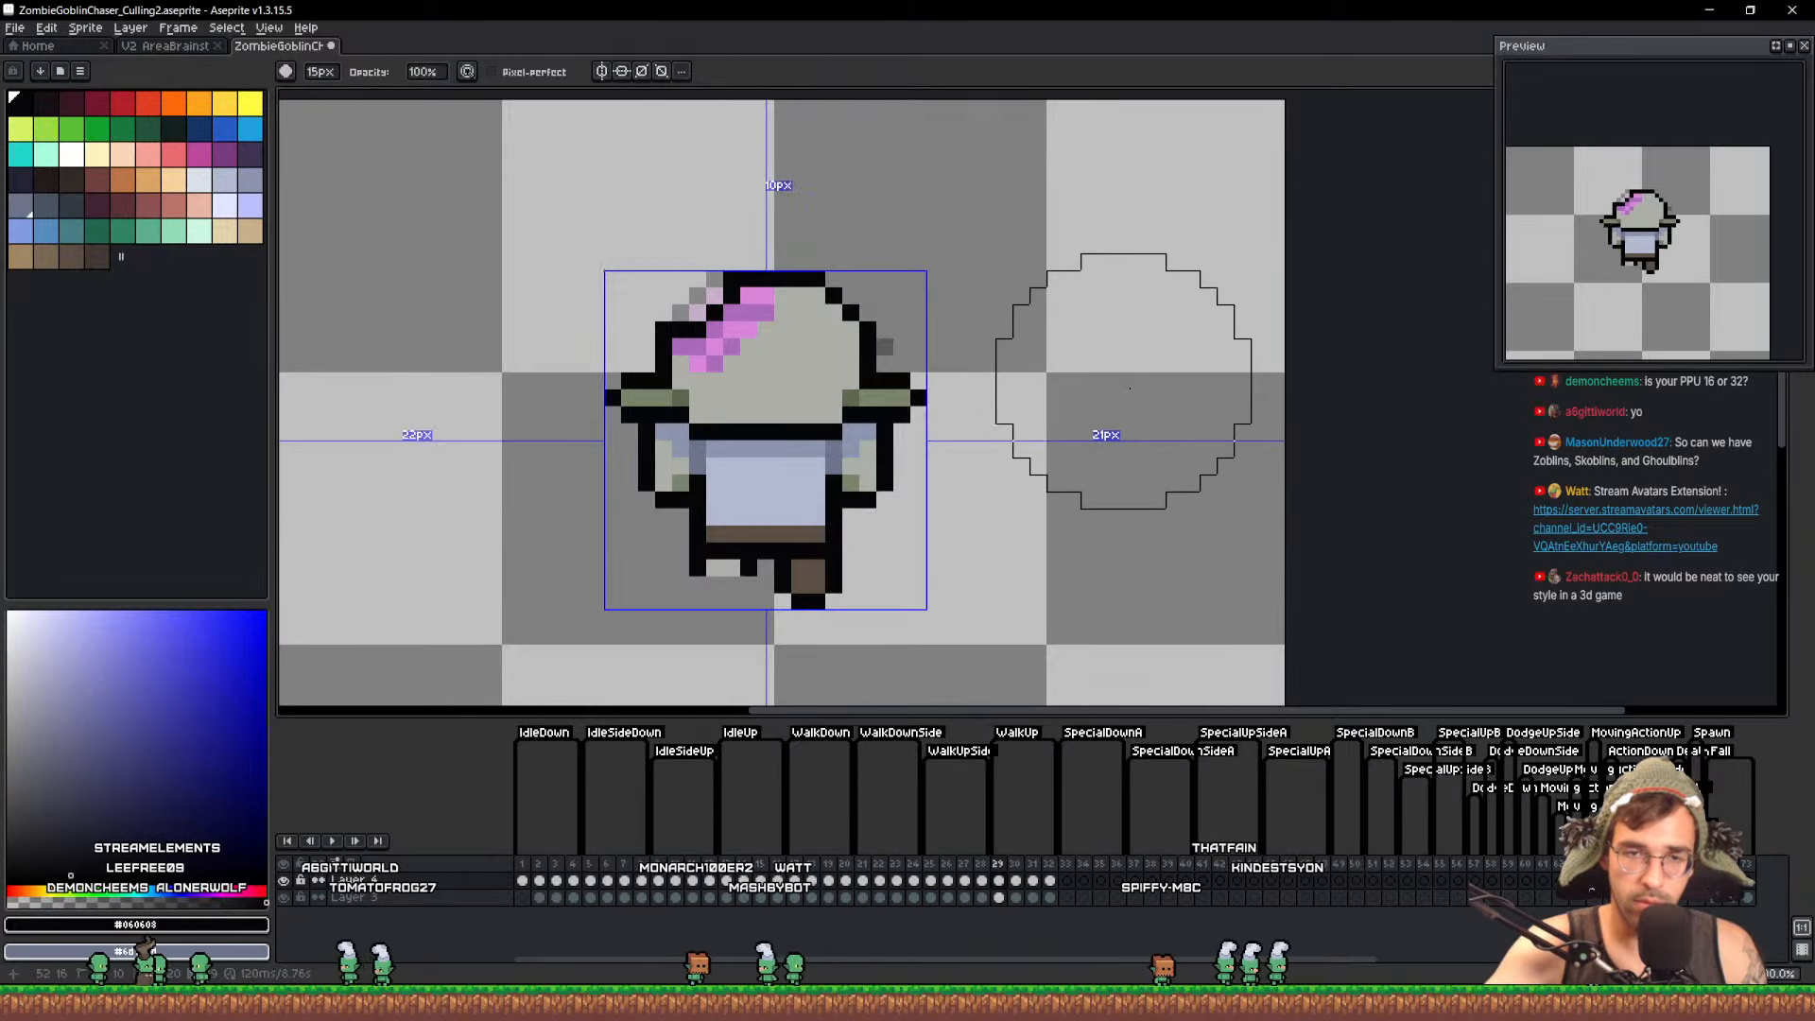
{"action": "key", "text": "ctrl+s"}
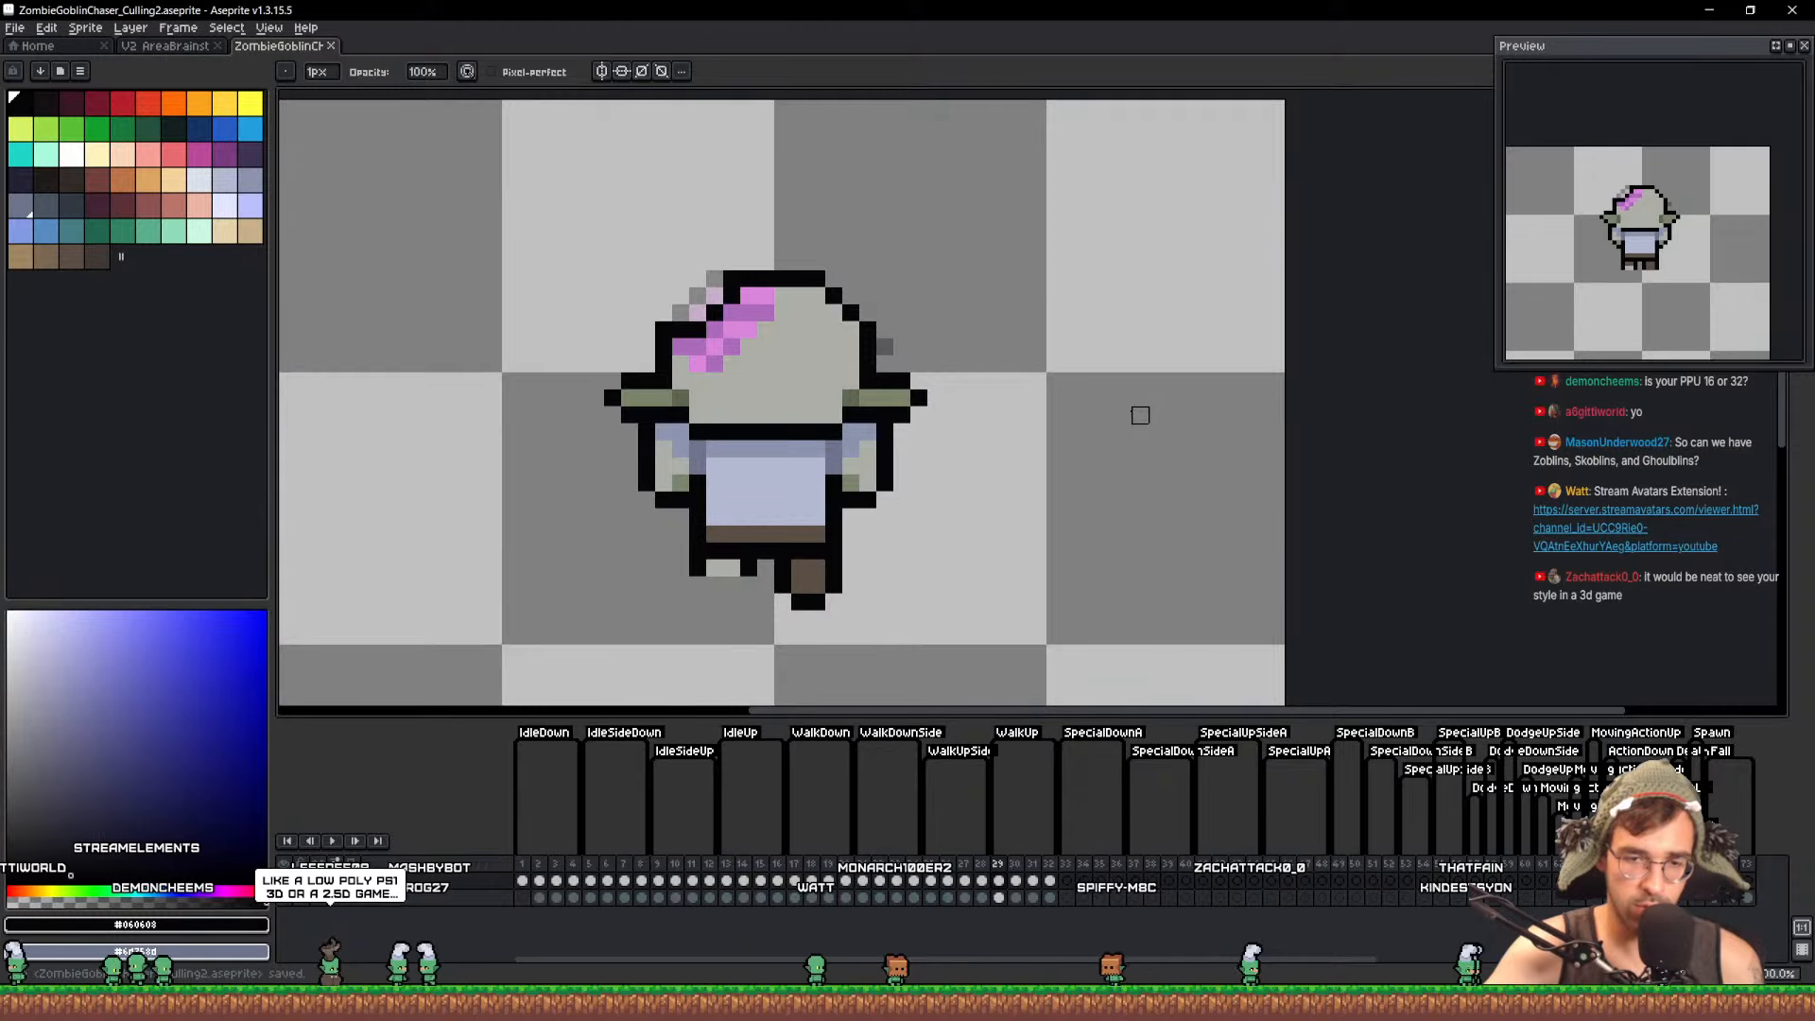
Review frame 32, a frame near the end of the timeline and the front-facing IdleDown goblin in frame 1
{"action": "left_click", "coordinate": [1049, 880]}
{"action": "left_click", "coordinate": [1713, 881]}
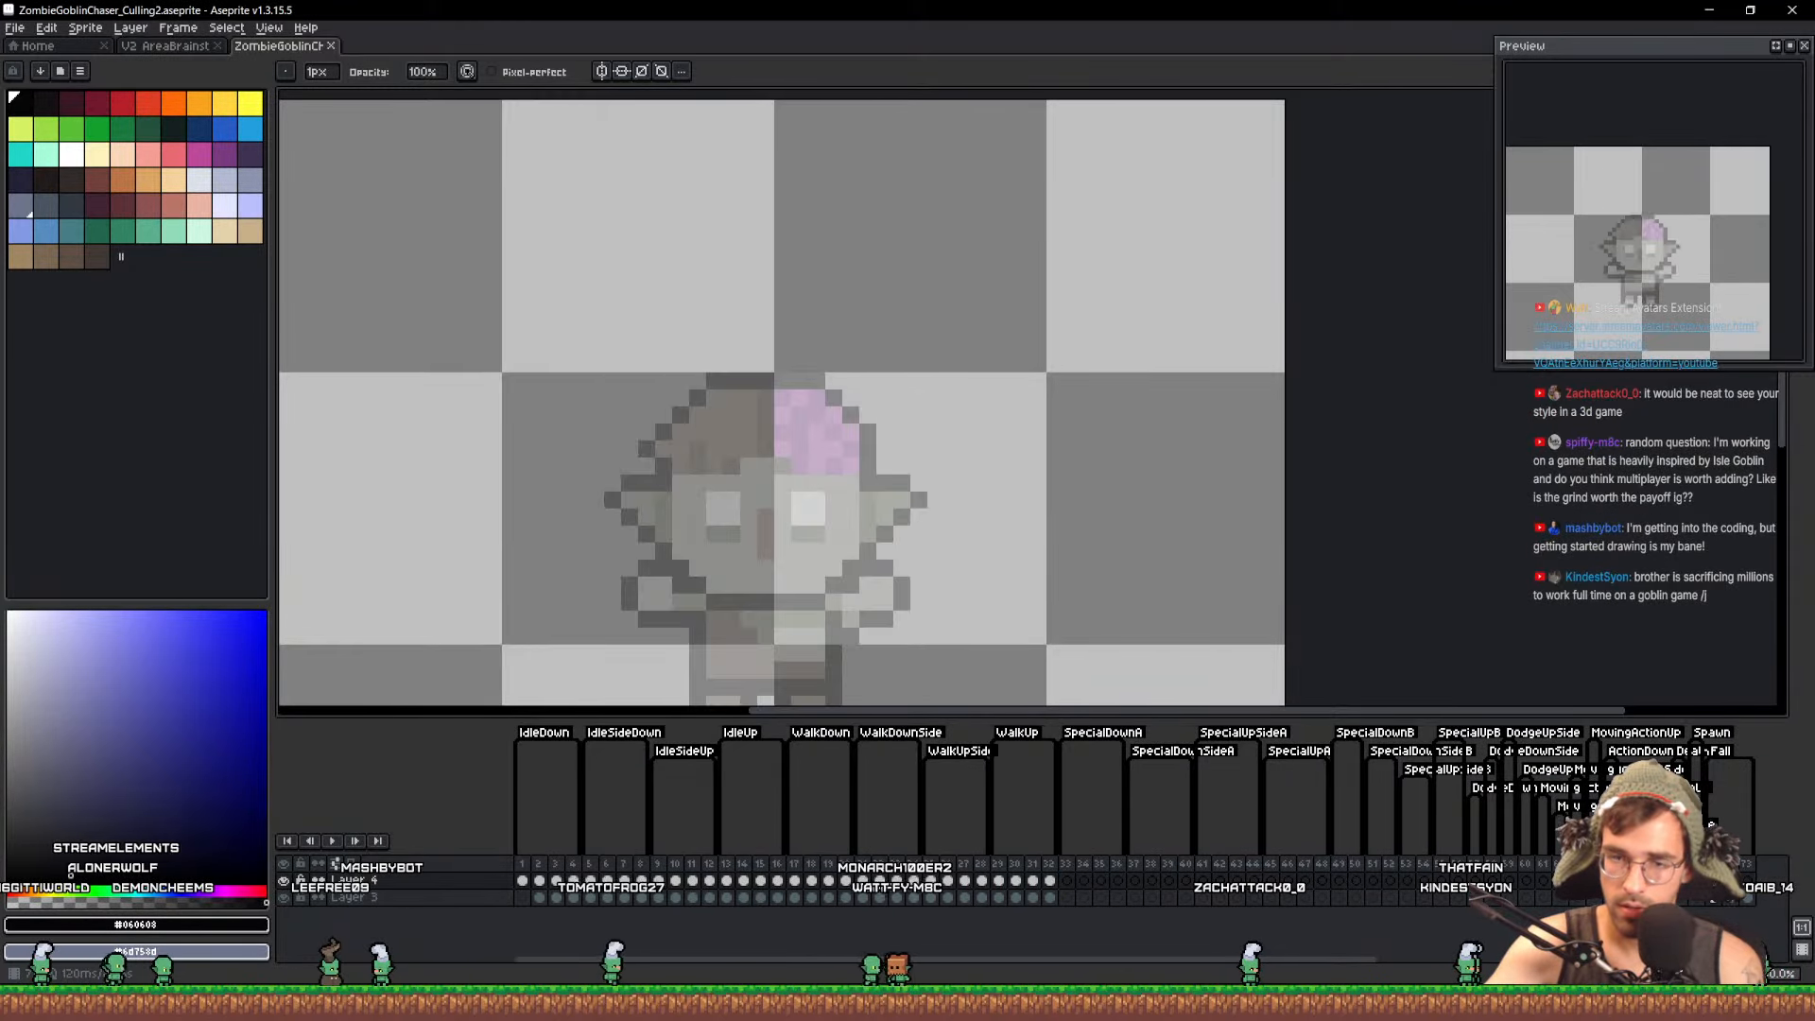
{"action": "left_click", "coordinate": [524, 898]}
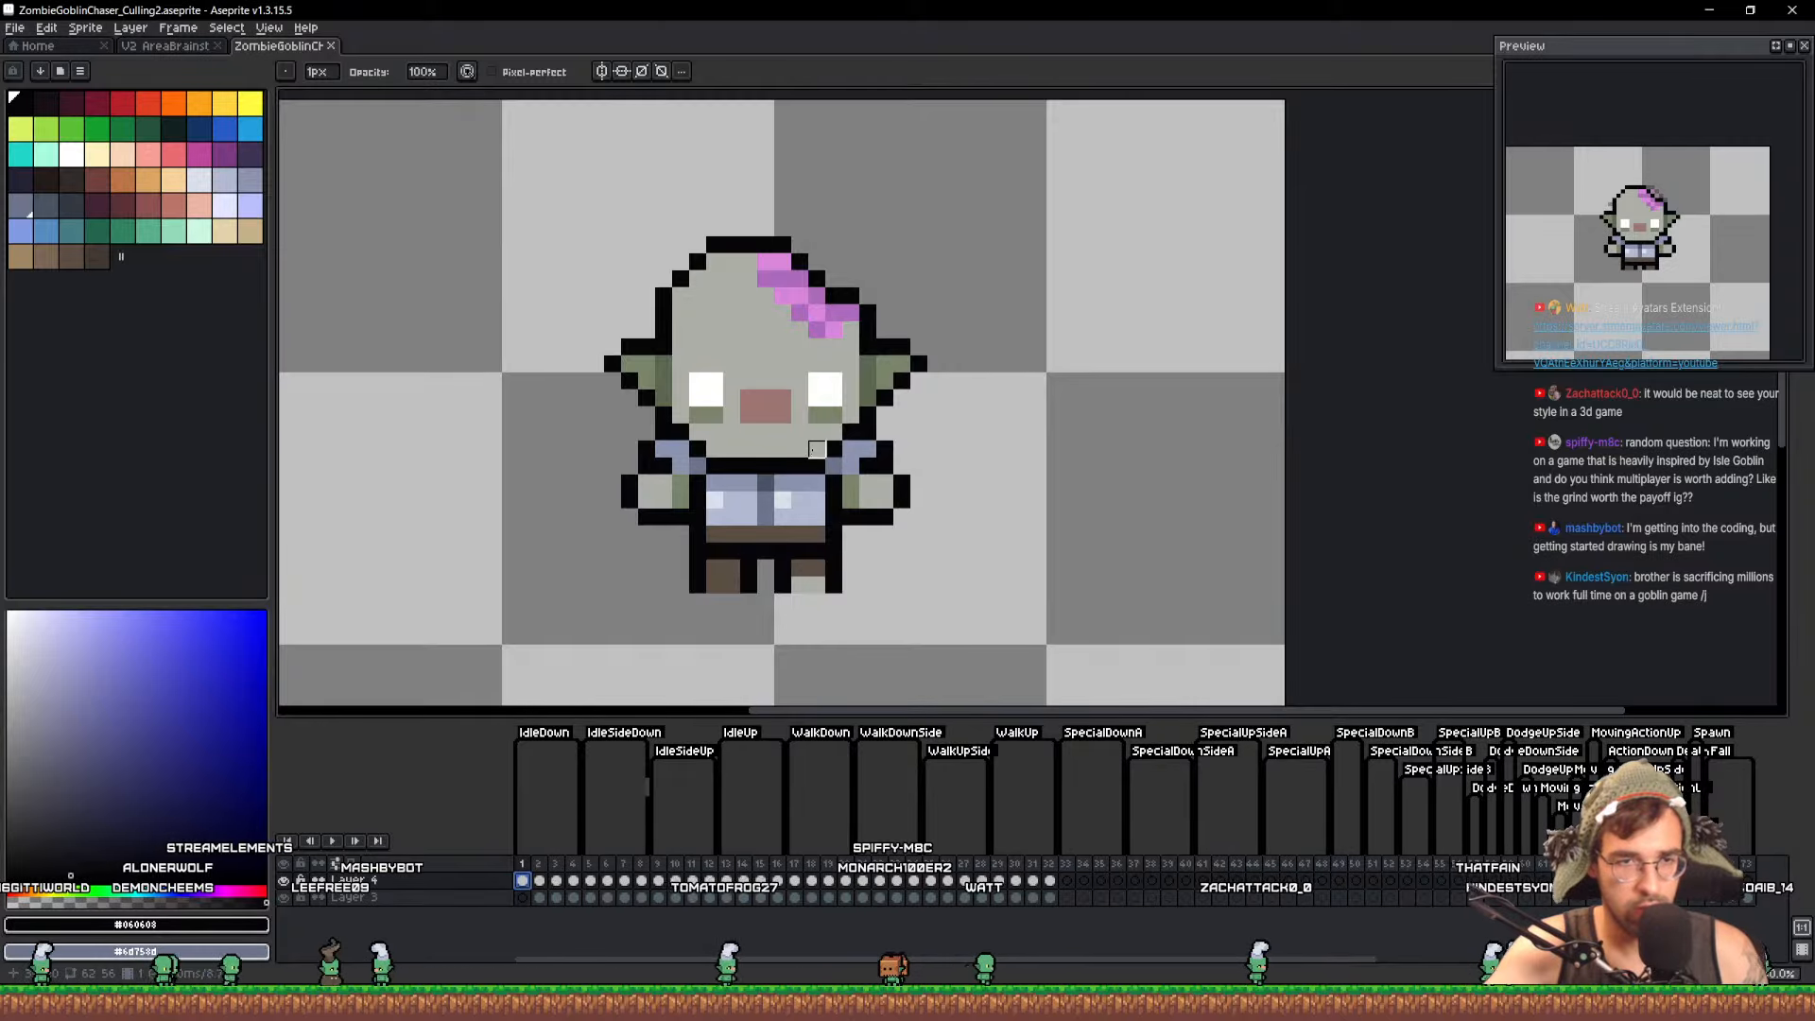
{"action": "key", "text": "q"}
{"action": "mouse_move", "coordinate": [1112, 438]}
{"action": "left_mouse_down"}
{"action": "mouse_move", "coordinate": [527, 579]}
{"action": "mouse_move", "coordinate": [1223, 458]}
{"action": "mouse_move", "coordinate": [1224, 477]}
{"action": "left_mouse_up"}
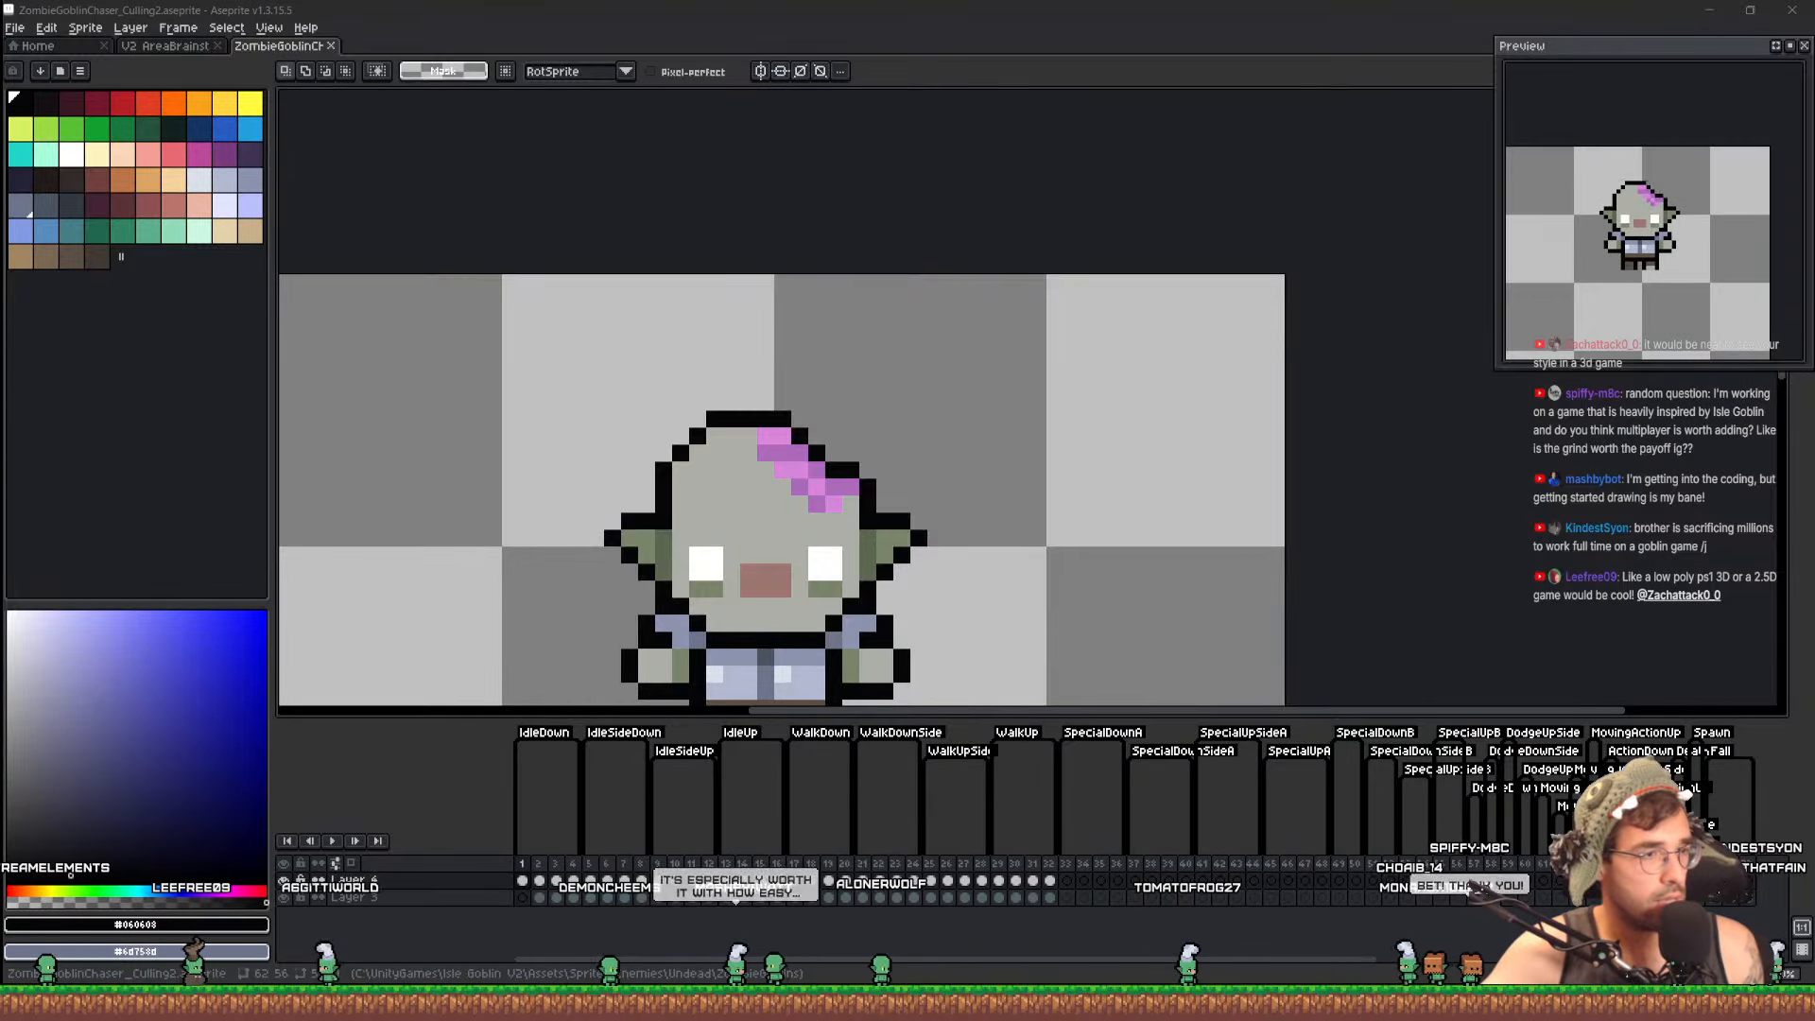
Switch to the browser and look through the megabonk image results, enlarging the Polygon skeleton and Dexerto guide images
{"action": "key", "text": "alt+Tab"}
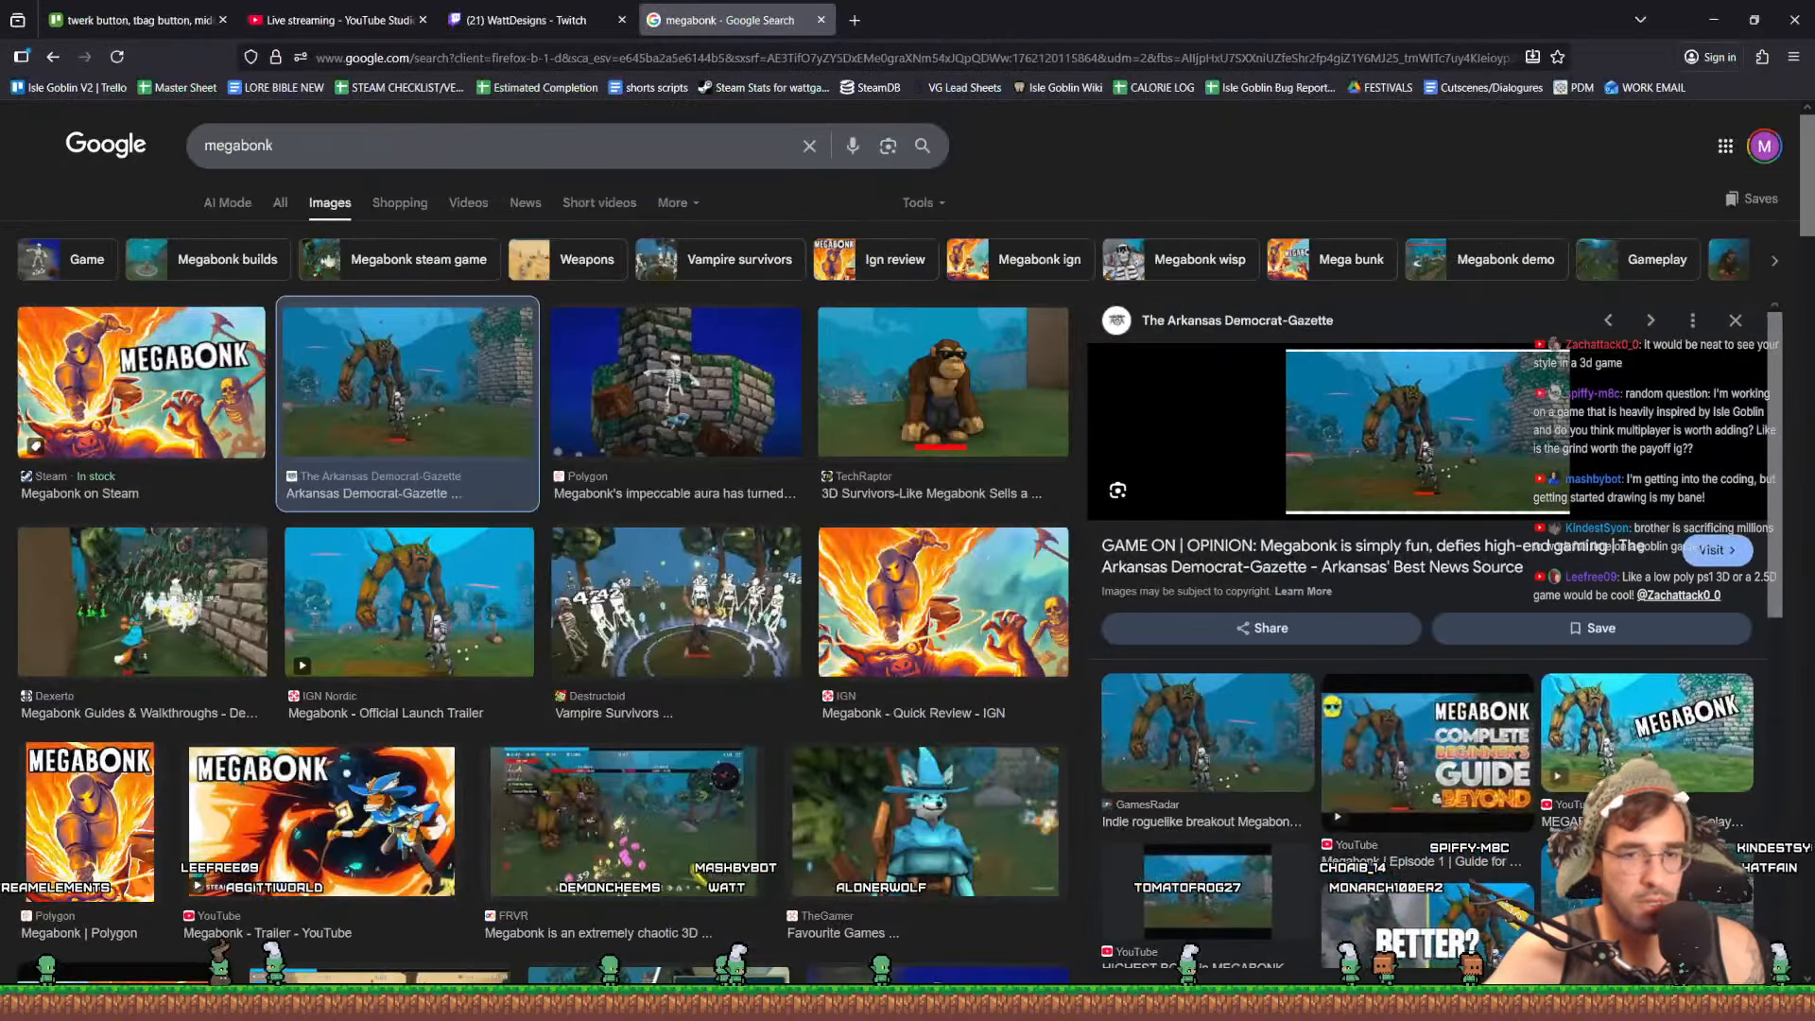
{"action": "left_click", "coordinate": [567, 405]}
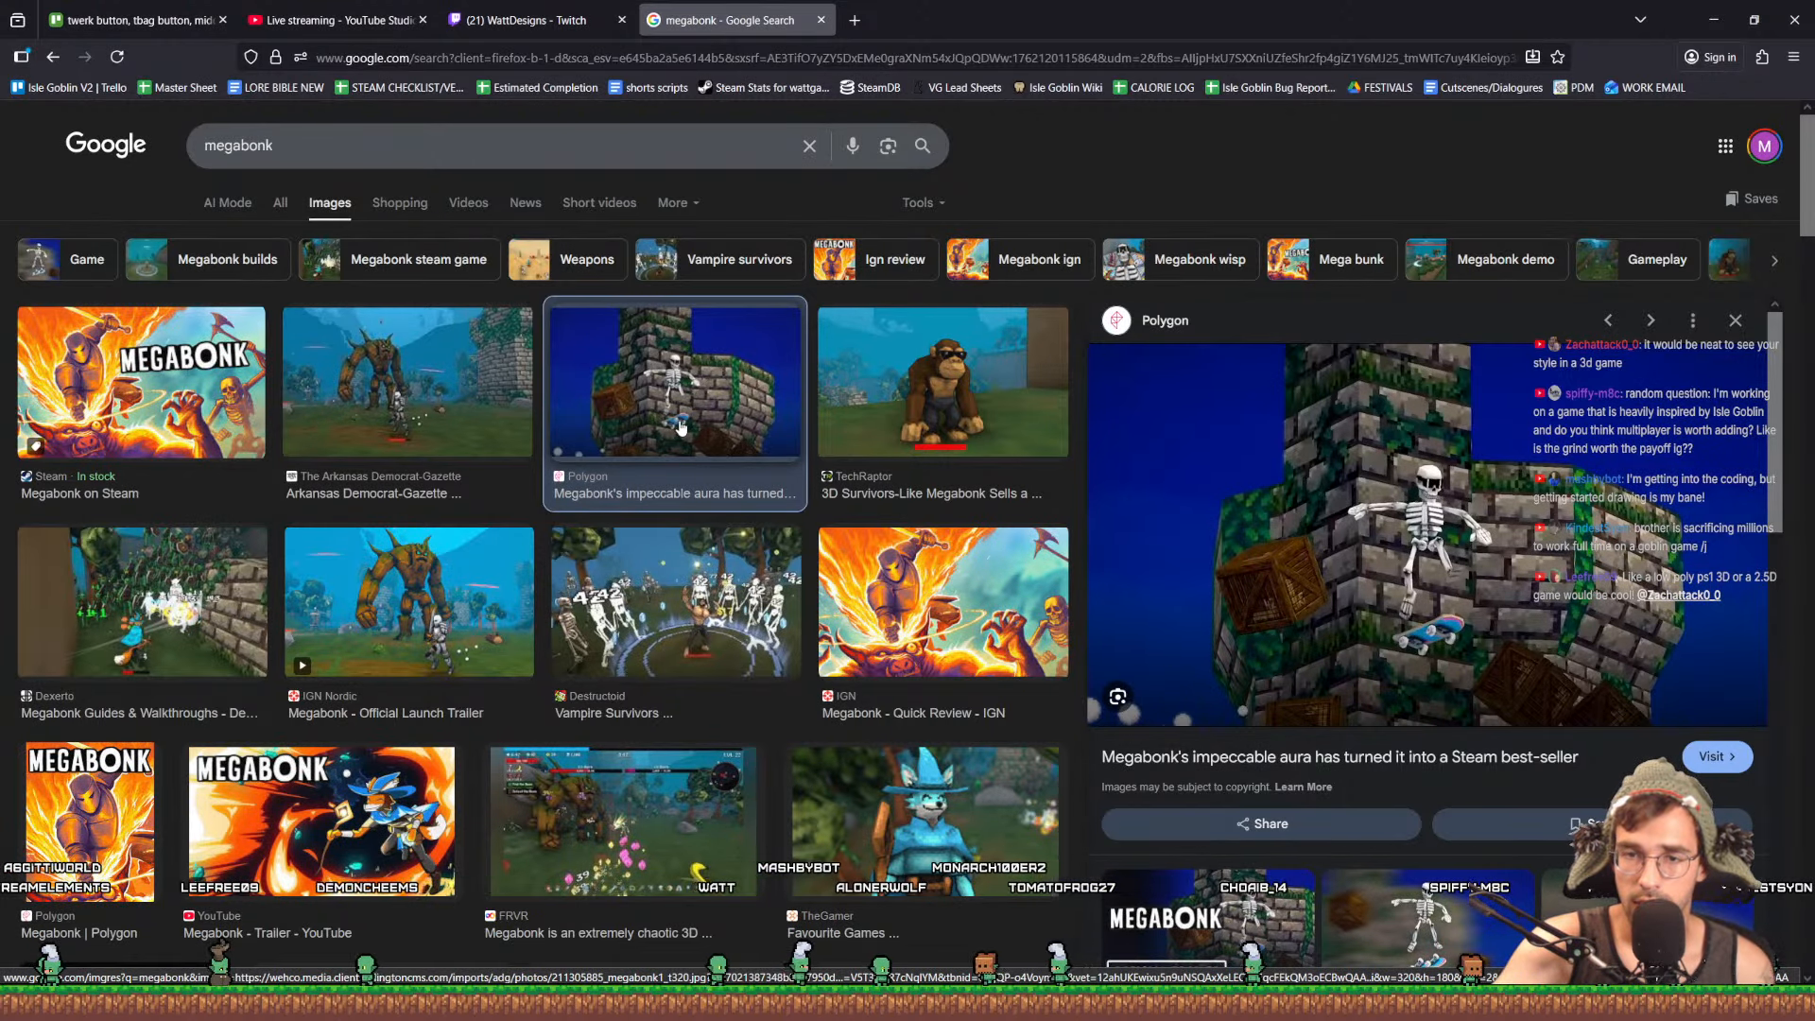
{"action": "scroll", "coordinate": [882, 590], "scroll_direction": "down", "scroll_amount": 2}
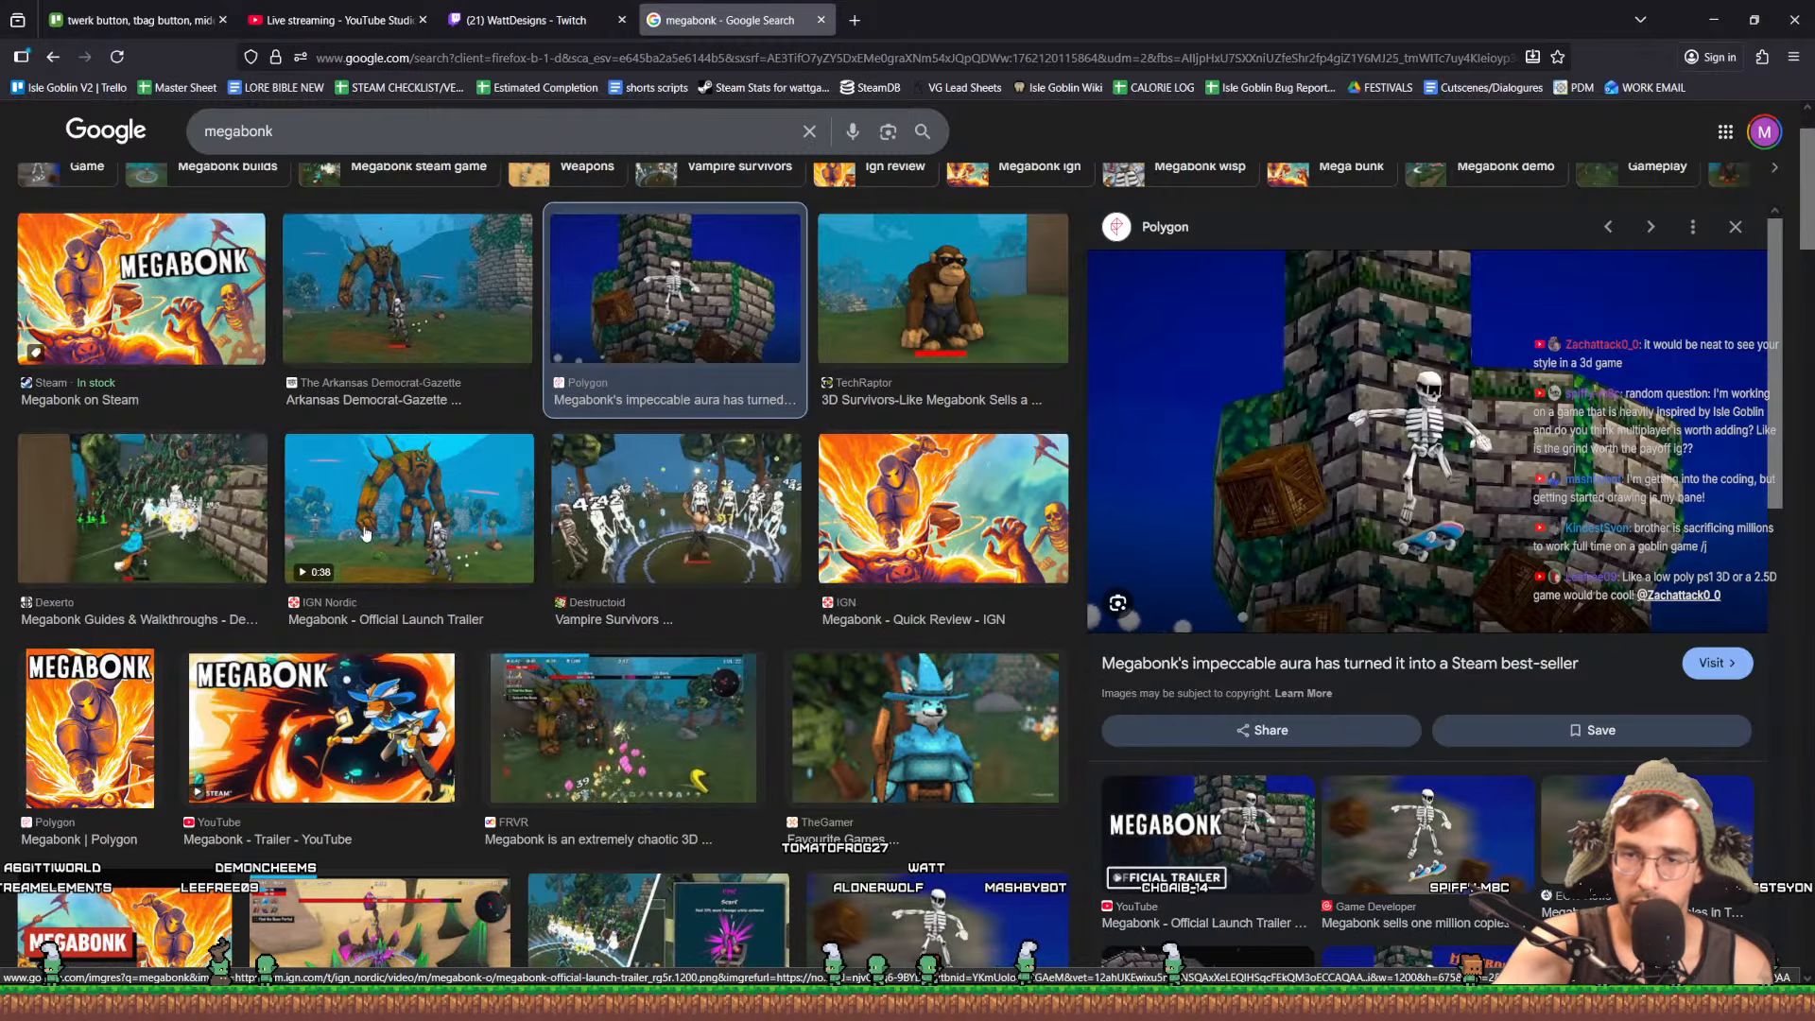
{"action": "left_click", "coordinate": [137, 515]}
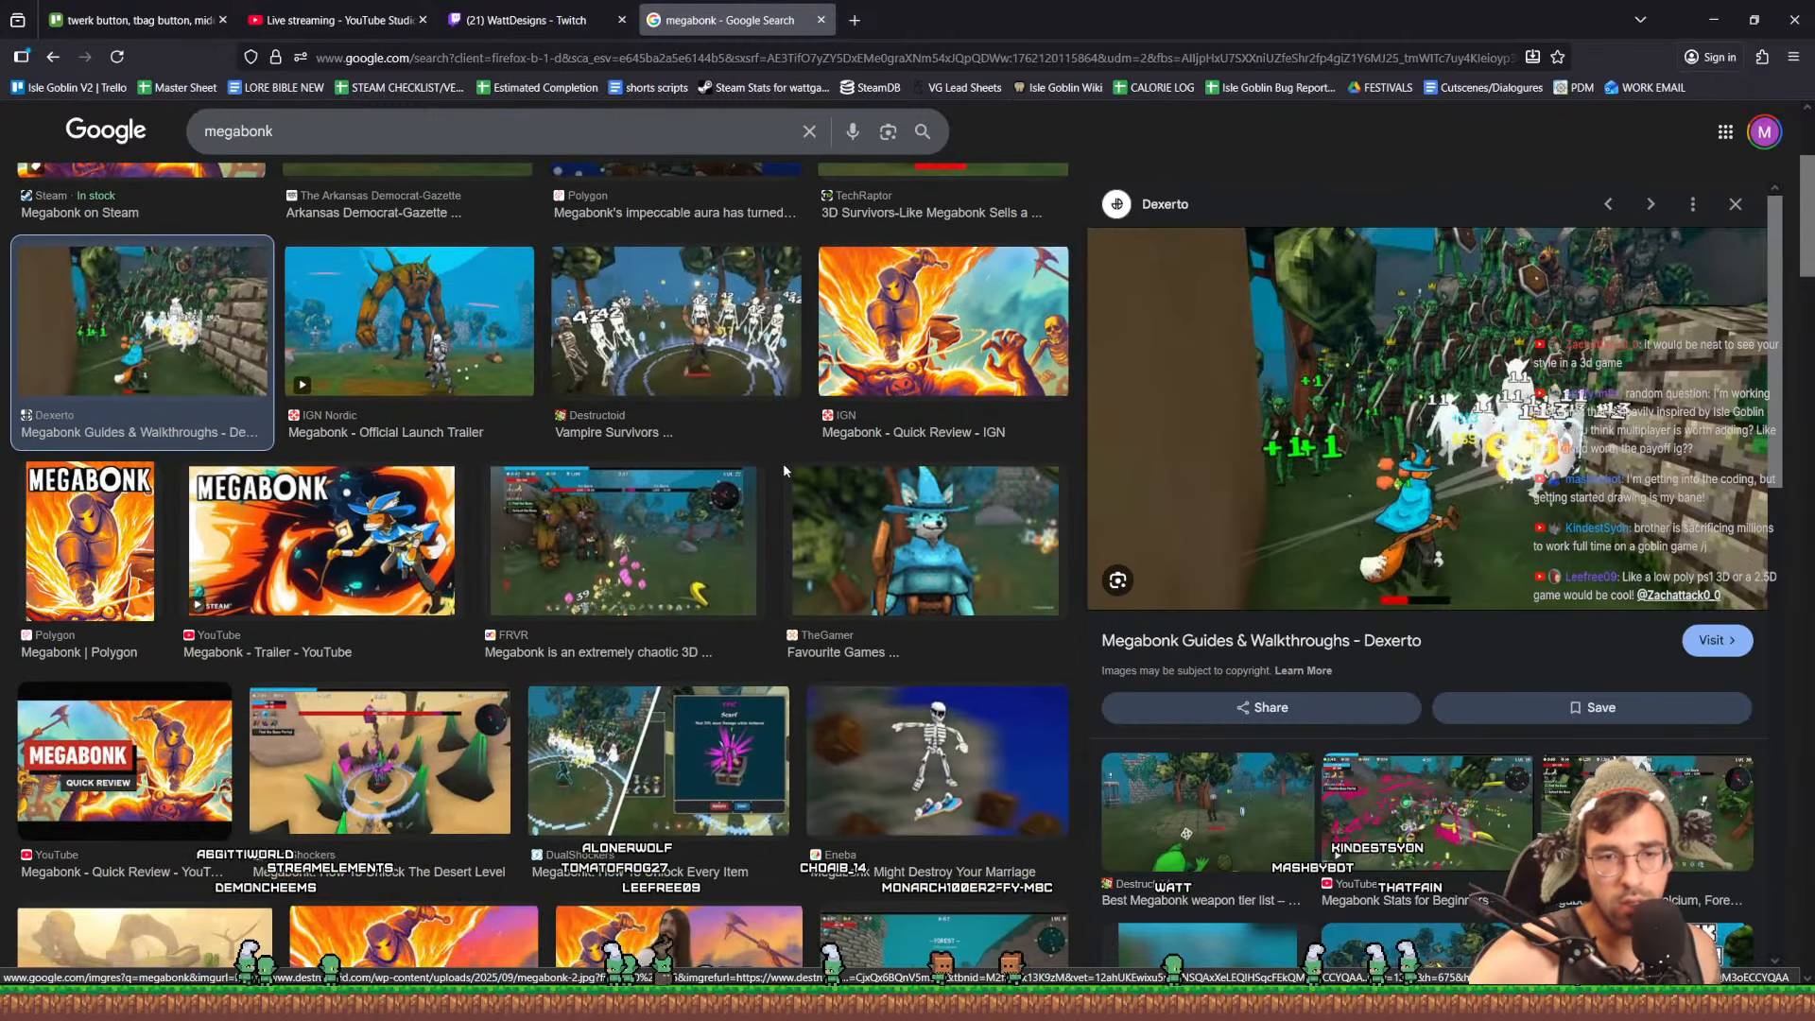
{"action": "scroll", "coordinate": [783, 463], "scroll_direction": "up", "scroll_amount": 2}
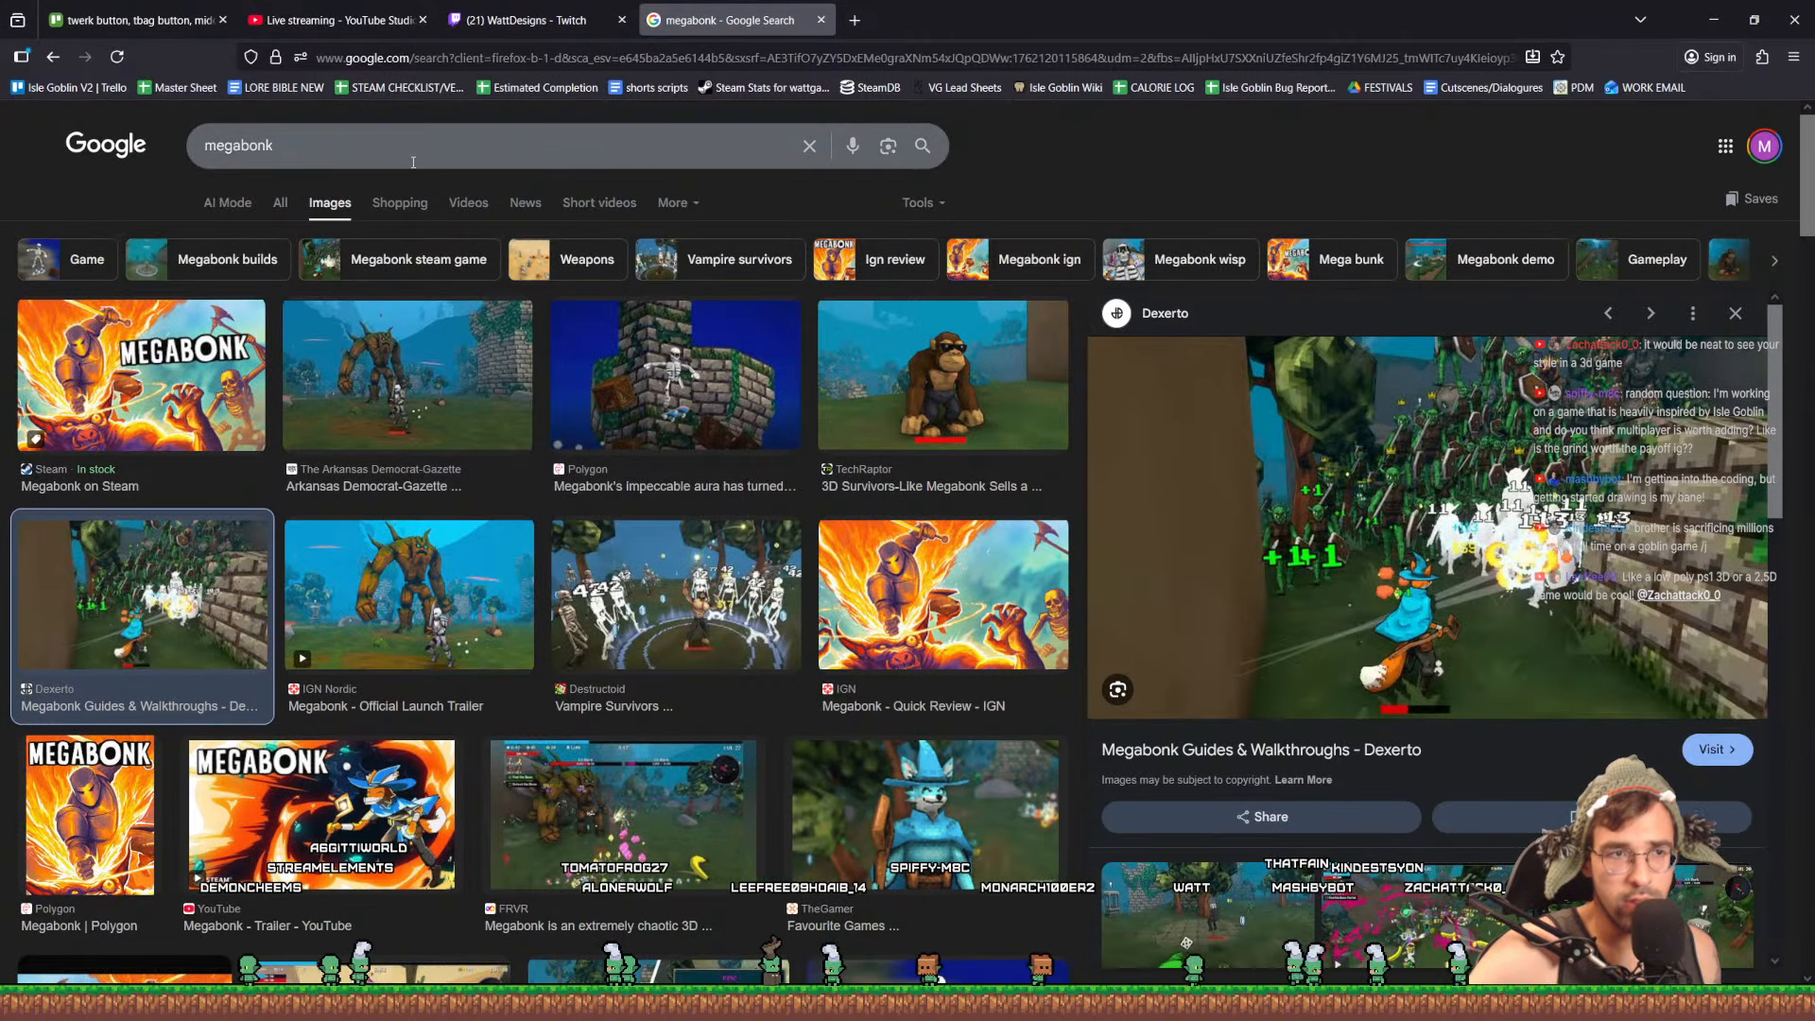
Search Google Images for "paper mario gameplay" and enlarge IGN's Thousand-Year Door image before returning to Aseprite
{"action": "left_click_drag", "start_coordinate": [410, 158], "coordinate": [180, 151]}
{"action": "type", "text": "paper mari"}
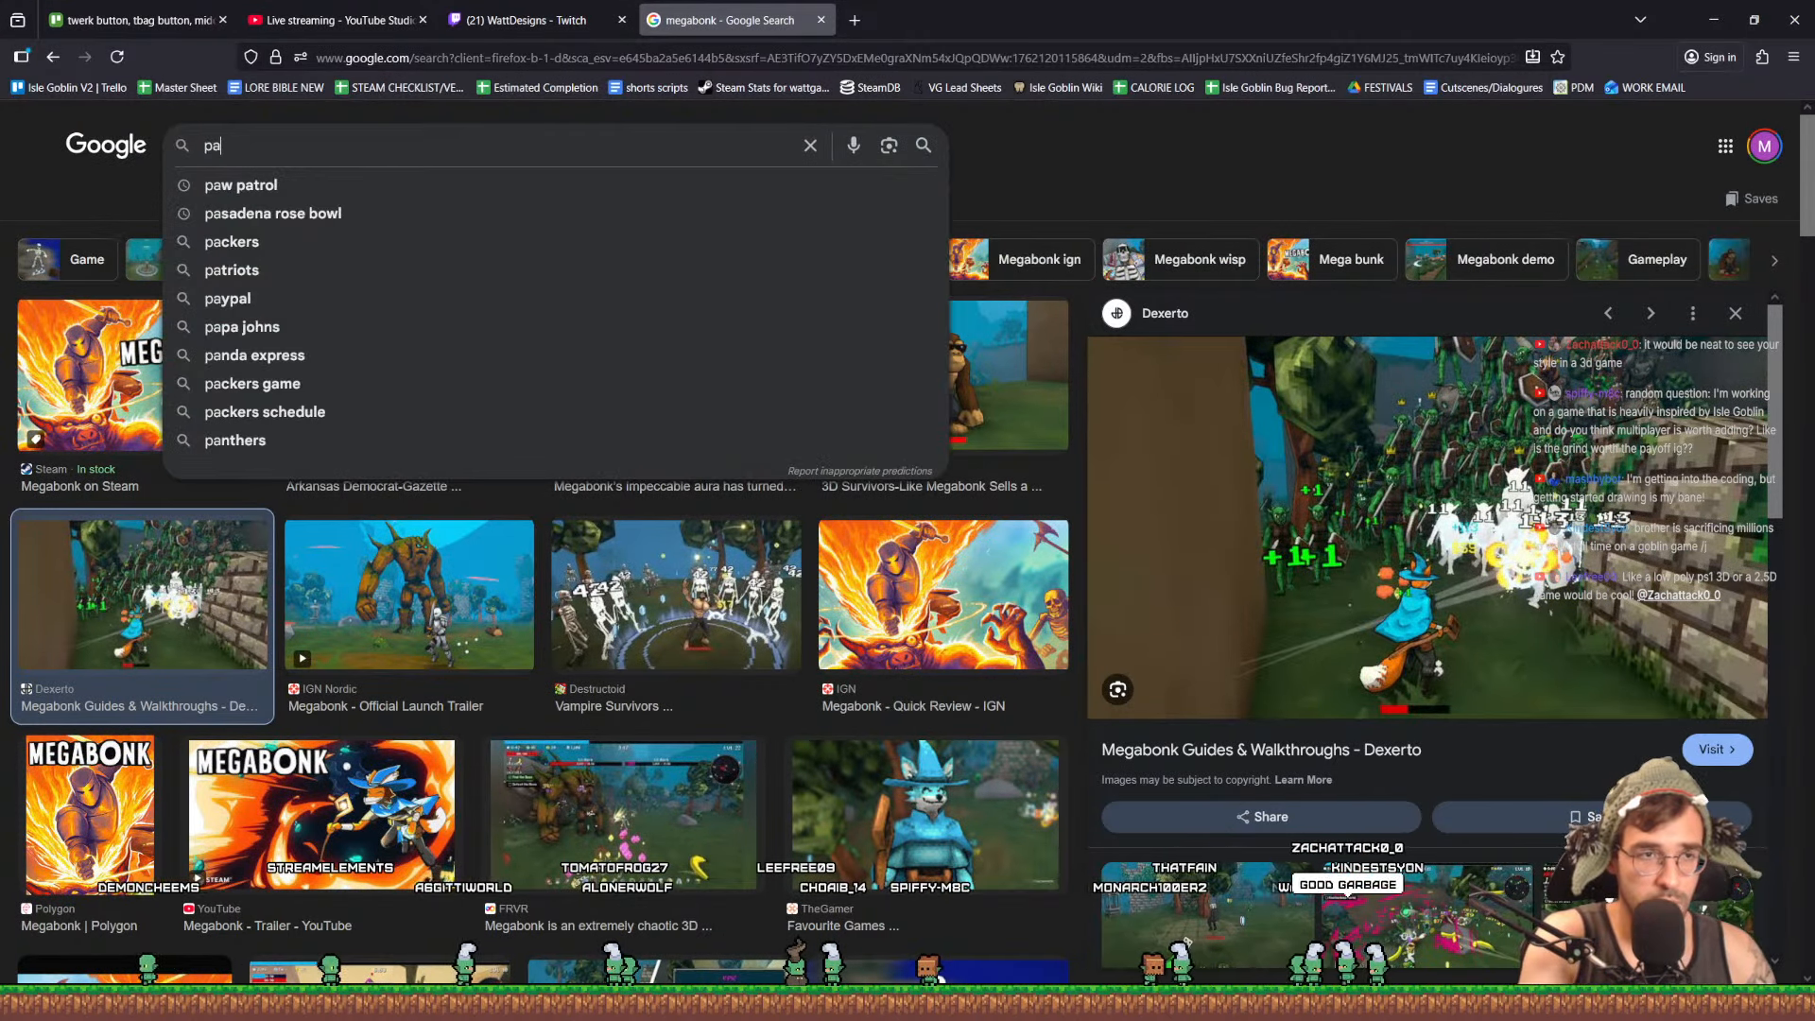
{"action": "type", "text": "gameplay"}
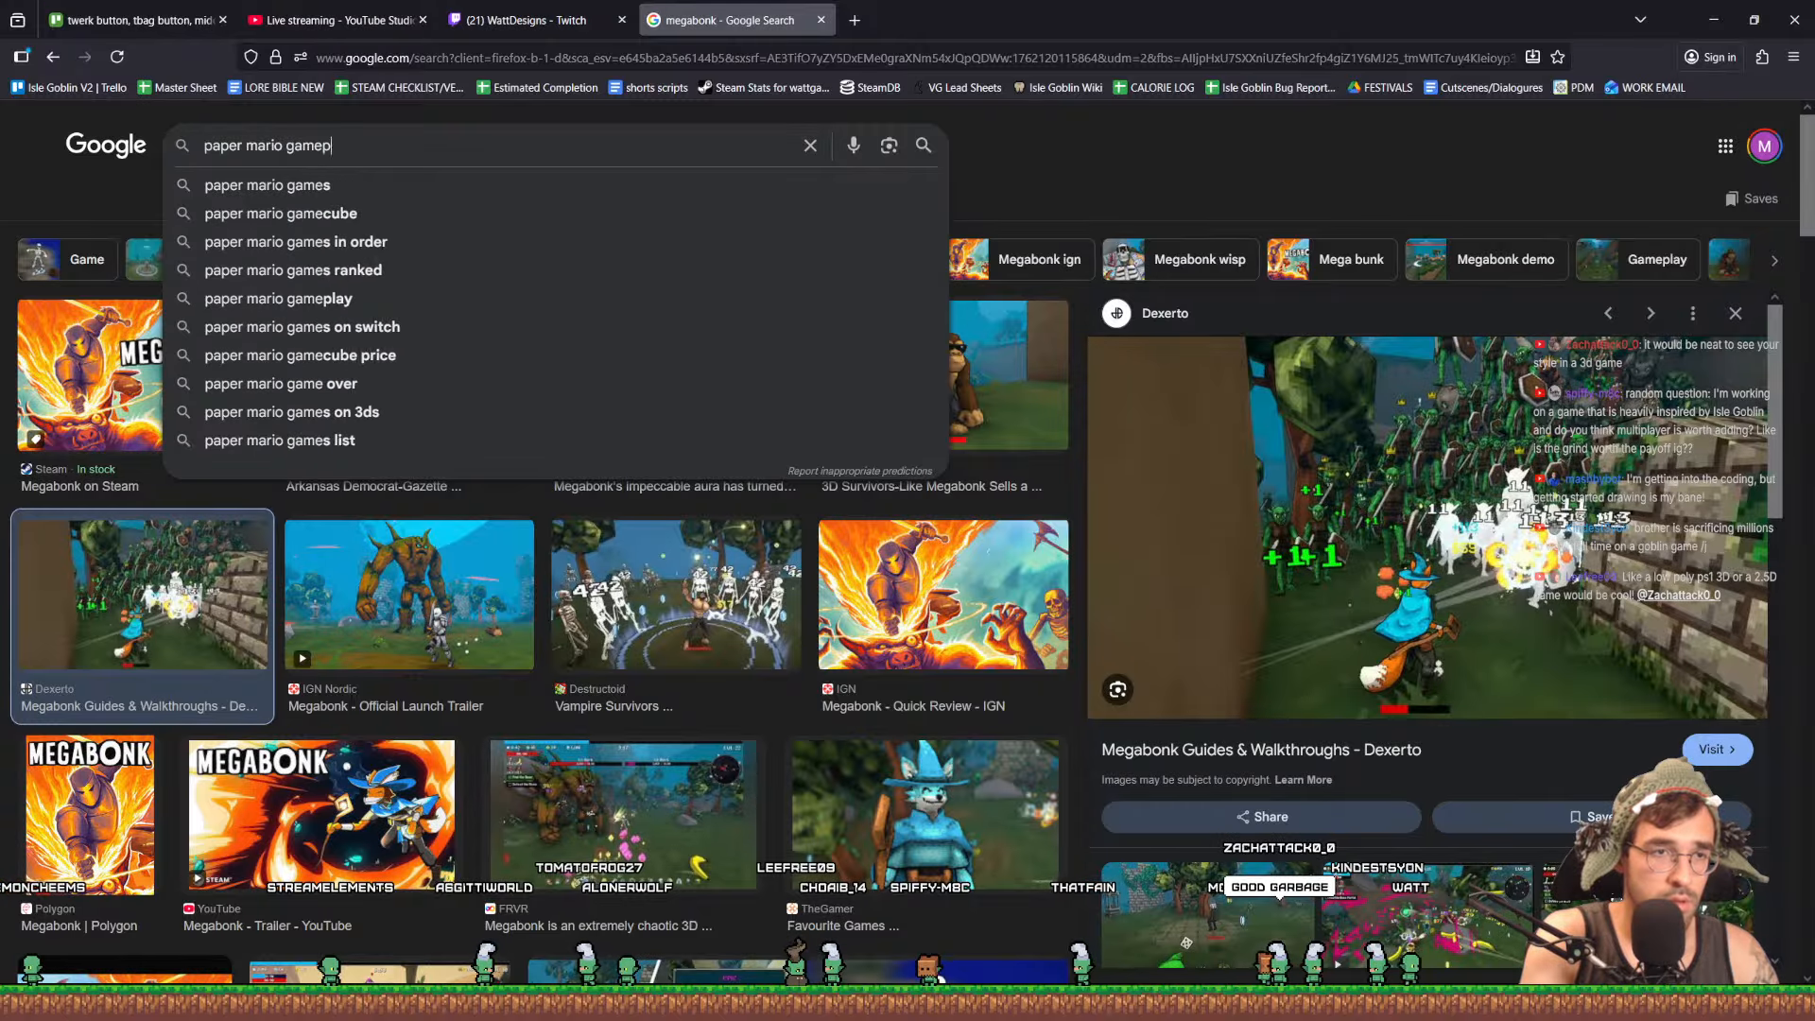
{"action": "key", "text": "Return"}
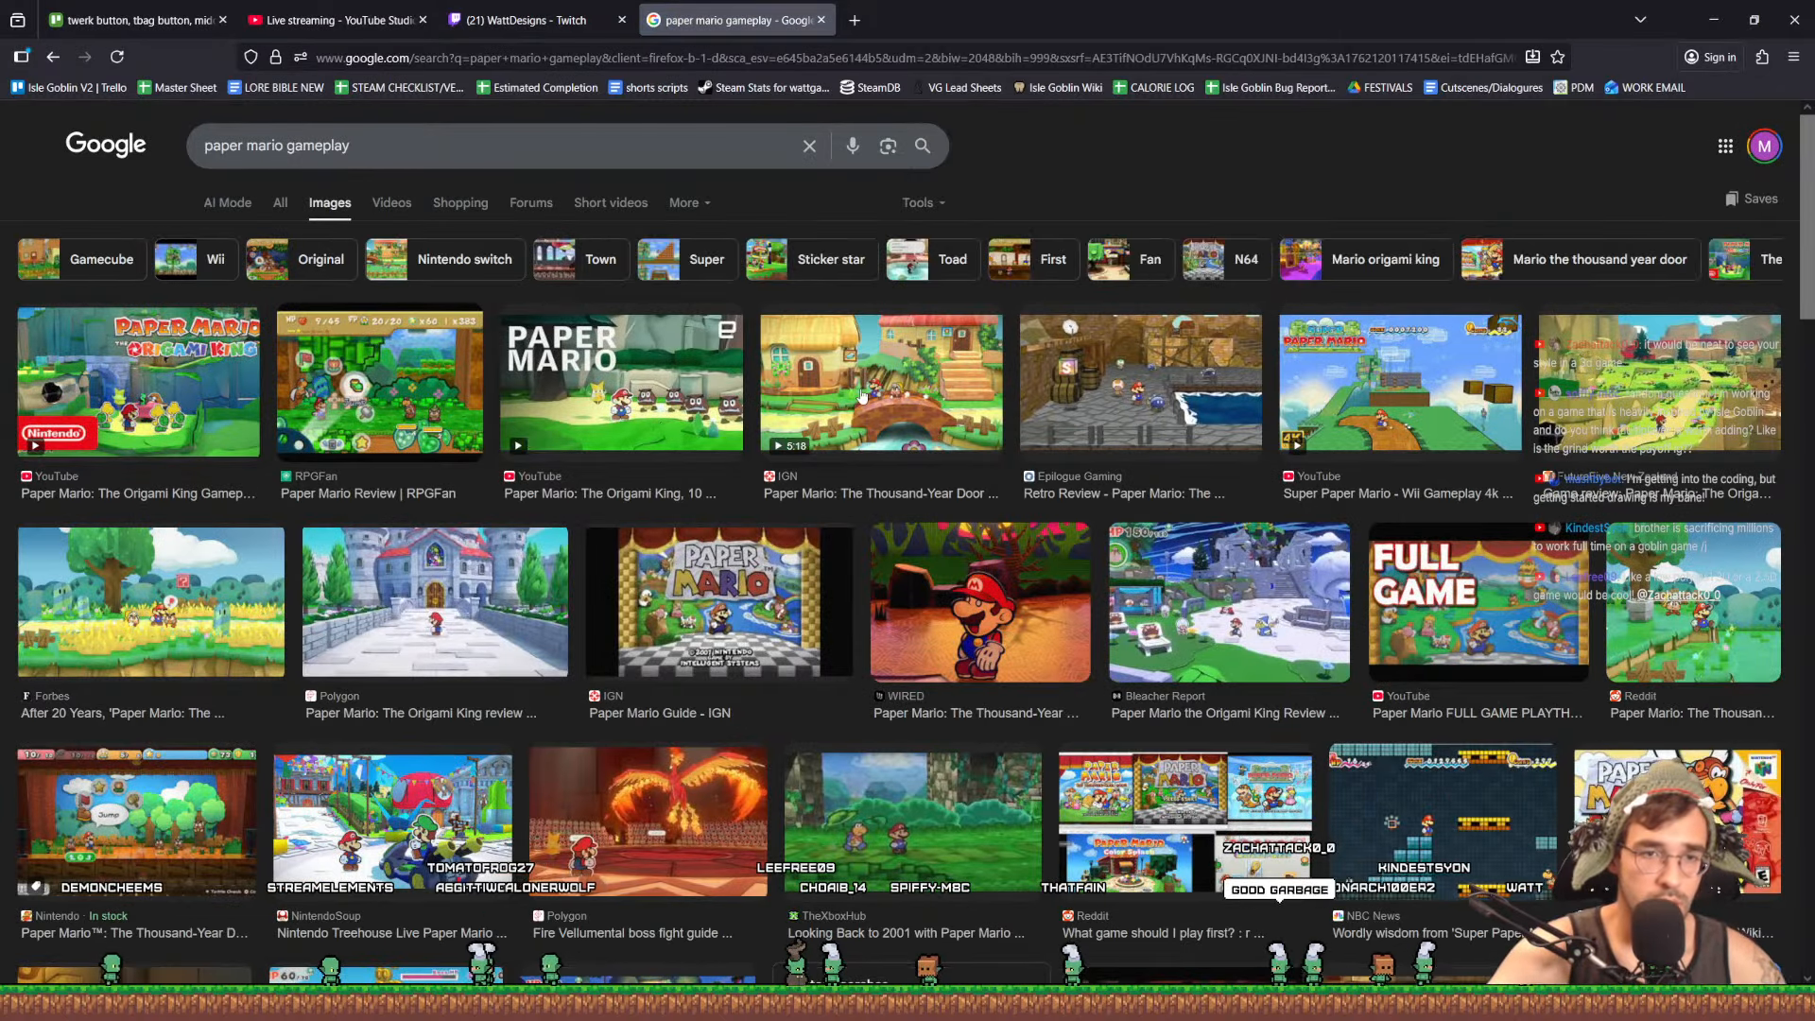
{"action": "left_click", "coordinate": [879, 397]}
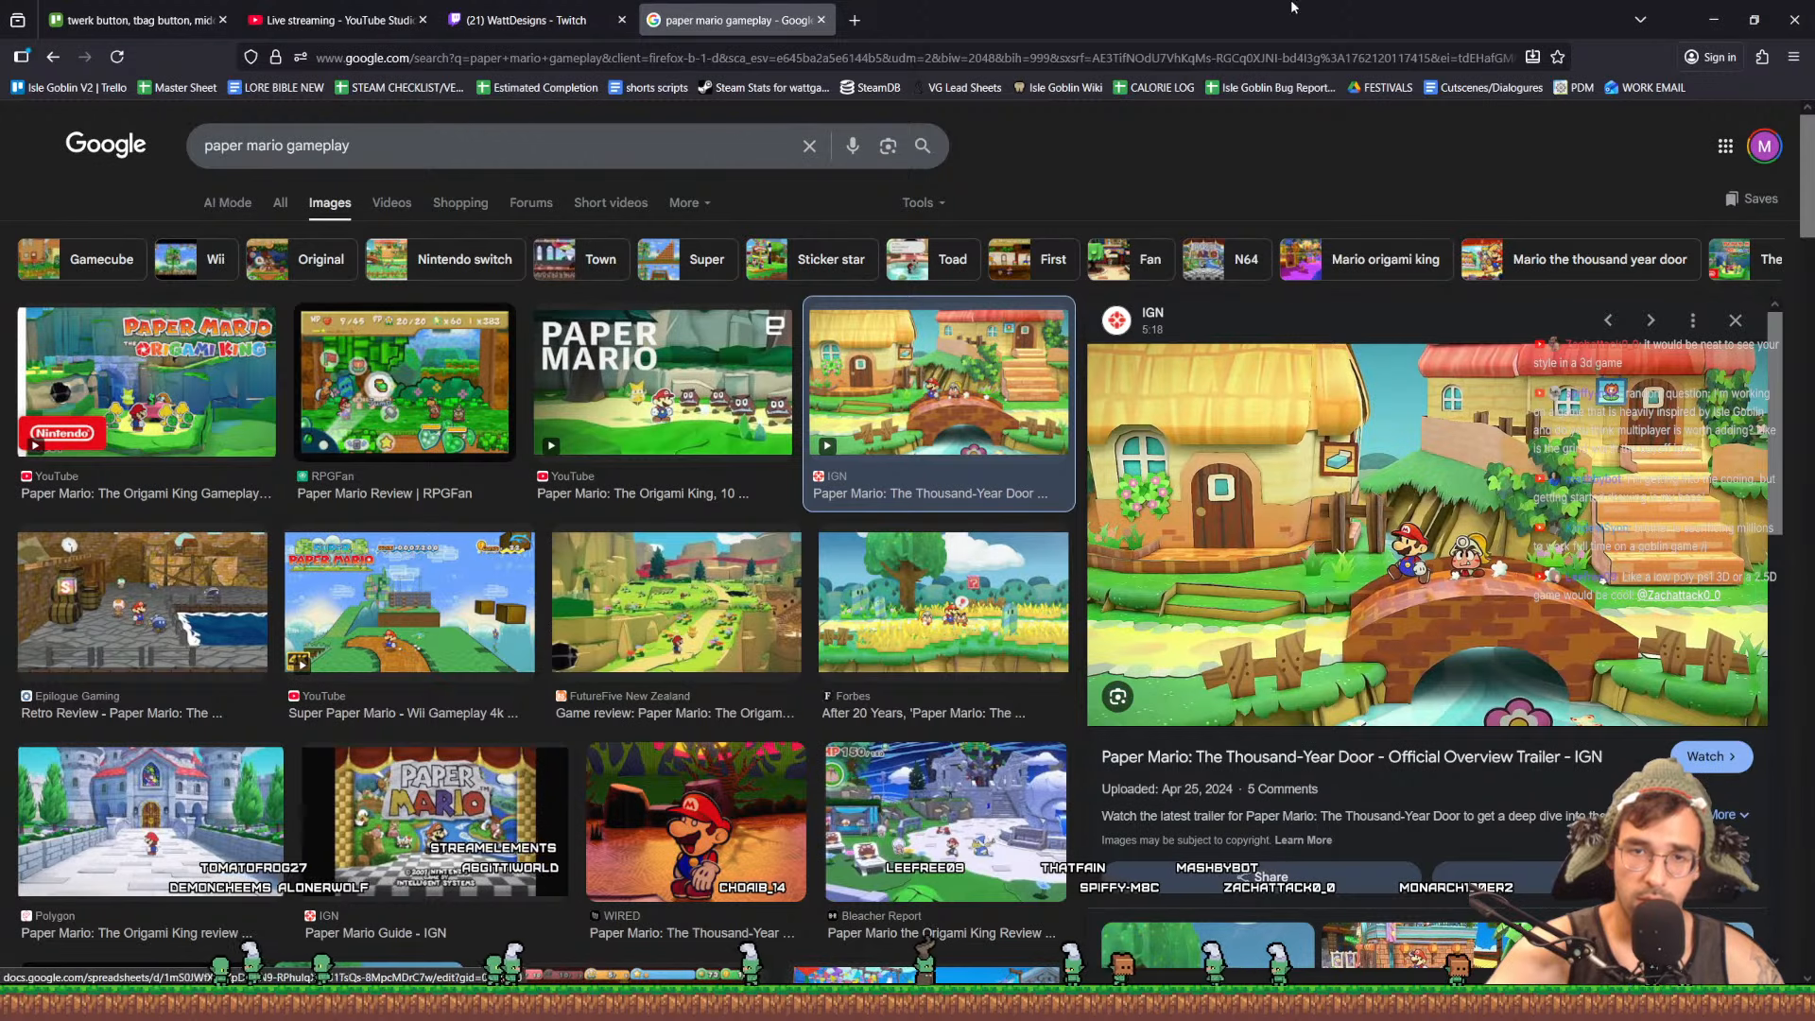
{"action": "left_click_drag", "start_coordinate": [1292, 8], "coordinate": [974, 1020]}
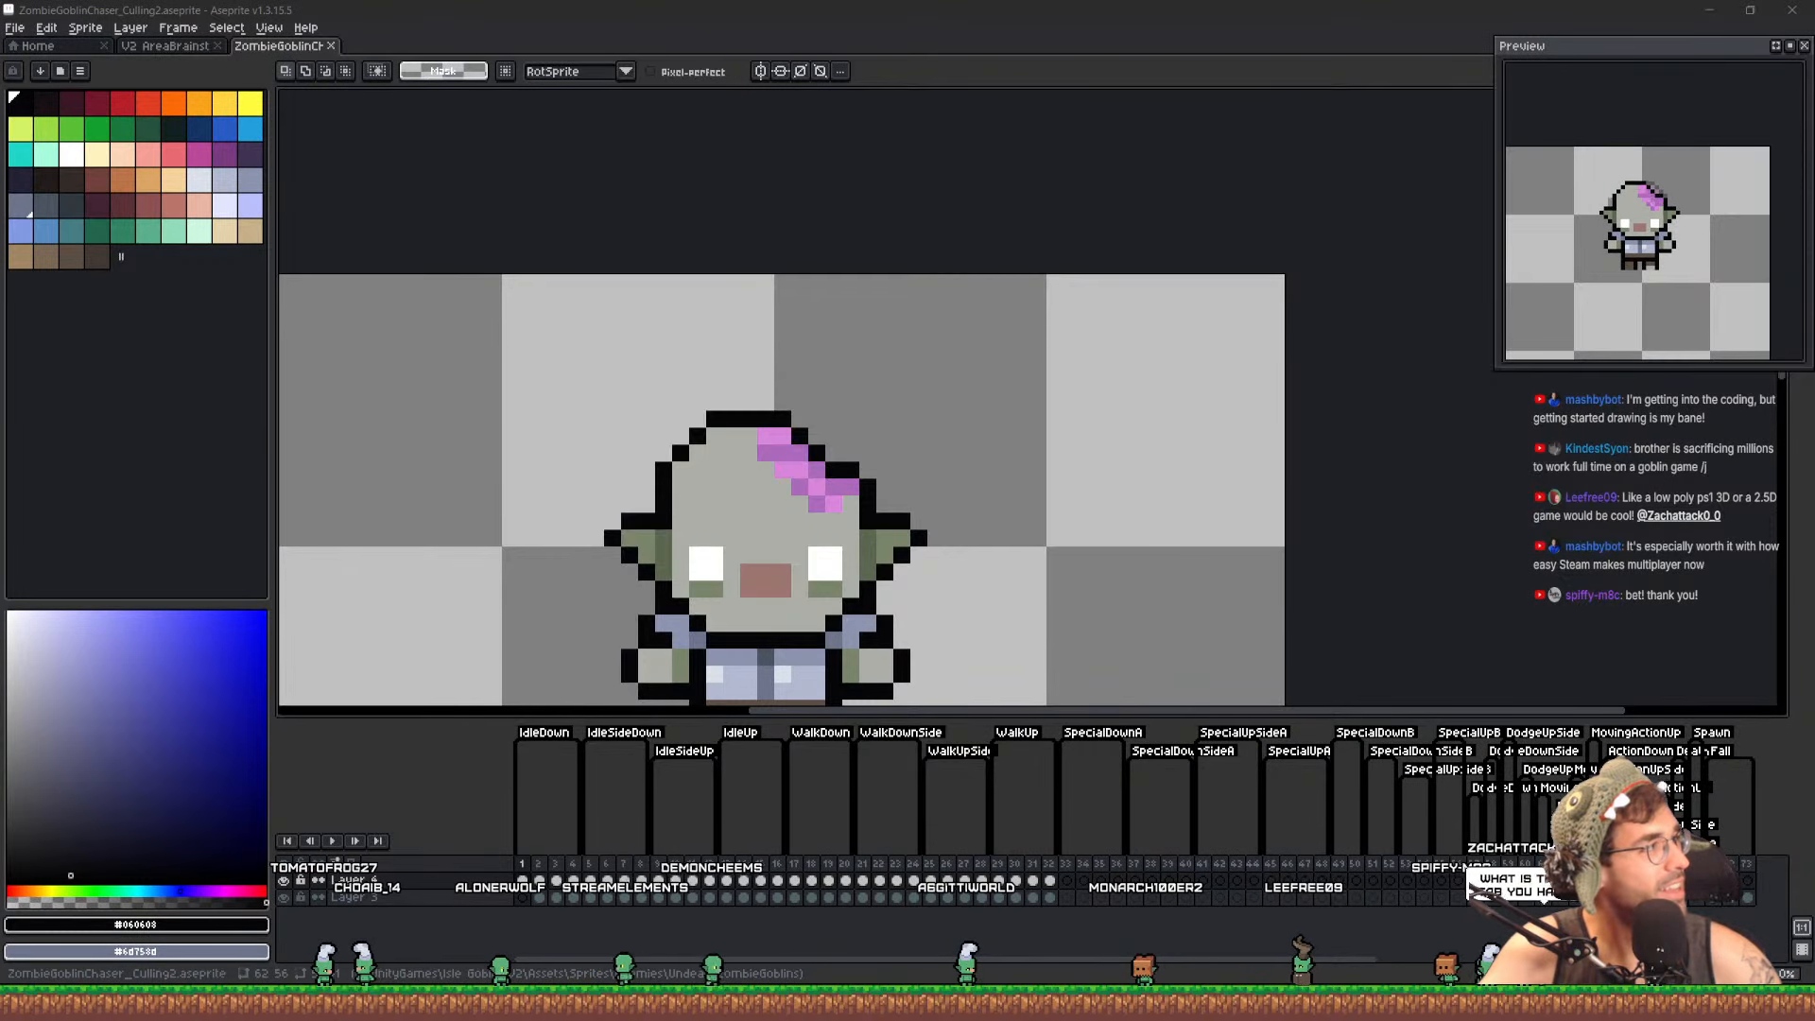
View the title of the open Trello card about the twerk, tbag and headbanging buttons, and return to Aseprite
{"action": "left_click_drag", "start_coordinate": [0, 567], "coordinate": [472, 2]}
{"action": "left_click", "coordinate": [172, 8]}
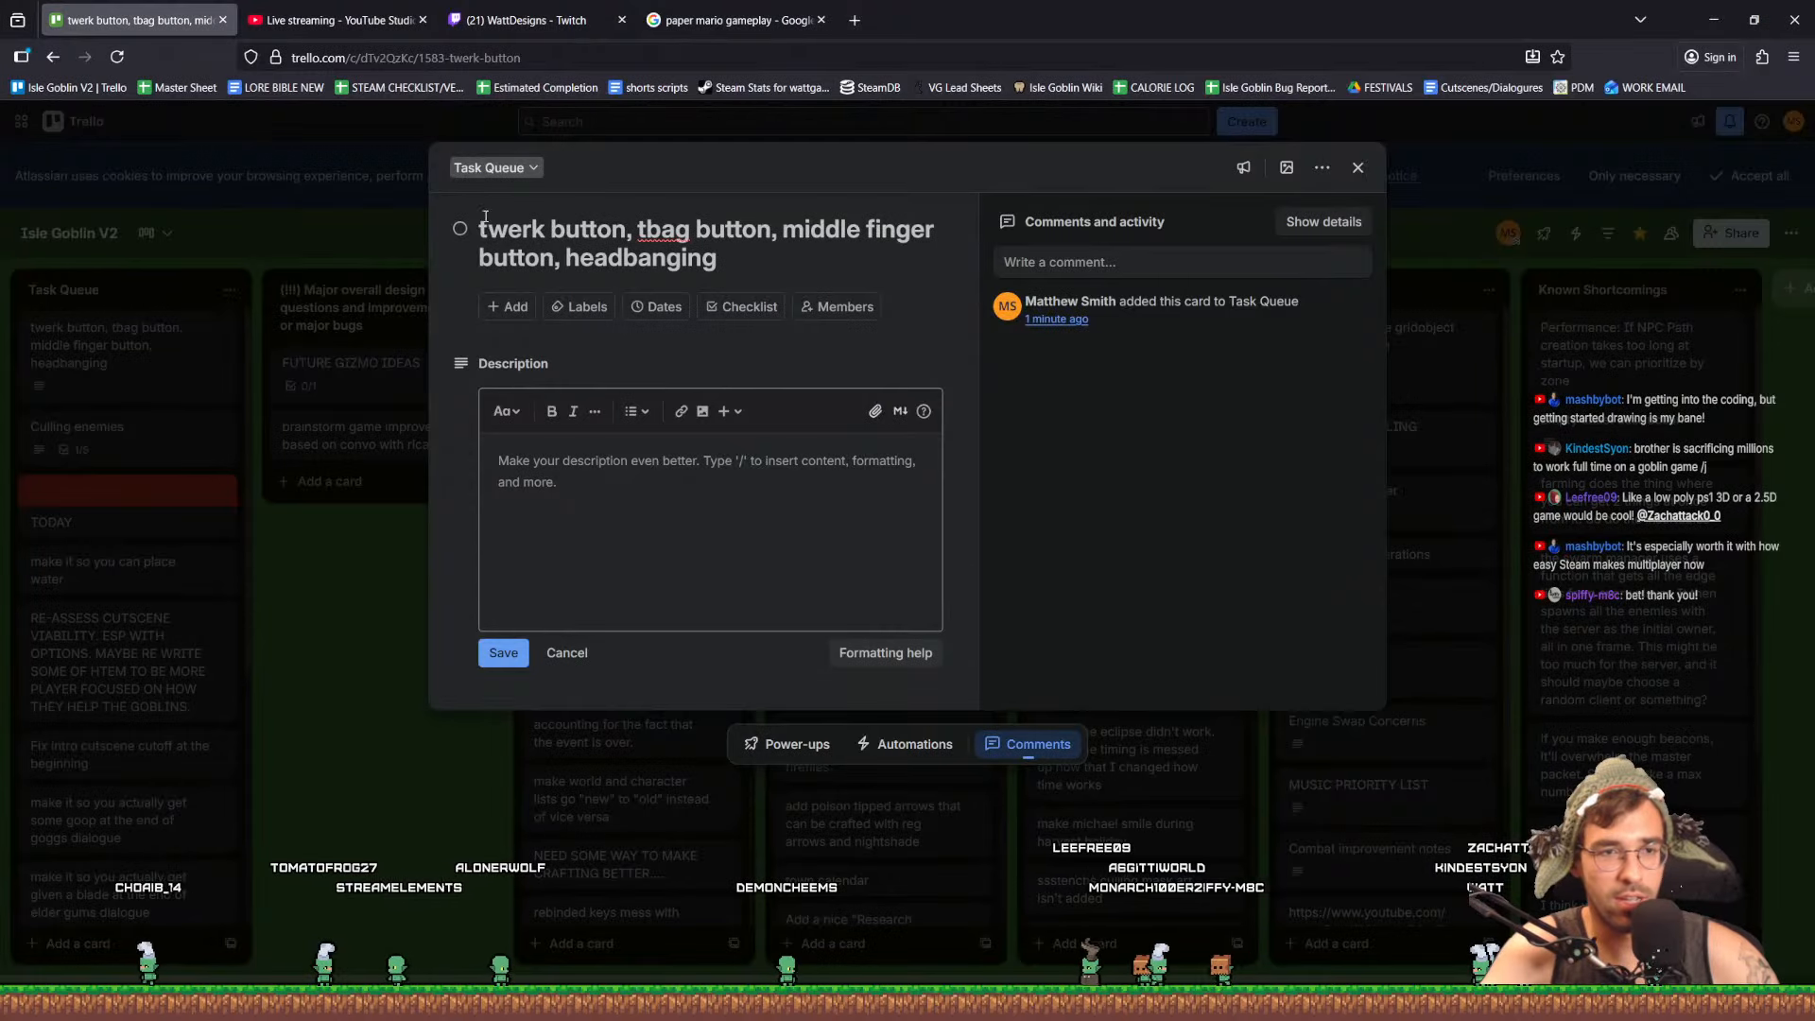
{"action": "left_click_drag", "start_coordinate": [521, 229], "coordinate": [804, 230]}
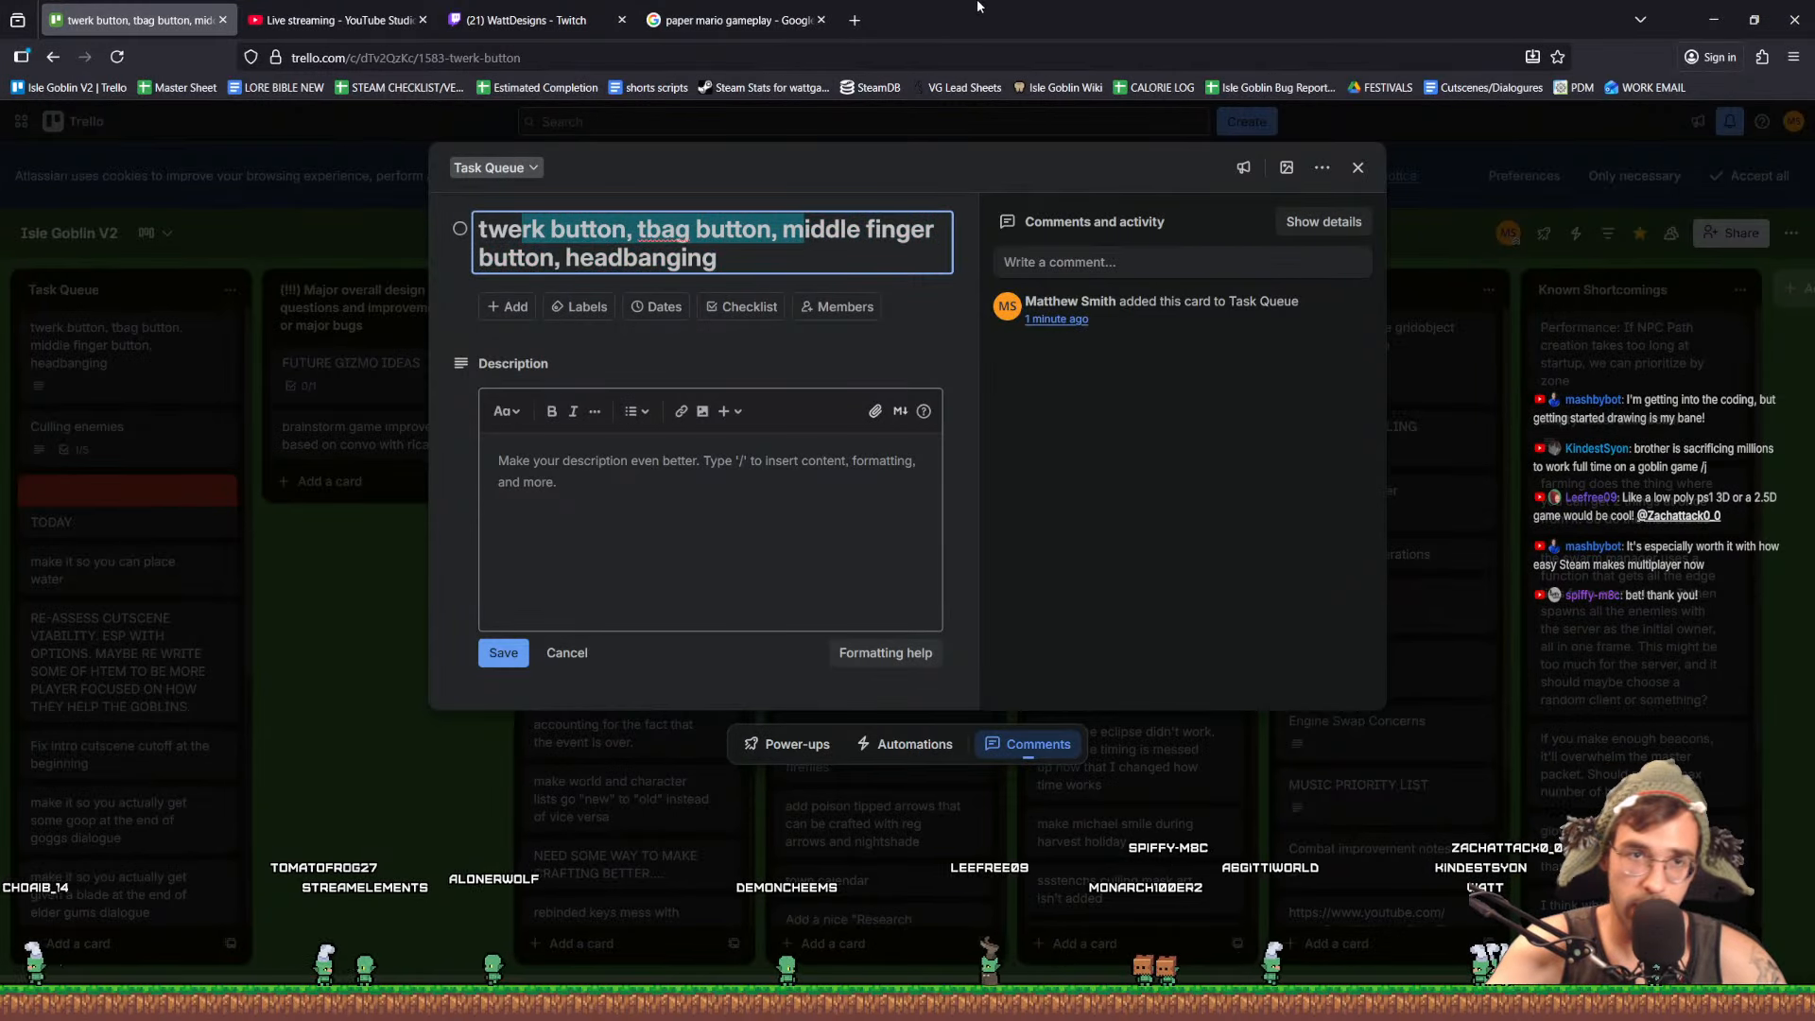
{"action": "left_click_drag", "start_coordinate": [980, 7], "coordinate": [0, 624]}
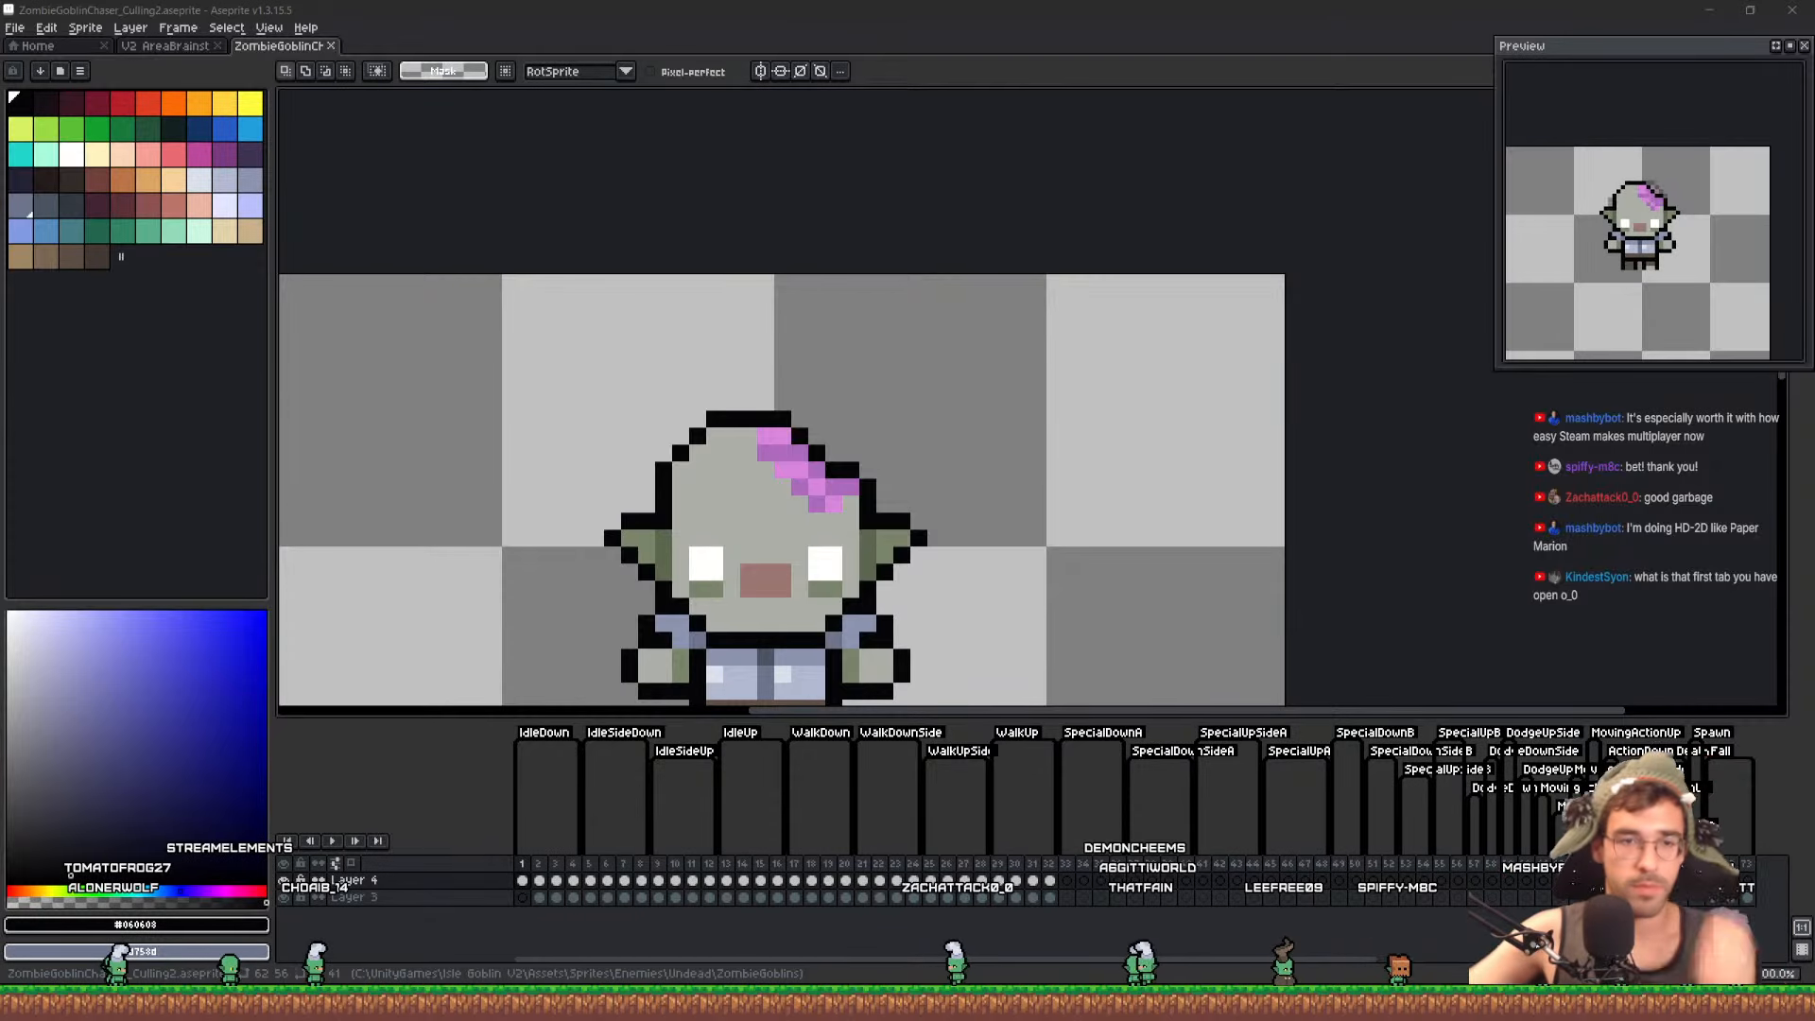
Open GhostGoblin.aseprite, play its animation to view the ghost poses, and close the file
{"action": "left_click", "coordinate": [830, 7]}
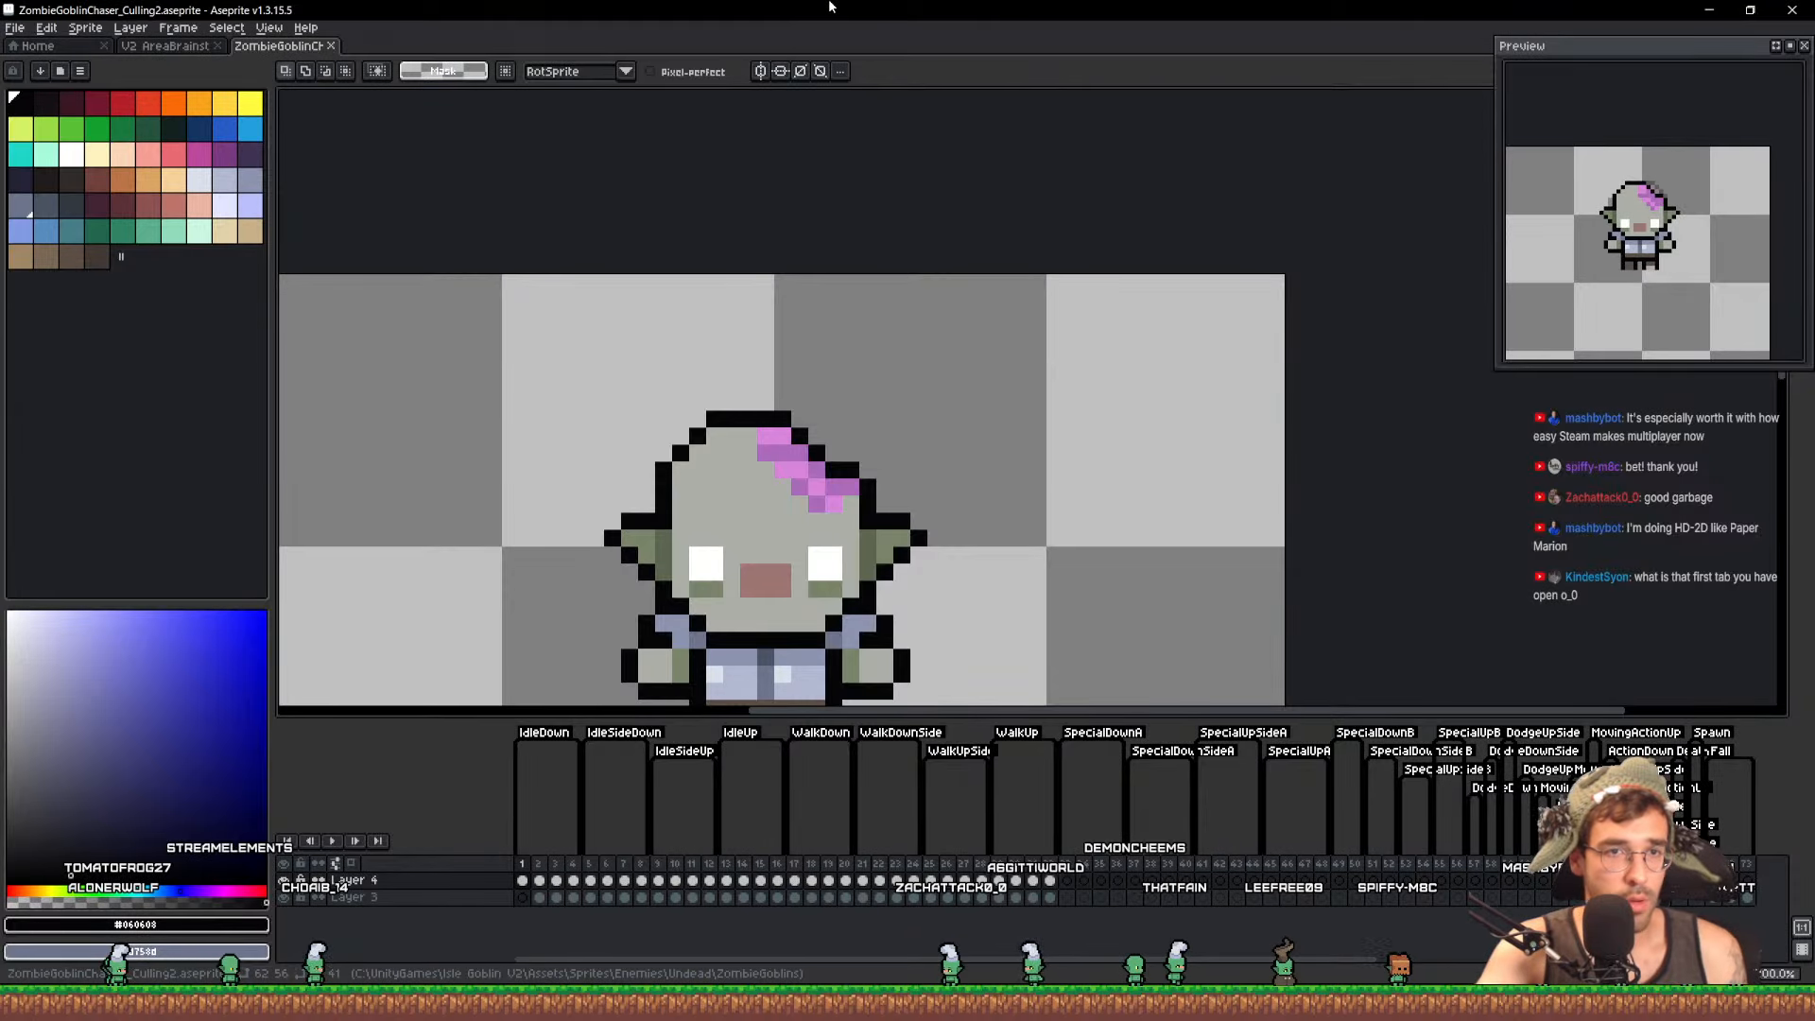
{"action": "key", "text": "ctrl+o"}
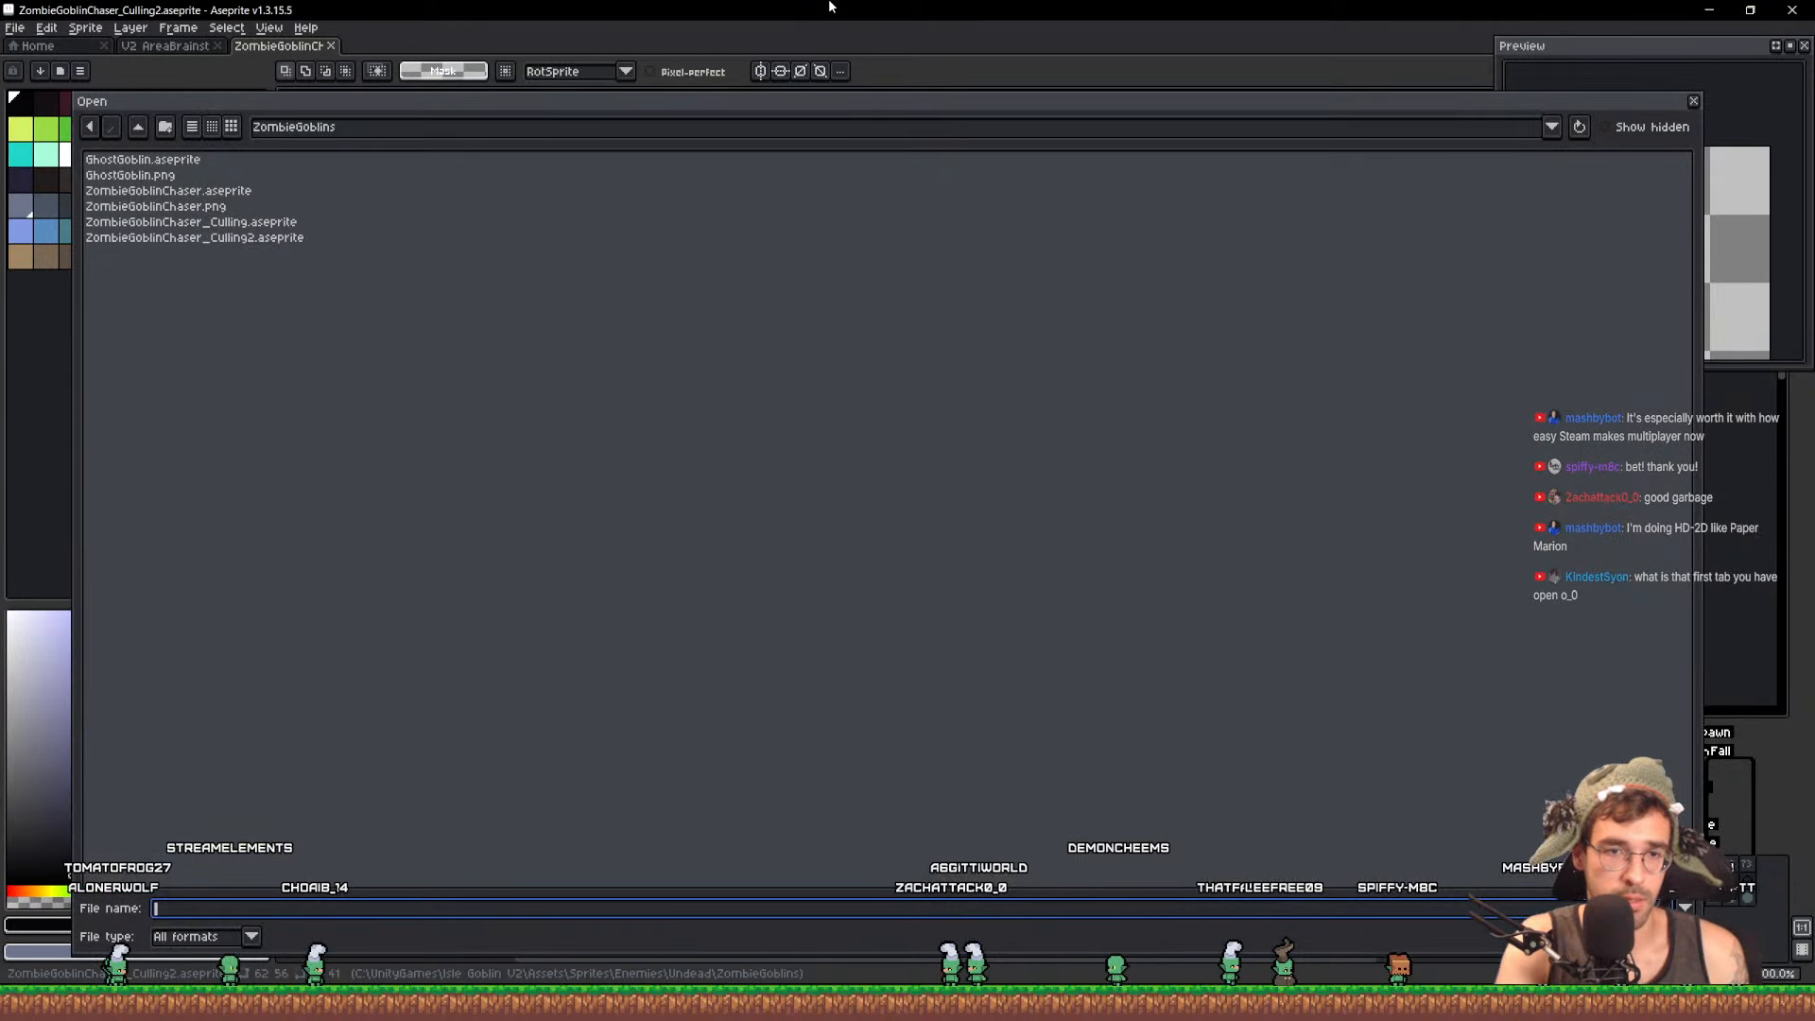
{"action": "double_click", "coordinate": [248, 166]}
{"action": "scroll", "coordinate": [1062, 356], "scroll_direction": "up", "scroll_amount": 4}
{"action": "left_click", "coordinate": [556, 868]}
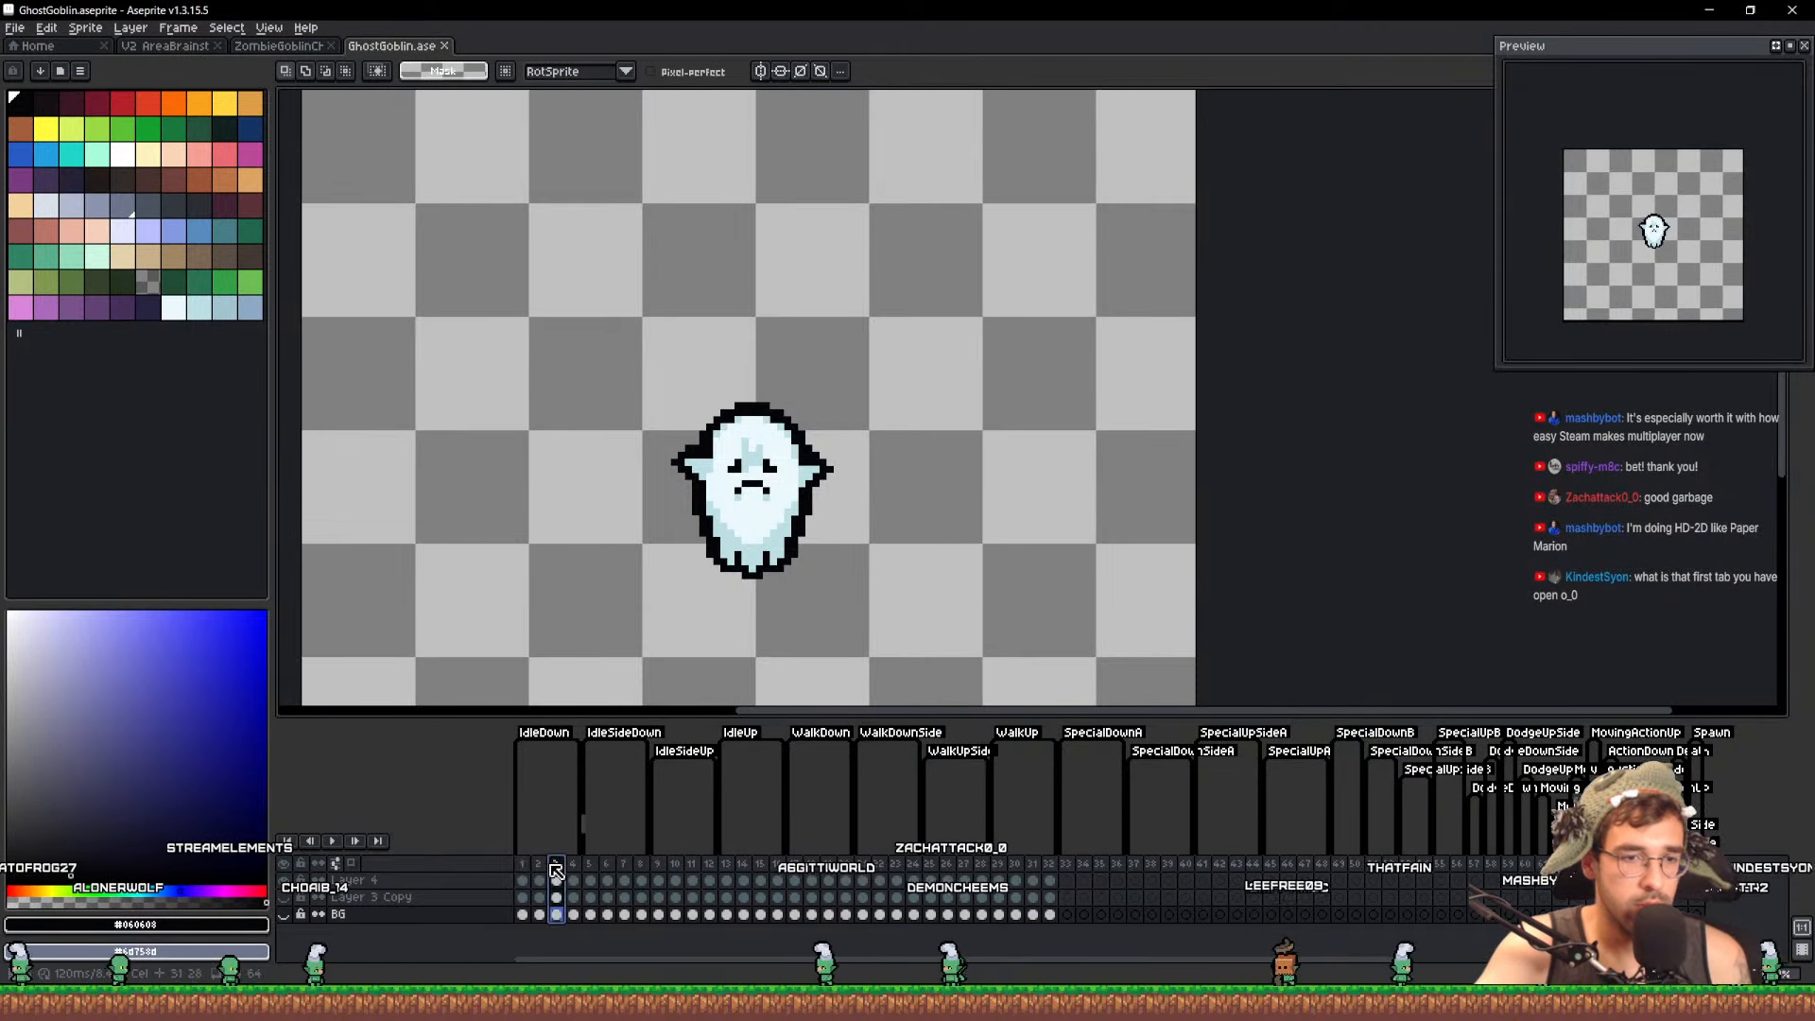
{"action": "key", "text": "Return"}
{"action": "scroll", "coordinate": [778, 511], "scroll_direction": "up", "scroll_amount": 3}
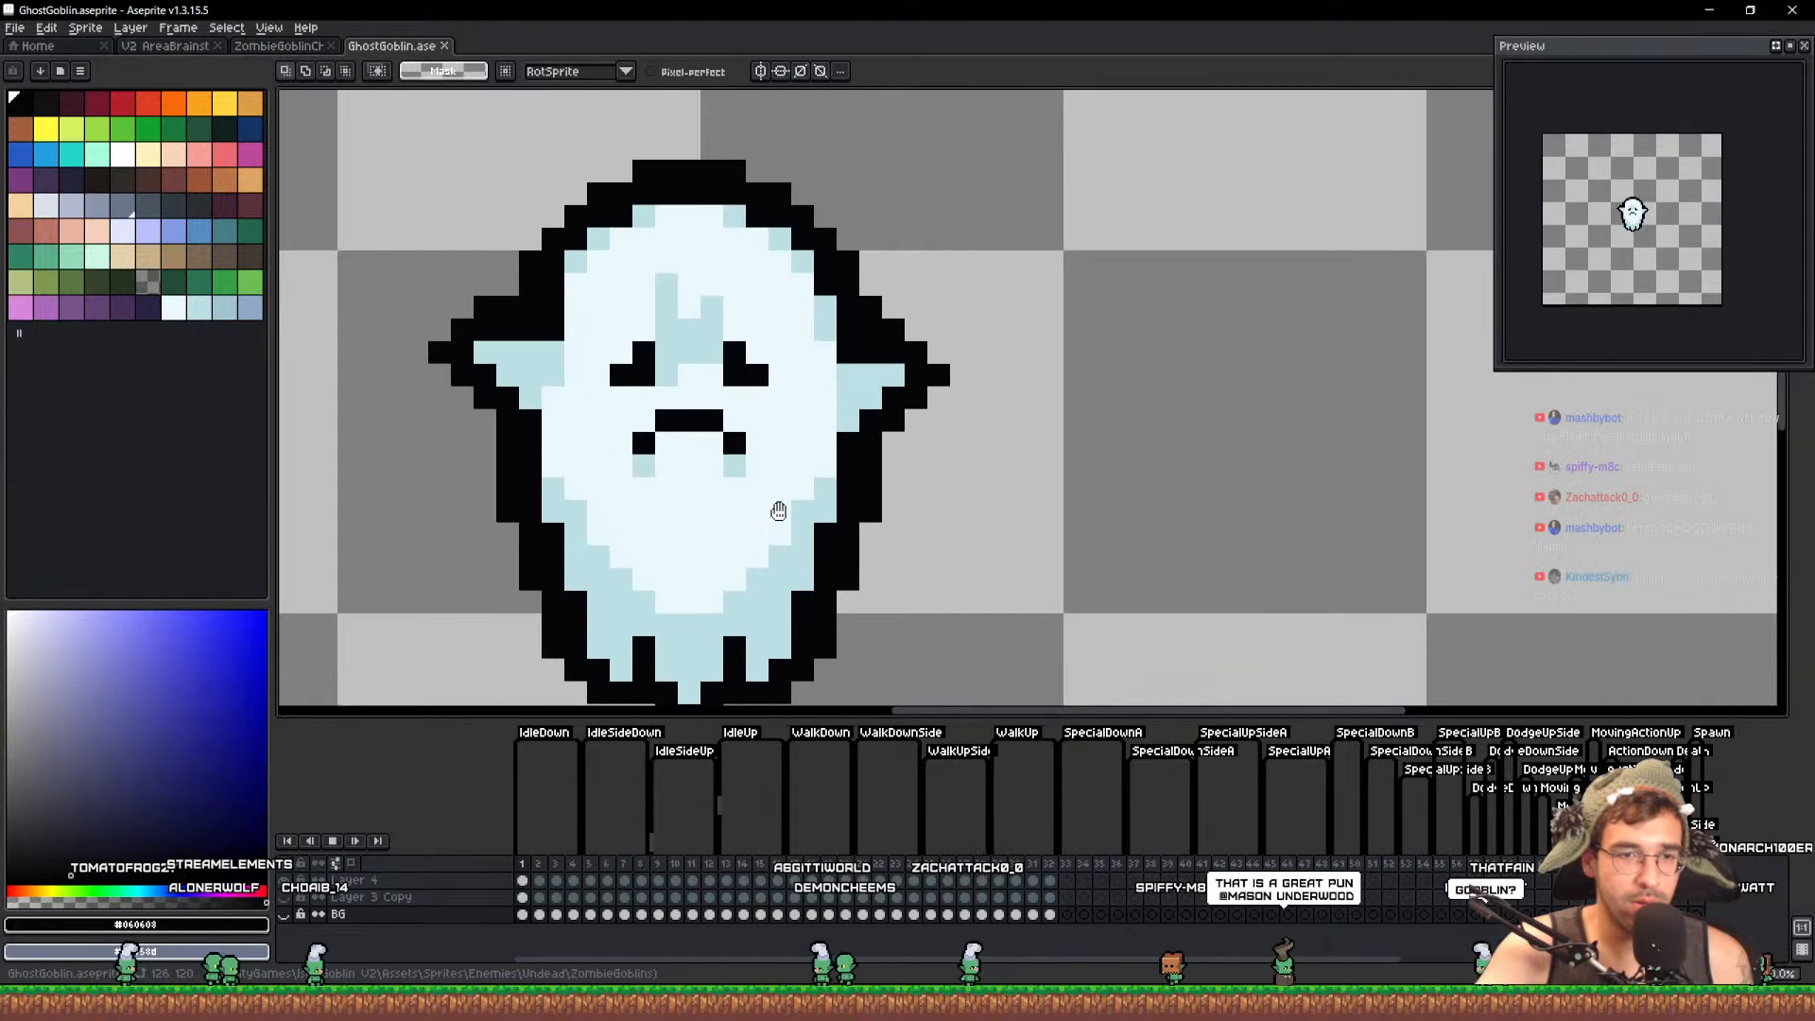
{"action": "scroll", "coordinate": [778, 511], "scroll_direction": "down", "scroll_amount": 3}
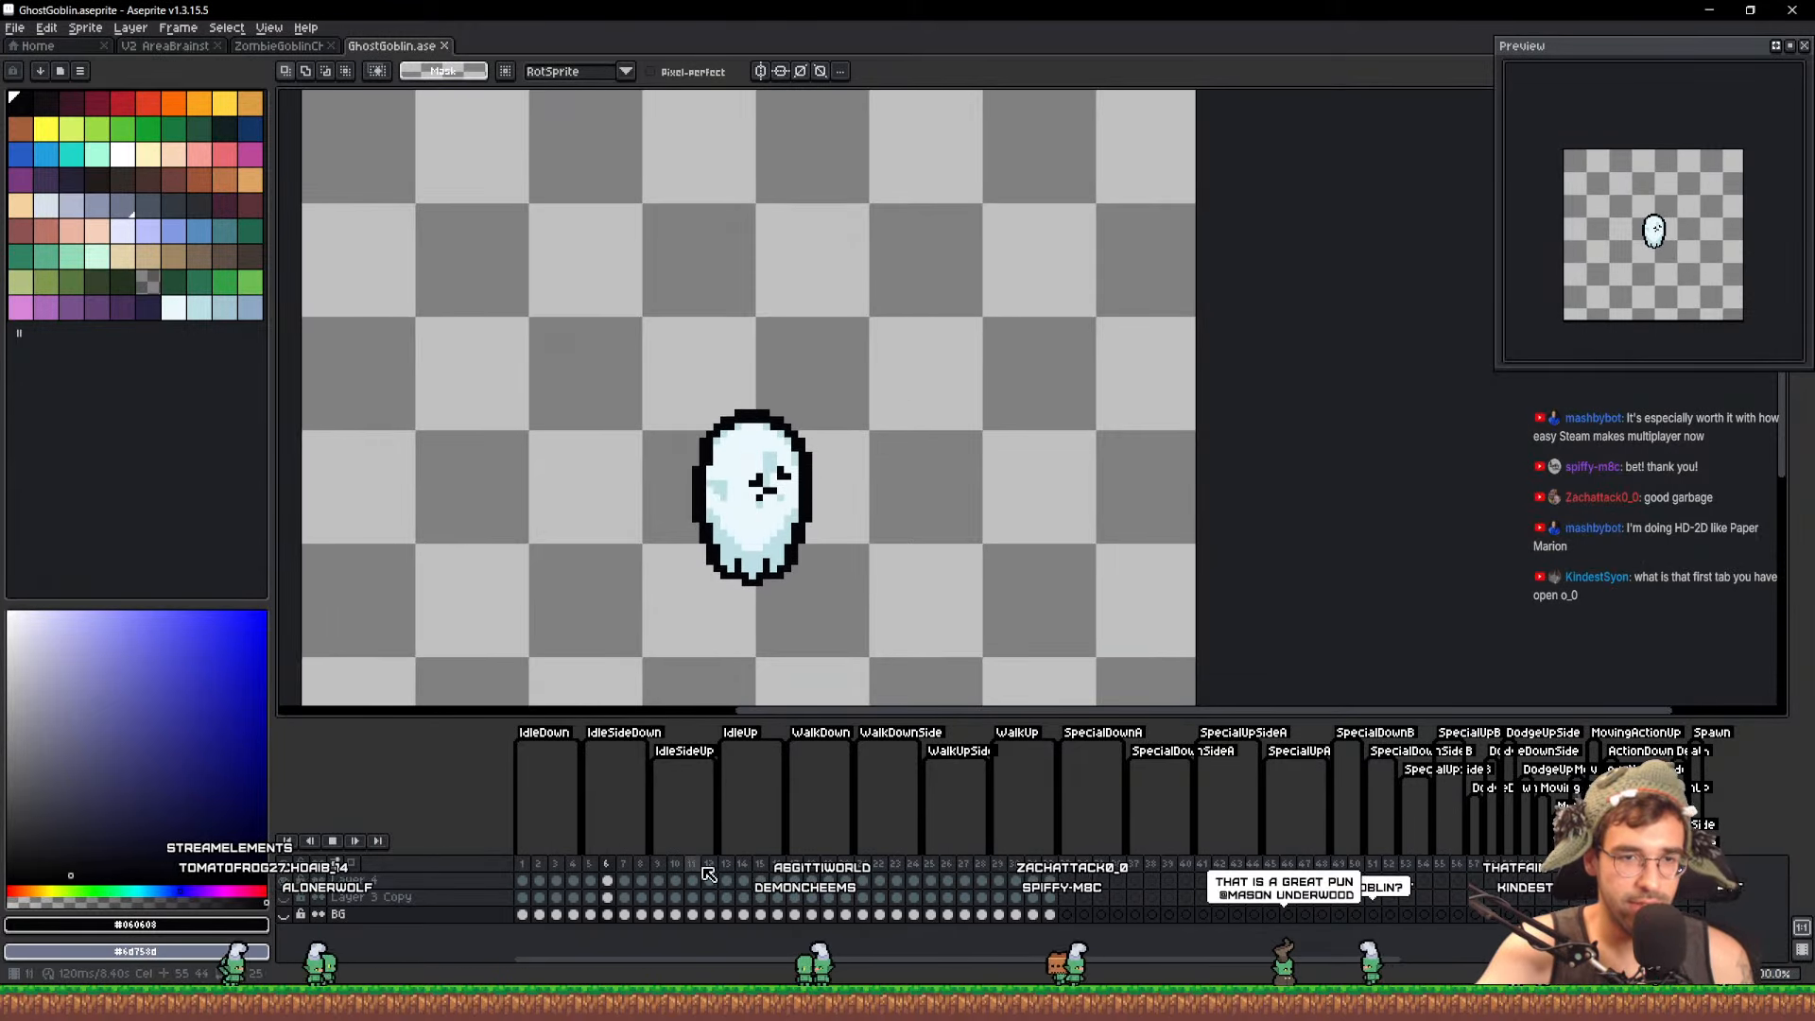
{"action": "scroll", "coordinate": [775, 512], "scroll_direction": "up", "scroll_amount": 1}
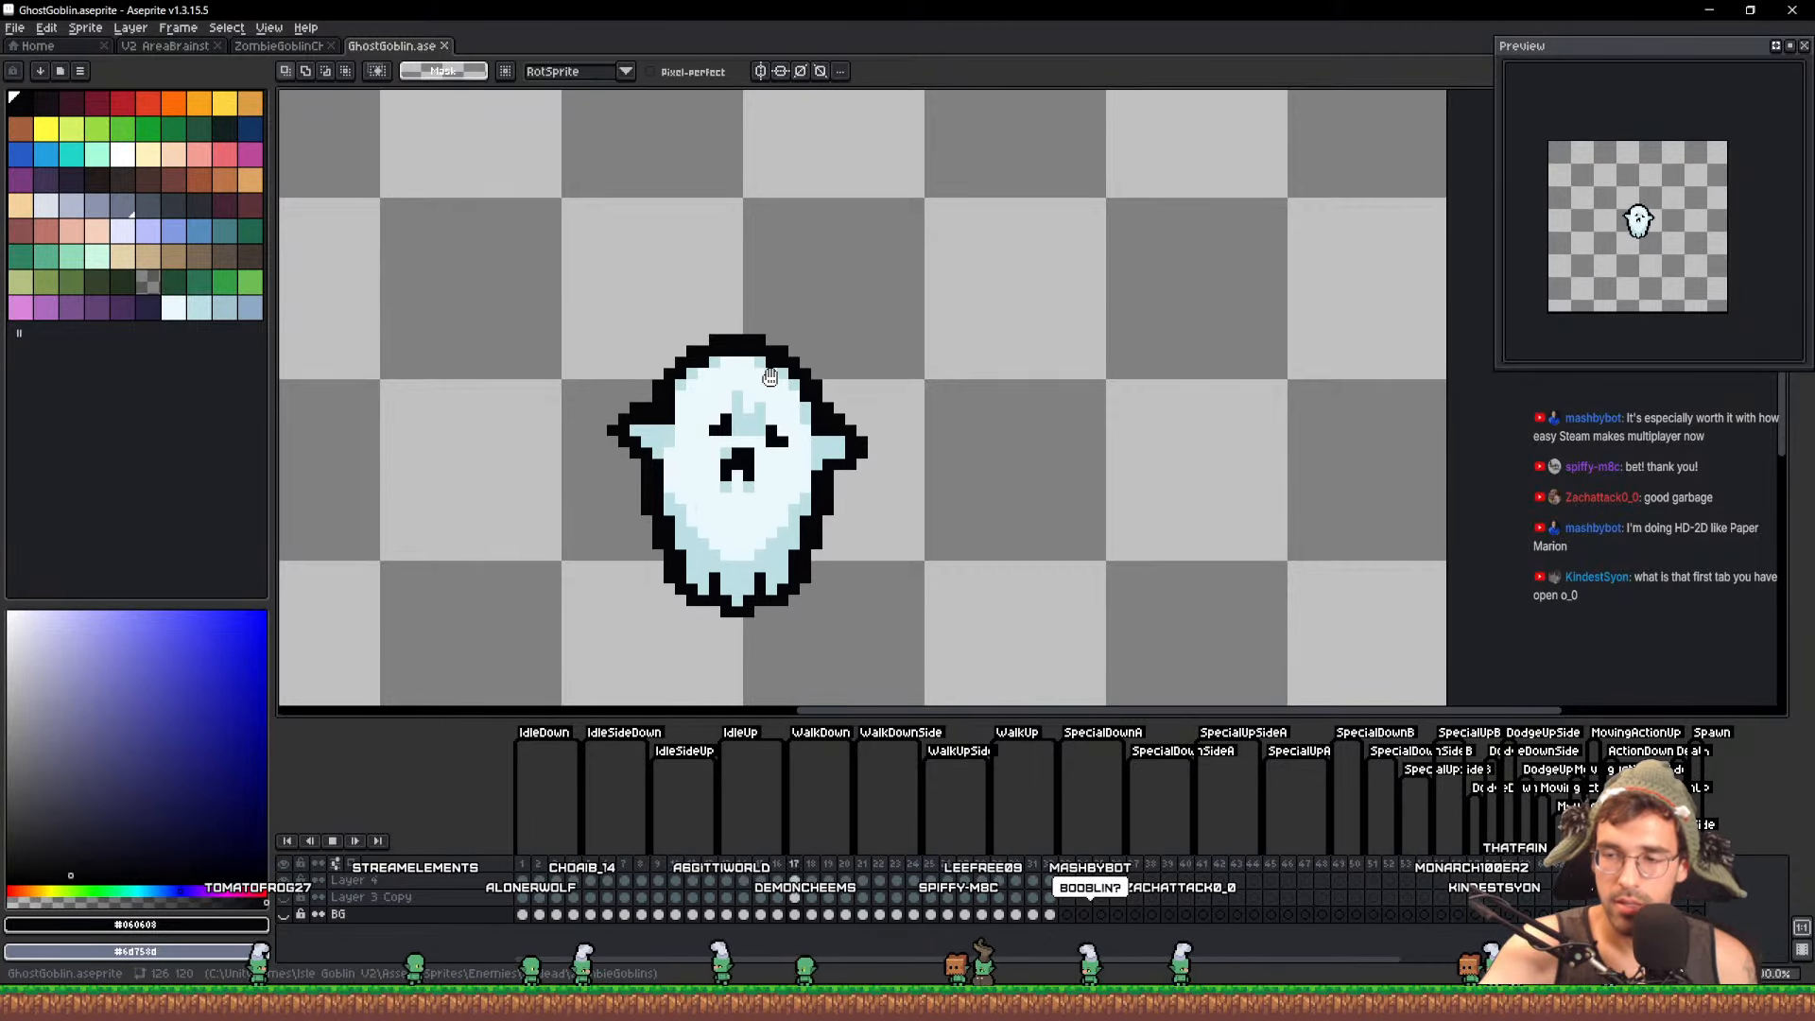
{"action": "middle_click", "coordinate": [385, 54]}
Scrub the restyled zombie goblin from frame 1 to frame 27, erase the area beside the goblin there and save the file
{"action": "scroll", "coordinate": [523, 307], "scroll_direction": "down", "scroll_amount": 3}
{"action": "scroll", "coordinate": [572, 380], "scroll_direction": "up", "scroll_amount": 2}
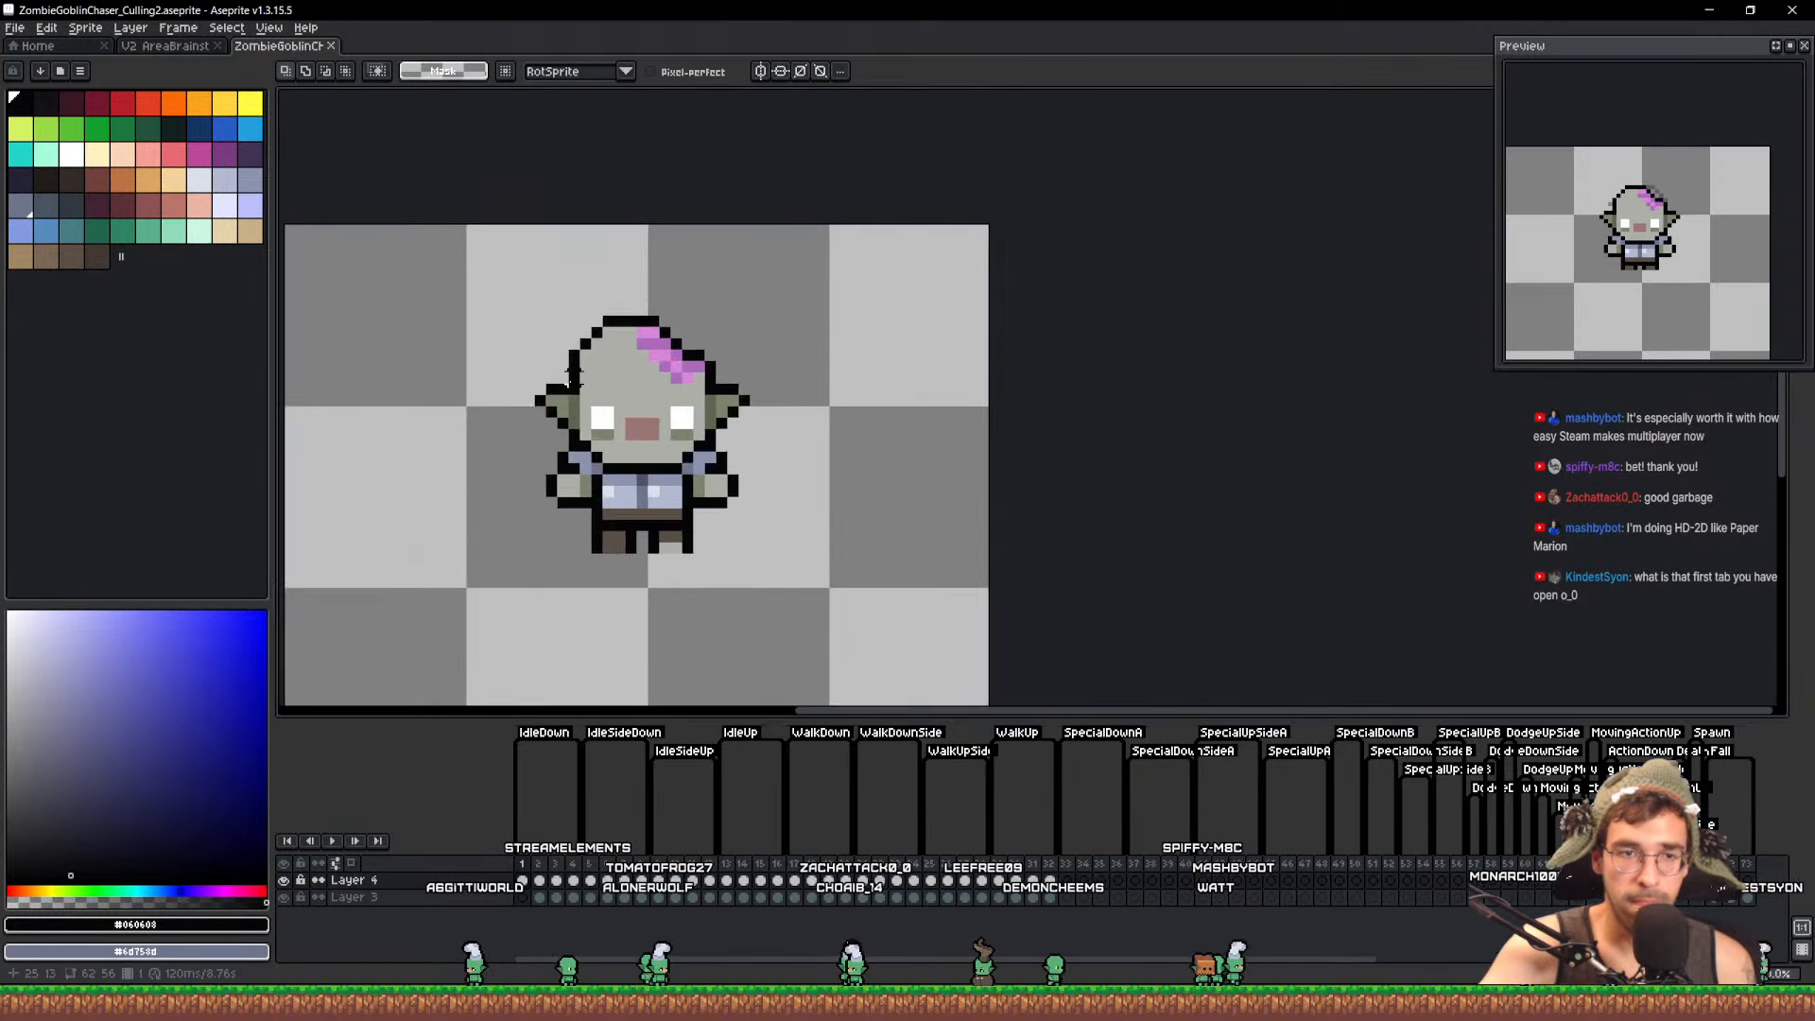
{"action": "scroll", "coordinate": [573, 379], "scroll_direction": "up", "scroll_amount": 1}
{"action": "left_click_drag", "start_coordinate": [775, 461], "coordinate": [854, 436]}
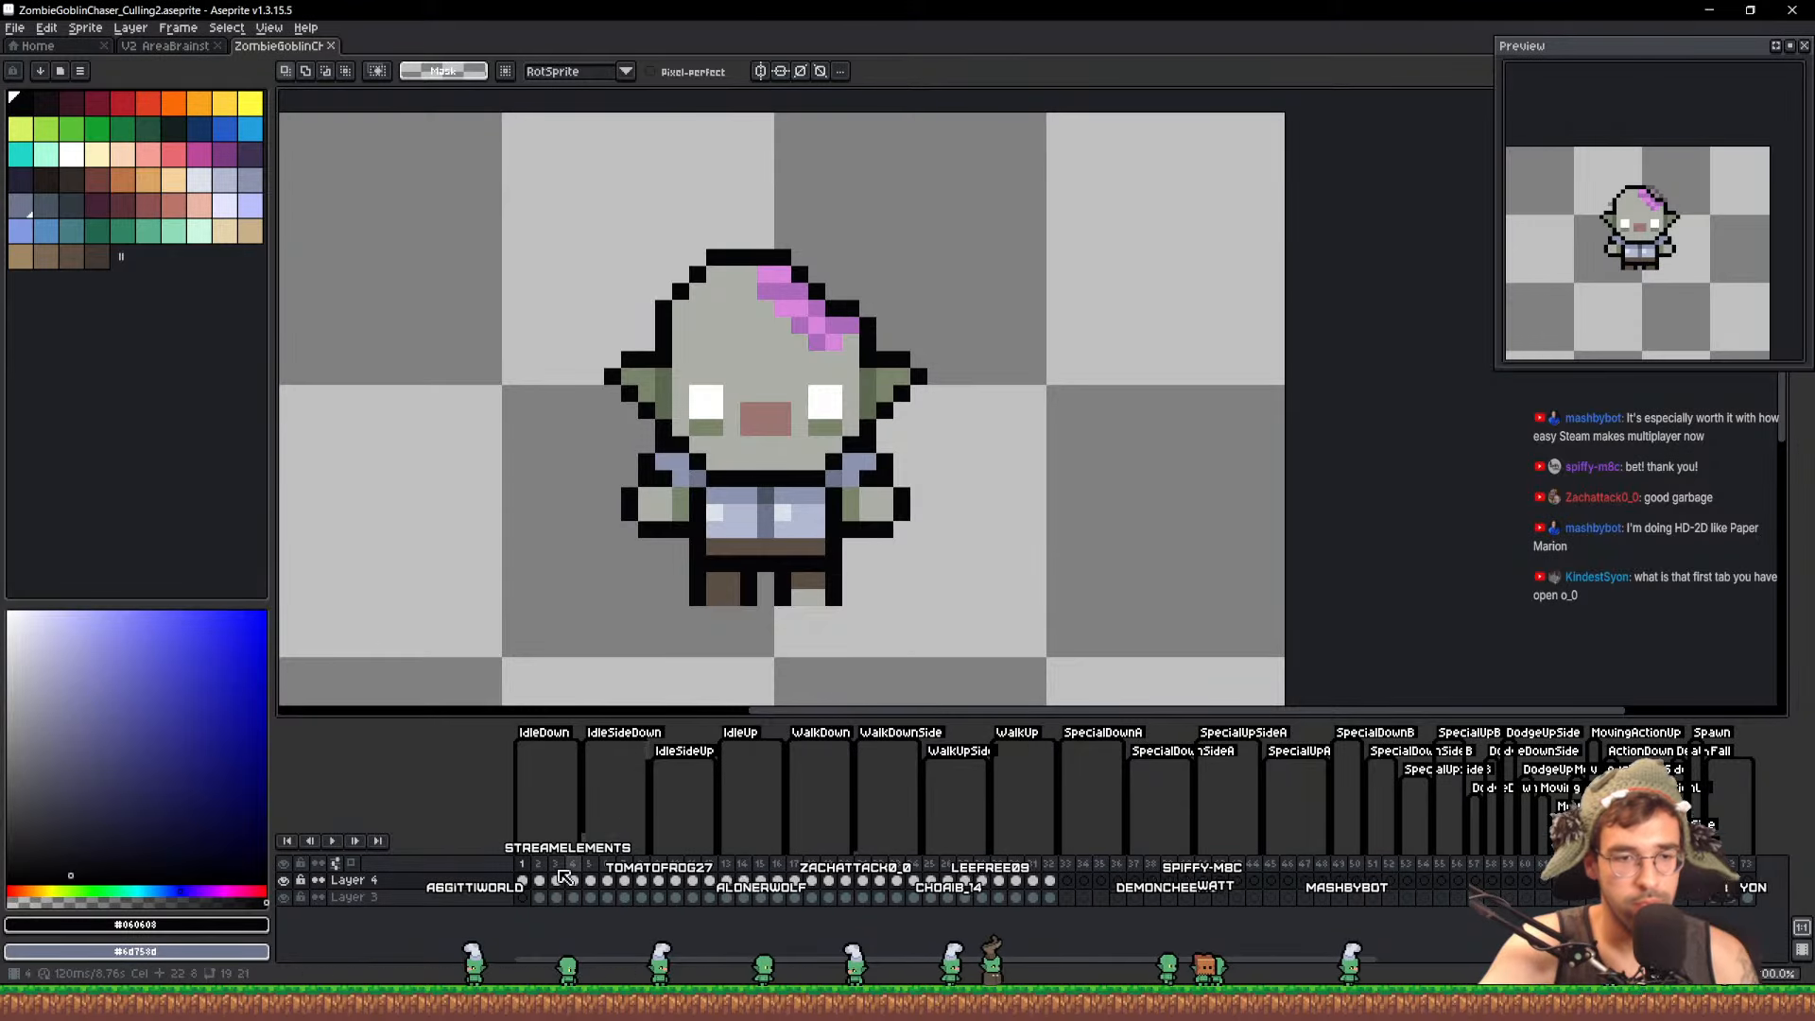
{"action": "mouse_move", "coordinate": [532, 883]}
{"action": "left_mouse_down"}
{"action": "mouse_move", "coordinate": [989, 893]}
{"action": "mouse_move", "coordinate": [966, 886]}
{"action": "left_mouse_up"}
{"action": "key", "text": "e"}
{"action": "mouse_move", "coordinate": [397, 457]}
{"action": "left_mouse_down"}
{"action": "mouse_move", "coordinate": [695, 519]}
{"action": "mouse_move", "coordinate": [639, 486]}
{"action": "mouse_move", "coordinate": [626, 405]}
{"action": "left_mouse_up"}
{"action": "scroll", "coordinate": [696, 523], "scroll_direction": "down", "scroll_amount": 1}
{"action": "scroll", "coordinate": [659, 429], "scroll_direction": "down", "scroll_amount": 20}
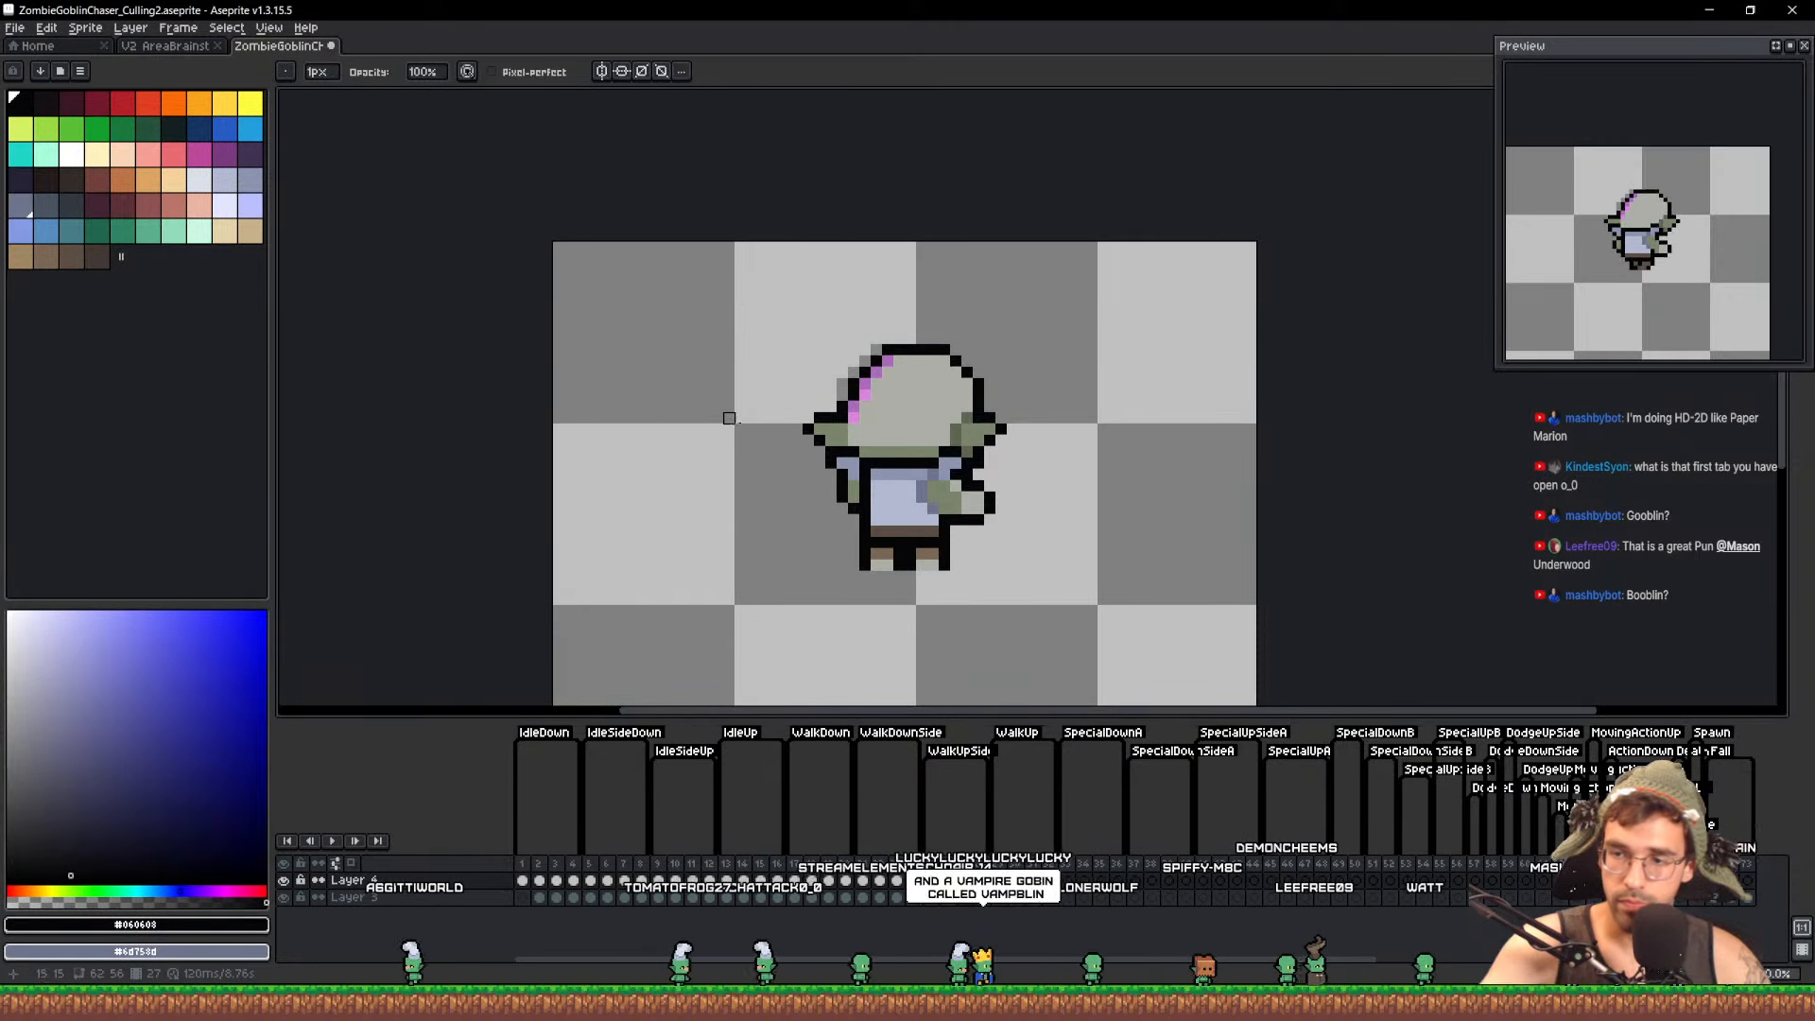
{"action": "key", "text": "ctrl+s"}
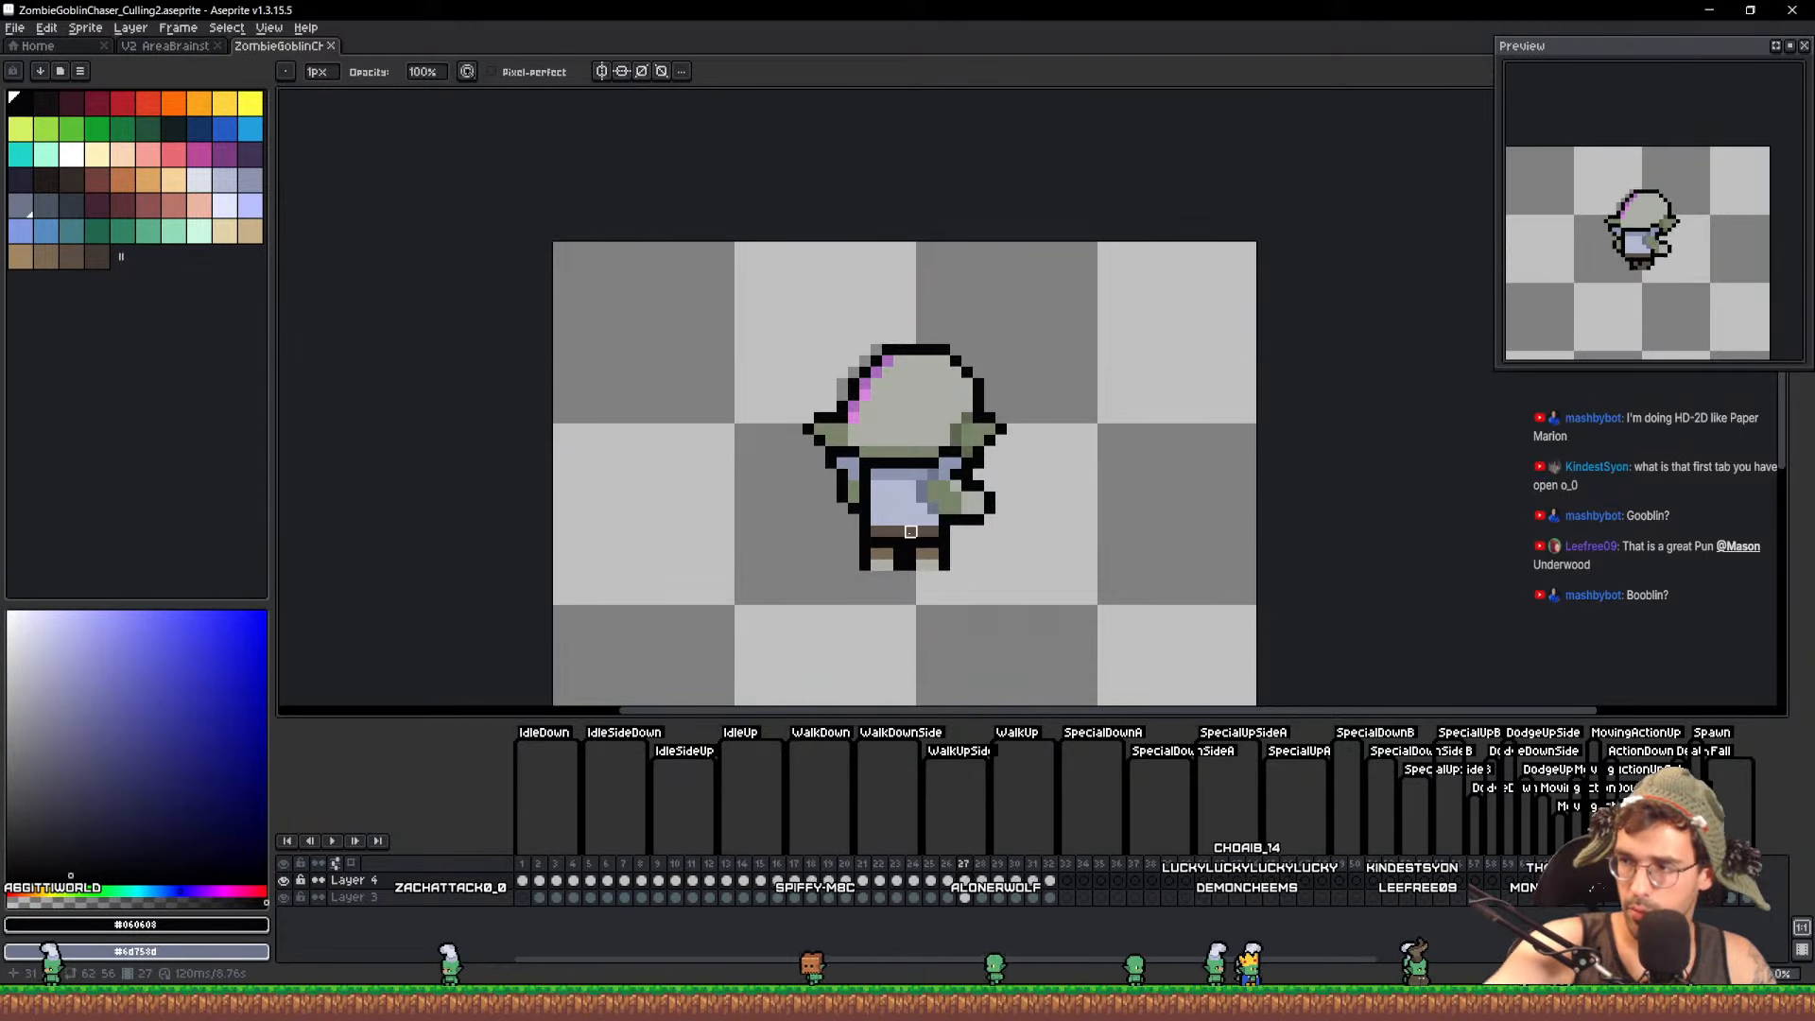
Copy the front-facing goblin from frame 1 into frame 71 and move it down onto the original pose
{"action": "left_click_drag", "start_coordinate": [996, 881], "coordinate": [526, 890]}
{"action": "left_click", "coordinate": [526, 888]}
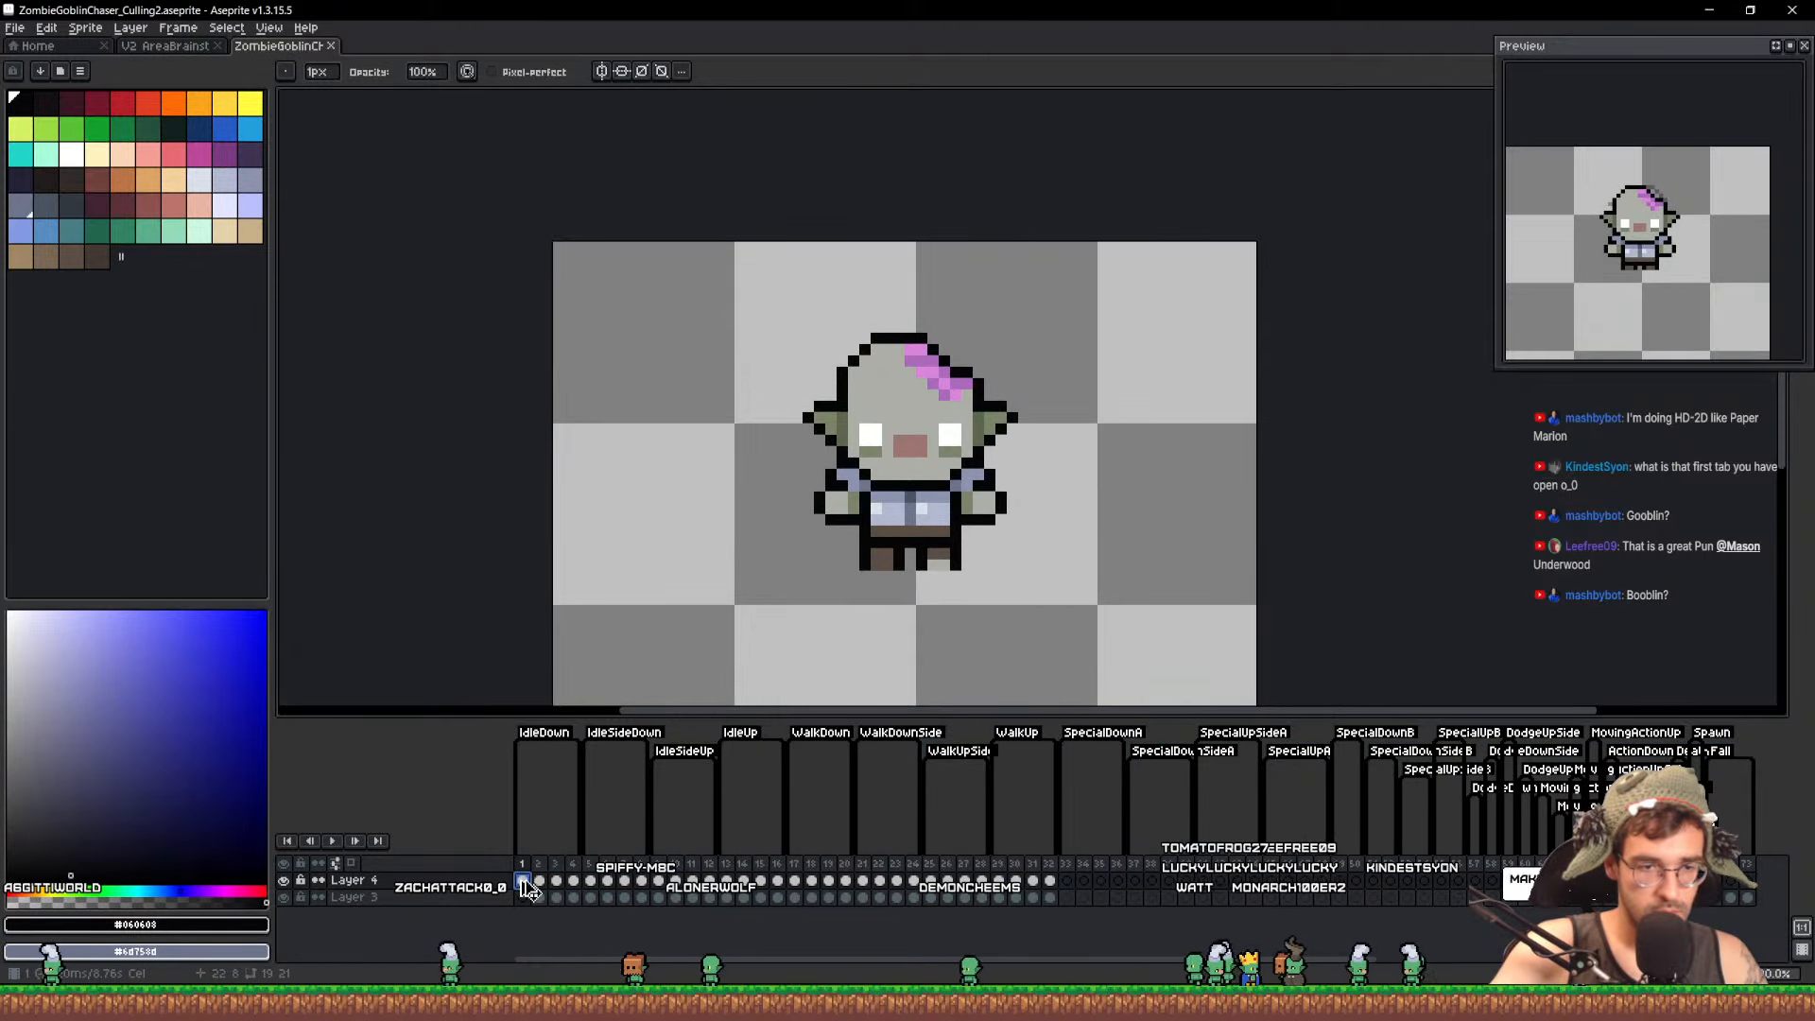
{"action": "left_click", "coordinate": [1713, 881]}
{"action": "key", "text": "v"}
{"action": "left_click_drag", "start_coordinate": [962, 487], "coordinate": [963, 578]}
Paint a black outline row beneath both of the goblin's feet in frame 71 with the Pencil tool
{"action": "scroll", "coordinate": [950, 654], "scroll_direction": "up", "scroll_amount": 3}
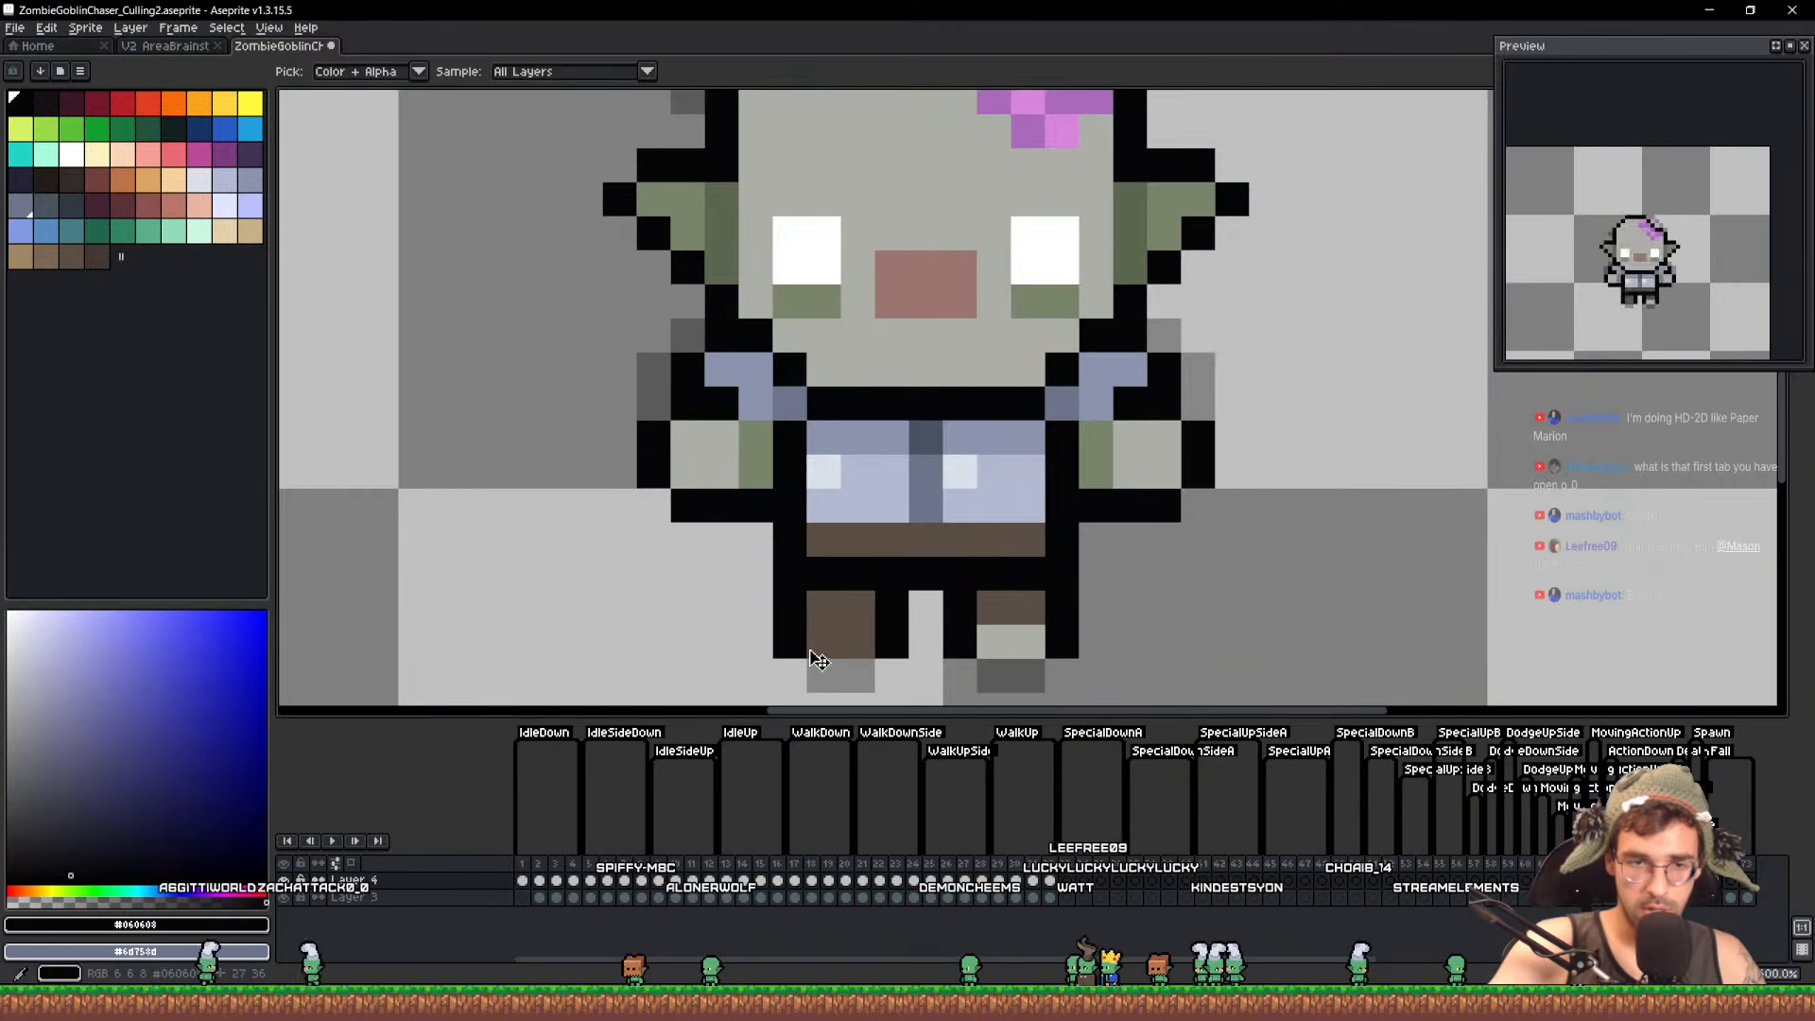
{"action": "key", "text": "b"}
{"action": "left_click", "coordinate": [1015, 671]}
Lasso the goblin's legs in frame 71, moving the right-hand leg one pixel right and the left-hand leg one pixel left
{"action": "key", "text": "q"}
{"action": "mouse_move", "coordinate": [1063, 608]}
{"action": "left_mouse_down"}
{"action": "mouse_move", "coordinate": [960, 677]}
{"action": "mouse_move", "coordinate": [1164, 661]}
{"action": "left_mouse_up"}
{"action": "key", "text": "Right"}
{"action": "mouse_move", "coordinate": [893, 592]}
{"action": "left_mouse_down"}
{"action": "mouse_move", "coordinate": [756, 593]}
{"action": "mouse_move", "coordinate": [913, 655]}
{"action": "left_mouse_up"}
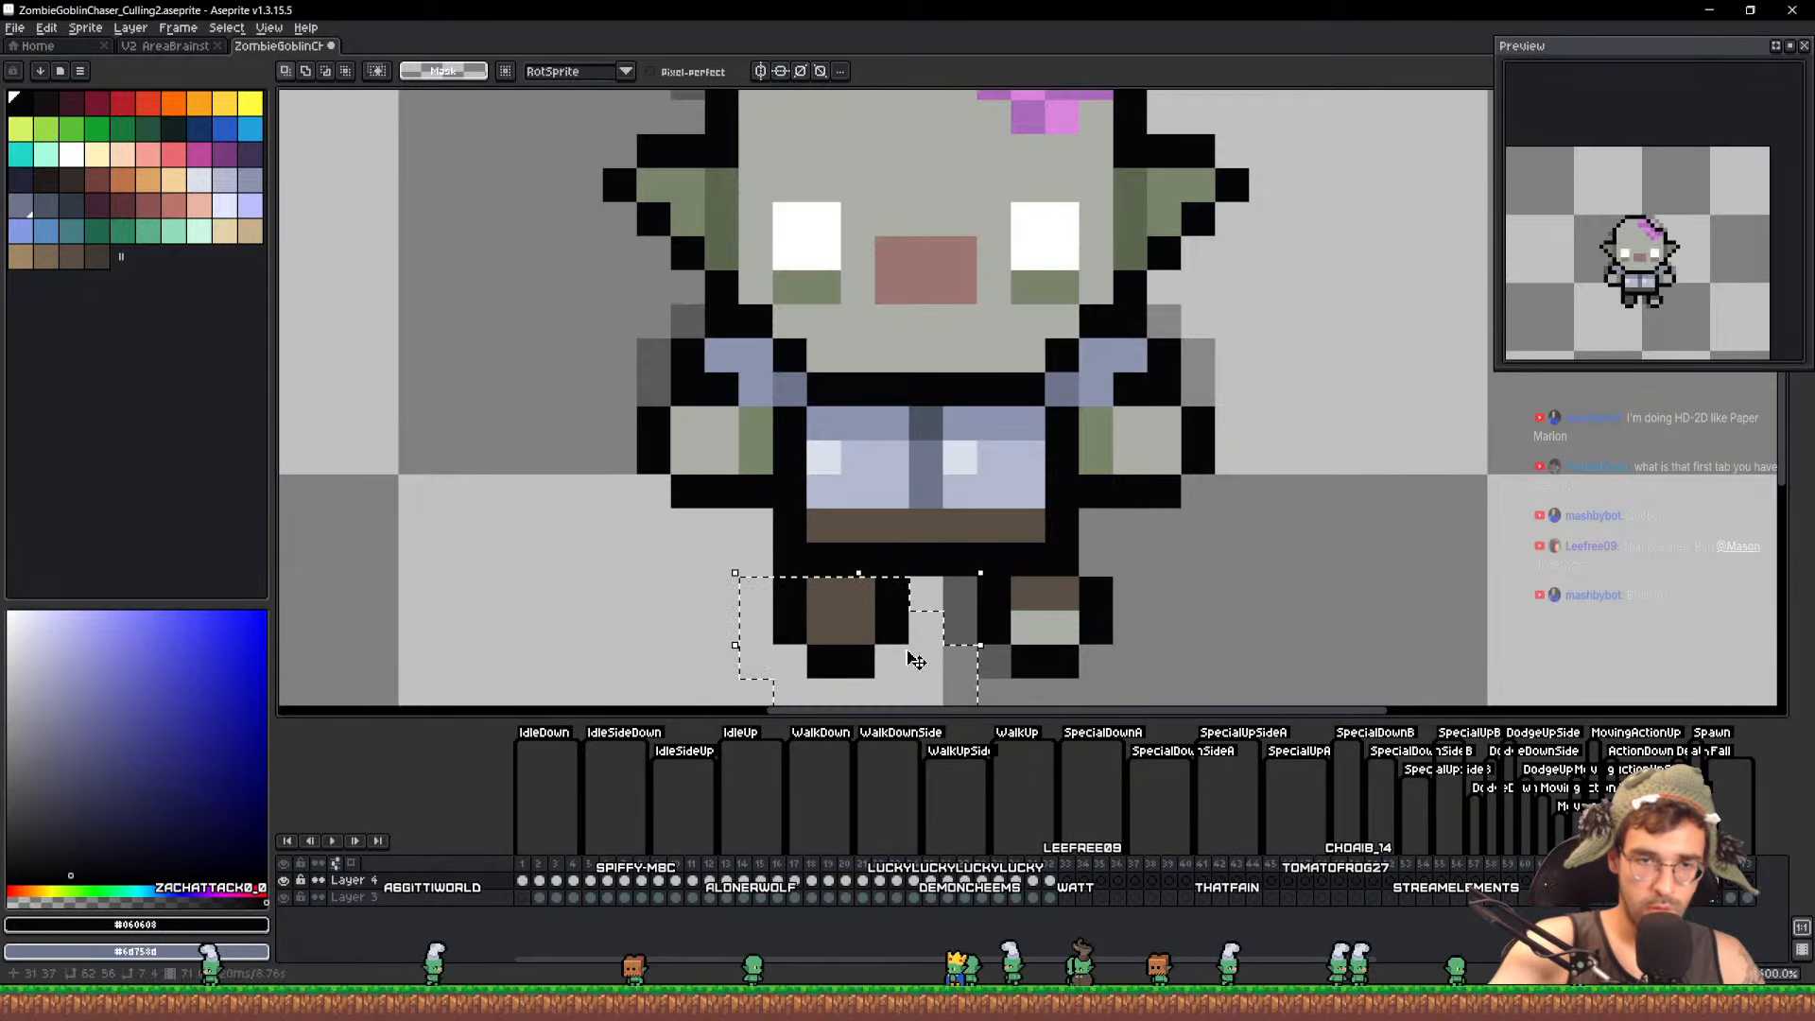
{"action": "key", "text": "Left"}
{"action": "key", "text": "ctrl+d"}
{"action": "scroll", "coordinate": [1163, 491], "scroll_direction": "down", "scroll_amount": 1}
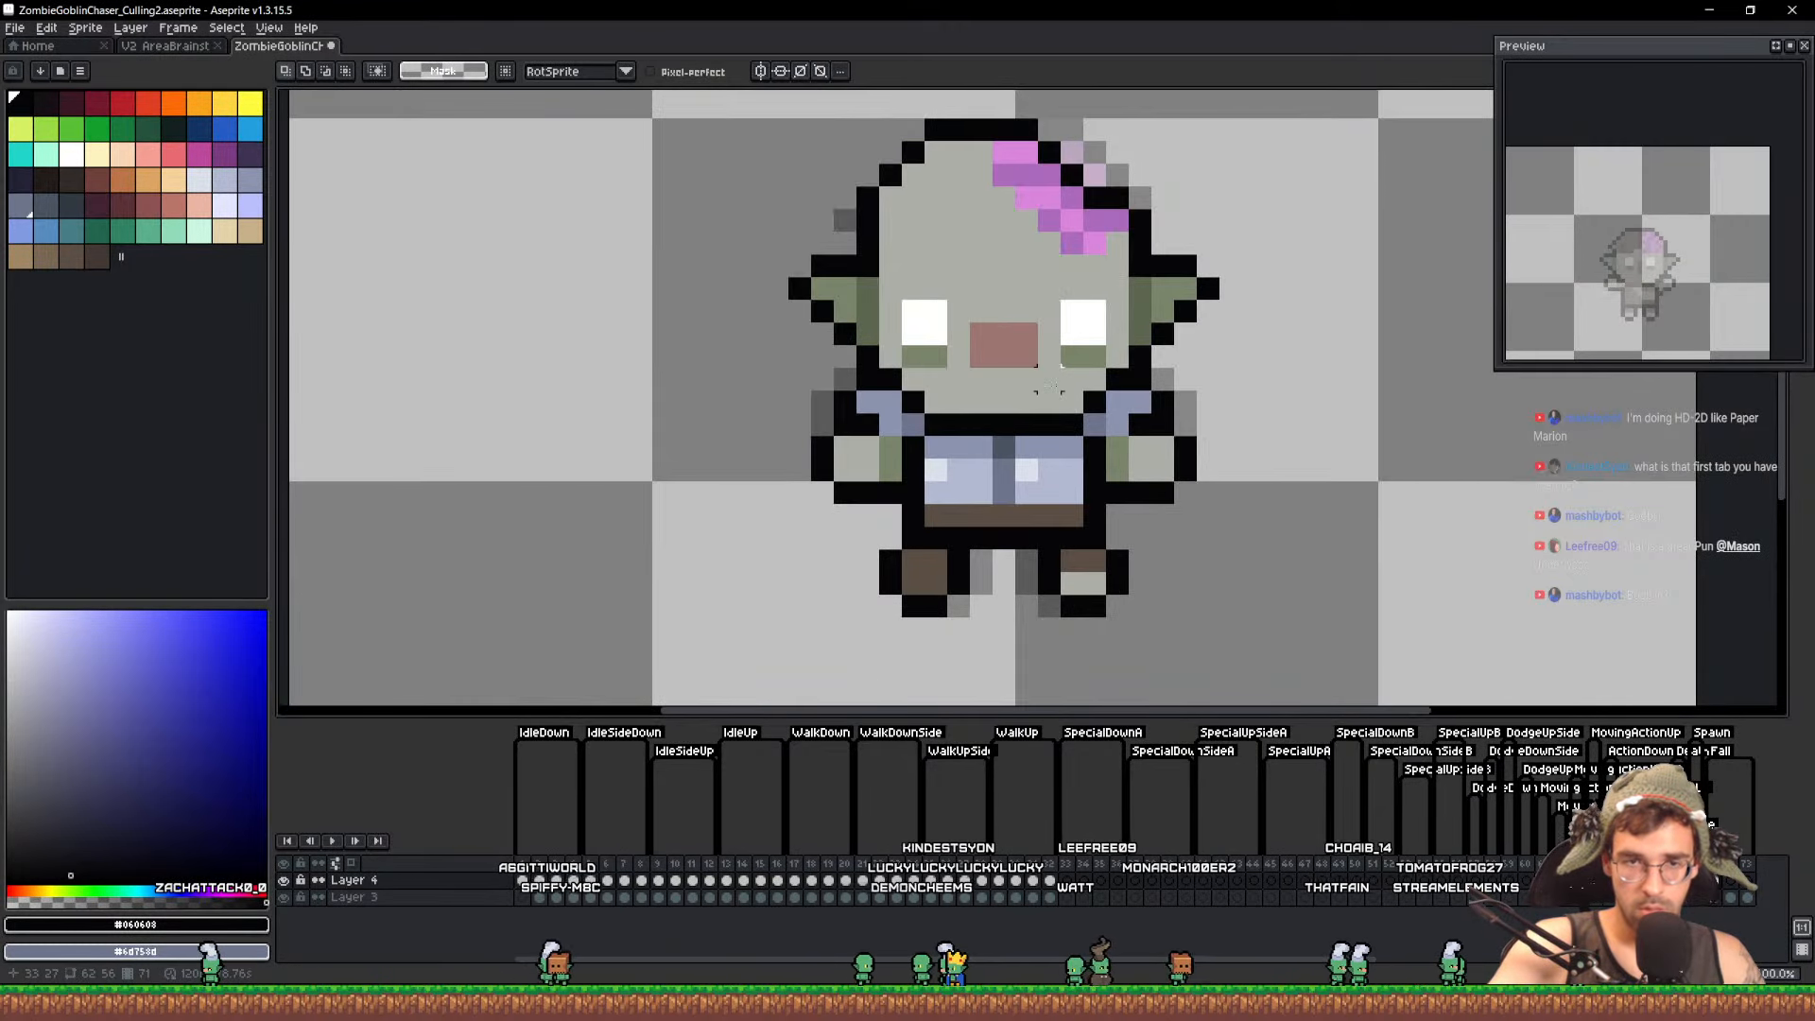
{"action": "scroll", "coordinate": [986, 375], "scroll_direction": "up", "scroll_amount": 1}
{"action": "scroll", "coordinate": [986, 375], "scroll_direction": "down", "scroll_amount": 1}
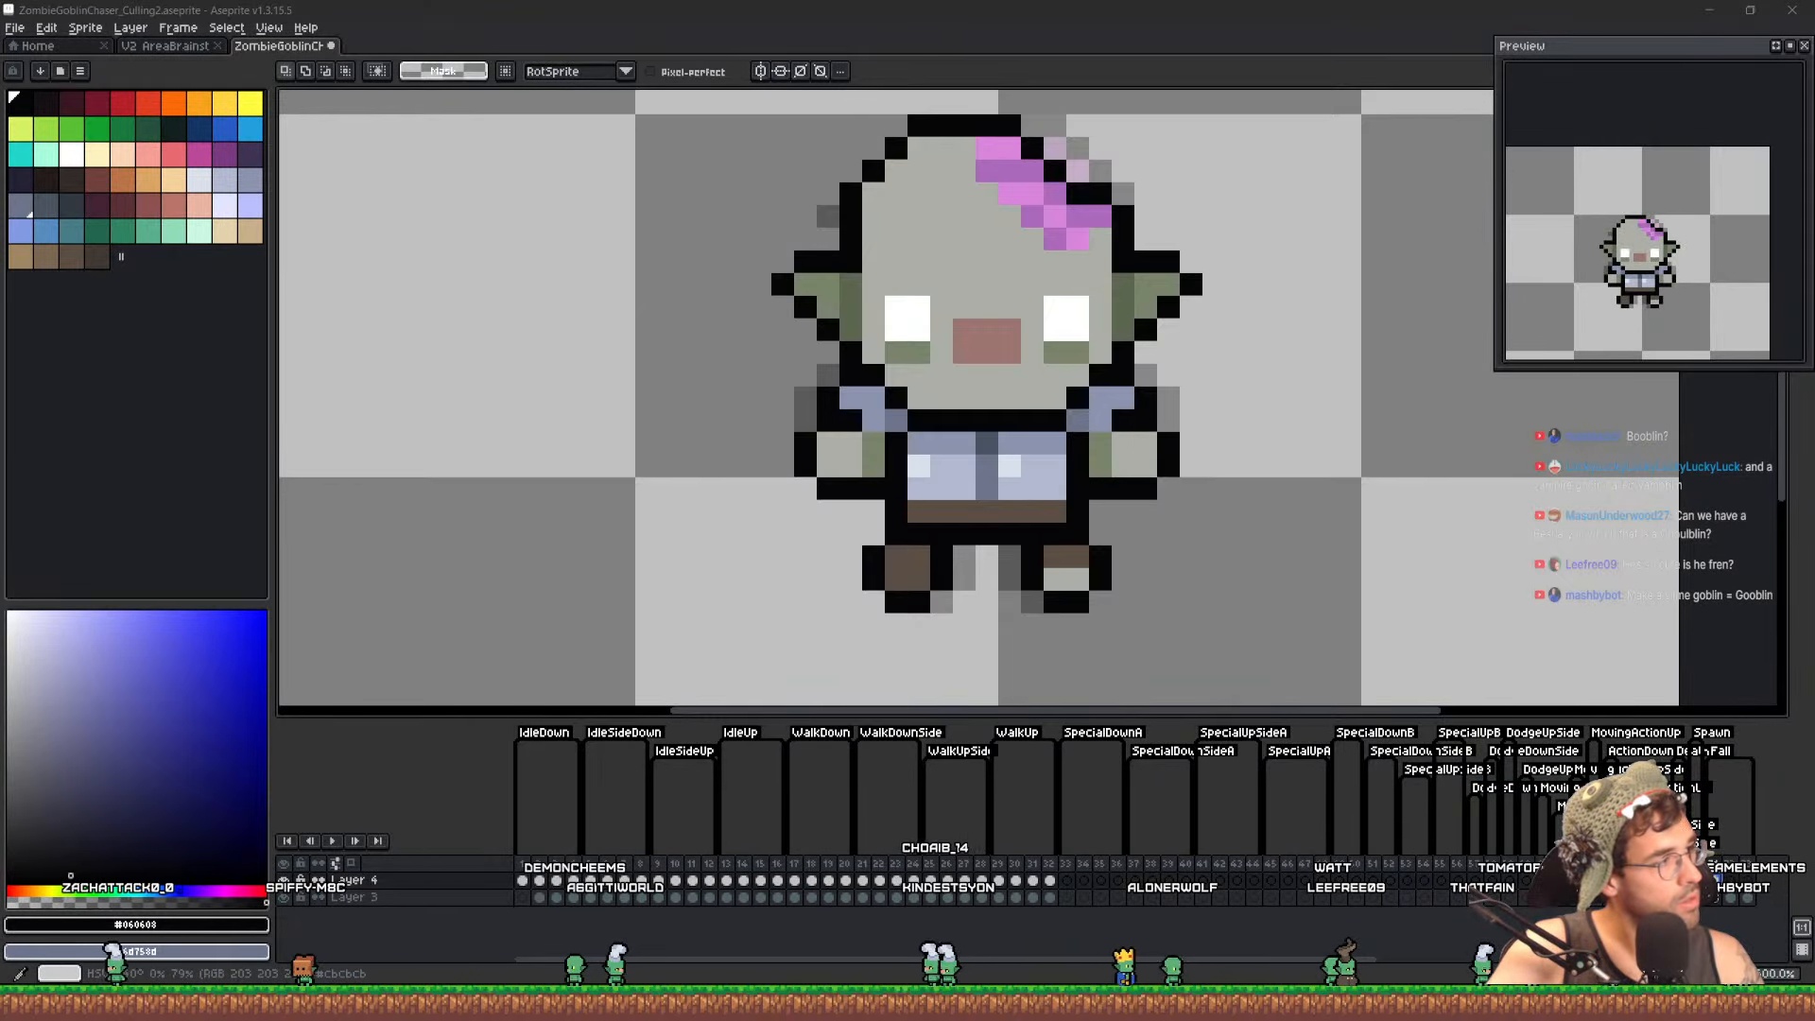
Switch to Unity, search the project assets for "ghostgoblin" and look through the matching assets
{"action": "key", "text": "alt+Tab"}
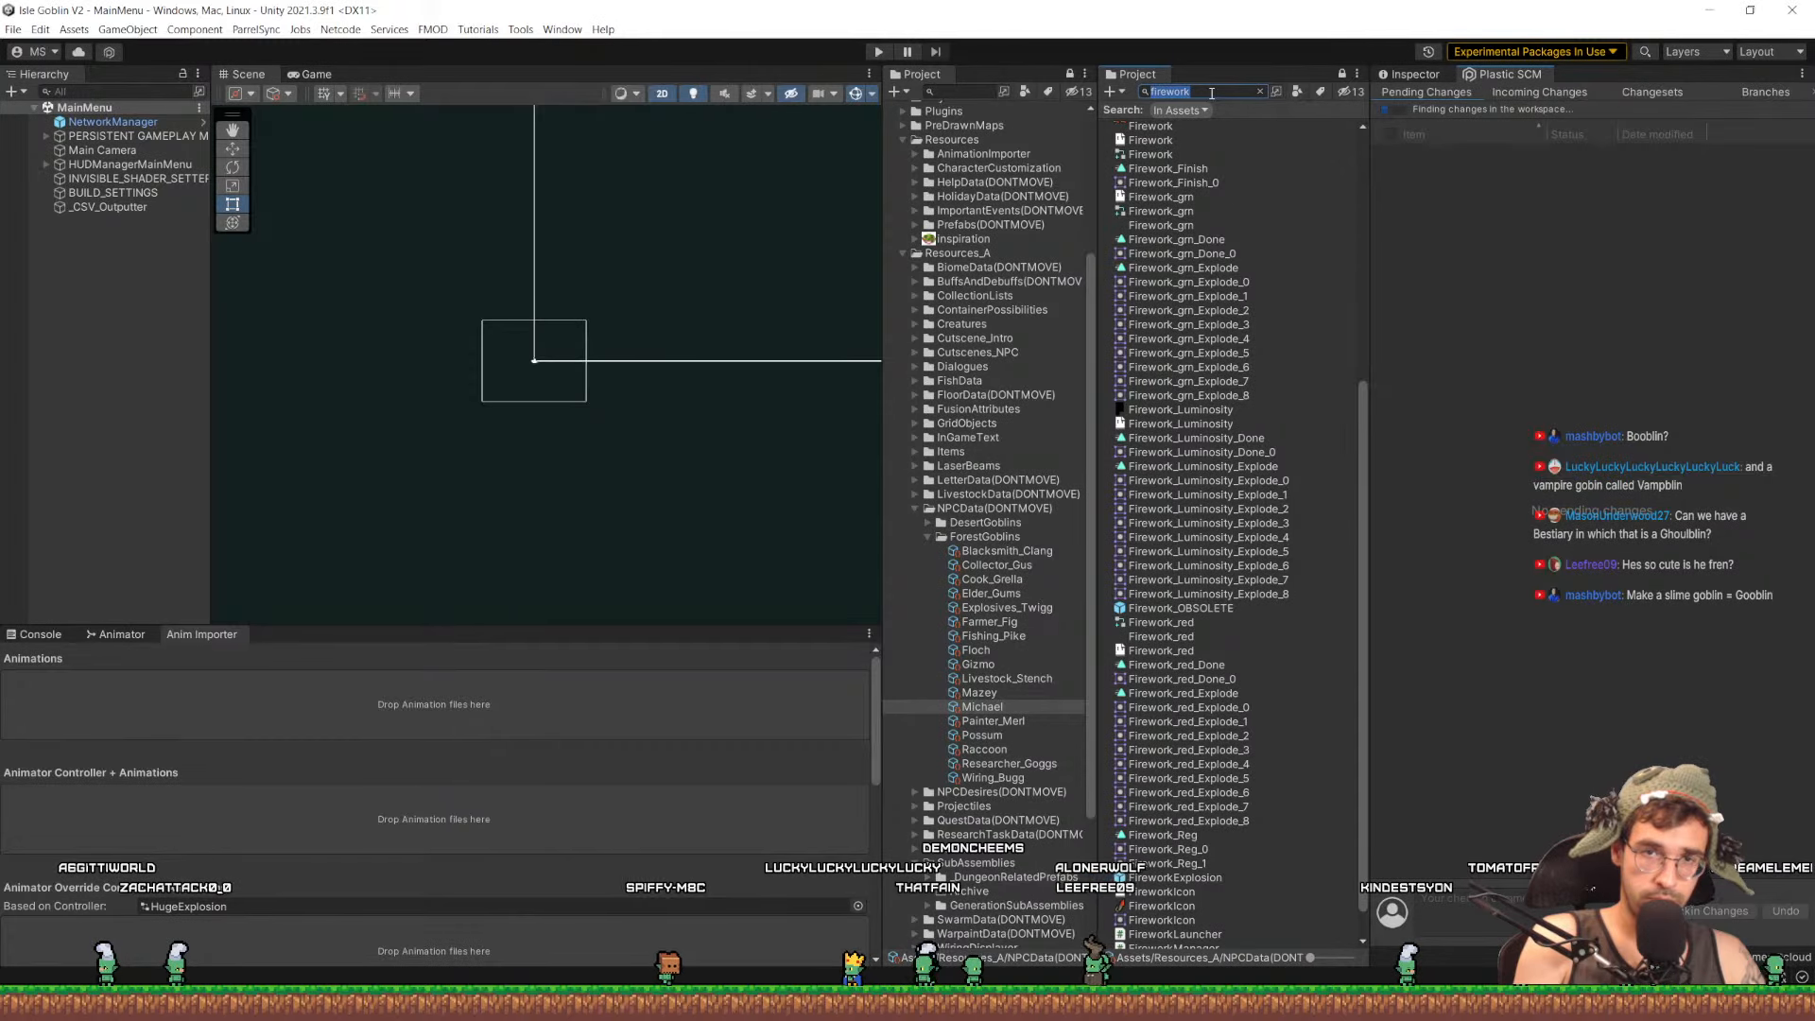
{"action": "type", "text": "ghost"}
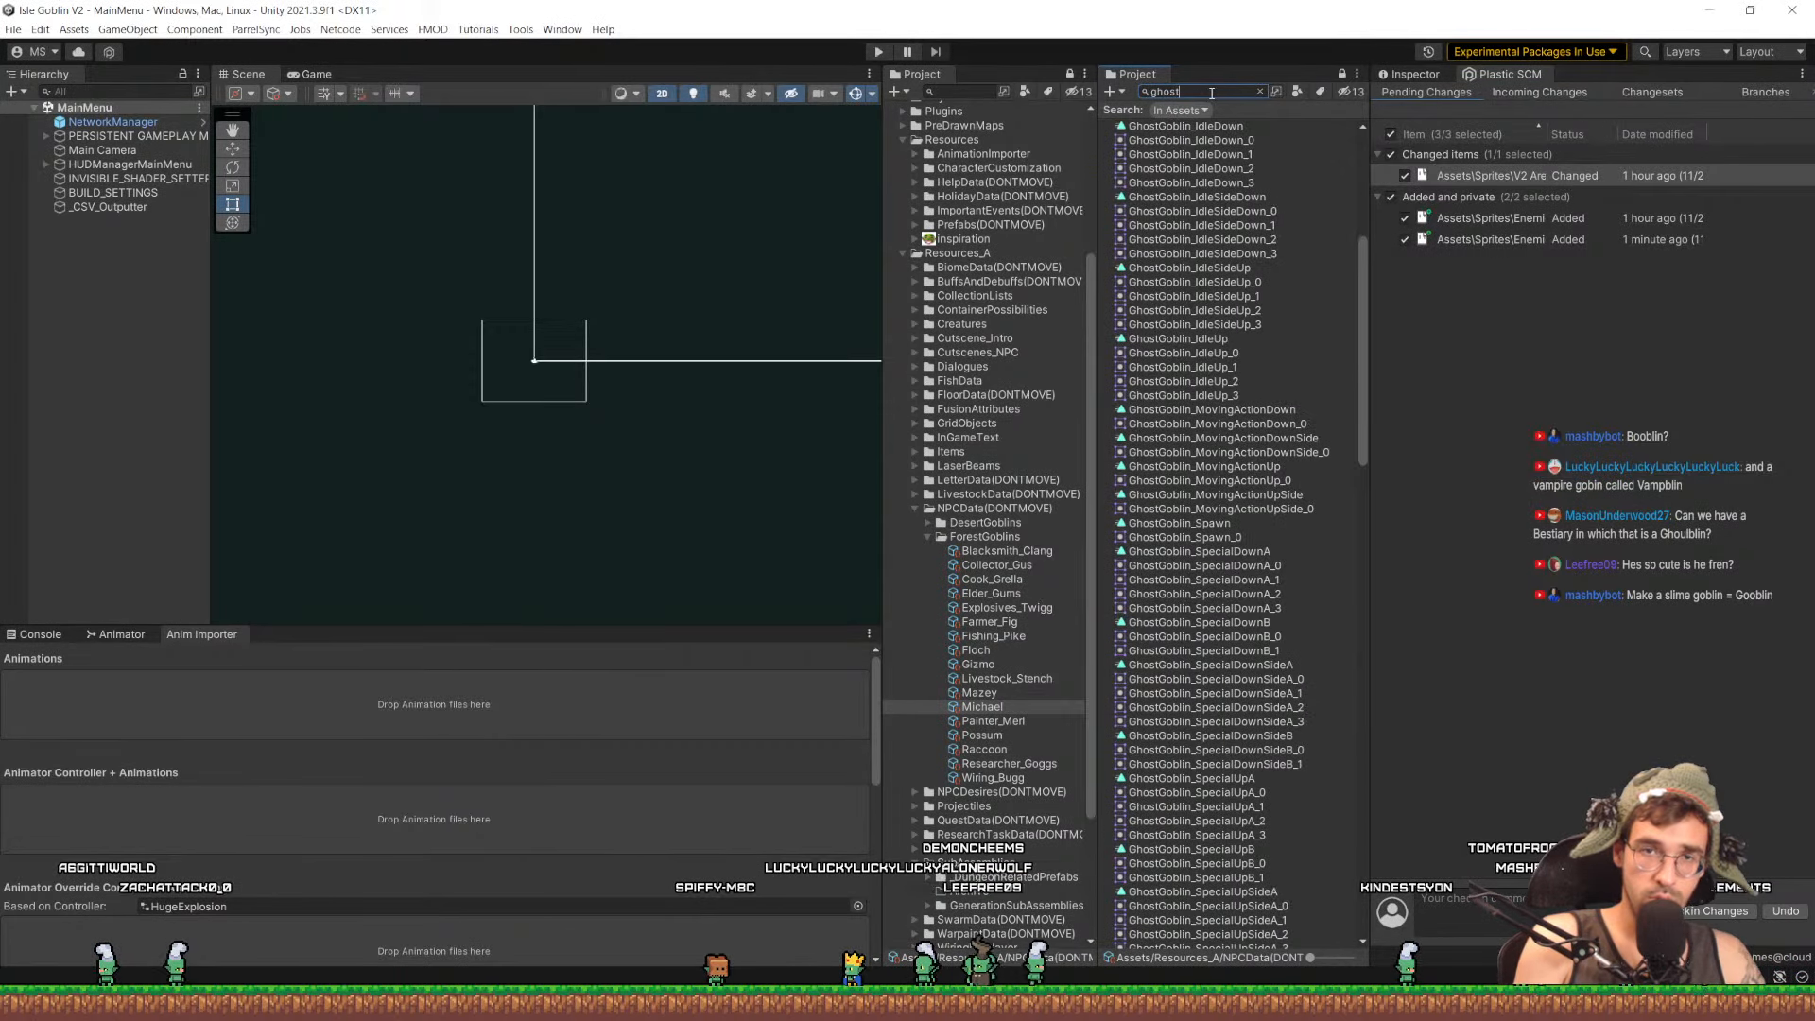
{"action": "type", "text": "goblin"}
{"action": "scroll", "coordinate": [1232, 536], "scroll_direction": "up", "scroll_amount": 9}
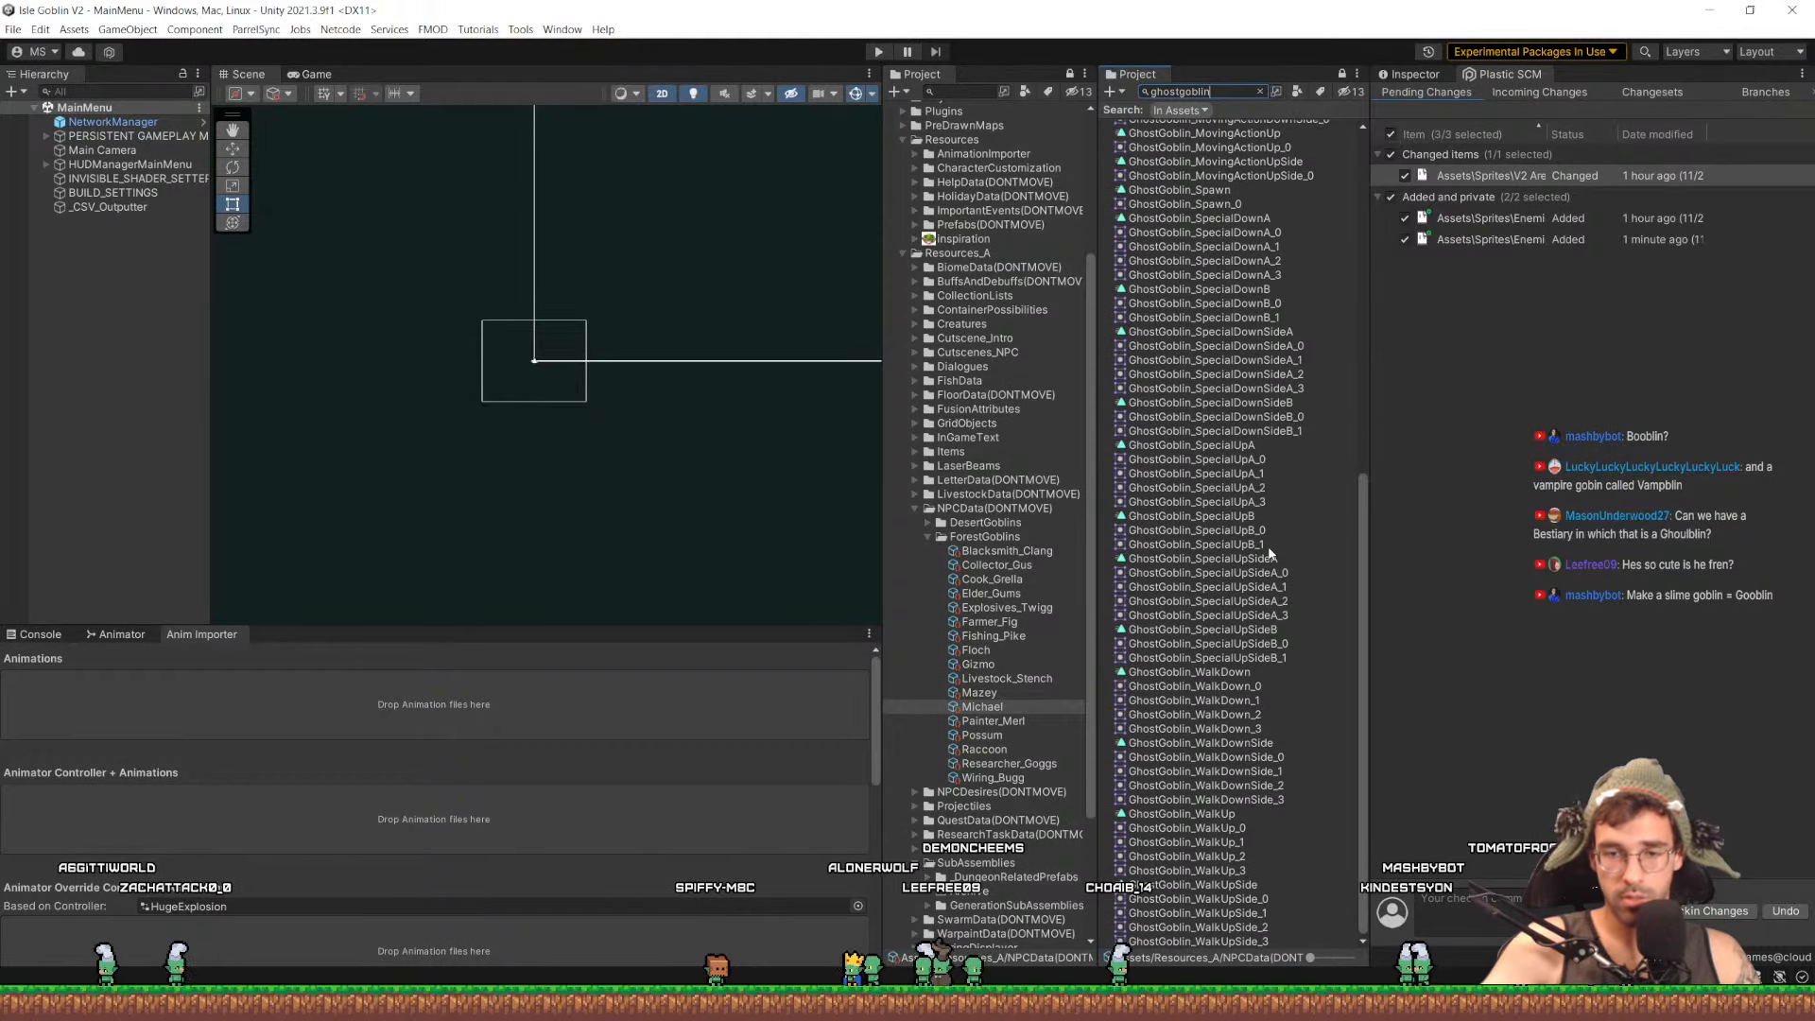
{"action": "scroll", "coordinate": [1206, 324], "scroll_direction": "down", "scroll_amount": 10}
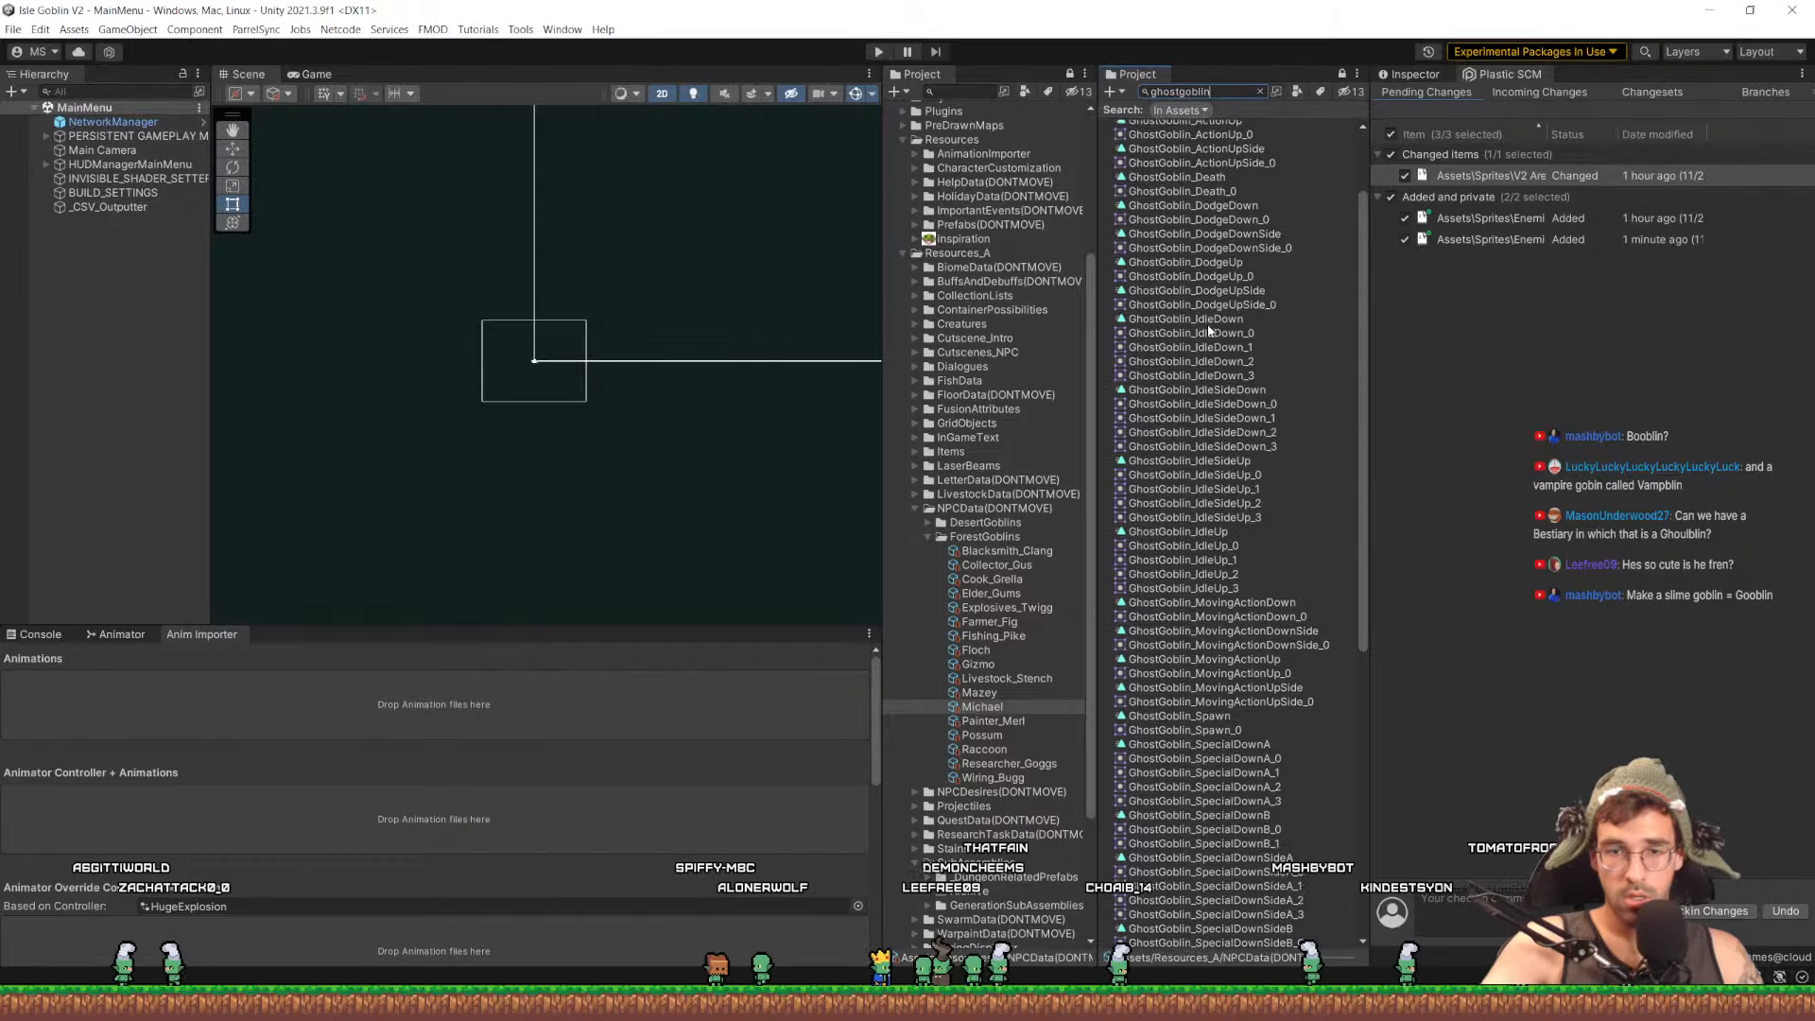
{"action": "scroll", "coordinate": [1205, 335], "scroll_direction": "up", "scroll_amount": 10}
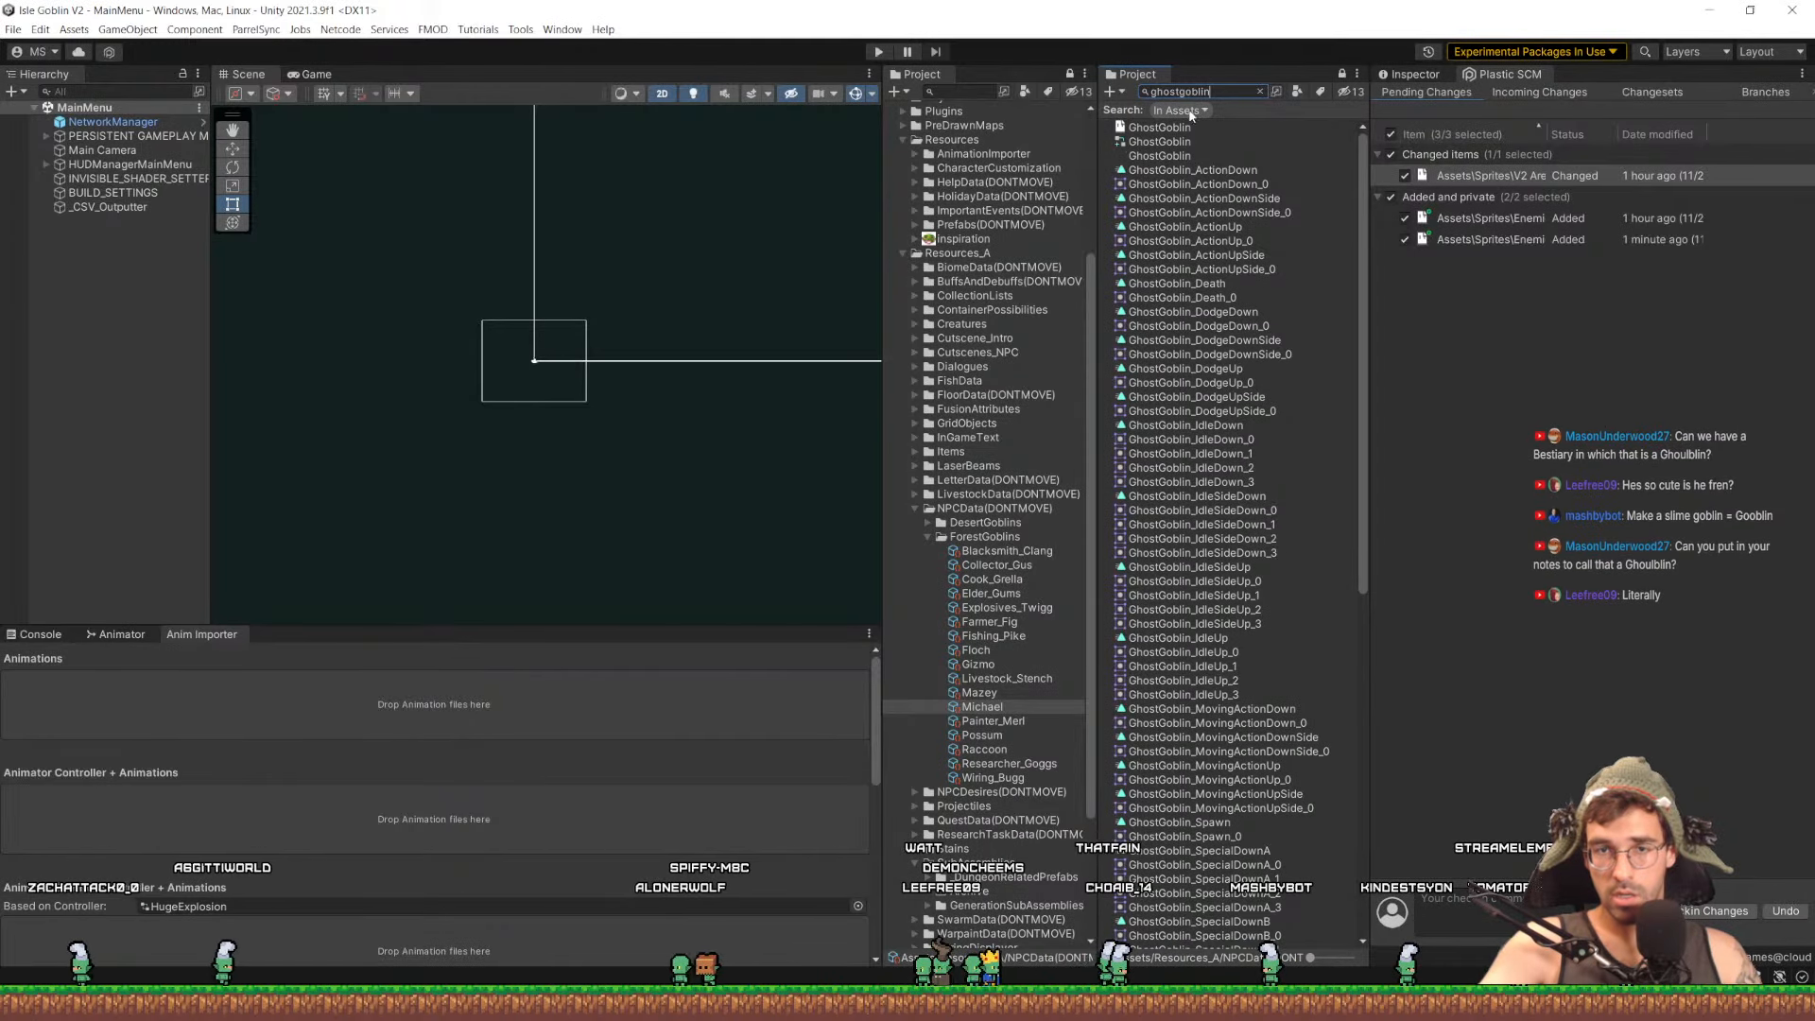
Broaden the project asset search to "ghost" and rename the GoblinGhost prefab as "GoblinGhost (Ghoulblin)"
{"action": "key", "text": "Left"}
{"action": "key", "text": "Left"}
{"action": "key", "text": "Left"}
{"action": "key", "text": "Left"}
{"action": "key", "text": "Left"}
{"action": "key", "text": "Left"}
{"action": "scroll", "coordinate": [1193, 295], "scroll_direction": "up", "scroll_amount": 5}
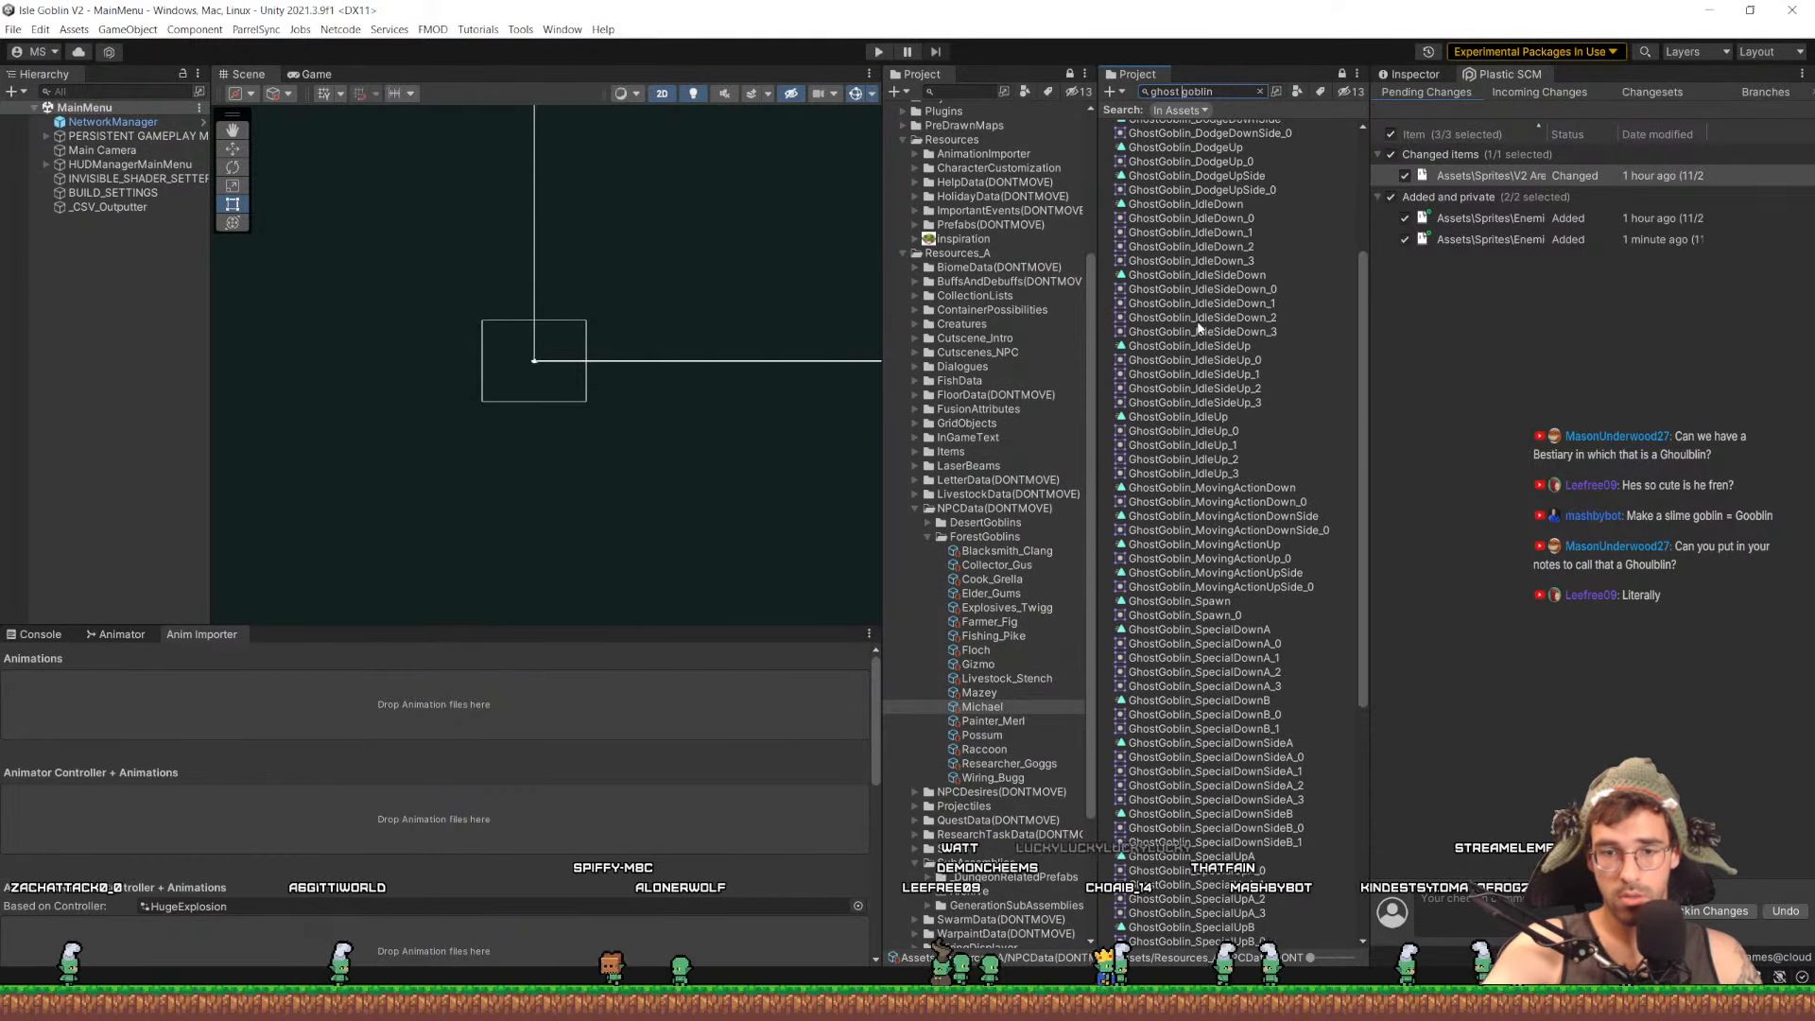
{"action": "double_click", "coordinate": [1229, 95]}
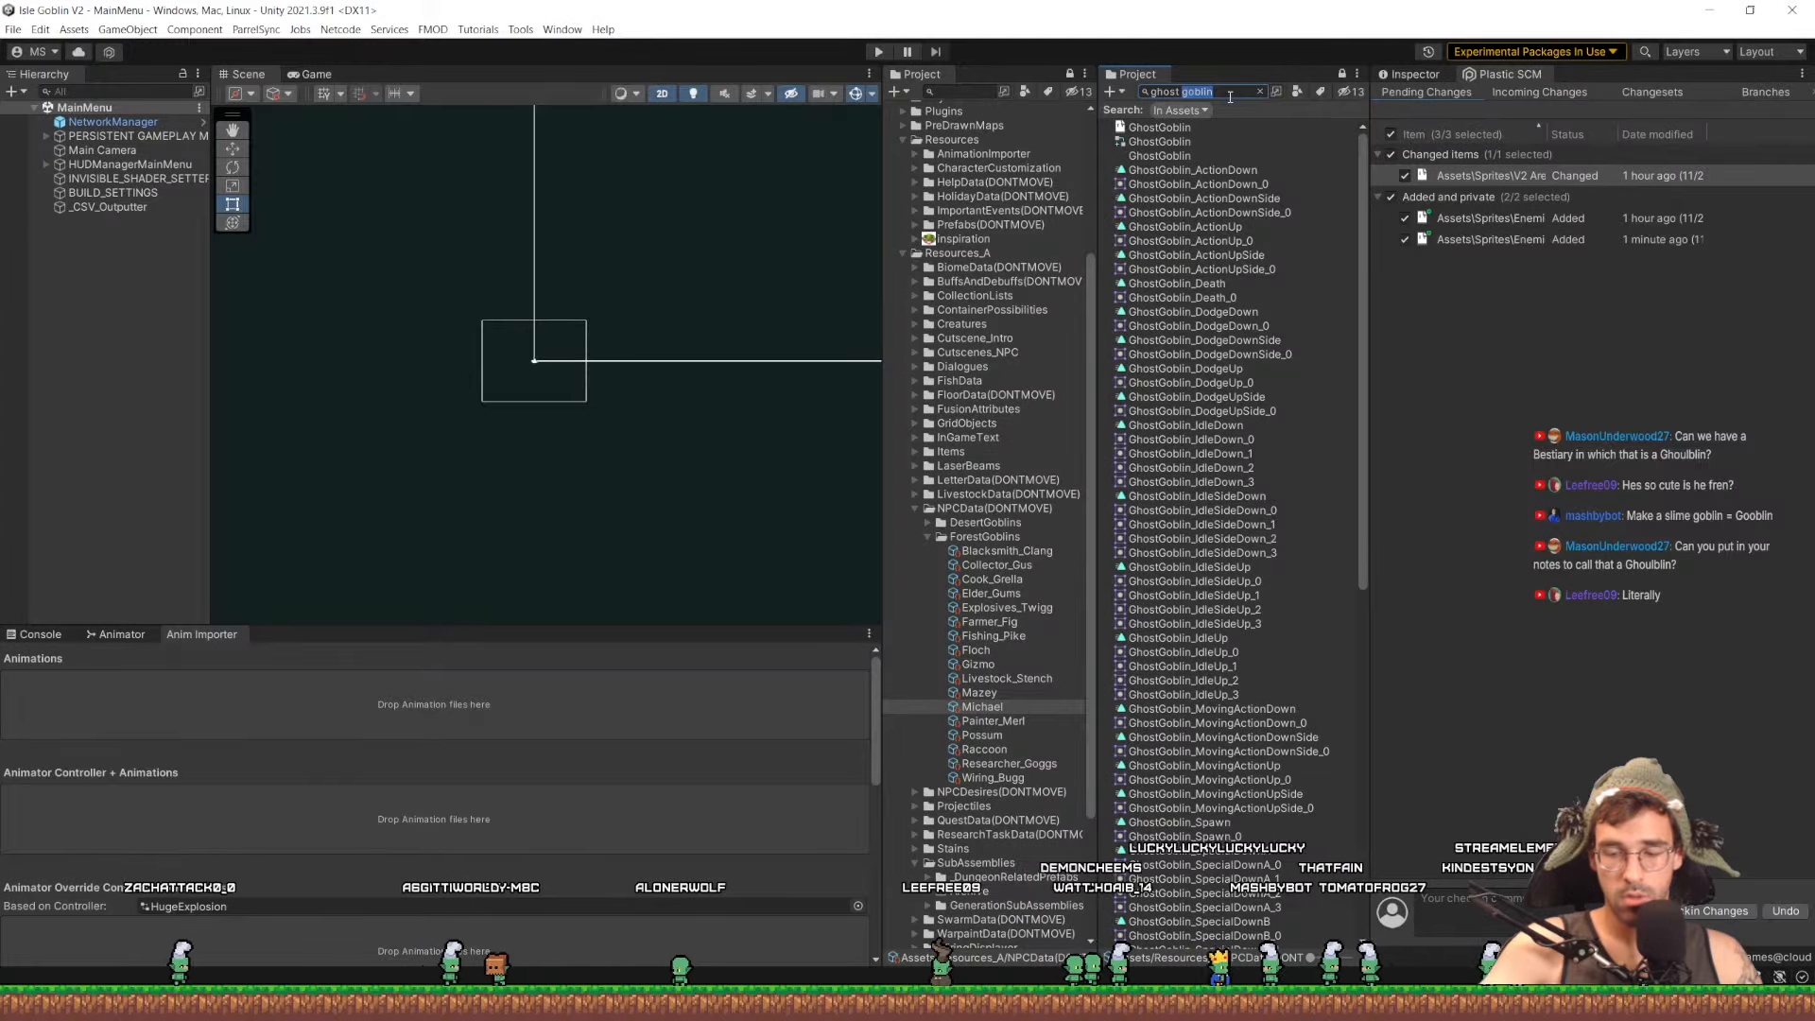
{"action": "key", "text": "BackSpace"}
{"action": "scroll", "coordinate": [1199, 212], "scroll_direction": "down", "scroll_amount": 3}
{"action": "scroll", "coordinate": [1199, 216], "scroll_direction": "down", "scroll_amount": 15}
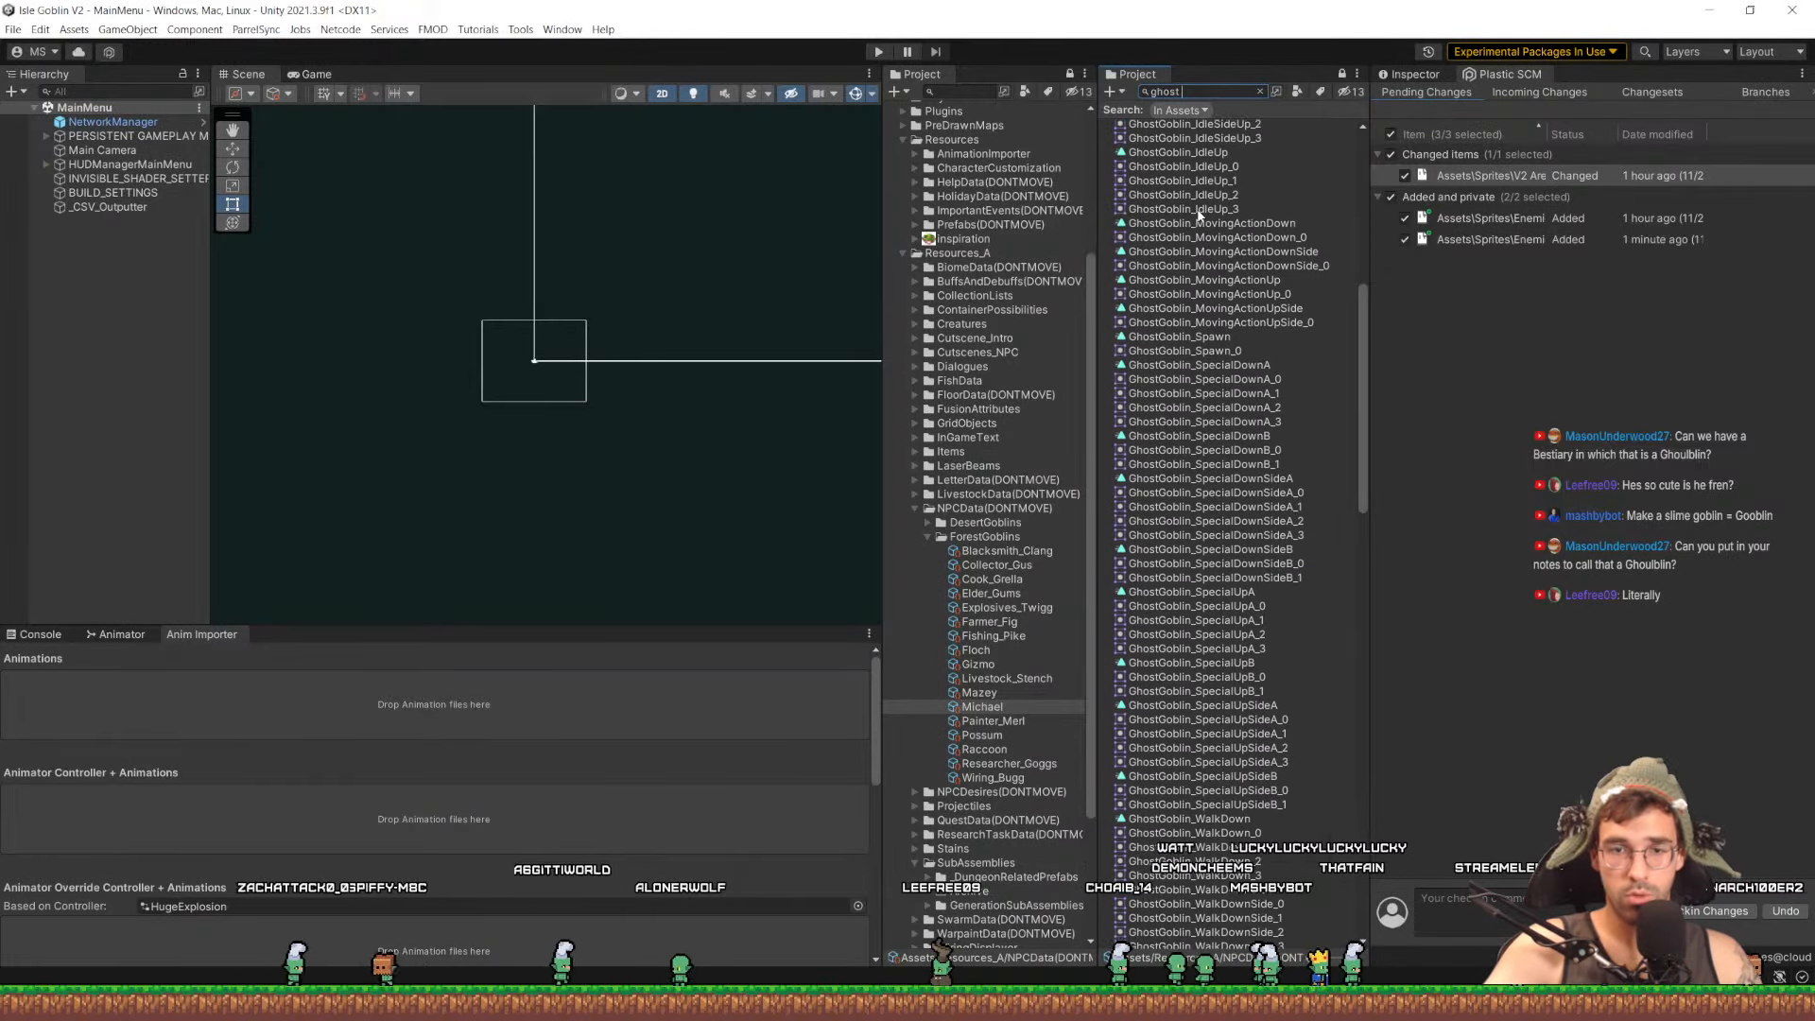
{"action": "scroll", "coordinate": [1195, 215], "scroll_direction": "down", "scroll_amount": 15}
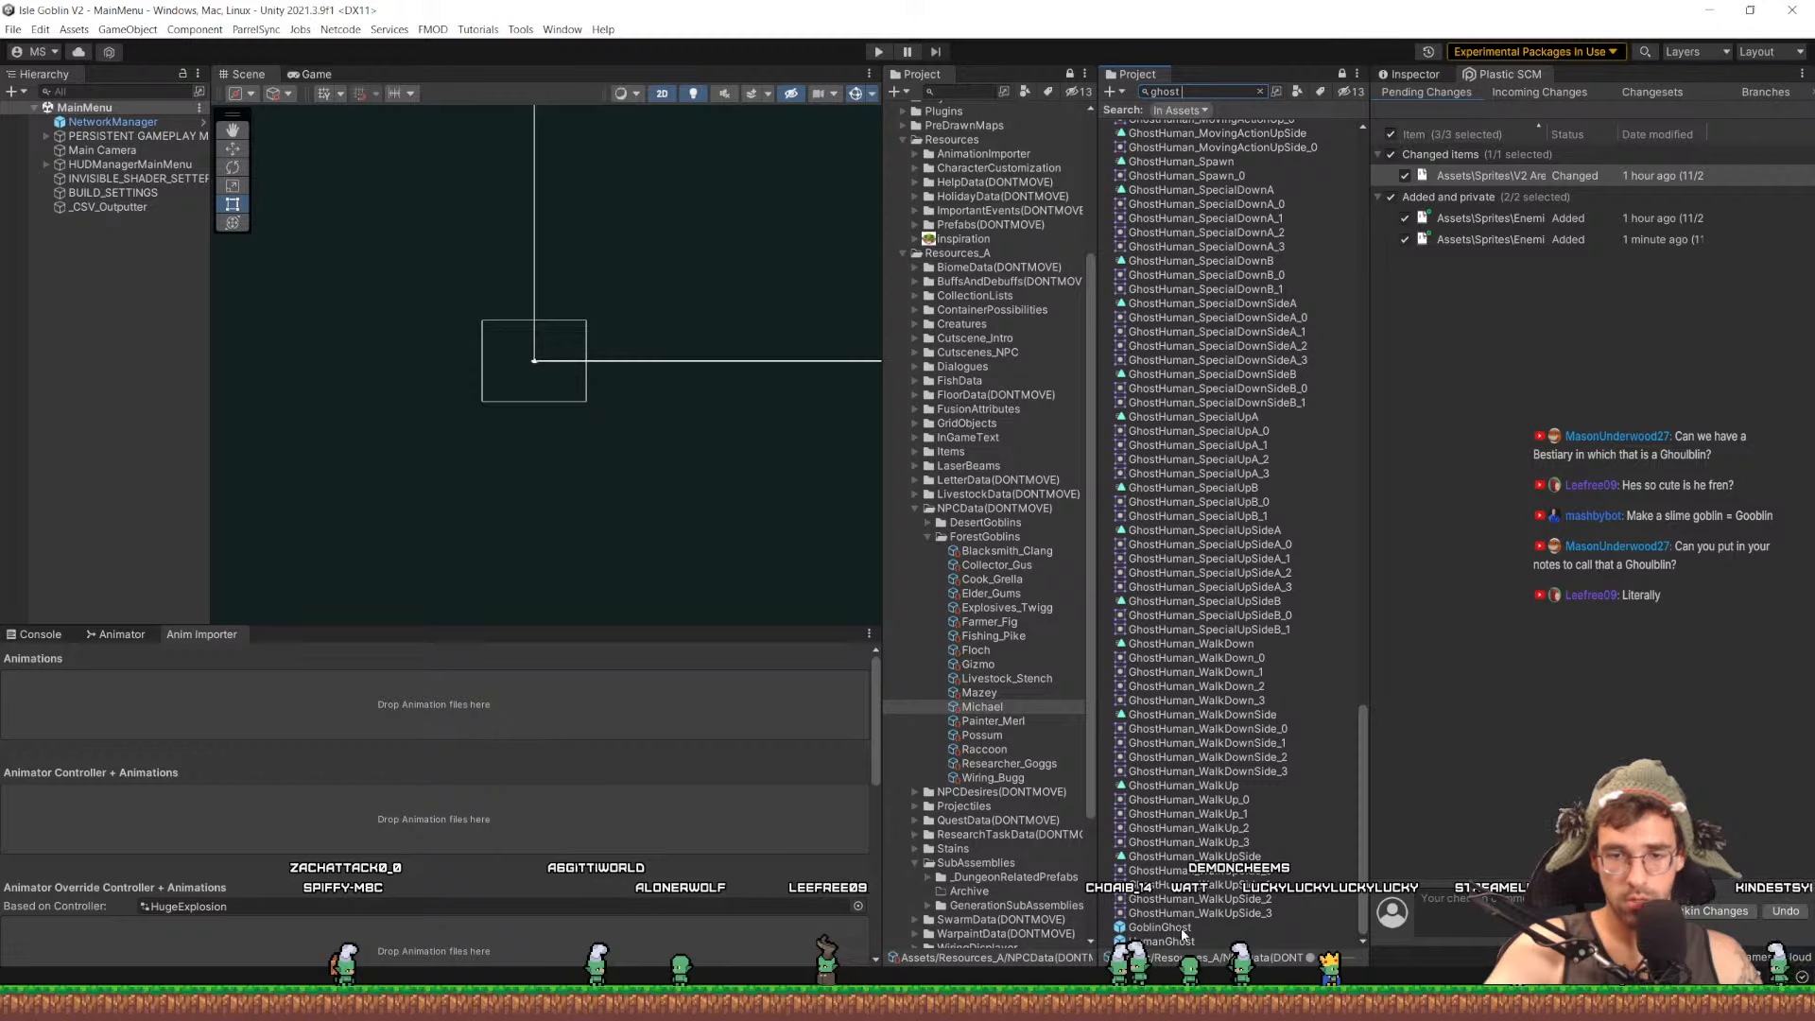
{"action": "left_click", "coordinate": [1172, 929]}
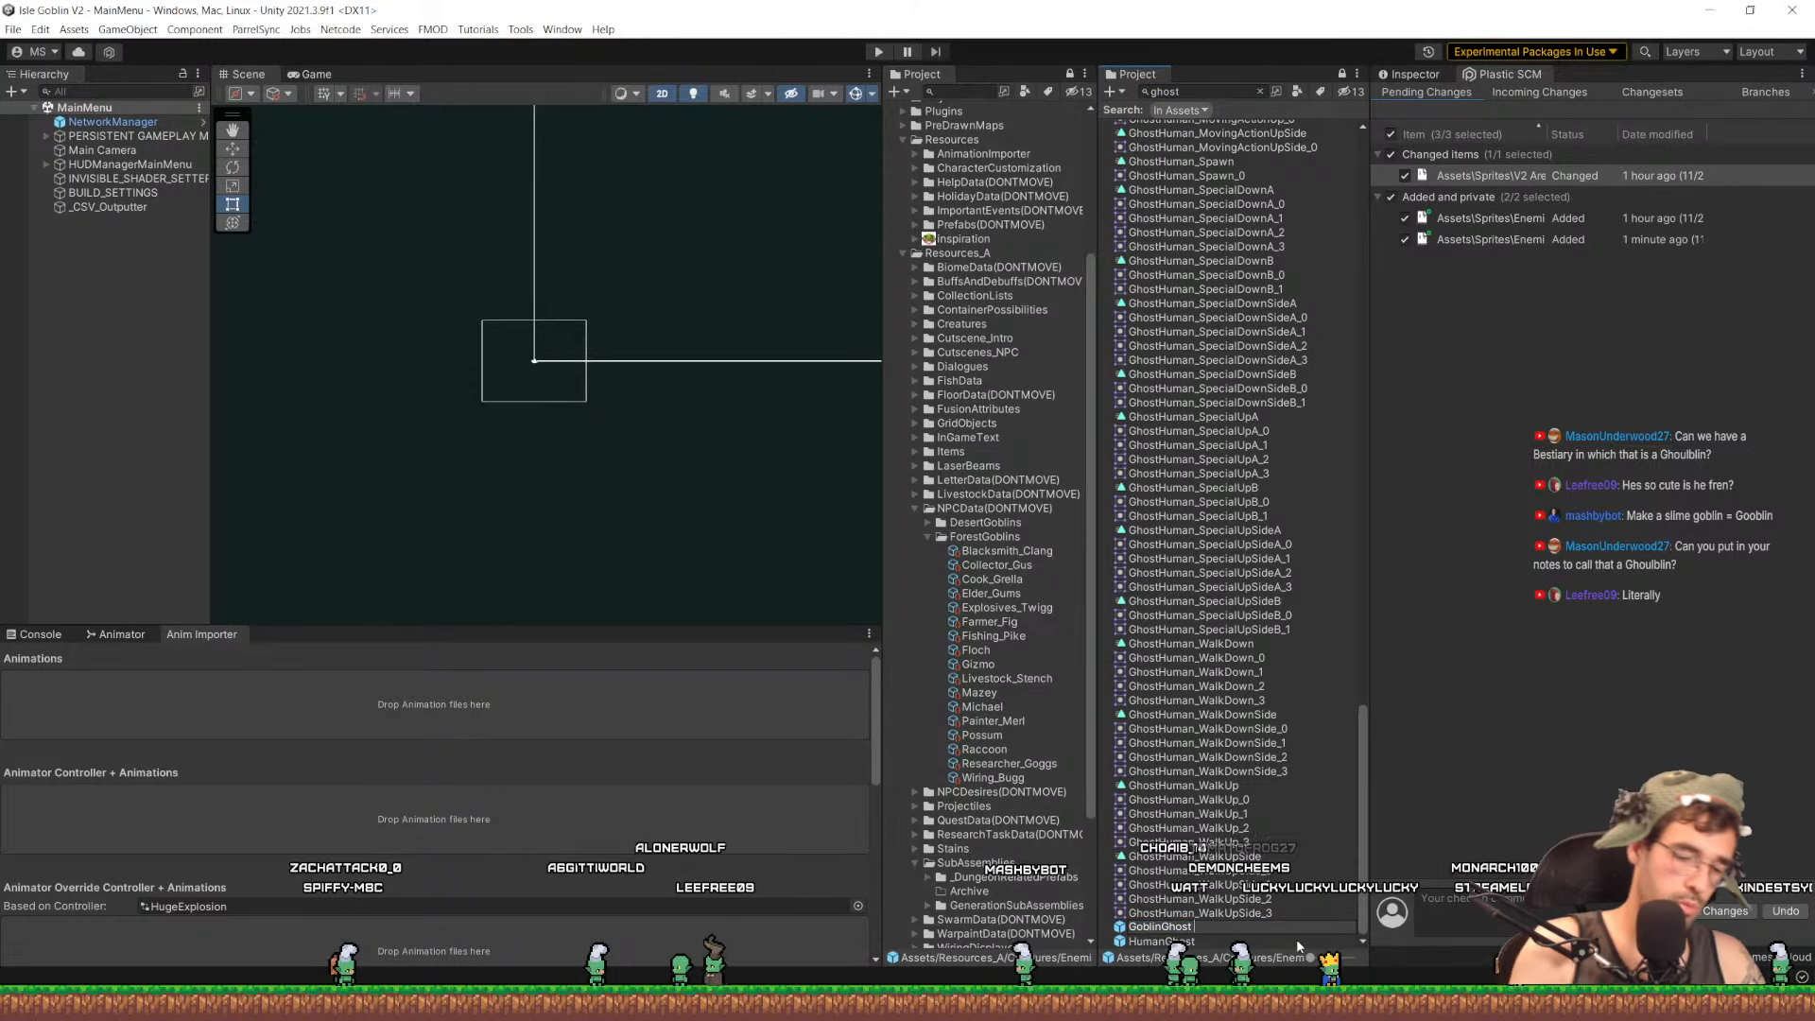
{"action": "type", "text": "(Ghoulblin"}
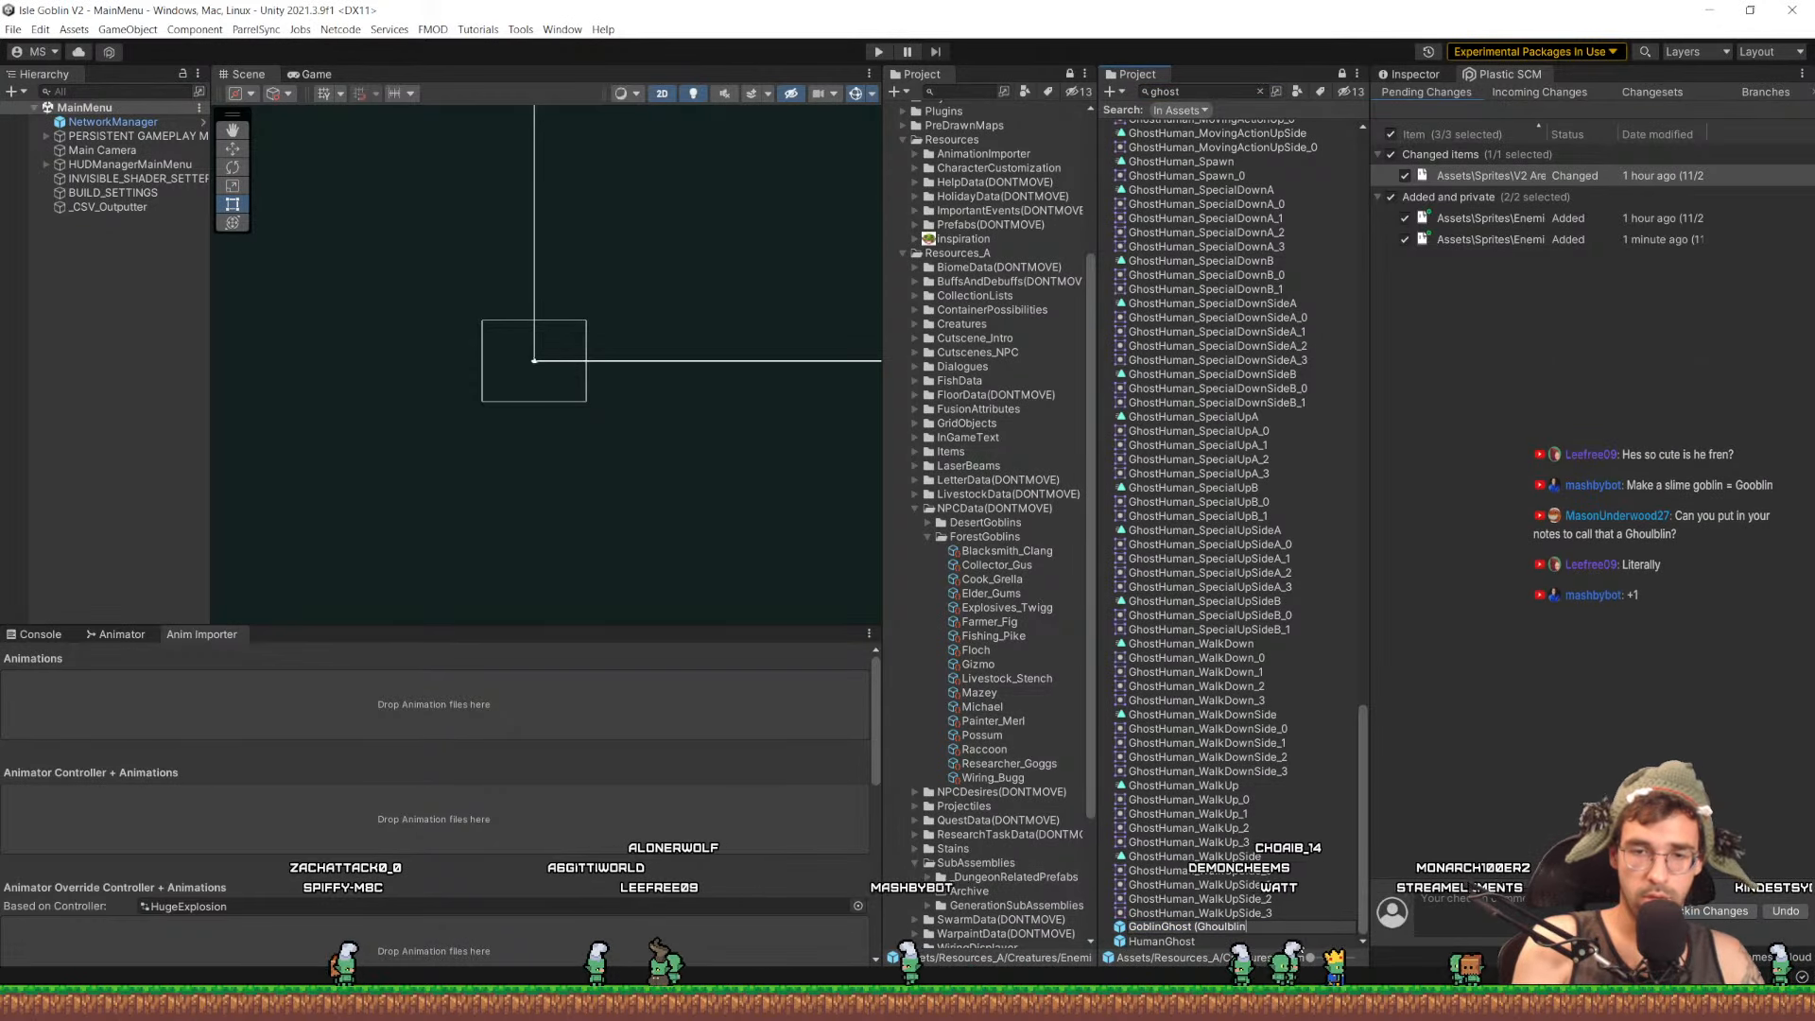
{"action": "type", "text": ")"}
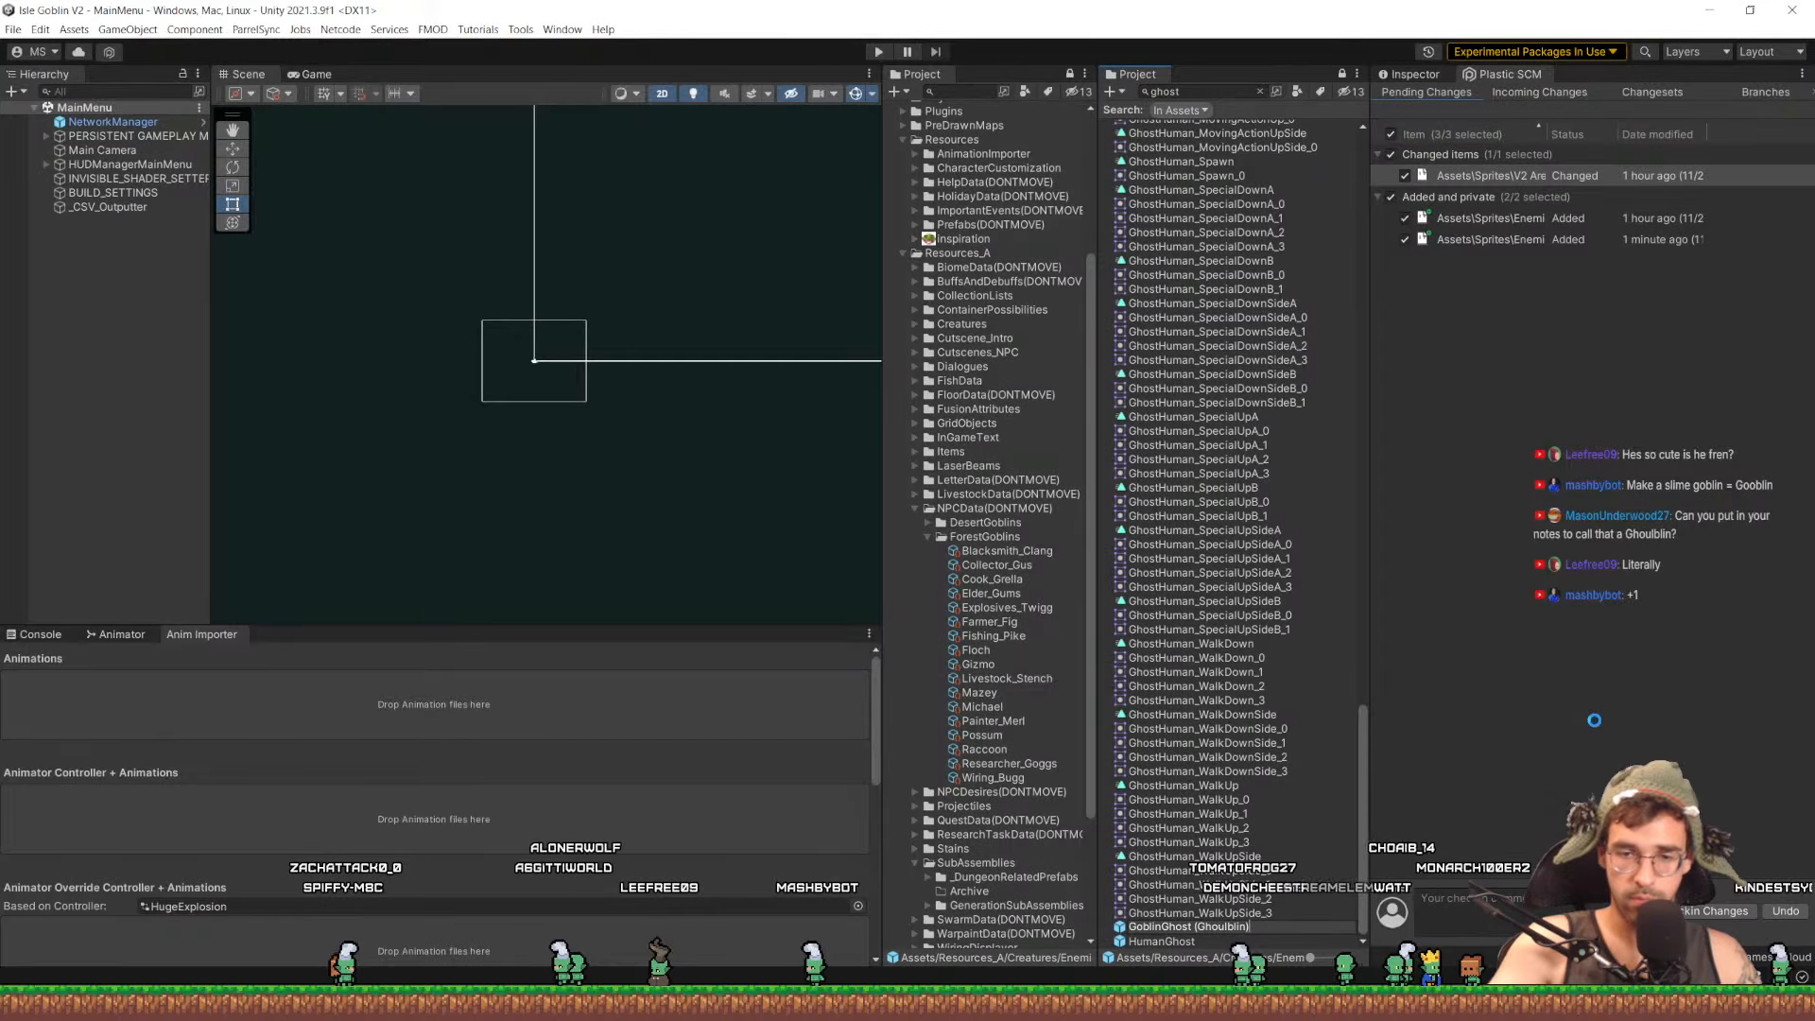
Switch to Aseprite and move the zombie goblin in frame 72 down one pixel
{"action": "key", "text": "alt+Tab"}
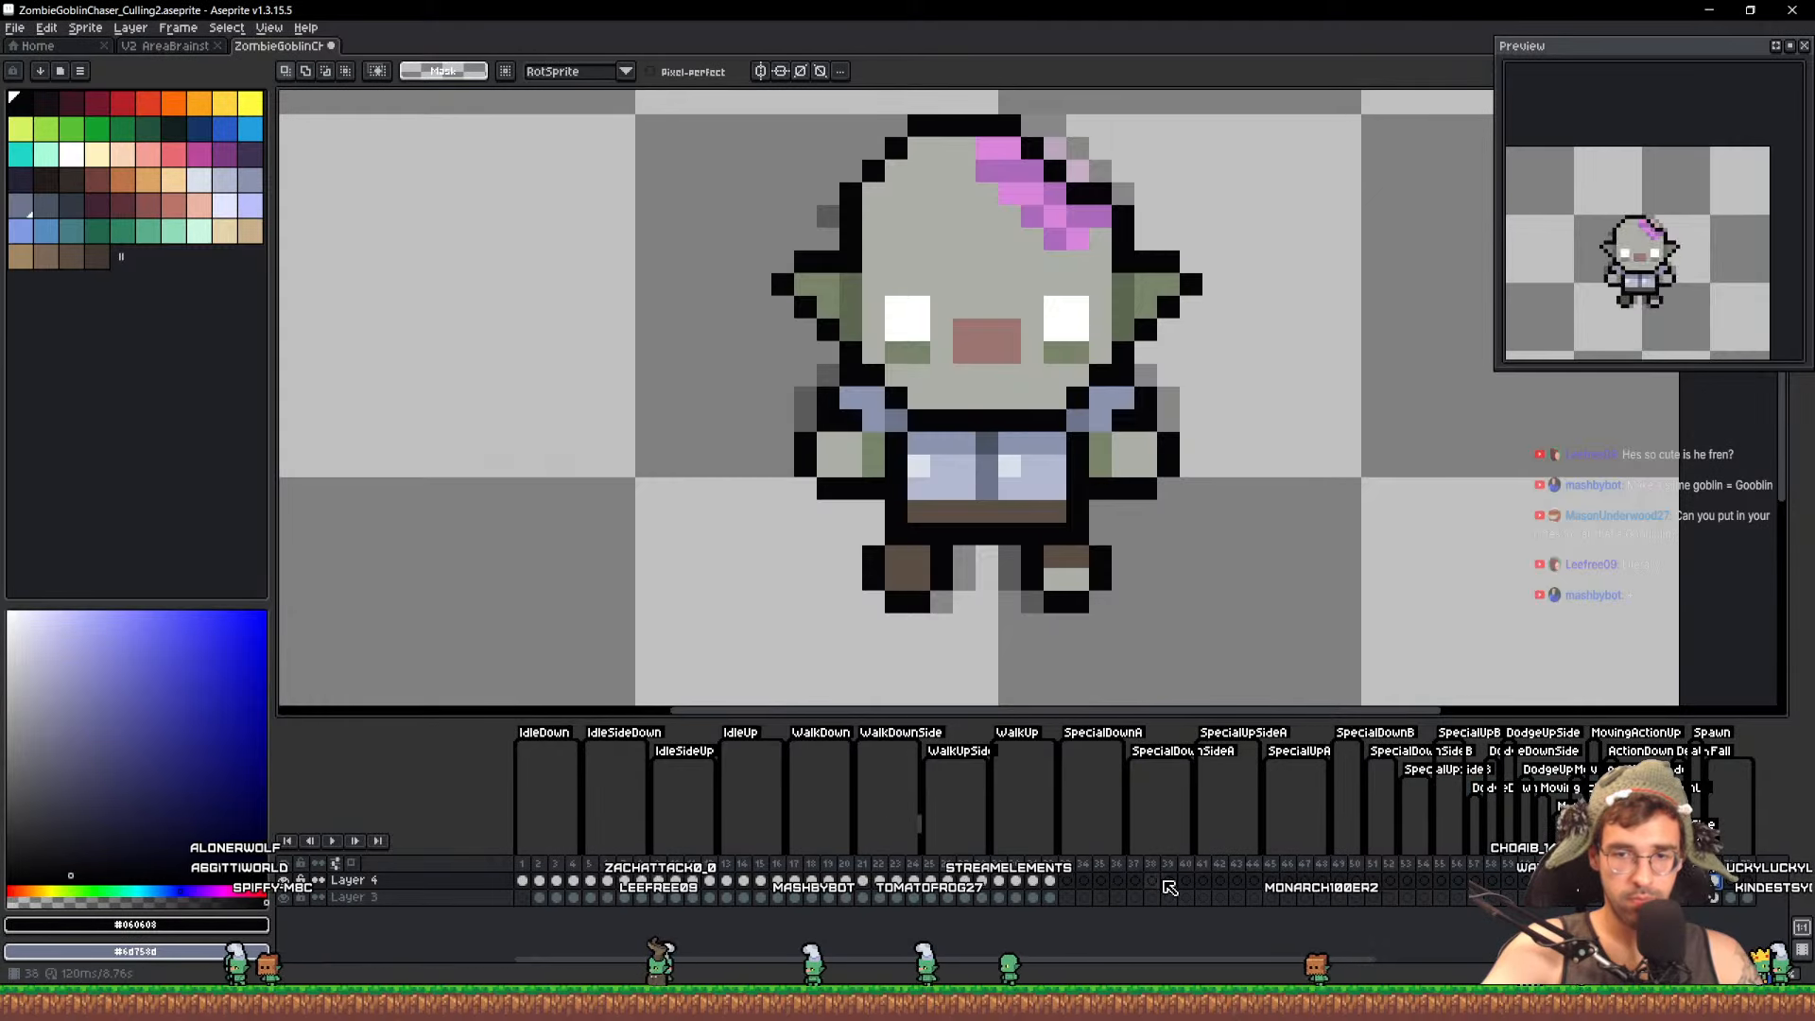
{"action": "key", "text": "v"}
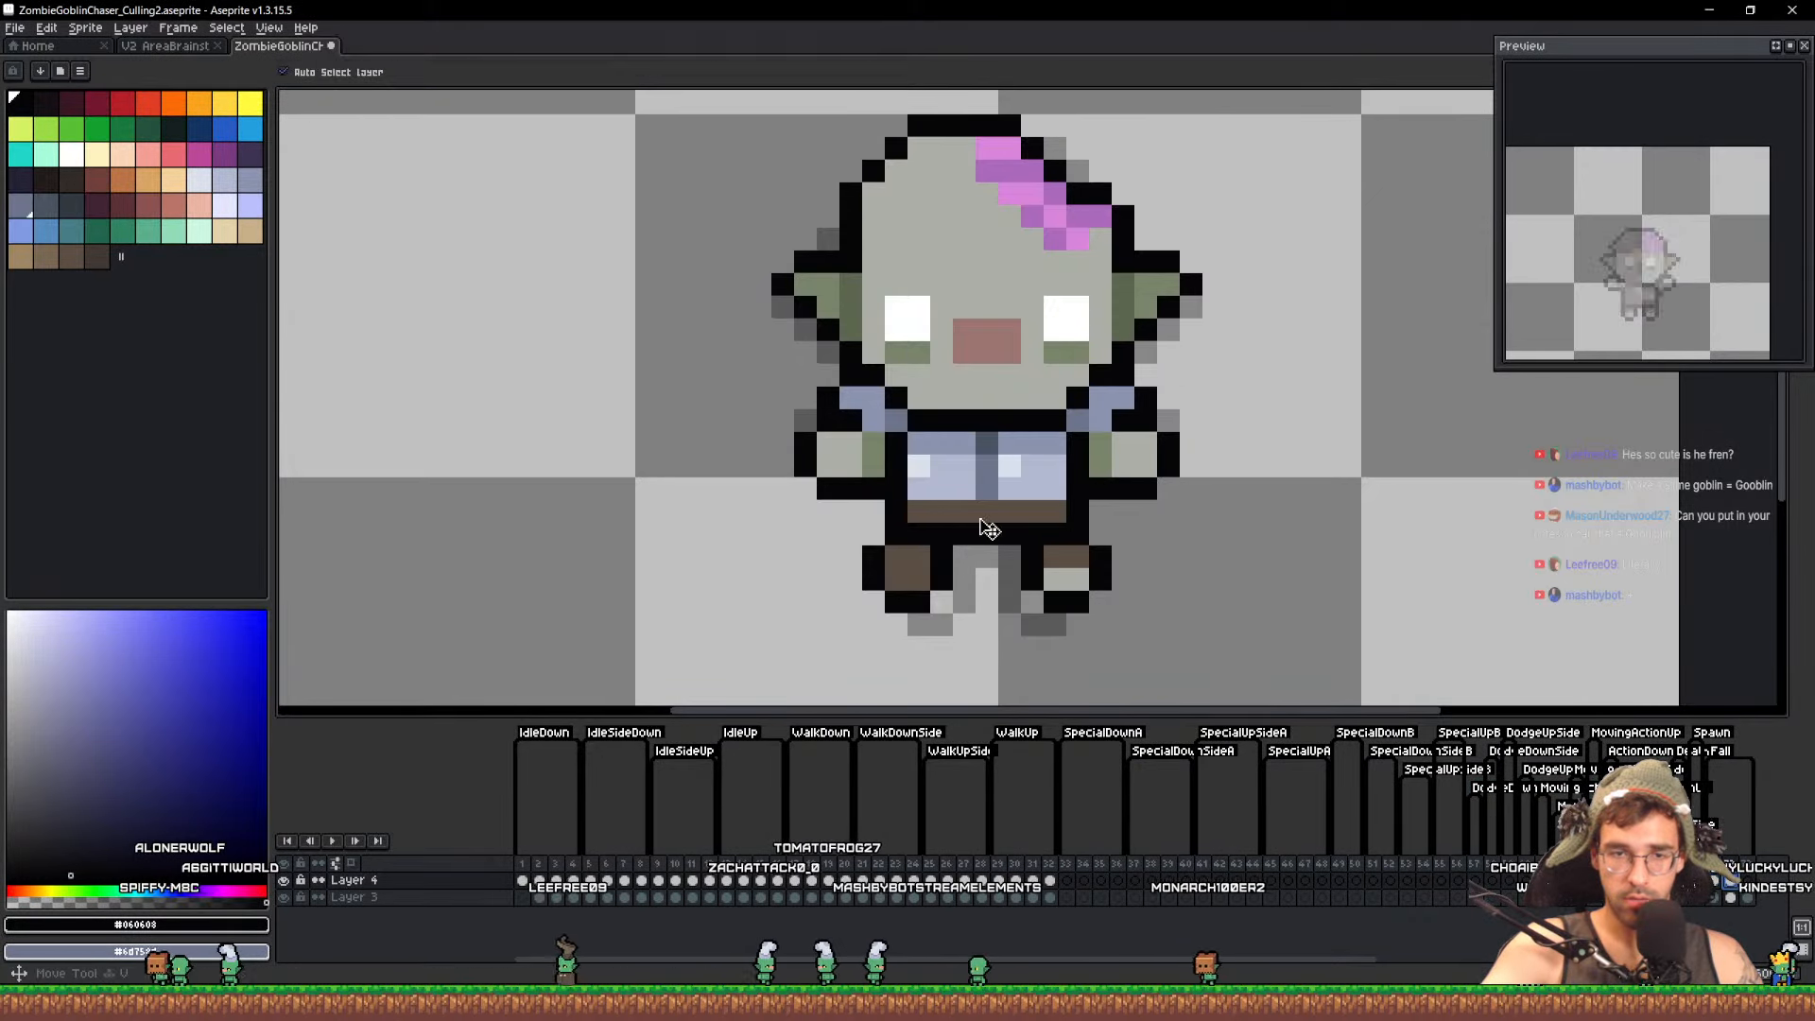
{"action": "left_click_drag", "start_coordinate": [981, 491], "coordinate": [982, 509]}
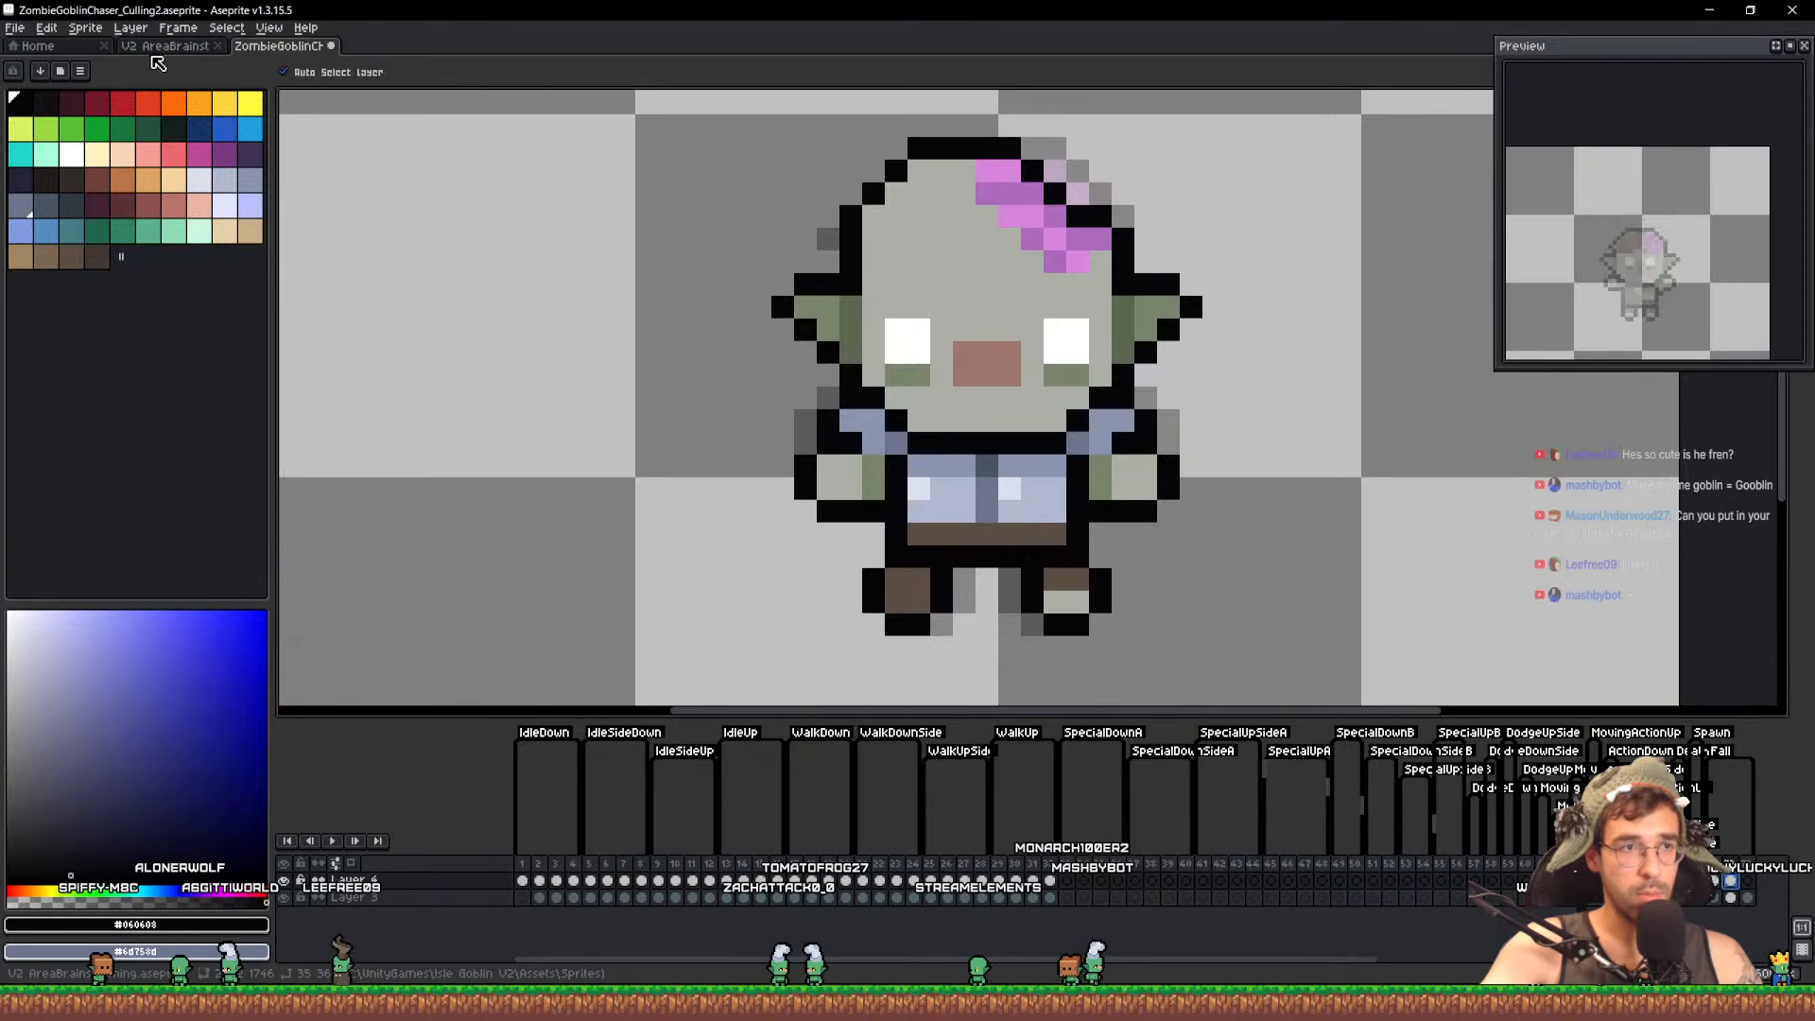
Go to the V2 AreaBrainstorming sprite and examine the square black pit in the brown dirt area
{"action": "left_click", "coordinate": [162, 45]}
{"action": "scroll", "coordinate": [1380, 392], "scroll_direction": "down", "scroll_amount": 4}
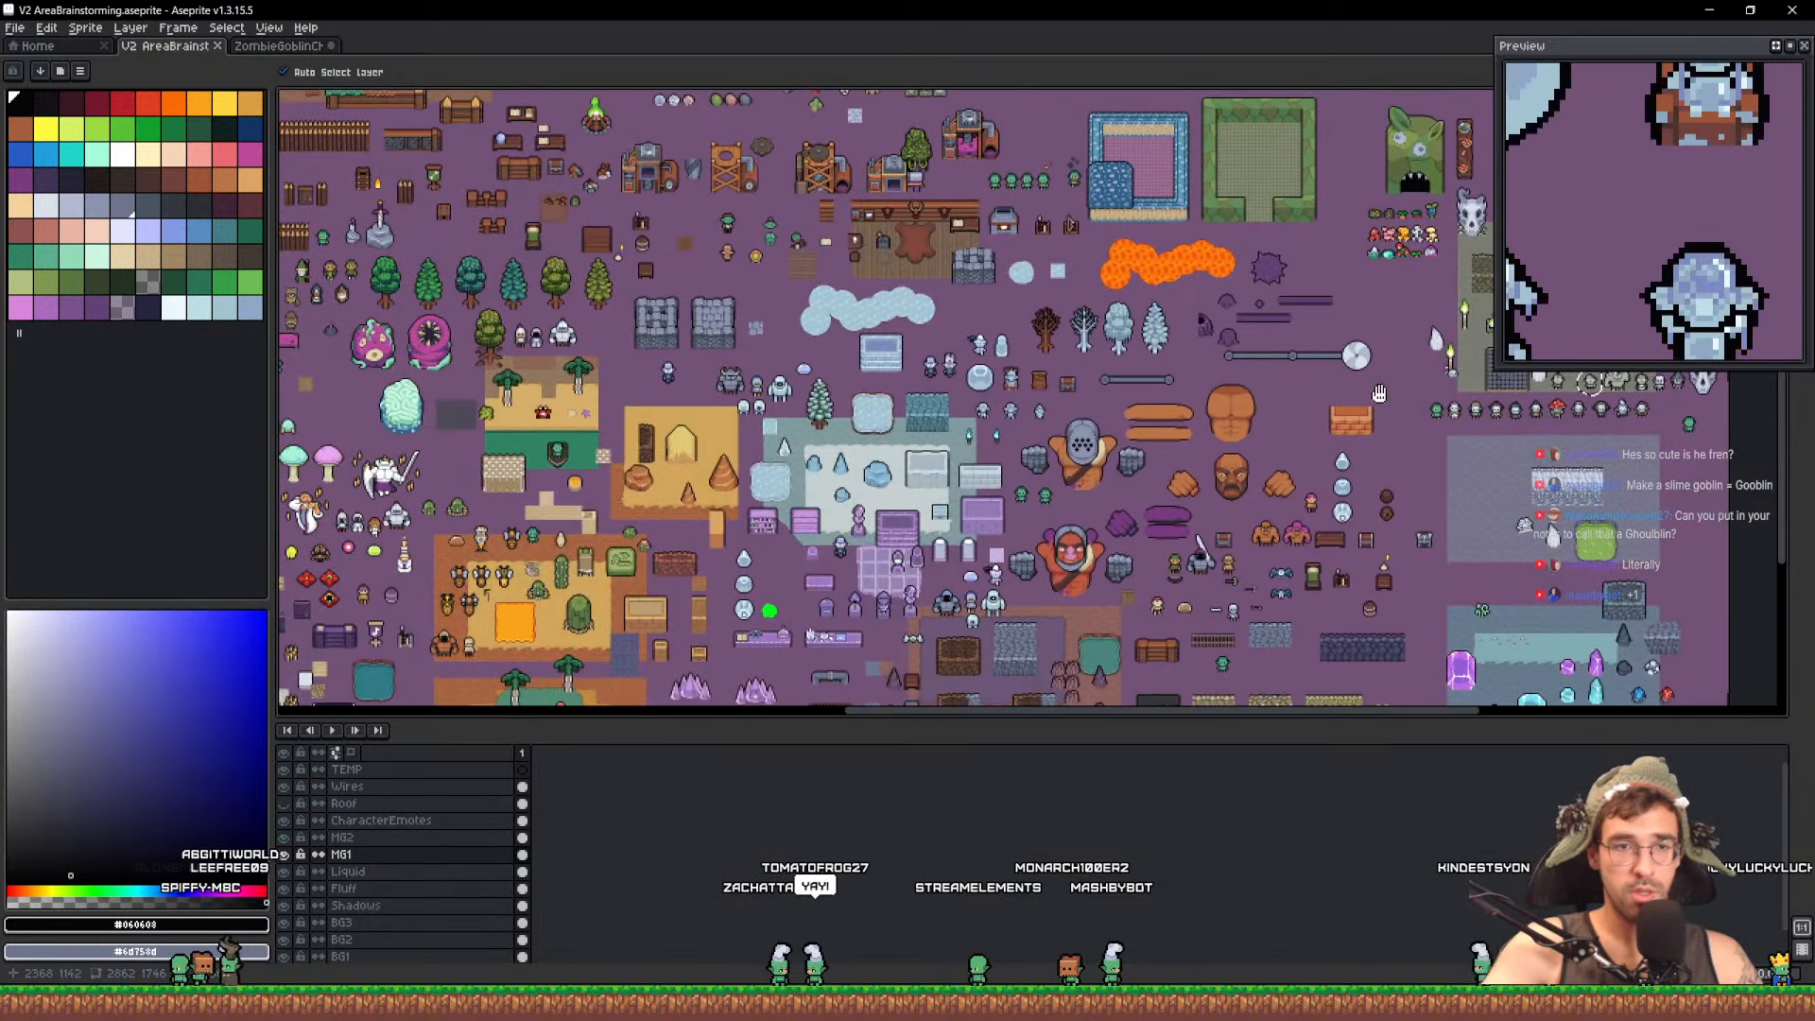
{"action": "left_click_drag", "start_coordinate": [1380, 392], "coordinate": [1782, 553]}
{"action": "left_click_drag", "start_coordinate": [576, 137], "coordinate": [973, 342]}
{"action": "scroll", "coordinate": [964, 345], "scroll_direction": "up", "scroll_amount": 6}
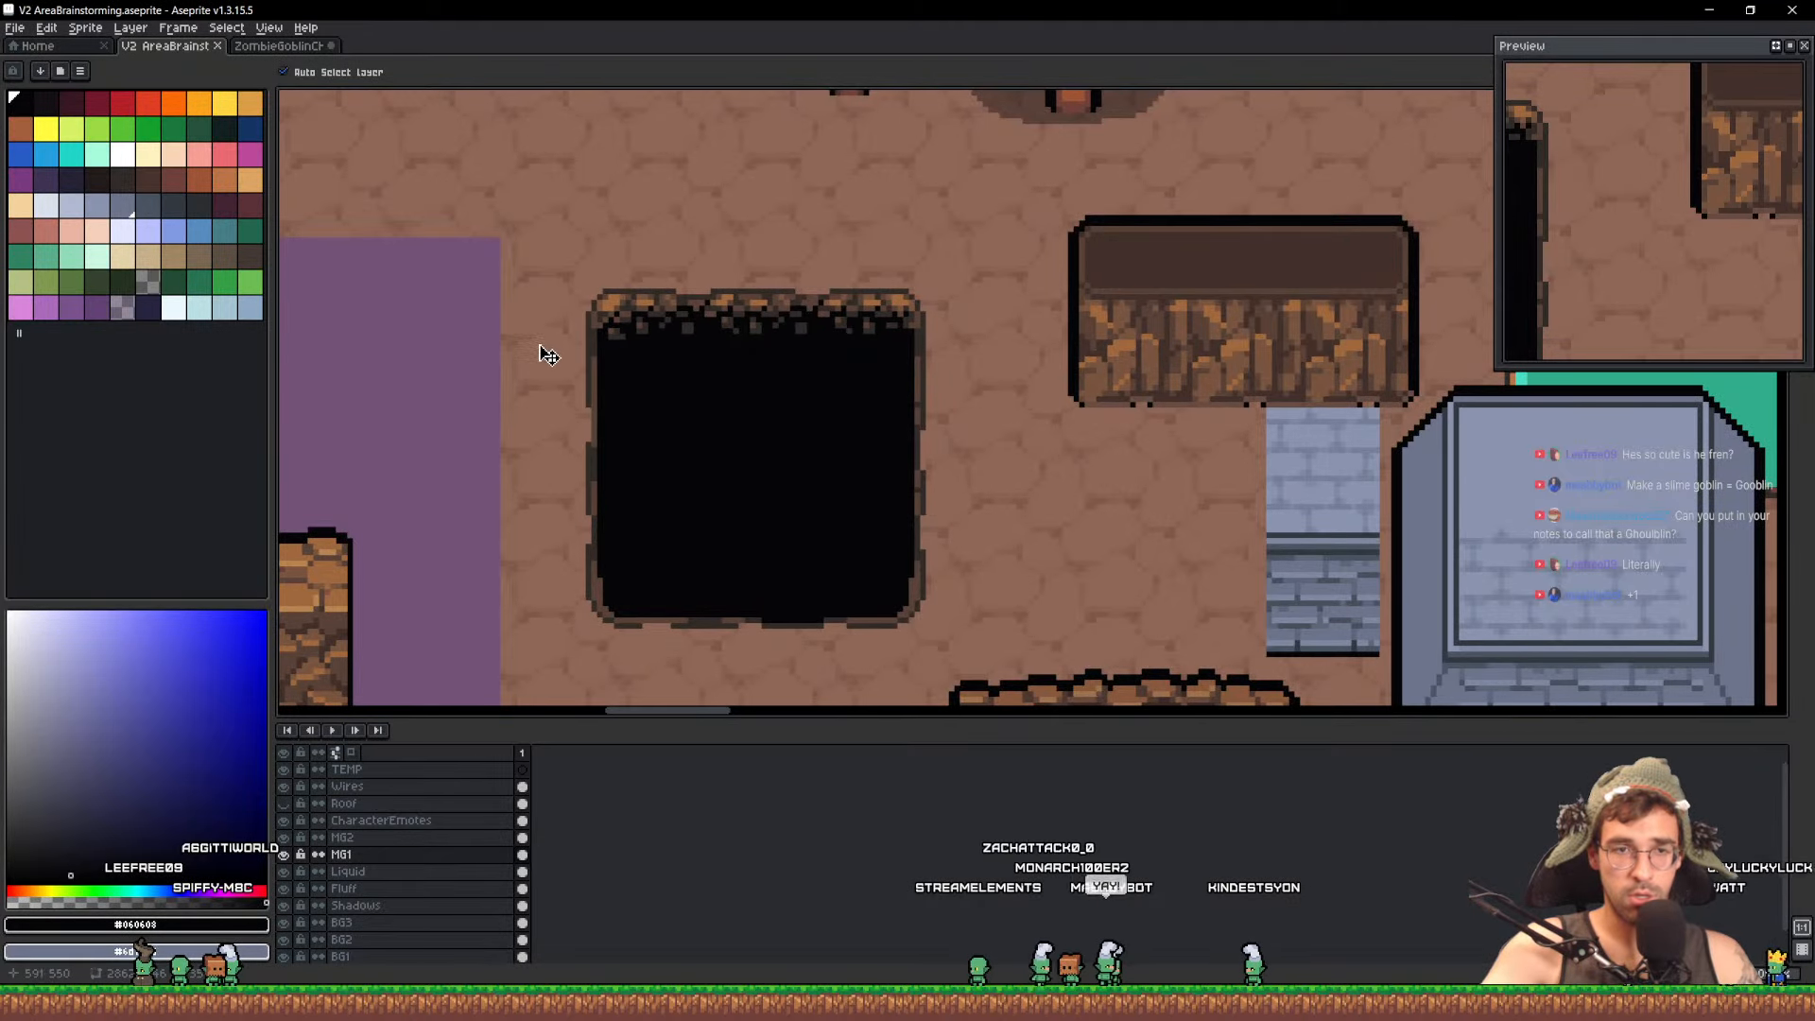
{"action": "scroll", "coordinate": [556, 350], "scroll_direction": "down", "scroll_amount": 1}
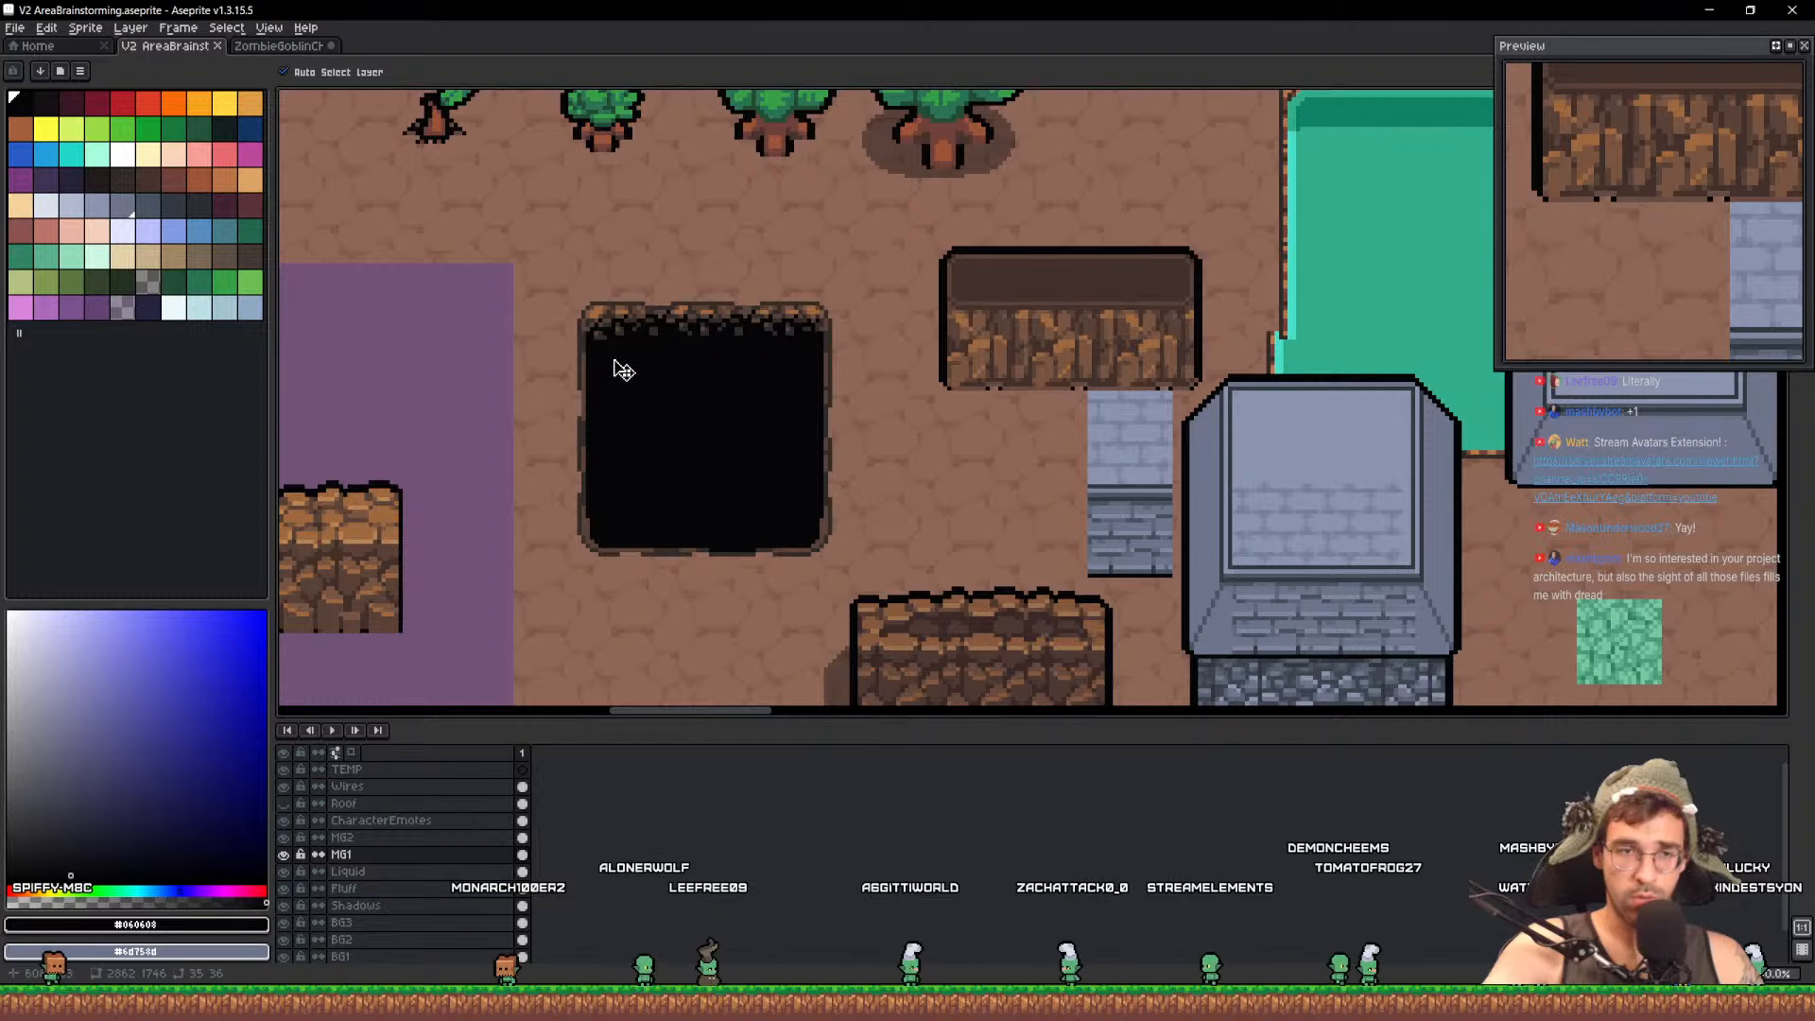
Return to the zombie goblin sprite, copy the frame 72 goblin into frame 73 two pixels lower, and save the file
{"action": "left_click", "coordinate": [301, 46]}
{"action": "scroll", "coordinate": [841, 505], "scroll_direction": "down", "scroll_amount": 1}
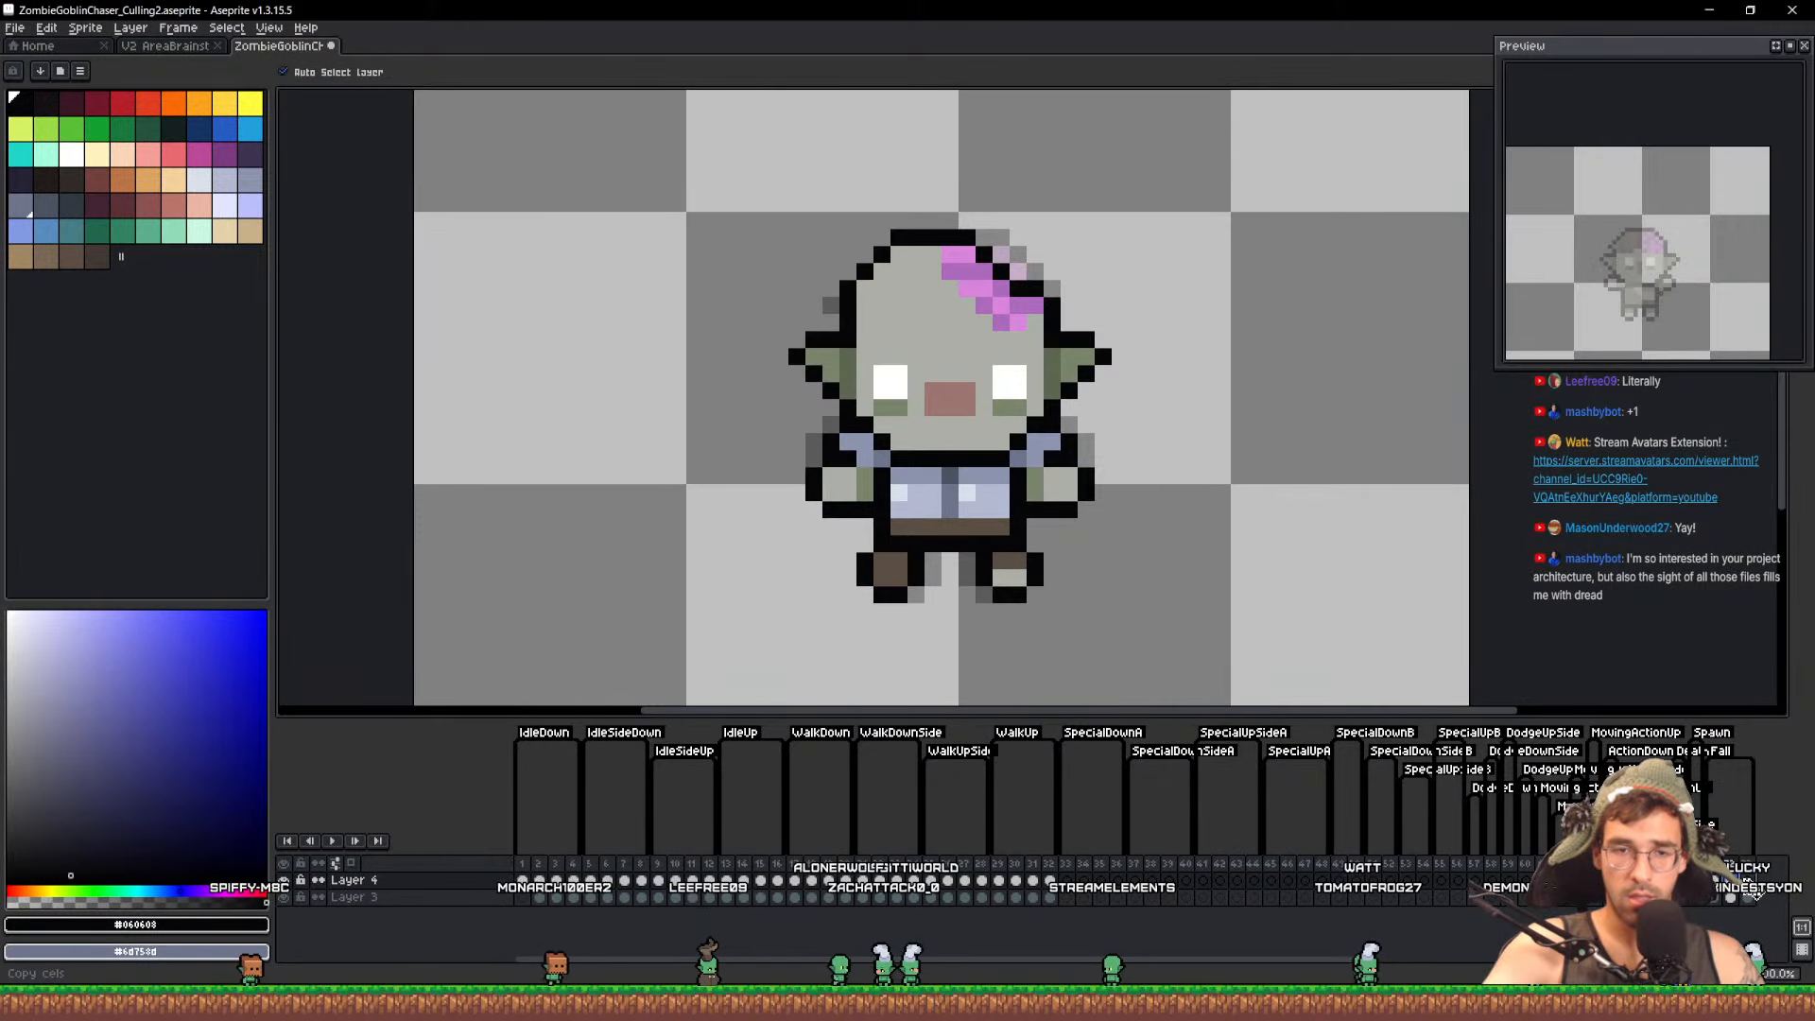
{"action": "left_click_drag", "start_coordinate": [1750, 888], "coordinate": [1750, 894]}
{"action": "left_click_drag", "start_coordinate": [987, 475], "coordinate": [987, 509]}
{"action": "key", "text": "ctrl+s"}
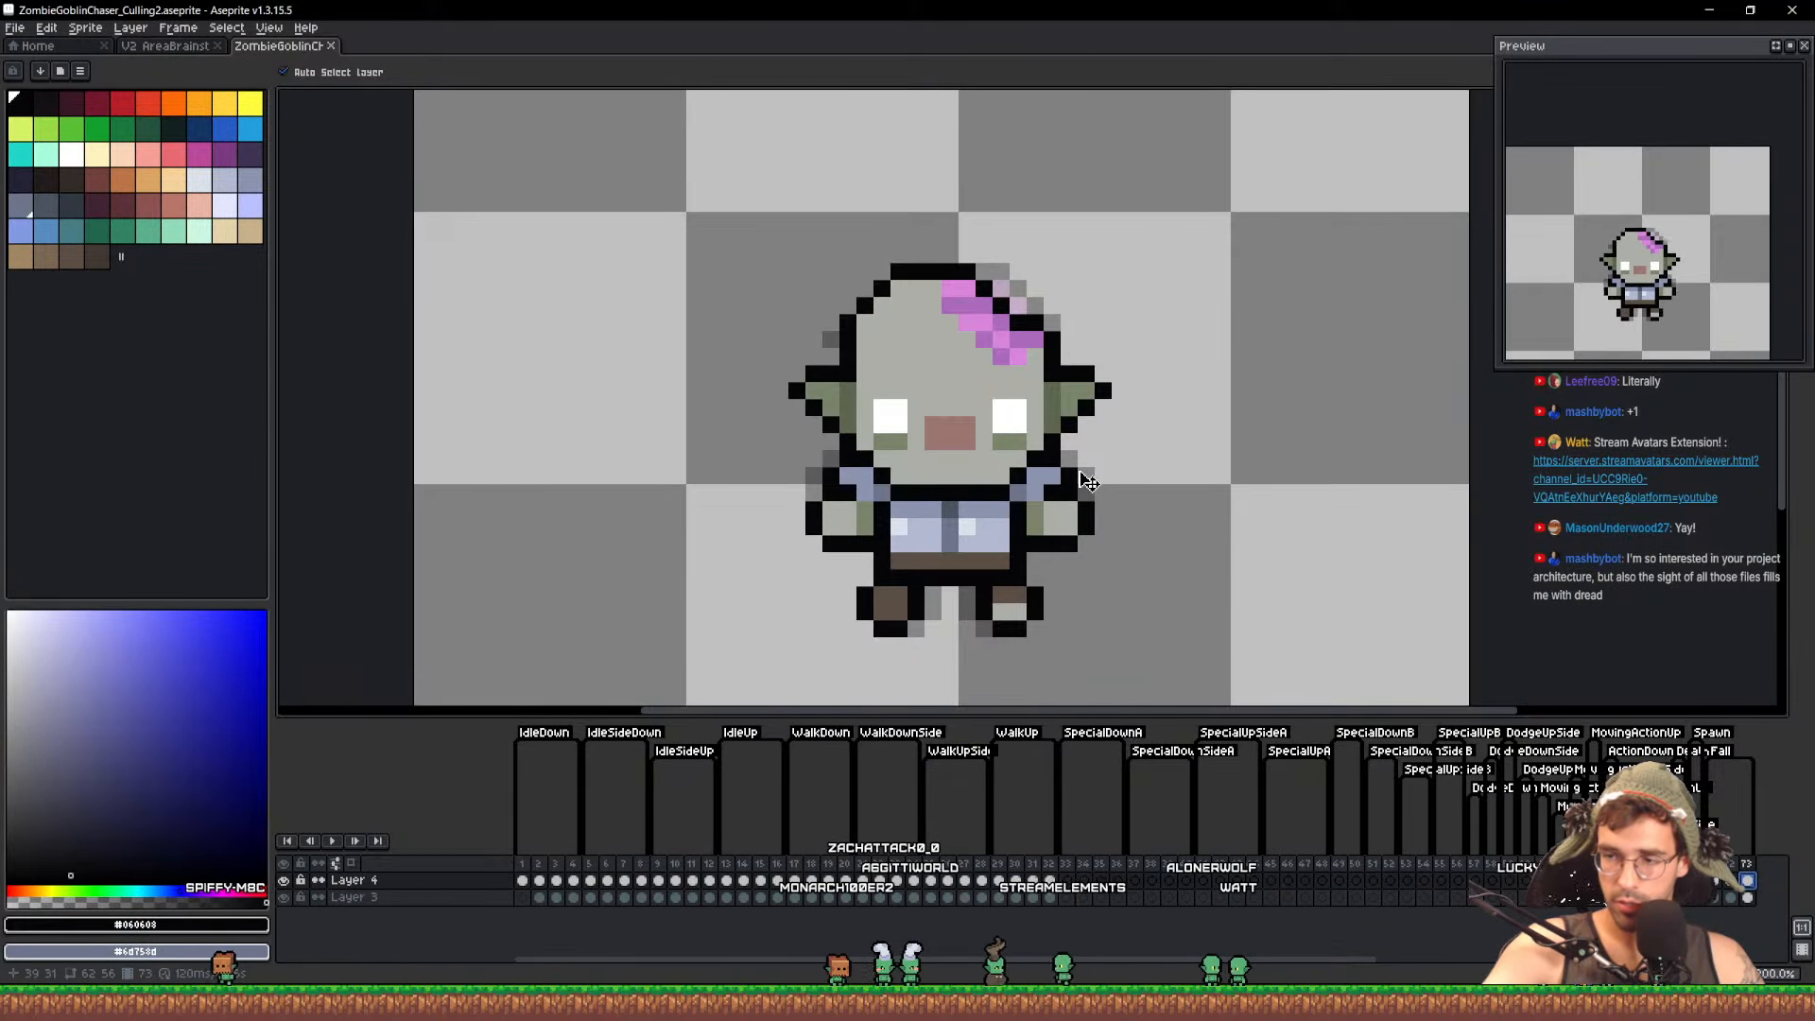
Duplicate Layer 4 with all its frames in the zombie goblin sprite
{"action": "scroll", "coordinate": [1087, 480], "scroll_direction": "down", "scroll_amount": 3}
{"action": "scroll", "coordinate": [1139, 551], "scroll_direction": "up", "scroll_amount": 2}
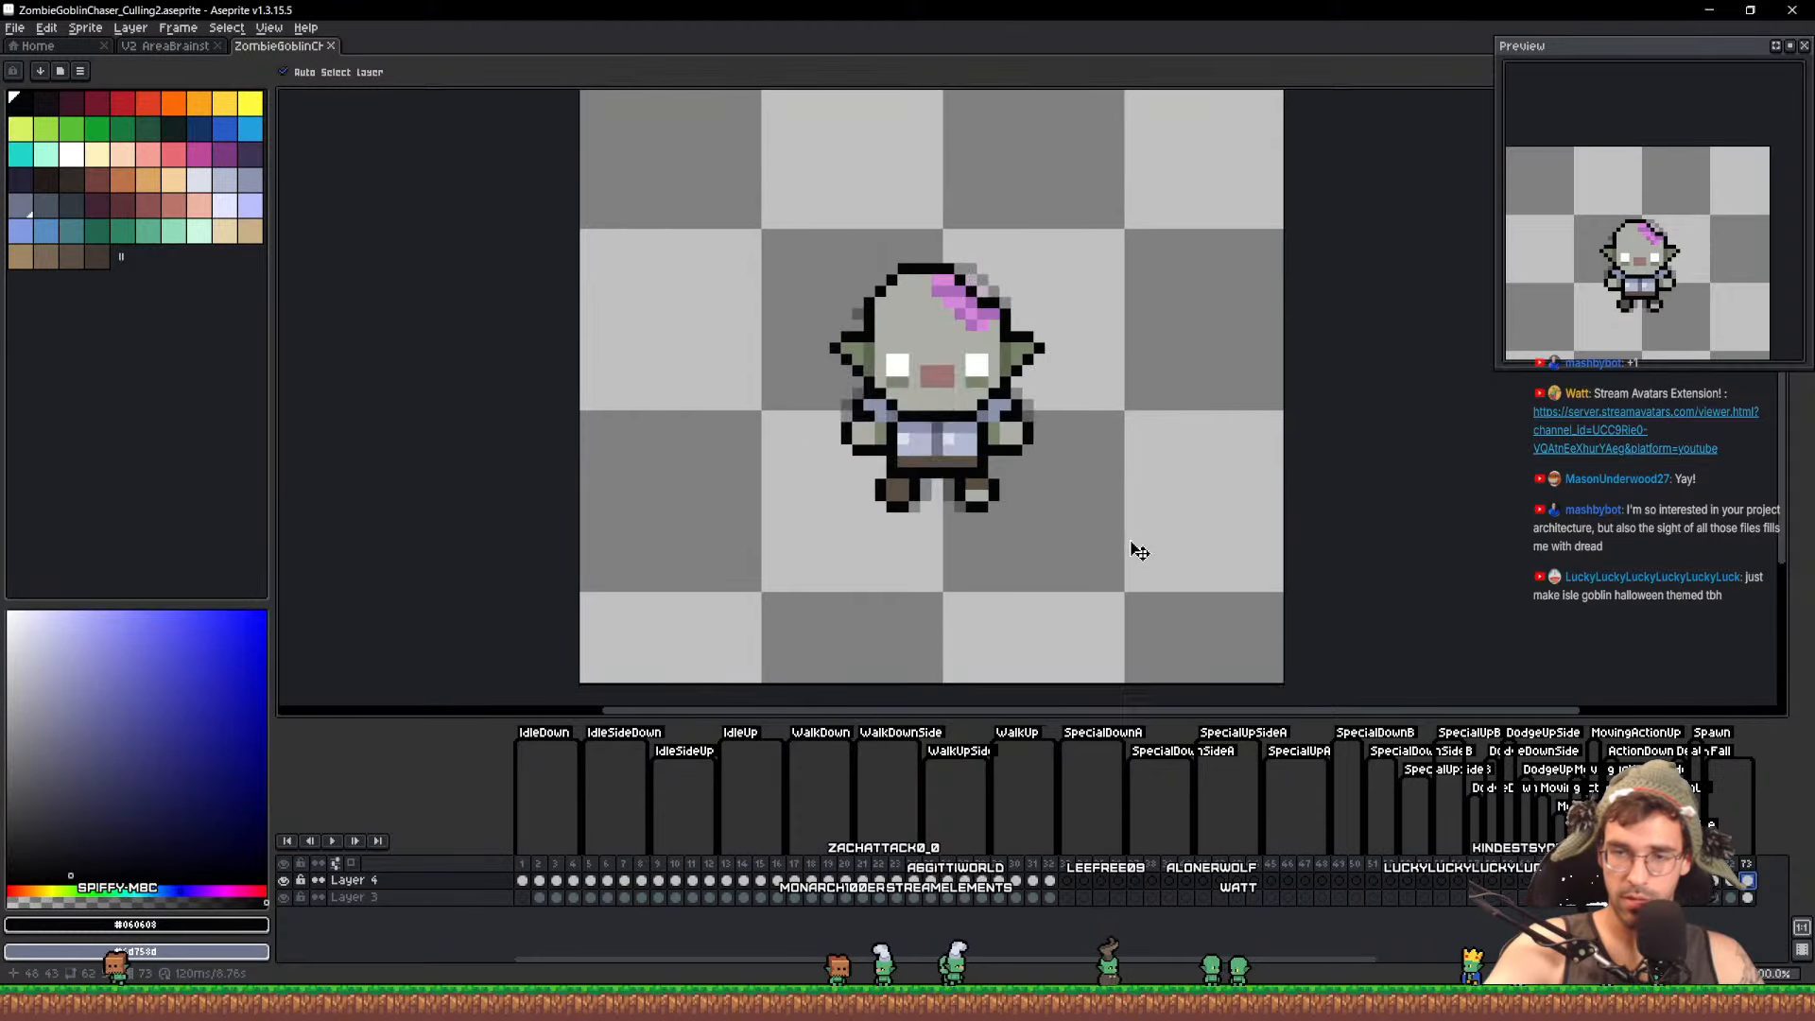
{"action": "scroll", "coordinate": [1139, 550], "scroll_direction": "up", "scroll_amount": 1}
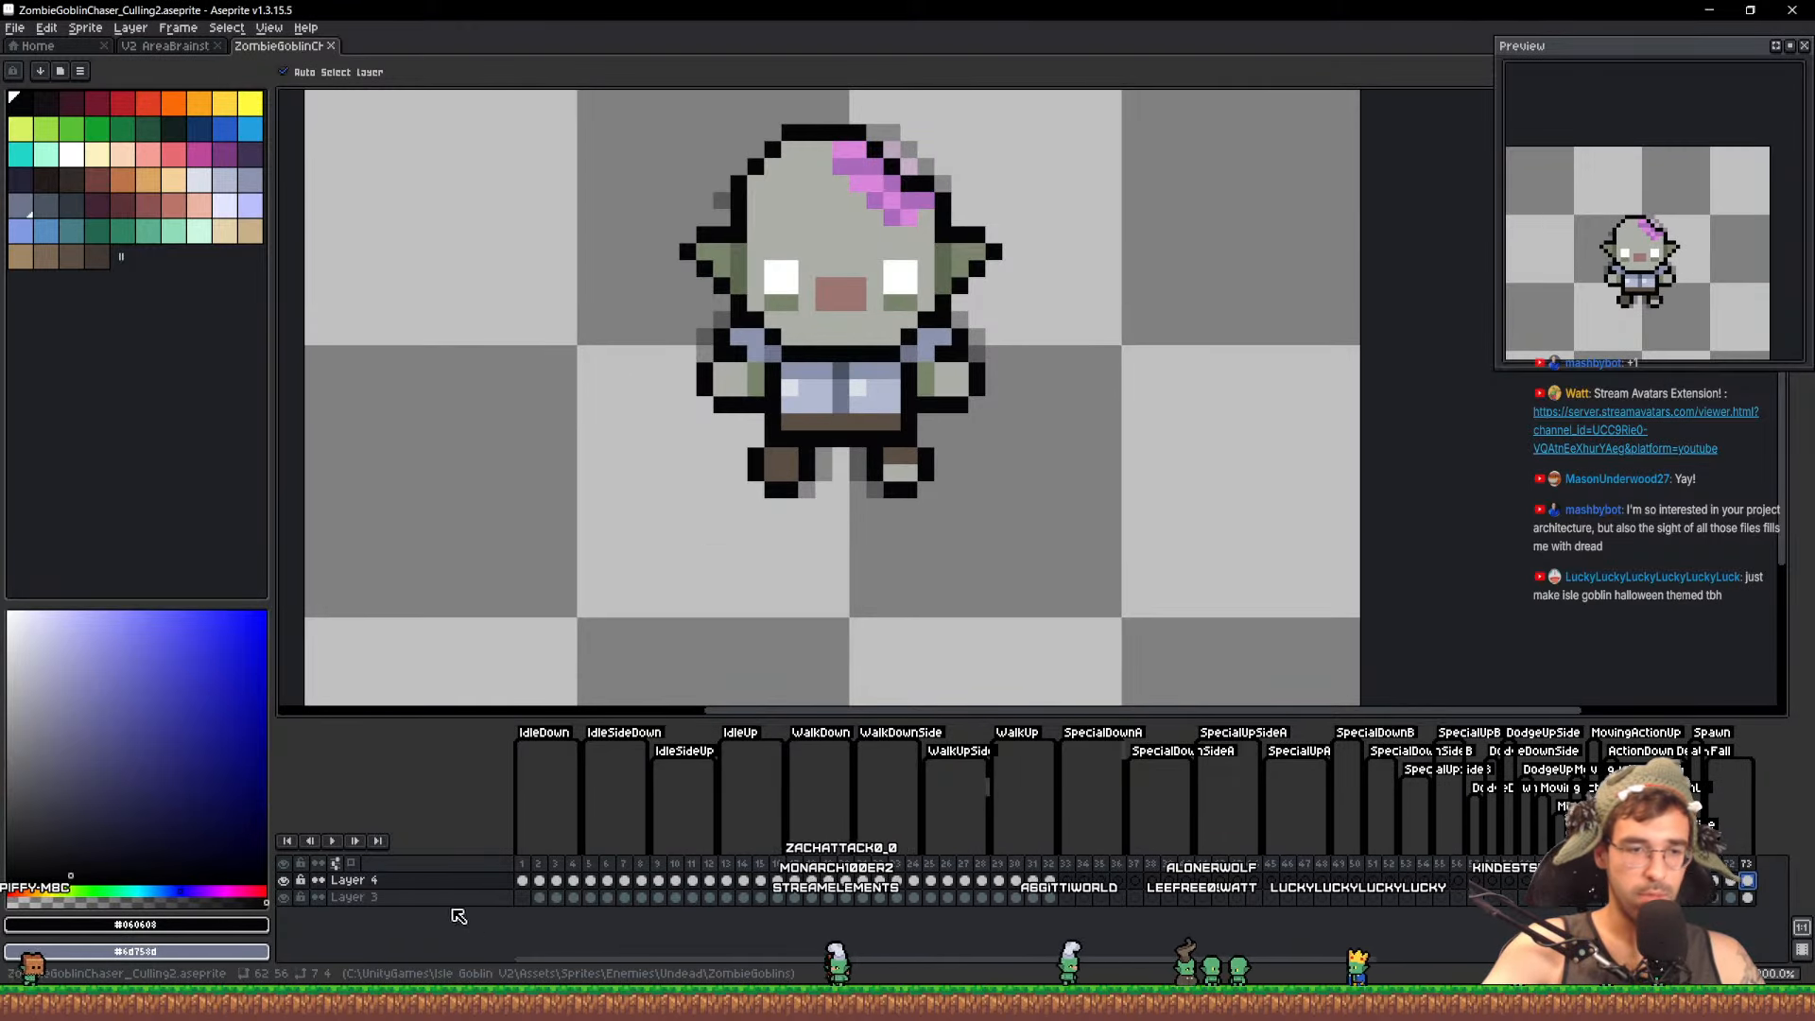
{"action": "left_click", "coordinate": [401, 882]}
{"action": "key", "text": "ctrl+c"}
{"action": "key", "text": "ctrl+v"}
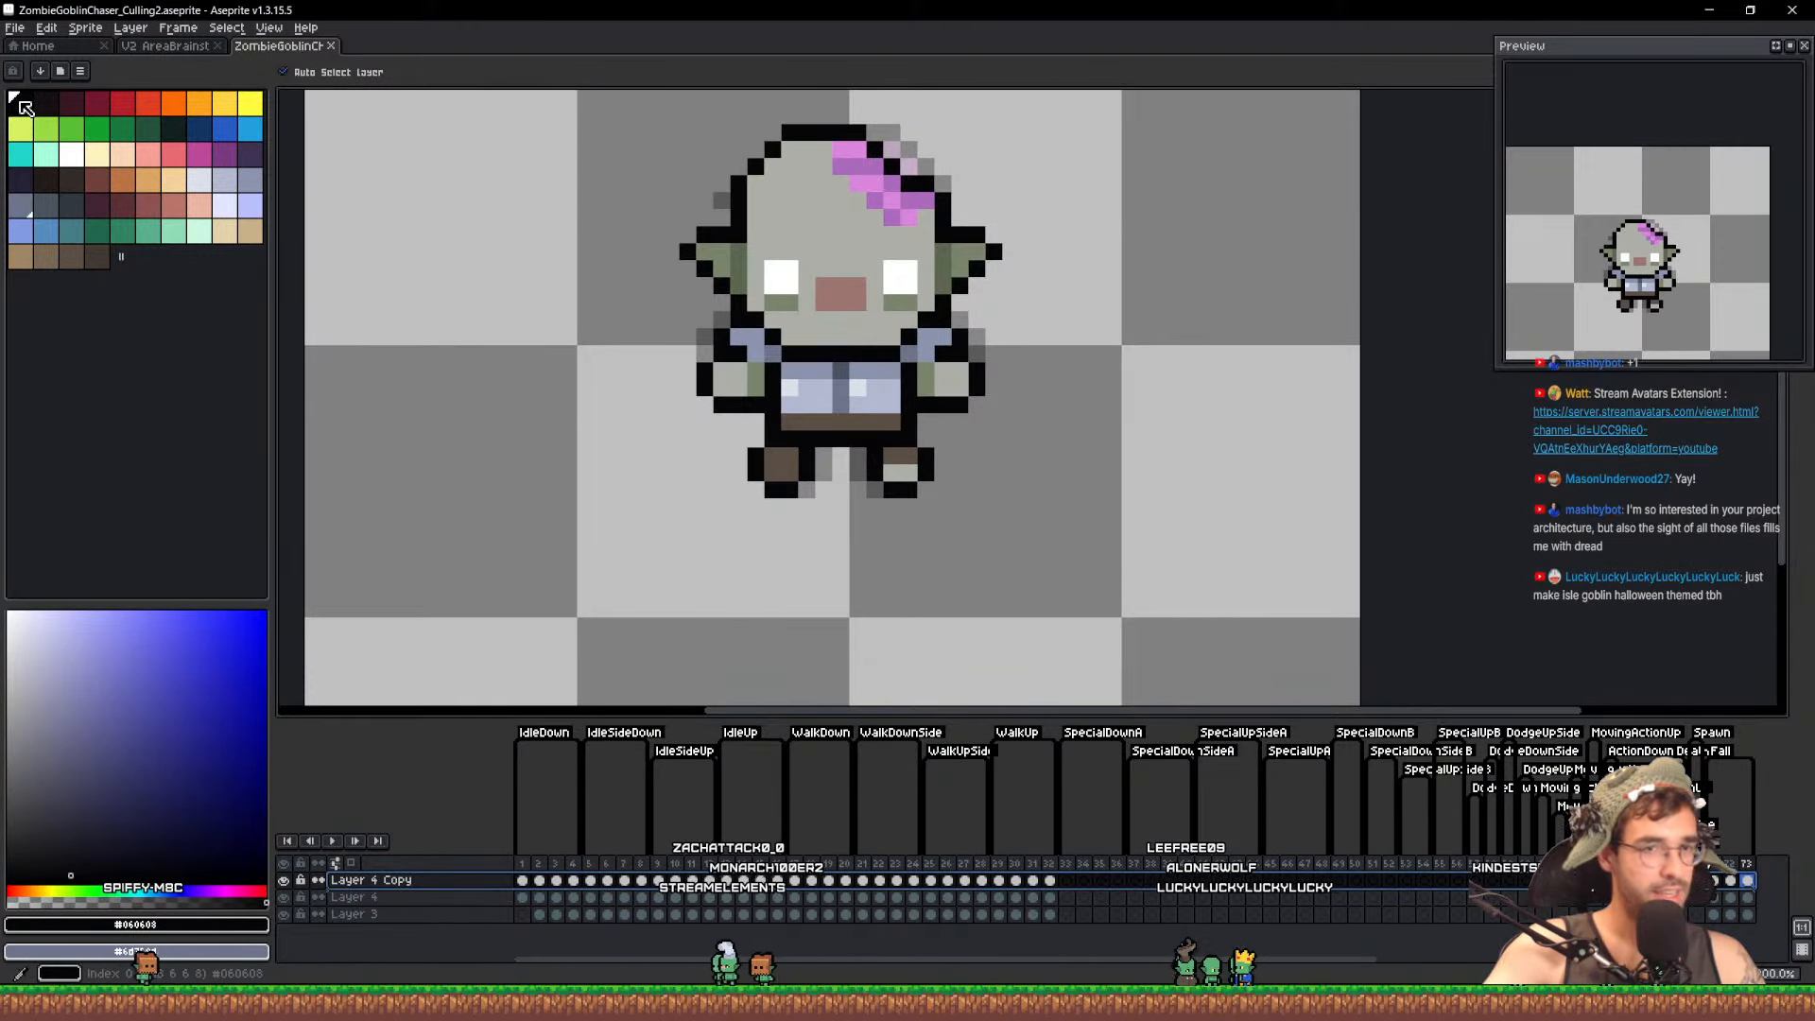
Add an outside outline in #060608 to the goblin in frame 1 of the Layer 4 copy and save the file
{"action": "left_click", "coordinate": [573, 898]}
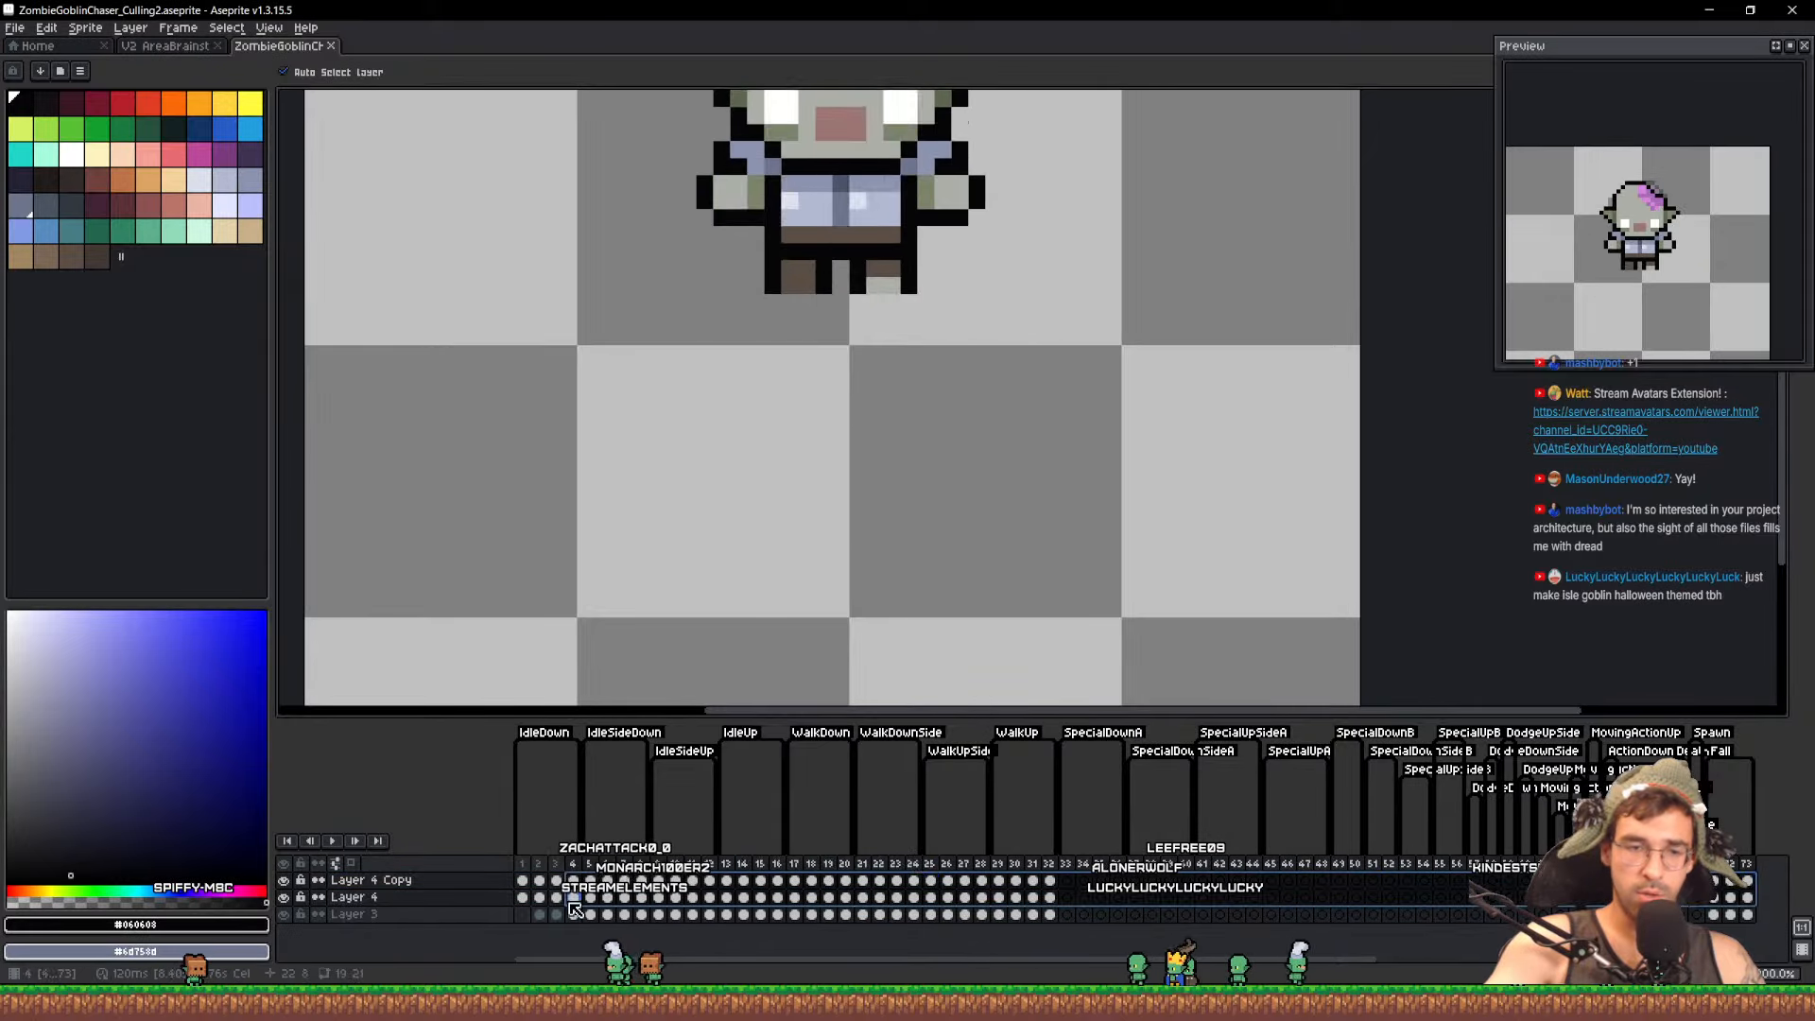
{"action": "left_click", "coordinate": [523, 881]}
{"action": "key", "text": "shift+o"}
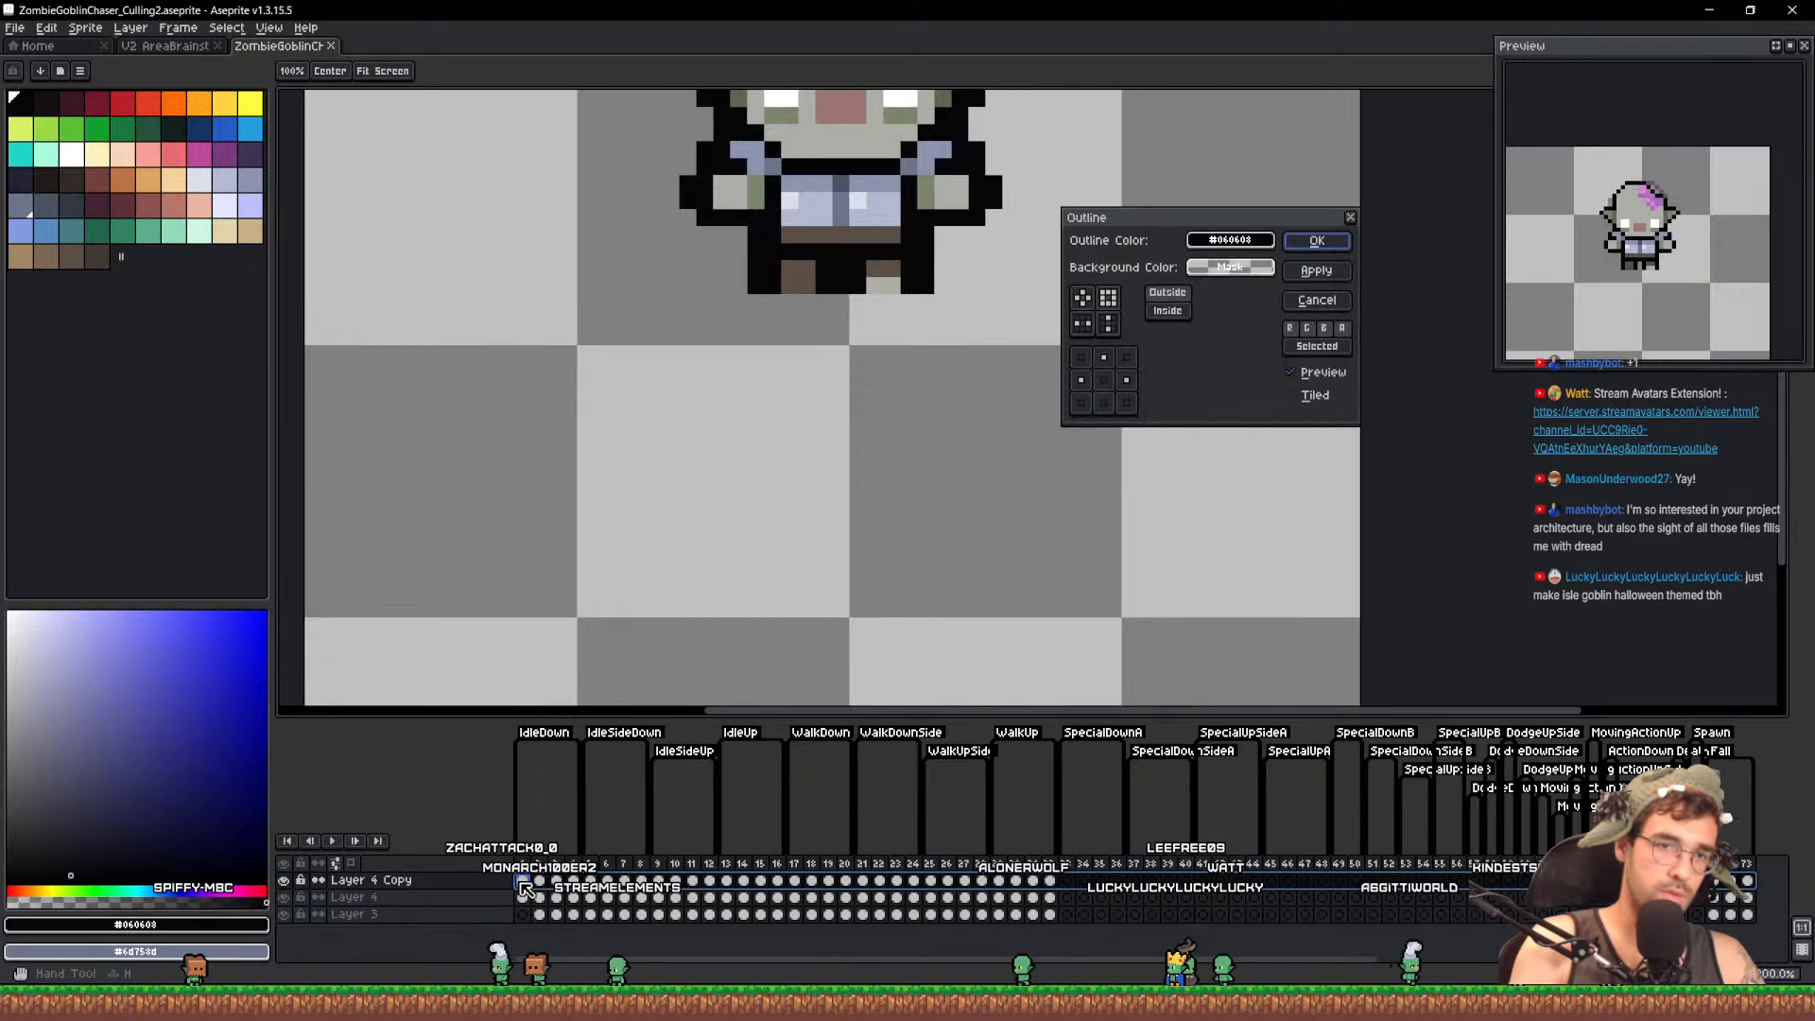
{"action": "key", "text": "Return"}
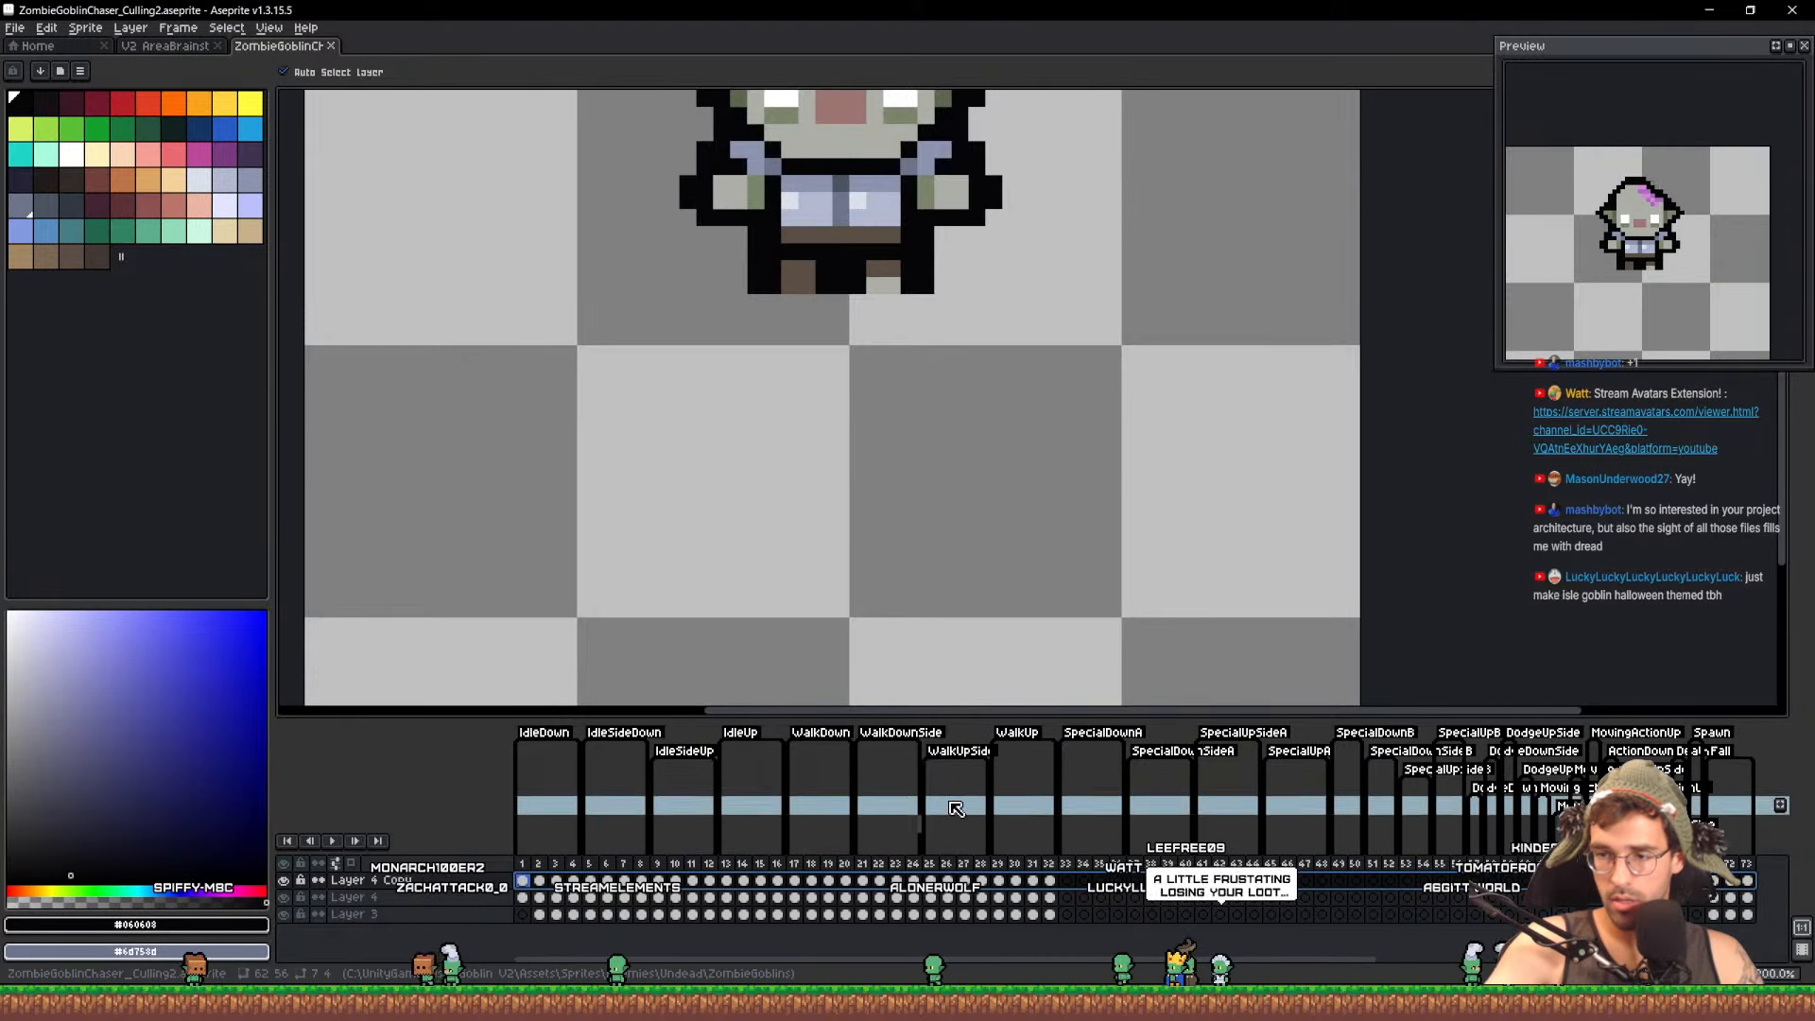
{"action": "scroll", "coordinate": [1065, 498], "scroll_direction": "down", "scroll_amount": 2}
{"action": "key", "text": "ctrl+s"}
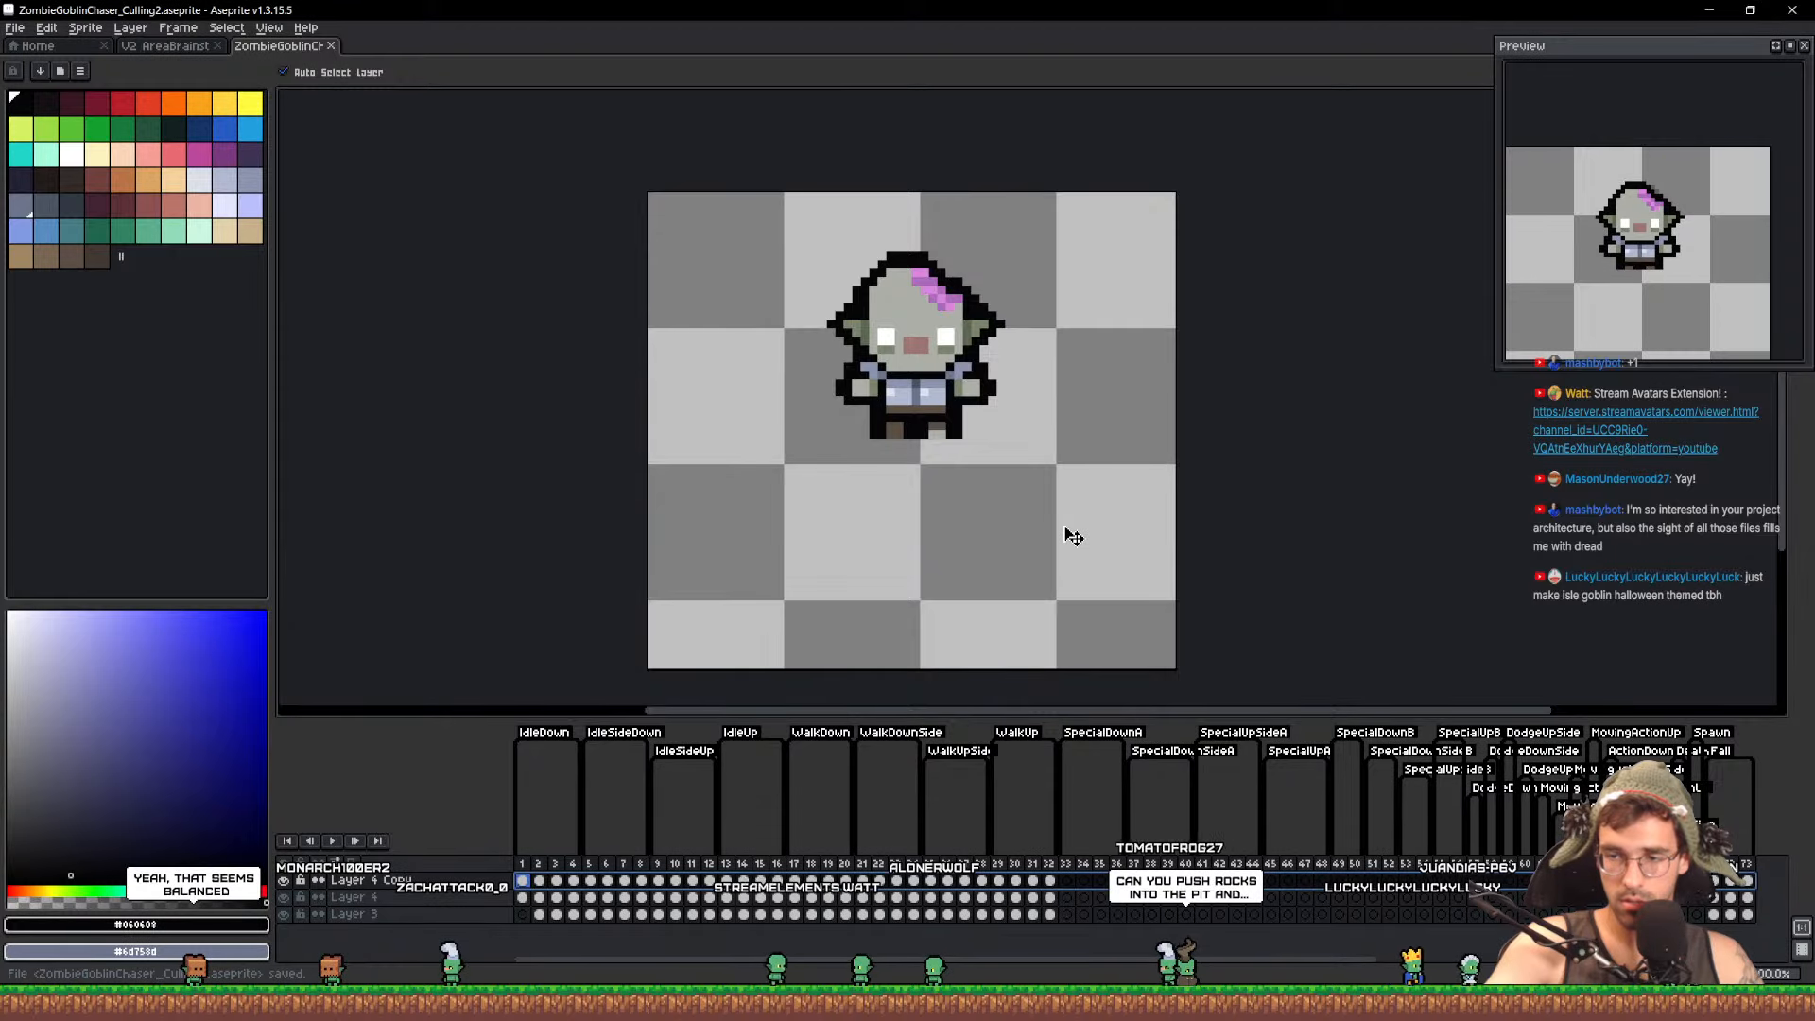
Apply the same black outline to frames 2 to 13 of the Layer 4 copy, saving the file
{"action": "left_click_drag", "start_coordinate": [1127, 486], "coordinate": [1135, 466]}
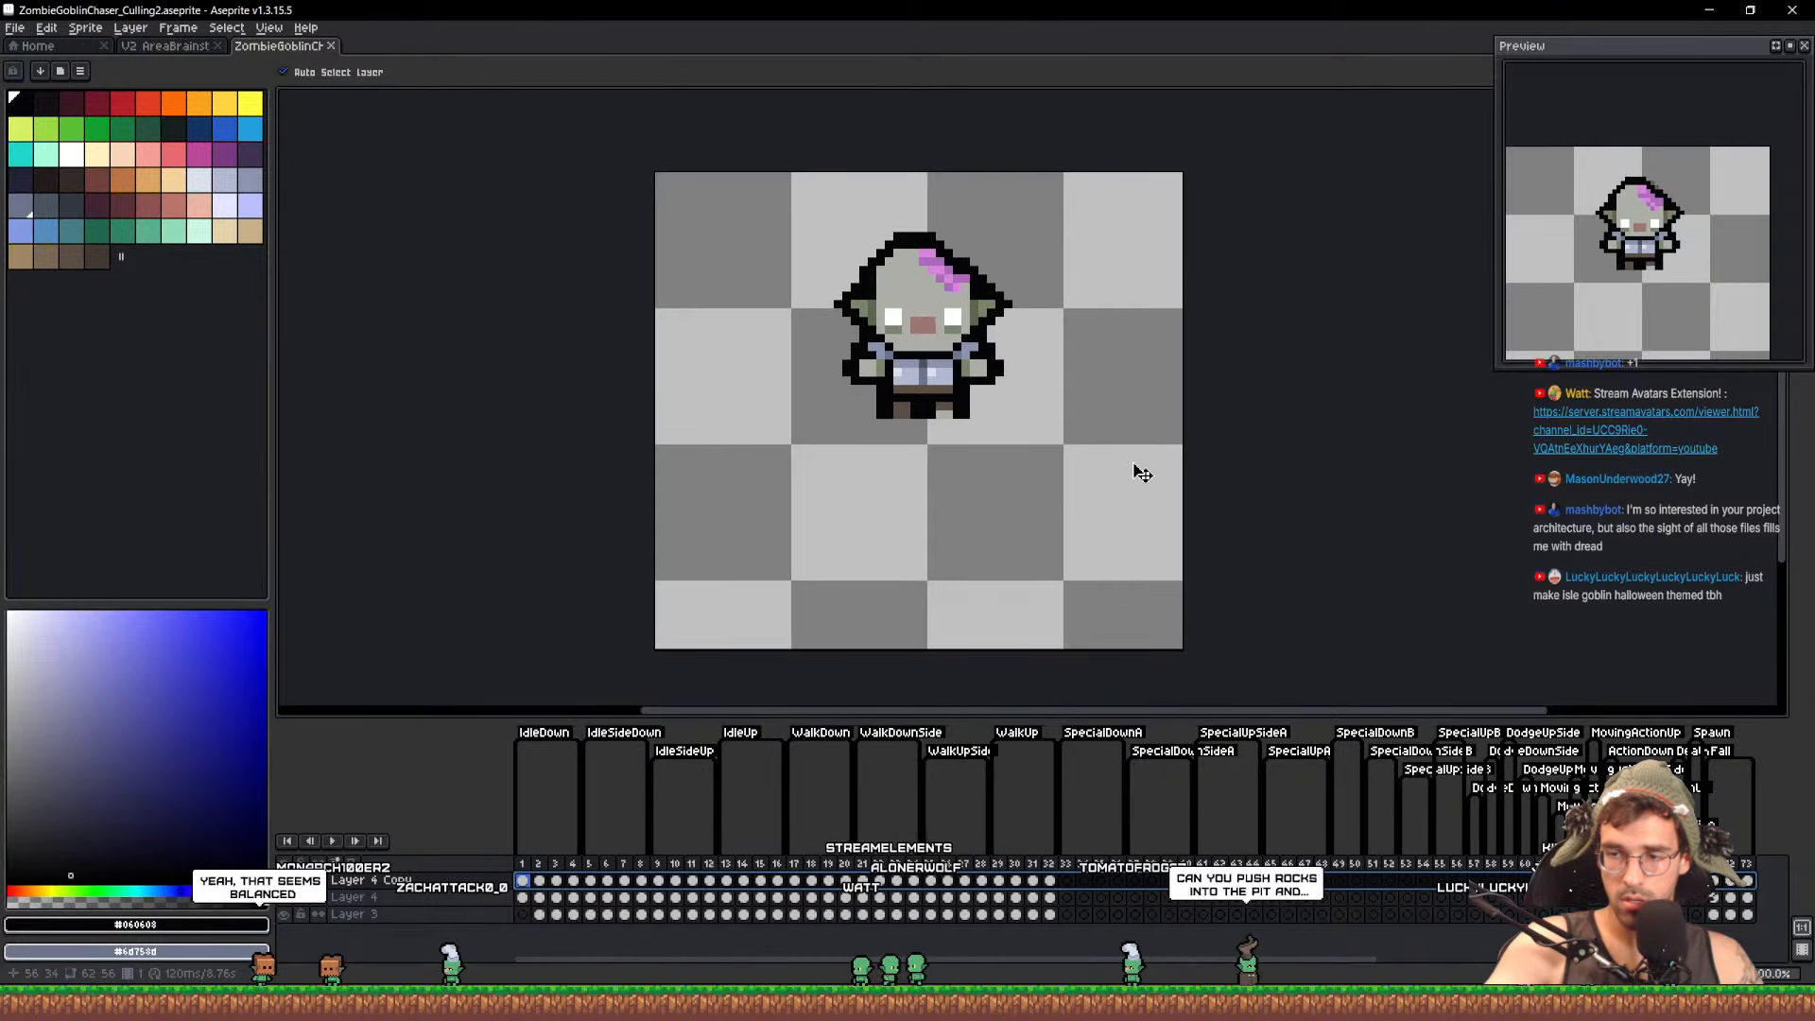
{"action": "key", "text": "ctrl+s"}
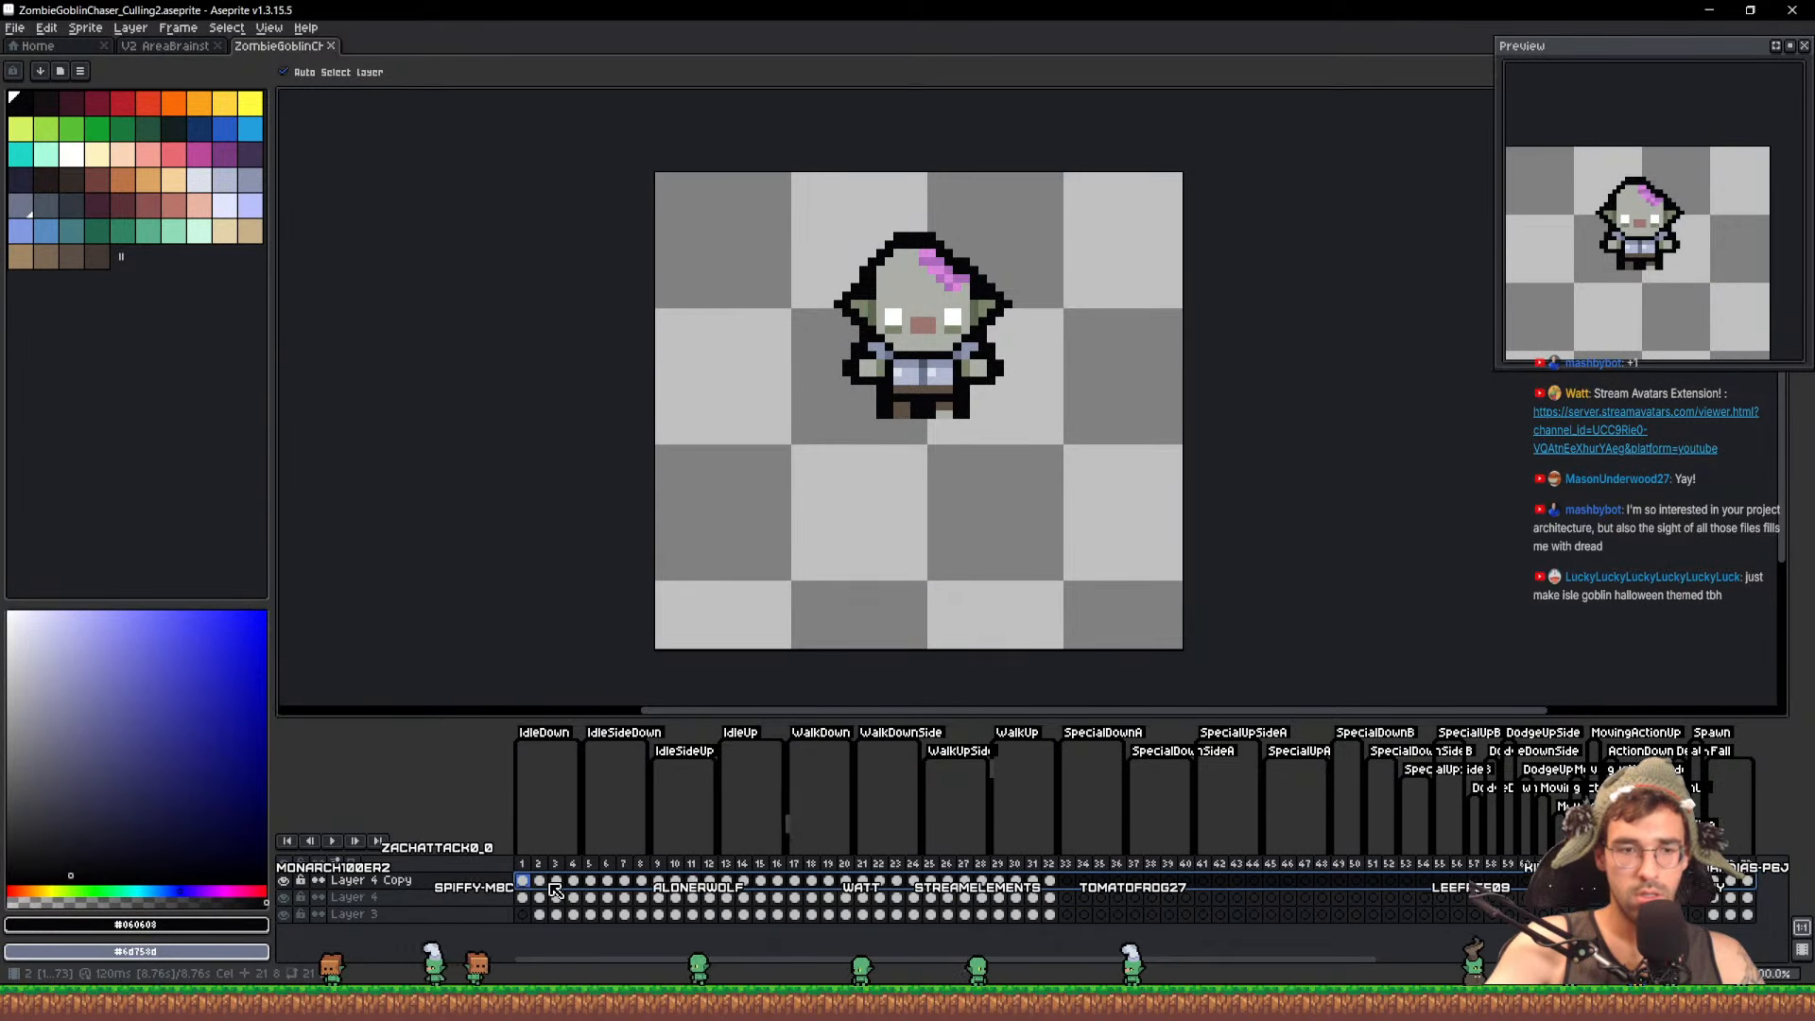
{"action": "left_click_drag", "start_coordinate": [546, 885], "coordinate": [726, 880]}
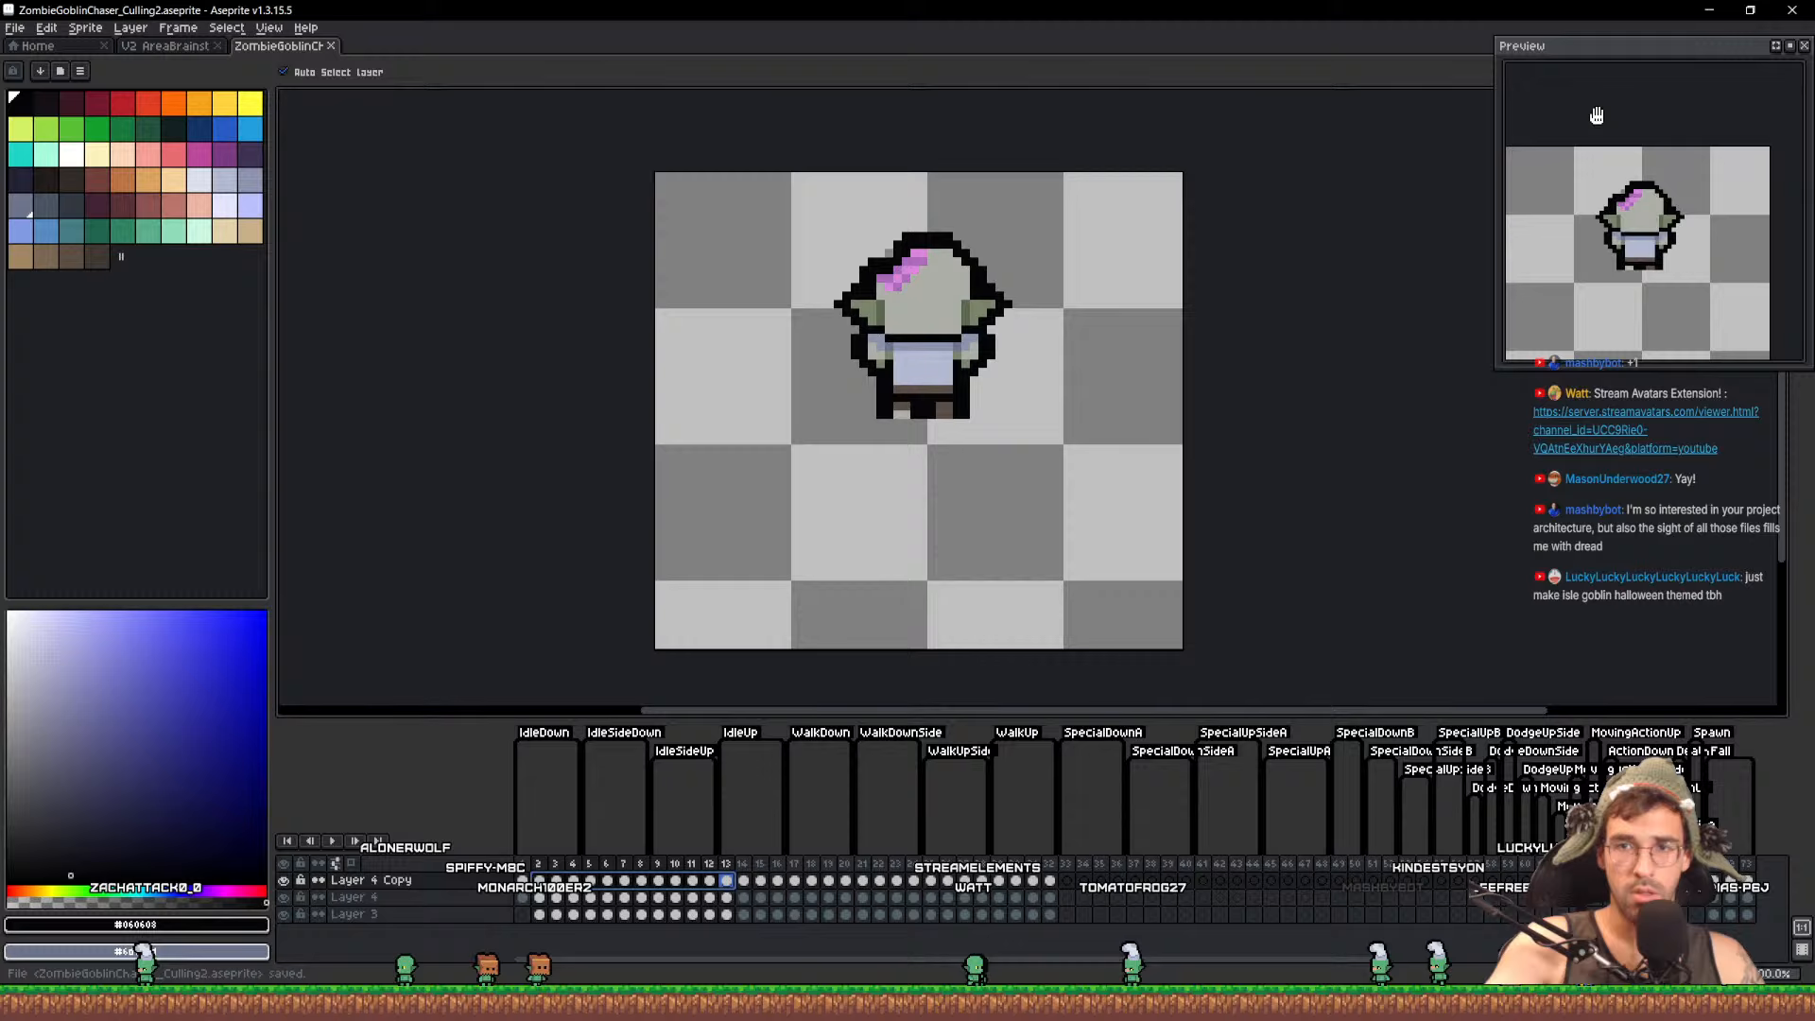
Switch to Unity, clear the asset search and collapse the Ghosts, Creatures, NPCData(DONTMOVE) and SubAssemblies folders
{"action": "left_click", "coordinate": [1705, 11]}
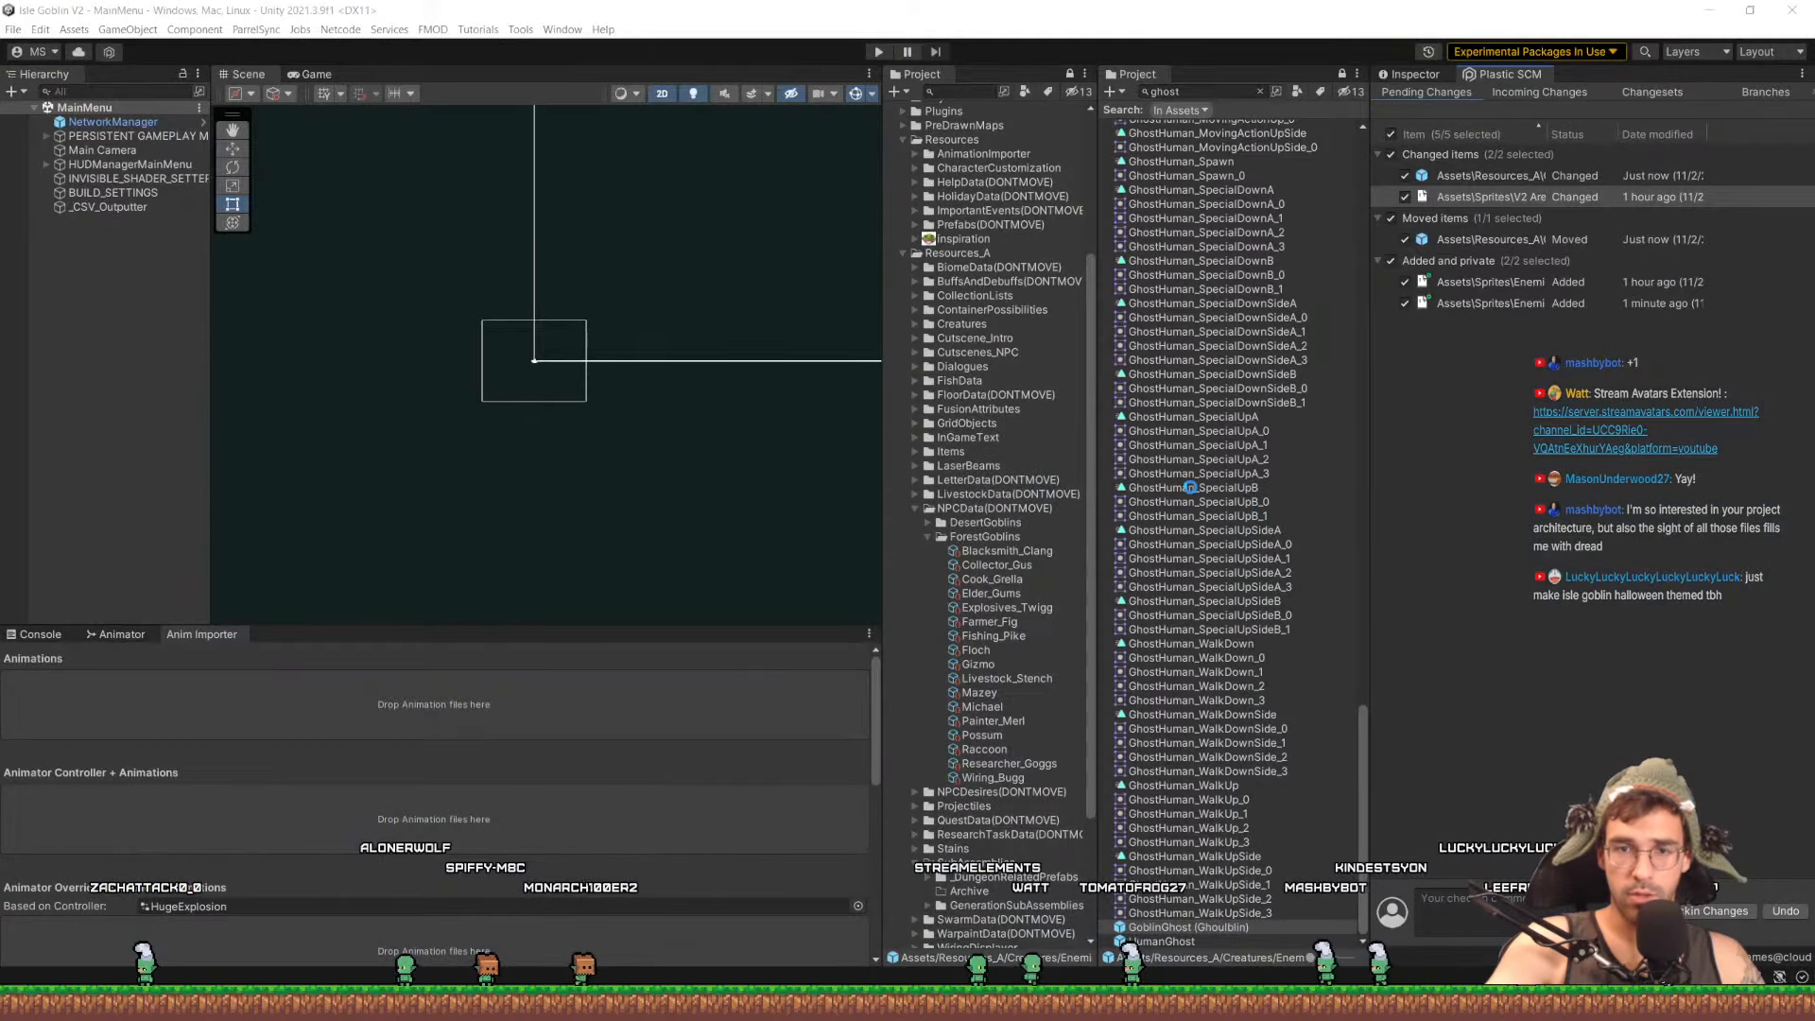
{"action": "left_click", "coordinate": [1262, 91]}
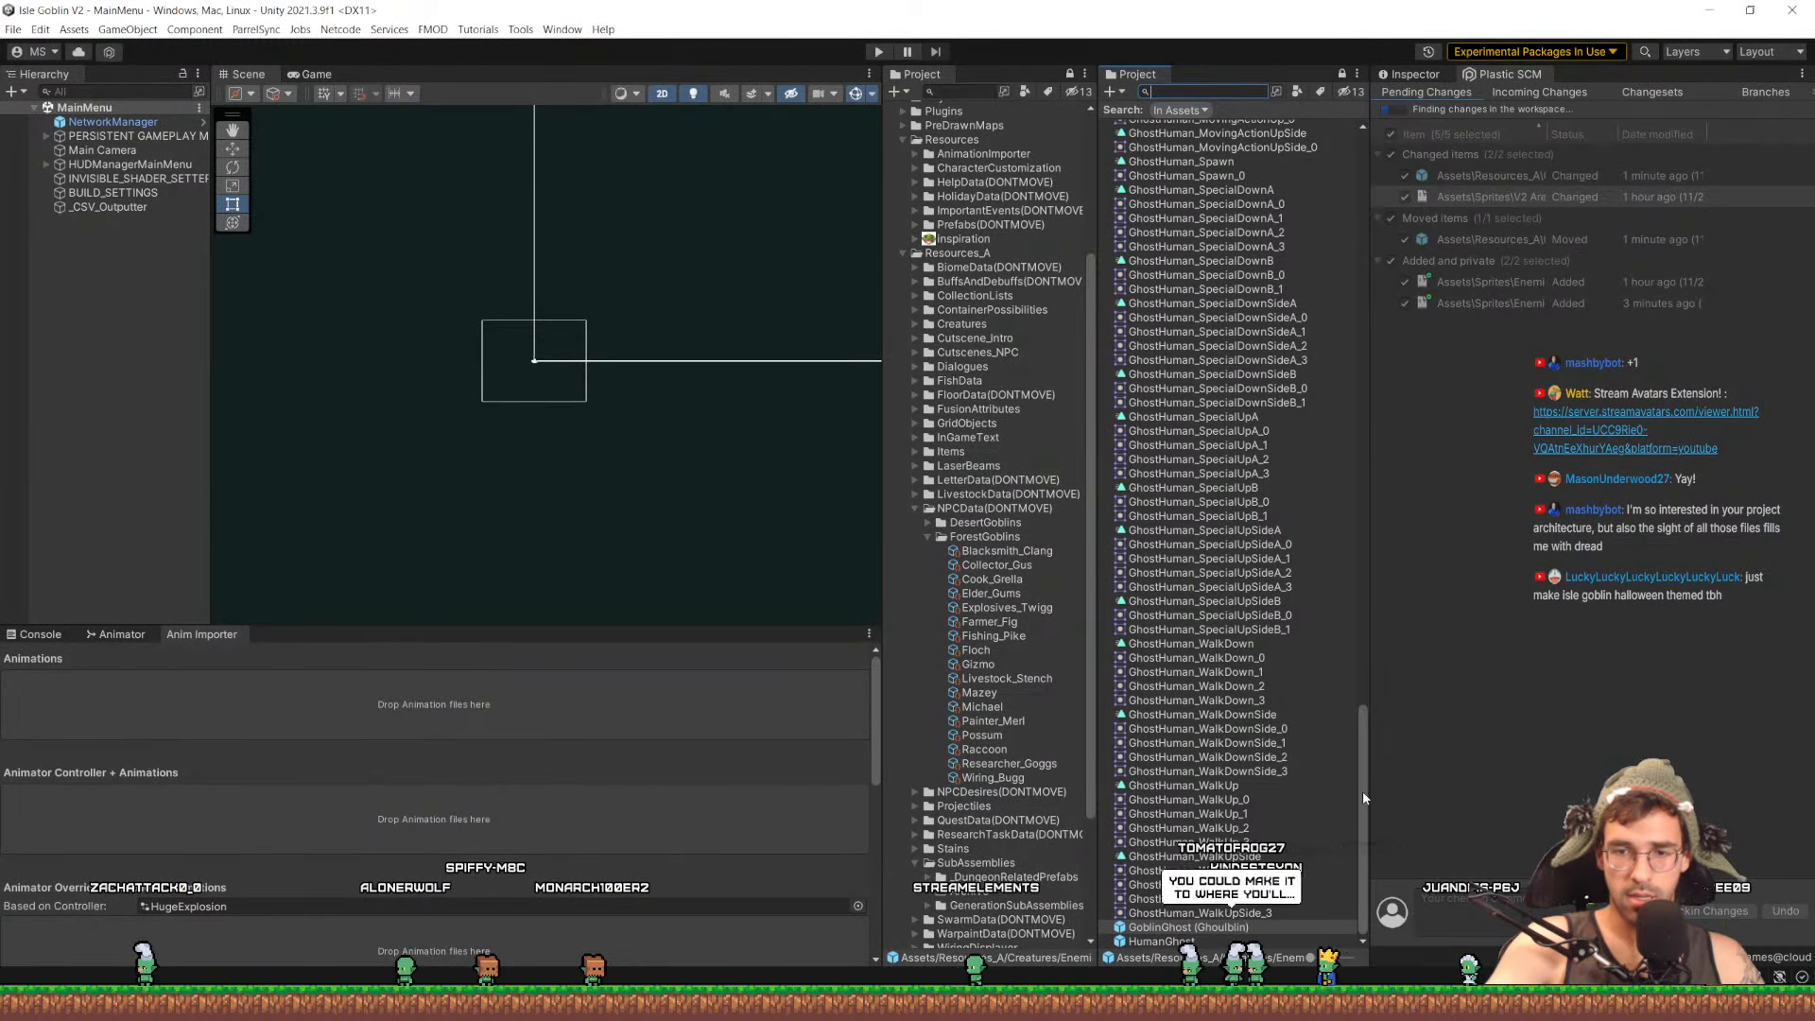
{"action": "scroll", "coordinate": [1155, 412], "scroll_direction": "up", "scroll_amount": 6}
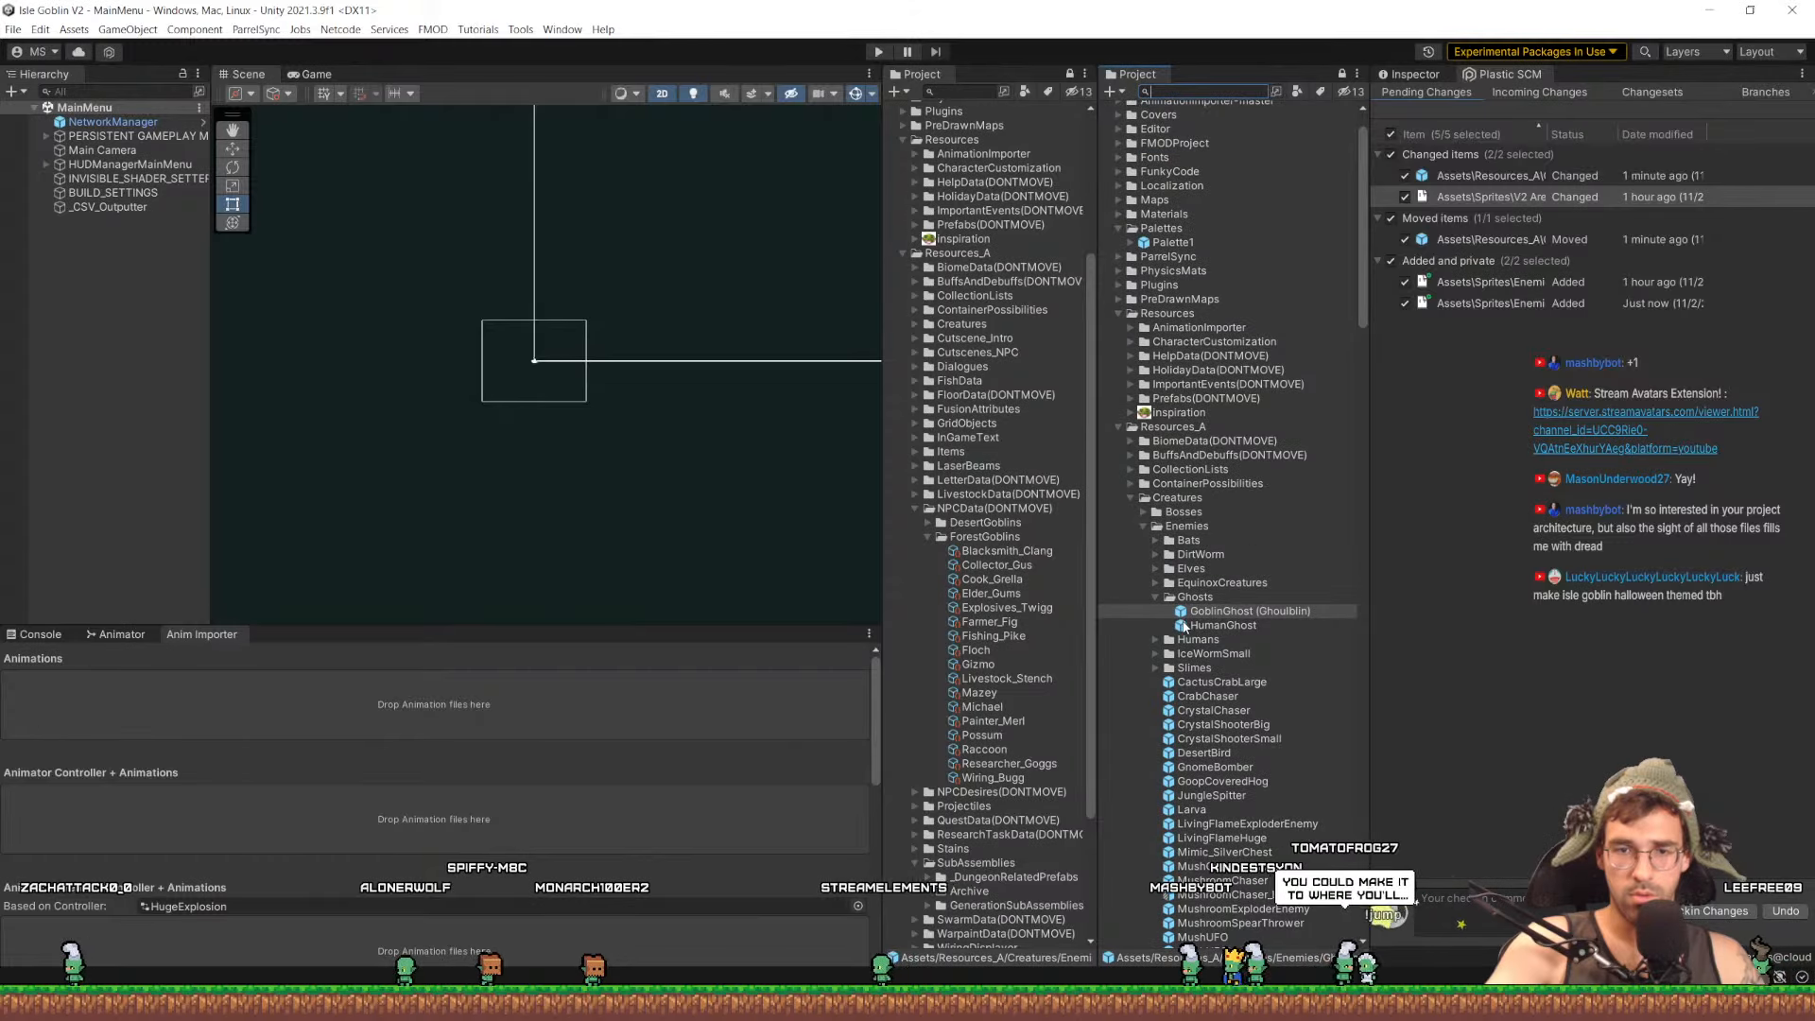
{"action": "left_click", "coordinate": [1155, 597]}
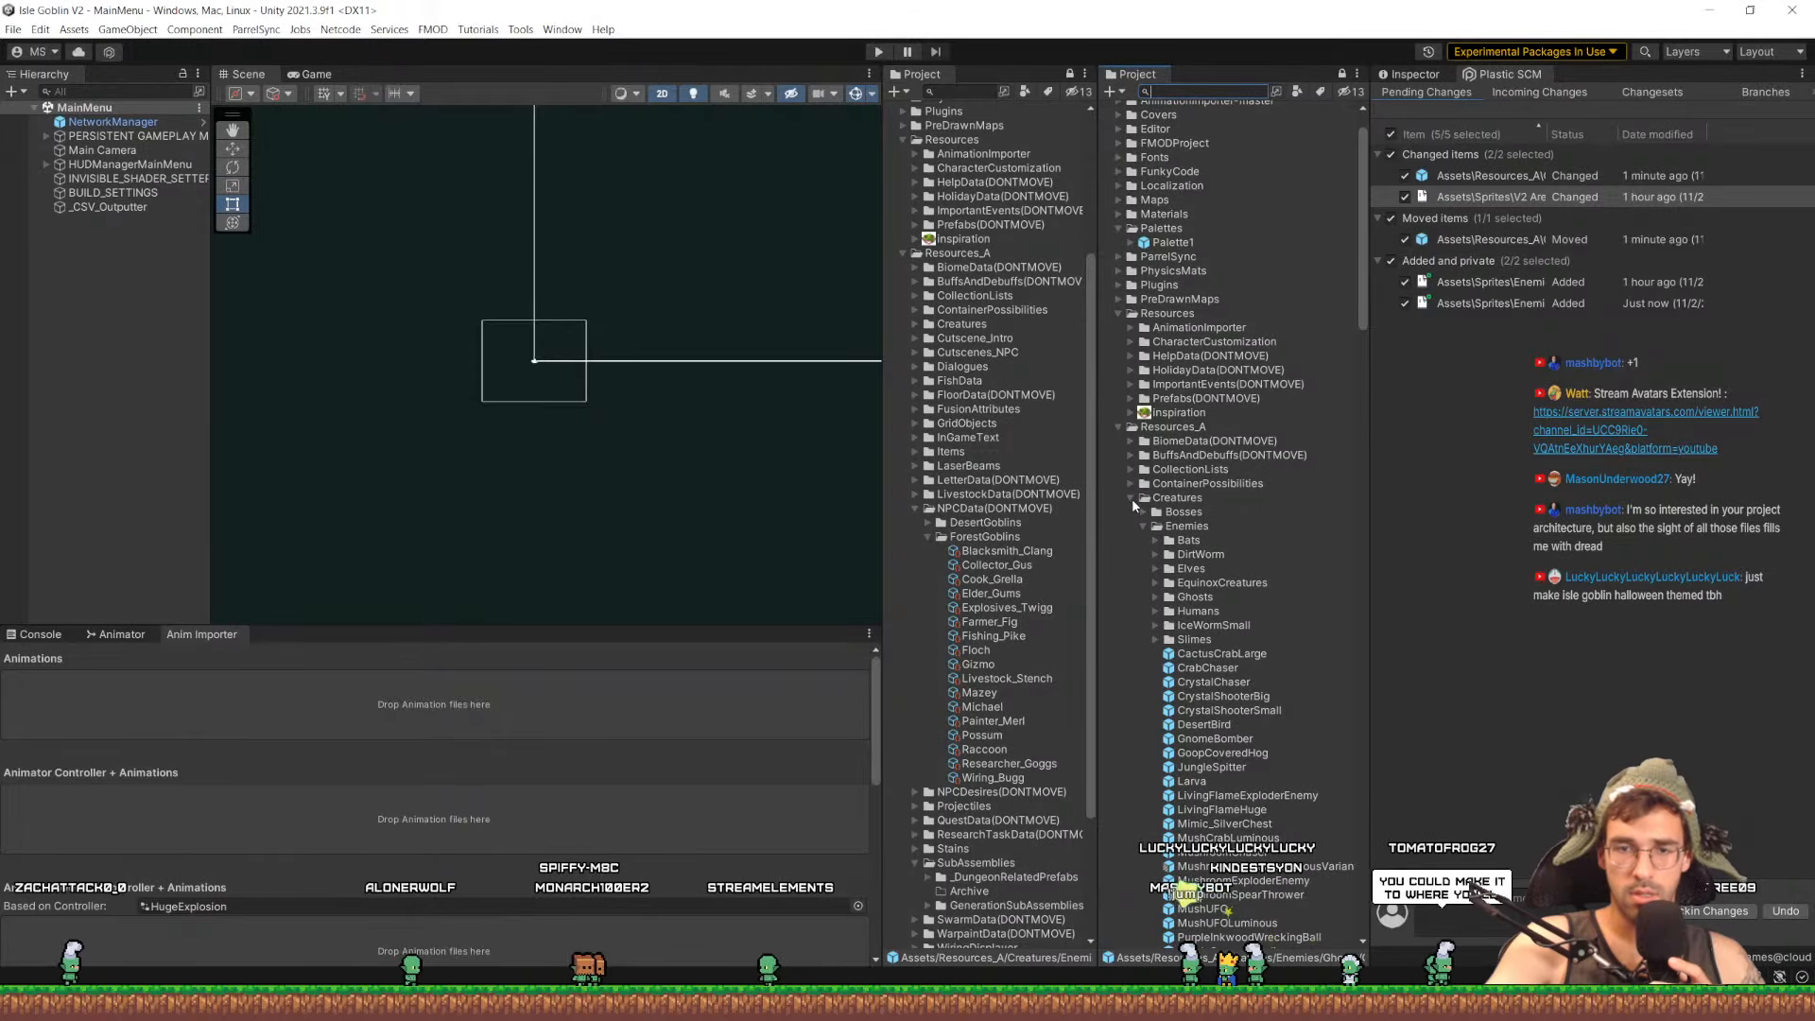
{"action": "left_click", "coordinate": [1132, 497]}
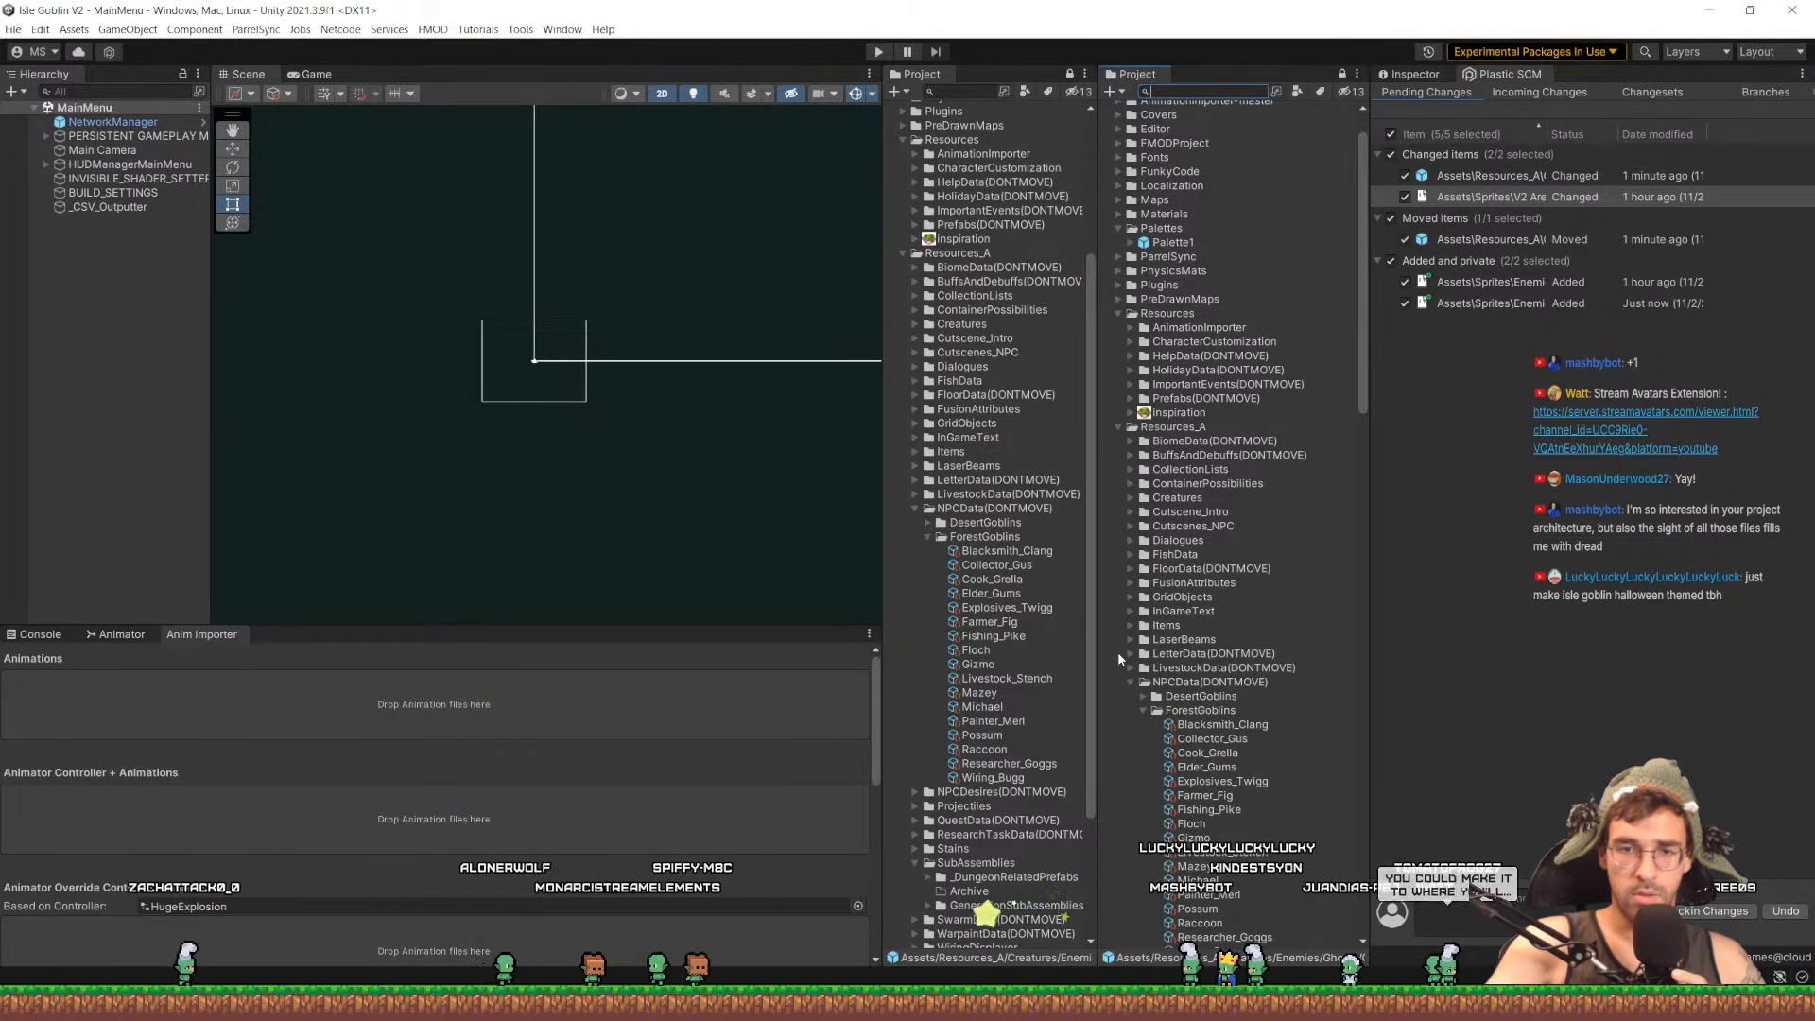
{"action": "left_click", "coordinate": [1131, 682]}
{"action": "scroll", "coordinate": [1131, 586], "scroll_direction": "down", "scroll_amount": 5}
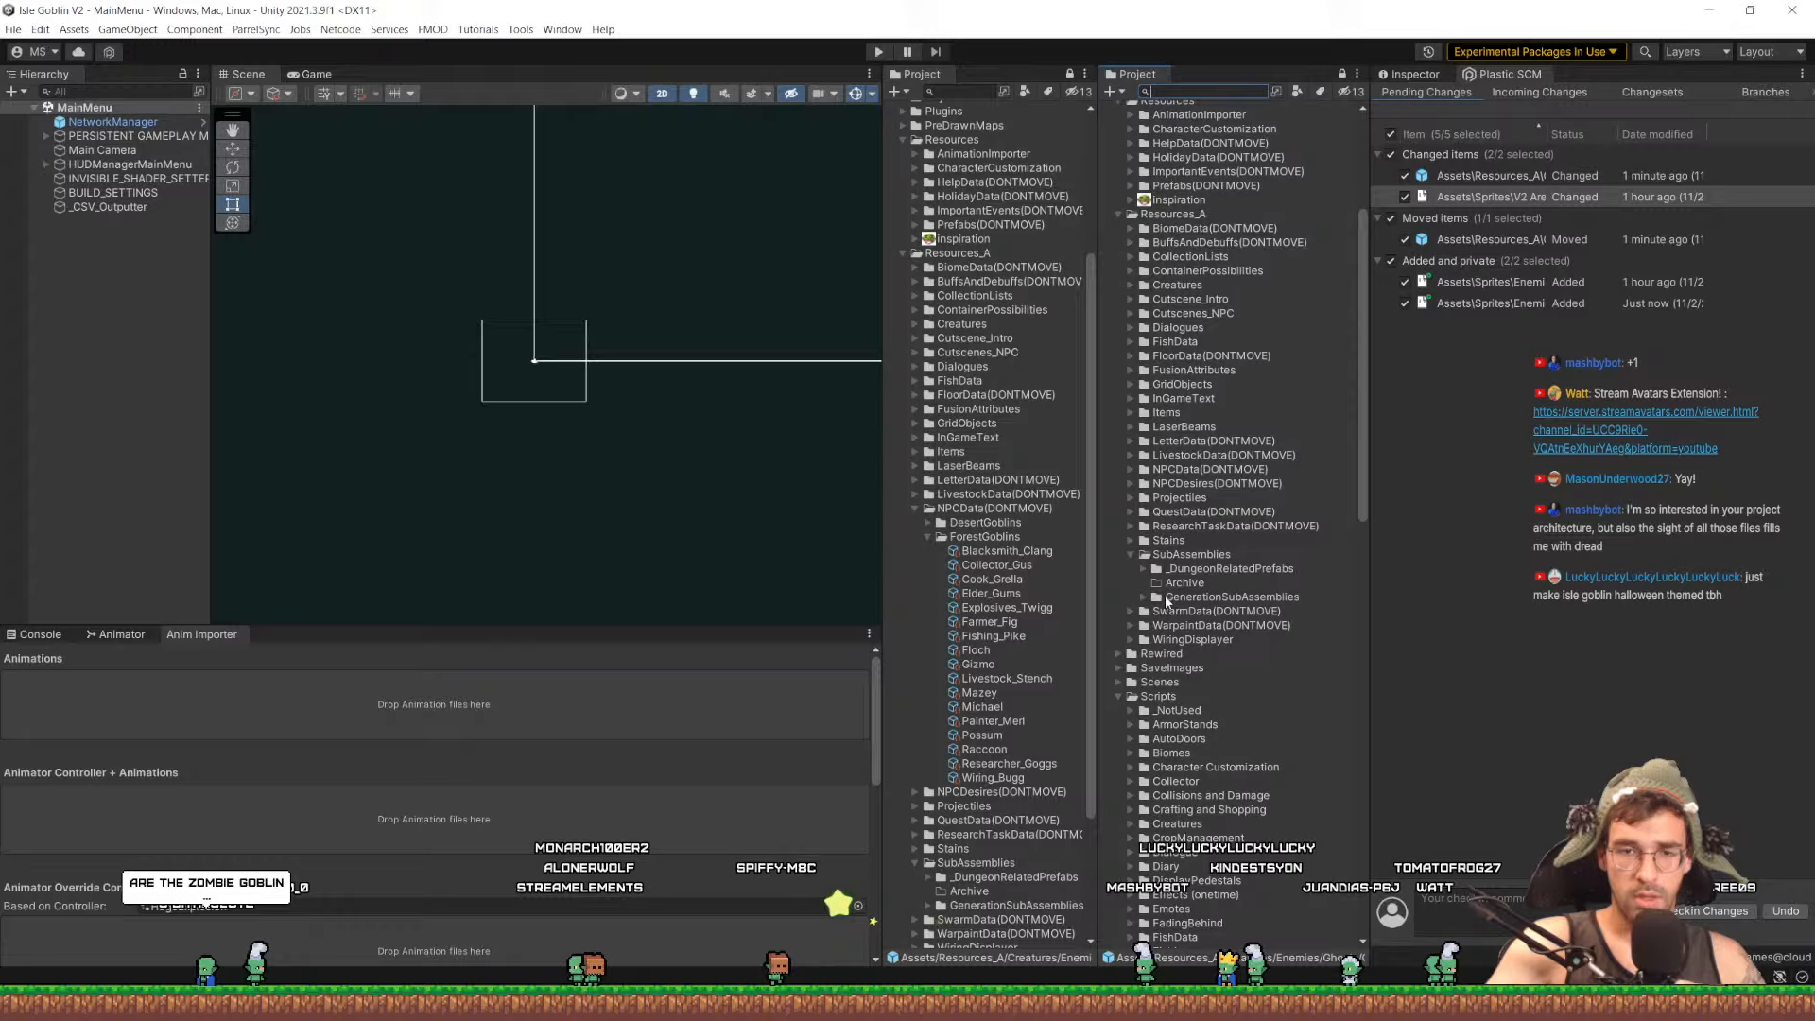
{"action": "left_click", "coordinate": [1132, 554]}
{"action": "scroll", "coordinate": [1162, 473], "scroll_direction": "up", "scroll_amount": 3}
Examine the Resources and Resources_A folders in the project, including Resources_A's subfolders down to WiringDisplayer
{"action": "left_click", "coordinate": [1177, 320]}
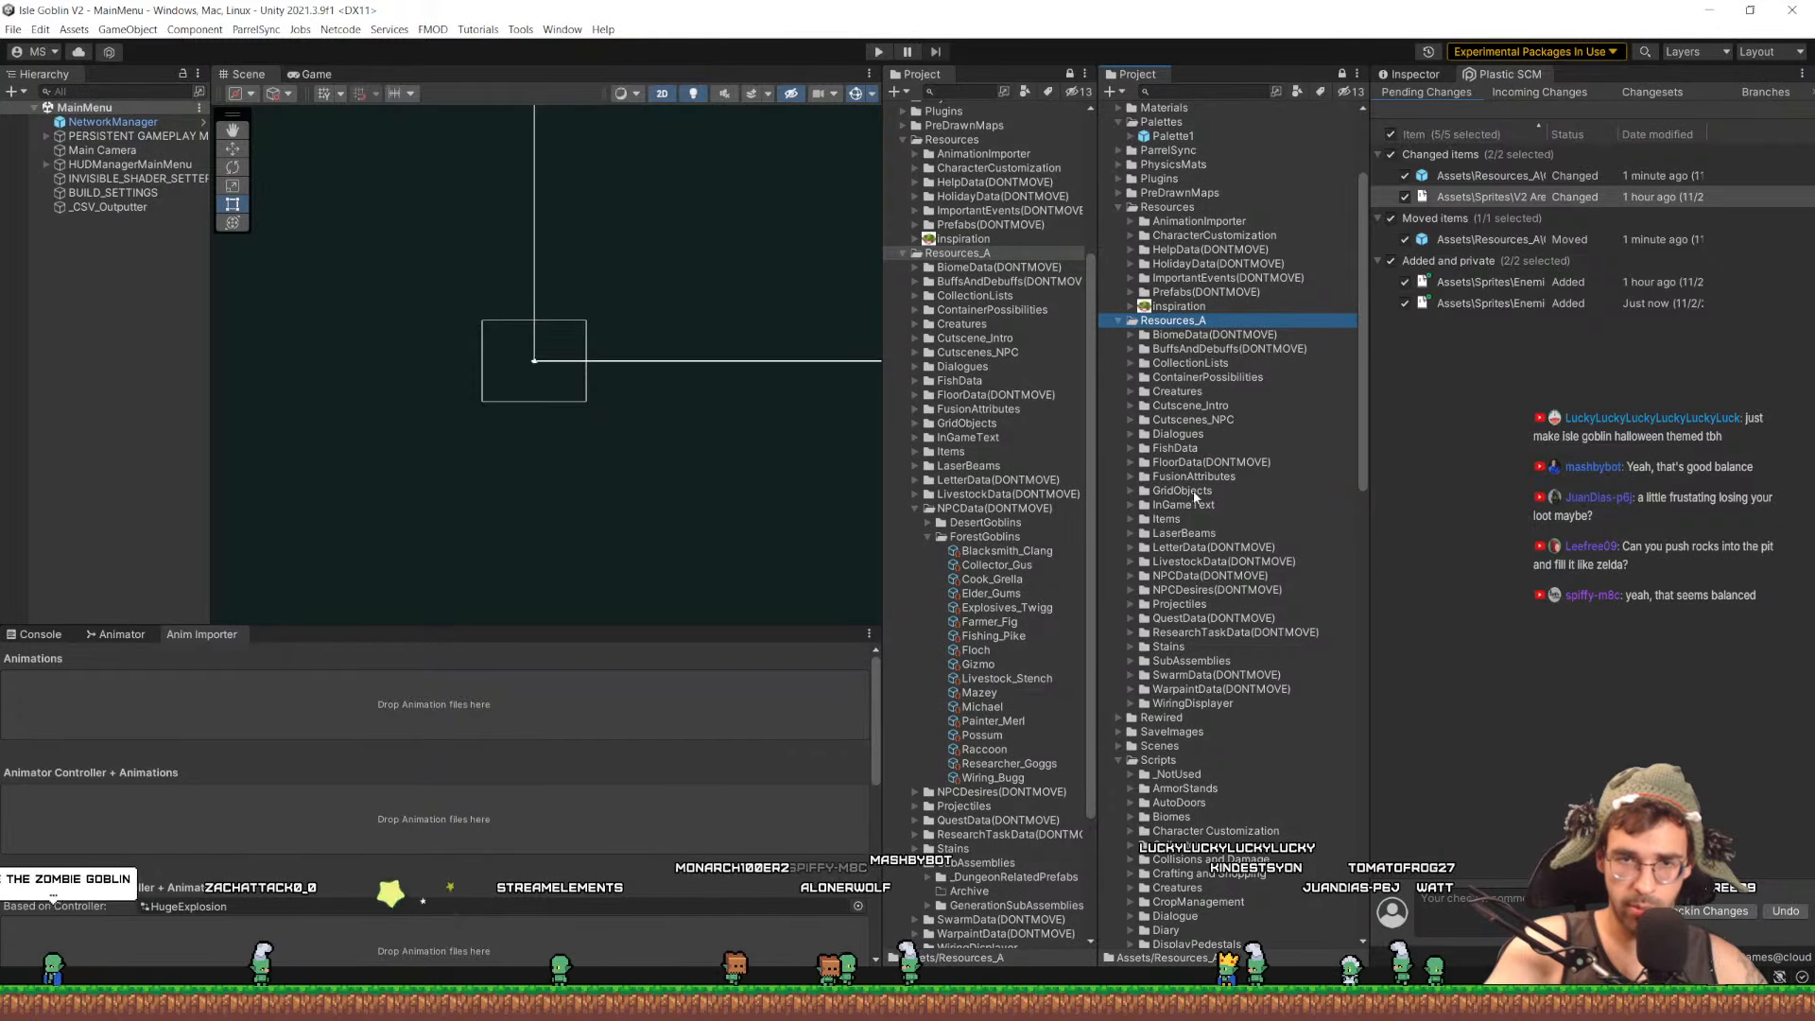
{"action": "scroll", "coordinate": [1173, 298], "scroll_direction": "up", "scroll_amount": 3}
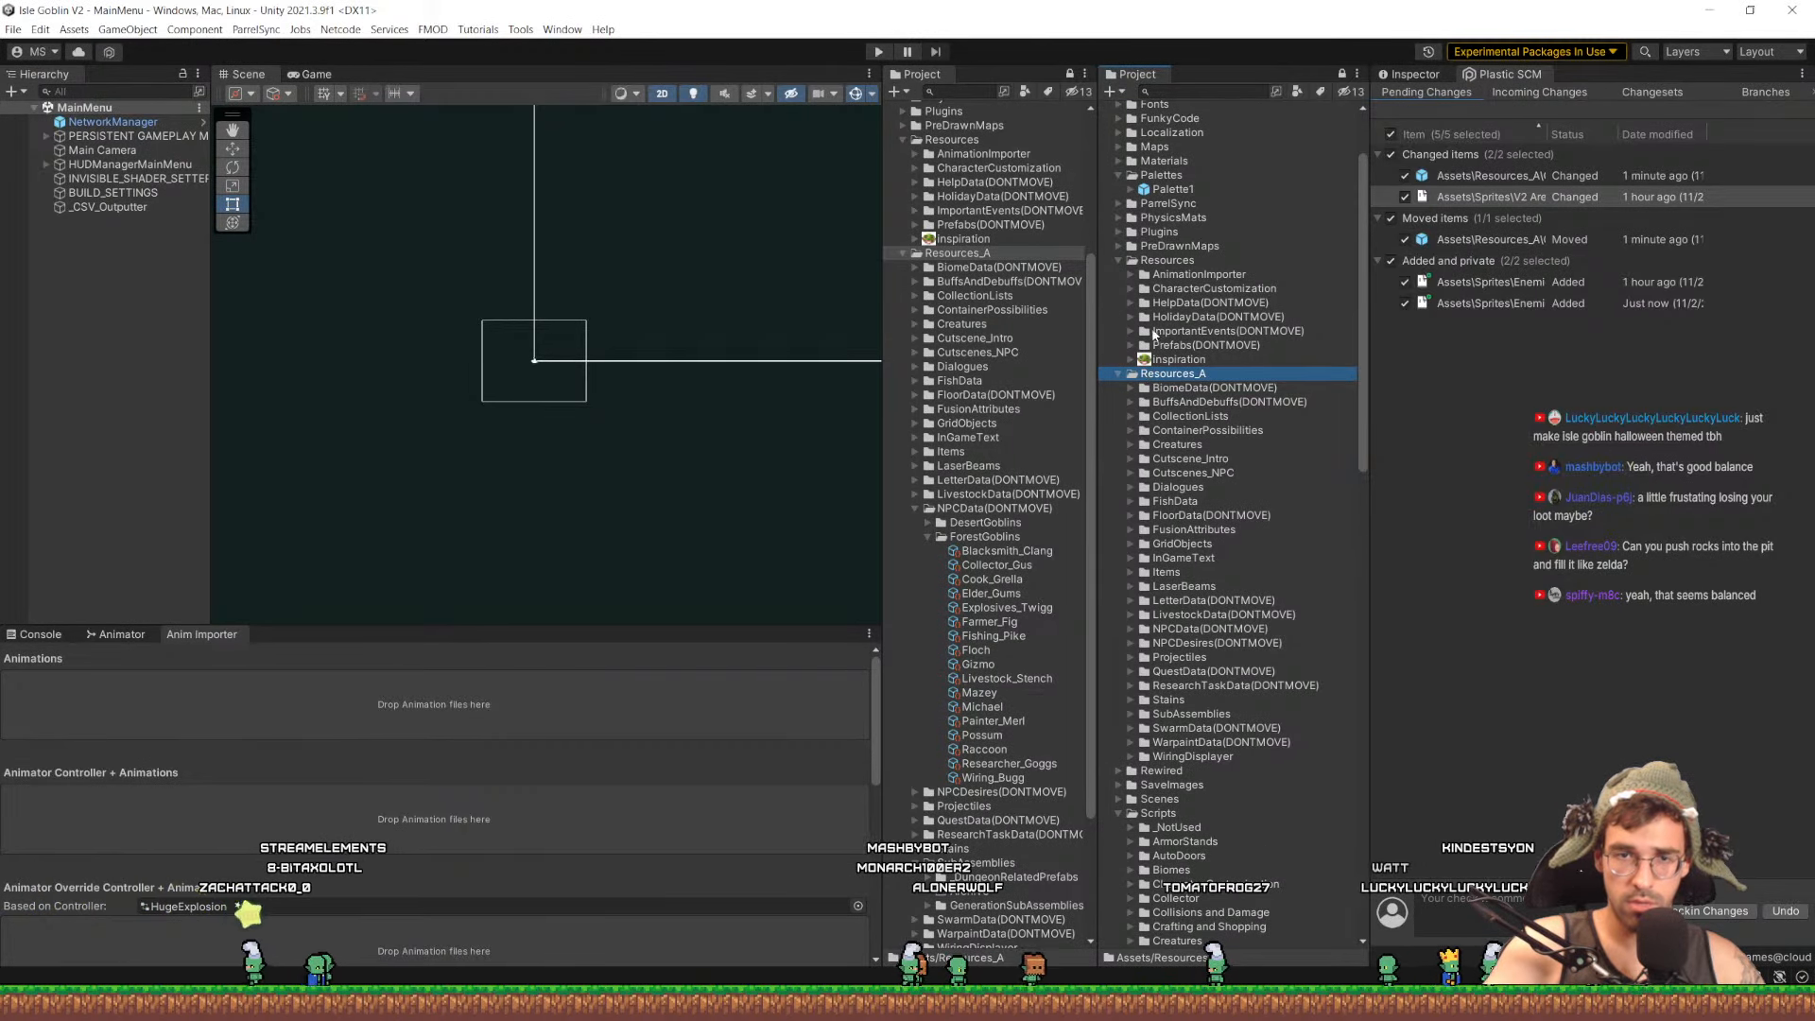
{"action": "left_click", "coordinate": [1172, 261]}
{"action": "left_click", "coordinate": [1177, 375]}
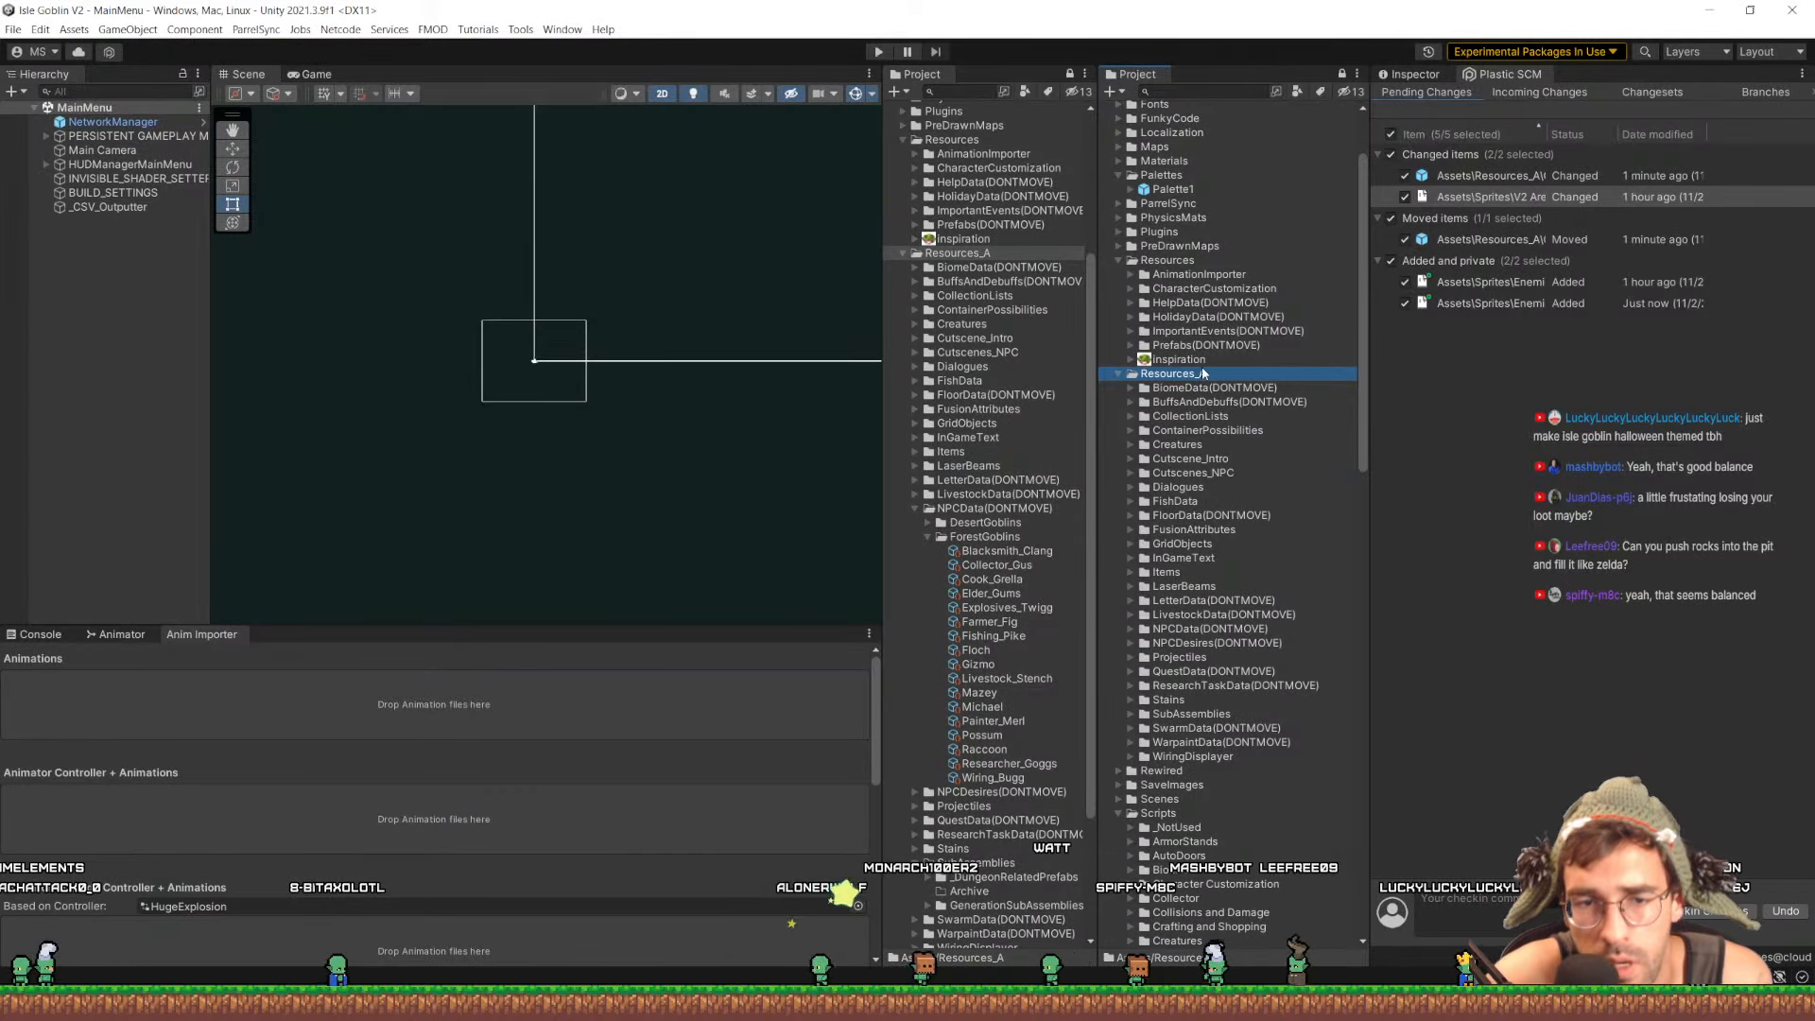
{"action": "left_click", "coordinate": [1216, 758]}
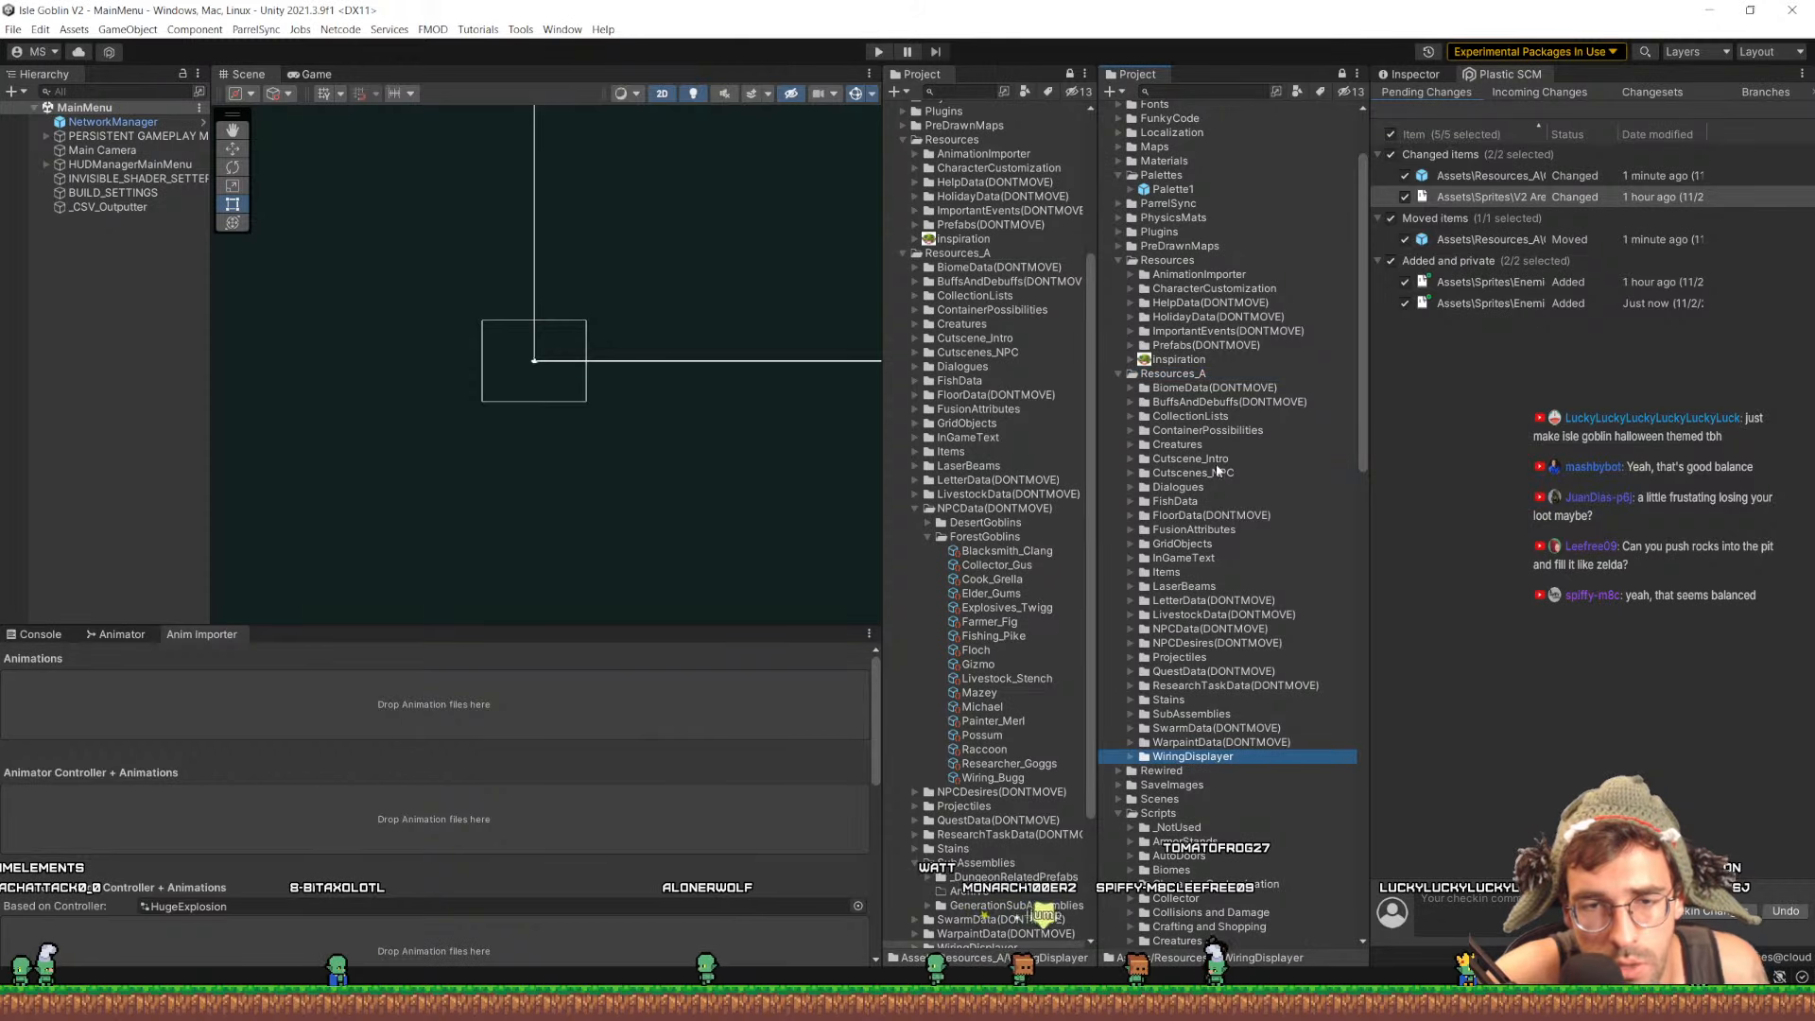
Examine the Prefabs(DONTMOVE) folder in Resources and the WiringDisplayer and LaserBeams folders in Resources_A
{"action": "left_click", "coordinate": [1217, 387], "text": "shift"}
{"action": "left_click", "coordinate": [1229, 345]}
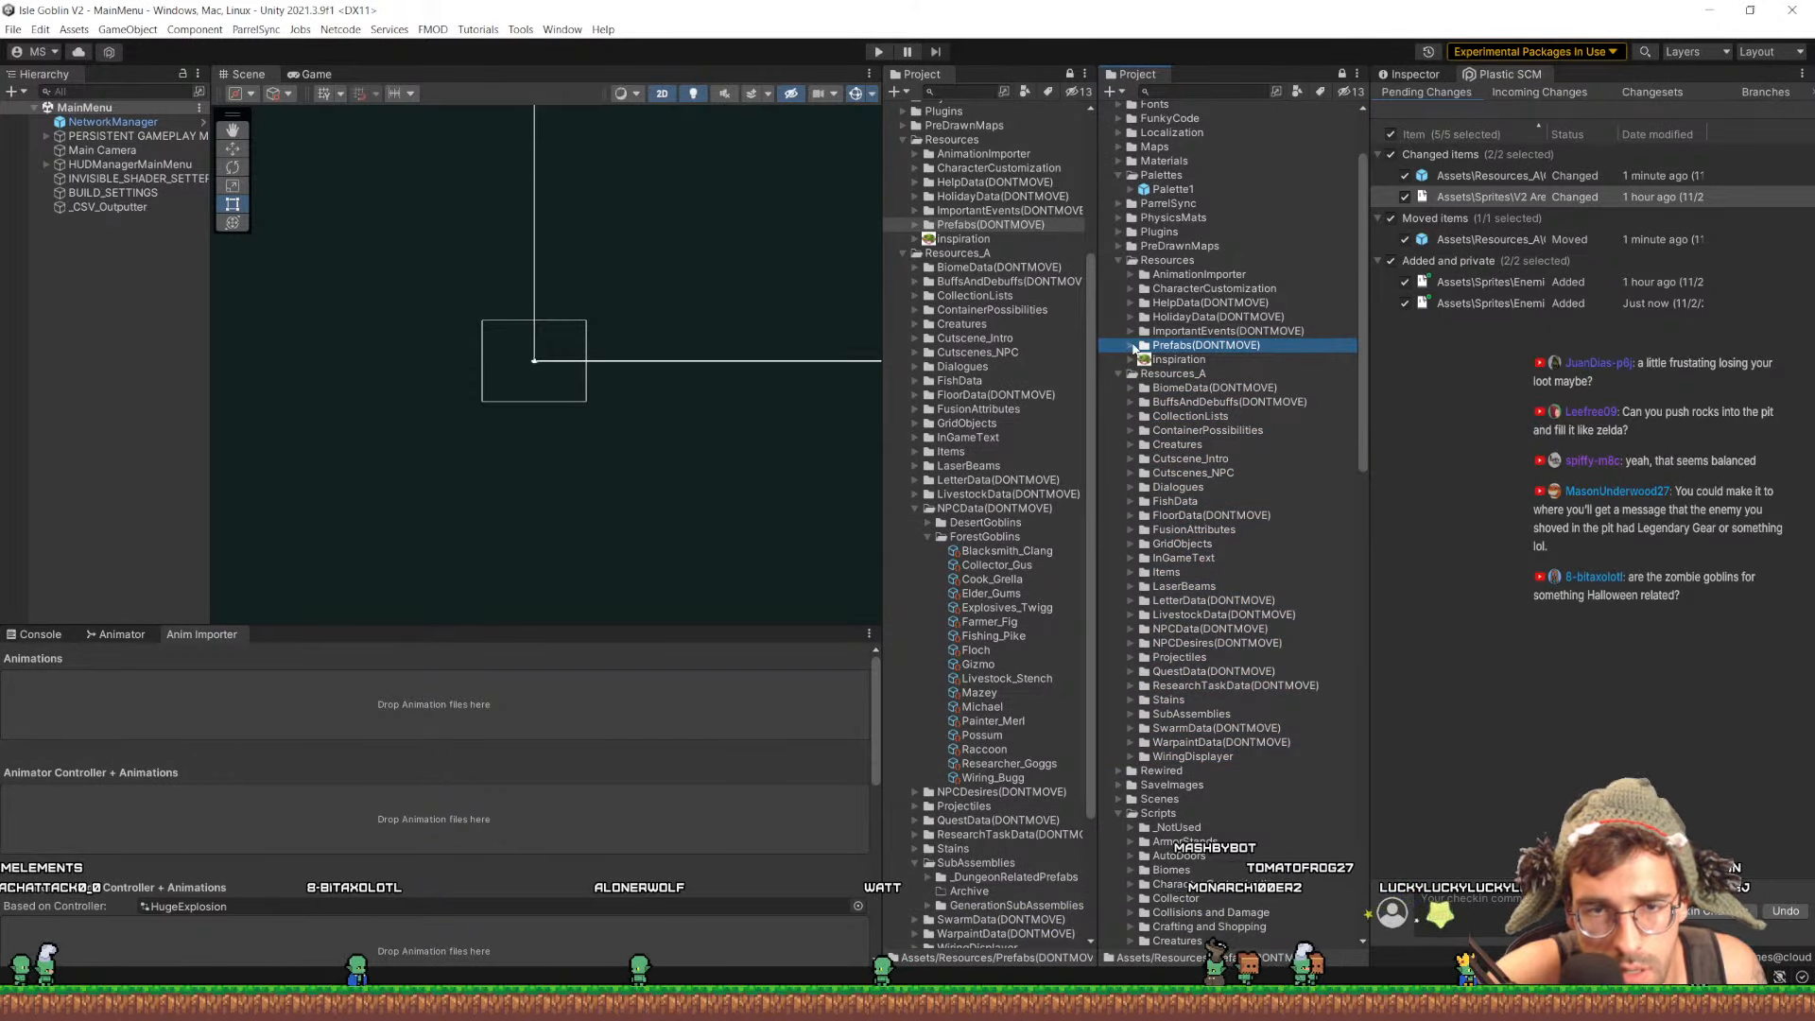
{"action": "left_click", "coordinate": [1132, 346]}
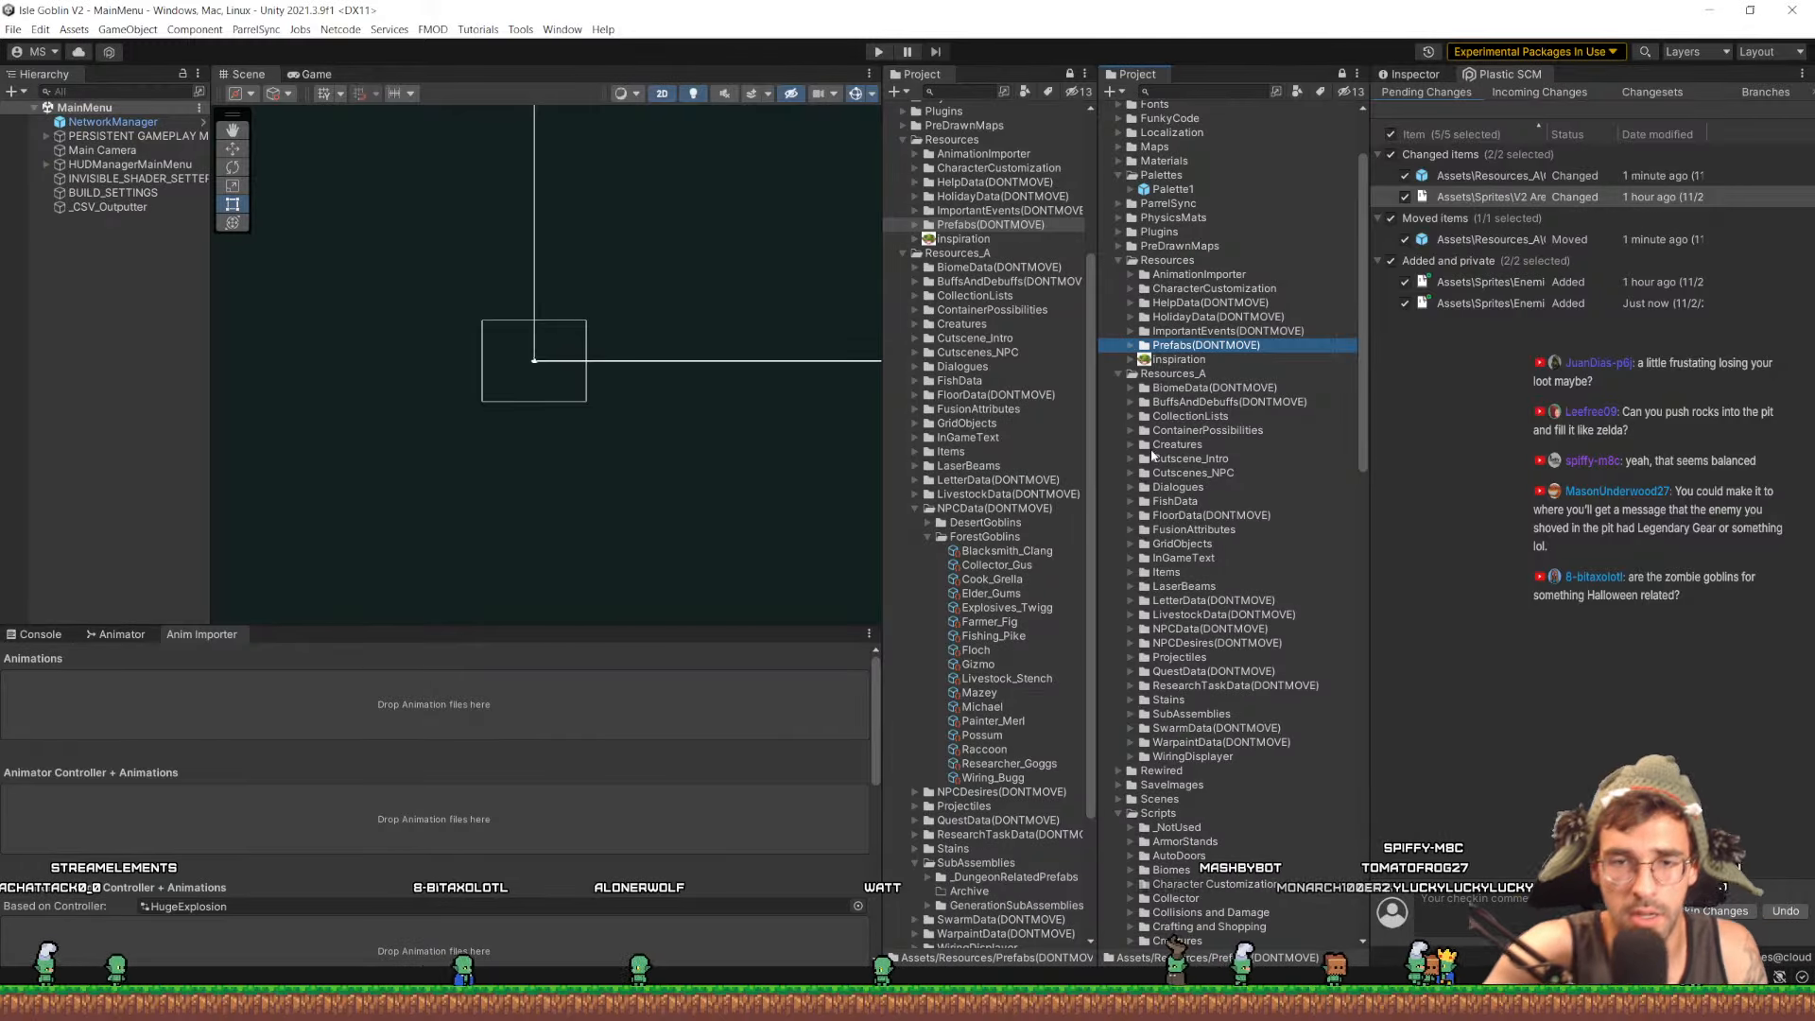
{"action": "left_click", "coordinate": [1130, 345]}
{"action": "scroll", "coordinate": [1182, 492], "scroll_direction": "down", "scroll_amount": 3}
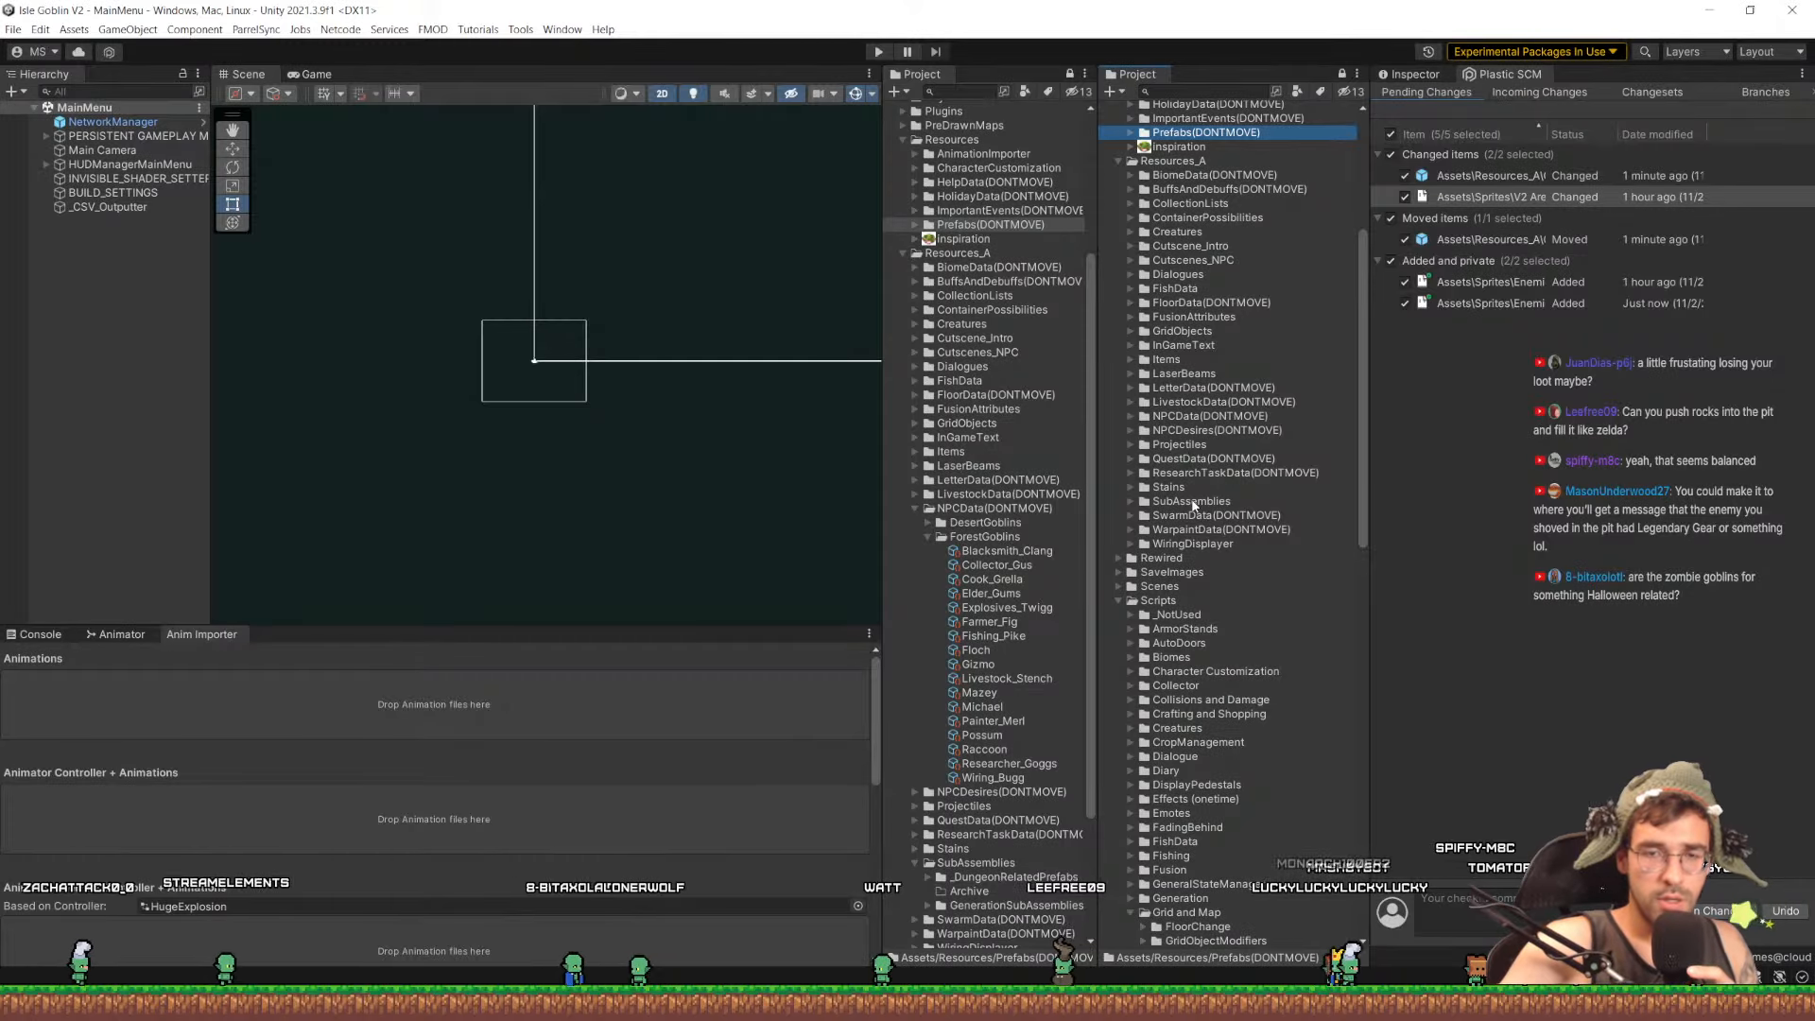
{"action": "left_click", "coordinate": [1183, 546]}
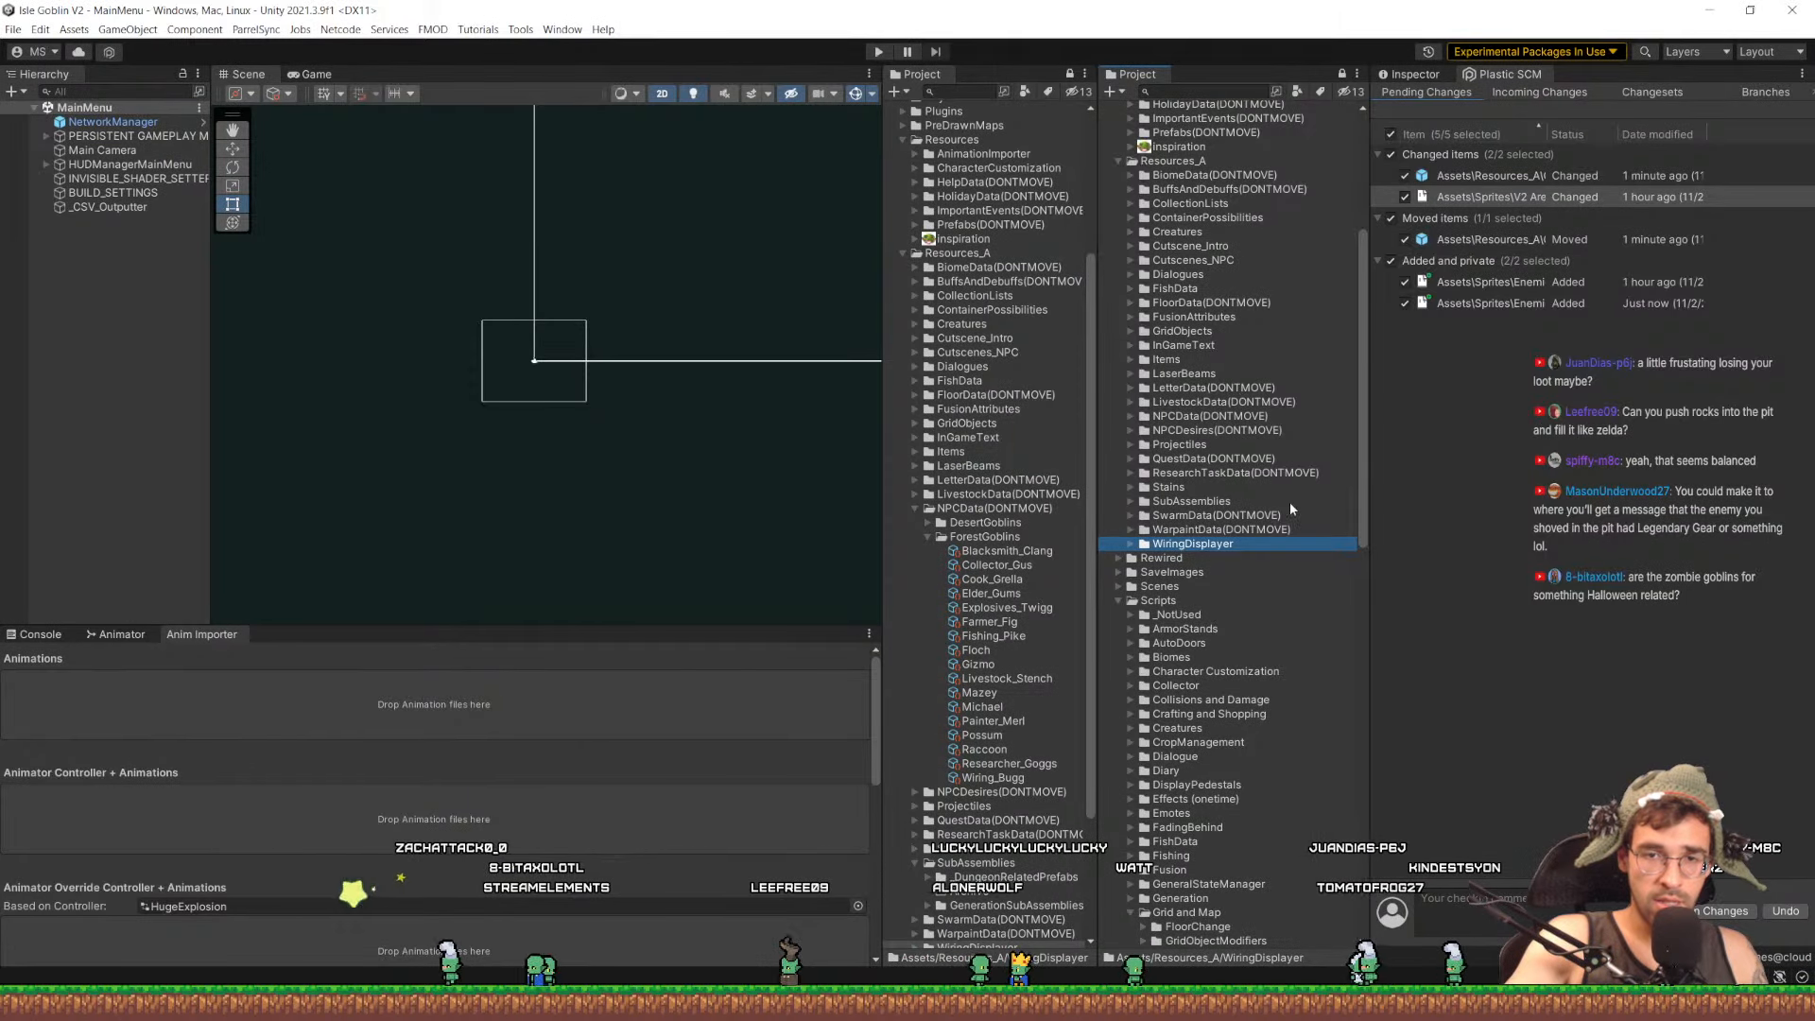
{"action": "left_click", "coordinate": [1134, 374]}
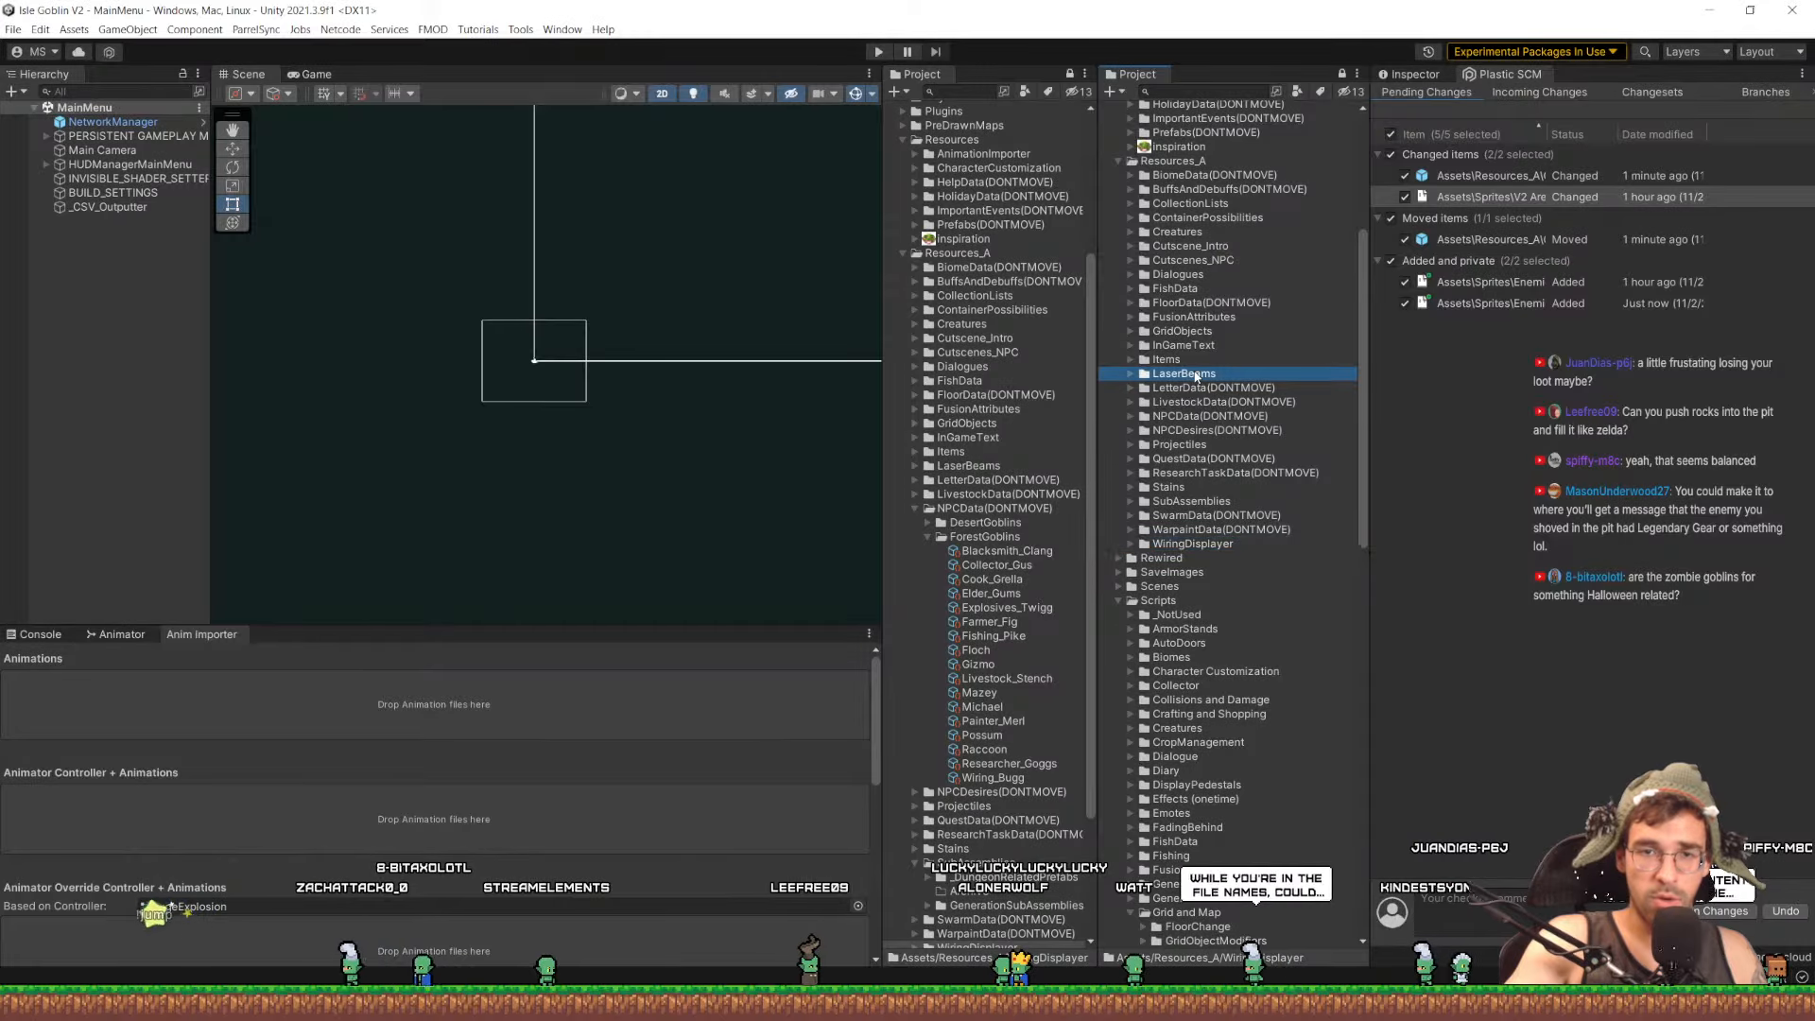
{"action": "left_click", "coordinate": [1132, 375]}
{"action": "scroll", "coordinate": [1186, 444], "scroll_direction": "down", "scroll_amount": 1}
{"action": "scroll", "coordinate": [1176, 492], "scroll_direction": "up", "scroll_amount": 2}
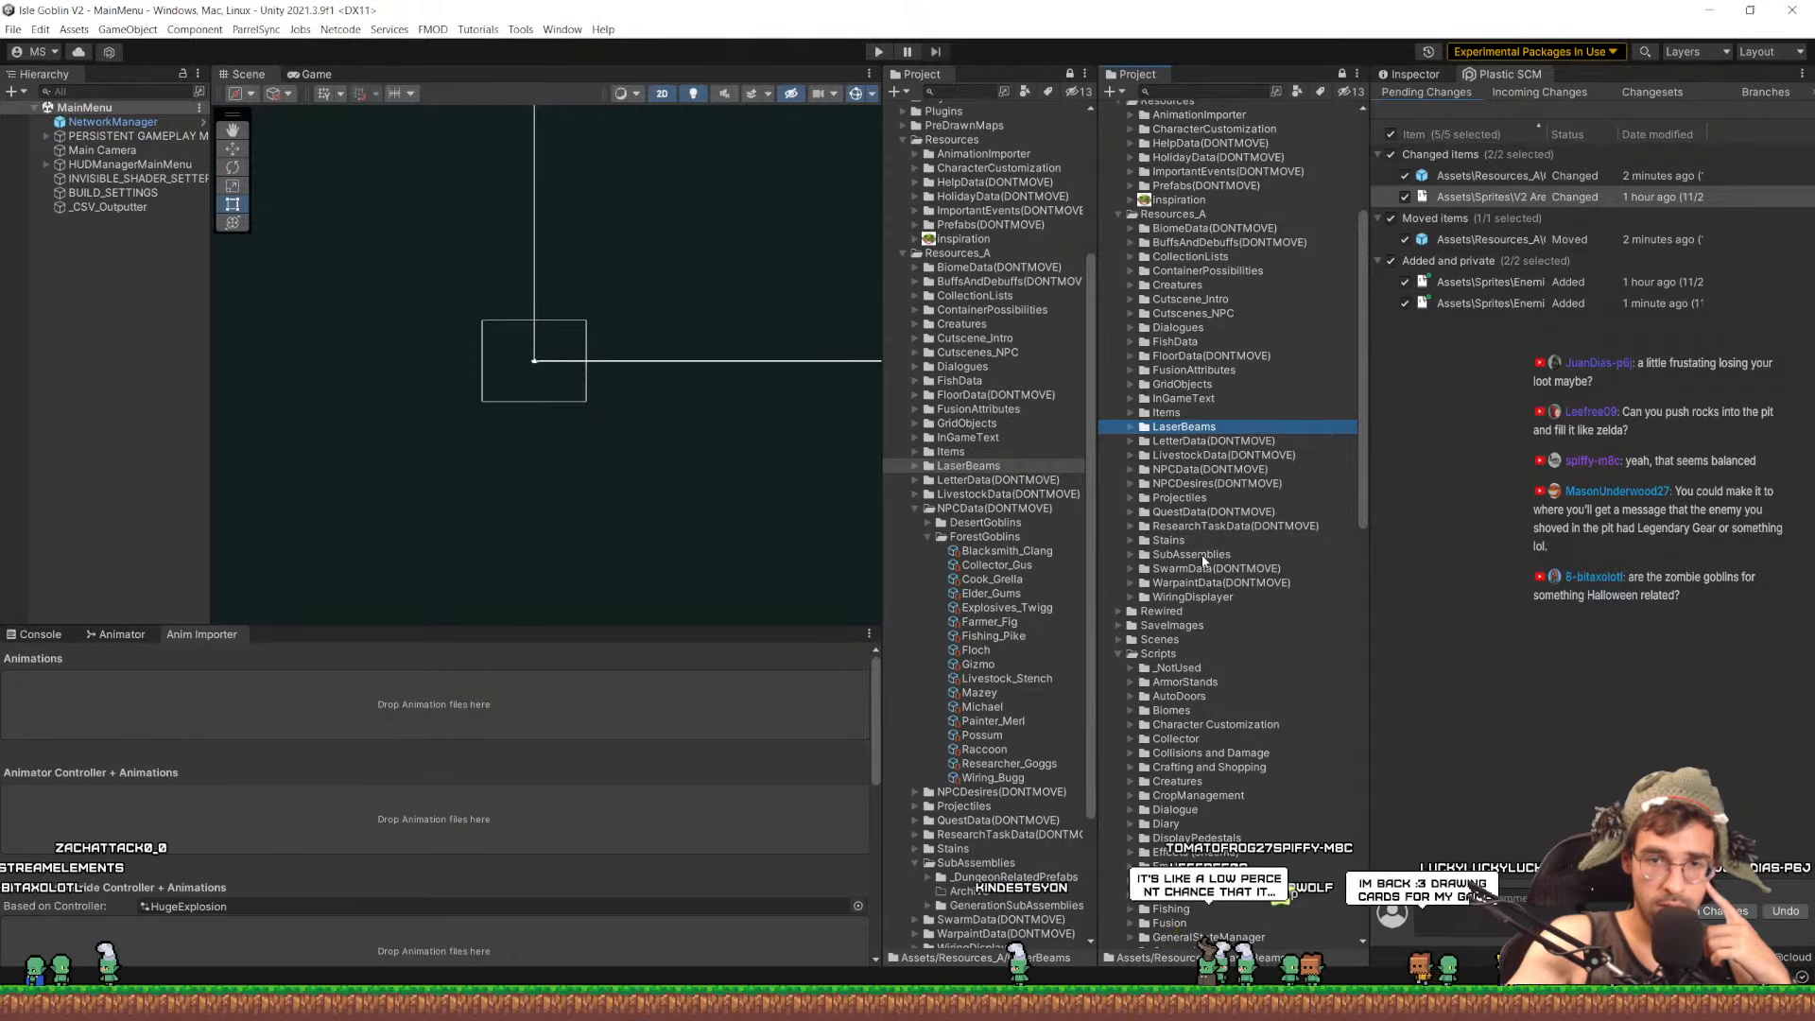
Inspect the properties of the Desert biome asset in BiomeData(DONTMOVE)'s Overworld folder, and collapse BiomeData(DONTMOVE) again
{"action": "left_click", "coordinate": [1131, 228]}
{"action": "left_click", "coordinate": [1142, 242]}
{"action": "left_click", "coordinate": [1194, 274]}
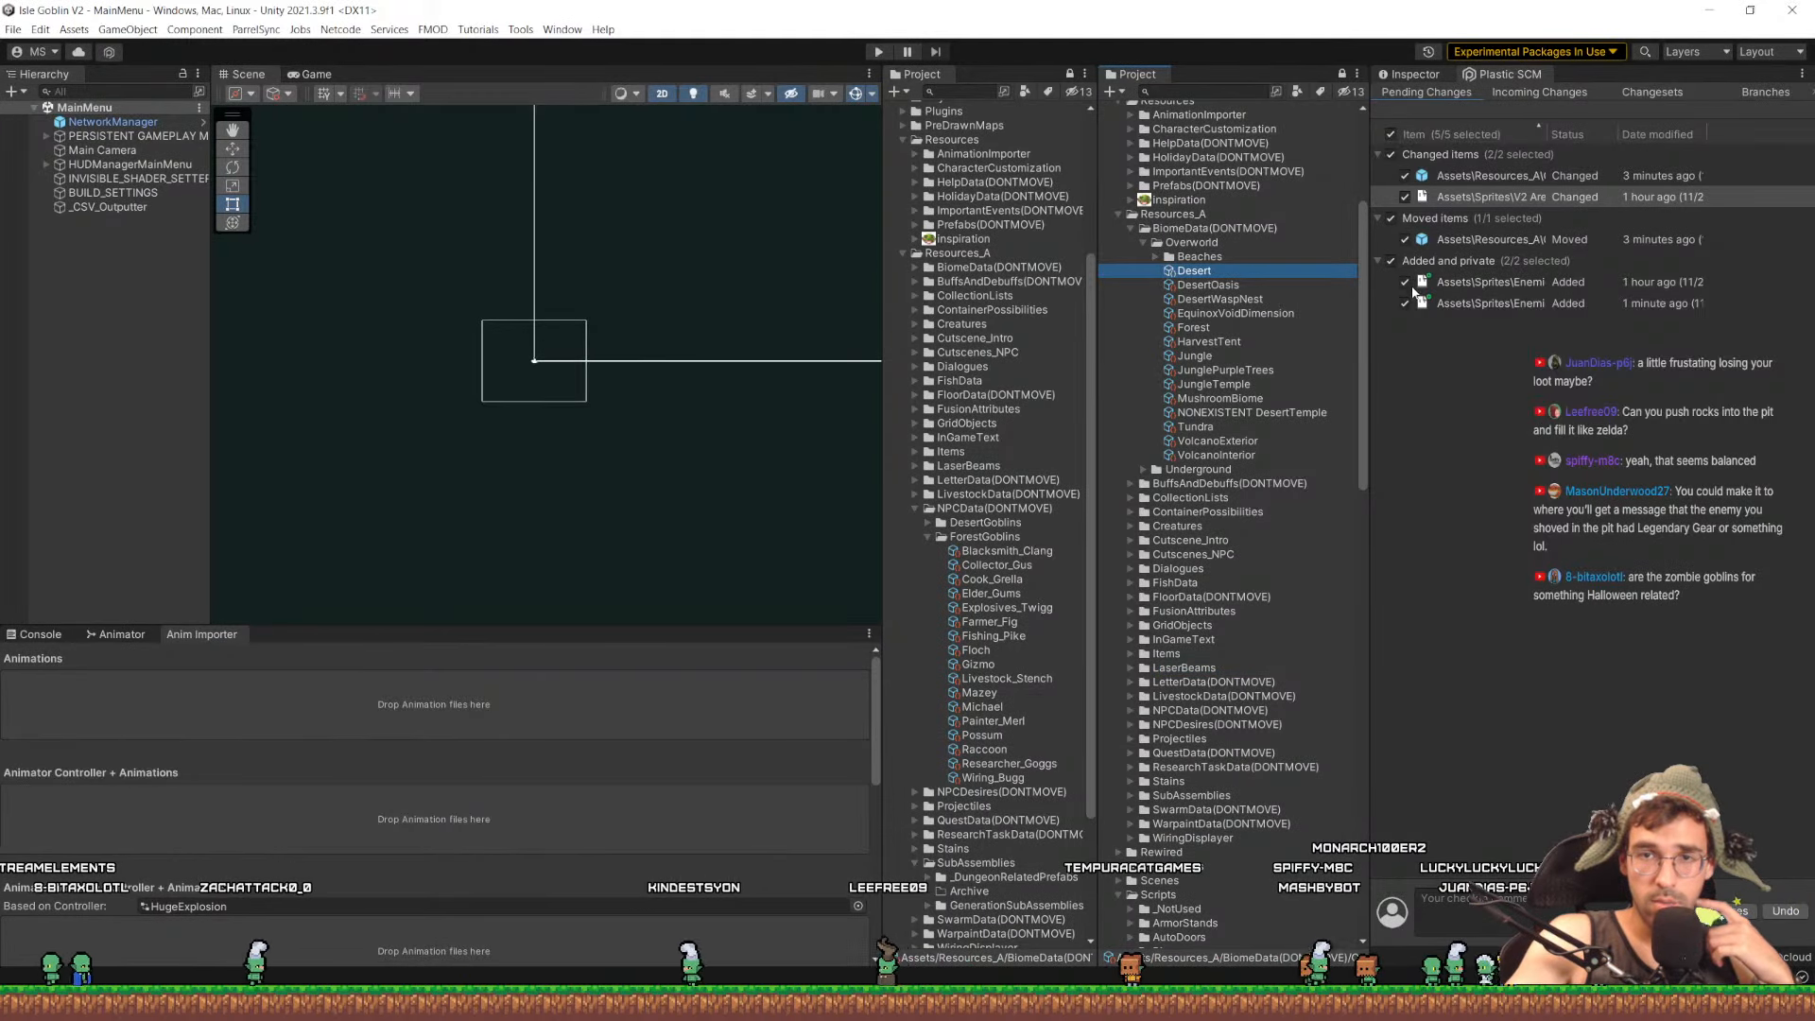
{"action": "left_click", "coordinate": [1414, 74]}
{"action": "scroll", "coordinate": [1508, 425], "scroll_direction": "up", "scroll_amount": 15}
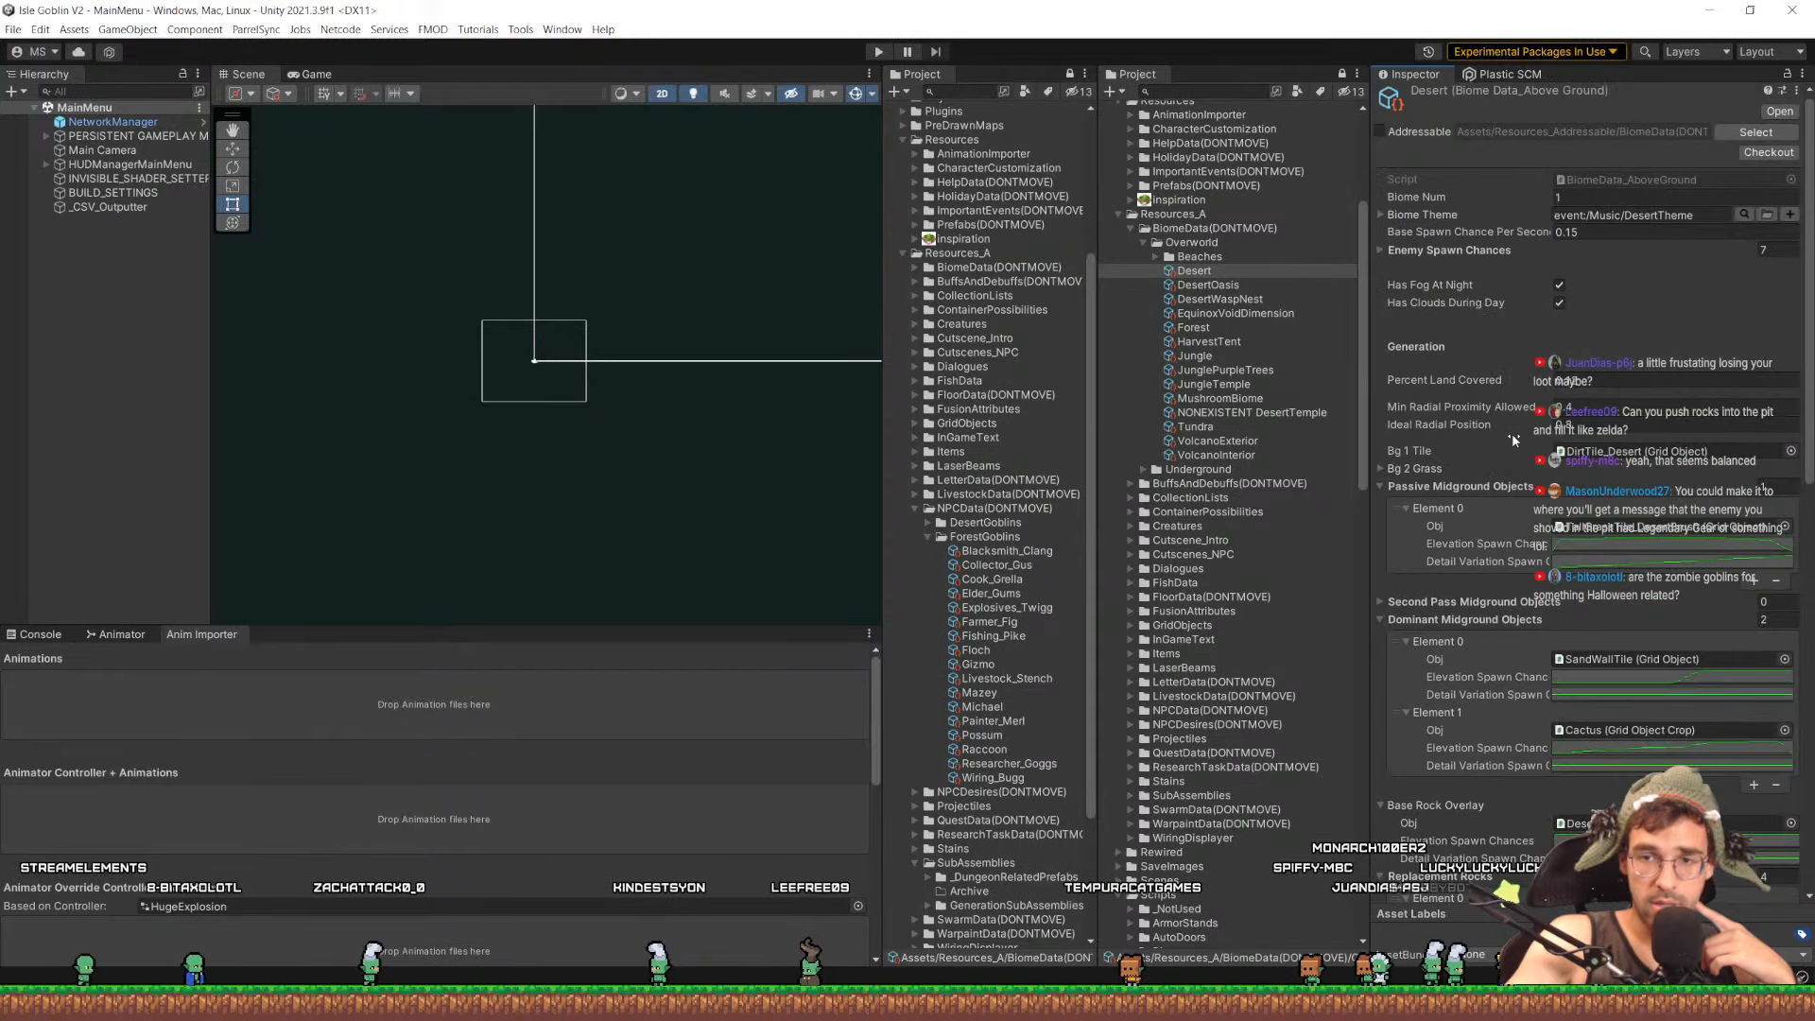
{"action": "left_click", "coordinate": [1135, 229]}
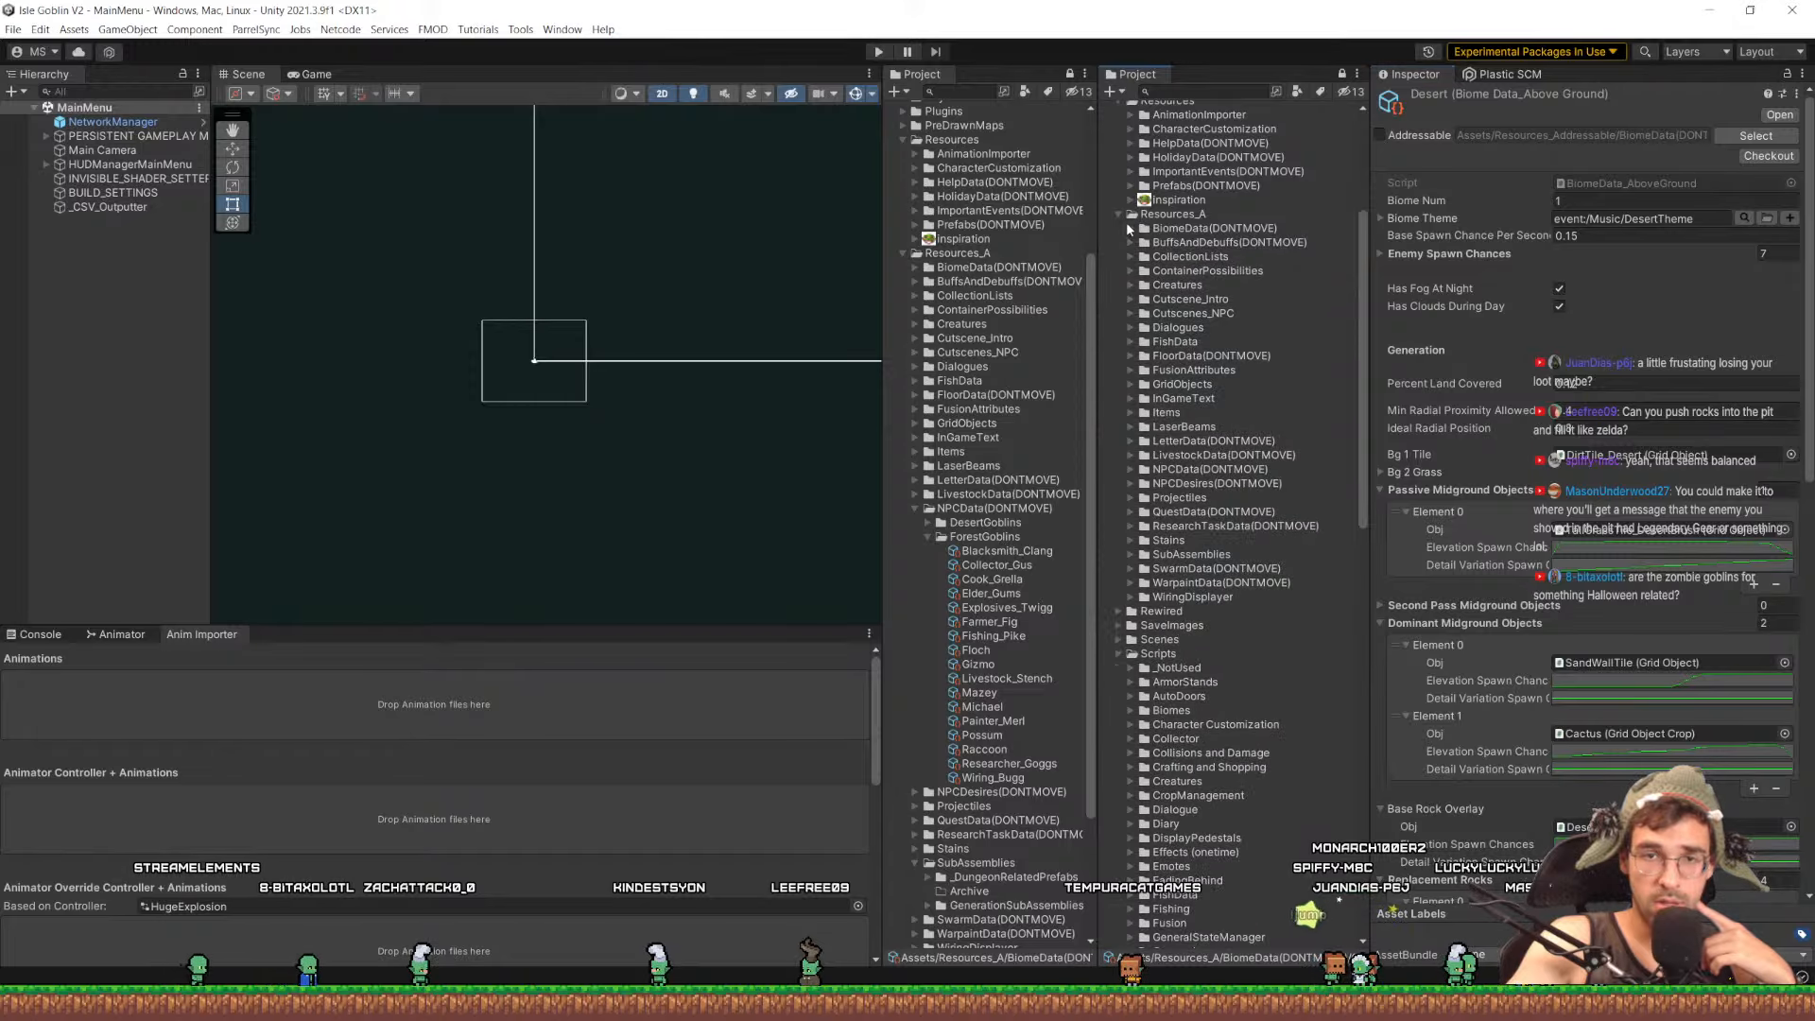
Review the Grid and Map scripts, including GridManager, MapManager, MapSaver, RegionManager and TransformerManager, and collapse their folder
{"action": "scroll", "coordinate": [1117, 378], "scroll_direction": "down", "scroll_amount": 10}
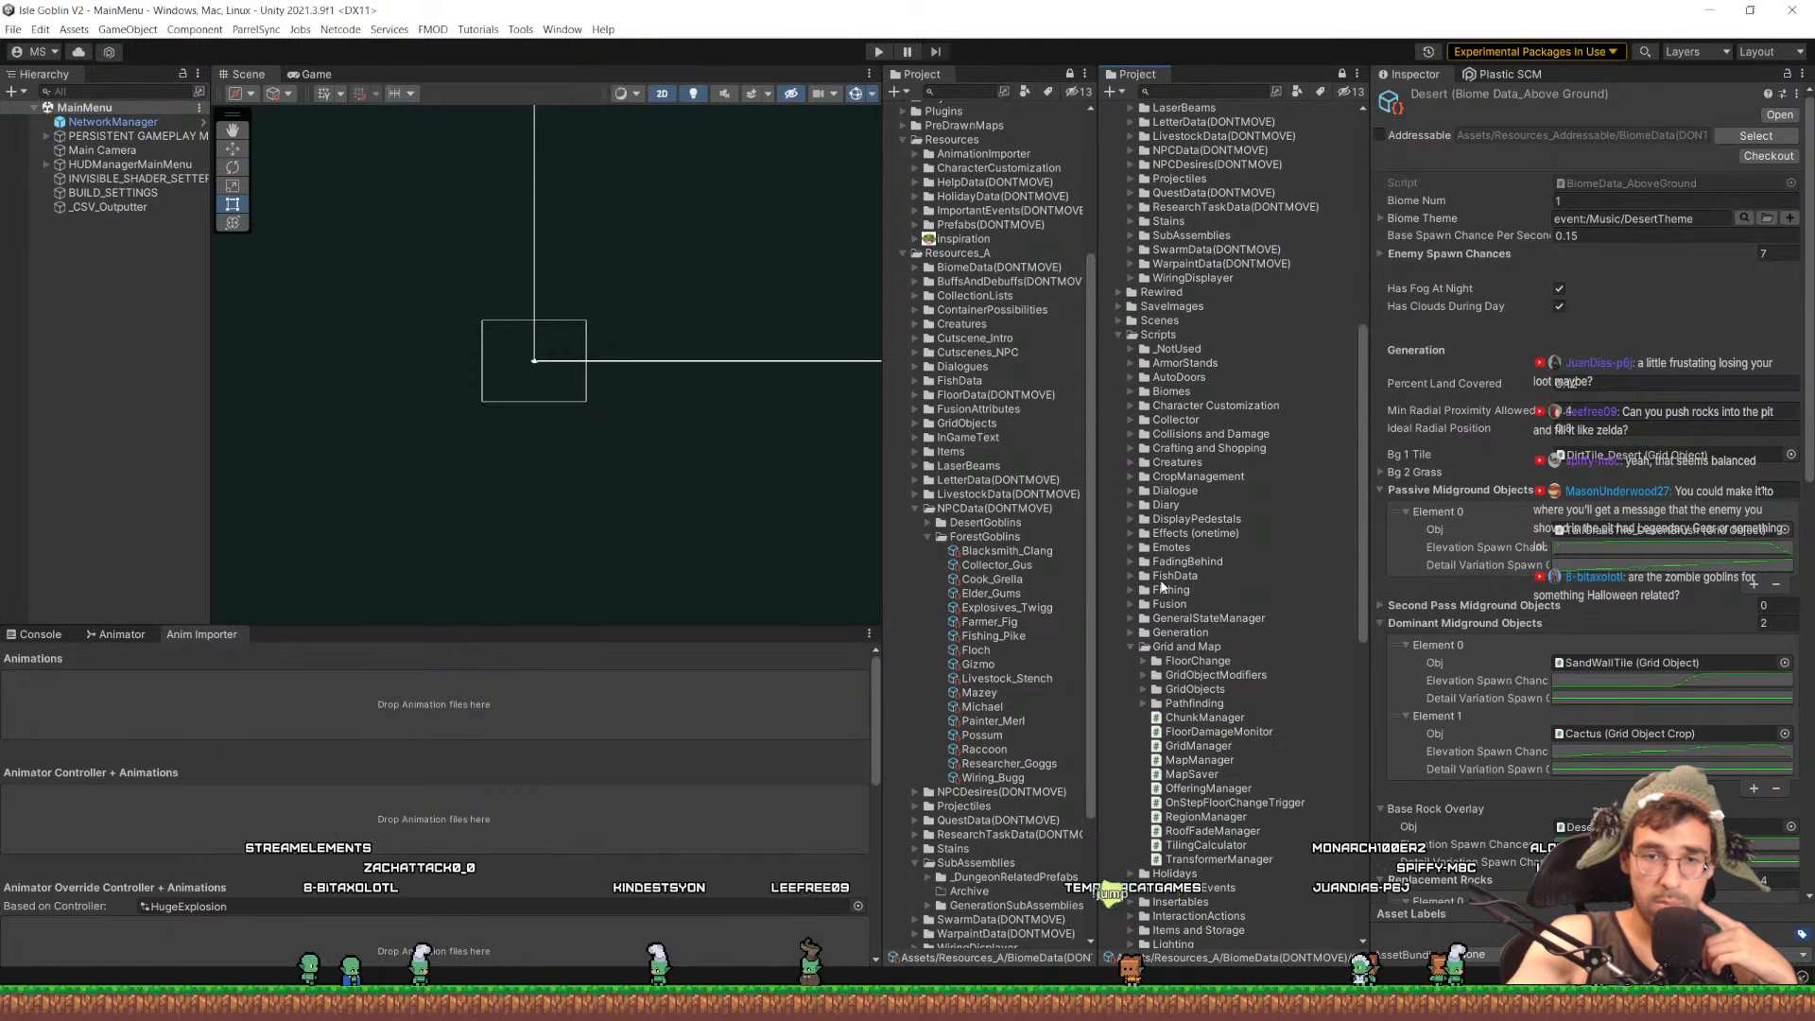
{"action": "left_click", "coordinate": [1132, 487]}
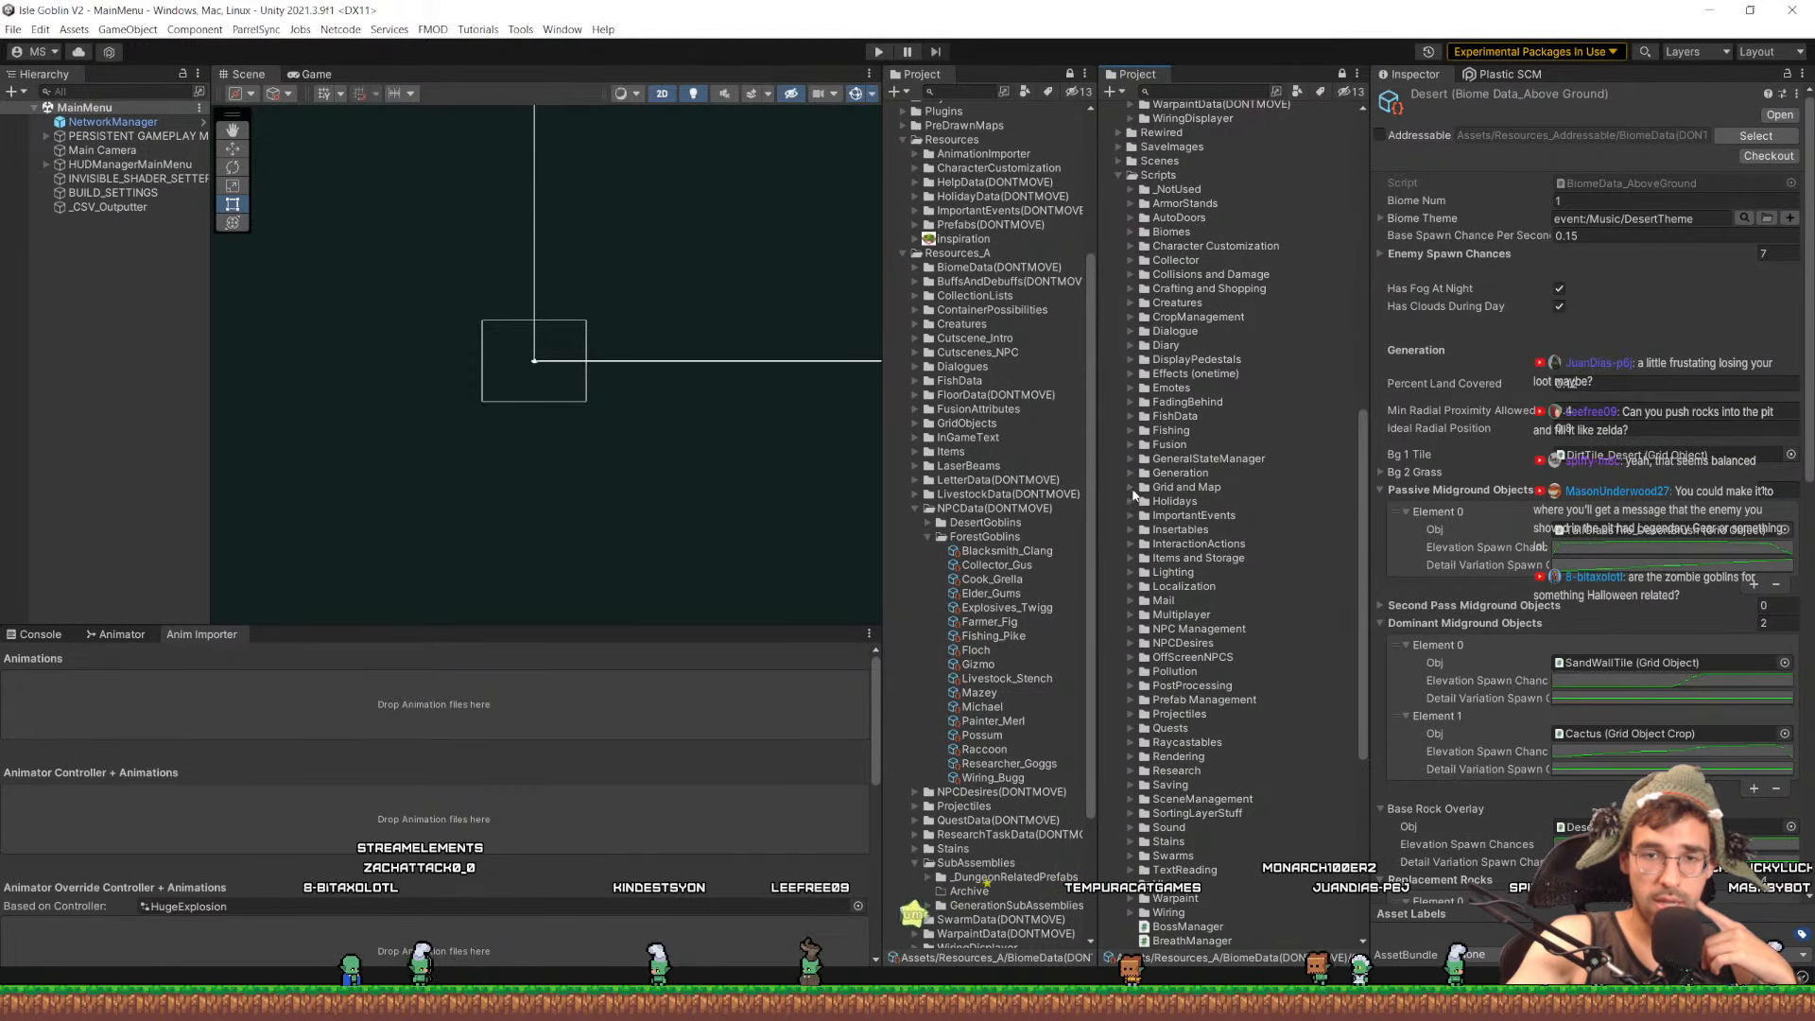
{"action": "left_click", "coordinate": [1131, 487]}
{"action": "left_click", "coordinate": [1200, 559]}
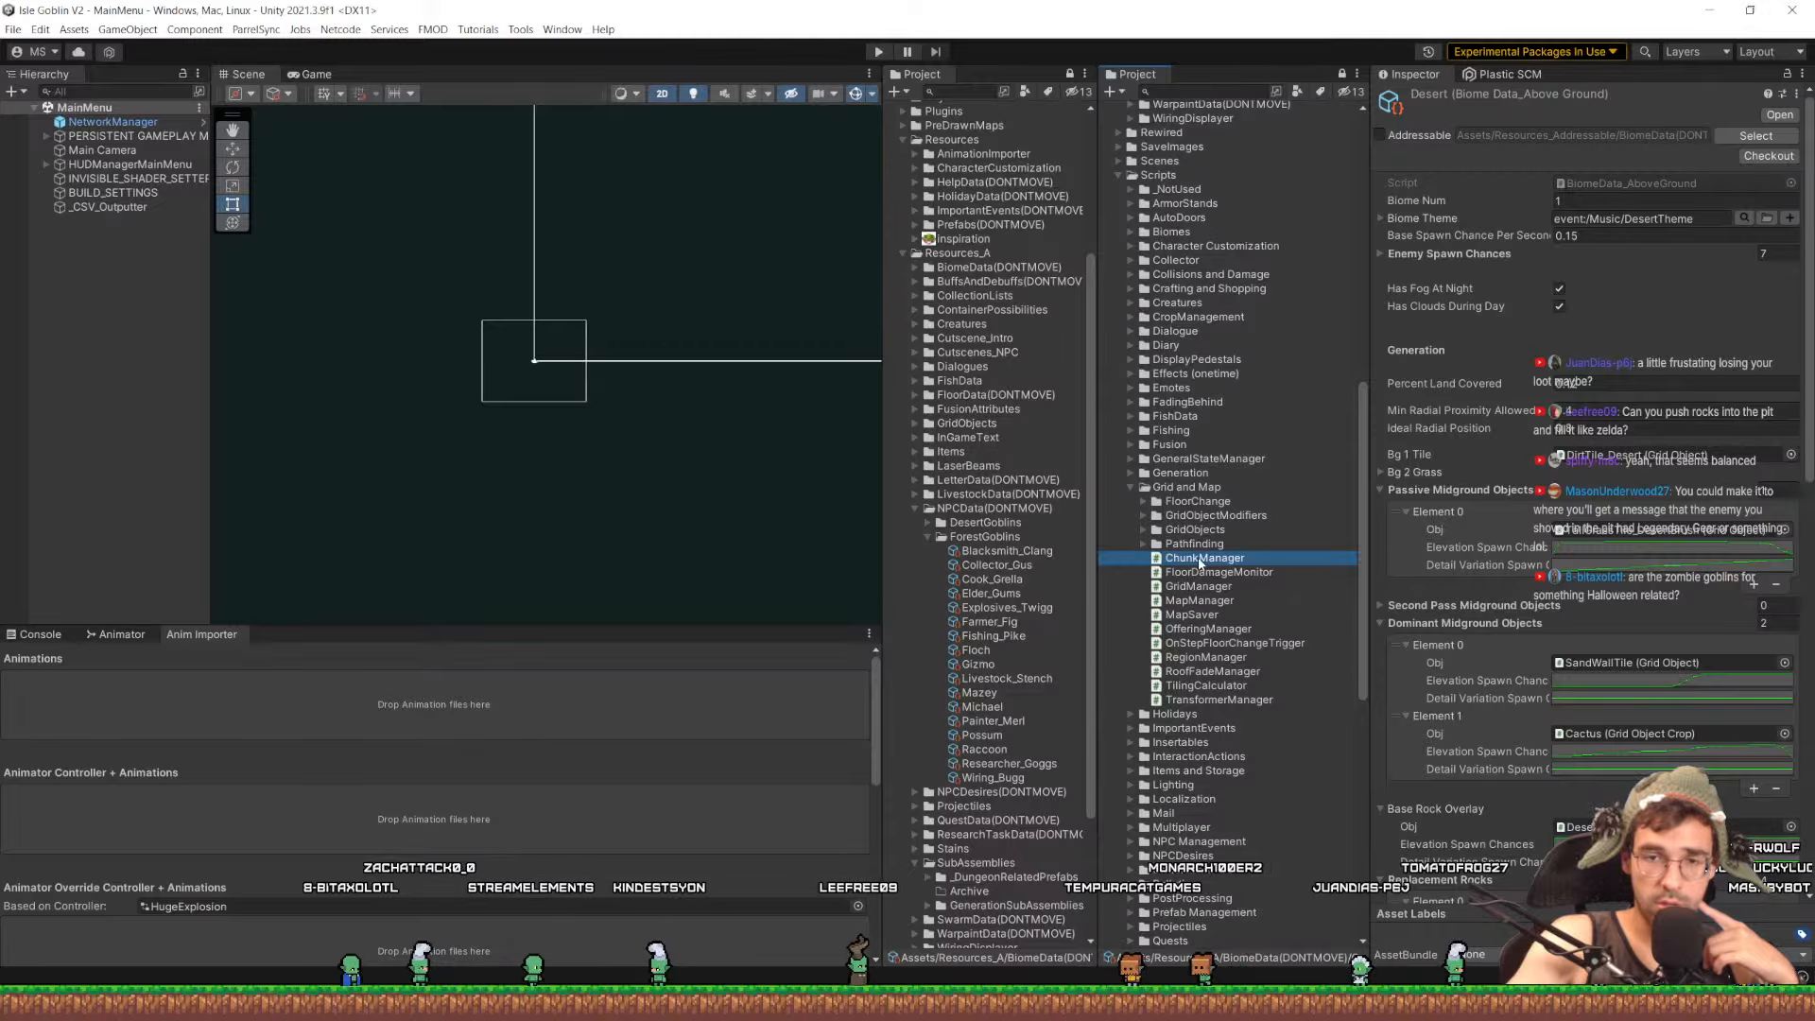
{"action": "left_click", "coordinate": [1199, 586]}
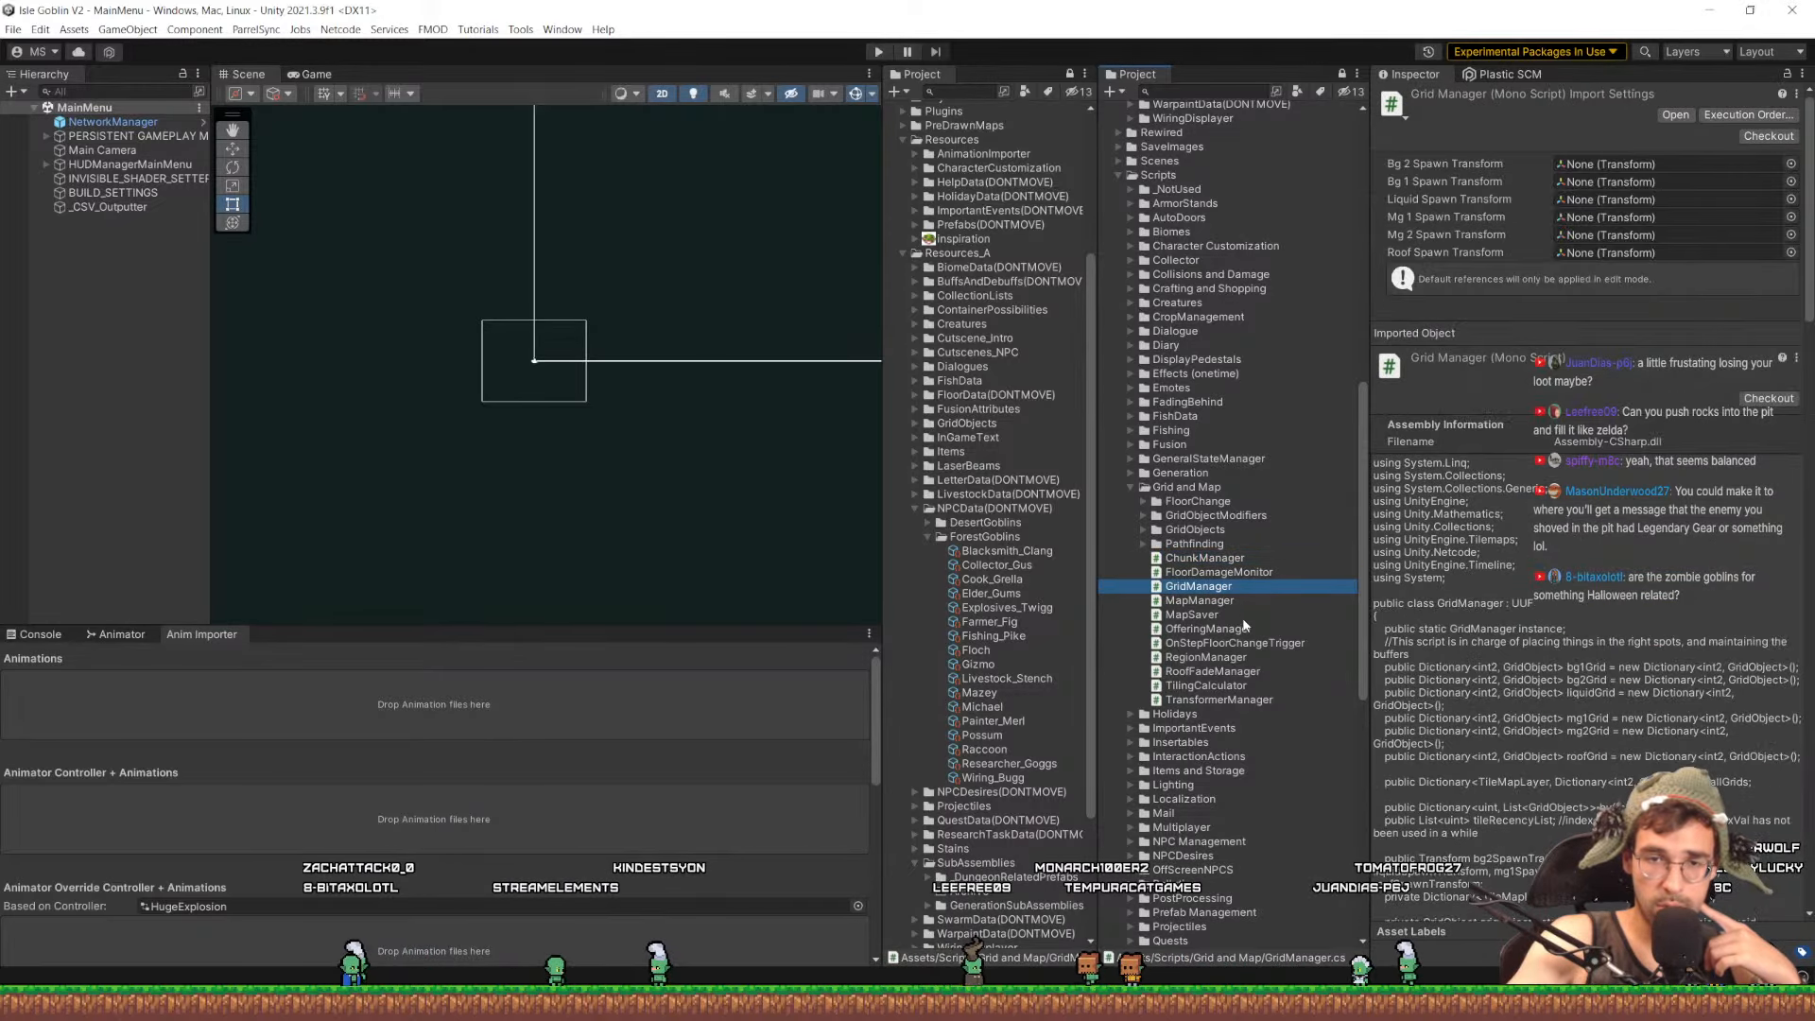
{"action": "left_click", "coordinate": [1198, 600]}
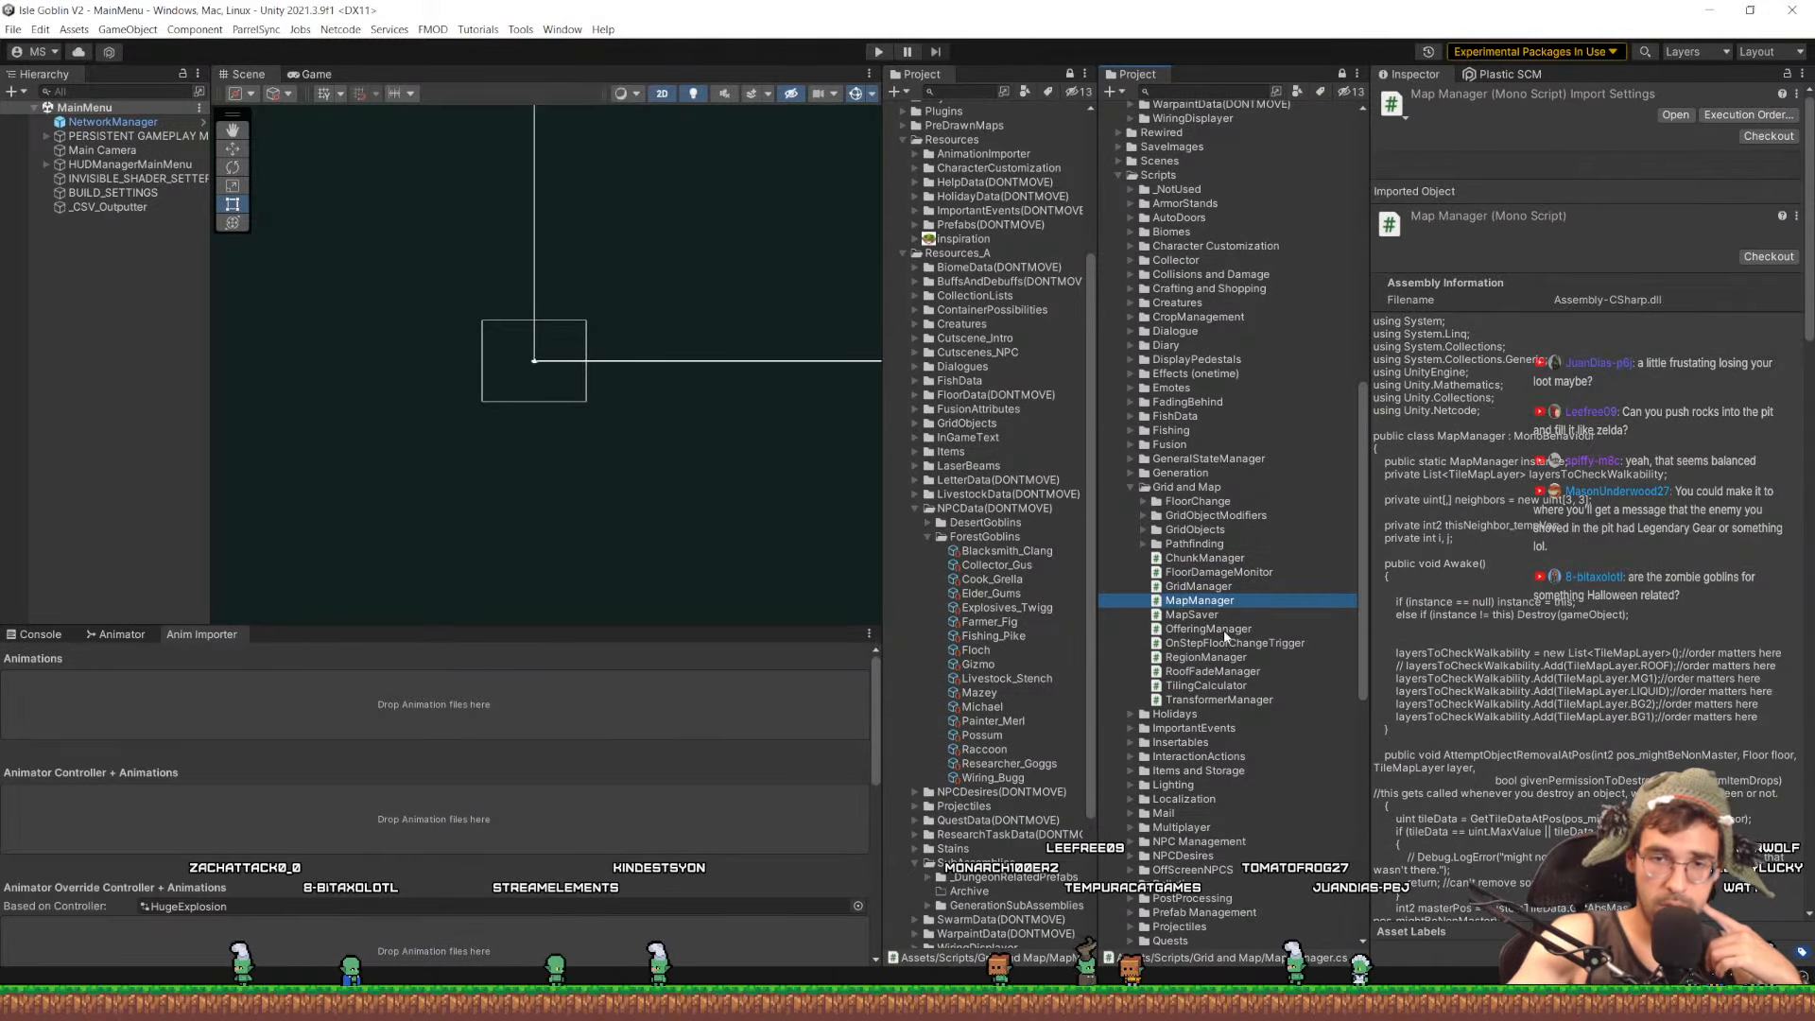
{"action": "left_click", "coordinate": [1201, 614]}
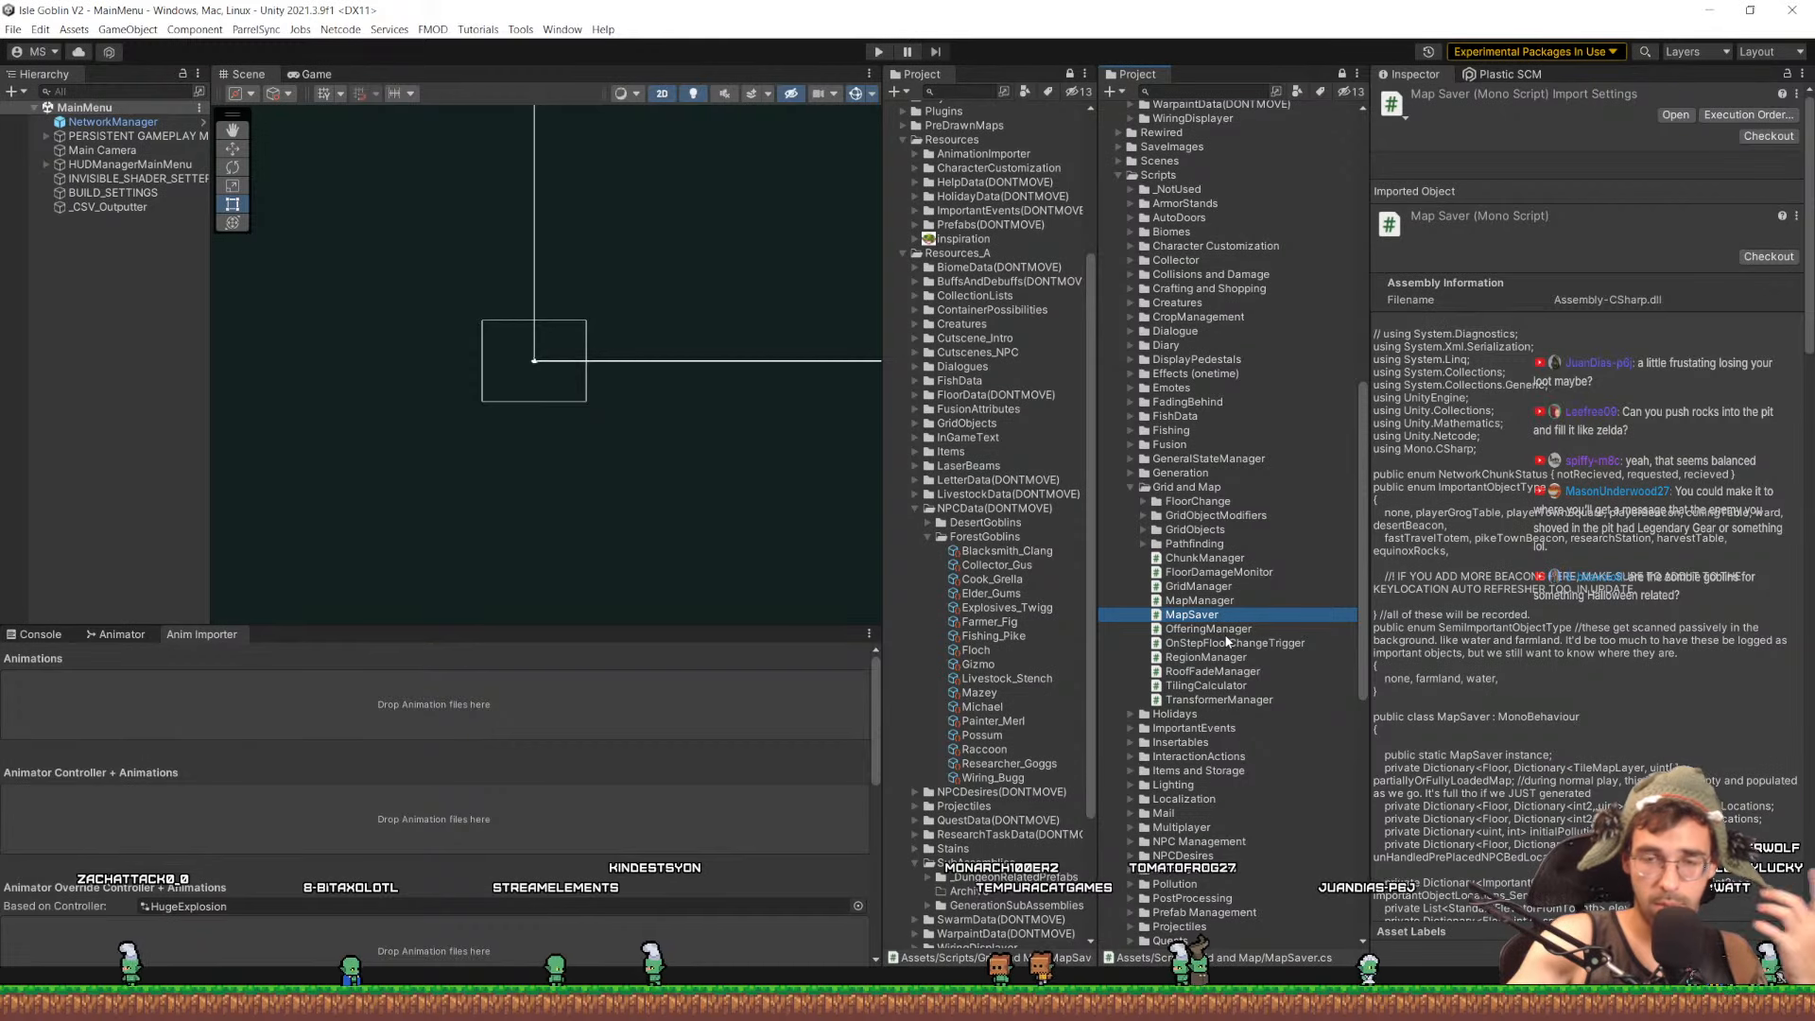
{"action": "left_click", "coordinate": [1229, 599]}
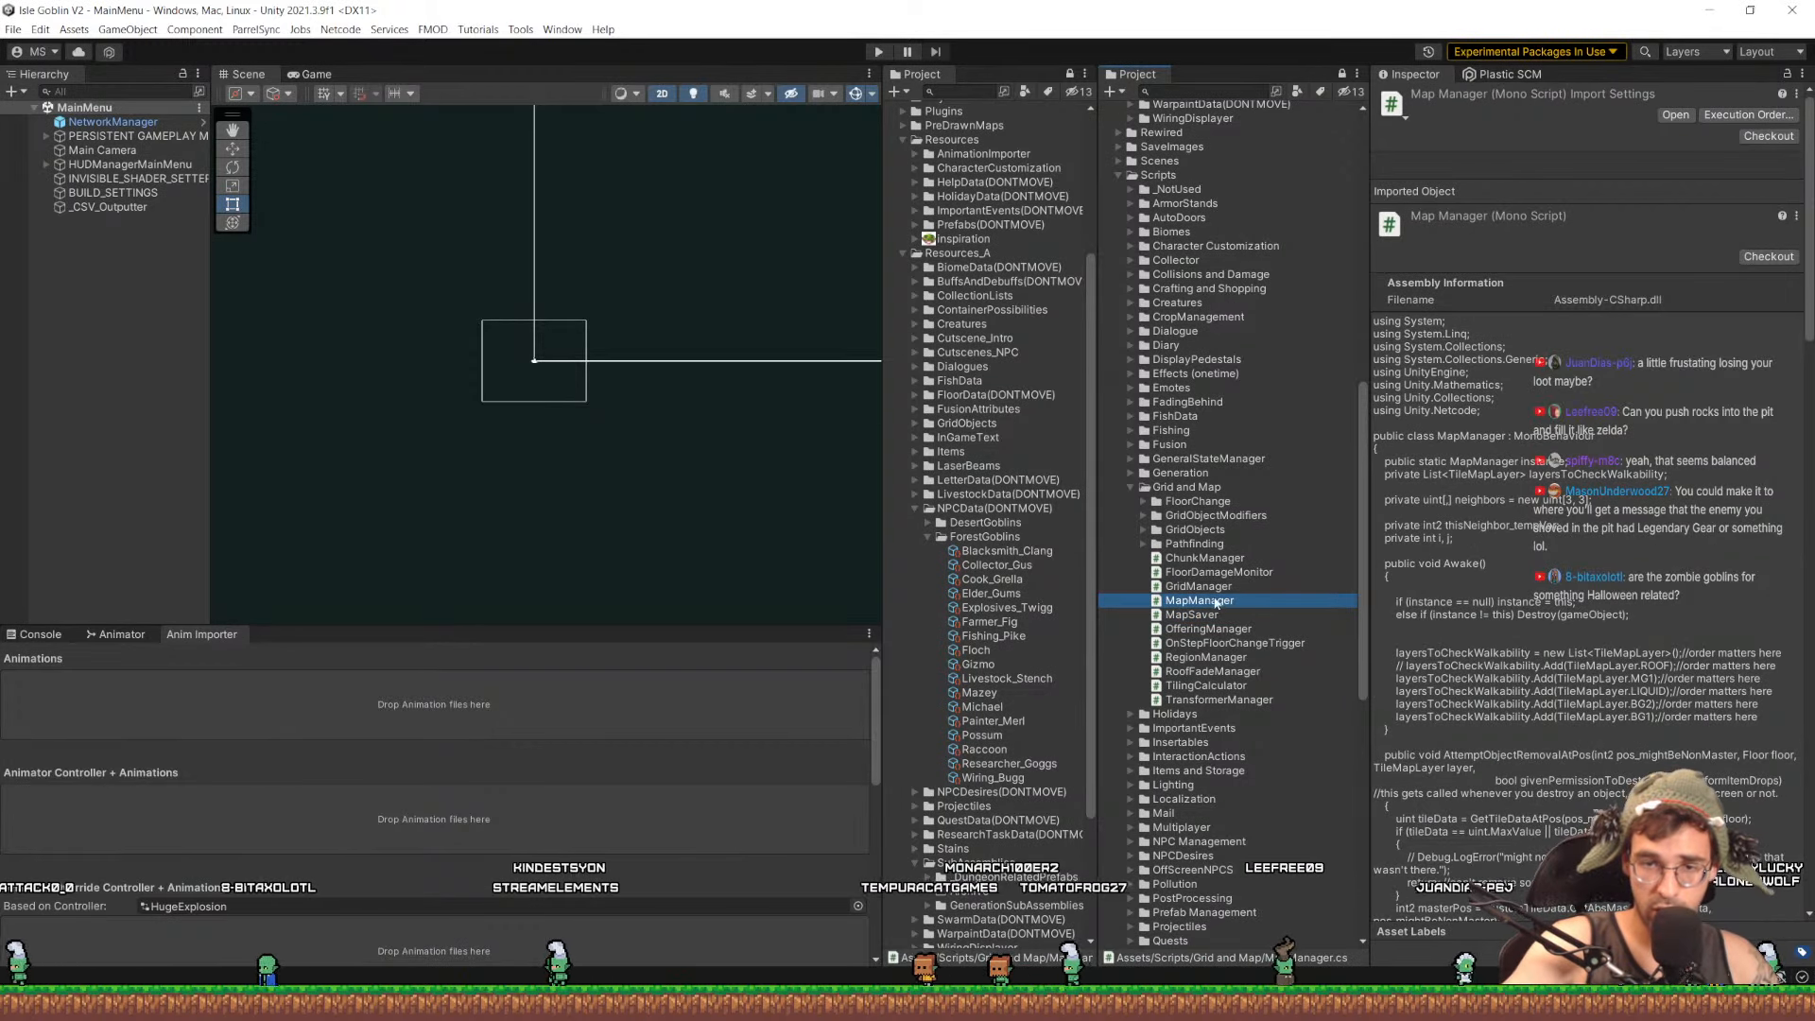
{"action": "left_click", "coordinate": [1230, 656]}
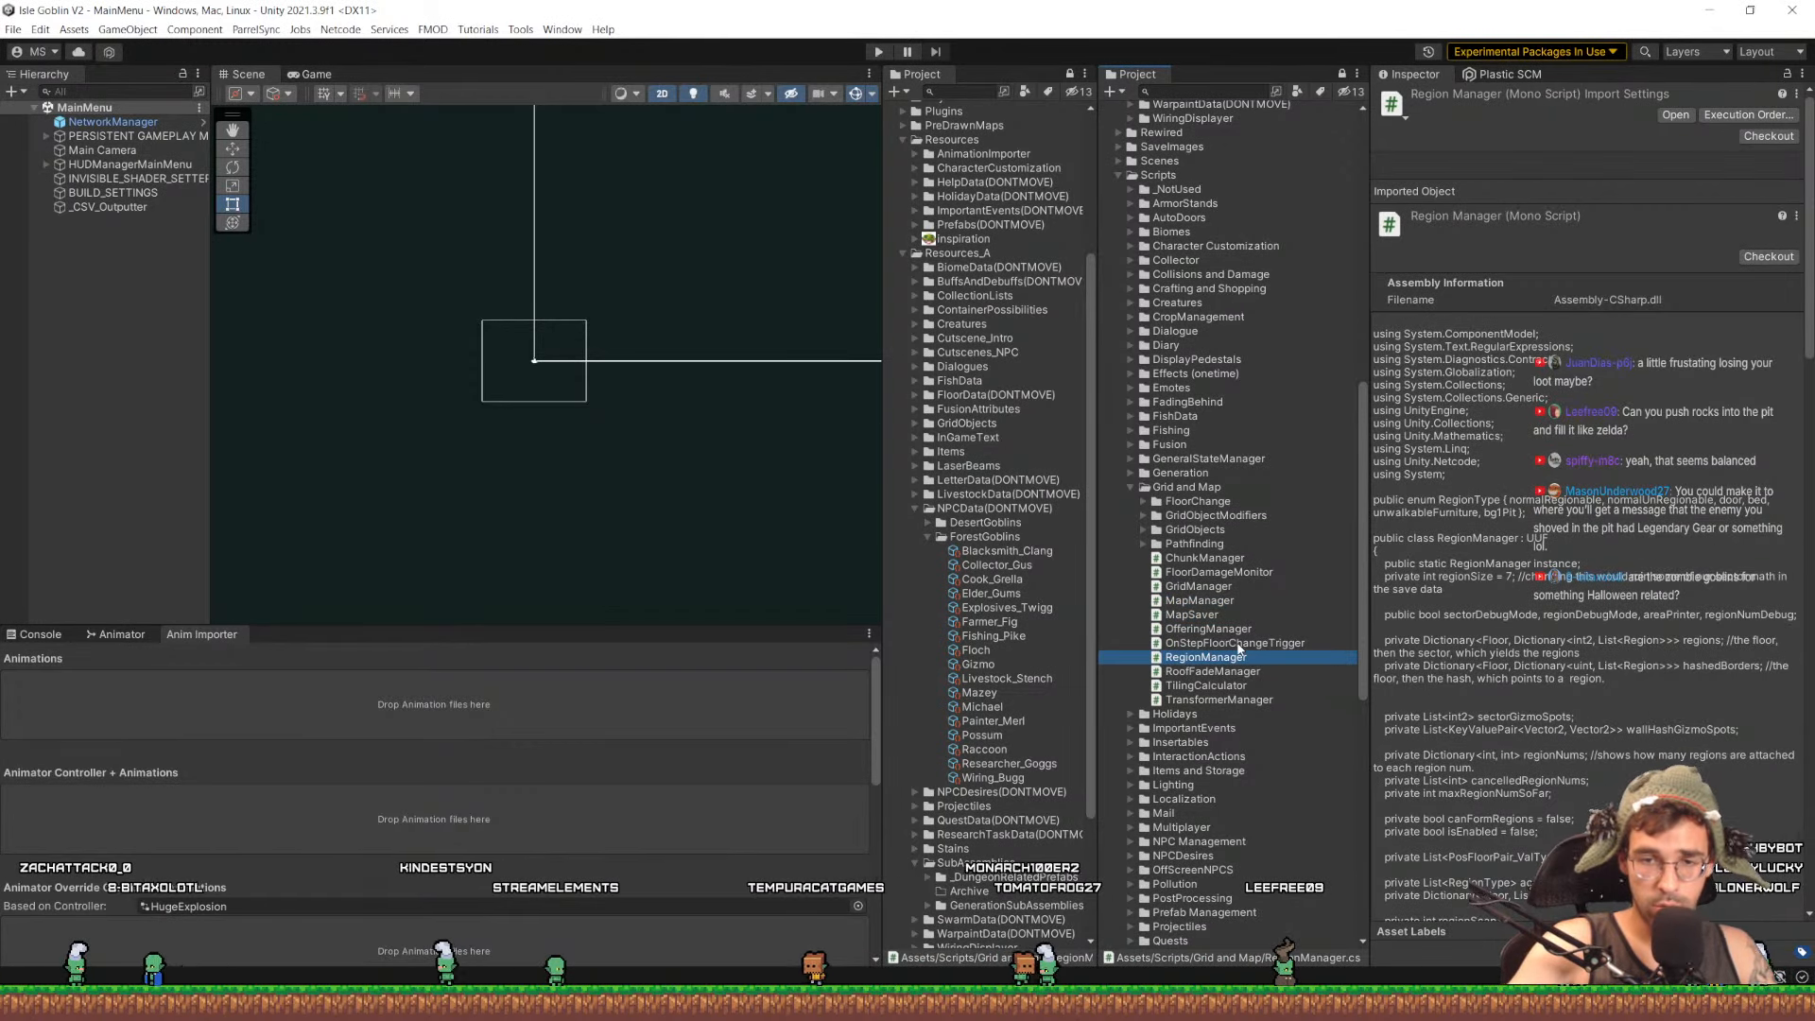
{"action": "left_click", "coordinate": [1219, 699]}
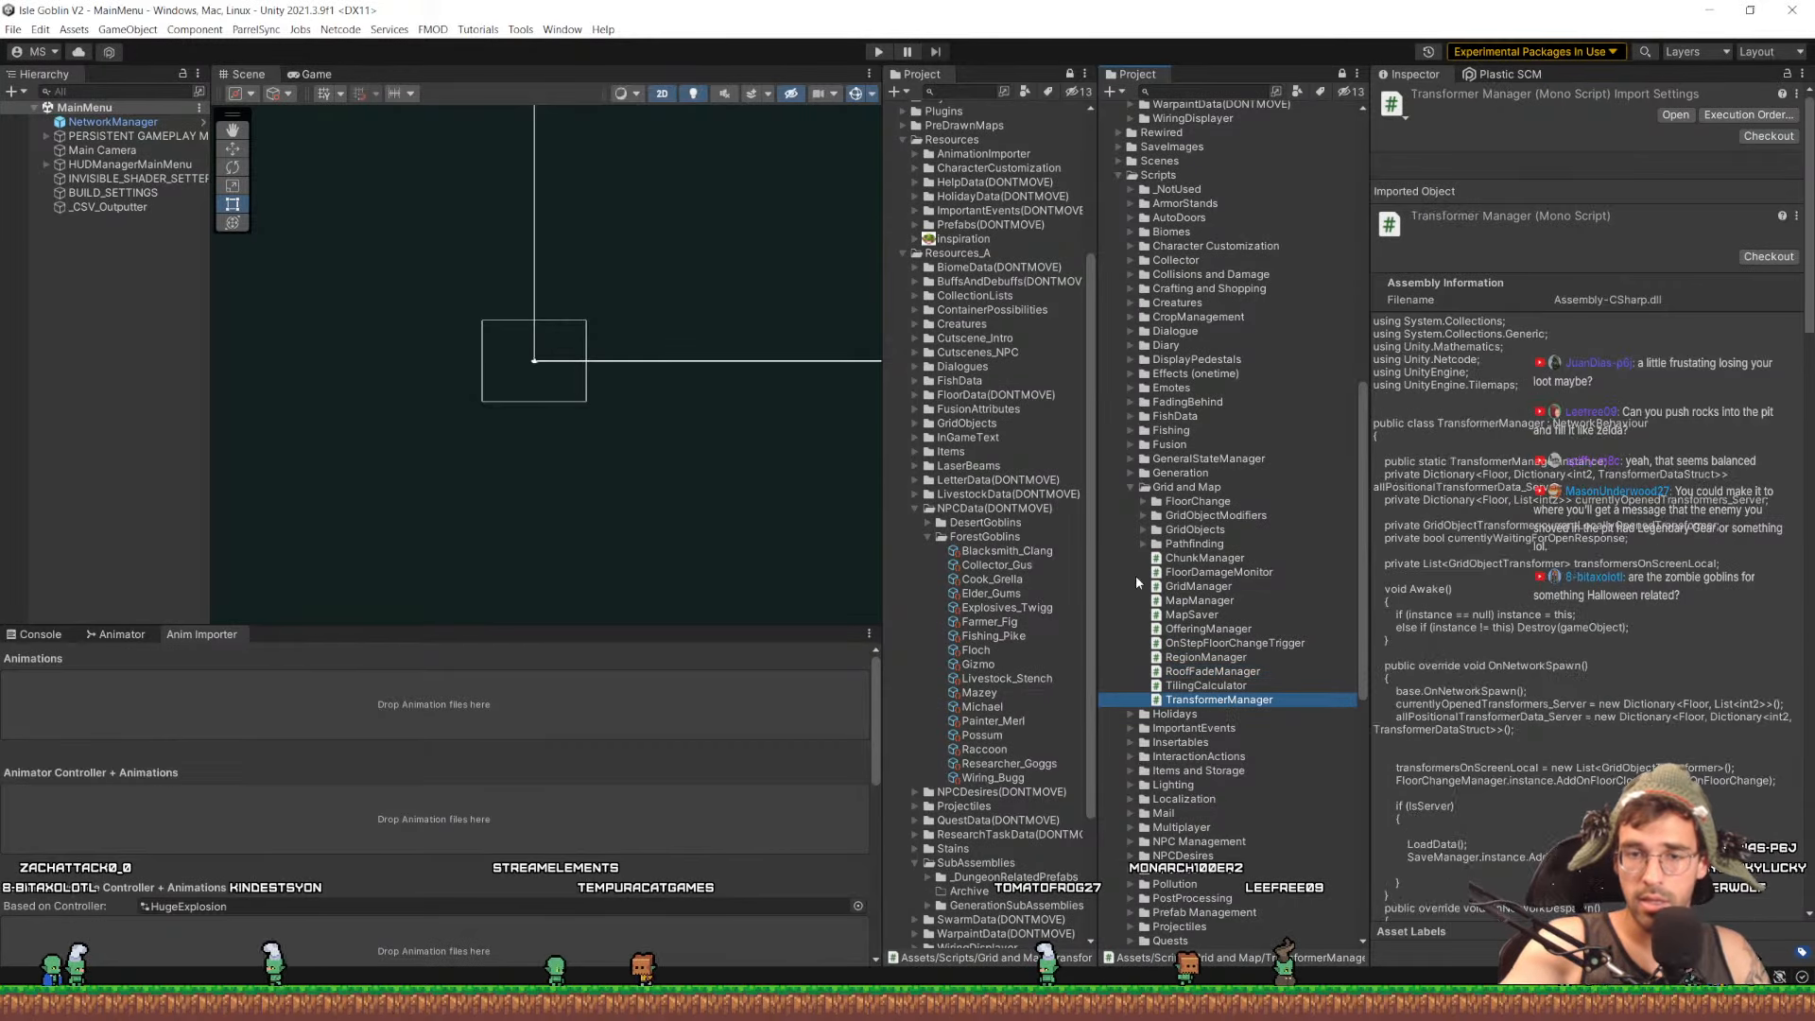
{"action": "left_click", "coordinate": [1130, 487]}
Expand the Sprites folder, collapse Armor, BG1 and Projectiles inside it, and collapse the Scripts and Resources_A folders
{"action": "scroll", "coordinate": [1187, 404], "scroll_direction": "down", "scroll_amount": 10}
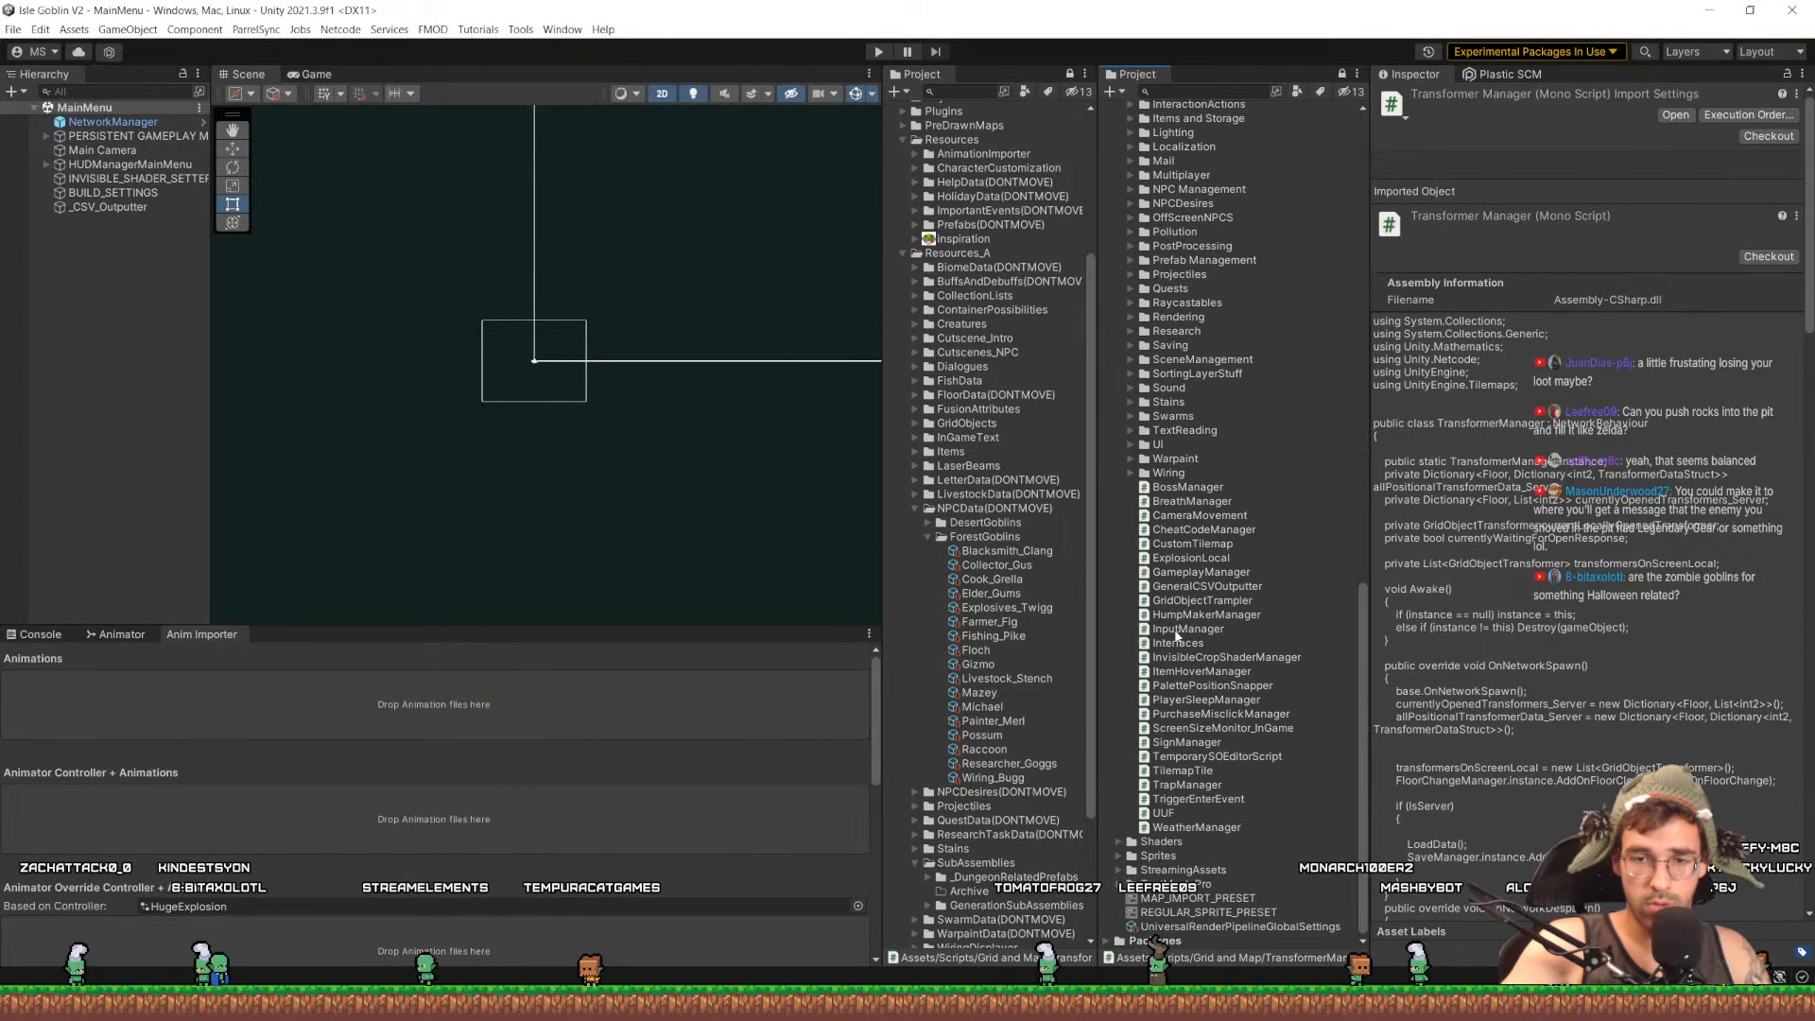
{"action": "left_click", "coordinate": [1119, 856]}
{"action": "scroll", "coordinate": [1134, 661], "scroll_direction": "down", "scroll_amount": 10}
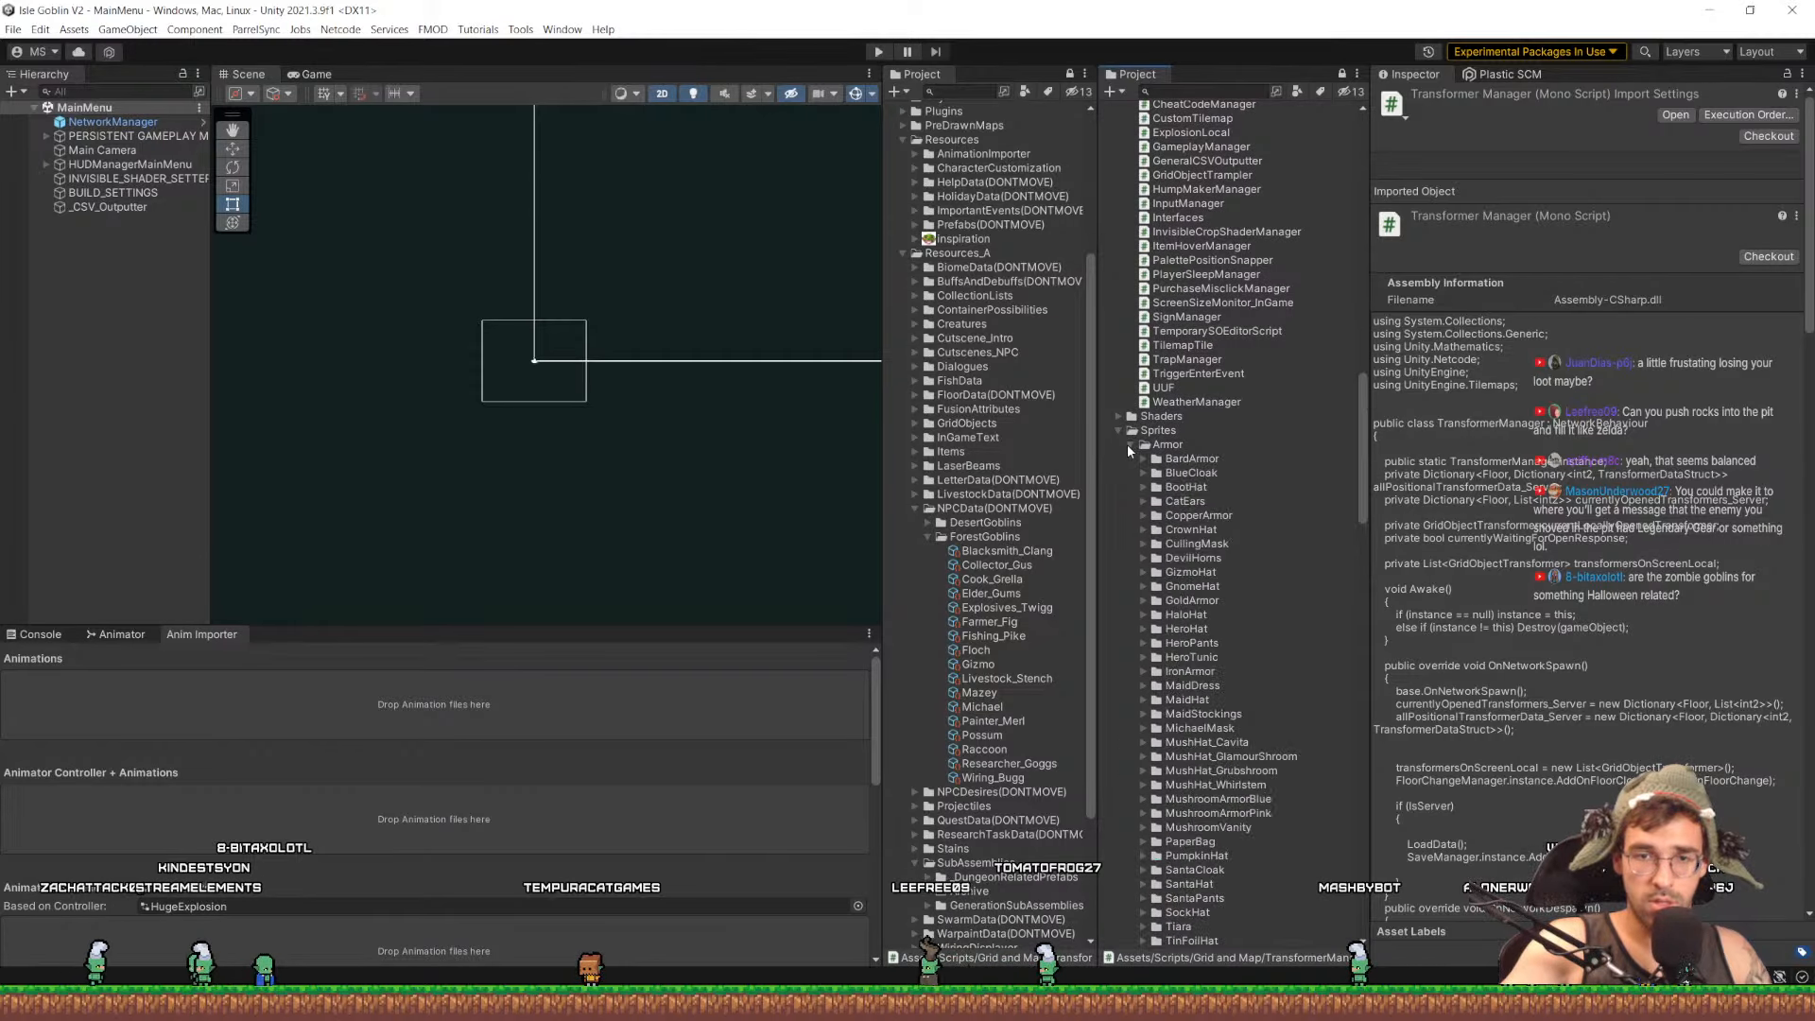
{"action": "left_click", "coordinate": [1130, 472]}
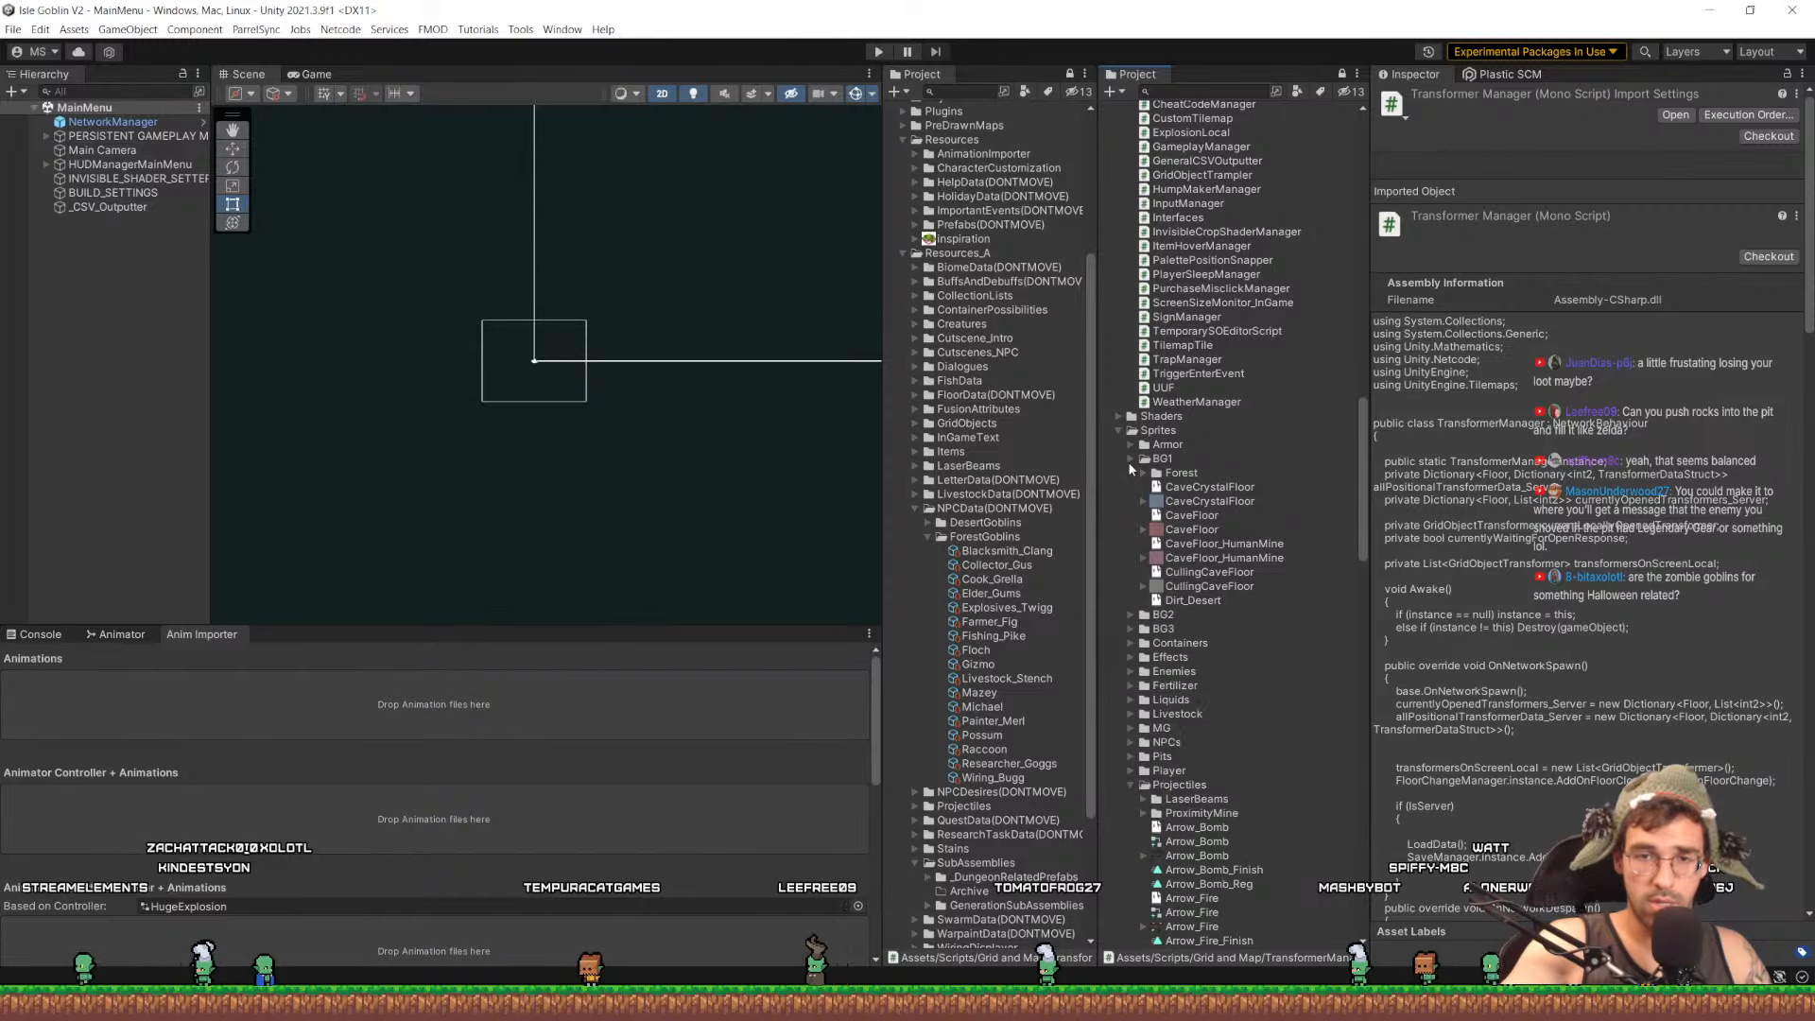
{"action": "left_click", "coordinate": [1130, 476]}
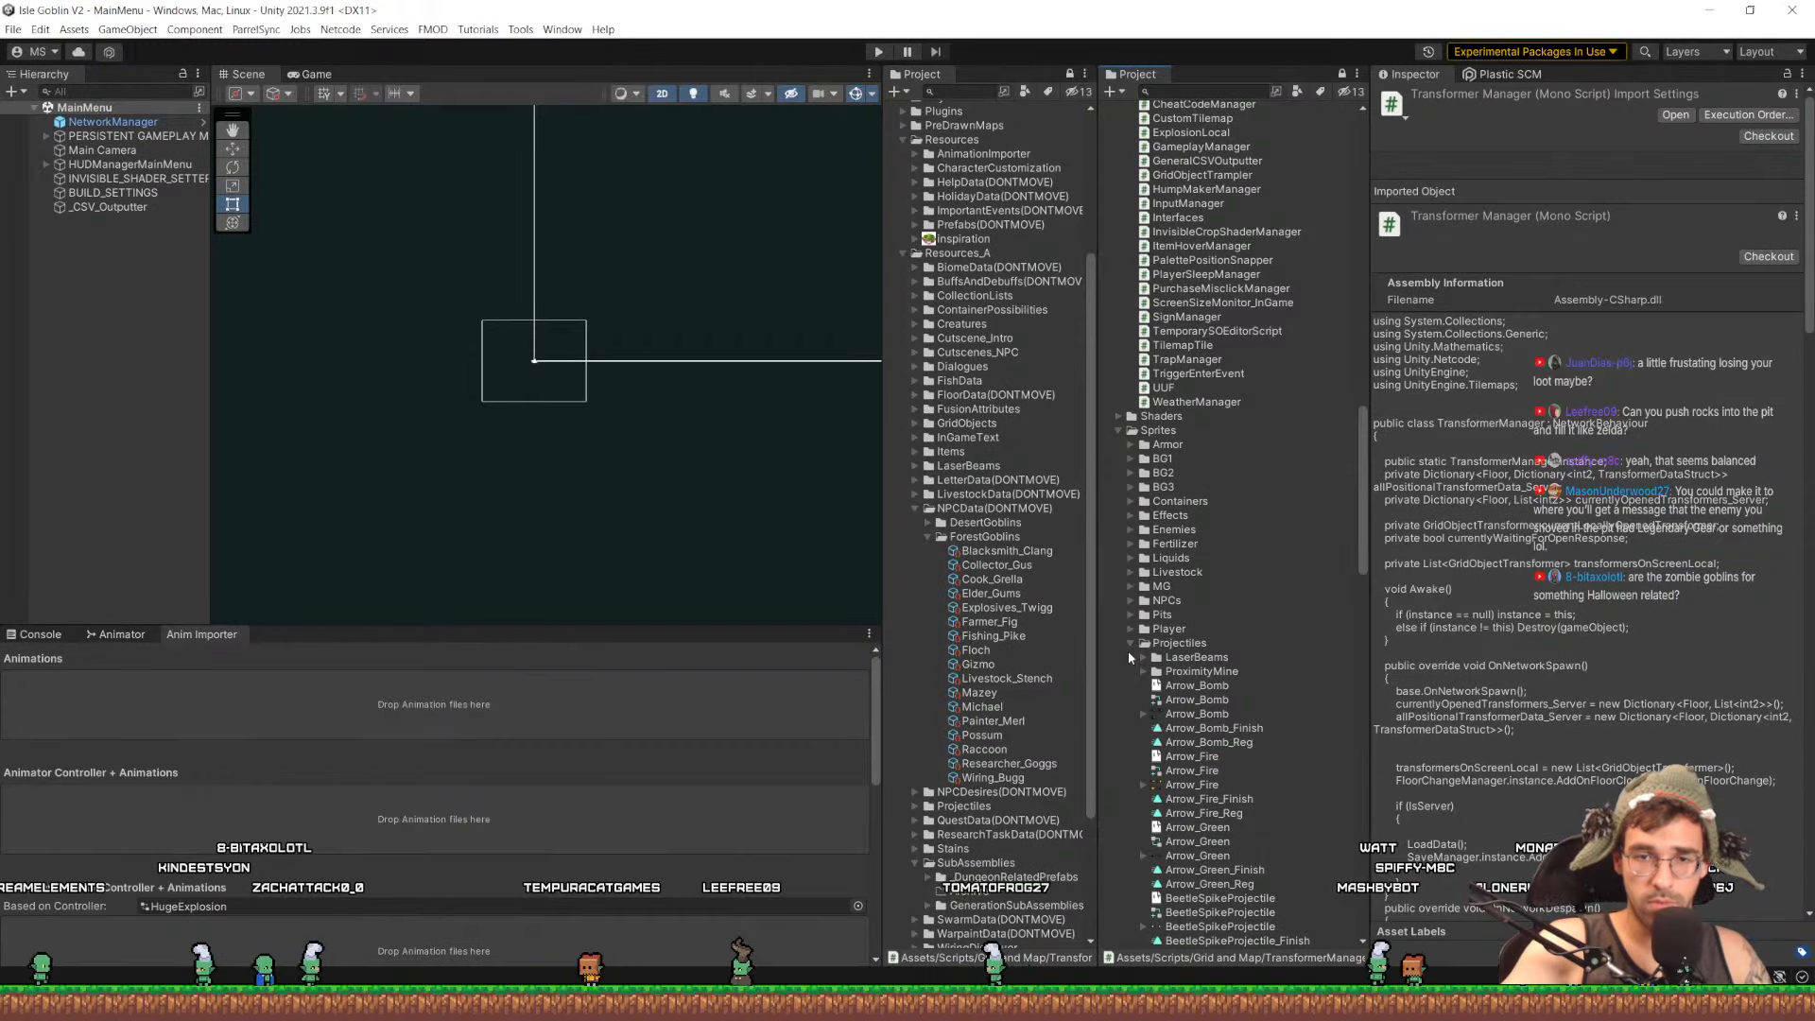
{"action": "left_click", "coordinate": [1130, 644]}
{"action": "scroll", "coordinate": [1136, 659], "scroll_direction": "up", "scroll_amount": 20}
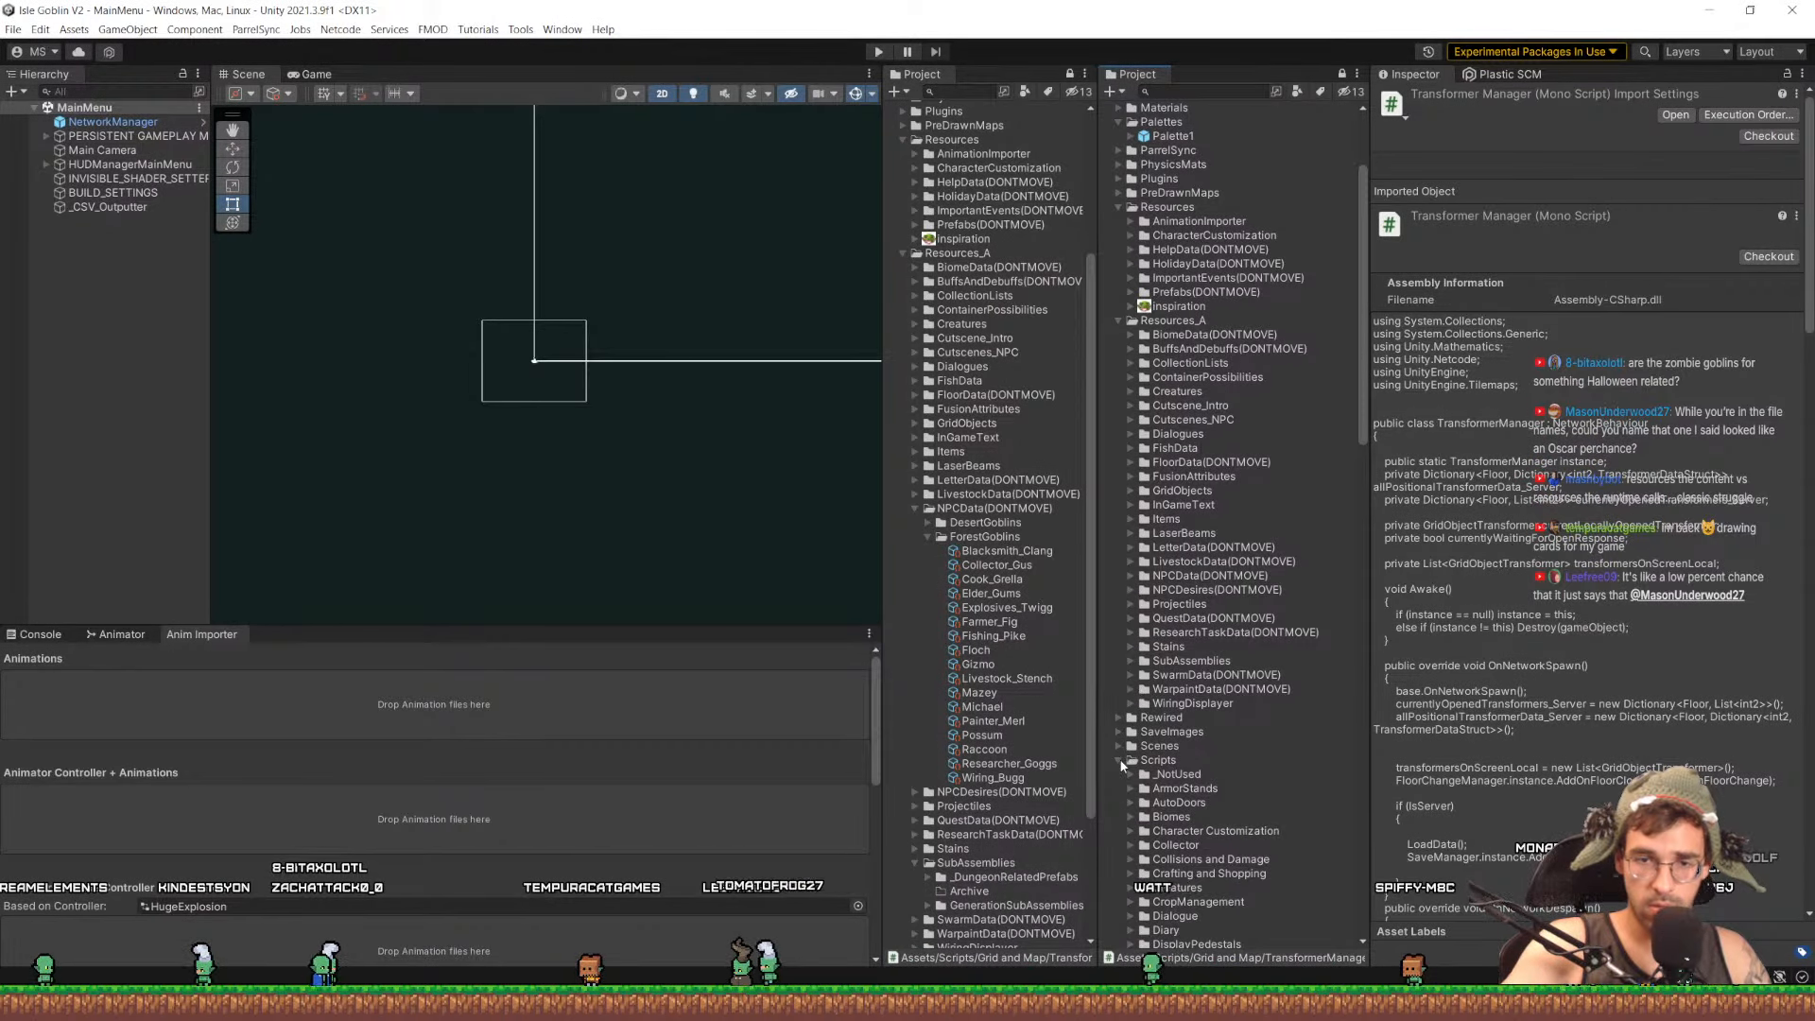
{"action": "left_click", "coordinate": [1120, 761]}
{"action": "left_click", "coordinate": [1118, 320]}
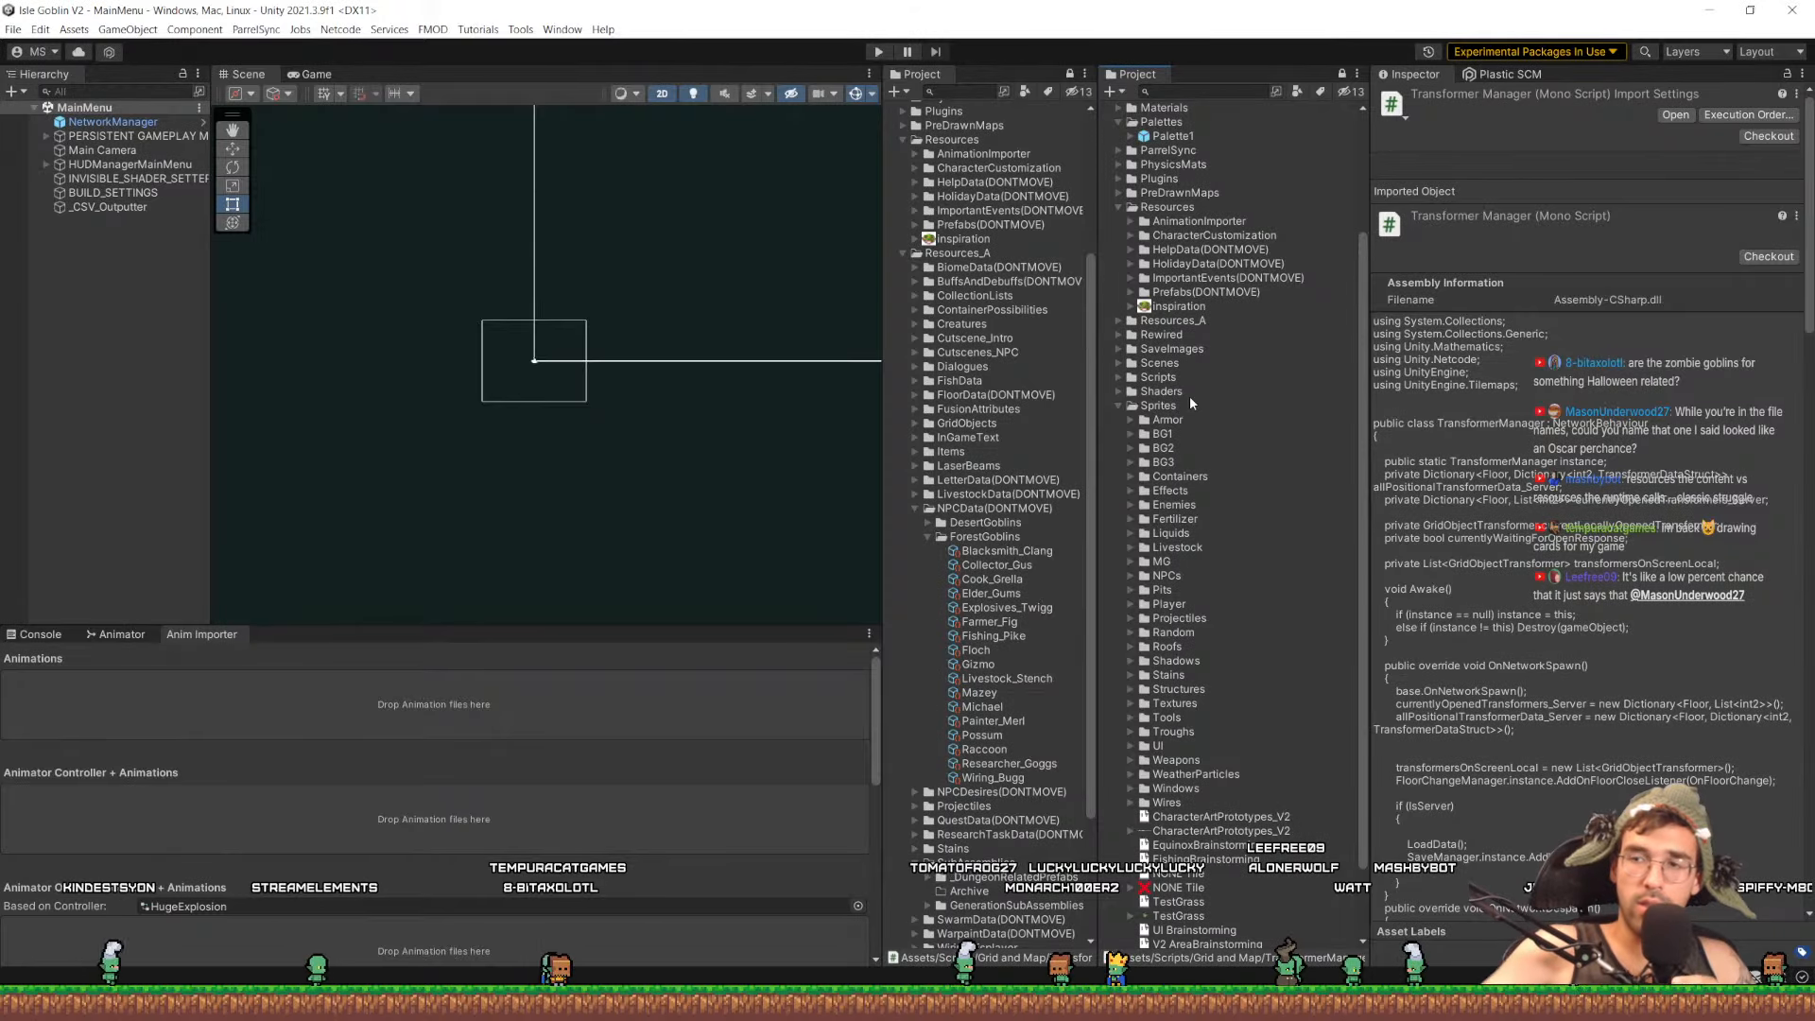
Switch to Aseprite and bring up the V2 AreaBrainstorming document
{"action": "left_click", "coordinate": [643, 1004]}
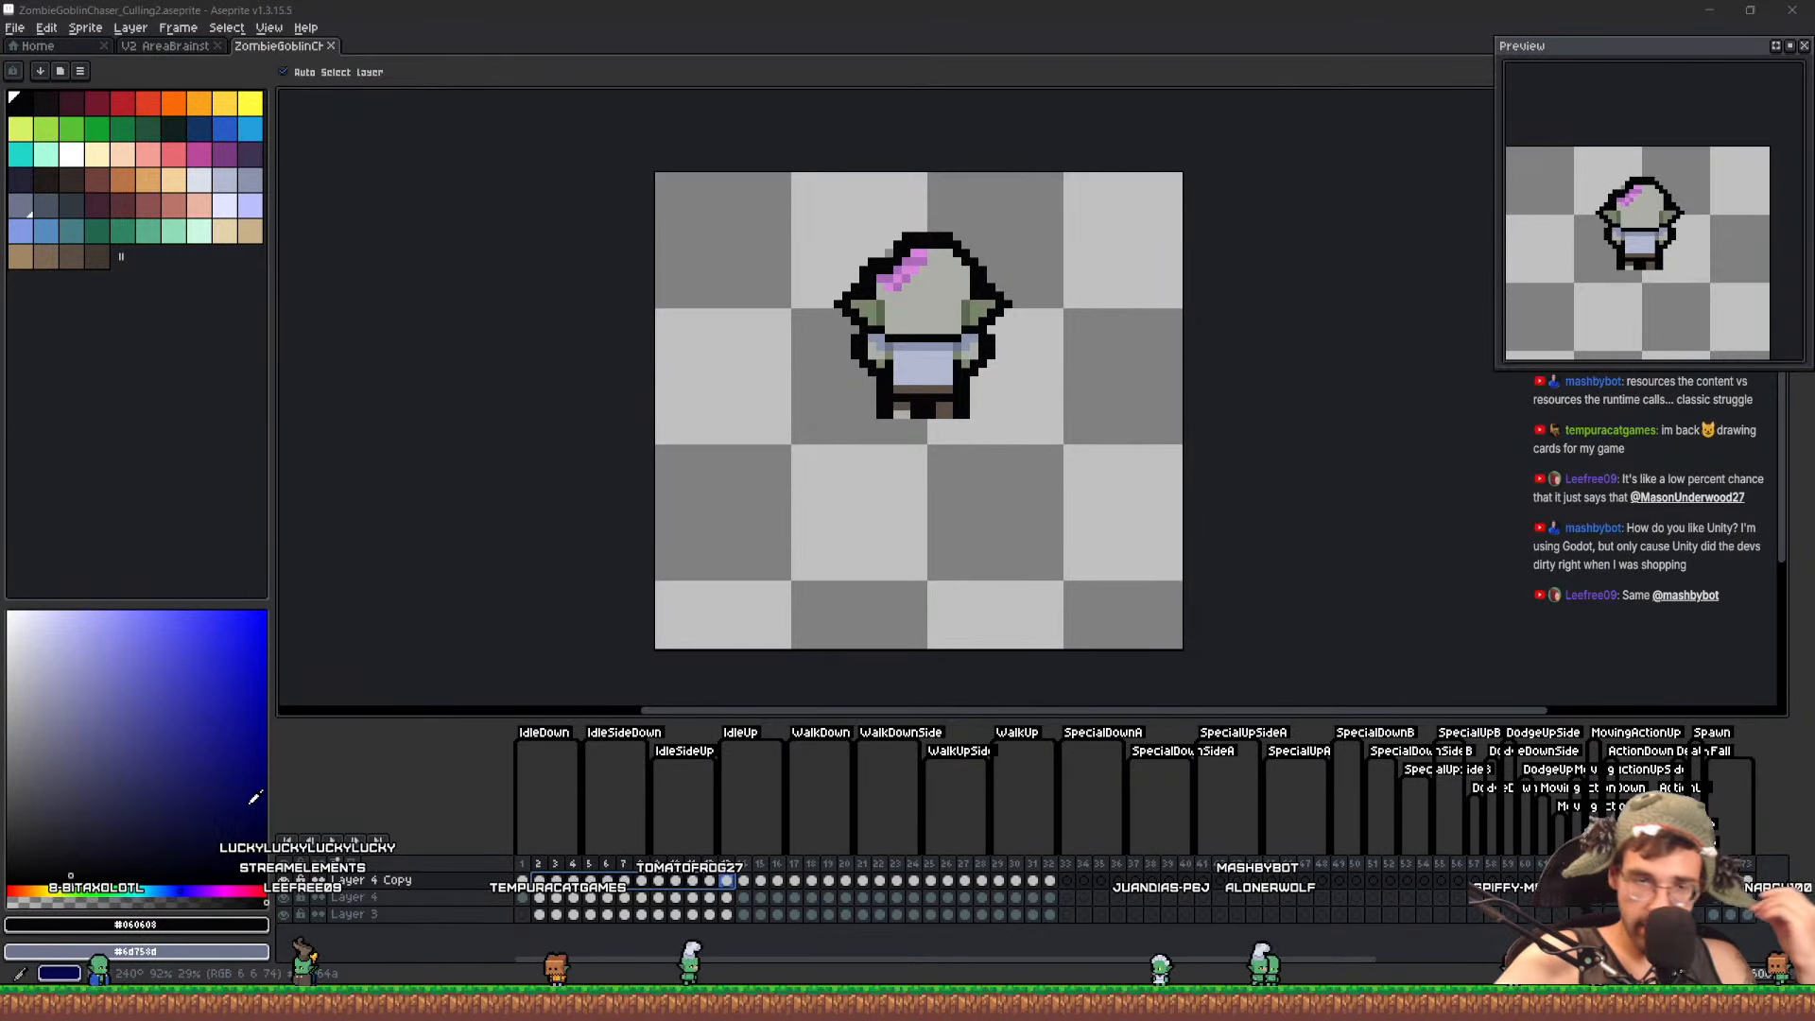
{"action": "left_click_drag", "start_coordinate": [936, 474], "coordinate": [1003, 513]}
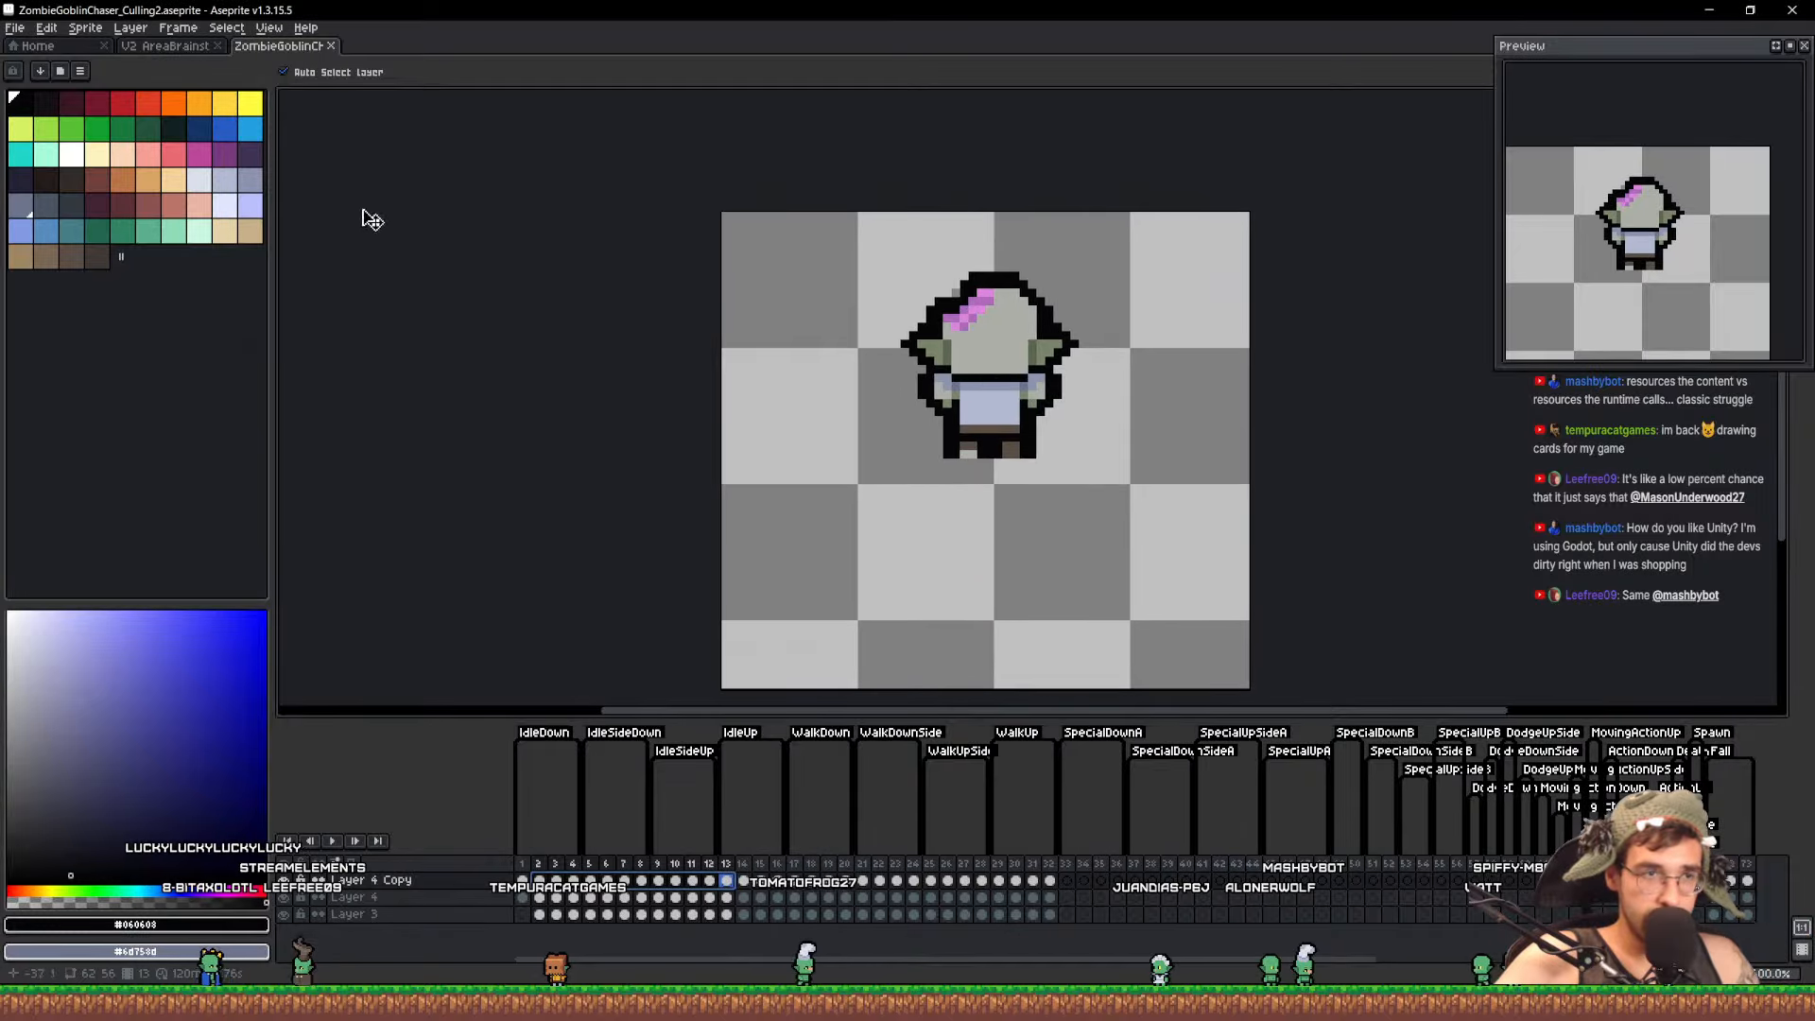
{"action": "left_click", "coordinate": [157, 47]}
{"action": "scroll", "coordinate": [1009, 366], "scroll_direction": "down", "scroll_amount": 4}
{"action": "left_click_drag", "start_coordinate": [1135, 425], "coordinate": [435, 302]}
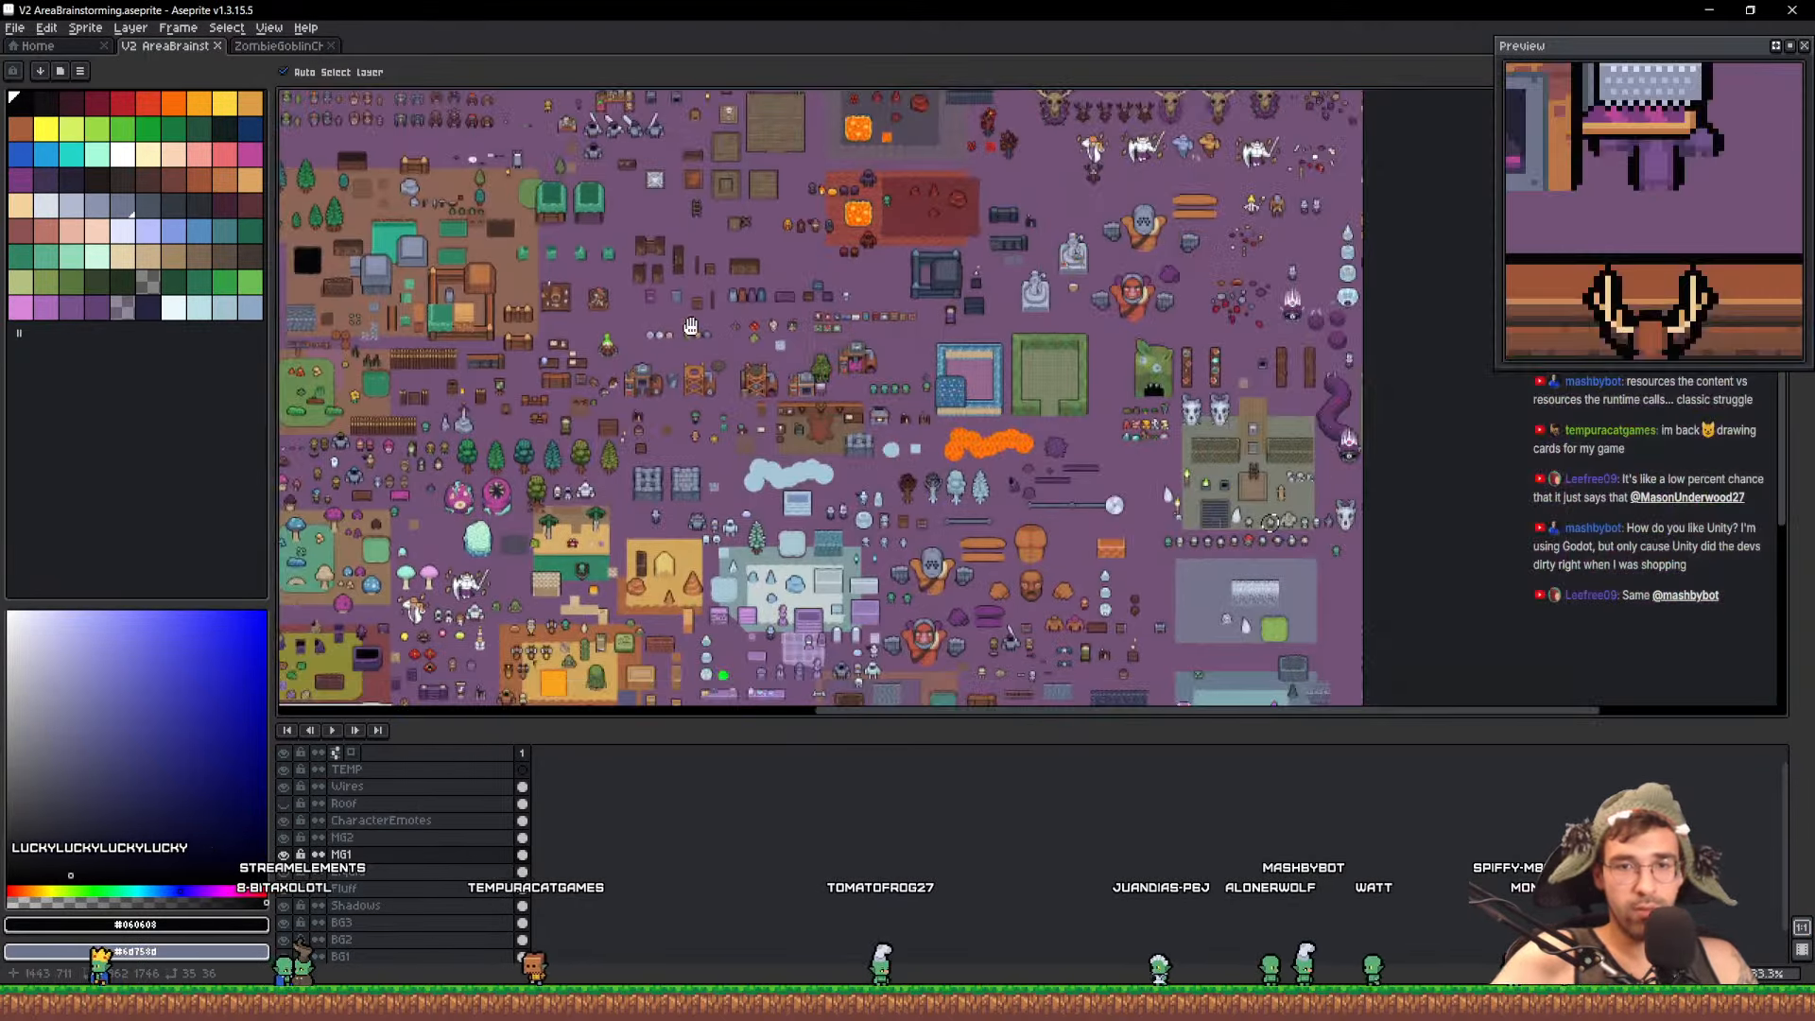
Move the zombie goblin with the purple head patch and blue-grey shirt beside the mohawked zombie goblin, and clear the selection
{"action": "scroll", "coordinate": [1229, 529], "scroll_direction": "up", "scroll_amount": 3}
{"action": "left_click_drag", "start_coordinate": [1414, 351], "coordinate": [898, 506]}
{"action": "scroll", "coordinate": [900, 506], "scroll_direction": "up", "scroll_amount": 3}
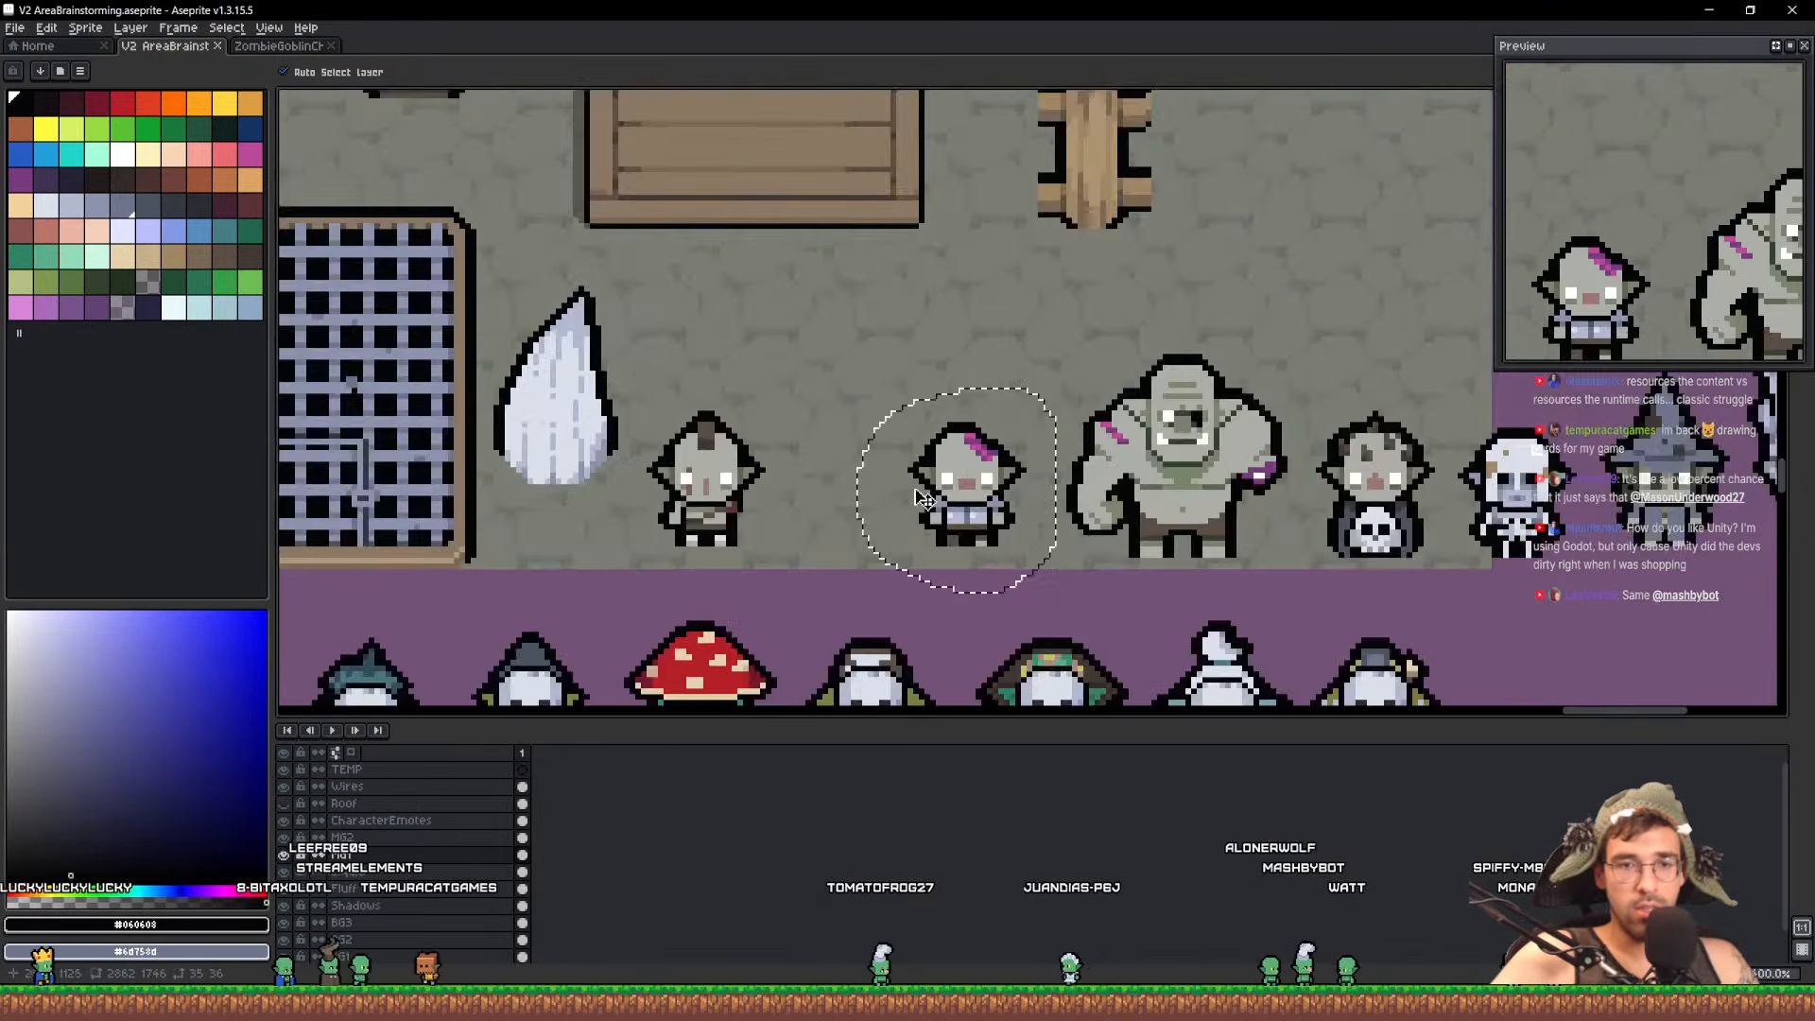
{"action": "left_click_drag", "start_coordinate": [1017, 551], "coordinate": [1007, 534]}
{"action": "key", "text": "m"}
{"action": "left_click_drag", "start_coordinate": [841, 296], "coordinate": [1061, 594]}
{"action": "left_click_drag", "start_coordinate": [1019, 408], "coordinate": [856, 408]}
{"action": "key", "text": "ctrl+d"}
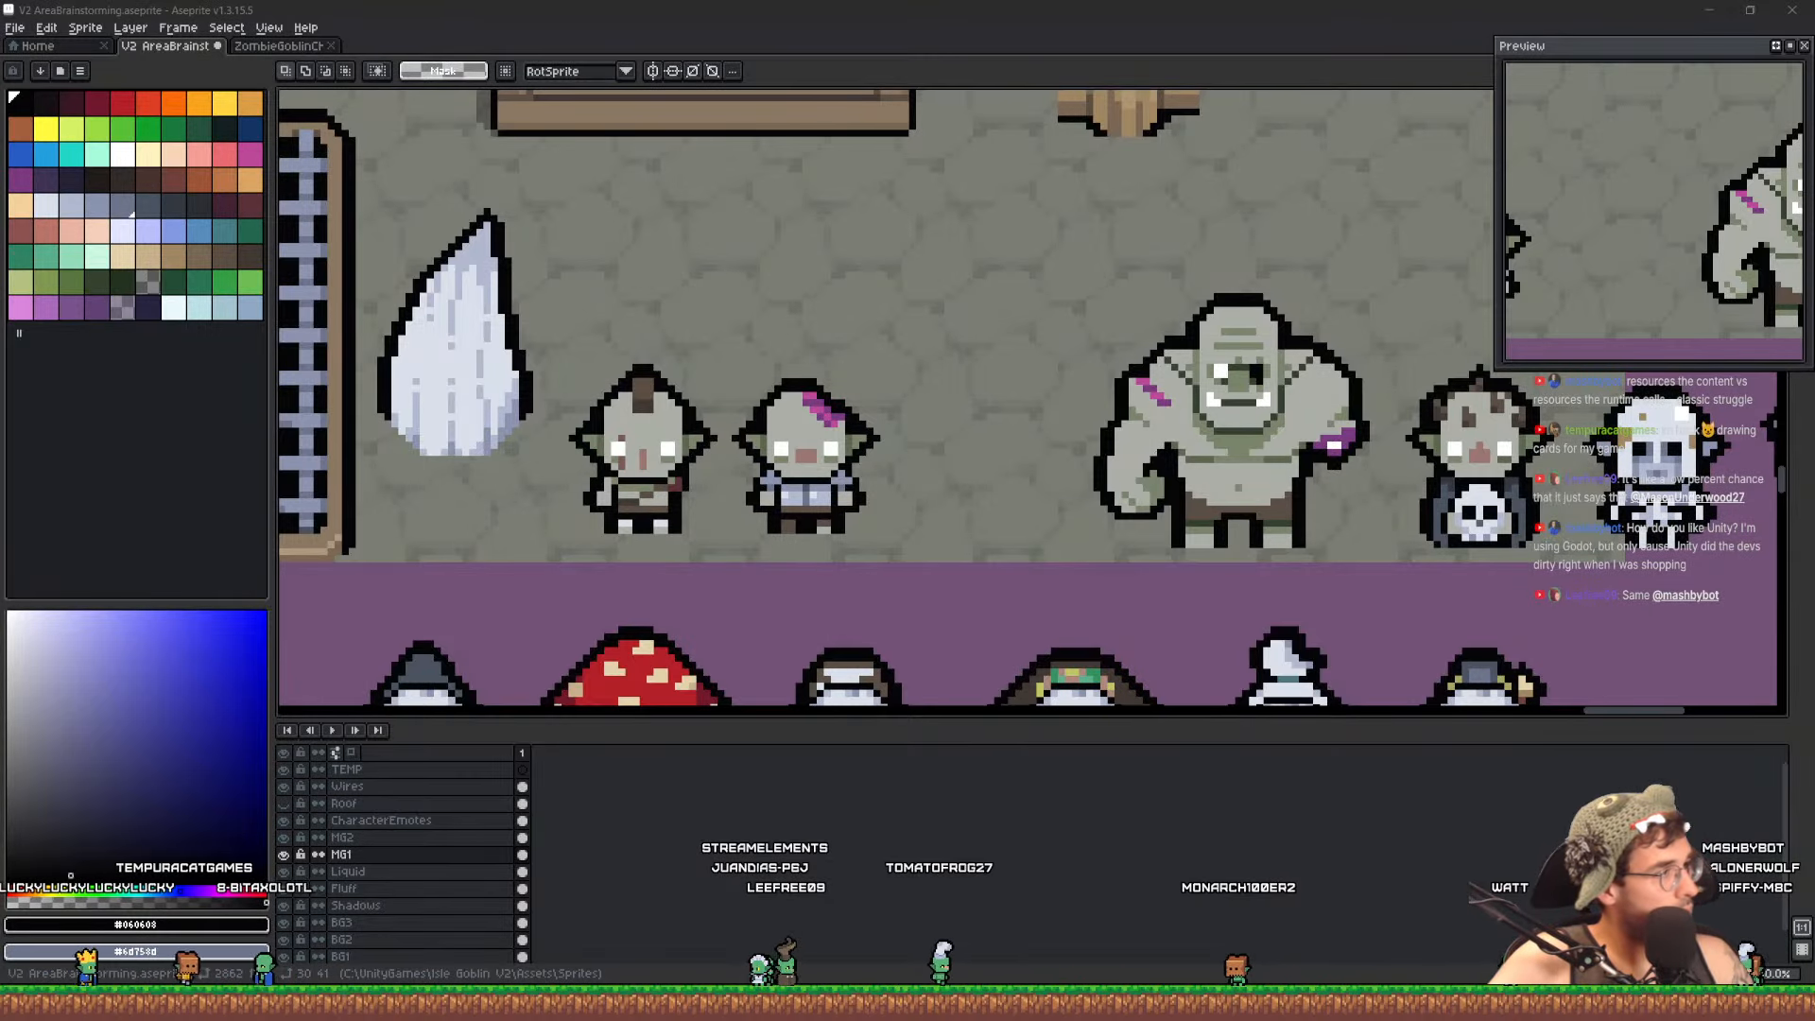
Switch to the browser and read the r/gamedev thread about the Caves of Qud port from Unity to Godot
{"action": "left_click_drag", "start_coordinate": [0, 276], "coordinate": [457, 3]}
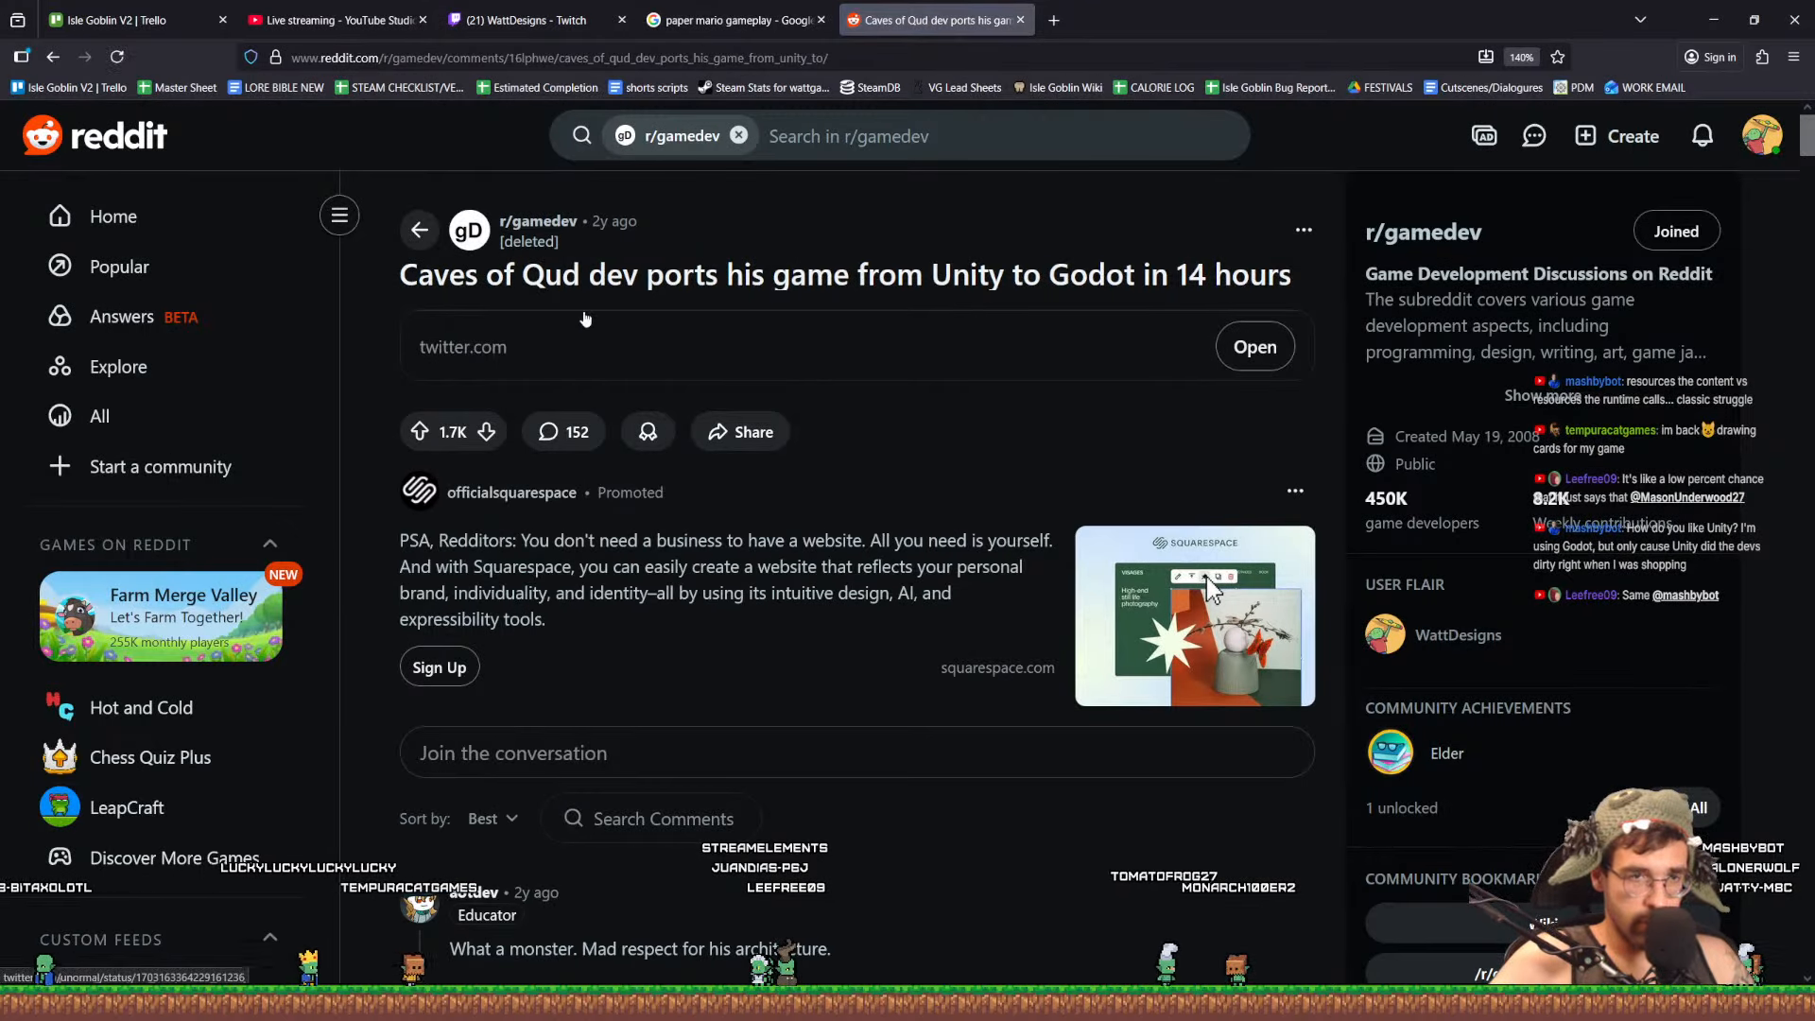
{"action": "scroll", "coordinate": [586, 317], "scroll_direction": "down", "scroll_amount": 4}
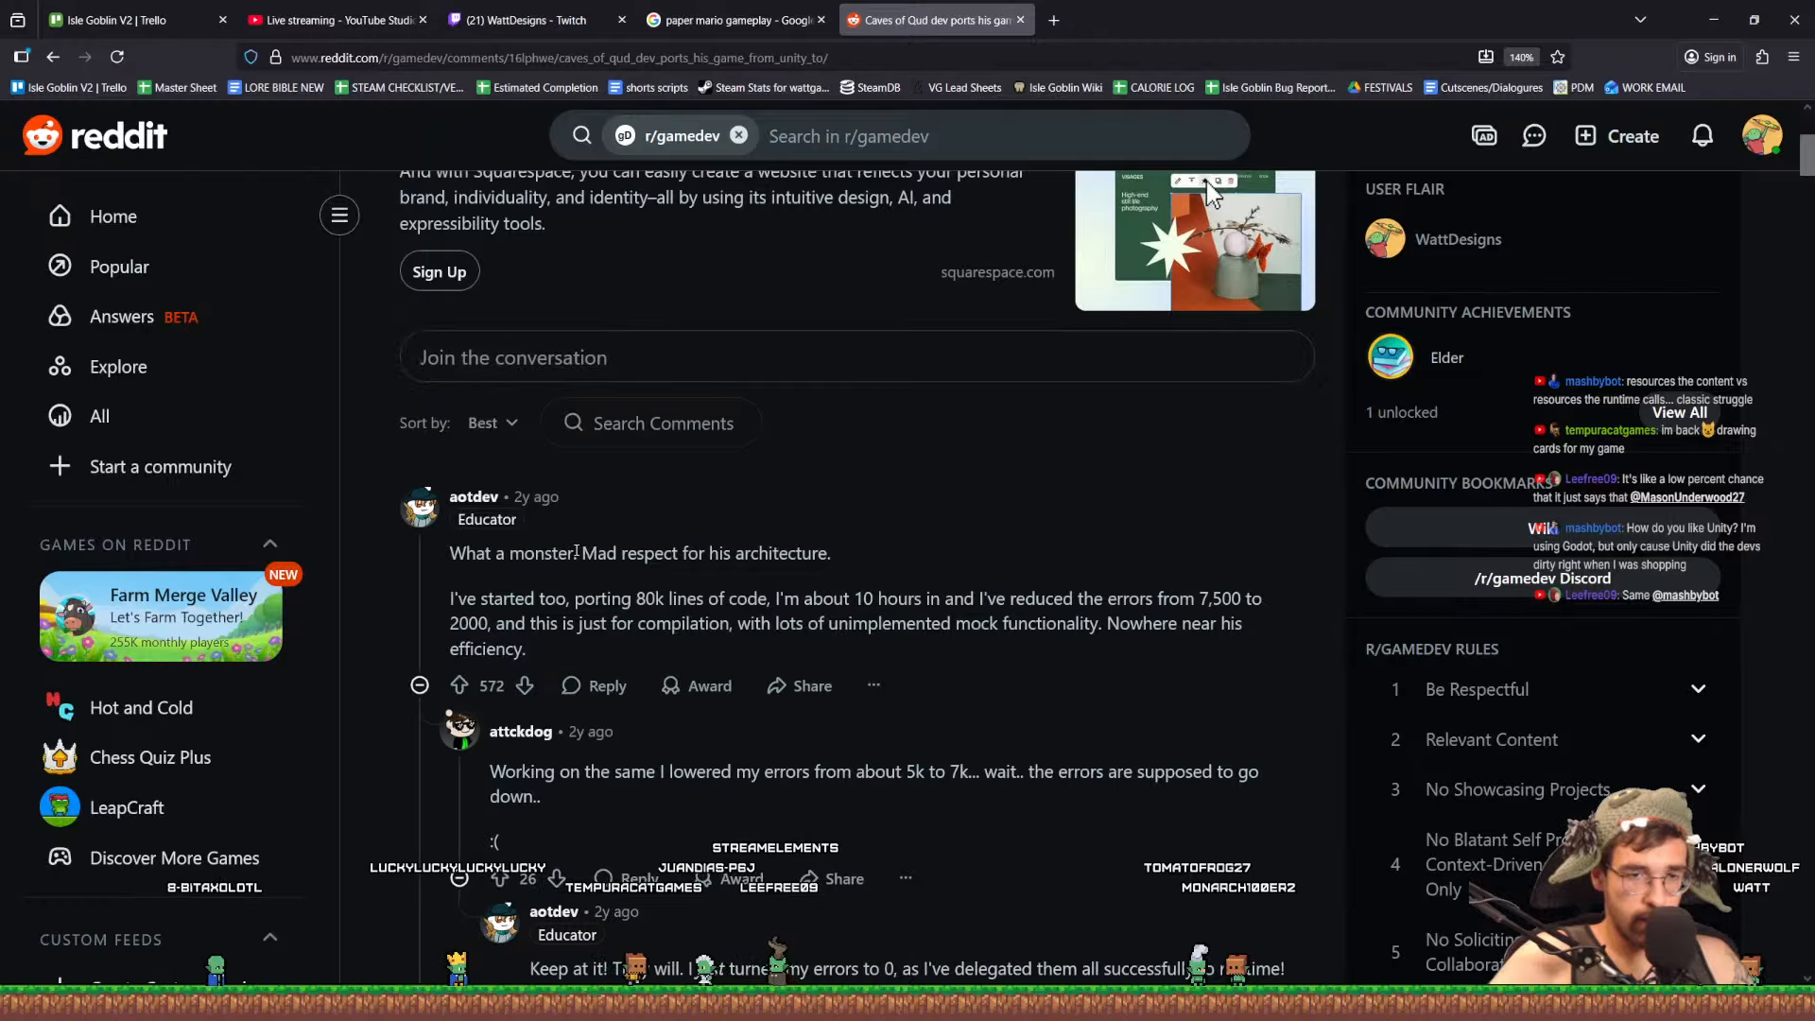
{"action": "scroll", "coordinate": [529, 567], "scroll_direction": "down", "scroll_amount": 8}
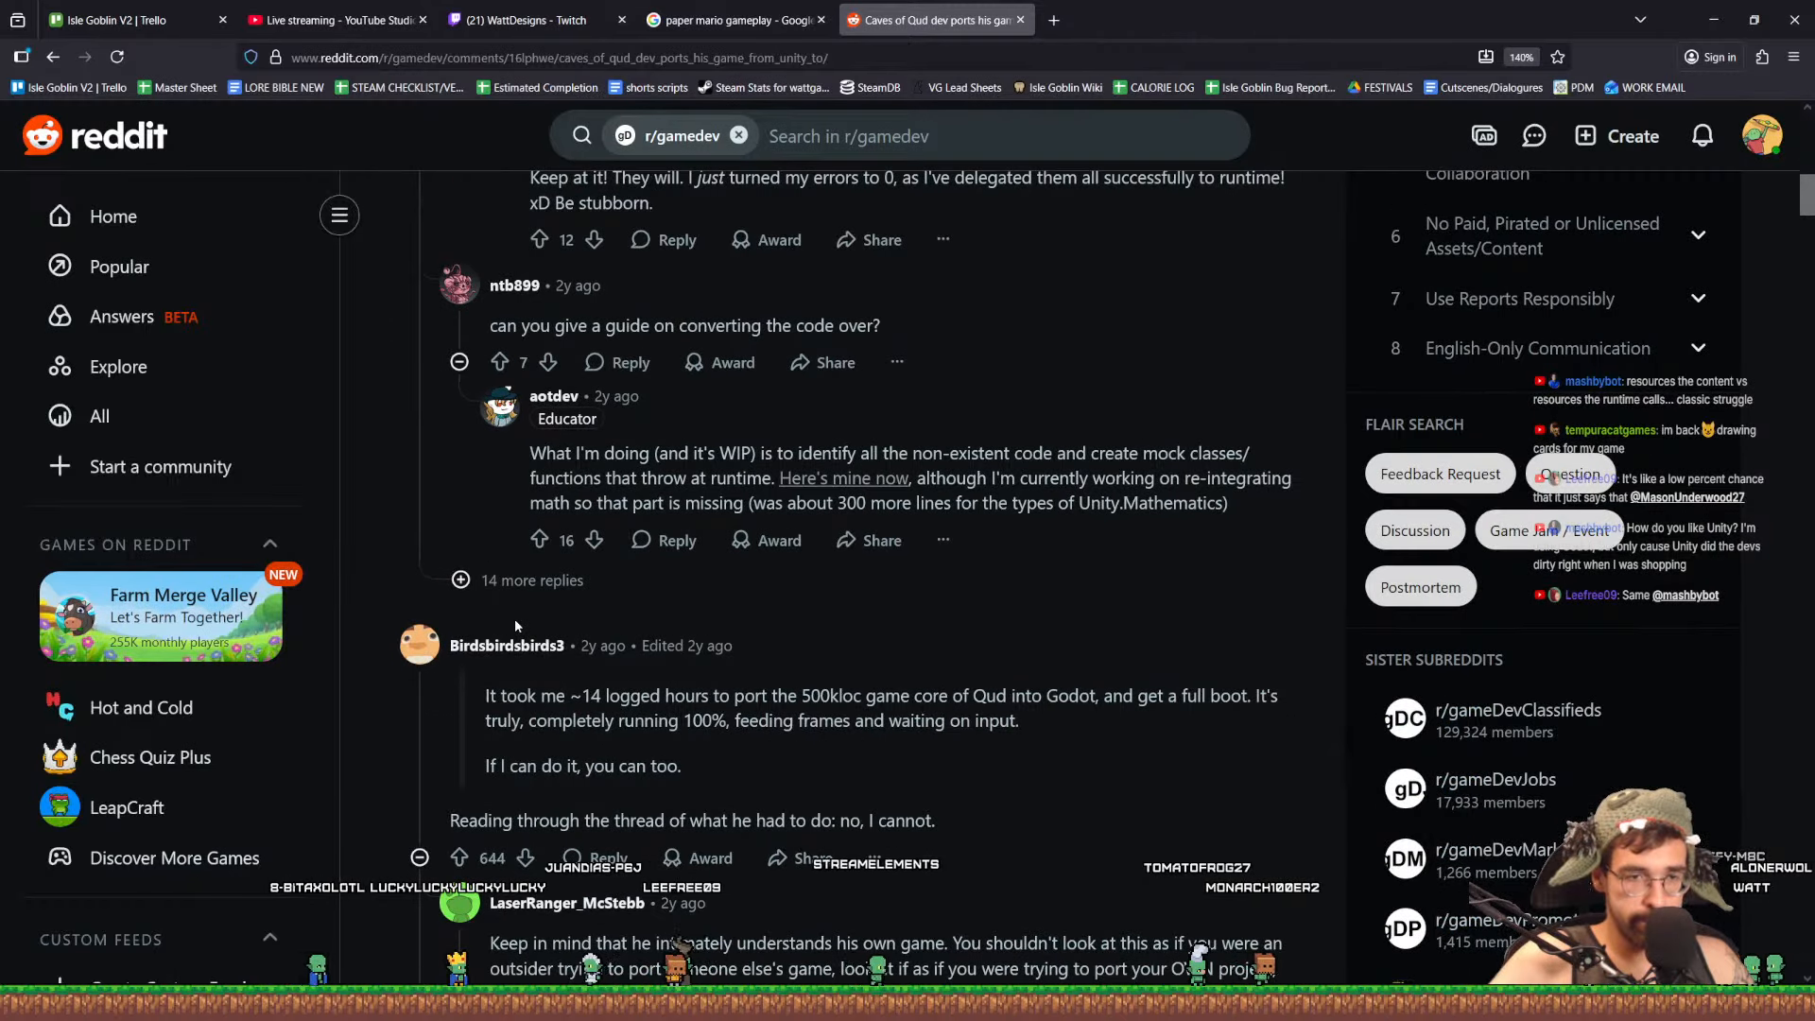
Read through the Reddit comments about porting Caves of Qud from Unity to Godot
{"action": "scroll", "coordinate": [514, 620], "scroll_direction": "down", "scroll_amount": 12}
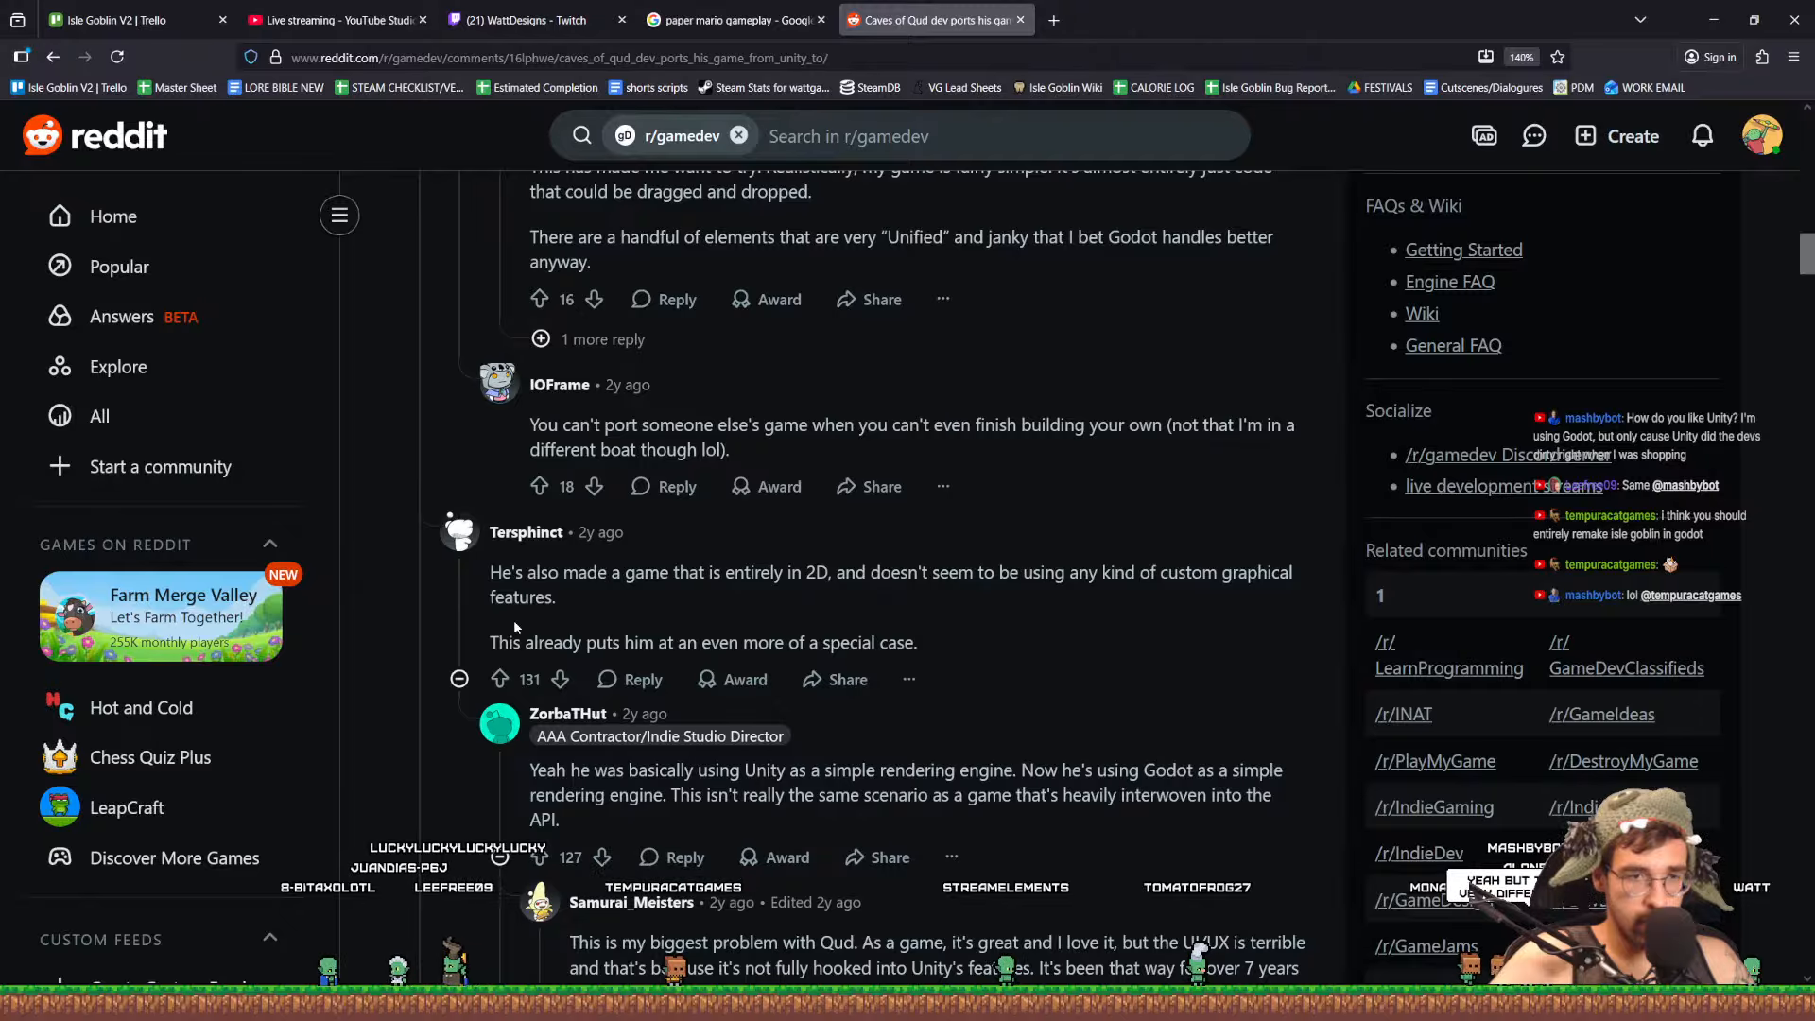
{"action": "left_click_drag", "start_coordinate": [1234, 573], "coordinate": [674, 579]}
{"action": "scroll", "coordinate": [674, 578], "scroll_direction": "down", "scroll_amount": 10}
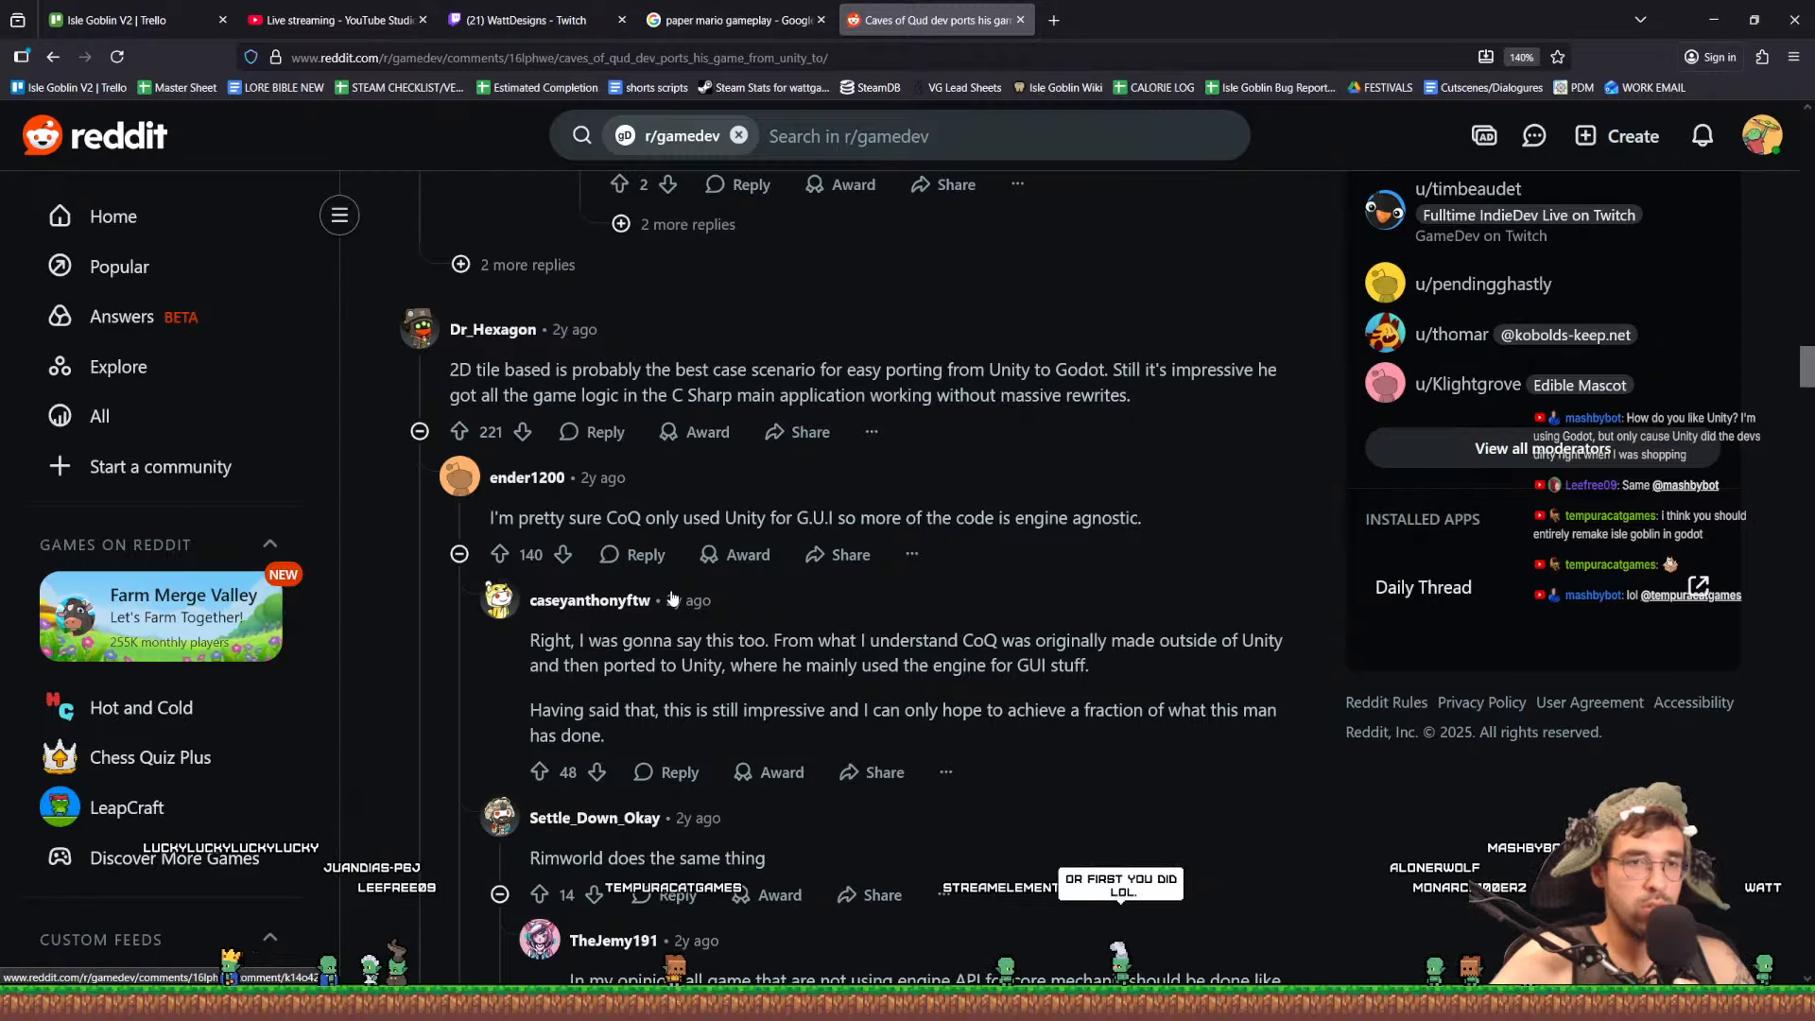
{"action": "scroll", "coordinate": [672, 598], "scroll_direction": "down", "scroll_amount": 8}
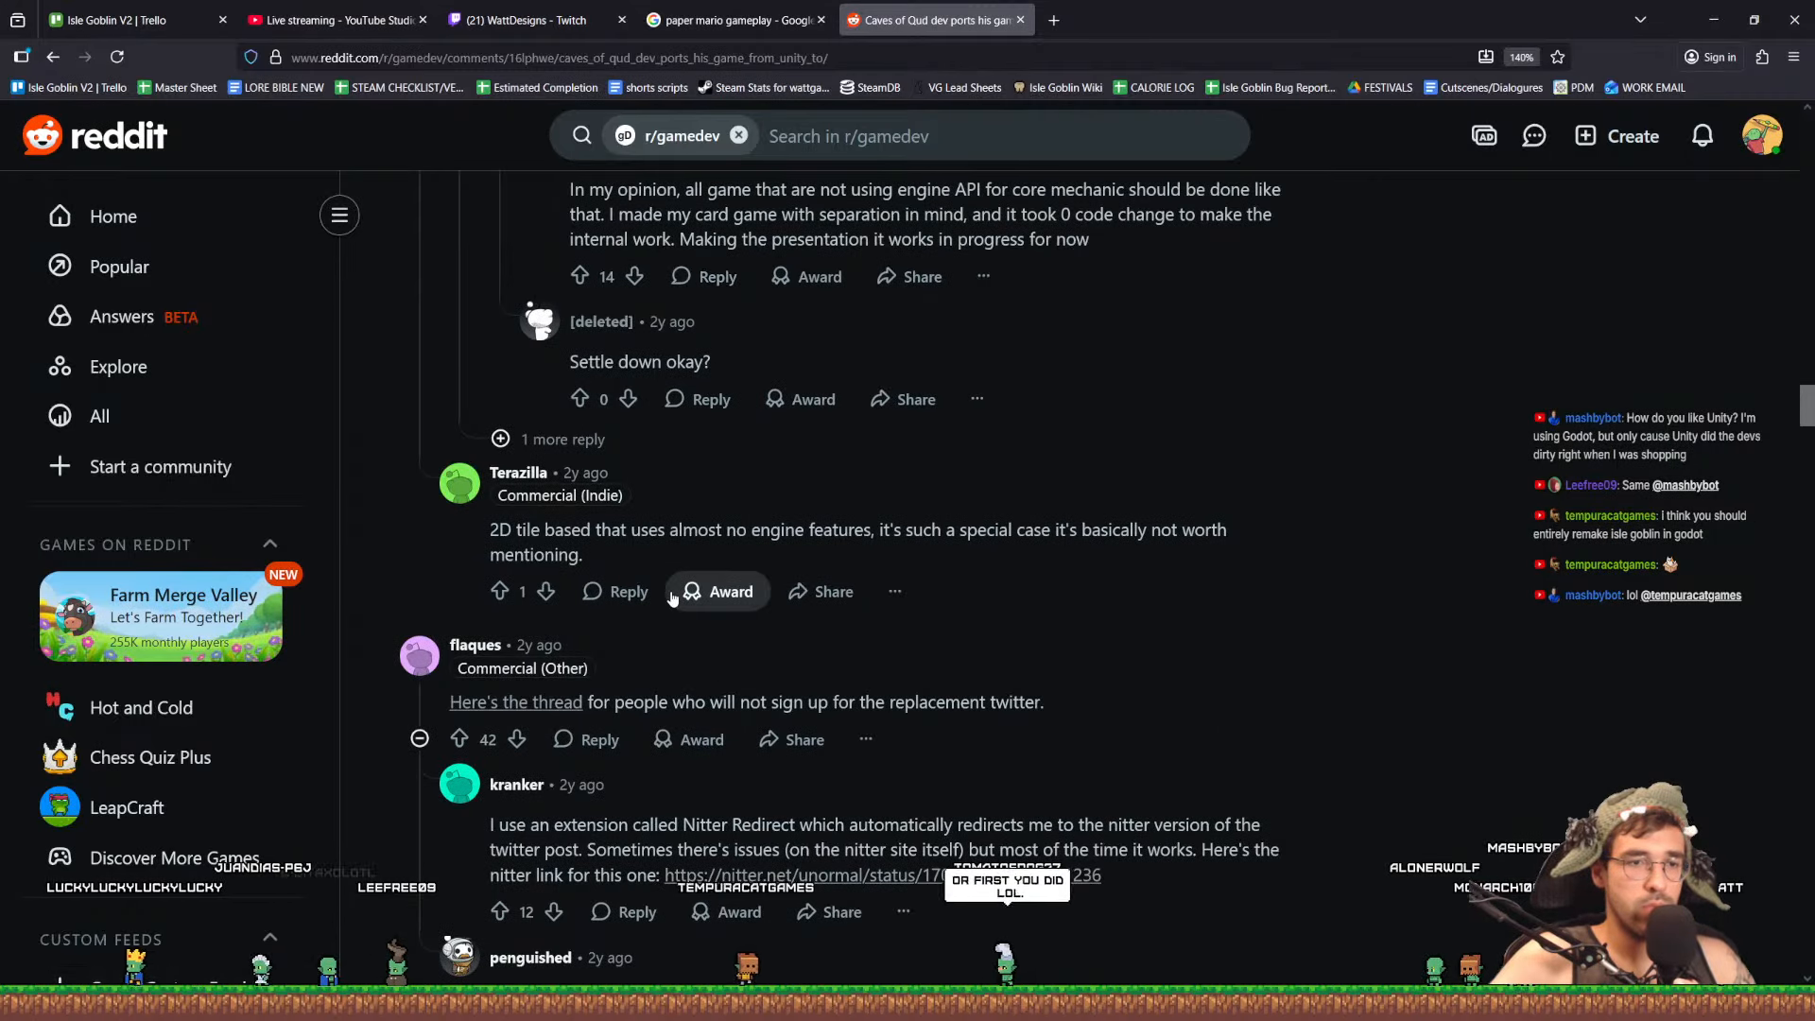
{"action": "scroll", "coordinate": [672, 597], "scroll_direction": "down", "scroll_amount": 8}
{"action": "scroll", "coordinate": [672, 603], "scroll_direction": "down", "scroll_amount": 10}
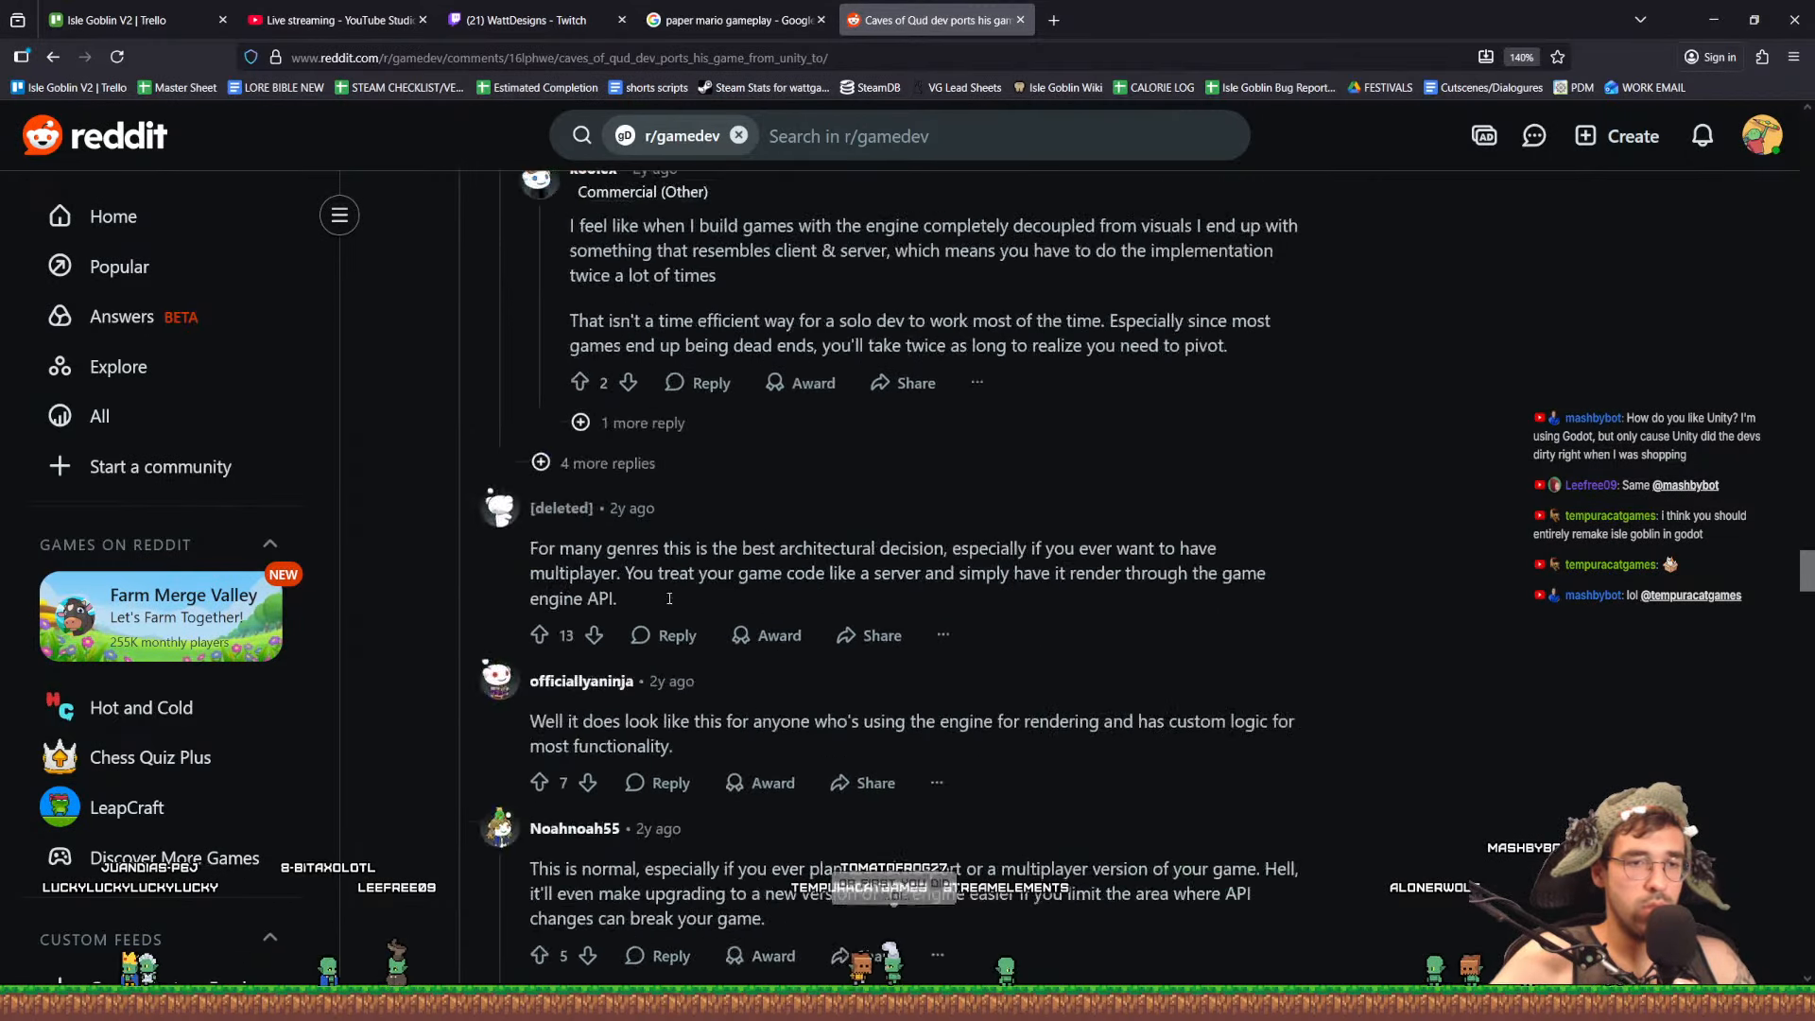
{"action": "scroll", "coordinate": [670, 606], "scroll_direction": "down", "scroll_amount": 4}
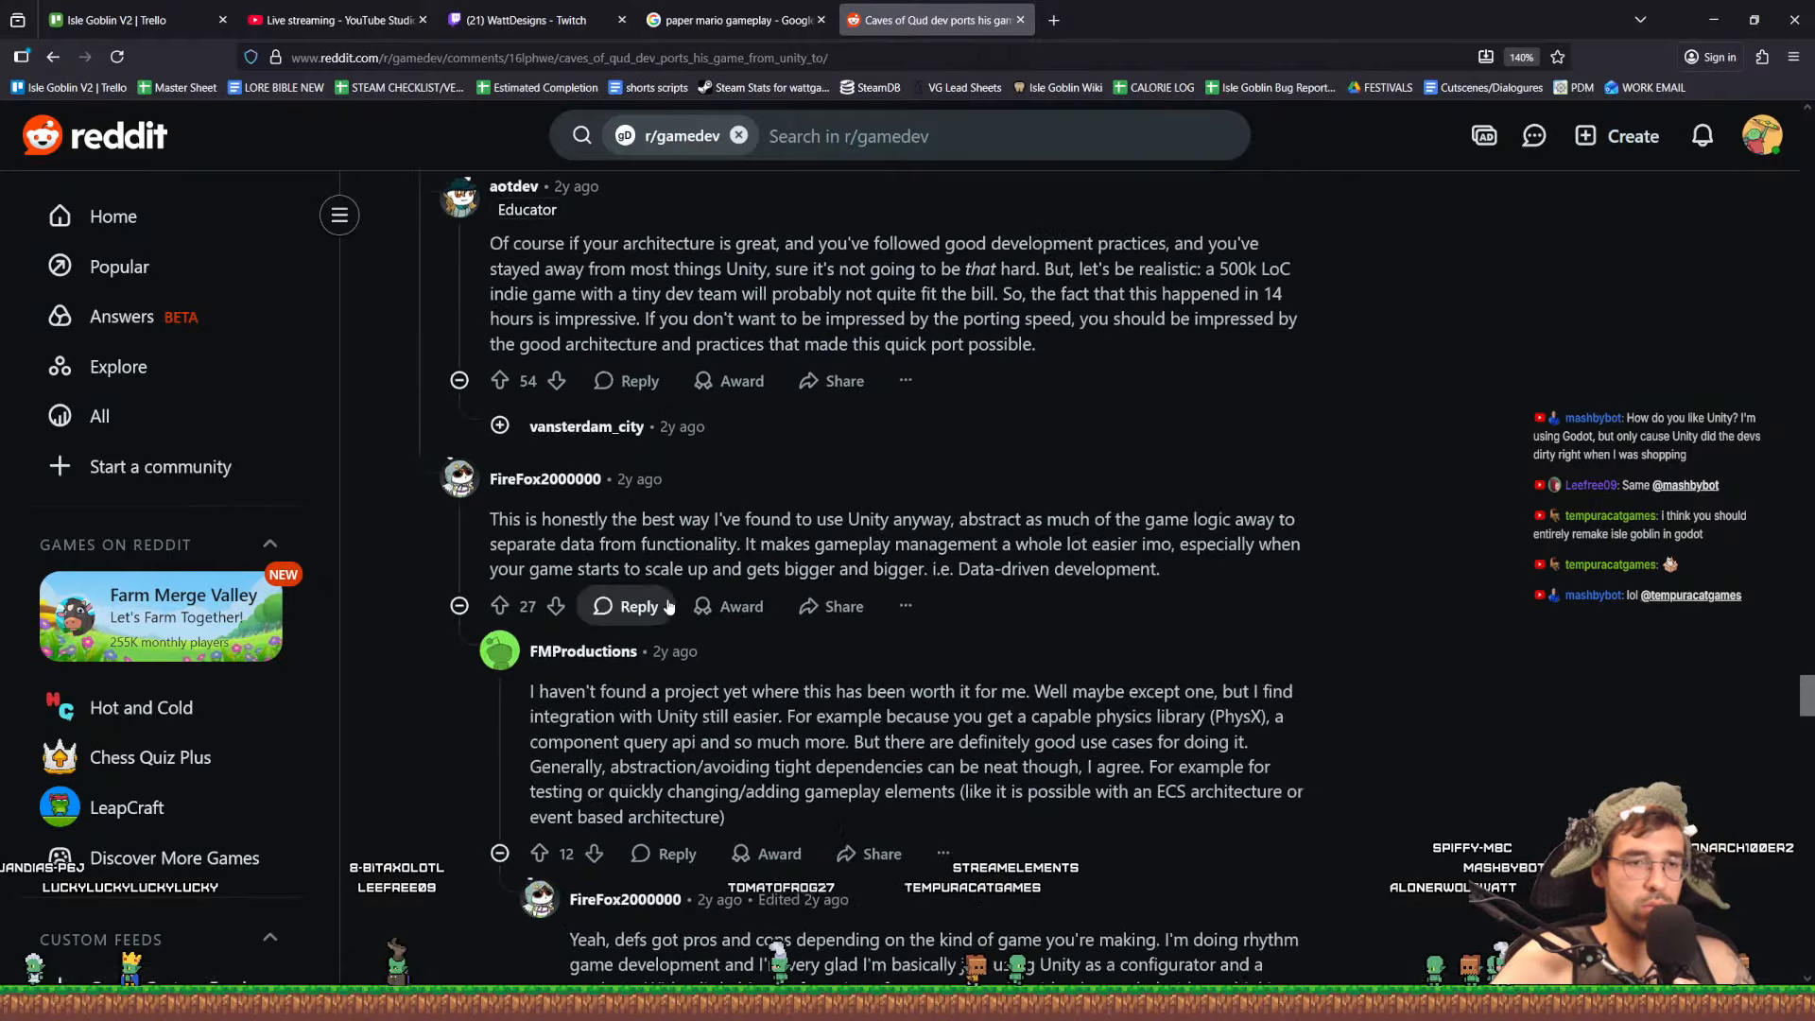
{"action": "left_click_drag", "start_coordinate": [1229, 19], "coordinate": [0, 454]}
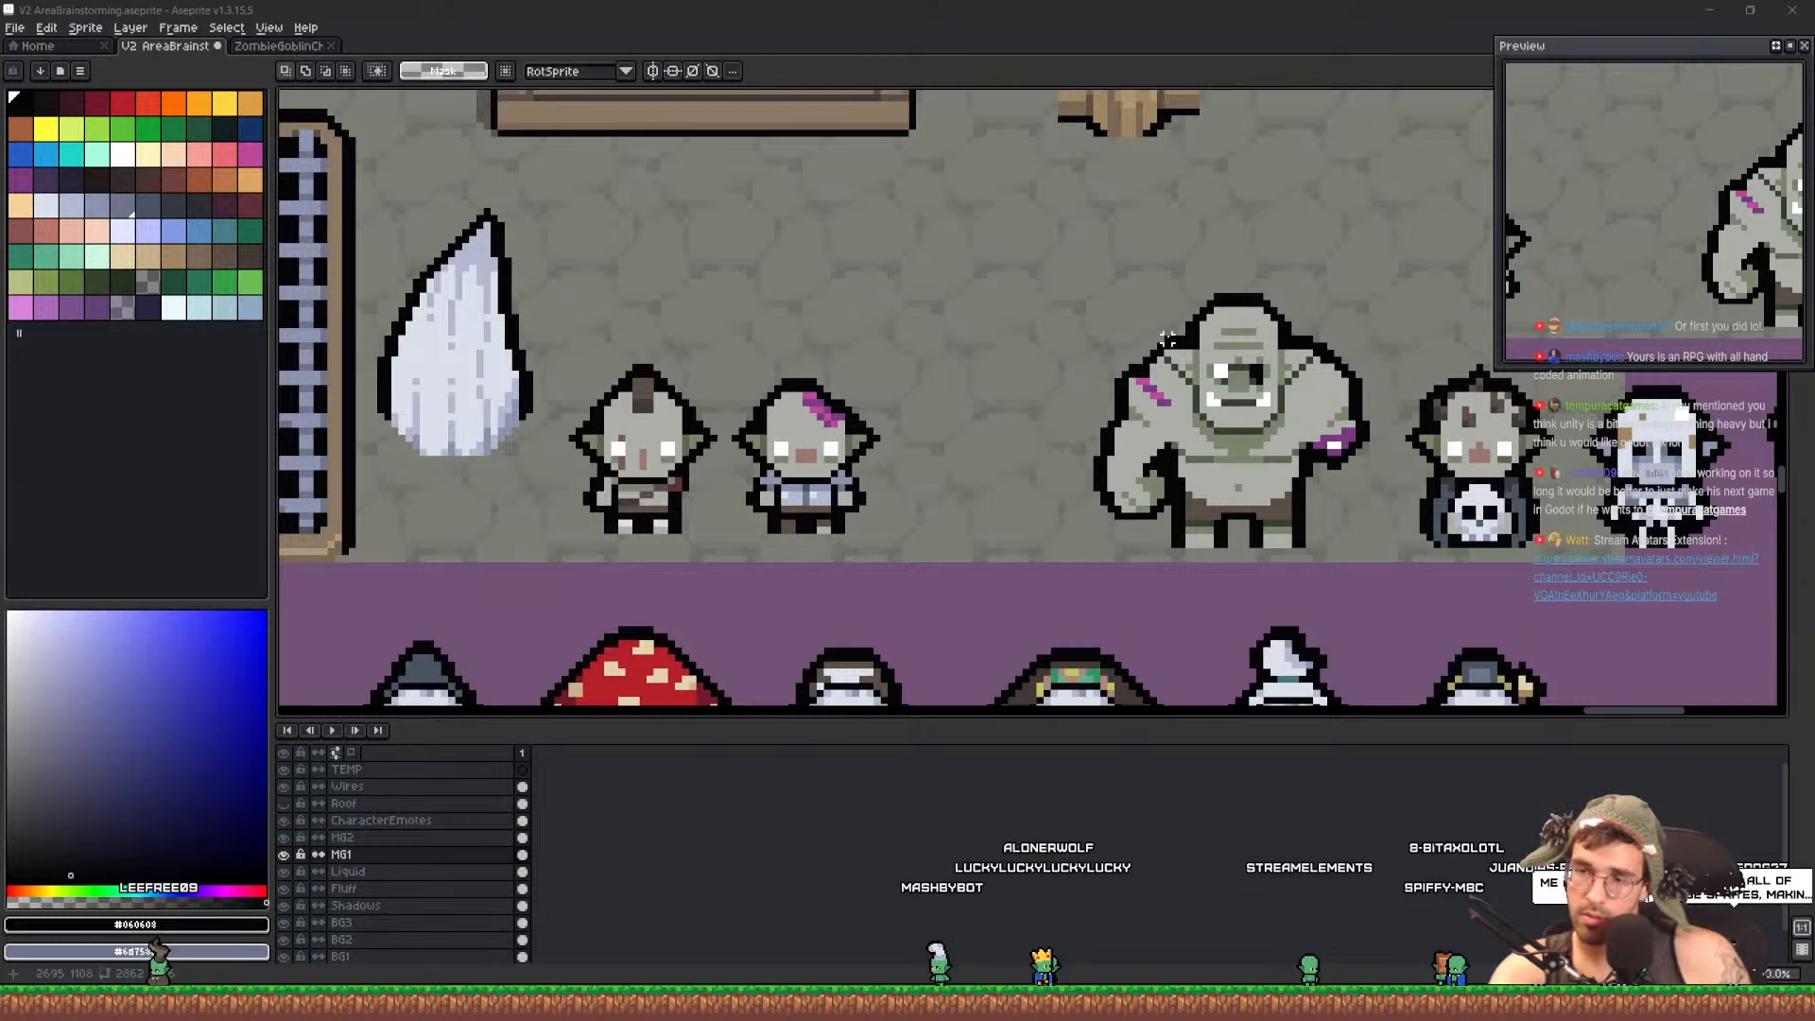
Switch to Aseprite and open Skeleton.aseprite from the Skeleton folder inside Enemies
{"action": "scroll", "coordinate": [1233, 373], "scroll_direction": "down", "scroll_amount": 1}
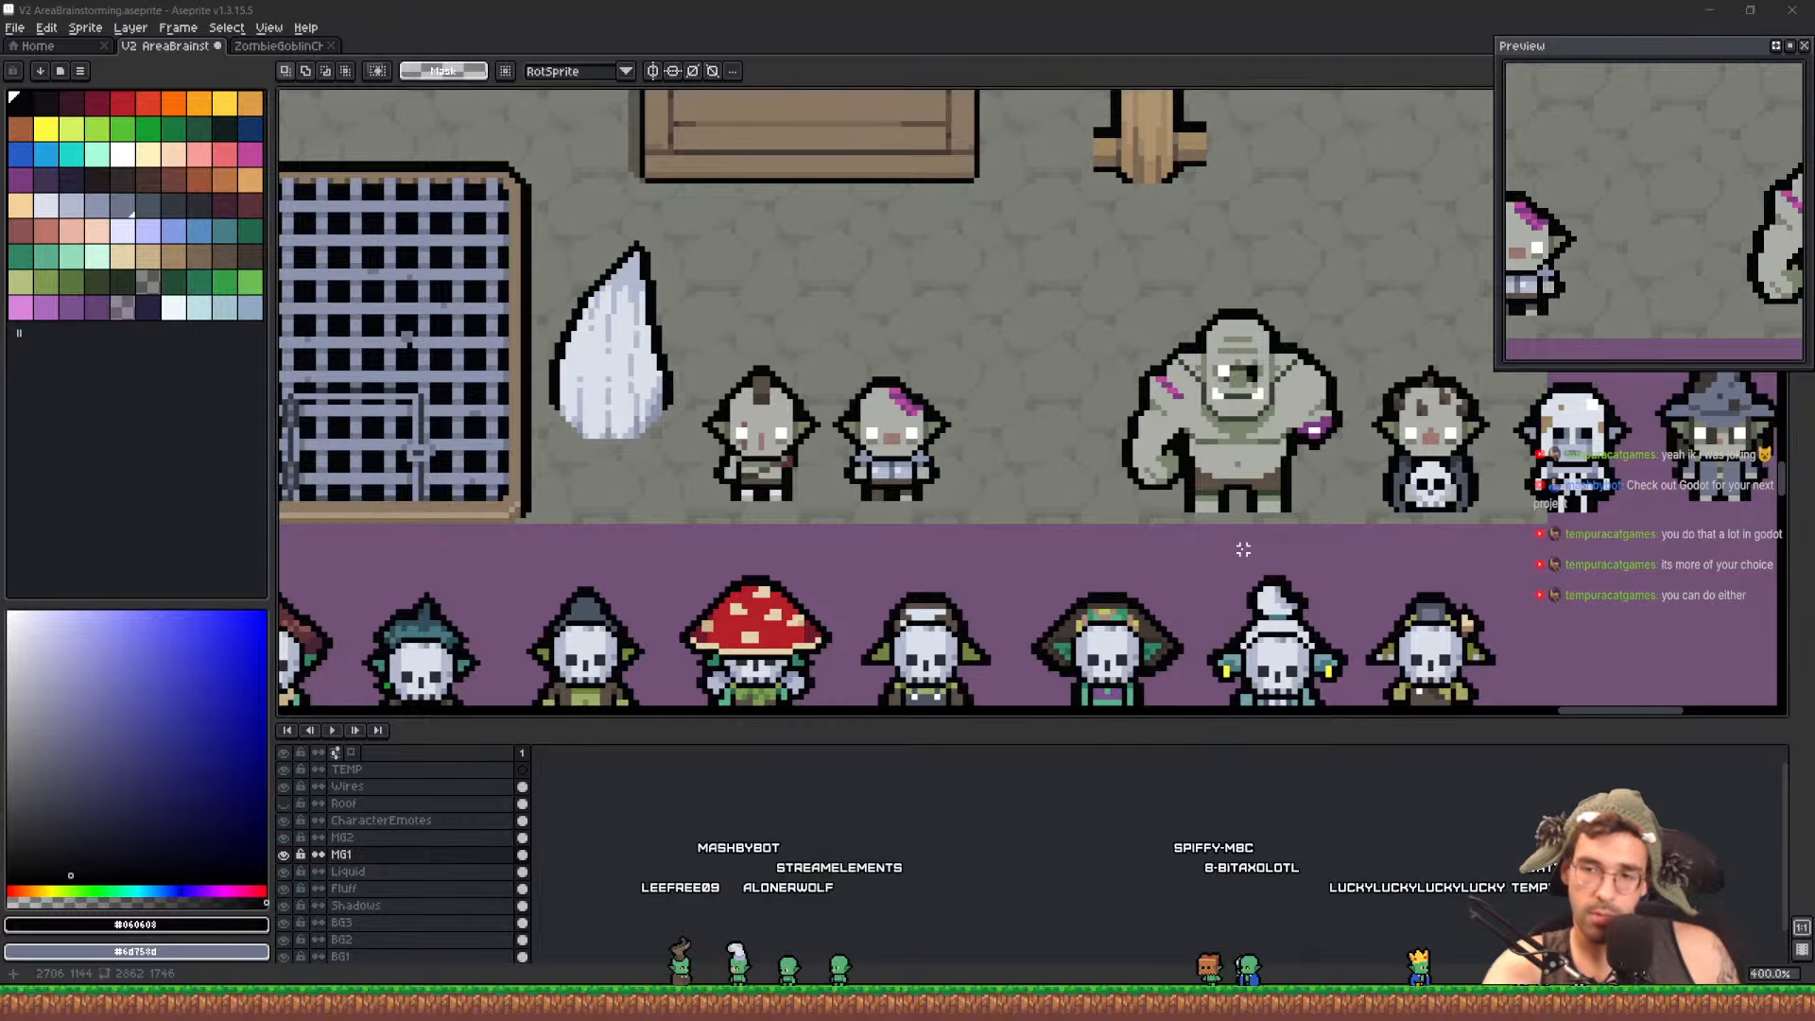
{"action": "scroll", "coordinate": [1087, 291], "scroll_direction": "down", "scroll_amount": 1}
{"action": "left_click_drag", "start_coordinate": [1202, 345], "coordinate": [947, 331]}
{"action": "scroll", "coordinate": [946, 331], "scroll_direction": "up", "scroll_amount": 1}
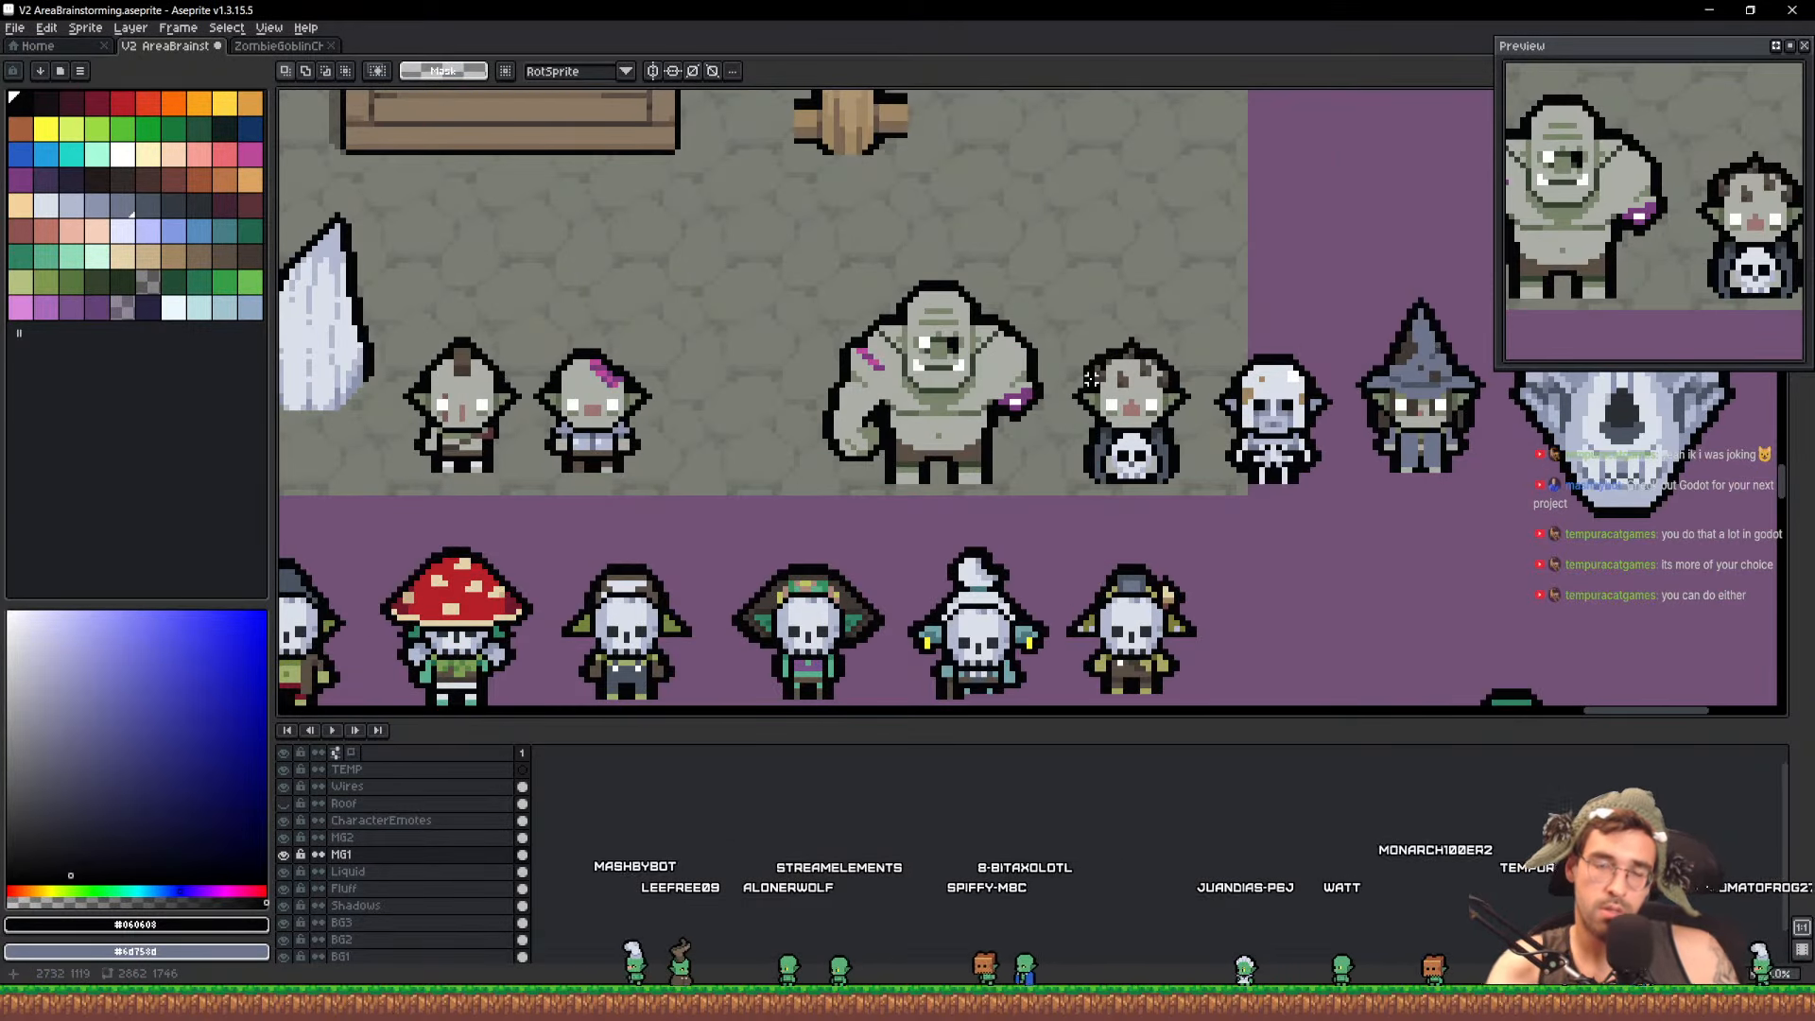
{"action": "key", "text": "ctrl+o"}
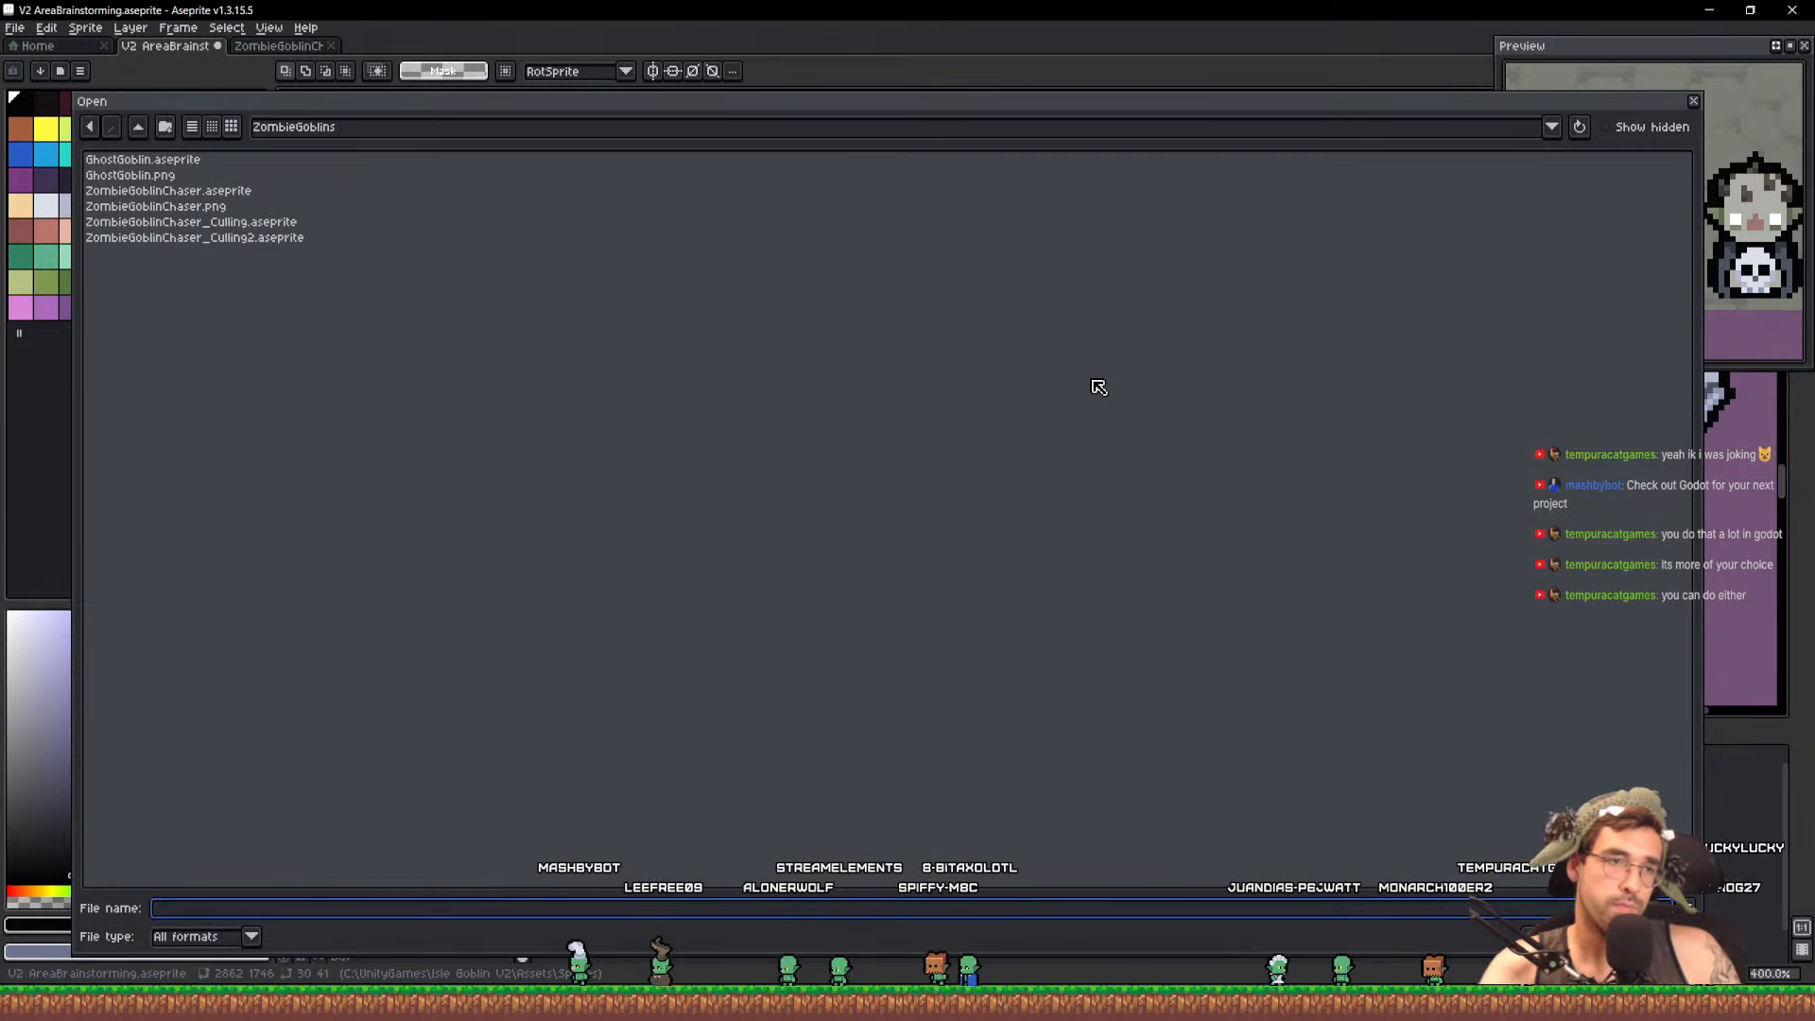
{"action": "left_click", "coordinate": [147, 127]}
{"action": "left_click", "coordinate": [146, 127]}
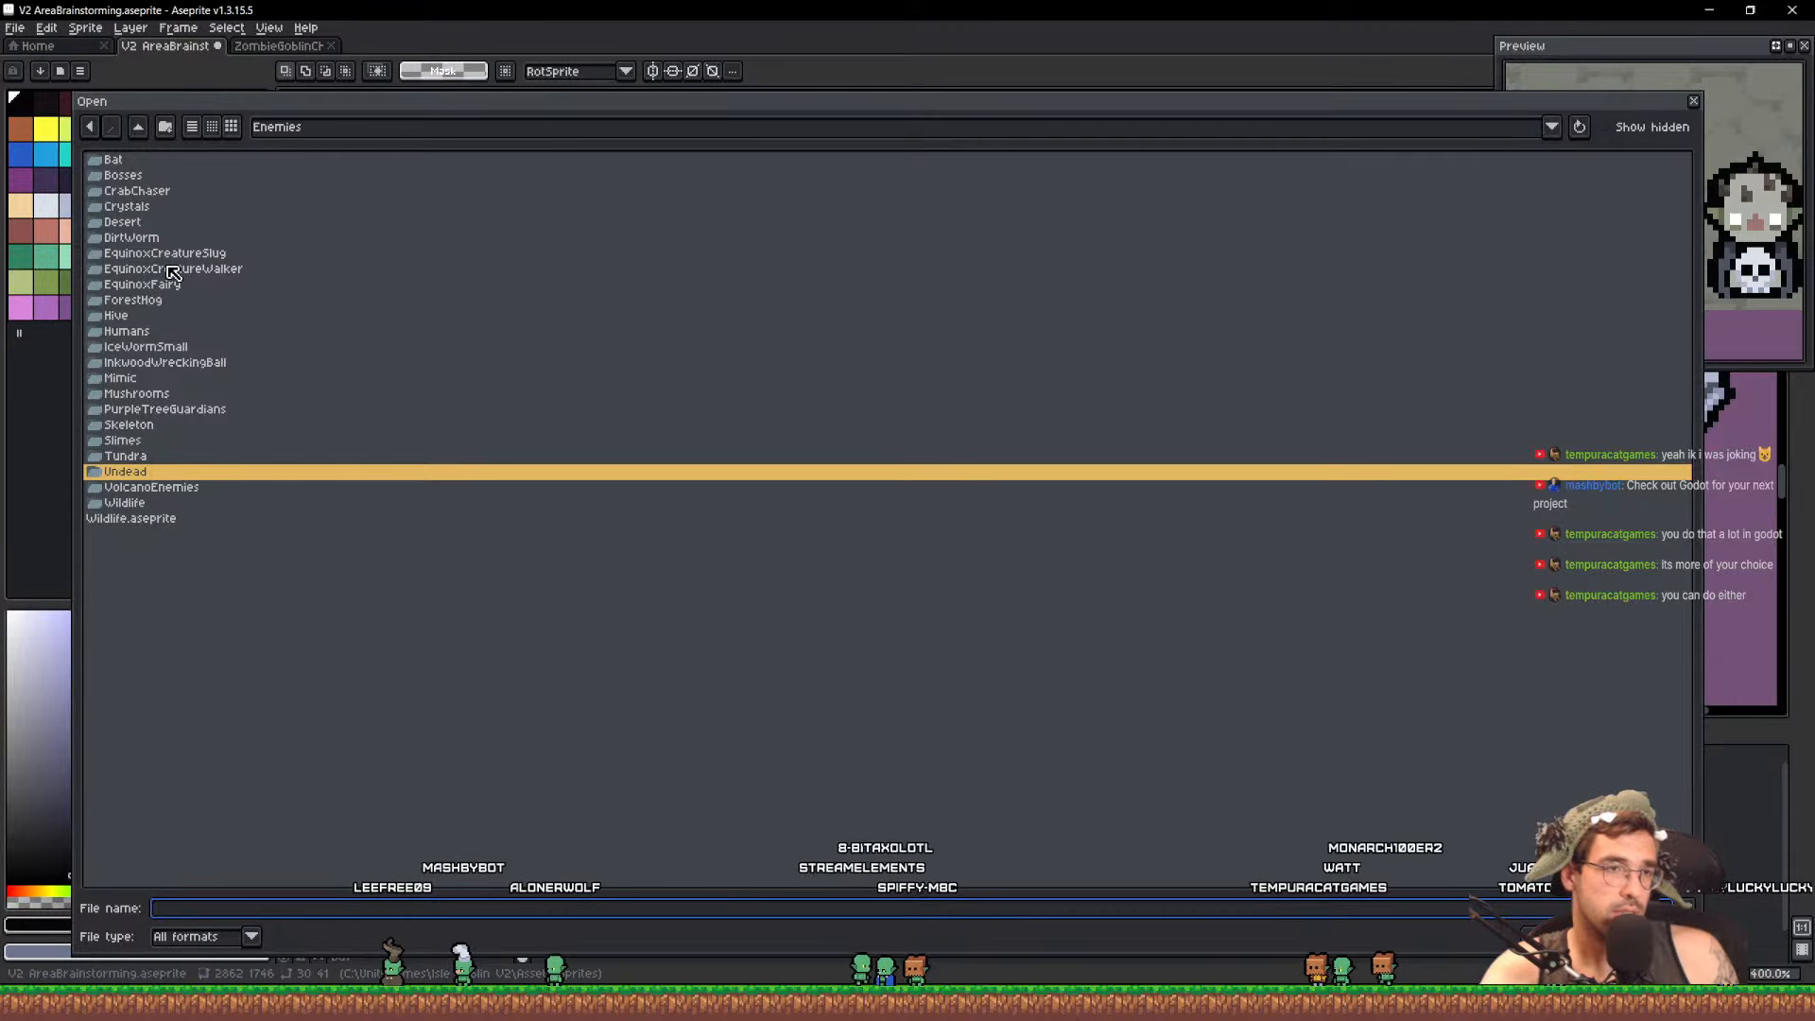
{"action": "double_click", "coordinate": [192, 427]}
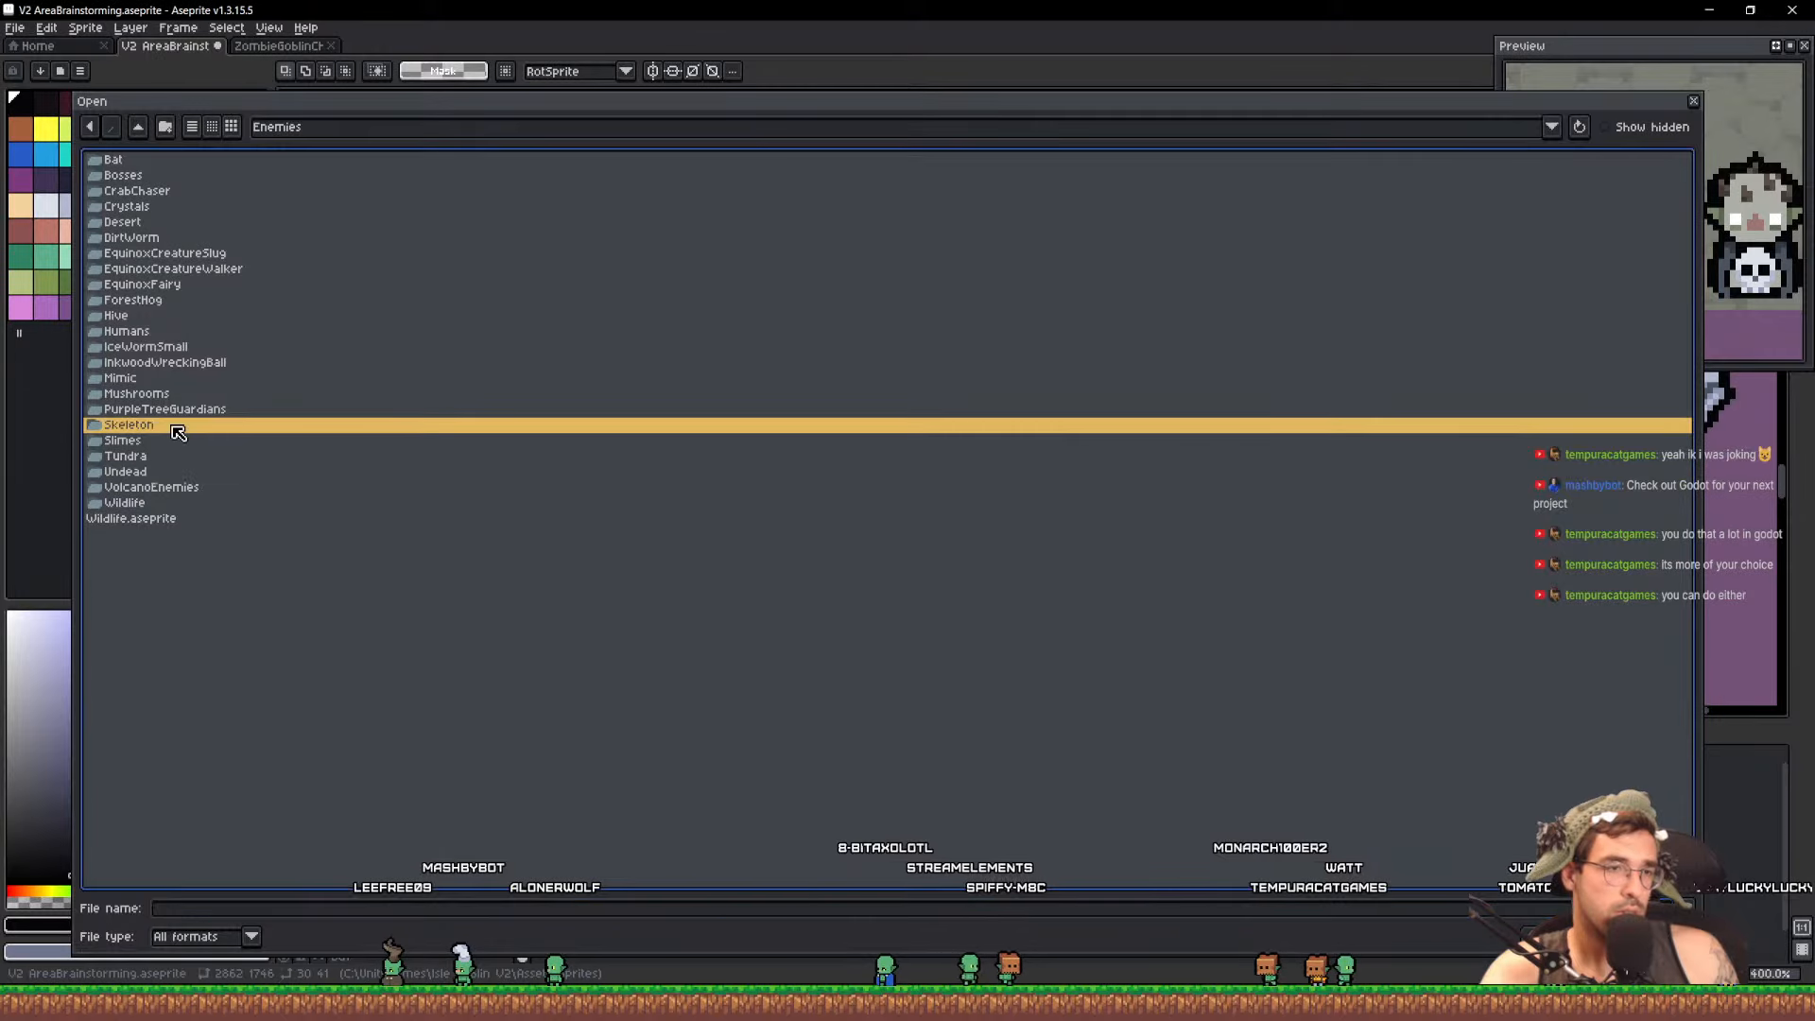
{"action": "left_click", "coordinate": [199, 192]}
{"action": "double_click", "coordinate": [199, 192]}
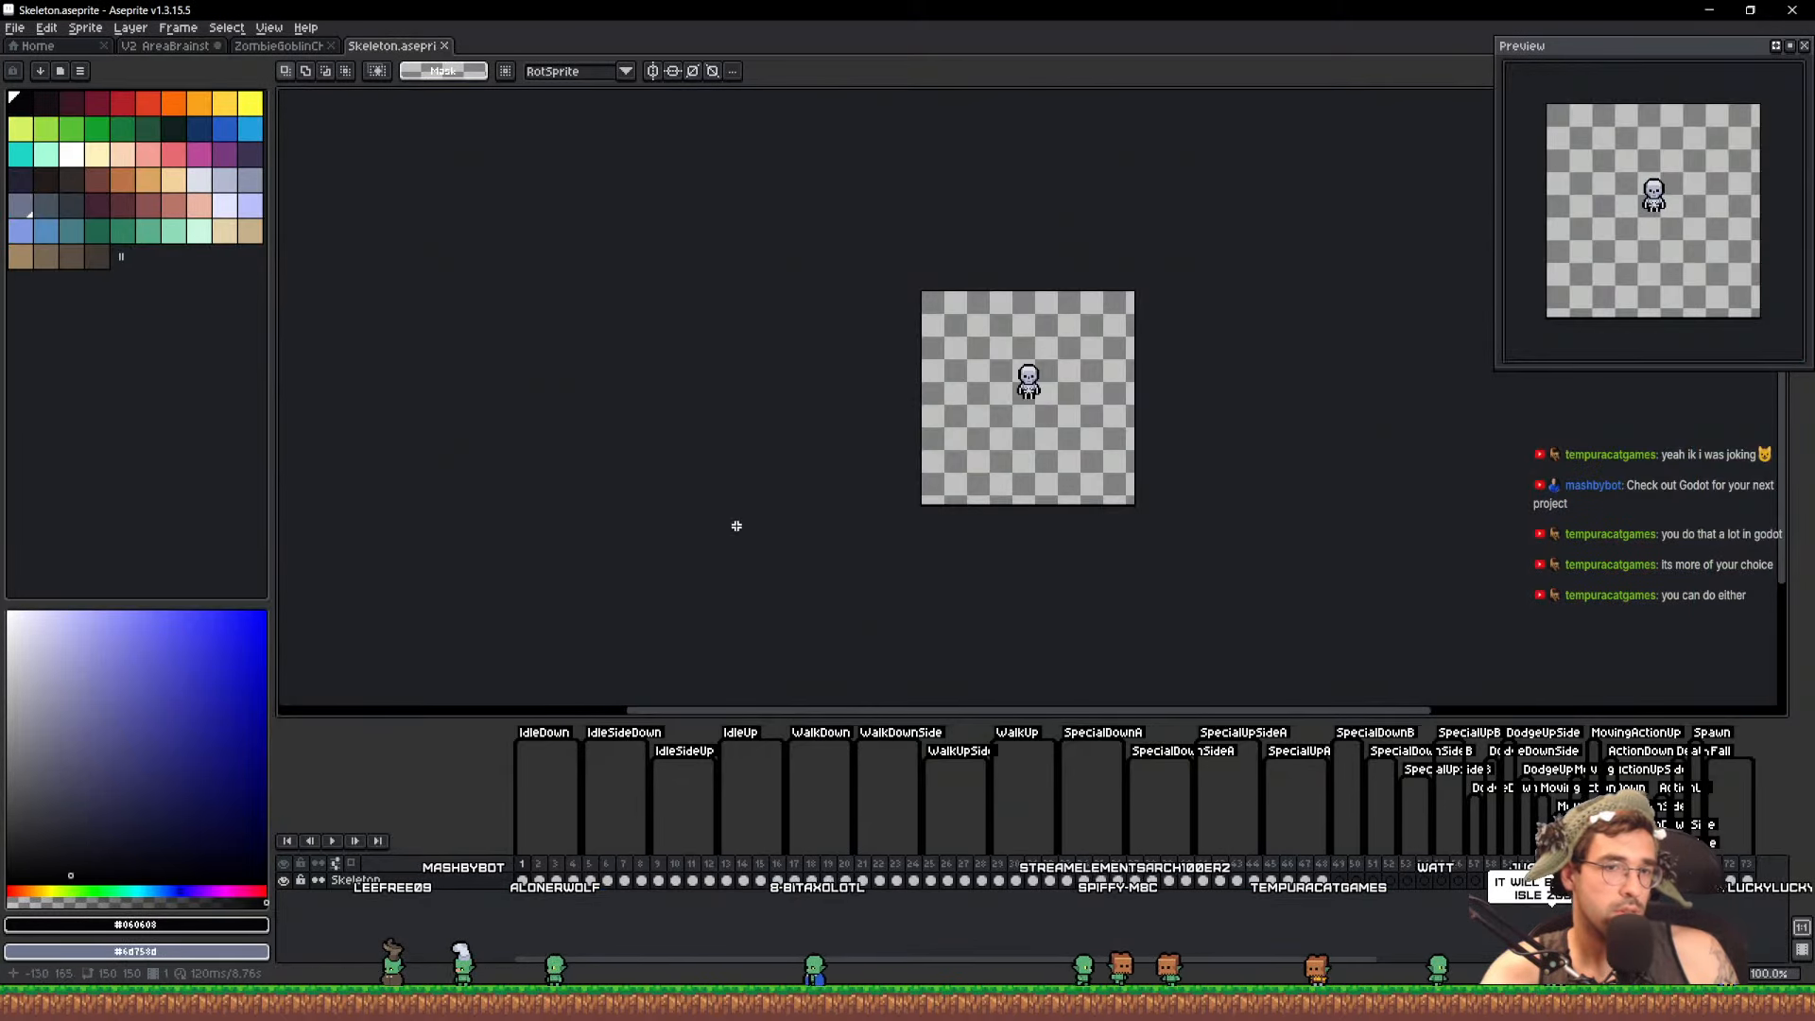
{"action": "scroll", "coordinate": [965, 384], "scroll_direction": "up", "scroll_amount": 3}
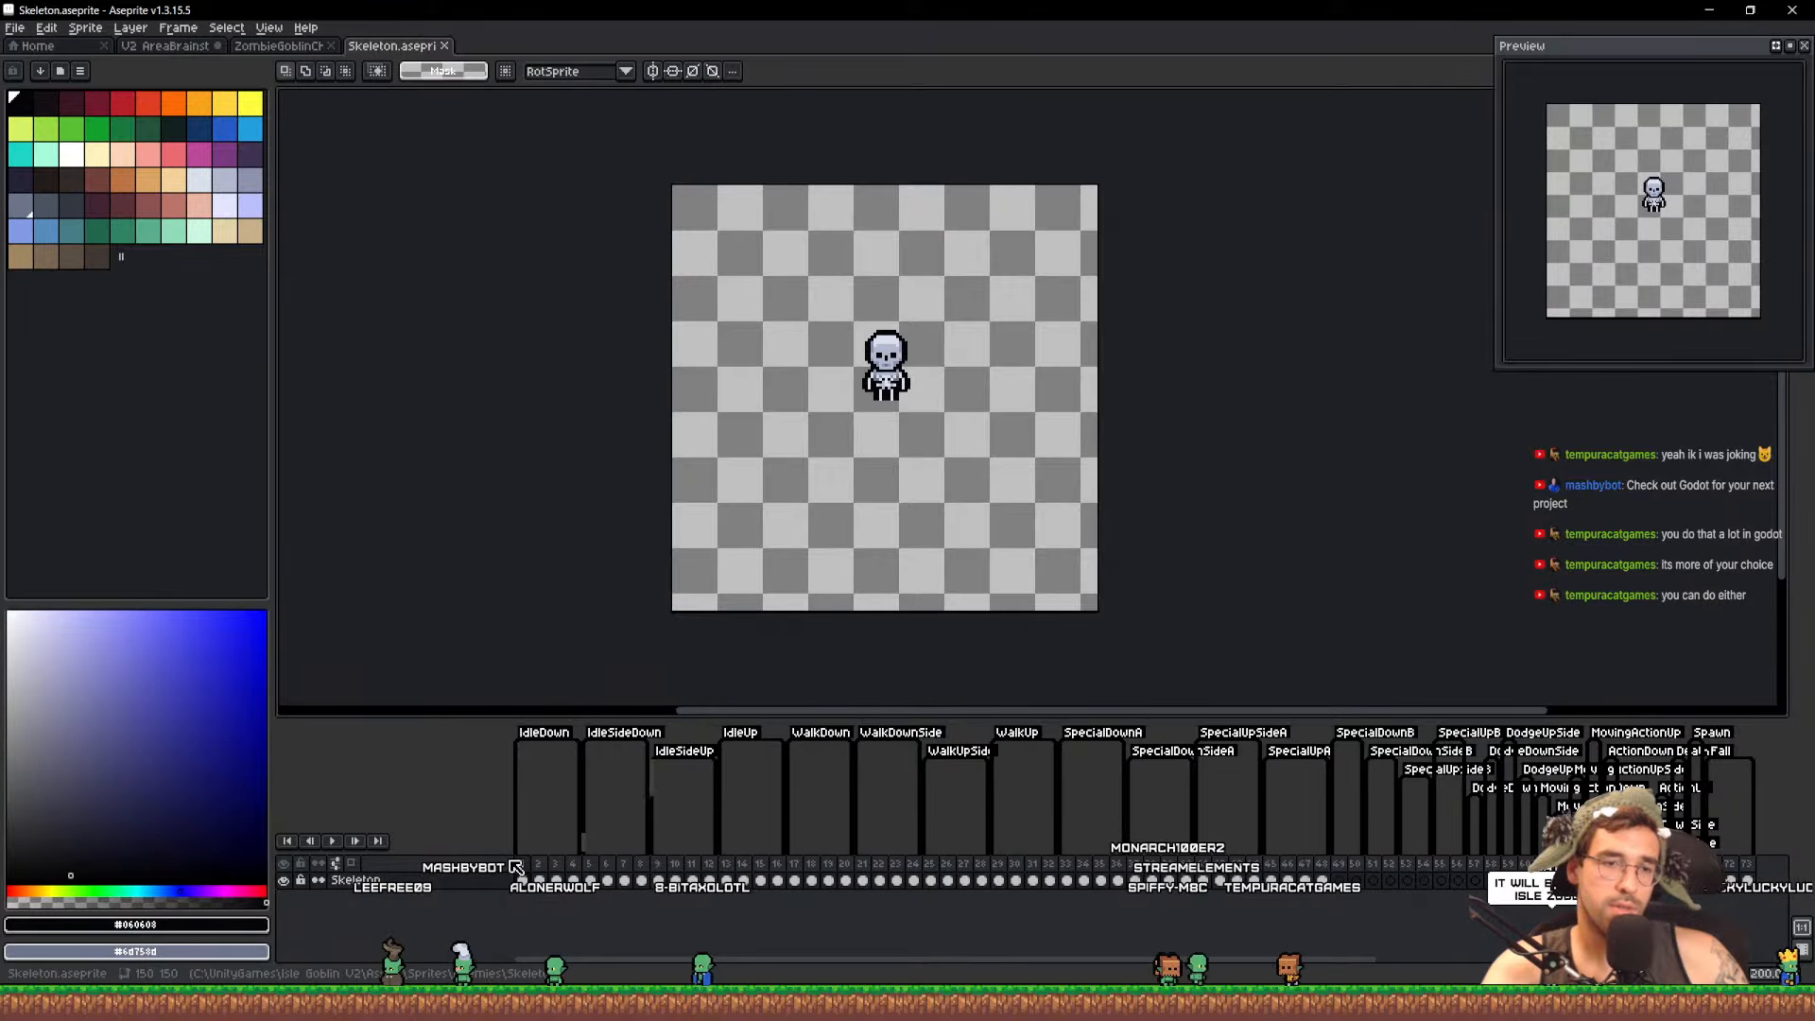
Save the skeleton animation as a copy named Skeleton_Culling.aseprite in the same folder
{"action": "mouse_move", "coordinate": [522, 864]}
{"action": "left_mouse_down"}
{"action": "mouse_move", "coordinate": [1388, 844]}
{"action": "mouse_move", "coordinate": [529, 872]}
{"action": "left_mouse_up"}
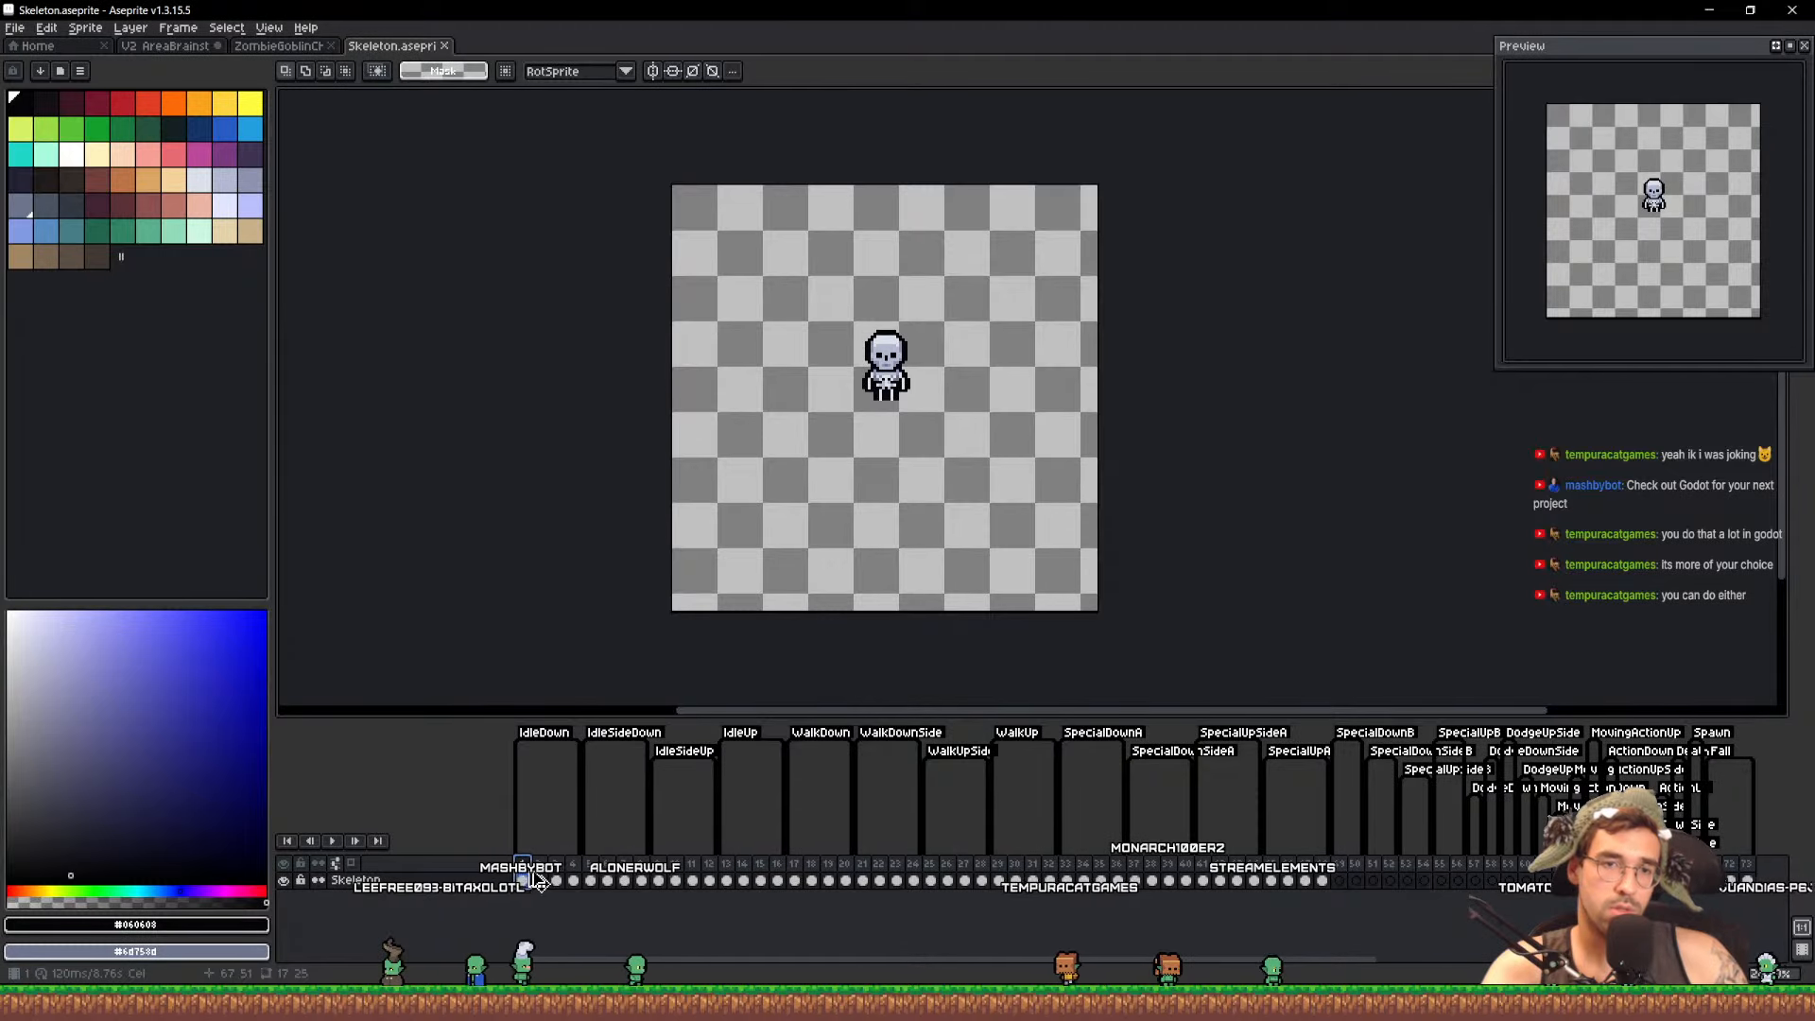
{"action": "key", "text": "ctrl+shift+s"}
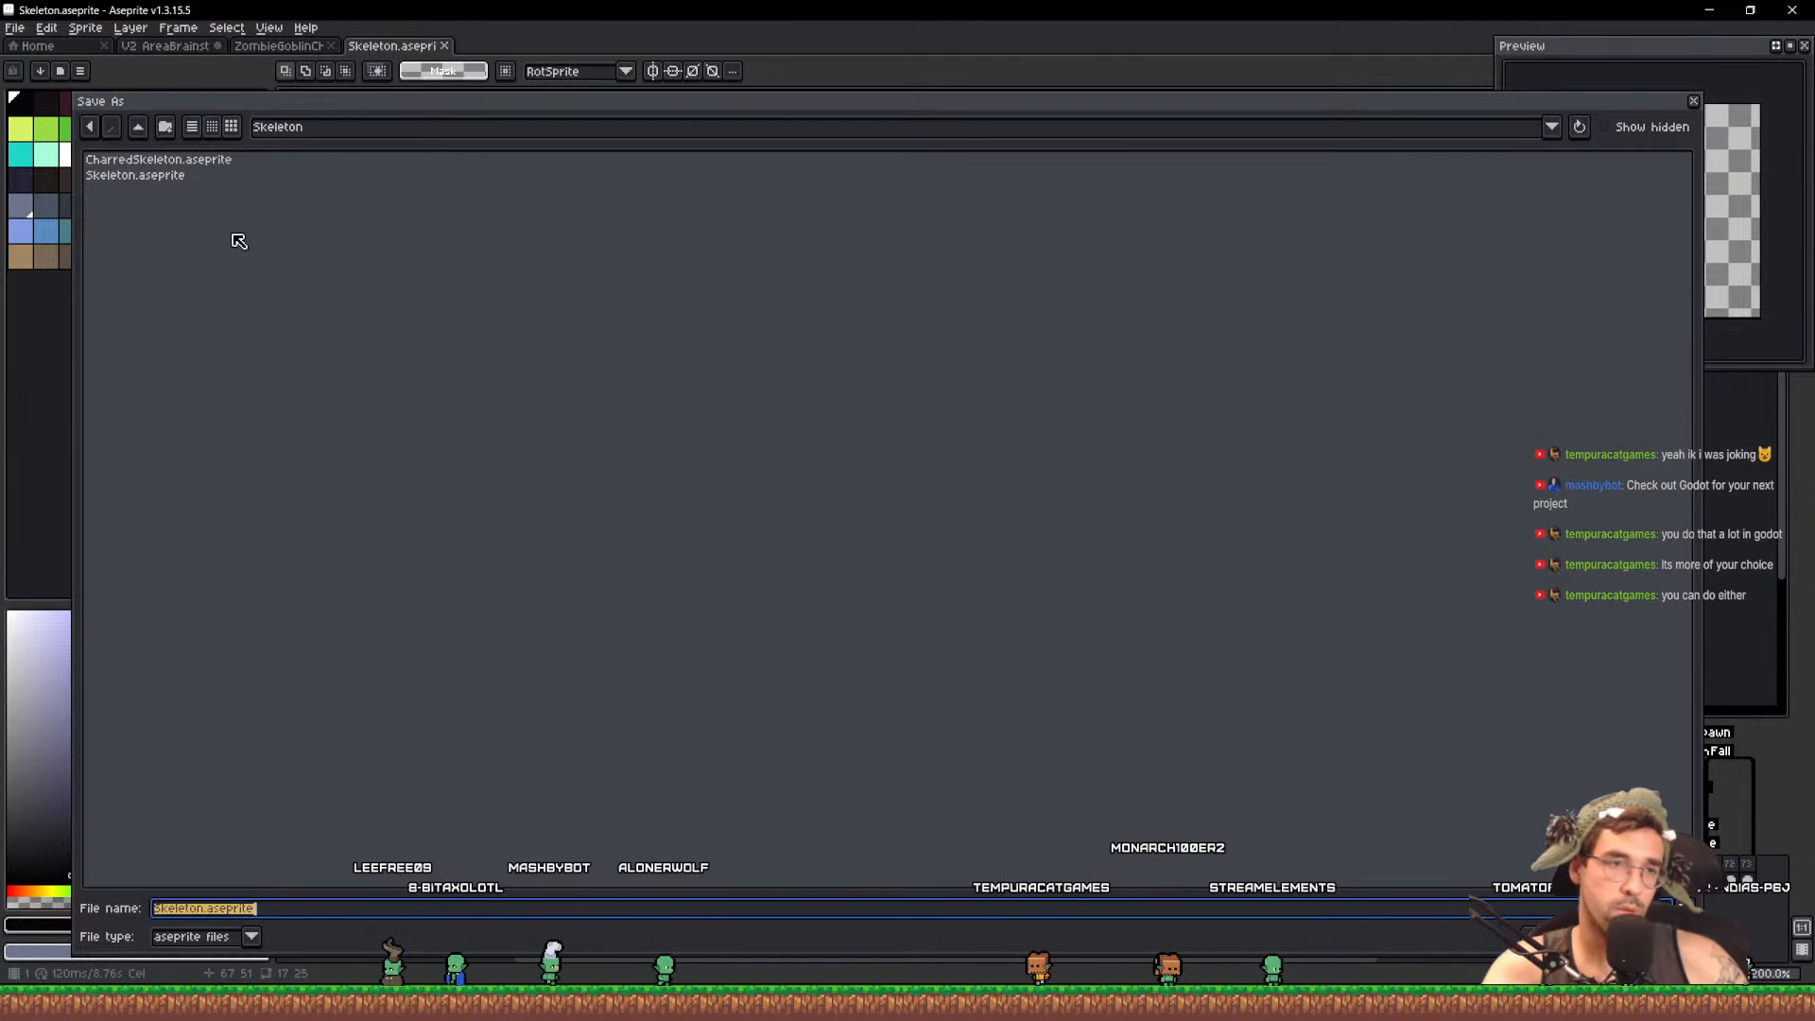
{"action": "left_click", "coordinate": [203, 909]}
{"action": "type", "text": "_C"}
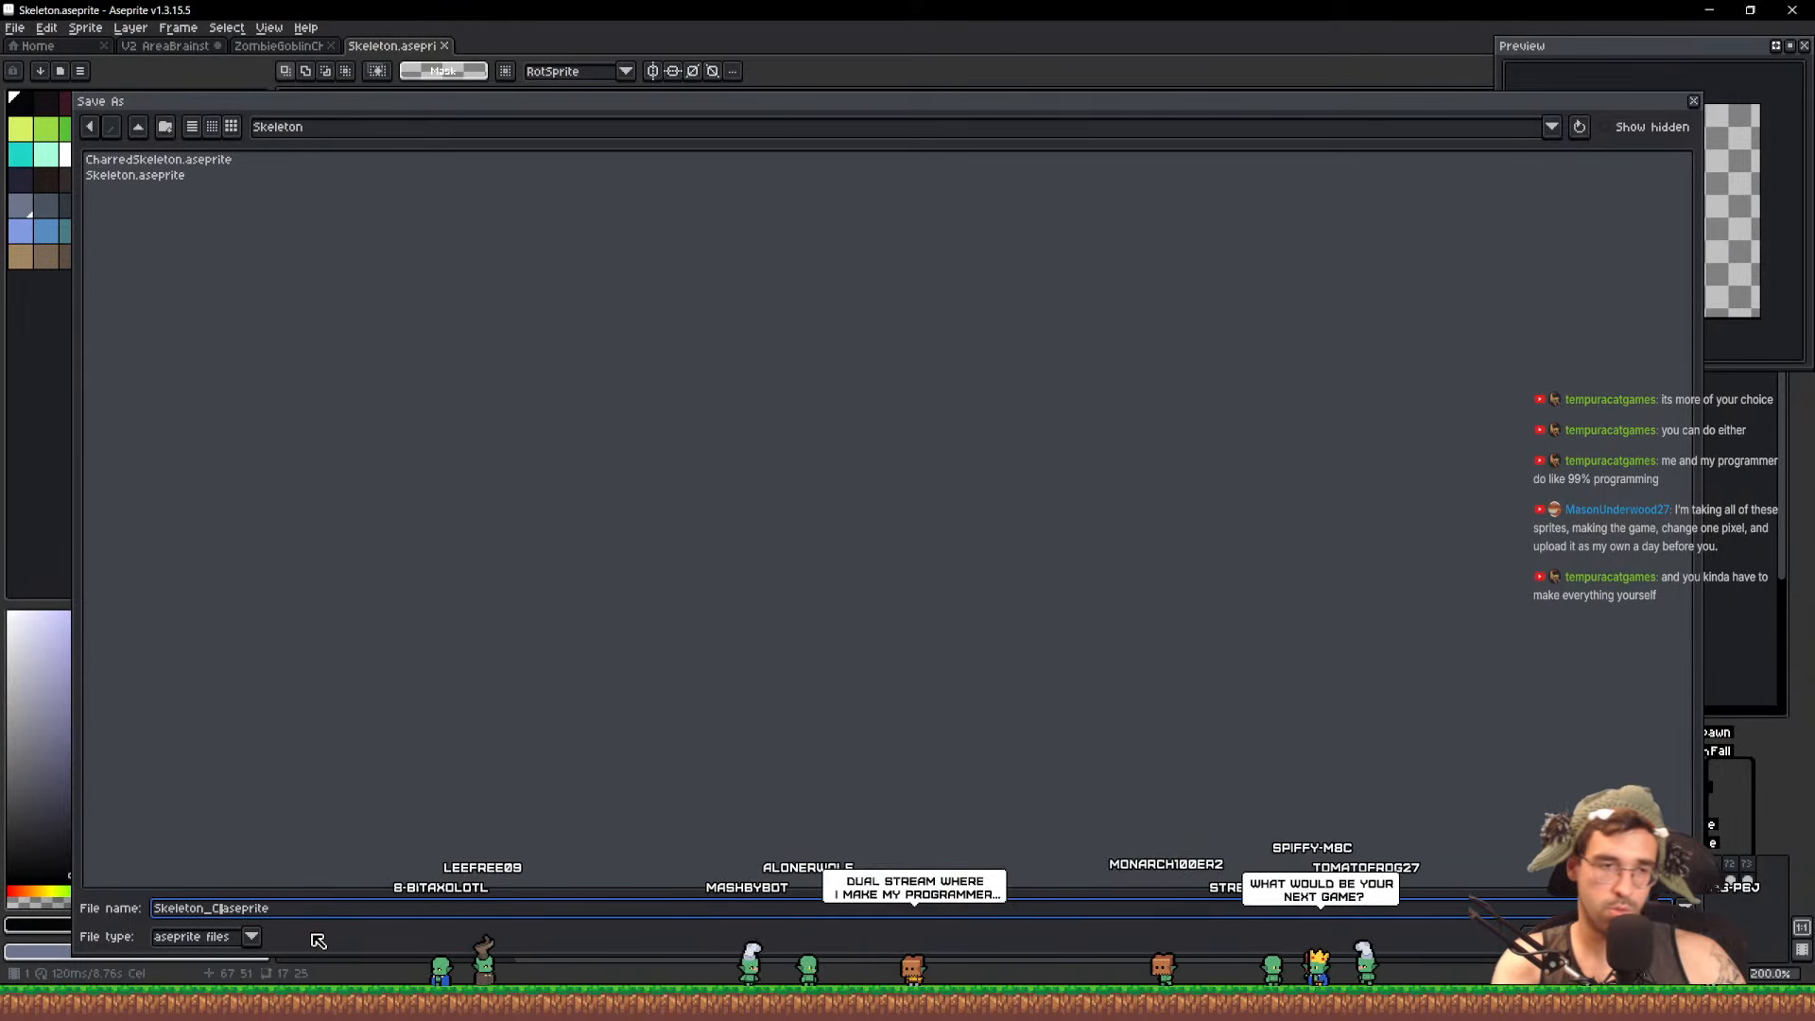
{"action": "type", "text": "ulling"}
{"action": "key", "text": "Return"}
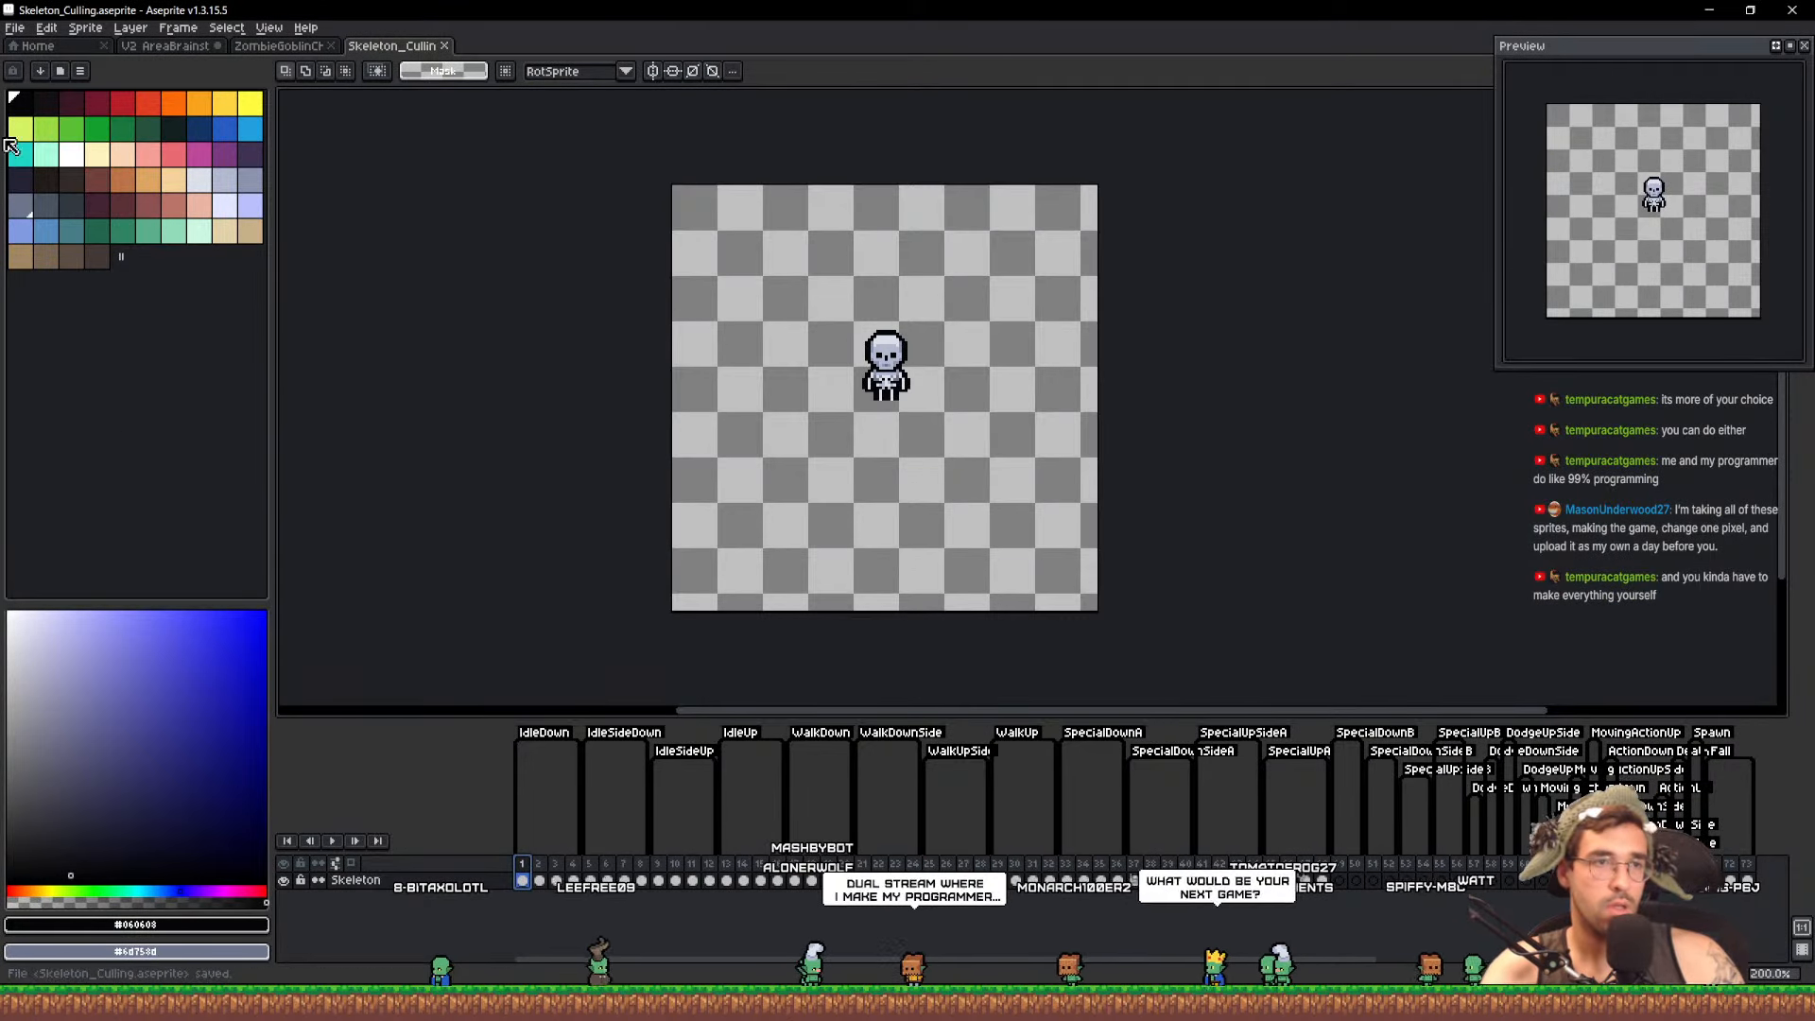
Return to the V2 AreaBrainstorming sprite and save it
{"action": "left_click", "coordinate": [176, 45]}
{"action": "left_click_drag", "start_coordinate": [1303, 425], "coordinate": [1159, 393]}
{"action": "key", "text": "ctrl+s"}
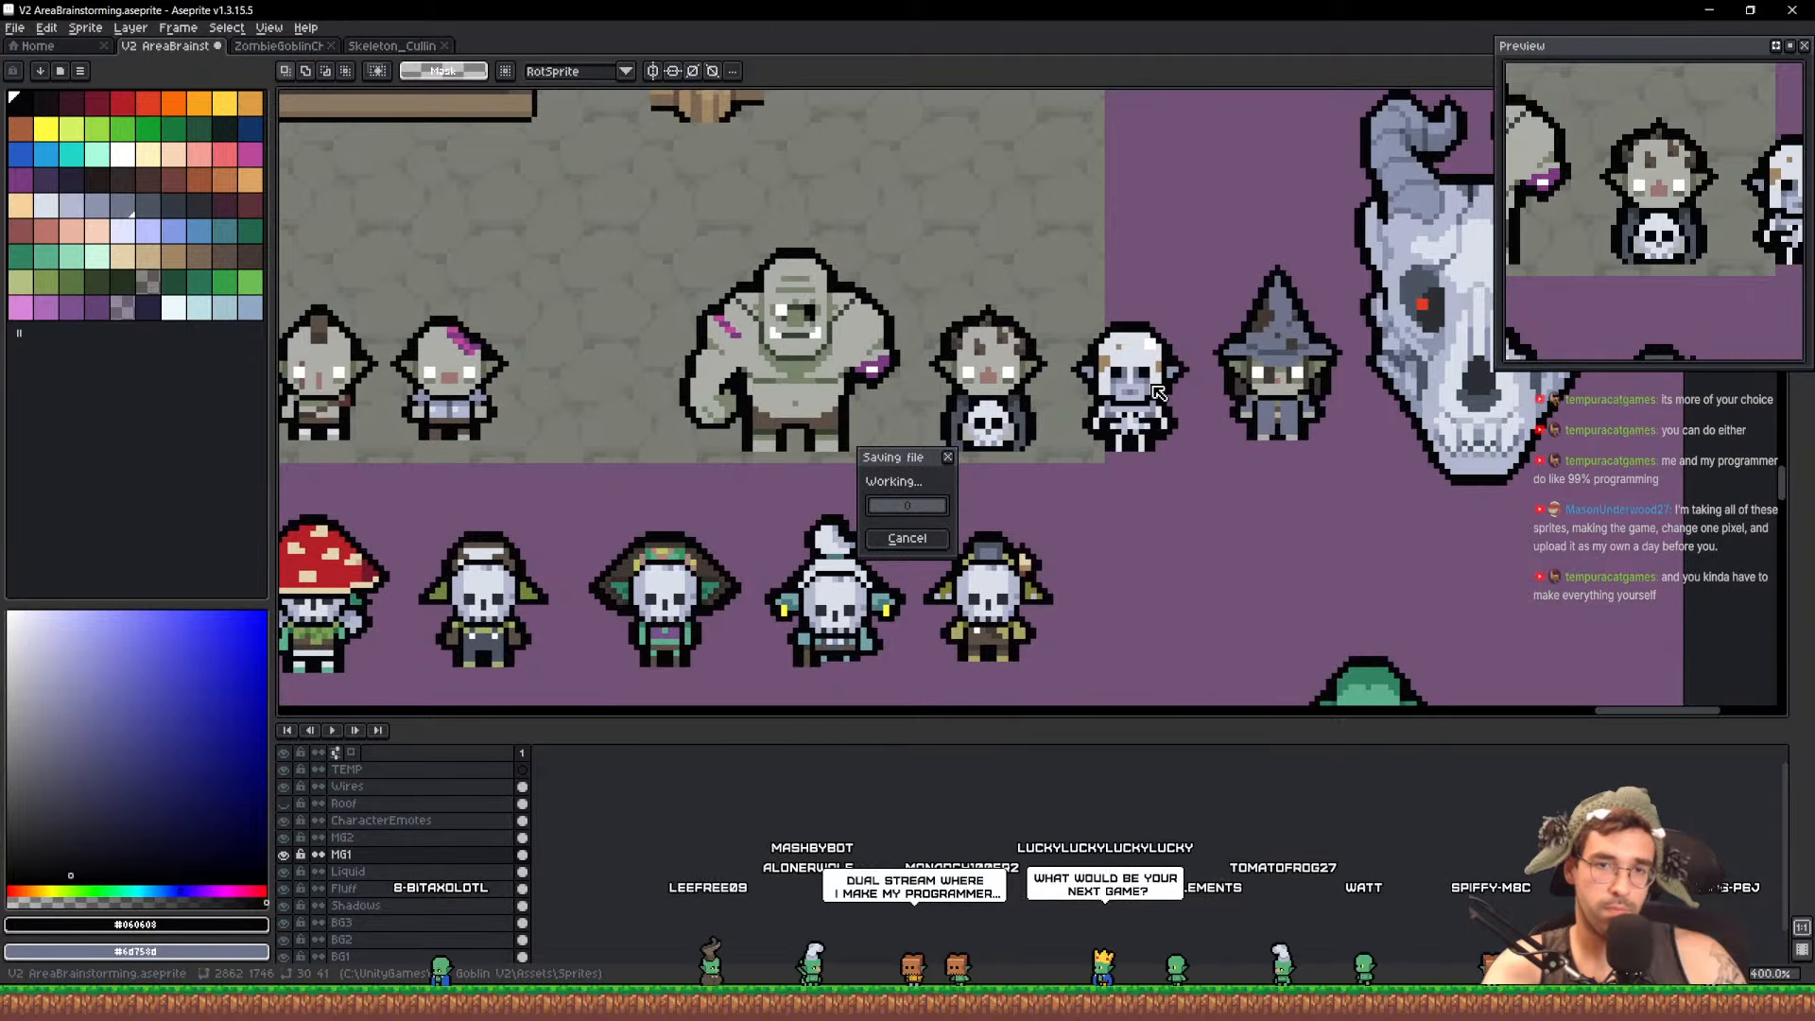
Move the skeleton goblin from the area's edge to the empty floor beside the goblin with the magenta hair stripe
{"action": "scroll", "coordinate": [1161, 390], "scroll_direction": "up", "scroll_amount": 4}
{"action": "key", "text": "v"}
{"action": "scroll", "coordinate": [1130, 357], "scroll_direction": "down", "scroll_amount": 4}
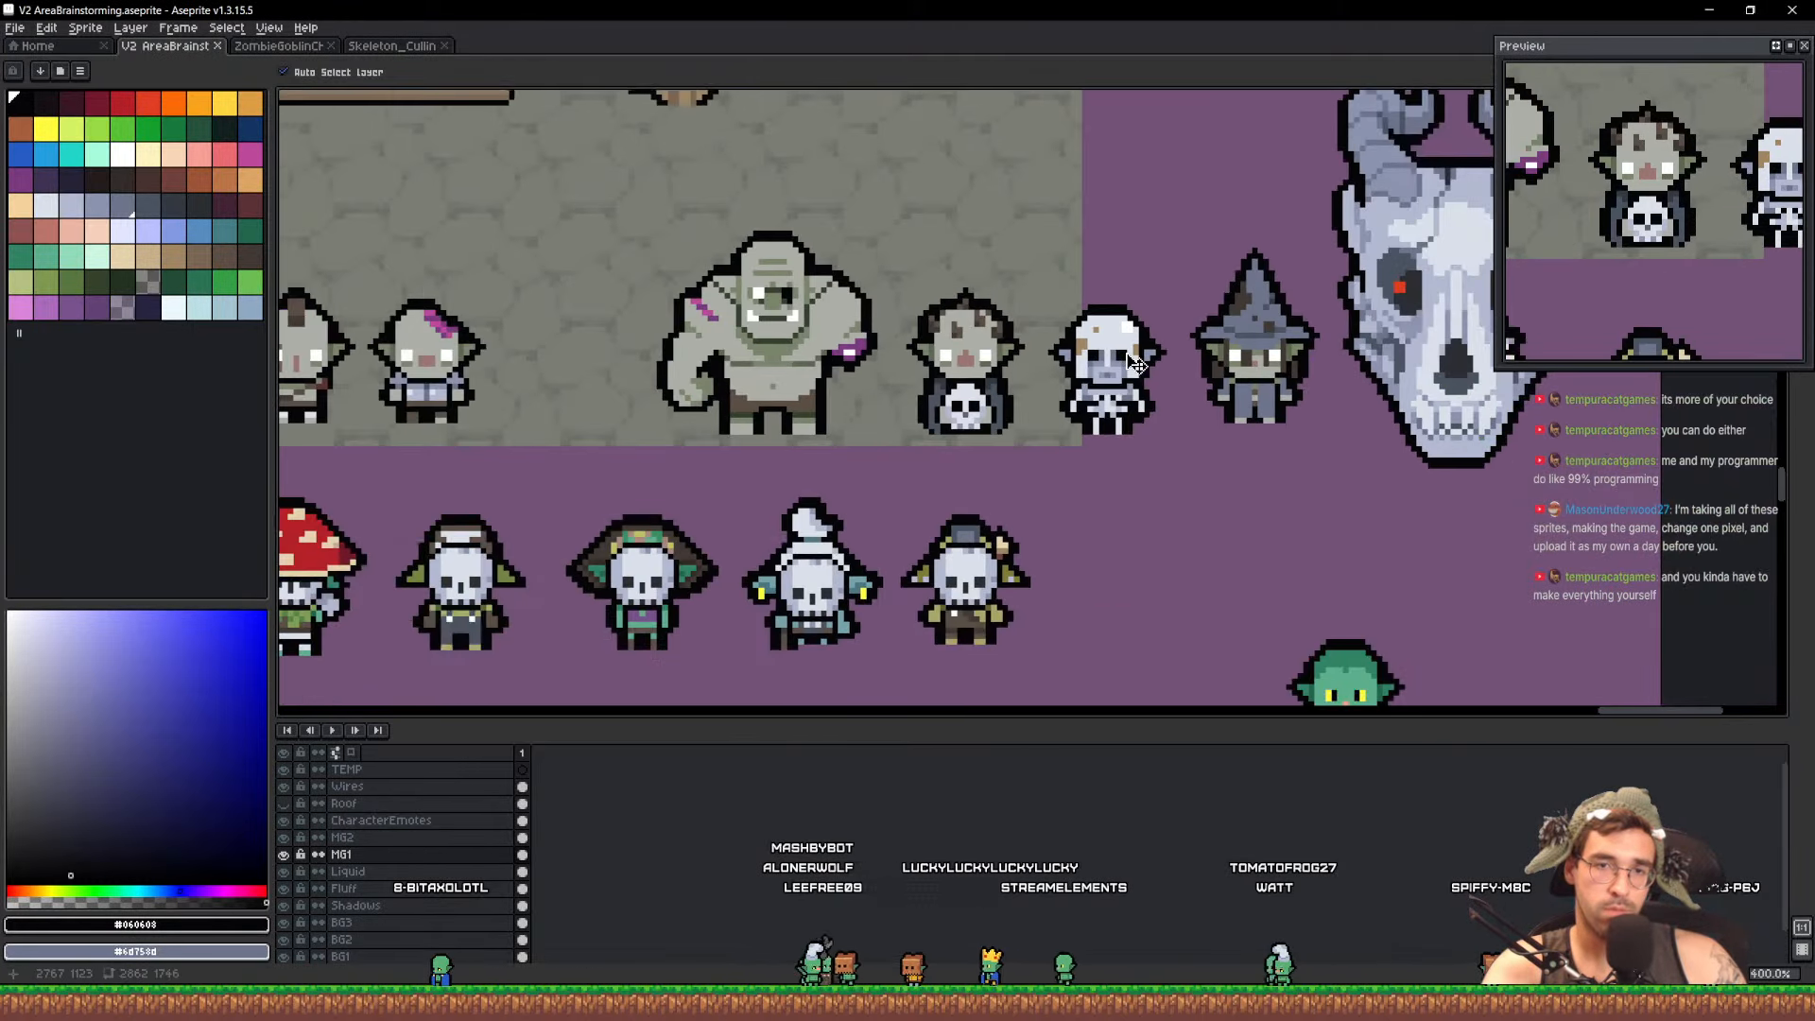
{"action": "left_click_drag", "start_coordinate": [1130, 359], "coordinate": [1125, 345]}
{"action": "key", "text": "m"}
{"action": "left_click_drag", "start_coordinate": [1052, 452], "coordinate": [1167, 236]}
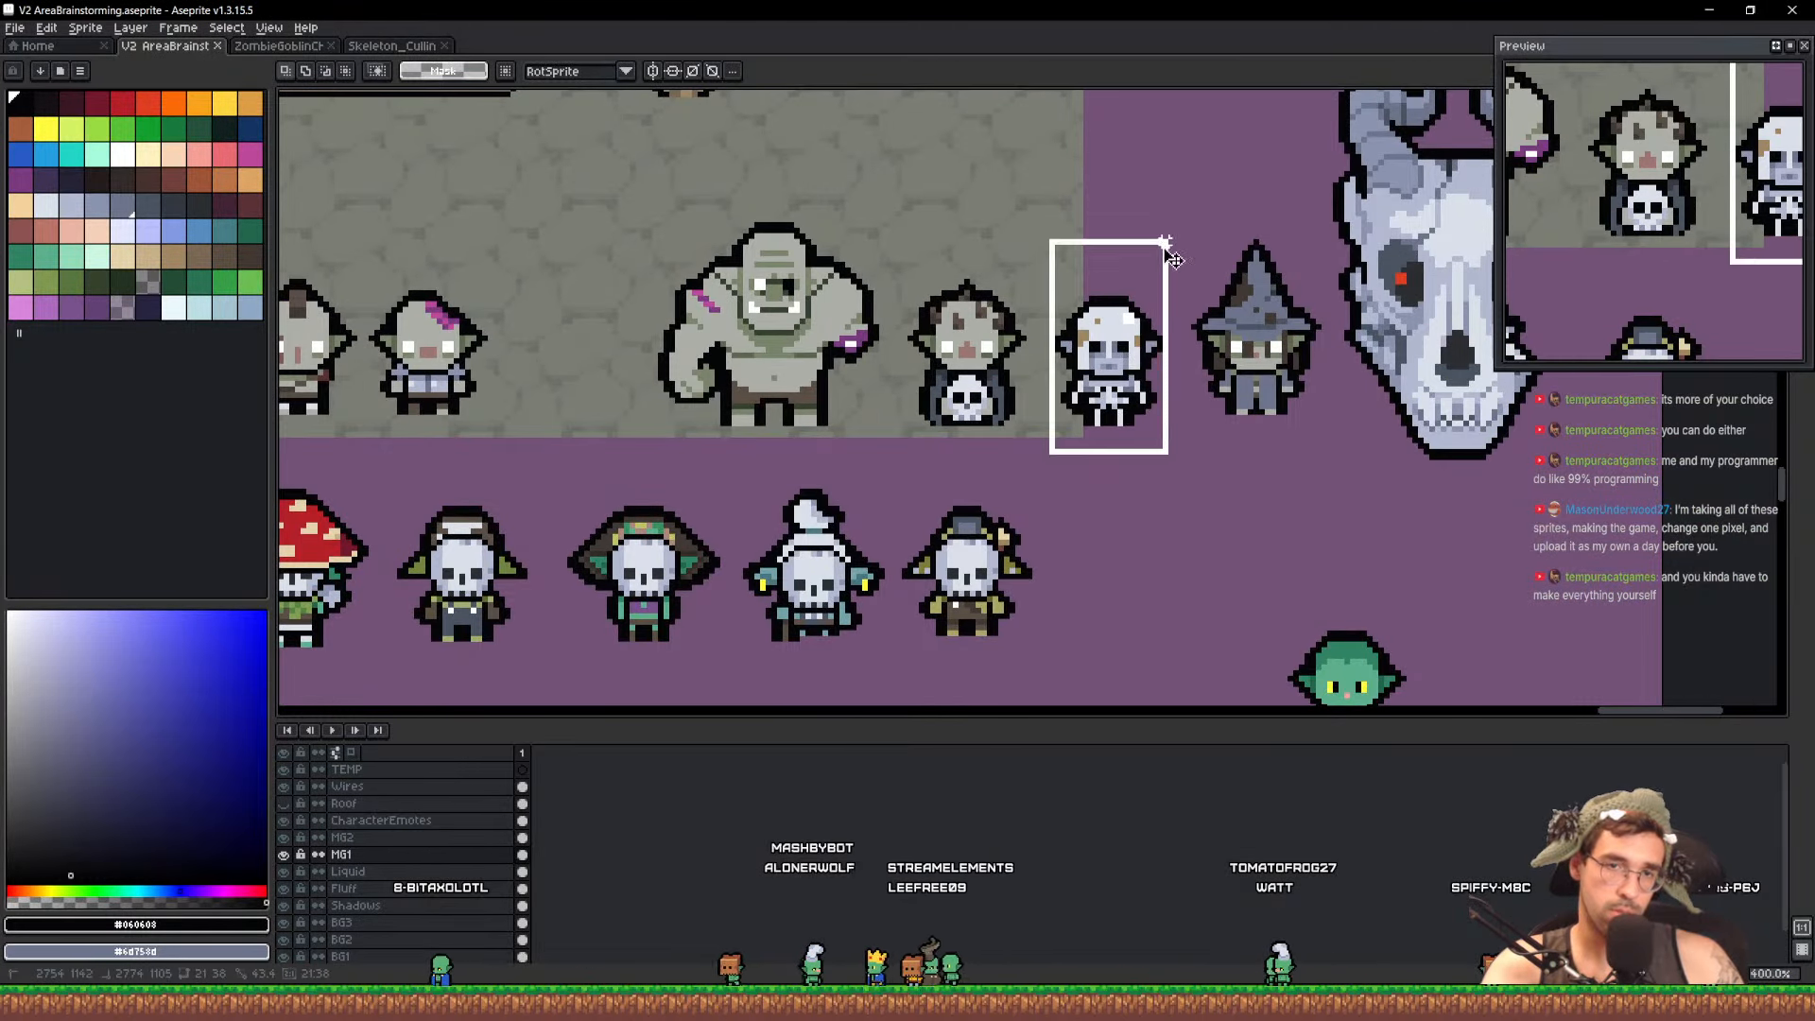
{"action": "mouse_move", "coordinate": [1111, 360]}
{"action": "left_mouse_down"}
{"action": "mouse_move", "coordinate": [529, 359]}
{"action": "mouse_move", "coordinate": [559, 360]}
{"action": "left_mouse_up"}
Select the ogre and the skull-robed goblin together and shift them right to space out the lineup
{"action": "mouse_move", "coordinate": [672, 184]}
{"action": "left_mouse_down"}
{"action": "mouse_move", "coordinate": [693, 273]}
{"action": "mouse_move", "coordinate": [1105, 470]}
{"action": "left_mouse_up"}
{"action": "left_click_drag", "start_coordinate": [638, 412], "coordinate": [822, 179], "text": "shift"}
{"action": "left_click_drag", "start_coordinate": [832, 241], "coordinate": [960, 241]}
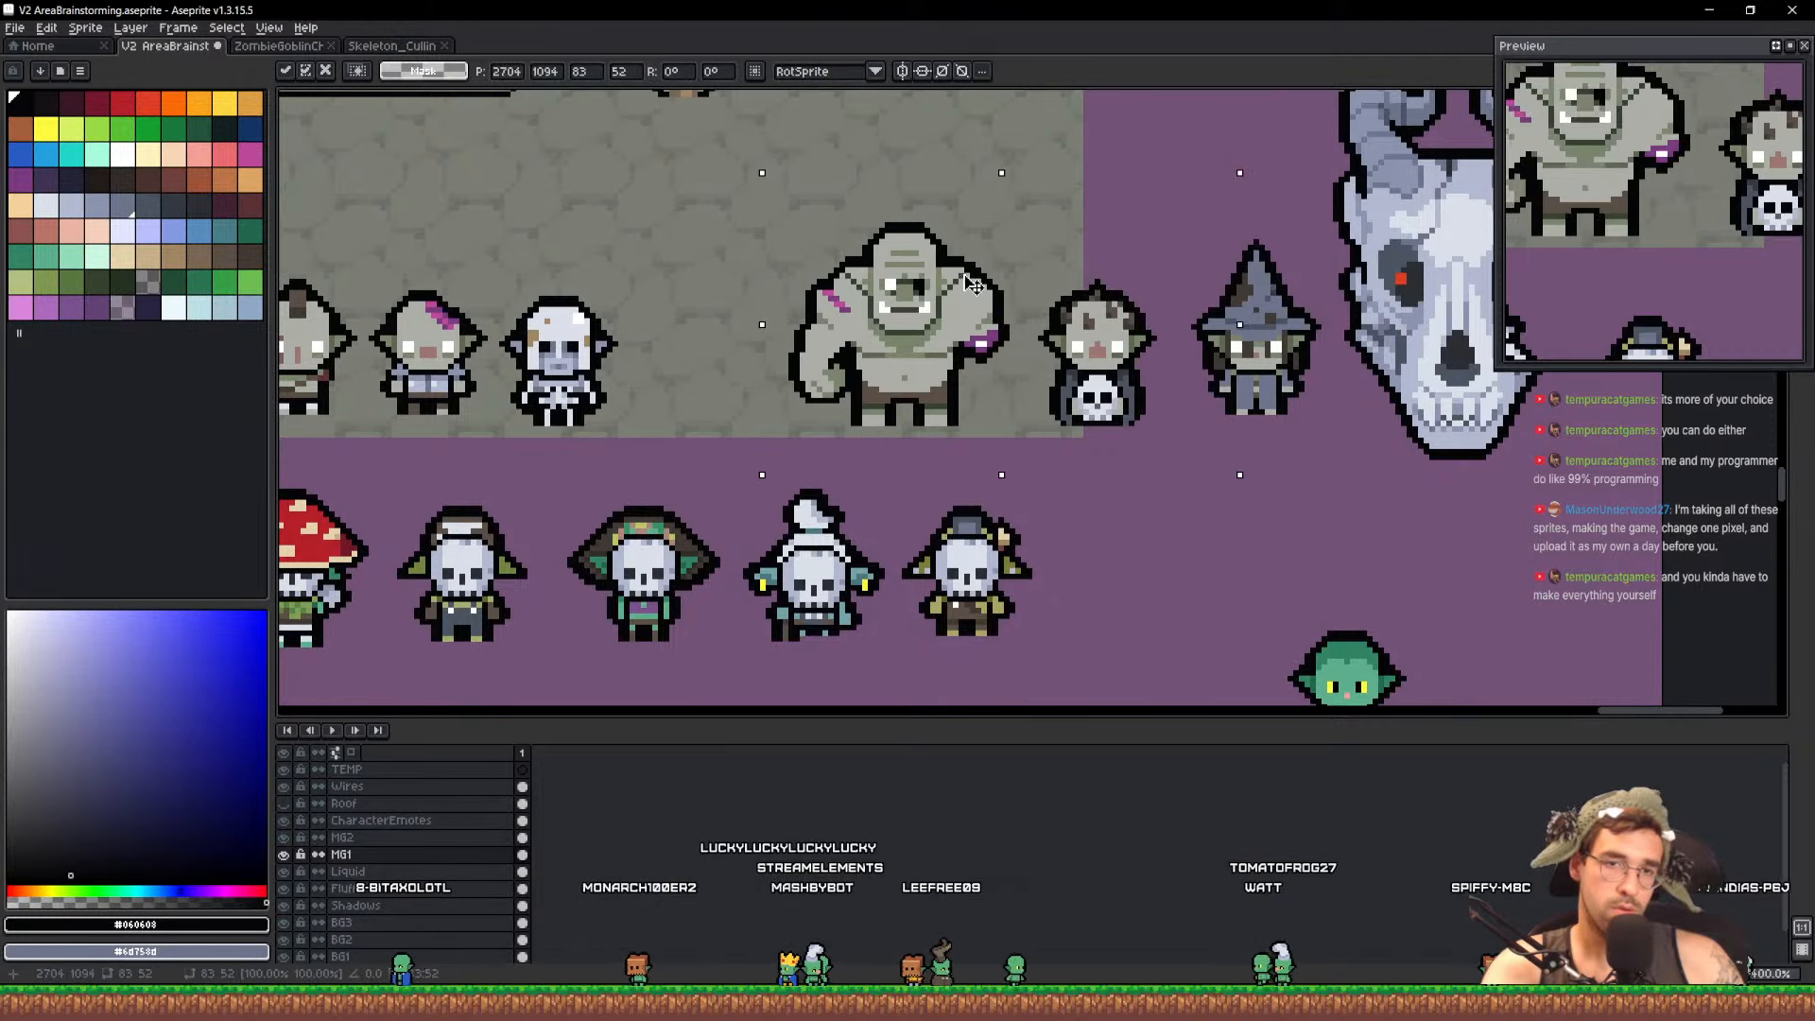
Copy the skeleton goblin into Skeleton_Culling and place it over the skeleton in frame 1
{"action": "scroll", "coordinate": [742, 388], "scroll_direction": "up", "scroll_amount": 5}
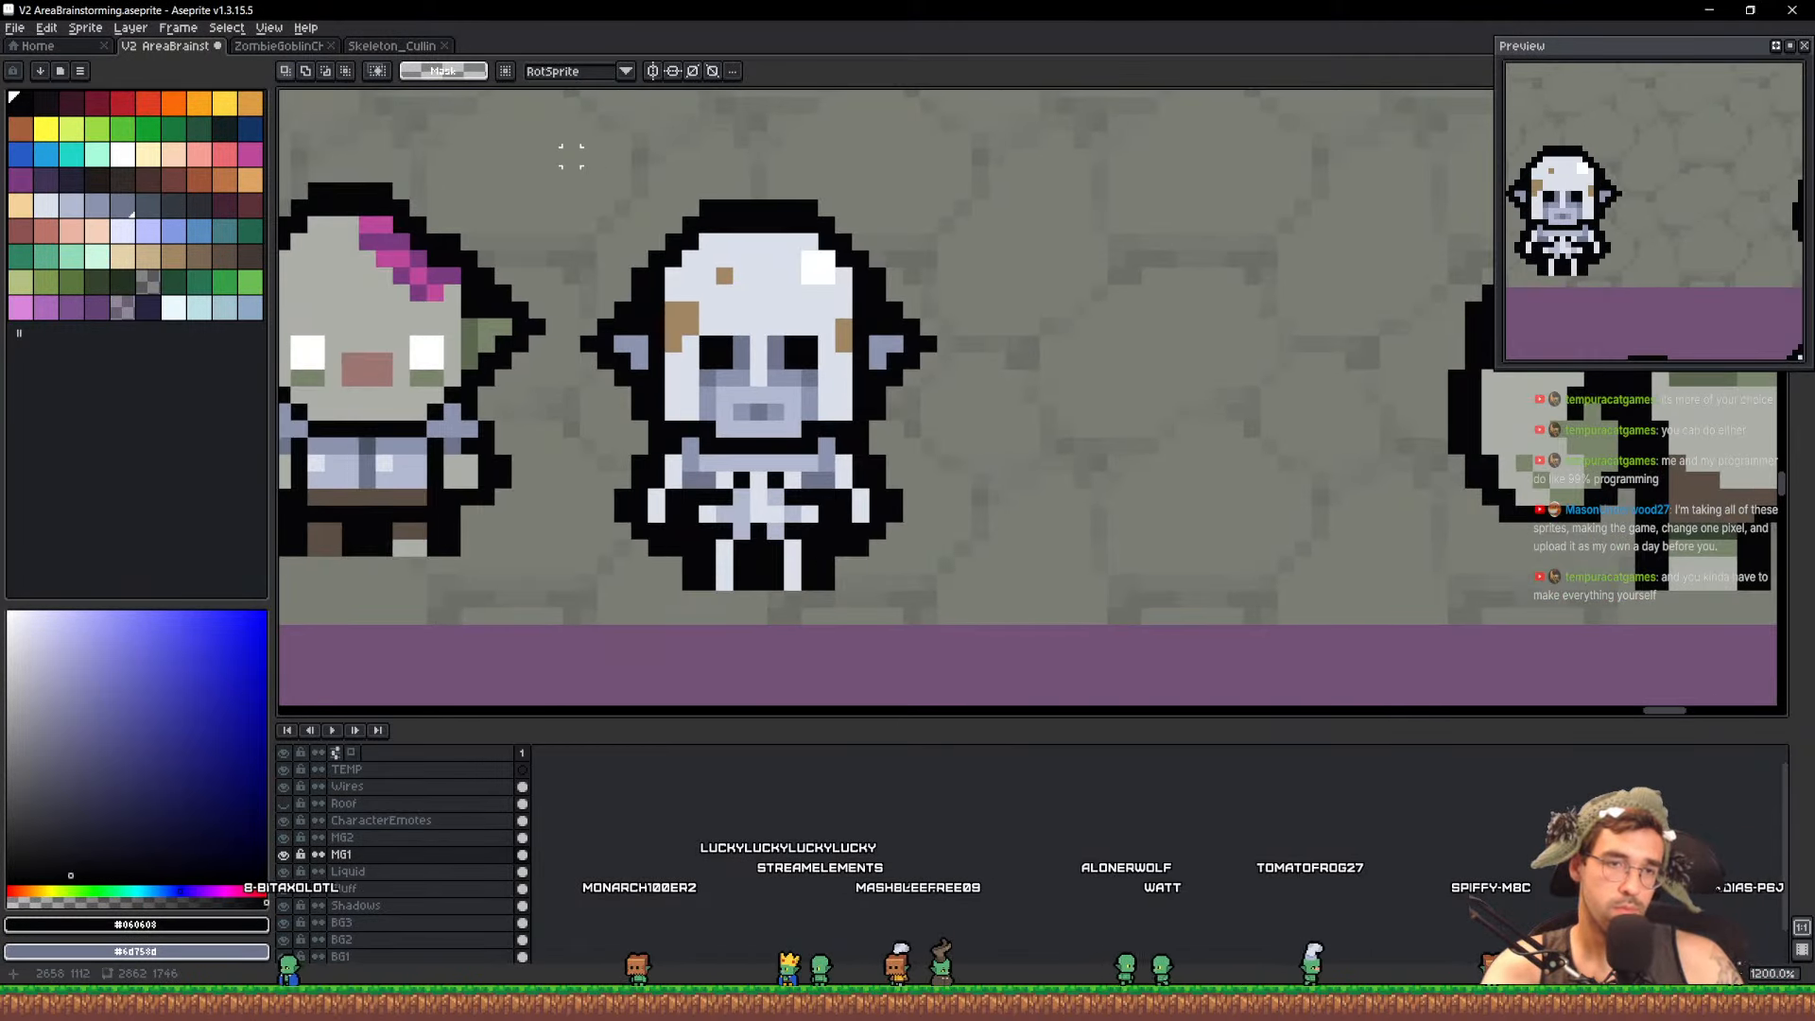
{"action": "left_click_drag", "start_coordinate": [570, 156], "coordinate": [1000, 445]}
{"action": "left_click", "coordinate": [391, 45]}
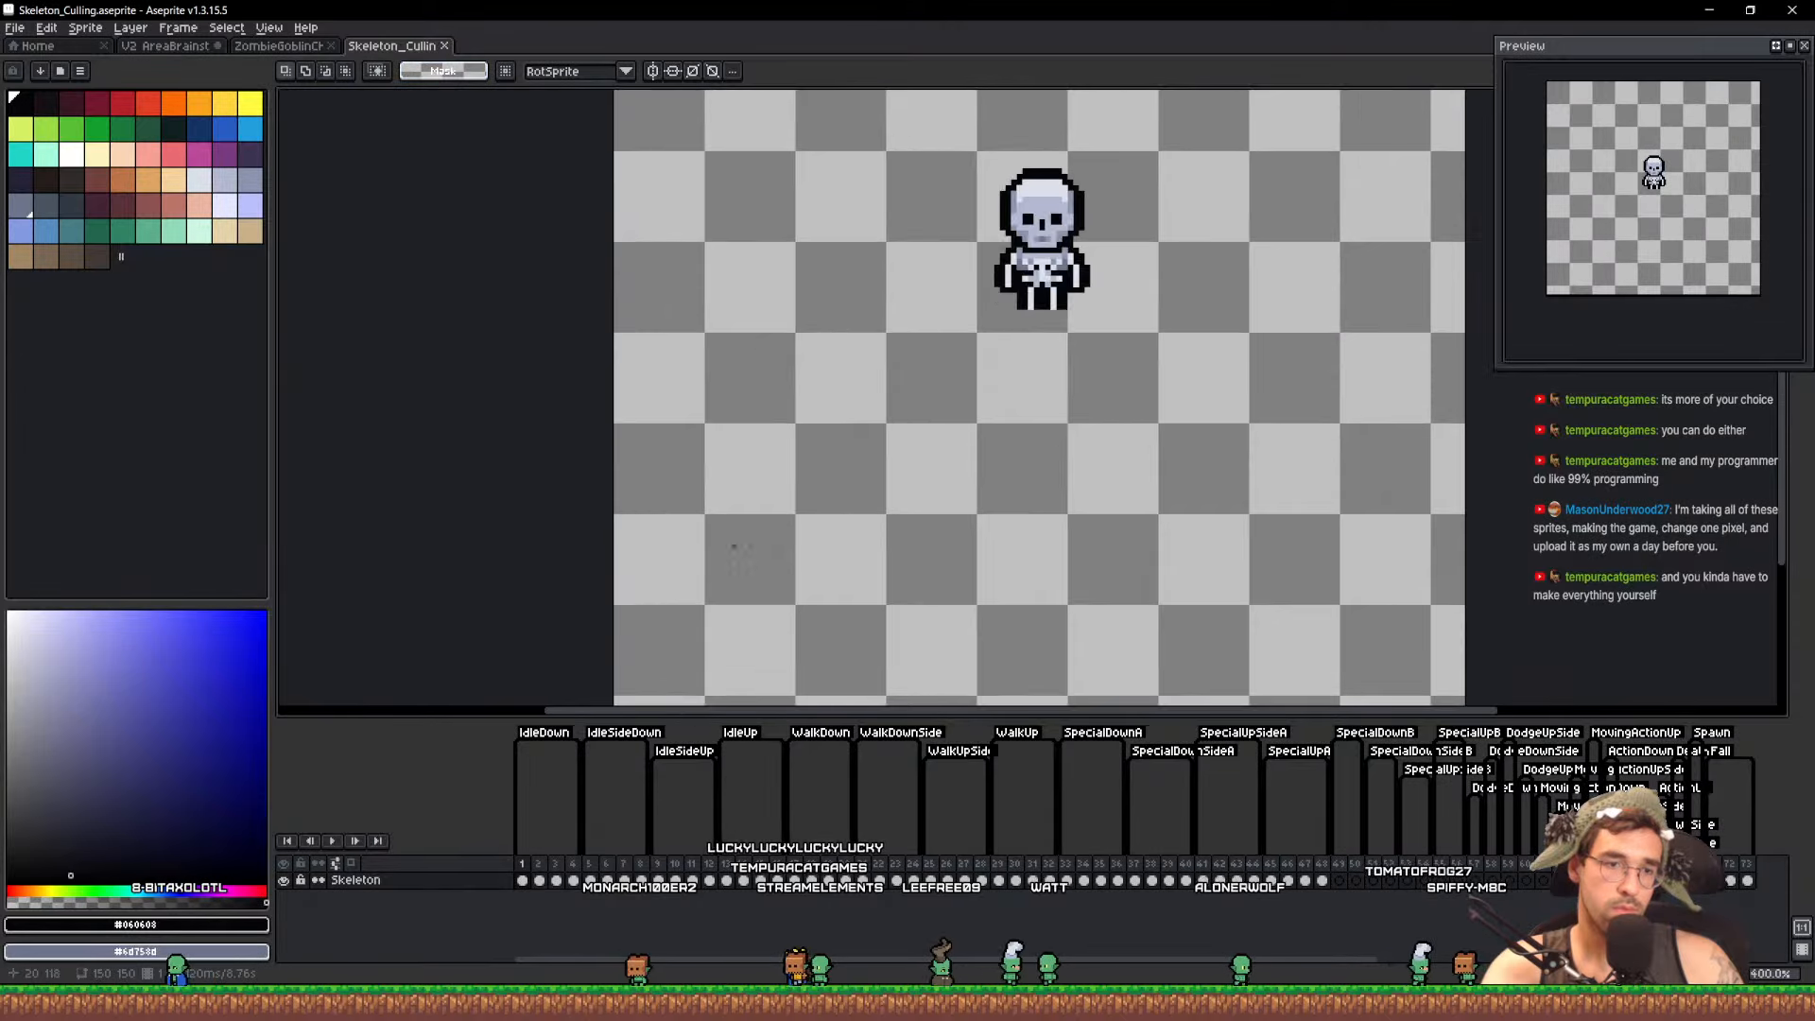
{"action": "left_click_drag", "start_coordinate": [1018, 374], "coordinate": [696, 547]}
{"action": "left_click", "coordinate": [524, 883]}
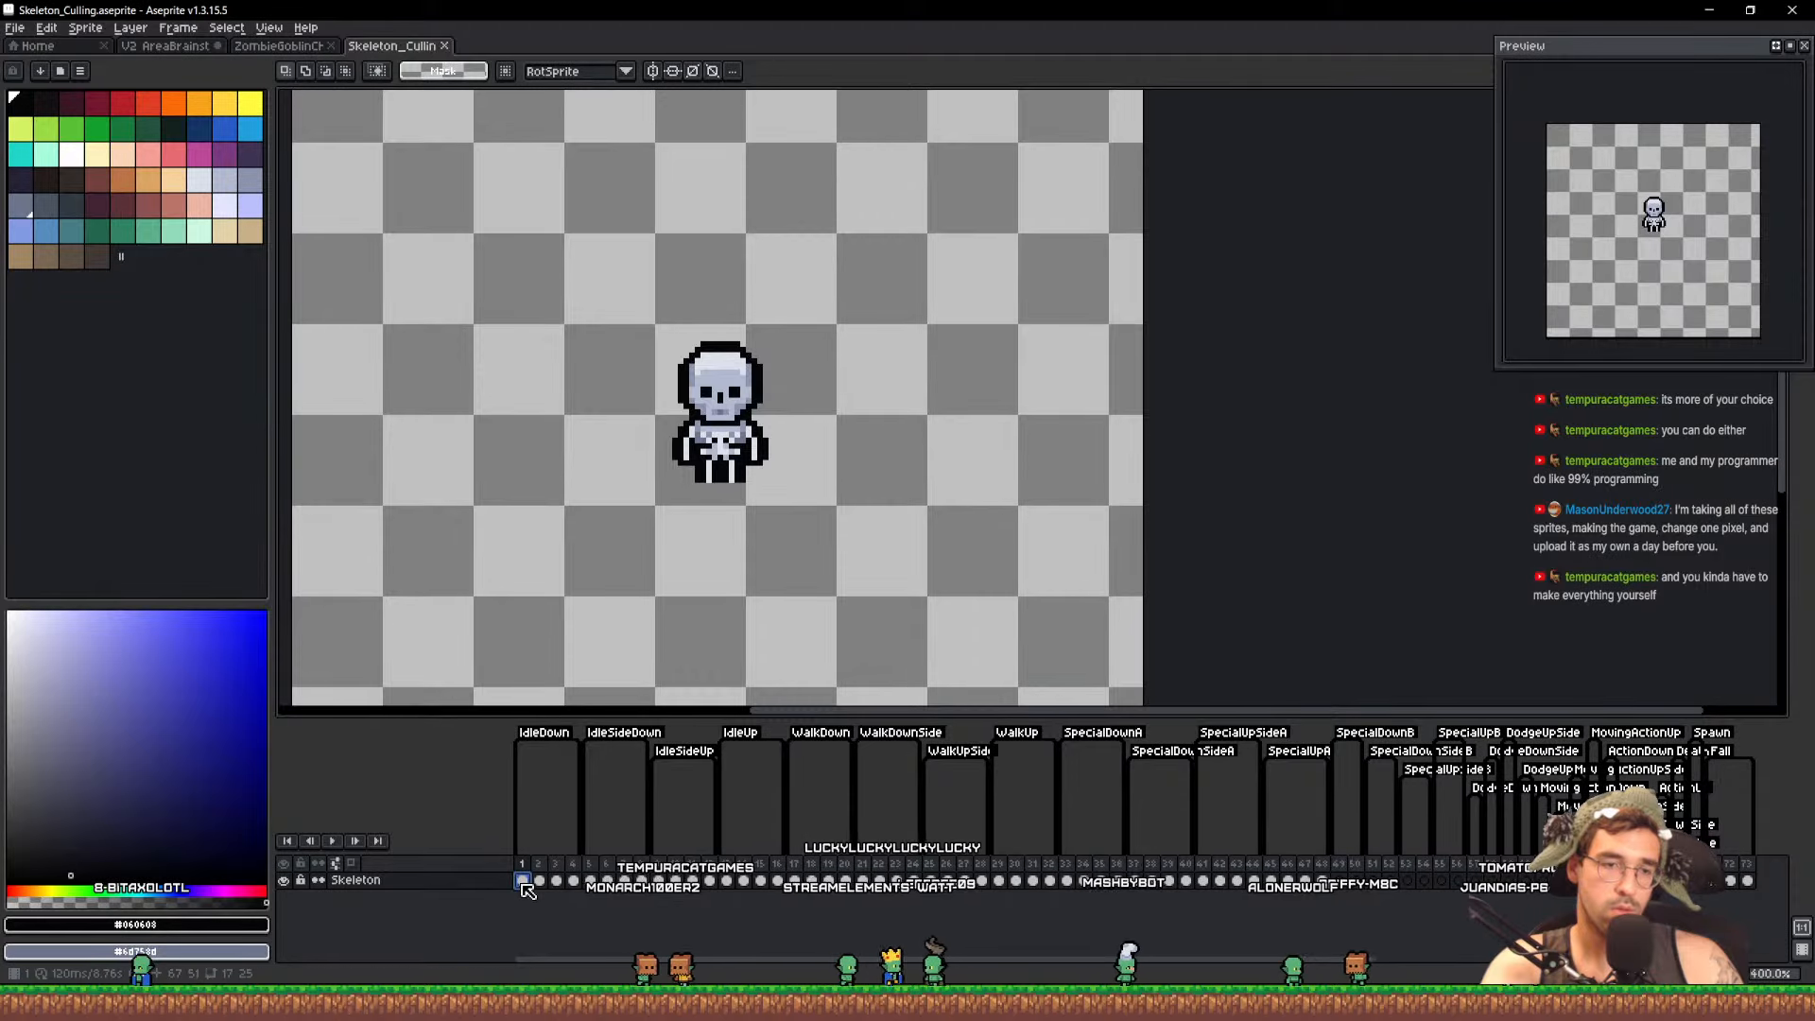
{"action": "scroll", "coordinate": [703, 369], "scroll_direction": "up", "scroll_amount": 4}
{"action": "key", "text": "ctrl+v"}
{"action": "left_click_drag", "start_coordinate": [1015, 461], "coordinate": [777, 469]}
{"action": "key", "text": "ctrl+d"}
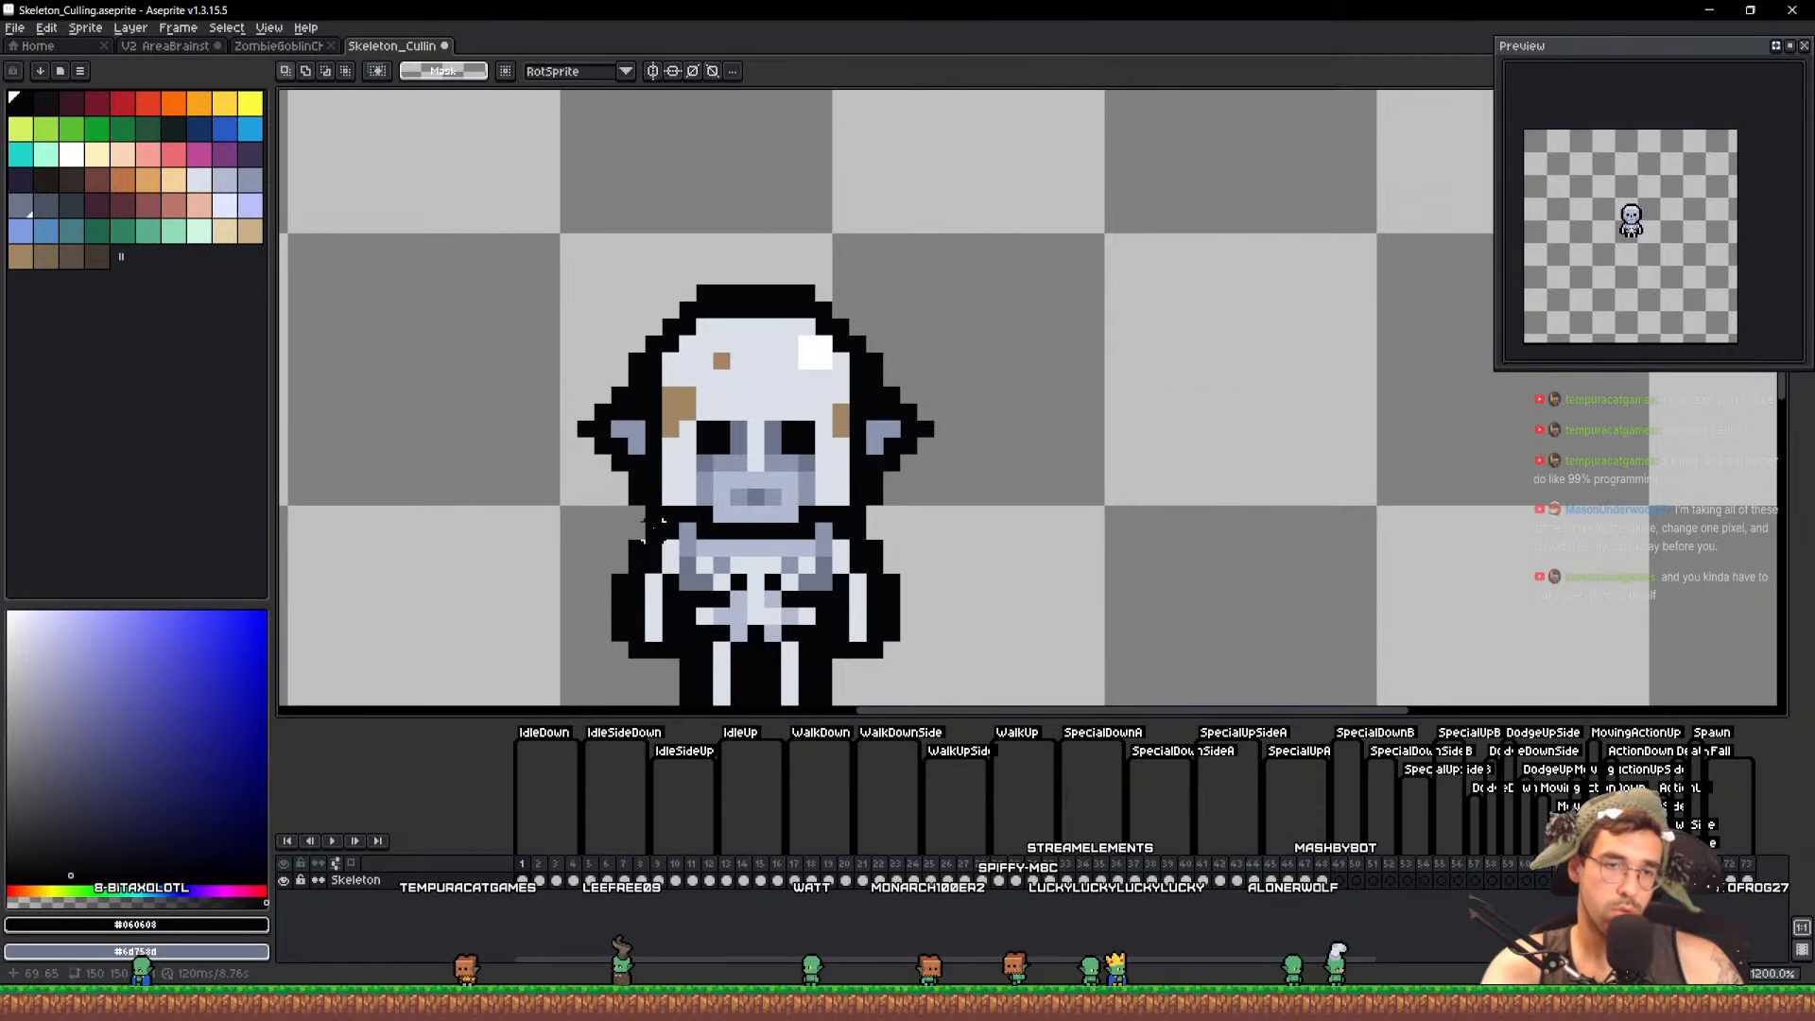
Copy the goblin's head from frame 1 and paste it onto frame 2, nudged one pixel lower to fit the body
{"action": "left_click_drag", "start_coordinate": [569, 511], "coordinate": [1250, 93]}
{"action": "key", "text": "ctrl+c"}
{"action": "key", "text": "ctrl+d"}
{"action": "key", "text": "Right"}
{"action": "key", "text": "ctrl+v"}
{"action": "key", "text": "Down"}
{"action": "key", "text": "ctrl+d"}
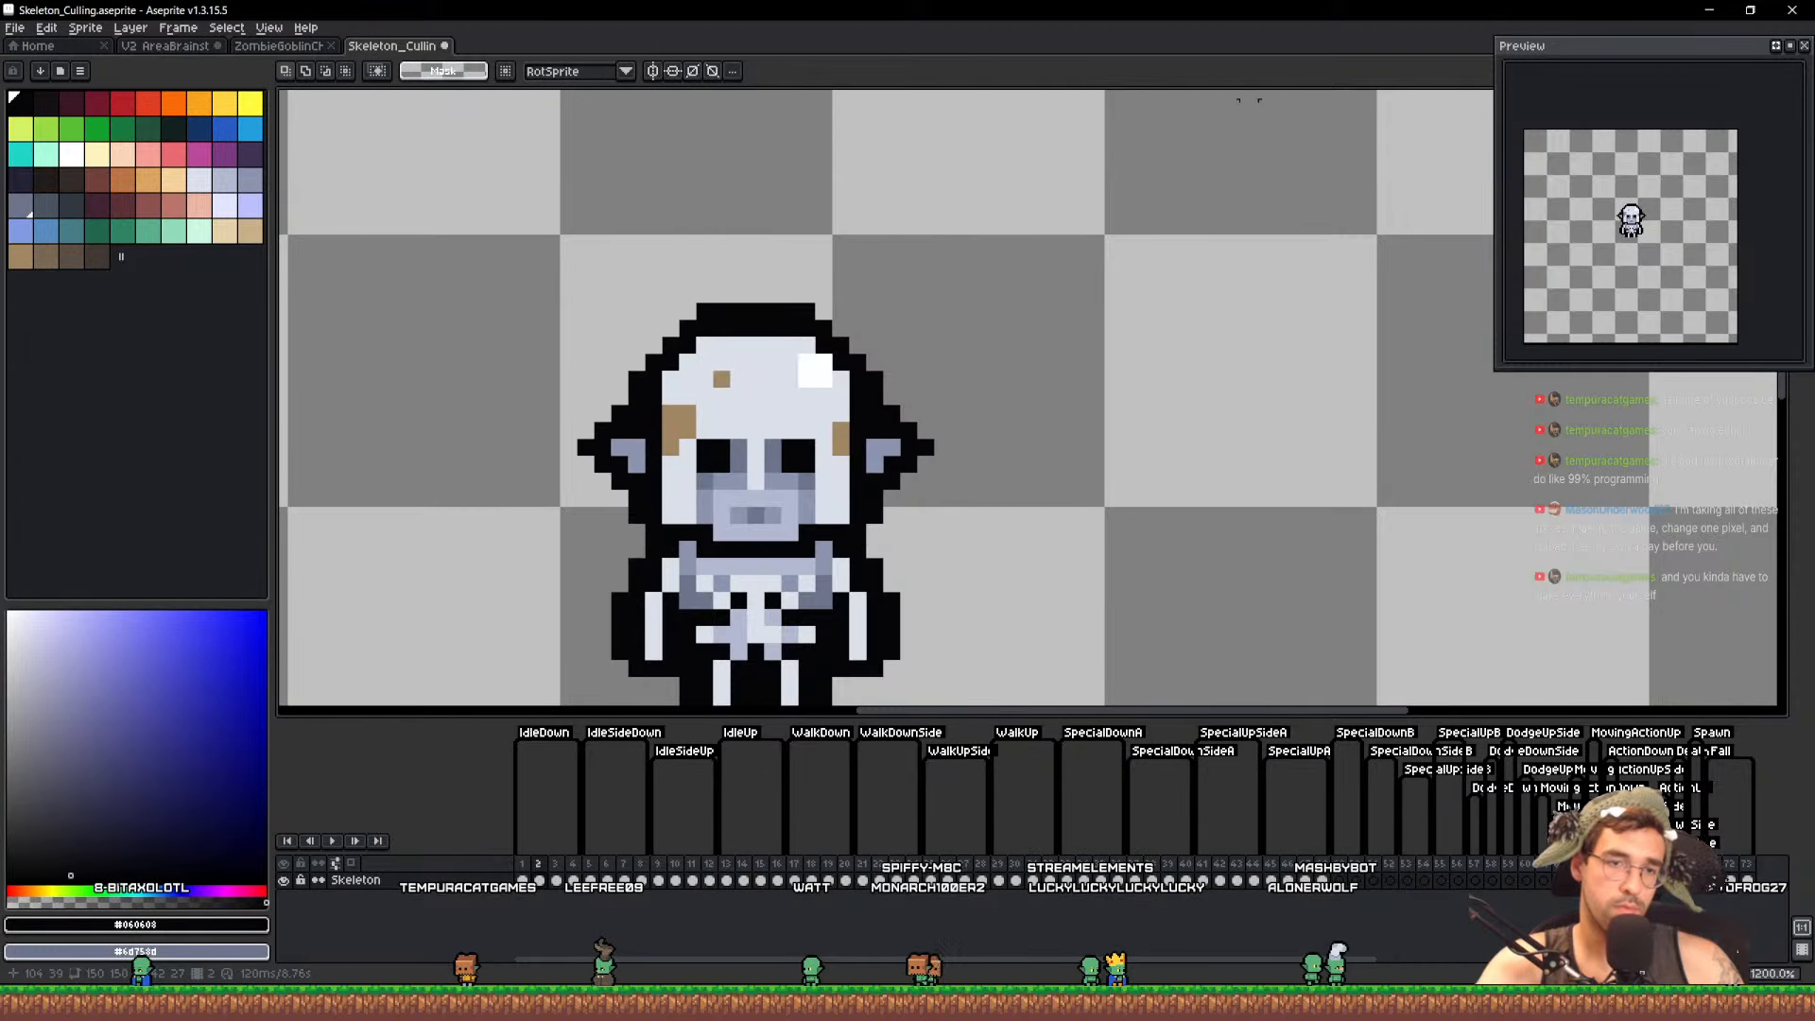
Paste the copied goblin head onto the skeleton bodies in frames 3 and 4, aligning it with each body
{"action": "key", "text": "Right"}
{"action": "key", "text": "ctrl+v"}
{"action": "key", "text": "Down"}
{"action": "key", "text": "ctrl+d"}
{"action": "key", "text": "Right"}
{"action": "key", "text": "ctrl+v"}
{"action": "key", "text": "Down"}
{"action": "key", "text": "ctrl+d"}
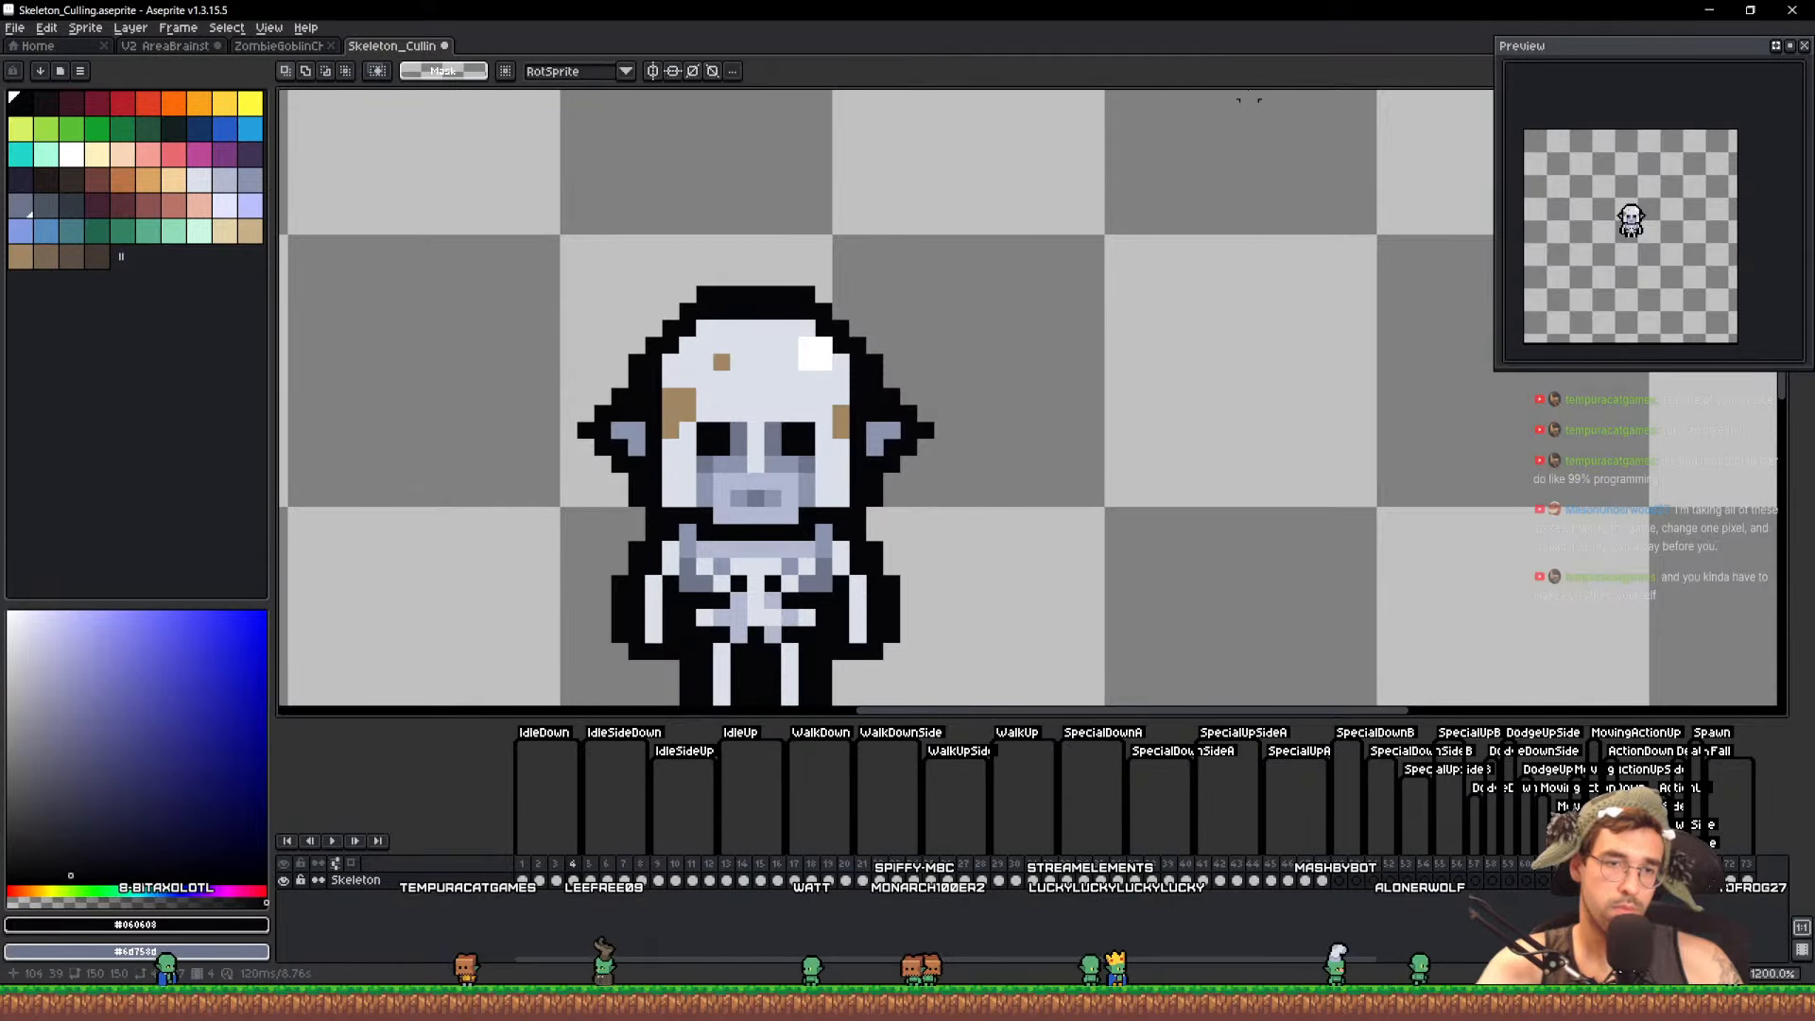
Sample the tan patch on the head and draw a 1 px vertical shovel shaft about 9 pixels tall beside the goblin in frame 4
{"action": "scroll", "coordinate": [1645, 195], "scroll_direction": "up", "scroll_amount": 4}
{"action": "left_click_drag", "start_coordinate": [1617, 277], "coordinate": [1683, 146]}
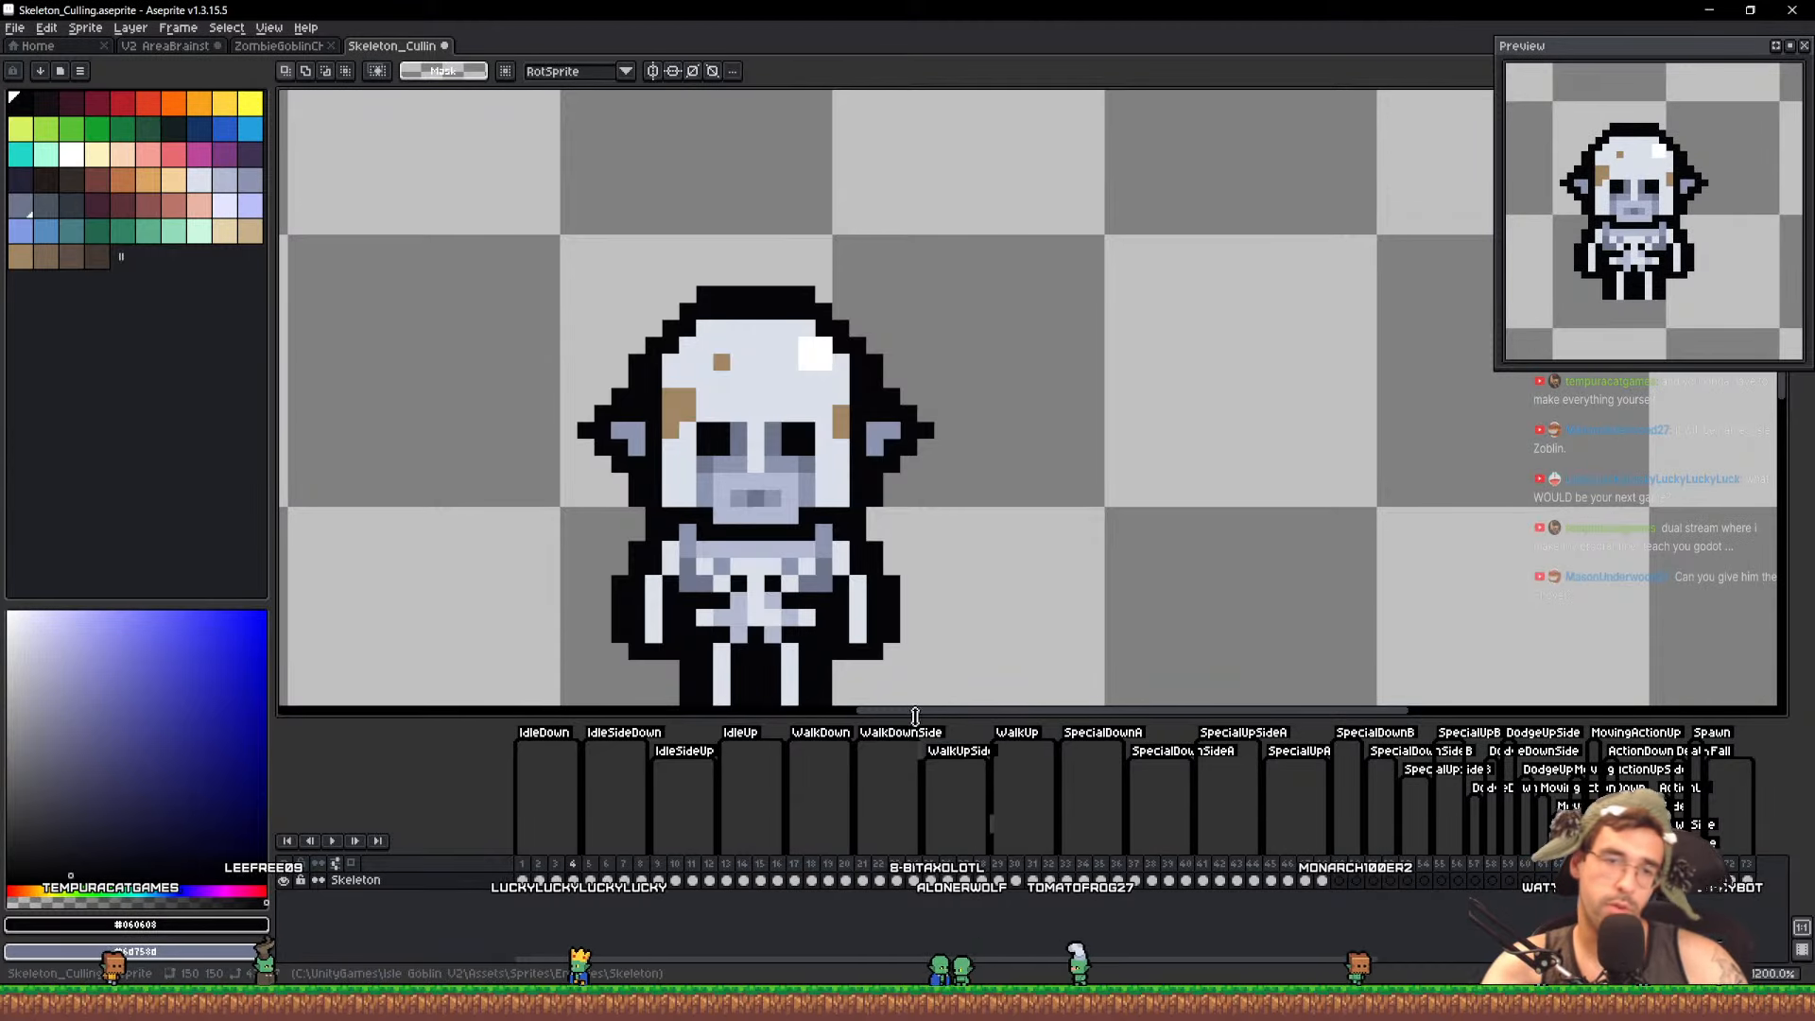
{"action": "key", "text": "i"}
{"action": "left_click", "coordinate": [697, 394]}
{"action": "left_click", "coordinate": [696, 395]}
{"action": "key", "text": "b"}
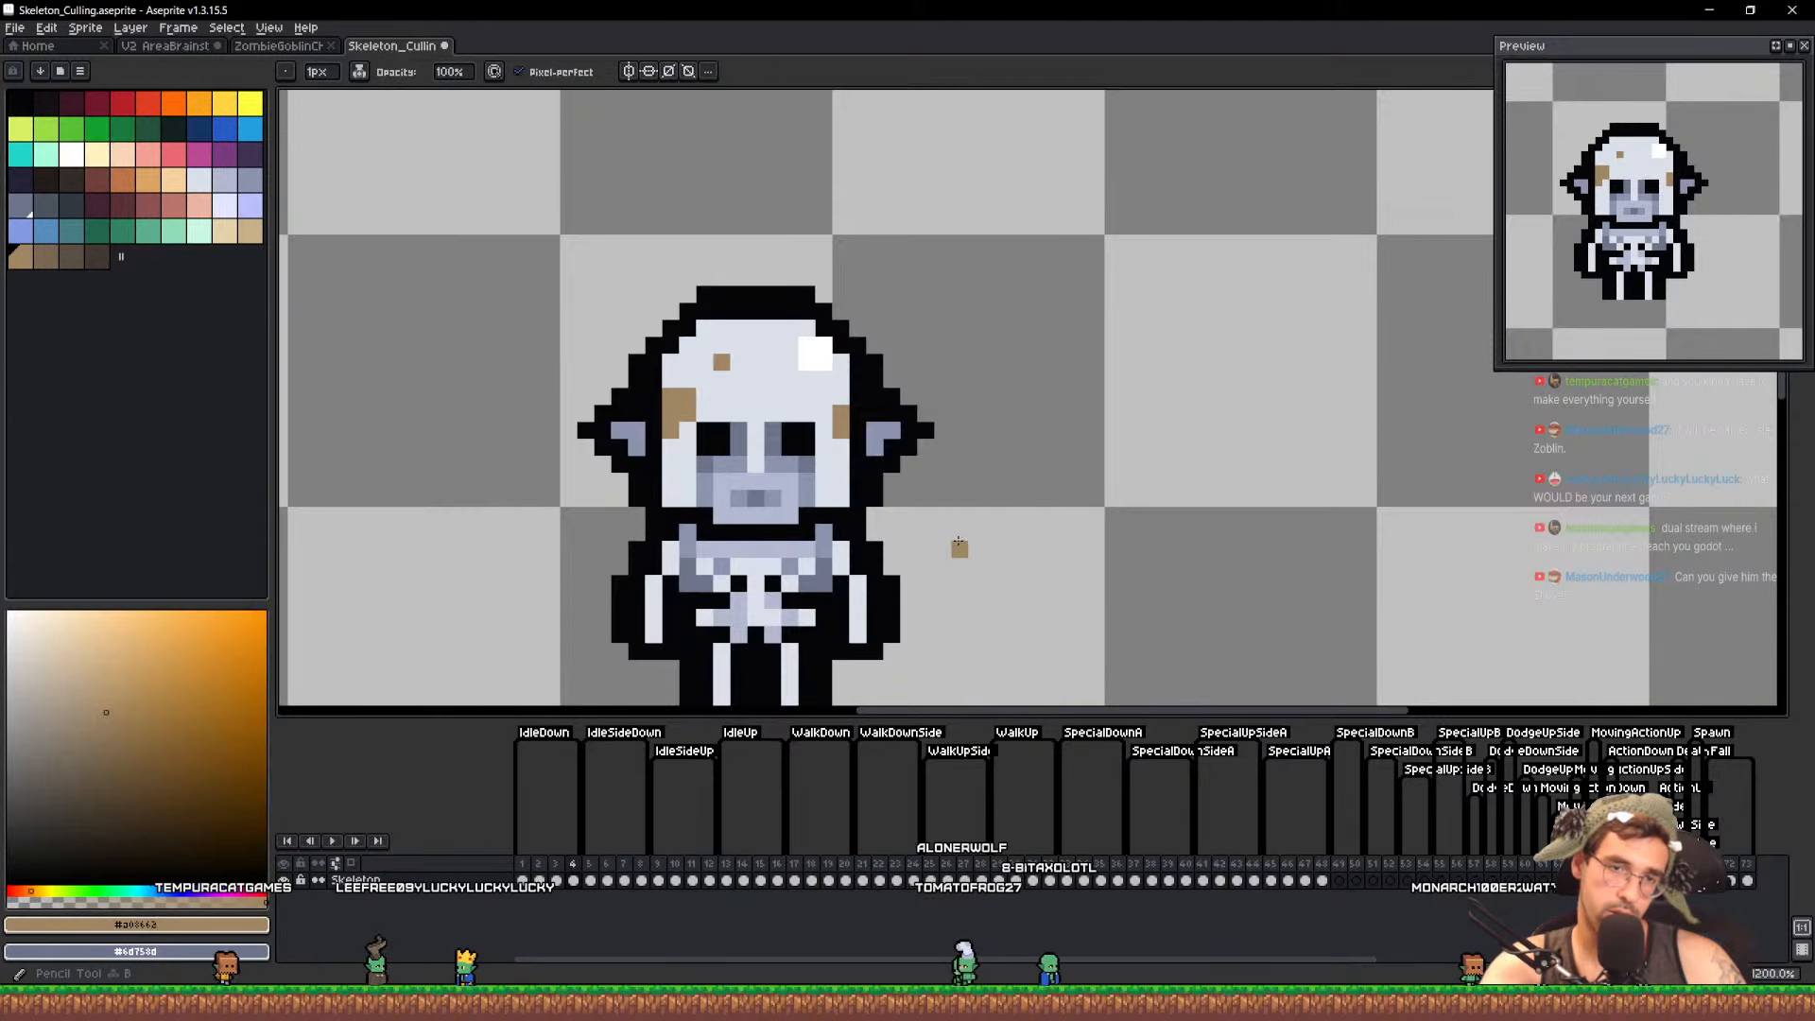
{"action": "left_click_drag", "start_coordinate": [959, 643], "coordinate": [959, 515]}
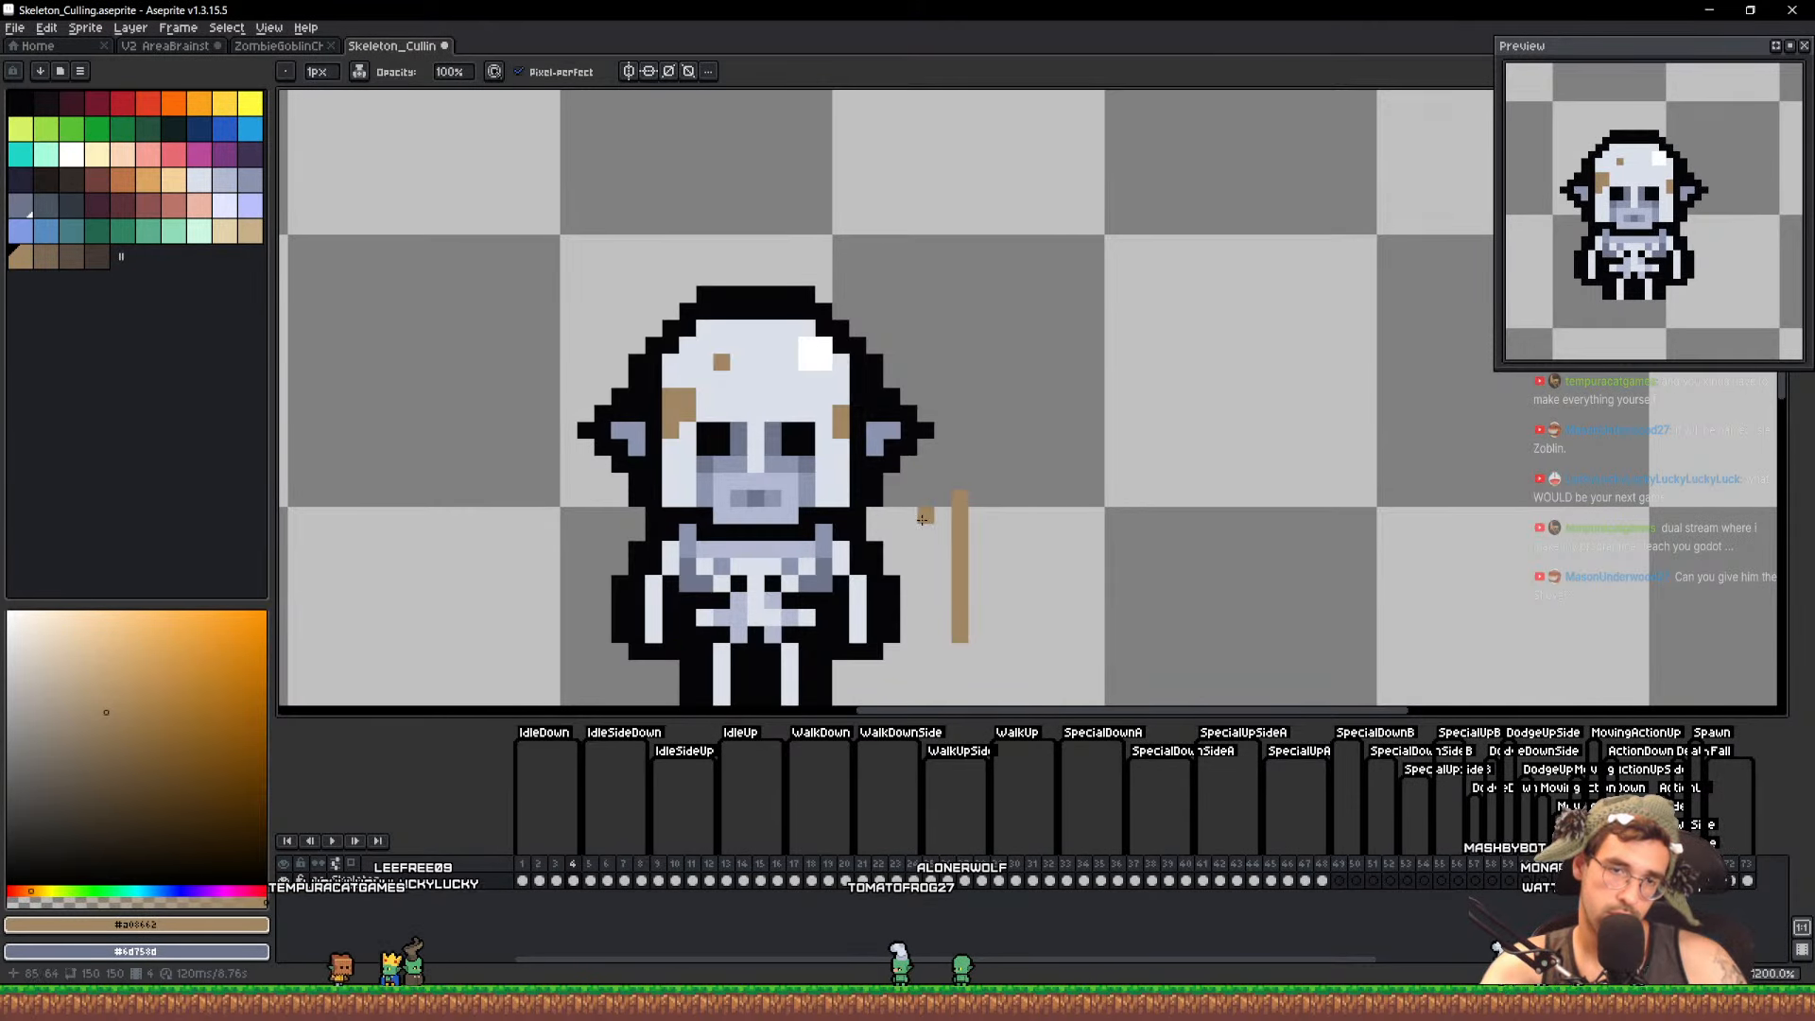
Add the shovel's blade and grip to the tan shaft's ends with a 2 px pencil in the skull colour #dae0ea
{"action": "left_click", "coordinate": [807, 481], "text": "alt"}
{"action": "left_click", "coordinate": [791, 486], "text": "alt"}
{"action": "left_click", "coordinate": [755, 410], "text": "alt"}
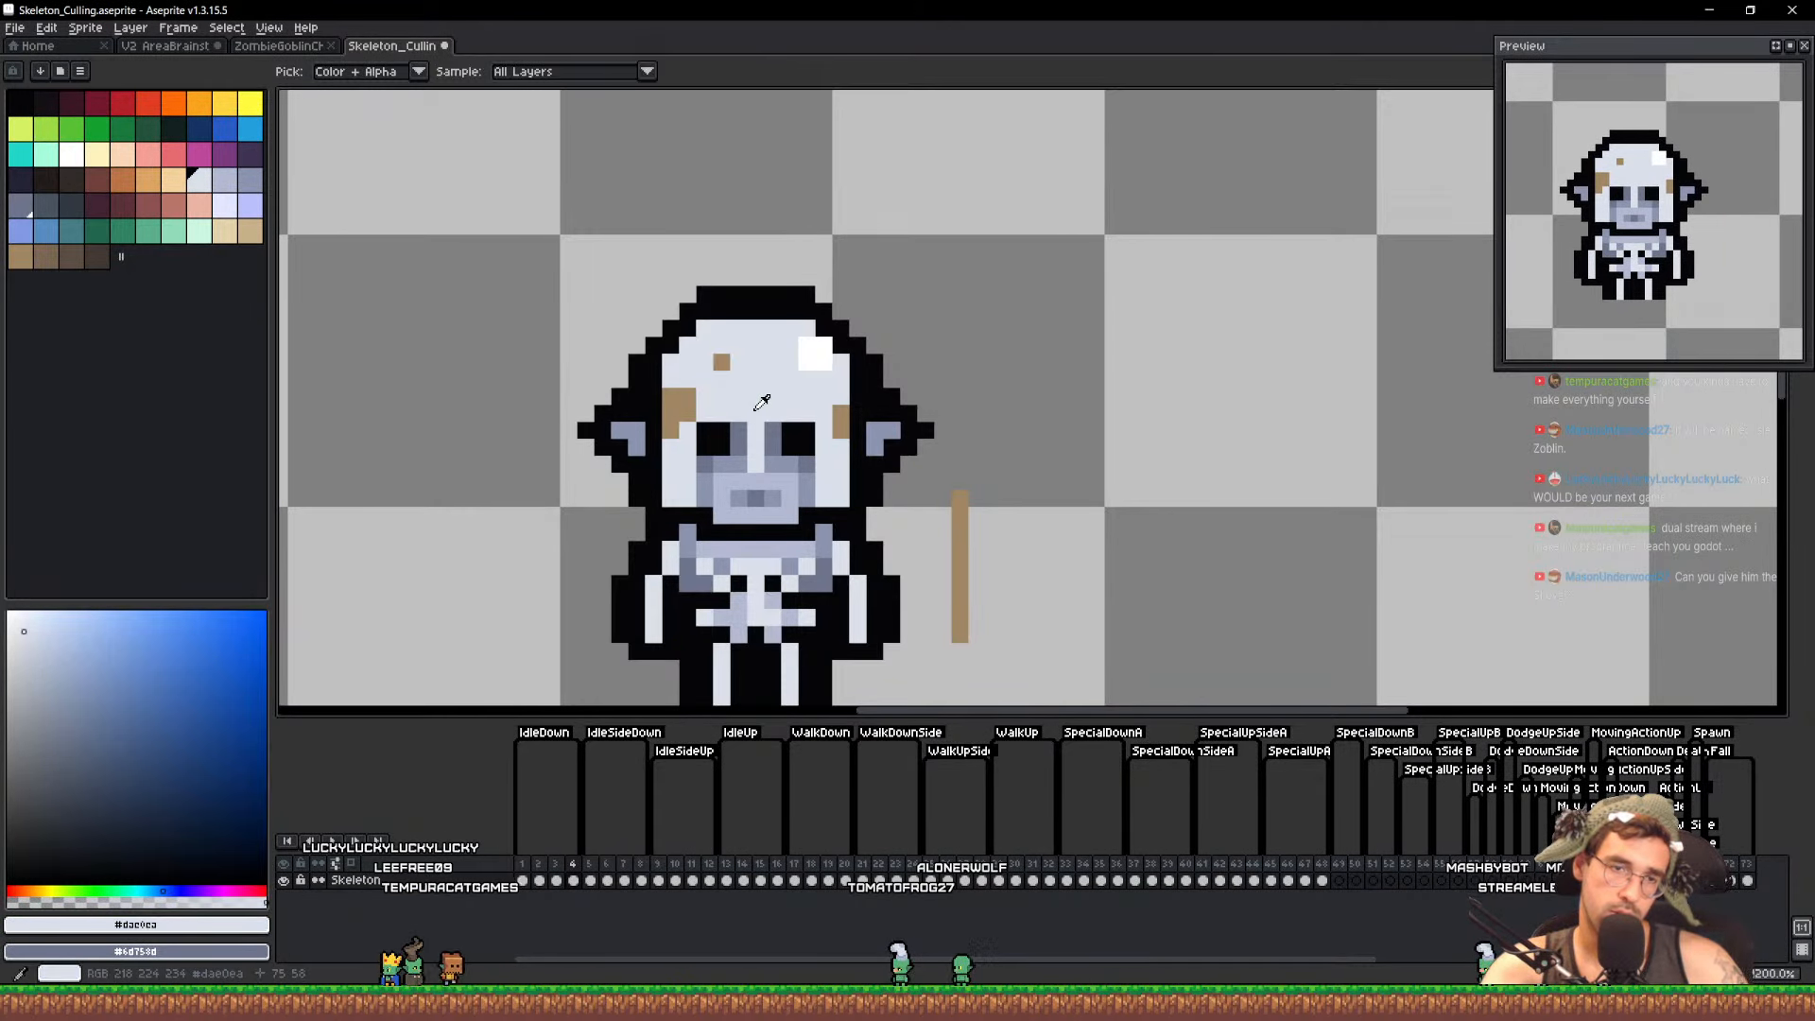
{"action": "left_click", "coordinate": [953, 544]}
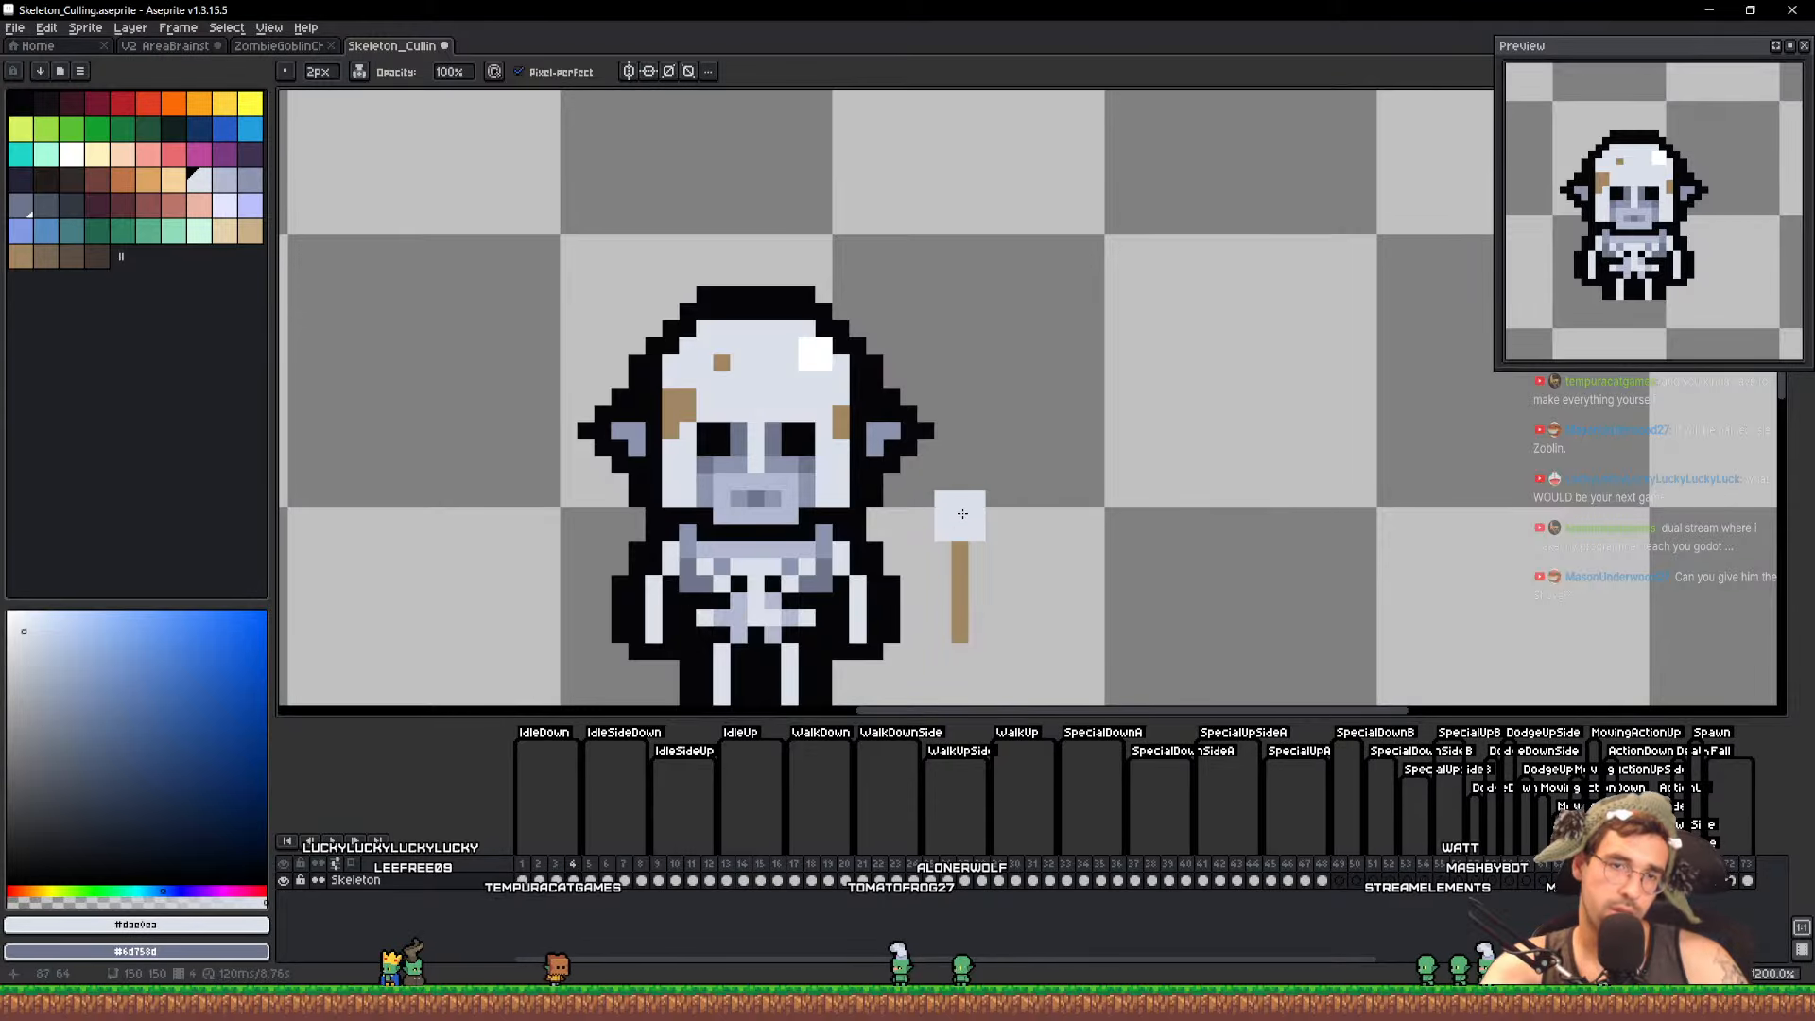
{"action": "left_click_drag", "start_coordinate": [966, 500], "coordinate": [992, 515]}
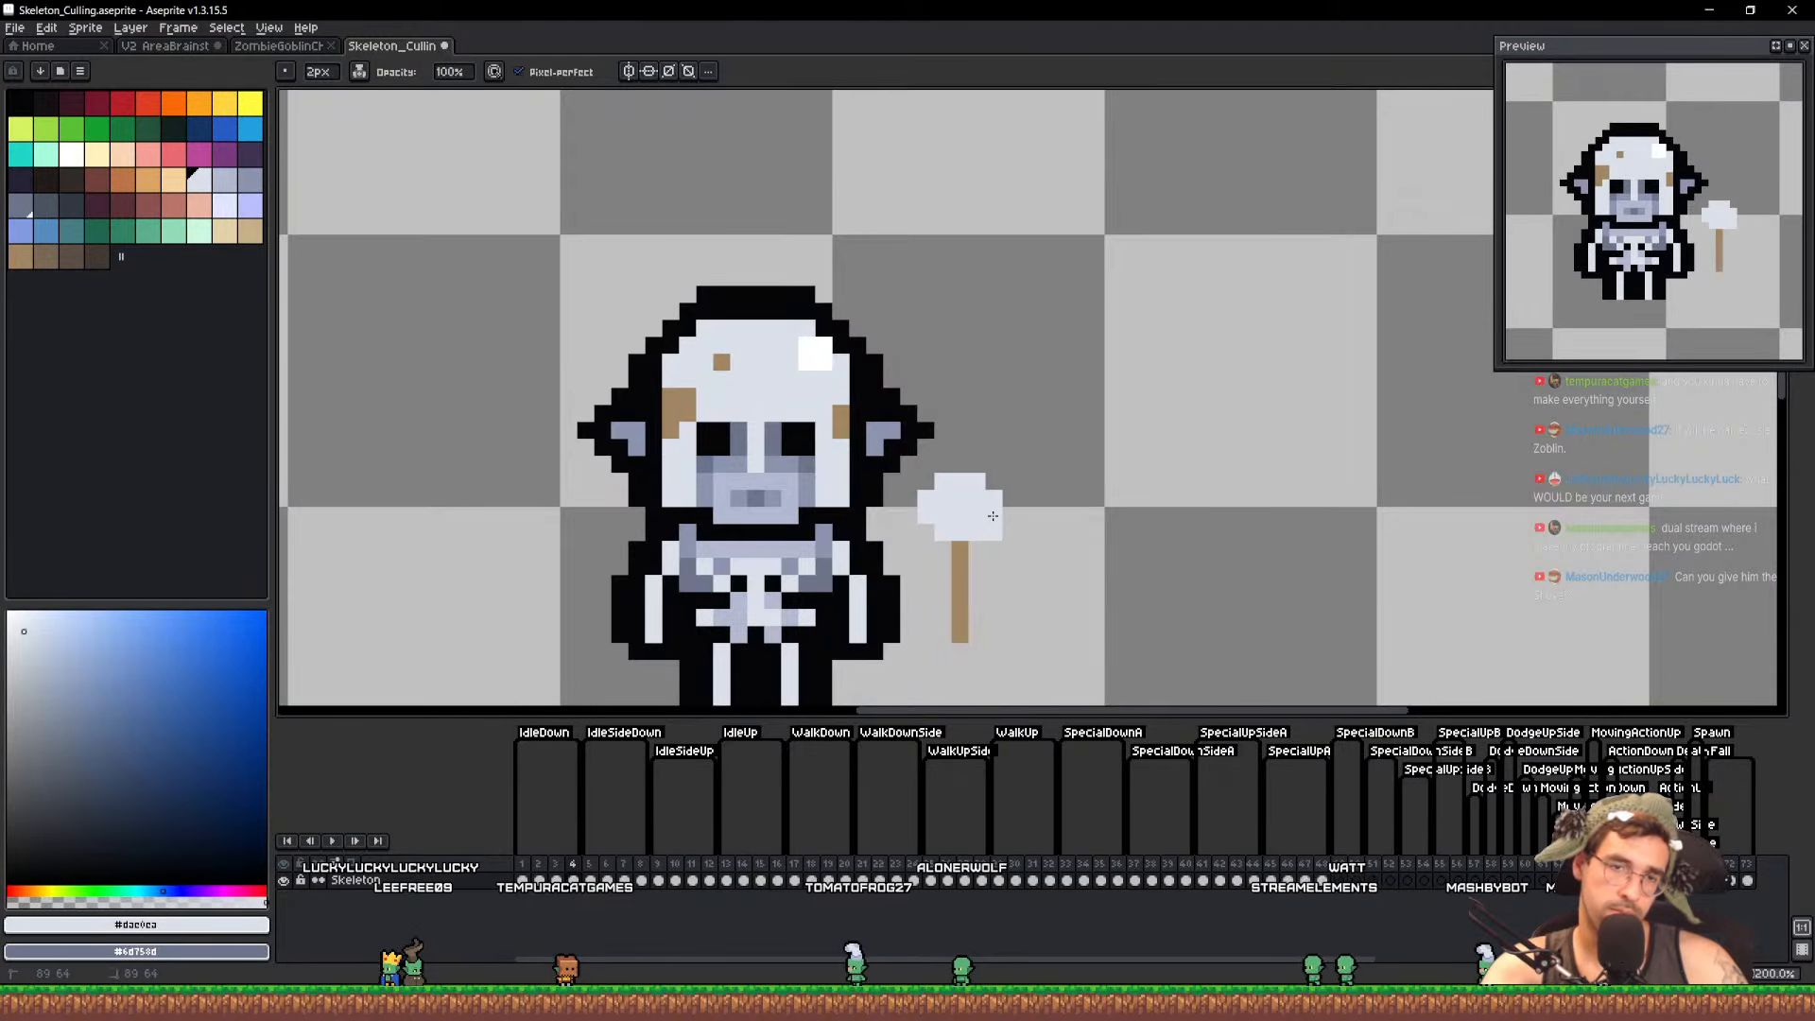
{"action": "left_click_drag", "start_coordinate": [943, 619], "coordinate": [974, 632]}
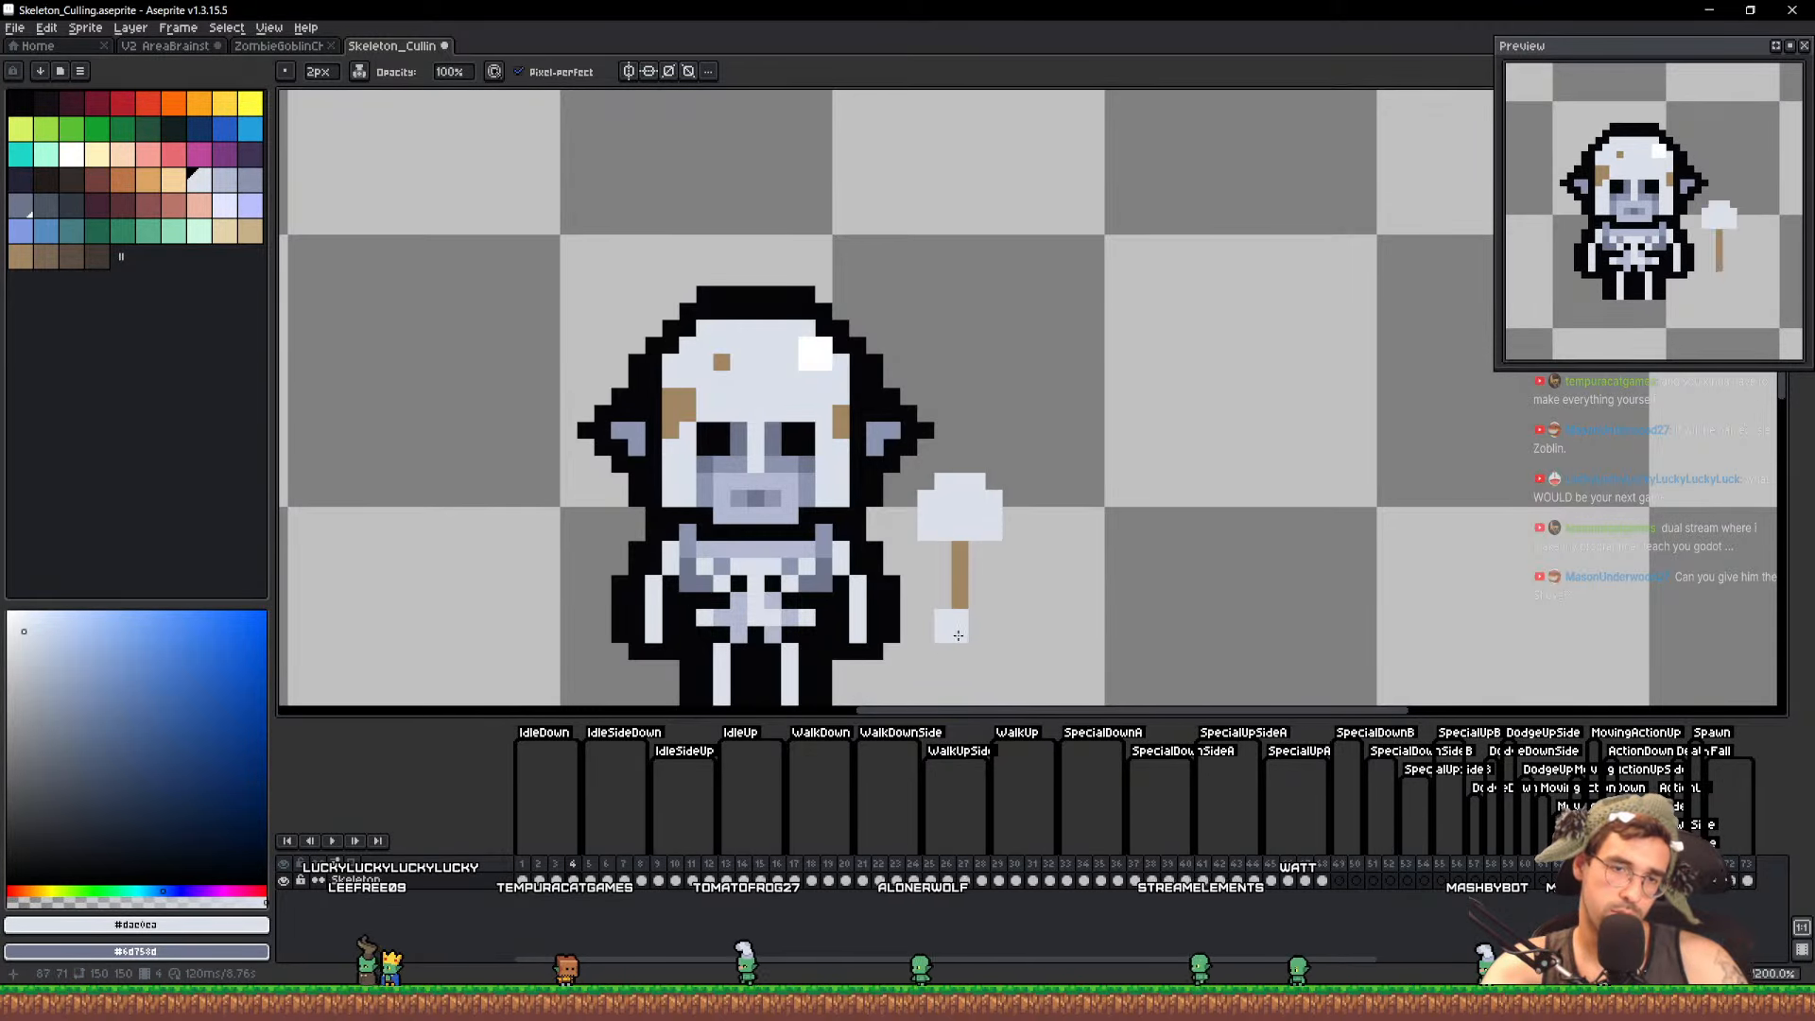
{"action": "scroll", "coordinate": [973, 605], "scroll_direction": "down", "scroll_amount": 4}
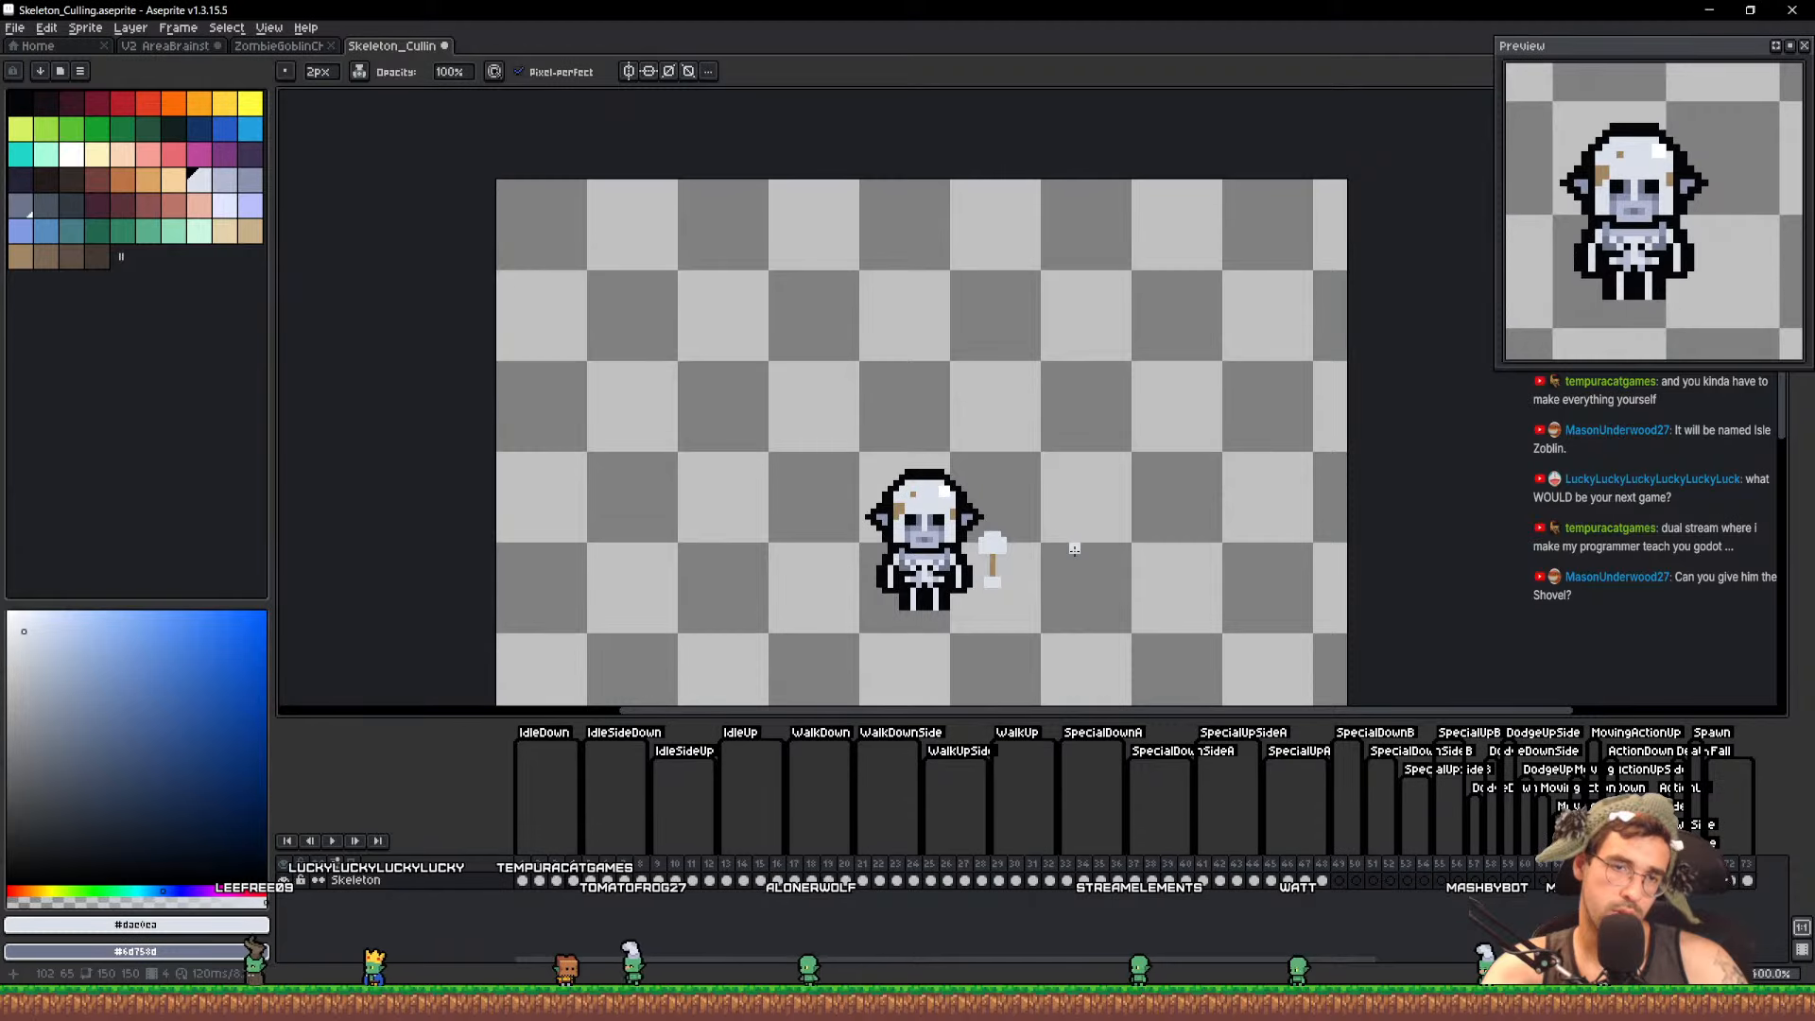
Erase the trial shovel beside the goblin in frame 4 with the 9 px eraser, and reduce the eraser size to 1 px
{"action": "scroll", "coordinate": [972, 576], "scroll_direction": "up", "scroll_amount": 3}
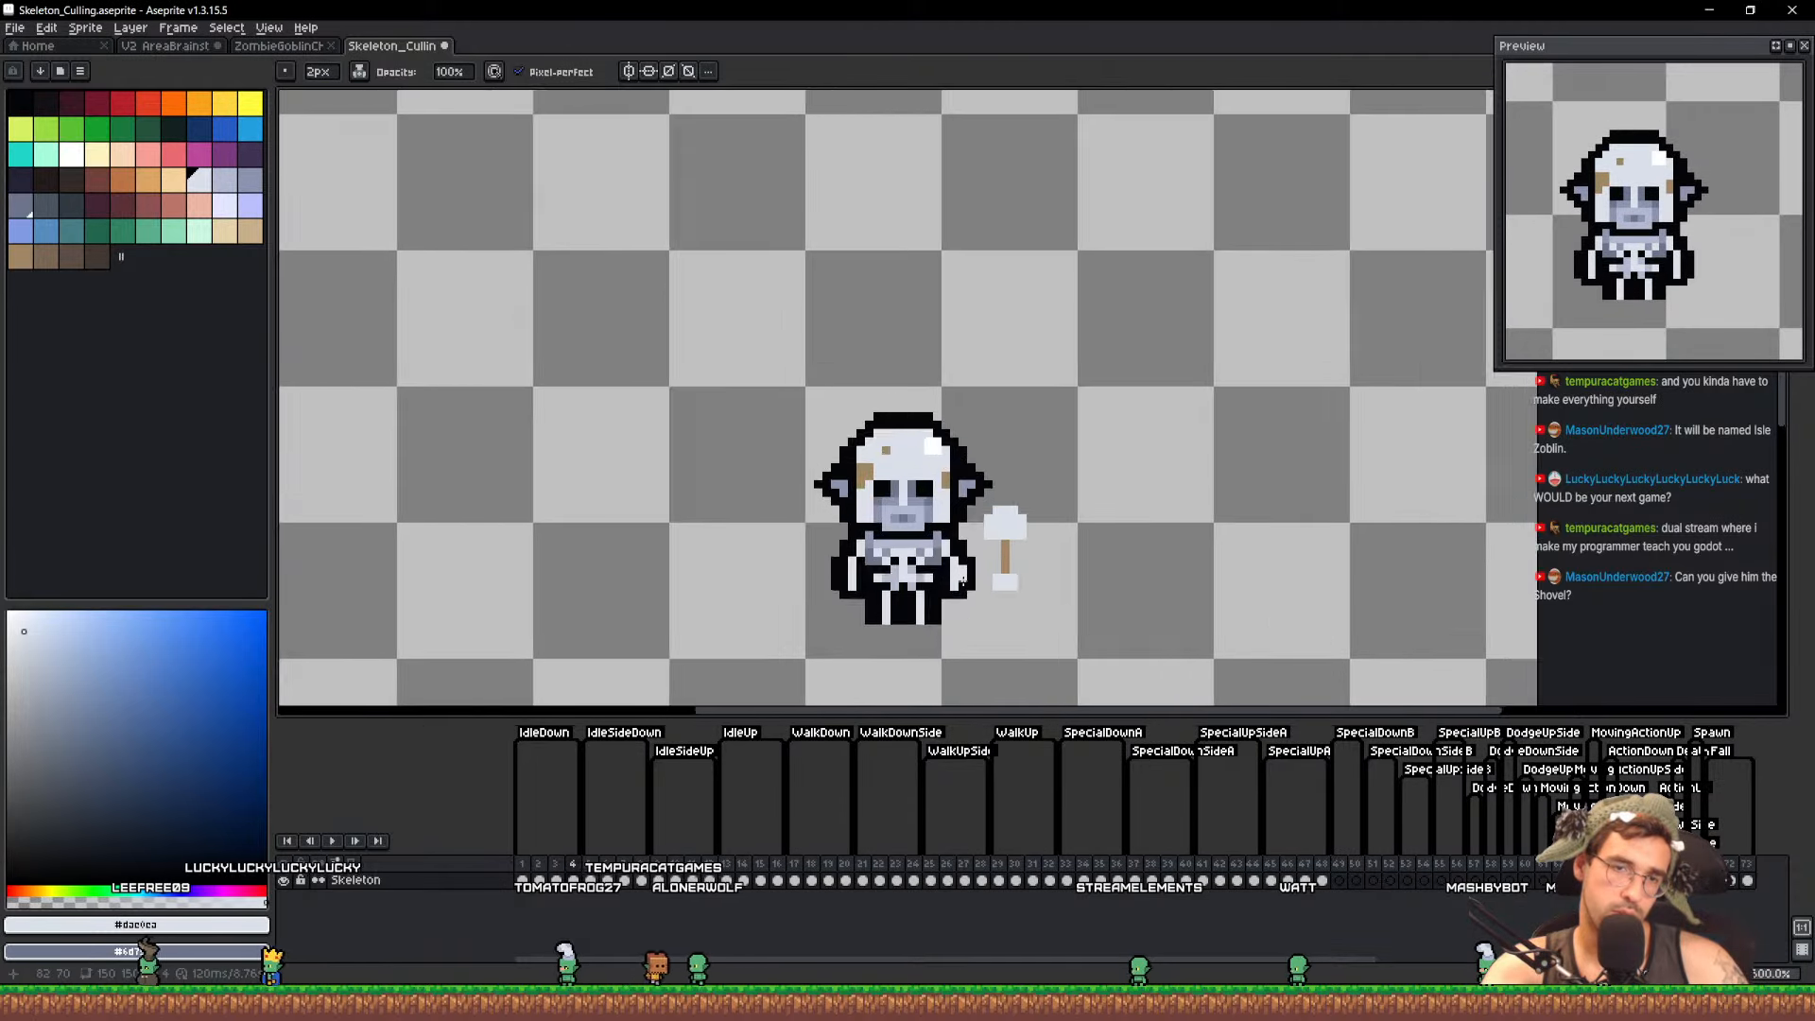
{"action": "key", "text": "e"}
{"action": "left_click_drag", "start_coordinate": [1095, 565], "coordinate": [1085, 476]}
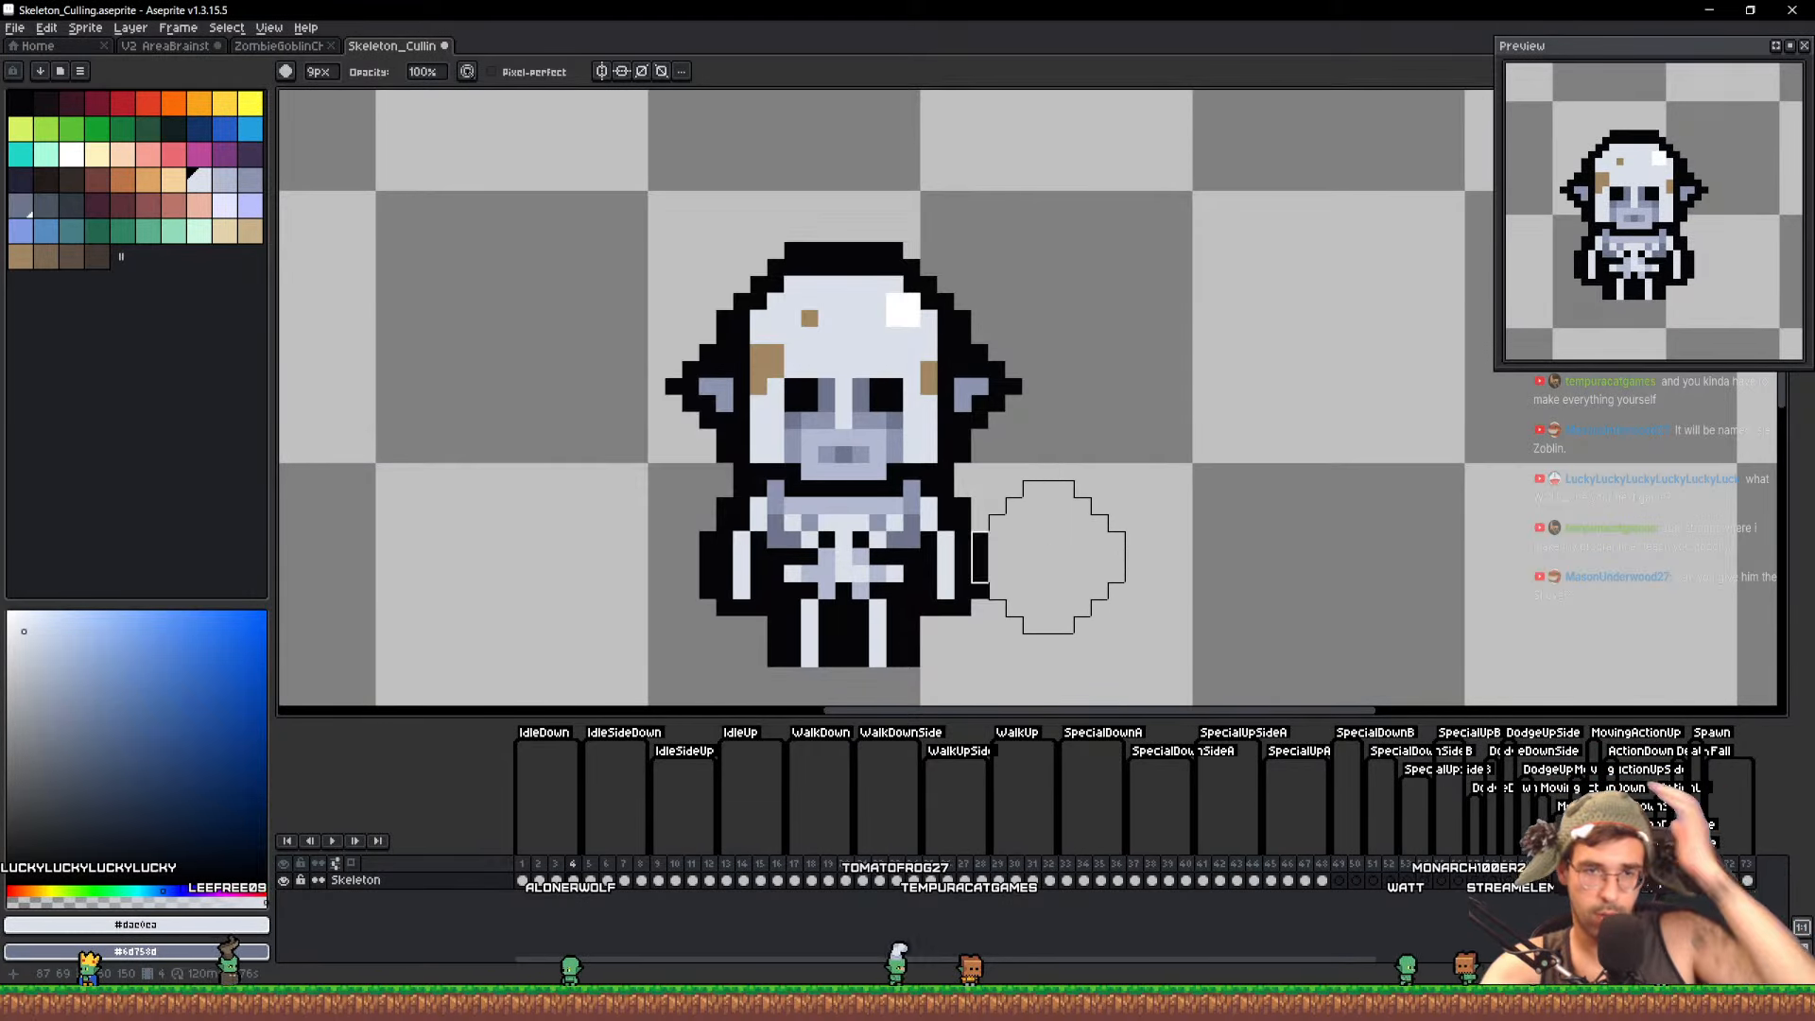
{"action": "key", "text": "minus"}
{"action": "key", "text": "minus"}
{"action": "key", "text": "minus"}
{"action": "key", "text": "minus"}
{"action": "key", "text": "minus"}
{"action": "key", "text": "minus"}
{"action": "key", "text": "minus"}
{"action": "key", "text": "minus"}
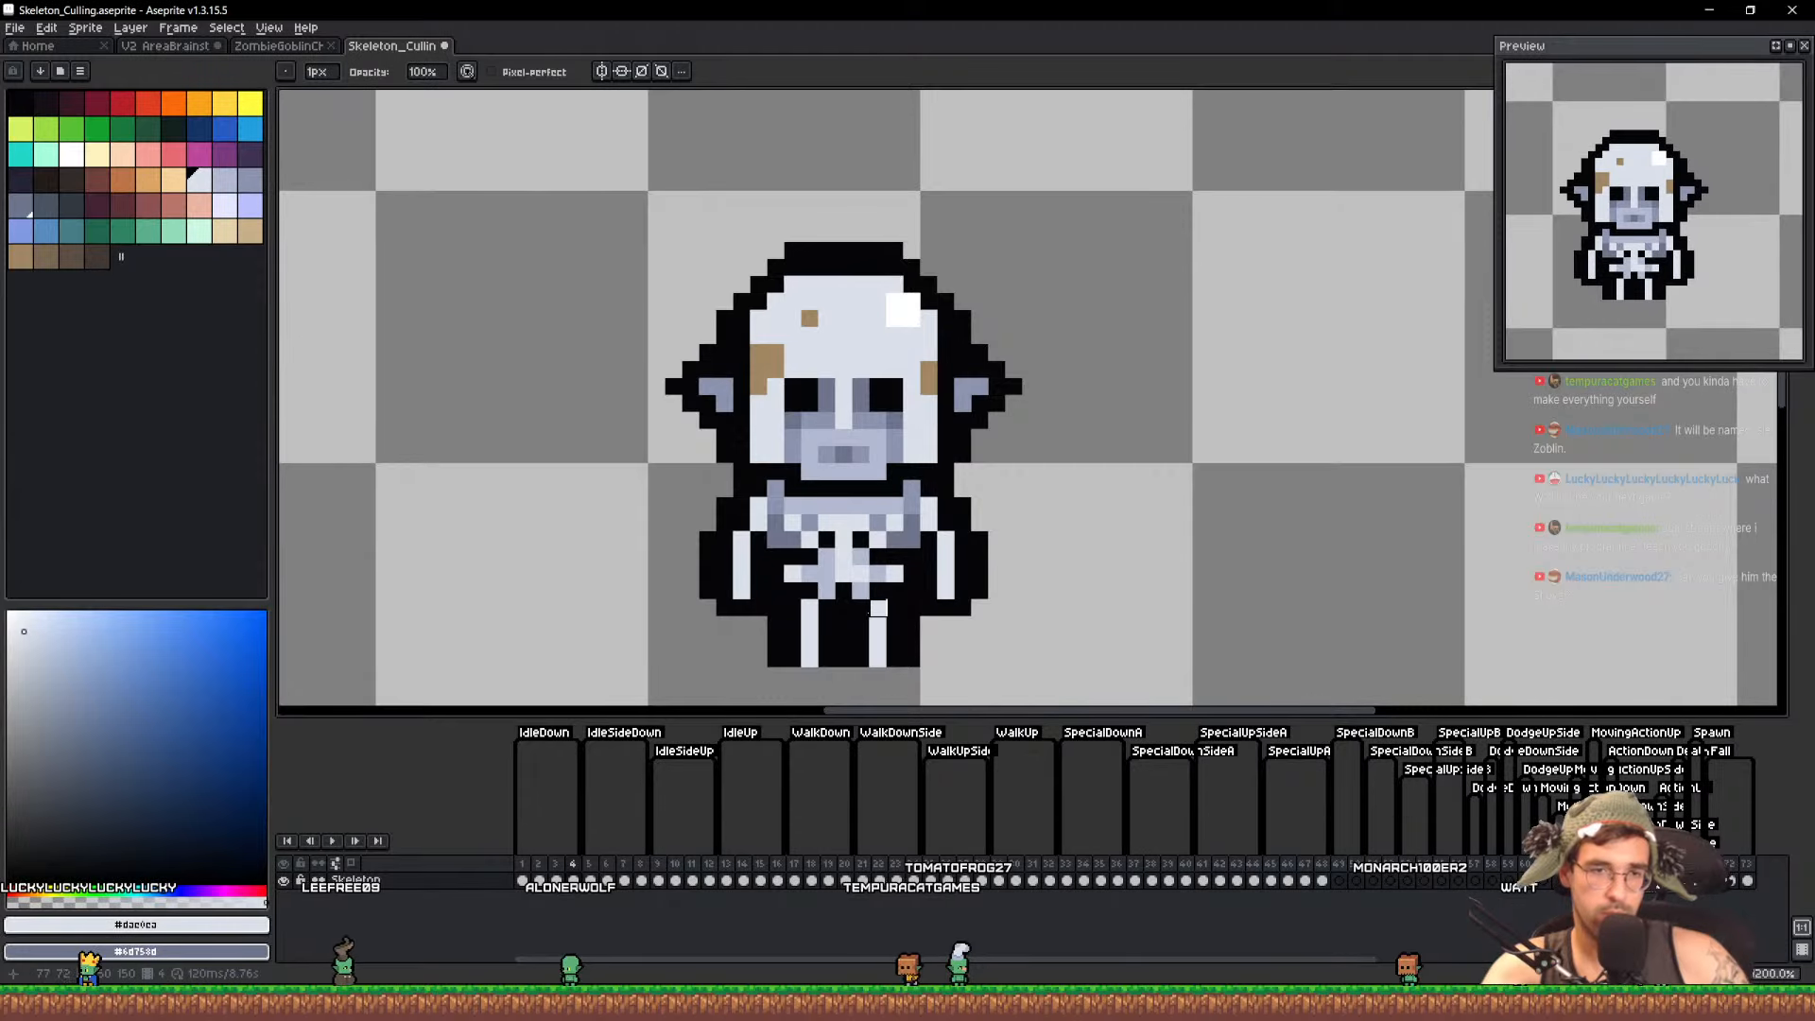
Copy the whole goblin figure in frame 1 using a freehand selection around it
{"action": "left_click", "coordinate": [523, 880]}
{"action": "left_click", "coordinate": [591, 879]}
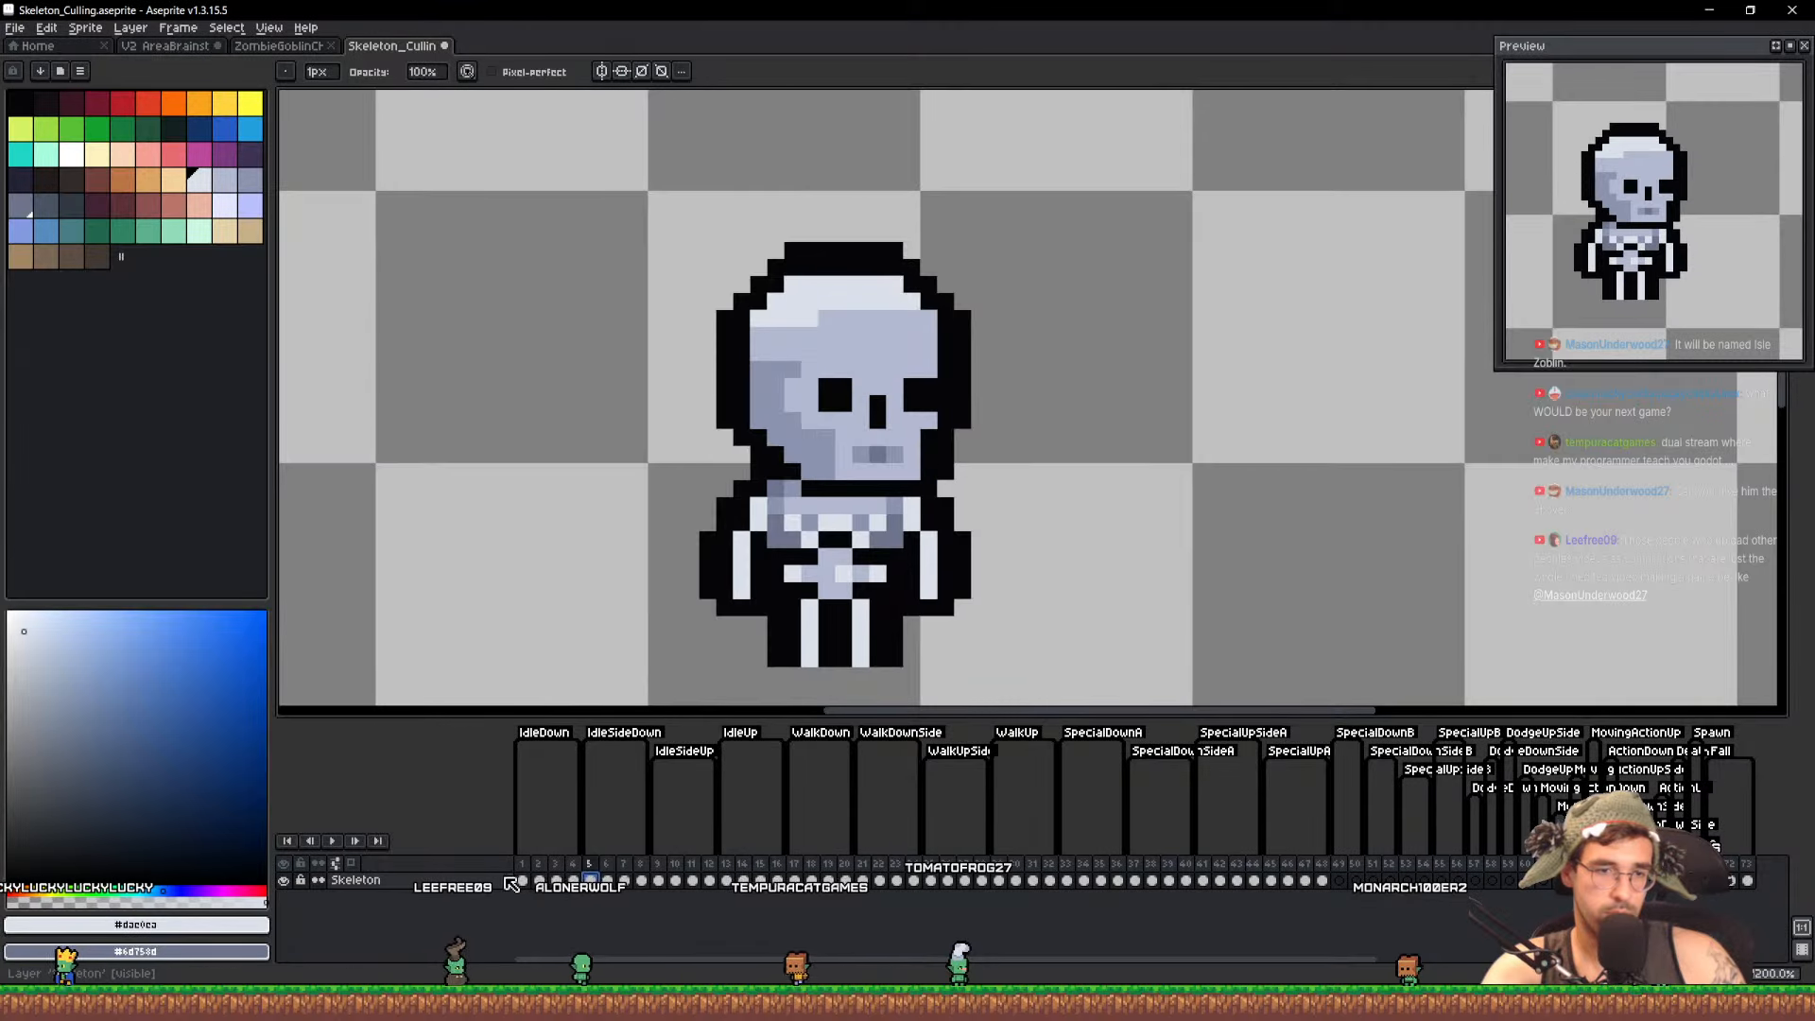
{"action": "left_click", "coordinate": [523, 880]}
{"action": "key", "text": "q"}
{"action": "mouse_move", "coordinate": [1099, 487]}
{"action": "left_mouse_down"}
{"action": "mouse_move", "coordinate": [535, 266]}
{"action": "mouse_move", "coordinate": [1219, 205]}
{"action": "left_mouse_up"}
{"action": "key", "text": "ctrl+d"}
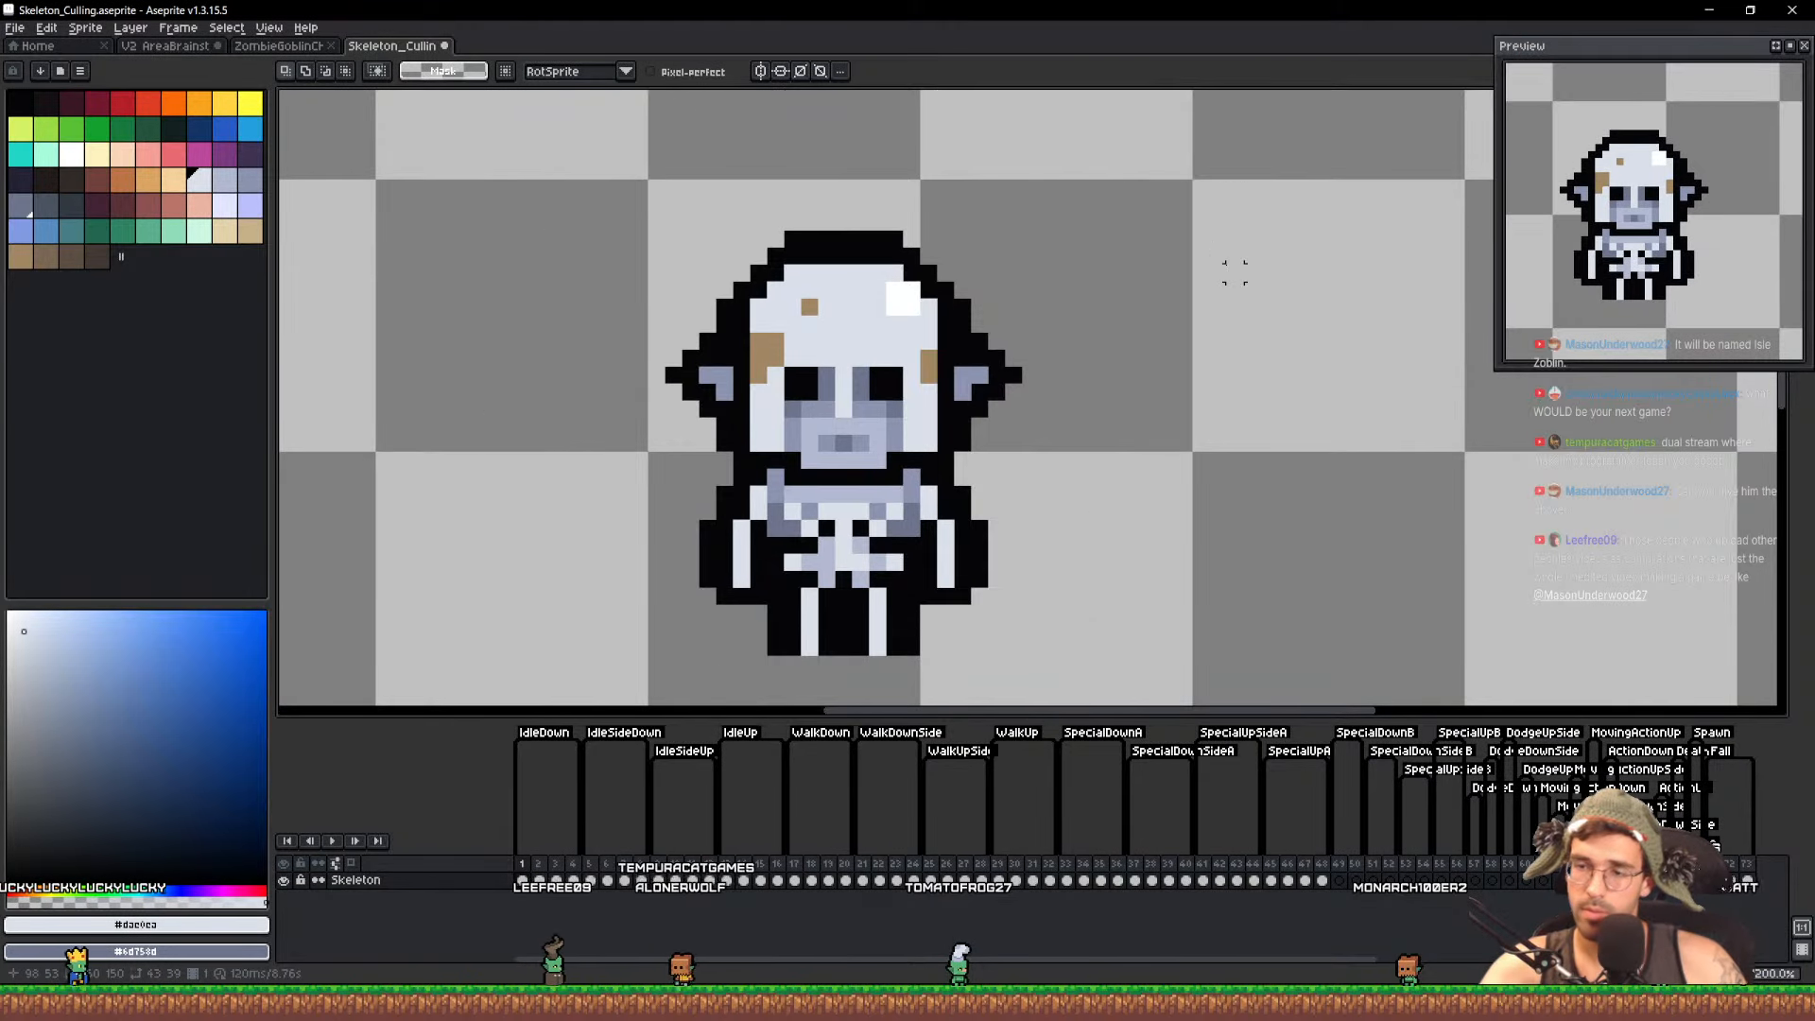
Paste the copied goblin into frame 5 and place it to the right of the three-quarter skeleton as a drawing reference
{"action": "key", "text": "Right"}
{"action": "key", "text": "Right"}
{"action": "key", "text": "Right"}
{"action": "key", "text": "Right"}
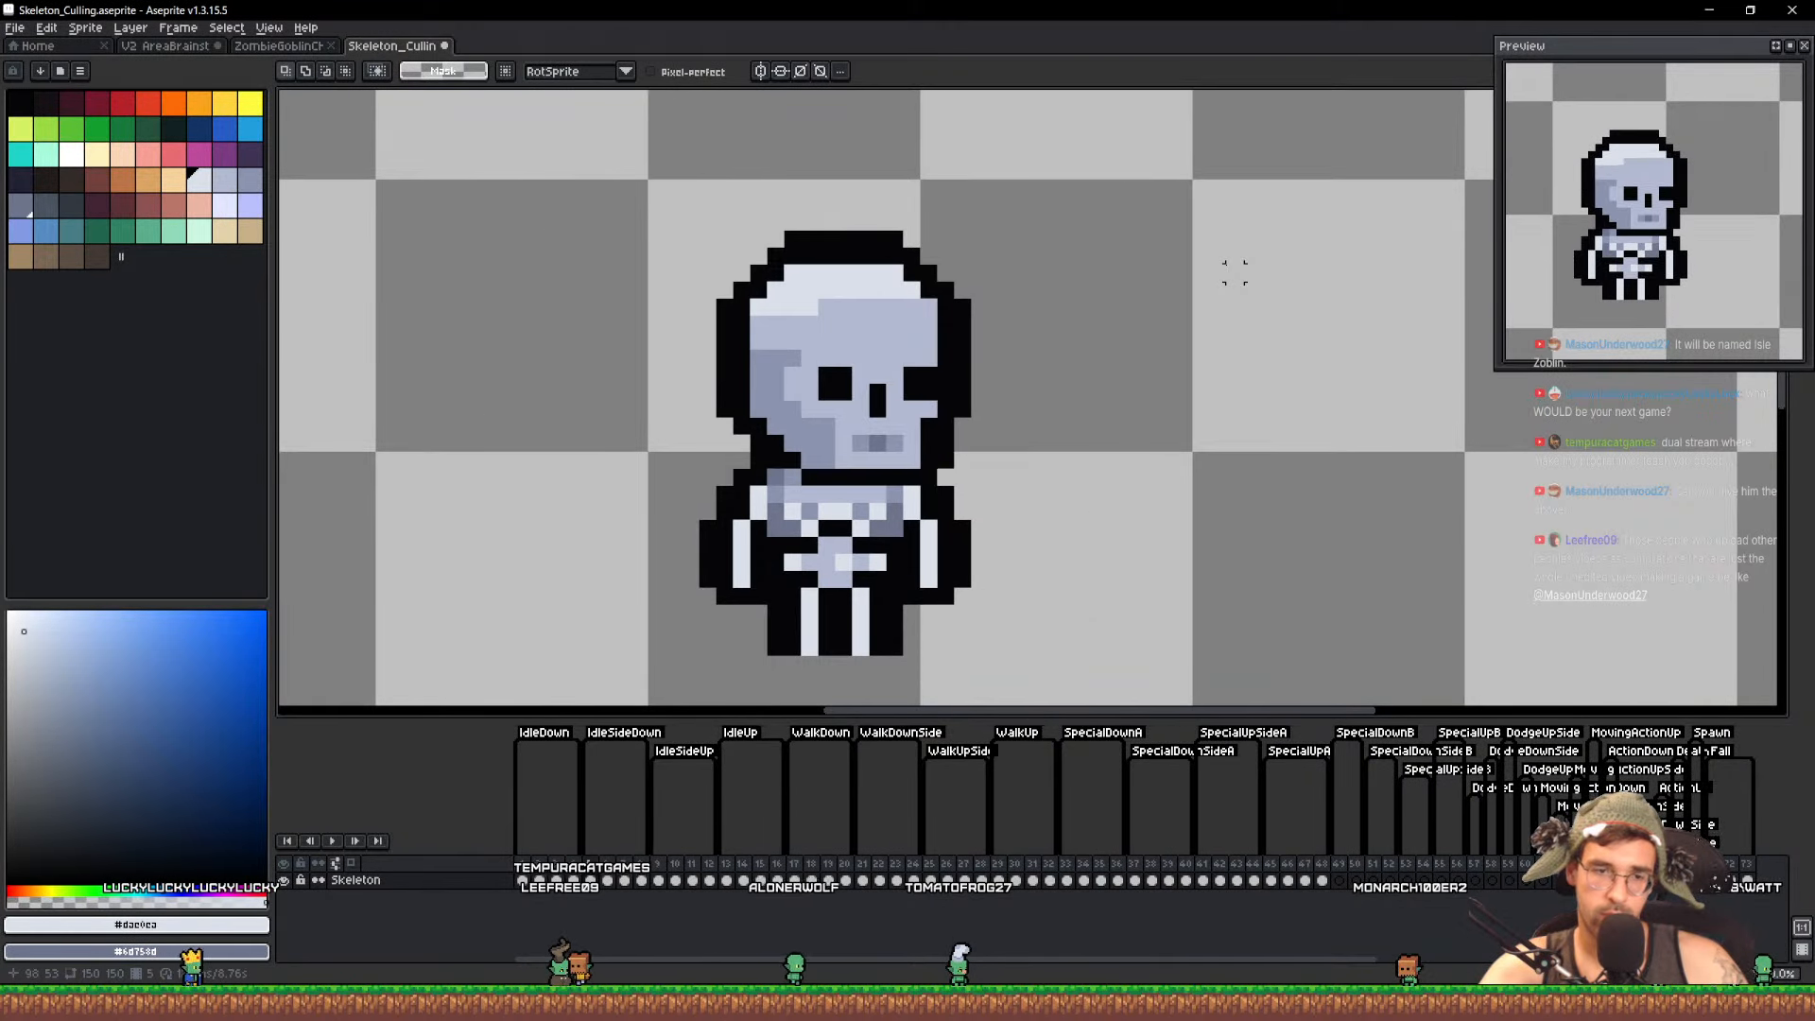
{"action": "key", "text": "ctrl+v"}
{"action": "left_click_drag", "start_coordinate": [689, 411], "coordinate": [1217, 411]}
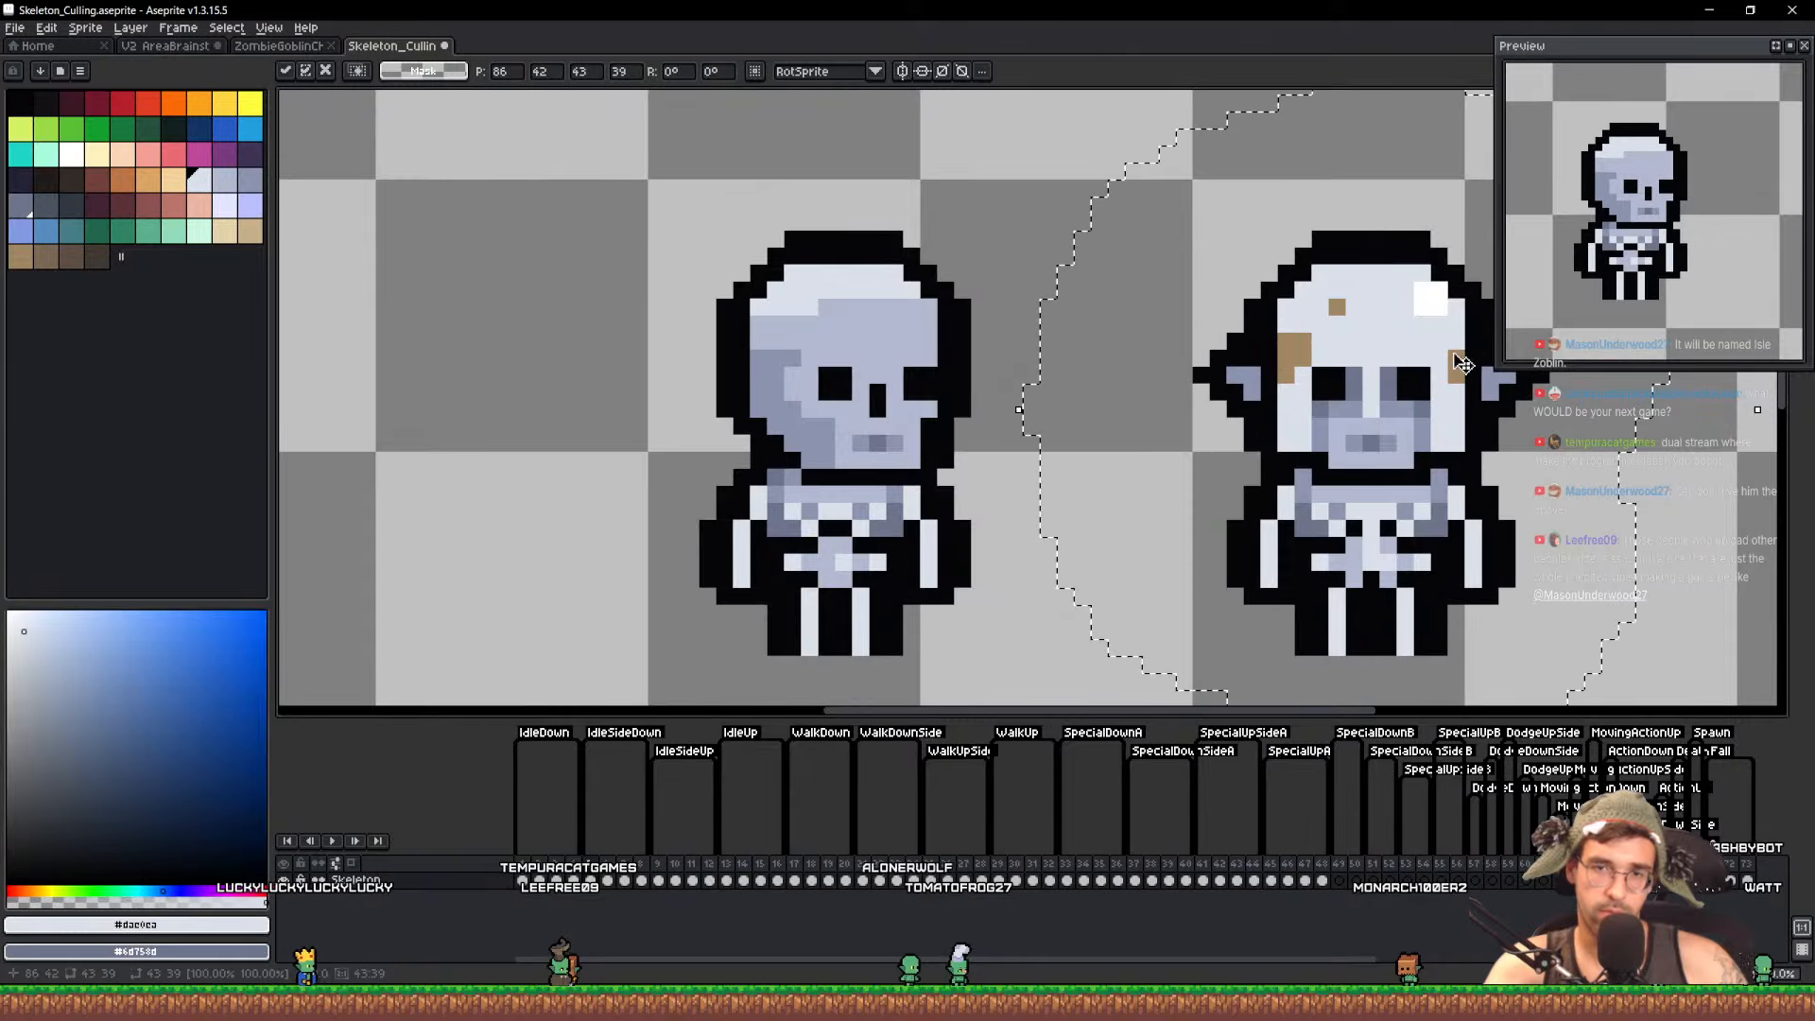
{"action": "key", "text": "ctrl+d"}
Repaint the frame 5 skeleton's near cheek, brow and far face edge in the skull colour #dae0ea to reshape the face like the goblin's
{"action": "scroll", "coordinate": [1222, 409], "scroll_direction": "up", "scroll_amount": 4}
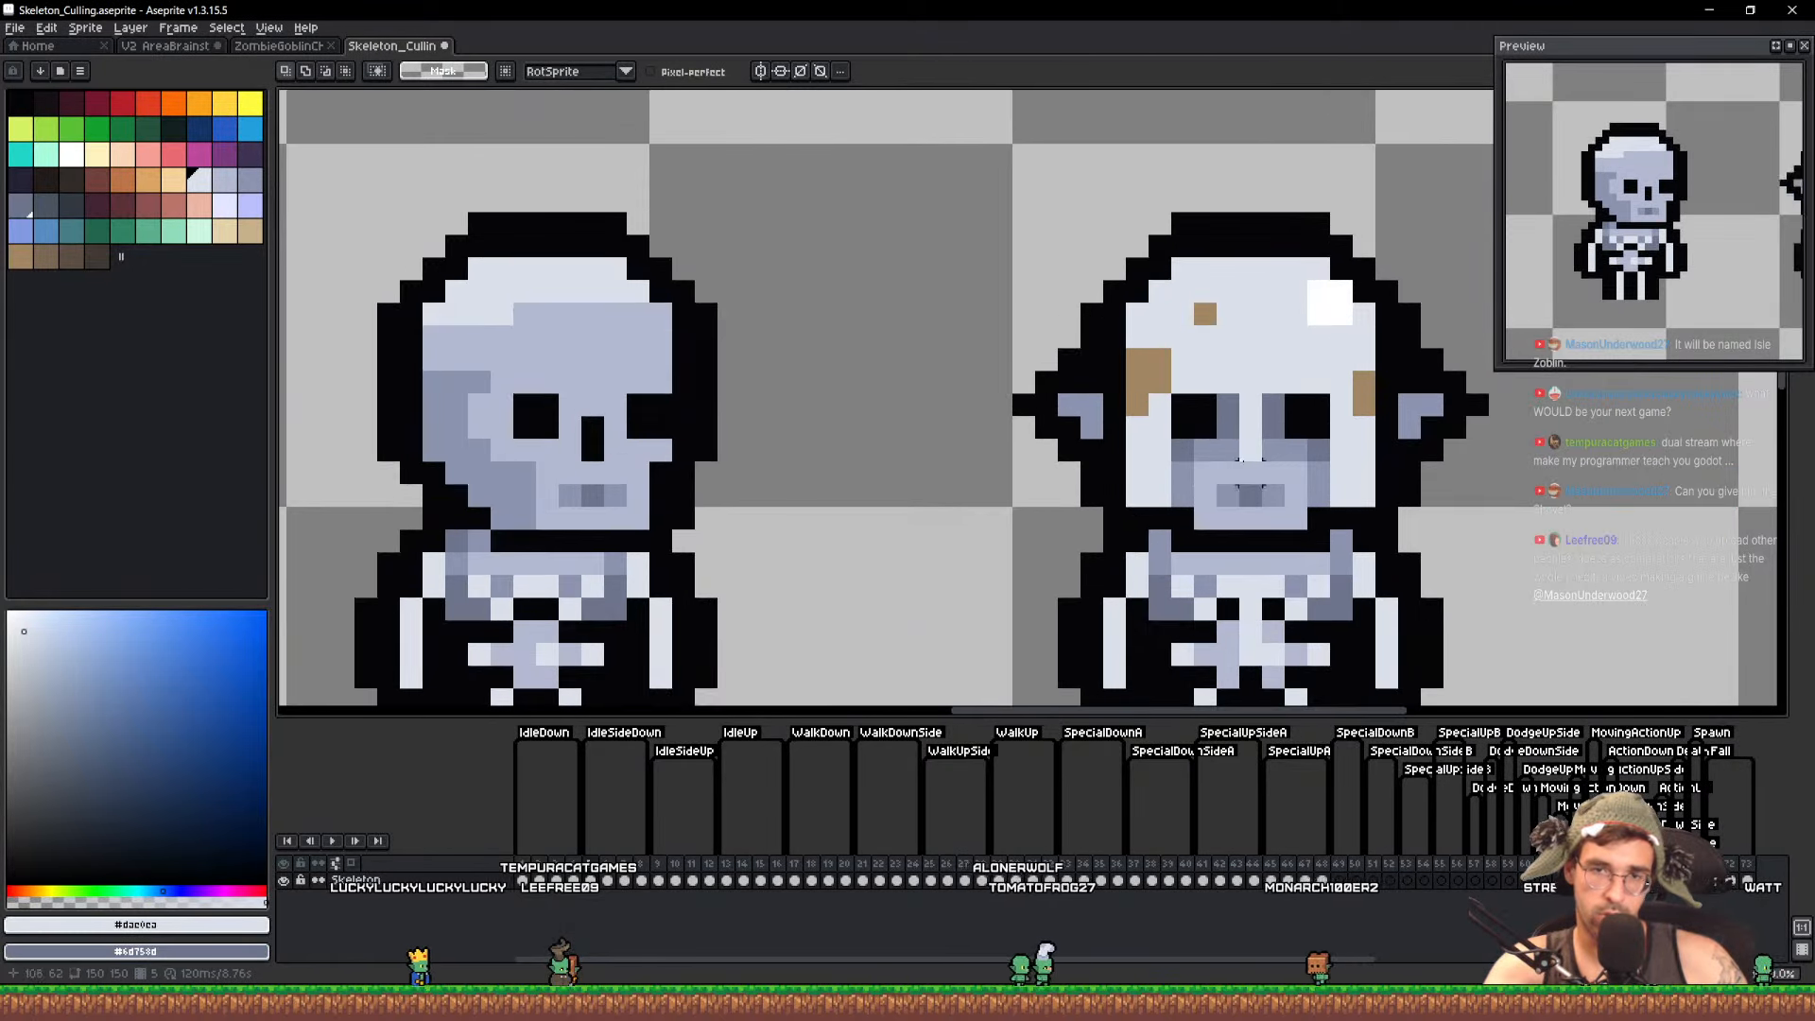
{"action": "key", "text": "i"}
{"action": "left_click_drag", "start_coordinate": [492, 531], "coordinate": [492, 392]}
{"action": "key", "text": "ctrl+z"}
{"action": "left_click_drag", "start_coordinate": [493, 512], "coordinate": [513, 378]}
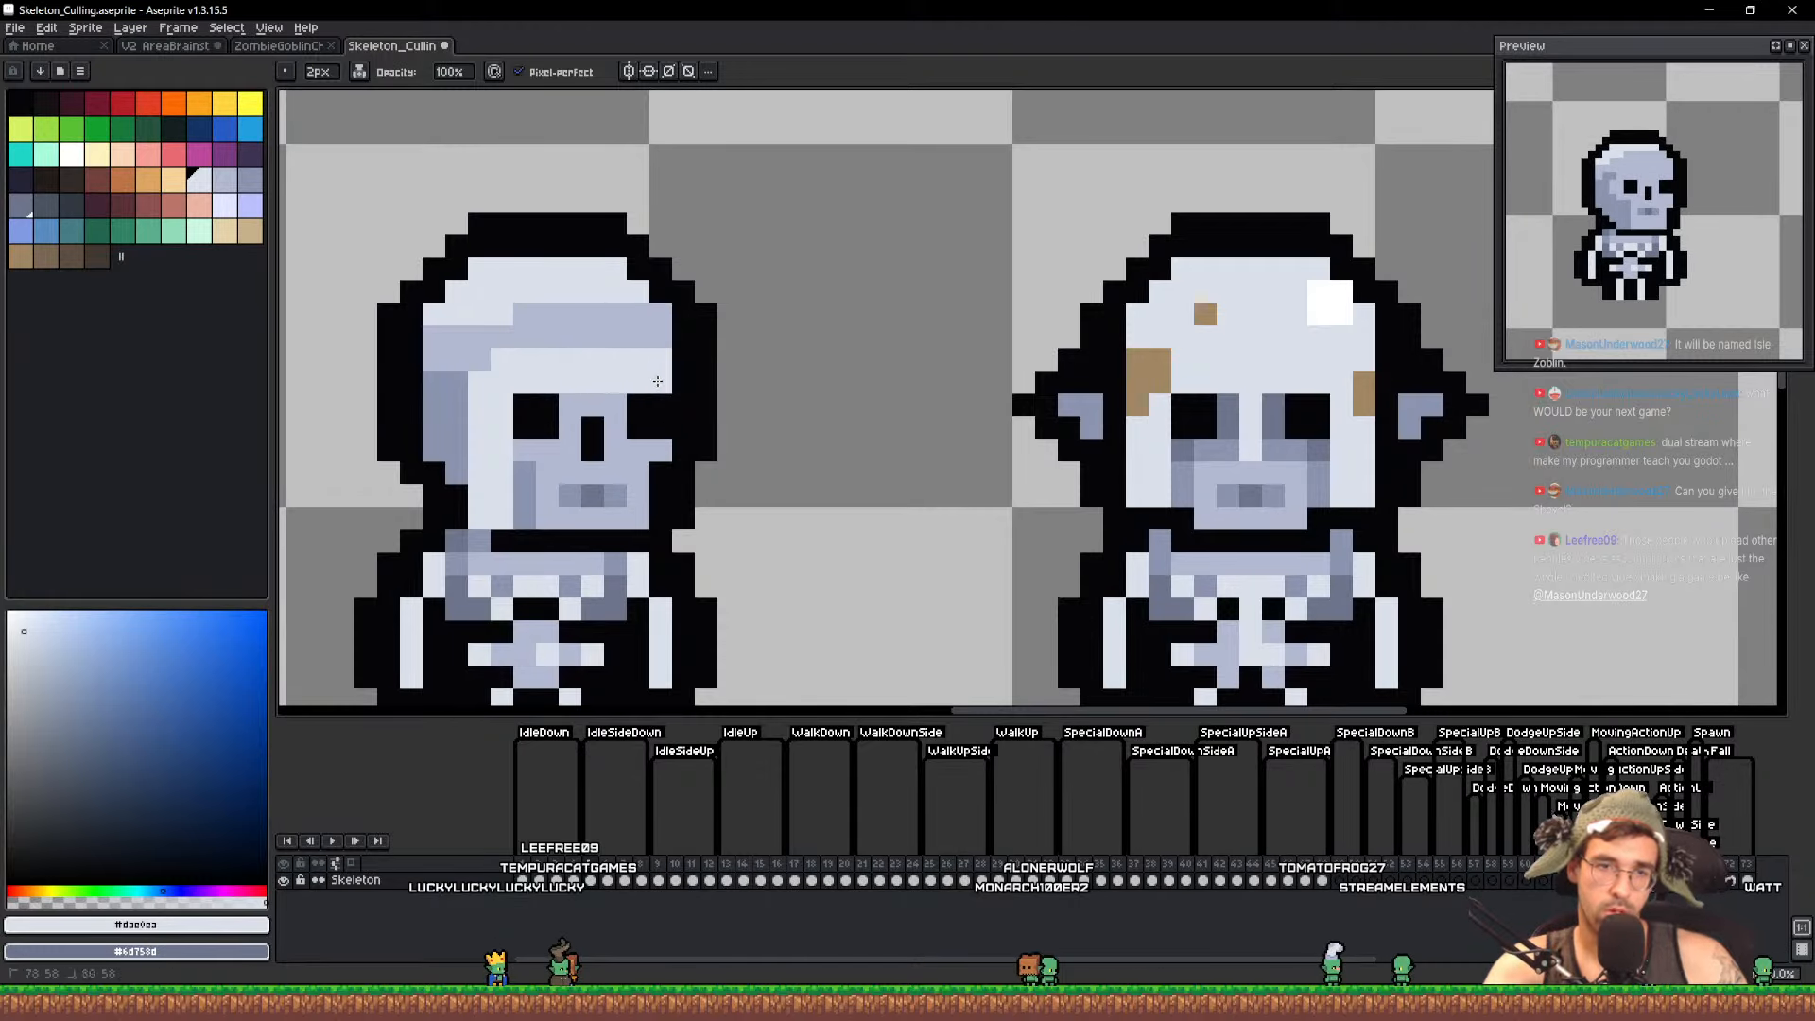
{"action": "key", "text": "minus"}
{"action": "left_click", "coordinate": [673, 384]}
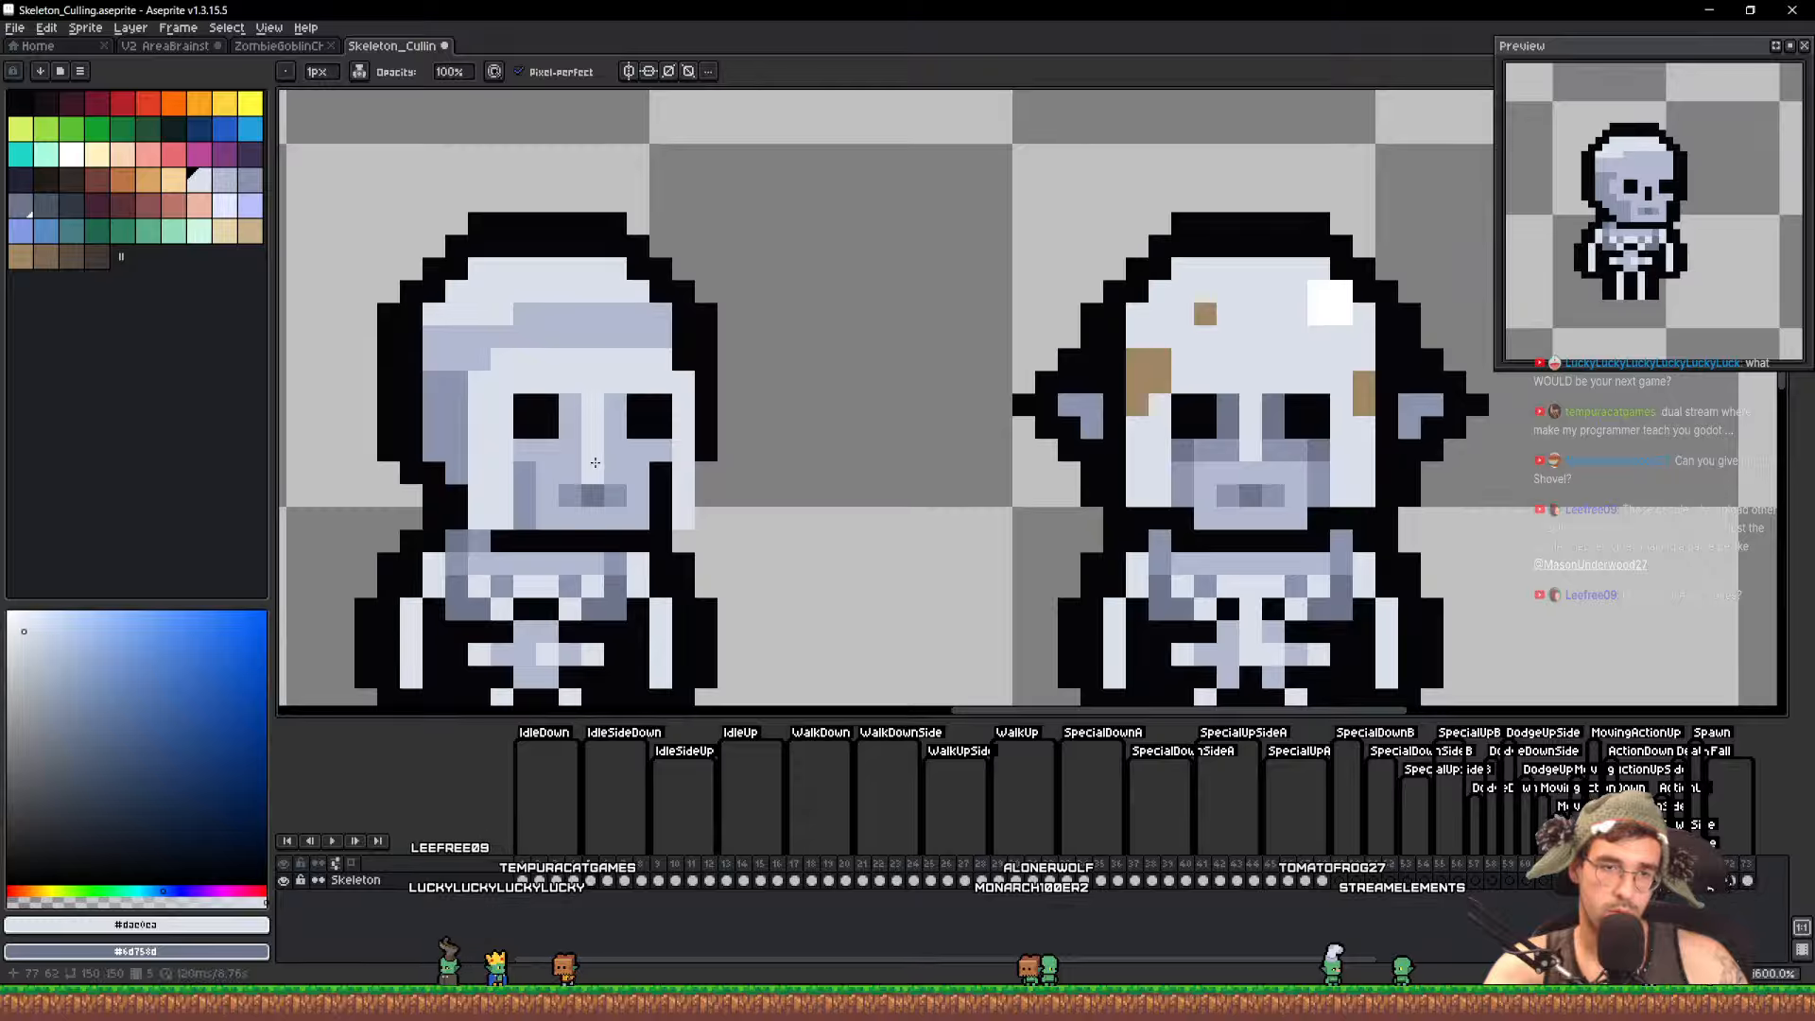
Shade both sides of the nose bridge and below the far eye with #8b93af sampled from the reference goblin
{"action": "left_click", "coordinate": [1226, 444], "text": "alt"}
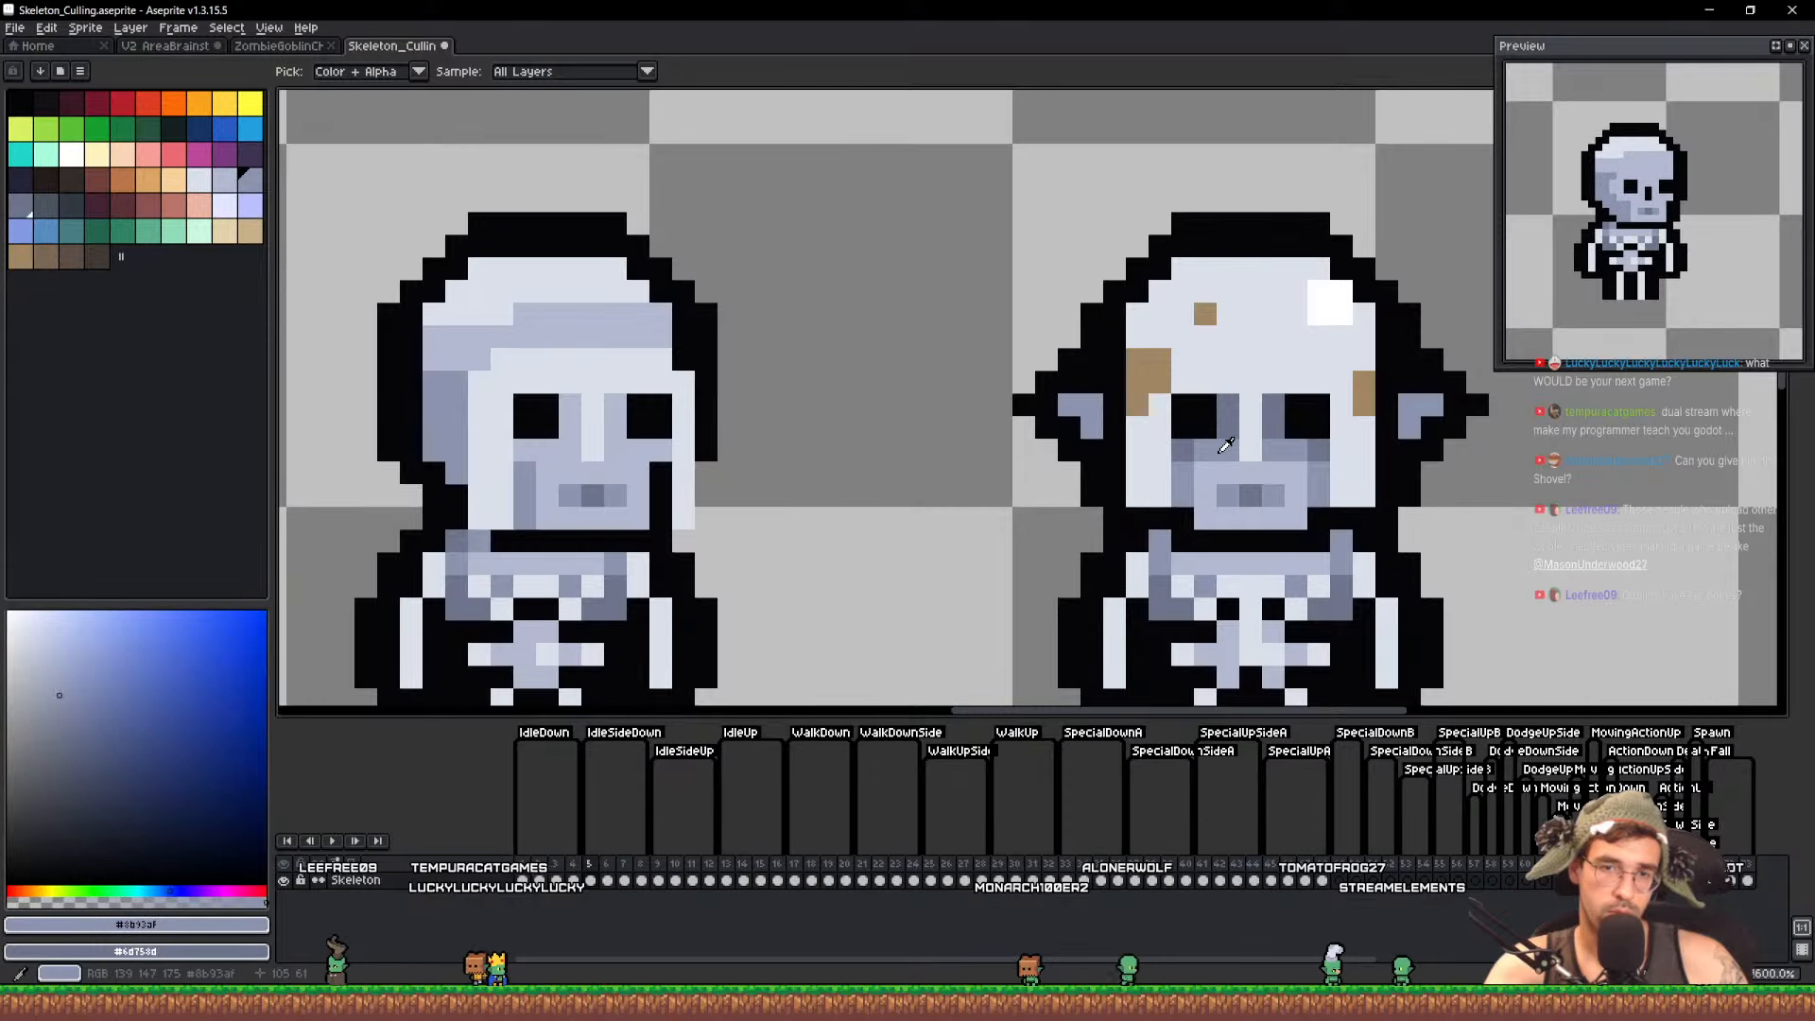
{"action": "right_click", "coordinate": [570, 427]}
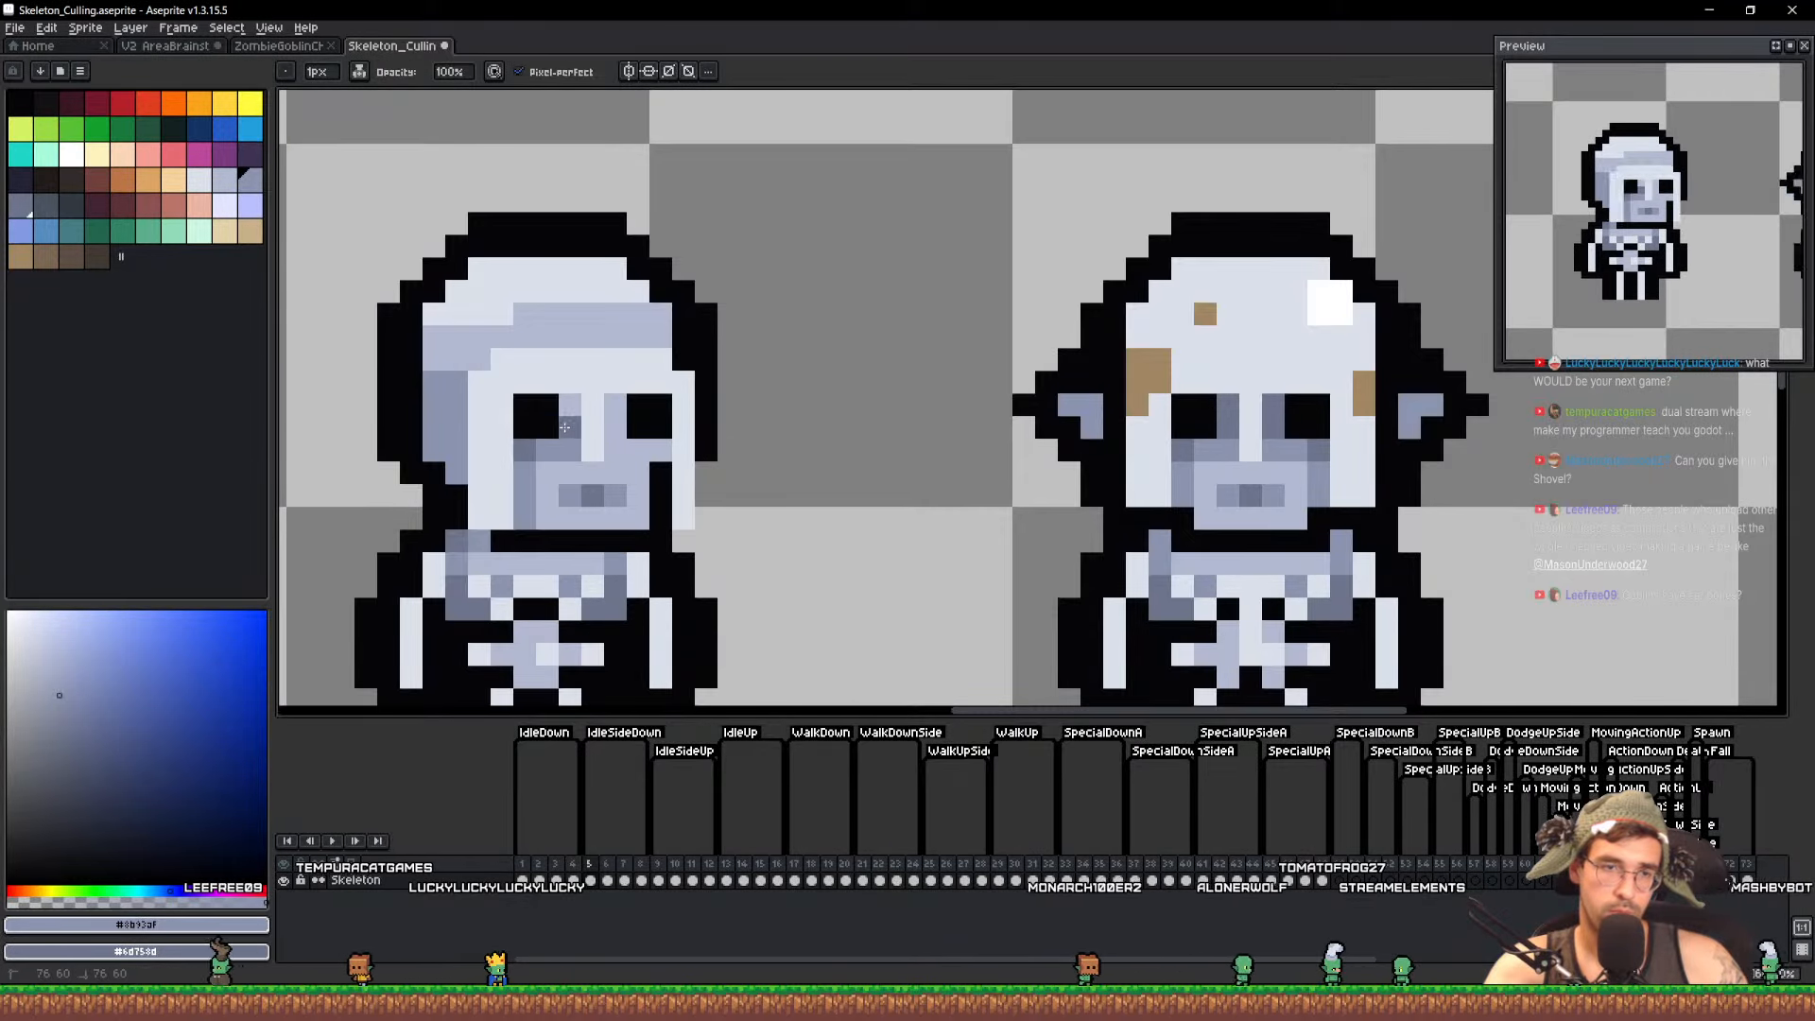
{"action": "right_click", "coordinate": [570, 407]}
{"action": "left_click_drag", "start_coordinate": [620, 434], "coordinate": [620, 399]}
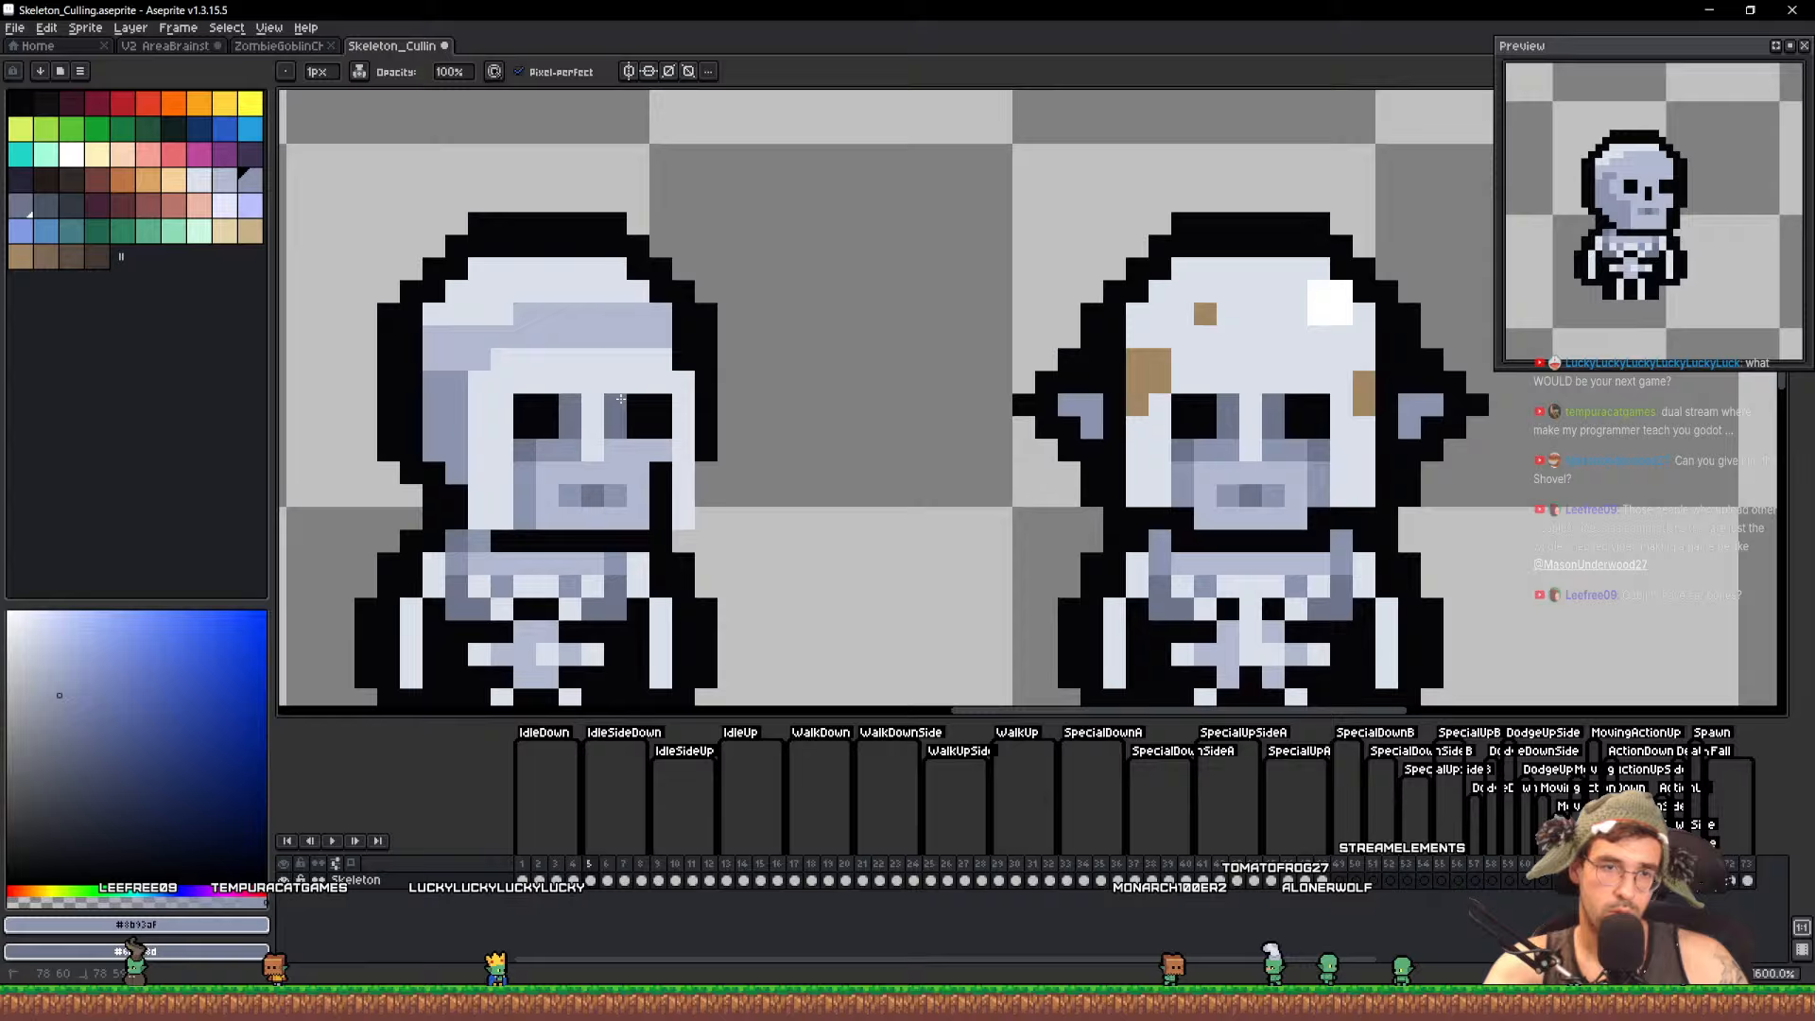
{"action": "right_click", "coordinate": [659, 457]}
{"action": "scroll", "coordinate": [839, 450], "scroll_direction": "down", "scroll_amount": 1}
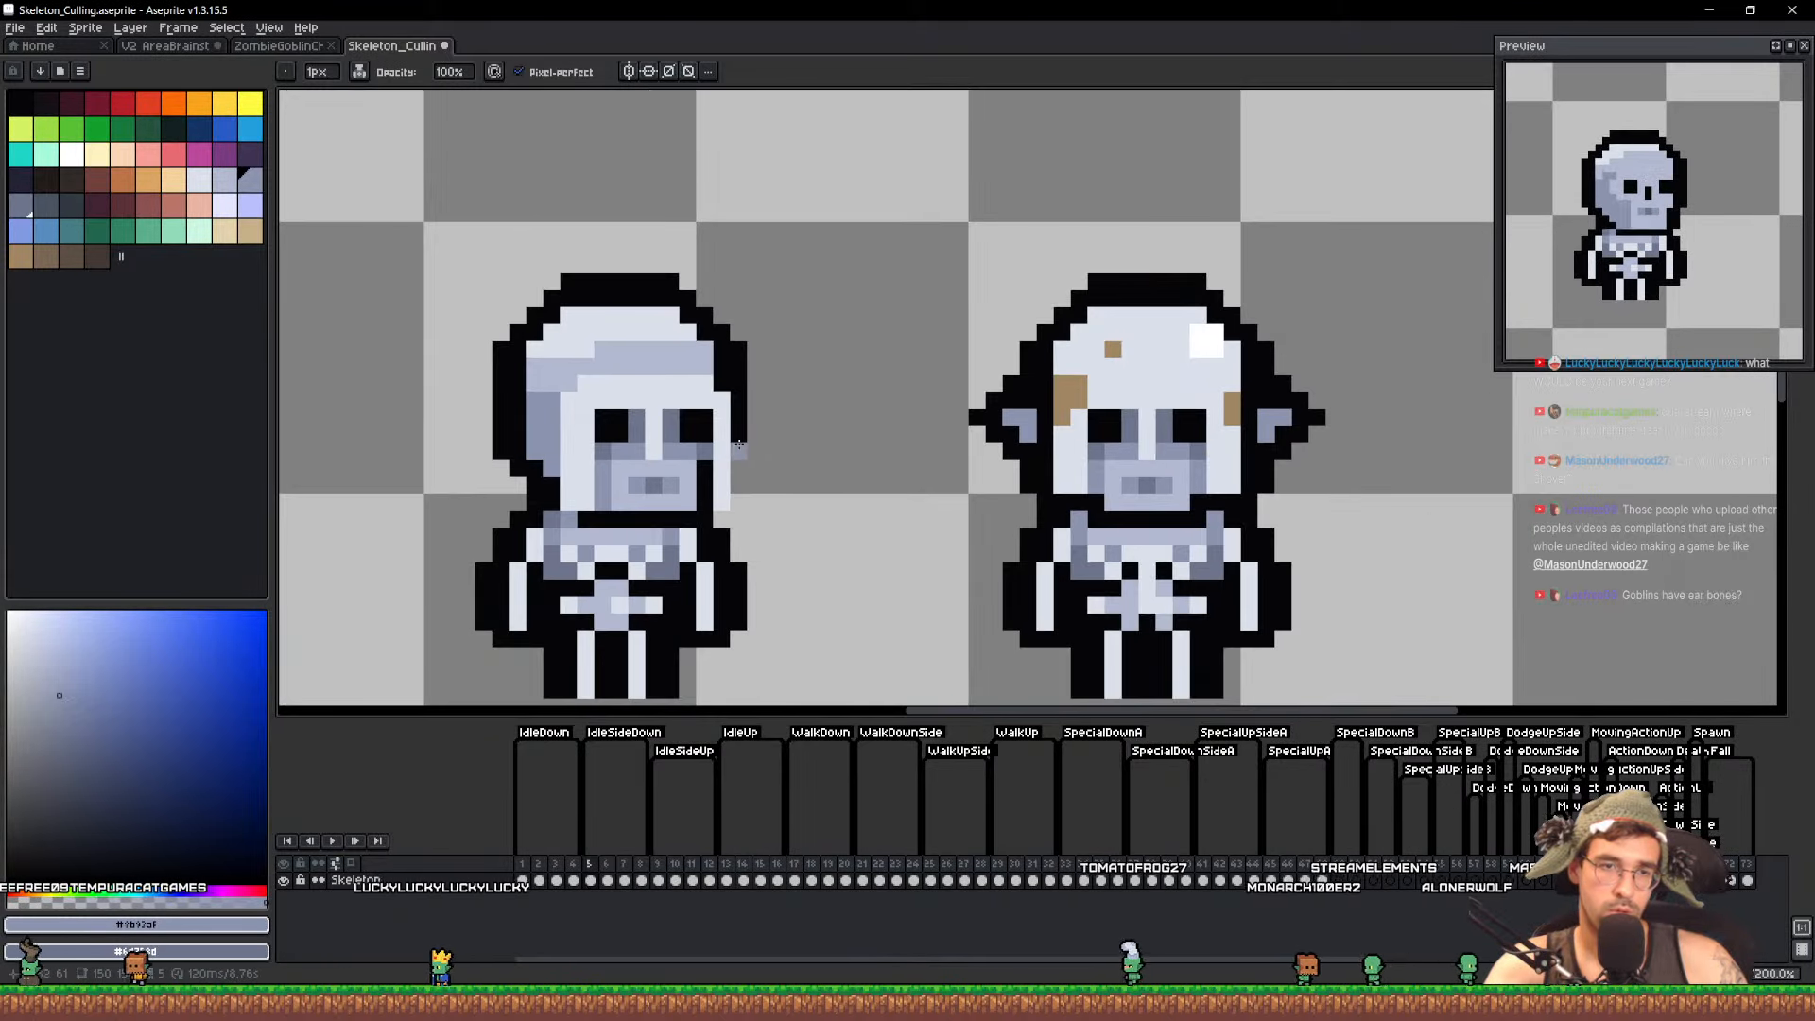
Cover the remaining grey shading on the back and top of the frame 5 skull with the skull colour #dae0ea
{"action": "scroll", "coordinate": [719, 452], "scroll_direction": "up", "scroll_amount": 1}
{"action": "left_click", "coordinate": [532, 485], "text": "alt"}
{"action": "scroll", "coordinate": [500, 520], "scroll_direction": "up", "scroll_amount": 1, "text": "ctrl"}
{"action": "left_click", "coordinate": [489, 514]}
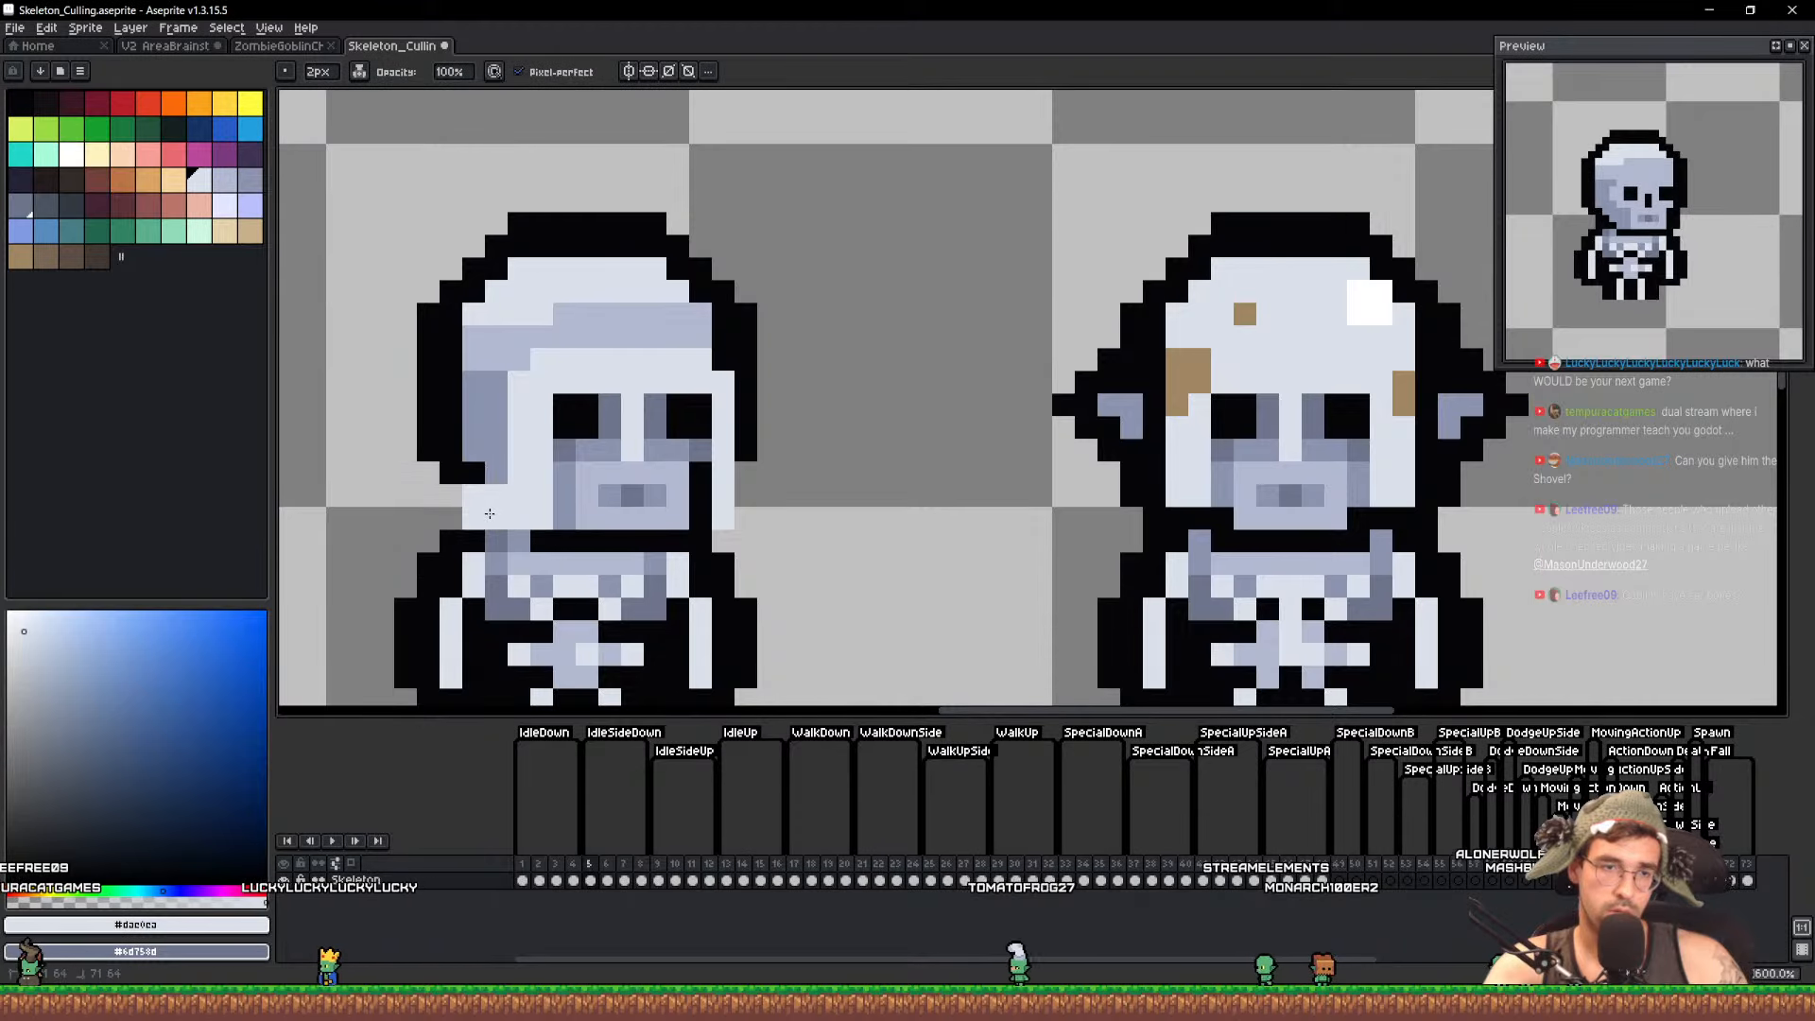
{"action": "left_click_drag", "start_coordinate": [489, 497], "coordinate": [494, 357]}
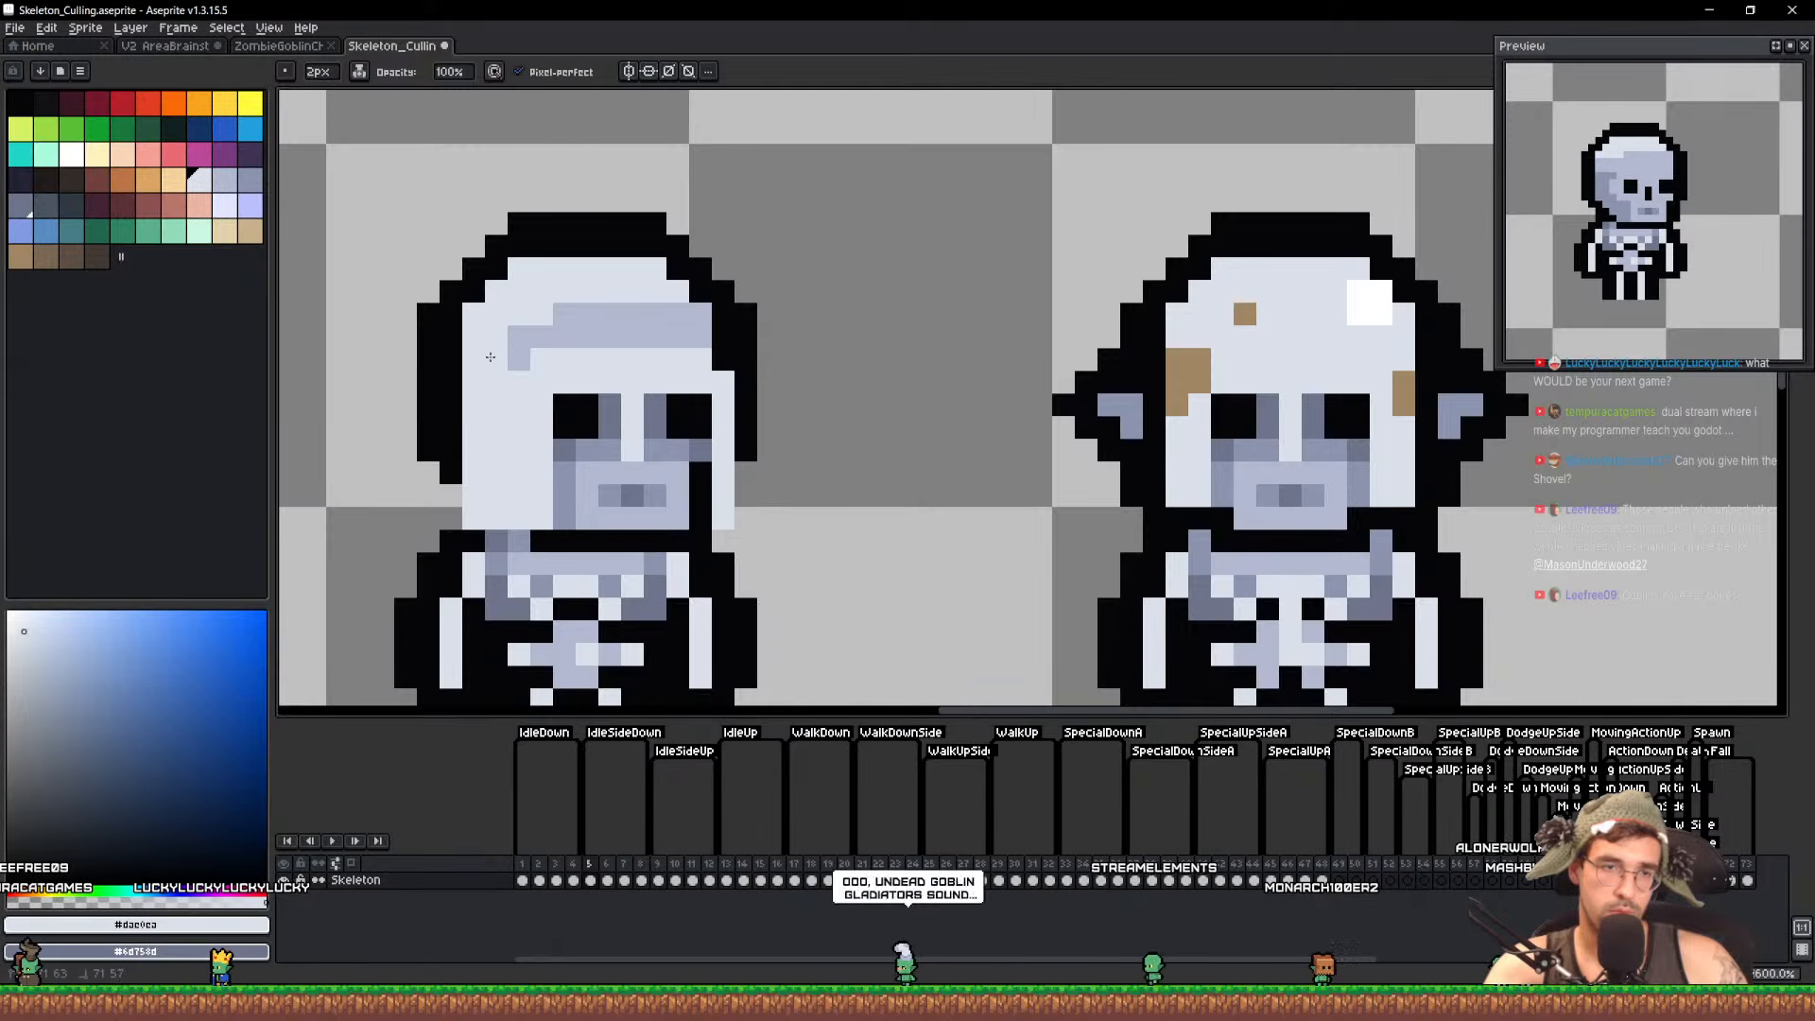
{"action": "key", "text": "g"}
{"action": "left_click", "coordinate": [567, 342]}
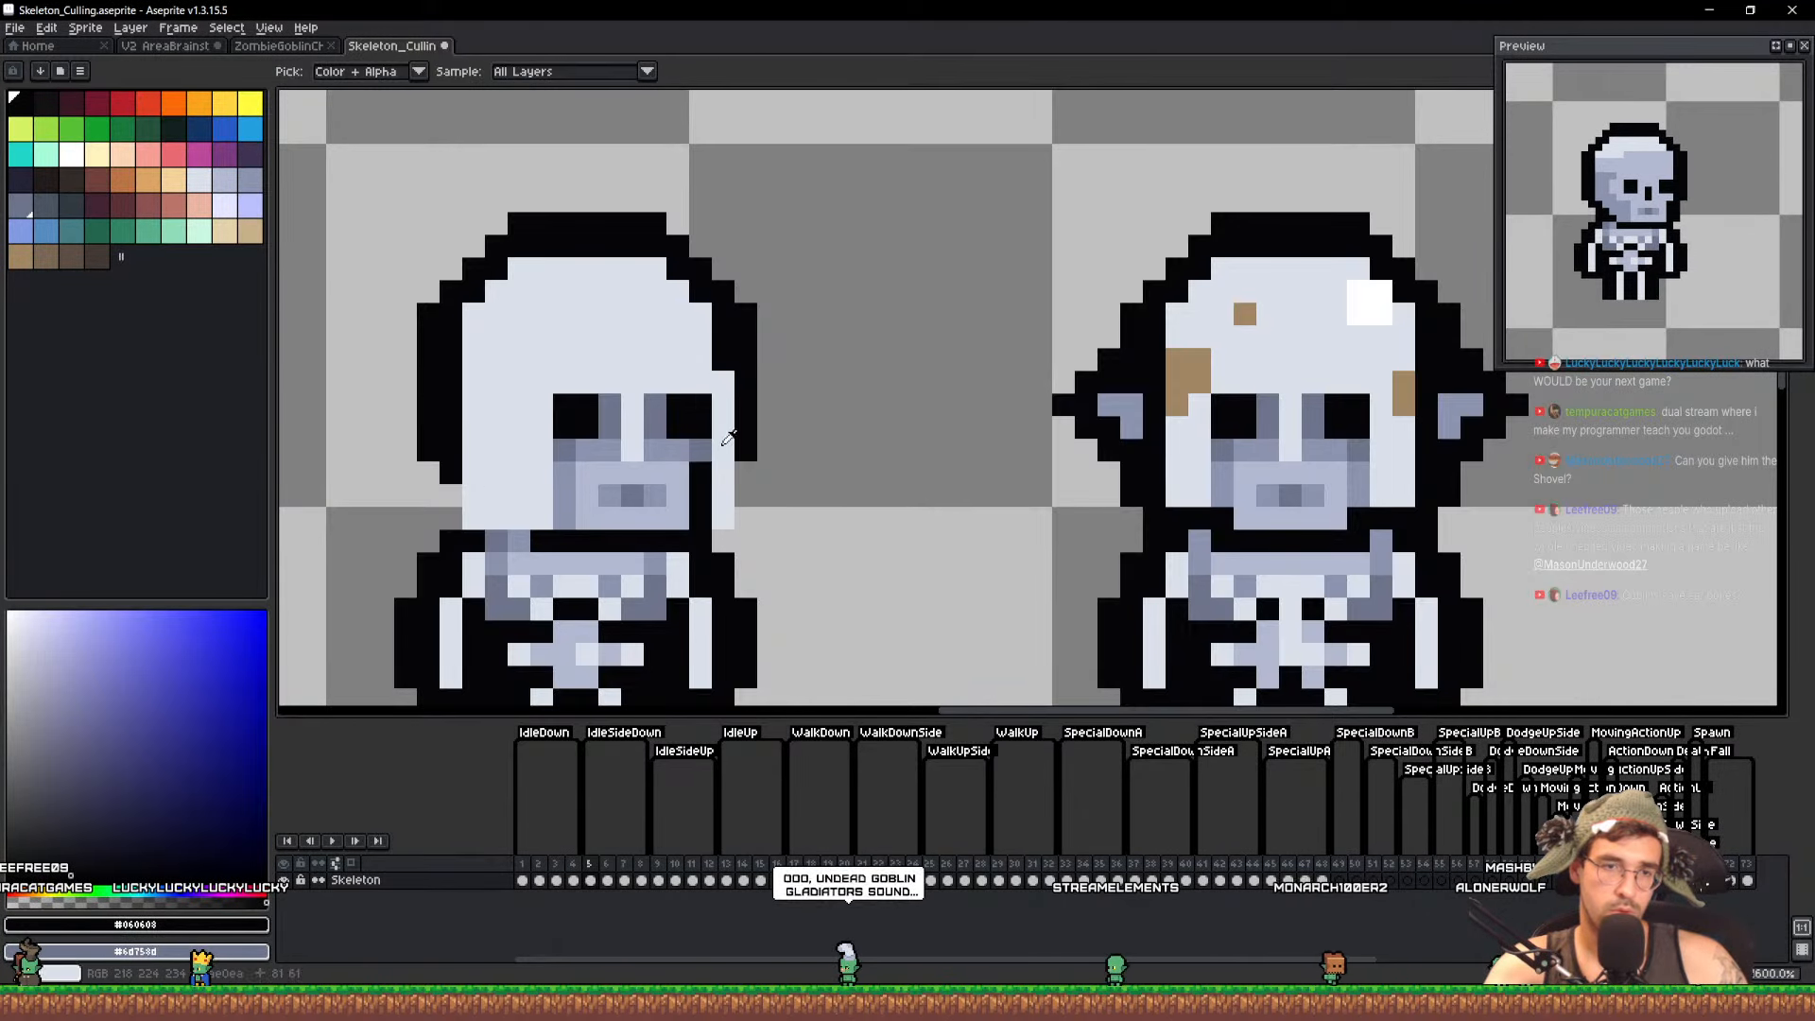
Widen the back of the frame 5 skull by one pixel and redraw the head's side outlines in black #060608
{"action": "key", "text": "b"}
{"action": "left_click_drag", "start_coordinate": [477, 478], "coordinate": [486, 357]}
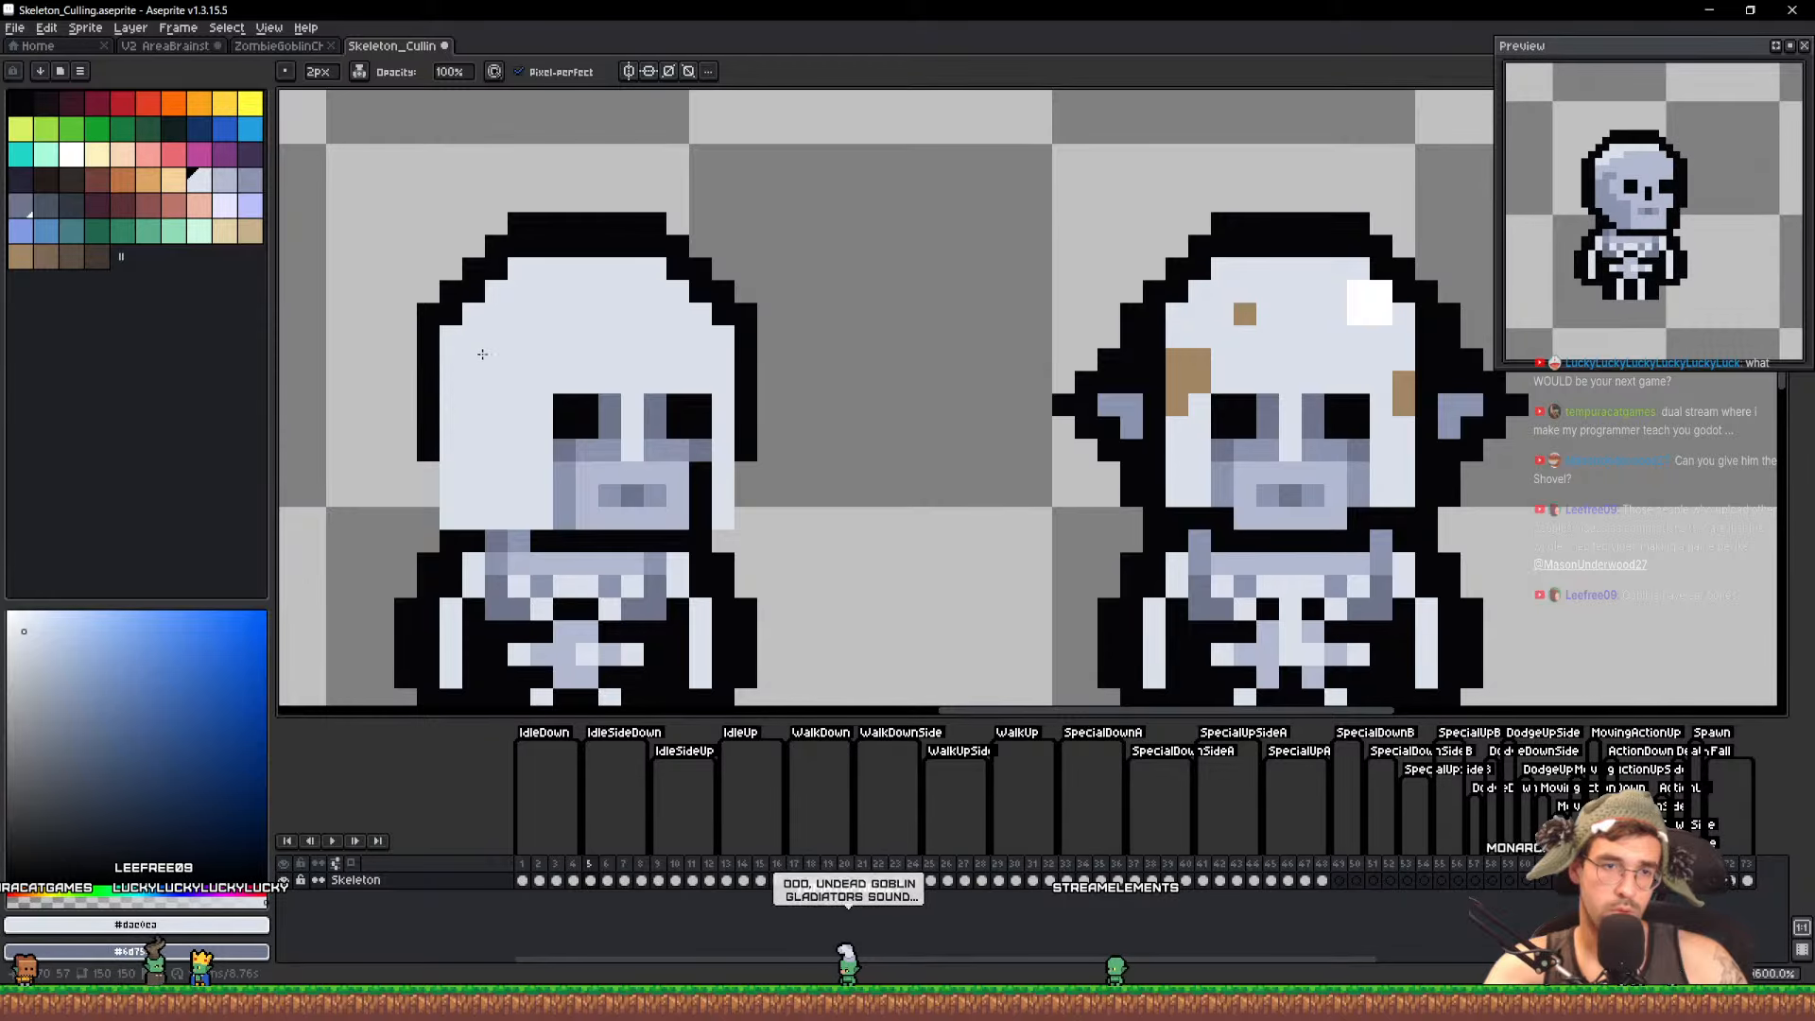
{"action": "left_click", "coordinate": [437, 404], "text": "alt"}
{"action": "left_click", "coordinate": [429, 510]}
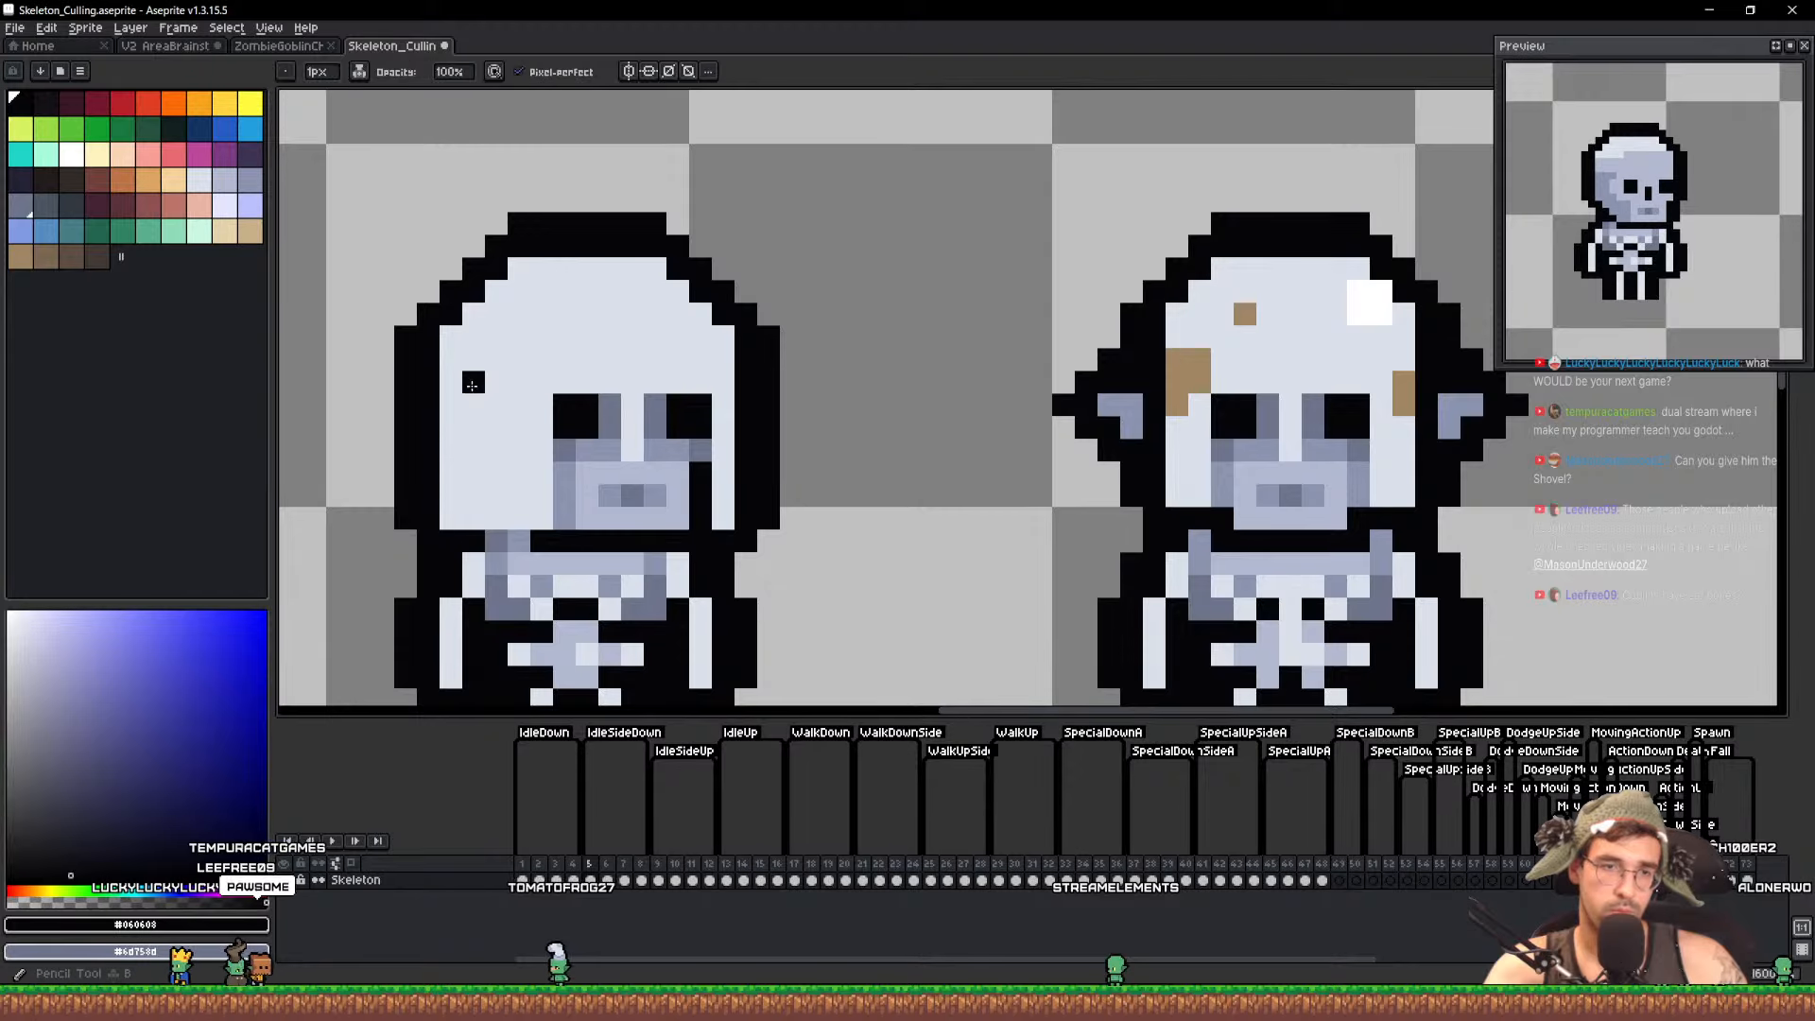
Add the reference's tan patch beside the near eye and a single tan pixel on the forehead of the frame 5 head
{"action": "left_click", "coordinate": [1191, 384], "text": "alt"}
{"action": "left_click", "coordinate": [743, 385]}
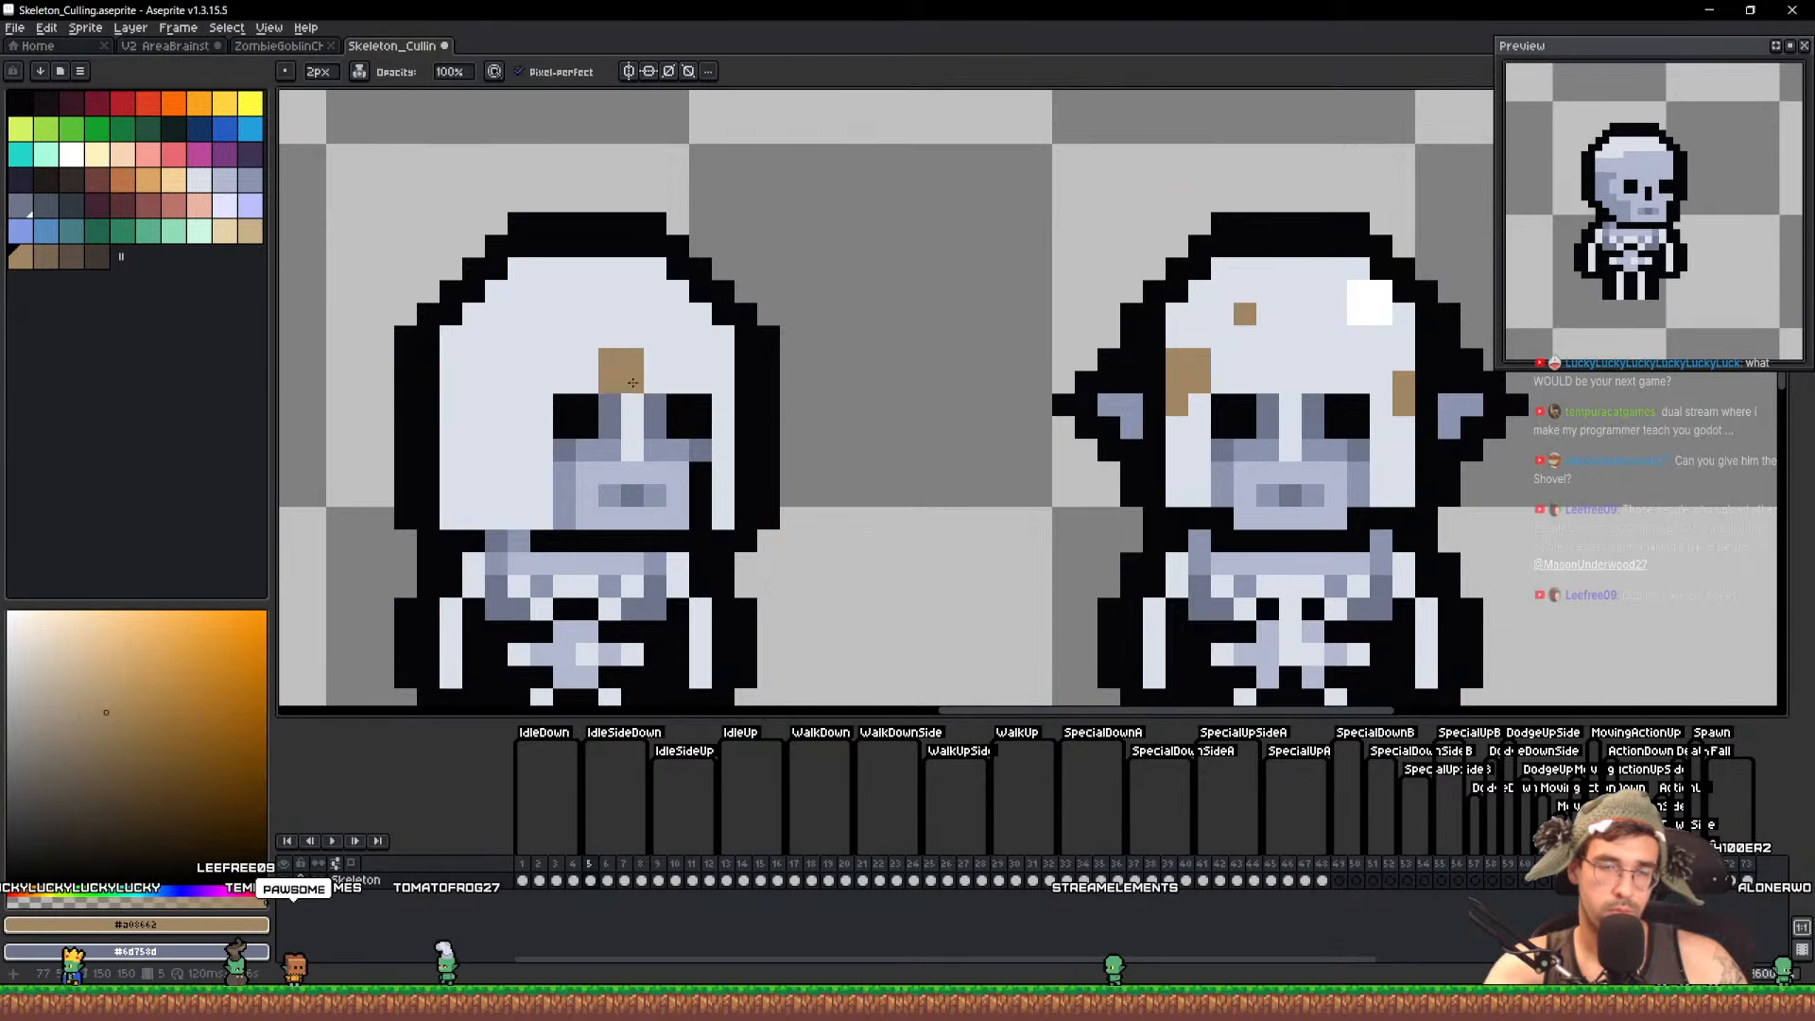
{"action": "left_click_drag", "start_coordinate": [632, 382], "coordinate": [542, 383]}
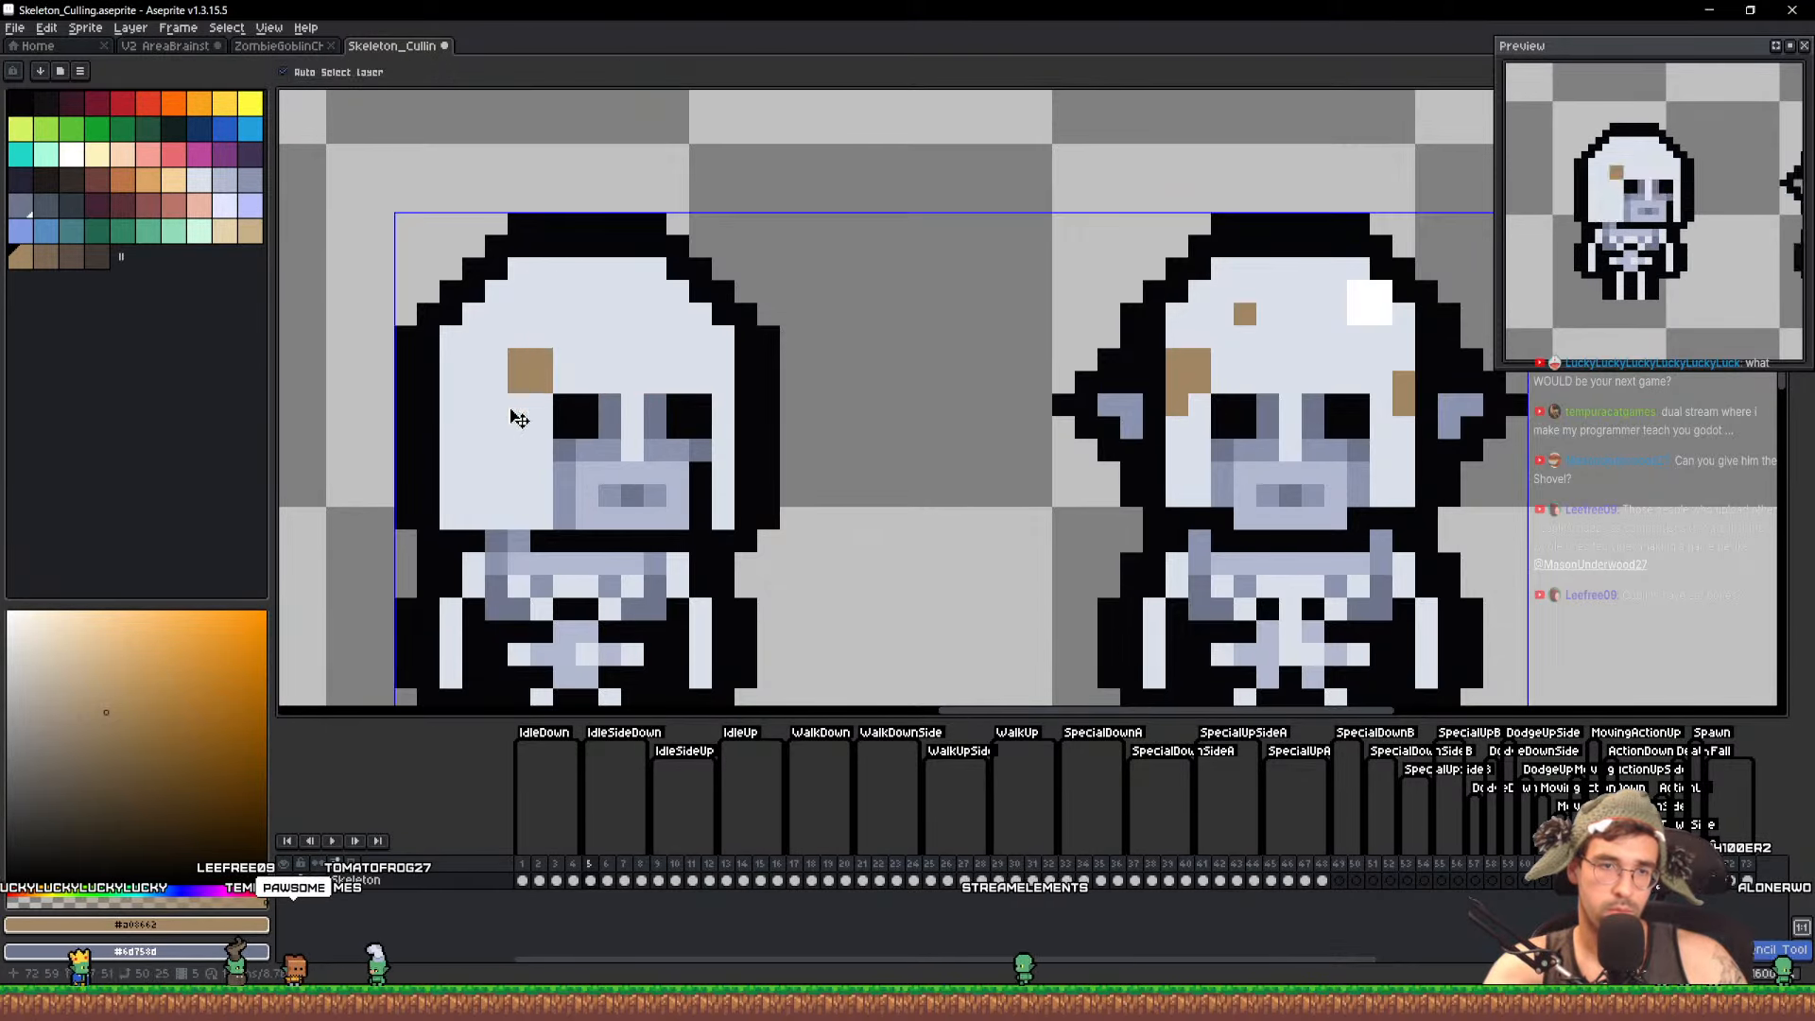
{"action": "left_click", "coordinate": [511, 409]}
{"action": "scroll", "coordinate": [675, 359], "scroll_direction": "down", "scroll_amount": 1}
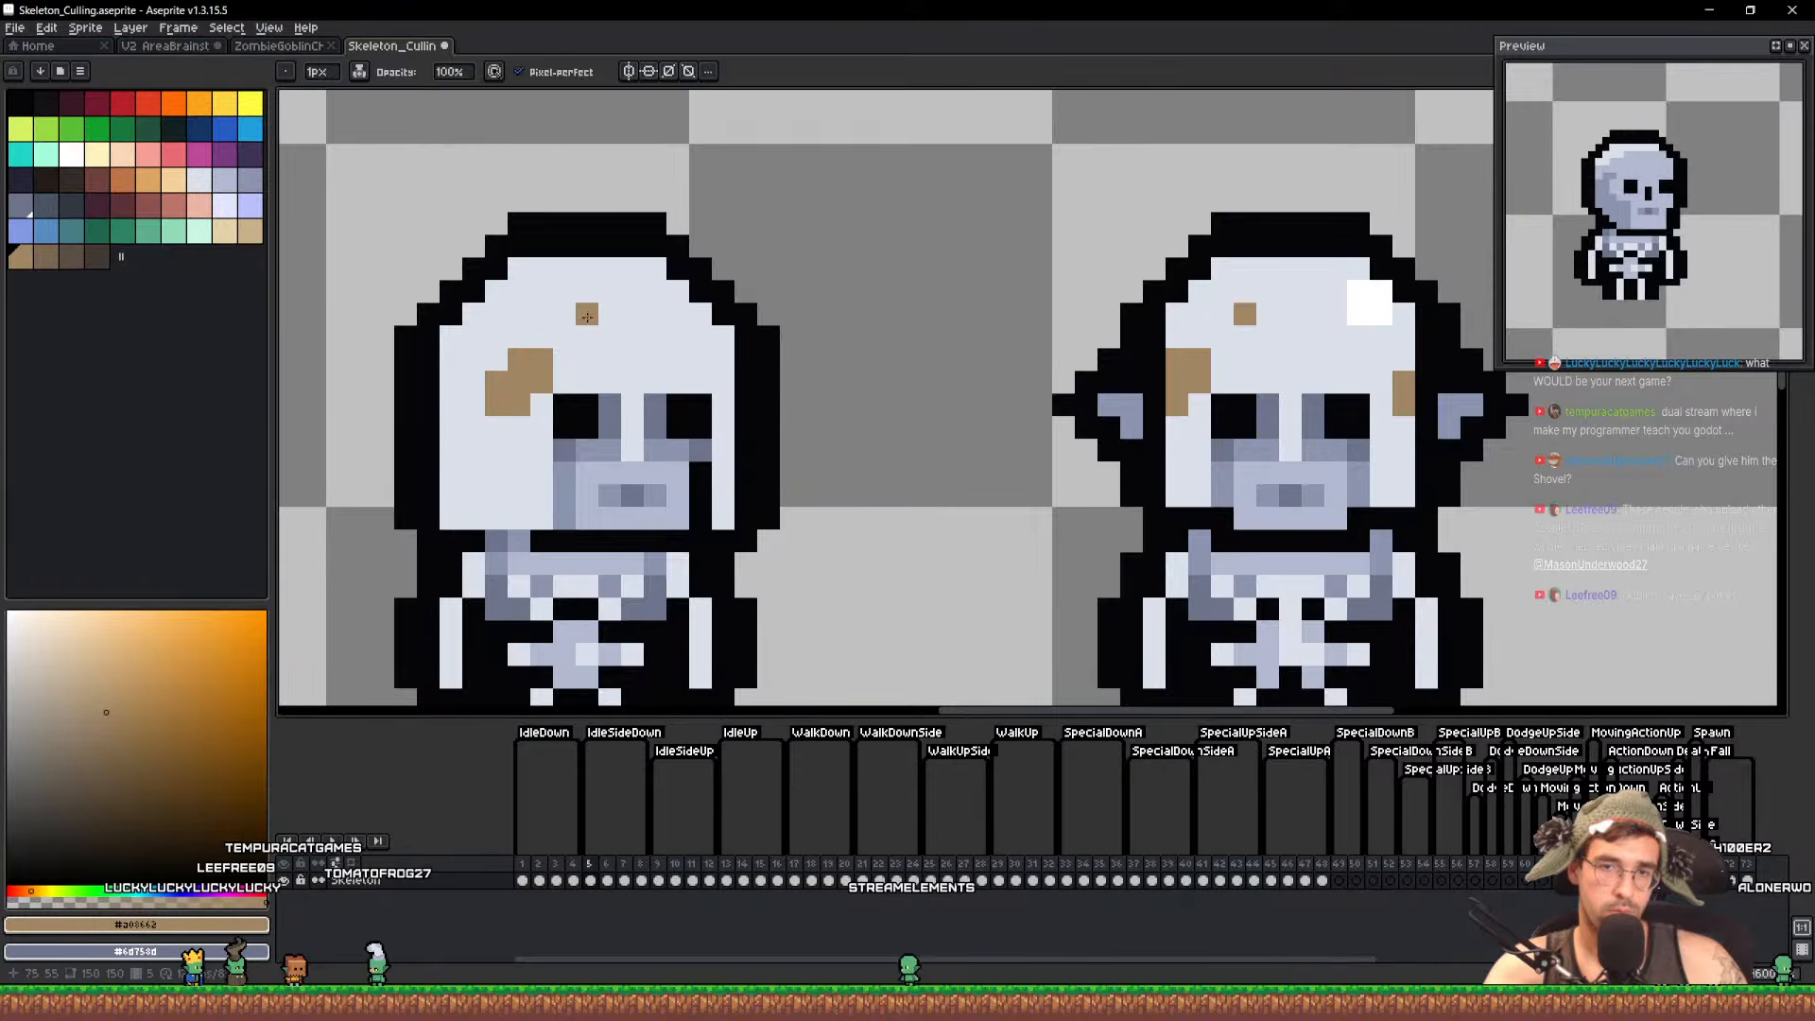
{"action": "left_click", "coordinate": [587, 317]}
Add a 2 px white #ffffff highlight to the upper front of the frame 5 skull, matching the reference goblin
{"action": "left_click", "coordinate": [1246, 280], "text": "alt"}
{"action": "left_click", "coordinate": [1352, 296], "text": "alt"}
{"action": "scroll", "coordinate": [700, 326], "scroll_direction": "up", "scroll_amount": 1}
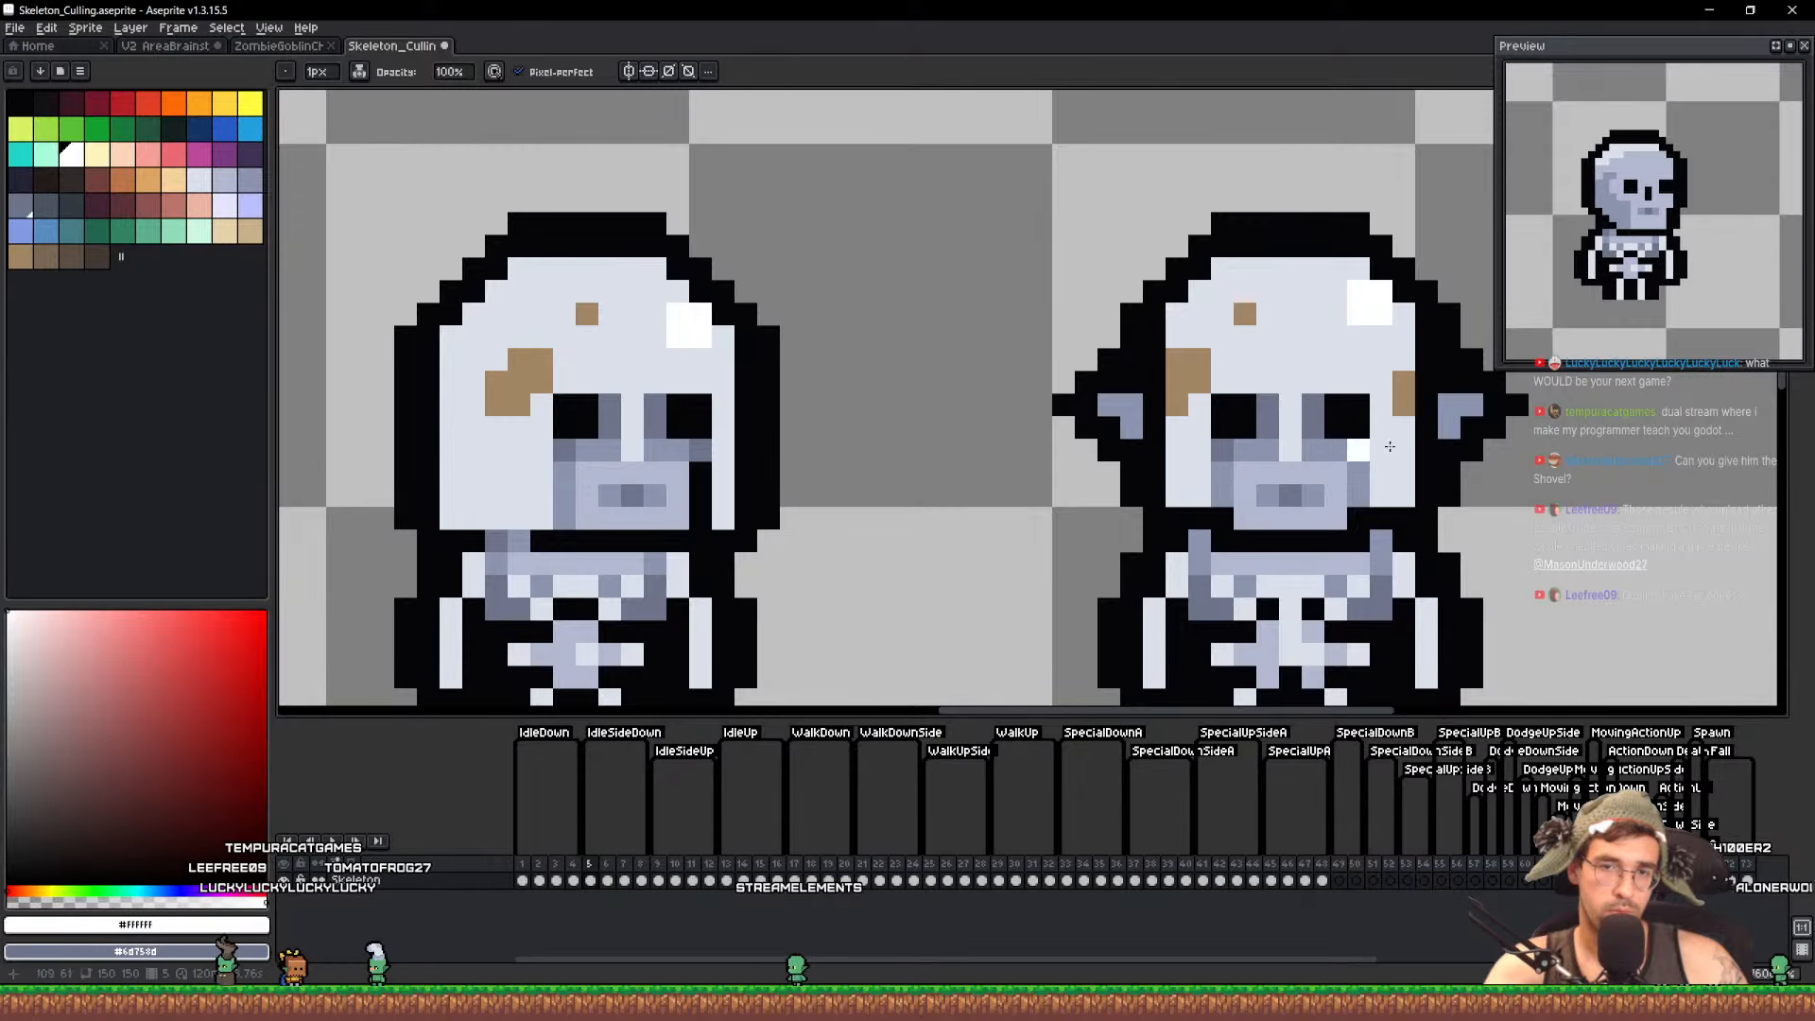
{"action": "left_click", "coordinate": [1421, 387], "text": "alt"}
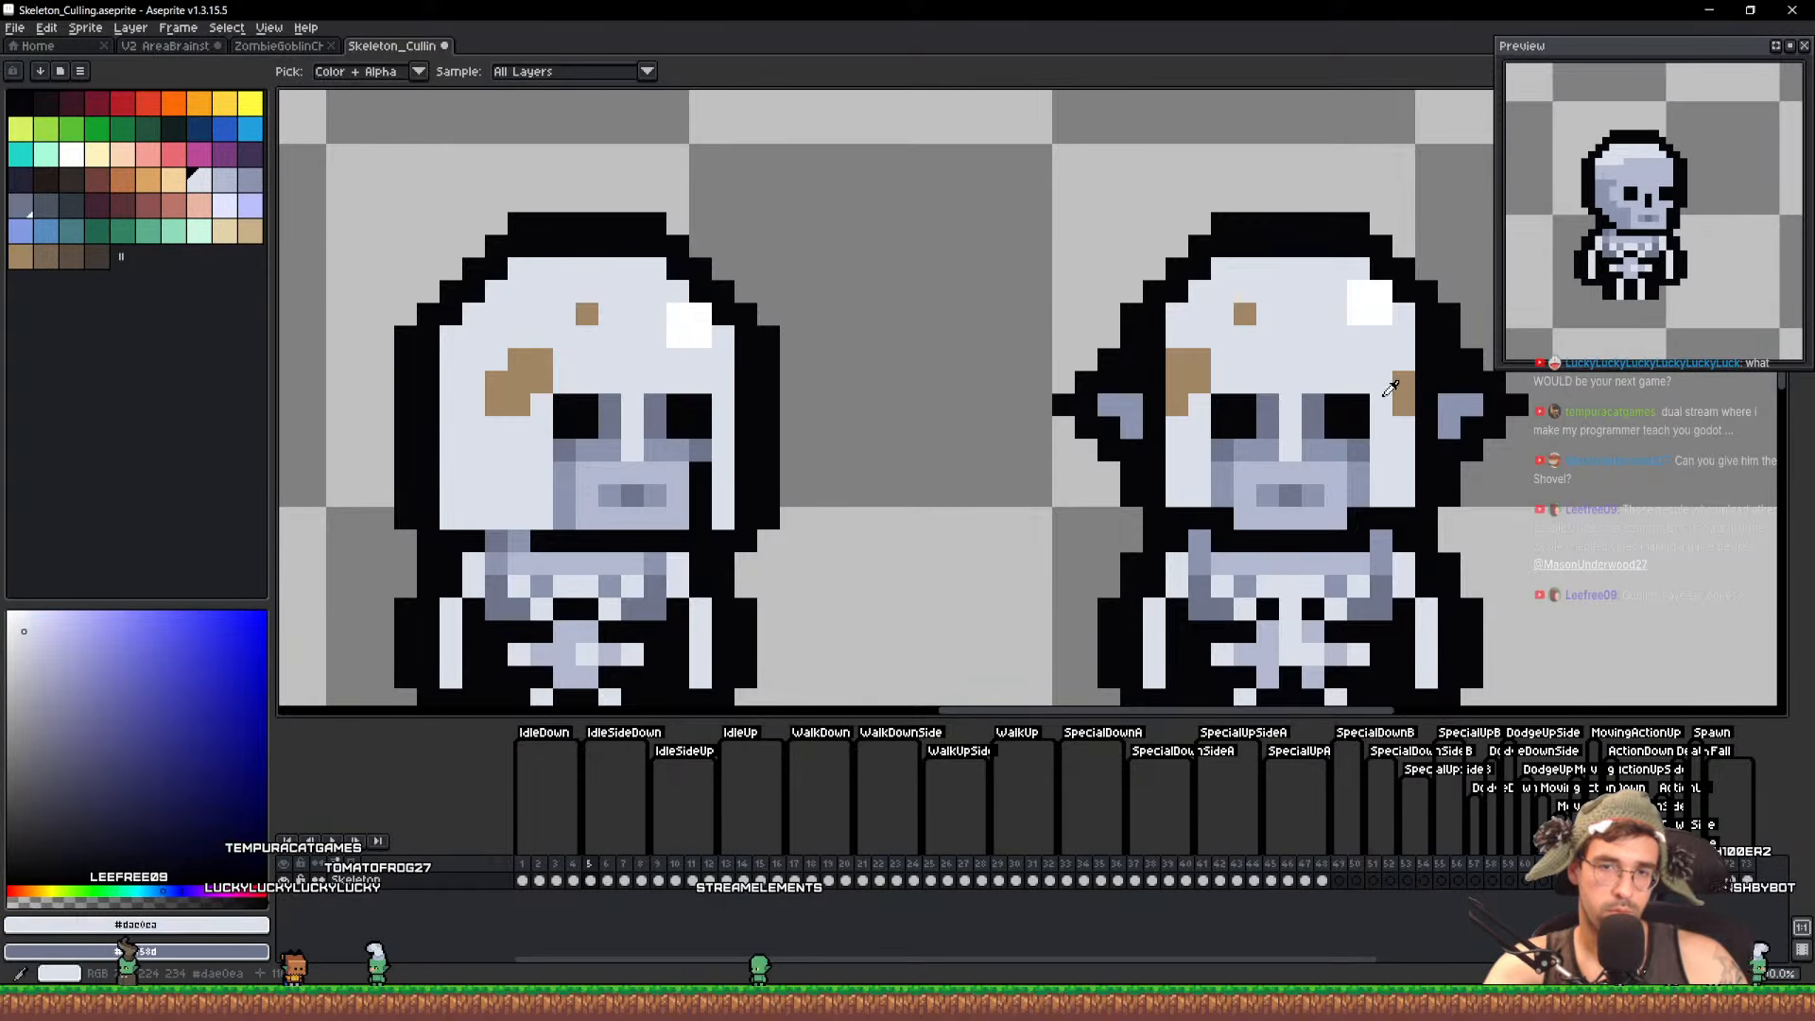
{"action": "left_click", "coordinate": [1395, 391], "text": "alt"}
{"action": "scroll", "coordinate": [803, 430], "scroll_direction": "down", "scroll_amount": 3}
{"action": "scroll", "coordinate": [667, 434], "scroll_direction": "up", "scroll_amount": 1}
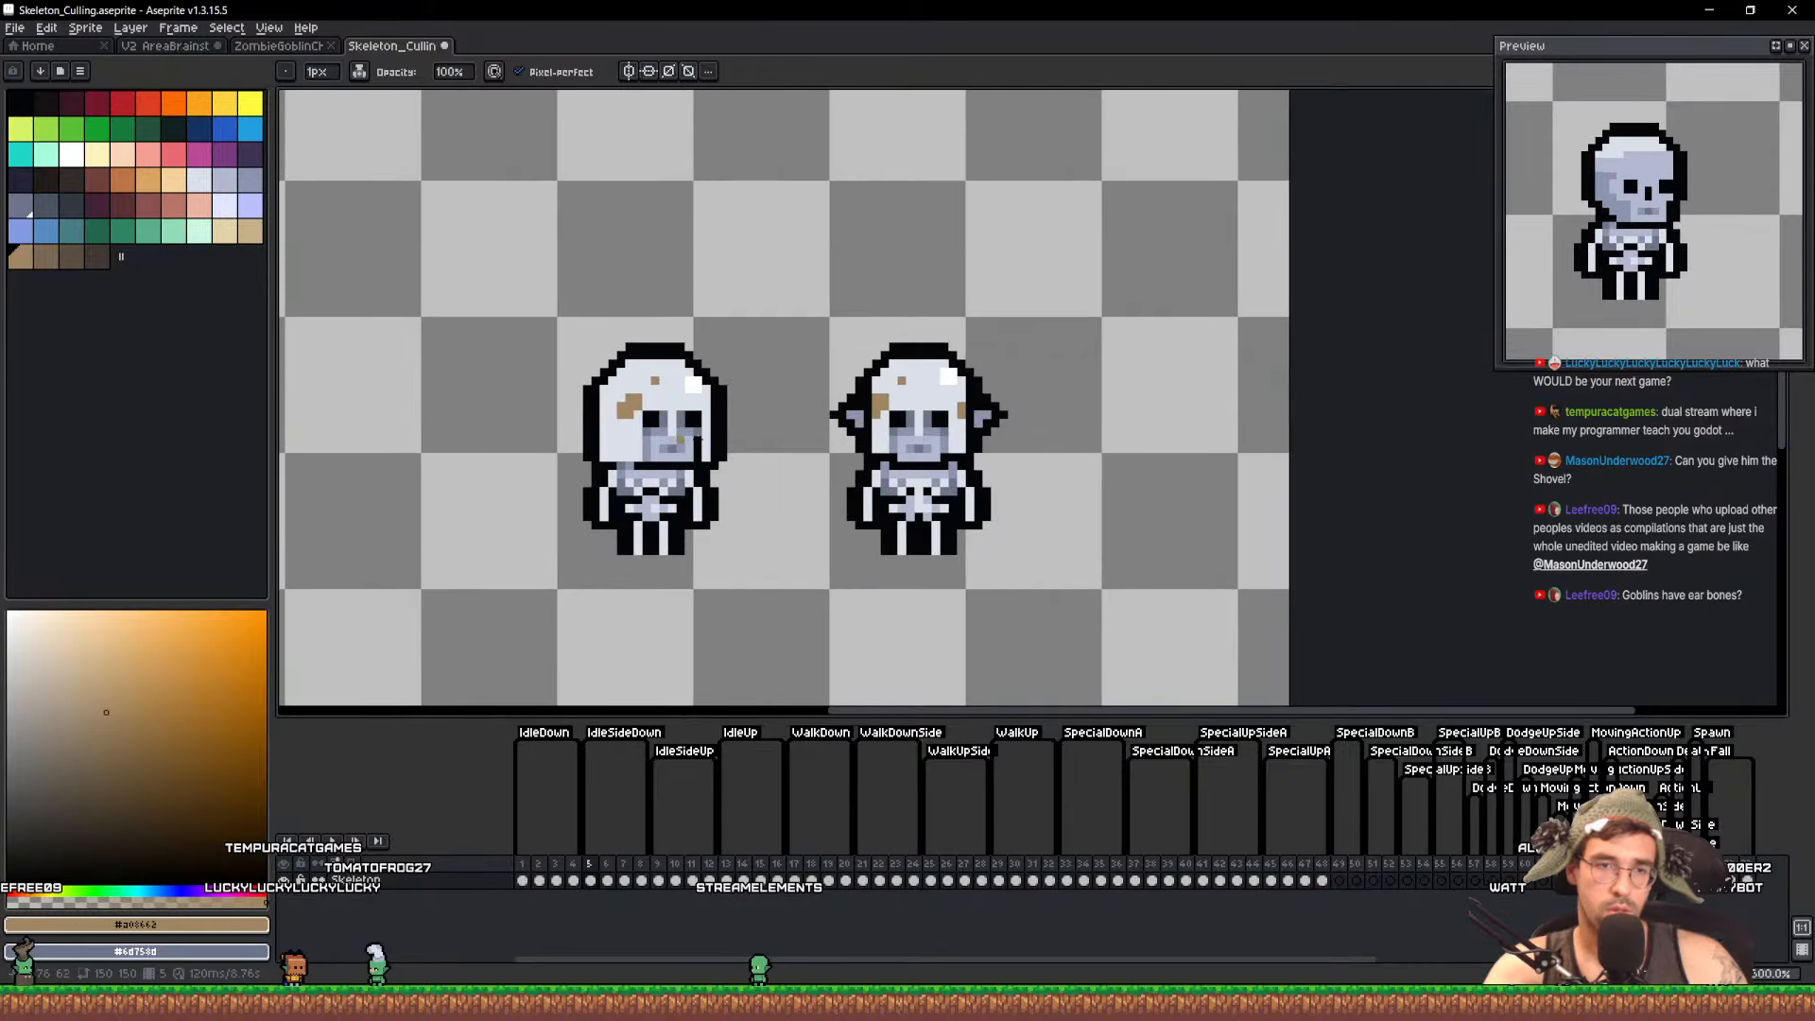
Draw the near ear on the side of the frame 5 head in #8b93af and give it a black outlined tip
{"action": "scroll", "coordinate": [823, 445], "scroll_direction": "up", "scroll_amount": 3}
{"action": "left_click", "coordinate": [349, 440], "text": "alt"}
{"action": "left_click_drag", "start_coordinate": [364, 443], "coordinate": [768, 439]}
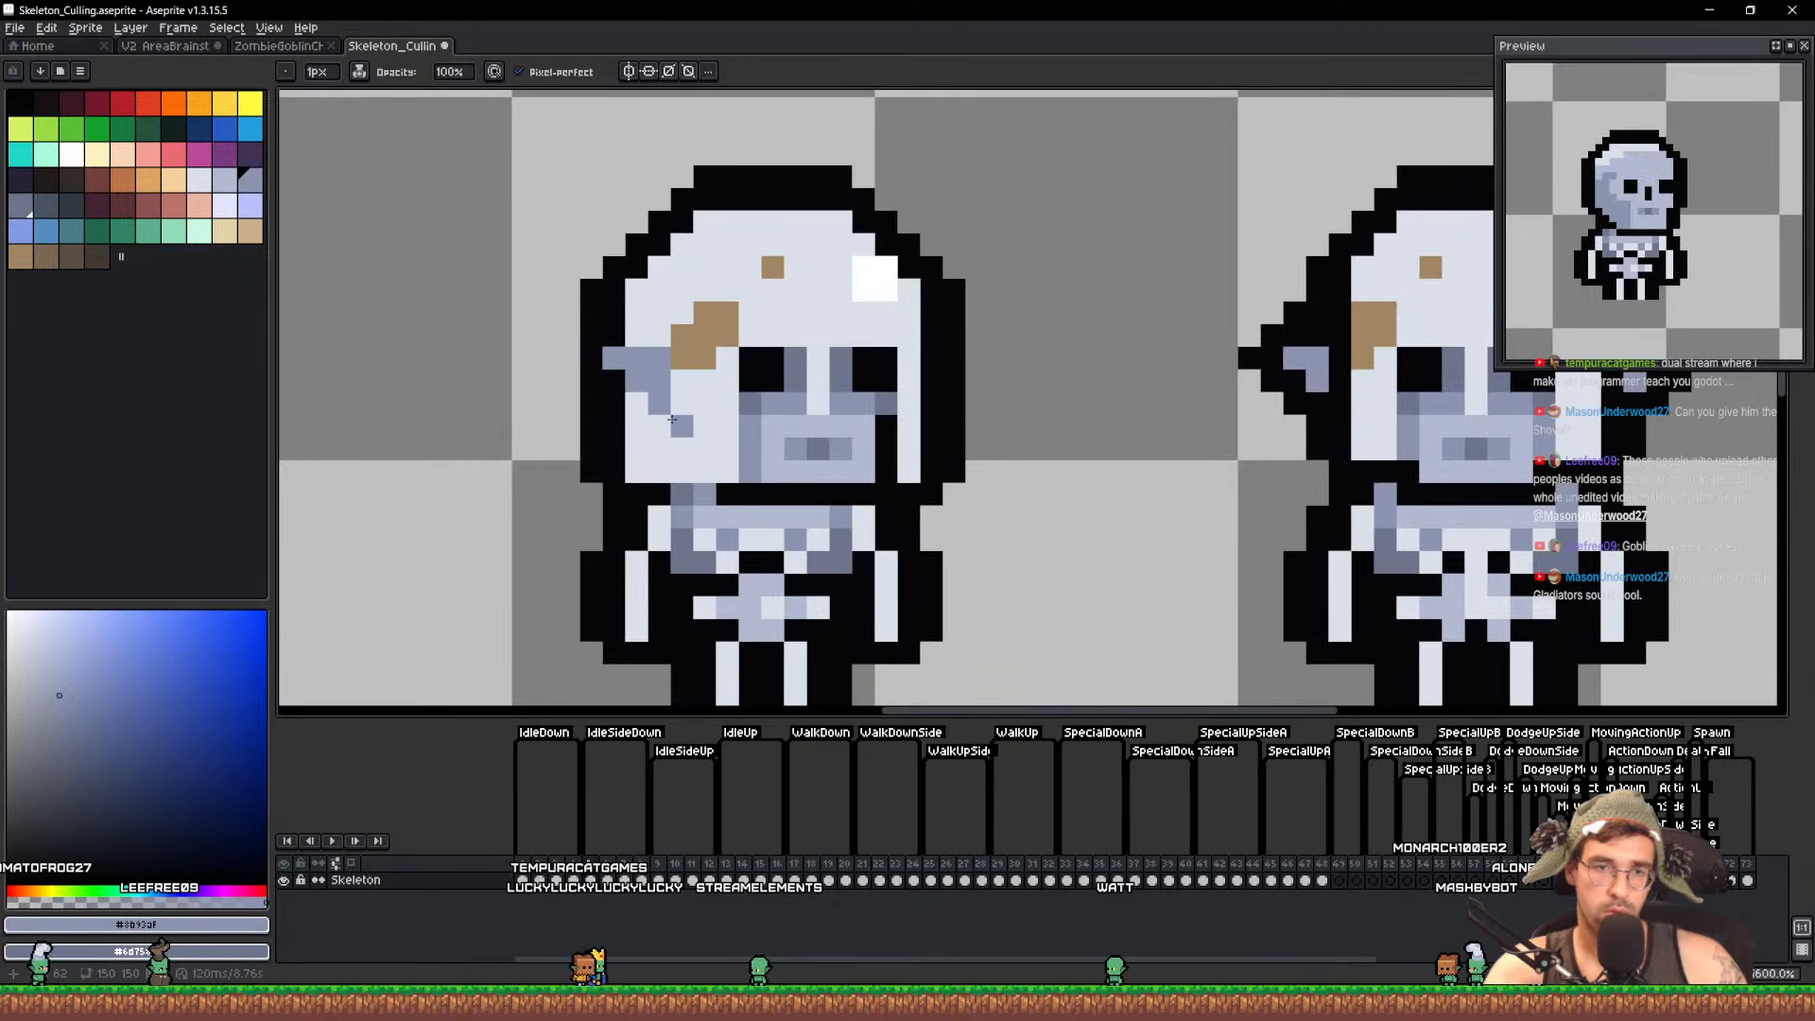
{"action": "scroll", "coordinate": [805, 433], "scroll_direction": "down", "scroll_amount": 4}
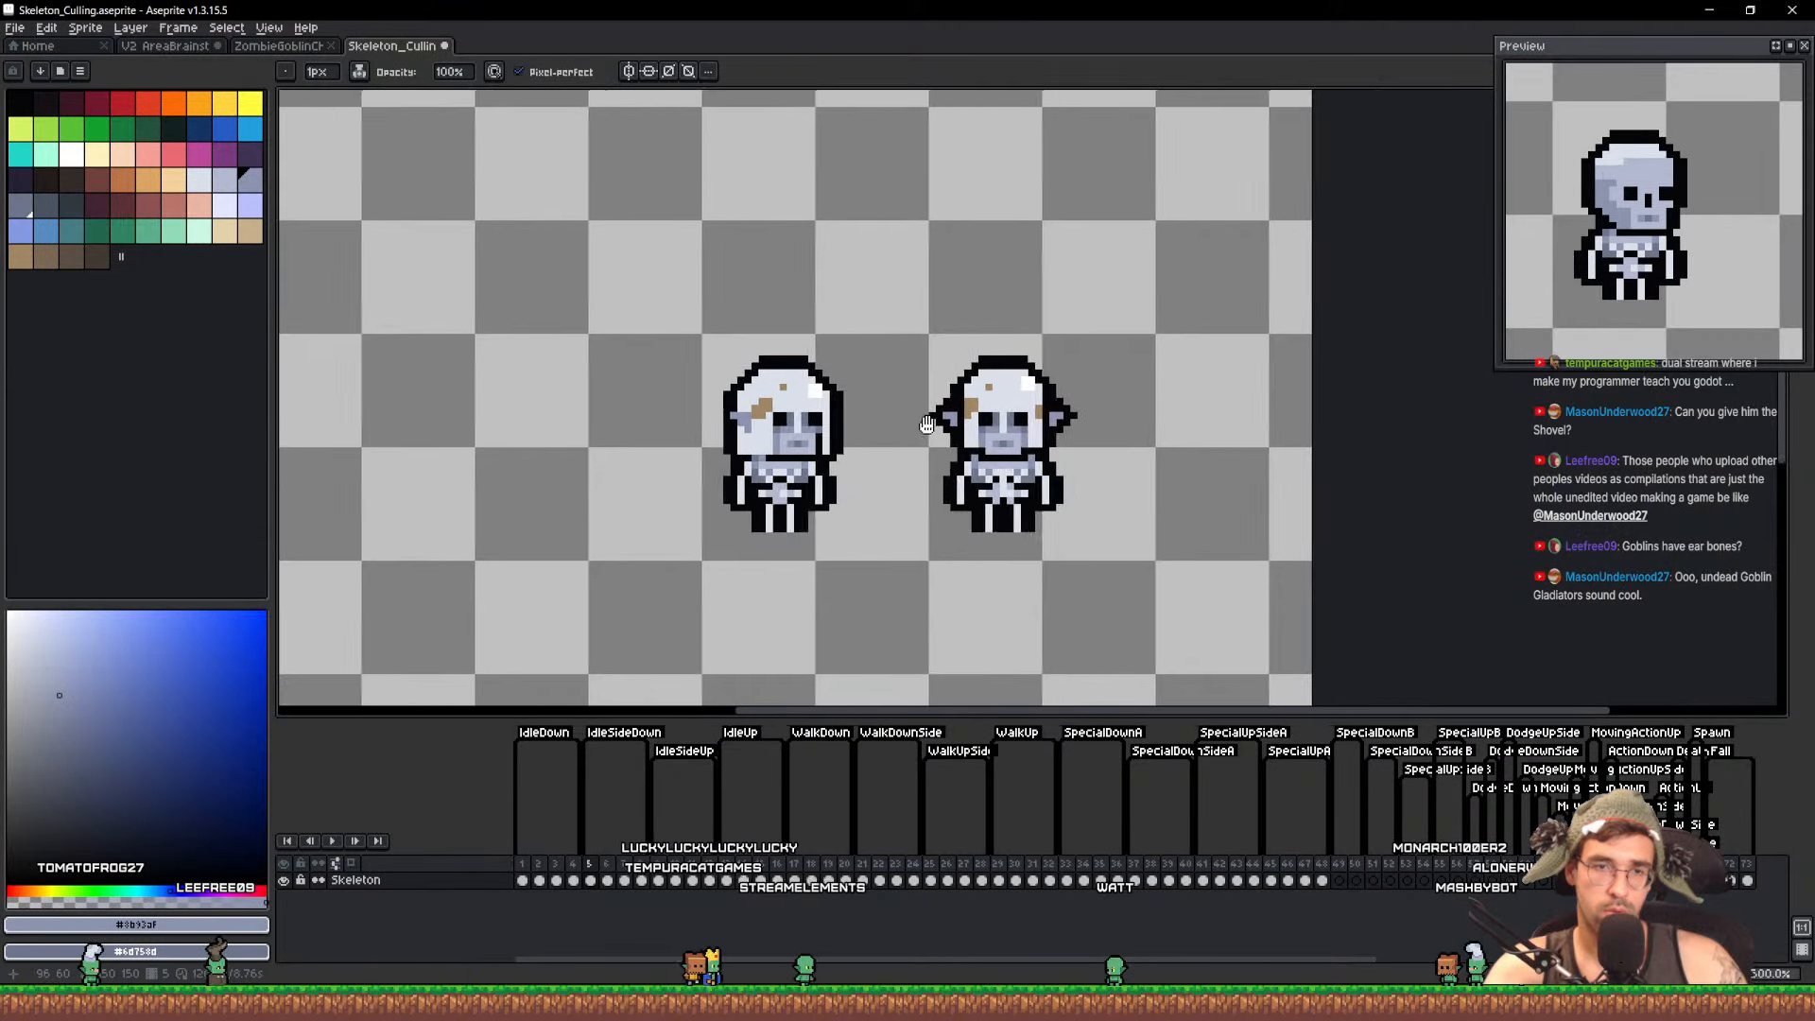
{"action": "left_click_drag", "start_coordinate": [937, 430], "coordinate": [878, 420]}
{"action": "scroll", "coordinate": [554, 432], "scroll_direction": "up", "scroll_amount": 4}
{"action": "left_click_drag", "start_coordinate": [1000, 417], "coordinate": [756, 415]}
{"action": "left_click", "coordinate": [735, 411], "text": "alt"}
{"action": "left_click", "coordinate": [698, 394]}
{"action": "scroll", "coordinate": [817, 363], "scroll_direction": "down", "scroll_amount": 6}
{"action": "left_click_drag", "start_coordinate": [841, 372], "coordinate": [787, 381]}
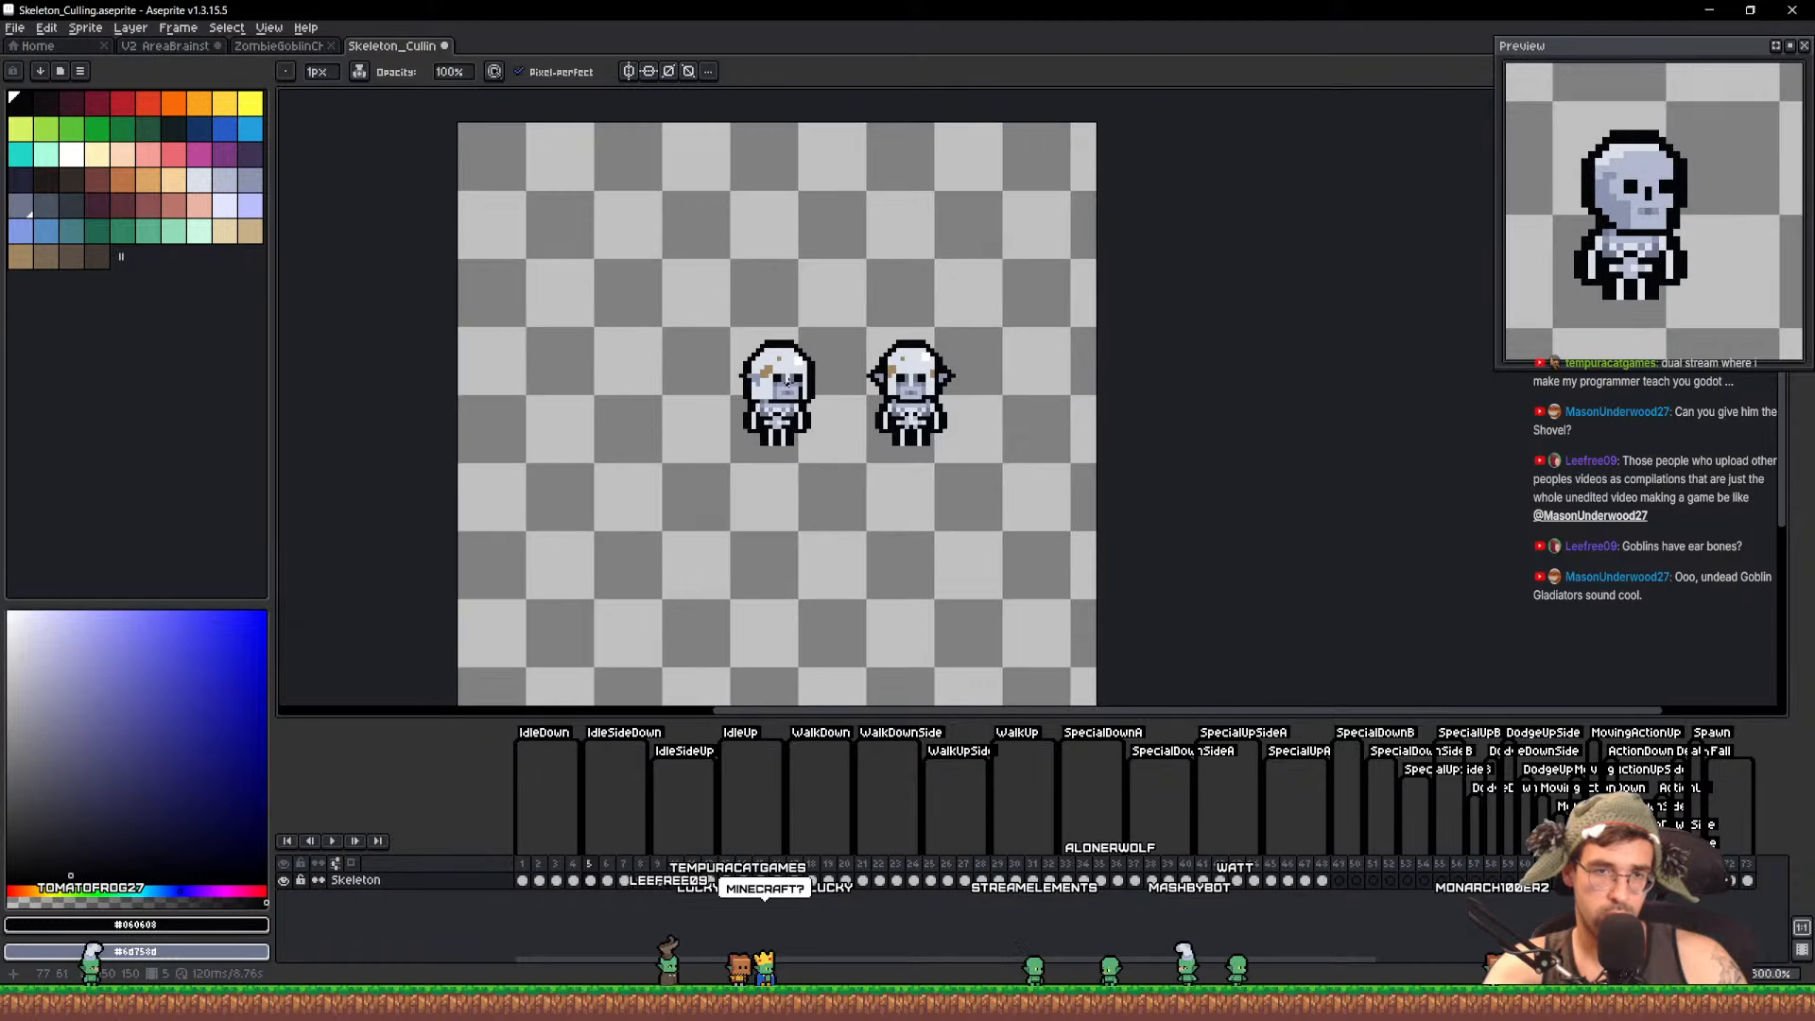
Add the far ear as one #8b93af pixel on the head's outline with a one-pixel black tip beside it
{"action": "scroll", "coordinate": [788, 381], "scroll_direction": "up", "scroll_amount": 4}
{"action": "left_click", "coordinate": [811, 388], "text": "alt"}
{"action": "scroll", "coordinate": [839, 393], "scroll_direction": "up", "scroll_amount": 2}
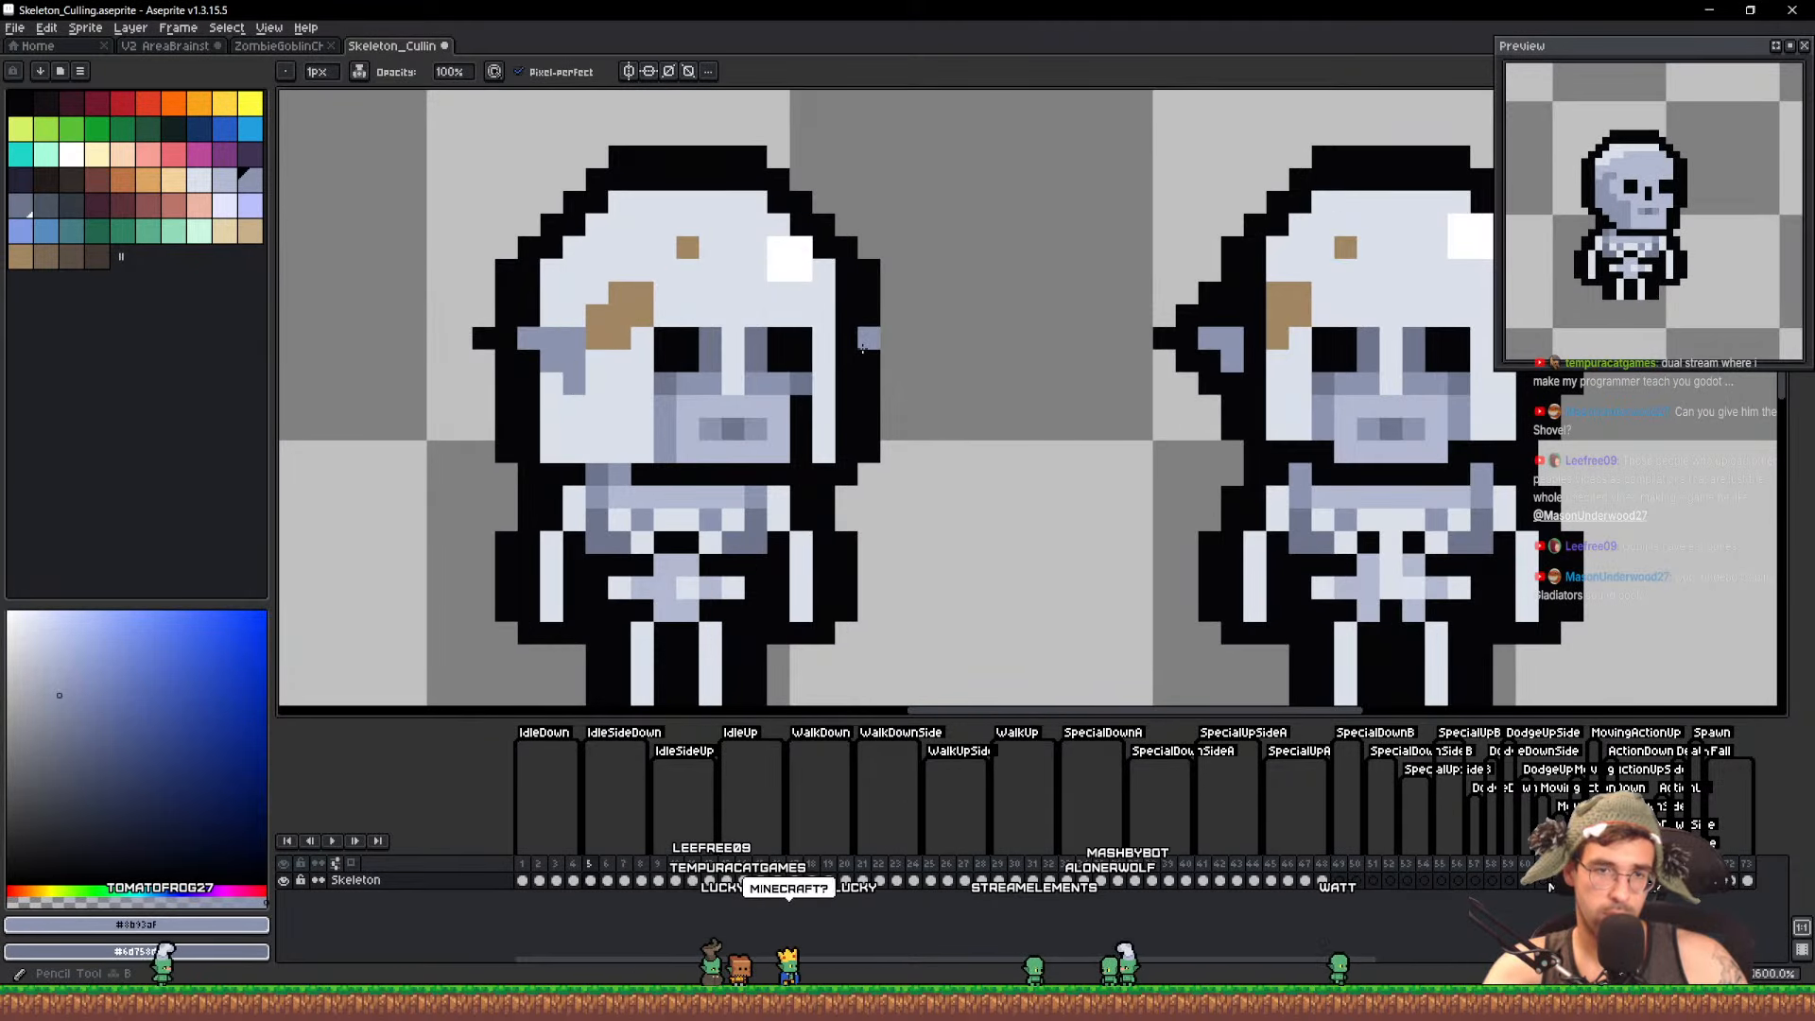
{"action": "left_click", "coordinate": [862, 349]}
{"action": "left_click", "coordinate": [864, 356], "text": "alt"}
{"action": "left_click", "coordinate": [888, 344]}
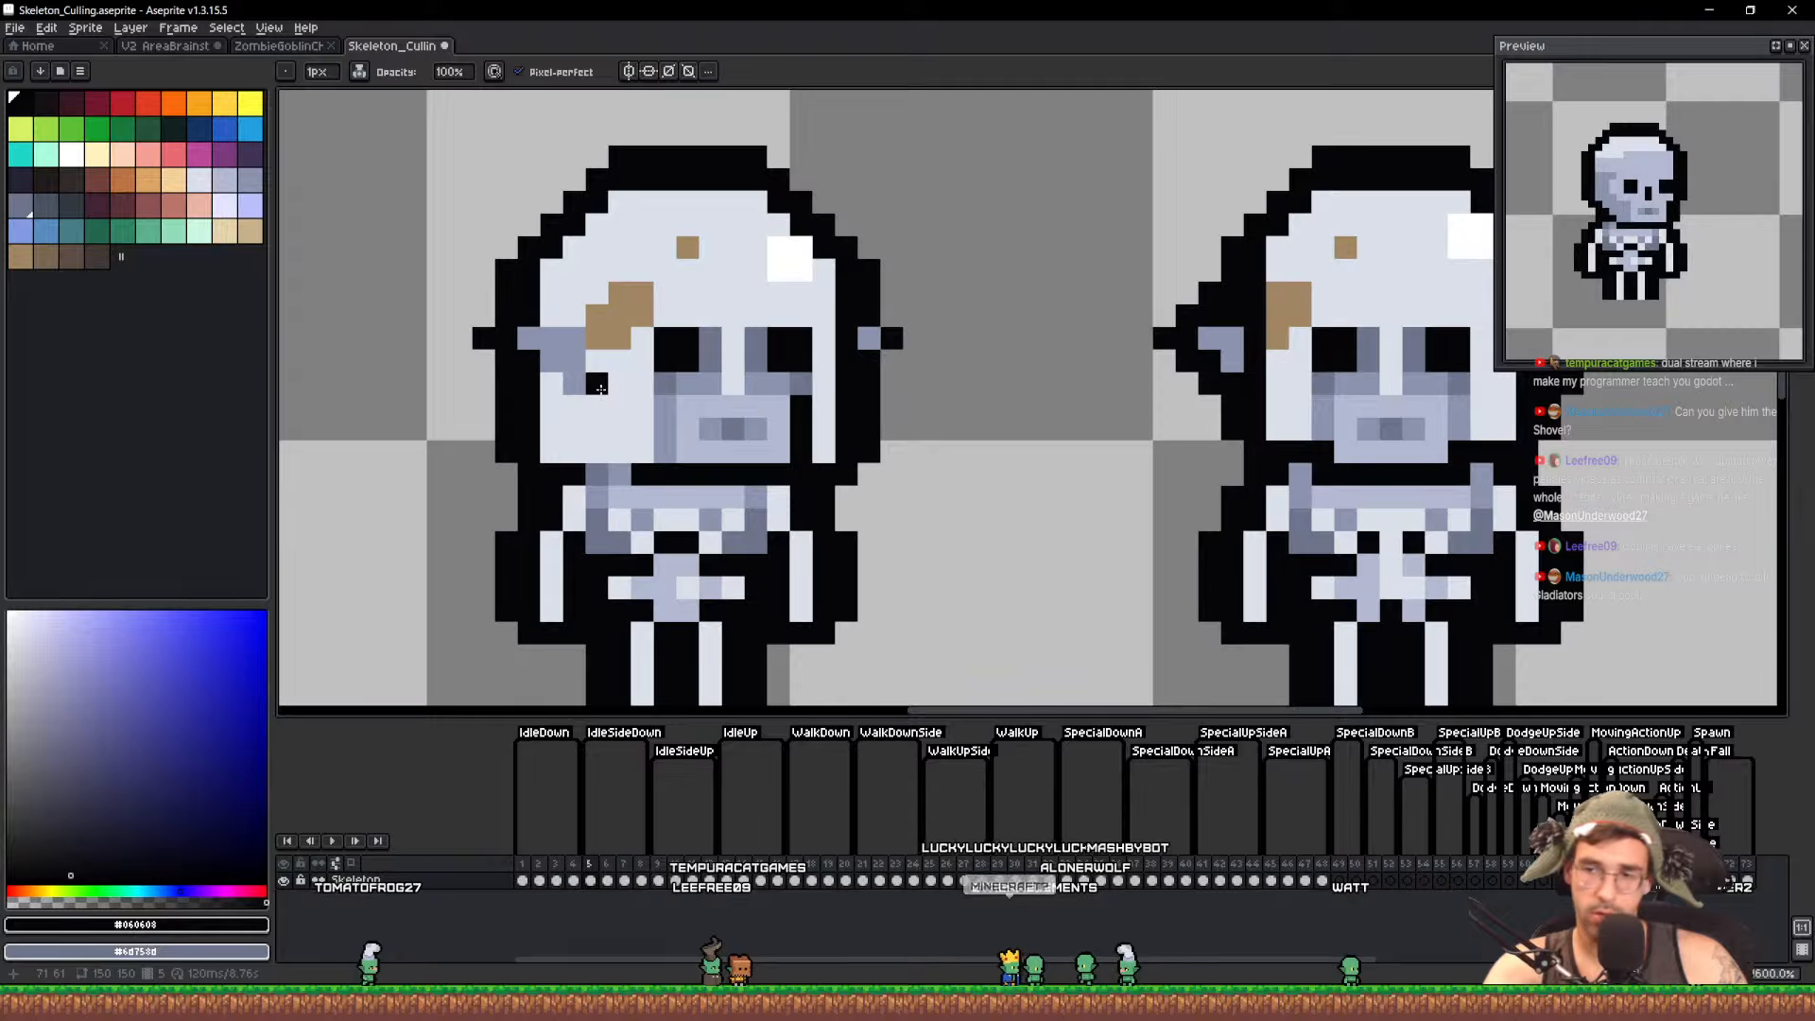
Lighten the outer part of both ears with the paler blue-grey and try a darker inner shade at the far ear's base
{"action": "left_click", "coordinate": [573, 348], "text": "alt"}
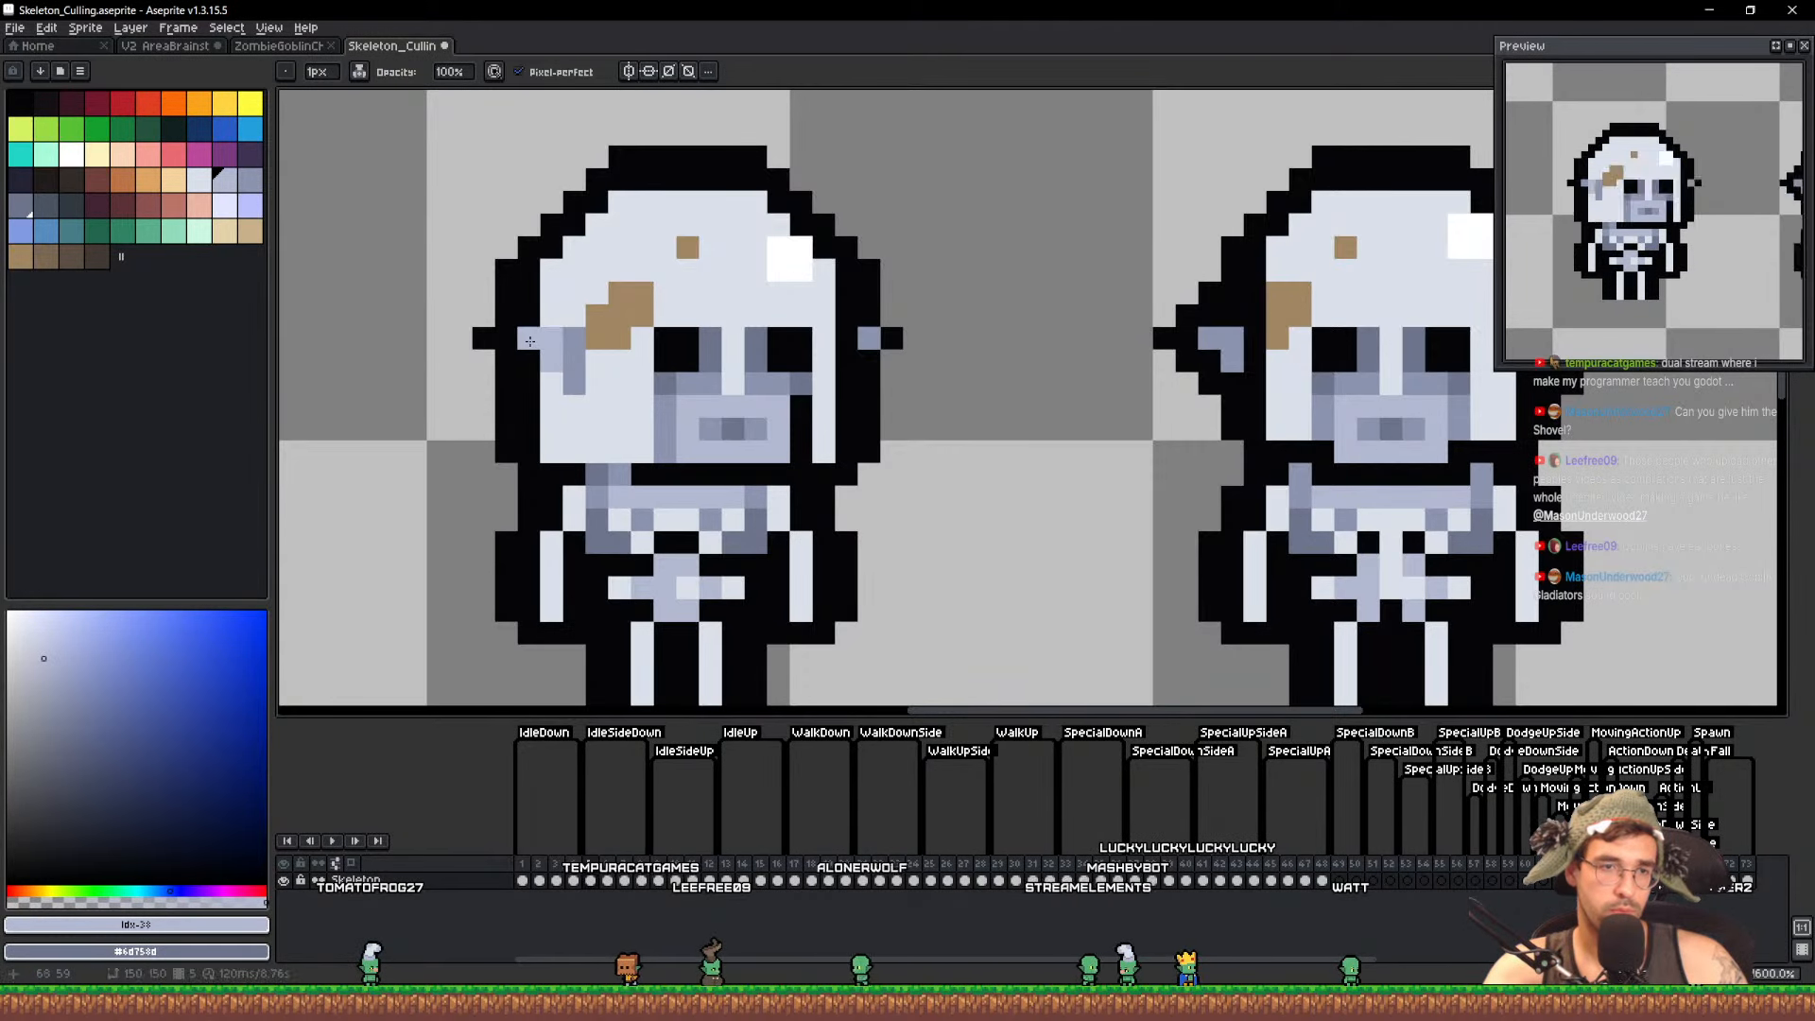
{"action": "left_click", "coordinate": [870, 337]}
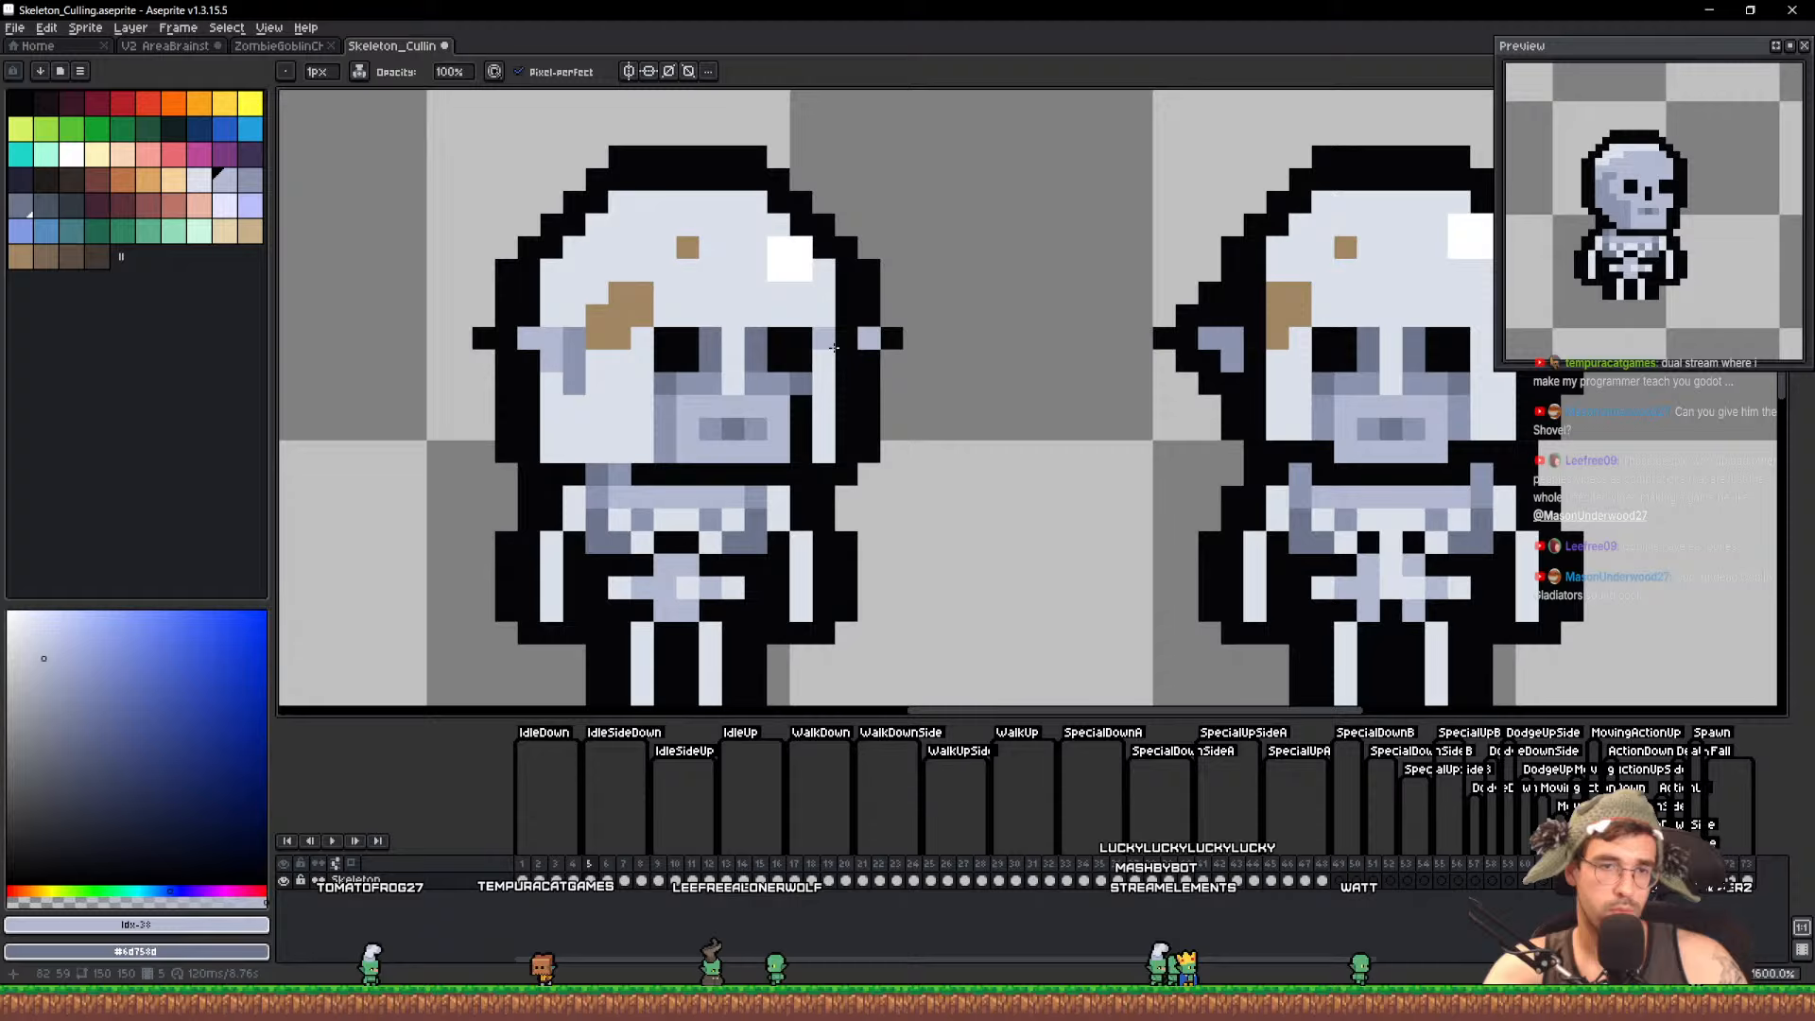
{"action": "left_click", "coordinate": [575, 370], "text": "alt"}
{"action": "left_click_drag", "start_coordinate": [846, 362], "coordinate": [845, 346]}
Undo the inner shade pixel at the base of the frame 5 head's far ear
{"action": "scroll", "coordinate": [853, 347], "scroll_direction": "down", "scroll_amount": 4}
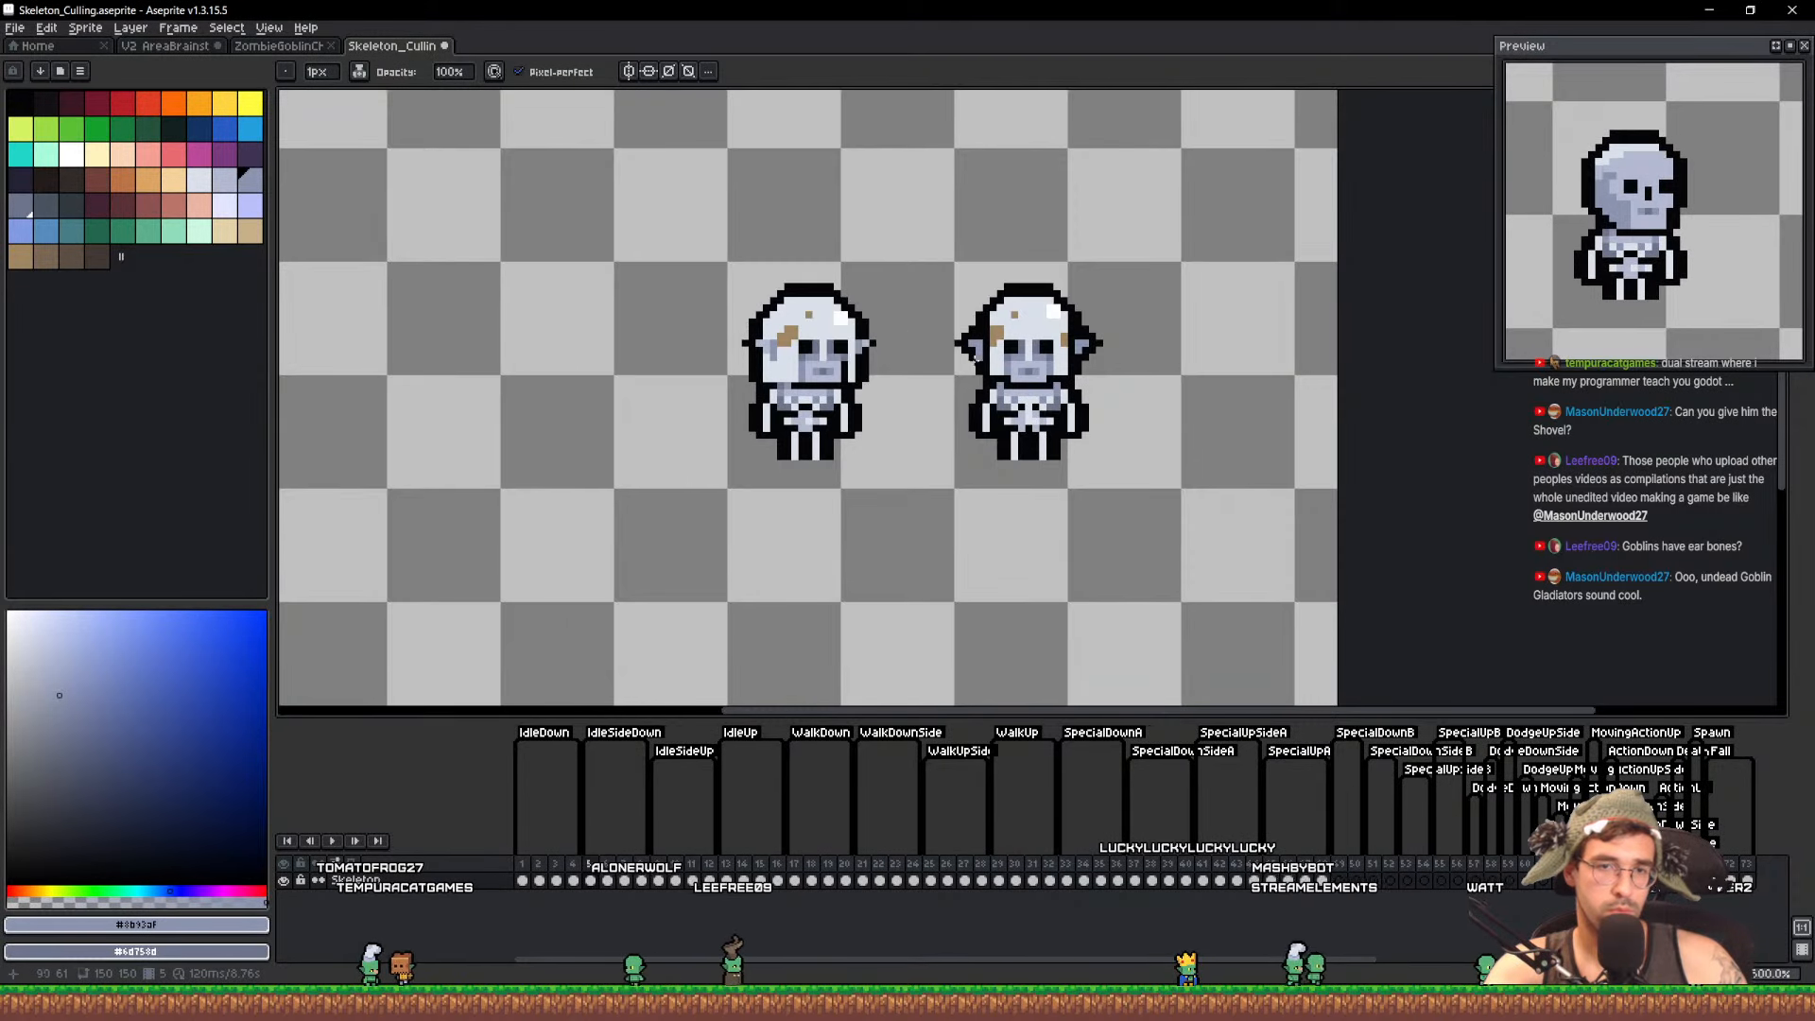
{"action": "scroll", "coordinate": [860, 361], "scroll_direction": "up", "scroll_amount": 2}
{"action": "key", "text": "ctrl+z"}
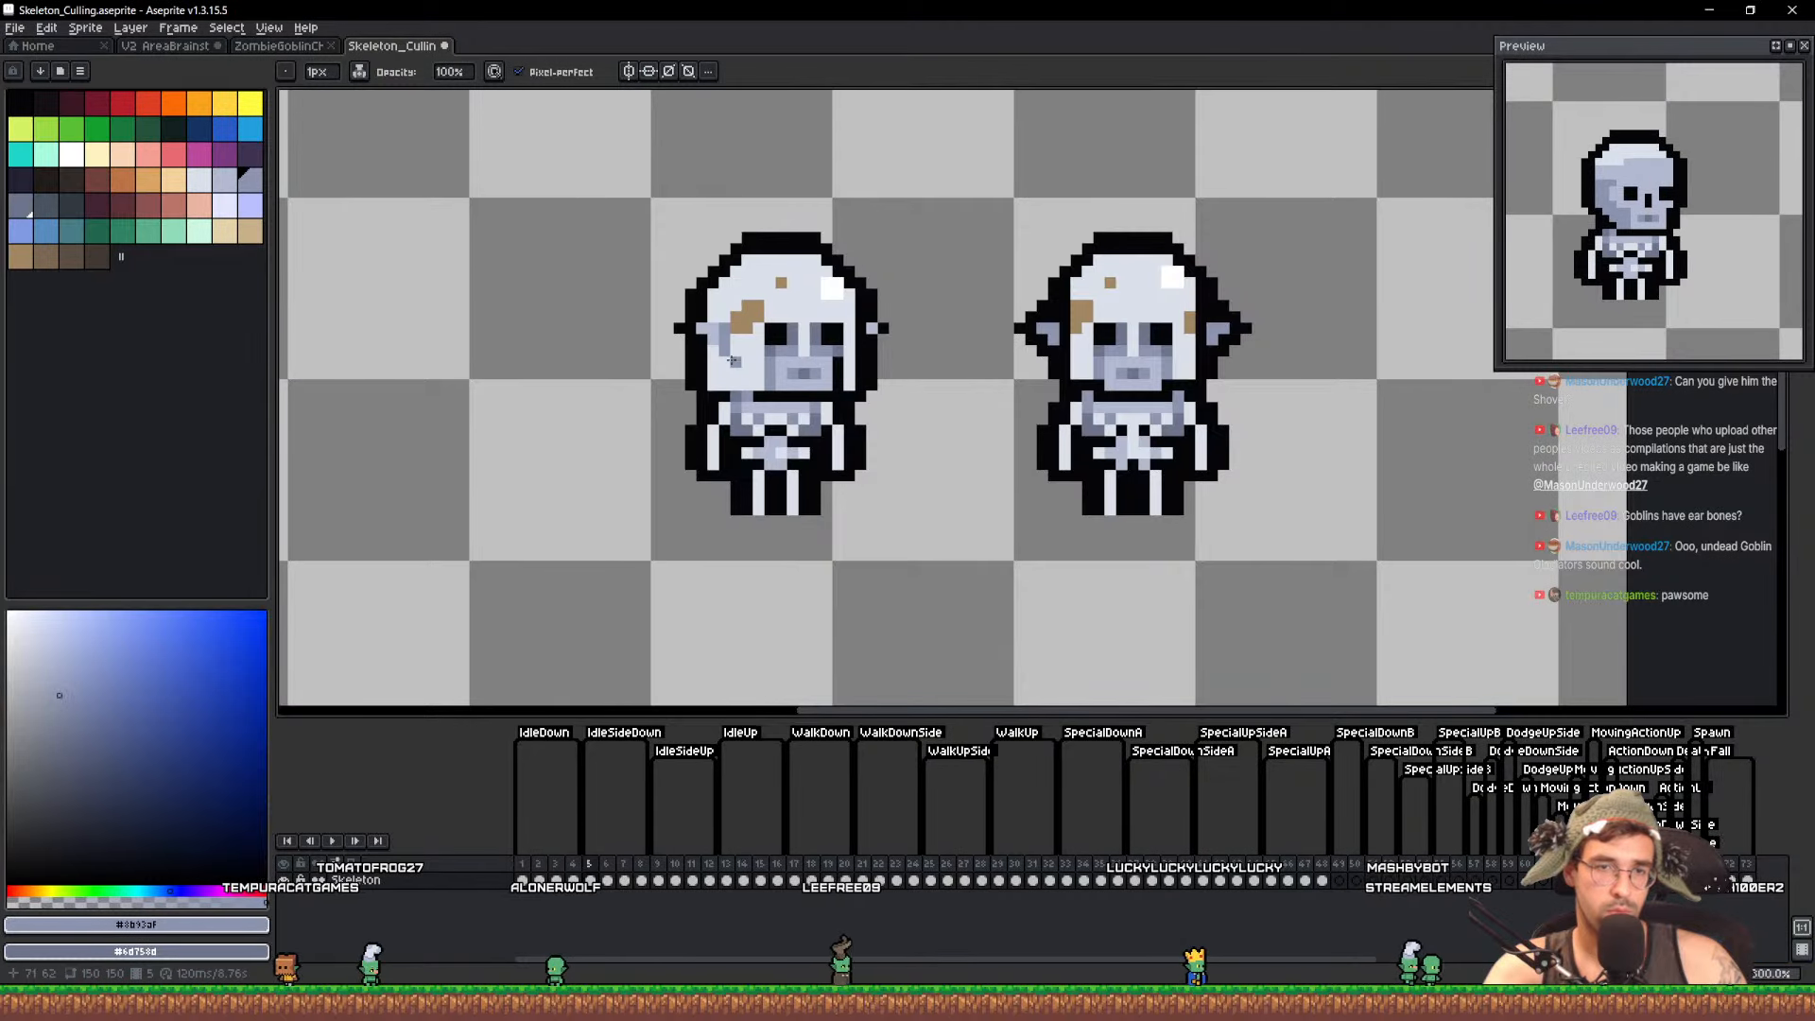
Outline the near ear of the frame 5 head with #060608 pixels along its upper edge, inner side and lower edge
{"action": "scroll", "coordinate": [873, 365], "scroll_direction": "up", "scroll_amount": 4}
{"action": "left_click", "coordinate": [1176, 338], "text": "alt"}
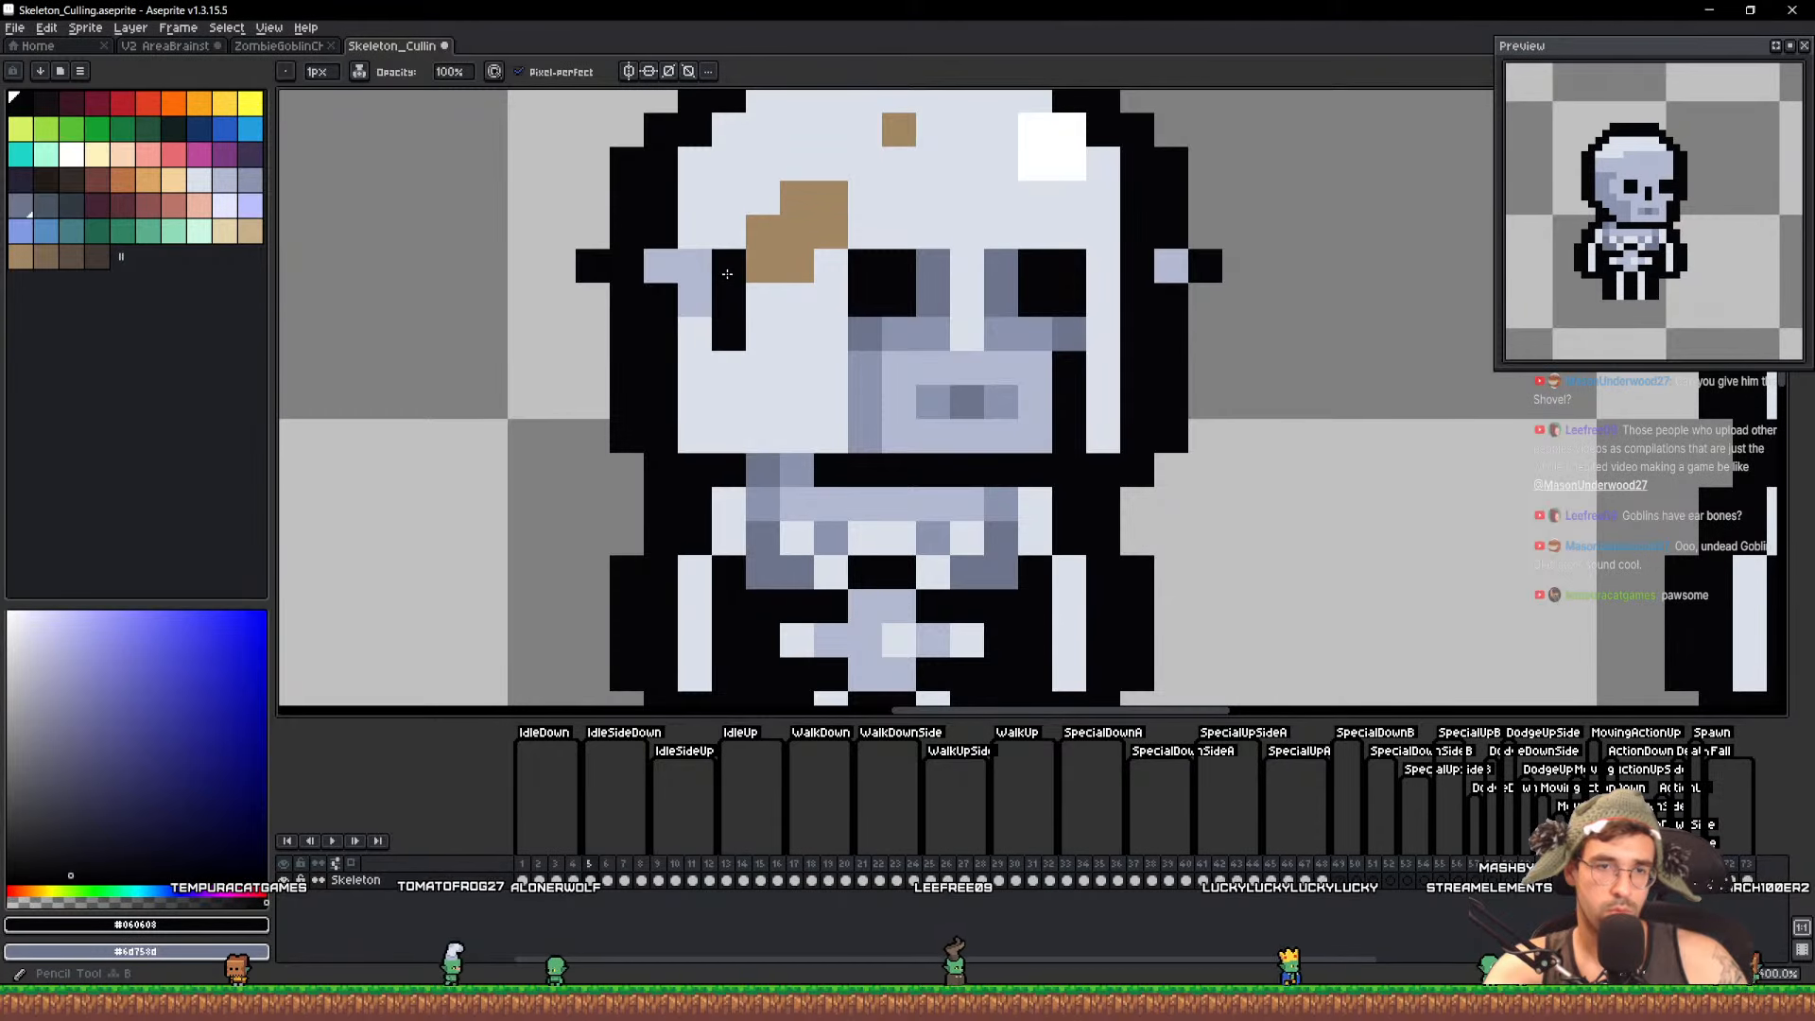
{"action": "scroll", "coordinate": [868, 321], "scroll_direction": "down", "scroll_amount": 3}
{"action": "scroll", "coordinate": [672, 316], "scroll_direction": "up", "scroll_amount": 3}
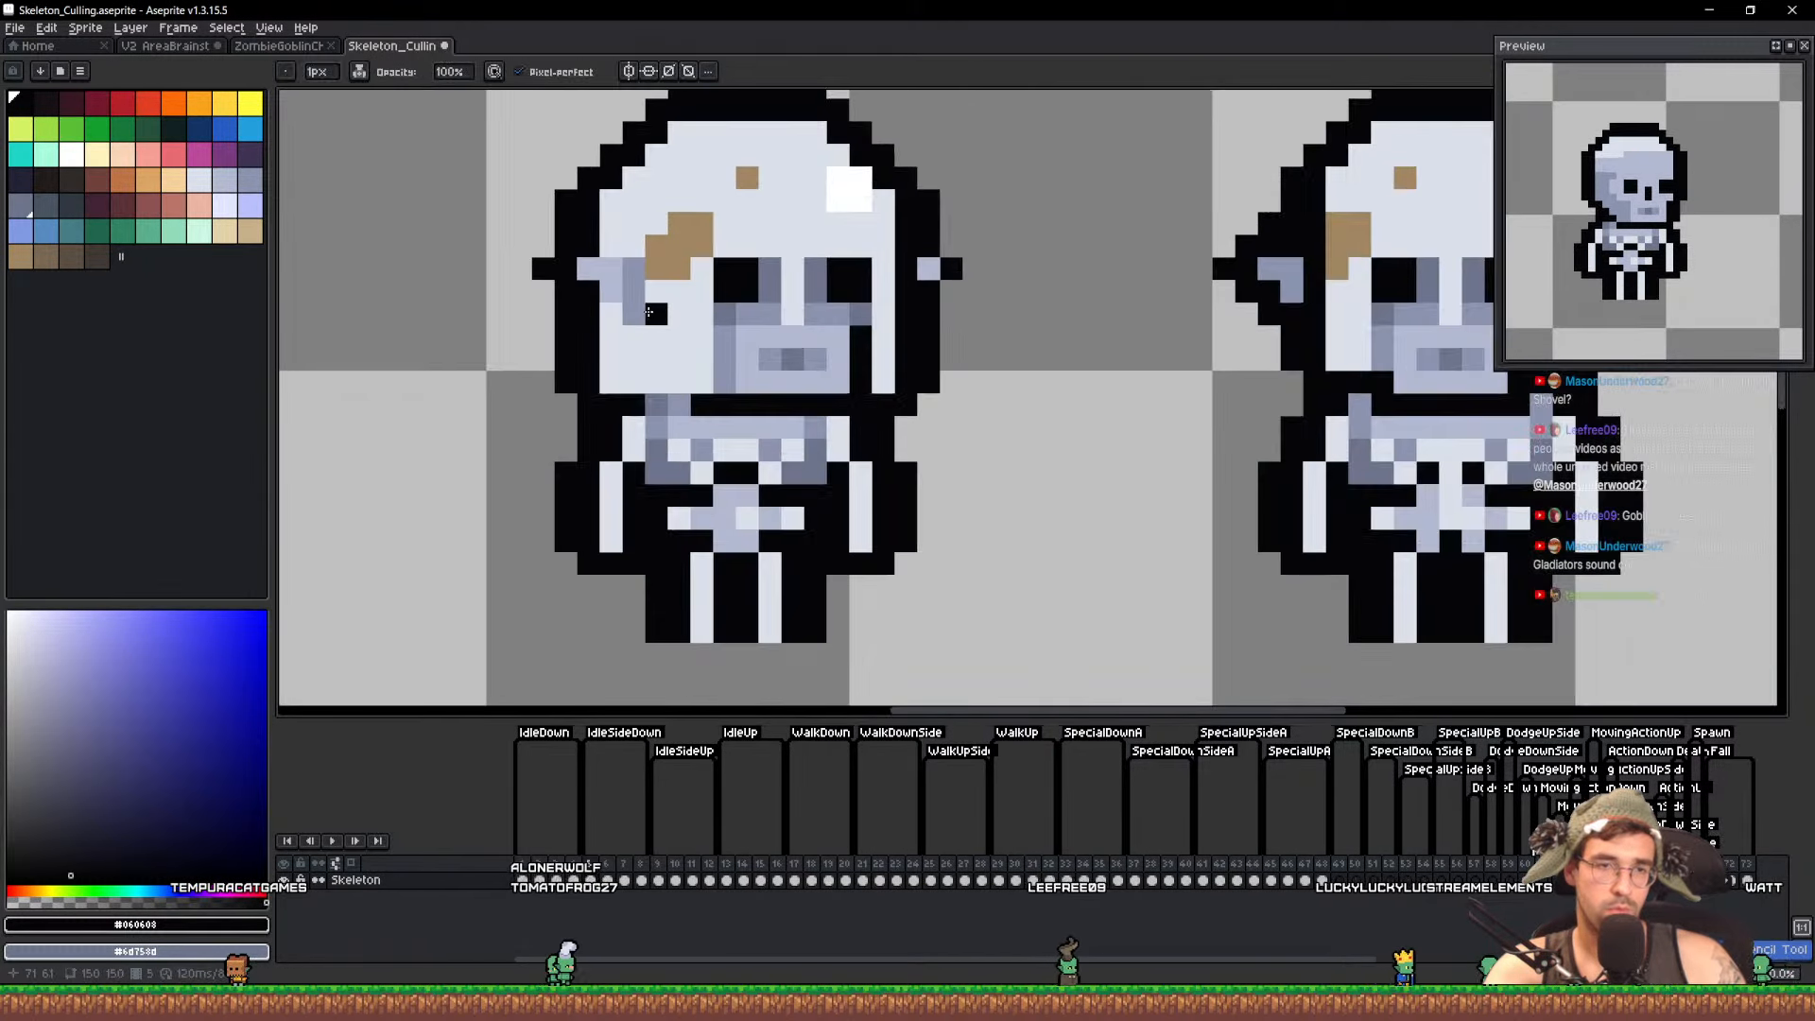
{"action": "scroll", "coordinate": [652, 273], "scroll_direction": "down", "scroll_amount": 5}
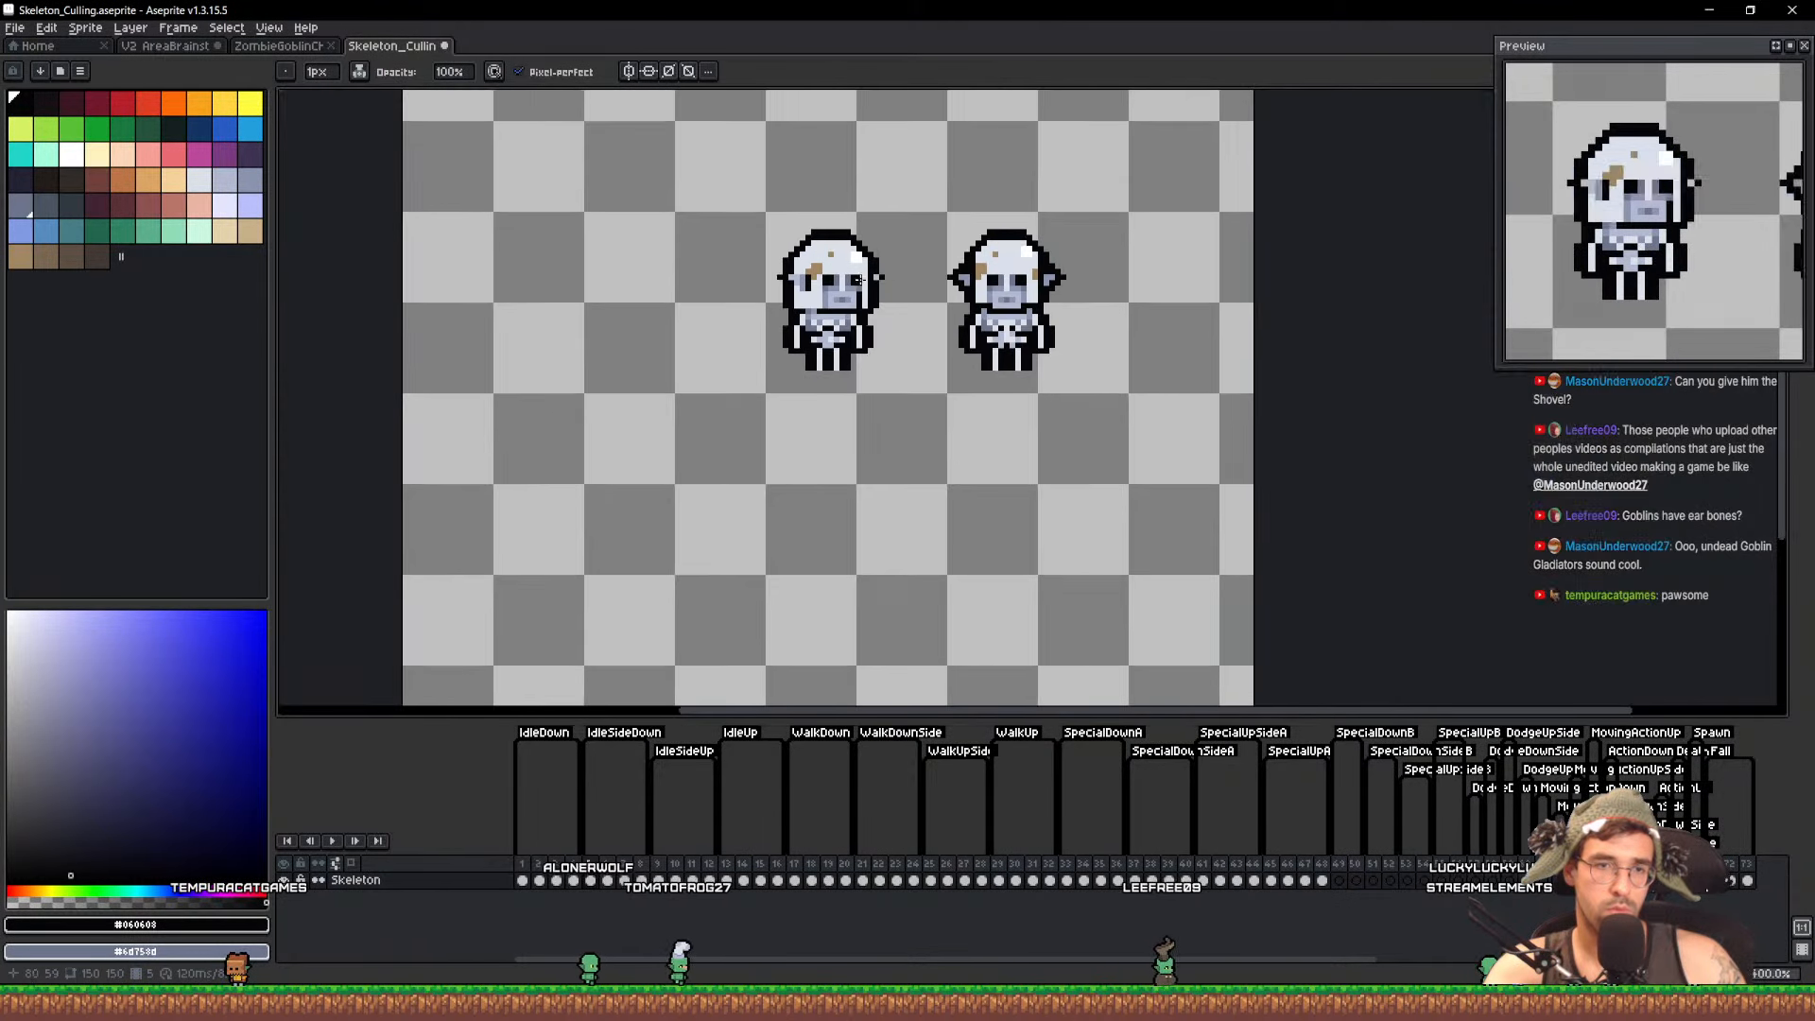
{"action": "scroll", "coordinate": [784, 338], "scroll_direction": "up", "scroll_amount": 6}
{"action": "left_click", "coordinate": [866, 328]}
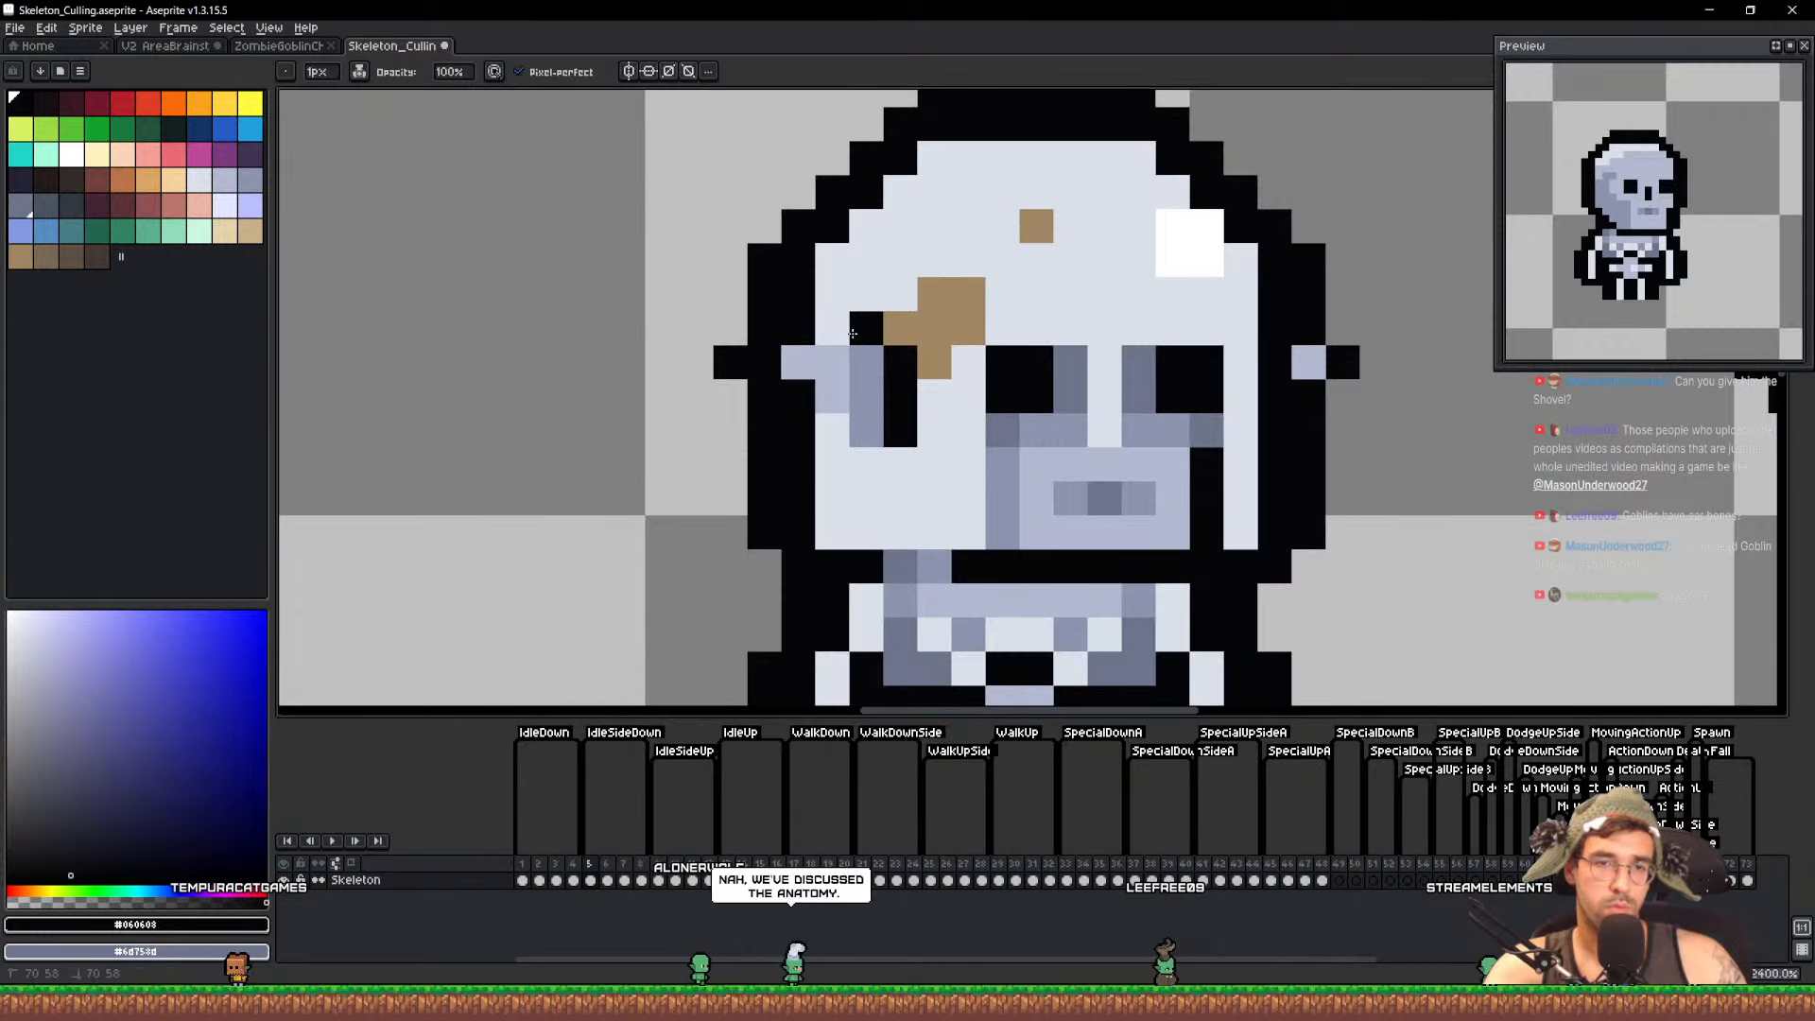
{"action": "left_click", "coordinate": [866, 465]}
{"action": "scroll", "coordinate": [977, 403], "scroll_direction": "down", "scroll_amount": 5}
{"action": "left_click_drag", "start_coordinate": [1192, 394], "coordinate": [989, 393]}
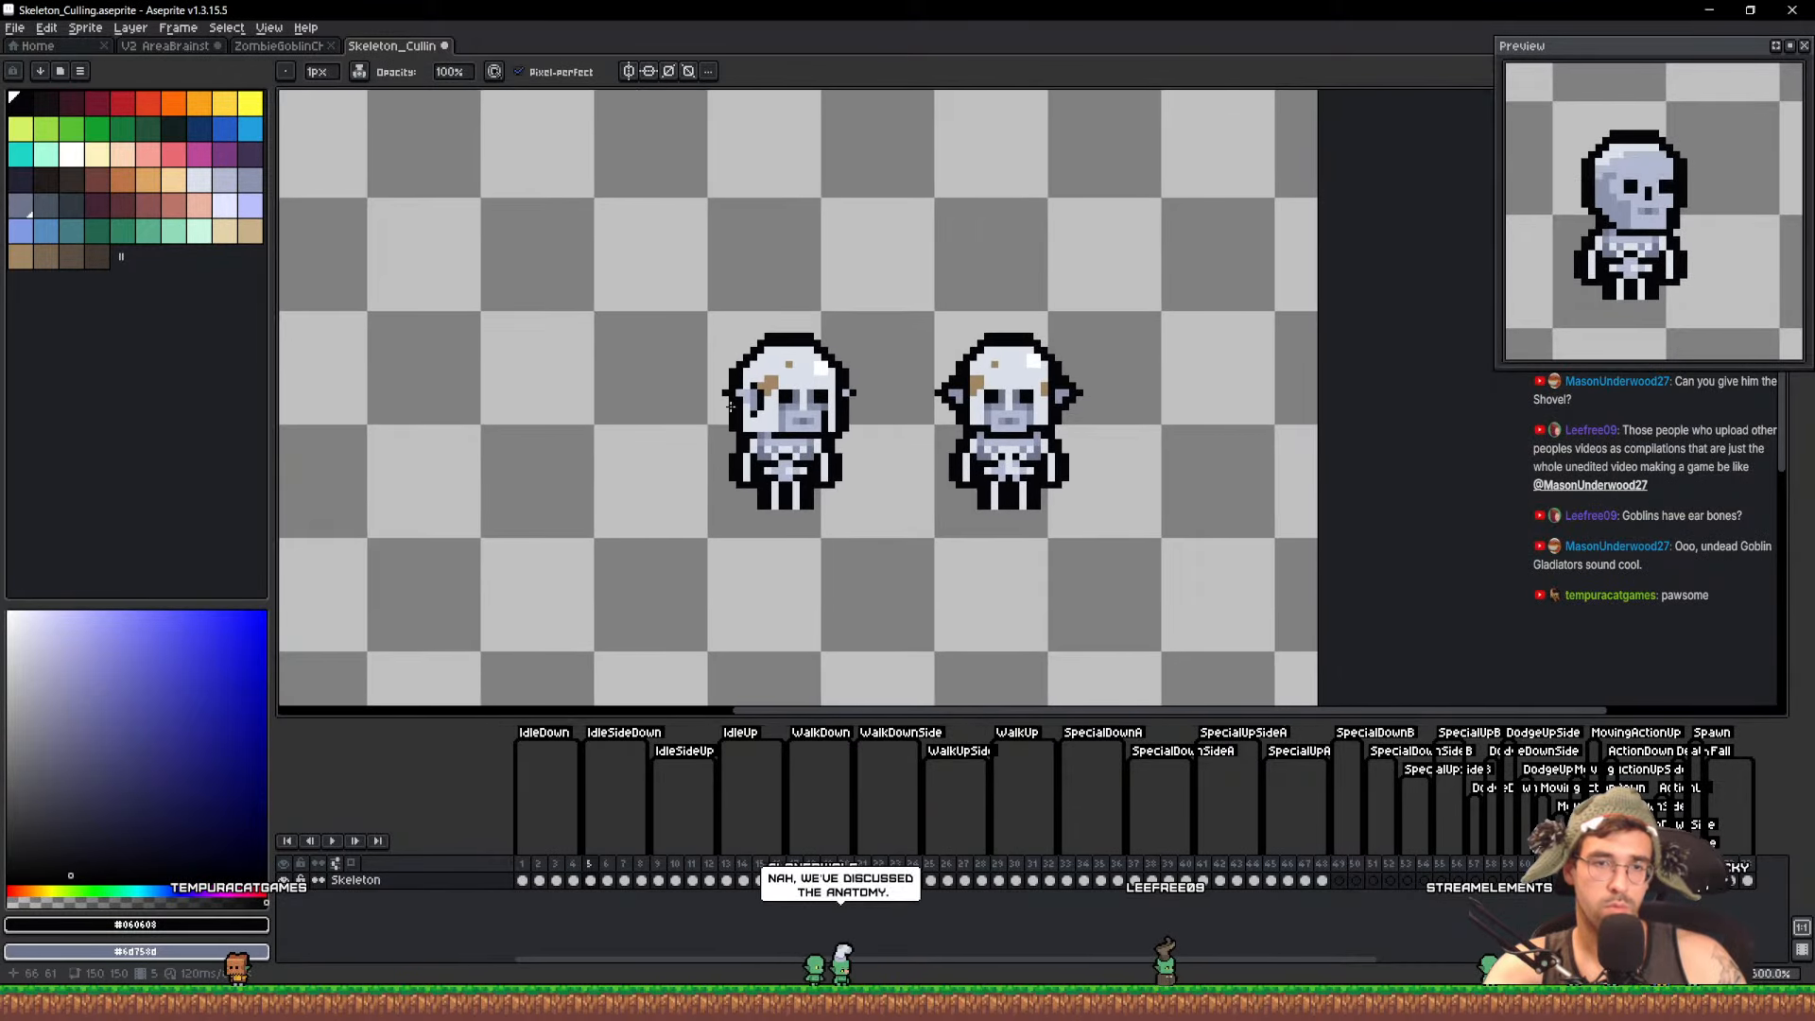
{"action": "scroll", "coordinate": [778, 408], "scroll_direction": "up", "scroll_amount": 5}
{"action": "scroll", "coordinate": [908, 343], "scroll_direction": "down", "scroll_amount": 4}
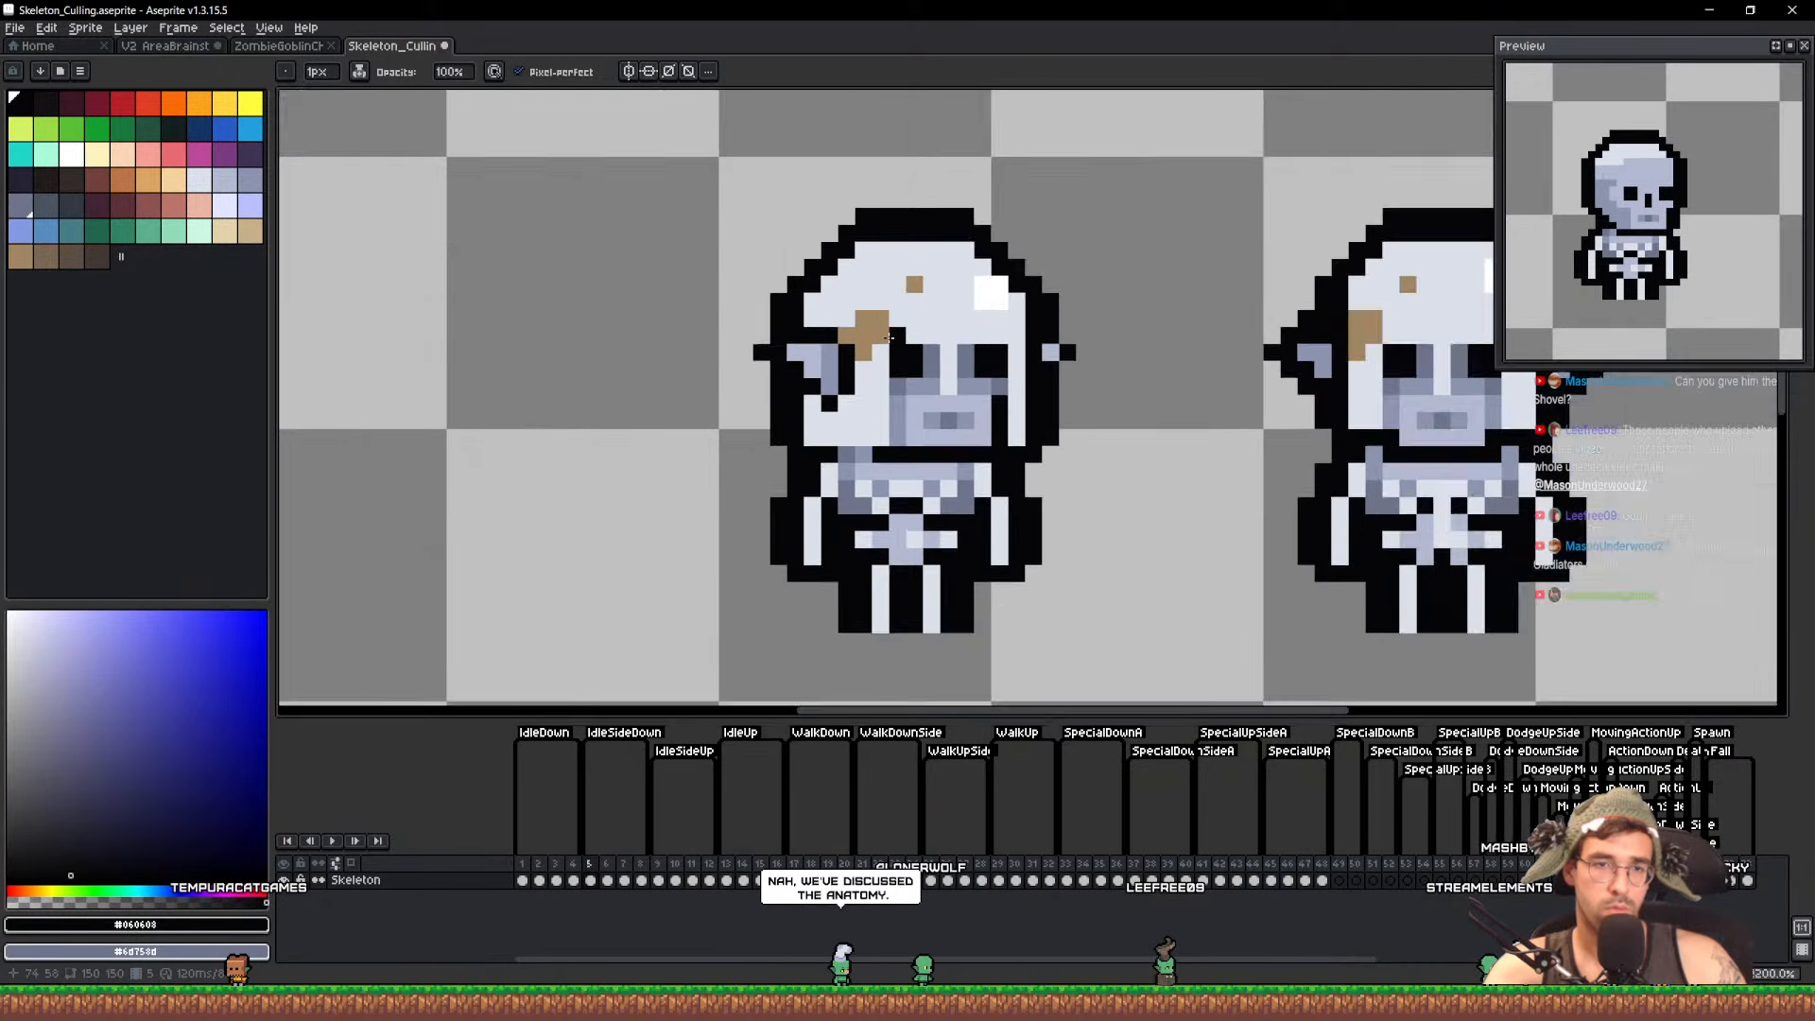
{"action": "scroll", "coordinate": [858, 344], "scroll_direction": "up", "scroll_amount": 4}
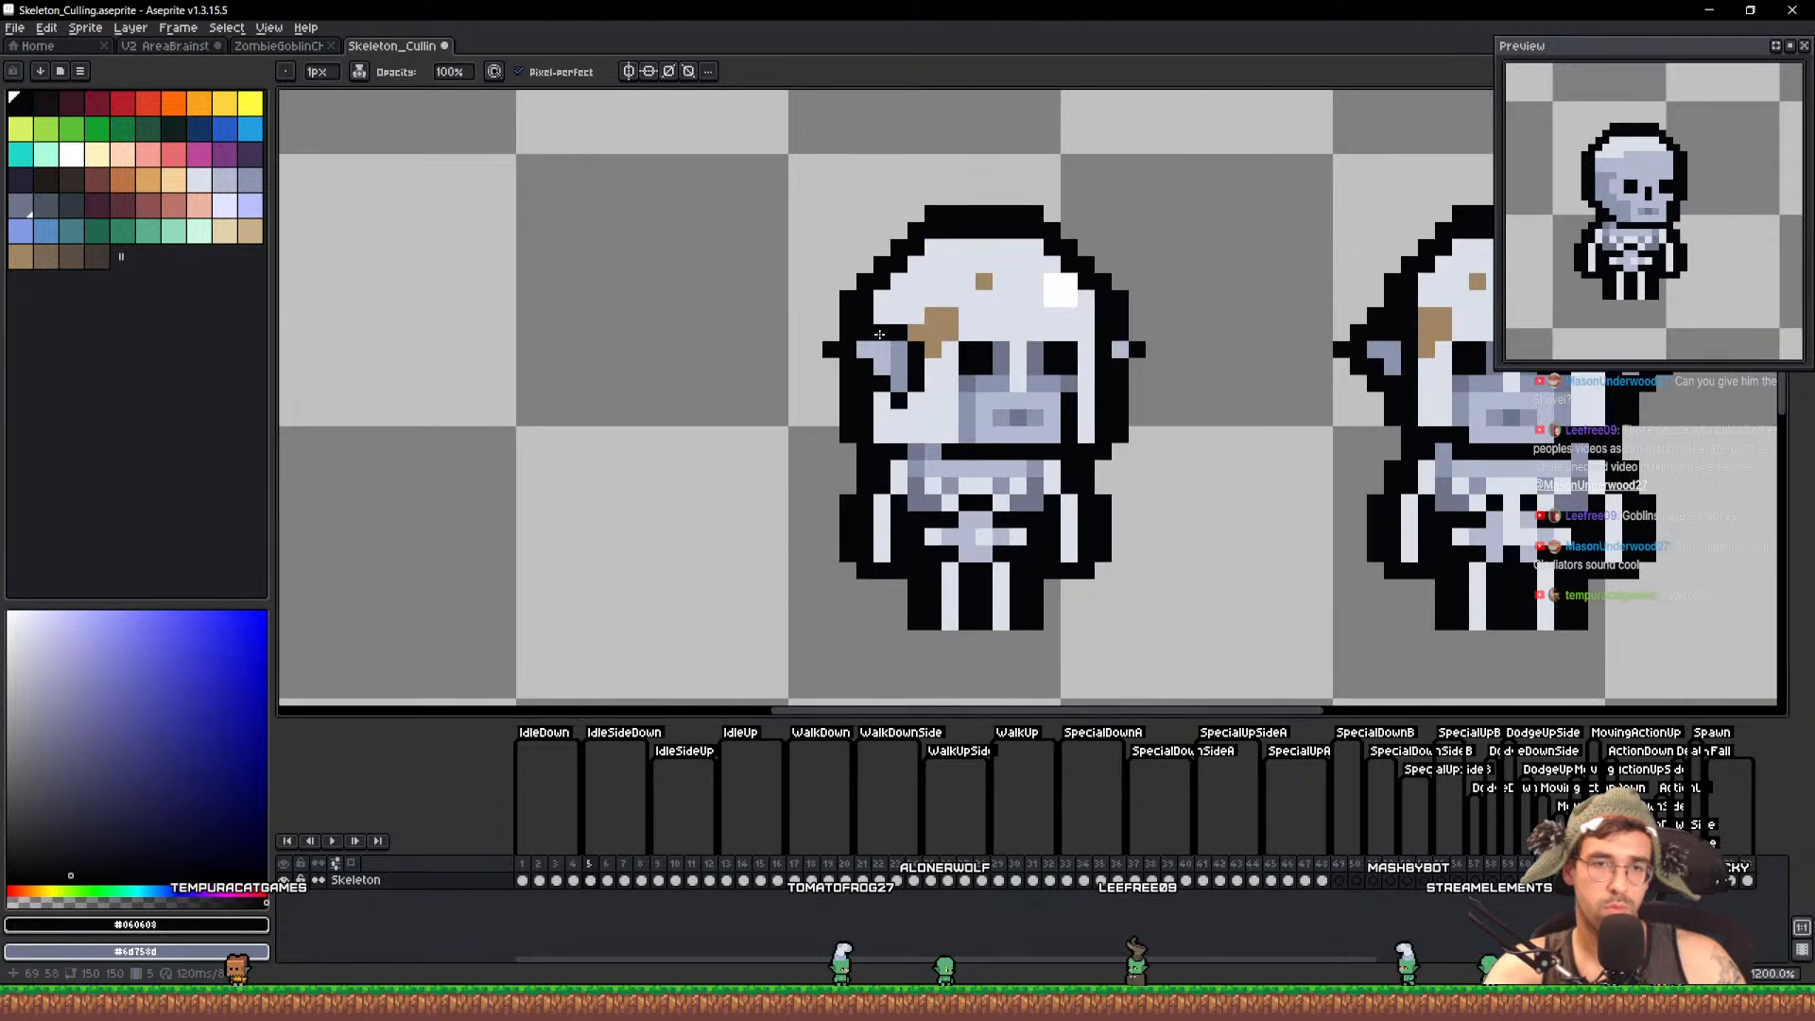
Shift the outlined near ear one pixel outward from the frame 5 head
{"action": "scroll", "coordinate": [895, 340], "scroll_direction": "down", "scroll_amount": 2}
{"action": "left_click_drag", "start_coordinate": [1087, 348], "coordinate": [925, 365]}
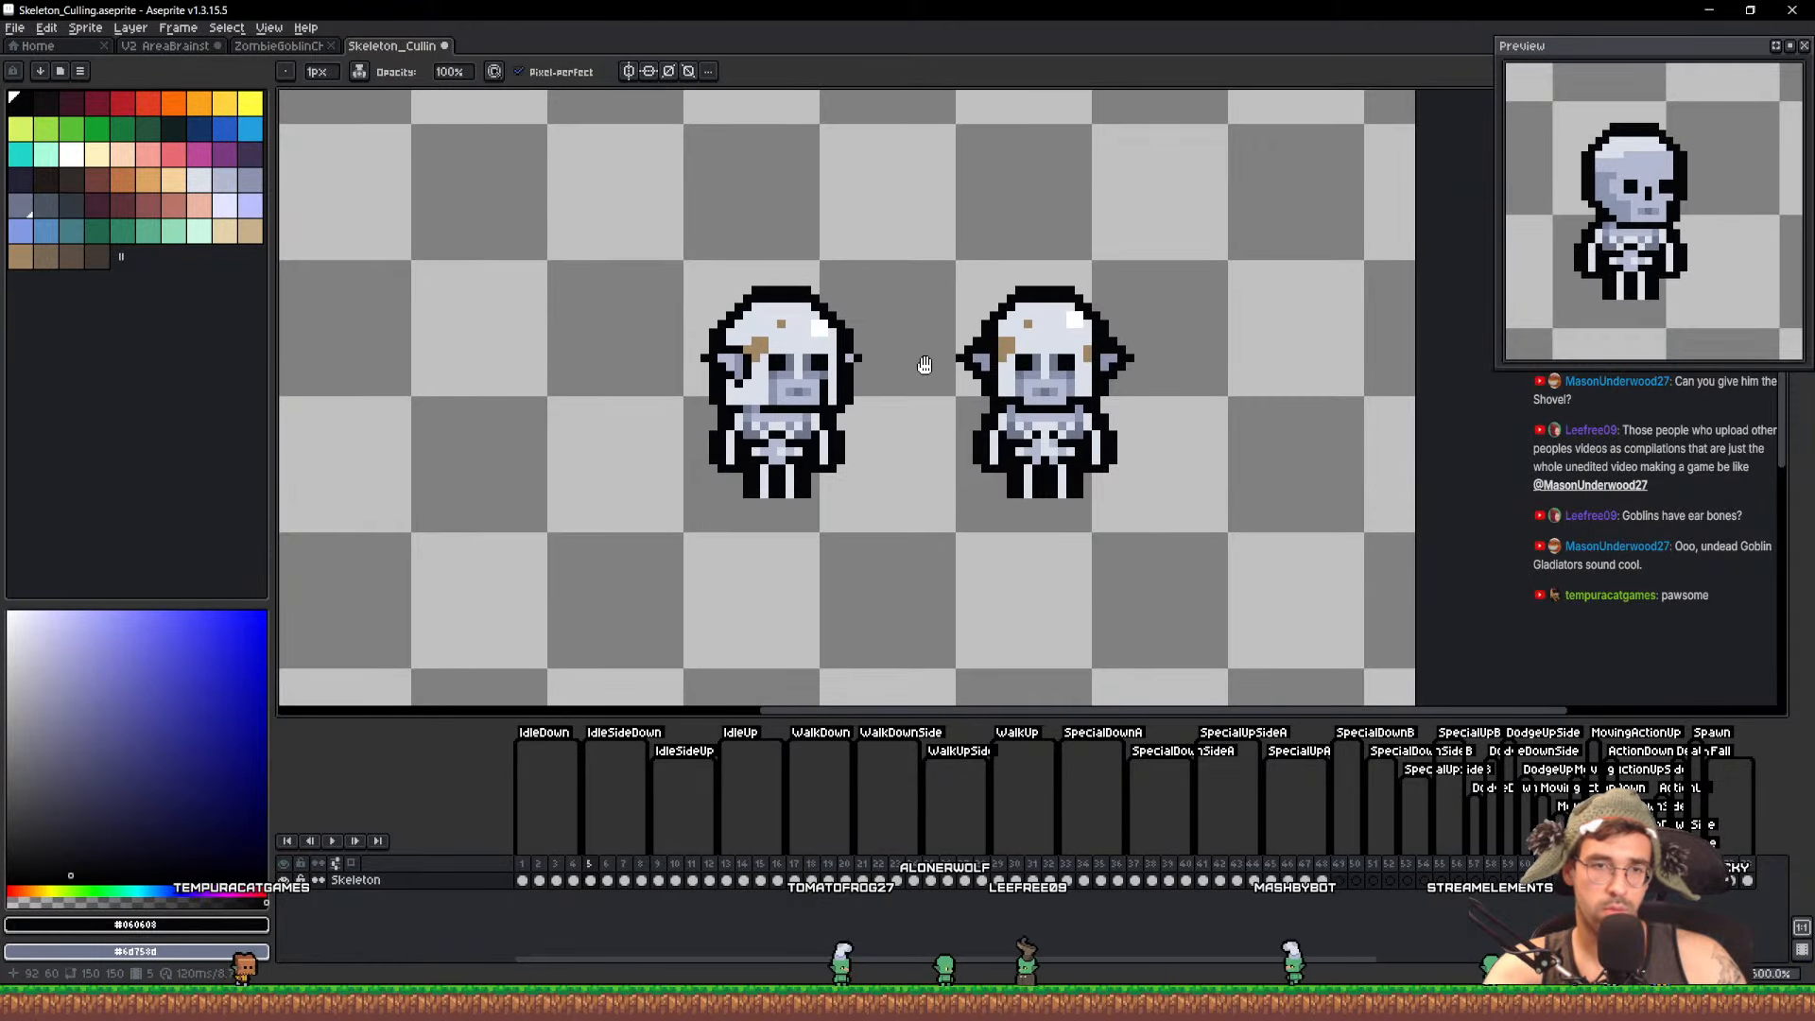
{"action": "scroll", "coordinate": [732, 378], "scroll_direction": "up", "scroll_amount": 7}
{"action": "key", "text": "m"}
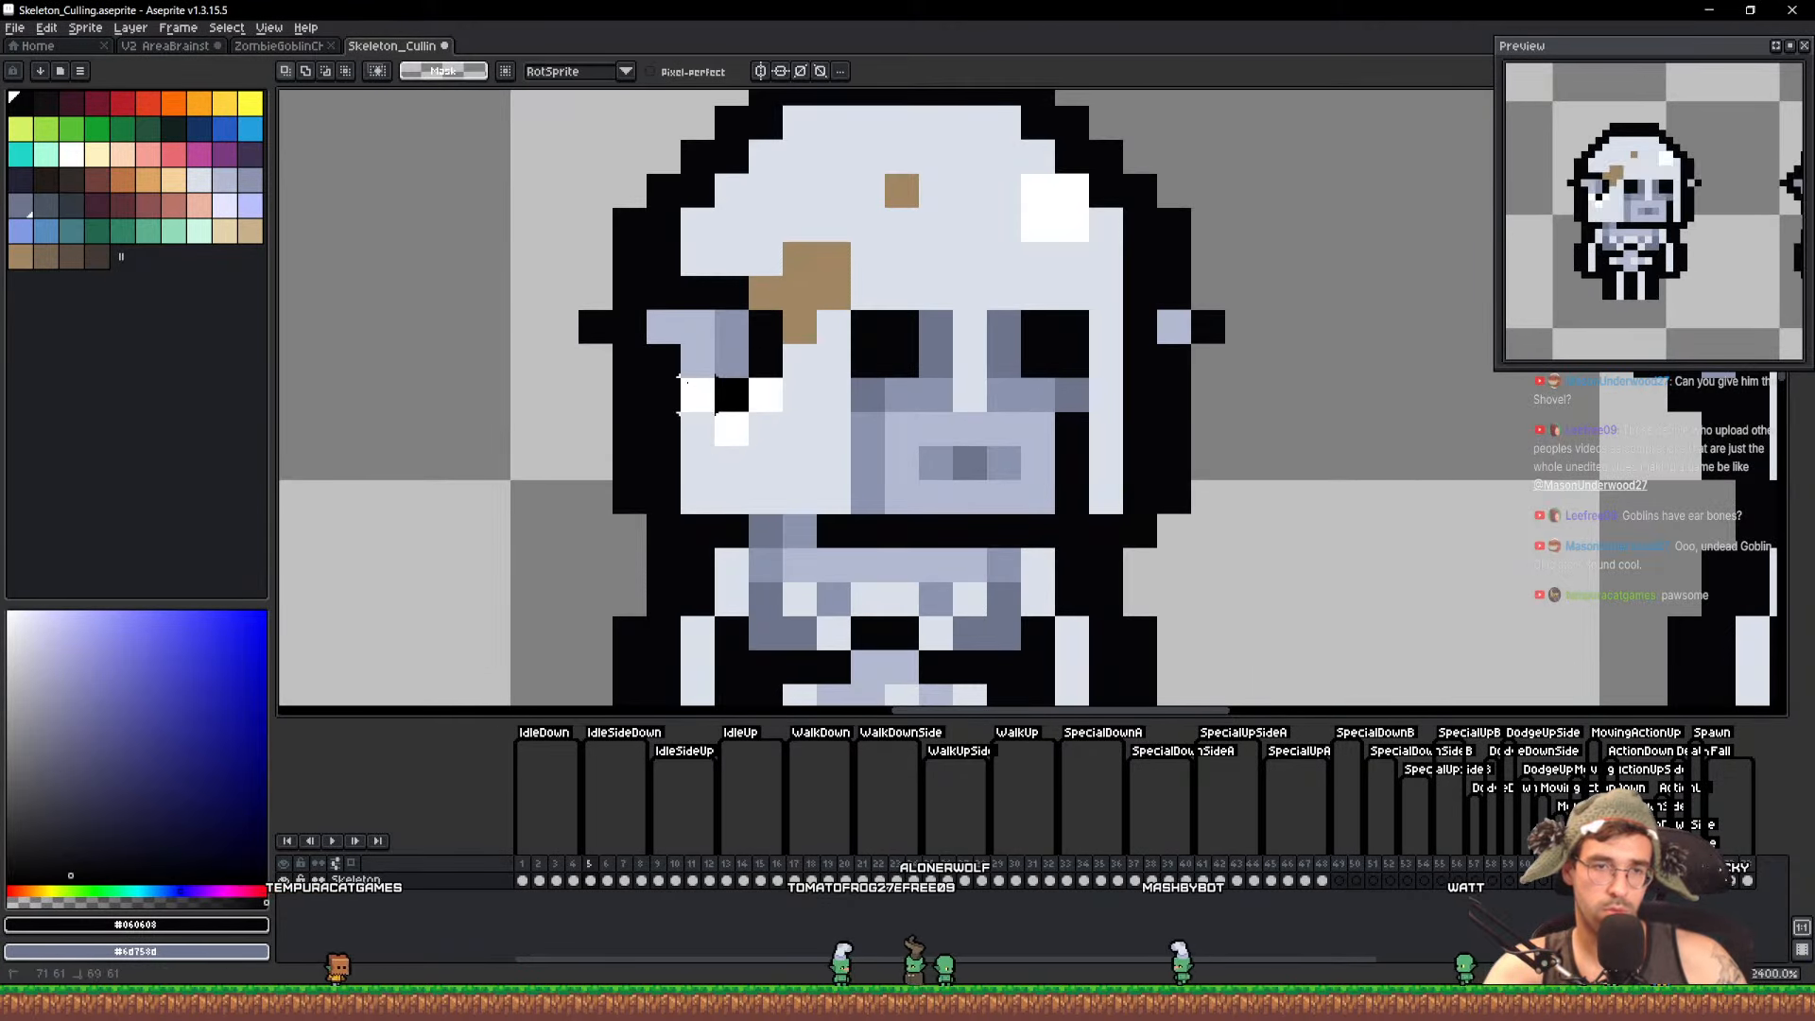
{"action": "left_click_drag", "start_coordinate": [697, 396], "coordinate": [586, 330]}
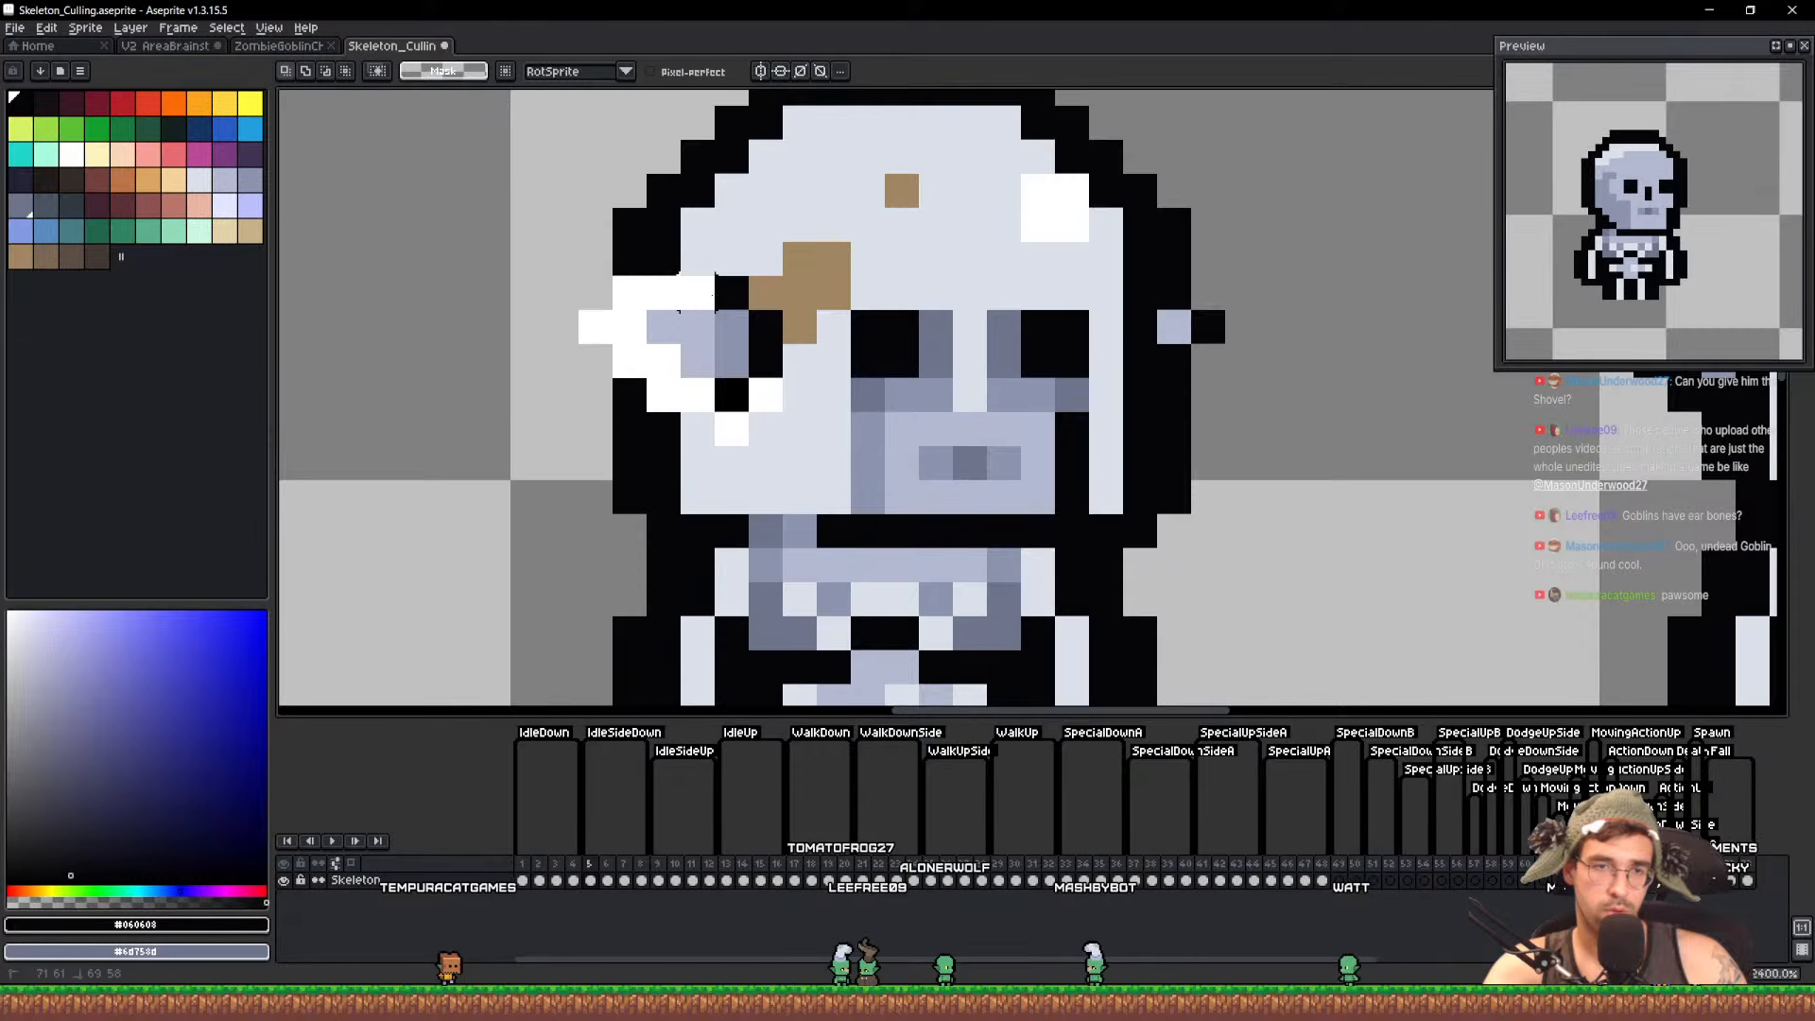
{"action": "mouse_move", "coordinate": [799, 380]}
{"action": "left_mouse_down"}
{"action": "mouse_move", "coordinate": [807, 405]}
{"action": "mouse_move", "coordinate": [744, 379]}
{"action": "mouse_move", "coordinate": [717, 284]}
{"action": "mouse_move", "coordinate": [675, 323]}
{"action": "left_mouse_up"}
{"action": "key", "text": "ctrl+d"}
Patch the skull beside the near ear with #dae0ea and save the file
{"action": "left_click", "coordinate": [788, 350], "text": "alt"}
{"action": "key", "text": "b"}
{"action": "scroll", "coordinate": [756, 305], "scroll_direction": "down", "scroll_amount": 6}
{"action": "key", "text": "ctrl+s"}
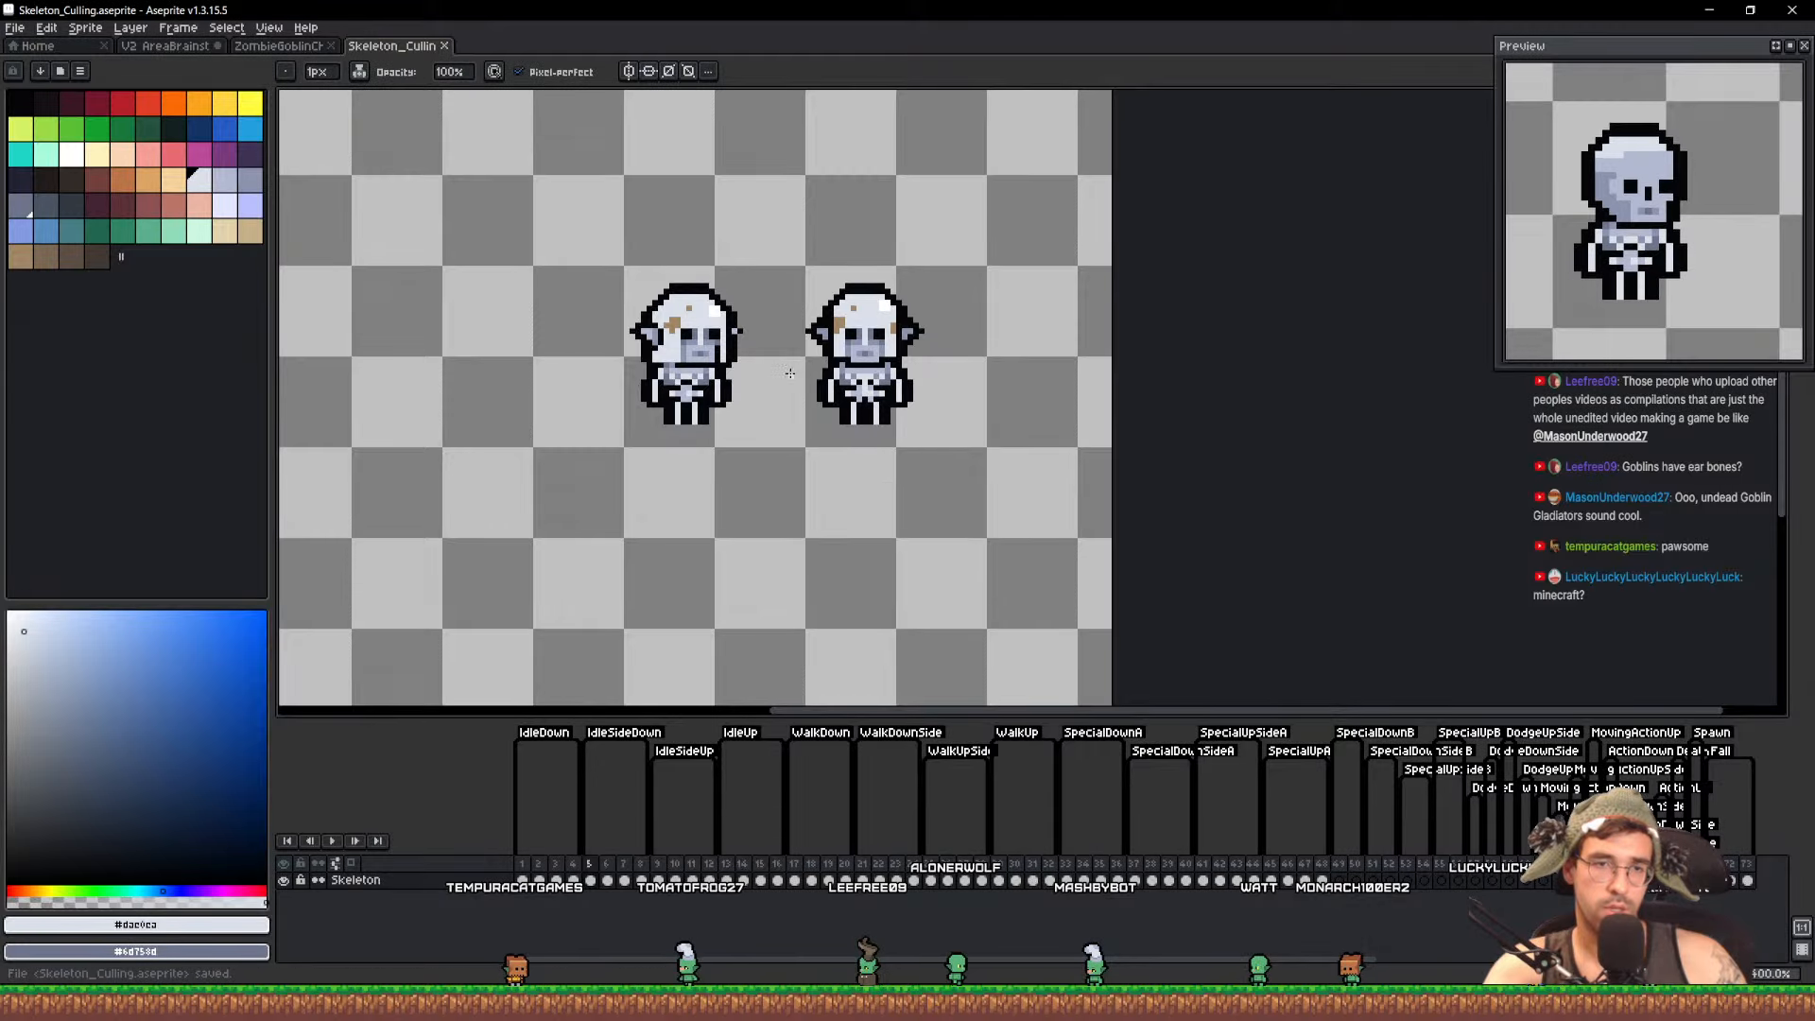
Erase the front-facing reference goblin from frame 5 and save the file
{"action": "scroll", "coordinate": [807, 367], "scroll_direction": "up", "scroll_amount": 1}
{"action": "key", "text": "e"}
{"action": "left_click_drag", "start_coordinate": [907, 409], "coordinate": [863, 304]}
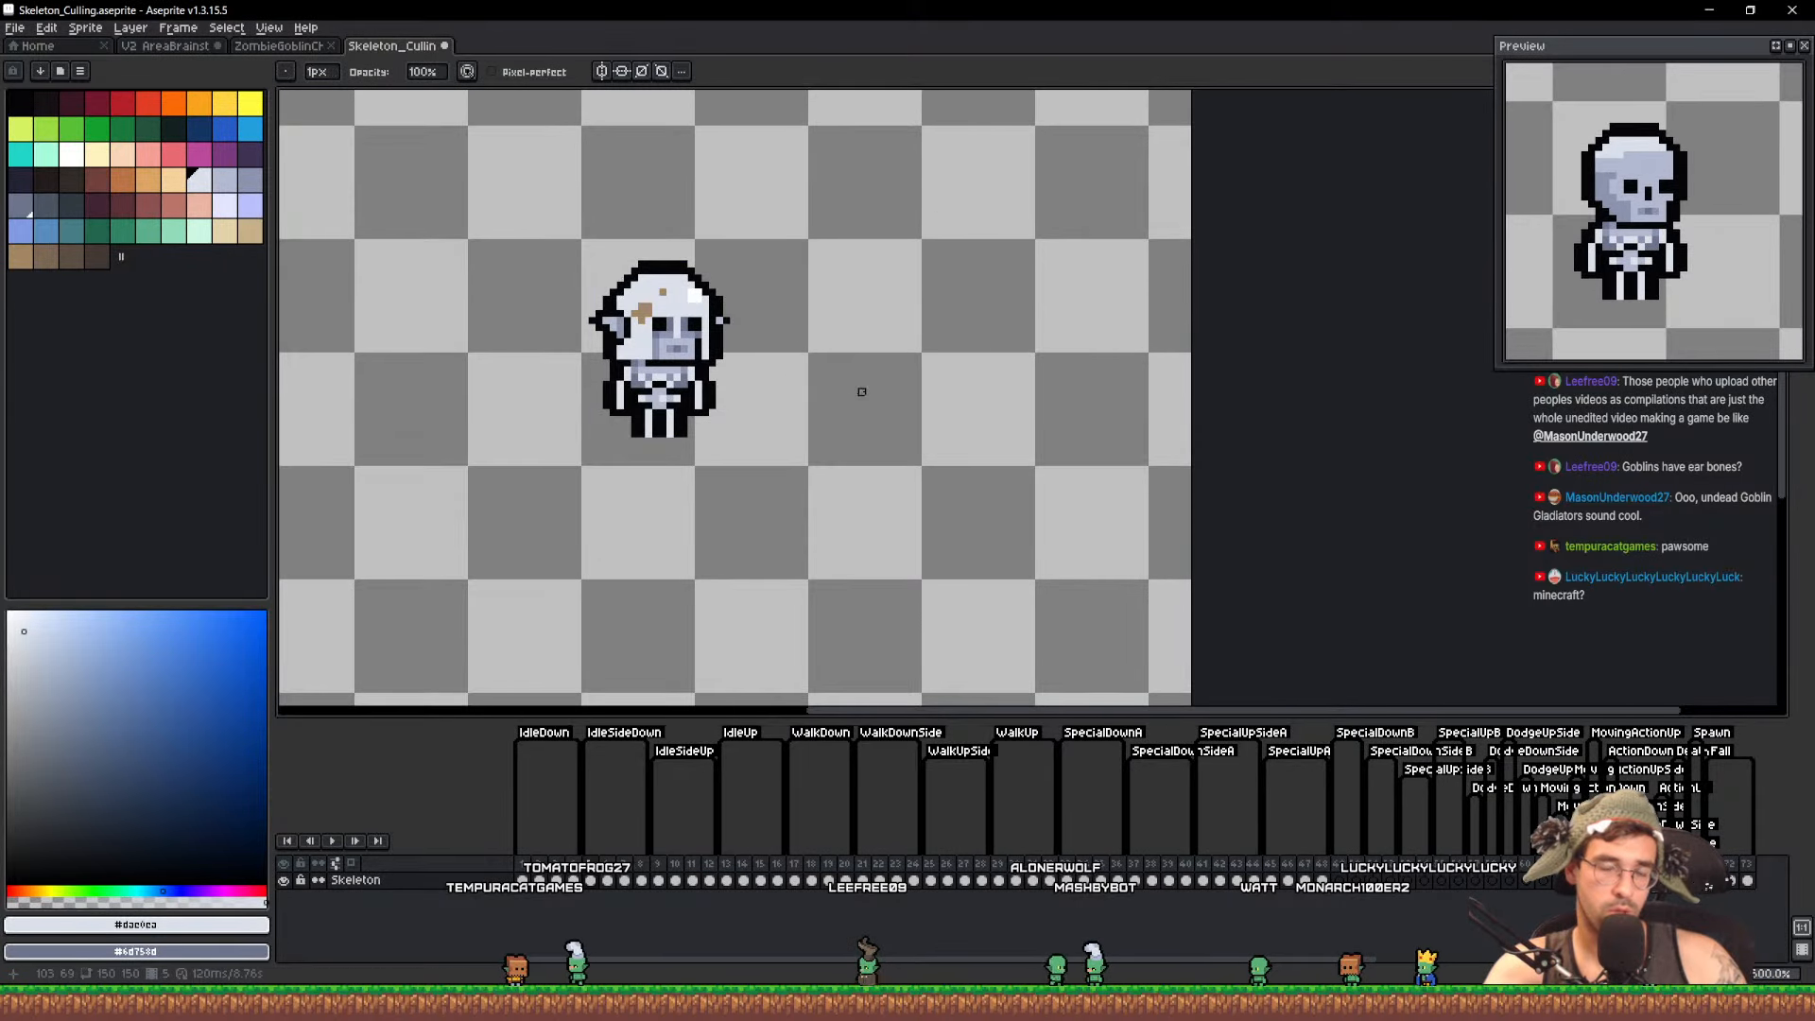
{"action": "key", "text": "ctrl+s"}
Copy the frame 5 head onto frames 6 and 7 one pixel lower and onto frame 8 unshifted, and save the file
{"action": "scroll", "coordinate": [628, 293], "scroll_direction": "up", "scroll_amount": 2}
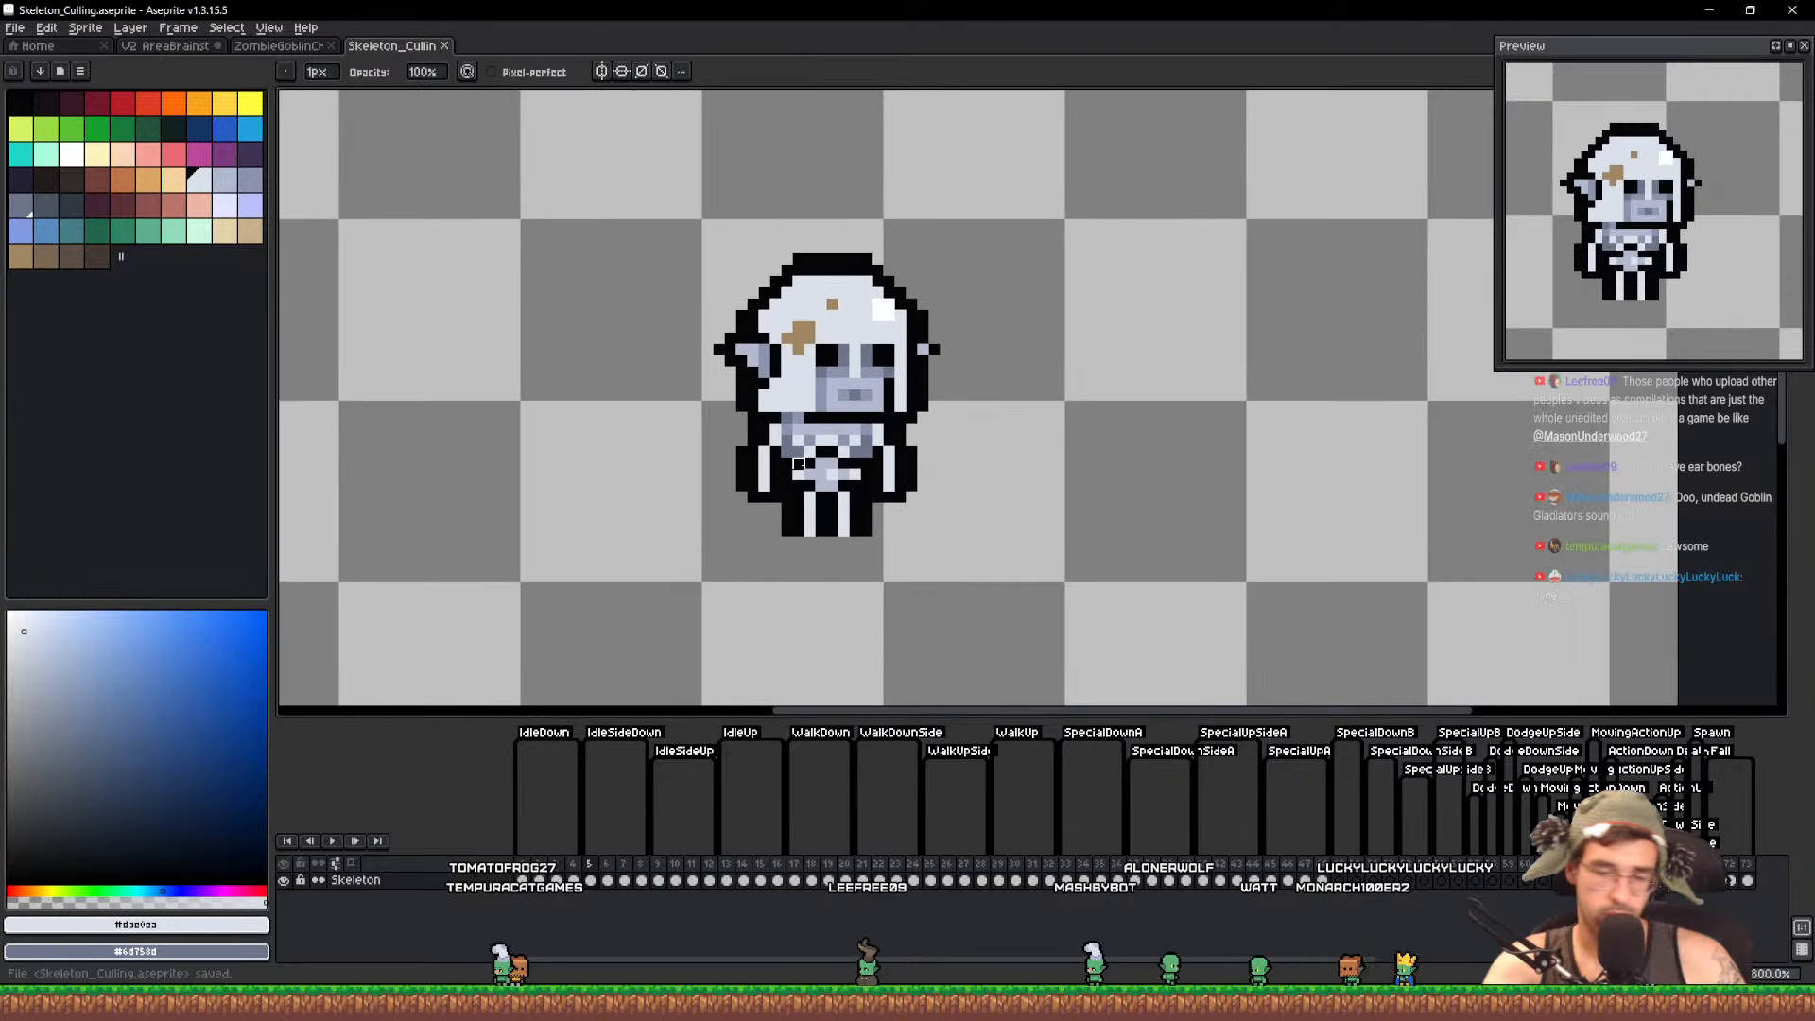
{"action": "key", "text": "m"}
{"action": "left_click_drag", "start_coordinate": [609, 219], "coordinate": [1112, 426]}
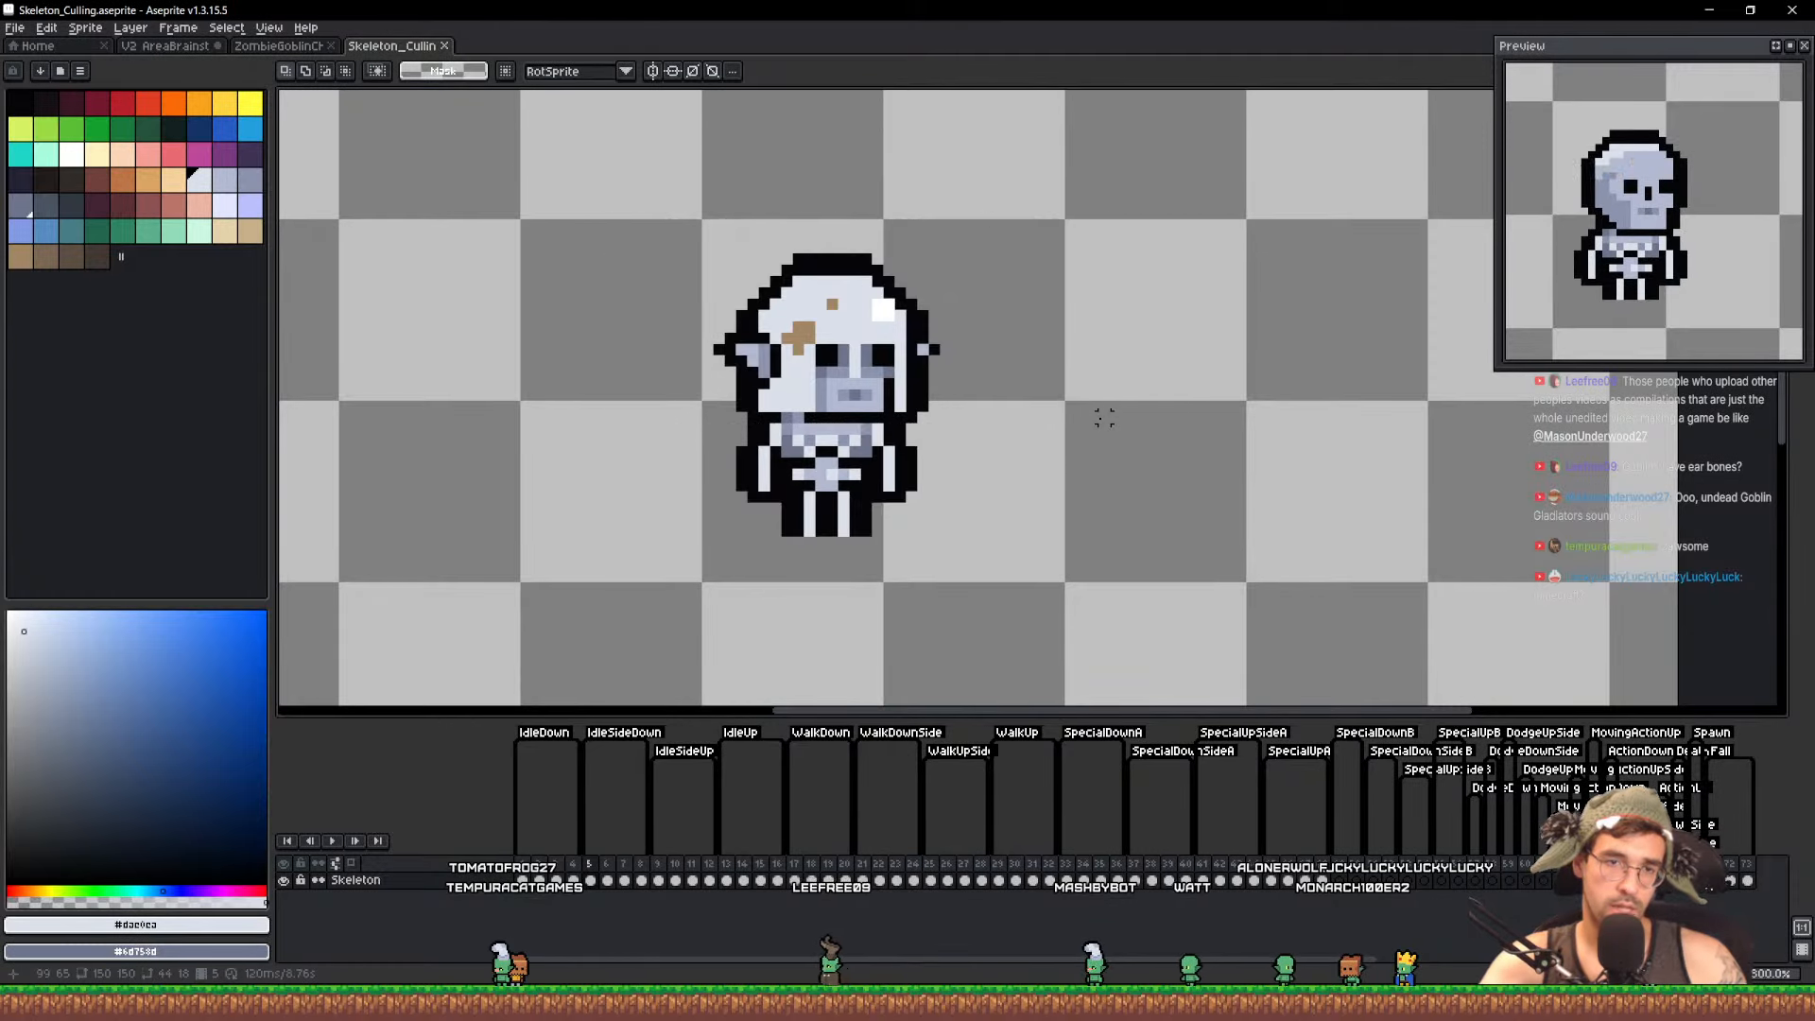
{"action": "key", "text": "Right"}
{"action": "key", "text": "ctrl+v"}
{"action": "key", "text": "Down"}
{"action": "key", "text": "ctrl+d"}
{"action": "key", "text": "Right"}
{"action": "key", "text": "ctrl+v"}
{"action": "key", "text": "Down"}
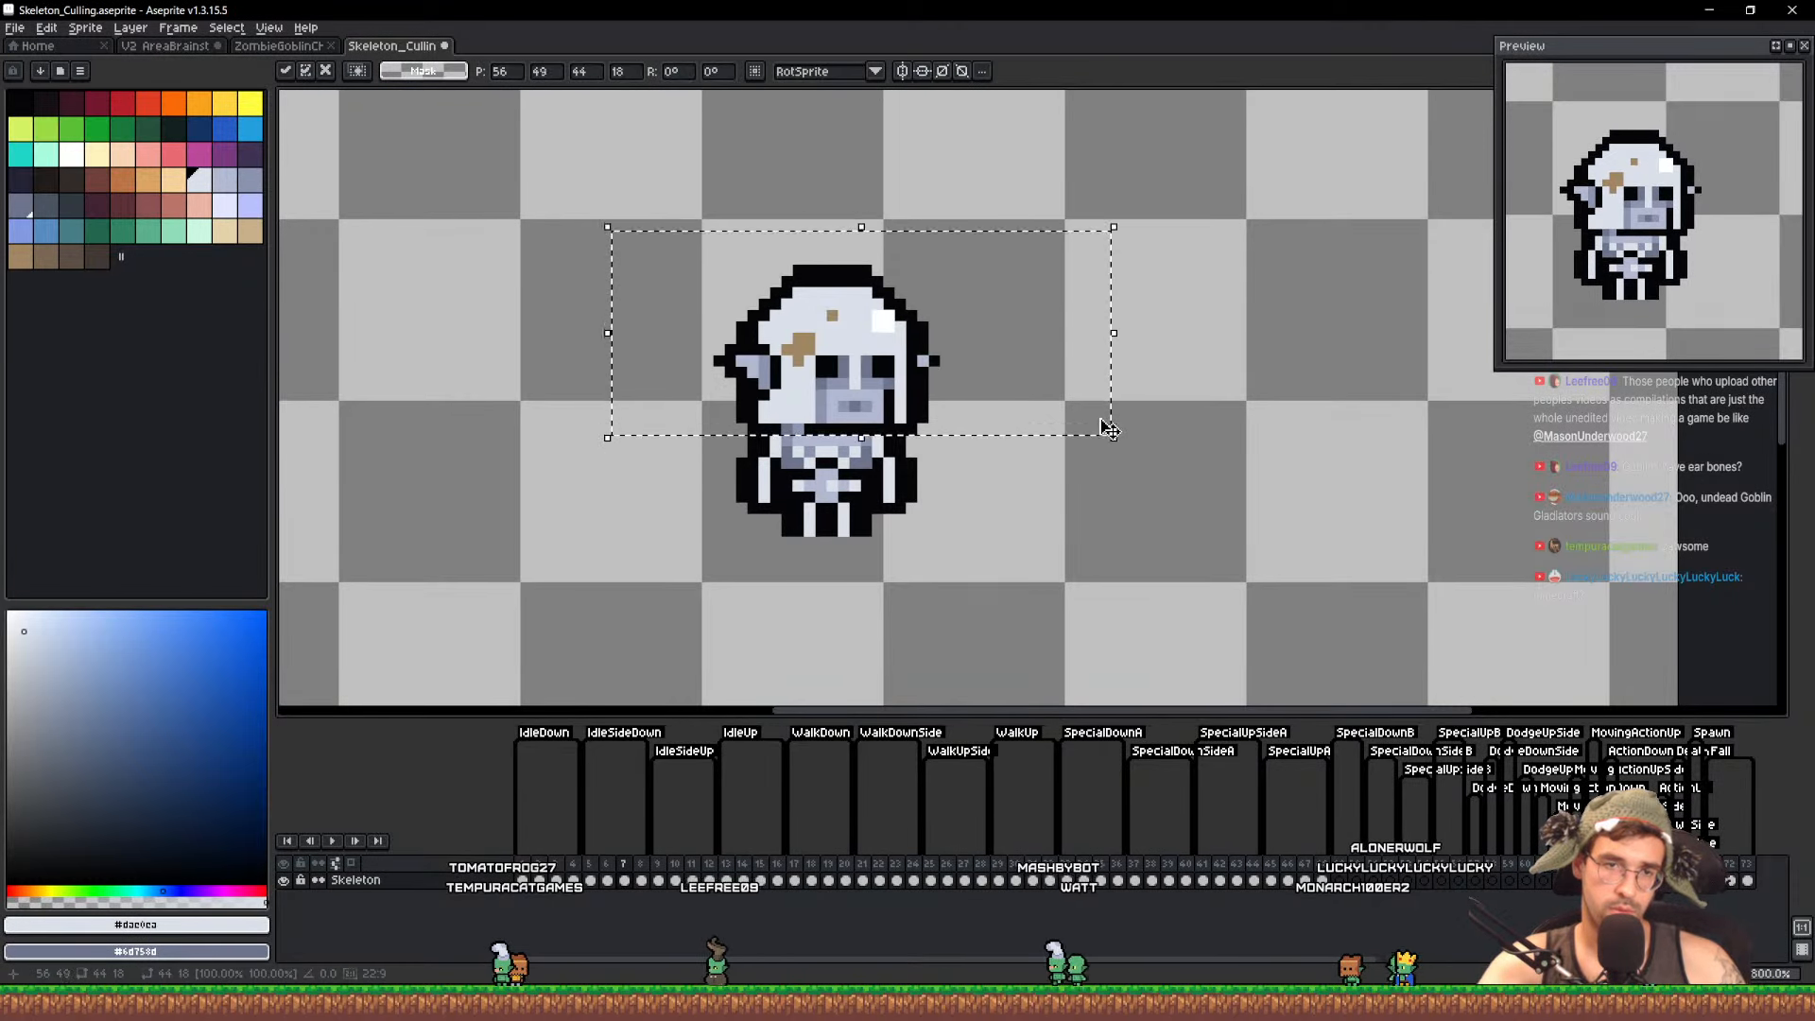
{"action": "key", "text": "Right"}
{"action": "key", "text": "ctrl+d"}
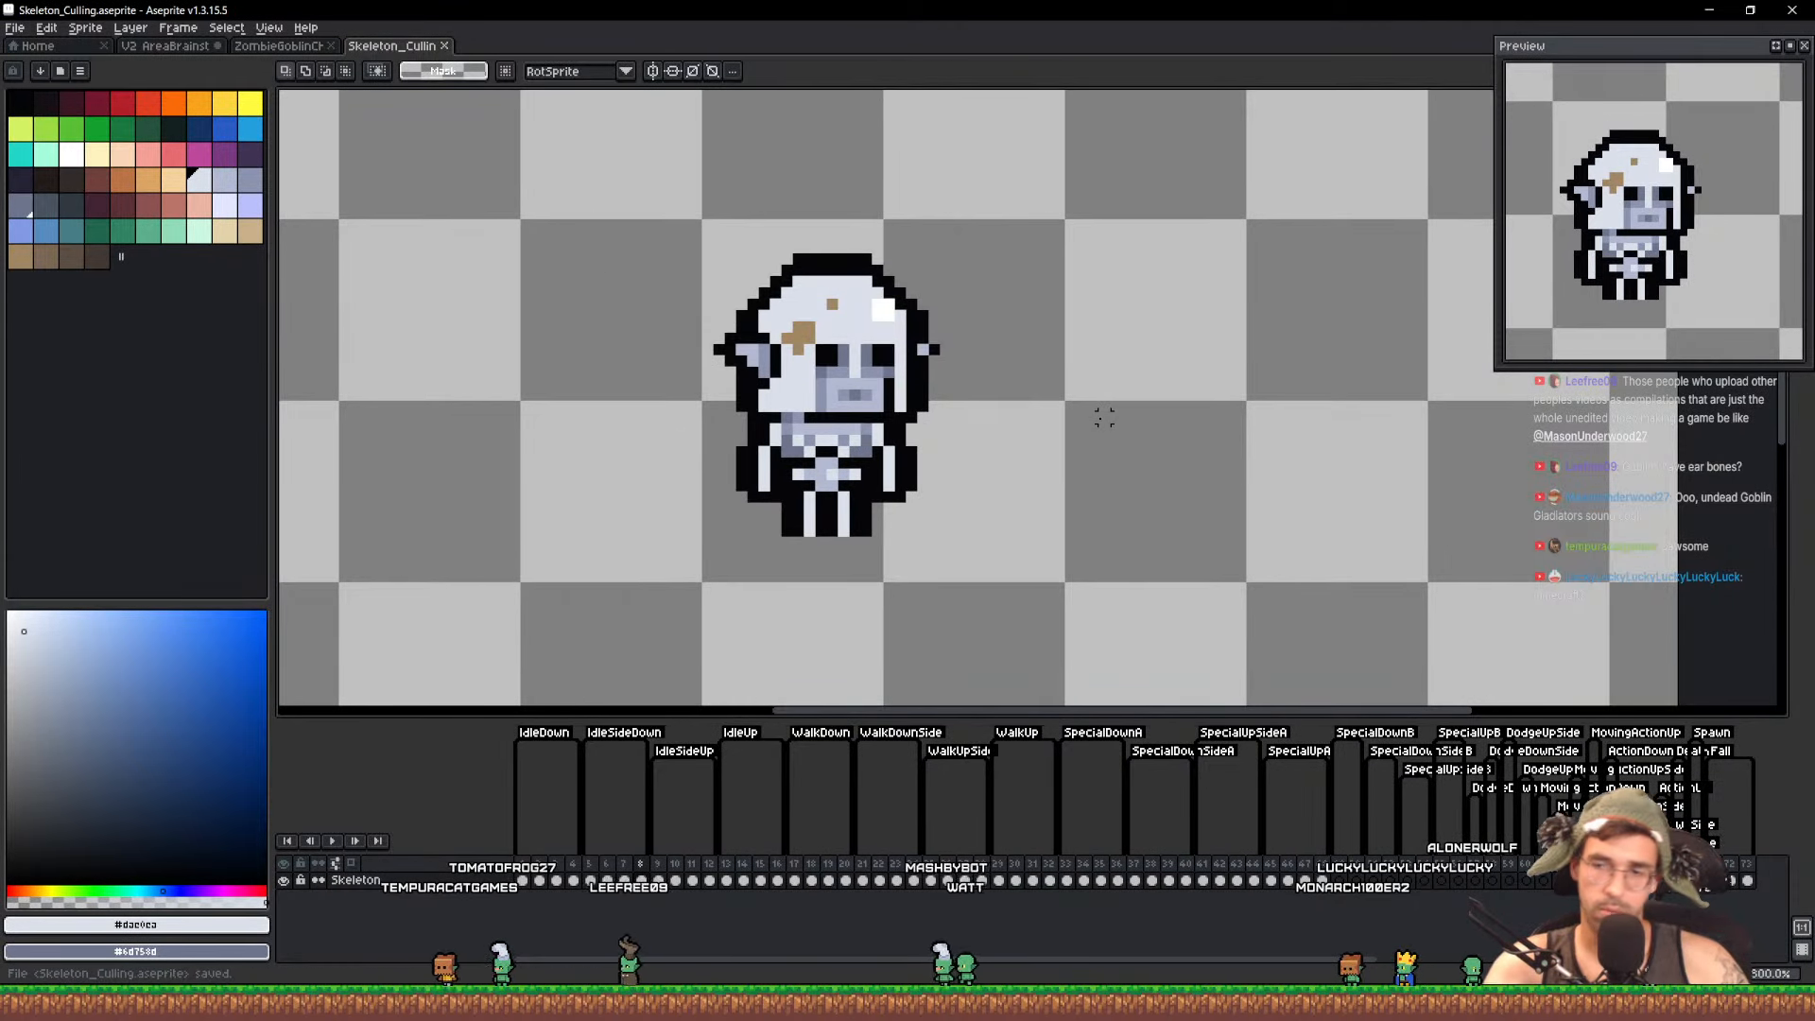
Copy the whole frame 5 goblin into frame 9 and place it beside the back-facing skeleton
{"action": "left_click", "coordinate": [661, 880]}
{"action": "left_click", "coordinate": [590, 882]}
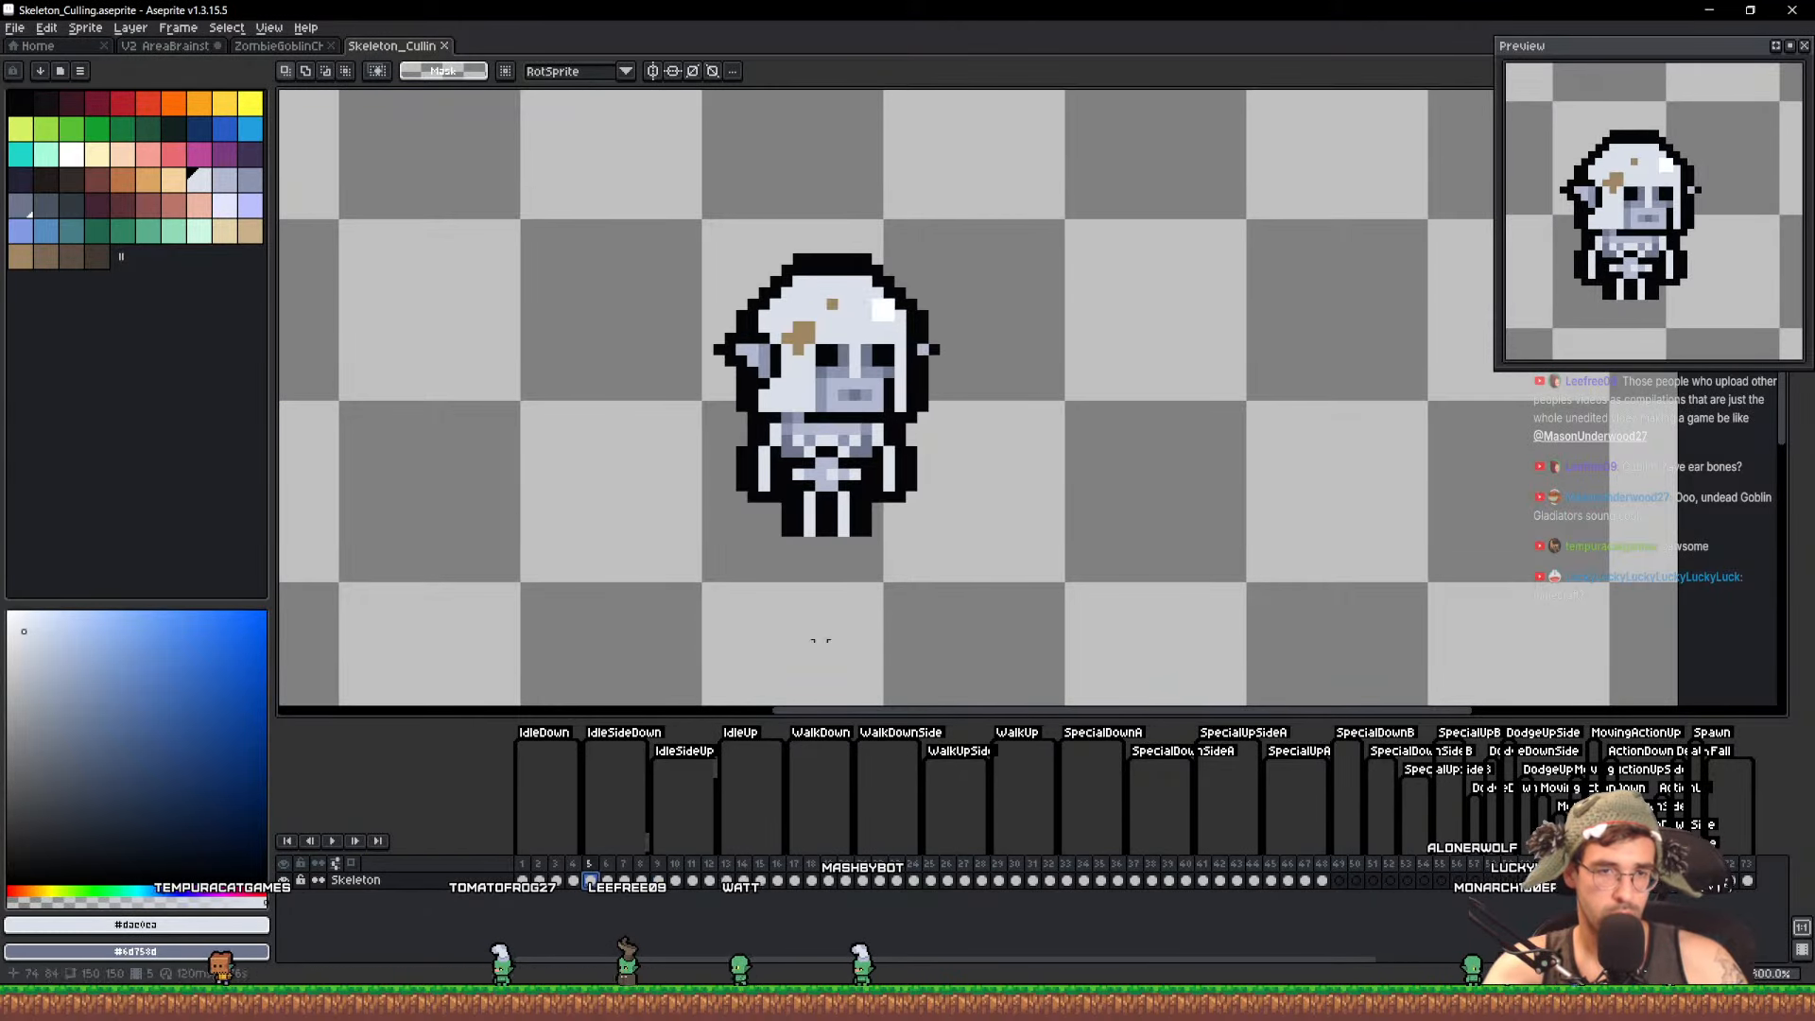
{"action": "key", "text": "q"}
{"action": "mouse_move", "coordinate": [1009, 528]}
{"action": "left_mouse_down"}
{"action": "mouse_move", "coordinate": [688, 219]}
{"action": "mouse_move", "coordinate": [1155, 271]}
{"action": "left_mouse_up"}
{"action": "key", "text": "ctrl+d"}
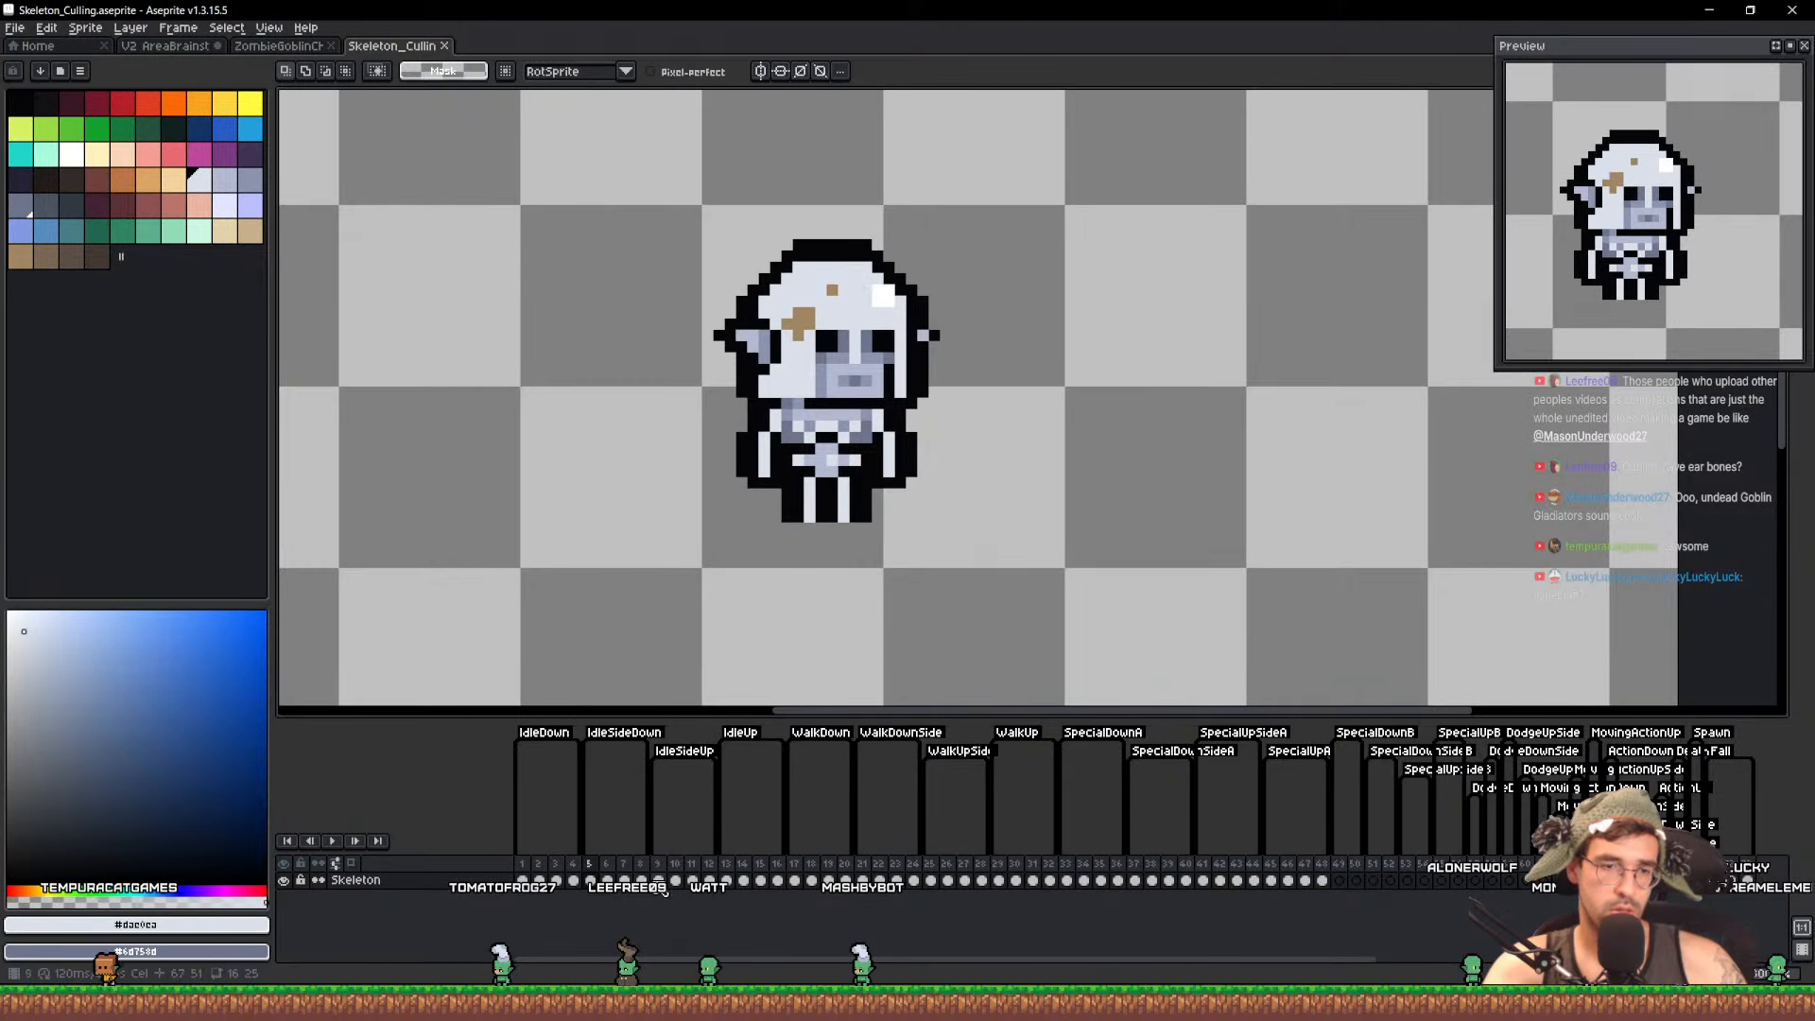
{"action": "left_click", "coordinate": [662, 881]}
{"action": "key", "text": "ctrl+v"}
{"action": "left_click_drag", "start_coordinate": [862, 435], "coordinate": [1197, 433]}
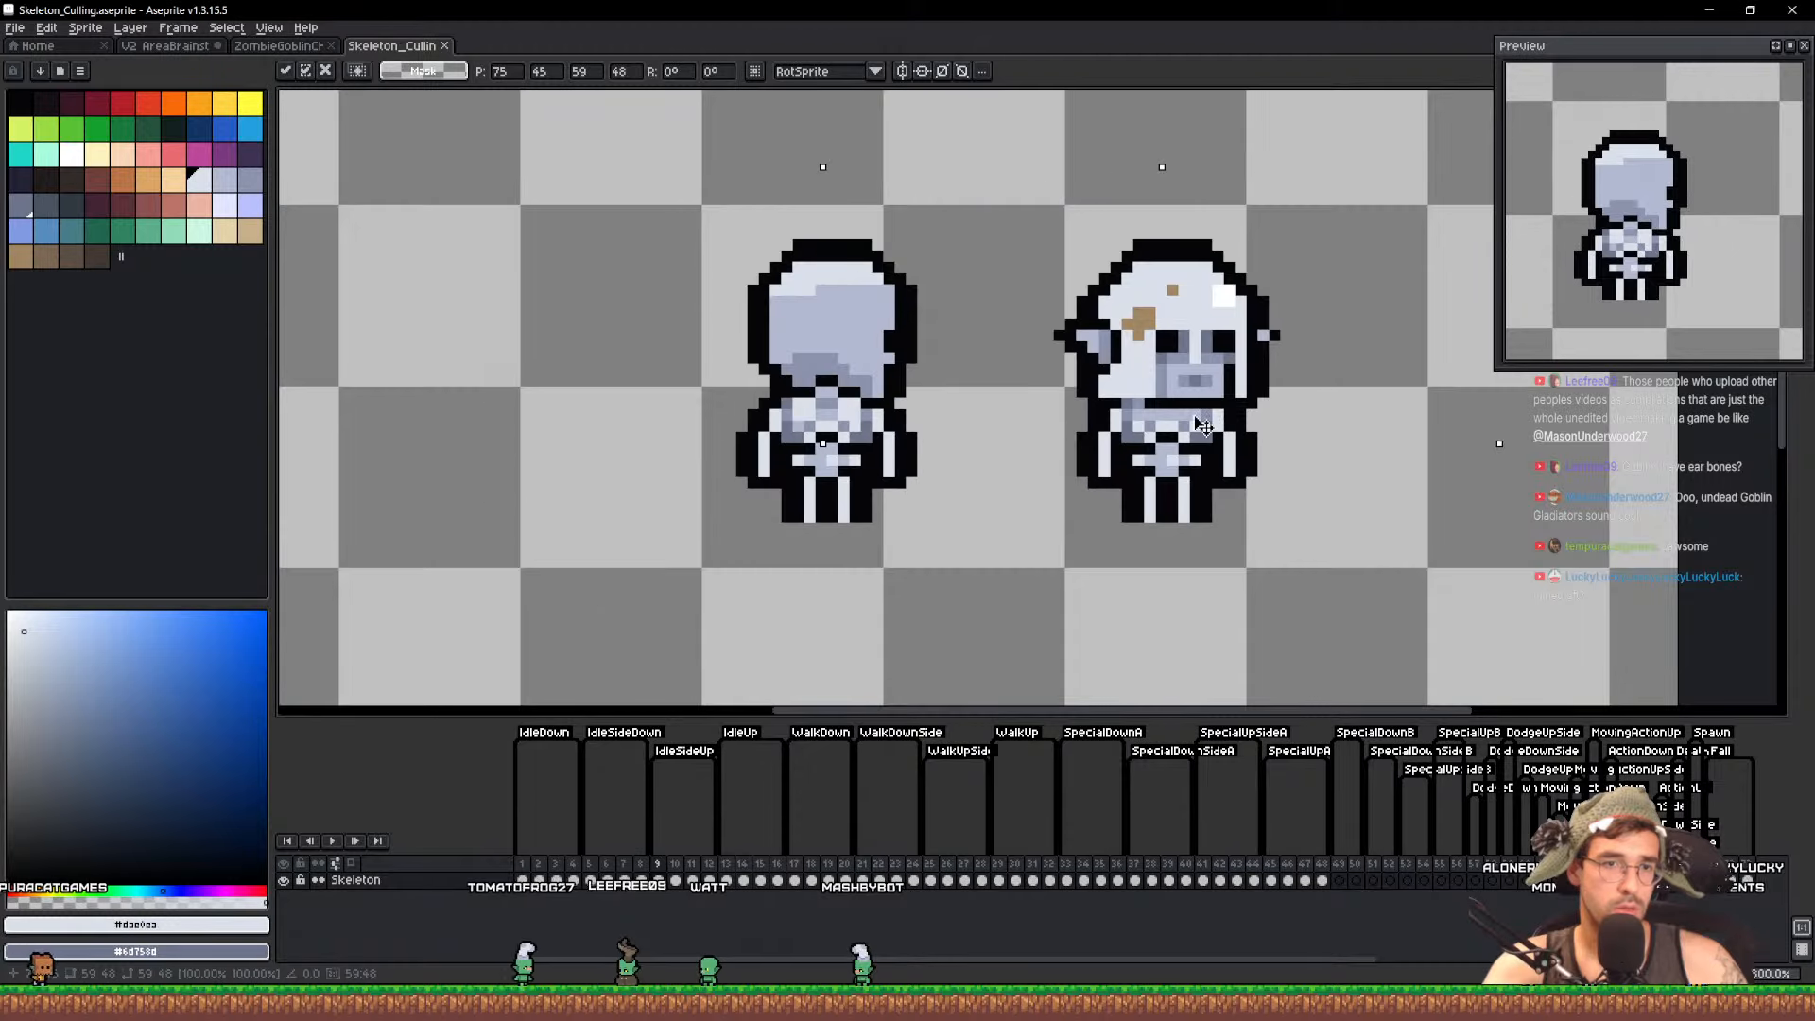
{"action": "key", "text": "ctrl+d"}
Flip the head of the pasted goblin in frame 9 horizontally
{"action": "scroll", "coordinate": [1158, 371], "scroll_direction": "up", "scroll_amount": 1}
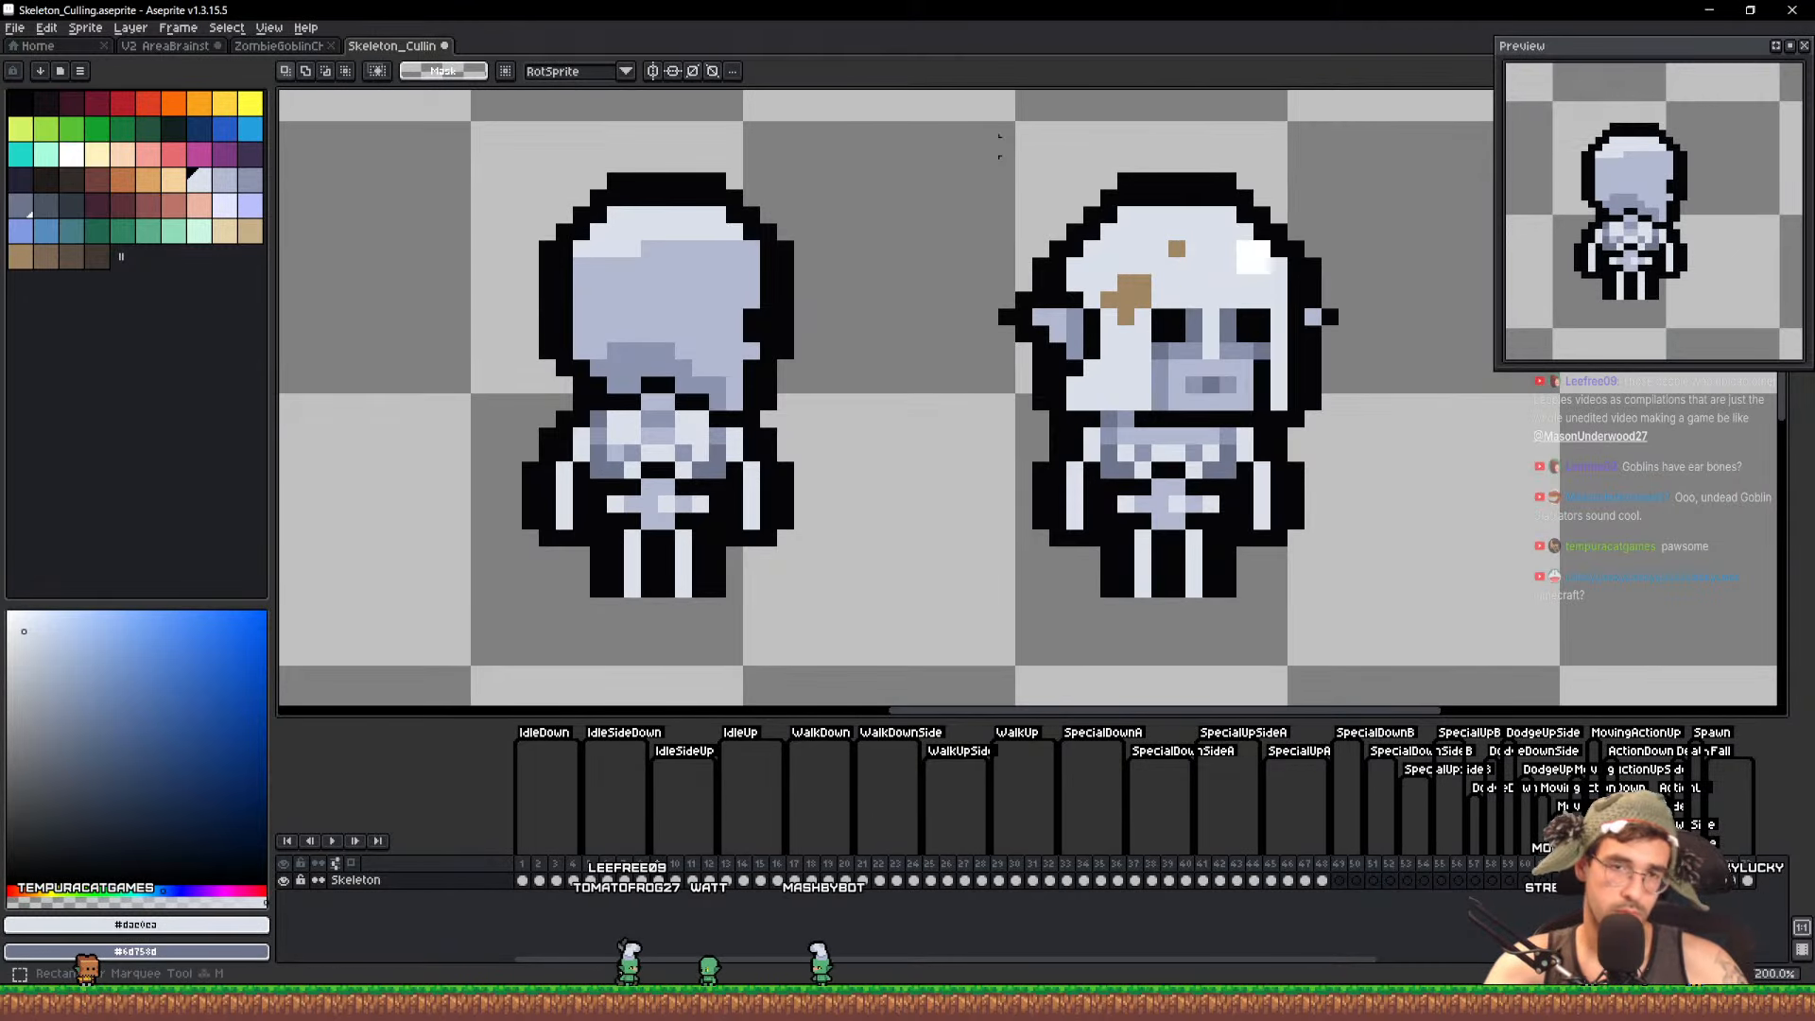
{"action": "left_click_drag", "start_coordinate": [963, 120], "coordinate": [1334, 382]}
{"action": "key", "text": "shift+h"}
{"action": "key", "text": "ctrl+d"}
Cover the eyes, mouth and face shading of the flipped head with #dae0ea to make a blank skull
{"action": "key", "text": "b"}
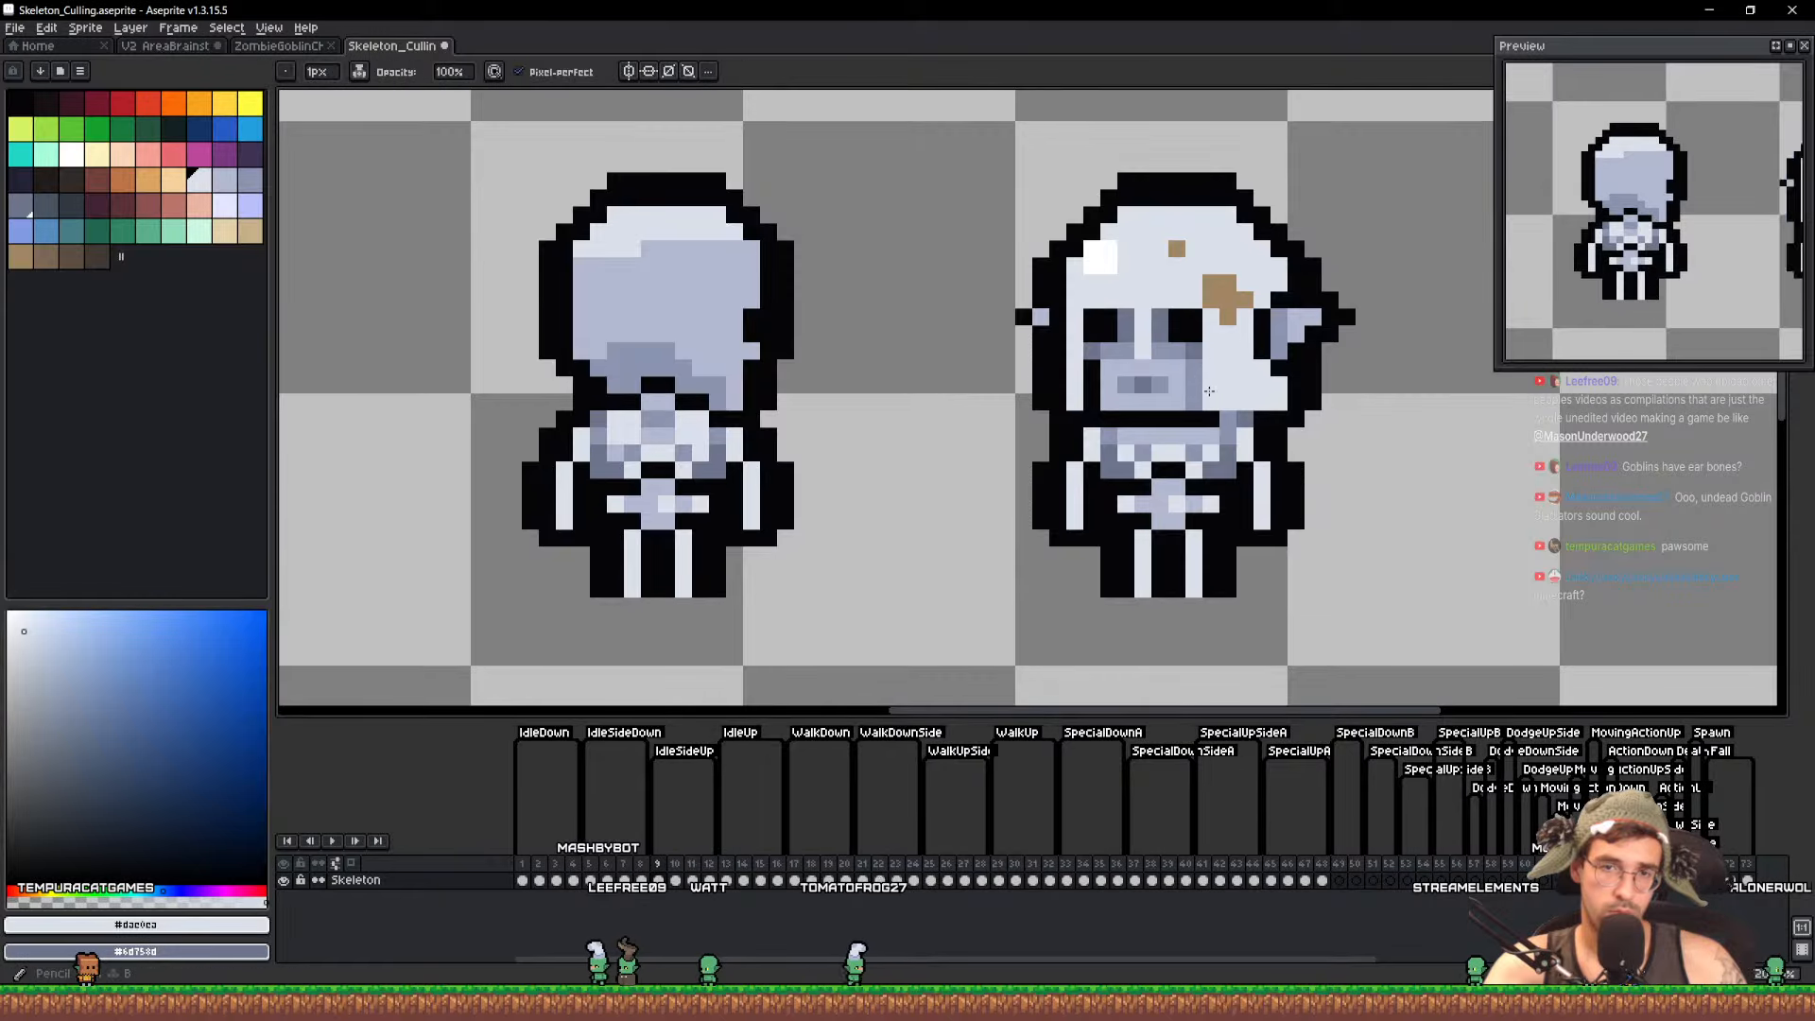
{"action": "key", "text": "g"}
{"action": "key", "text": "b"}
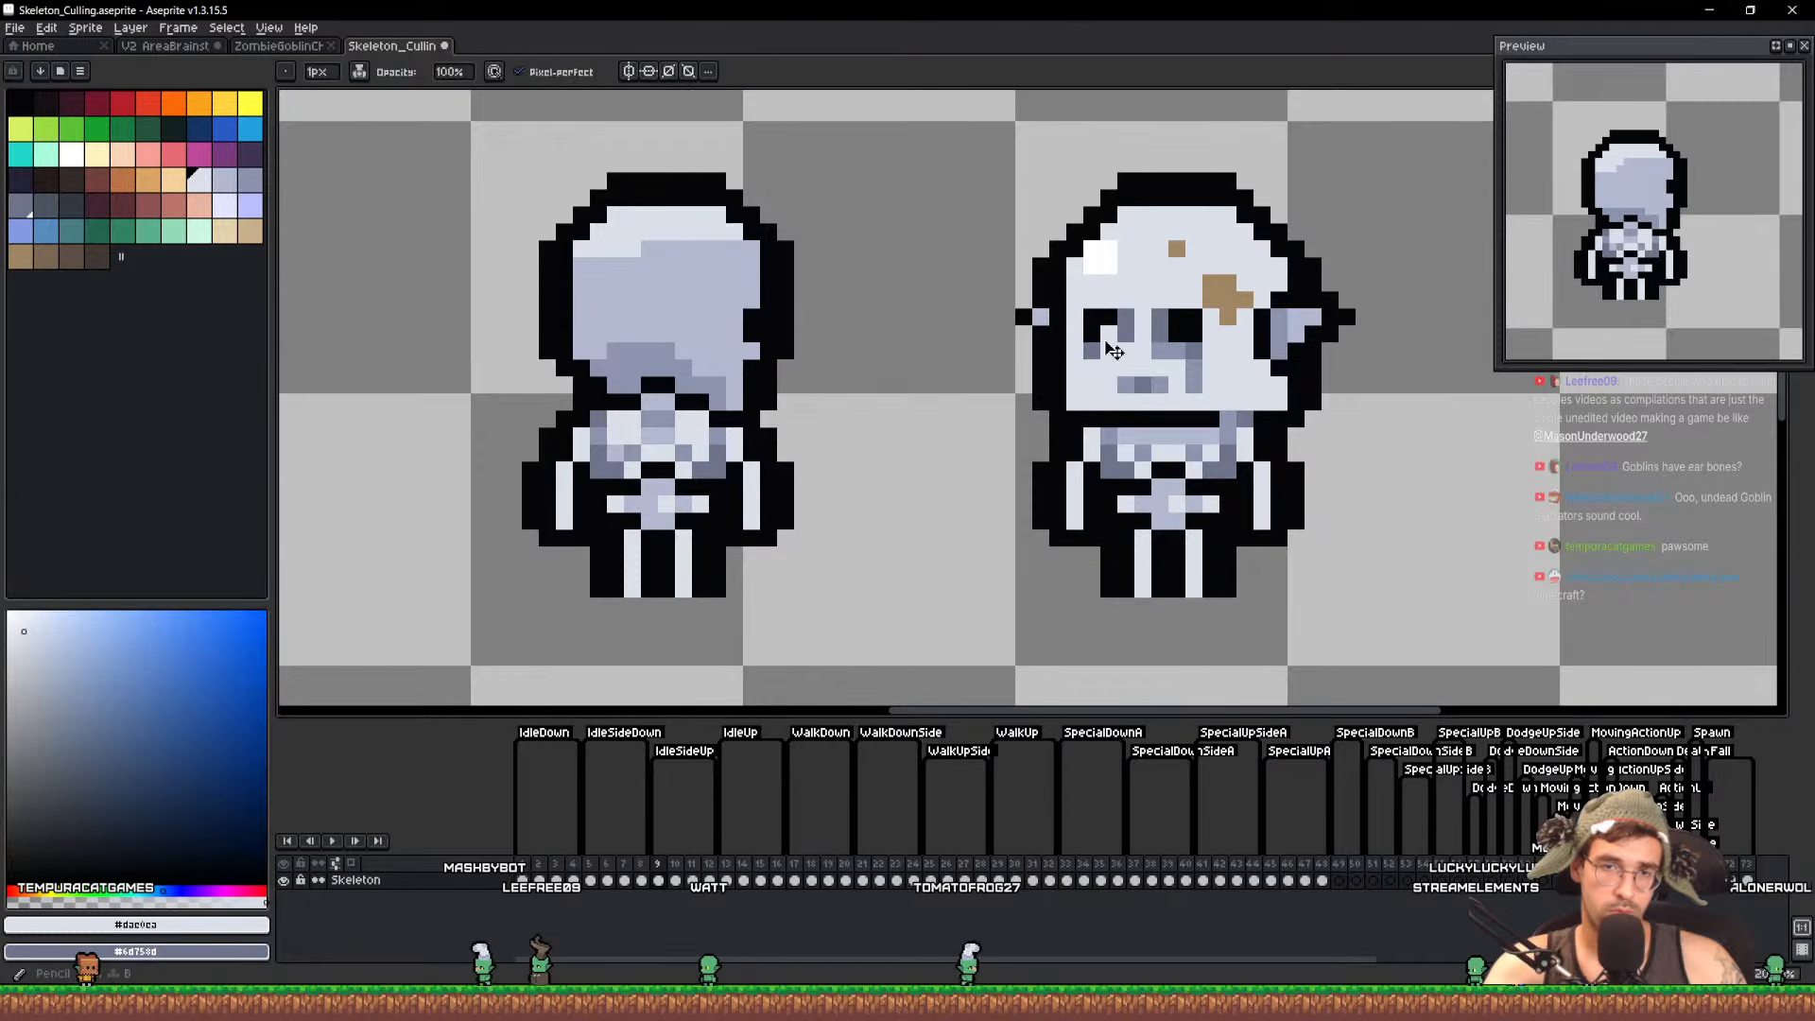
{"action": "mouse_move", "coordinate": [1100, 340]}
{"action": "left_mouse_down"}
{"action": "mouse_move", "coordinate": [1173, 341]}
{"action": "mouse_move", "coordinate": [1180, 365]}
{"action": "mouse_move", "coordinate": [1151, 374]}
{"action": "mouse_move", "coordinate": [1181, 330]}
{"action": "left_mouse_up"}
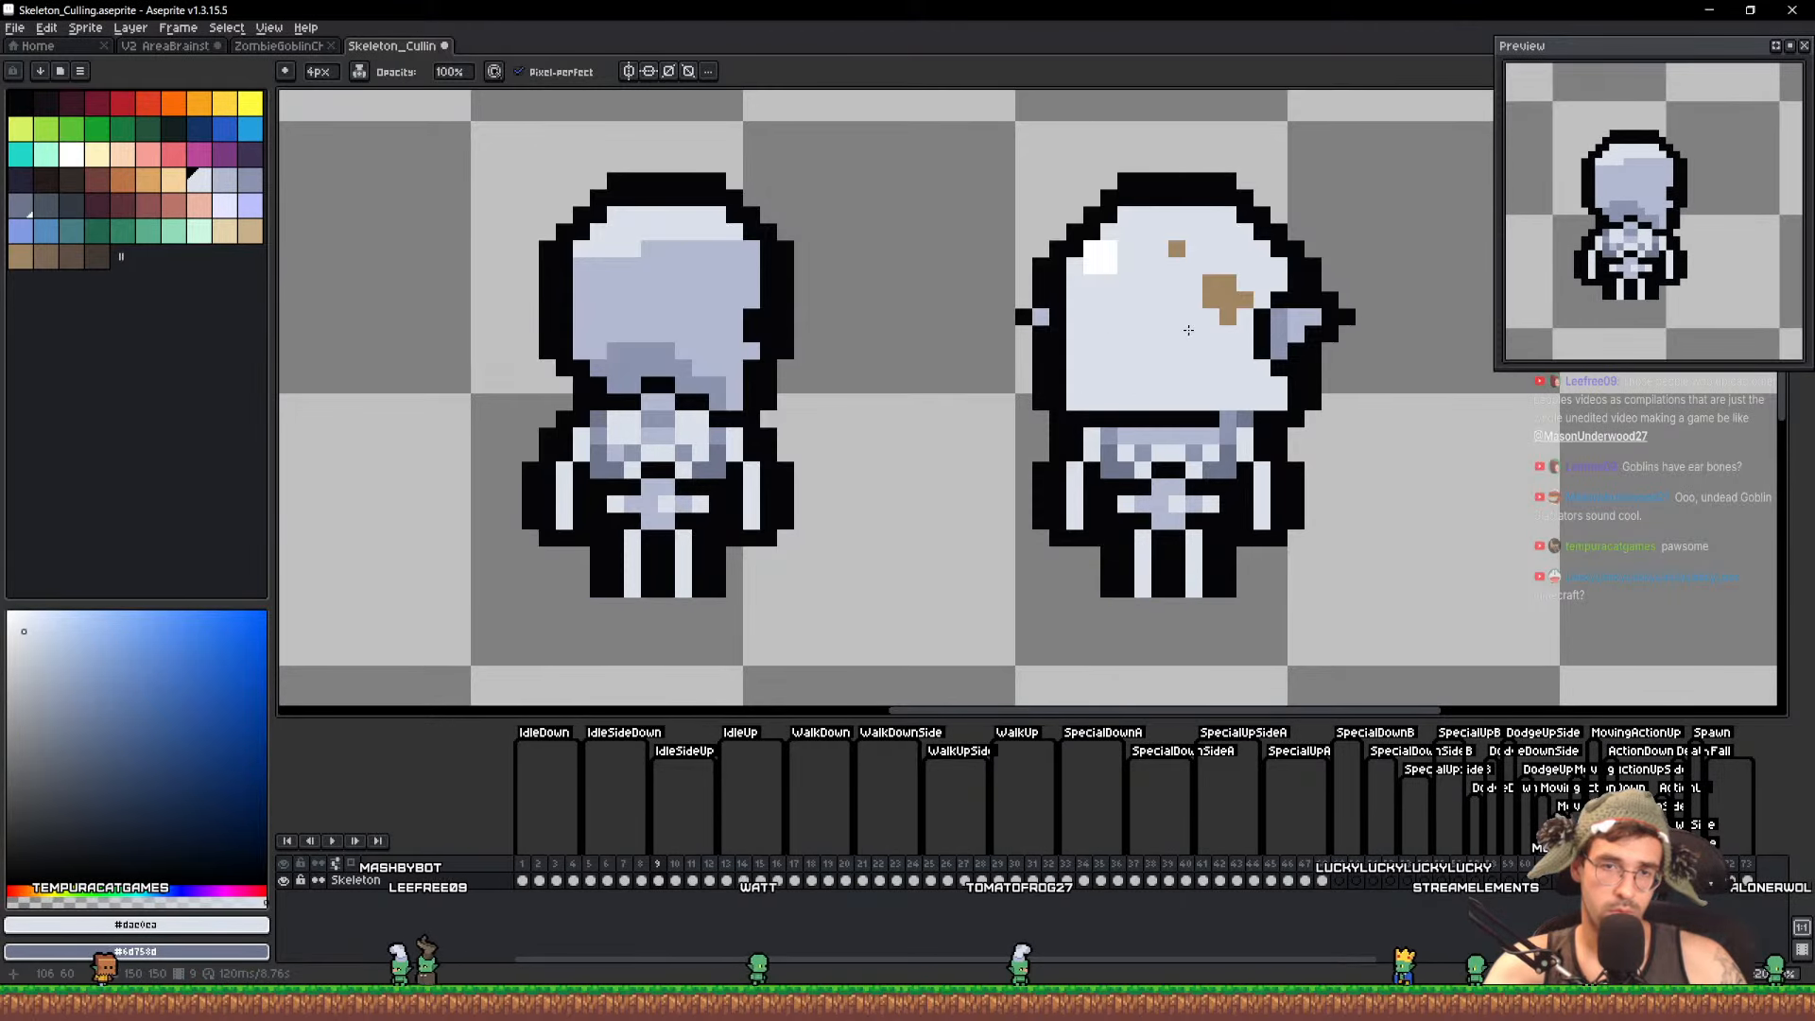
Move the 2 px white highlight to the near-ear side of the skull, covering the old one with #dae0ea
{"action": "scroll", "coordinate": [1144, 293], "scroll_direction": "up", "scroll_amount": 2}
{"action": "left_click", "coordinate": [1106, 250], "text": "alt"}
{"action": "left_click", "coordinate": [1254, 257]}
{"action": "scroll", "coordinate": [1091, 326], "scroll_direction": "up", "scroll_amount": 1}
{"action": "left_click", "coordinate": [1091, 326], "text": "alt"}
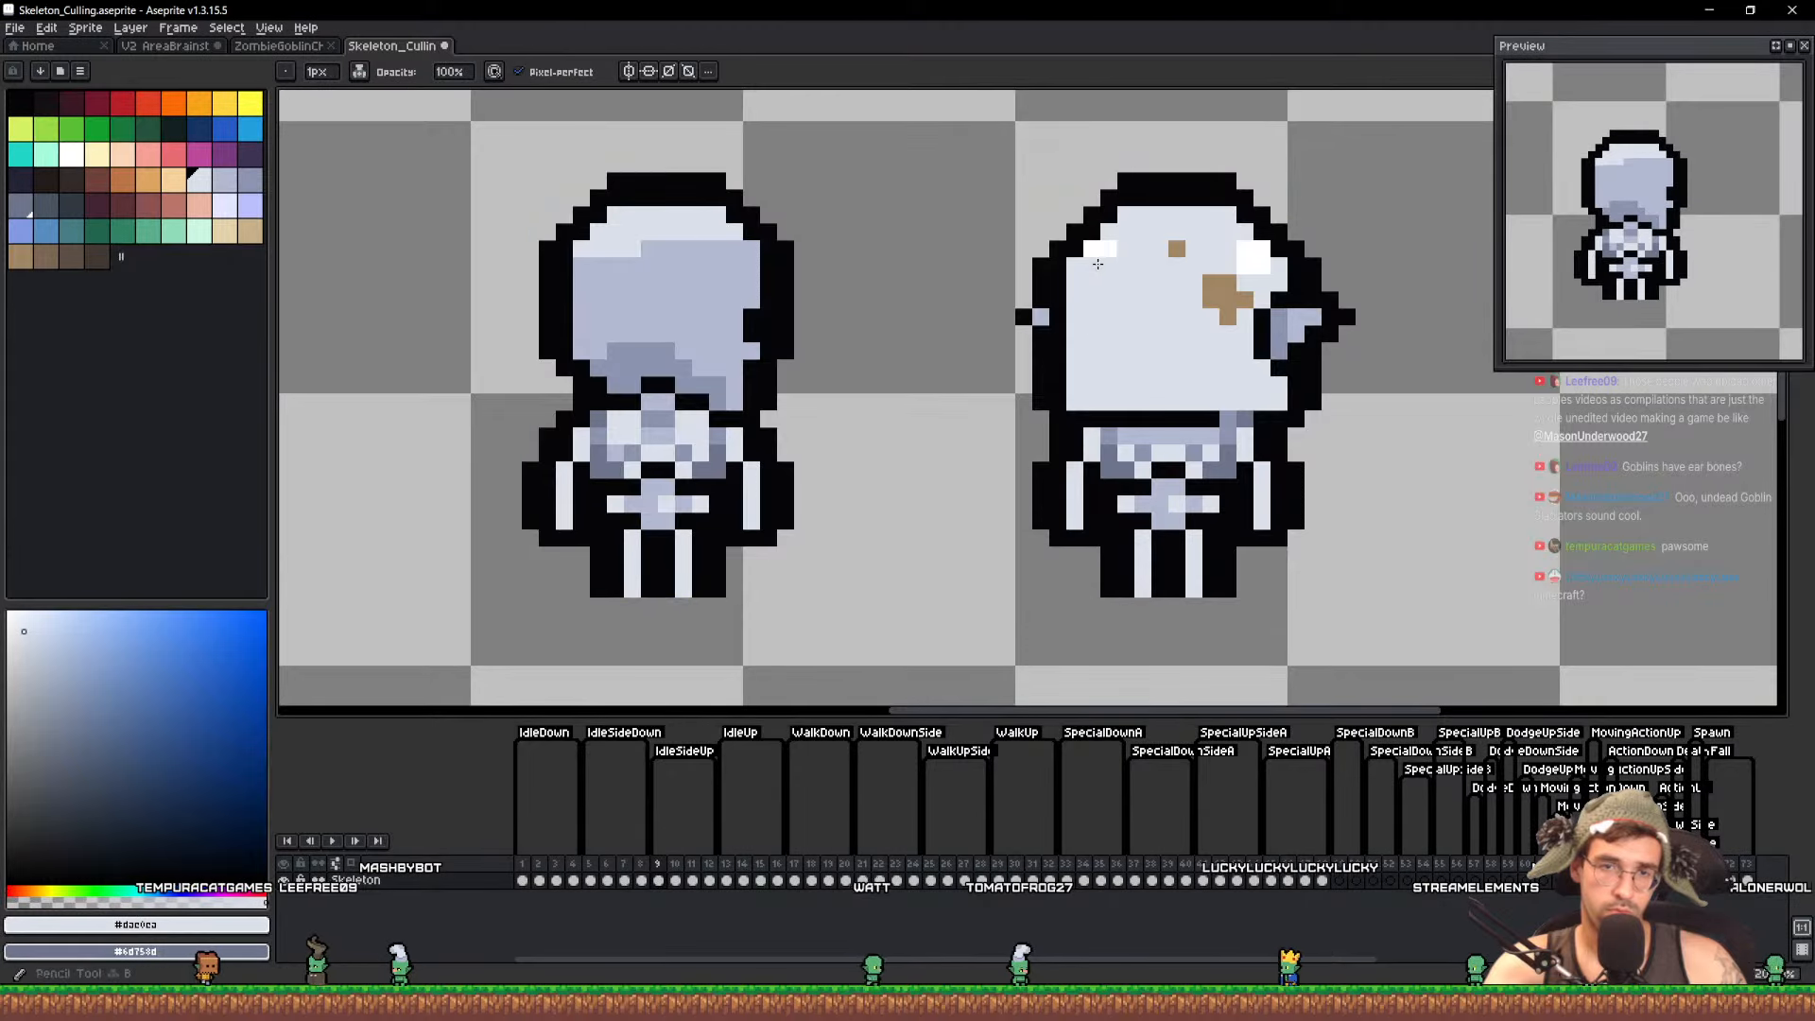
Compare the blank frame 9 head with the finished head in frame 8 by switching between the two frames
{"action": "scroll", "coordinate": [1156, 355], "scroll_direction": "down", "scroll_amount": 2}
{"action": "key", "text": "comma"}
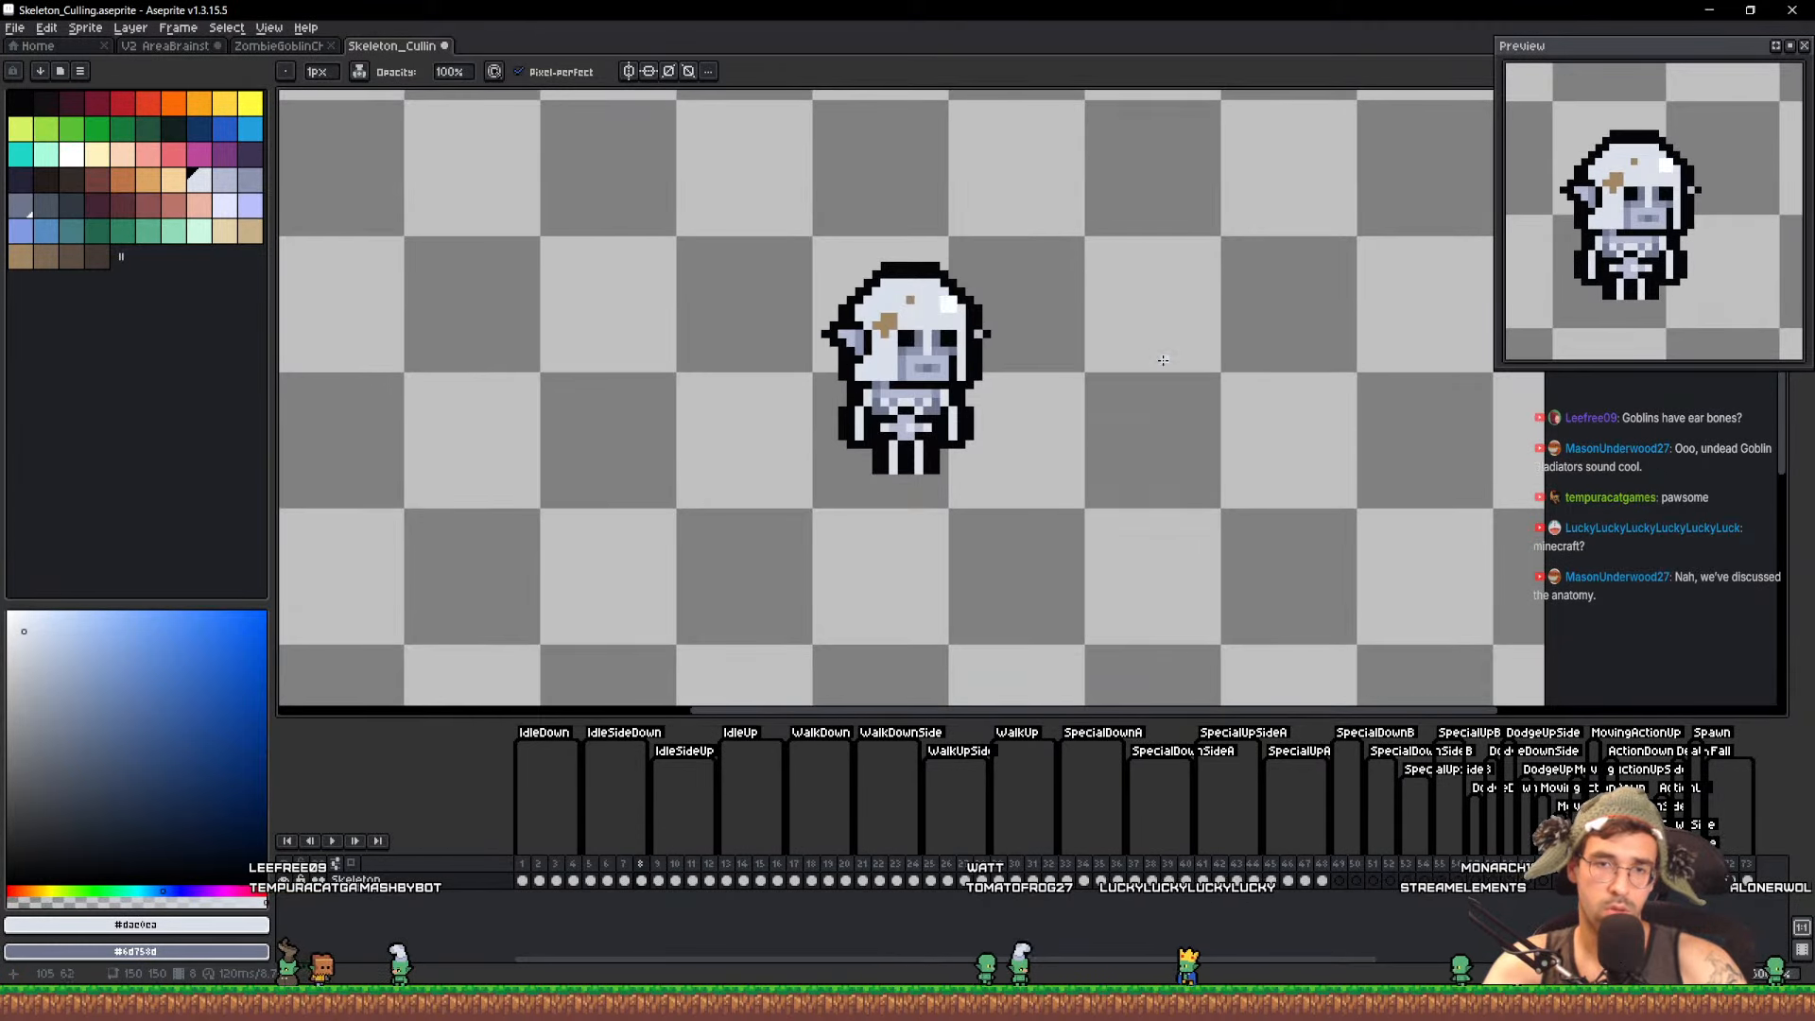
{"action": "key", "text": "period"}
{"action": "key", "text": "comma"}
{"action": "key", "text": "period"}
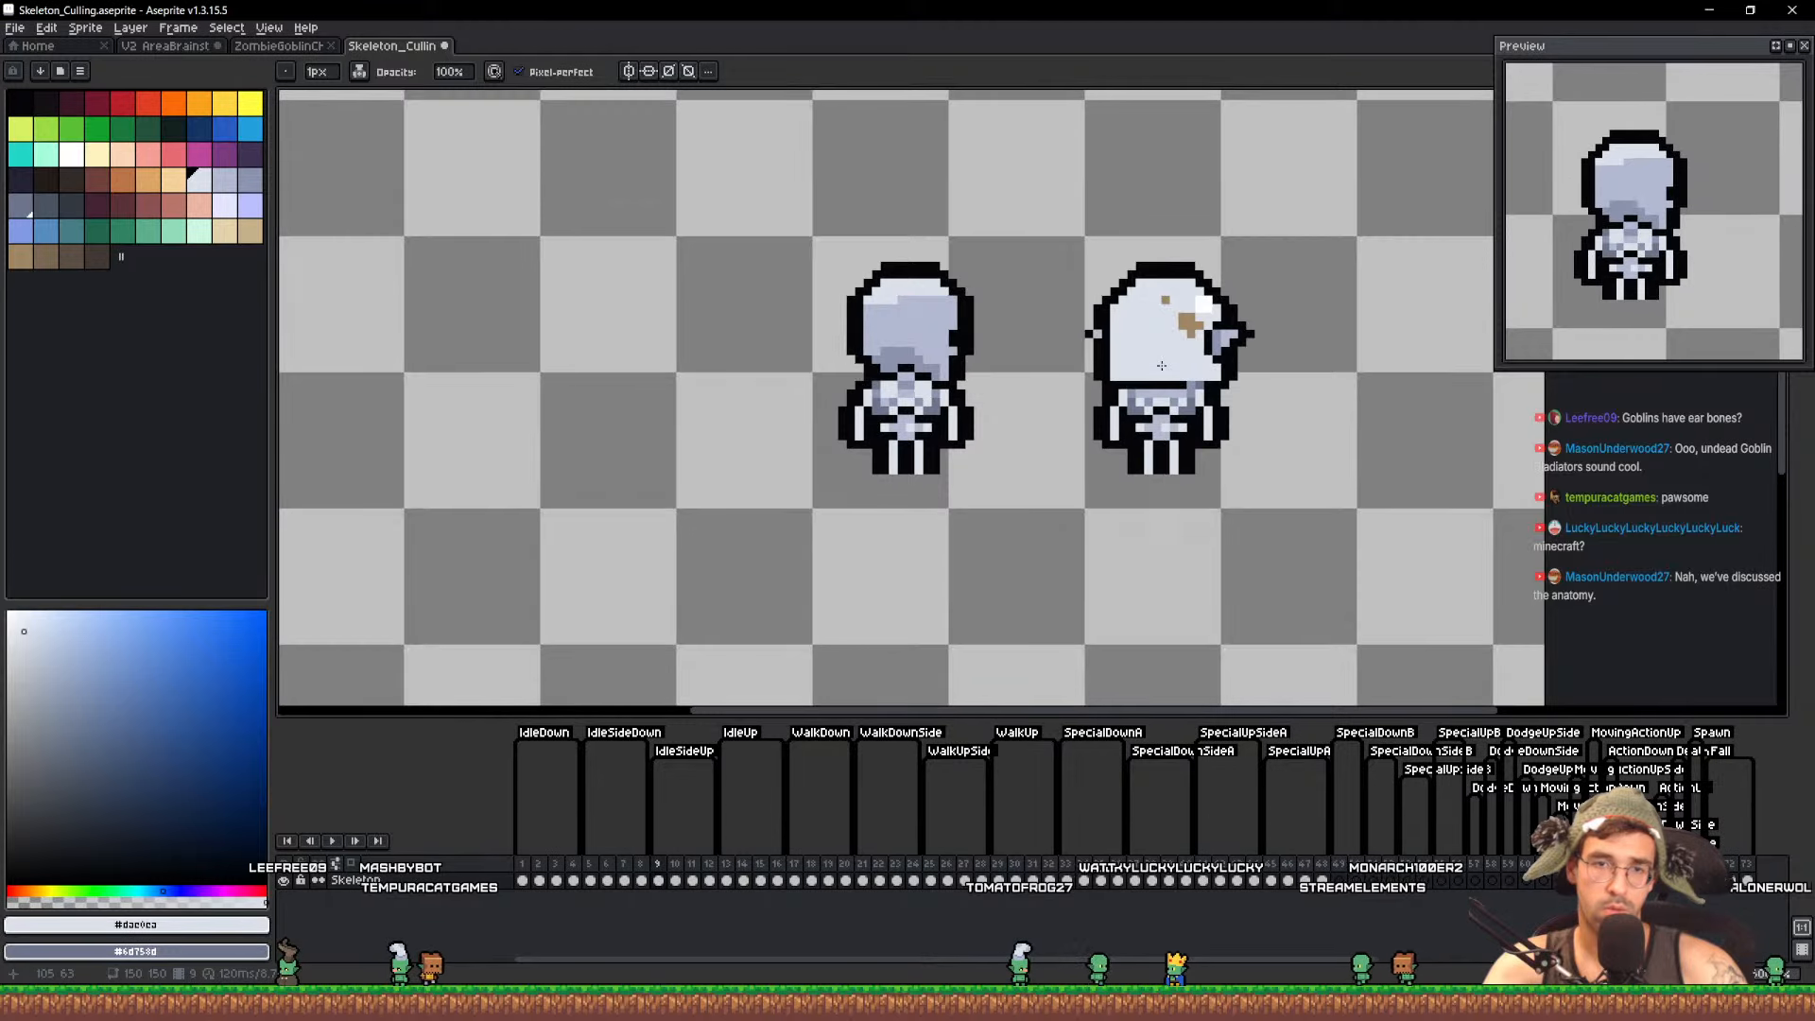
{"action": "key", "text": "comma"}
{"action": "key", "text": "period"}
Add a brown pixel below the skull's white highlight and draw a brown patch high on the side opposite the near ear
{"action": "scroll", "coordinate": [1162, 365], "scroll_direction": "up", "scroll_amount": 6}
{"action": "left_click", "coordinate": [1139, 390], "text": "alt"}
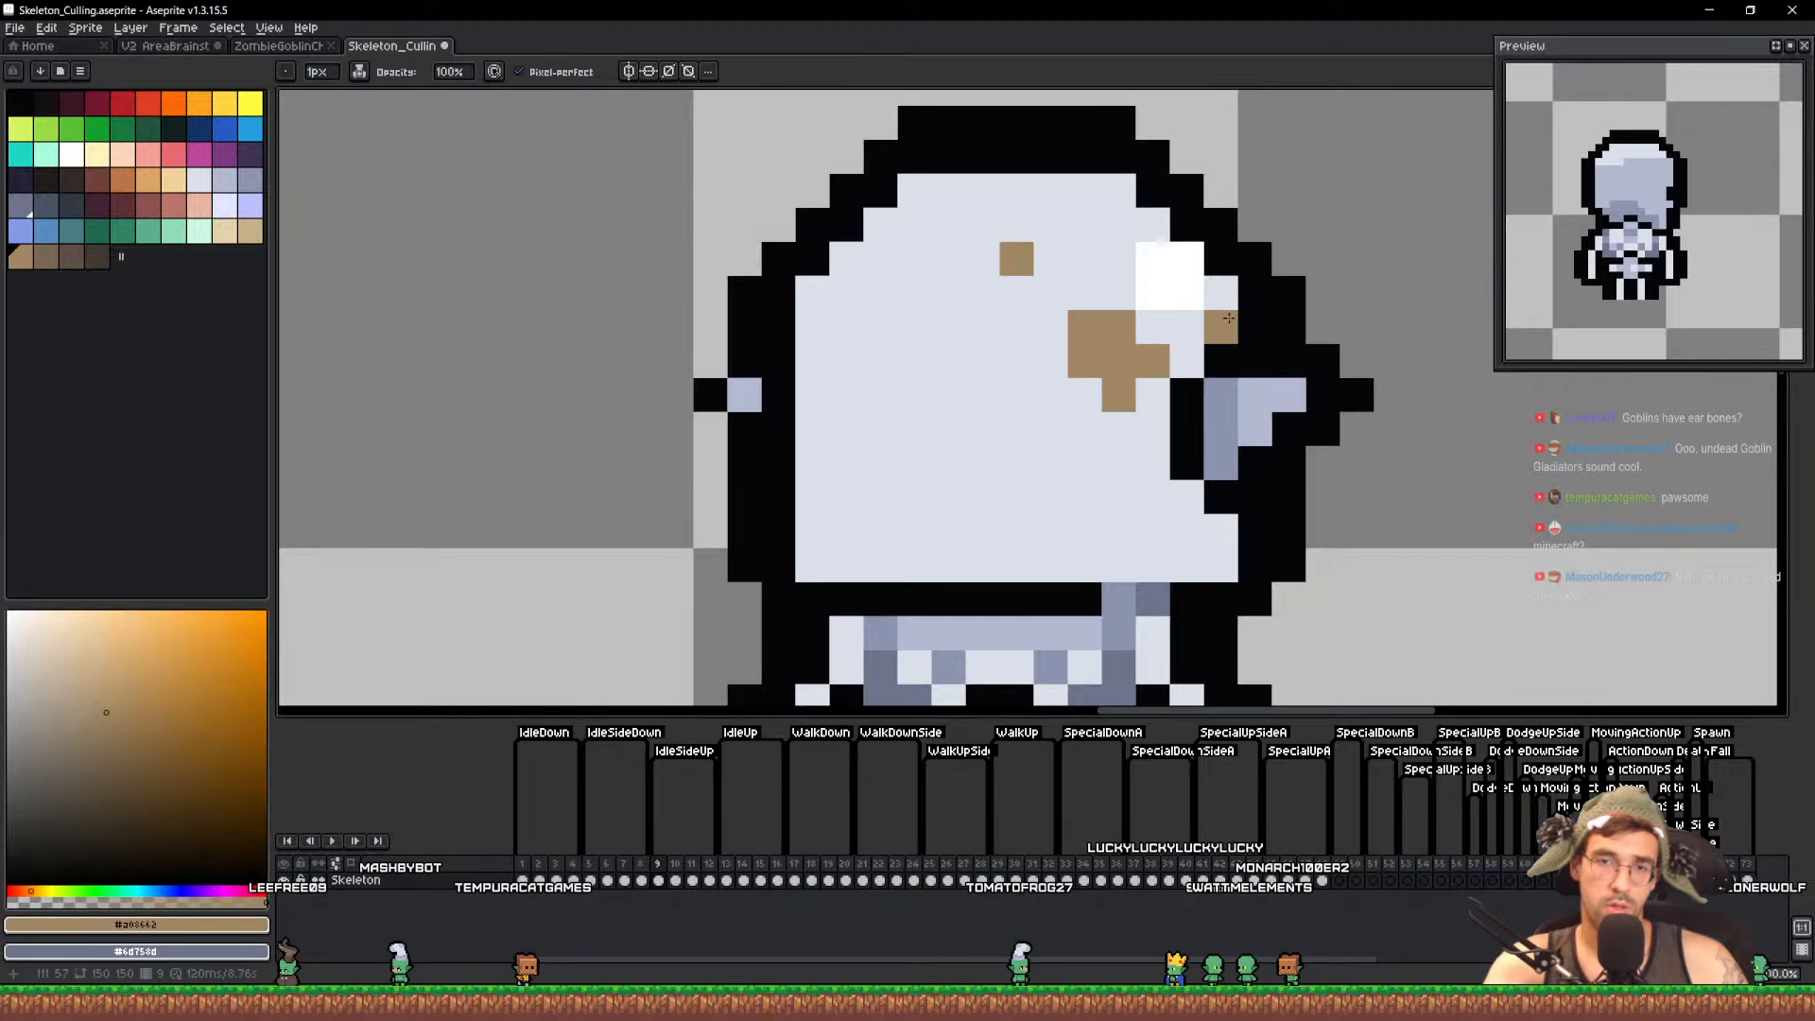
{"action": "left_click", "coordinate": [1146, 397], "text": "alt"}
{"action": "left_click", "coordinate": [1117, 350], "text": "alt"}
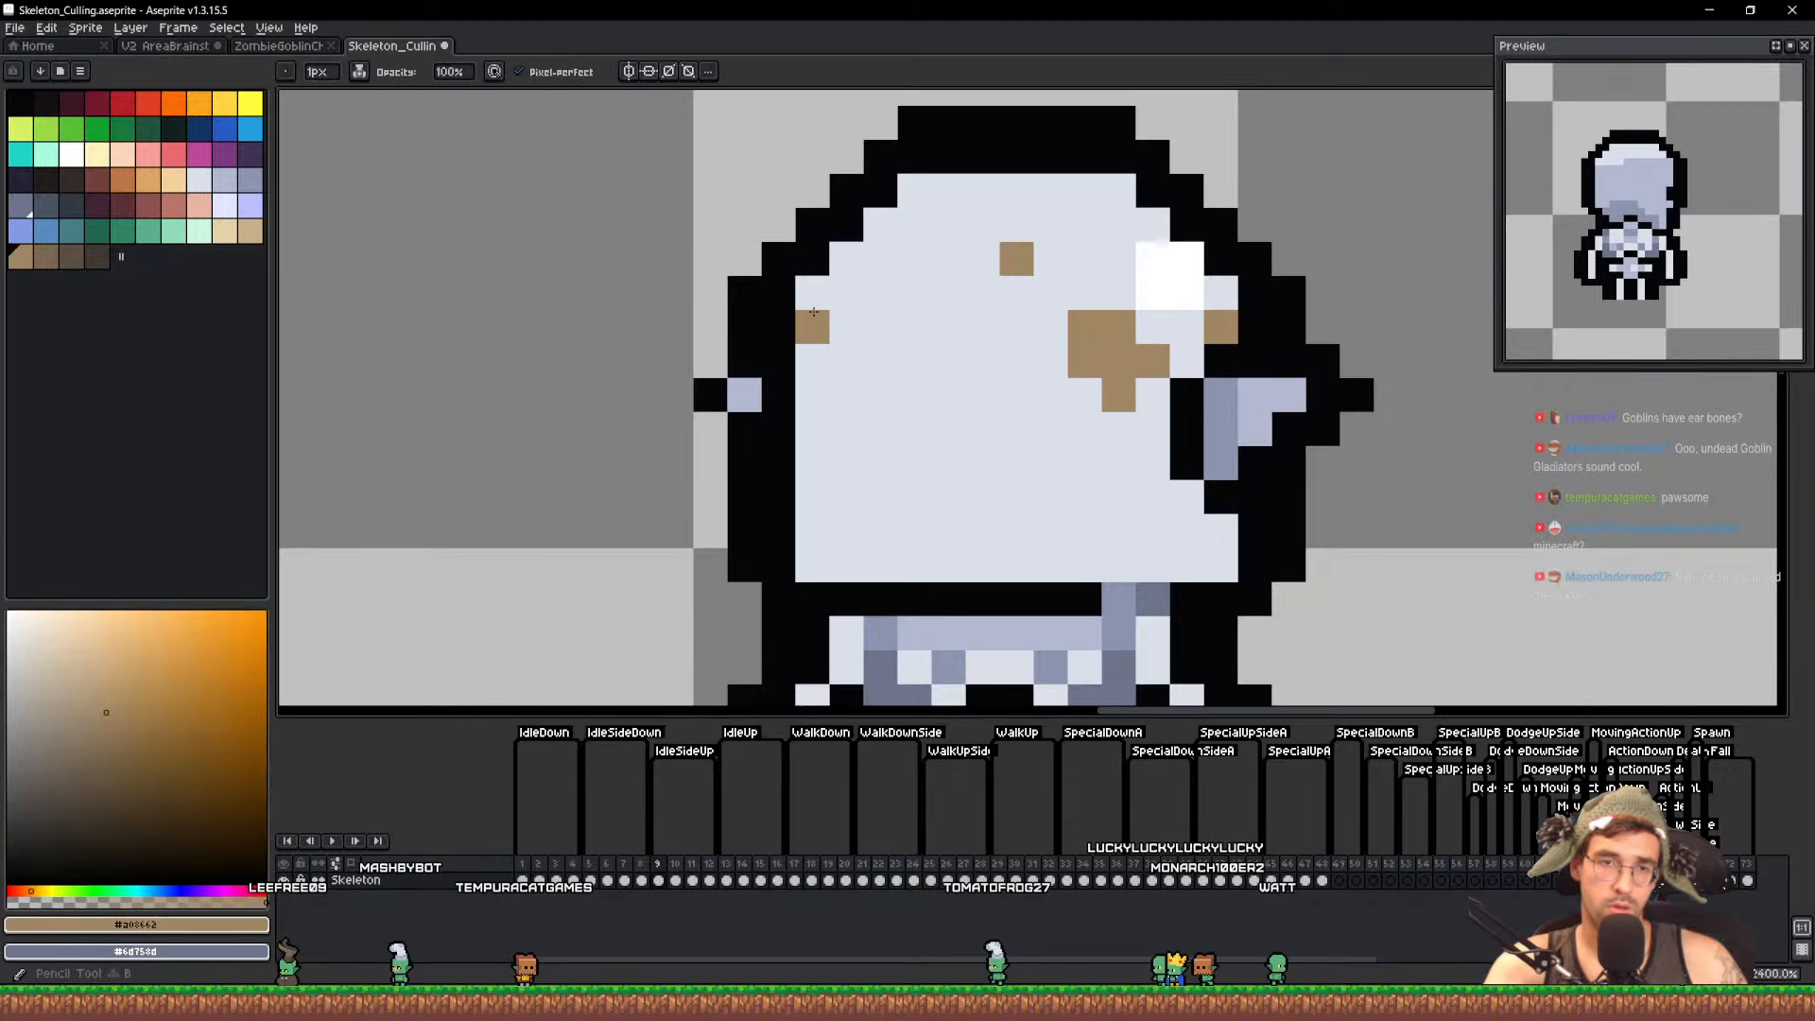
{"action": "scroll", "coordinate": [899, 318], "scroll_direction": "down", "scroll_amount": 1}
{"action": "left_click", "coordinate": [902, 300]}
{"action": "scroll", "coordinate": [945, 323], "scroll_direction": "up", "scroll_amount": 1}
{"action": "left_click_drag", "start_coordinate": [948, 327], "coordinate": [915, 324]}
{"action": "left_click", "coordinate": [948, 294]}
Cover the old central spot and the old patch near the ear with #dae0ea, and add one brown pixel at the skull's far edge
{"action": "left_click", "coordinate": [1006, 307], "text": "alt"}
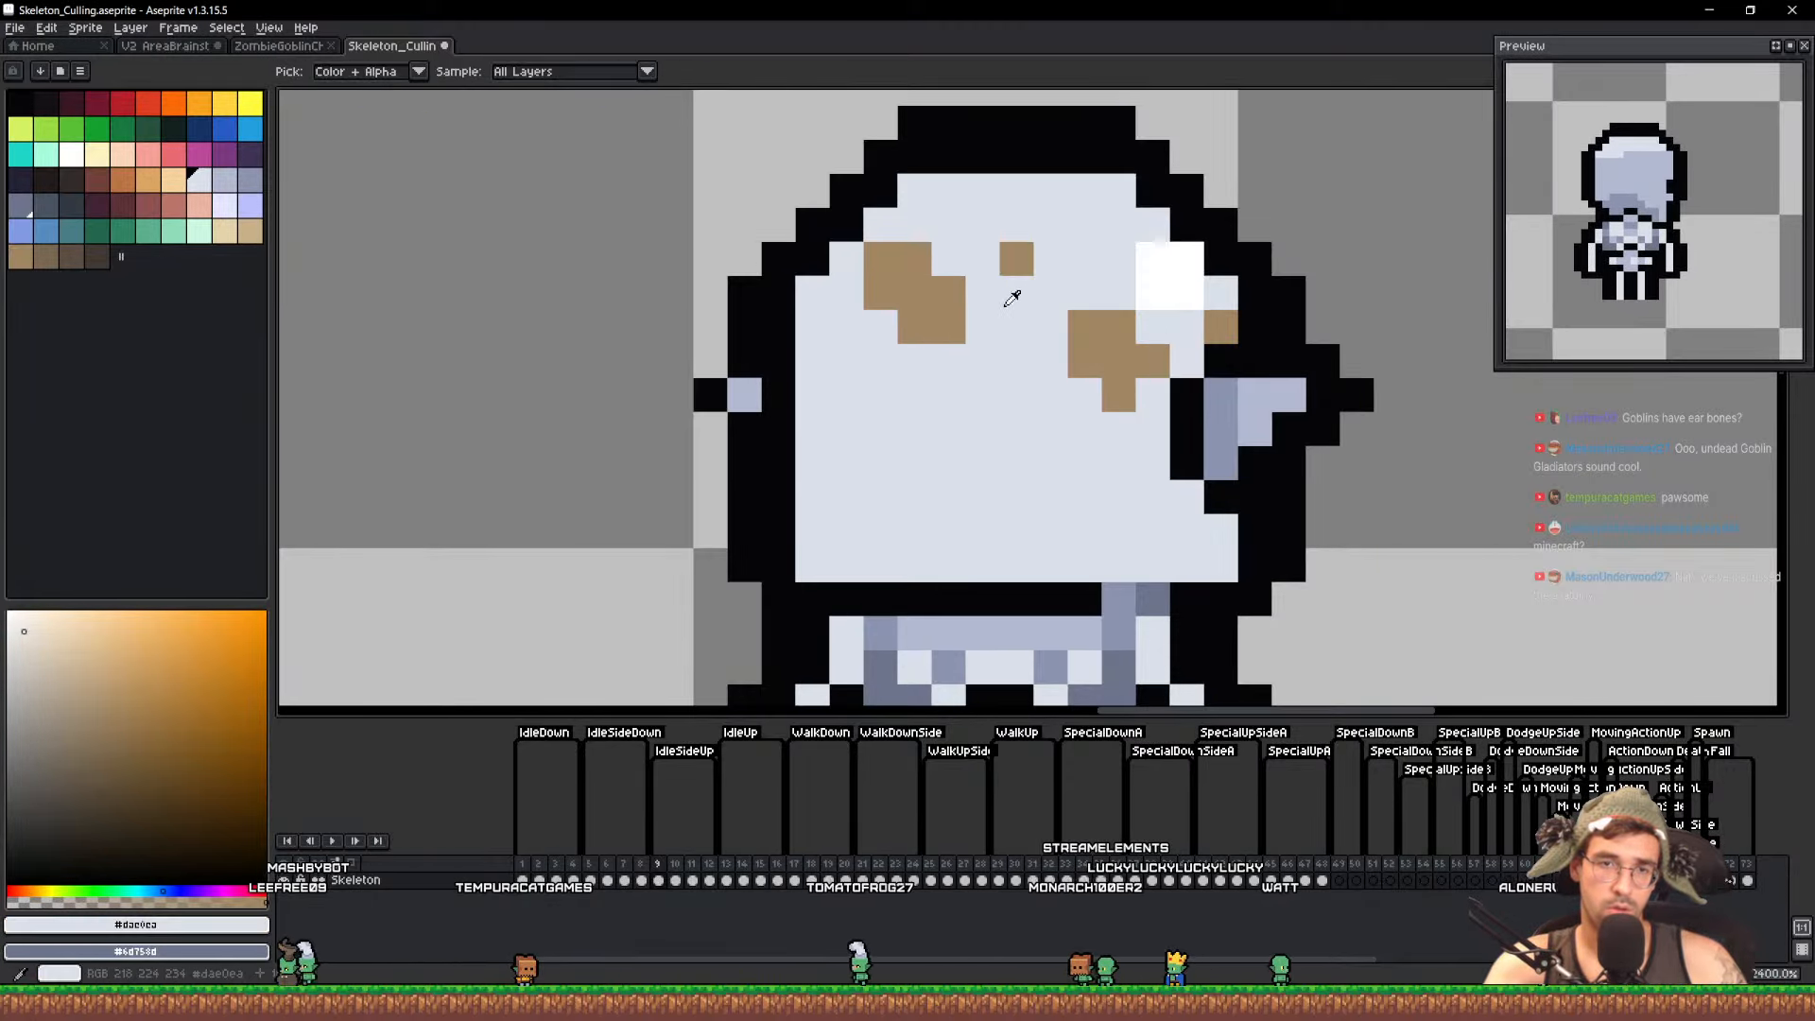
{"action": "left_click", "coordinate": [1016, 260]}
{"action": "left_click", "coordinate": [948, 328], "text": "alt"}
{"action": "left_click", "coordinate": [812, 427]}
{"action": "left_click", "coordinate": [1068, 402], "text": "alt"}
{"action": "mouse_move", "coordinate": [1116, 327]}
{"action": "left_mouse_down"}
{"action": "mouse_move", "coordinate": [1078, 316]}
{"action": "mouse_move", "coordinate": [1138, 365]}
{"action": "left_mouse_up"}
Copy the redrawn head onto the back-facing skeleton in frame 9 and erase the working goblin beside it
{"action": "scroll", "coordinate": [1138, 365], "scroll_direction": "down", "scroll_amount": 8}
{"action": "scroll", "coordinate": [1040, 331], "scroll_direction": "up", "scroll_amount": 1}
{"action": "key", "text": "m"}
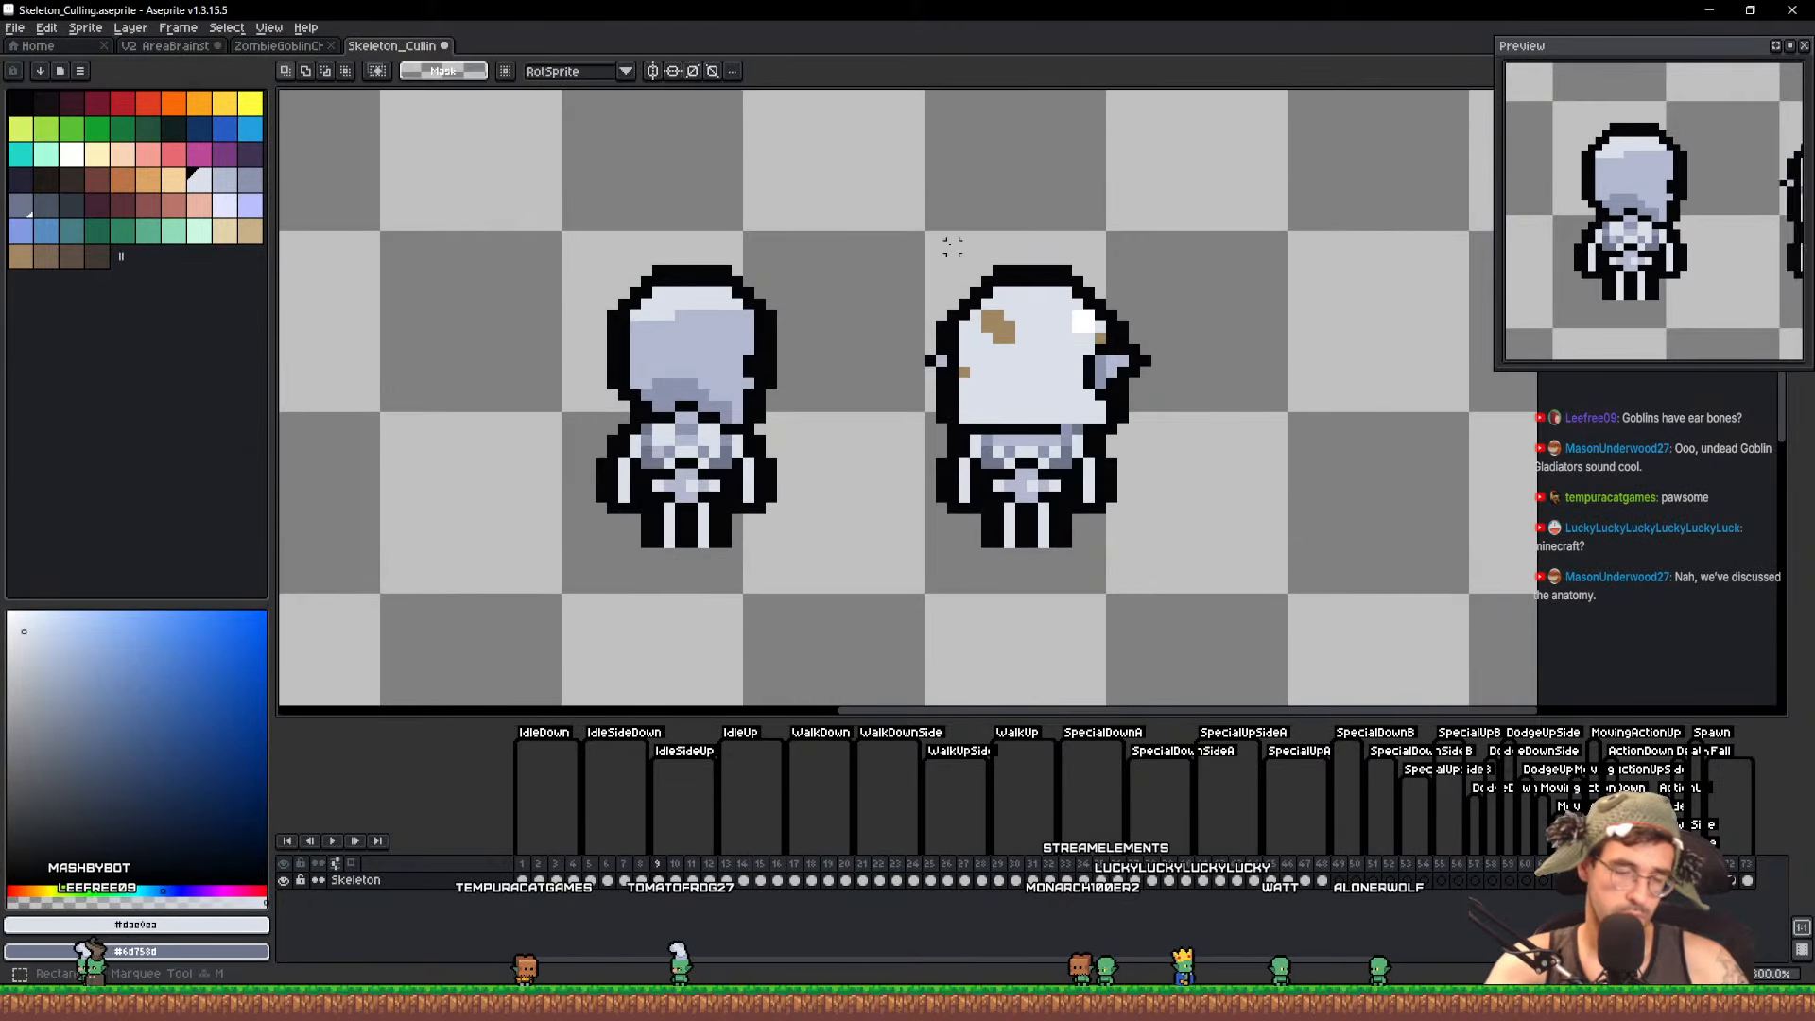
{"action": "left_click_drag", "start_coordinate": [915, 201], "coordinate": [1224, 430]}
{"action": "key", "text": "ctrl+c"}
{"action": "key", "text": "ctrl+v"}
{"action": "left_click_drag", "start_coordinate": [1145, 366], "coordinate": [803, 367]}
{"action": "key", "text": "ctrl+d"}
{"action": "key", "text": "e"}
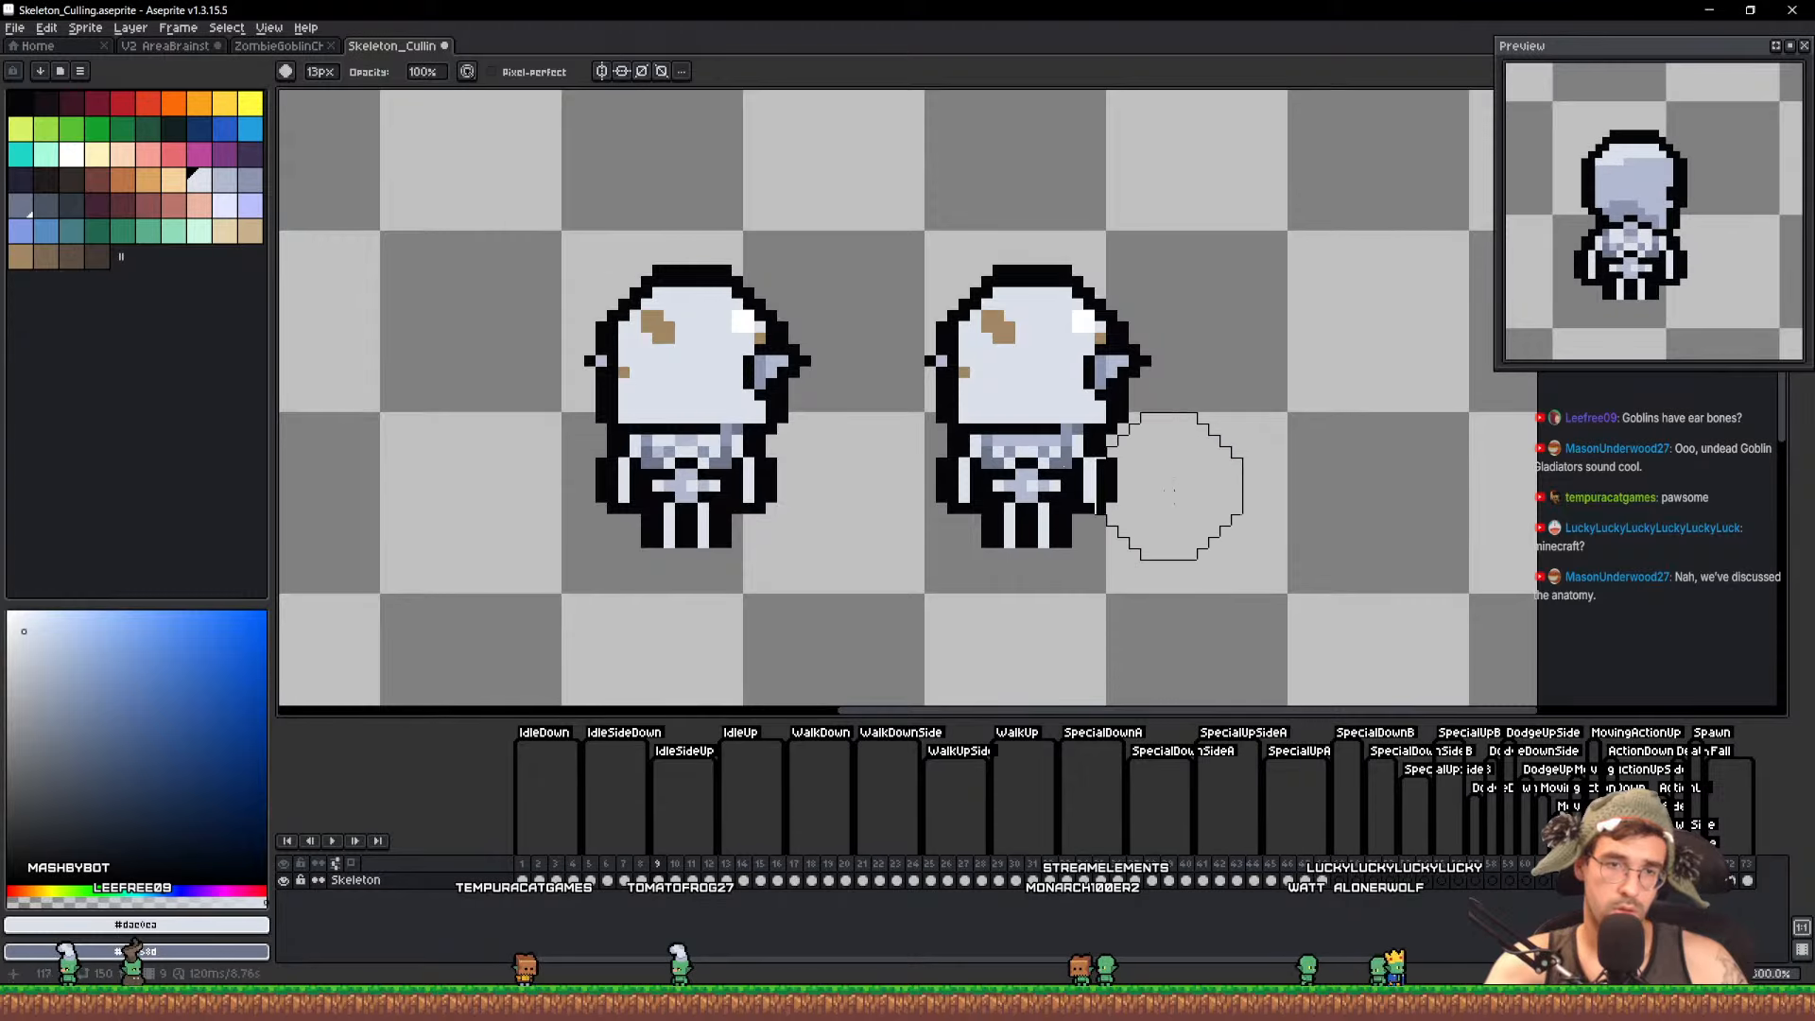
{"action": "left_click_drag", "start_coordinate": [1173, 489], "coordinate": [1021, 506]}
Copy the back-view goblin head from frame 9 and paste it onto the skeleton in frame 10, one pixel lower
{"action": "key", "text": "m"}
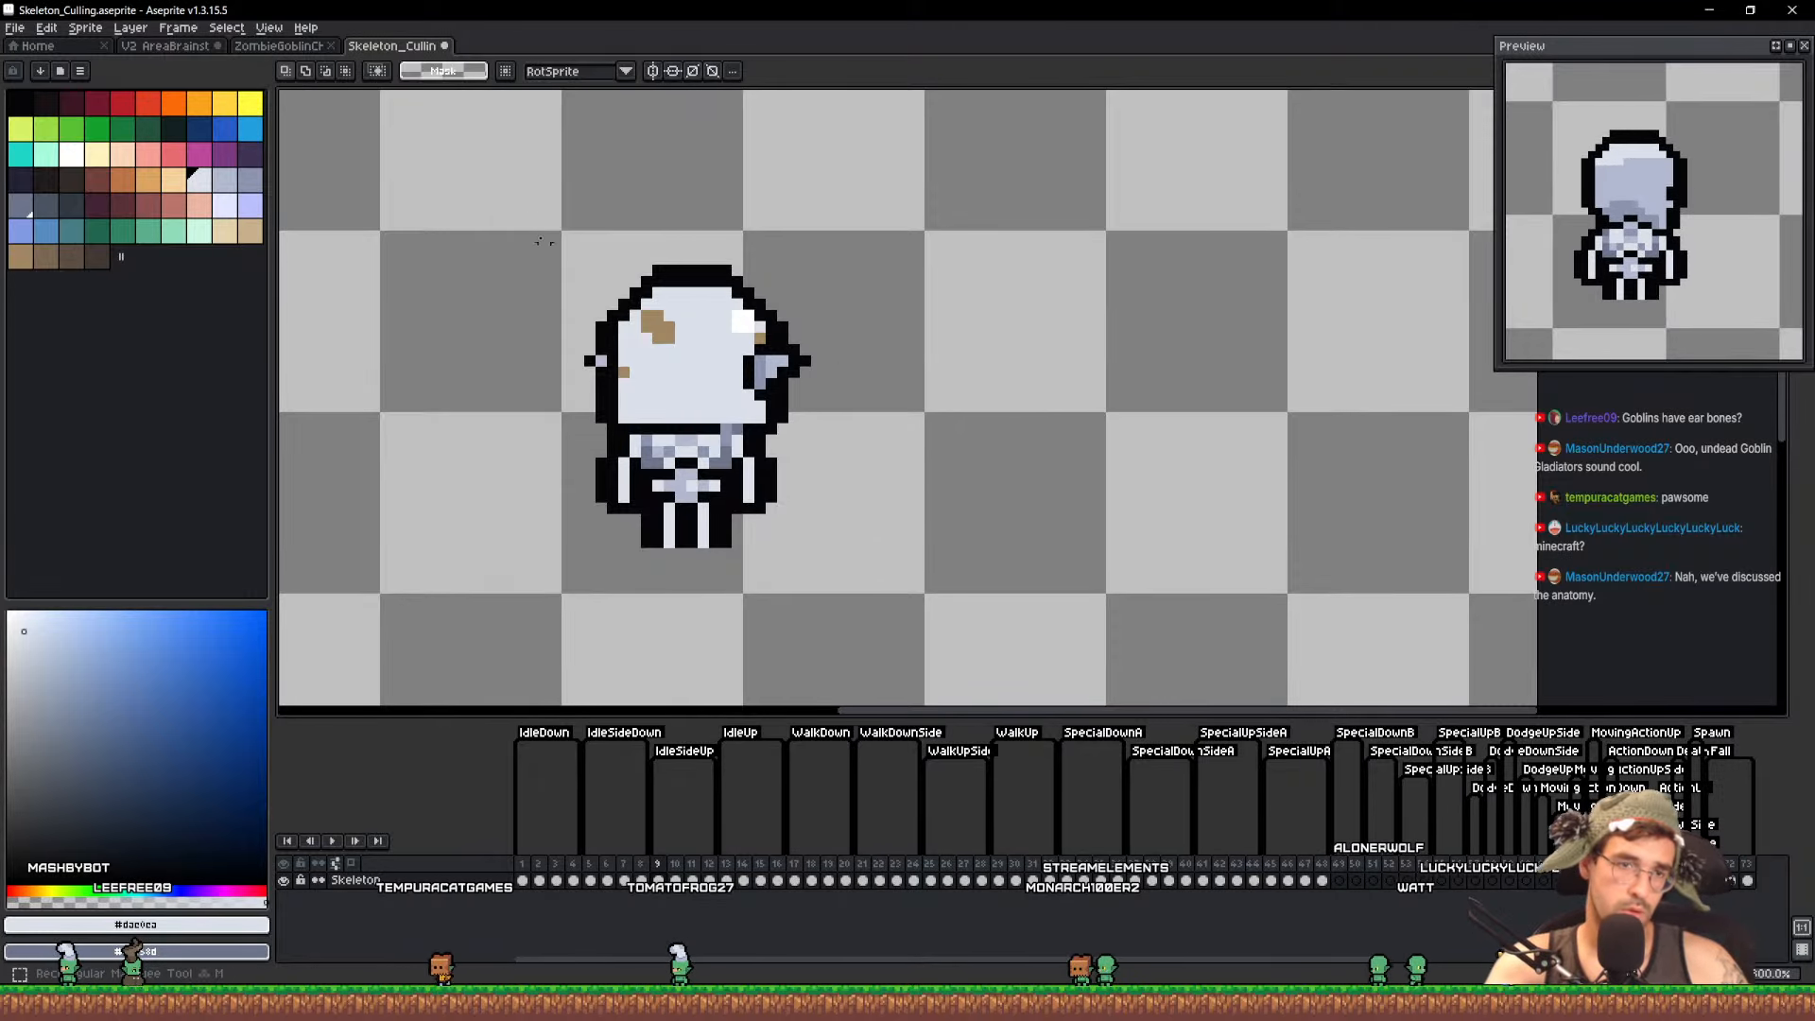
{"action": "left_click_drag", "start_coordinate": [532, 225], "coordinate": [955, 430]}
{"action": "key", "text": "ctrl+d"}
{"action": "key", "text": "Right"}
{"action": "key", "text": "ctrl+v"}
{"action": "key", "text": "Down"}
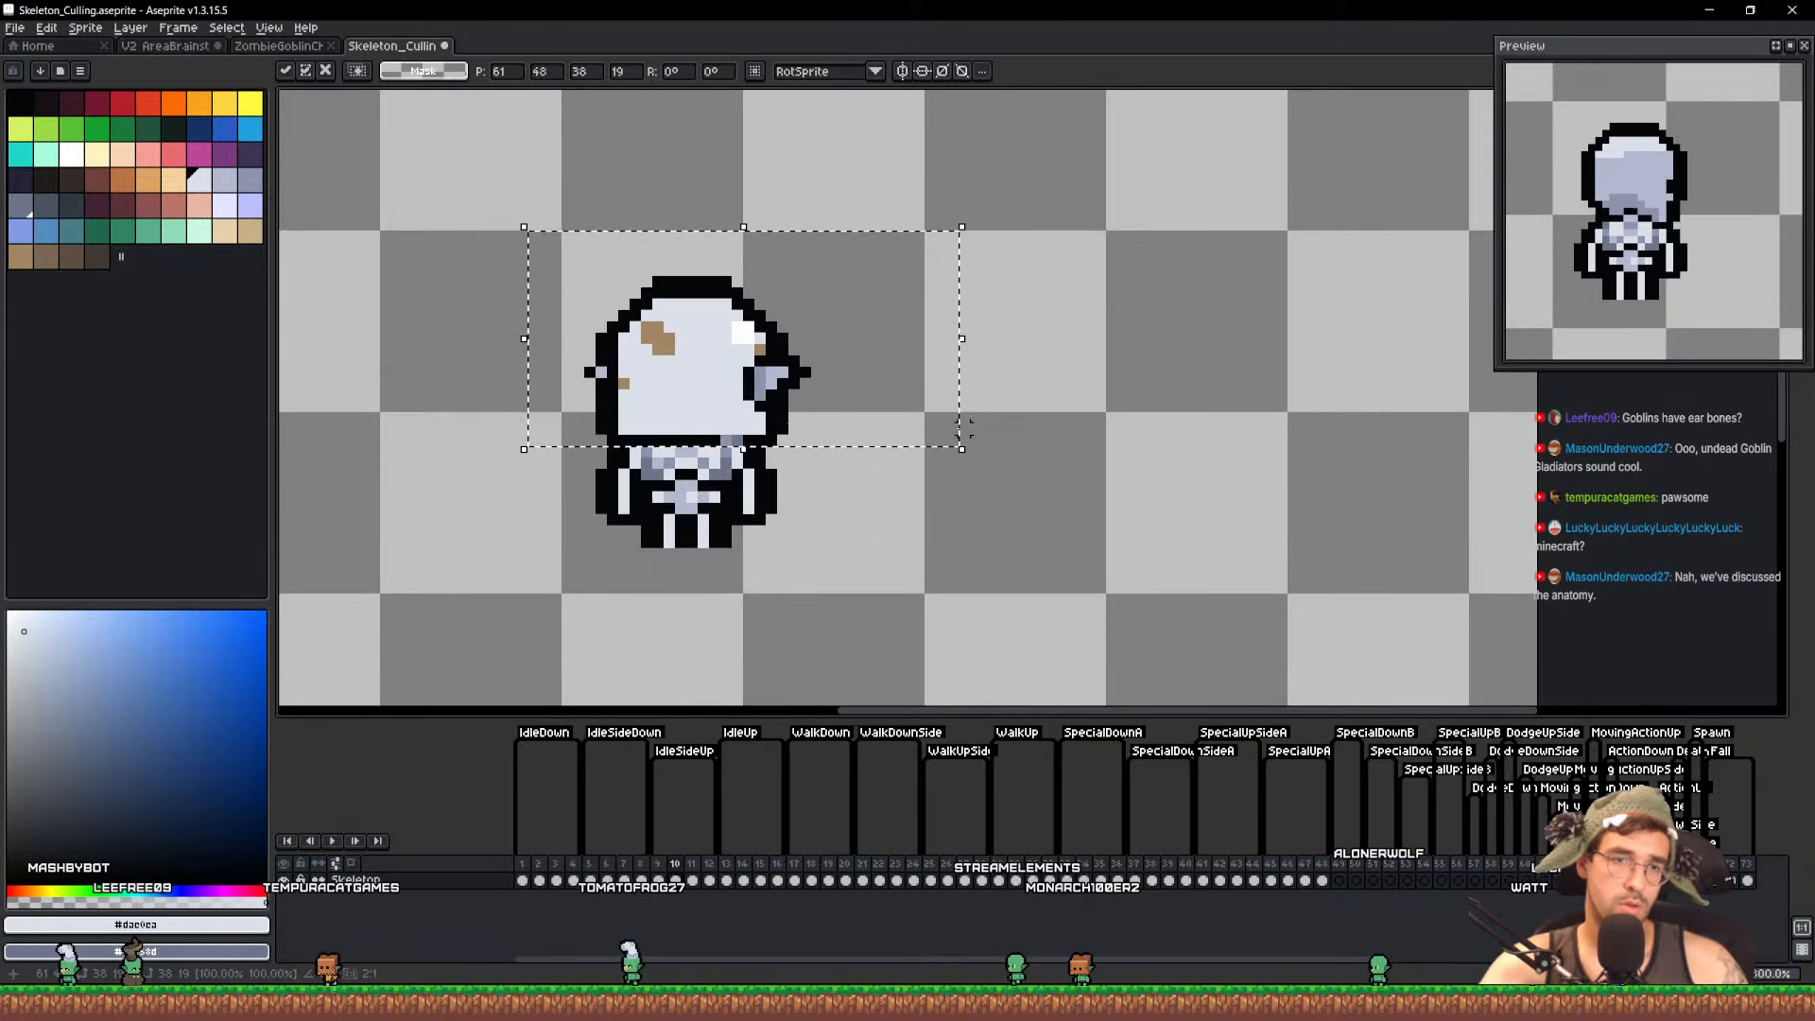
{"action": "key", "text": "ctrl+d"}
Paste the same head onto frame 11, one pixel lower, and onto frame 12 at its original height, and save the file
{"action": "key", "text": "Right"}
{"action": "key", "text": "ctrl+v"}
{"action": "key", "text": "Down"}
{"action": "key", "text": "ctrl+d"}
{"action": "key", "text": "Right"}
{"action": "key", "text": "ctrl+v"}
{"action": "key", "text": "Down"}
{"action": "key", "text": "ctrl+d"}
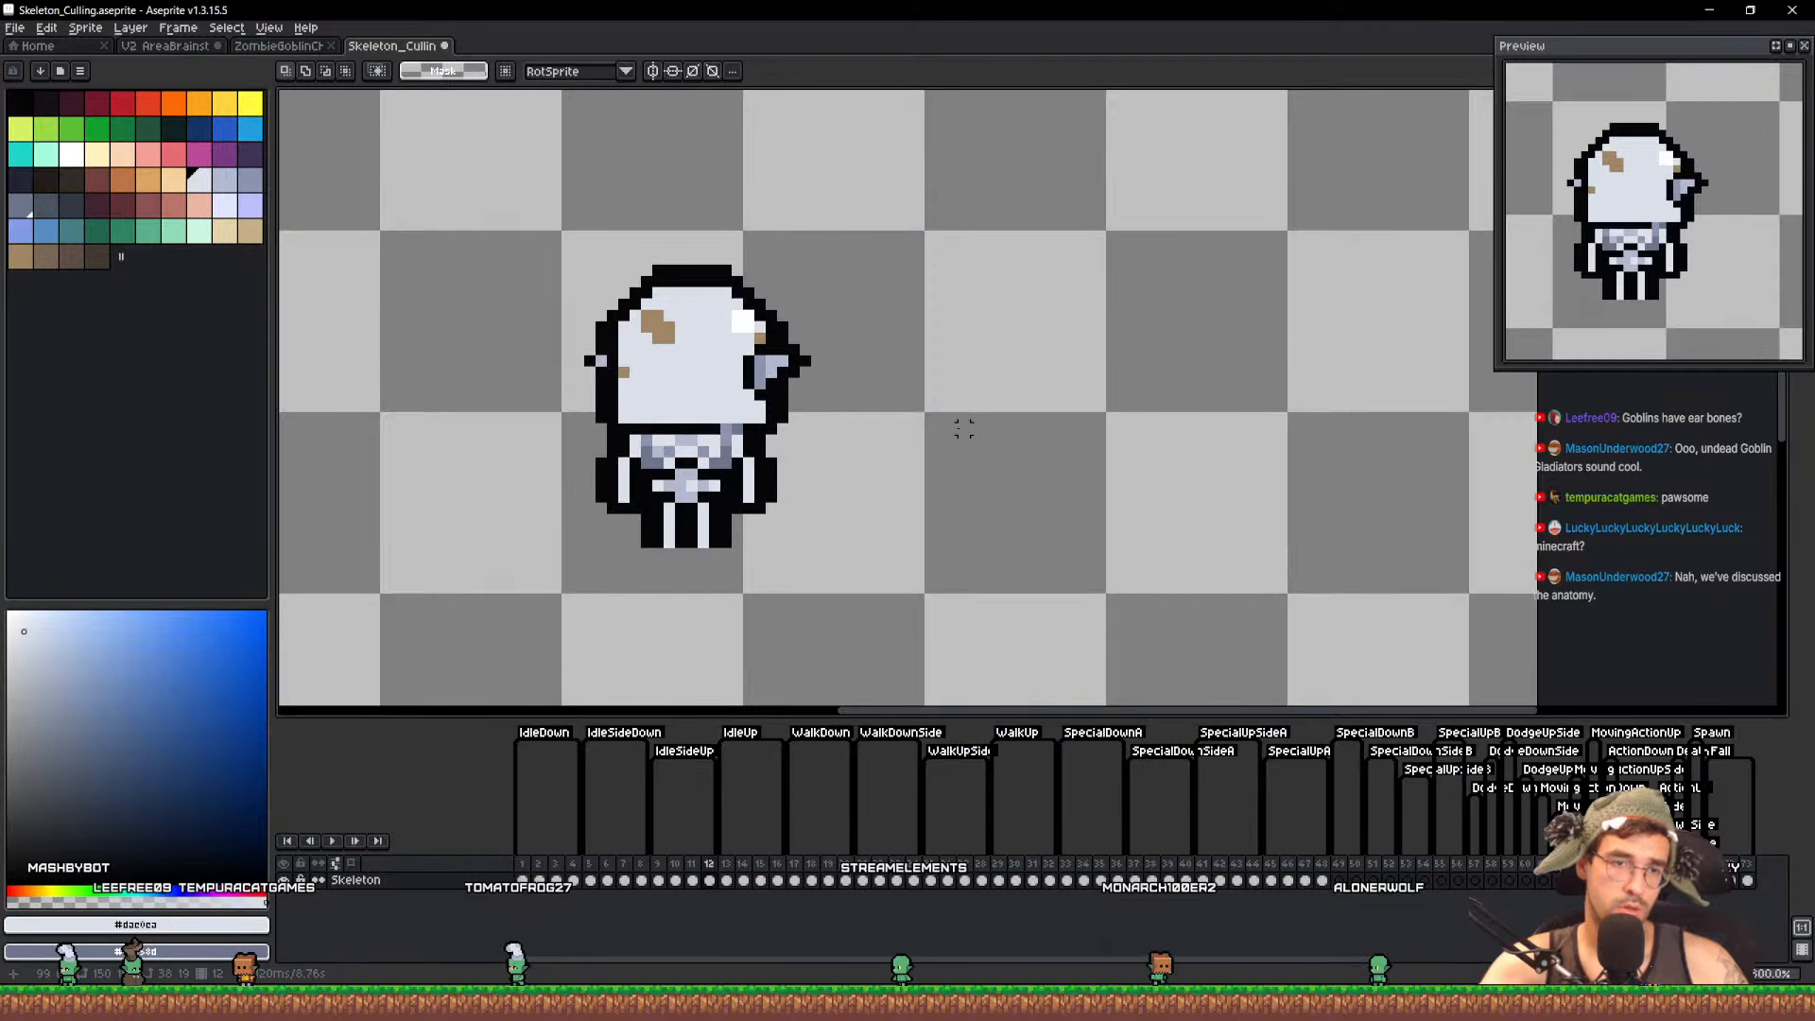
{"action": "key", "text": "ctrl+s"}
Copy the front-facing goblin head from frame 1 and paste it beside the back-facing skeleton in frame 13
{"action": "key", "text": "Right"}
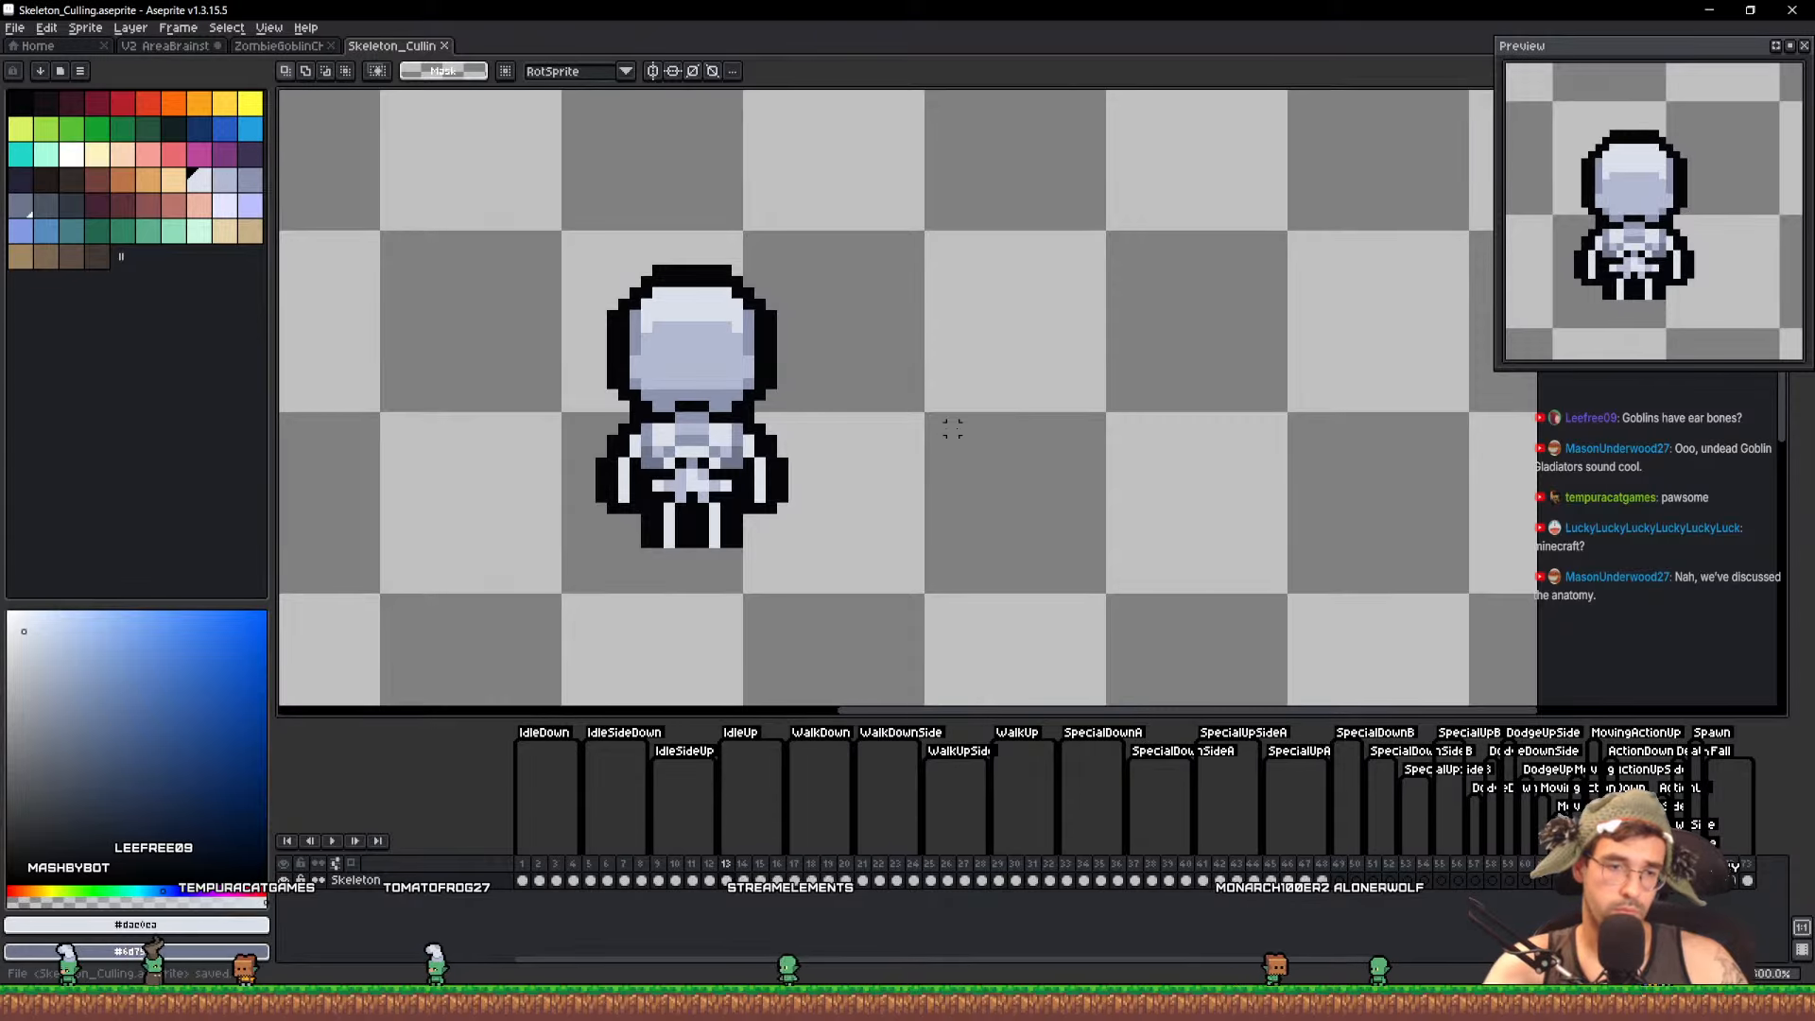
{"action": "key", "text": "Home"}
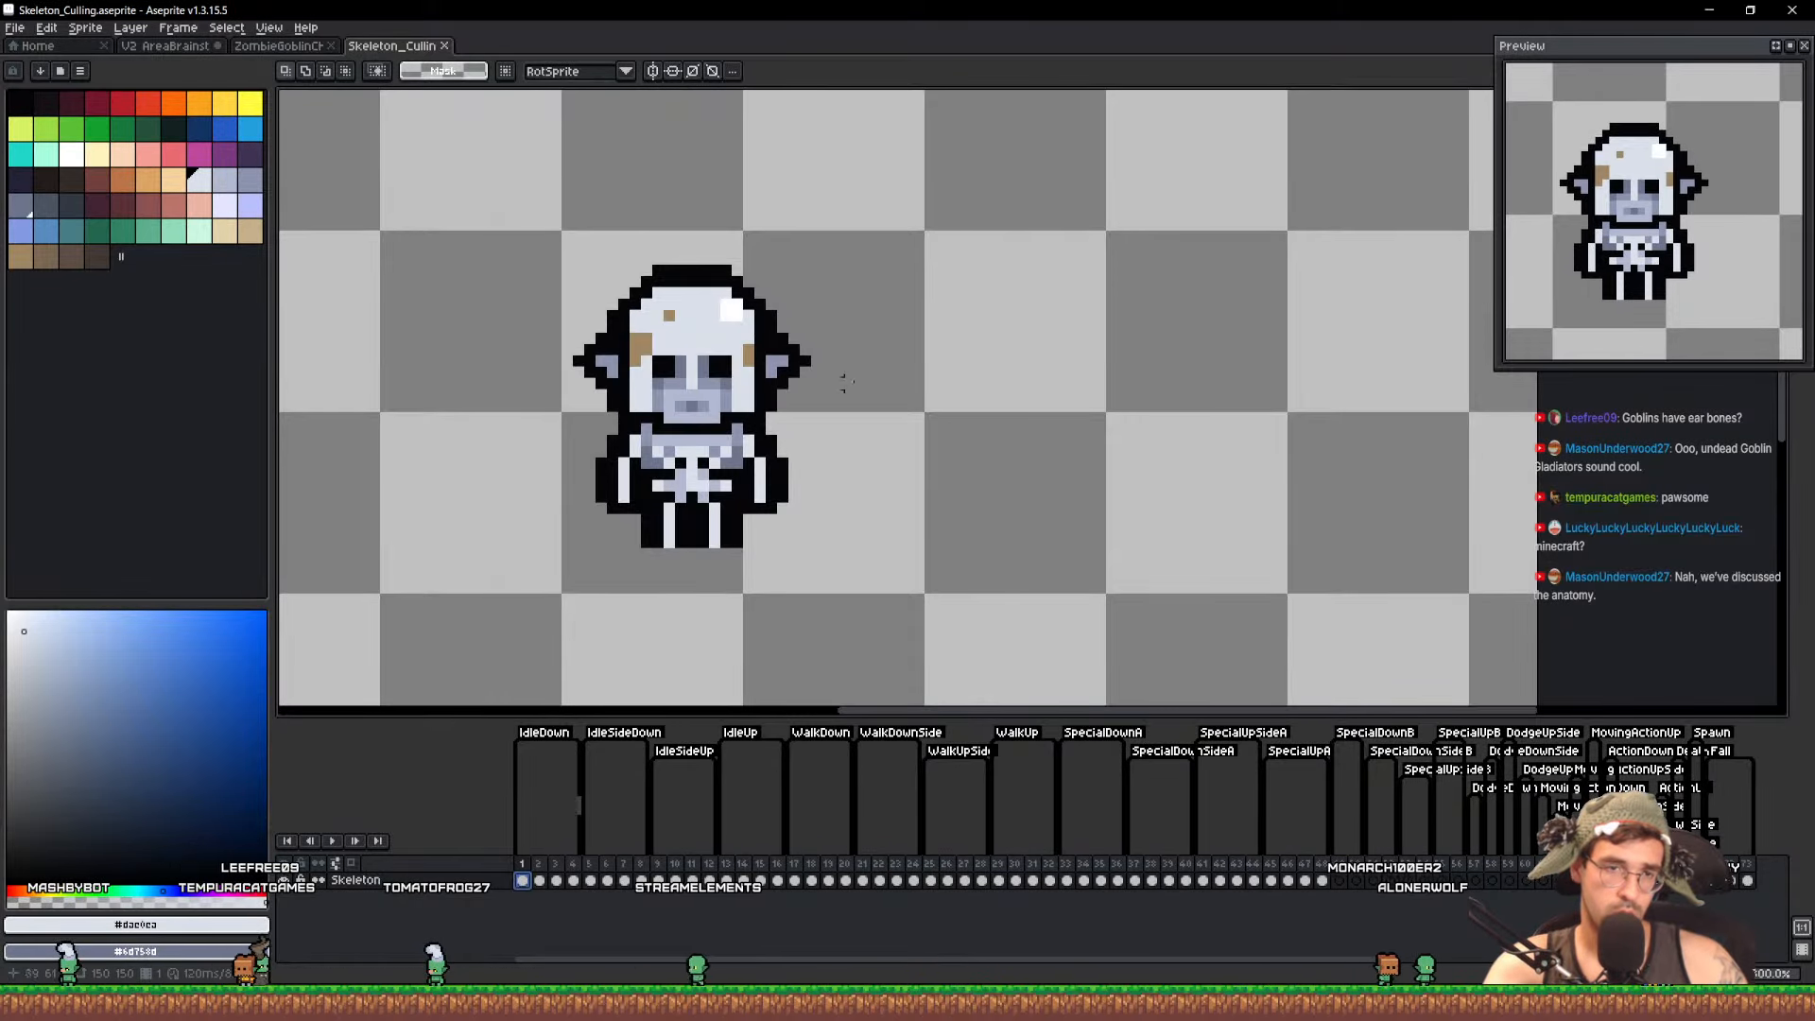
{"action": "left_click_drag", "start_coordinate": [522, 225], "coordinate": [888, 432]}
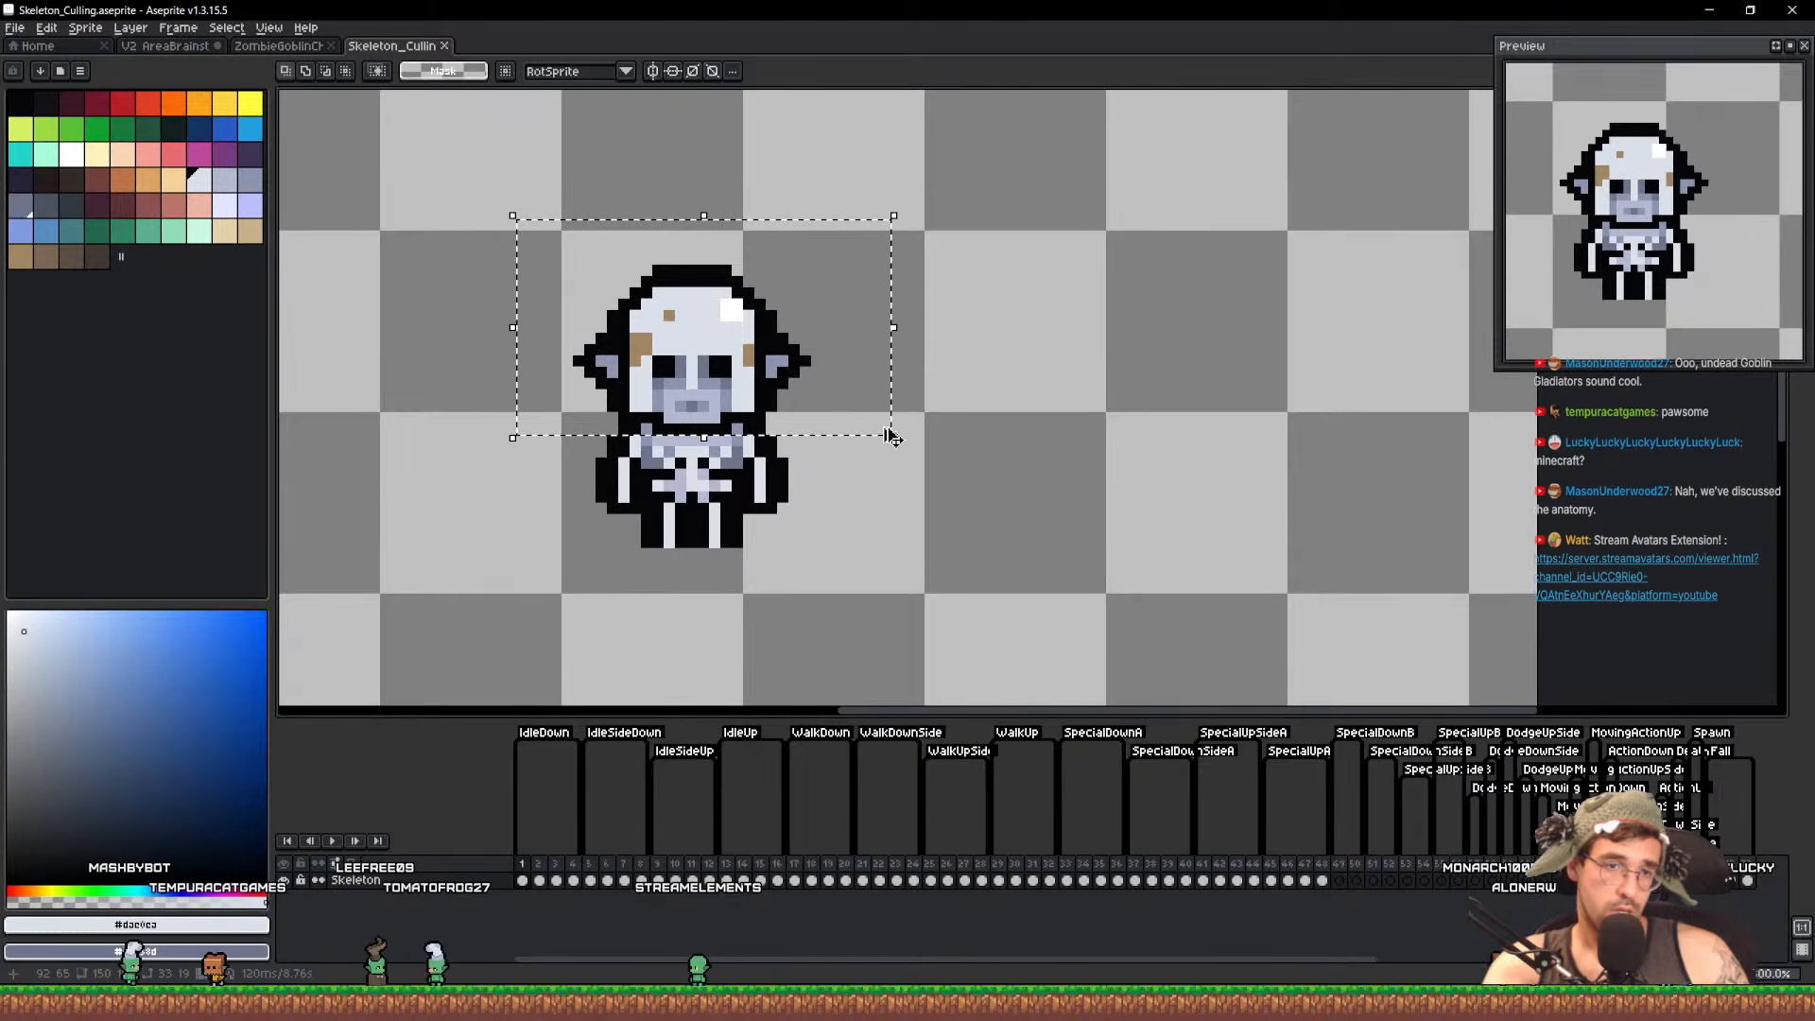
{"action": "key", "text": "ctrl+d"}
{"action": "key", "text": "Right"}
{"action": "key", "text": "Right"}
{"action": "key", "text": "Right"}
{"action": "key", "text": "Right"}
{"action": "key", "text": "Right"}
{"action": "key", "text": "Right"}
{"action": "key", "text": "Right"}
{"action": "key", "text": "Right"}
{"action": "key", "text": "Right"}
{"action": "key", "text": "Right"}
{"action": "key", "text": "Right"}
{"action": "key", "text": "Right"}
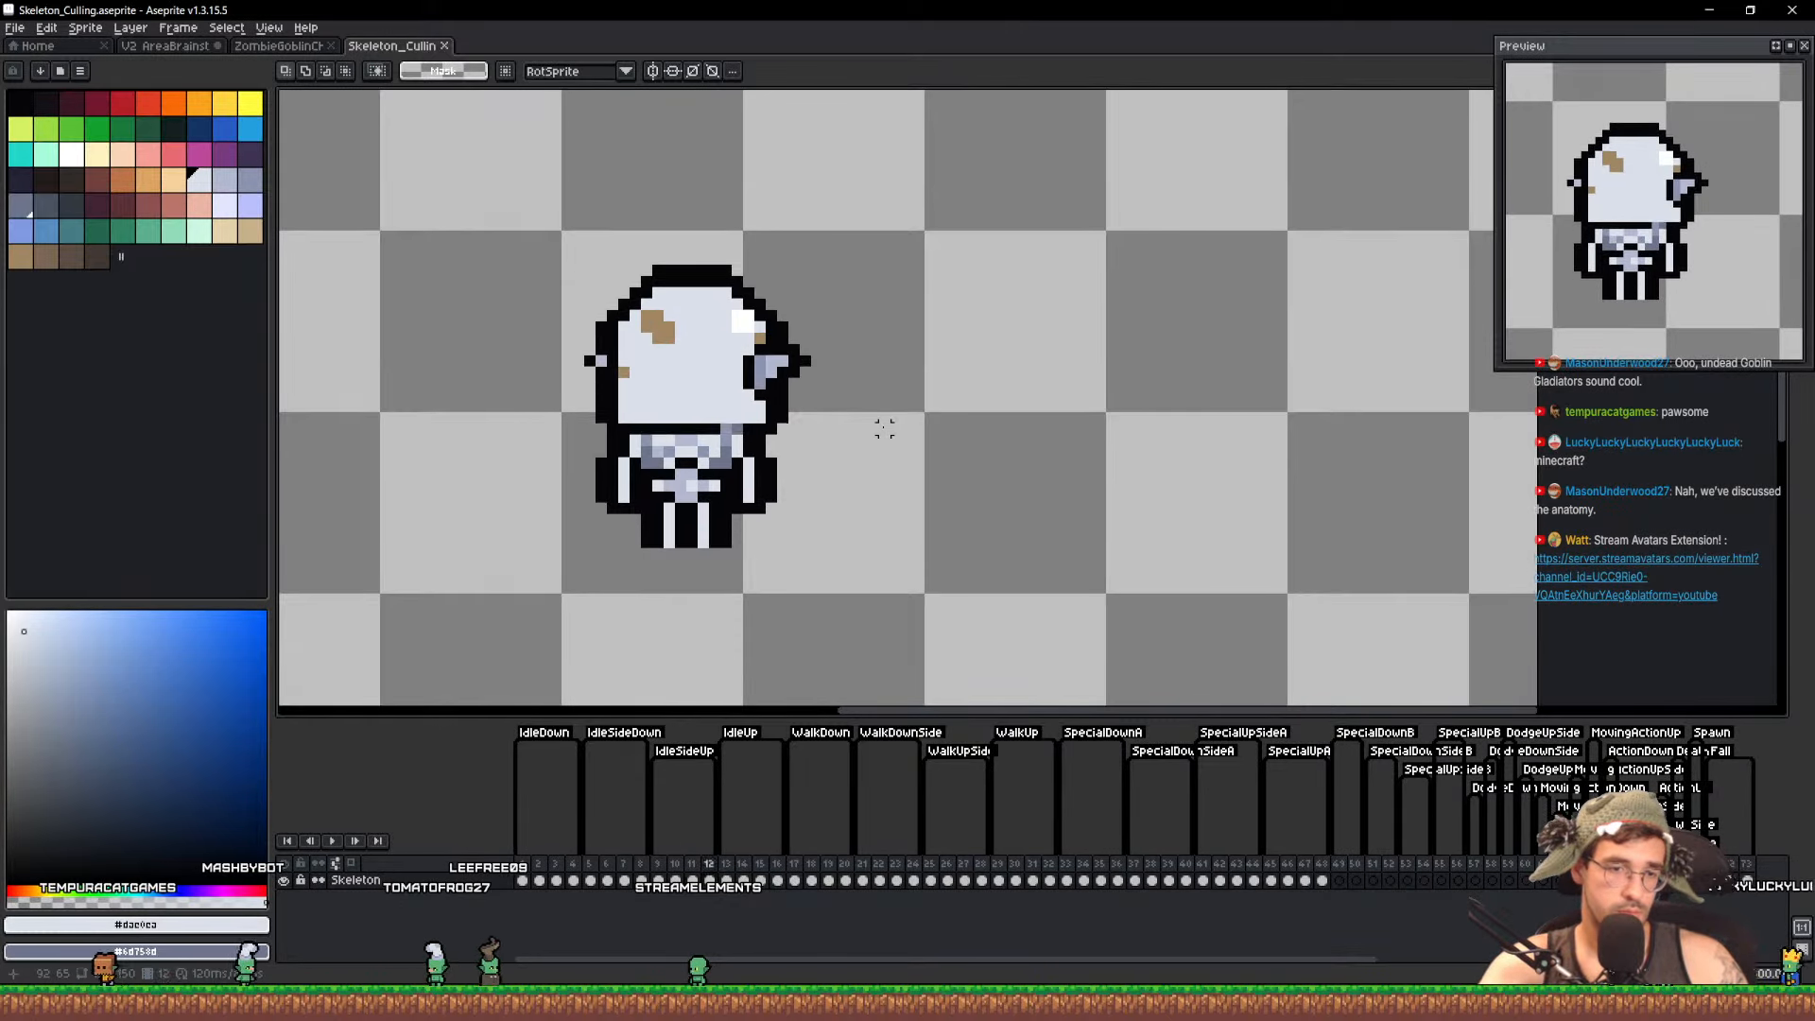
{"action": "key", "text": "ctrl+shift+d"}
{"action": "left_click_drag", "start_coordinate": [785, 404], "coordinate": [1147, 404]}
{"action": "key", "text": "ctrl+d"}
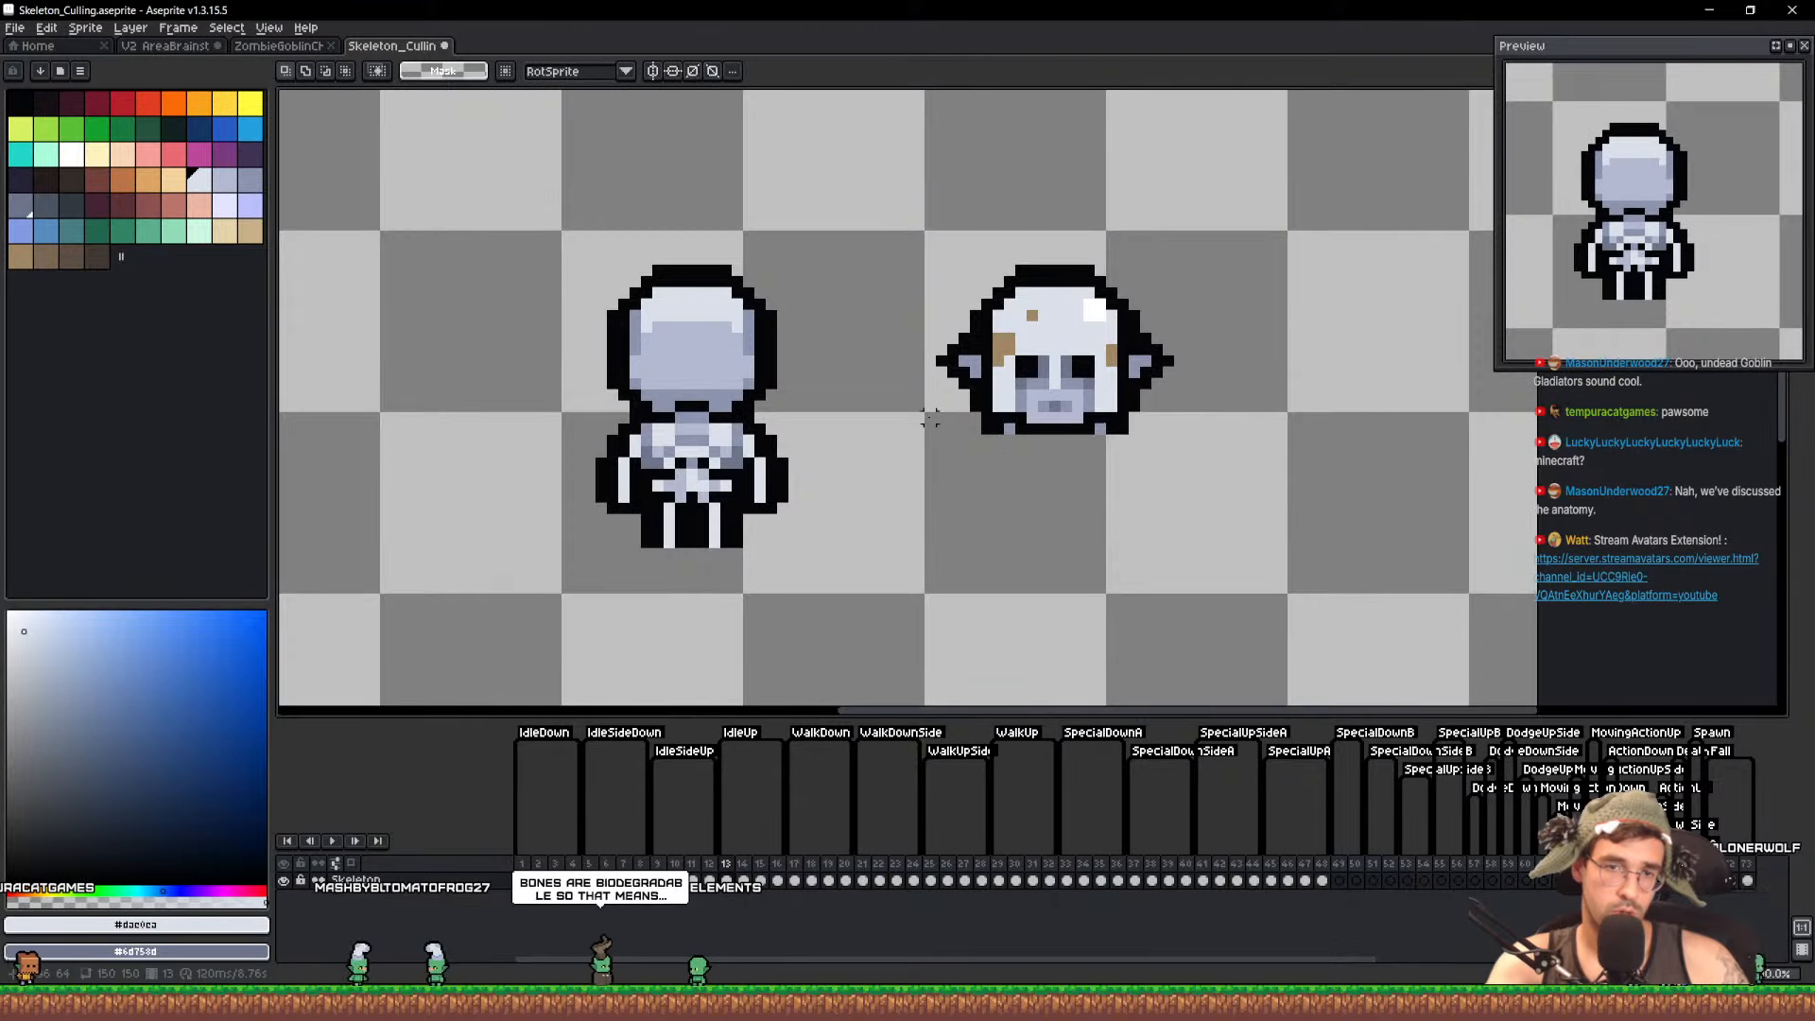
Duplicate the skeleton's body and legs in frame 13 and place the copy beneath the pasted goblin head
{"action": "scroll", "coordinate": [928, 422], "scroll_direction": "up", "scroll_amount": 1}
{"action": "scroll", "coordinate": [1040, 399], "scroll_direction": "up", "scroll_amount": 1}
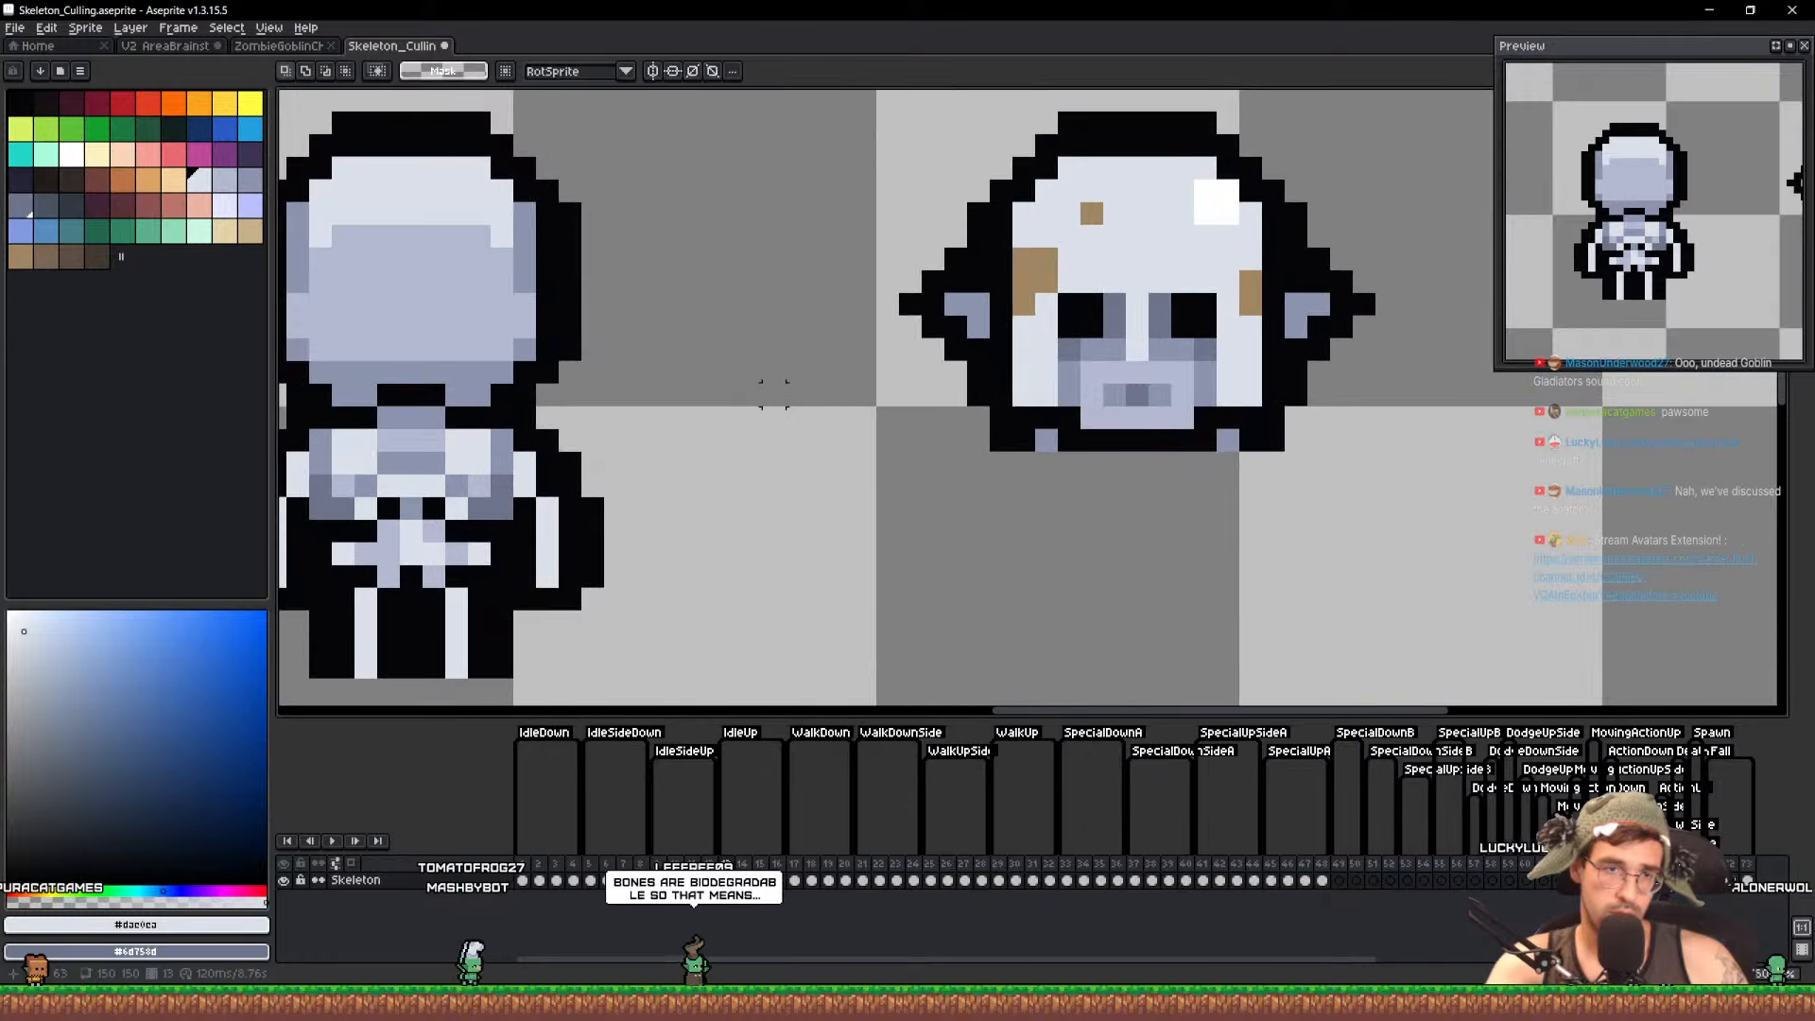
{"action": "left_click_drag", "start_coordinate": [994, 353], "coordinate": [1065, 372]}
{"action": "left_click_drag", "start_coordinate": [595, 449], "coordinate": [853, 368]}
{"action": "left_click_drag", "start_coordinate": [445, 353], "coordinate": [1119, 709]}
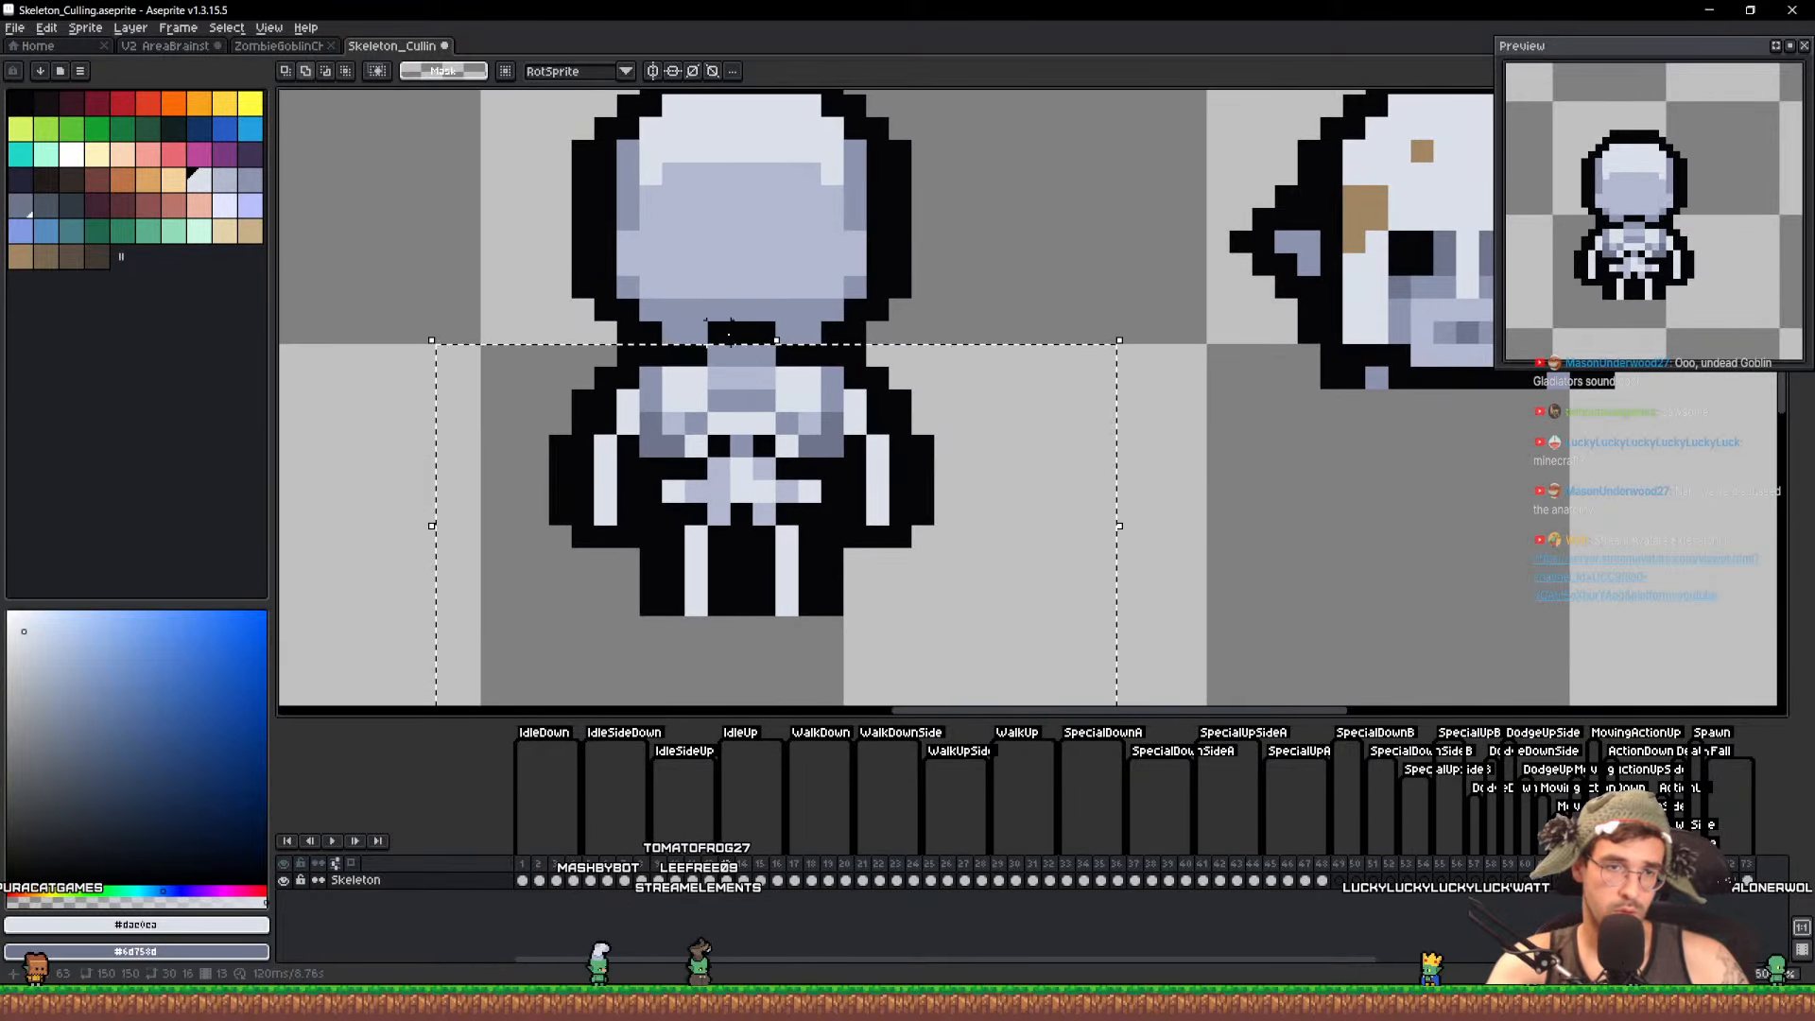
{"action": "left_click_drag", "start_coordinate": [818, 429], "coordinate": [989, 516]}
{"action": "key", "text": "ctrl+d"}
Fill the eyes, nose and mouth shading of the pasted head with the bone colour #dae0ea to blank its face
{"action": "left_click", "coordinate": [911, 393], "text": "alt"}
{"action": "key", "text": "g"}
{"action": "left_click", "coordinate": [947, 406]}
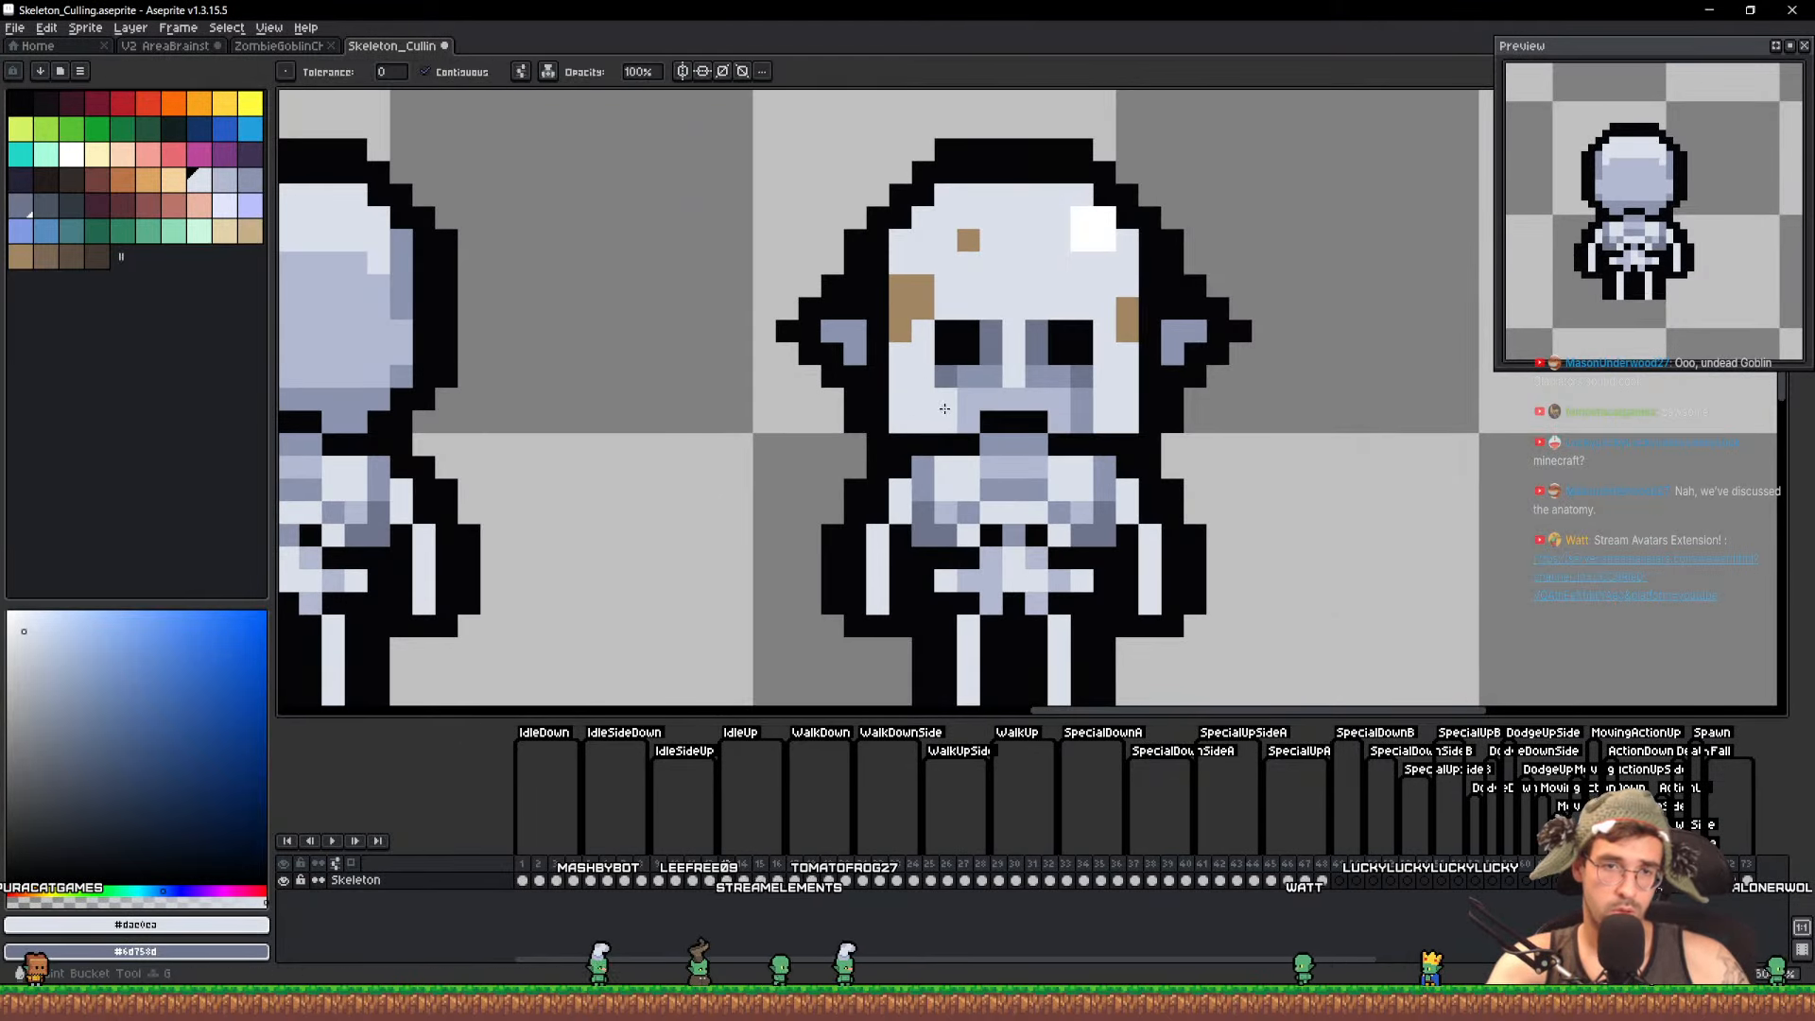
{"action": "left_click", "coordinate": [974, 377]}
{"action": "left_click", "coordinate": [986, 395]}
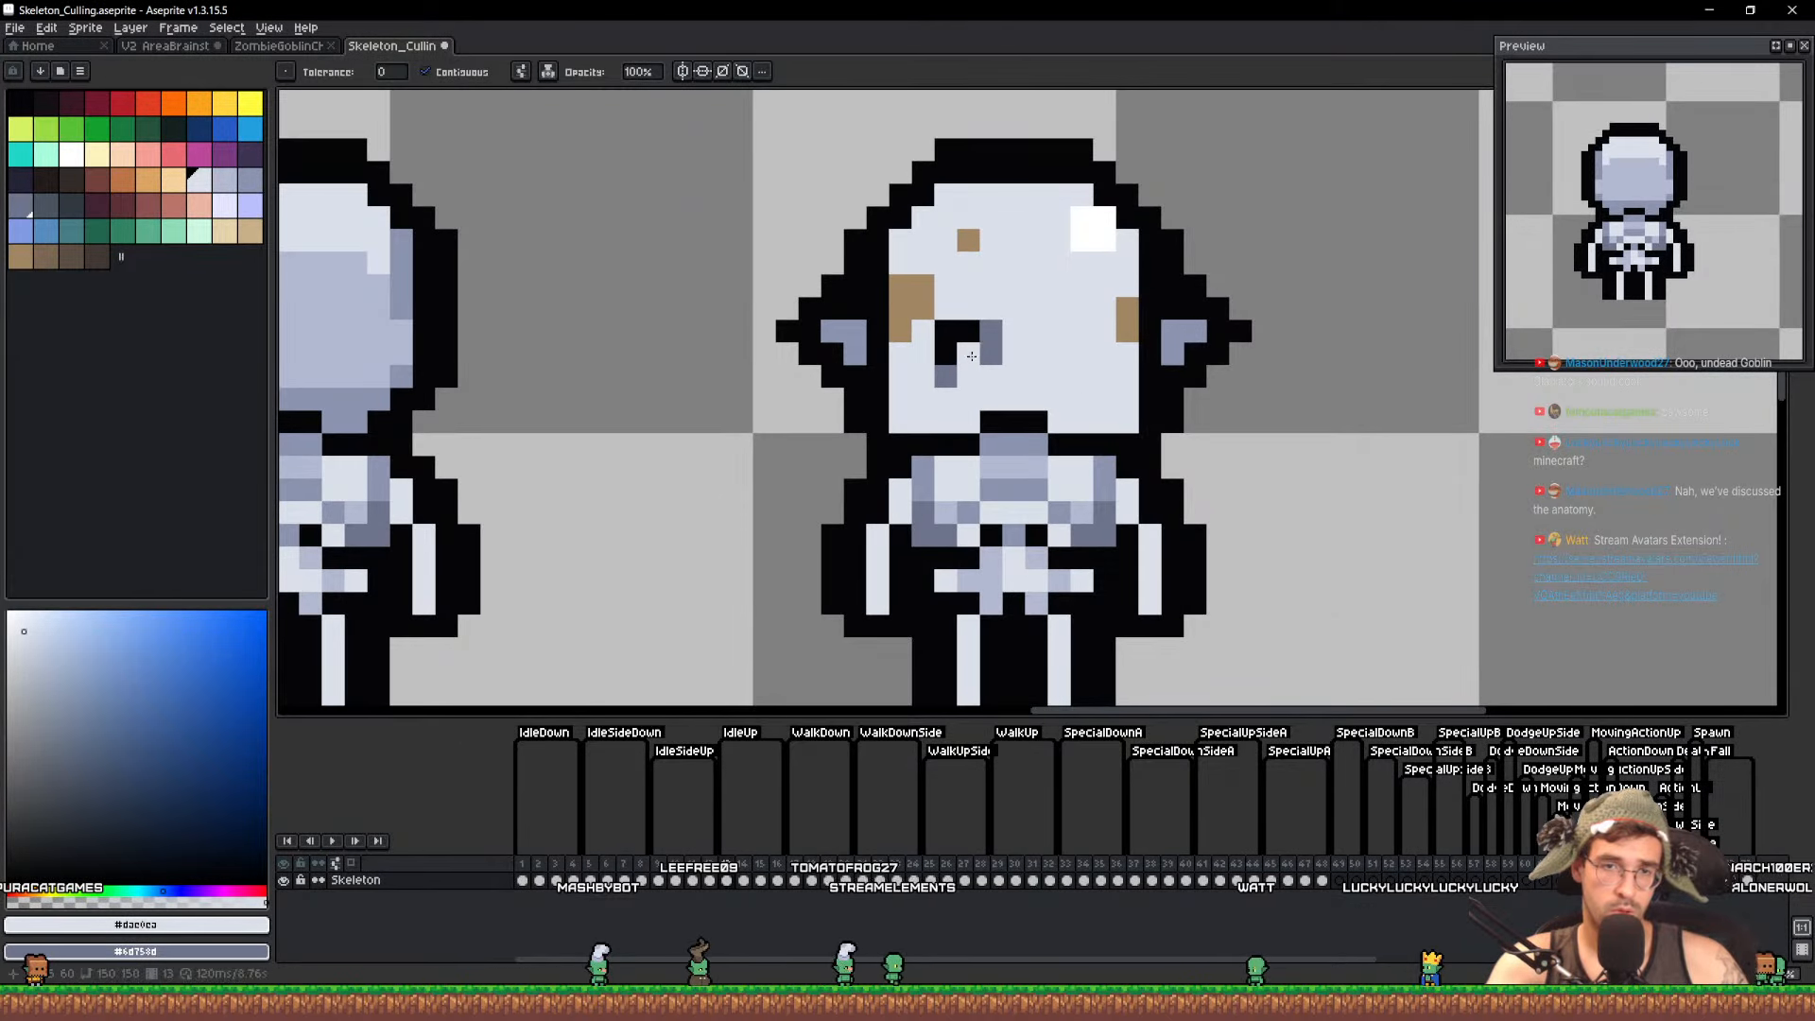
Using frame 12 as reference, draw a diagonal brown patch high on the middle of the frame 13 skull
{"action": "scroll", "coordinate": [1087, 368], "scroll_direction": "down", "scroll_amount": 4}
{"action": "key", "text": "Left"}
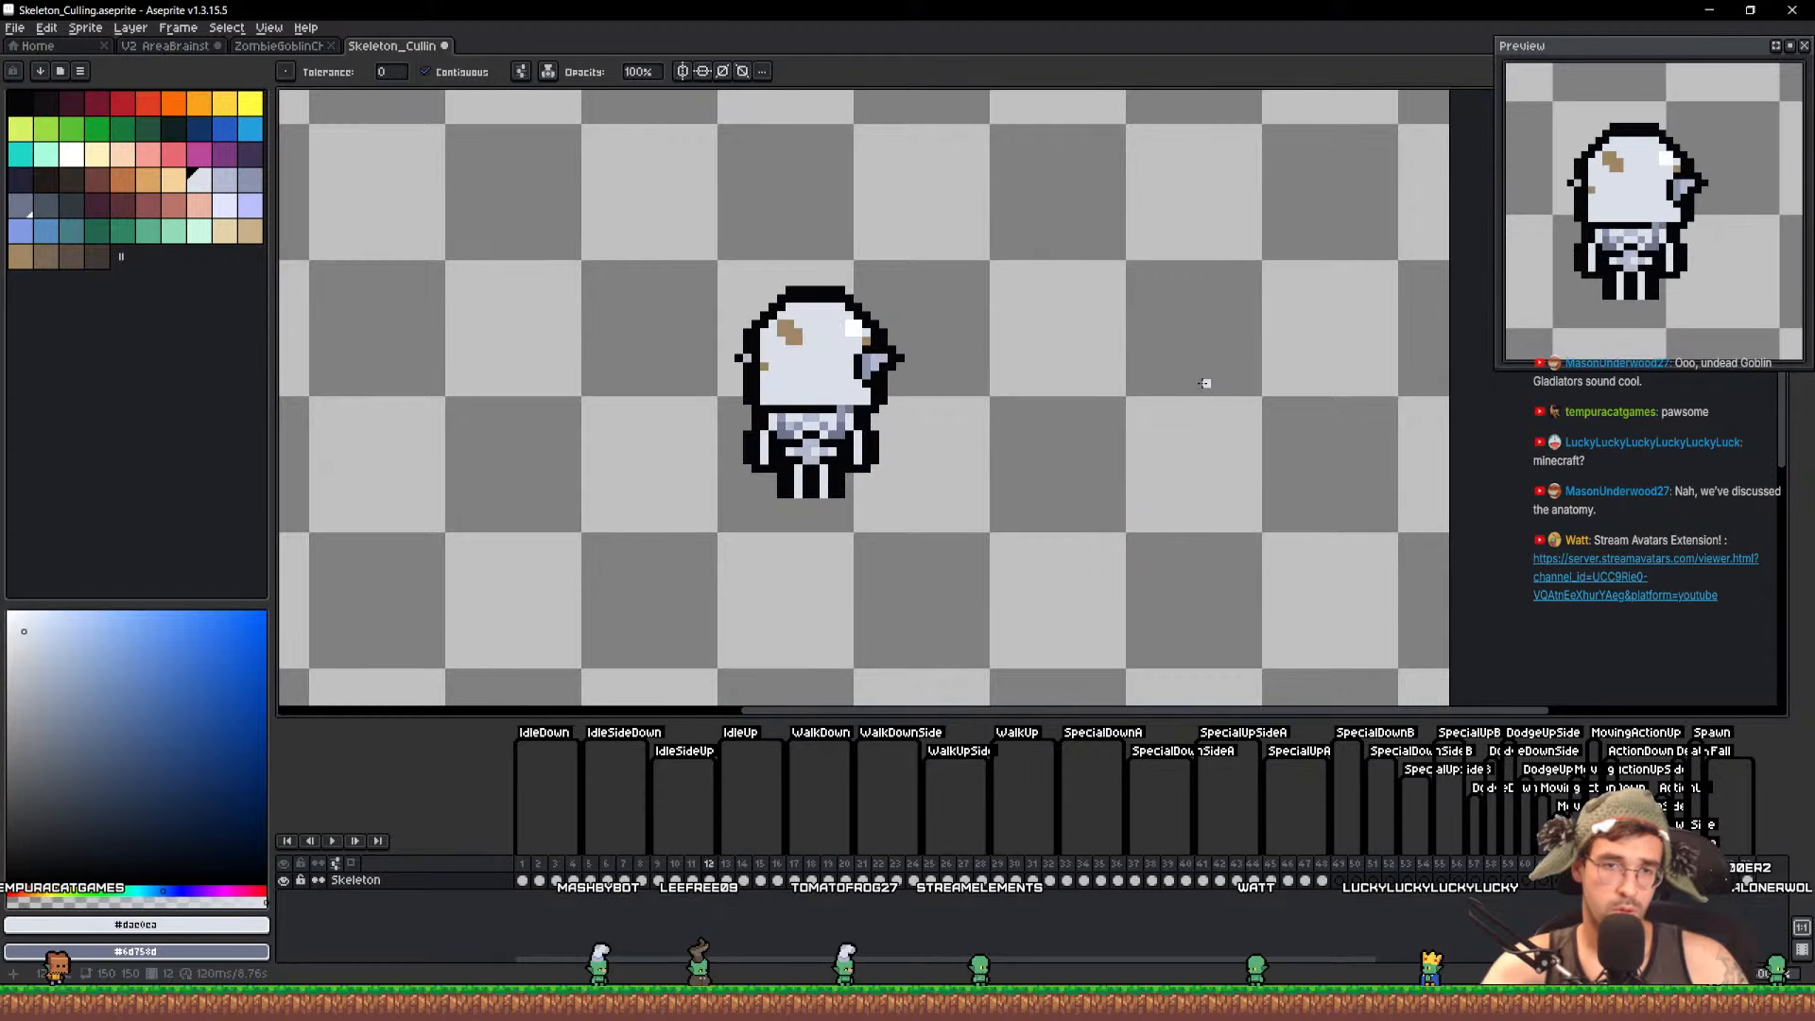
{"action": "key", "text": "Right"}
{"action": "key", "text": "Left"}
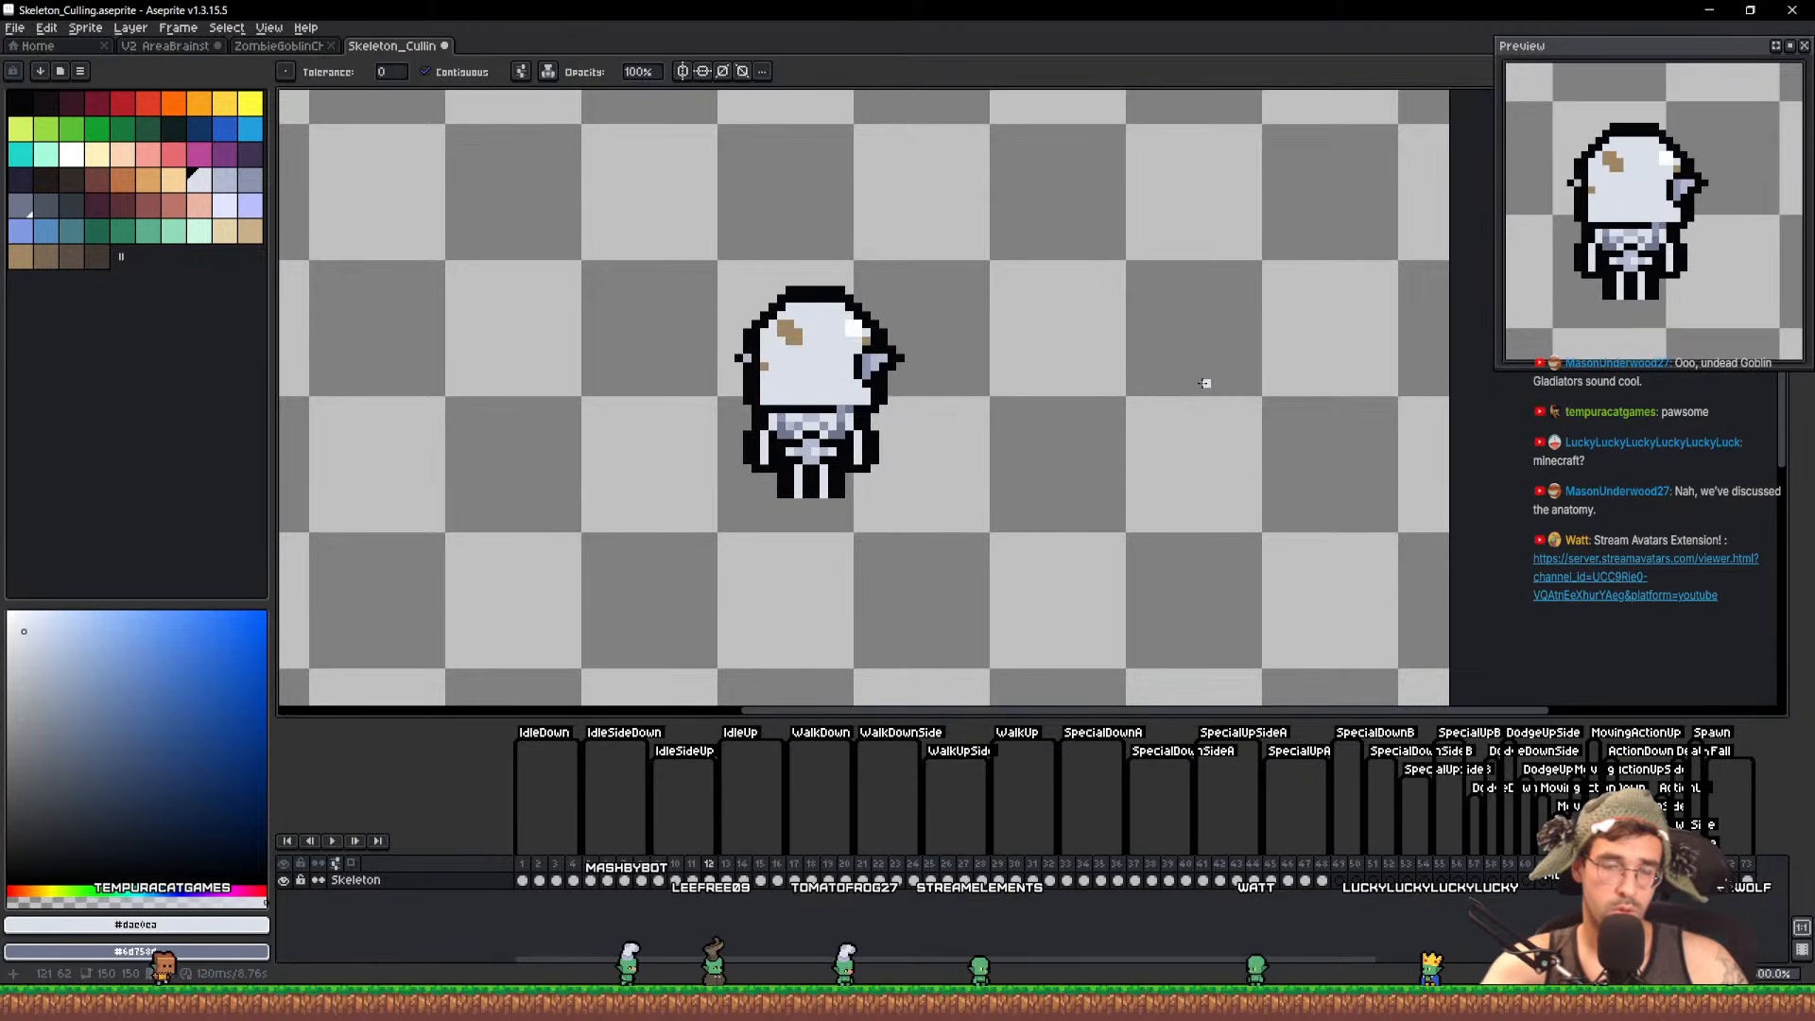
{"action": "key", "text": "Right"}
{"action": "scroll", "coordinate": [746, 355], "scroll_direction": "up", "scroll_amount": 3}
{"action": "key", "text": "b"}
{"action": "left_click", "coordinate": [936, 255], "text": "alt"}
{"action": "left_click", "coordinate": [1049, 313]}
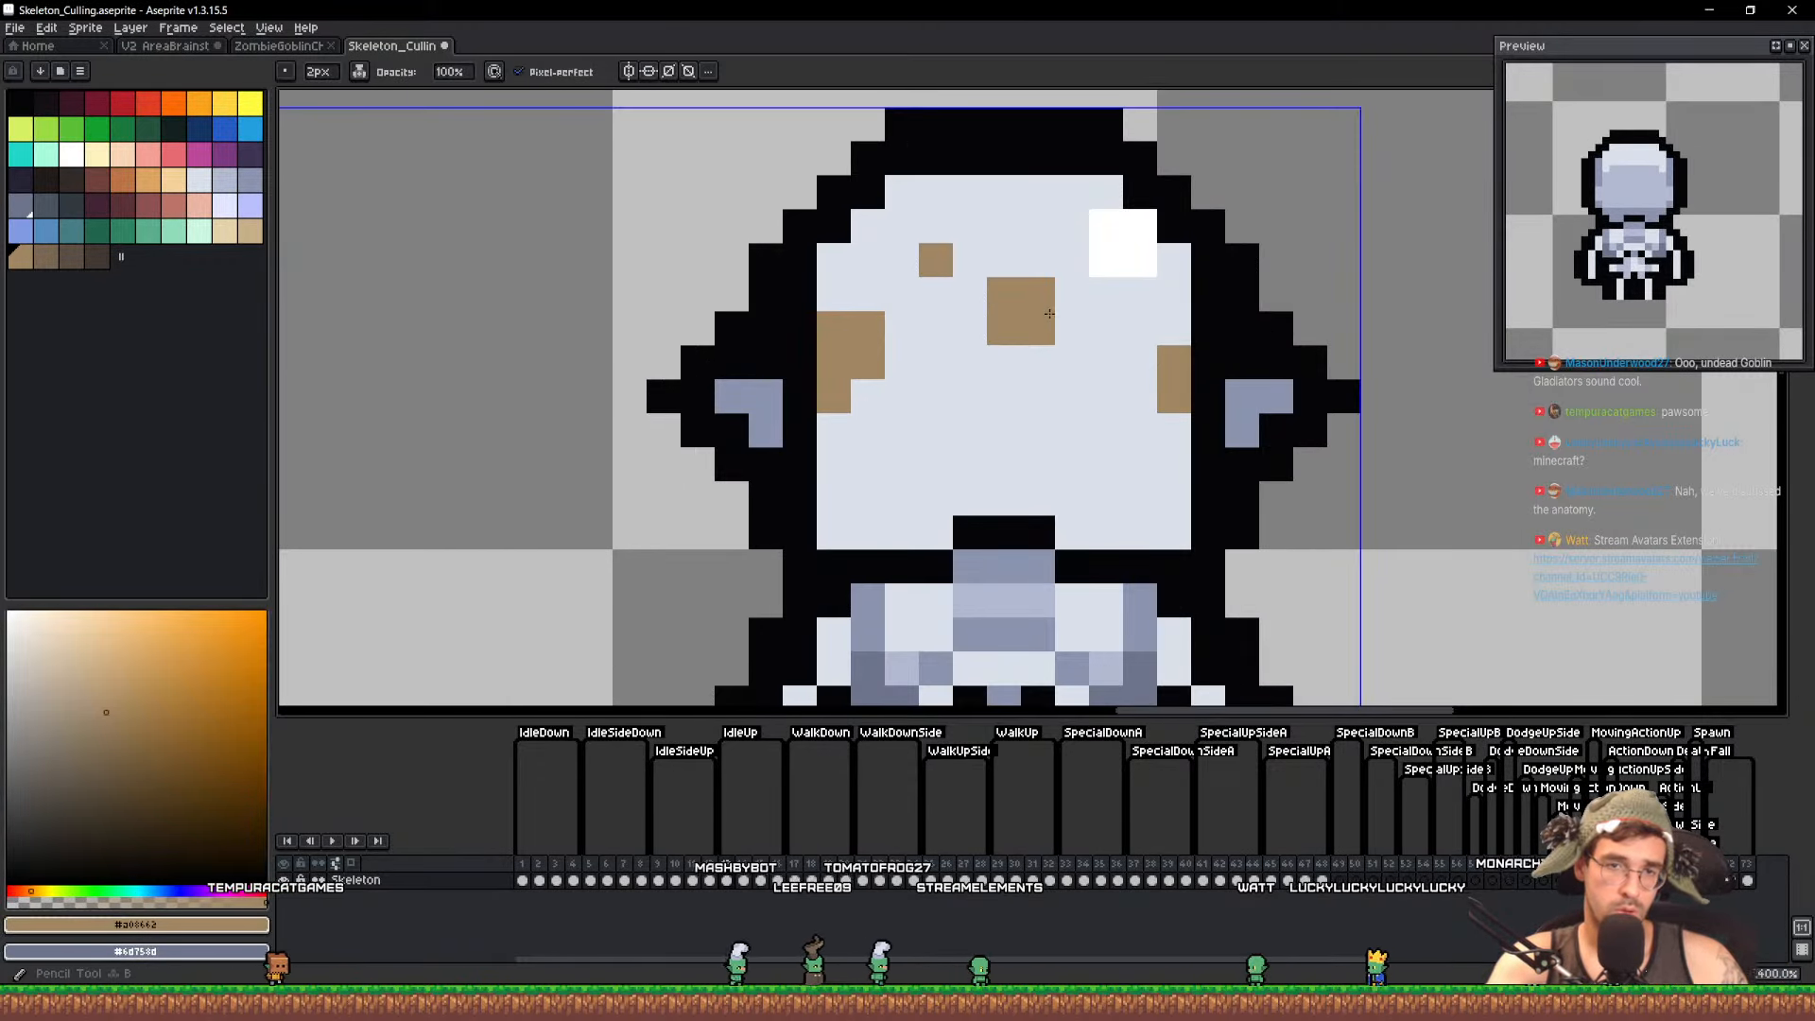
{"action": "left_click", "coordinate": [1012, 294]}
Cover the small old brown spot with #dae0ea and reduce the larger edge patch to a single brown pixel
{"action": "left_click", "coordinate": [945, 301], "text": "alt"}
{"action": "left_click", "coordinate": [943, 256]}
{"action": "left_click", "coordinate": [859, 328]}
{"action": "left_click", "coordinate": [861, 363]}
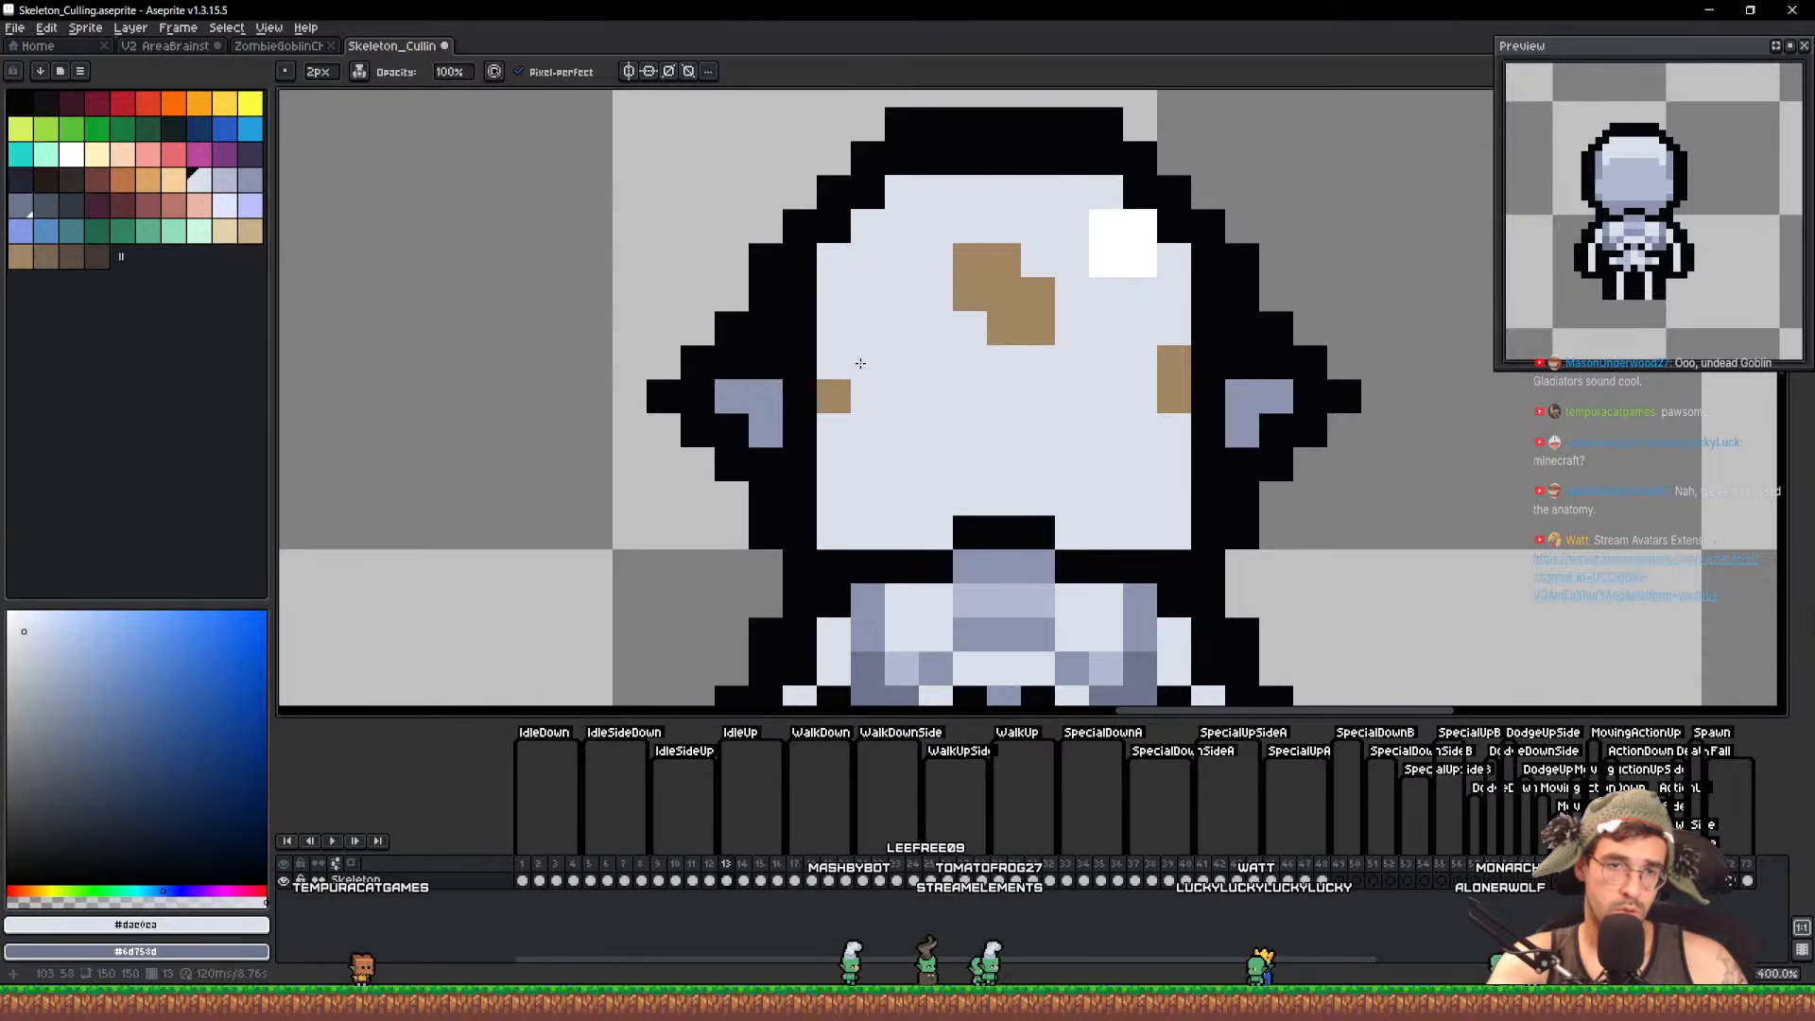
{"action": "left_click", "coordinate": [866, 397]}
Compare with frame 12, cover the brown patch beside the ear on the highlight side with #dae0ea, and save the file
{"action": "left_click", "coordinate": [987, 302], "text": "alt"}
{"action": "scroll", "coordinate": [934, 371], "scroll_direction": "down", "scroll_amount": 6}
{"action": "key", "text": "Left"}
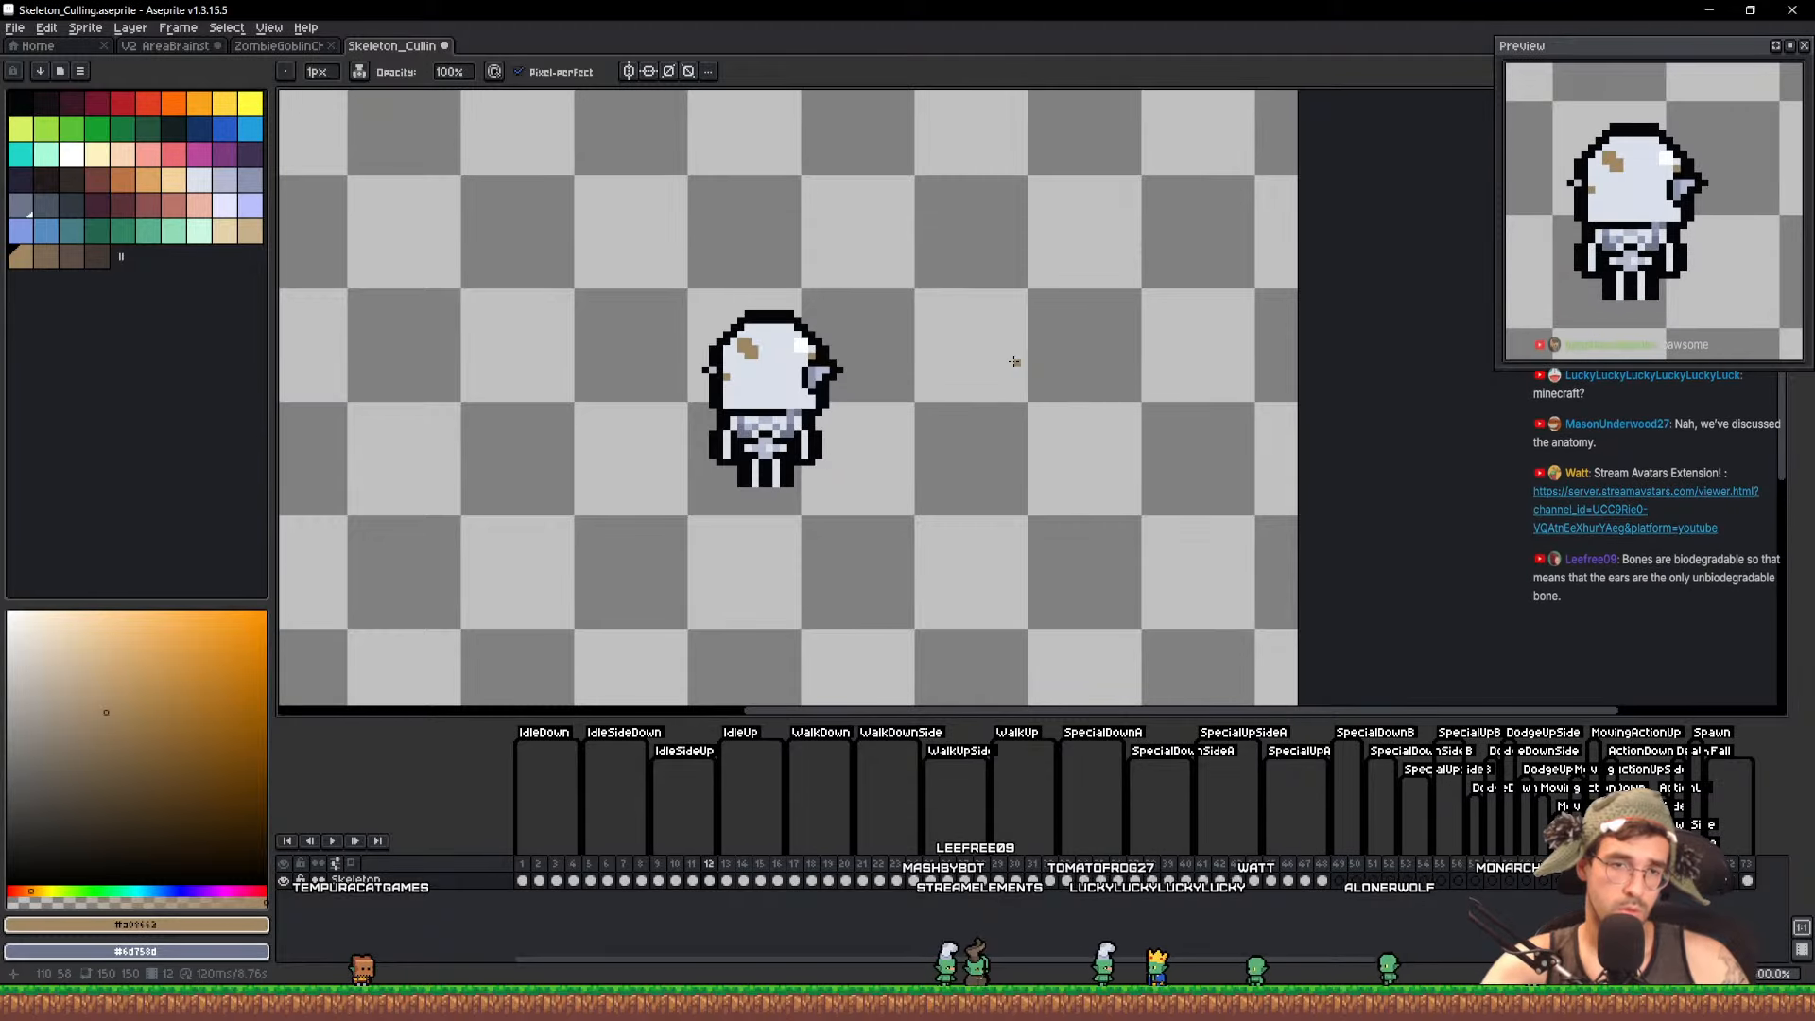
{"action": "key", "text": "Right"}
{"action": "scroll", "coordinate": [952, 383], "scroll_direction": "up", "scroll_amount": 1}
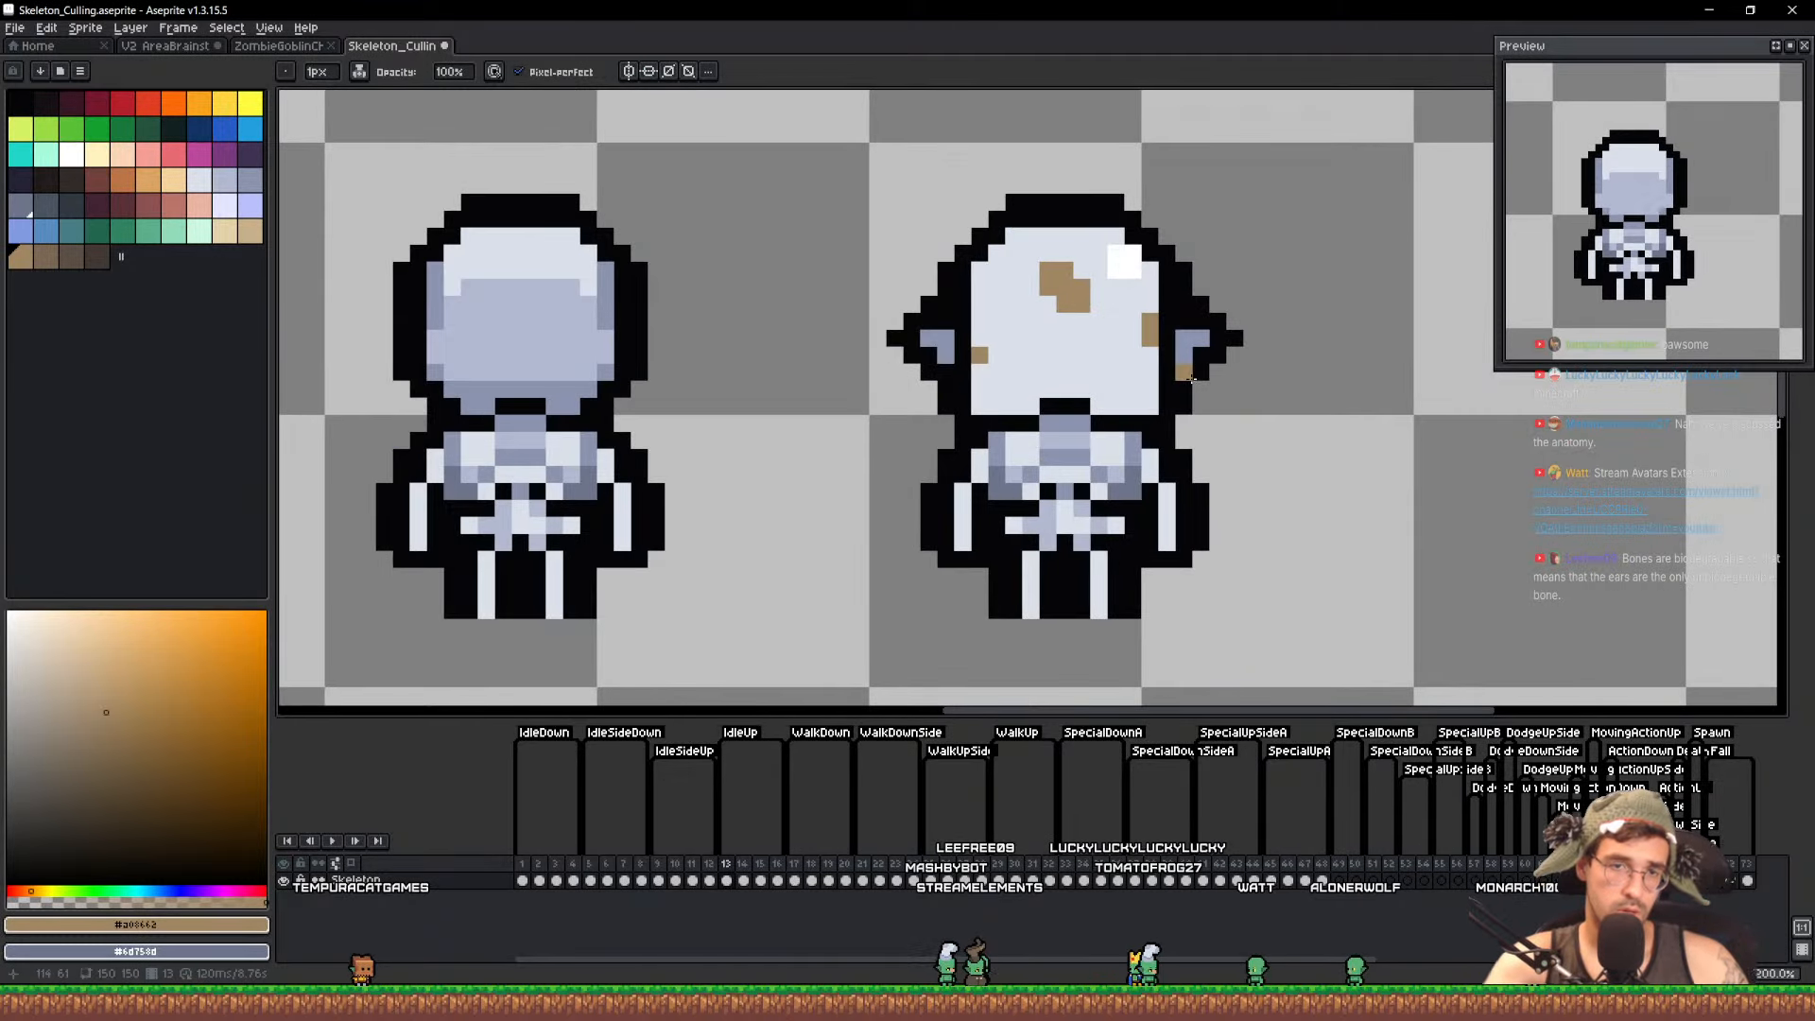
{"action": "key", "text": "Left"}
{"action": "key", "text": "Right"}
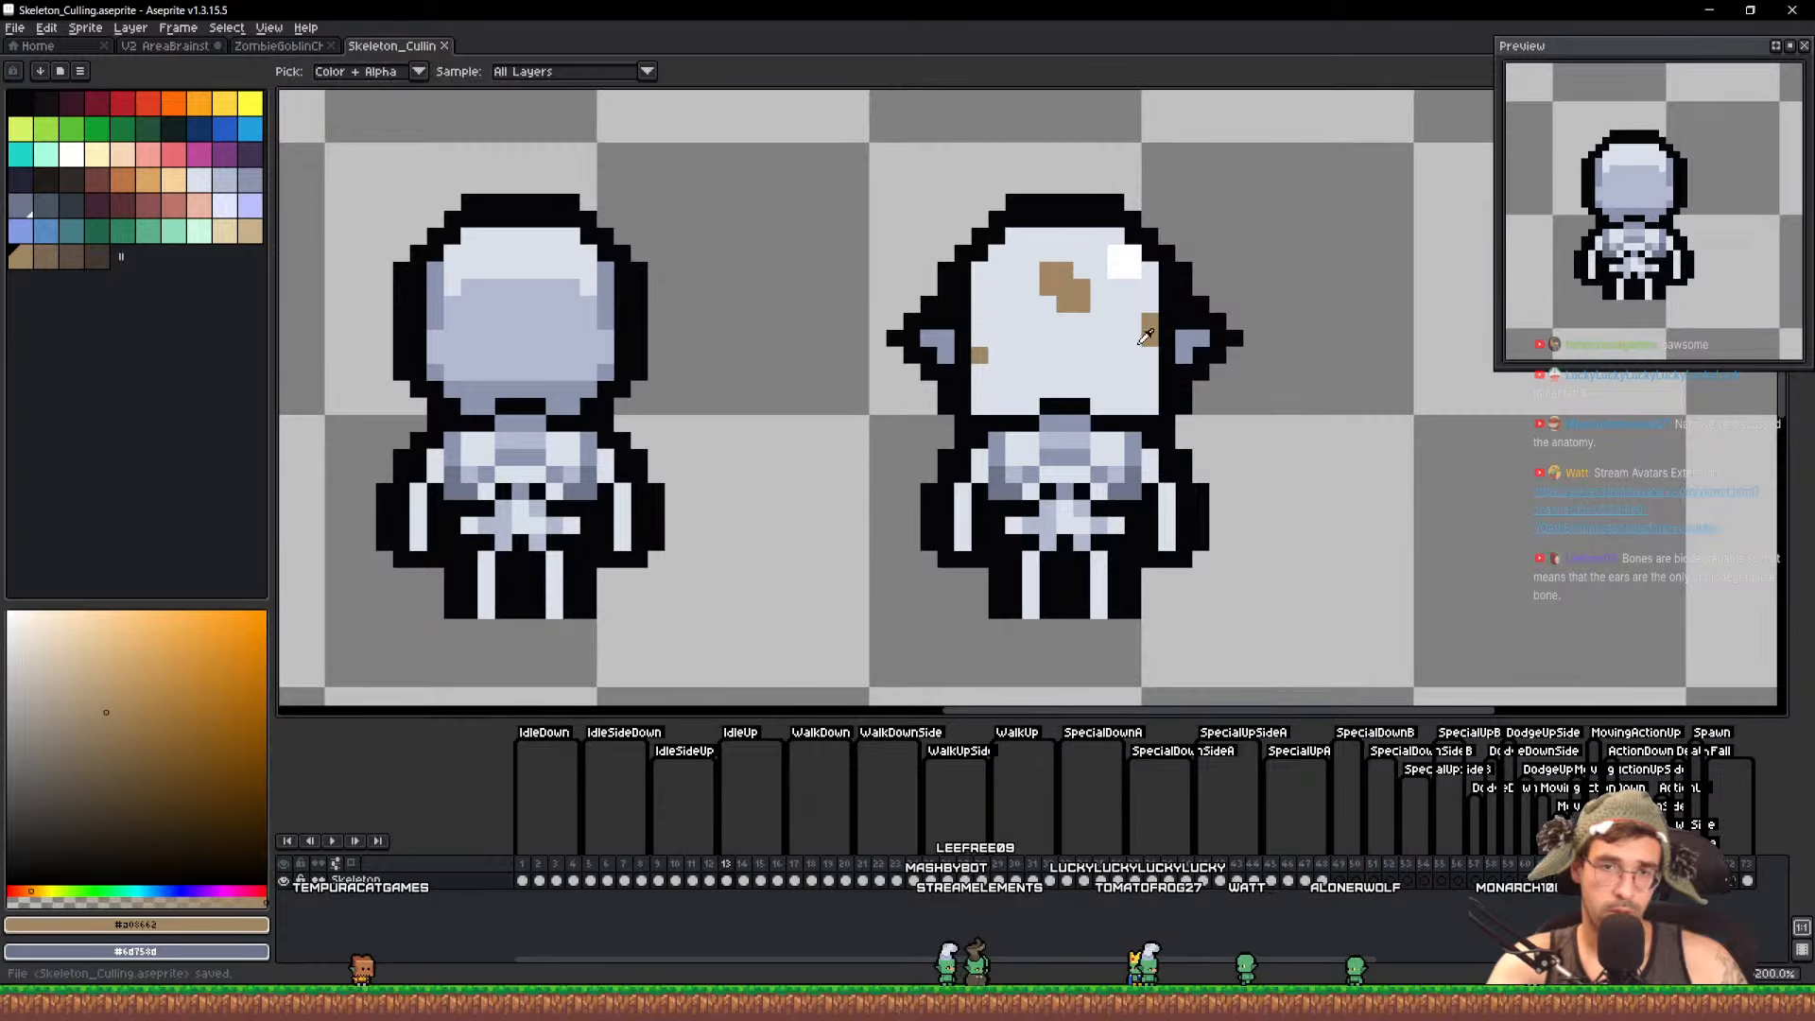
{"action": "left_click", "coordinate": [1125, 326], "text": "alt"}
{"action": "left_click_drag", "start_coordinate": [1150, 323], "coordinate": [1150, 339]}
{"action": "key", "text": "ctrl+s"}
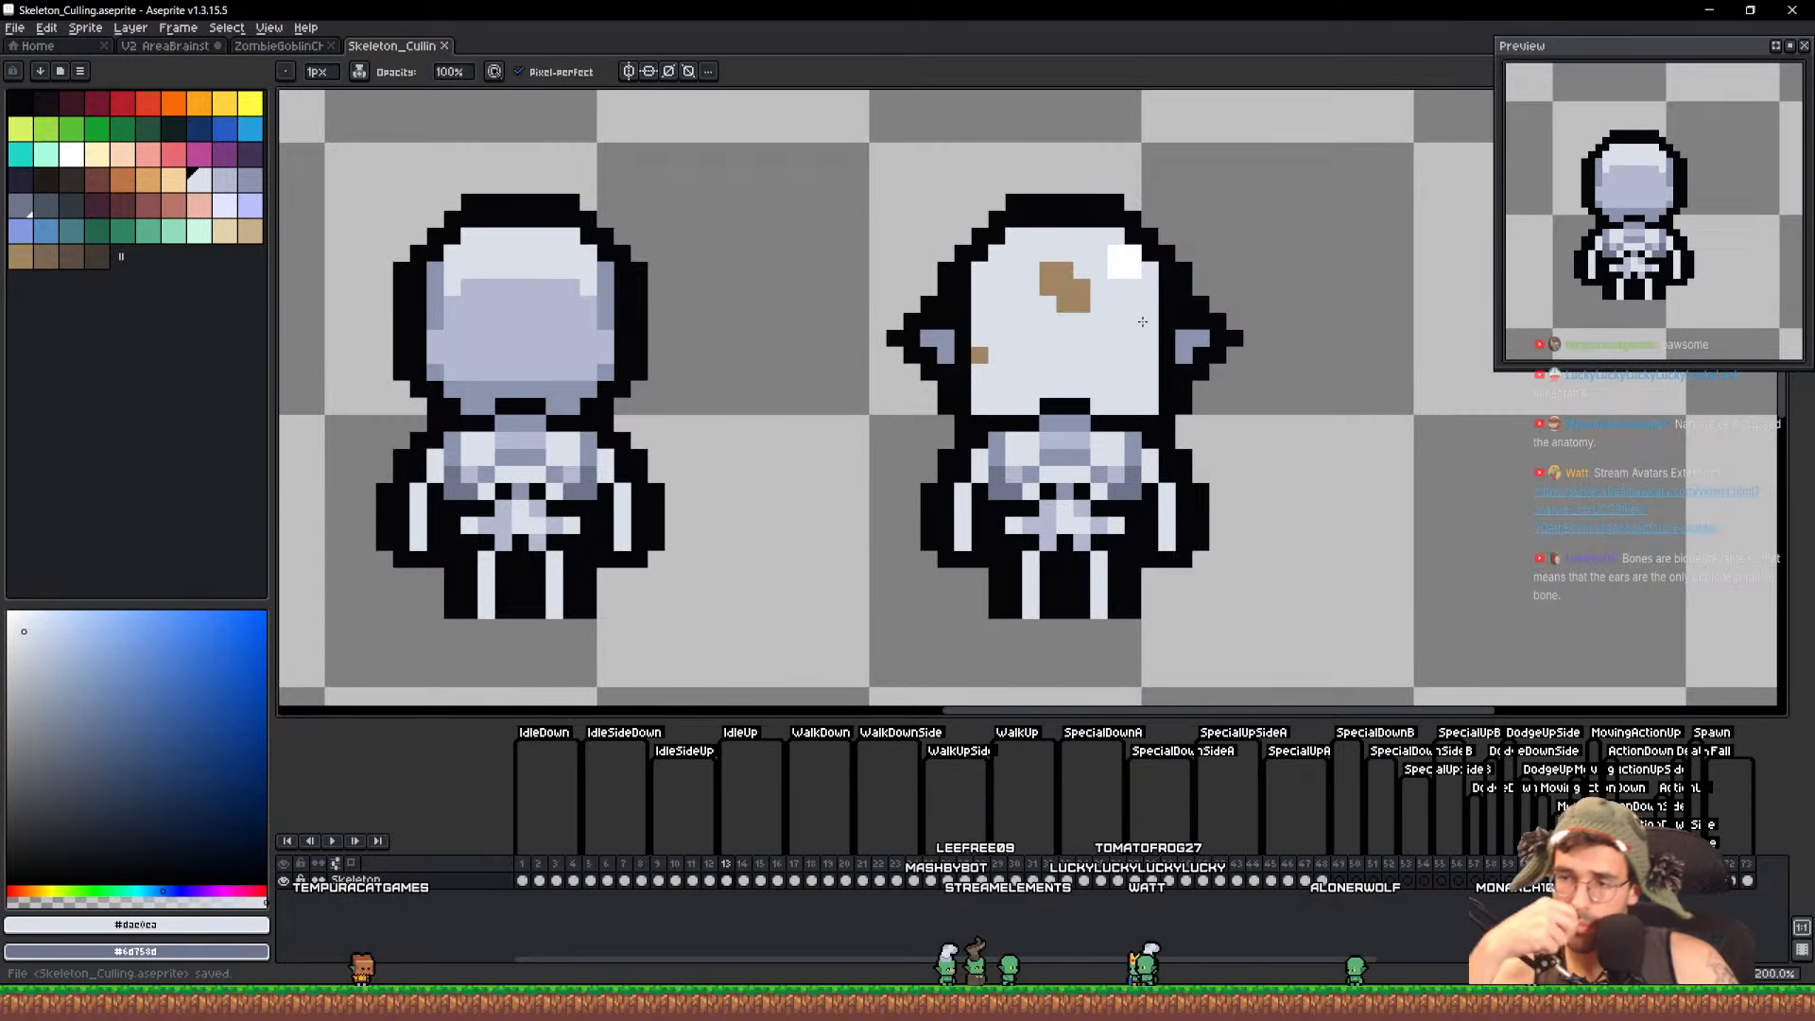
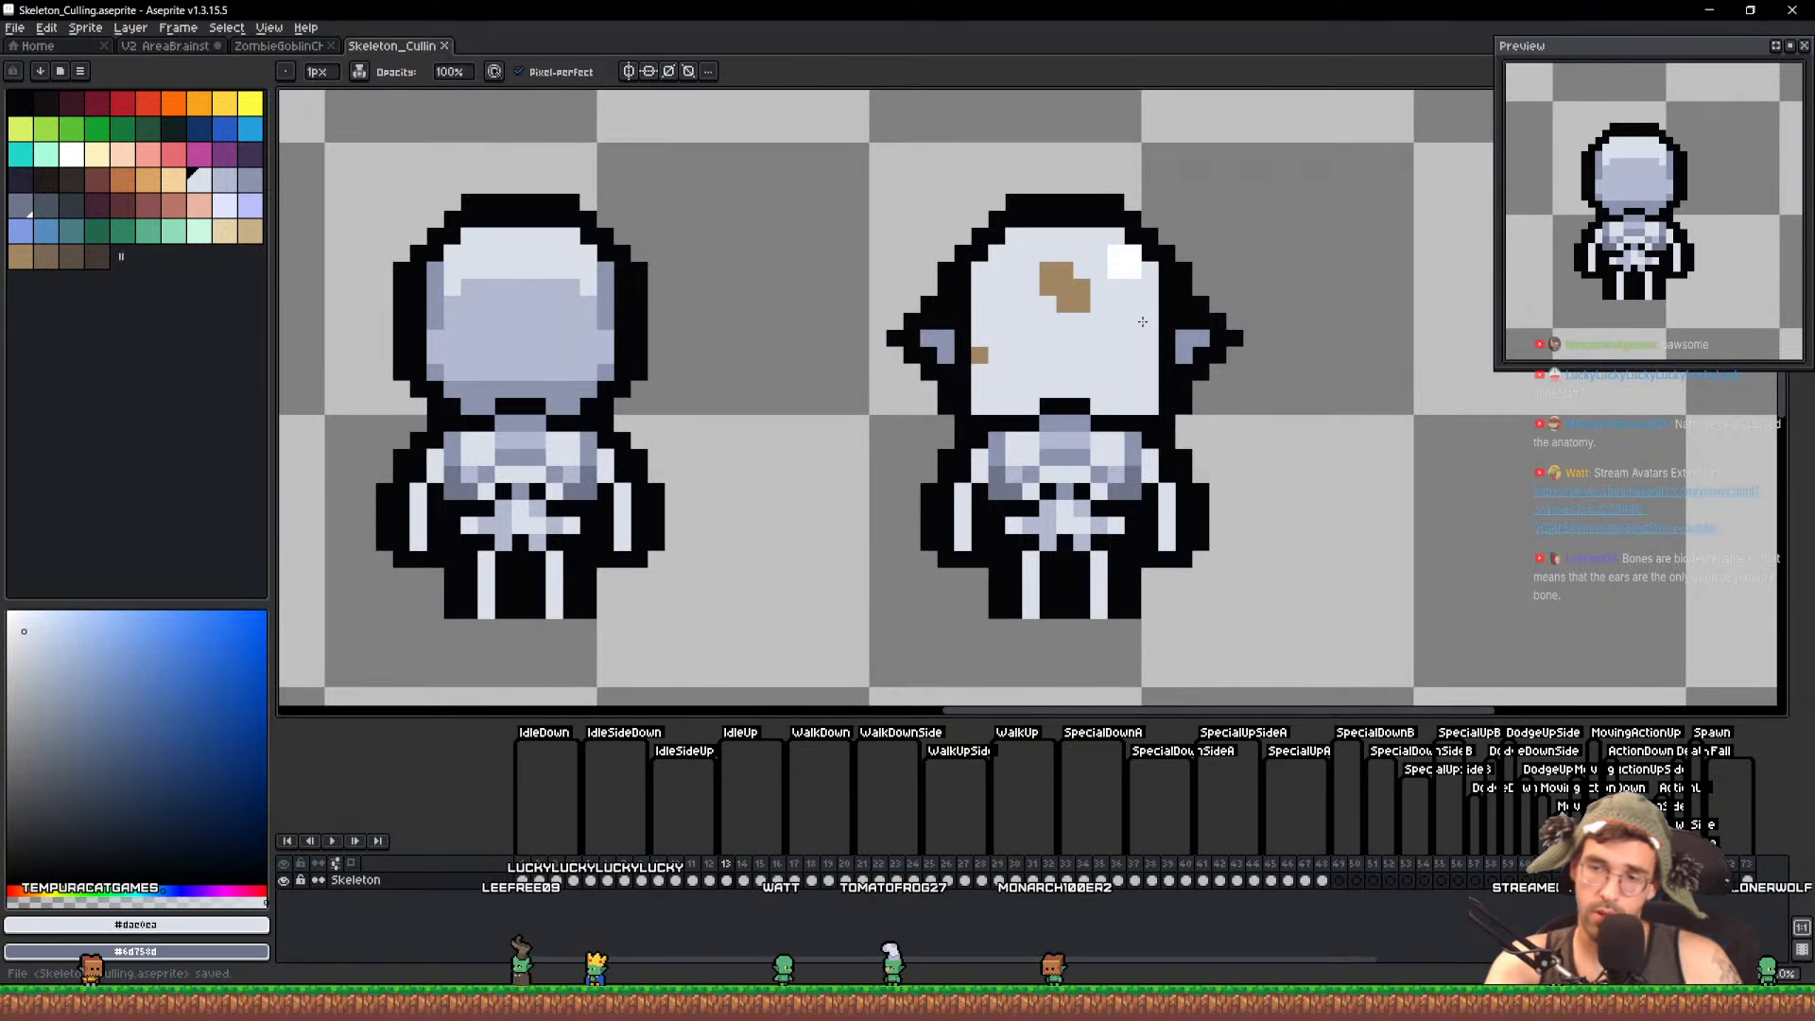
Move the finished back-view goblin onto the original skeleton's place in frame 13, replacing the old skeleton
{"action": "scroll", "coordinate": [1219, 360], "scroll_direction": "down", "scroll_amount": 1}
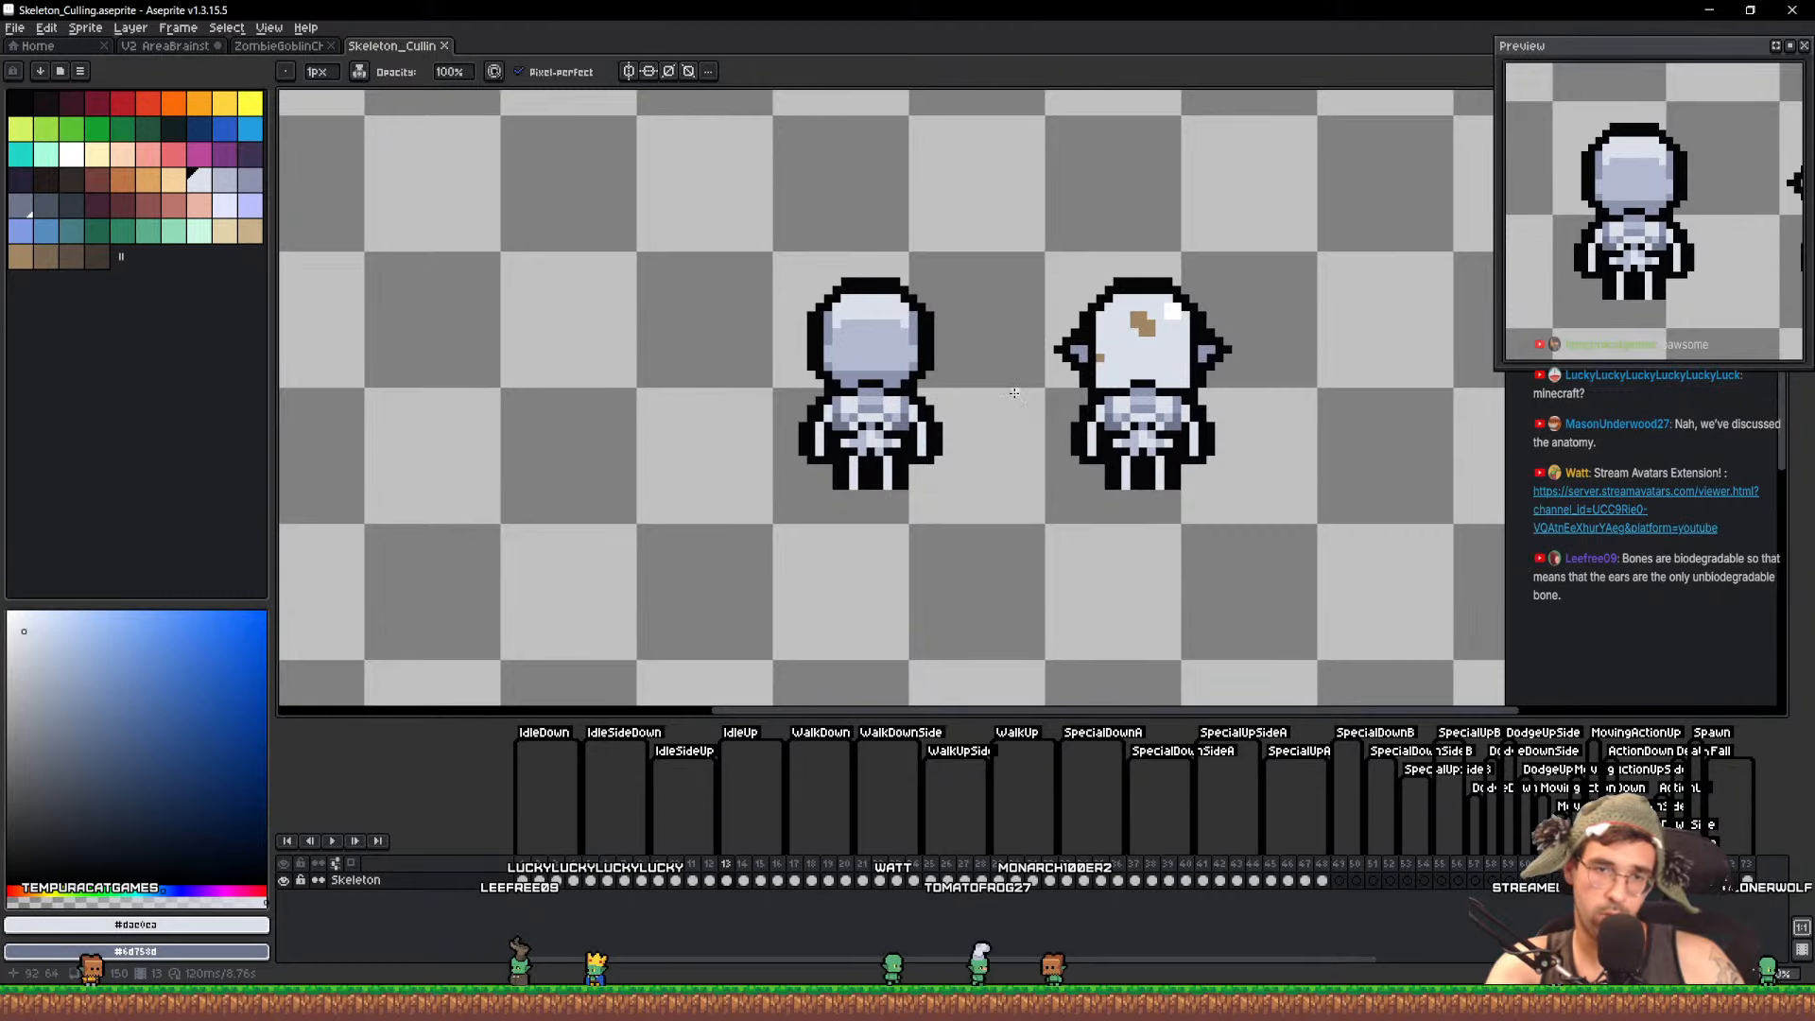
{"action": "scroll", "coordinate": [1014, 393], "scroll_direction": "up", "scroll_amount": 1}
{"action": "key", "text": "q"}
{"action": "mouse_move", "coordinate": [932, 372]}
{"action": "left_mouse_down"}
{"action": "mouse_move", "coordinate": [1390, 559]}
{"action": "mouse_move", "coordinate": [1049, 114]}
{"action": "left_mouse_up"}
{"action": "left_click_drag", "start_coordinate": [1203, 490], "coordinate": [841, 491]}
{"action": "key", "text": "ctrl+d"}
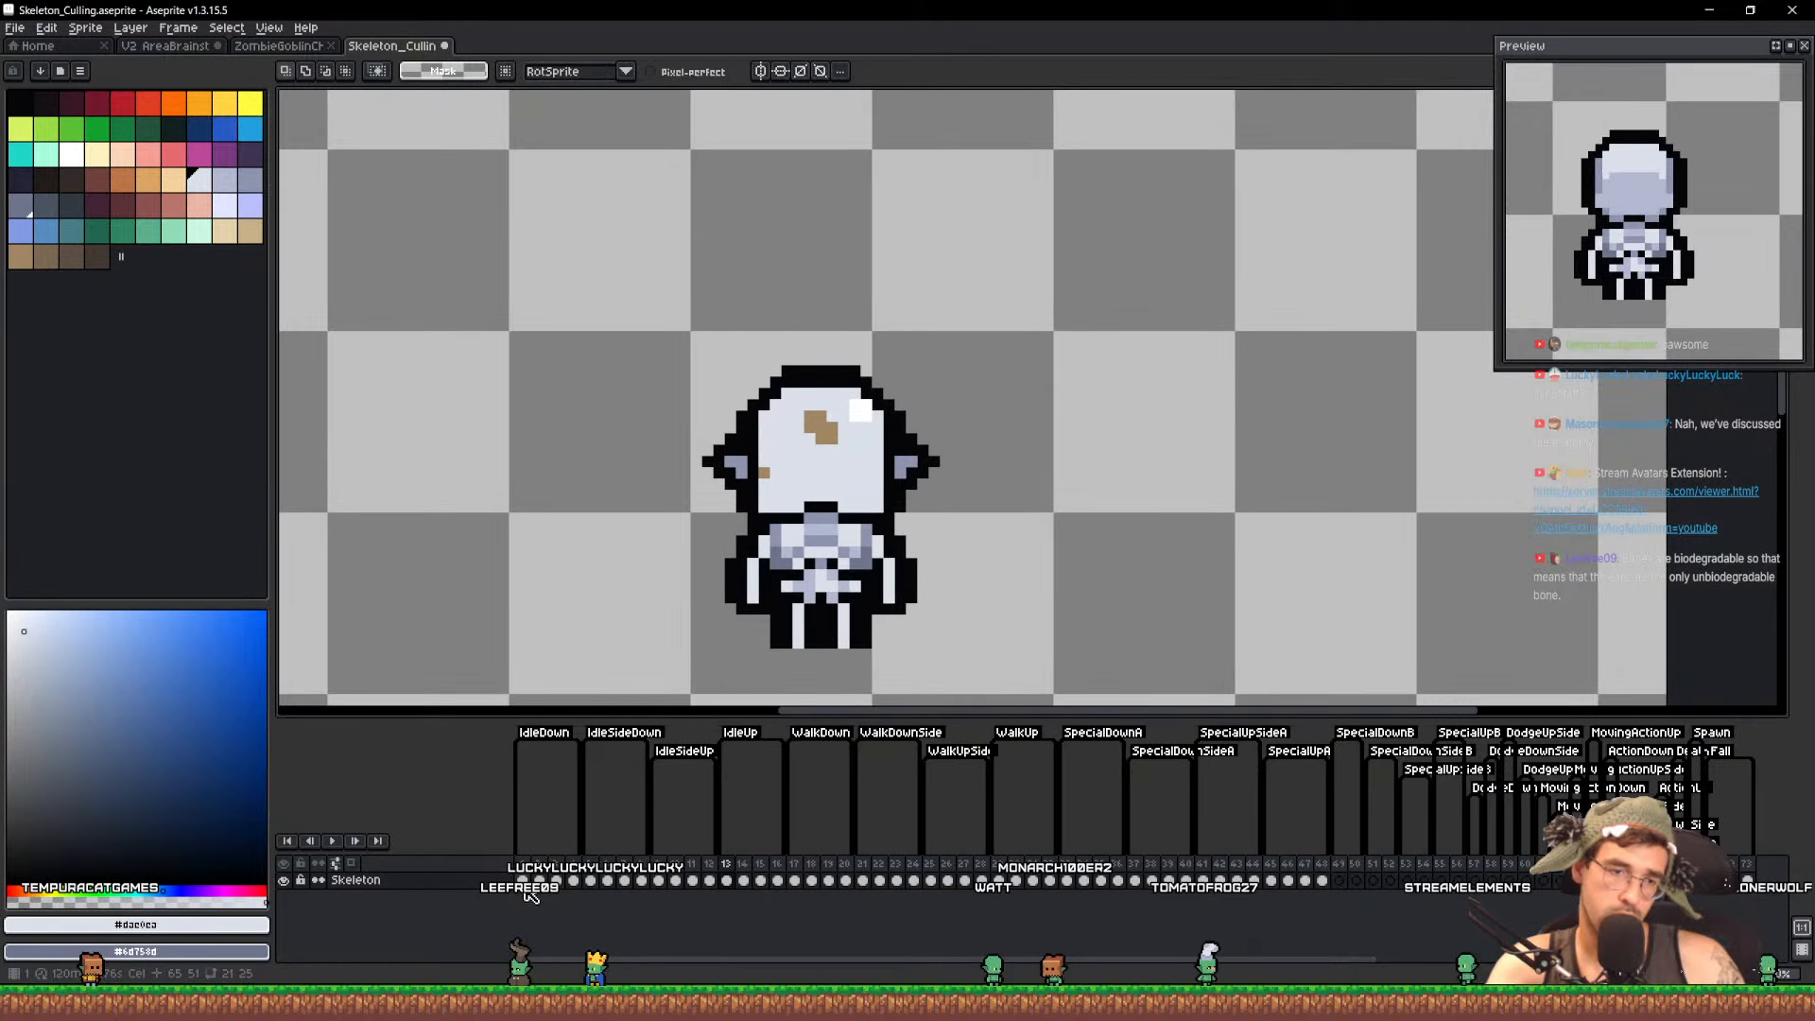
Step through frames 1 to 13 to check the new goblin heads across the idle animations
{"action": "left_click", "coordinate": [526, 886]}
{"action": "scroll", "coordinate": [820, 490], "scroll_direction": "down", "scroll_amount": 4}
{"action": "key", "text": "Right"}
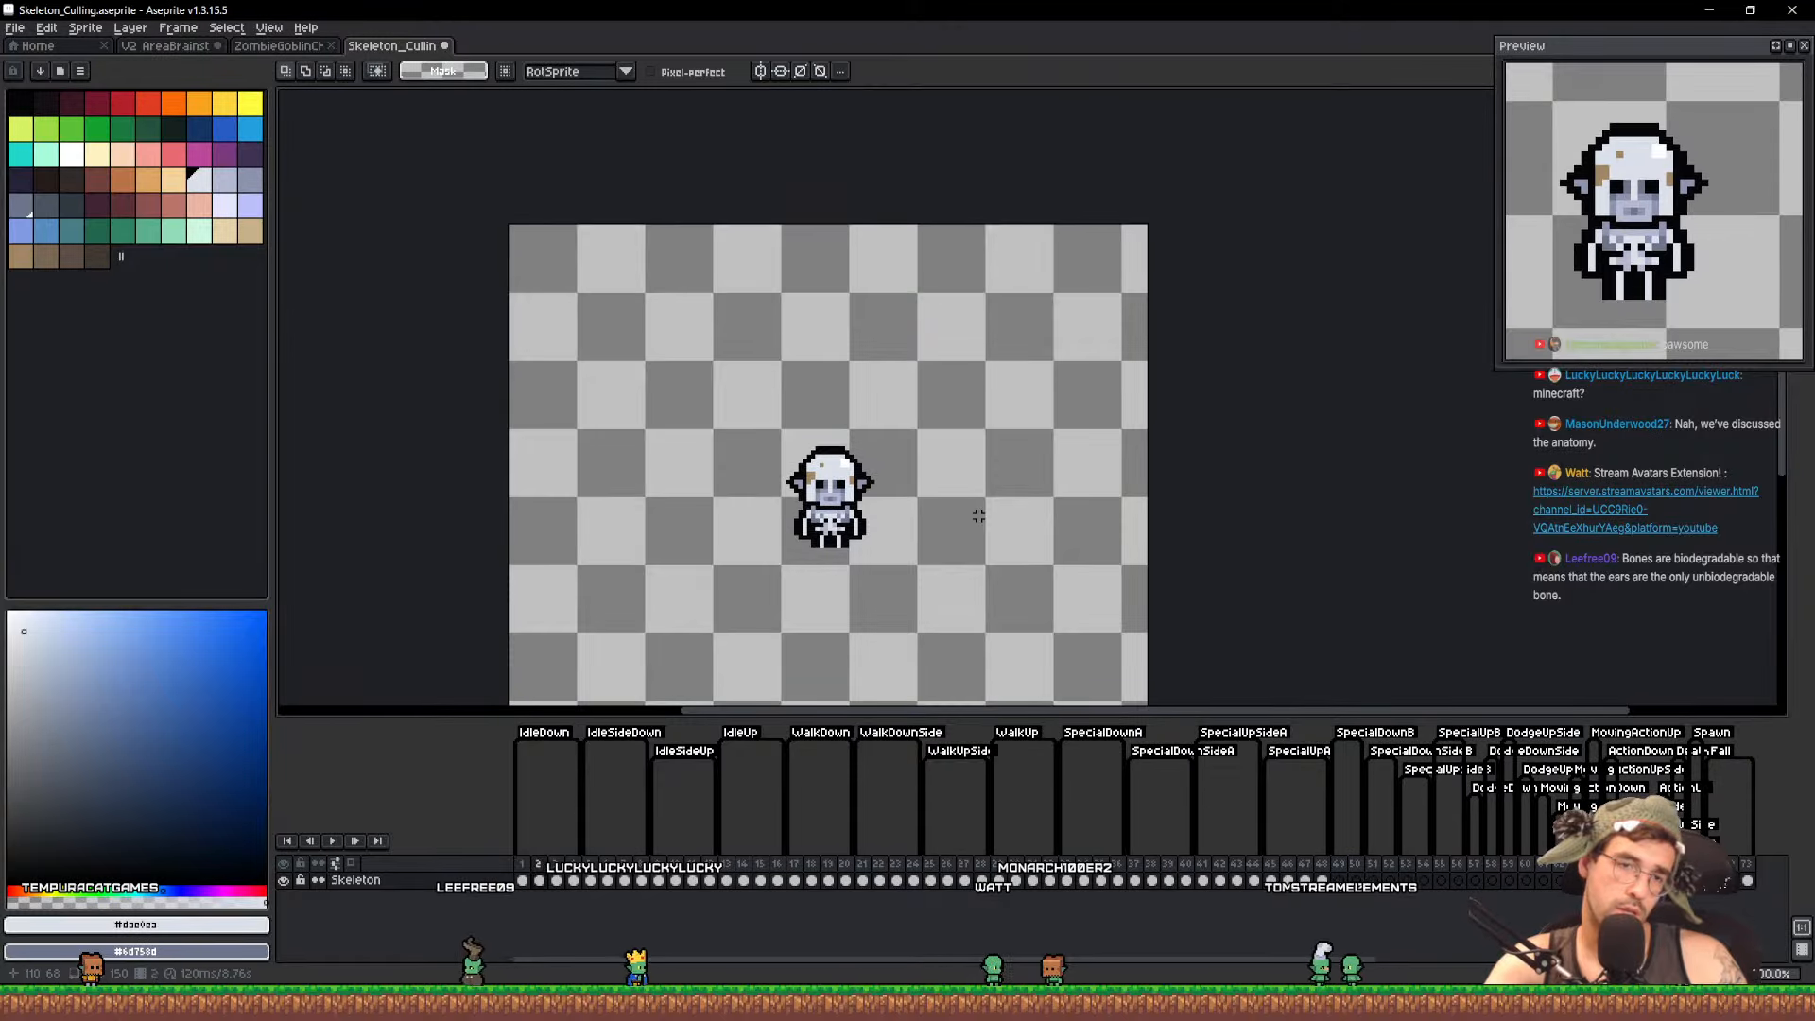
{"action": "key", "text": "Right"}
{"action": "key", "text": "Right"}
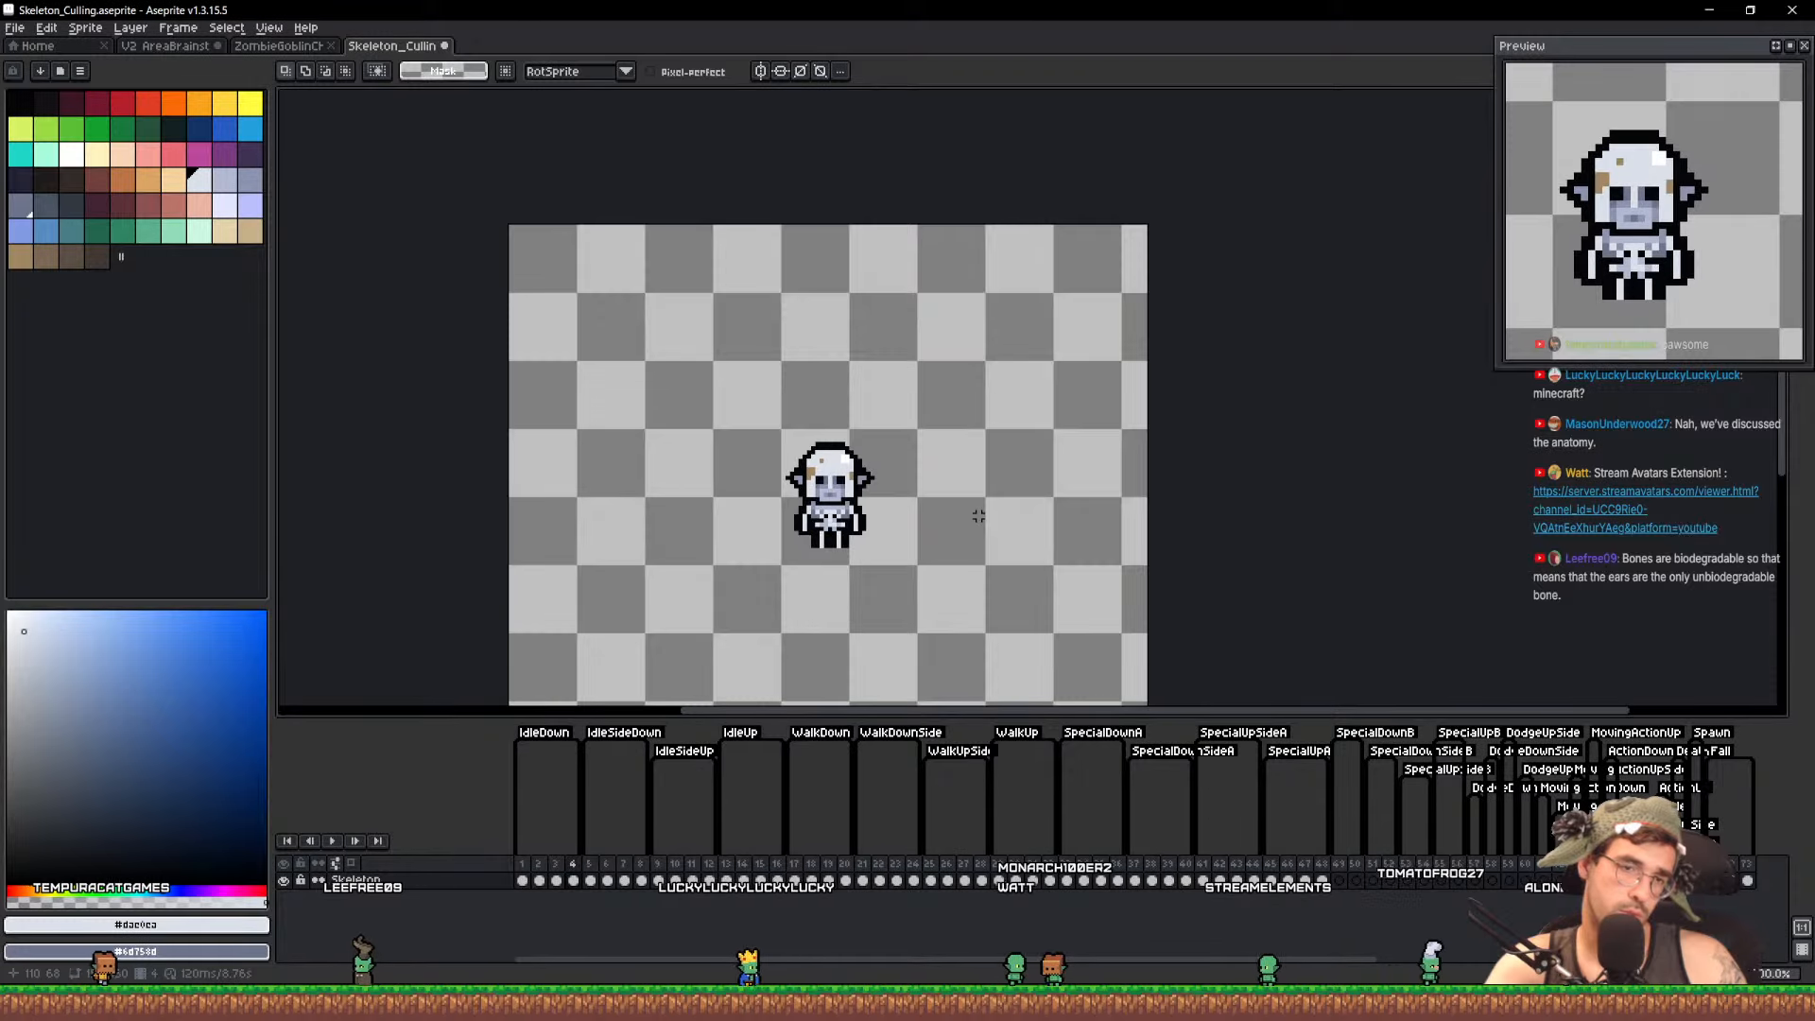
{"action": "key", "text": "Right"}
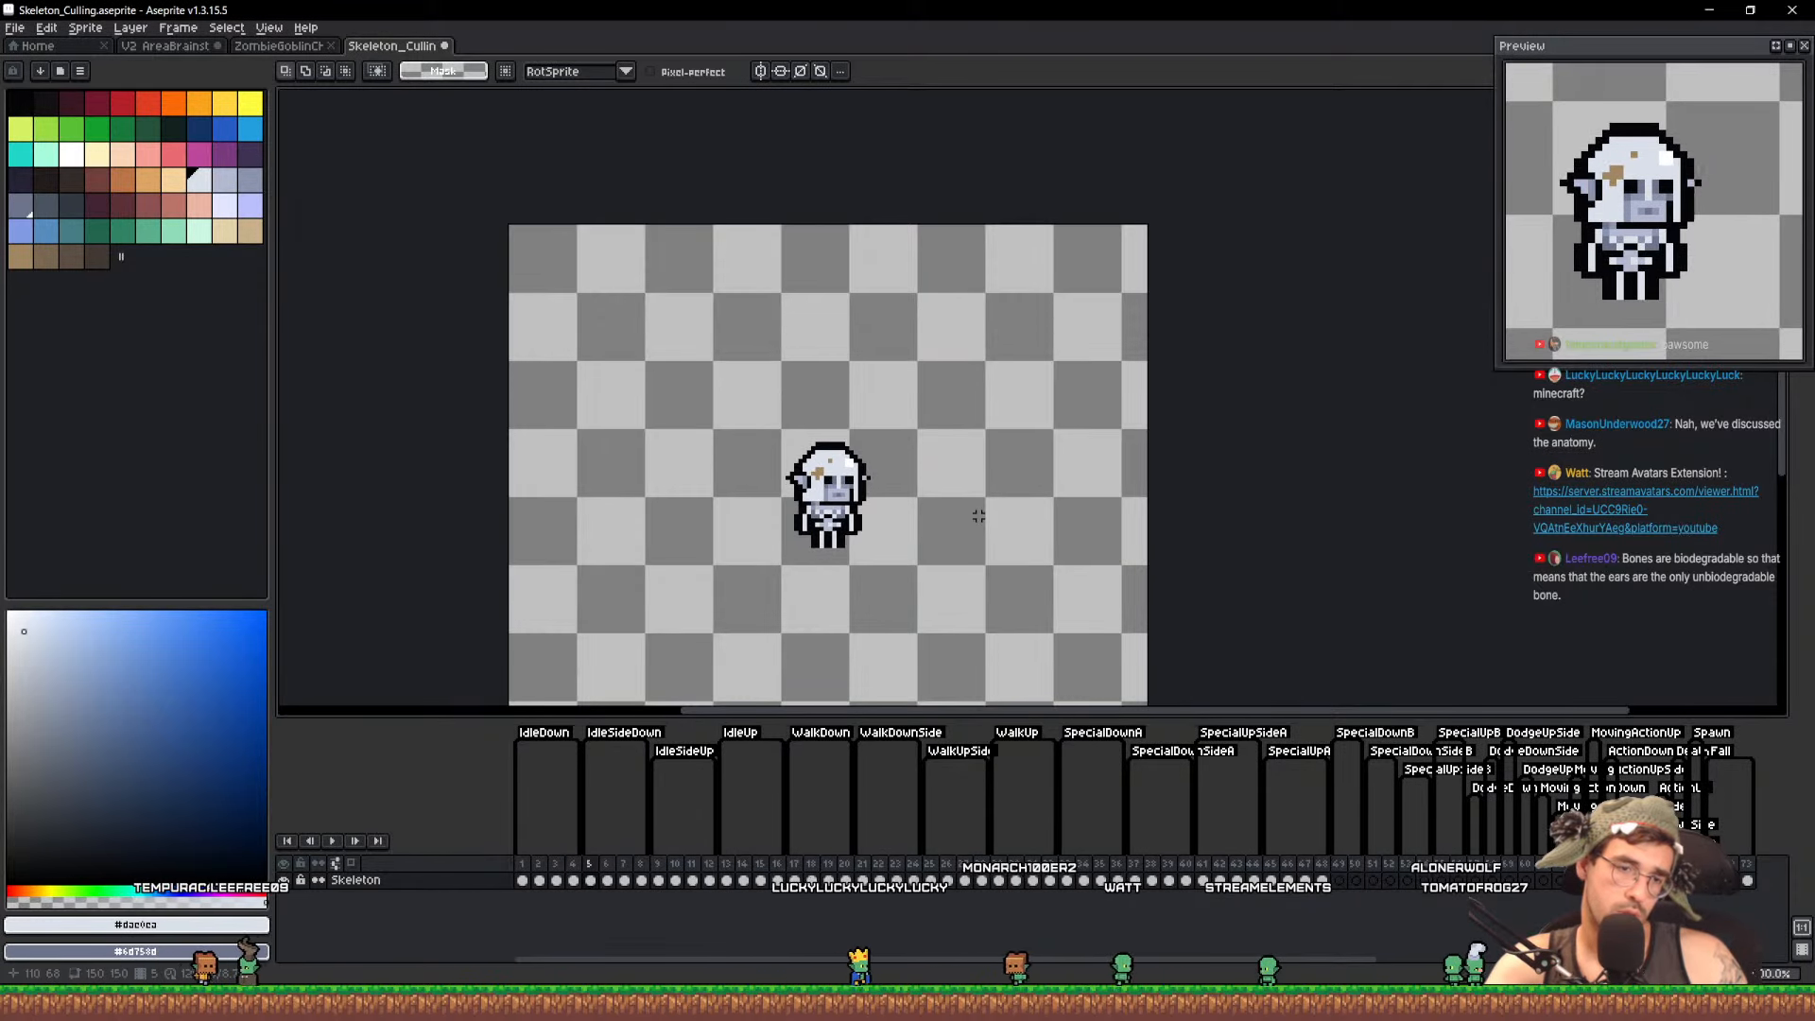
{"action": "key", "text": "Right"}
{"action": "key", "text": "Right"}
{"action": "key", "text": "Right"}
{"action": "key", "text": "Right"}
{"action": "key", "text": "Right"}
{"action": "key", "text": "Right"}
{"action": "key", "text": "Right"}
{"action": "key", "text": "Right"}
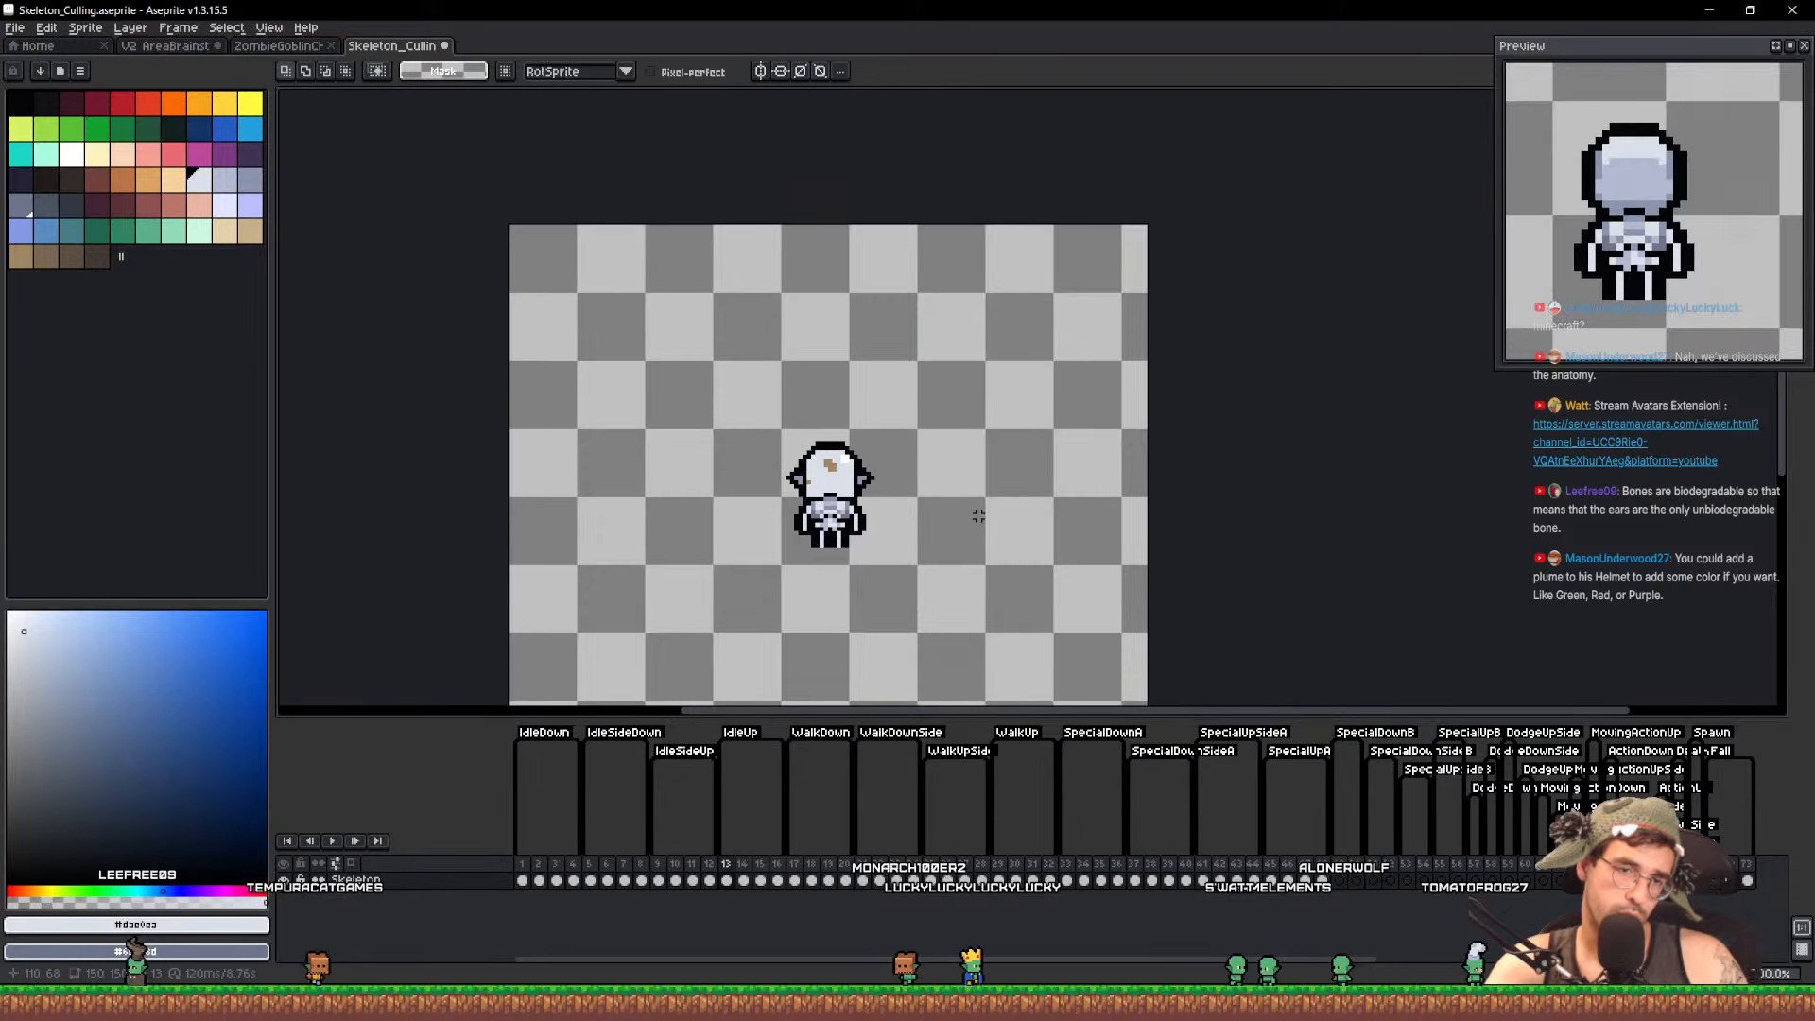
Compare the back-view heads in frames 11 to 13 with one another and with the old skeleton frames up to frame 17
{"action": "key", "text": "Left"}
{"action": "key", "text": "Right"}
{"action": "key", "text": "Left"}
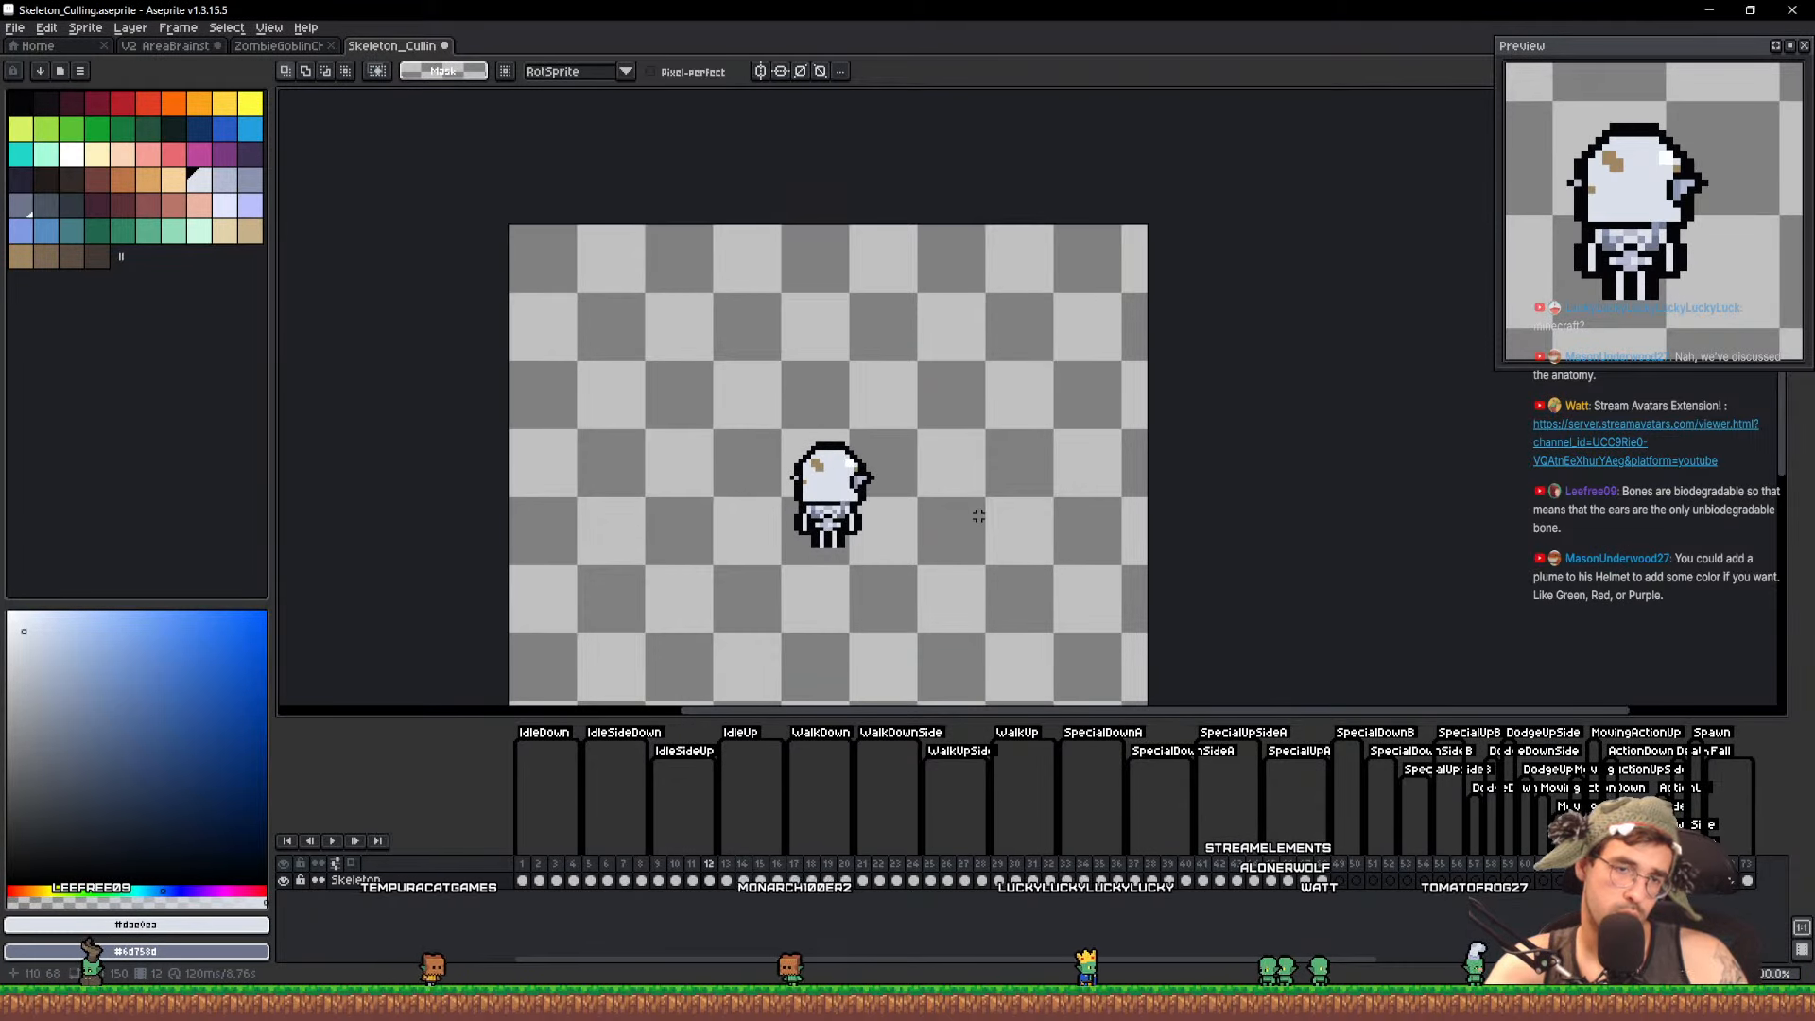
{"action": "key", "text": "Left"}
{"action": "key", "text": "Left"}
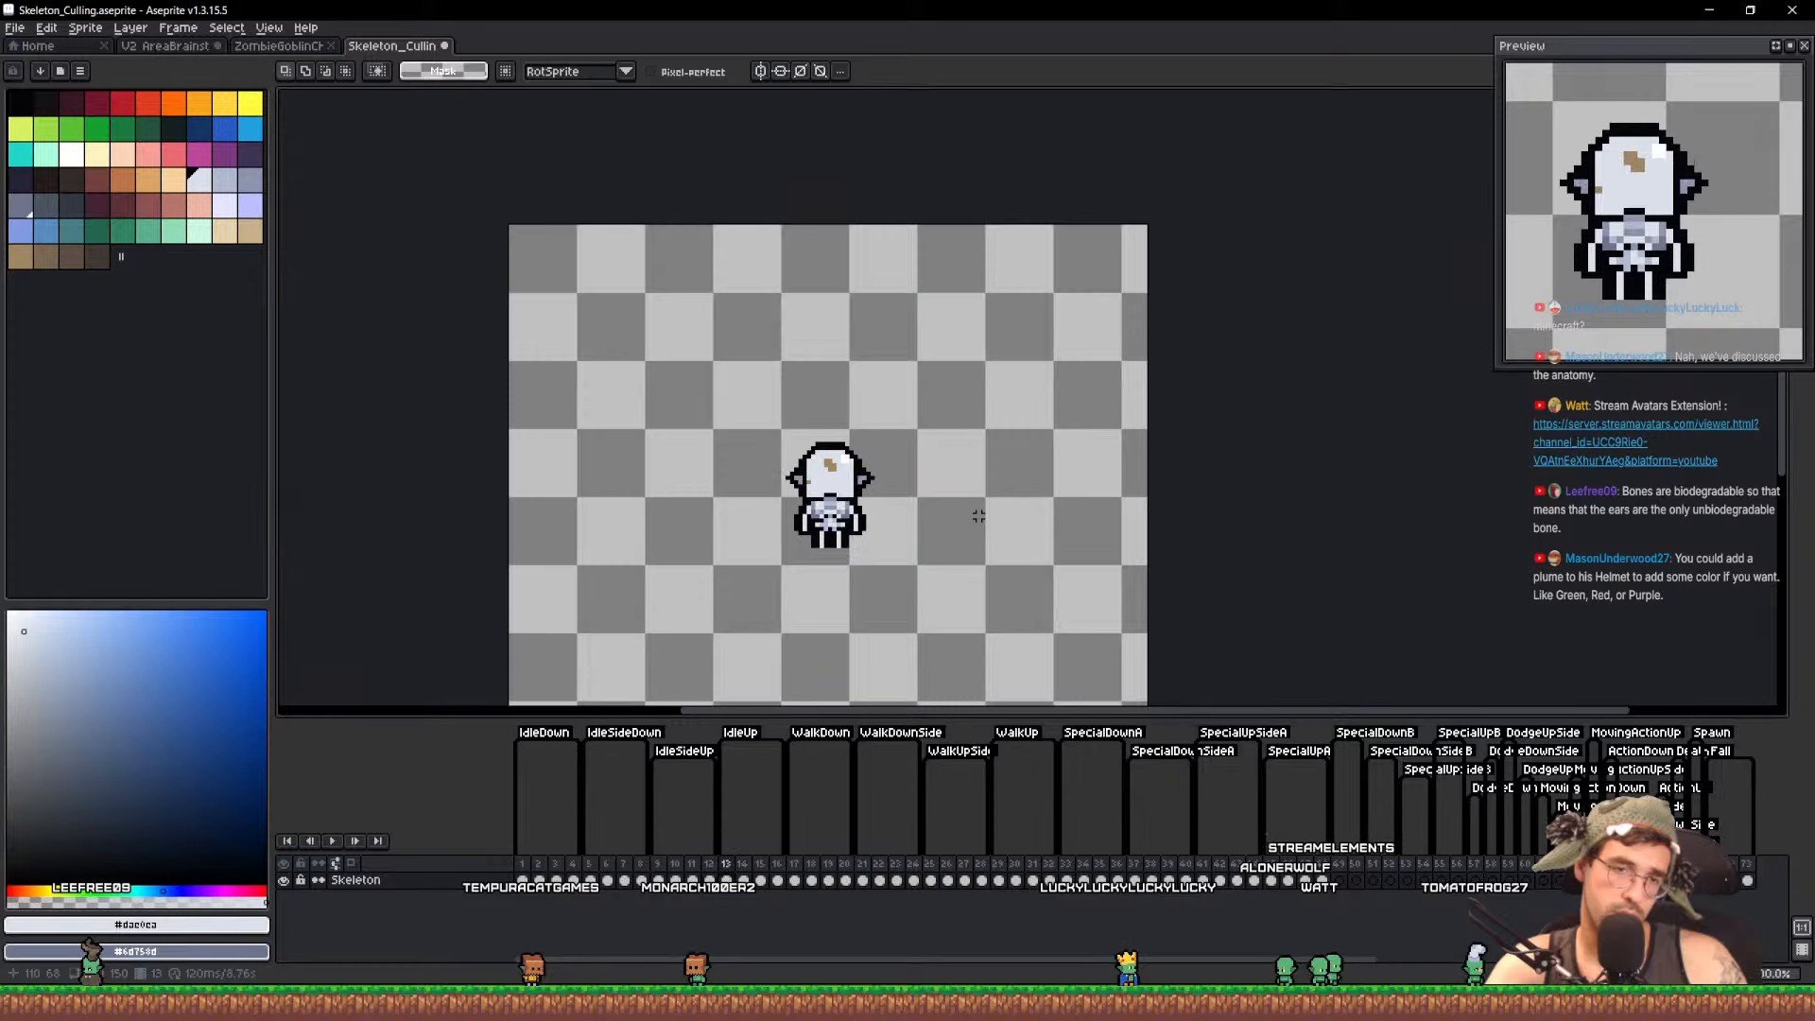
{"action": "key", "text": "Right"}
{"action": "key", "text": "Right"}
{"action": "key", "text": "Right"}
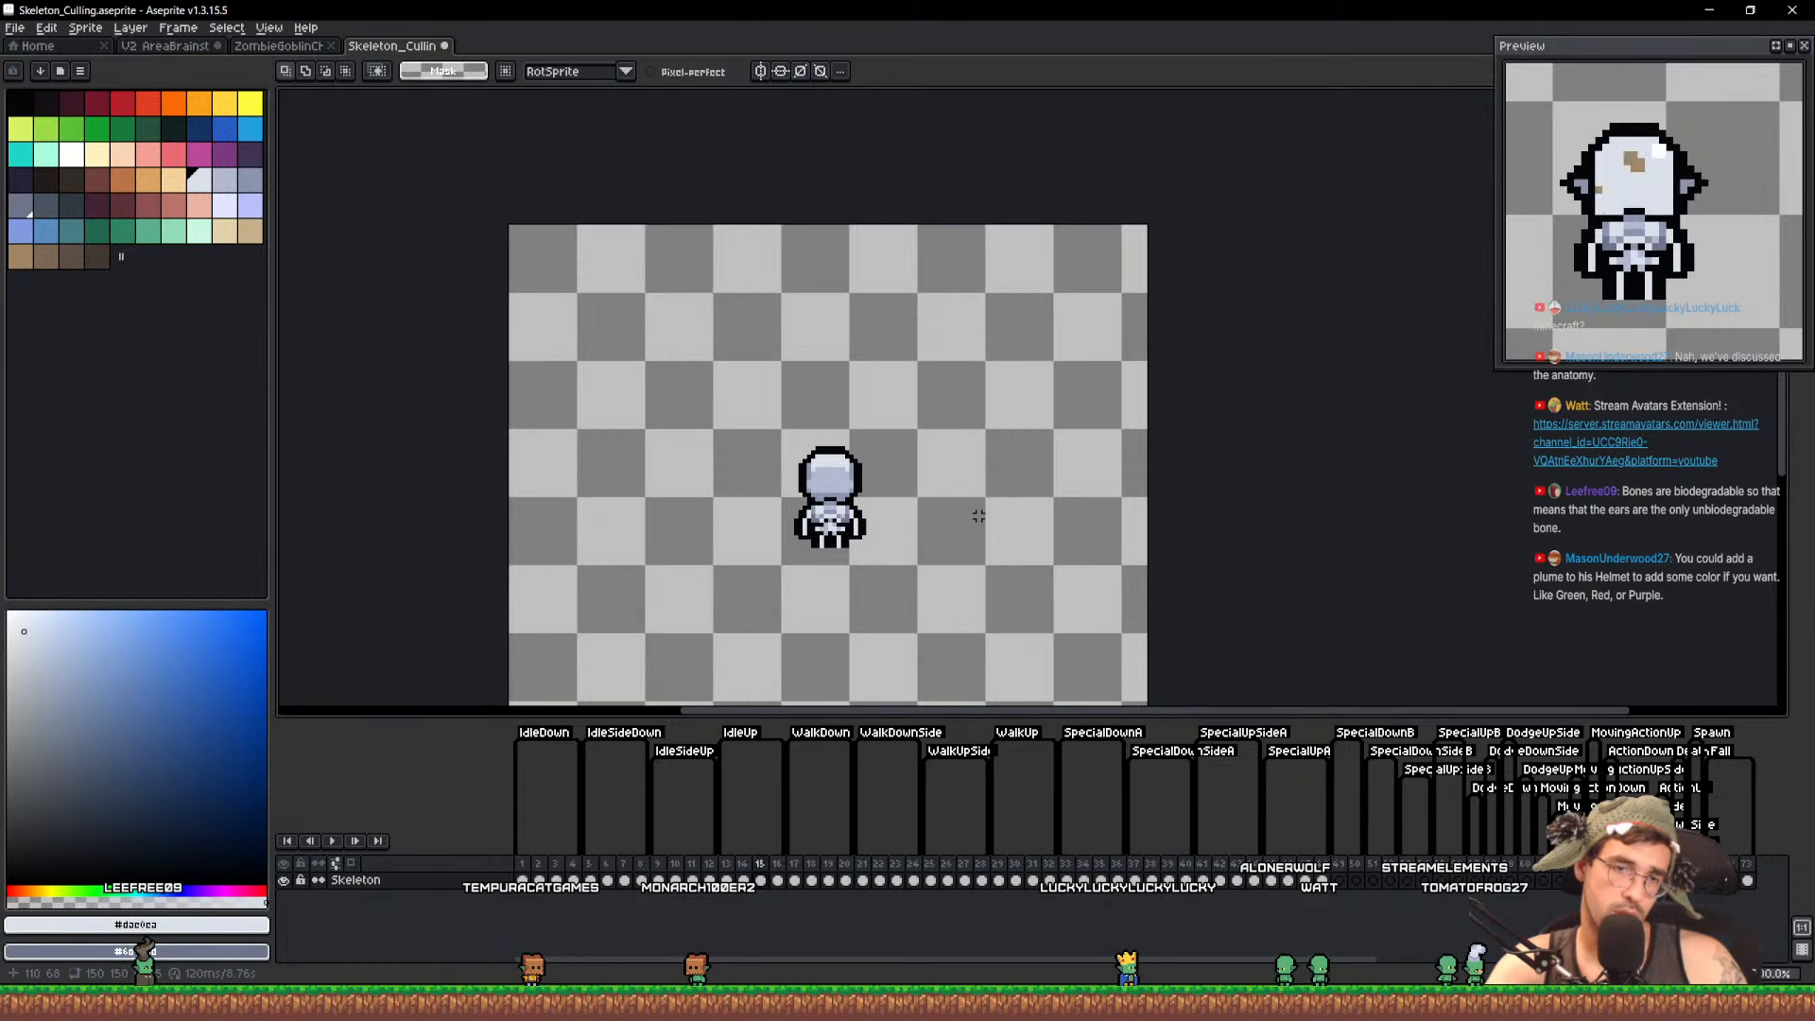
{"action": "key", "text": "Left"}
{"action": "key", "text": "Left"}
{"action": "key", "text": "Right"}
{"action": "key", "text": "Right"}
{"action": "key", "text": "Right"}
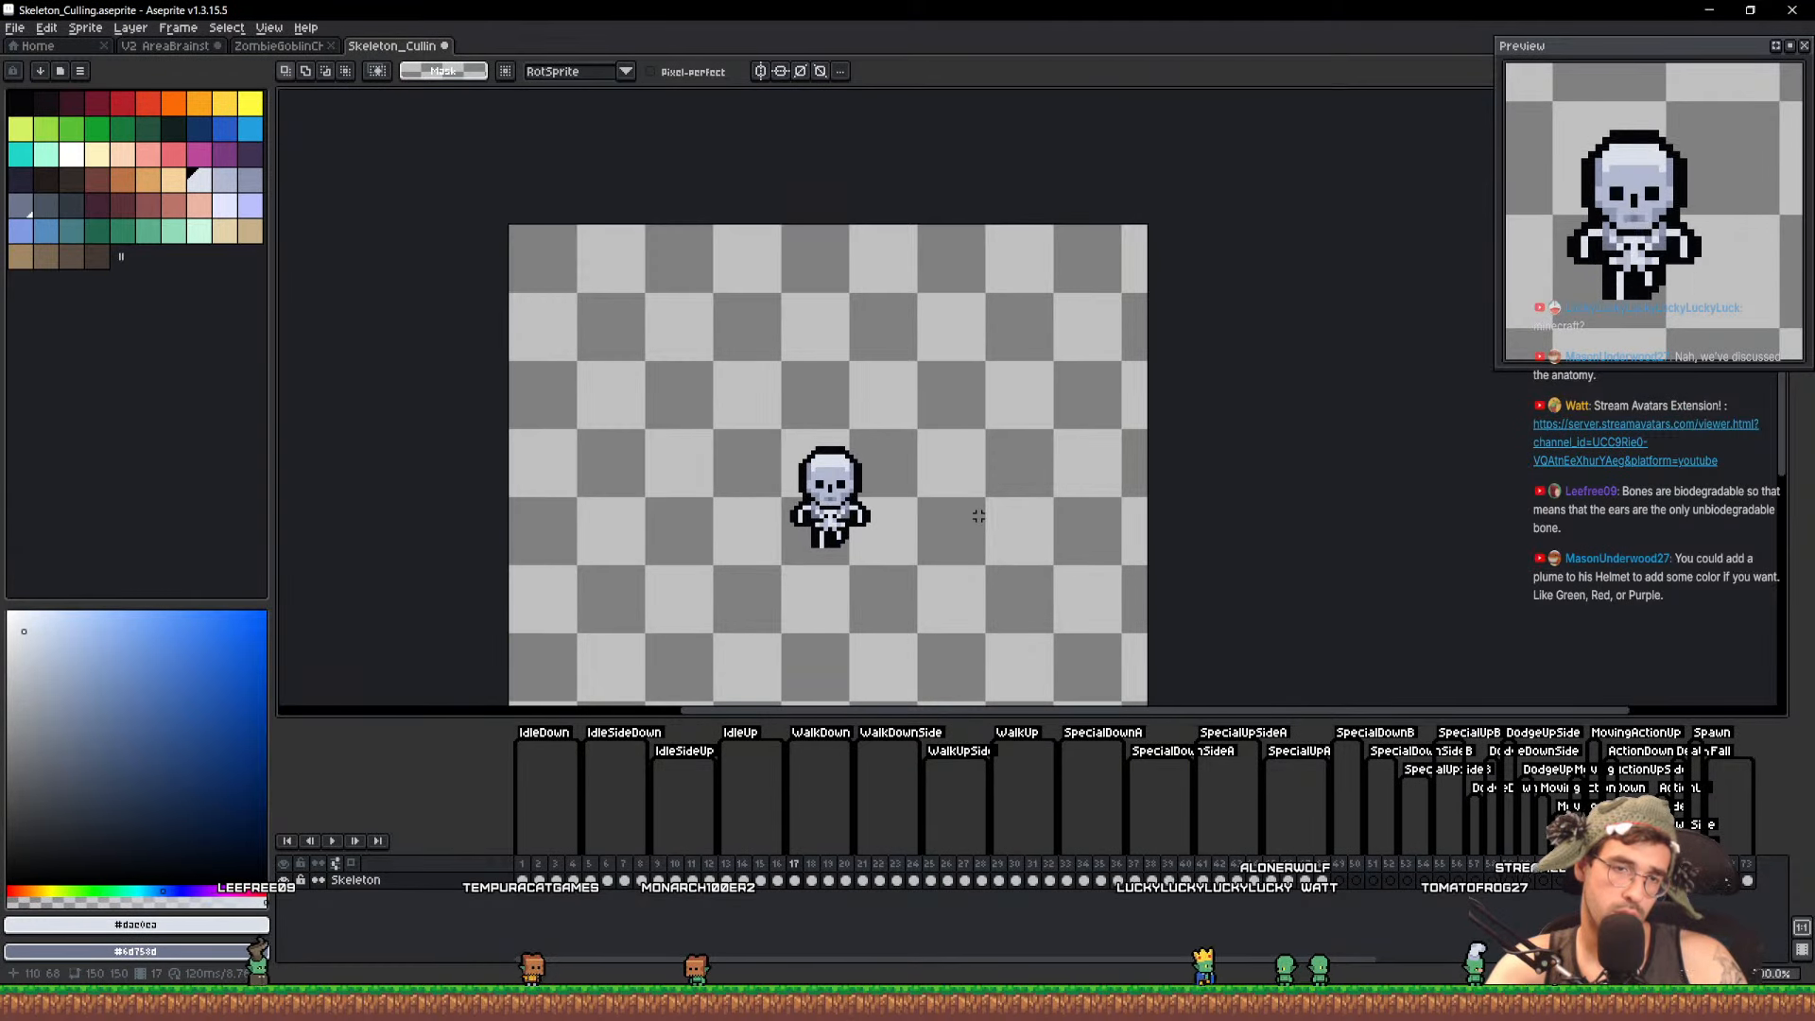
{"action": "key", "text": "Left"}
{"action": "key", "text": "Left"}
{"action": "key", "text": "Left"}
{"action": "key", "text": "Left"}
{"action": "key", "text": "Left"}
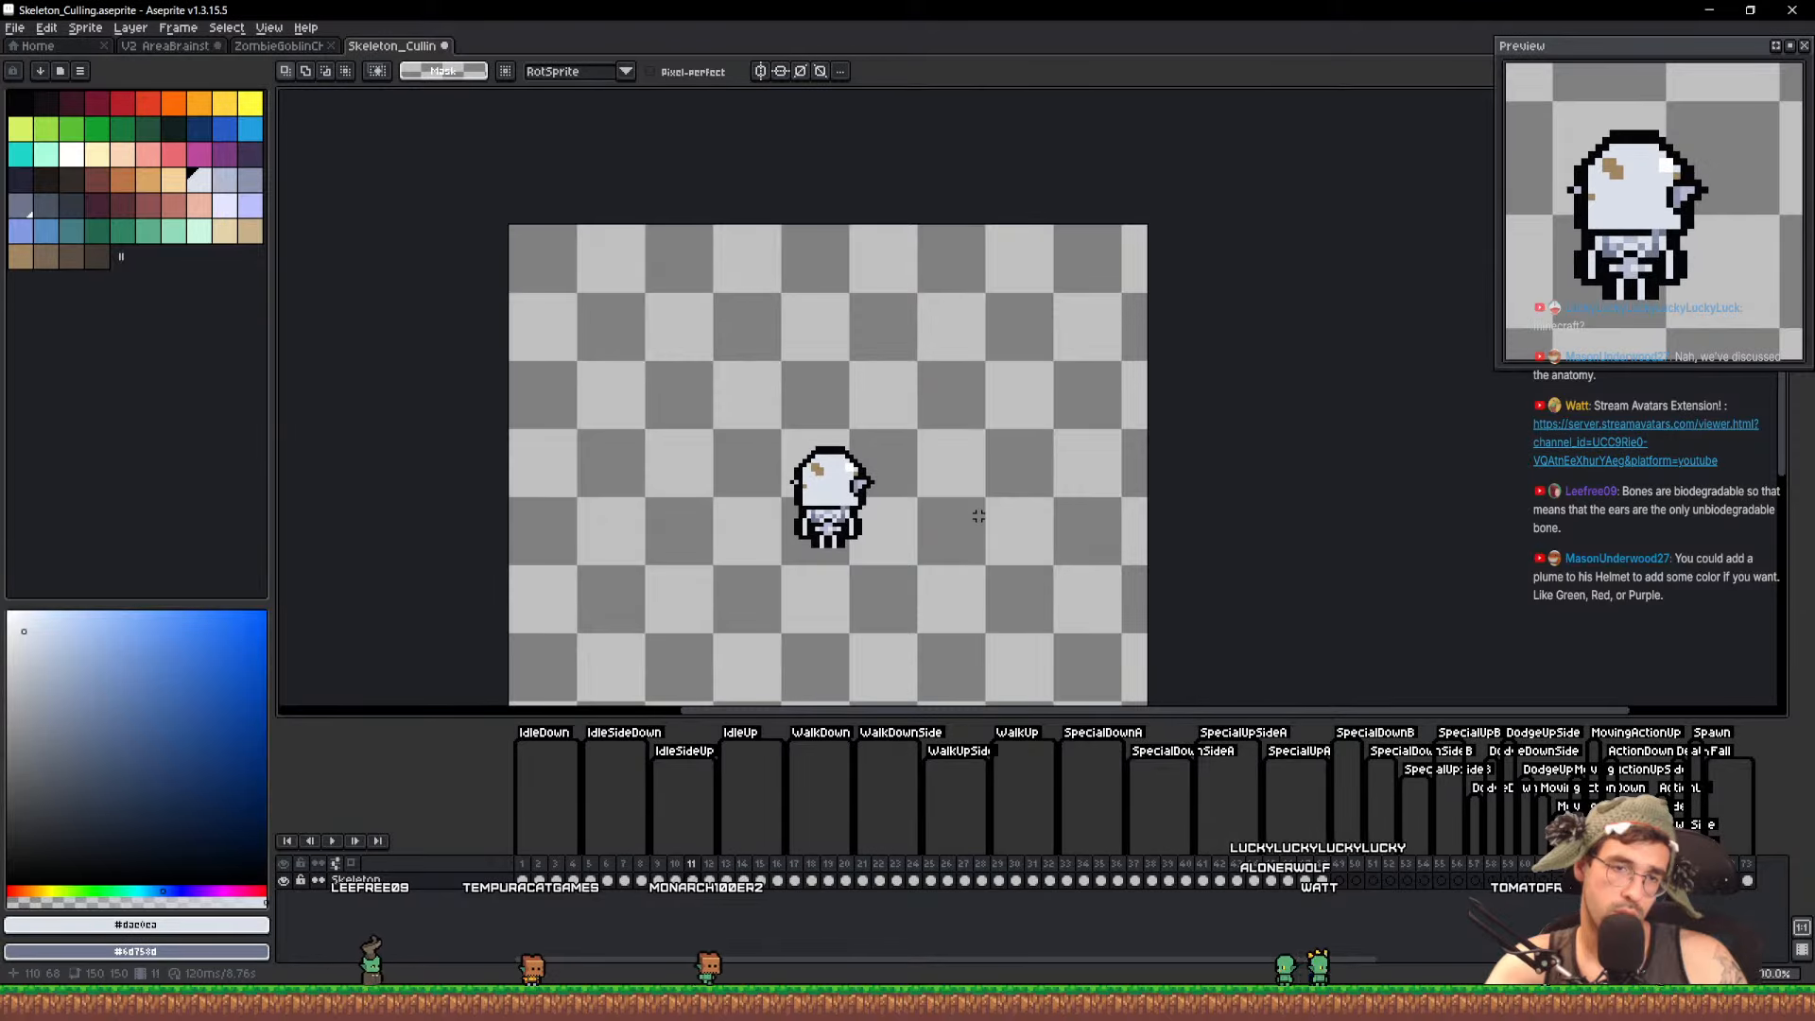
Try a small #060608 neck notch at the lower edge of the back-view head in frame 9
{"action": "key", "text": "Right"}
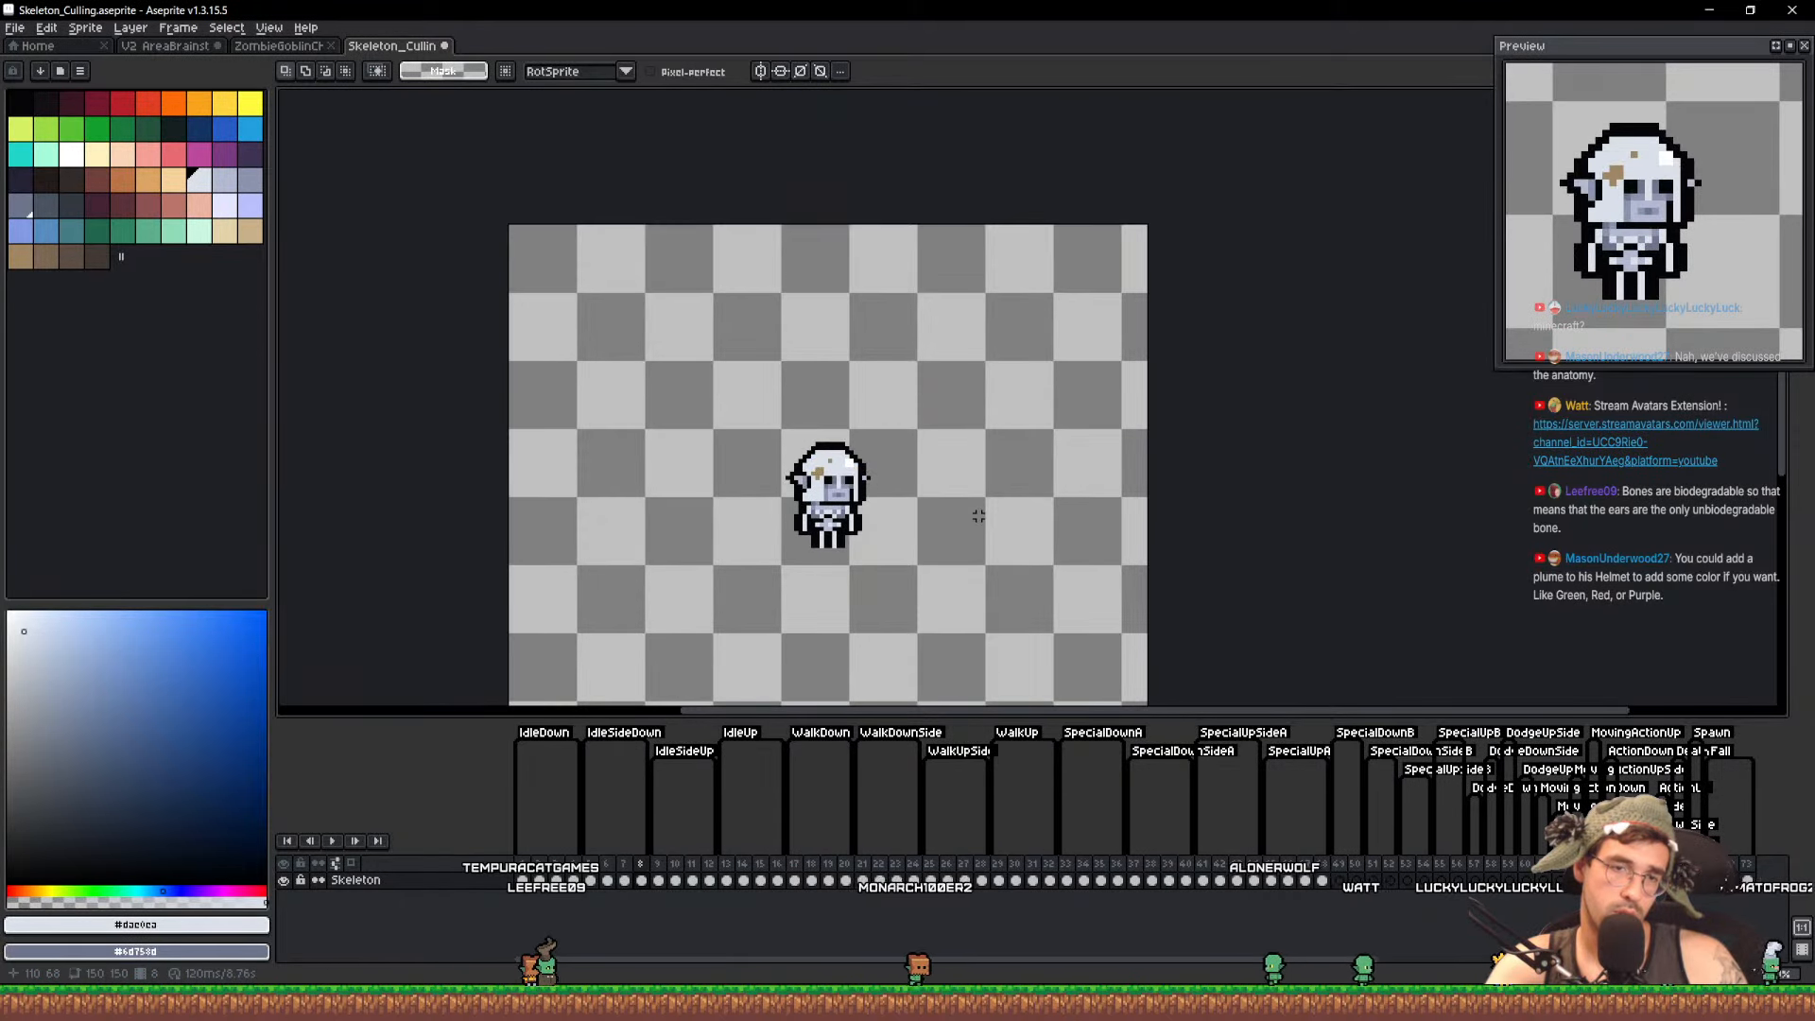
{"action": "key", "text": "Right"}
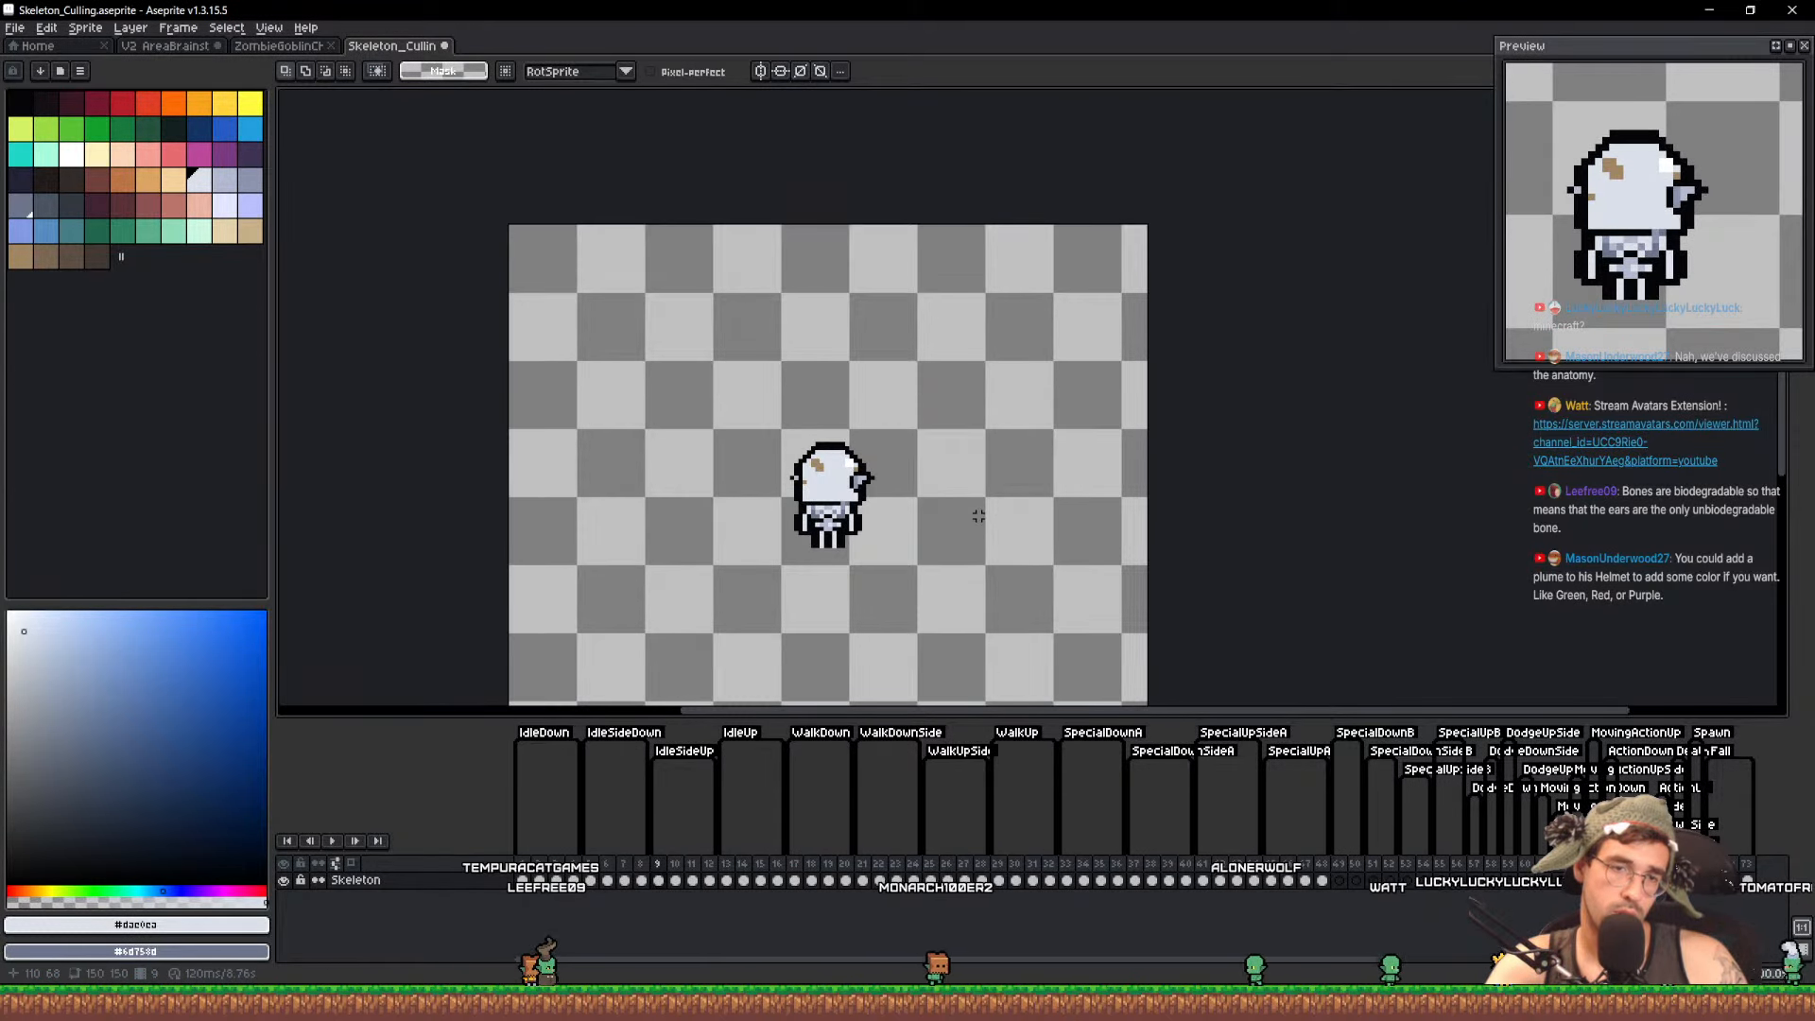
{"action": "scroll", "coordinate": [906, 435], "scroll_direction": "up", "scroll_amount": 5}
{"action": "key", "text": "b"}
{"action": "left_click", "coordinate": [924, 432], "text": "alt"}
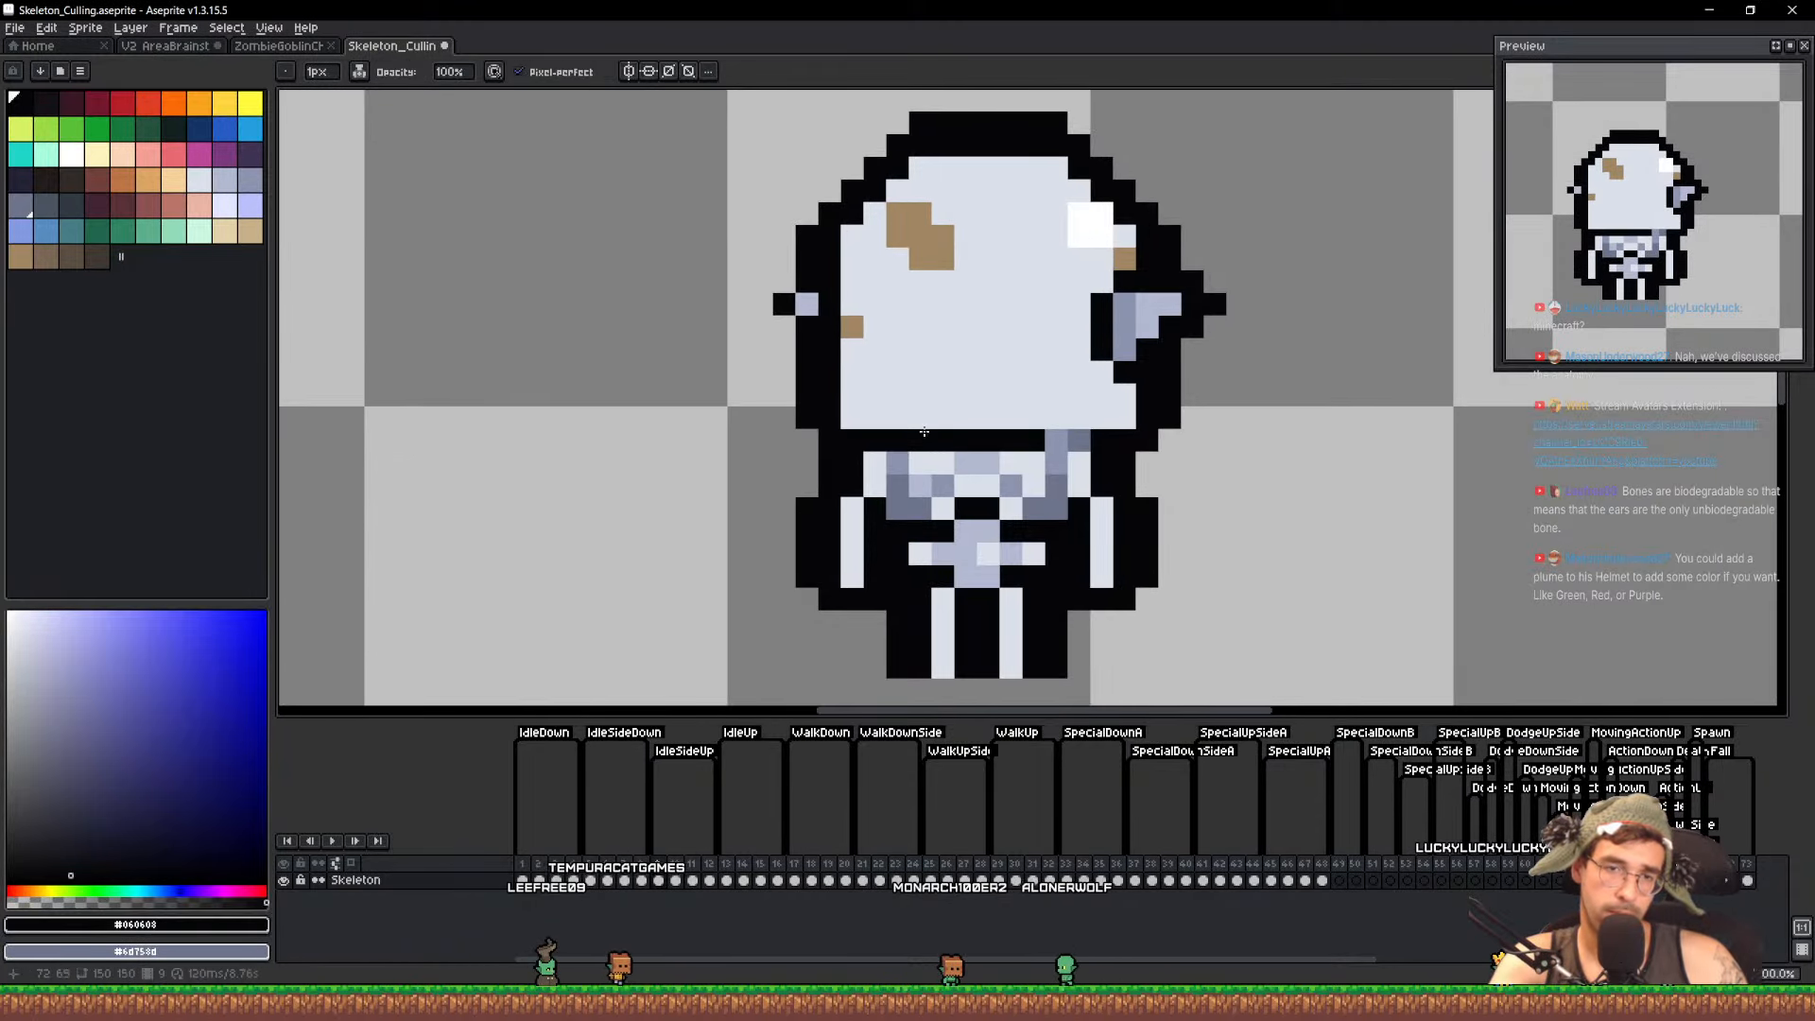
{"action": "key", "text": "ctrl+z"}
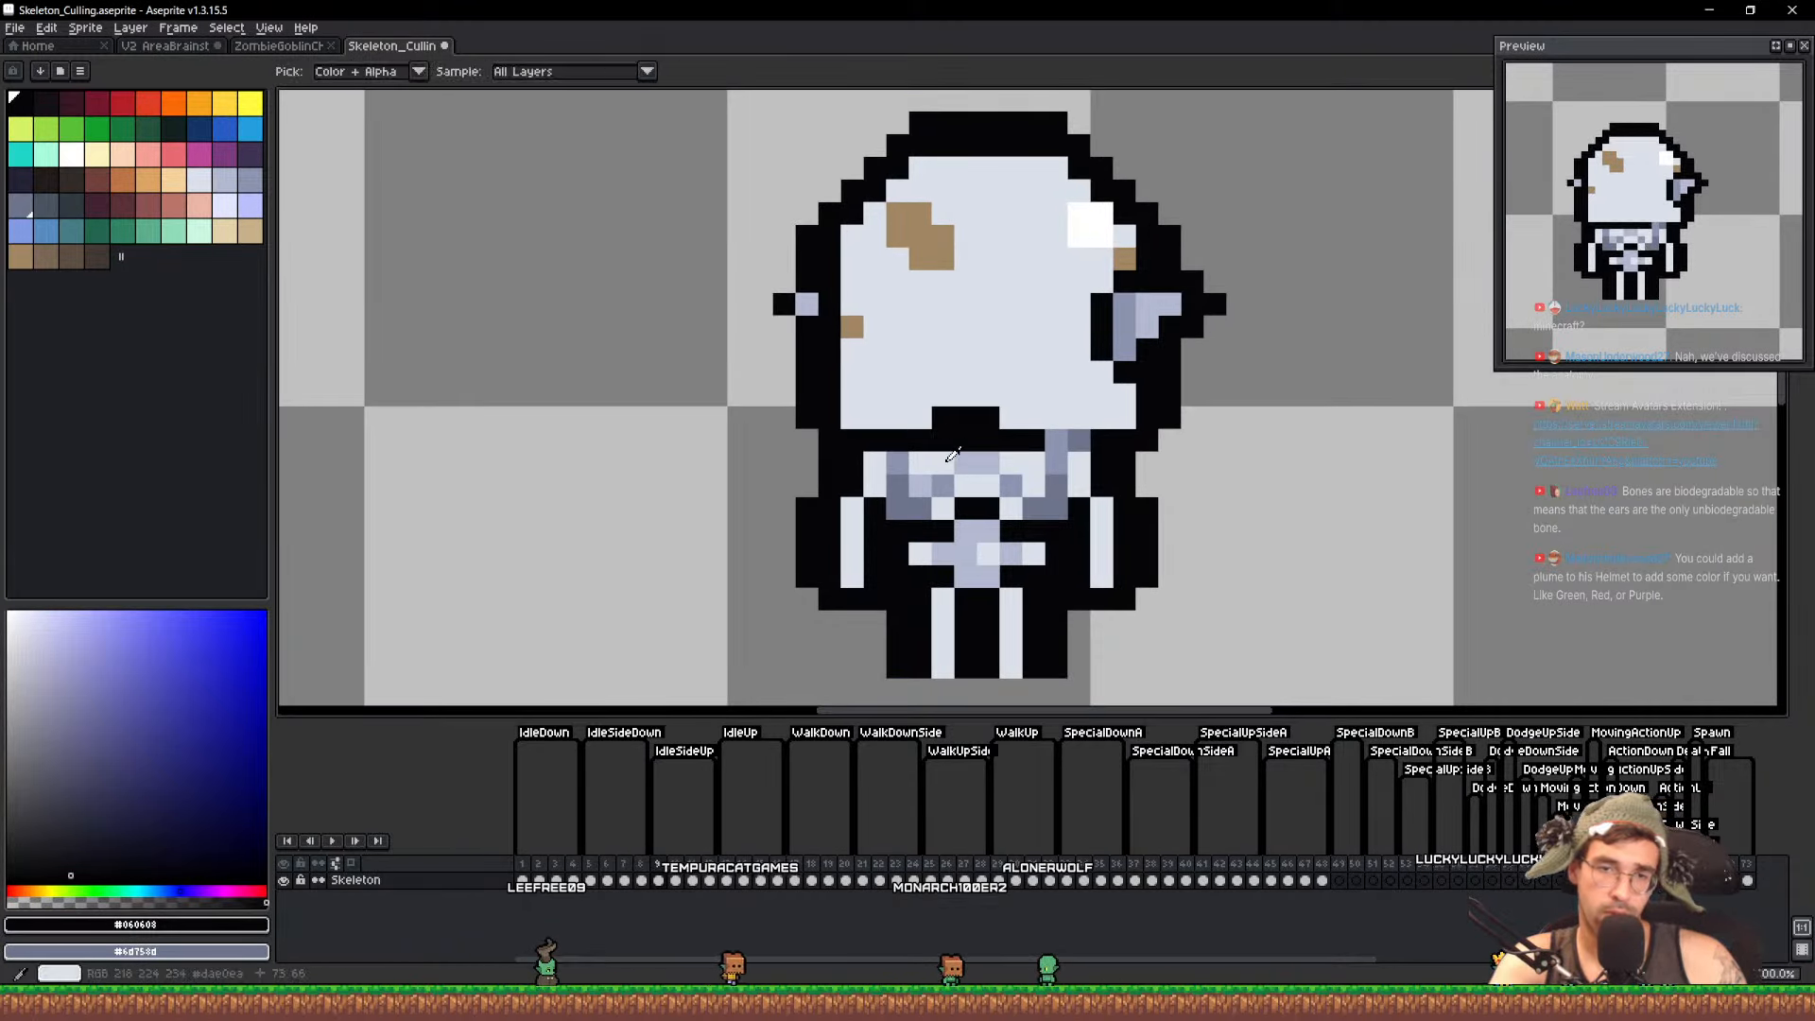
{"action": "left_click", "coordinate": [972, 444], "text": "alt"}
{"action": "scroll", "coordinate": [972, 443], "scroll_direction": "down", "scroll_amount": 3}
{"action": "scroll", "coordinate": [962, 432], "scroll_direction": "up", "scroll_amount": 1}
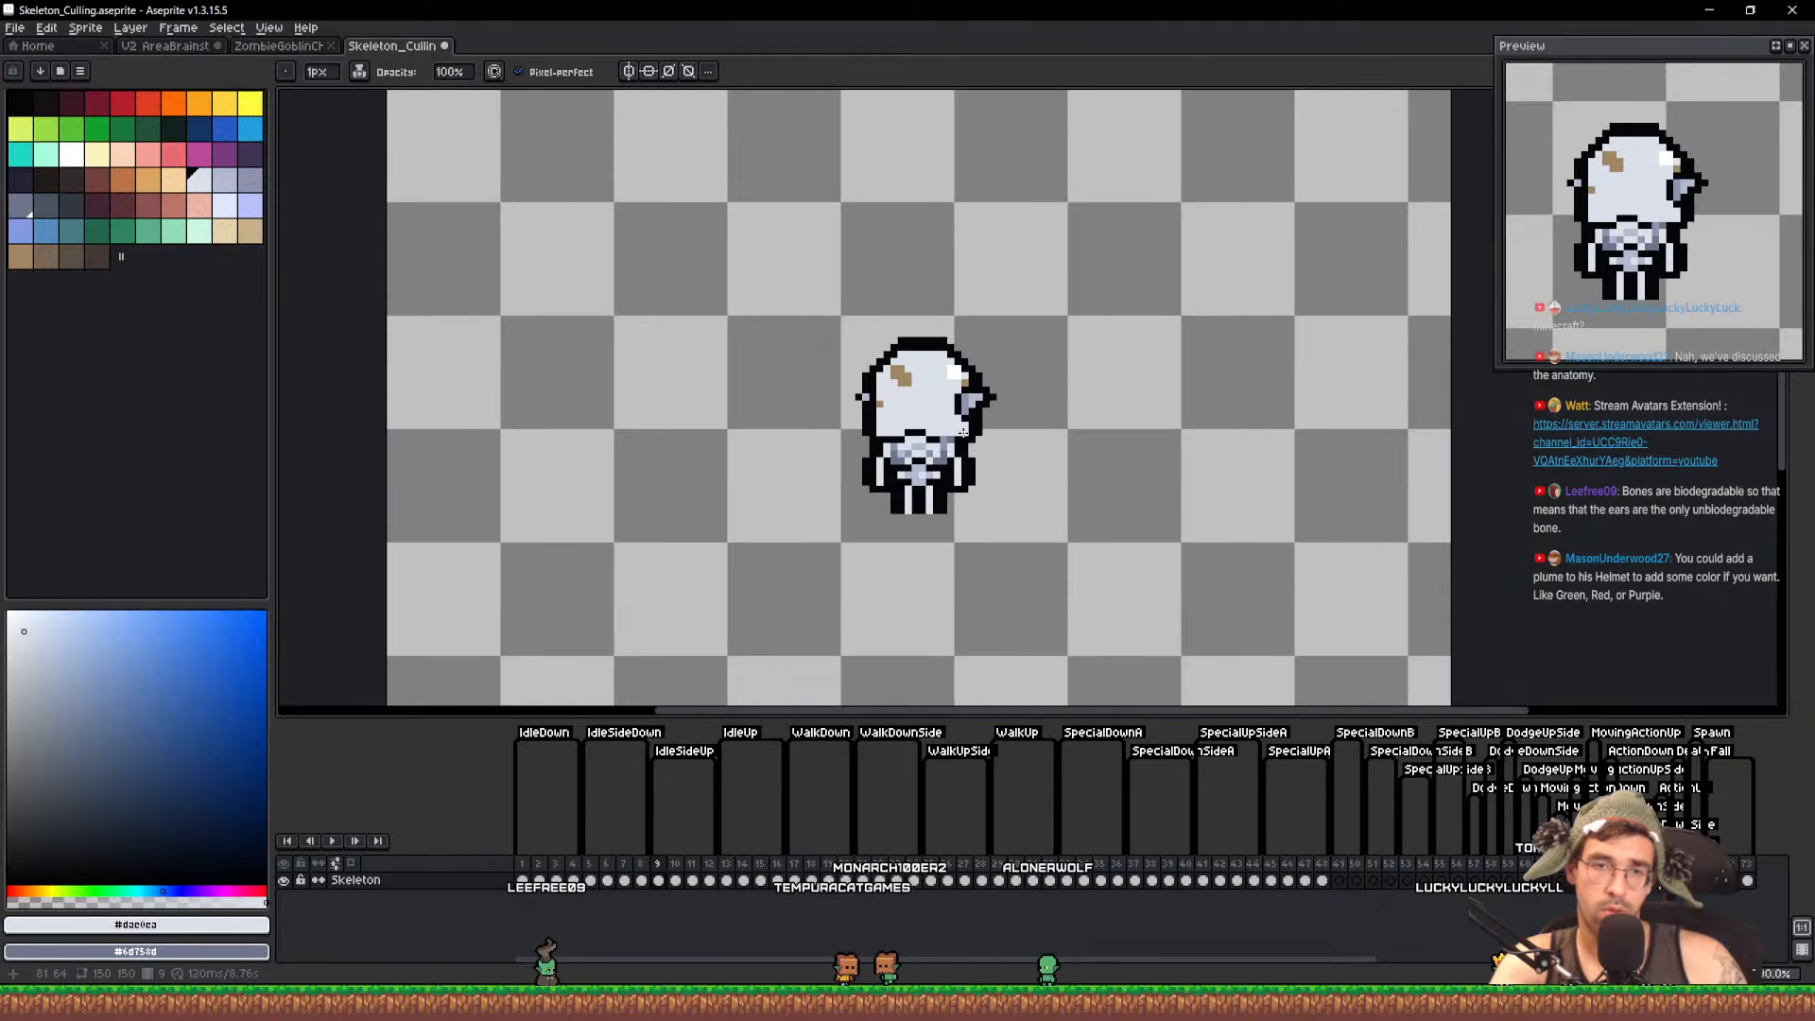
{"action": "key", "text": "ctrl+z"}
Compare the neighbouring frames and try the same black neck notch on the lower edge of the back-view head in frame 13
{"action": "key", "text": "Left"}
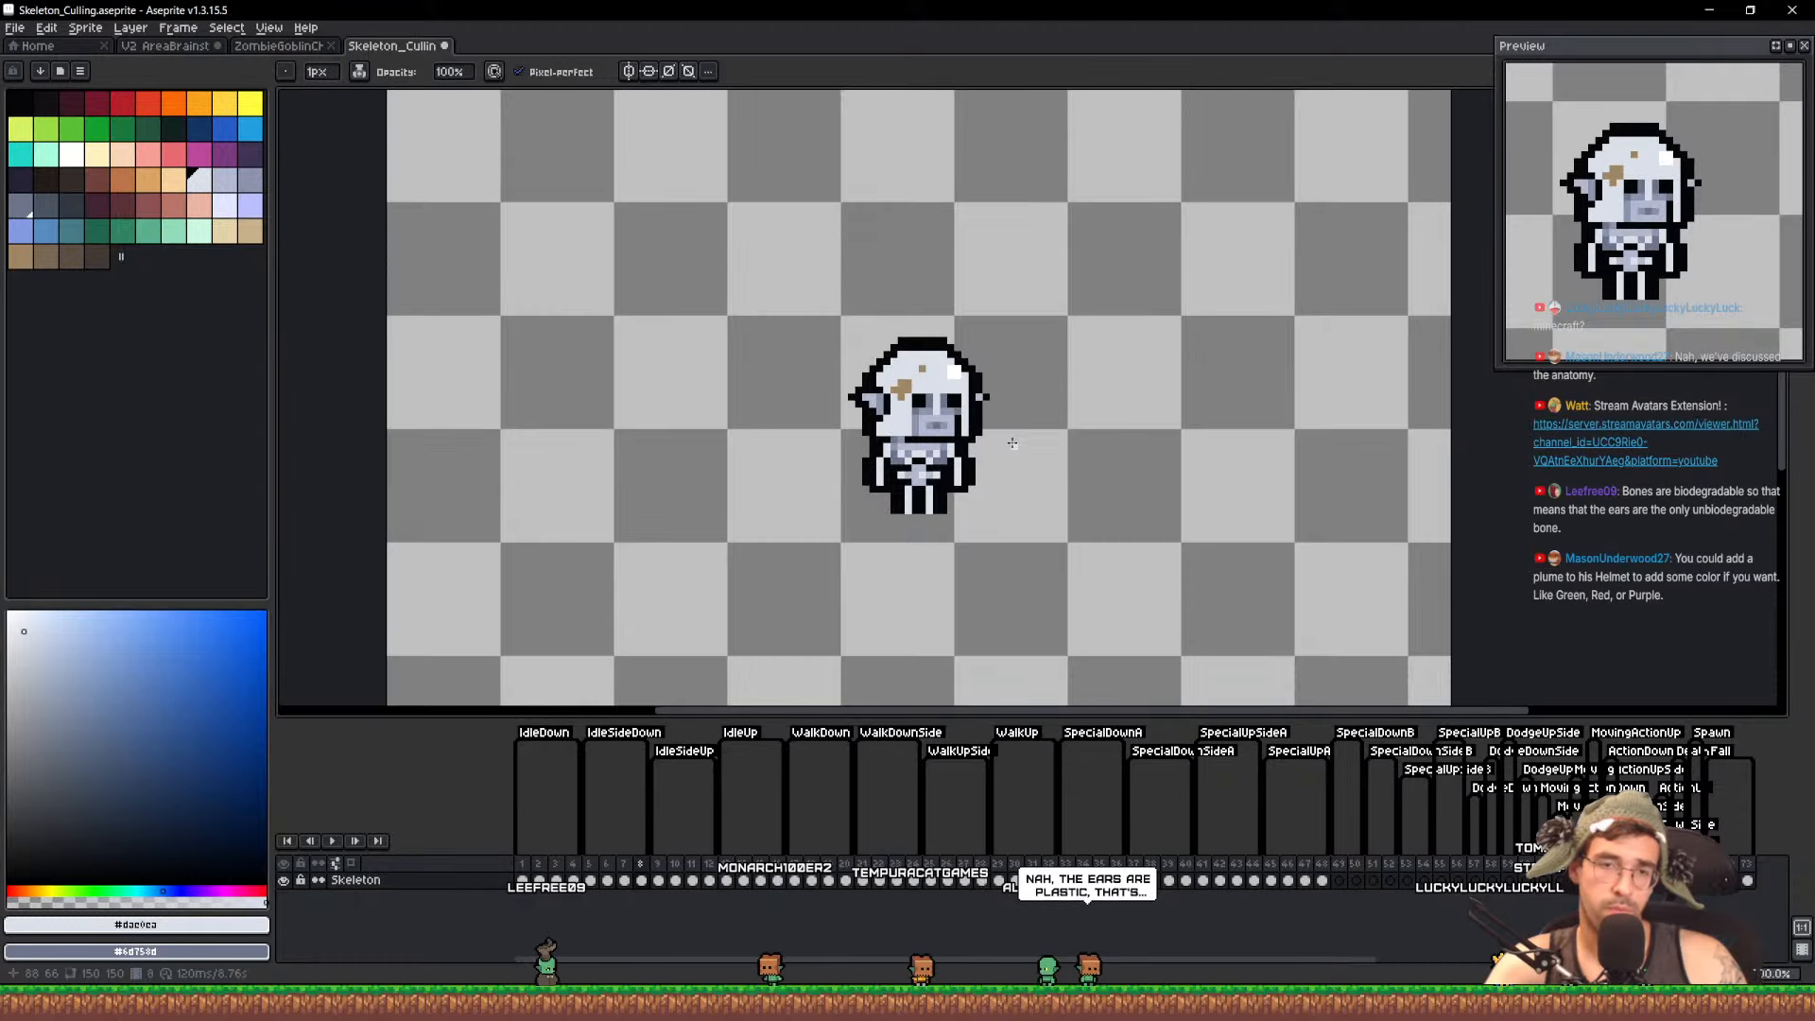
{"action": "key", "text": "Right"}
{"action": "key", "text": "Right"}
{"action": "key", "text": "Right"}
{"action": "key", "text": "Right"}
{"action": "key", "text": "Right"}
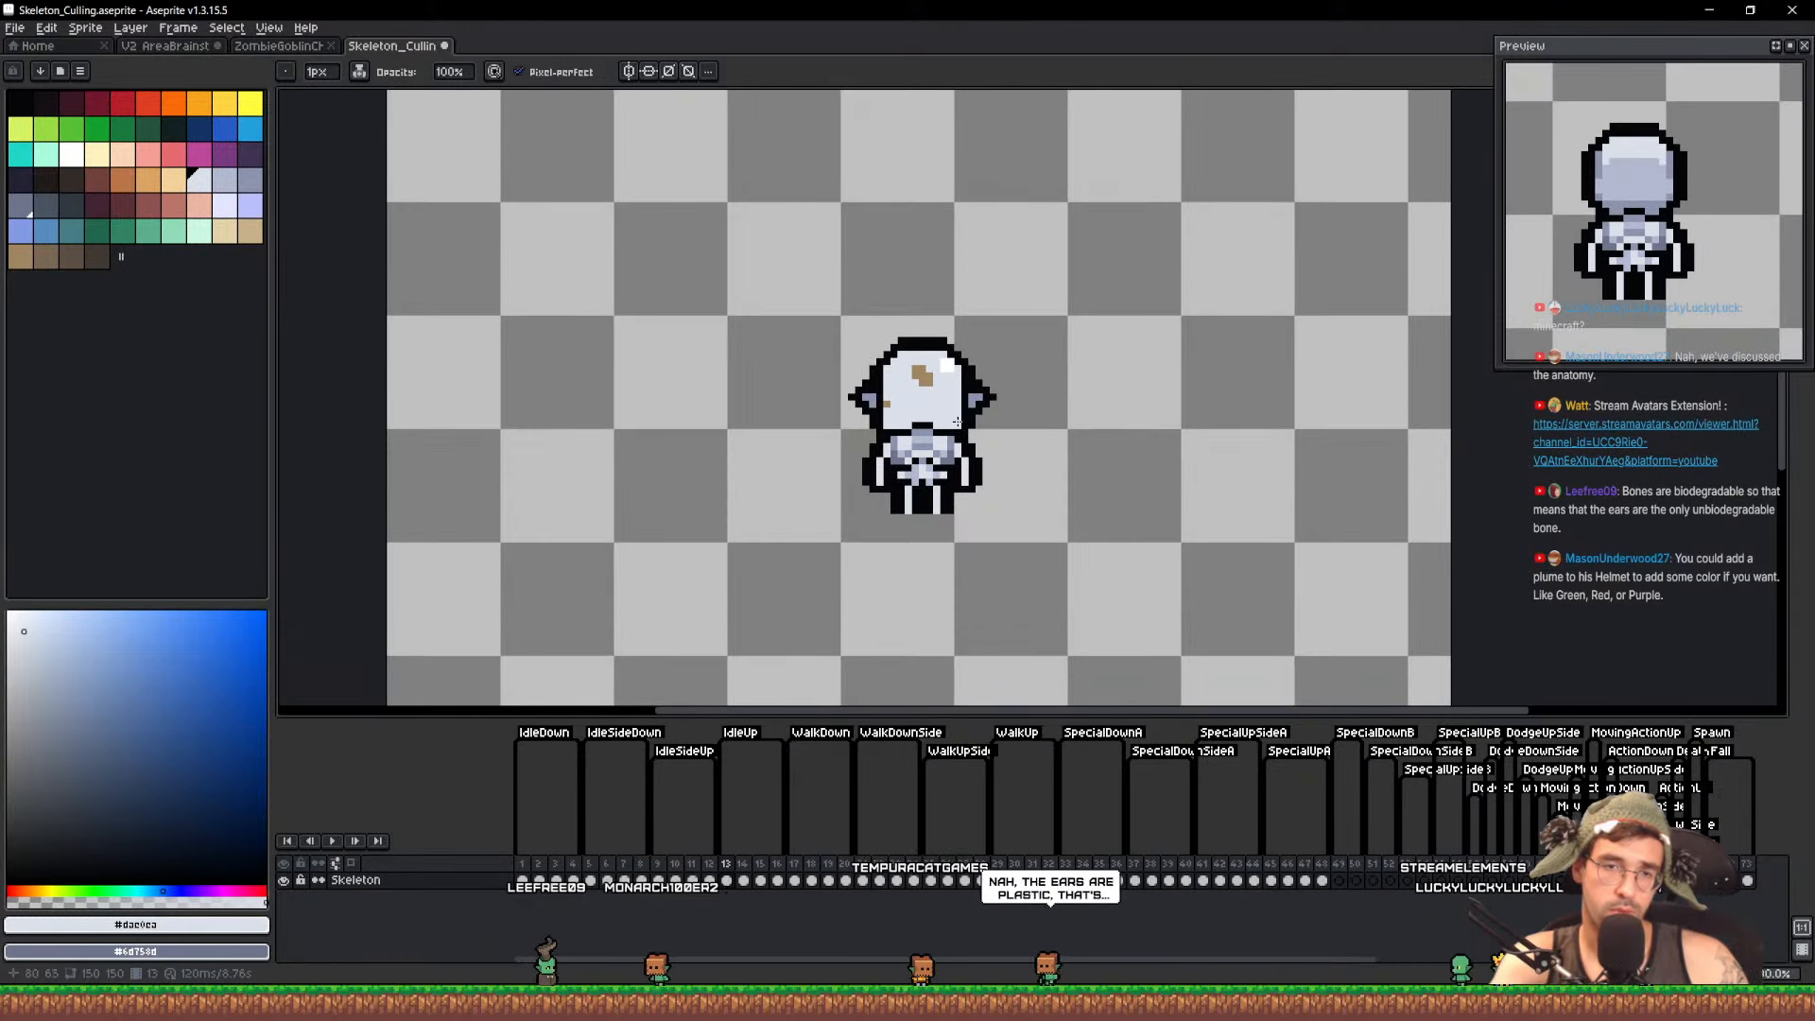
{"action": "scroll", "coordinate": [925, 426], "scroll_direction": "up", "scroll_amount": 4}
{"action": "left_click", "coordinate": [863, 446], "text": "alt"}
{"action": "mouse_move", "coordinate": [872, 448]}
{"action": "left_mouse_down"}
{"action": "mouse_move", "coordinate": [983, 444]}
{"action": "mouse_move", "coordinate": [880, 427]}
{"action": "mouse_move", "coordinate": [891, 402]}
{"action": "left_mouse_up"}
{"action": "left_click", "coordinate": [993, 427], "text": "alt"}
{"action": "key", "text": "q"}
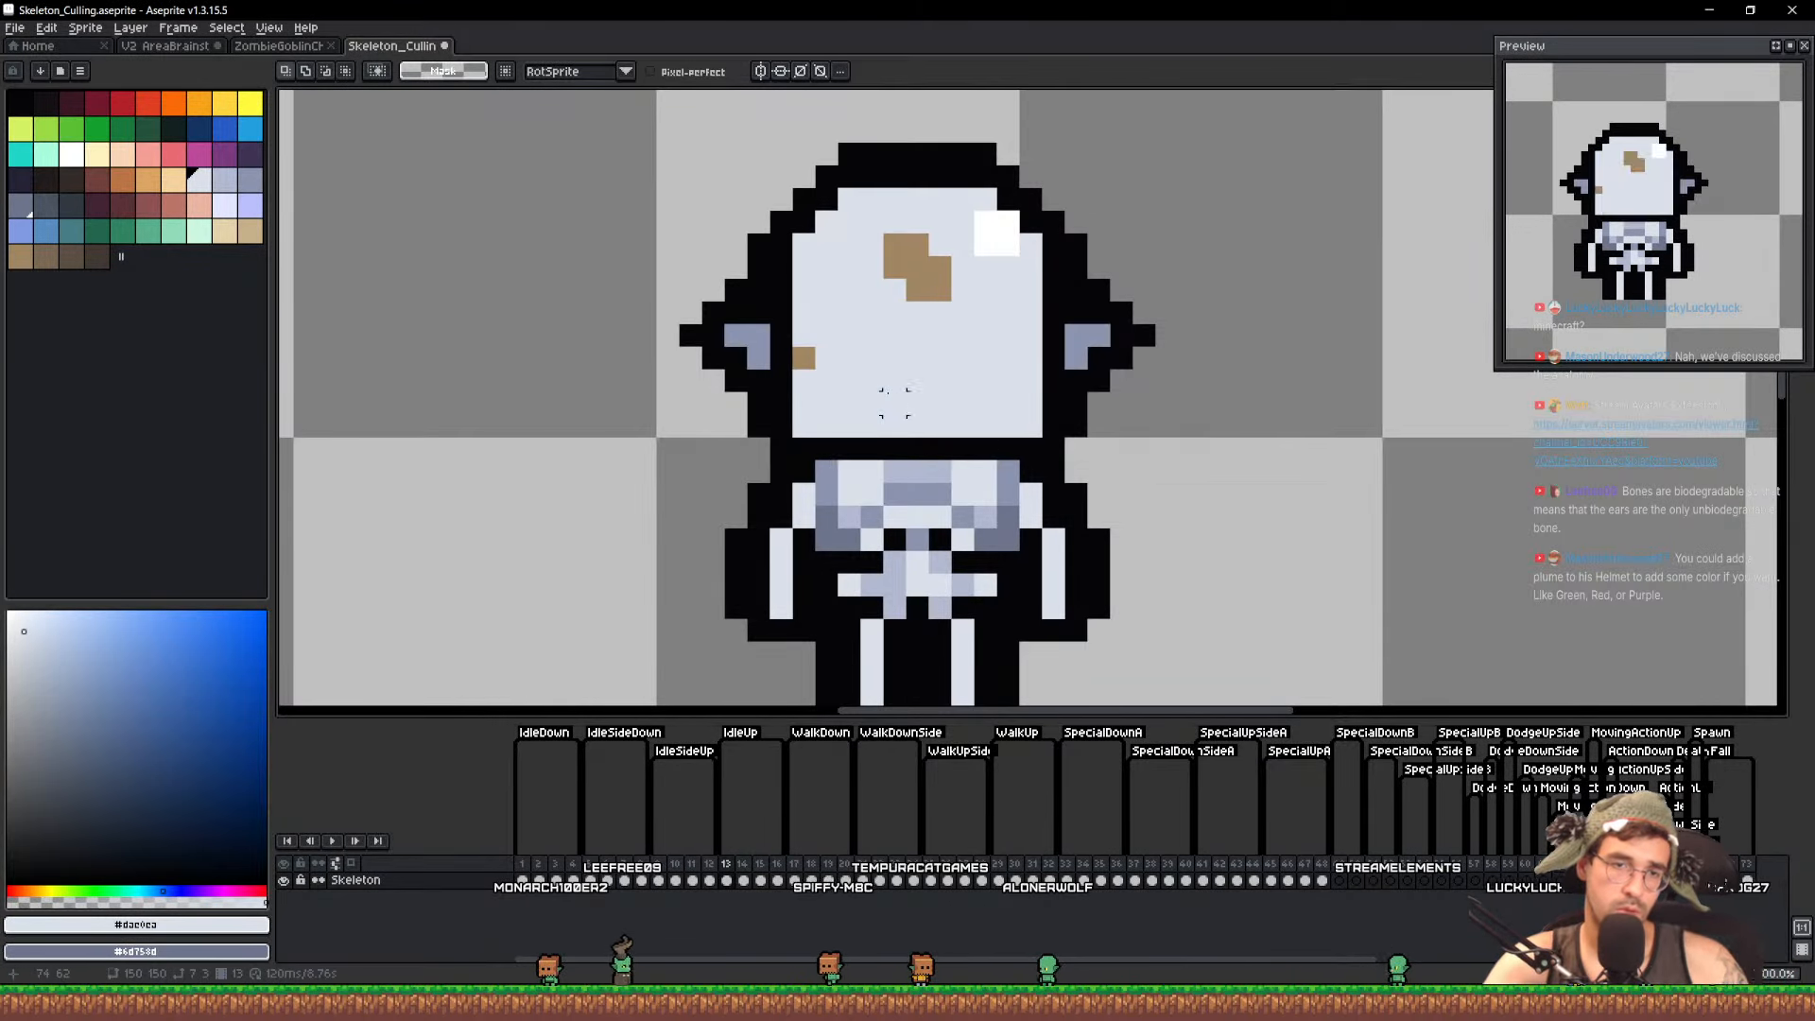
{"action": "key", "text": "Right"}
{"action": "key", "text": "ctrl+v"}
{"action": "key", "text": "ctrl+z"}
{"action": "key", "text": "ctrl+z"}
{"action": "key", "text": "ctrl+z"}
{"action": "key", "text": "ctrl+z"}
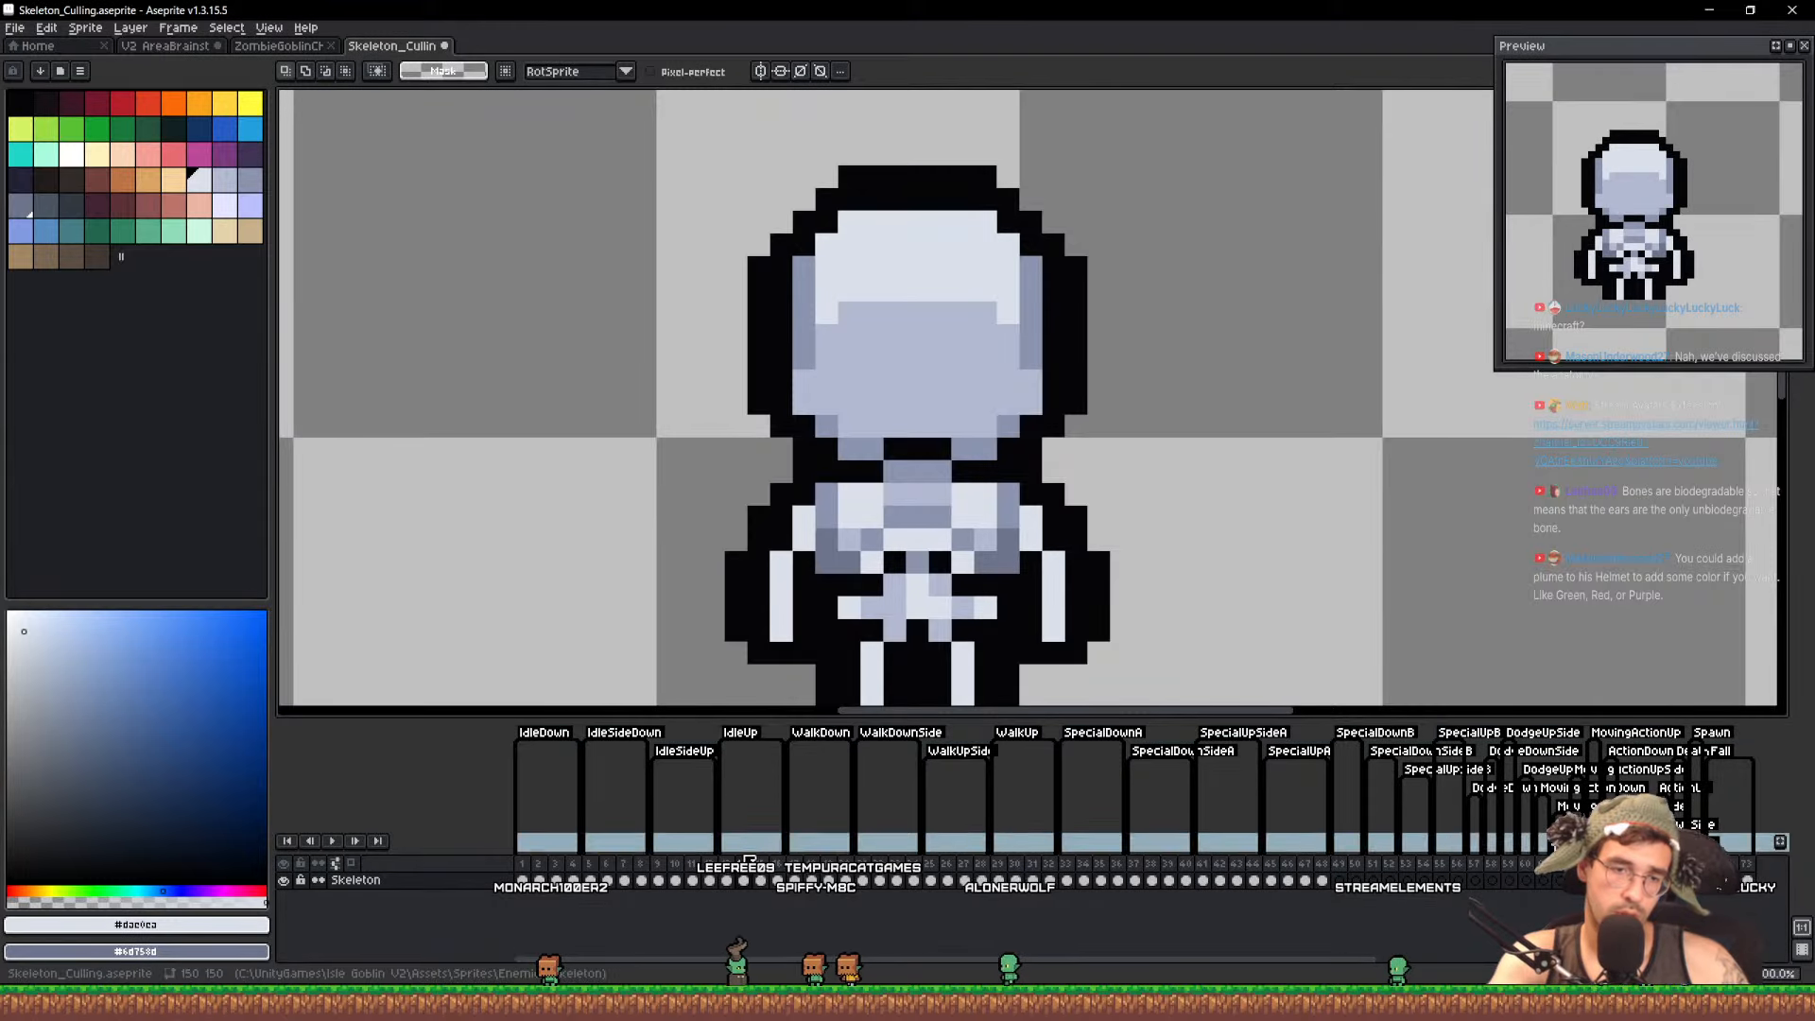
Select the whole finished back-view head in frame 13, including the ears and lower outline, and copy it
{"action": "scroll", "coordinate": [851, 493], "scroll_direction": "down", "scroll_amount": 1}
{"action": "key", "text": "m"}
{"action": "left_click_drag", "start_coordinate": [611, 171], "coordinate": [1208, 443]}
{"action": "left_click_drag", "start_coordinate": [1070, 460], "coordinate": [645, 305]}
{"action": "key", "text": "ctrl+c"}
{"action": "key", "text": "ctrl+d"}
Paste the back-view head over the old skulls in frames 14, 15 and 16, aligned with each body, and save the file
{"action": "key", "text": "Right"}
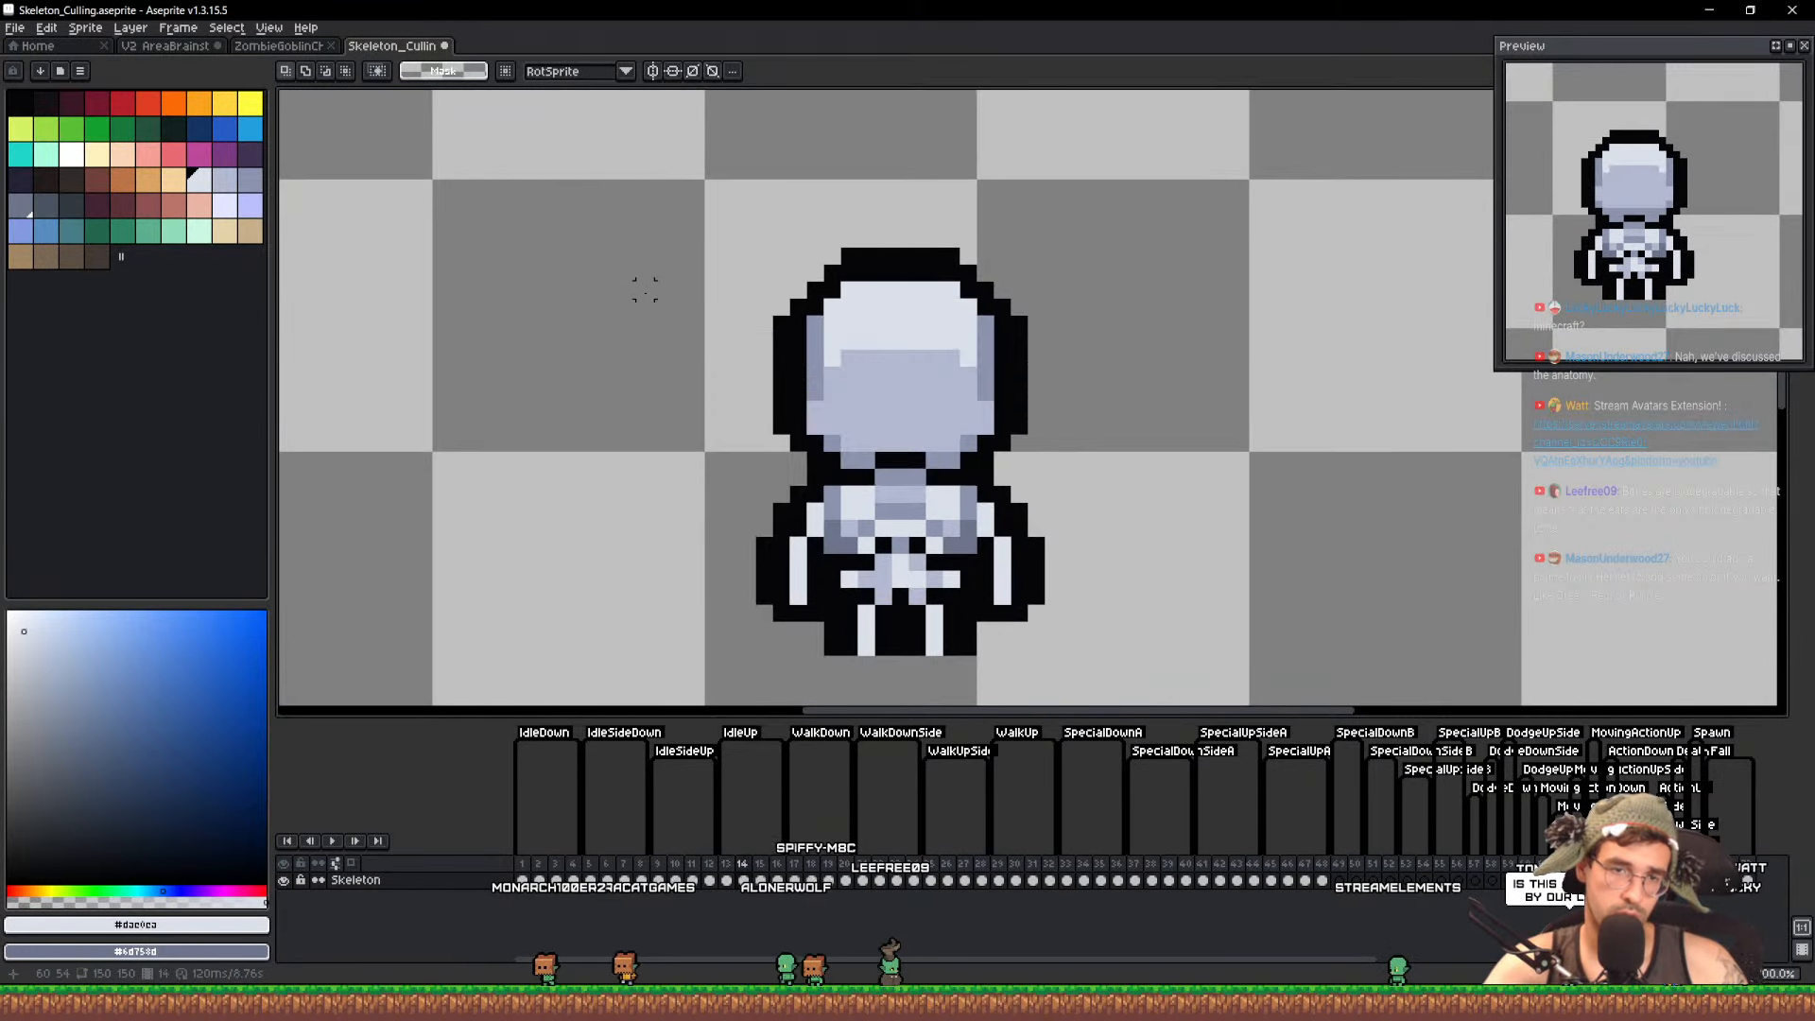
{"action": "key", "text": "ctrl+v"}
{"action": "key", "text": "ctrl+d"}
{"action": "key", "text": "Right"}
{"action": "key", "text": "ctrl+v"}
{"action": "key", "text": "Down"}
{"action": "key", "text": "ctrl+d"}
{"action": "key", "text": "Right"}
{"action": "key", "text": "ctrl+v"}
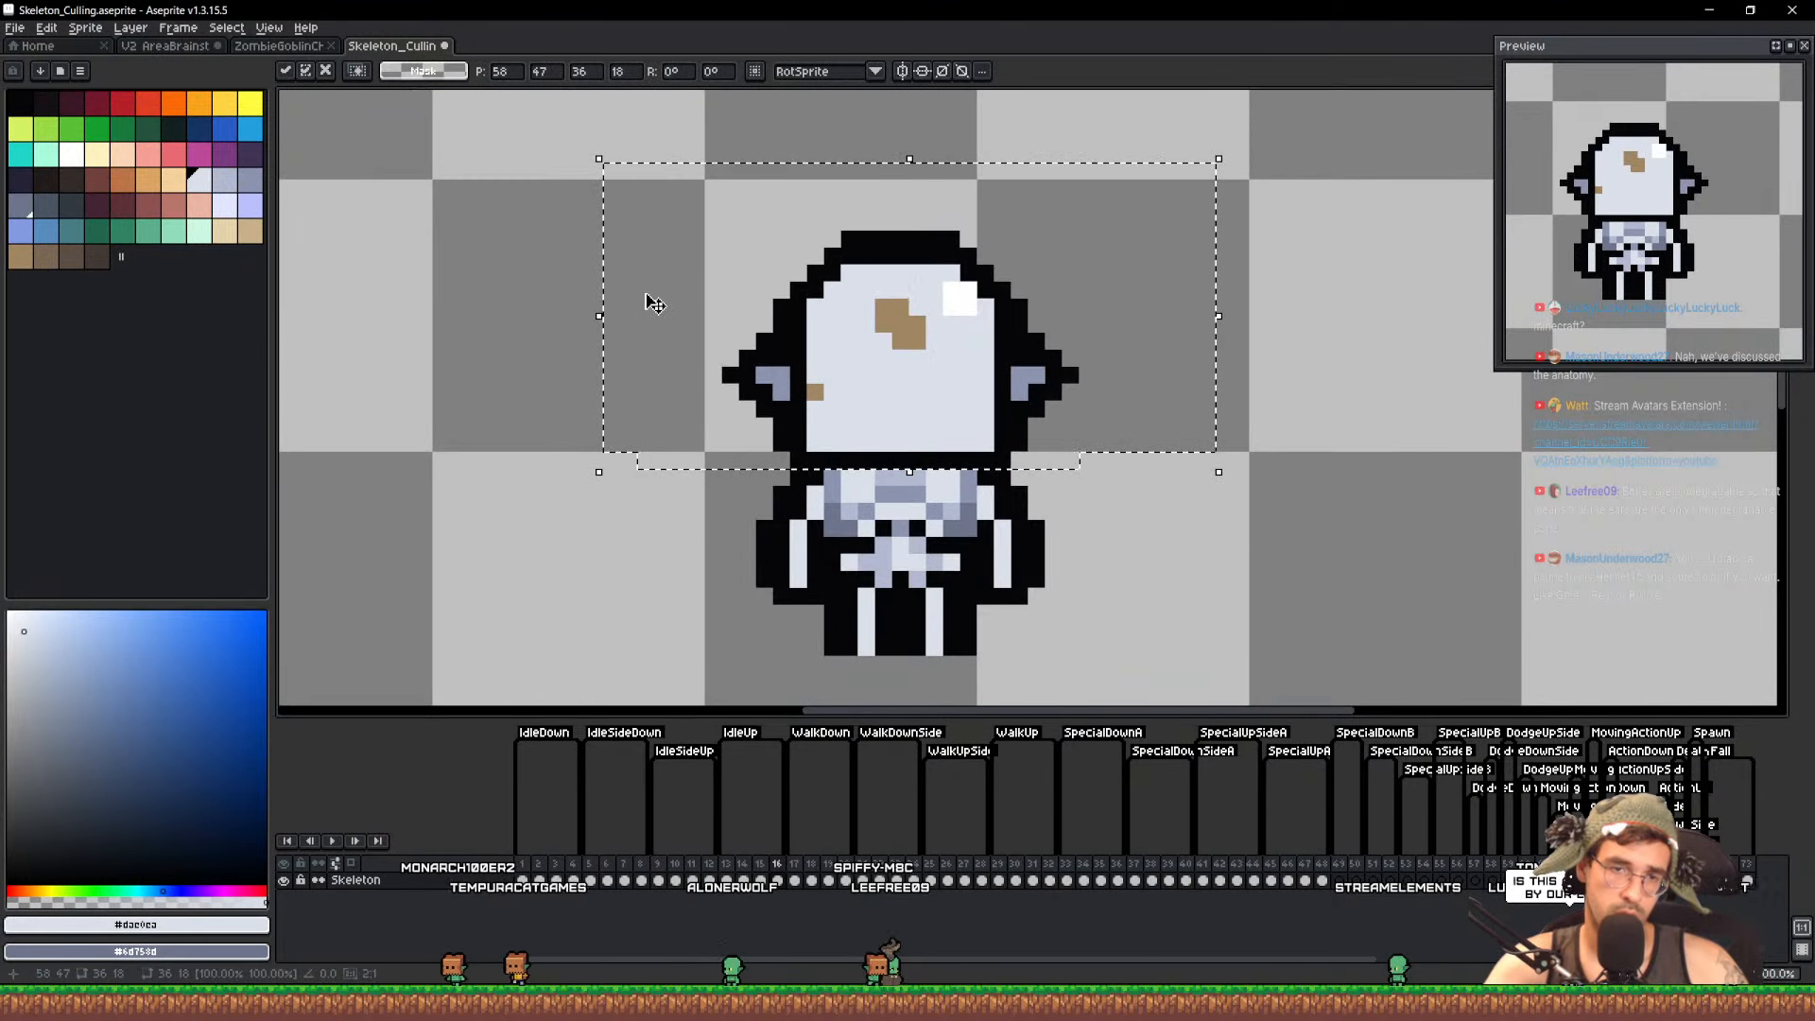
{"action": "key", "text": "ctrl+d"}
{"action": "key", "text": "ctrl+s"}
In frame 1, shade a three-pixel strip at the top centre of the skull with the blue-grey face colour
{"action": "key", "text": "Home"}
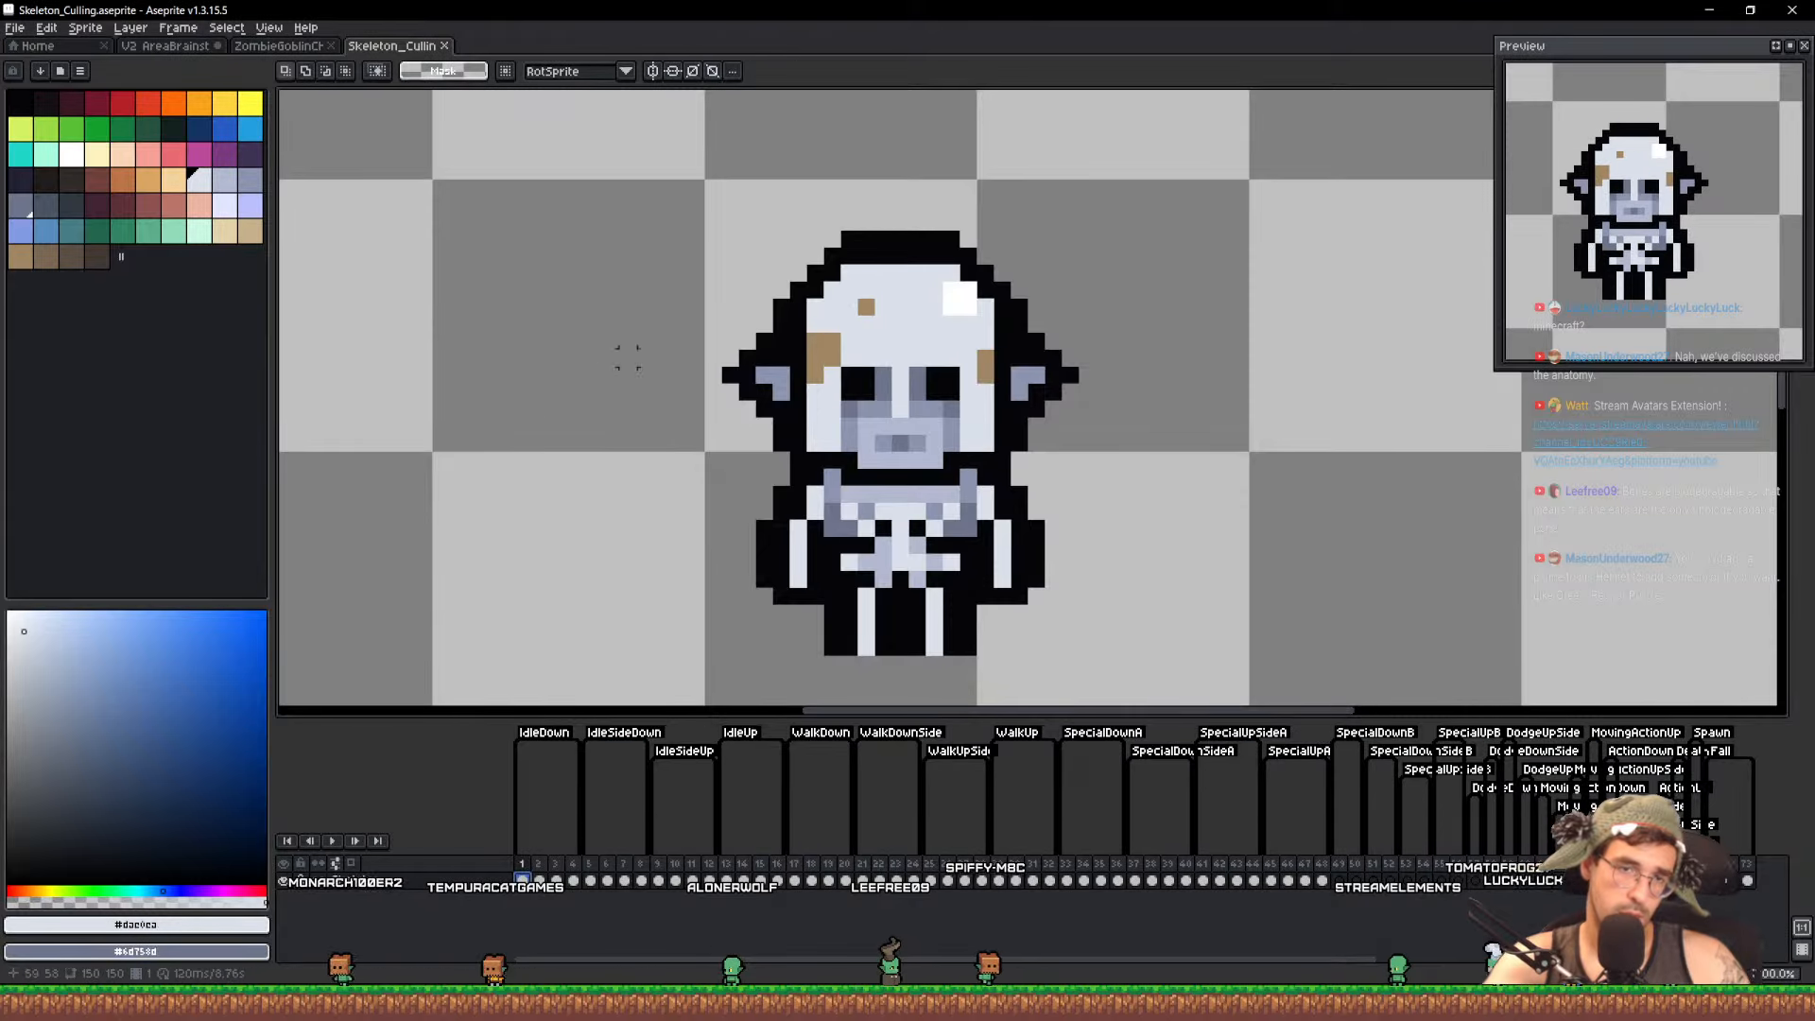
{"action": "scroll", "coordinate": [873, 248], "scroll_direction": "up", "scroll_amount": 2}
{"action": "left_click", "coordinate": [72, 128]}
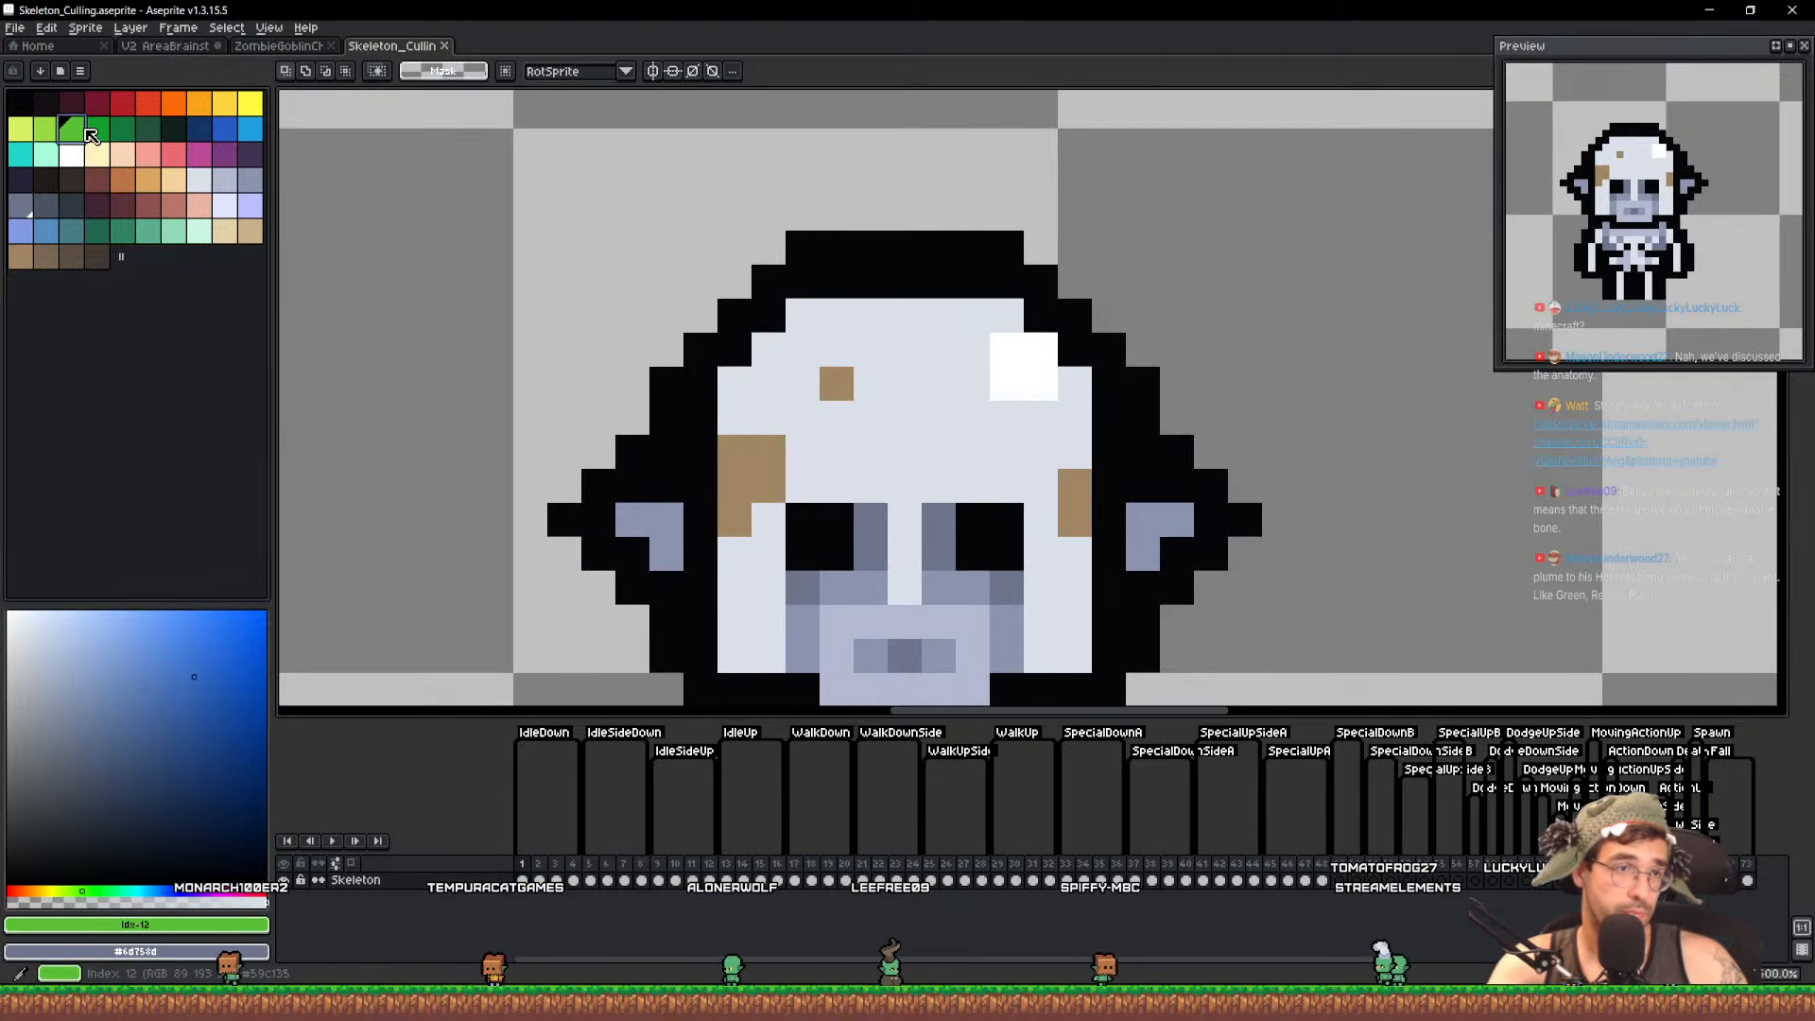
{"action": "key", "text": "b"}
{"action": "left_click", "coordinate": [849, 574], "text": "alt"}
{"action": "left_click", "coordinate": [871, 315]}
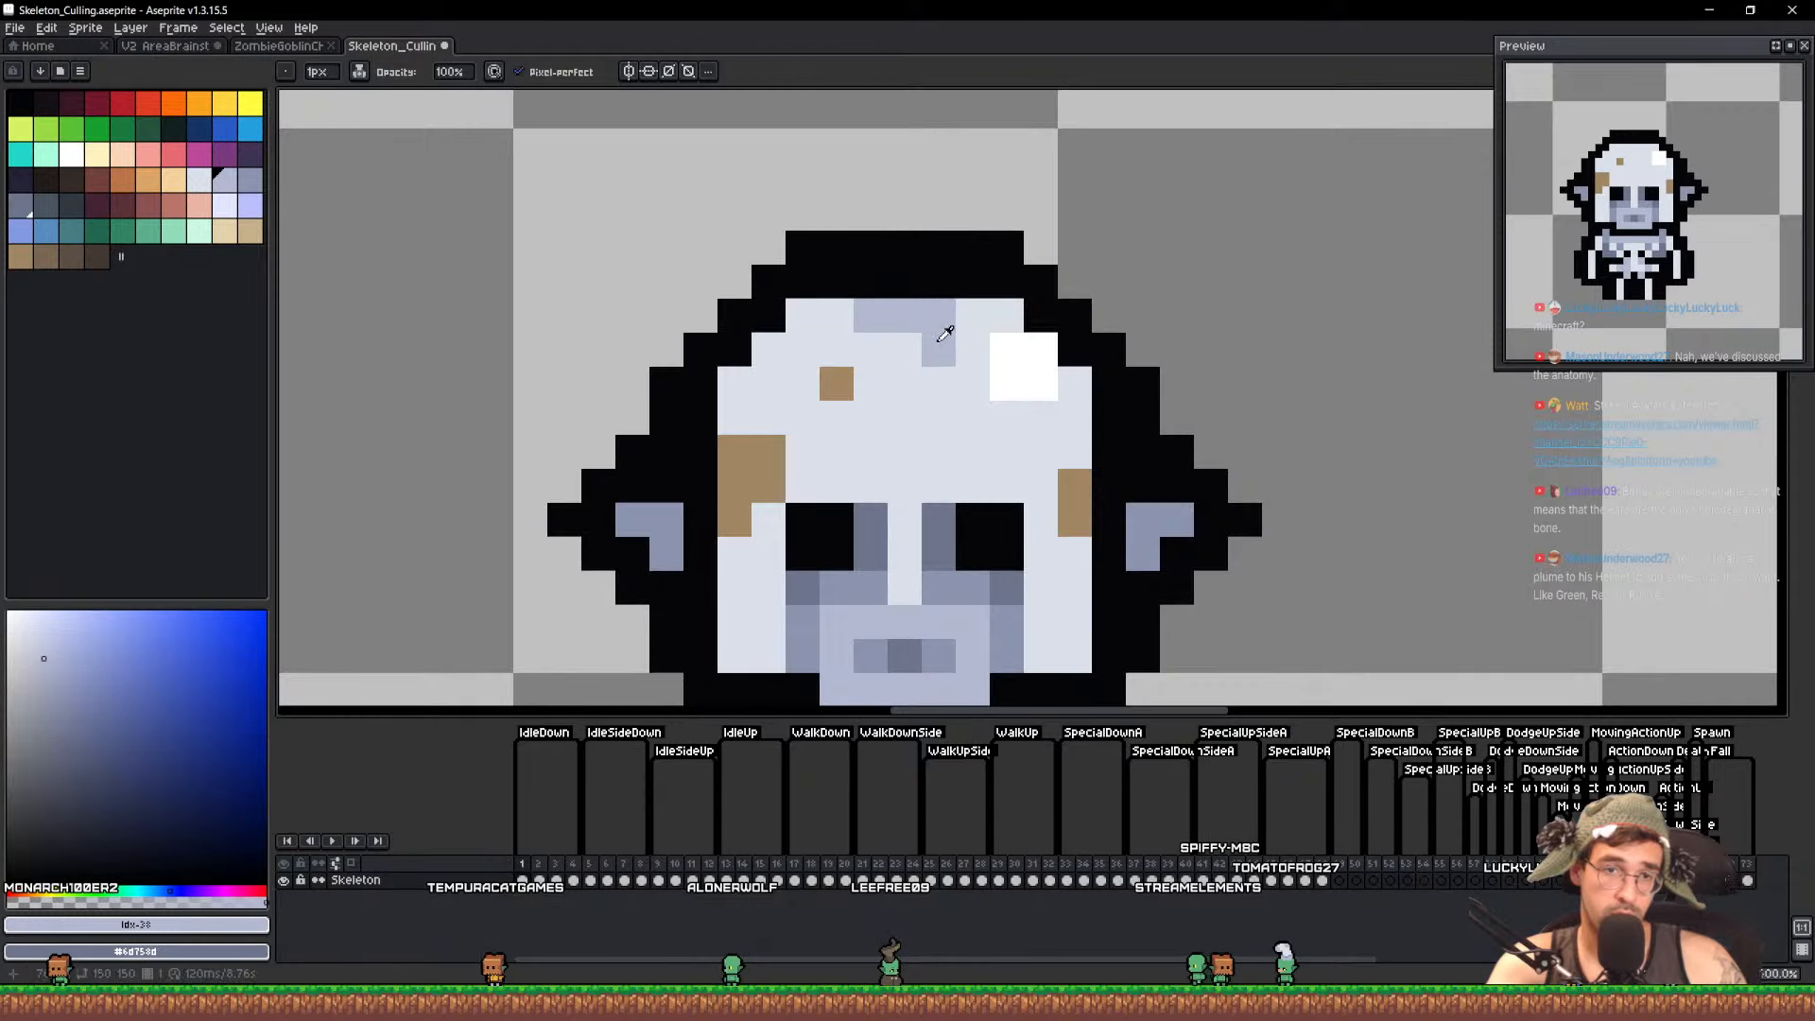
Draw a small medium-green plume rising through the outline at the top centre of the skull in frame 1
{"action": "left_click", "coordinate": [72, 129]}
{"action": "left_click_drag", "start_coordinate": [896, 261], "coordinate": [941, 372]}
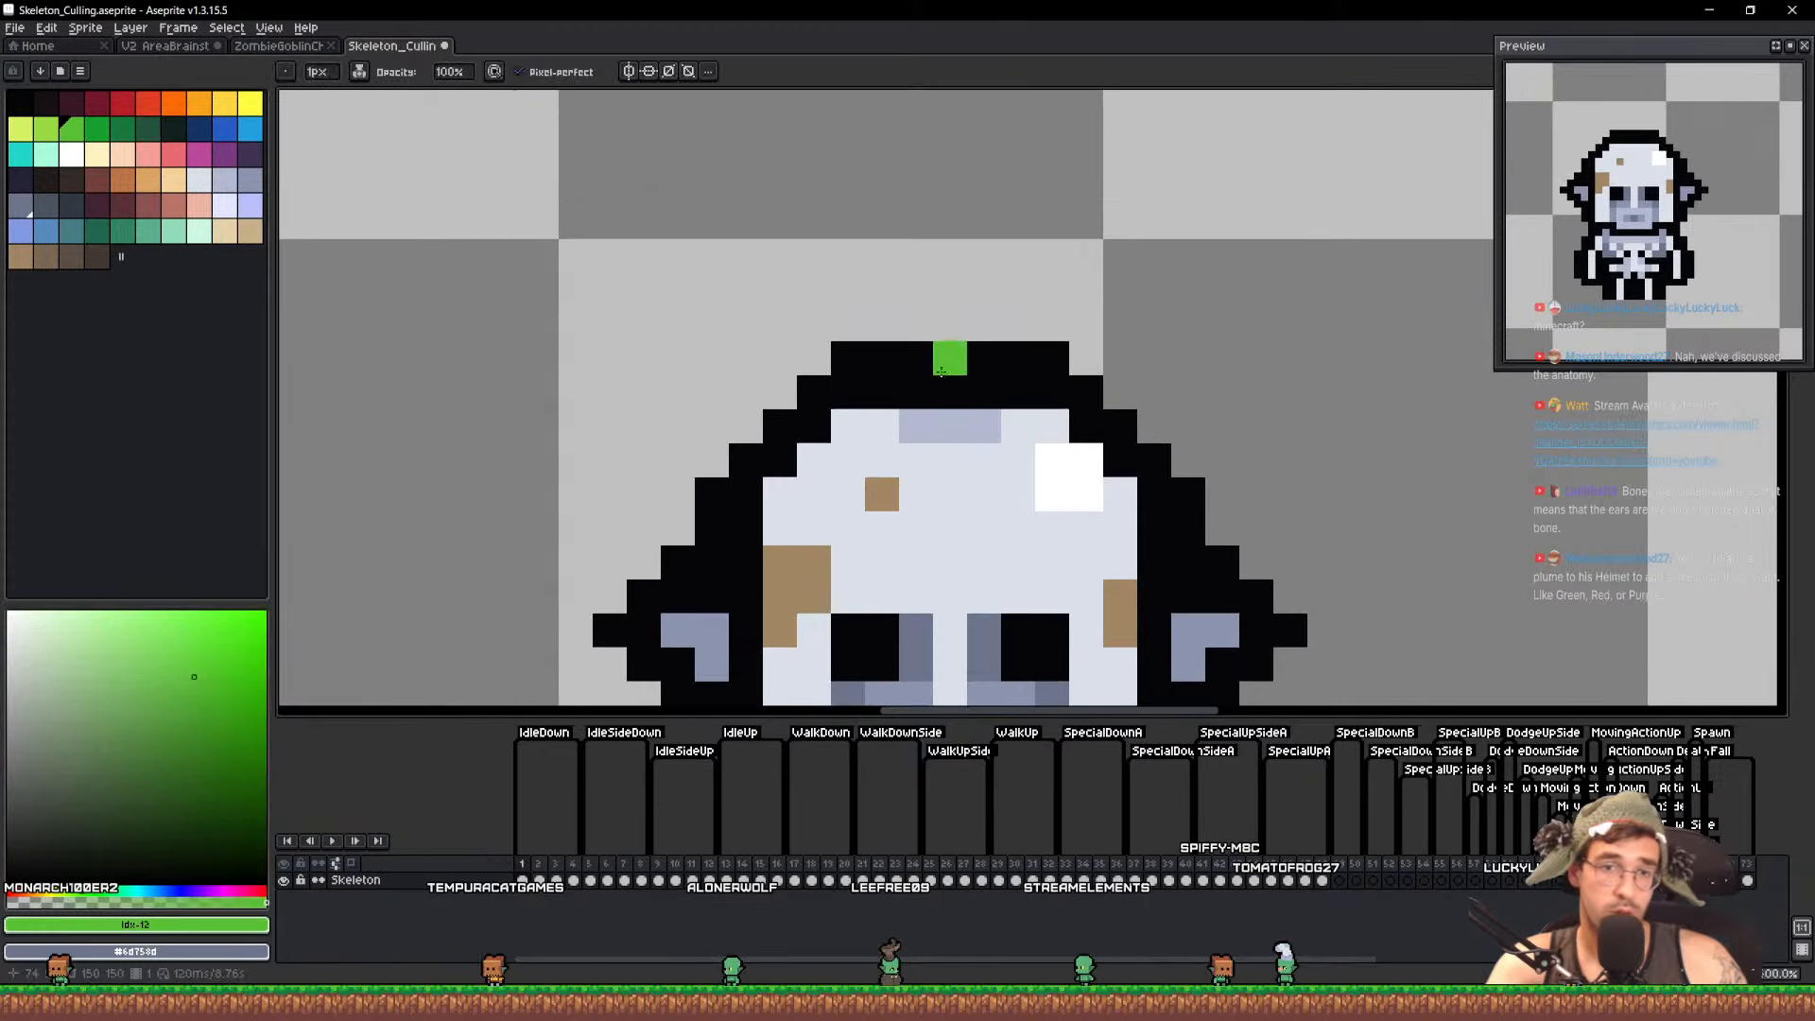
{"action": "left_click", "coordinate": [147, 234]}
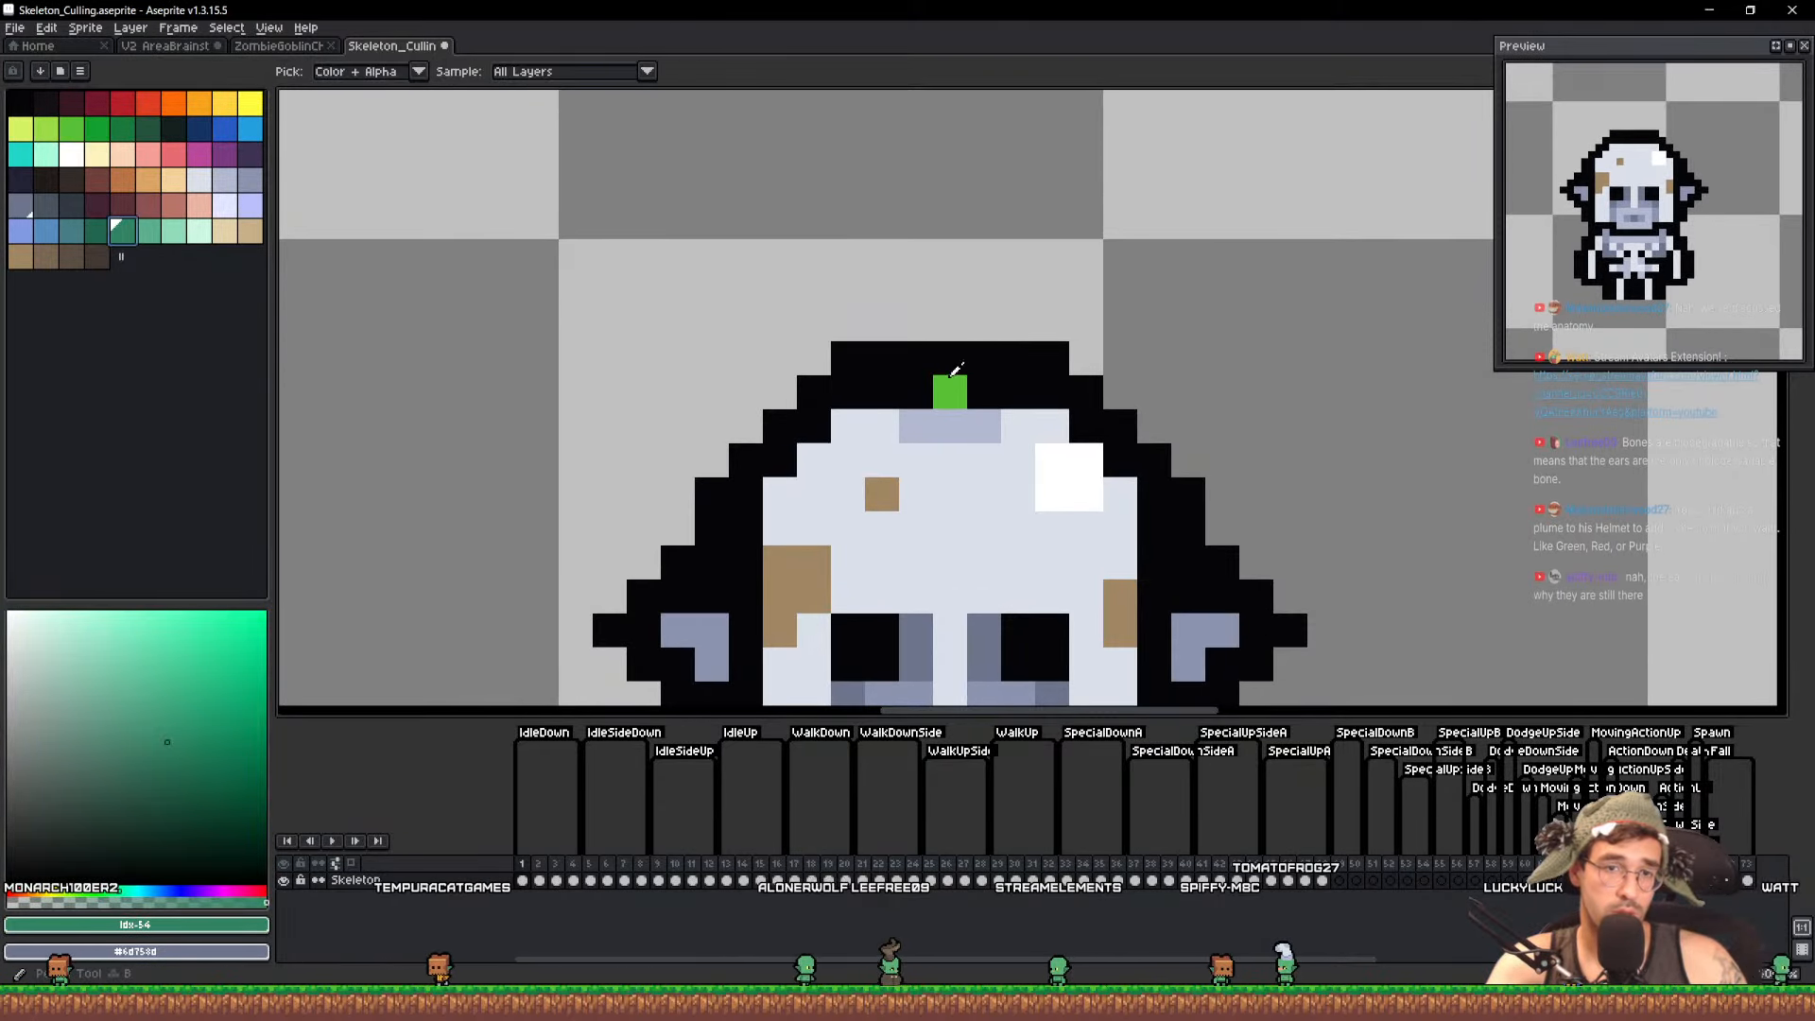
{"action": "mouse_move", "coordinate": [948, 375]}
{"action": "left_mouse_down"}
{"action": "mouse_move", "coordinate": [916, 277]}
{"action": "mouse_move", "coordinate": [885, 283]}
{"action": "mouse_move", "coordinate": [926, 251]}
{"action": "mouse_move", "coordinate": [1003, 251]}
{"action": "mouse_move", "coordinate": [1040, 289]}
{"action": "mouse_move", "coordinate": [953, 293]}
{"action": "mouse_move", "coordinate": [974, 359]}
{"action": "left_mouse_up"}
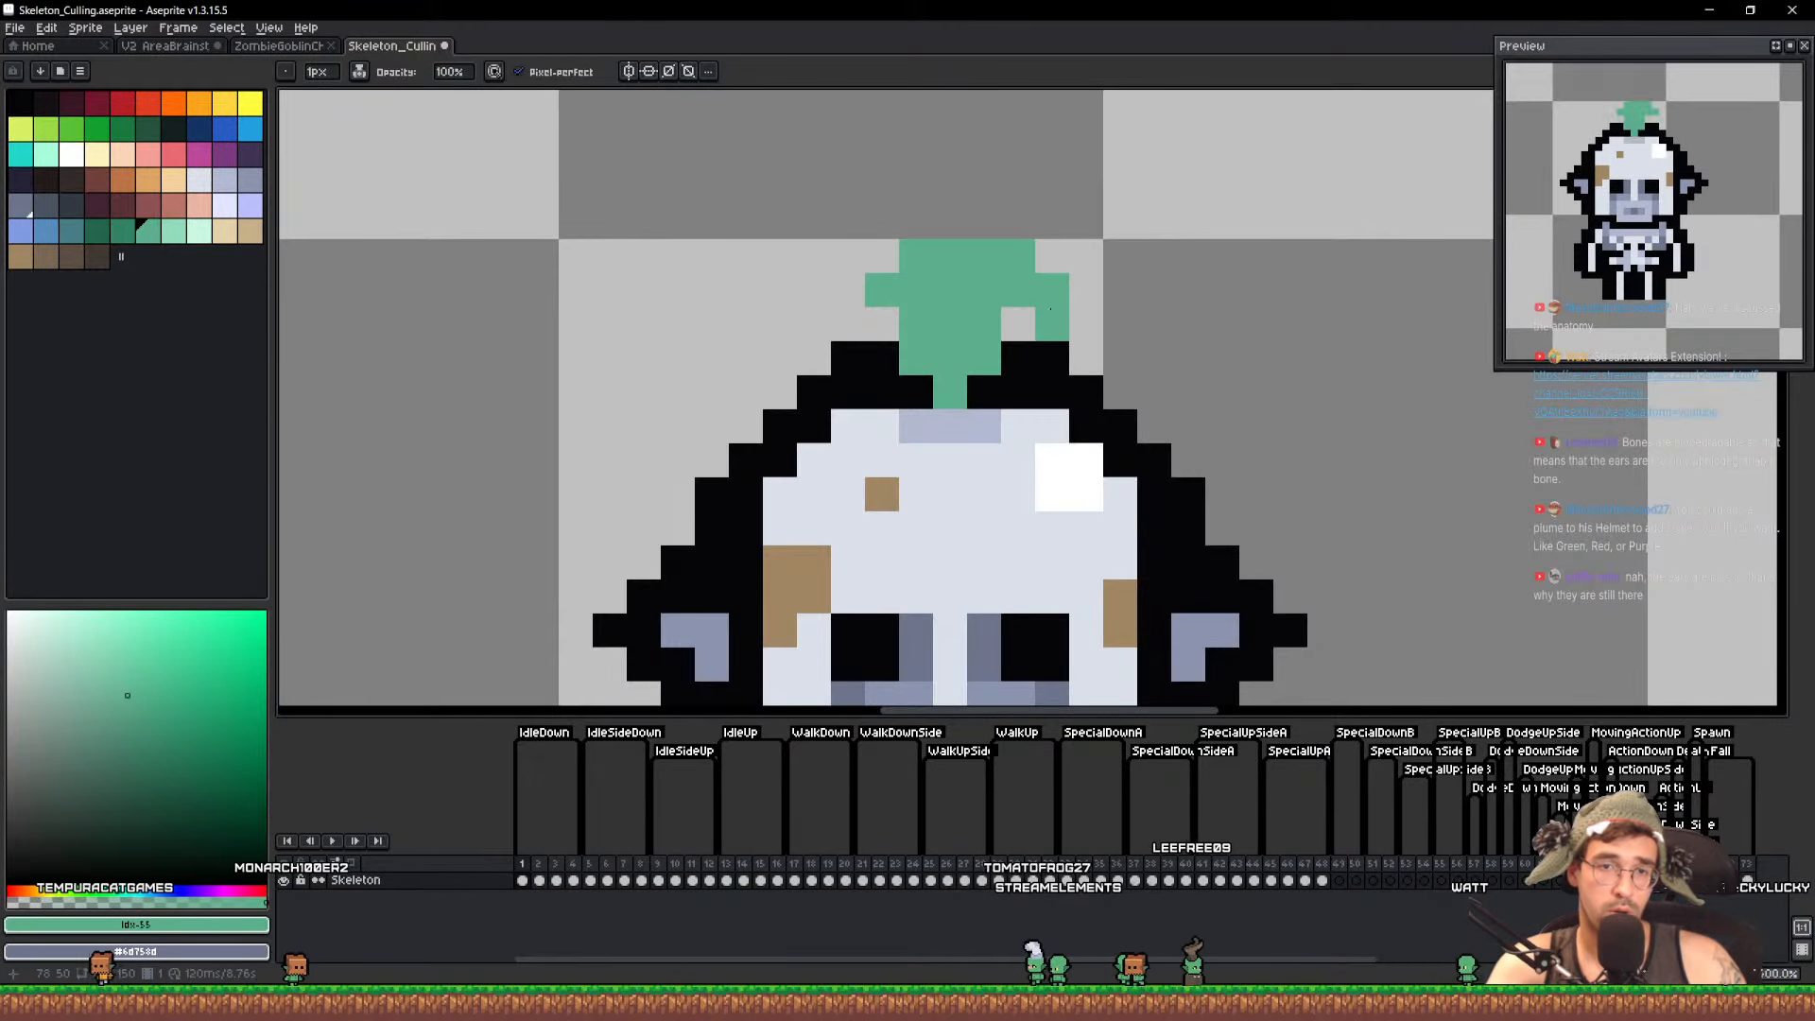
Refine the plume's shape, outline it in #060608 and fill its upper part with a lighter green
{"action": "mouse_move", "coordinate": [1050, 310]}
{"action": "left_mouse_down"}
{"action": "mouse_move", "coordinate": [1052, 256]}
{"action": "mouse_move", "coordinate": [1018, 255]}
{"action": "mouse_move", "coordinate": [1018, 324]}
{"action": "mouse_move", "coordinate": [1063, 297]}
{"action": "left_mouse_up"}
{"action": "left_click", "coordinate": [1032, 360], "text": "alt"}
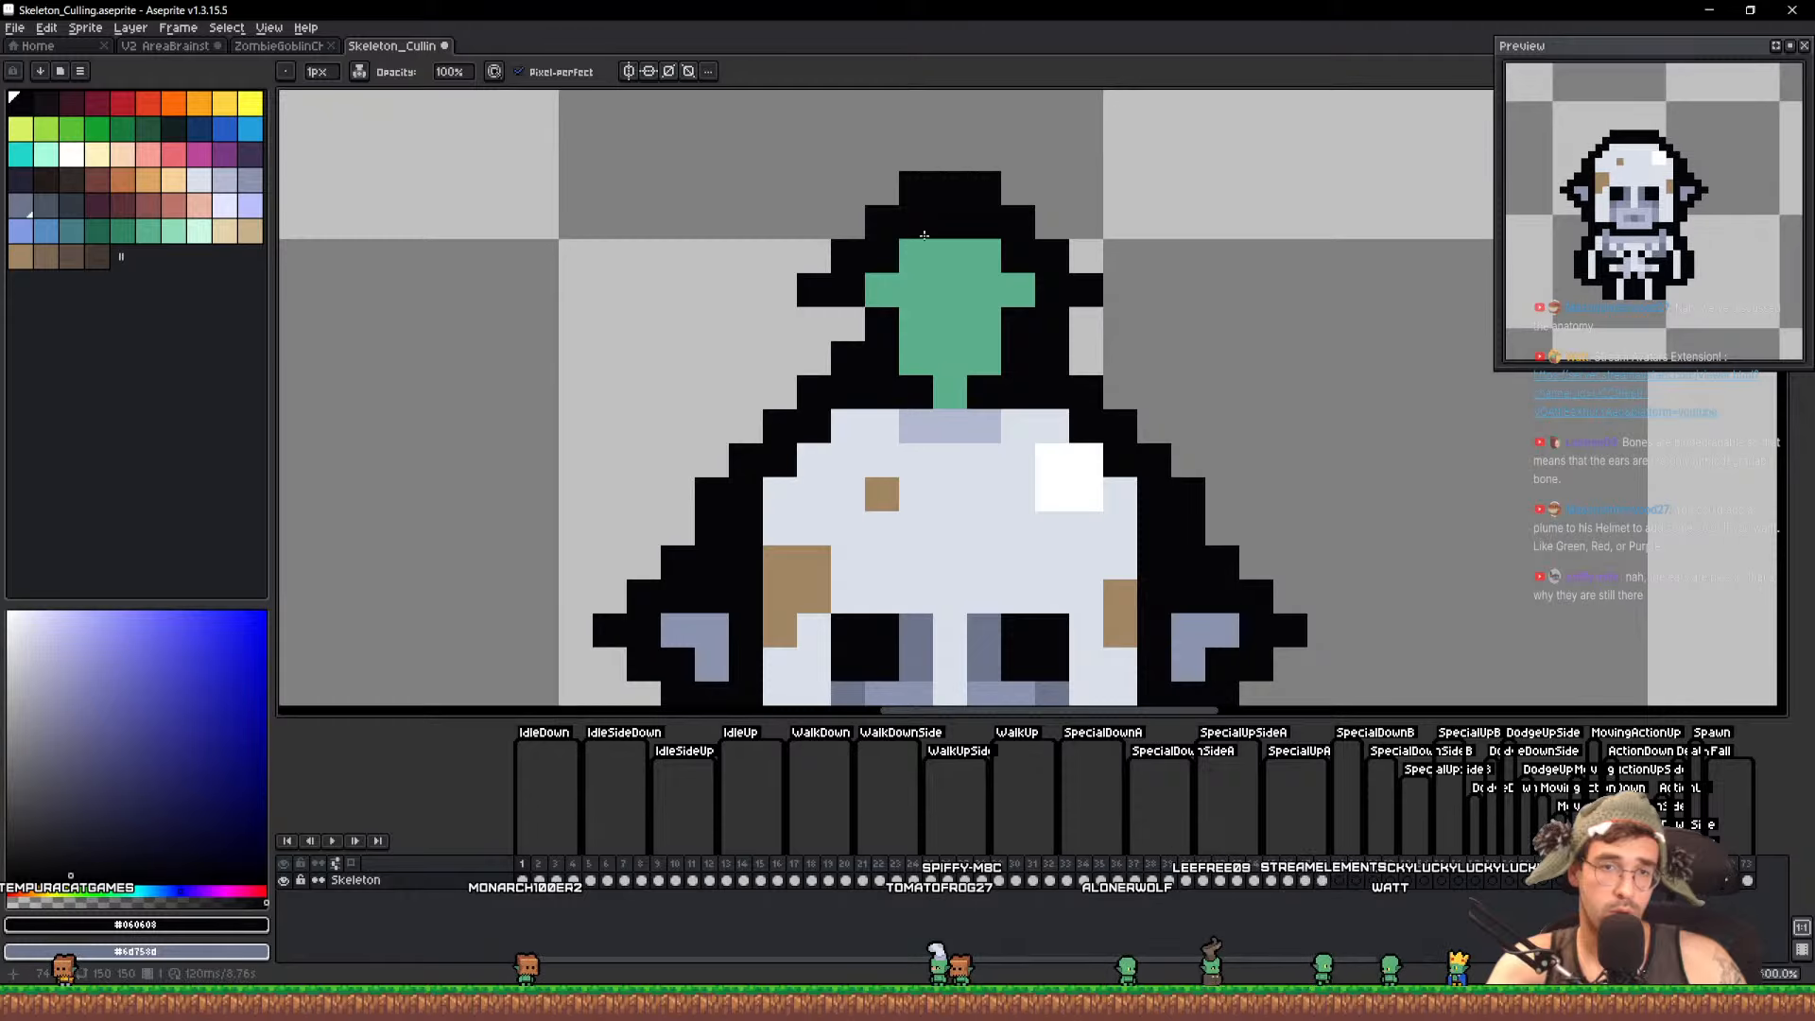
{"action": "left_click", "coordinate": [946, 312], "text": "alt"}
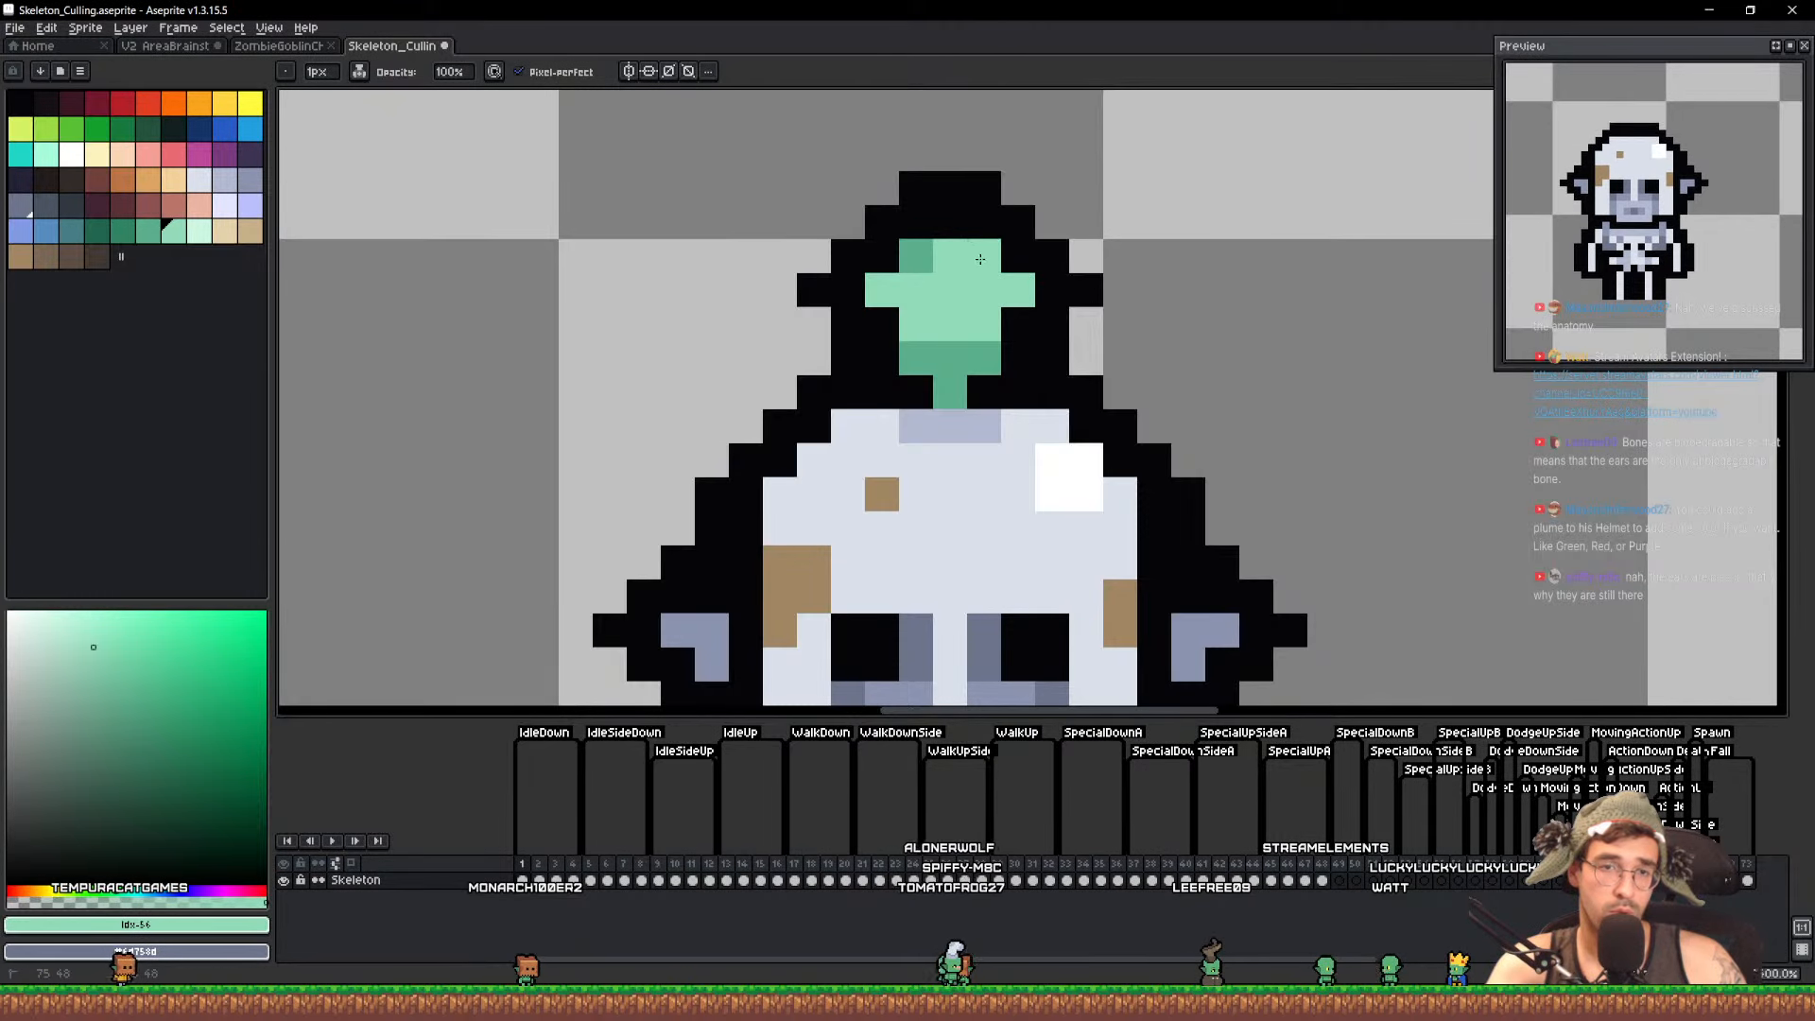
Lasso the finished plume above the front-view head in frame 1 and copy it
{"action": "scroll", "coordinate": [969, 277], "scroll_direction": "down", "scroll_amount": 1}
{"action": "key", "text": "q"}
{"action": "left_click_drag", "start_coordinate": [1010, 359], "coordinate": [1222, 260]}
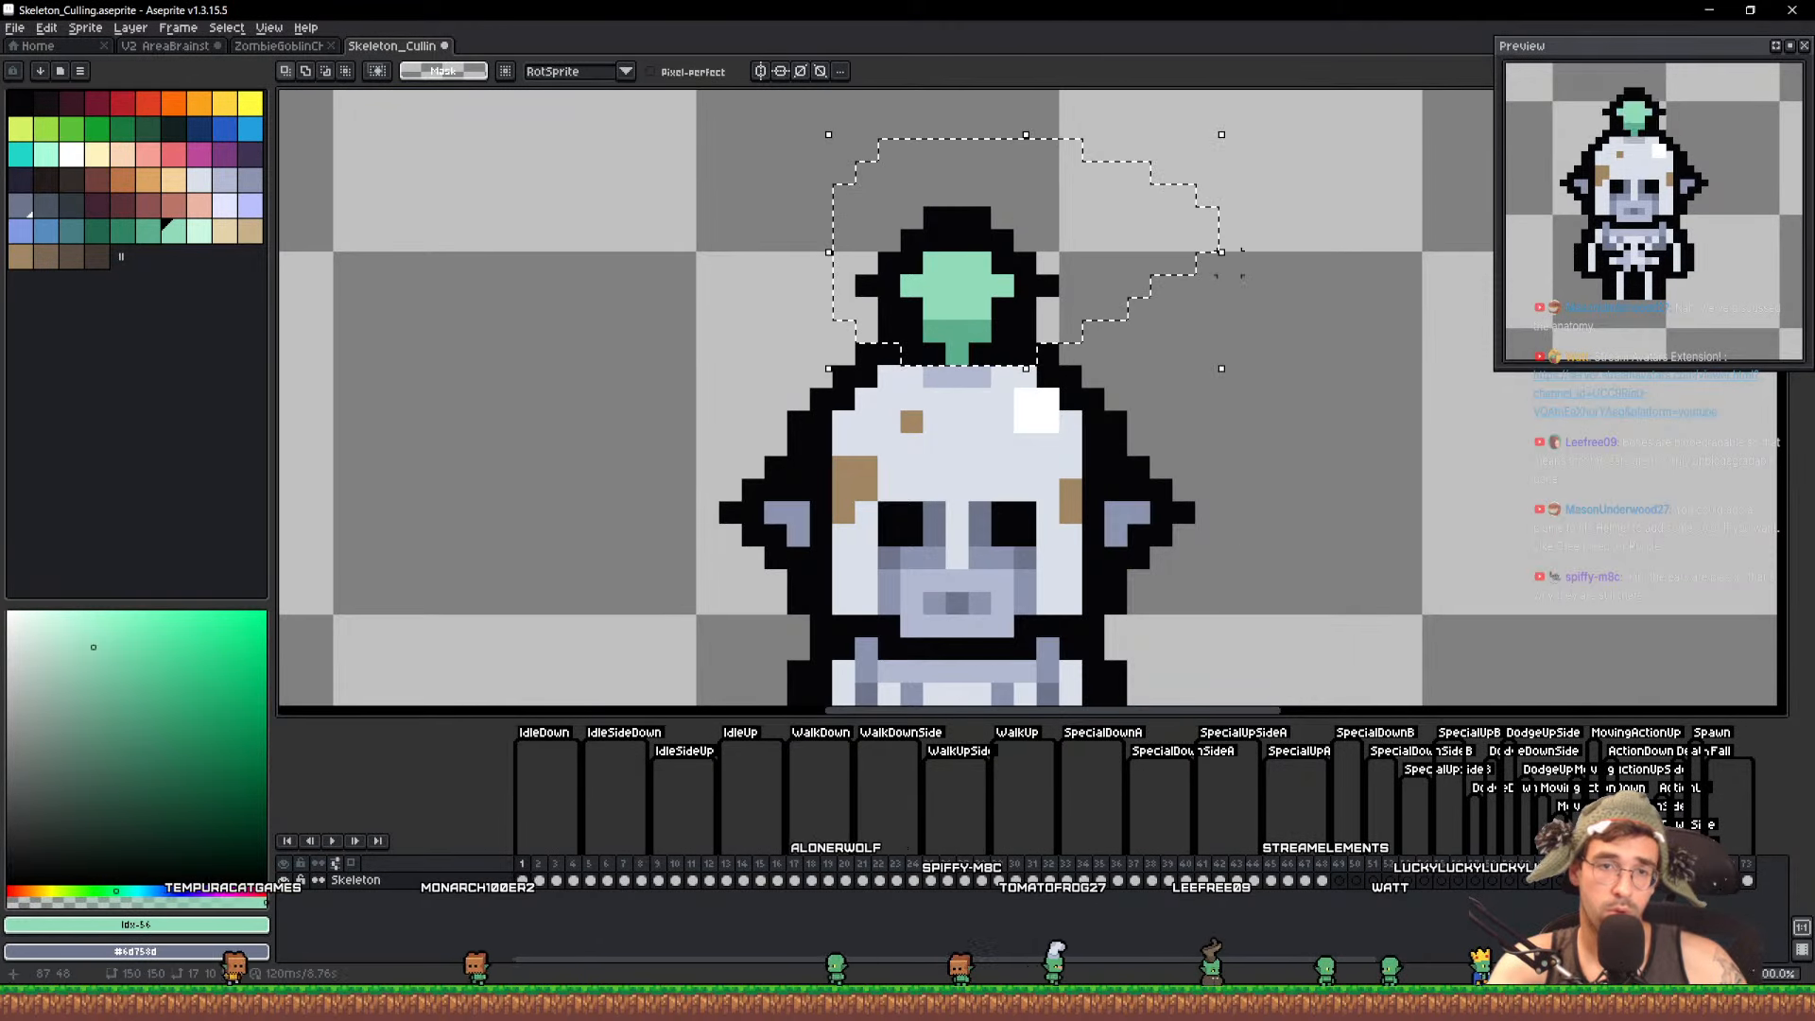
{"action": "key", "text": "ctrl+c"}
{"action": "key", "text": "ctrl+d"}
Paste the plume onto the front-view heads in frames 2, 3 and 4, nudging it down where the head bobs, and save the file
{"action": "key", "text": "Right"}
{"action": "key", "text": "ctrl+v"}
{"action": "key", "text": "Down"}
{"action": "key", "text": "ctrl+d"}
{"action": "key", "text": "Right"}
{"action": "key", "text": "ctrl+v"}
{"action": "key", "text": "Down"}
{"action": "key", "text": "ctrl+d"}
{"action": "key", "text": "Right"}
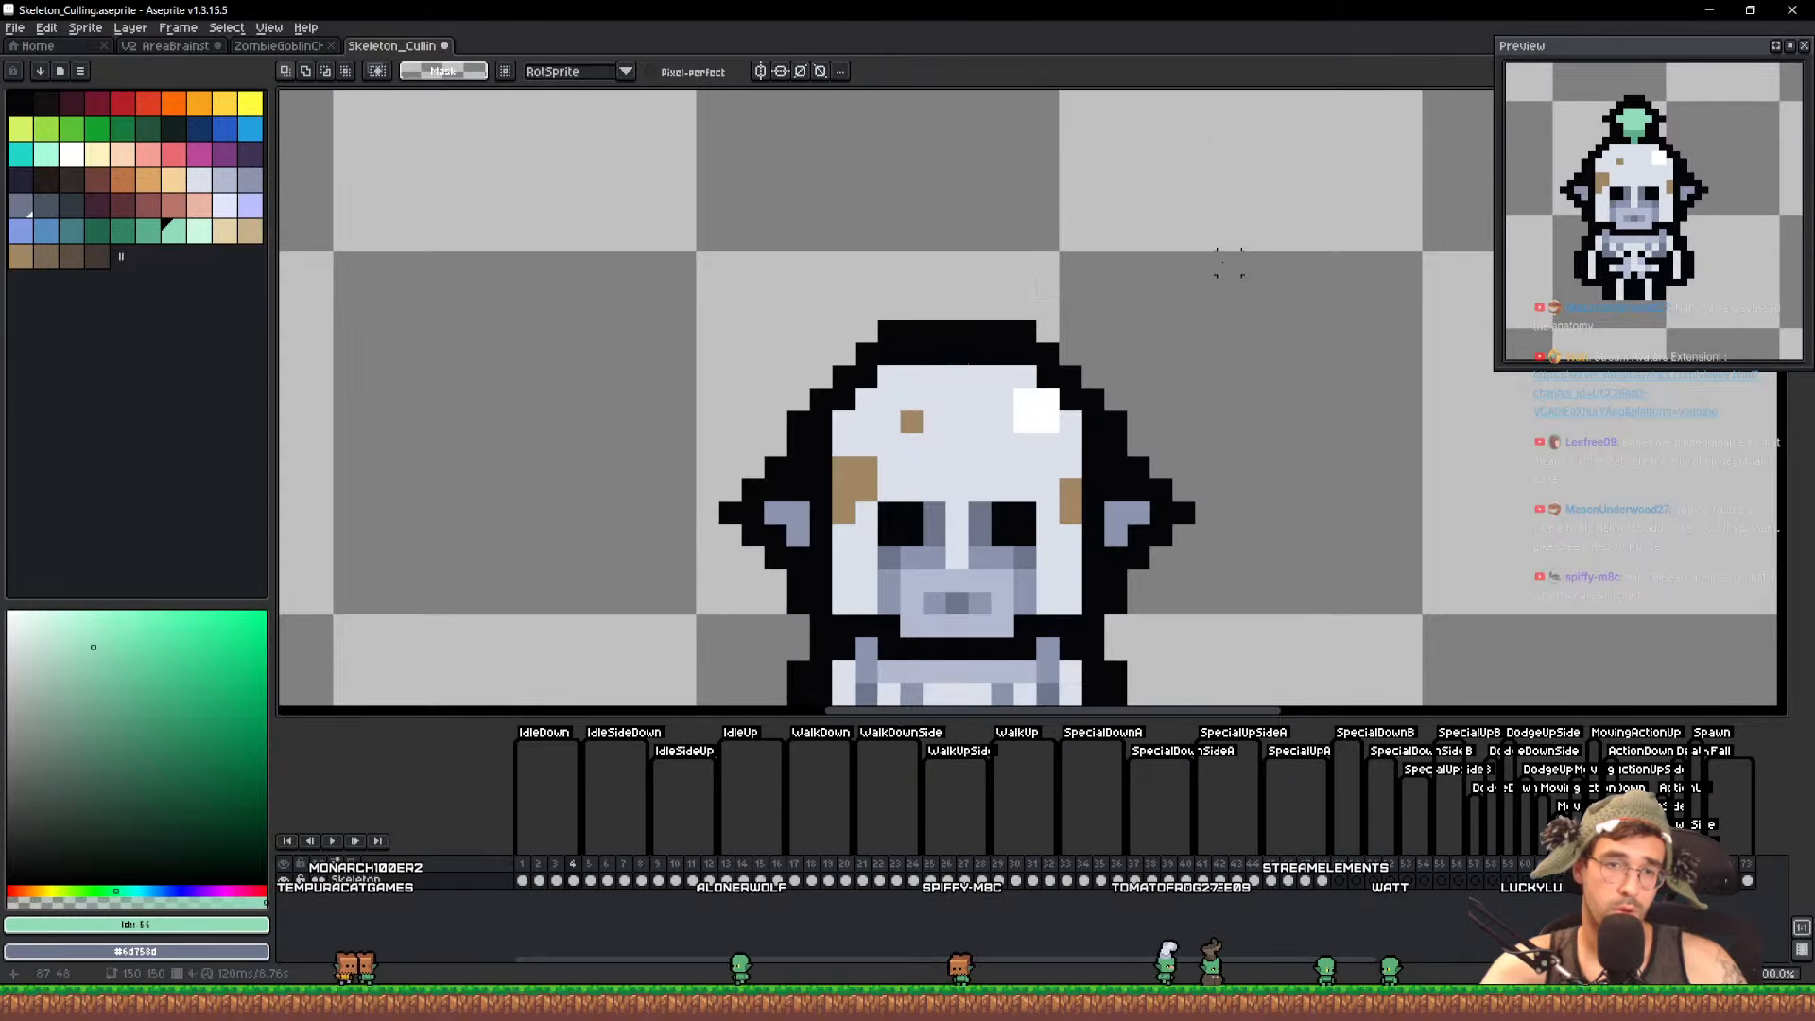
{"action": "key", "text": "ctrl+v"}
{"action": "key", "text": "ctrl+d"}
{"action": "key", "text": "ctrl+s"}
Paint the #b3b9d1 shadow strip on the skull beneath the plume in frame 4, return to frame 1 and save the file
{"action": "scroll", "coordinate": [1200, 284], "scroll_direction": "down", "scroll_amount": 1}
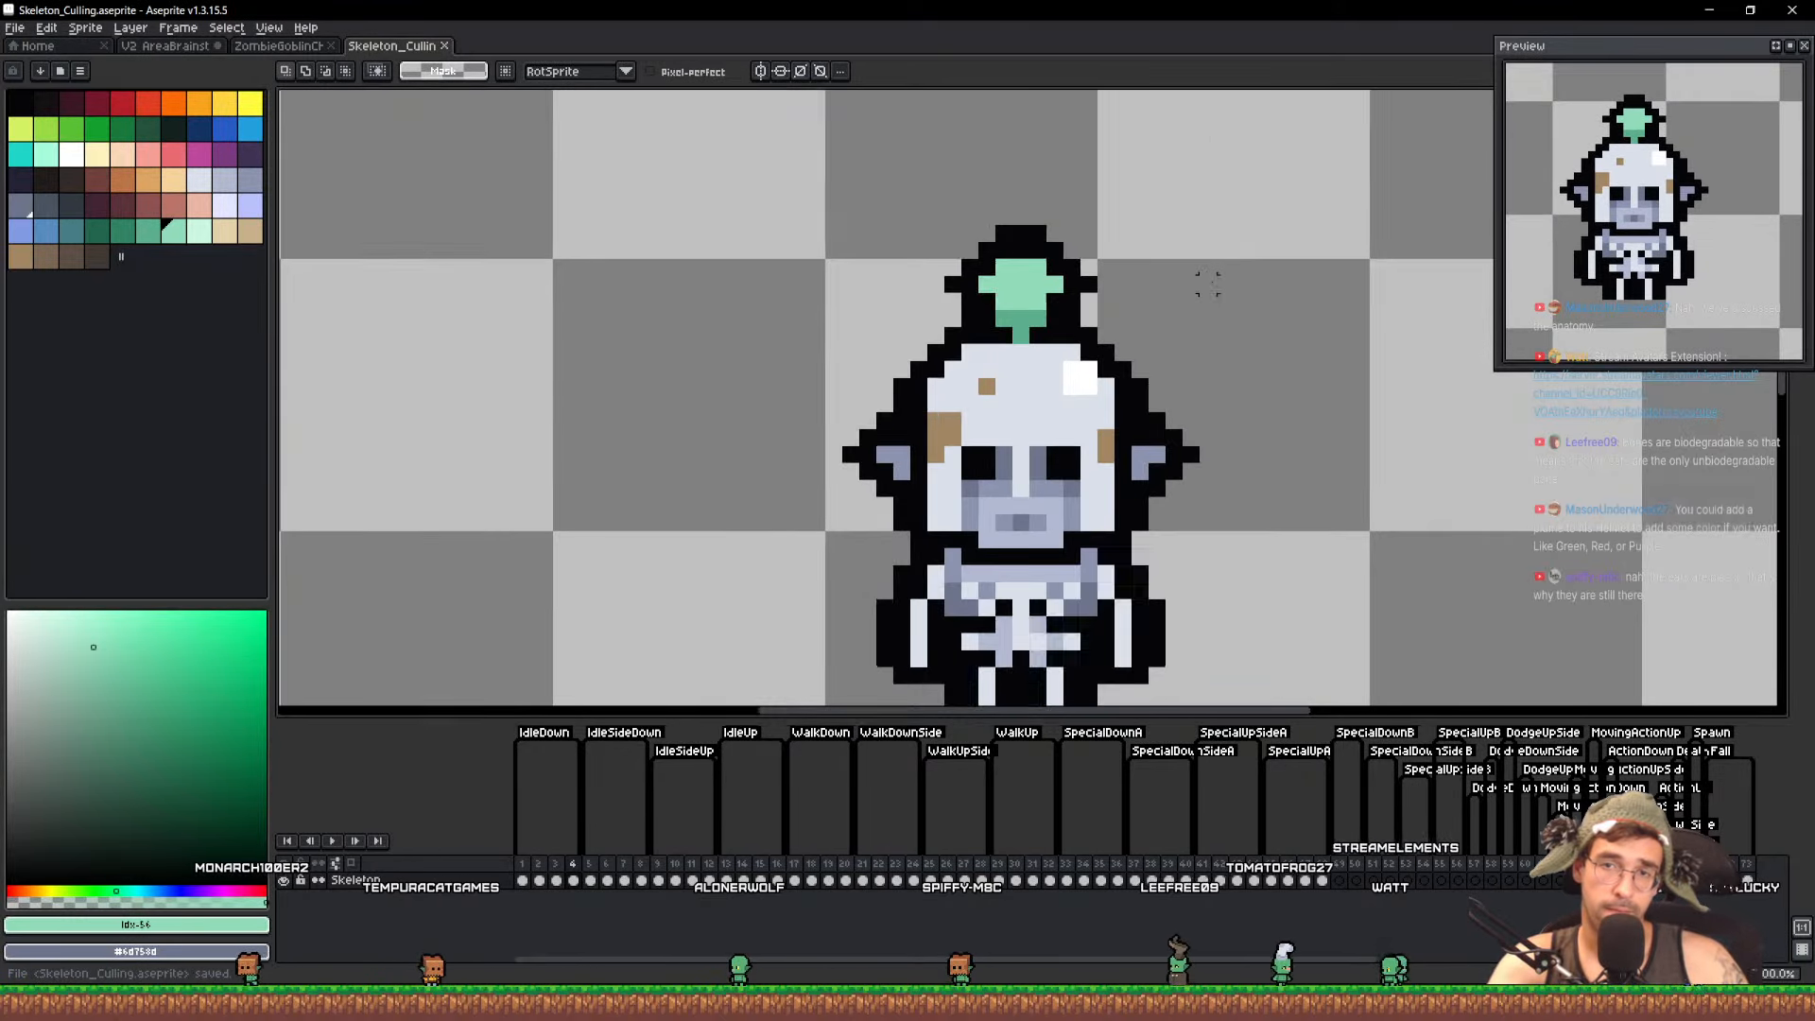
{"action": "scroll", "coordinate": [972, 284], "scroll_direction": "up", "scroll_amount": 2}
{"action": "key", "text": "i"}
{"action": "left_click", "coordinate": [1017, 592]}
{"action": "left_click", "coordinate": [1004, 624]}
{"action": "key", "text": "b"}
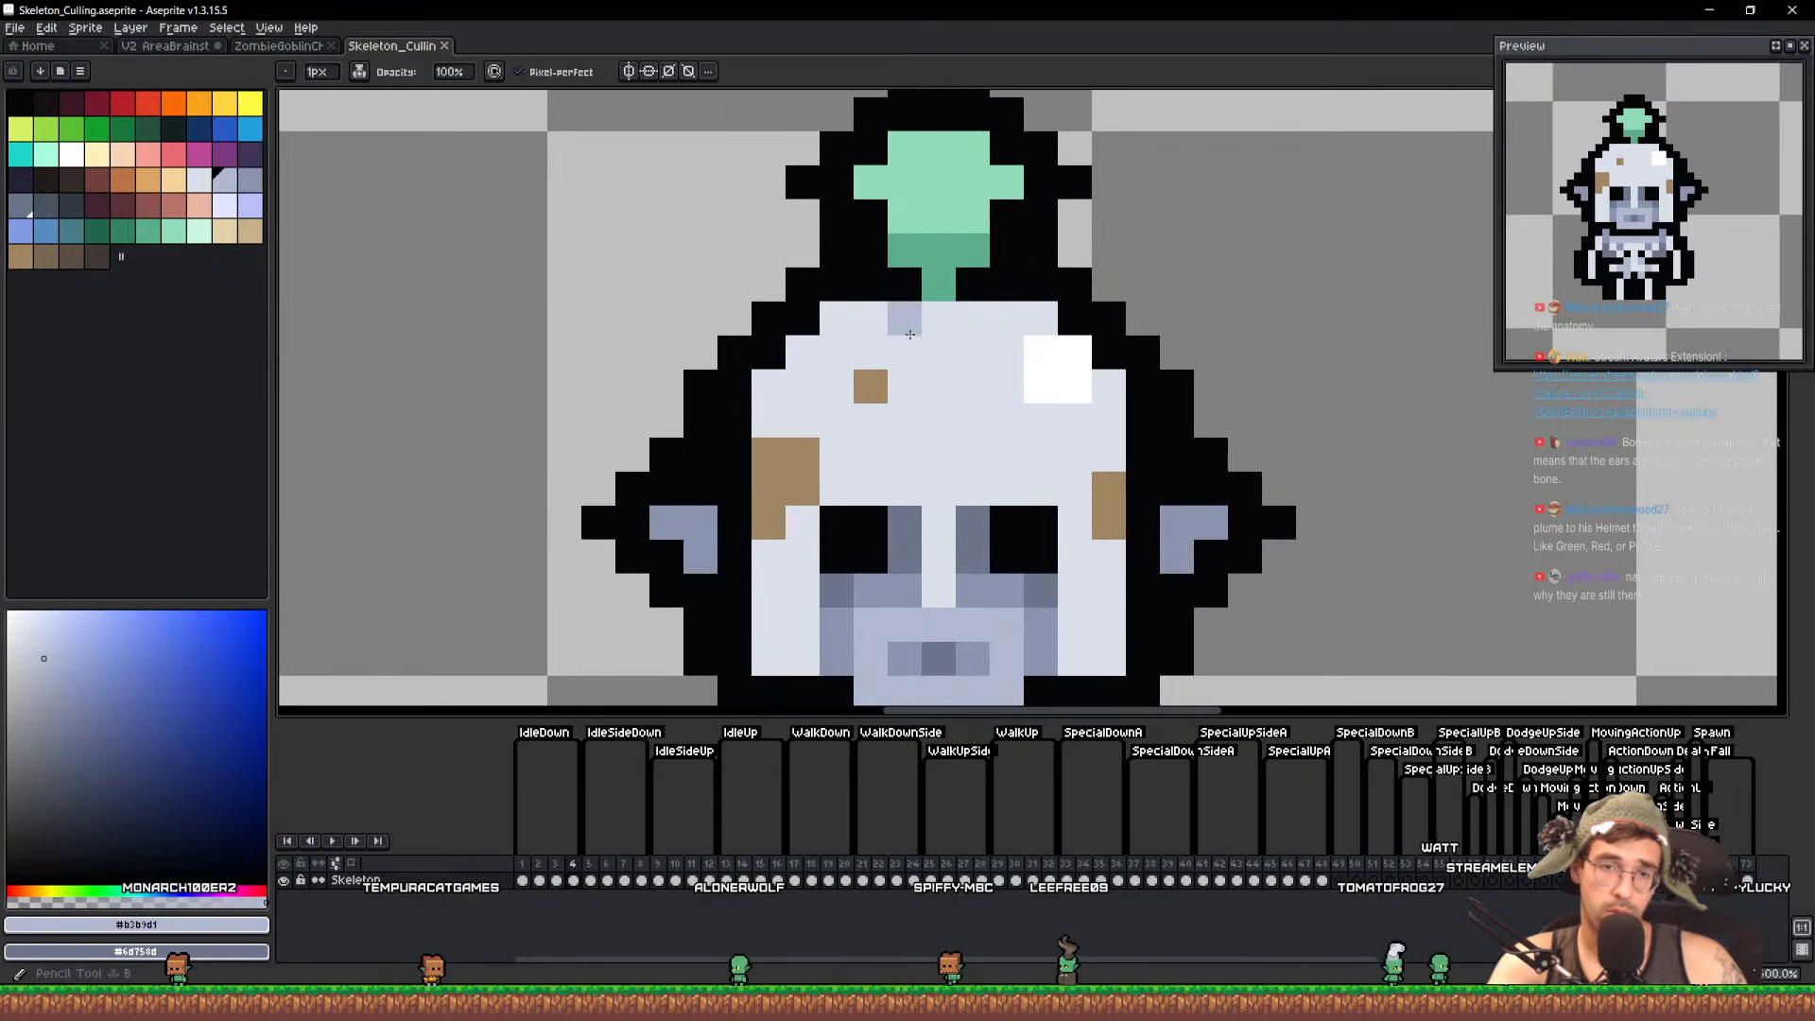
{"action": "mouse_move", "coordinate": [904, 325]}
{"action": "left_mouse_down"}
{"action": "mouse_move", "coordinate": [972, 323]}
{"action": "mouse_move", "coordinate": [904, 350]}
{"action": "mouse_move", "coordinate": [970, 350]}
{"action": "left_mouse_up"}
{"action": "key", "text": "Left"}
{"action": "key", "text": "Left"}
{"action": "key", "text": "Left"}
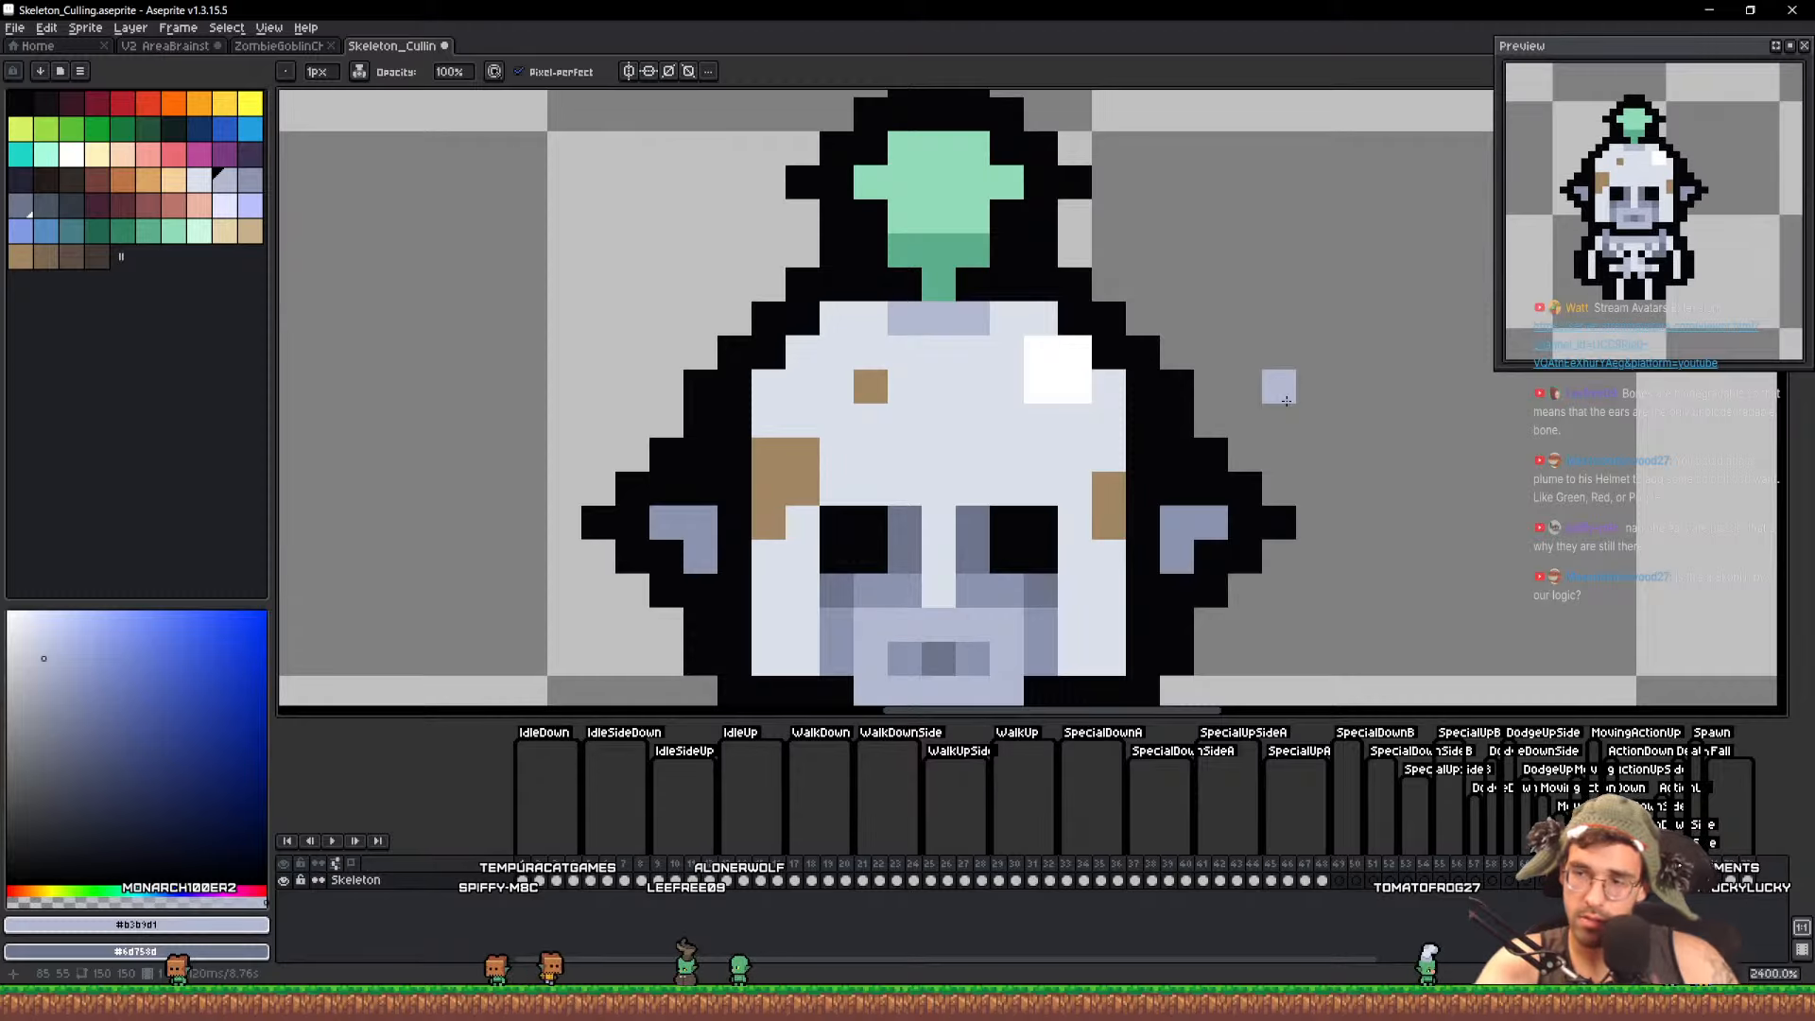
{"action": "scroll", "coordinate": [1241, 396], "scroll_direction": "down", "scroll_amount": 5}
{"action": "key", "text": "ctrl+s"}
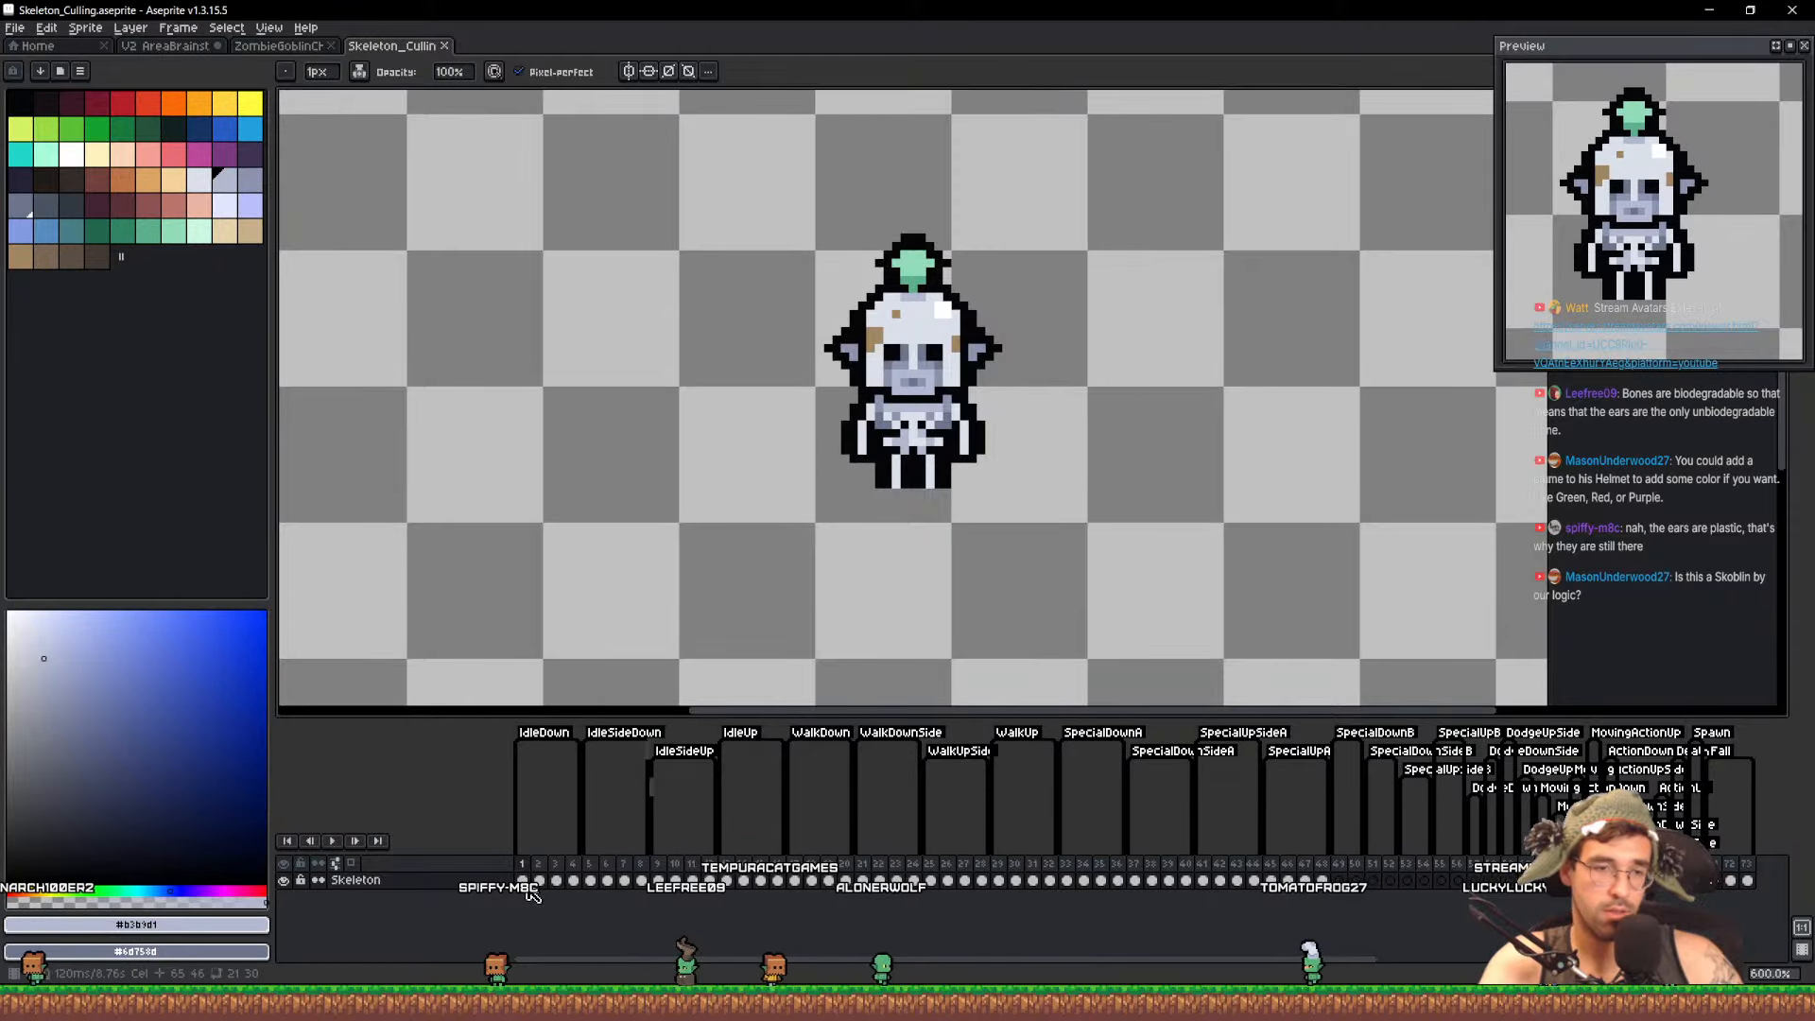
Copy the plumed front-view goblin from frame 1 and place it beside the side-view goblin in frame 5 as a reference
{"action": "key", "text": "q"}
{"action": "left_click_drag", "start_coordinate": [1103, 496], "coordinate": [1307, 302]}
{"action": "key", "text": "ctrl+d"}
{"action": "left_click_drag", "start_coordinate": [1122, 263], "coordinate": [883, 283]}
{"action": "key", "text": "ctrl+d"}
{"action": "scroll", "coordinate": [695, 265], "scroll_direction": "up", "scroll_amount": 3}
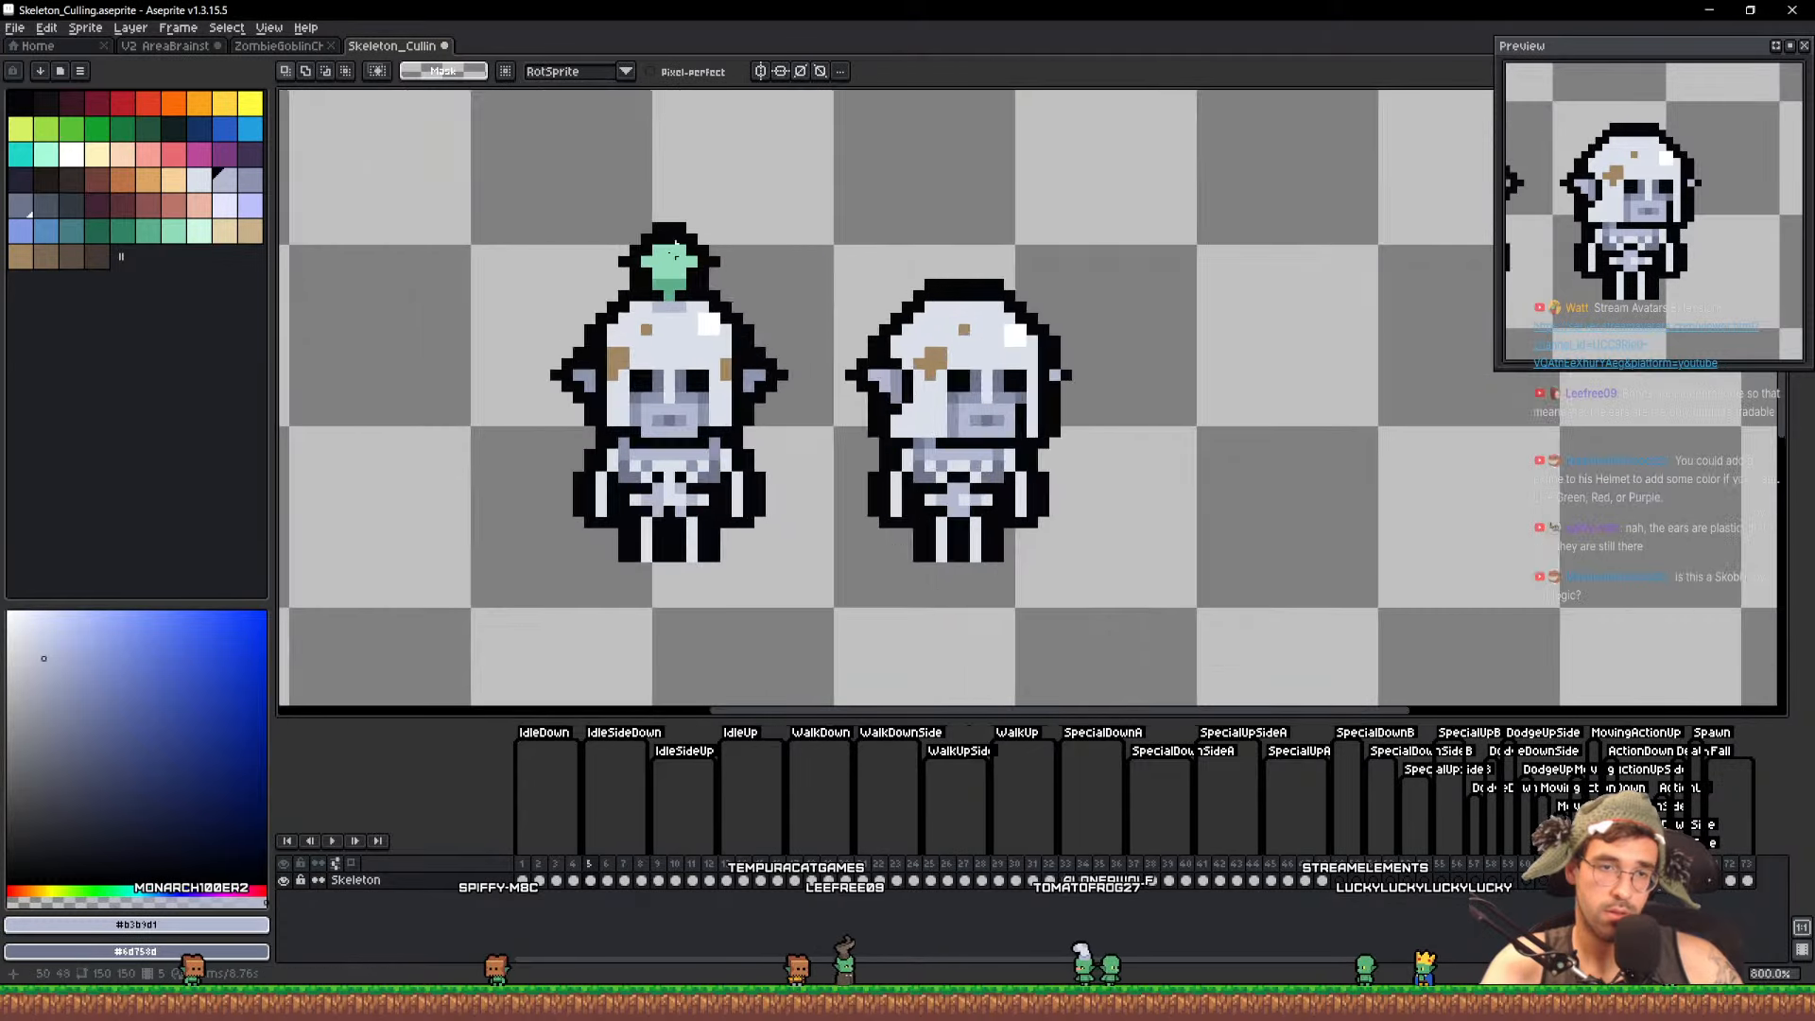
Draw a backward-curving plume on the side-view head in frame 5, using #5daf8d for the base and #92dcba for the highlight
{"action": "left_click", "coordinate": [707, 308], "text": "alt"}
{"action": "key", "text": "b"}
{"action": "left_click_drag", "start_coordinate": [1234, 329], "coordinate": [1174, 259]}
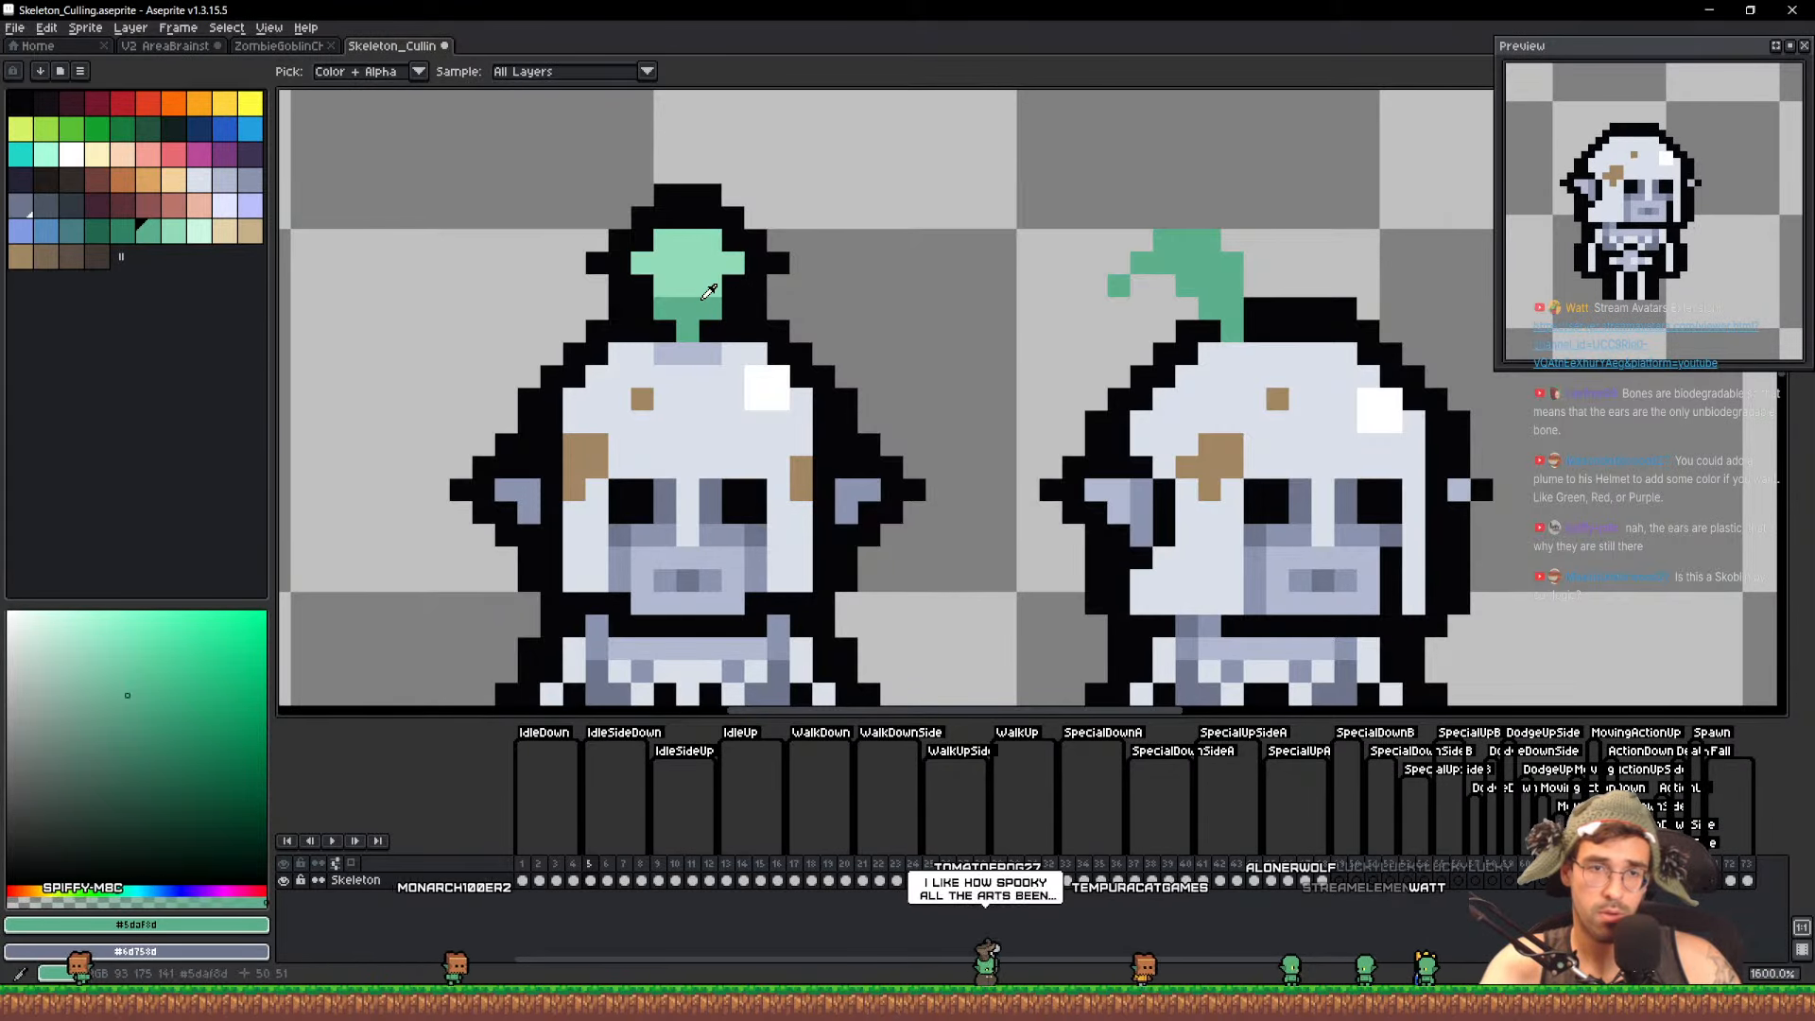
{"action": "left_click", "coordinate": [689, 265], "text": "alt"}
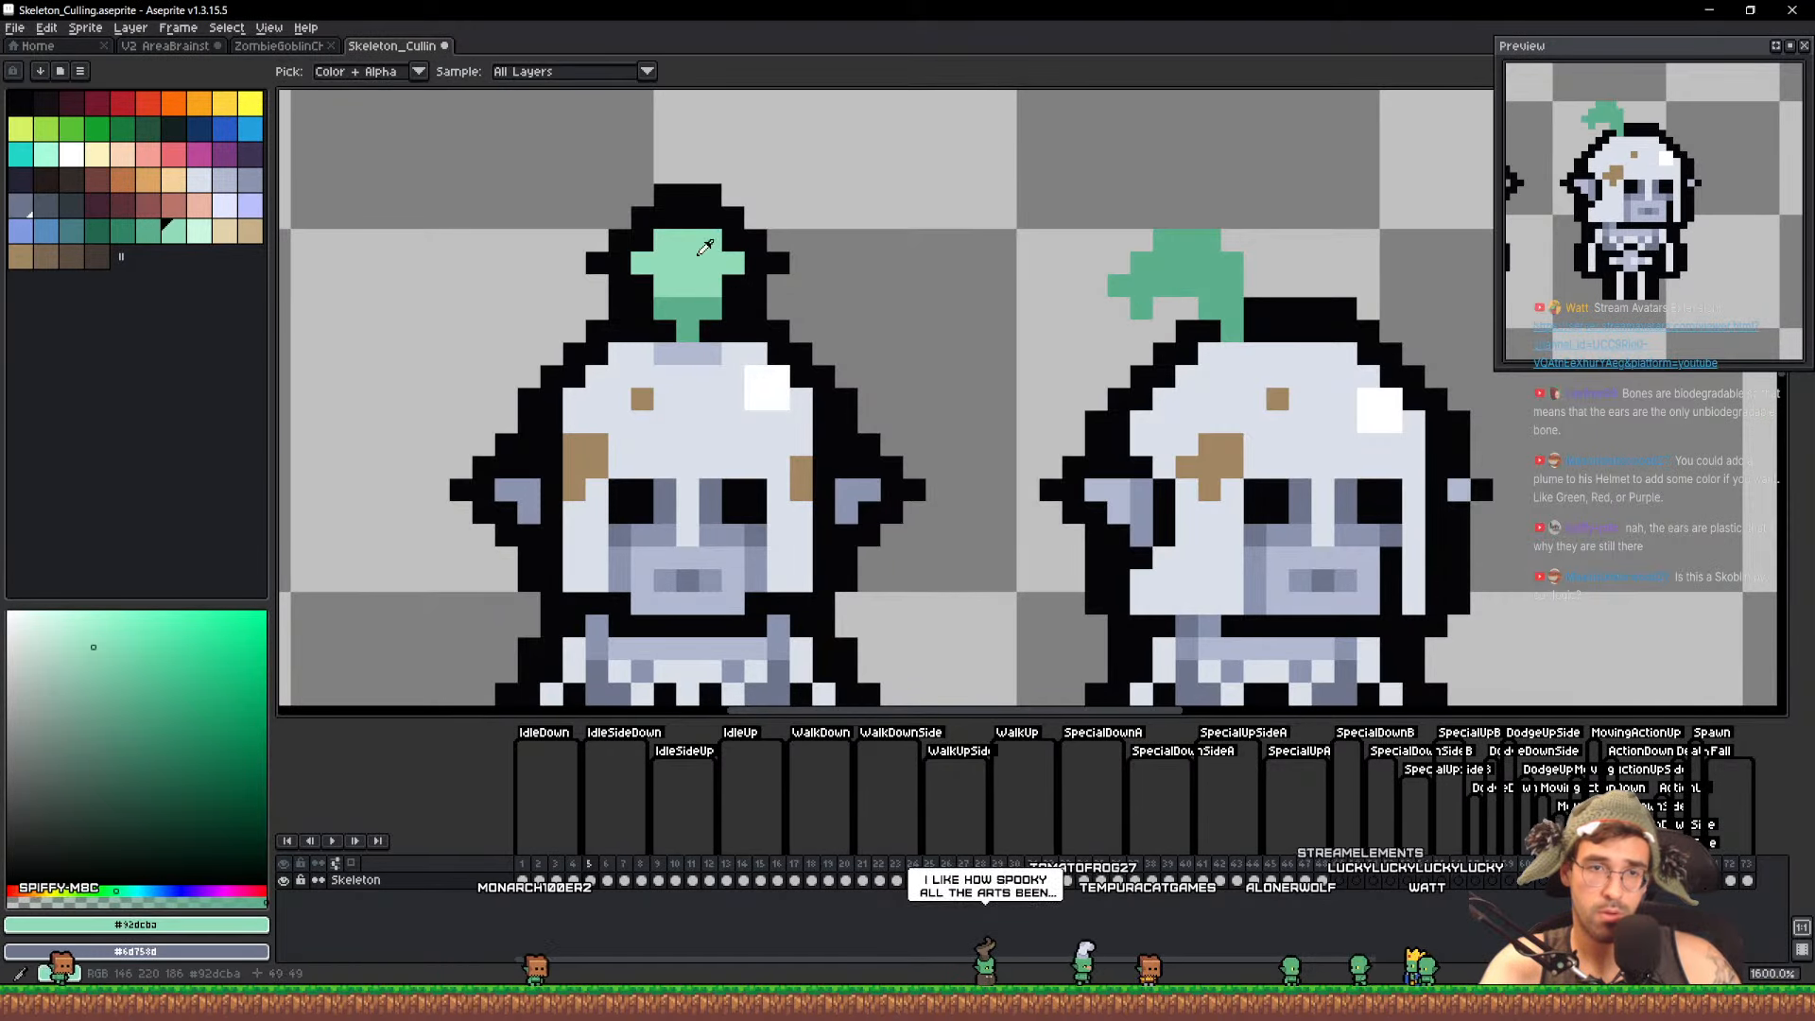
{"action": "left_click_drag", "start_coordinate": [1165, 240], "coordinate": [1208, 282]}
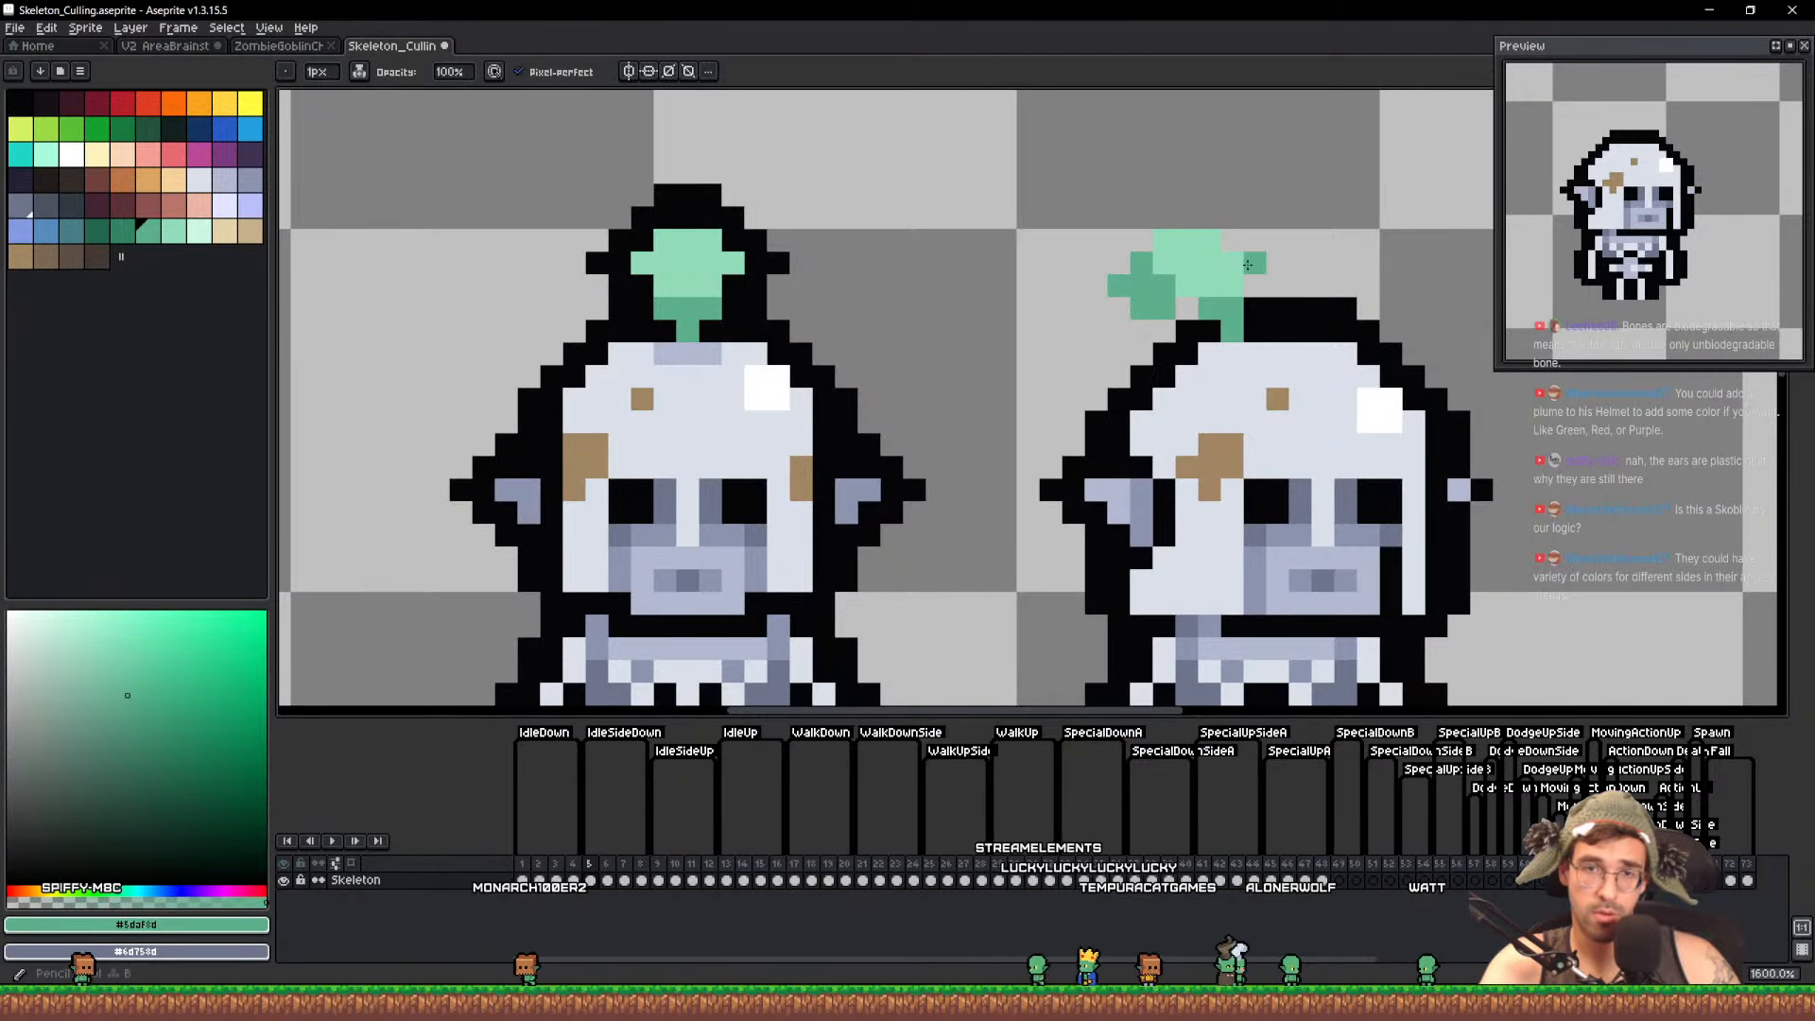
{"action": "left_click_drag", "start_coordinate": [1247, 265], "coordinate": [1099, 260]}
Outline the side-view plume in #060608 with a 2 px brush and save the file
{"action": "left_click", "coordinate": [1048, 329], "text": "alt"}
{"action": "key", "text": "plus"}
{"action": "left_click", "coordinate": [1016, 348]}
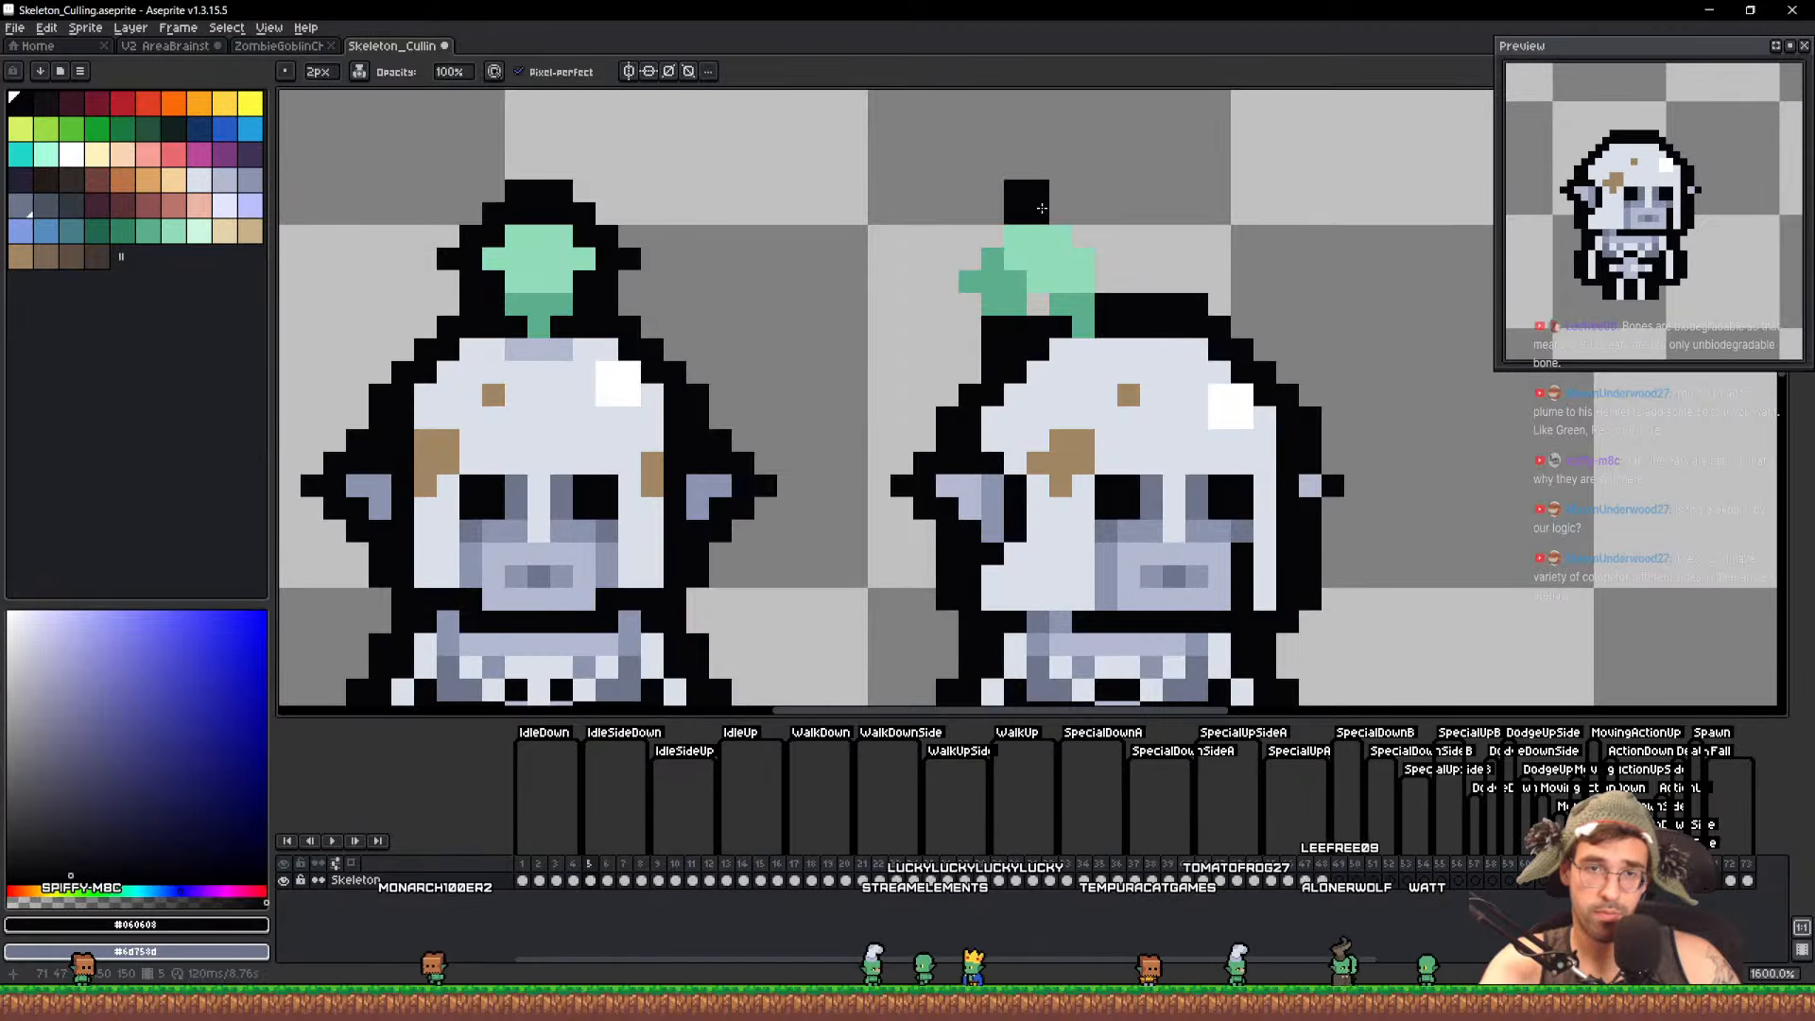
{"action": "mouse_move", "coordinate": [1042, 208]}
{"action": "left_mouse_down"}
{"action": "mouse_move", "coordinate": [1131, 272]}
{"action": "mouse_move", "coordinate": [1085, 213]}
{"action": "left_mouse_up"}
{"action": "left_click", "coordinate": [1127, 278]}
{"action": "scroll", "coordinate": [1116, 255], "scroll_direction": "down", "scroll_amount": 1}
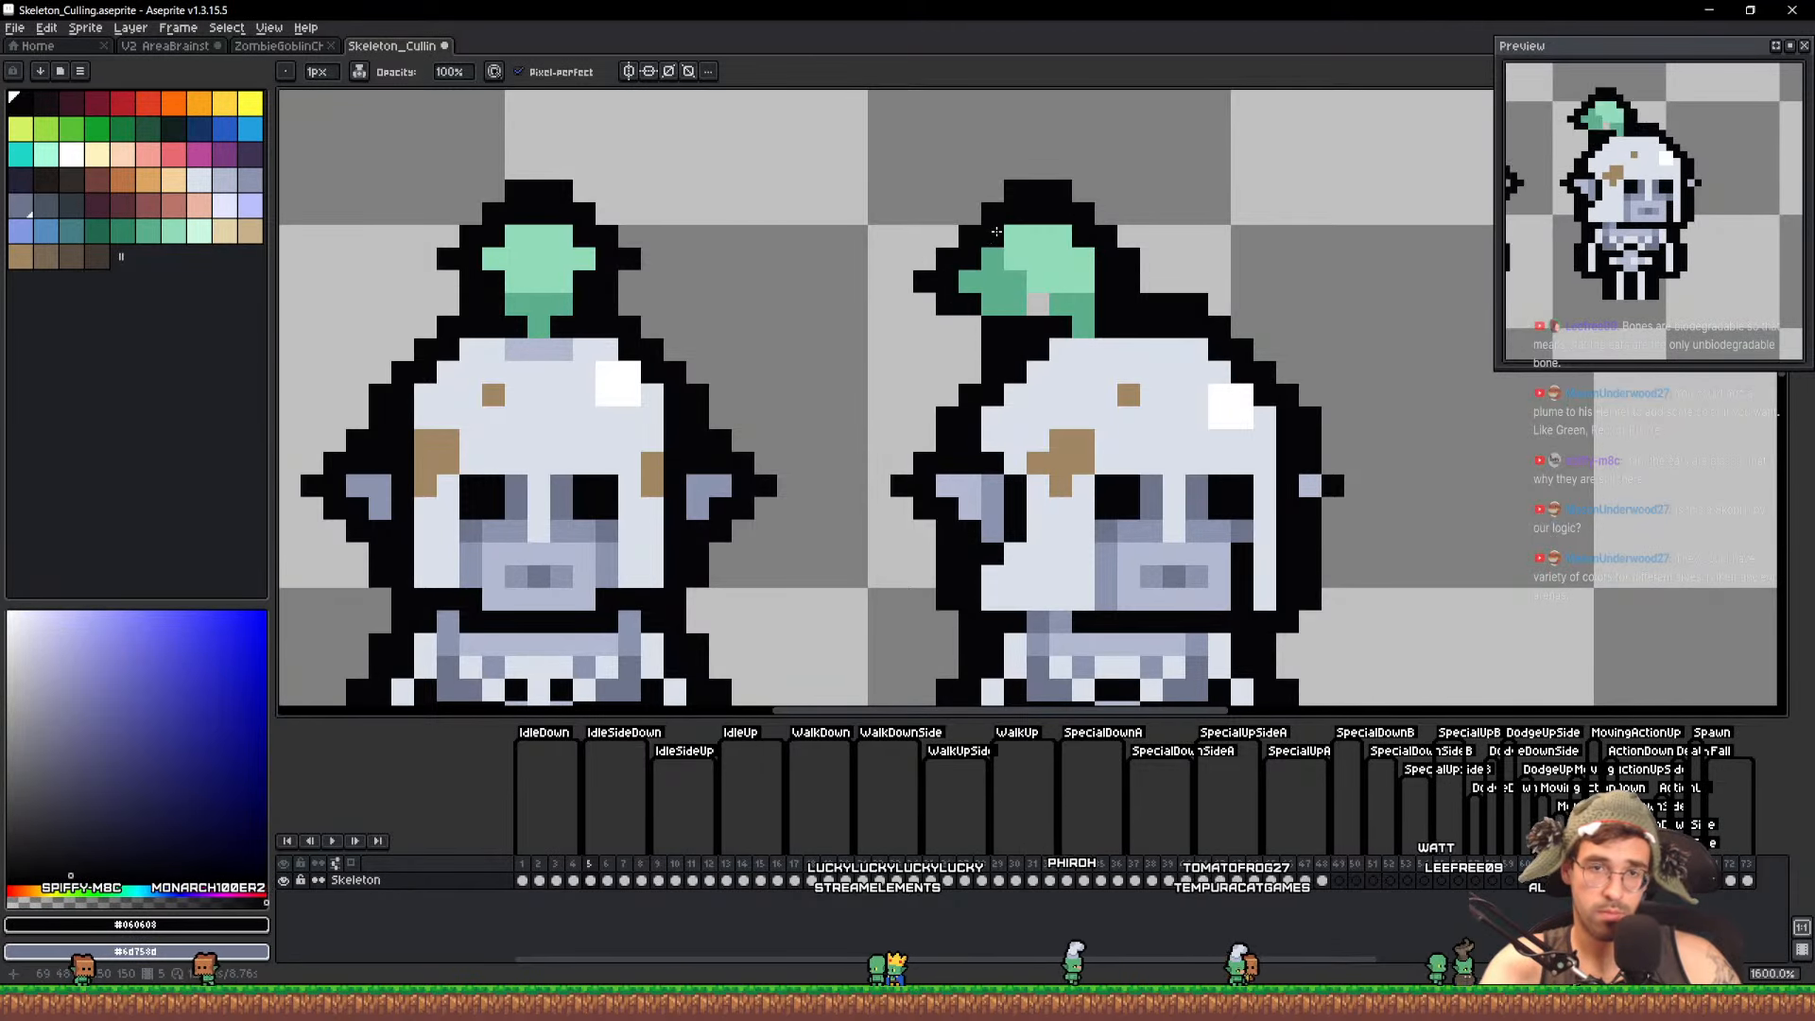
Erase the reference front-view goblin from frame 5, leaving only the side-view goblin
{"action": "scroll", "coordinate": [1179, 326], "scroll_direction": "down", "scroll_amount": 4}
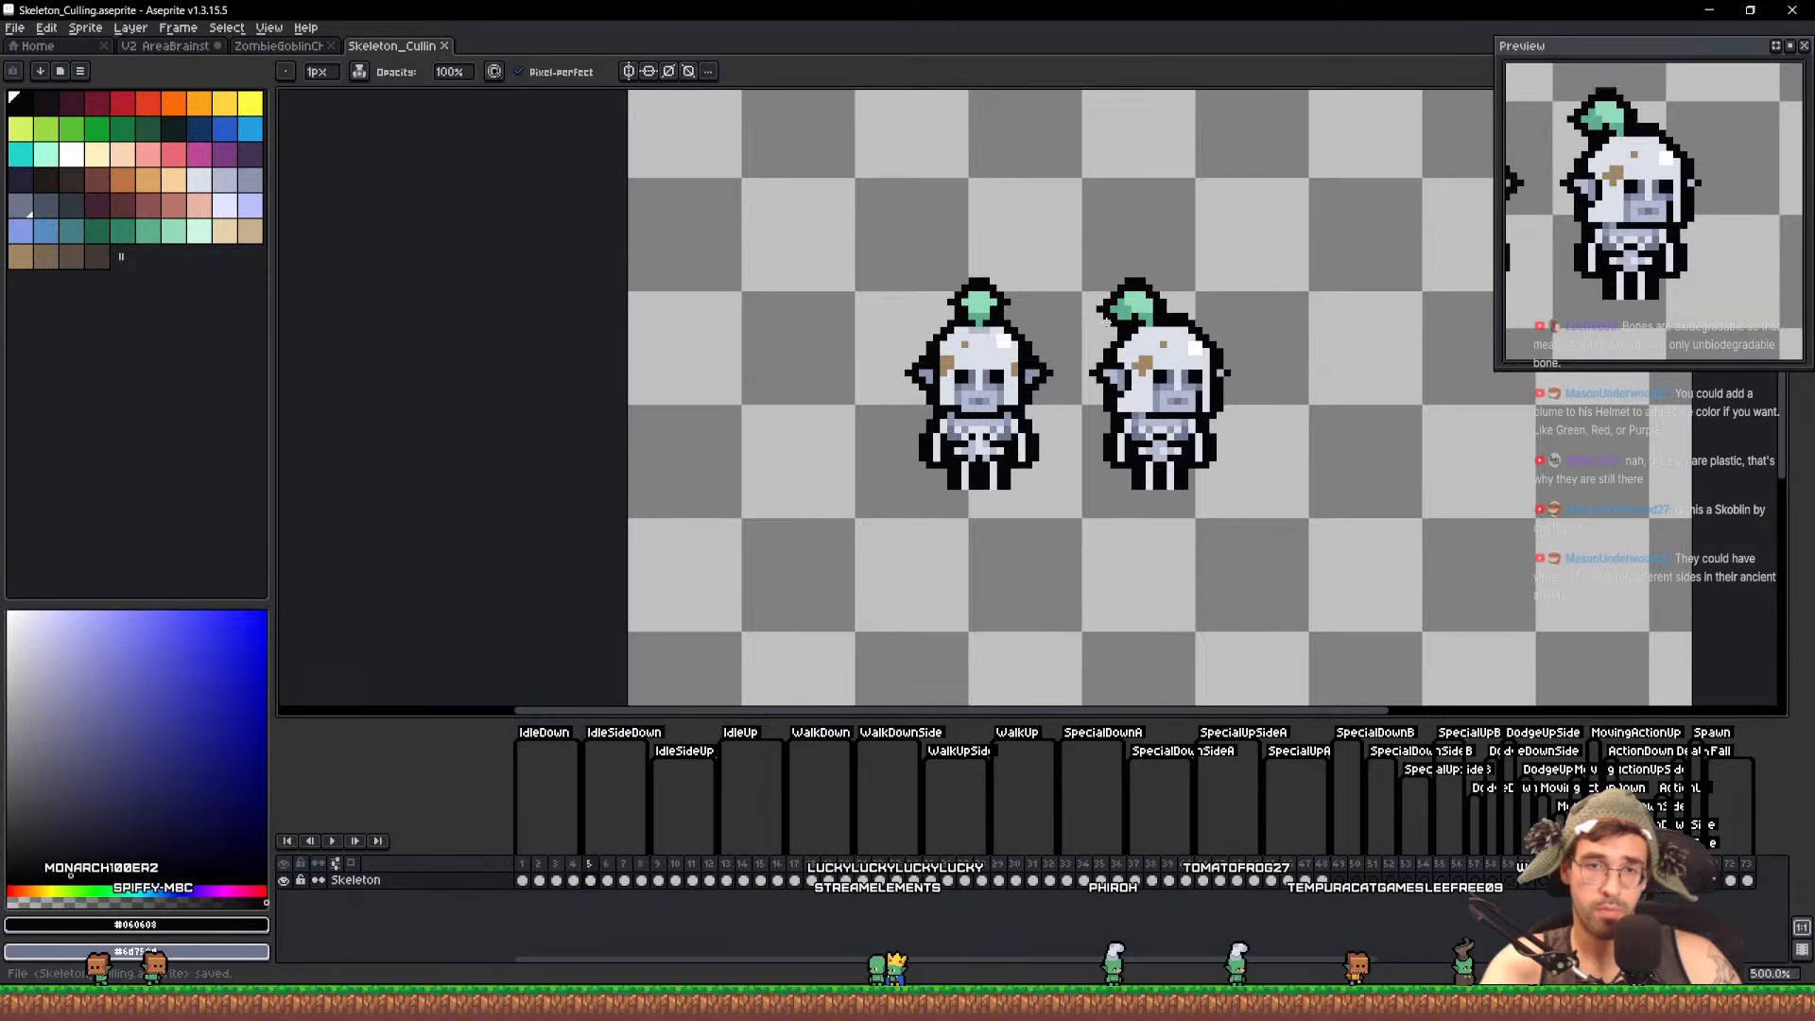
{"action": "key", "text": "e"}
{"action": "scroll", "coordinate": [1102, 319], "scroll_direction": "up", "scroll_amount": 1}
{"action": "left_click_drag", "start_coordinate": [954, 425], "coordinate": [948, 351]}
{"action": "key", "text": "b"}
{"action": "scroll", "coordinate": [1114, 373], "scroll_direction": "up", "scroll_amount": 6}
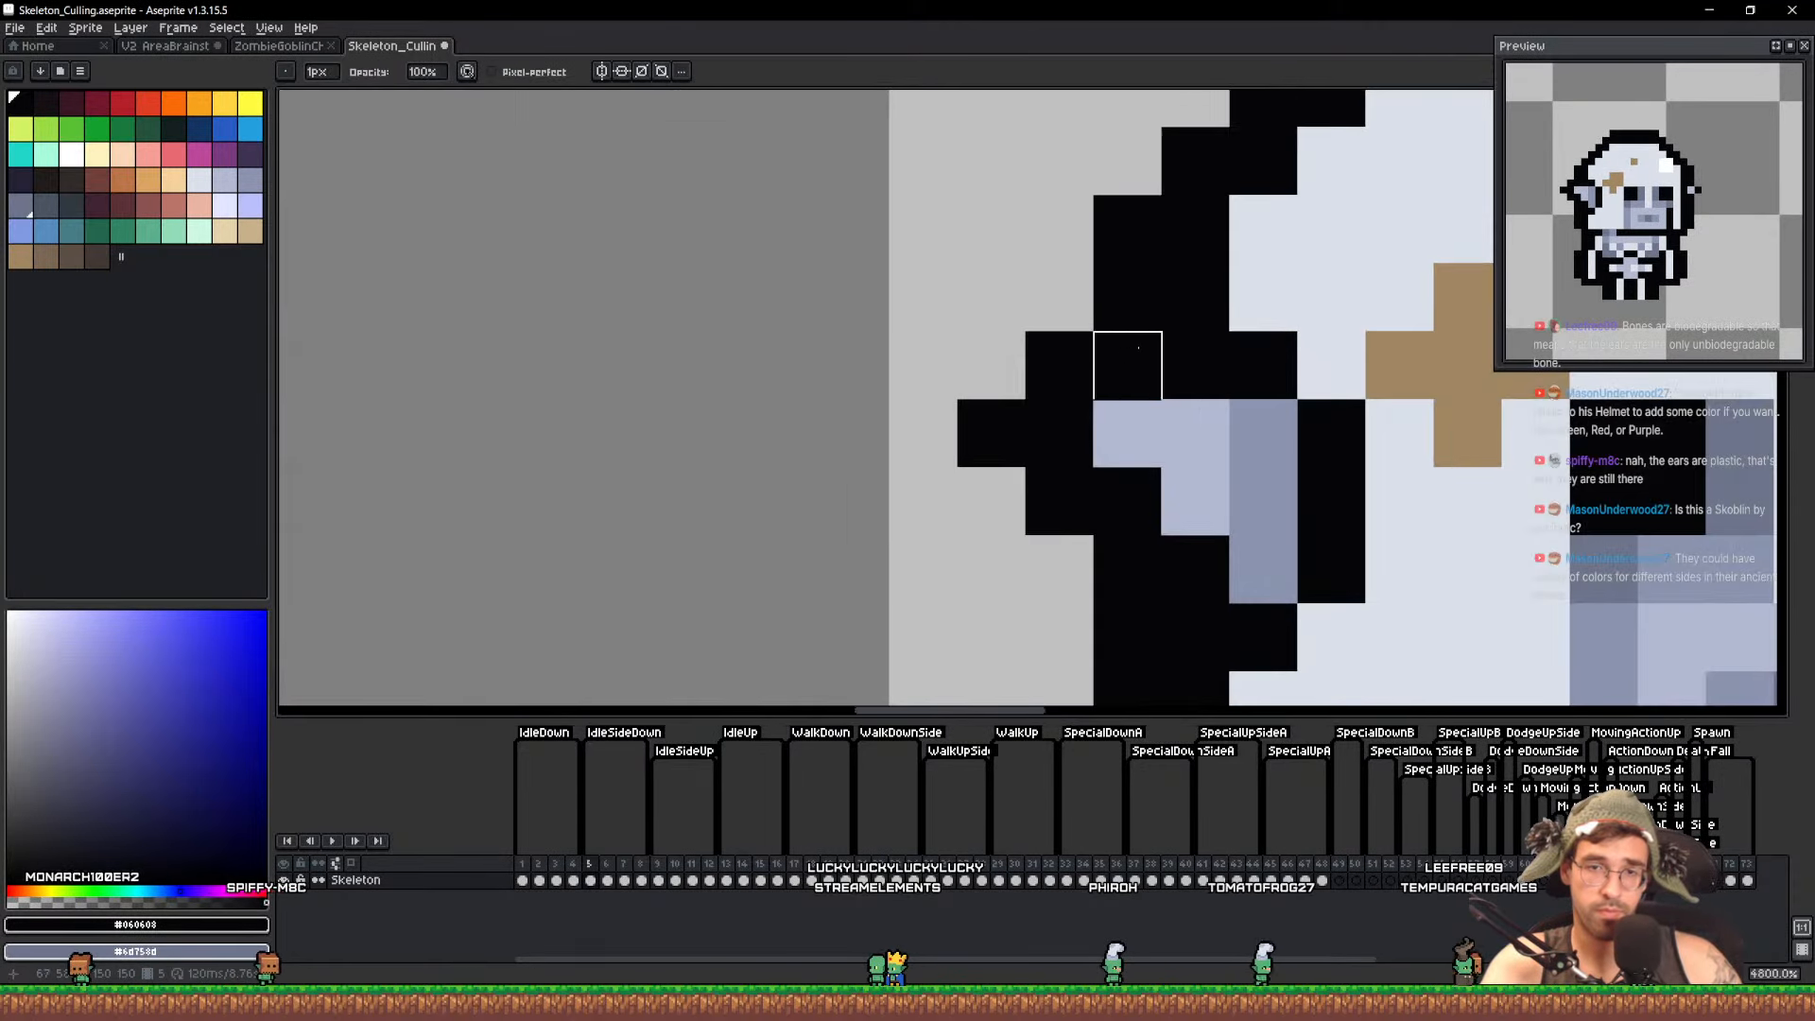
{"action": "scroll", "coordinate": [1147, 314], "scroll_direction": "down", "scroll_amount": 5}
{"action": "left_click_drag", "start_coordinate": [1158, 297], "coordinate": [988, 338]}
Lasso the side-view plume in frame 5 and copy it
{"action": "key", "text": "q"}
{"action": "mouse_move", "coordinate": [1129, 256]}
{"action": "left_mouse_down"}
{"action": "mouse_move", "coordinate": [965, 331]}
{"action": "mouse_move", "coordinate": [1026, 108]}
{"action": "left_mouse_up"}
{"action": "key", "text": "ctrl+c"}
{"action": "key", "text": "ctrl+d"}
Paste the side-view plume onto the goblin heads in frames 6, 7 and 8
{"action": "key", "text": "Right"}
{"action": "key", "text": "ctrl+v"}
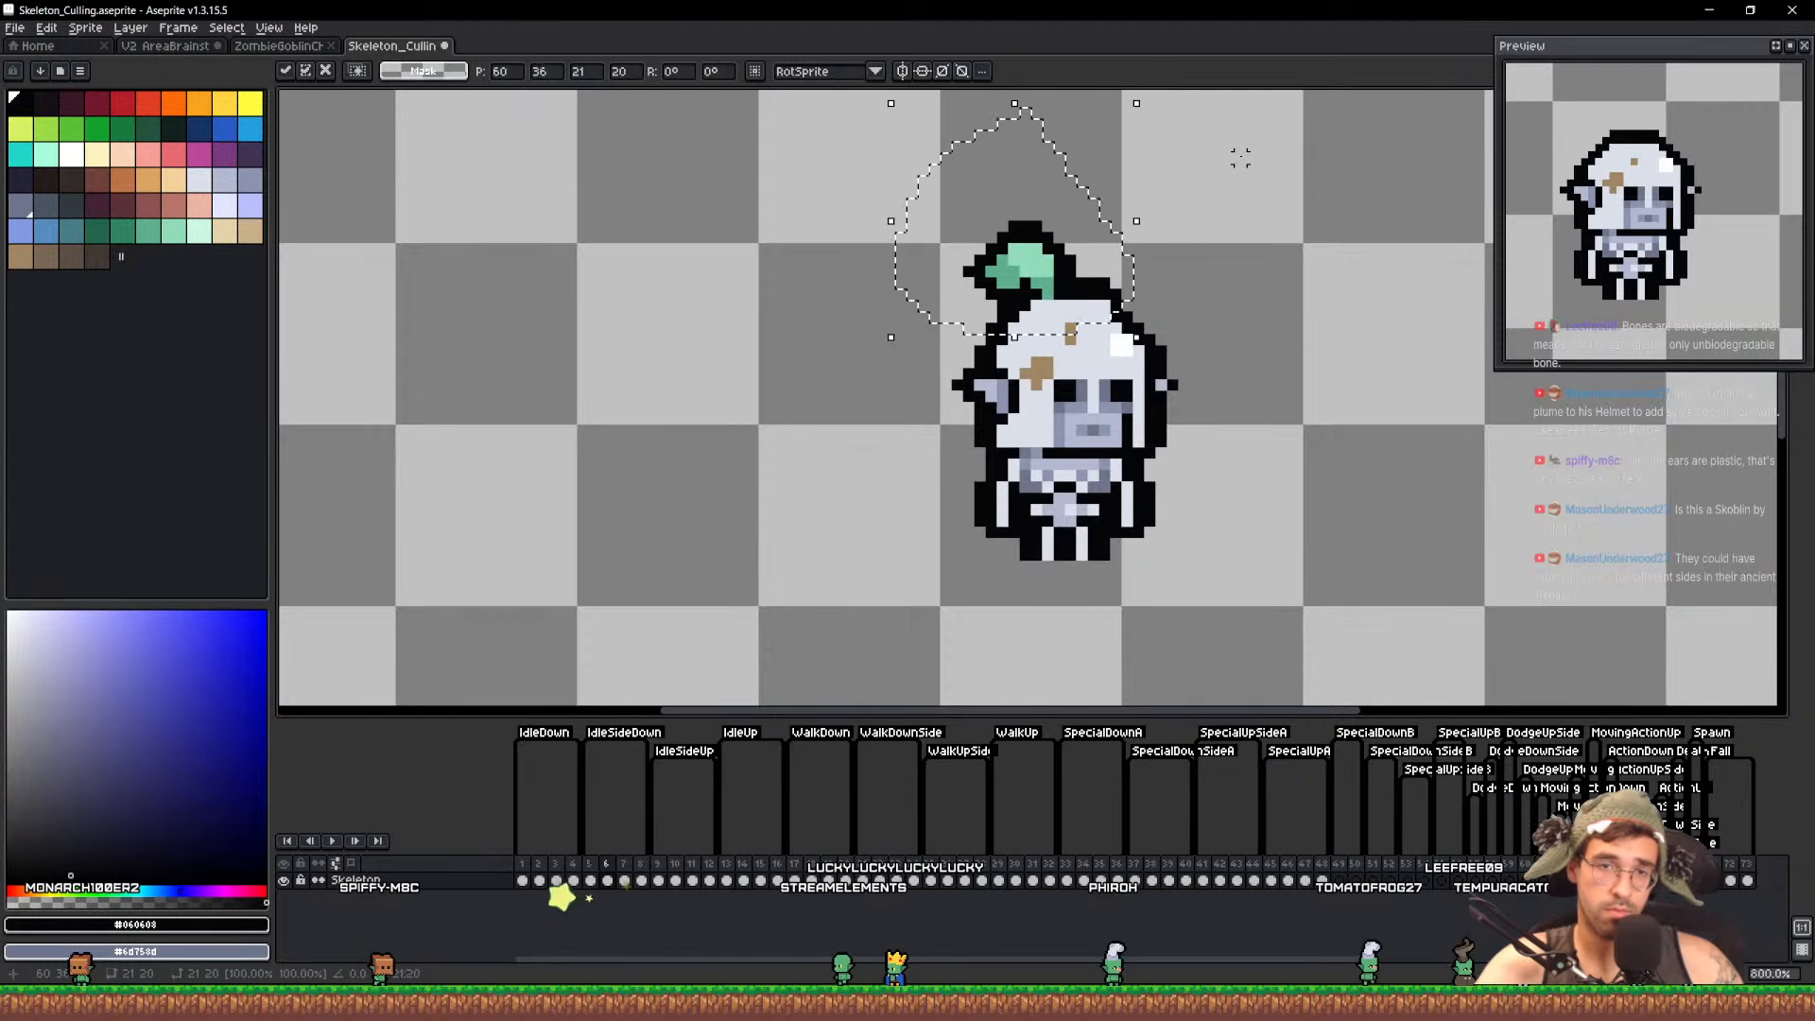
{"action": "key", "text": "ctrl+d"}
{"action": "key", "text": "Right"}
{"action": "key", "text": "ctrl+v"}
{"action": "key", "text": "ctrl+d"}
{"action": "key", "text": "Right"}
{"action": "key", "text": "ctrl+v"}
{"action": "key", "text": "ctrl+d"}
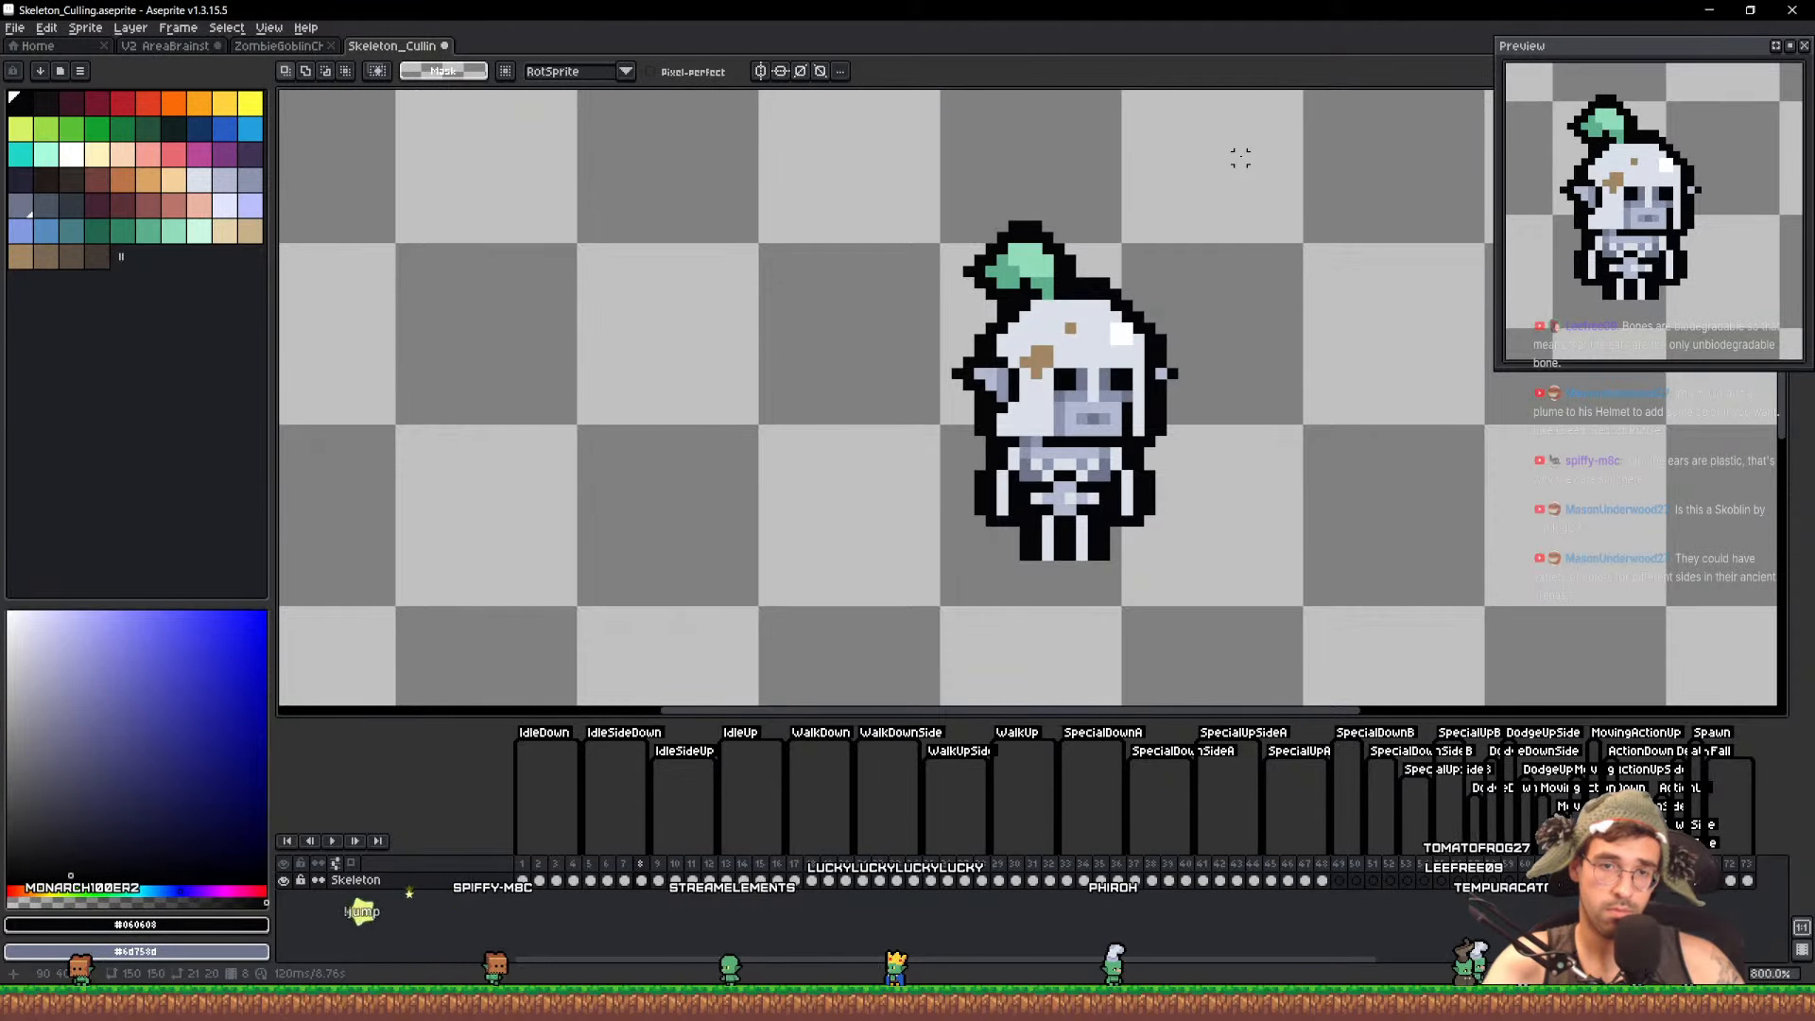
Save the sprite and copy the plumed upper part of the side-view goblin's head in frame 5
{"action": "key", "text": "ctrl+s"}
{"action": "key", "text": "Right"}
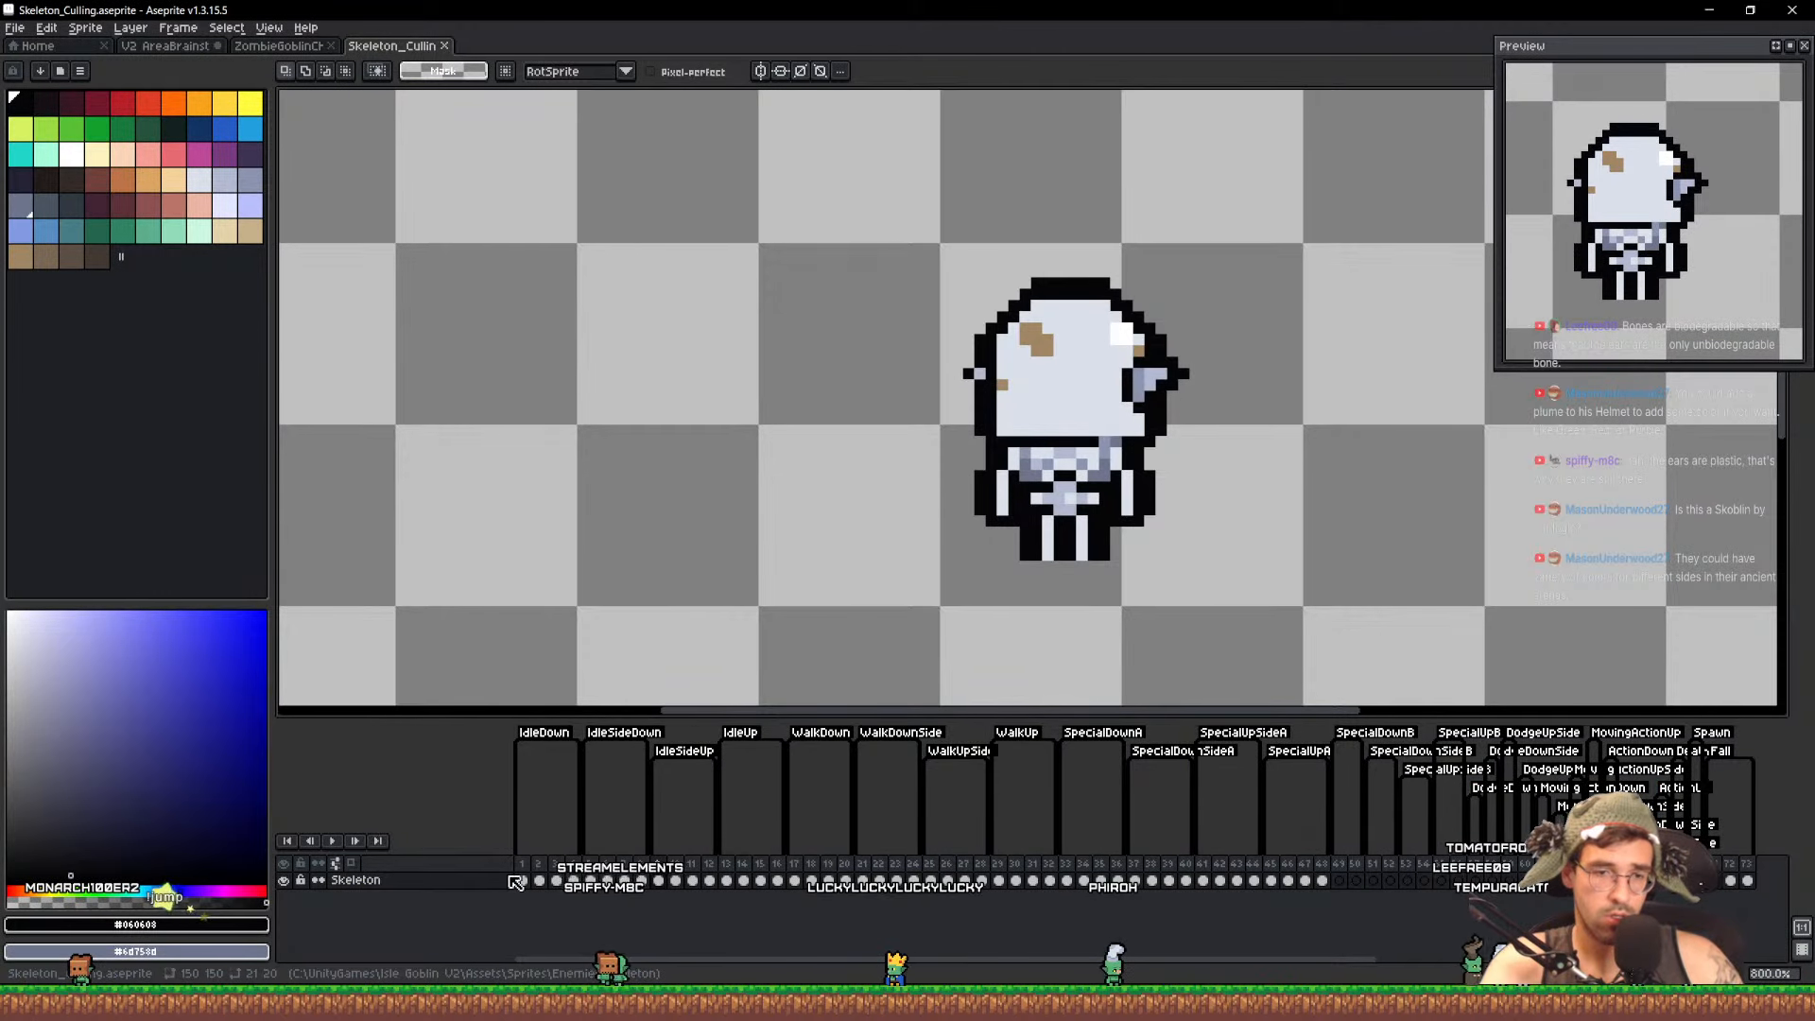
{"action": "left_click", "coordinate": [531, 885]}
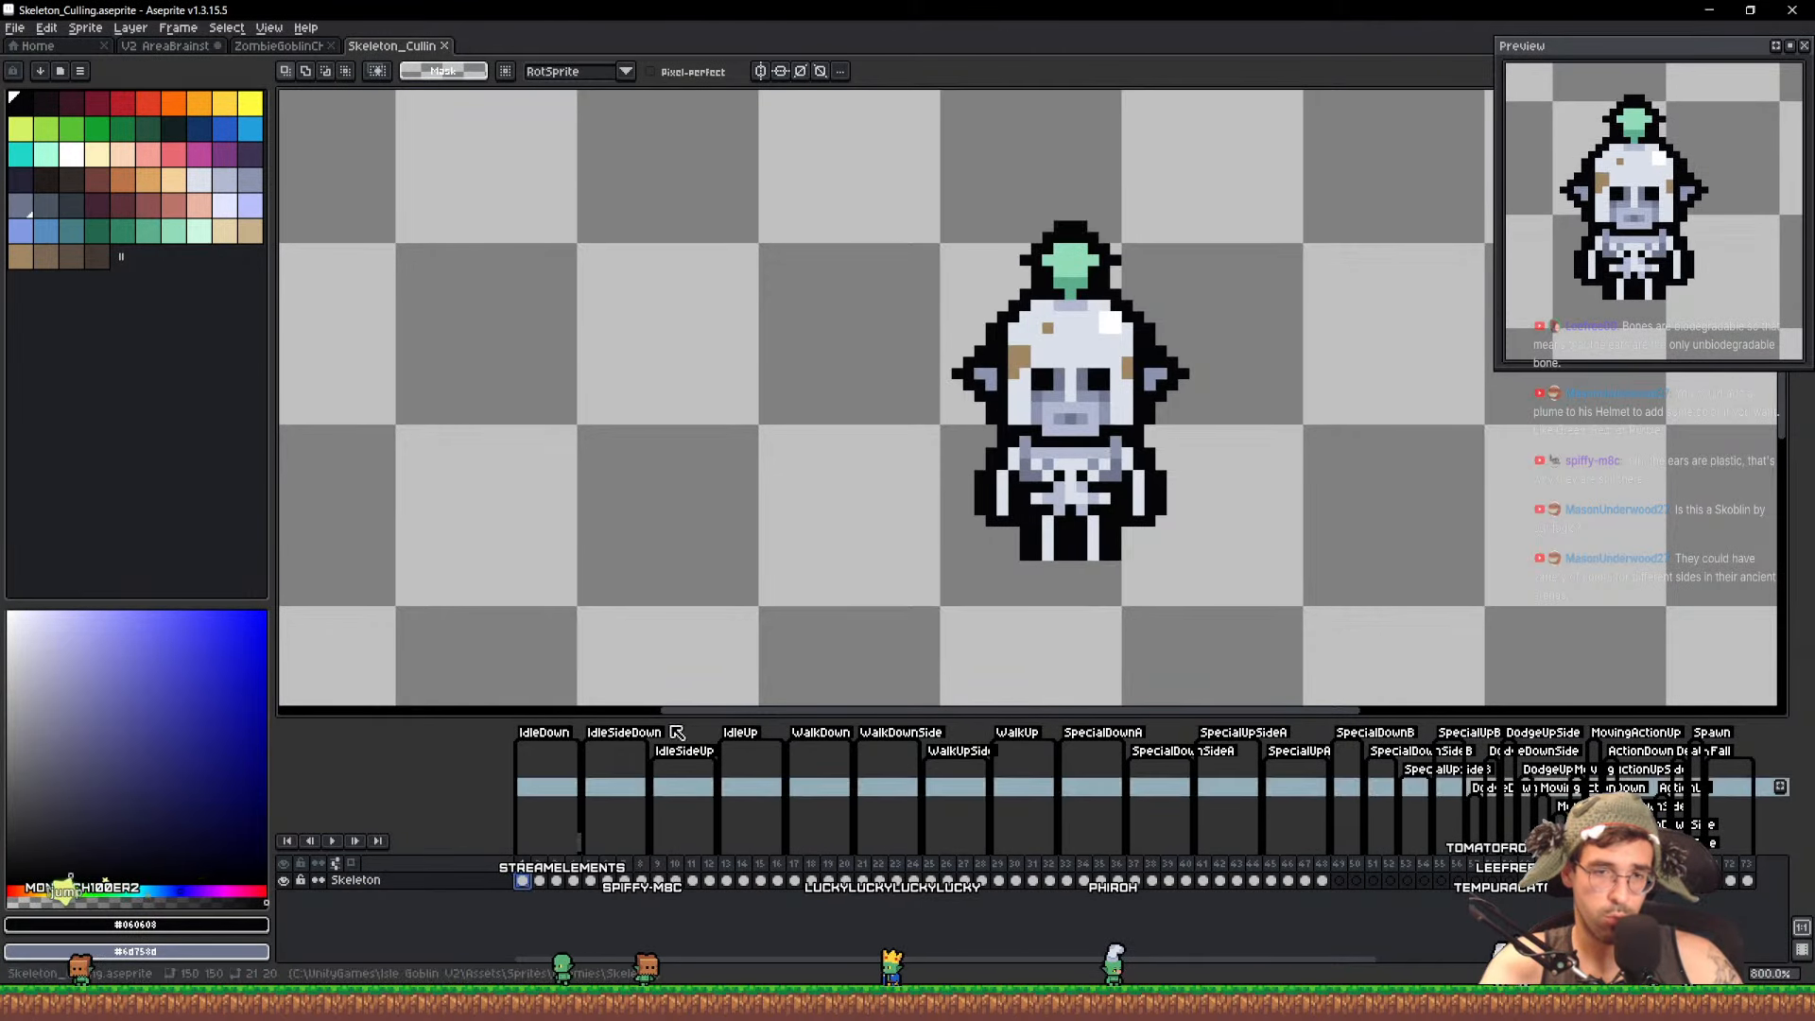
{"action": "left_click", "coordinate": [593, 880]}
{"action": "left_click_drag", "start_coordinate": [1209, 297], "coordinate": [1145, 132]}
{"action": "key", "text": "ctrl+c"}
{"action": "key", "text": "ctrl+d"}
Paste the copied plumed head beside the rear-side goblin in frame 9 as a reference
{"action": "key", "text": "Right"}
{"action": "key", "text": "Right"}
{"action": "key", "text": "Right"}
{"action": "key", "text": "Right"}
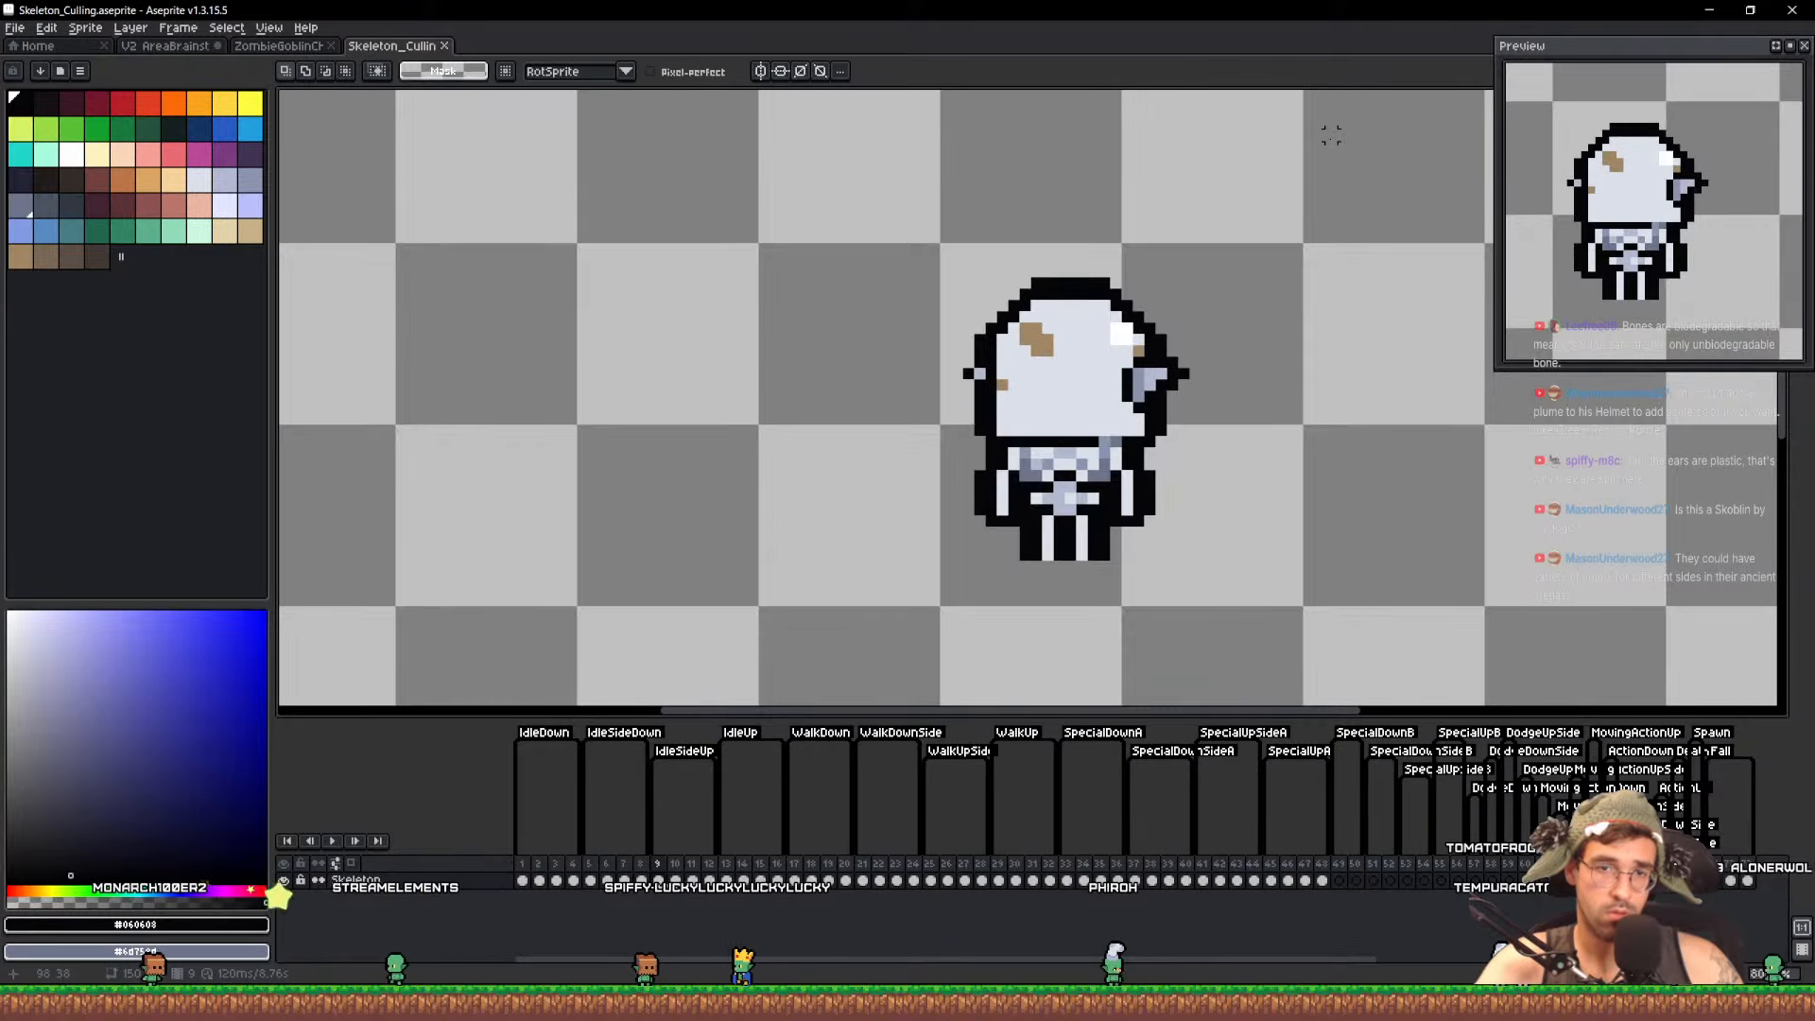
{"action": "key", "text": "ctrl+v"}
{"action": "left_click_drag", "start_coordinate": [962, 364], "coordinate": [690, 375]}
{"action": "key", "text": "ctrl+d"}
Lasso the plume on the reference head in frame 9 and paste a copy onto the goblin's head
{"action": "scroll", "coordinate": [682, 372], "scroll_direction": "up", "scroll_amount": 1}
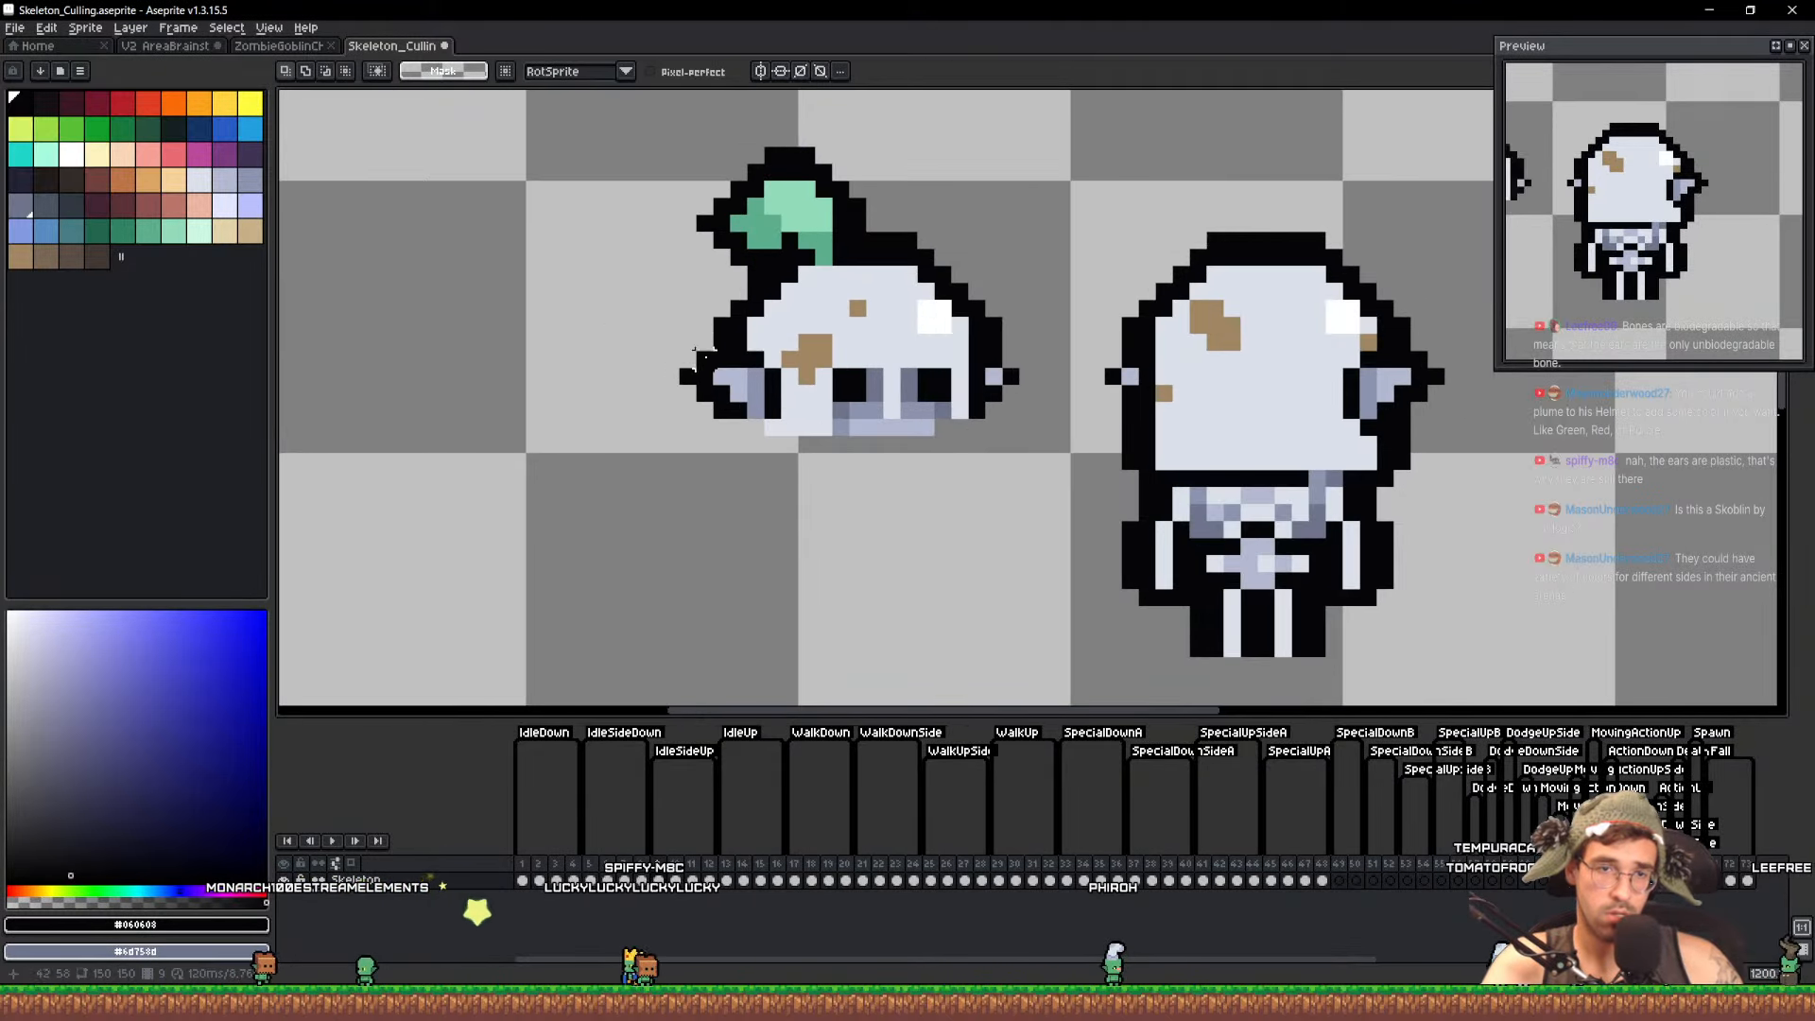
{"action": "left_click_drag", "start_coordinate": [807, 239], "coordinate": [648, 269]}
{"action": "left_click_drag", "start_coordinate": [407, 102], "coordinate": [750, 316]}
{"action": "key", "text": "ctrl+c"}
{"action": "key", "text": "ctrl+v"}
{"action": "left_click_drag", "start_coordinate": [656, 222], "coordinate": [1079, 222]}
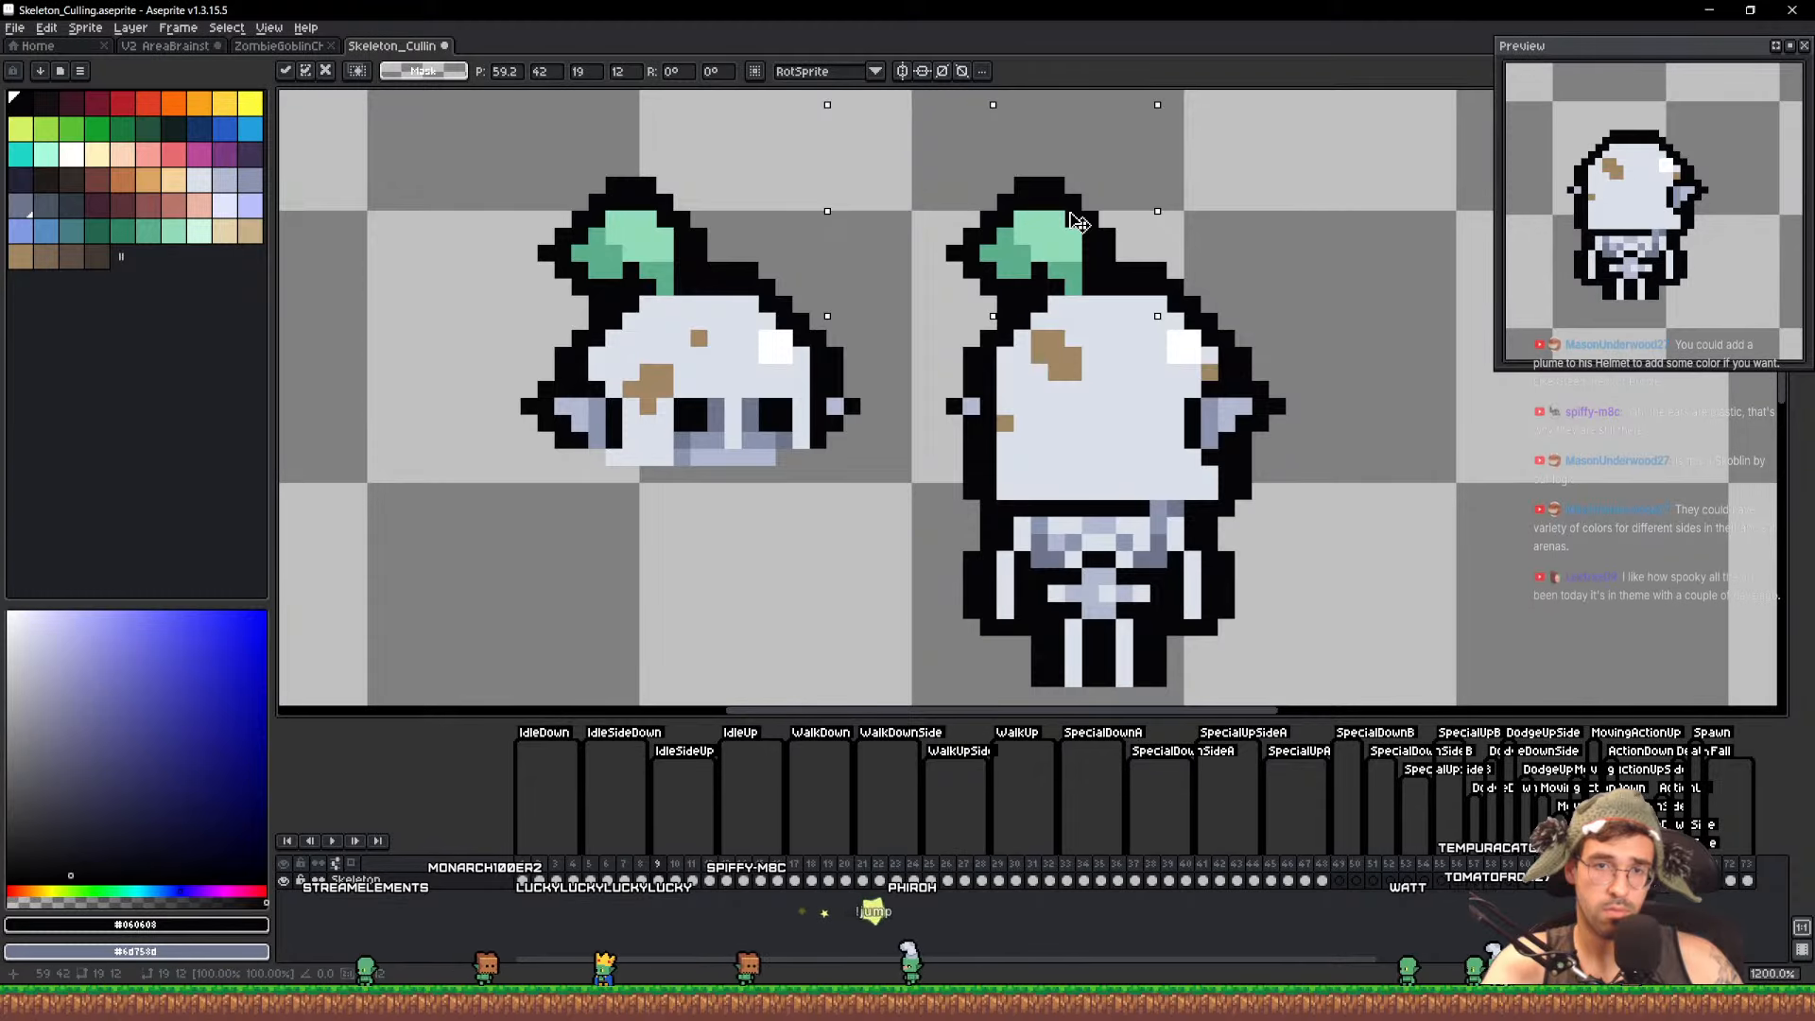
{"action": "key", "text": "ctrl+d"}
Repaint the pasted plume's light and dark green shading for the rear-side view in frame 9 and save
{"action": "scroll", "coordinate": [1049, 248], "scroll_direction": "up", "scroll_amount": 1}
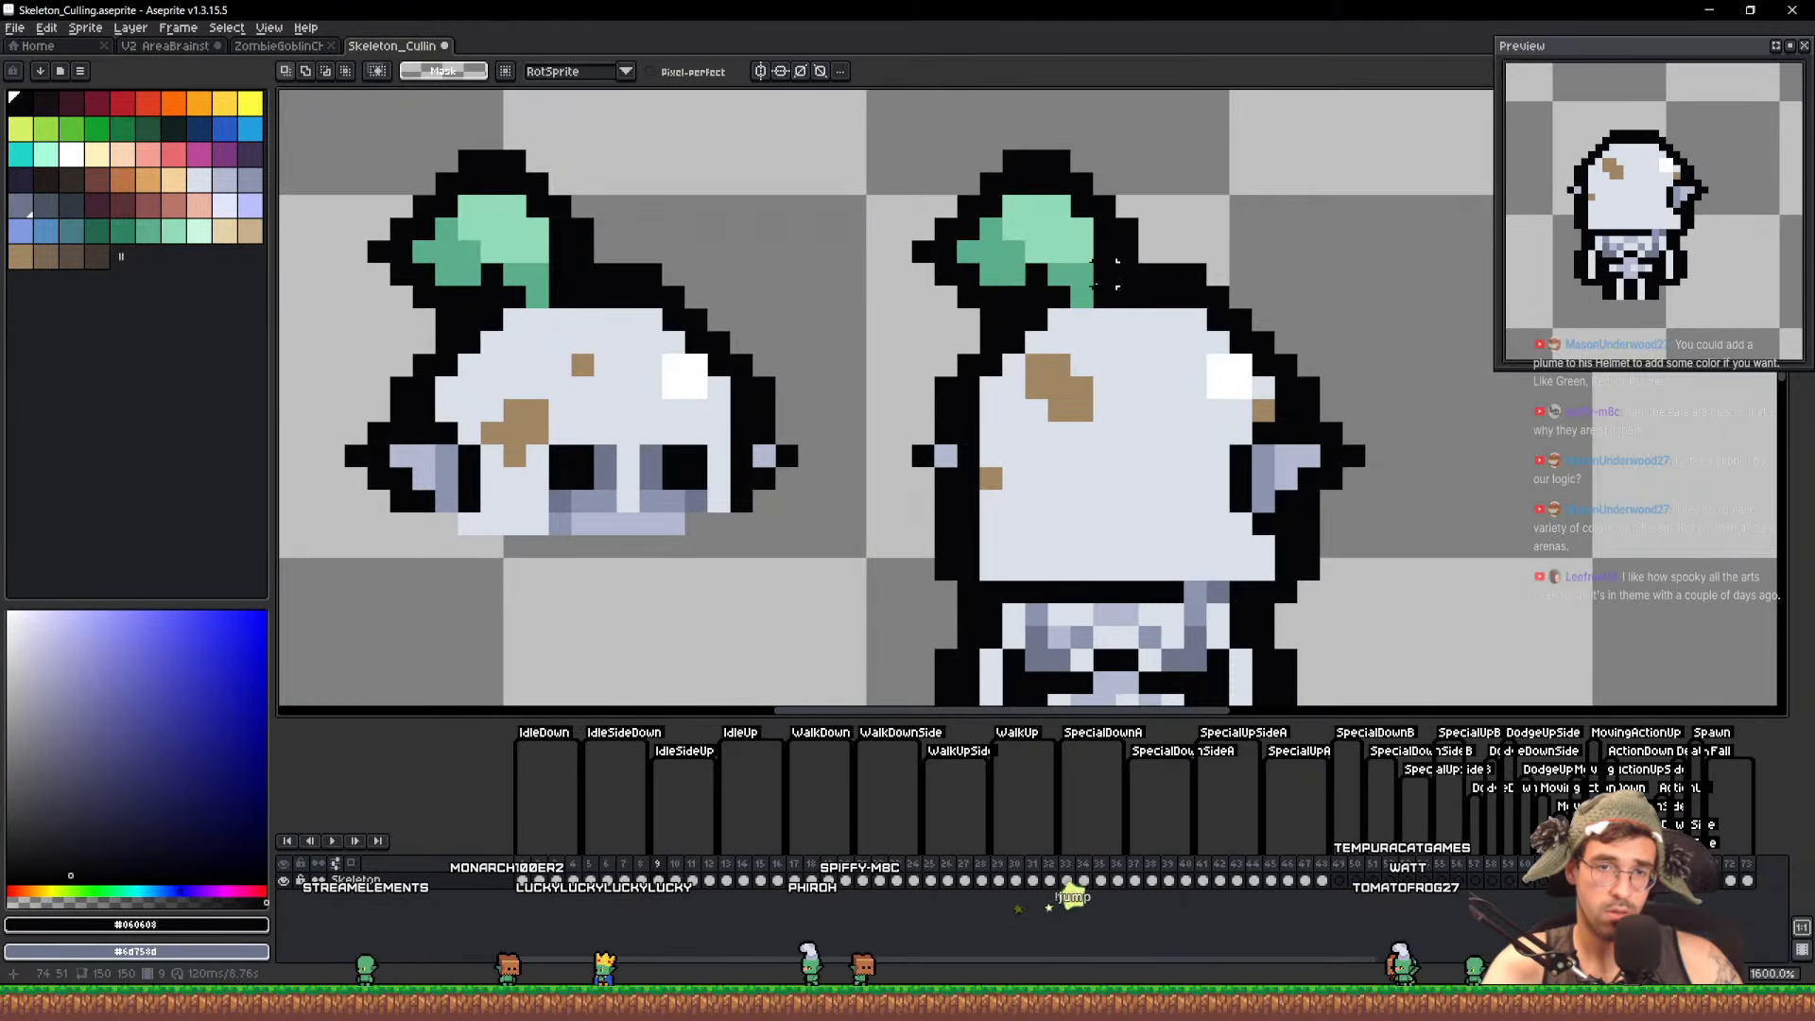
{"action": "left_click", "coordinate": [1057, 232], "text": "alt"}
{"action": "key", "text": "b"}
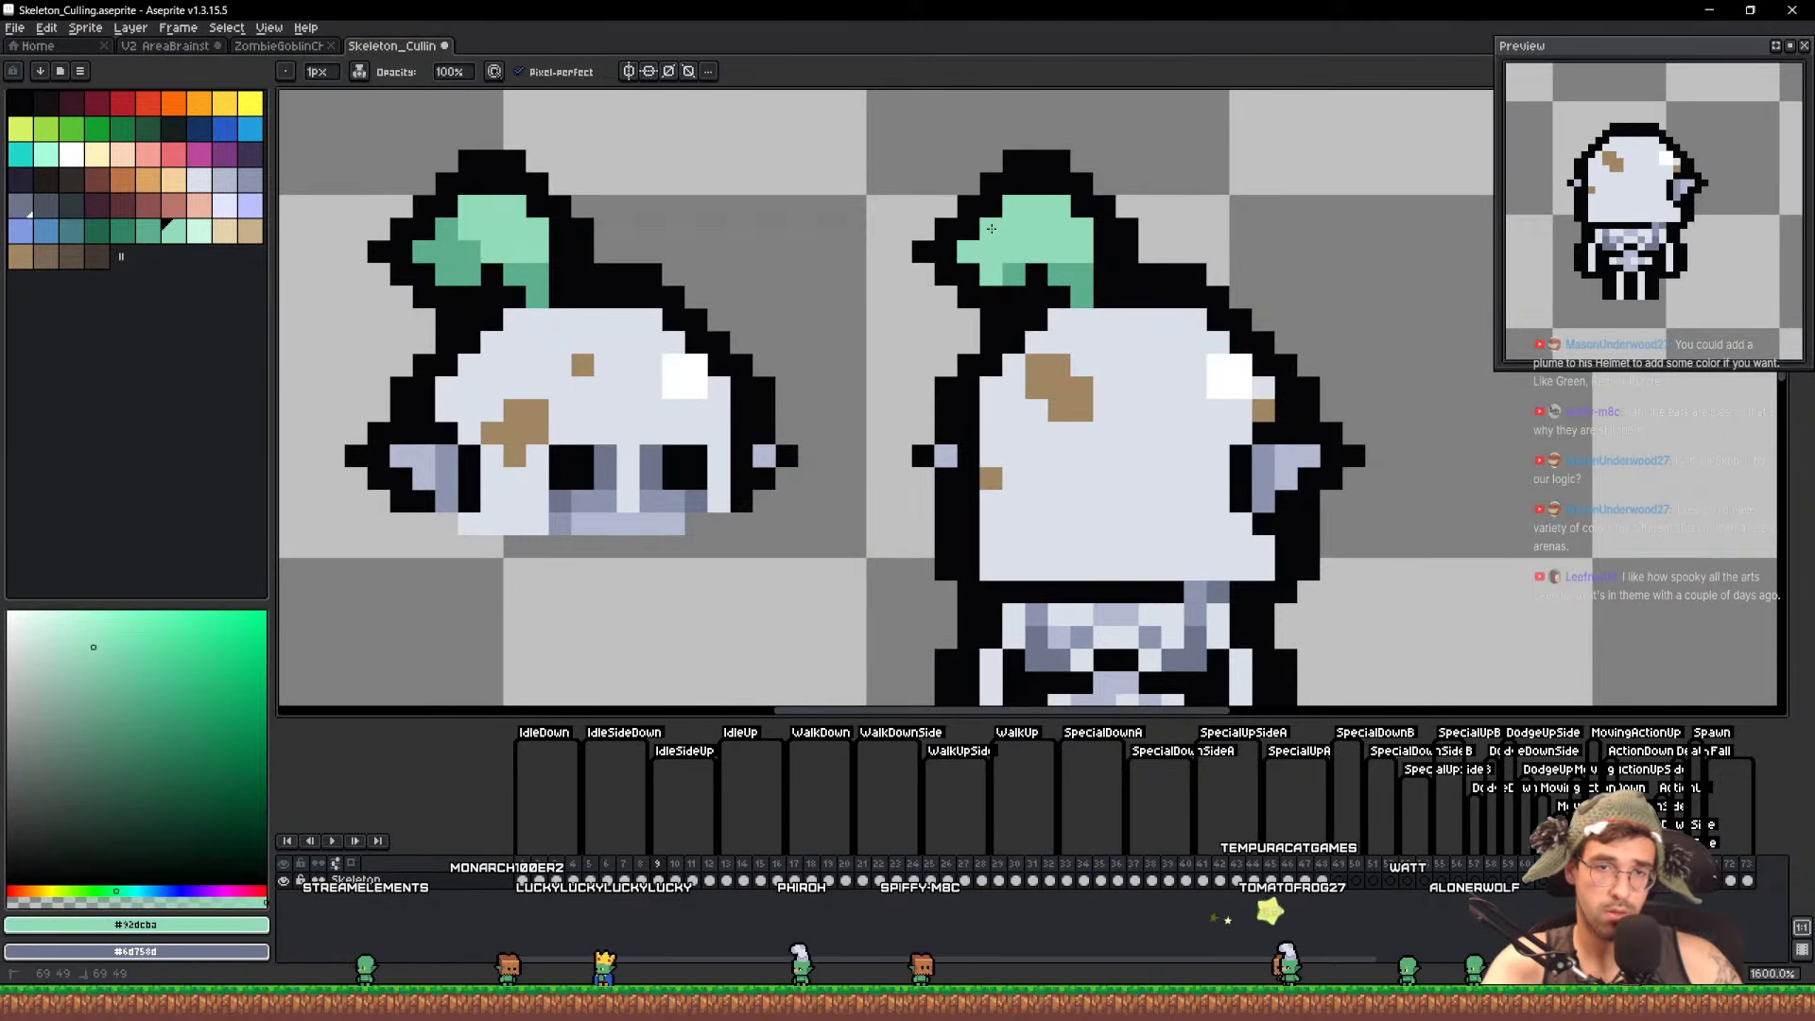
{"action": "left_click", "coordinate": [1042, 254], "text": "alt"}
{"action": "scroll", "coordinate": [1229, 254], "scroll_direction": "down", "scroll_amount": 4}
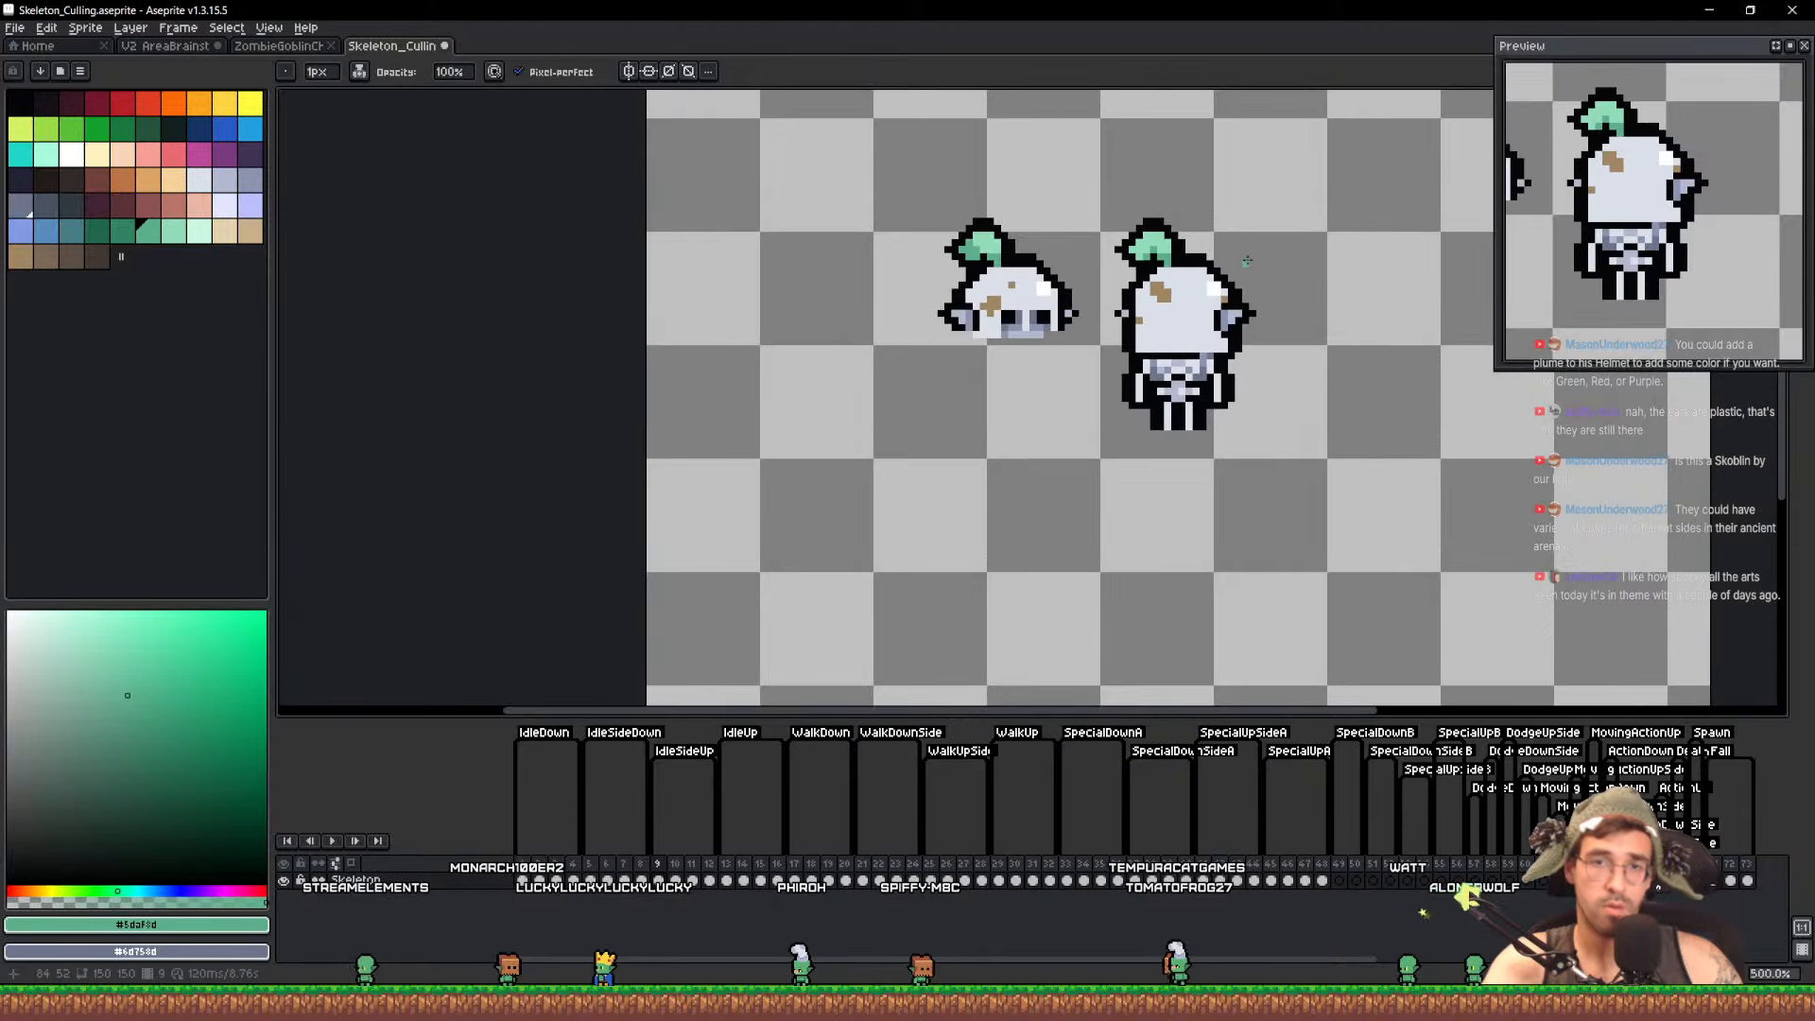
{"action": "key", "text": "ctrl+s"}
Erase the reference head from frame 9 with a 9 px eraser and save the file
{"action": "scroll", "coordinate": [1194, 260], "scroll_direction": "up", "scroll_amount": 4}
{"action": "key", "text": "q"}
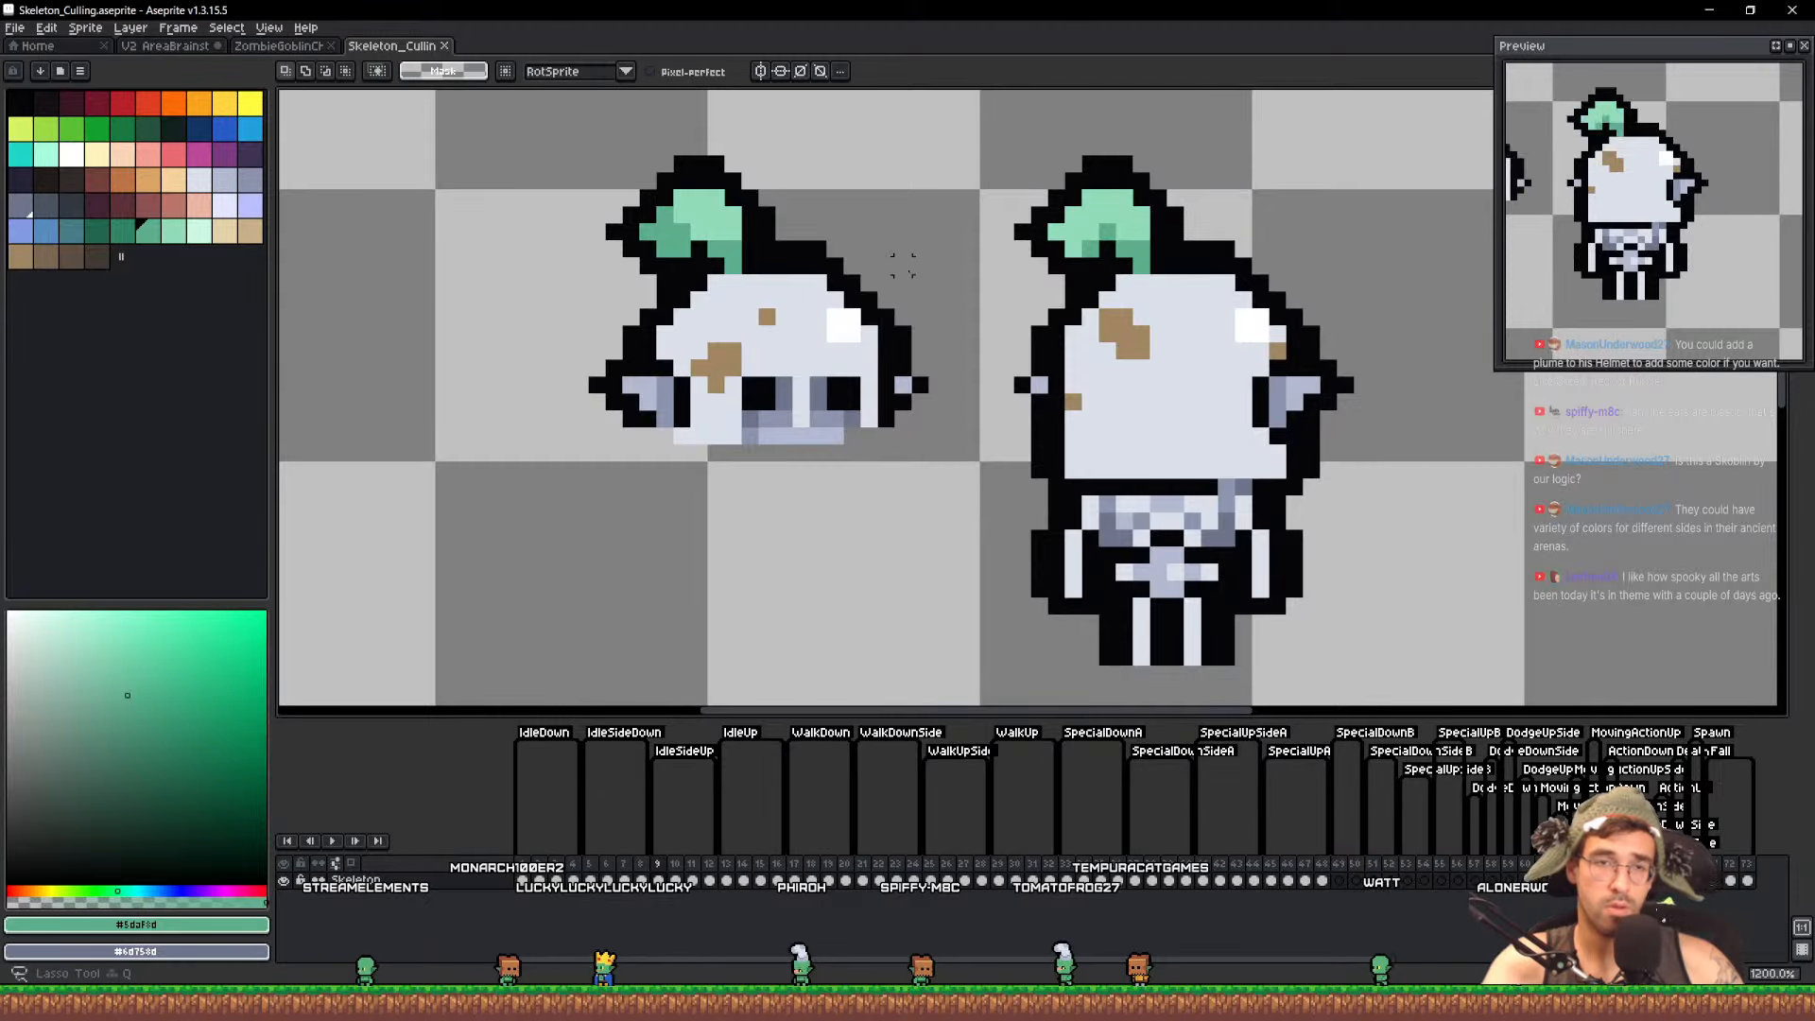
{"action": "key", "text": "e"}
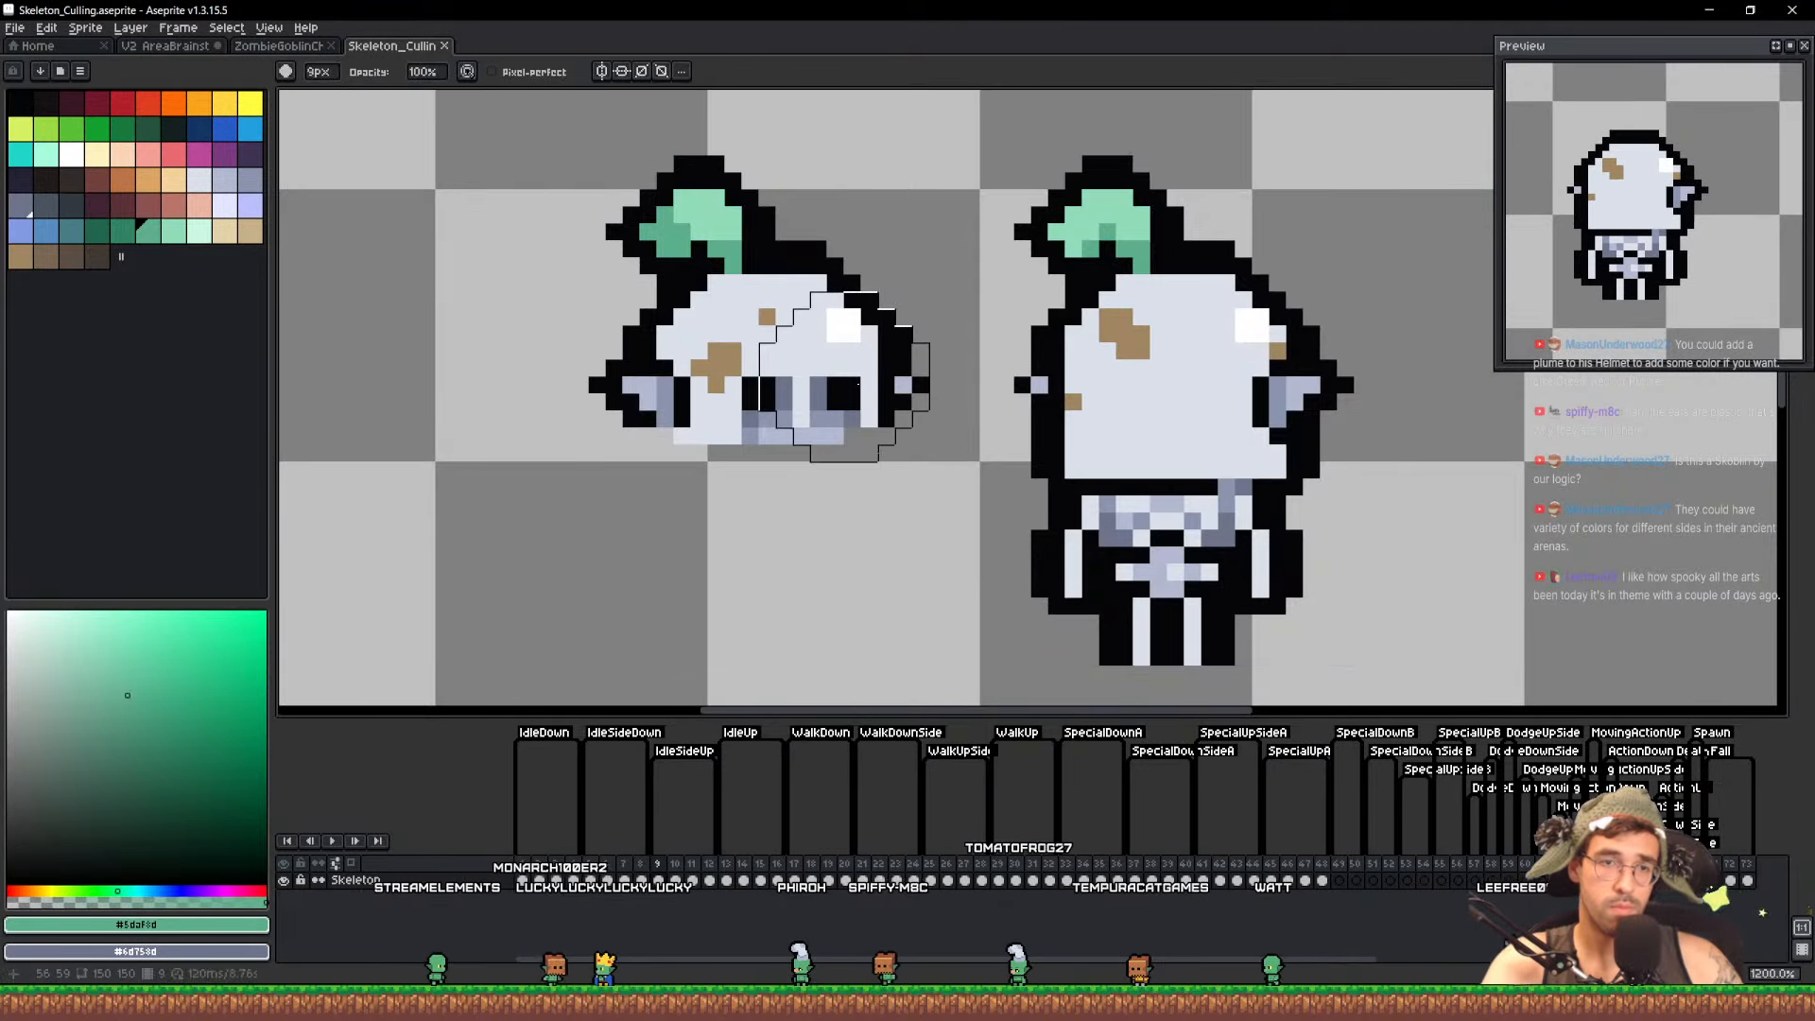
{"action": "mouse_move", "coordinate": [893, 393]}
{"action": "left_mouse_down"}
{"action": "mouse_move", "coordinate": [776, 394]}
{"action": "mouse_move", "coordinate": [845, 394]}
{"action": "left_mouse_up"}
{"action": "key", "text": "b"}
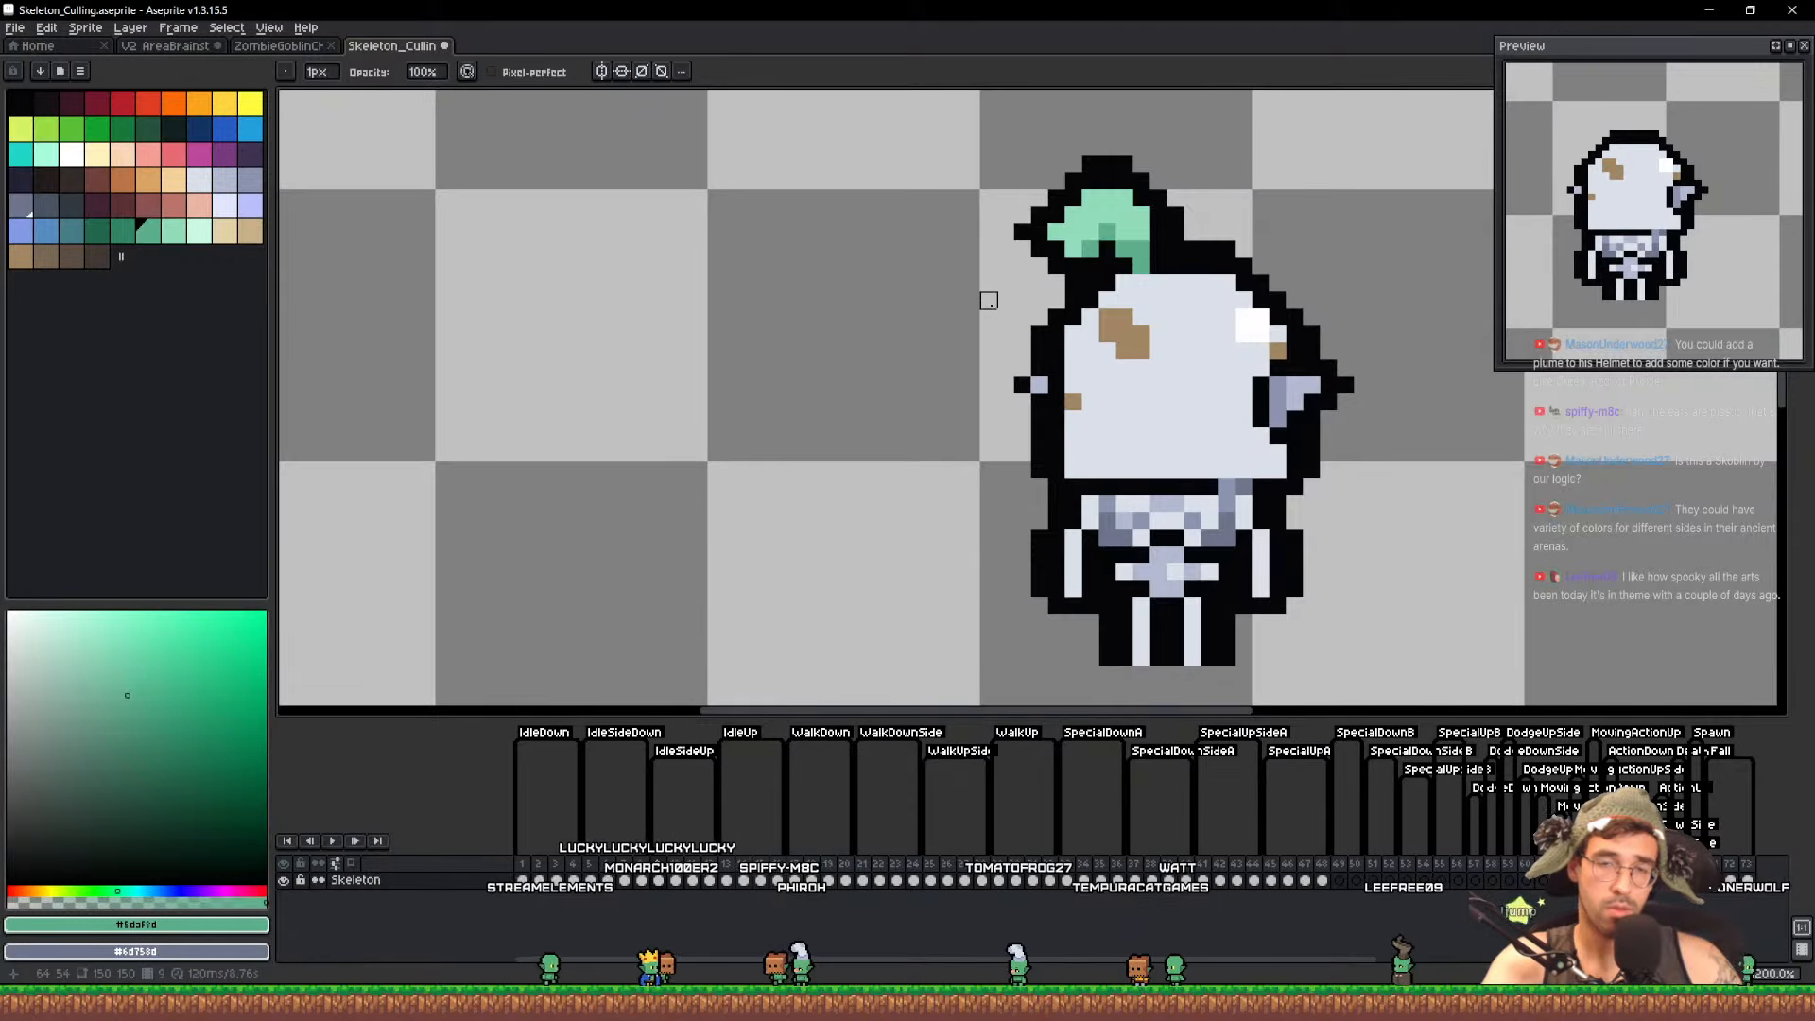
{"action": "key", "text": "ctrl+s"}
Extend the plume's dark green stem down onto the goblin's head in frame 9
{"action": "scroll", "coordinate": [1090, 284], "scroll_direction": "down", "scroll_amount": 6}
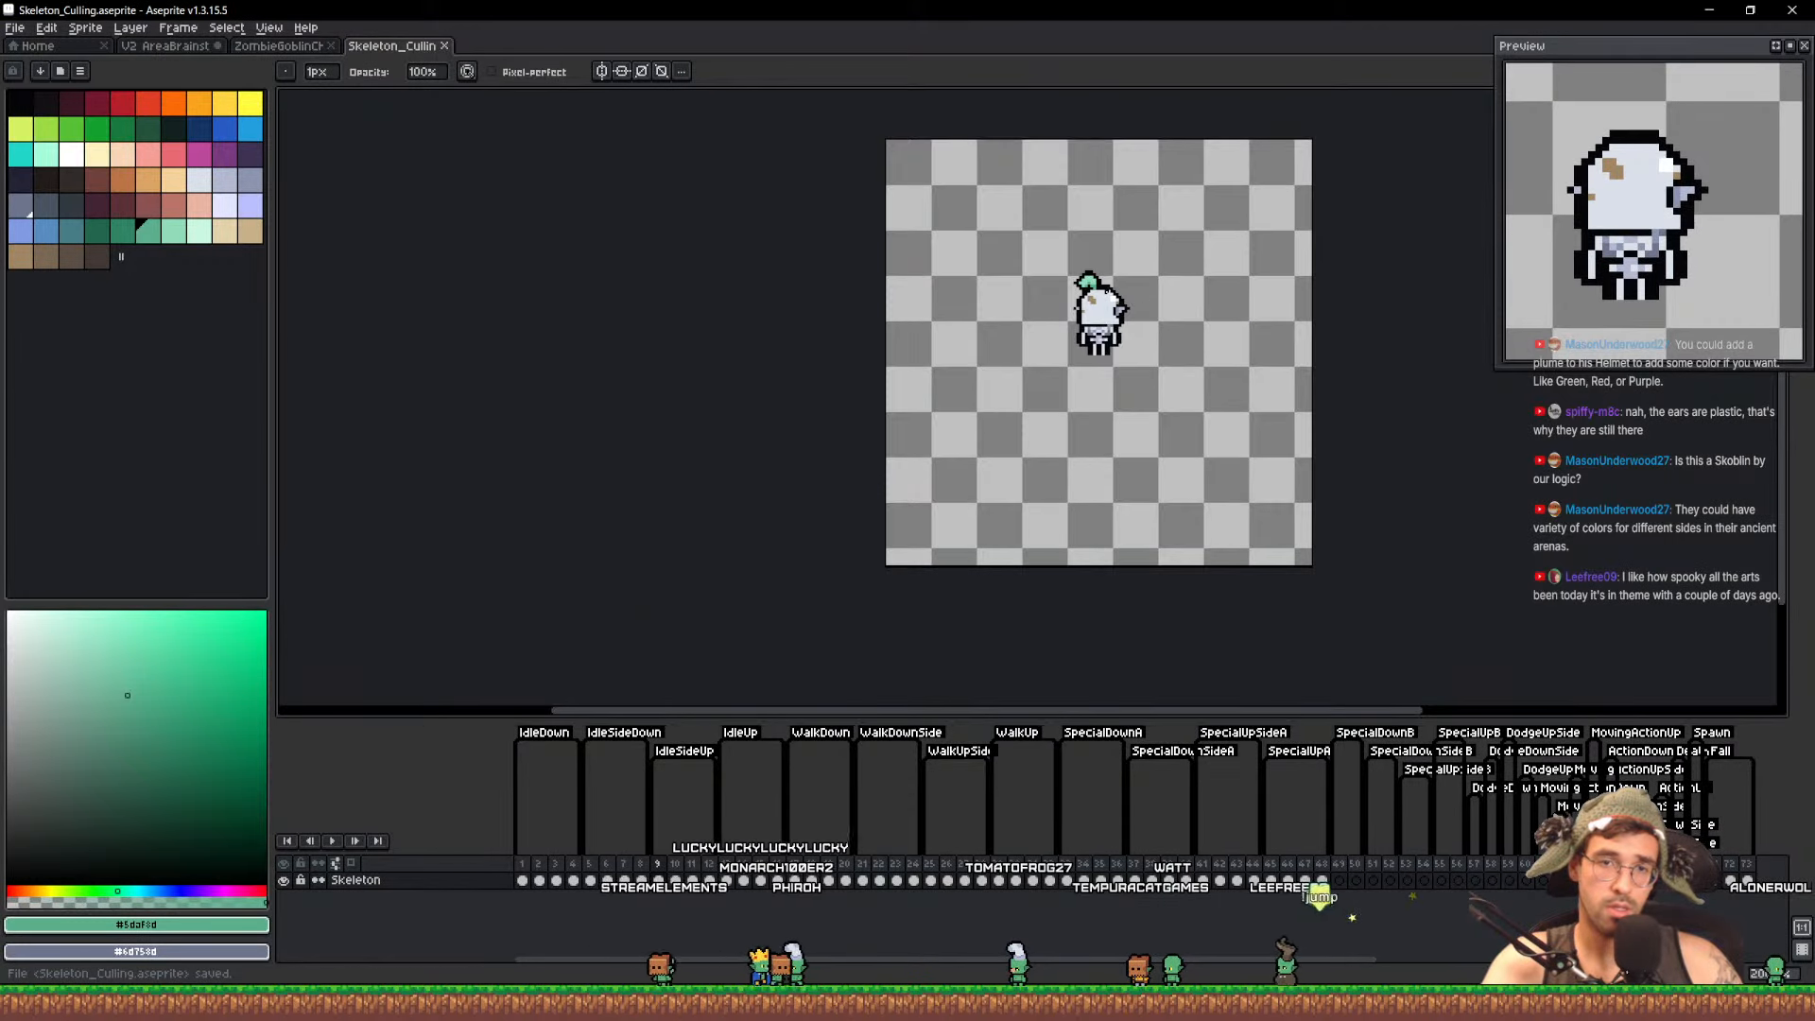
{"action": "scroll", "coordinate": [1095, 283], "scroll_direction": "up", "scroll_amount": 7}
{"action": "key", "text": "ctrl+z"}
{"action": "key", "text": "b"}
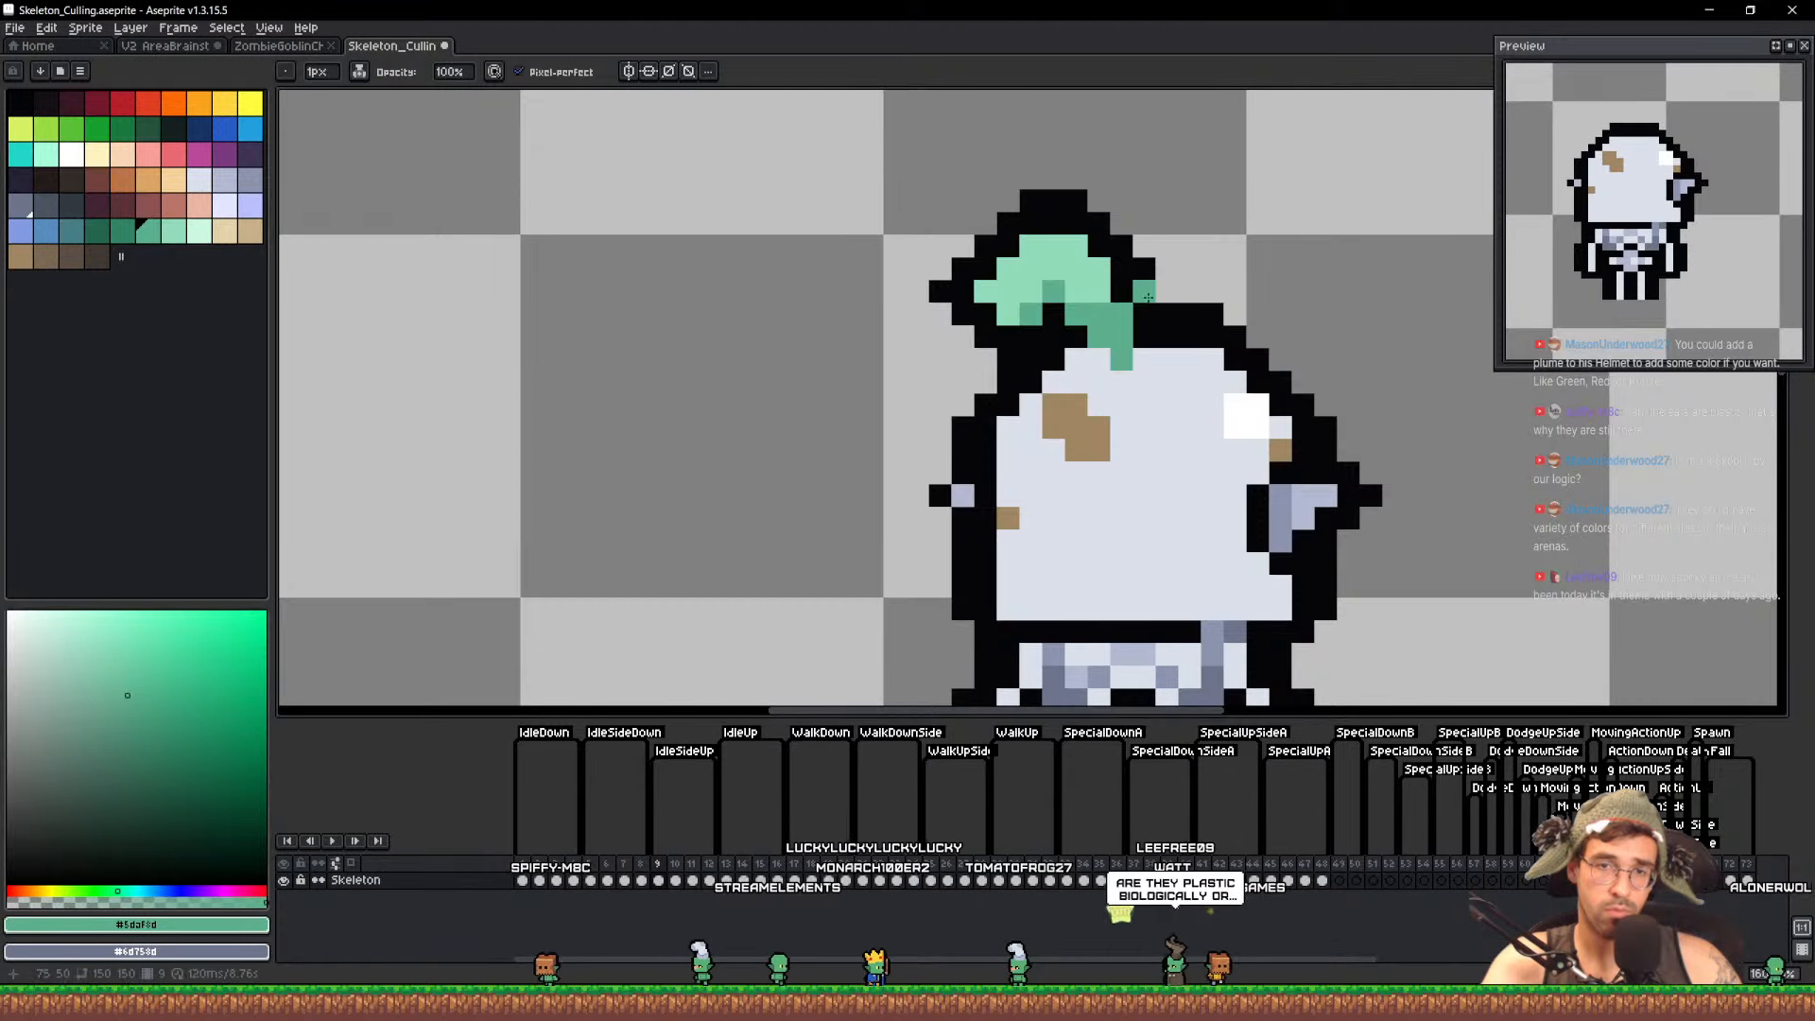
{"action": "scroll", "coordinate": [1148, 296], "scroll_direction": "down", "scroll_amount": 5}
{"action": "scroll", "coordinate": [1134, 227], "scroll_direction": "up", "scroll_amount": 4}
Lasso and copy the rear-side plume in frame 9 and paste it one pixel lower onto the head in frame 10
{"action": "key", "text": "q"}
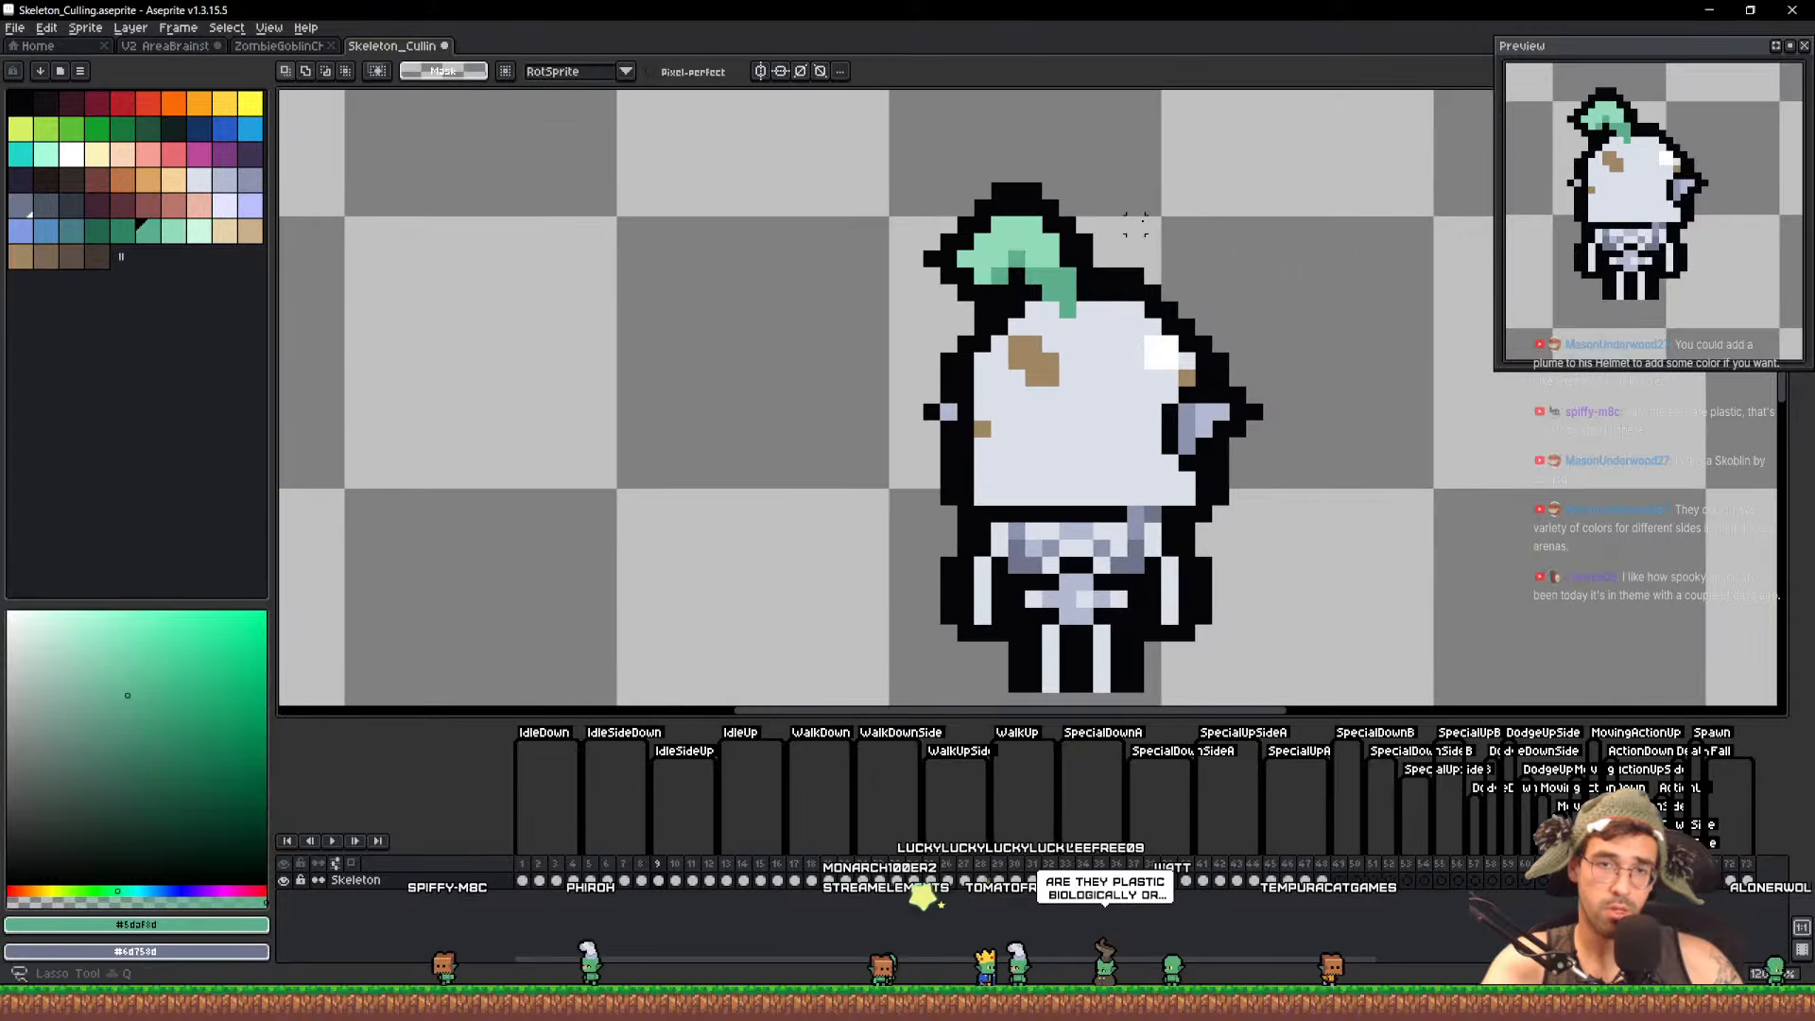
{"action": "left_click_drag", "start_coordinate": [1134, 225], "coordinate": [1170, 100]}
{"action": "key", "text": "Right"}
{"action": "key", "text": "ctrl+v"}
{"action": "key", "text": "ctrl+d"}
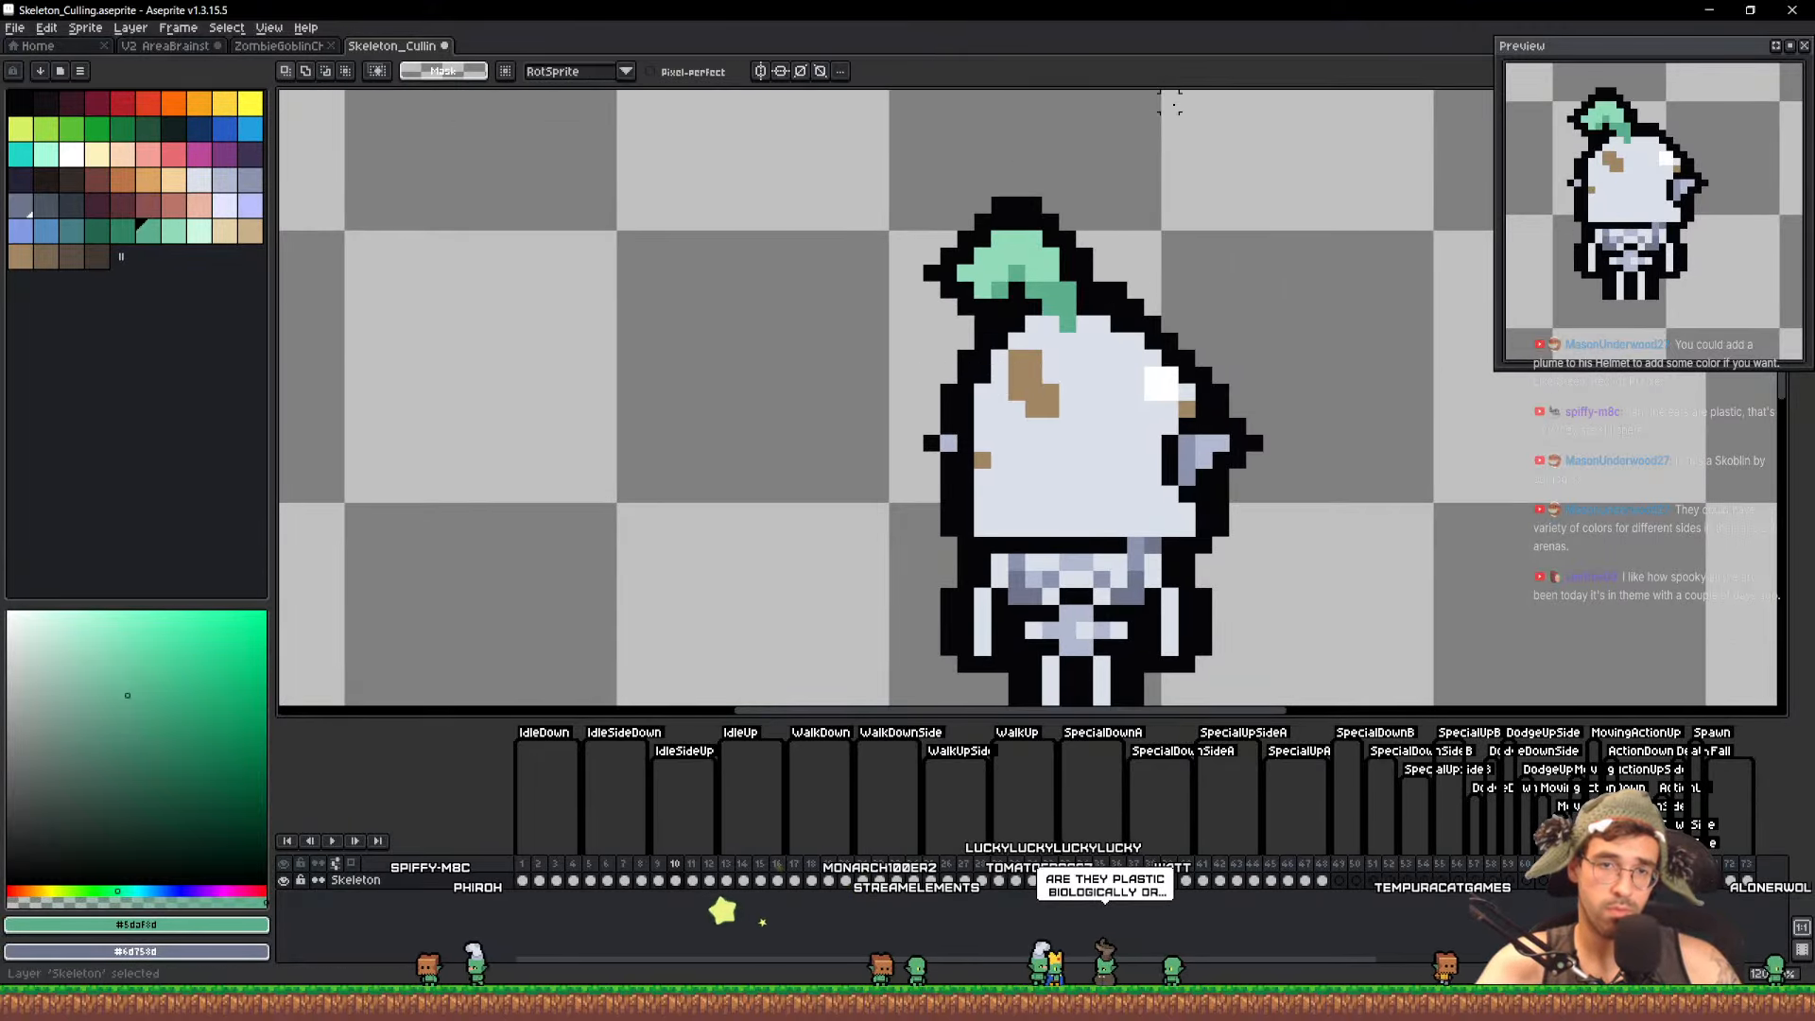
{"action": "key", "text": "ctrl+z"}
{"action": "key", "text": "ctrl+z"}
{"action": "key", "text": "ctrl+v"}
{"action": "key", "text": "Down"}
{"action": "key", "text": "ctrl+d"}
Paste the plume one pixel lower in frame 11 and at its original height in frame 12, and save
{"action": "key", "text": "Right"}
{"action": "key", "text": "ctrl+v"}
{"action": "key", "text": "Down"}
{"action": "key", "text": "ctrl+d"}
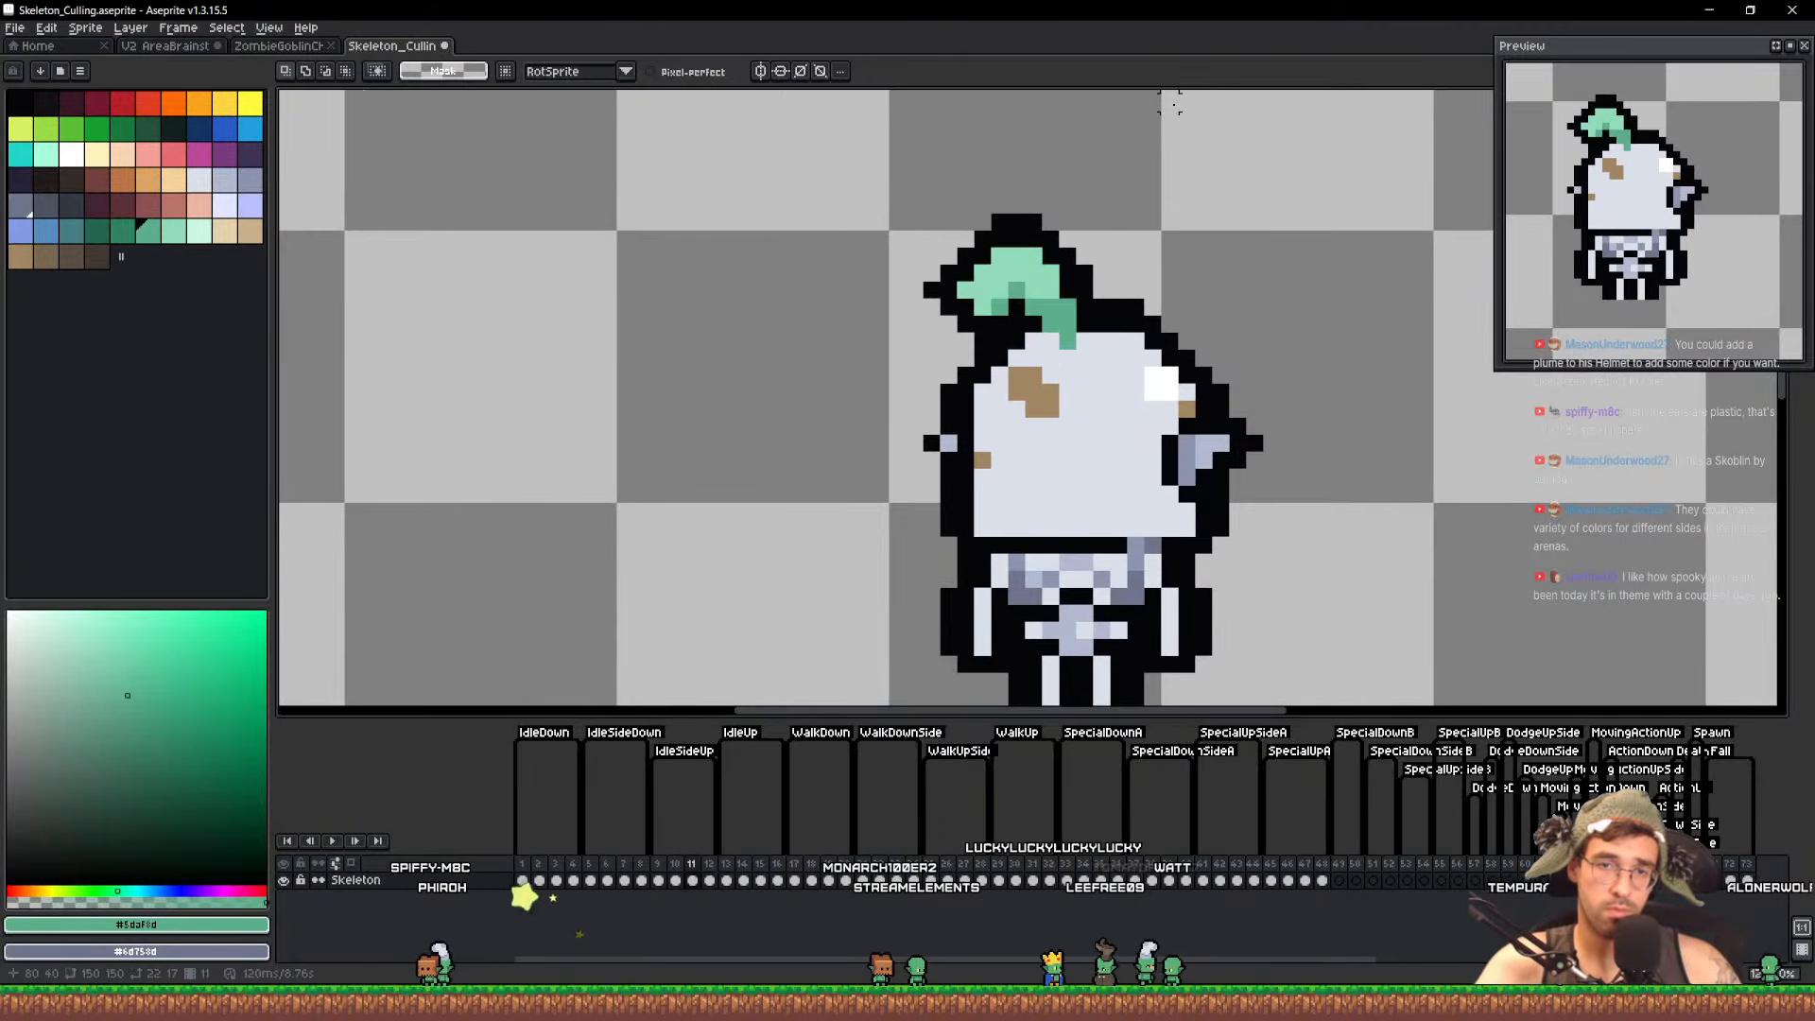
{"action": "key", "text": "Right"}
{"action": "key", "text": "ctrl+v"}
{"action": "key", "text": "ctrl+d"}
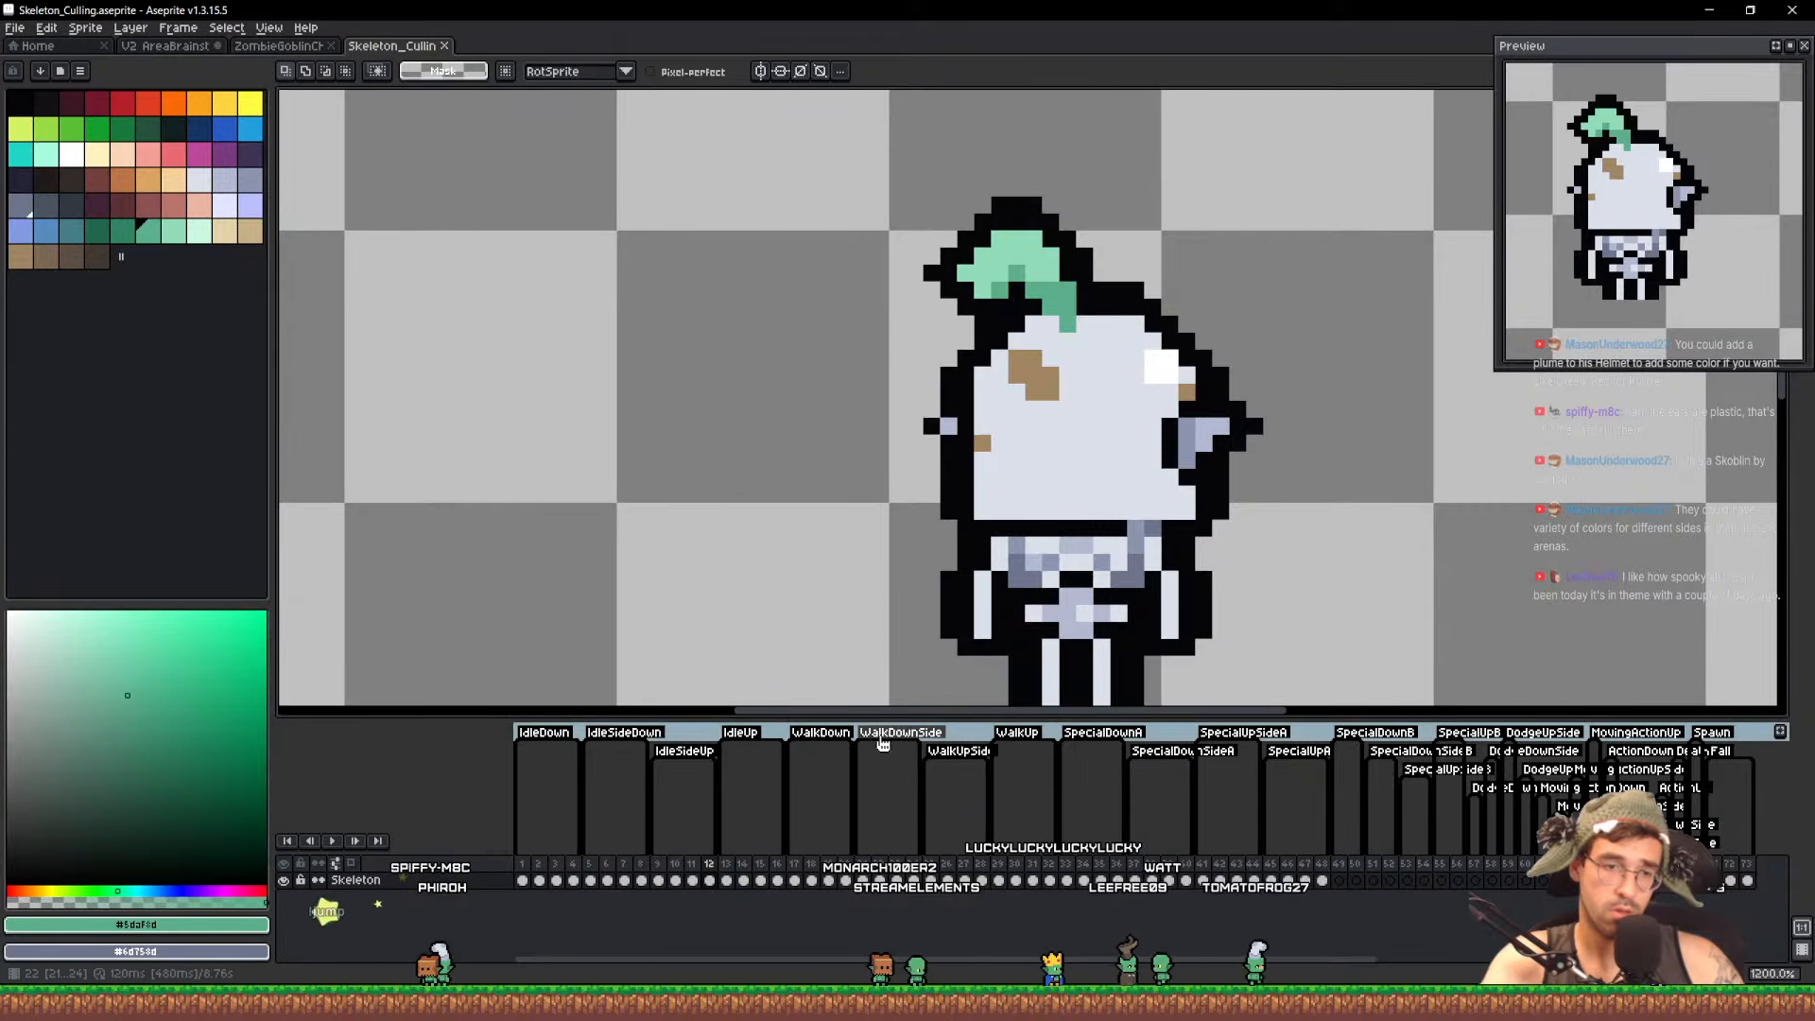
Sample the #b3b9d1 shadow colour from frame 1 and shade the head beneath the plume in frames 5 to 8
{"action": "key", "text": "Home"}
{"action": "left_click", "coordinate": [1094, 323], "text": "alt"}
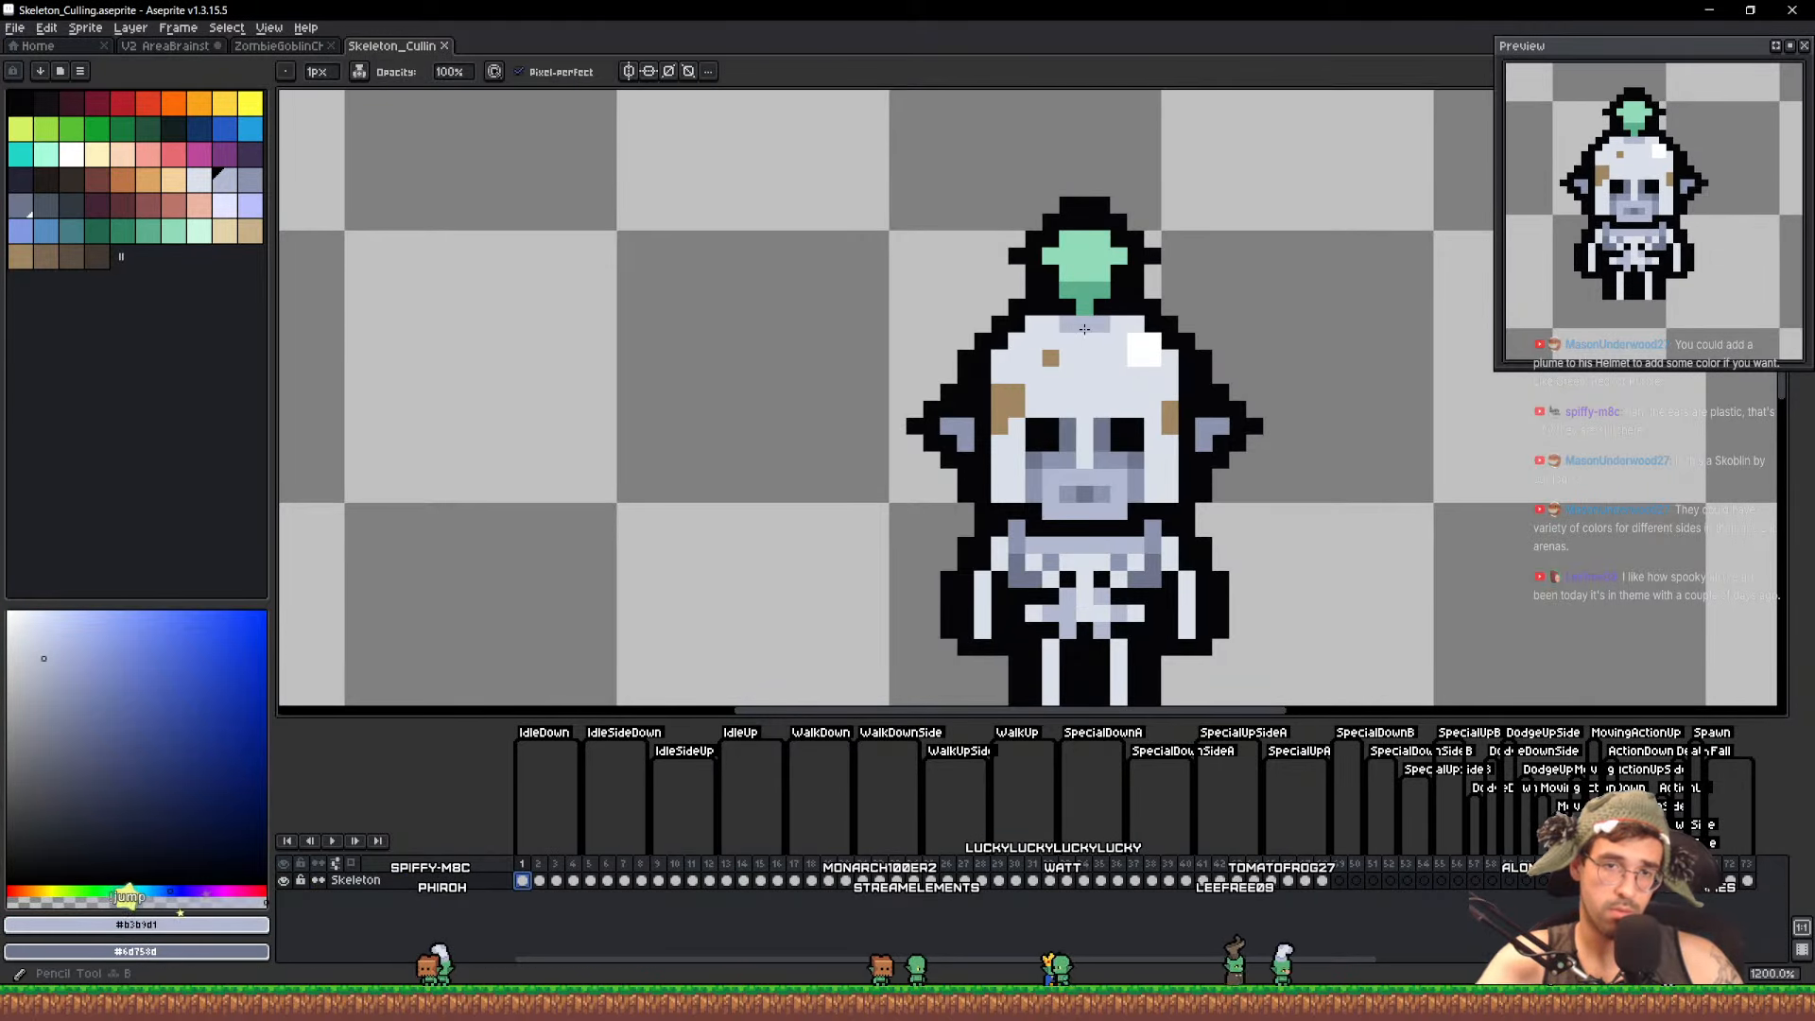
{"action": "key", "text": "Right"}
{"action": "key", "text": "Left"}
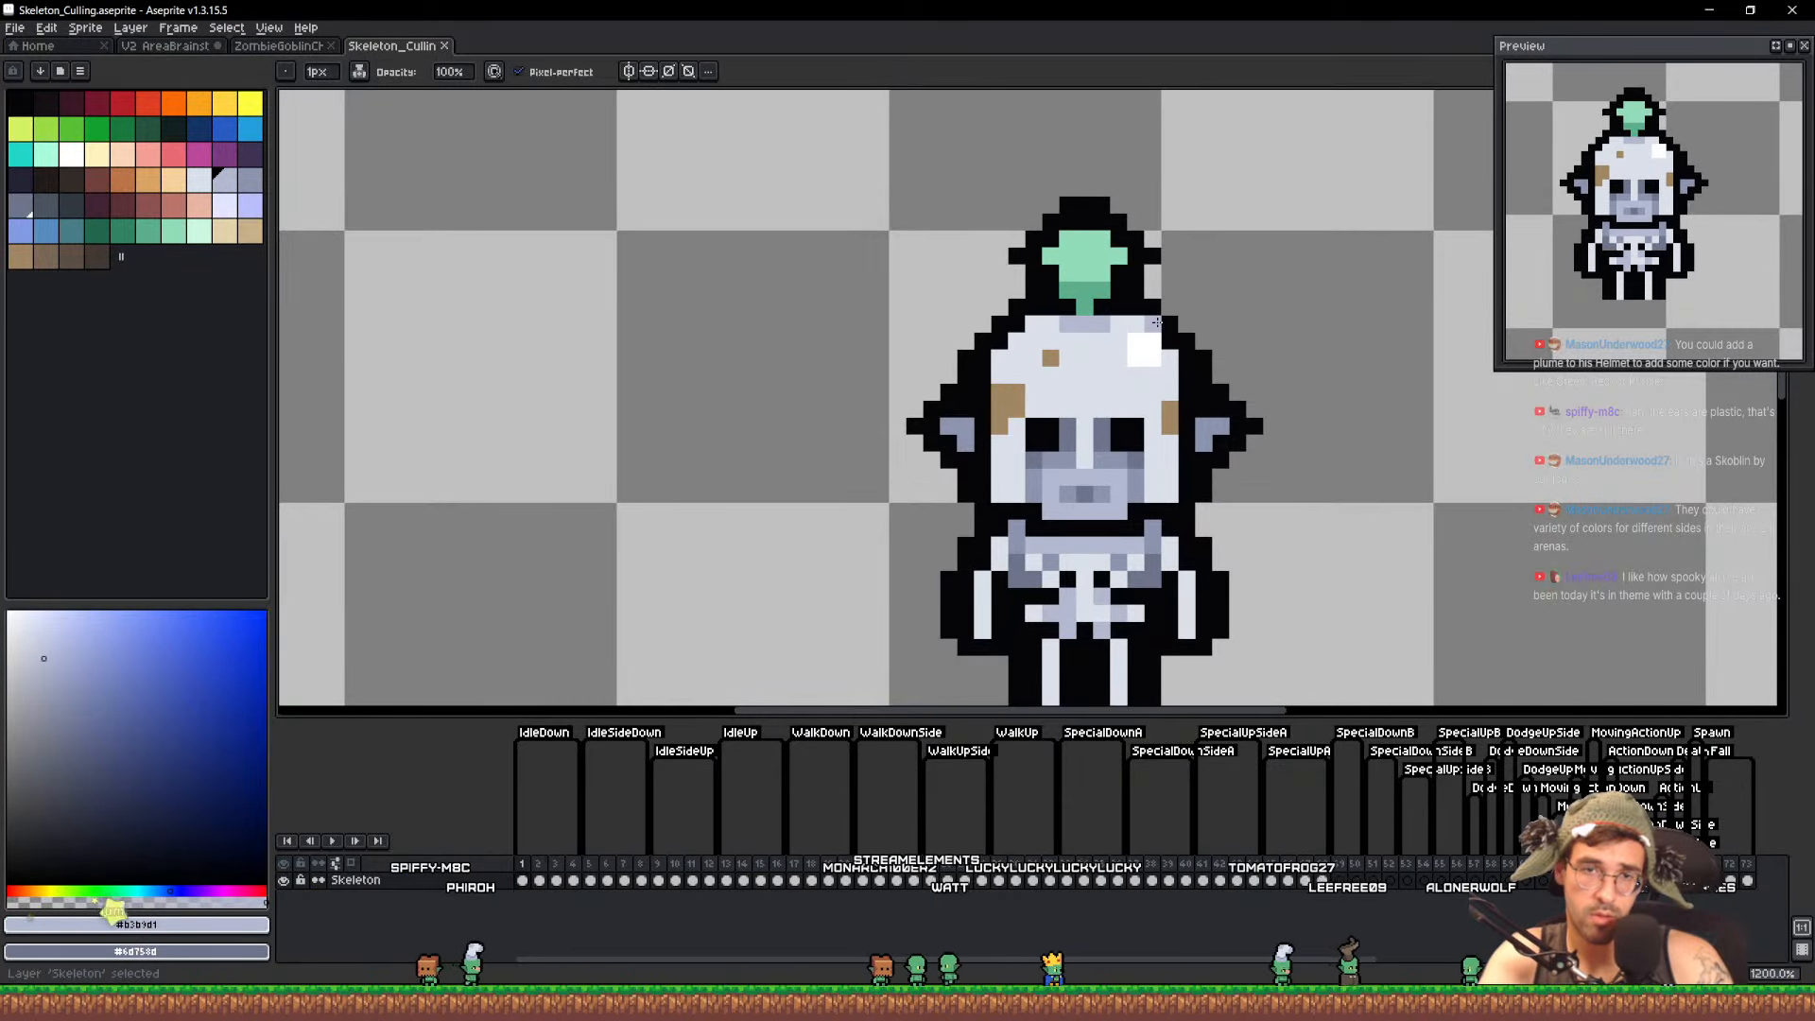
{"action": "key", "text": "Right"}
{"action": "key", "text": "Right"}
{"action": "key", "text": "Right"}
{"action": "key", "text": "Right"}
{"action": "scroll", "coordinate": [1098, 330], "scroll_direction": "up", "scroll_amount": 2}
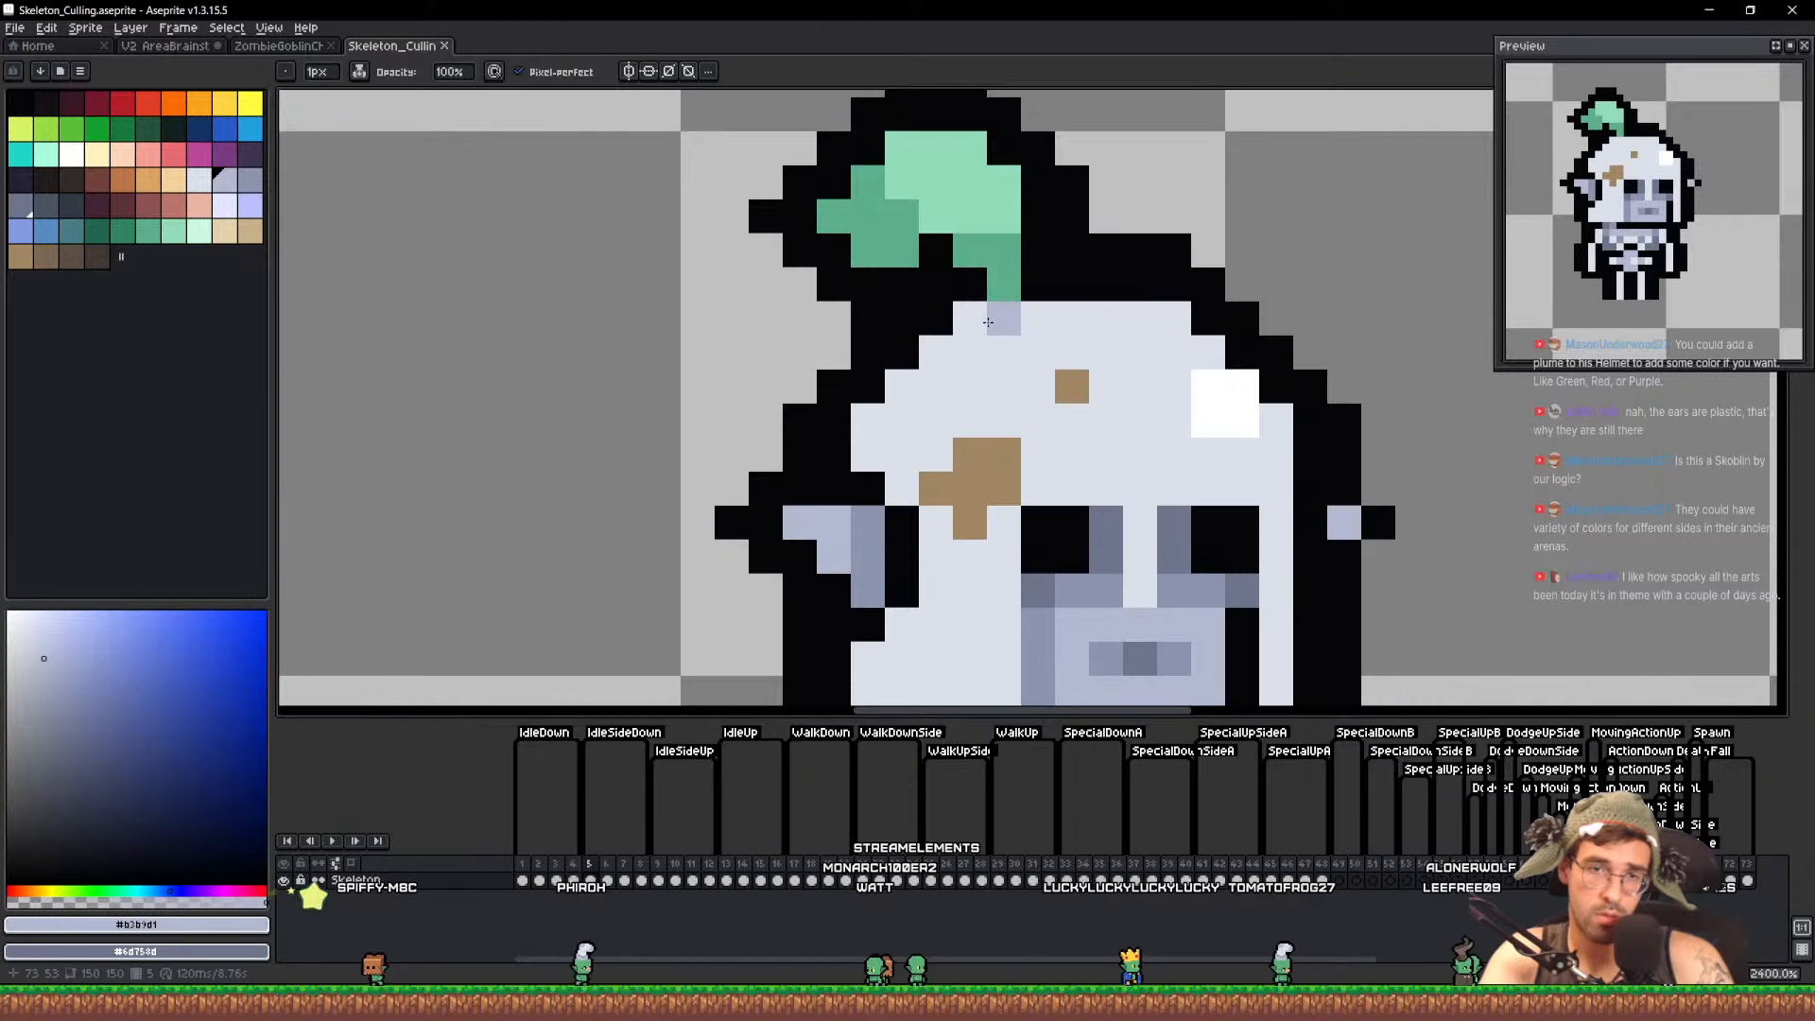
{"action": "key", "text": "Right"}
{"action": "key", "text": "Right"}
{"action": "key", "text": "Right"}
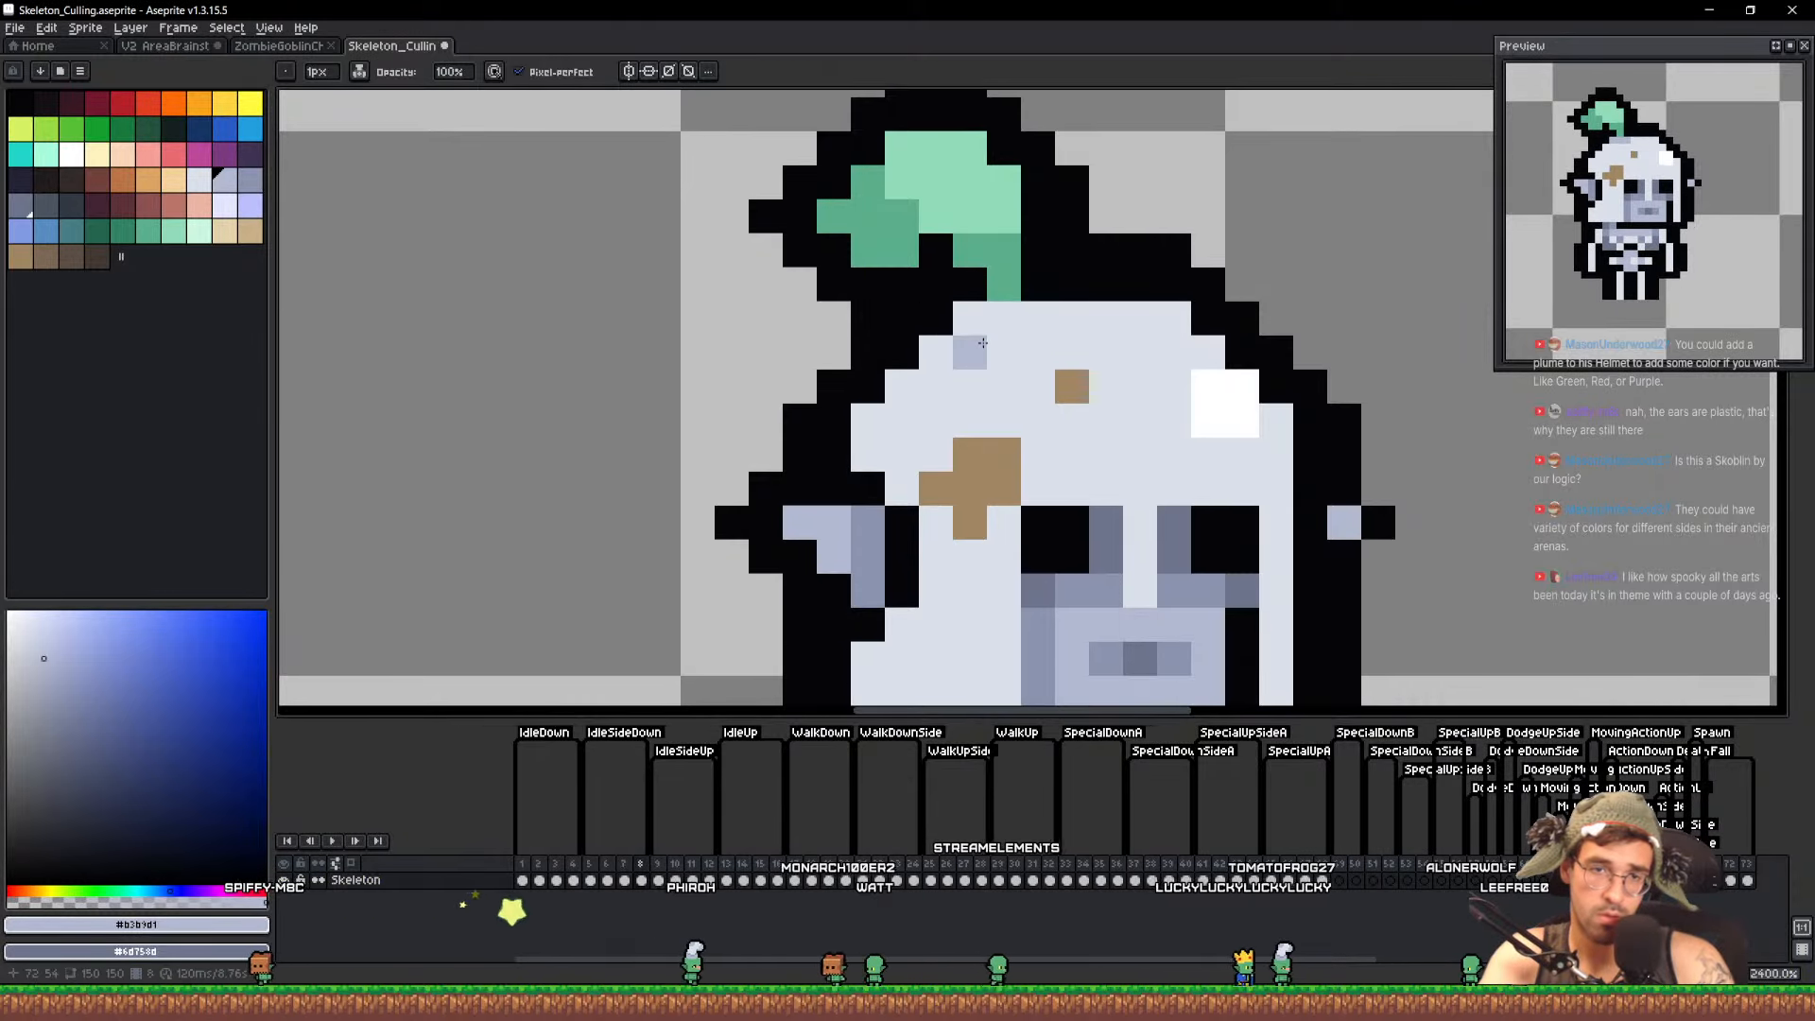
Paint #b3b9d1 shading on the head around the plume's stem in frames 9 to 12
{"action": "key", "text": "Right"}
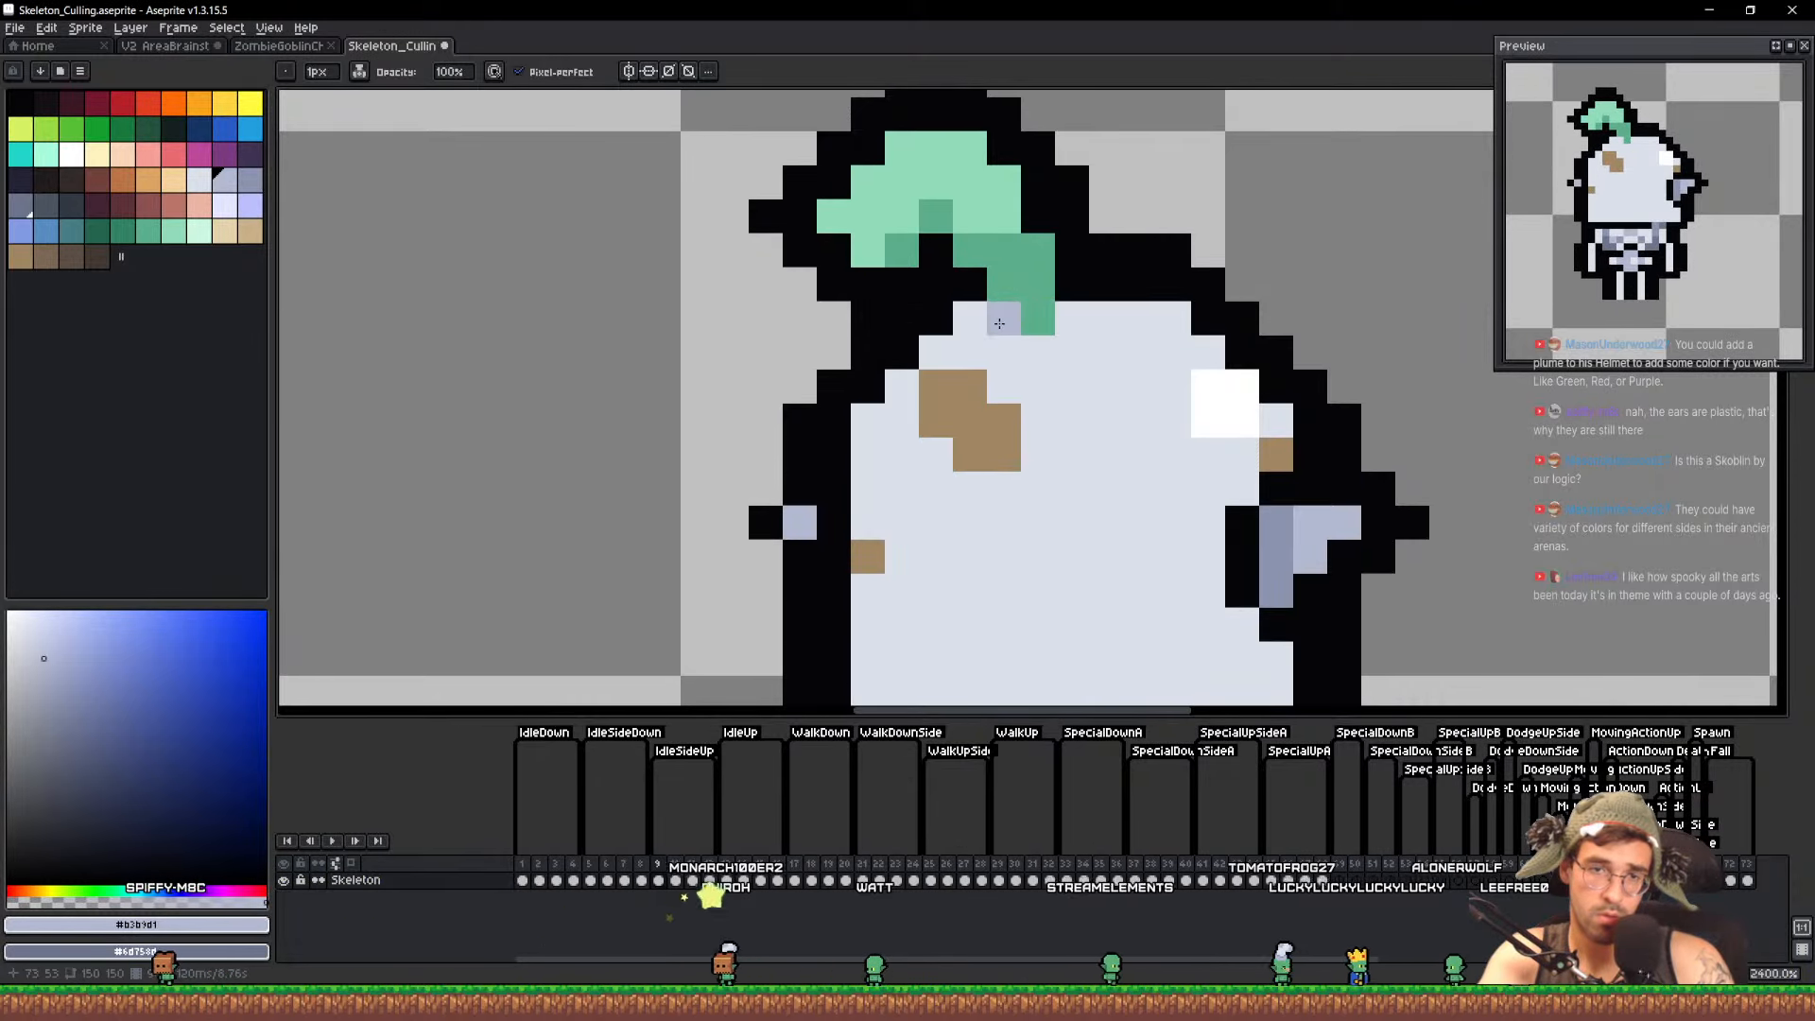
{"action": "key", "text": "Right"}
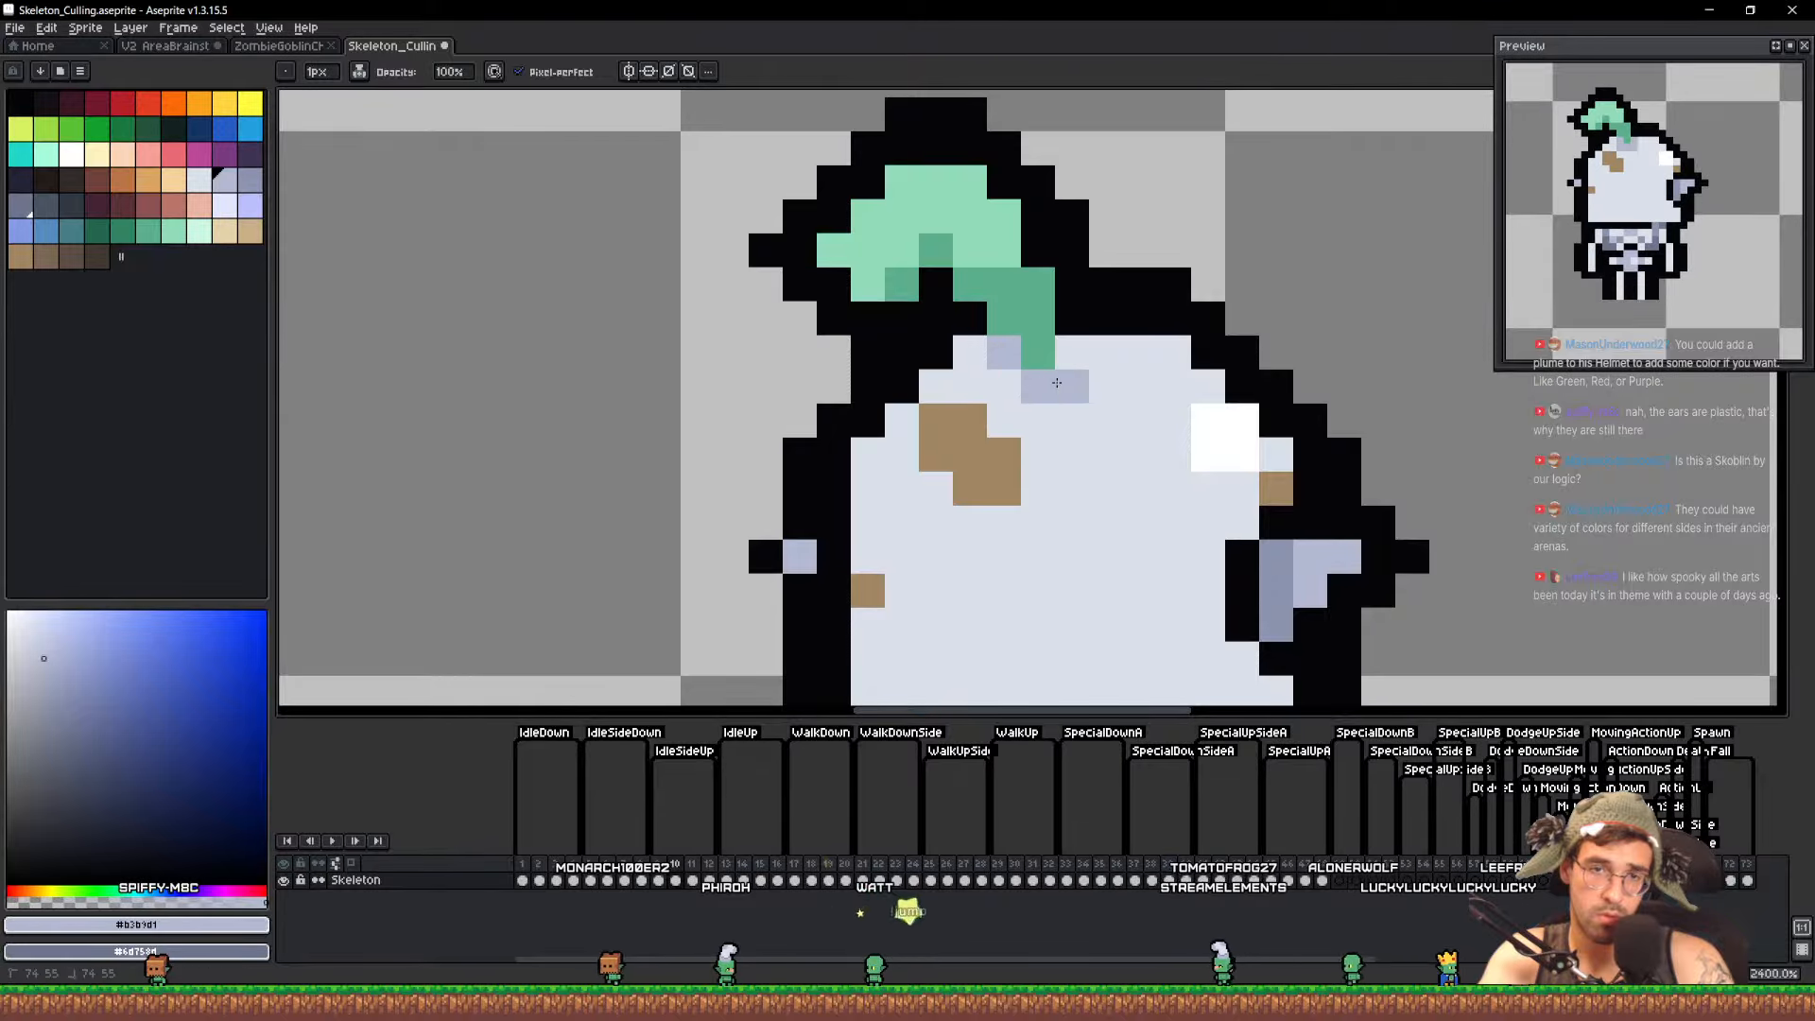
{"action": "key", "text": "Right"}
{"action": "key", "text": "Right"}
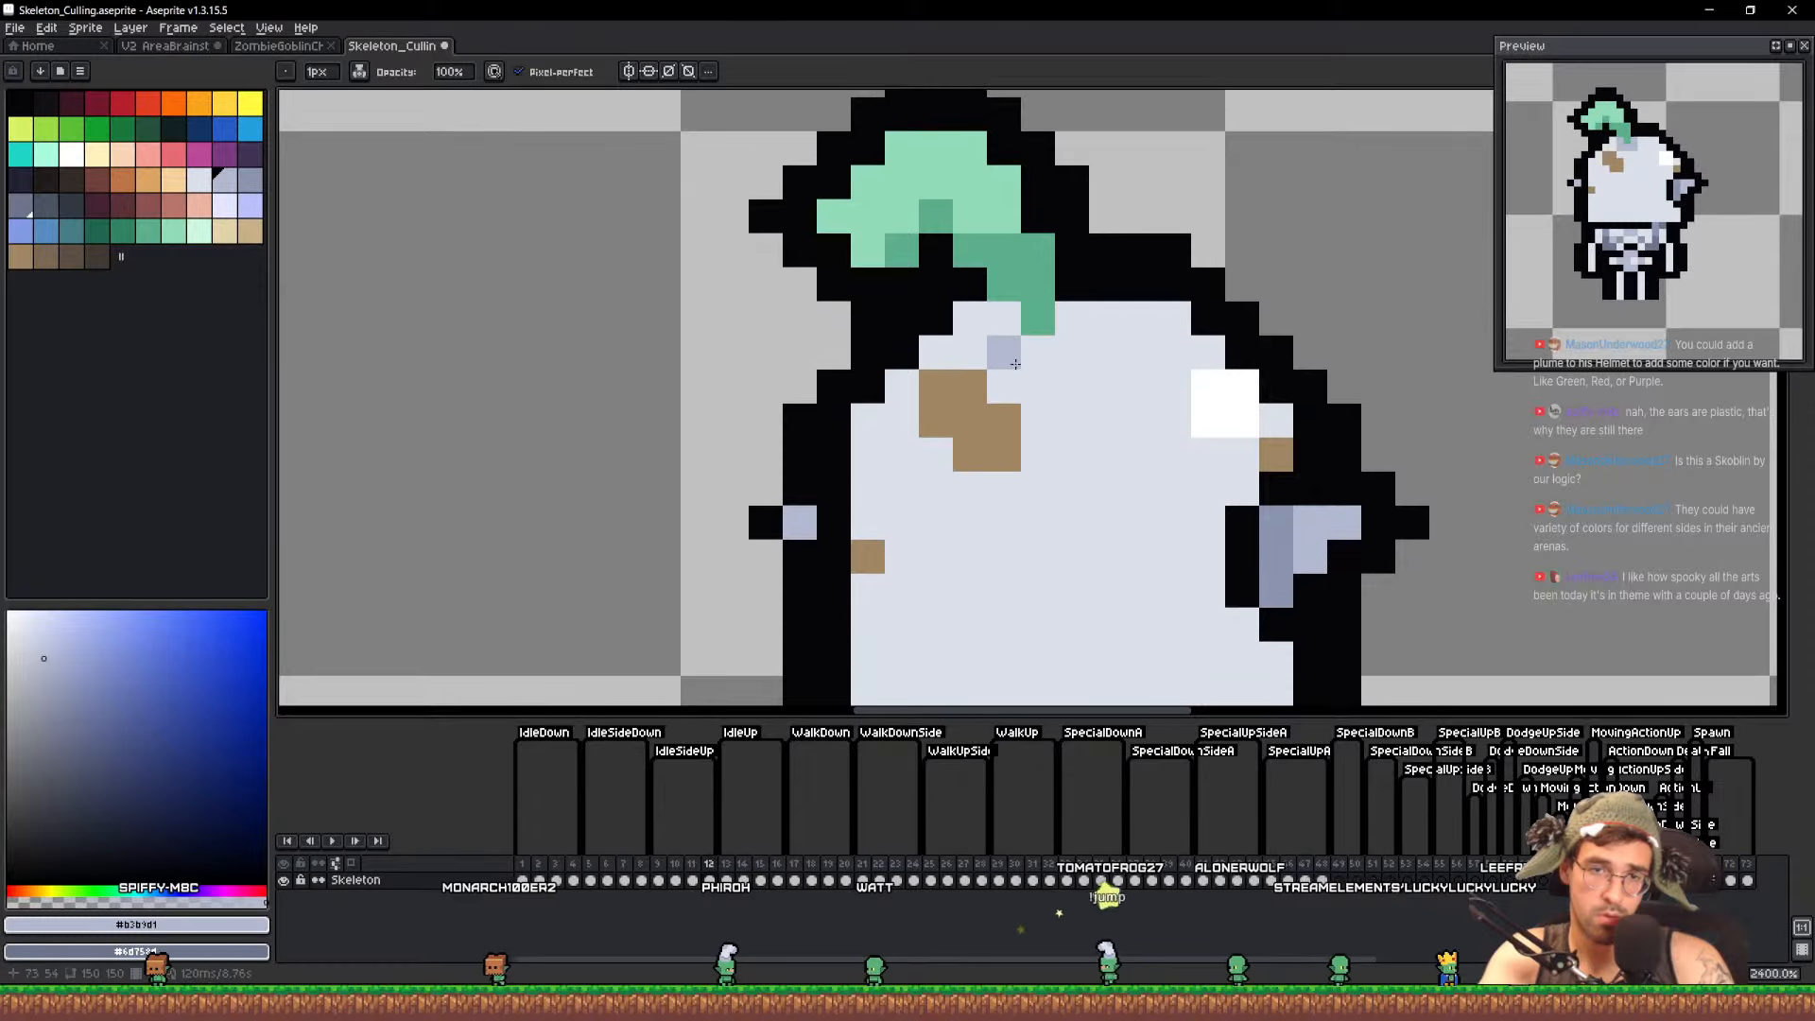
{"action": "key", "text": "Right"}
{"action": "key", "text": "Left"}
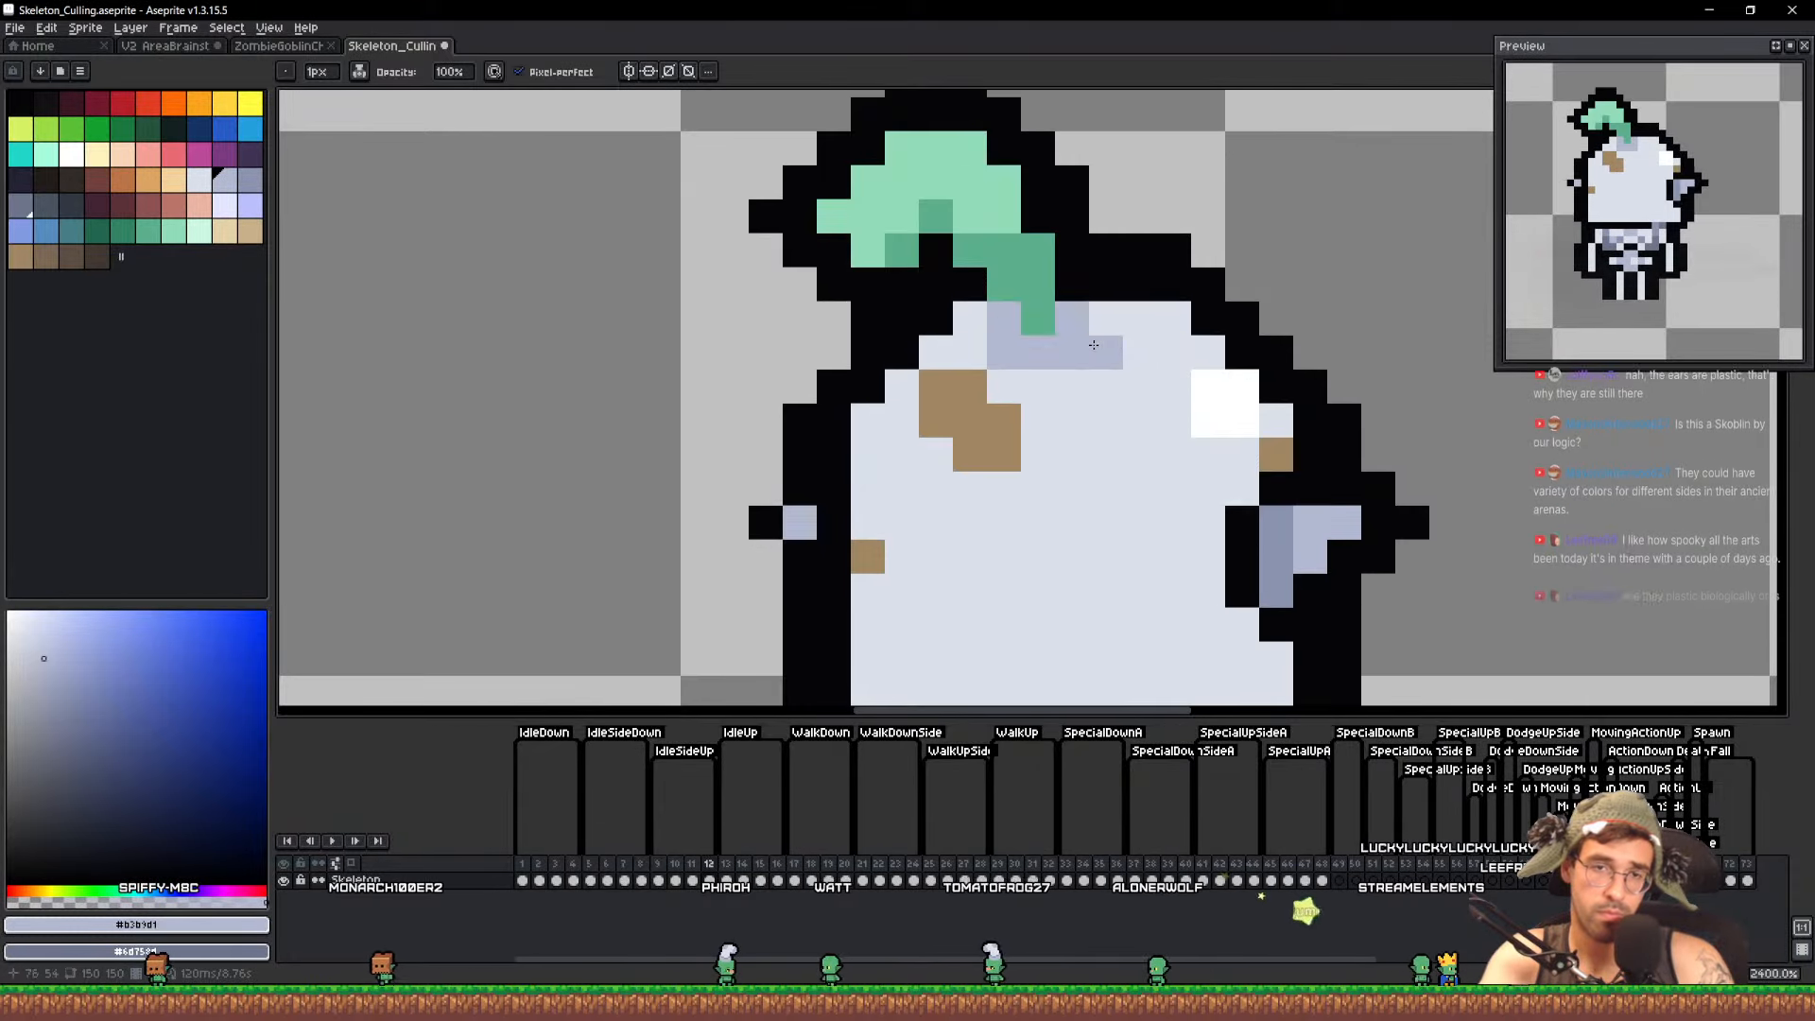
Lasso the front-view plume in frame 1 and paste it onto the back-view goblin's head in frame 13
{"action": "left_click", "coordinate": [522, 879]}
{"action": "scroll", "coordinate": [928, 462], "scroll_direction": "down", "scroll_amount": 4}
{"action": "key", "text": "q"}
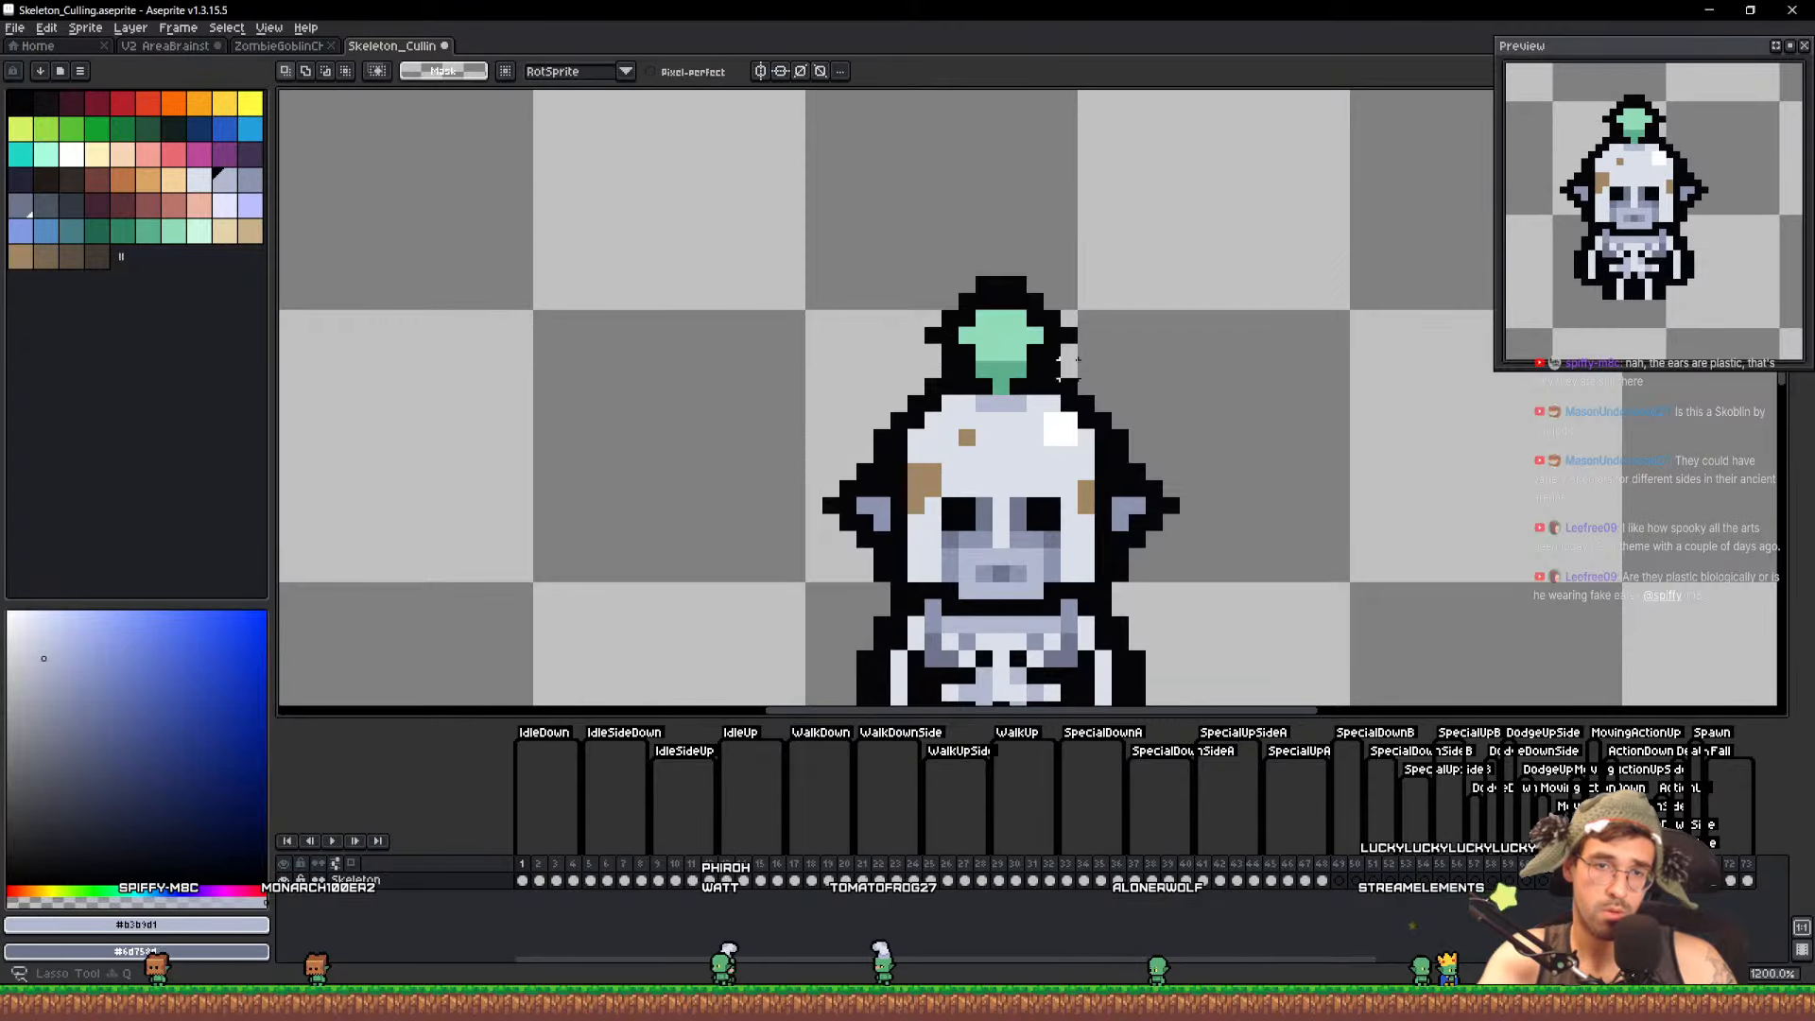
{"action": "left_click_drag", "start_coordinate": [907, 268], "coordinate": [1171, 250]}
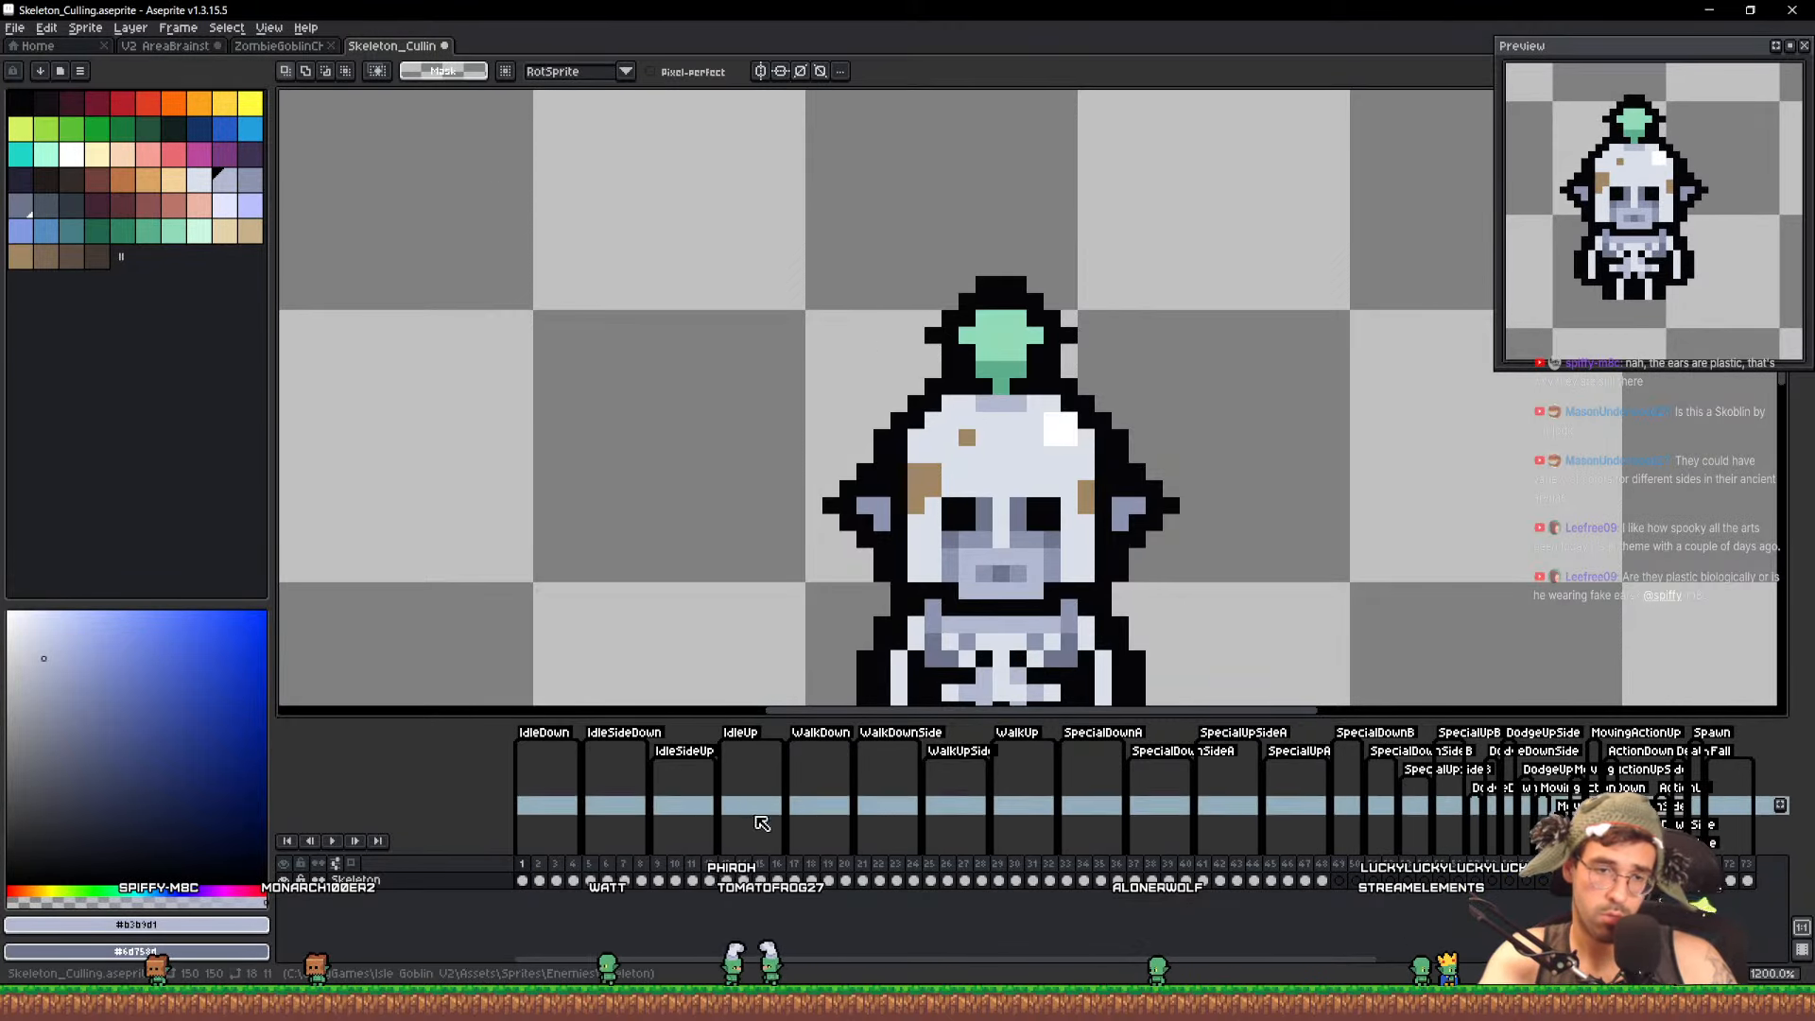
{"action": "mouse_move", "coordinate": [1033, 373]}
{"action": "left_mouse_down"}
{"action": "mouse_move", "coordinate": [1291, 383]}
{"action": "mouse_move", "coordinate": [1040, 355]}
{"action": "left_mouse_up"}
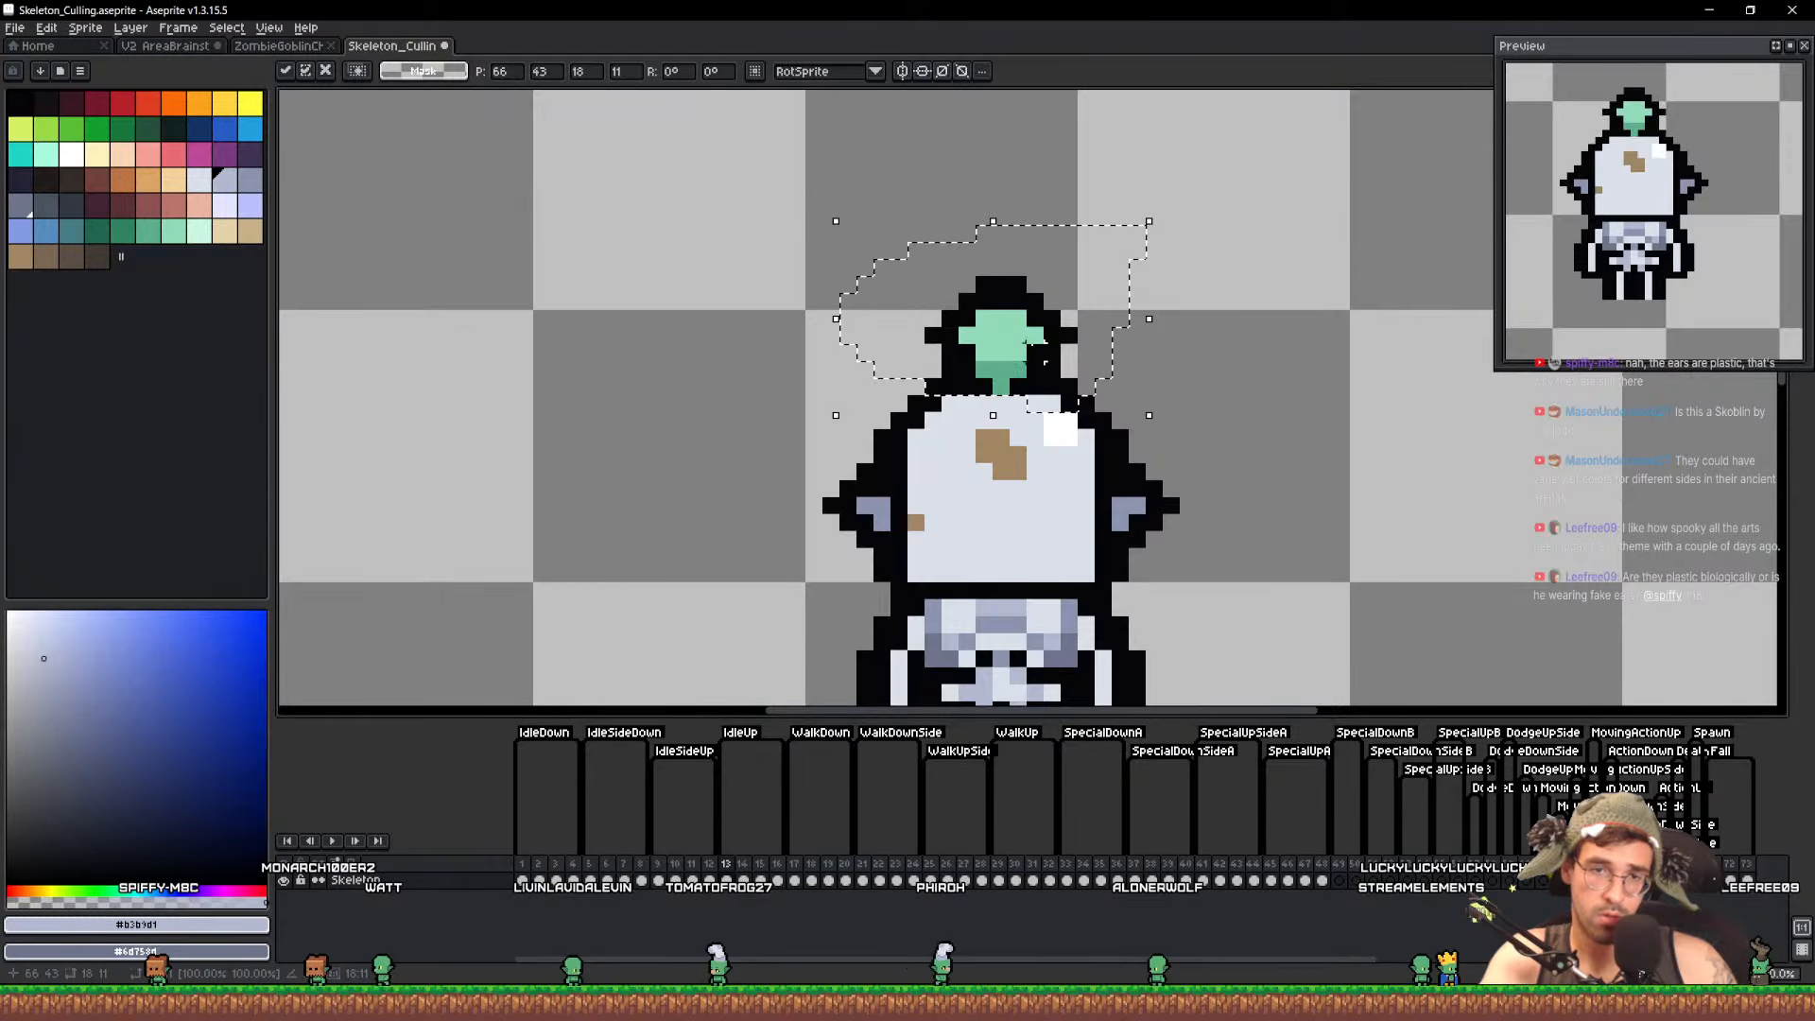
{"action": "key", "text": "ctrl+d"}
Extend the back-view plume's dark green stem in frame 13 and shade the head around its tip with #b3b9d1
{"action": "scroll", "coordinate": [996, 385], "scroll_direction": "up", "scroll_amount": 3}
{"action": "key", "text": "b"}
{"action": "left_click", "coordinate": [1009, 364], "text": "alt"}
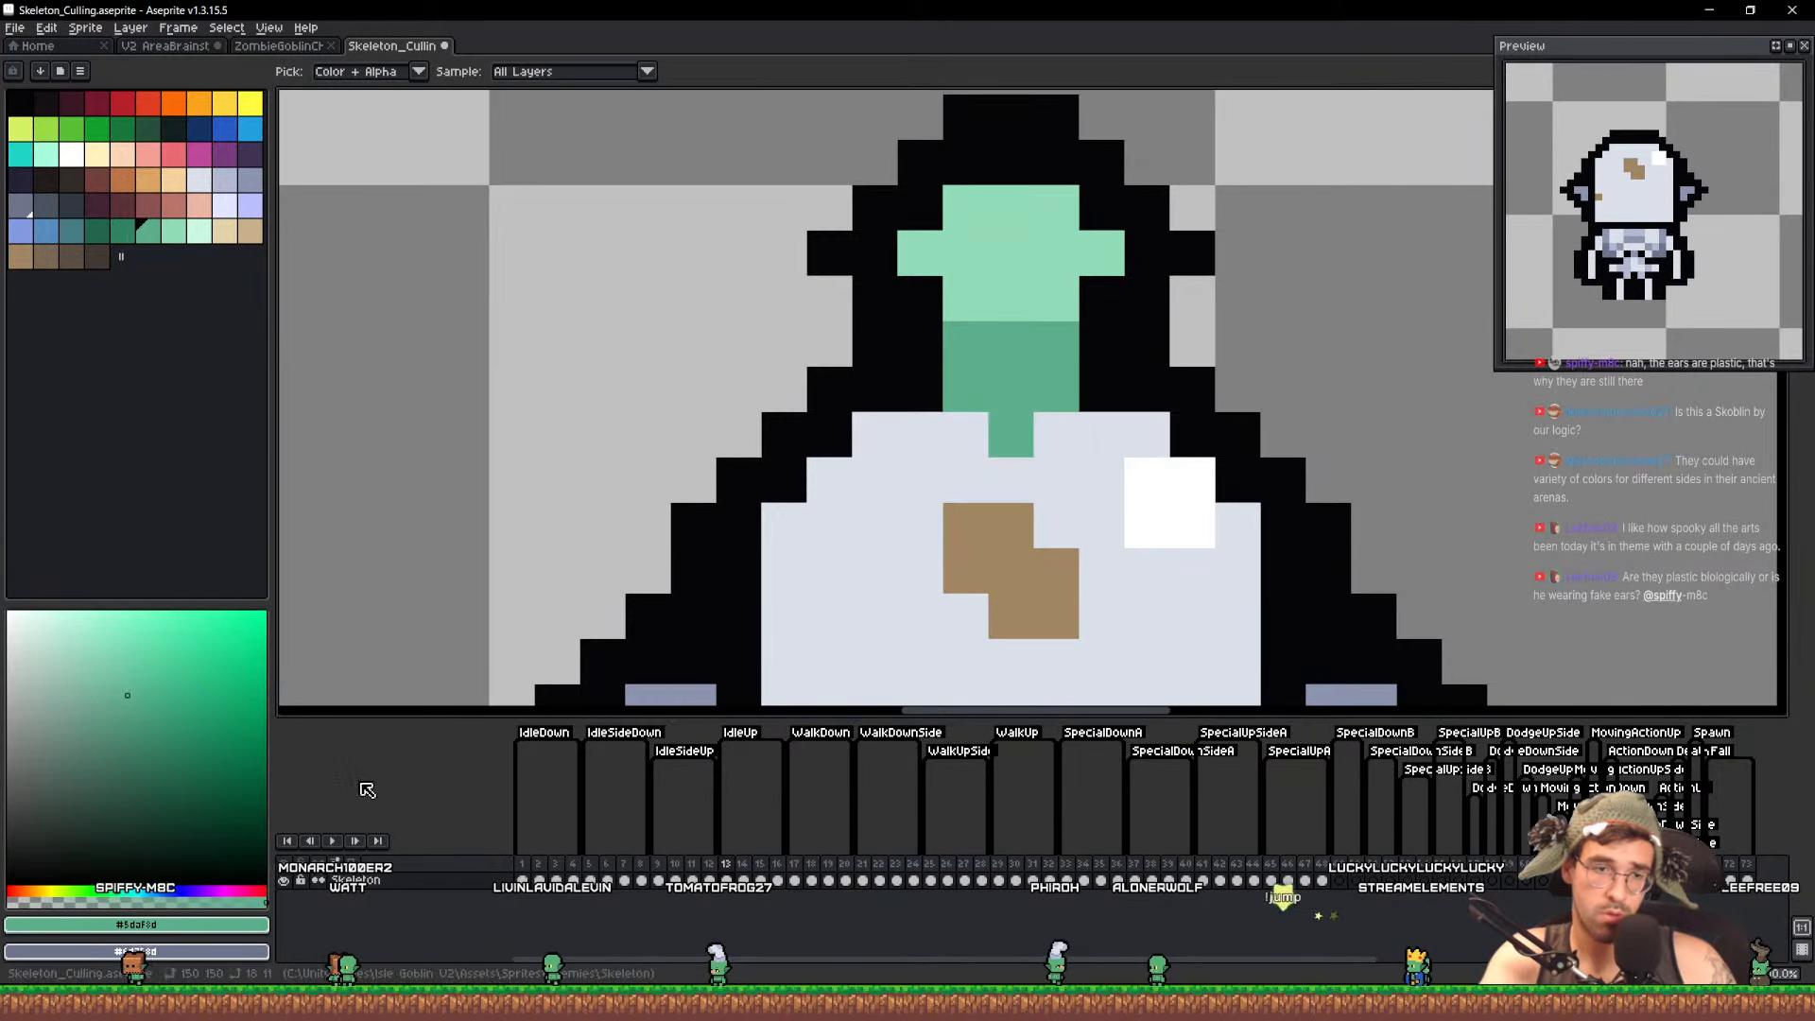
{"action": "left_click", "coordinate": [677, 694], "text": "alt"}
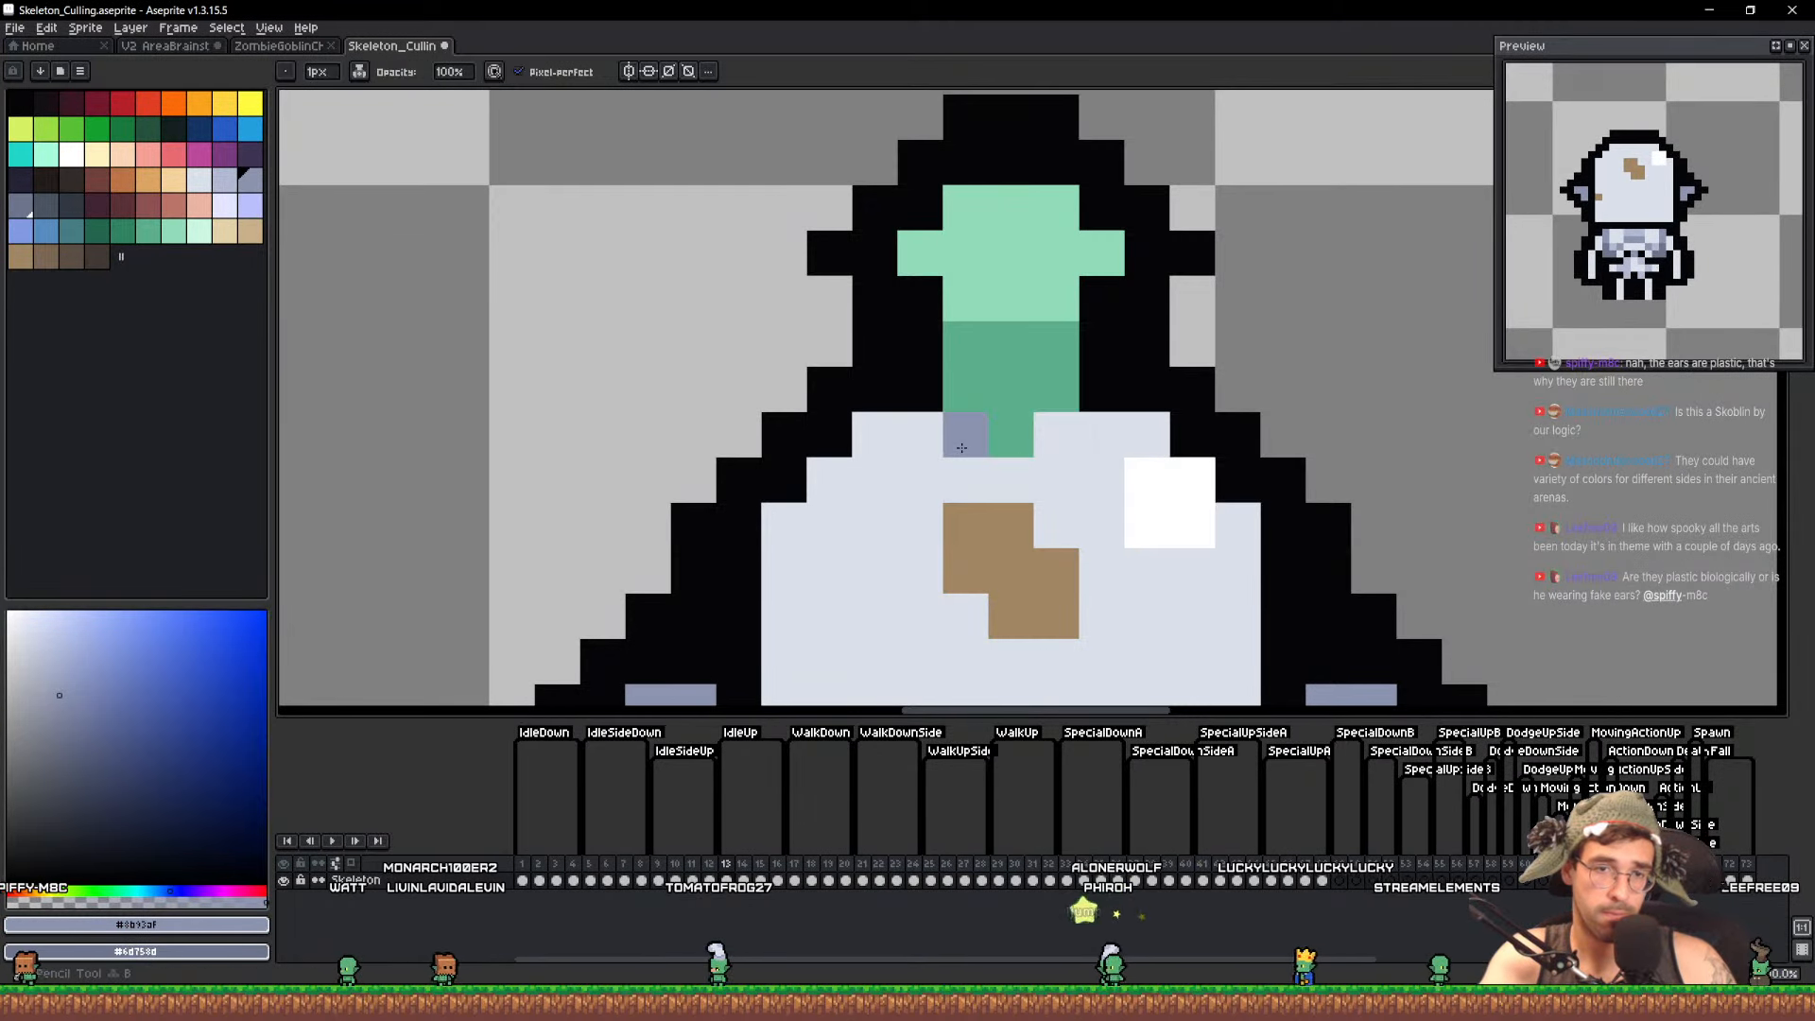
{"action": "scroll", "coordinate": [961, 440], "scroll_direction": "up", "scroll_amount": 1, "text": "alt"}
{"action": "mouse_move", "coordinate": [961, 440]}
{"action": "left_mouse_down"}
{"action": "mouse_move", "coordinate": [977, 477]}
{"action": "mouse_move", "coordinate": [1053, 479]}
{"action": "left_mouse_up"}
{"action": "left_click", "coordinate": [1054, 439]}
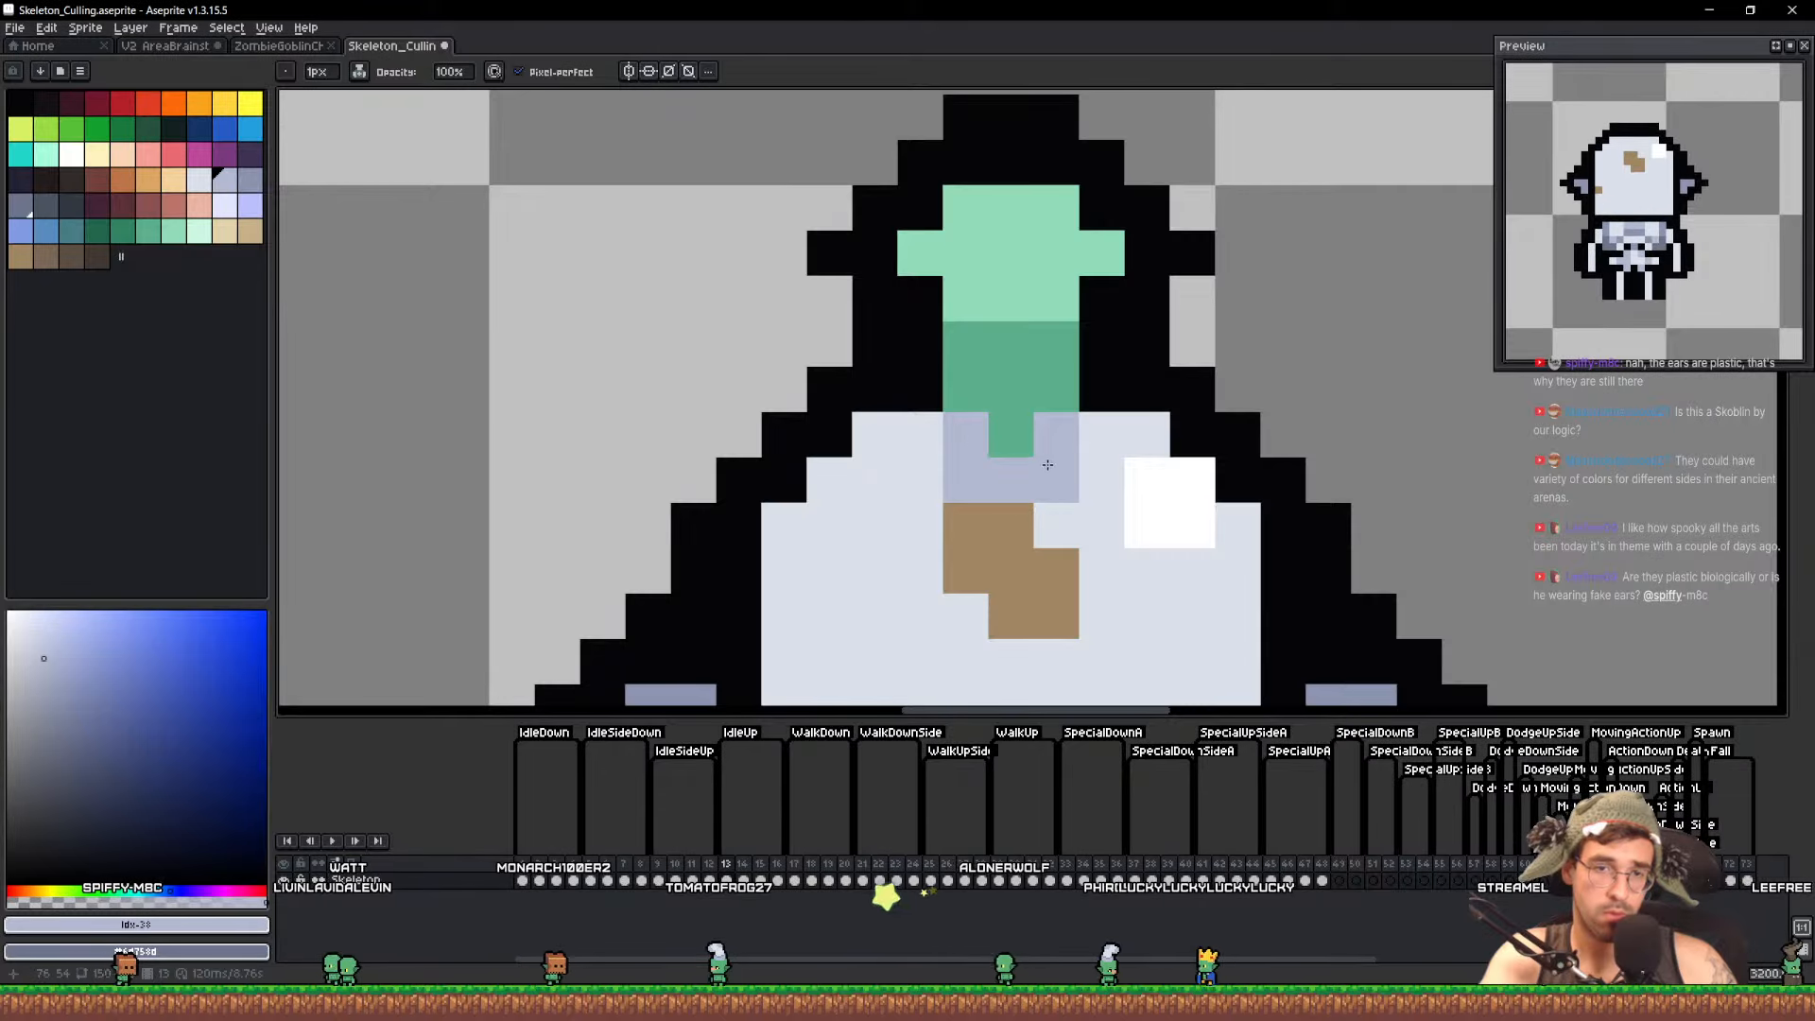
Paste the back-view plume and its shading onto the remaining IdleUp heads through frame 16 and save the file
{"action": "key", "text": "v"}
{"action": "scroll", "coordinate": [1217, 349], "scroll_direction": "down", "scroll_amount": 5}
{"action": "key", "text": "Return"}
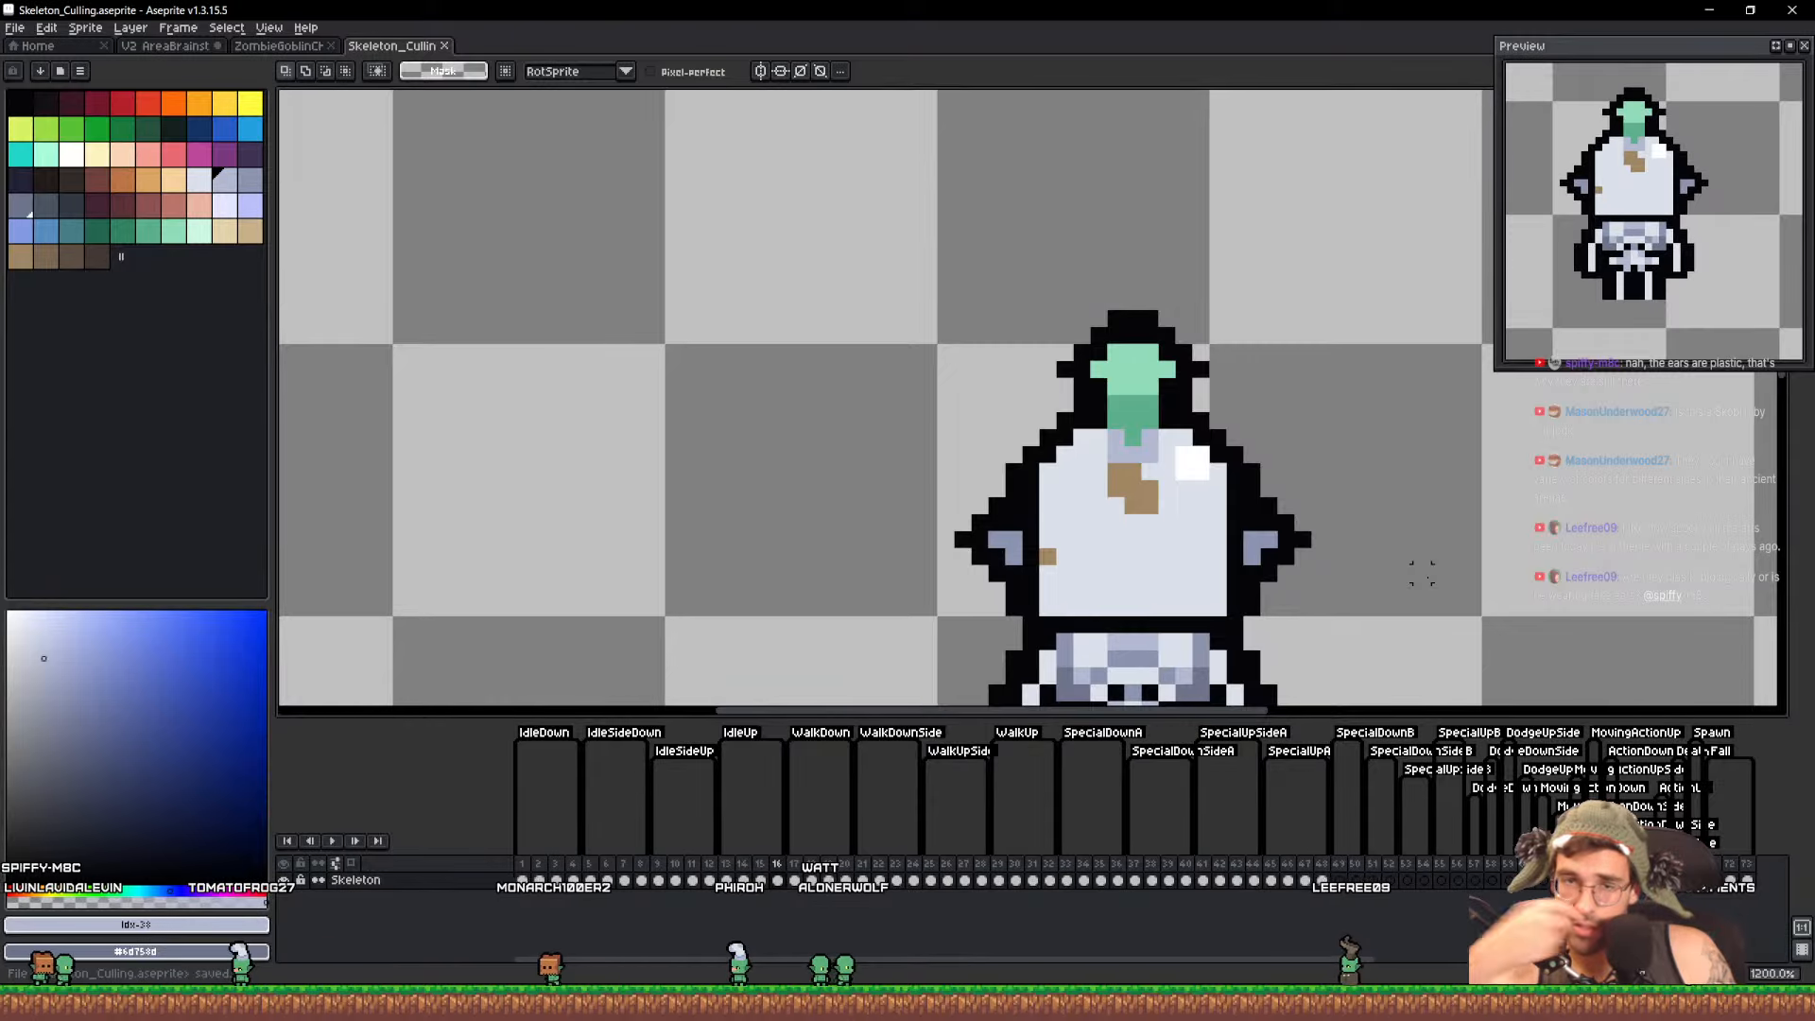
Select and copy the front-view goblin head with its plume in frame 1
{"action": "scroll", "coordinate": [1380, 420], "scroll_direction": "down", "scroll_amount": 5}
{"action": "scroll", "coordinate": [869, 348], "scroll_direction": "up", "scroll_amount": 1}
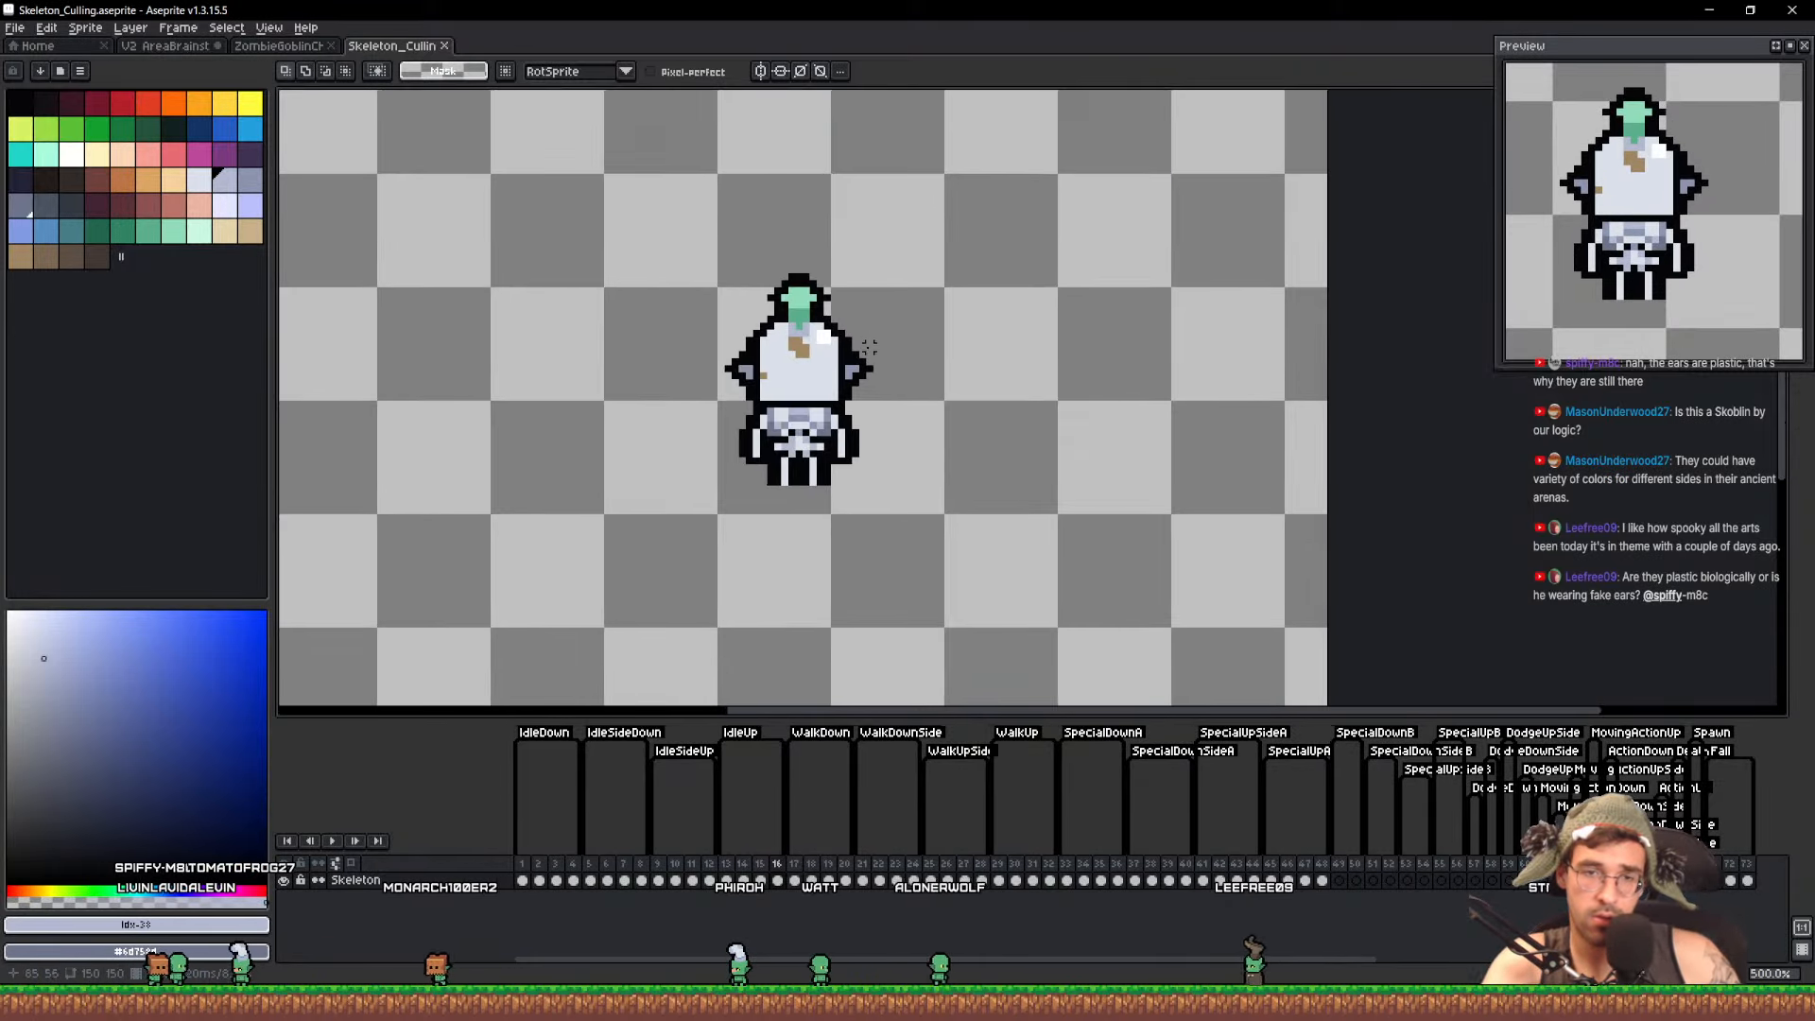
{"action": "mouse_move", "coordinate": [794, 881]}
{"action": "left_mouse_down"}
{"action": "mouse_move", "coordinate": [1442, 881]}
{"action": "mouse_move", "coordinate": [523, 881]}
{"action": "mouse_move", "coordinate": [1059, 881]}
{"action": "mouse_move", "coordinate": [567, 881]}
{"action": "mouse_move", "coordinate": [805, 879]}
{"action": "left_mouse_up"}
{"action": "left_click", "coordinate": [526, 880]}
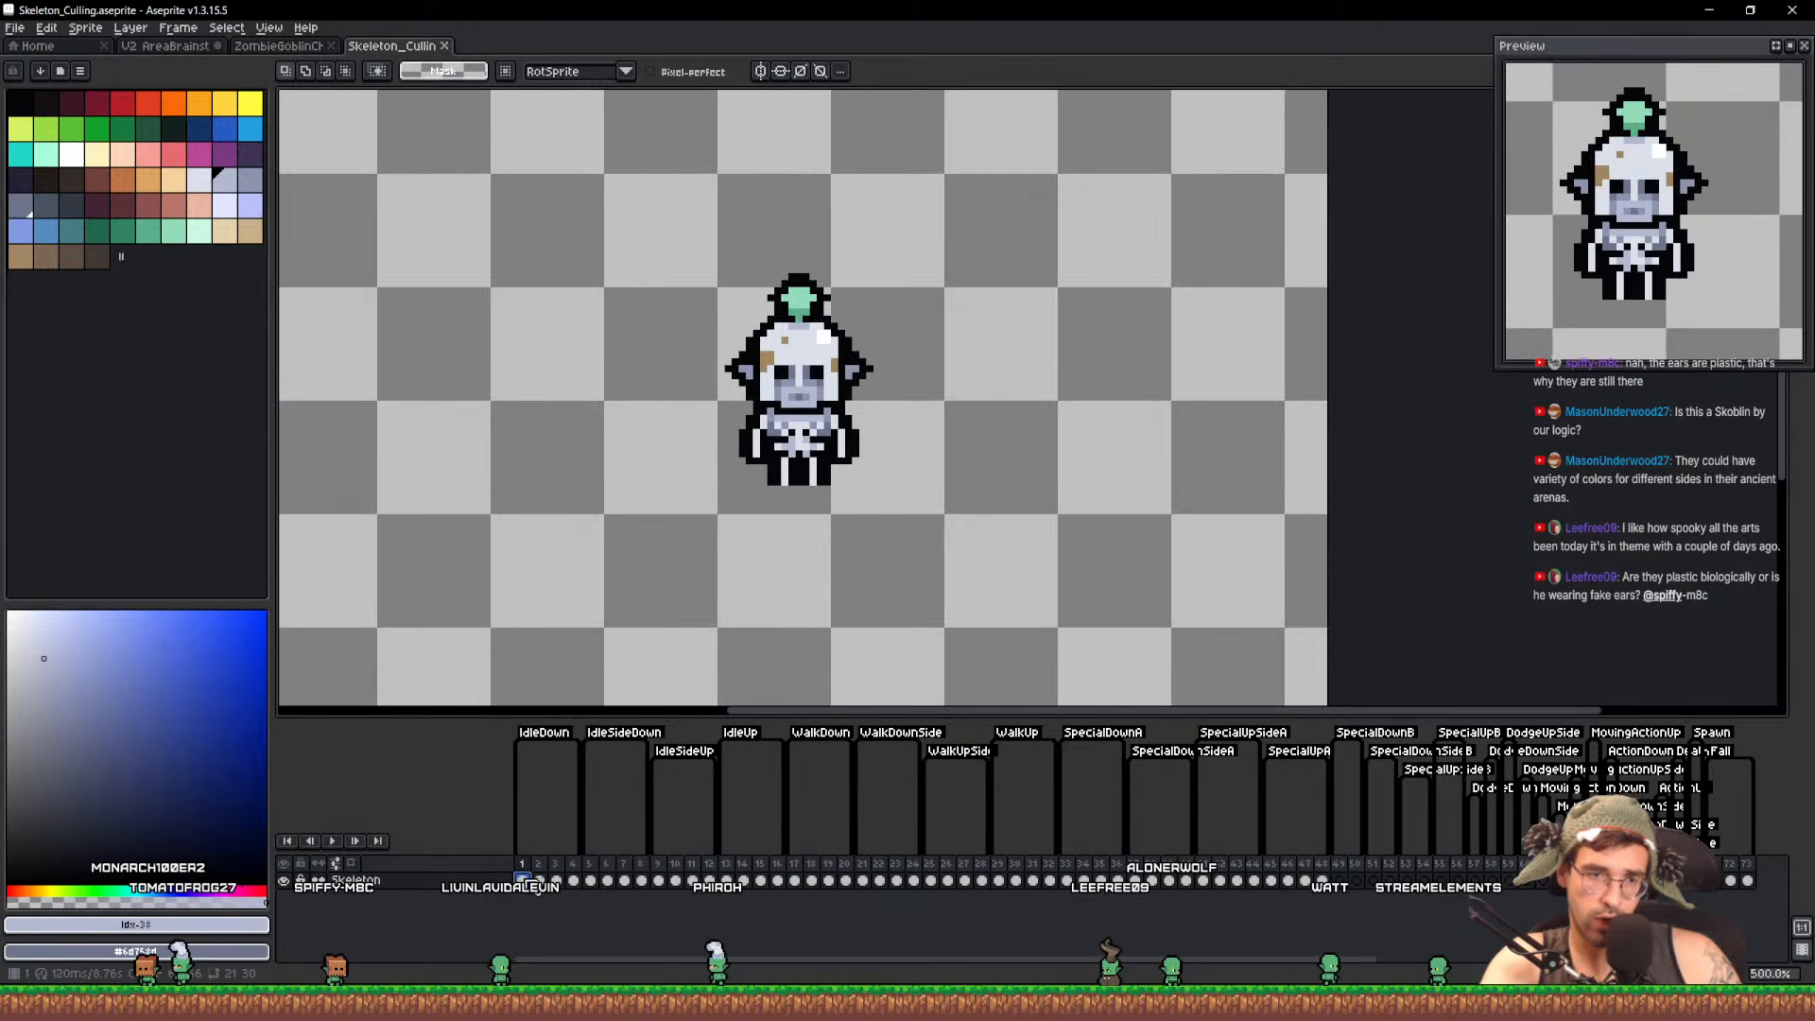
{"action": "scroll", "coordinate": [872, 440], "scroll_direction": "up", "scroll_amount": 2}
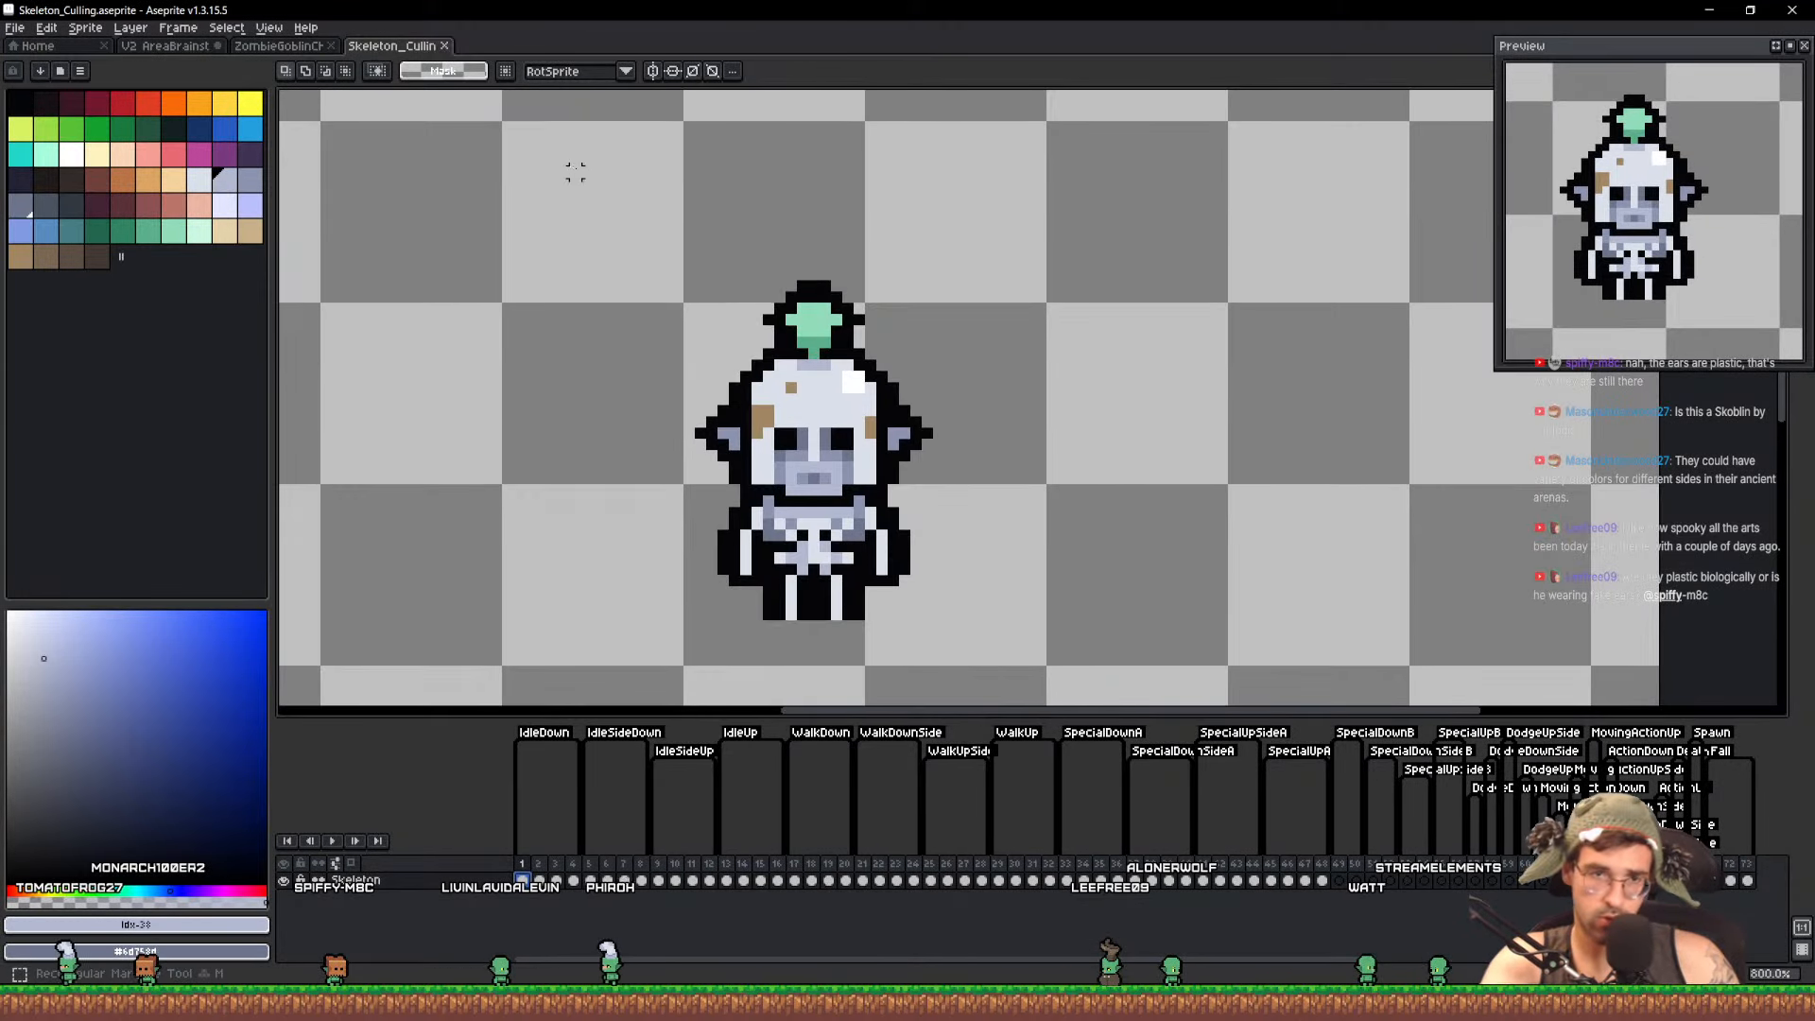
{"action": "left_click_drag", "start_coordinate": [575, 170], "coordinate": [1116, 497]}
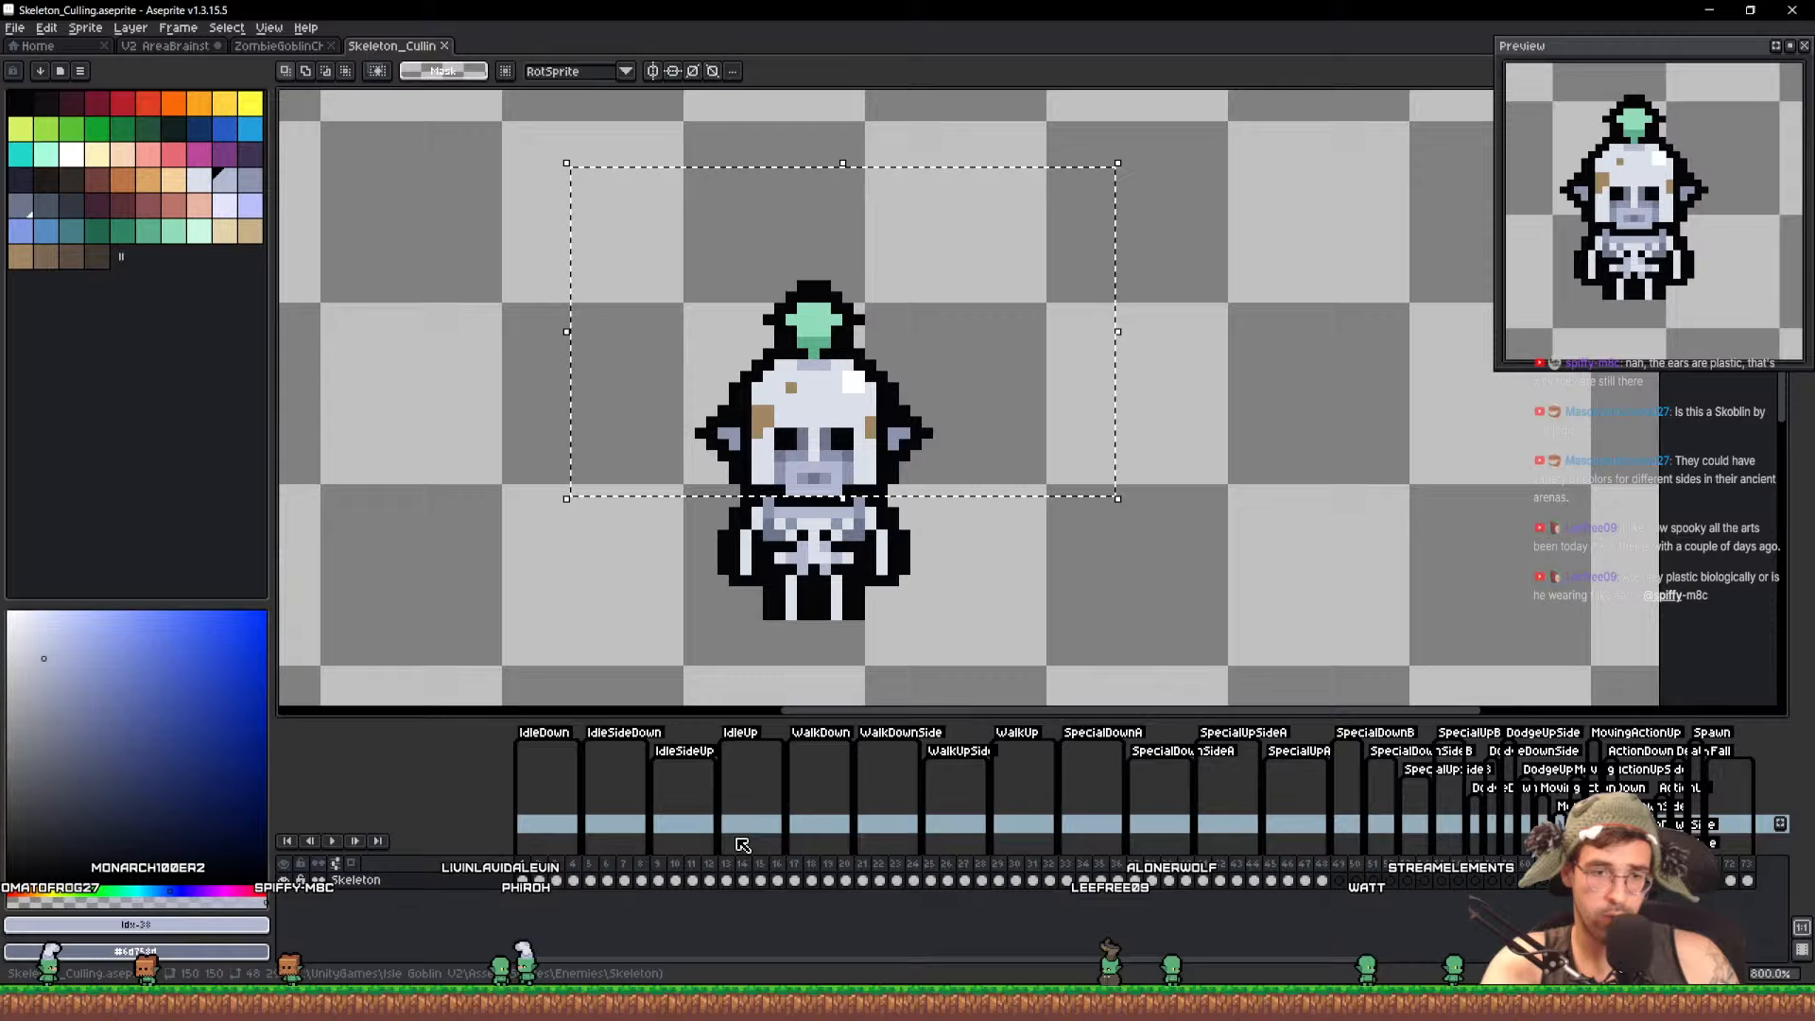
Paste the front-view goblin head onto WalkDown frames 17 and 18, lowering the one in frame 17 by one pixel
{"action": "left_click", "coordinate": [799, 884]}
{"action": "key", "text": "ctrl+v"}
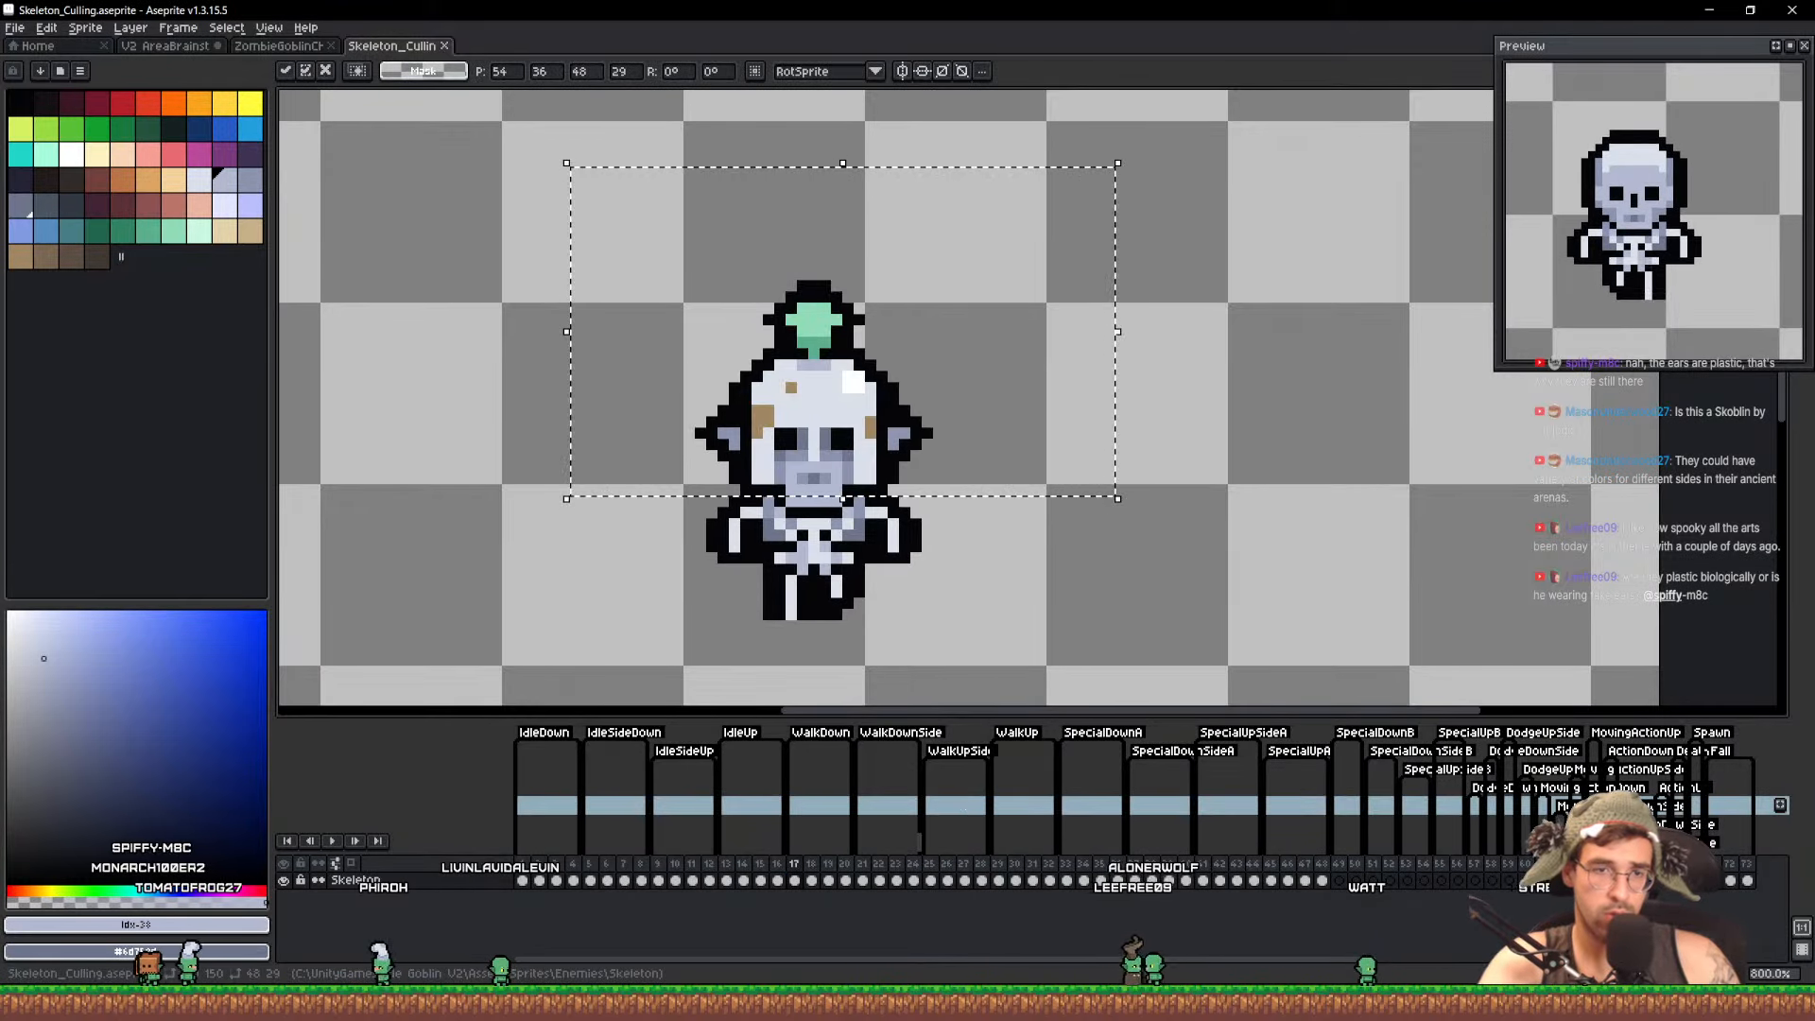
{"action": "key", "text": "Down"}
{"action": "key", "text": "ctrl+d"}
{"action": "key", "text": "Right"}
{"action": "key", "text": "ctrl+v"}
{"action": "key", "text": "ctrl+d"}
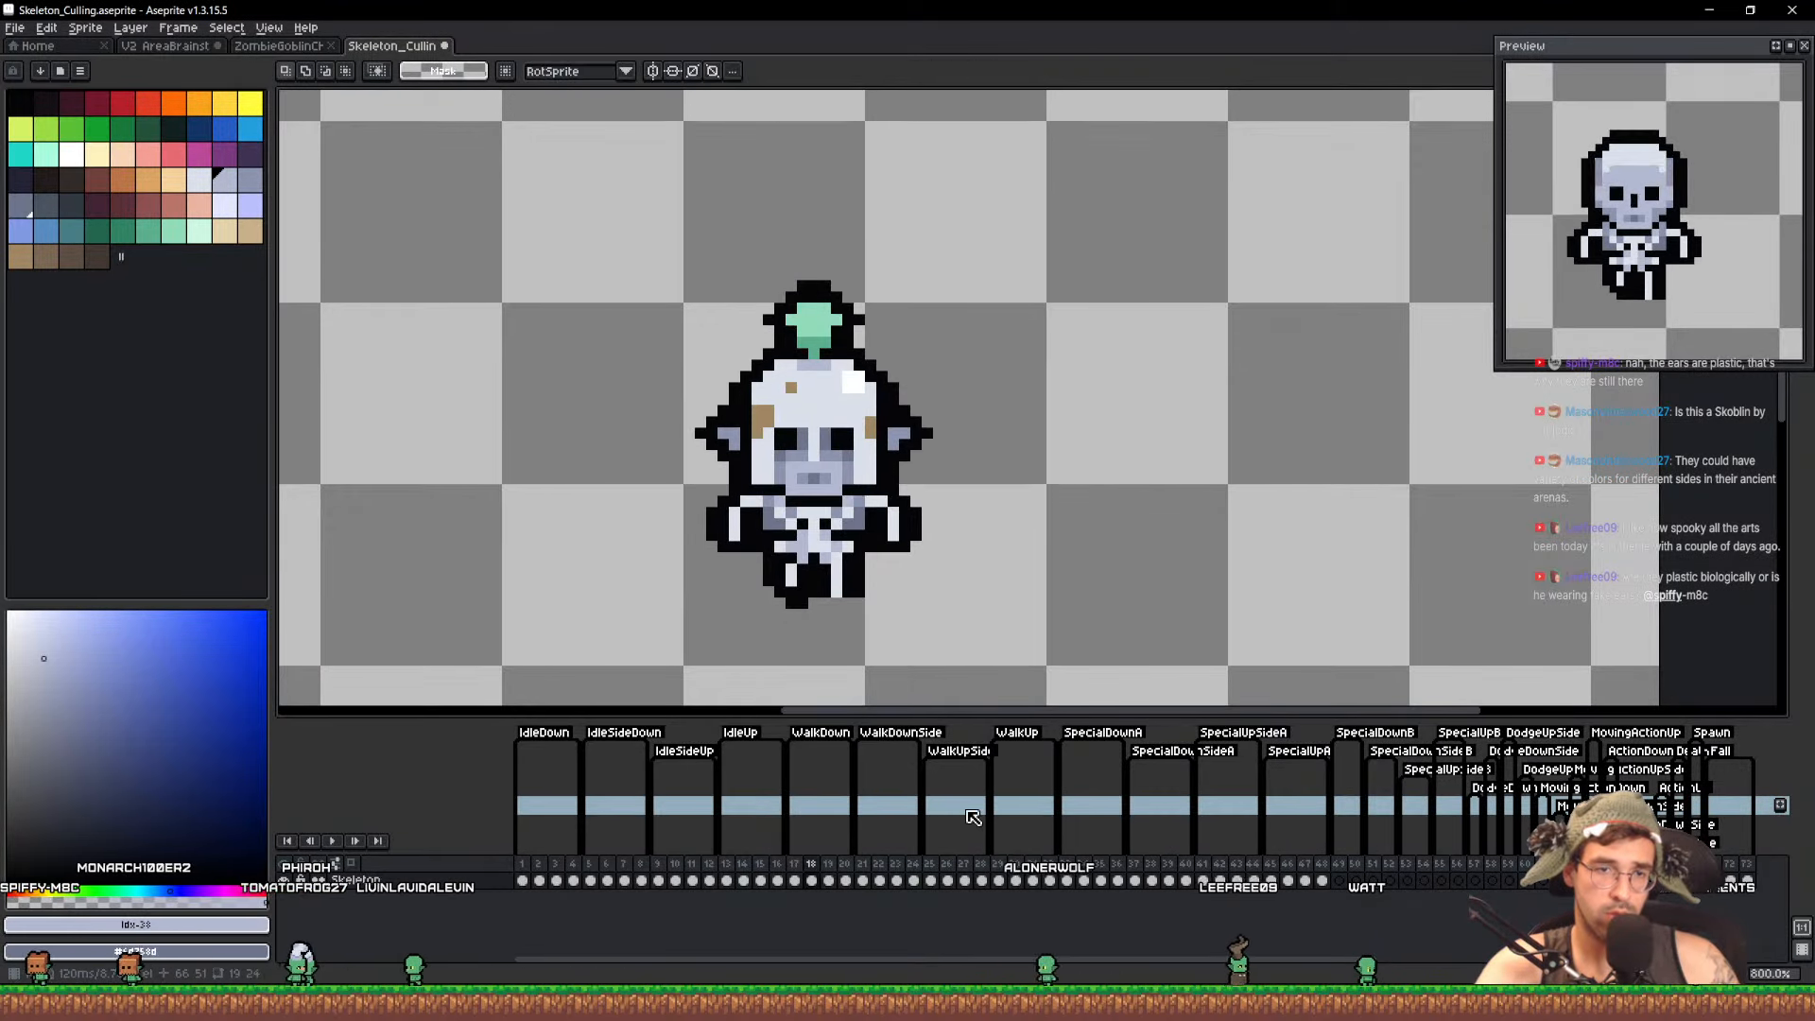
Paste the front-view goblin head onto WalkDown frames 19 and 20, lowering the one in frame 19 by one pixel
{"action": "key", "text": "Right"}
{"action": "key", "text": "ctrl+v"}
{"action": "key", "text": "Down"}
{"action": "key", "text": "ctrl+d"}
{"action": "key", "text": "Right"}
{"action": "key", "text": "ctrl+v"}
{"action": "key", "text": "ctrl+d"}
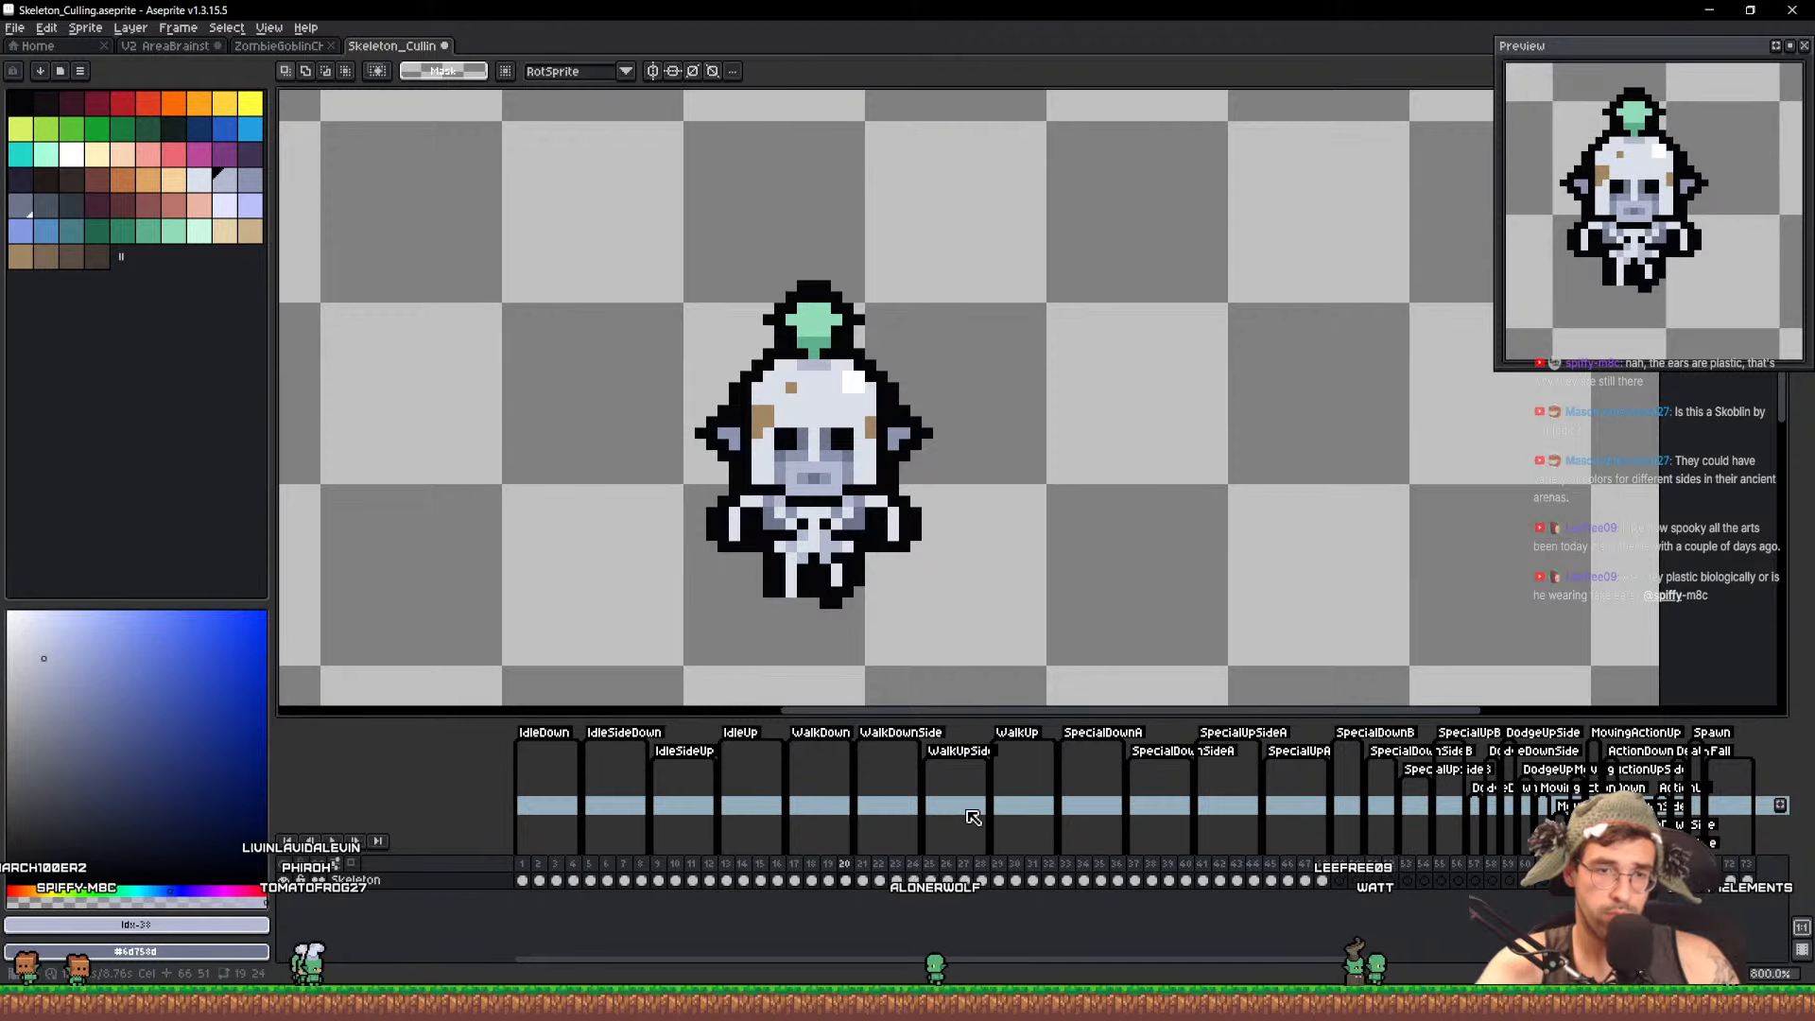
Paste the front-view goblin head over the skull in SpecialDownA frames 33 and 34
{"action": "left_click", "coordinate": [1075, 881]}
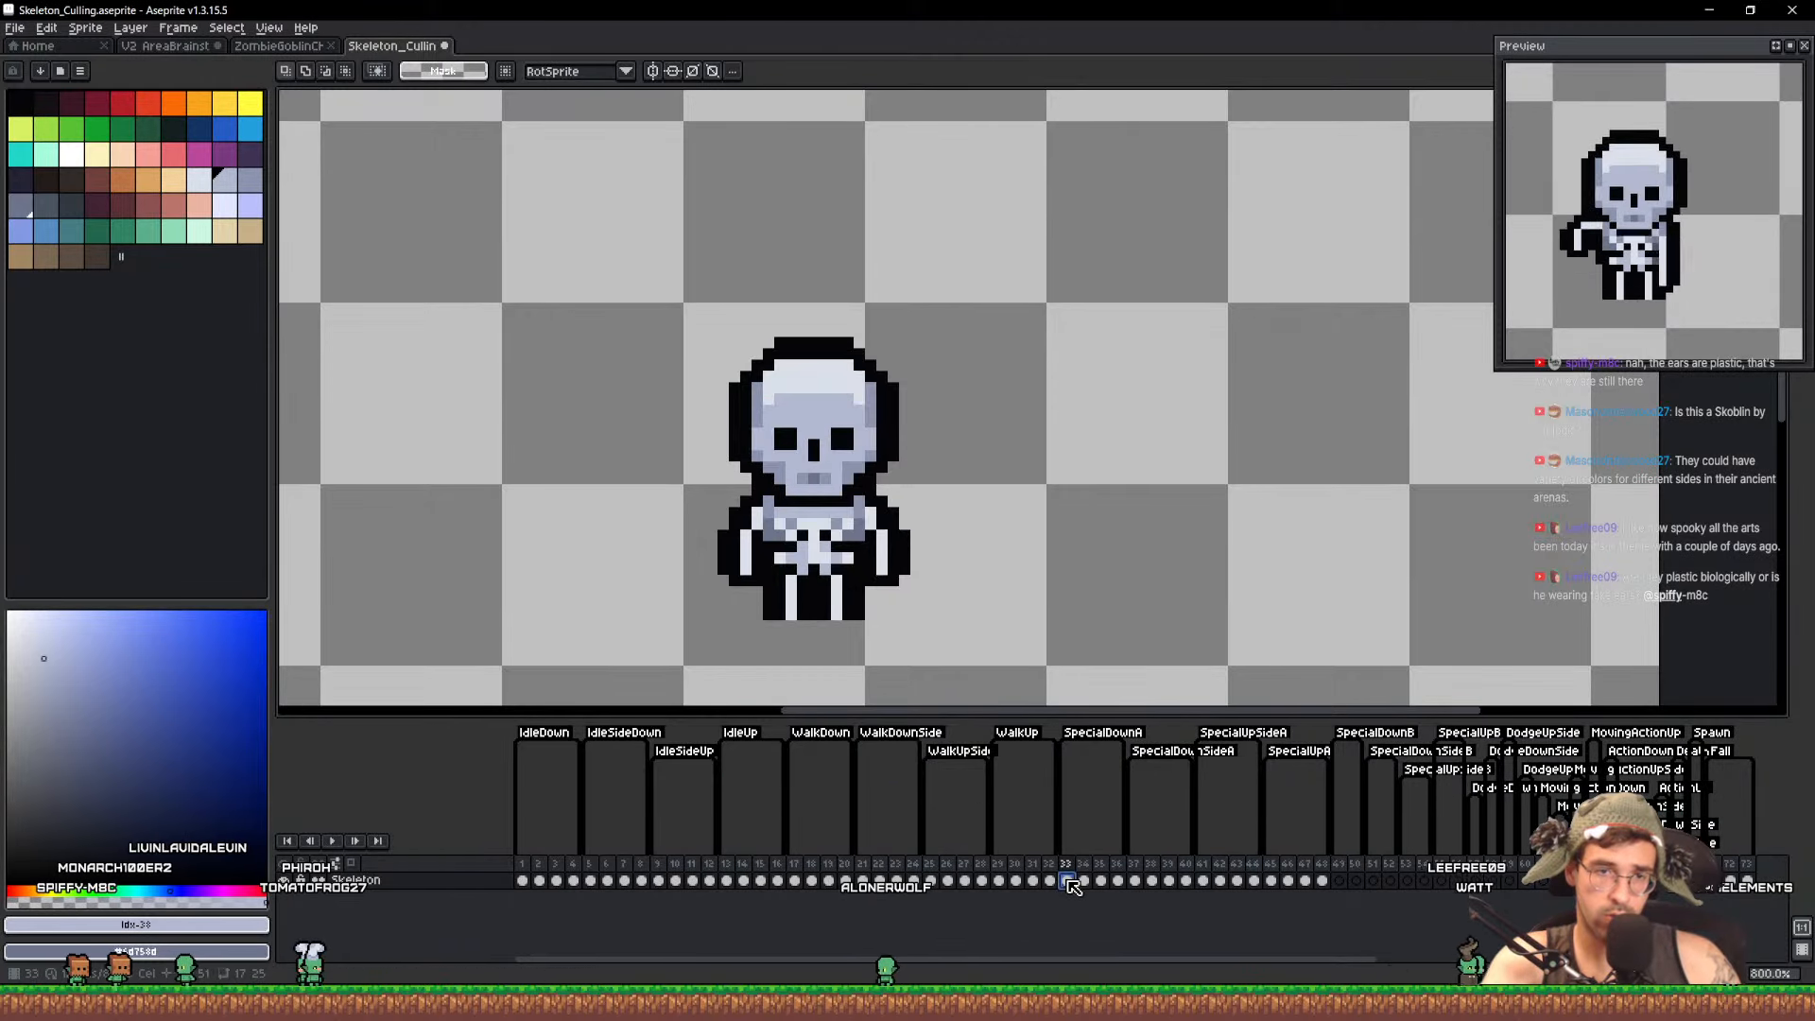
{"action": "key", "text": "ctrl+v"}
{"action": "key", "text": "Escape"}
{"action": "key", "text": "ctrl+v"}
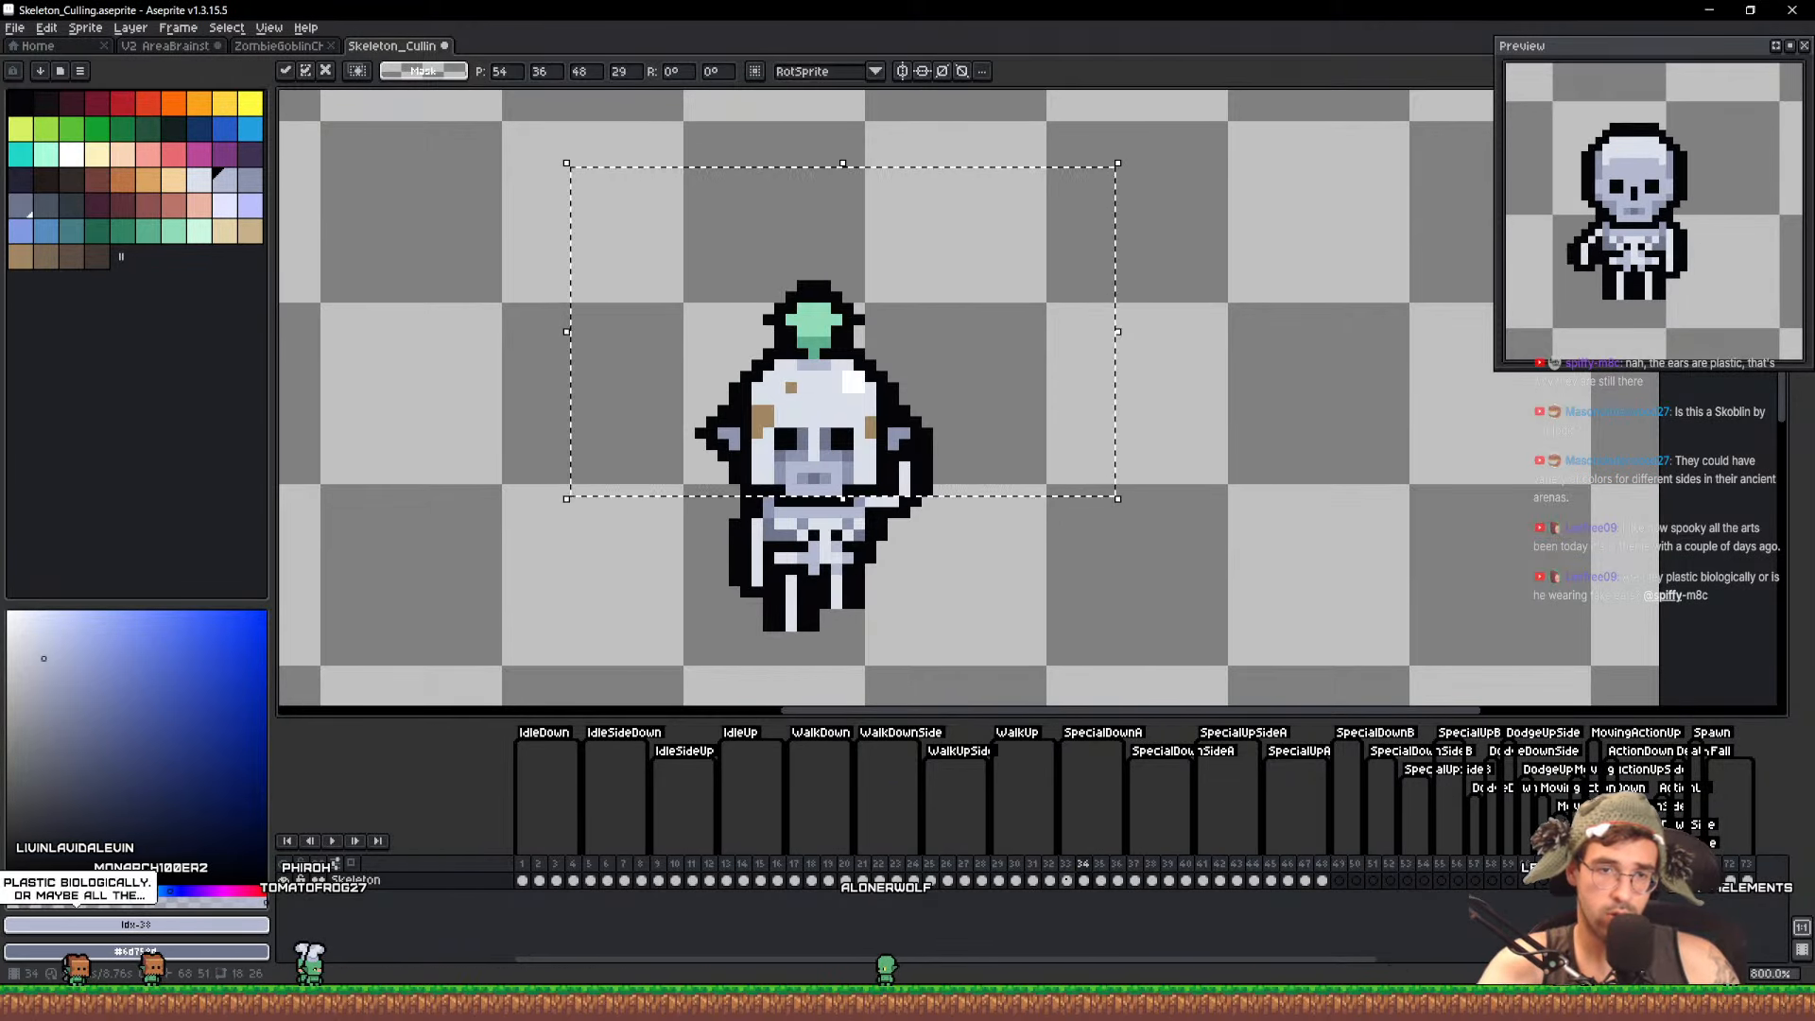
{"action": "key", "text": "ctrl+d"}
Paste the front-view goblin head onto SpecialDownA frames 35 and 36, lowering the one in frame 35 by one pixel
{"action": "key", "text": "Right"}
{"action": "key", "text": "ctrl+v"}
{"action": "key", "text": "Down"}
{"action": "key", "text": "ctrl+d"}
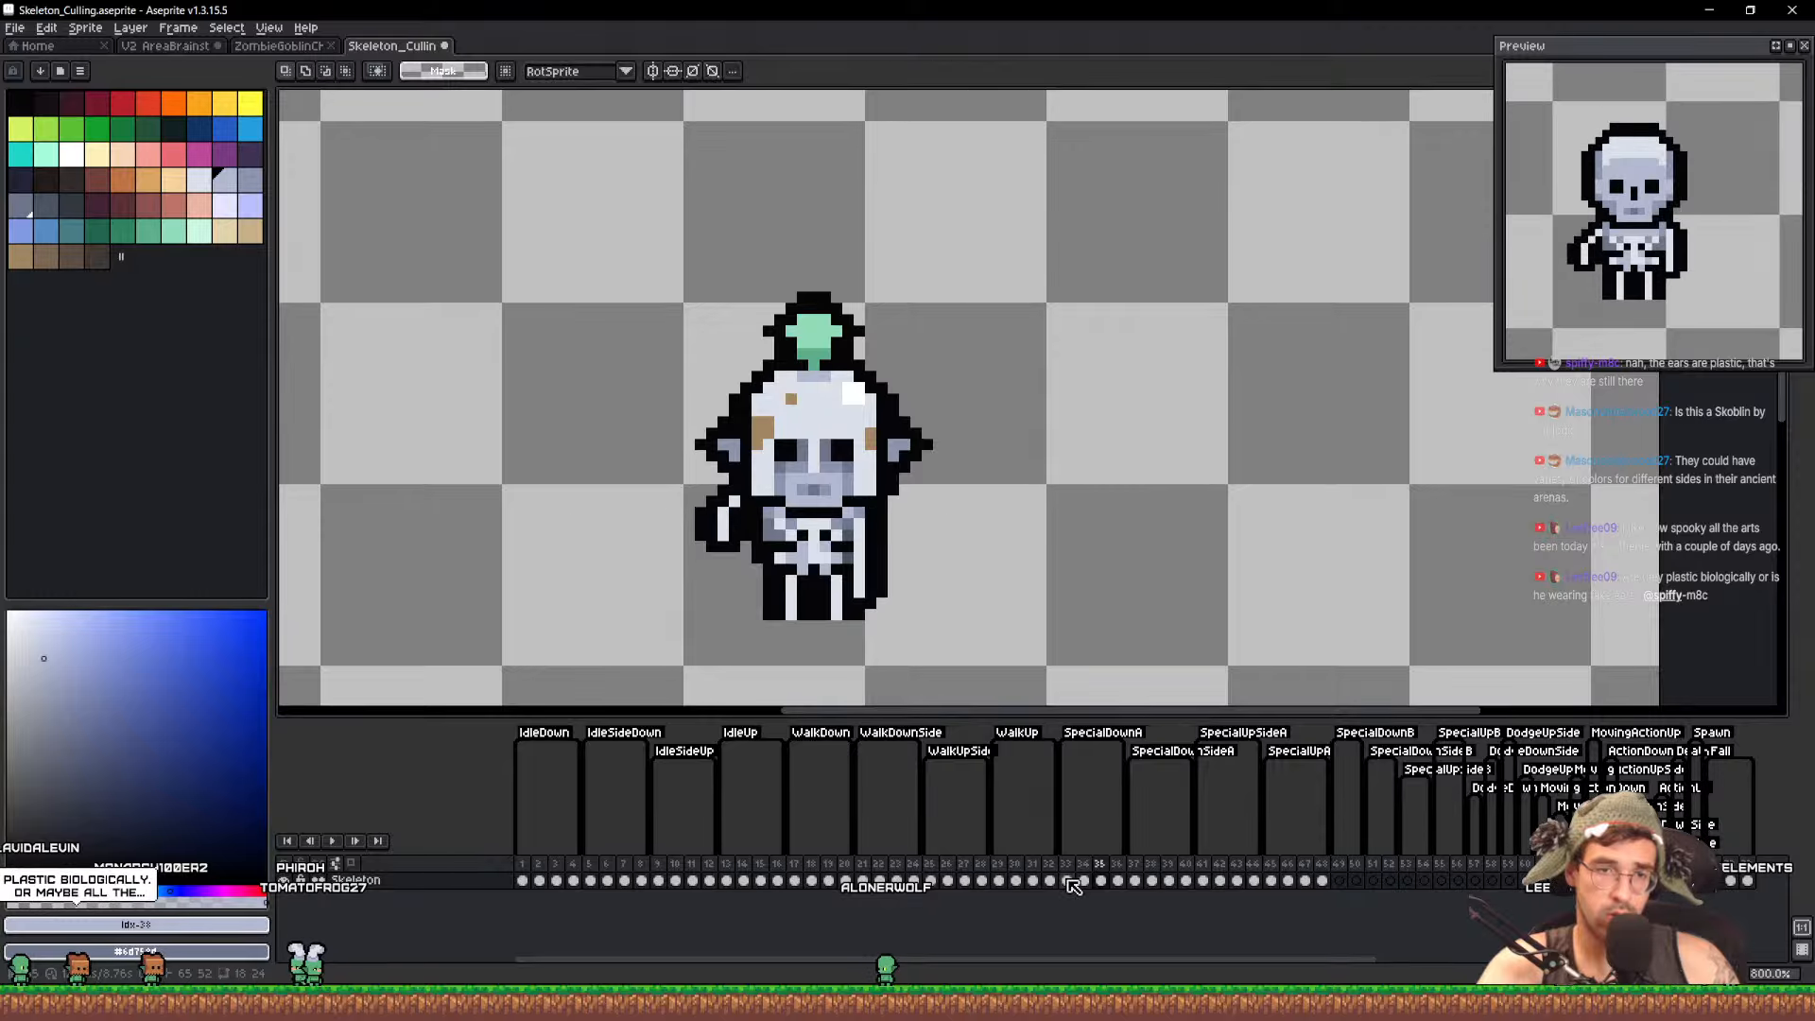
{"action": "key", "text": "Right"}
{"action": "key", "text": "ctrl+v"}
{"action": "key", "text": "ctrl+d"}
Paste the front-view goblin head onto the first raised-arm frame near the animation's end and lower it over the skull
{"action": "key", "text": "Right"}
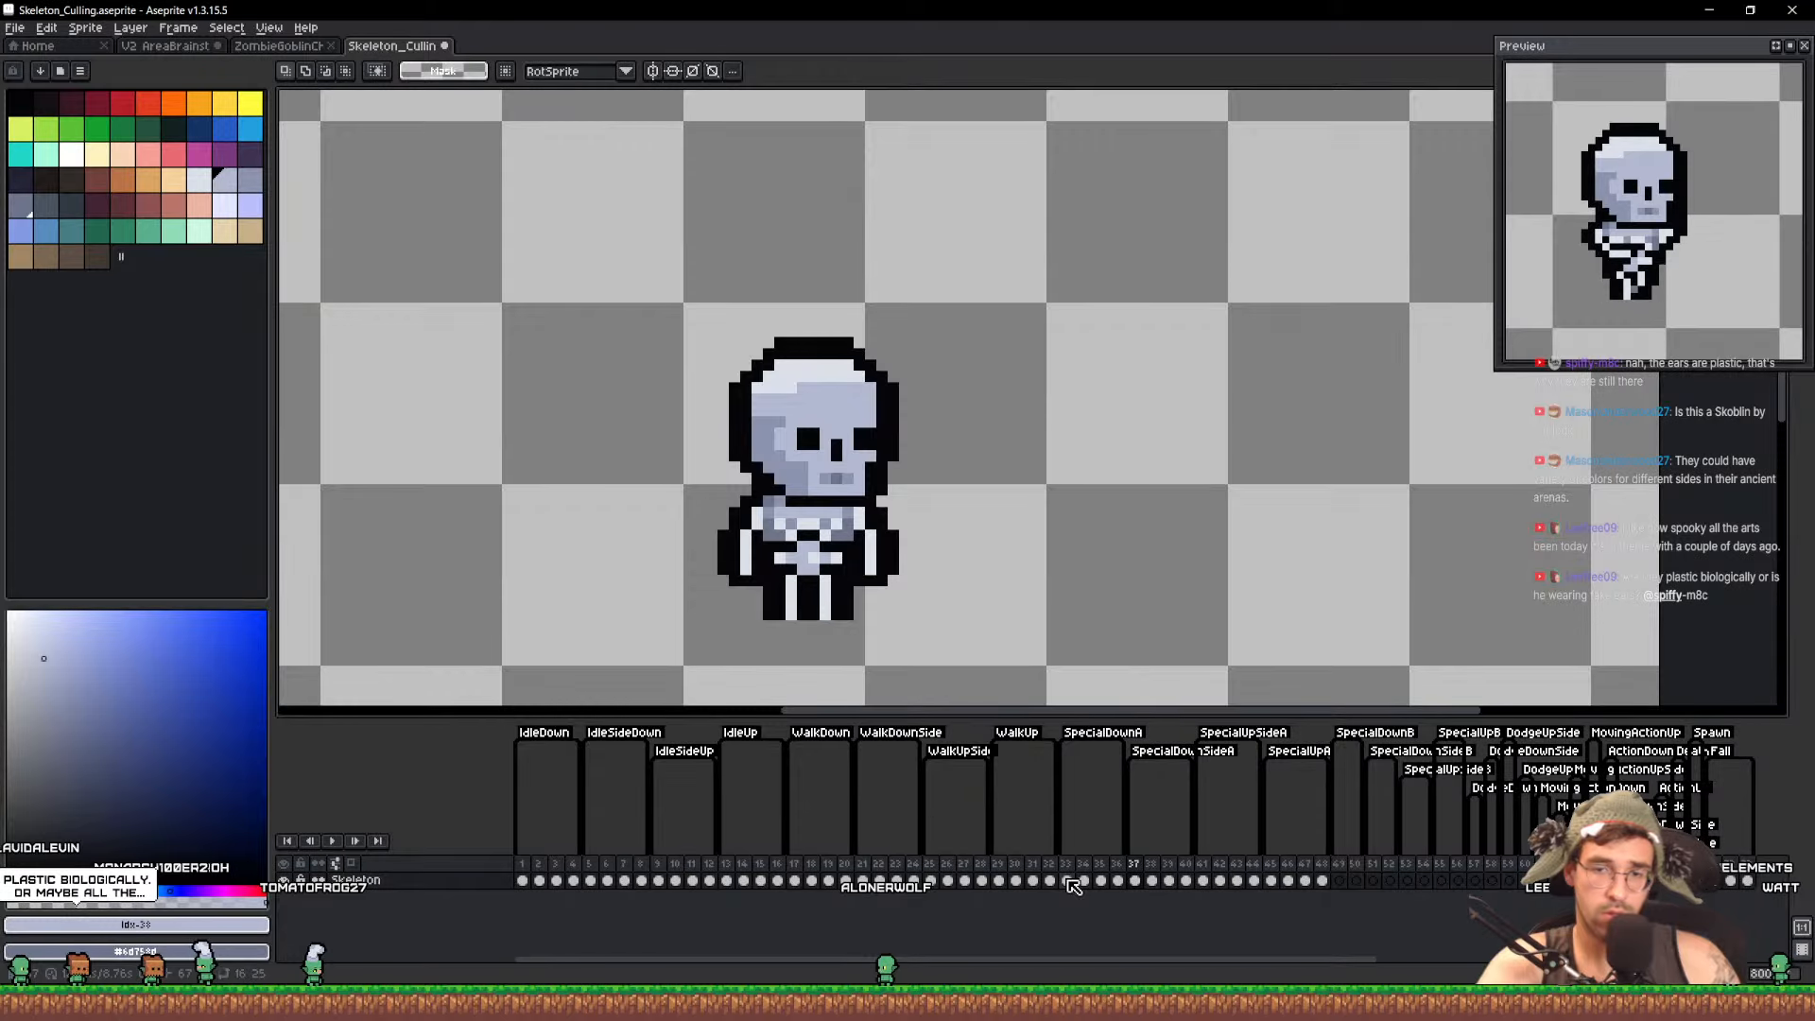
{"action": "key", "text": "Right"}
{"action": "key", "text": "ctrl+v"}
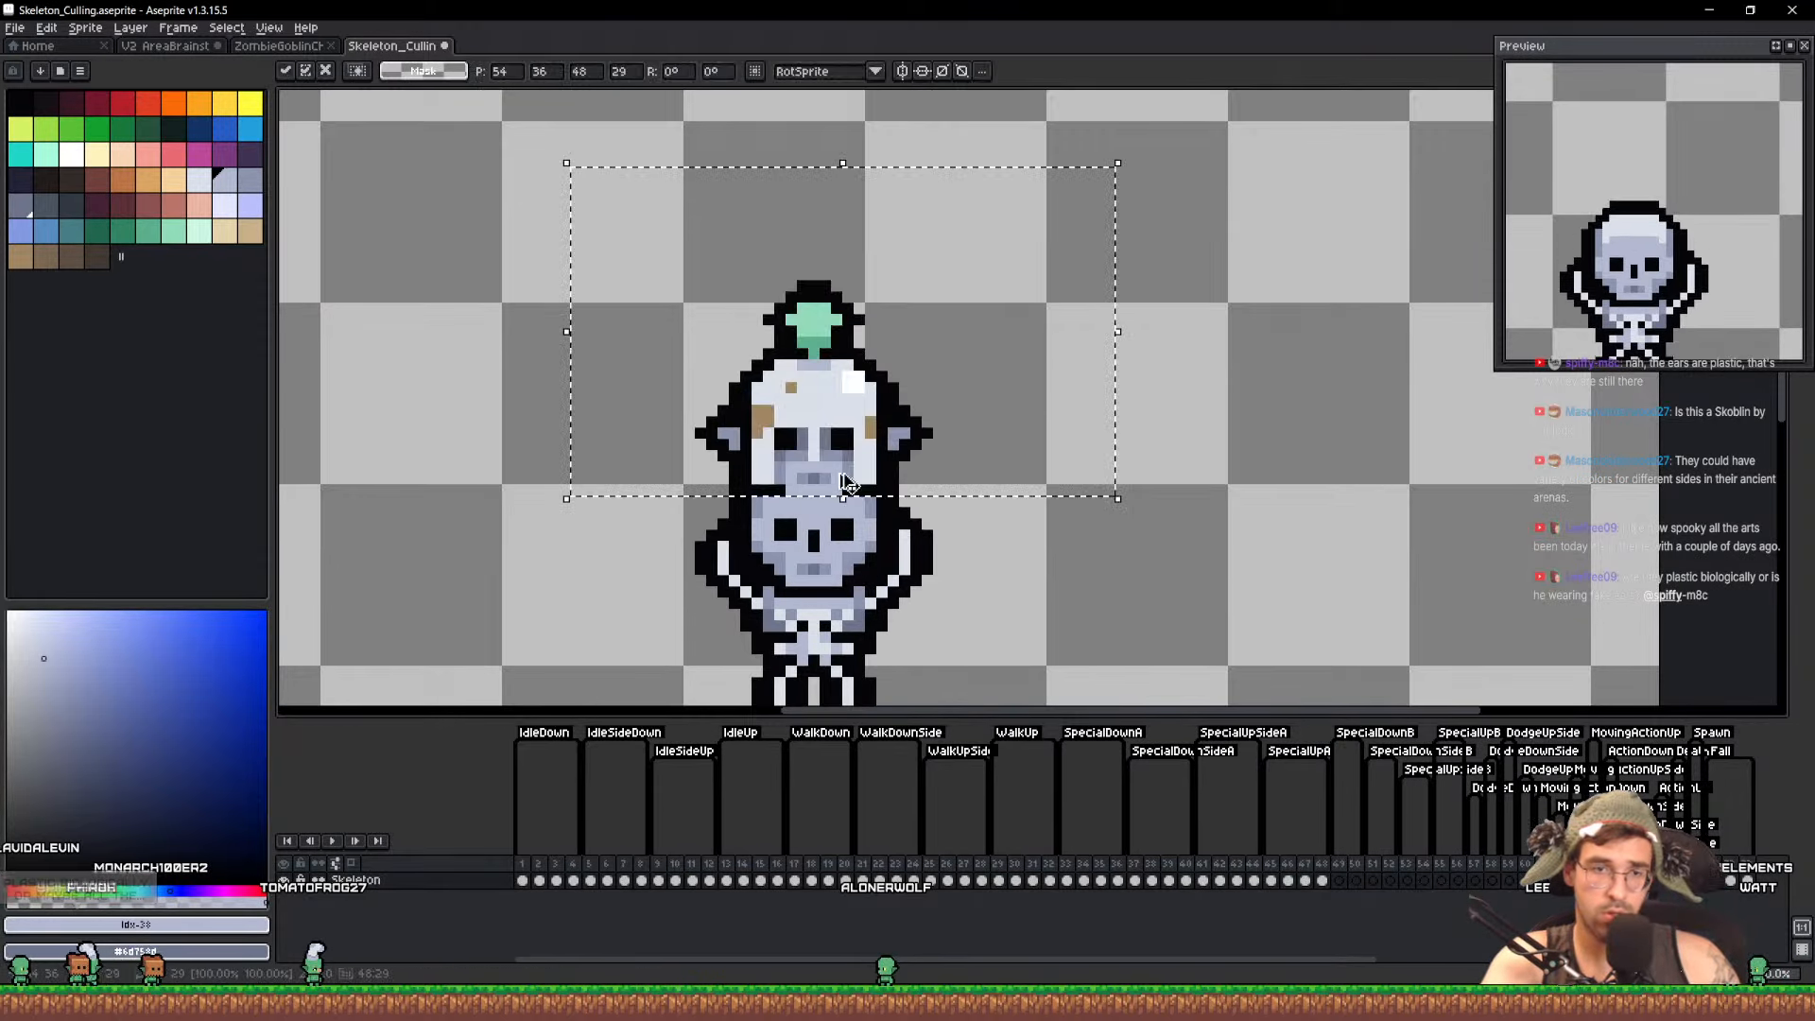
{"action": "left_click_drag", "start_coordinate": [872, 452], "coordinate": [870, 523]}
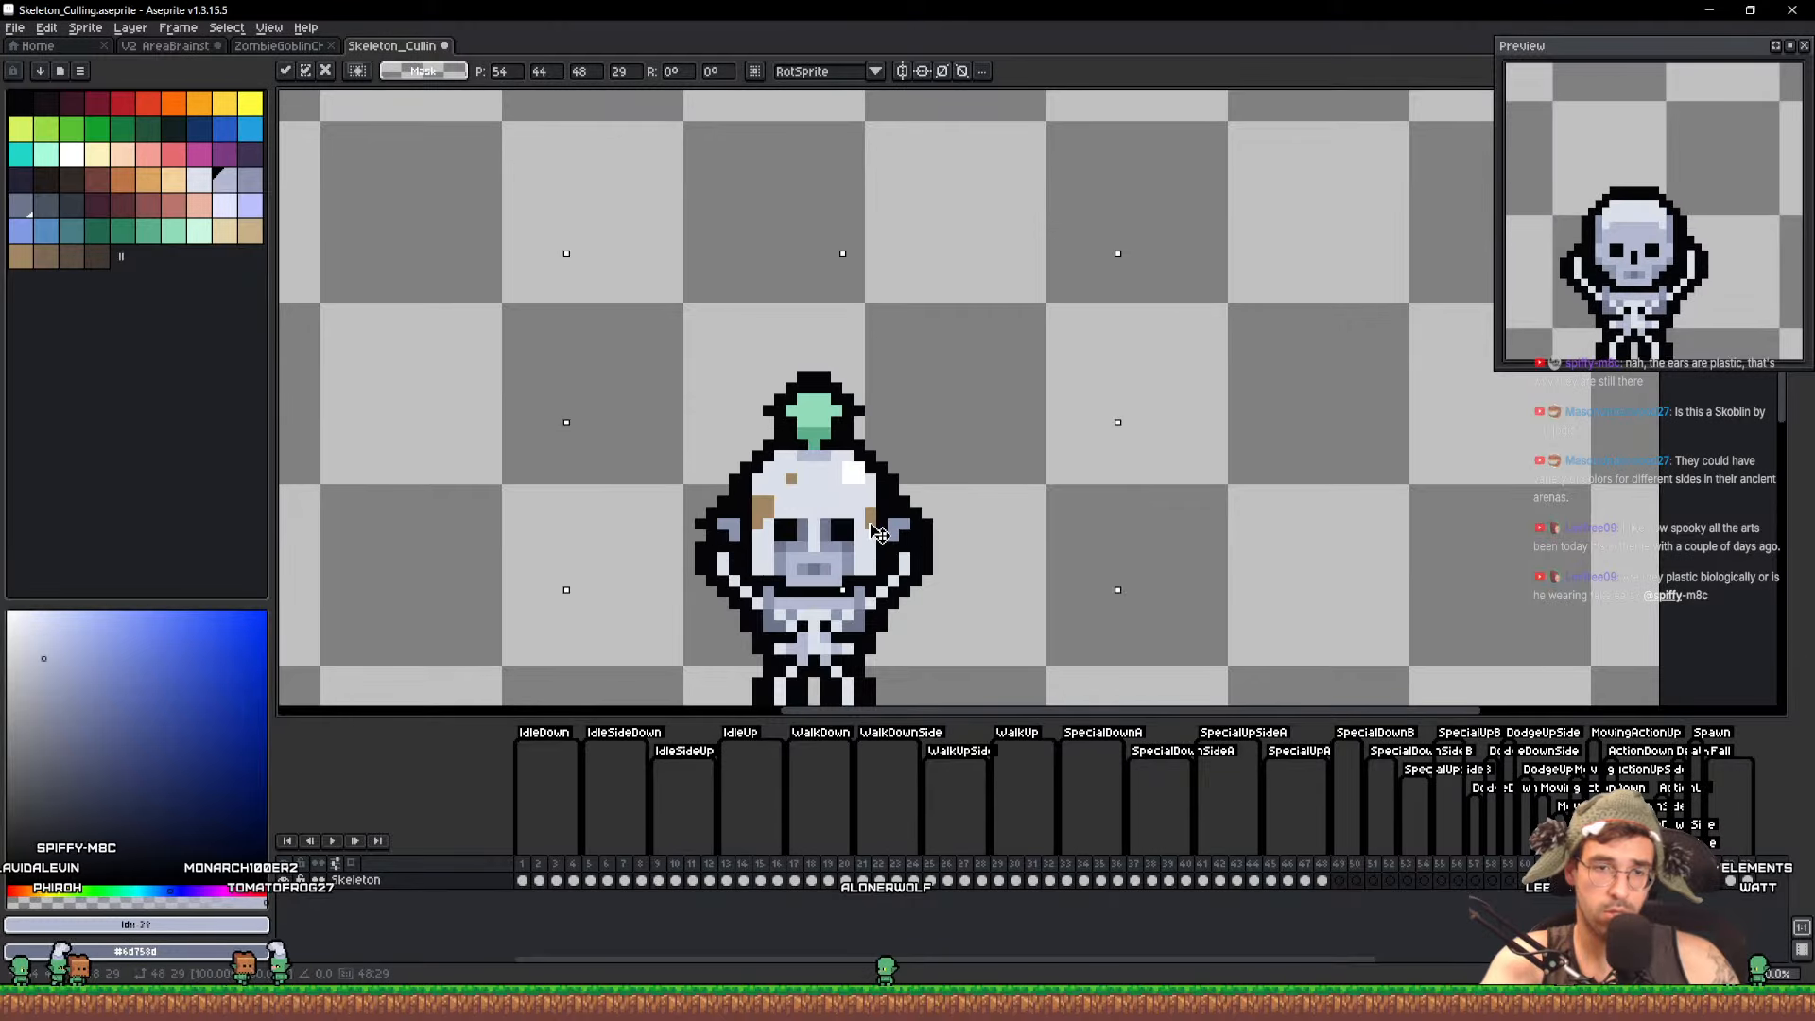
{"action": "key", "text": "ctrl+d"}
Paste the front-view goblin head onto the next two raised-arm frames through frame 73, lowering each over its skull
{"action": "key", "text": "Right"}
{"action": "key", "text": "ctrl+v"}
{"action": "left_click_drag", "start_coordinate": [872, 447], "coordinate": [877, 534]}
{"action": "key", "text": "ctrl+d"}
{"action": "key", "text": "Right"}
{"action": "key", "text": "ctrl+v"}
{"action": "left_click_drag", "start_coordinate": [872, 416], "coordinate": [870, 520]}
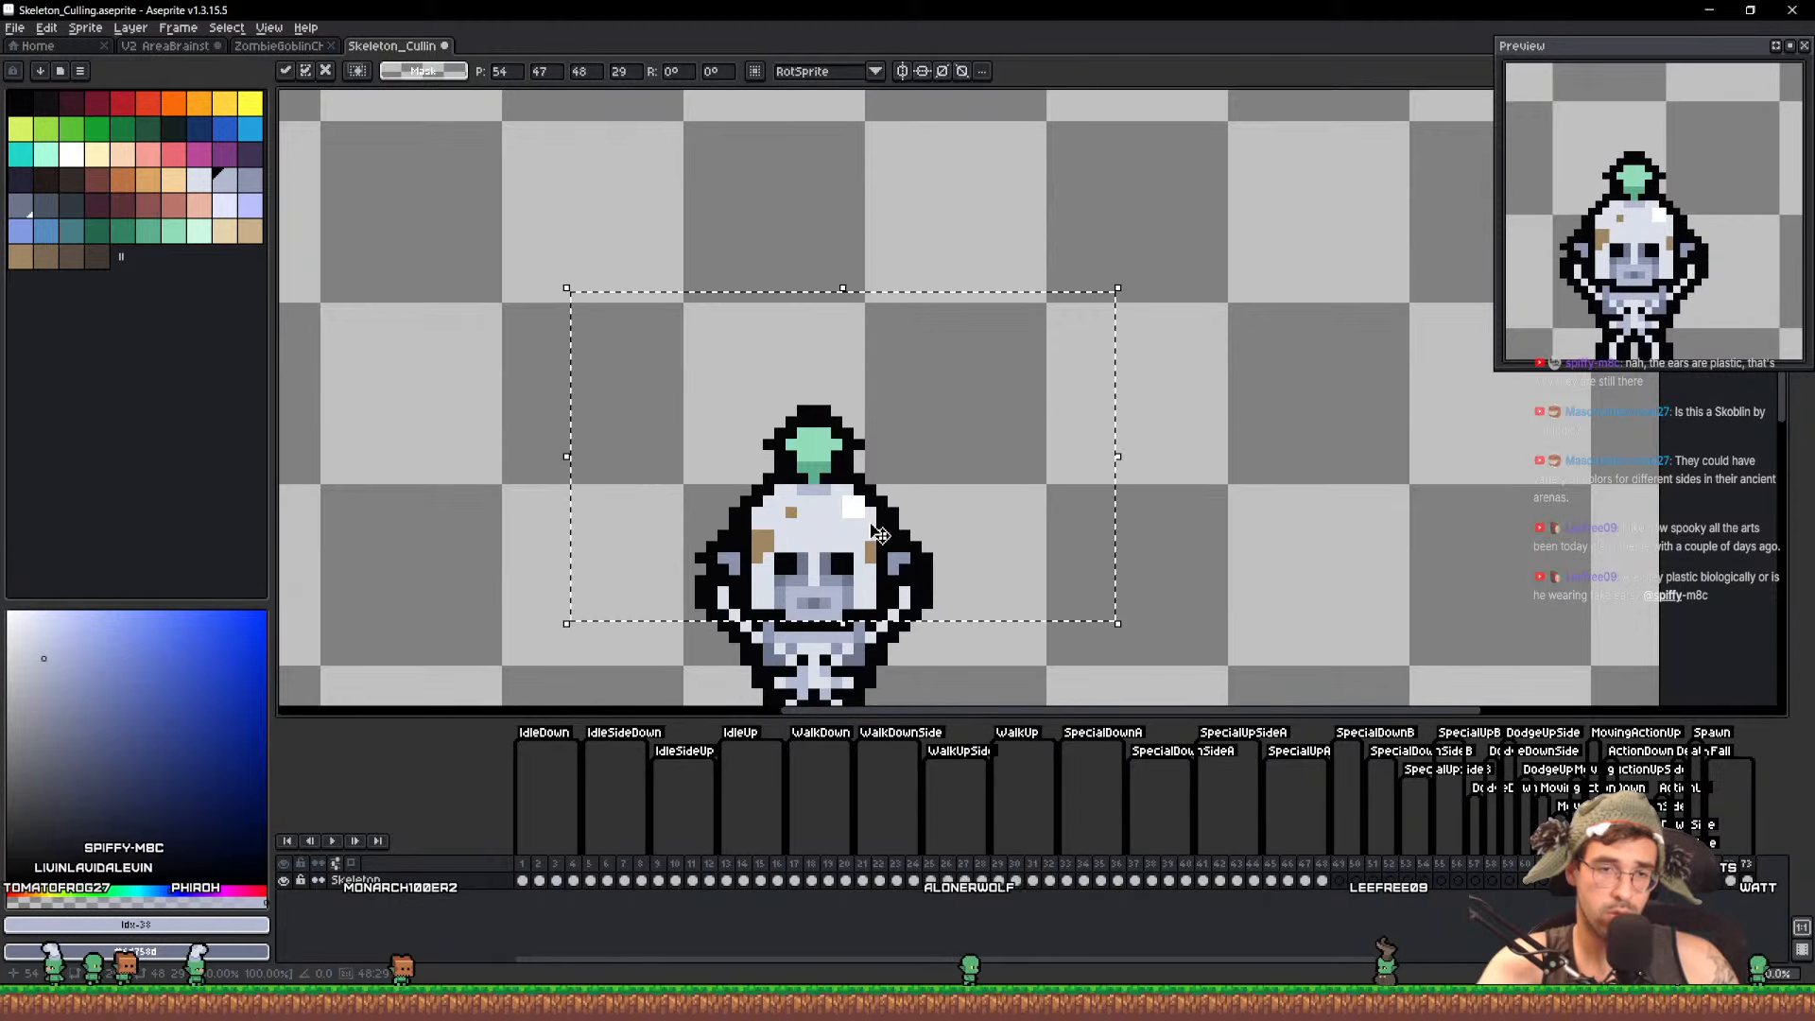
{"action": "key", "text": "ctrl+d"}
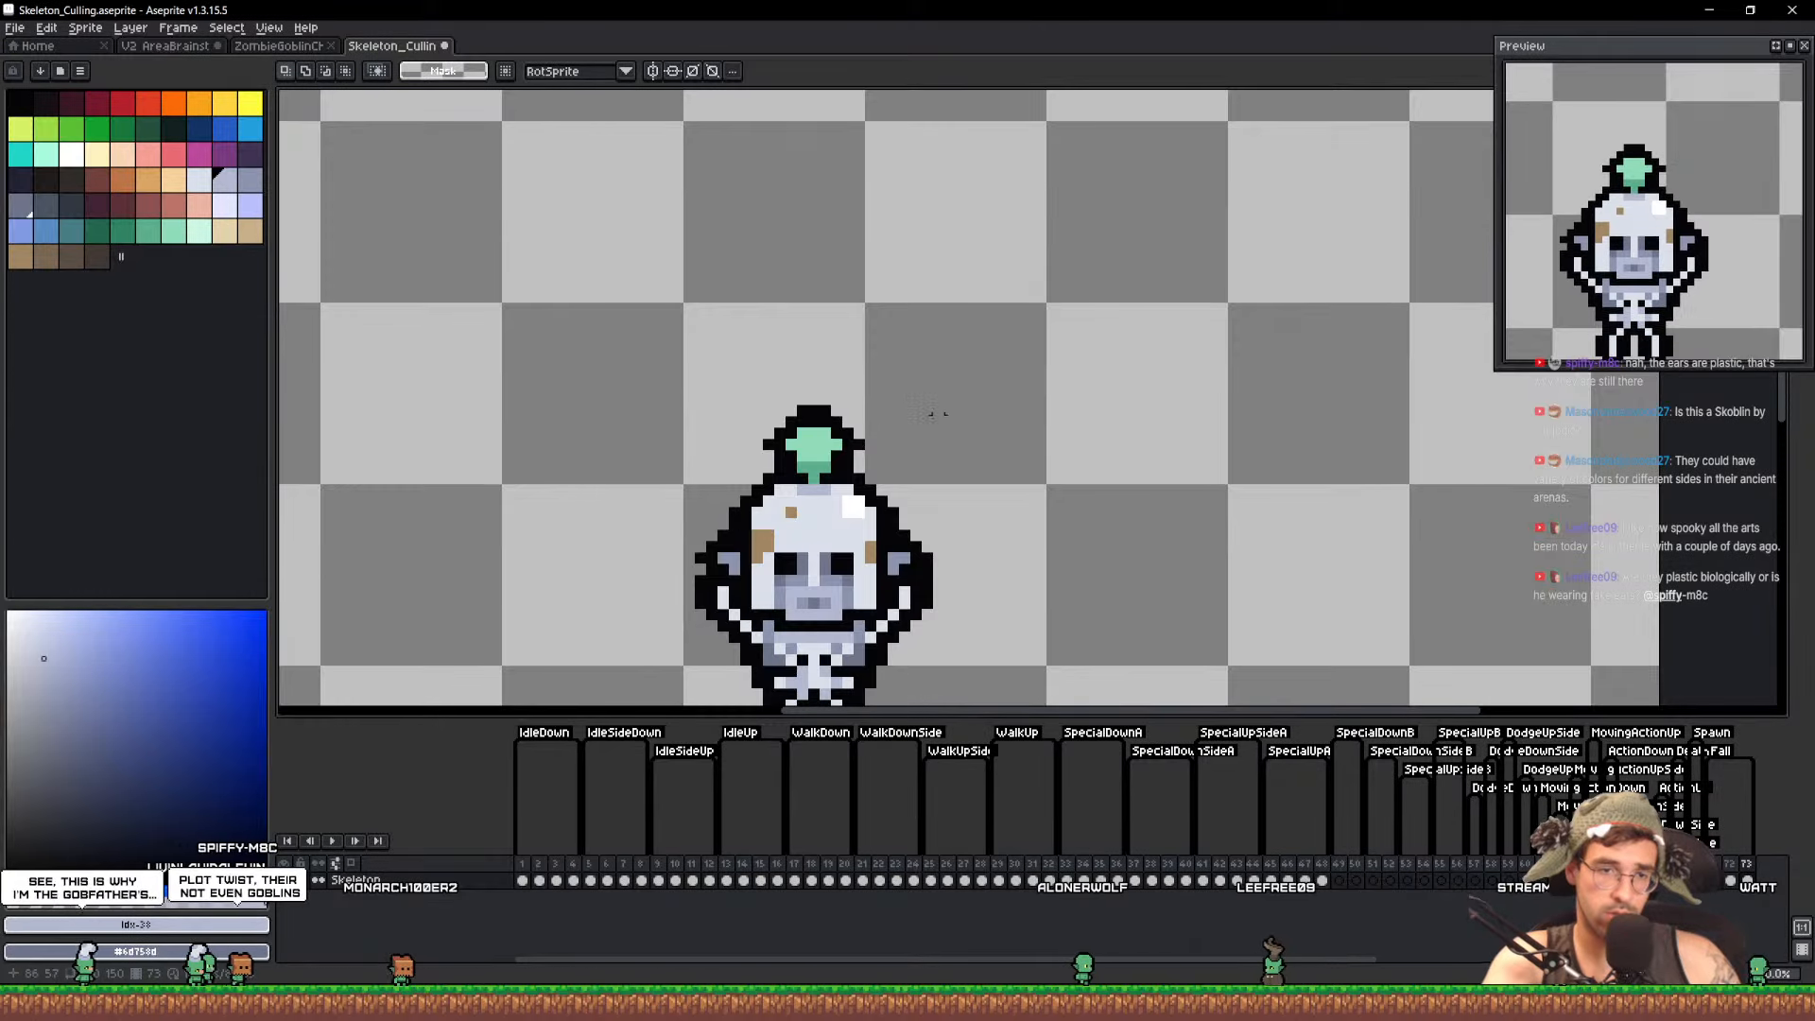
Lasso and copy the three-quarter front goblin head with its plume in frame 5
{"action": "left_click_drag", "start_coordinate": [938, 414], "coordinate": [952, 297]}
{"action": "left_click", "coordinate": [585, 883]}
{"action": "left_click_drag", "start_coordinate": [828, 359], "coordinate": [802, 428]}
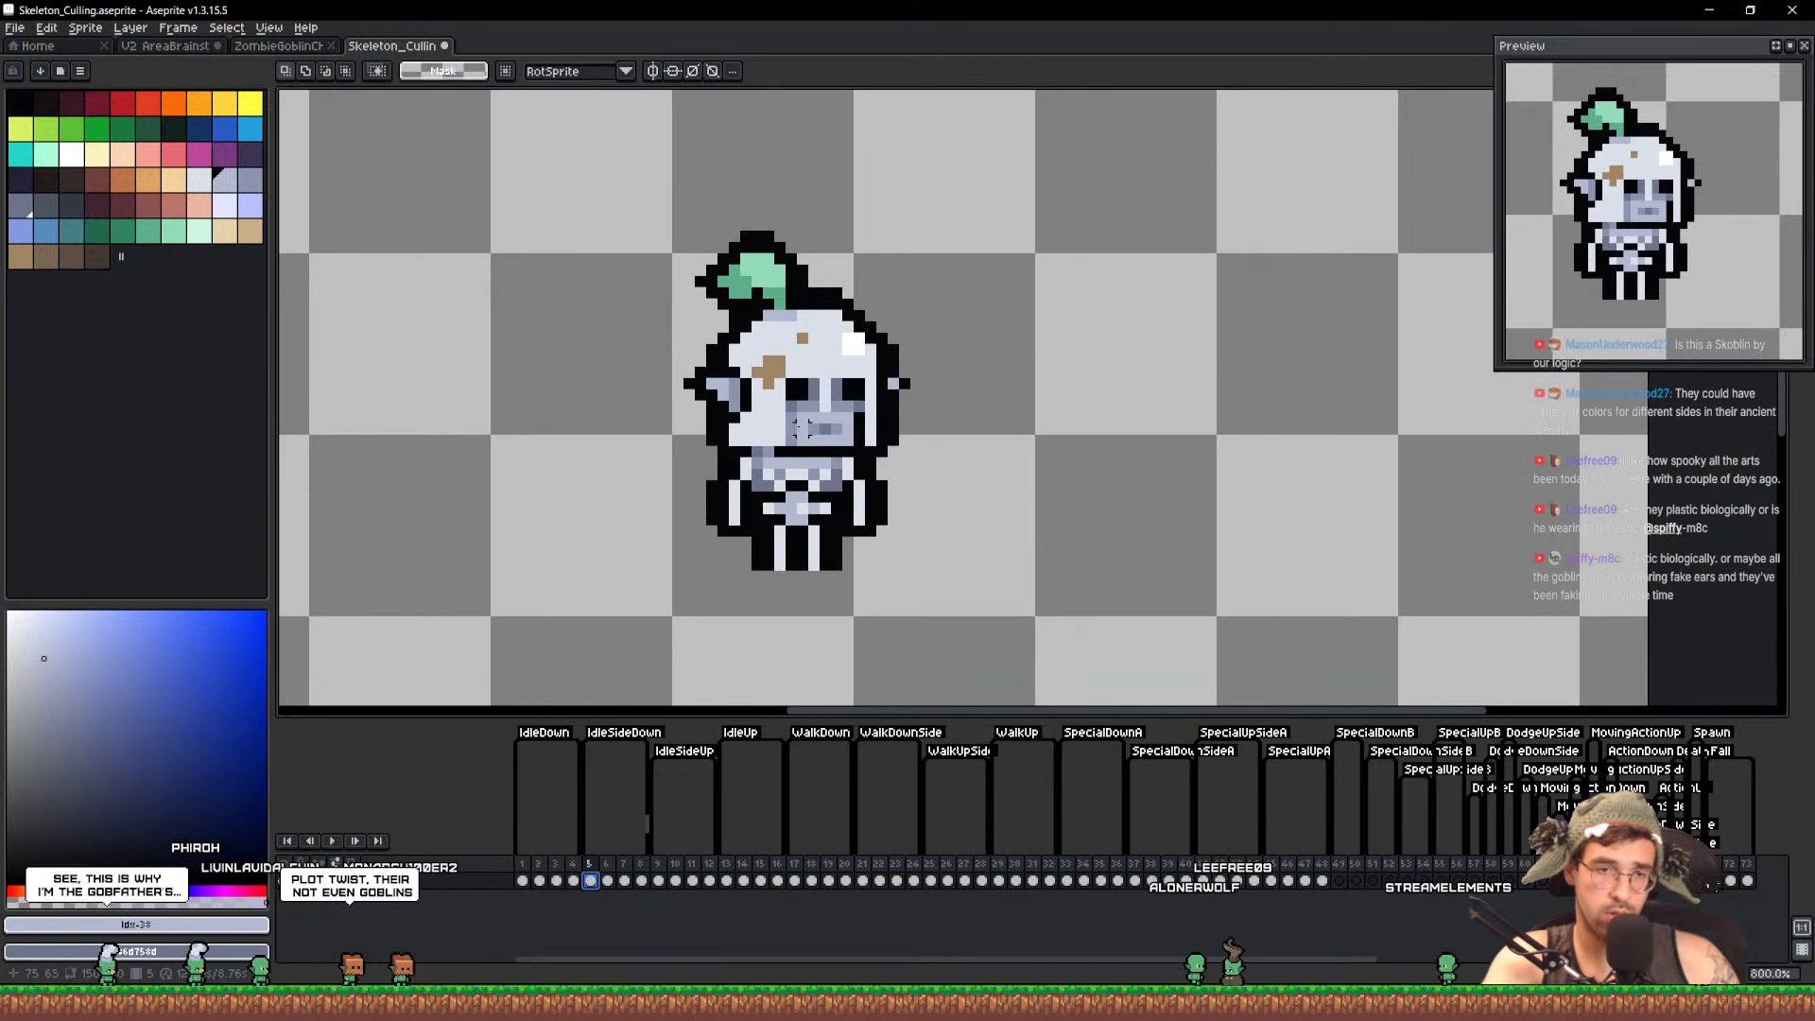
{"action": "mouse_move", "coordinate": [928, 427]}
{"action": "left_mouse_down"}
{"action": "mouse_move", "coordinate": [765, 134]}
{"action": "mouse_move", "coordinate": [565, 428]}
{"action": "left_mouse_up"}
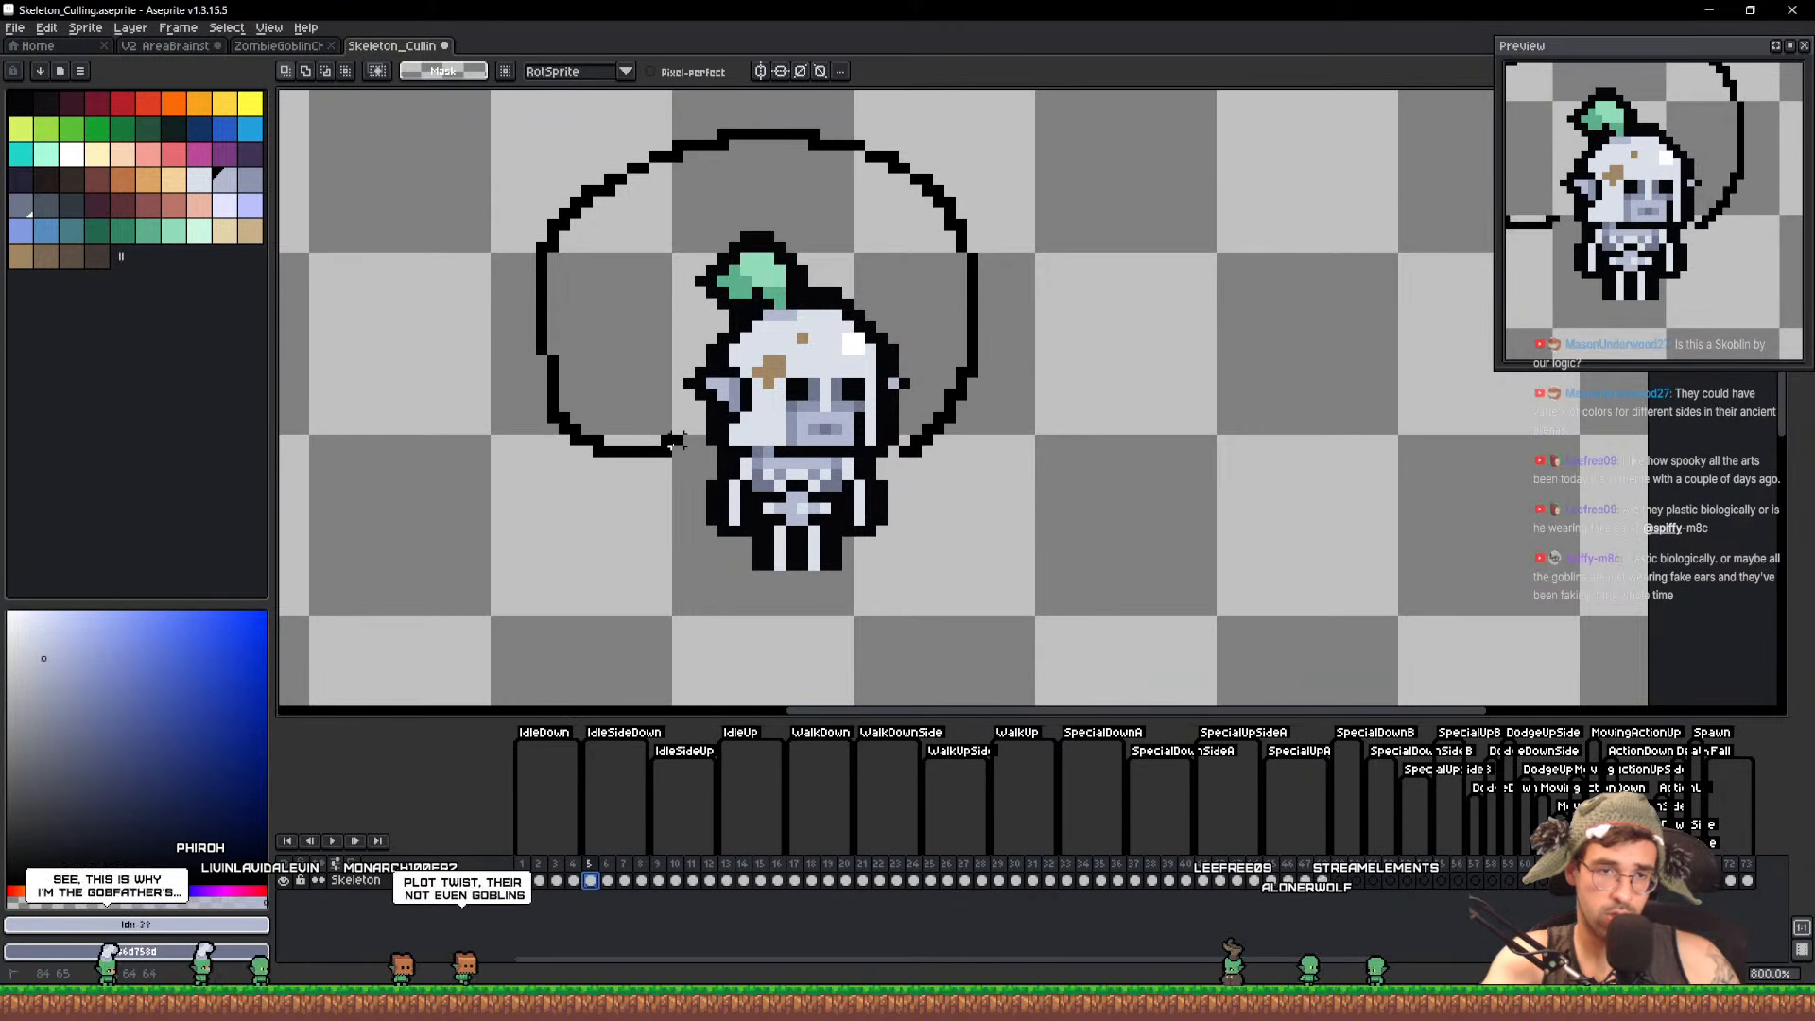
{"action": "left_click_drag", "start_coordinate": [673, 446], "coordinate": [677, 450]}
{"action": "key", "text": "ctrl+d"}
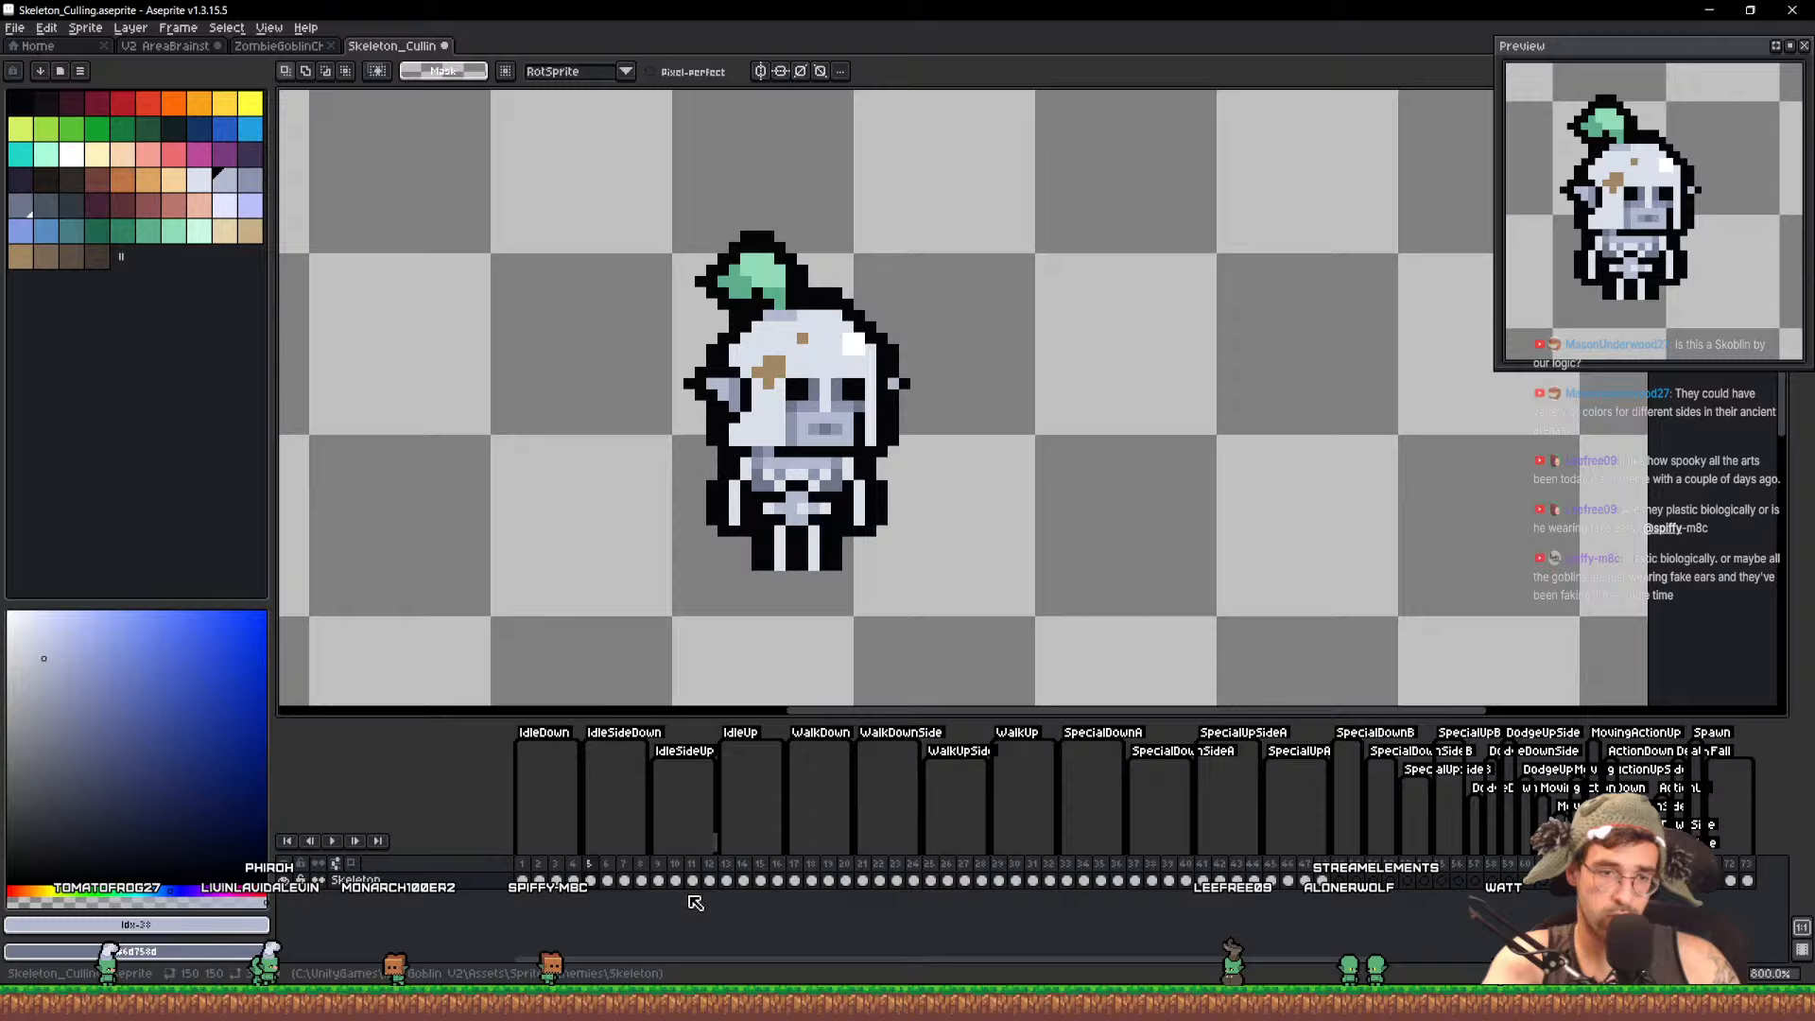
Paste the three-quarter front goblin head onto WalkDownSide frames 21 and 22, aligning it over the skull
{"action": "left_click", "coordinate": [797, 881]}
{"action": "left_click", "coordinate": [862, 881]}
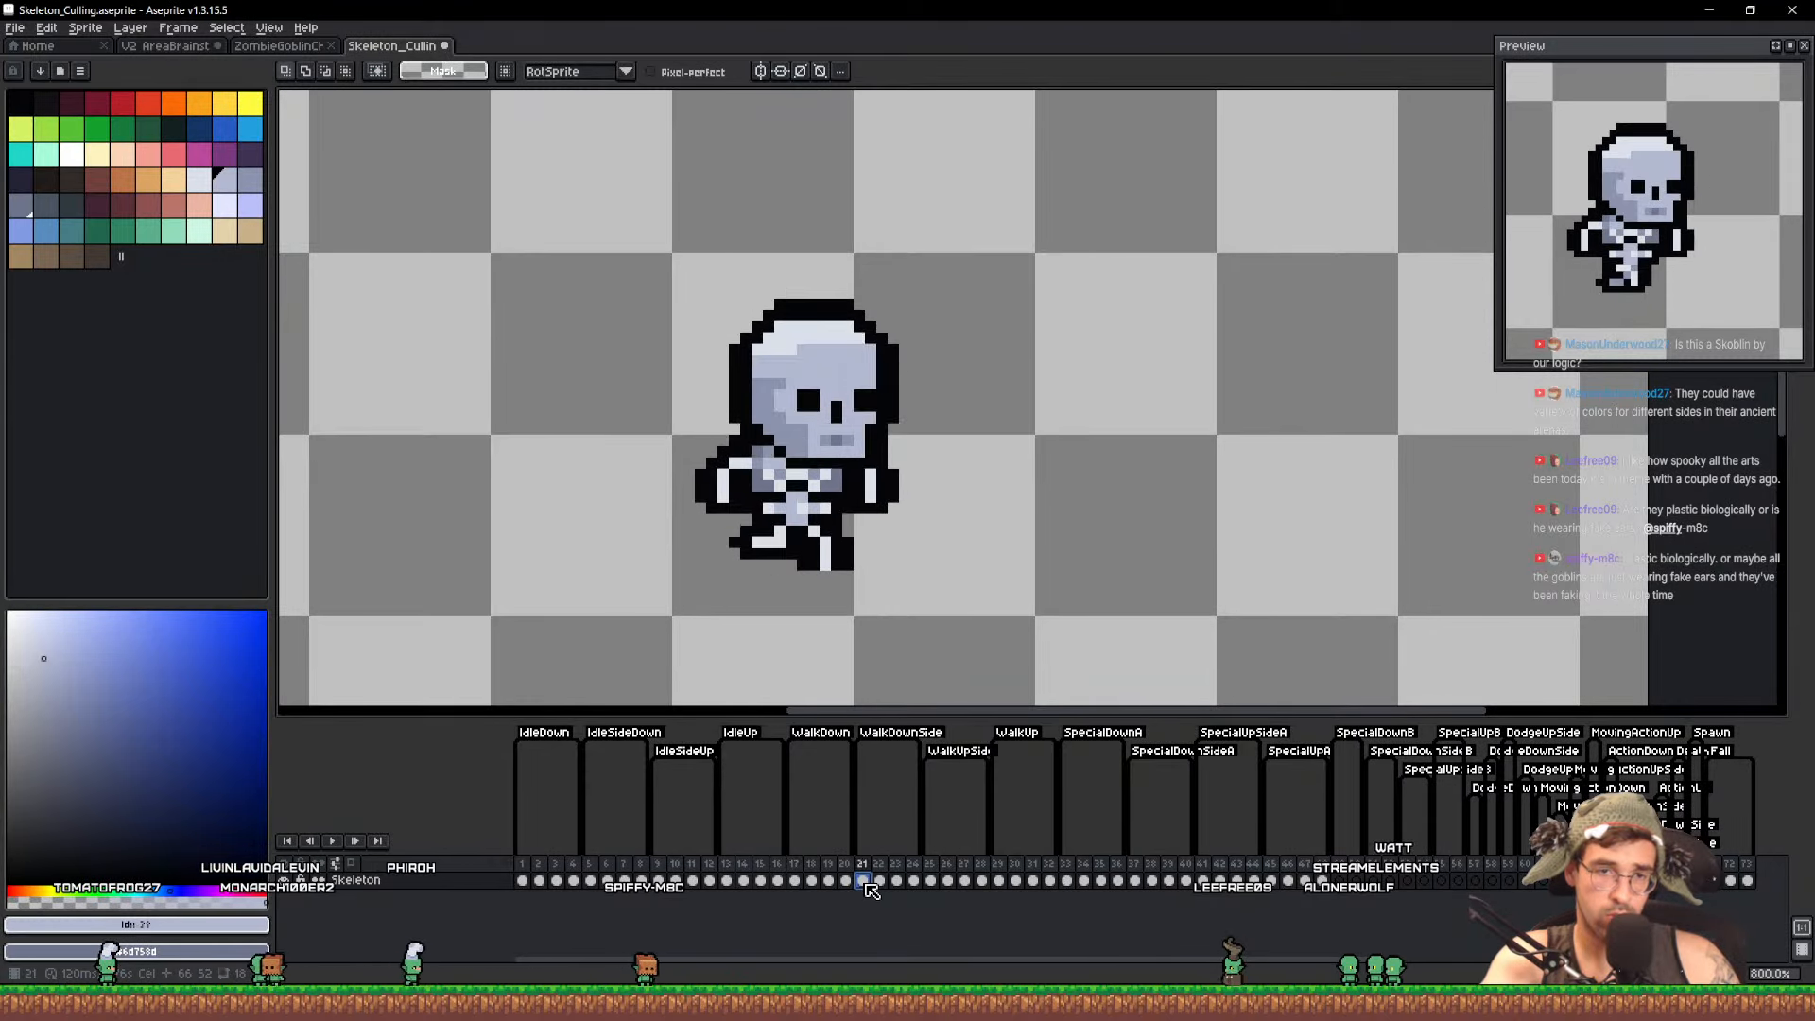
{"action": "key", "text": "ctrl+v"}
{"action": "left_click_drag", "start_coordinate": [865, 333], "coordinate": [882, 341]}
{"action": "key", "text": "ctrl+d"}
{"action": "key", "text": "Right"}
{"action": "key", "text": "ctrl+v"}
{"action": "key", "text": "ctrl+d"}
{"action": "key", "text": "Left"}
{"action": "key", "text": "Right"}
Paste the three-quarter front goblin head onto WalkDownSide frames 23 and 24, shifting the one in frame 24 one pixel right
{"action": "key", "text": "Right"}
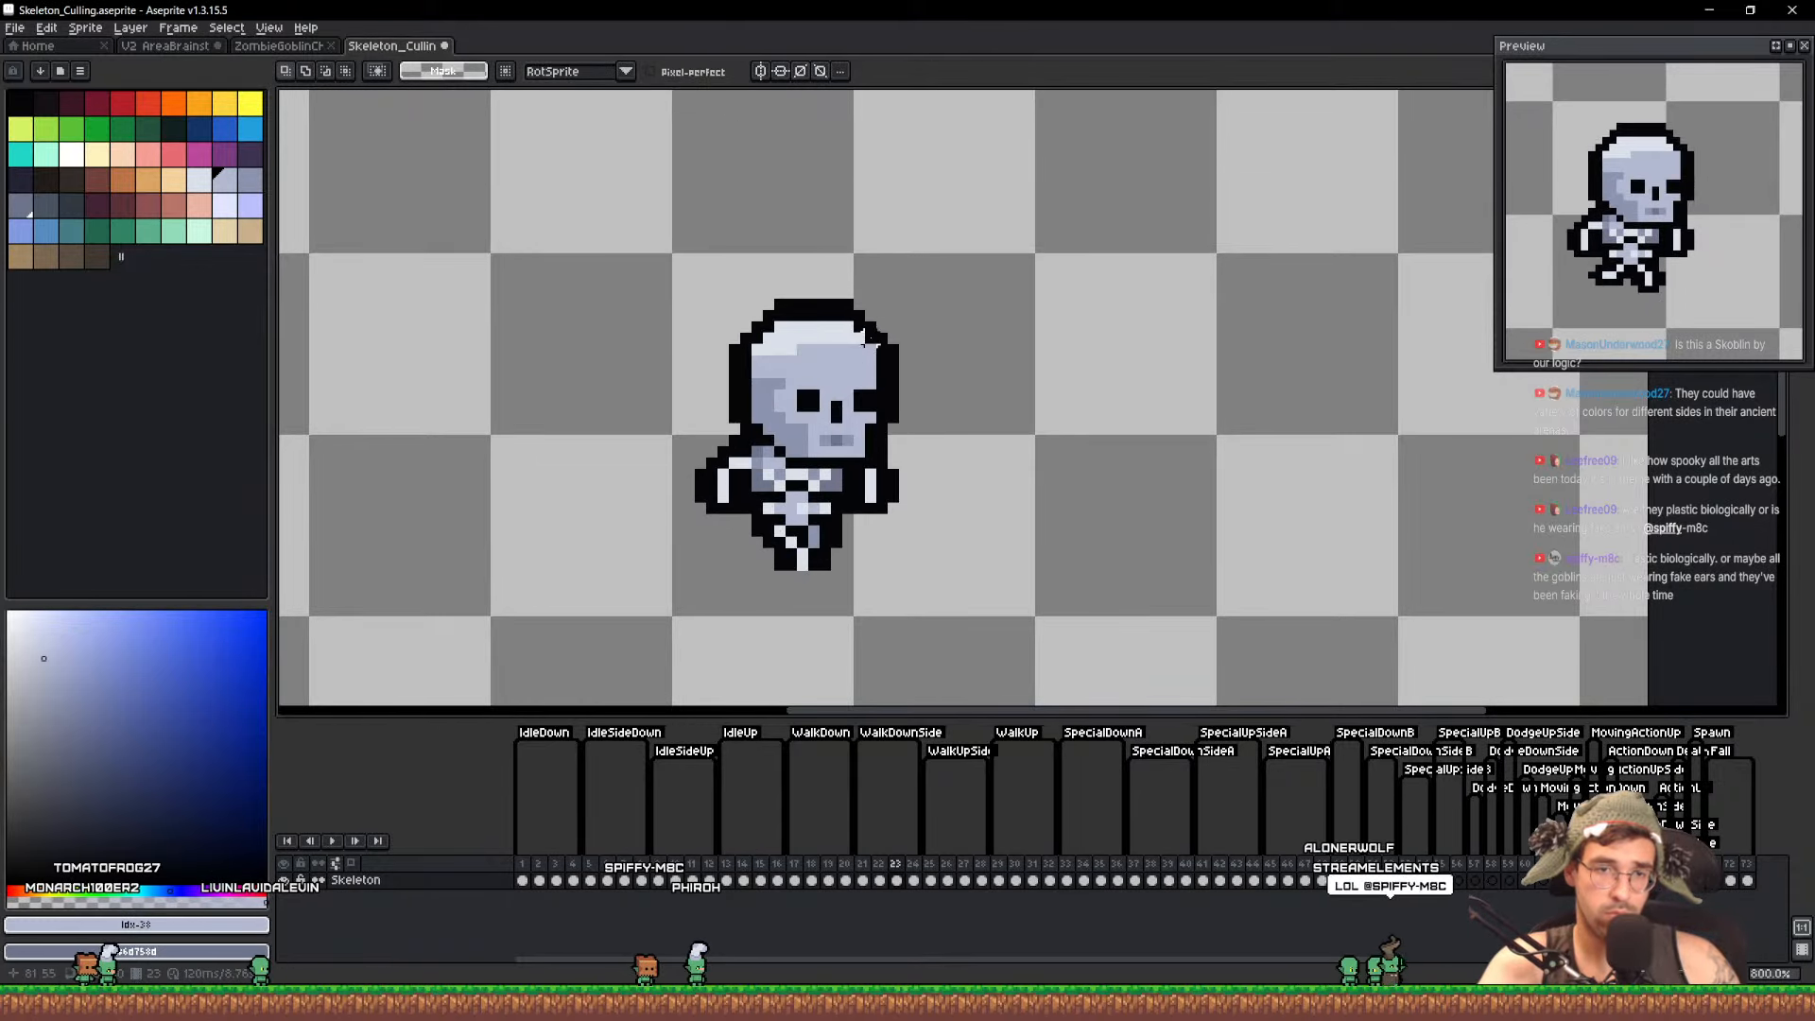
{"action": "key", "text": "ctrl+v"}
{"action": "key", "text": "ctrl+d"}
{"action": "key", "text": "Right"}
{"action": "key", "text": "ctrl+v"}
{"action": "key", "text": "Right"}
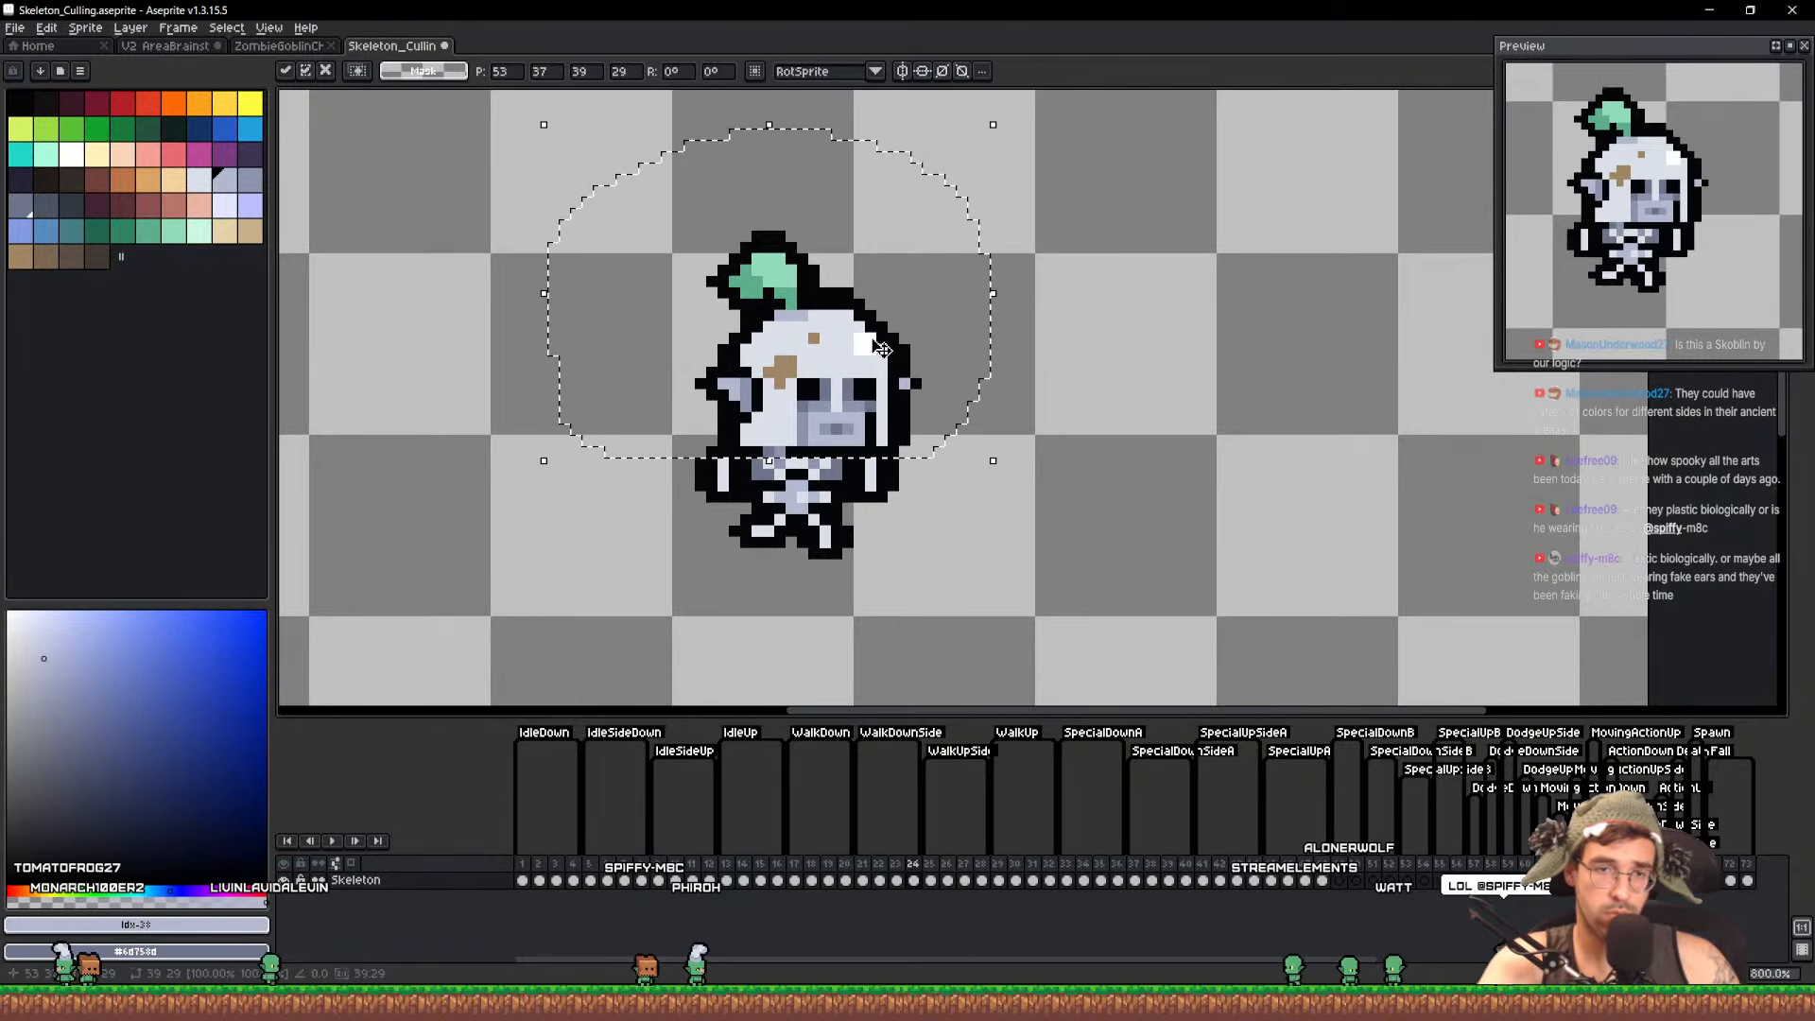
{"action": "key", "text": "ctrl+d"}
{"action": "key", "text": "Right"}
{"action": "key", "text": "Left"}
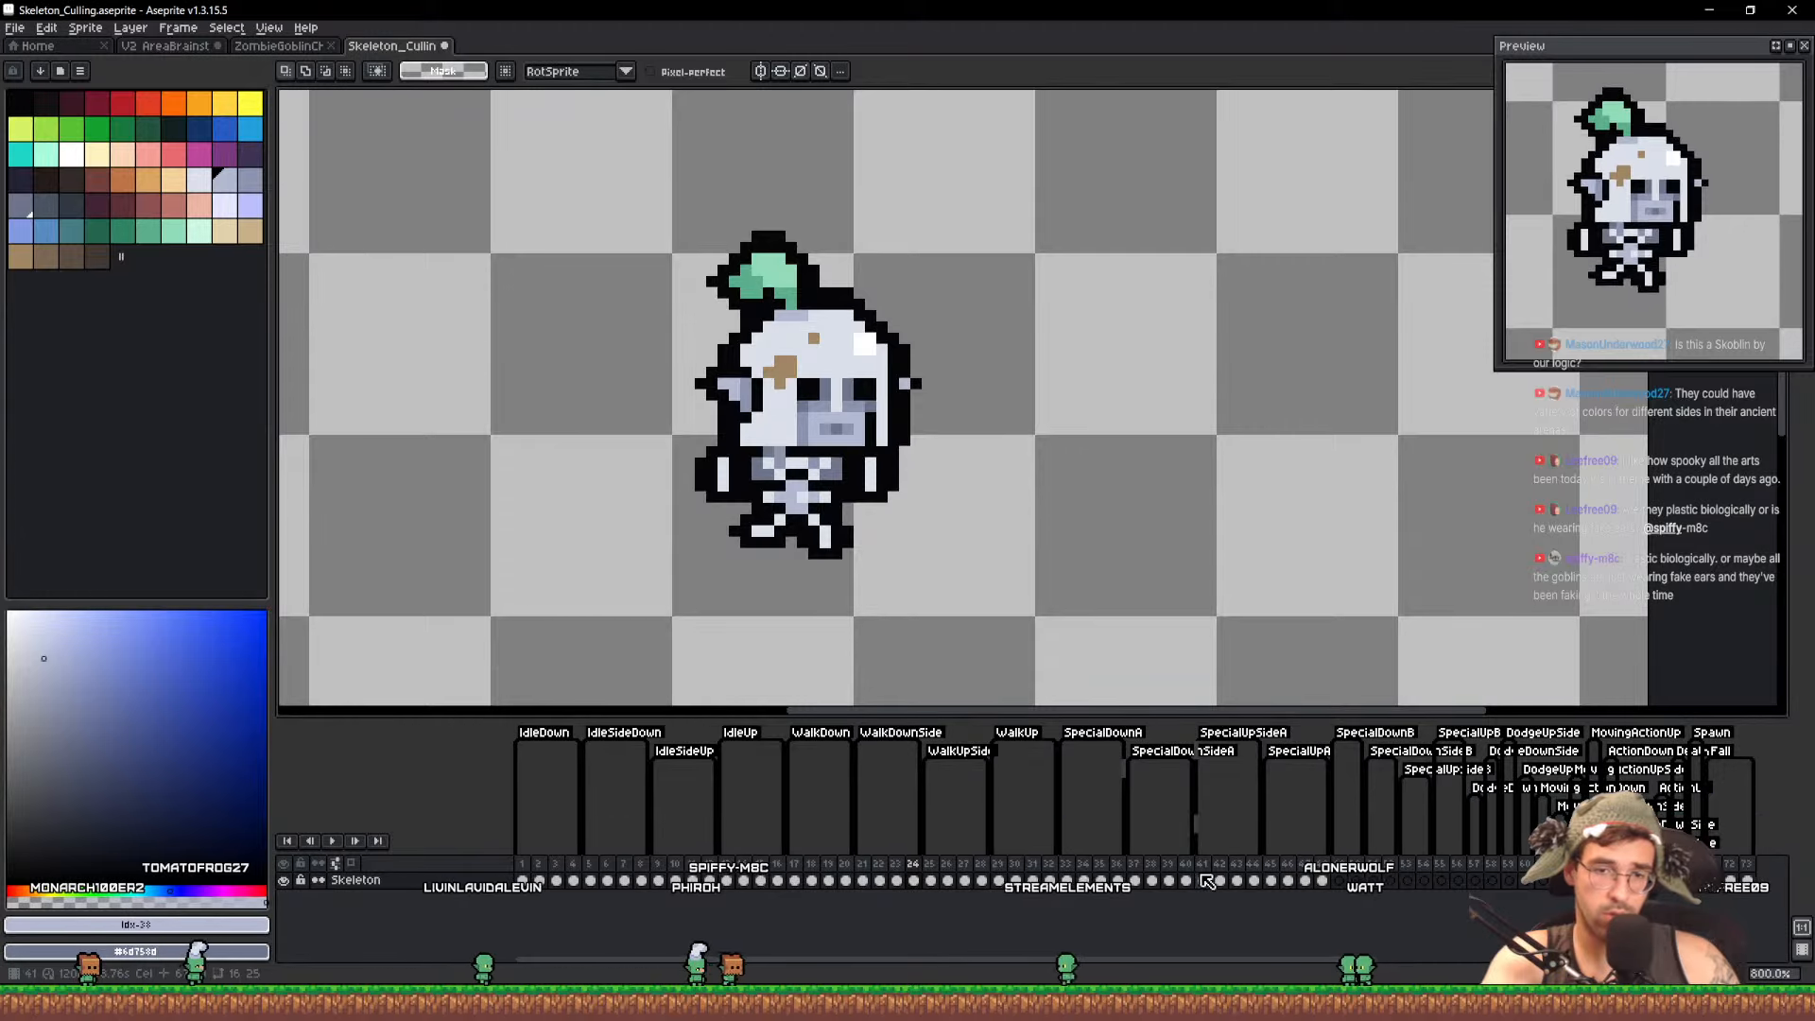
Paste the three-quarter front goblin head over the skull in SpecialDownSideA frames 37 and 38
{"action": "left_click", "coordinate": [1141, 878]}
{"action": "key", "text": "ctrl+v"}
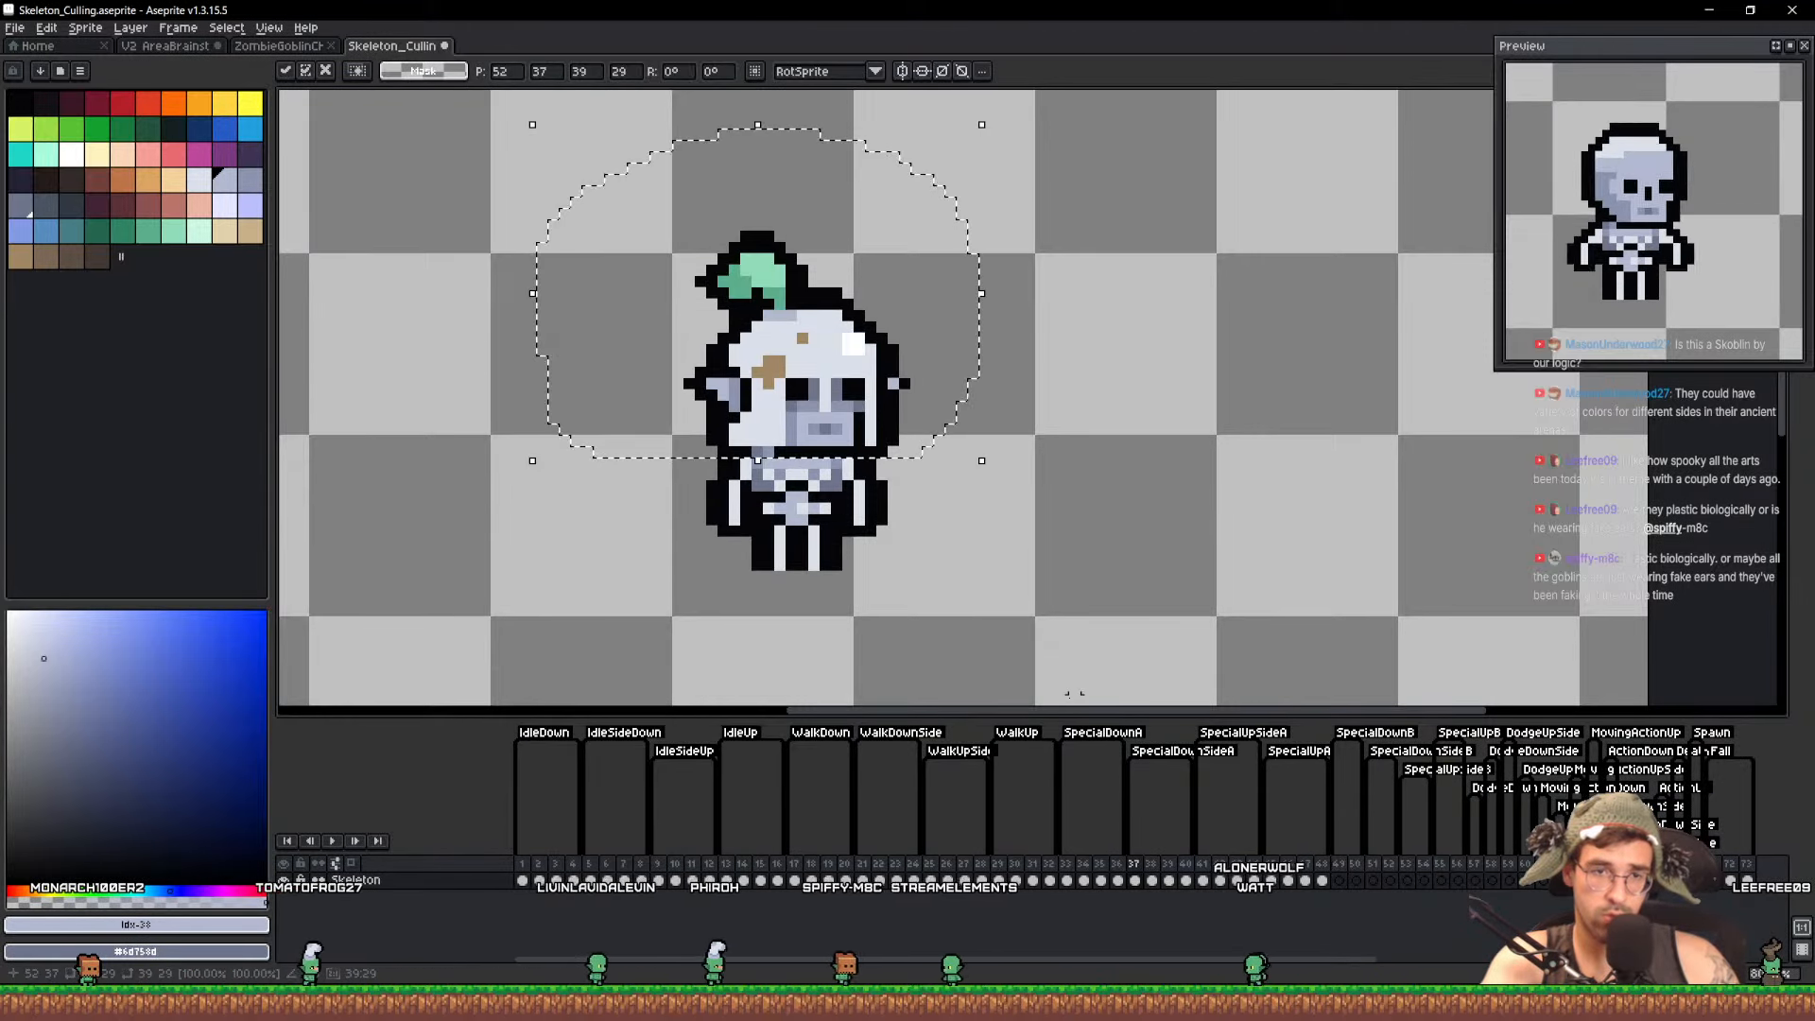
{"action": "key", "text": "ctrl+d"}
{"action": "key", "text": "Right"}
{"action": "key", "text": "ctrl+v"}
{"action": "key", "text": "ctrl+d"}
Paste the three-quarter front goblin head onto SpecialDownSideA frames 39 and 40, nudging the one in frame 39, and save the file
{"action": "key", "text": "Right"}
{"action": "key", "text": "ctrl+v"}
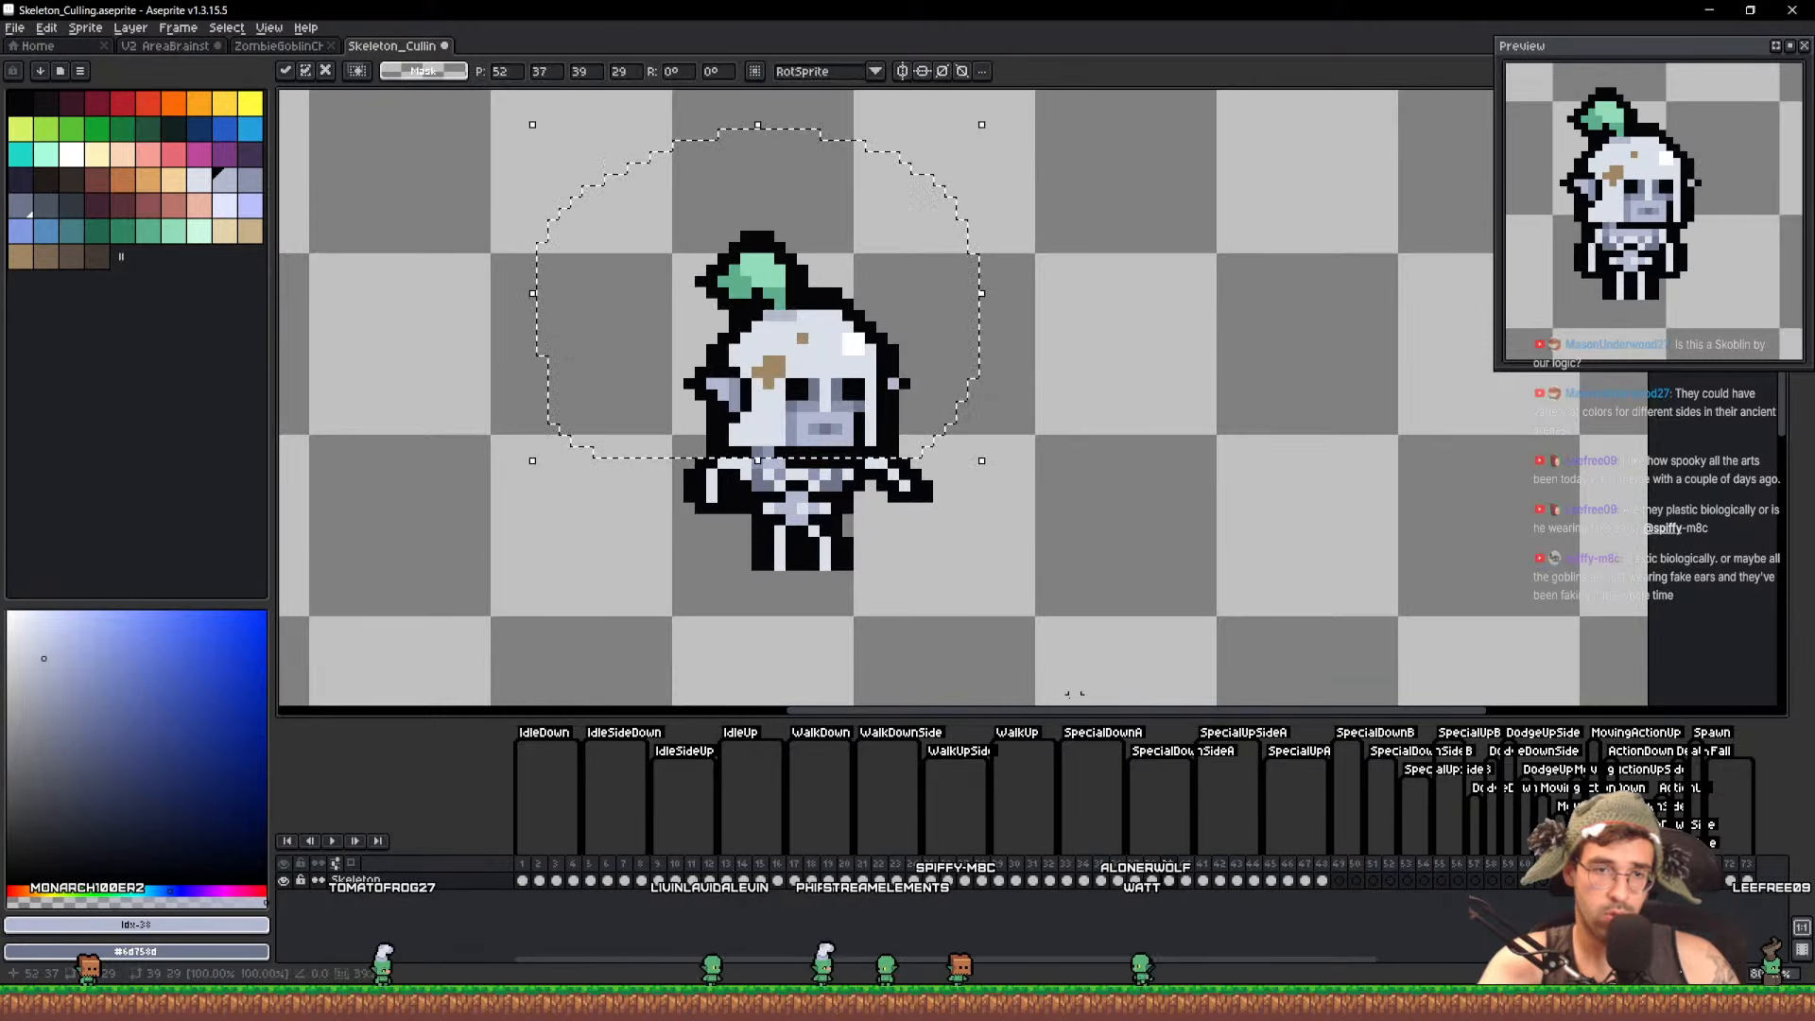
{"action": "key", "text": "Right"}
{"action": "key", "text": "Down"}
{"action": "key", "text": "ctrl+d"}
{"action": "key", "text": "Right"}
{"action": "key", "text": "ctrl+v"}
{"action": "key", "text": "ctrl+d"}
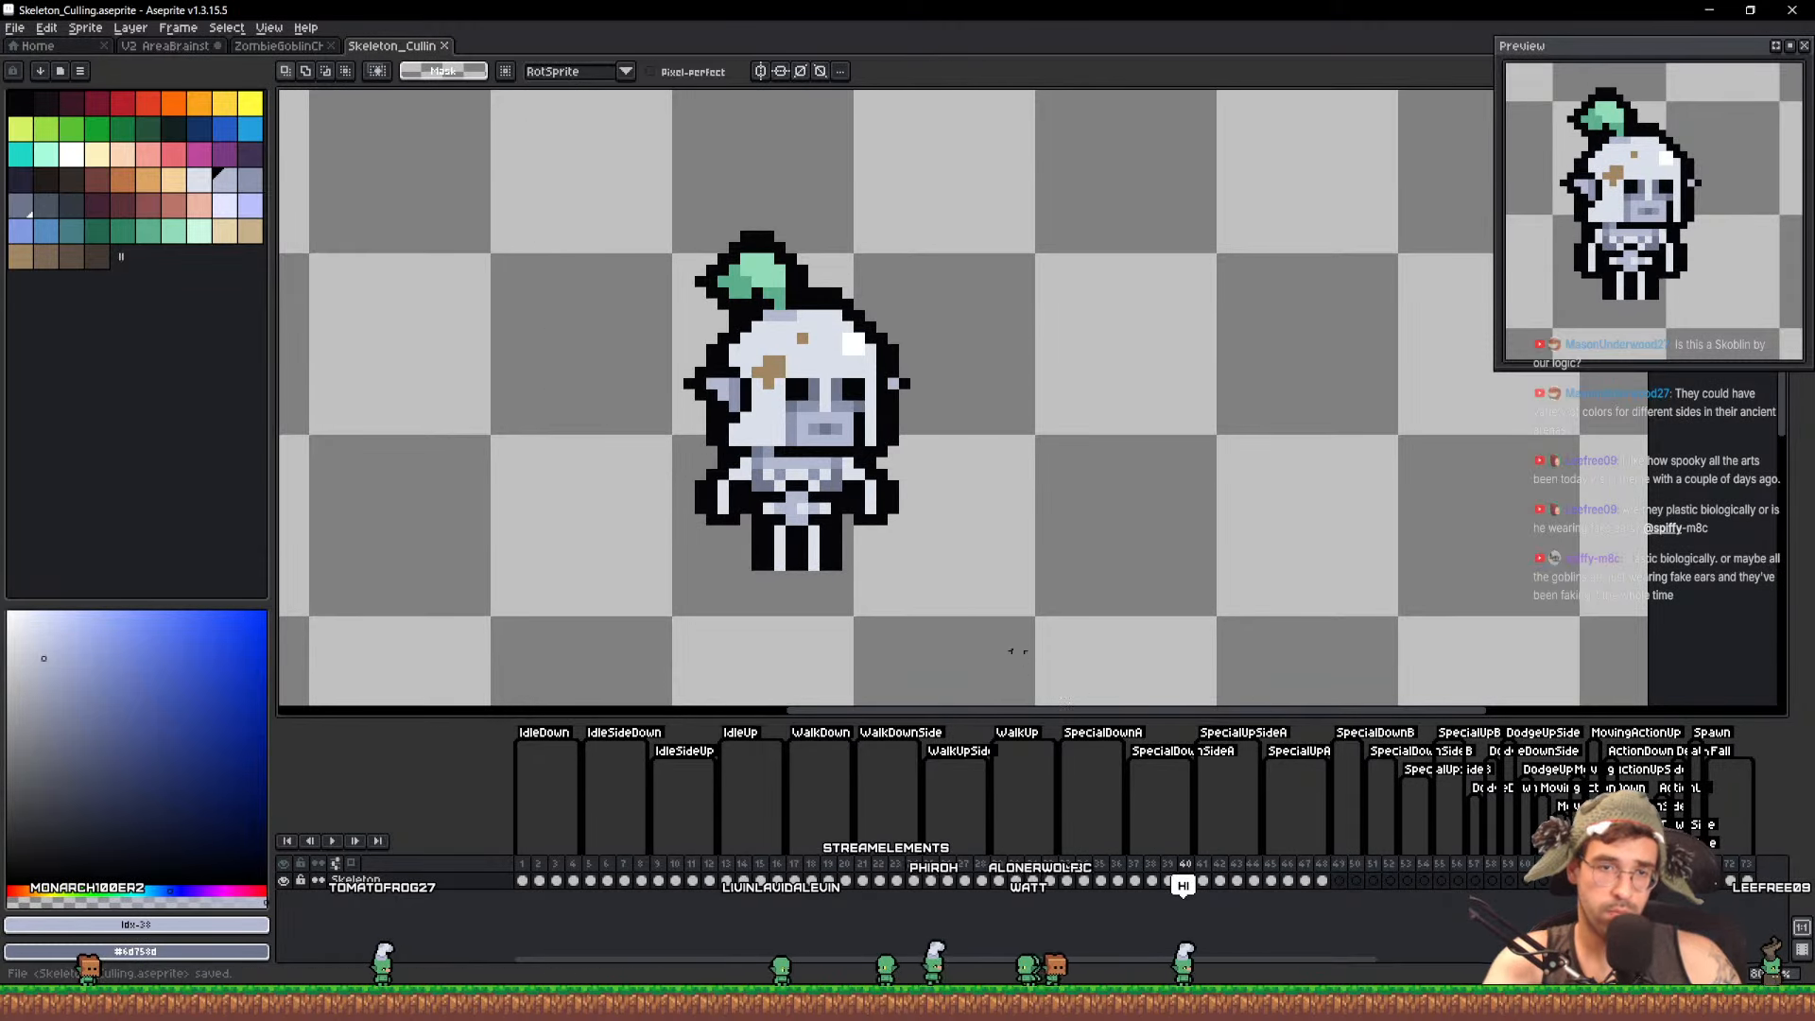
Lasso and copy the three-quarter back goblin head with its plume in frame 9
{"action": "left_click_drag", "start_coordinate": [1204, 882], "coordinate": [1354, 889]}
{"action": "left_click_drag", "start_coordinate": [1513, 893], "coordinate": [664, 881]}
{"action": "left_click", "coordinate": [664, 881]}
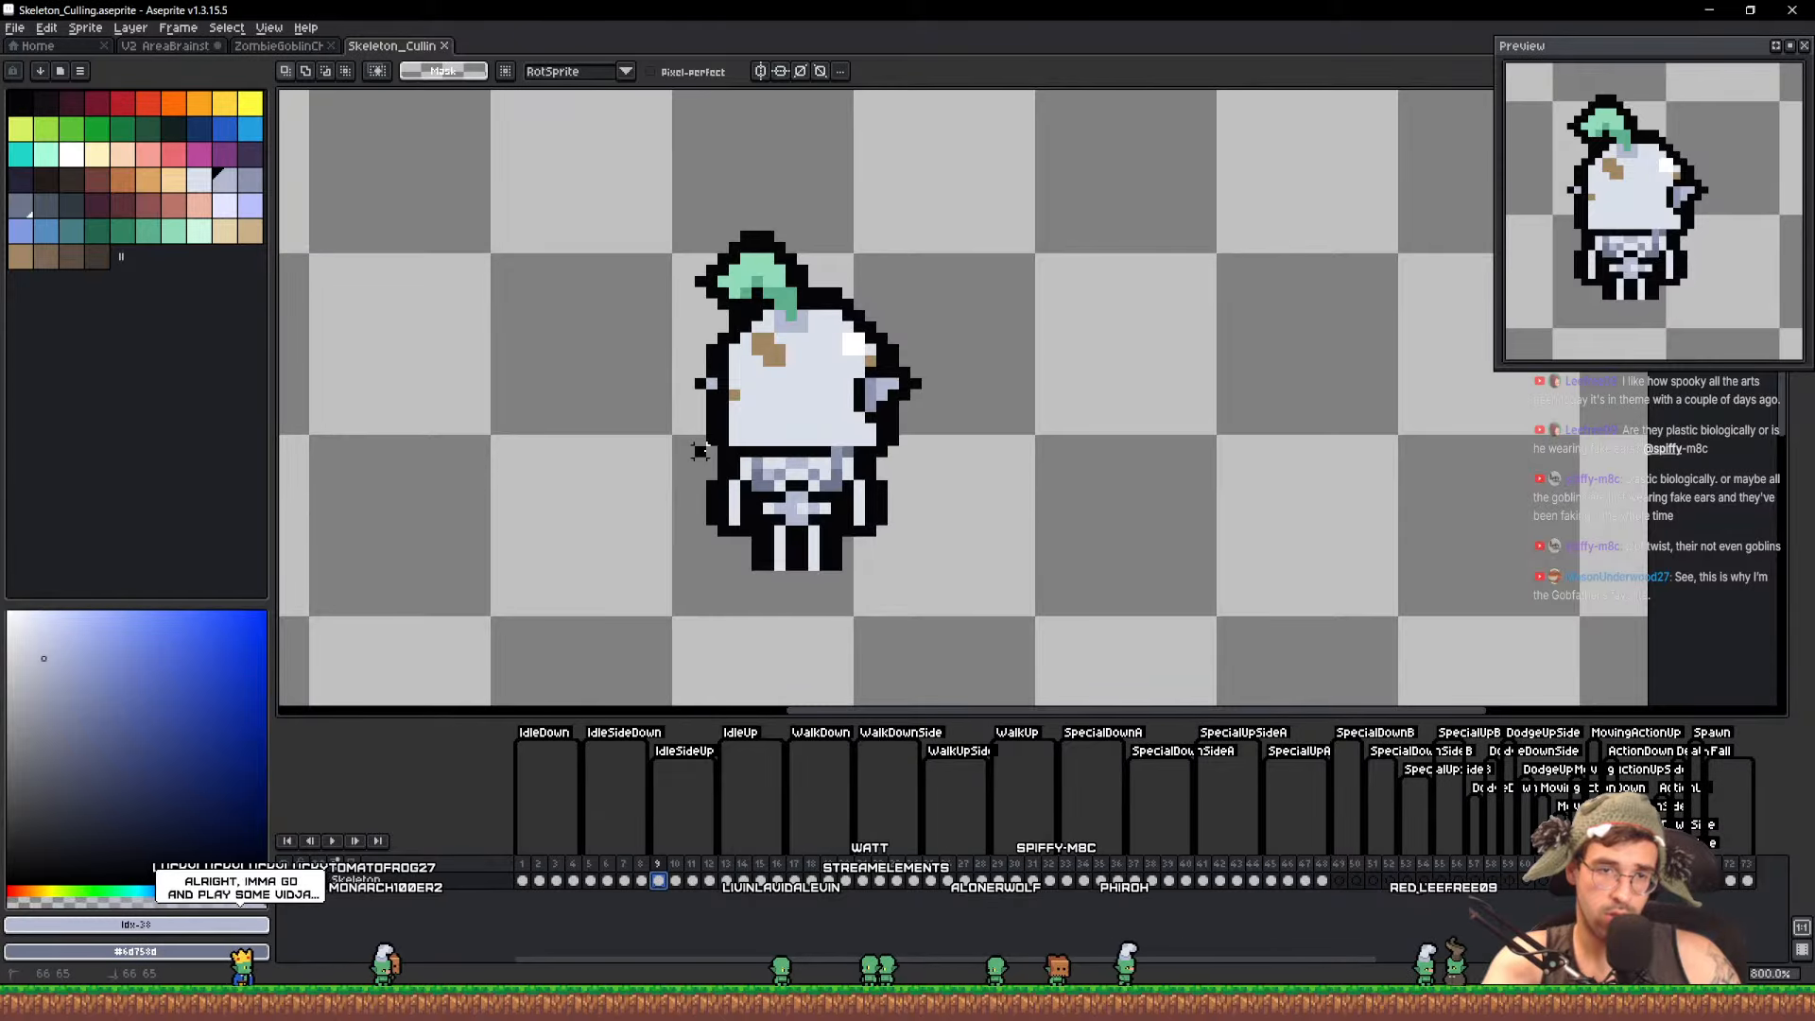
{"action": "mouse_move", "coordinate": [700, 452]}
{"action": "left_mouse_down"}
{"action": "mouse_move", "coordinate": [1131, 434]}
{"action": "mouse_move", "coordinate": [721, 537]}
{"action": "left_mouse_up"}
{"action": "key", "text": "ctrl+d"}
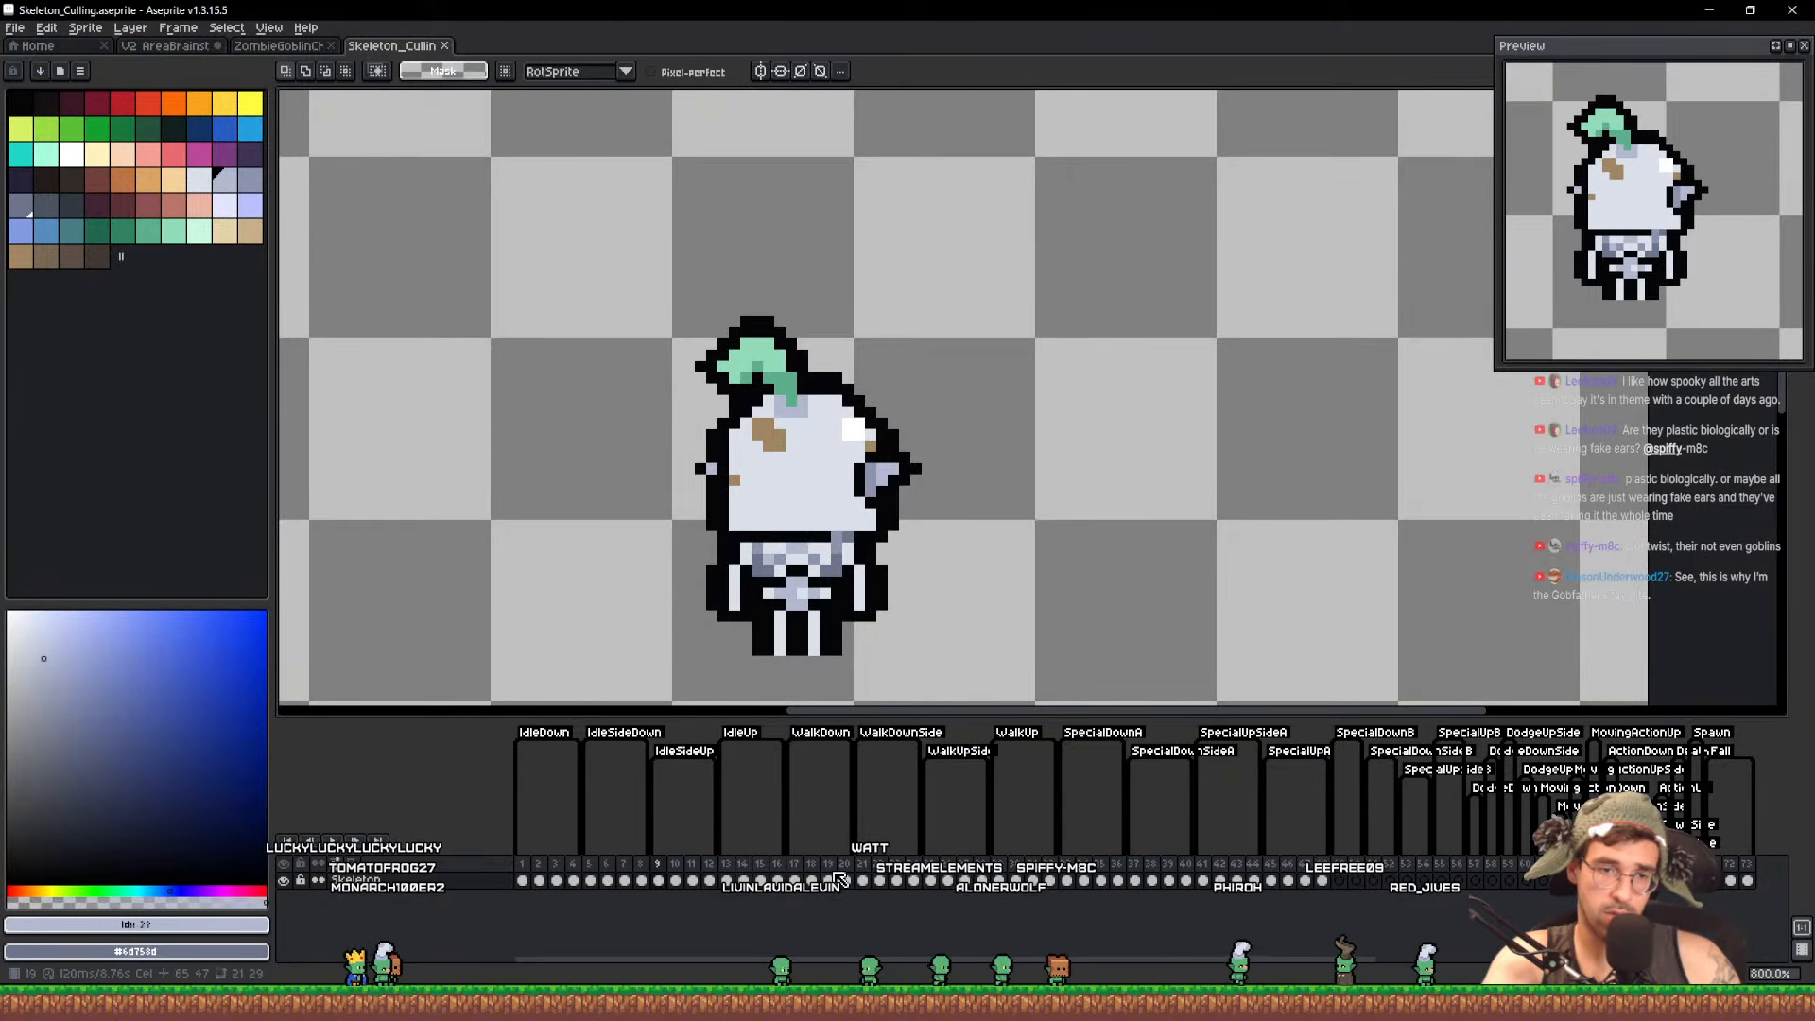
Paste the three-quarter back goblin head onto WalkUpSide frames 25 and 26, nudging the one in frame 26 right and up
{"action": "left_click", "coordinate": [931, 881]}
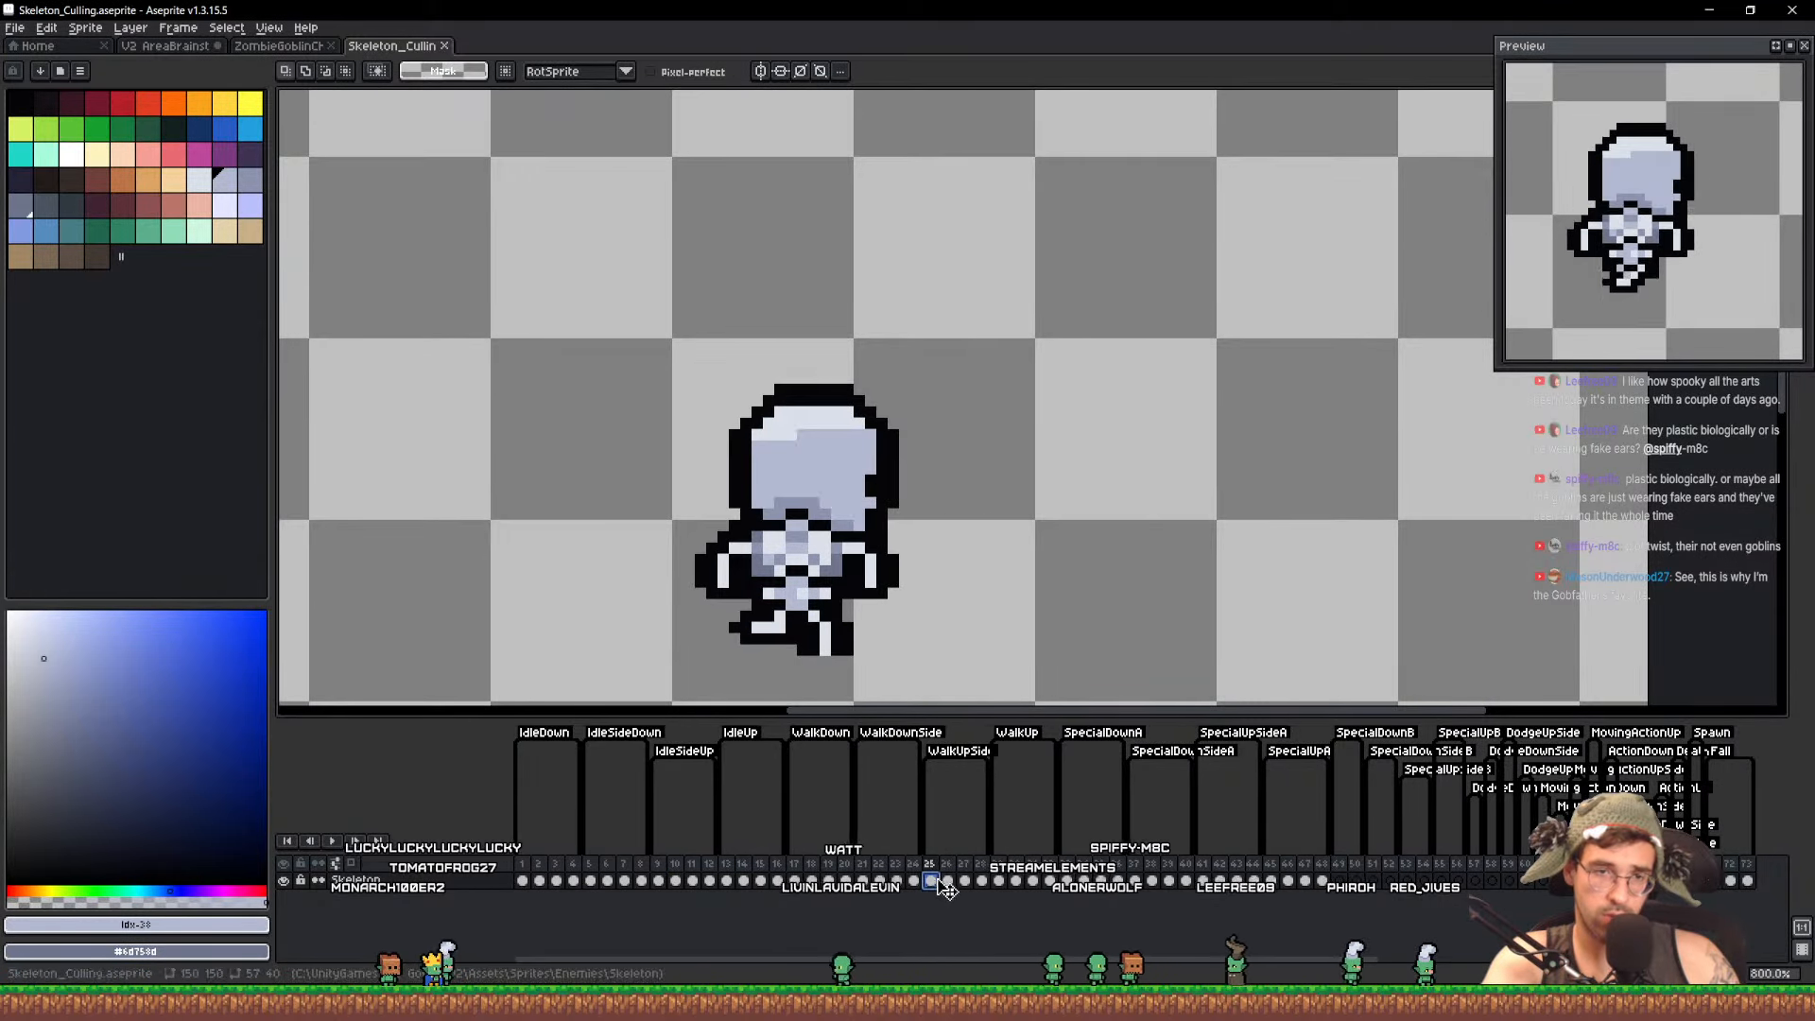
{"action": "scroll", "coordinate": [950, 628], "scroll_direction": "up", "scroll_amount": 2}
{"action": "key", "text": "ctrl+v"}
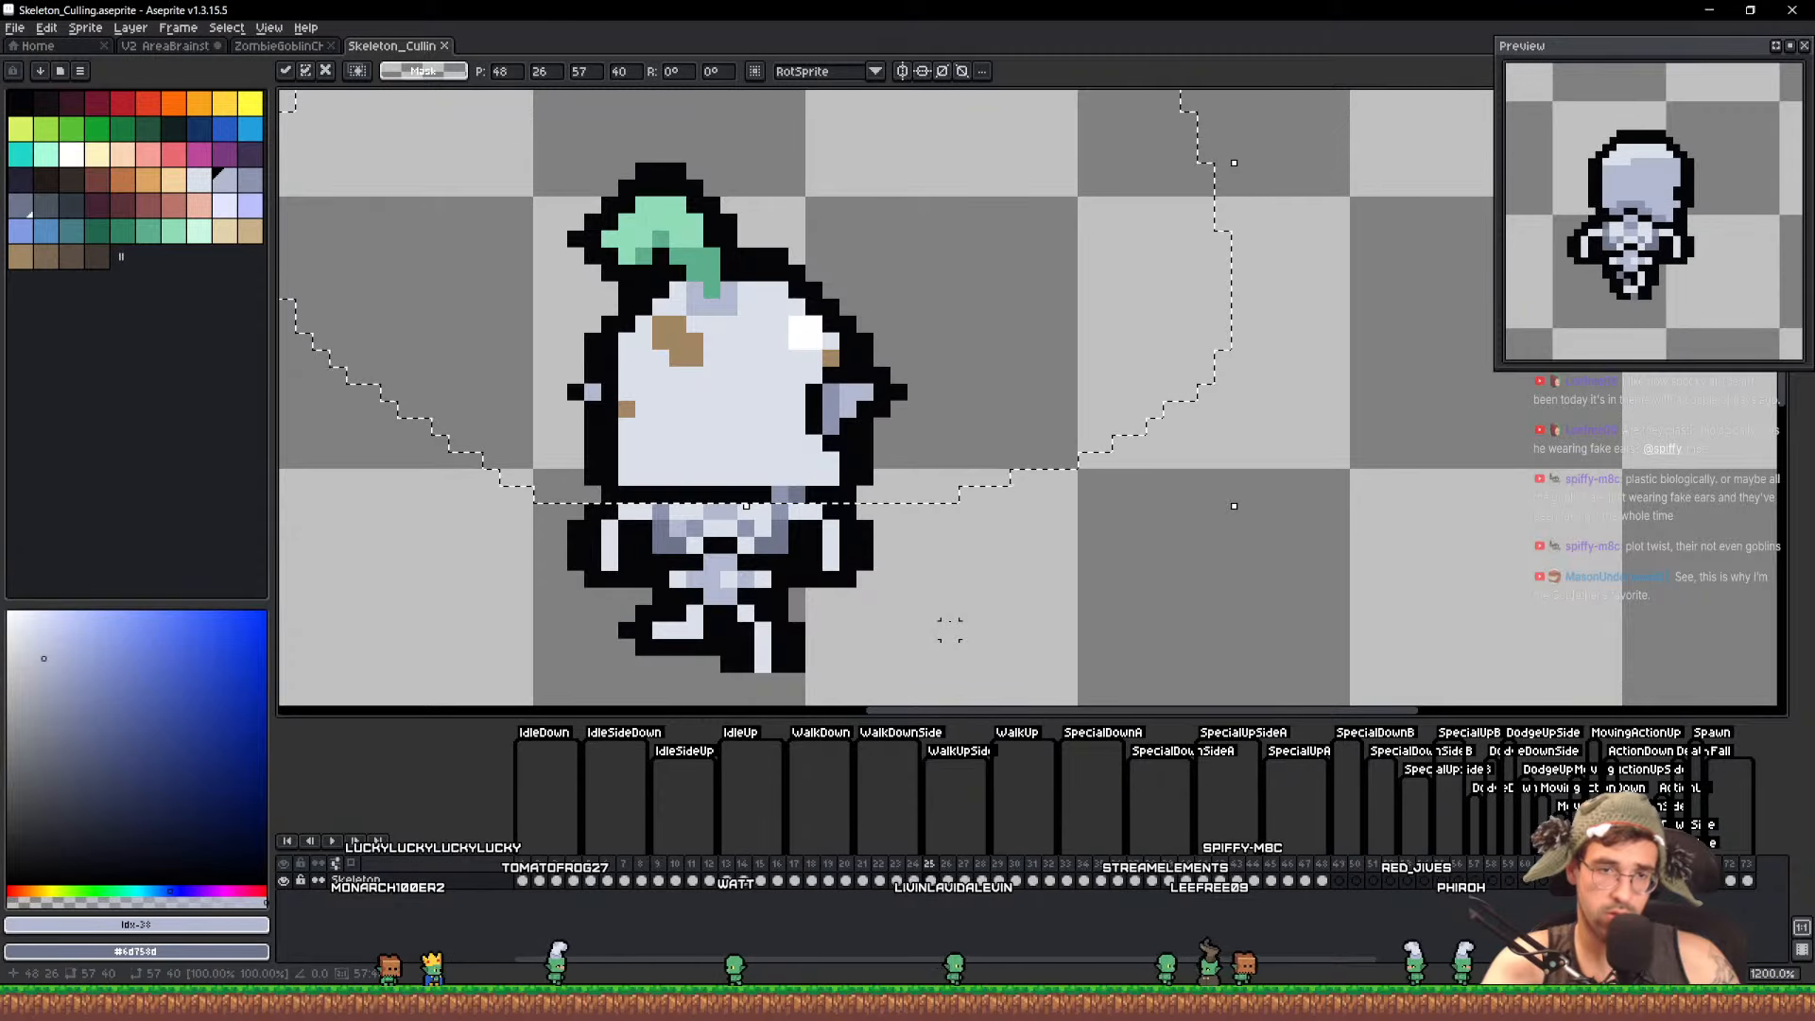
{"action": "key", "text": "ctrl+d"}
{"action": "key", "text": "Right"}
{"action": "key", "text": "ctrl+v"}
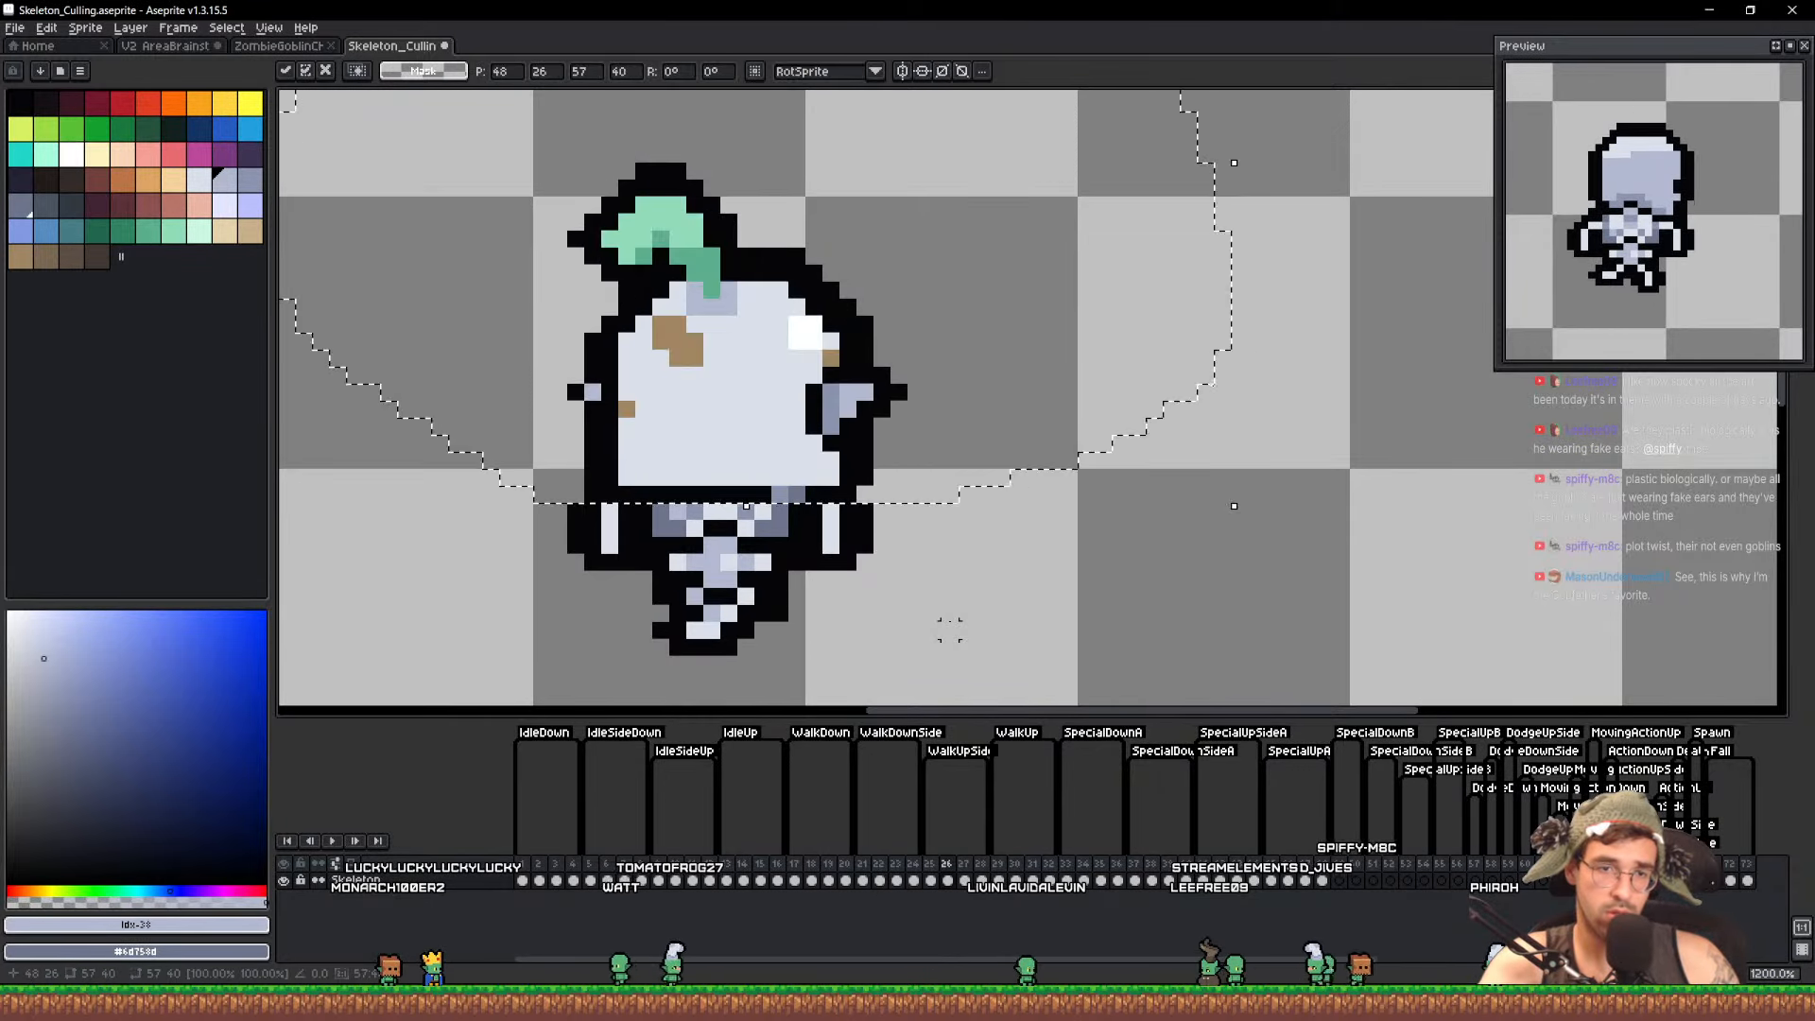
{"action": "key", "text": "Right"}
{"action": "key", "text": "Up"}
{"action": "key", "text": "ctrl+d"}
Paste the three-quarter back goblin head over the skull in WalkUpSide frames 27 and 28
{"action": "key", "text": "Right"}
{"action": "key", "text": "ctrl+v"}
{"action": "key", "text": "ctrl+d"}
{"action": "key", "text": "Right"}
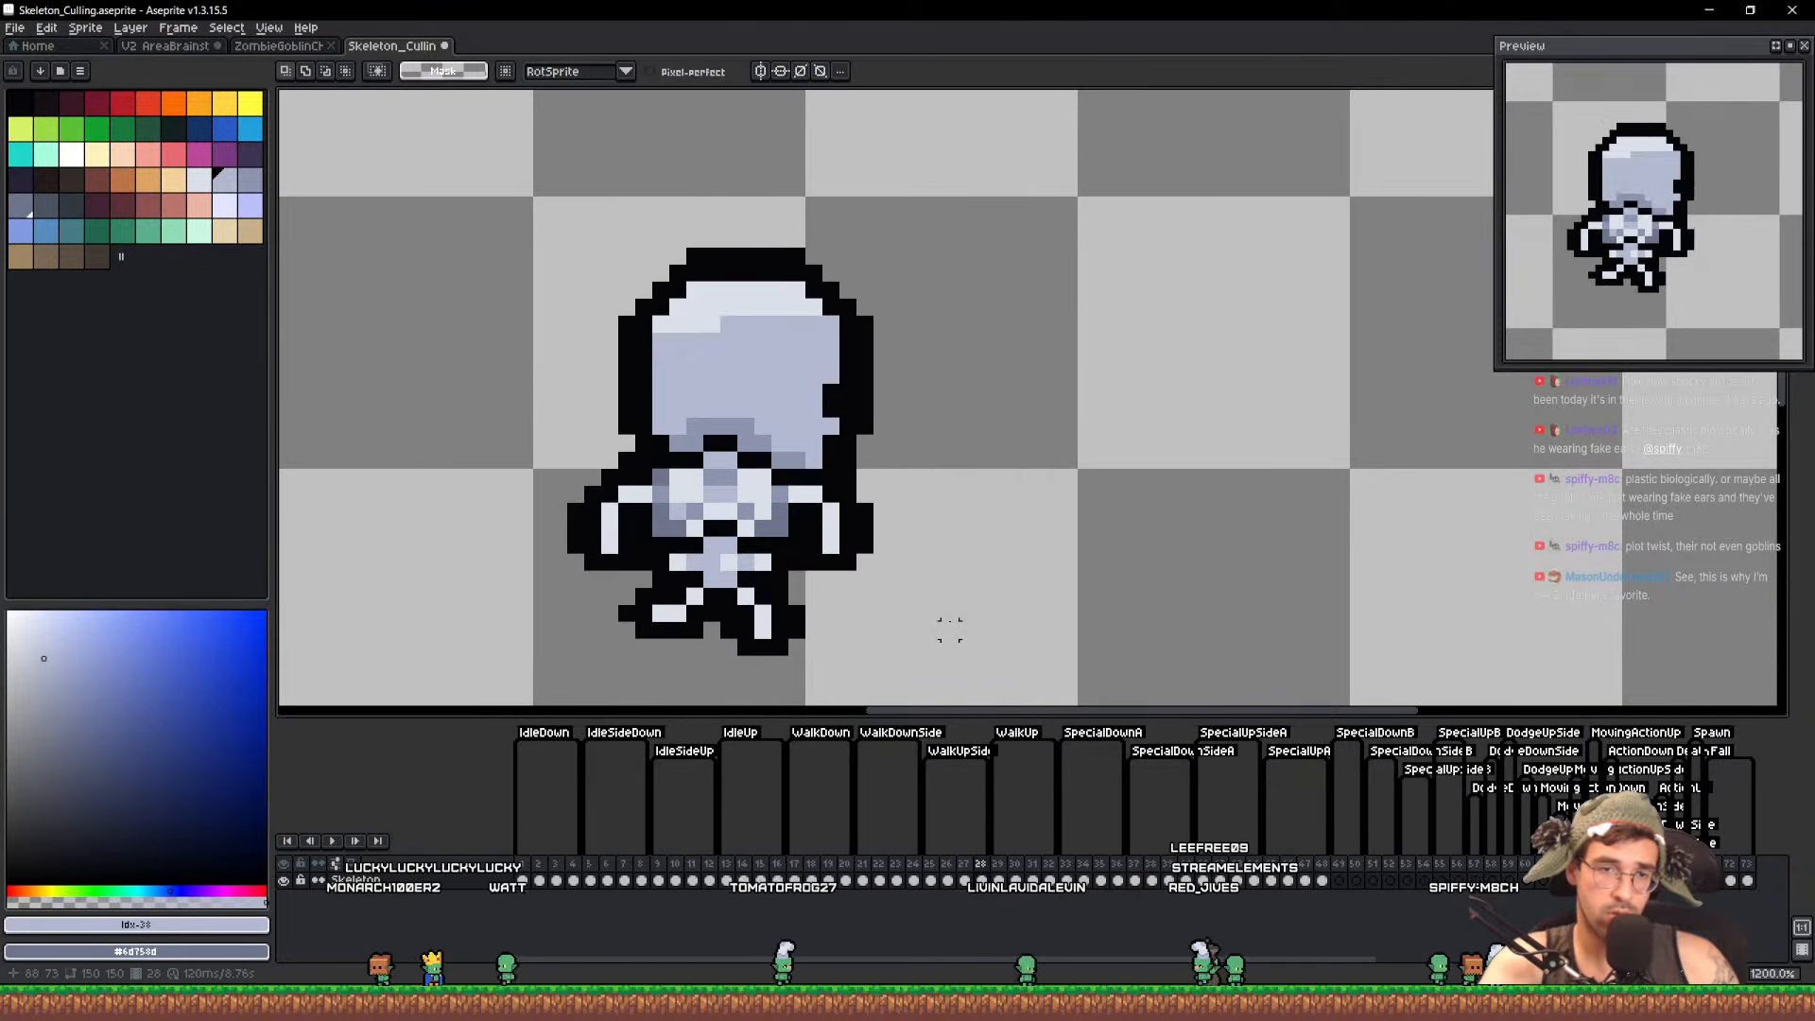
{"action": "key", "text": "ctrl+v"}
{"action": "key", "text": "ctrl+d"}
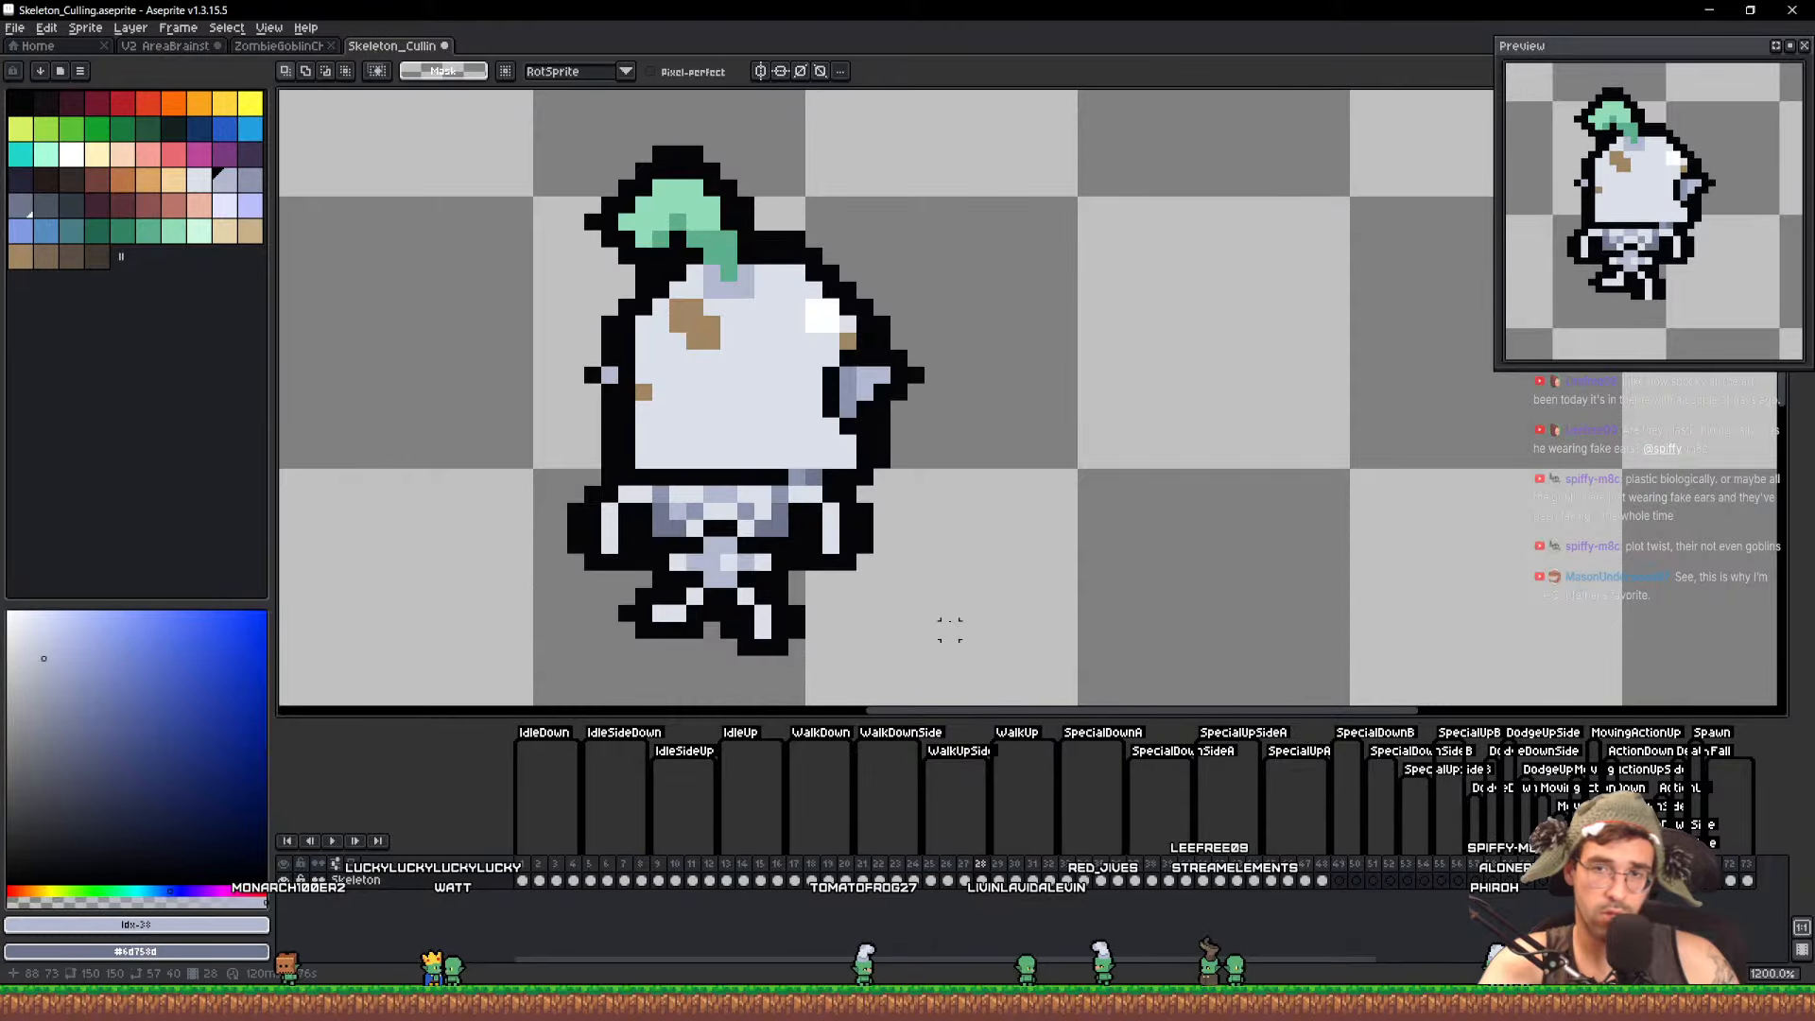
Paste the three-quarter back goblin head over the skull in SpecialUpSideA frame 41
{"action": "key", "text": "Right"}
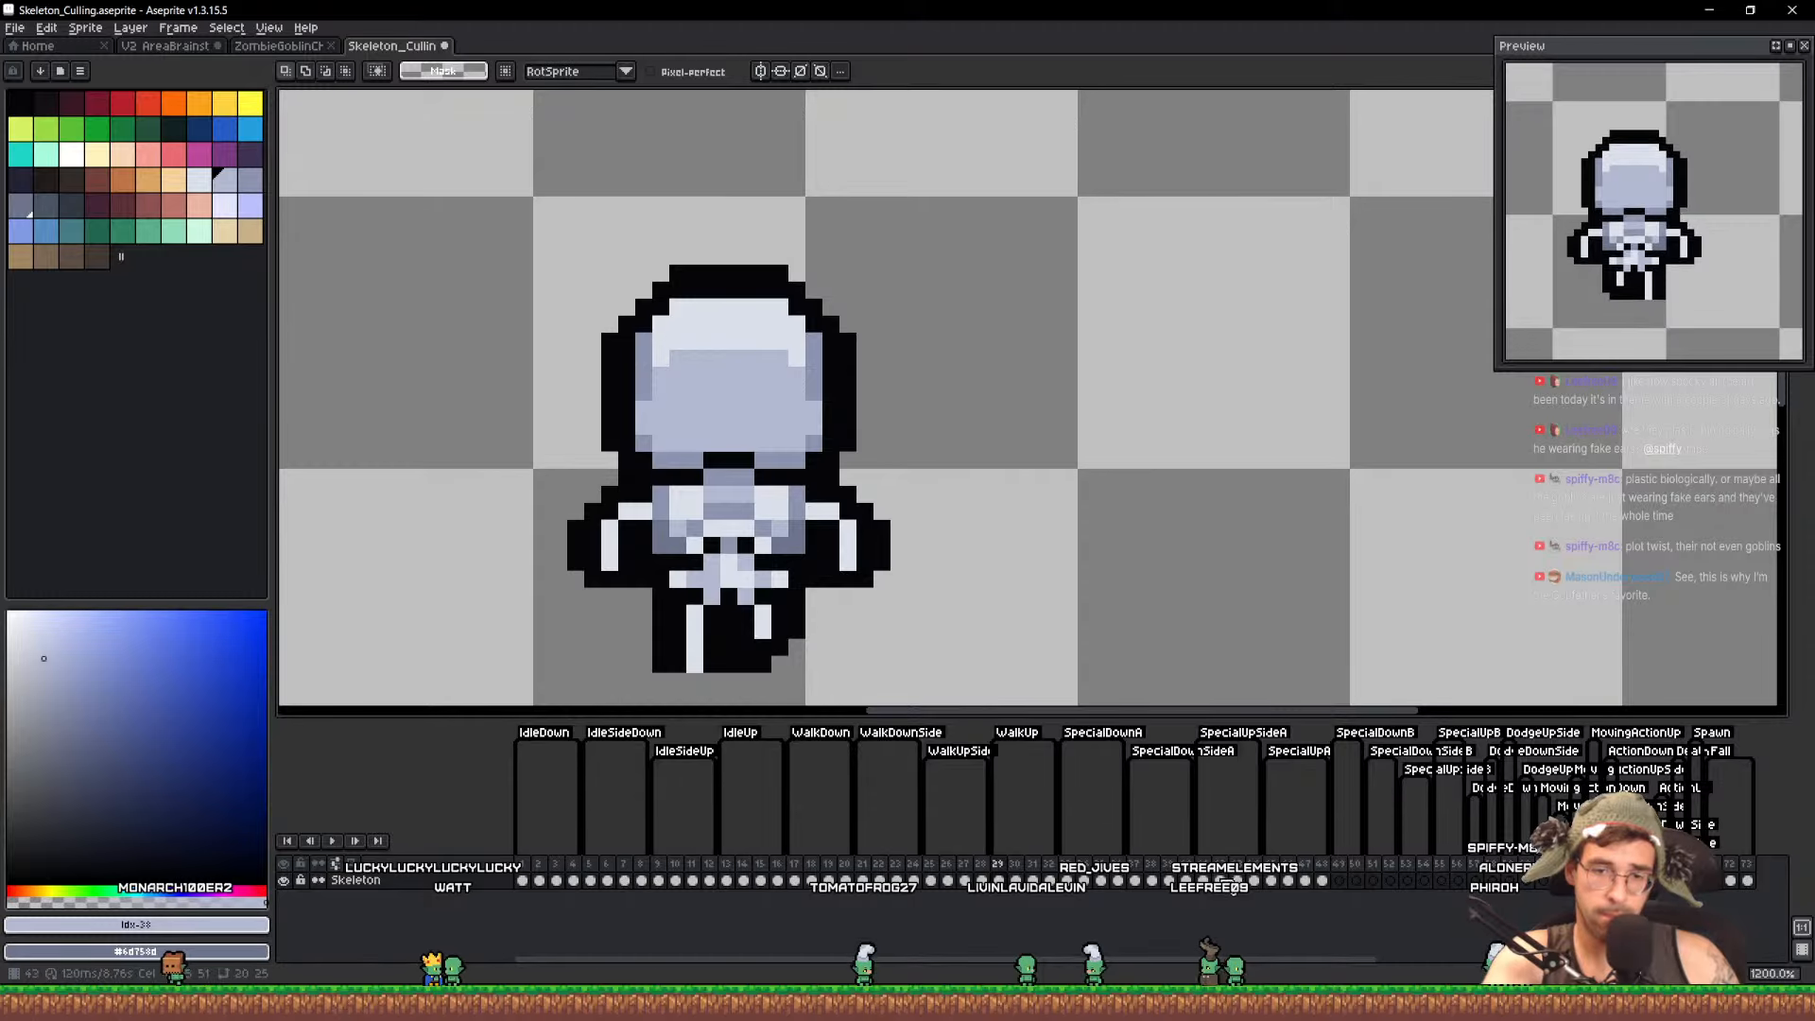
{"action": "key", "text": "Right"}
{"action": "key", "text": "ctrl+v"}
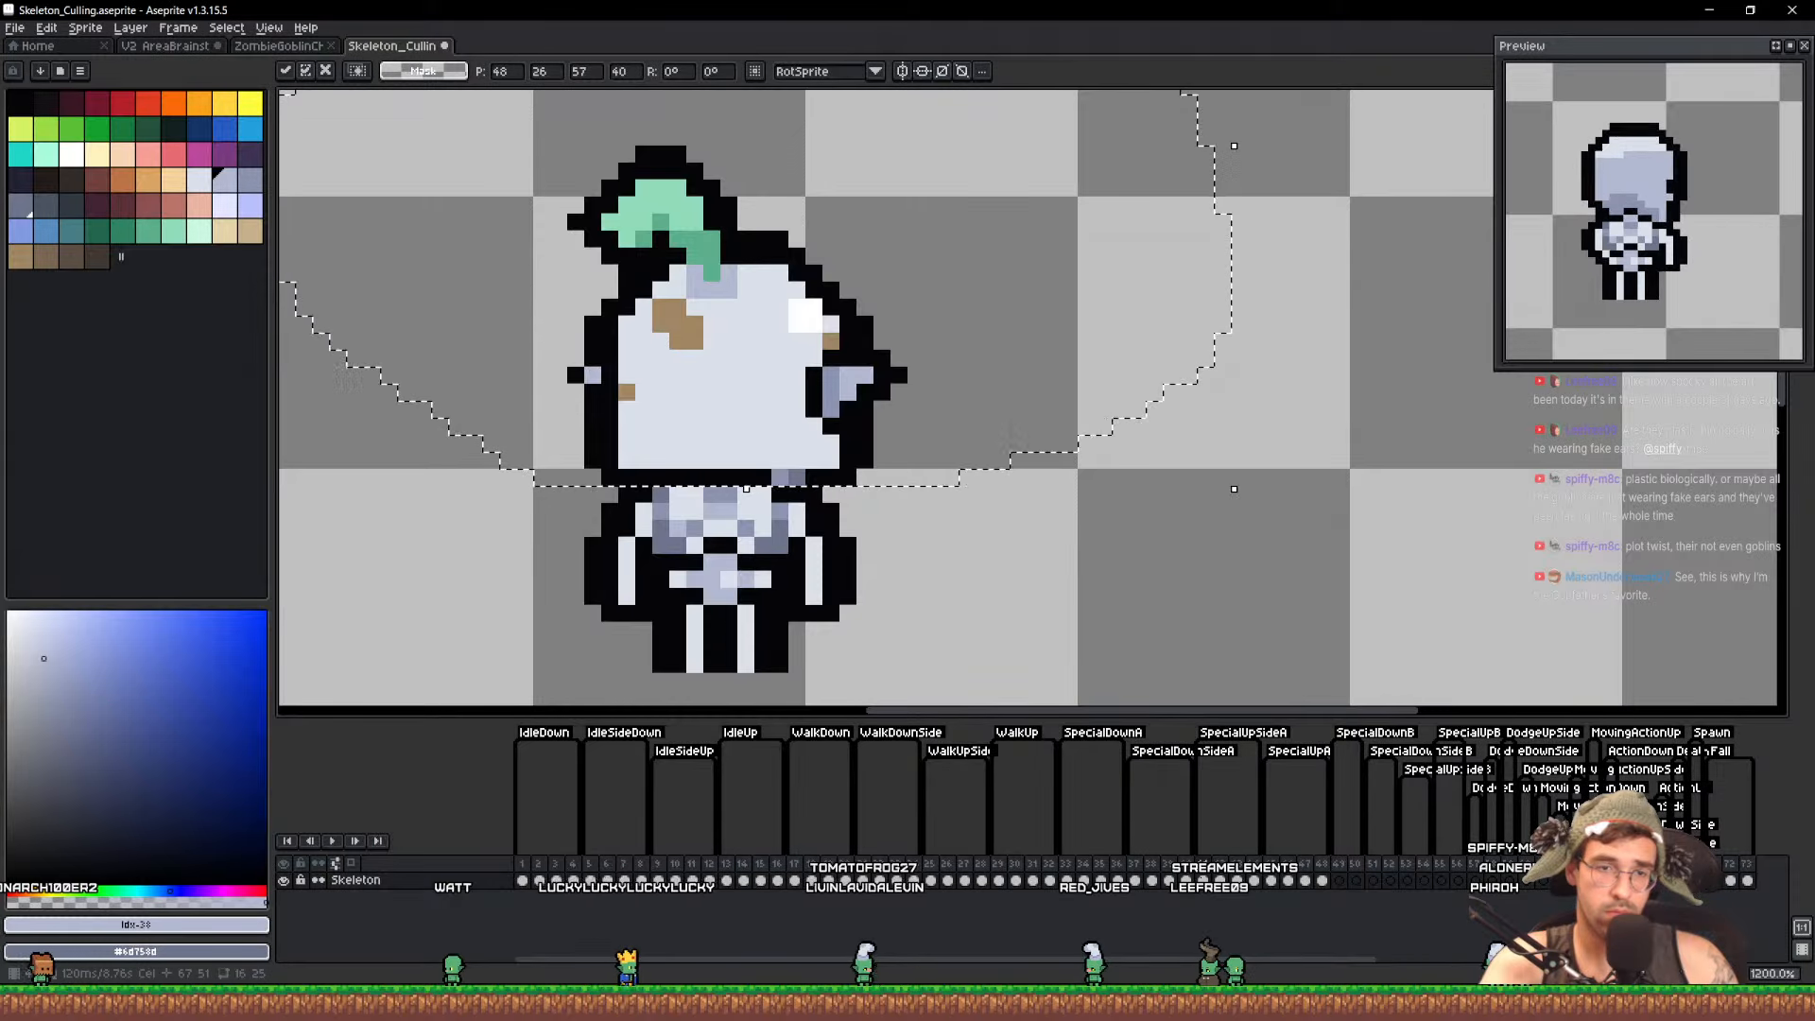
{"action": "key", "text": "Return"}
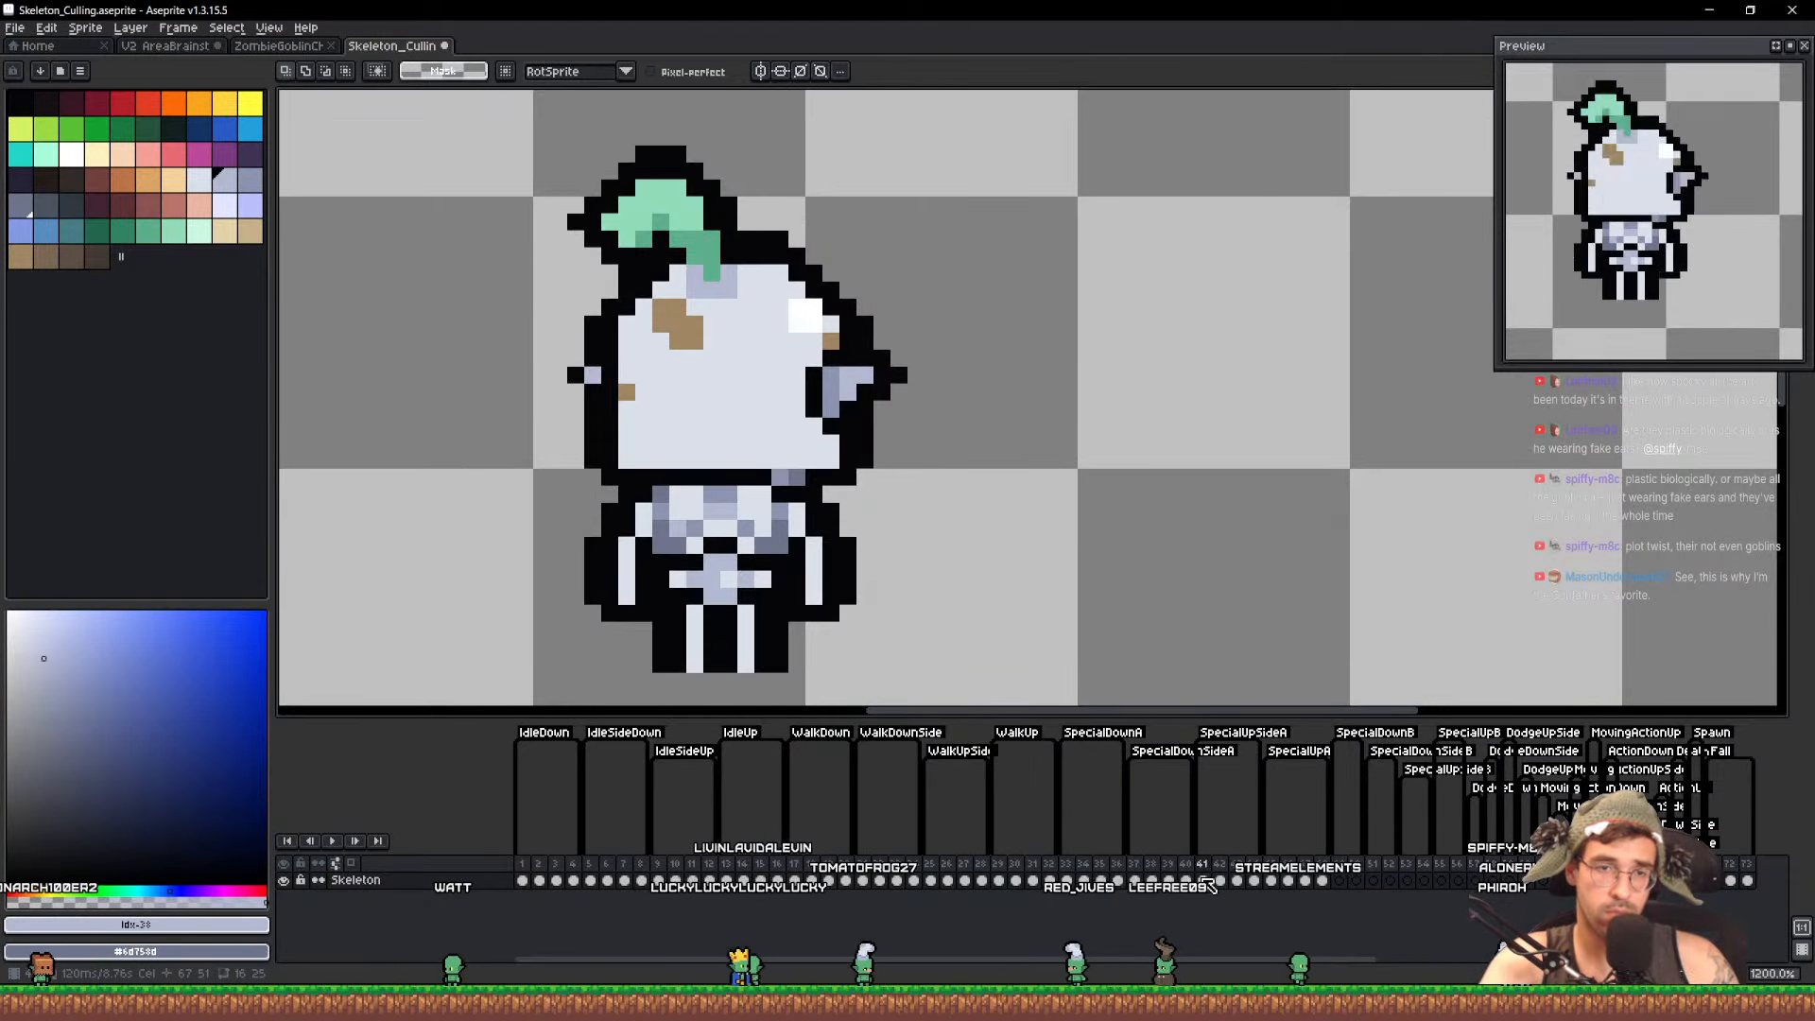
Paste the three-quarter back goblin head again one pixel lower in SpecialUpSideA frame 41, and paste it over the skull in frame 42
{"action": "key", "text": "ctrl+z"}
{"action": "key", "text": "ctrl+y"}
{"action": "key", "text": "ctrl+z"}
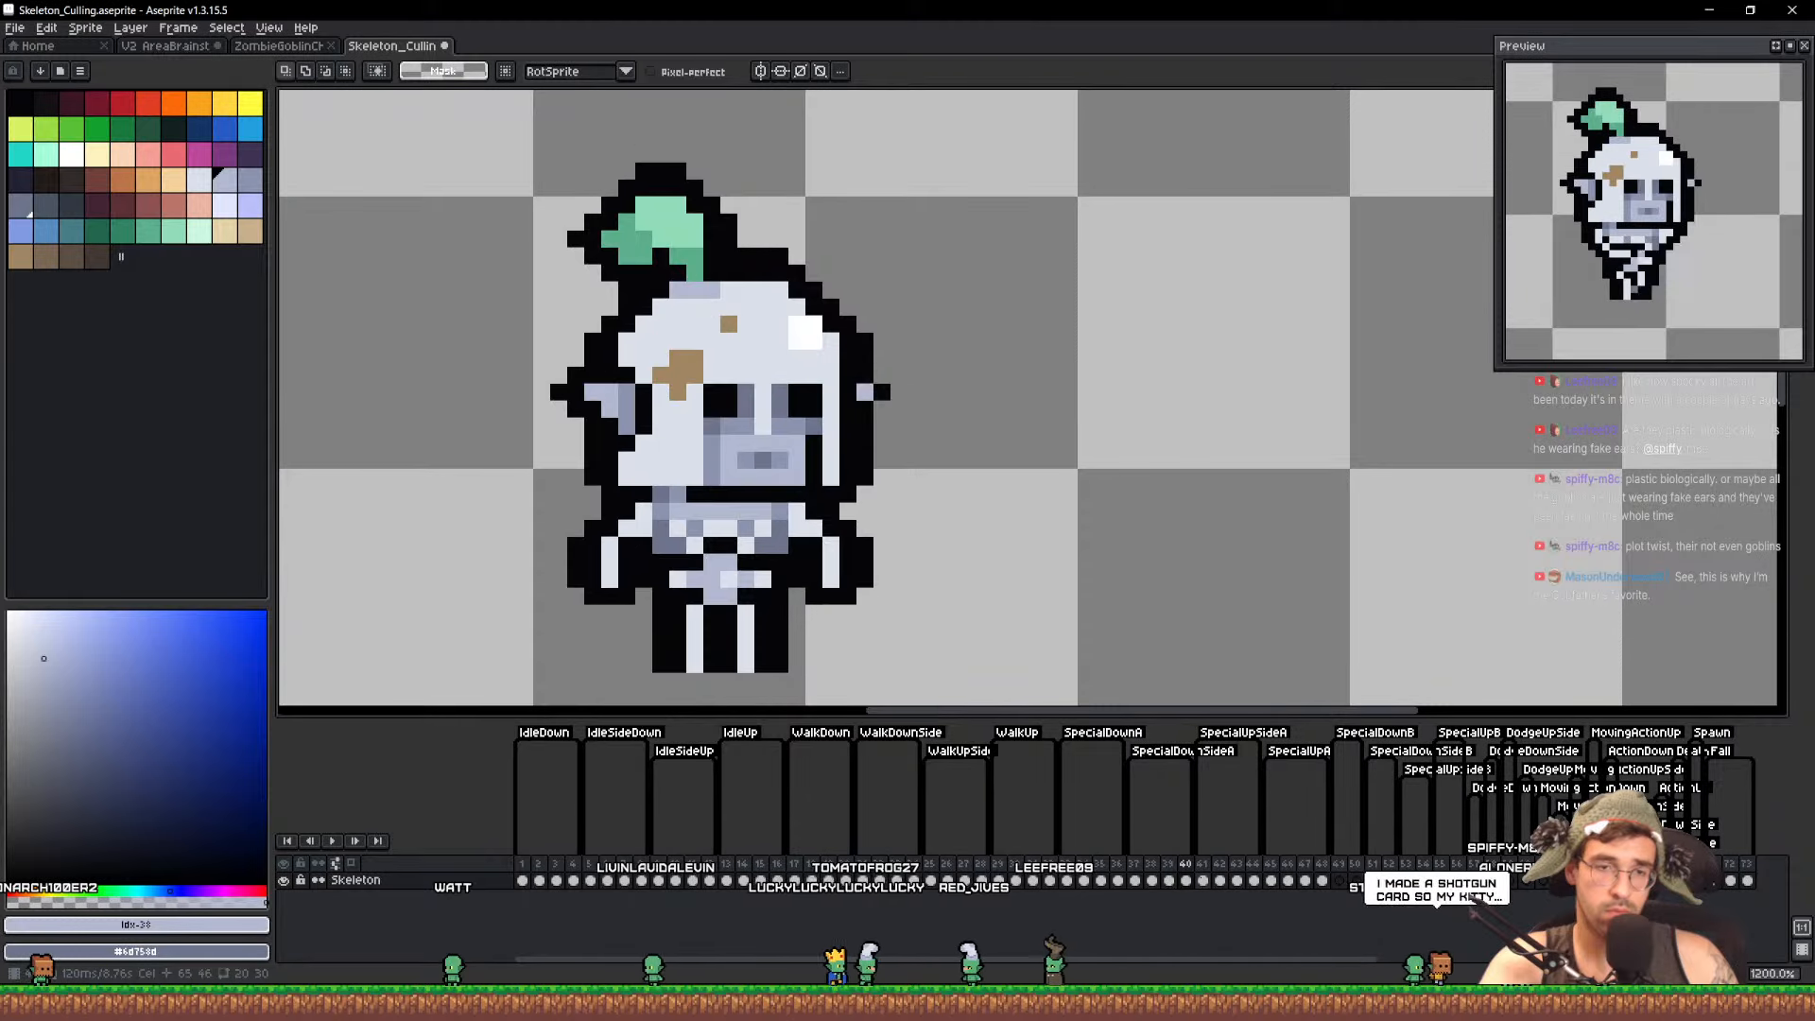
{"action": "key", "text": "ctrl+y"}
{"action": "key", "text": "ctrl+z"}
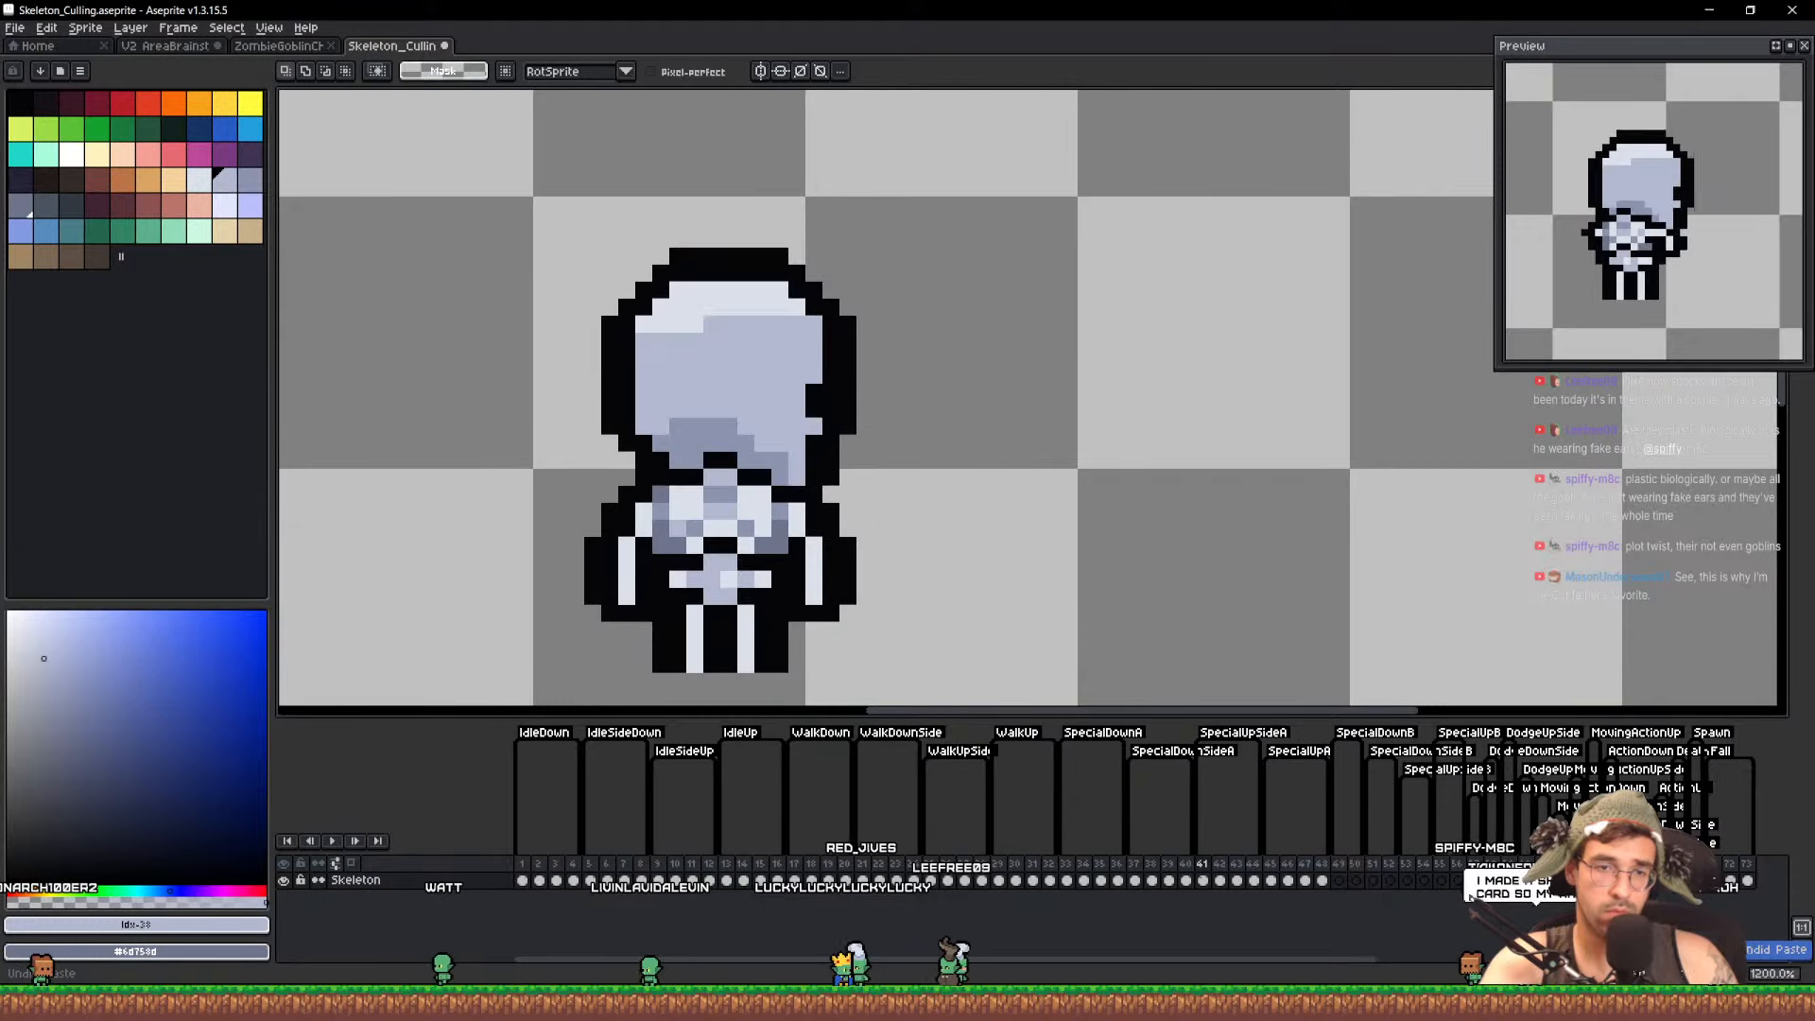
{"action": "key", "text": "ctrl+y"}
{"action": "key", "text": "ctrl+z"}
{"action": "key", "text": "ctrl+y"}
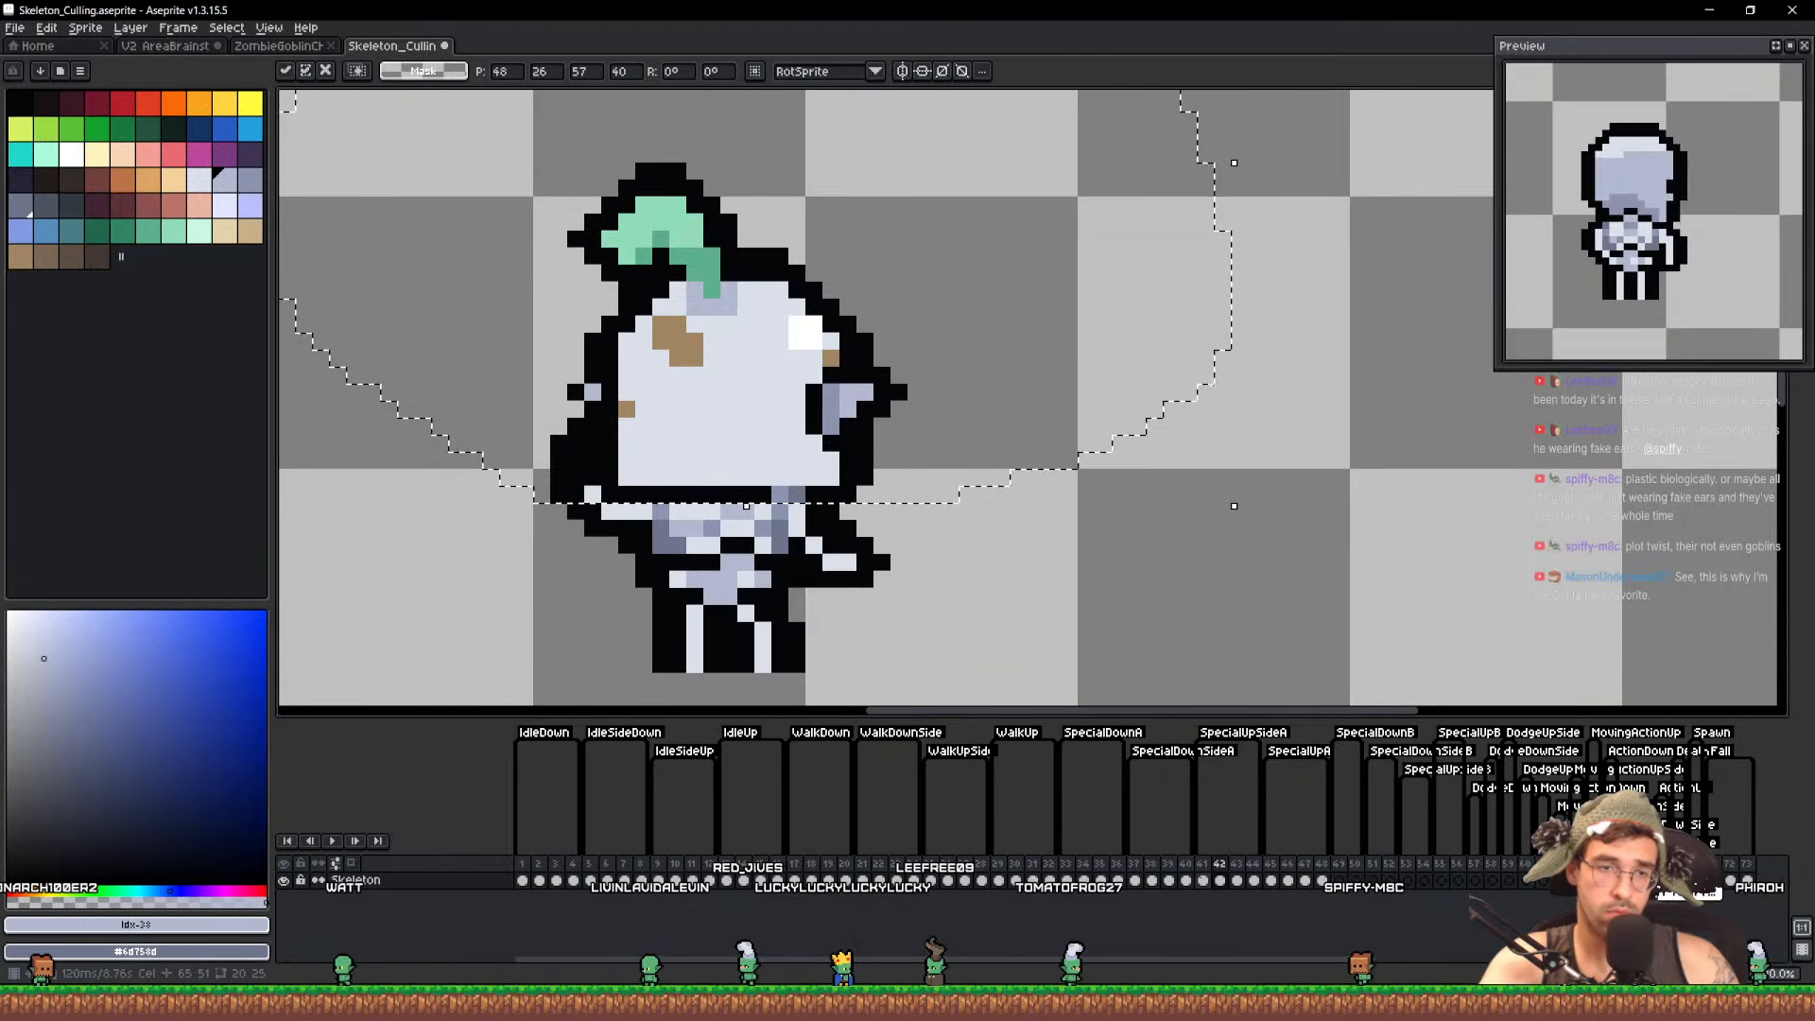
{"action": "key", "text": "ctrl+d"}
Paste the three-quarter back goblin head onto SpecialUpSideA frame 43, nudge it one pixel right and save the file
{"action": "key", "text": "Right"}
{"action": "key", "text": "Left"}
{"action": "key", "text": "Right"}
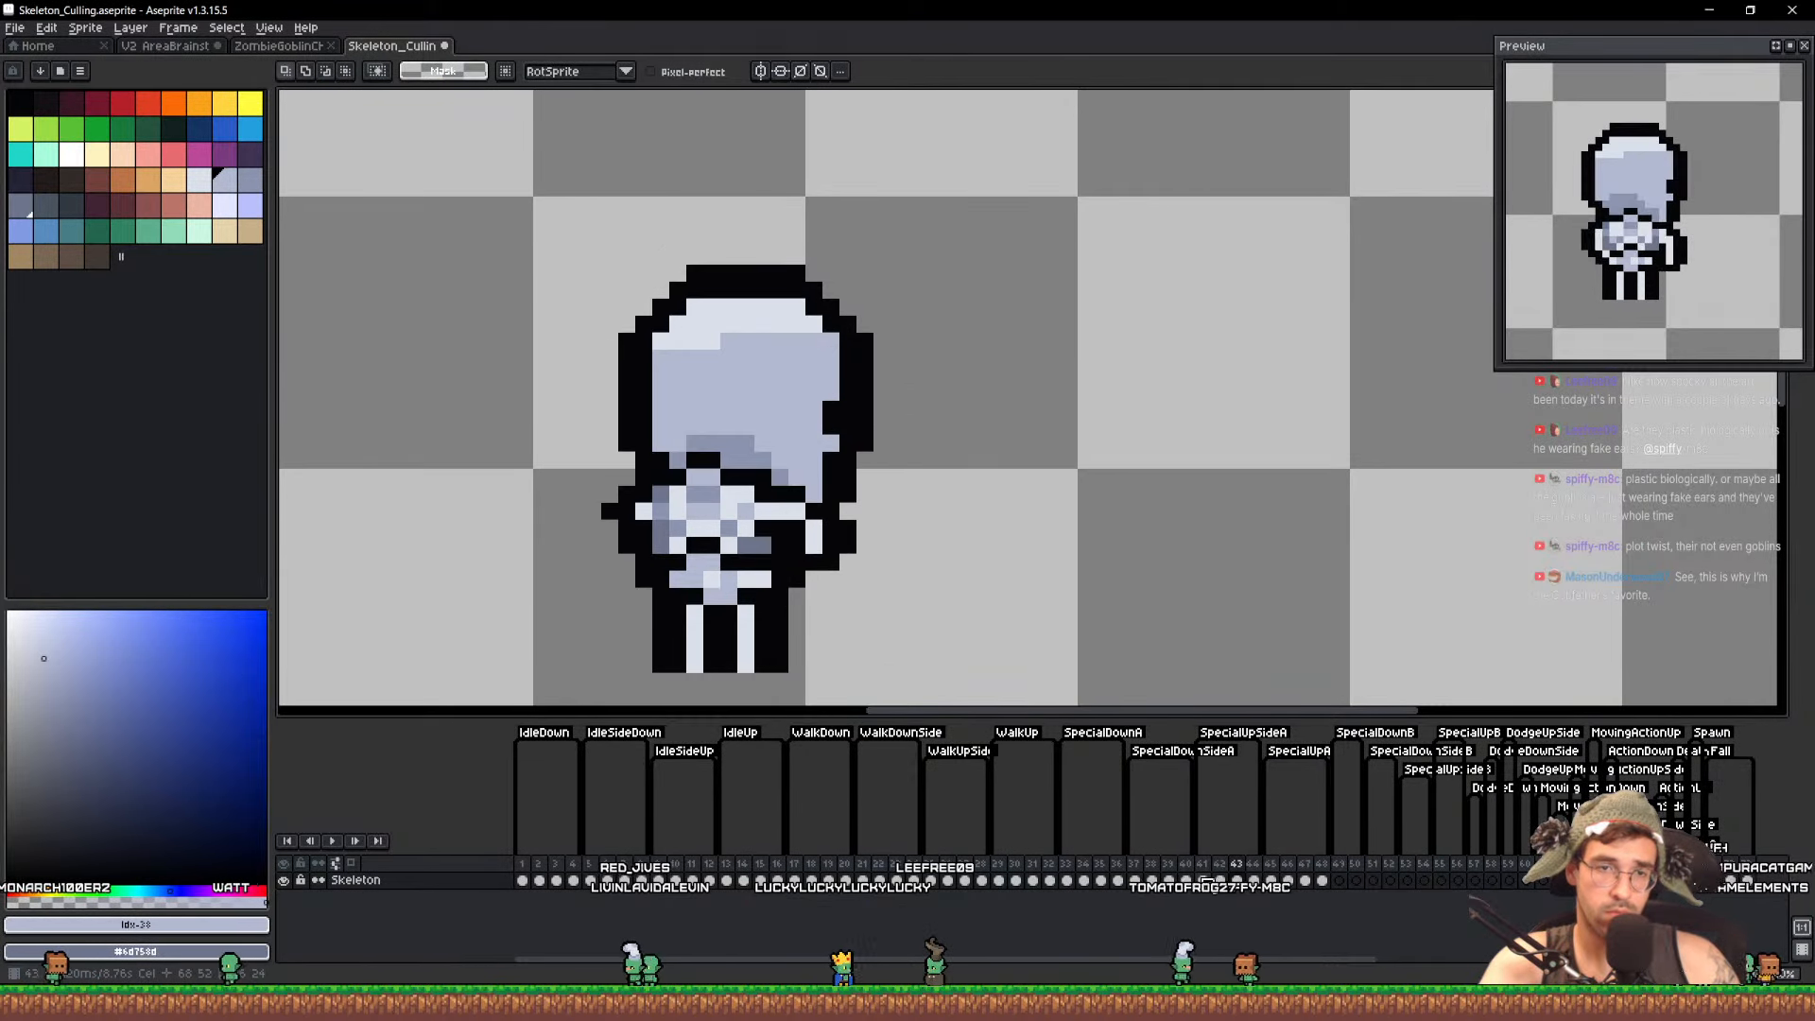
{"action": "key", "text": "ctrl+v"}
{"action": "key", "text": "Right"}
{"action": "key", "text": "Down"}
{"action": "key", "text": "Up"}
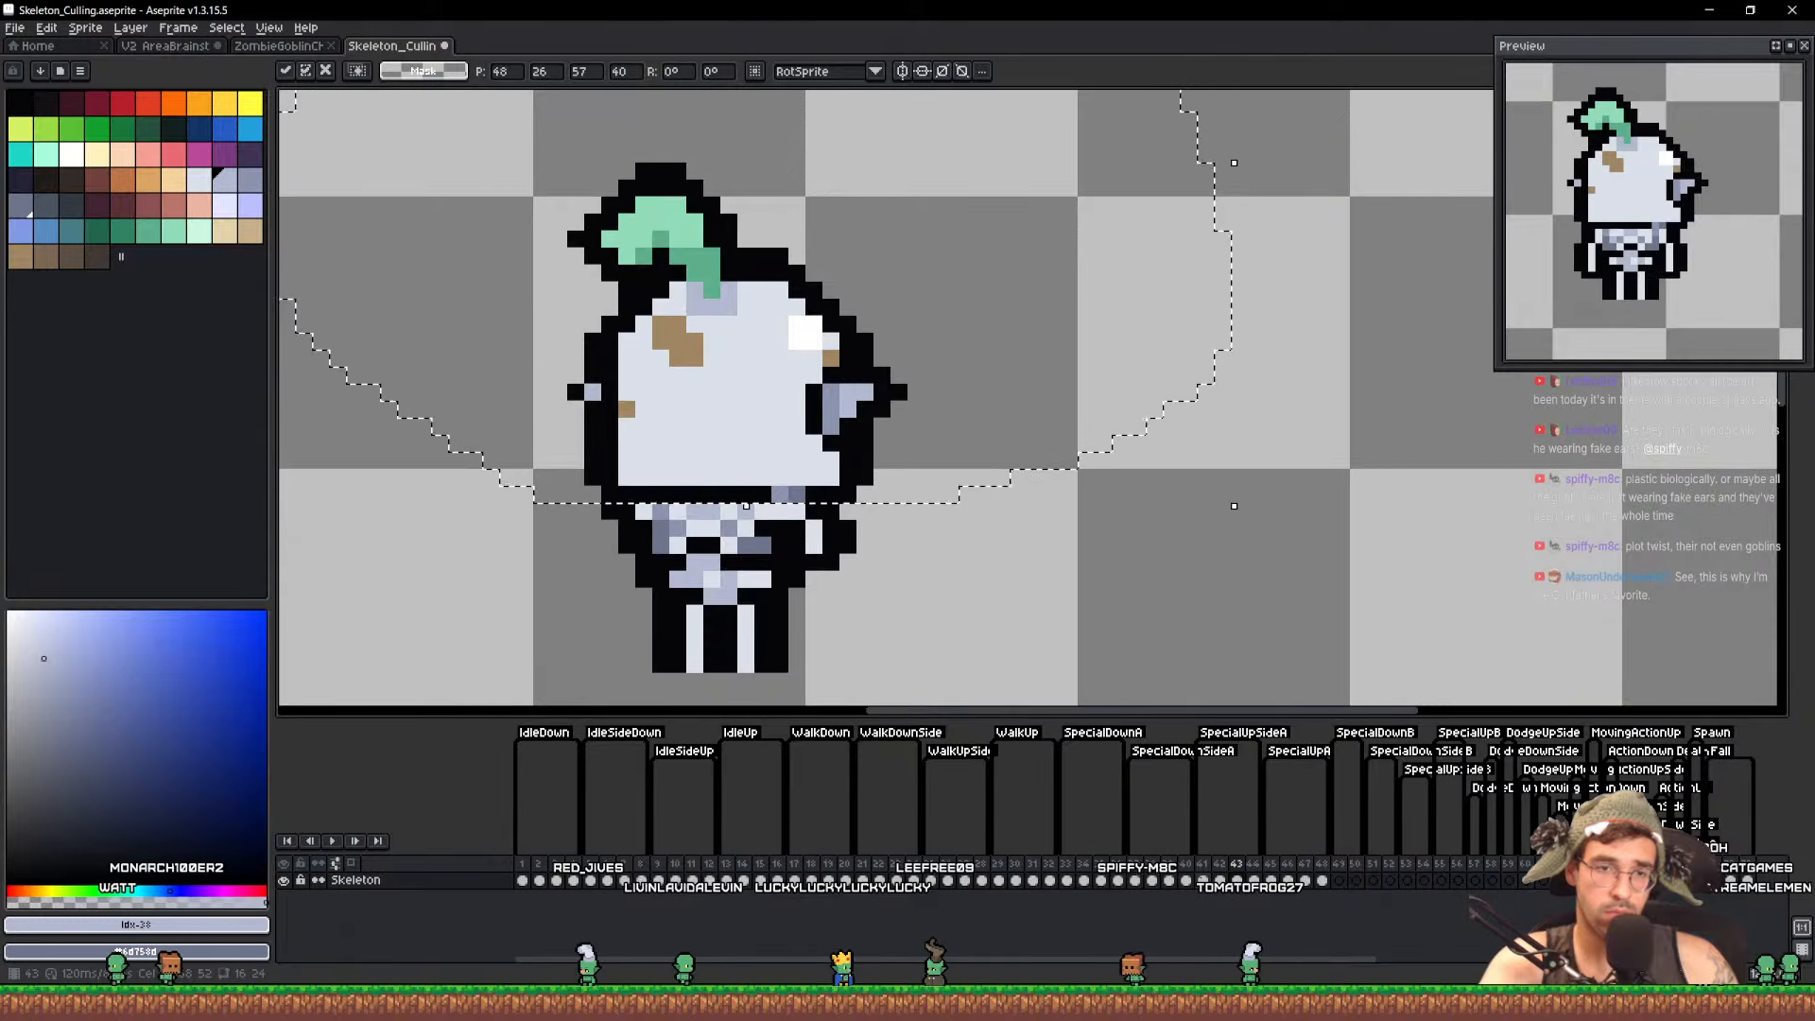
{"action": "key", "text": "Right"}
{"action": "key", "text": "ctrl+d"}
{"action": "key", "text": "ctrl+s"}
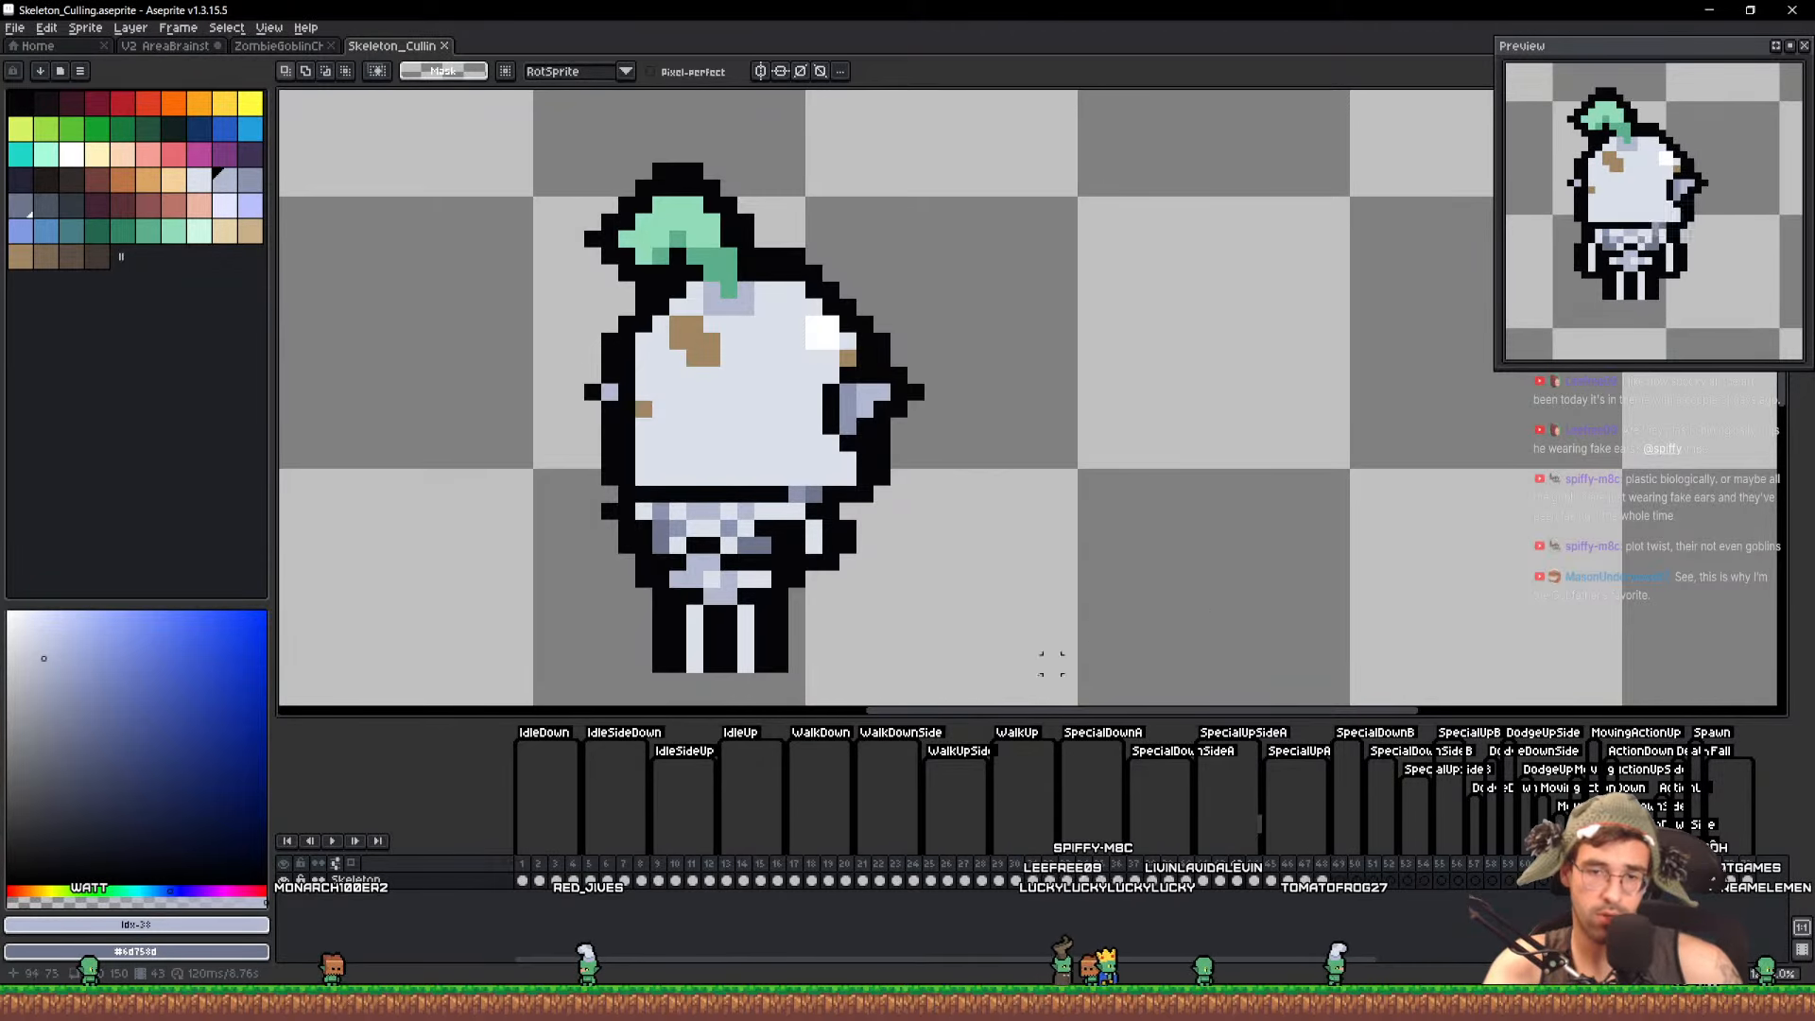
Paste the three-quarter back goblin head over the skull in SpecialUpSideA frame 44 and compare it with frame 43
{"action": "left_click", "coordinate": [1260, 882]}
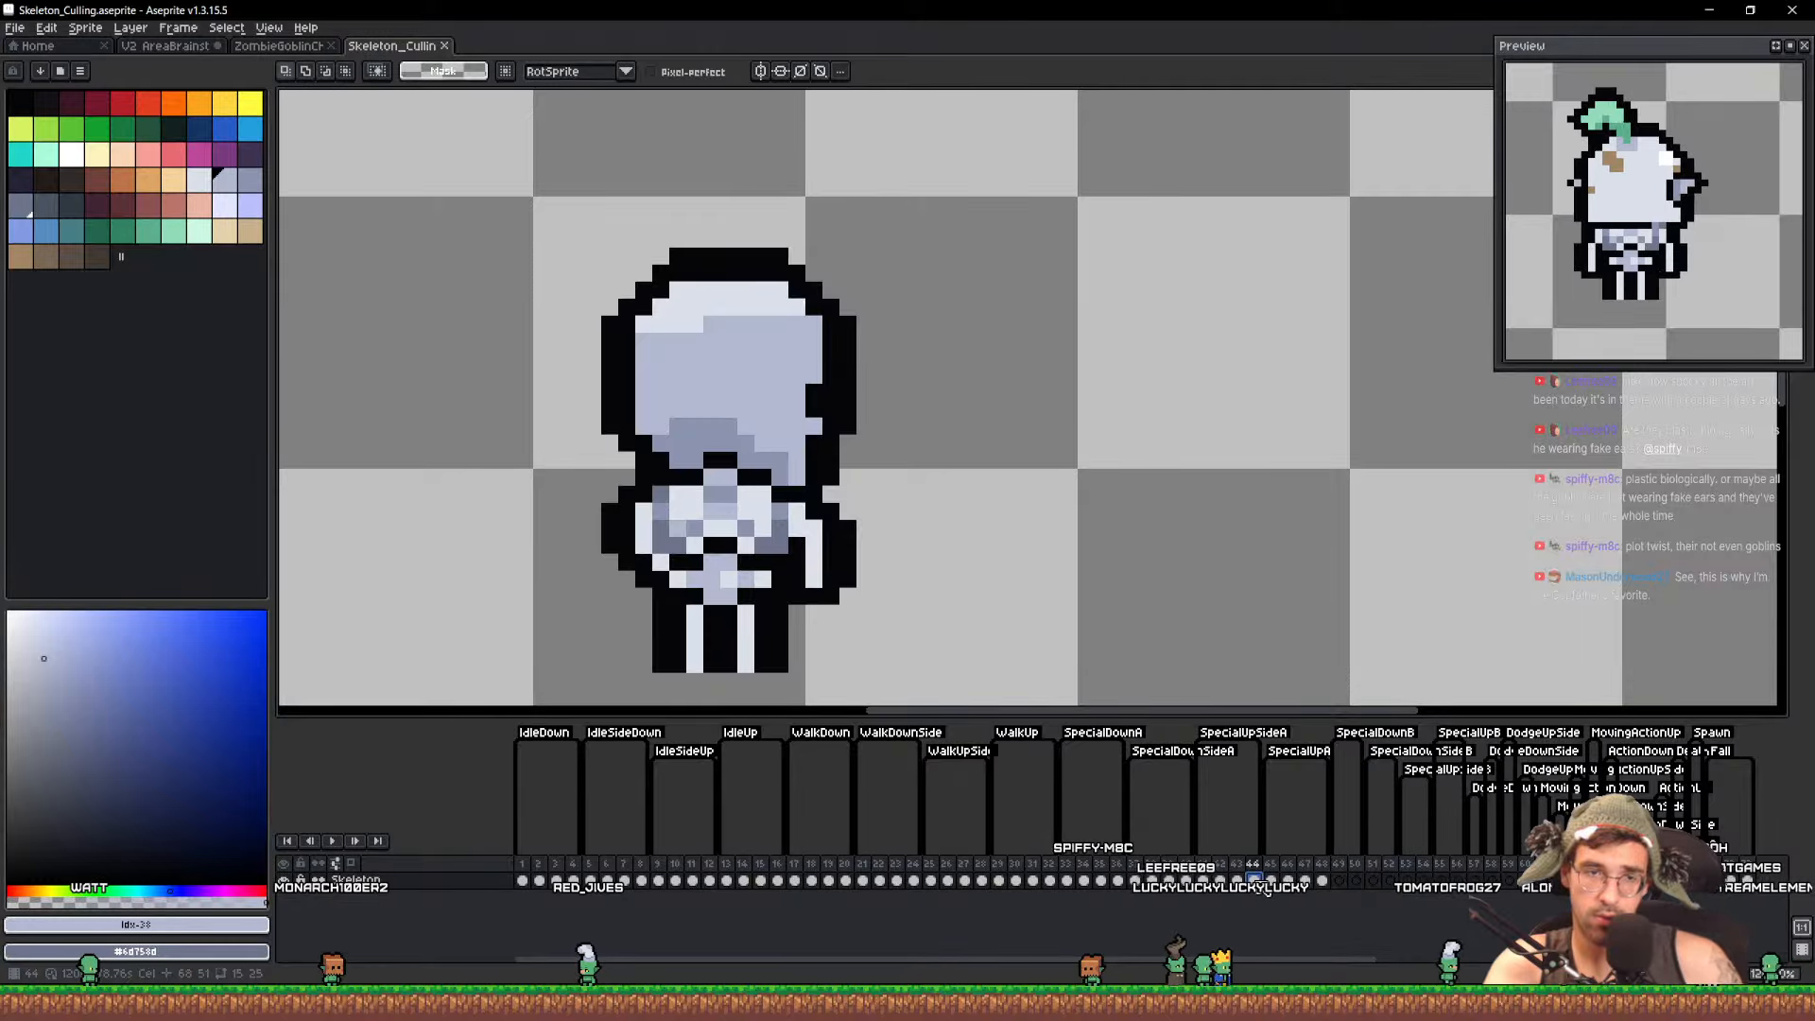
{"action": "left_click", "coordinate": [1238, 882]}
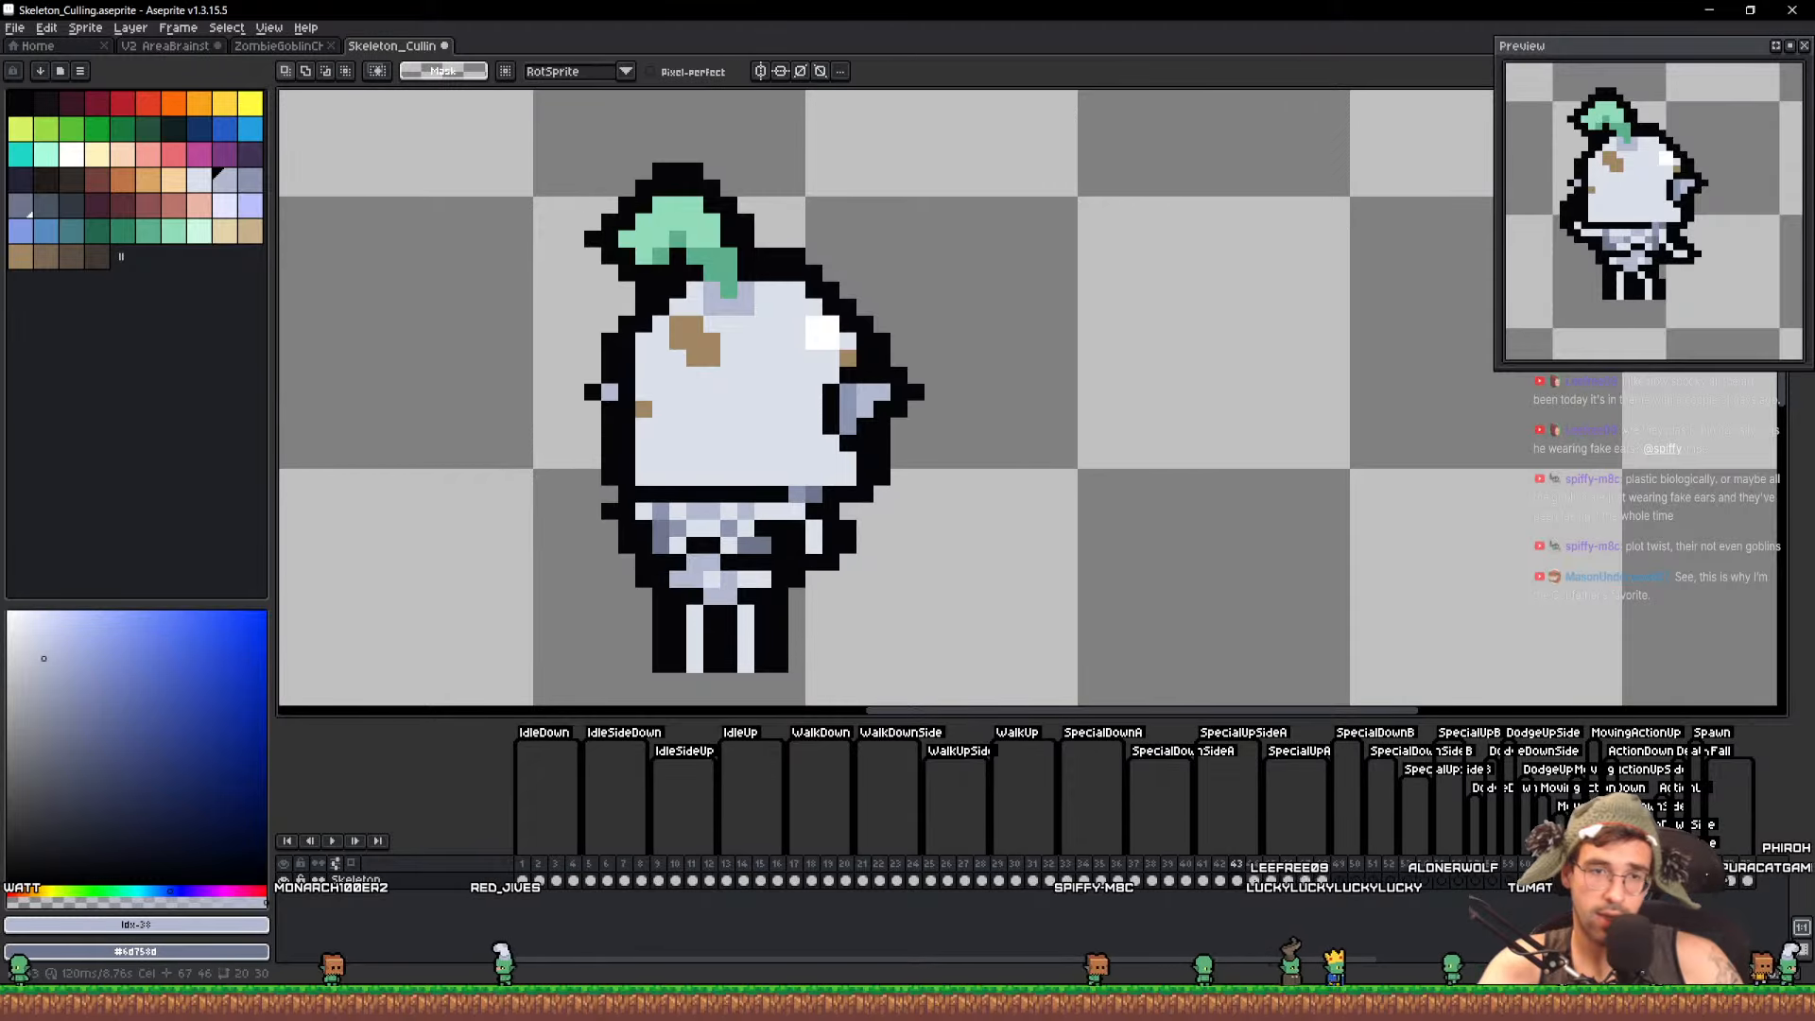
{"action": "mouse_move", "coordinate": [1239, 881]}
{"action": "left_mouse_down"}
{"action": "mouse_move", "coordinate": [1187, 881]}
{"action": "mouse_move", "coordinate": [1255, 881]}
{"action": "left_mouse_up"}
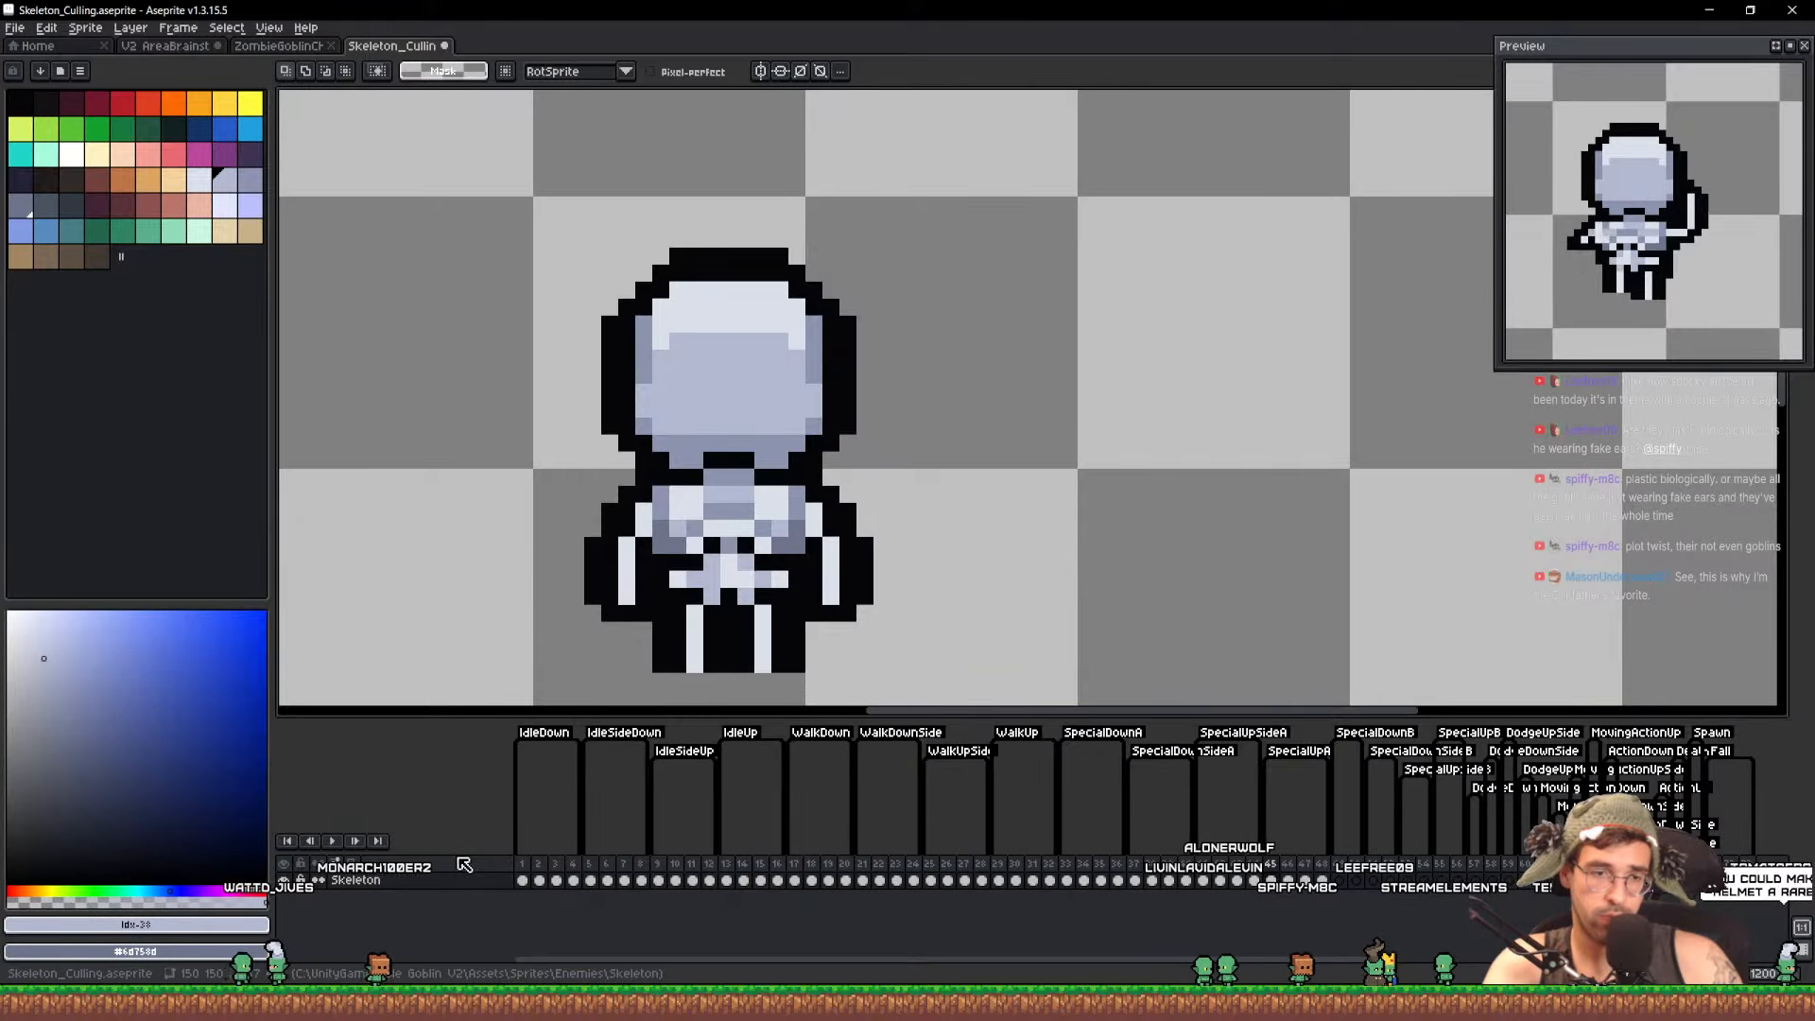
Select a 39 × 24 px area around the back-view goblin head with its plume in IdleUp frame 13 and copy it
{"action": "left_click", "coordinate": [725, 881]}
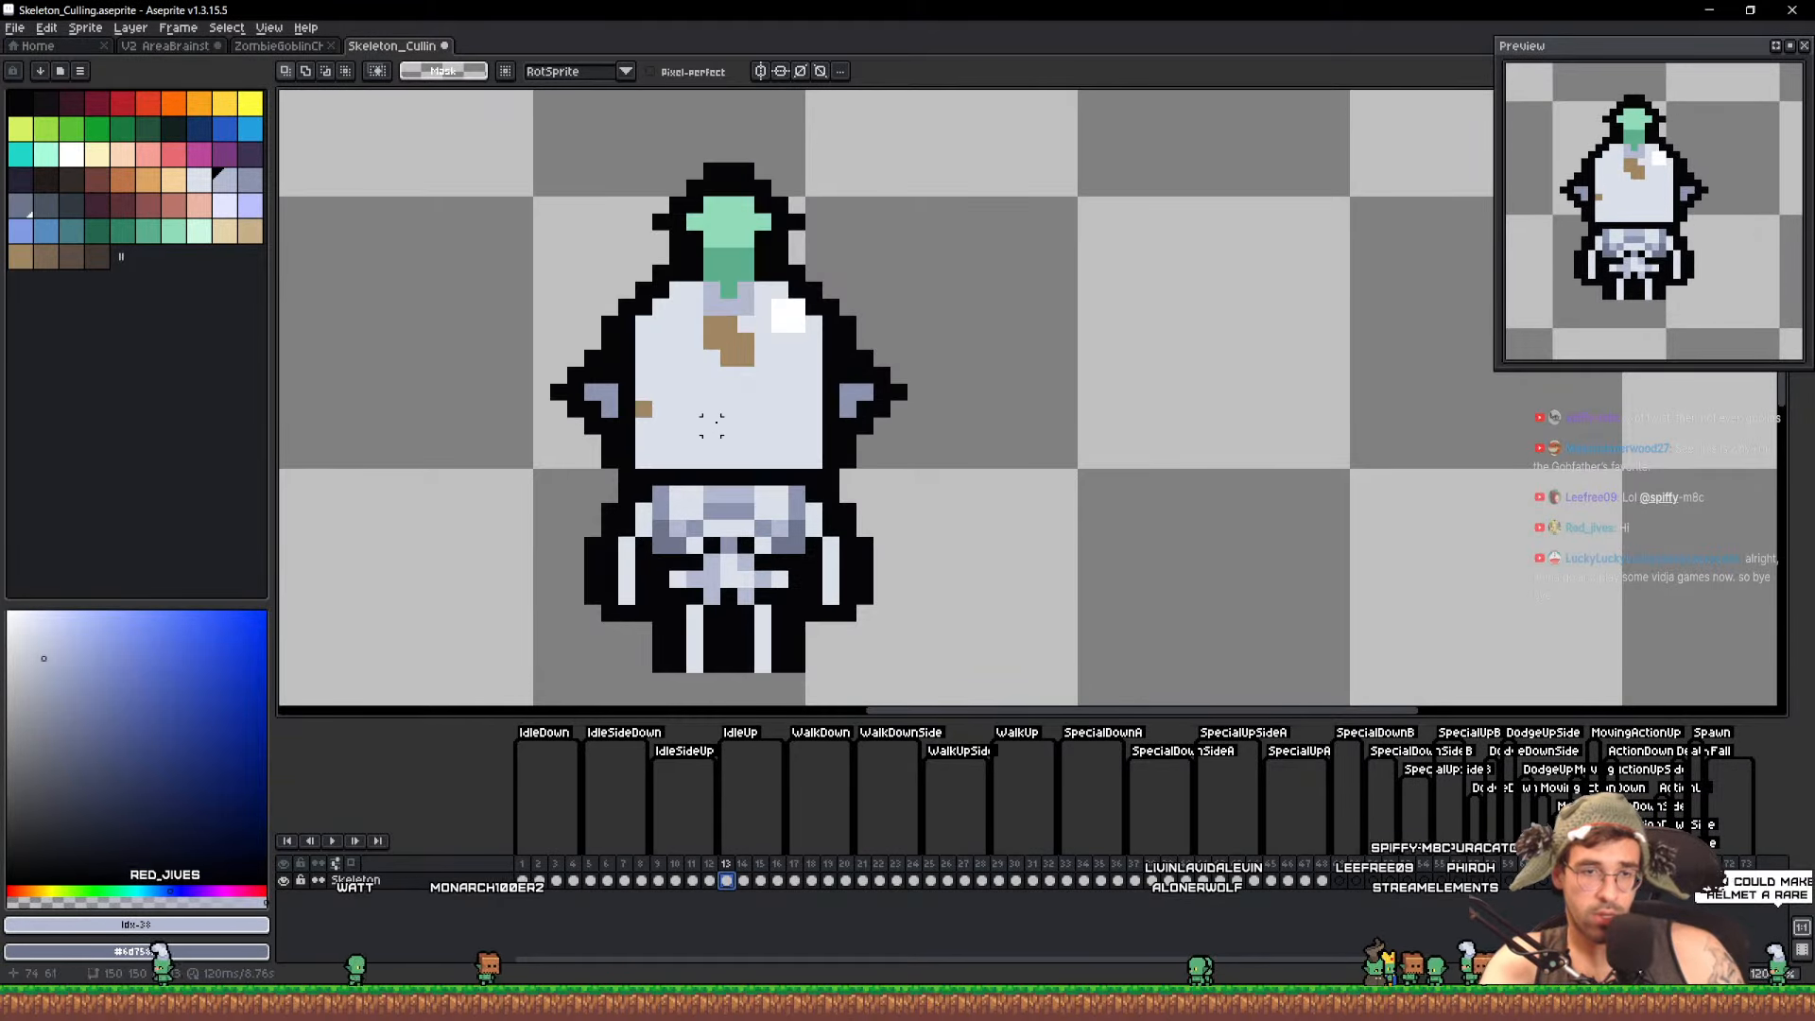
{"action": "key", "text": "u"}
{"action": "left_click_drag", "start_coordinate": [444, 132], "coordinate": [1098, 532]}
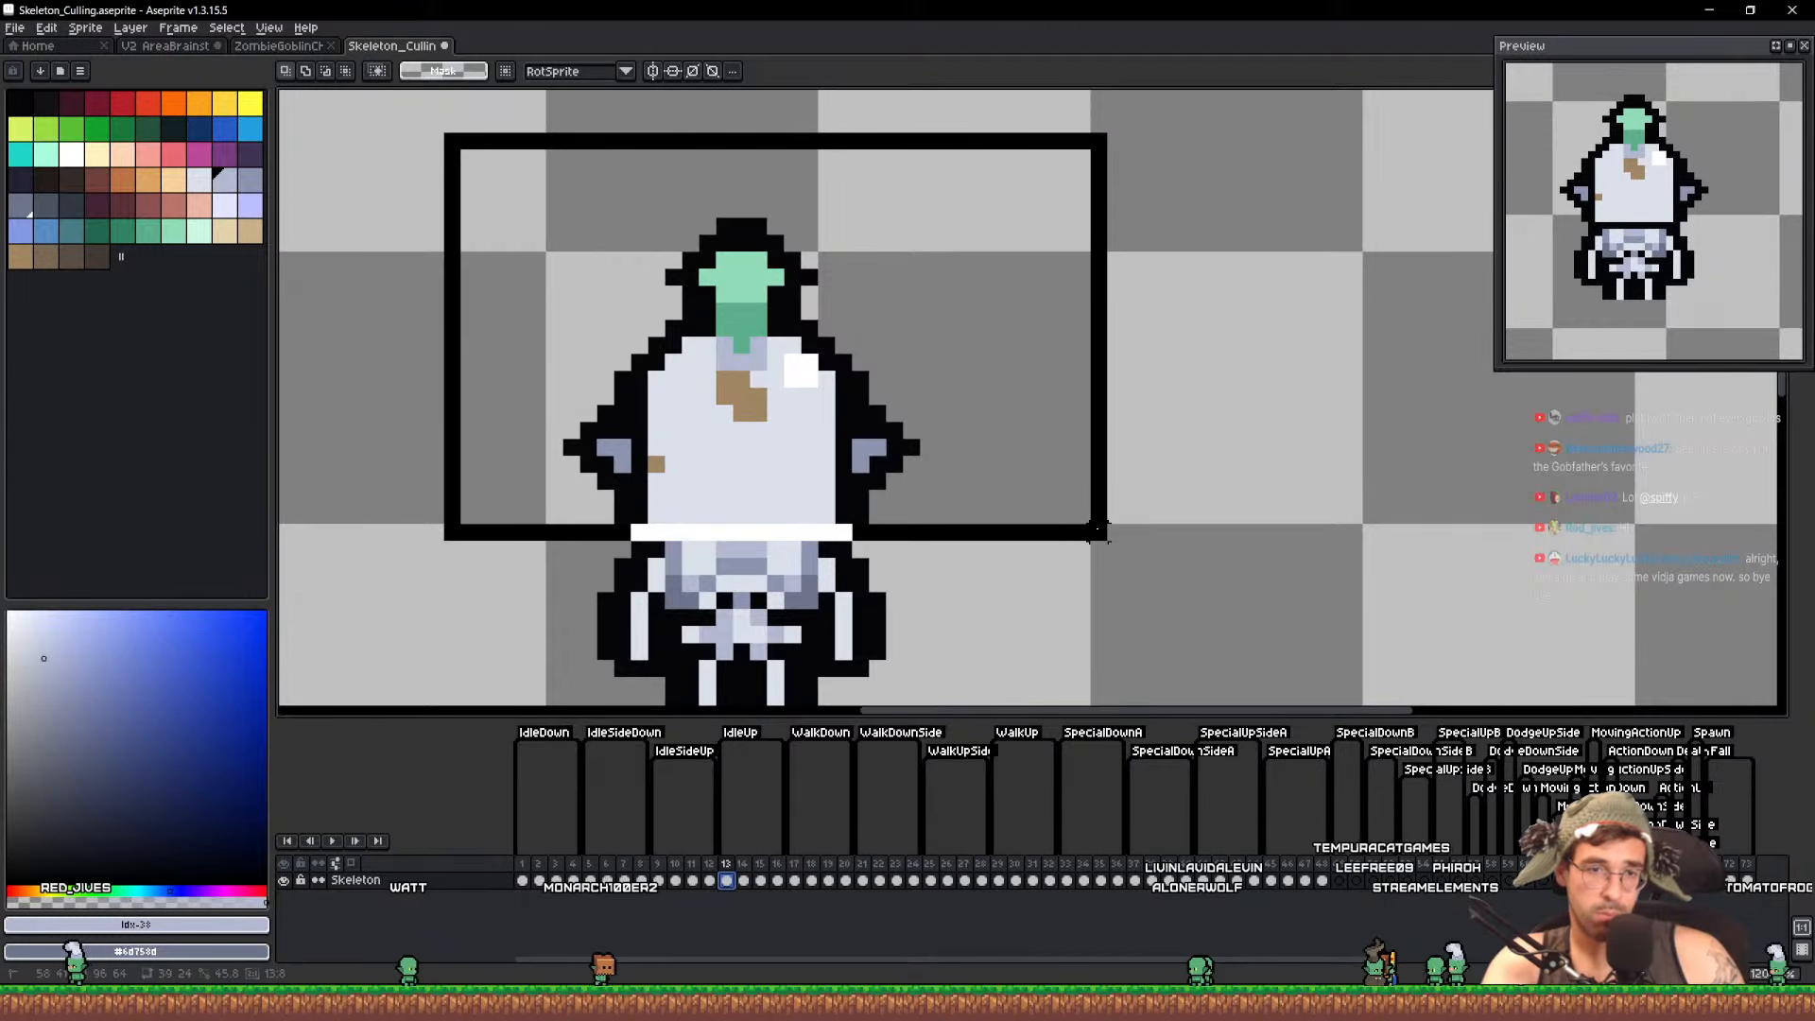
{"action": "key", "text": "Escape"}
Paste the back-view goblin head over the skull in WalkUp frames 29 and 30, nudging the one in frame 30 up one pixel
{"action": "left_click", "coordinate": [1000, 880]}
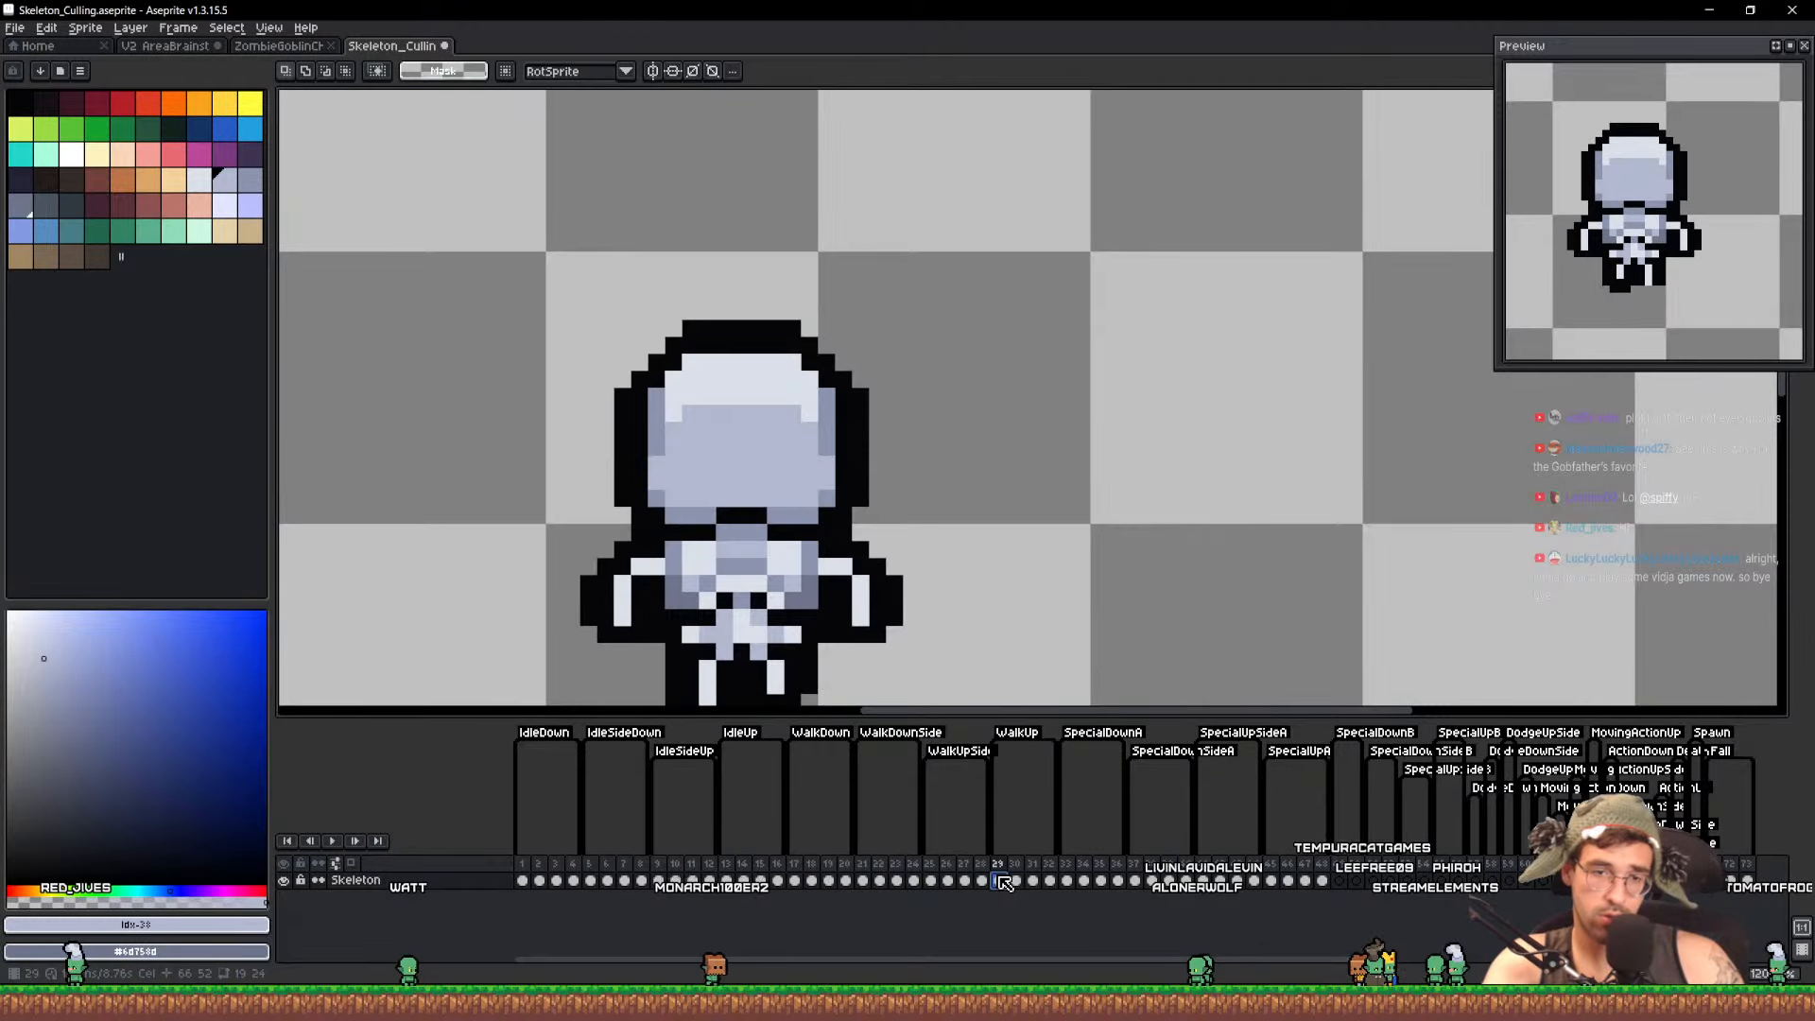
{"action": "key", "text": "ctrl+v"}
{"action": "key", "text": "ctrl+d"}
{"action": "key", "text": "Right"}
{"action": "key", "text": "ctrl+v"}
{"action": "key", "text": "Up"}
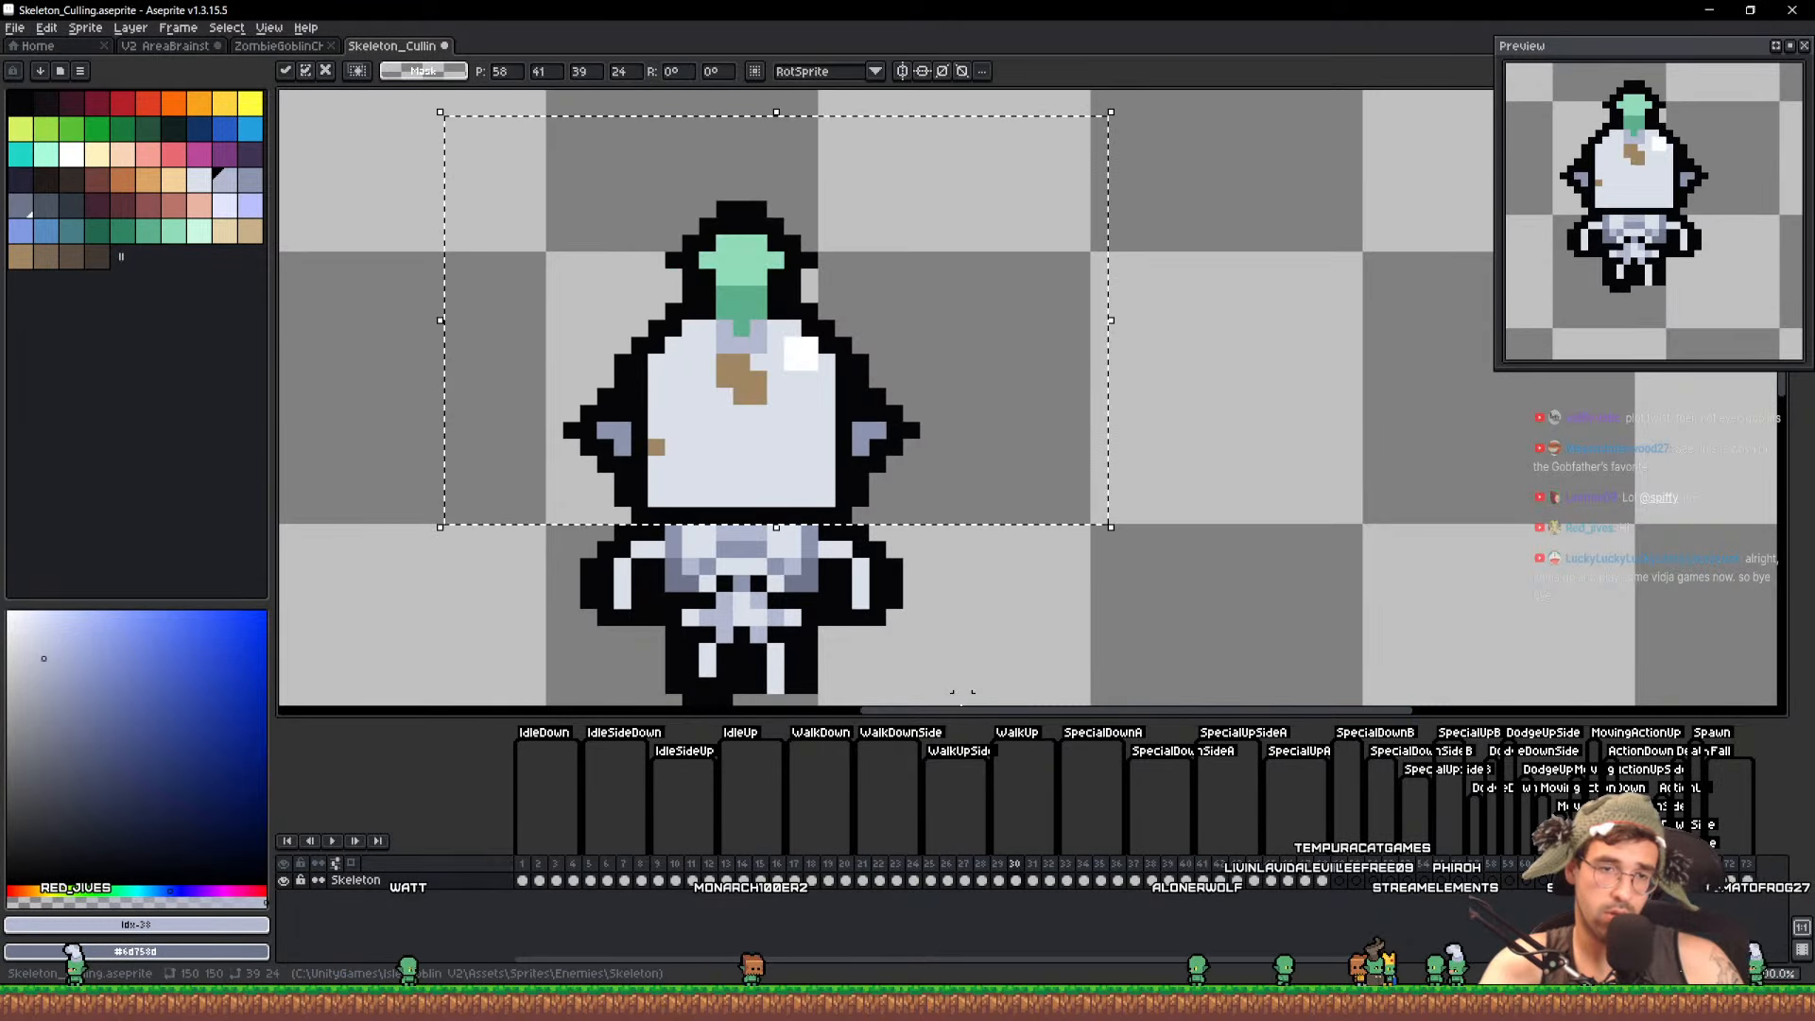
{"action": "key", "text": "ctrl+d"}
Paste the back-view goblin head over the skull in WalkUp frames 31 and 32, nudging the head up one pixel
{"action": "key", "text": "Right"}
{"action": "key", "text": "ctrl+v"}
{"action": "key", "text": "Up"}
{"action": "key", "text": "ctrl+d"}
{"action": "key", "text": "Right"}
{"action": "key", "text": "ctrl+v"}
{"action": "key", "text": "Up"}
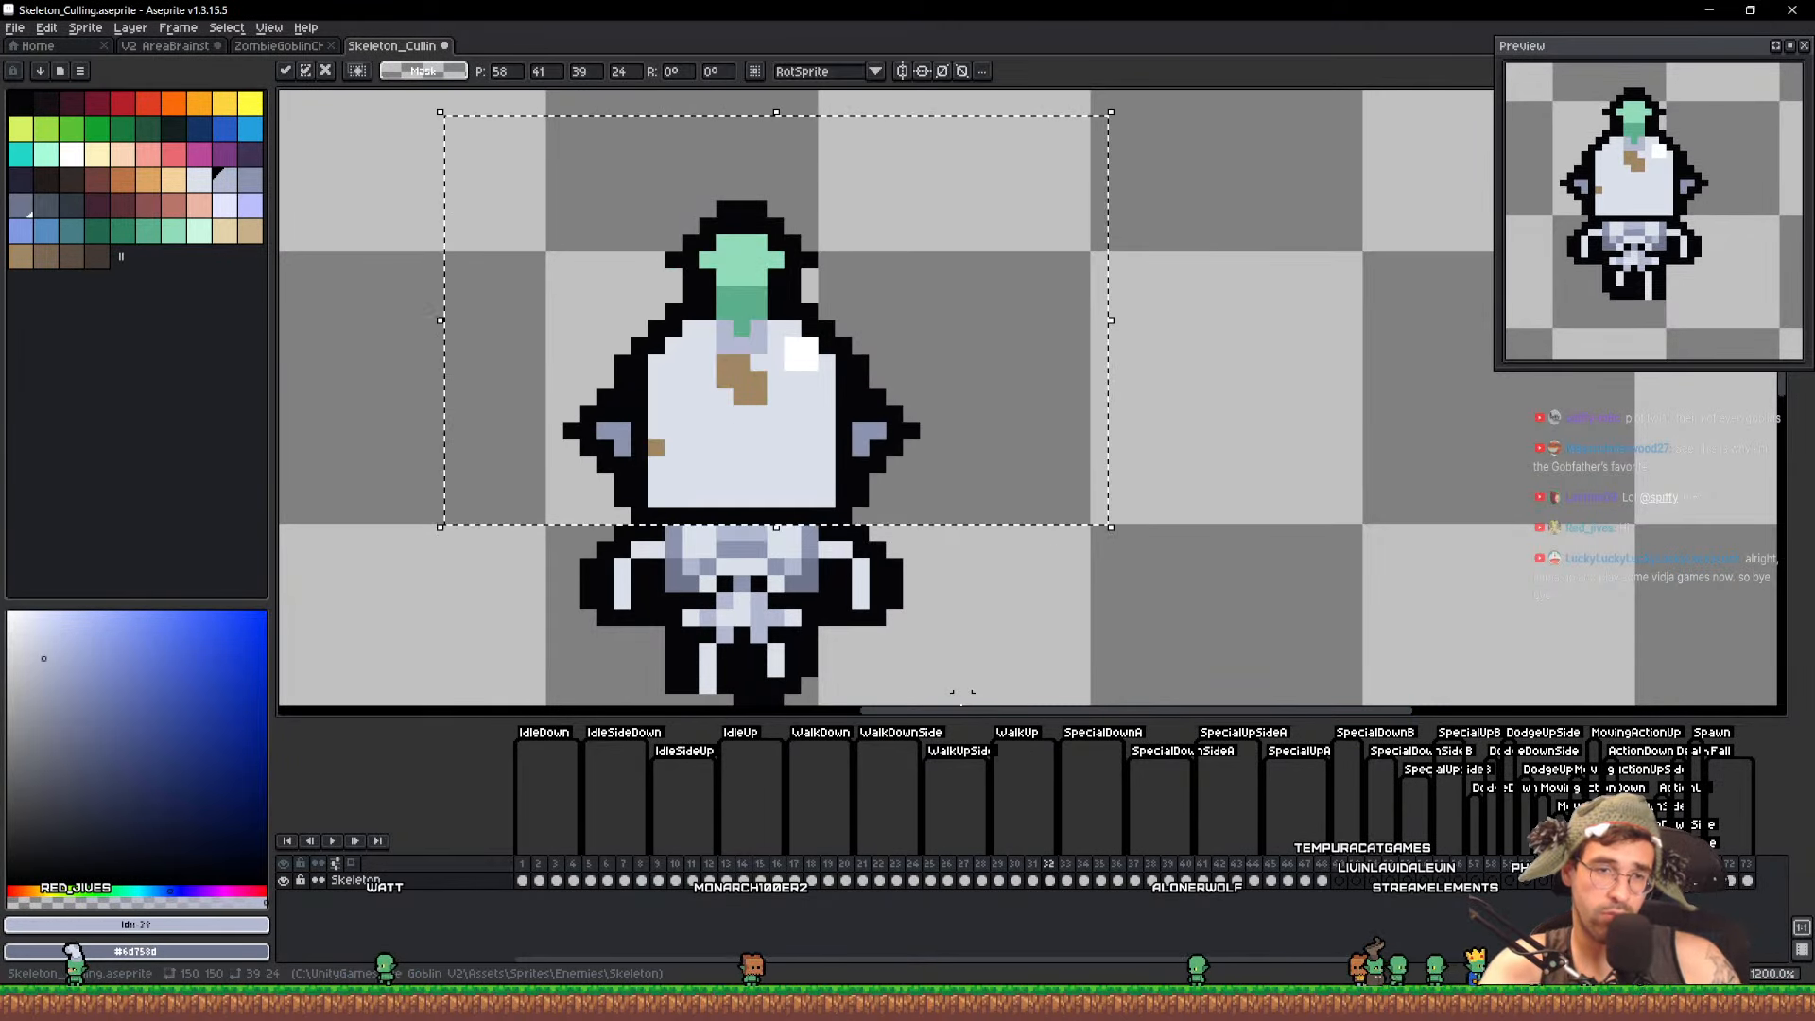
{"action": "key", "text": "ctrl+d"}
Paste the back-view goblin head over the skull in SpecialUpA frames 45 and 46
{"action": "key", "text": "Return"}
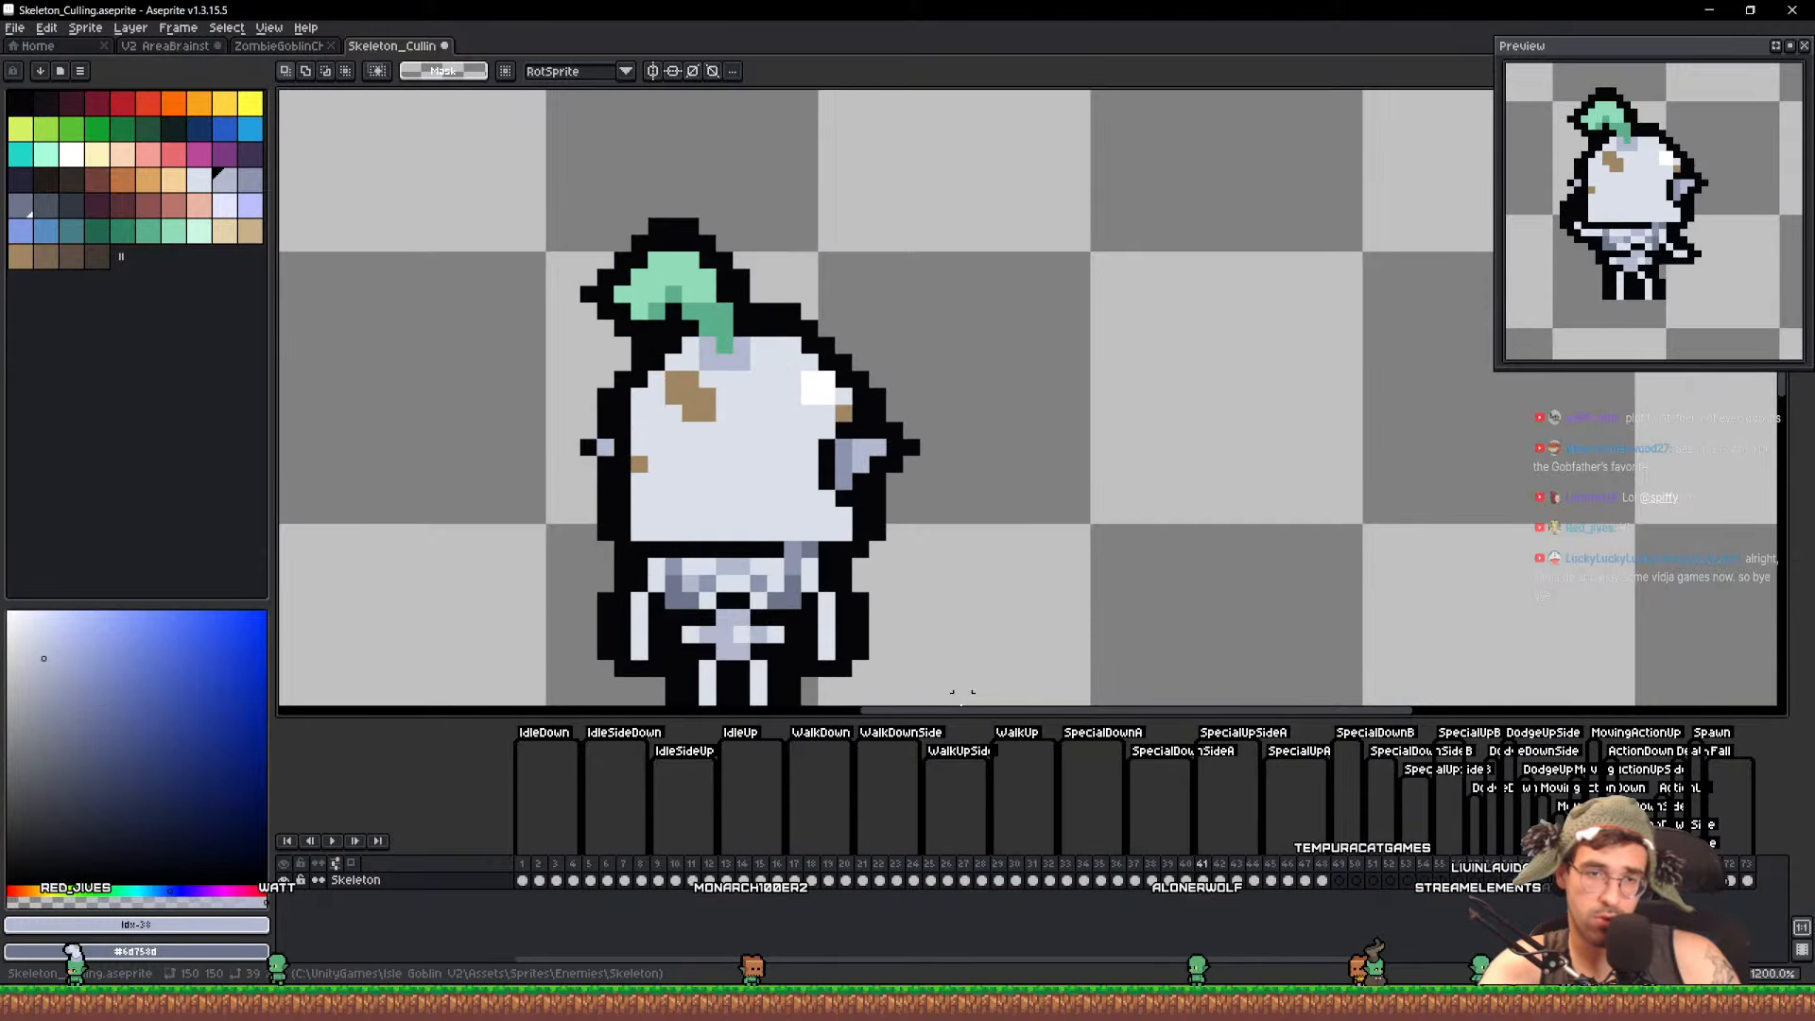
{"action": "key", "text": "Right"}
{"action": "key", "text": "ctrl+v"}
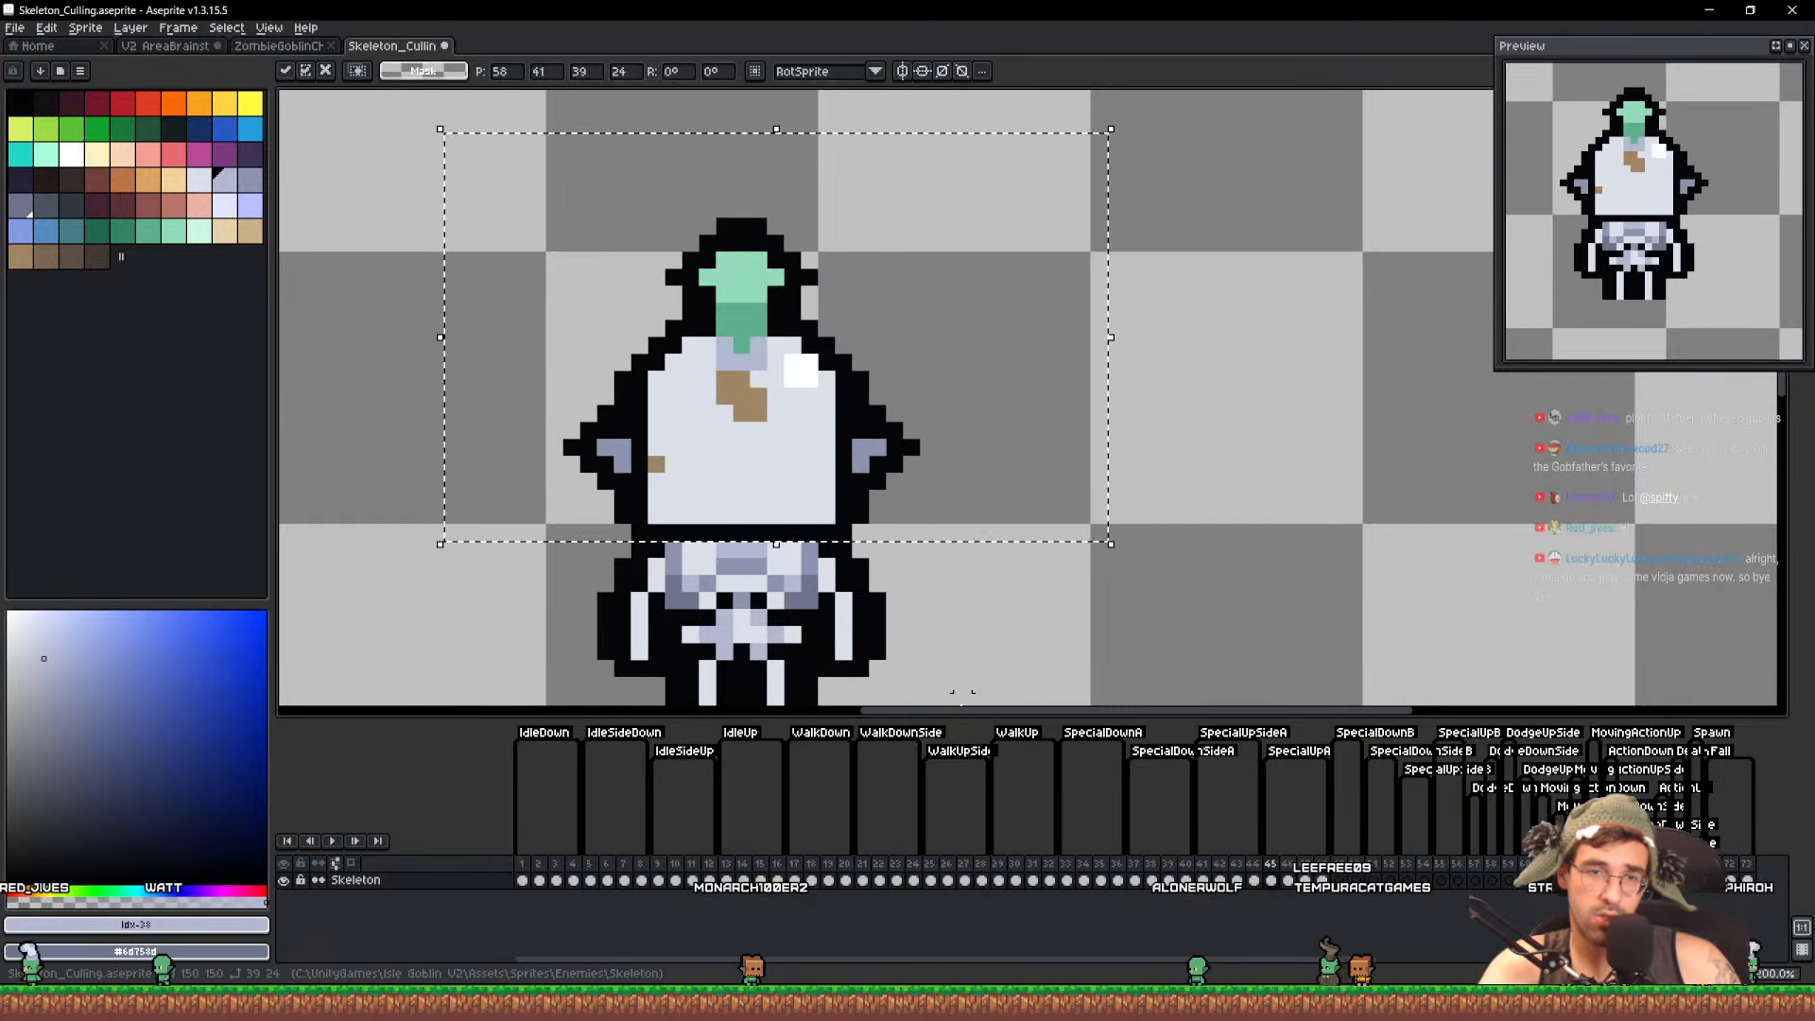
{"action": "key", "text": "ctrl+d"}
{"action": "key", "text": "Right"}
{"action": "key", "text": "ctrl+v"}
{"action": "key", "text": "ctrl+d"}
Paste the back-view goblin head over the skull in SpecialUpA frames 47 and 48
{"action": "key", "text": "Right"}
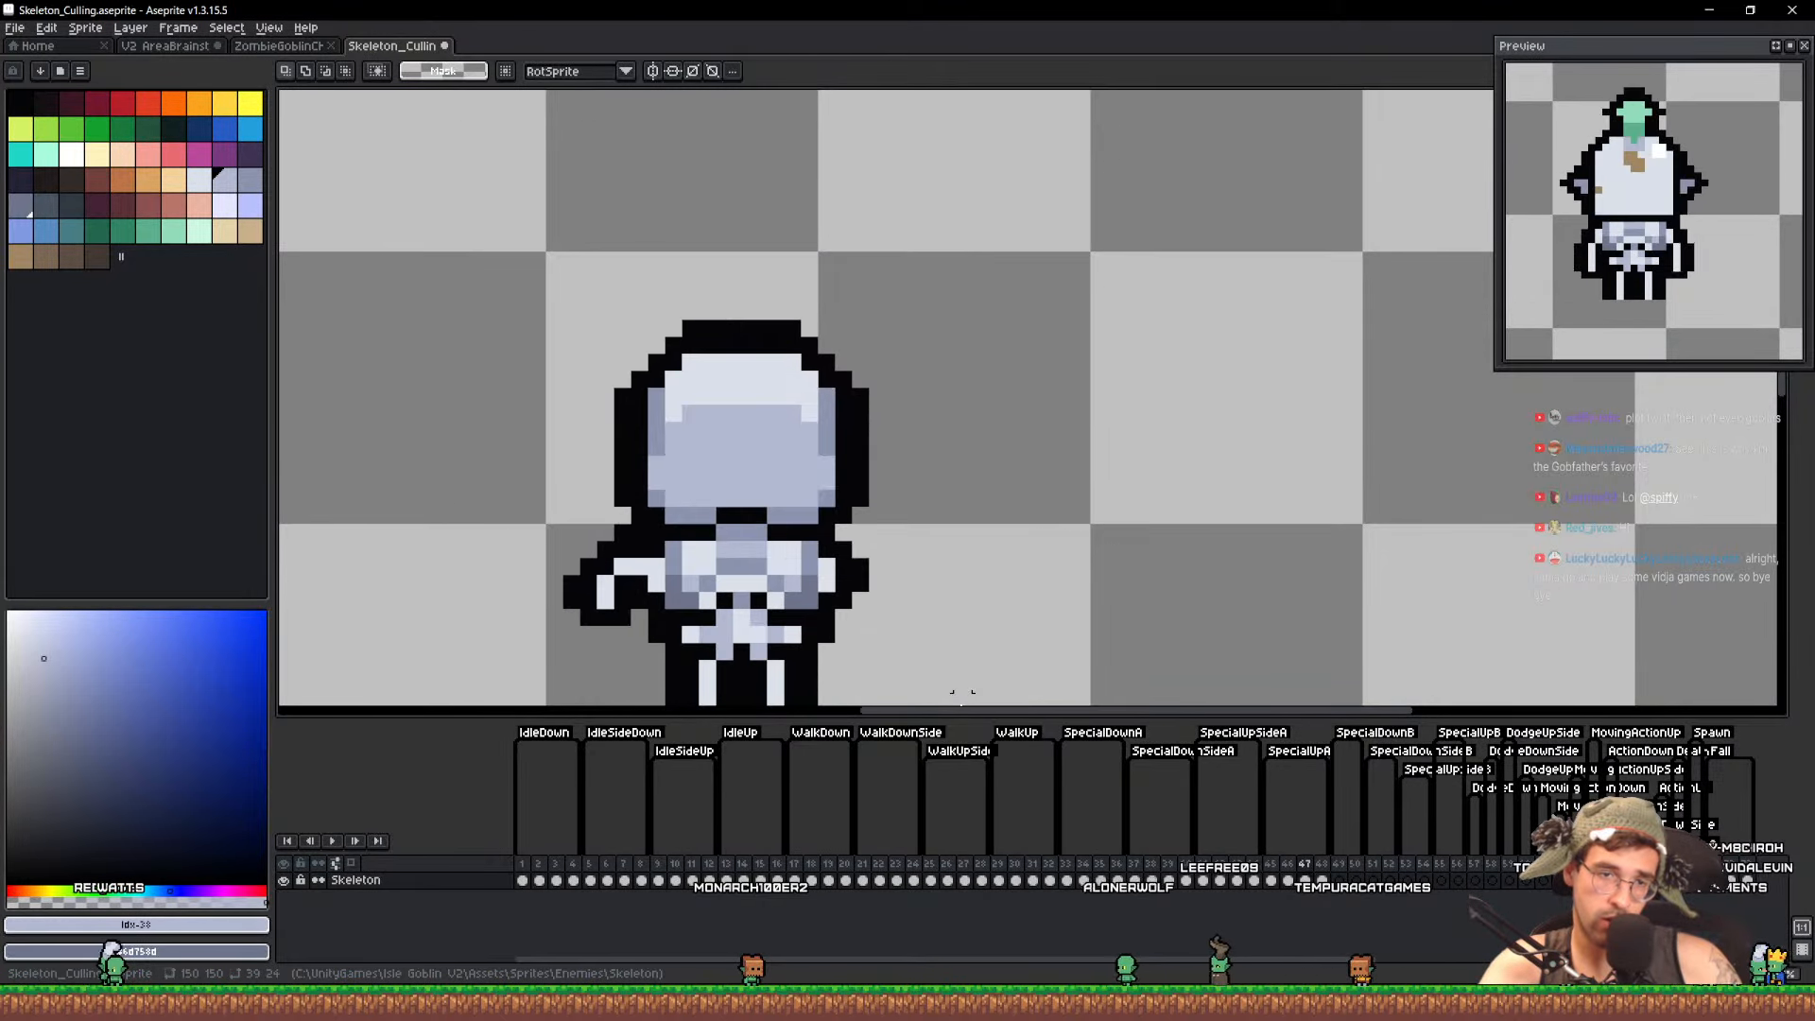
{"action": "key", "text": "ctrl+v"}
{"action": "key", "text": "ctrl+d"}
{"action": "key", "text": "Right"}
{"action": "key", "text": "ctrl+v"}
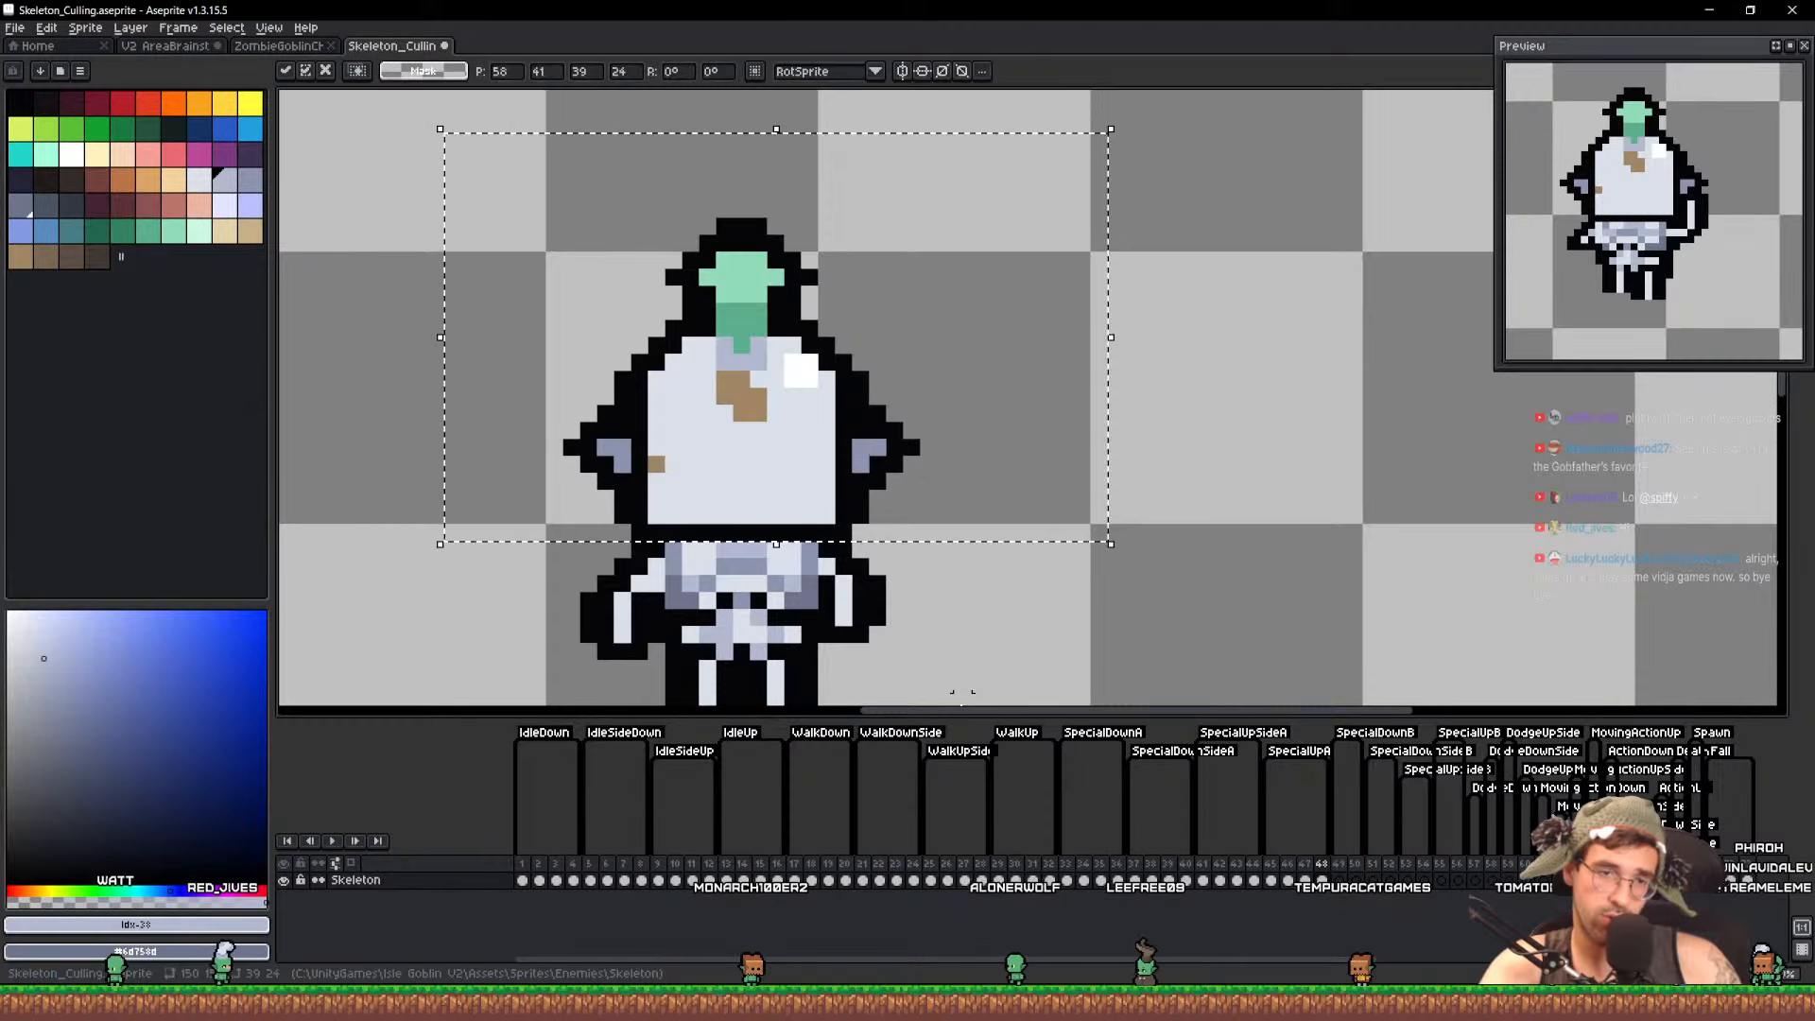
{"action": "key", "text": "ctrl+d"}
Go through the animation frames one by one back to frame 1, checking that each has its goblin head
{"action": "key", "text": "Right"}
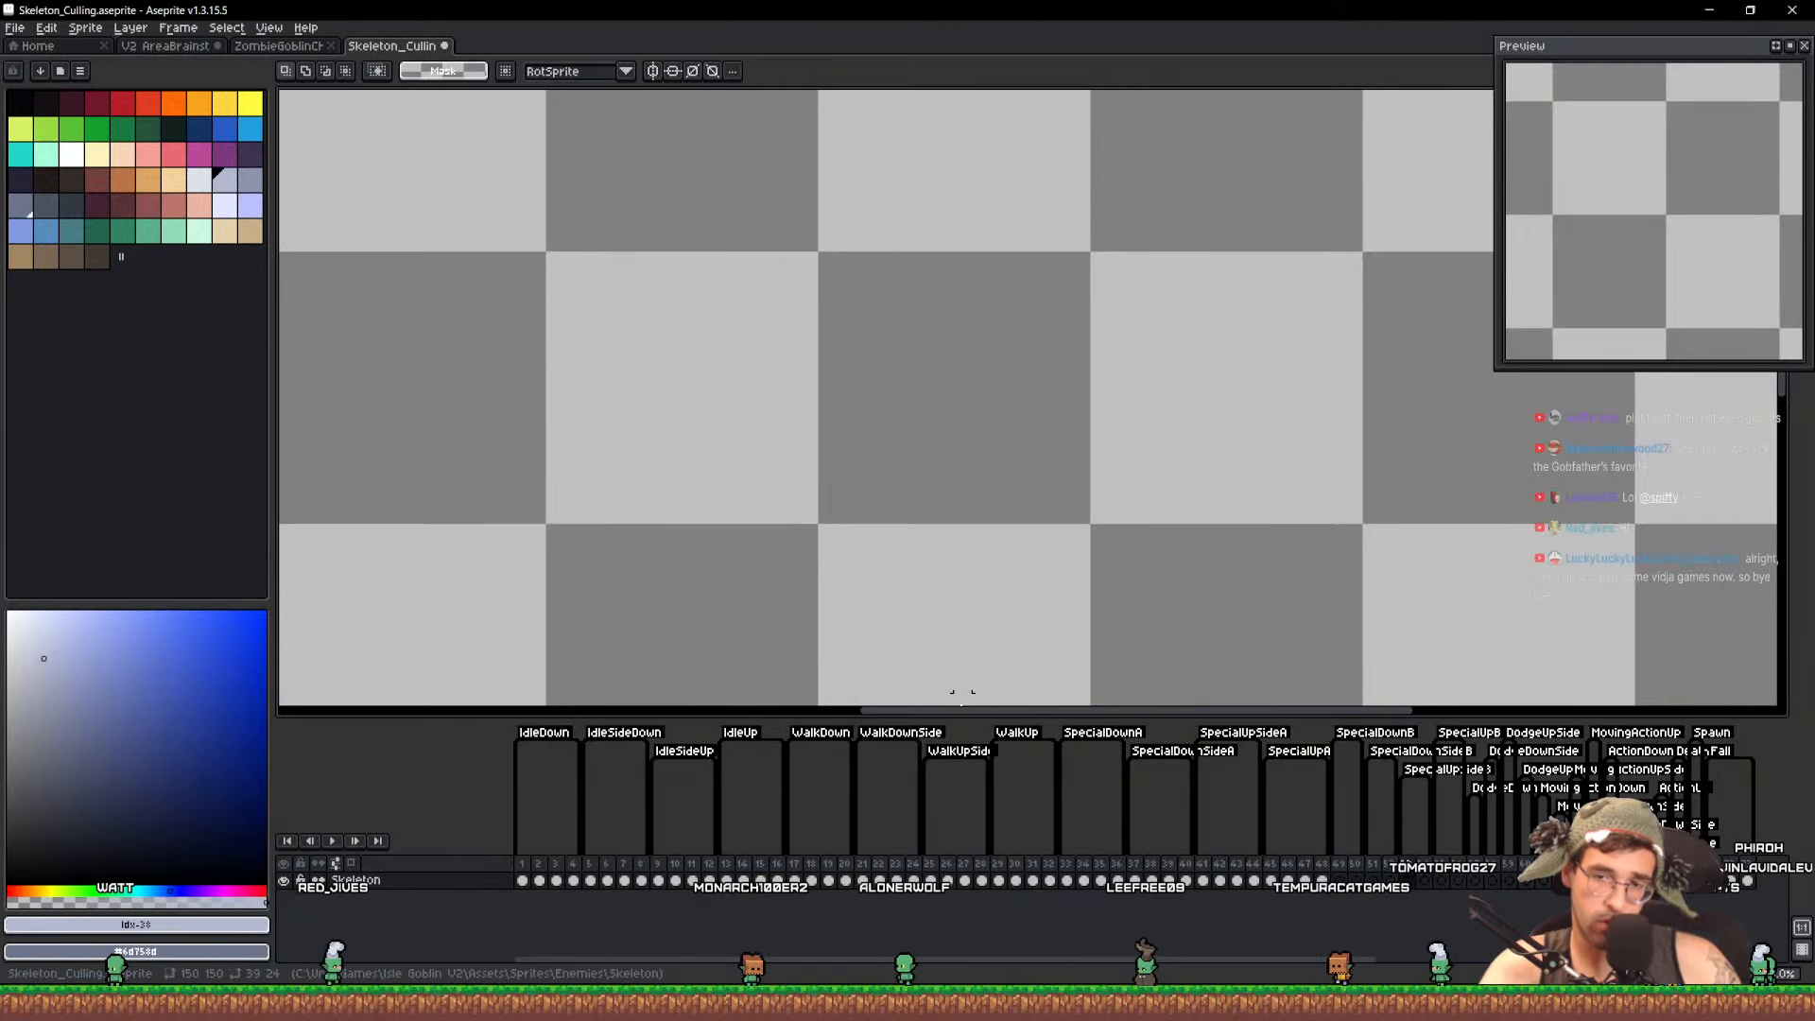
{"action": "key", "text": "Home"}
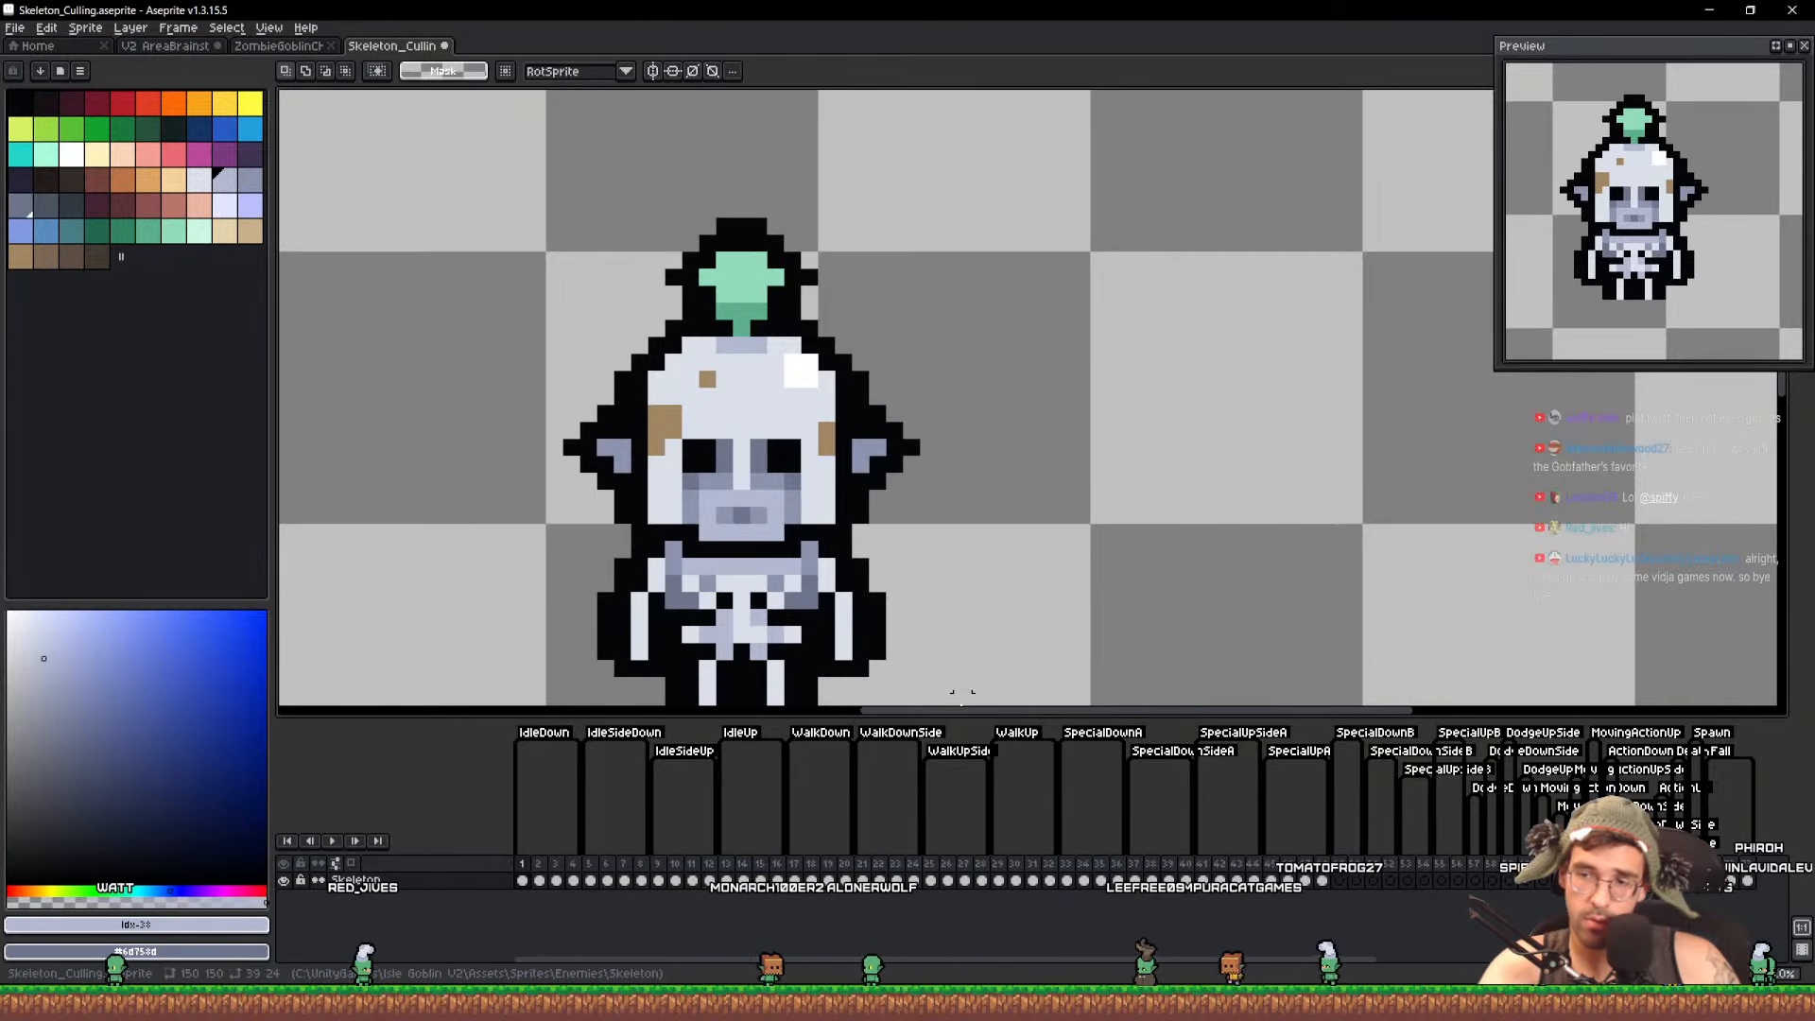
{"action": "key", "text": "Left"}
{"action": "key", "text": "Left"}
{"action": "key", "text": "Left"}
{"action": "key", "text": "Left"}
{"action": "key", "text": "Left"}
{"action": "key", "text": "Left"}
{"action": "key", "text": "Left"}
{"action": "key", "text": "Left"}
{"action": "key", "text": "Left"}
{"action": "key", "text": "Left"}
{"action": "key", "text": "Left"}
{"action": "key", "text": "Left"}
{"action": "key", "text": "Left"}
{"action": "key", "text": "Left"}
{"action": "key", "text": "Left"}
{"action": "key", "text": "Left"}
{"action": "key", "text": "Left"}
{"action": "key", "text": "Left"}
{"action": "key", "text": "Left"}
{"action": "key", "text": "Left"}
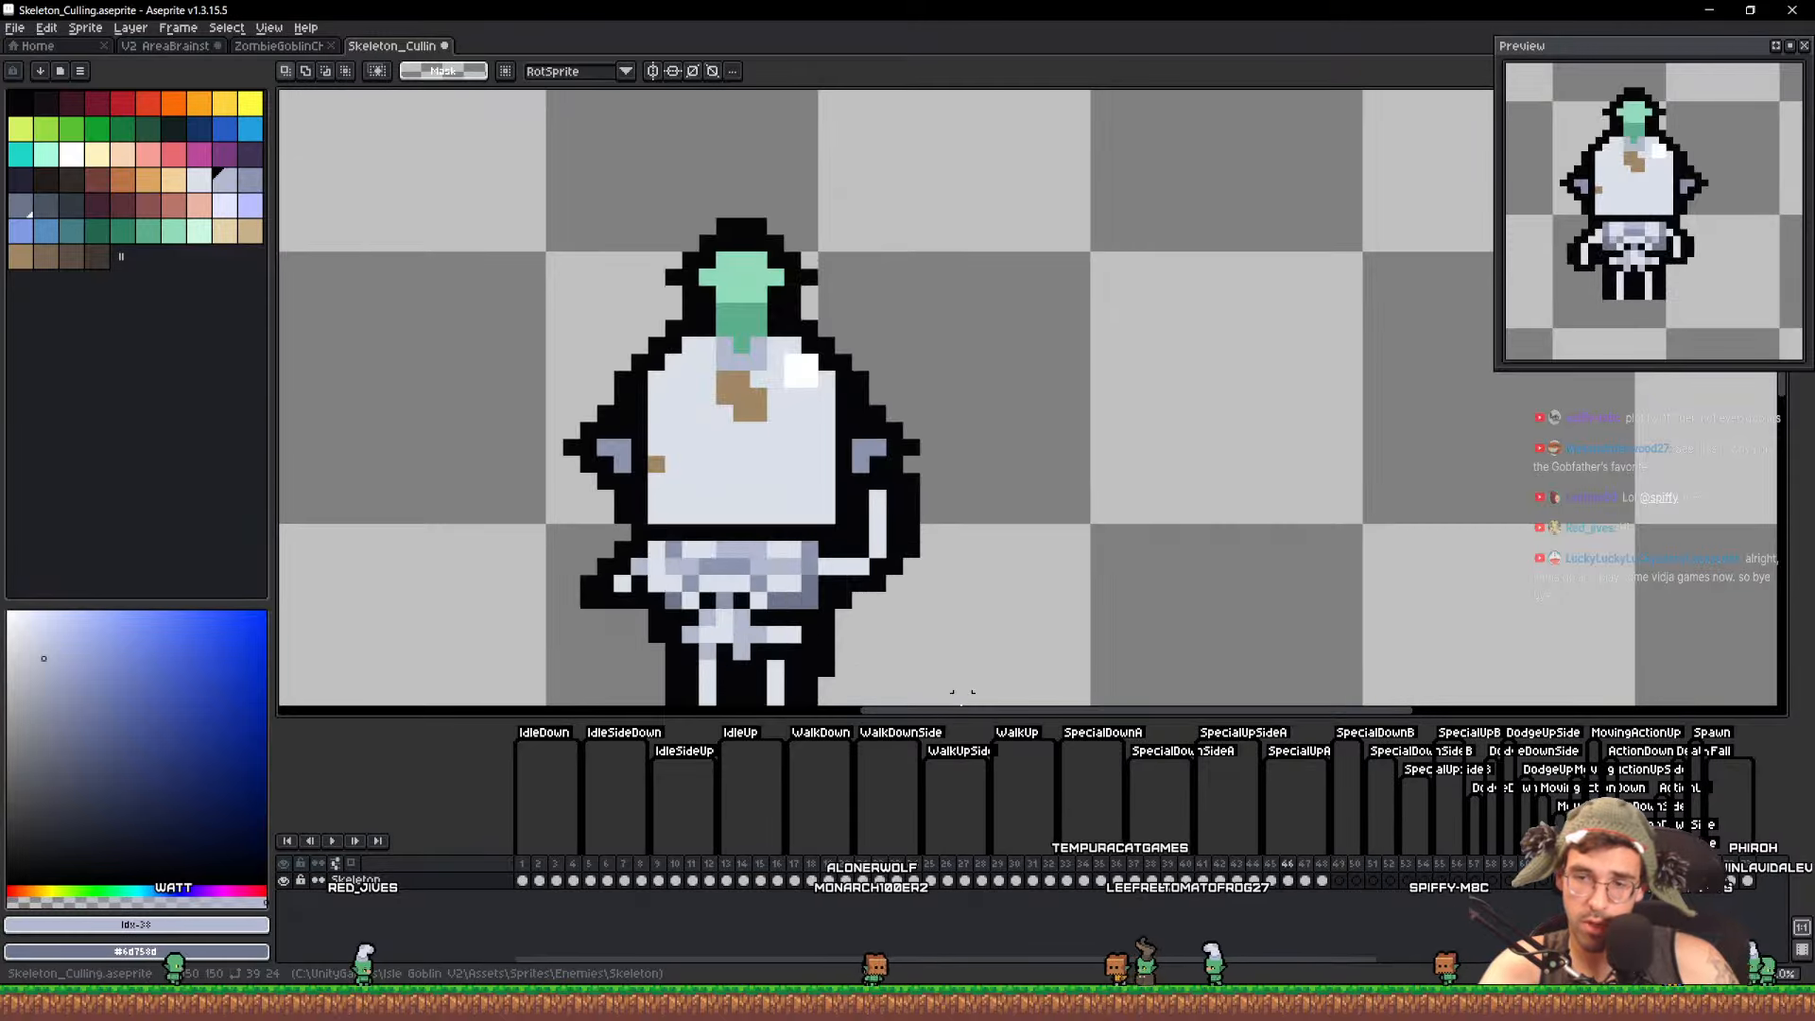
{"action": "key", "text": "Left"}
{"action": "key", "text": "Left"}
{"action": "key", "text": "Left"}
{"action": "key", "text": "Left"}
{"action": "key", "text": "Left"}
{"action": "key", "text": "Left"}
{"action": "key", "text": "Left"}
{"action": "key", "text": "Left"}
{"action": "key", "text": "Left"}
{"action": "key", "text": "Left"}
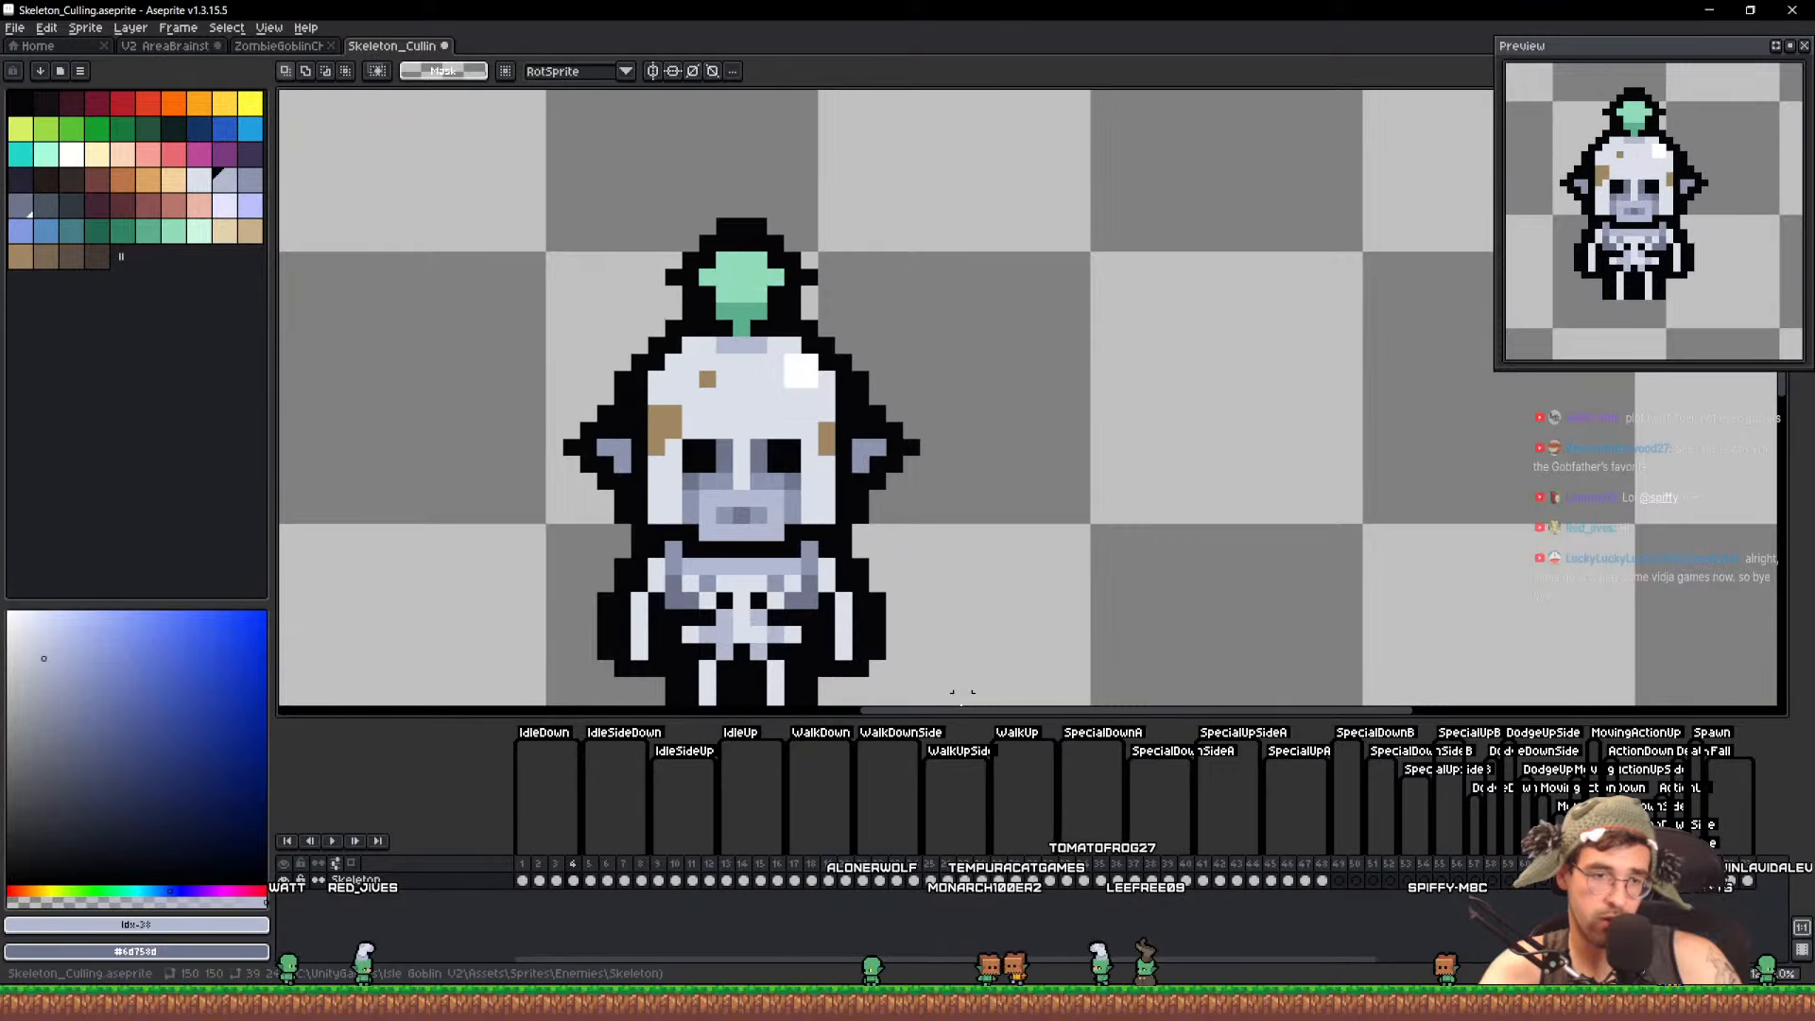
{"action": "key", "text": "Left"}
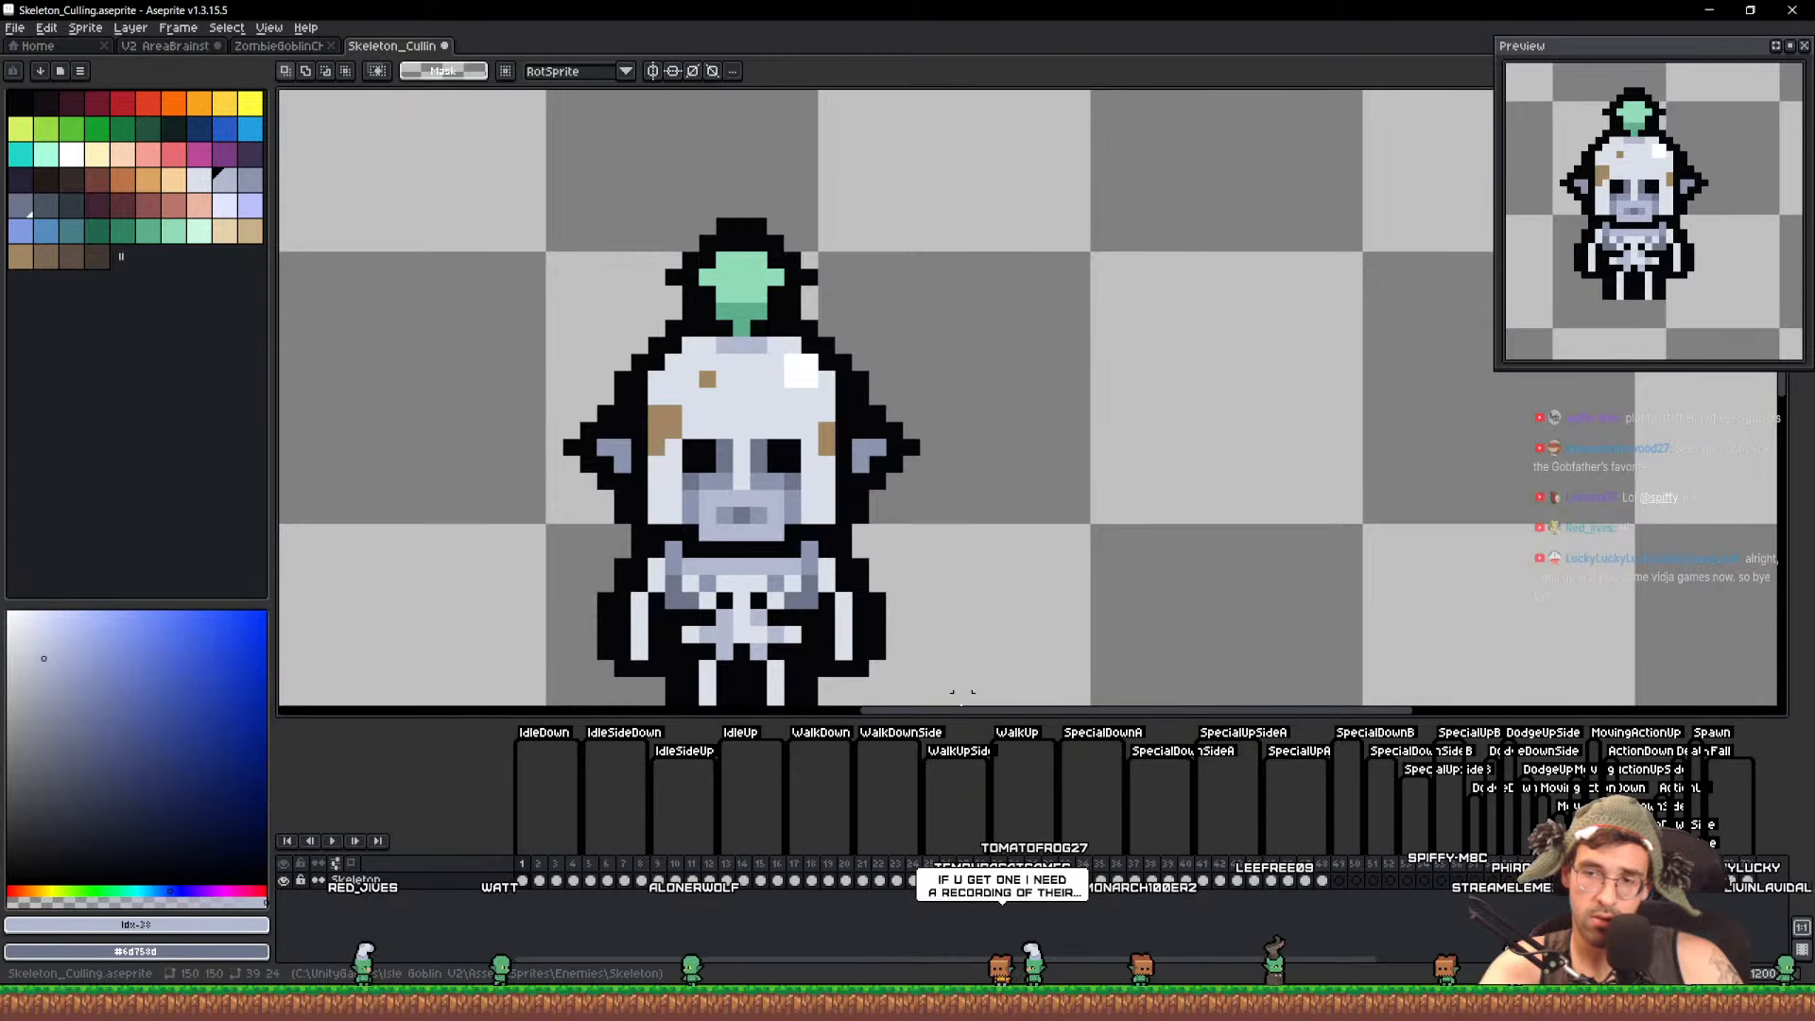
Save Skeleton_Culling.aseprite, then close it and the zombie goblin file to return to V2 AreaBrainstorming
{"action": "key", "text": "ctrl+s"}
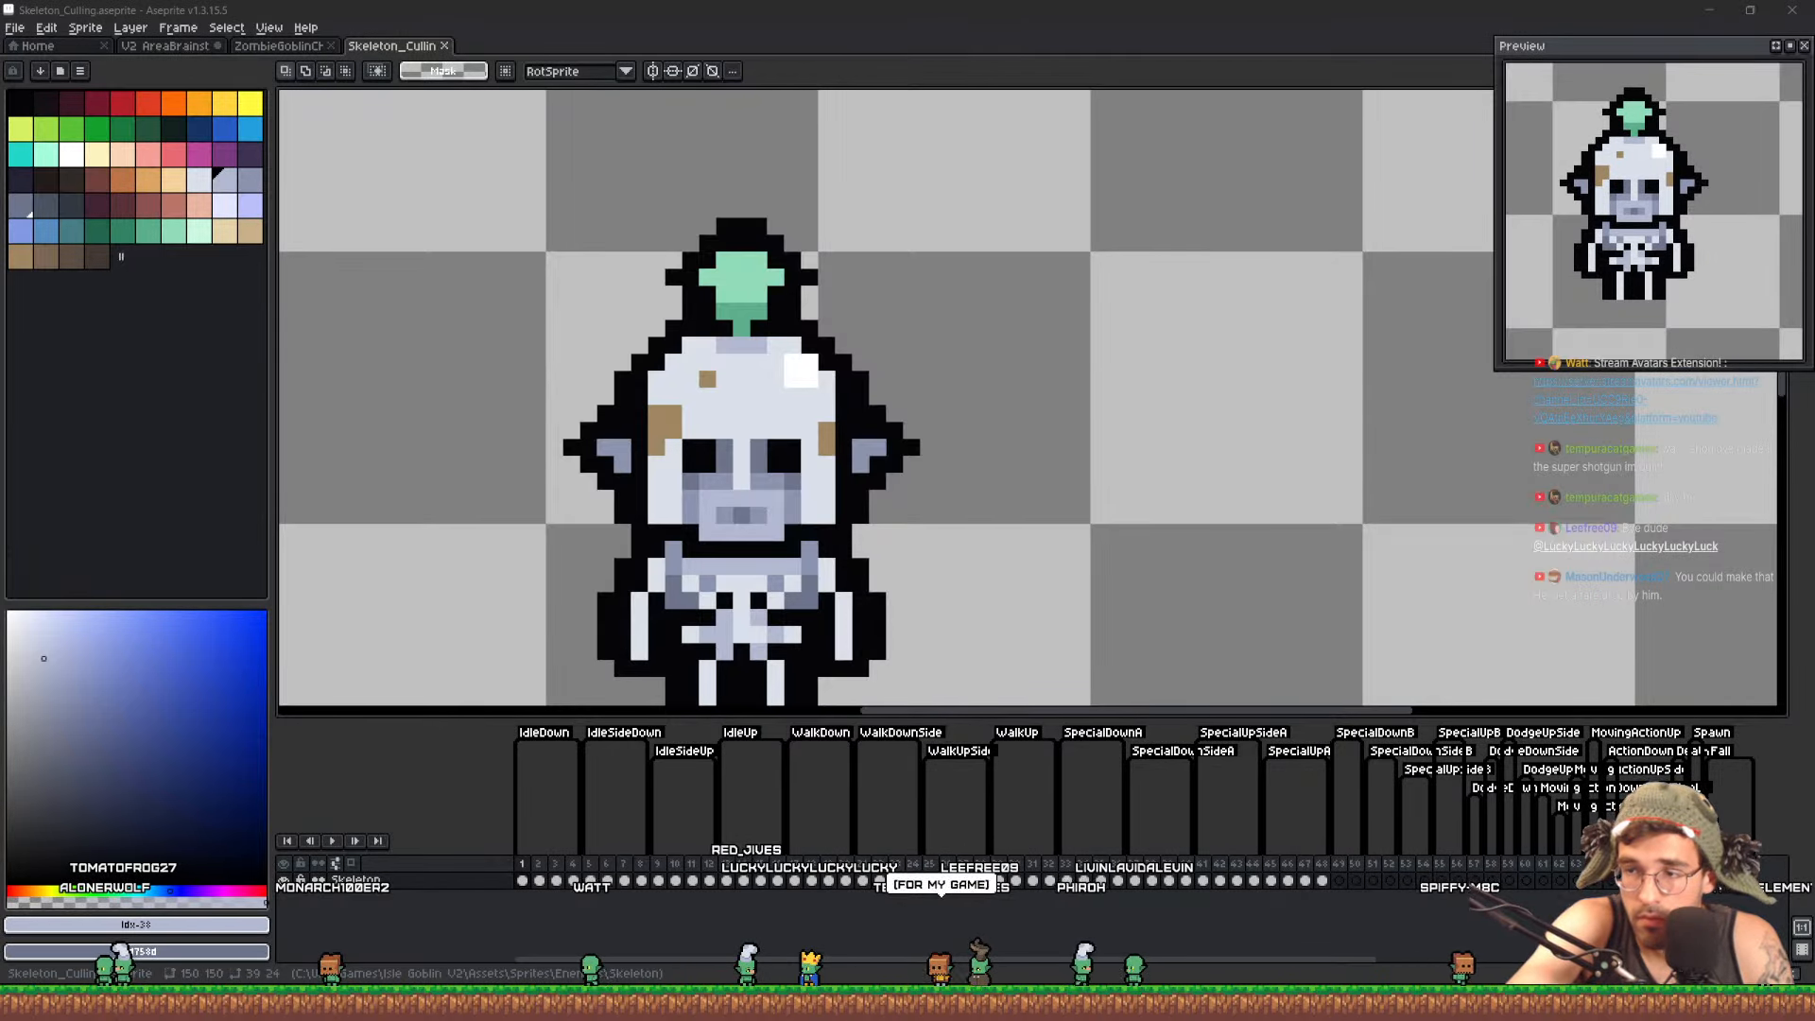
{"action": "key", "text": "XF86AudioLowerVolume"}
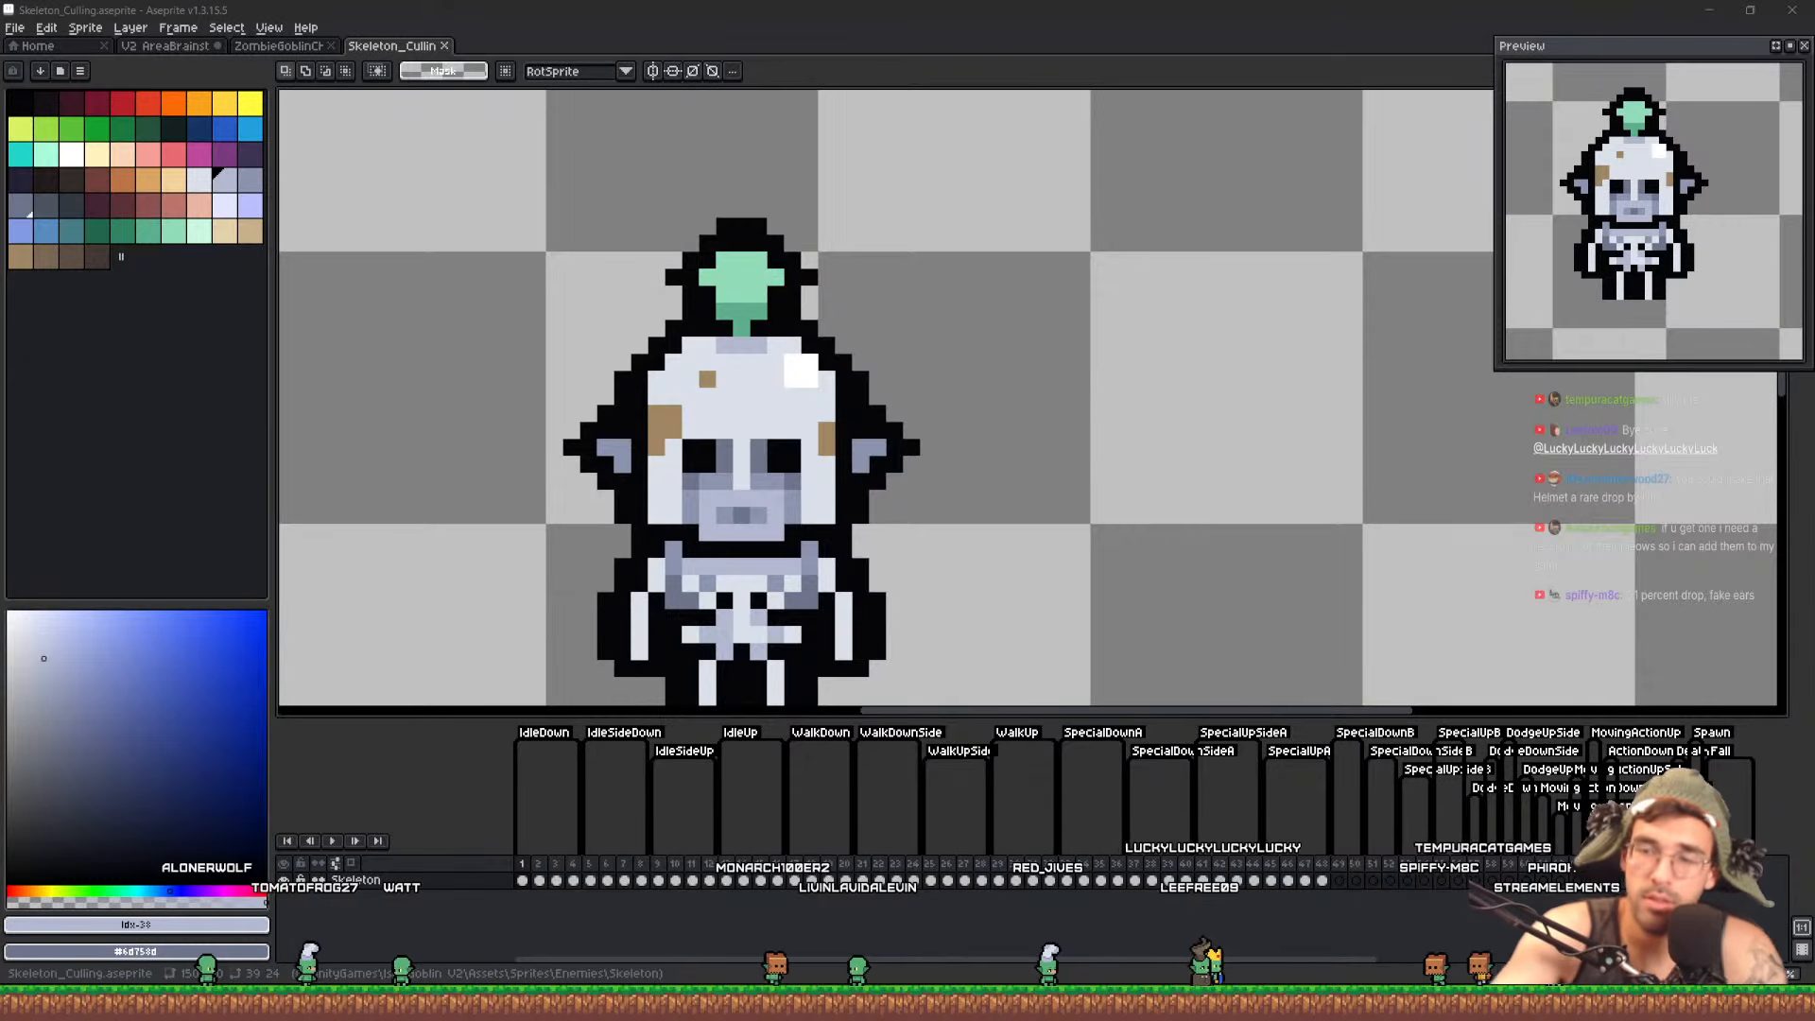
{"action": "scroll", "coordinate": [653, 501], "scroll_direction": "down", "scroll_amount": 2}
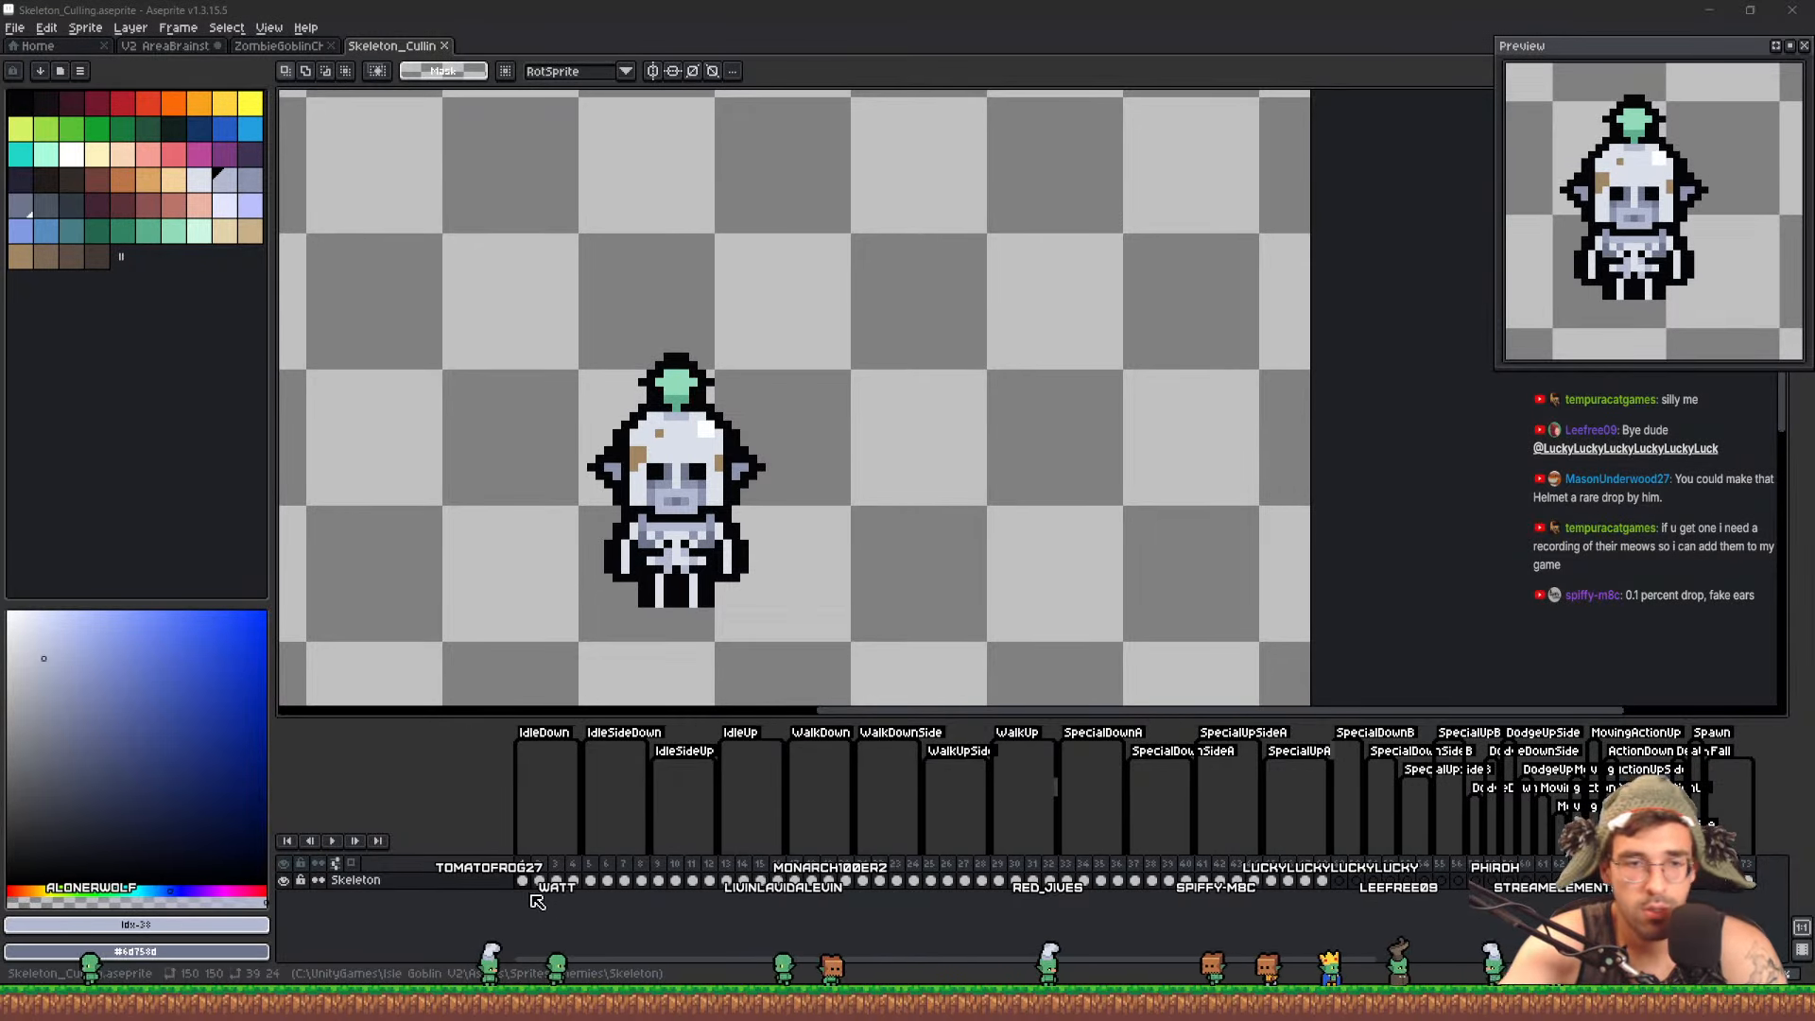
{"action": "mouse_move", "coordinate": [539, 881]}
{"action": "left_mouse_down"}
{"action": "mouse_move", "coordinate": [1362, 893]}
{"action": "mouse_move", "coordinate": [539, 883]}
{"action": "left_mouse_up"}
{"action": "key", "text": "ctrl+s"}
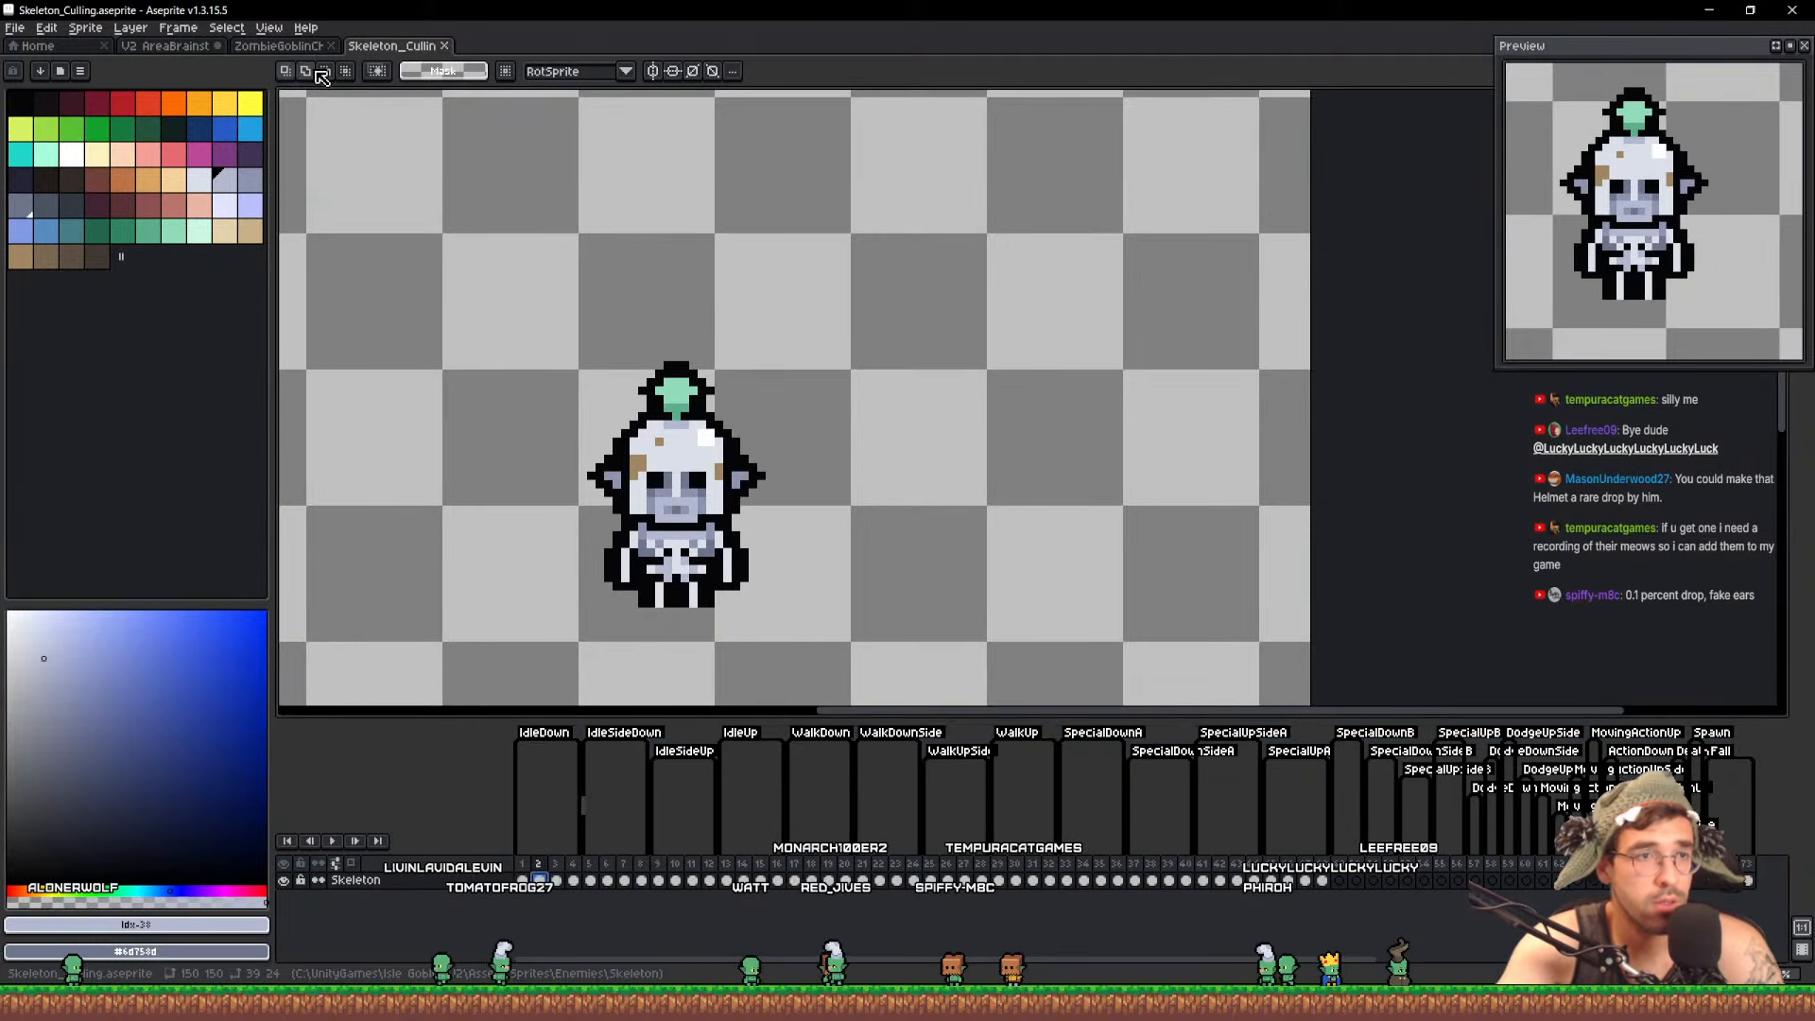
{"action": "key", "text": "ctrl+w"}
{"action": "key", "text": "ctrl+w"}
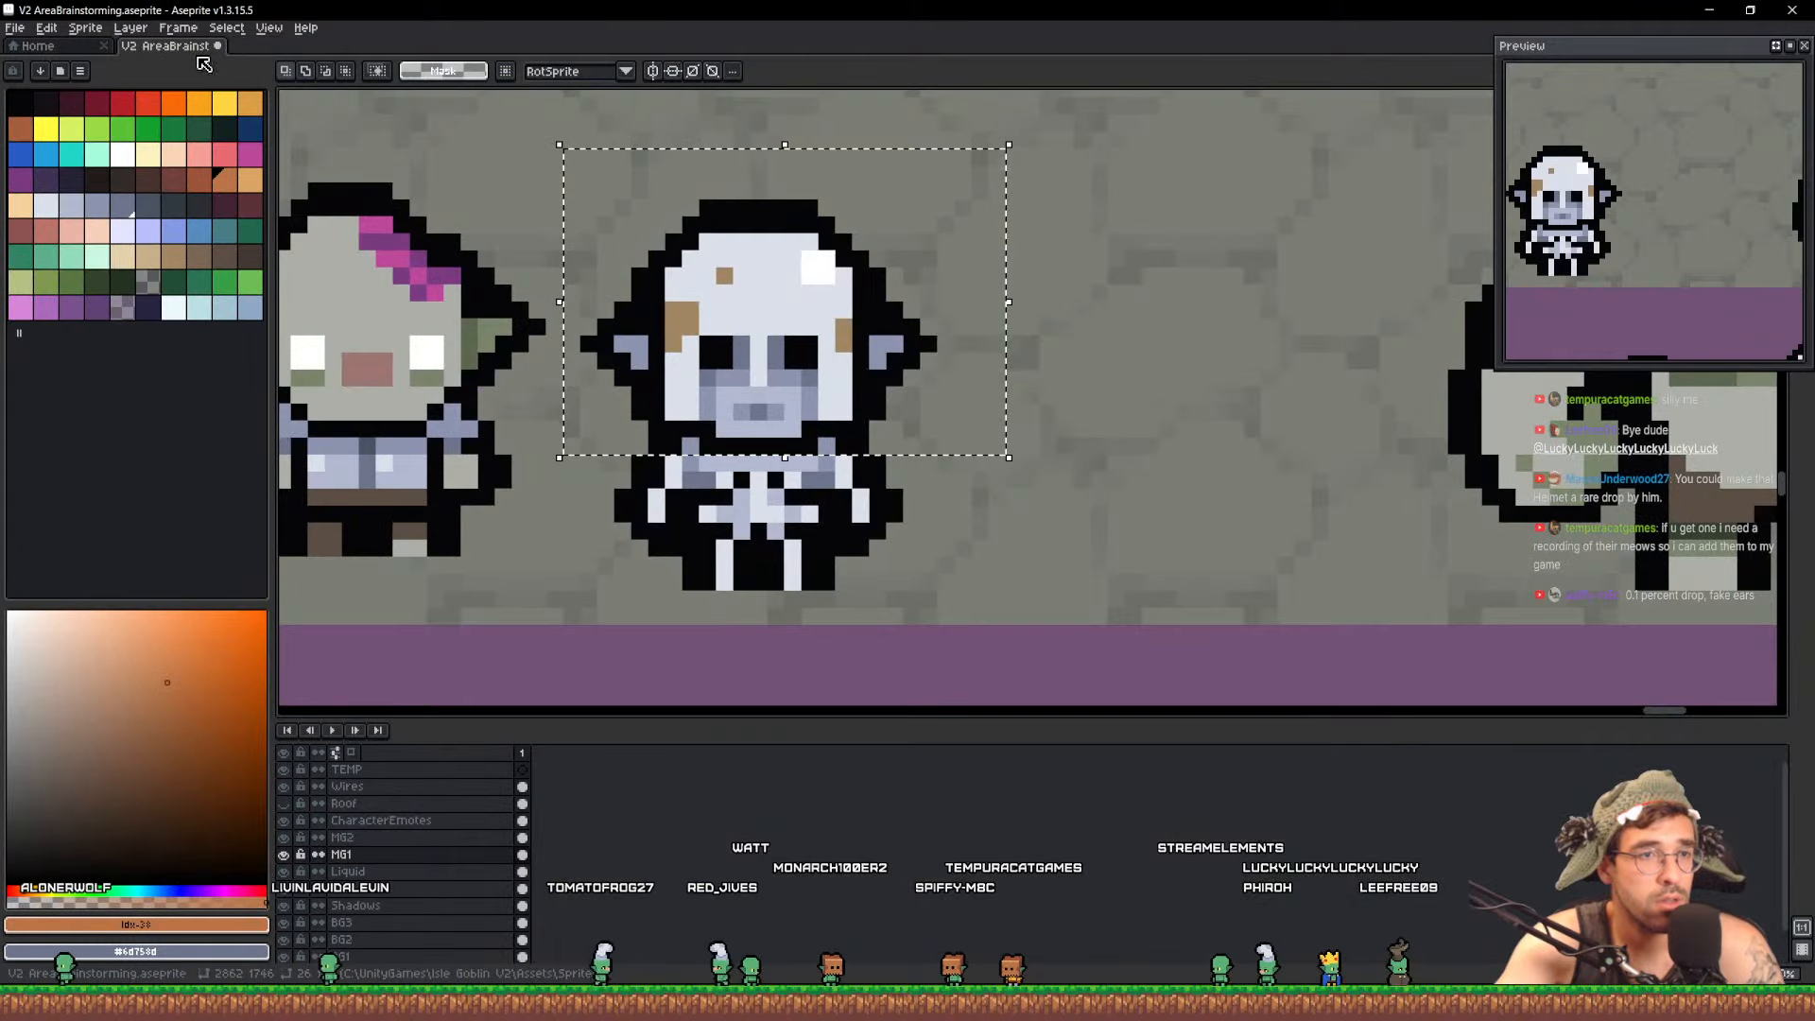
Select the whole skeleton goblin in V2 AreaBrainstorming, move it up slightly to line its feet up with the zombie goblins, and save
{"action": "scroll", "coordinate": [737, 250], "scroll_direction": "down", "scroll_amount": 5}
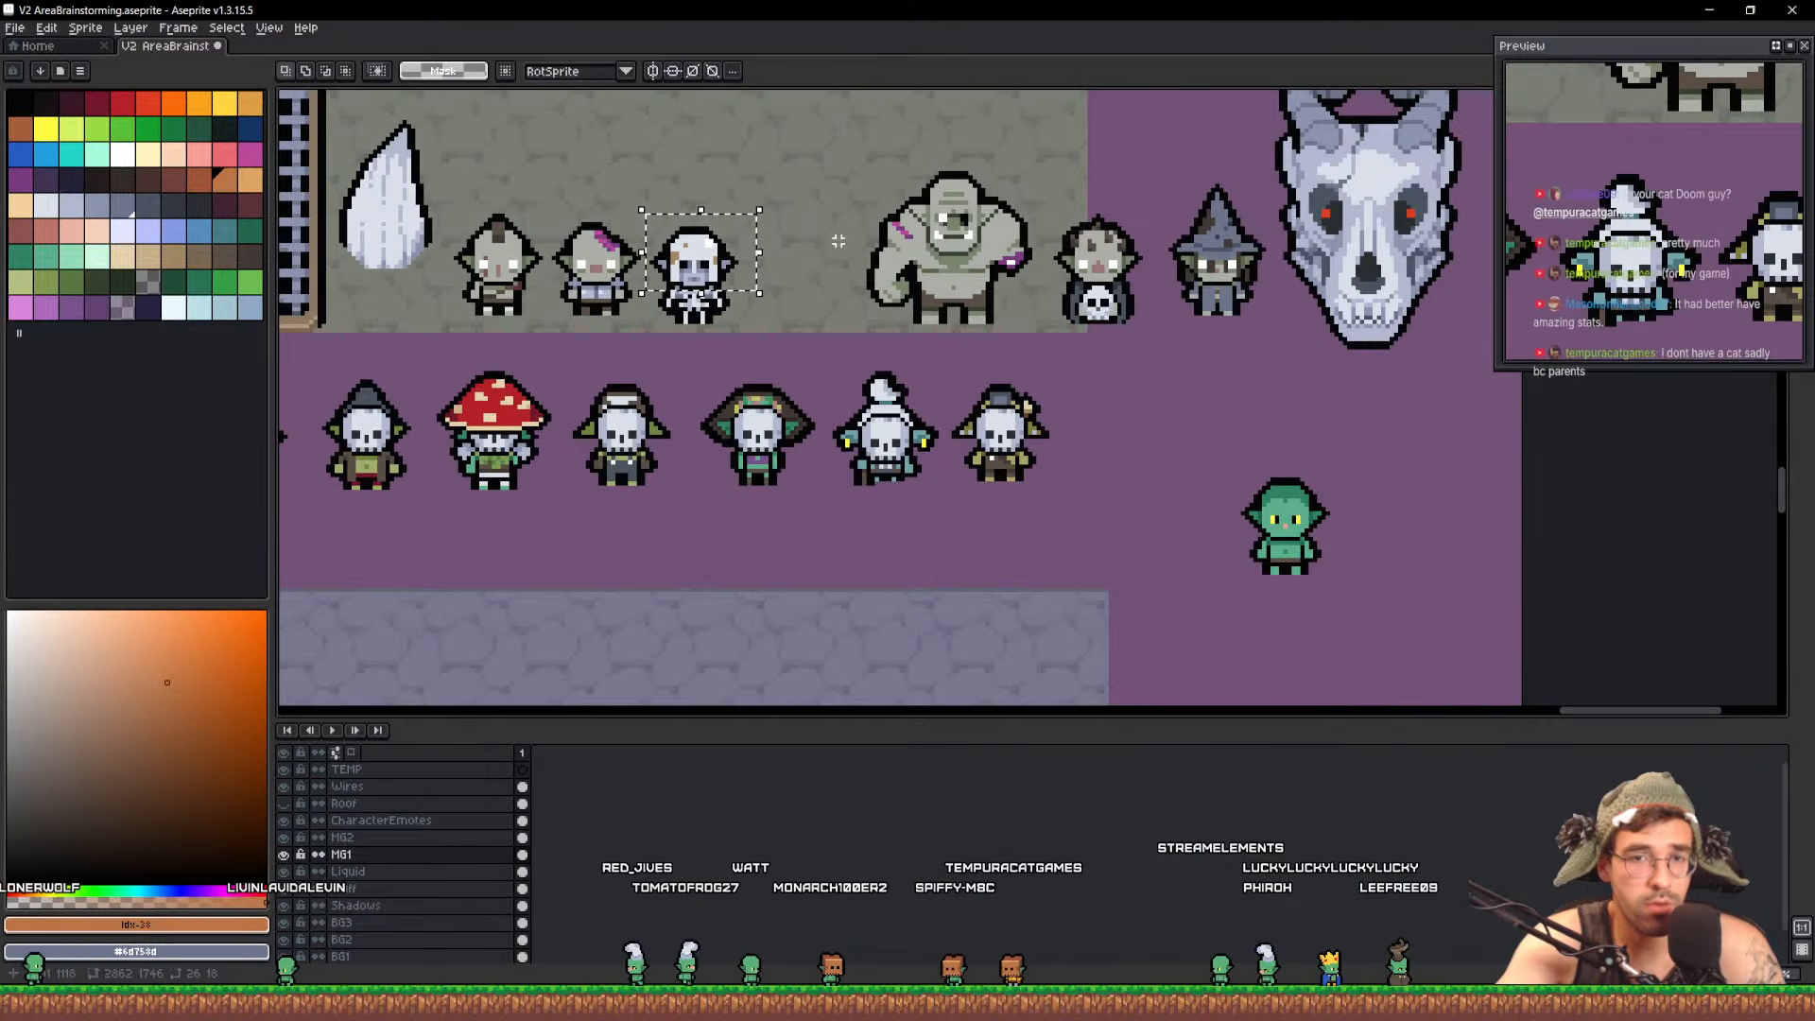
{"action": "left_click_drag", "start_coordinate": [839, 241], "coordinate": [879, 391]}
{"action": "key", "text": "ctrl+s"}
{"action": "scroll", "coordinate": [767, 435], "scroll_direction": "up", "scroll_amount": 1}
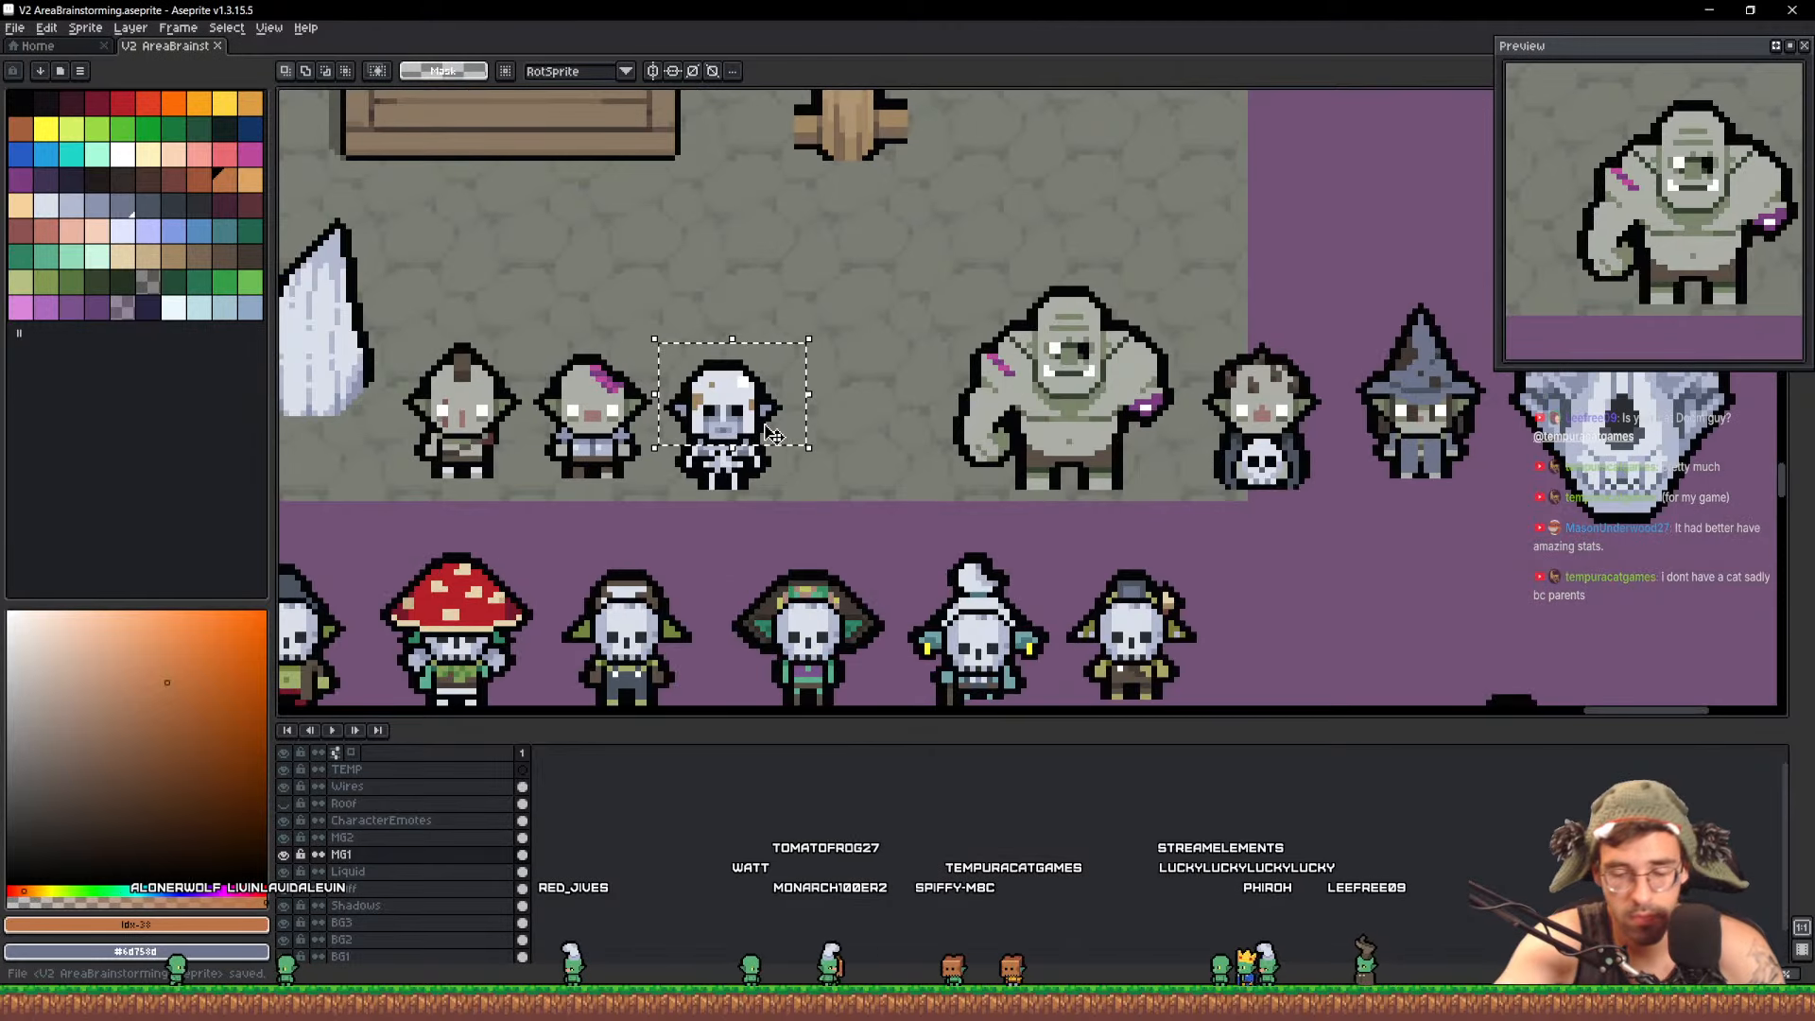
{"action": "left_click_drag", "start_coordinate": [820, 515], "coordinate": [661, 345]}
{"action": "left_click_drag", "start_coordinate": [736, 415], "coordinate": [747, 413]}
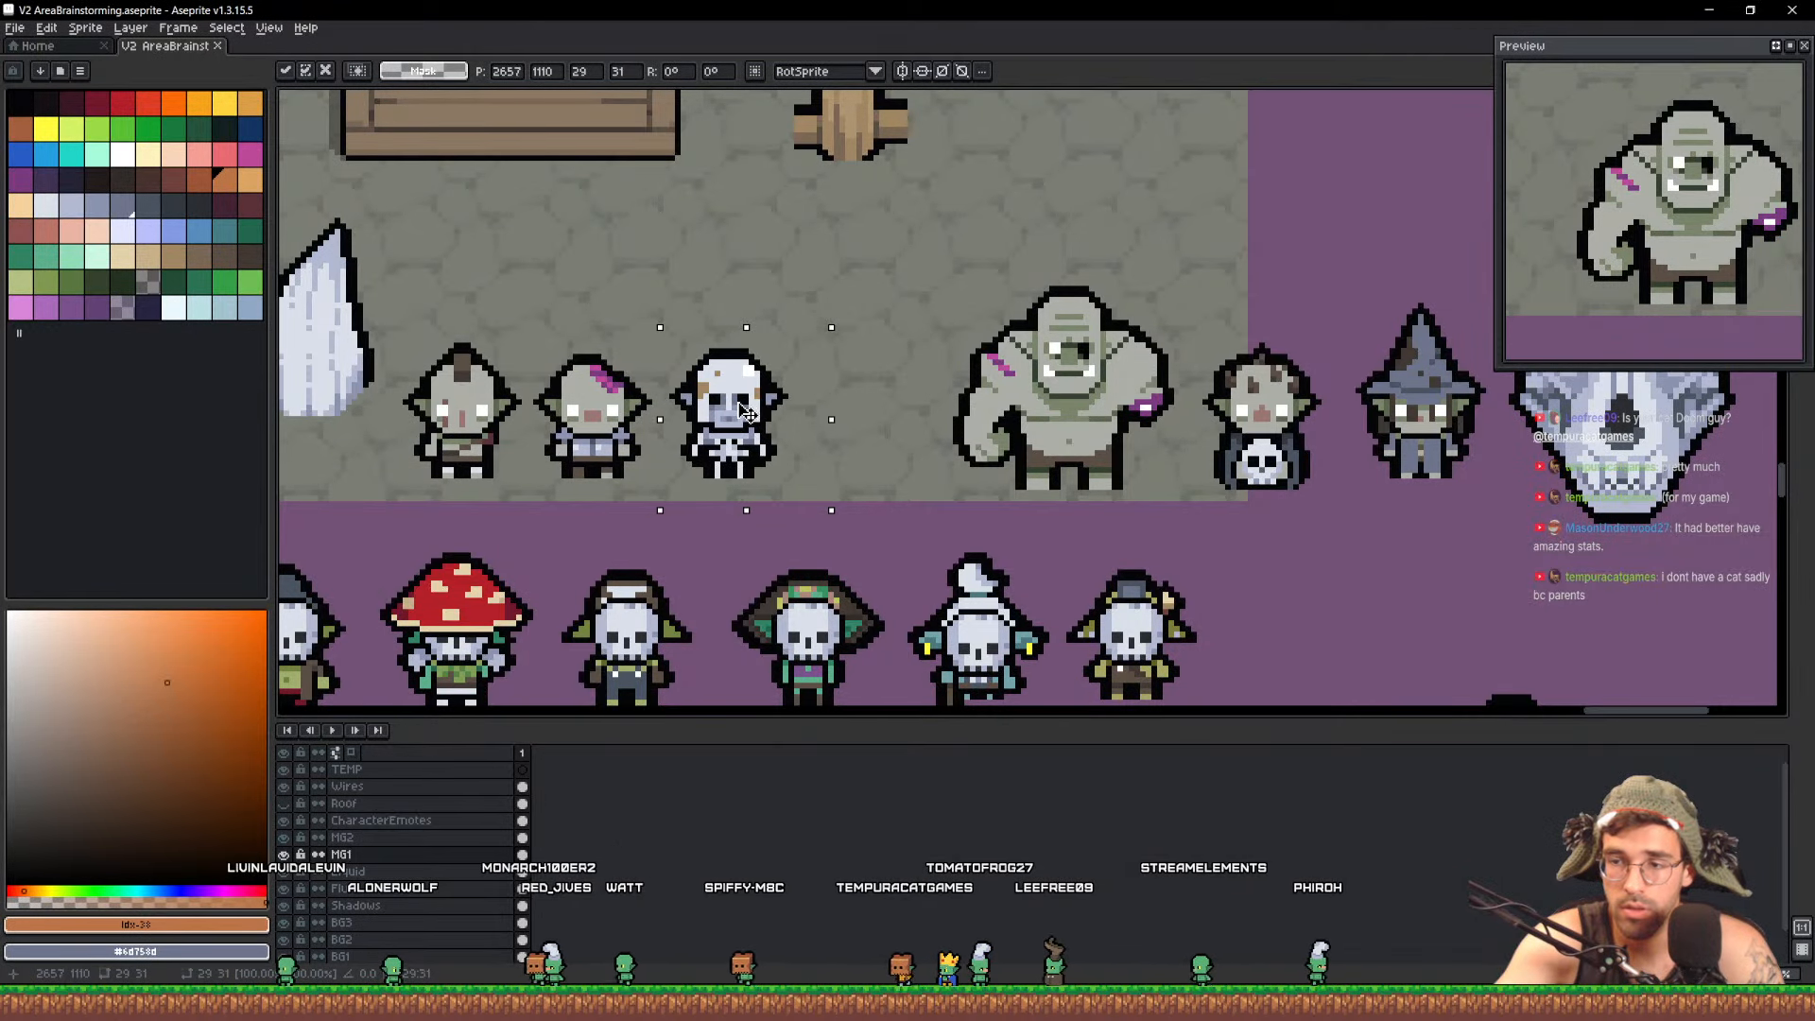
{"action": "key", "text": "ctrl+d"}
{"action": "key", "text": "ctrl+s"}
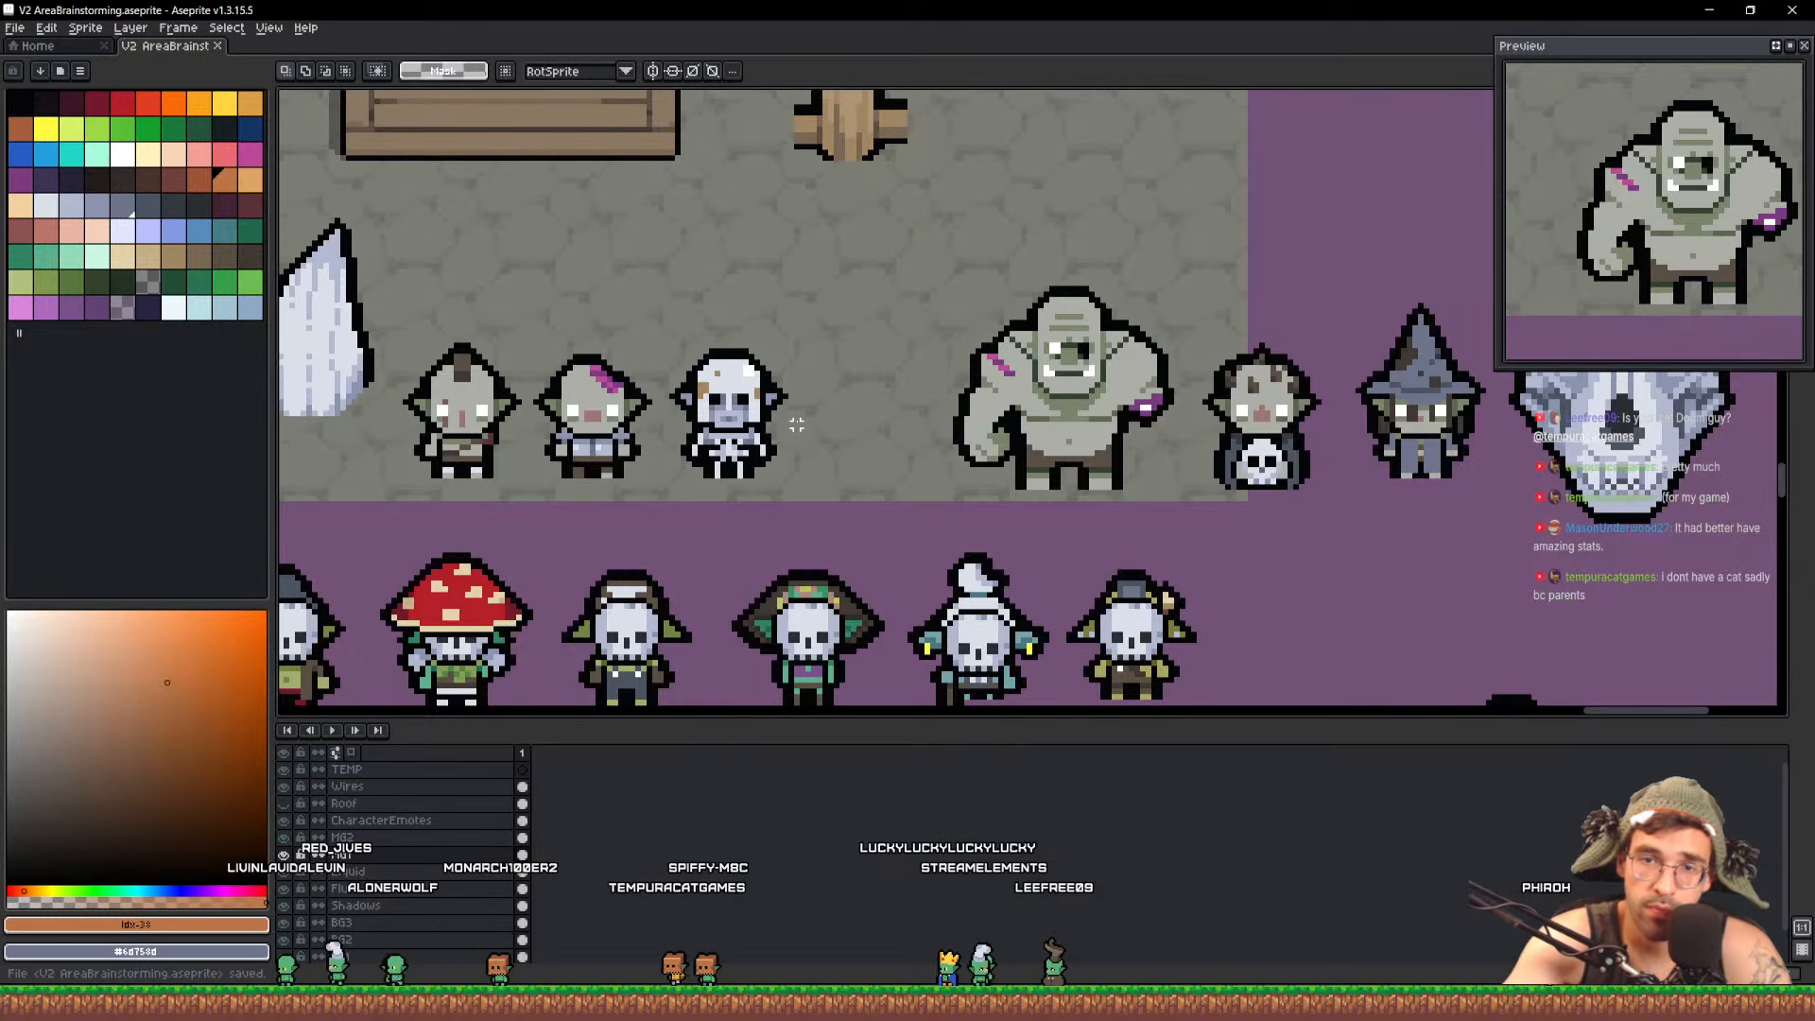
Open HumanMage.aseprite from the Enemies/Humans/HumanMage folder and scrub through its animation frames up to frame 34
{"action": "scroll", "coordinate": [966, 440], "scroll_direction": "down", "scroll_amount": 2}
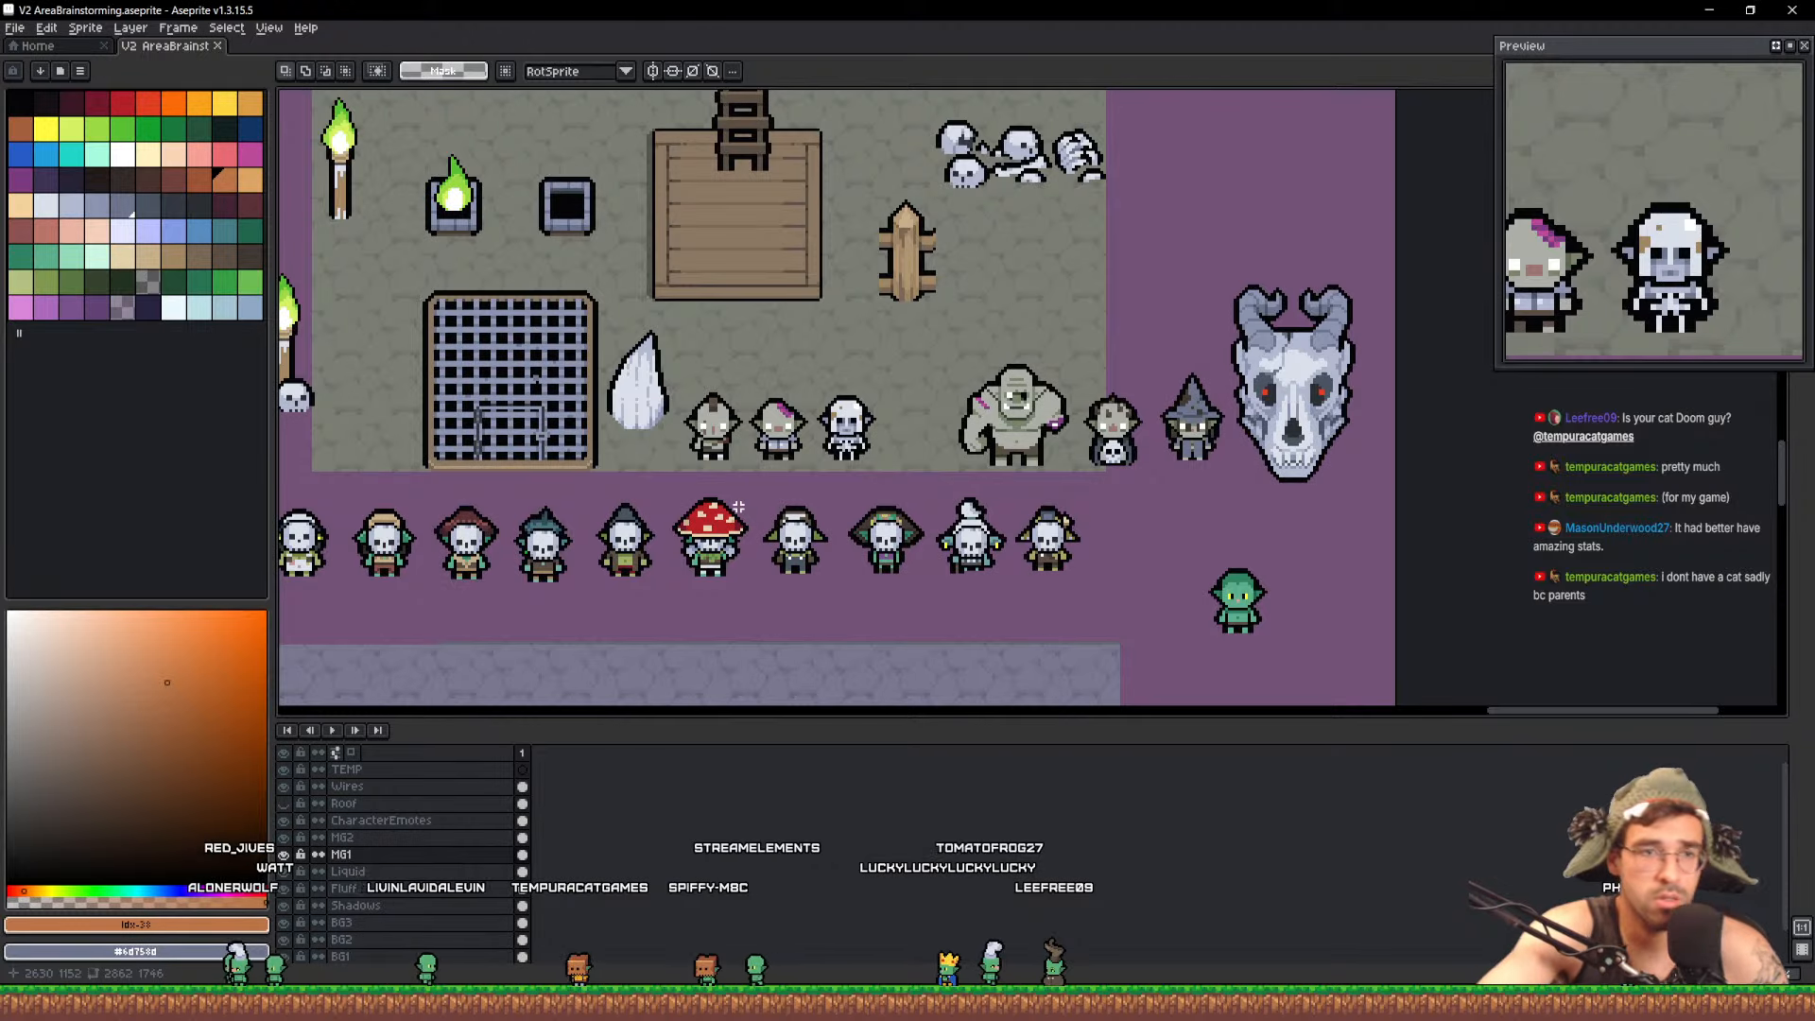
{"action": "key", "text": "ctrl+o"}
{"action": "left_click", "coordinate": [136, 130]}
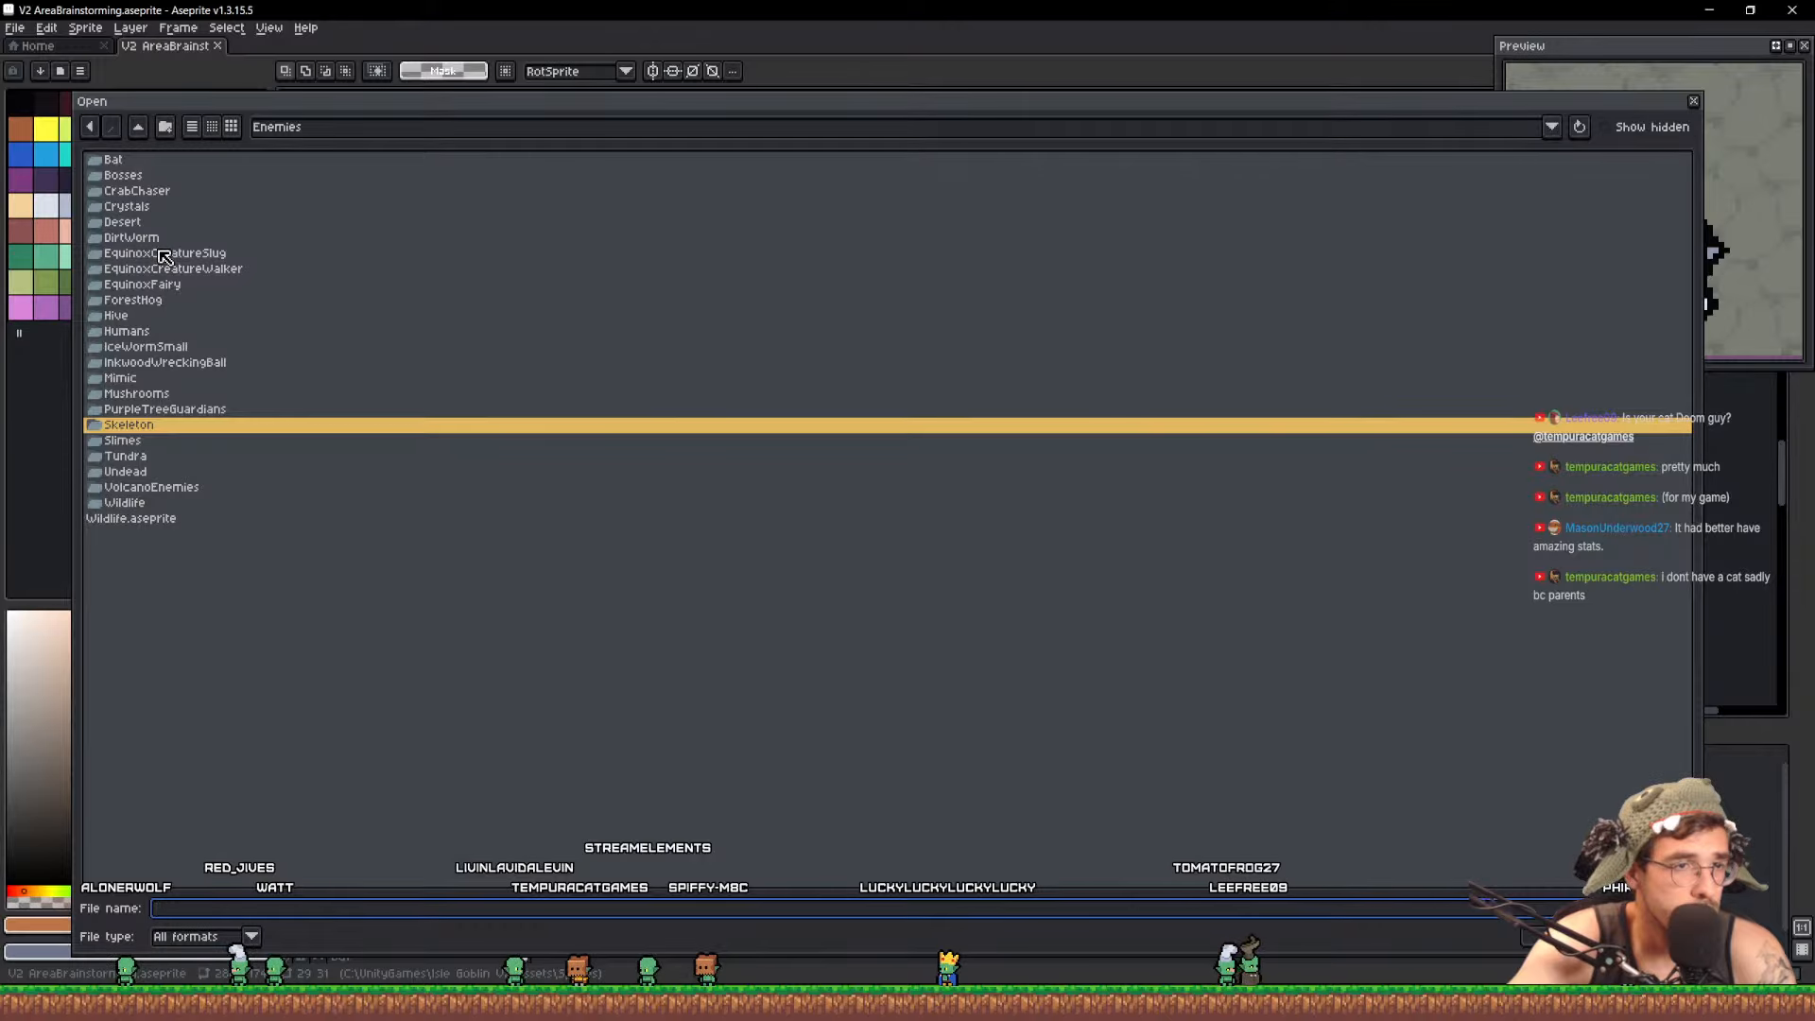
{"action": "double_click", "coordinate": [142, 333]}
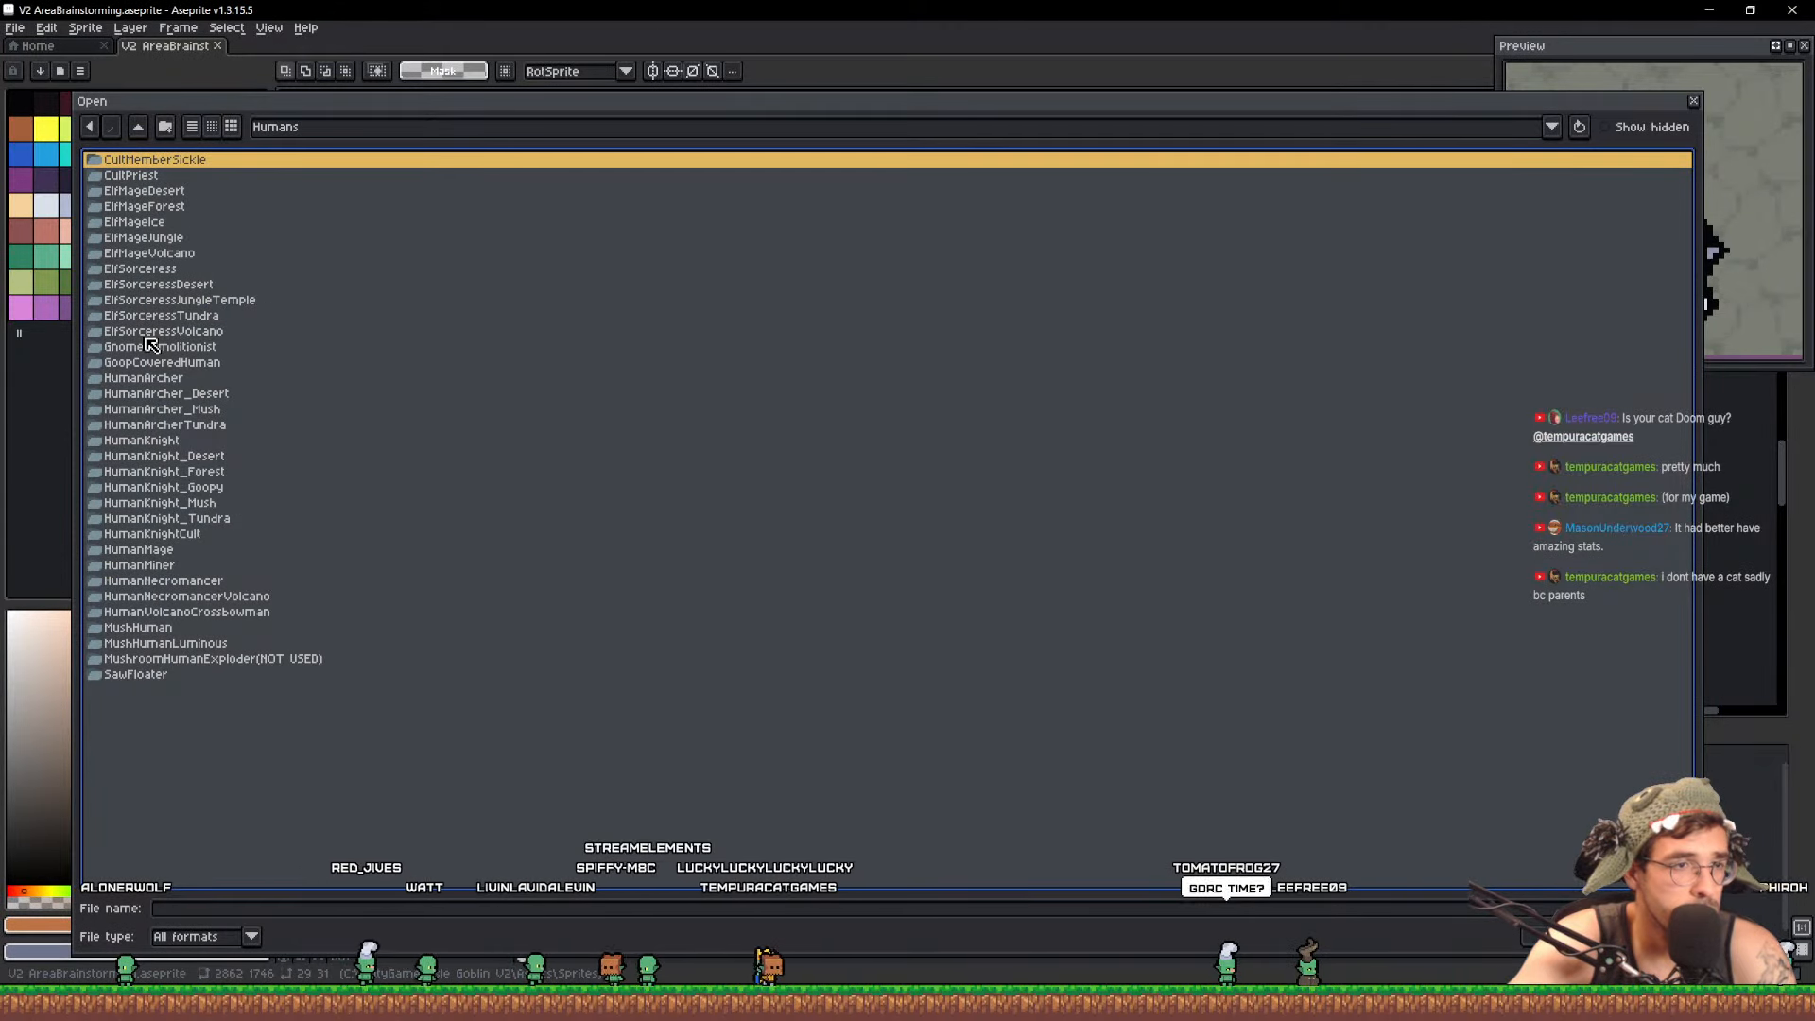
{"action": "double_click", "coordinate": [142, 549]}
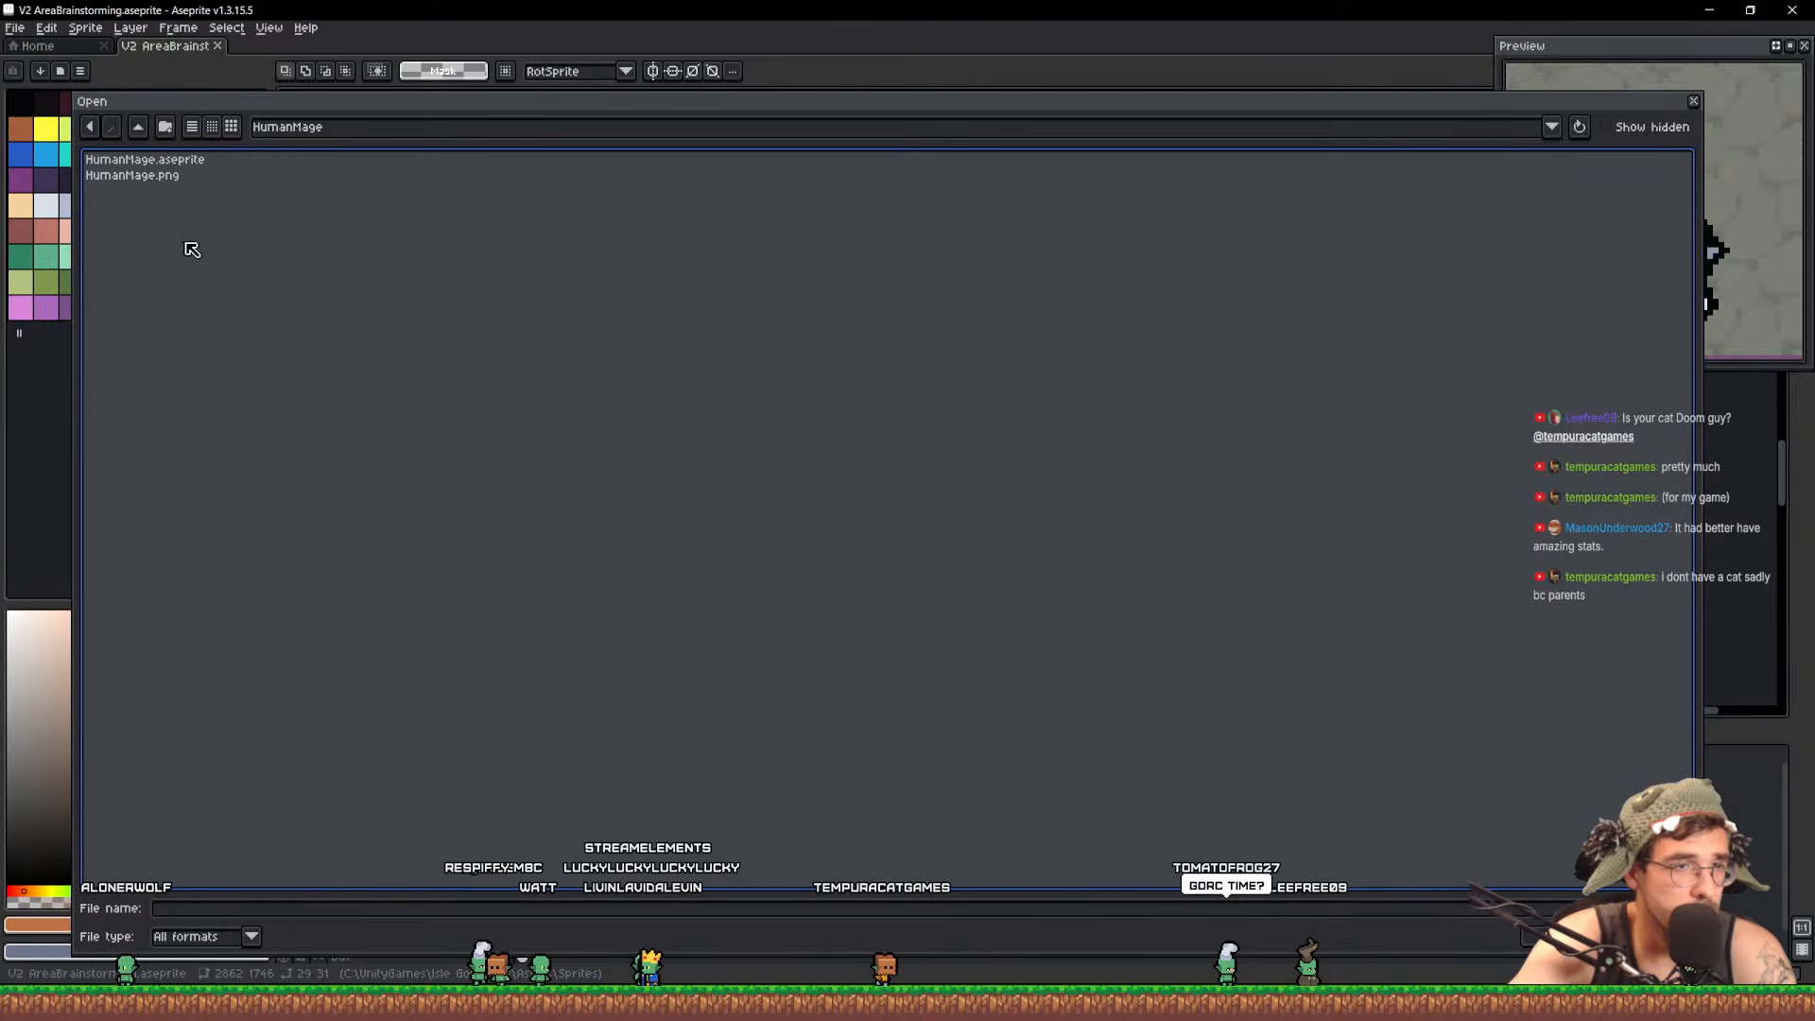
{"action": "double_click", "coordinate": [142, 159]}
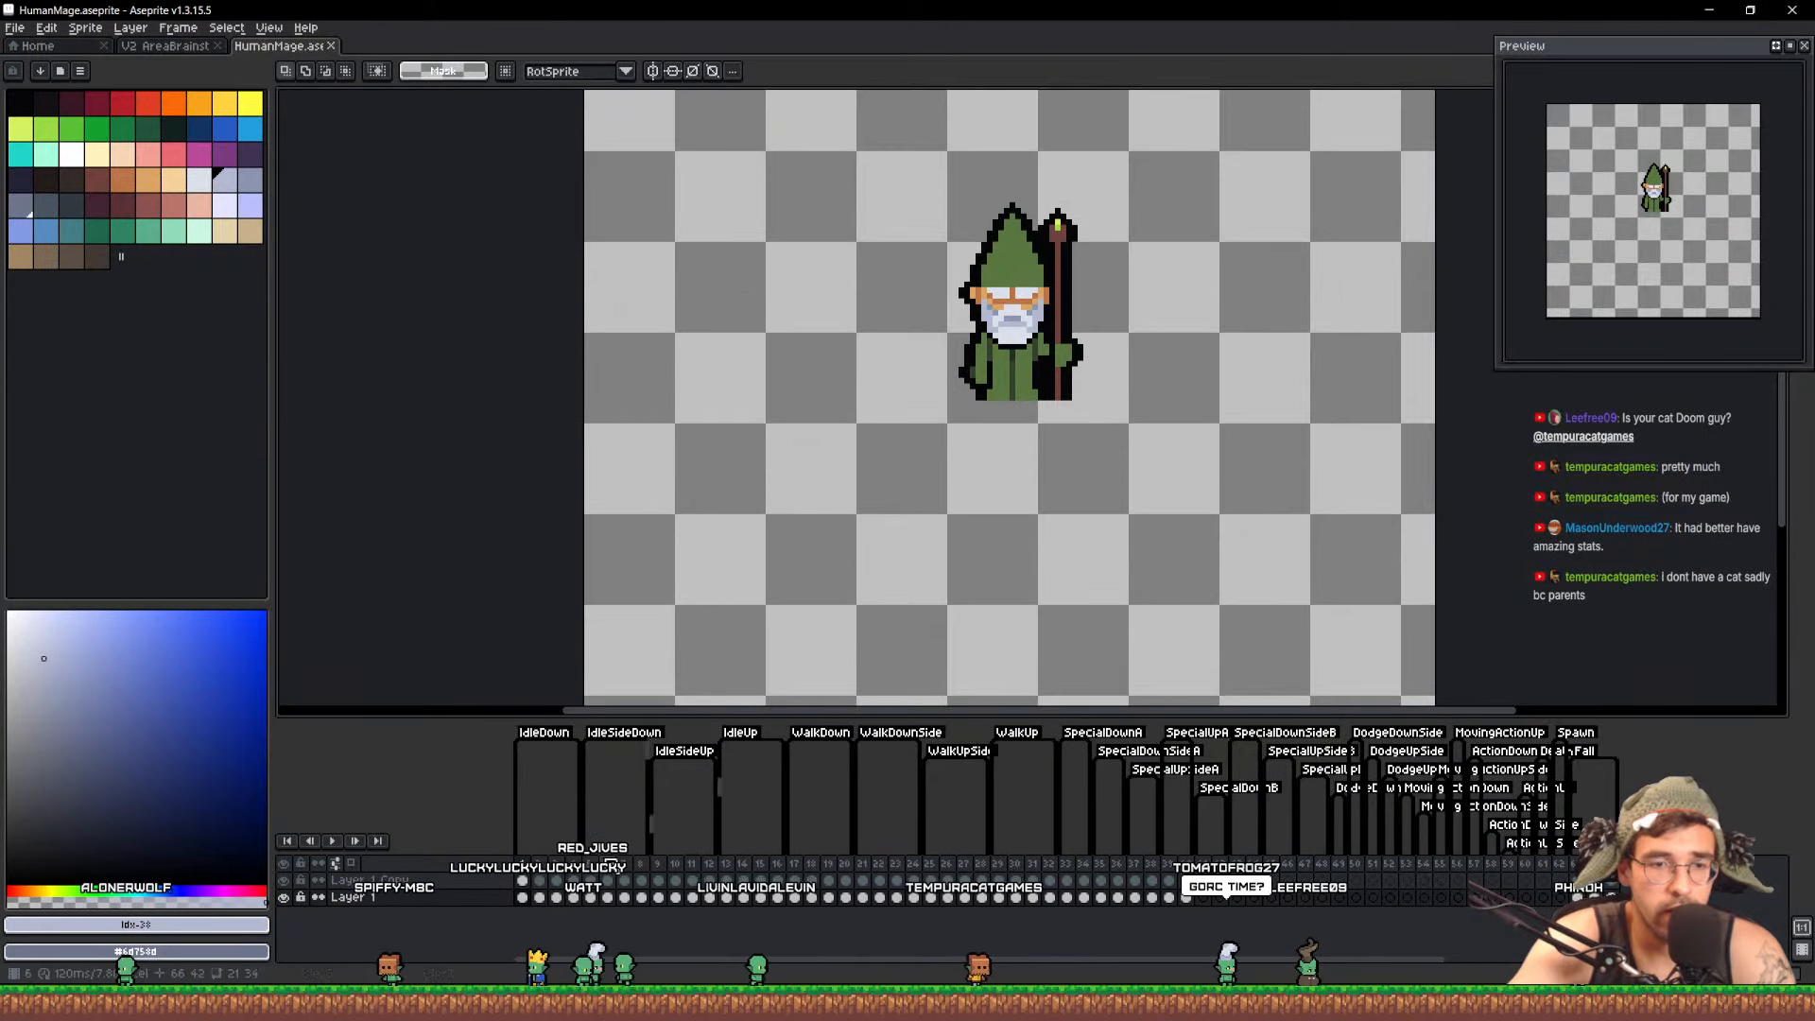
{"action": "left_click_drag", "start_coordinate": [556, 864], "coordinate": [1087, 863]}
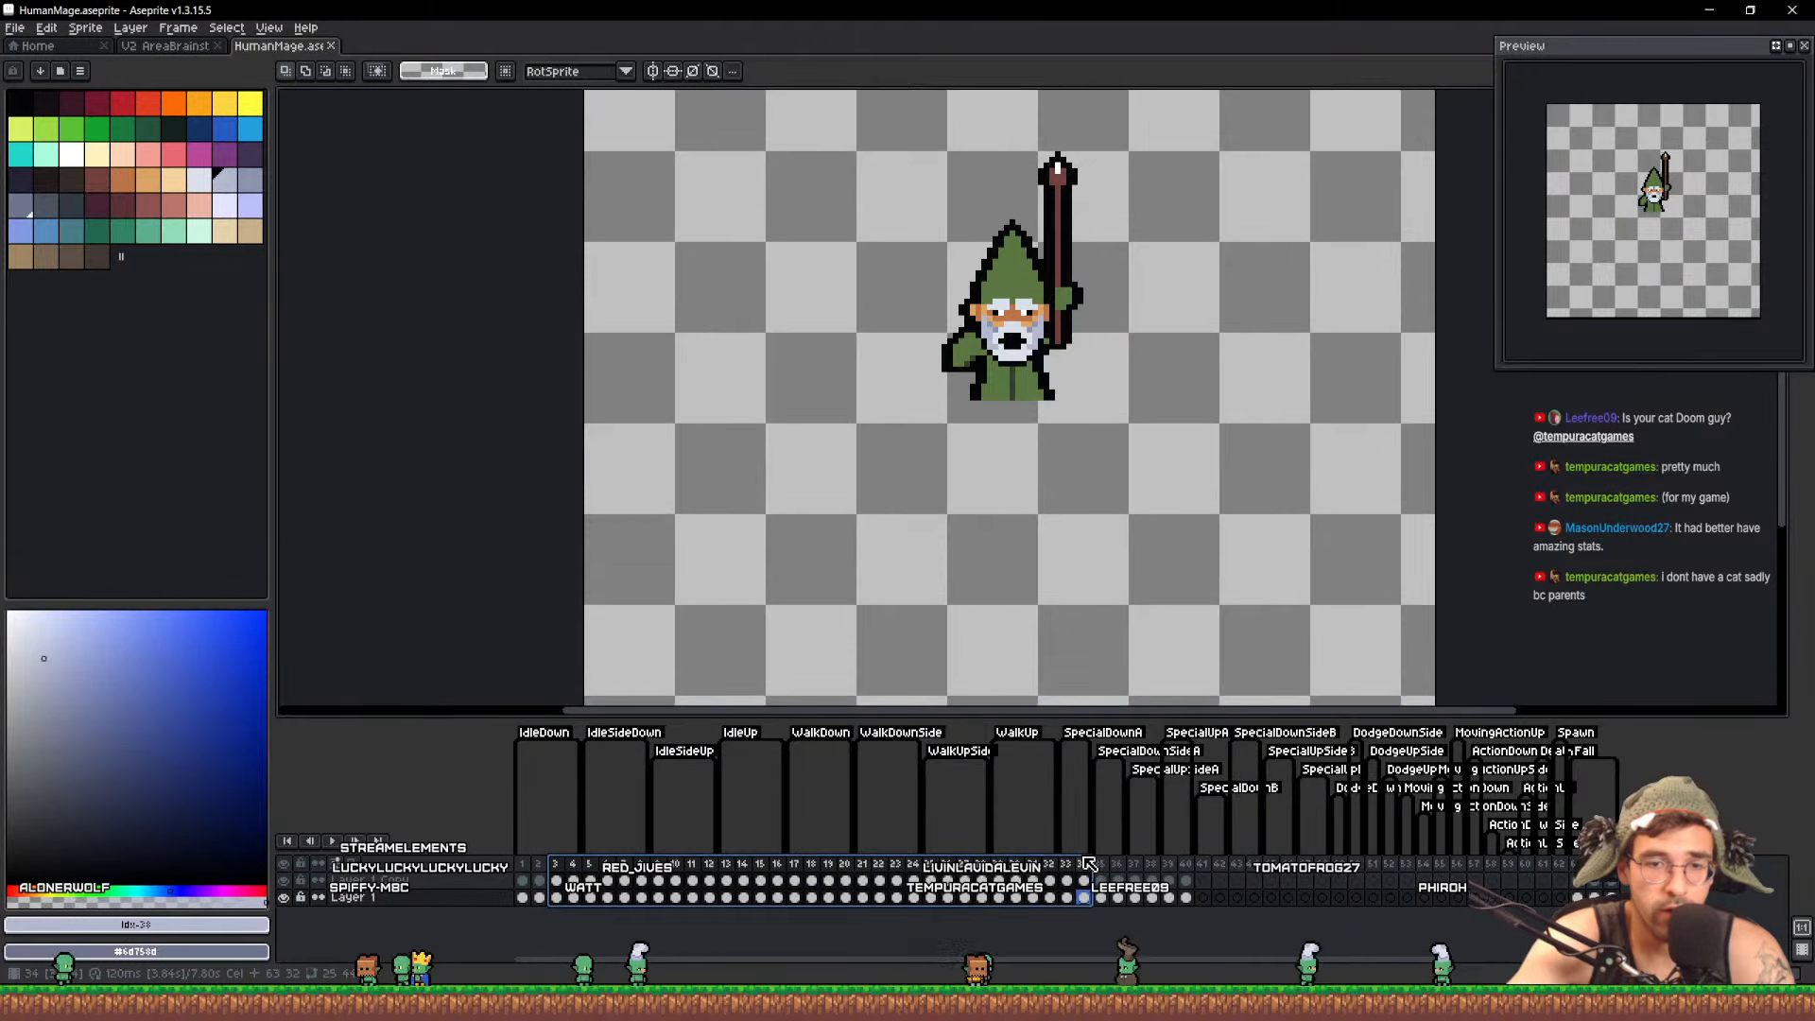
{"action": "left_click", "coordinate": [1086, 864]}
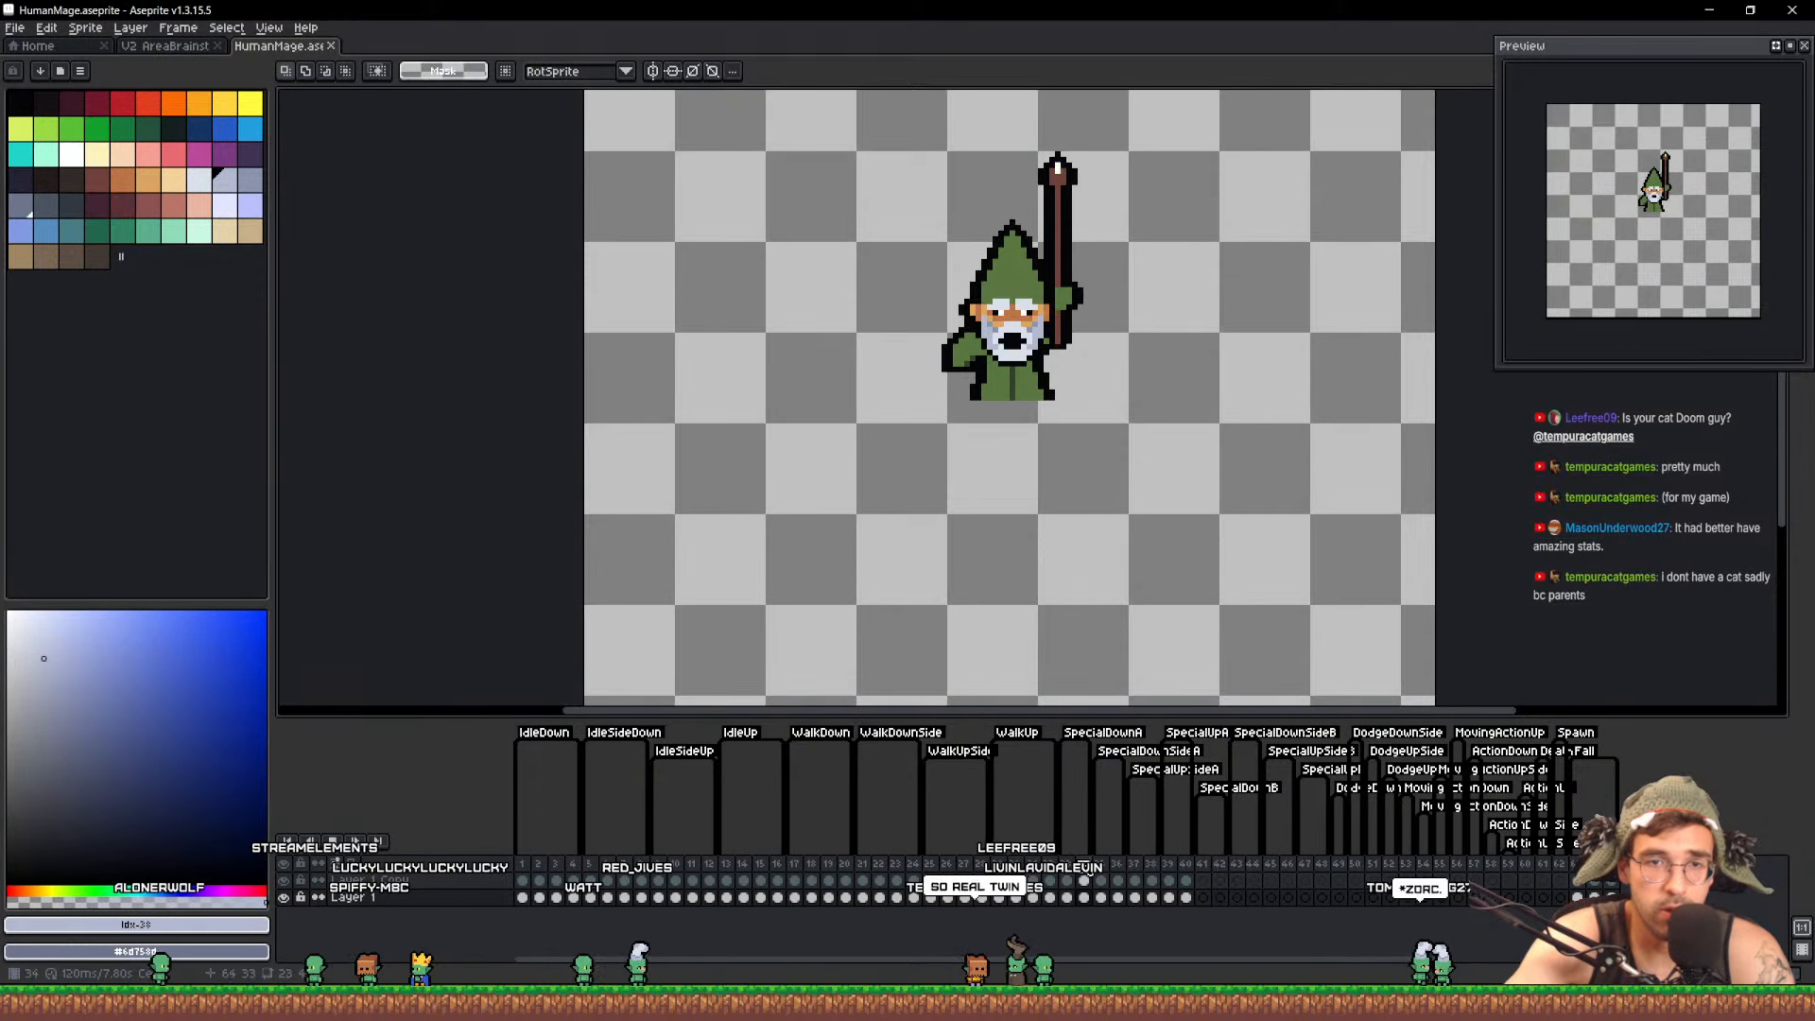
Save a copy of the mage sprite in the Enemies/Undead folder as GoblinZombieWitch.aseprite
{"action": "key", "text": "ctrl+shift+s"}
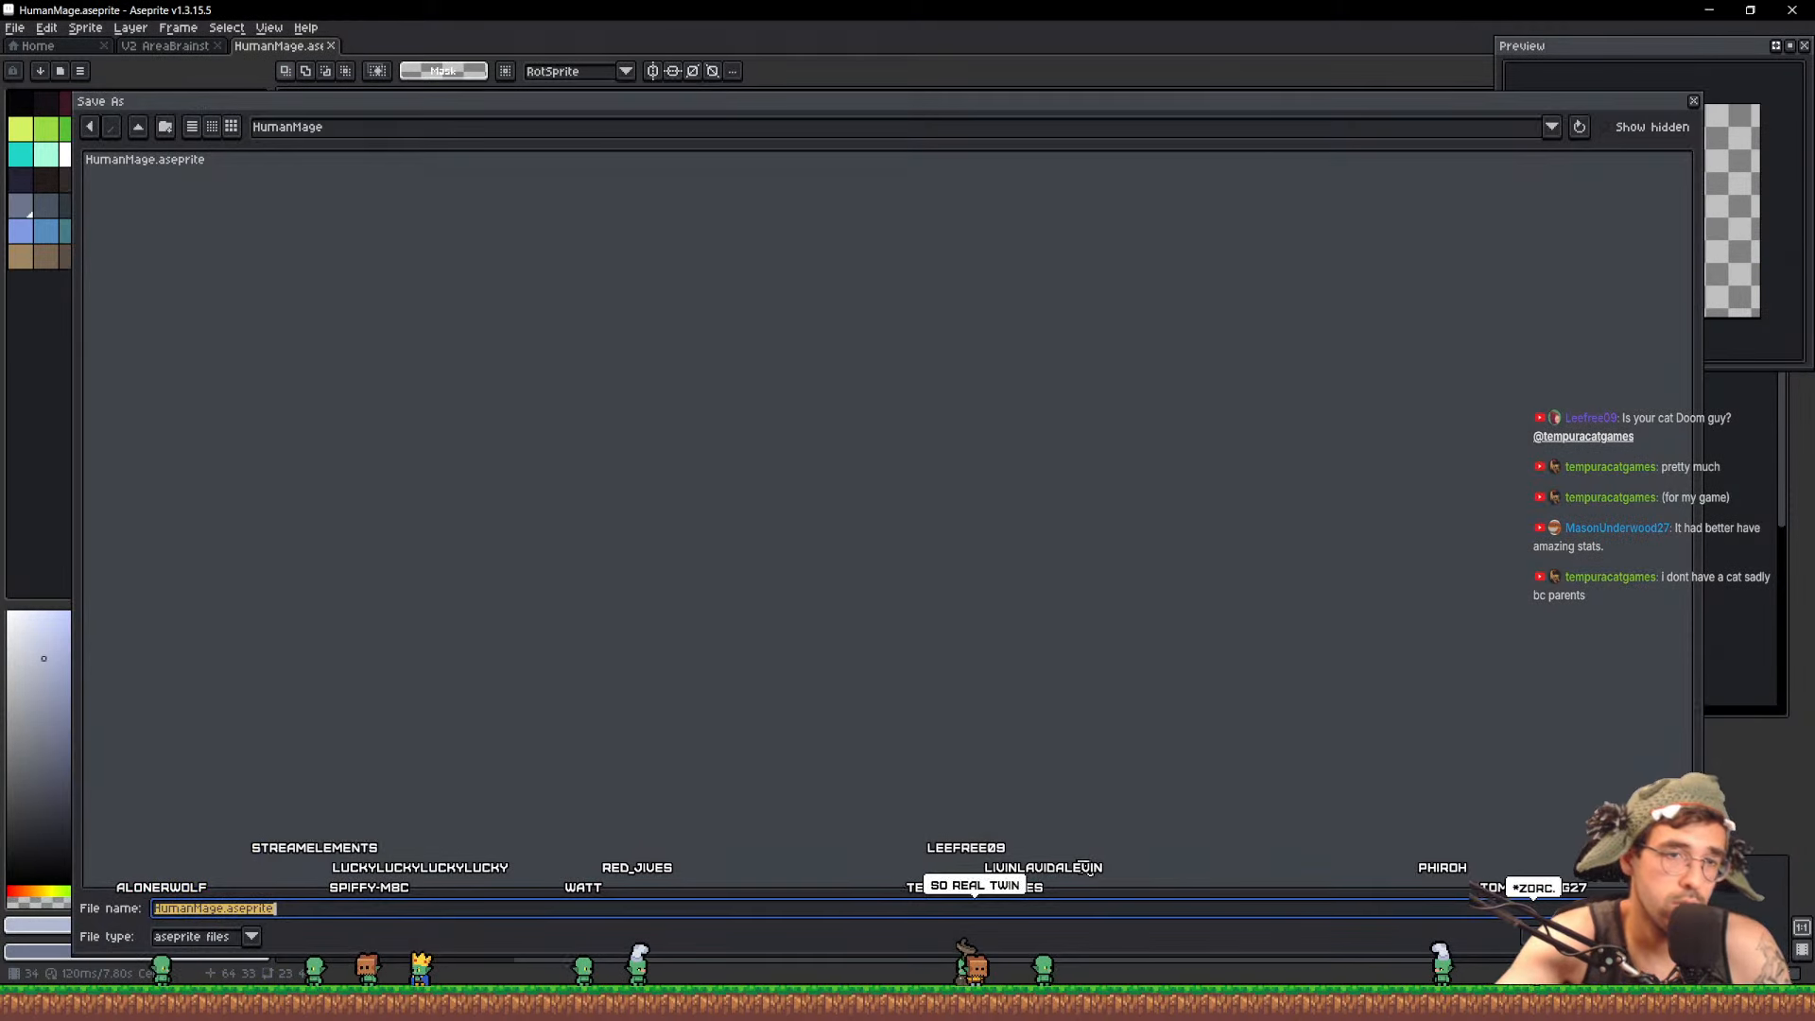
{"action": "left_click", "coordinate": [142, 127]}
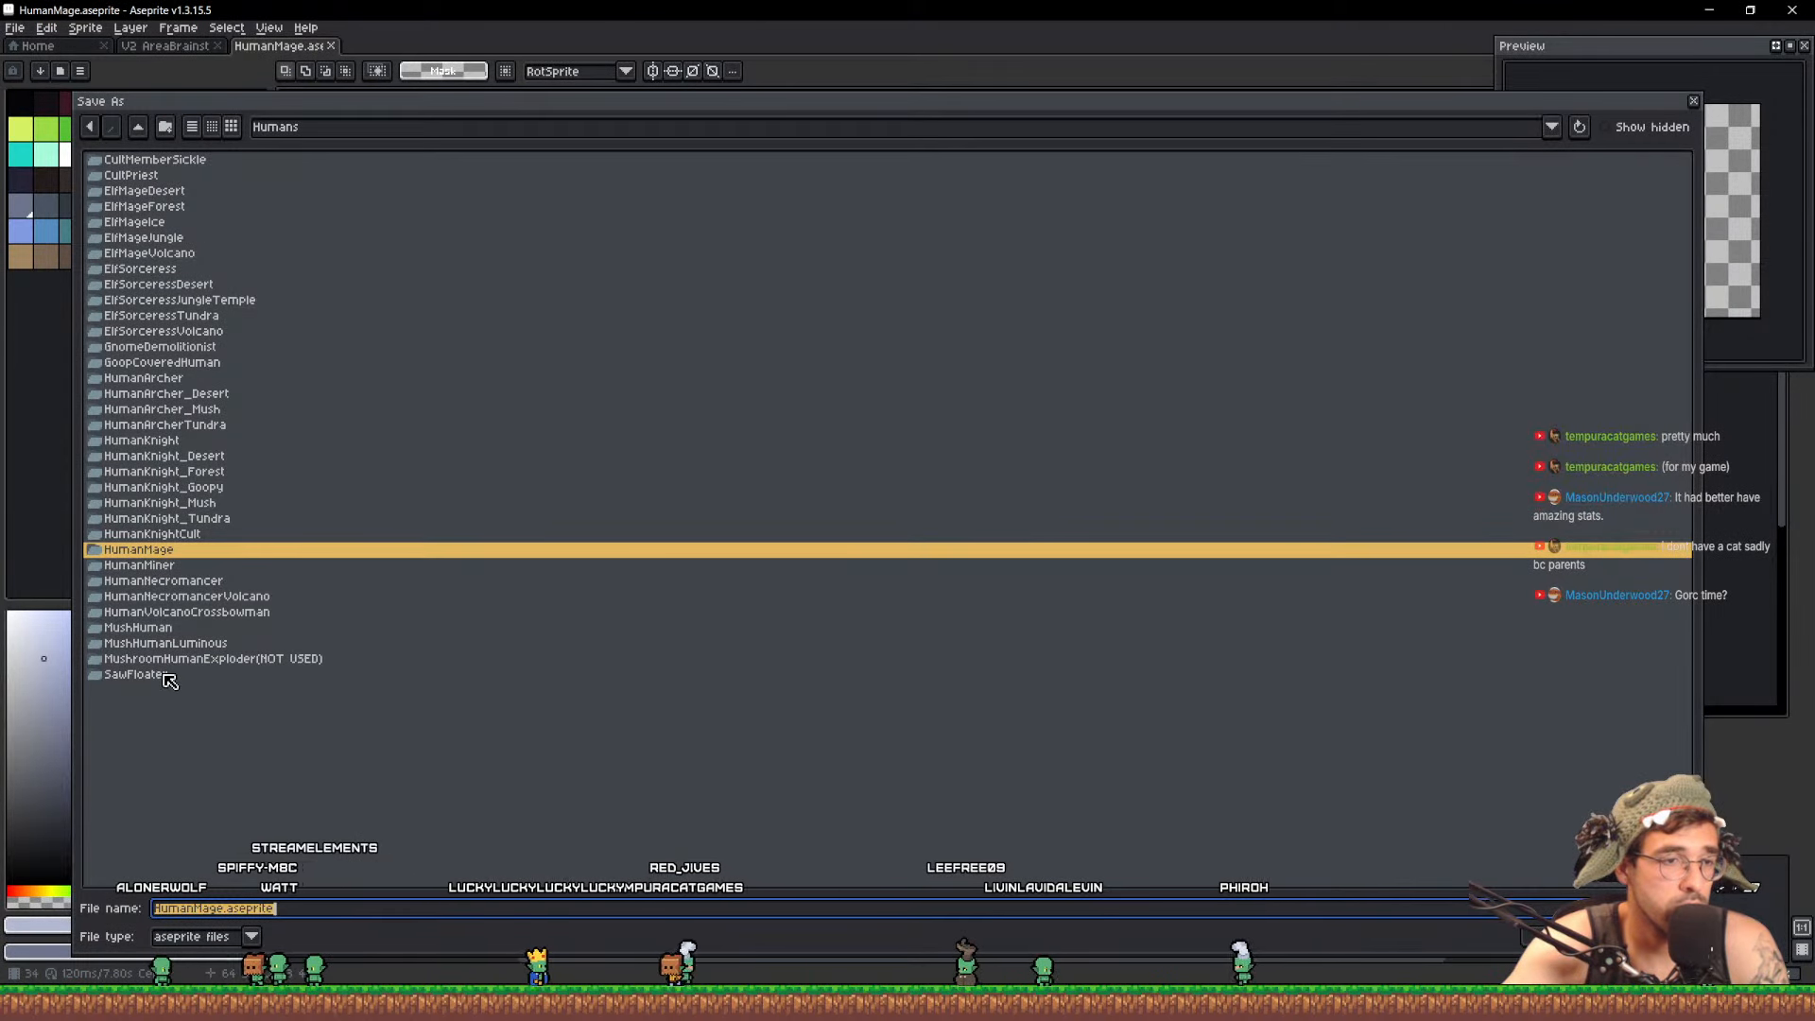
{"action": "left_click", "coordinate": [138, 127]}
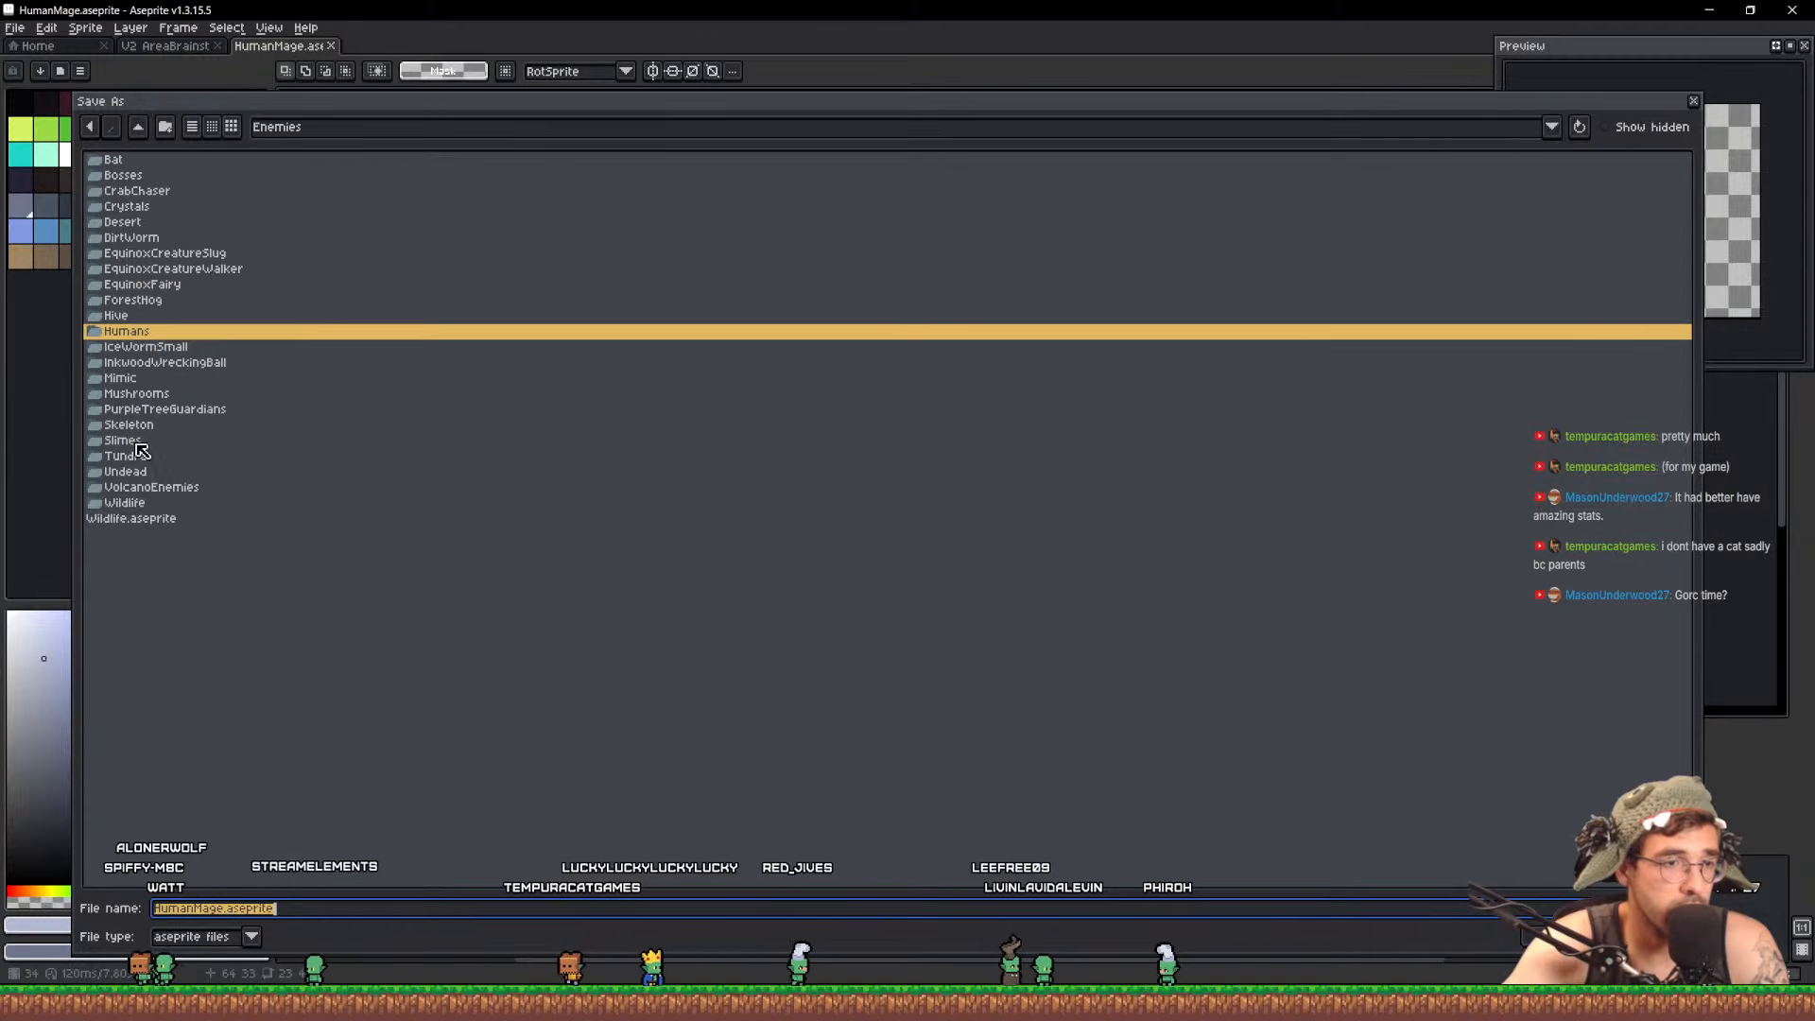
{"action": "double_click", "coordinate": [146, 483]}
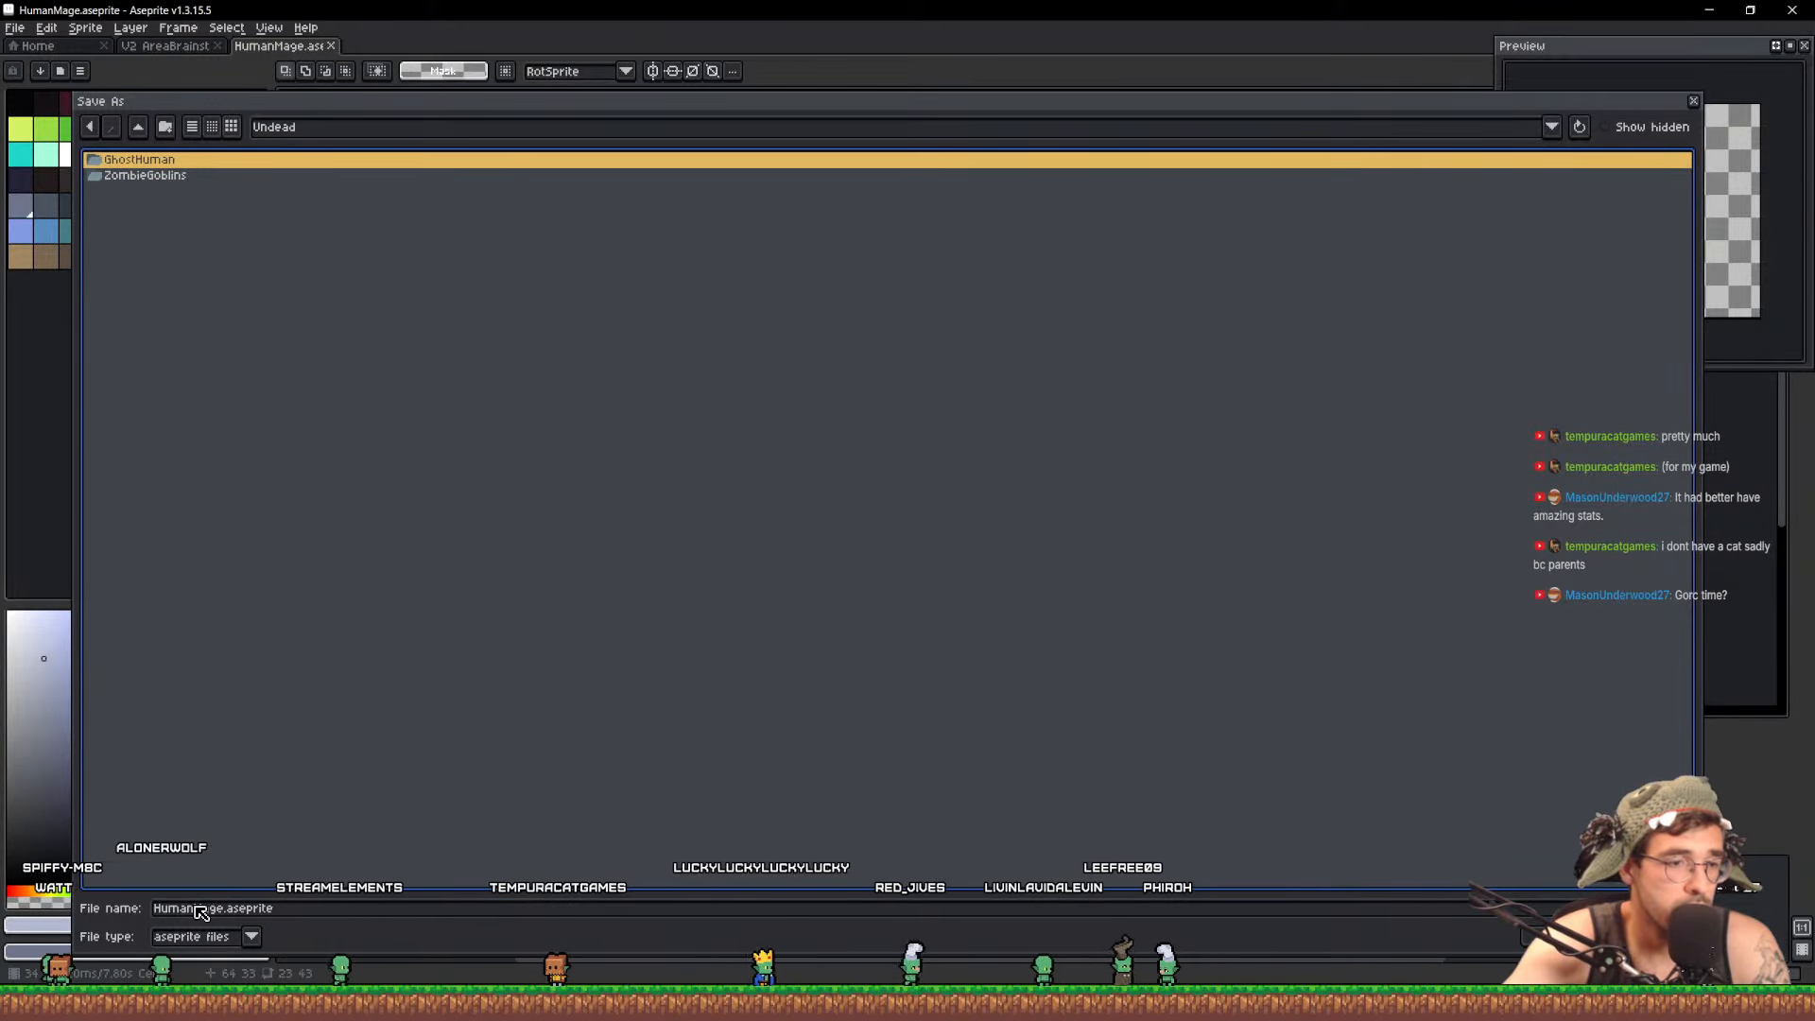
{"action": "left_click_drag", "start_coordinate": [194, 908], "coordinate": [52, 910]}
{"action": "key", "text": "Delete"}
{"action": "key", "text": "Delete"}
{"action": "key", "text": "Delete"}
{"action": "key", "text": "Delete"}
{"action": "key", "text": "Delete"}
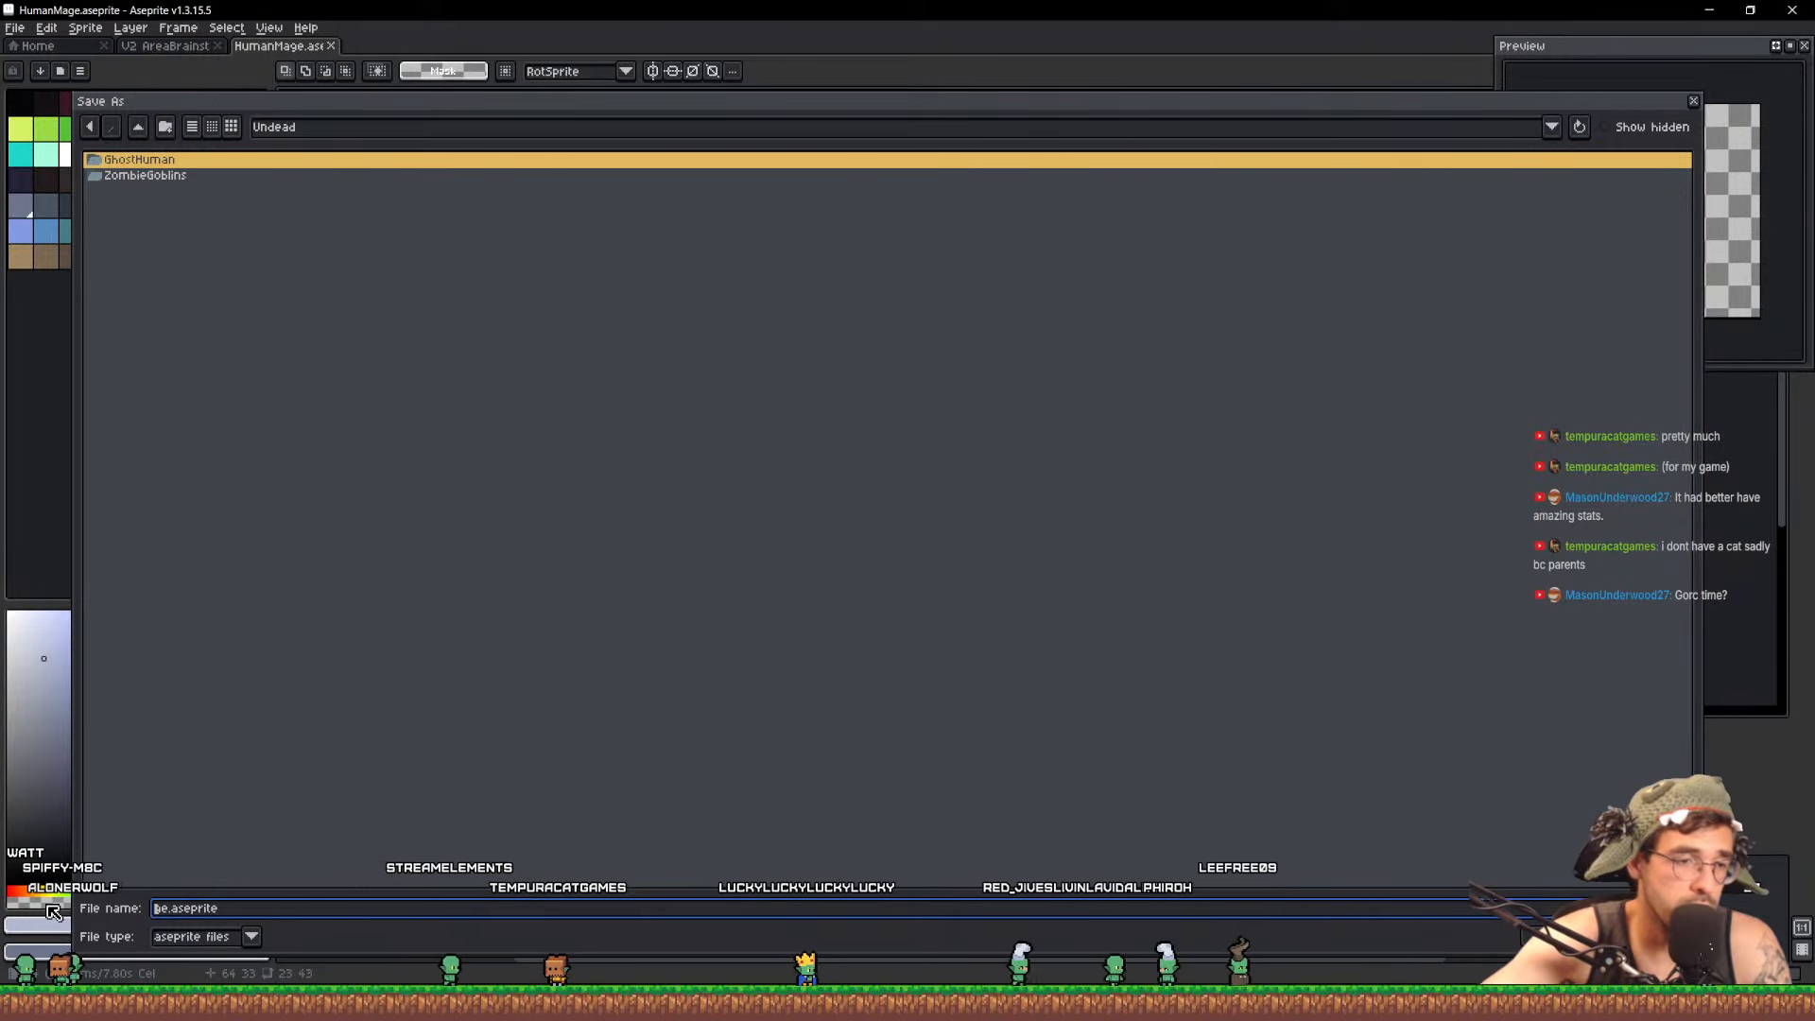
{"action": "type", "text": "GoblinZombie"}
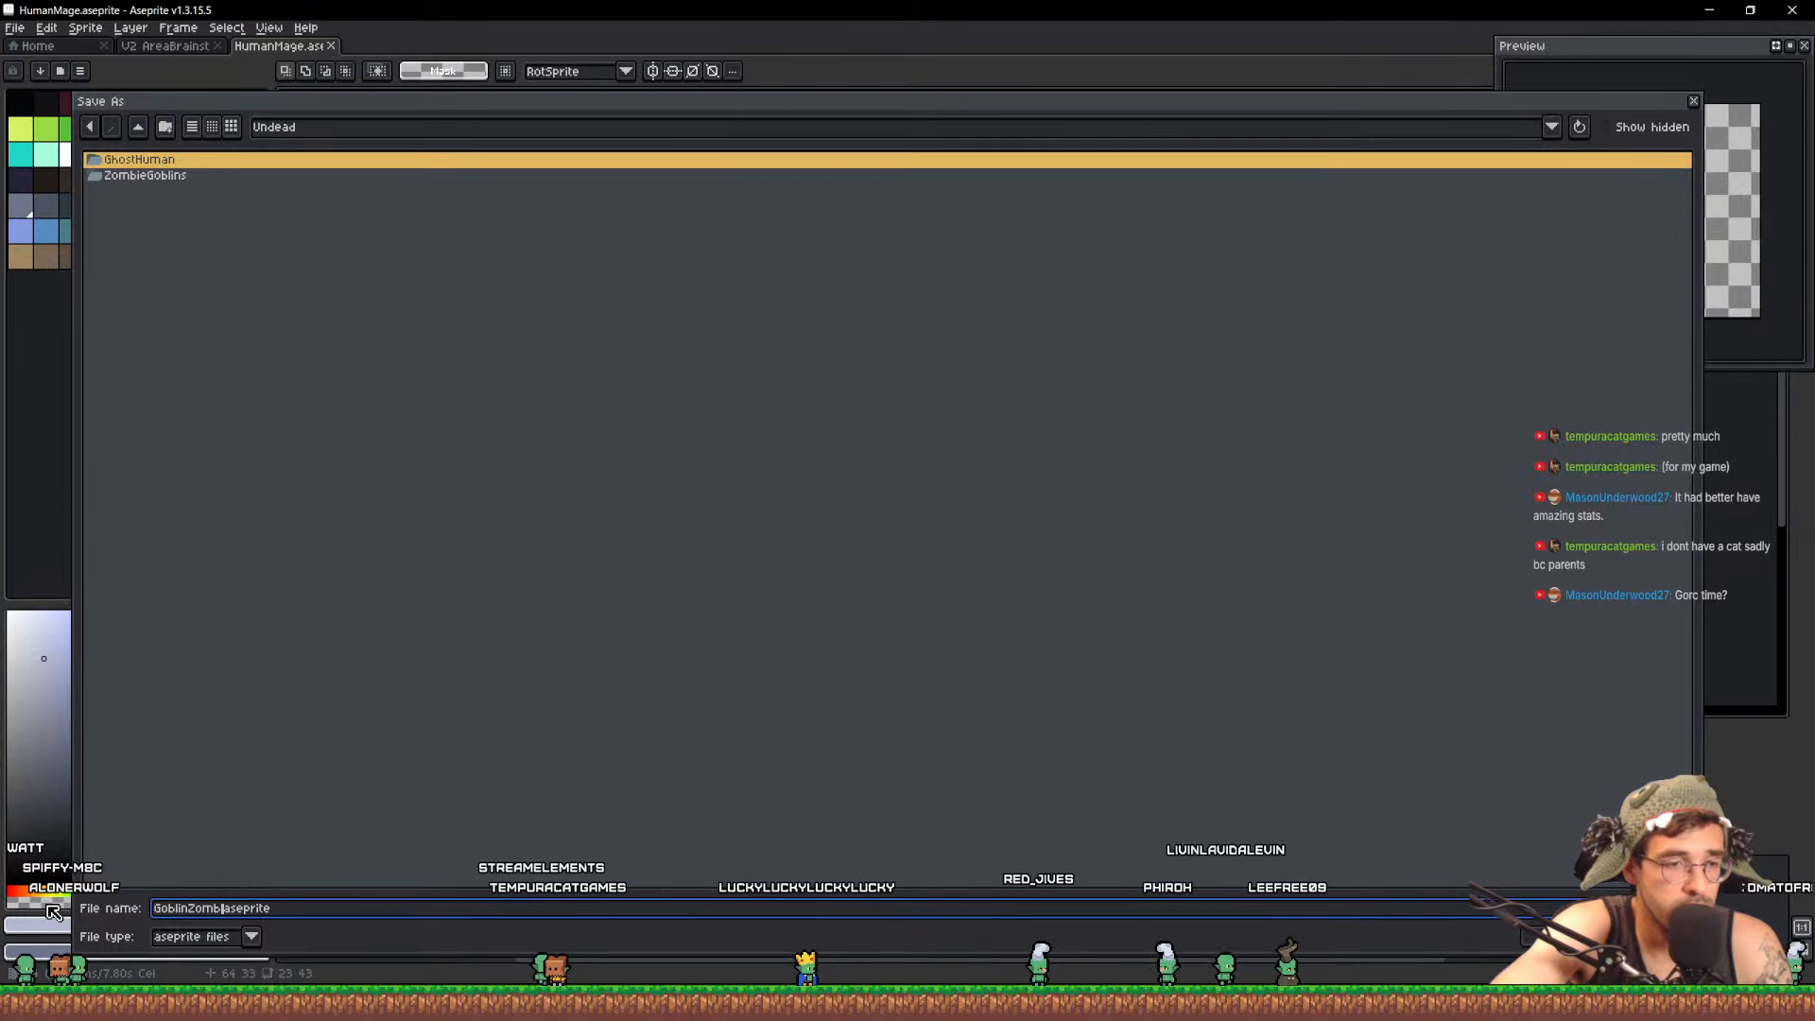
{"action": "type", "text": "Witch"}
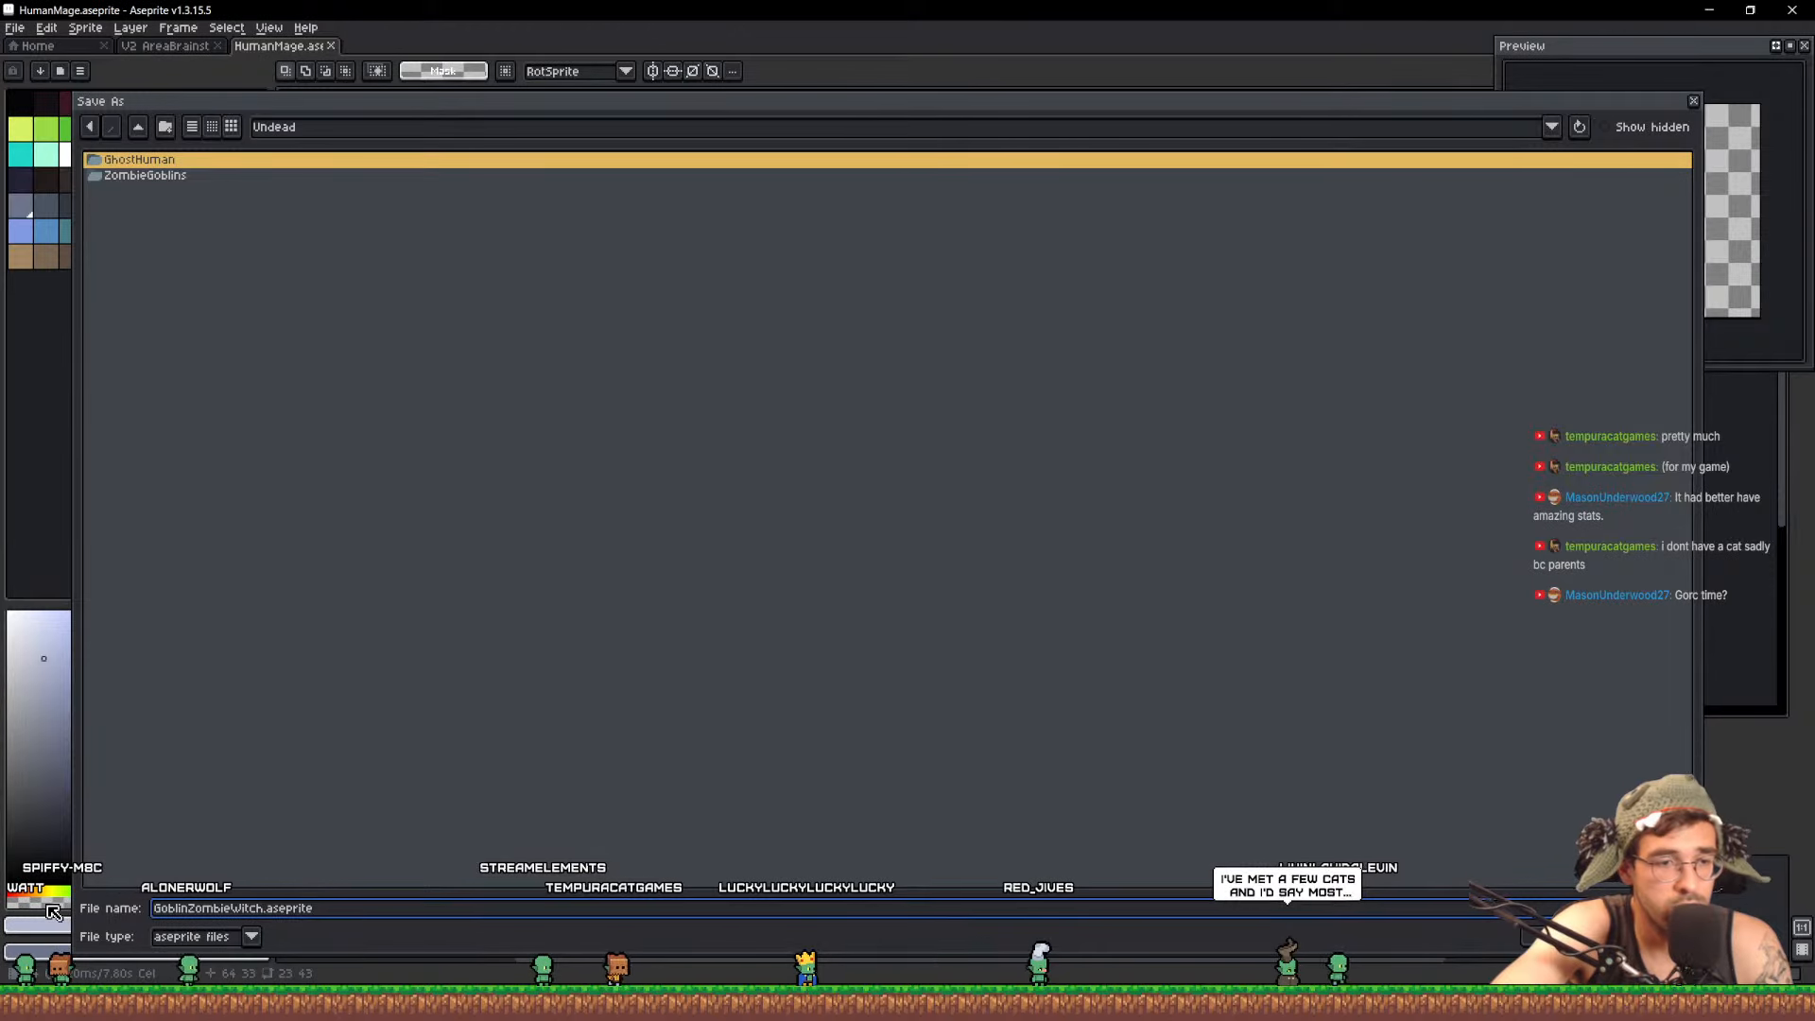
{"action": "key", "text": "Return"}
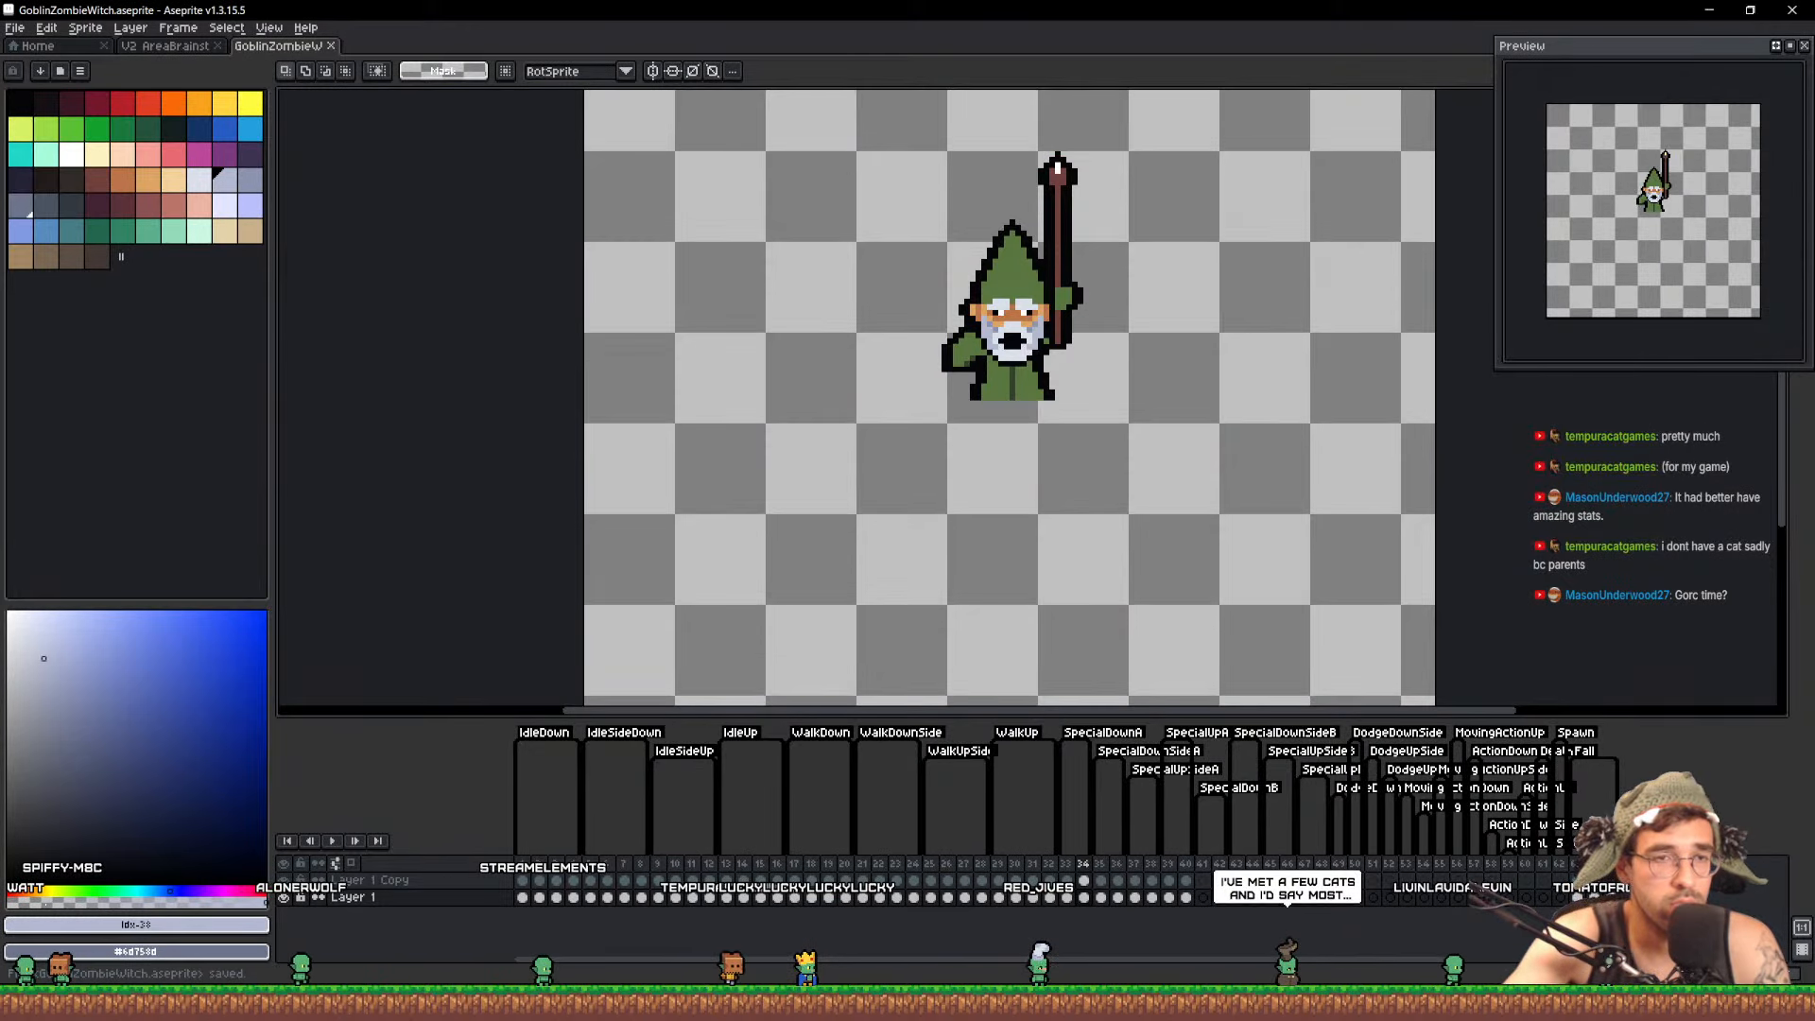
In V2 AreaBrainstorming, select a rectangular area around the zombie goblin witch standing beside the horned skull
{"action": "left_click", "coordinate": [168, 46]}
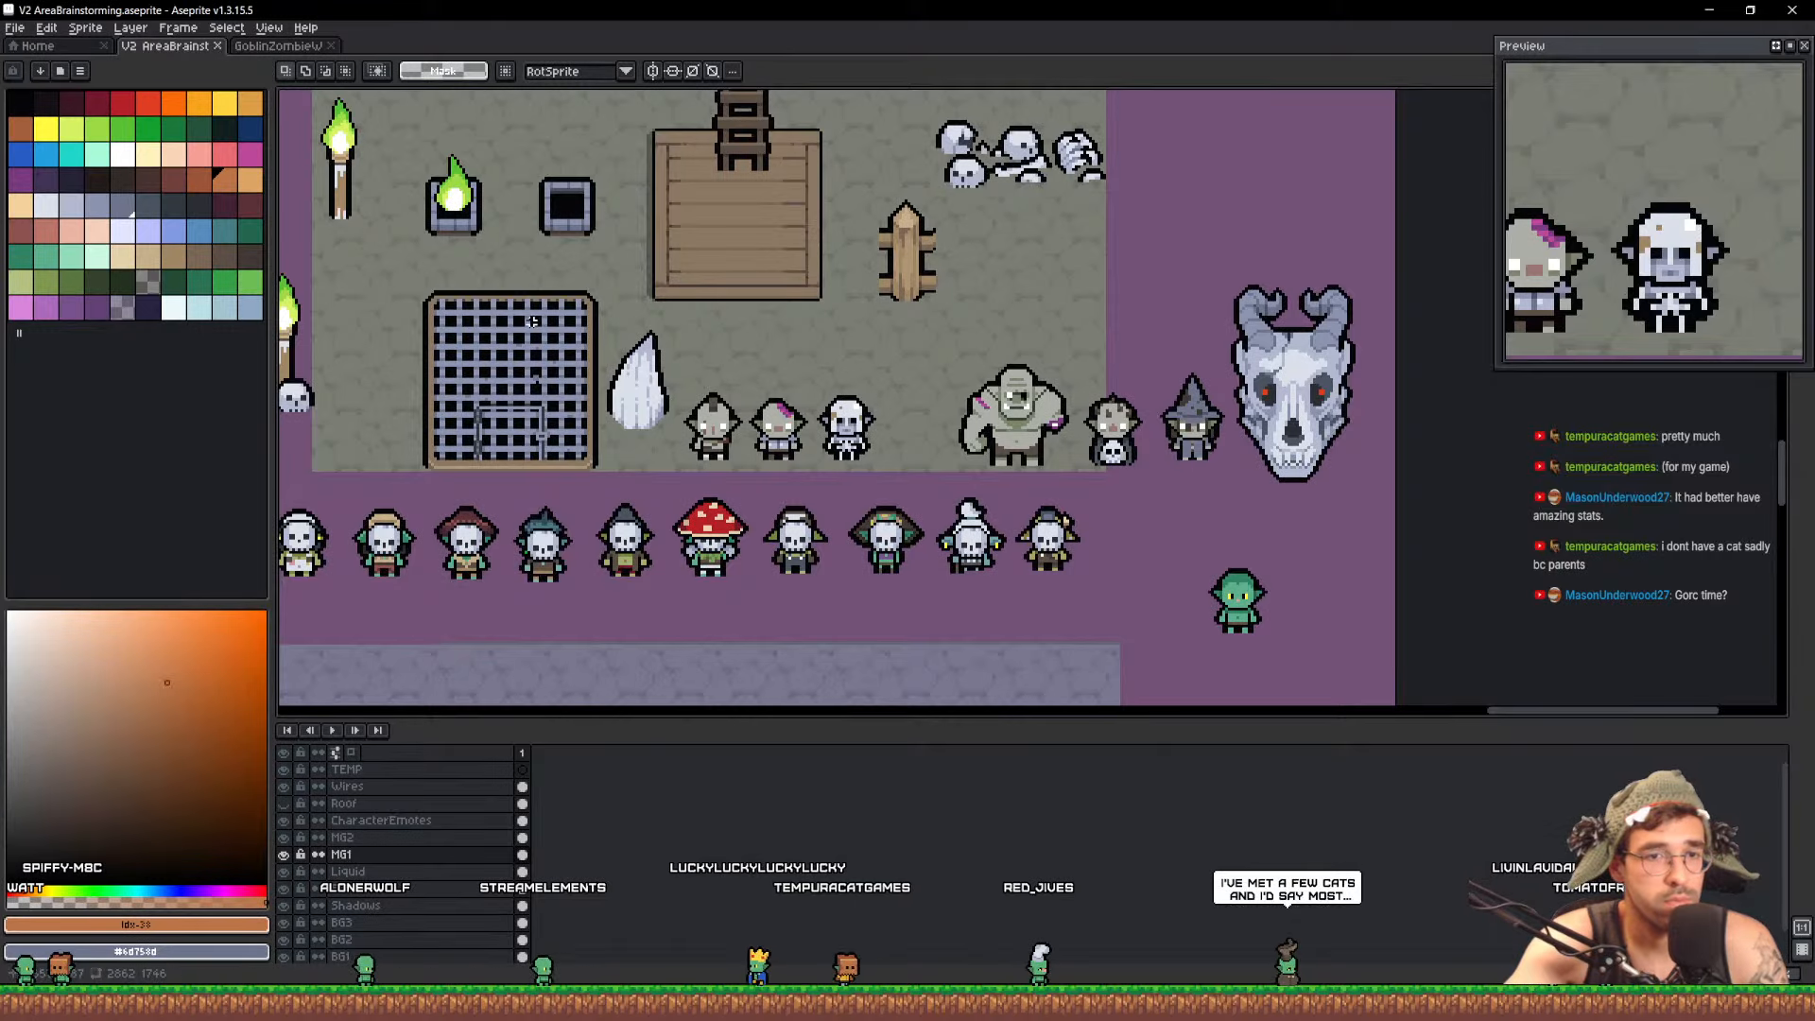
{"action": "scroll", "coordinate": [1219, 407], "scroll_direction": "up", "scroll_amount": 4}
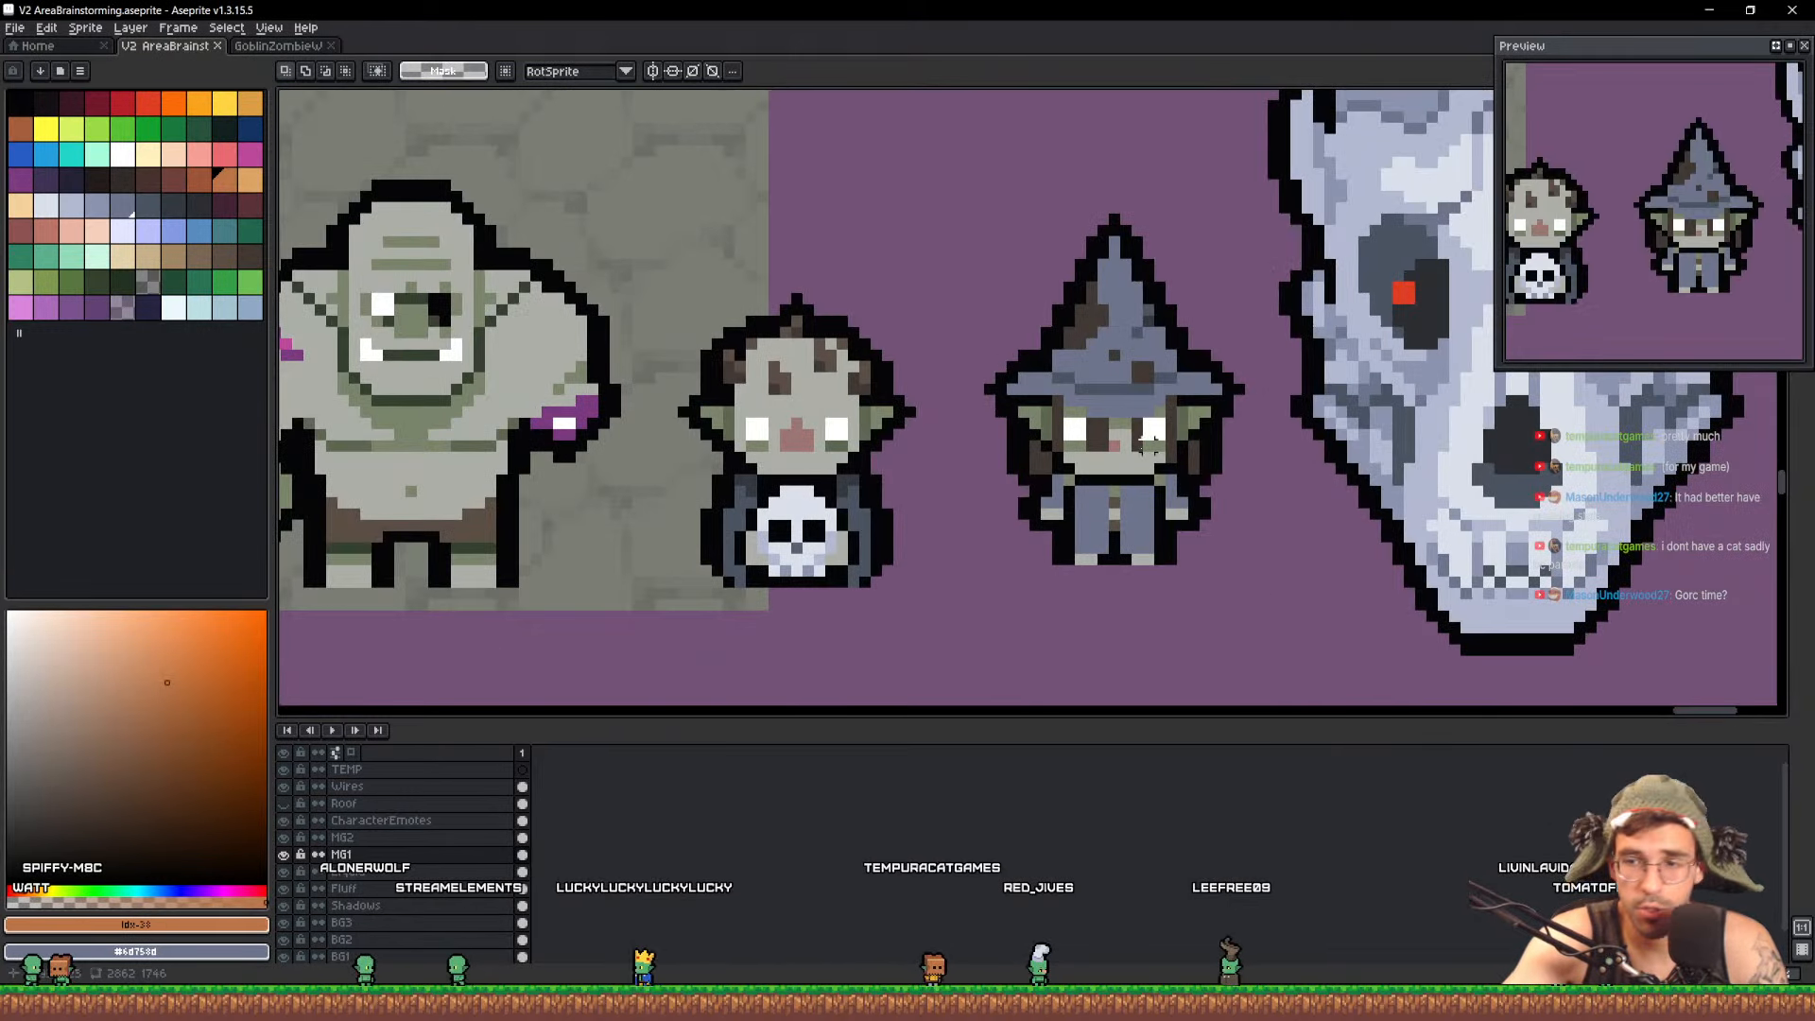
{"action": "key", "text": "v"}
{"action": "scroll", "coordinate": [1149, 449], "scroll_direction": "down", "scroll_amount": 1}
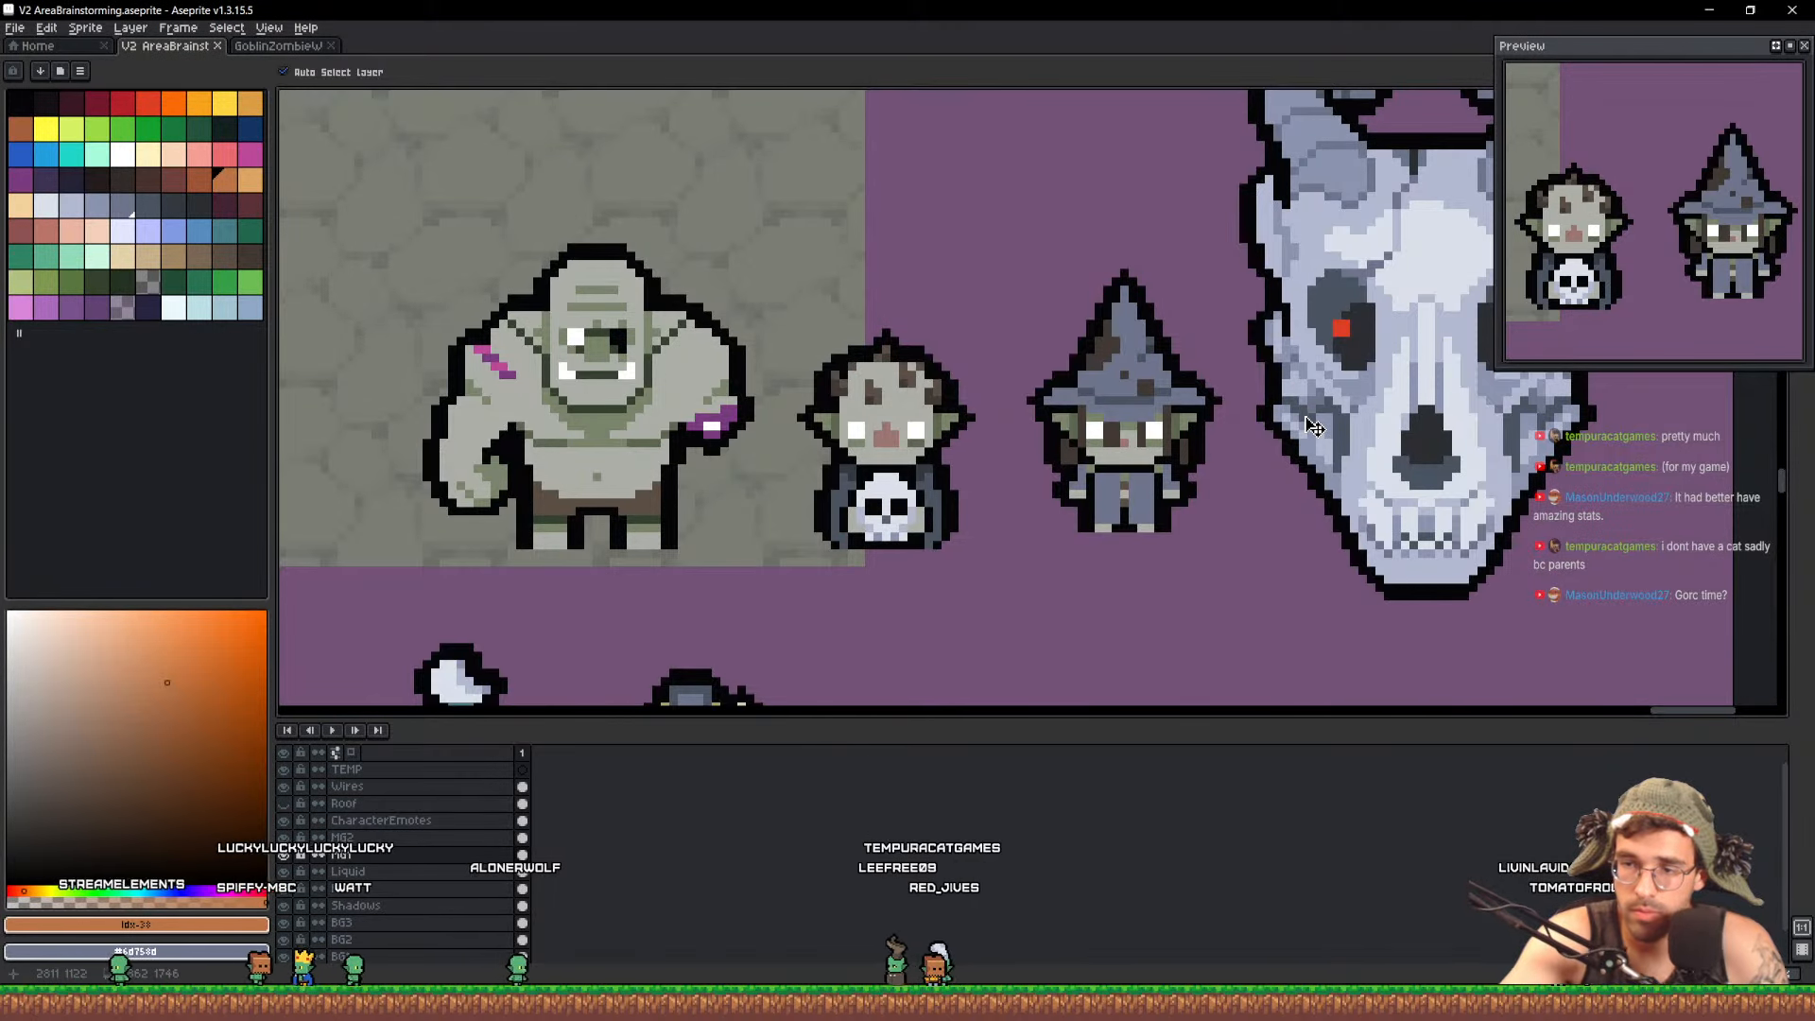
{"action": "left_click_drag", "start_coordinate": [1010, 568], "coordinate": [1089, 432]}
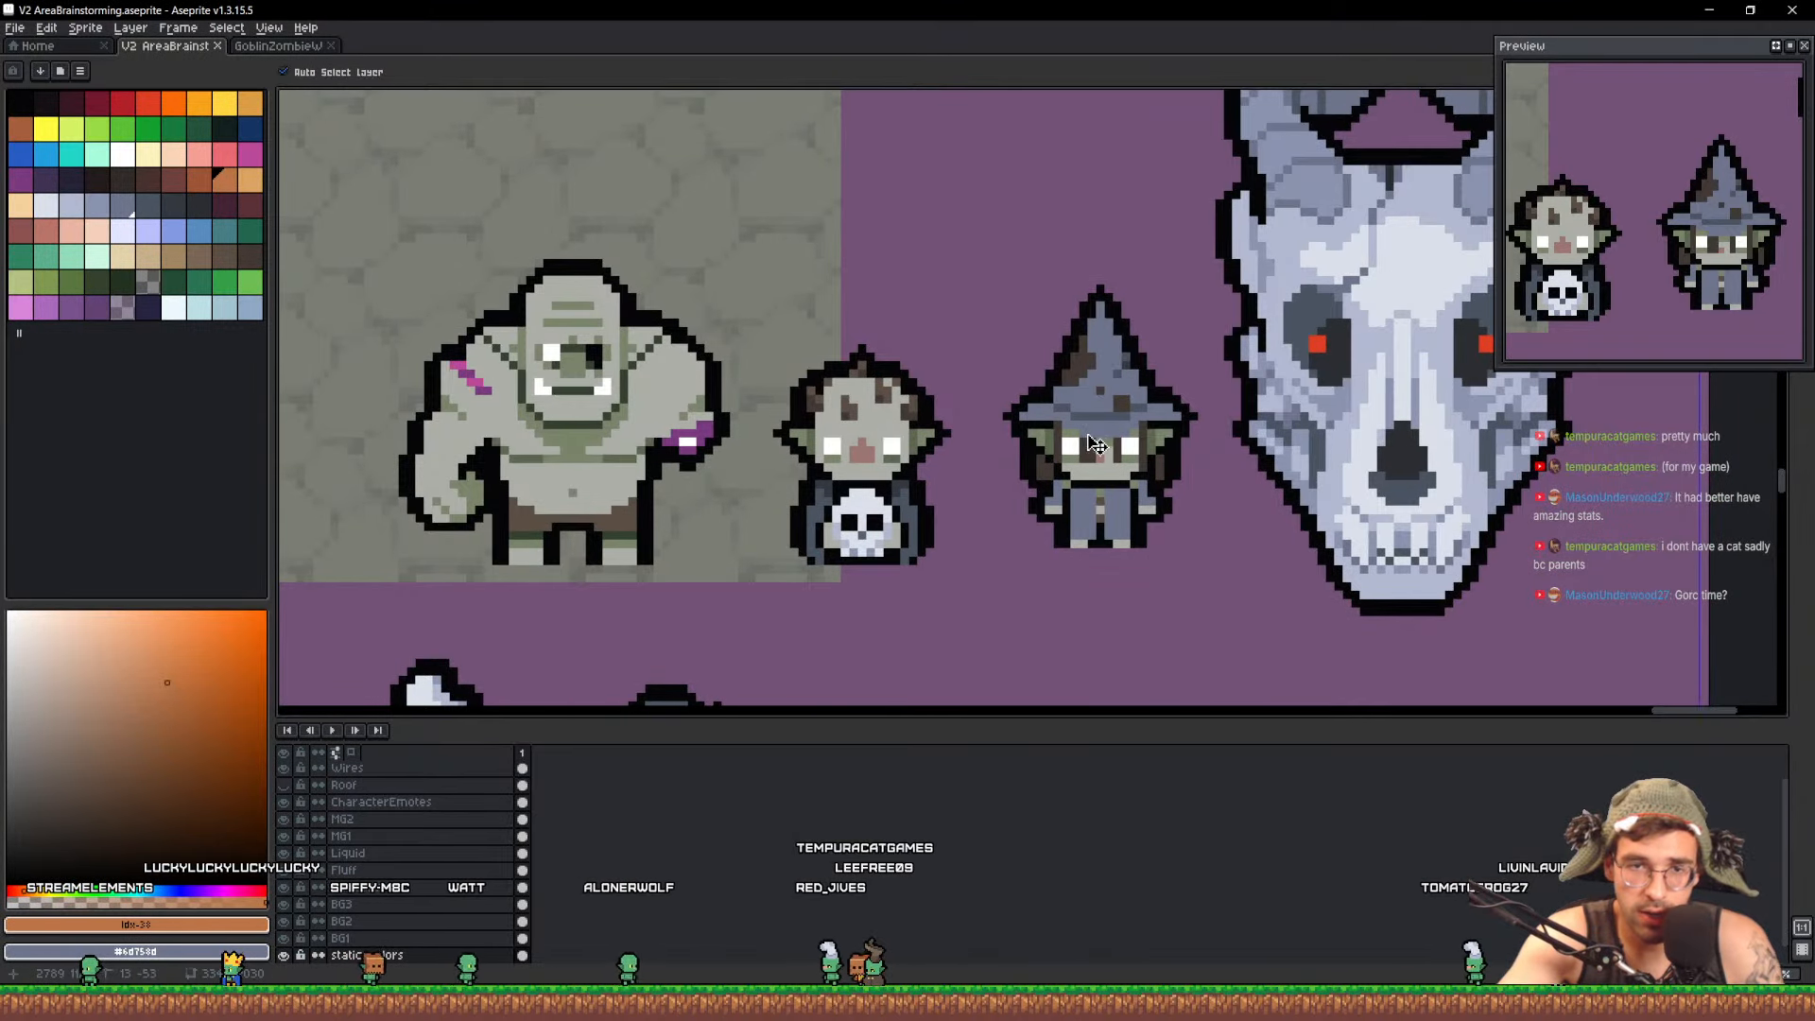
{"action": "key", "text": "m"}
{"action": "mouse_move", "coordinate": [974, 585]}
{"action": "left_mouse_down"}
{"action": "mouse_move", "coordinate": [1176, 243]}
{"action": "mouse_move", "coordinate": [1210, 230]}
{"action": "left_mouse_up"}
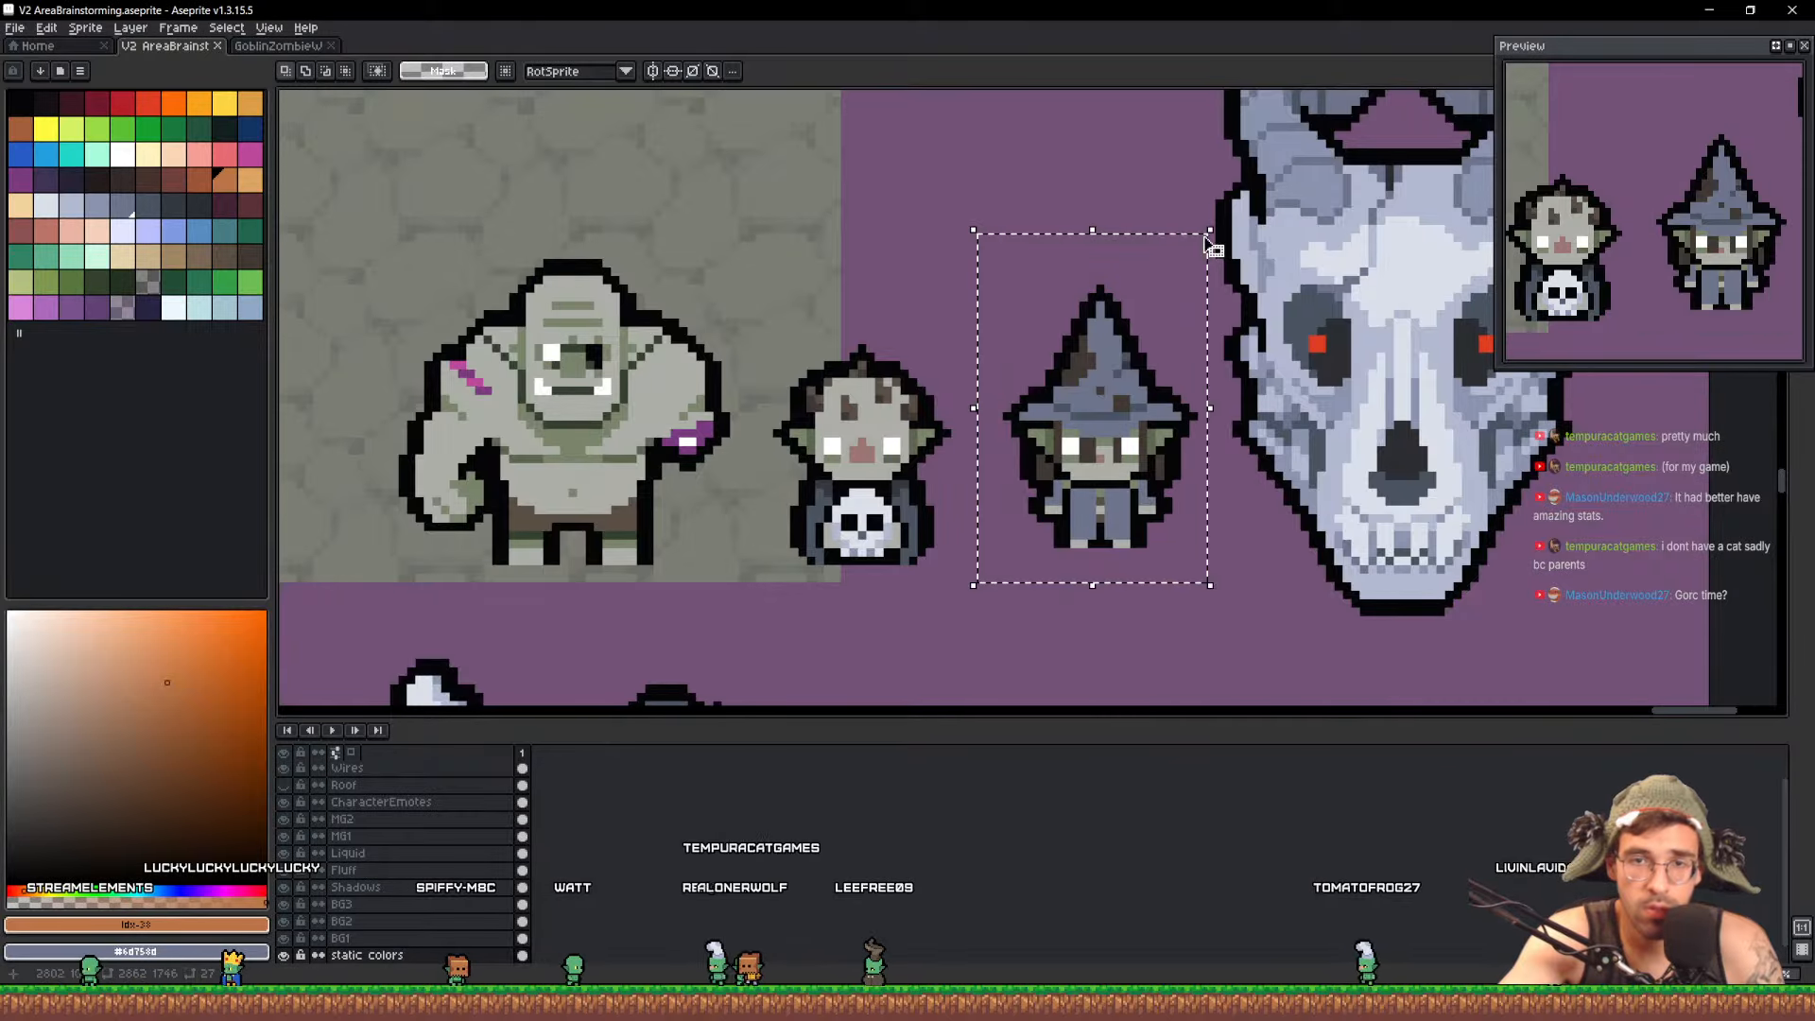
Delete the Layer 1 Copy layer that thickens the mage's outline in GoblinZombieWitch.aseprite
{"action": "left_click", "coordinate": [281, 46]}
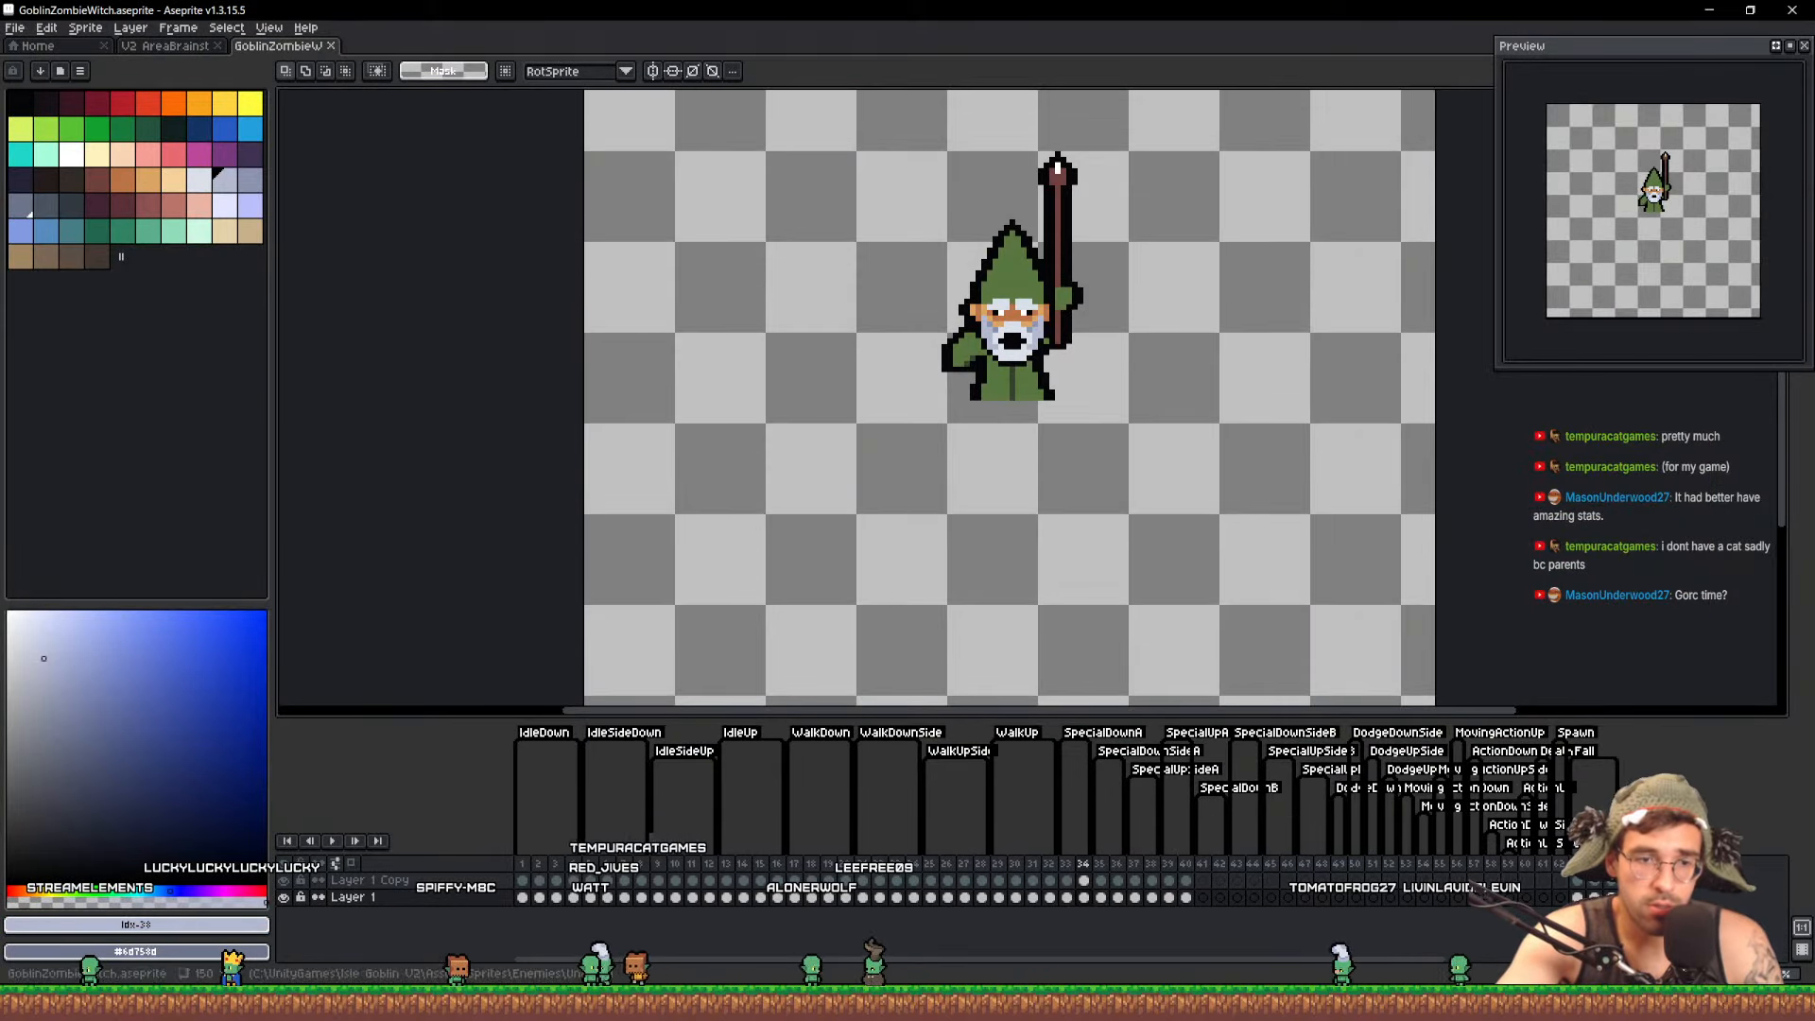
{"action": "left_click", "coordinate": [292, 882]}
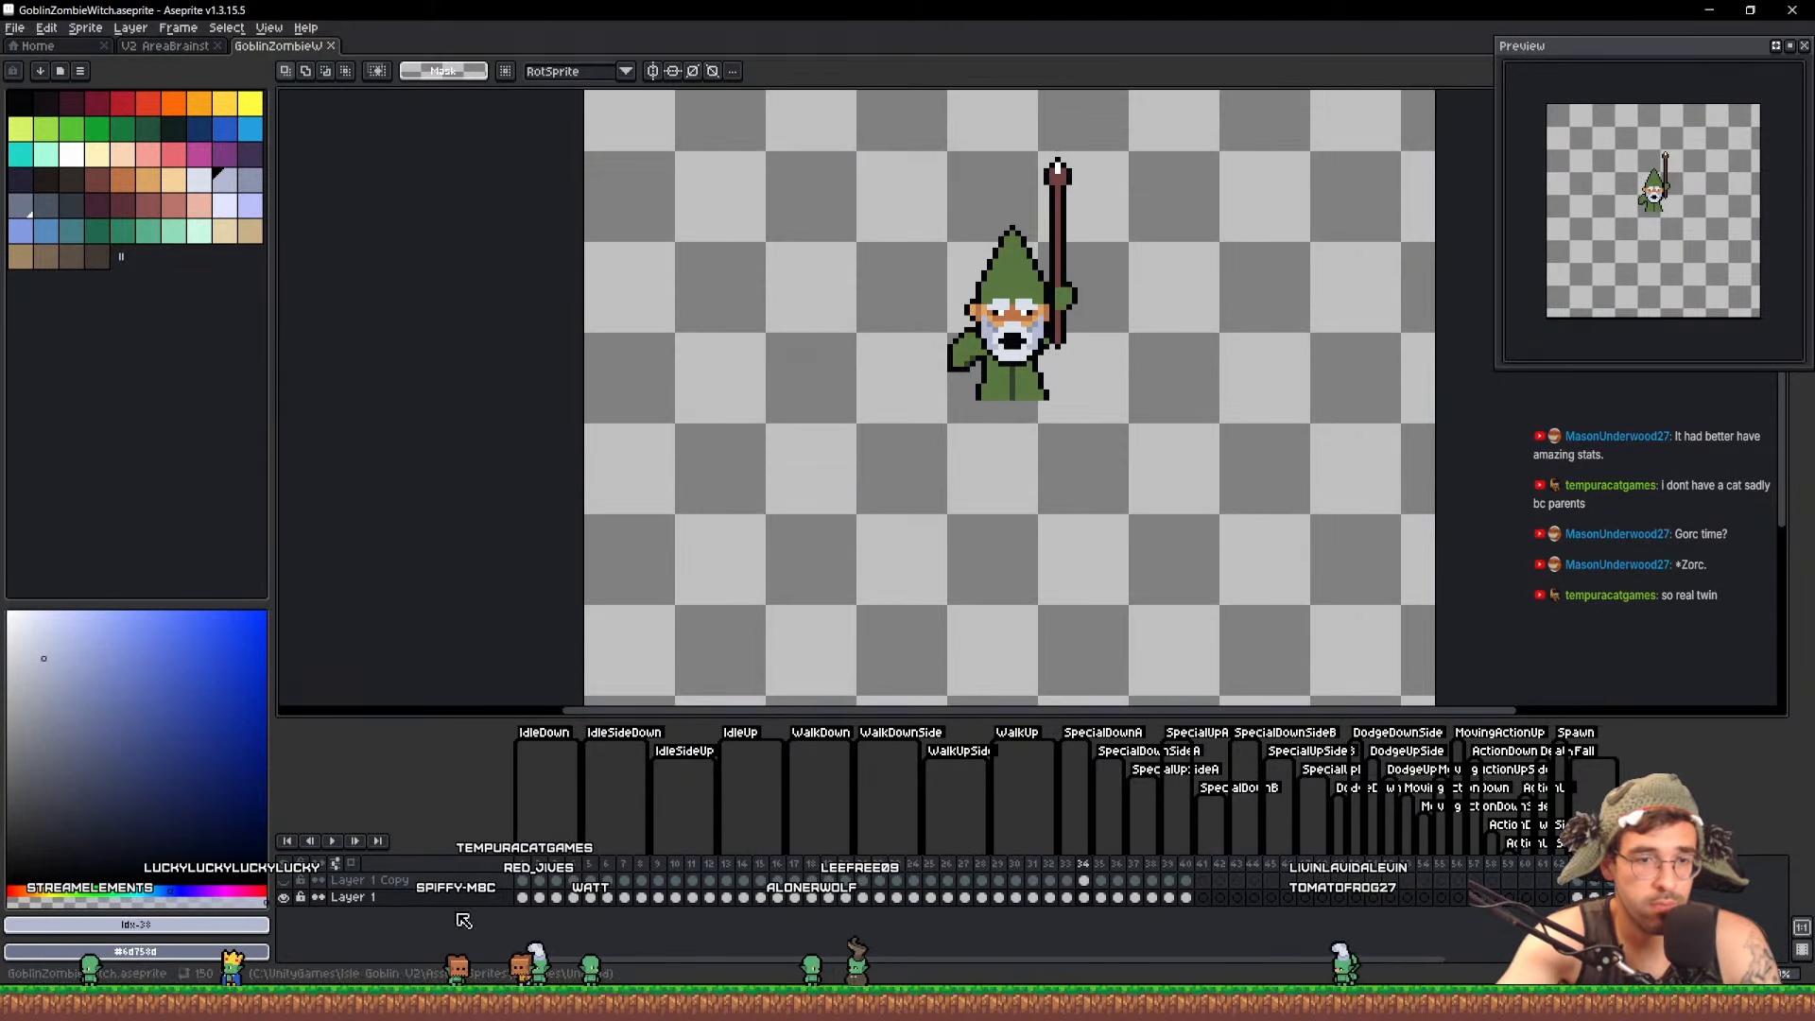
{"action": "left_click_drag", "start_coordinate": [1595, 881], "coordinate": [551, 880]}
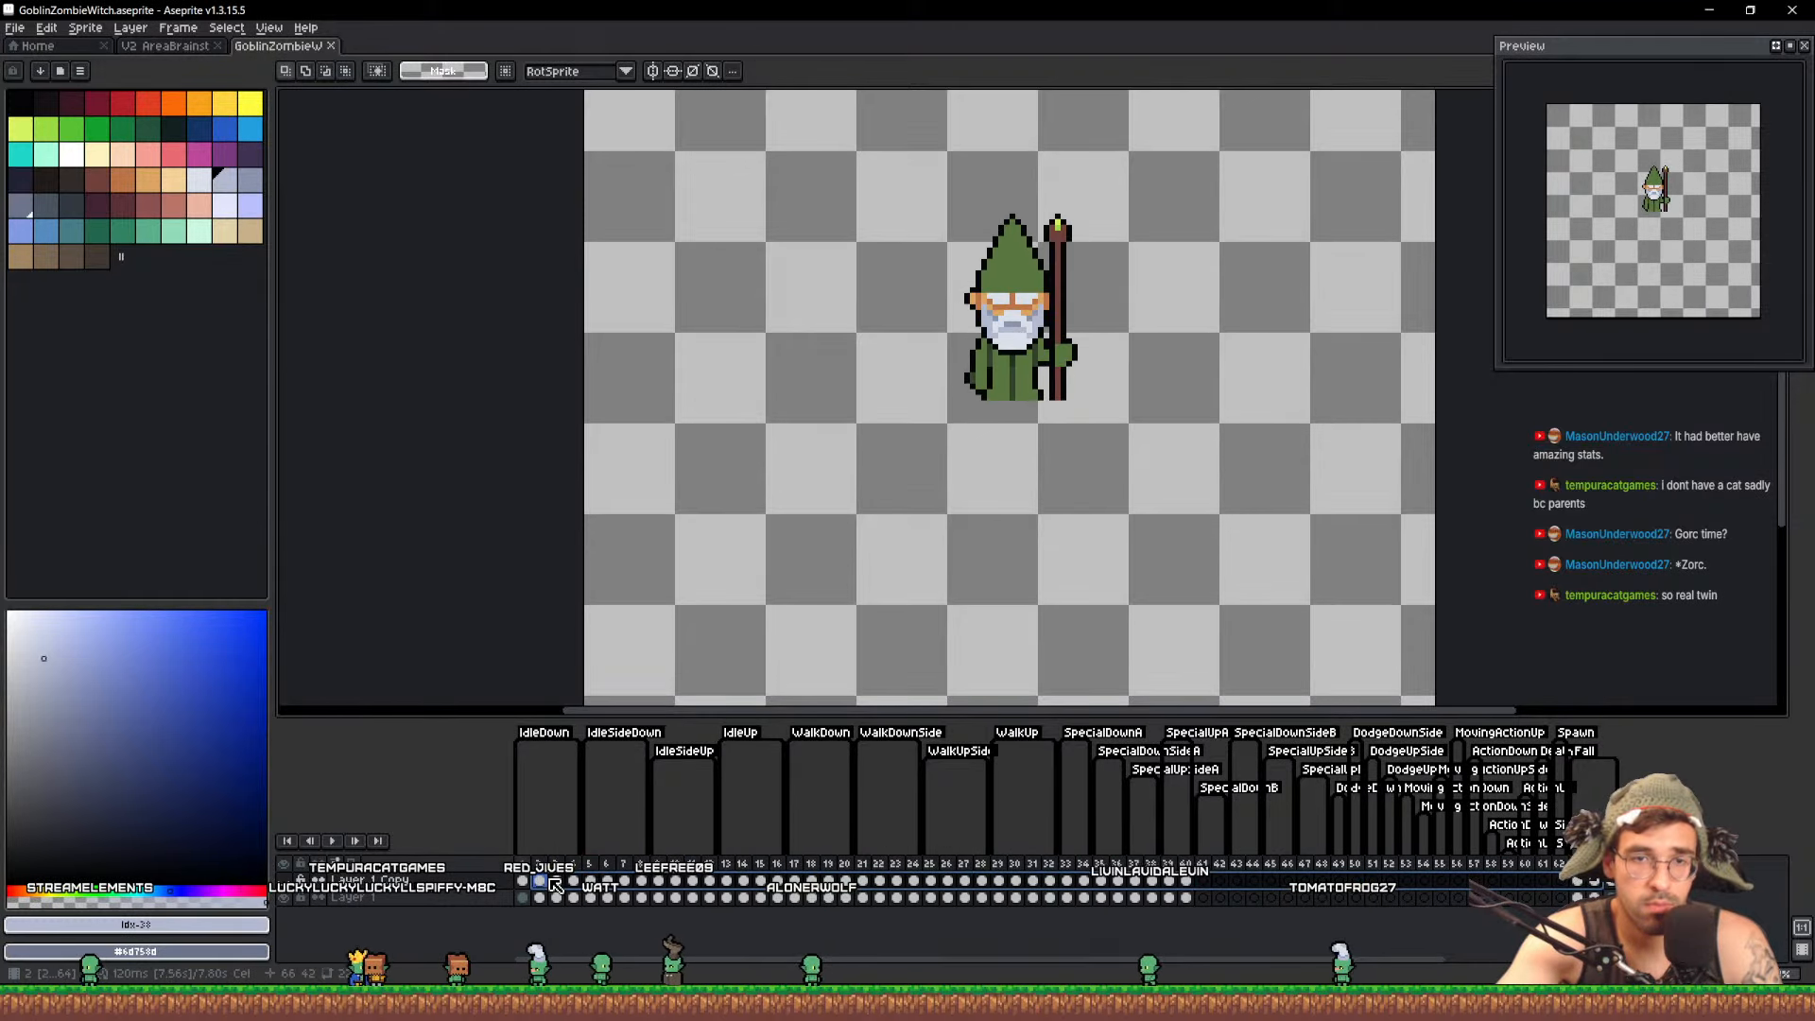
{"action": "left_click", "coordinate": [406, 881]}
{"action": "key", "text": "Delete"}
{"action": "left_click", "coordinate": [525, 881]}
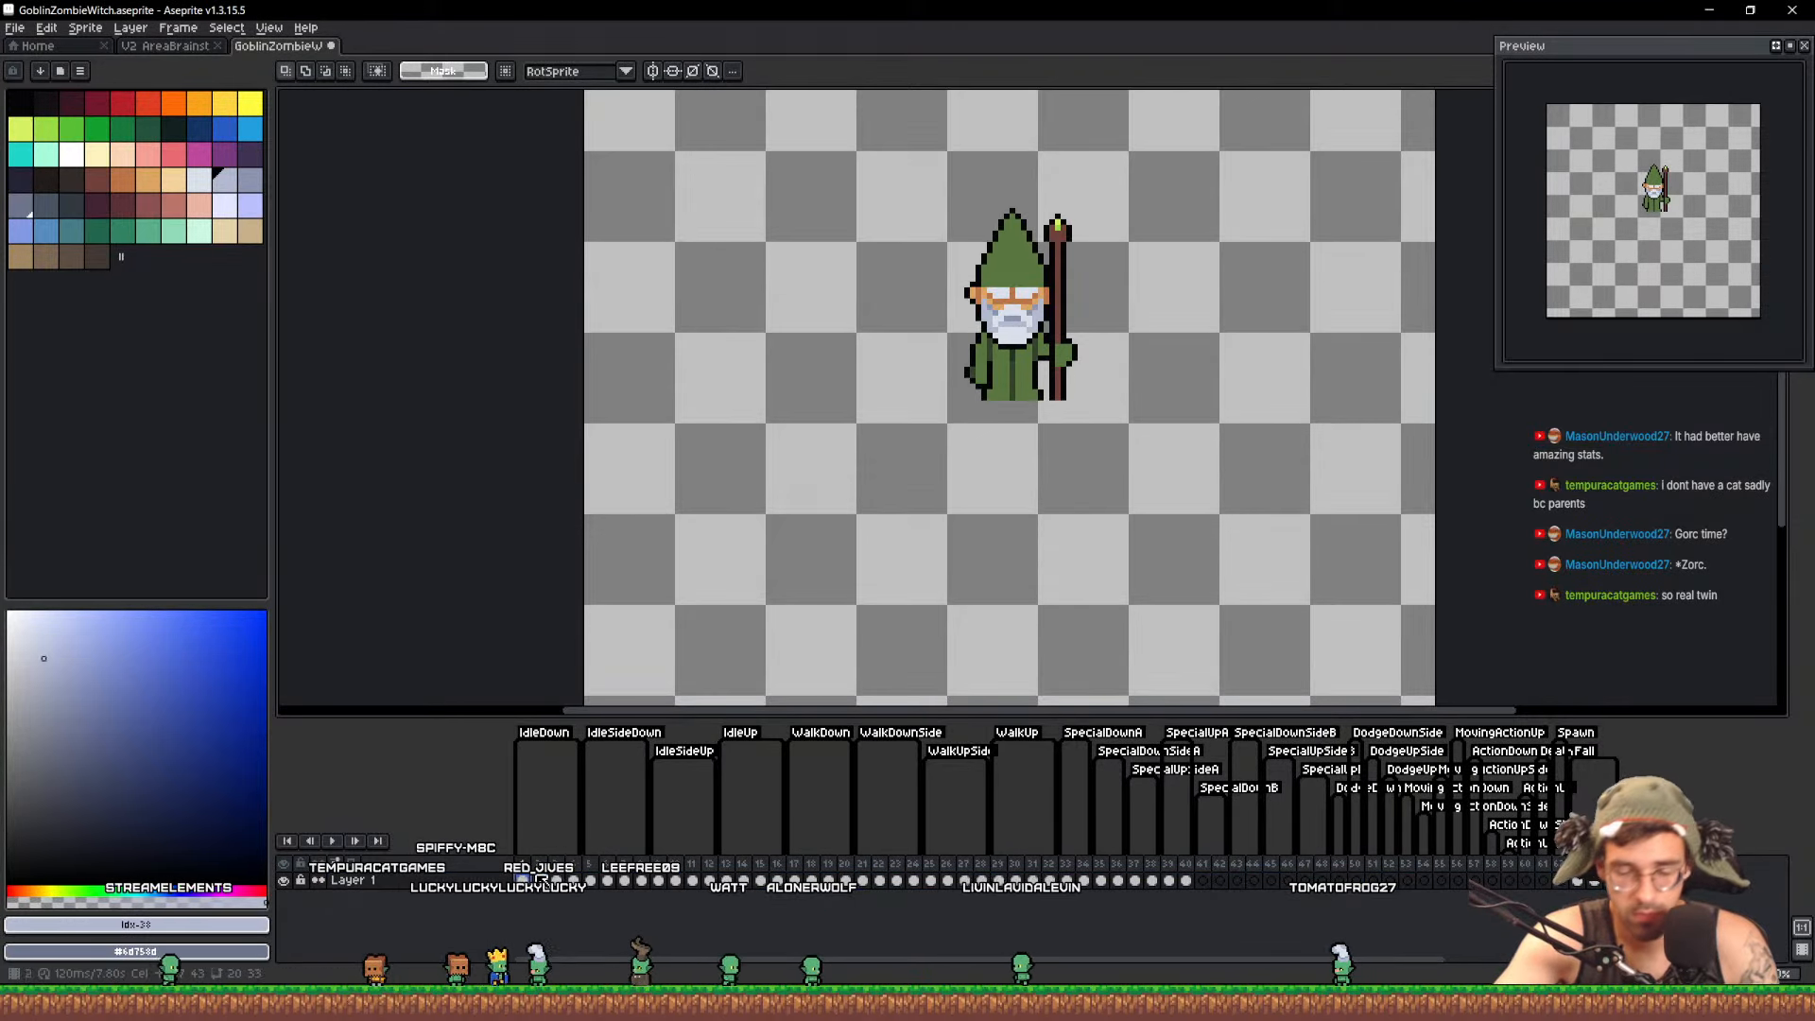
Add a new layer above Layer 1 at frame 1 and try pasting the copied area onto it
{"action": "key", "text": "shift+n"}
{"action": "scroll", "coordinate": [1000, 455], "scroll_direction": "up", "scroll_amount": 1}
{"action": "key", "text": "ctrl+v"}
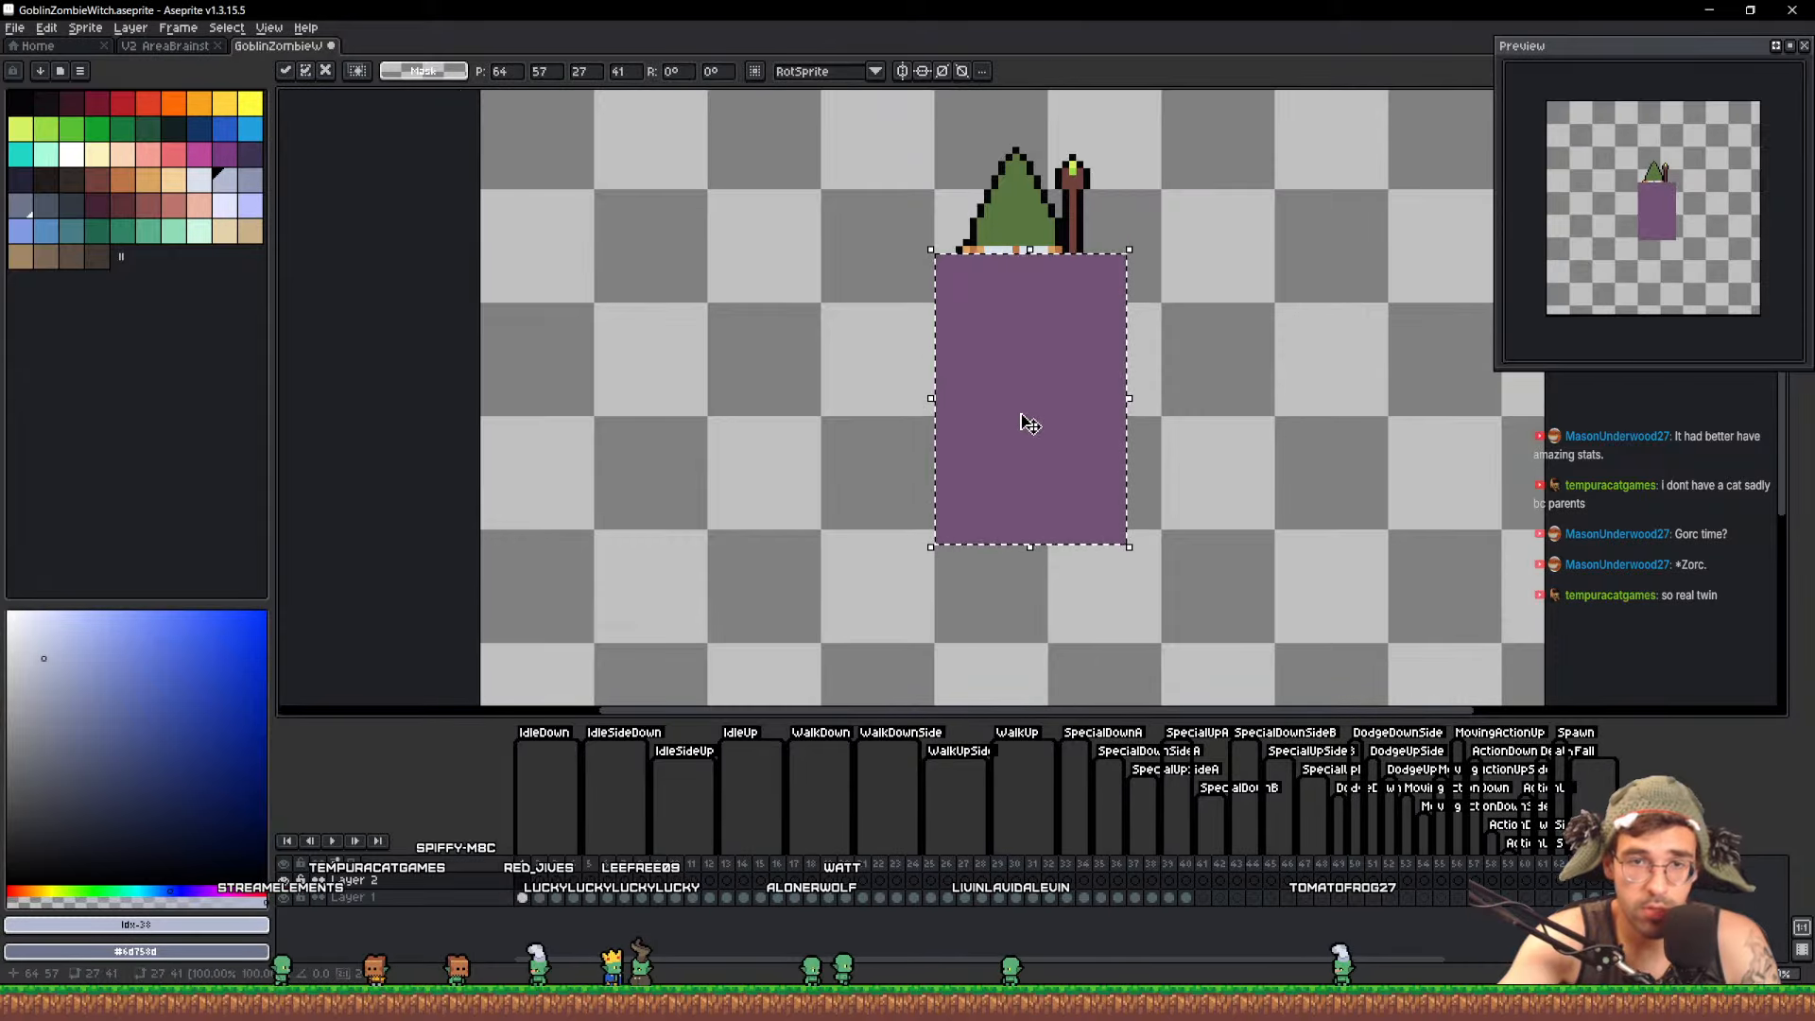
{"action": "key", "text": "ctrl+z"}
Copy the witch from the MG1 layer of V2 AreaBrainstorming and paste her onto the new layer, to the left of the mage
{"action": "left_click", "coordinate": [191, 48]}
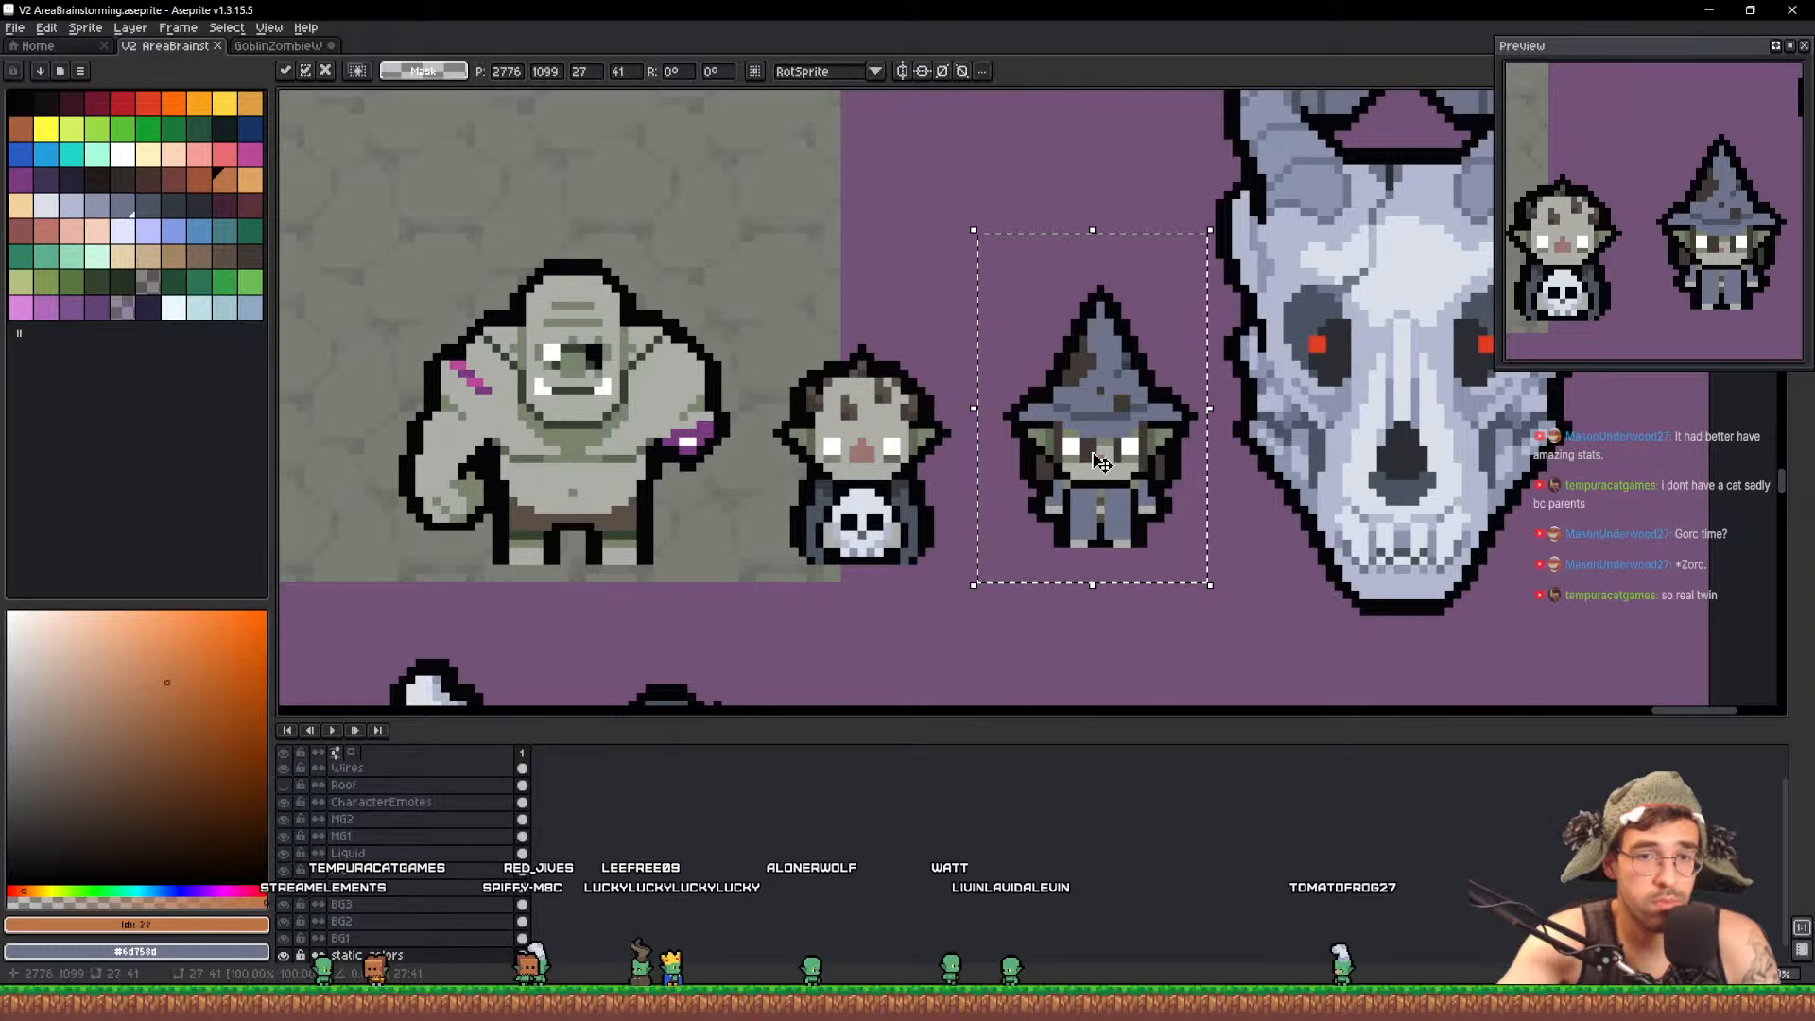
{"action": "left_click", "coordinate": [1098, 461], "text": "ctrl"}
{"action": "left_click", "coordinate": [1101, 463]}
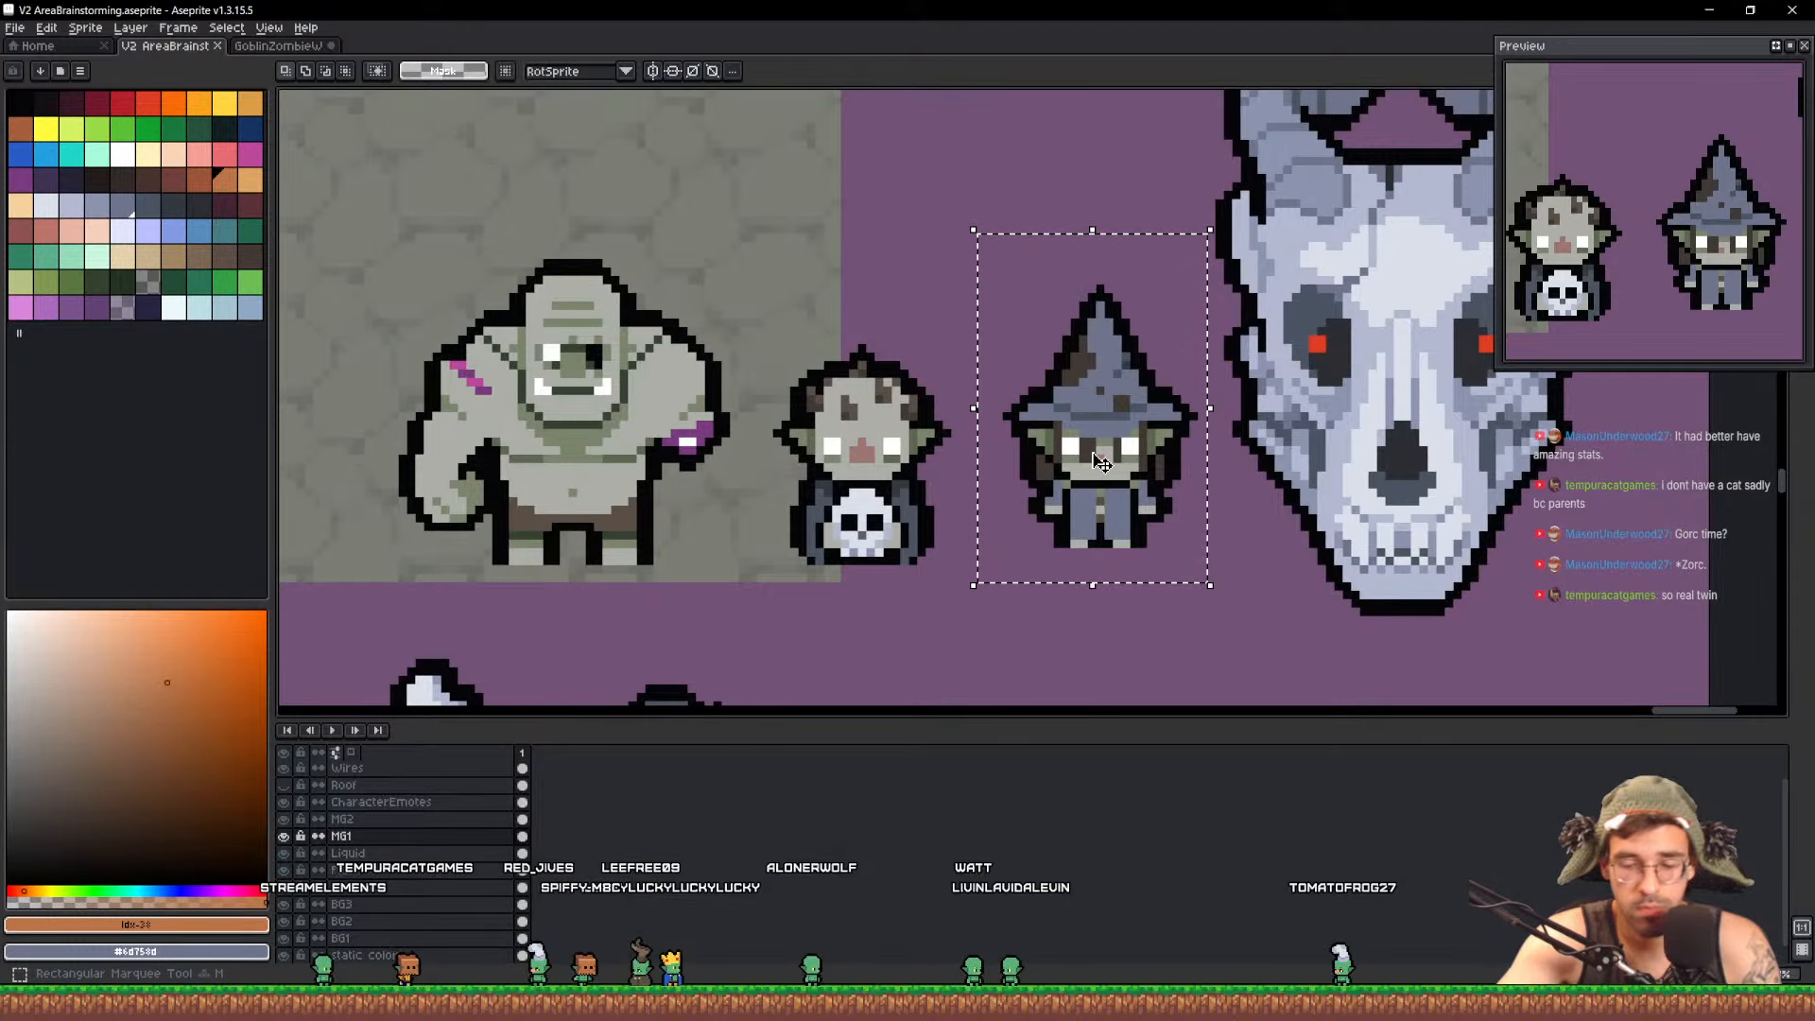
{"action": "key", "text": "ctrl+c"}
{"action": "left_click", "coordinate": [279, 46]}
{"action": "key", "text": "ctrl+v"}
{"action": "left_click_drag", "start_coordinate": [1075, 469], "coordinate": [733, 326]}
{"action": "scroll", "coordinate": [752, 321], "scroll_direction": "up", "scroll_amount": 1}
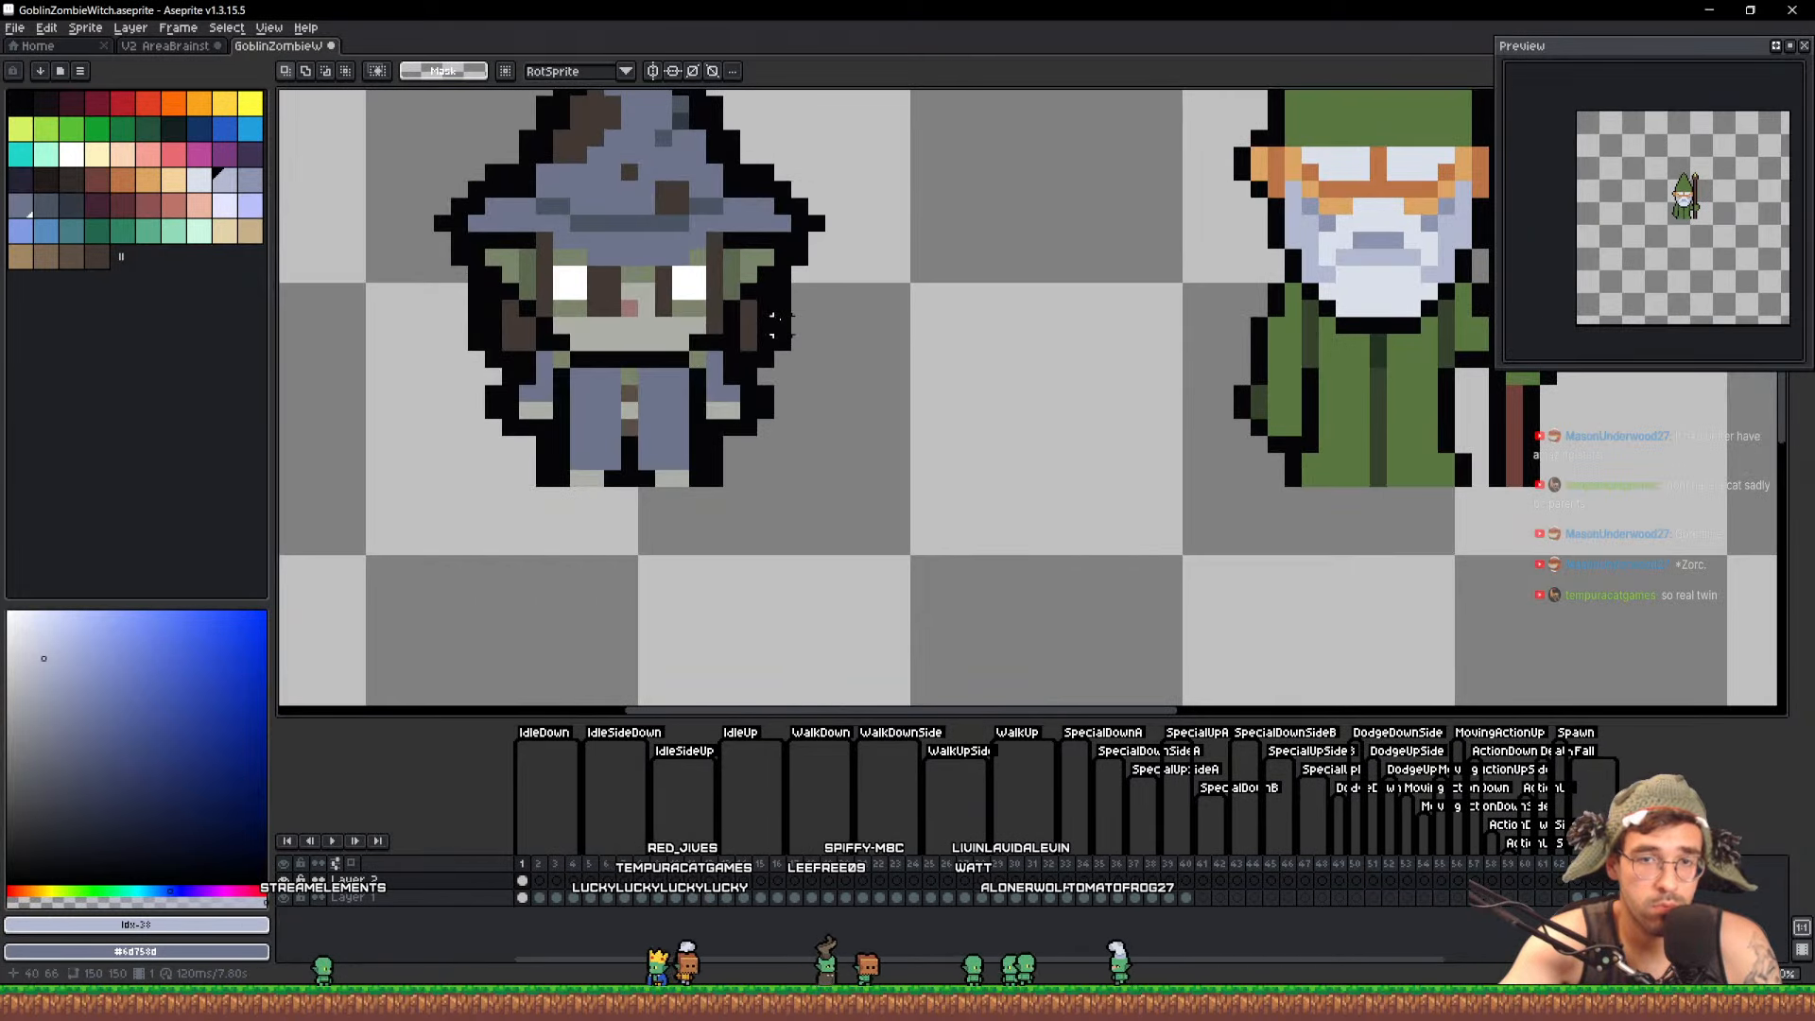
Move the witch directly over the mage in frame 1, with her feet level with the bottom of his robe
{"action": "scroll", "coordinate": [781, 329], "scroll_direction": "down", "scroll_amount": 2}
{"action": "scroll", "coordinate": [783, 486], "scroll_direction": "up", "scroll_amount": 2}
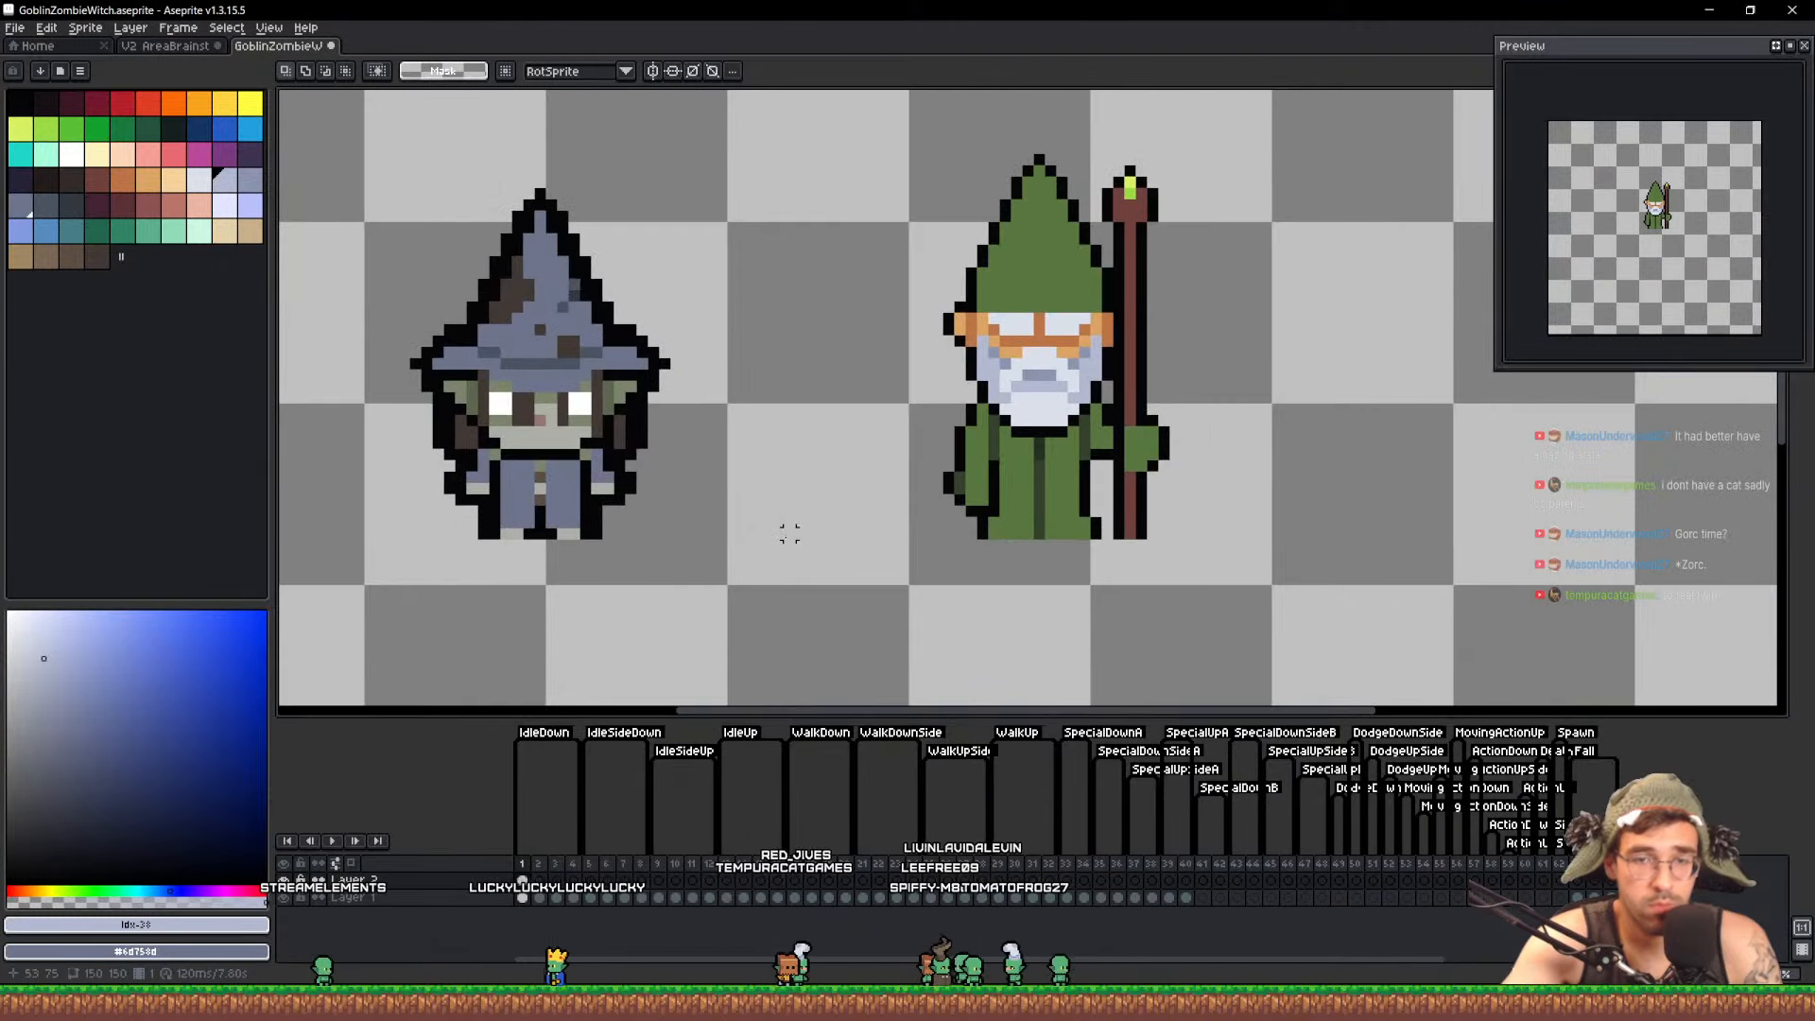
{"action": "left_click_drag", "start_coordinate": [313, 578], "coordinate": [832, 106]}
{"action": "mouse_move", "coordinate": [709, 298]}
{"action": "left_mouse_down"}
{"action": "mouse_move", "coordinate": [908, 335]}
{"action": "mouse_move", "coordinate": [1187, 332]}
{"action": "left_mouse_up"}
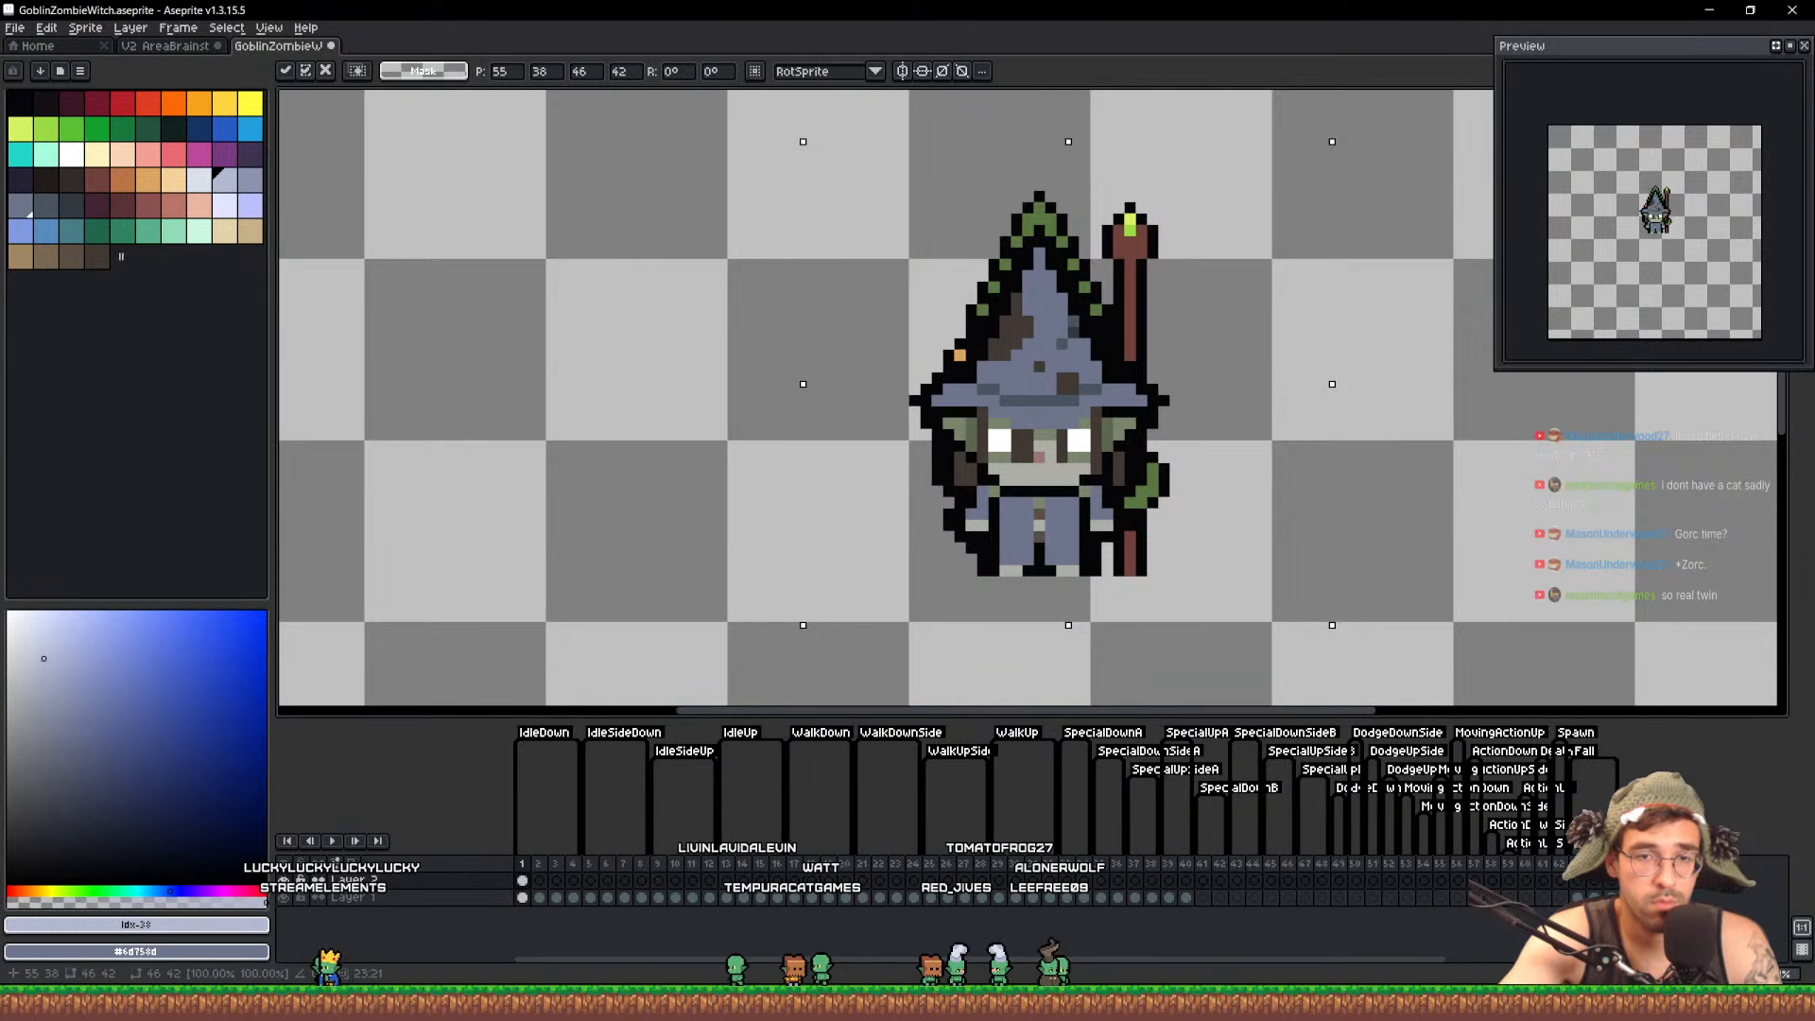
{"action": "scroll", "coordinate": [1053, 430], "scroll_direction": "down", "scroll_amount": 1}
{"action": "key", "text": "ctrl+d"}
Delete the witch's thick black outline and replace it with a thinner outline in the palette's first black
{"action": "key", "text": "w"}
{"action": "left_click_drag", "start_coordinate": [1101, 439], "coordinate": [841, 433]}
{"action": "scroll", "coordinate": [844, 434], "scroll_direction": "up", "scroll_amount": 2}
{"action": "left_click", "coordinate": [867, 437]}
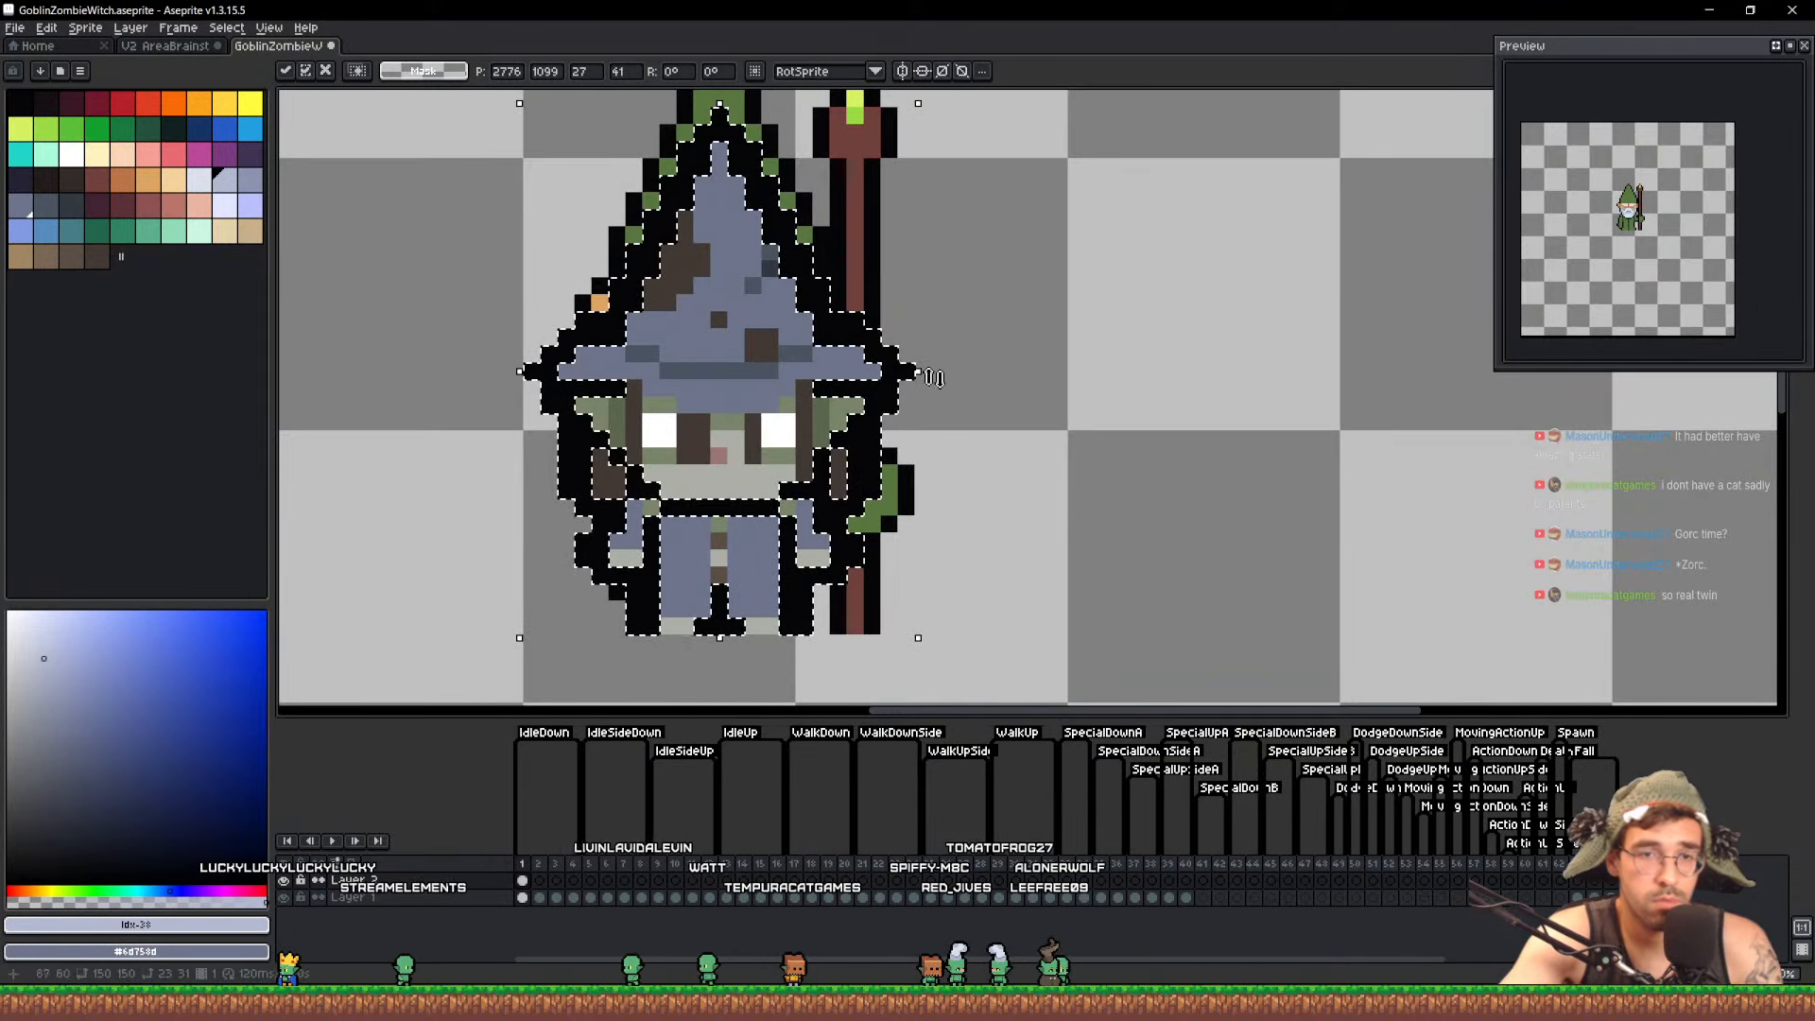
{"action": "key", "text": "Delete"}
{"action": "key", "text": "ctrl+d"}
{"action": "left_click", "coordinate": [28, 106]}
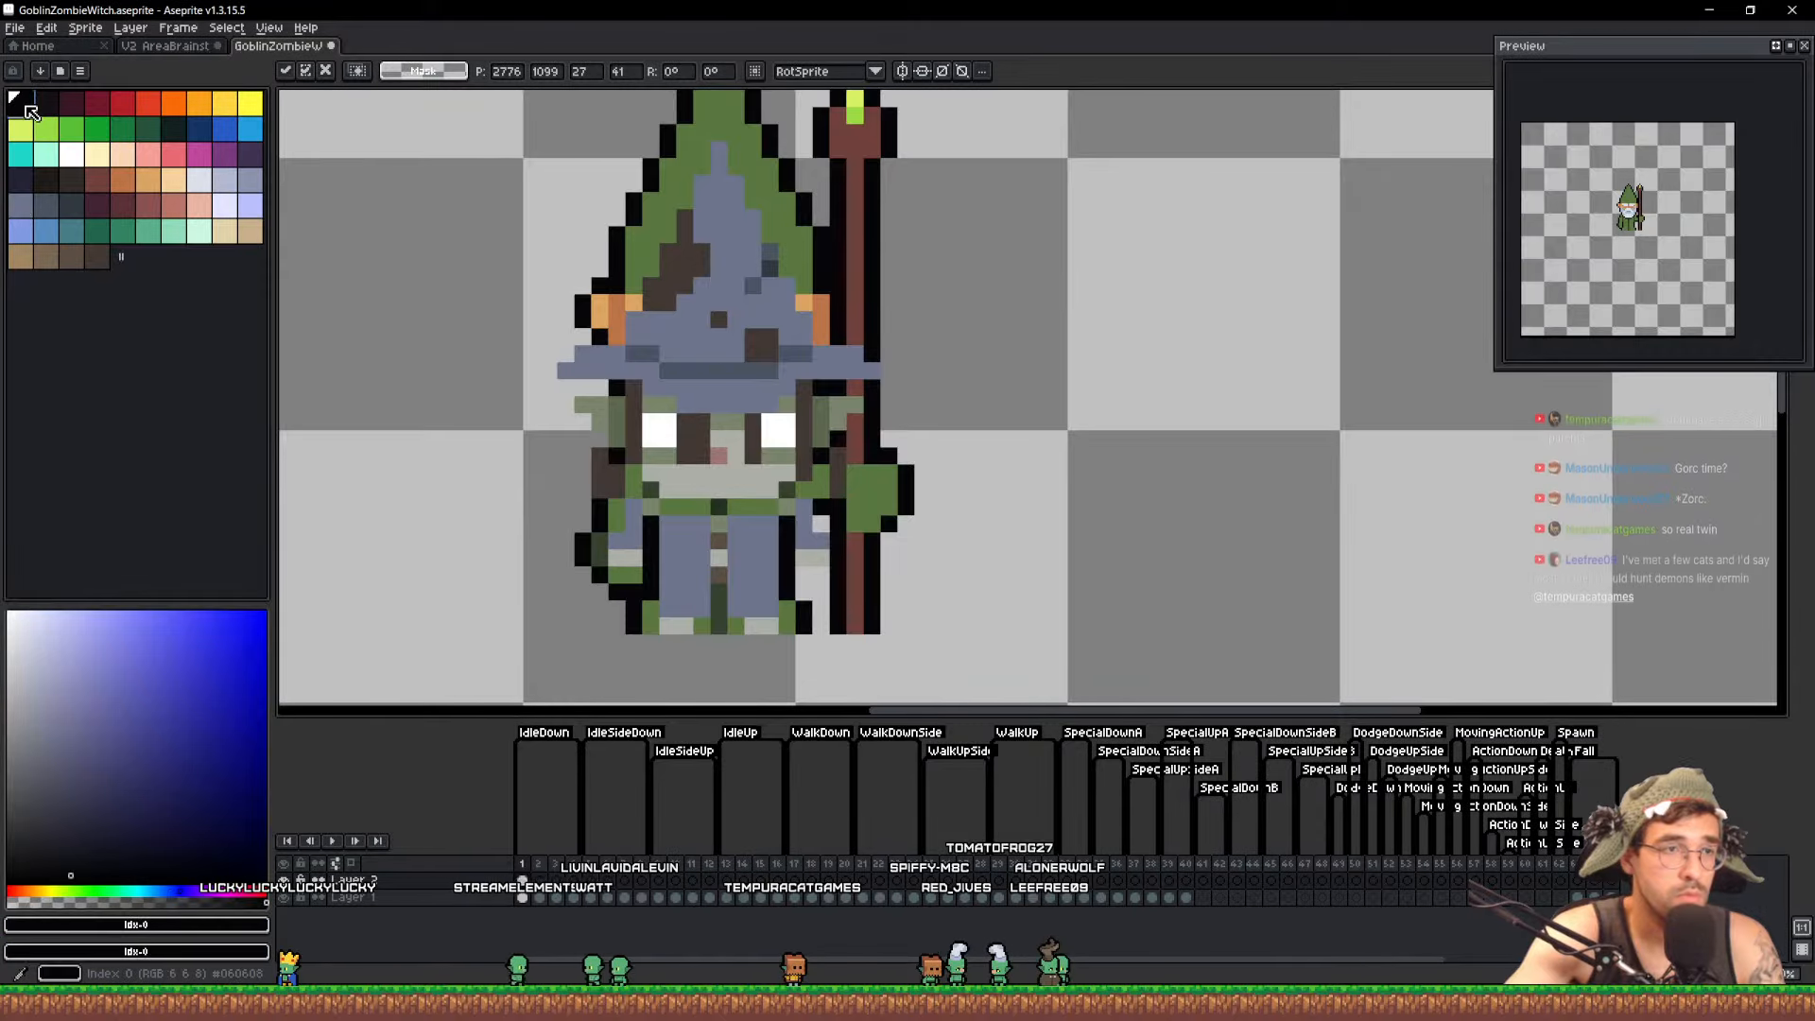
{"action": "key", "text": "shift+o"}
{"action": "key", "text": "Return"}
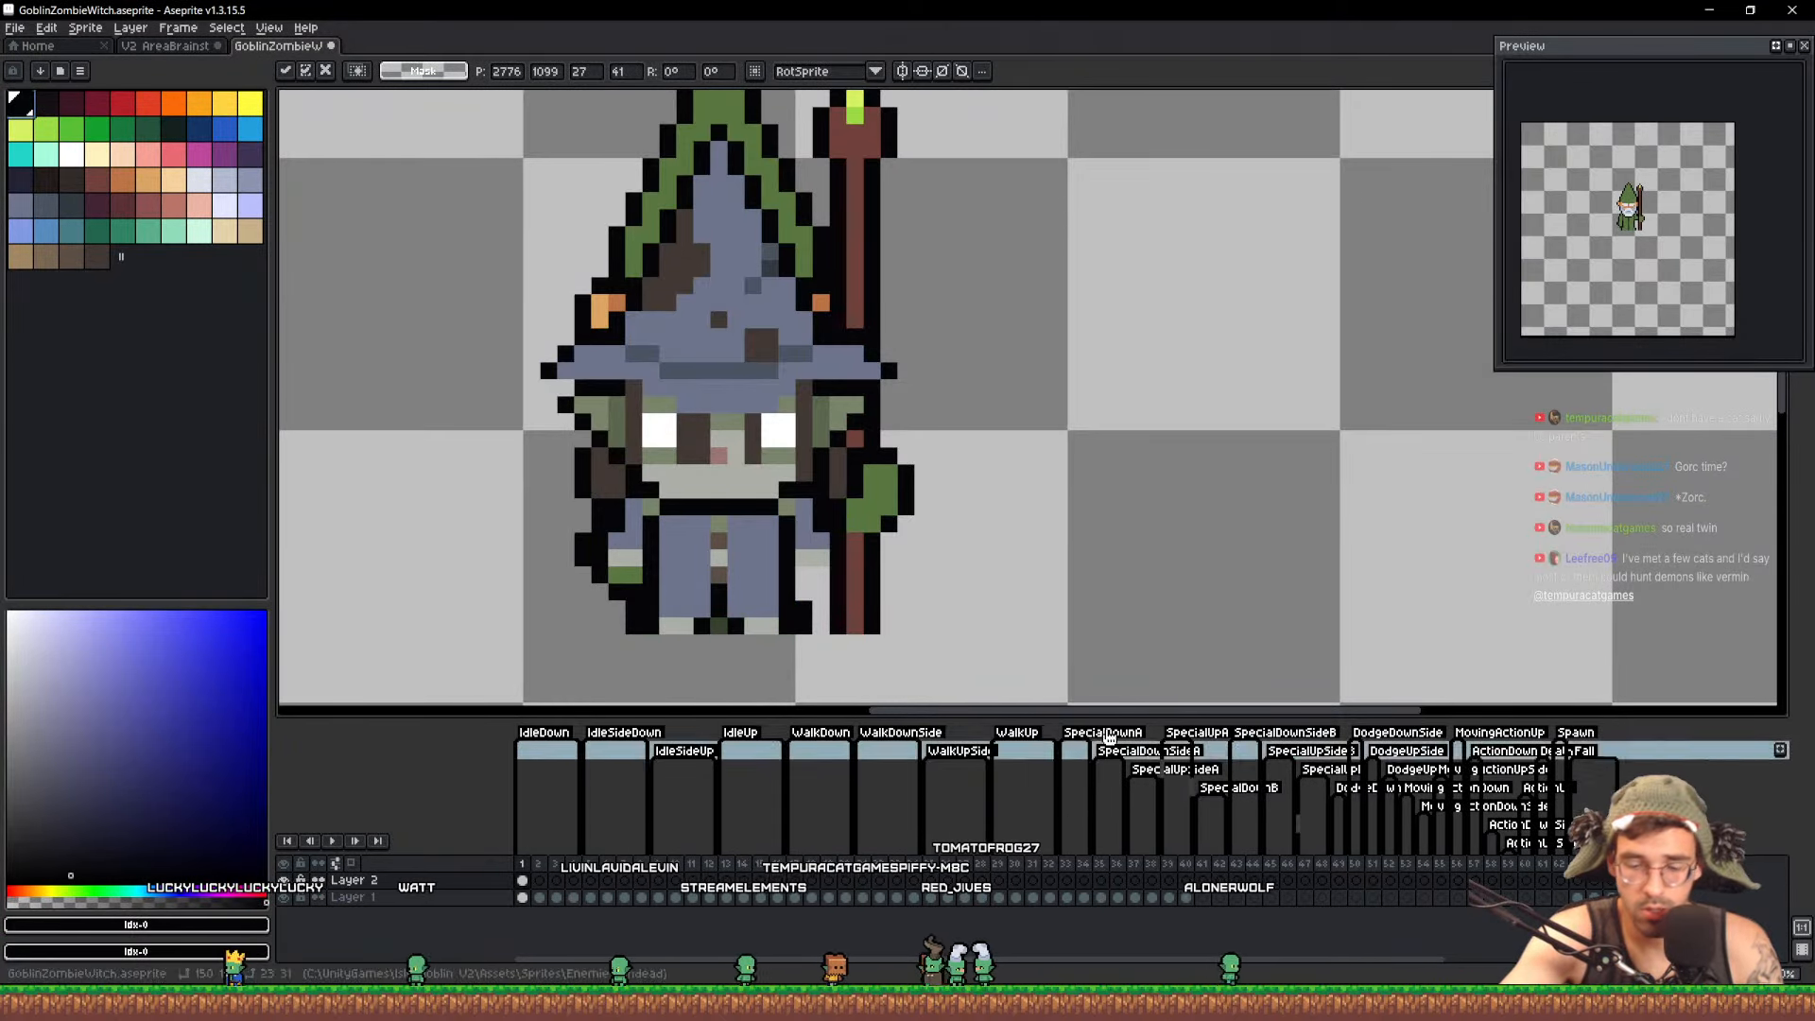
Move the mage to the right of the witch across all frames of Layer 1, save the file, and go to frame 2
{"action": "scroll", "coordinate": [1000, 603], "scroll_direction": "down", "scroll_amount": 3}
{"action": "left_click_drag", "start_coordinate": [997, 605], "coordinate": [978, 550]}
{"action": "key", "text": "m"}
{"action": "left_click_drag", "start_coordinate": [617, 691], "coordinate": [1117, 199]}
{"action": "left_click_drag", "start_coordinate": [1067, 466], "coordinate": [1059, 348]}
{"action": "scroll", "coordinate": [1059, 348], "scroll_direction": "down", "scroll_amount": 1}
{"action": "left_click_drag", "start_coordinate": [623, 649], "coordinate": [1145, 128]}
{"action": "left_click_drag", "start_coordinate": [1611, 897], "coordinate": [522, 897]}
{"action": "left_click_drag", "start_coordinate": [965, 454], "coordinate": [1128, 439]}
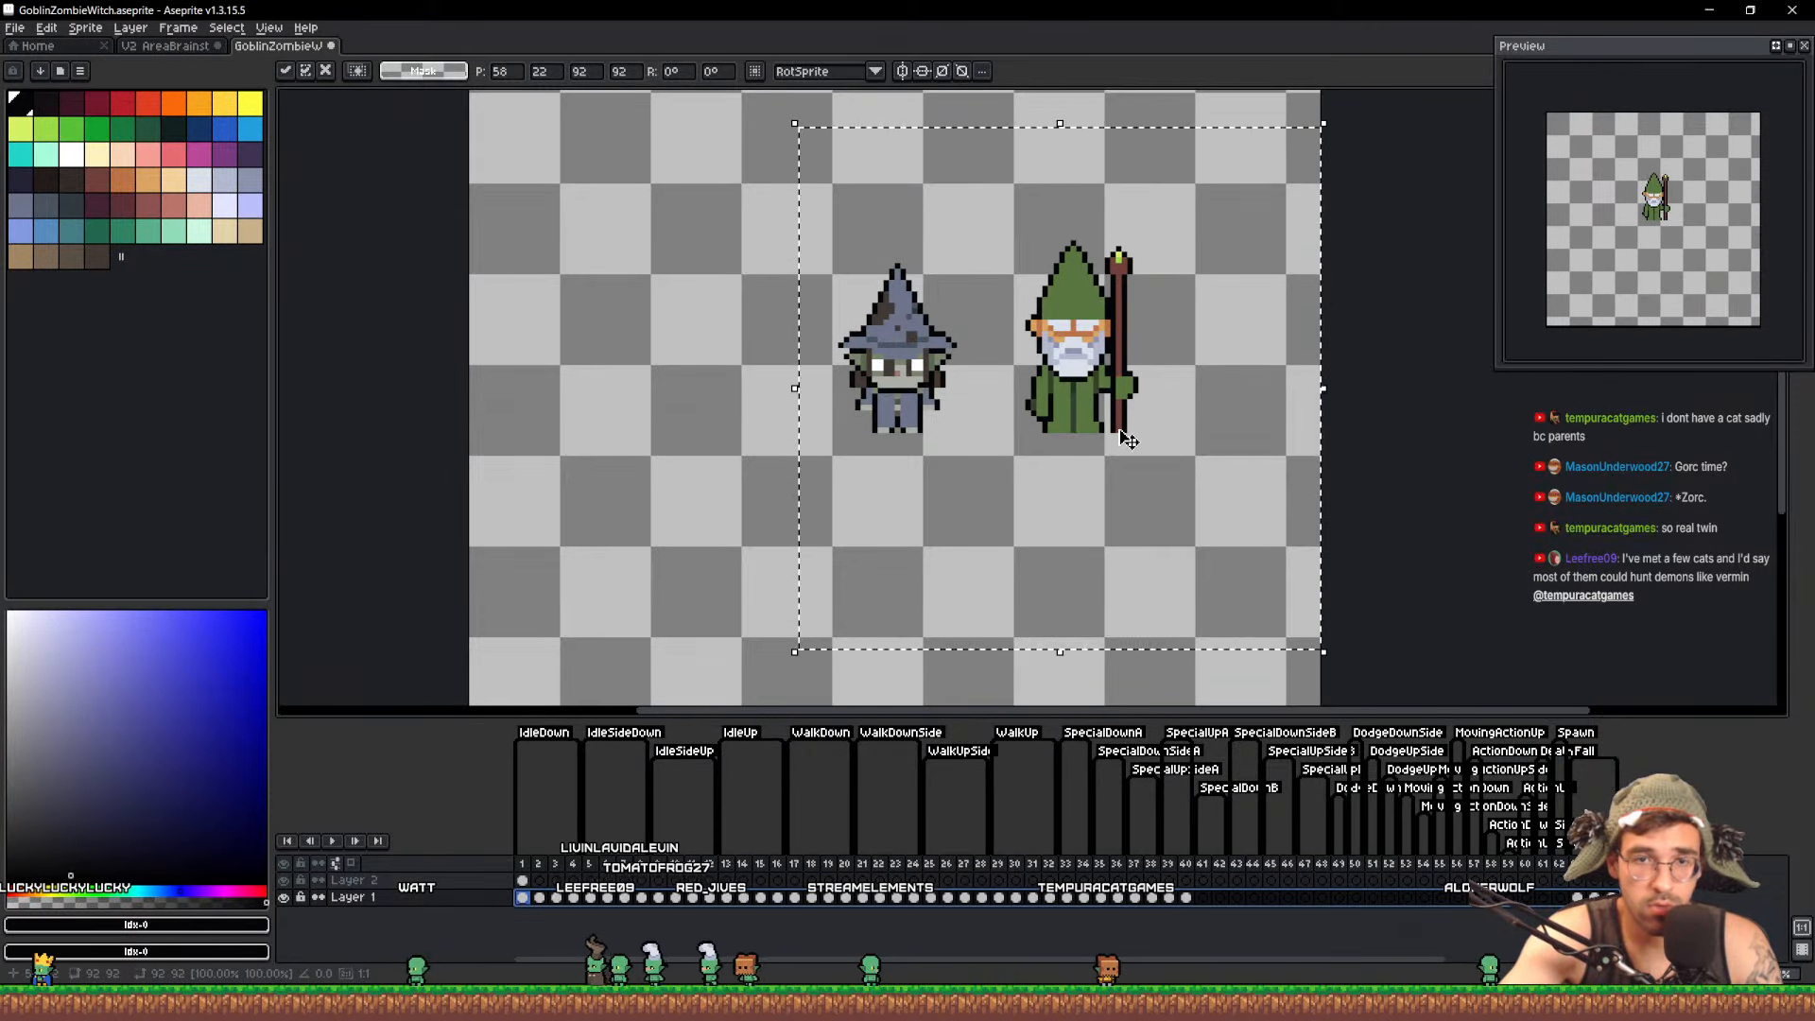
{"action": "key", "text": "ctrl+s"}
{"action": "key", "text": "ctrl+d"}
{"action": "left_click", "coordinate": [542, 898]}
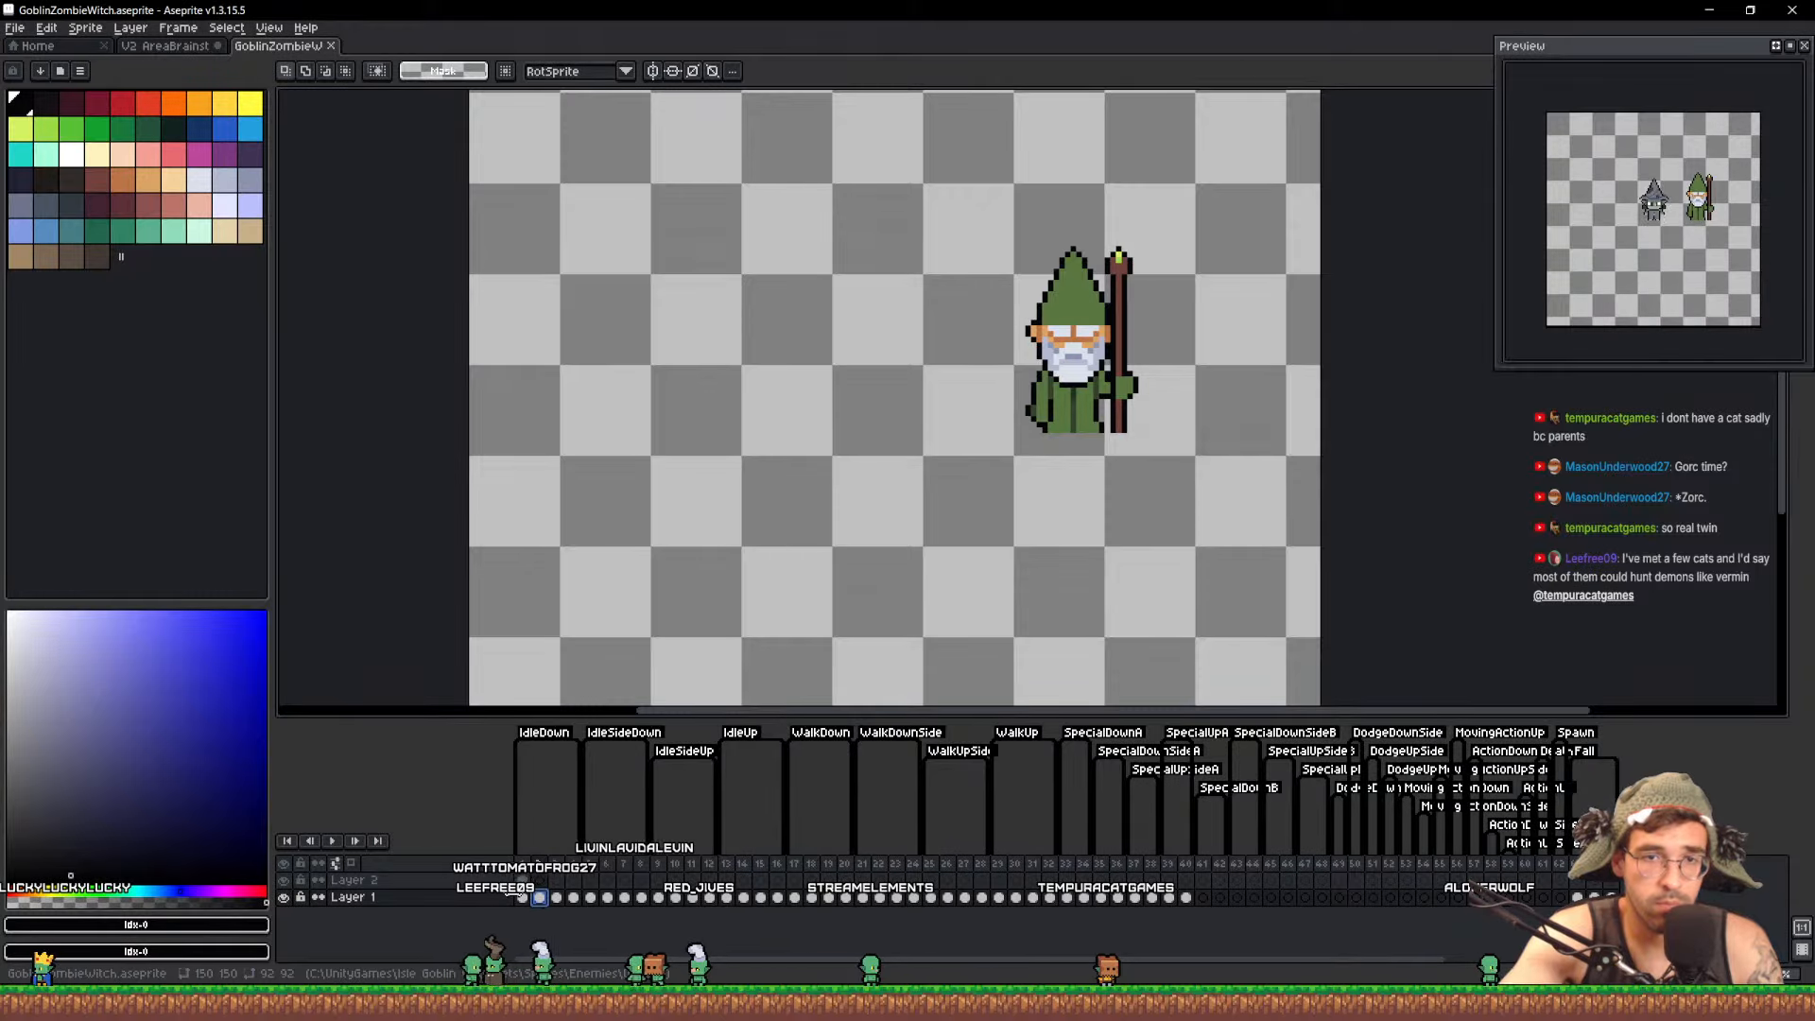
Paint the missing black outline pixels beneath the witch's hands and between her feet in frame 1 of Layer 2, and save the file
{"action": "left_click", "coordinate": [526, 880]}
{"action": "scroll", "coordinate": [907, 399], "scroll_direction": "up", "scroll_amount": 3}
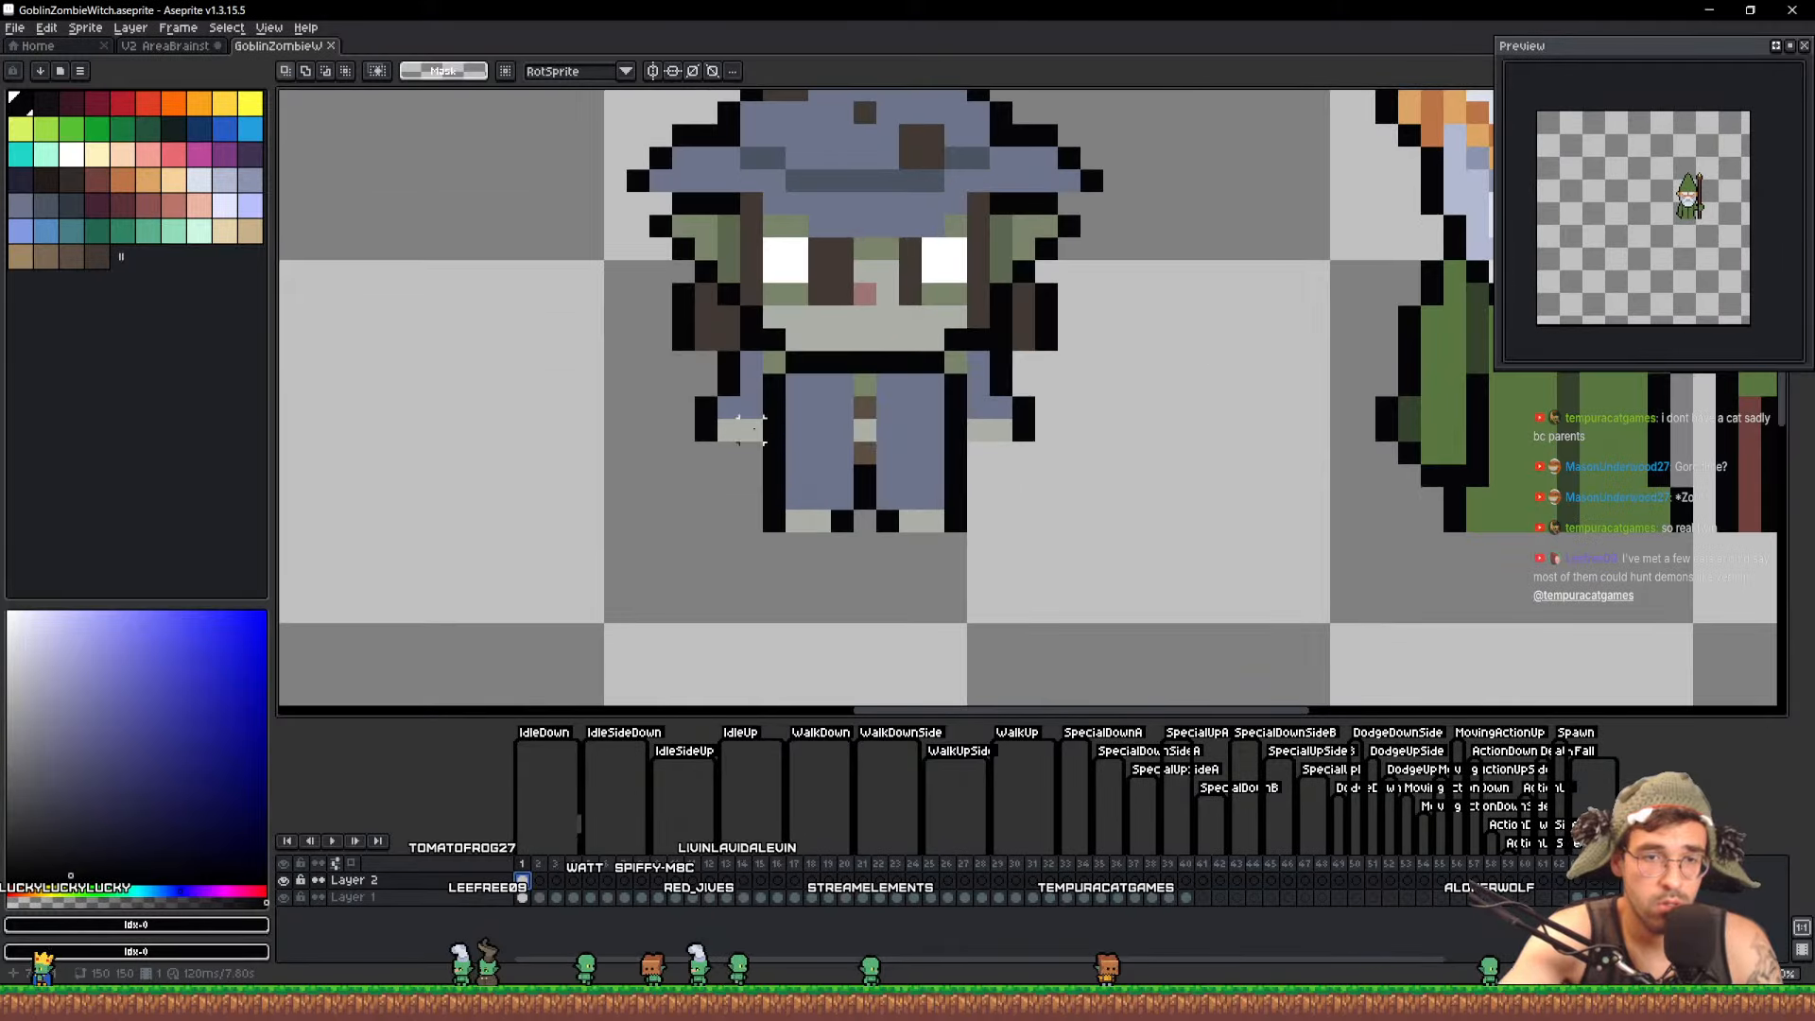
{"action": "key", "text": "b"}
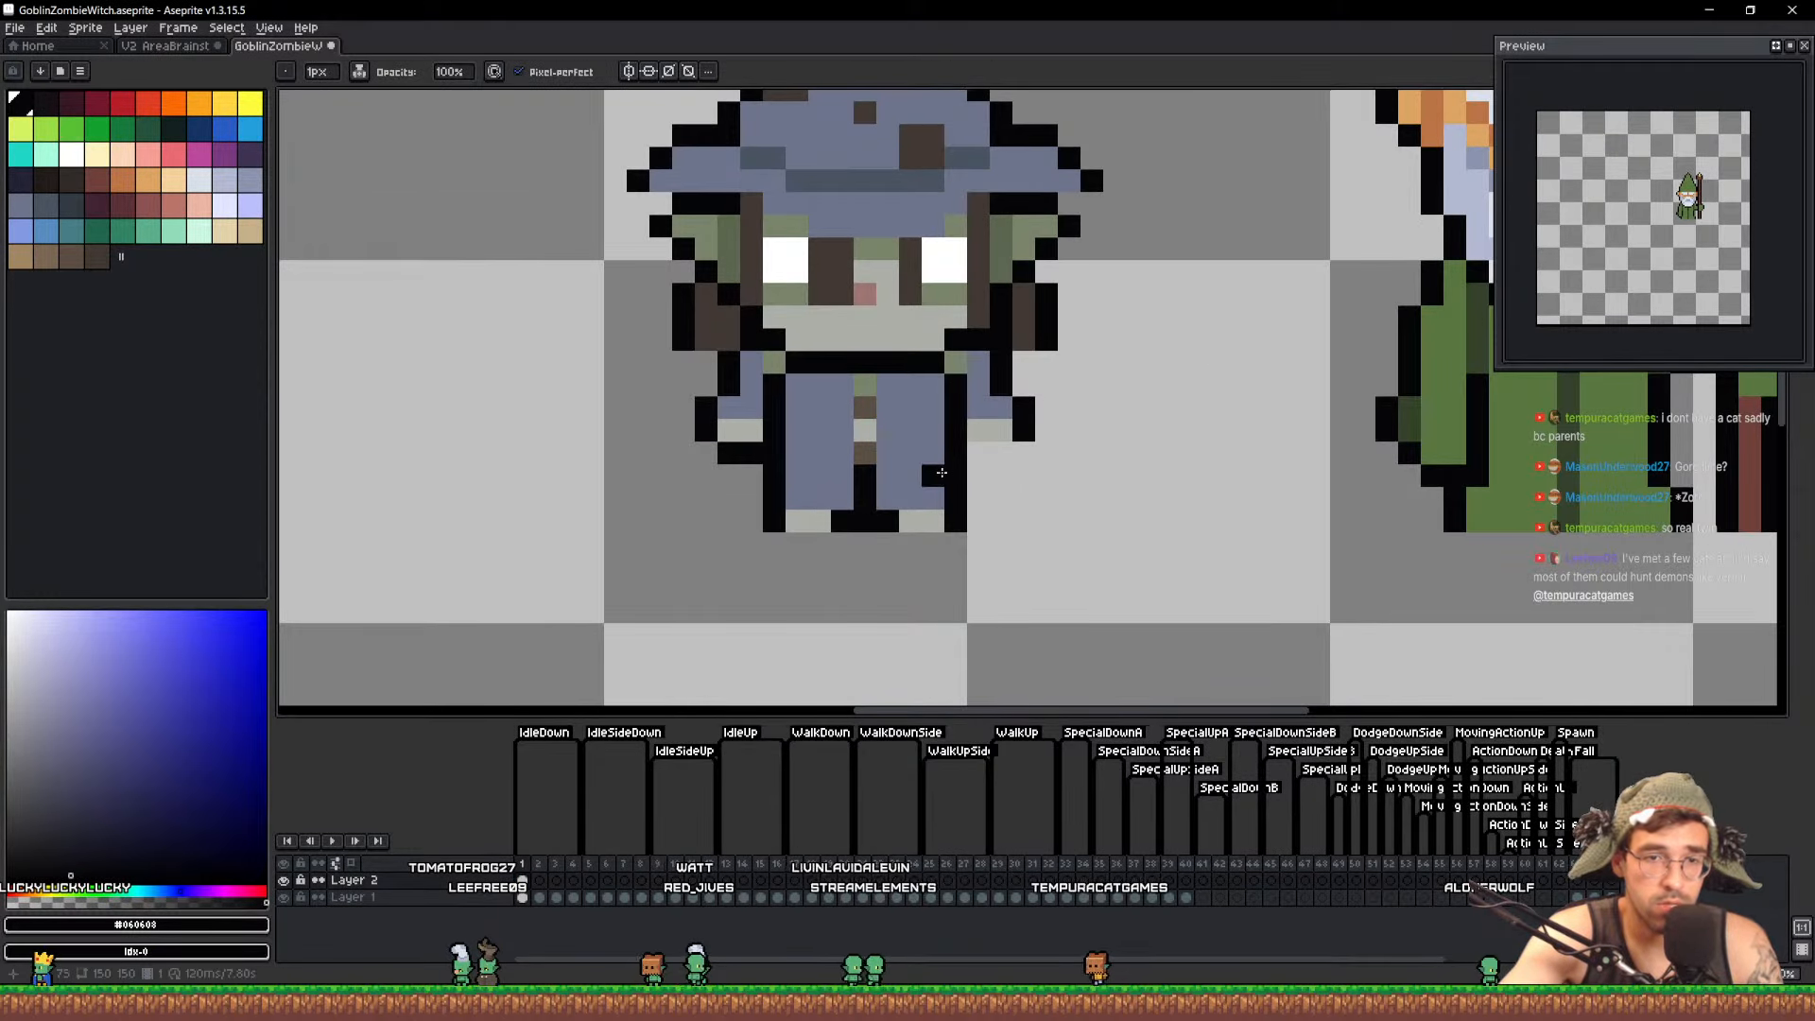
{"action": "scroll", "coordinate": [1025, 424], "scroll_direction": "up", "scroll_amount": 2}
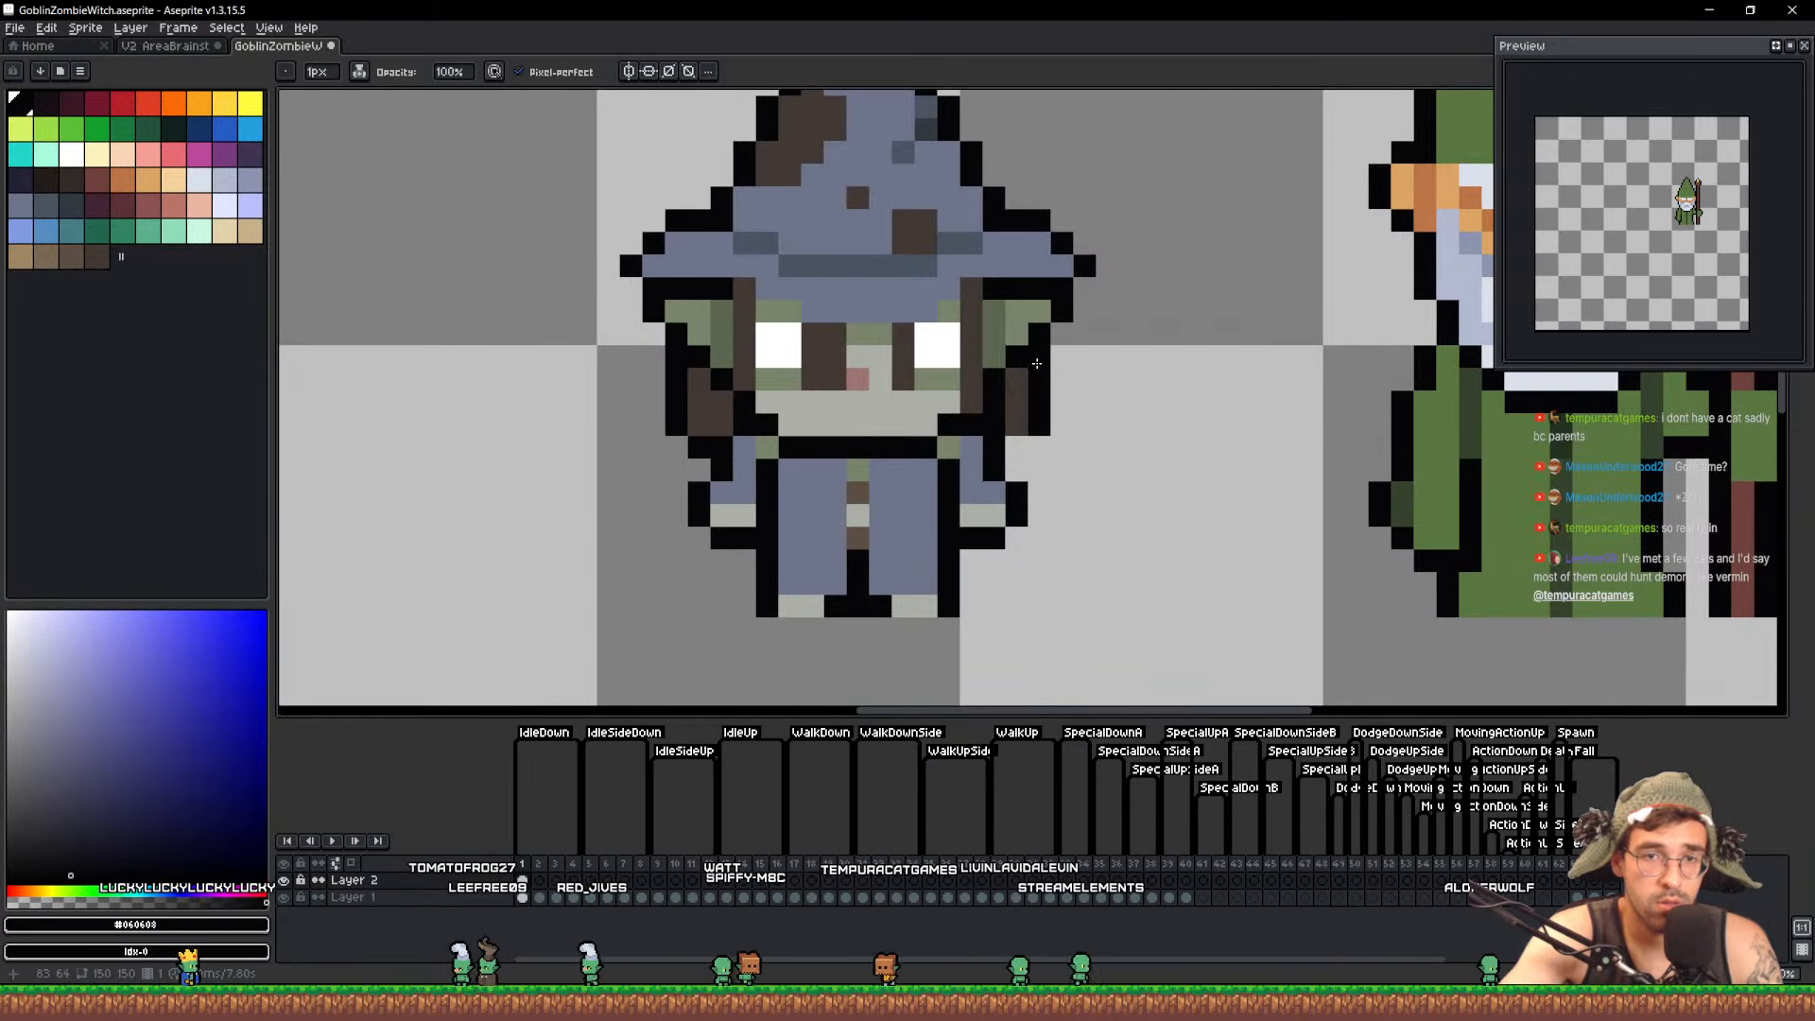
{"action": "scroll", "coordinate": [1056, 302], "scroll_direction": "down", "scroll_amount": 2}
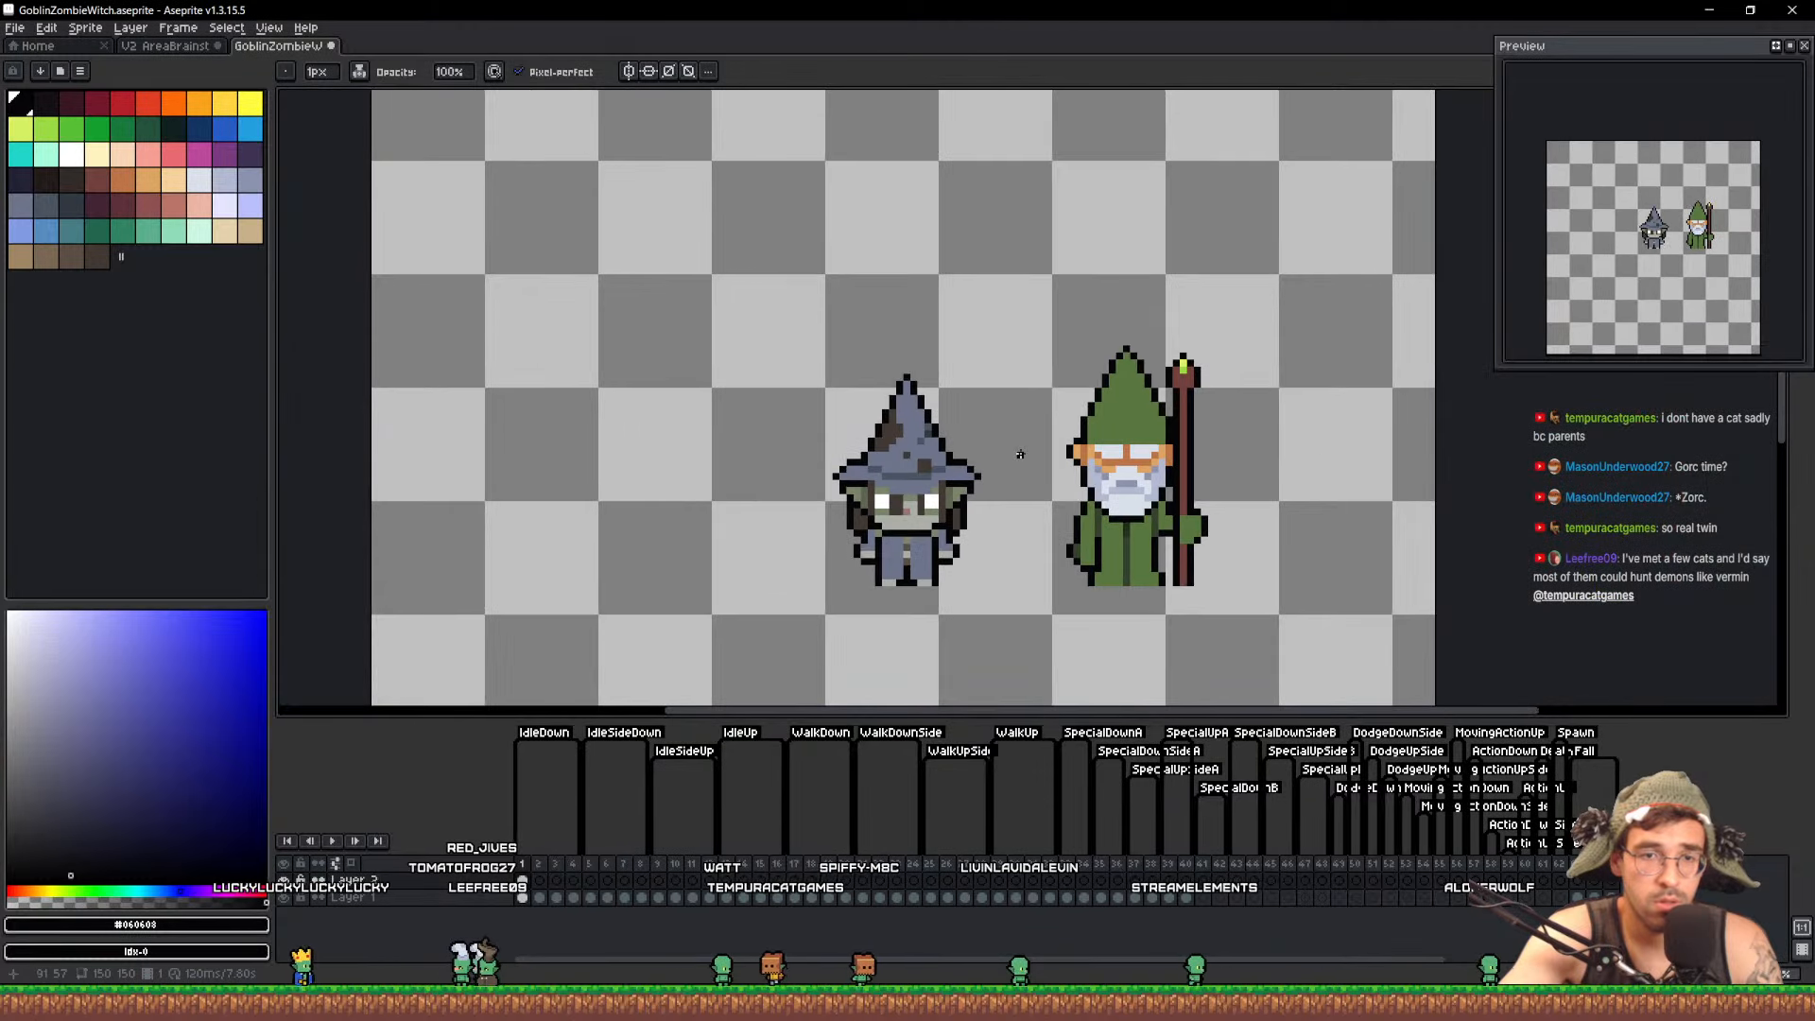
{"action": "key", "text": "ctrl+s"}
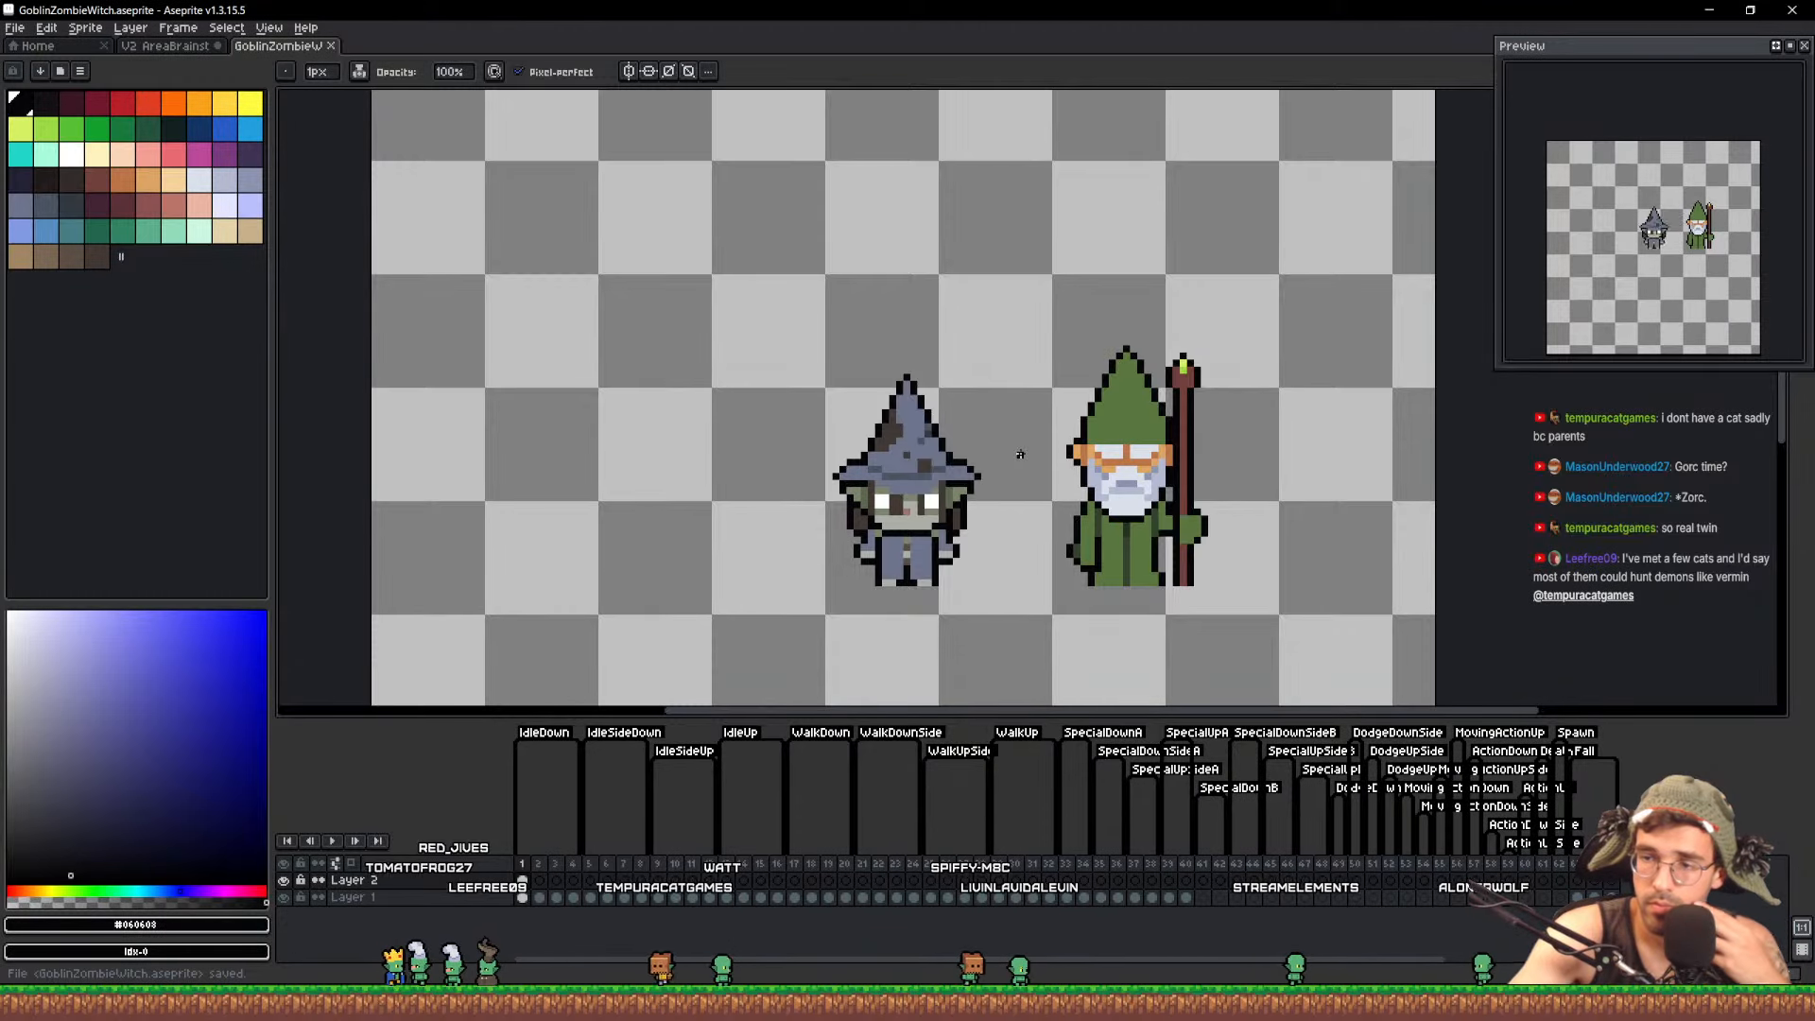
{"action": "scroll", "coordinate": [1014, 438], "scroll_direction": "down", "scroll_amount": 2}
{"action": "scroll", "coordinate": [974, 499], "scroll_direction": "up", "scroll_amount": 2}
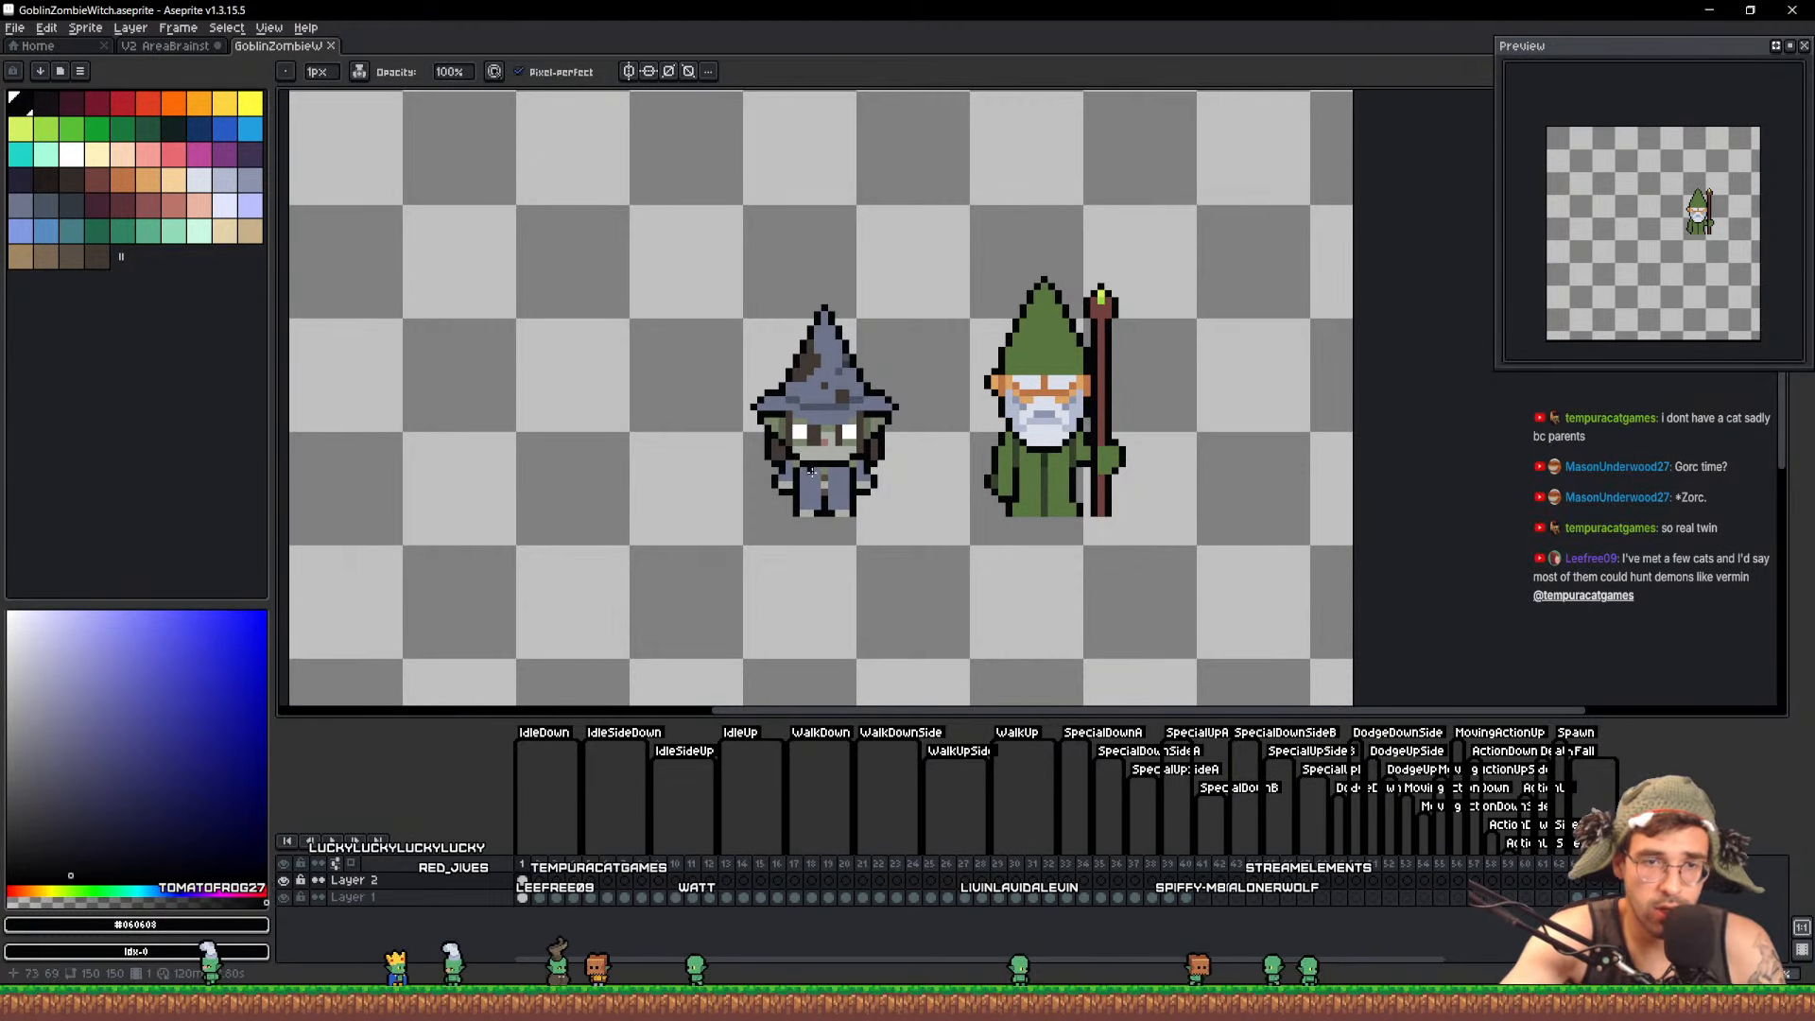
{"action": "scroll", "coordinate": [811, 471], "scroll_direction": "up", "scroll_amount": 3}
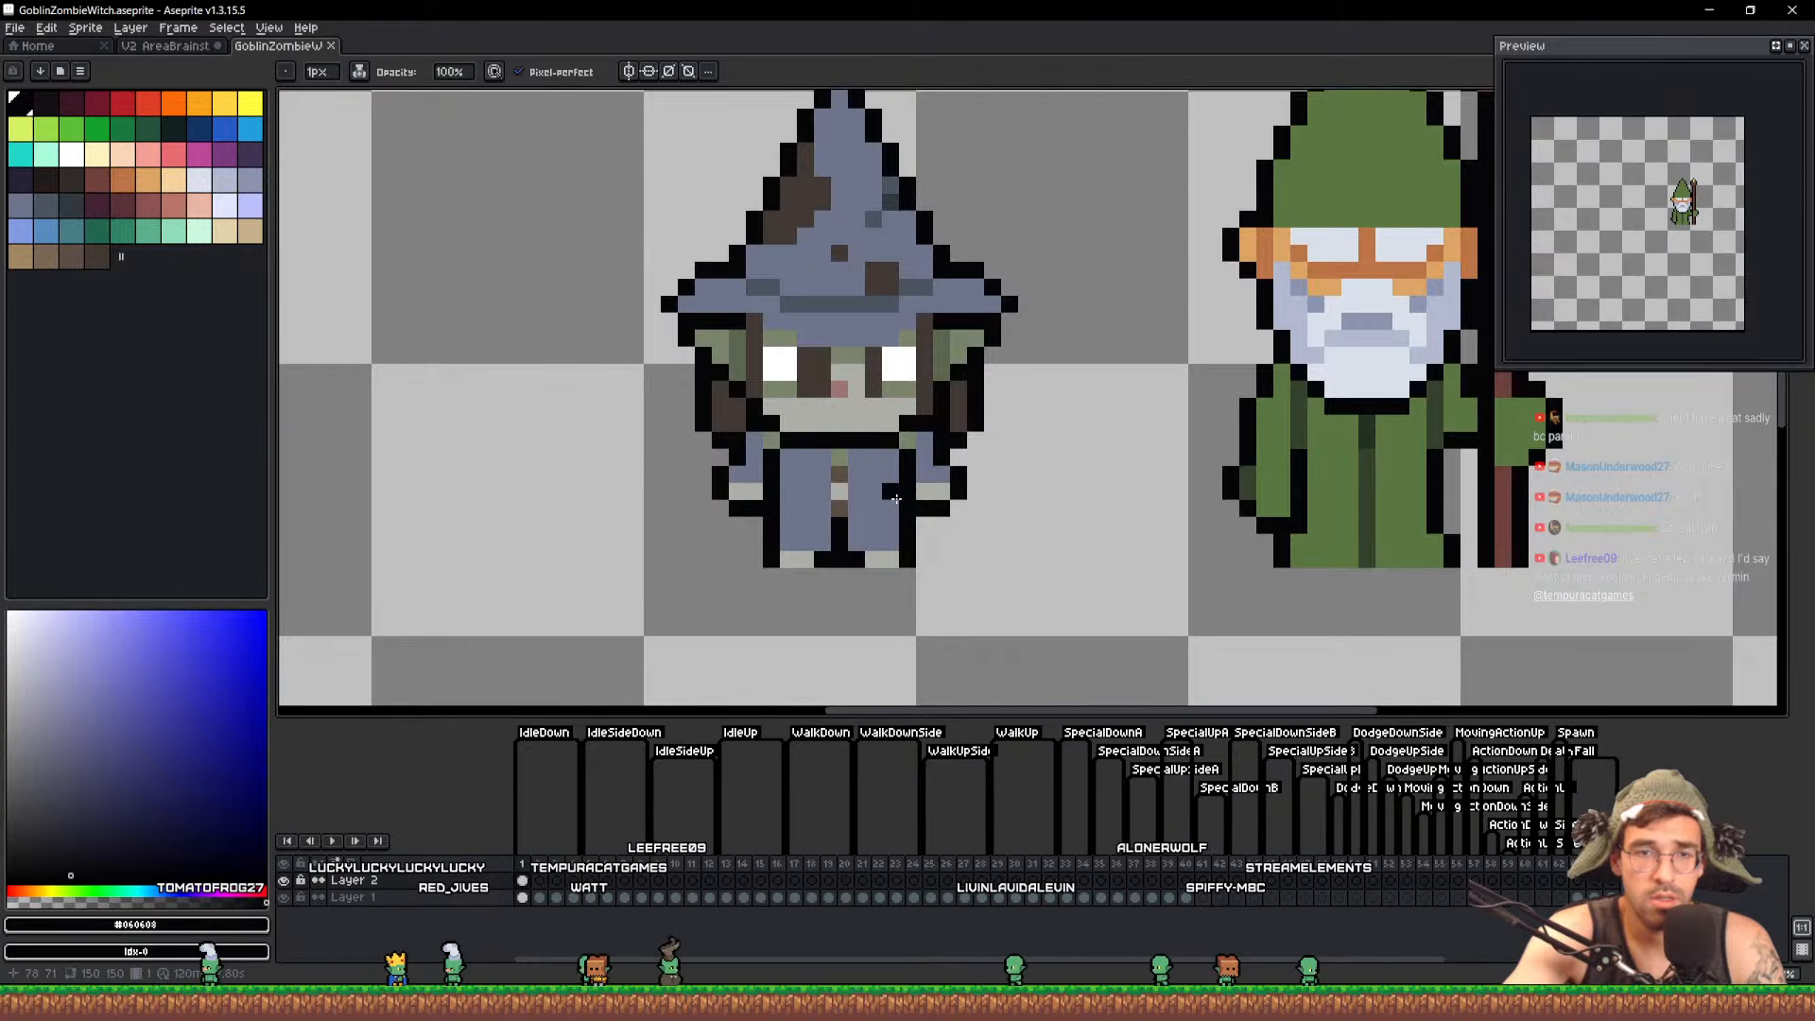
{"action": "scroll", "coordinate": [895, 498], "scroll_direction": "down", "scroll_amount": 2}
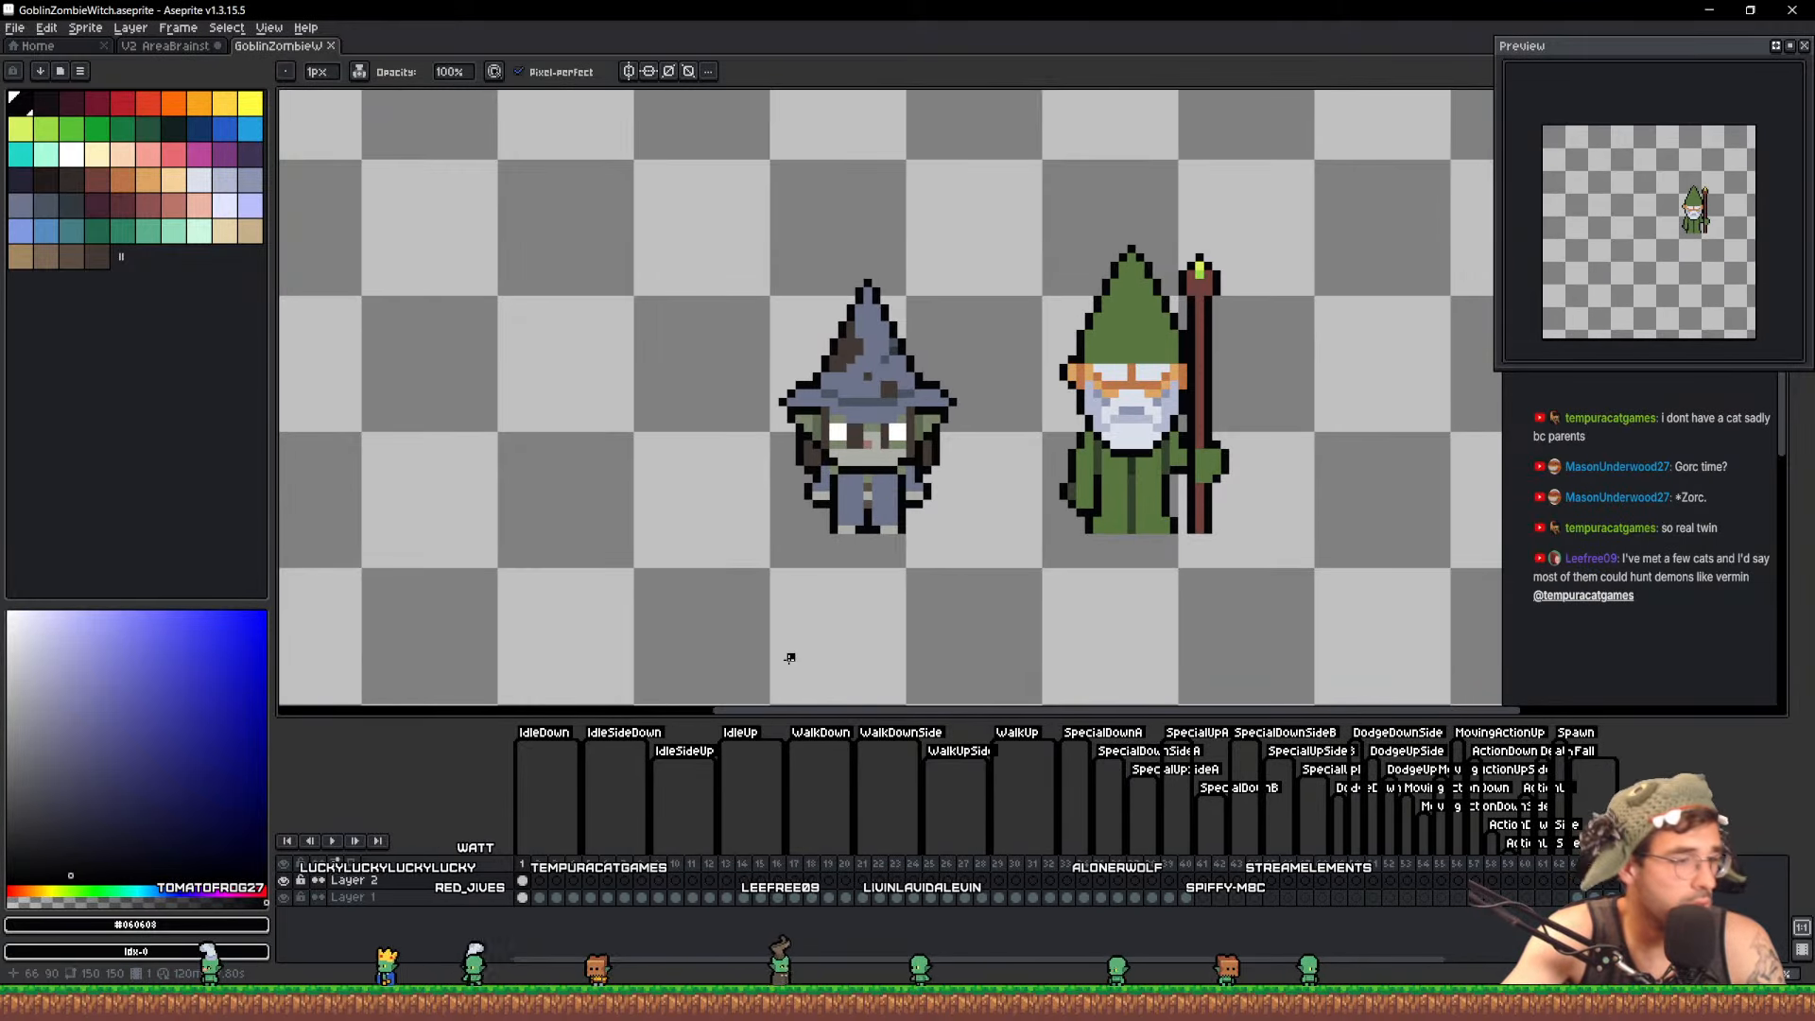
{"action": "scroll", "coordinate": [917, 487], "scroll_direction": "up", "scroll_amount": 2}
{"action": "scroll", "coordinate": [847, 505], "scroll_direction": "down", "scroll_amount": 1}
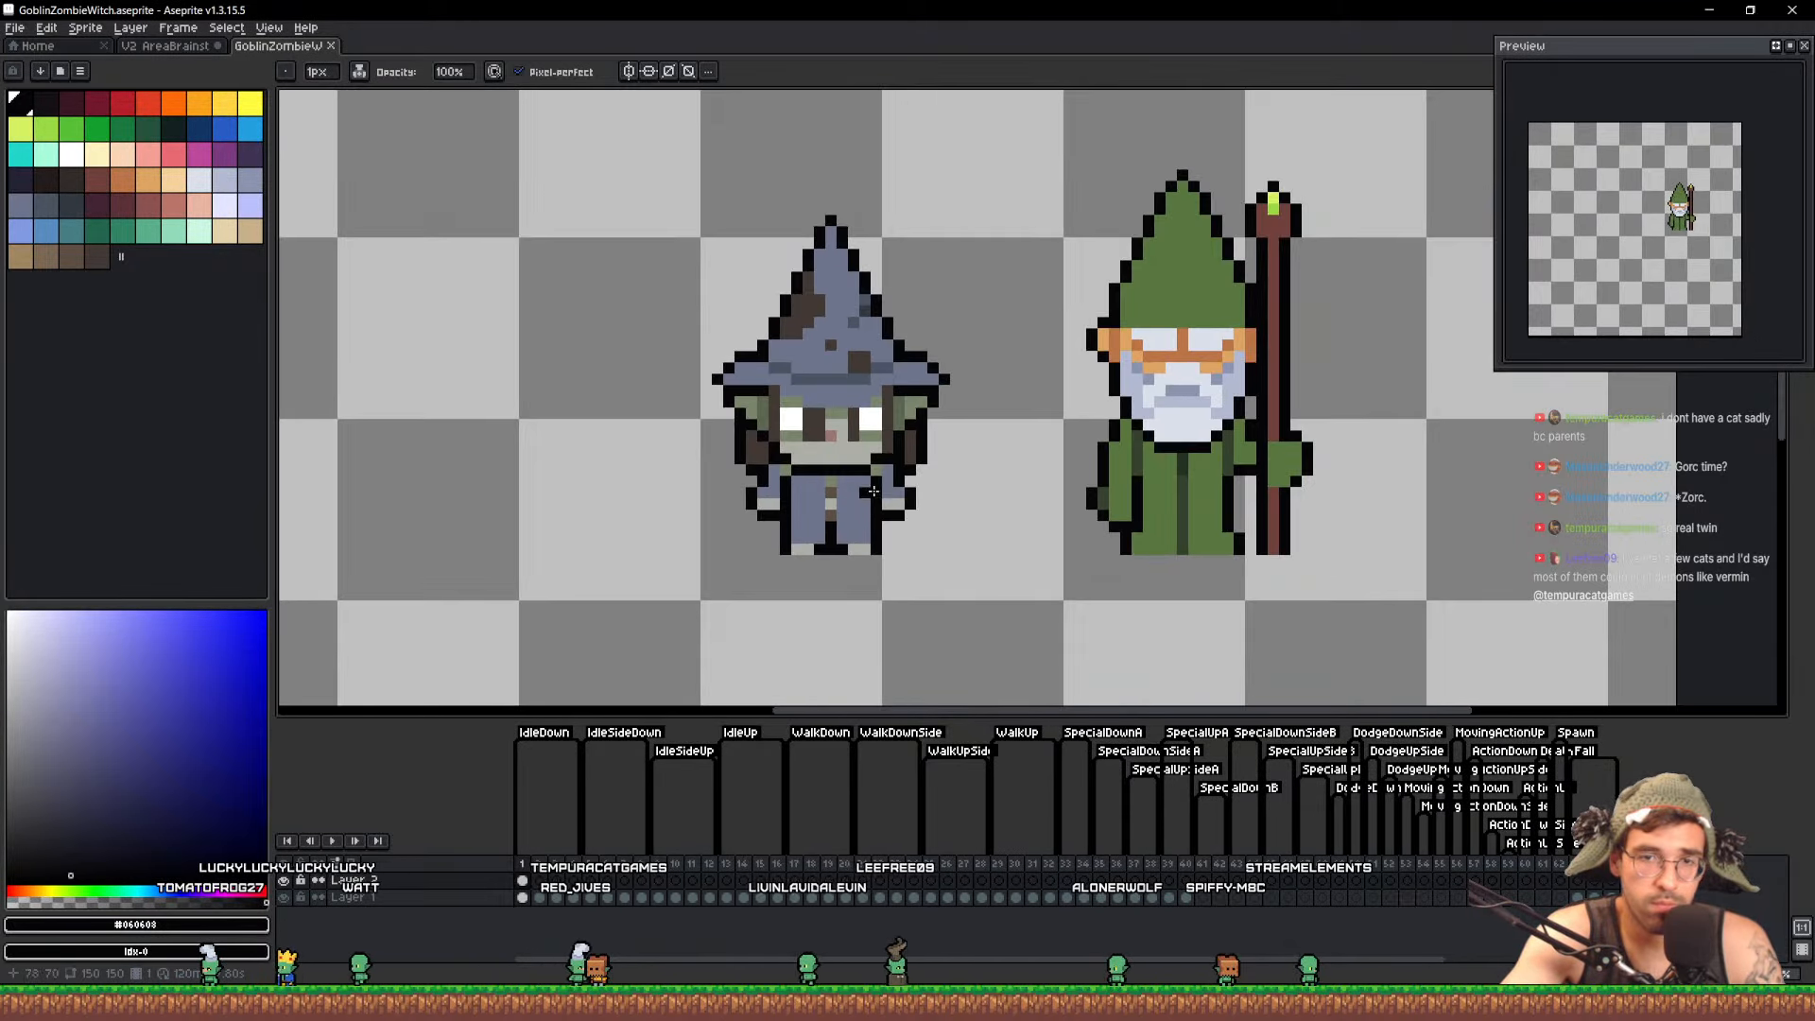
Copy the witch from frame 1 to frame 2 of Layer 2 and lower her hat, head and upper body by one pixel
{"action": "left_click_drag", "start_coordinate": [847, 506], "coordinate": [826, 532]}
{"action": "left_click_drag", "start_coordinate": [526, 884], "coordinate": [543, 887]}
{"action": "left_click_drag", "start_coordinate": [776, 509], "coordinate": [766, 524]}
{"action": "key", "text": "m"}
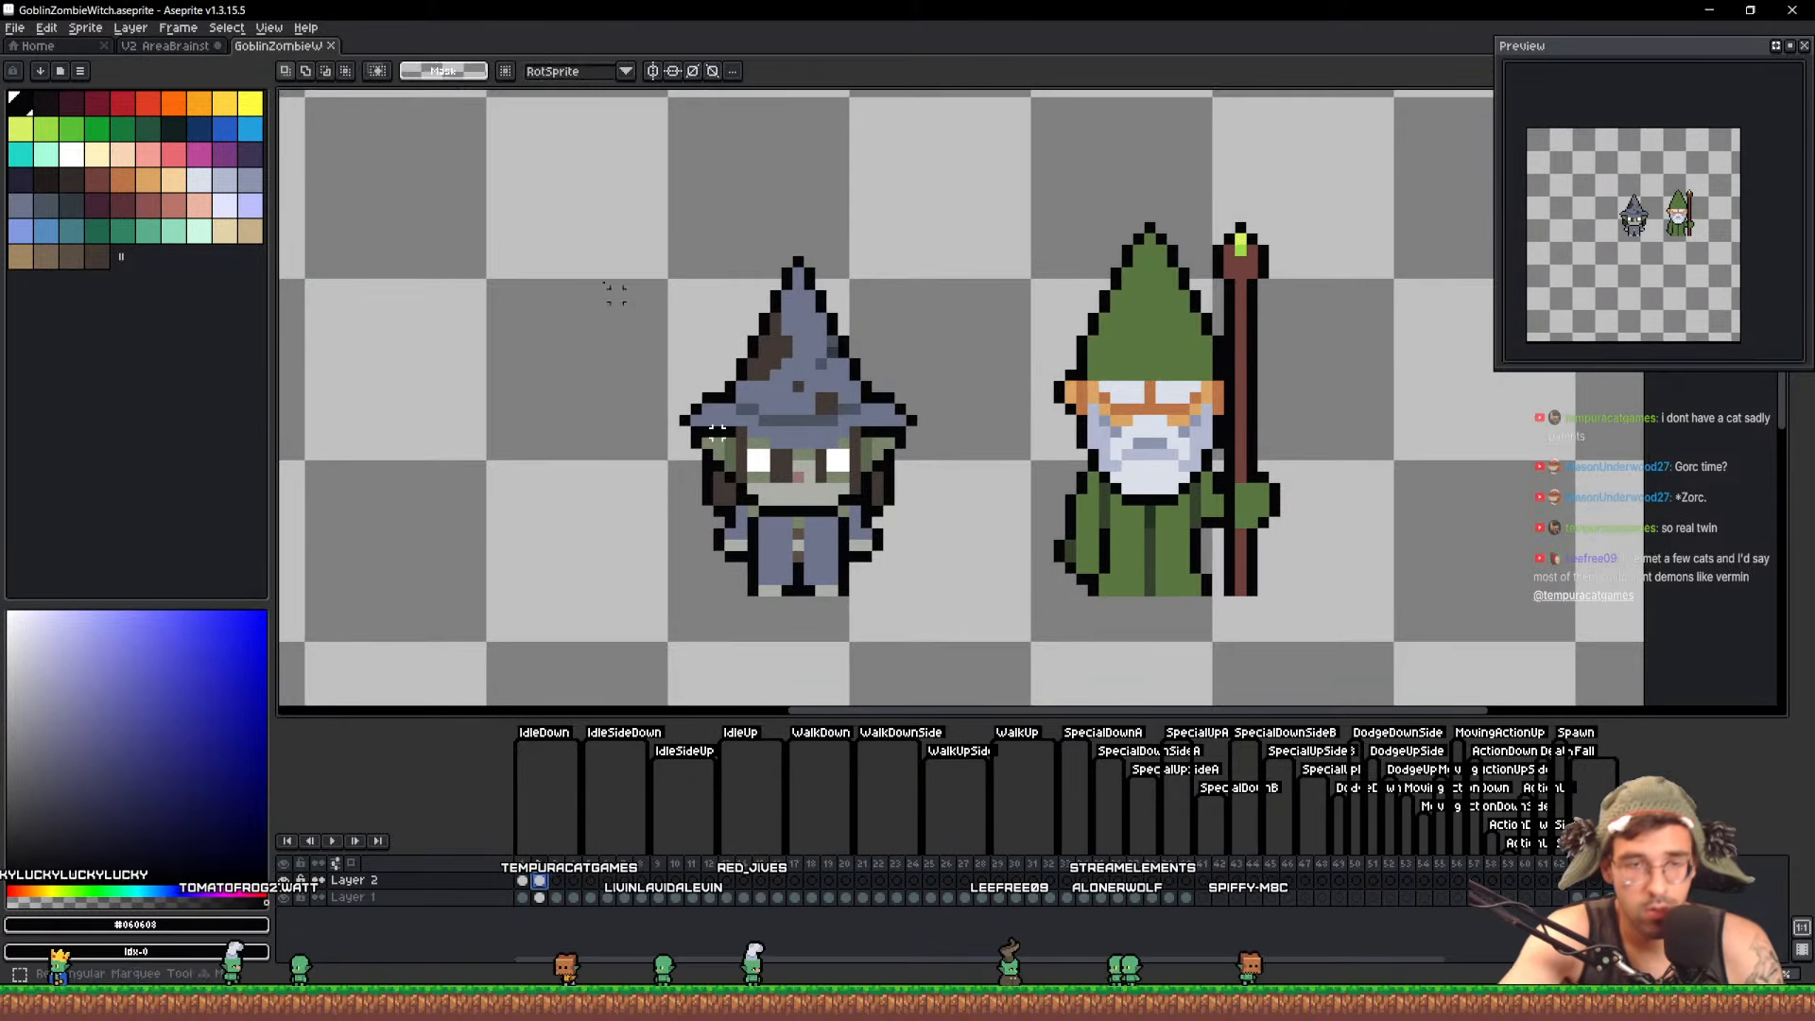
{"action": "left_click_drag", "start_coordinate": [559, 159], "coordinate": [958, 580]}
{"action": "key", "text": "Down"}
{"action": "key", "text": "ctrl+d"}
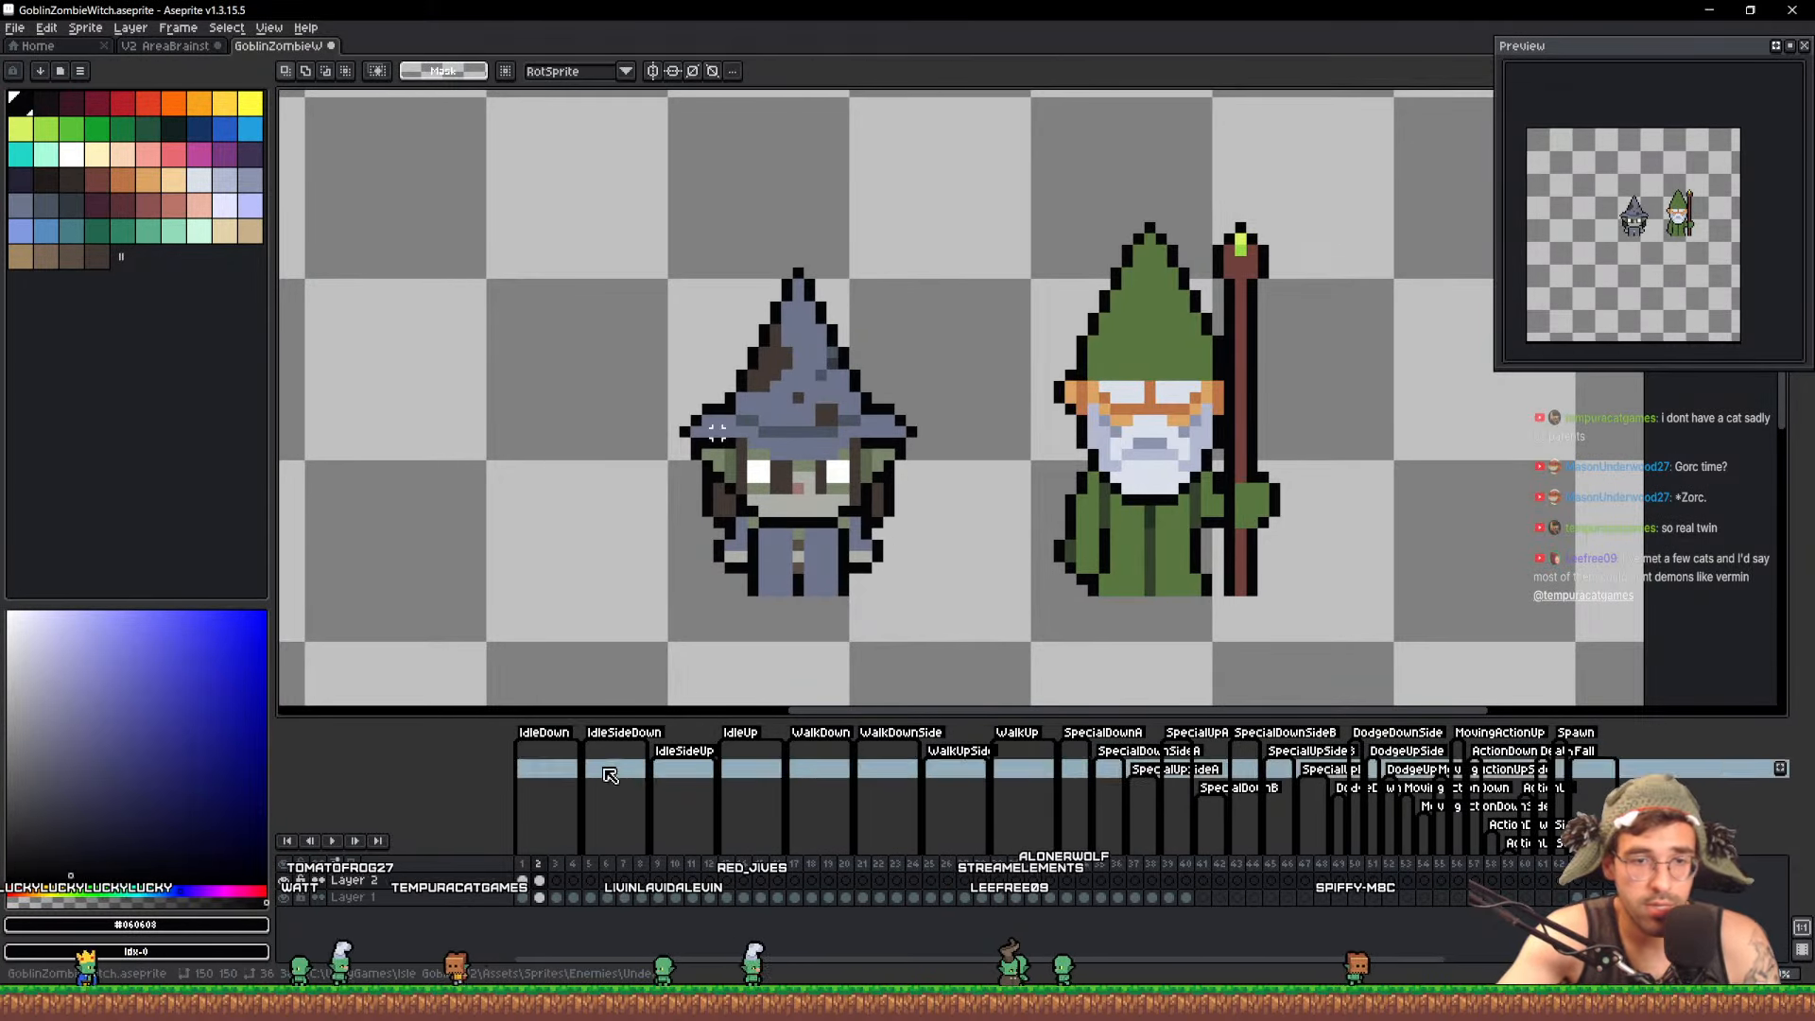
Copy the existing witch cels into frames 3 and 4 of Layer 2, using frame 1's pose for frame 4
{"action": "left_click", "coordinate": [540, 883]}
{"action": "left_click_drag", "start_coordinate": [542, 886], "coordinate": [575, 890]}
{"action": "left_click", "coordinate": [525, 881]}
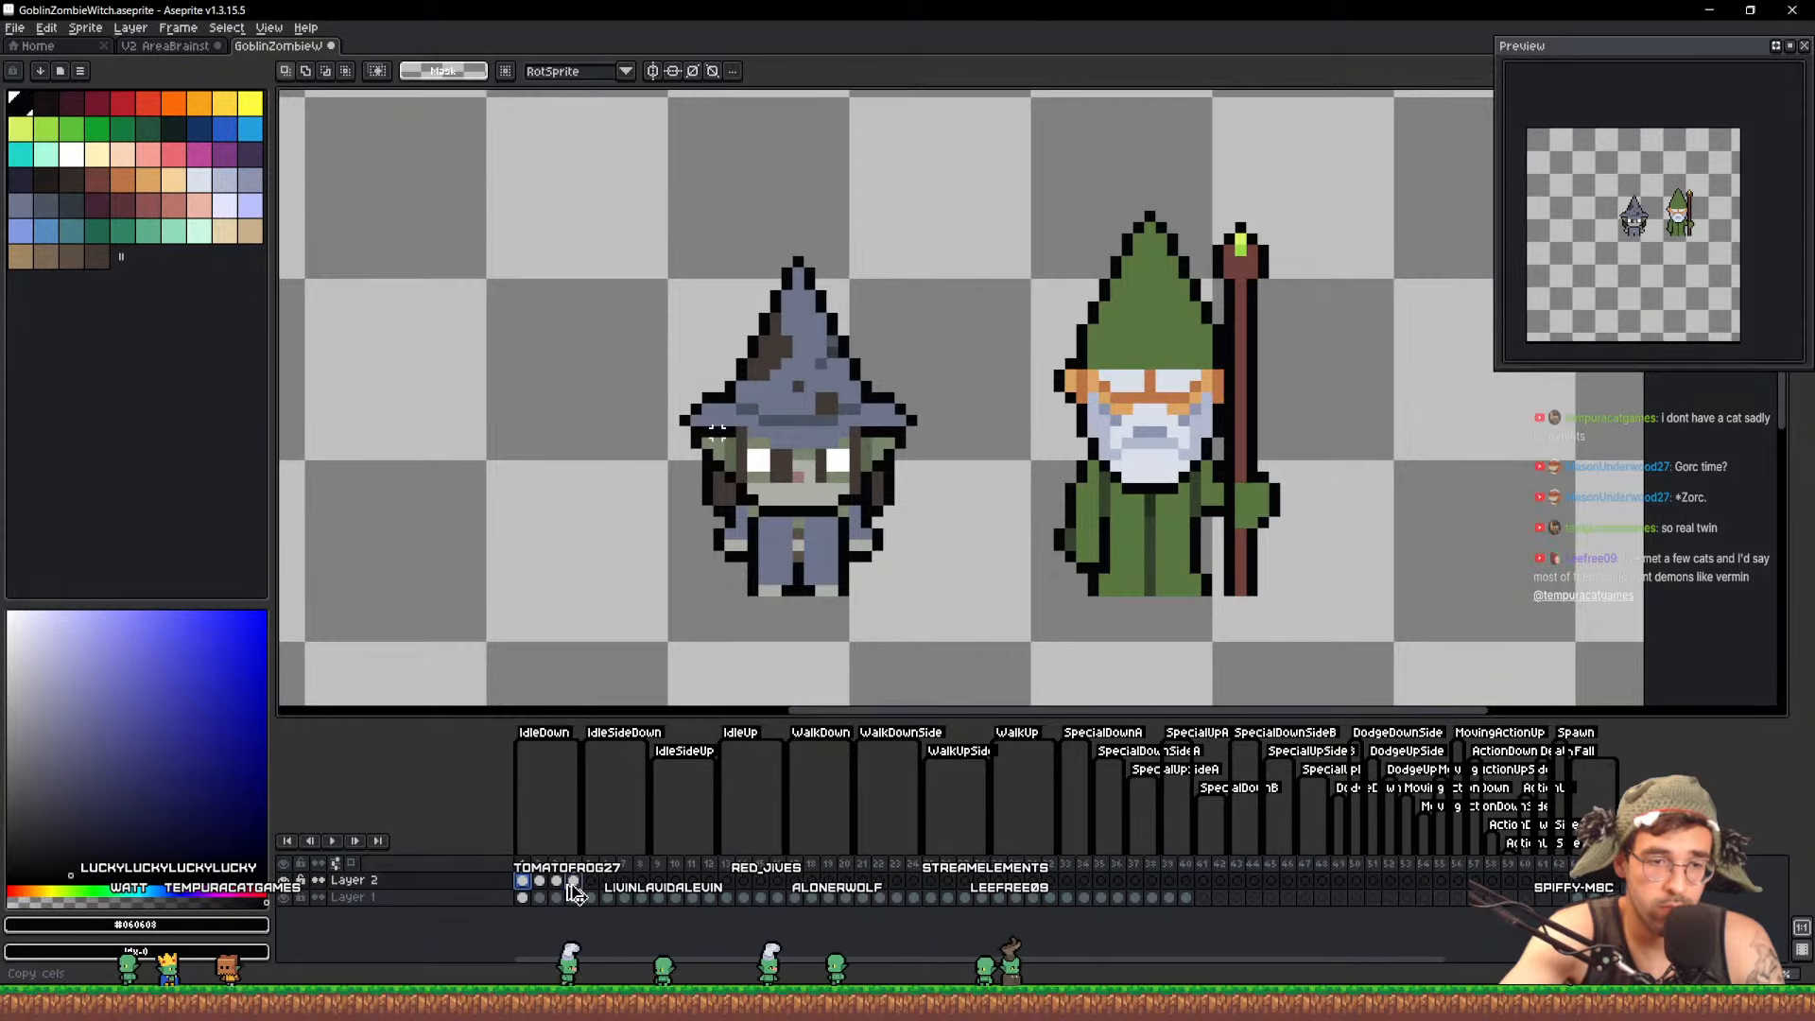
Shift the underside of the witch's hat brim and her face down one pixel in frame 4, and save the file
{"action": "scroll", "coordinate": [794, 439], "scroll_direction": "up", "scroll_amount": 3}
{"action": "key", "text": "q"}
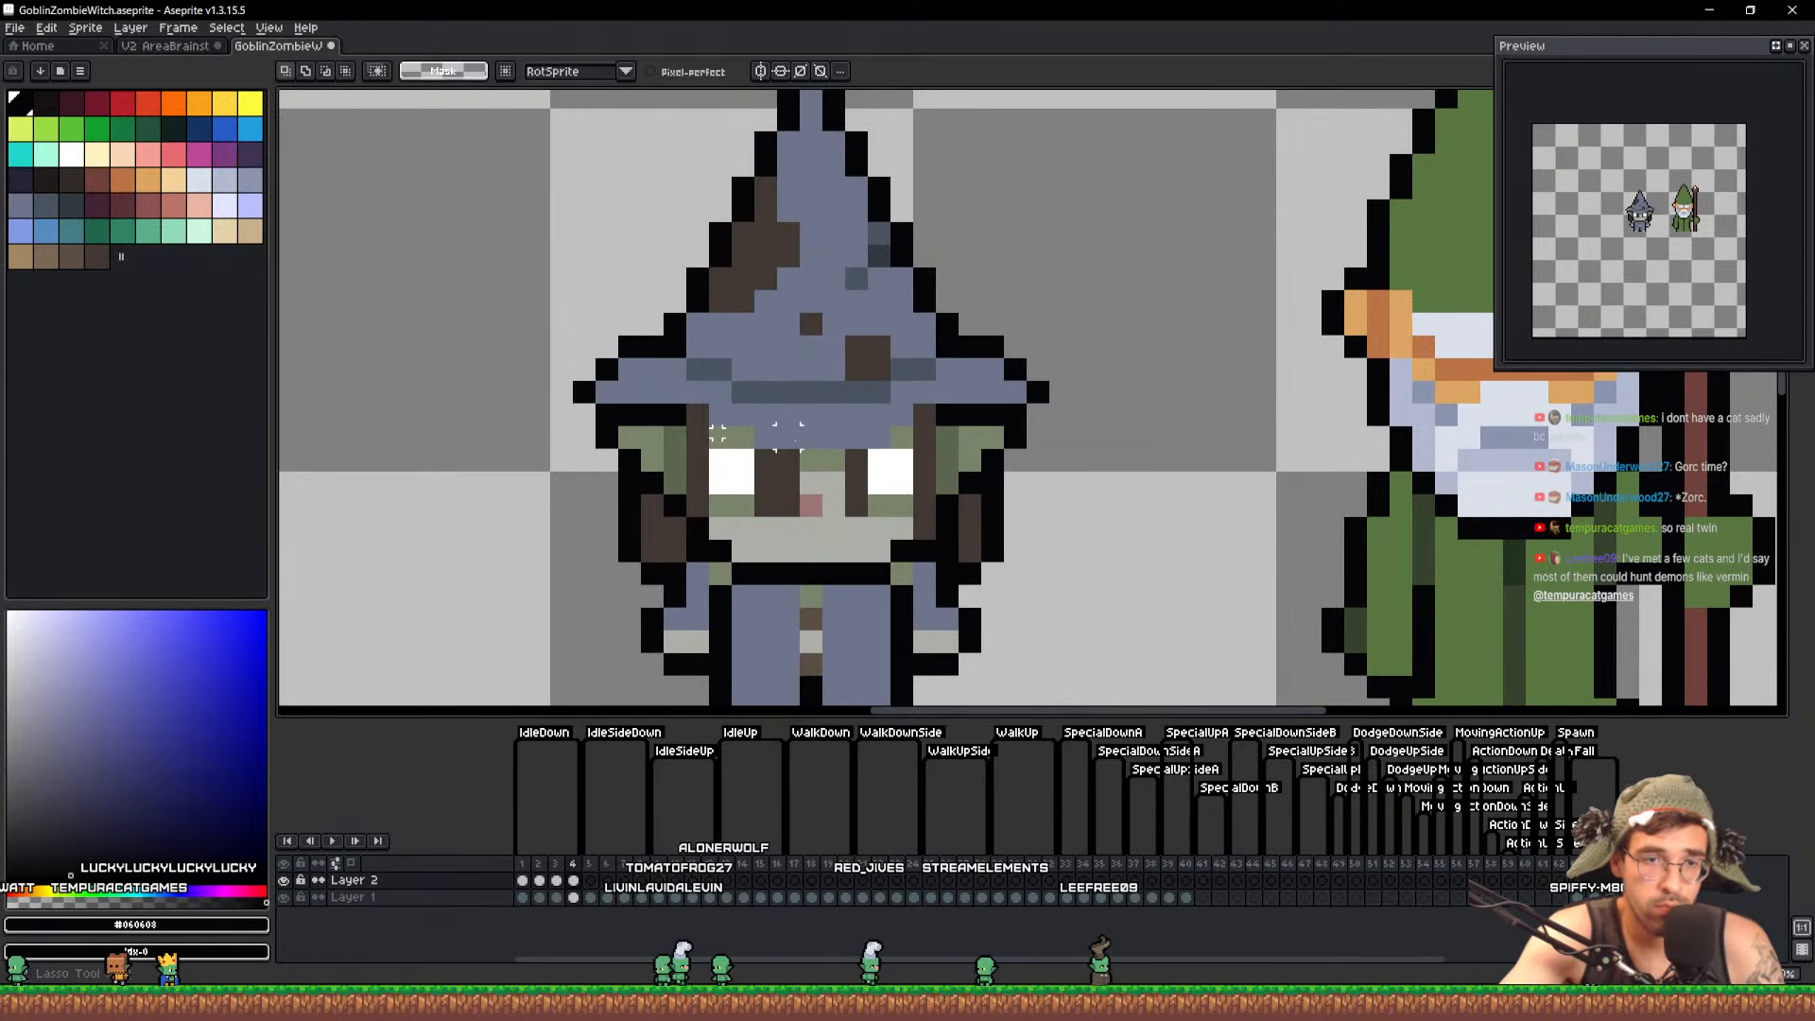
{"action": "left_click_drag", "start_coordinate": [788, 438], "coordinate": [630, 415]}
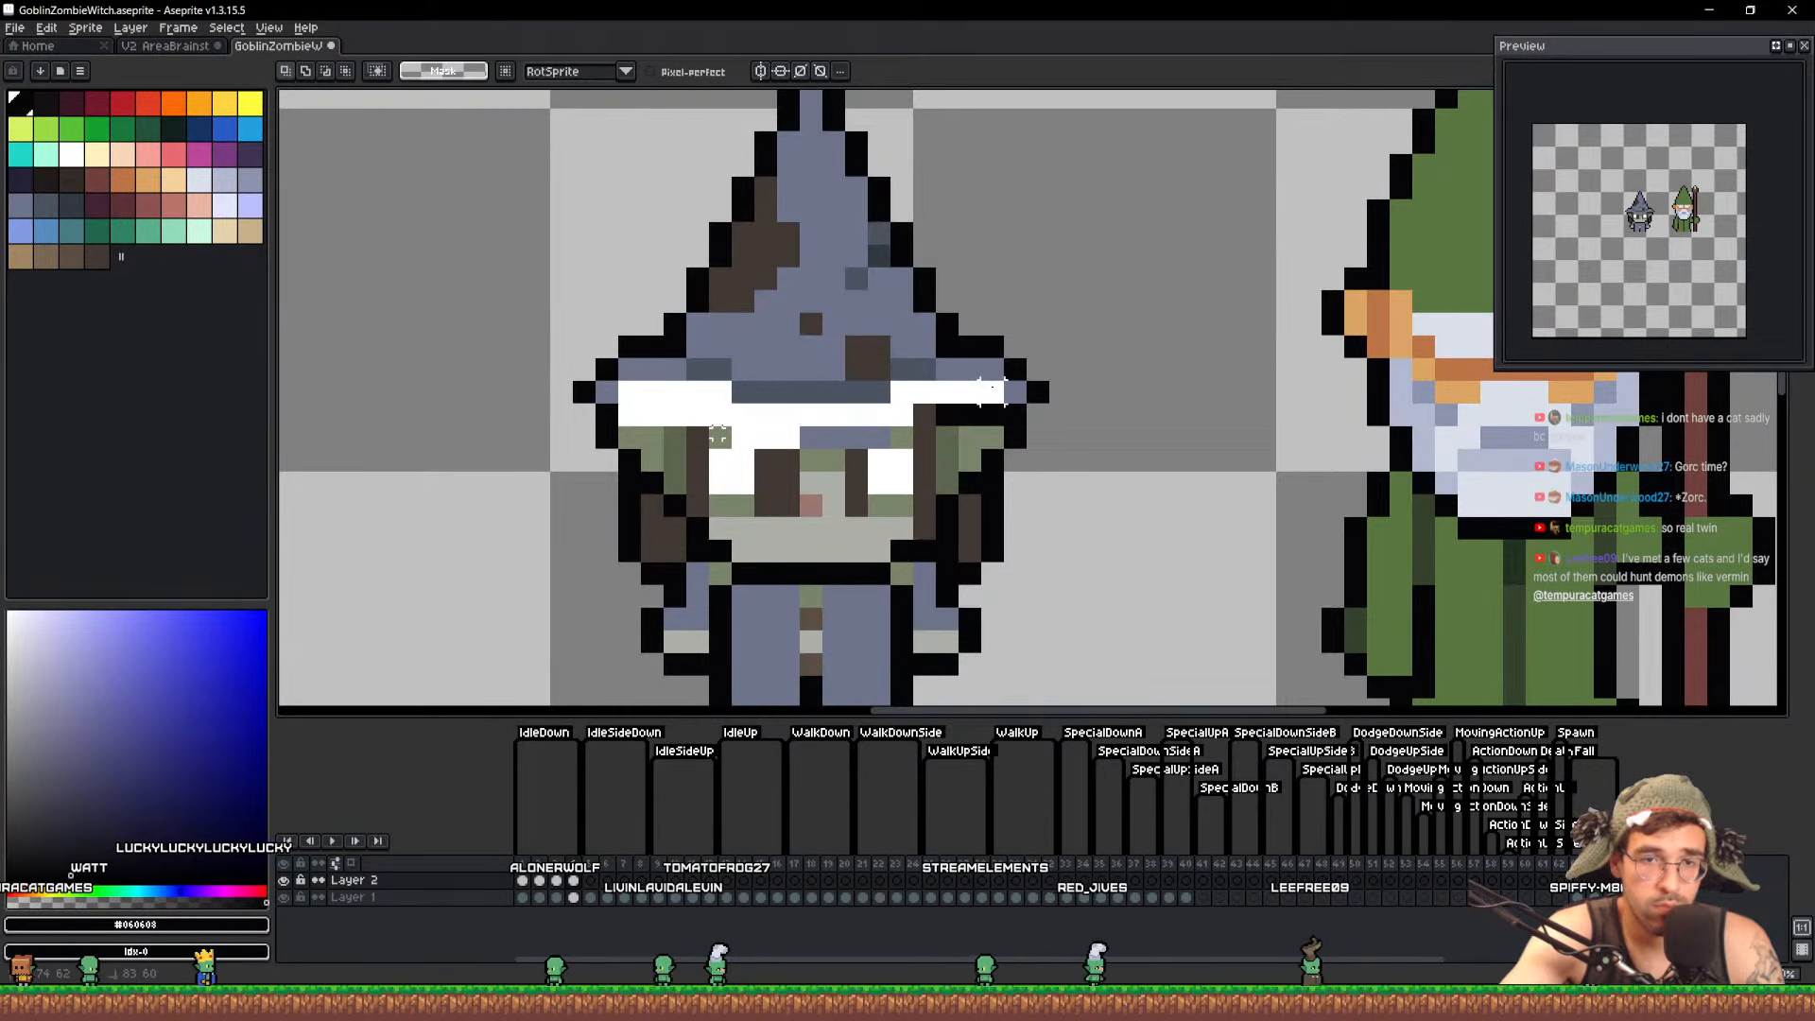
{"action": "mouse_move", "coordinate": [988, 390]}
{"action": "left_mouse_down"}
{"action": "mouse_move", "coordinate": [880, 415]}
{"action": "mouse_move", "coordinate": [900, 506]}
{"action": "left_mouse_up"}
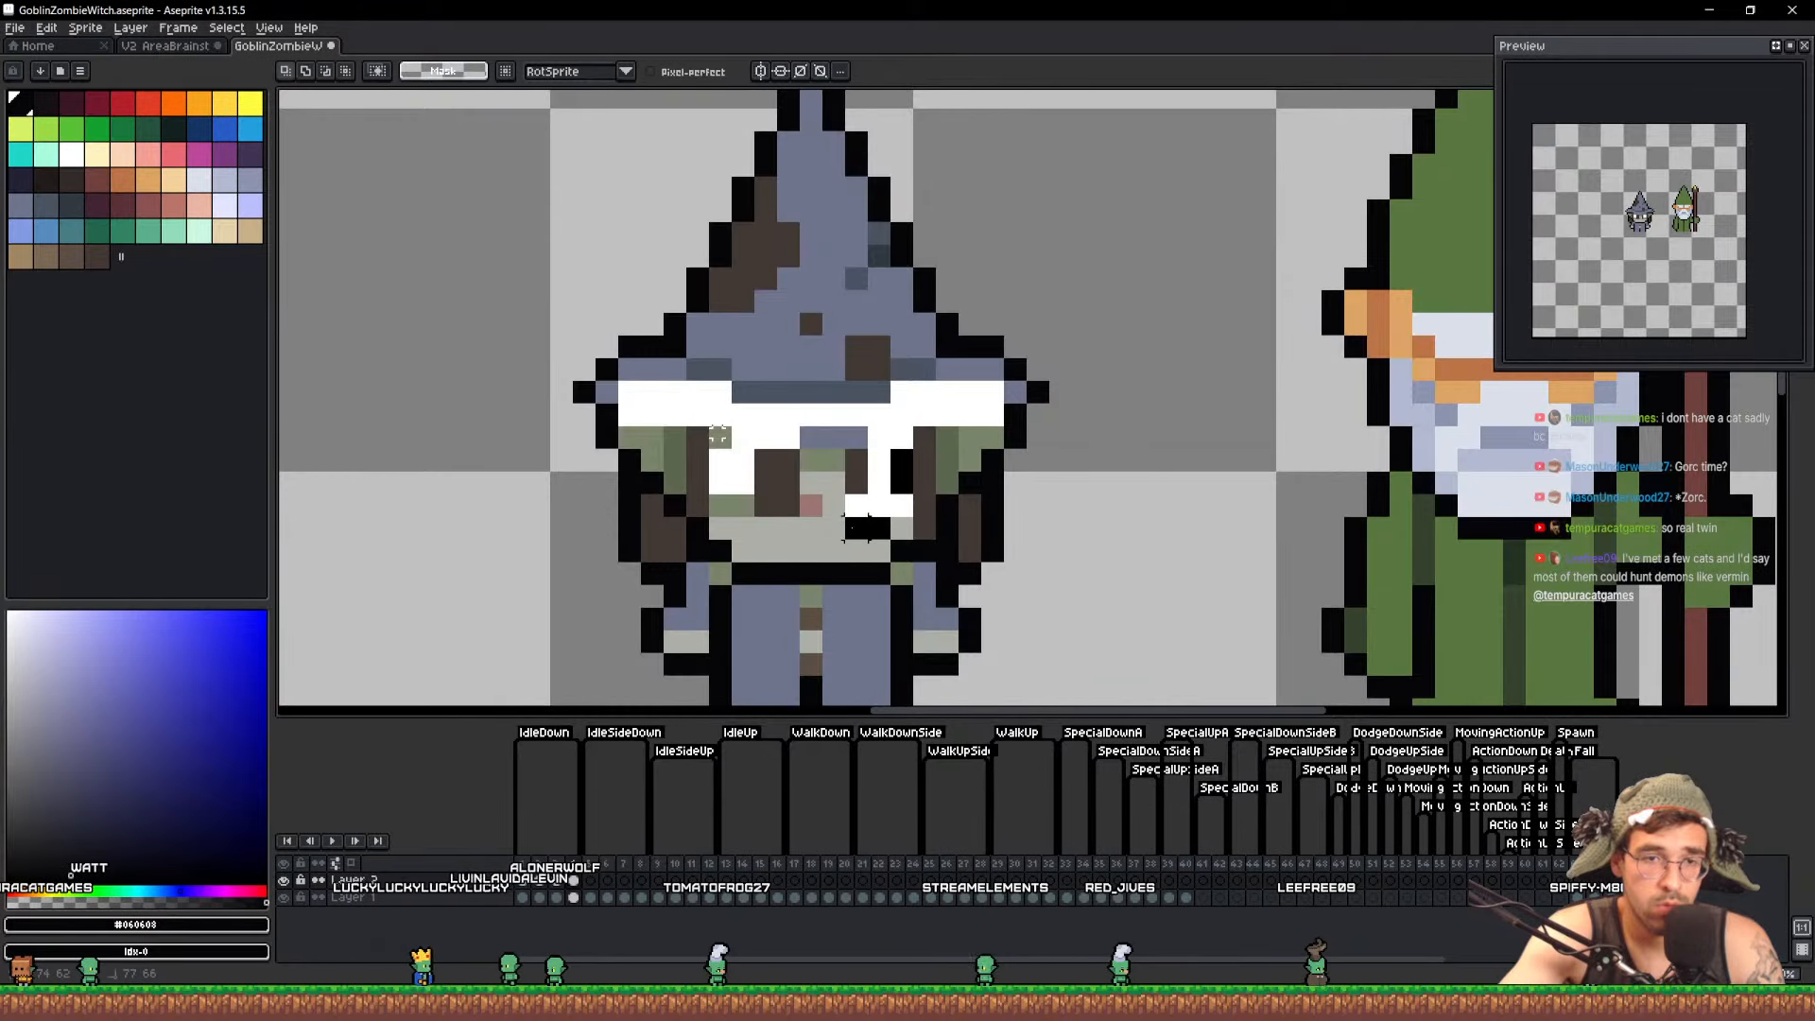
{"action": "left_click_drag", "start_coordinate": [730, 498], "coordinate": [733, 501]}
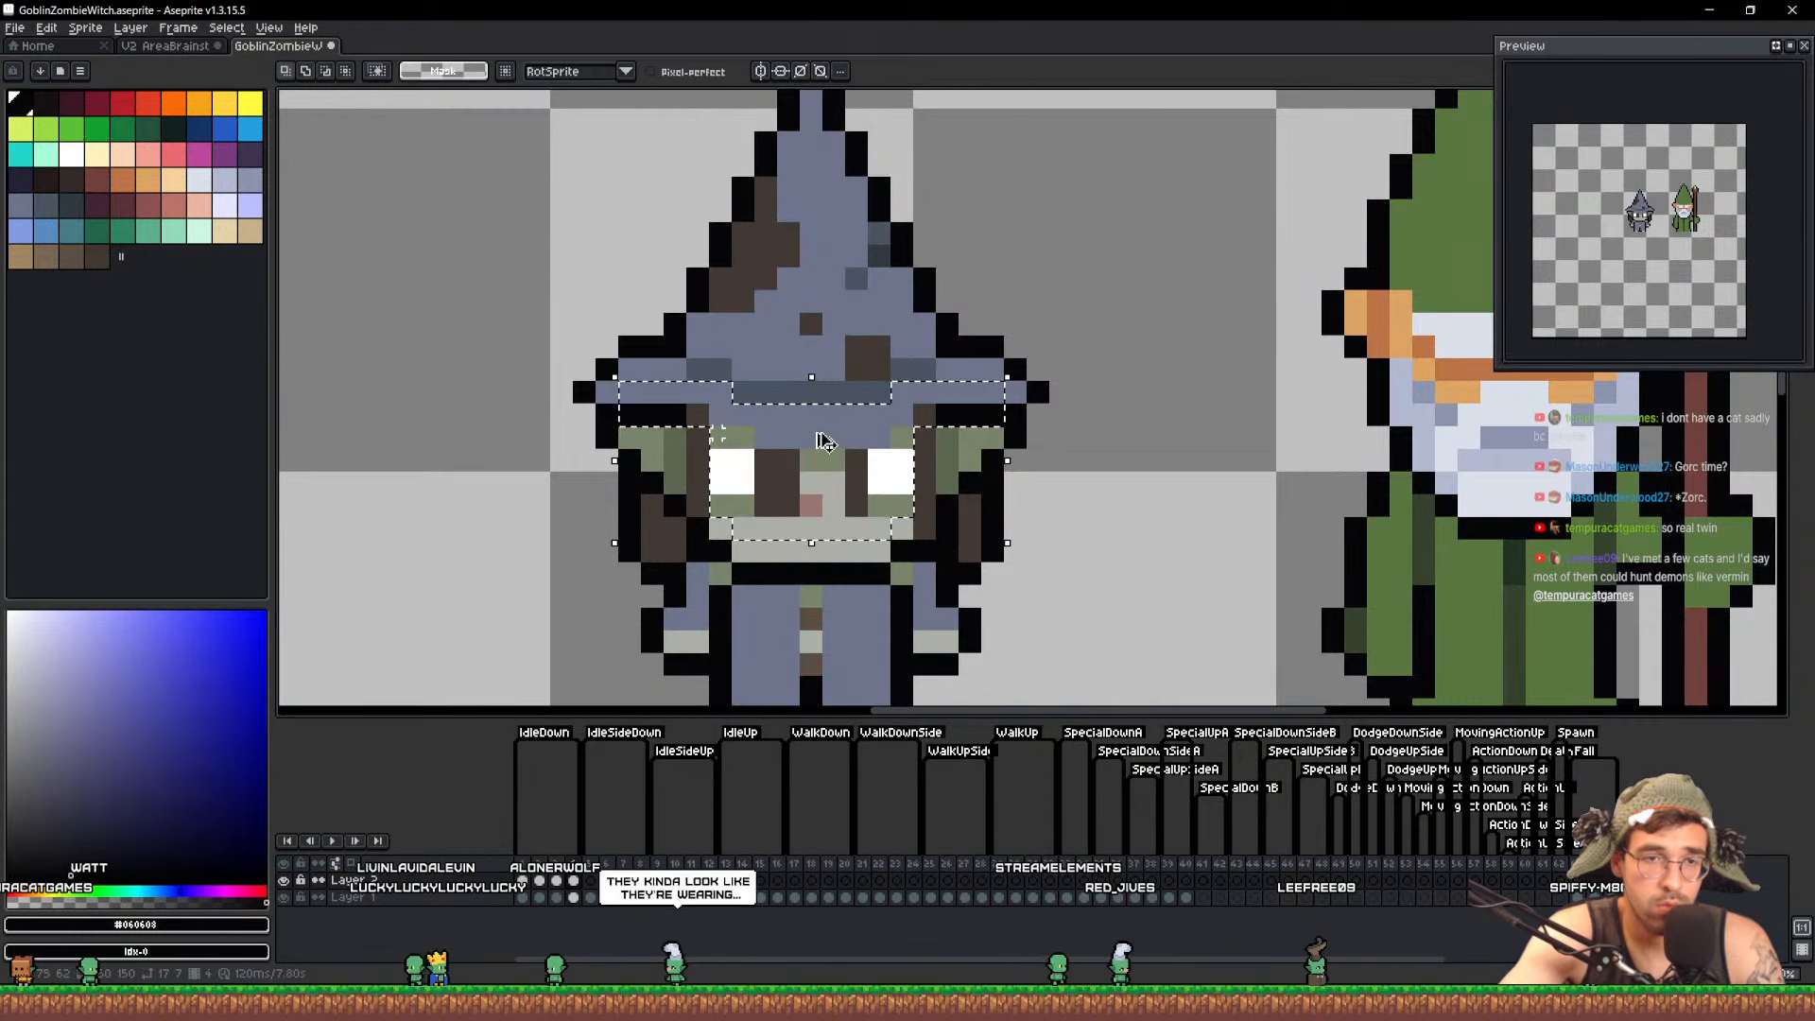
{"action": "key", "text": "ctrl+s"}
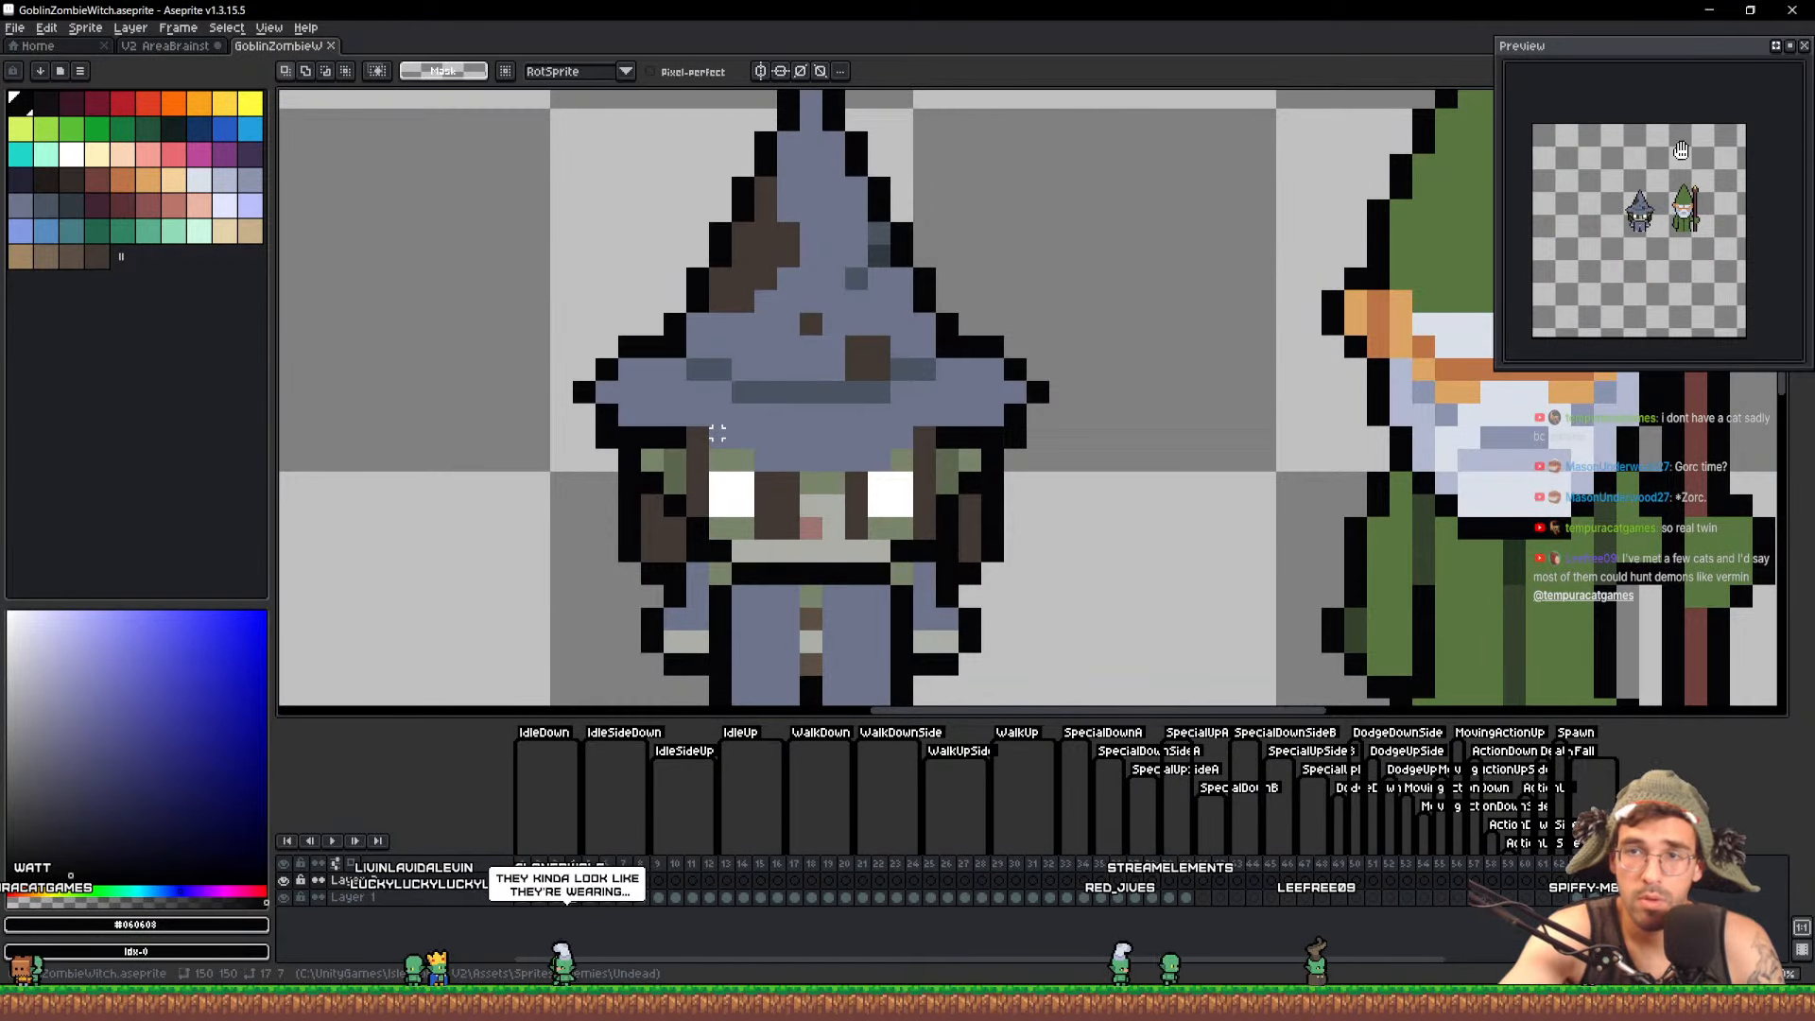
Enlarge the characters in the preview and move the witch's hat band and lower hat spots down one pixel in frame 4
{"action": "scroll", "coordinate": [1609, 207], "scroll_direction": "up", "scroll_amount": 2}
{"action": "scroll", "coordinate": [1225, 307], "scroll_direction": "down", "scroll_amount": 1}
{"action": "left_click_drag", "start_coordinate": [1225, 307], "coordinate": [946, 322]}
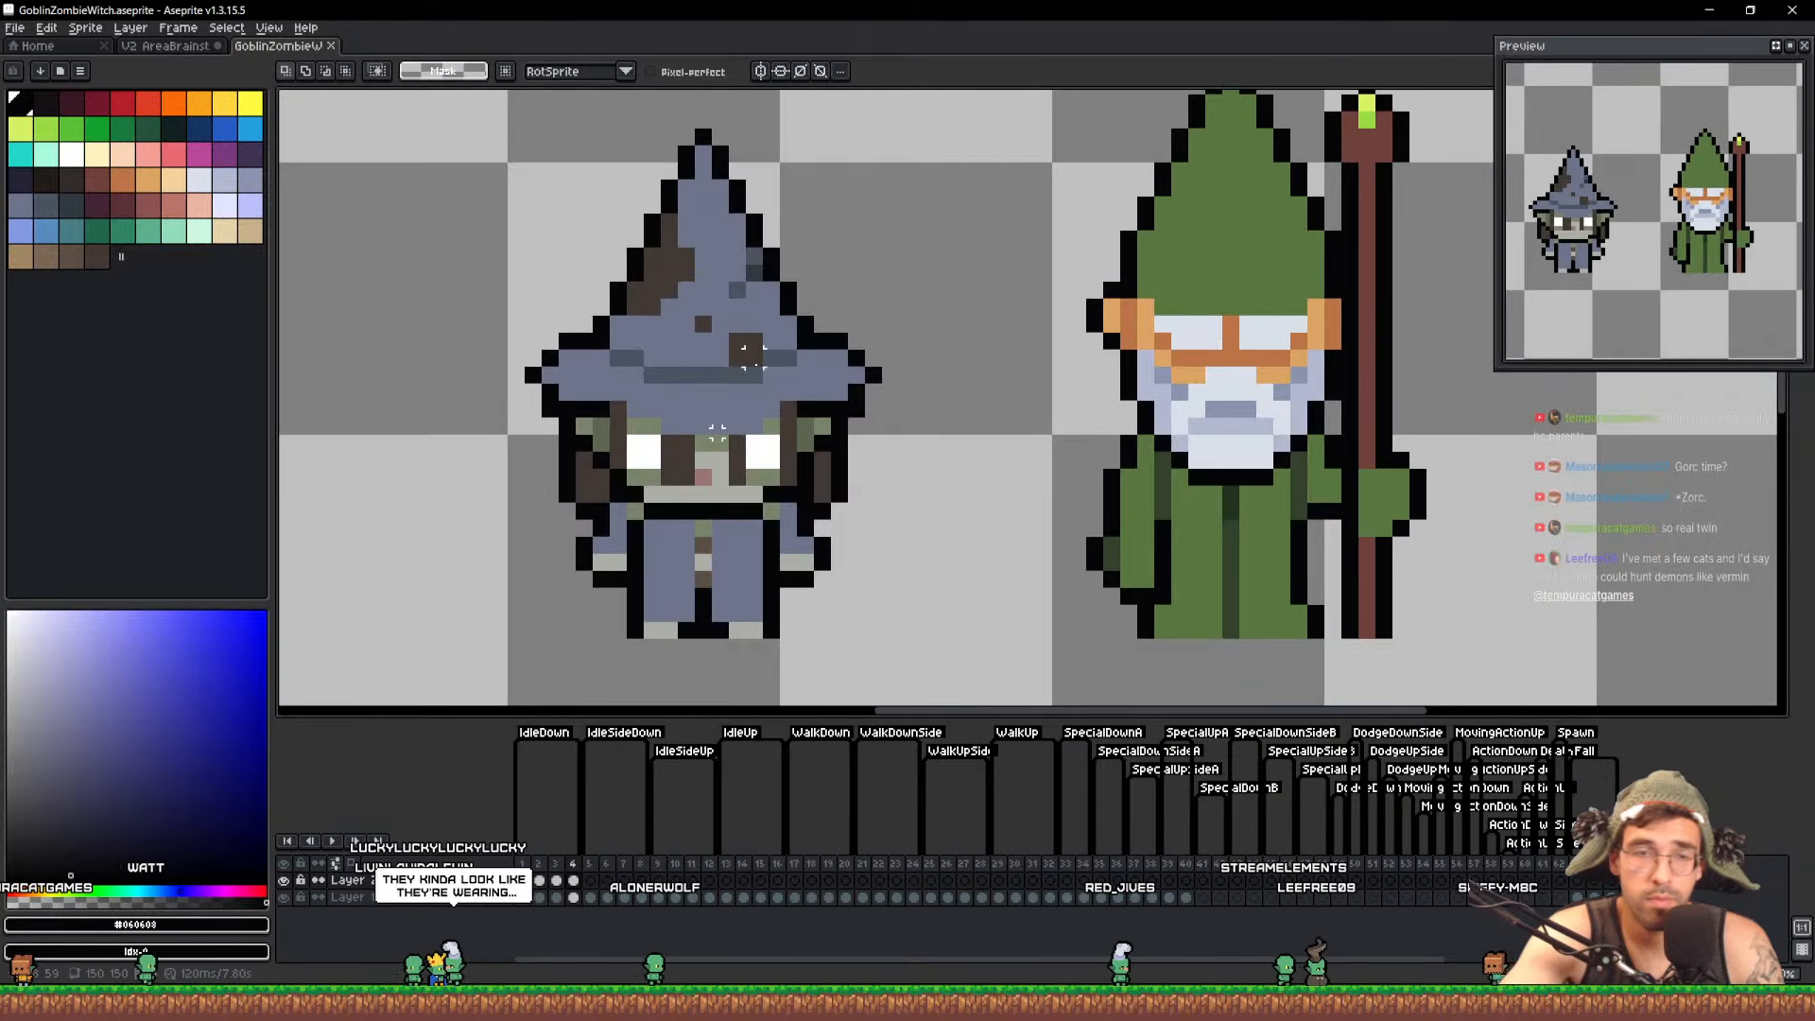
{"action": "scroll", "coordinate": [674, 374], "scroll_direction": "up", "scroll_amount": 1}
{"action": "mouse_move", "coordinate": [598, 333]}
{"action": "left_mouse_down"}
{"action": "mouse_move", "coordinate": [597, 376]}
{"action": "mouse_move", "coordinate": [654, 402]}
{"action": "mouse_move", "coordinate": [779, 401]}
{"action": "mouse_move", "coordinate": [803, 371]}
{"action": "mouse_move", "coordinate": [801, 331]}
{"action": "mouse_move", "coordinate": [735, 307]}
{"action": "mouse_move", "coordinate": [687, 198]}
{"action": "mouse_move", "coordinate": [624, 293]}
{"action": "left_mouse_up"}
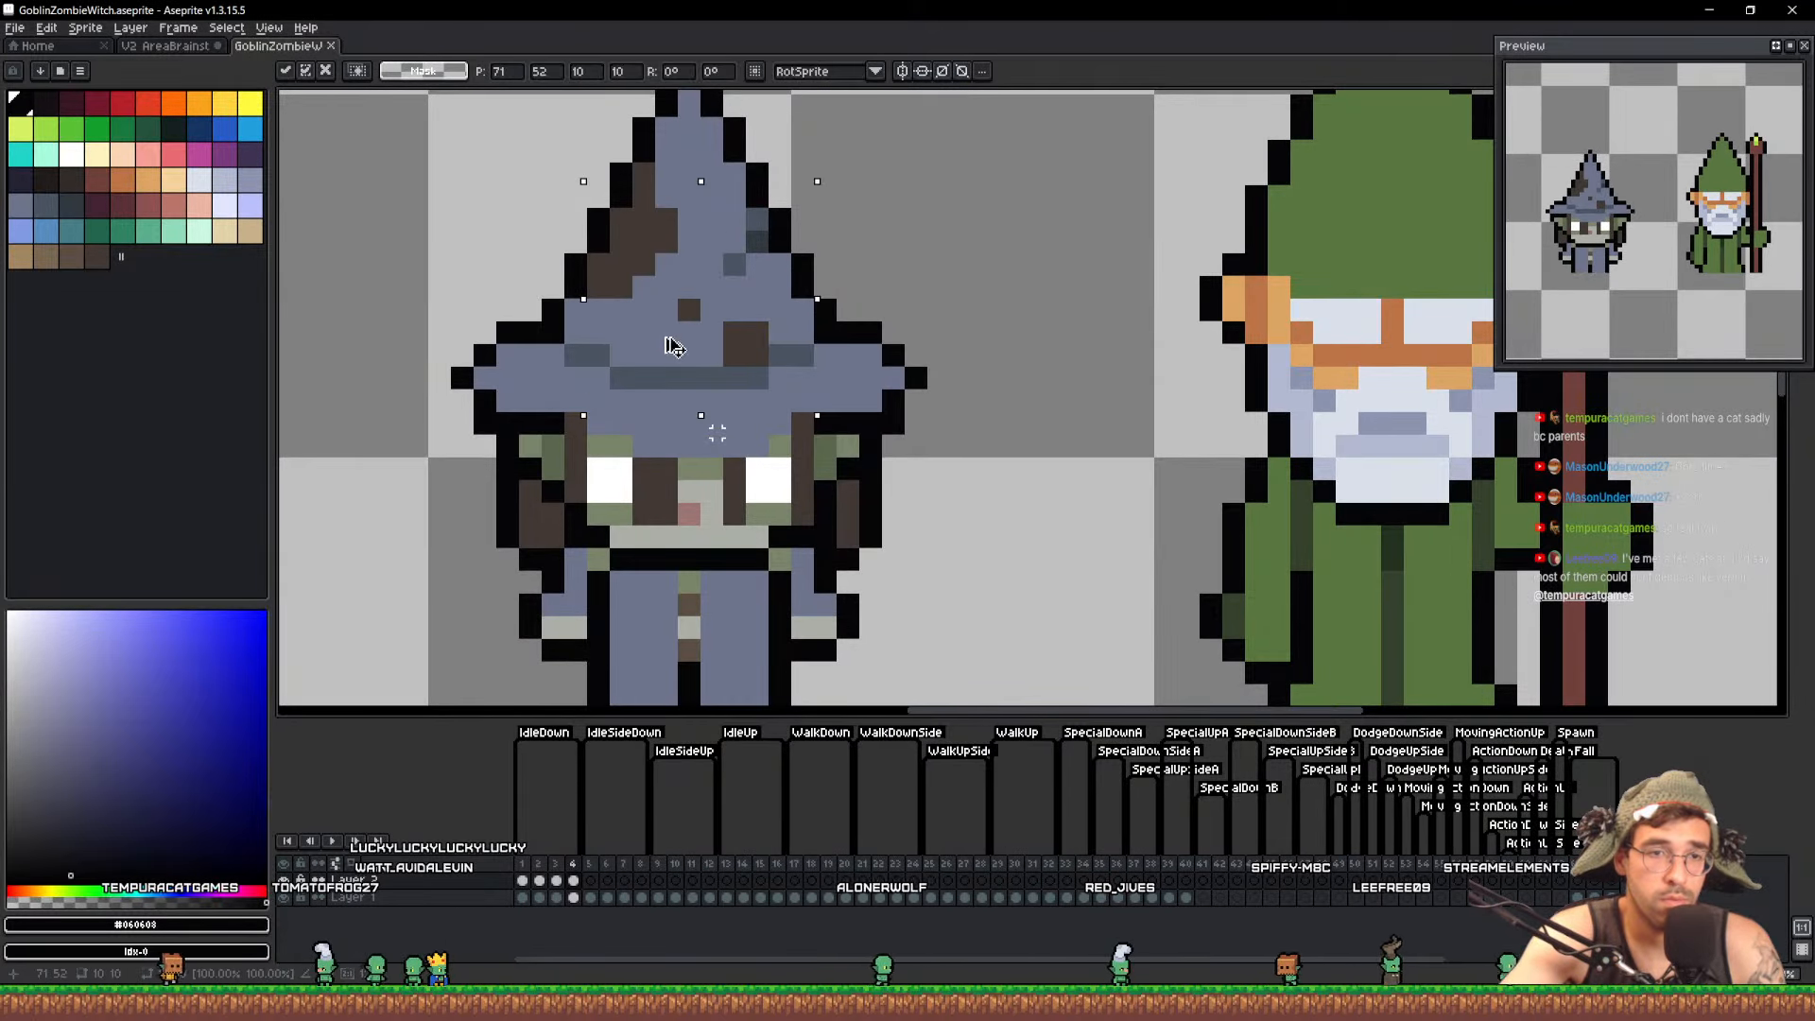
{"action": "left_click_drag", "start_coordinate": [711, 359], "coordinate": [710, 378]}
{"action": "left_click", "coordinate": [871, 377]}
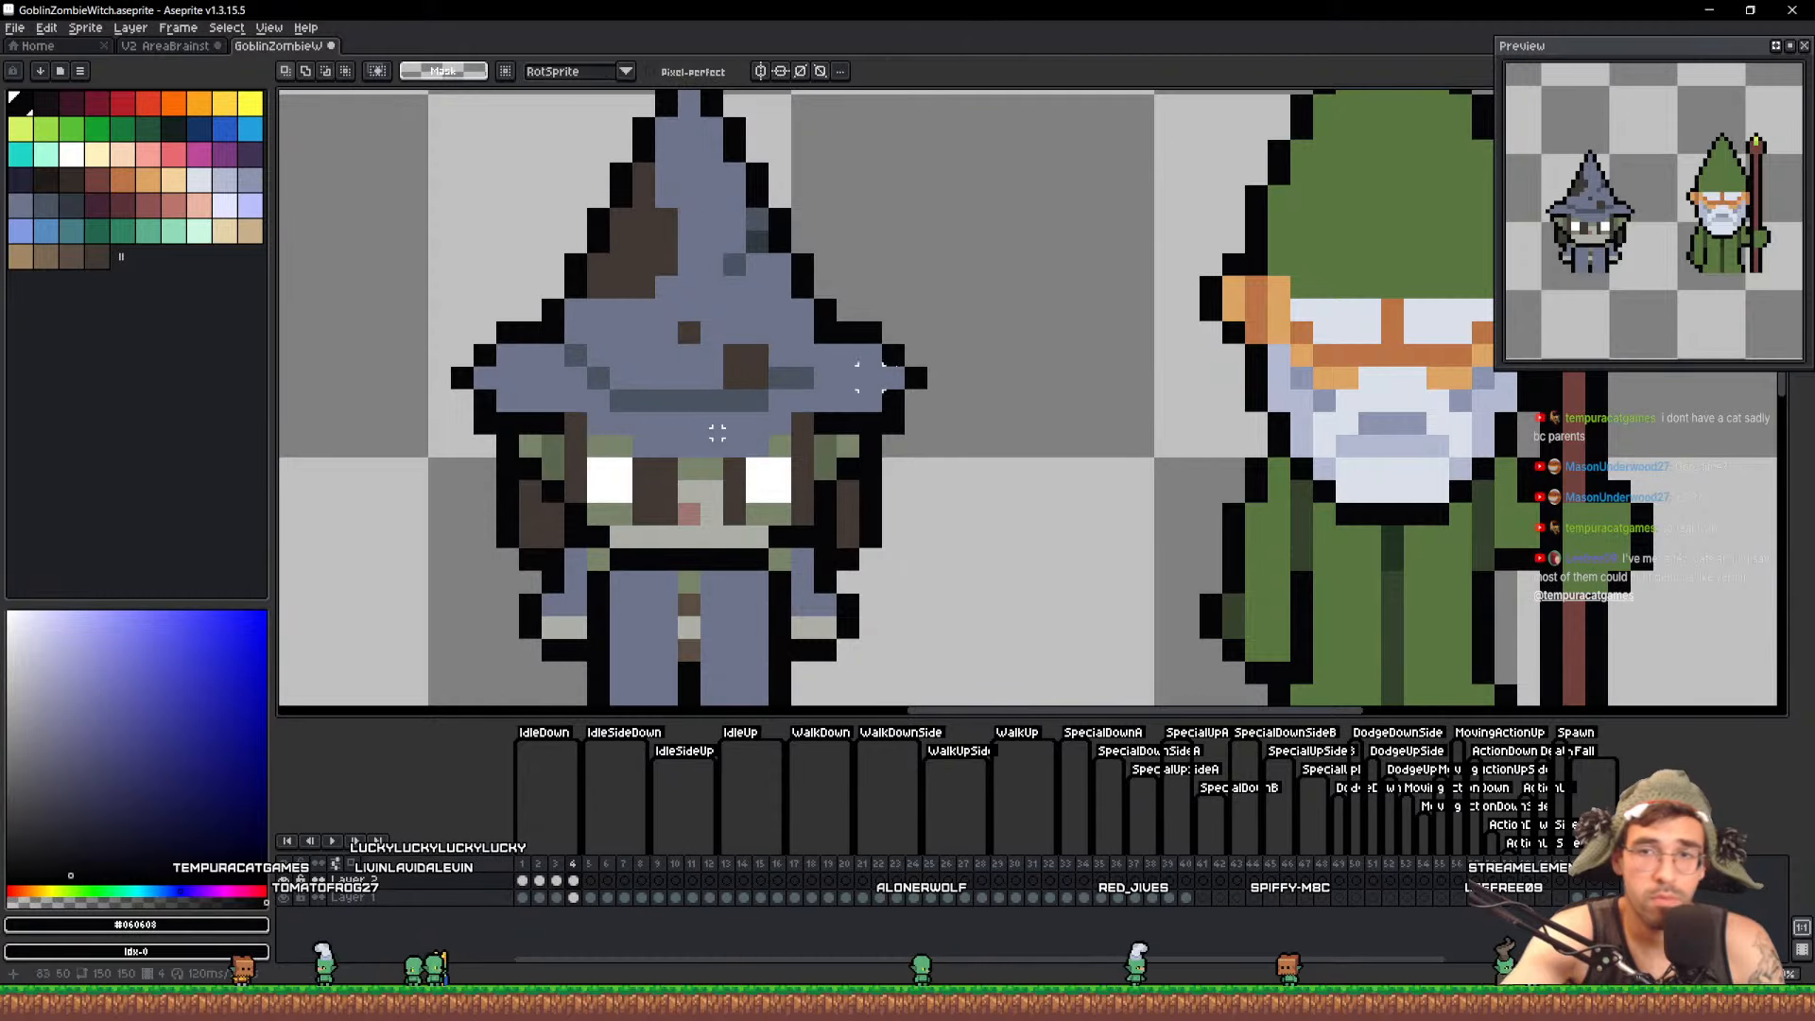
Redraw the right end of the hat band in frame 4 to mirror its left end, using the band and hat colours, and save
{"action": "left_click", "coordinate": [717, 406], "text": "alt"}
{"action": "key", "text": "b"}
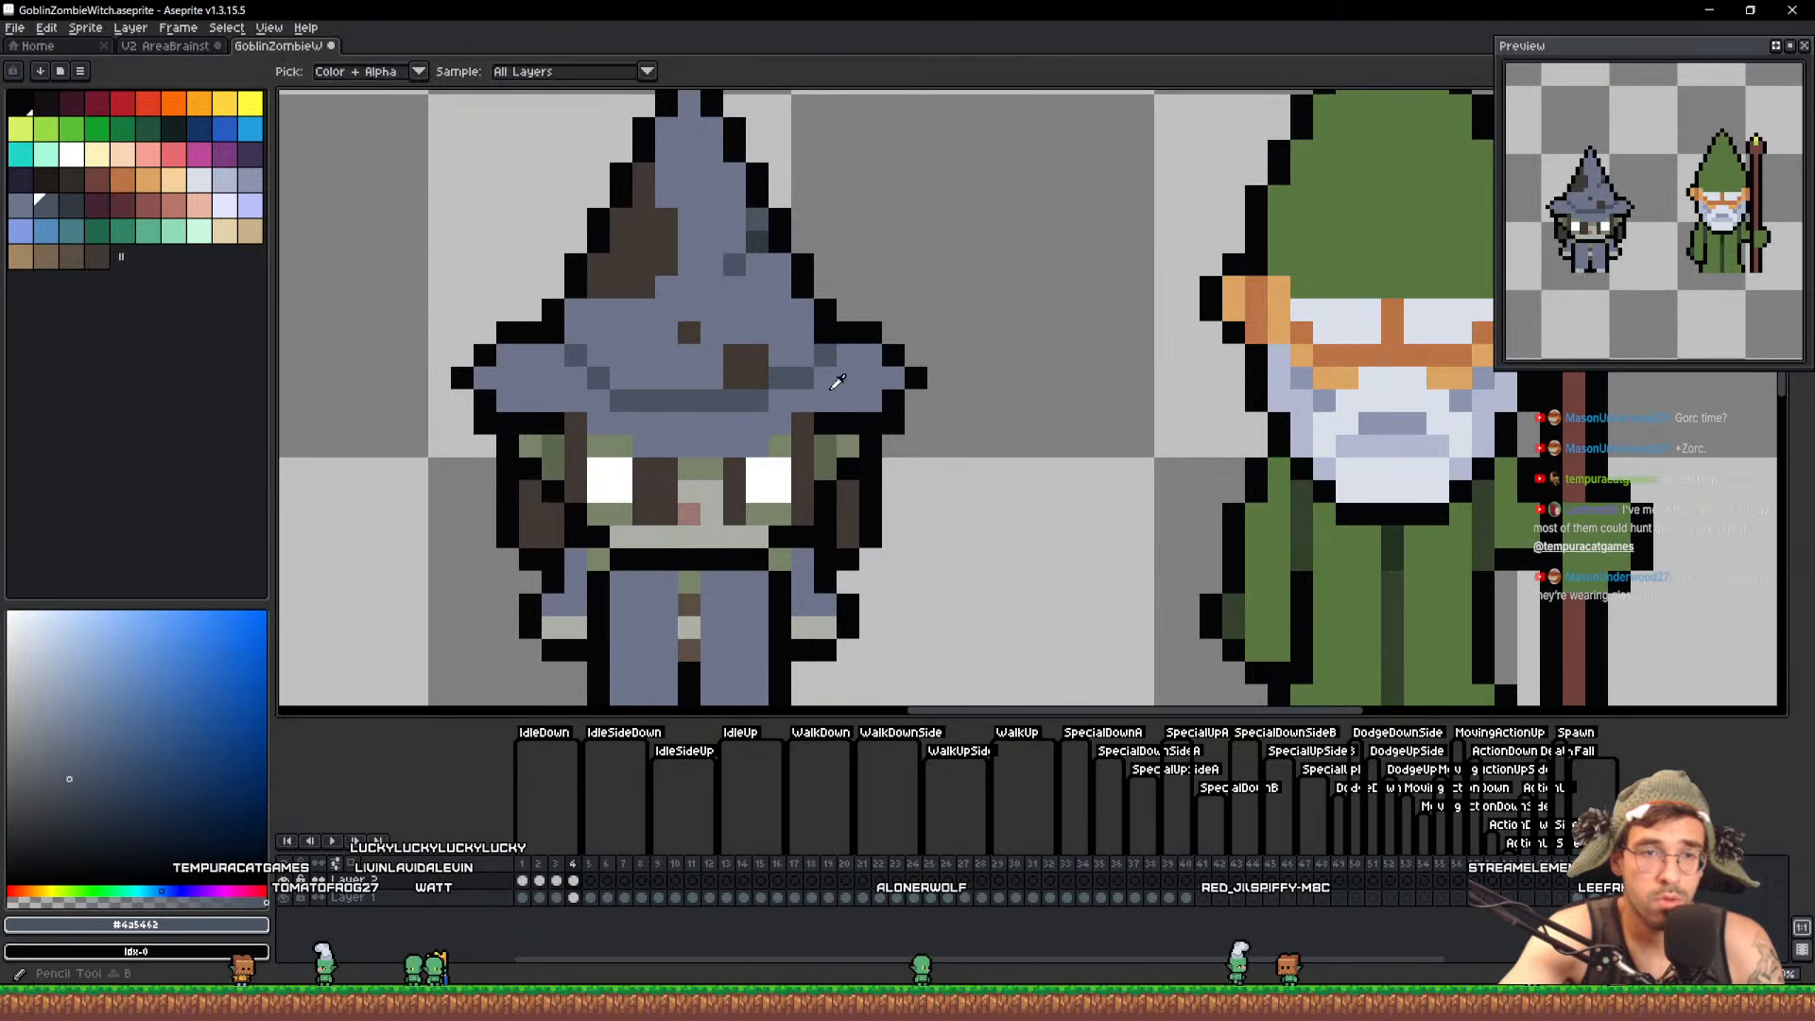
{"action": "left_click_drag", "start_coordinate": [826, 357], "coordinate": [803, 358]}
{"action": "left_click", "coordinate": [821, 376], "text": "alt"}
{"action": "left_click", "coordinate": [799, 375]}
{"action": "scroll", "coordinate": [799, 374], "scroll_direction": "down", "scroll_amount": 4}
{"action": "key", "text": "ctrl+s"}
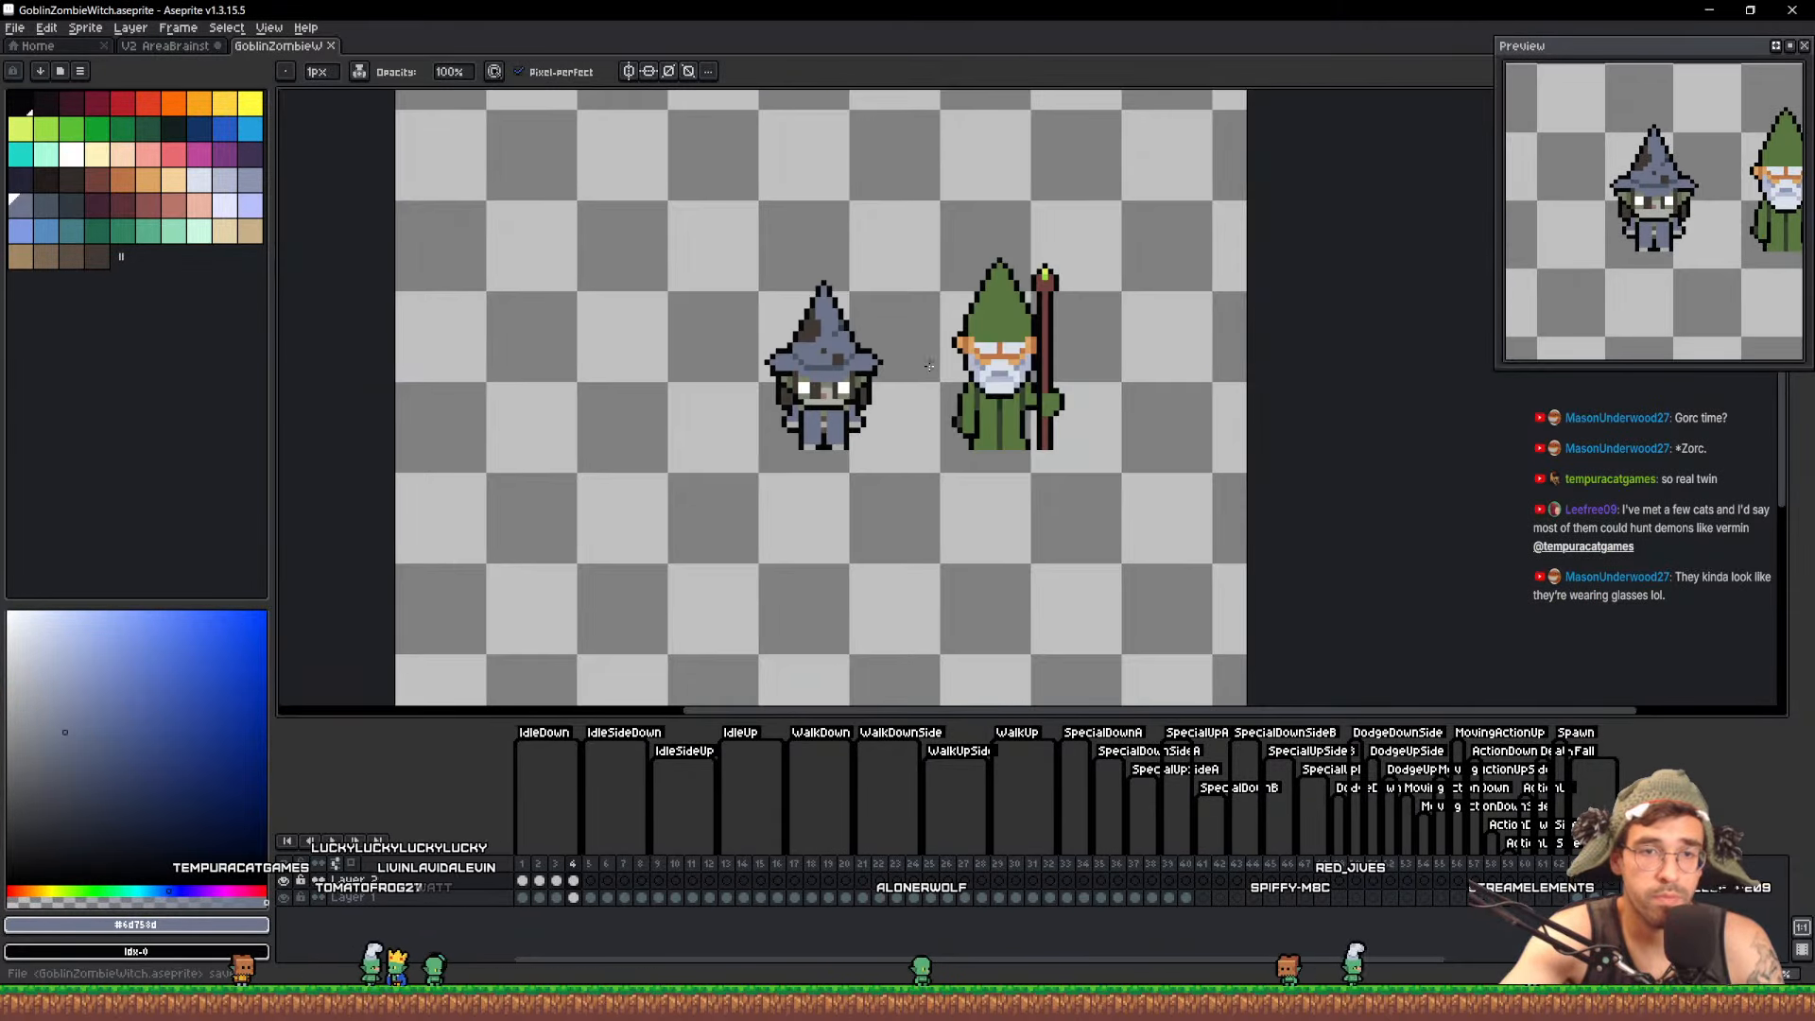
Try painting over the brown strands between the witch's eyes with her skin tones in frame 4, undo the strokes, and save the file
{"action": "scroll", "coordinate": [928, 366], "scroll_direction": "down", "scroll_amount": 1}
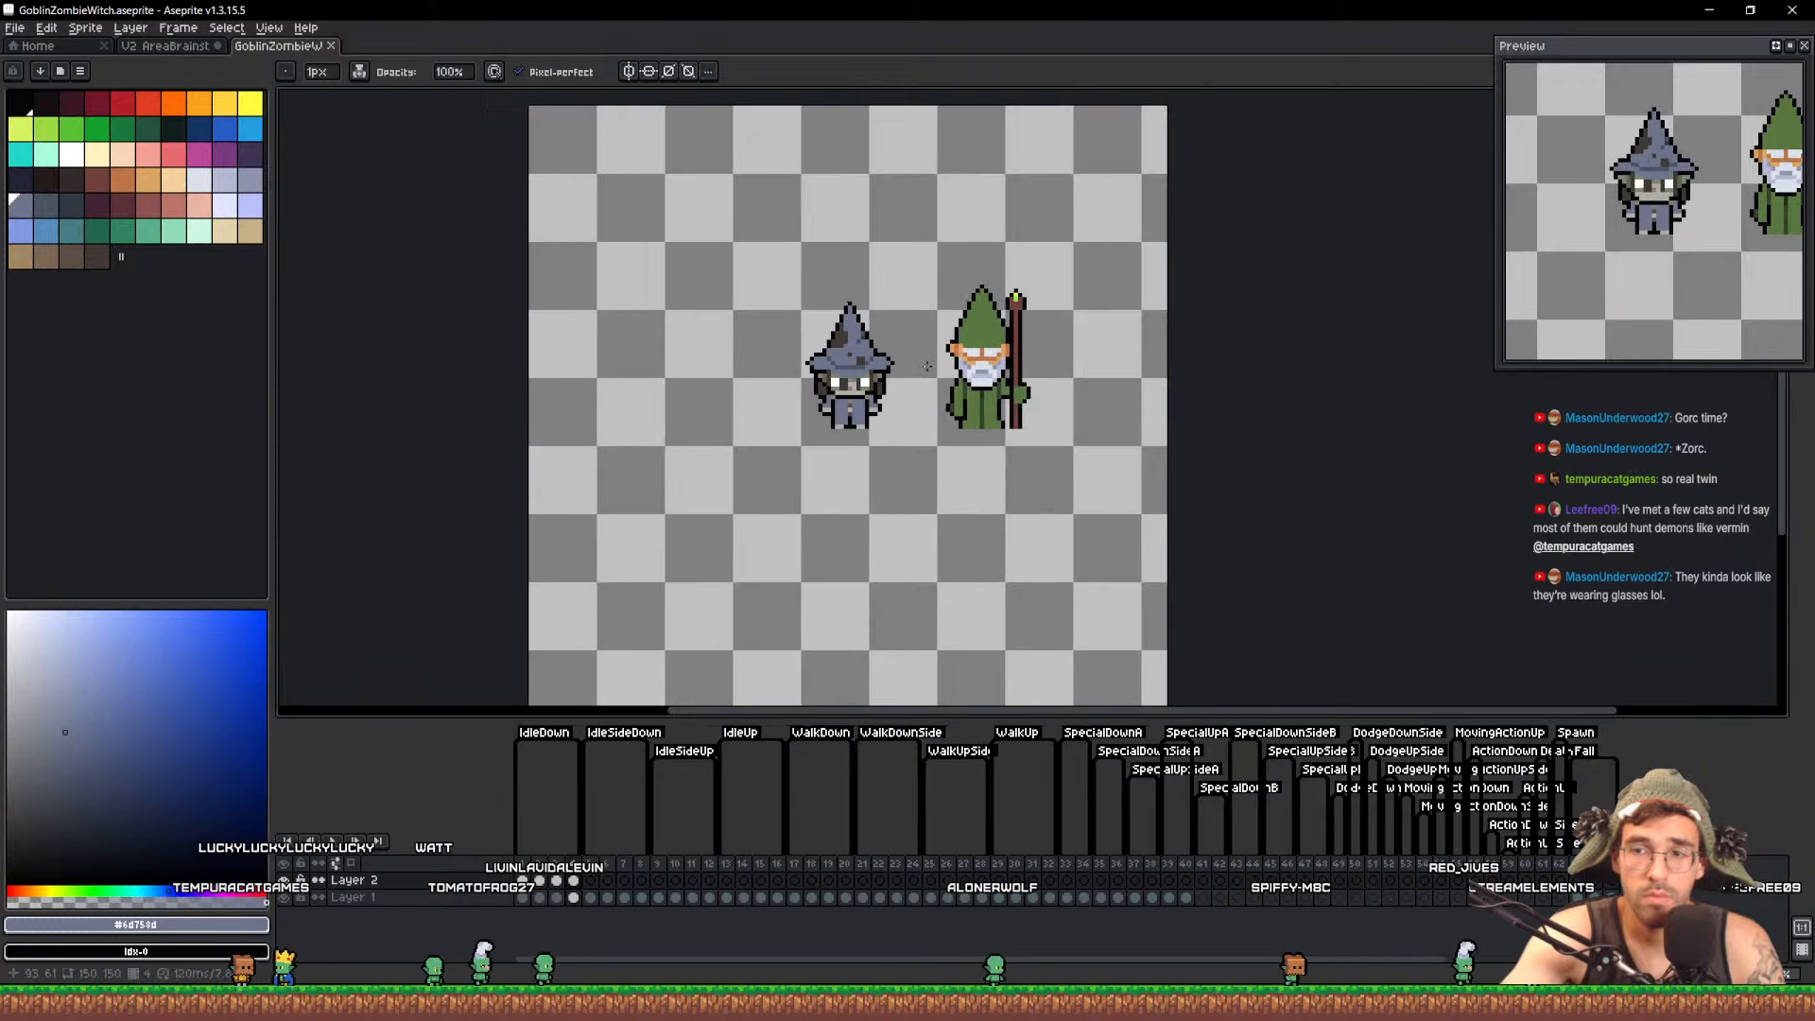
{"action": "scroll", "coordinate": [832, 378], "scroll_direction": "up", "scroll_amount": 6}
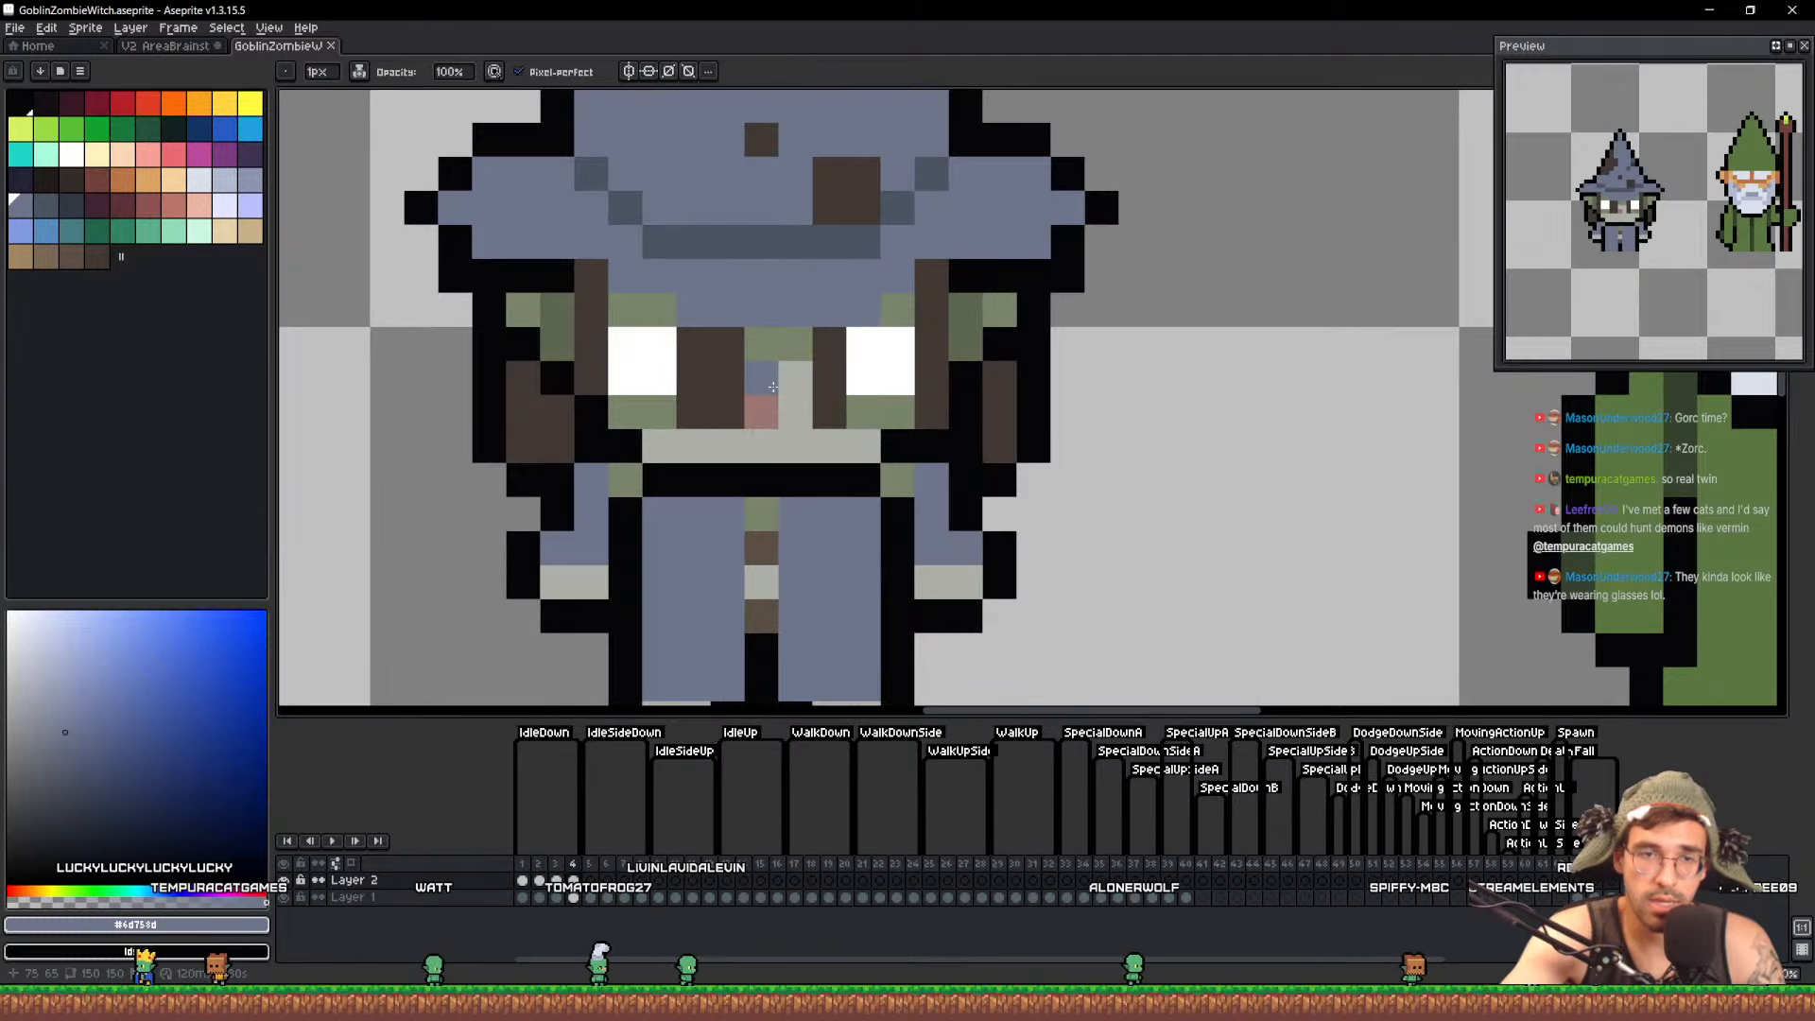
{"action": "left_click", "coordinate": [781, 378], "text": "alt"}
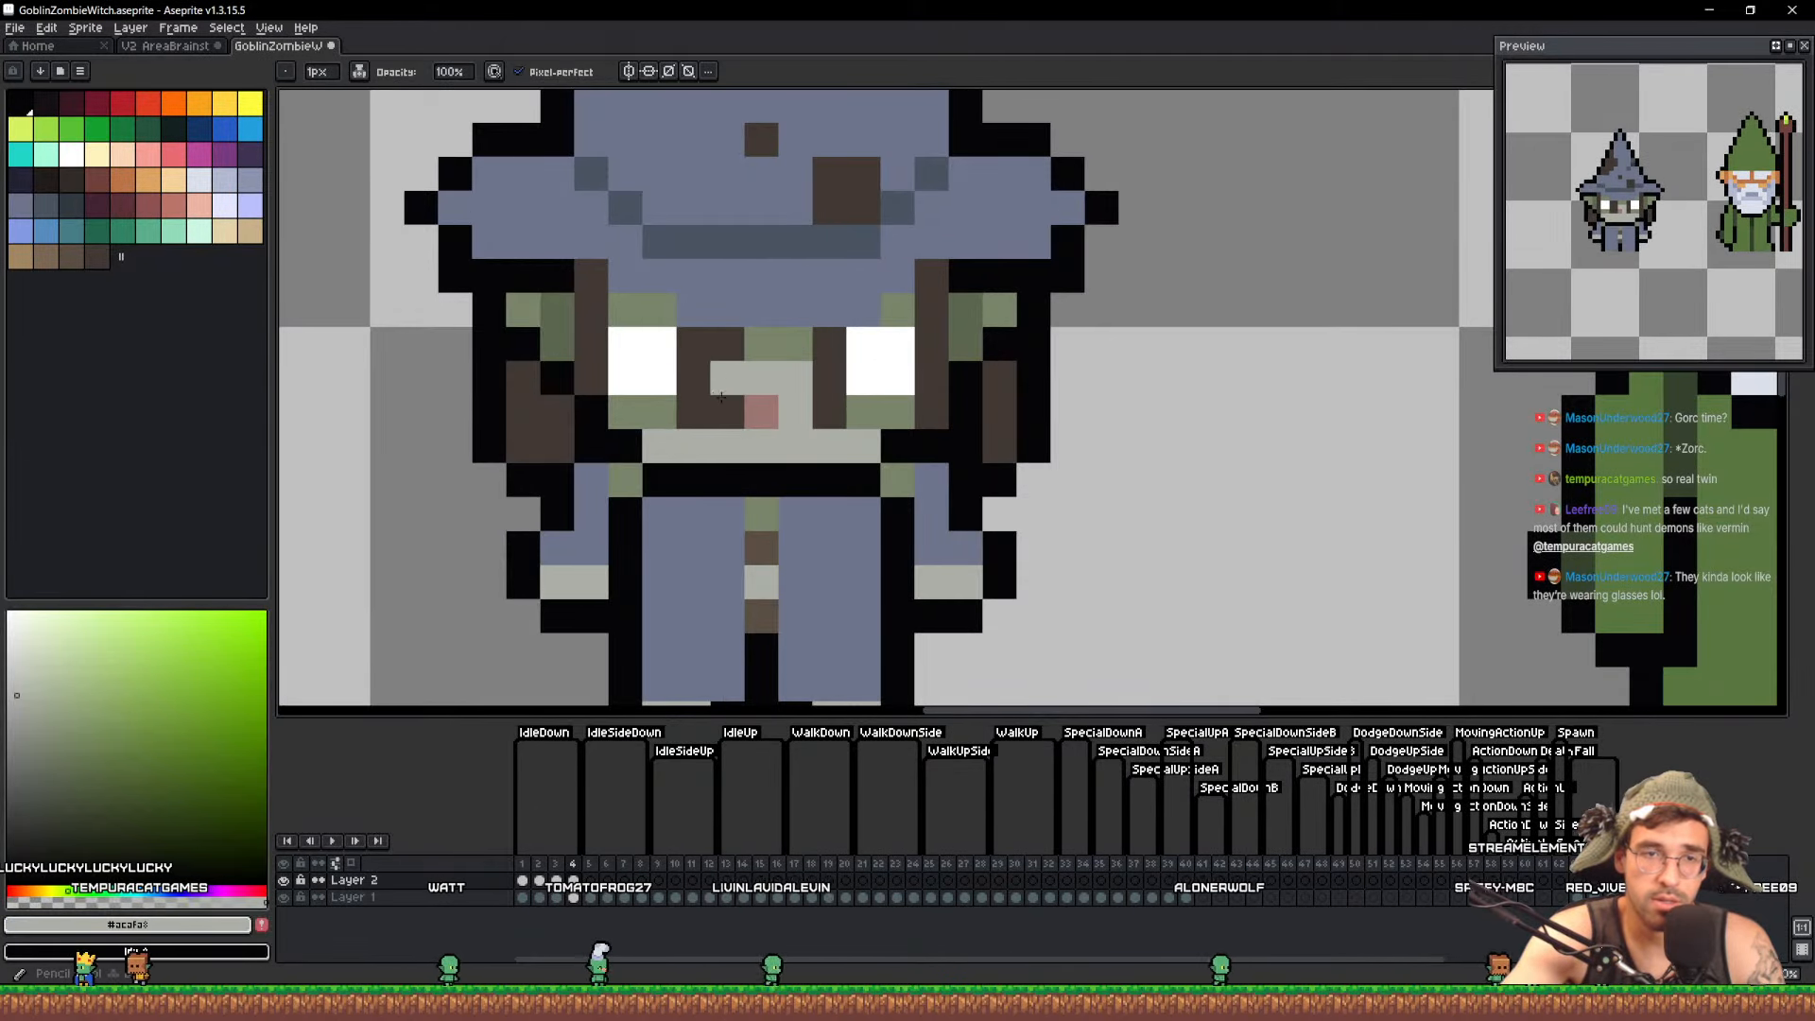
{"action": "left_click_drag", "start_coordinate": [729, 380], "coordinate": [727, 414]}
{"action": "left_click", "coordinate": [693, 378]}
{"action": "left_click", "coordinate": [762, 343], "text": "alt"}
{"action": "left_click", "coordinate": [727, 343]}
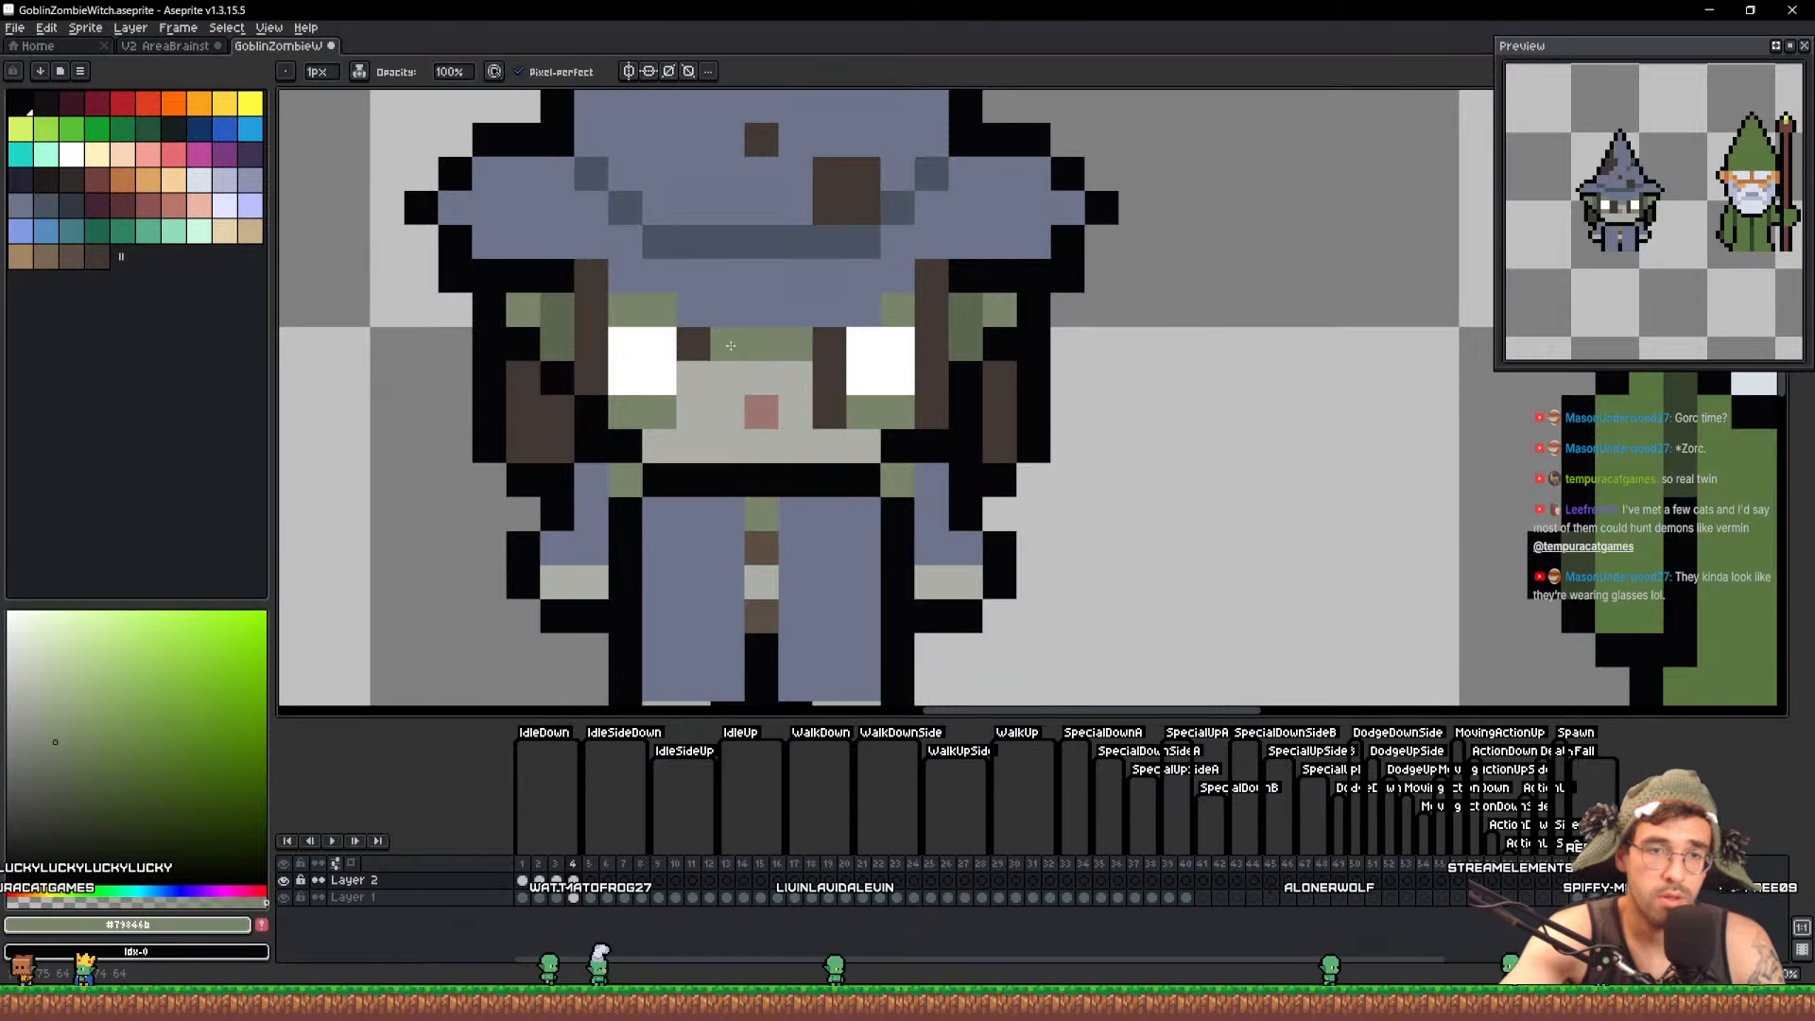
{"action": "left_click", "coordinate": [799, 386], "text": "alt"}
{"action": "left_click_drag", "start_coordinate": [829, 380], "coordinate": [829, 412]}
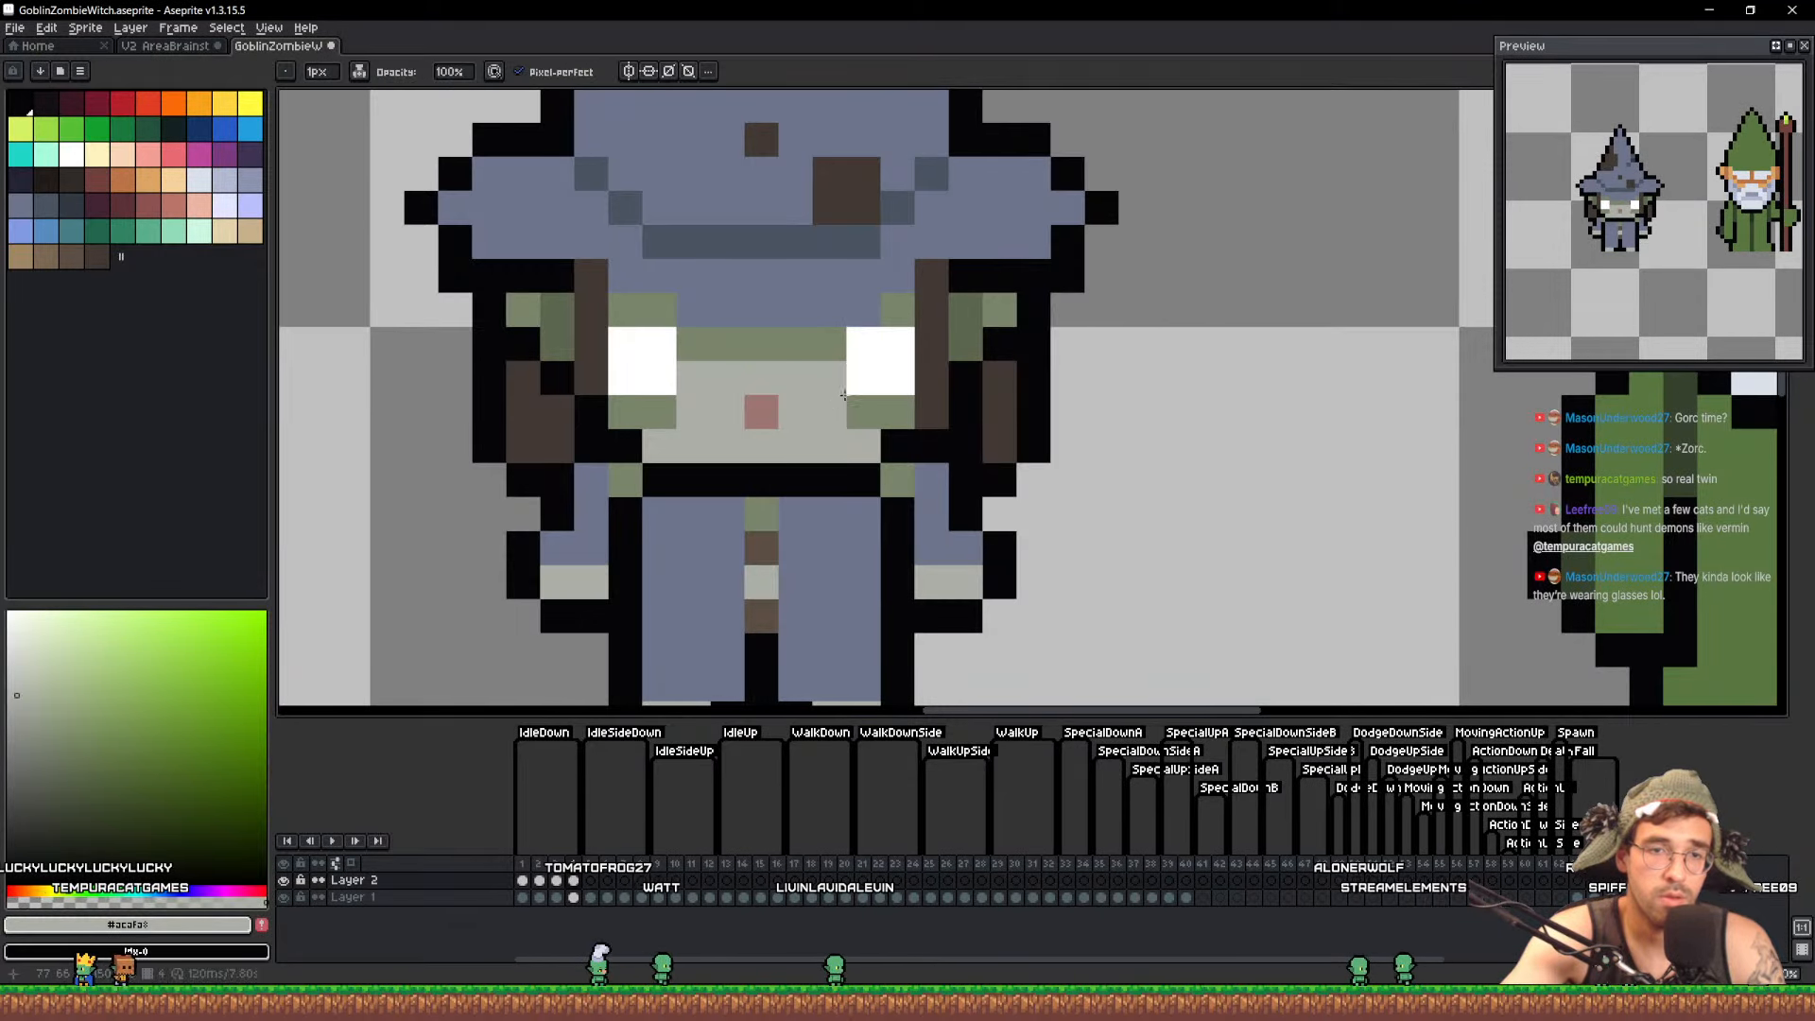
{"action": "scroll", "coordinate": [924, 379], "scroll_direction": "down", "scroll_amount": 5}
{"action": "key", "text": "ctrl+z"}
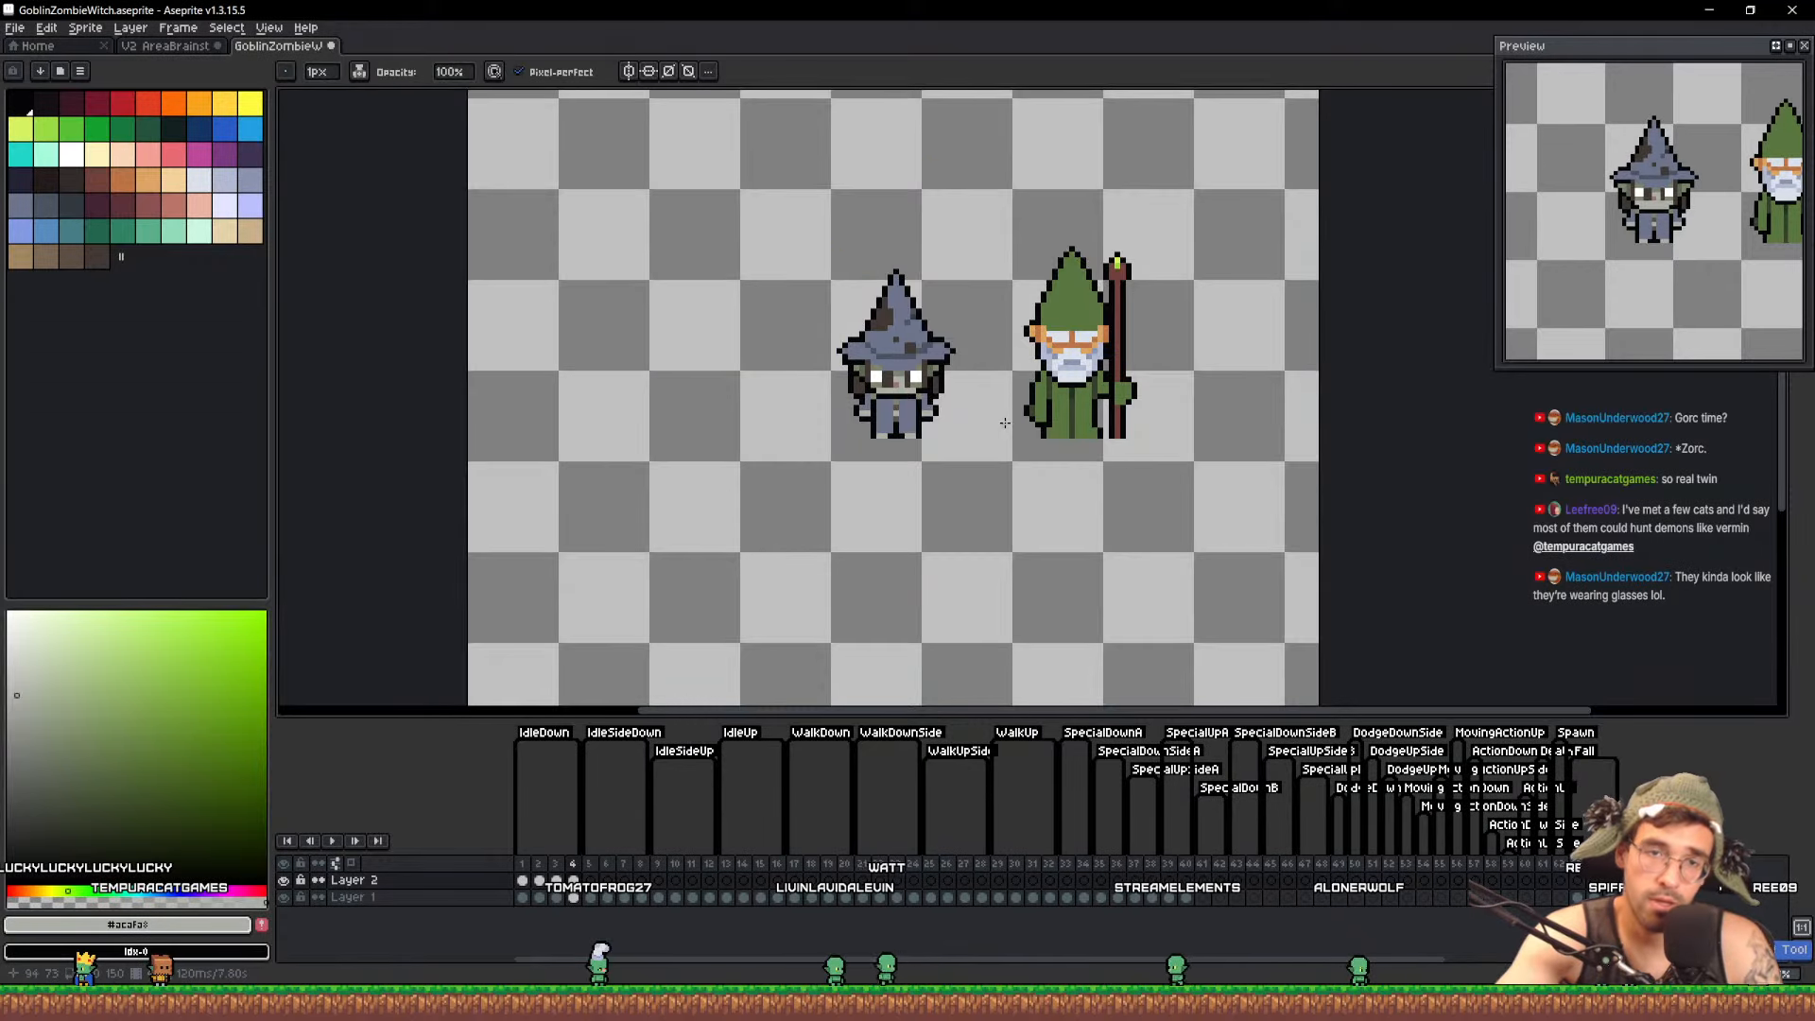
{"action": "scroll", "coordinate": [1002, 417], "scroll_direction": "up", "scroll_amount": 3}
{"action": "key", "text": "ctrl+s"}
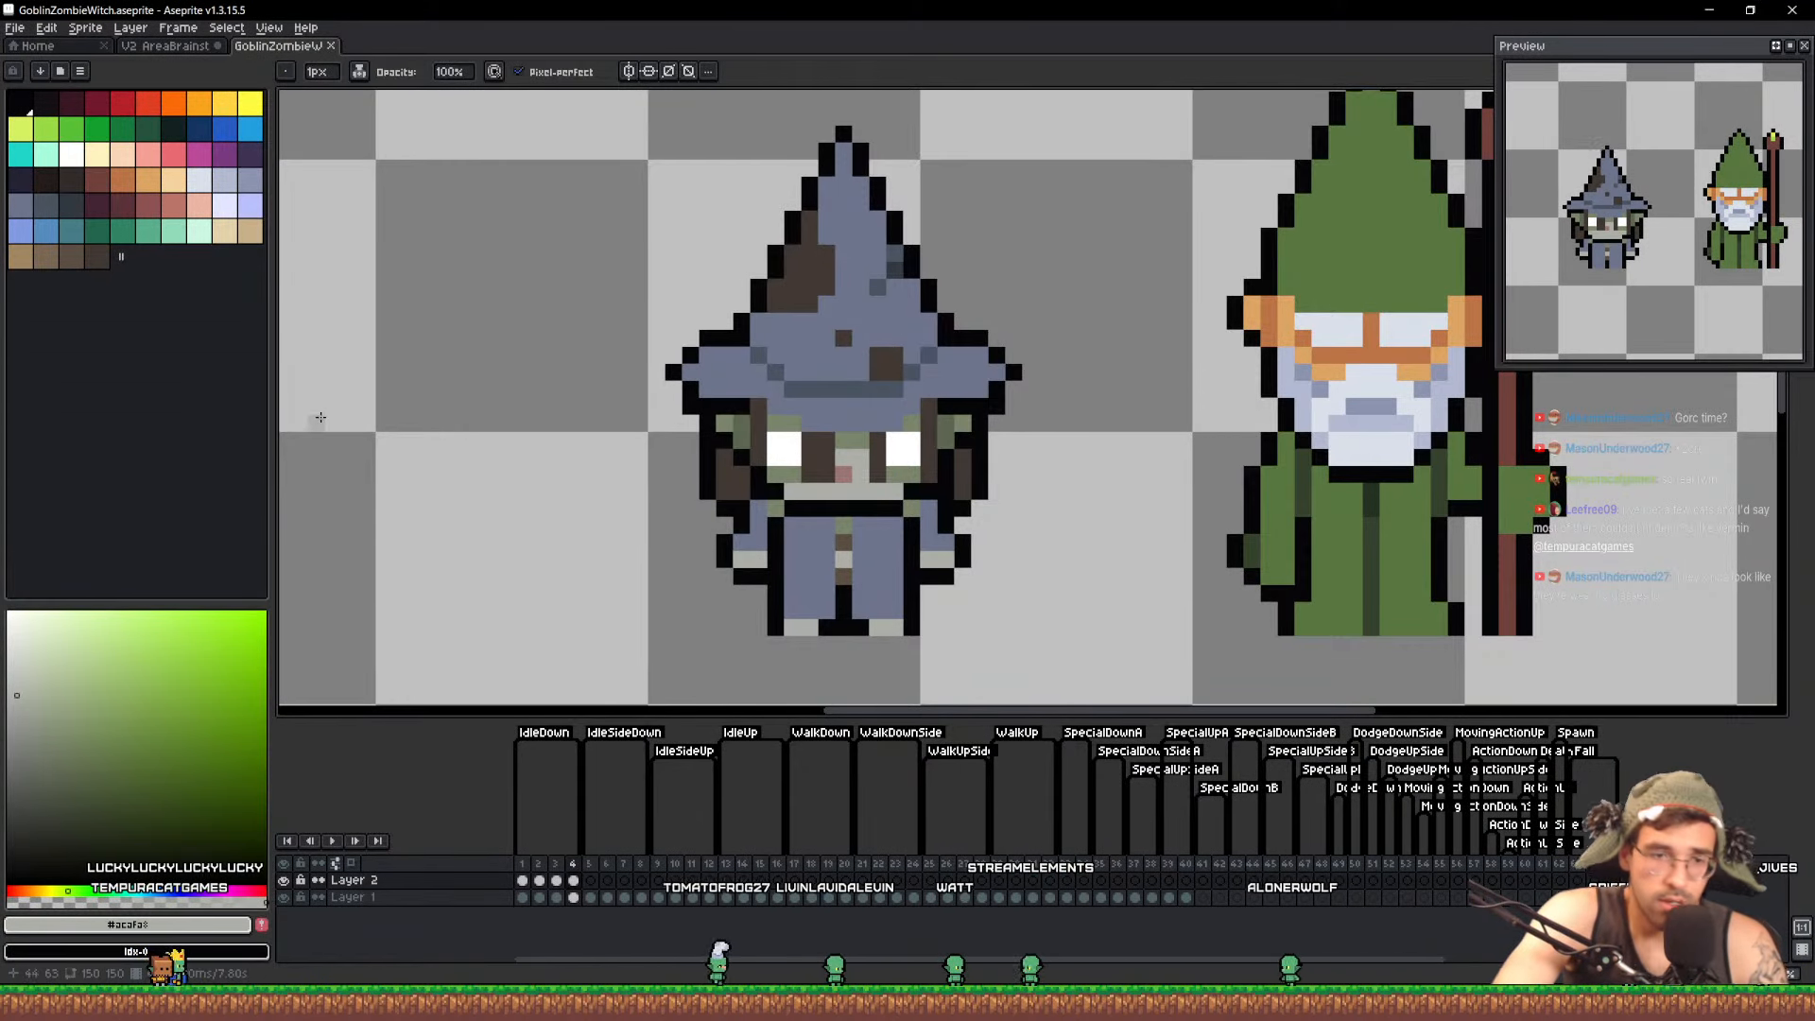
Copy the witch from frame 1 to frame 5 and recolour the green pixels on both shoulders in her robe's blue-grey
{"action": "left_click", "coordinate": [524, 880]}
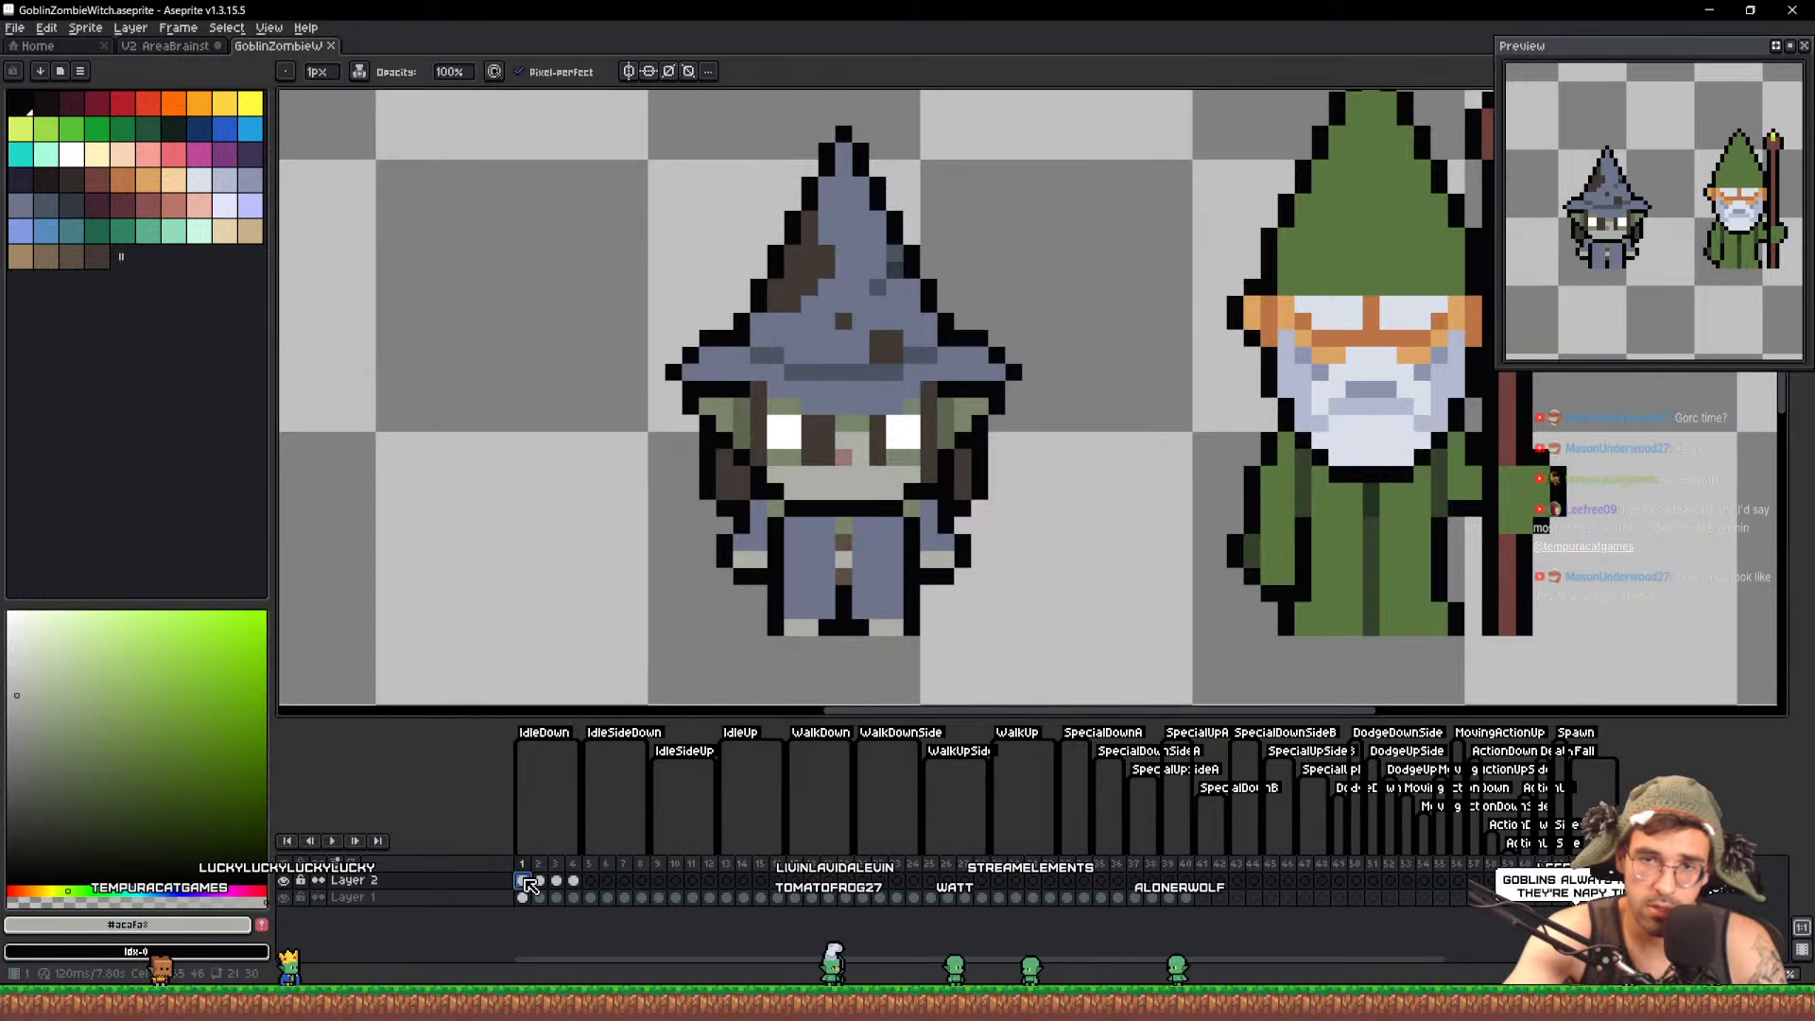
{"action": "left_click", "coordinate": [593, 881]}
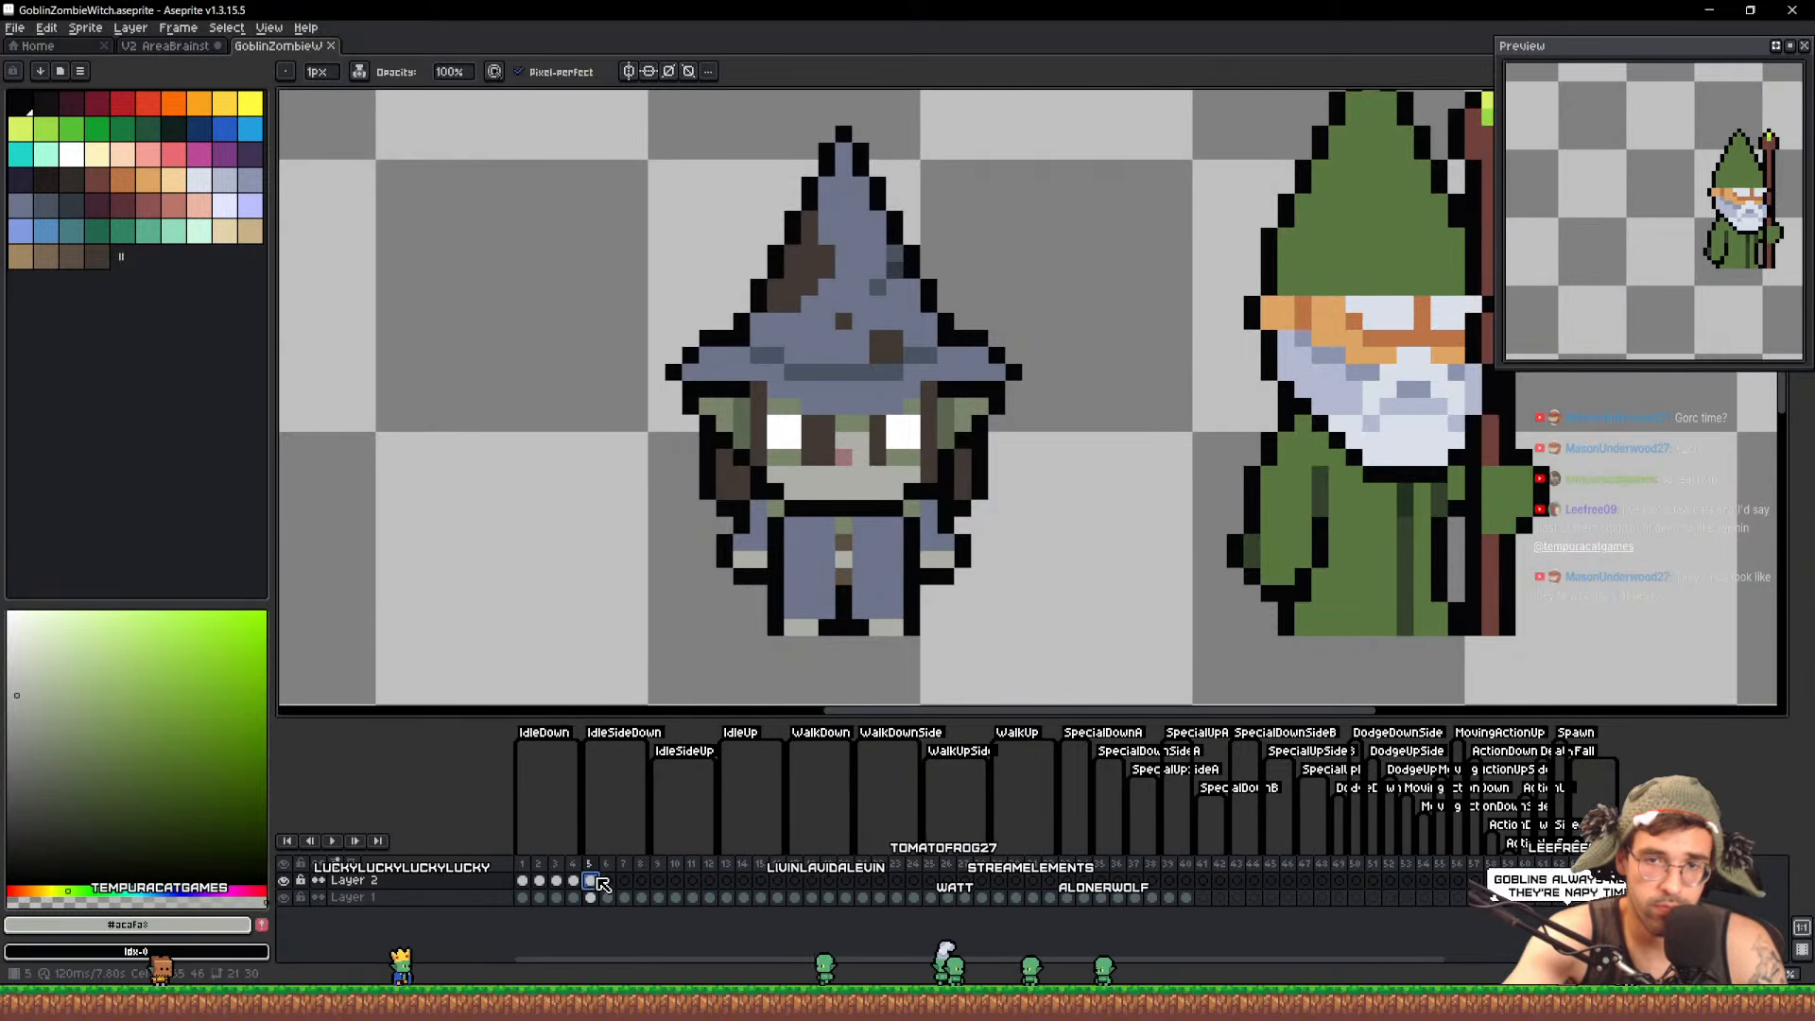
{"action": "scroll", "coordinate": [814, 622], "scroll_direction": "up", "scroll_amount": 3}
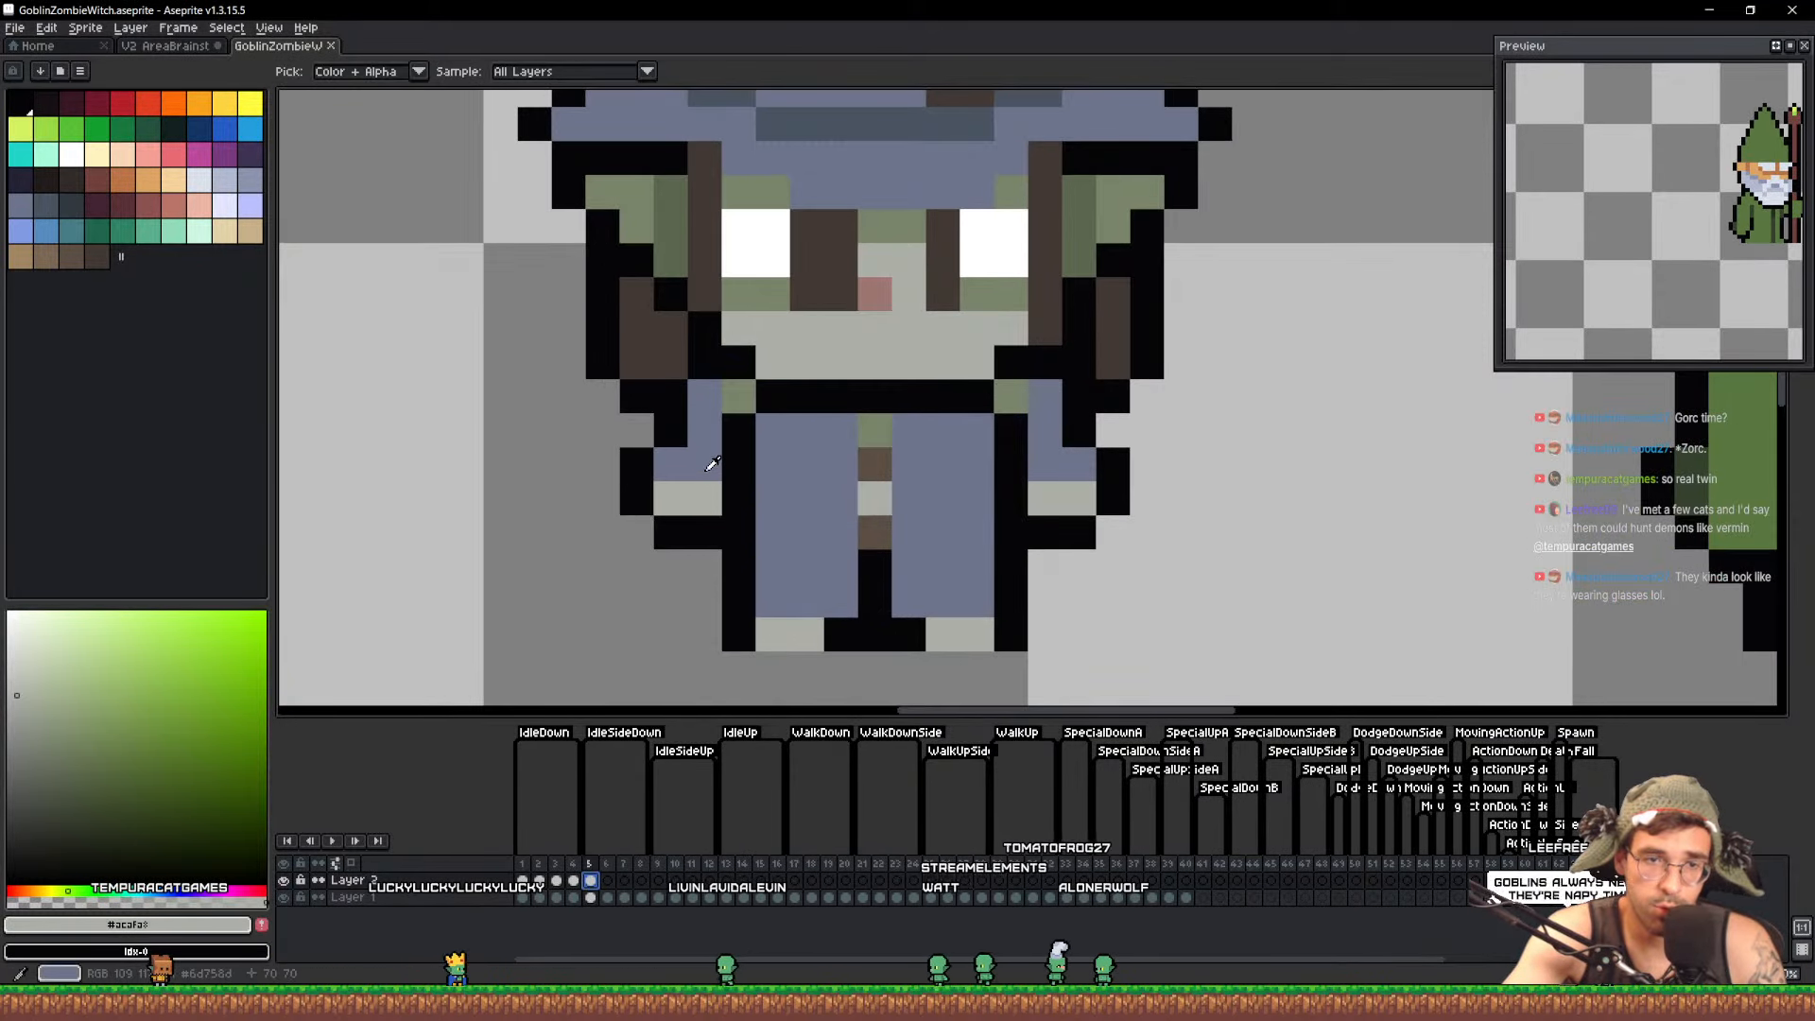
{"action": "left_click", "coordinate": [735, 423], "text": "alt"}
{"action": "left_click", "coordinate": [740, 397]}
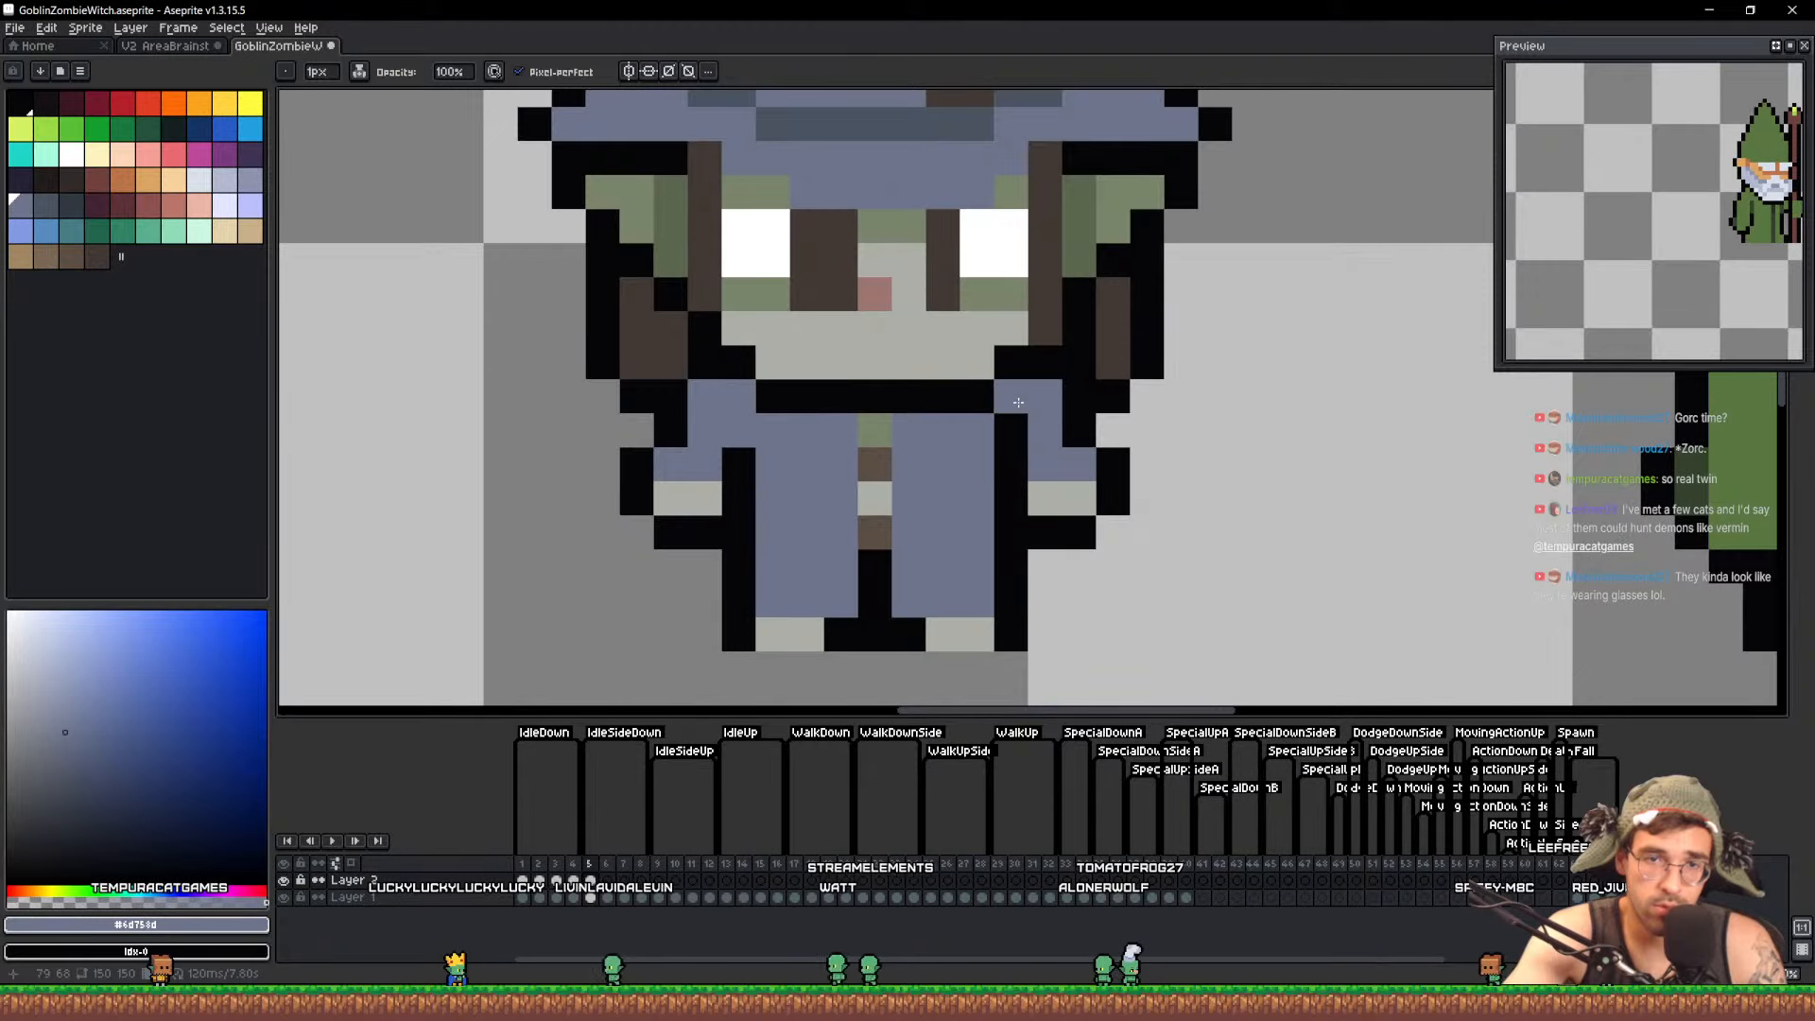
Recolour the green pixels on both of the witch's shoulders in frame 1 with the robe's blue-grey
{"action": "left_click", "coordinate": [523, 880]}
{"action": "left_click", "coordinate": [739, 397]}
{"action": "left_click", "coordinate": [1007, 394]}
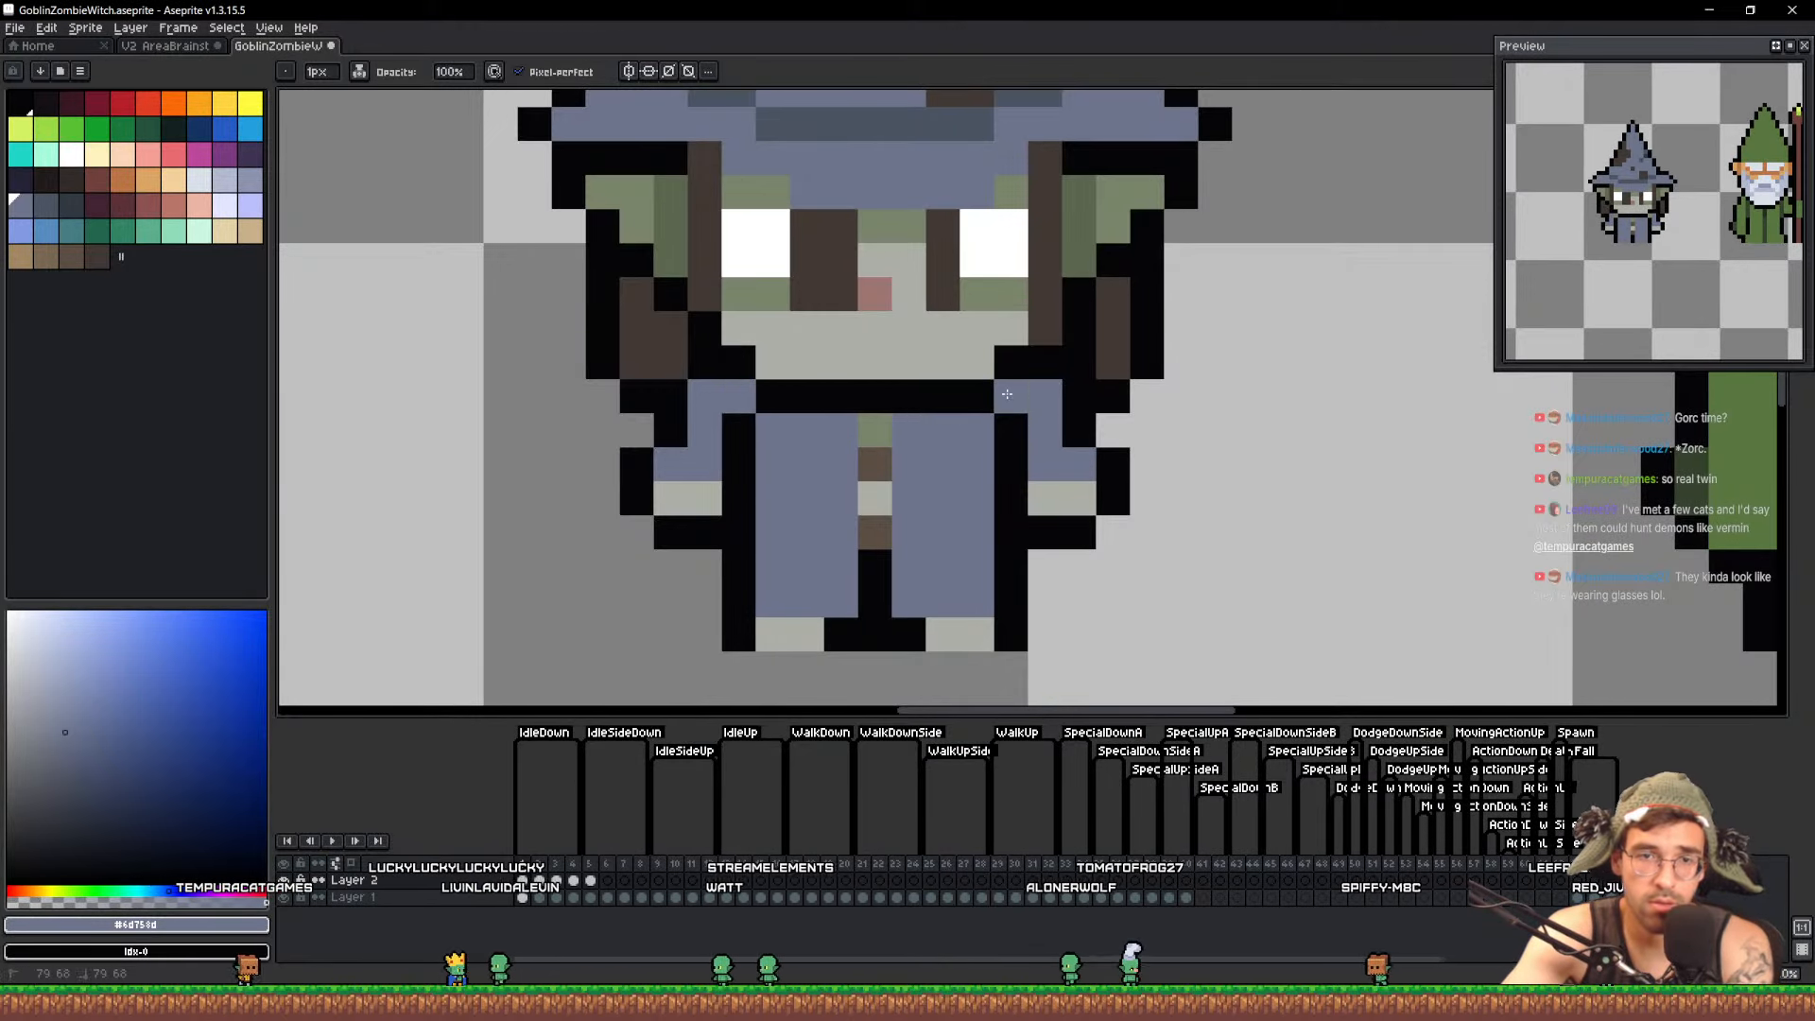
{"action": "key", "text": "Left"}
{"action": "left_click", "coordinate": [1007, 395]}
{"action": "key", "text": "ctrl+z"}
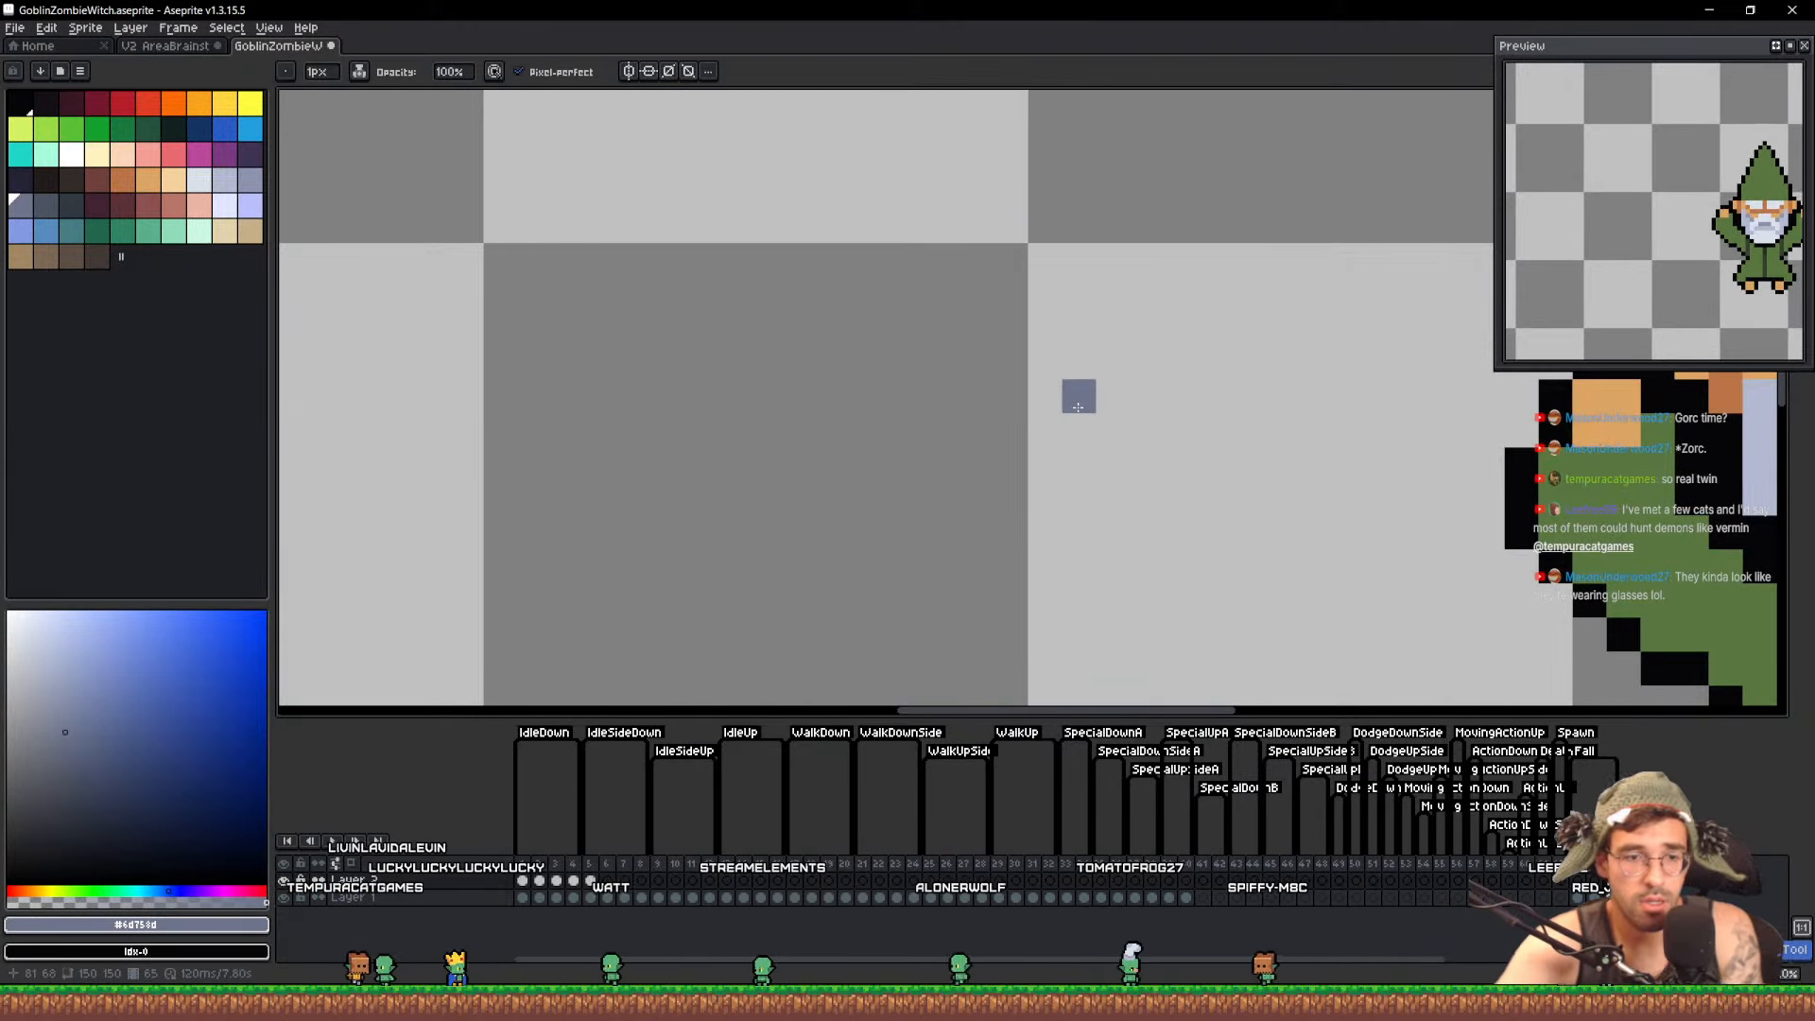
Make a freehand selection around the arm, robe edge and foot on the right side of the witch's body in frame 5
{"action": "left_click", "coordinate": [544, 881]}
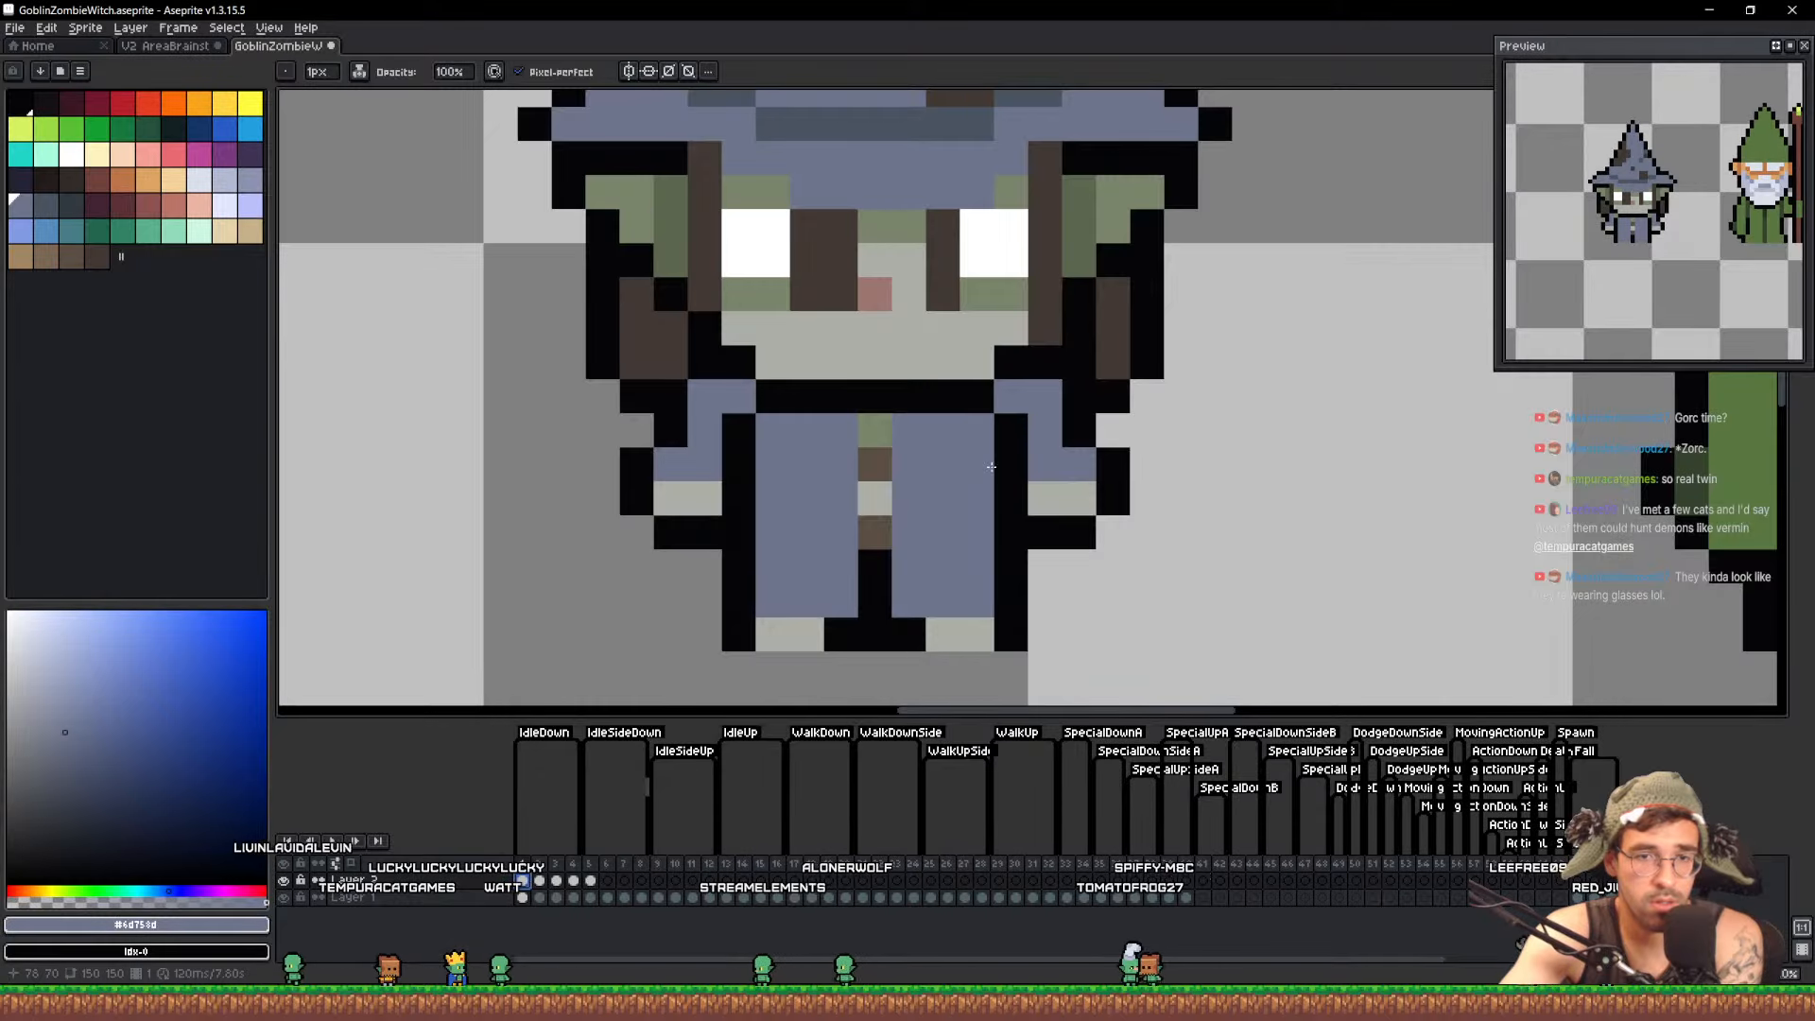
{"action": "key", "text": "Right"}
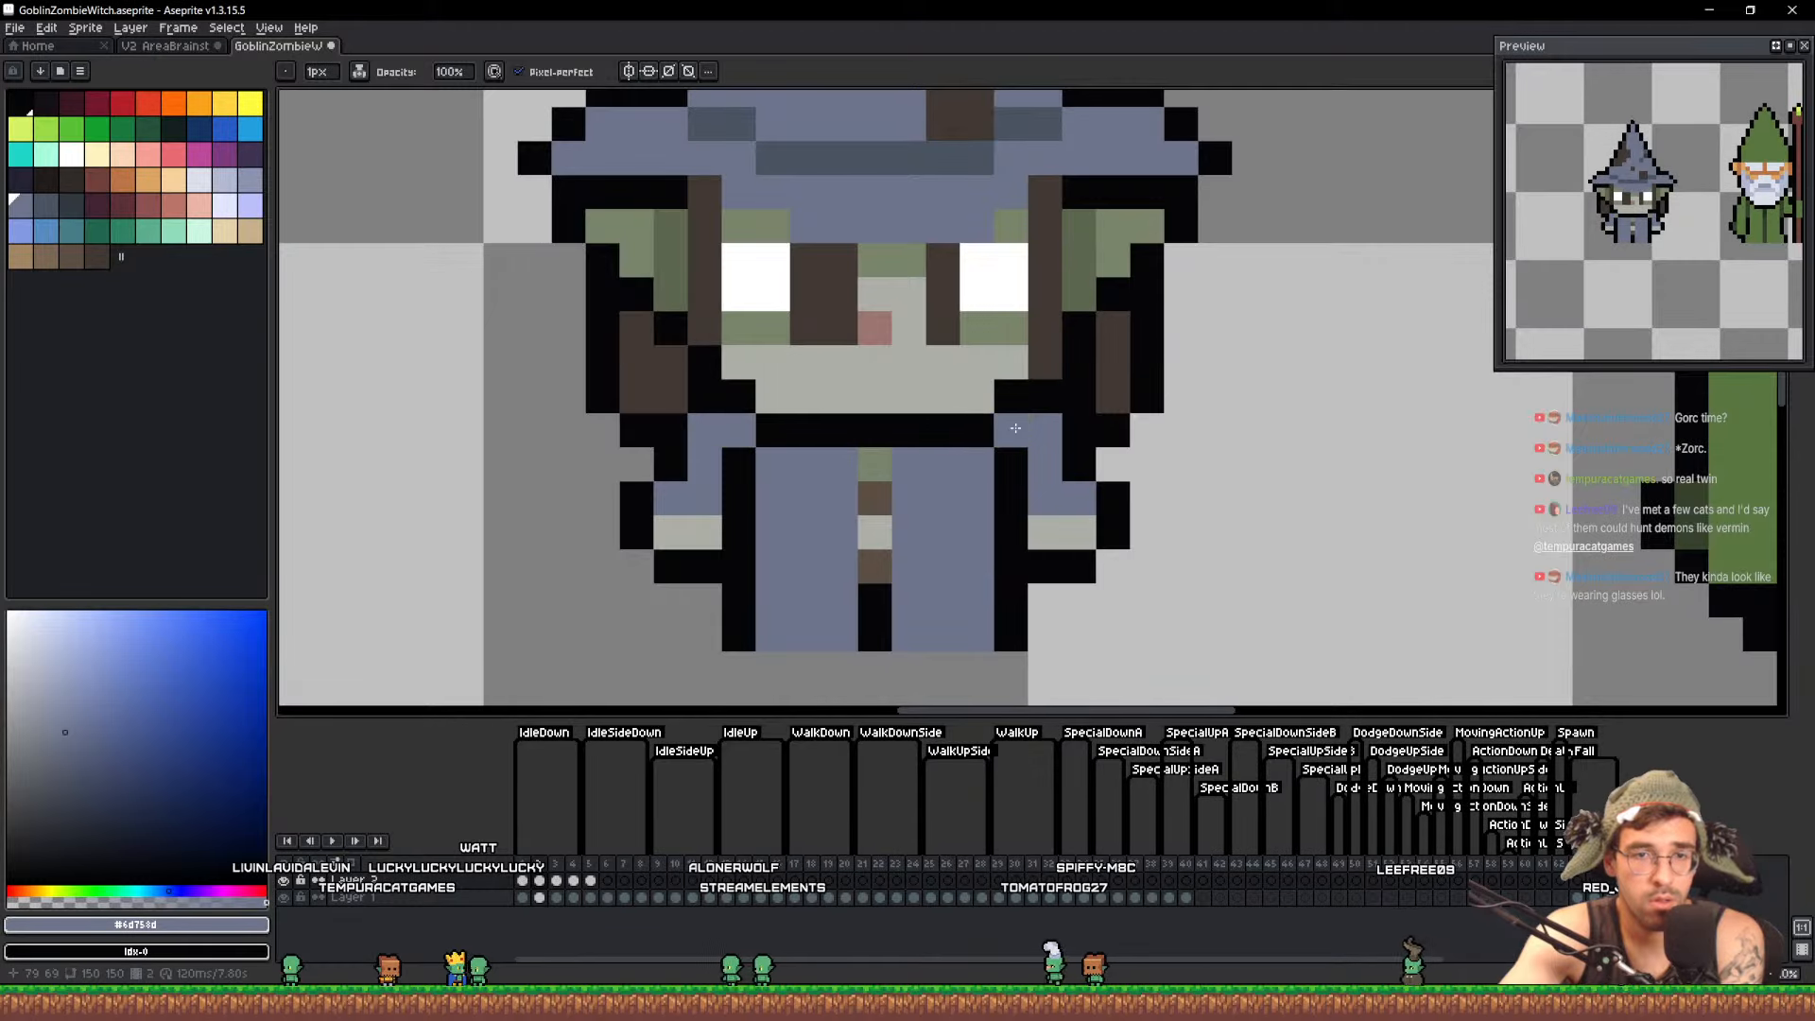
{"action": "key", "text": "Right"}
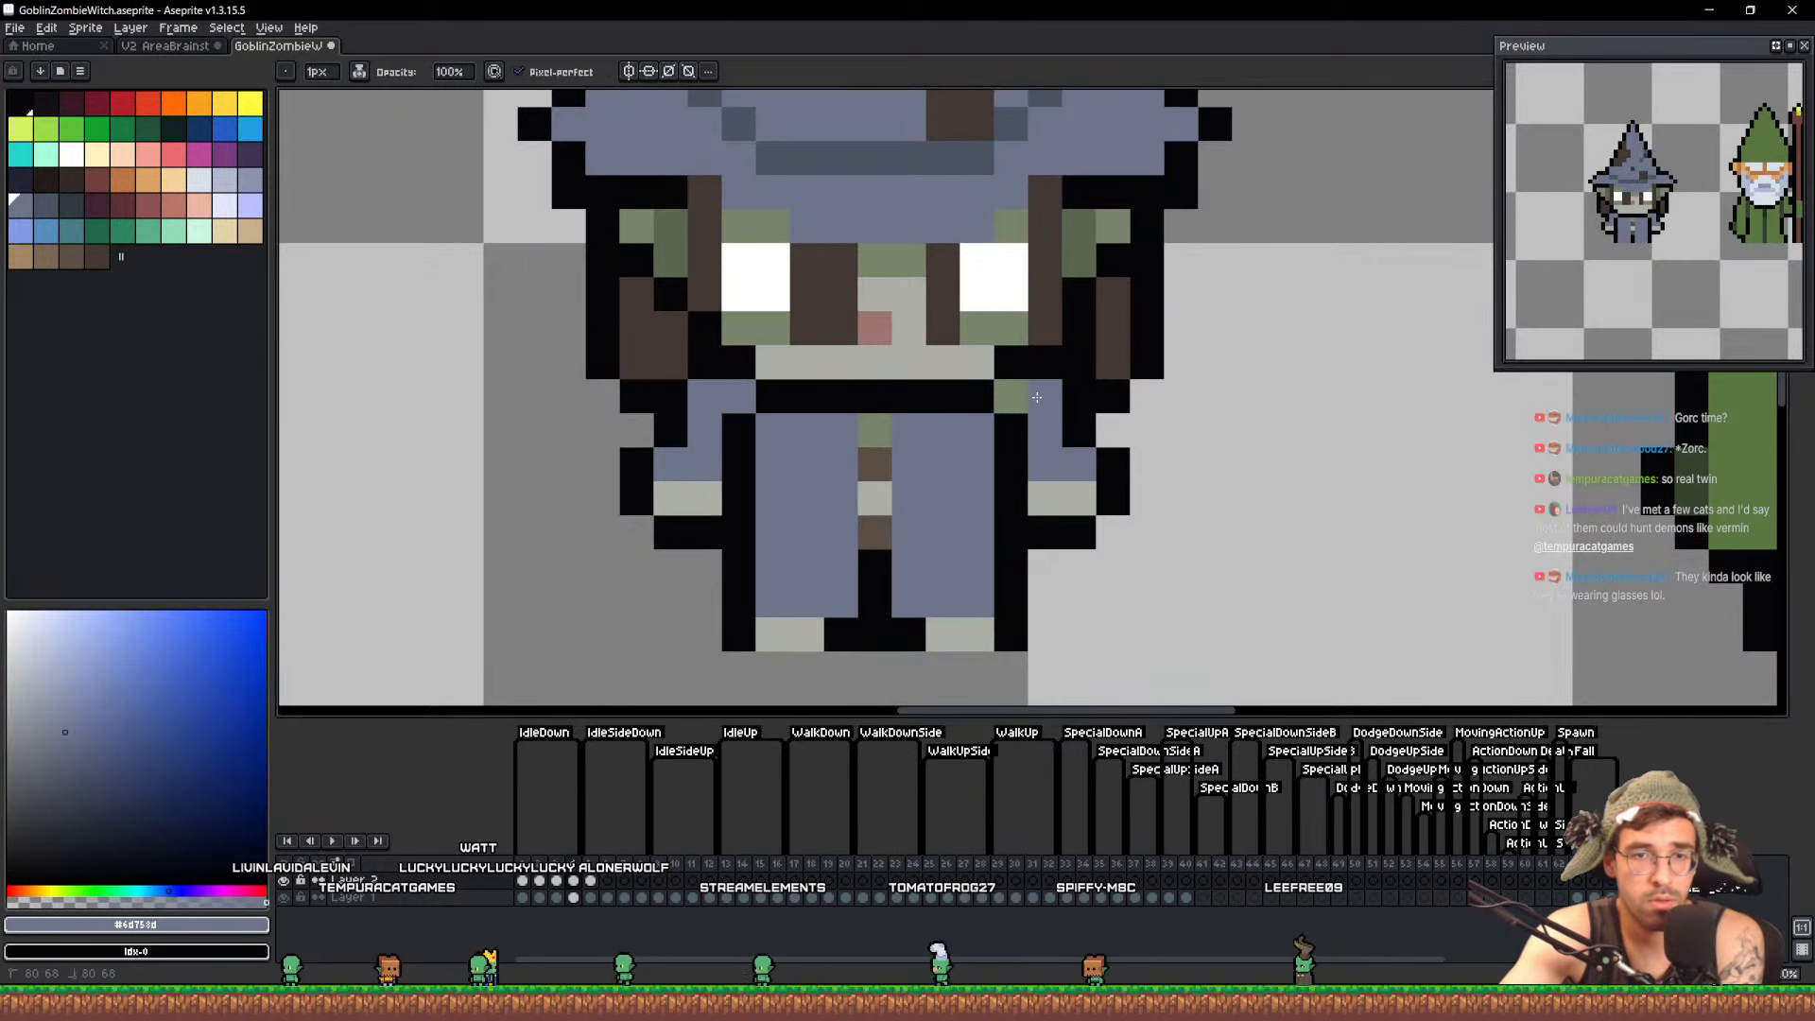
{"action": "key", "text": "Right"}
{"action": "key", "text": "Right"}
{"action": "key", "text": "Left"}
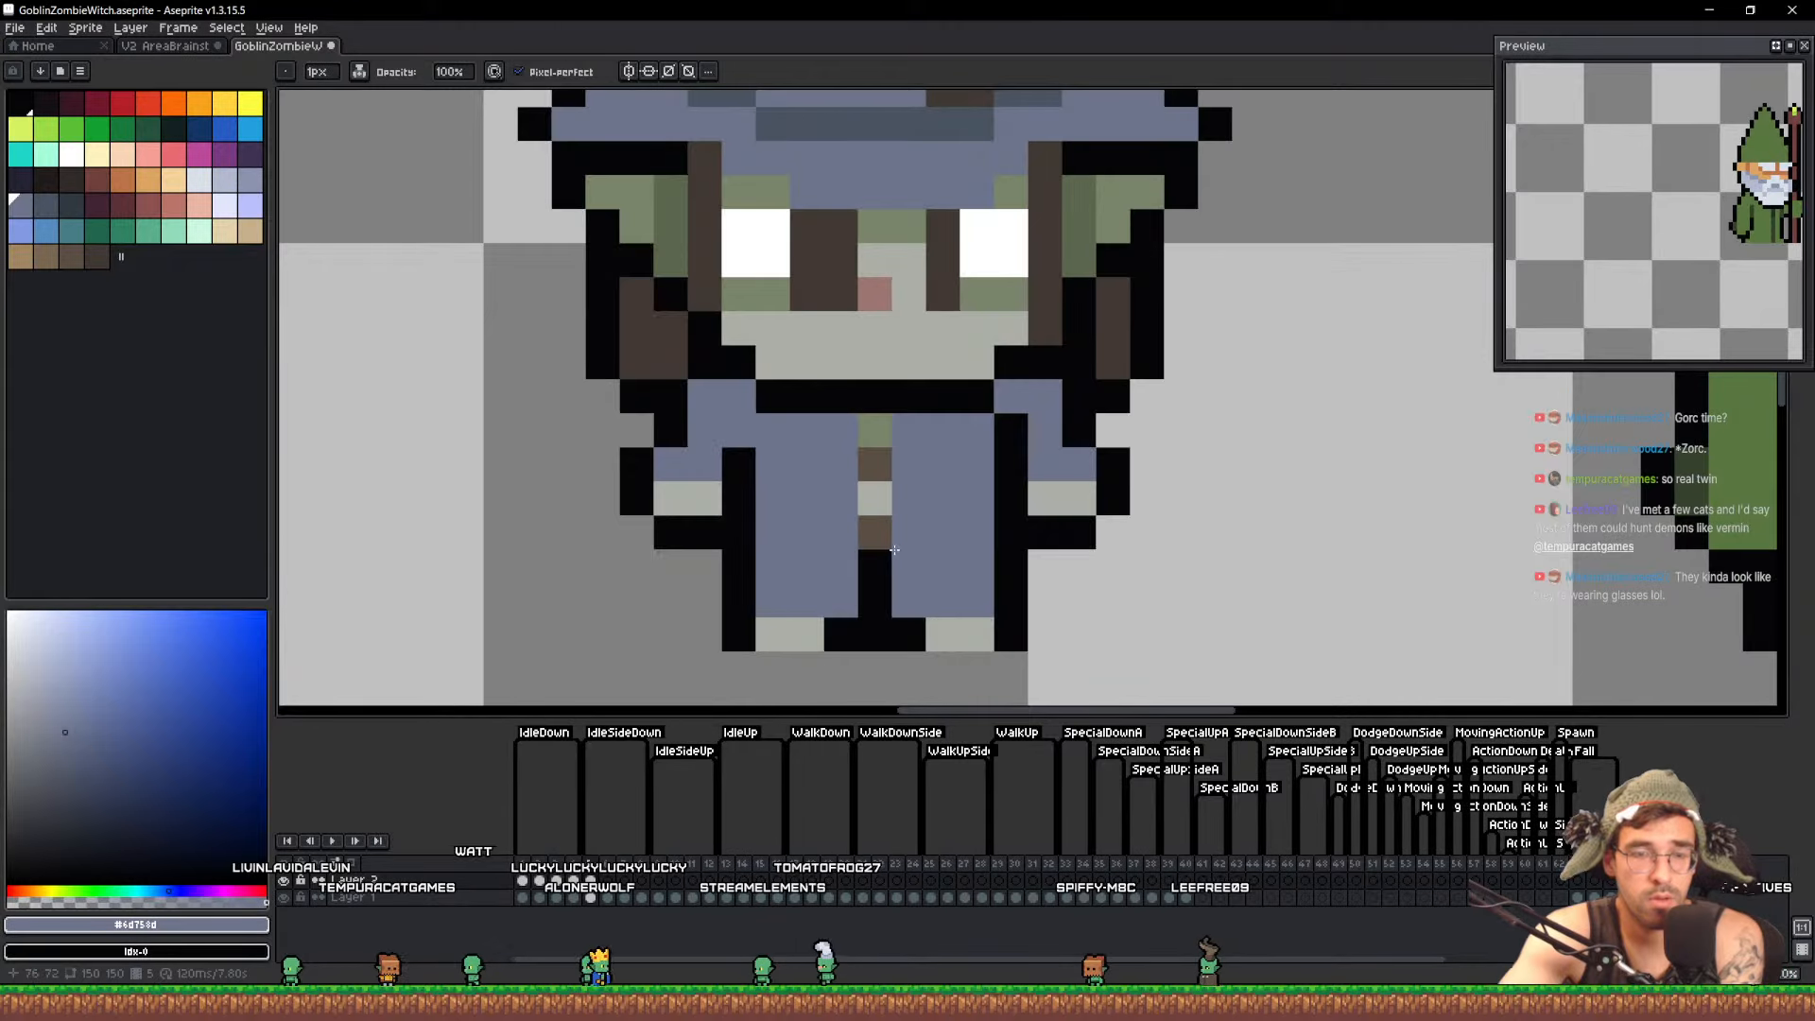
{"action": "left_click_drag", "start_coordinate": [812, 525], "coordinate": [749, 531]}
{"action": "key", "text": "q"}
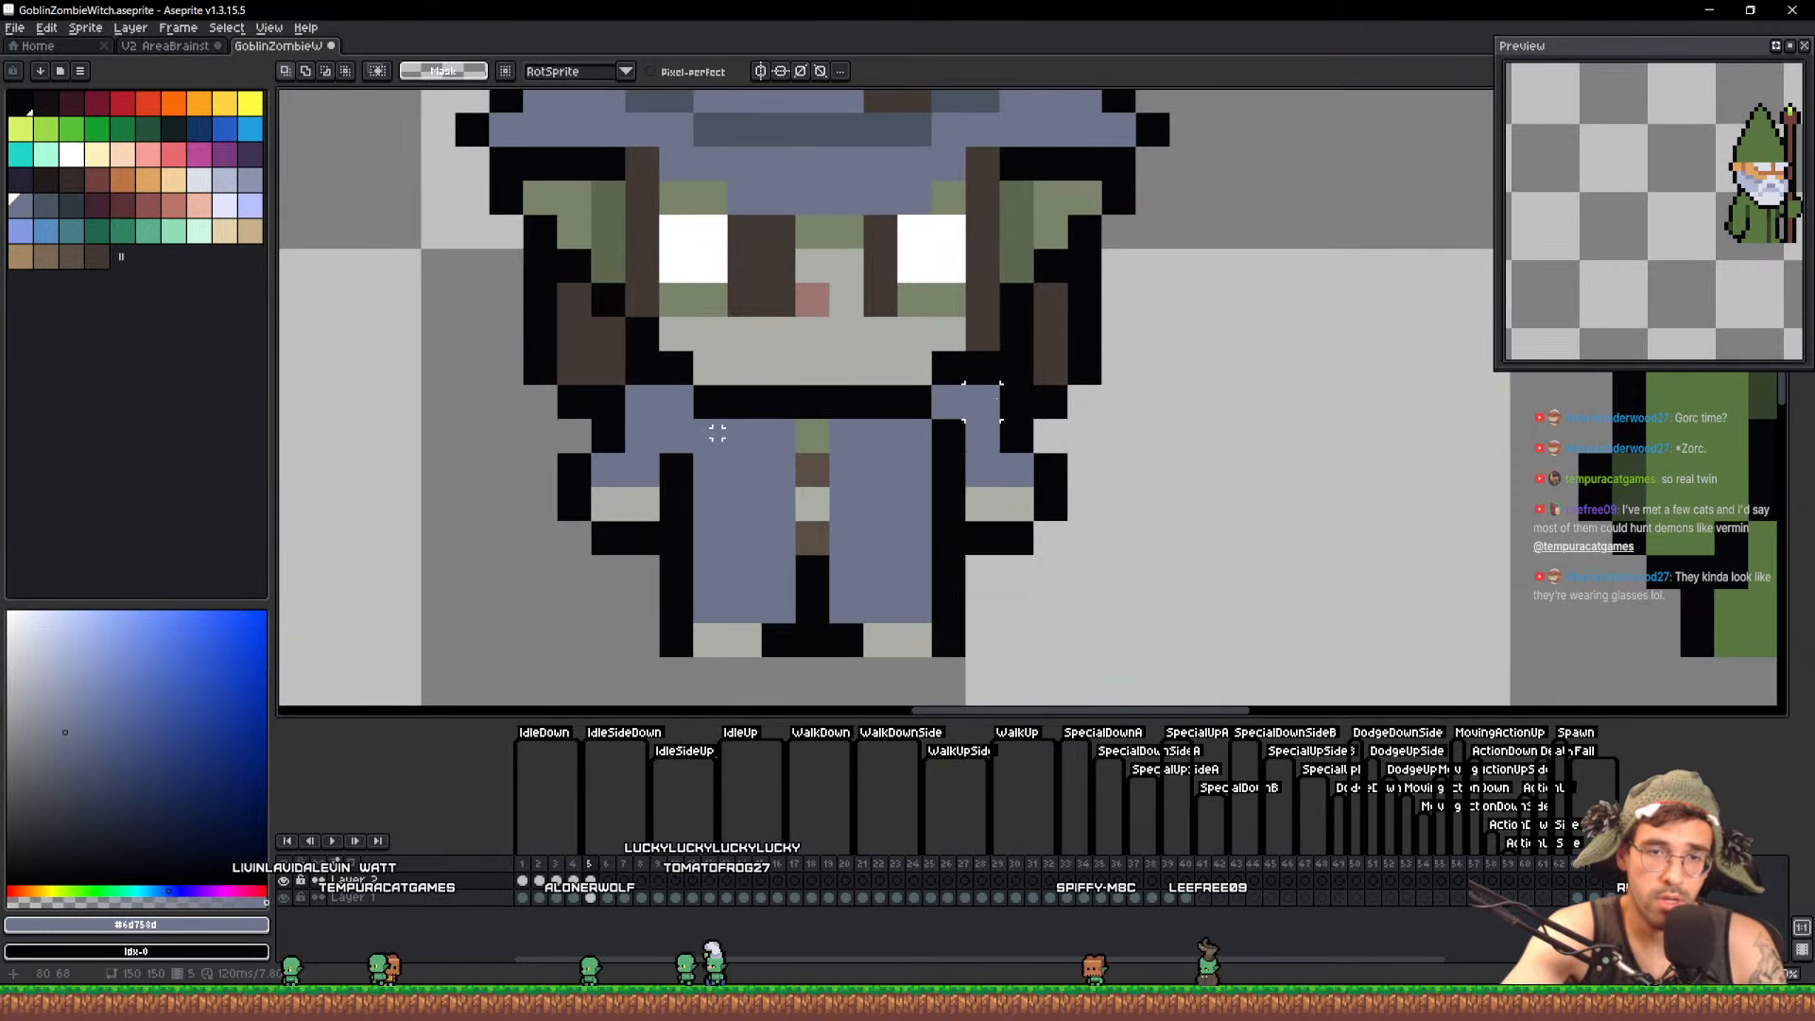
{"action": "mouse_move", "coordinate": [1018, 436]}
{"action": "left_mouse_down"}
{"action": "mouse_move", "coordinate": [893, 695]}
{"action": "mouse_move", "coordinate": [931, 421]}
{"action": "mouse_move", "coordinate": [974, 387]}
{"action": "left_mouse_up"}
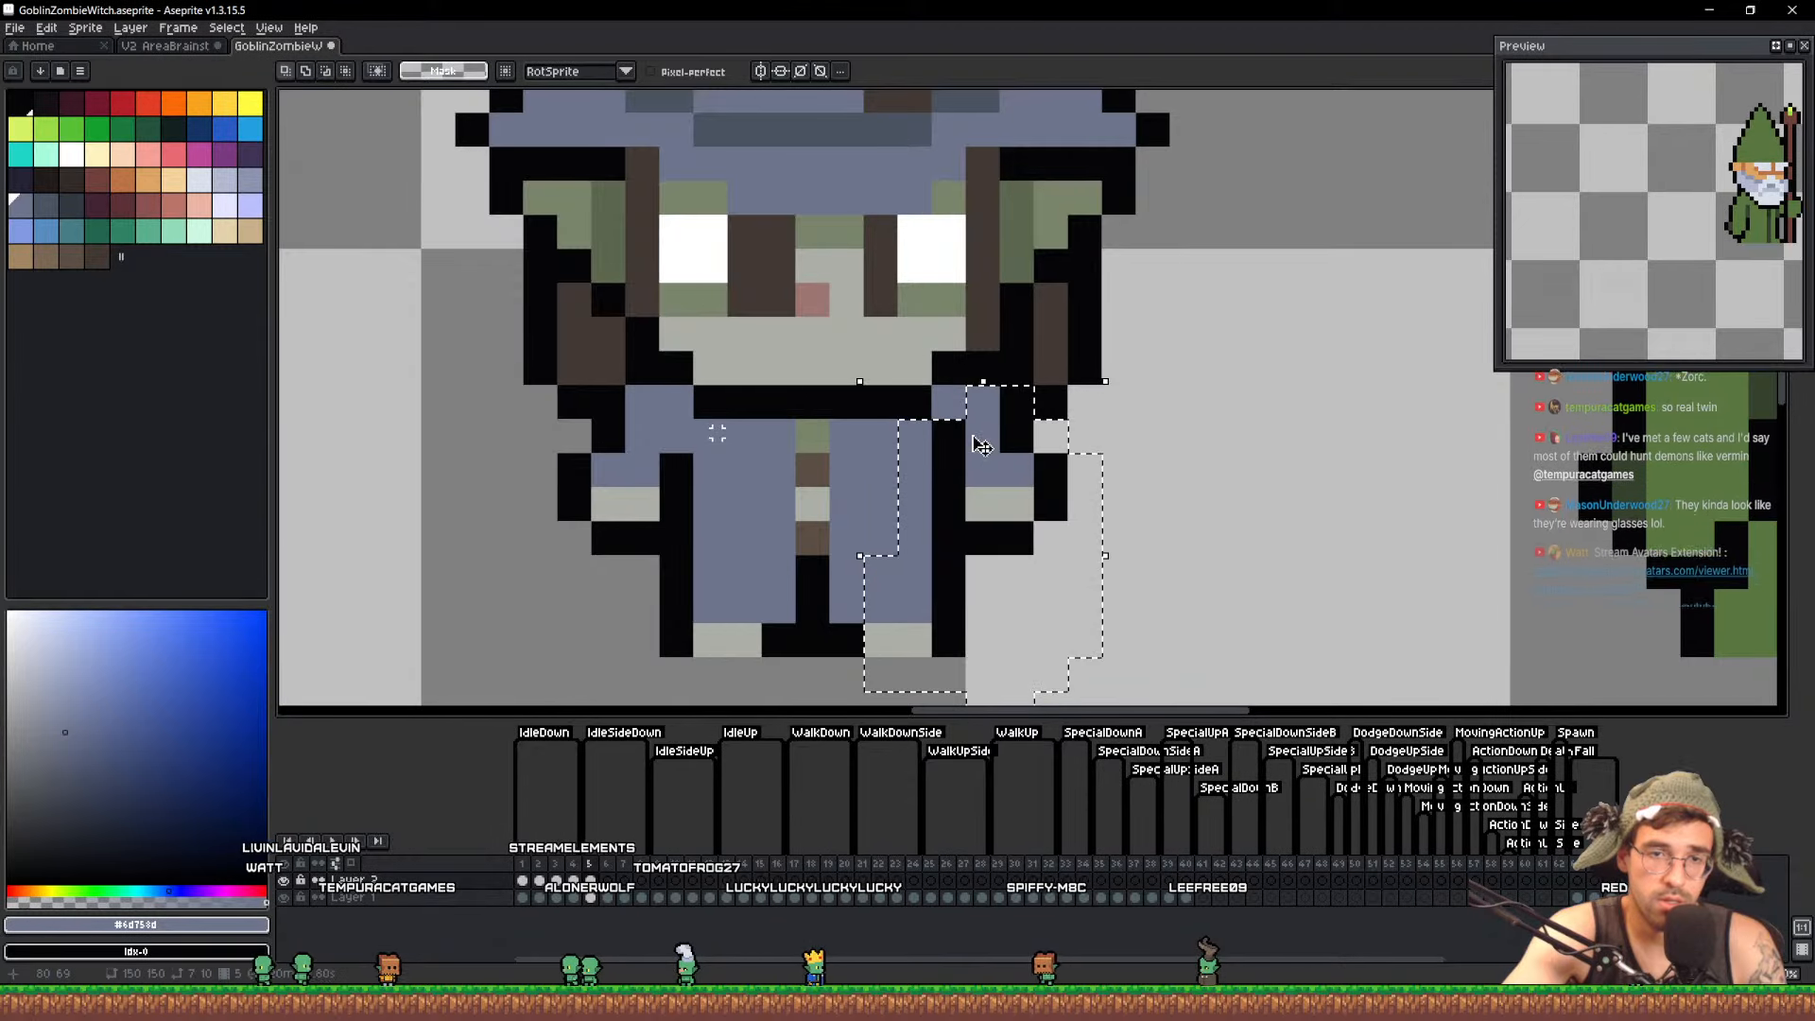
Shift the centre strip of the witch's robe one pixel right with a marquee selection
{"action": "scroll", "coordinate": [936, 447], "scroll_direction": "down", "scroll_amount": 3}
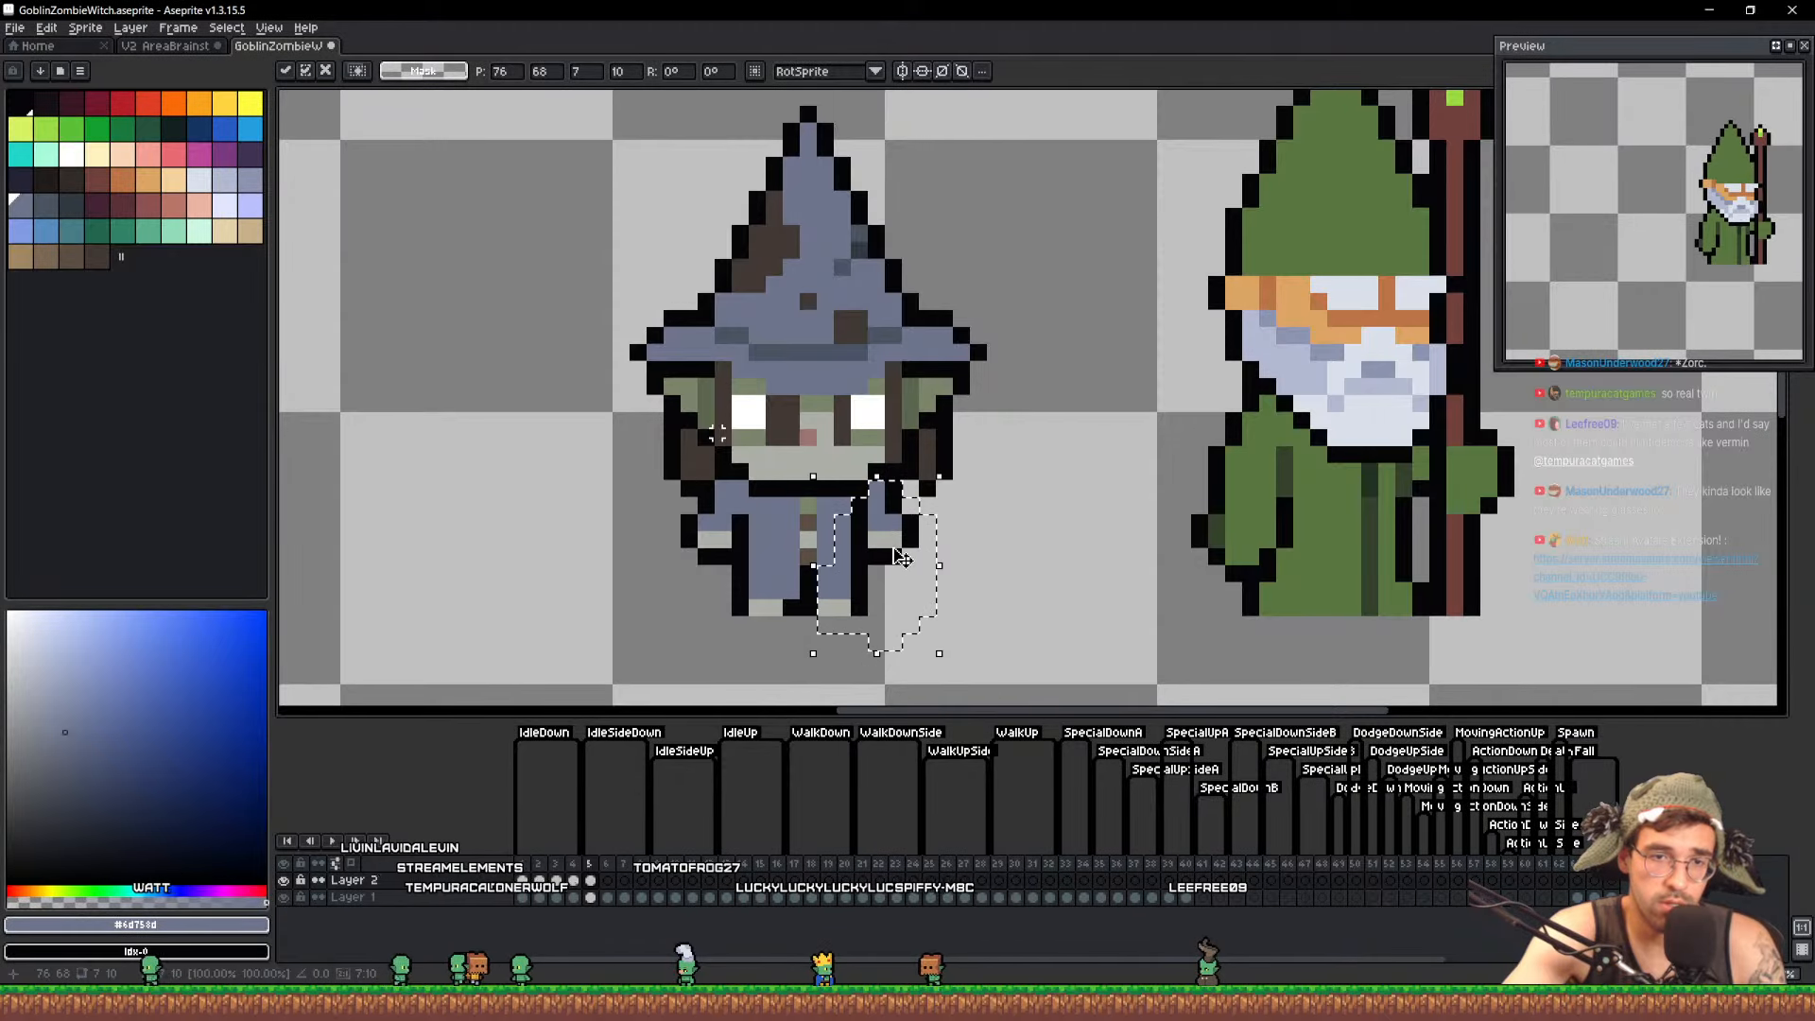
{"action": "scroll", "coordinate": [718, 433], "scroll_direction": "up", "scroll_amount": 2}
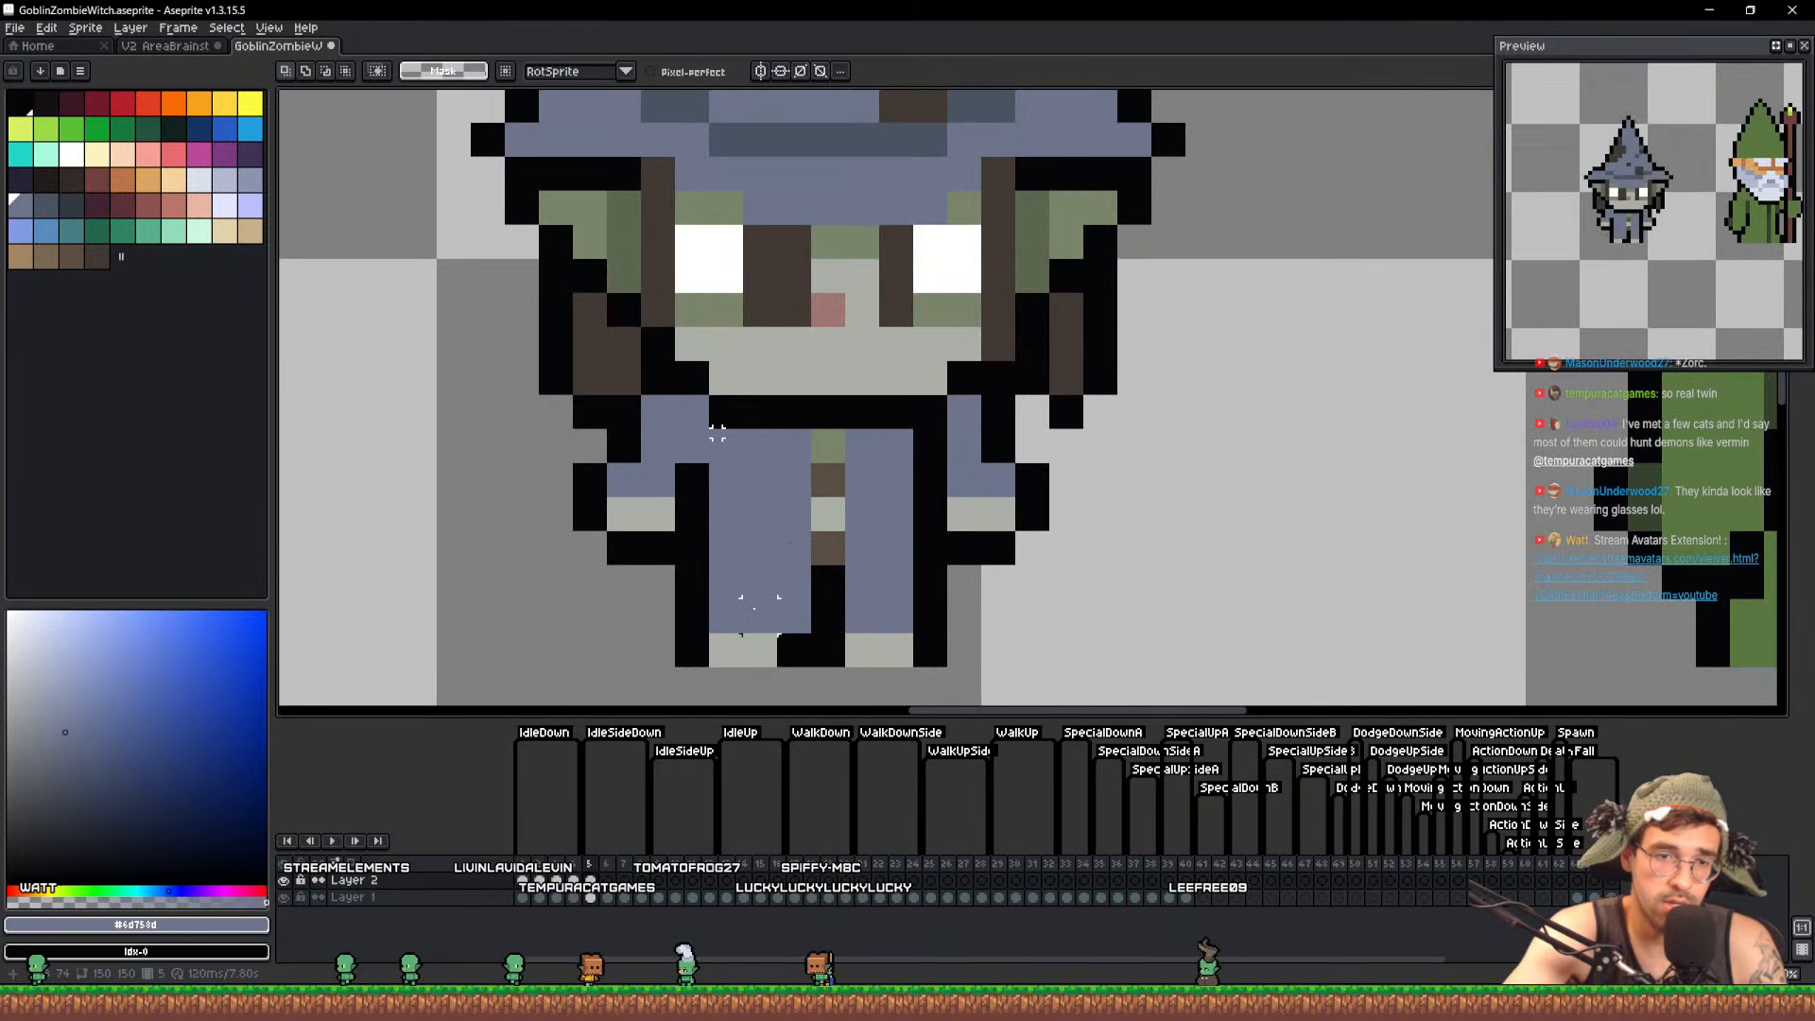
{"action": "key", "text": "m"}
{"action": "mouse_move", "coordinate": [760, 616]}
{"action": "left_mouse_down"}
{"action": "mouse_move", "coordinate": [828, 446]}
{"action": "mouse_move", "coordinate": [838, 502]}
{"action": "mouse_move", "coordinate": [854, 502]}
{"action": "left_mouse_up"}
{"action": "left_click", "coordinate": [912, 537]}
{"action": "scroll", "coordinate": [913, 537], "scroll_direction": "down", "scroll_amount": 2}
{"action": "scroll", "coordinate": [912, 537], "scroll_direction": "down", "scroll_amount": 2}
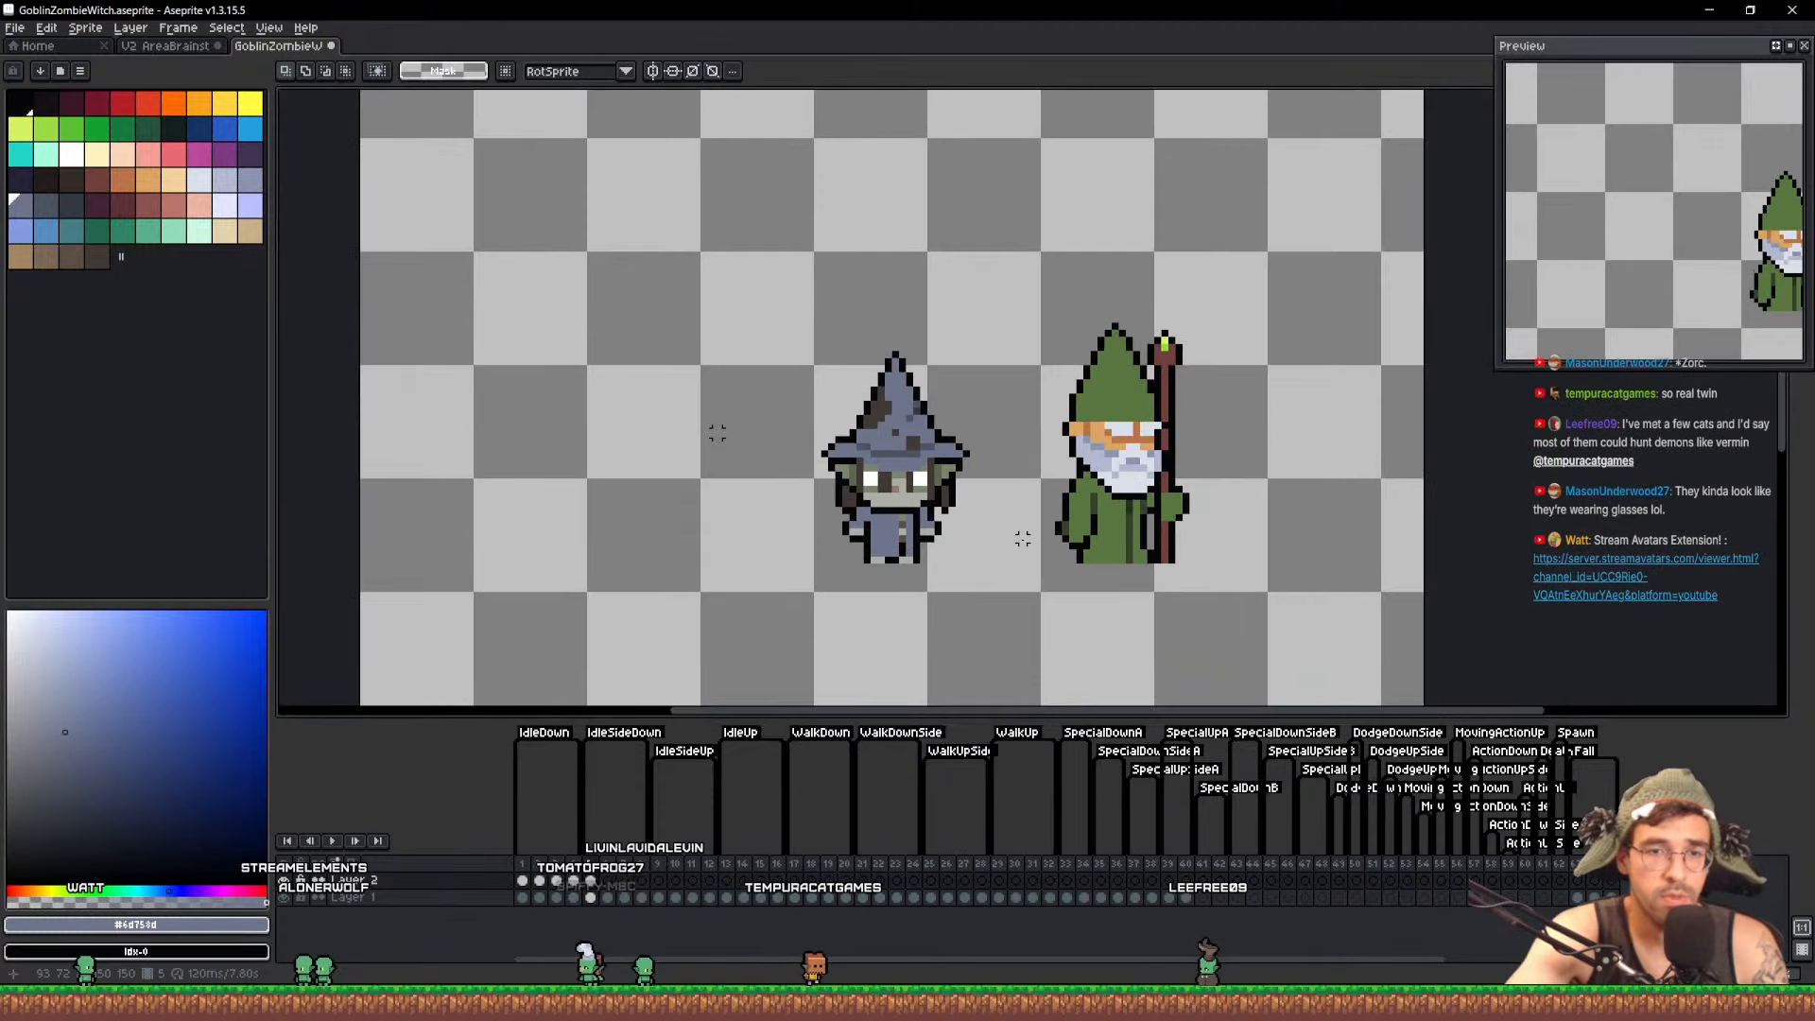
{"action": "scroll", "coordinate": [927, 495], "scroll_direction": "up", "scroll_amount": 5}
{"action": "scroll", "coordinate": [978, 504], "scroll_direction": "down", "scroll_amount": 3}
{"action": "scroll", "coordinate": [956, 429], "scroll_direction": "up", "scroll_amount": 4}
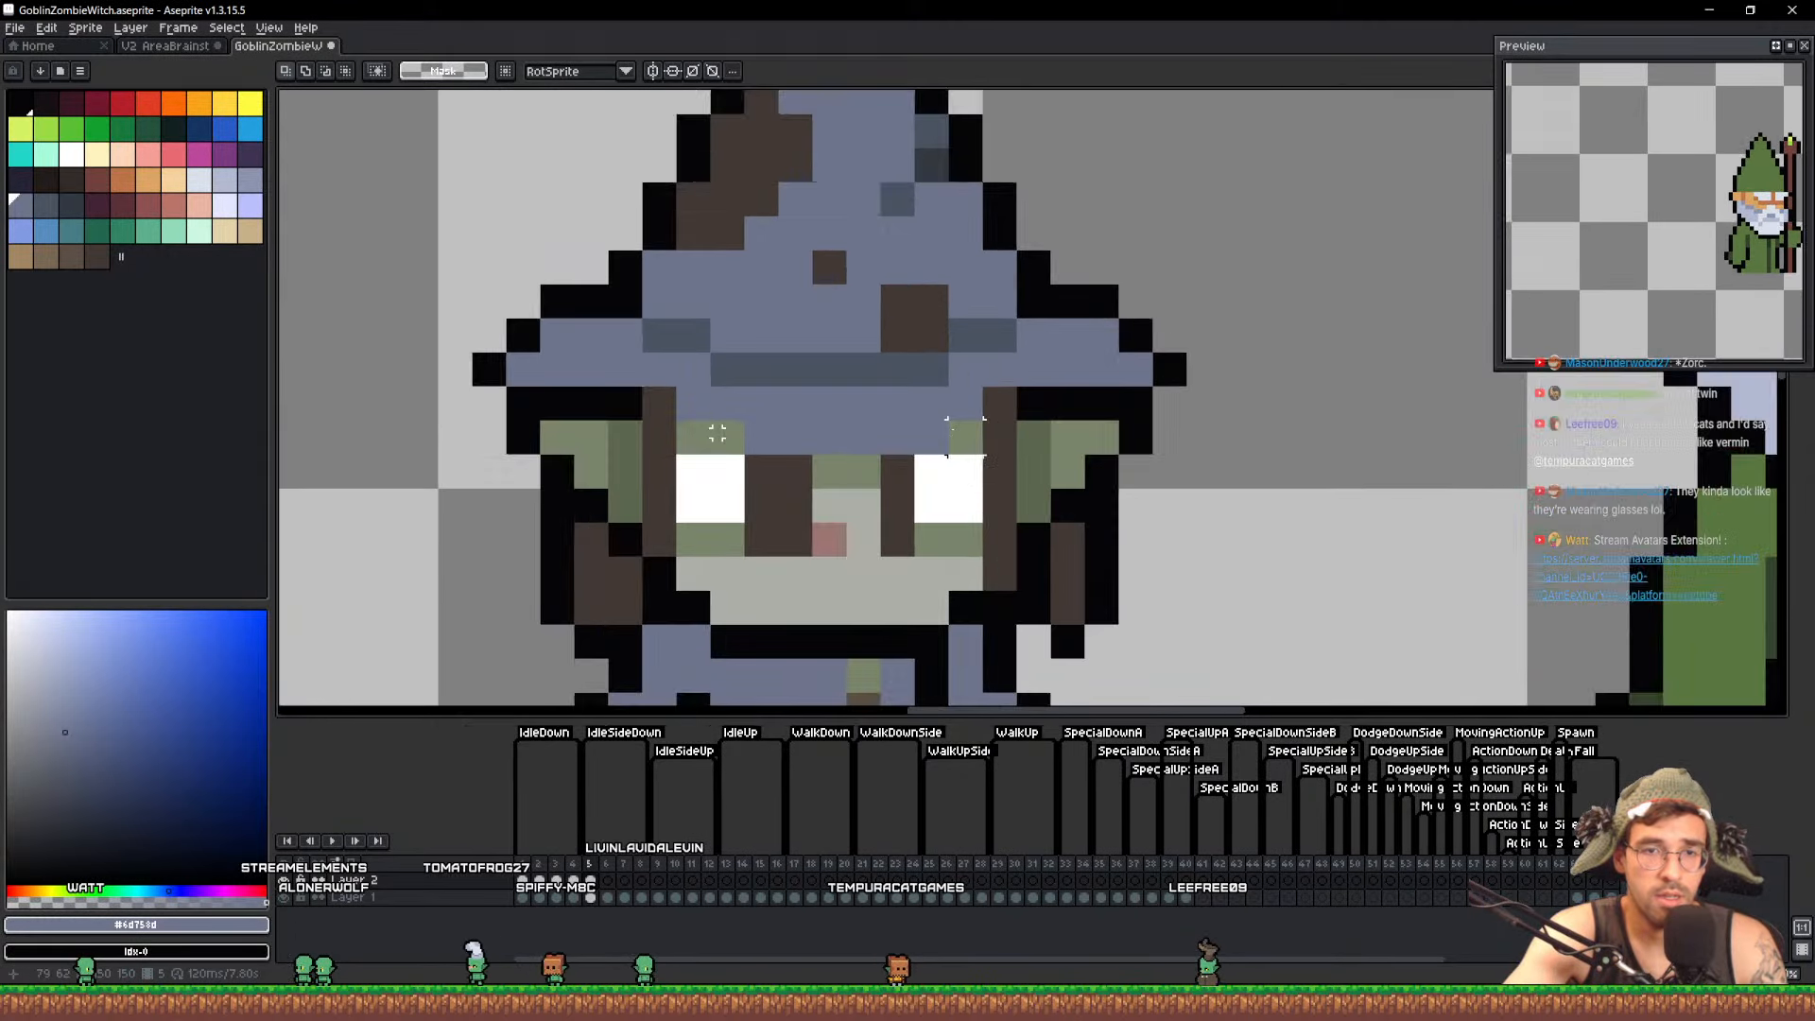
Move the two small brown patches on the lower part of the witch's hat two pixels right by repainting them
{"action": "left_click", "coordinate": [936, 330], "text": "alt"}
{"action": "key", "text": "b"}
{"action": "left_click", "coordinate": [1004, 305]}
{"action": "left_click", "coordinate": [926, 274], "text": "alt"}
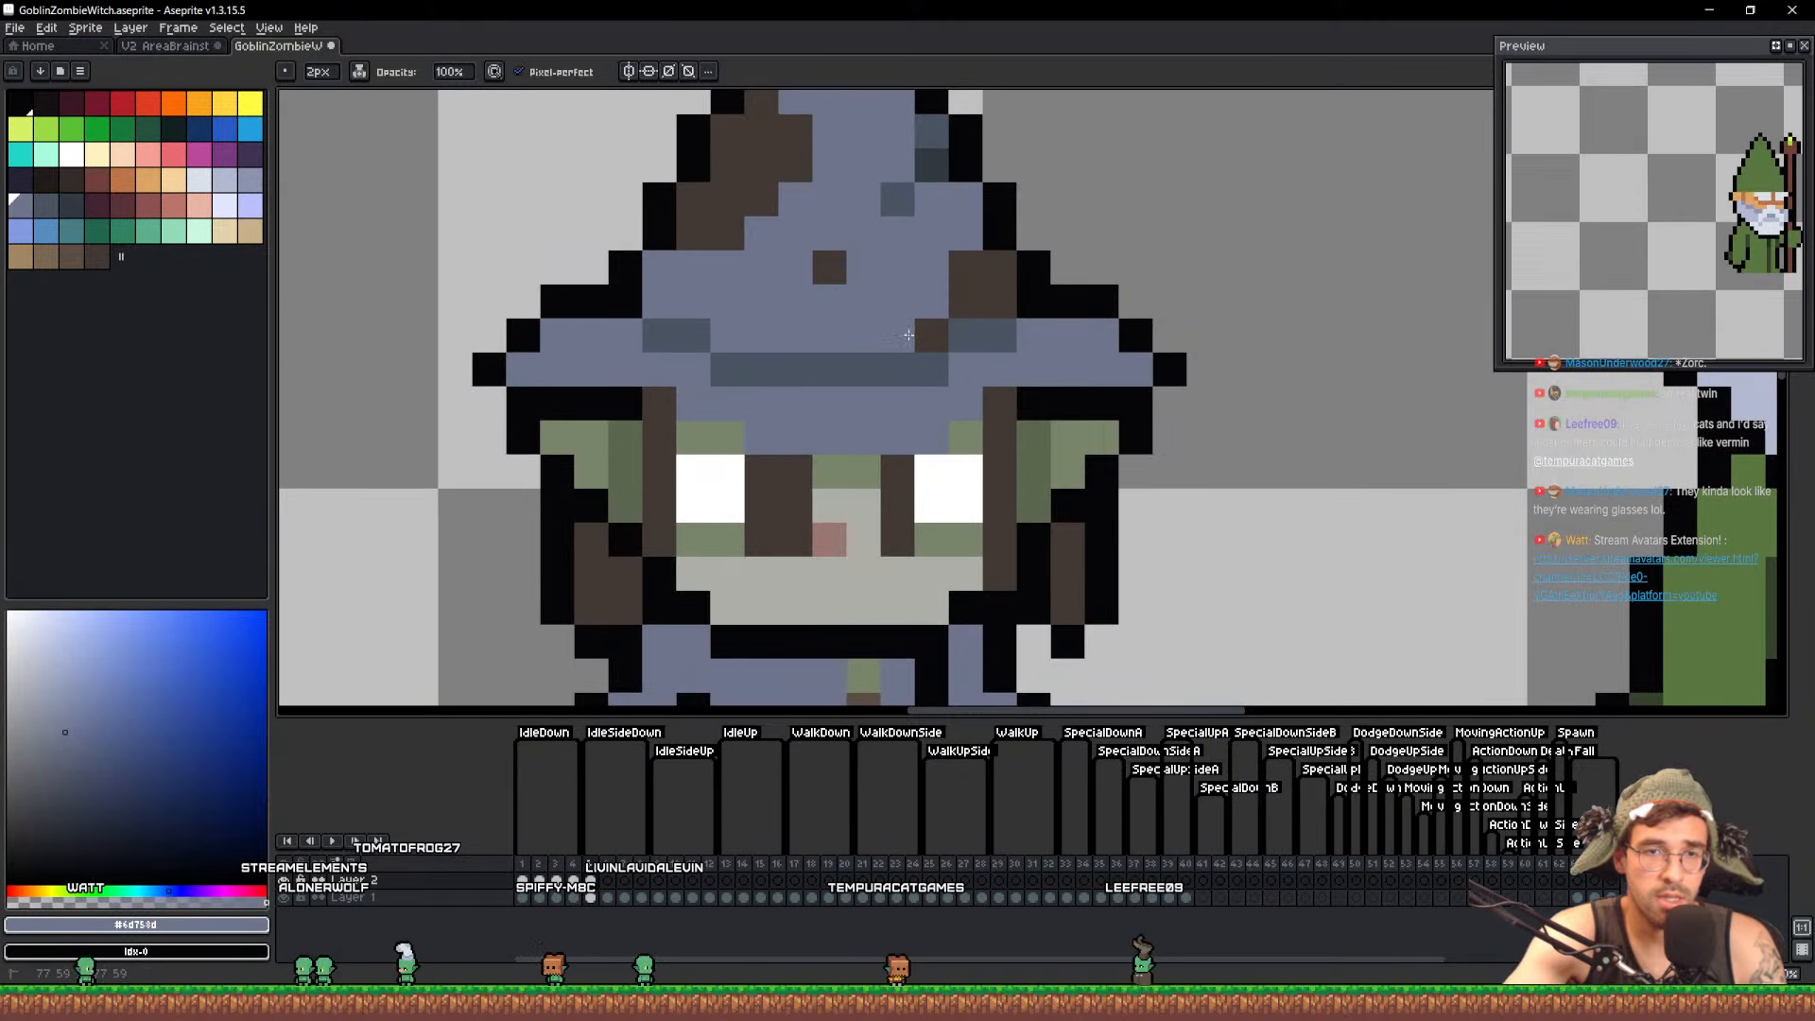
{"action": "left_click", "coordinate": [825, 265], "text": "alt"}
{"action": "key", "text": "minus"}
{"action": "left_click", "coordinate": [896, 268]}
{"action": "left_click", "coordinate": [869, 267], "text": "alt"}
{"action": "left_click", "coordinate": [820, 268]}
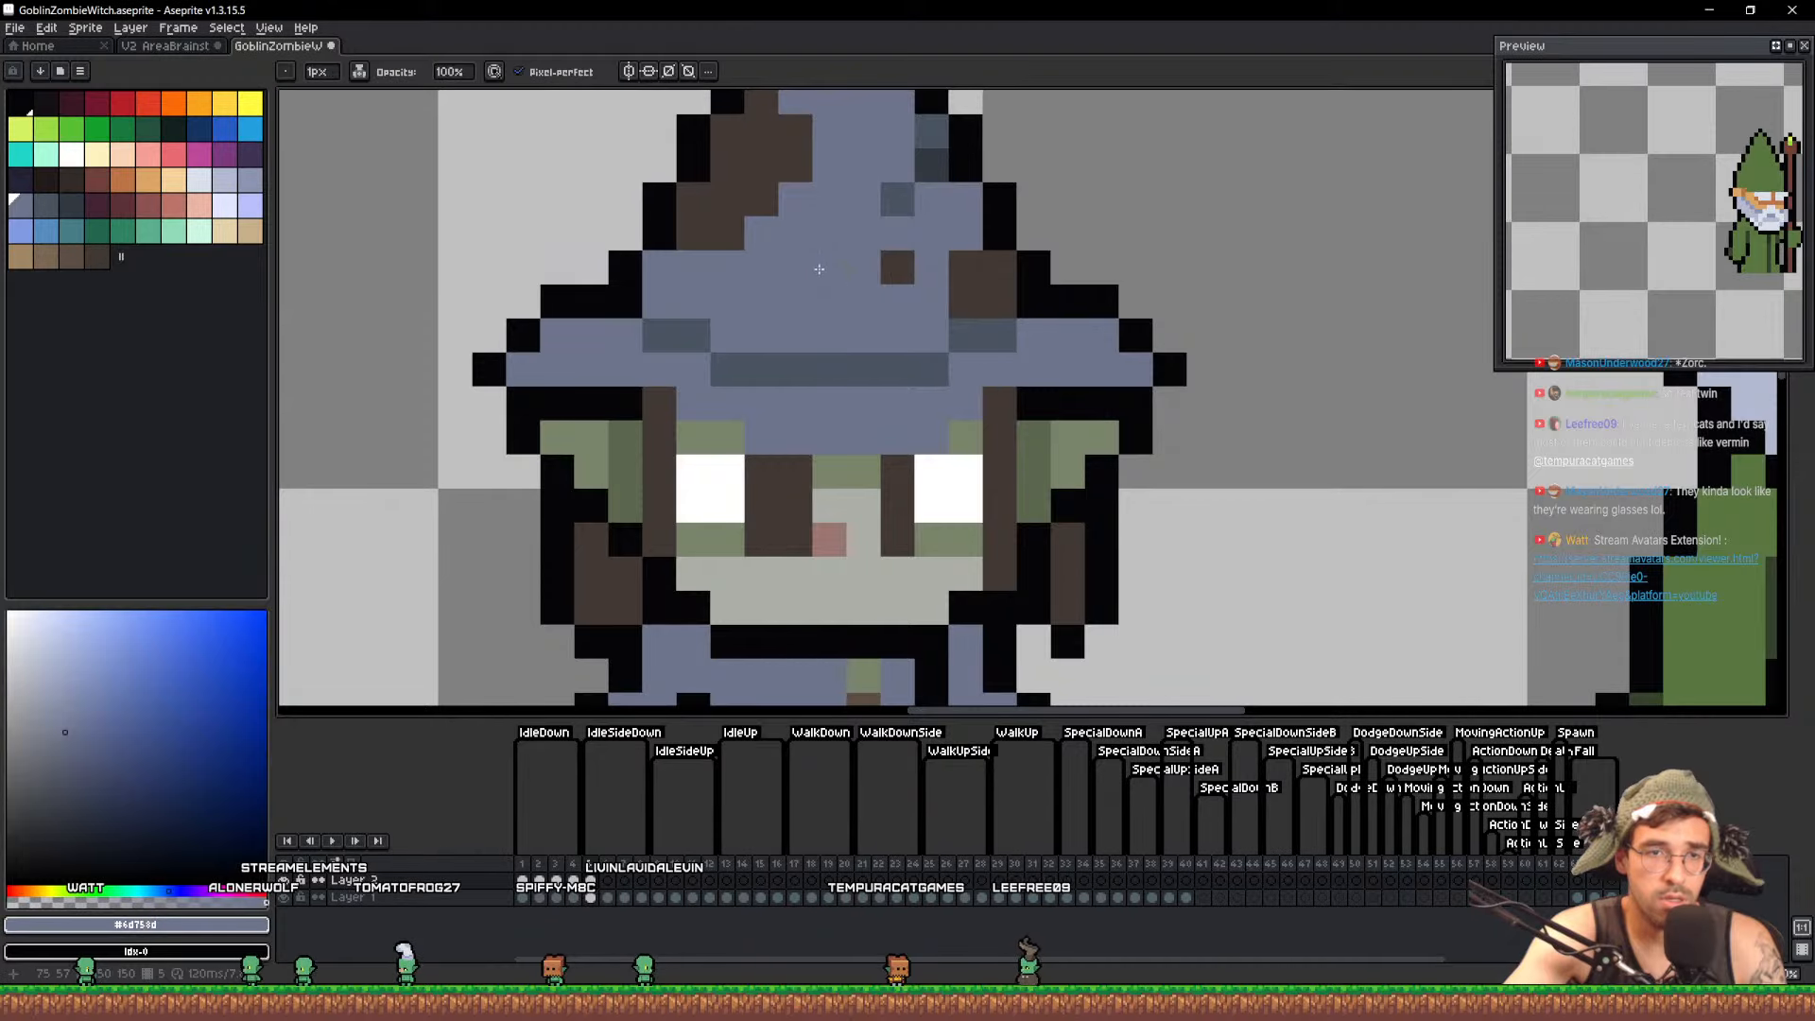
Extend the large brown hat patch rightward, then trim it and paint over the nearby grey pixel with the hat blue
{"action": "left_click", "coordinate": [769, 303], "text": "alt"}
{"action": "mouse_move", "coordinate": [799, 251]}
{"action": "left_mouse_down"}
{"action": "mouse_move", "coordinate": [771, 303]}
{"action": "mouse_move", "coordinate": [852, 294]}
{"action": "mouse_move", "coordinate": [861, 190]}
{"action": "left_mouse_up"}
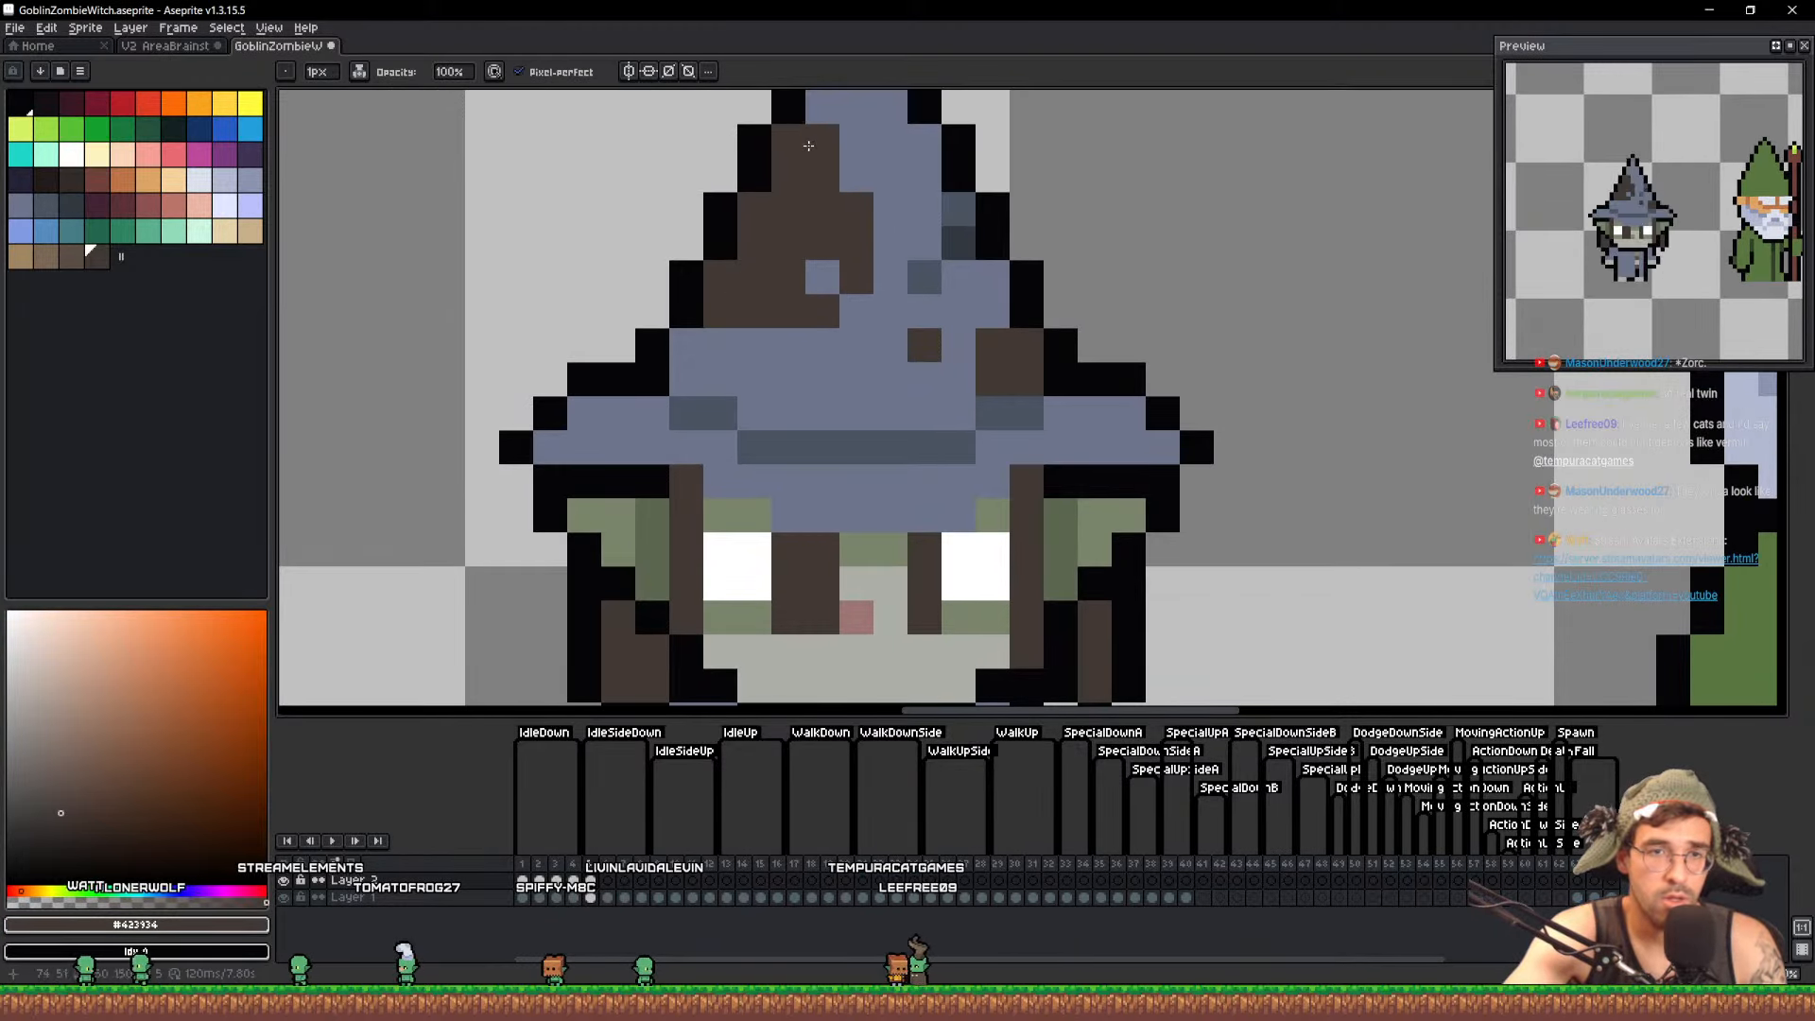
{"action": "left_click", "coordinate": [919, 227], "text": "alt"}
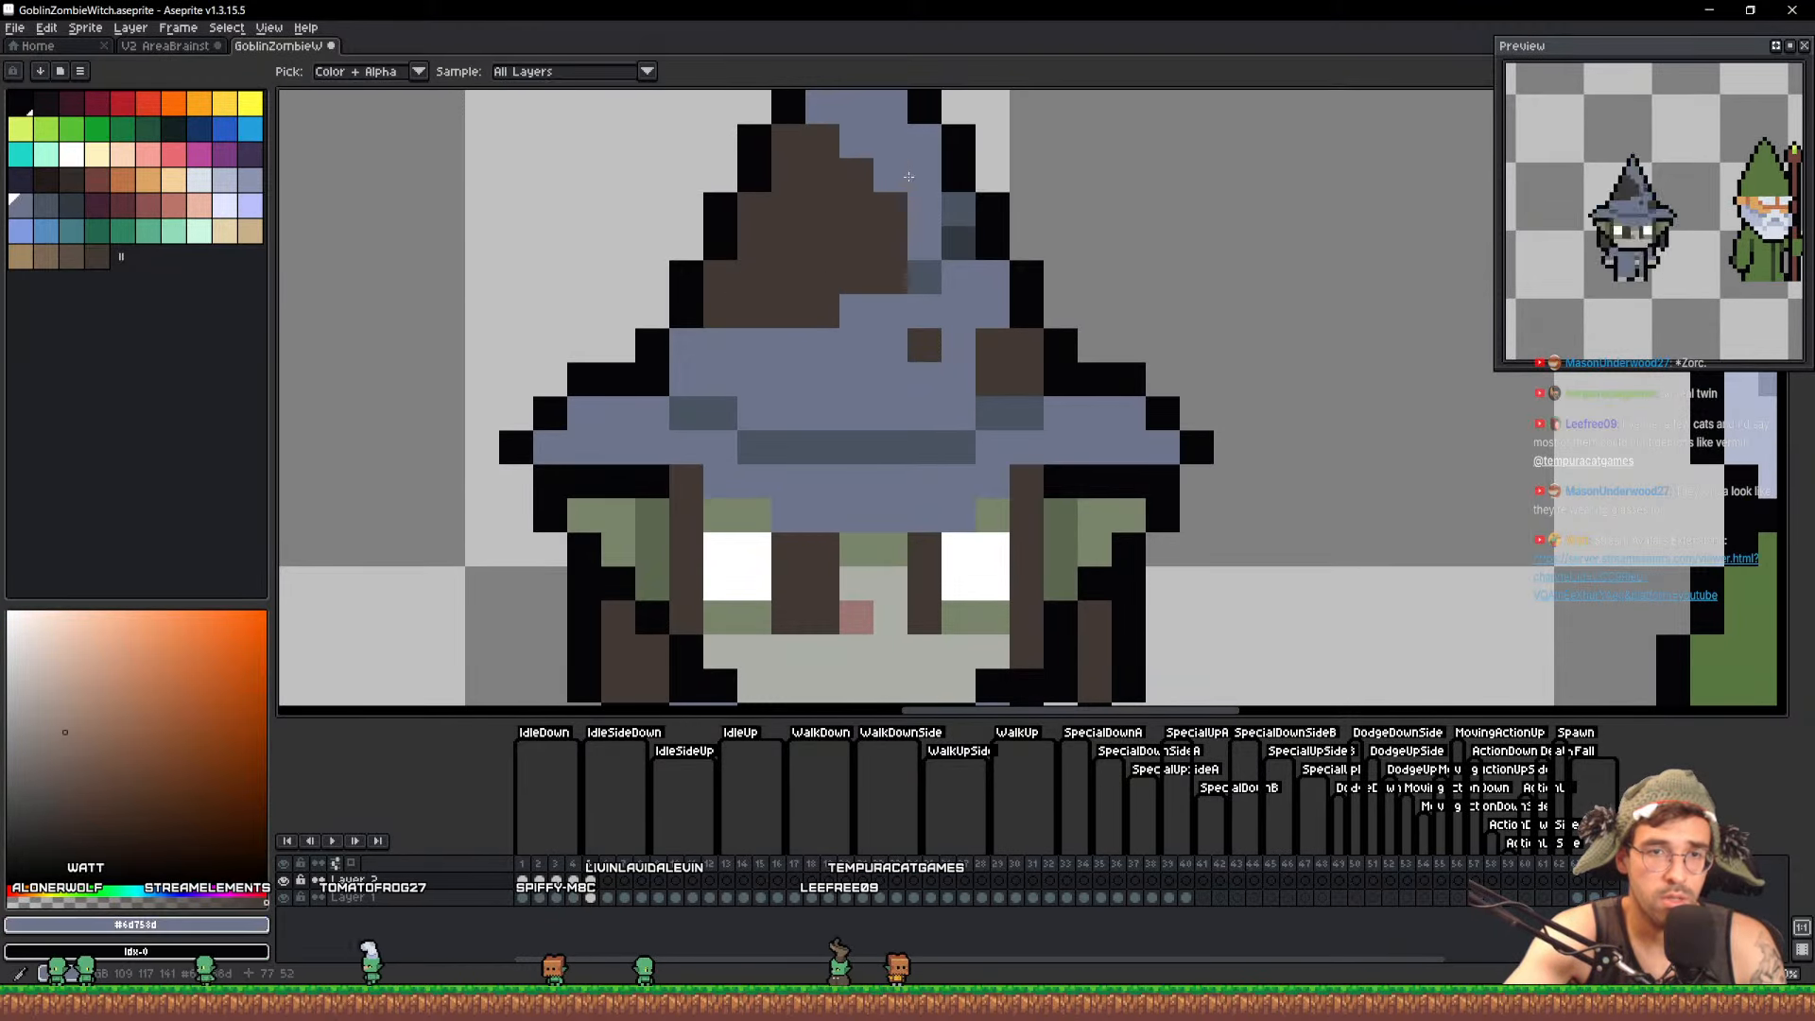
{"action": "left_click", "coordinate": [890, 213]}
{"action": "left_click_drag", "start_coordinate": [897, 244], "coordinate": [908, 337]}
{"action": "left_click", "coordinate": [936, 332], "text": "alt"}
{"action": "left_click", "coordinate": [949, 363]}
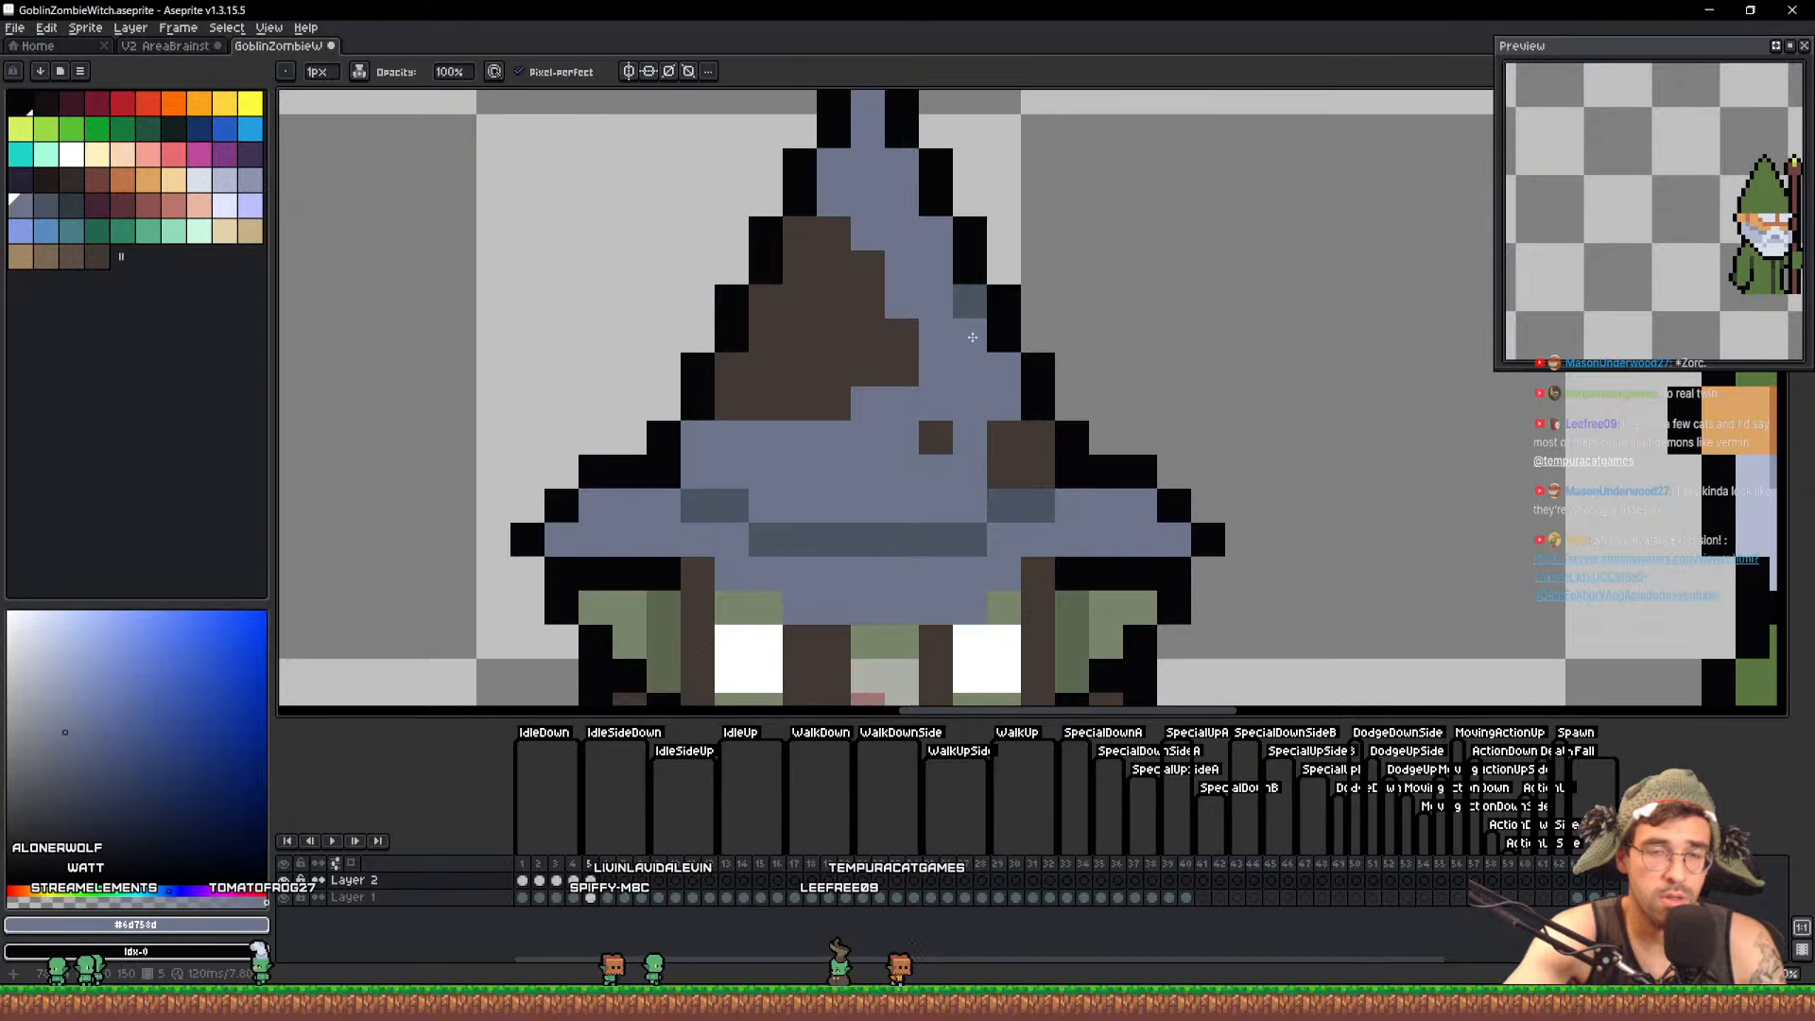
{"action": "left_click", "coordinate": [770, 407]}
{"action": "scroll", "coordinate": [733, 394], "scroll_direction": "down", "scroll_amount": 3}
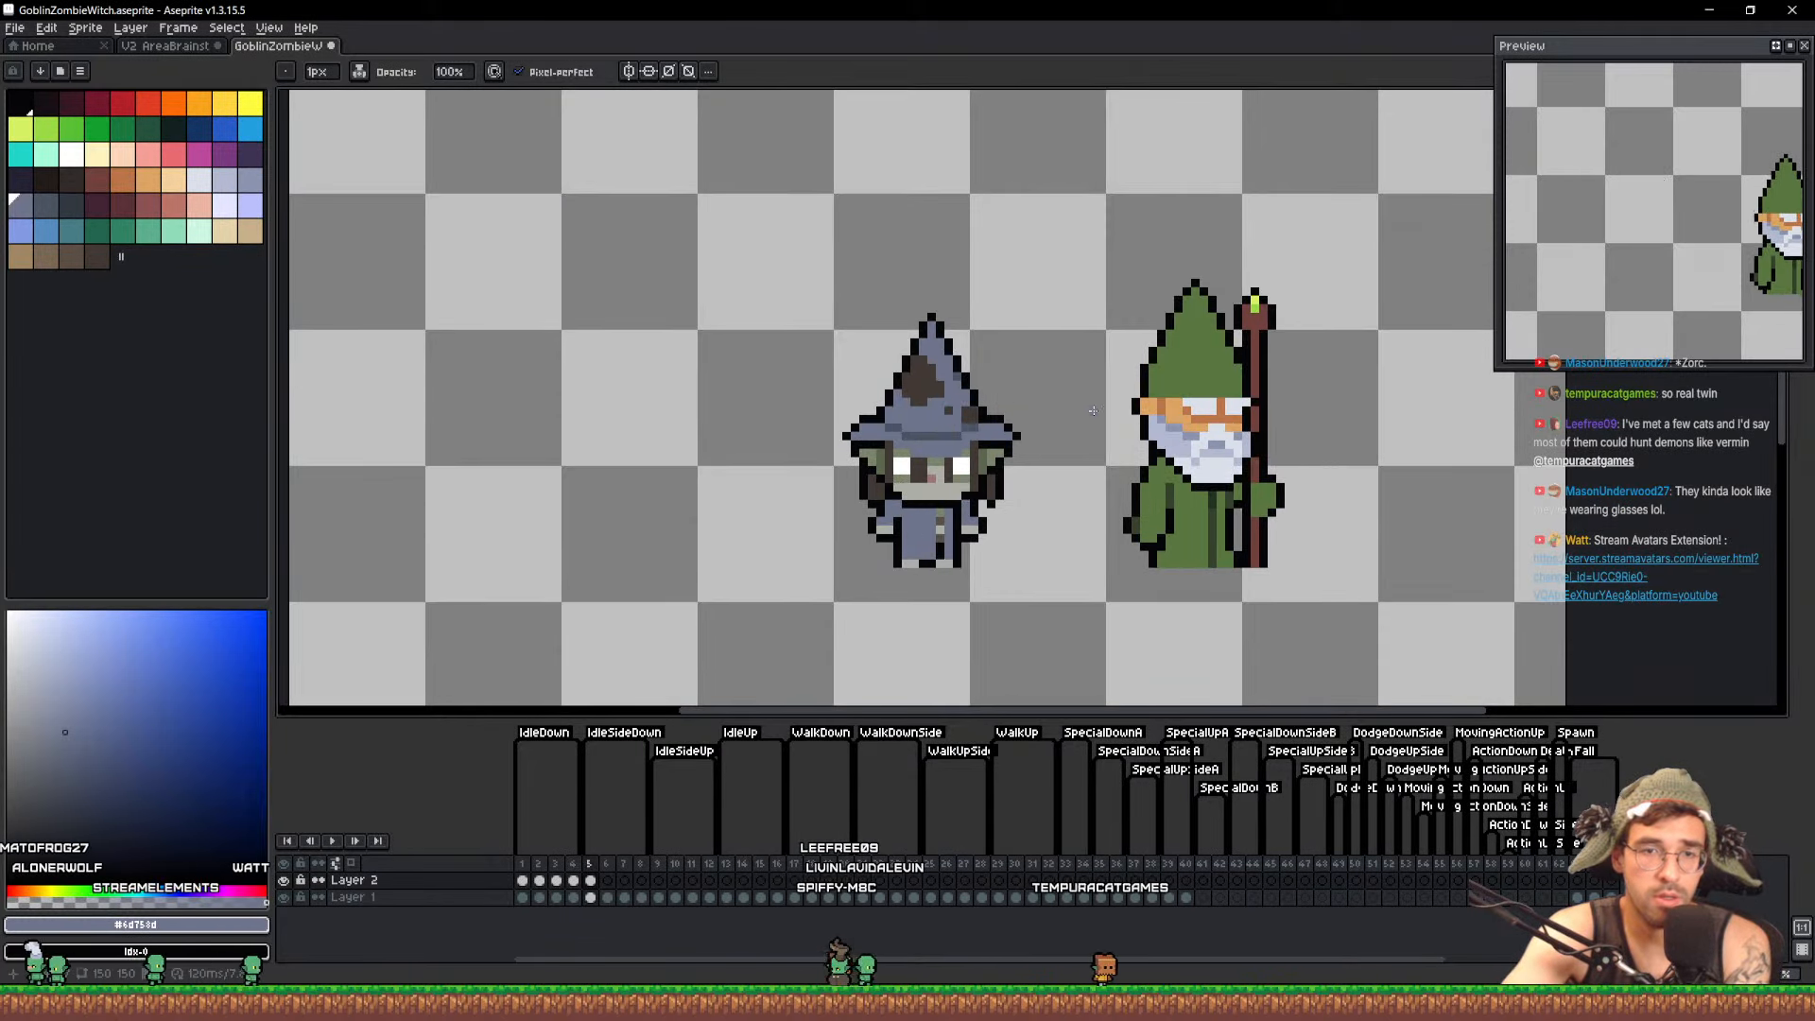
Narrow the right eye to one column, and repaint its hair strand one pixel and the nose two pixels farther right
{"action": "scroll", "coordinate": [1004, 488], "scroll_direction": "up", "scroll_amount": 4}
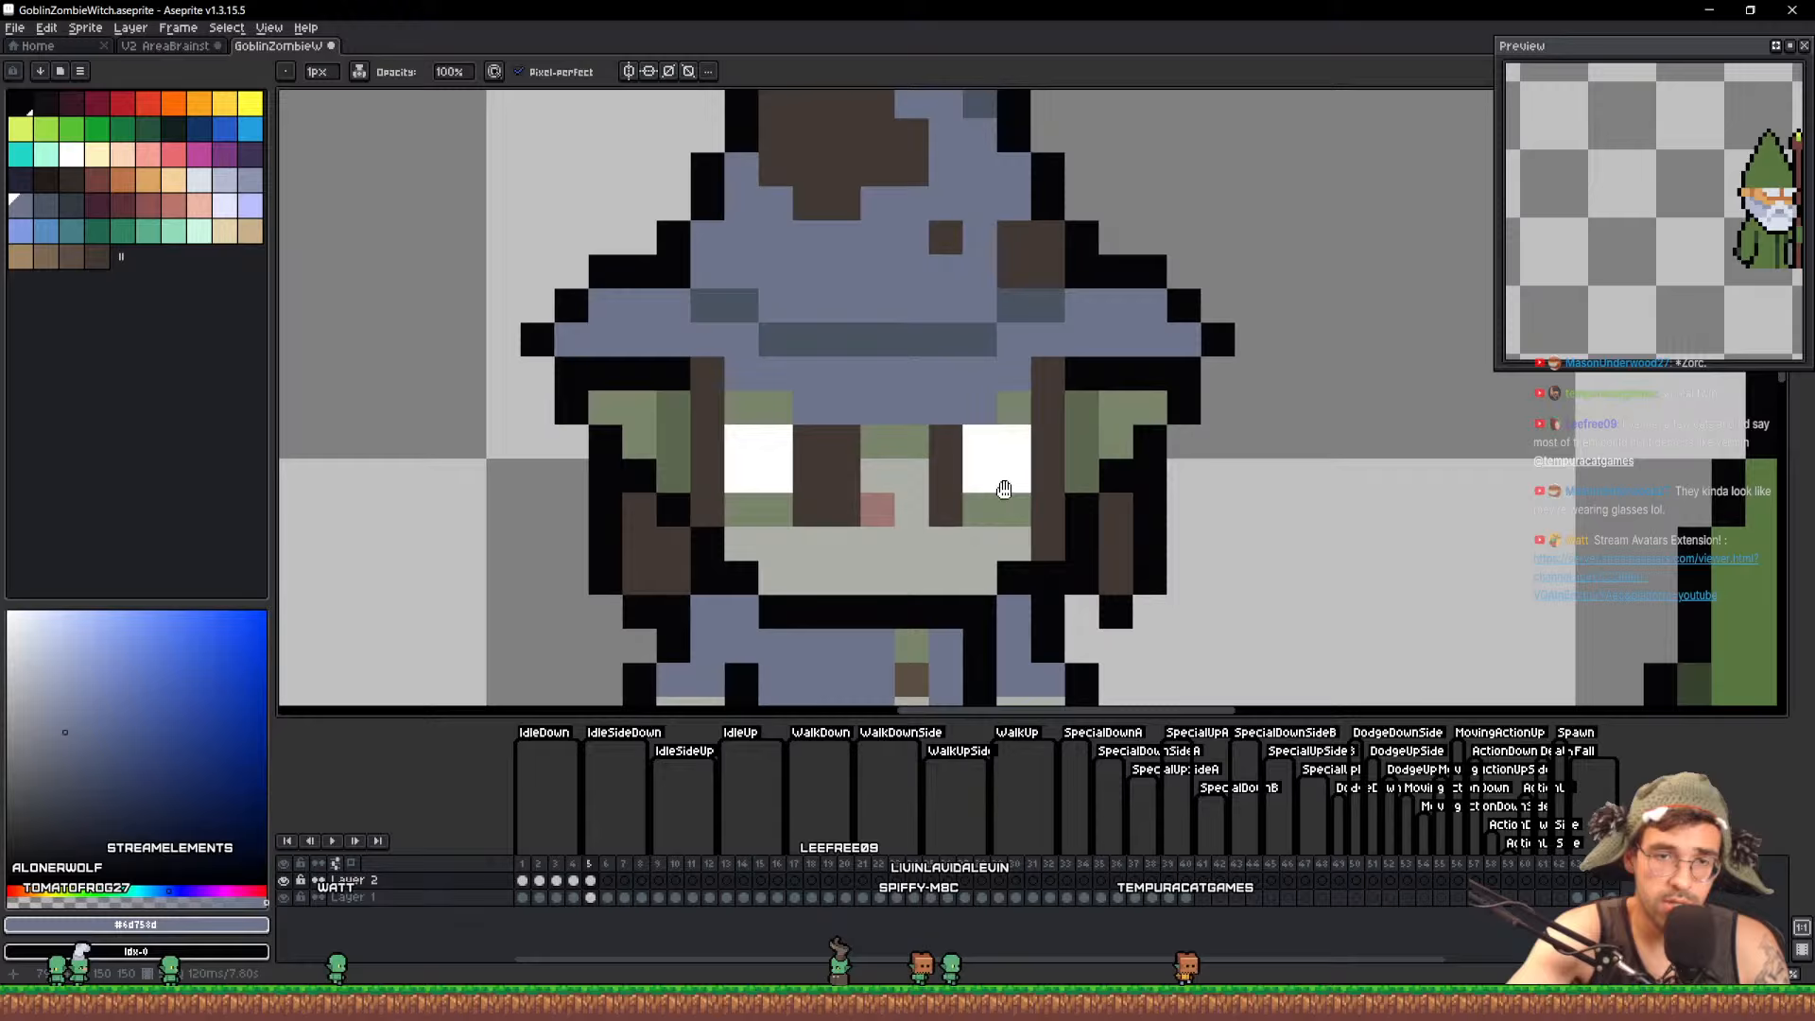
{"action": "left_click_drag", "start_coordinate": [1004, 488], "coordinate": [923, 470]}
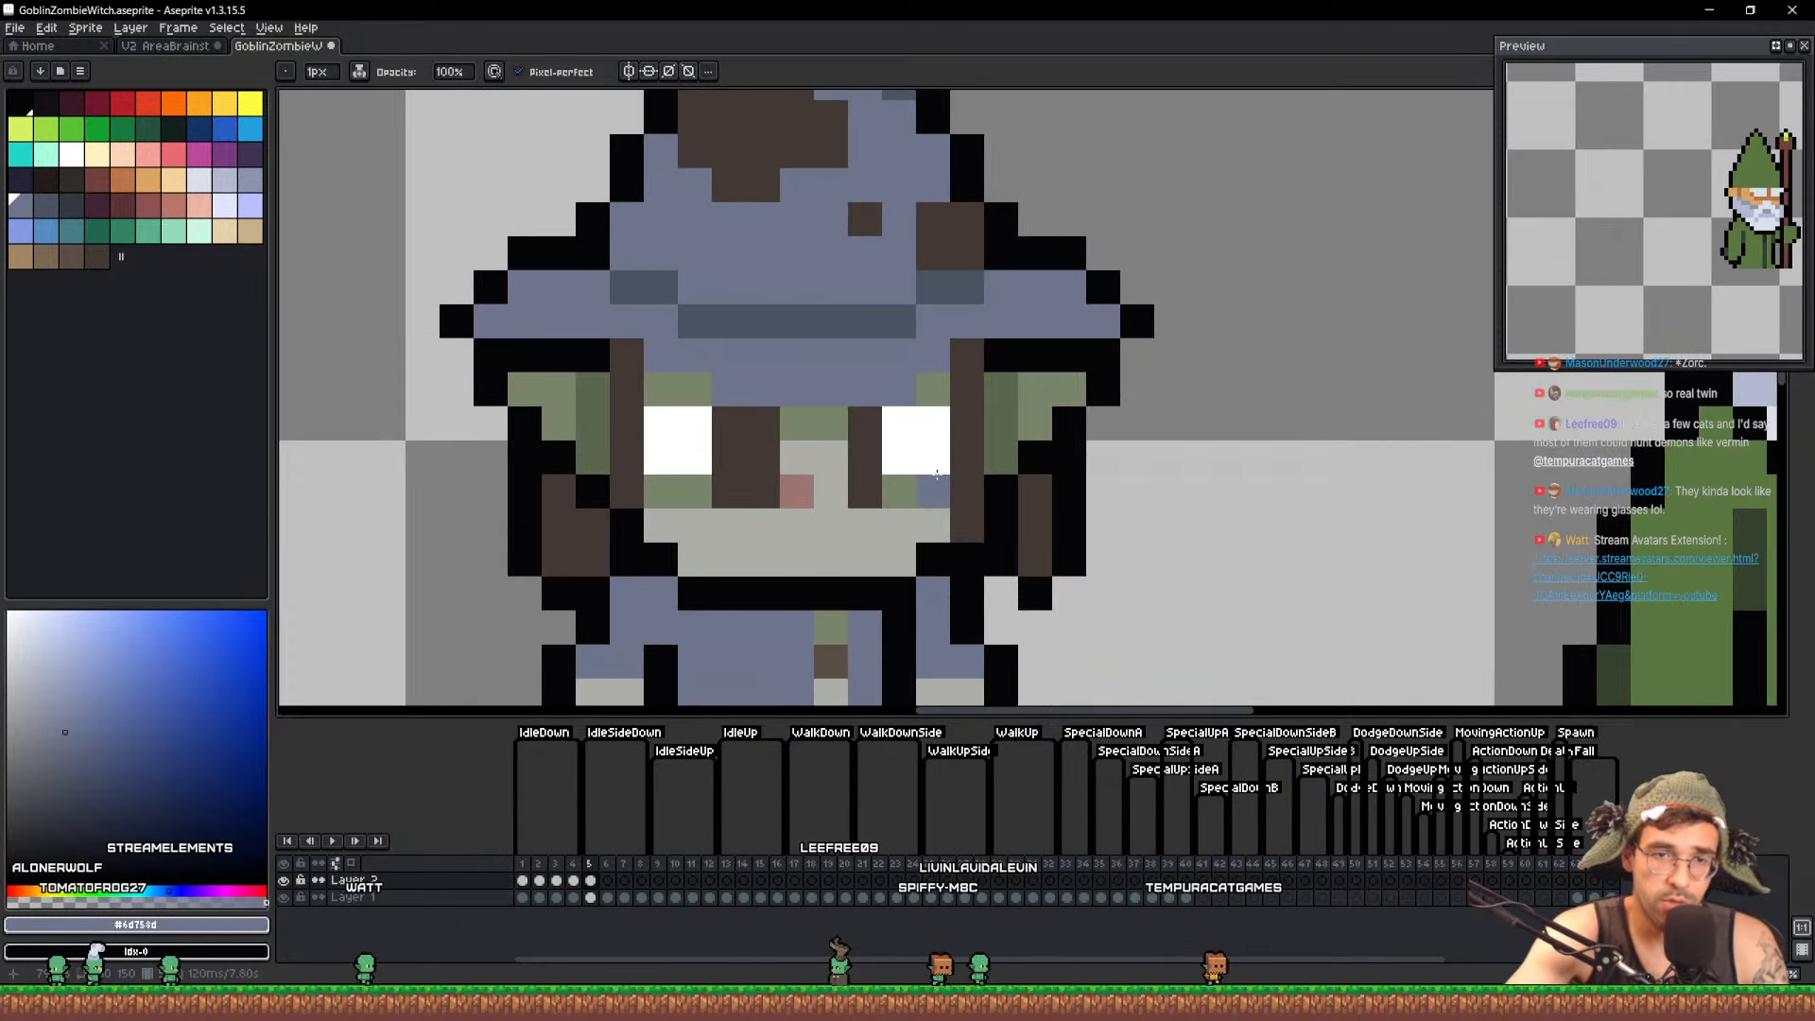
{"action": "left_click", "coordinate": [899, 523], "text": "alt"}
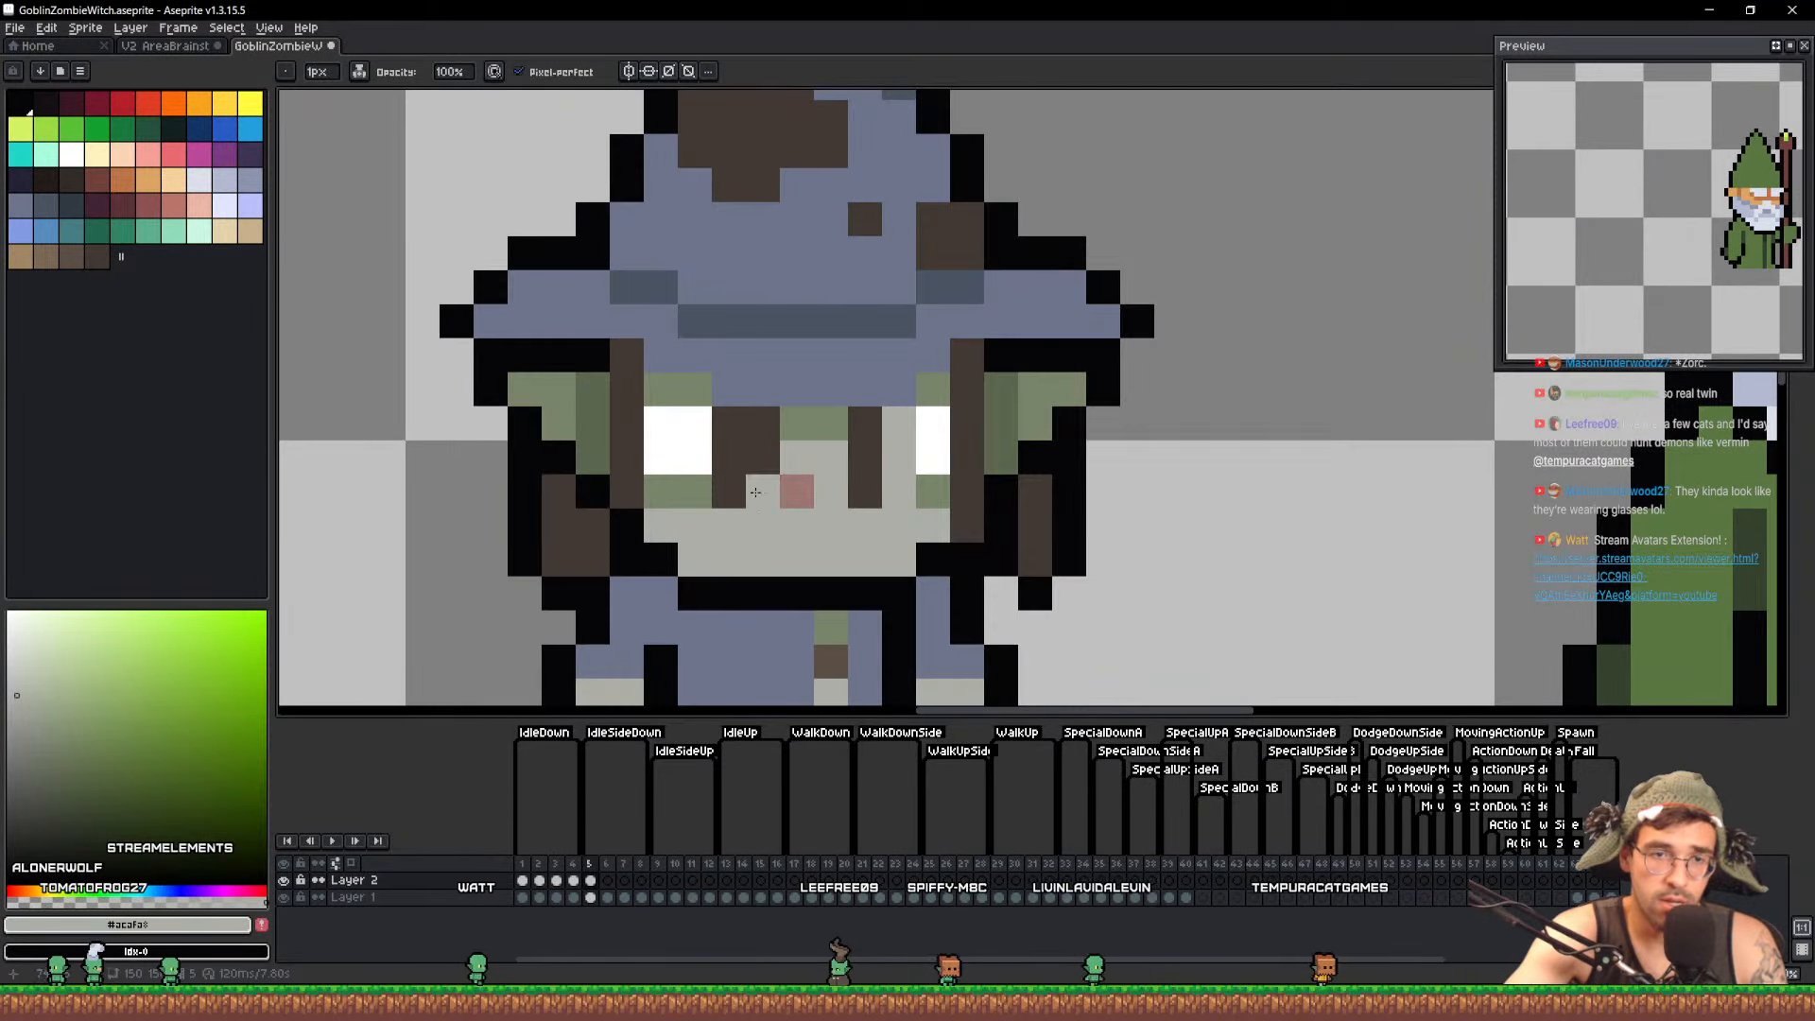
{"action": "left_click", "coordinate": [797, 492], "text": "alt"}
{"action": "left_click", "coordinate": [865, 493]}
{"action": "left_click", "coordinate": [868, 464], "text": "alt"}
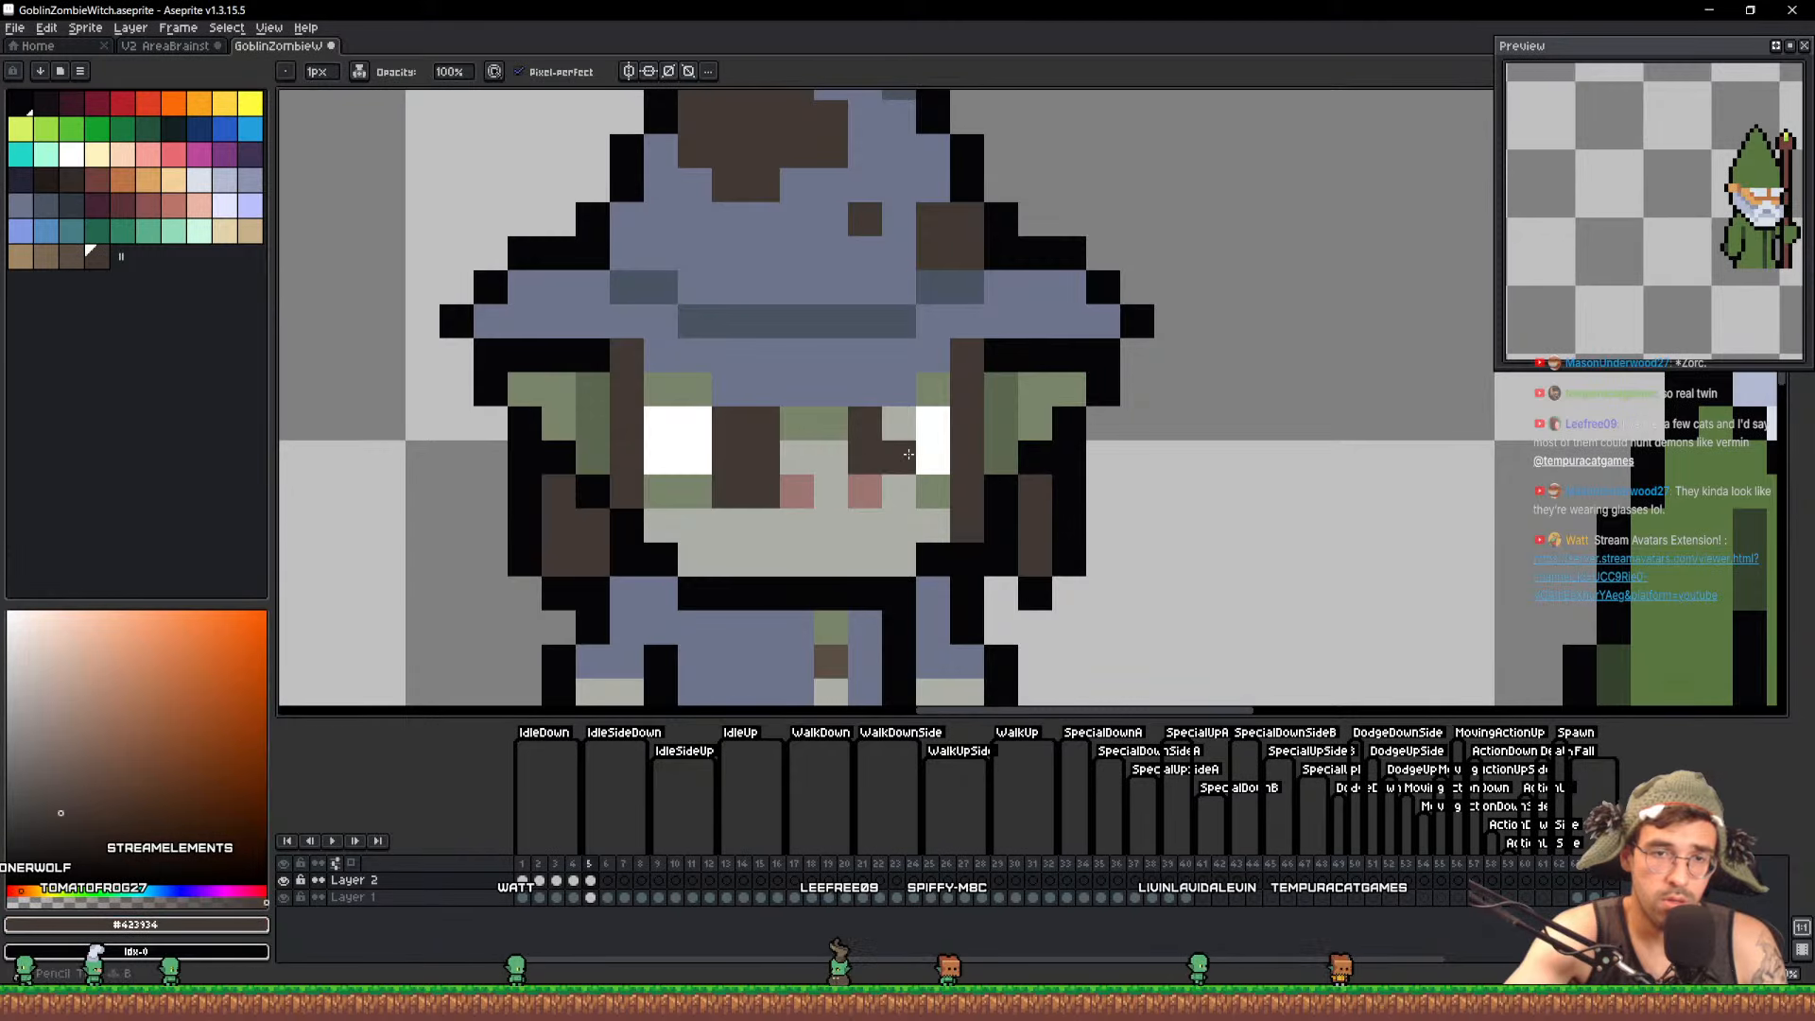
{"action": "left_click", "coordinate": [834, 459], "text": "alt"}
{"action": "mouse_move", "coordinate": [899, 456]}
{"action": "left_mouse_down"}
{"action": "mouse_move", "coordinate": [834, 458]}
{"action": "mouse_move", "coordinate": [865, 425]}
{"action": "left_mouse_up"}
{"action": "left_click", "coordinate": [839, 422], "text": "alt"}
{"action": "left_click", "coordinate": [864, 423]}
Repaint the left eye and the hair strand beside the nose two pixels farther right
{"action": "left_click", "coordinate": [762, 454], "text": "alt"}
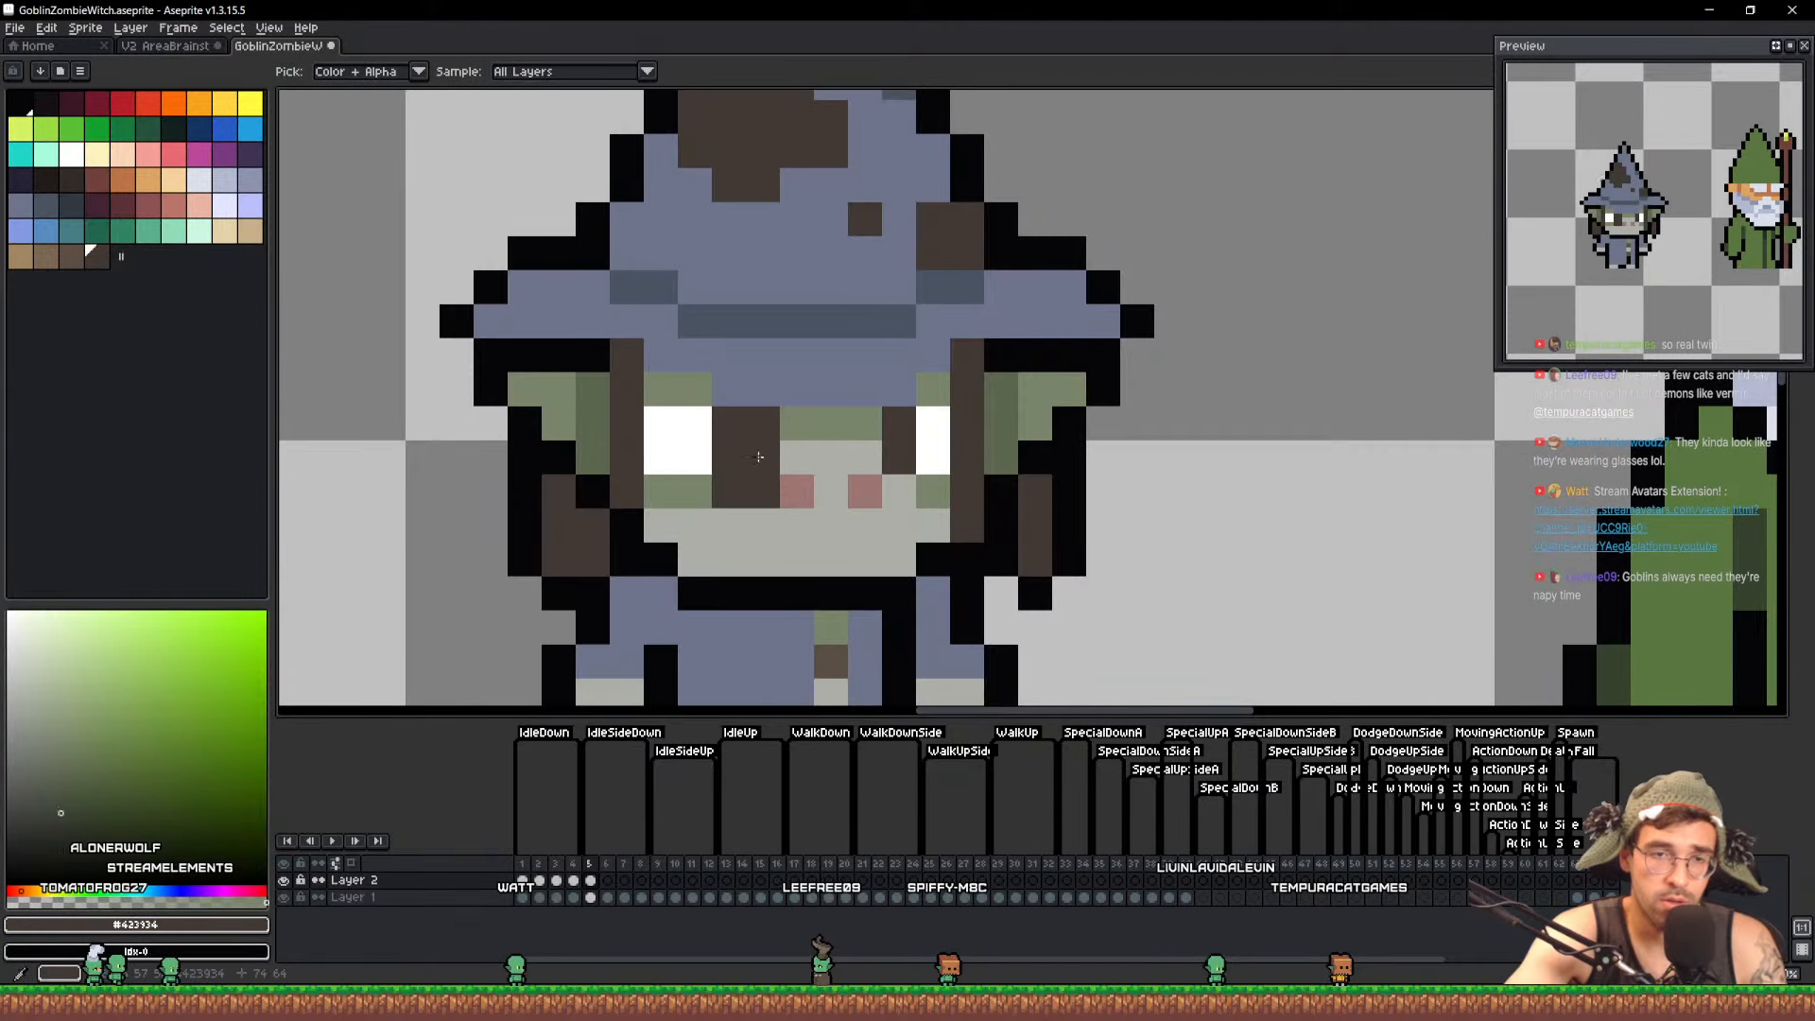
{"action": "scroll", "coordinate": [813, 441], "scroll_direction": "up", "scroll_amount": 1}
{"action": "left_click", "coordinate": [776, 520], "text": "alt"}
{"action": "mouse_move", "coordinate": [770, 510]}
{"action": "left_mouse_down"}
{"action": "mouse_move", "coordinate": [741, 446]}
{"action": "mouse_move", "coordinate": [757, 461]}
{"action": "mouse_move", "coordinate": [706, 496]}
{"action": "mouse_move", "coordinate": [759, 488]}
{"action": "mouse_move", "coordinate": [691, 513]}
{"action": "mouse_move", "coordinate": [698, 437]}
{"action": "mouse_move", "coordinate": [669, 447]}
{"action": "mouse_move", "coordinate": [665, 485]}
{"action": "mouse_move", "coordinate": [668, 434]}
{"action": "mouse_move", "coordinate": [695, 403]}
{"action": "mouse_move", "coordinate": [692, 526]}
{"action": "left_mouse_up"}
{"action": "left_click", "coordinate": [699, 436], "text": "alt"}
{"action": "left_click", "coordinate": [756, 453]}
{"action": "left_click", "coordinate": [700, 495], "text": "alt"}
Repaint the left hair strand two pixels right and fill the gap beside the ear with skin and ear-green pixels
{"action": "scroll", "coordinate": [700, 494], "scroll_direction": "down", "scroll_amount": 1}
{"action": "left_click", "coordinate": [691, 515], "text": "alt"}
{"action": "left_click", "coordinate": [631, 423], "text": "alt"}
{"action": "left_click", "coordinate": [602, 448], "text": "alt"}
{"action": "mouse_move", "coordinate": [626, 455]}
{"action": "left_mouse_down"}
{"action": "mouse_move", "coordinate": [630, 391]}
{"action": "mouse_move", "coordinate": [594, 425]}
{"action": "left_mouse_up"}
{"action": "left_click", "coordinate": [565, 401], "text": "alt"}
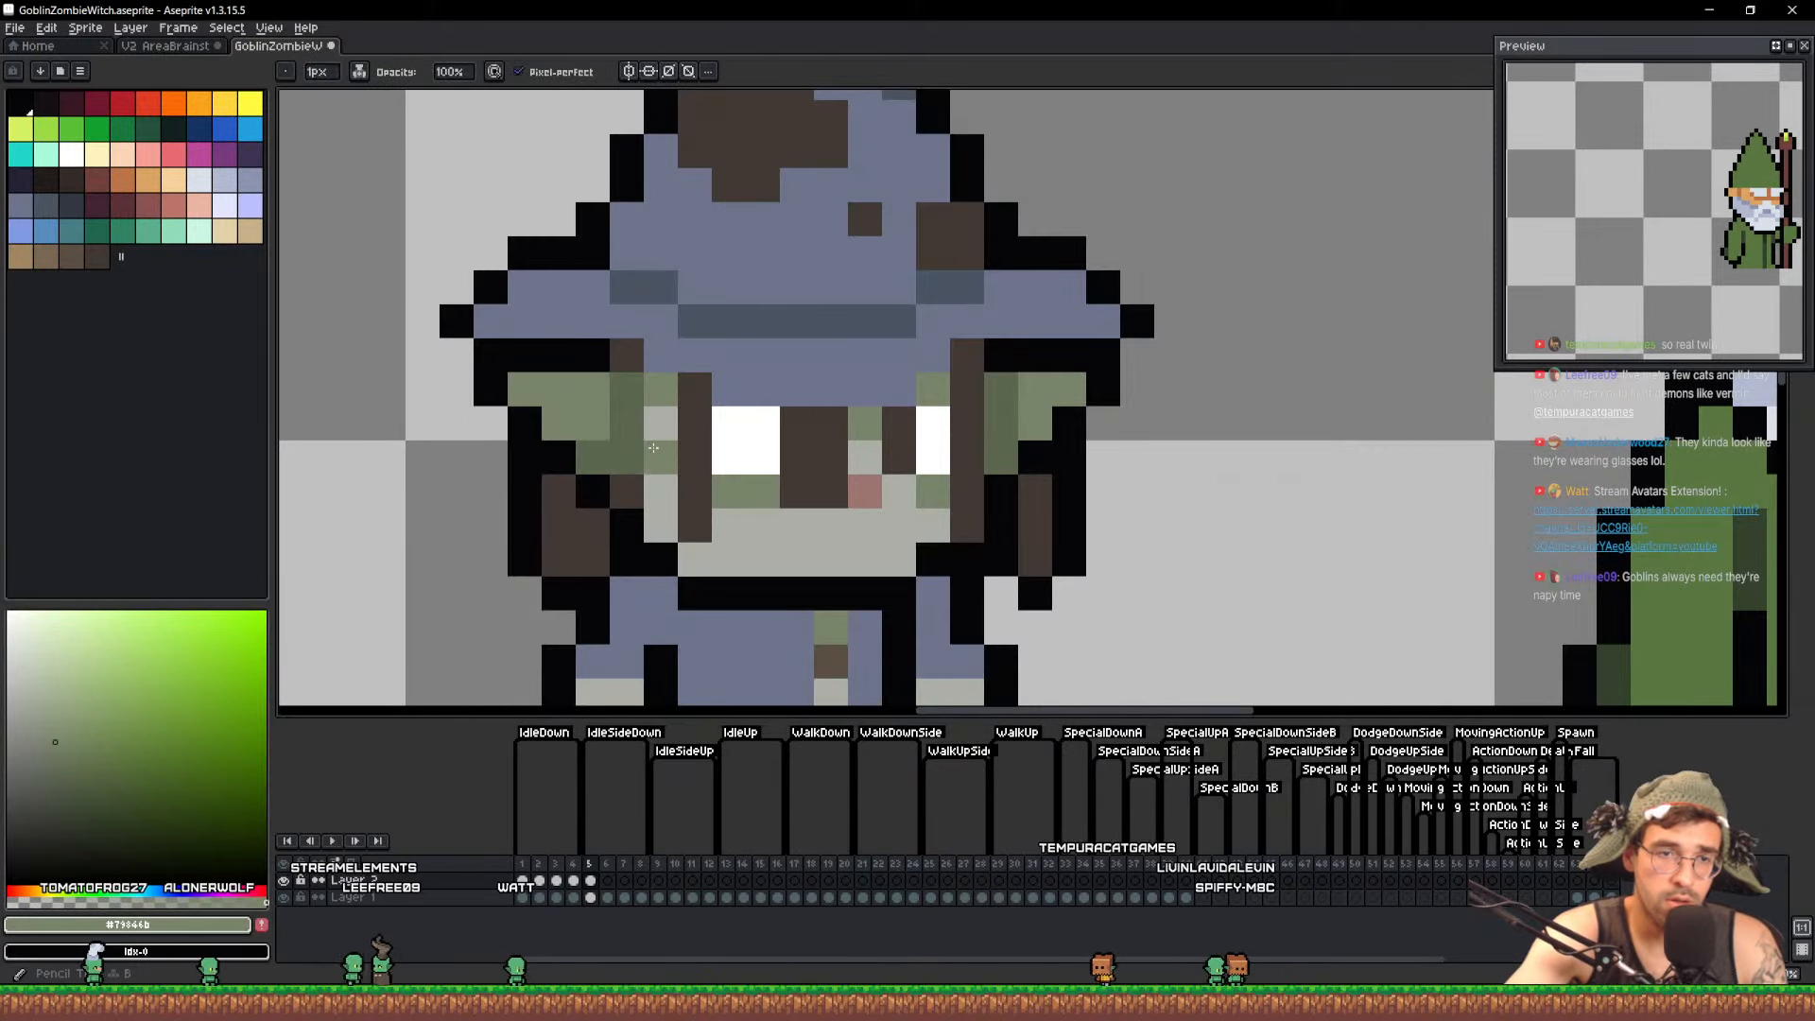
{"action": "left_click", "coordinate": [662, 468], "text": "alt"}
{"action": "scroll", "coordinate": [671, 465], "scroll_direction": "down", "scroll_amount": 2}
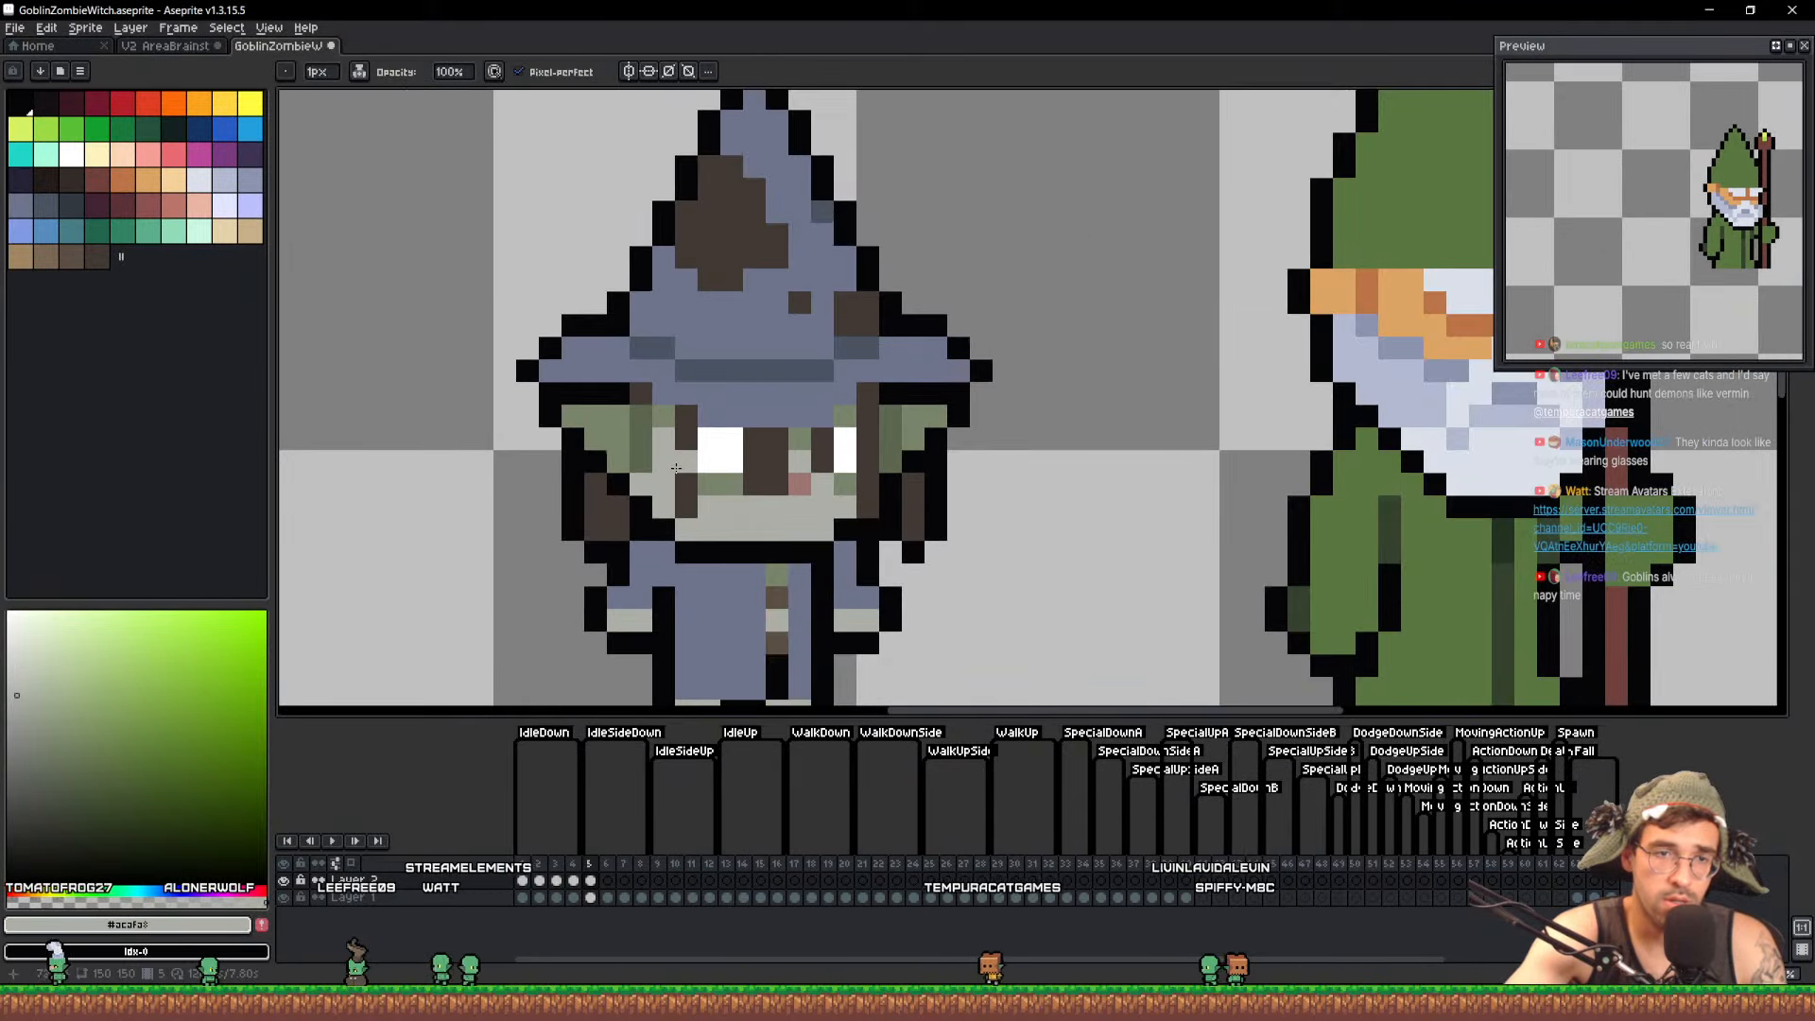
{"action": "scroll", "coordinate": [676, 466], "scroll_direction": "up", "scroll_amount": 2}
{"action": "left_click", "coordinate": [594, 388], "text": "alt"}
{"action": "left_click", "coordinate": [623, 359]}
{"action": "scroll", "coordinate": [745, 404], "scroll_direction": "down", "scroll_amount": 5}
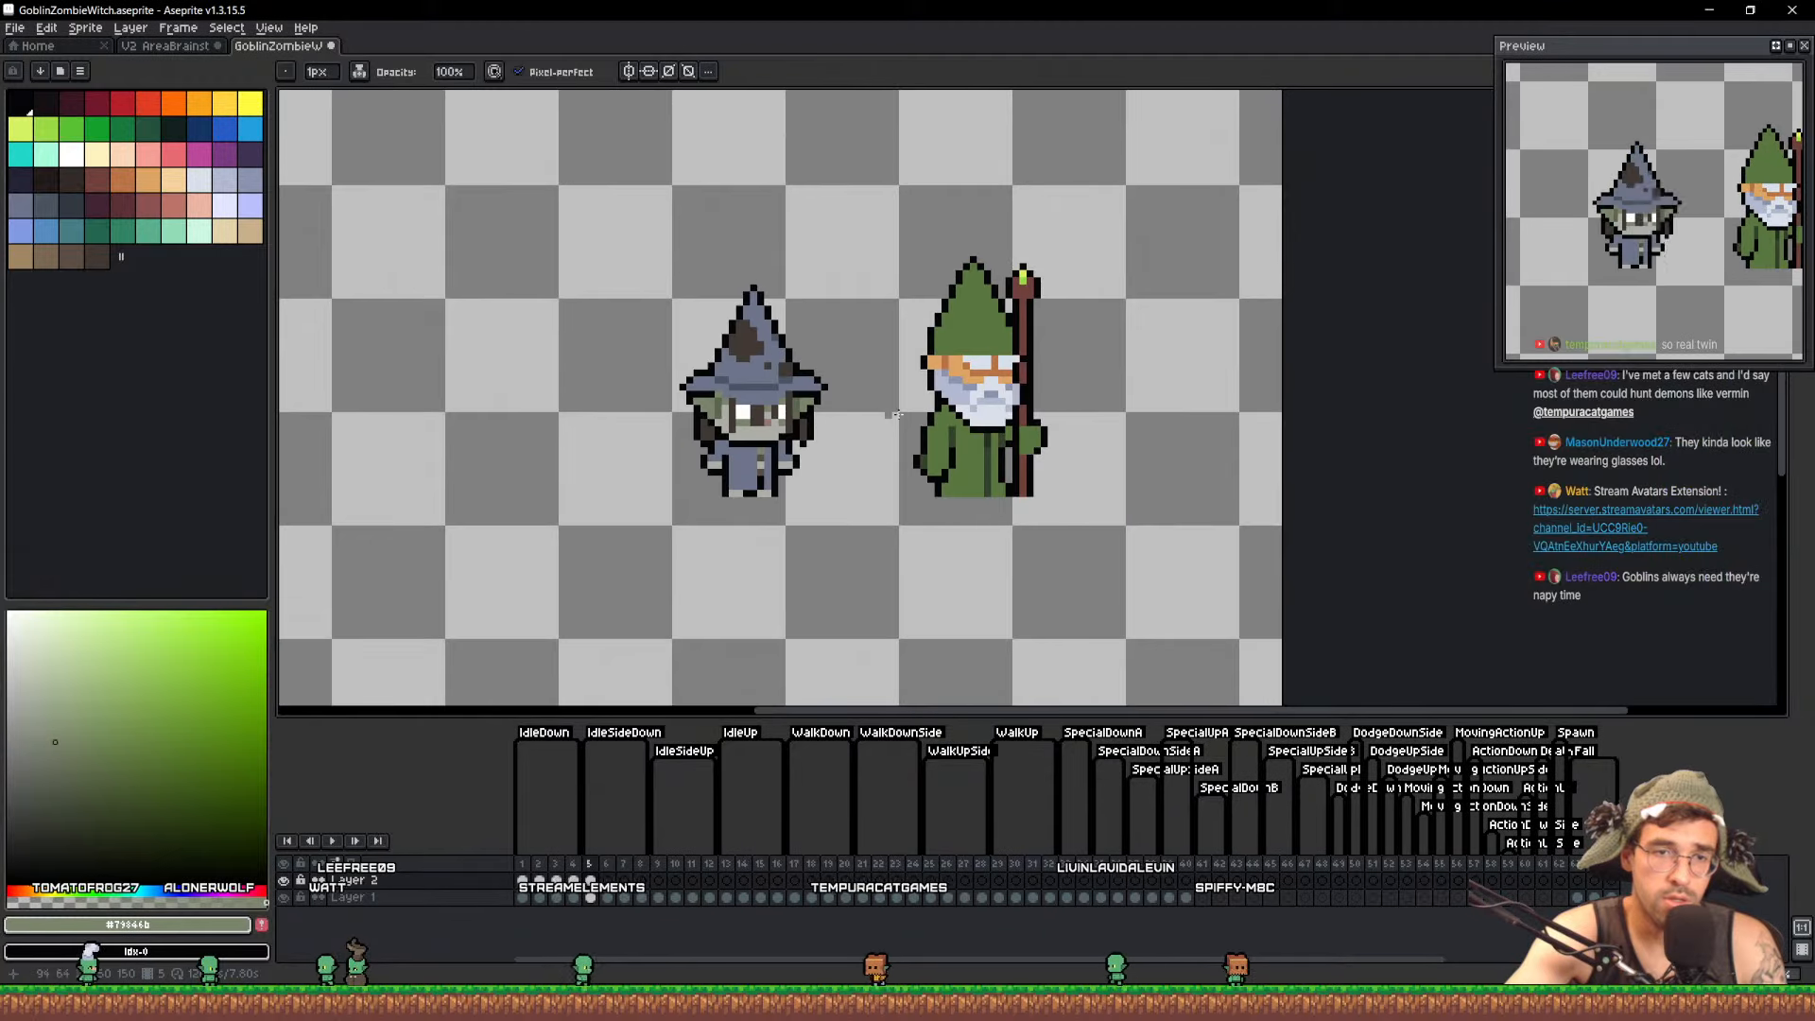
Erase the hair lock hanging behind the witch's right ear
{"action": "scroll", "coordinate": [846, 443], "scroll_direction": "up", "scroll_amount": 4}
{"action": "key", "text": "e"}
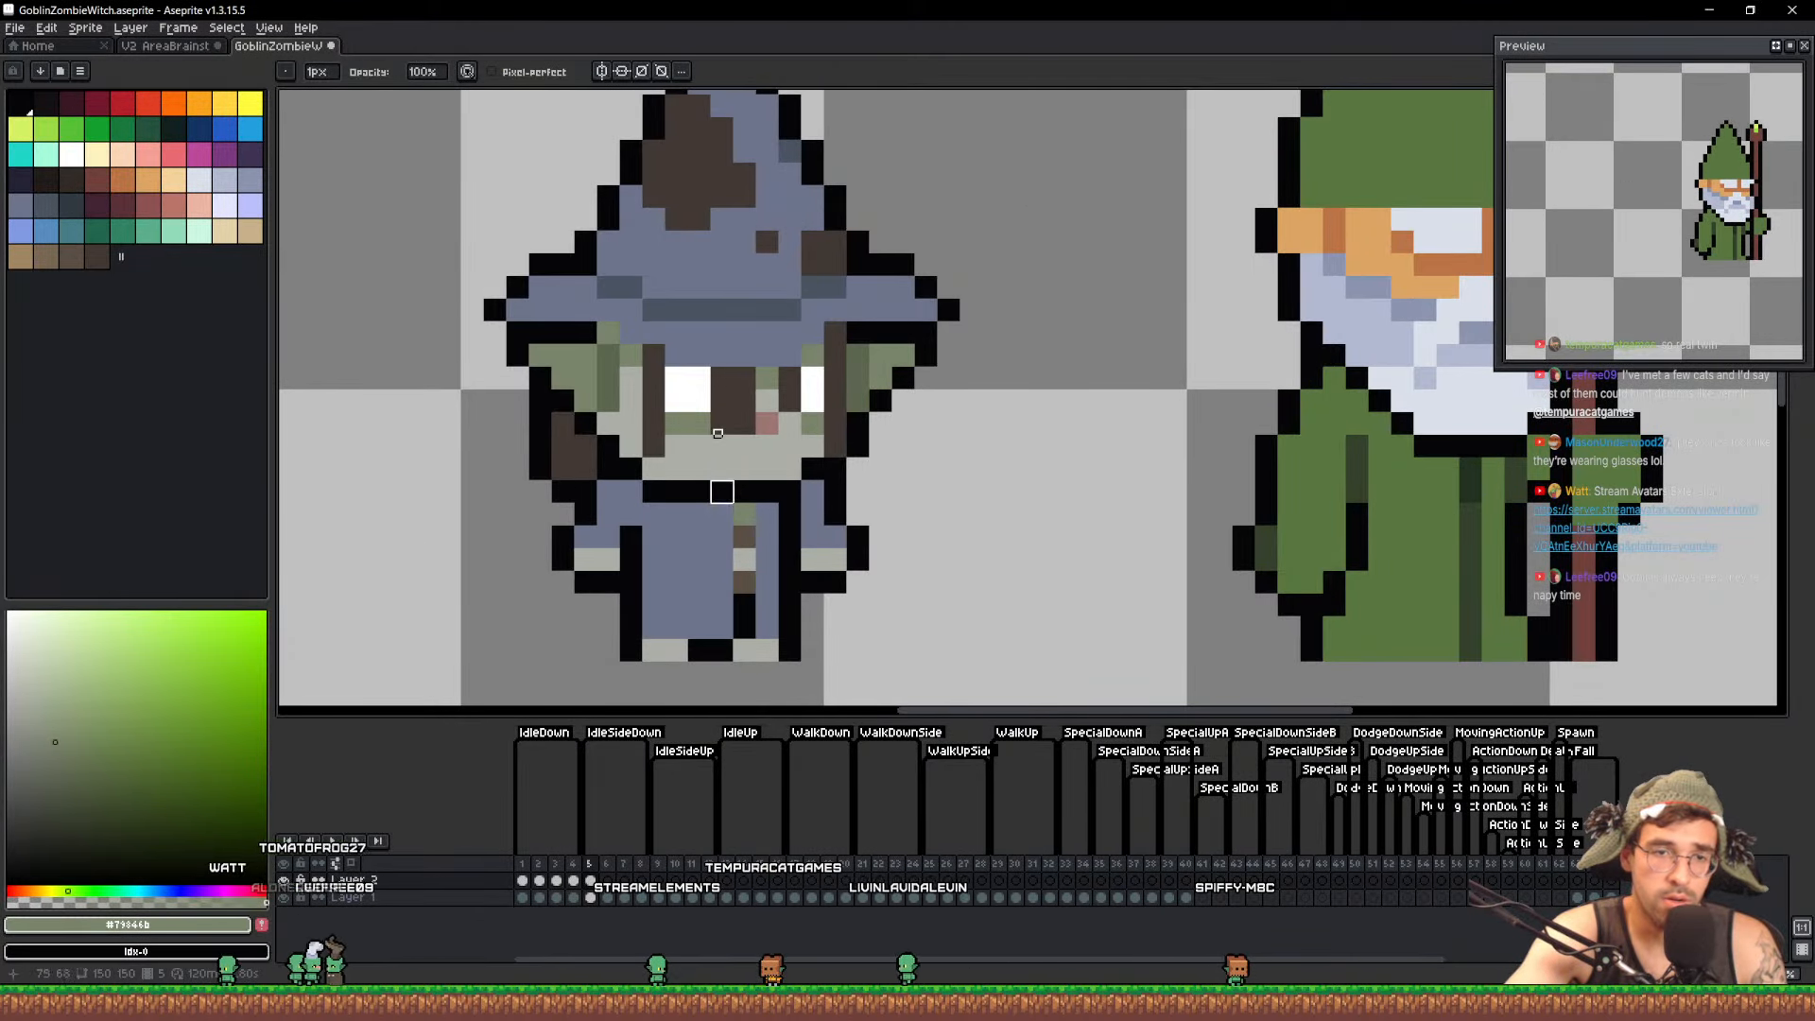
{"action": "scroll", "coordinate": [718, 433], "scroll_direction": "down", "scroll_amount": 5}
{"action": "scroll", "coordinate": [718, 433], "scroll_direction": "up", "scroll_amount": 4}
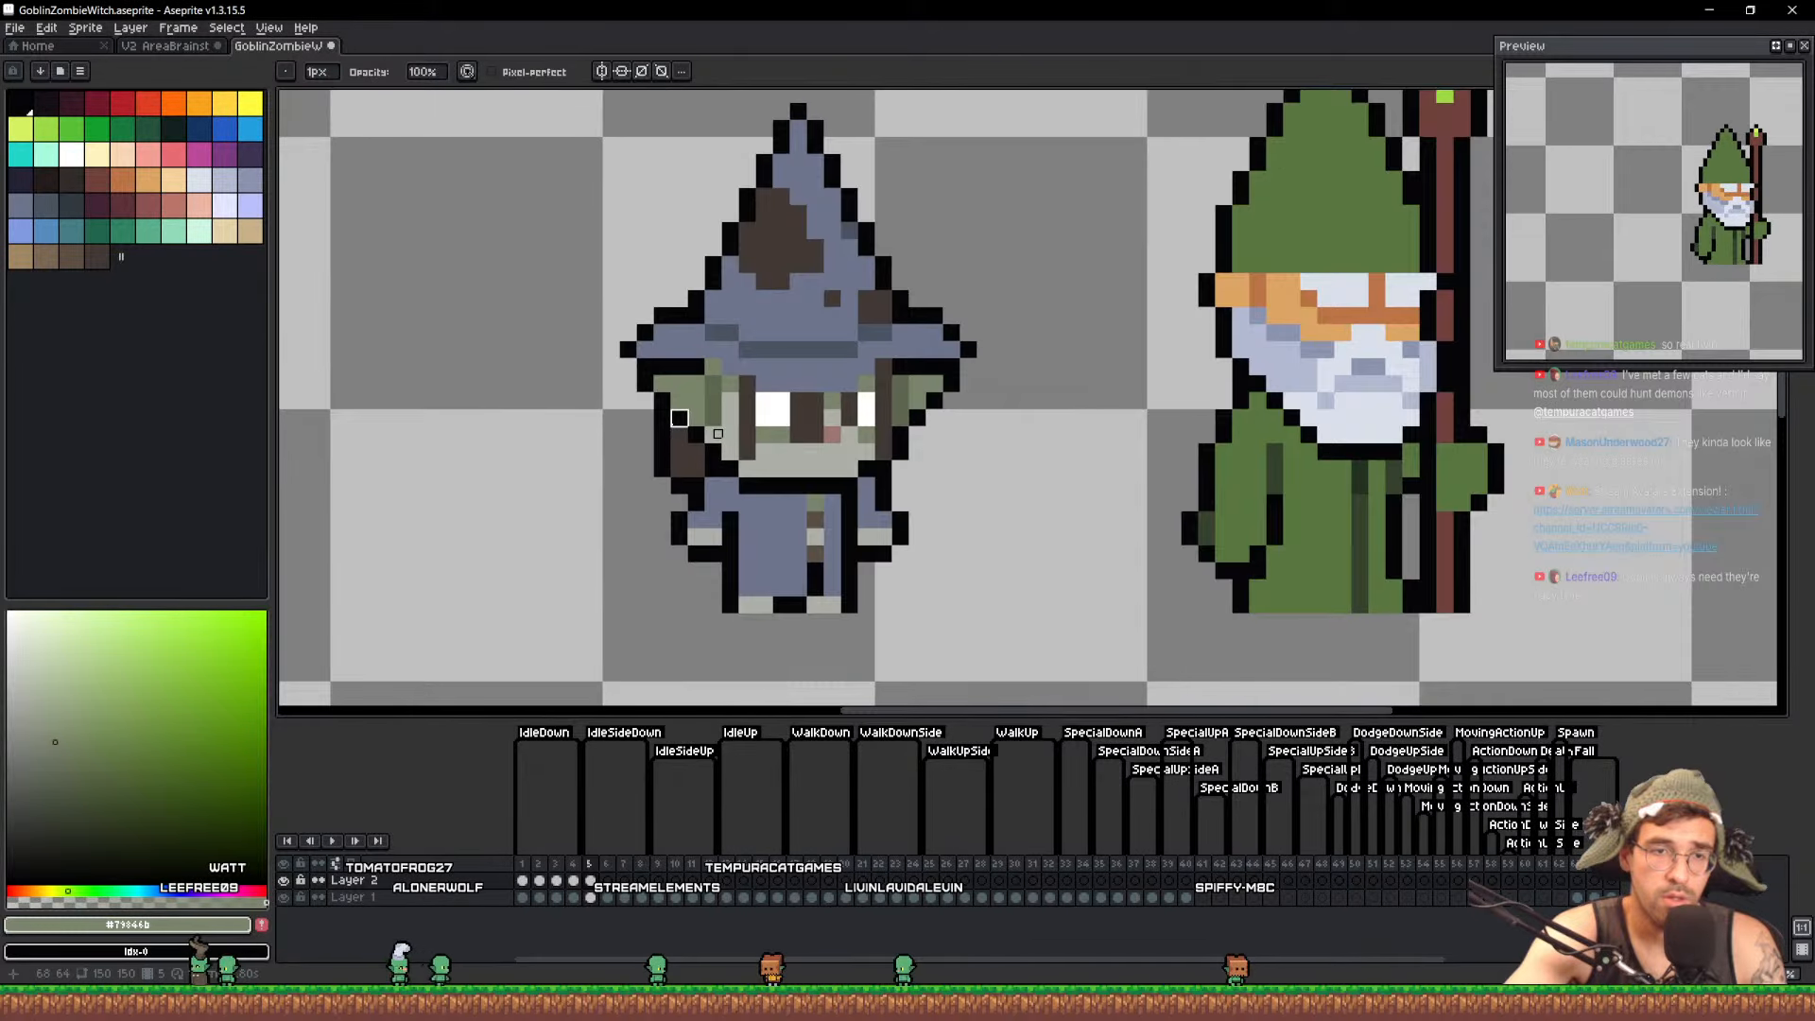
Reshape the hair lock below the left ear with brown and a black outline, save the sprite, and compare frames 1 and 5
{"action": "left_click", "coordinate": [662, 418], "text": "alt"}
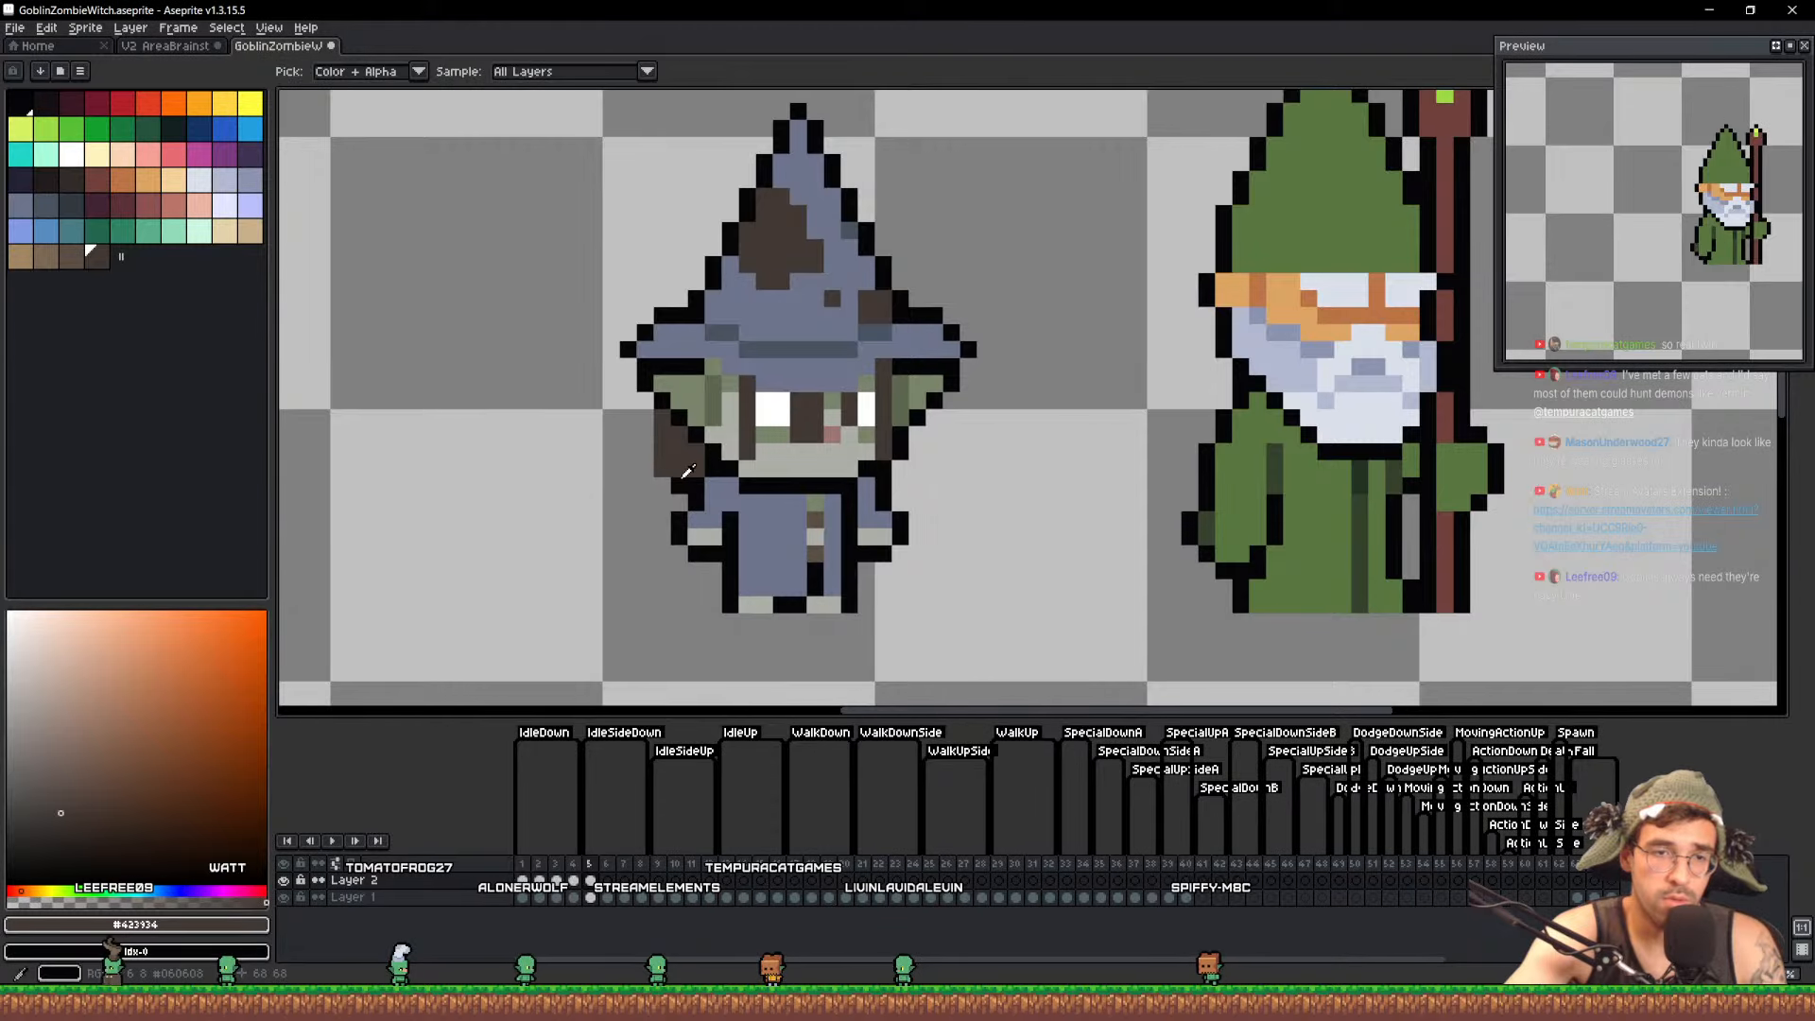
{"action": "left_click", "coordinate": [661, 469], "text": "alt"}
{"action": "scroll", "coordinate": [747, 420], "scroll_direction": "down", "scroll_amount": 2}
{"action": "key", "text": "ctrl+s"}
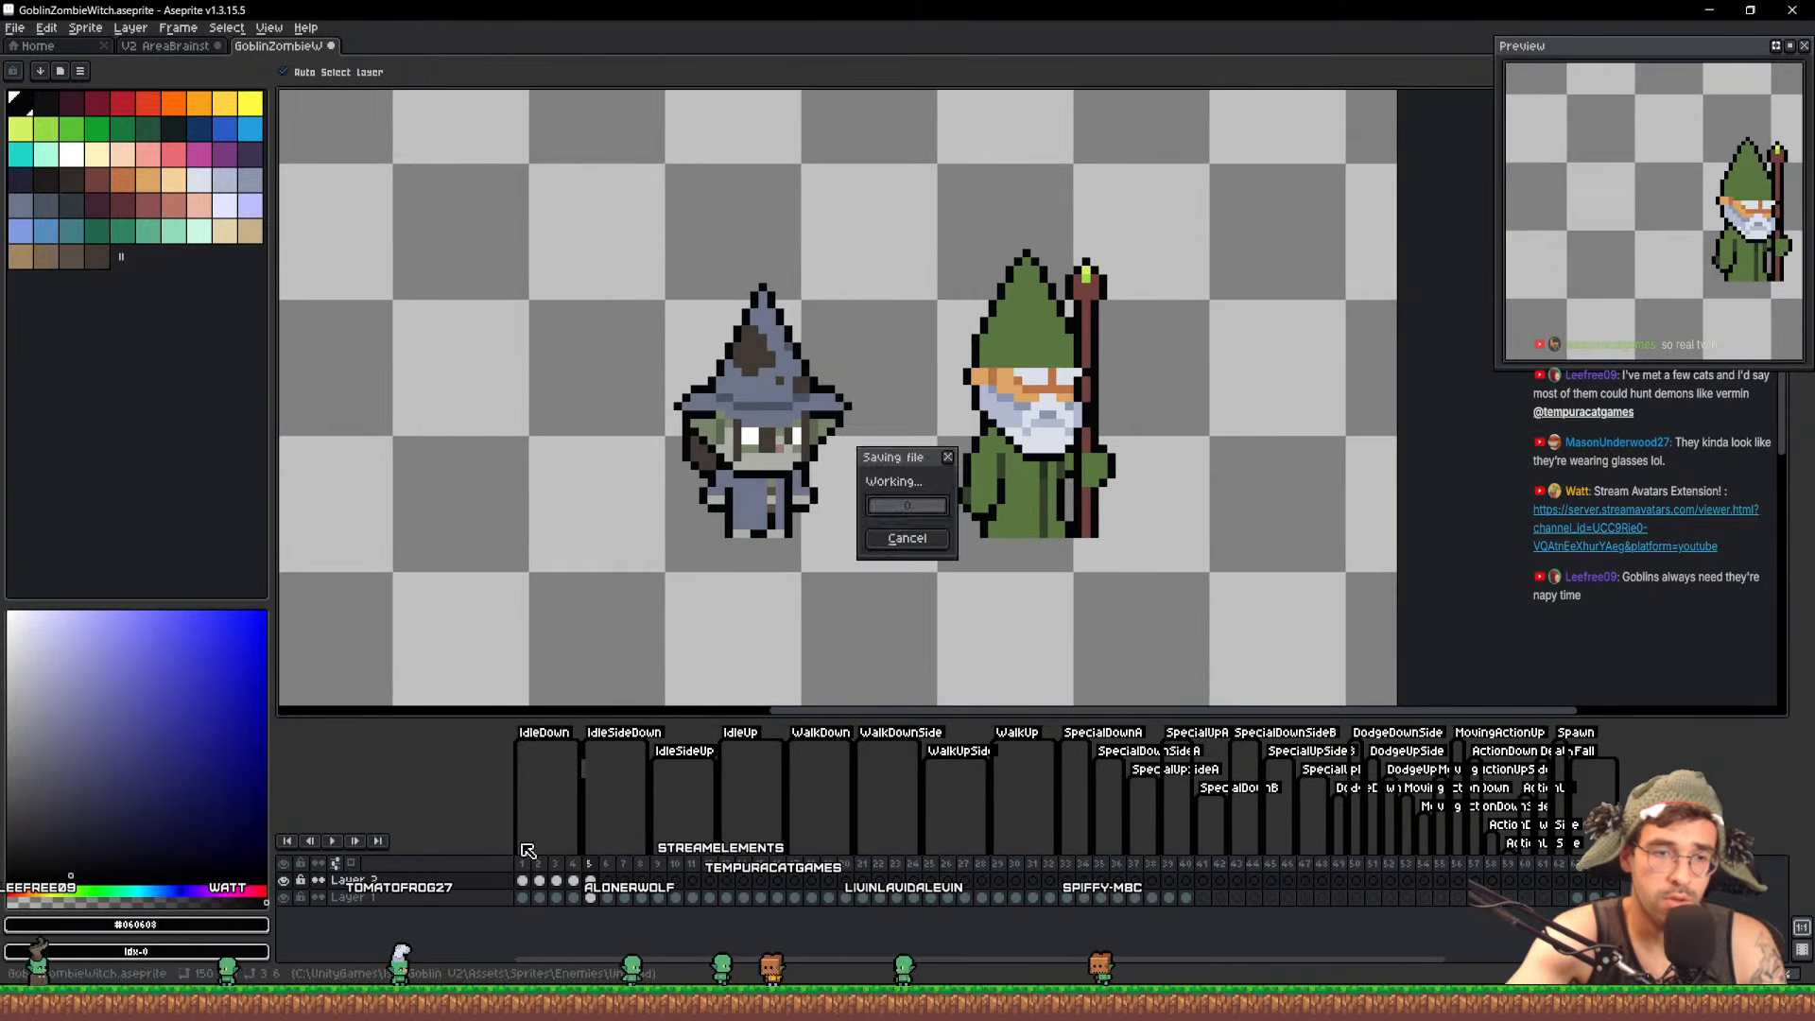
{"action": "left_click", "coordinate": [523, 880]}
{"action": "left_click", "coordinate": [591, 881]}
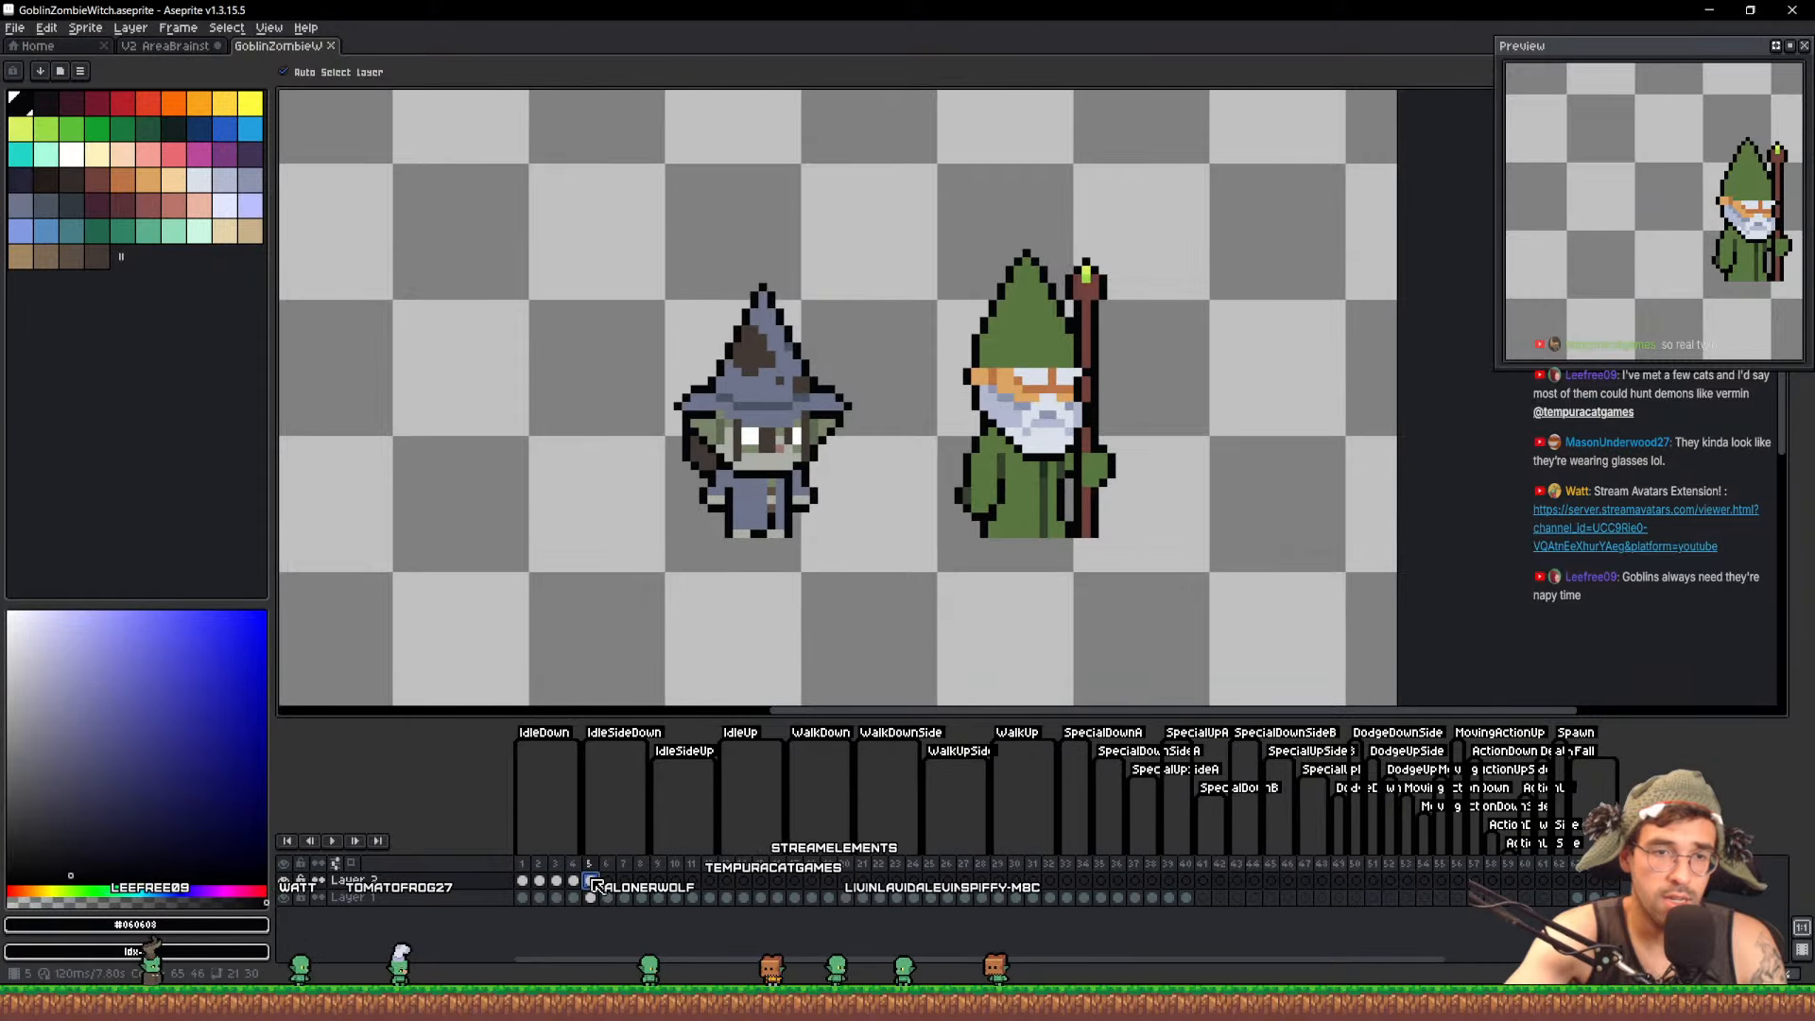
Move the witch's right arm one pixel left in frame 5, save the sprite, and compare it with frame 1
{"action": "scroll", "coordinate": [801, 479], "scroll_direction": "up", "scroll_amount": 4}
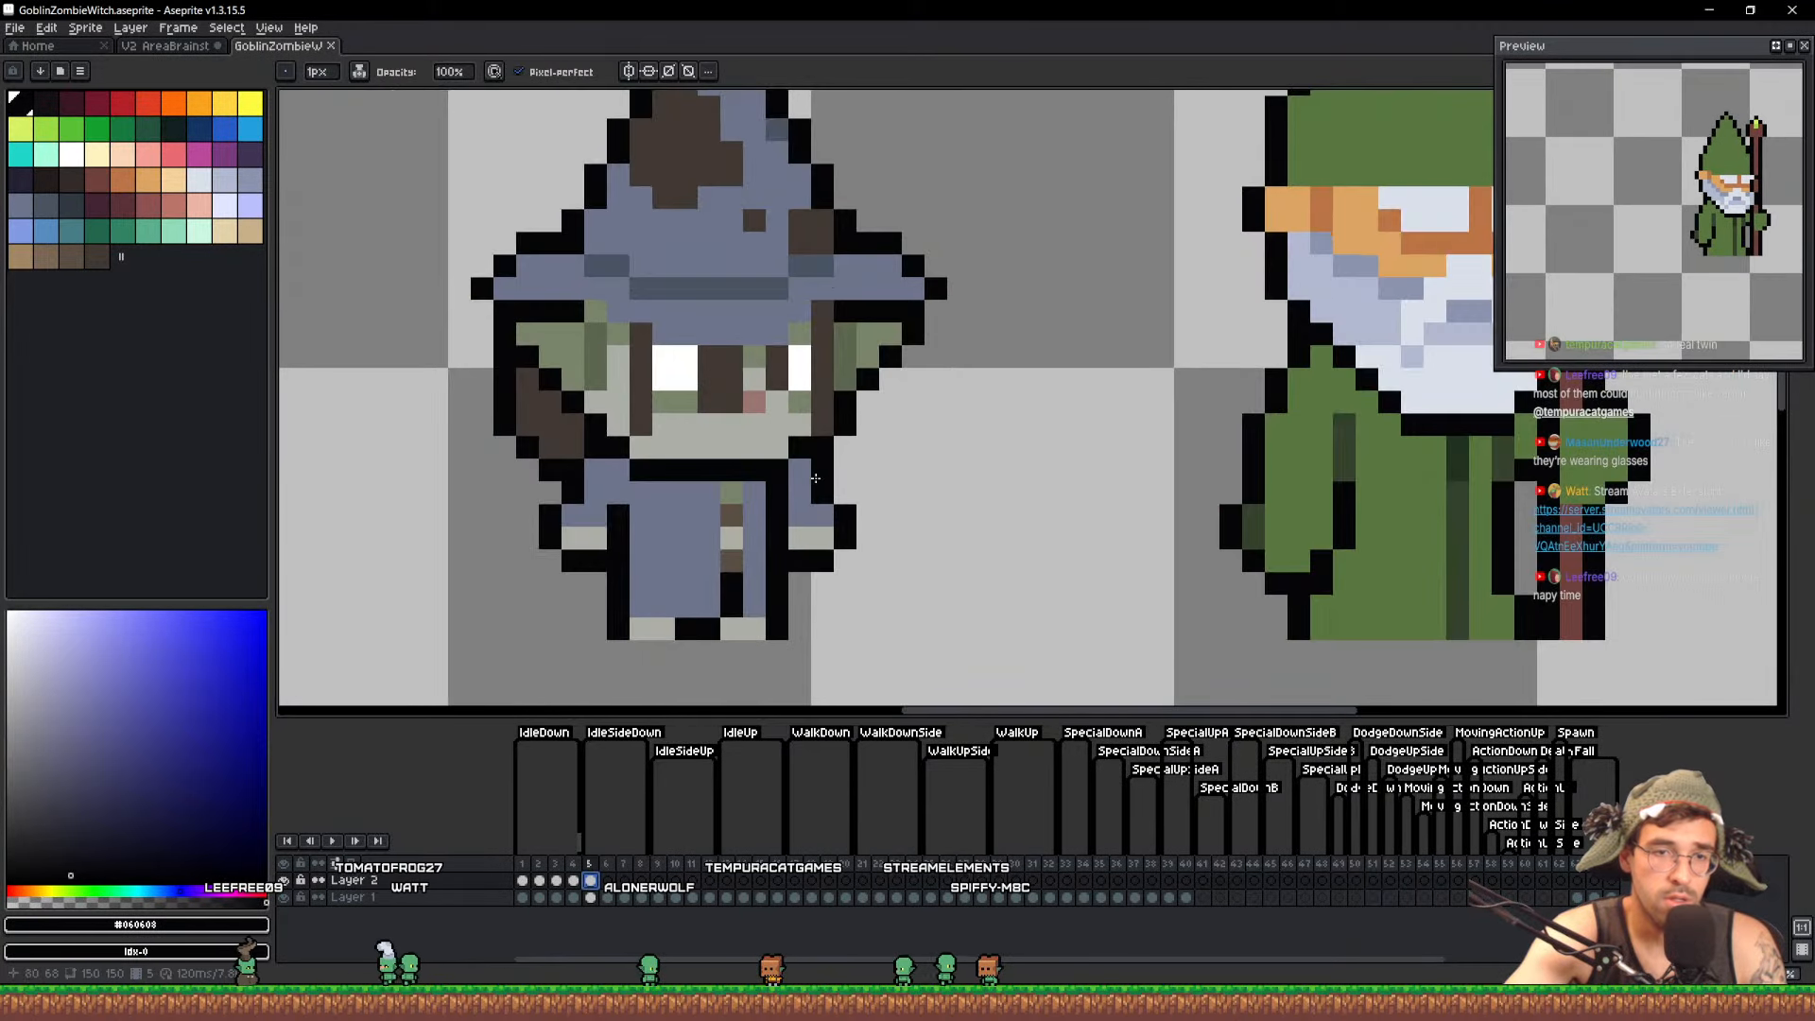
{"action": "key", "text": "q"}
{"action": "mouse_move", "coordinate": [815, 456]}
{"action": "left_mouse_down"}
{"action": "mouse_move", "coordinate": [815, 558]}
{"action": "mouse_move", "coordinate": [988, 488]}
{"action": "left_mouse_up"}
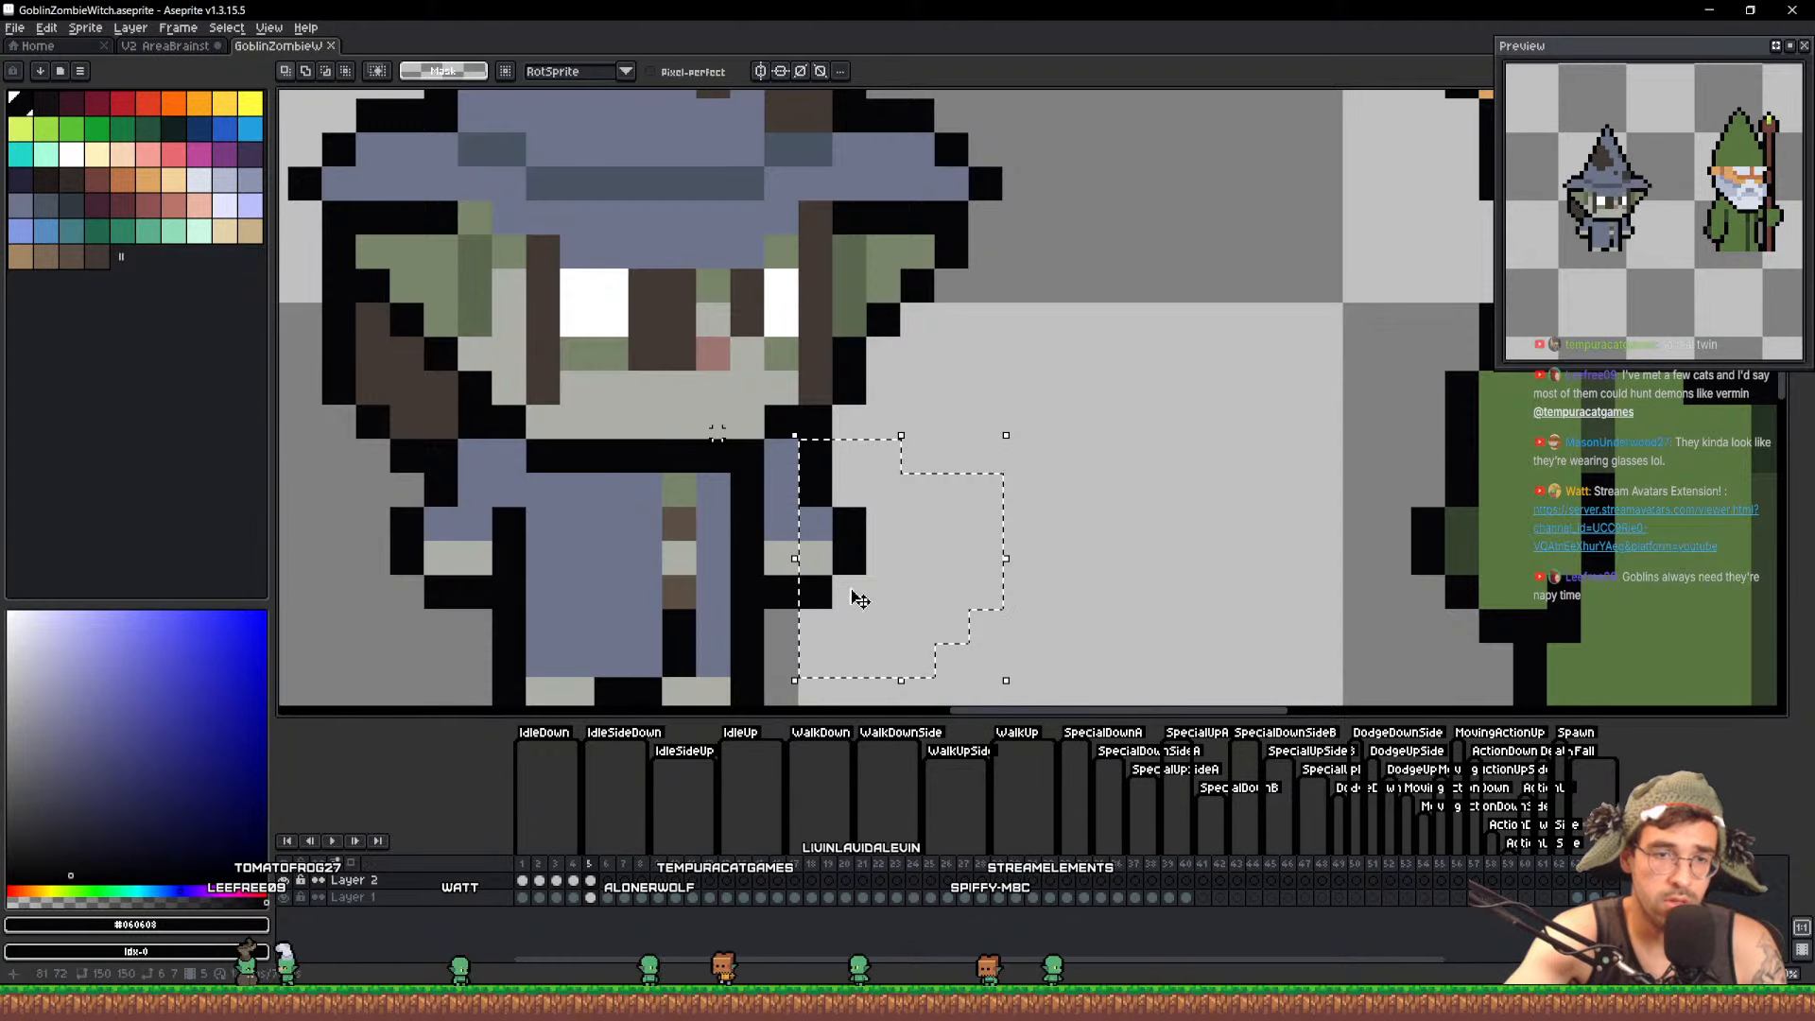
{"action": "key", "text": "Left"}
{"action": "key", "text": "ctrl+d"}
{"action": "key", "text": "b"}
{"action": "scroll", "coordinate": [865, 471], "scroll_direction": "down", "scroll_amount": 5}
{"action": "key", "text": "ctrl+s"}
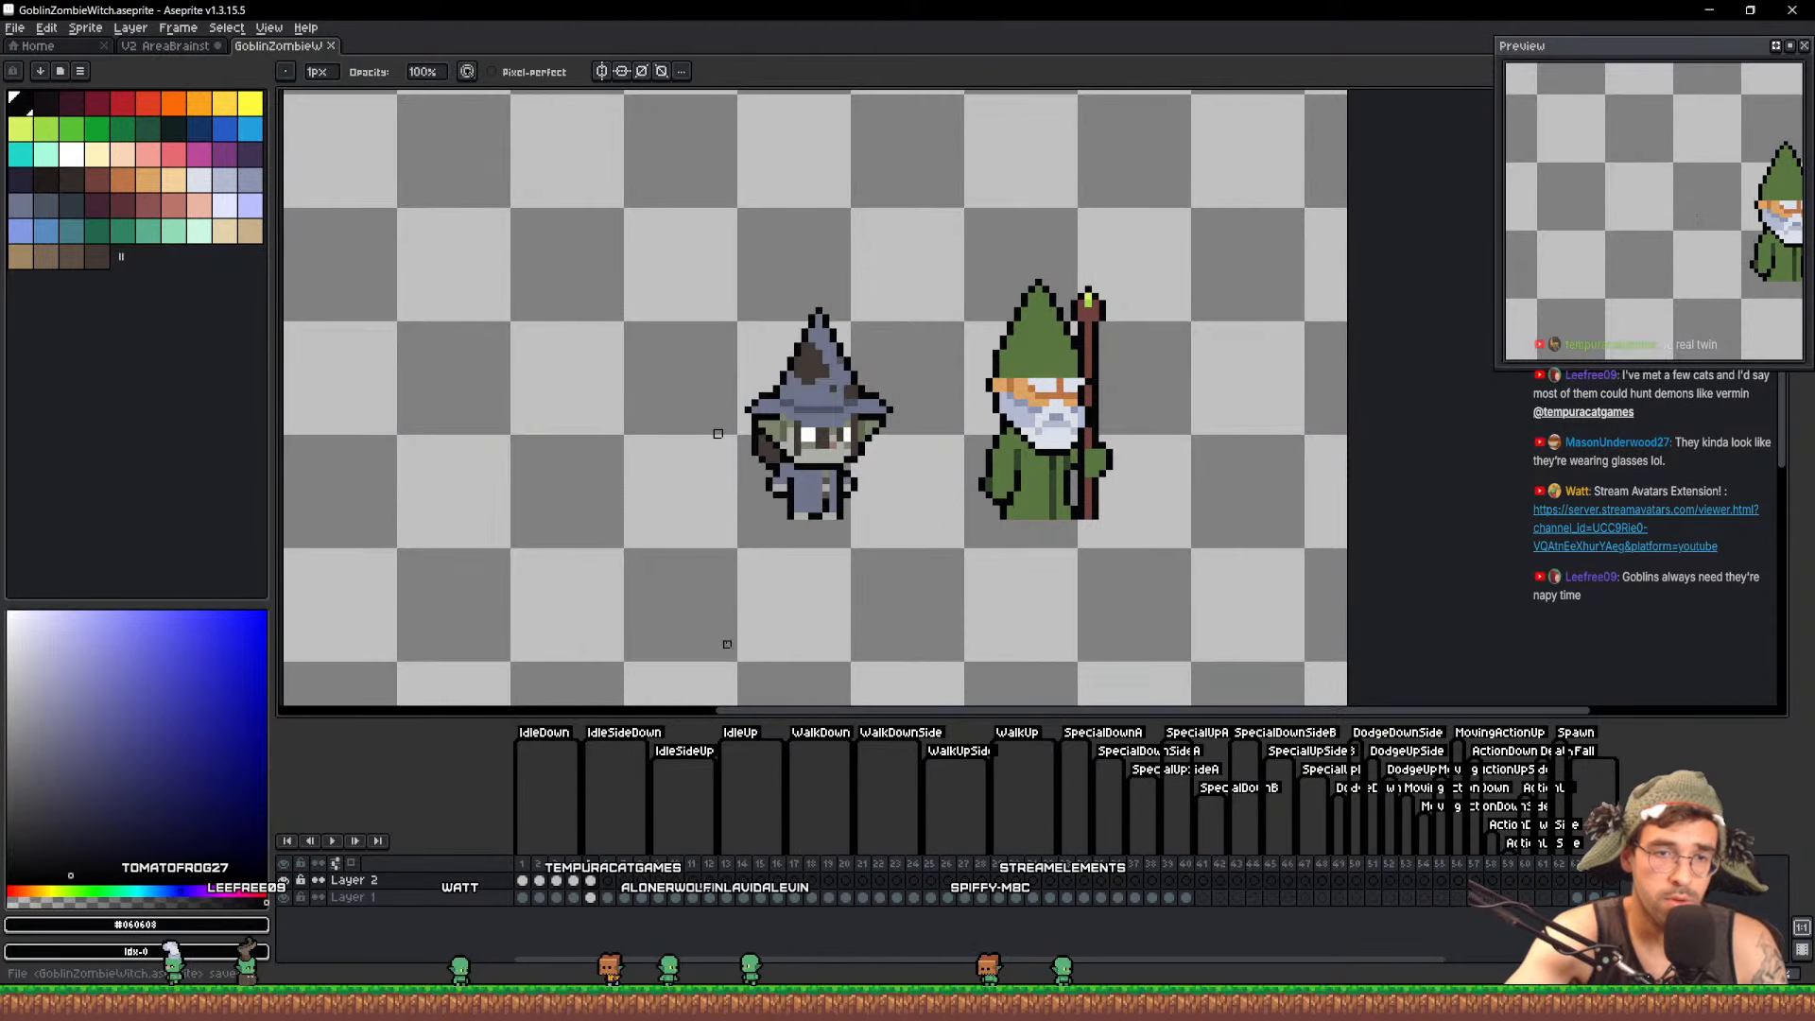
{"action": "left_click", "coordinate": [528, 881]}
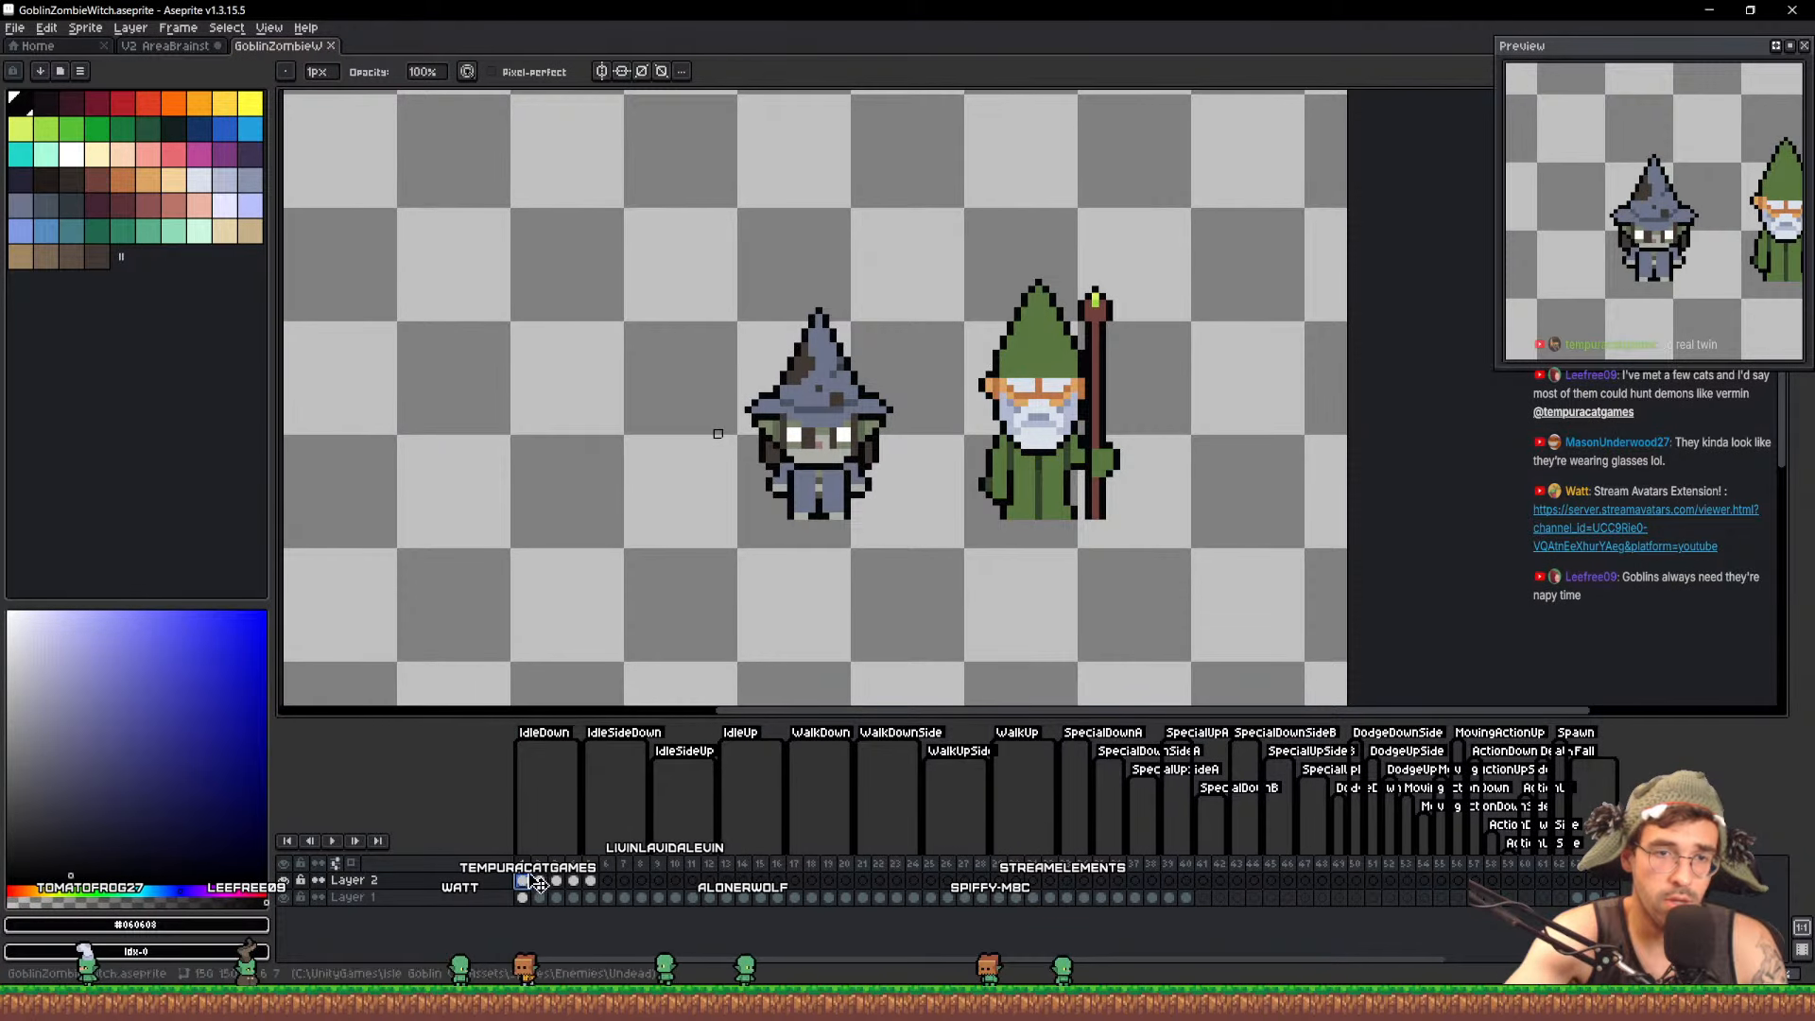
{"action": "left_click", "coordinate": [592, 880]}
Shorten the right ear by moving its selected tip two pixels left over the ear, and save the sprite
{"action": "scroll", "coordinate": [832, 454], "scroll_direction": "up", "scroll_amount": 5}
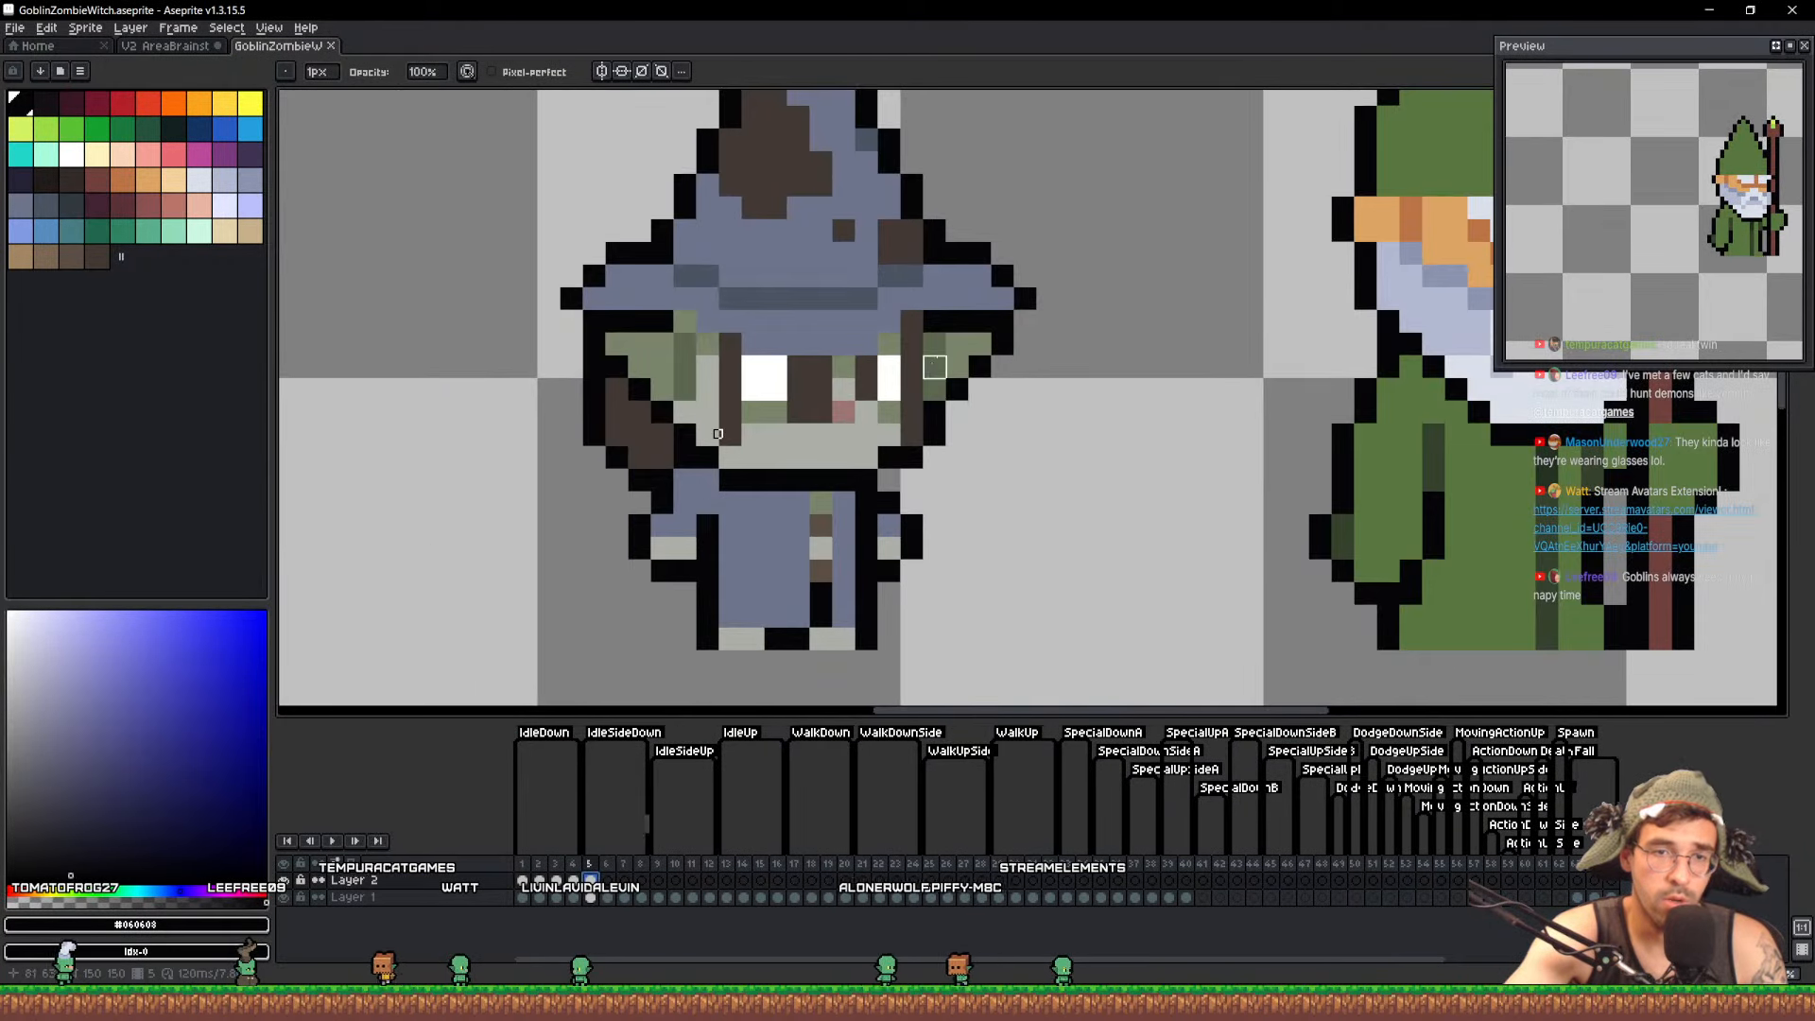
{"action": "key", "text": "m"}
{"action": "left_click_drag", "start_coordinate": [953, 341], "coordinate": [1092, 445]}
{"action": "left_click_drag", "start_coordinate": [1009, 387], "coordinate": [1056, 410]}
{"action": "key", "text": "ctrl+d"}
{"action": "left_click_drag", "start_coordinate": [979, 338], "coordinate": [978, 361]}
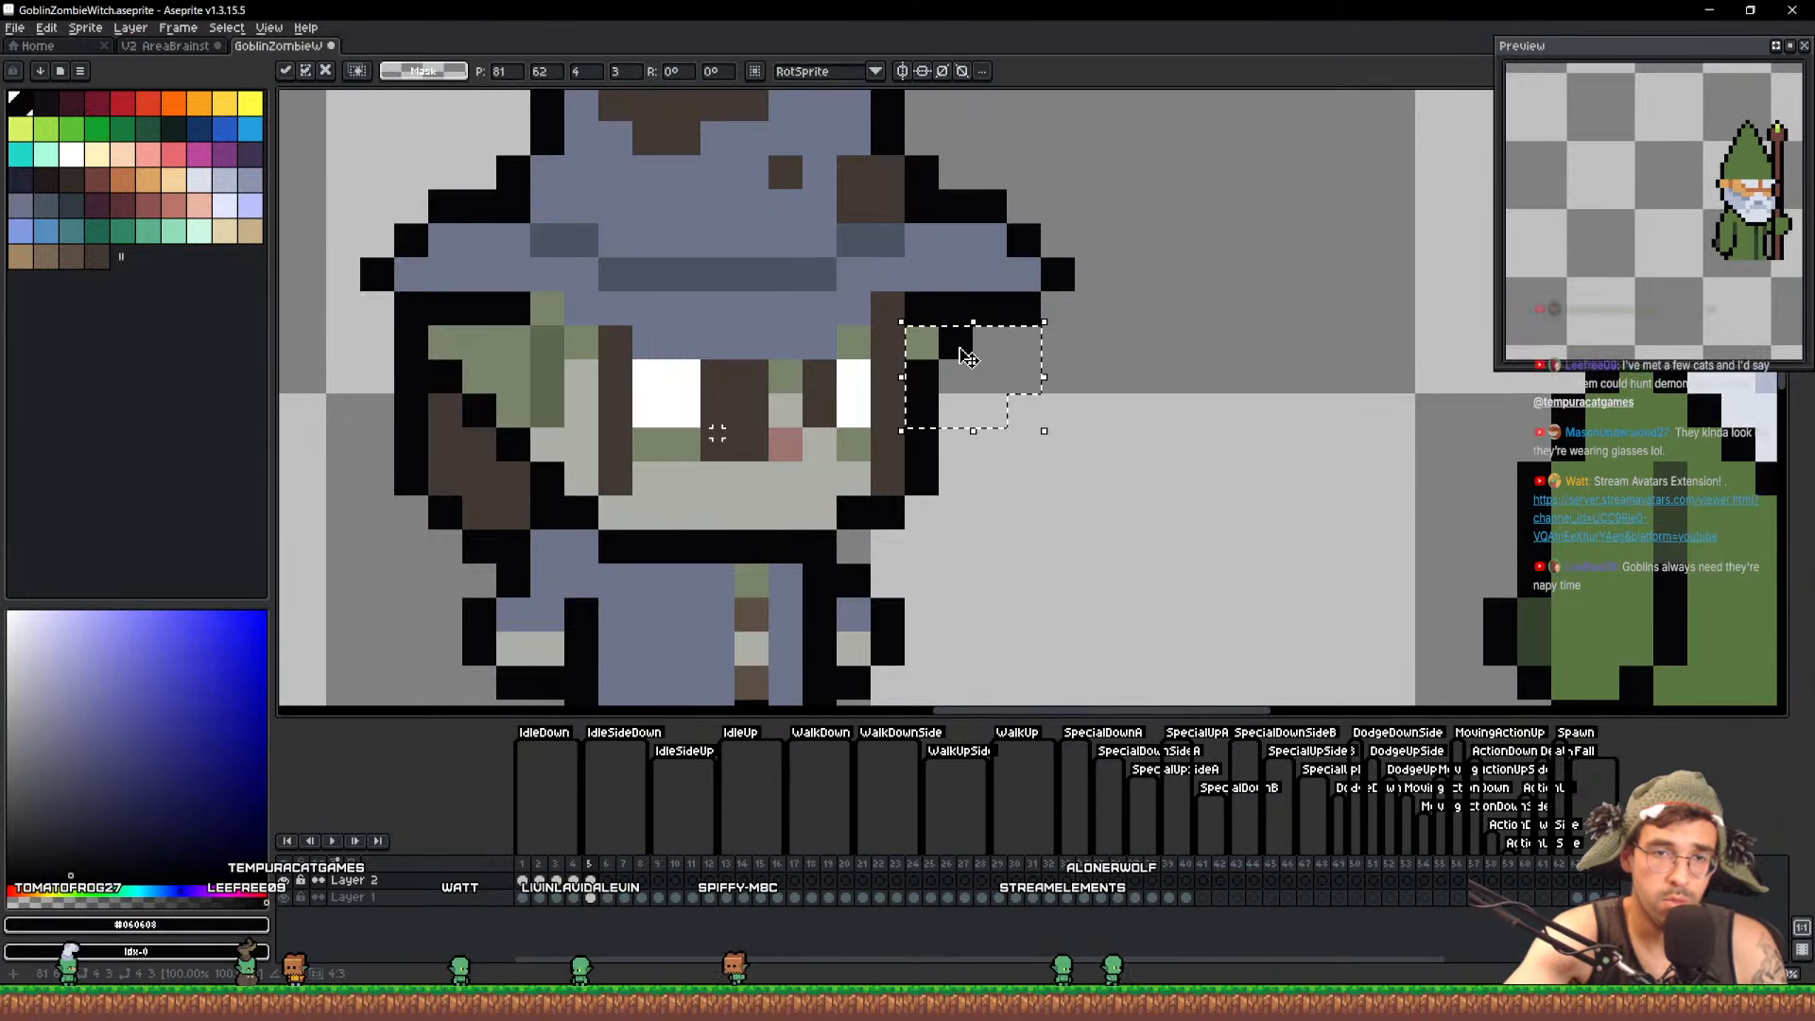
{"action": "key", "text": "ctrl+d"}
{"action": "scroll", "coordinate": [986, 369], "scroll_direction": "down", "scroll_amount": 5}
{"action": "left_click", "coordinate": [534, 880]}
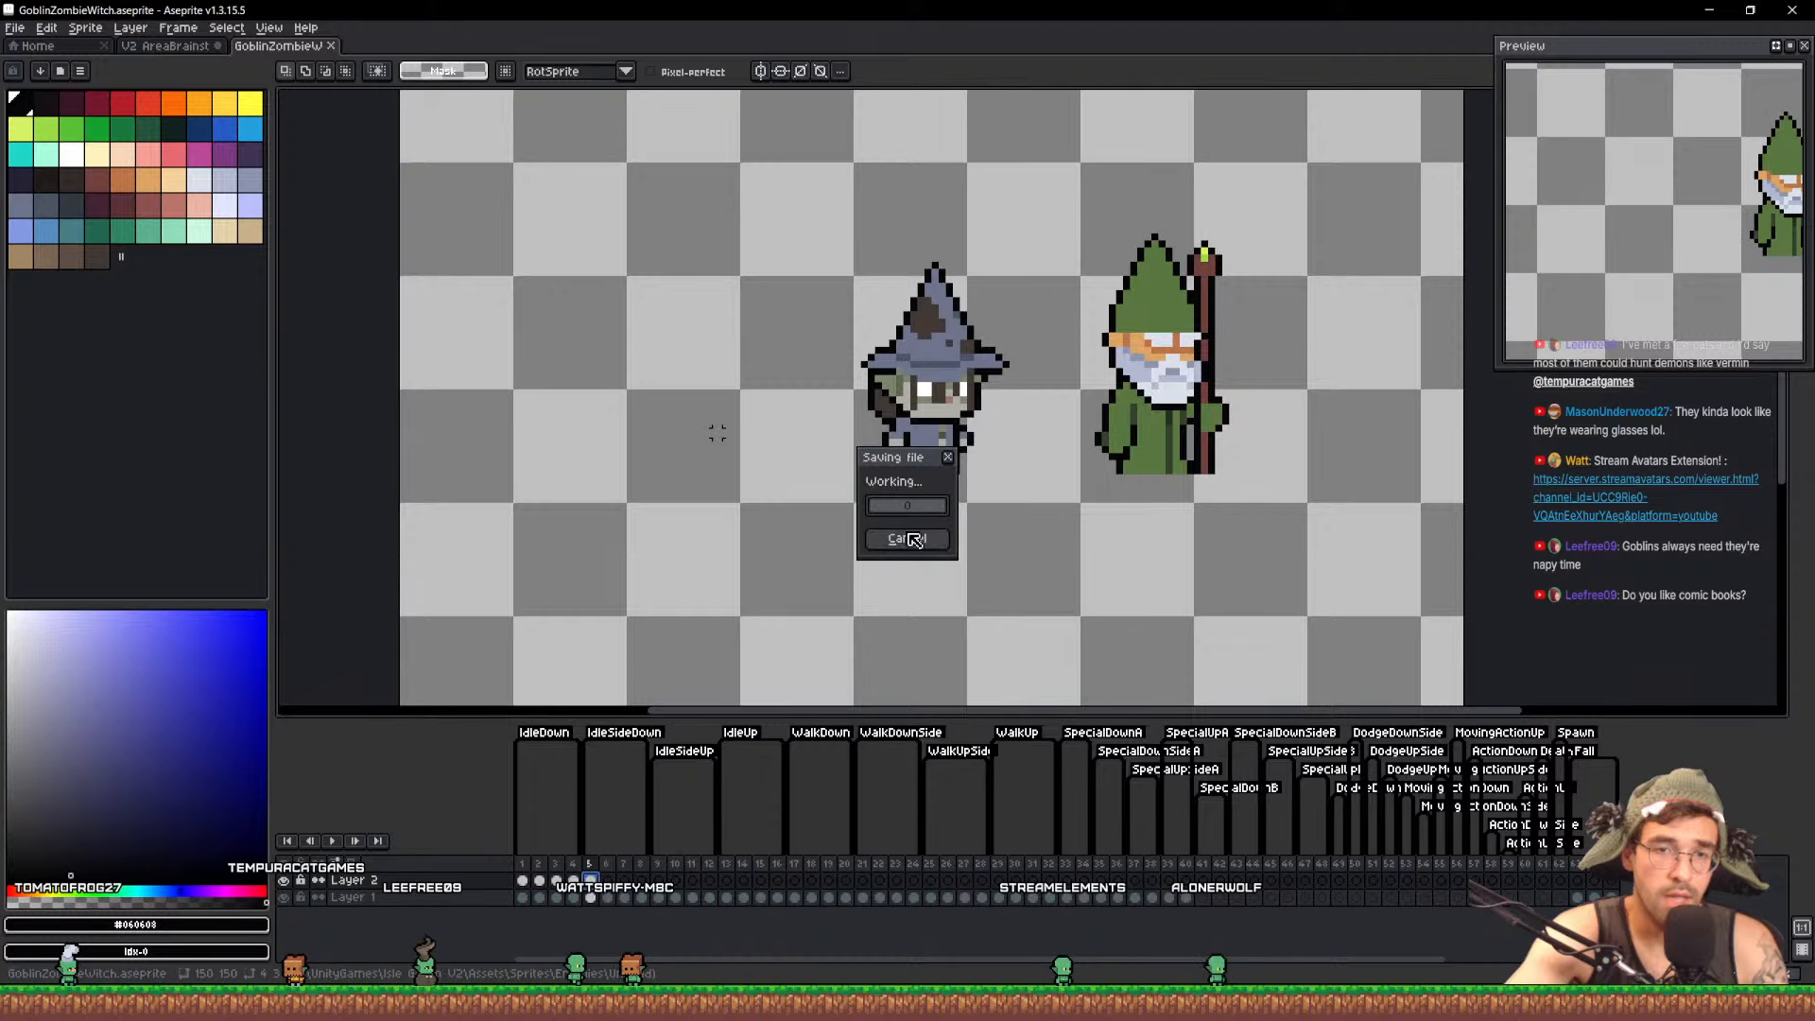
{"action": "key", "text": "ctrl+s"}
{"action": "scroll", "coordinate": [971, 449], "scroll_direction": "up", "scroll_amount": 2}
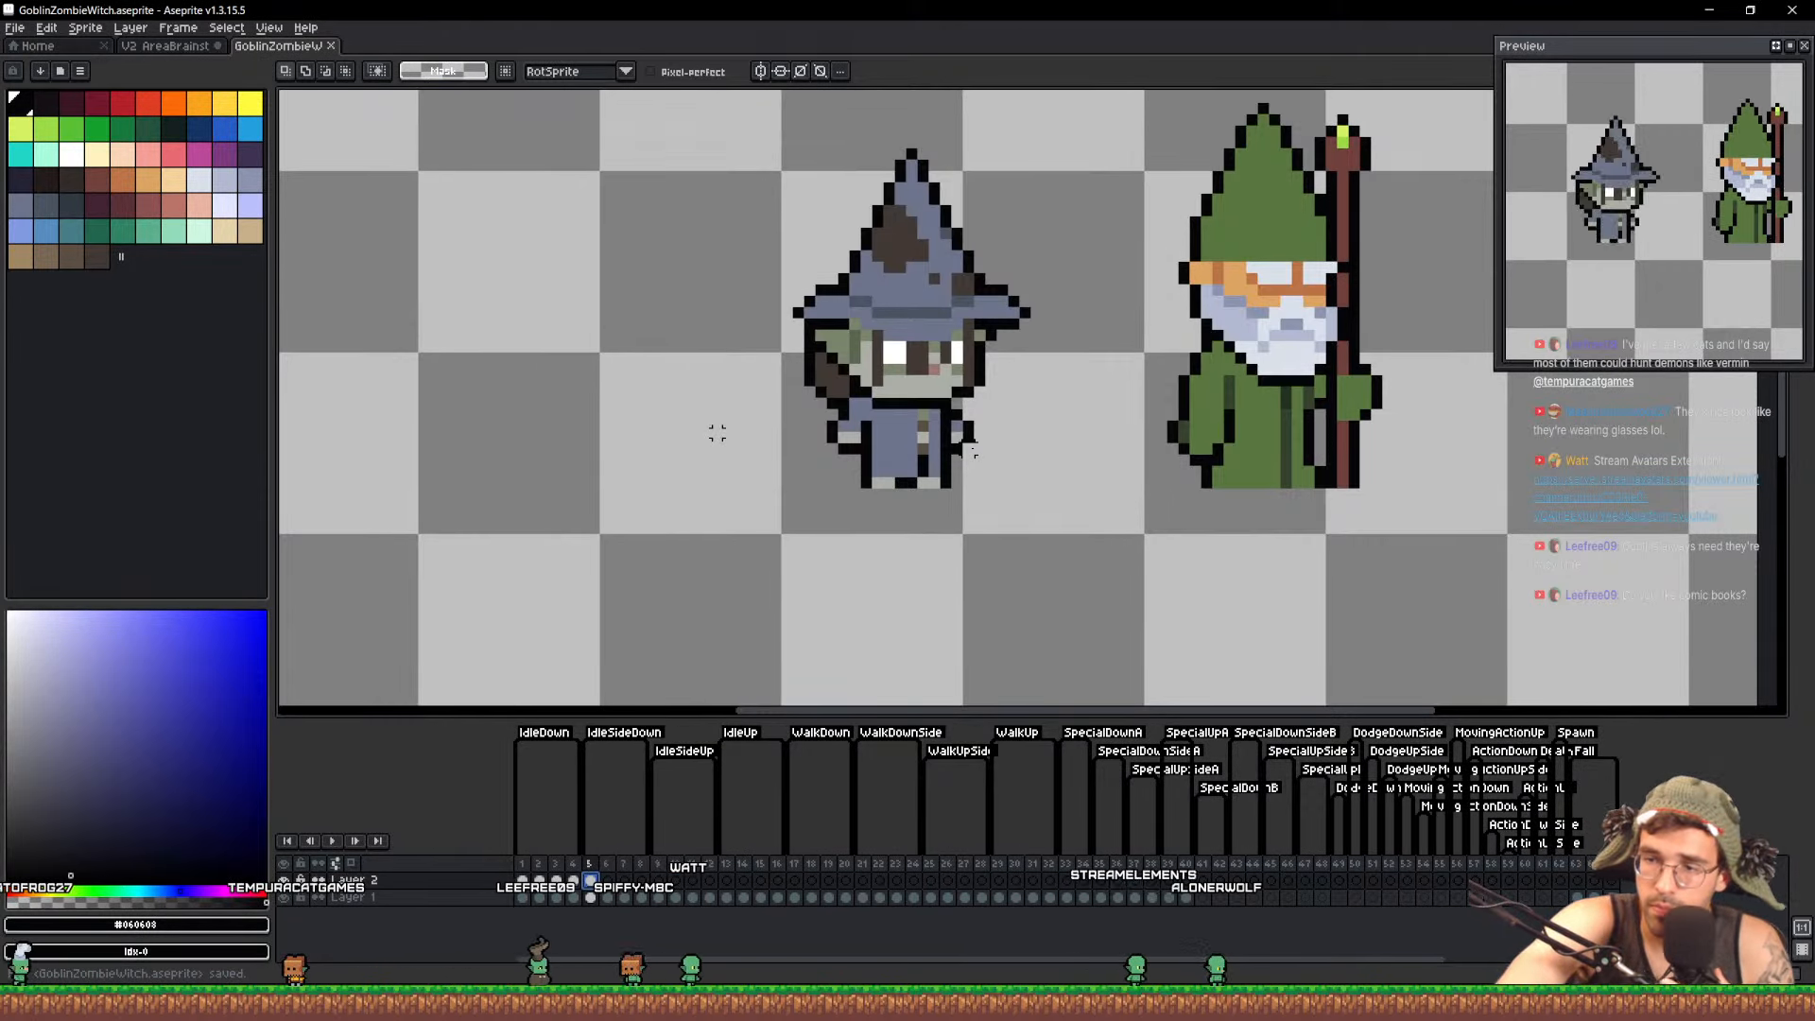
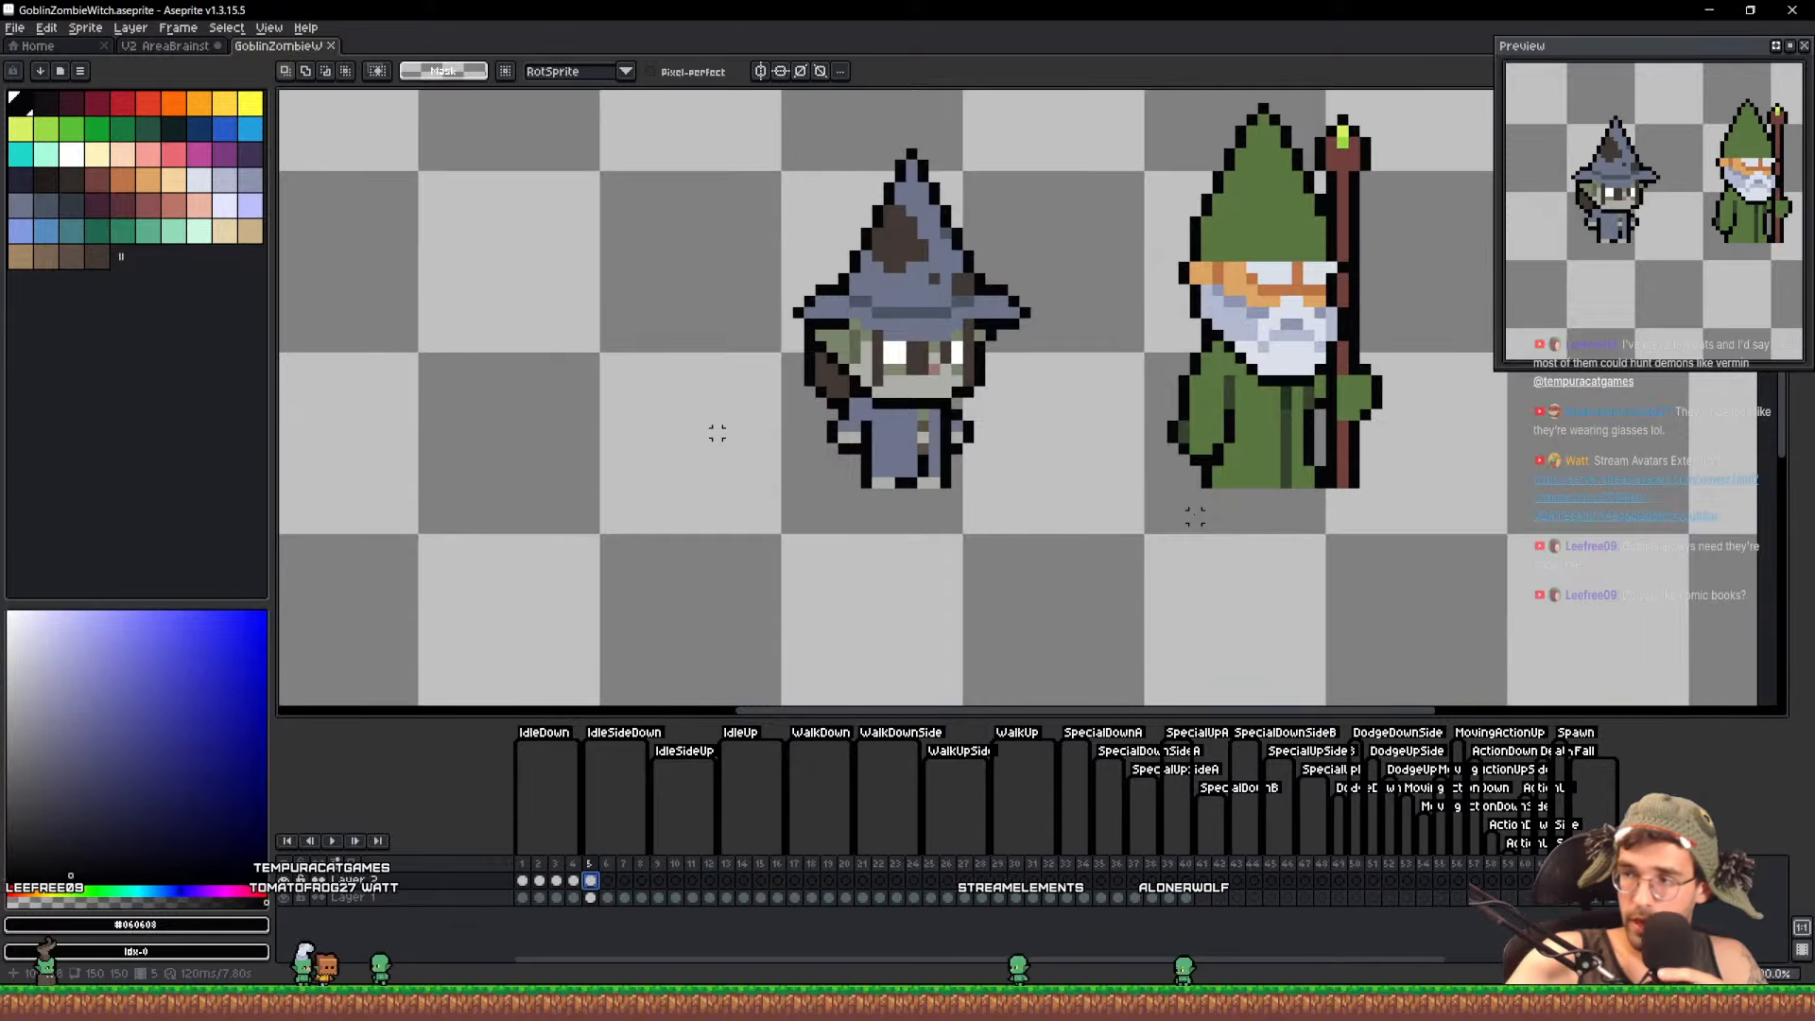
Copy the witch's Layer 2 cel from frame 5 to frame 6
{"action": "left_click", "coordinate": [606, 880]}
{"action": "left_click", "coordinate": [592, 881]}
{"action": "key", "text": "ctrl+c"}
{"action": "left_click", "coordinate": [607, 881]}
{"action": "key", "text": "ctrl+v"}
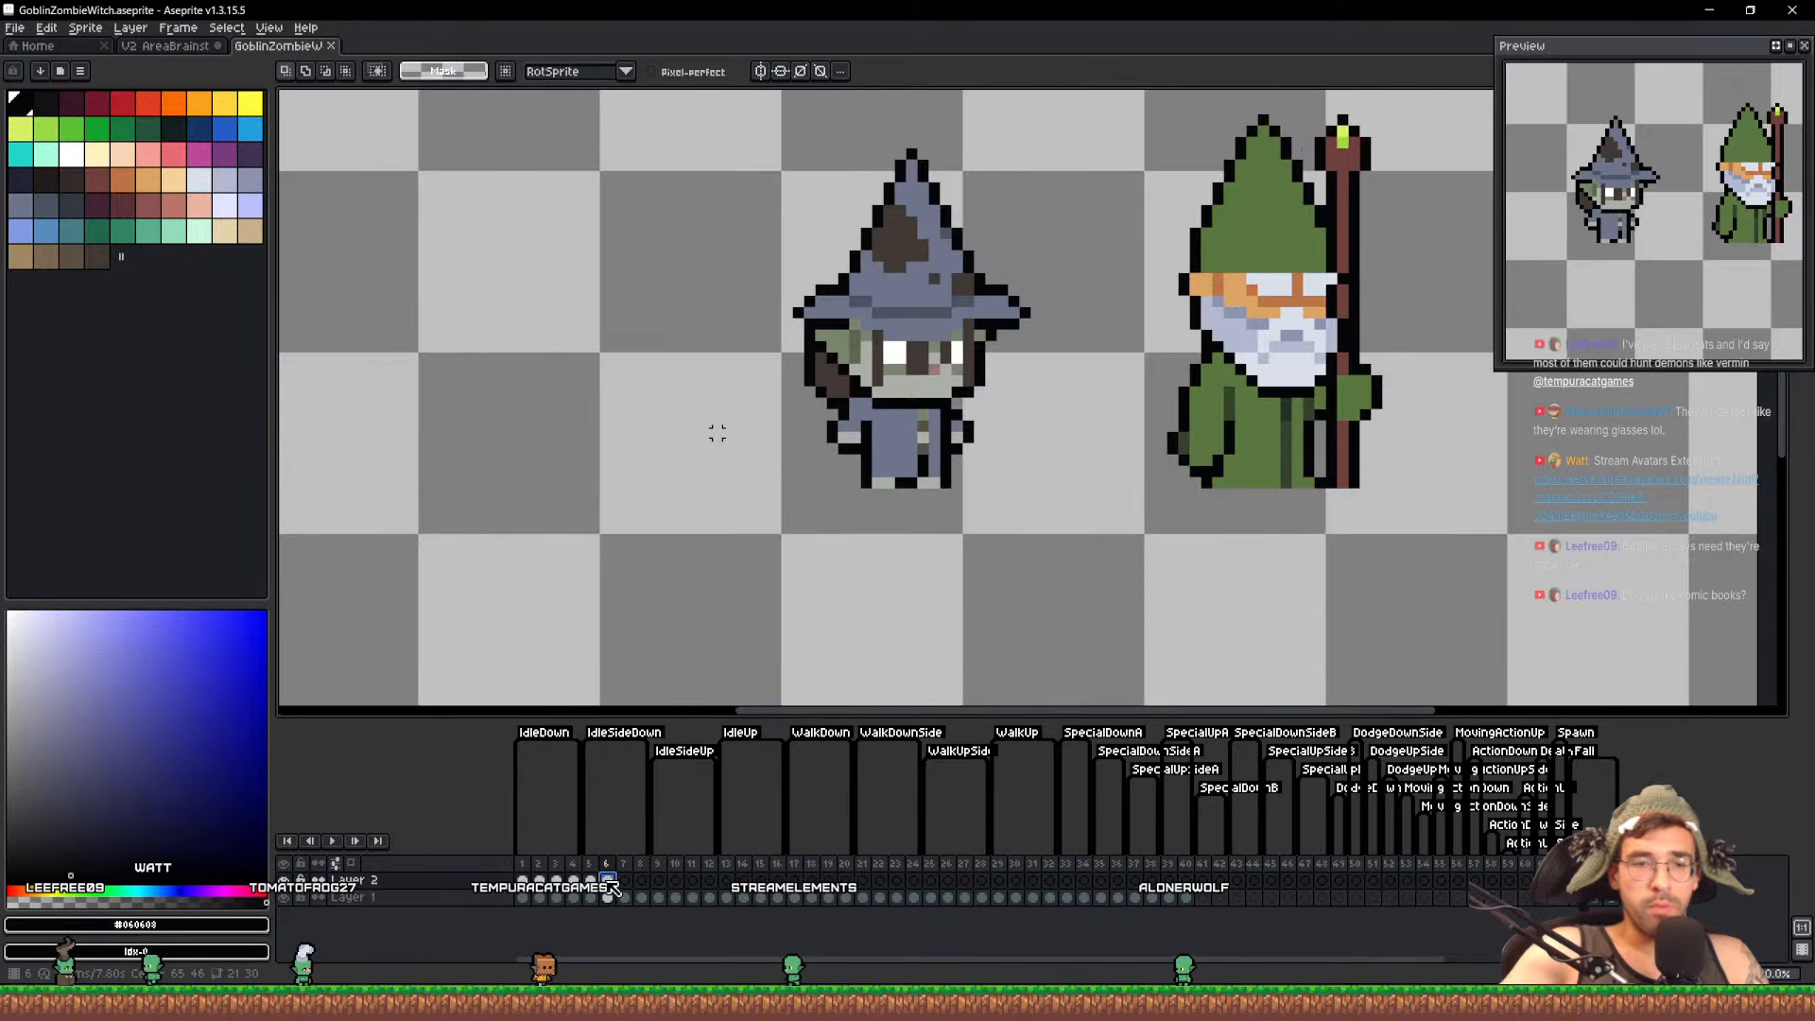
Lower the part of the witch above her feet by one pixel in frame 6 and save the sprite
{"action": "left_click_drag", "start_coordinate": [843, 289], "coordinate": [856, 348]}
{"action": "key", "text": "m"}
{"action": "mouse_move", "coordinate": [721, 154]}
{"action": "left_mouse_down"}
{"action": "mouse_move", "coordinate": [971, 381]}
{"action": "mouse_move", "coordinate": [1074, 533]}
{"action": "left_mouse_up"}
{"action": "key", "text": "Down"}
{"action": "key", "text": "ctrl+s"}
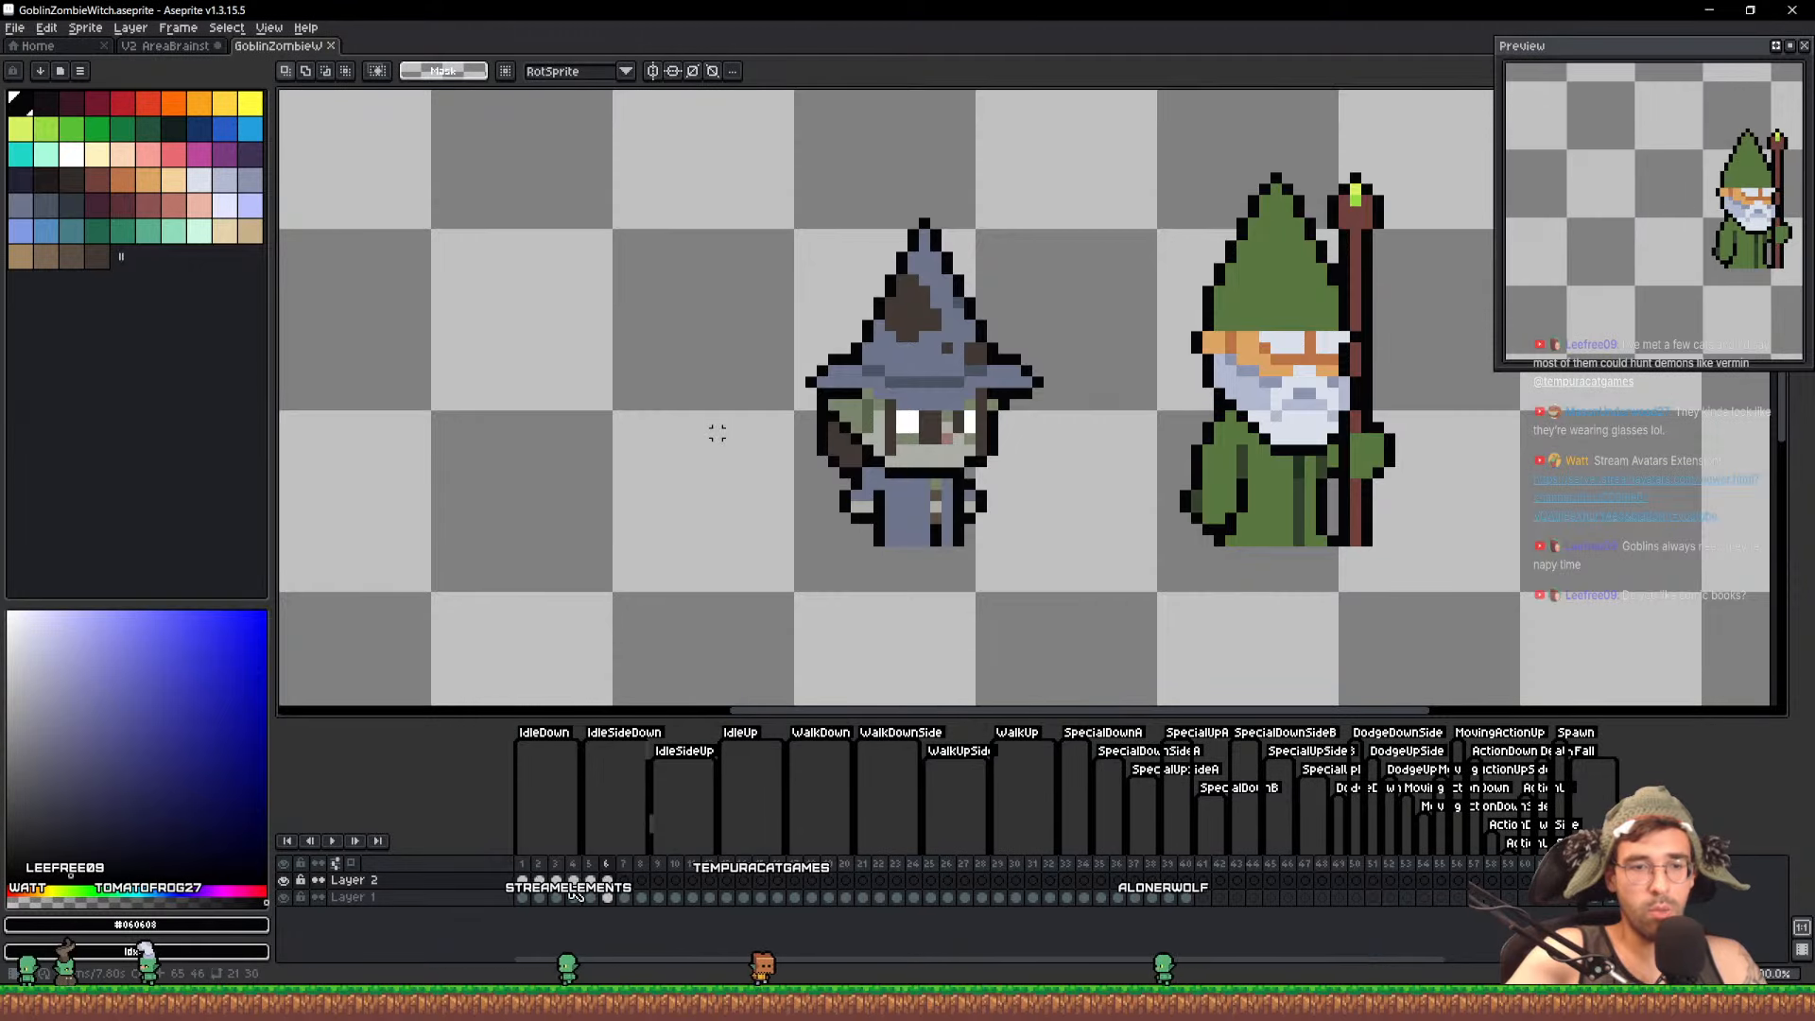
Copy the lowered witch cel on Layer 2 from frame 6 to frame 7
{"action": "left_click", "coordinate": [610, 881]}
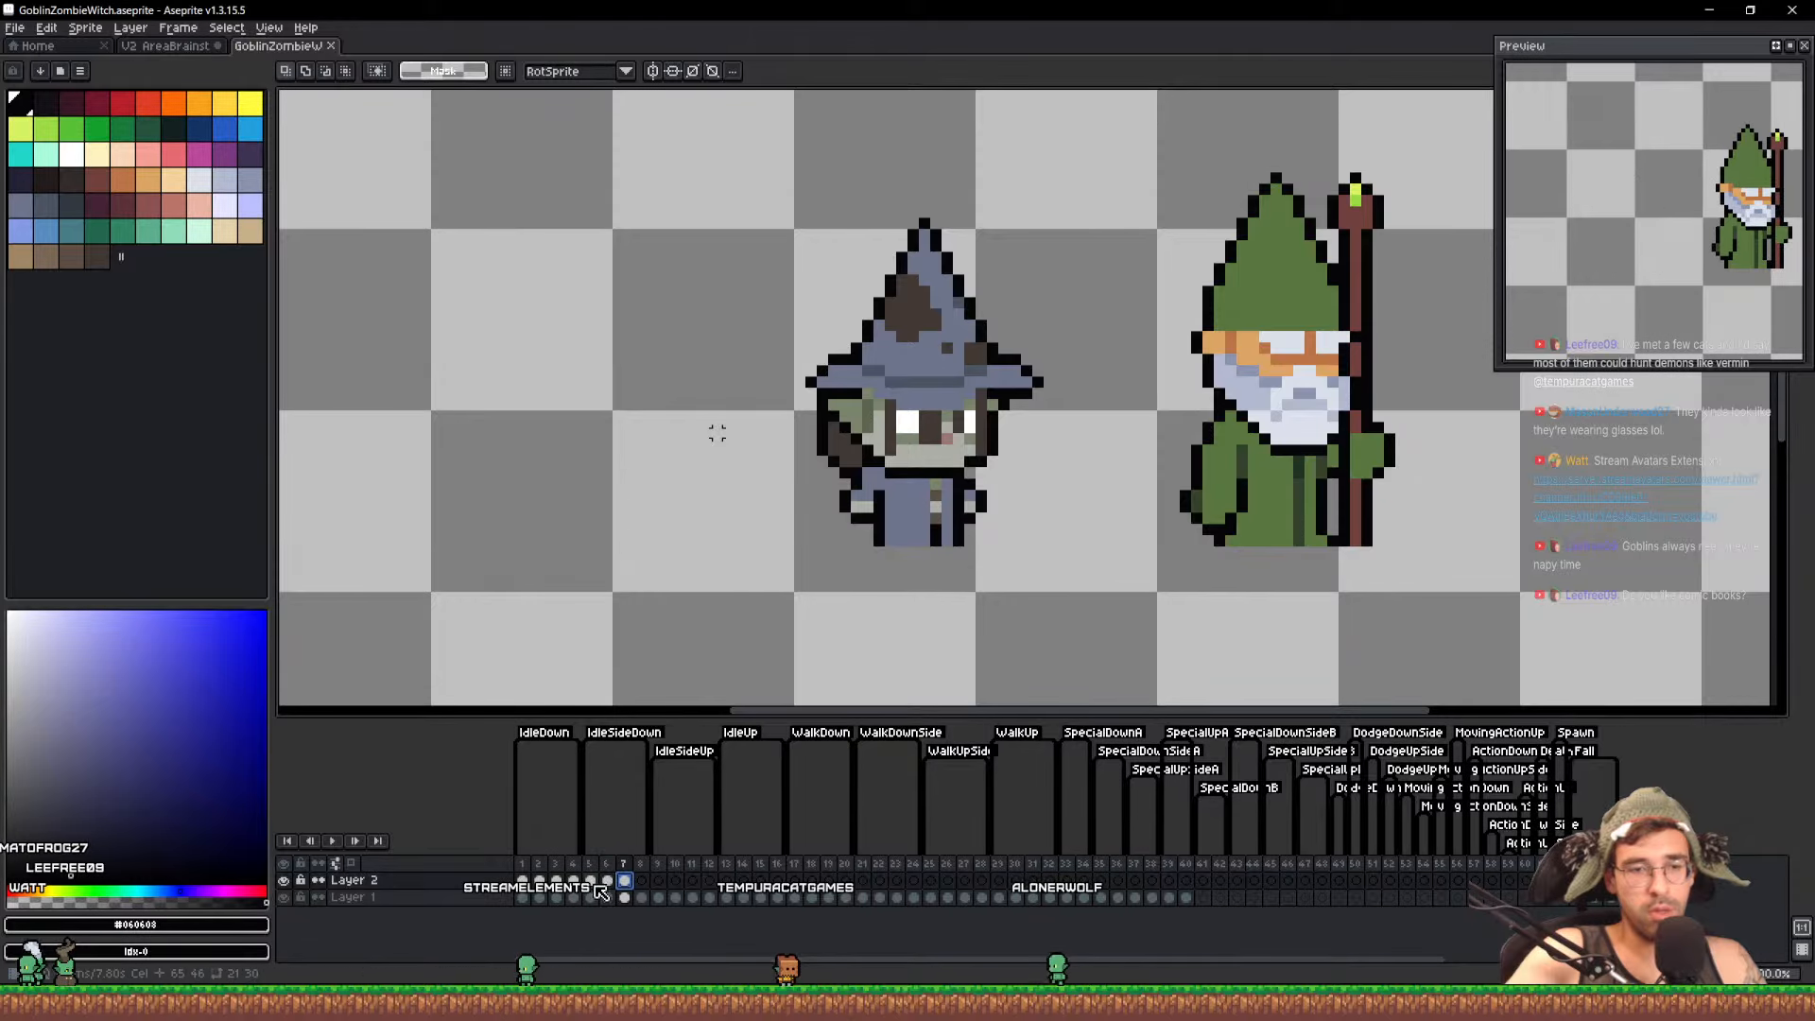
Copy the witch's Layer 2 cel to frame 8 and lower the inner part of her hat and face by one pixel
{"action": "left_click_drag", "start_coordinate": [642, 884], "coordinate": [642, 883]}
{"action": "scroll", "coordinate": [849, 430], "scroll_direction": "up", "scroll_amount": 2}
{"action": "key", "text": "space"}
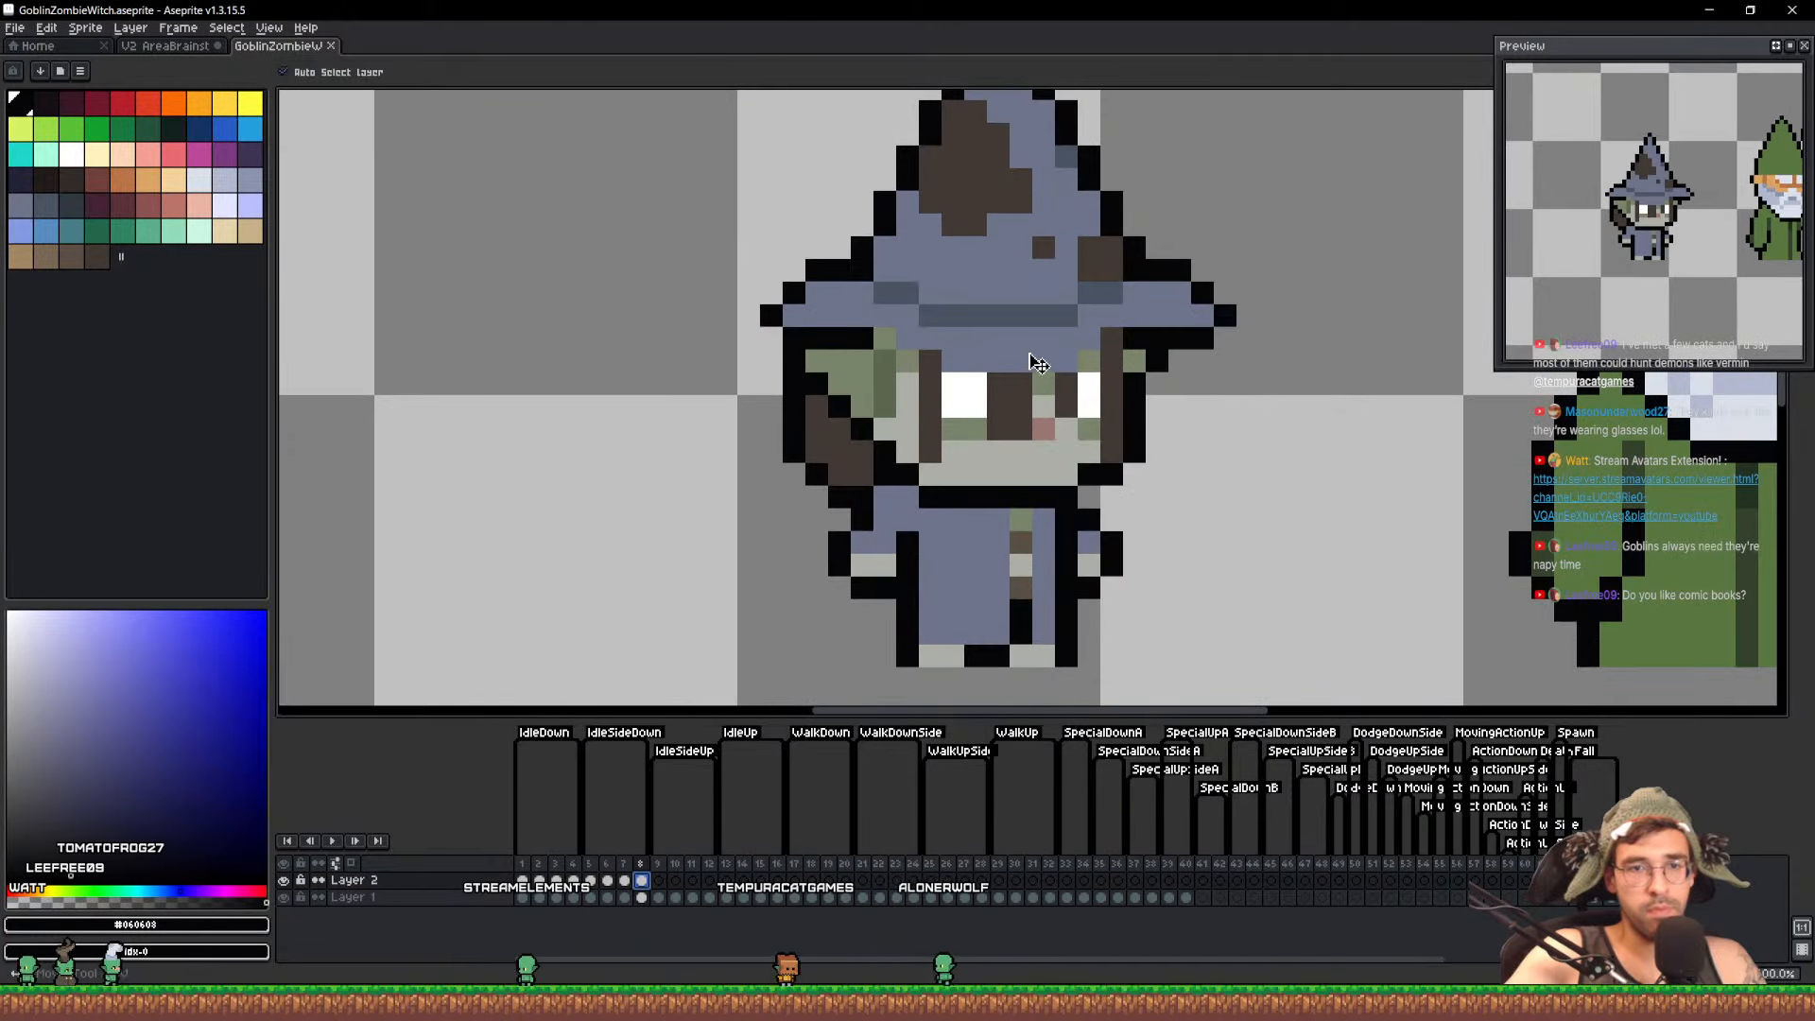
{"action": "left_click_drag", "start_coordinate": [1035, 350], "coordinate": [927, 331]}
{"action": "key", "text": "q"}
{"action": "left_click_drag", "start_coordinate": [827, 304], "coordinate": [693, 345]}
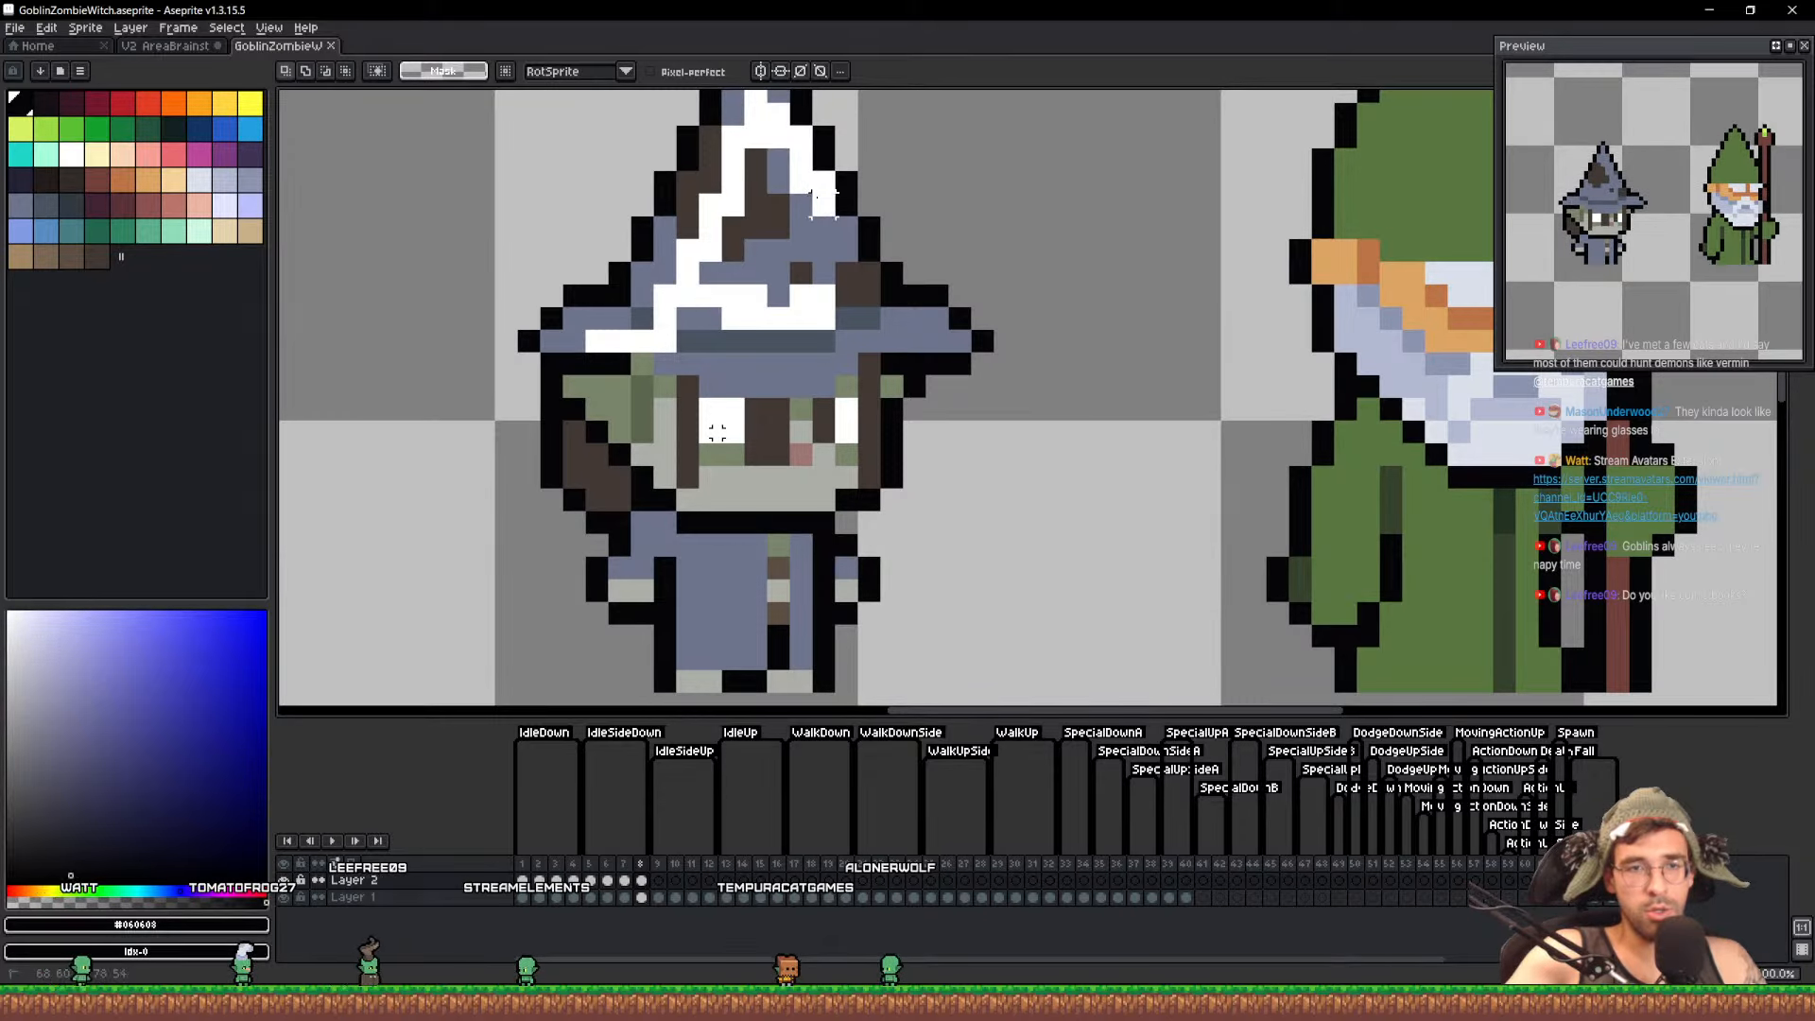
{"action": "mouse_move", "coordinate": [846, 270]}
{"action": "left_mouse_down"}
{"action": "mouse_move", "coordinate": [870, 317]}
{"action": "mouse_move", "coordinate": [937, 342]}
{"action": "mouse_move", "coordinate": [847, 342]}
{"action": "mouse_move", "coordinate": [803, 385]}
{"action": "mouse_move", "coordinate": [666, 359]}
{"action": "mouse_move", "coordinate": [663, 412]}
{"action": "mouse_move", "coordinate": [689, 426]}
{"action": "mouse_move", "coordinate": [688, 480]}
{"action": "mouse_move", "coordinate": [692, 458]}
{"action": "mouse_move", "coordinate": [743, 487]}
{"action": "mouse_move", "coordinate": [813, 487]}
{"action": "mouse_move", "coordinate": [821, 456]}
{"action": "mouse_move", "coordinate": [790, 465]}
{"action": "mouse_move", "coordinate": [810, 487]}
{"action": "mouse_move", "coordinate": [850, 449]}
{"action": "mouse_move", "coordinate": [858, 470]}
{"action": "mouse_move", "coordinate": [894, 459]}
{"action": "mouse_move", "coordinate": [869, 416]}
{"action": "mouse_move", "coordinate": [894, 450]}
{"action": "left_mouse_up"}
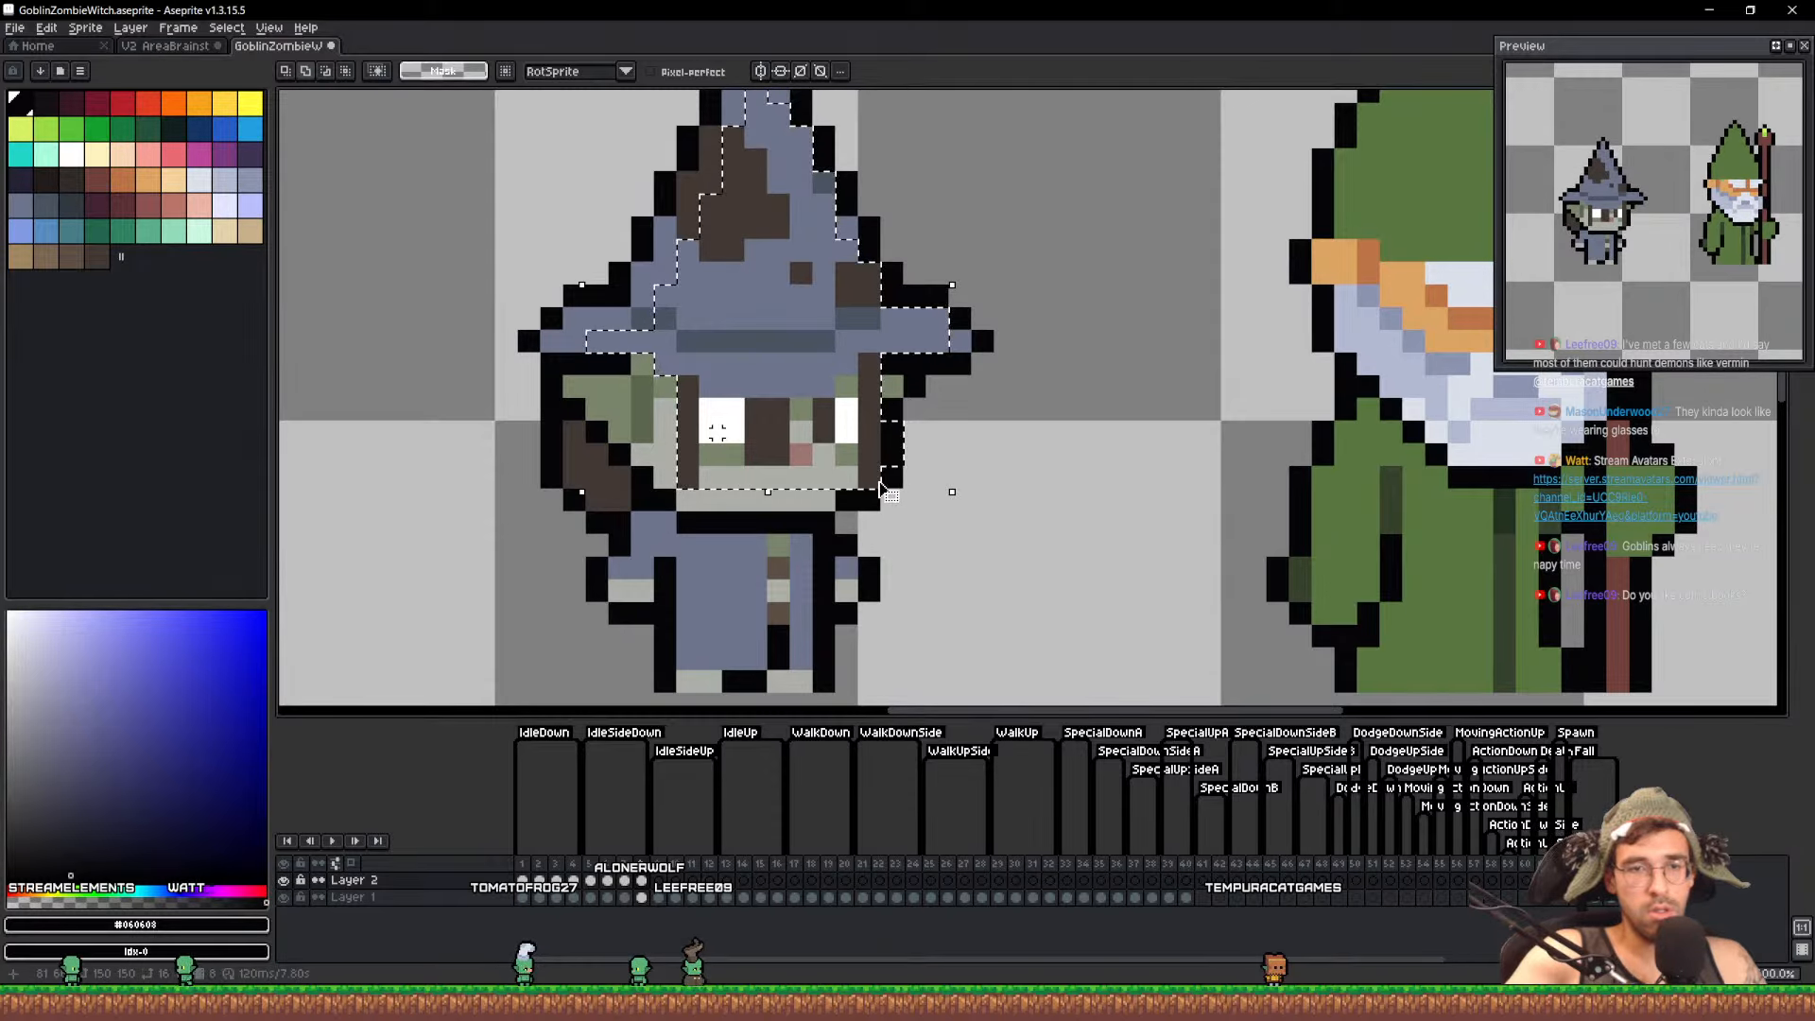
{"action": "key", "text": "Down"}
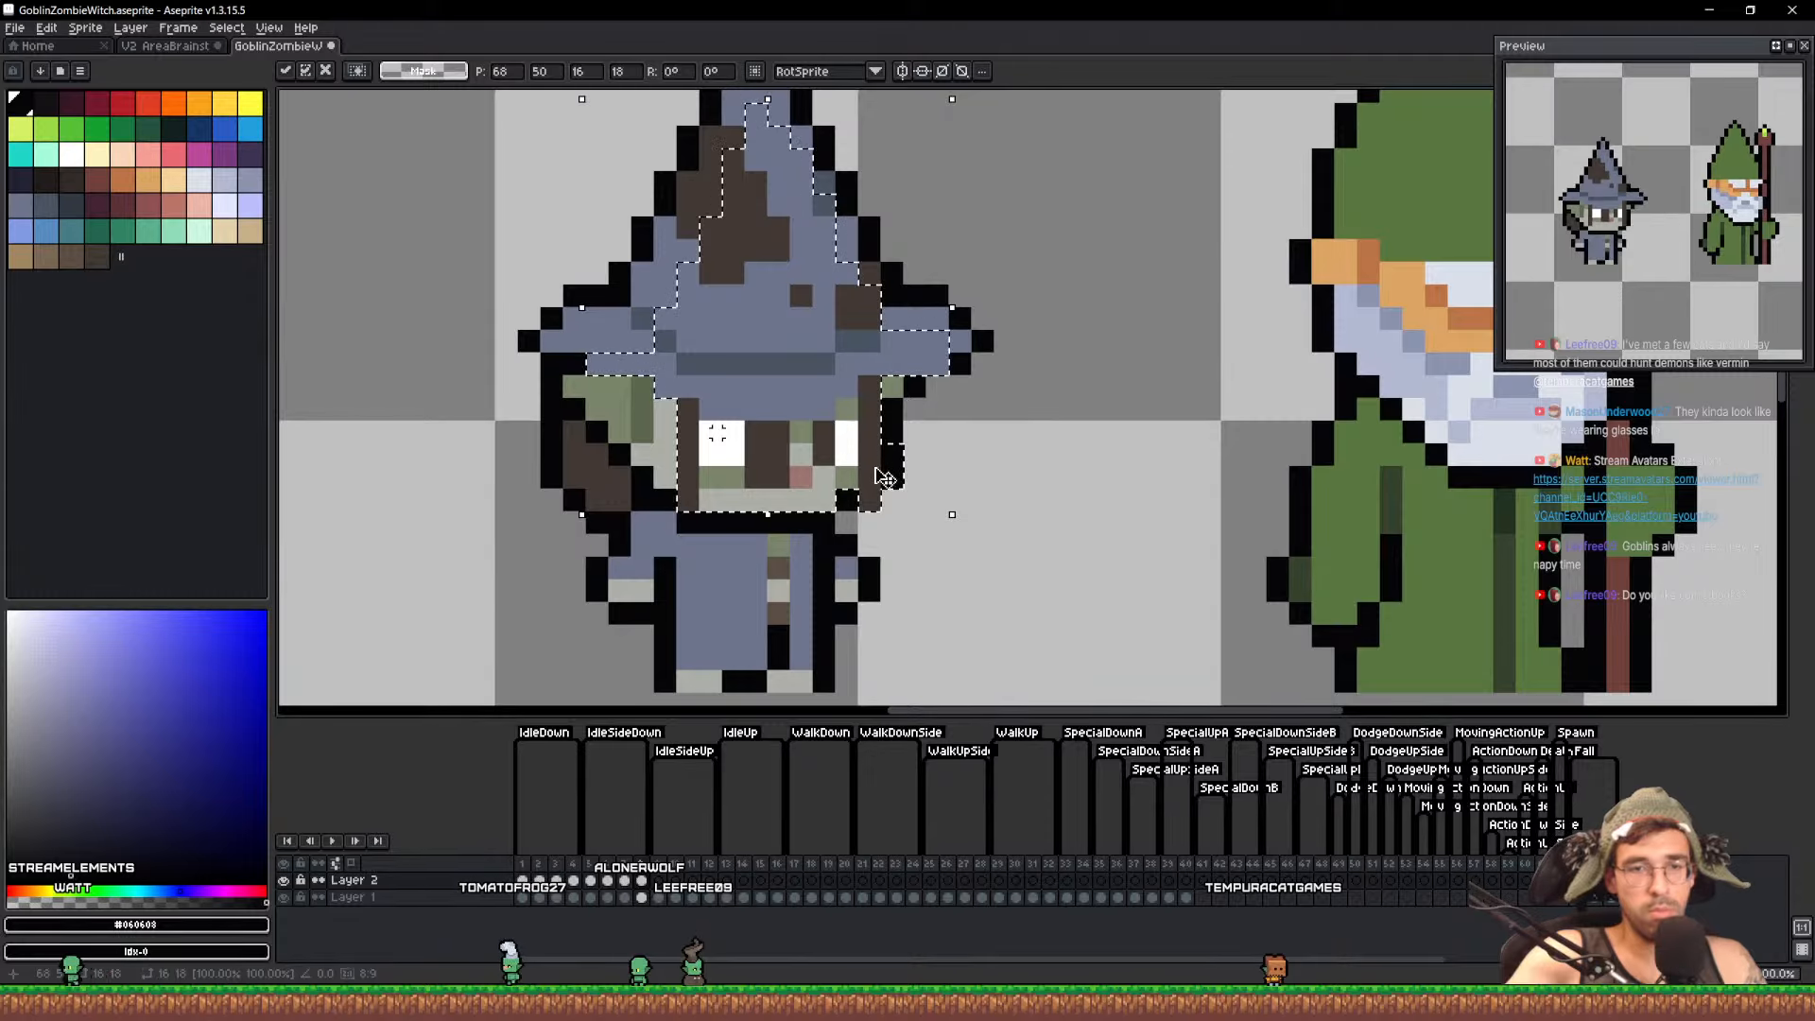
{"action": "key", "text": "ctrl+d"}
Touch up the pixels around the lowered face in frame 8, compare it with the neighbouring frame, and save the sprite
{"action": "key", "text": "i"}
{"action": "key", "text": "b"}
{"action": "scroll", "coordinate": [871, 520], "scroll_direction": "down", "scroll_amount": 2}
{"action": "key", "text": "ctrl+s"}
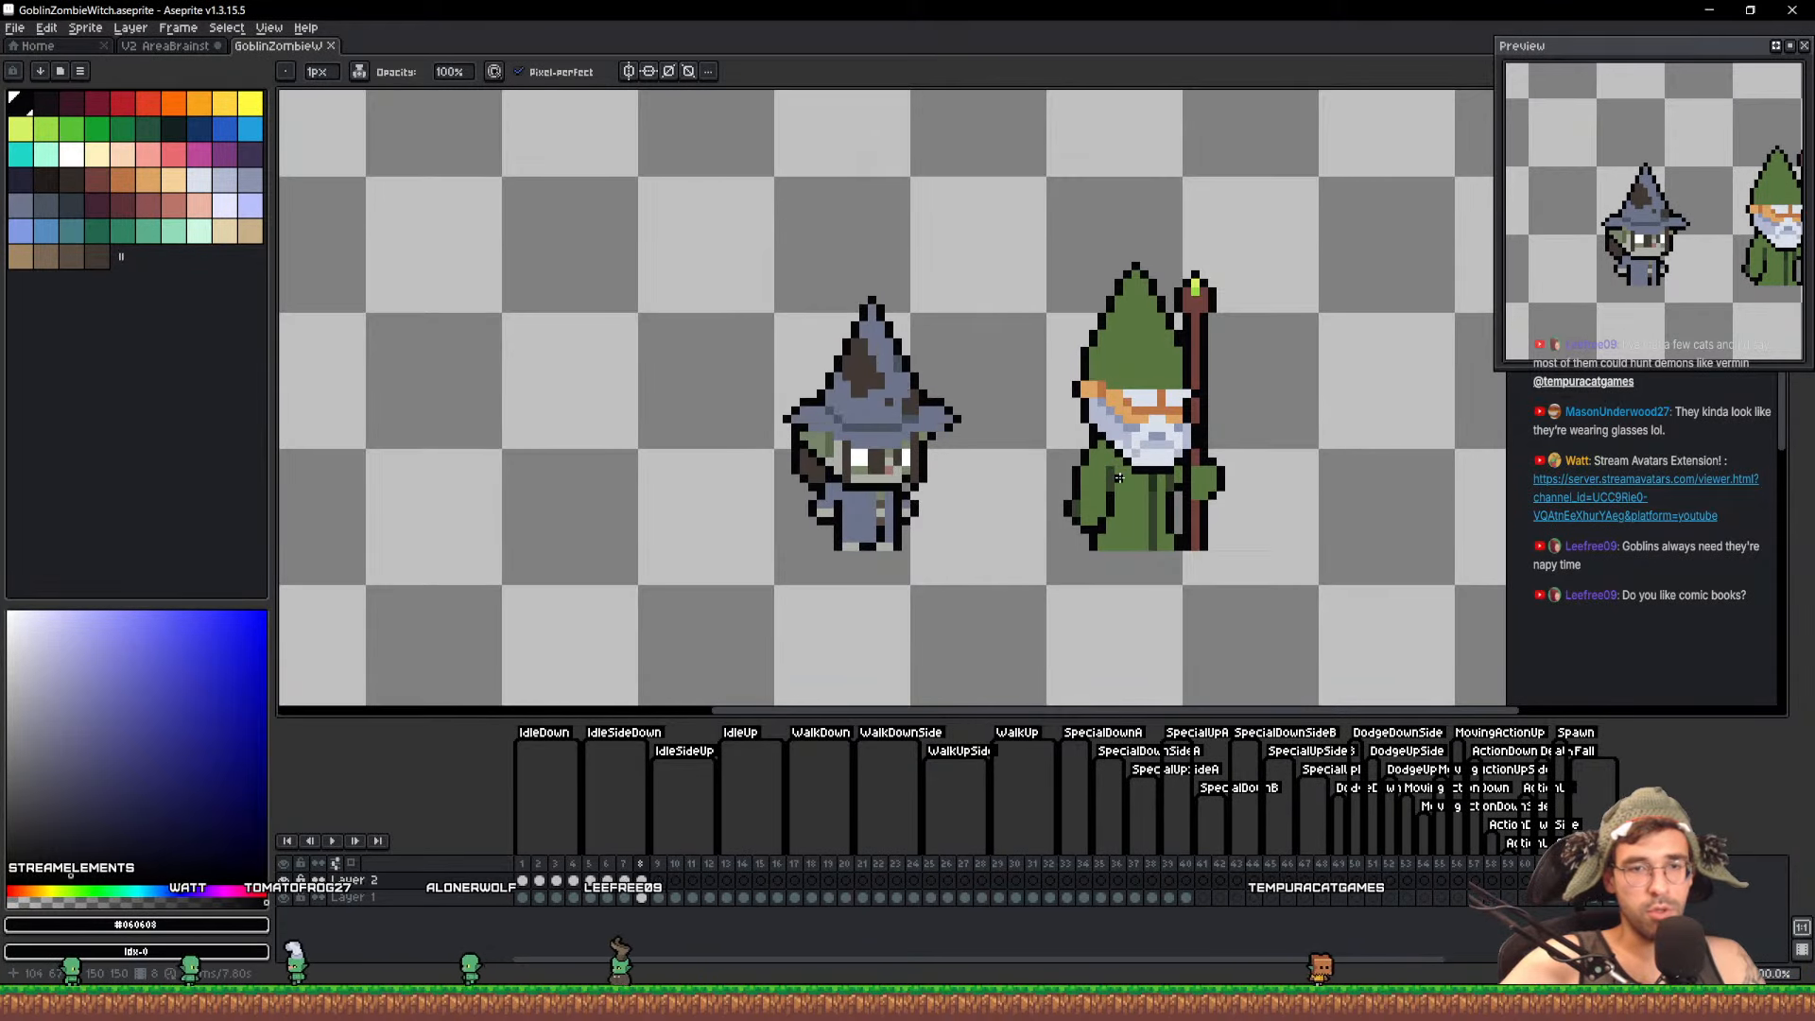
{"action": "scroll", "coordinate": [993, 412], "scroll_direction": "up", "scroll_amount": 5}
{"action": "key", "text": "i"}
{"action": "key", "text": "b"}
{"action": "scroll", "coordinate": [898, 501], "scroll_direction": "down", "scroll_amount": 5}
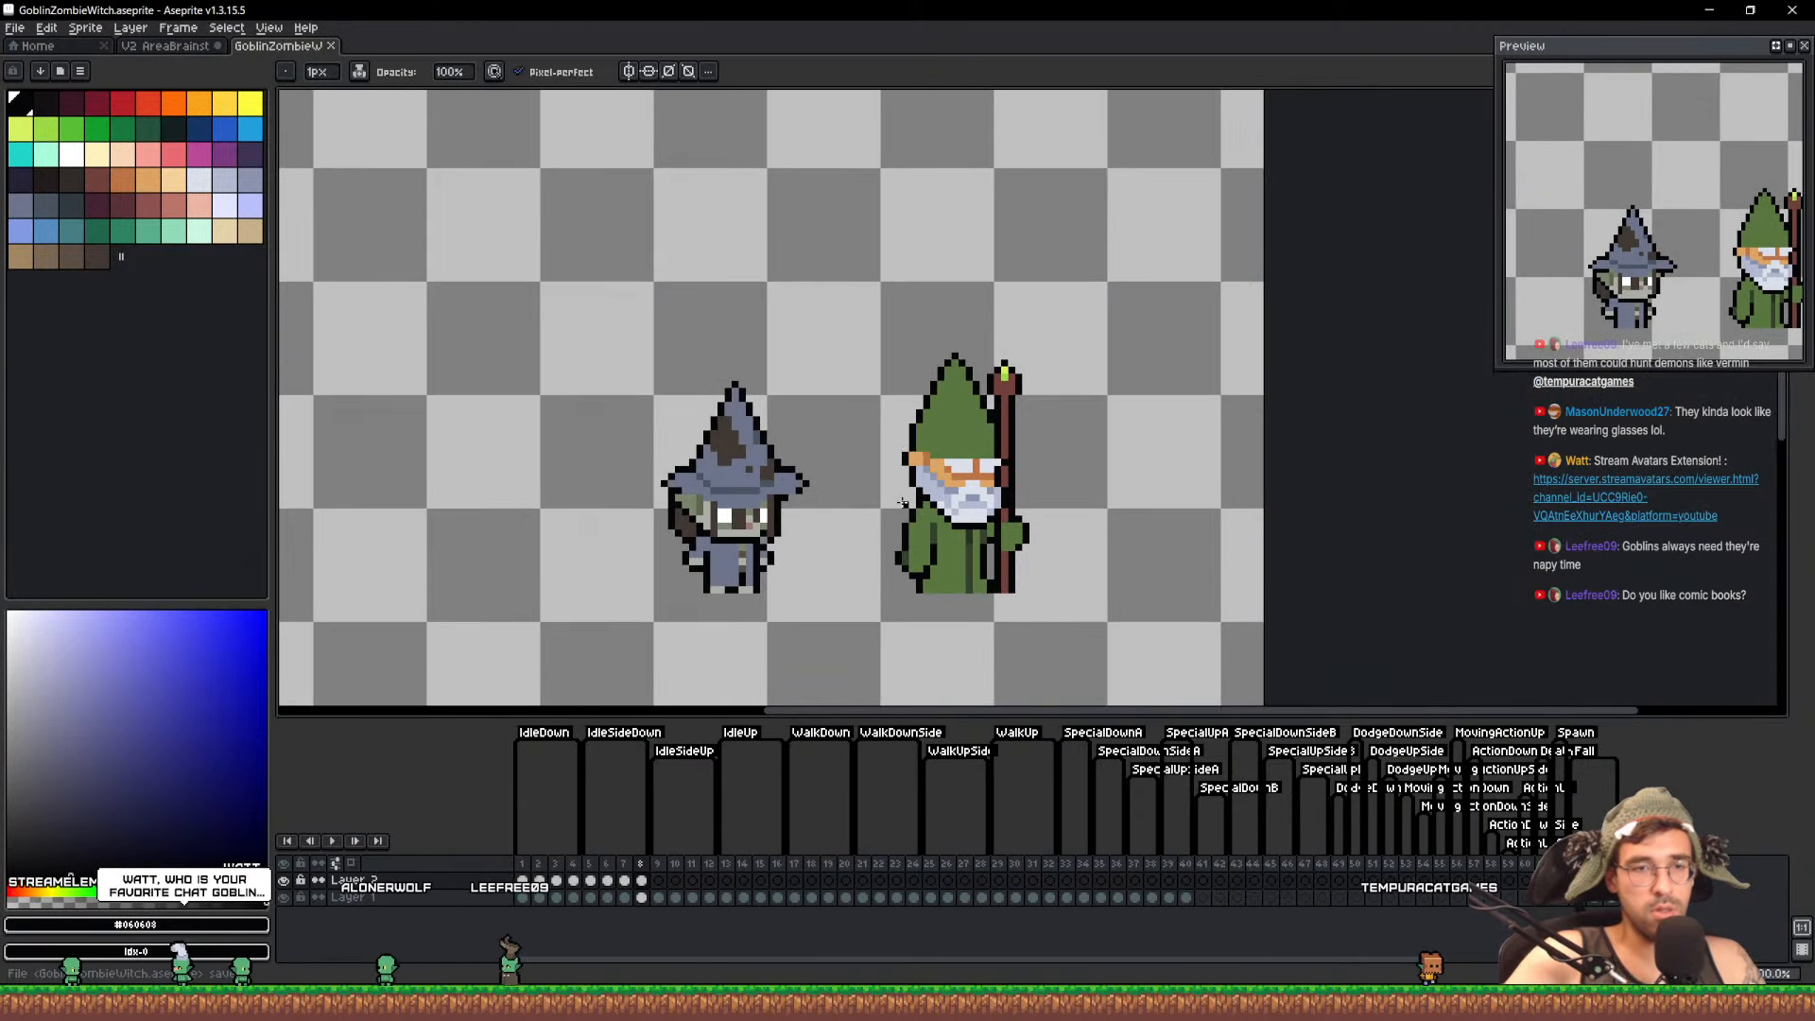
{"action": "key", "text": "Right"}
{"action": "key", "text": "Left"}
{"action": "key", "text": "Right"}
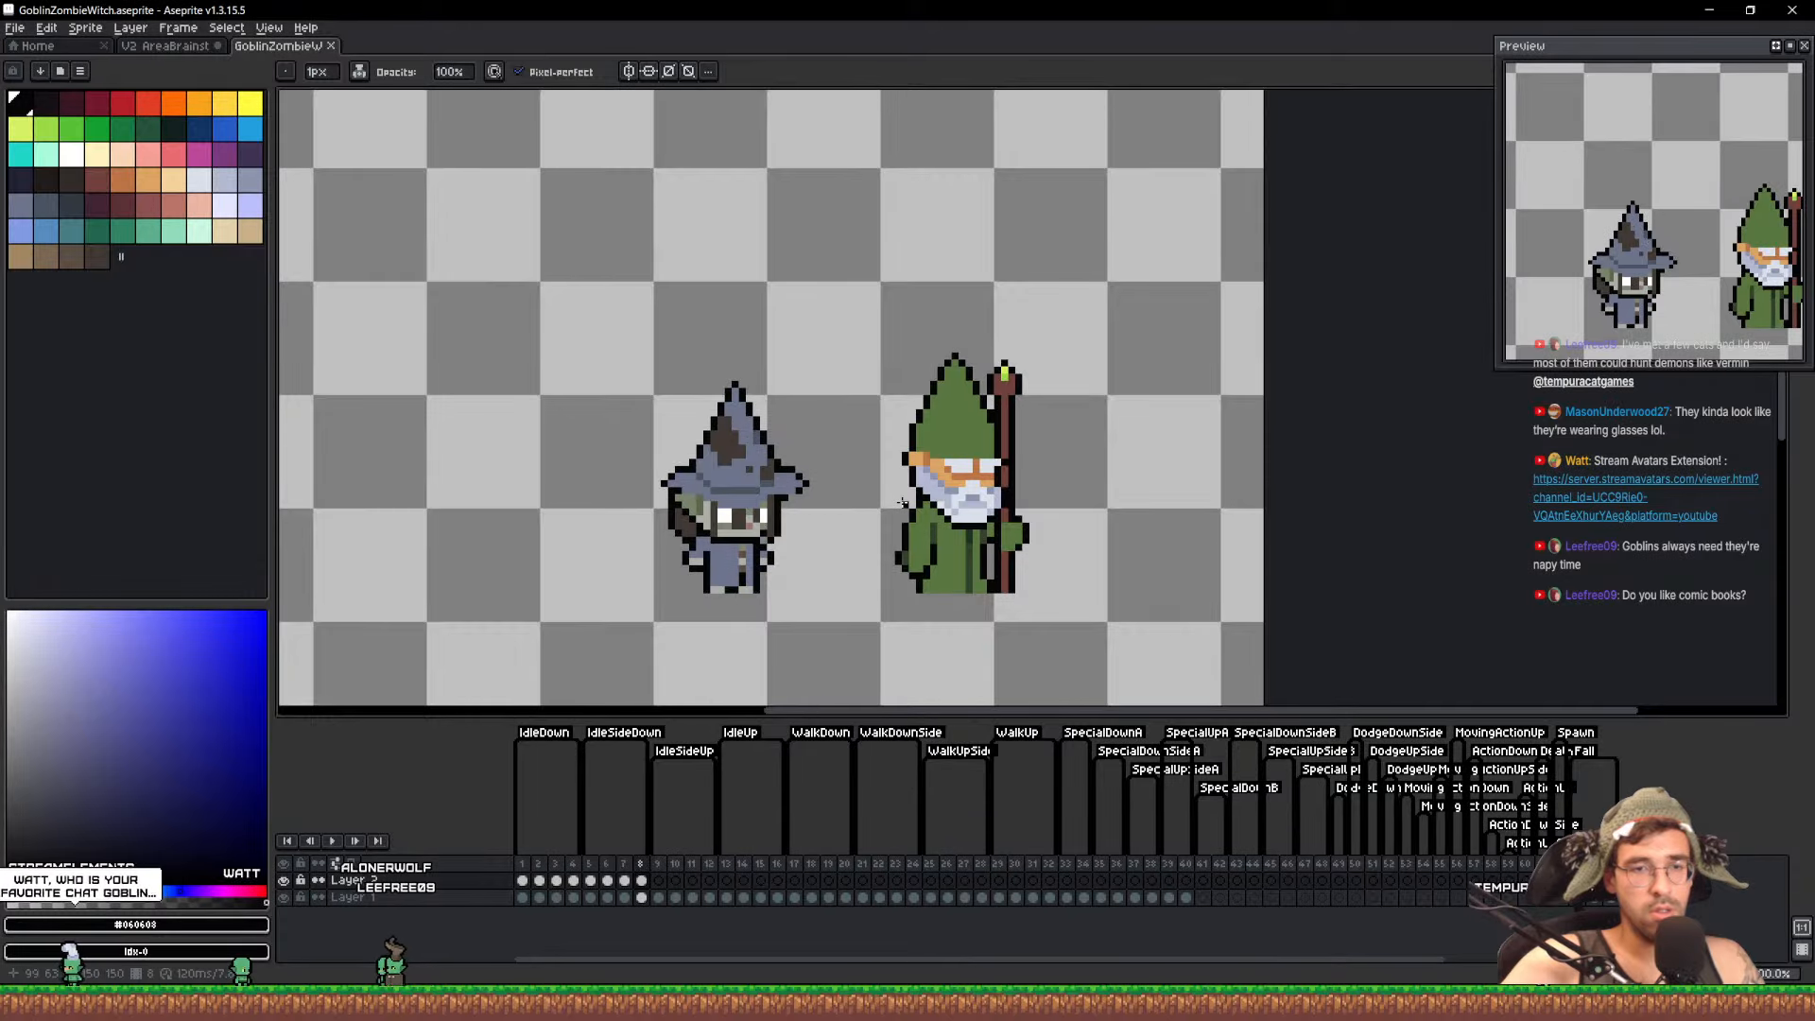
{"action": "key", "text": "ctrl+s"}
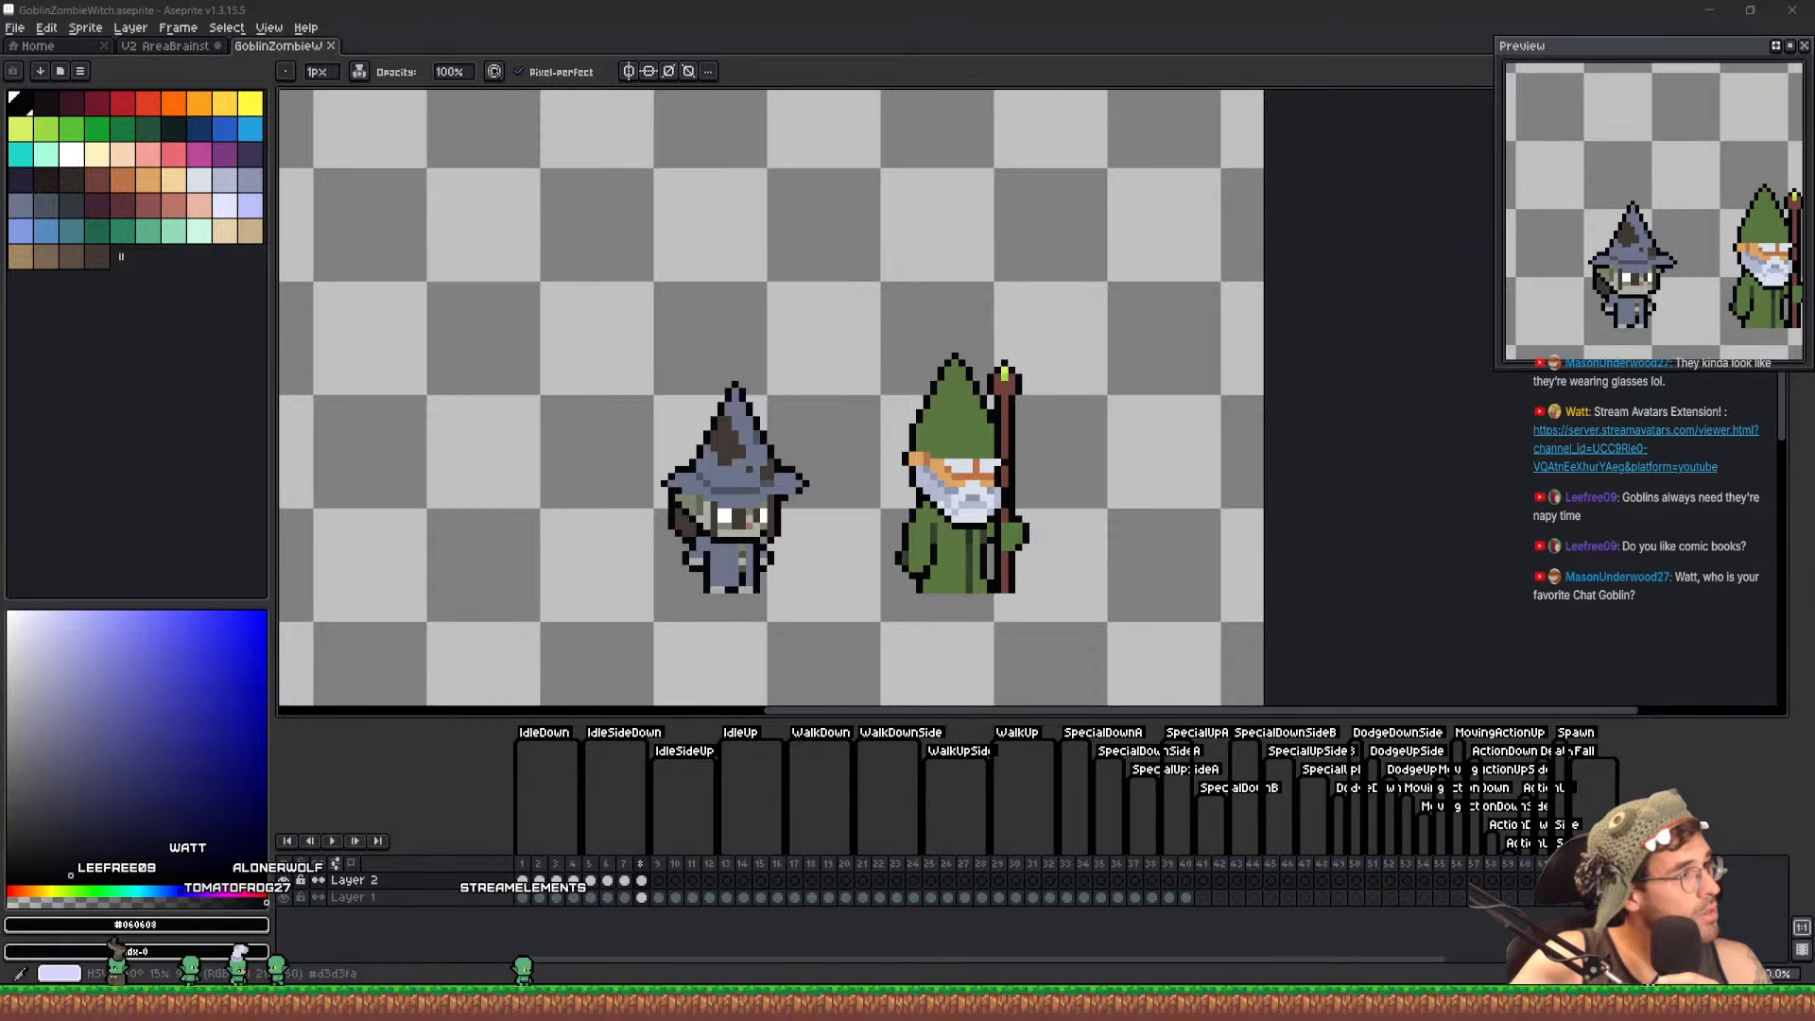
Copy the witch's Layer 2 cel from frame 5 to frame 9, the first IdleSideUp frame
{"action": "left_click_drag", "start_coordinate": [1061, 468], "coordinate": [1115, 383]}
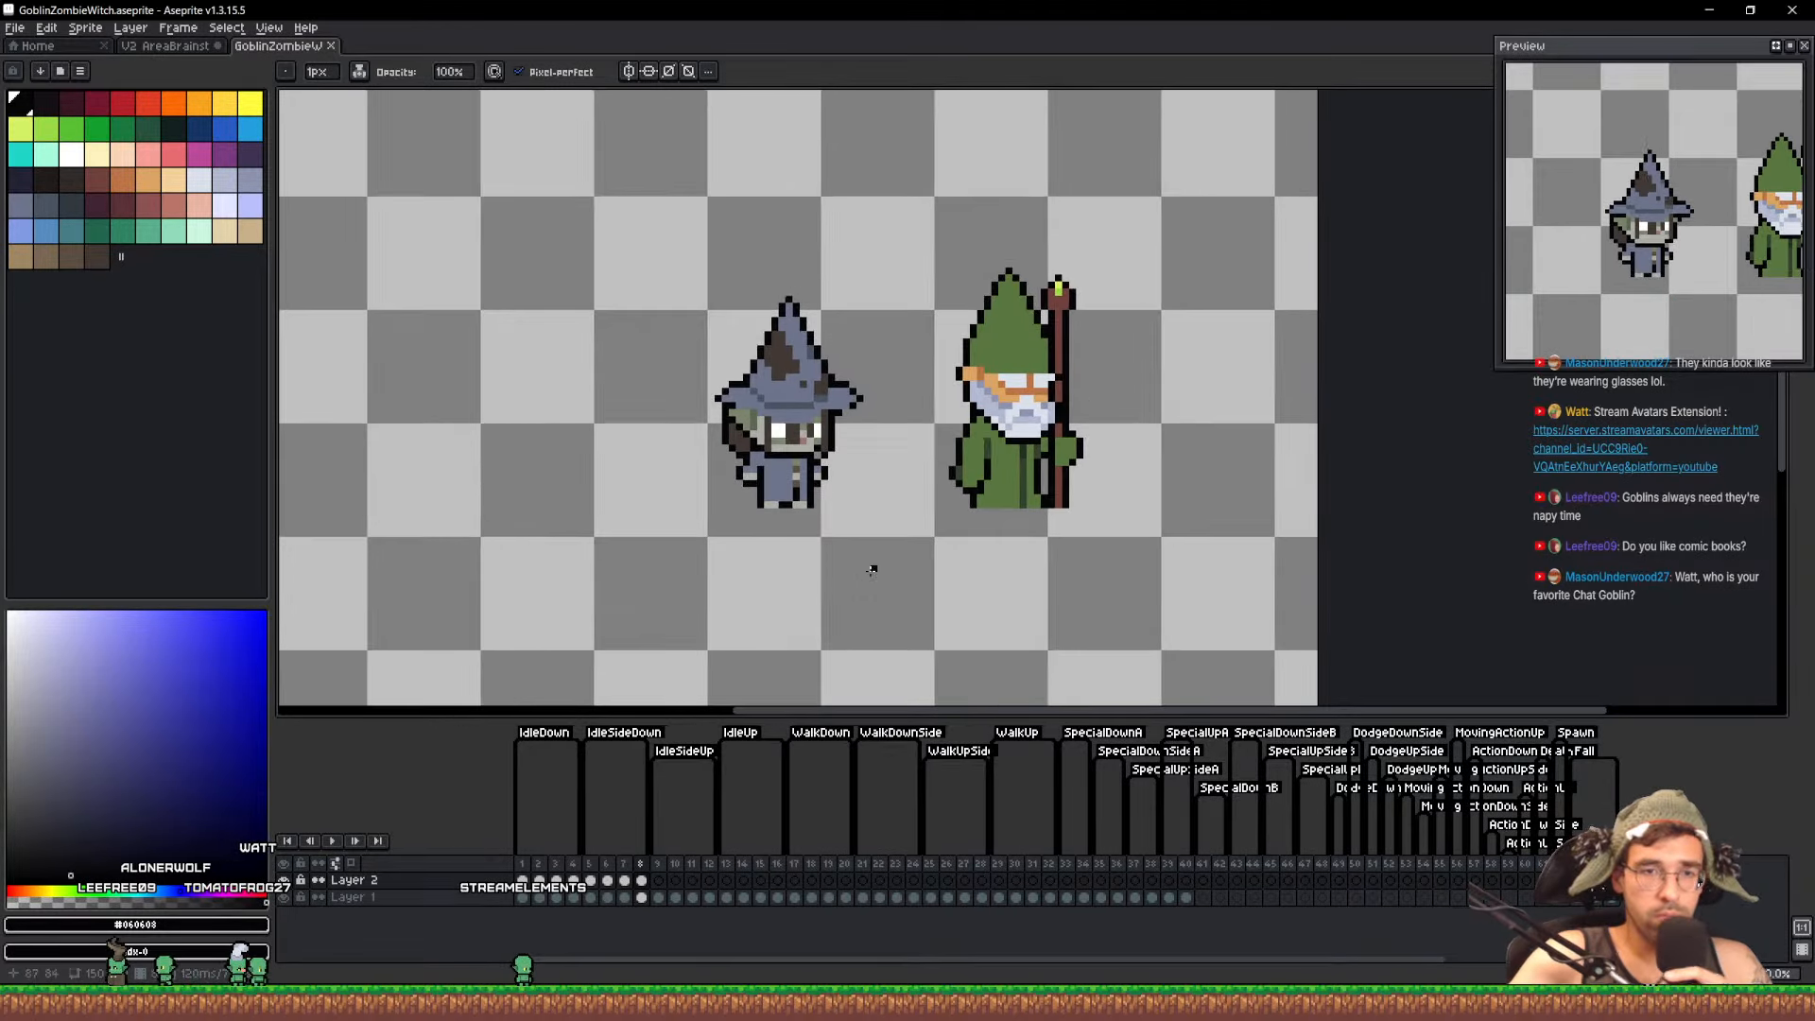
{"action": "left_click", "coordinate": [659, 879]}
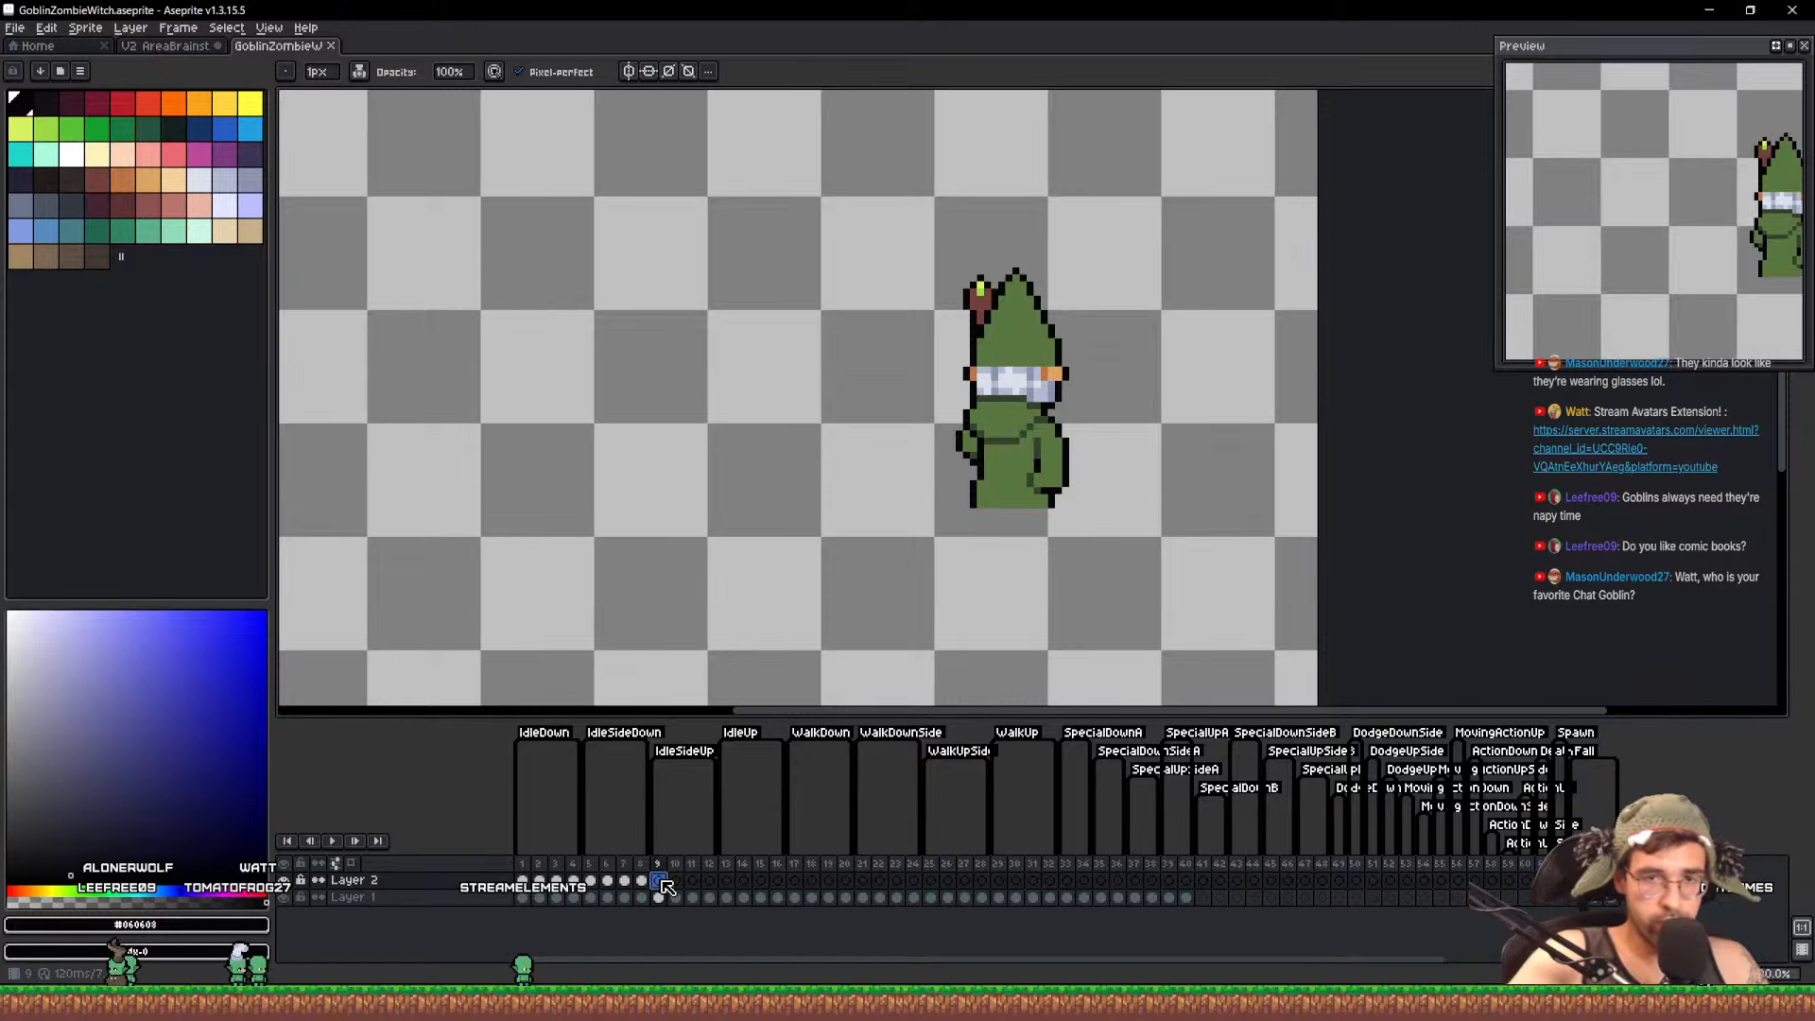
{"action": "left_click", "coordinate": [591, 881]}
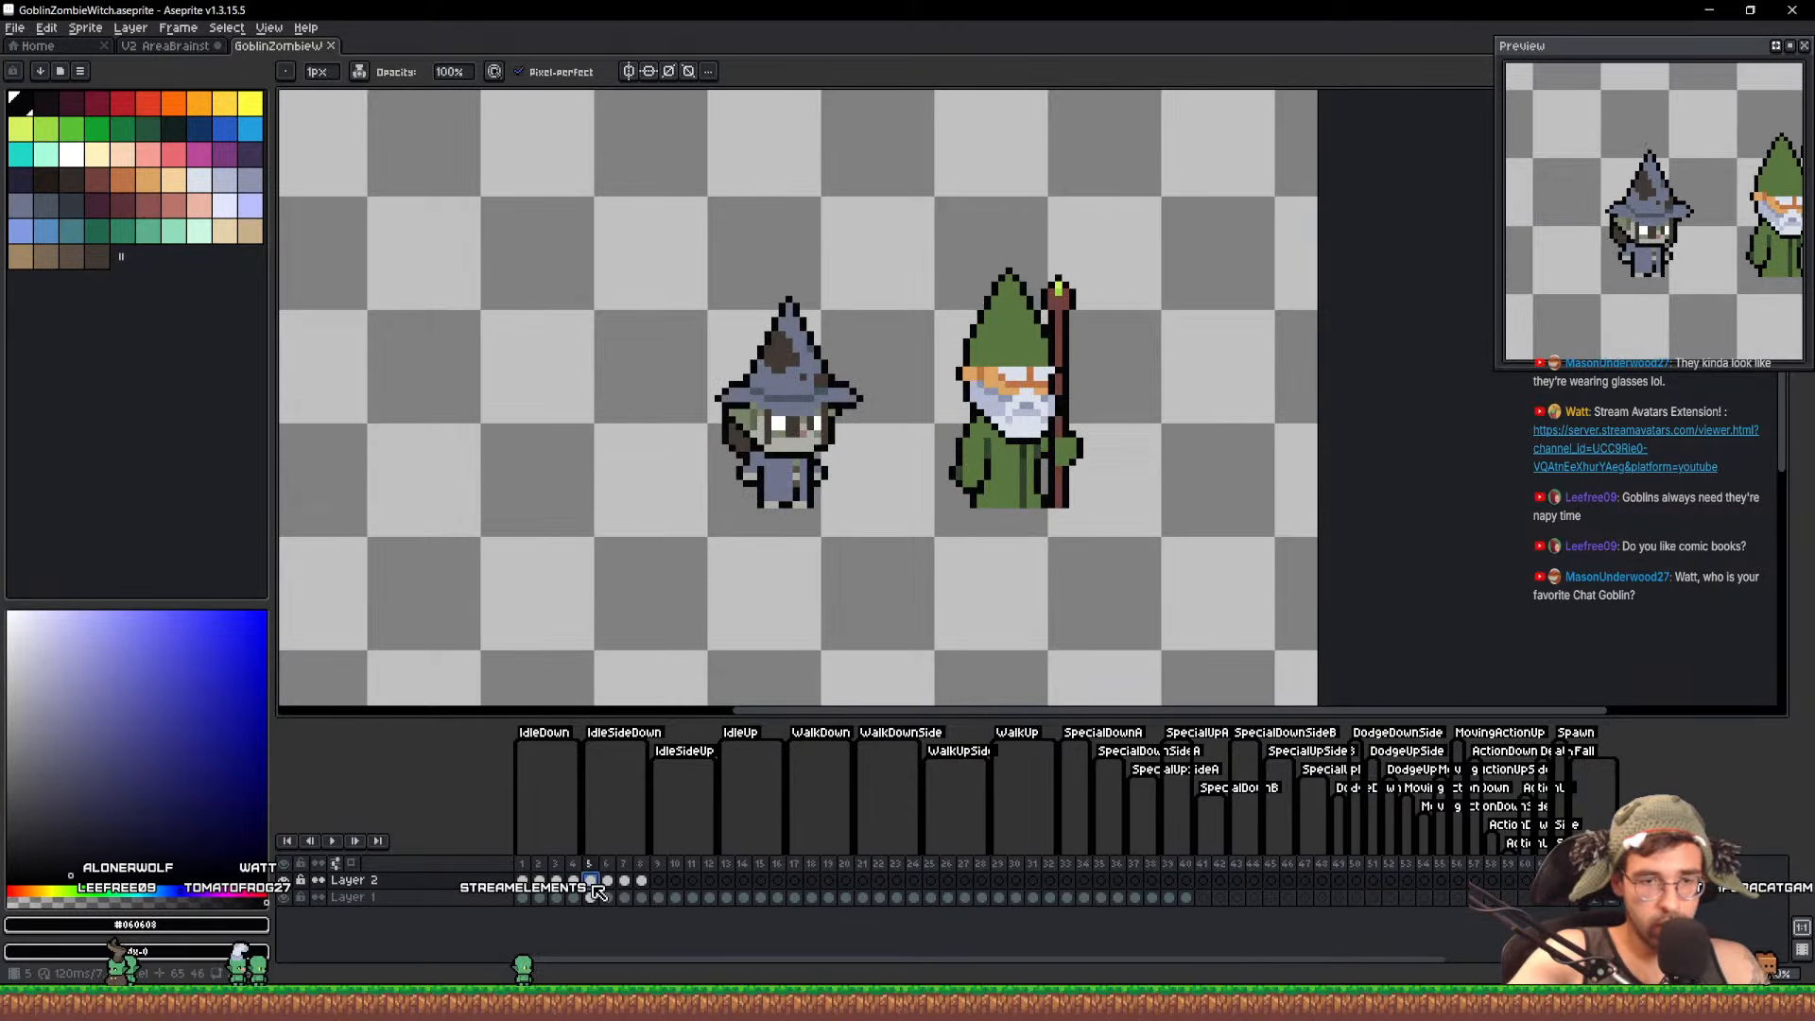
{"action": "left_click", "coordinate": [661, 881]}
{"action": "key", "text": "v"}
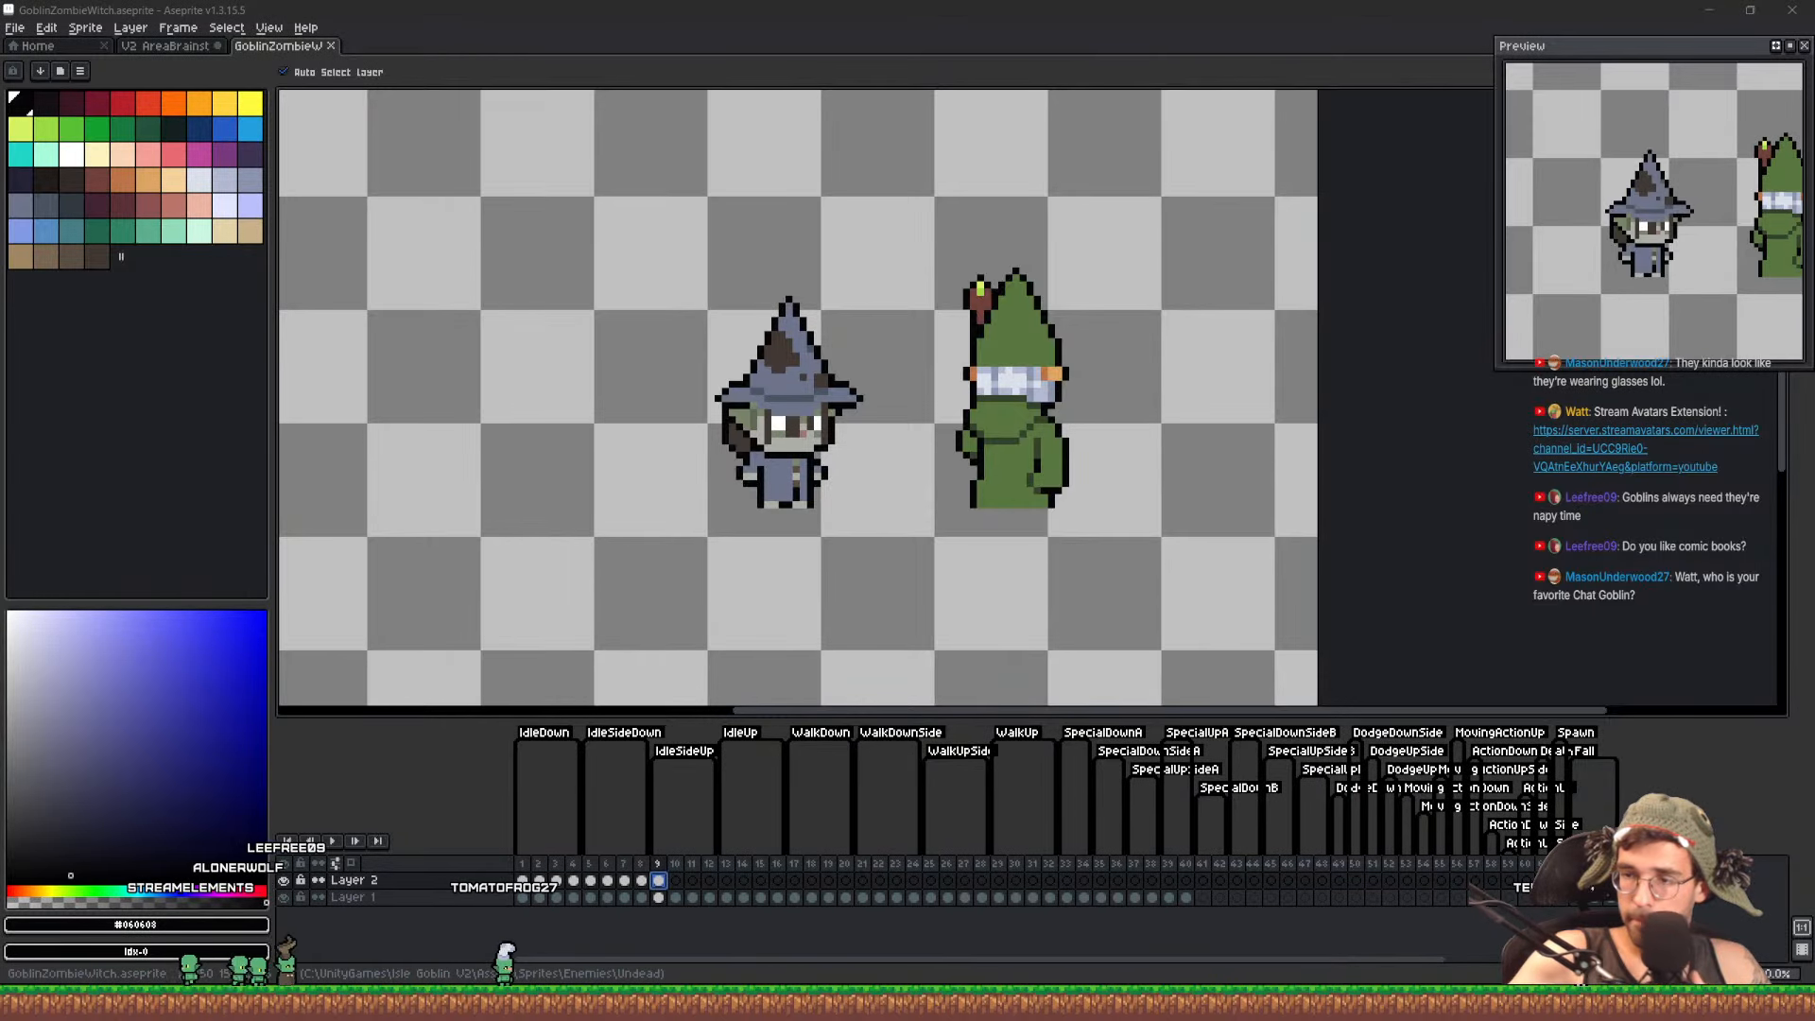
{"action": "scroll", "coordinate": [847, 543], "scroll_direction": "up", "scroll_amount": 3}
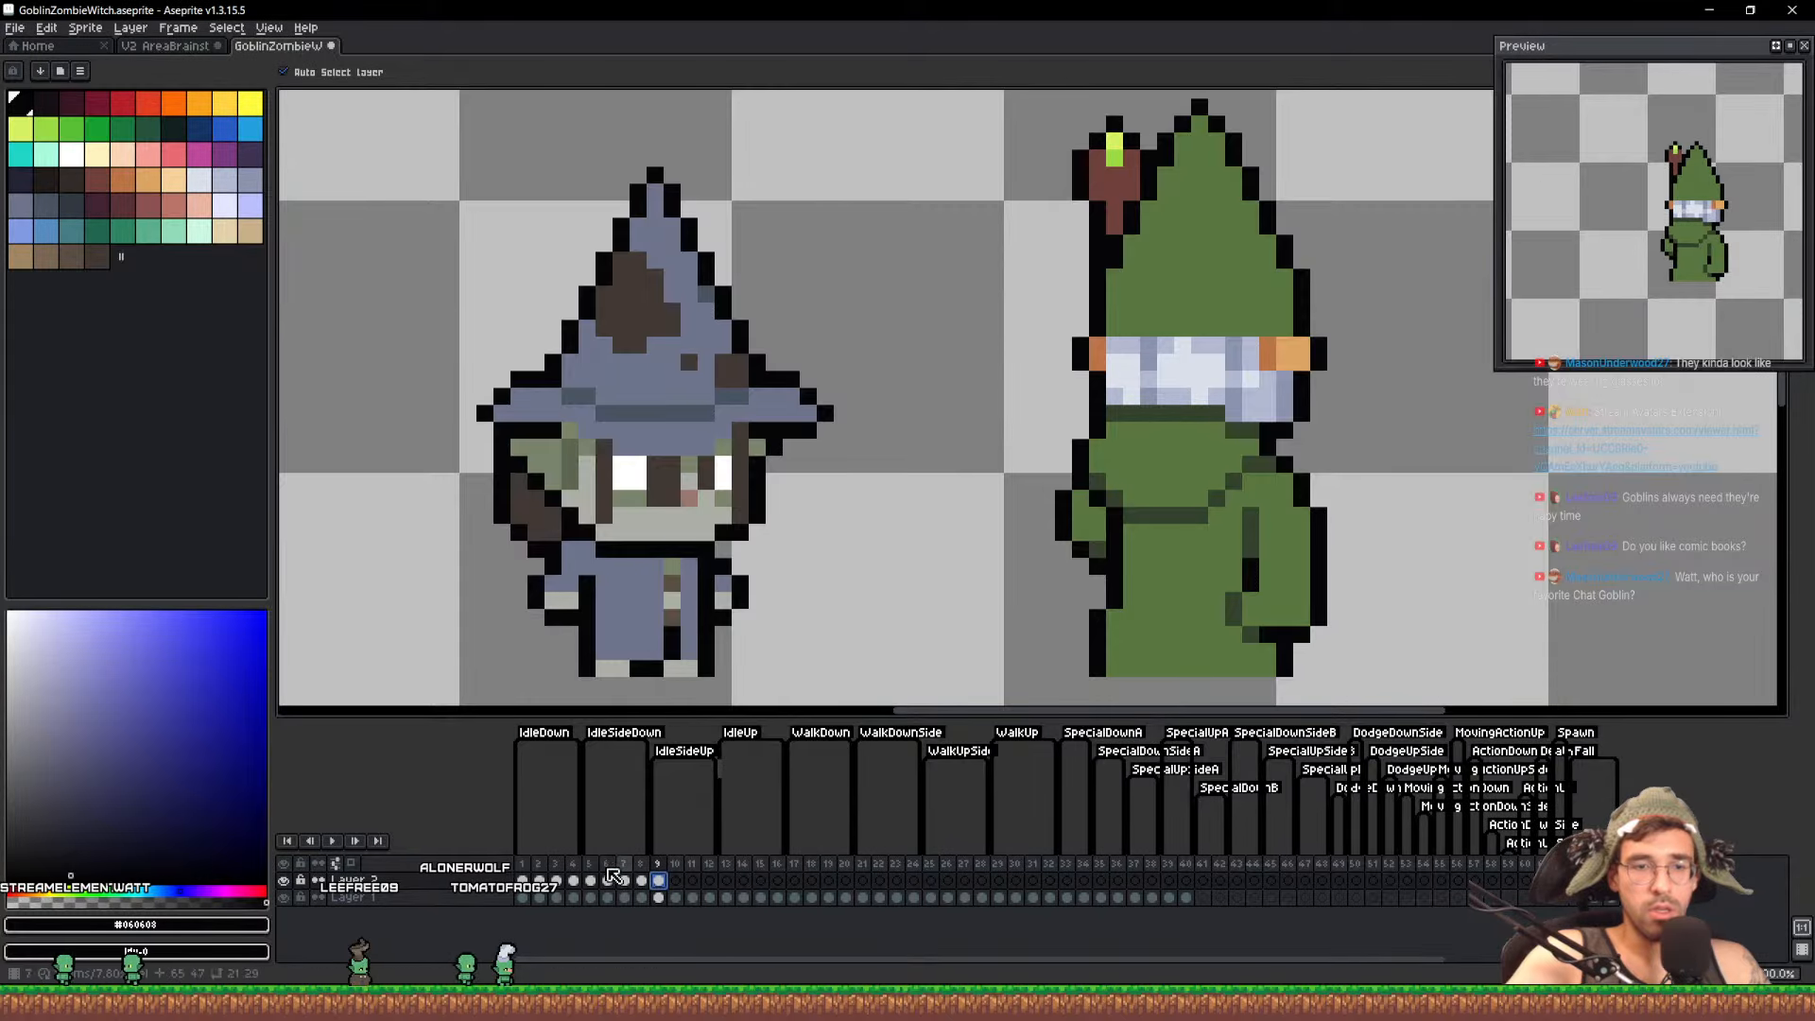
{"action": "left_click_drag", "start_coordinate": [526, 882], "coordinate": [667, 882]}
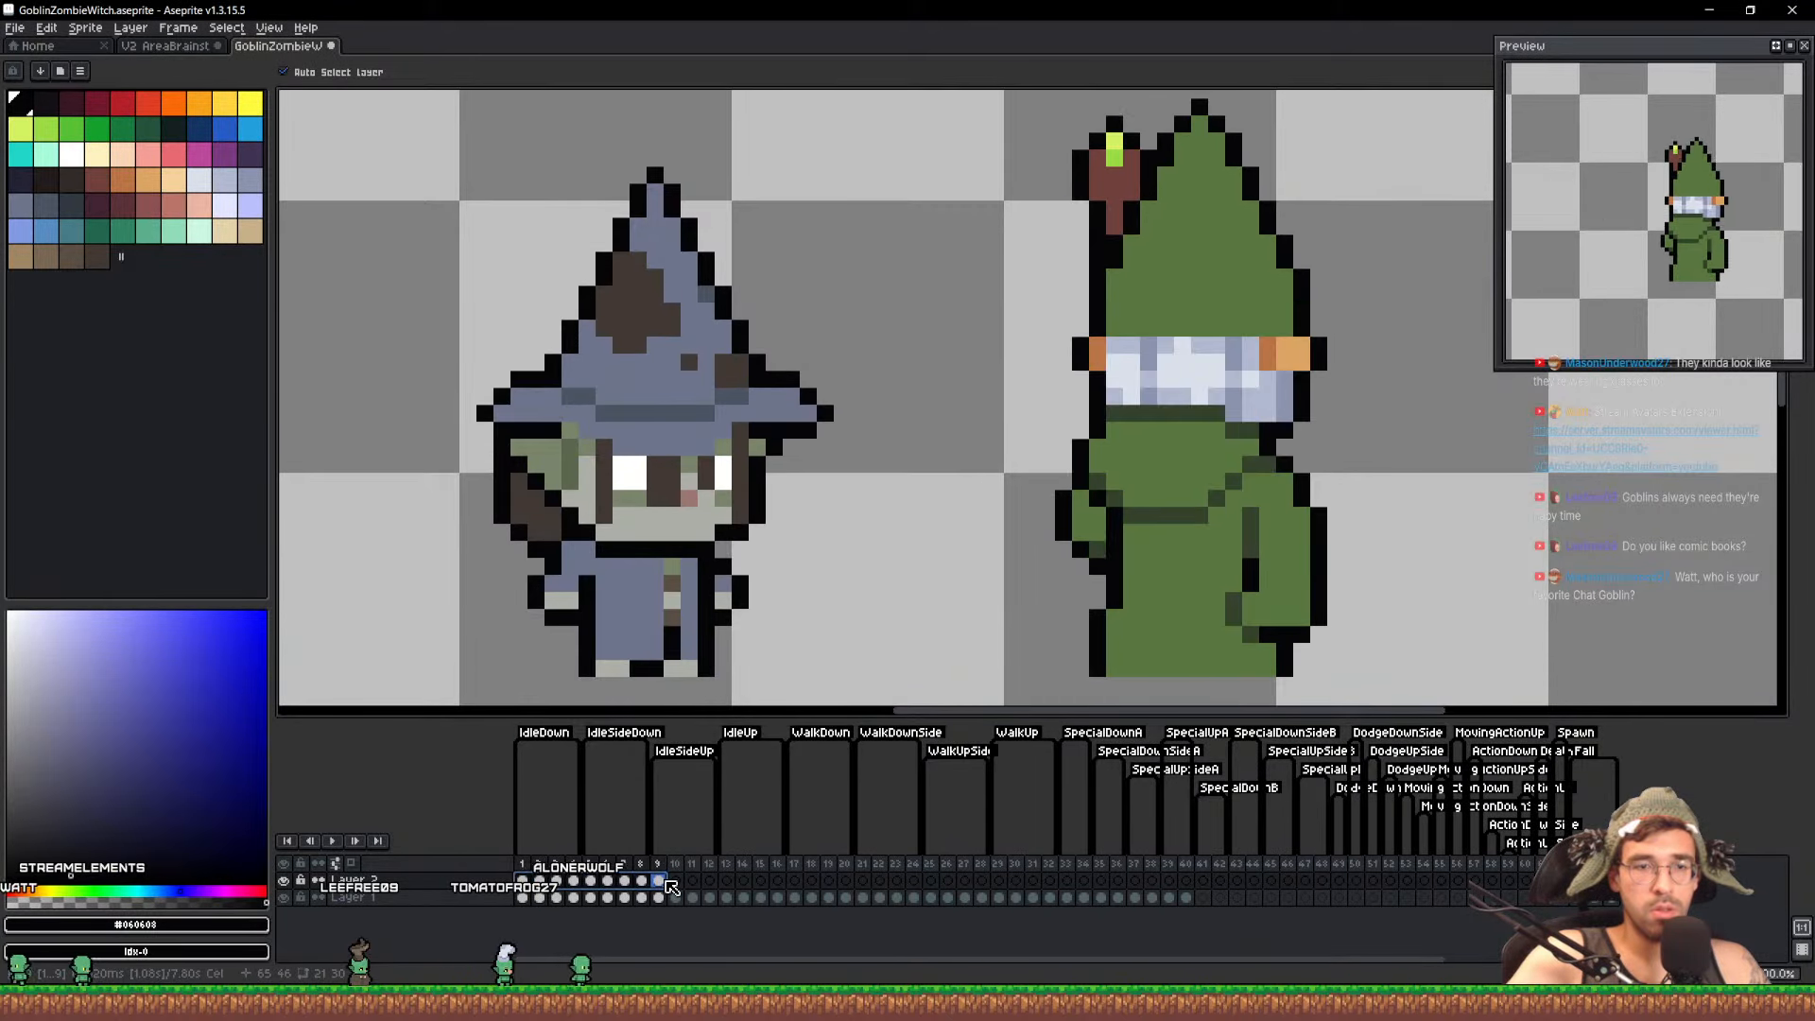
{"action": "left_click", "coordinate": [661, 884]}
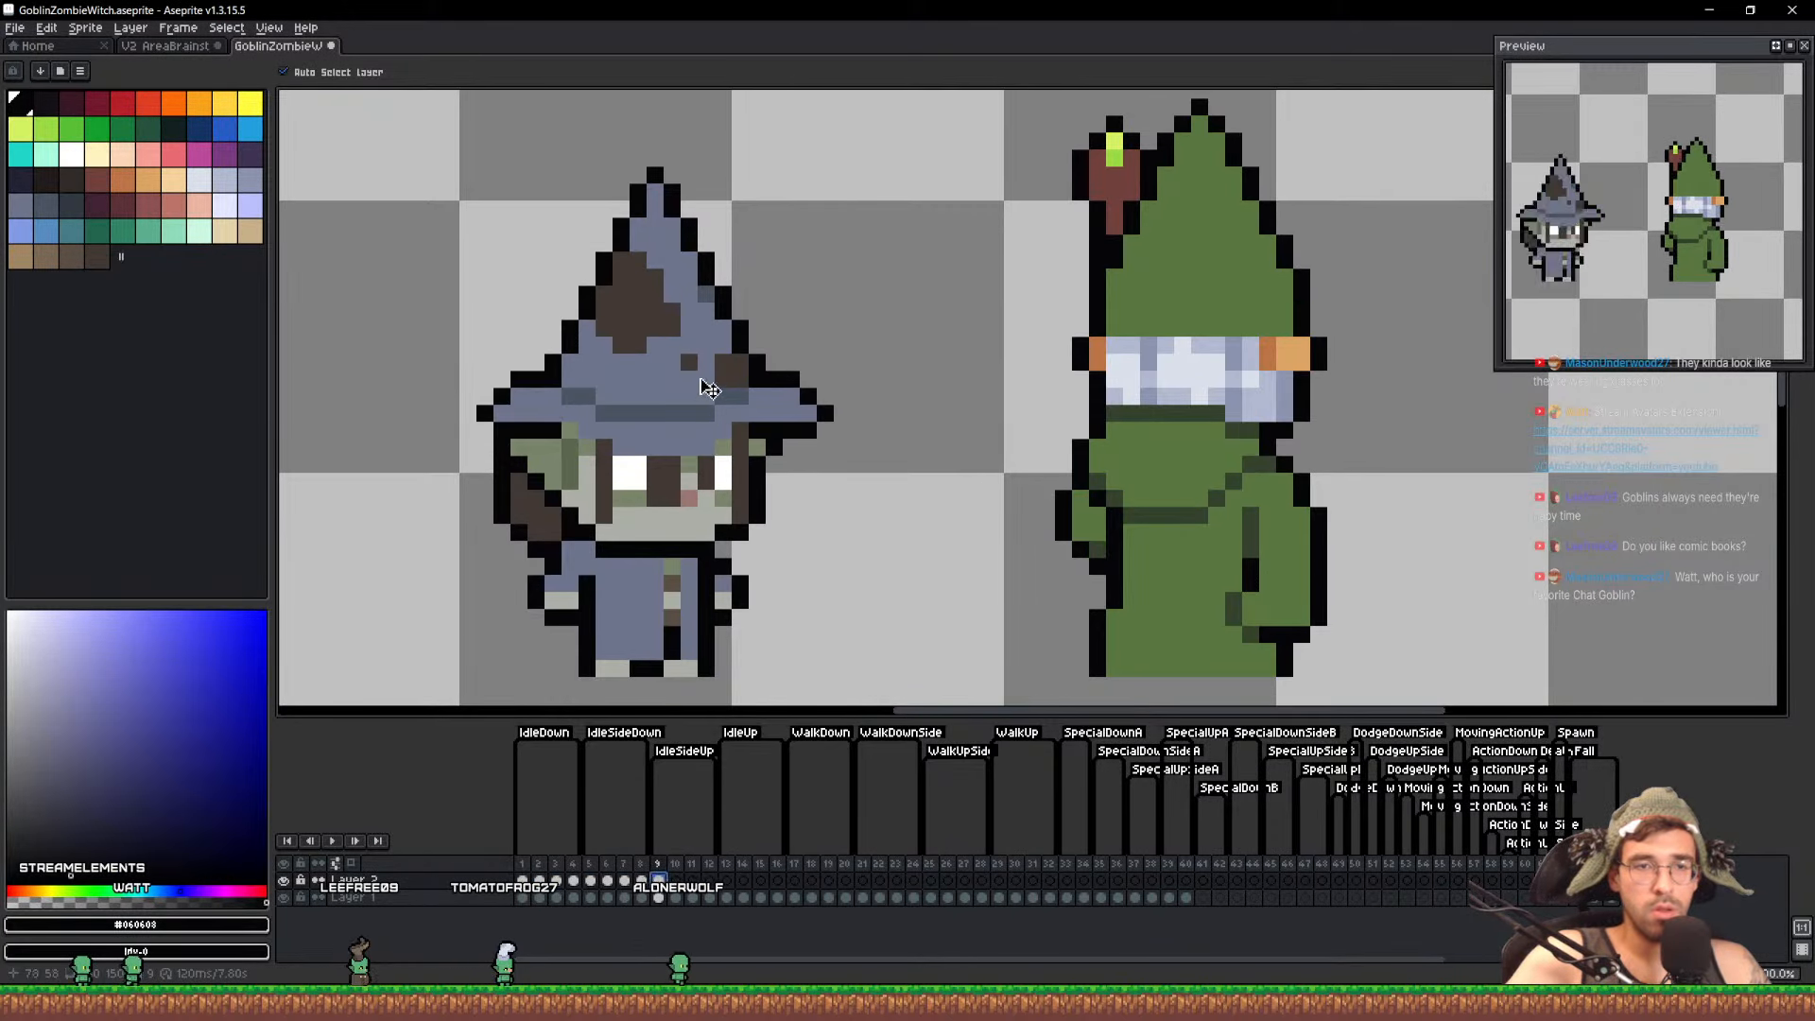
Repaint the frame 9 hat with a brown patch along its upper right edge, covering the old left patch and small spot in blue
{"action": "scroll", "coordinate": [667, 335], "scroll_direction": "up", "scroll_amount": 1}
{"action": "key", "text": "b"}
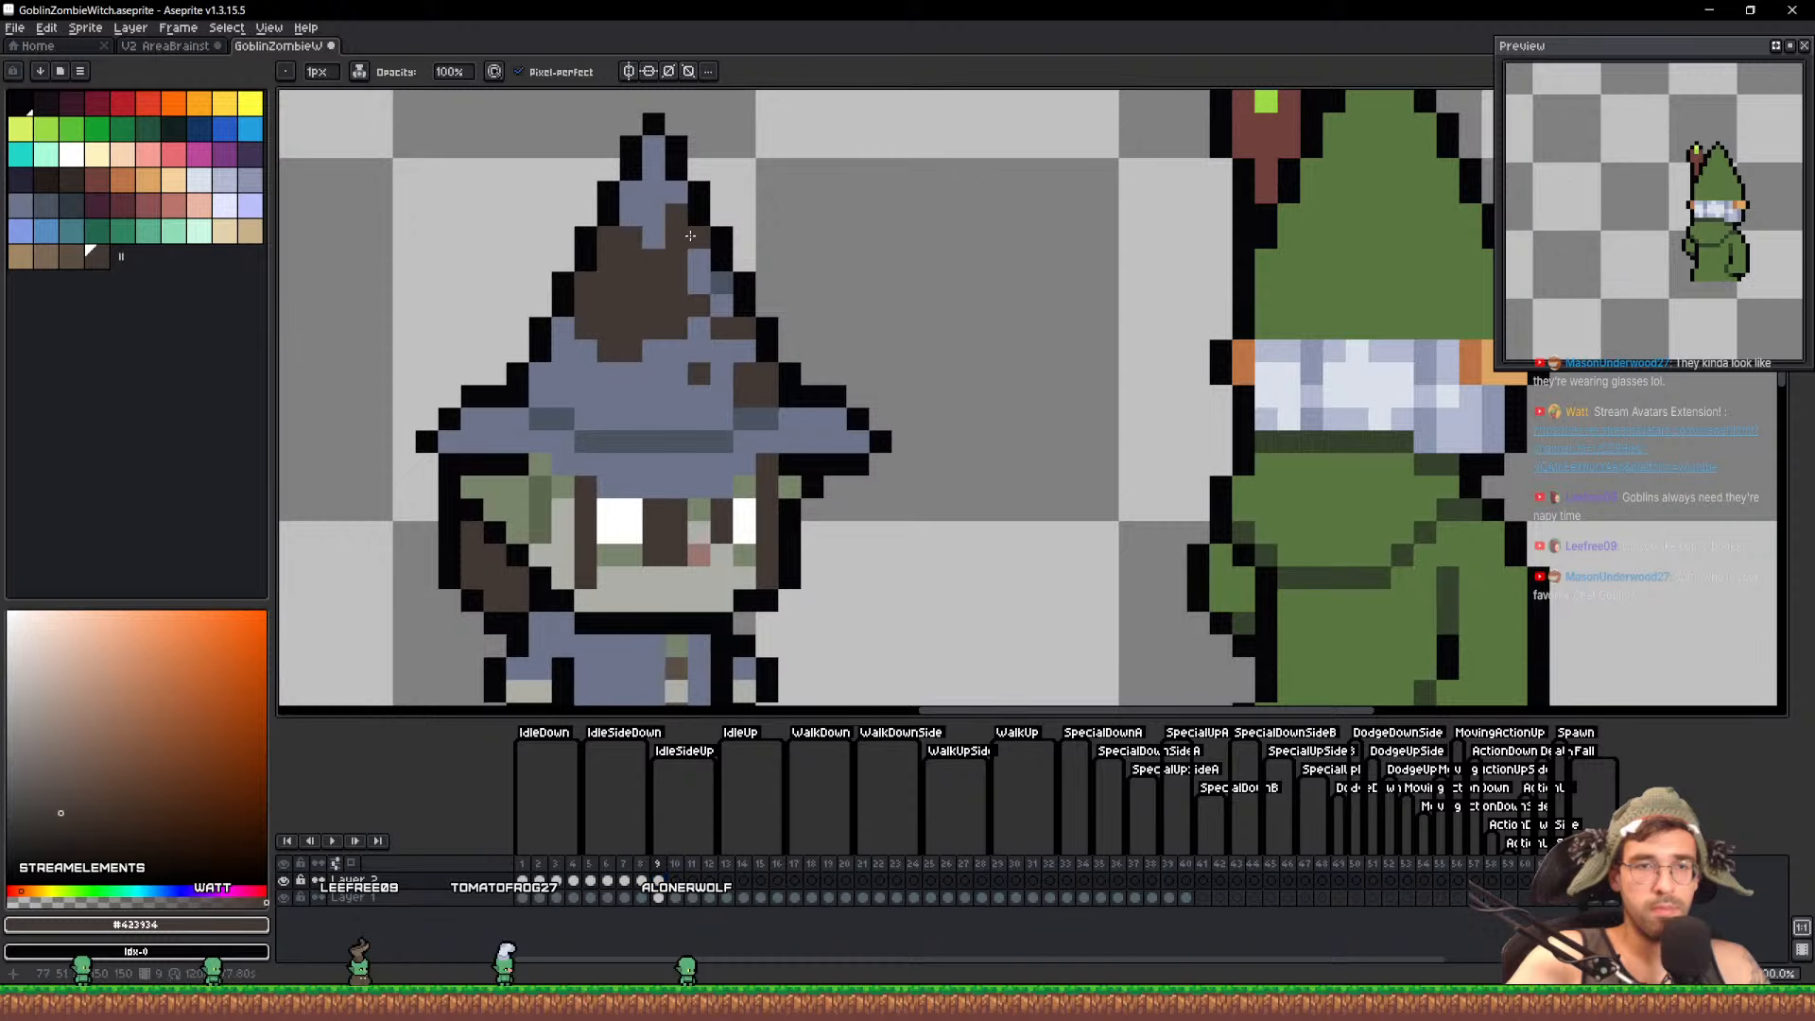
{"action": "mouse_move", "coordinate": [716, 284]}
{"action": "left_mouse_down"}
{"action": "mouse_move", "coordinate": [721, 304]}
{"action": "mouse_move", "coordinate": [659, 290]}
{"action": "left_mouse_up"}
{"action": "left_click", "coordinate": [691, 341], "text": "alt"}
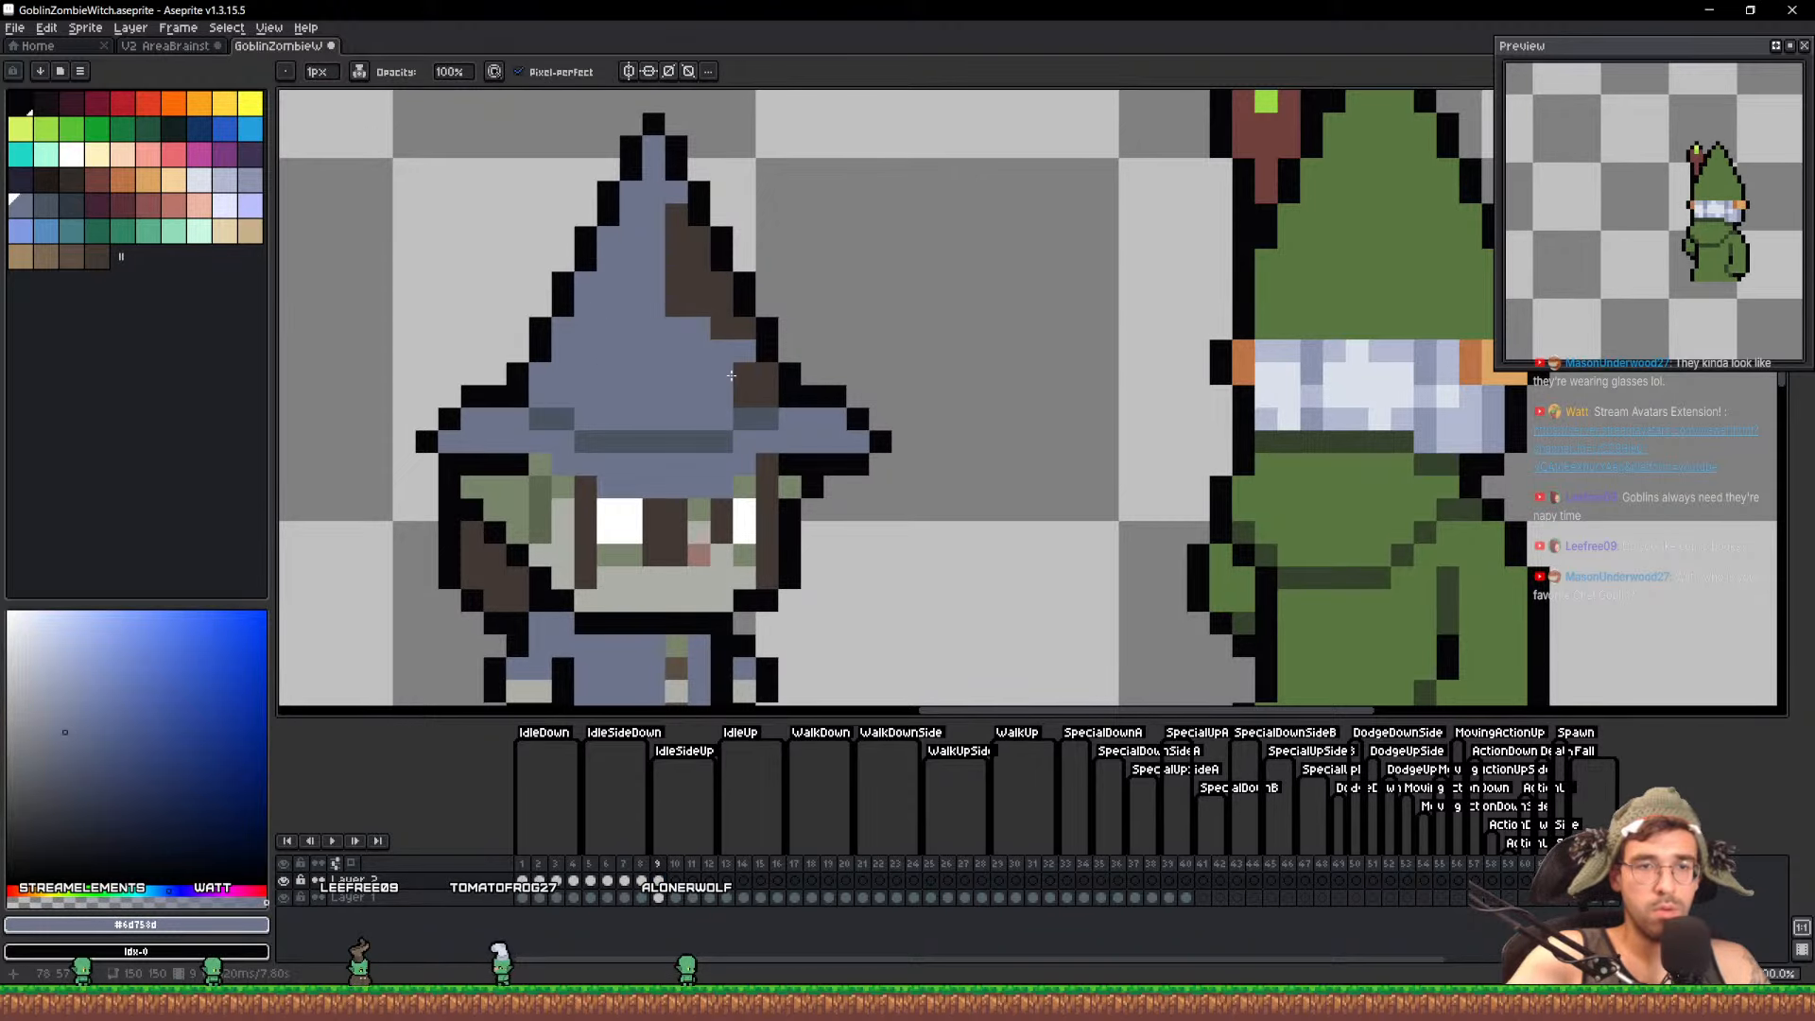
{"action": "scroll", "coordinate": [832, 369], "scroll_direction": "down", "scroll_amount": 4}
{"action": "key", "text": "comma"}
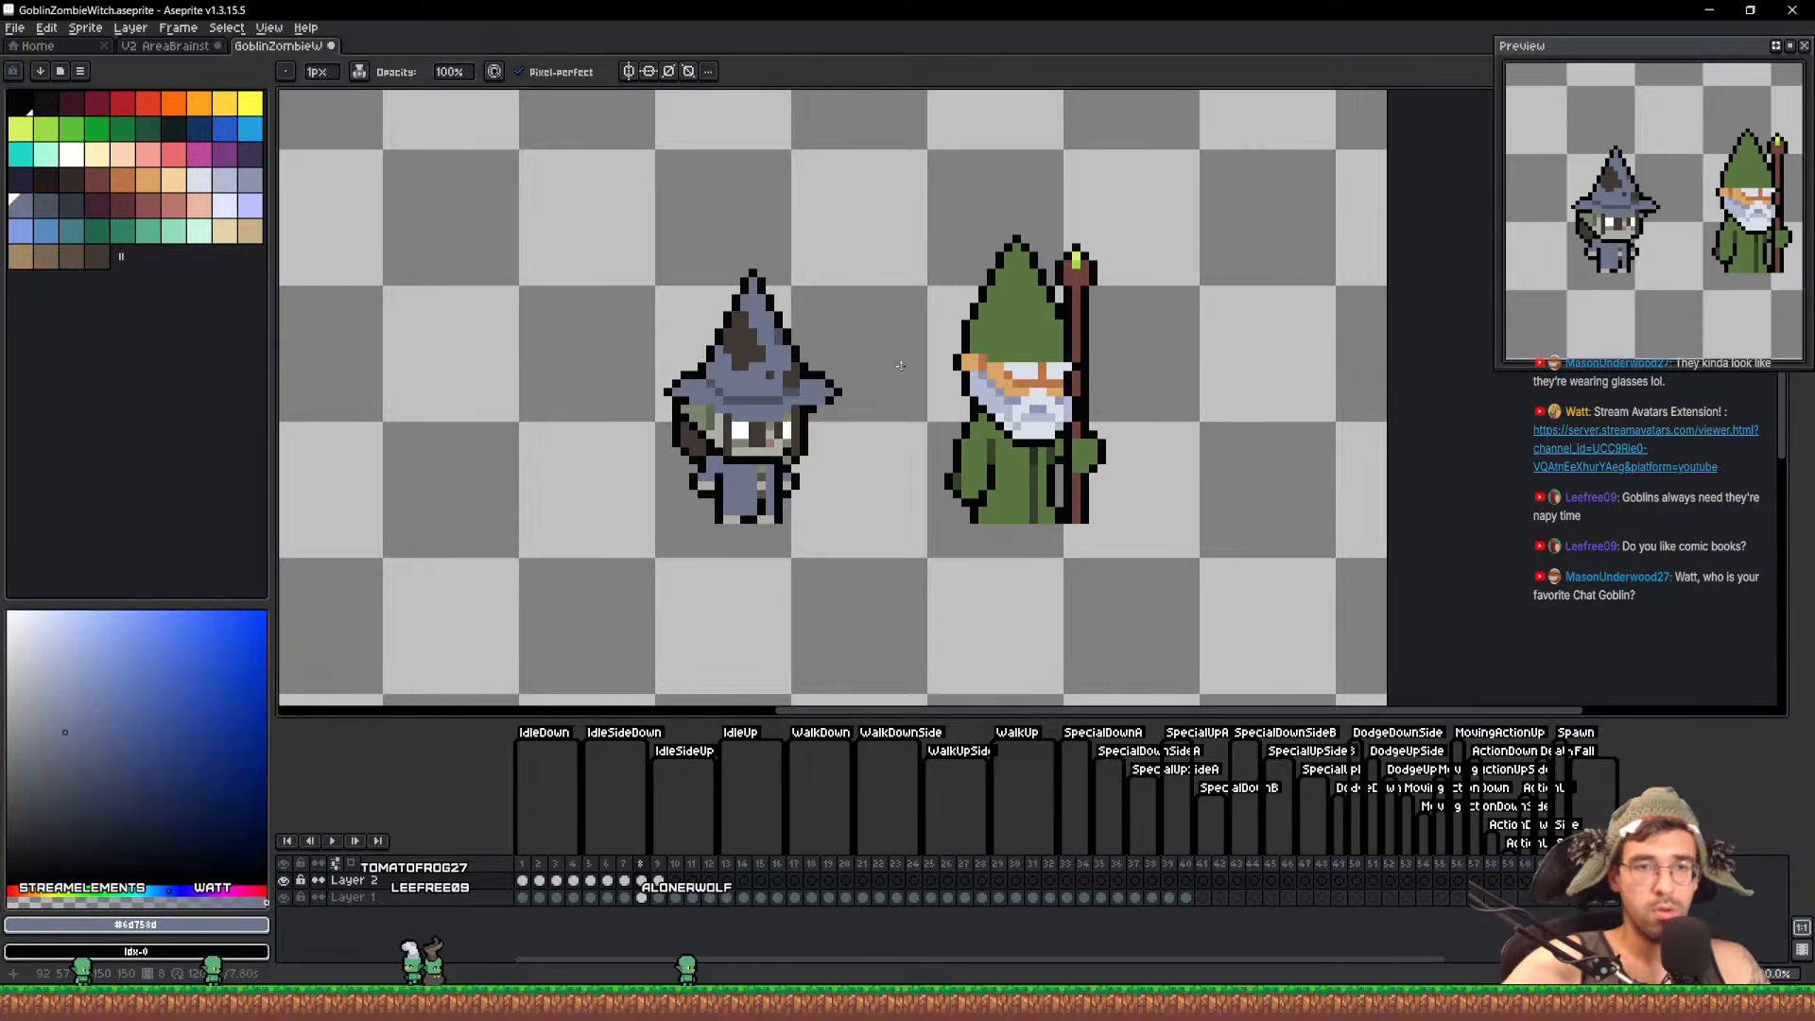
{"action": "key", "text": "period"}
Paint a brown patch and small spots on the lower left side of the frame 9 hat, and save the sprite
{"action": "scroll", "coordinate": [734, 267], "scroll_direction": "up", "scroll_amount": 3}
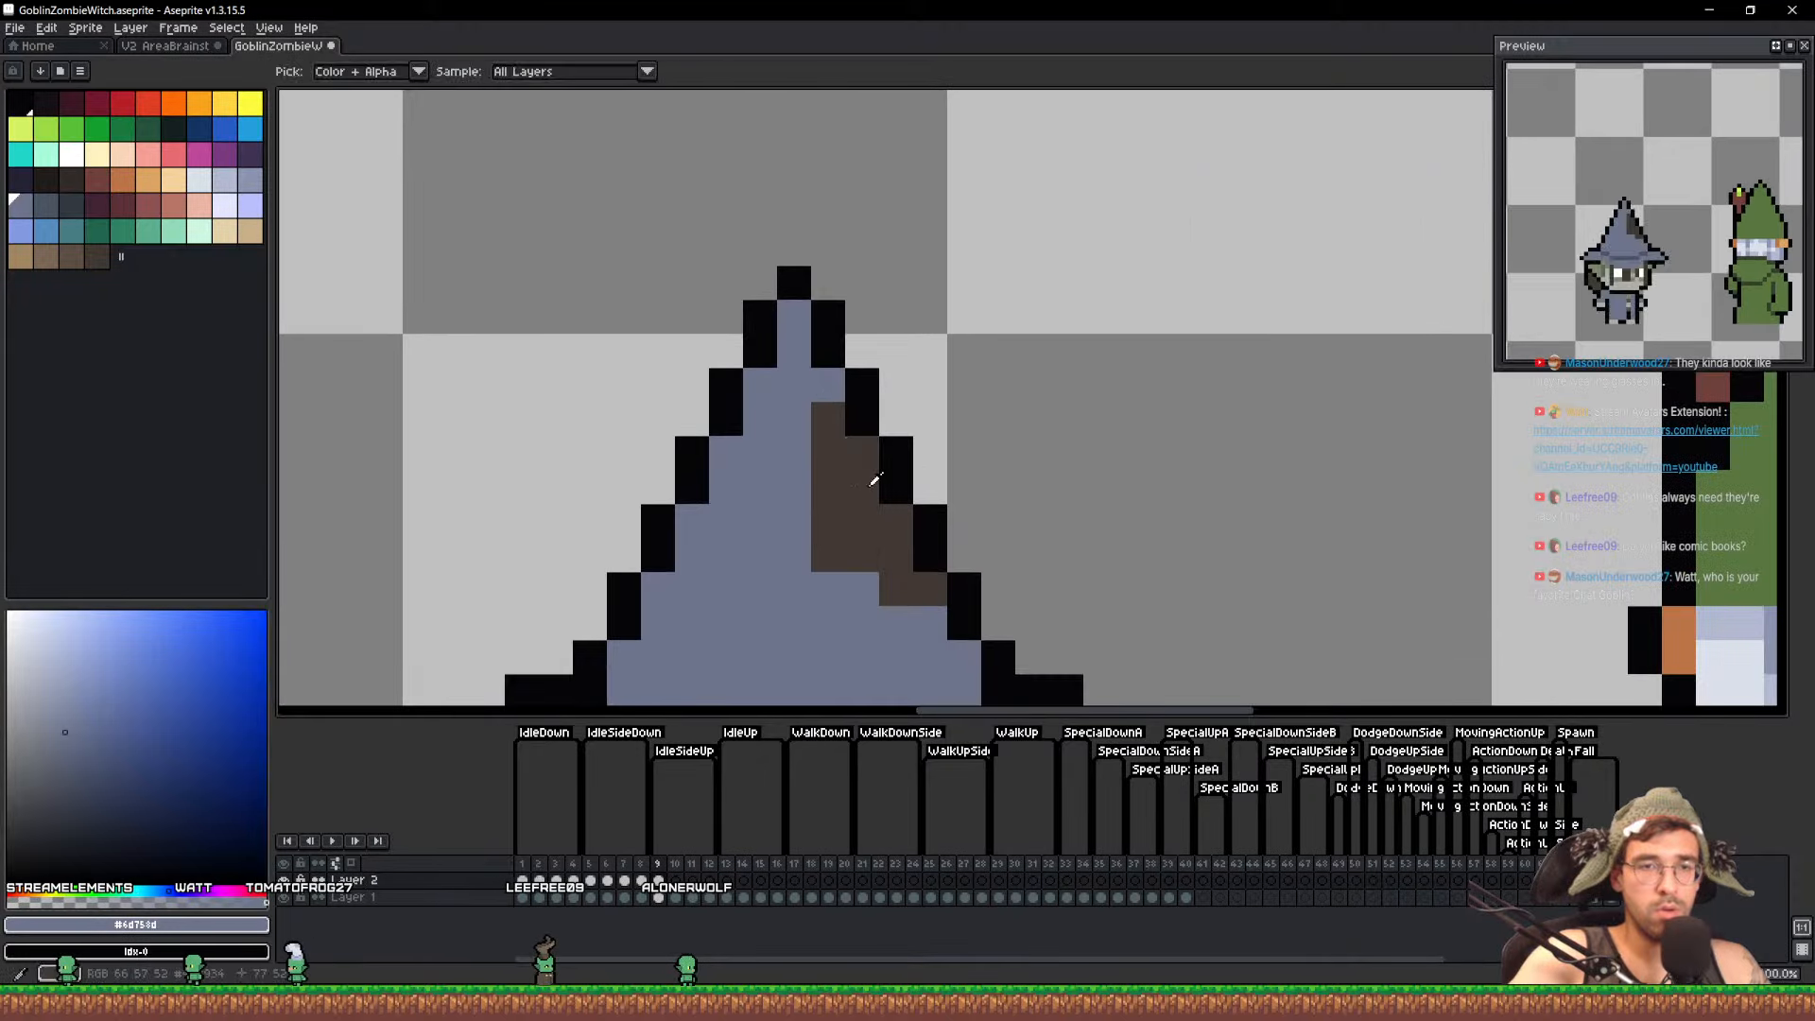
{"action": "left_click", "coordinate": [871, 482], "text": "alt"}
{"action": "left_click_drag", "start_coordinate": [856, 492], "coordinate": [879, 277]}
{"action": "mouse_move", "coordinate": [715, 367]}
{"action": "left_mouse_down"}
{"action": "mouse_move", "coordinate": [653, 463]}
{"action": "mouse_move", "coordinate": [656, 438]}
{"action": "mouse_move", "coordinate": [677, 470]}
{"action": "left_mouse_up"}
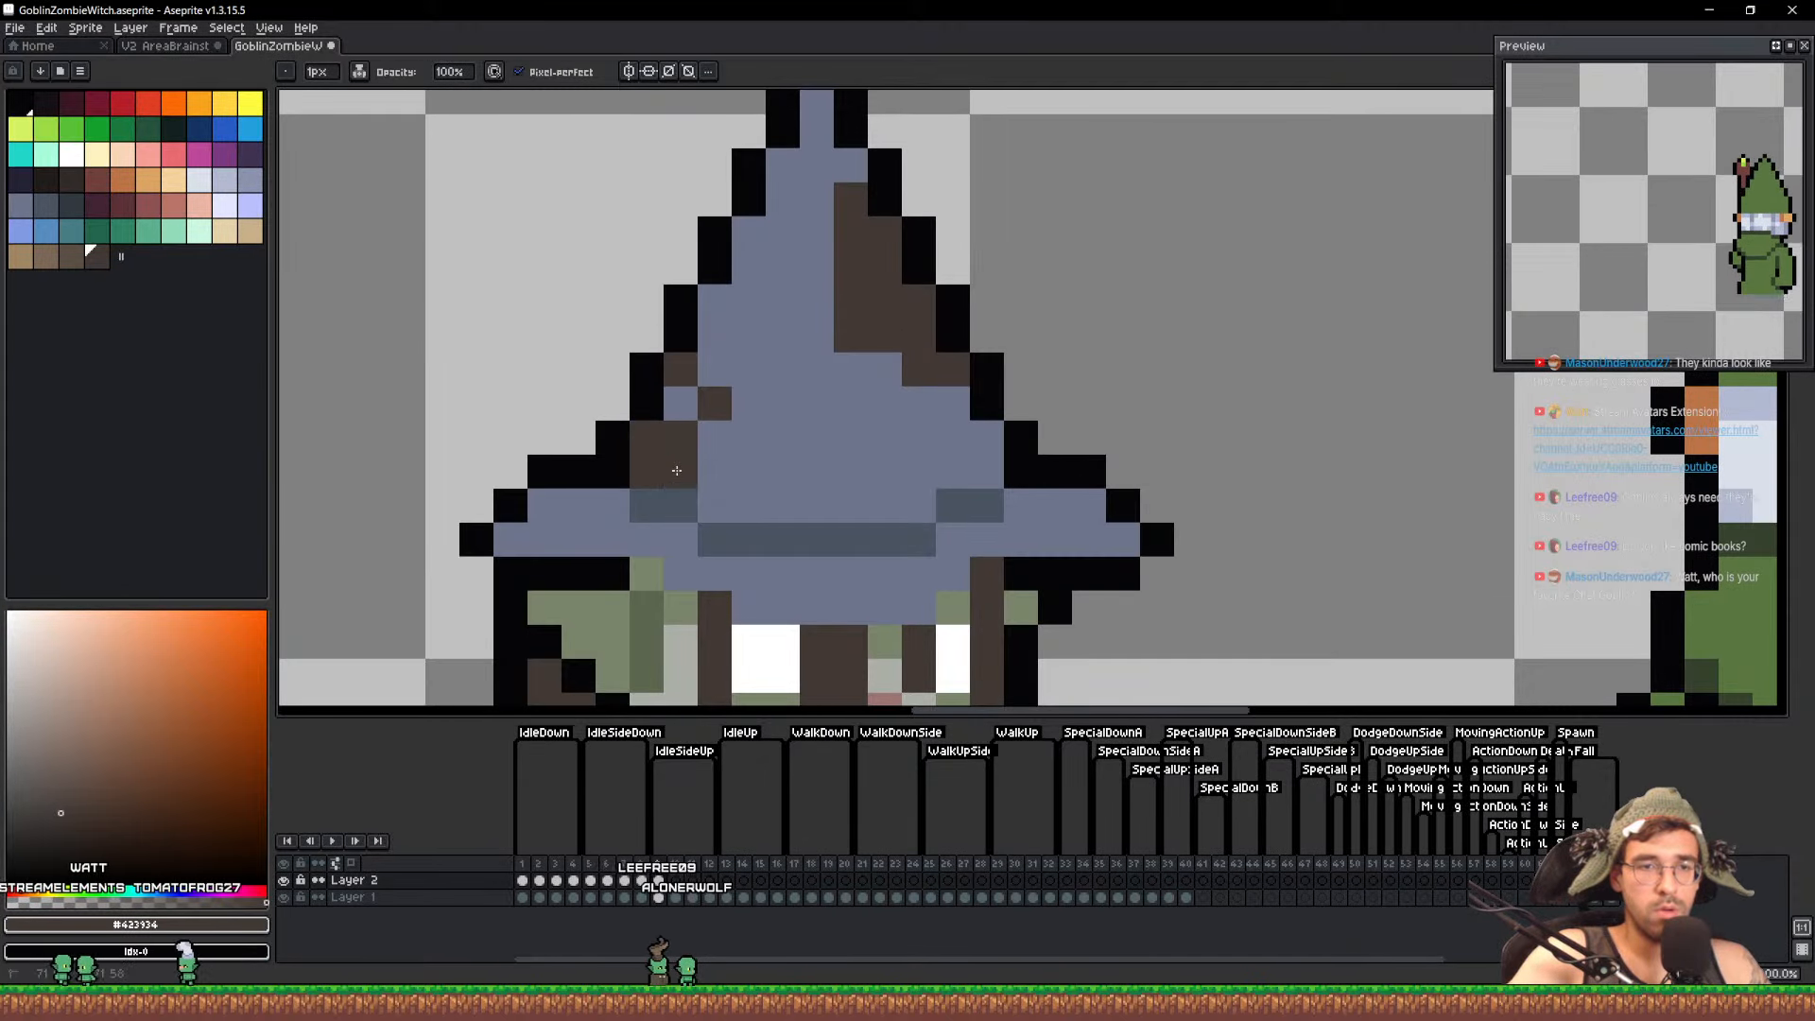
{"action": "key", "text": "ctrl+s"}
{"action": "scroll", "coordinate": [679, 401], "scroll_direction": "down", "scroll_amount": 5}
{"action": "scroll", "coordinate": [753, 416], "scroll_direction": "up", "scroll_amount": 4}
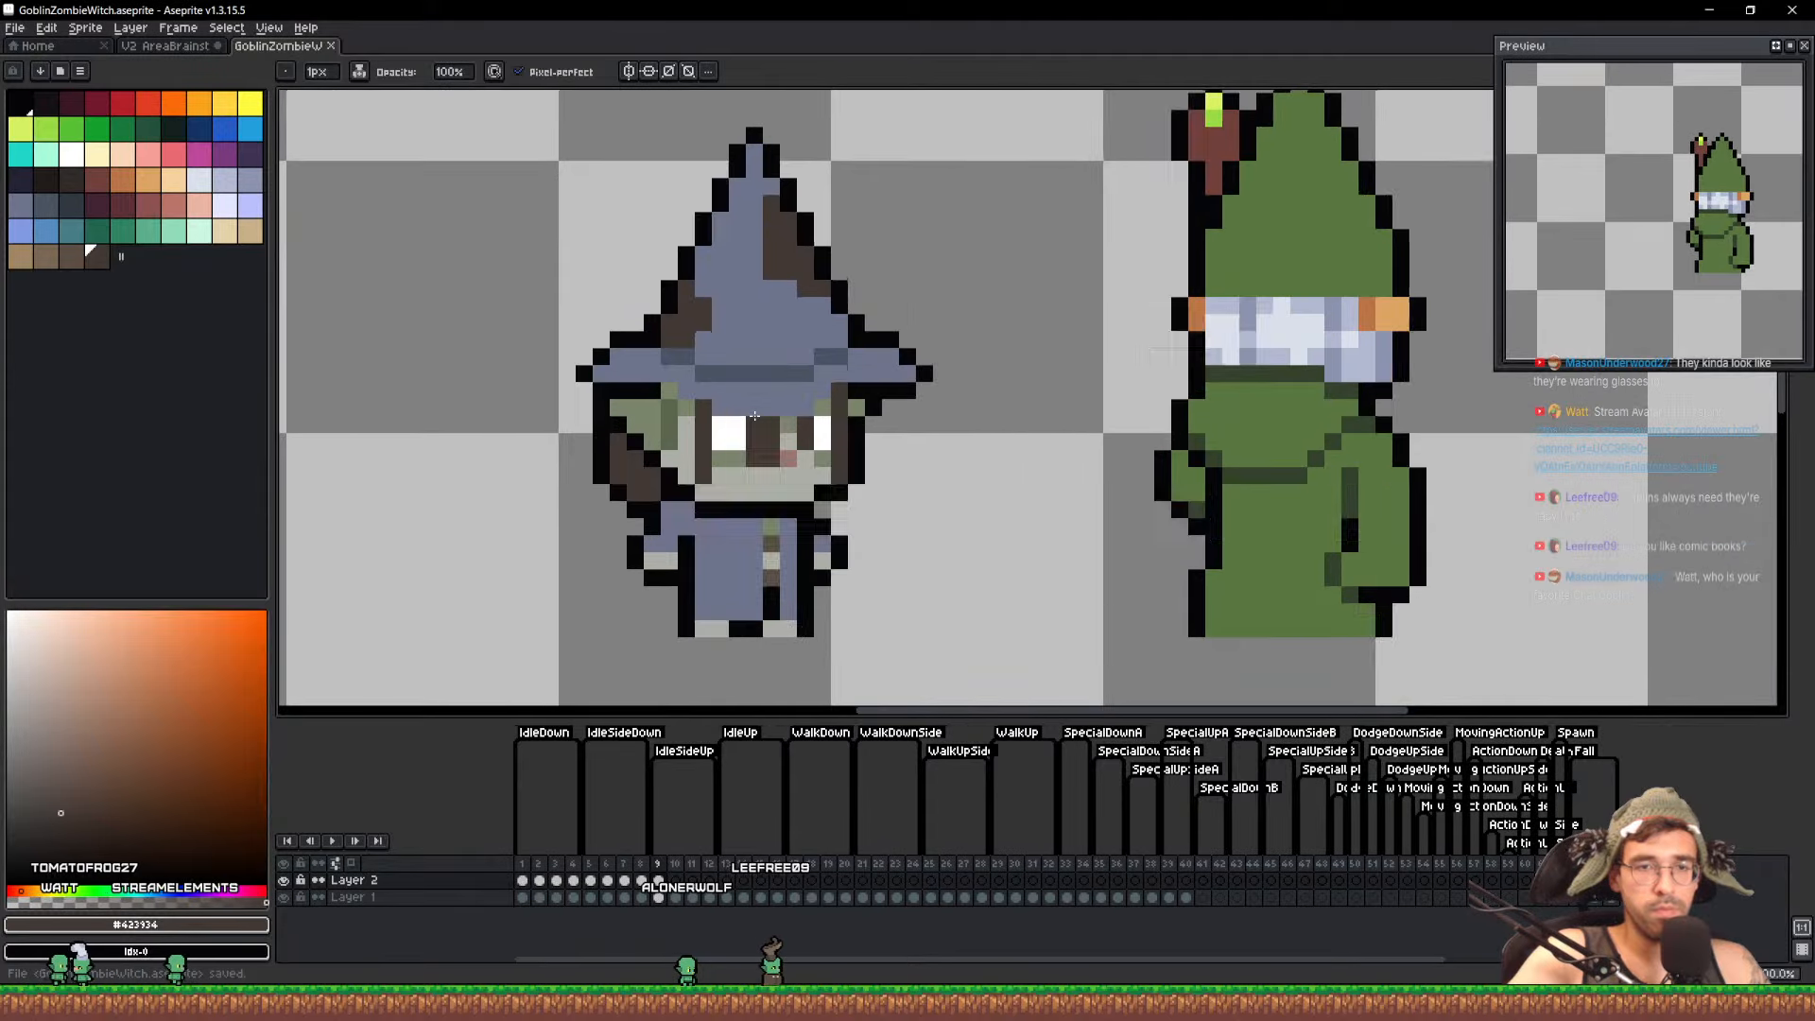
{"action": "scroll", "coordinate": [855, 377], "scroll_direction": "down", "scroll_amount": 2}
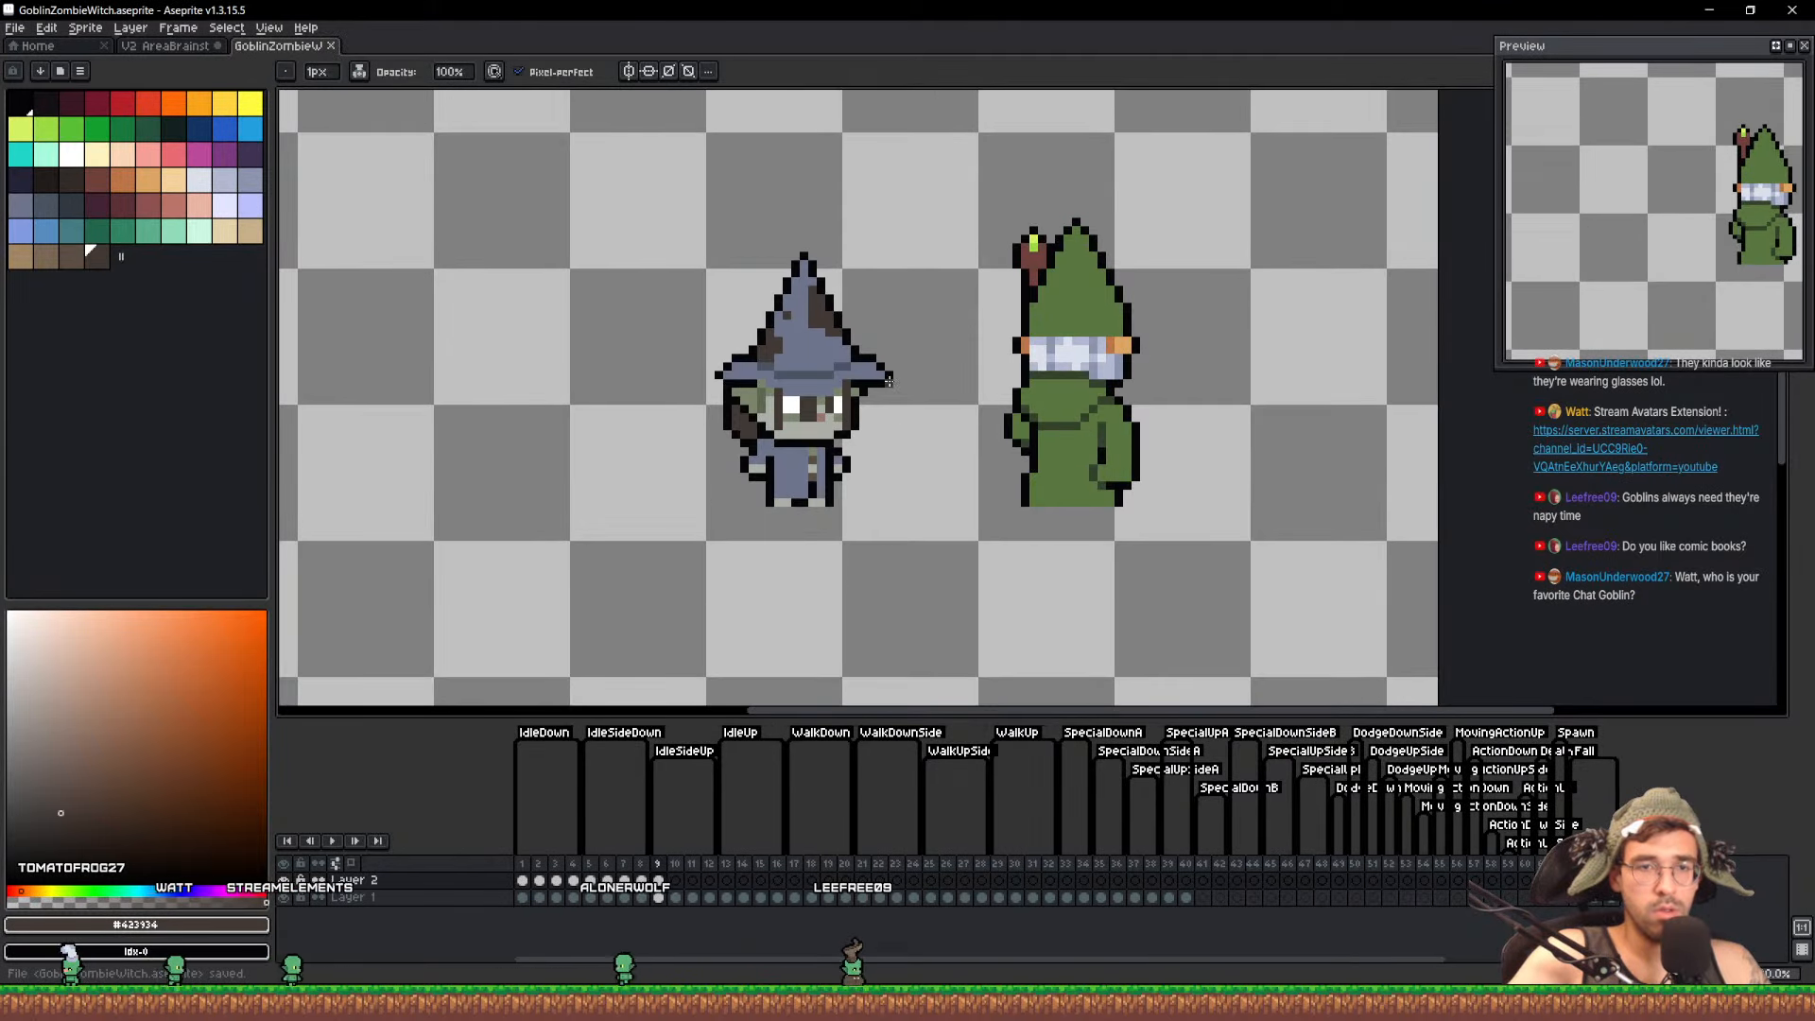
Reshape the witch's right ear in frame 9 with the green skin shades picked from her ears
{"action": "scroll", "coordinate": [889, 380], "scroll_direction": "up", "scroll_amount": 4}
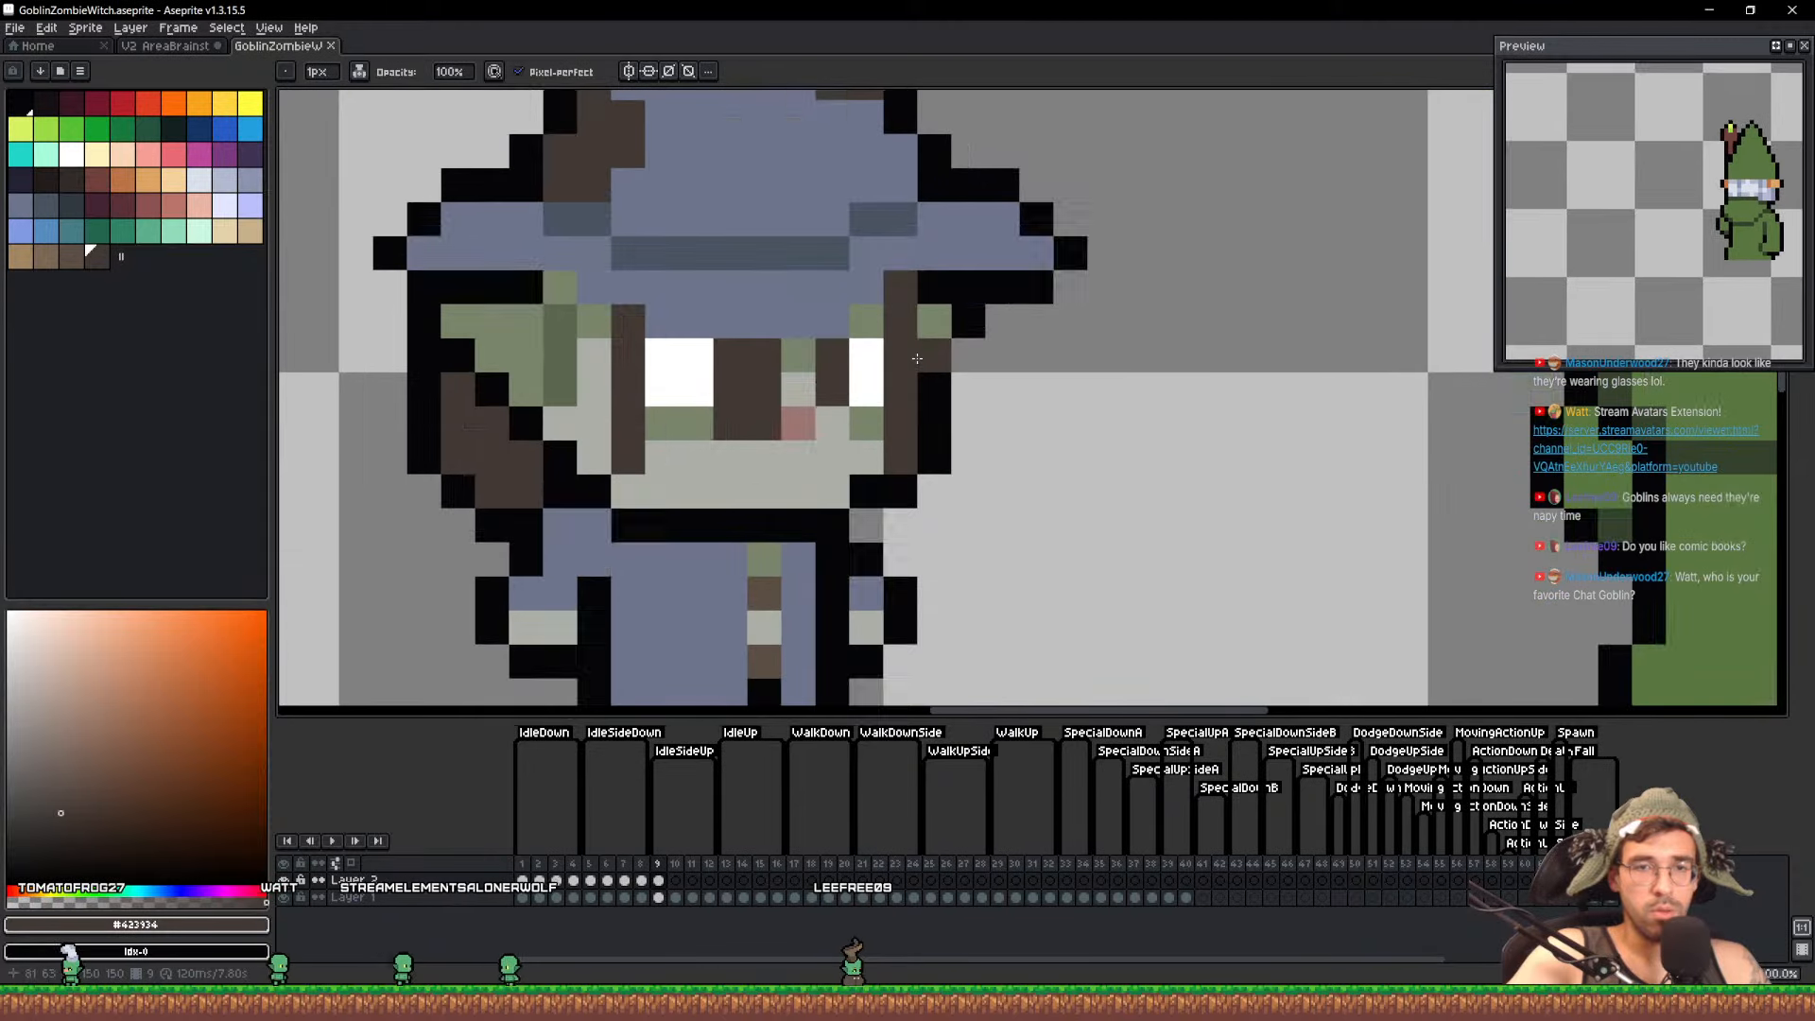
{"action": "left_click", "coordinate": [936, 325], "text": "alt"}
{"action": "mouse_move", "coordinate": [901, 325]}
{"action": "left_mouse_down"}
{"action": "mouse_move", "coordinate": [886, 376]}
{"action": "mouse_move", "coordinate": [867, 375]}
{"action": "mouse_move", "coordinate": [884, 352]}
{"action": "mouse_move", "coordinate": [911, 390]}
{"action": "mouse_move", "coordinate": [870, 416]}
{"action": "mouse_move", "coordinate": [607, 395]}
{"action": "mouse_move", "coordinate": [817, 363]}
{"action": "left_mouse_up"}
{"action": "left_click", "coordinate": [910, 390], "text": "alt"}
{"action": "left_click", "coordinate": [568, 363], "text": "alt"}
{"action": "scroll", "coordinate": [954, 423], "scroll_direction": "down", "scroll_amount": 1}
Cover the witch's face and left ear with brown hair using a 2 px brush, and extend the blue hat brim over it
{"action": "left_click", "coordinate": [917, 421], "text": "alt"}
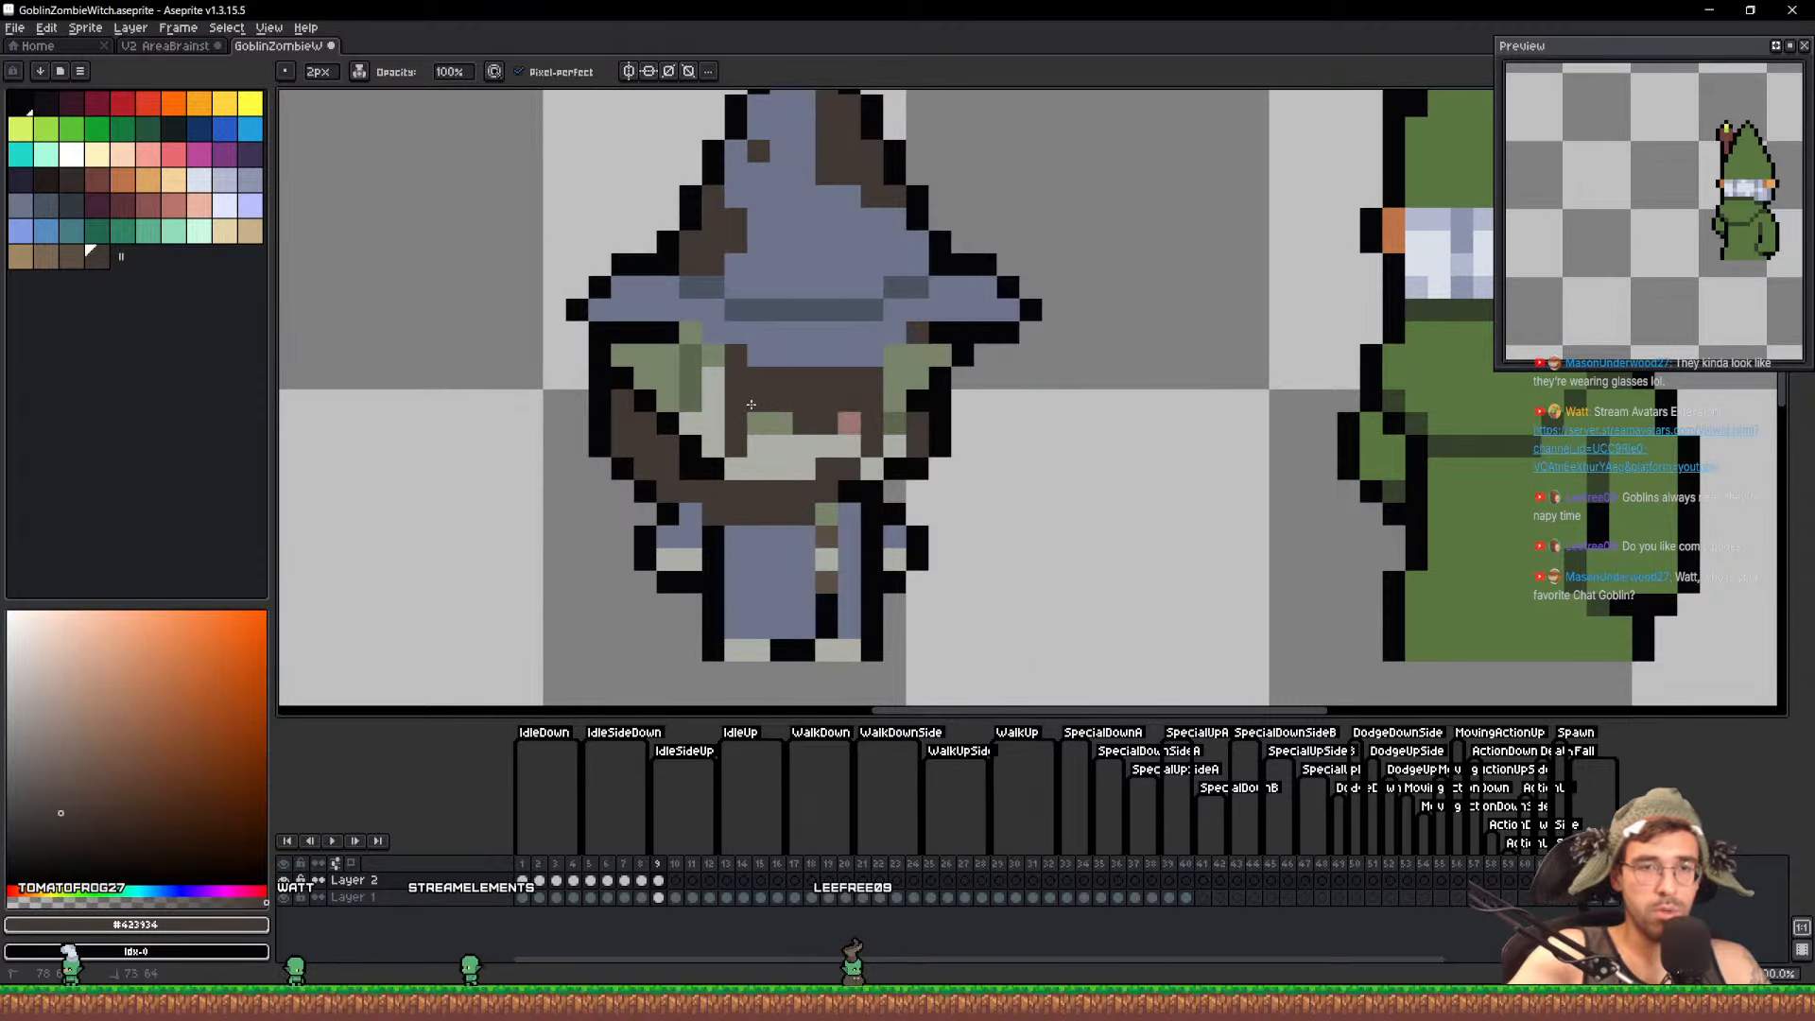
{"action": "left_click_drag", "start_coordinate": [699, 381], "coordinate": [645, 380]}
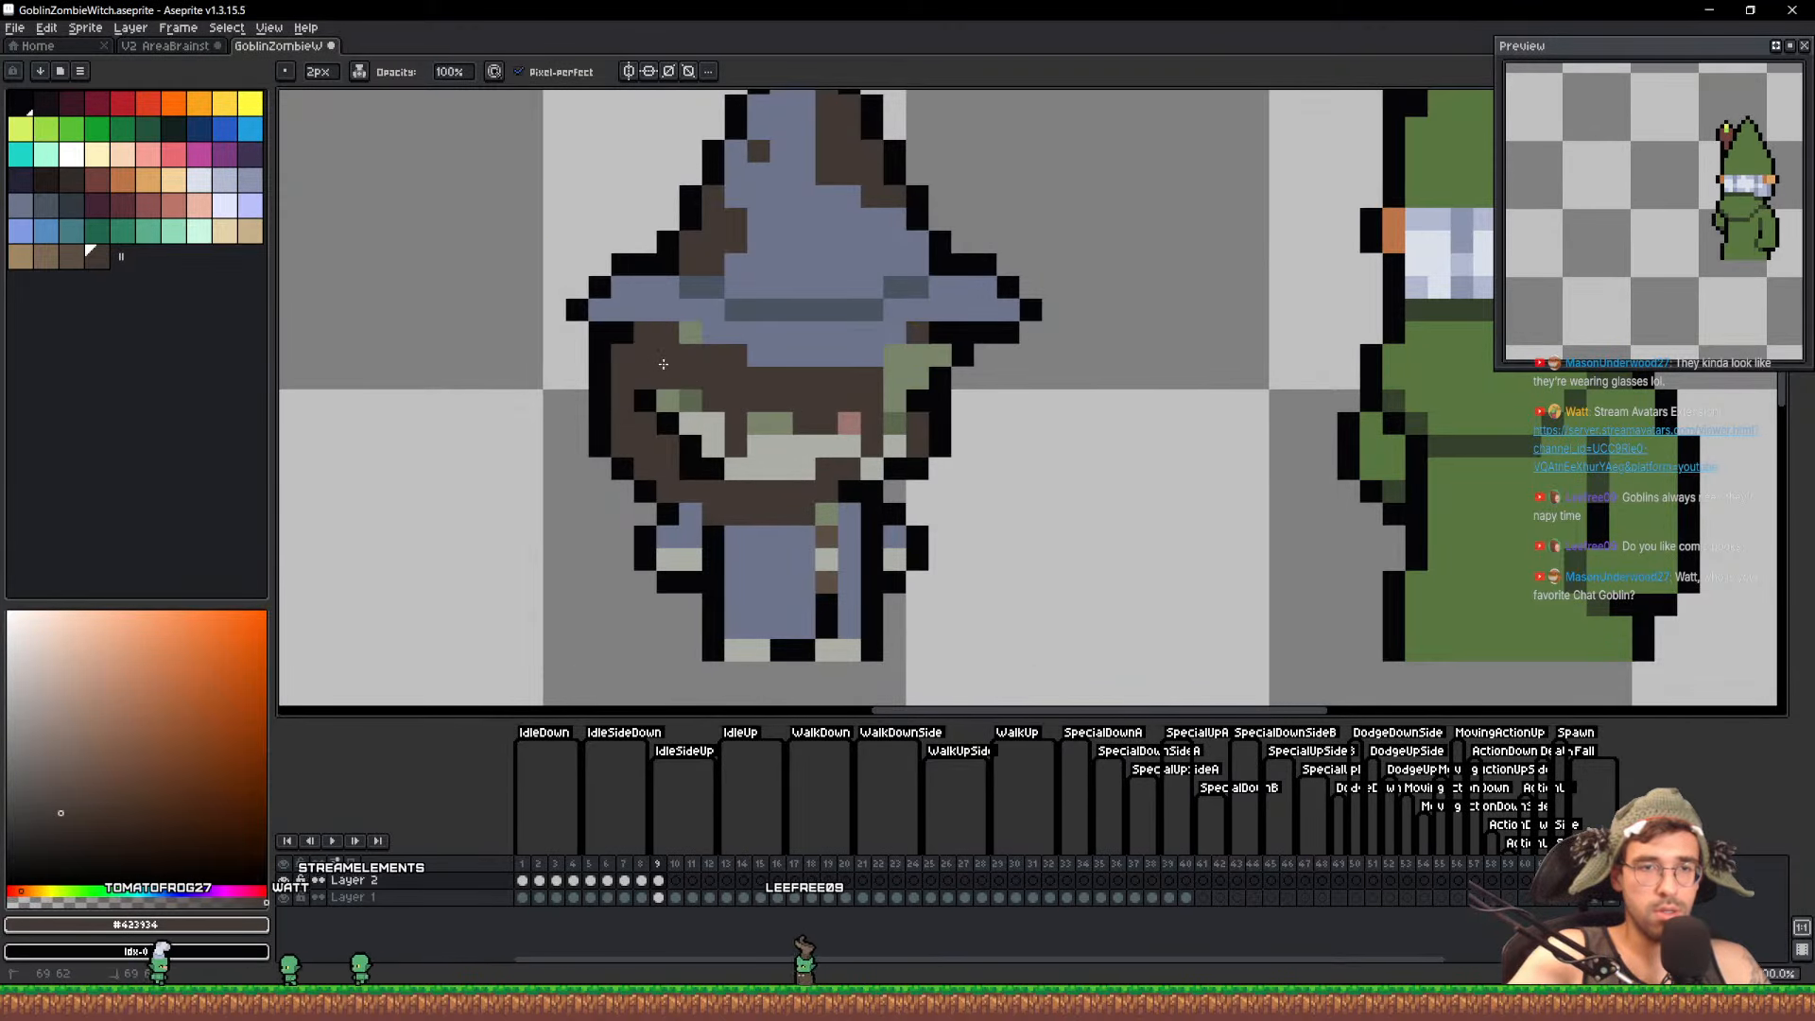
{"action": "left_click", "coordinate": [699, 318], "text": "alt"}
{"action": "left_click", "coordinate": [699, 312], "text": "alt"}
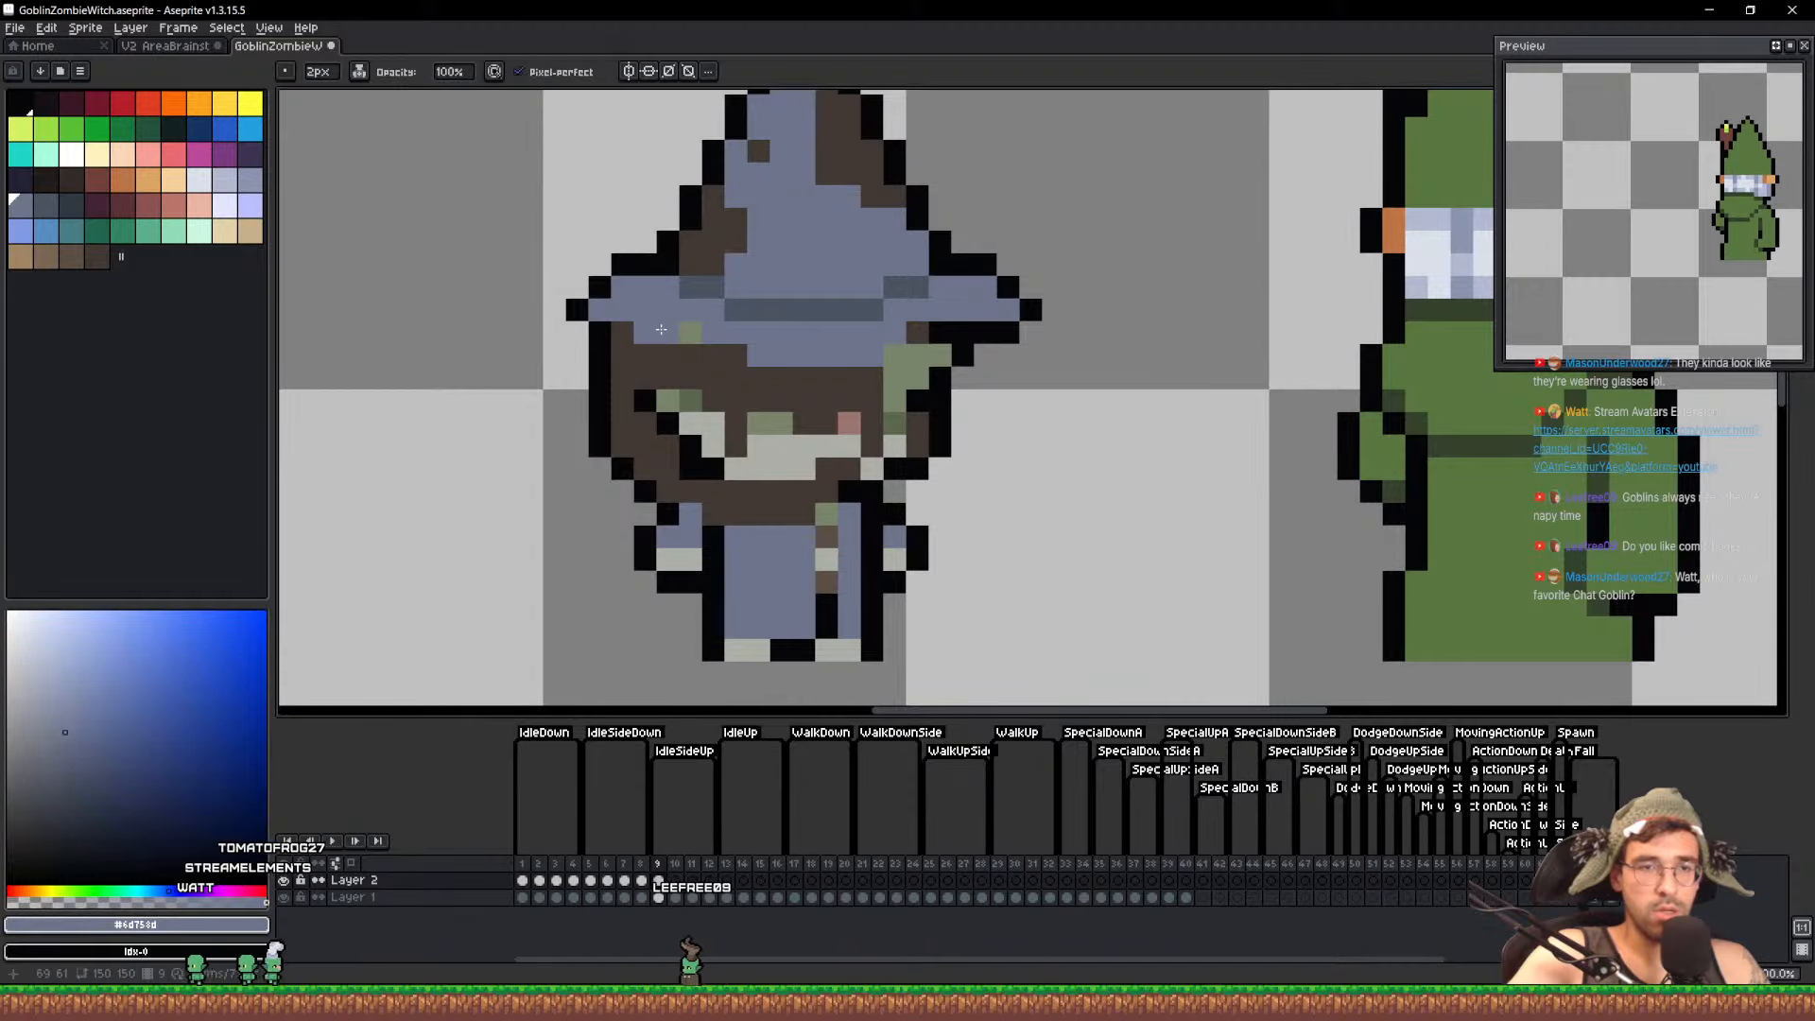
{"action": "left_click_drag", "start_coordinate": [668, 332], "coordinate": [751, 350]}
{"action": "left_click", "coordinate": [662, 392], "text": "alt"}
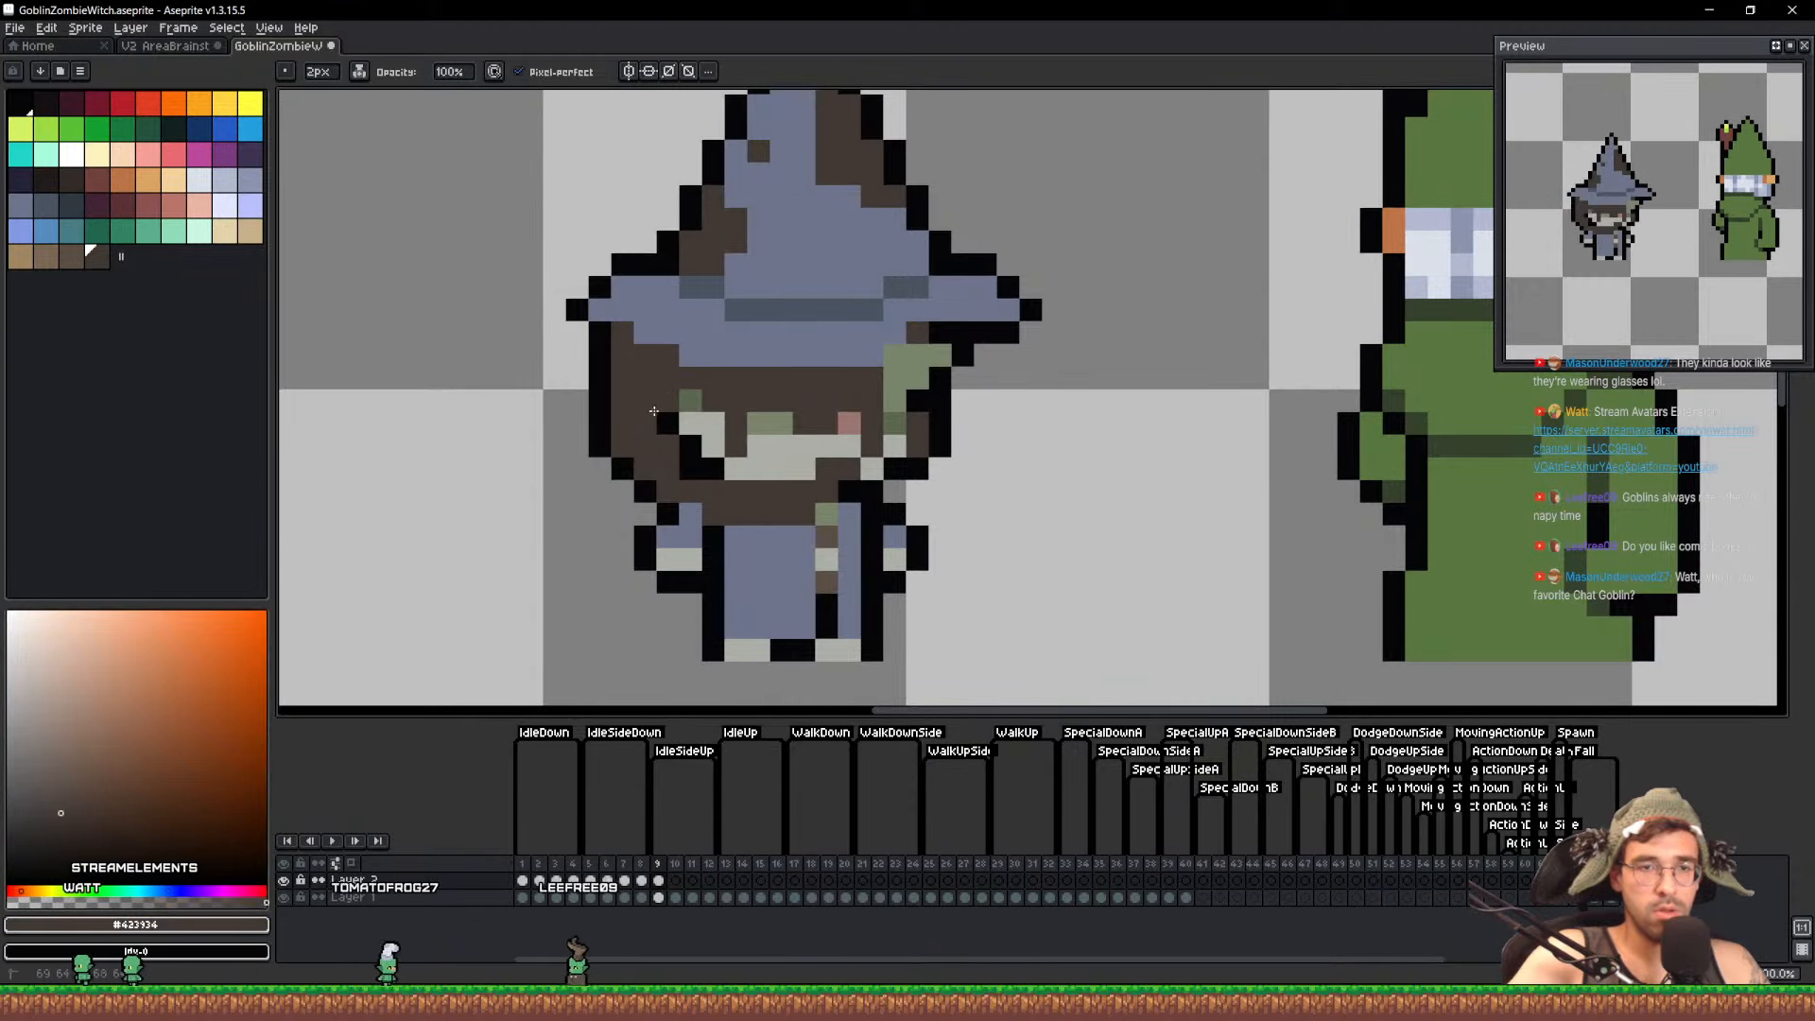
{"action": "left_click_drag", "start_coordinate": [667, 413], "coordinate": [723, 473]}
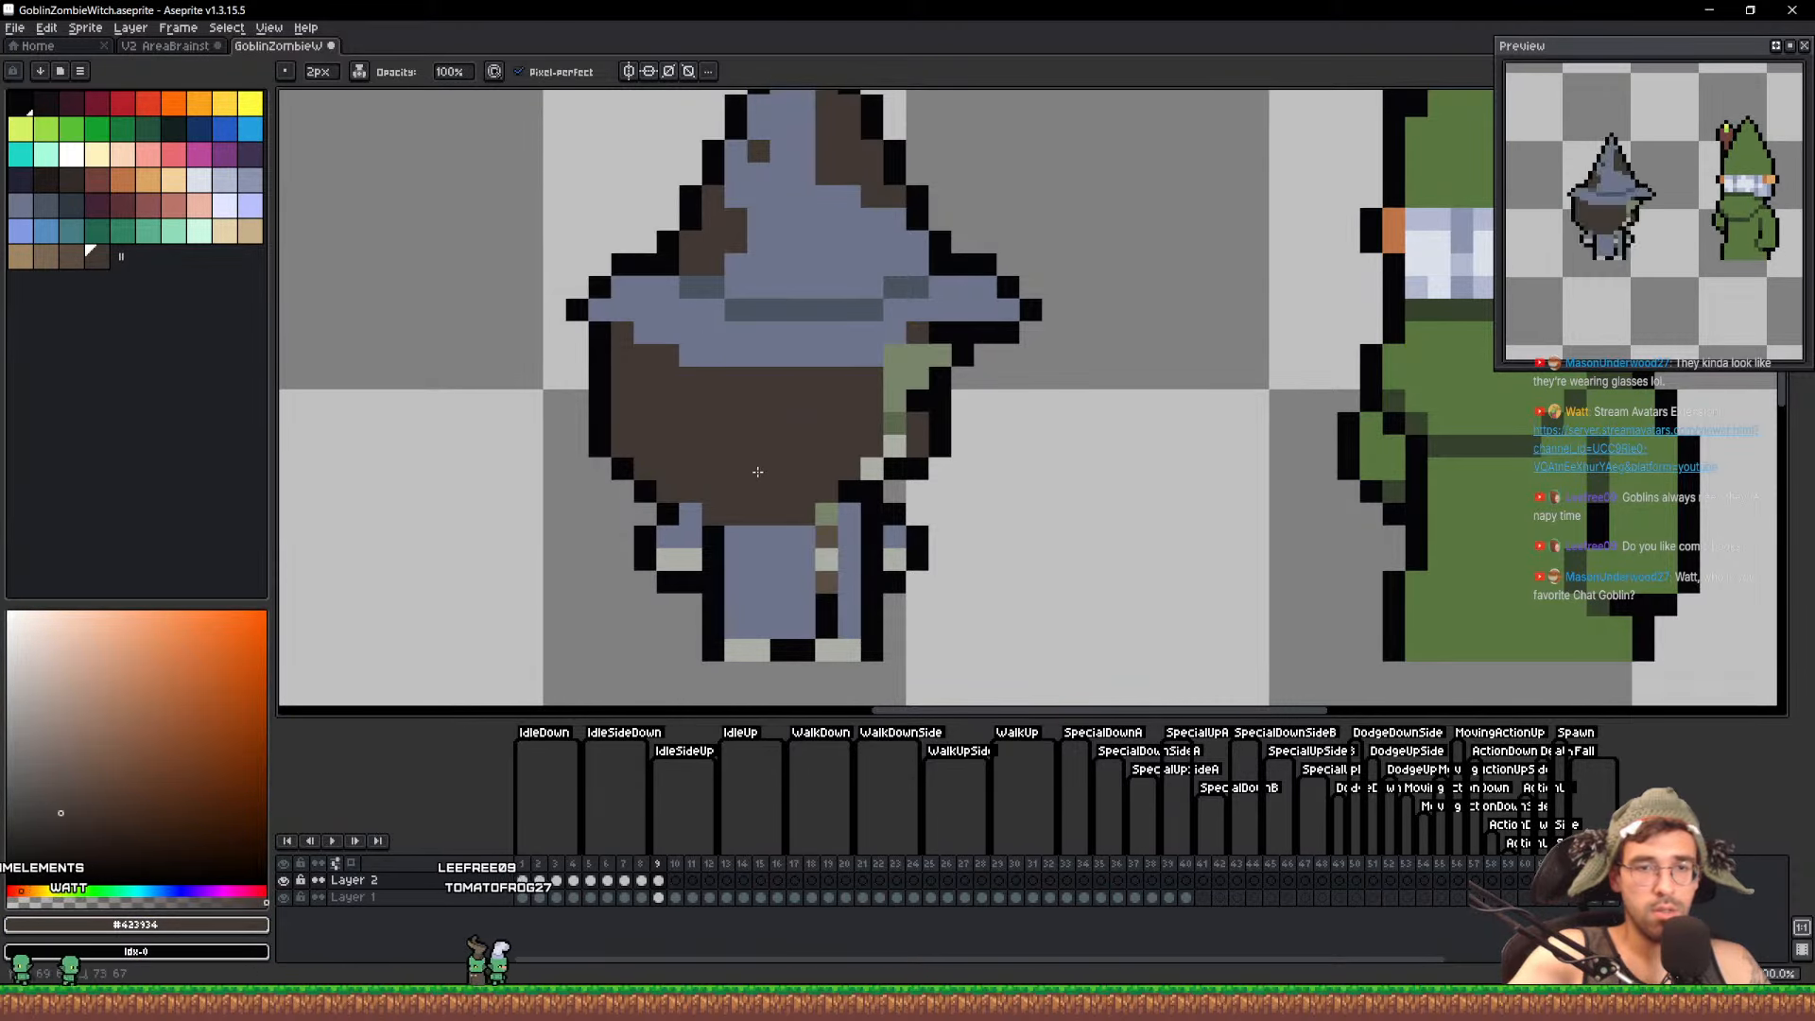
Widen the right arm inward over the robe with a 1 px brush, using blue sleeve, light hand and black outline pixels
{"action": "key", "text": "minus"}
{"action": "scroll", "coordinate": [797, 495], "scroll_direction": "down", "scroll_amount": 1}
{"action": "scroll", "coordinate": [871, 534], "scroll_direction": "up", "scroll_amount": 2}
{"action": "left_click", "coordinate": [866, 520], "text": "alt"}
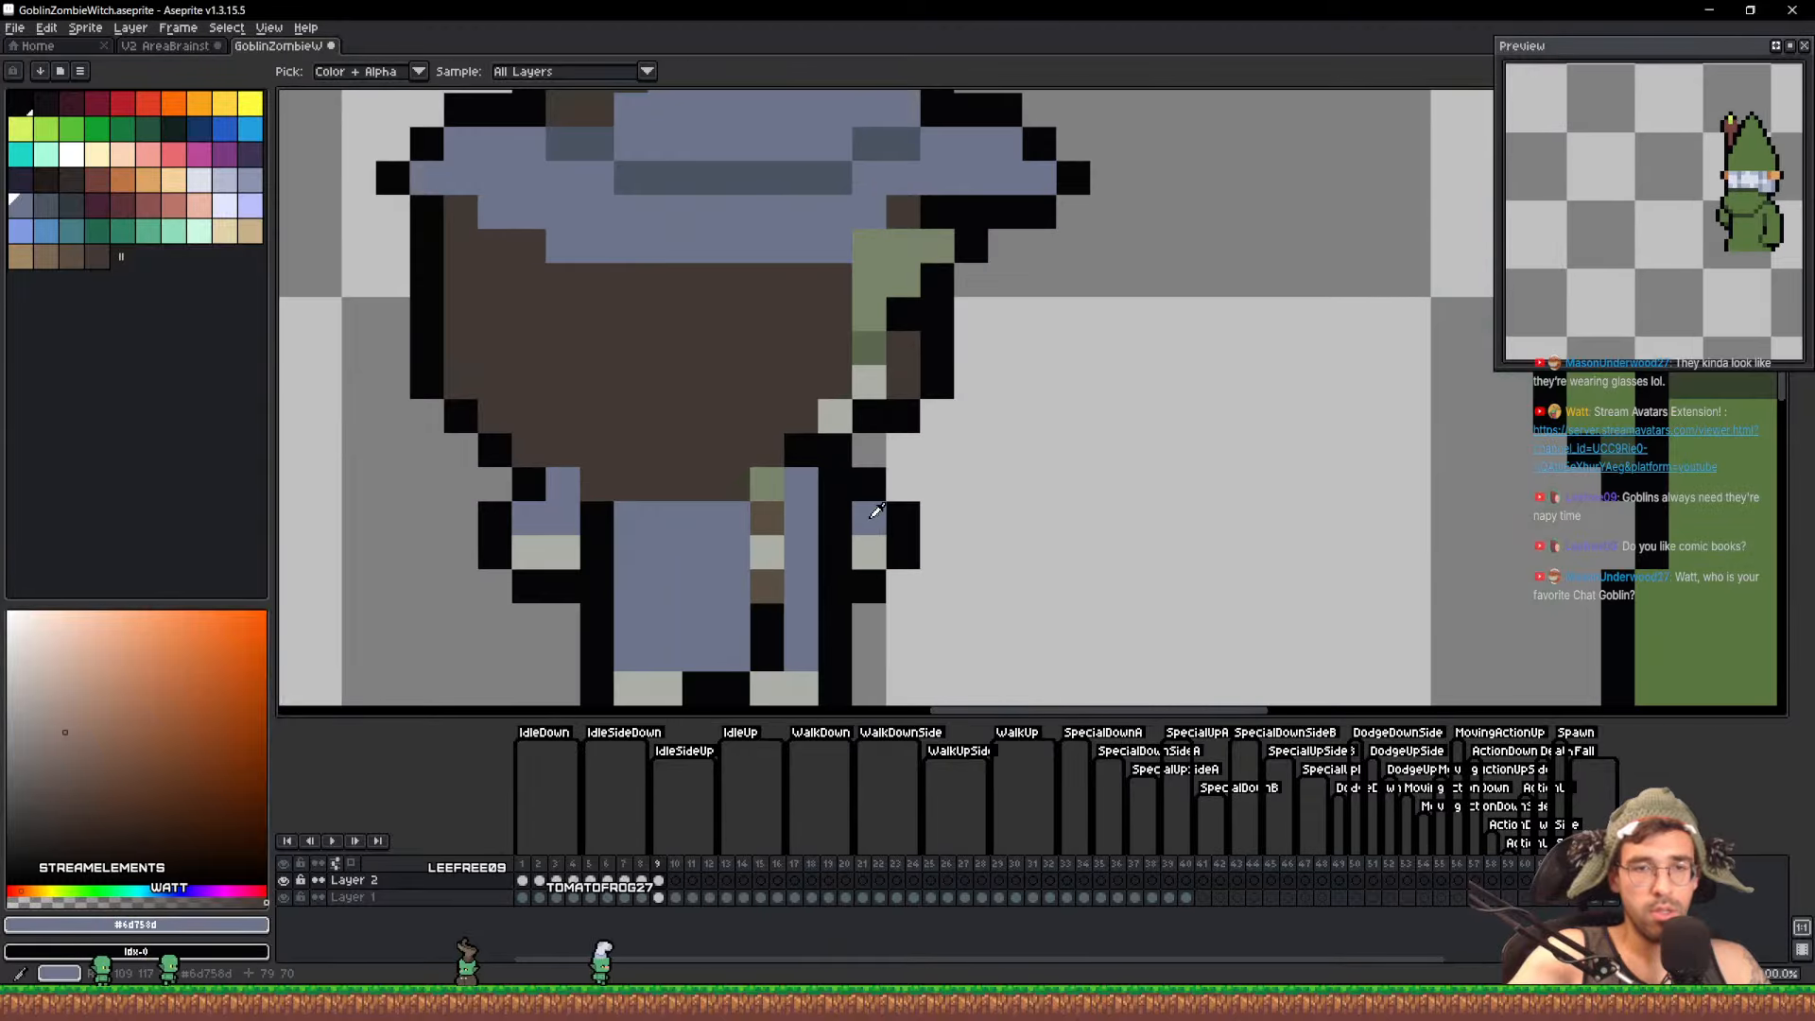
{"action": "left_click", "coordinate": [837, 515]}
{"action": "left_click", "coordinate": [872, 551], "text": "alt"}
{"action": "left_click", "coordinate": [837, 552]}
{"action": "left_click", "coordinate": [832, 582], "text": "alt"}
{"action": "left_click", "coordinate": [803, 550]}
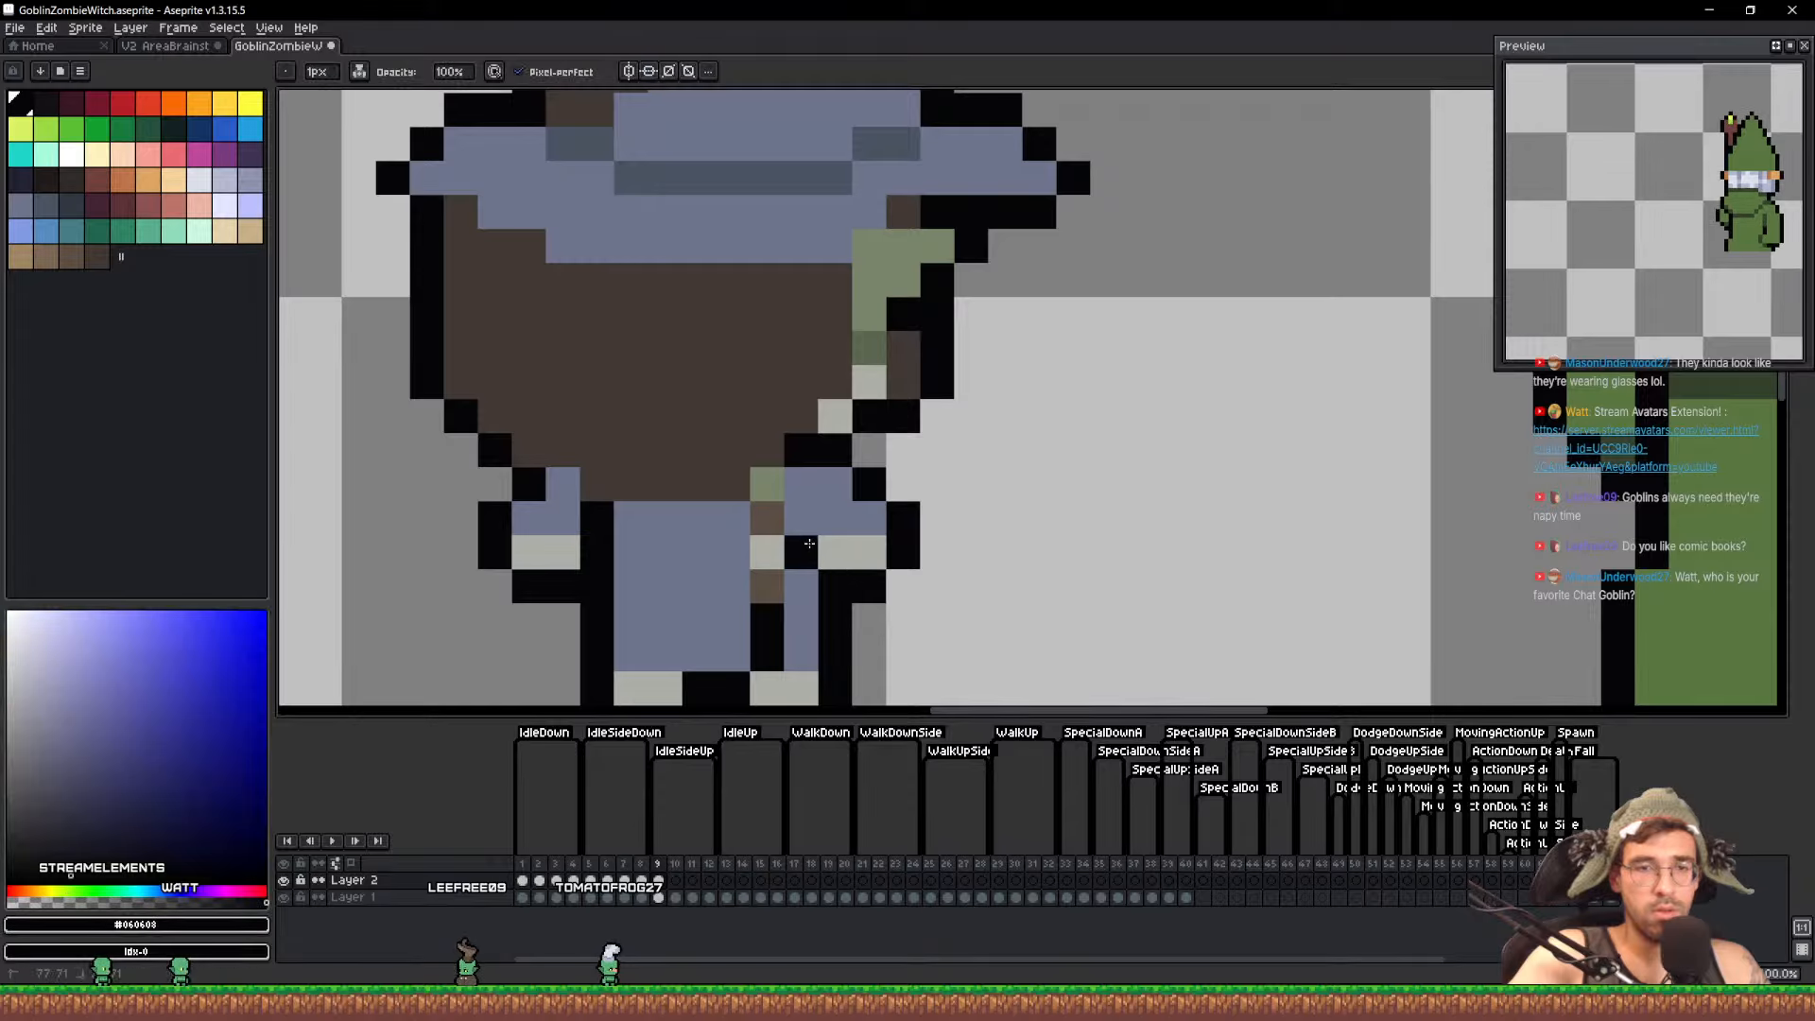
Paint the robe's front opening and buttons over in blue, and add a dark slate shading pixel beside the right sleeve
{"action": "left_click", "coordinate": [799, 609], "text": "alt"}
{"action": "left_click", "coordinate": [772, 492]}
{"action": "left_click_drag", "start_coordinate": [816, 534], "coordinate": [833, 486]}
{"action": "left_click", "coordinate": [815, 495], "text": "alt"}
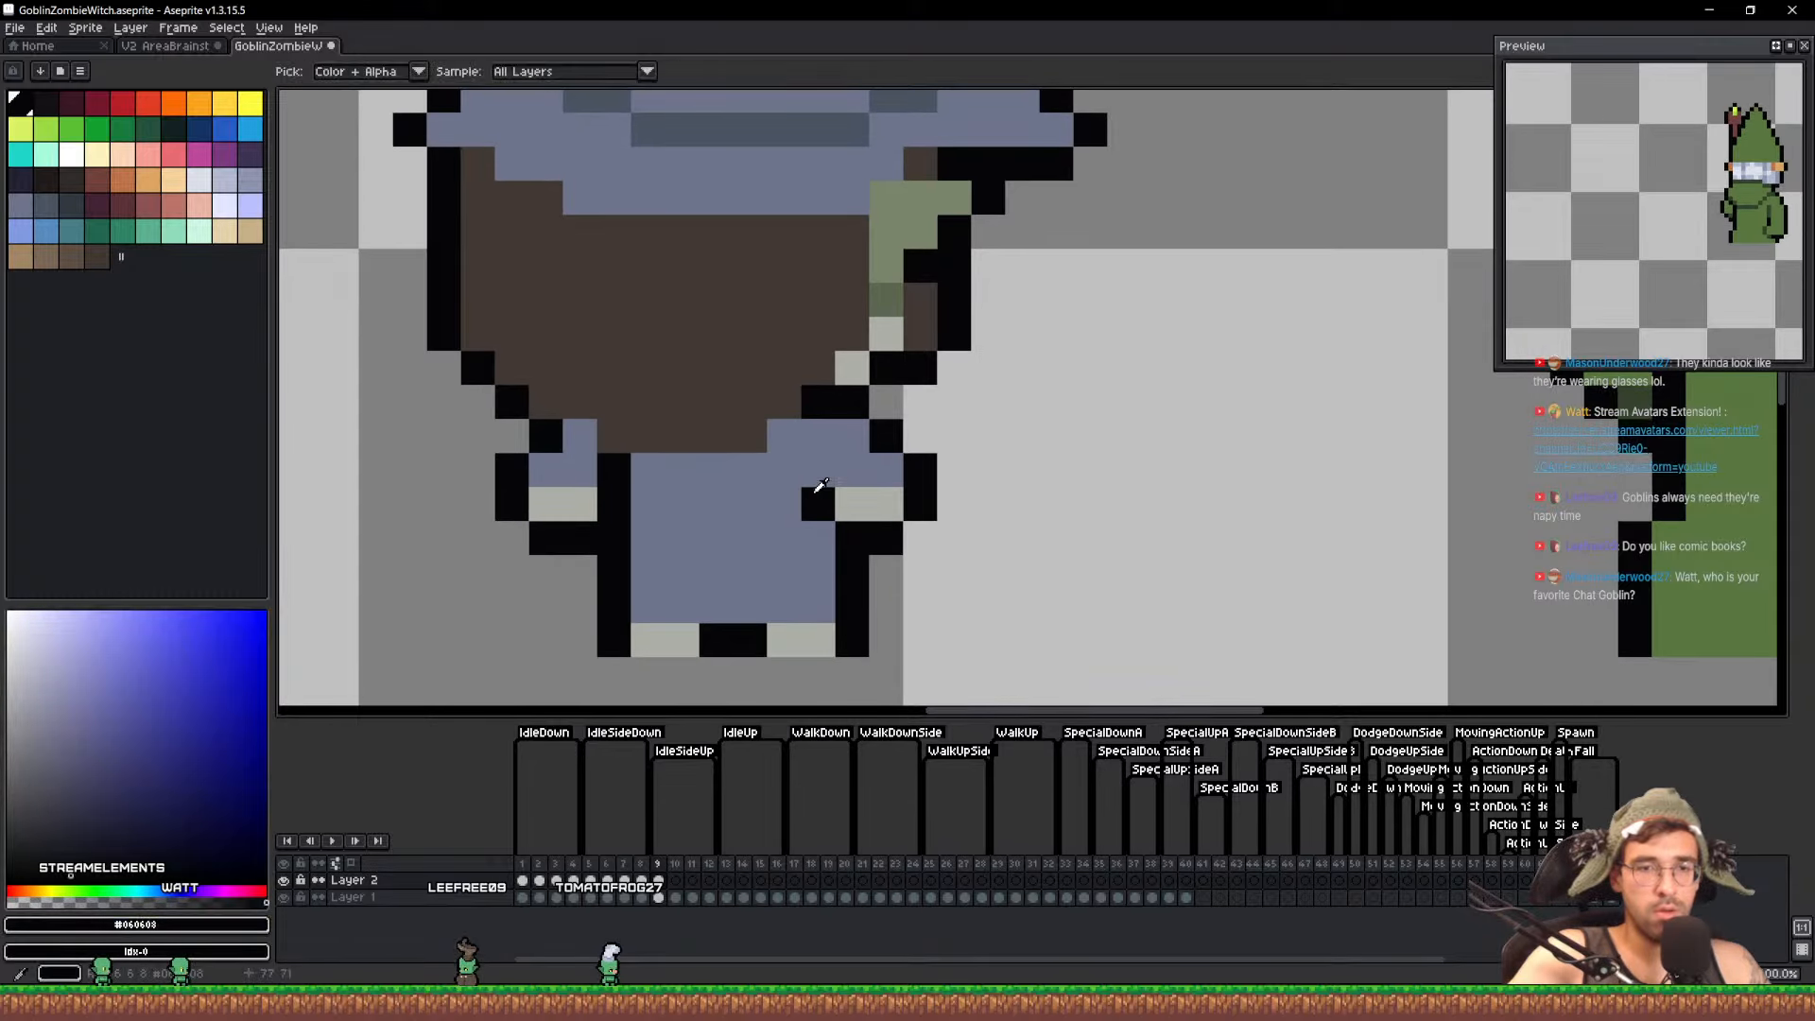
{"action": "left_click", "coordinate": [815, 467], "text": "alt"}
{"action": "scroll", "coordinate": [814, 467], "scroll_direction": "down", "scroll_amount": 1}
{"action": "scroll", "coordinate": [798, 467], "scroll_direction": "down", "scroll_amount": 3}
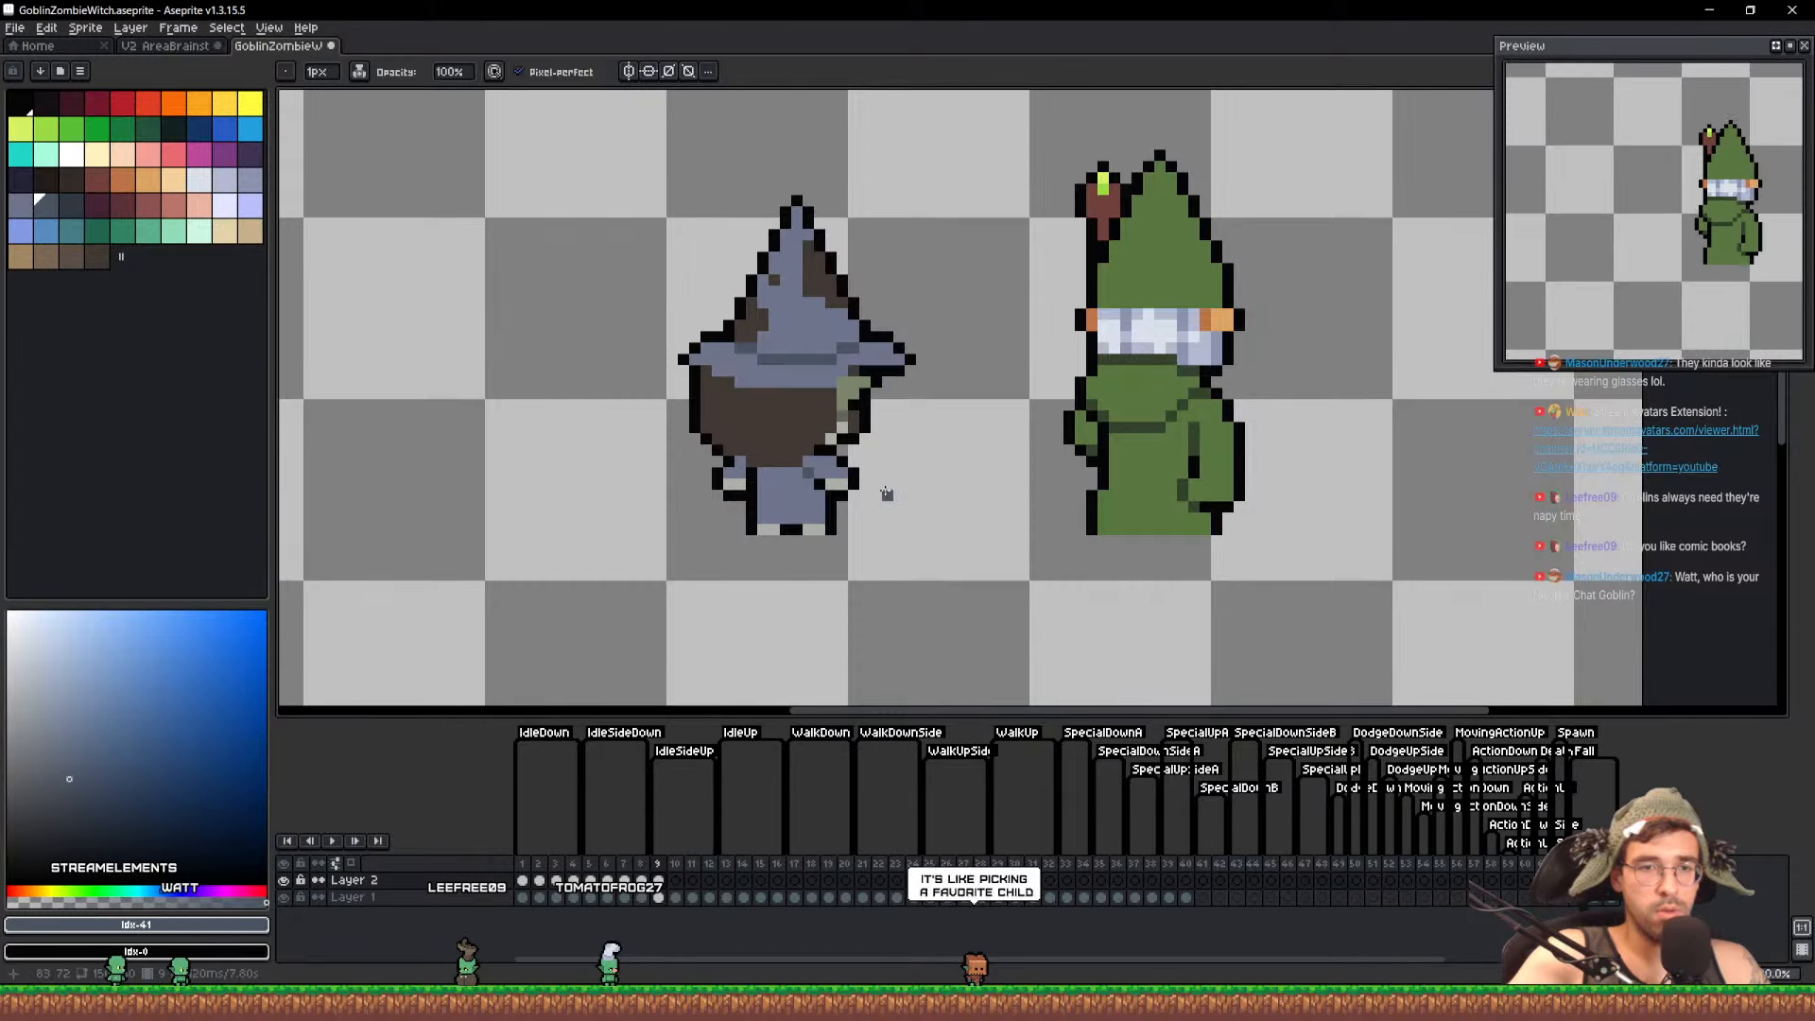
Move the witch's left arm one pixel right toward the robe, touch up its black outline, and save the sprite
{"action": "scroll", "coordinate": [768, 492], "scroll_direction": "up", "scroll_amount": 3}
{"action": "key", "text": "q"}
{"action": "mouse_move", "coordinate": [649, 398]}
{"action": "left_mouse_down"}
{"action": "mouse_move", "coordinate": [629, 536]}
{"action": "mouse_move", "coordinate": [603, 475]}
{"action": "mouse_move", "coordinate": [658, 472]}
{"action": "left_mouse_up"}
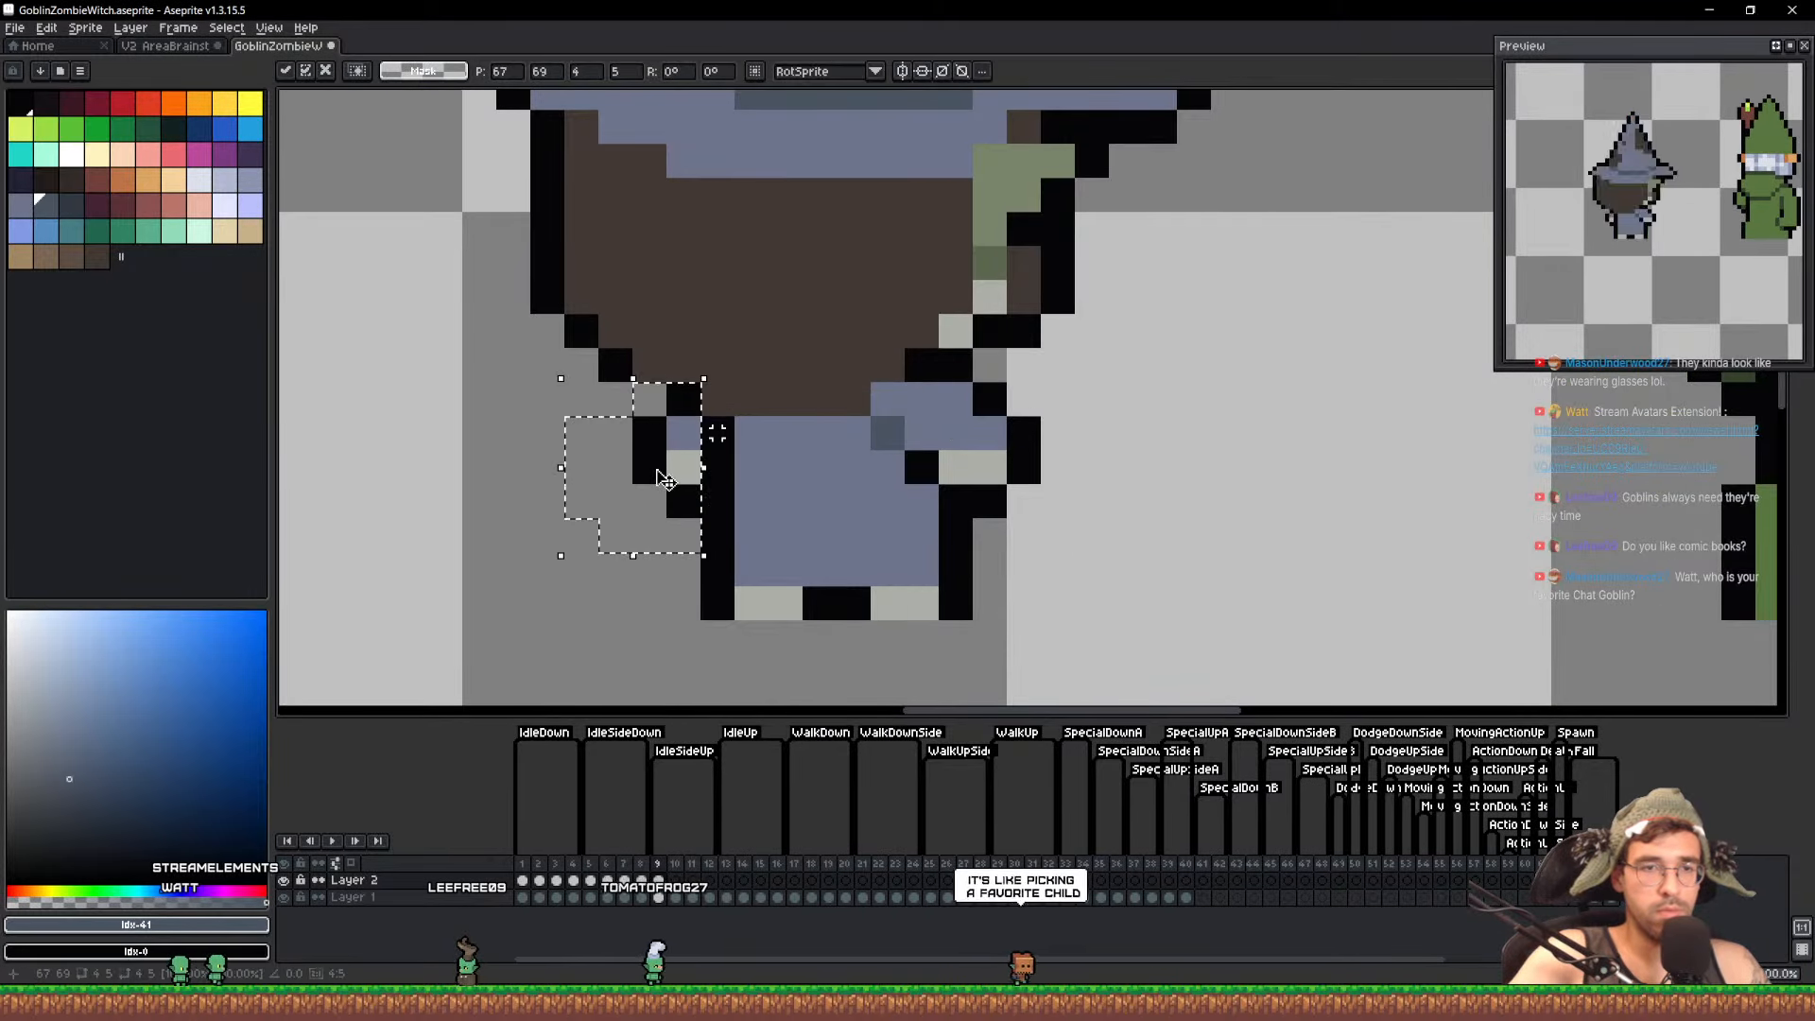
{"action": "key", "text": "ctrl+d"}
{"action": "left_click", "coordinate": [718, 432], "text": "alt"}
{"action": "key", "text": "b"}
{"action": "scroll", "coordinate": [756, 410], "scroll_direction": "down", "scroll_amount": 4}
{"action": "key", "text": "ctrl+s"}
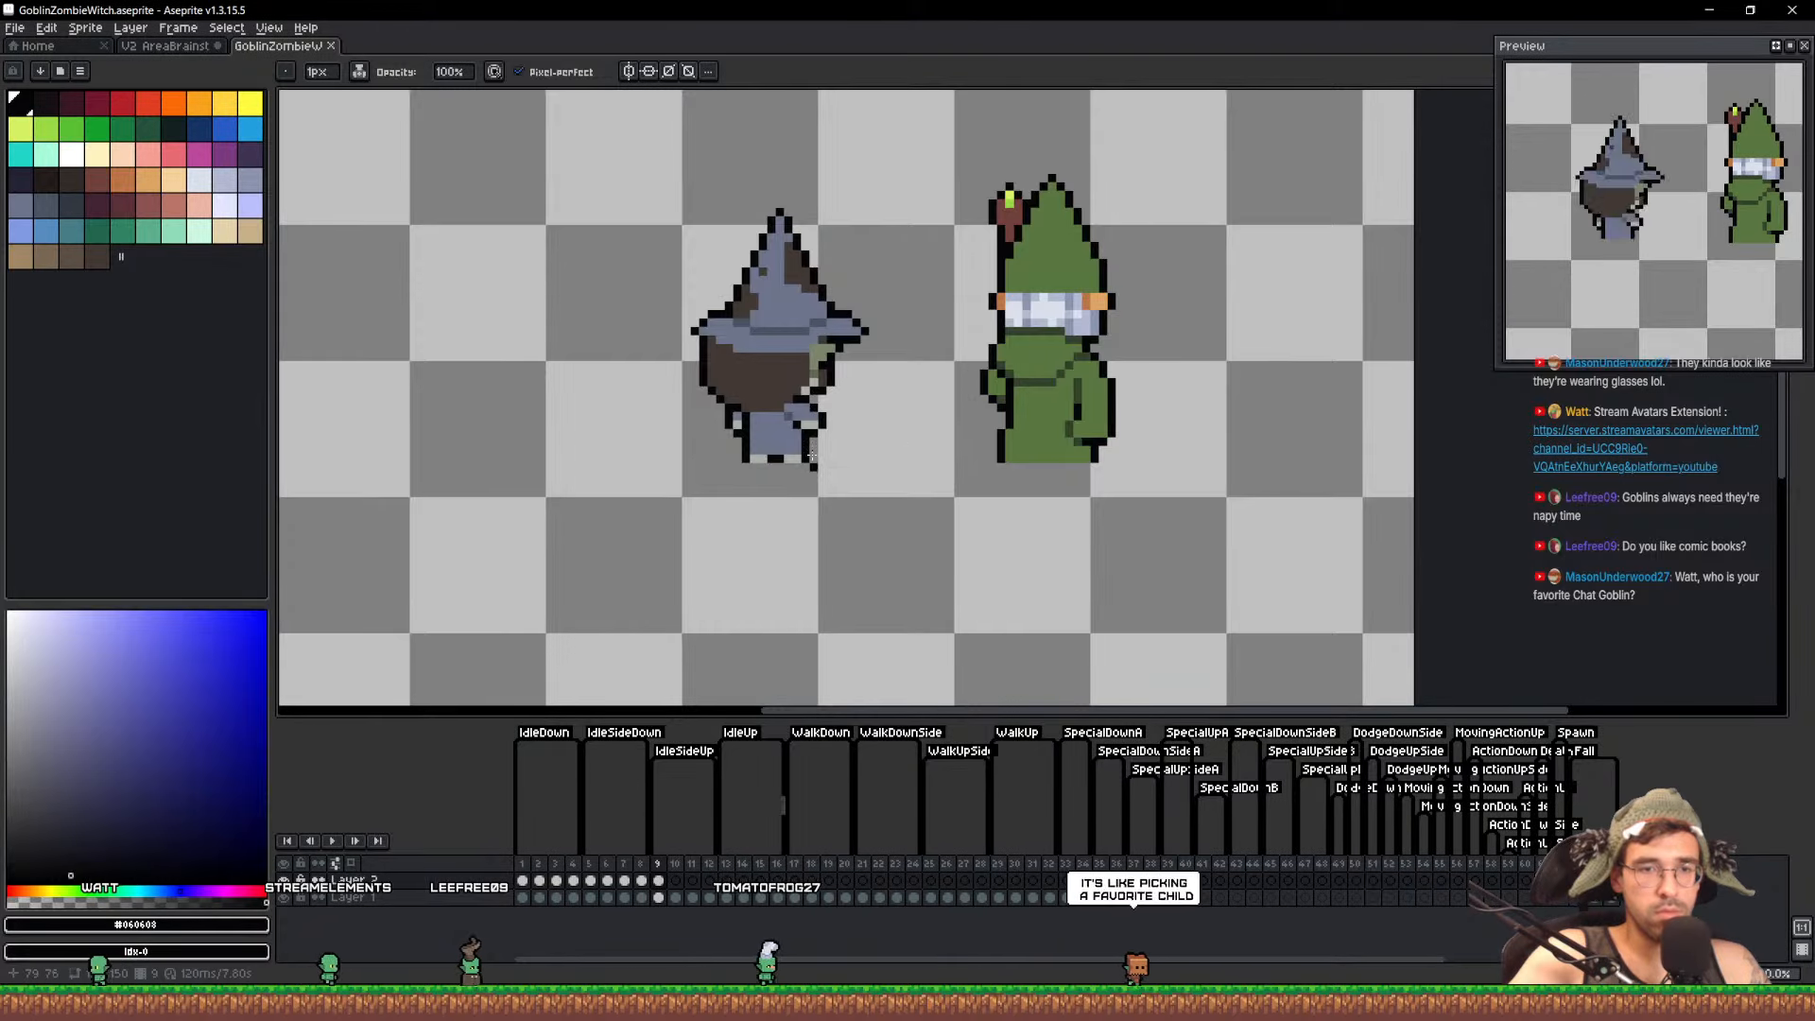
Shade the hair directly beneath the blue hat brim with dark brown pixels, and compare the witch on frames 1, 5 and 9
{"action": "scroll", "coordinate": [812, 457], "scroll_direction": "up", "scroll_amount": 2}
{"action": "left_click", "coordinate": [834, 368], "text": "alt"}
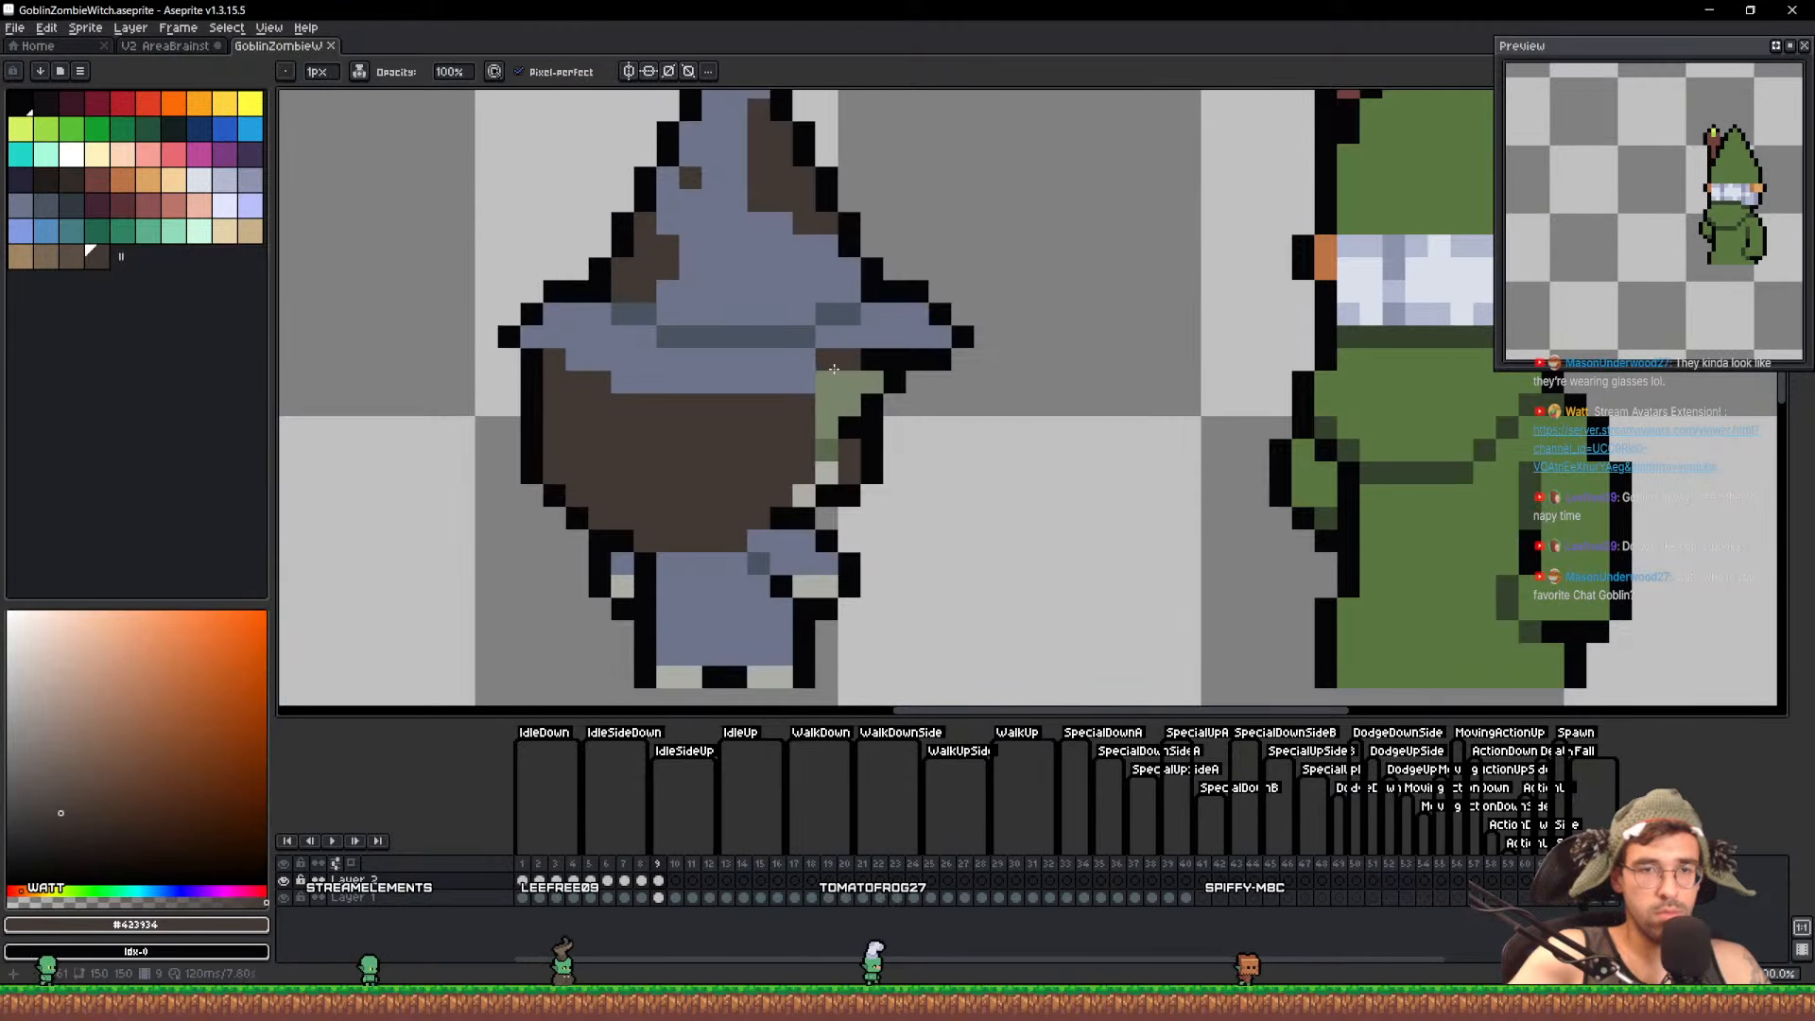
{"action": "left_click", "coordinate": [563, 343], "text": "alt"}
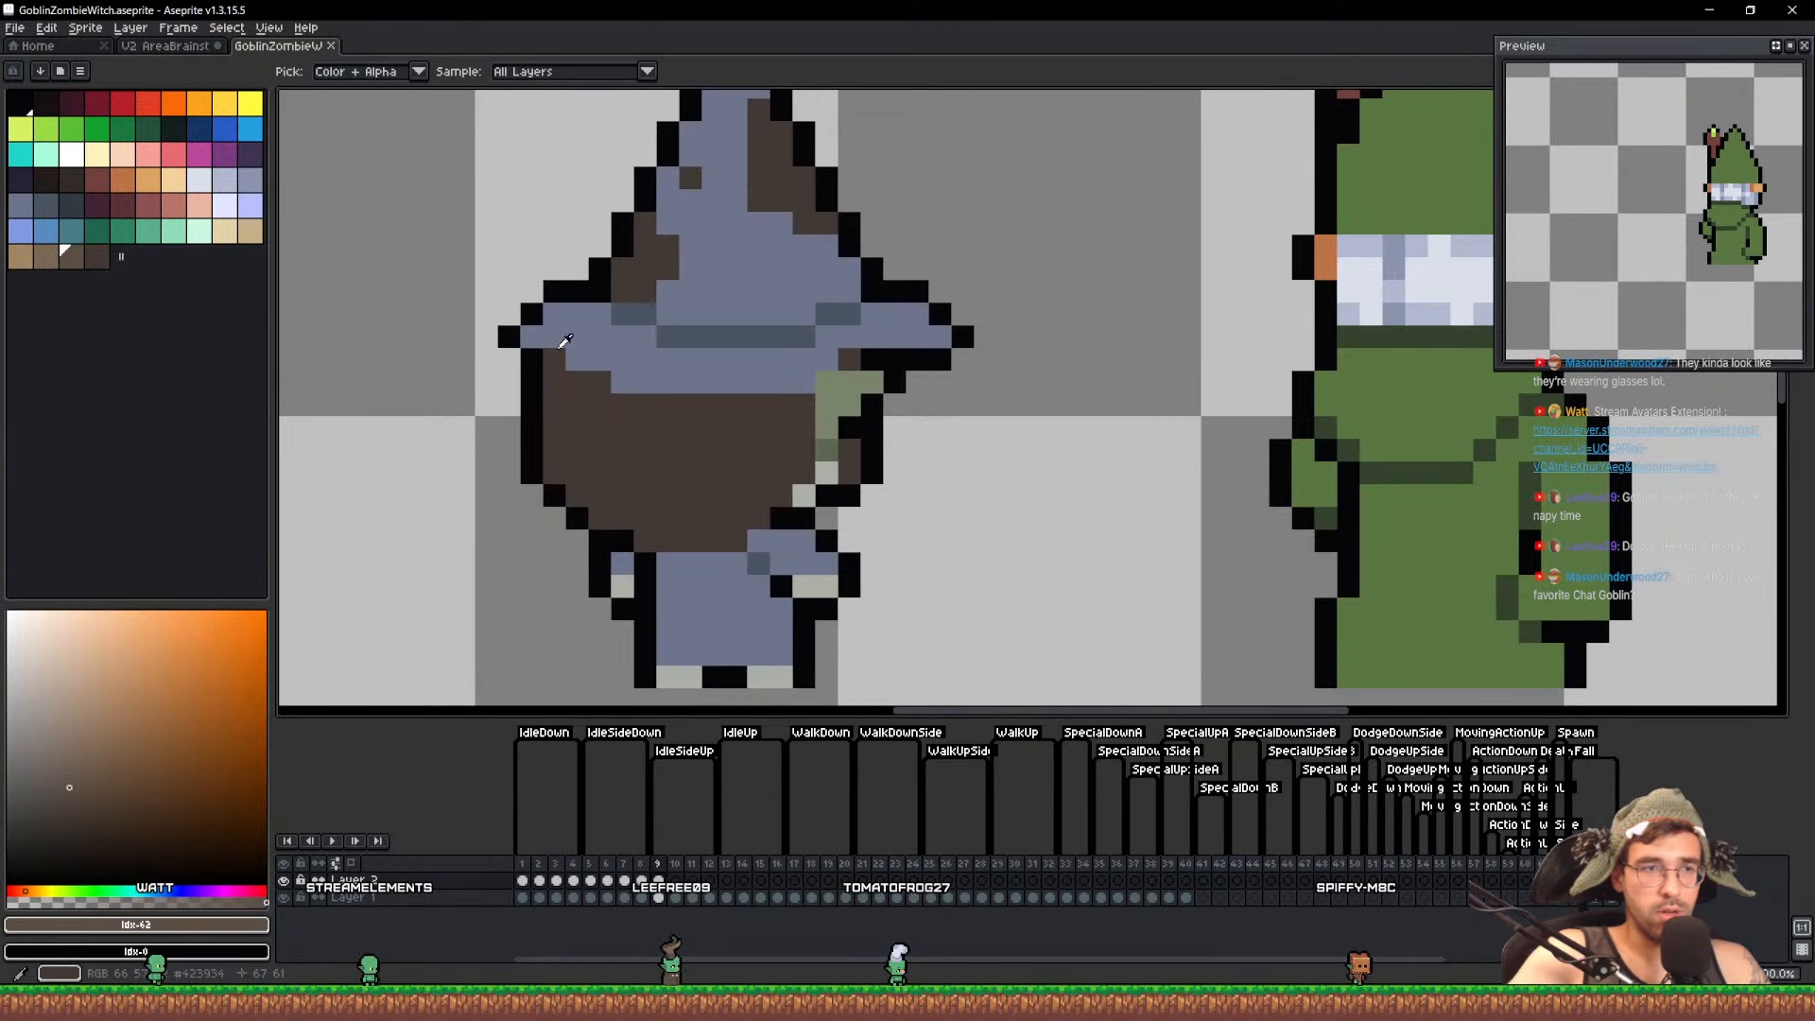
{"action": "left_click", "coordinate": [606, 387], "text": "alt"}
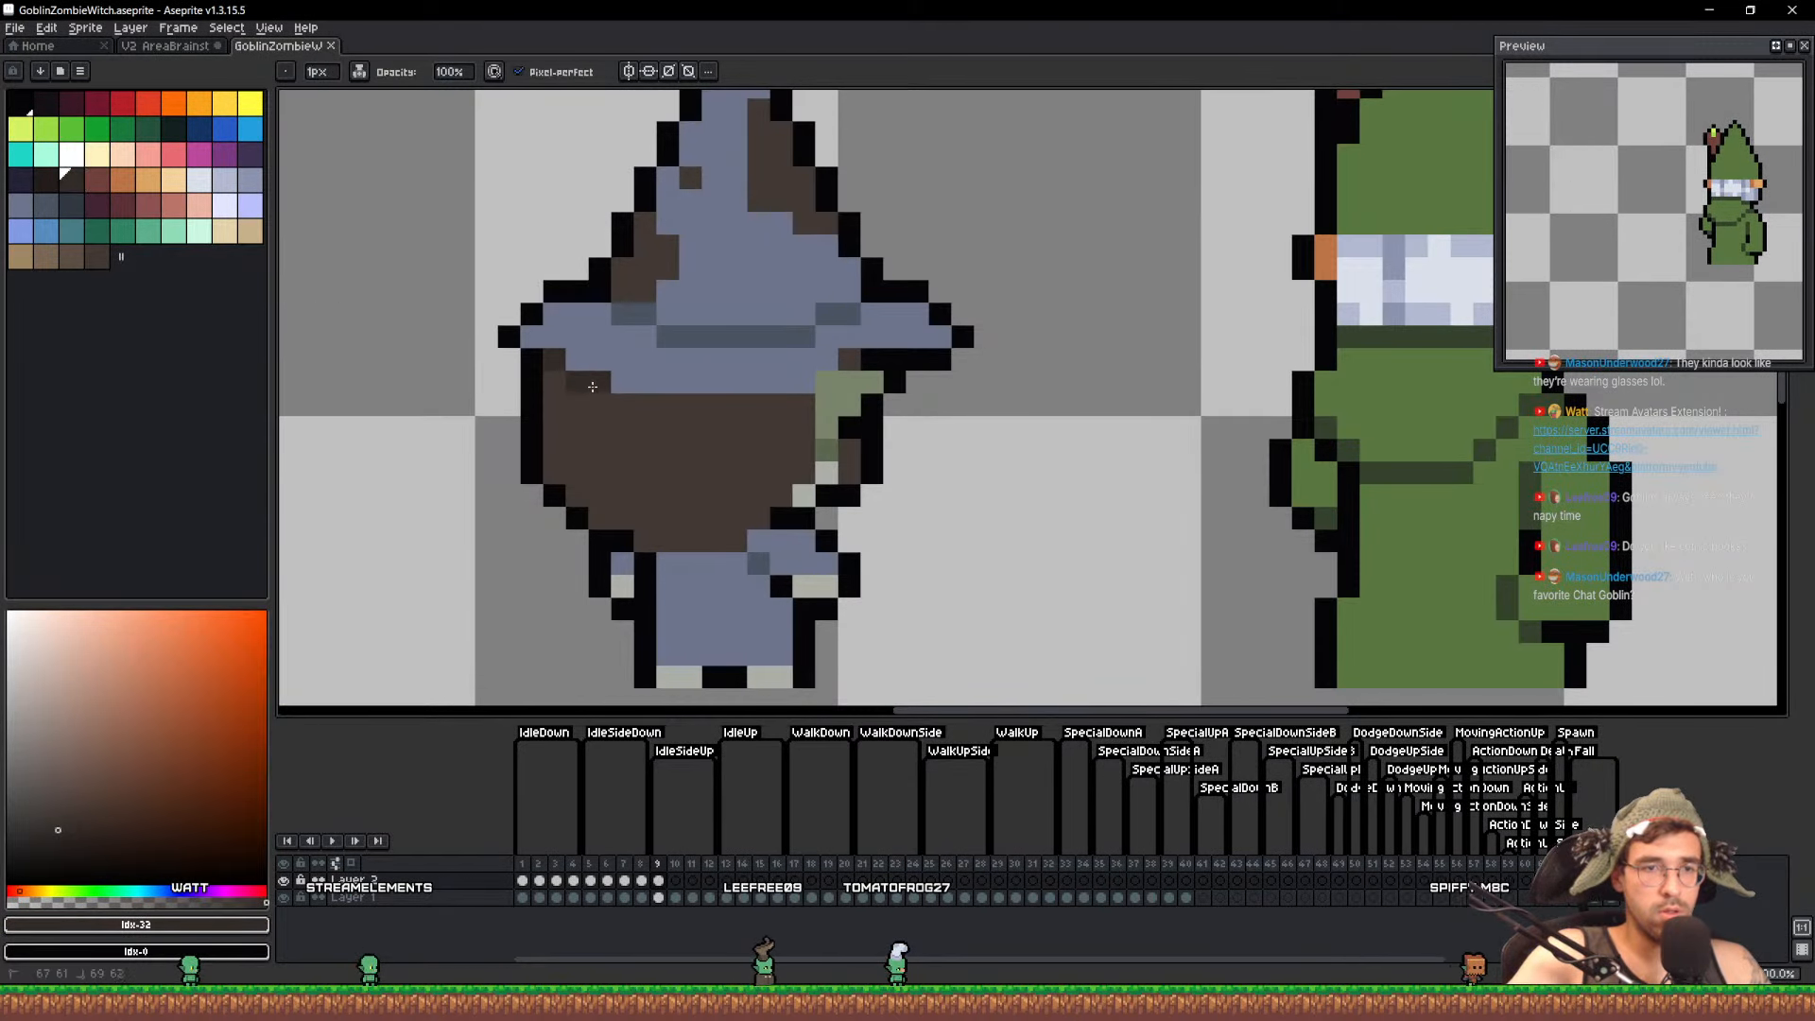
{"action": "scroll", "coordinate": [825, 389], "scroll_direction": "down", "scroll_amount": 4}
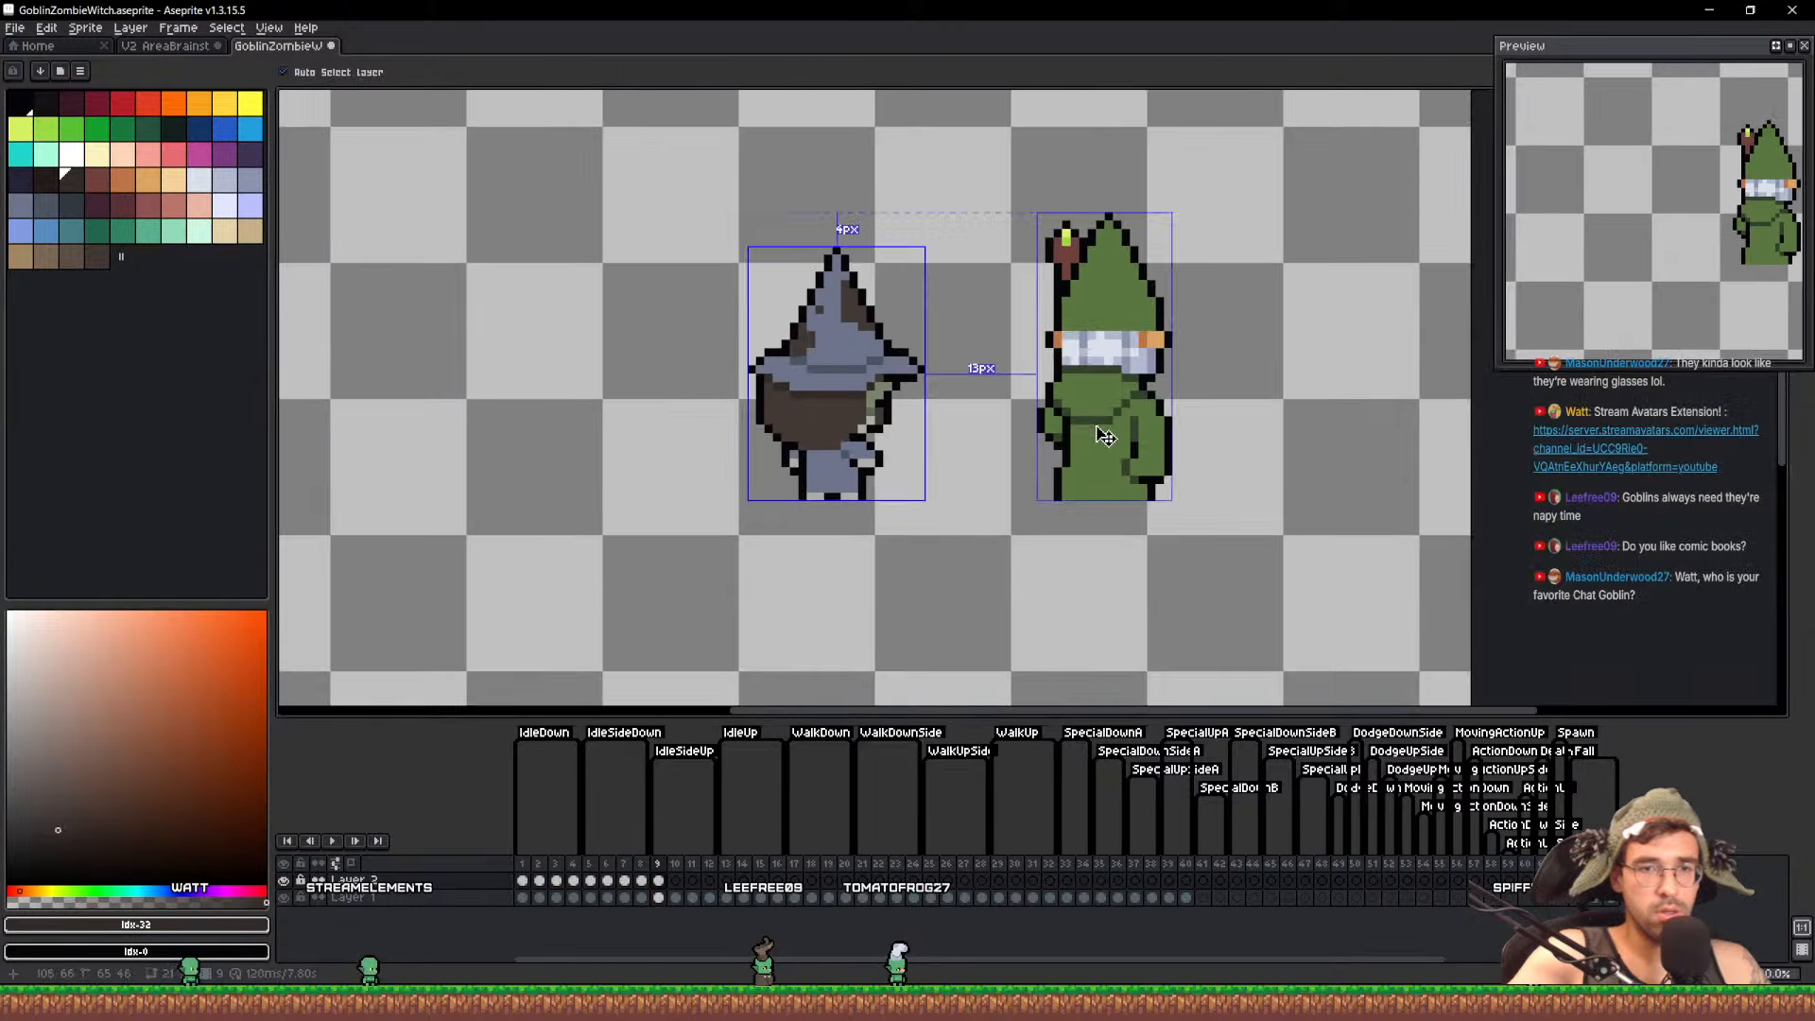
{"action": "left_click", "coordinate": [517, 871]}
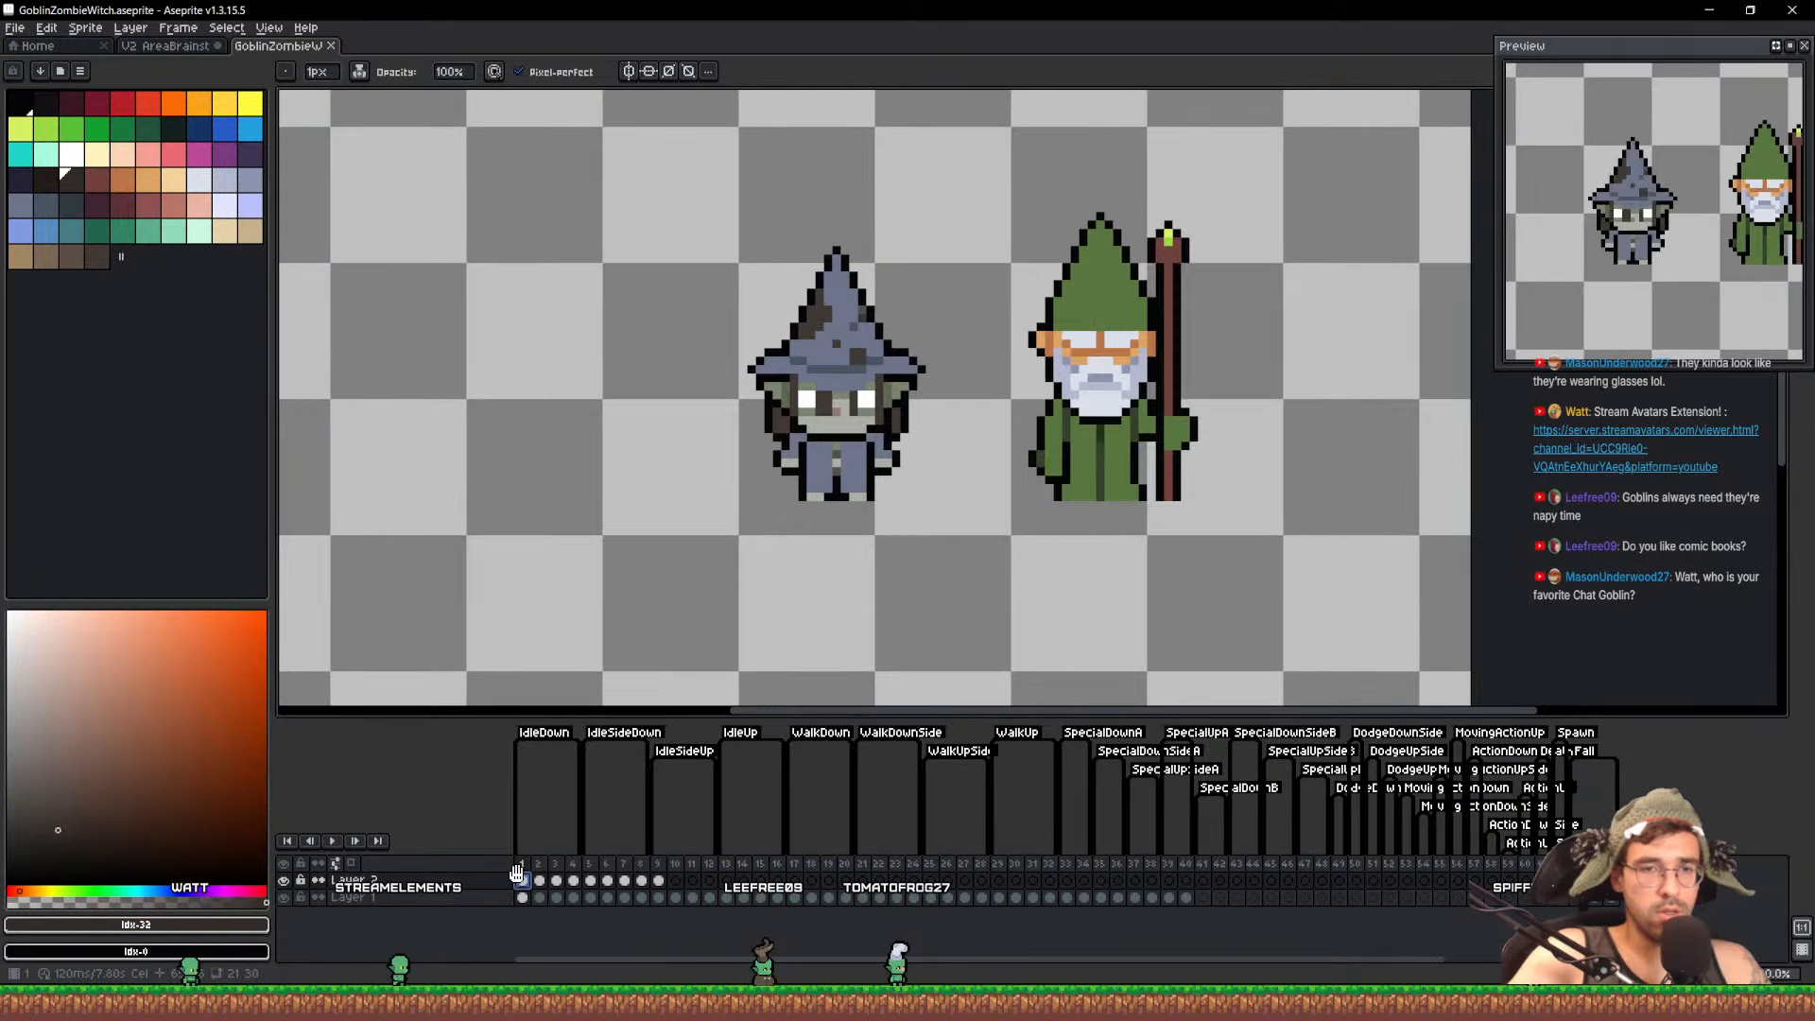
{"action": "left_click", "coordinate": [589, 881]}
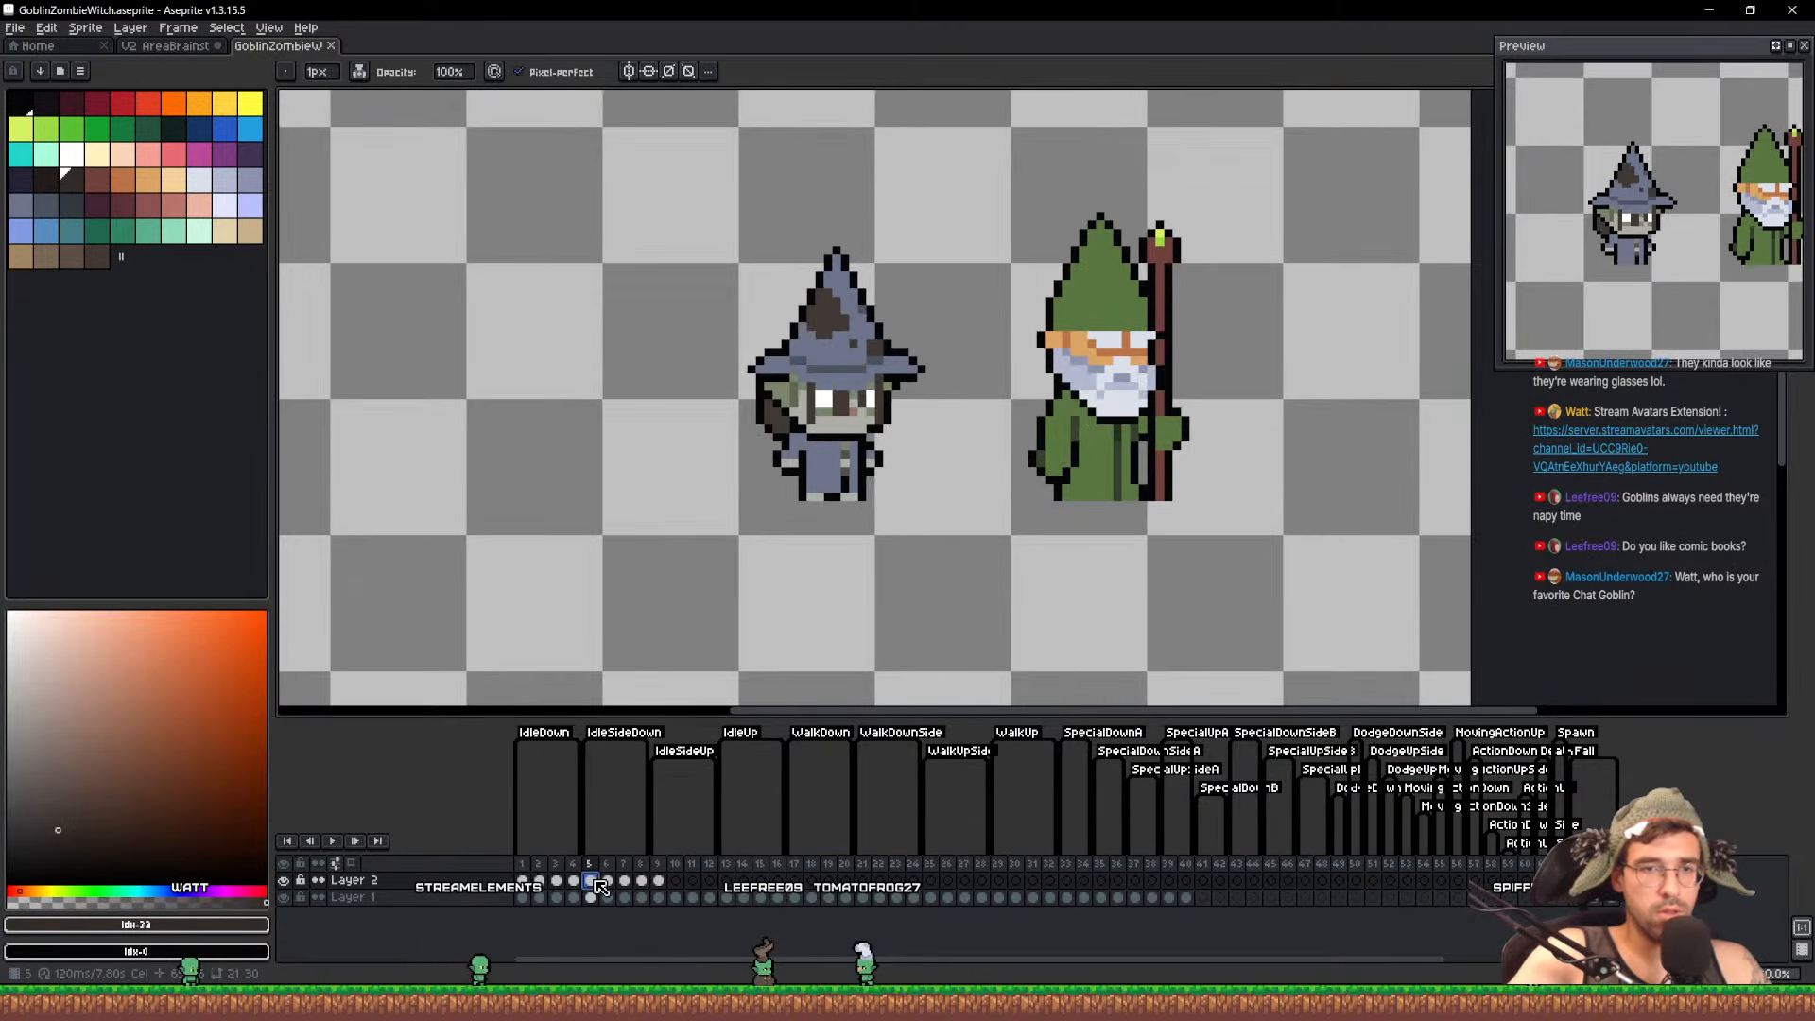
{"action": "left_click", "coordinate": [659, 881]}
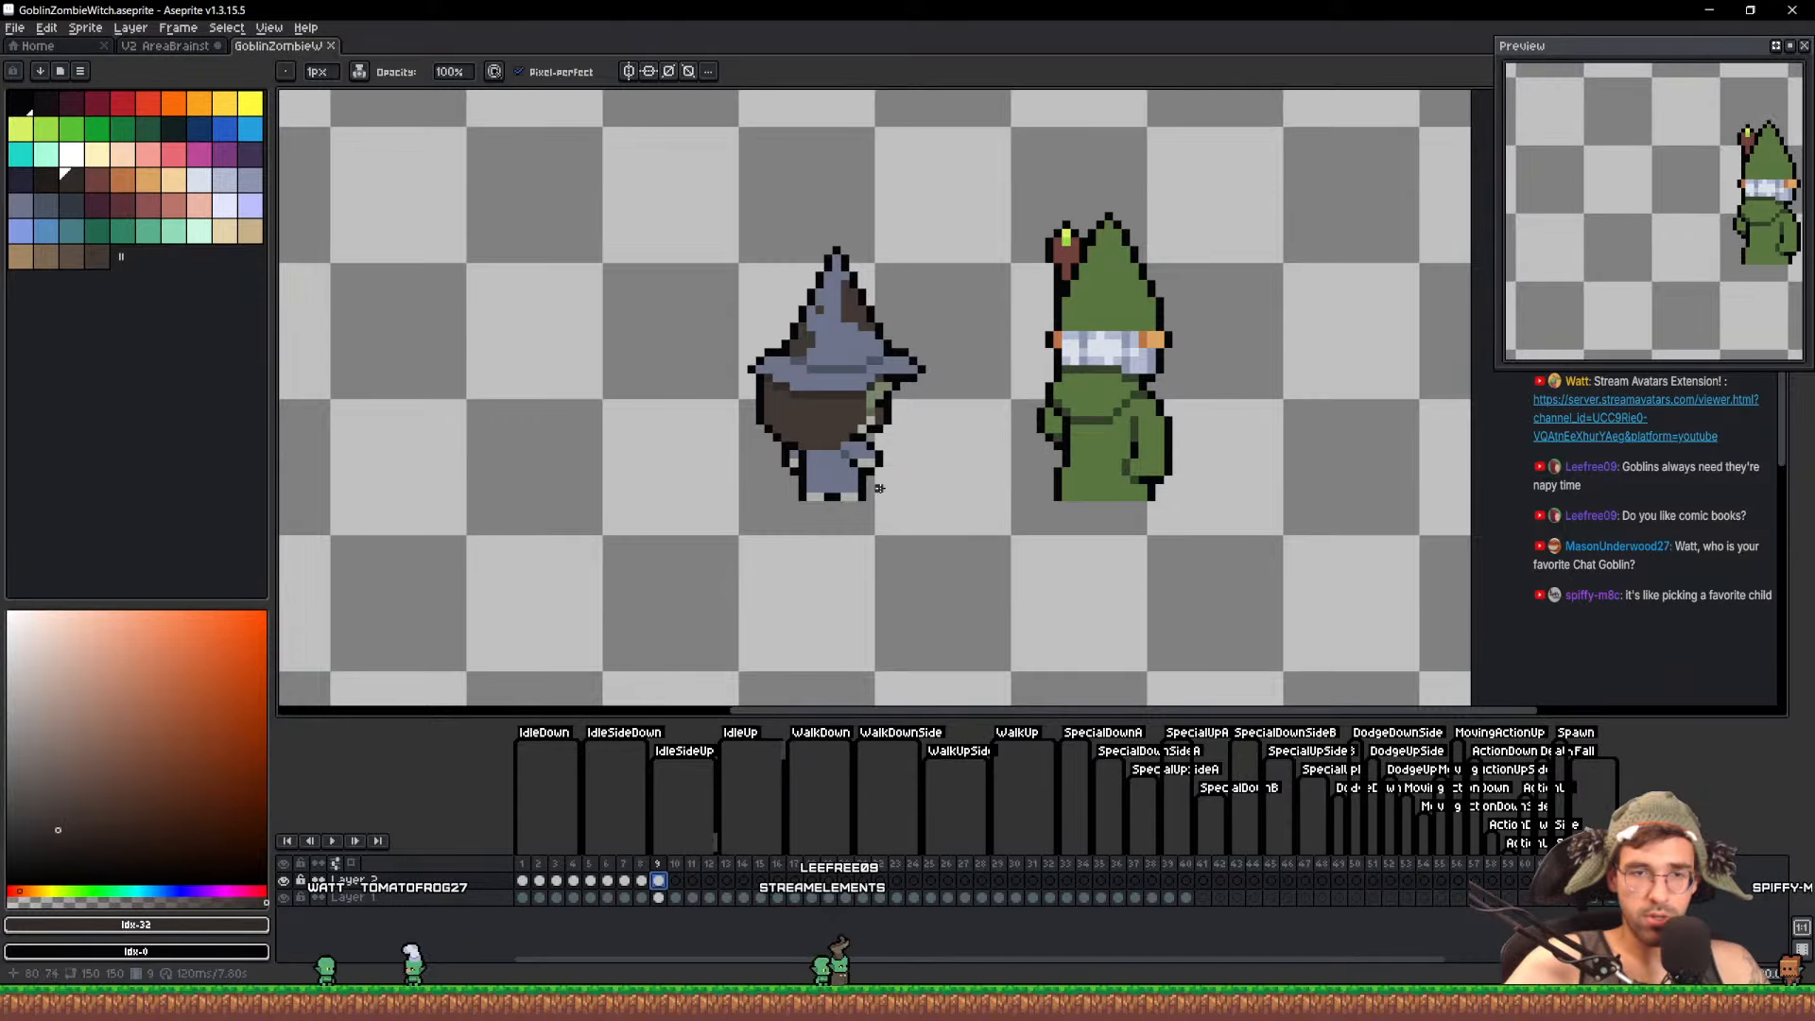
Copy the witch from frame 9 to frame 10 and shift everything above her feet down one pixel
{"action": "scroll", "coordinate": [879, 488], "scroll_direction": "up", "scroll_amount": 3}
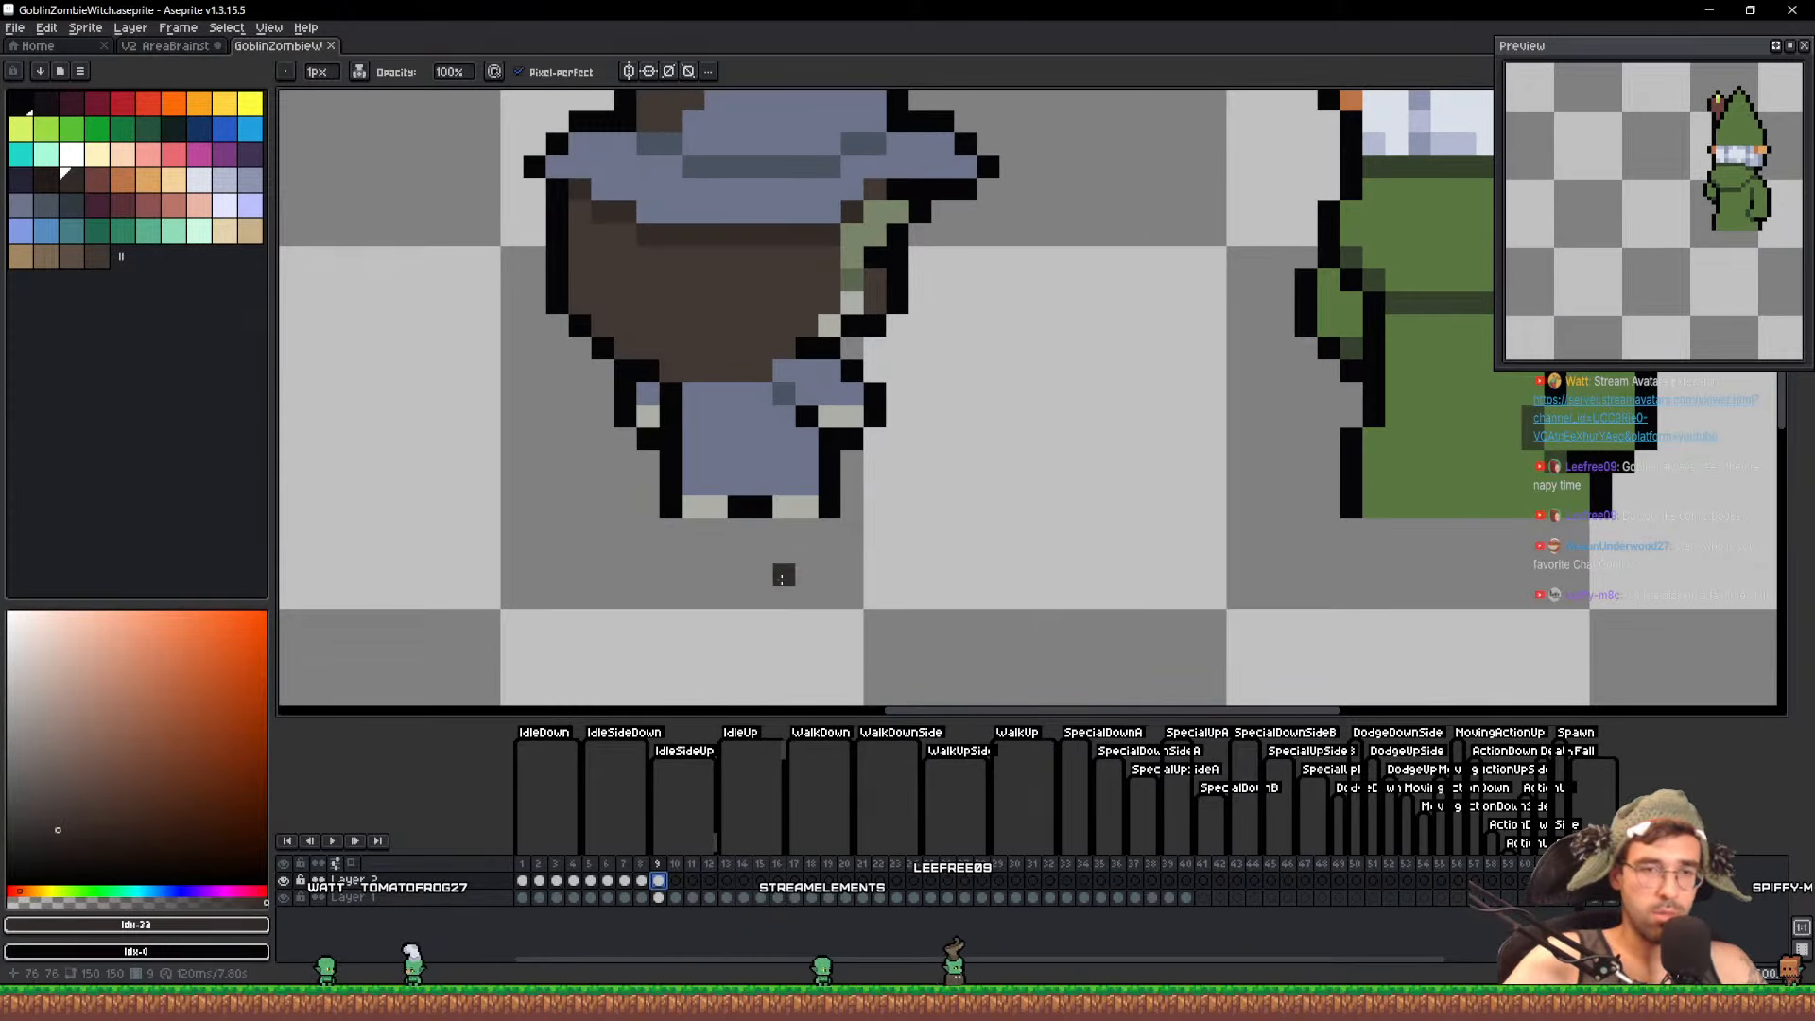
{"action": "left_click", "coordinate": [674, 880]}
{"action": "left_click", "coordinate": [660, 880]}
{"action": "left_click_drag", "start_coordinate": [664, 880], "coordinate": [676, 880]}
{"action": "scroll", "coordinate": [756, 378], "scroll_direction": "down", "scroll_amount": 2}
{"action": "left_click_drag", "start_coordinate": [745, 322], "coordinate": [718, 433]}
{"action": "key", "text": "m"}
{"action": "left_click_drag", "start_coordinate": [515, 170], "coordinate": [882, 551]}
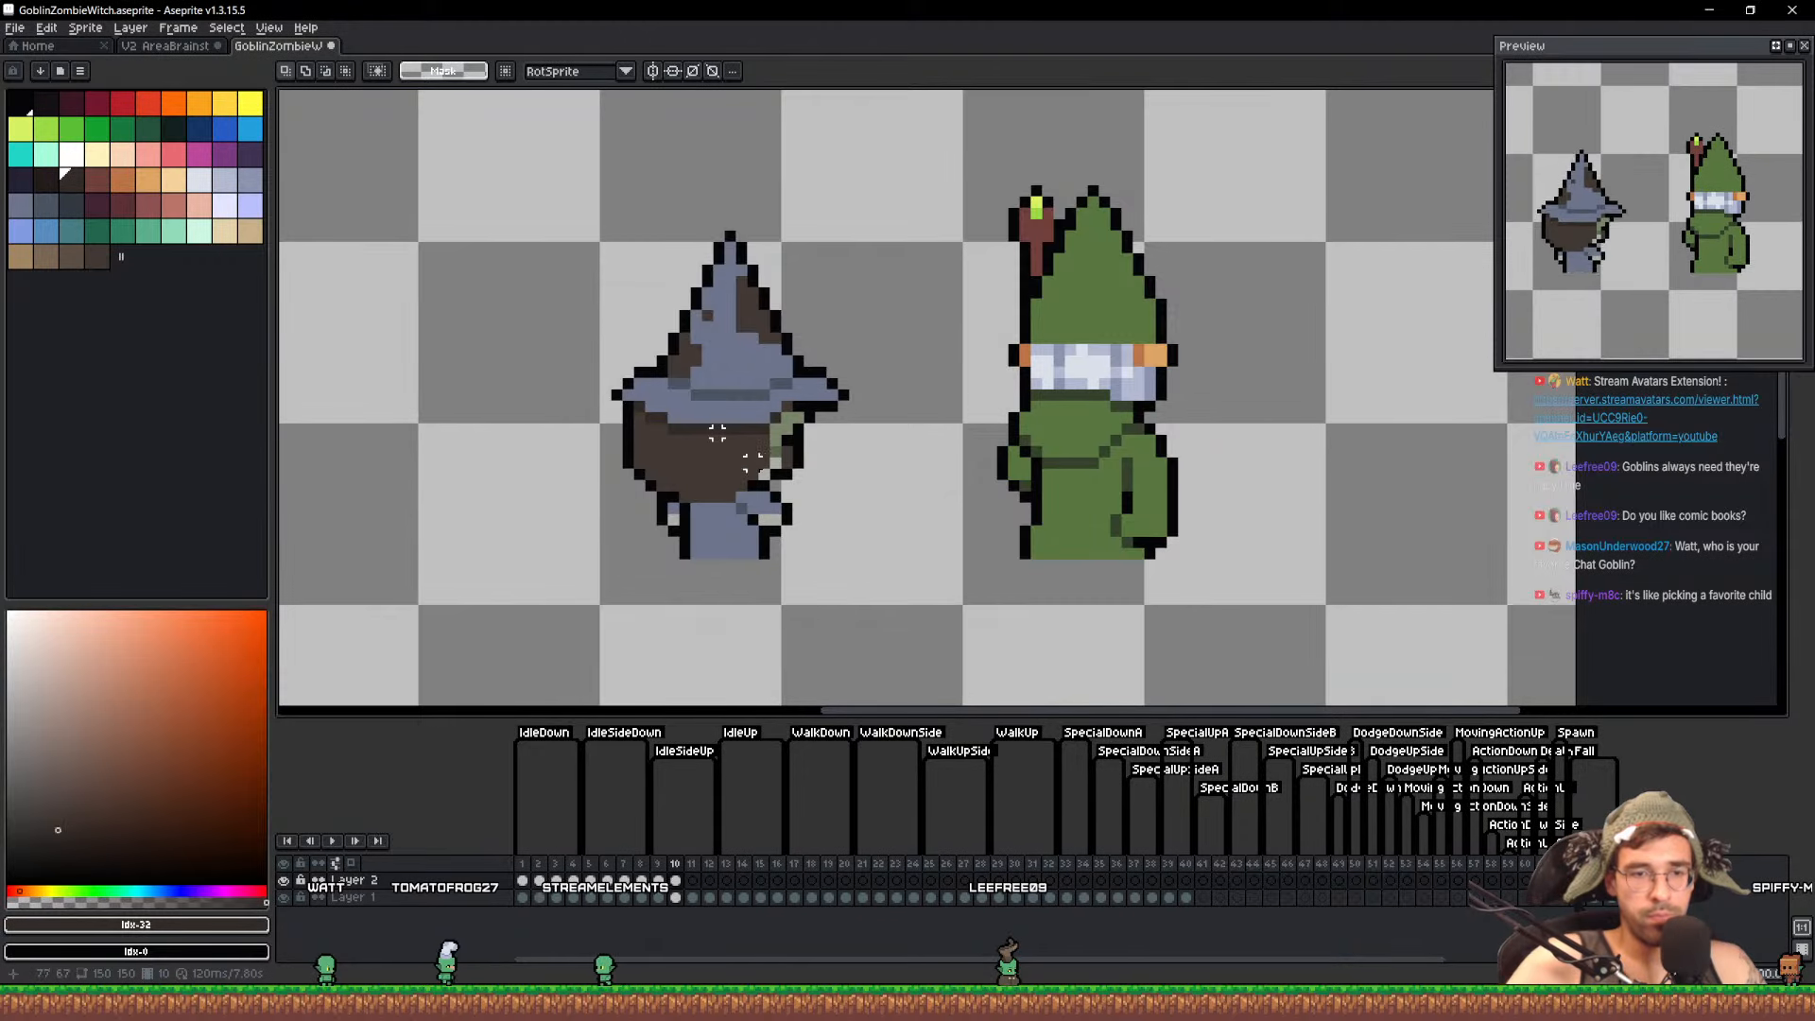
Fill frame 11 with the lowered pose and frame 12 with the frame 9 pose, and save the sprite
{"action": "left_click", "coordinate": [675, 881]}
{"action": "mouse_move", "coordinate": [682, 880]}
{"action": "left_mouse_down"}
{"action": "mouse_move", "coordinate": [707, 884]}
{"action": "mouse_move", "coordinate": [689, 890]}
{"action": "left_mouse_up"}
{"action": "left_click", "coordinate": [659, 881]}
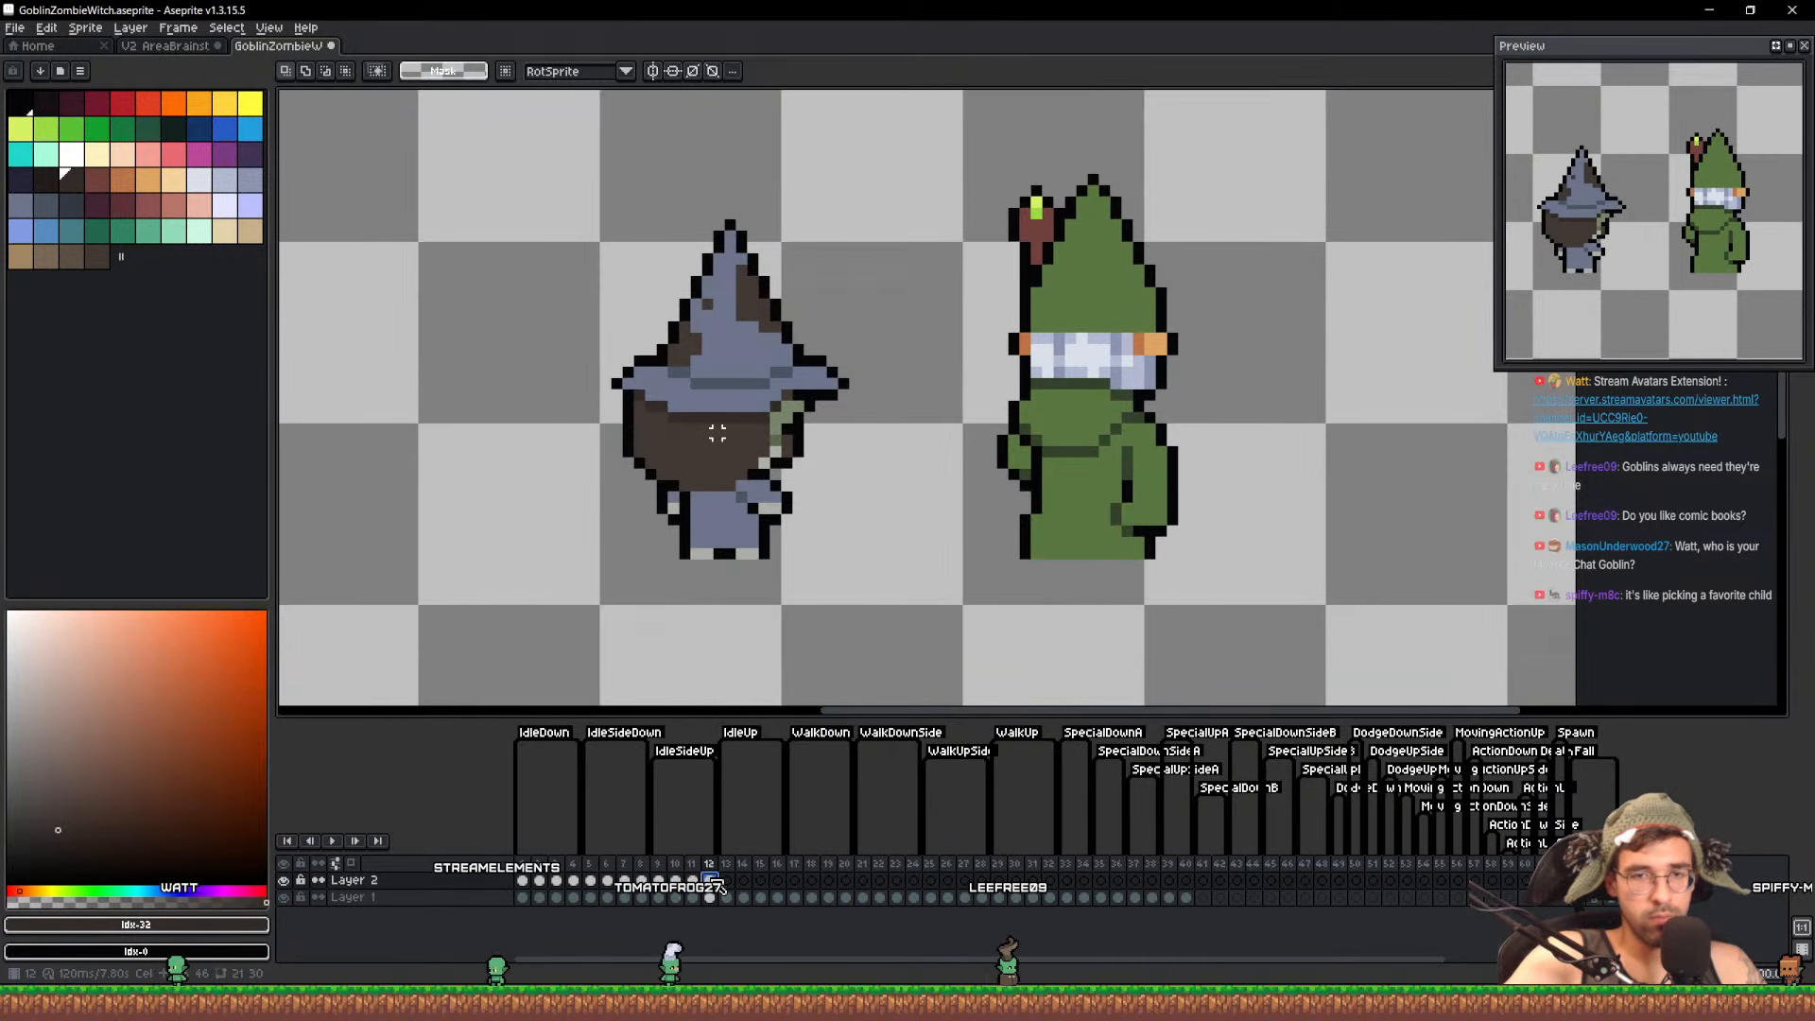
{"action": "key", "text": "ctrl+s"}
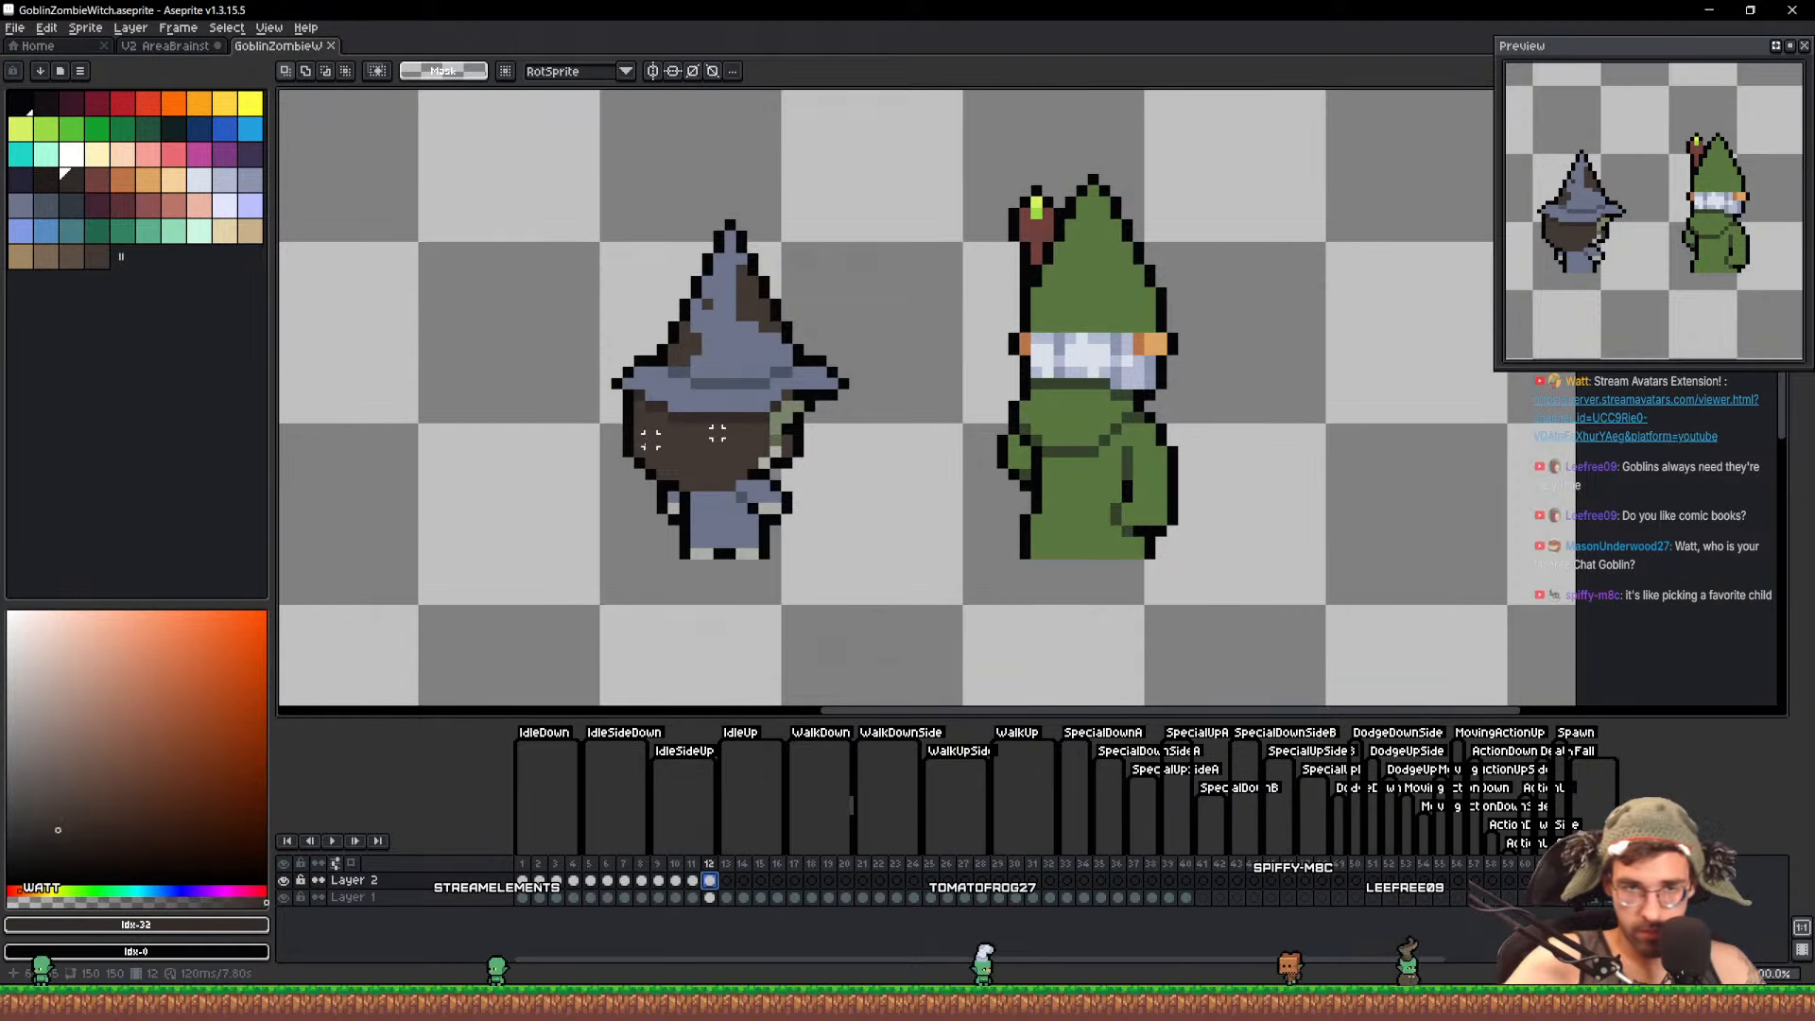
{"action": "scroll", "coordinate": [717, 434], "scroll_direction": "up", "scroll_amount": 3}
{"action": "scroll", "coordinate": [711, 427], "scroll_direction": "down", "scroll_amount": 2}
{"action": "scroll", "coordinate": [710, 427], "scroll_direction": "up", "scroll_amount": 1}
{"action": "key", "text": "ctrl+s"}
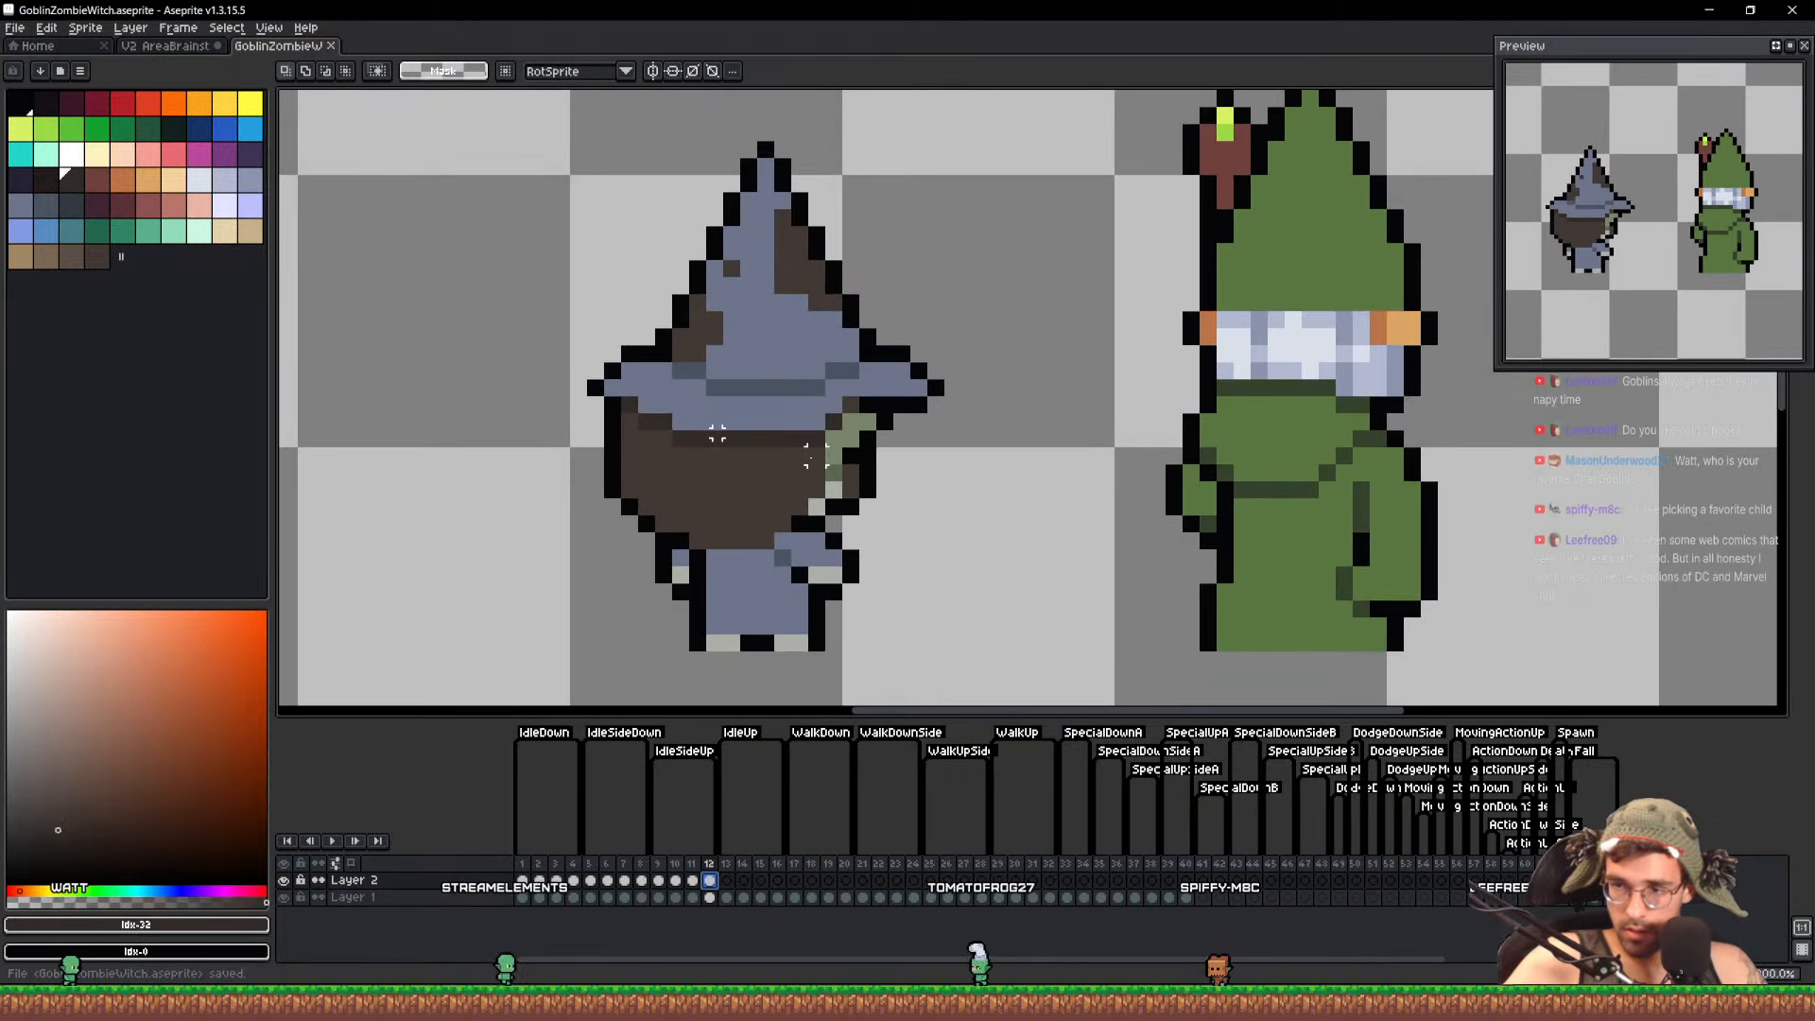
{"action": "scroll", "coordinate": [717, 434], "scroll_direction": "down", "scroll_amount": 2}
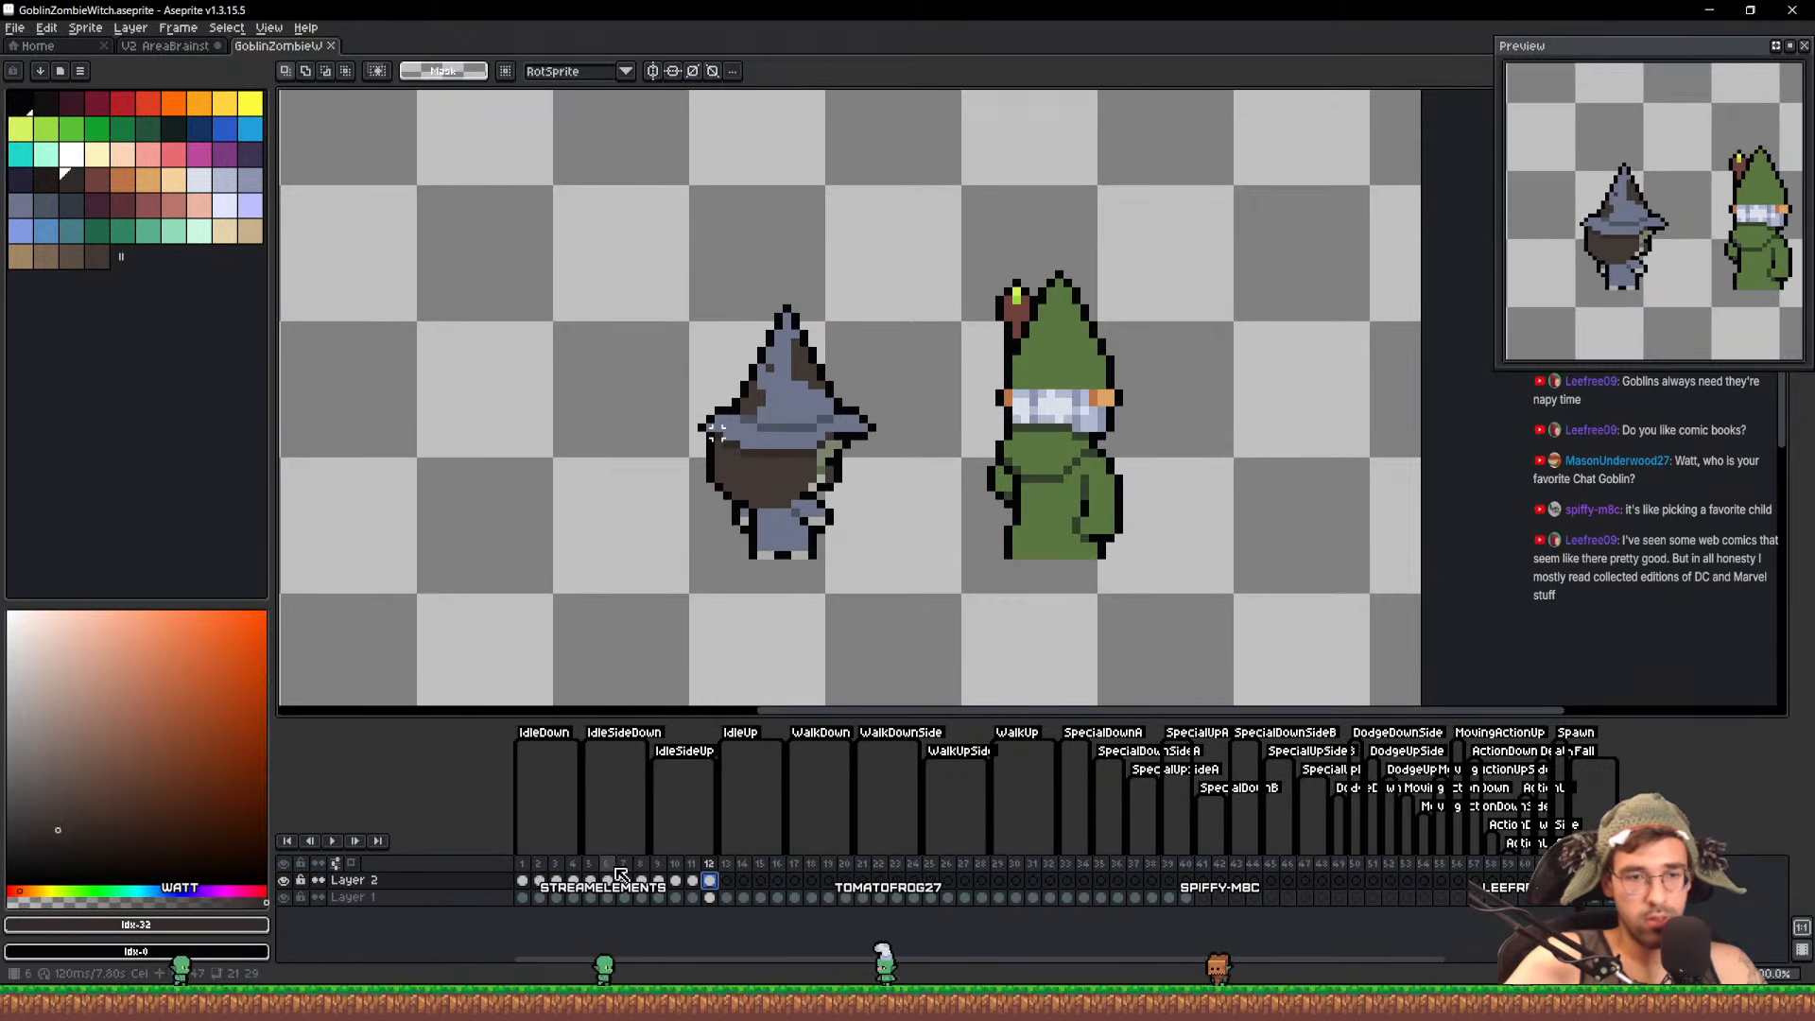
{"action": "left_click_drag", "start_coordinate": [520, 885], "coordinate": [664, 886]}
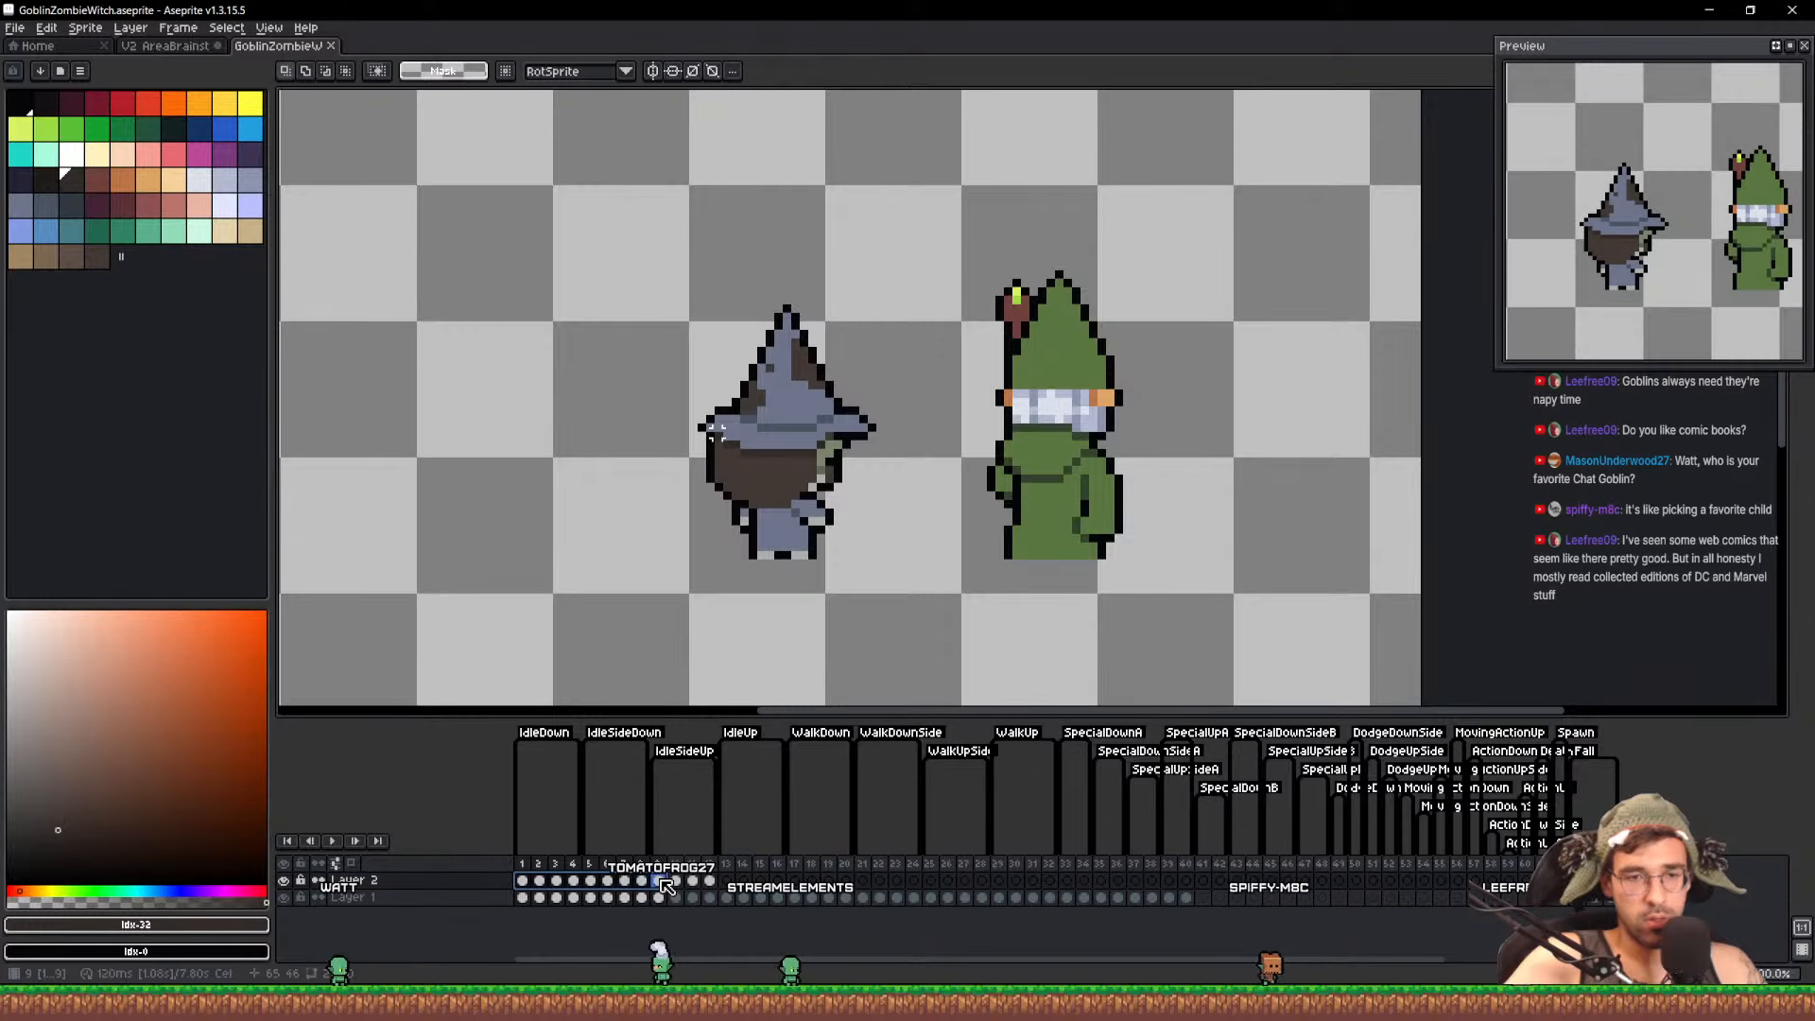
{"action": "left_click", "coordinate": [665, 884]}
{"action": "scroll", "coordinate": [700, 556], "scroll_direction": "up", "scroll_amount": 4}
{"action": "key", "text": "i"}
{"action": "left_click", "coordinate": [734, 337]}
{"action": "key", "text": "b"}
{"action": "mouse_move", "coordinate": [754, 357]}
{"action": "left_mouse_down"}
{"action": "mouse_move", "coordinate": [751, 243]}
{"action": "mouse_move", "coordinate": [730, 256]}
{"action": "mouse_move", "coordinate": [723, 369]}
{"action": "left_mouse_up"}
{"action": "key", "text": "e"}
{"action": "scroll", "coordinate": [722, 435], "scroll_direction": "down", "scroll_amount": 3}
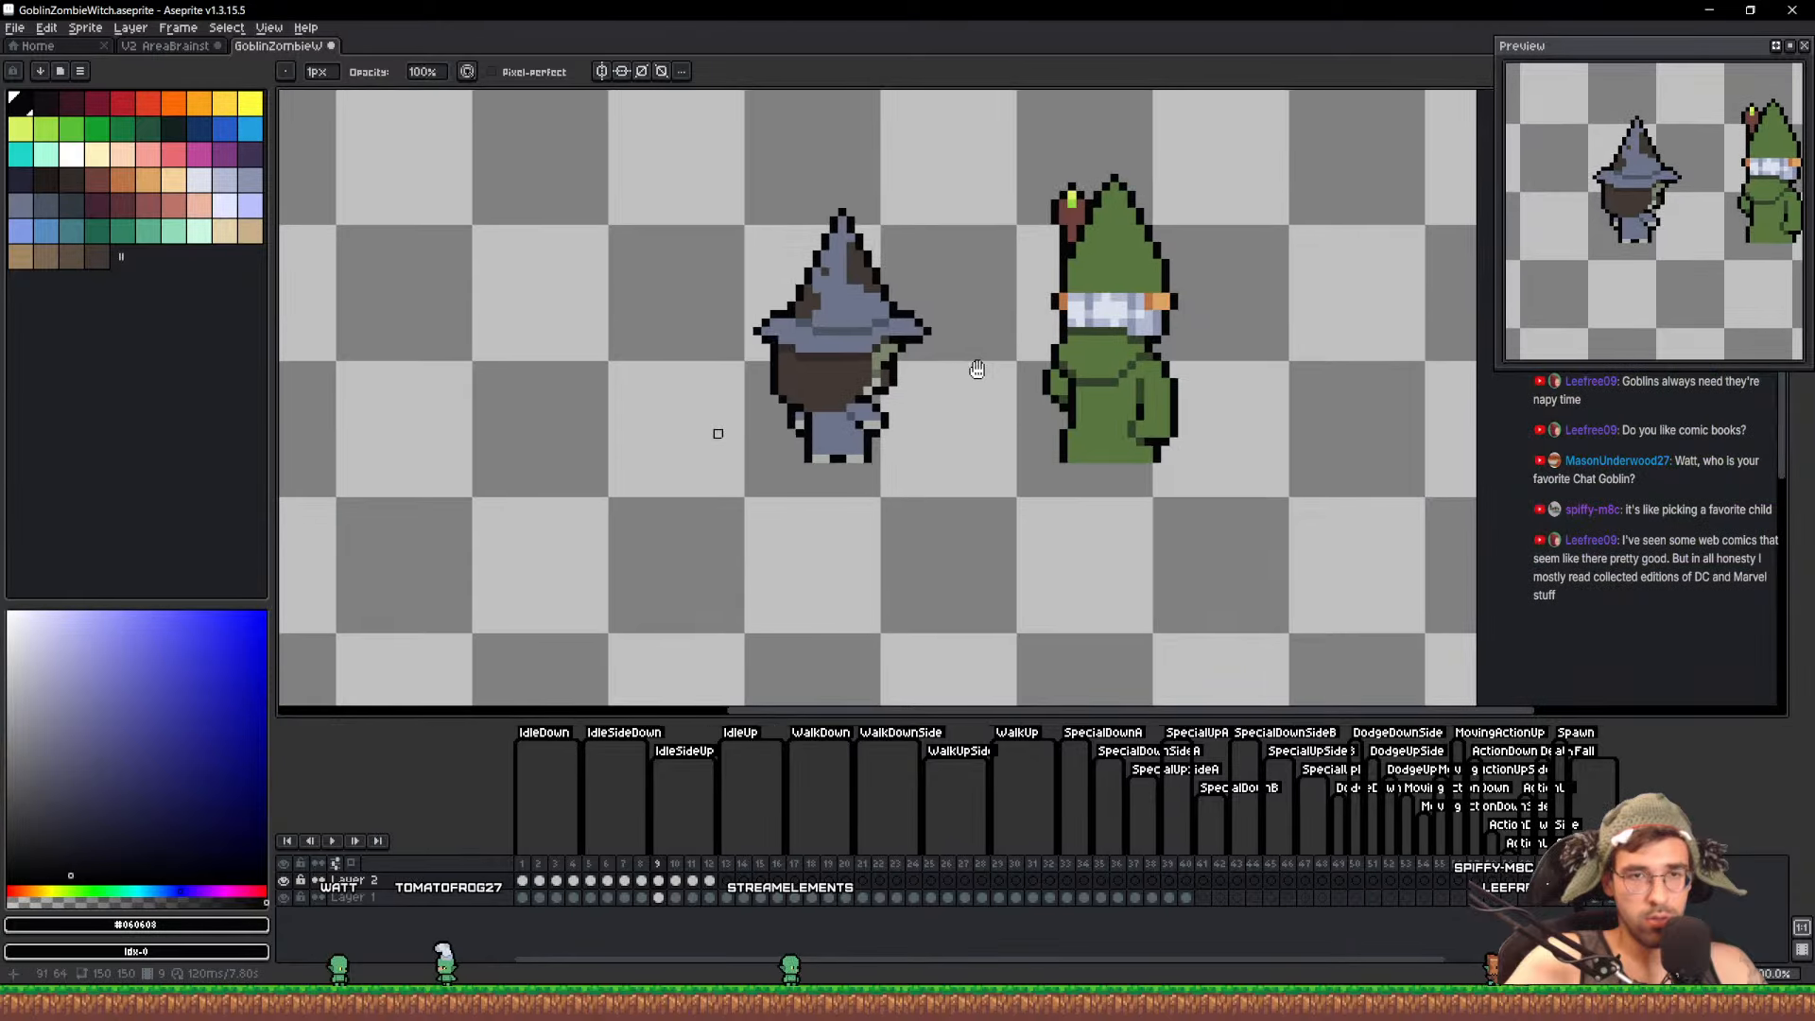
{"action": "scroll", "coordinate": [720, 435], "scroll_direction": "up", "scroll_amount": 3}
{"action": "key", "text": "v"}
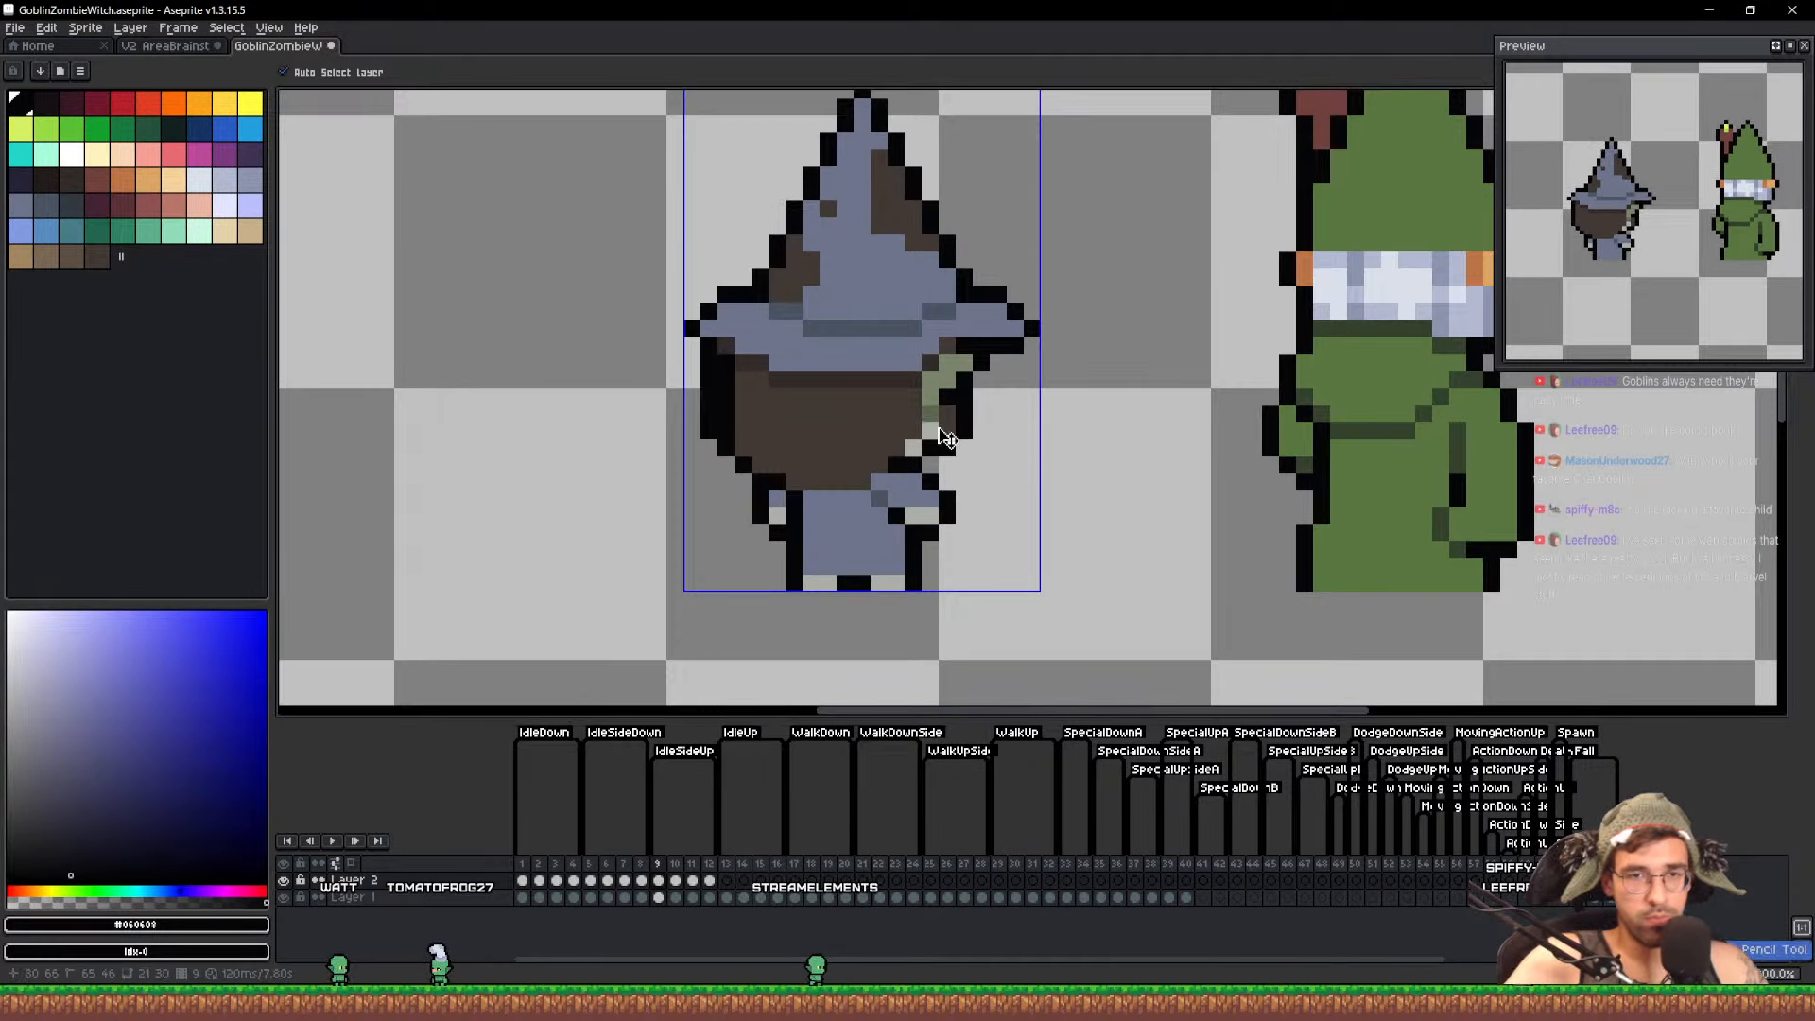
{"action": "key", "text": "ctrl+s"}
Copy the front-facing witch from frame 1 into frame 13, the first IdleUp frame
{"action": "key", "text": "Right"}
{"action": "key", "text": "Right"}
{"action": "key", "text": "Right"}
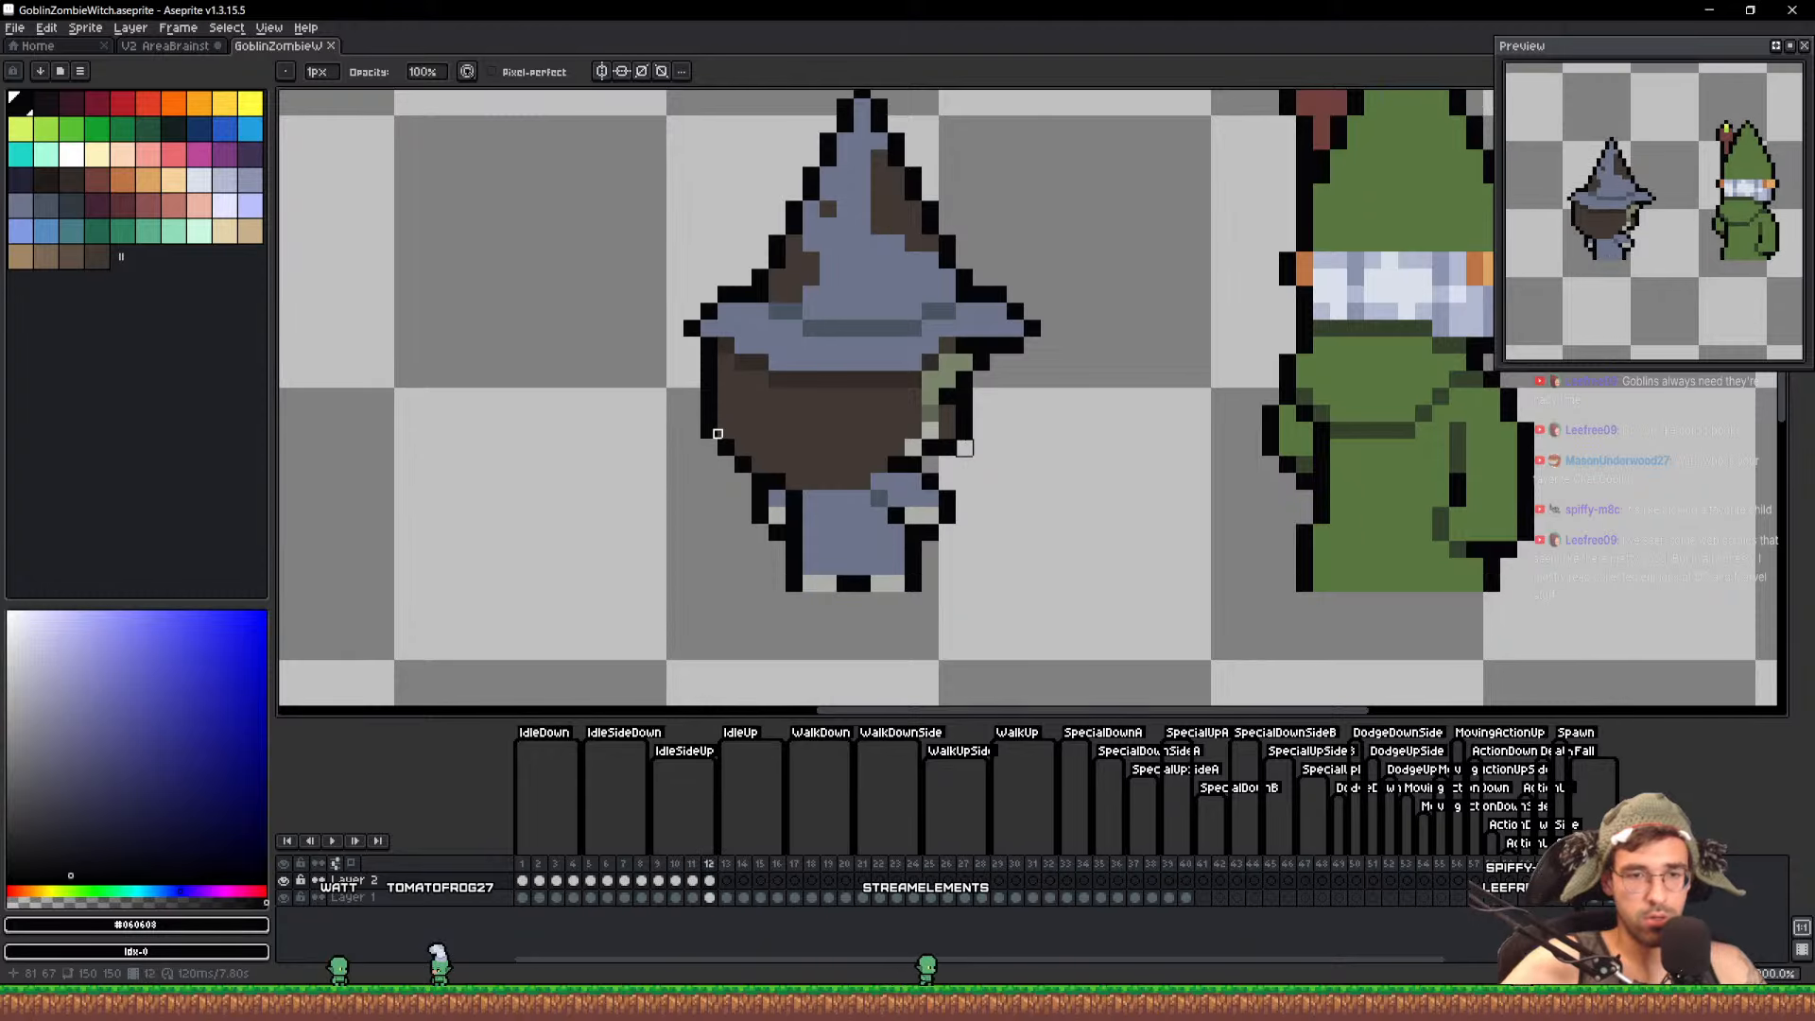
{"action": "key", "text": "Right"}
{"action": "key", "text": "Home"}
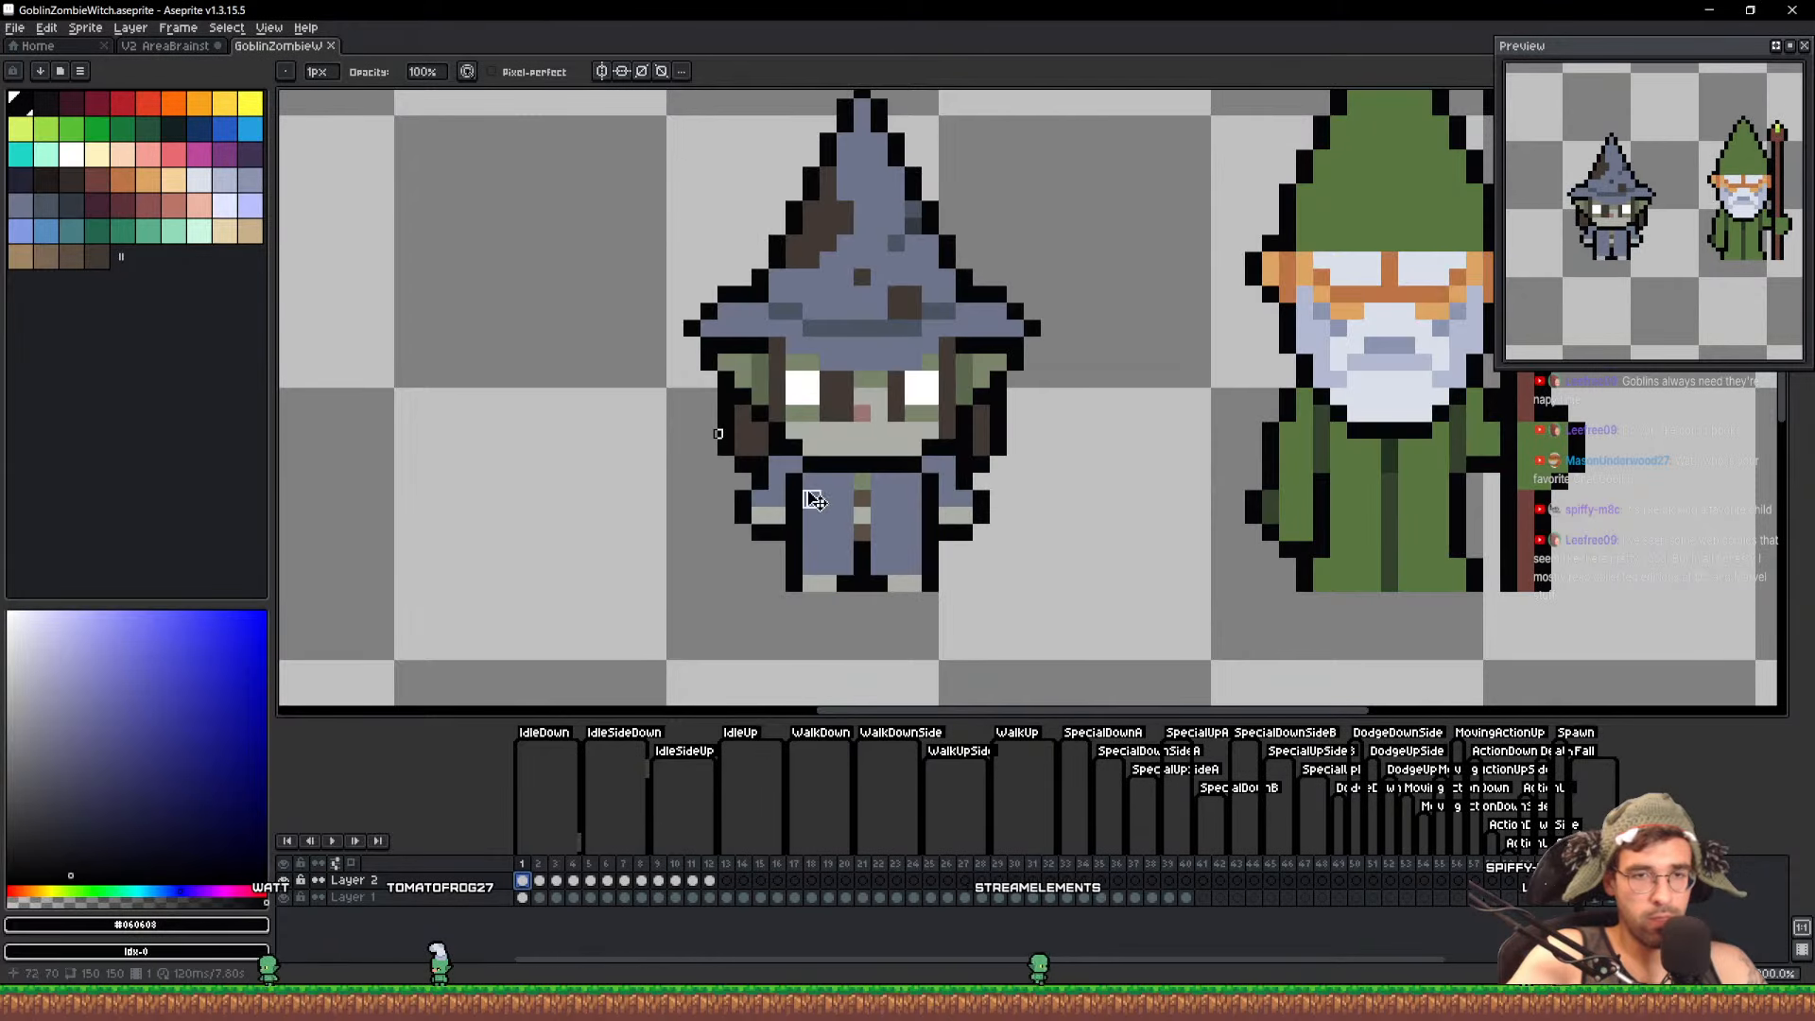
{"action": "scroll", "coordinate": [920, 491], "scroll_direction": "down", "scroll_amount": 2}
{"action": "key", "text": "q"}
{"action": "mouse_move", "coordinate": [1021, 508]}
{"action": "left_mouse_down"}
{"action": "mouse_move", "coordinate": [716, 505]}
{"action": "mouse_move", "coordinate": [1000, 204]}
{"action": "left_mouse_up"}
{"action": "key", "text": "ctrl+d"}
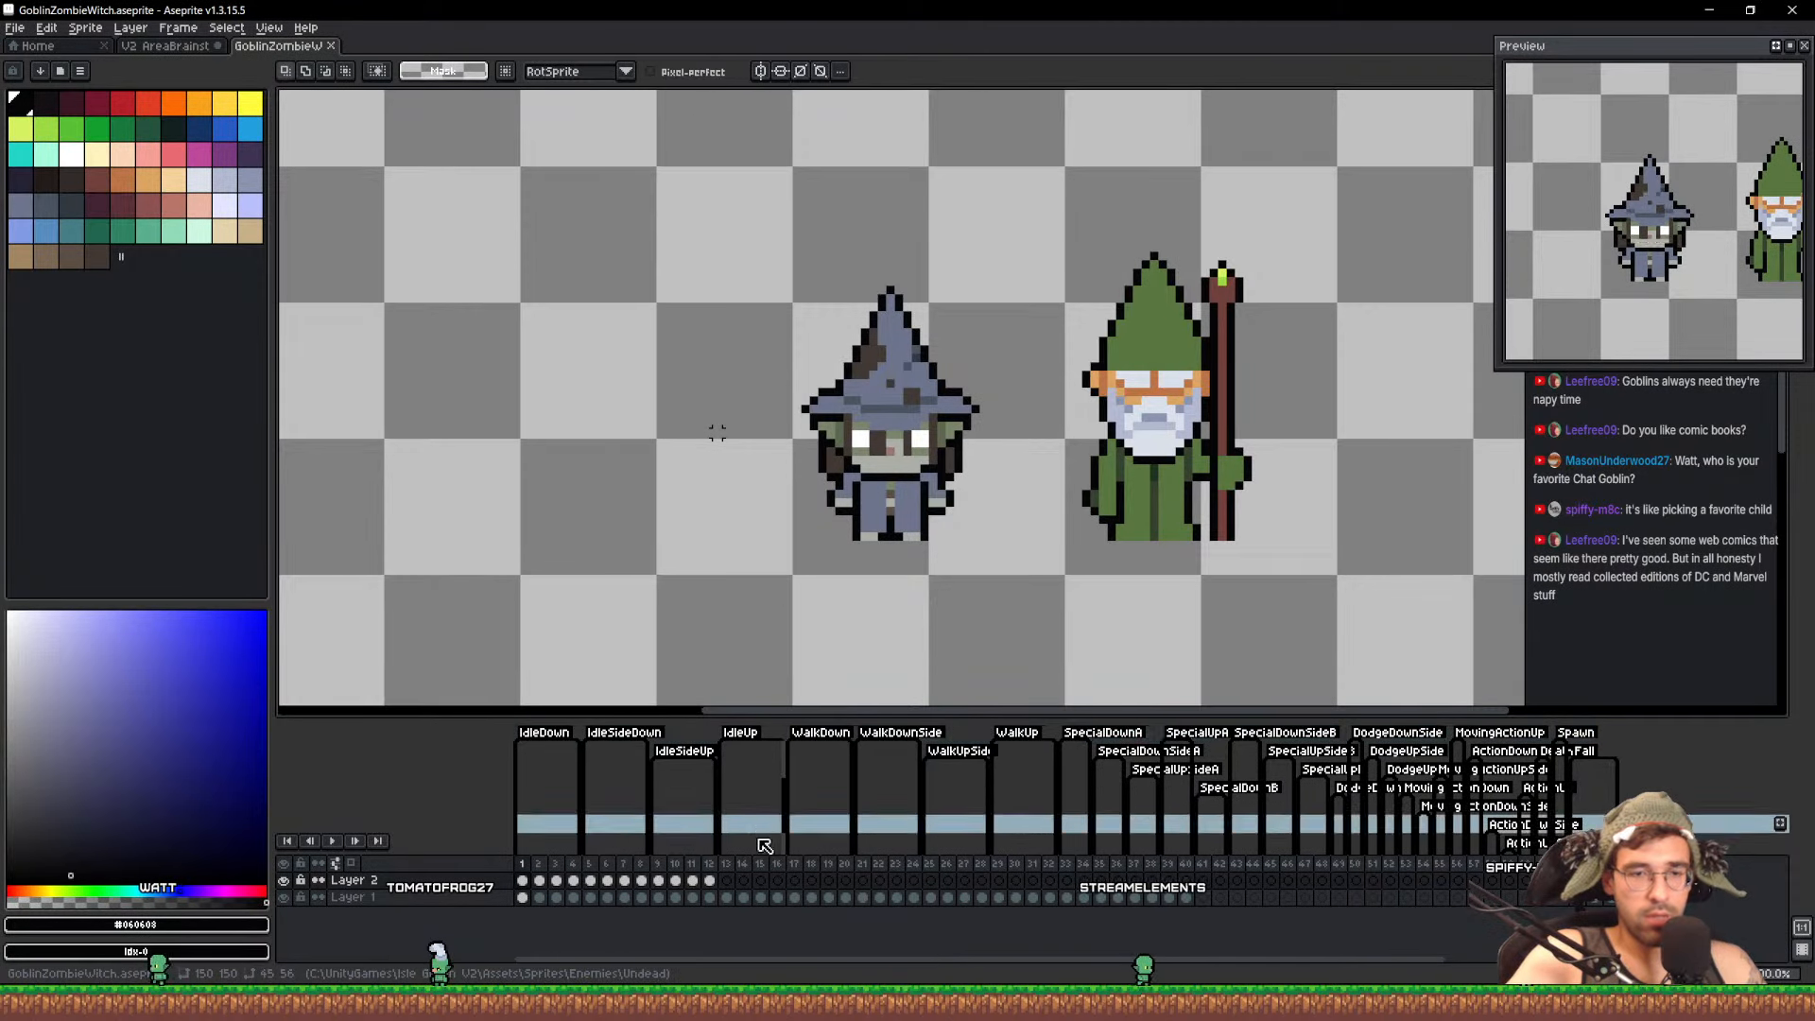
{"action": "left_click", "coordinate": [730, 886]}
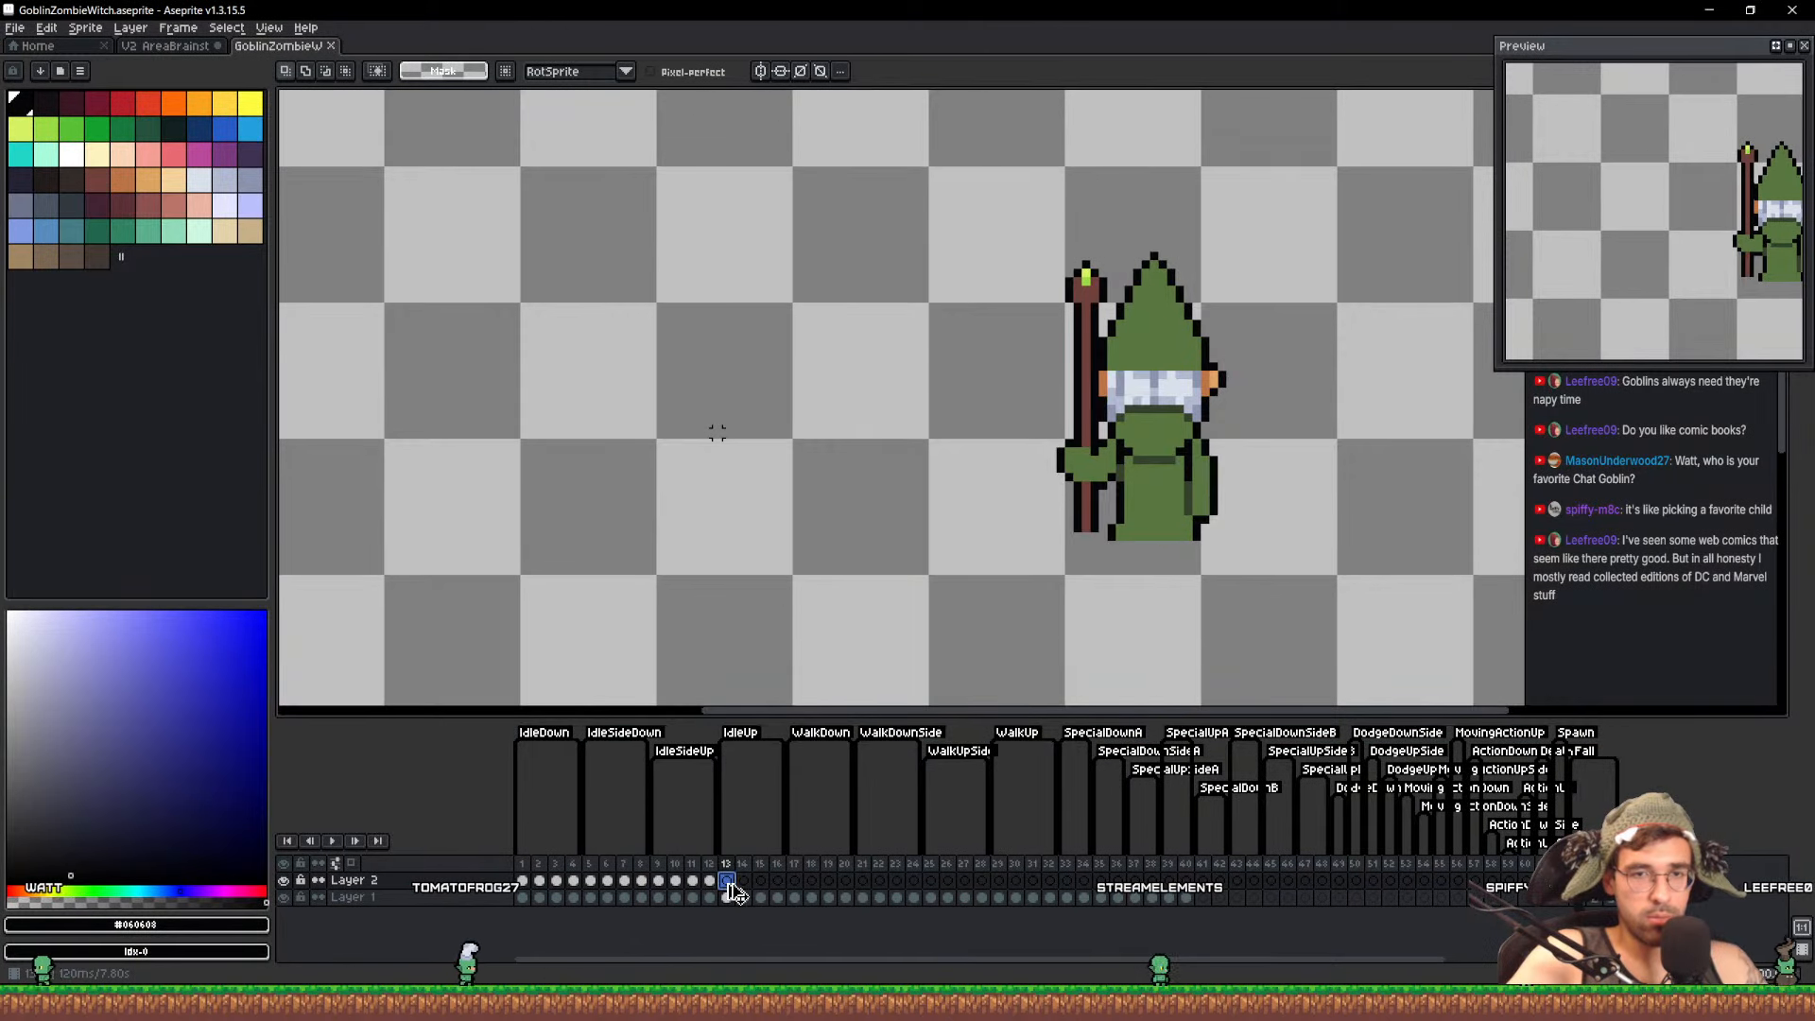
{"action": "key", "text": "ctrl+v"}
{"action": "key", "text": "ctrl+d"}
Flip the witch on frame 13 horizontally so the brown hat patches are mirrored
{"action": "scroll", "coordinate": [1053, 396], "scroll_direction": "up", "scroll_amount": 2}
{"action": "key", "text": "m"}
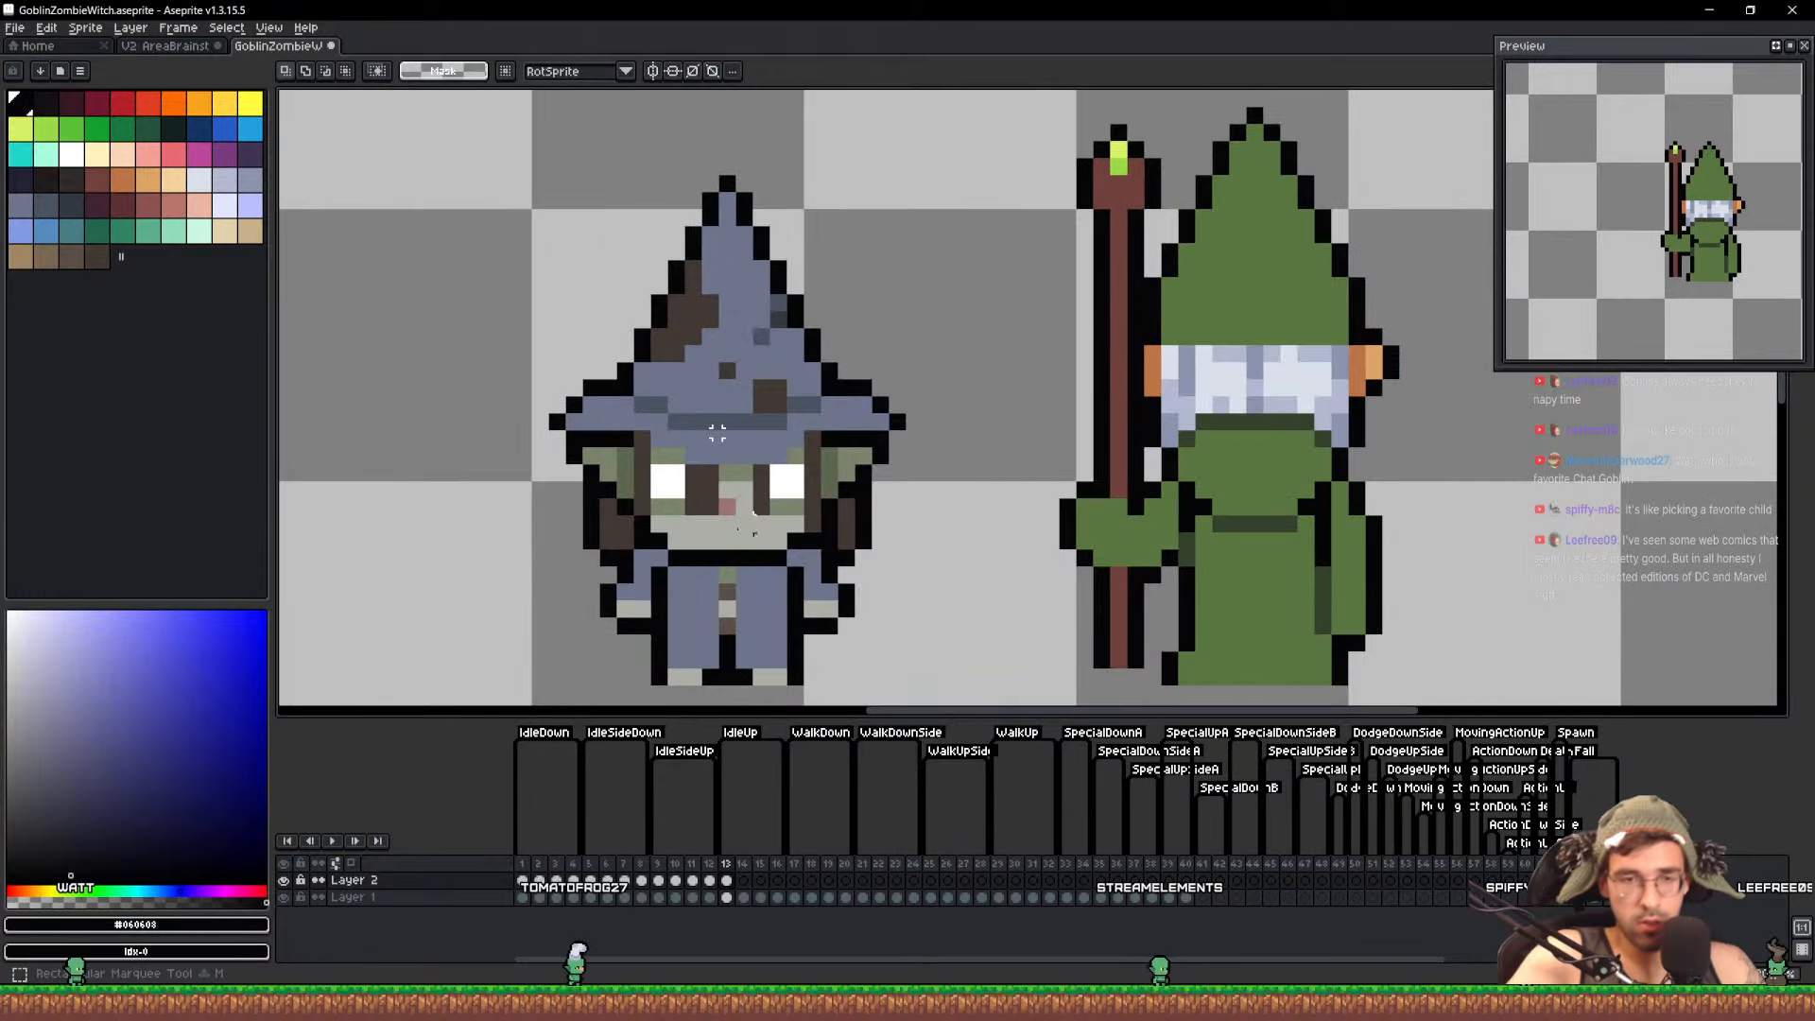
{"action": "scroll", "coordinate": [718, 432], "scroll_direction": "down", "scroll_amount": 1}
{"action": "left_click_drag", "start_coordinate": [461, 698], "coordinate": [882, 196]}
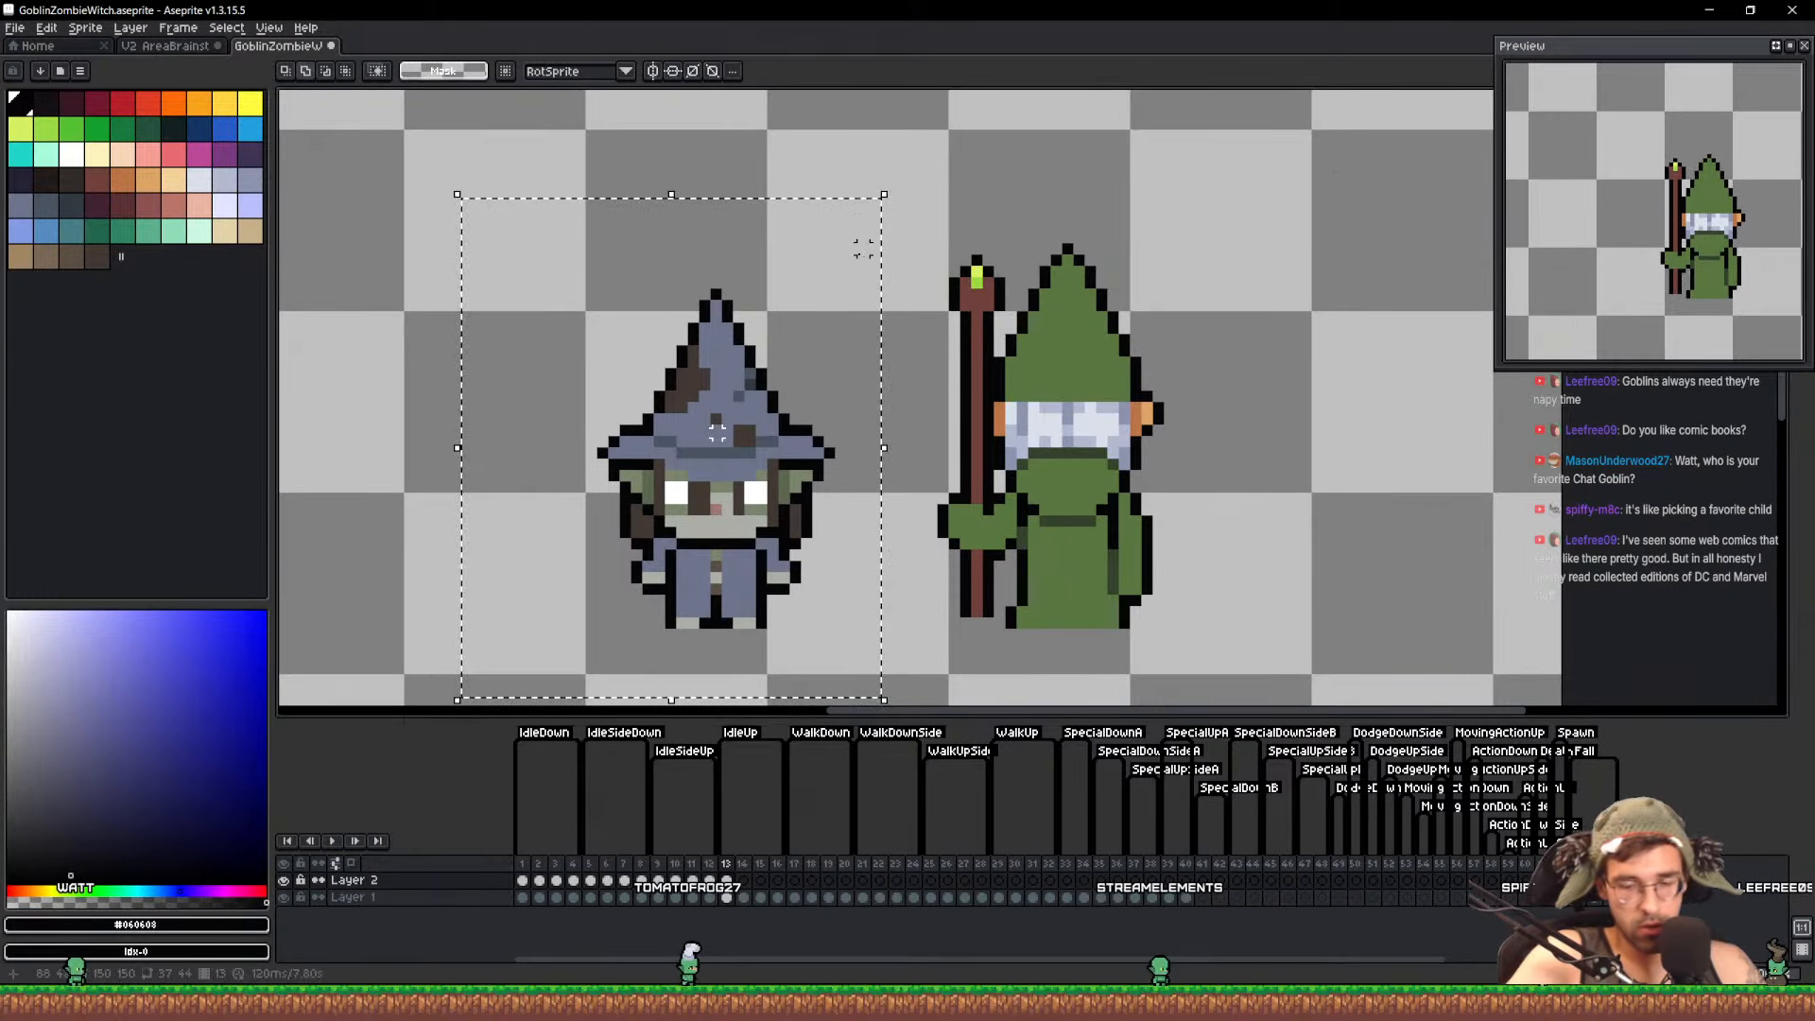
{"action": "mouse_move", "coordinate": [808, 473]}
{"action": "left_mouse_down"}
{"action": "mouse_move", "coordinate": [712, 472]}
{"action": "mouse_move", "coordinate": [818, 473]}
{"action": "mouse_move", "coordinate": [774, 473]}
{"action": "left_mouse_up"}
{"action": "key", "text": "Return"}
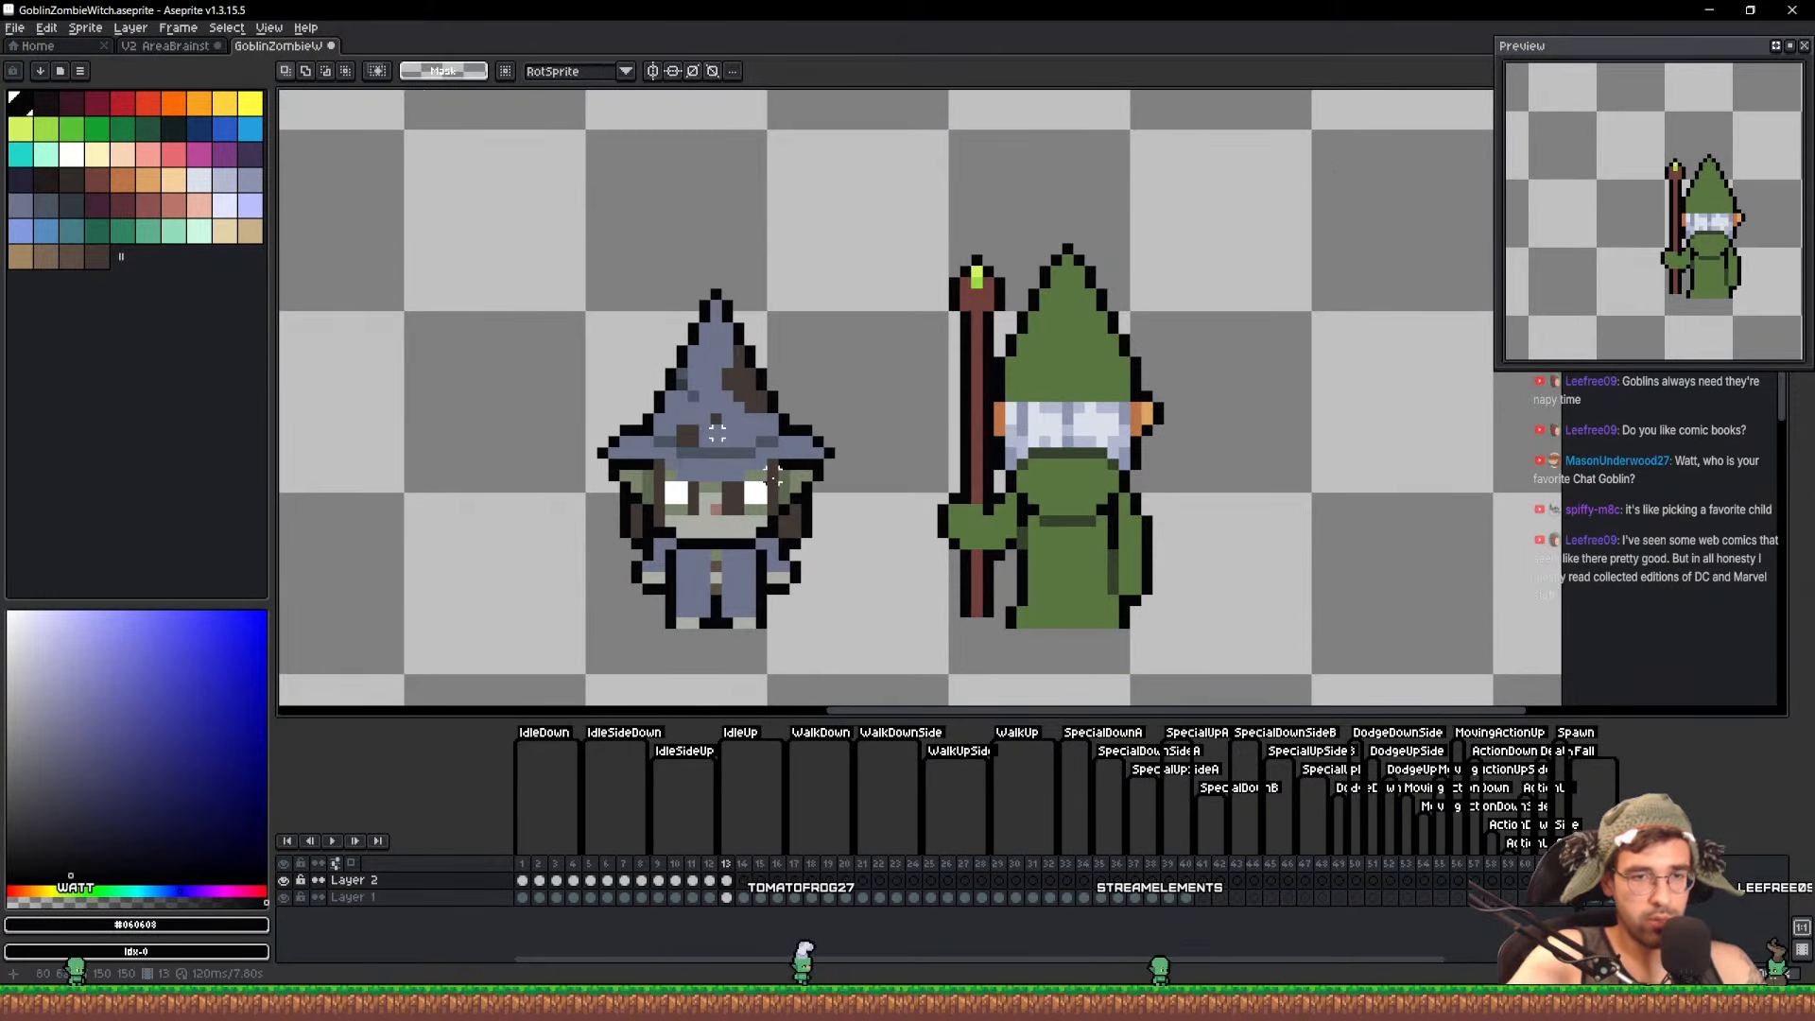
Copy the back-facing witch from frame 9 into frame 13 and place her beside the front-facing one as a reference
{"action": "scroll", "coordinate": [659, 588], "scroll_direction": "up", "scroll_amount": 2}
{"action": "left_click", "coordinate": [659, 881]}
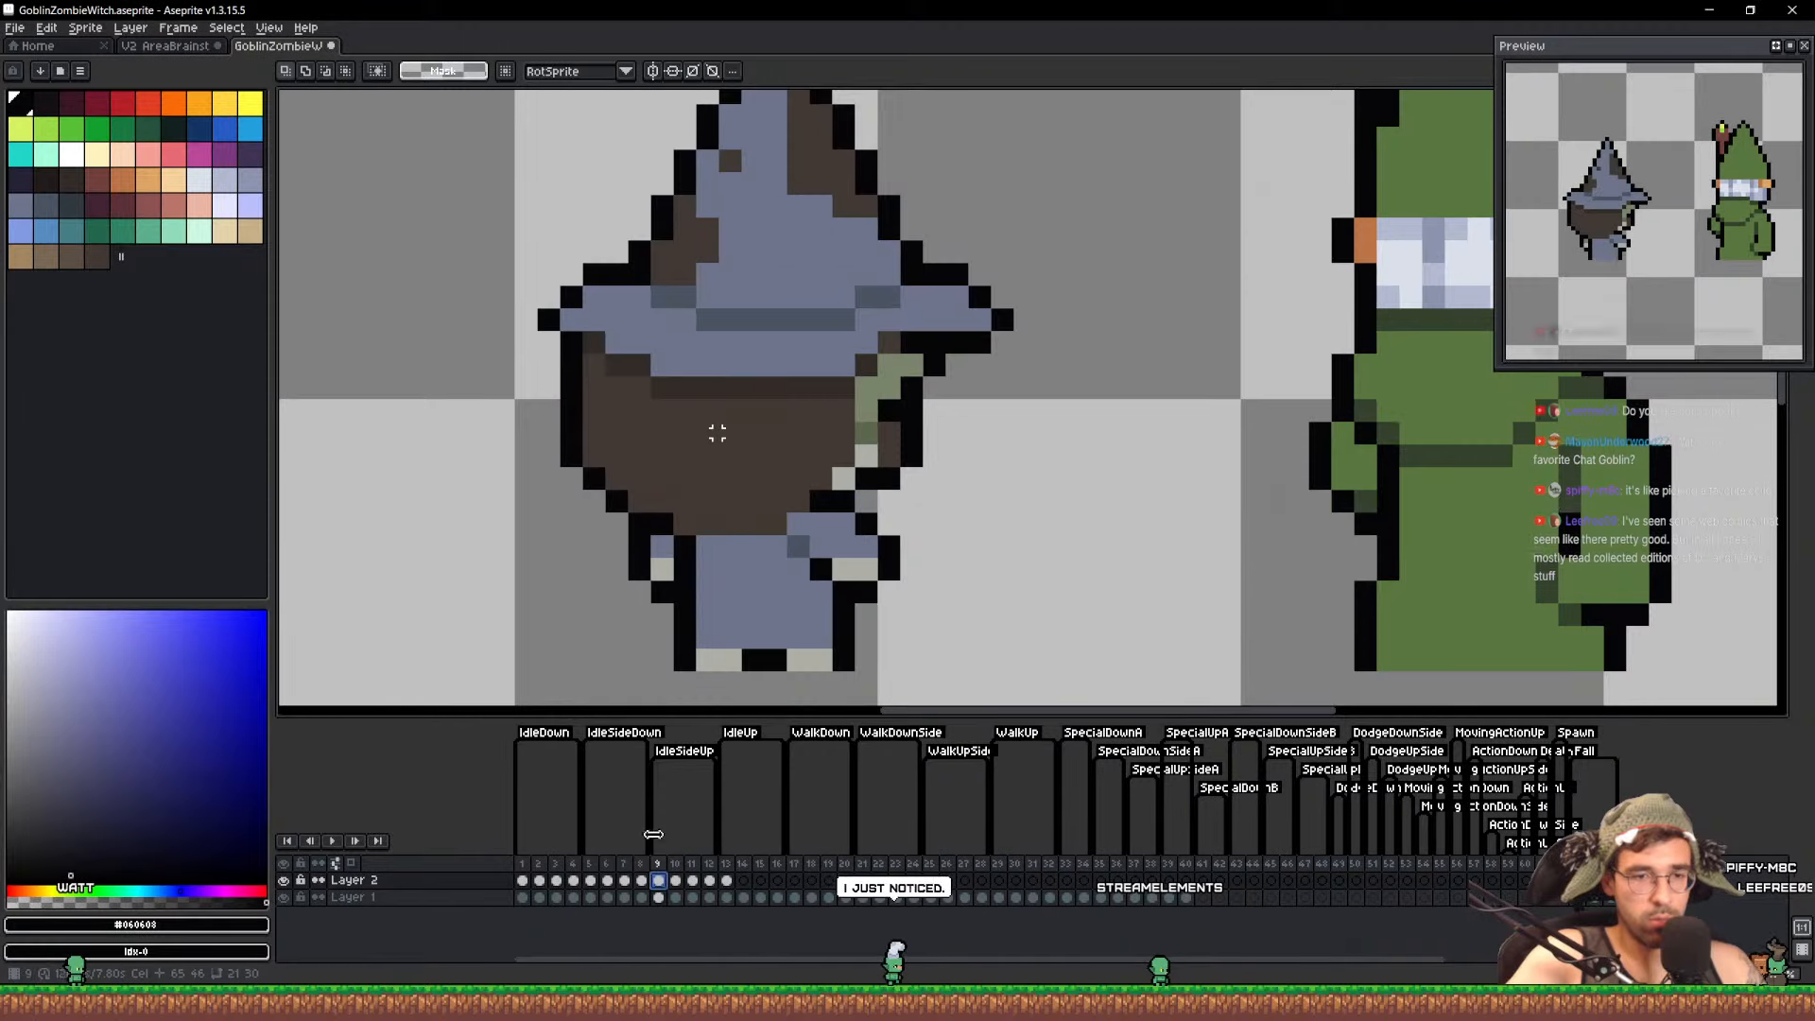
{"action": "scroll", "coordinate": [698, 617], "scroll_direction": "down", "scroll_amount": 1}
{"action": "scroll", "coordinate": [720, 495], "scroll_direction": "down", "scroll_amount": 1}
{"action": "key", "text": "q"}
{"action": "mouse_move", "coordinate": [501, 195]}
{"action": "left_mouse_down"}
{"action": "mouse_move", "coordinate": [880, 610]}
{"action": "mouse_move", "coordinate": [503, 191]}
{"action": "left_mouse_up"}
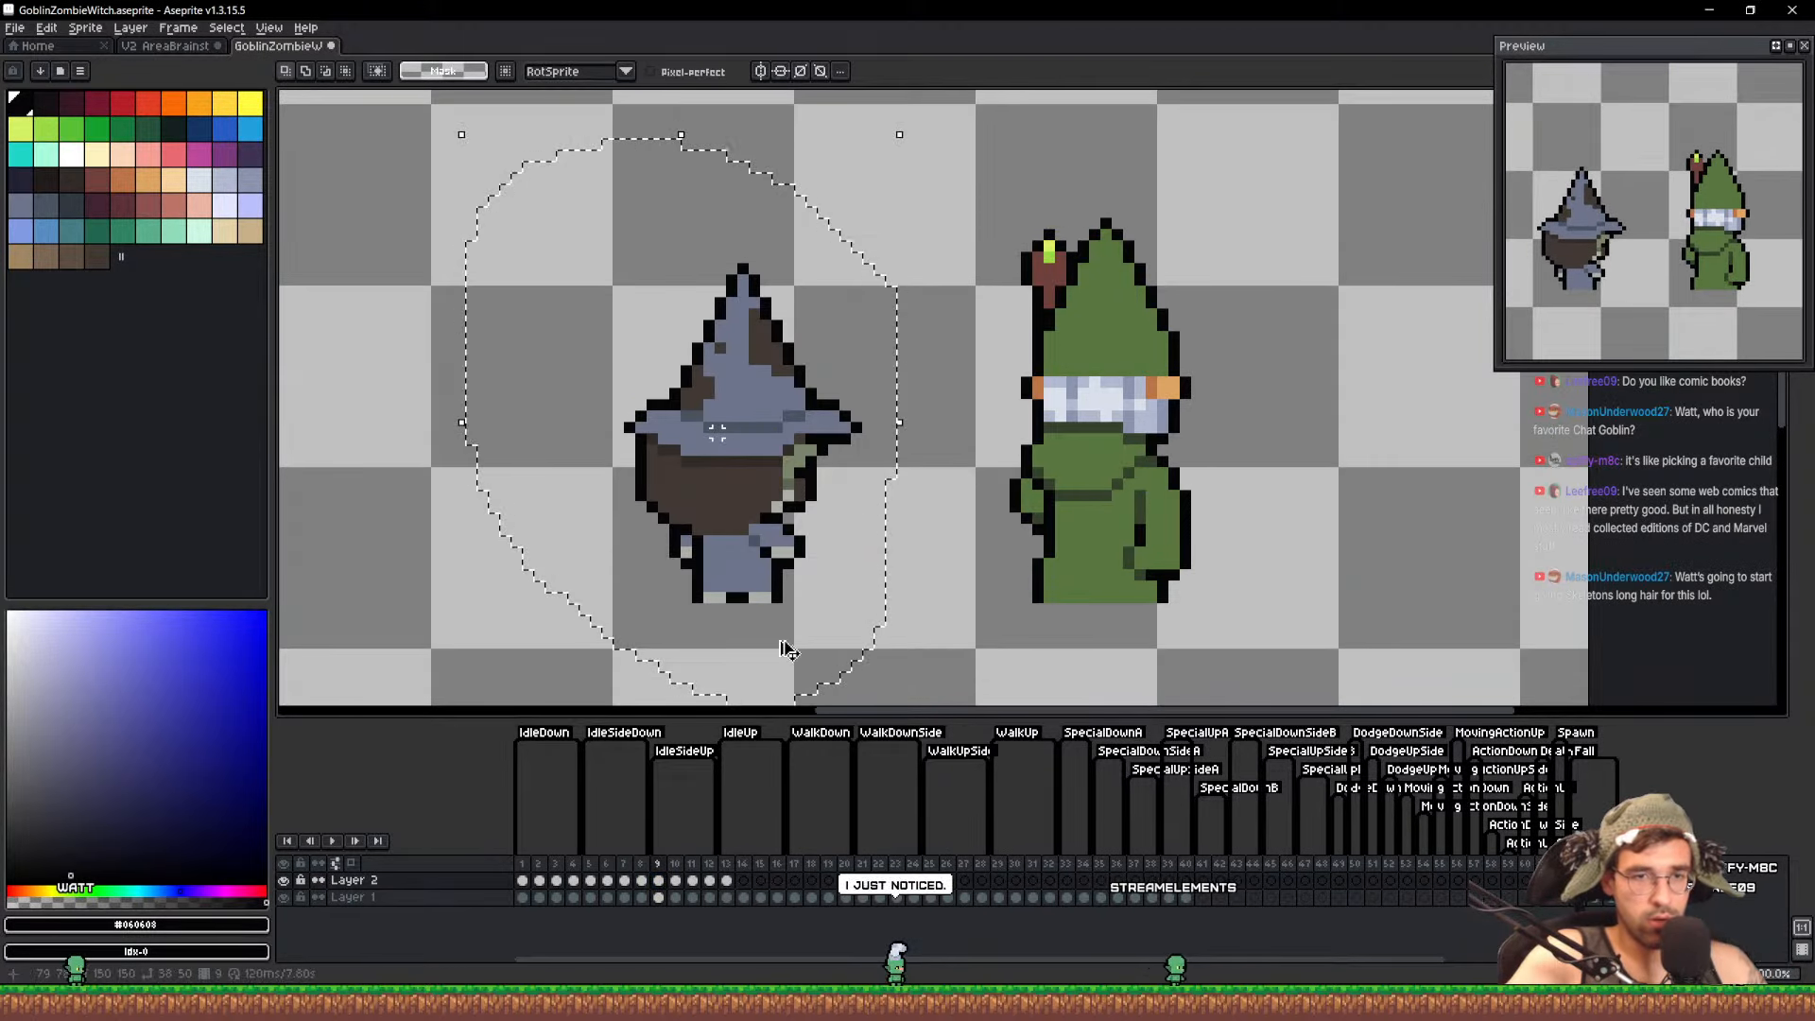
{"action": "key", "text": "ctrl+d"}
{"action": "left_click", "coordinate": [728, 881]}
{"action": "key", "text": "ctrl+v"}
{"action": "left_click_drag", "start_coordinate": [812, 495], "coordinate": [528, 496]}
{"action": "key", "text": "ctrl+d"}
{"action": "scroll", "coordinate": [717, 433], "scroll_direction": "down", "scroll_amount": 2}
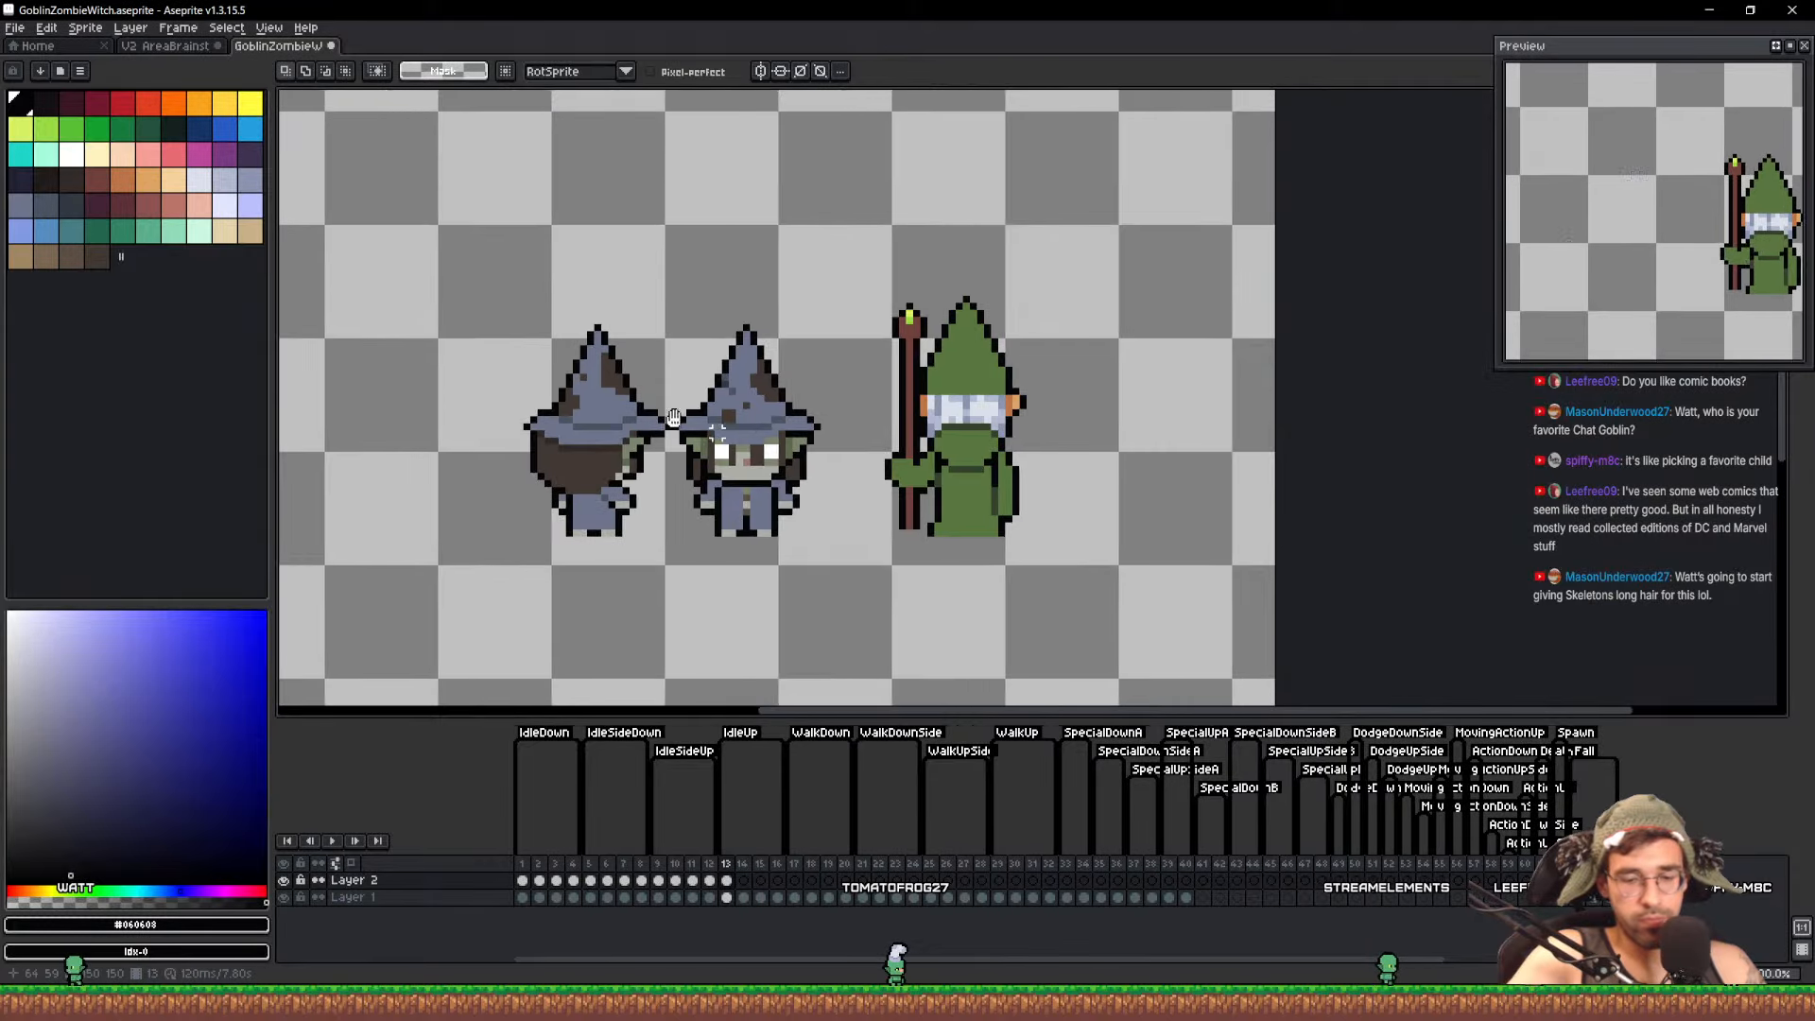
Move the back-facing reference witch on frame 13 eight pixels farther away from the front-facing witch
{"action": "left_click_drag", "start_coordinate": [718, 433], "coordinate": [786, 416]}
{"action": "key", "text": "m"}
{"action": "left_click_drag", "start_coordinate": [481, 217], "coordinate": [729, 612]}
{"action": "key", "text": "Left"}
{"action": "key", "text": "Left"}
{"action": "key", "text": "Left"}
{"action": "key", "text": "Left"}
{"action": "key", "text": "Left"}
{"action": "key", "text": "Left"}
{"action": "key", "text": "Left"}
{"action": "key", "text": "Left"}
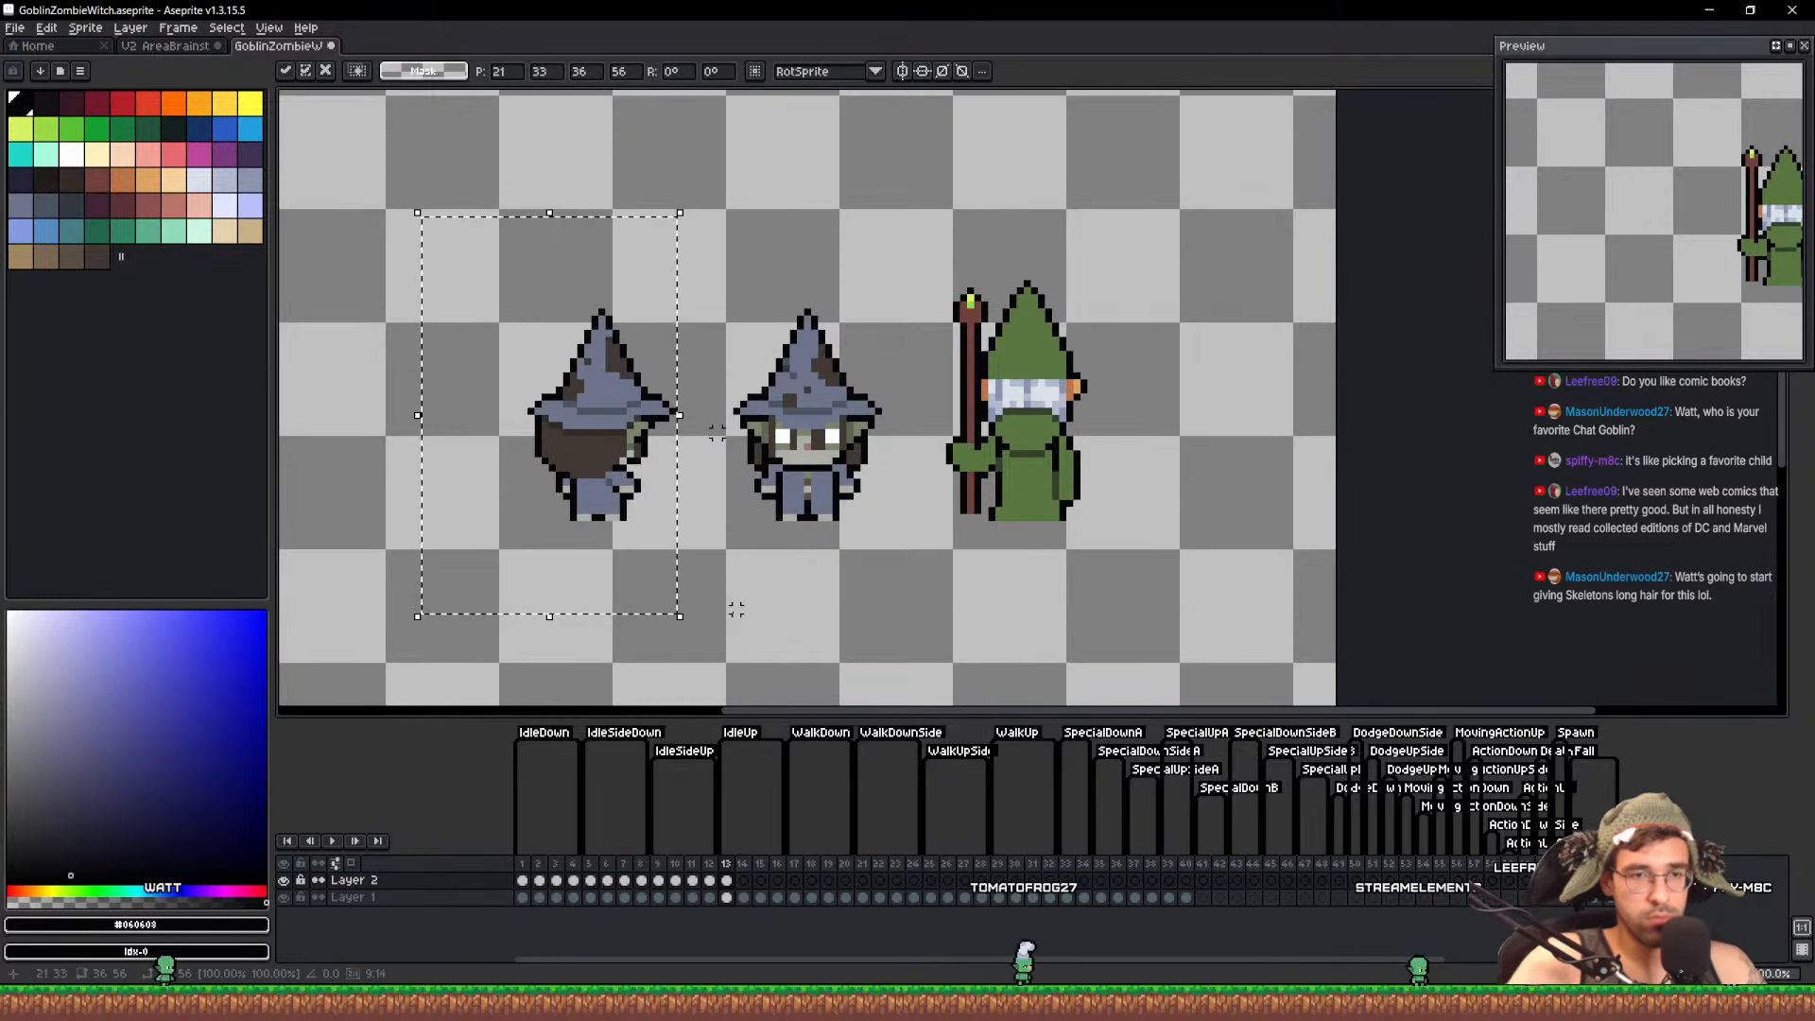
{"action": "key", "text": "ctrl+d"}
Paint over the robe's front opening and buttons on the frame 13 witch with the sampled robe blue
{"action": "scroll", "coordinate": [759, 541], "scroll_direction": "up", "scroll_amount": 4}
{"action": "left_click", "coordinate": [865, 421], "text": "alt"}
{"action": "key", "text": "b"}
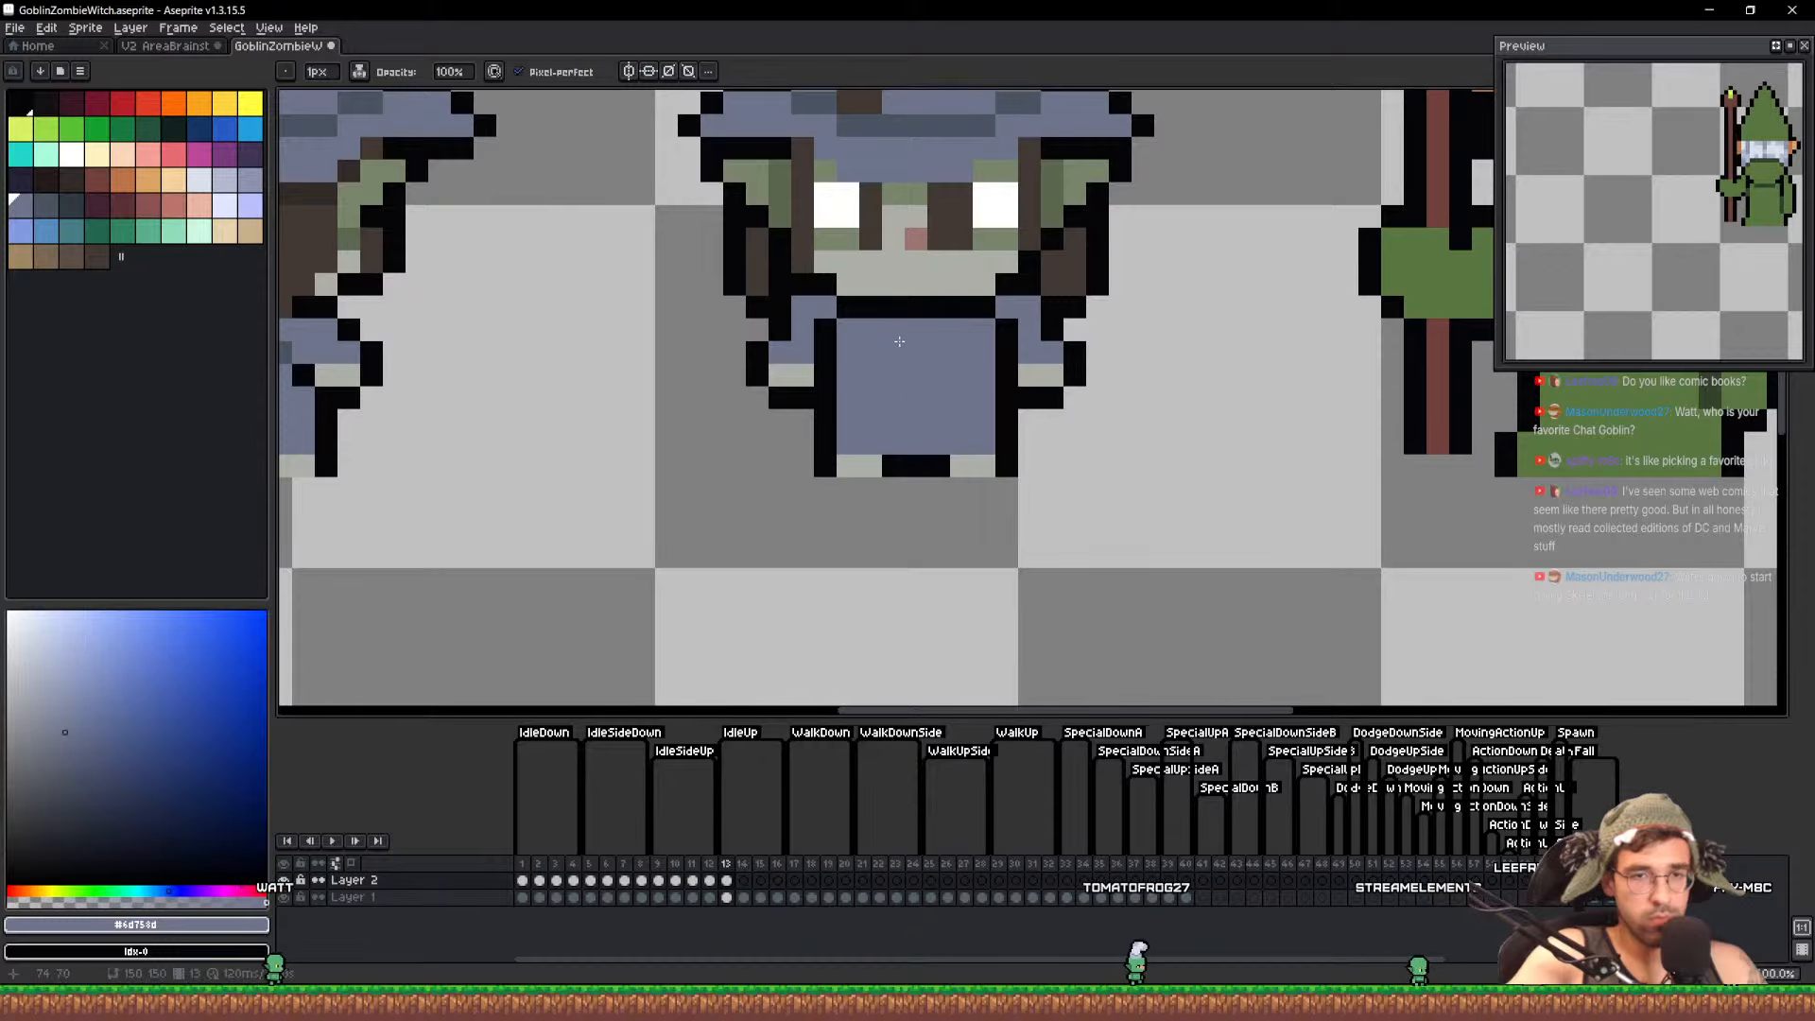
{"action": "scroll", "coordinate": [924, 445], "scroll_direction": "down", "scroll_amount": 3}
Cover the black chin outline and part of the lower face with the reference's brown hair color, using a 2 px brush for the wider areas
{"action": "scroll", "coordinate": [498, 501], "scroll_direction": "up", "scroll_amount": 3}
{"action": "left_click", "coordinate": [486, 393], "text": "alt"}
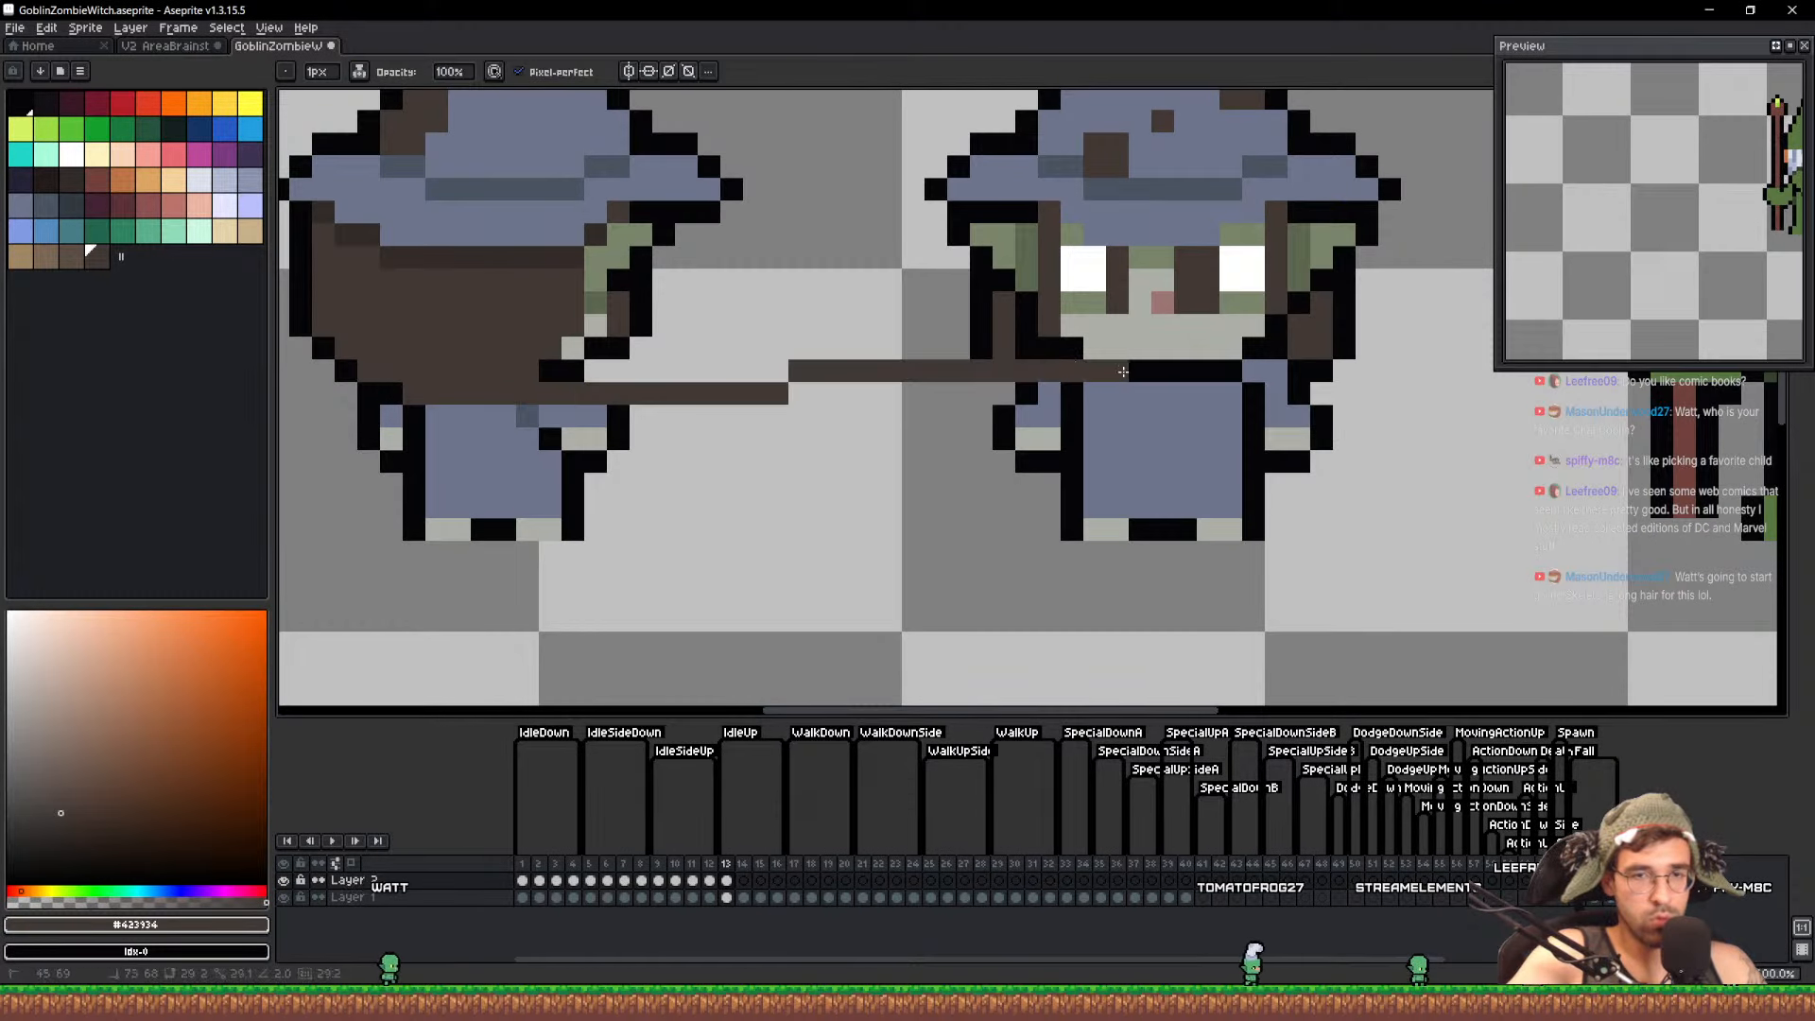
{"action": "mouse_move", "coordinate": [1118, 392]}
{"action": "left_mouse_down"}
{"action": "mouse_move", "coordinate": [1202, 391]}
{"action": "mouse_move", "coordinate": [1049, 398]}
{"action": "mouse_move", "coordinate": [1090, 427]}
{"action": "left_mouse_up"}
{"action": "left_click", "coordinate": [1189, 423]}
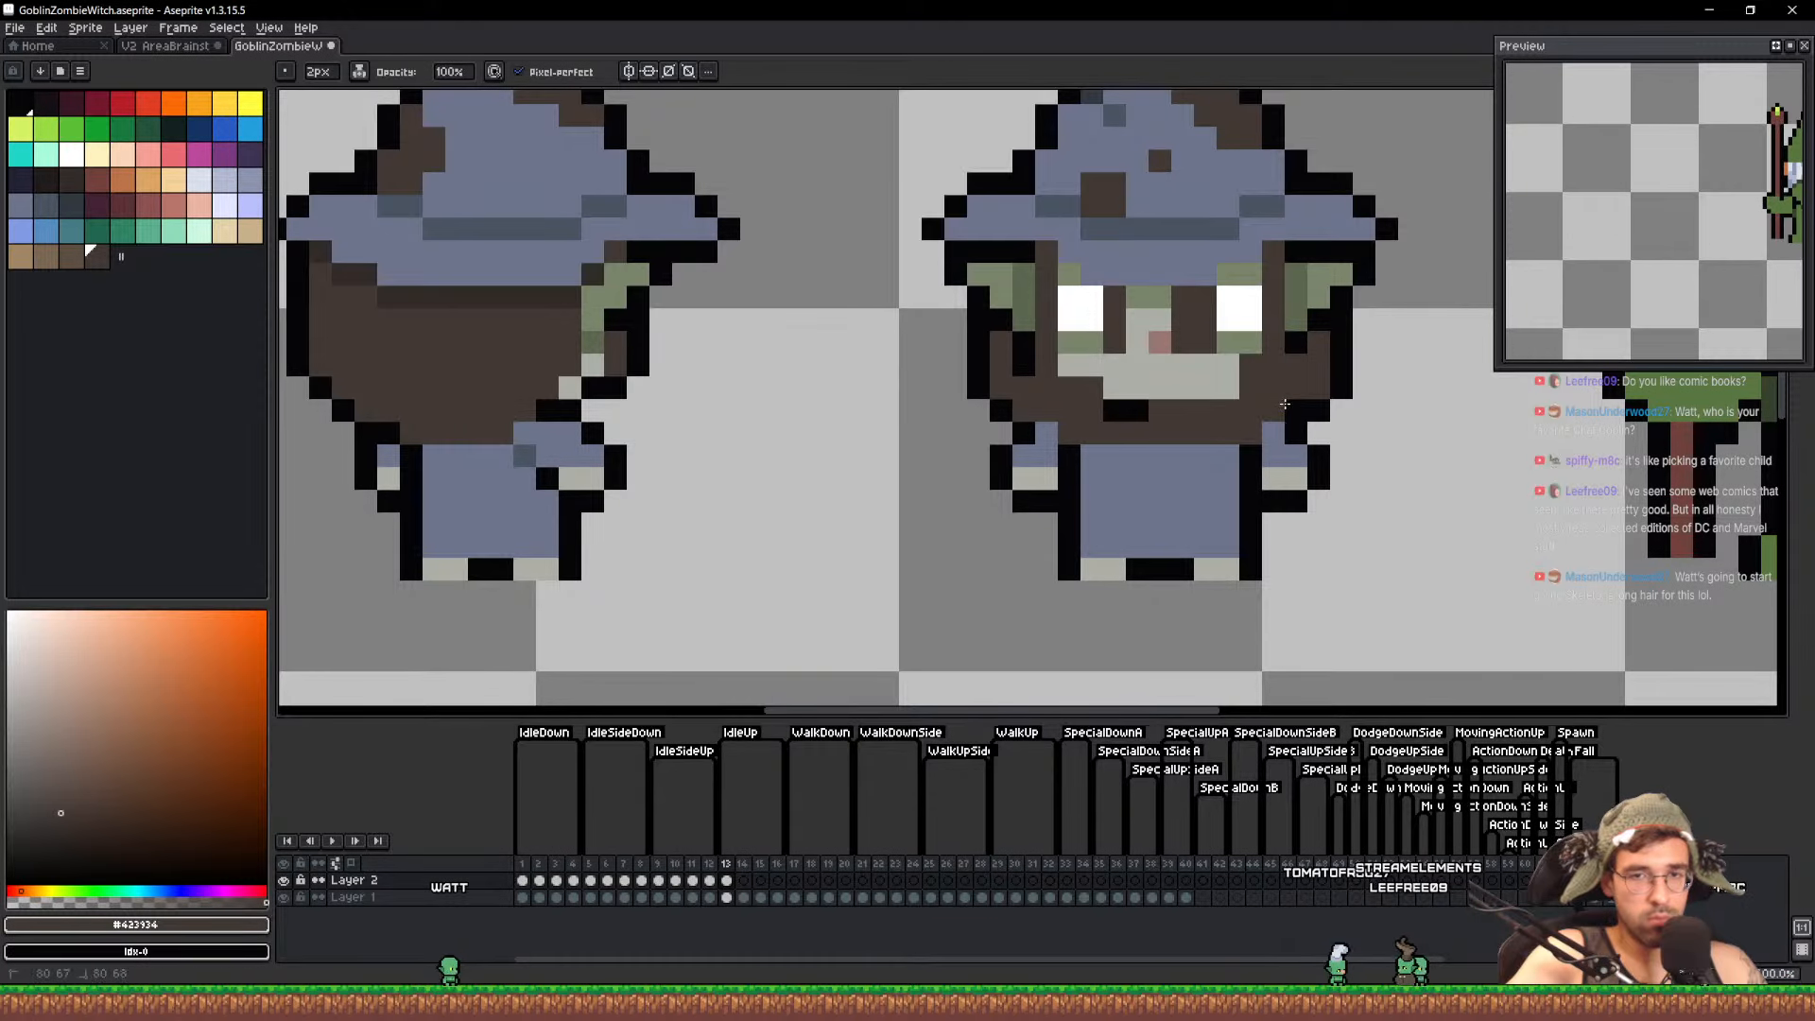
{"action": "left_click_drag", "start_coordinate": [1163, 402], "coordinate": [1117, 403]}
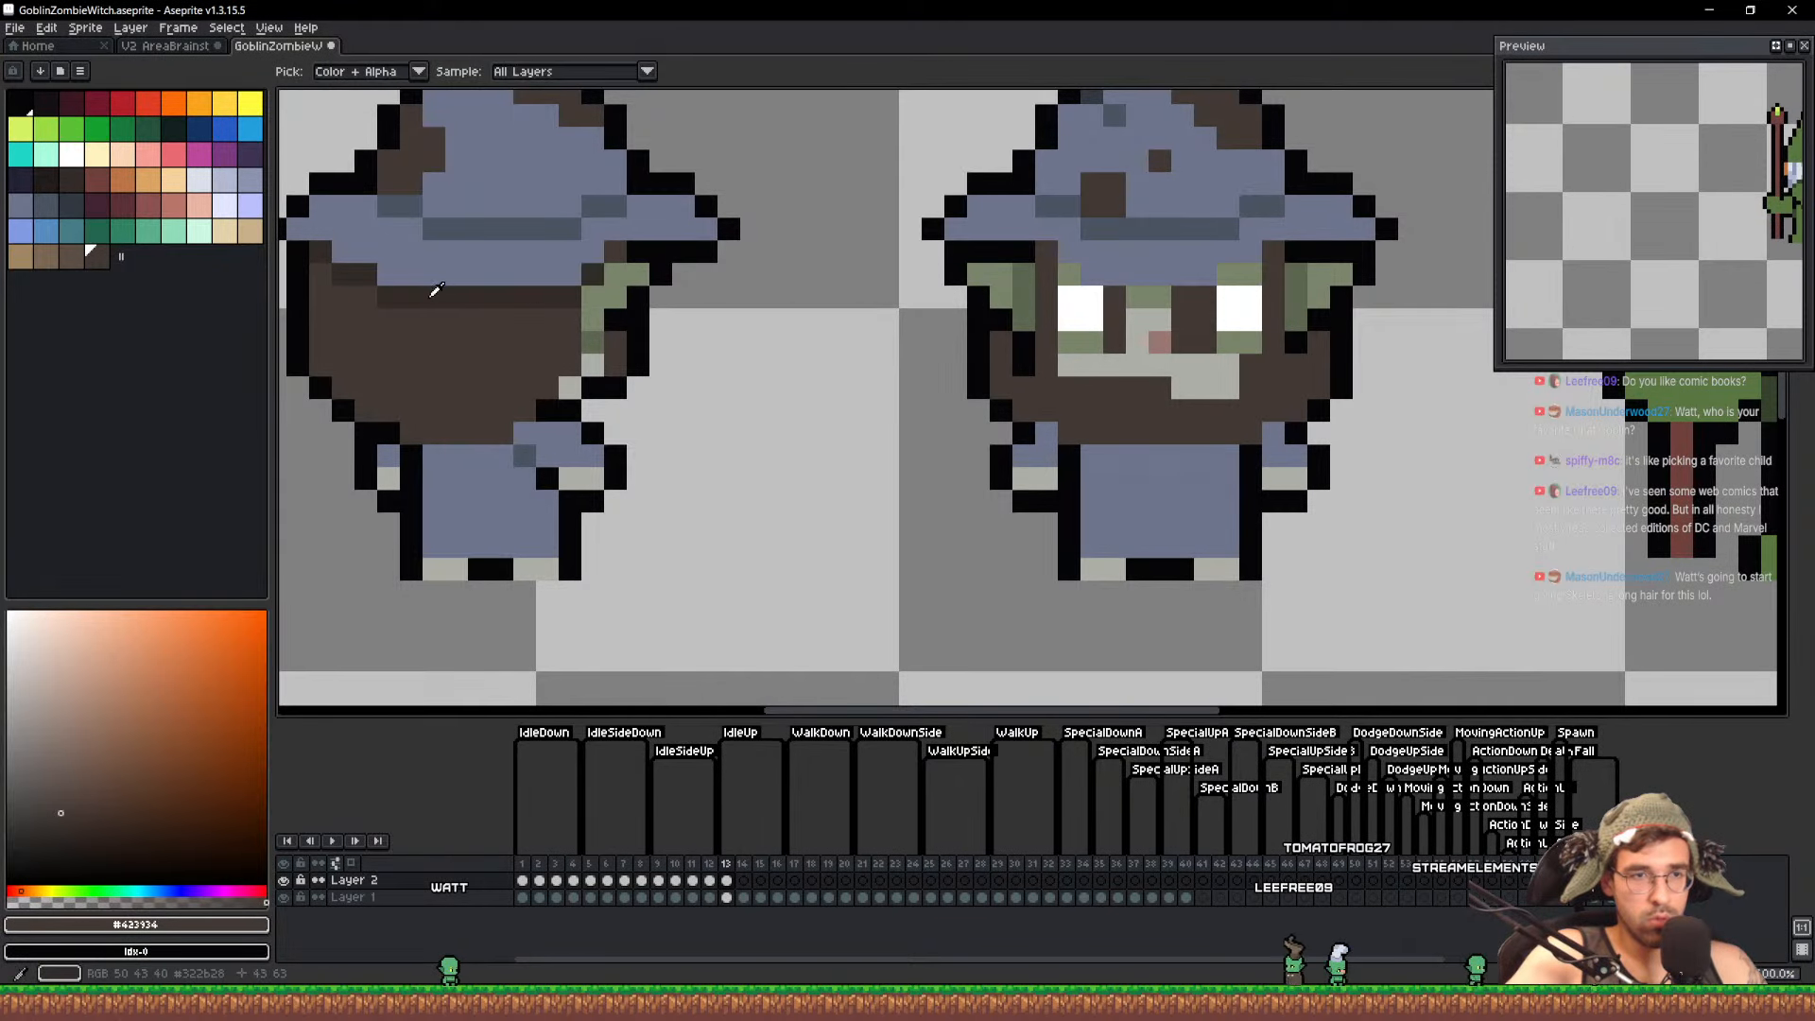
Widen the lower edge of the hat brim across the forehead in blue, and undo the stray blue dab on the face
{"action": "left_click", "coordinate": [1072, 242], "text": "alt"}
{"action": "left_click_drag", "start_coordinate": [1007, 242], "coordinate": [1149, 276]}
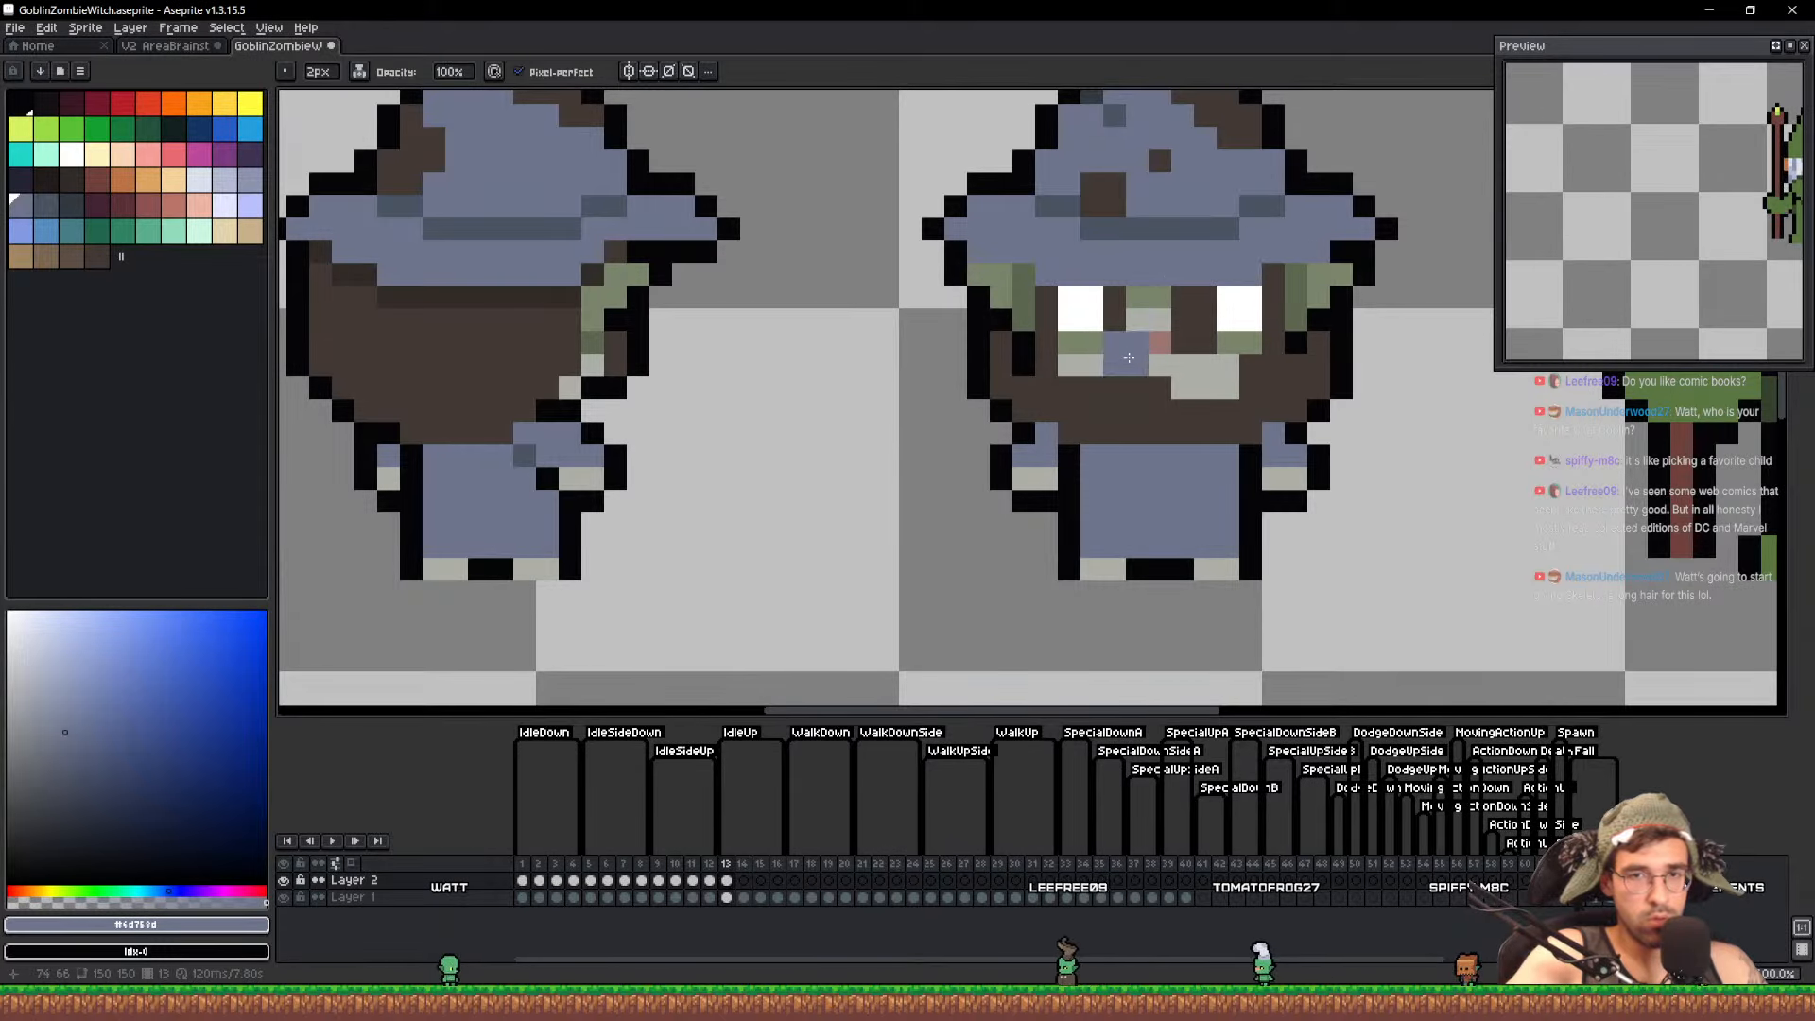
{"action": "key", "text": "ctrl+z"}
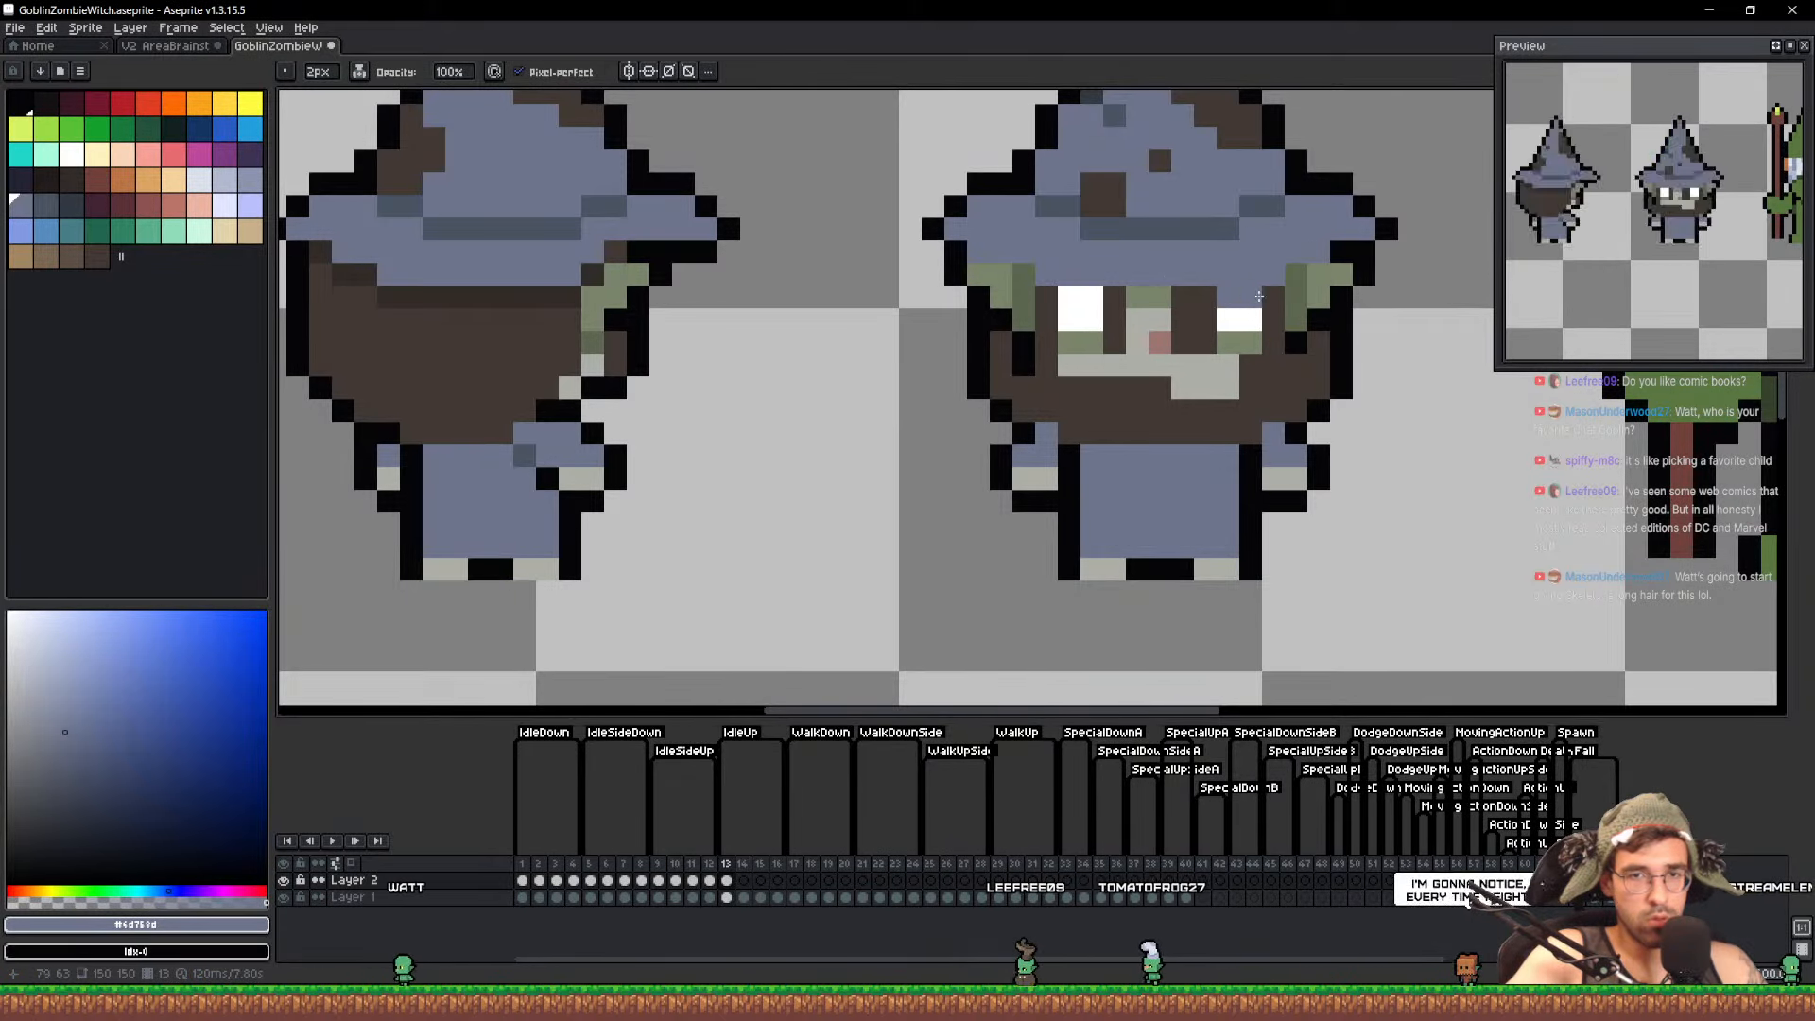
Cover the remaining face, the eyes and most of both ears with the sampled brown hair color
{"action": "left_click", "coordinate": [559, 344], "text": "alt"}
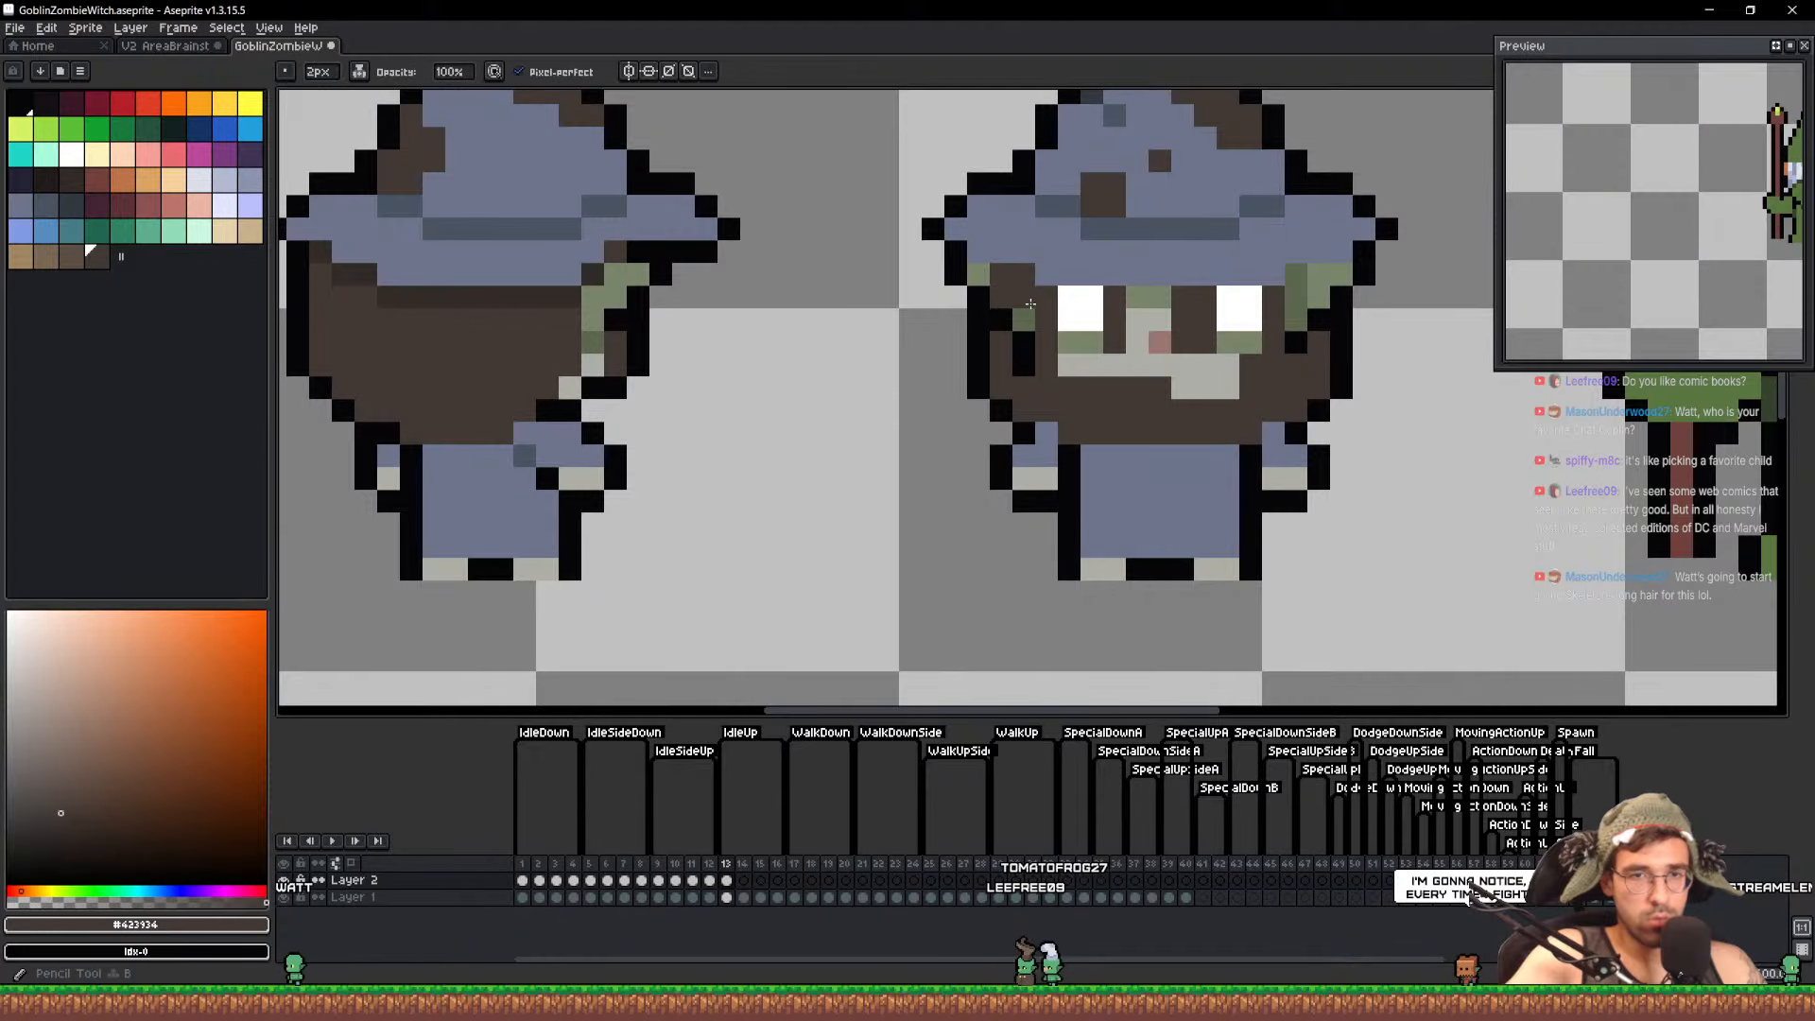
{"action": "left_click_drag", "start_coordinate": [1080, 309], "coordinate": [1280, 309]}
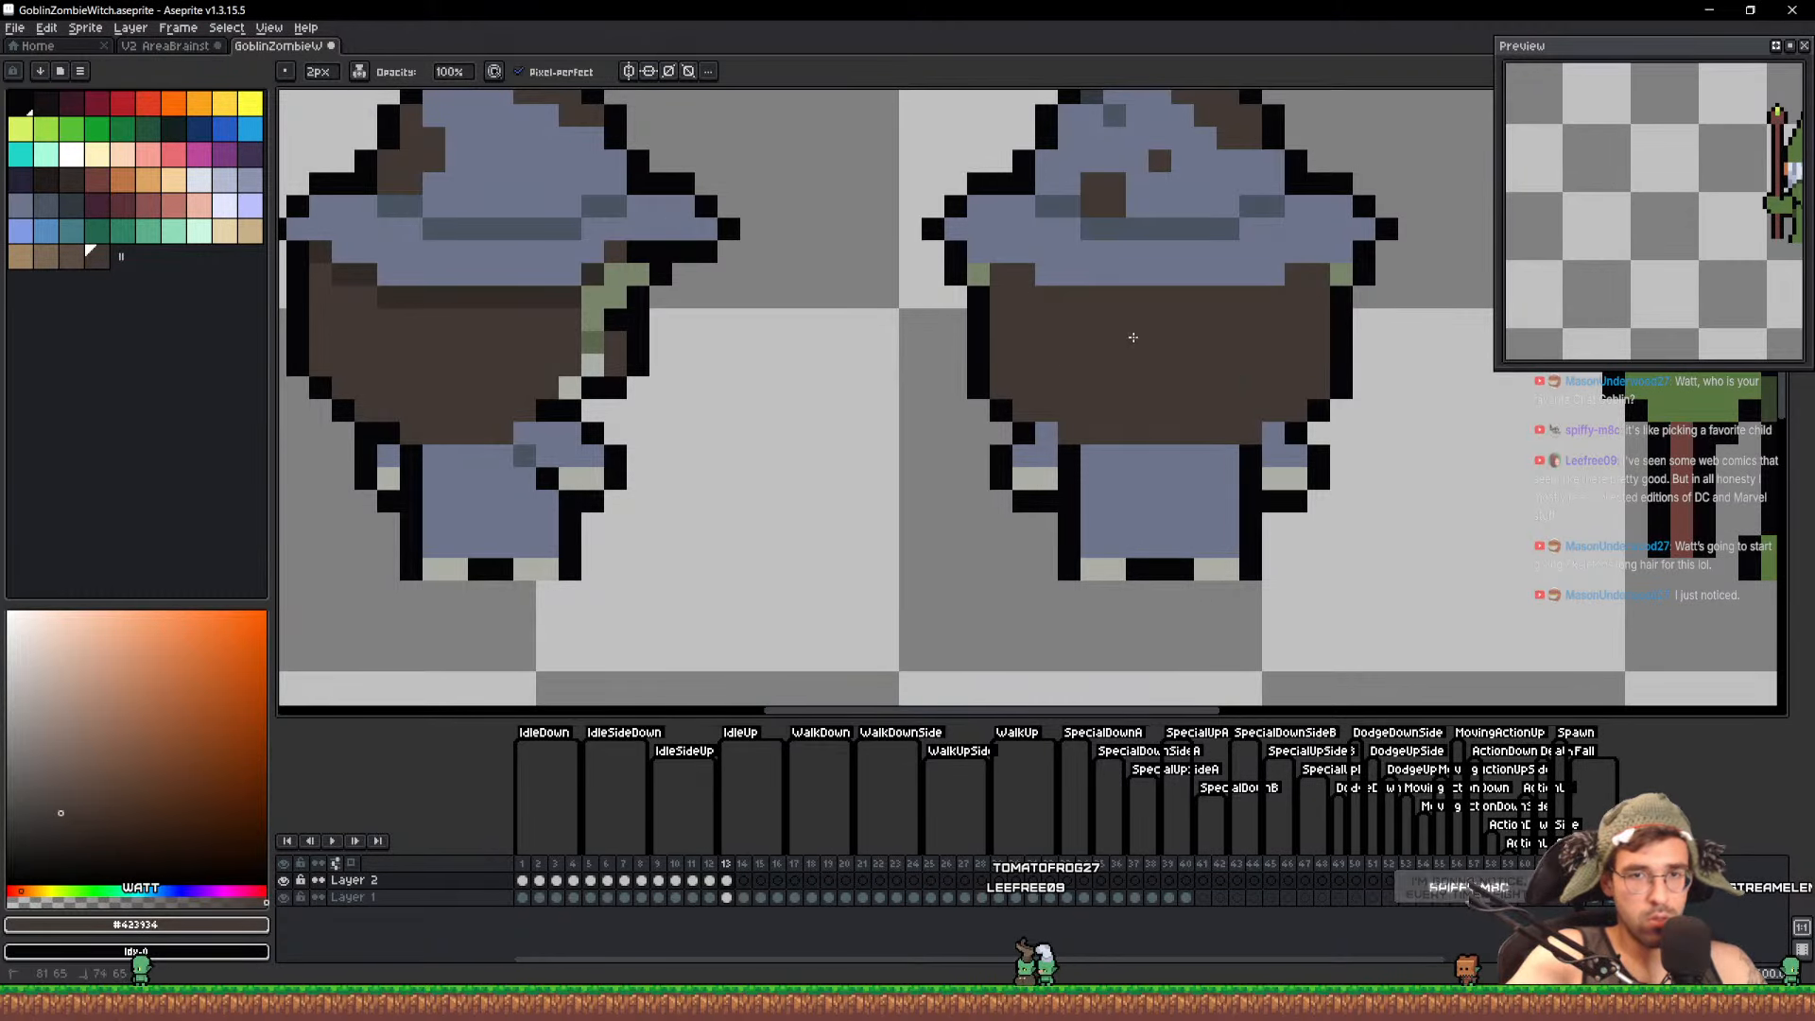
Save the file and paint a dark brown shadow strip across the frame 13 witch's hair just beneath the hat brim
{"action": "left_click_drag", "start_coordinate": [1187, 339], "coordinate": [1118, 442]}
{"action": "scroll", "coordinate": [1069, 376], "scroll_direction": "down", "scroll_amount": 3}
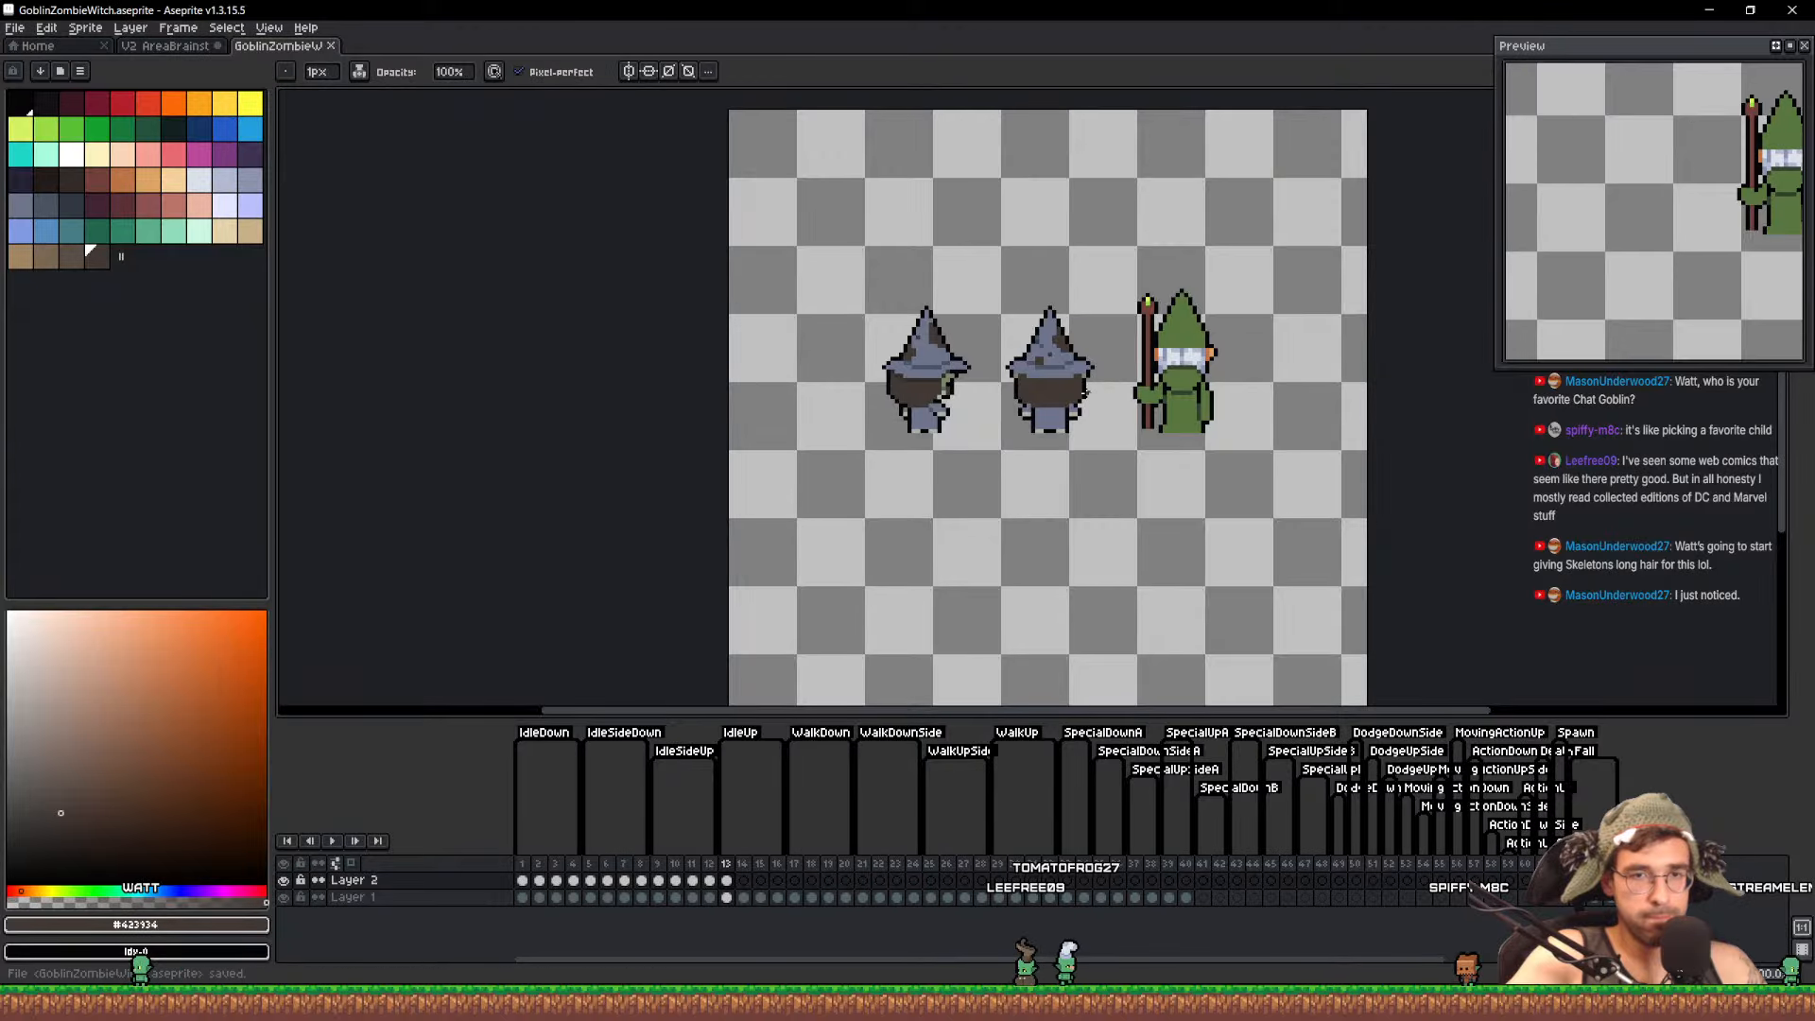
{"action": "scroll", "coordinate": [950, 385], "scroll_direction": "up", "scroll_amount": 2}
{"action": "key", "text": "e"}
{"action": "scroll", "coordinate": [950, 385], "scroll_direction": "up", "scroll_amount": 2}
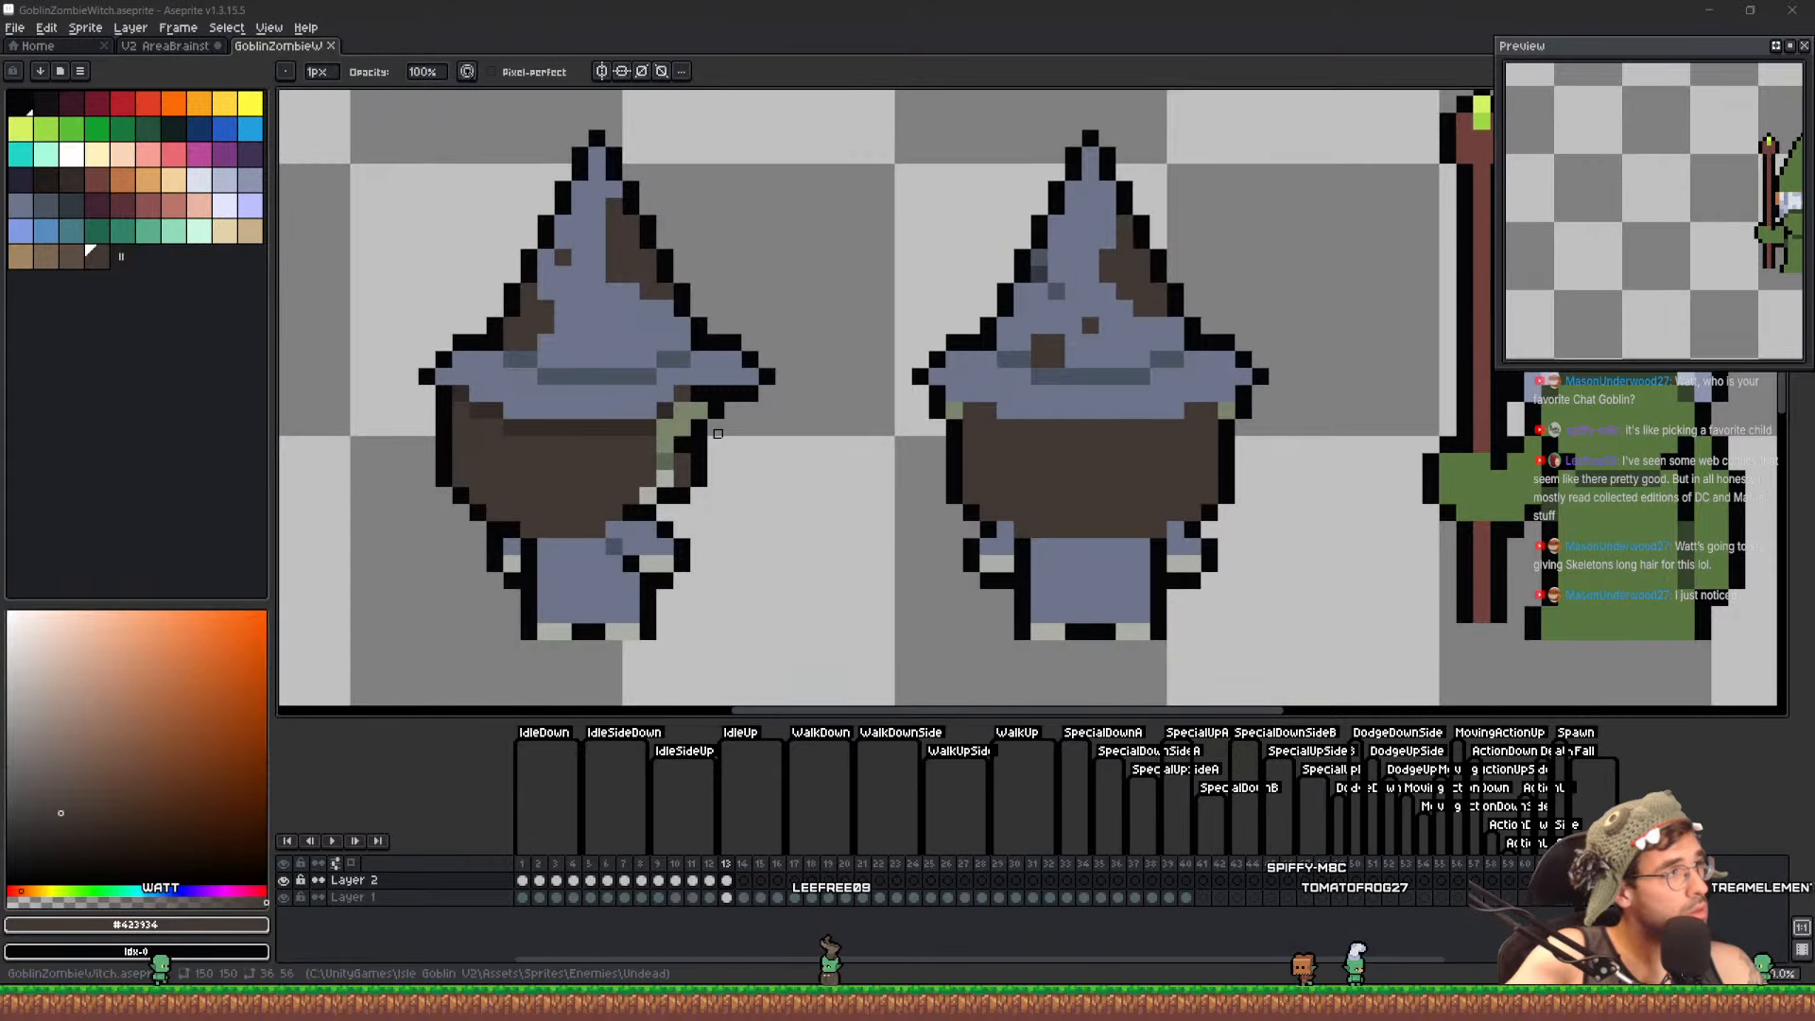
{"action": "middle_click", "coordinate": [953, 309]}
{"action": "key", "text": "alt"}
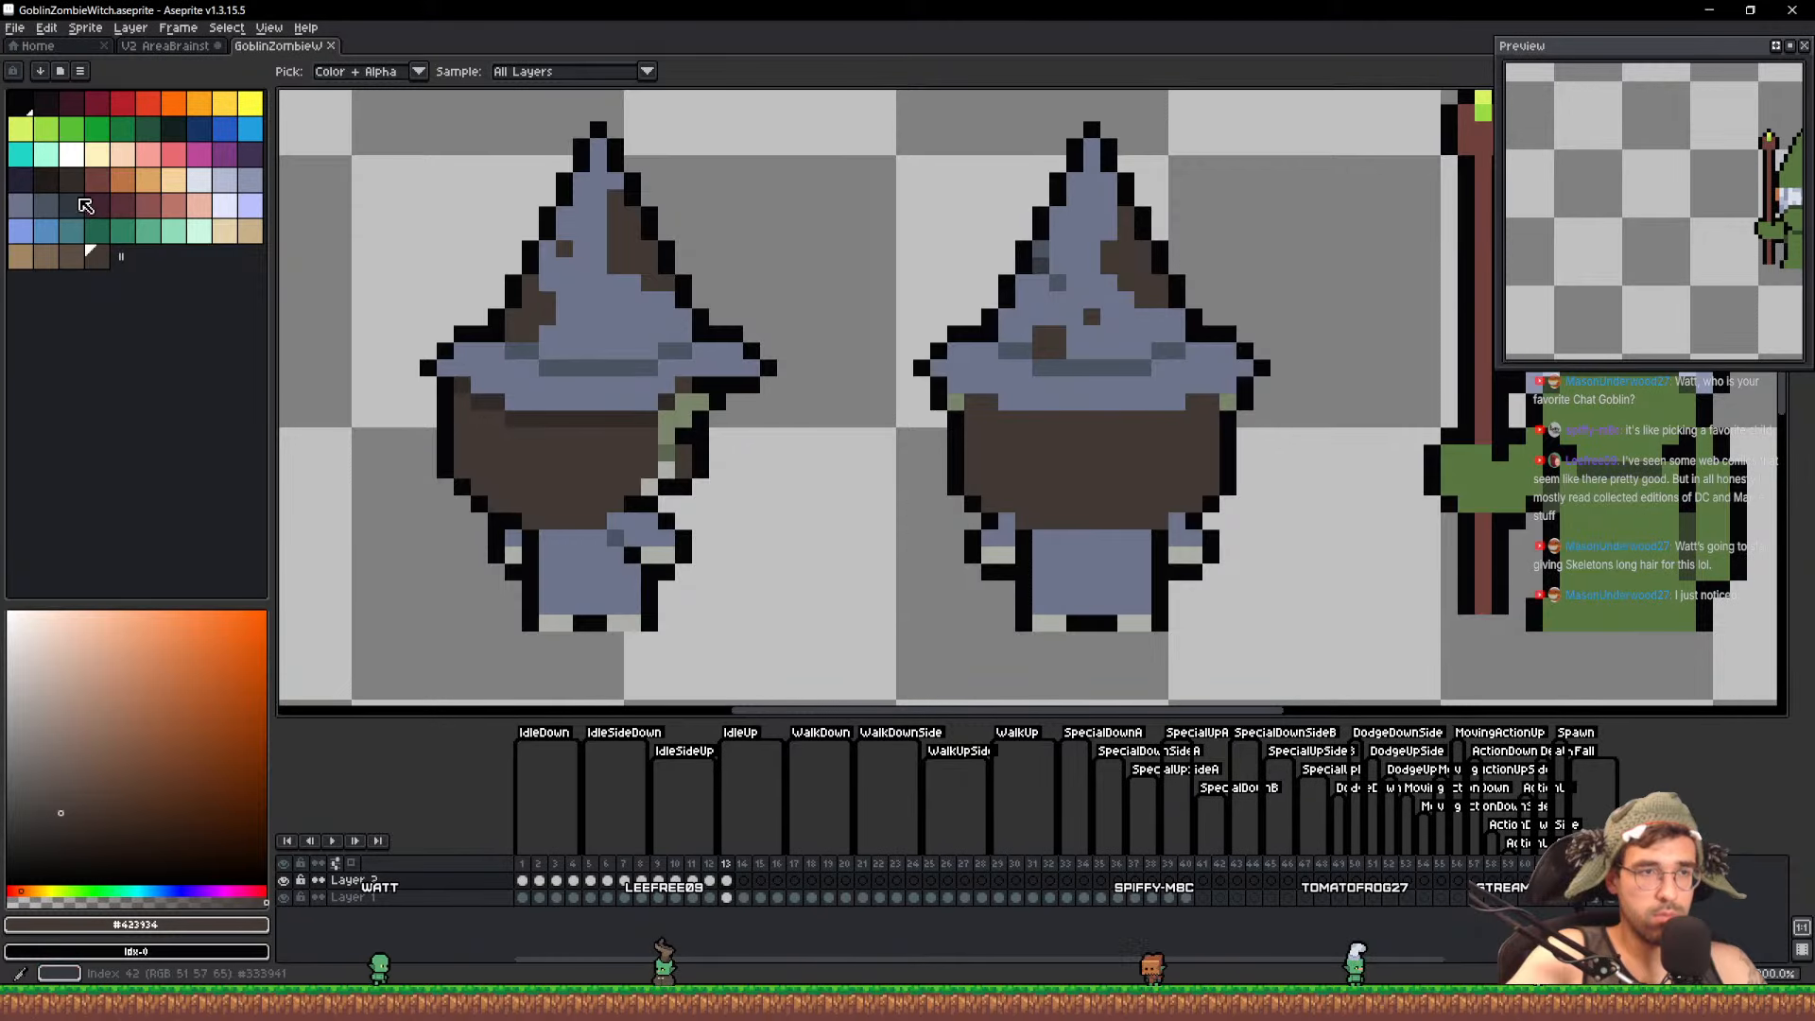
{"action": "left_click", "coordinate": [45, 179]}
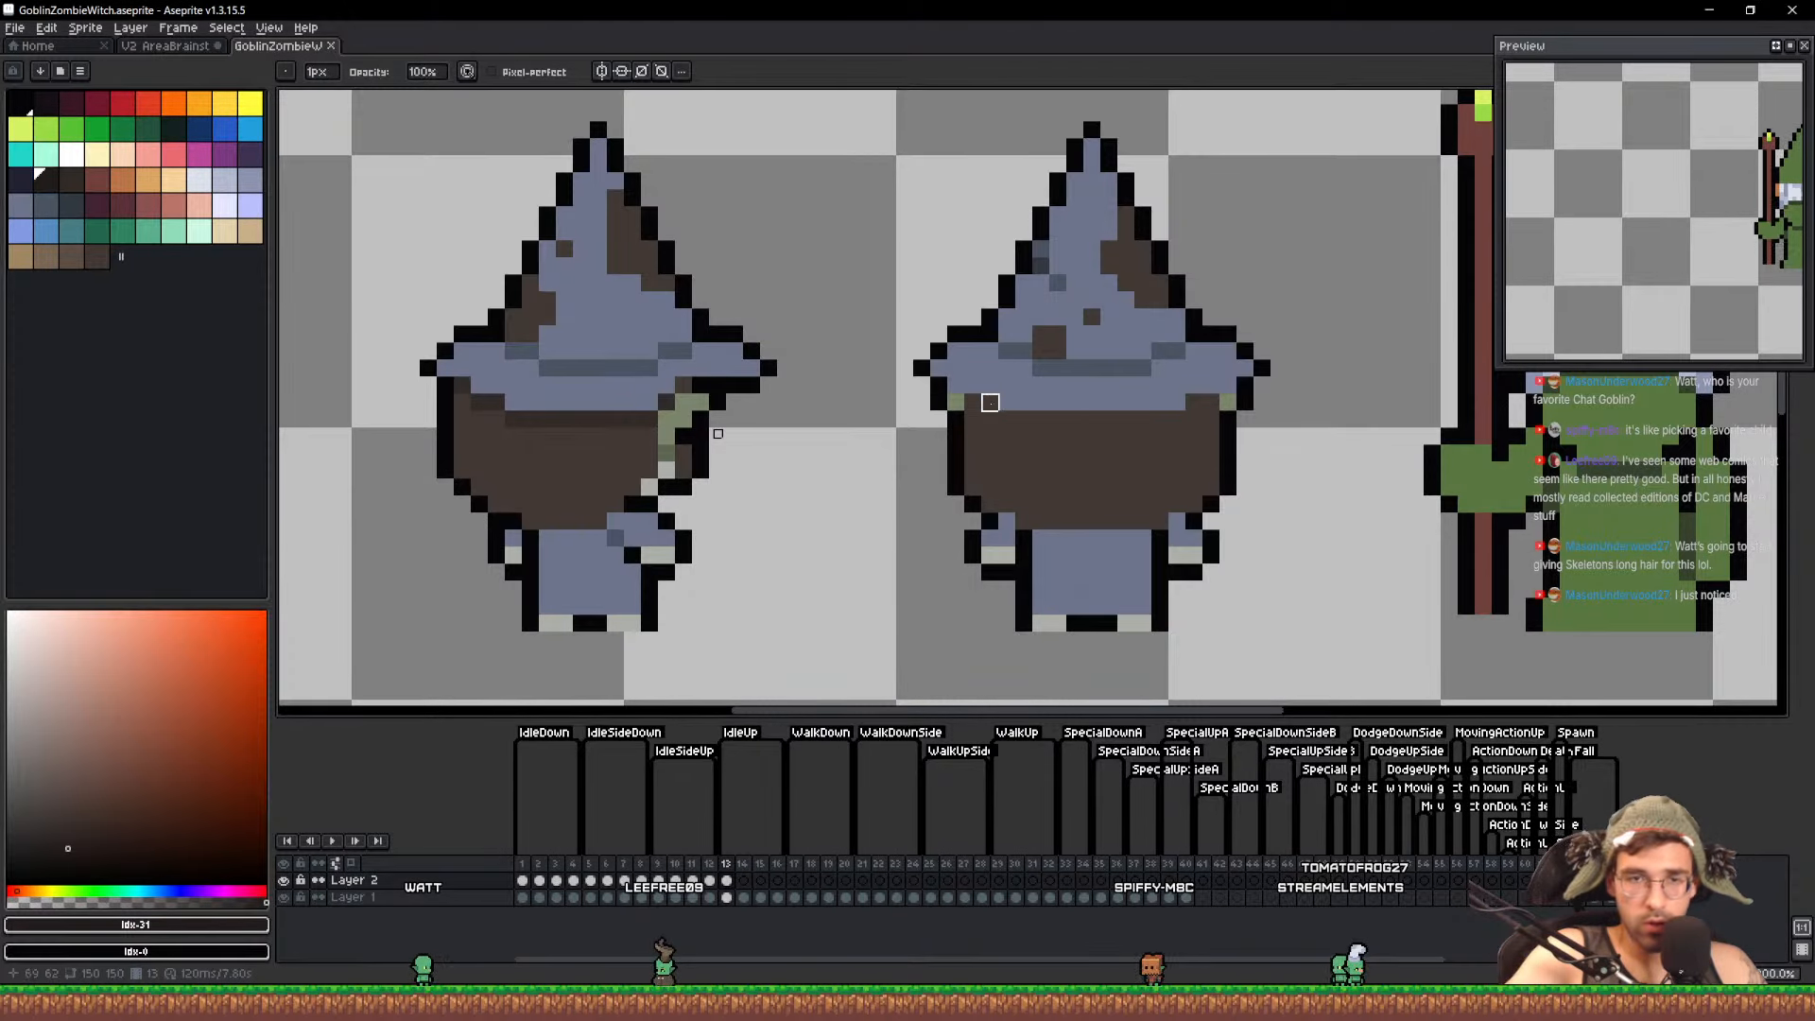
{"action": "key", "text": "bracketright"}
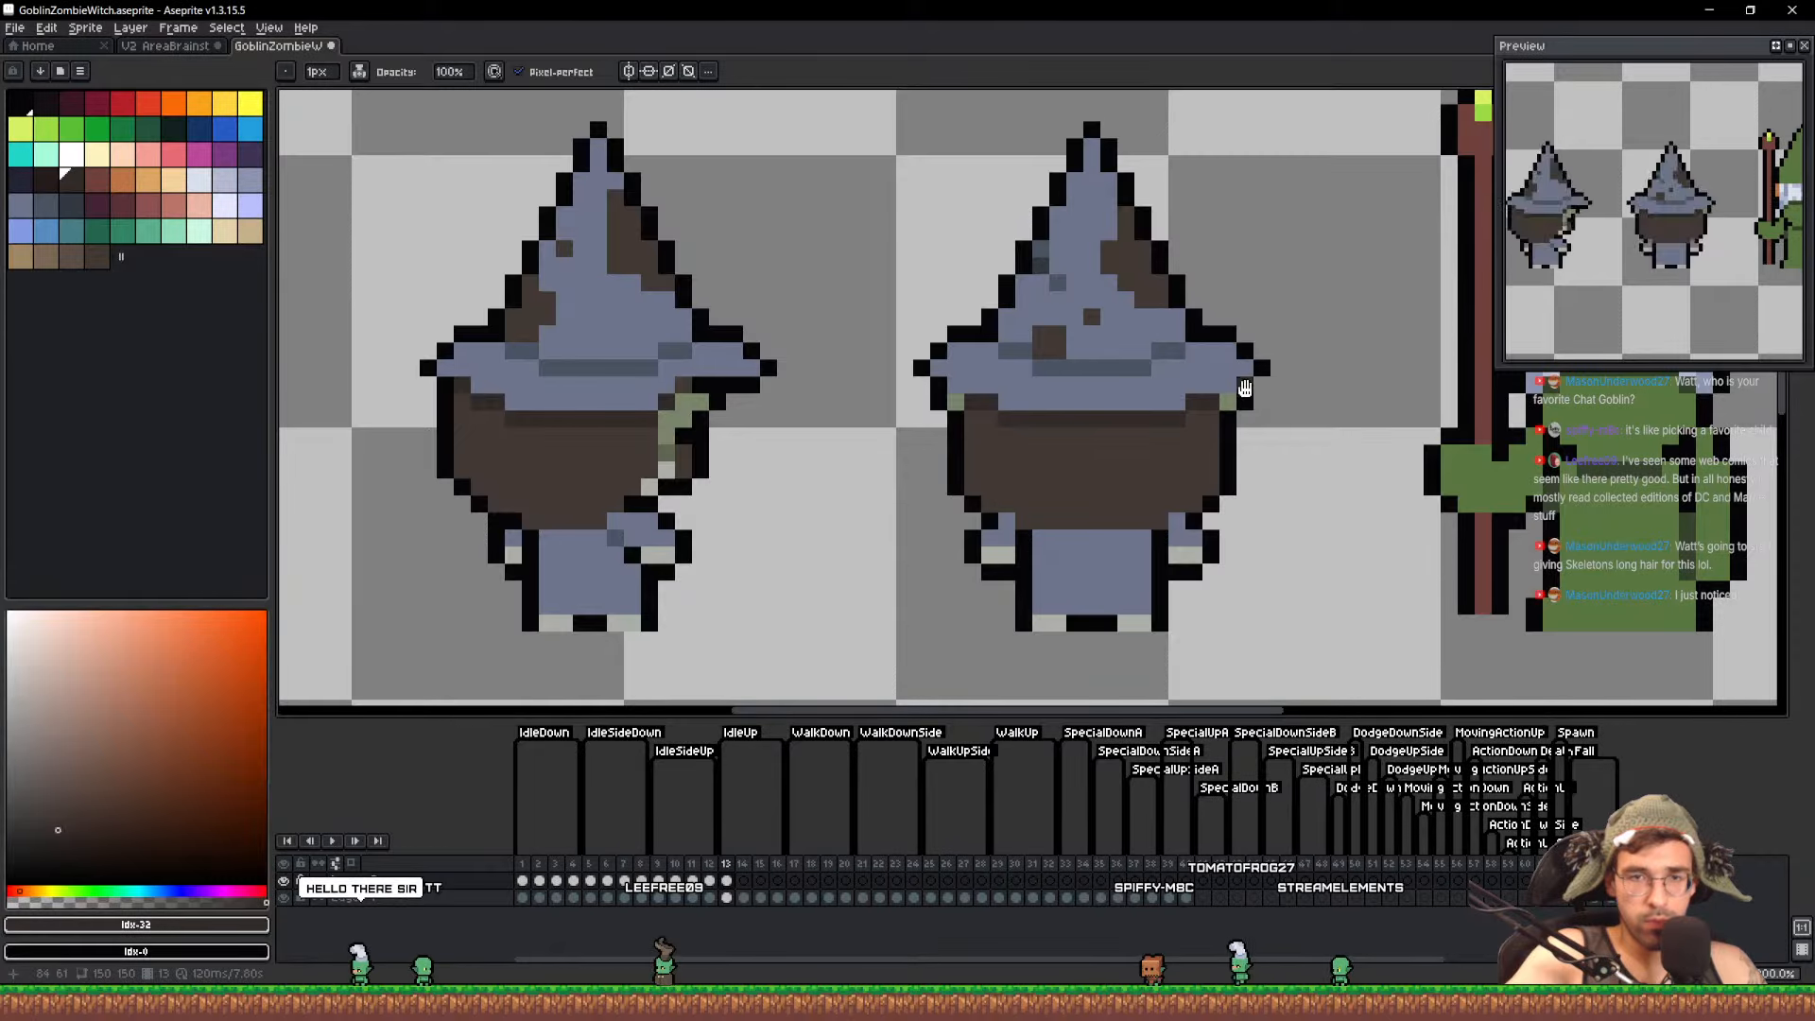
{"action": "left_click_drag", "start_coordinate": [1244, 389], "coordinate": [1235, 412]}
Reshape the brown patch at the hat's lower left on frame 13 into a larger filled patch reaching the outline, replacing the grey shading
{"action": "left_click", "coordinate": [1015, 371], "text": "alt"}
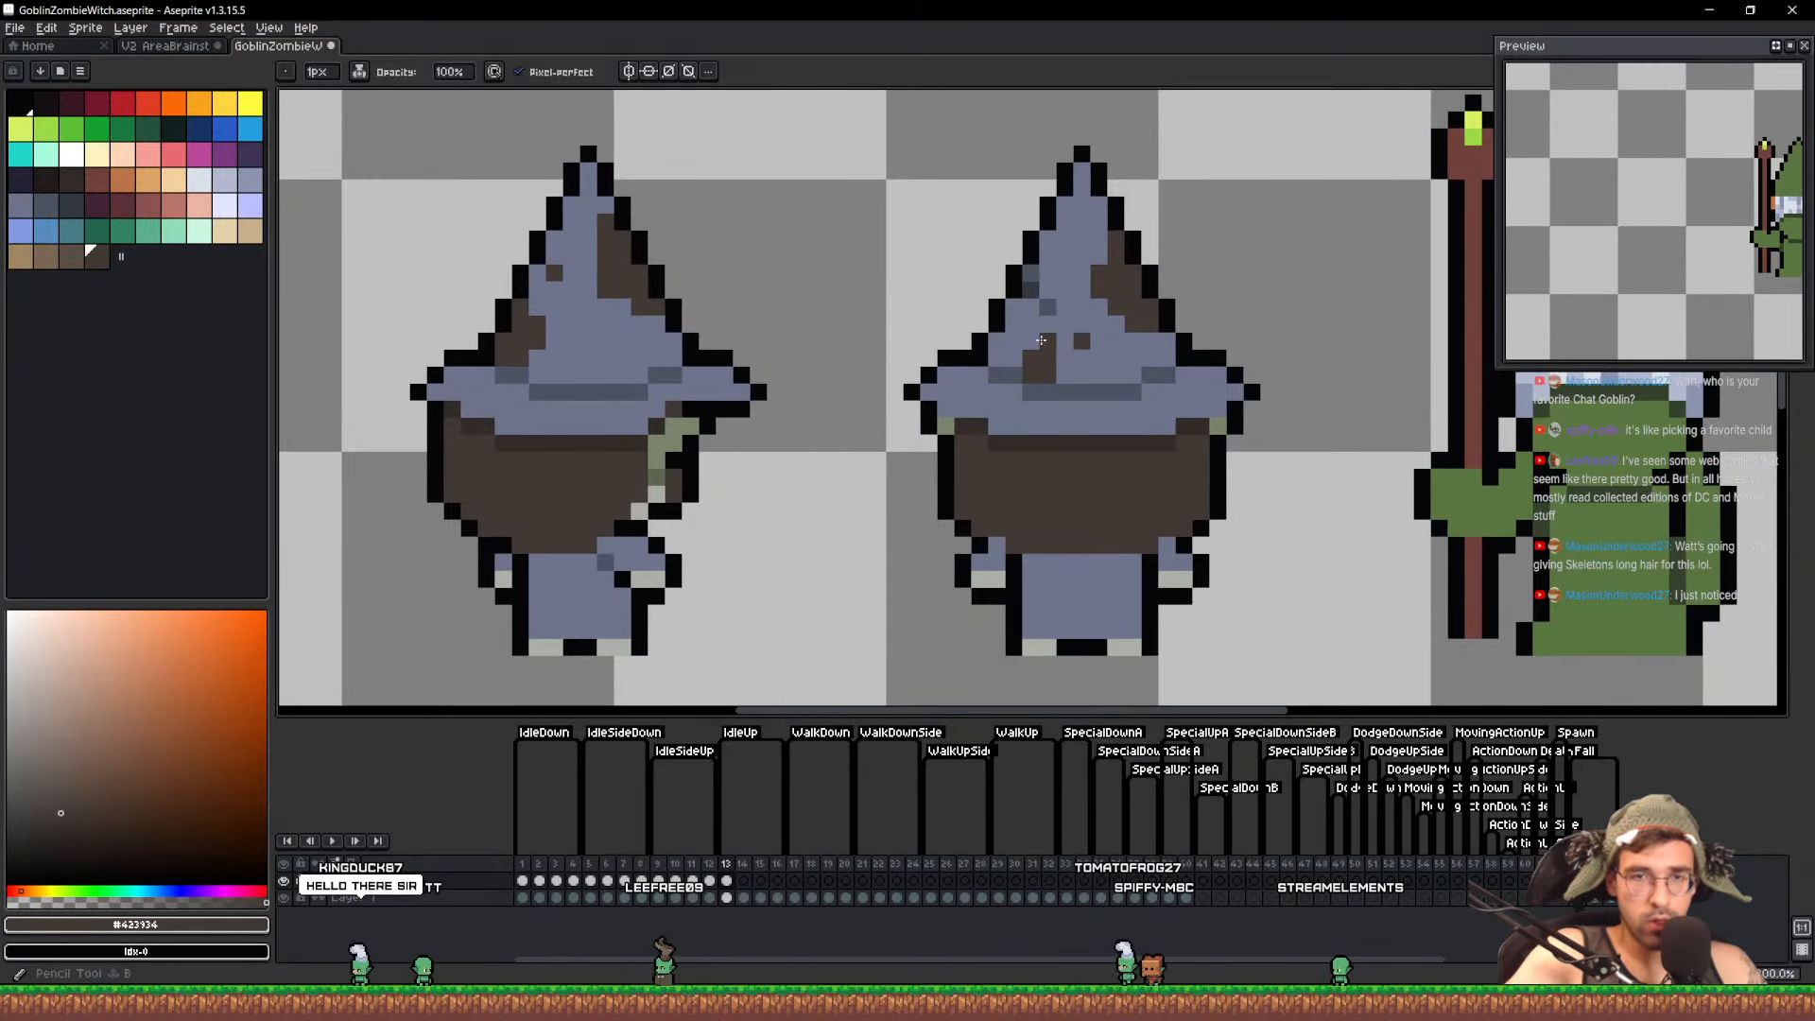
{"action": "left_click", "coordinate": [1033, 313], "text": "alt"}
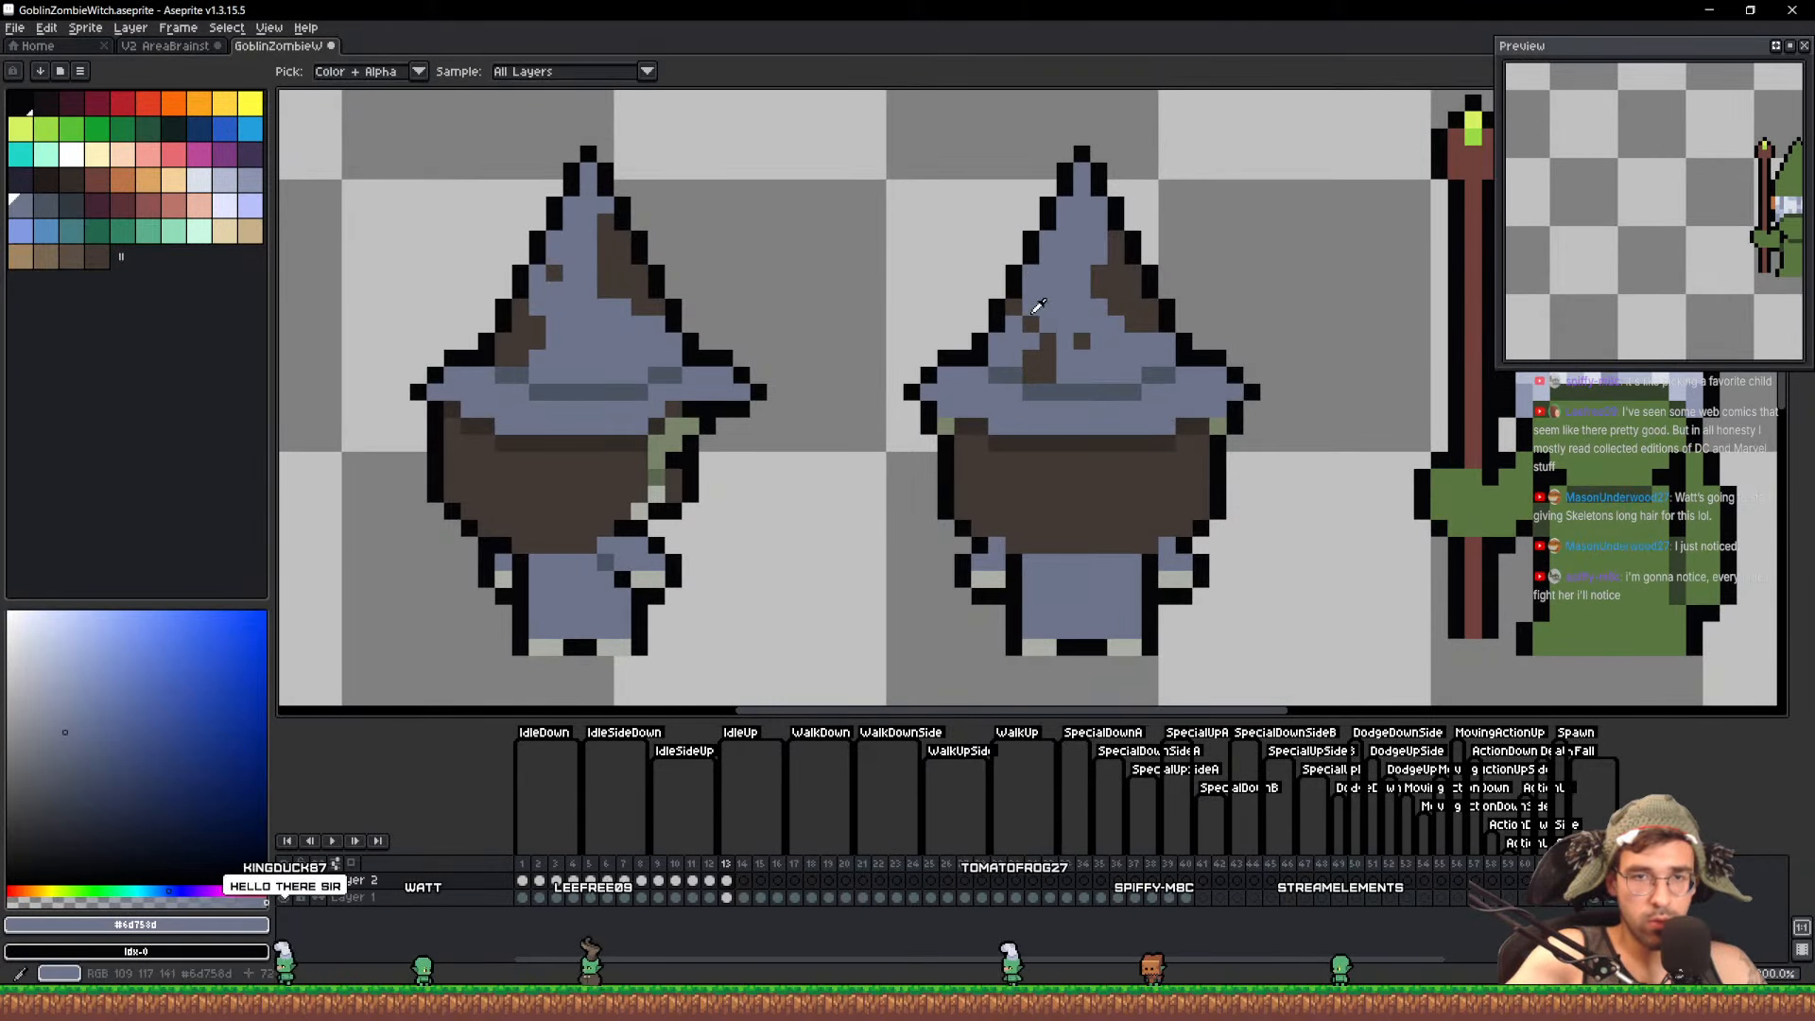
{"action": "left_click", "coordinate": [1033, 323], "text": "alt"}
{"action": "left_click_drag", "start_coordinate": [1032, 307], "coordinate": [1048, 324]}
{"action": "key", "text": "g"}
{"action": "left_click", "coordinate": [1017, 342]}
{"action": "left_click", "coordinate": [1065, 357], "text": "alt"}
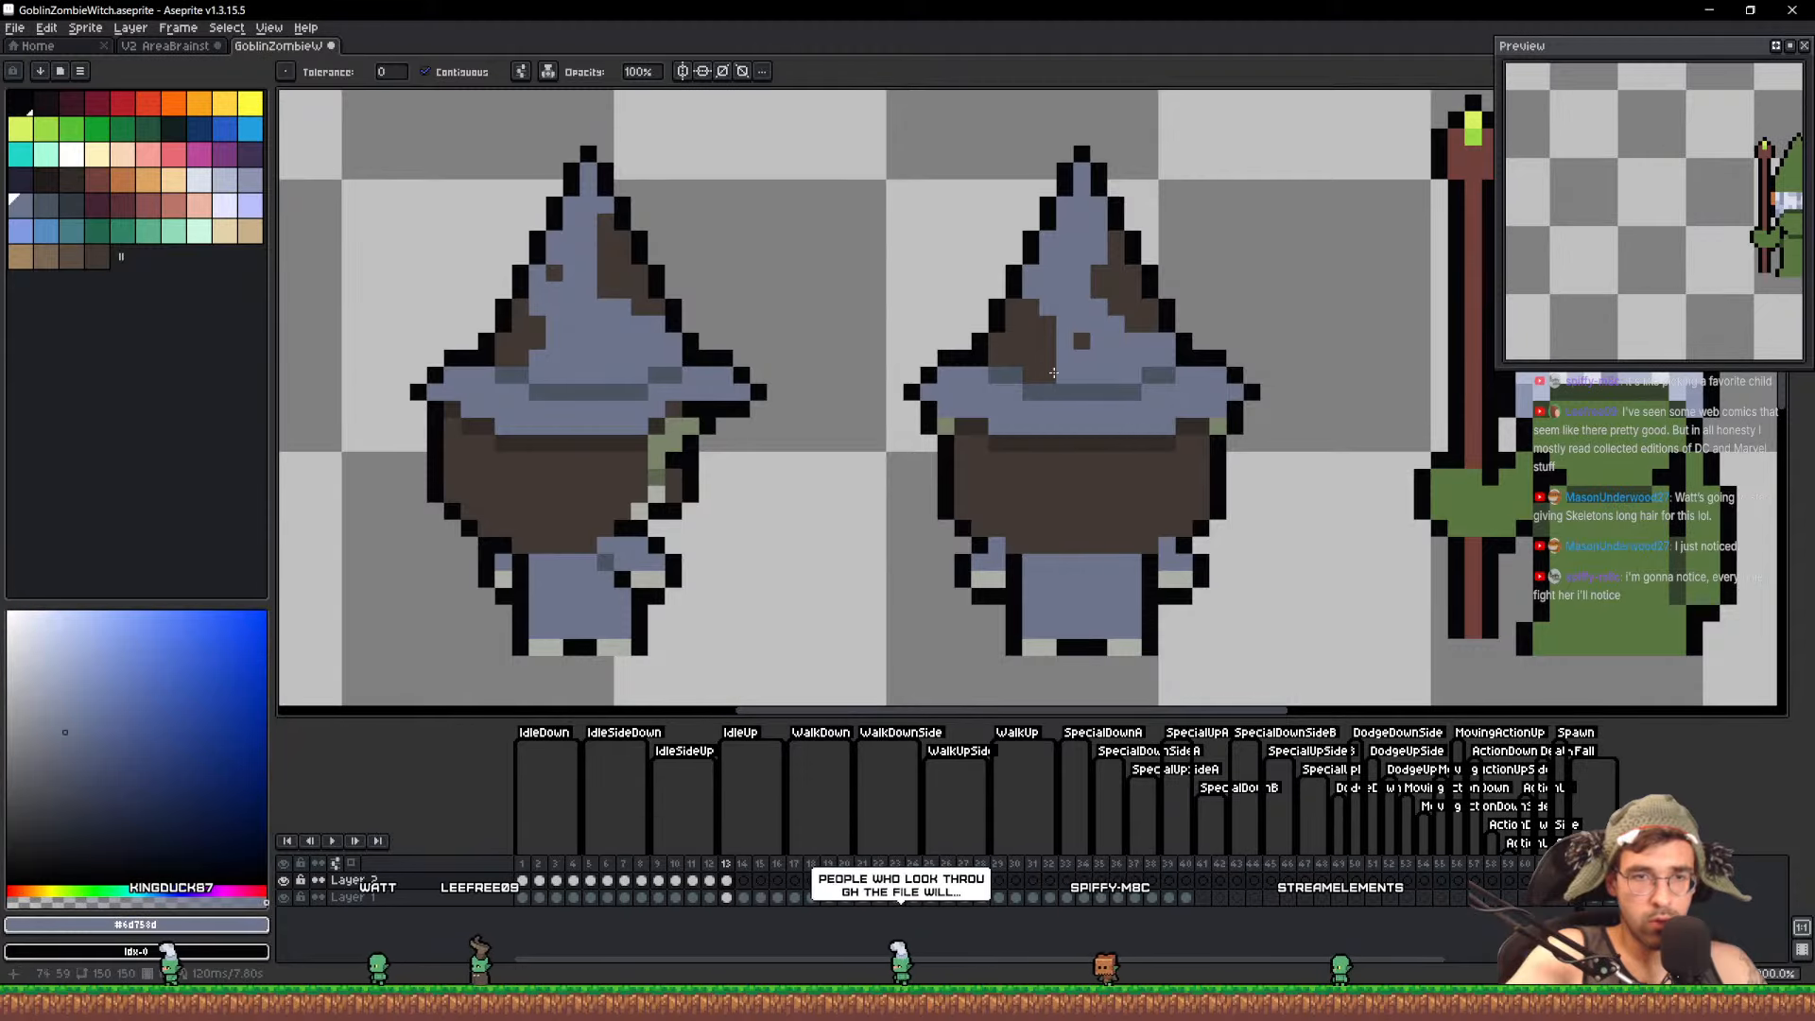
{"action": "key", "text": "b"}
{"action": "left_click", "coordinate": [1049, 374]}
Trim the inner edge of the brown patch on the right side of the frame 13 hat with the sampled hat blue
{"action": "left_click", "coordinate": [1126, 341], "text": "alt"}
{"action": "left_click", "coordinate": [1097, 288]}
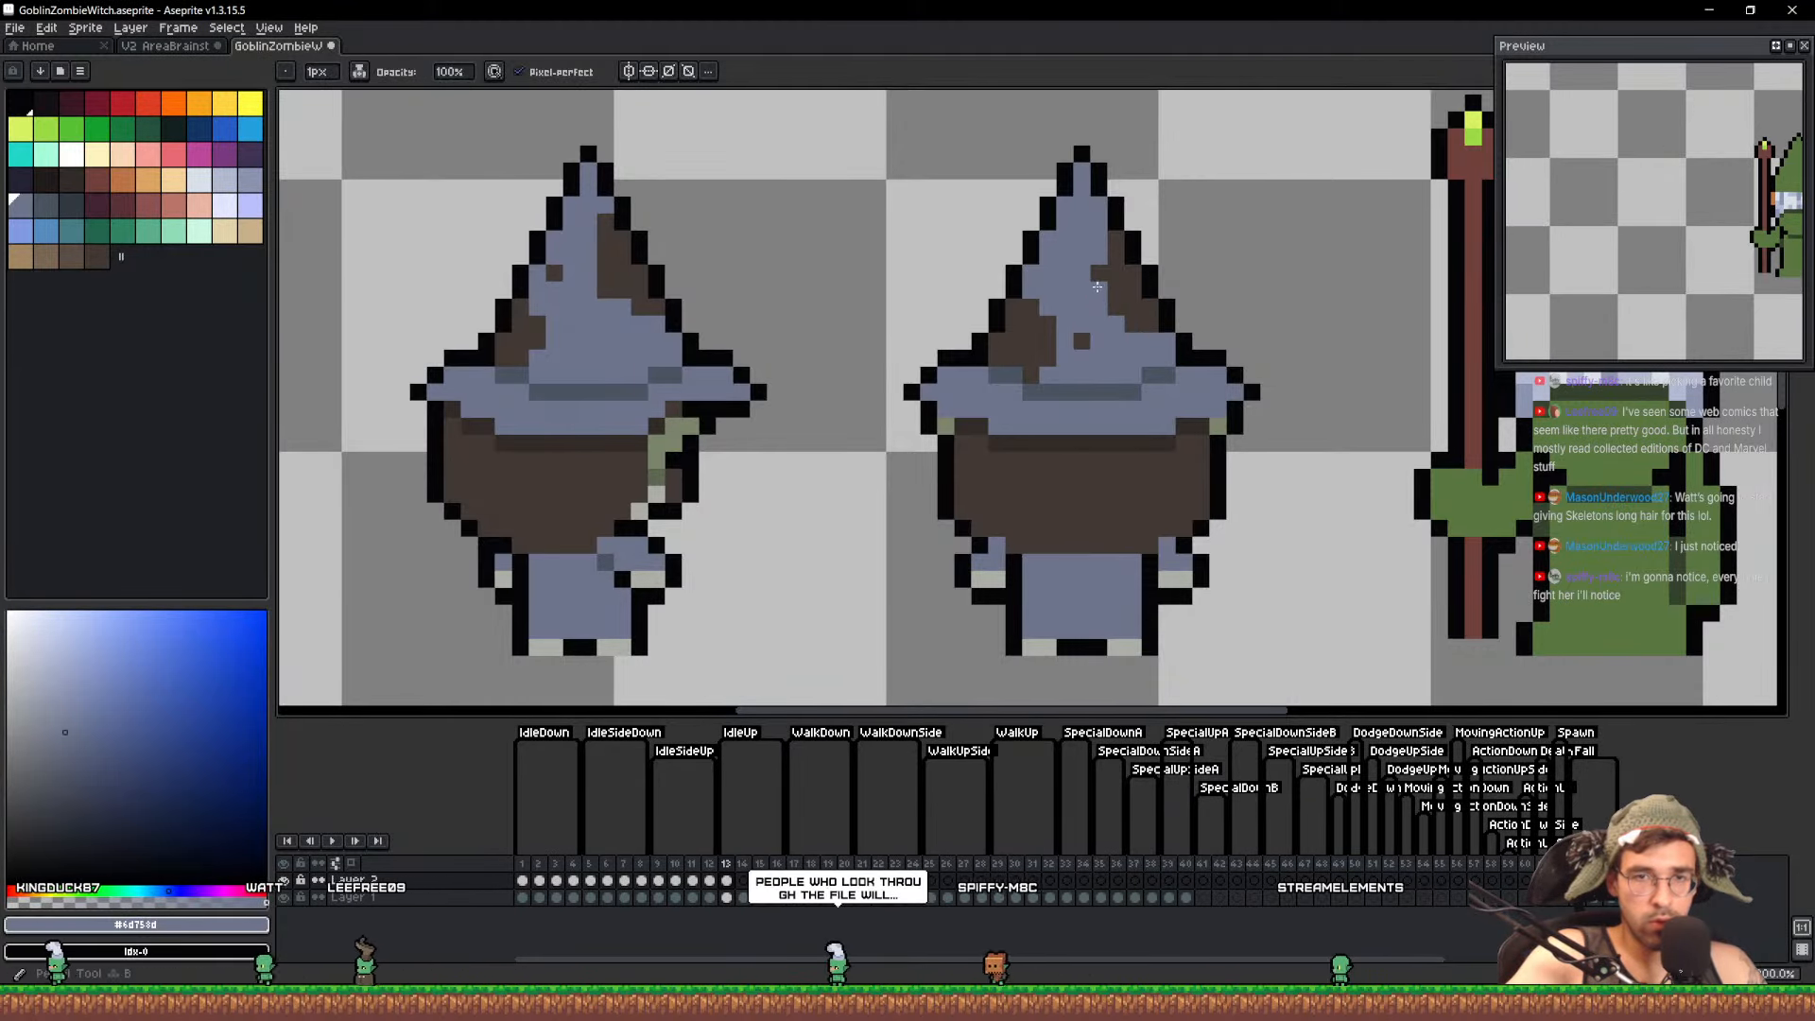
{"action": "left_click", "coordinate": [1098, 273]}
{"action": "left_click_drag", "start_coordinate": [1115, 290], "coordinate": [1132, 323]}
Move the small single-pixel brown spot higher up the frame 13 hat, cover the old spot in blue, and save the file
{"action": "left_click", "coordinate": [1081, 340], "text": "alt"}
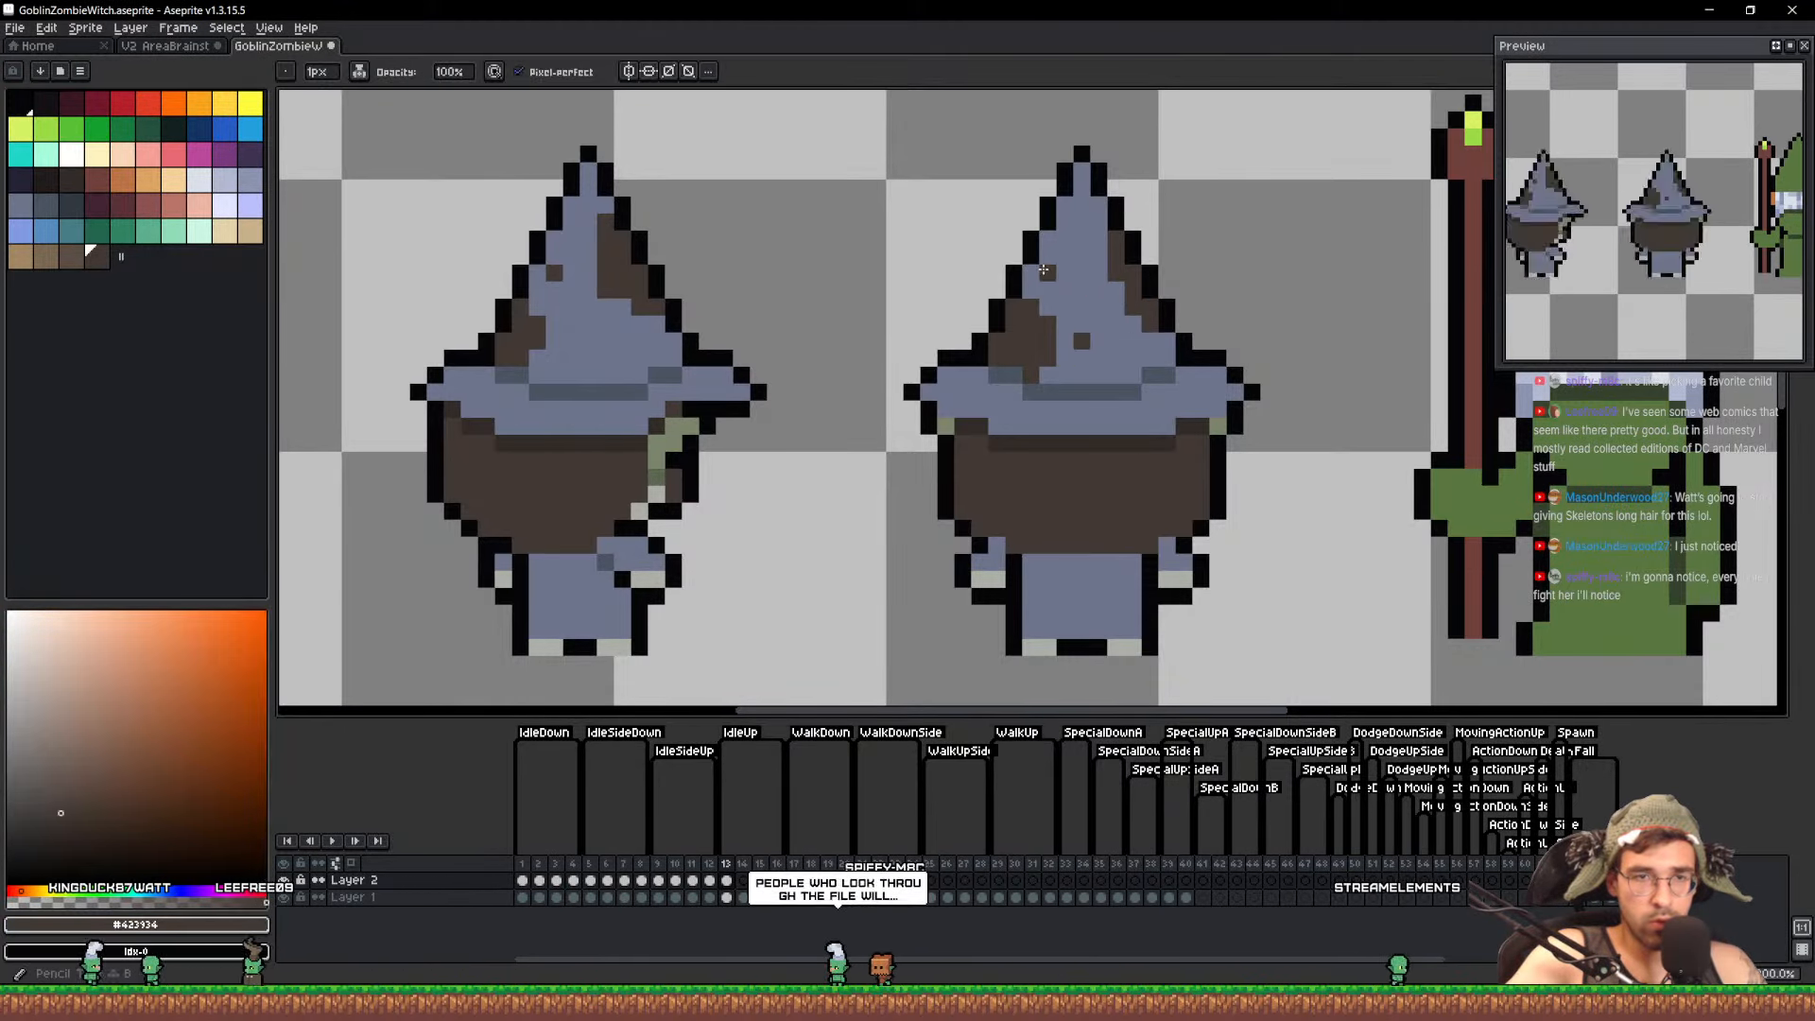
{"action": "left_click", "coordinate": [1065, 272]}
{"action": "left_click", "coordinate": [1084, 317], "text": "alt"}
{"action": "left_click", "coordinate": [1082, 341]}
{"action": "key", "text": "ctrl+s"}
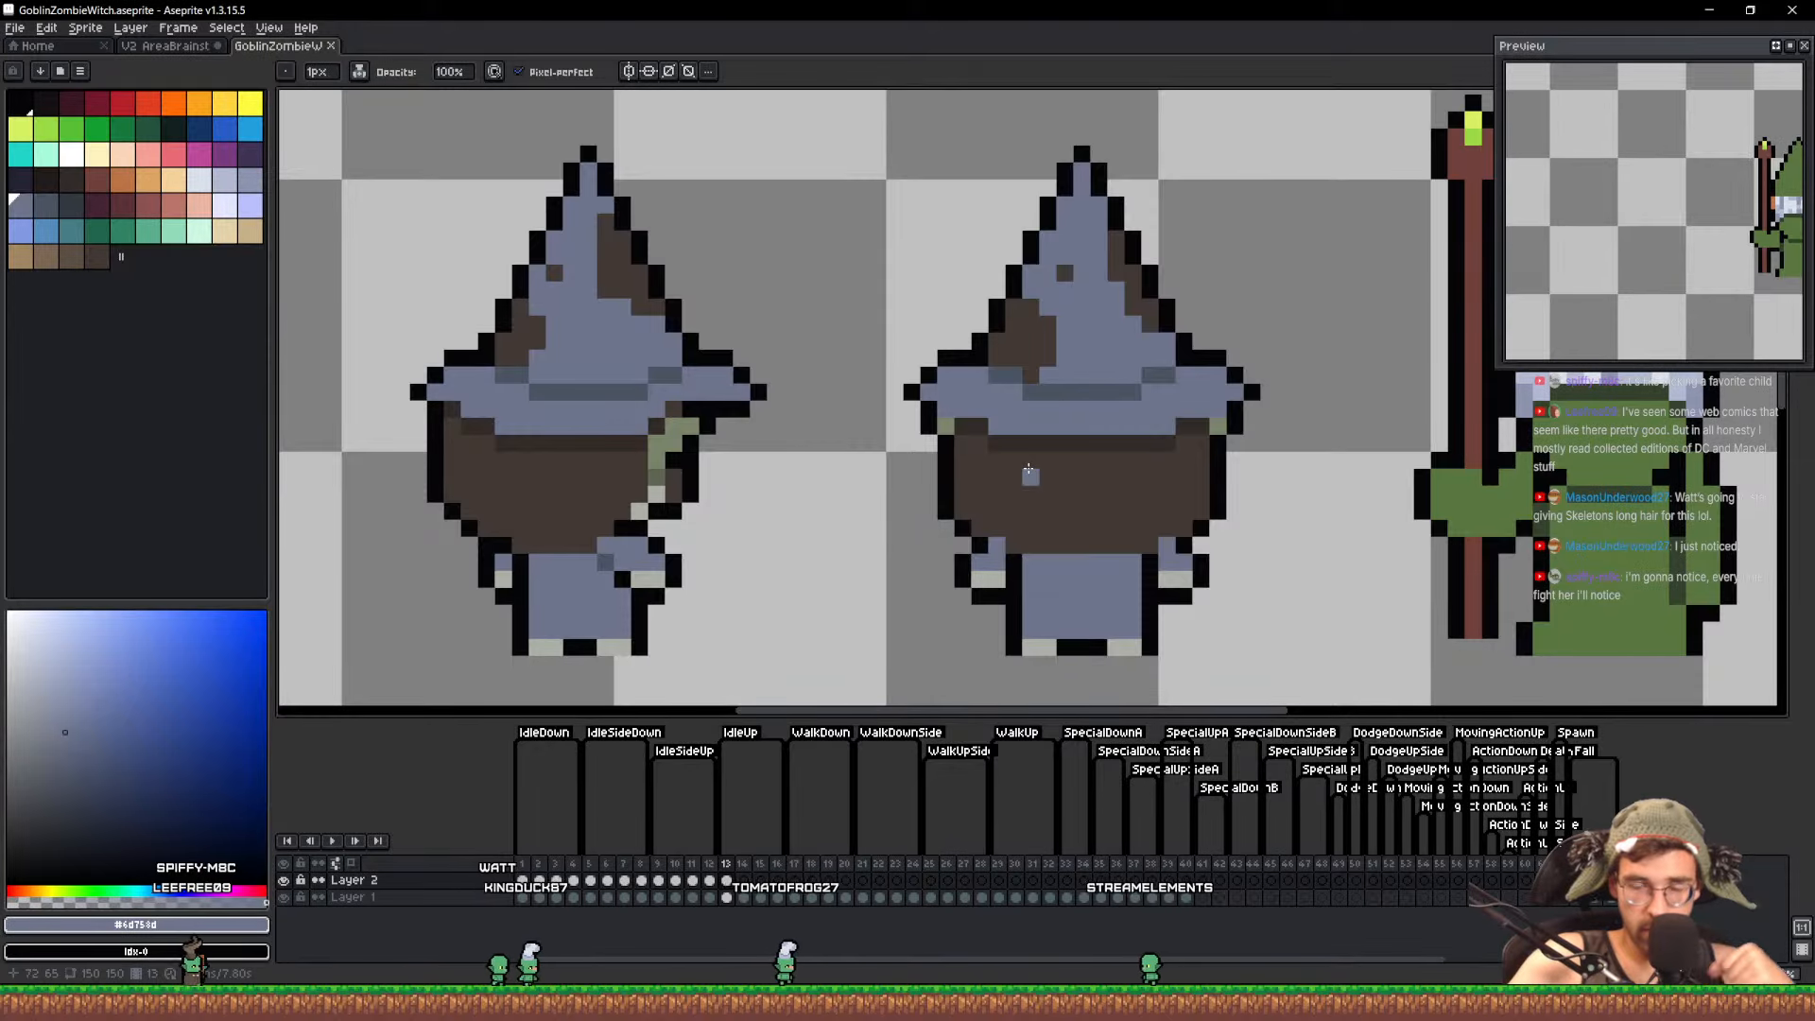
Erase the side-facing reference witch beside the back-facing one on frame 13 and save the file
{"action": "scroll", "coordinate": [988, 506], "scroll_direction": "down", "scroll_amount": 2}
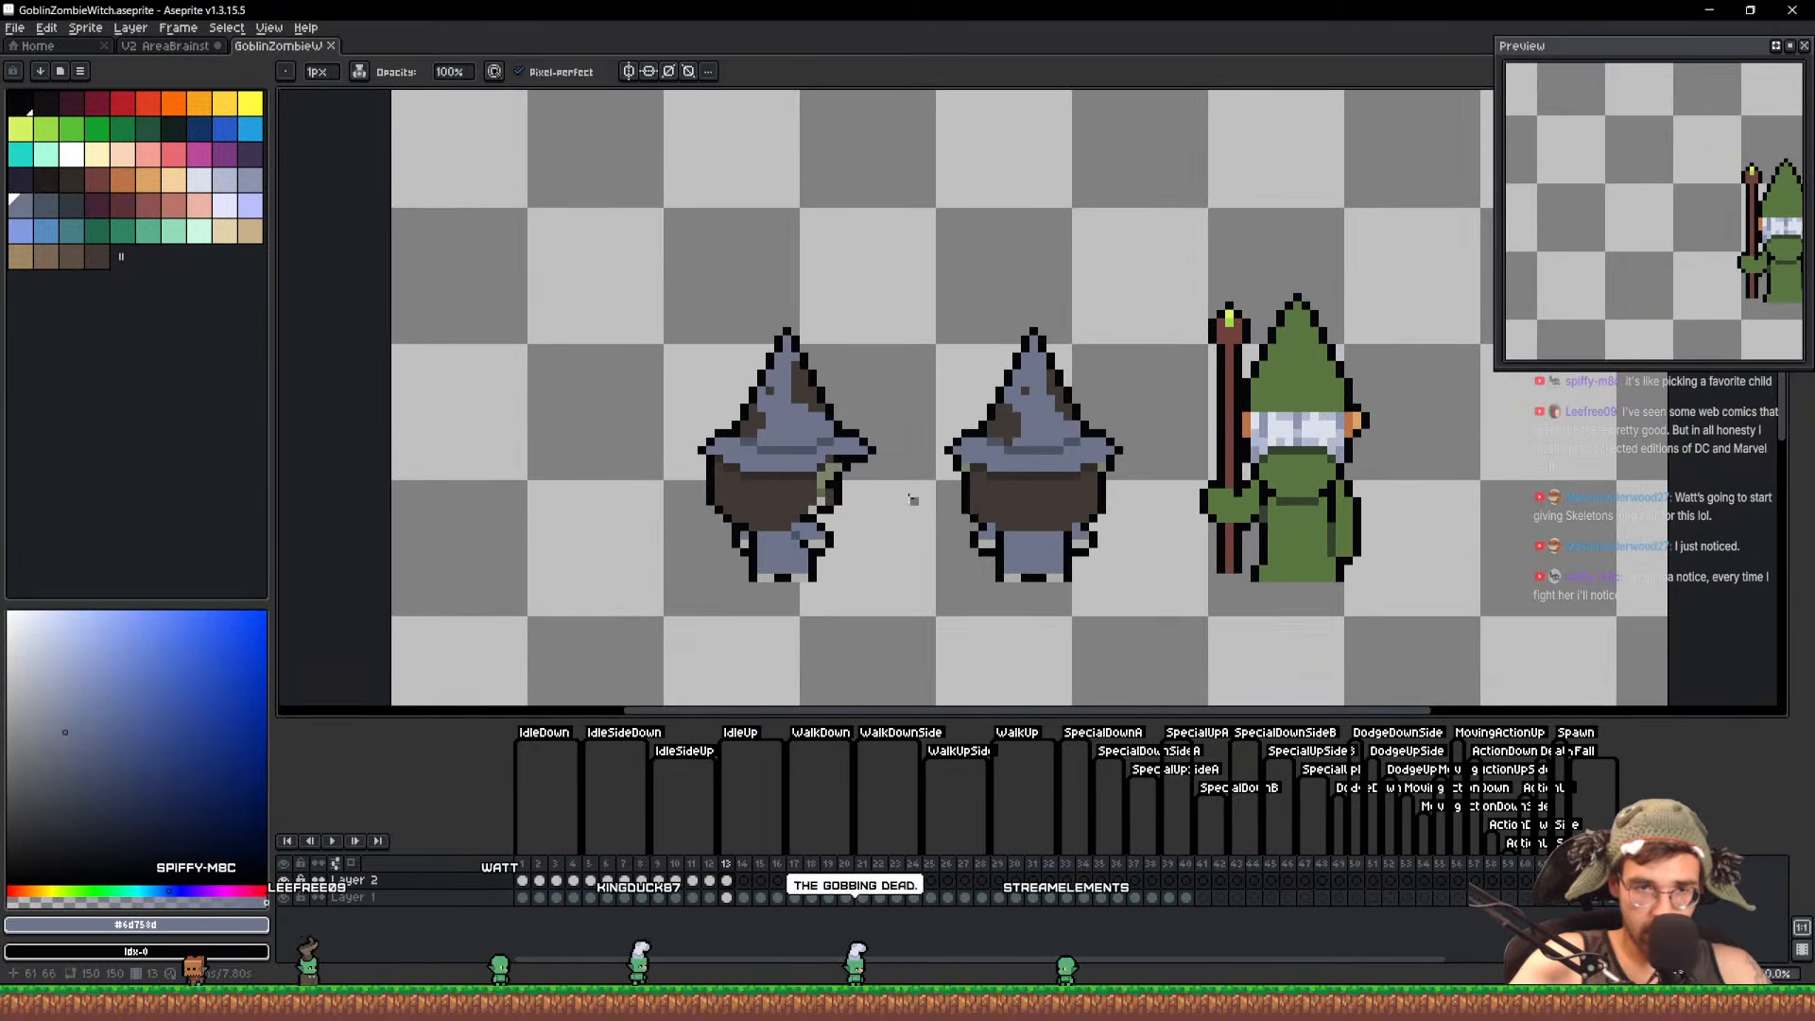
{"action": "key", "text": "v"}
{"action": "key", "text": "e"}
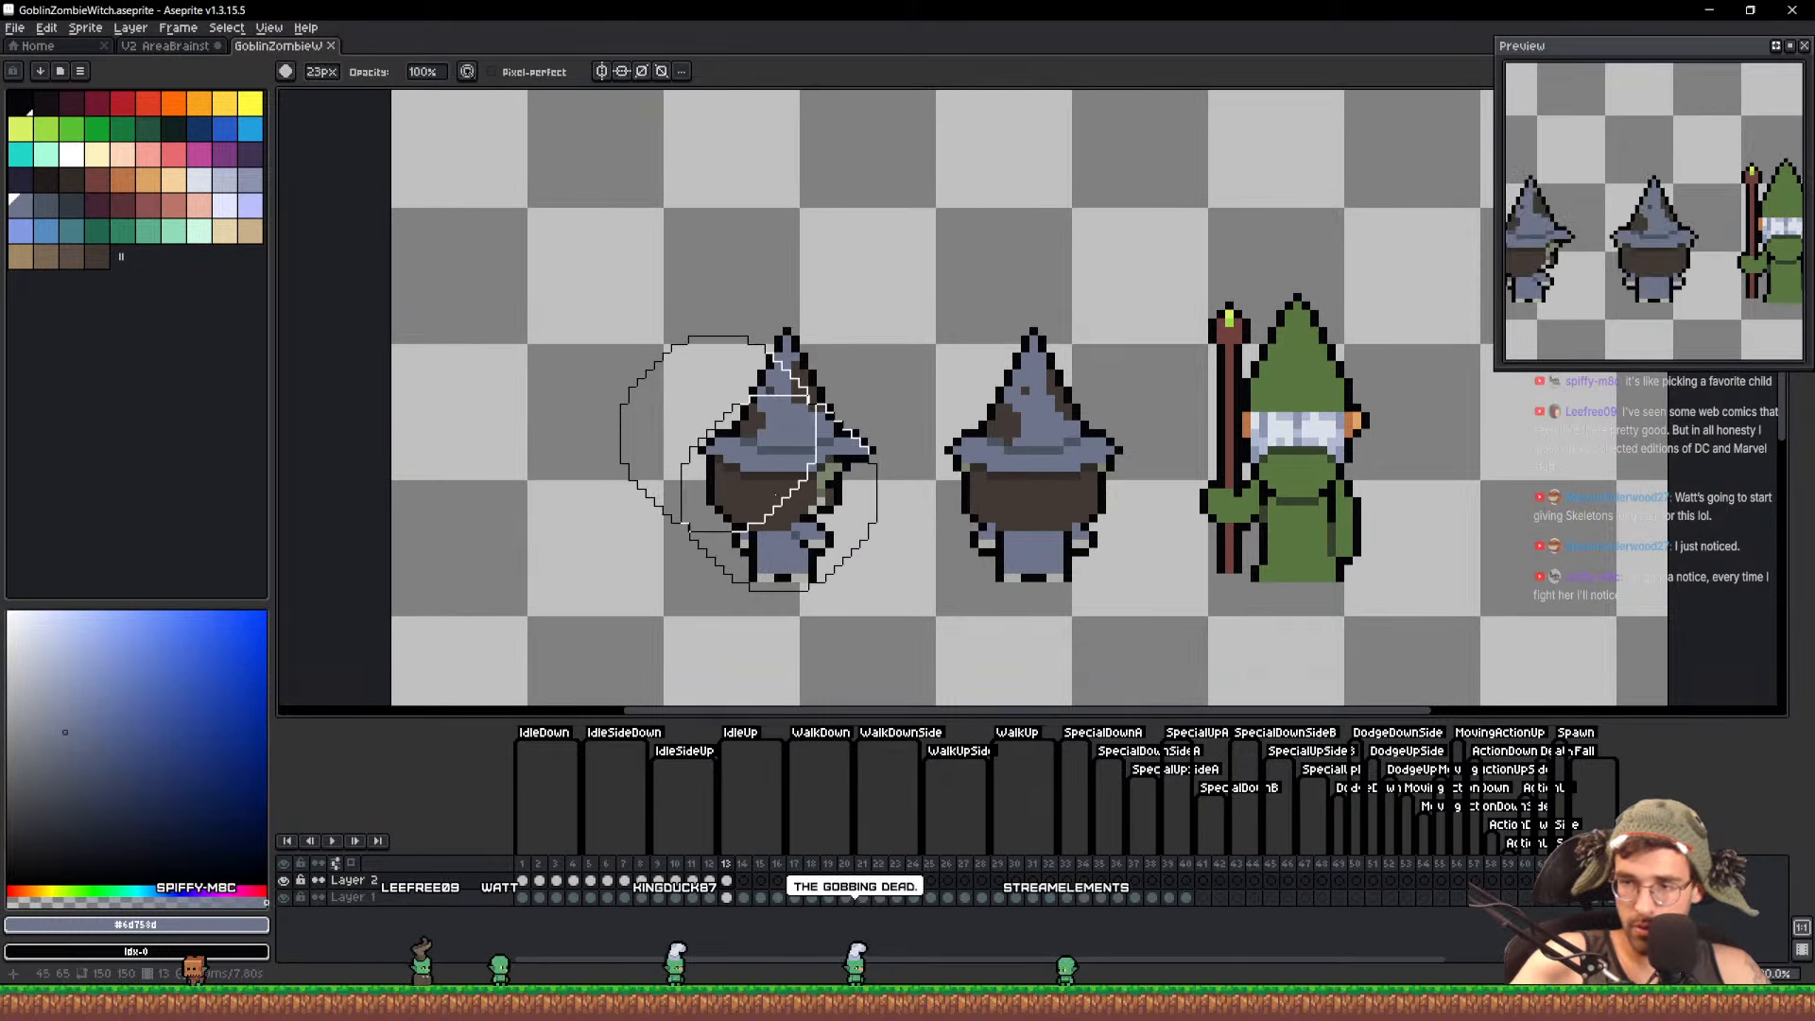
{"action": "mouse_move", "coordinate": [768, 540]}
{"action": "left_mouse_down"}
{"action": "mouse_move", "coordinate": [737, 394]}
{"action": "mouse_move", "coordinate": [782, 467]}
{"action": "mouse_move", "coordinate": [788, 424]}
{"action": "left_mouse_up"}
{"action": "scroll", "coordinate": [845, 468], "scroll_direction": "down", "scroll_amount": 12}
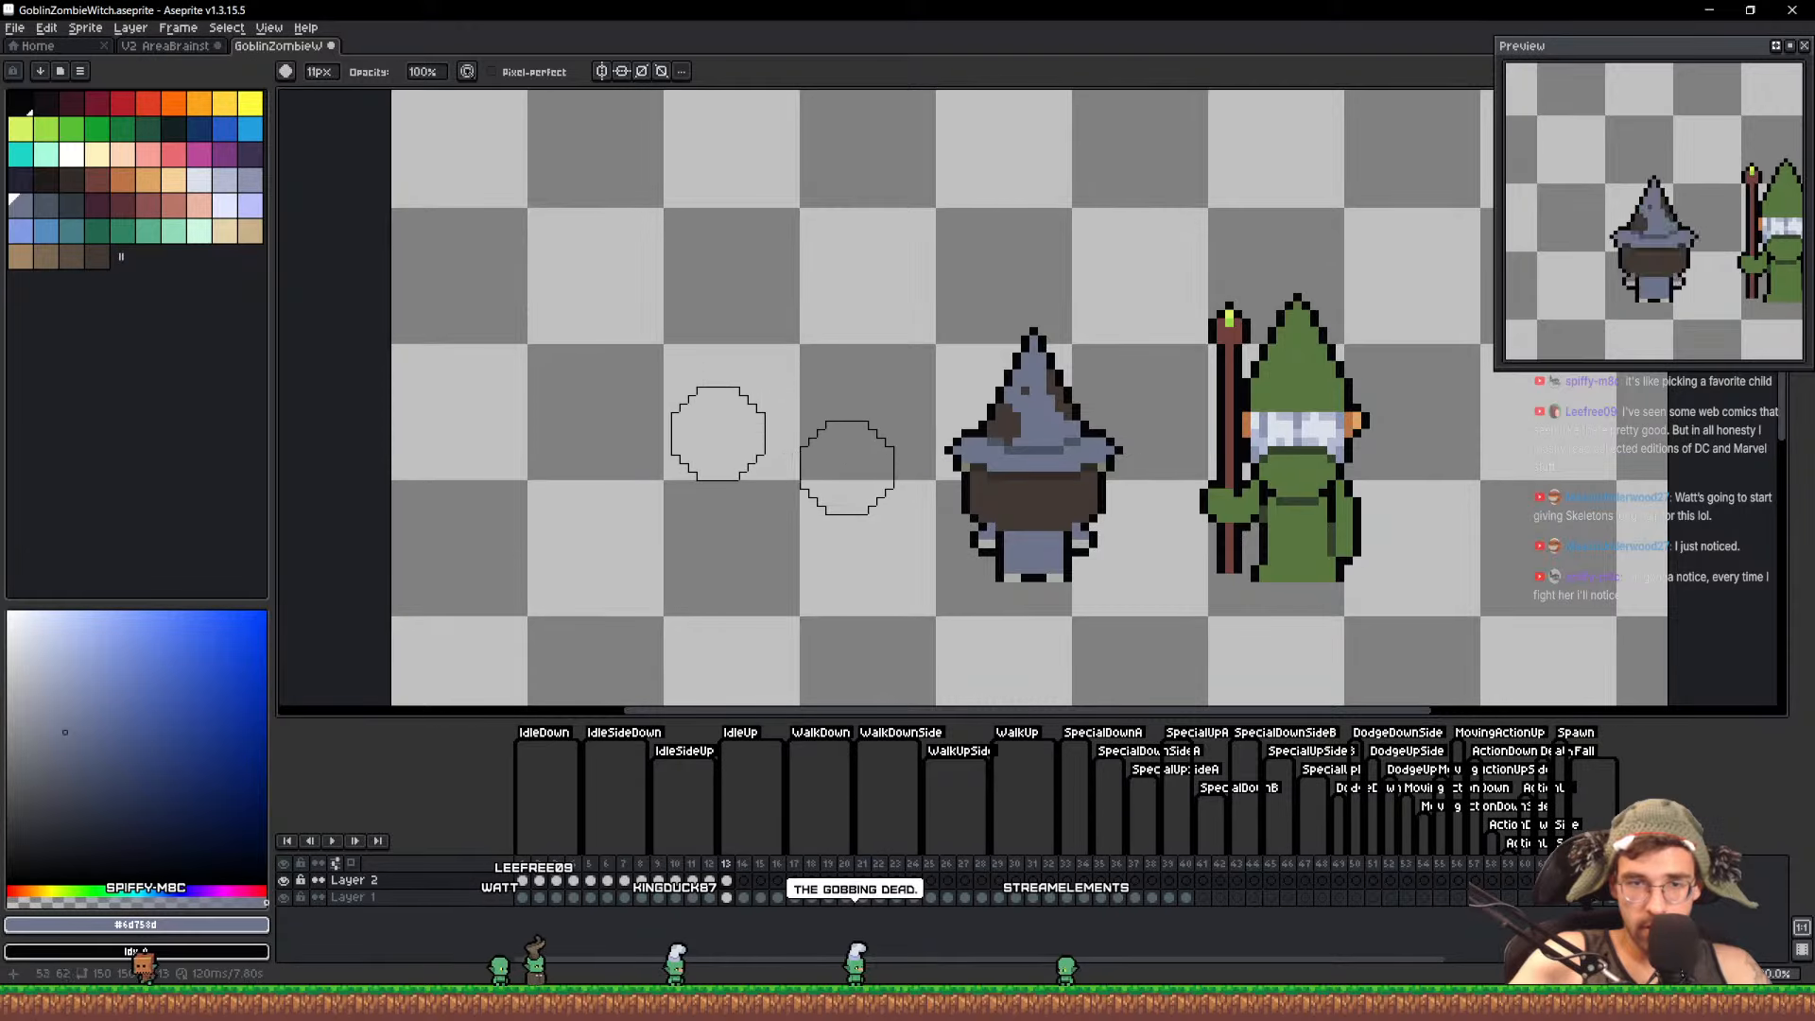
{"action": "key", "text": "ctrl+s"}
Examine the side-facing witch on frame 9 of IdleSideUp, close up and at a distance
{"action": "left_click", "coordinate": [659, 880]}
{"action": "scroll", "coordinate": [1026, 522], "scroll_direction": "up", "scroll_amount": 6}
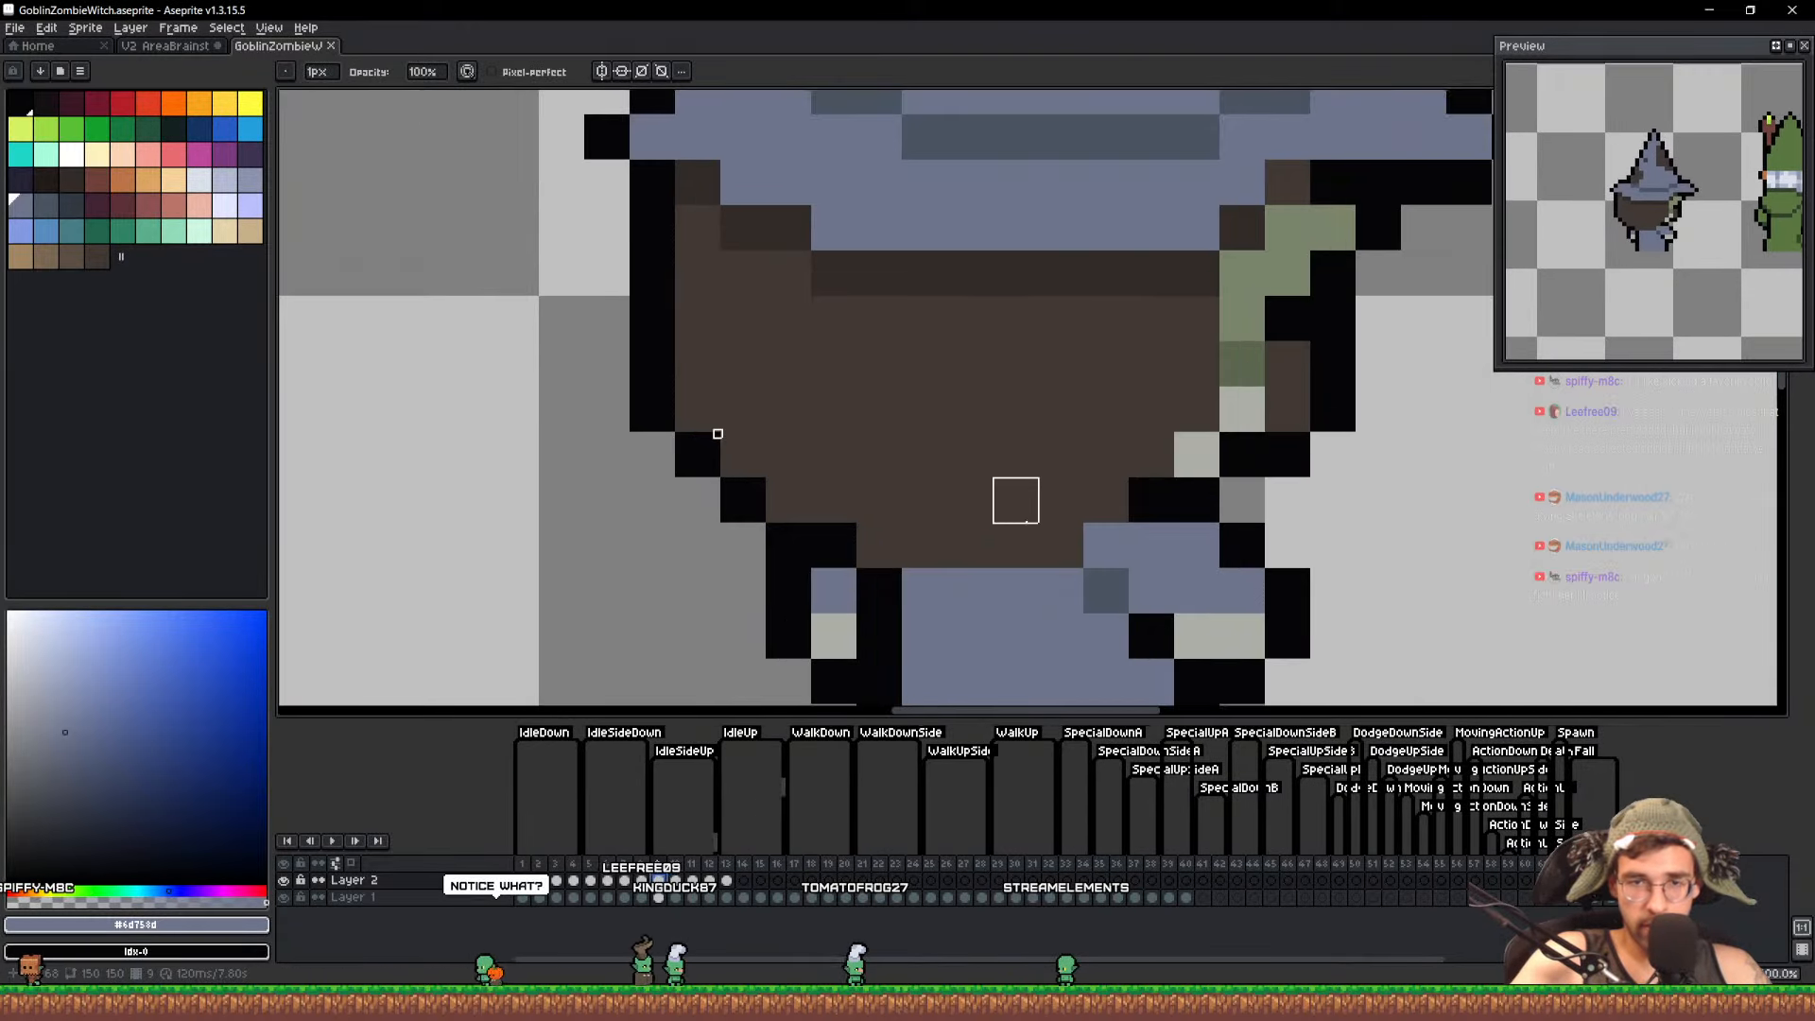
{"action": "left_click_drag", "start_coordinate": [761, 387], "coordinate": [919, 441]}
{"action": "scroll", "coordinate": [893, 421], "scroll_direction": "down", "scroll_amount": 4}
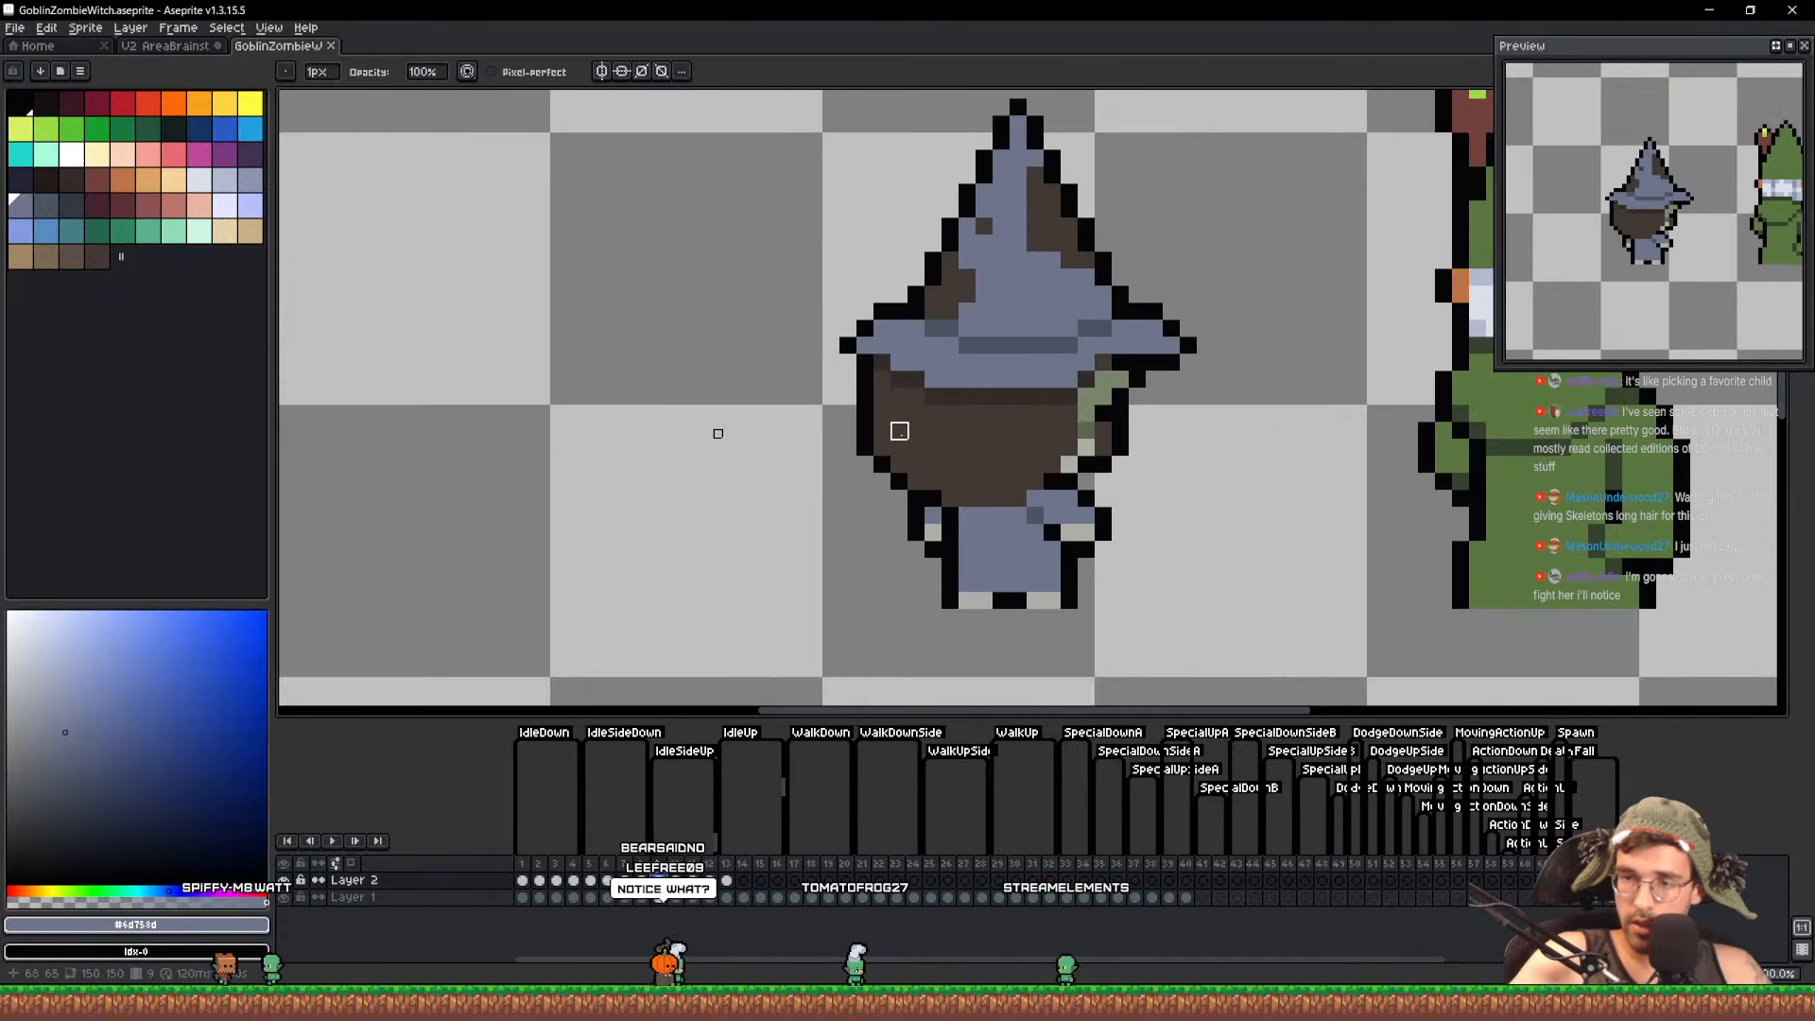
{"action": "scroll", "coordinate": [864, 438], "scroll_direction": "up", "scroll_amount": 2}
{"action": "left_click_drag", "start_coordinate": [864, 437], "coordinate": [699, 310]}
{"action": "scroll", "coordinate": [917, 497], "scroll_direction": "down", "scroll_amount": 4}
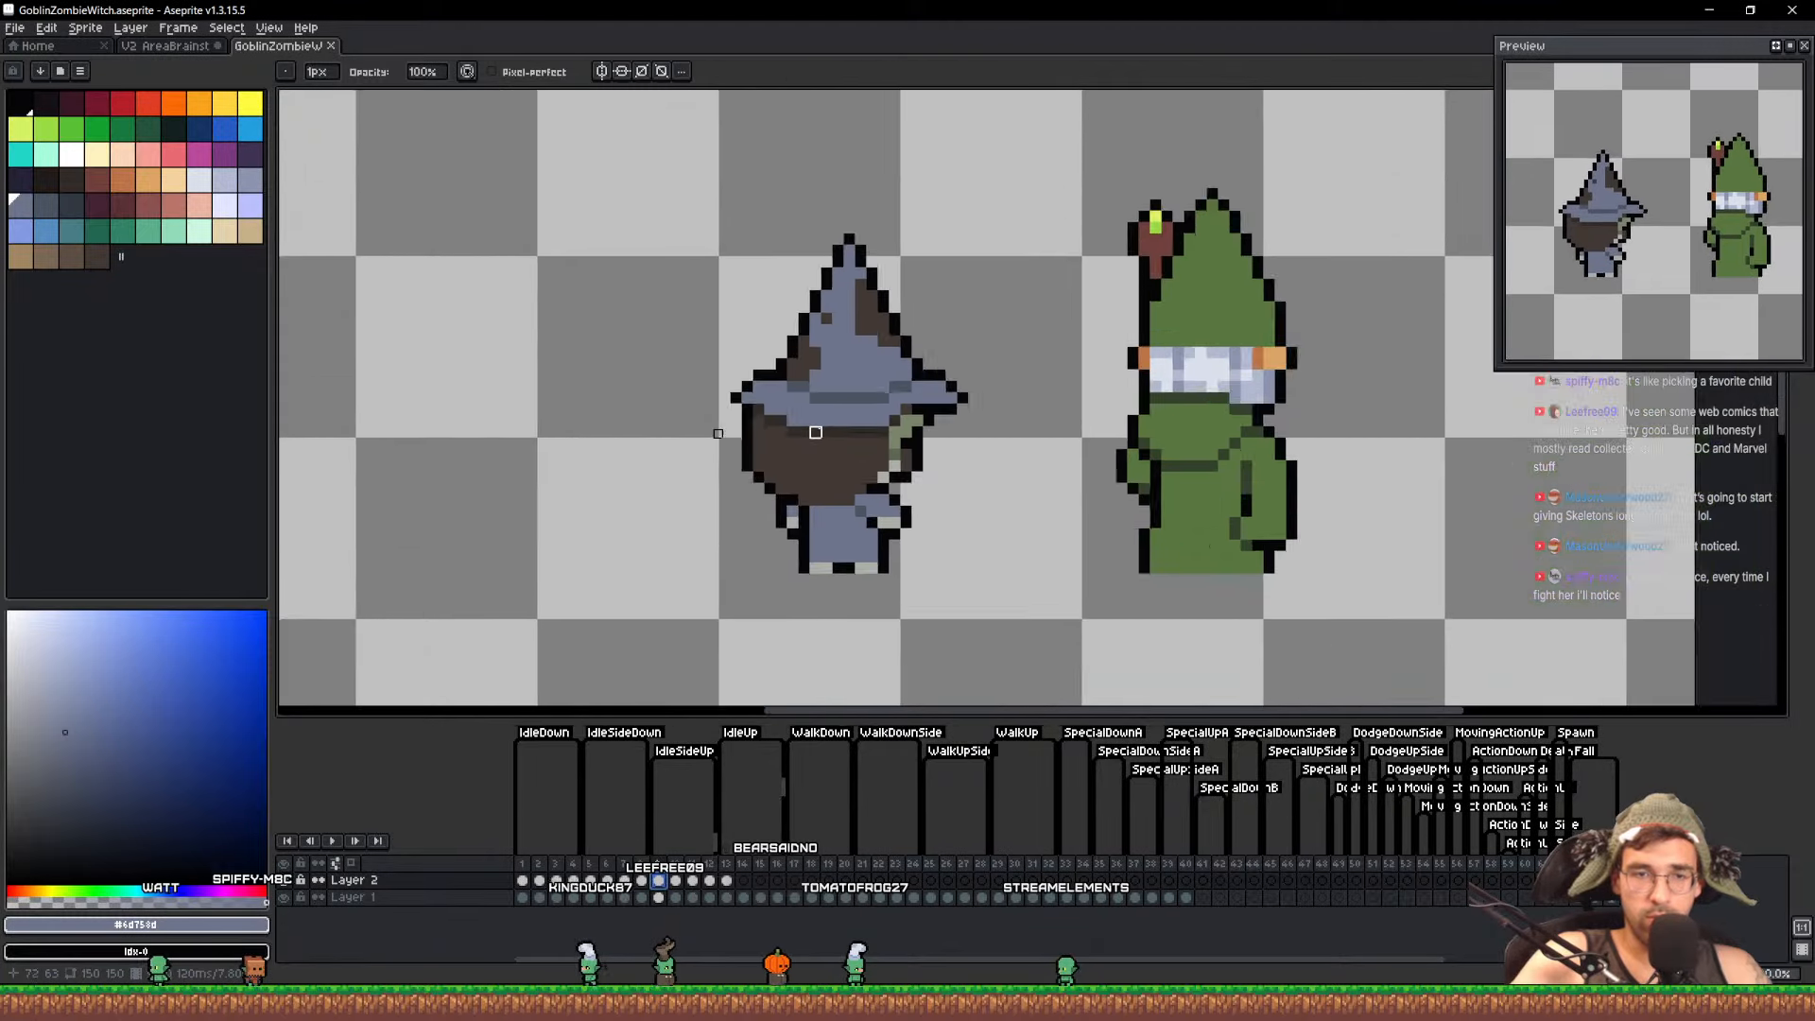
{"action": "scroll", "coordinate": [852, 479], "scroll_direction": "up", "scroll_amount": 2}
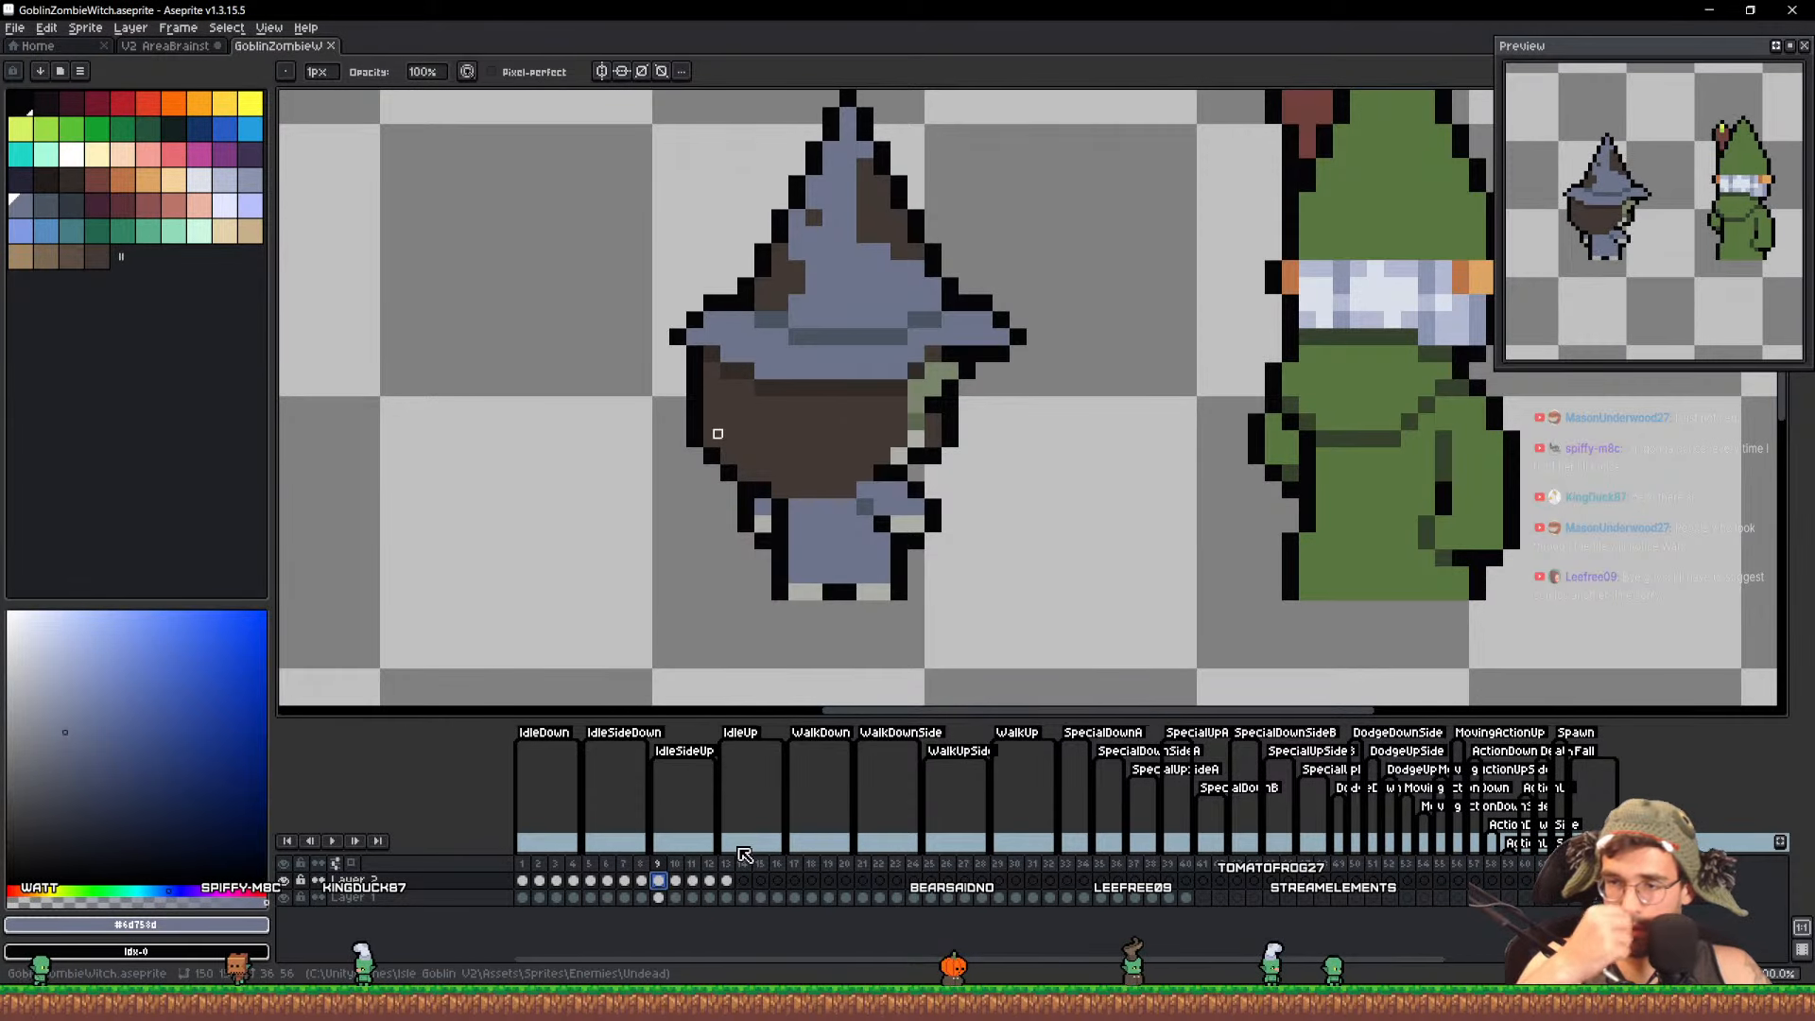
Fill IdleUp frames 14 to 16 with the frame 13 witch, lowering everything above the feet by one pixel on frames 14 and 15
{"action": "left_click", "coordinate": [726, 880]}
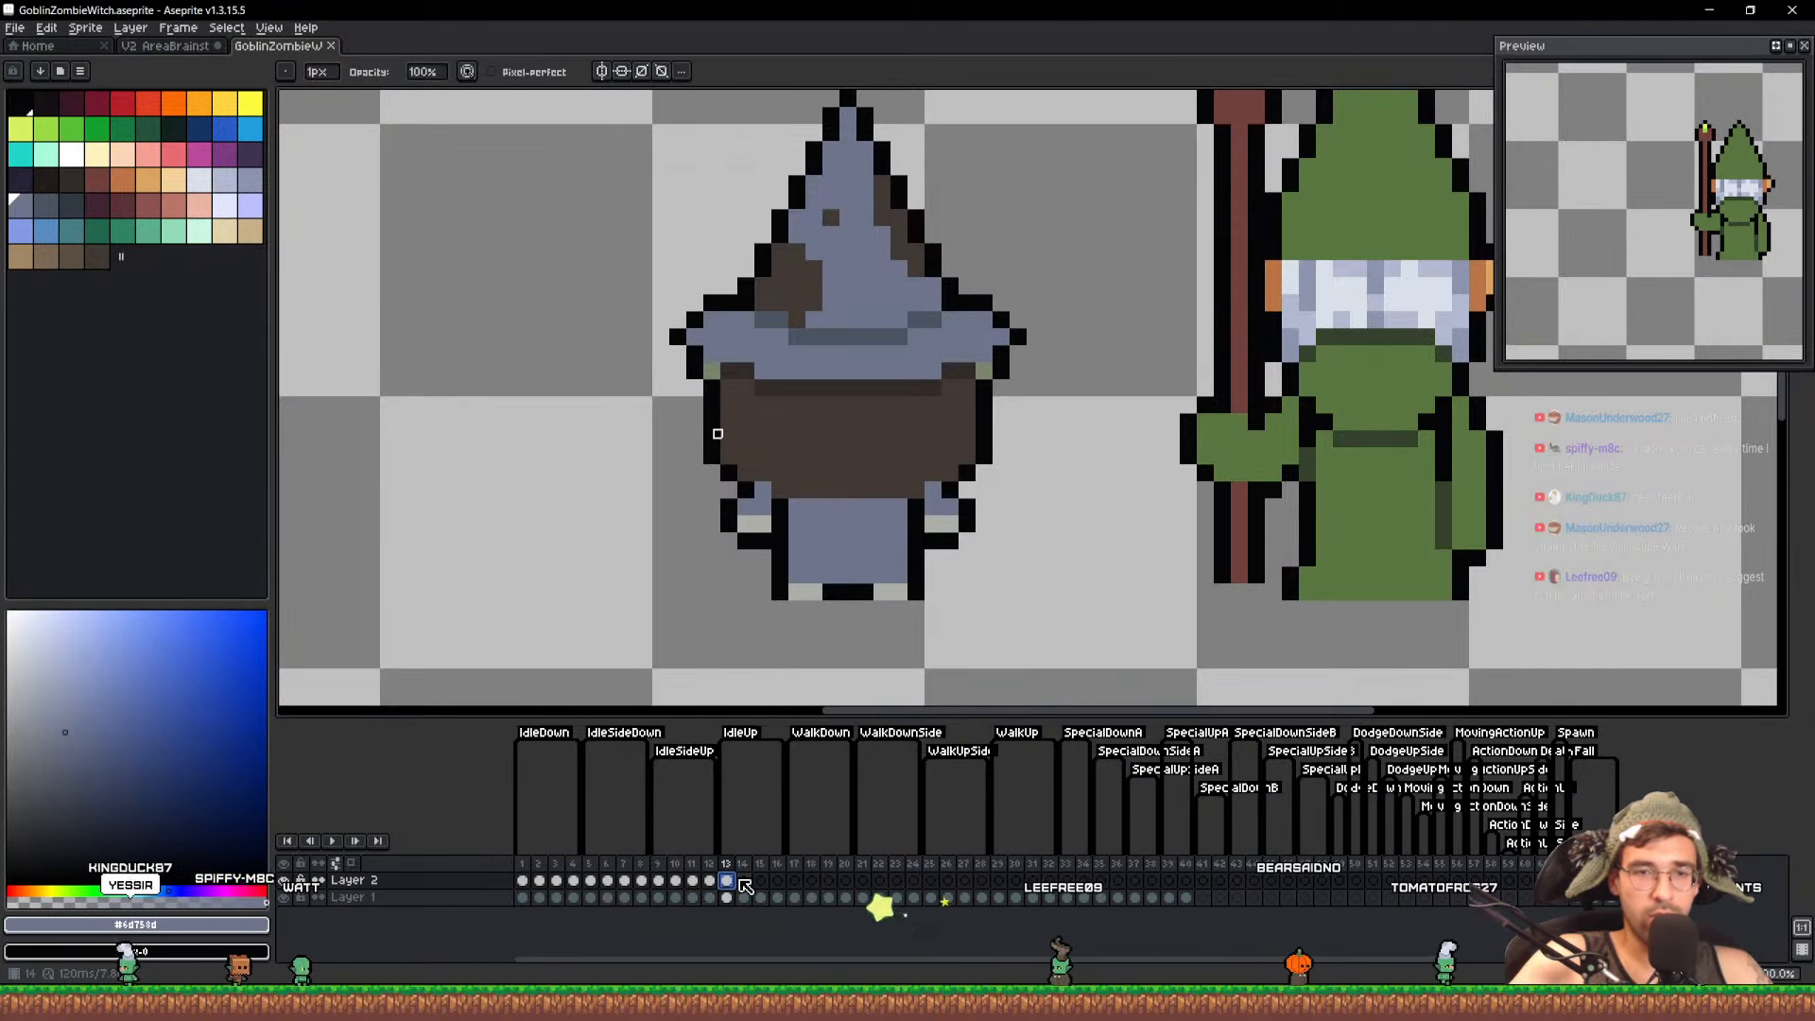
{"action": "left_click_drag", "start_coordinate": [730, 879], "coordinate": [746, 881]}
{"action": "scroll", "coordinate": [752, 519], "scroll_direction": "down", "scroll_amount": 1}
{"action": "key", "text": "m"}
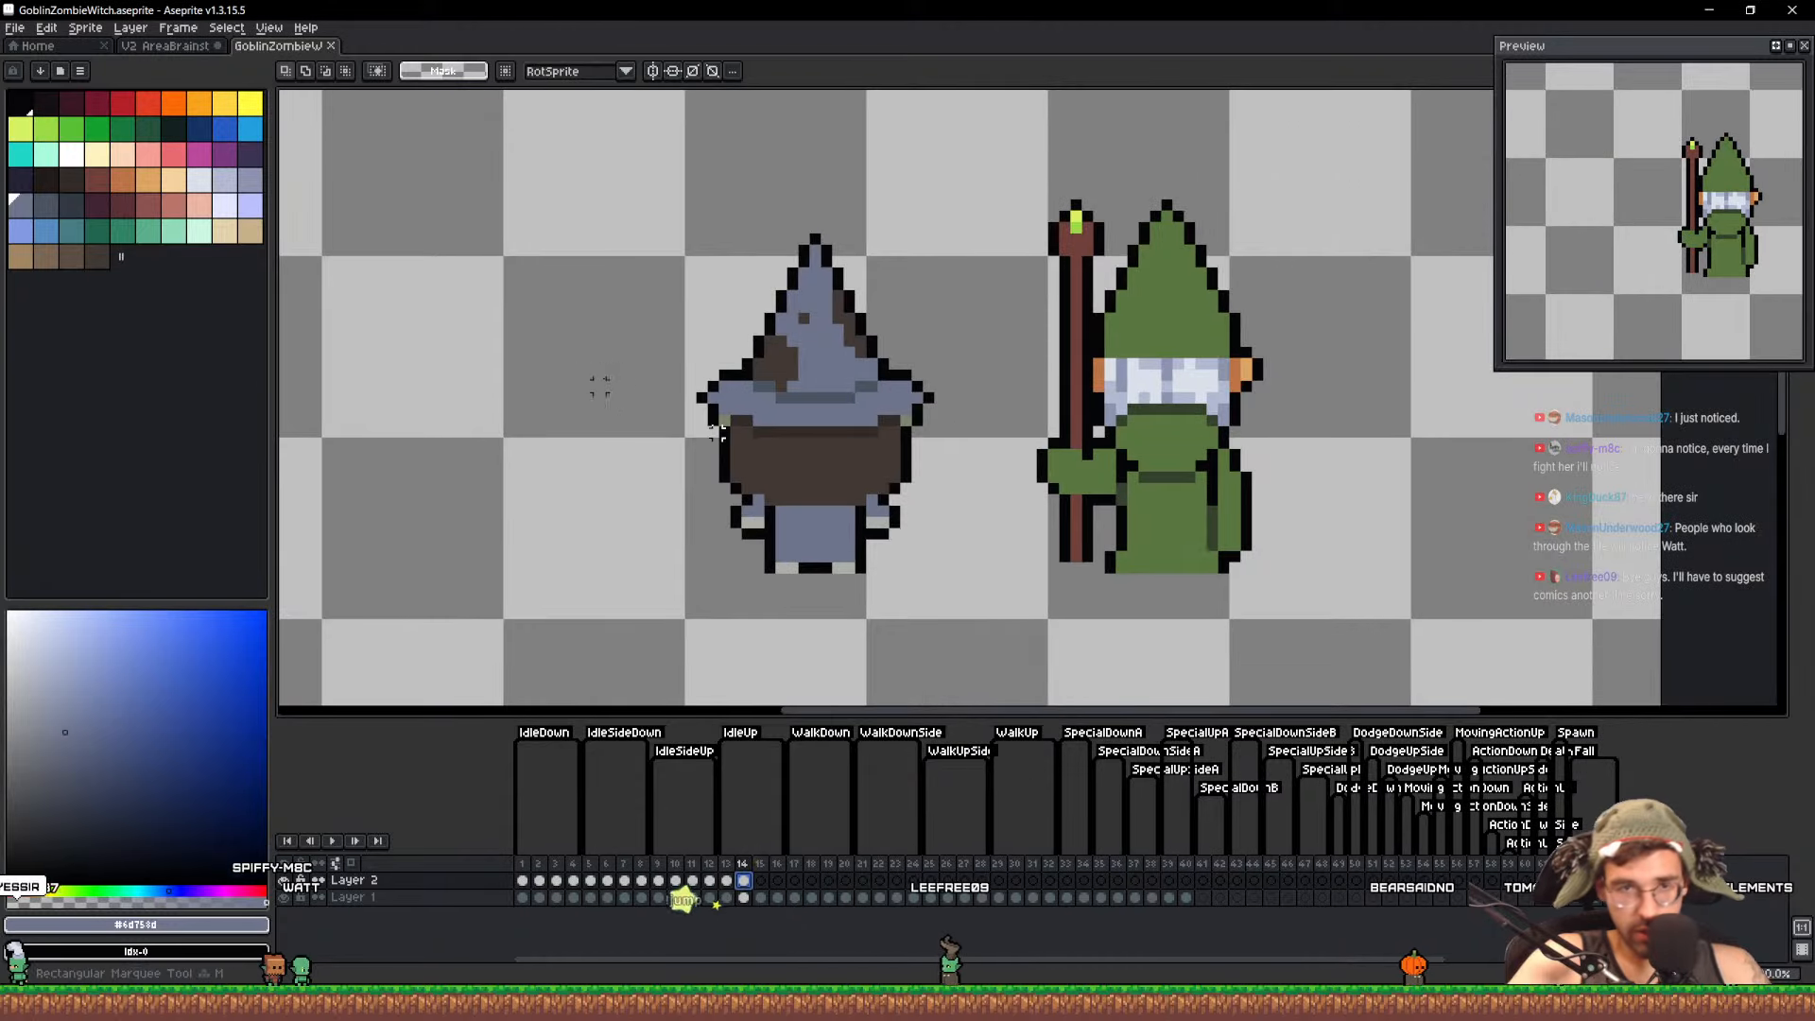
{"action": "left_click_drag", "start_coordinate": [588, 182], "coordinate": [1004, 567]}
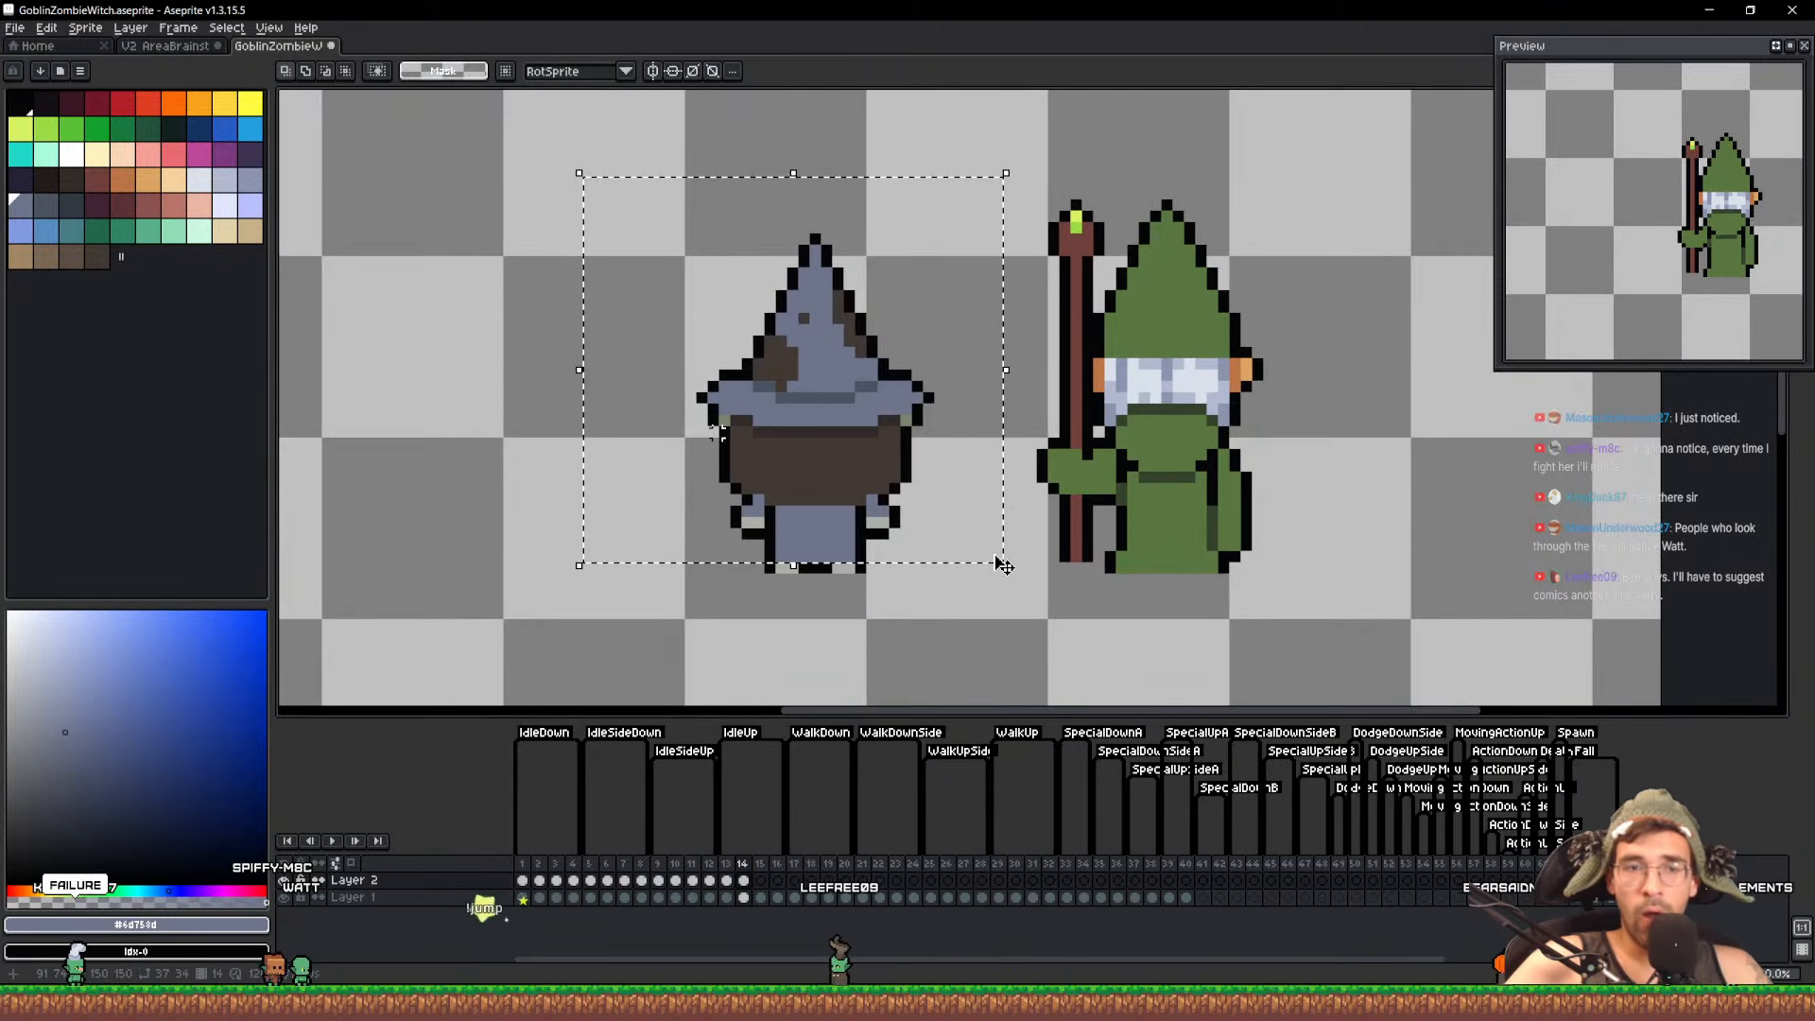
{"action": "key", "text": "ctrl+d"}
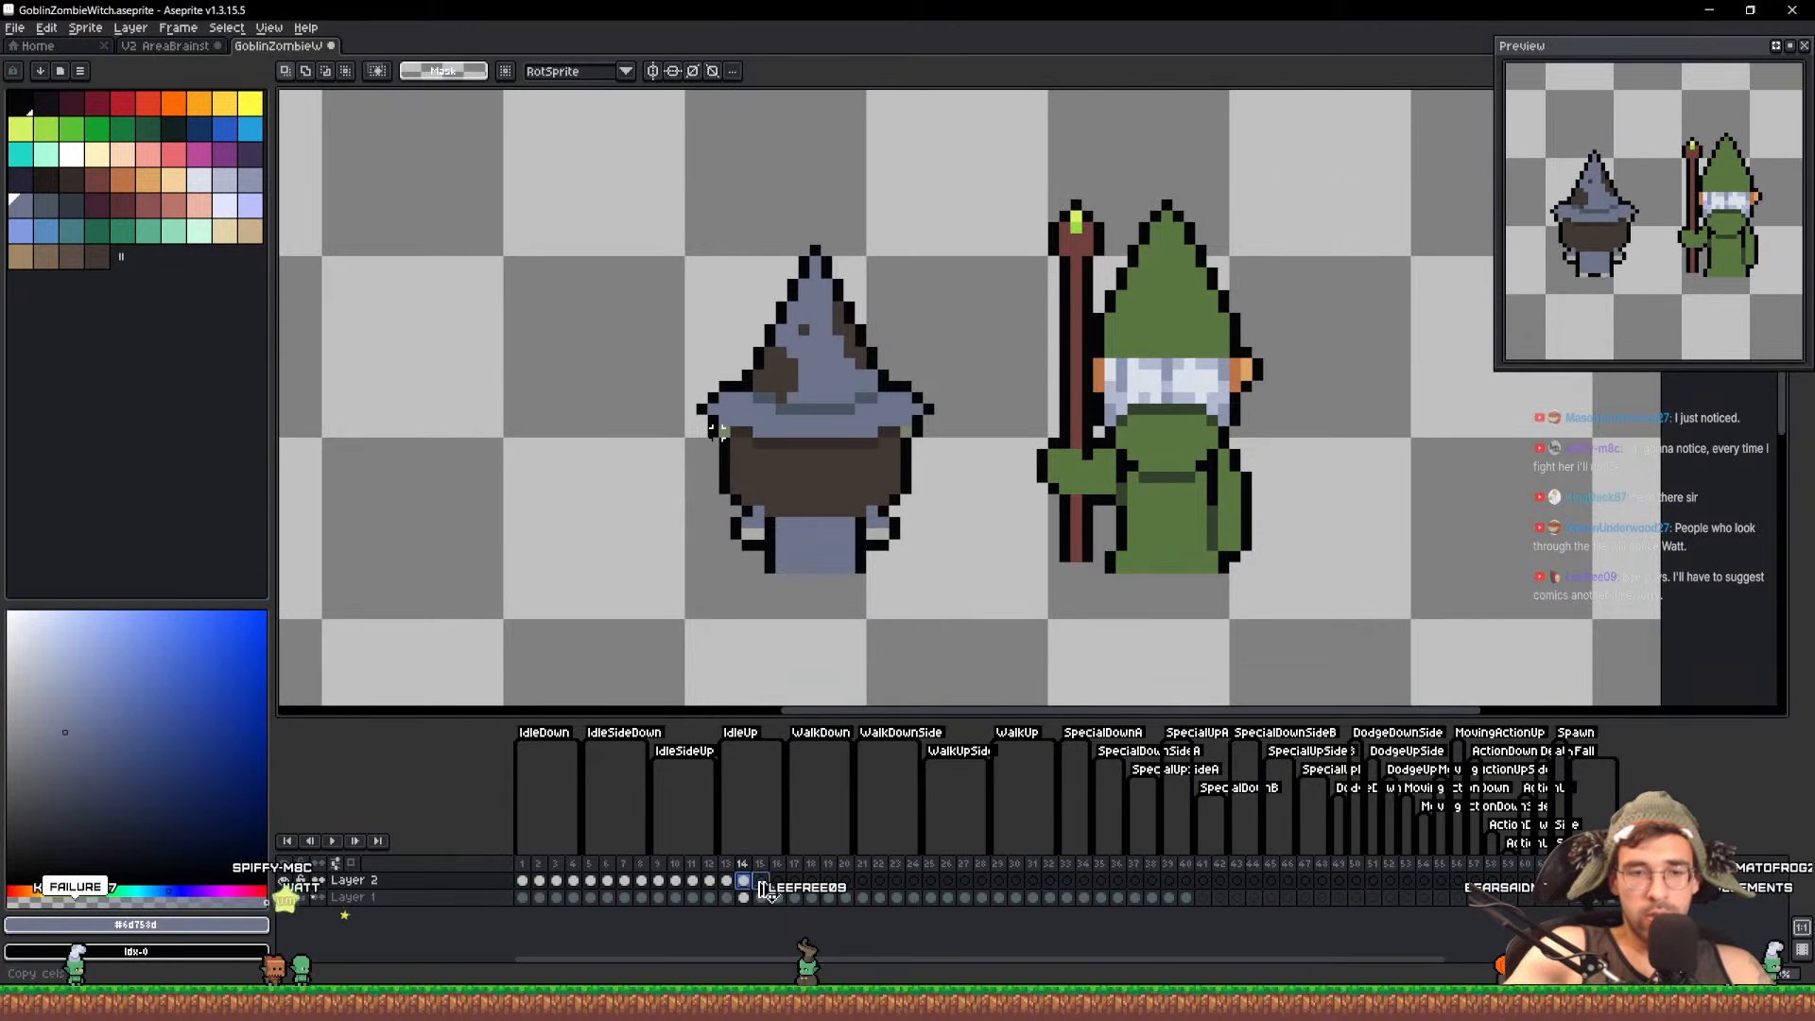
{"action": "left_click", "coordinate": [730, 880]}
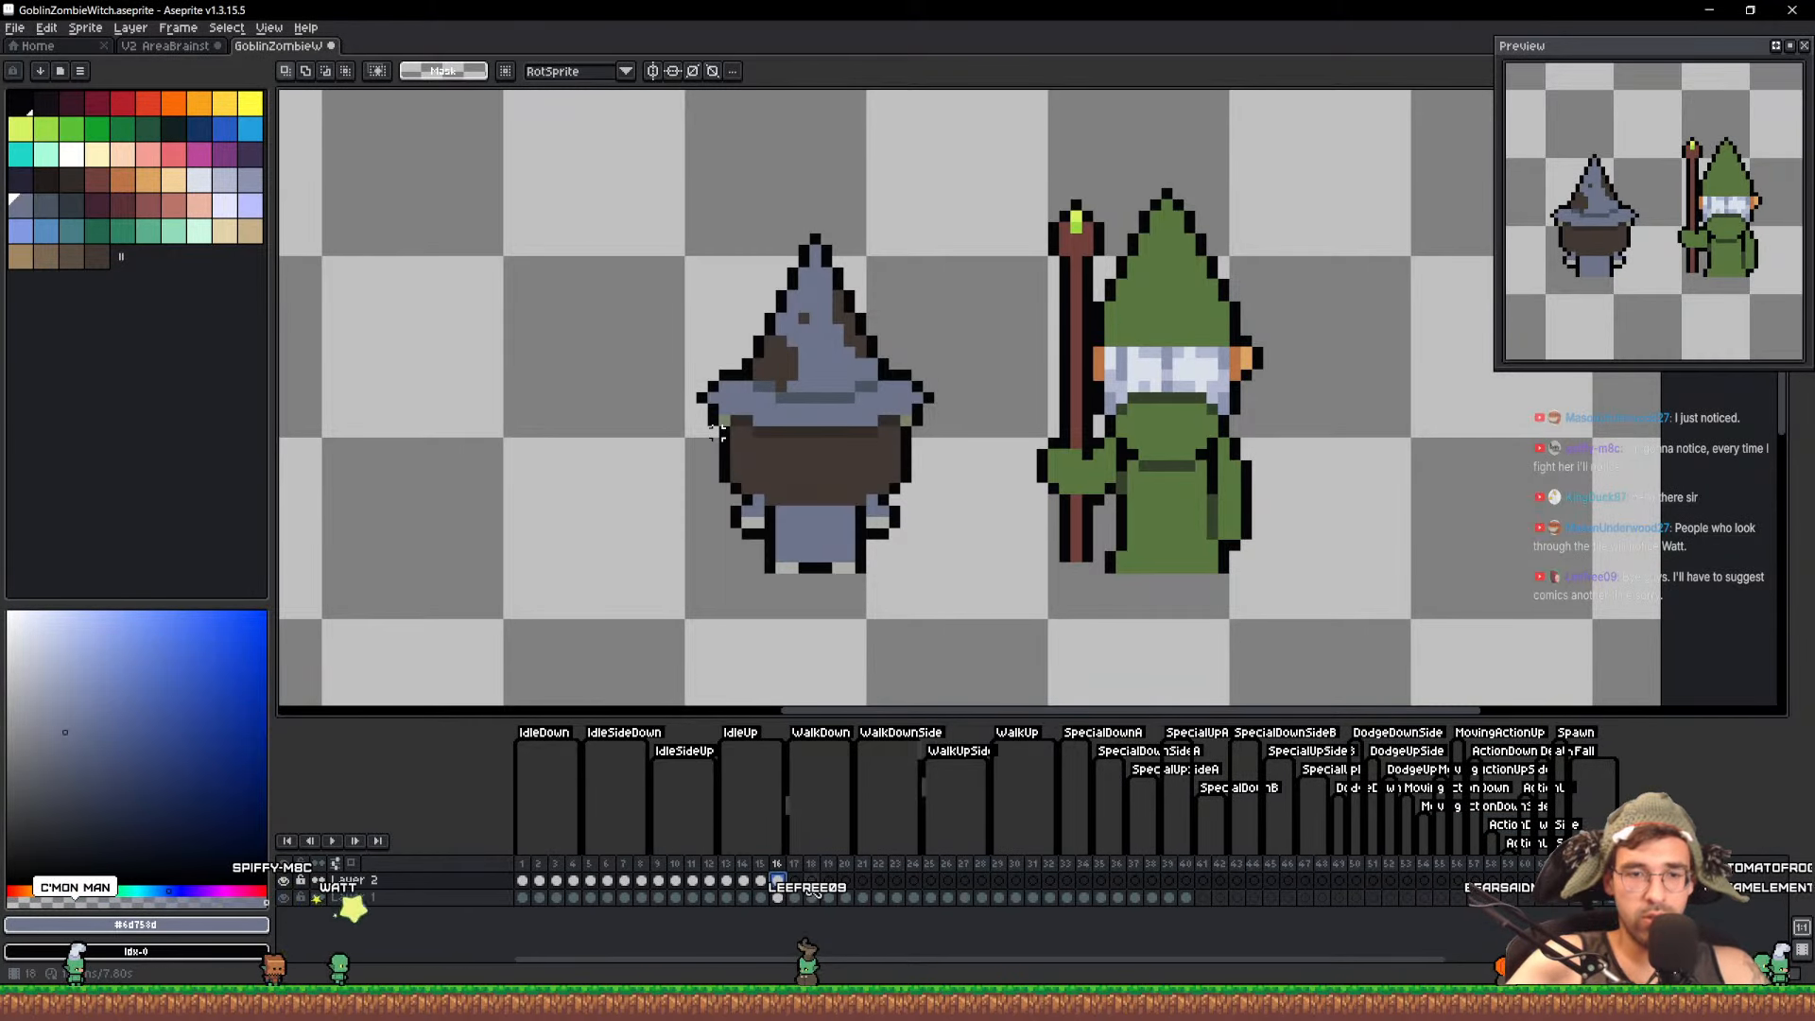
Copy the front-facing witch from frame 1 into frame 17, the first WalkDown frame
{"action": "key", "text": "Right"}
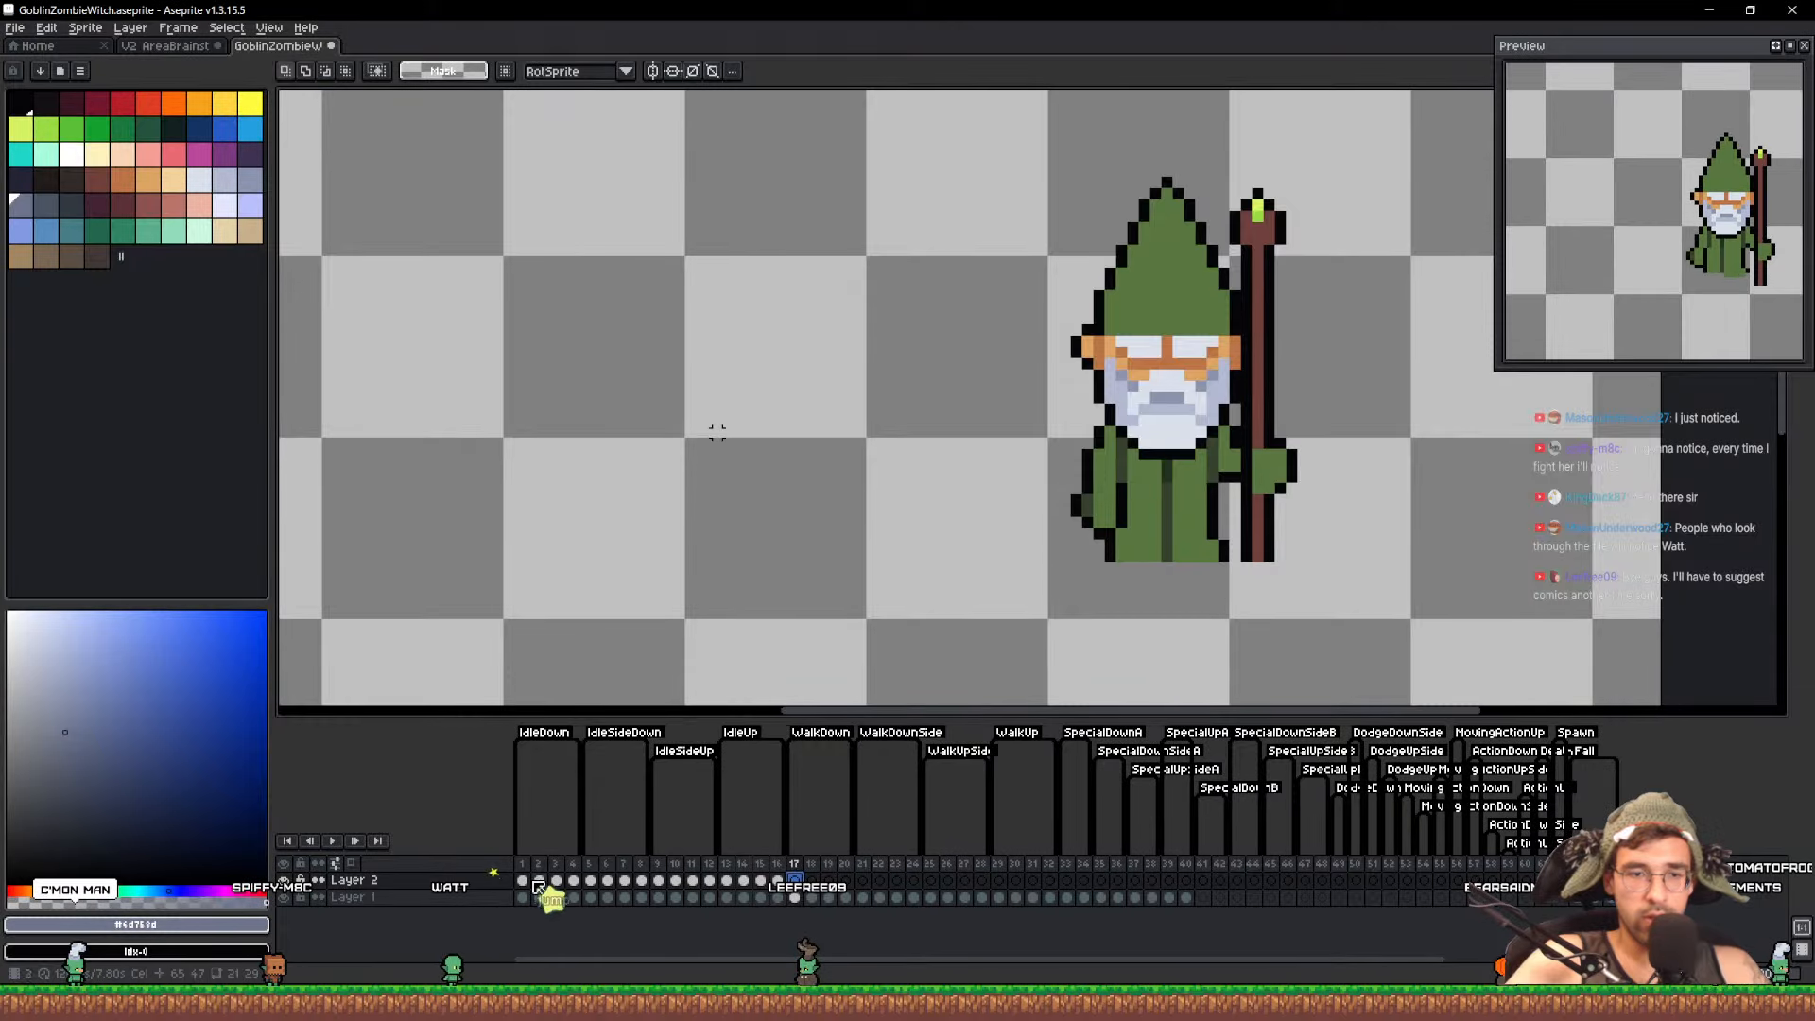
{"action": "key", "text": "Home"}
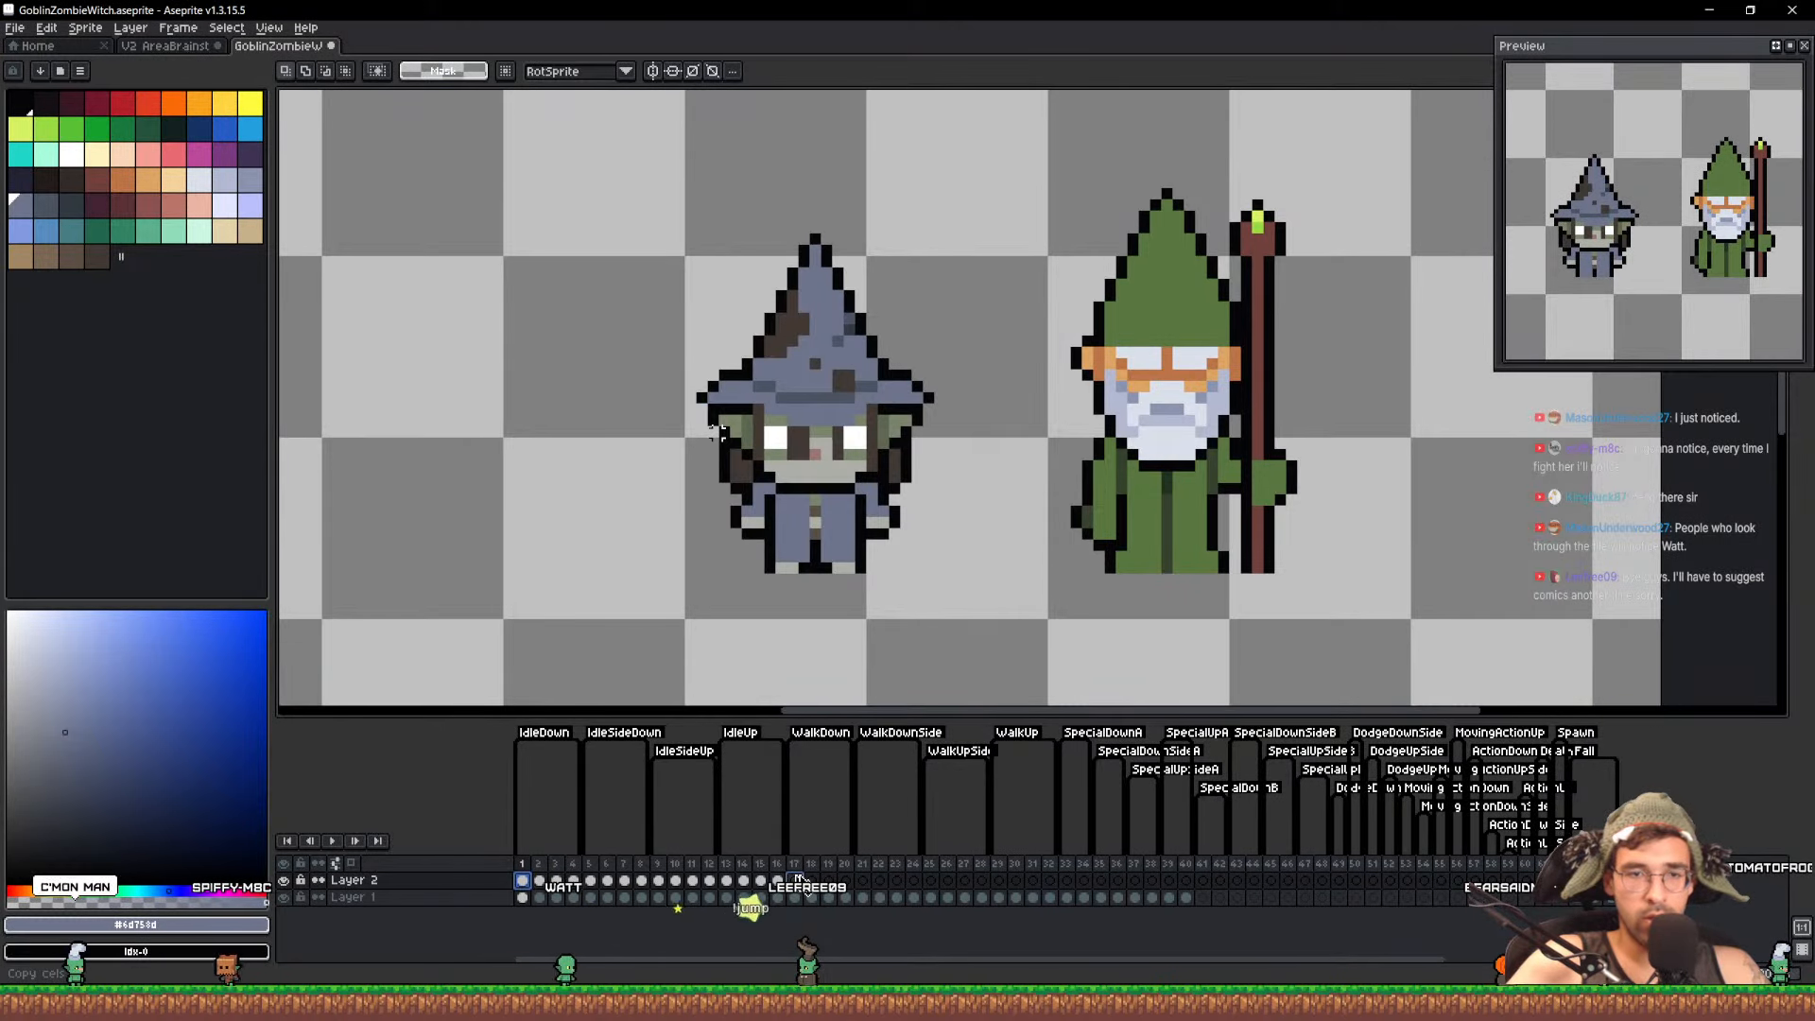
{"action": "left_click_drag", "start_coordinate": [799, 880], "coordinate": [799, 880]}
{"action": "key", "text": "Right"}
{"action": "key", "text": "Right"}
{"action": "key", "text": "Right"}
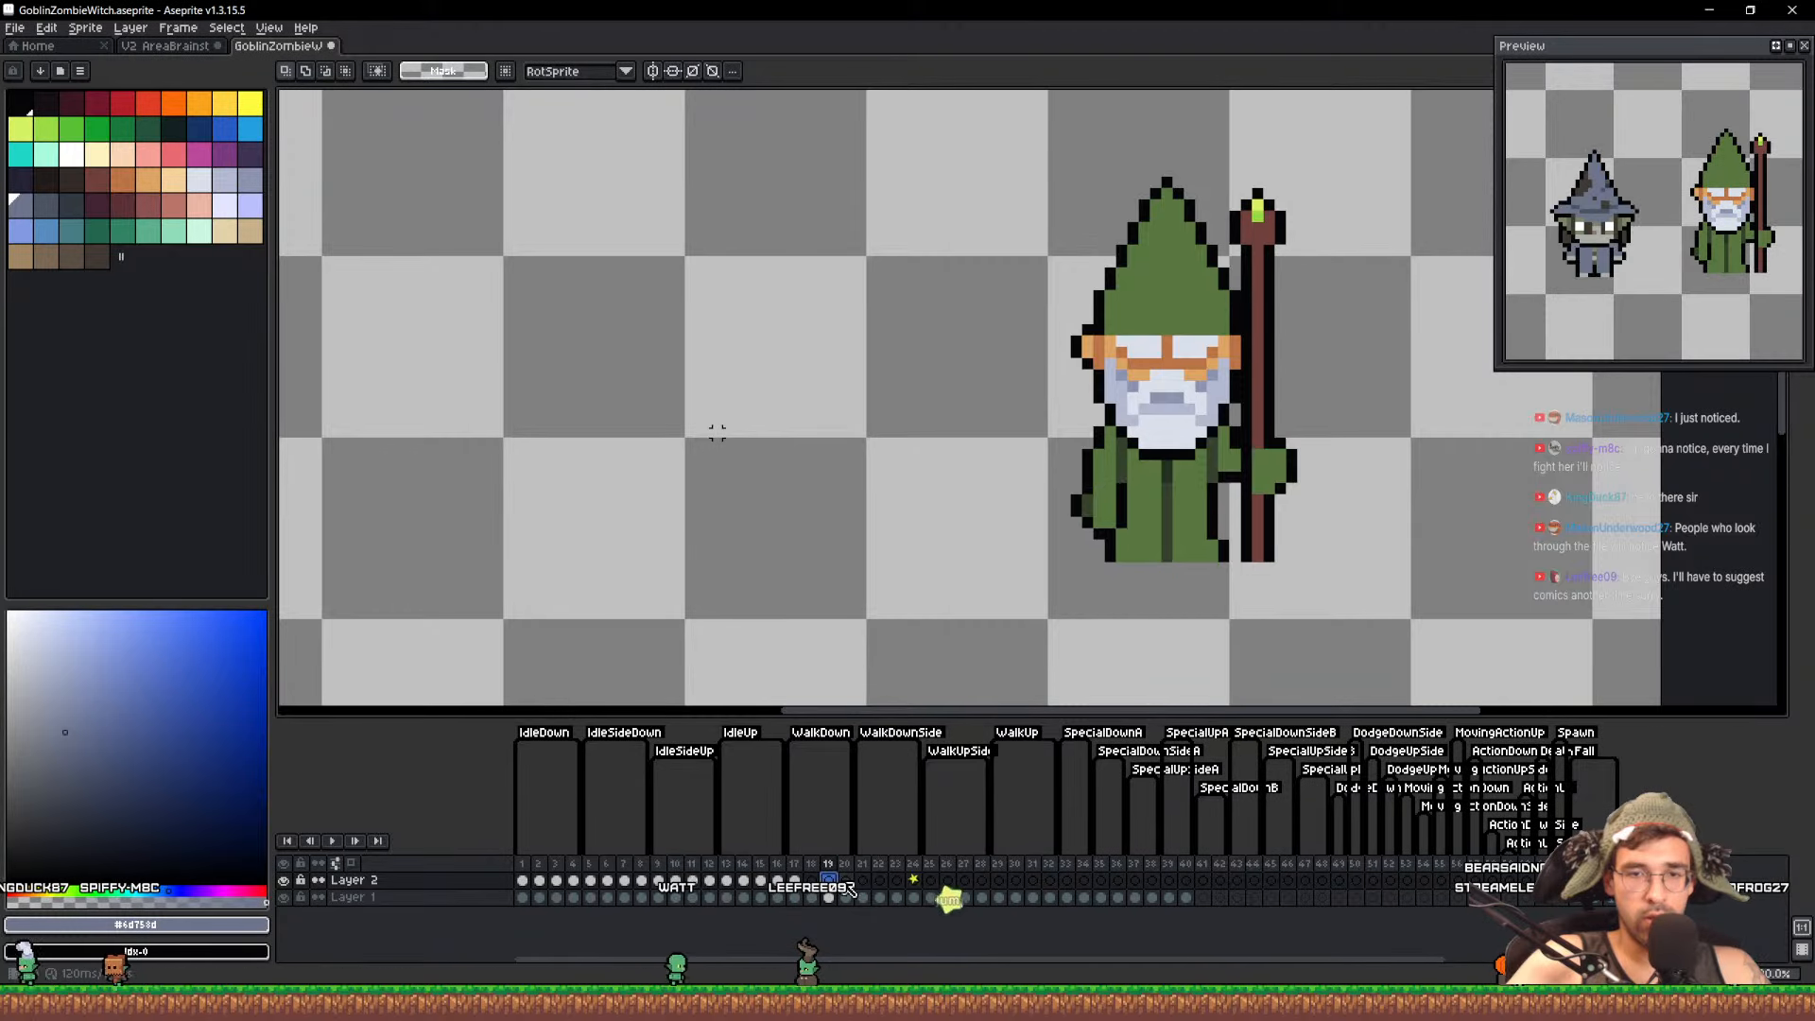
{"action": "left_click", "coordinate": [799, 881]}
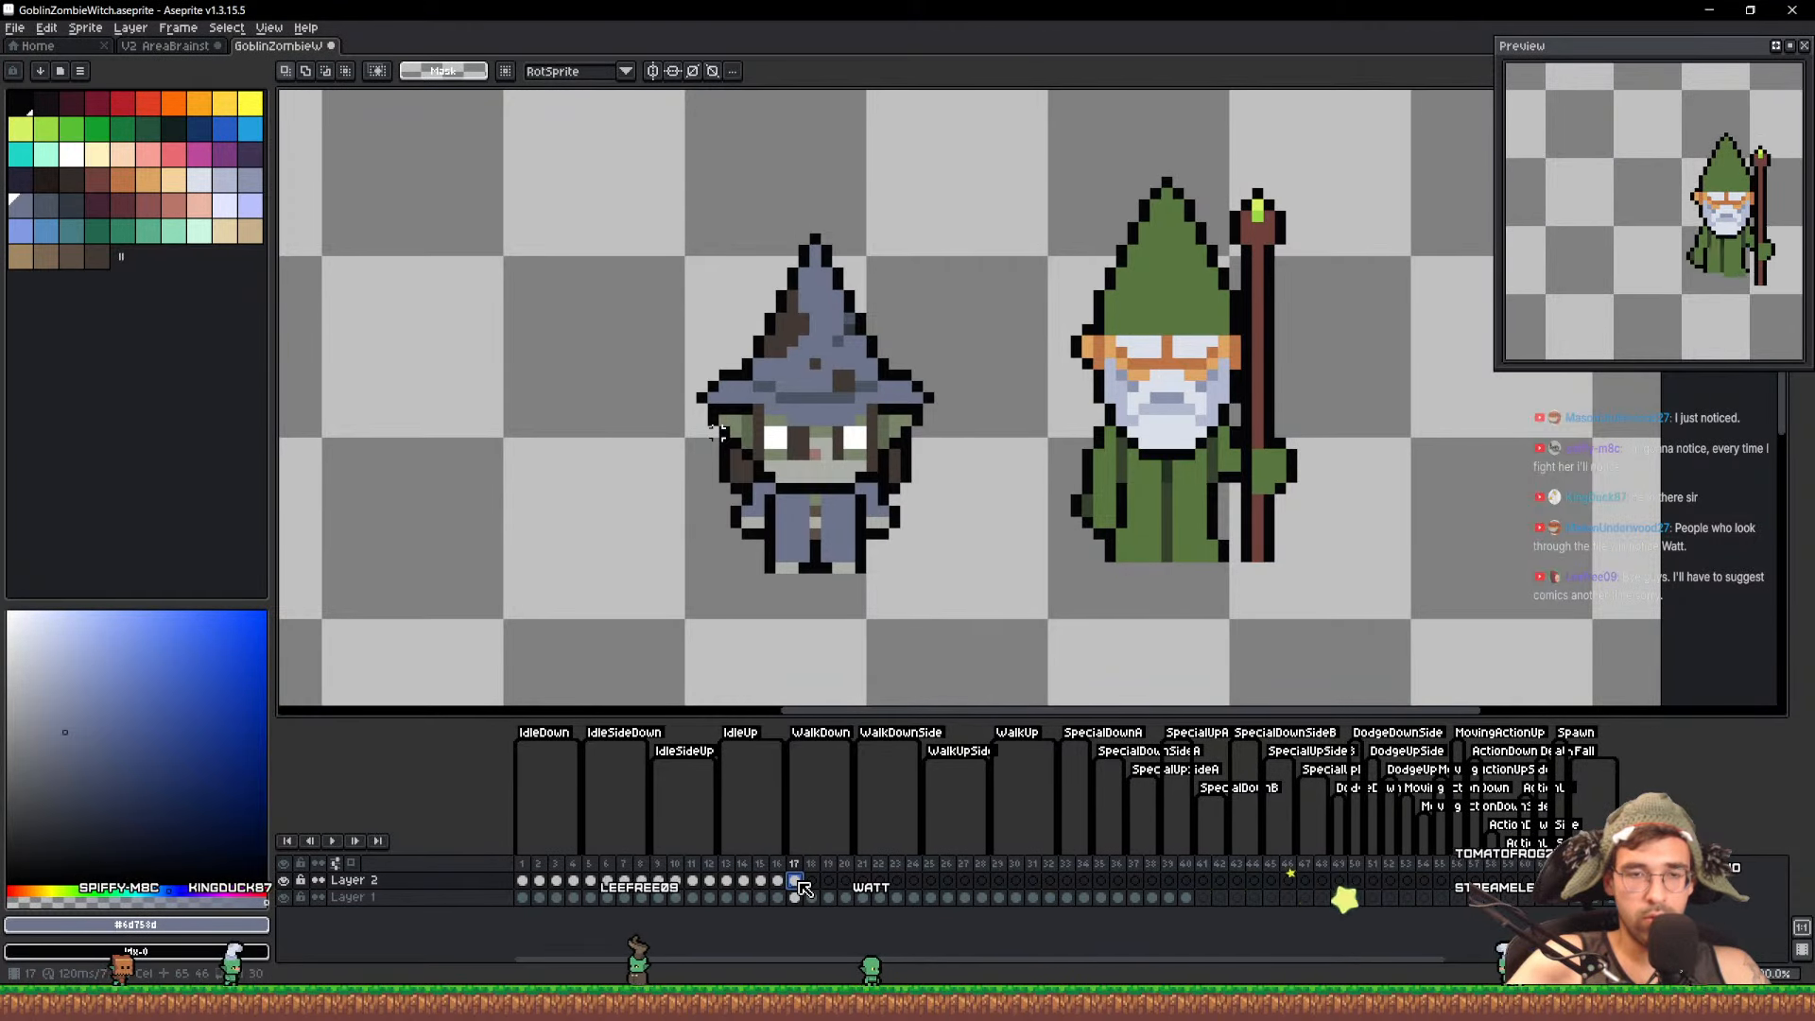
Paint the witch's foot on the right side of frame 17 black with the sampled outline color #060608
{"action": "scroll", "coordinate": [862, 549], "scroll_direction": "up", "scroll_amount": 2}
{"action": "scroll", "coordinate": [812, 596], "scroll_direction": "down", "scroll_amount": 1}
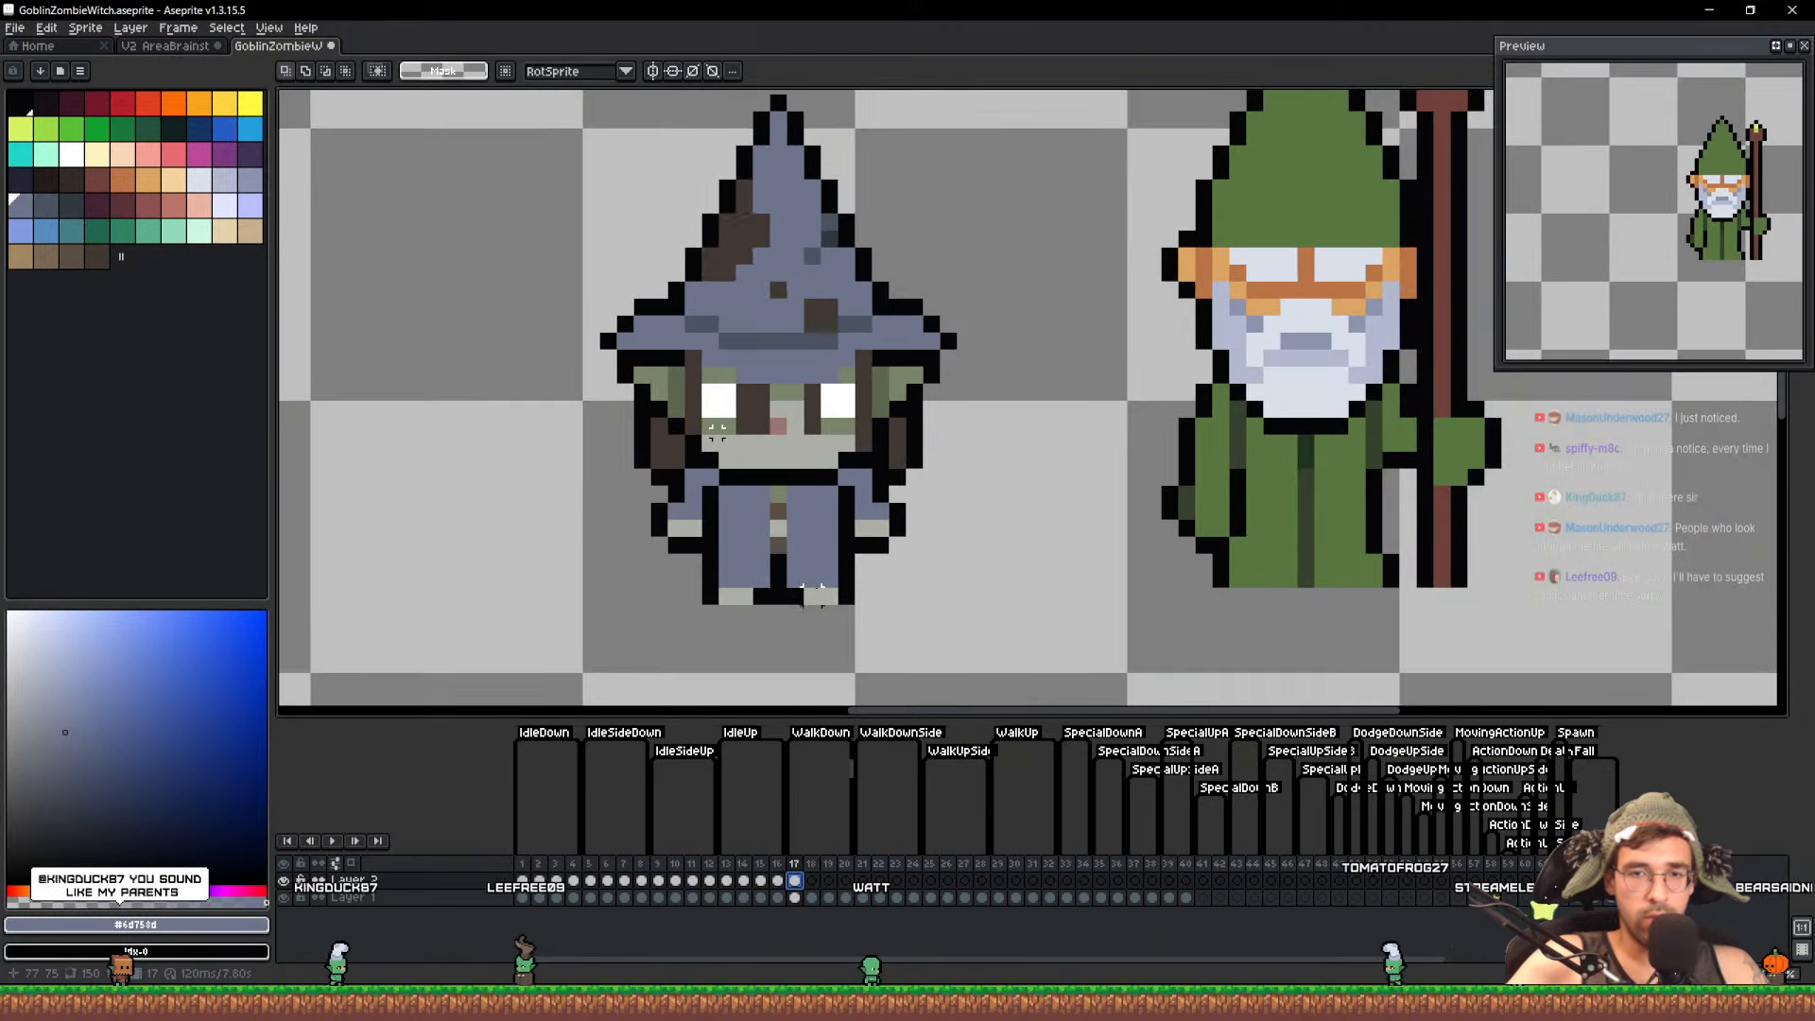
{"action": "scroll", "coordinate": [818, 599], "scroll_direction": "down", "scroll_amount": 2}
{"action": "scroll", "coordinate": [832, 601], "scroll_direction": "up", "scroll_amount": 4}
{"action": "key", "text": "b"}
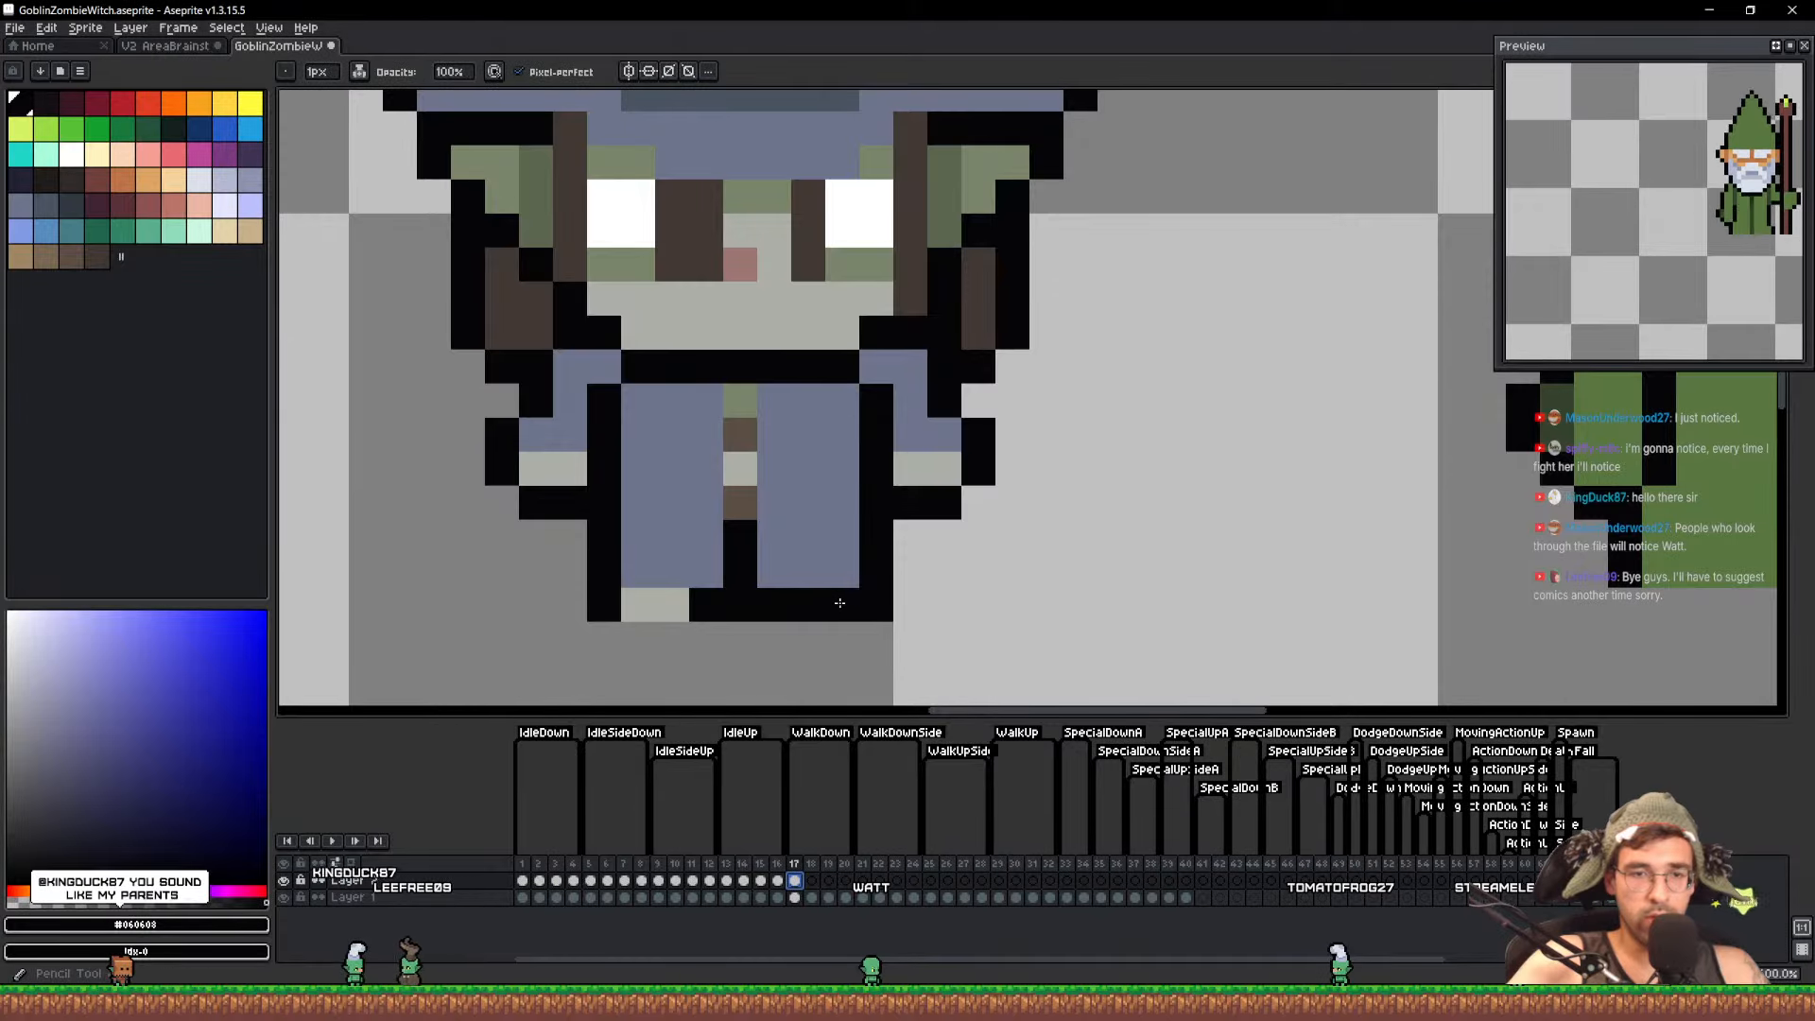
{"action": "scroll", "coordinate": [877, 604], "scroll_direction": "down", "scroll_amount": 2}
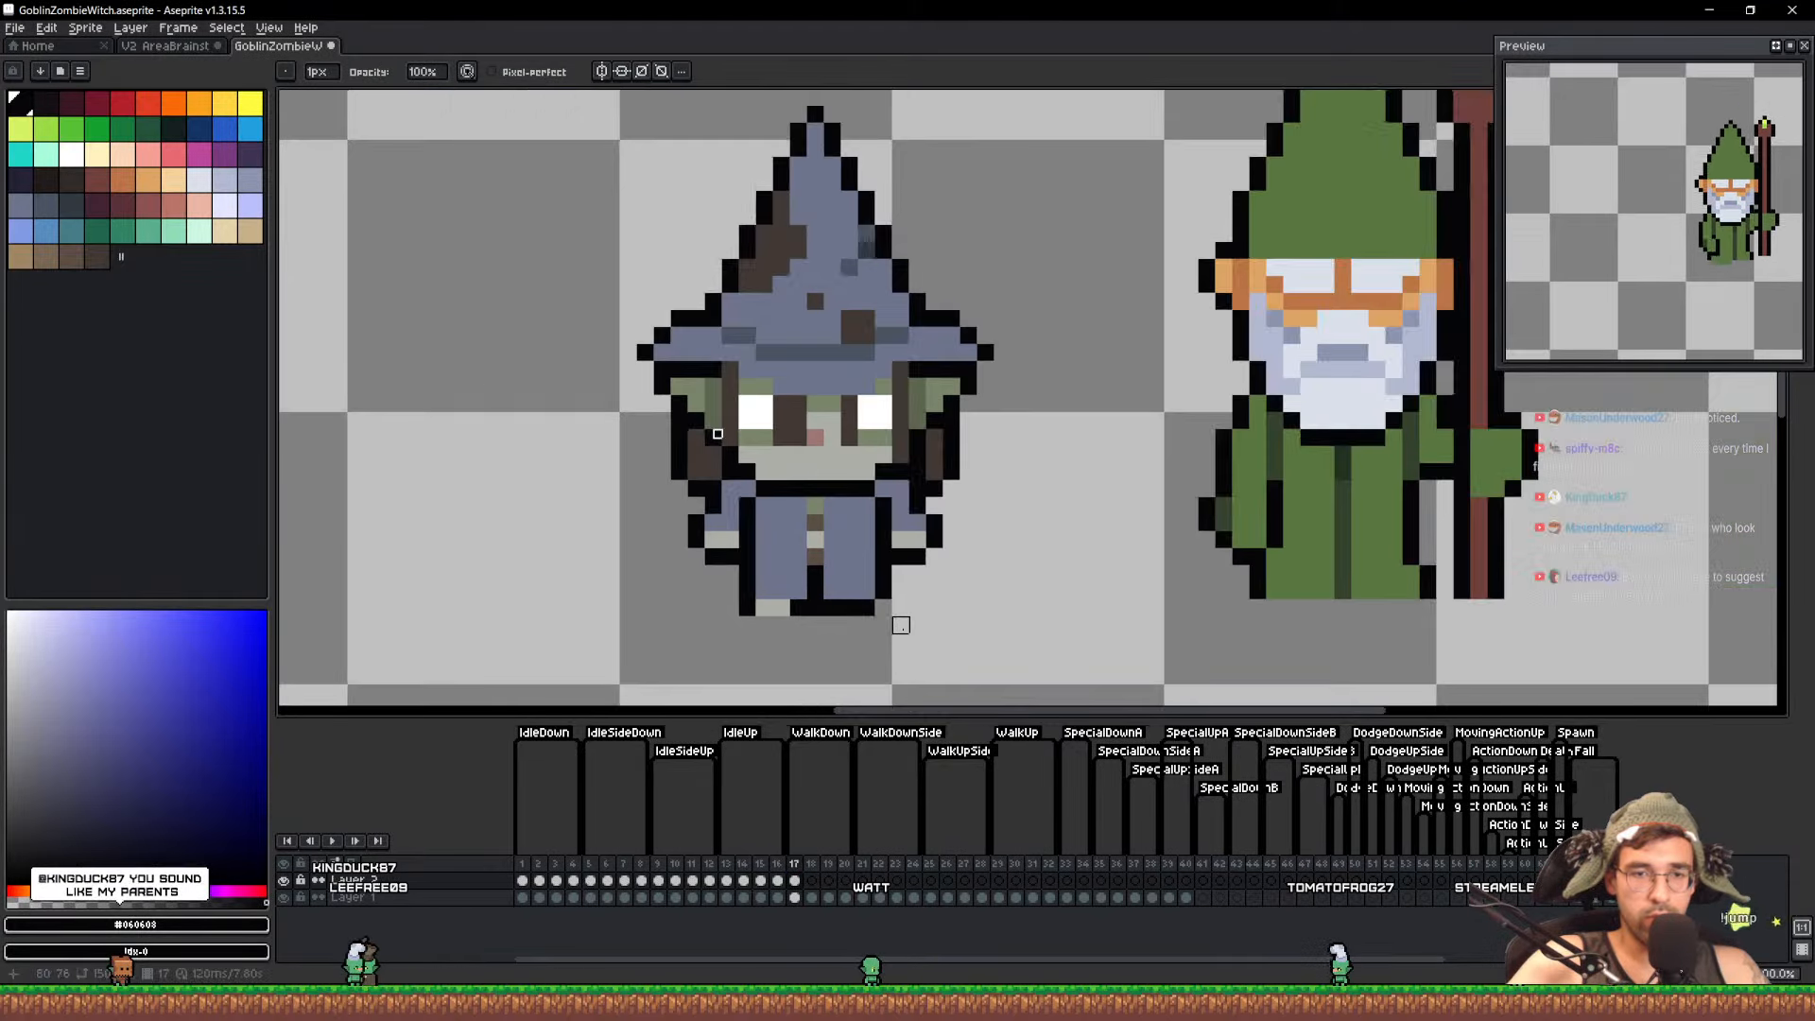
Fill frame 18 with the front-facing witch from frame 1 and raise her by one pixel
{"action": "left_click", "coordinate": [812, 880]}
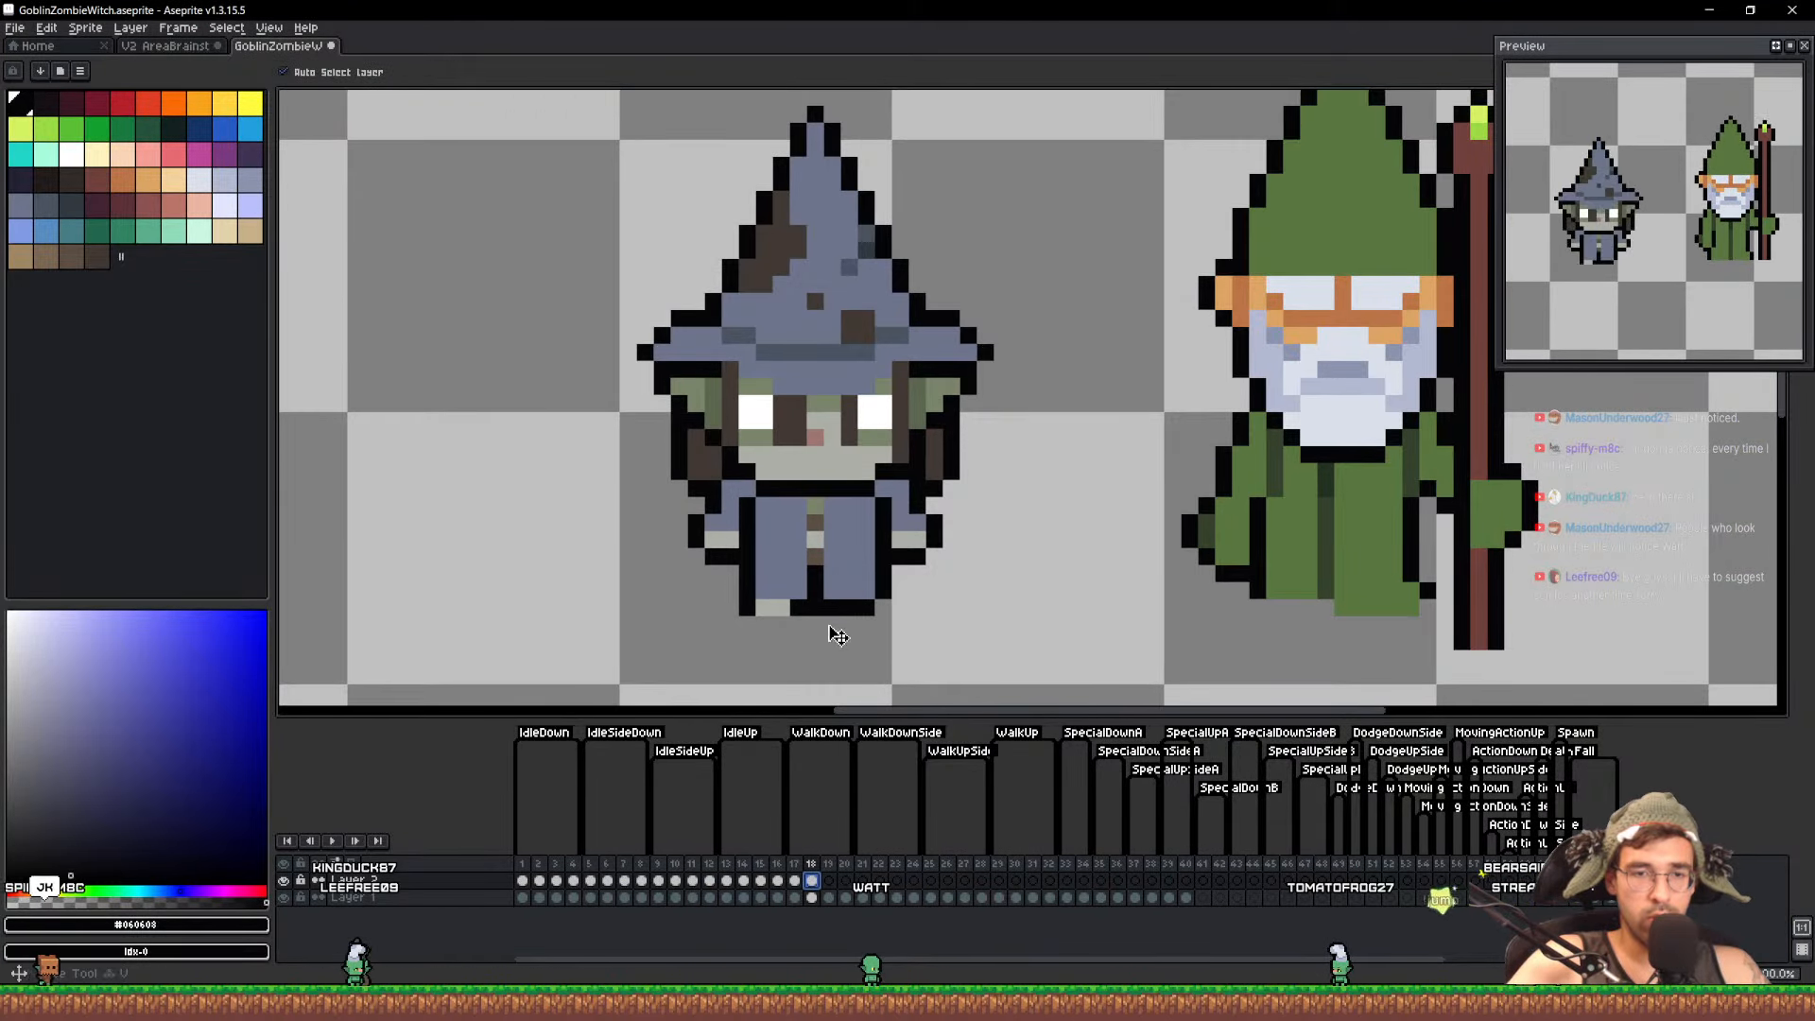
{"action": "left_click", "coordinate": [524, 881]}
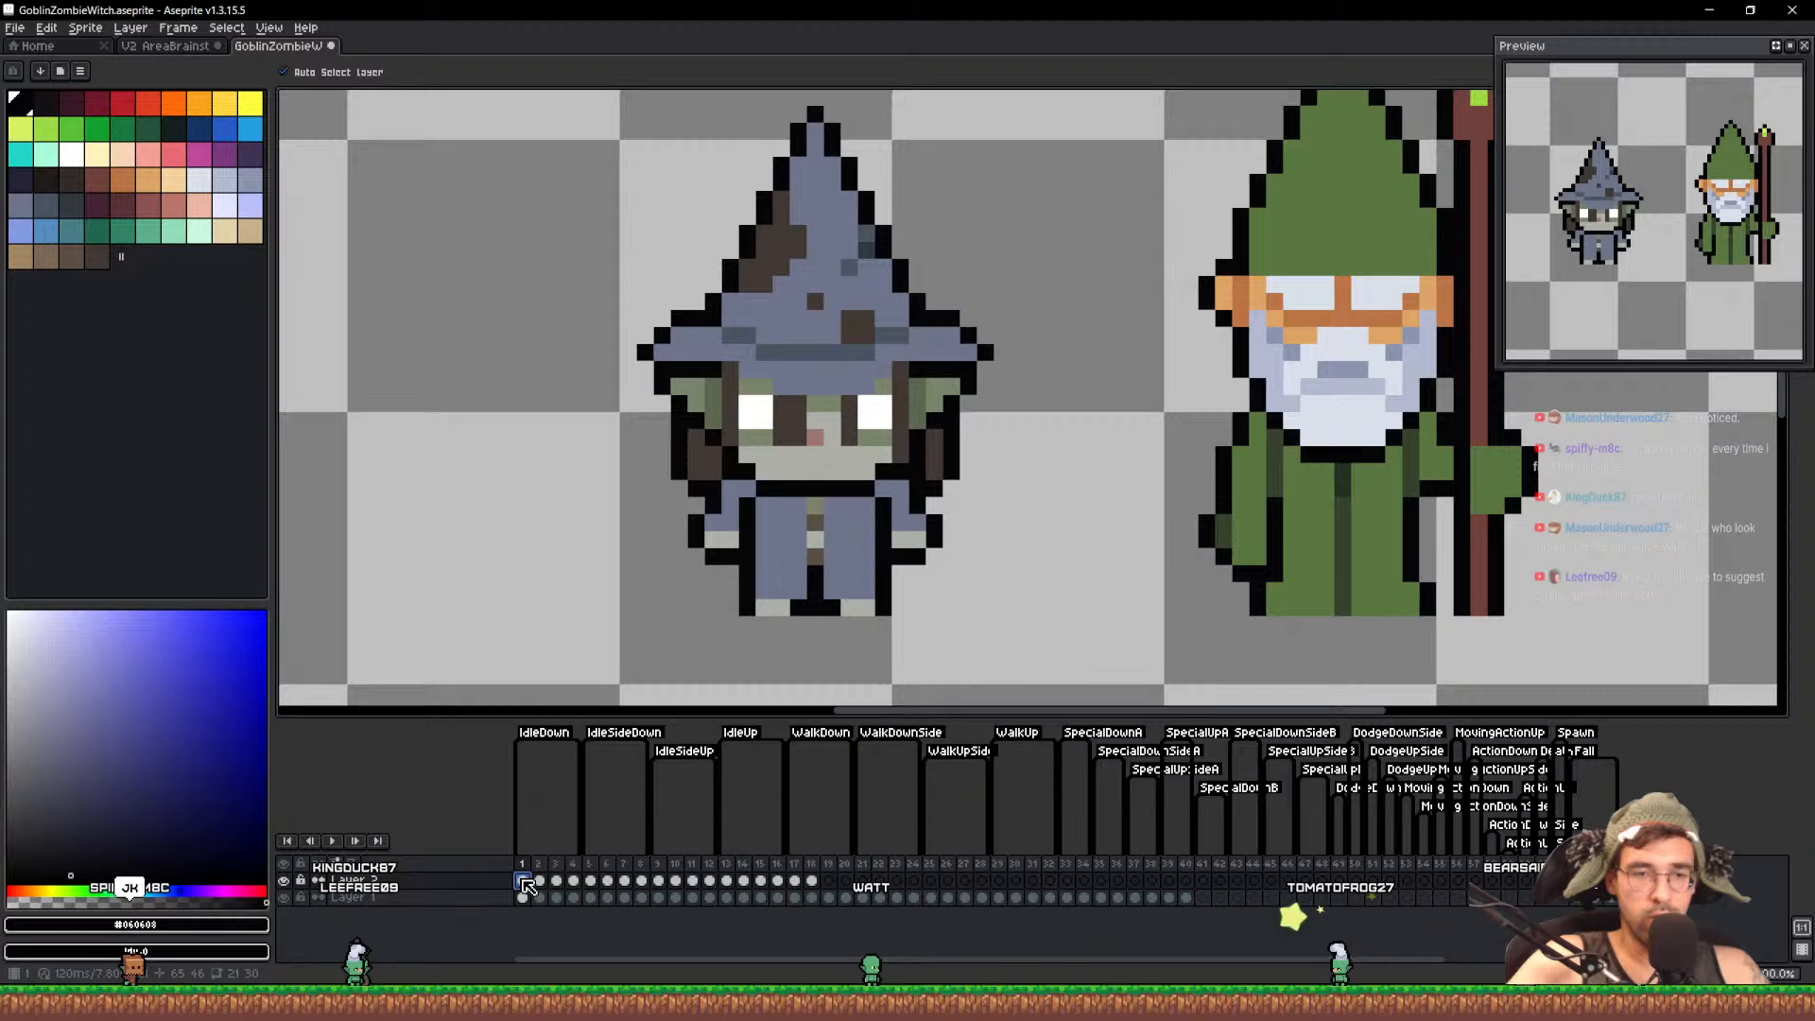
{"action": "left_click", "coordinate": [815, 882]}
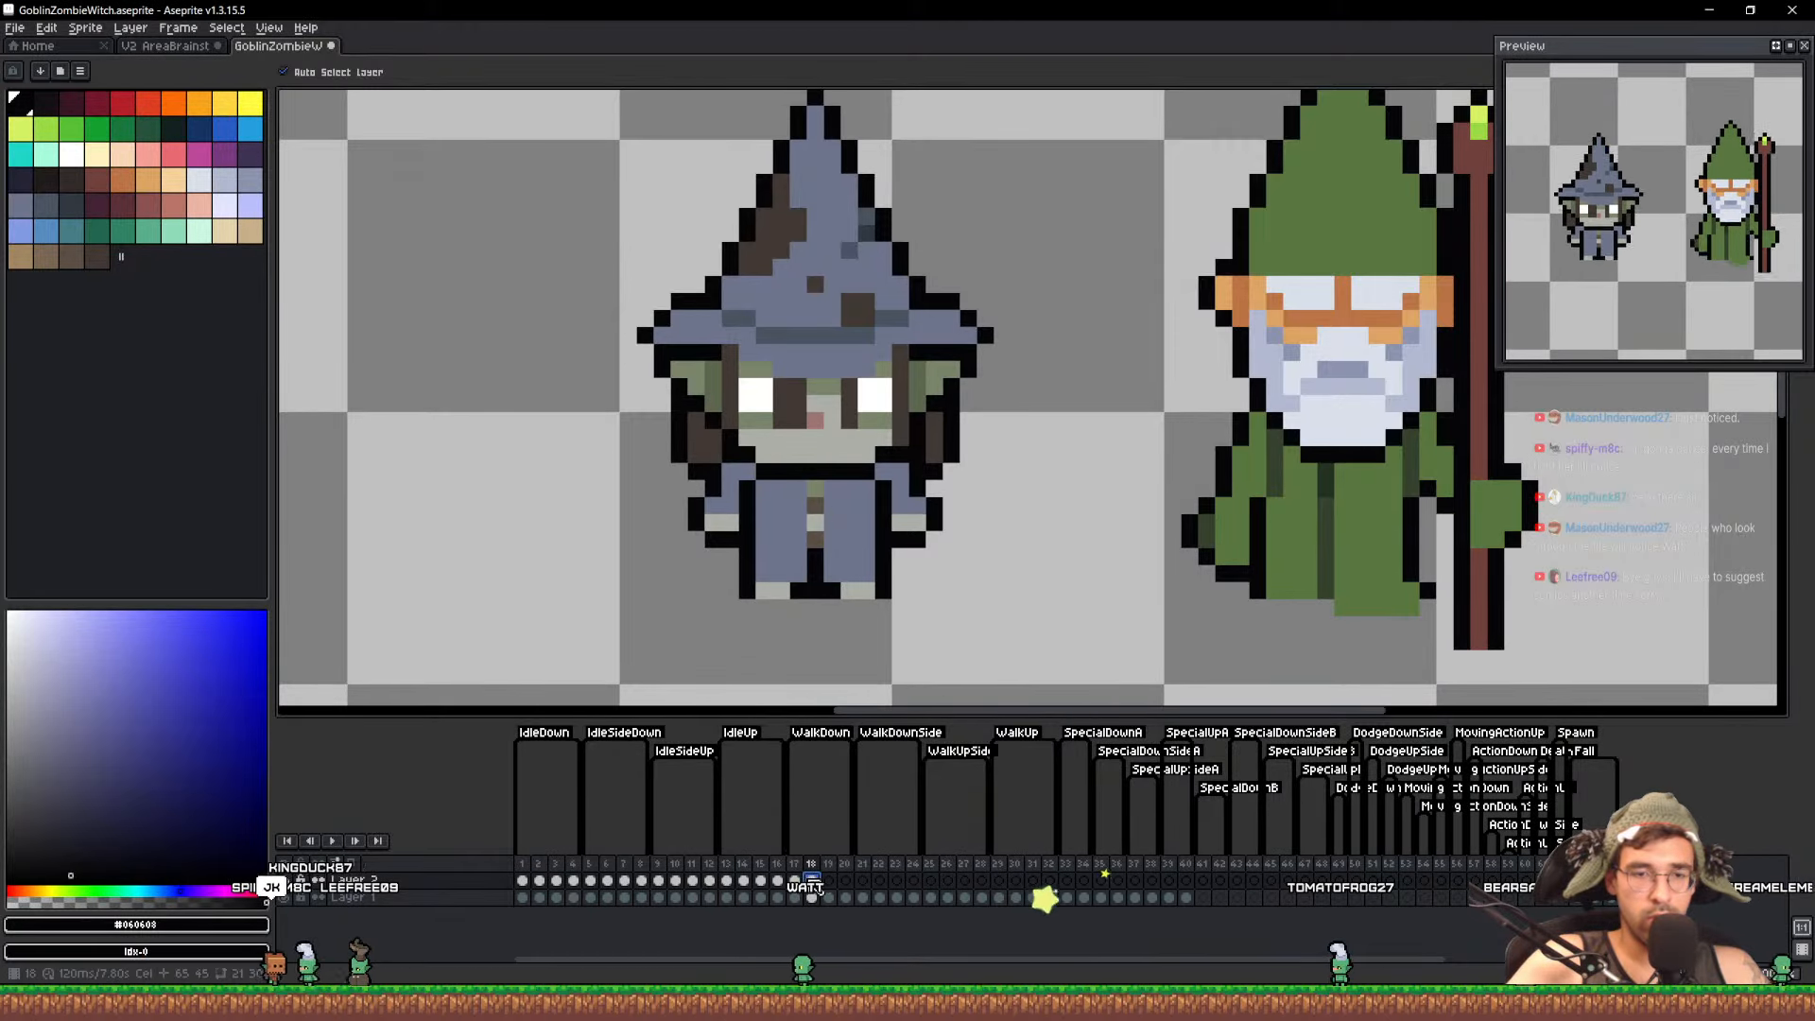
Copy the raised witch into frames 19 and 20 and move the frame 19 witch down by one pixel
{"action": "left_click_drag", "start_coordinate": [846, 887], "coordinate": [829, 885]}
{"action": "left_click_drag", "start_coordinate": [826, 502], "coordinate": [827, 519]}
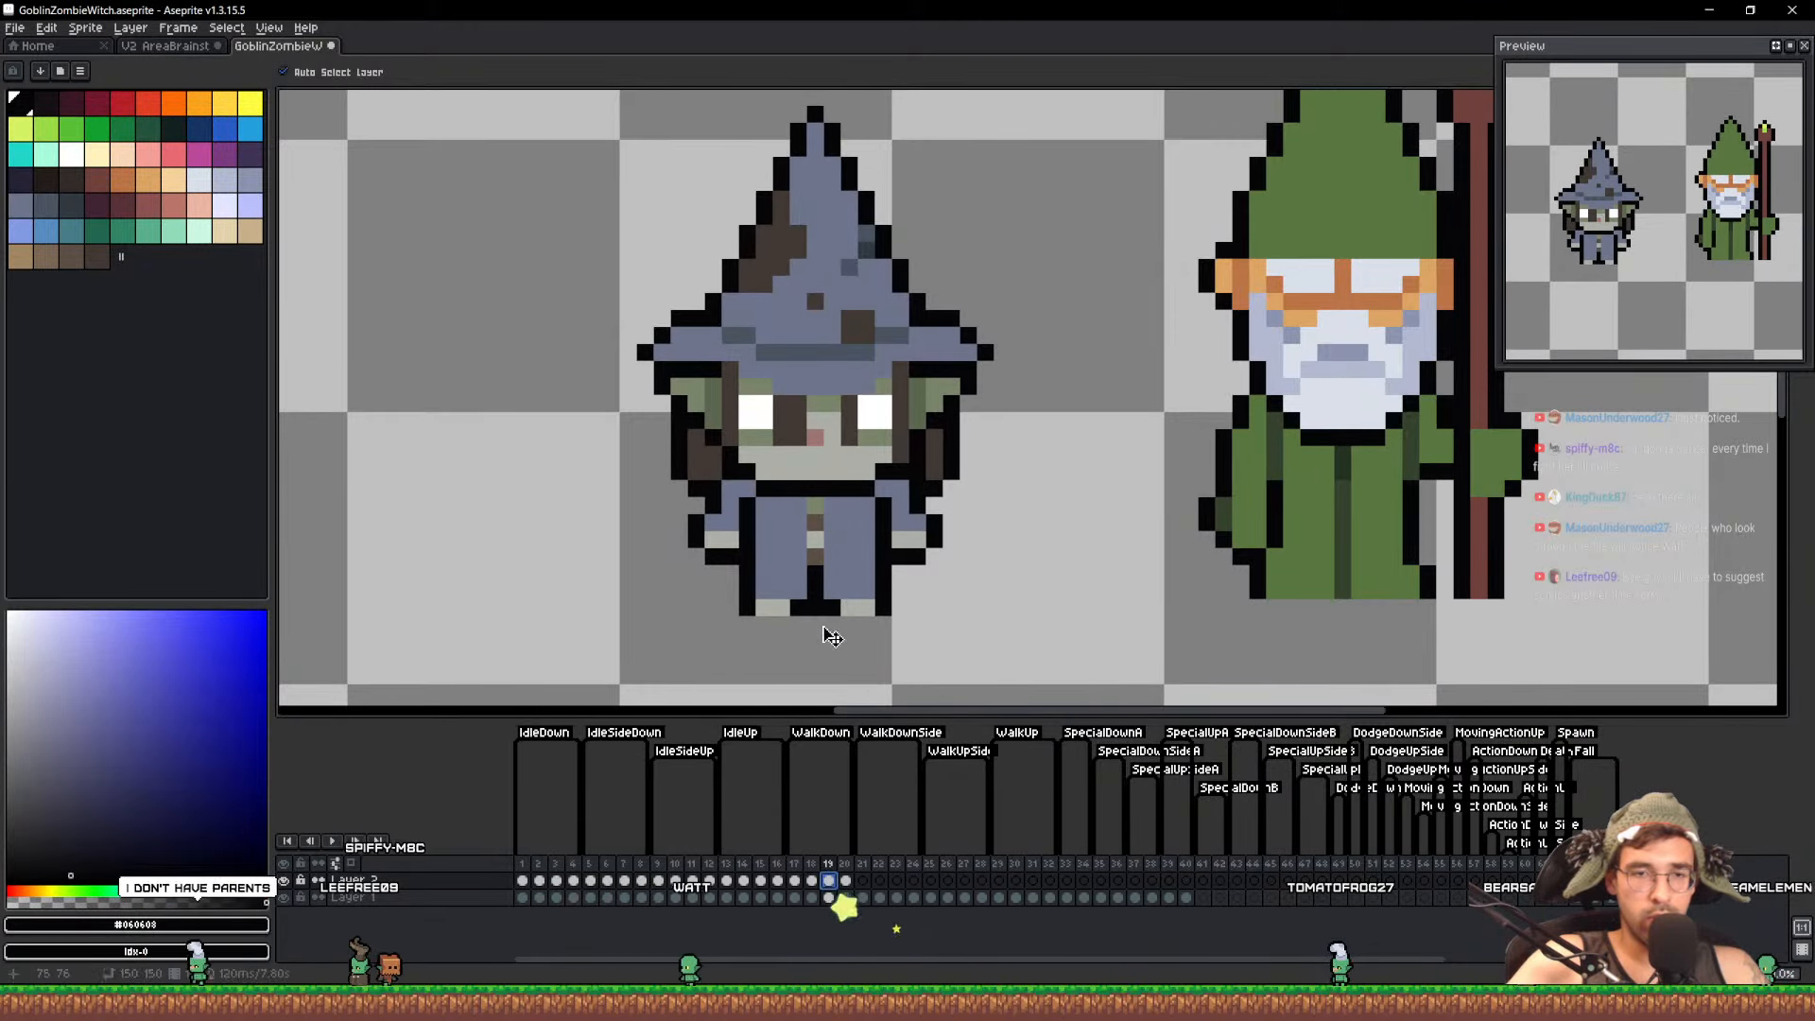
{"action": "scroll", "coordinate": [826, 616], "scroll_direction": "up", "scroll_amount": 2}
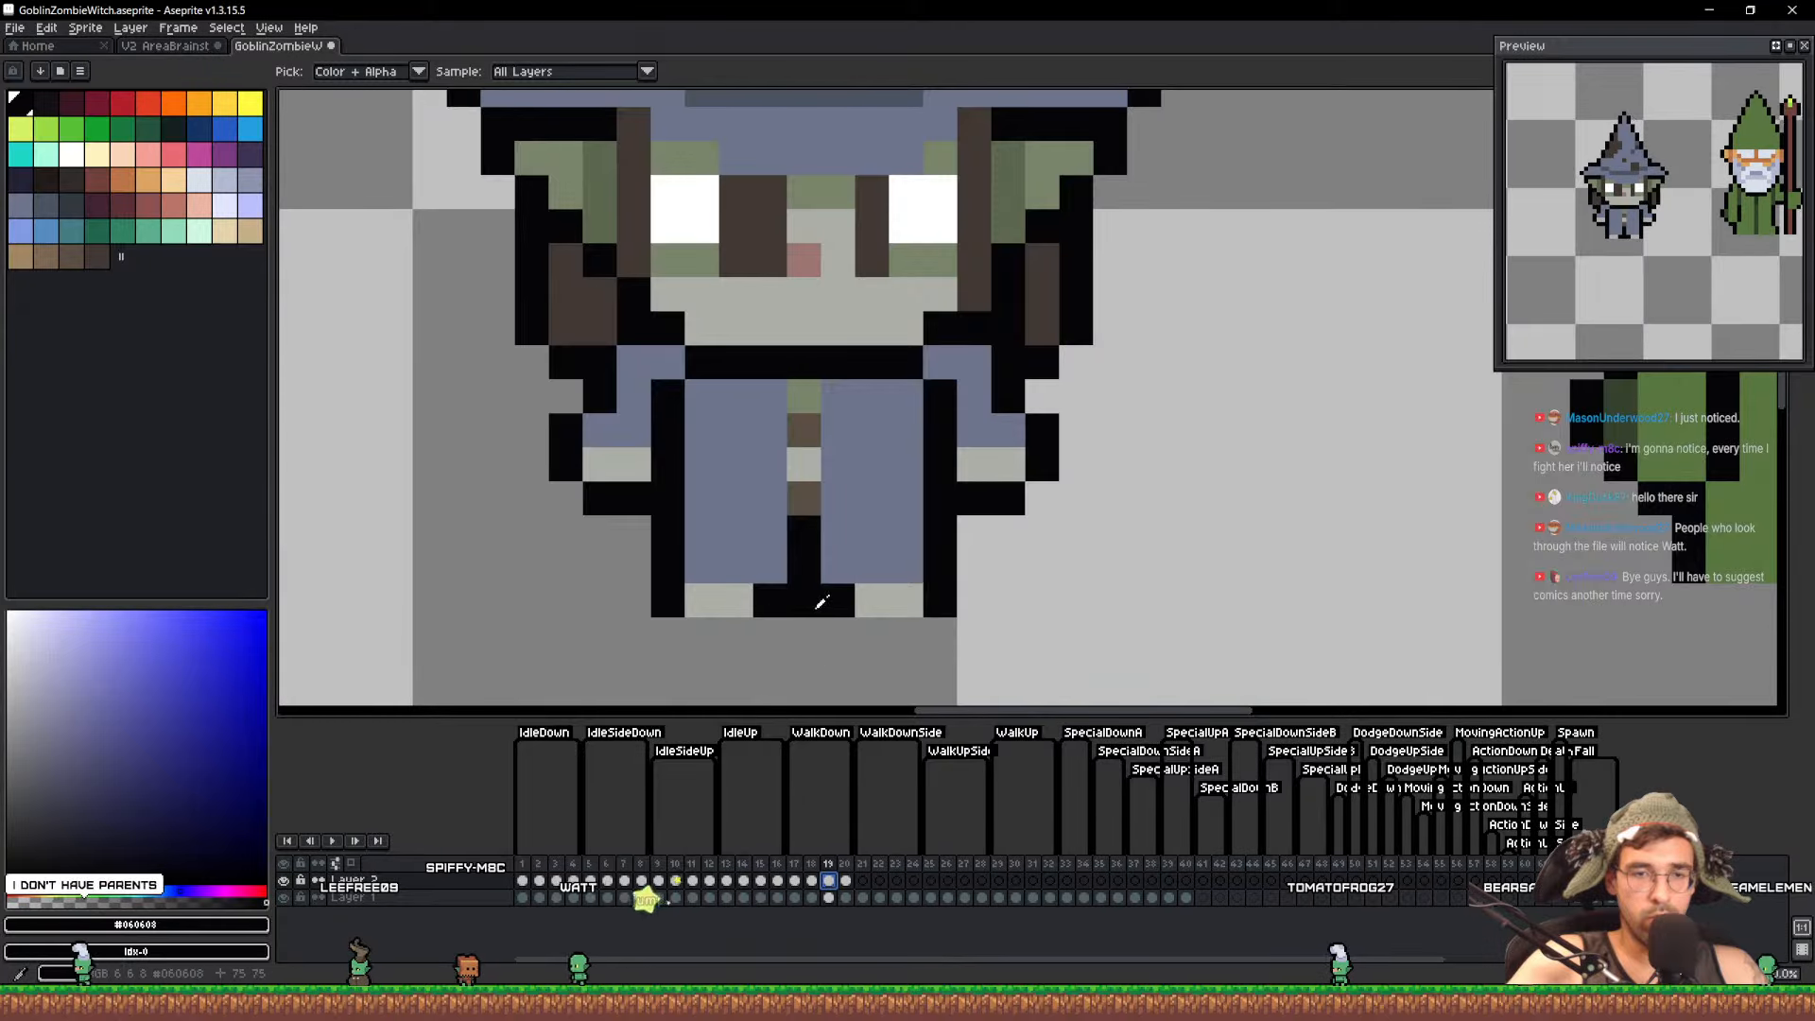
Paint the witch's foot on the left side of frame 19 black and save the sprite
{"action": "left_click", "coordinate": [719, 600]}
{"action": "scroll", "coordinate": [1621, 233], "scroll_direction": "up", "scroll_amount": 2}
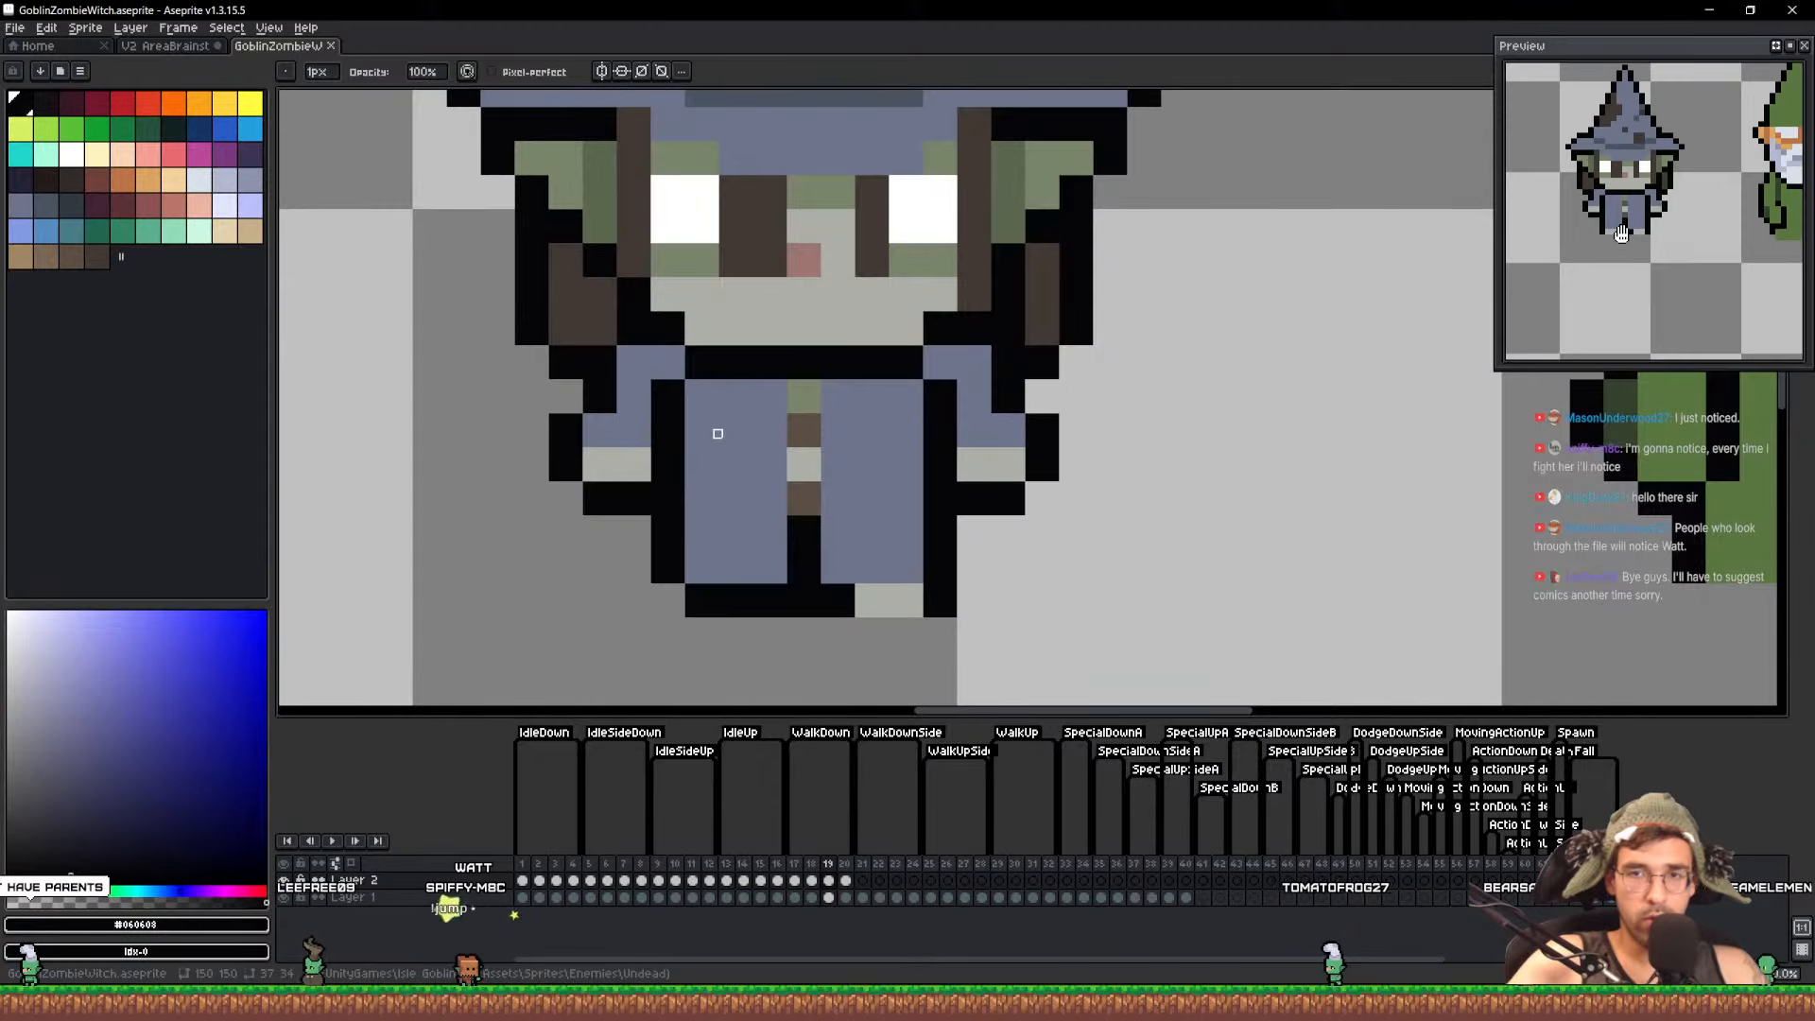
{"action": "left_click_drag", "start_coordinate": [1207, 324], "coordinate": [1180, 378]}
{"action": "scroll", "coordinate": [1180, 378], "scroll_direction": "down", "scroll_amount": 2}
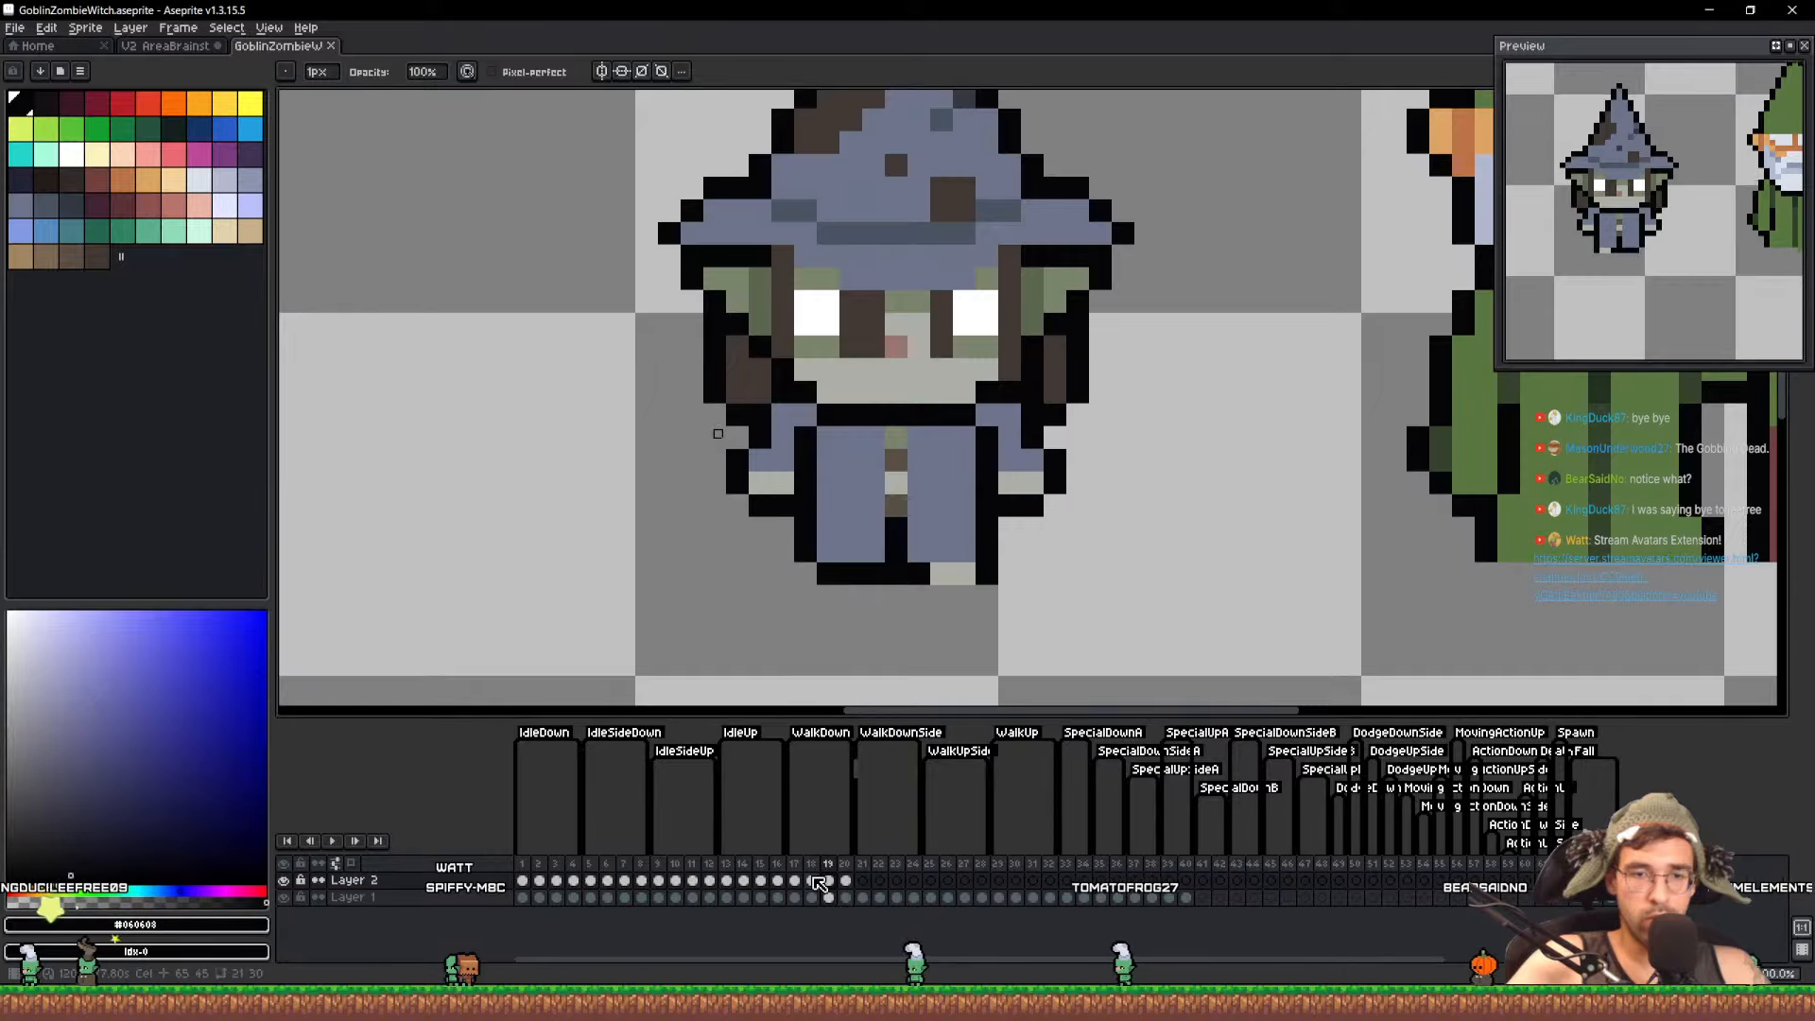
Copy the three-quarter front witch from frame 5 into WalkDownSide frames 21 to 24
{"action": "left_click_drag", "start_coordinate": [794, 880], "coordinate": [832, 882]}
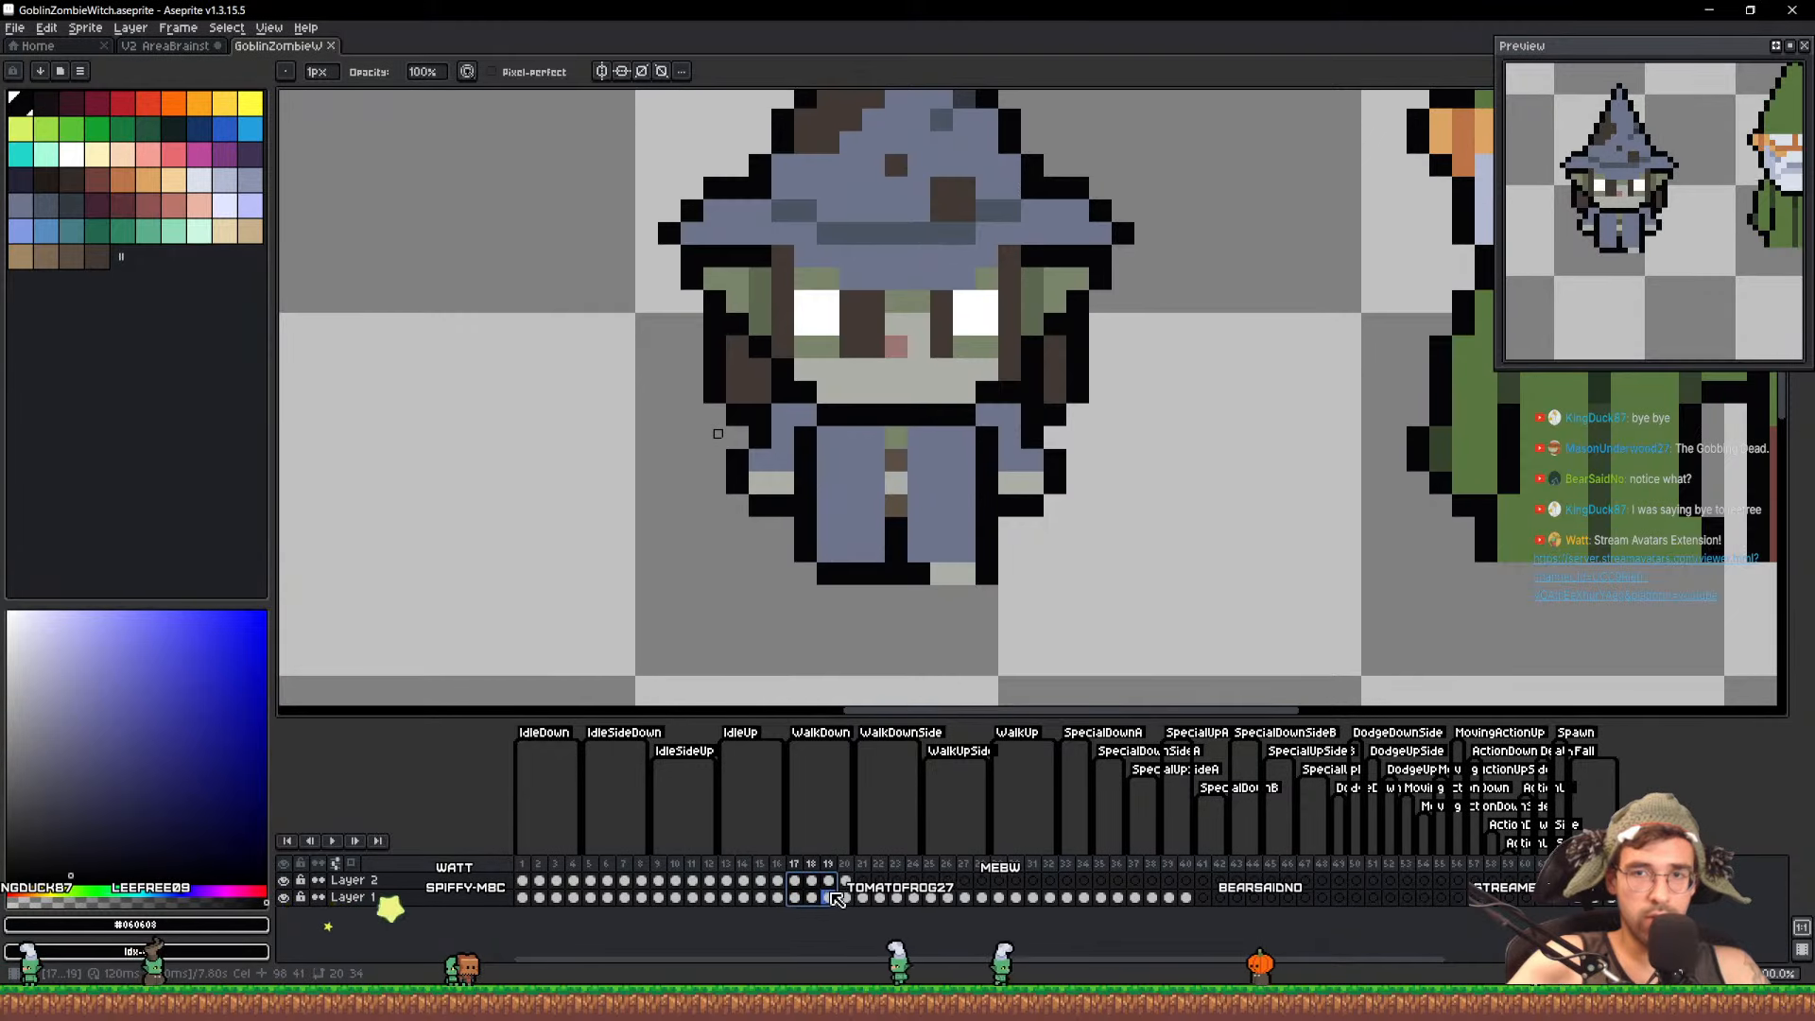
{"action": "left_click", "coordinate": [862, 883]}
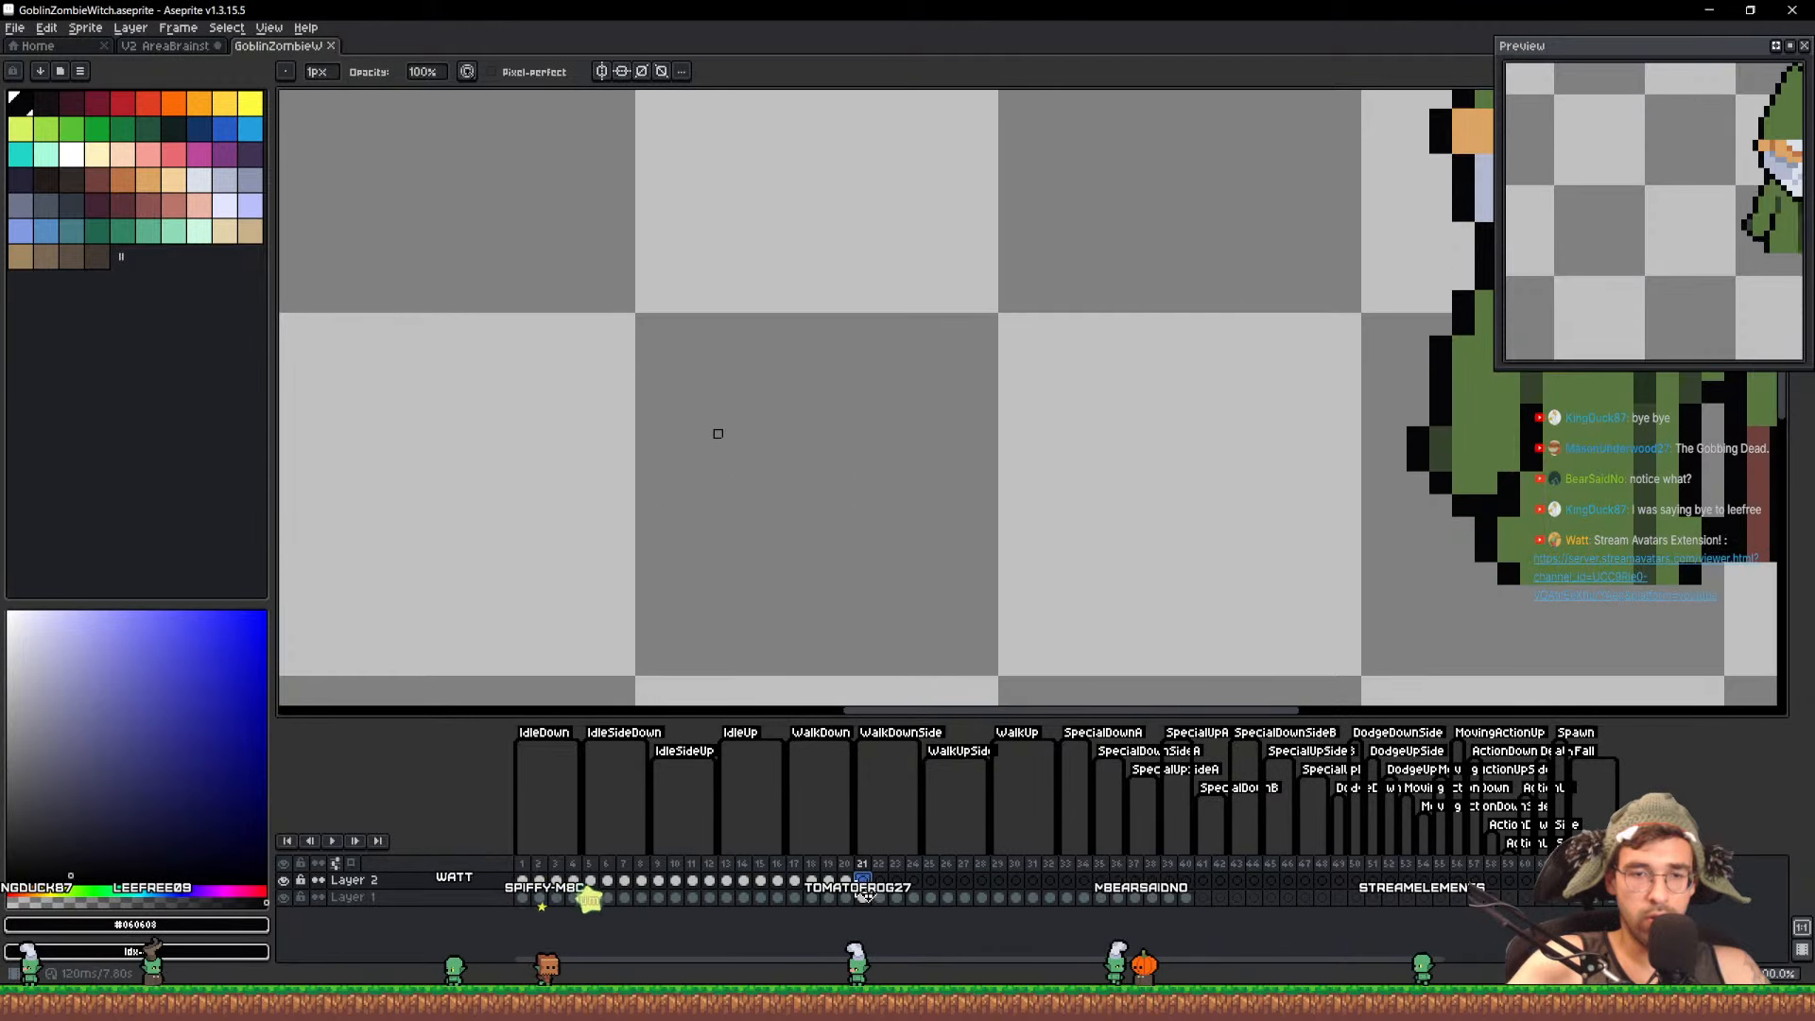
{"action": "left_click", "coordinate": [592, 881]}
{"action": "left_click_drag", "start_coordinate": [598, 885], "coordinate": [887, 887]}
{"action": "left_click_drag", "start_coordinate": [887, 887], "coordinate": [902, 886]}
{"action": "left_click_drag", "start_coordinate": [903, 887], "coordinate": [918, 886]}
{"action": "left_click", "coordinate": [865, 874]}
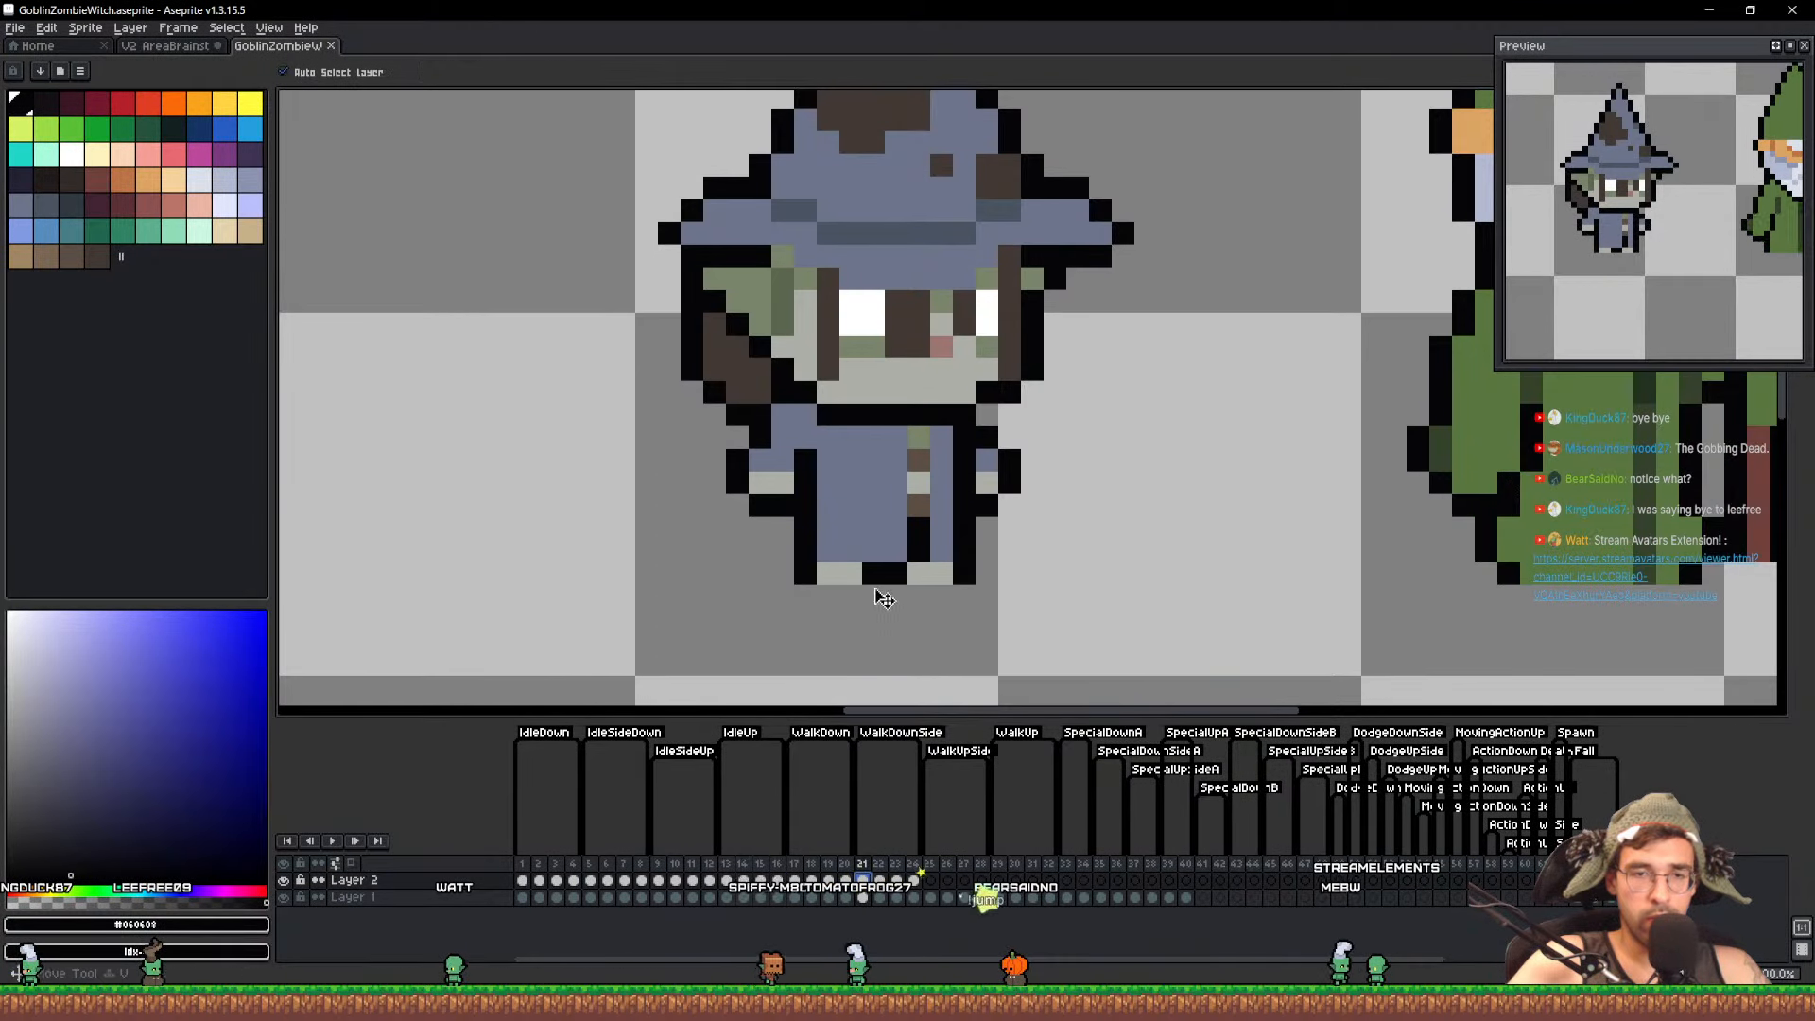
Paint the witch's left-side foot black in frame 21 and her right-side foot black in frame 23
{"action": "key", "text": "b"}
{"action": "left_click_drag", "start_coordinate": [846, 574], "coordinate": [820, 573]}
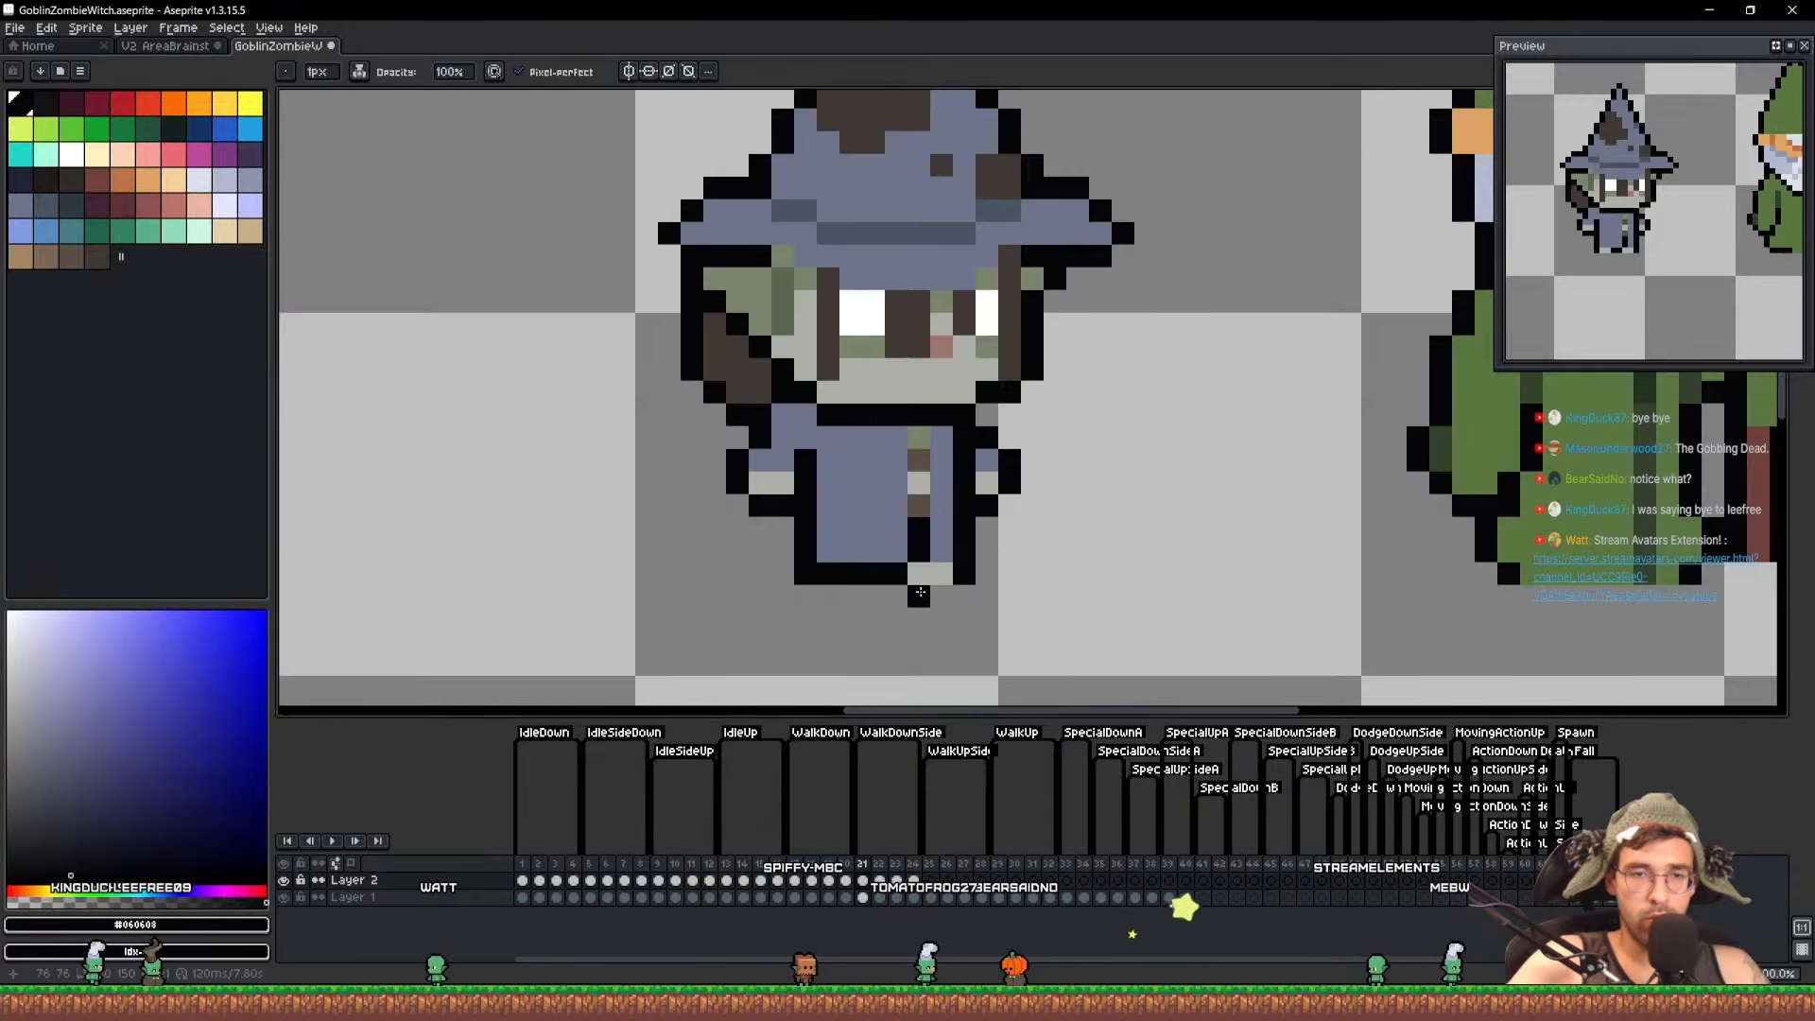
{"action": "left_click", "coordinate": [898, 882]}
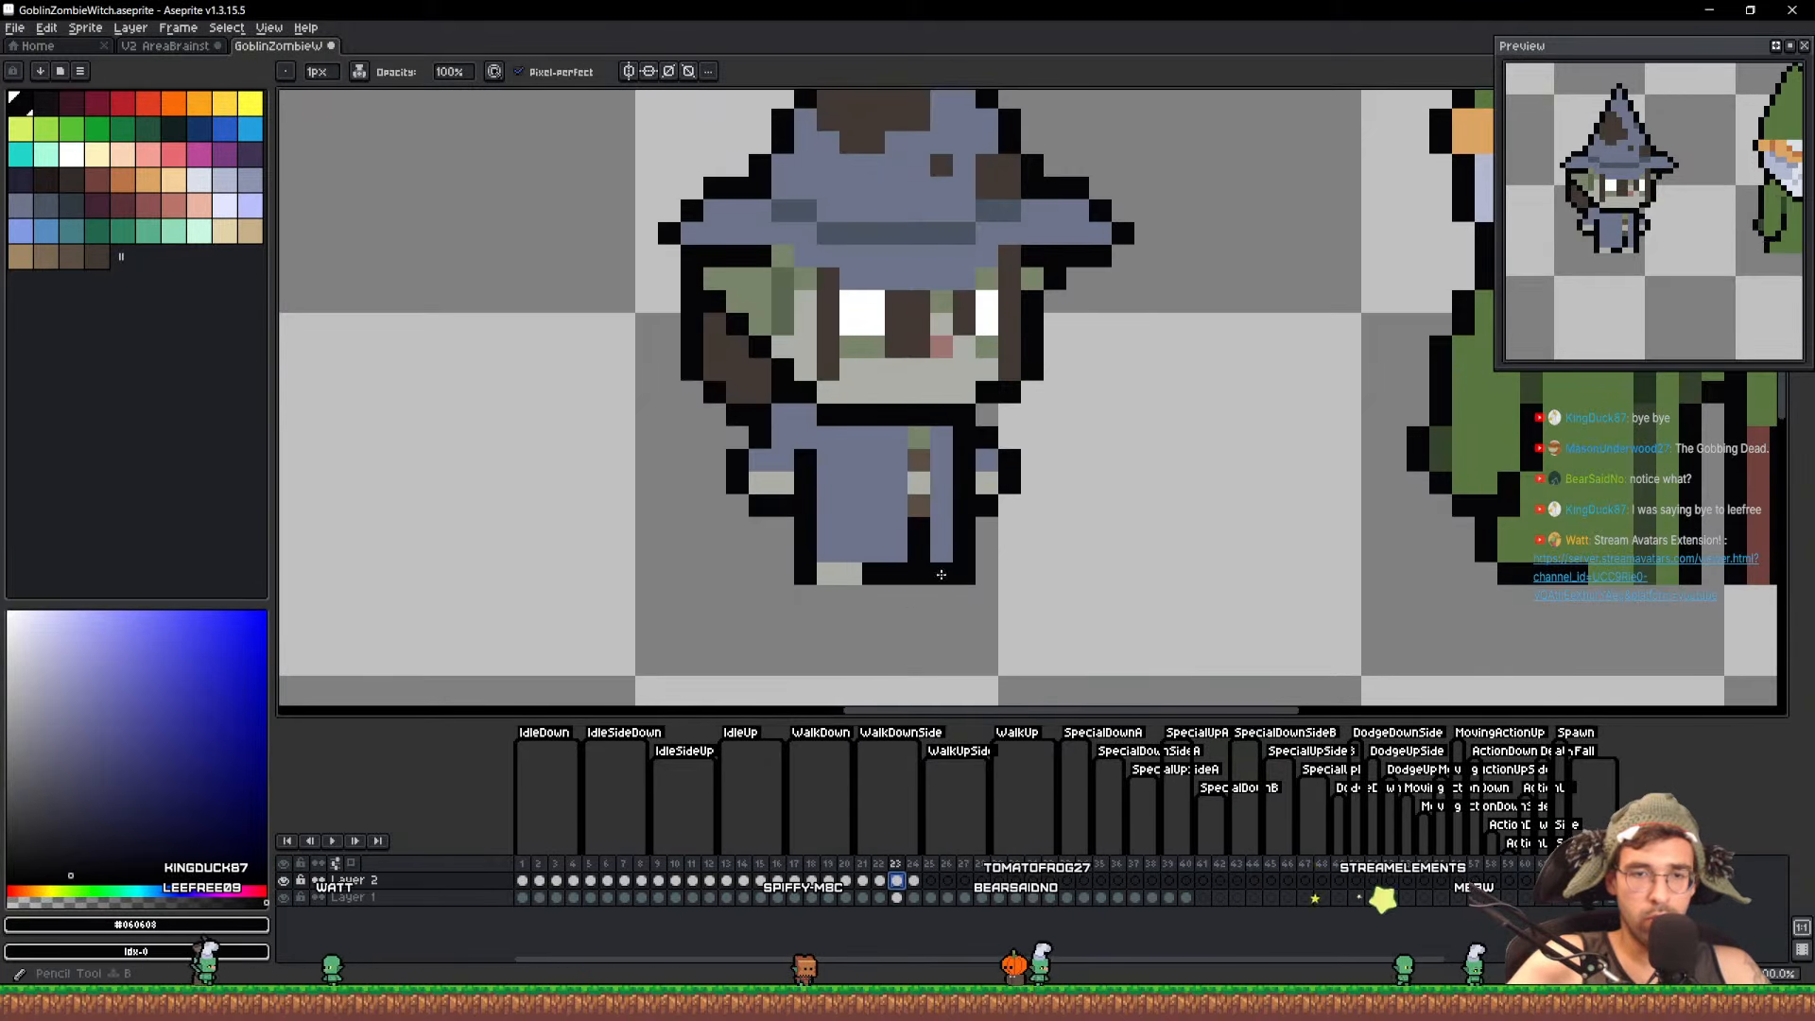
{"action": "key", "text": "e"}
Raise the three-quarter witch by one pixel in frames 22 and 24
{"action": "left_click", "coordinate": [880, 880]}
{"action": "key", "text": "v"}
{"action": "left_click_drag", "start_coordinate": [912, 515], "coordinate": [911, 491]}
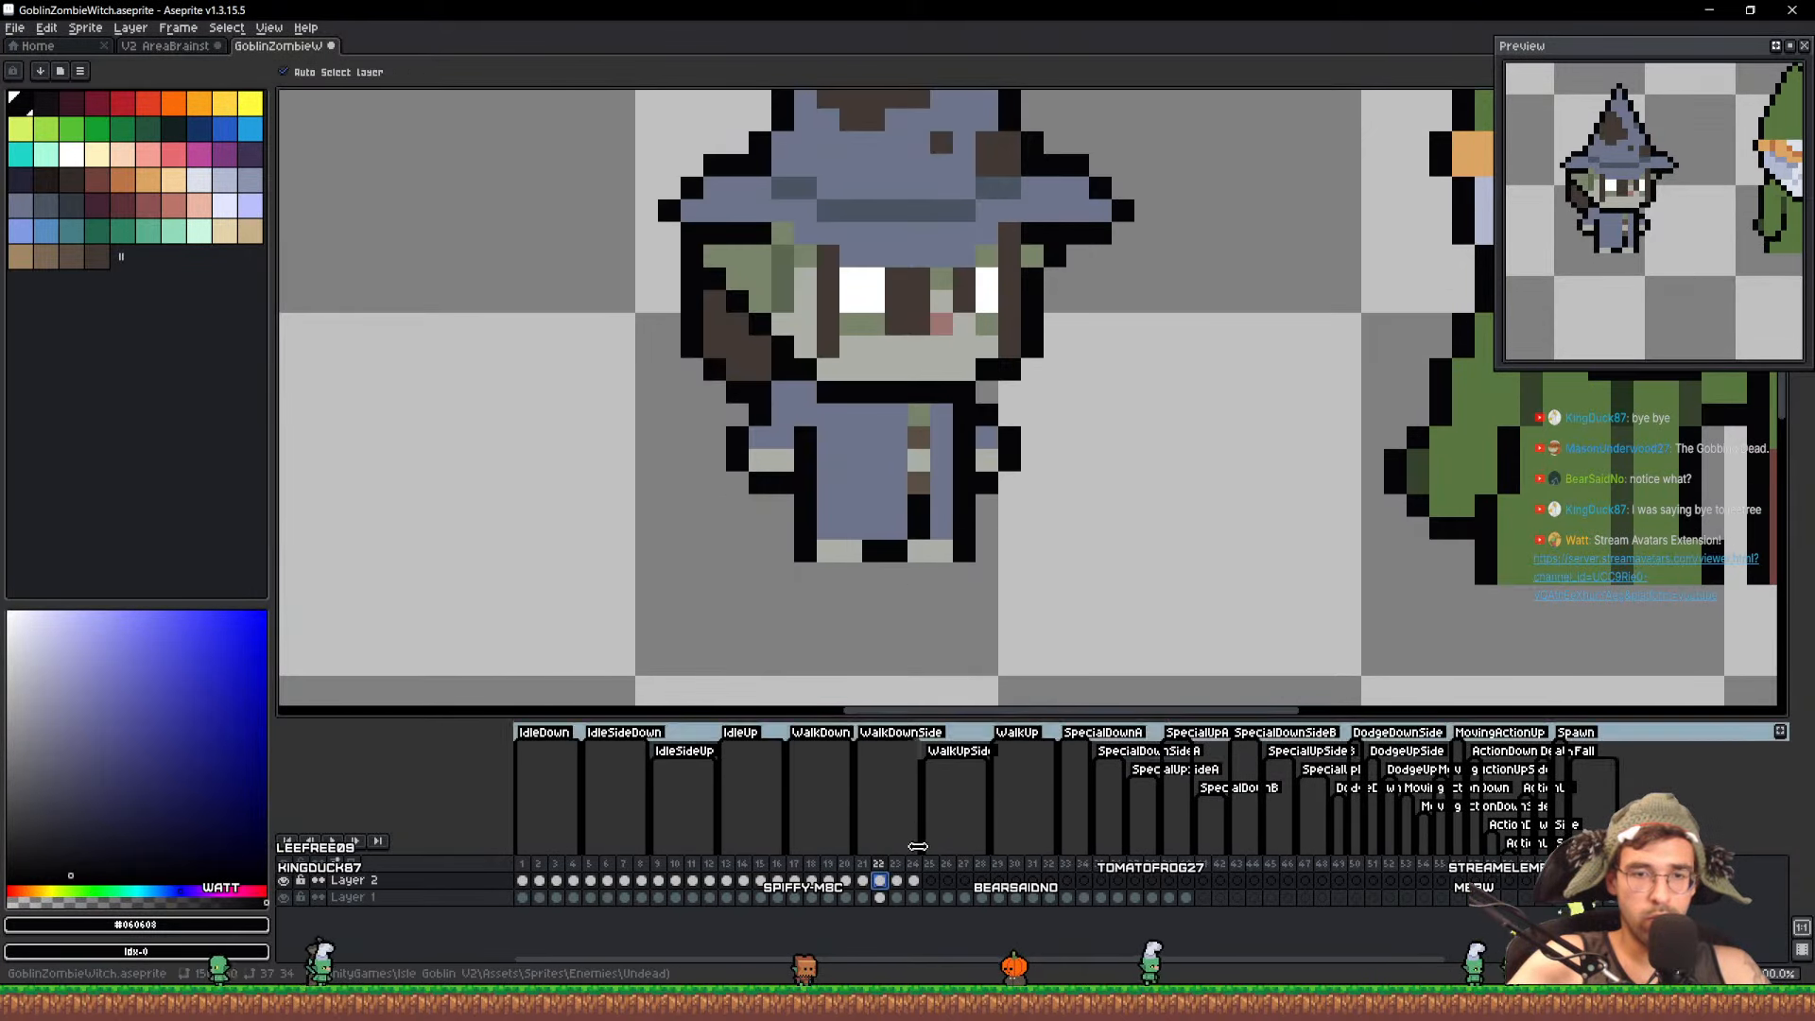
{"action": "left_click", "coordinate": [913, 880]}
{"action": "key", "text": "b"}
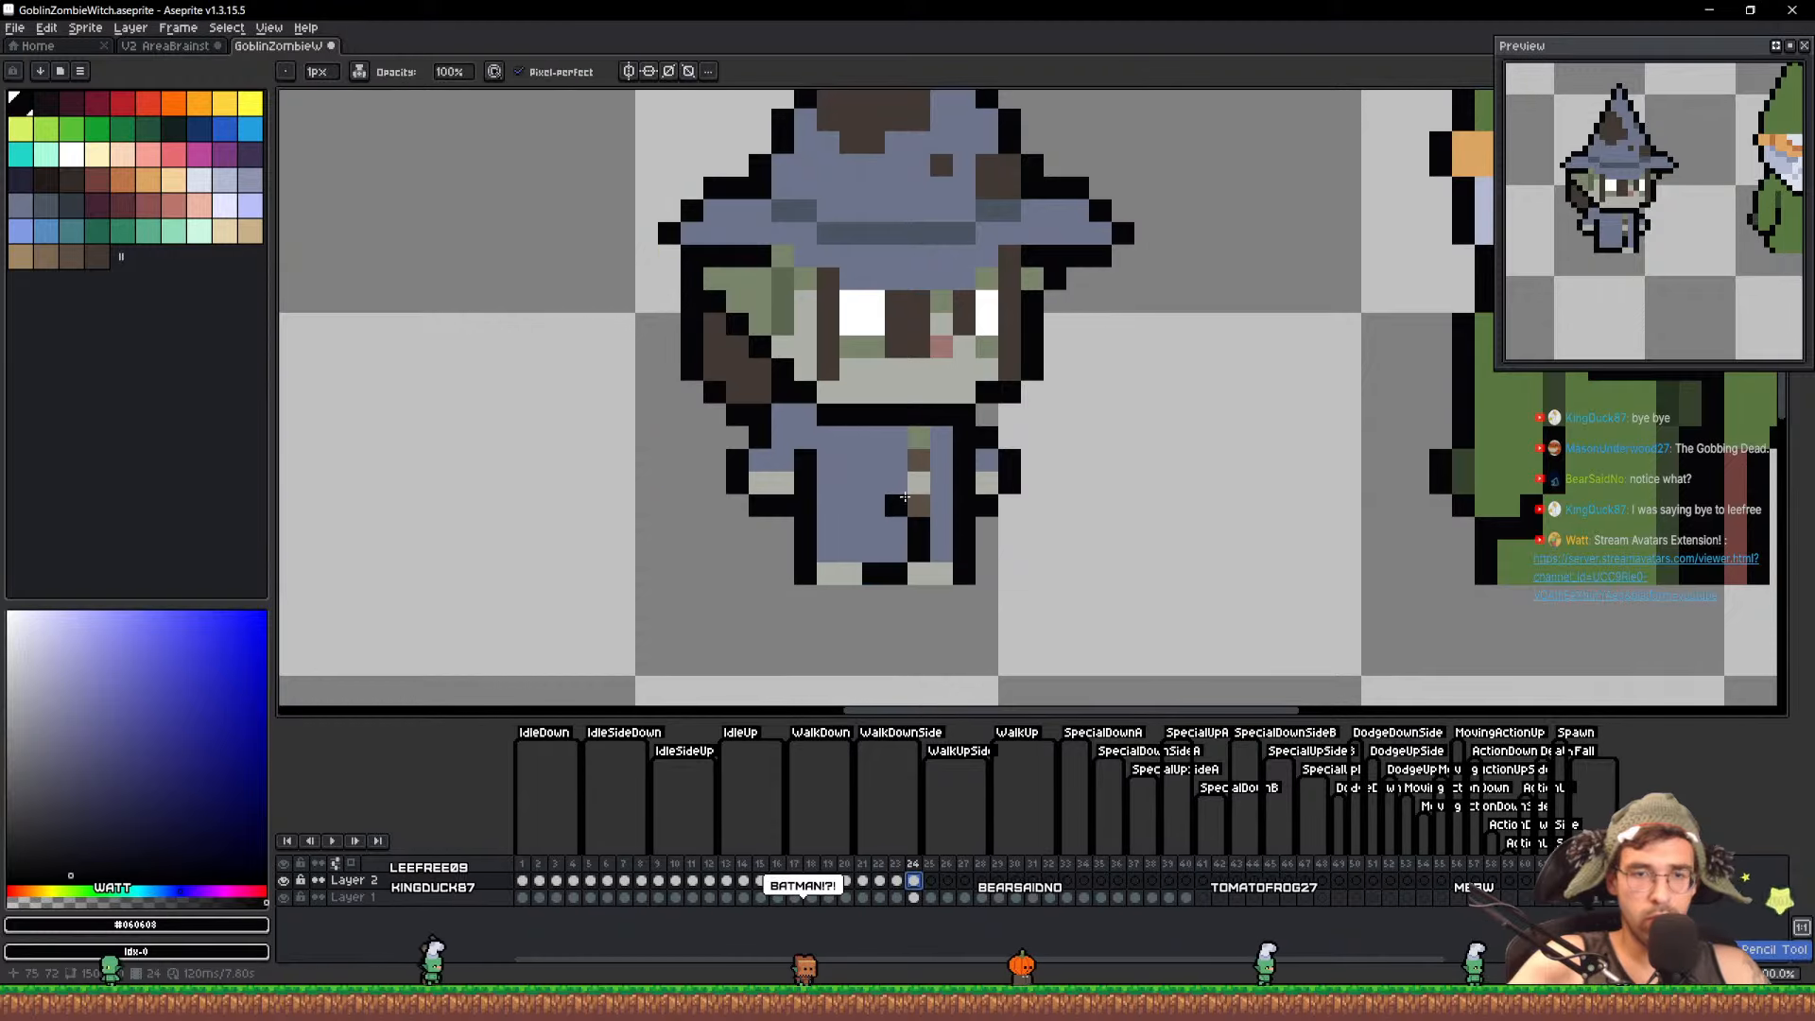
{"action": "key", "text": "v"}
{"action": "left_click_drag", "start_coordinate": [915, 497], "coordinate": [913, 475]}
Draw black outline pixels beneath the raised witch's feet in frames 24, 22, 20 and 18
{"action": "key", "text": "b"}
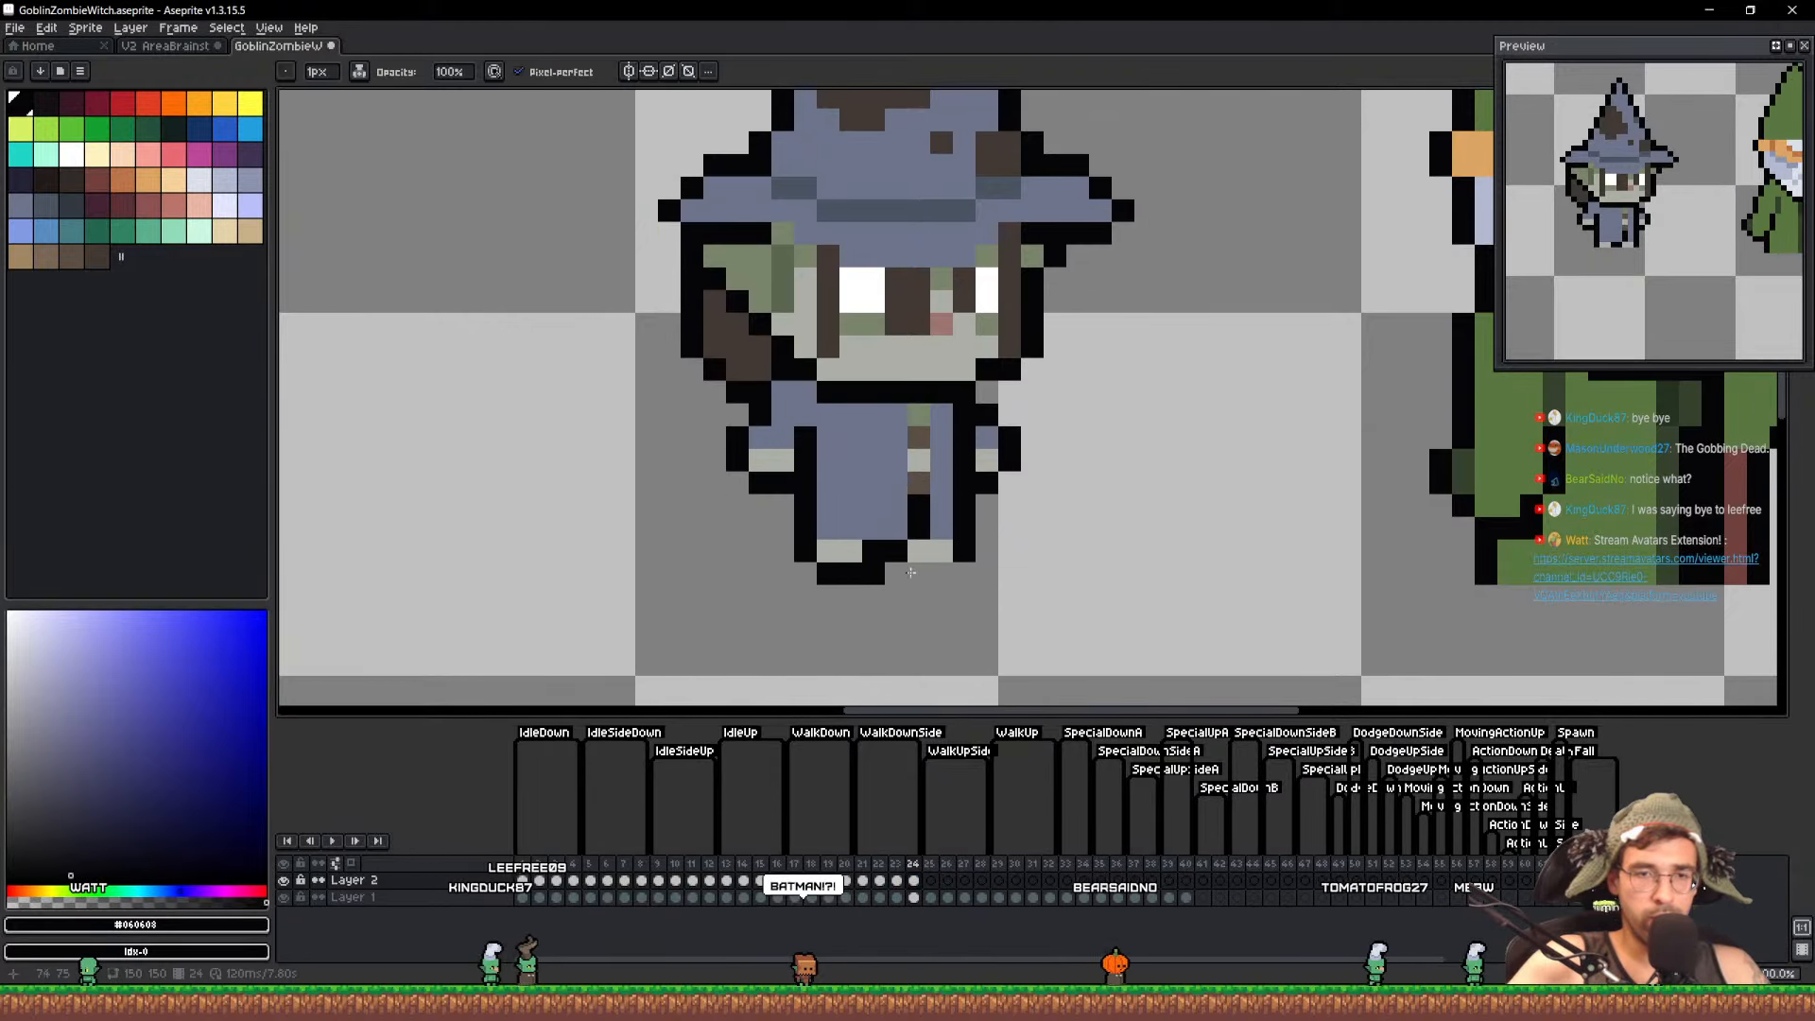
{"action": "key", "text": "Left"}
{"action": "key", "text": "Left"}
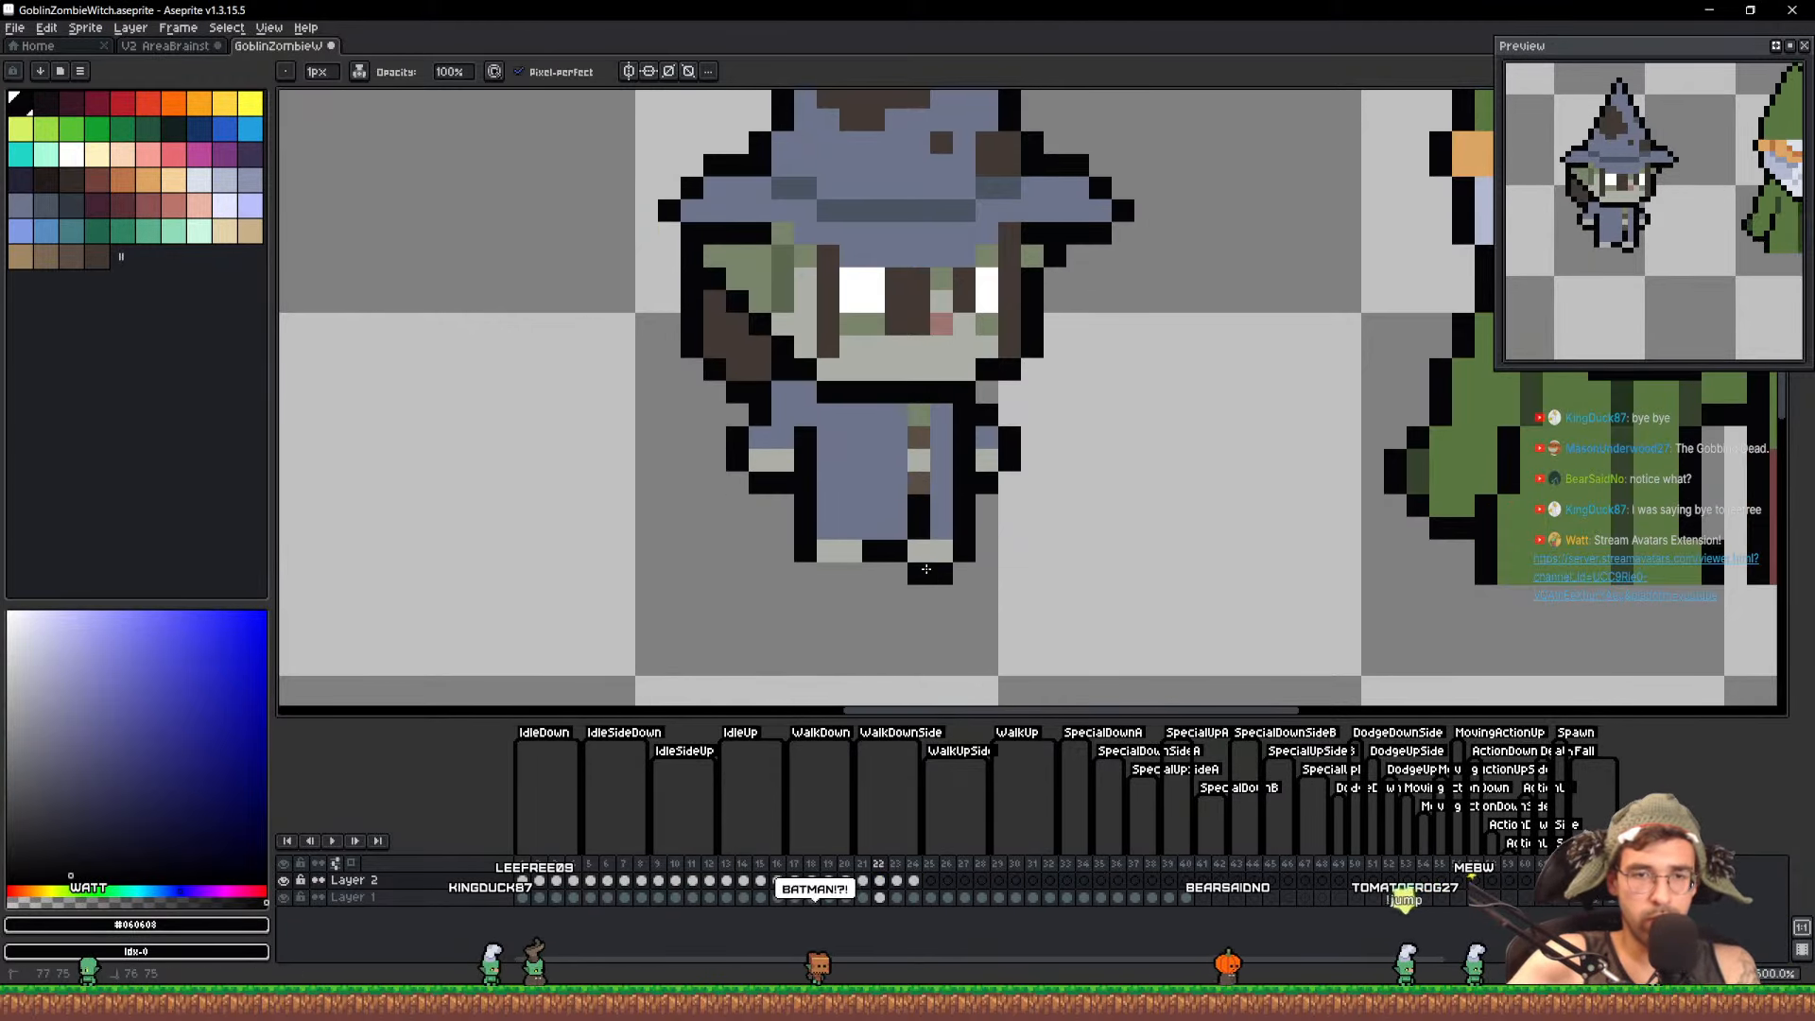
{"action": "key", "text": "Left"}
{"action": "key", "text": "Left"}
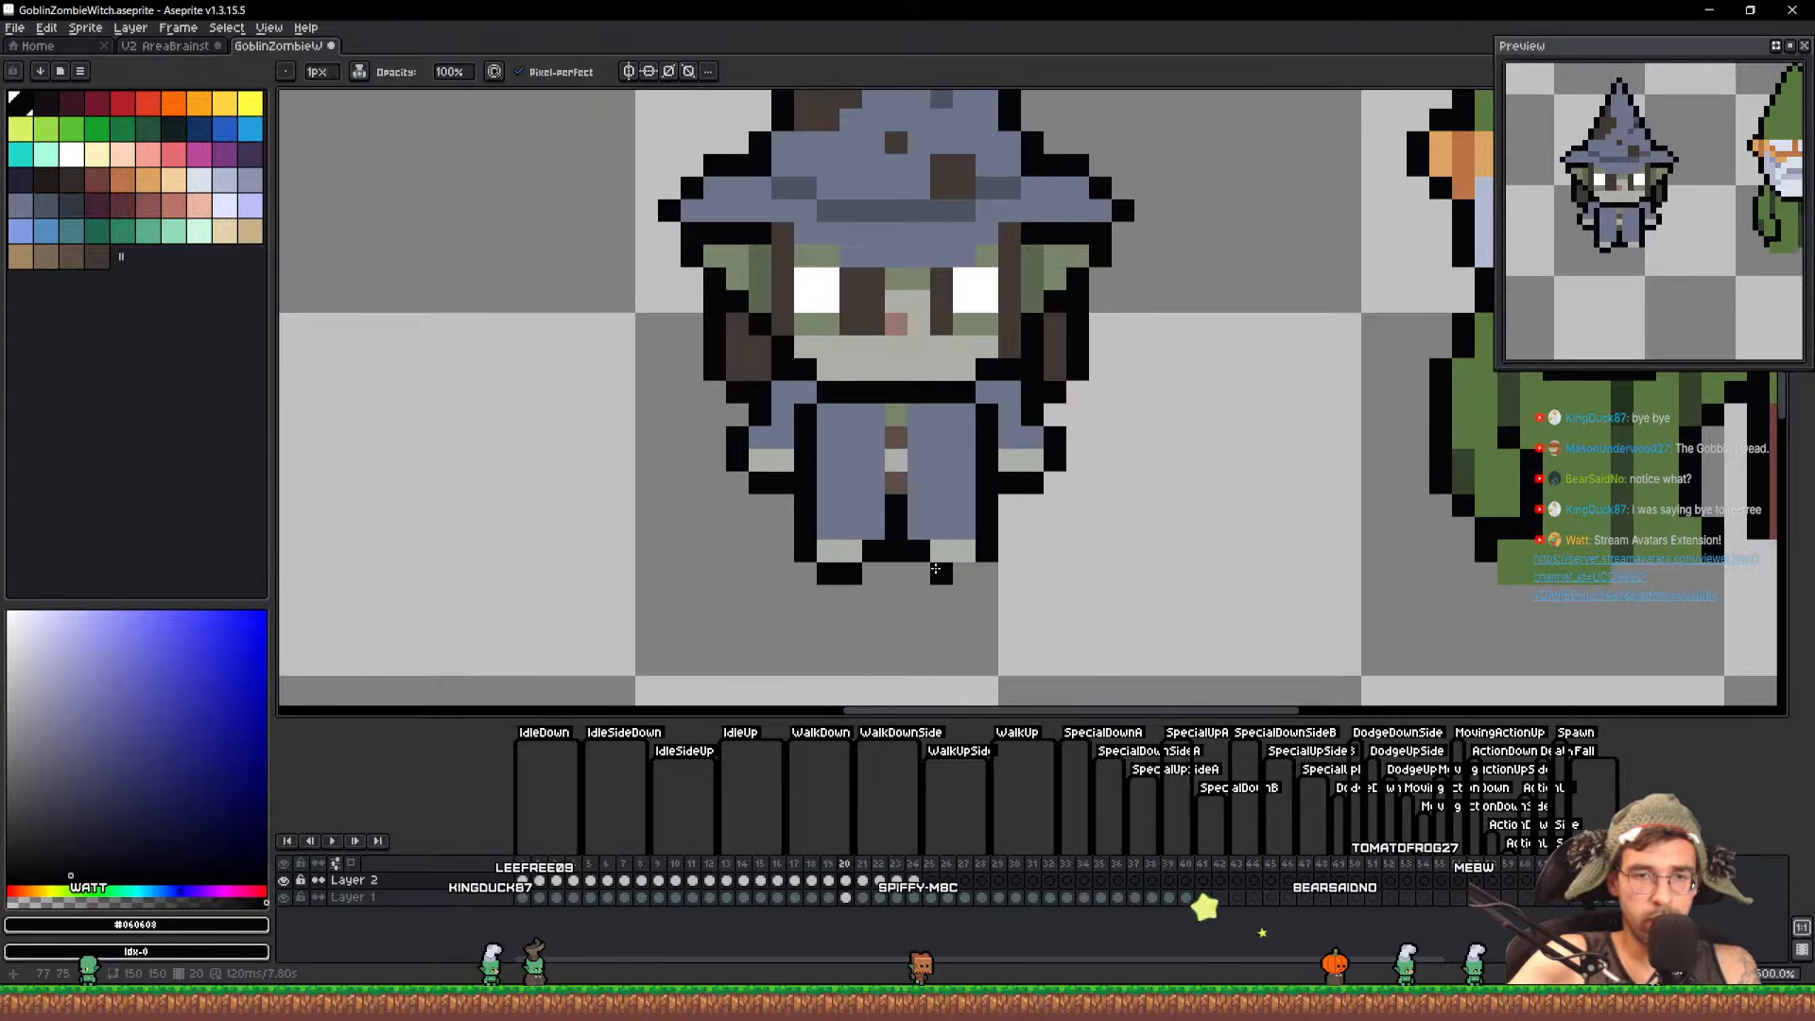
{"action": "key", "text": "Left"}
{"action": "key", "text": "Left"}
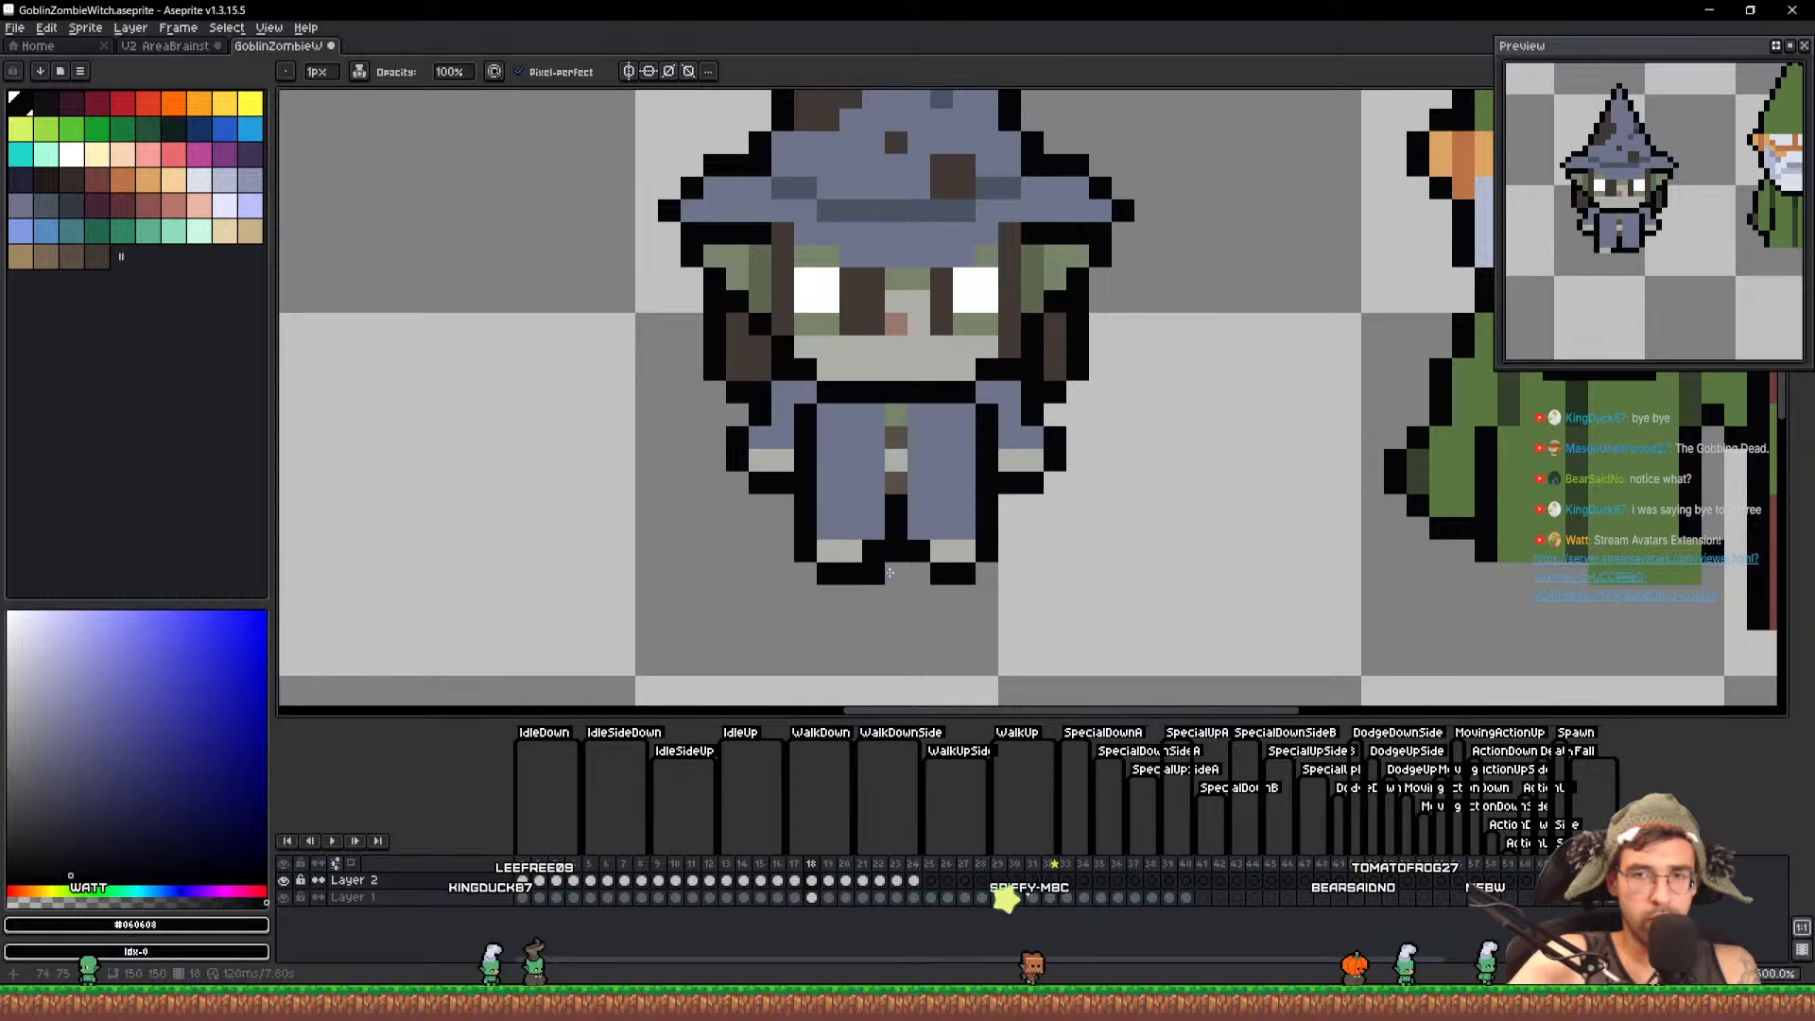
Copy the three-quarter back-facing witch from frame 9 into frame 25, the first WalkUpSide frame
{"action": "scroll", "coordinate": [1647, 269], "scroll_direction": "down", "scroll_amount": 3}
{"action": "left_click_drag", "start_coordinate": [1135, 407], "coordinate": [990, 411]}
{"action": "key", "text": "Right"}
{"action": "key", "text": "Right"}
{"action": "key", "text": "Right"}
{"action": "key", "text": "Right"}
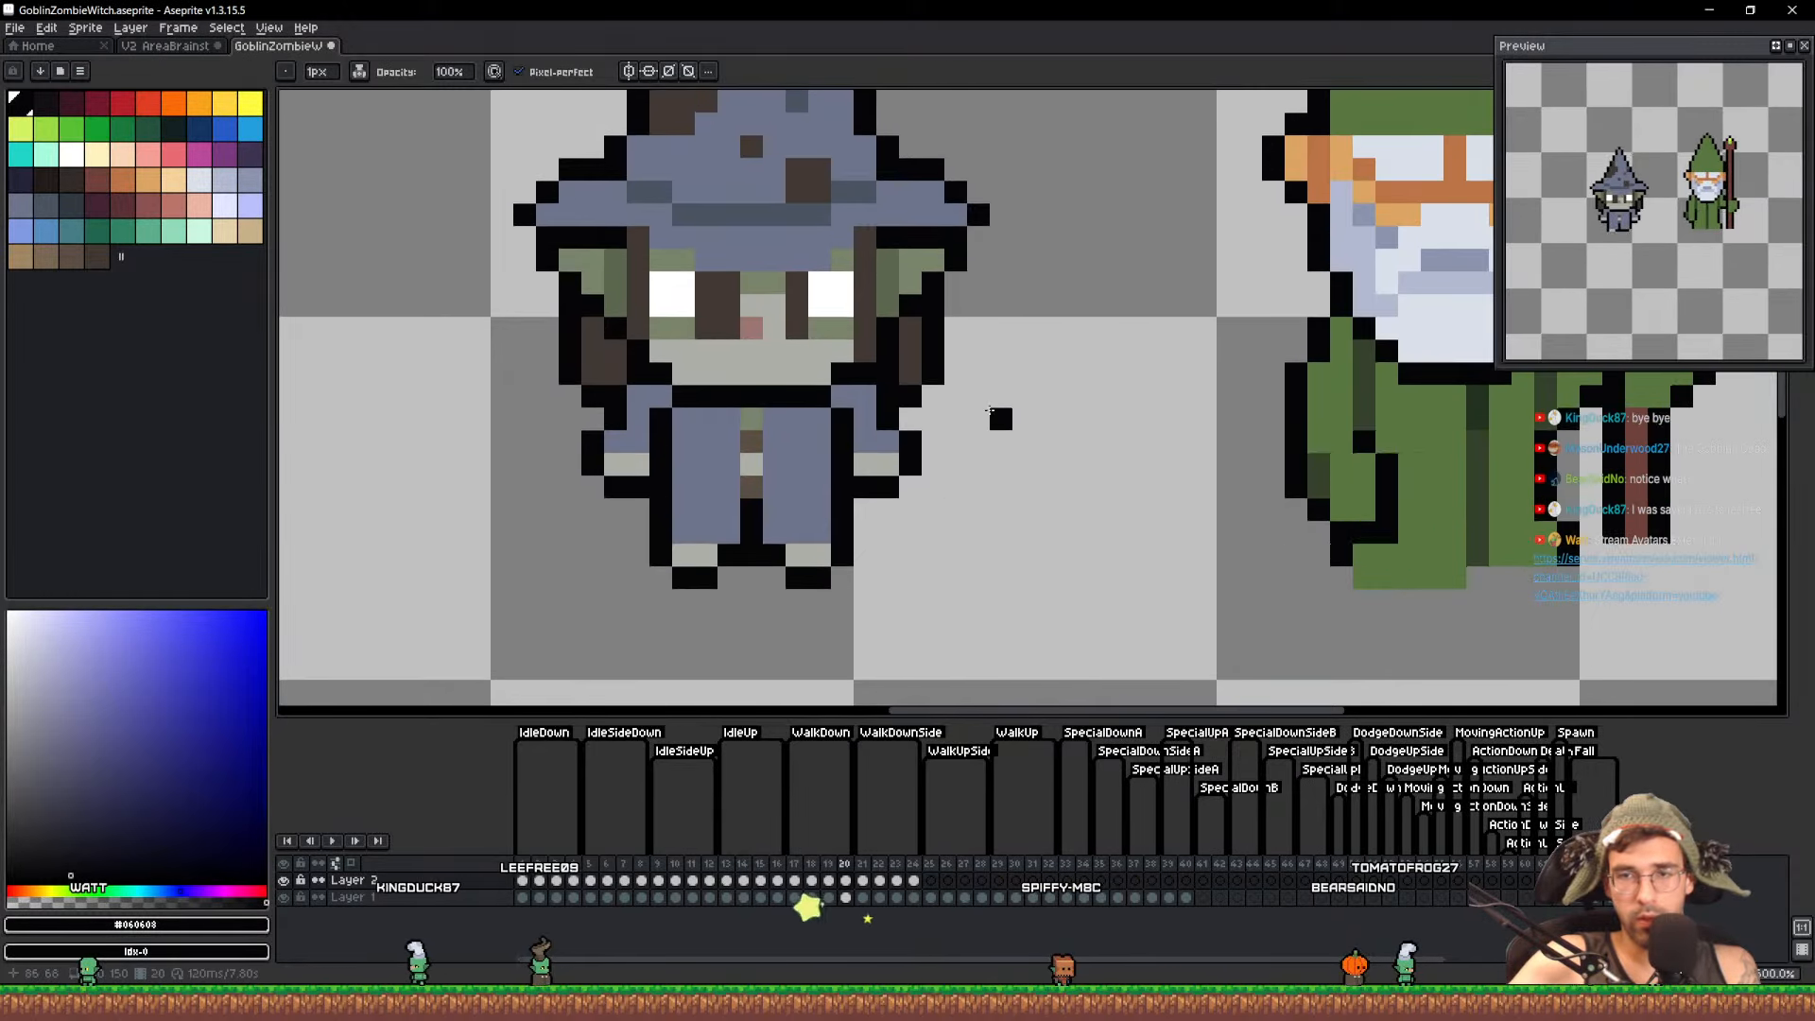
{"action": "left_click", "coordinate": [931, 881]}
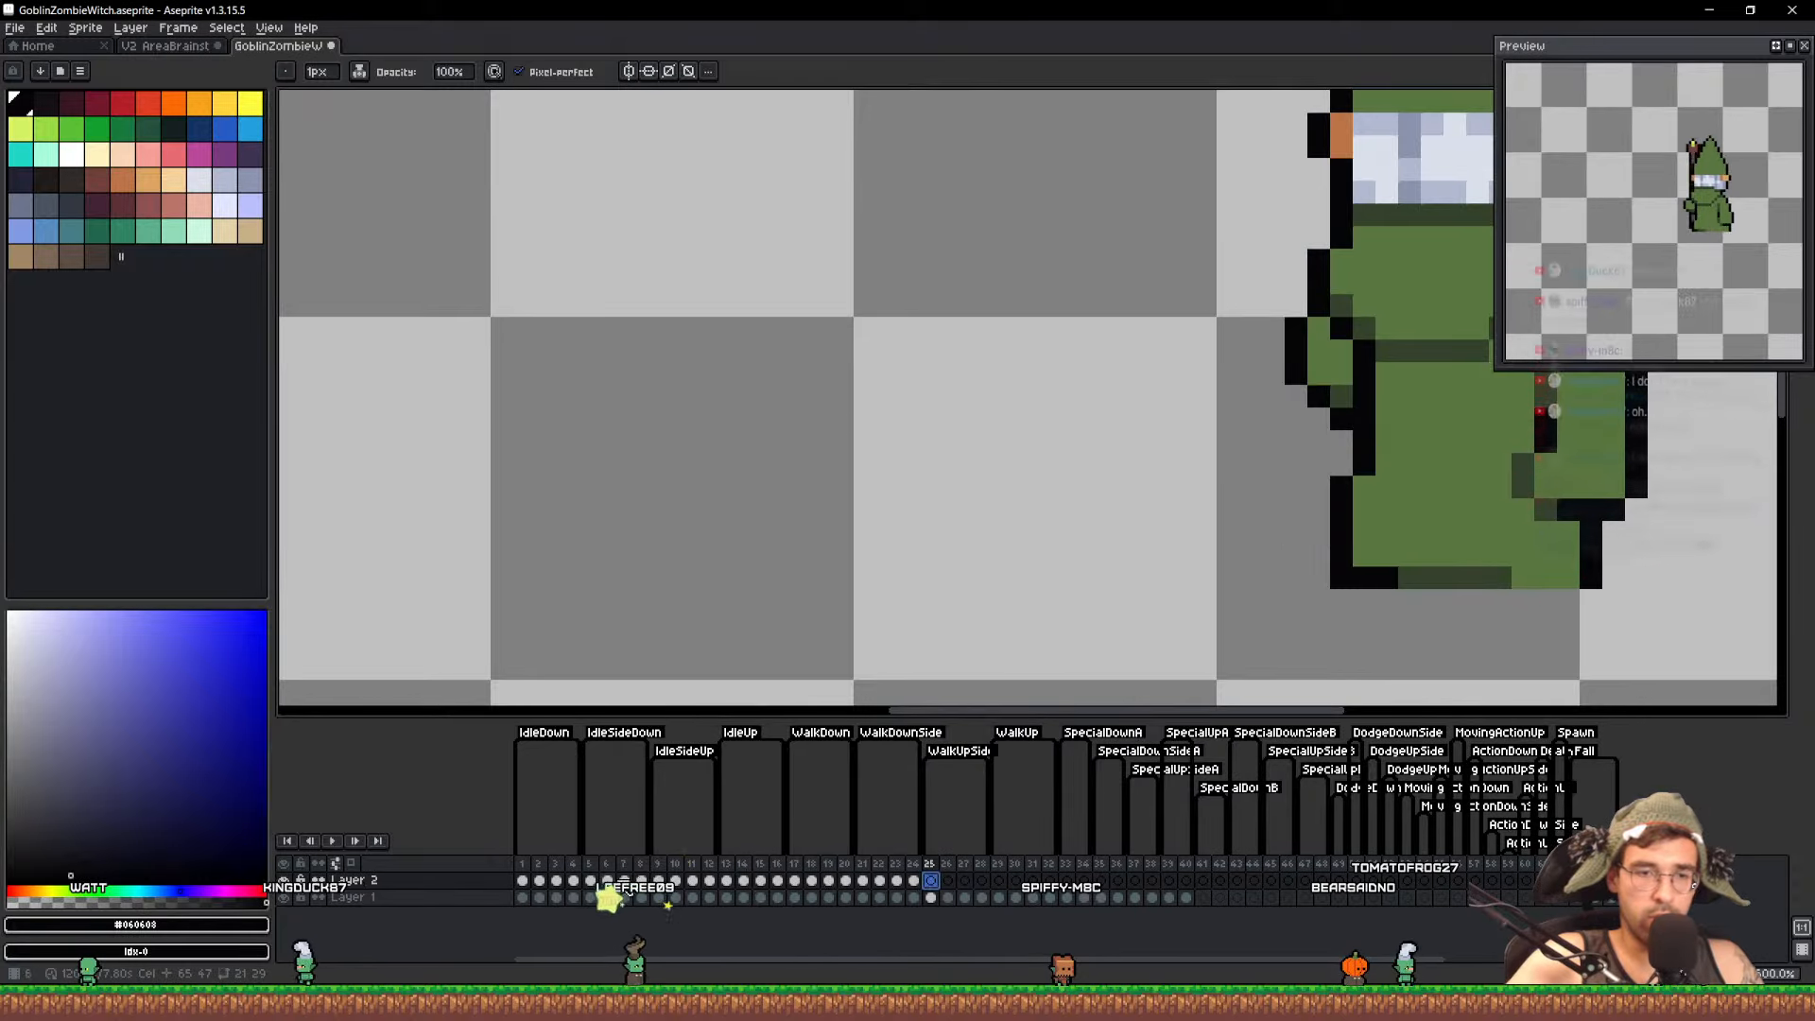
{"action": "left_click", "coordinate": [660, 883]}
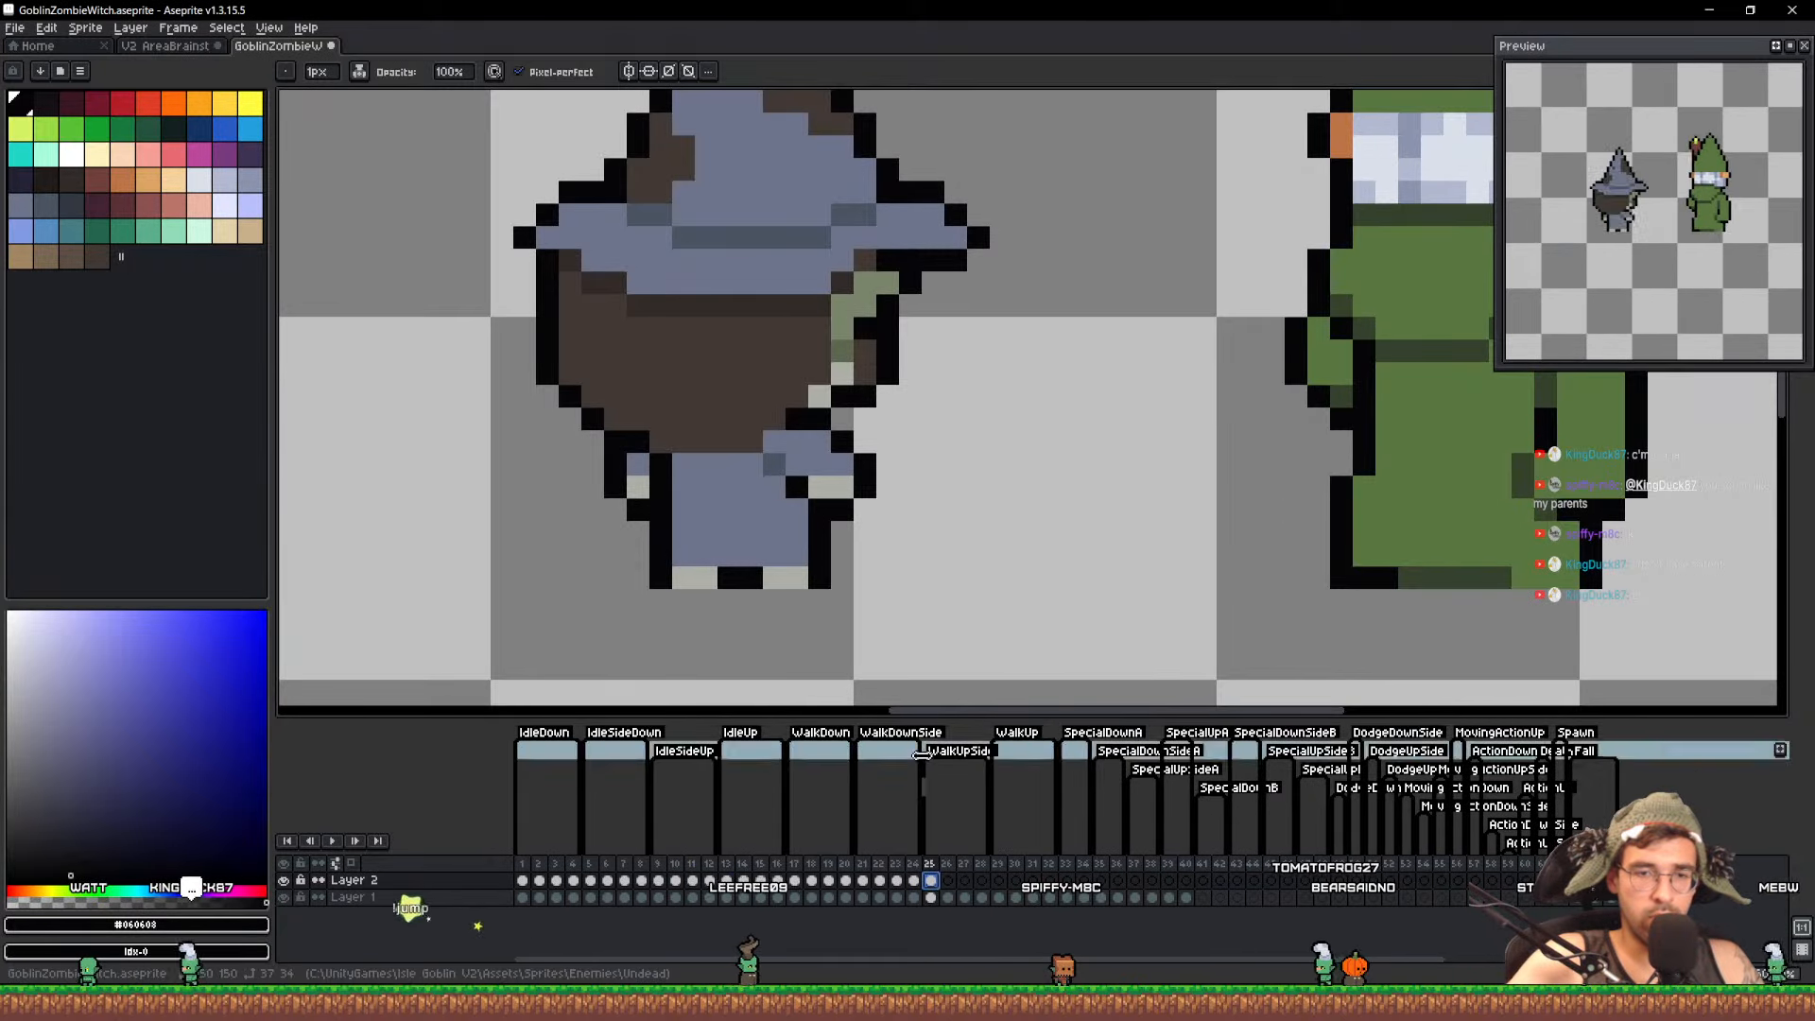
{"action": "left_click", "coordinate": [931, 881]}
Raise the witch by one pixel in frame 26, outline both feet underneath in black, and copy her into frame 28
{"action": "key", "text": "Right"}
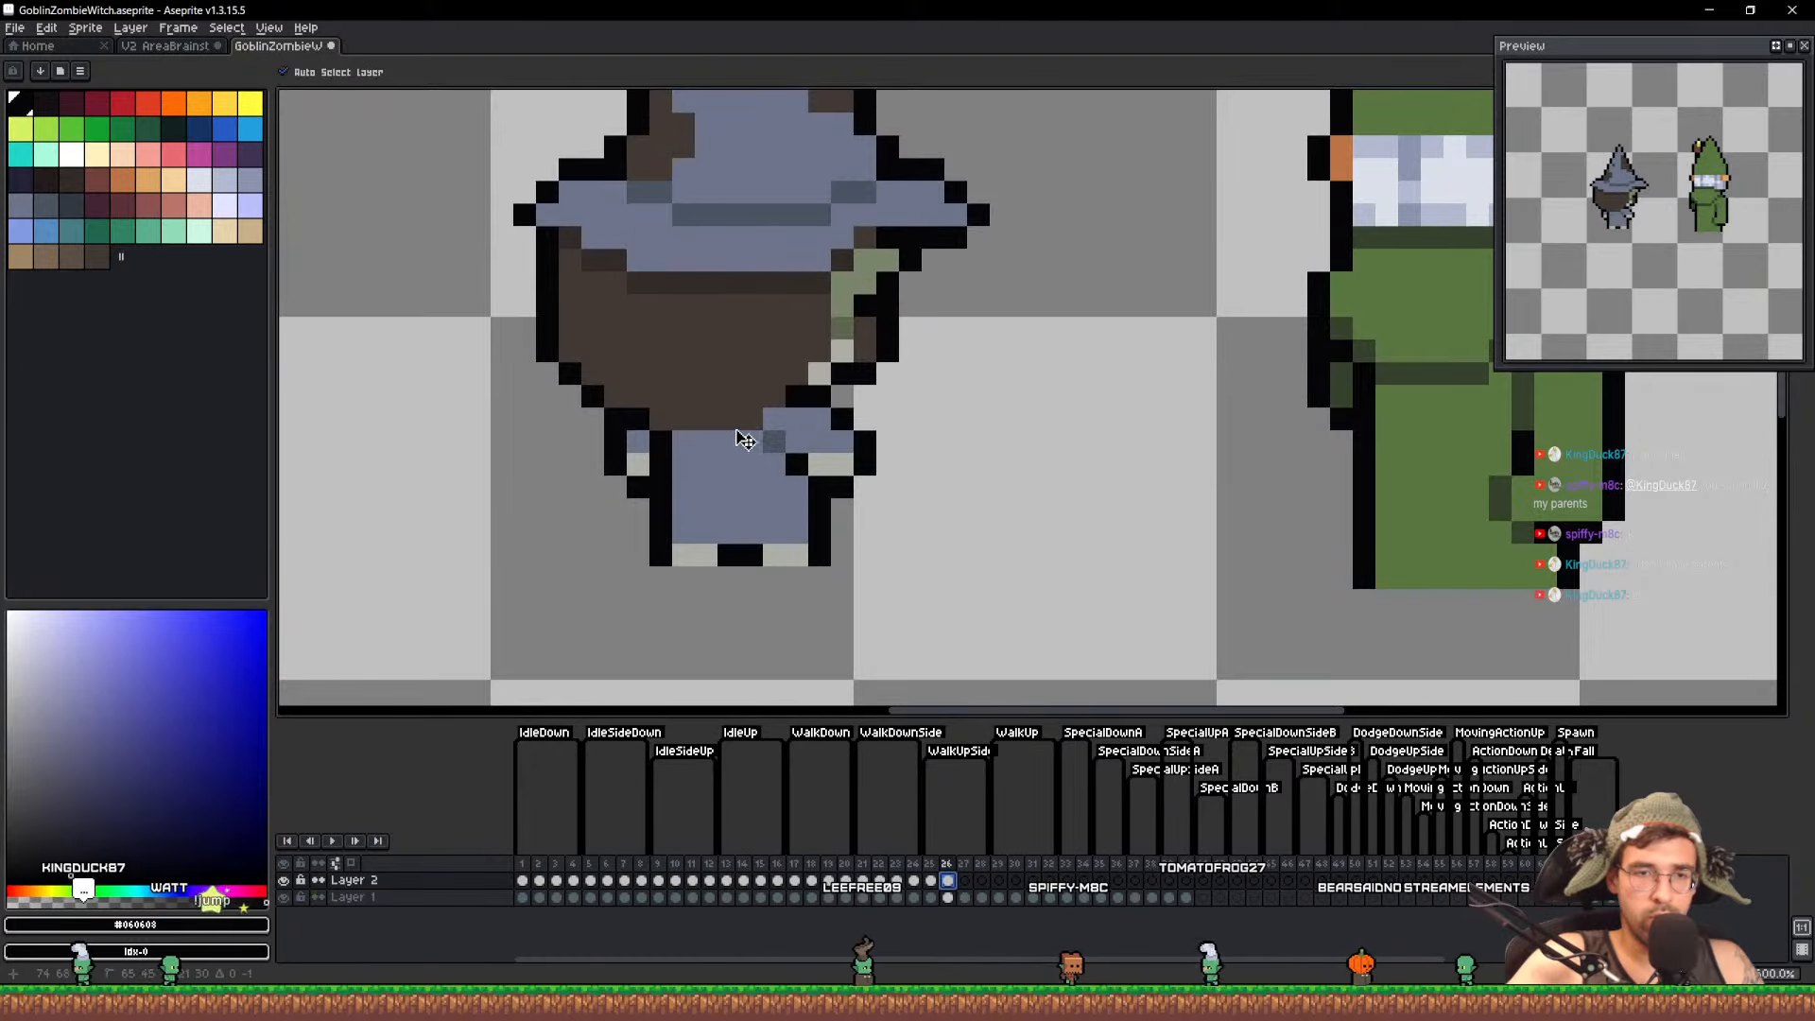
{"action": "mouse_move", "coordinate": [778, 574]}
{"action": "left_mouse_down"}
{"action": "mouse_move", "coordinate": [797, 575]}
{"action": "mouse_move", "coordinate": [684, 575]}
{"action": "left_mouse_up"}
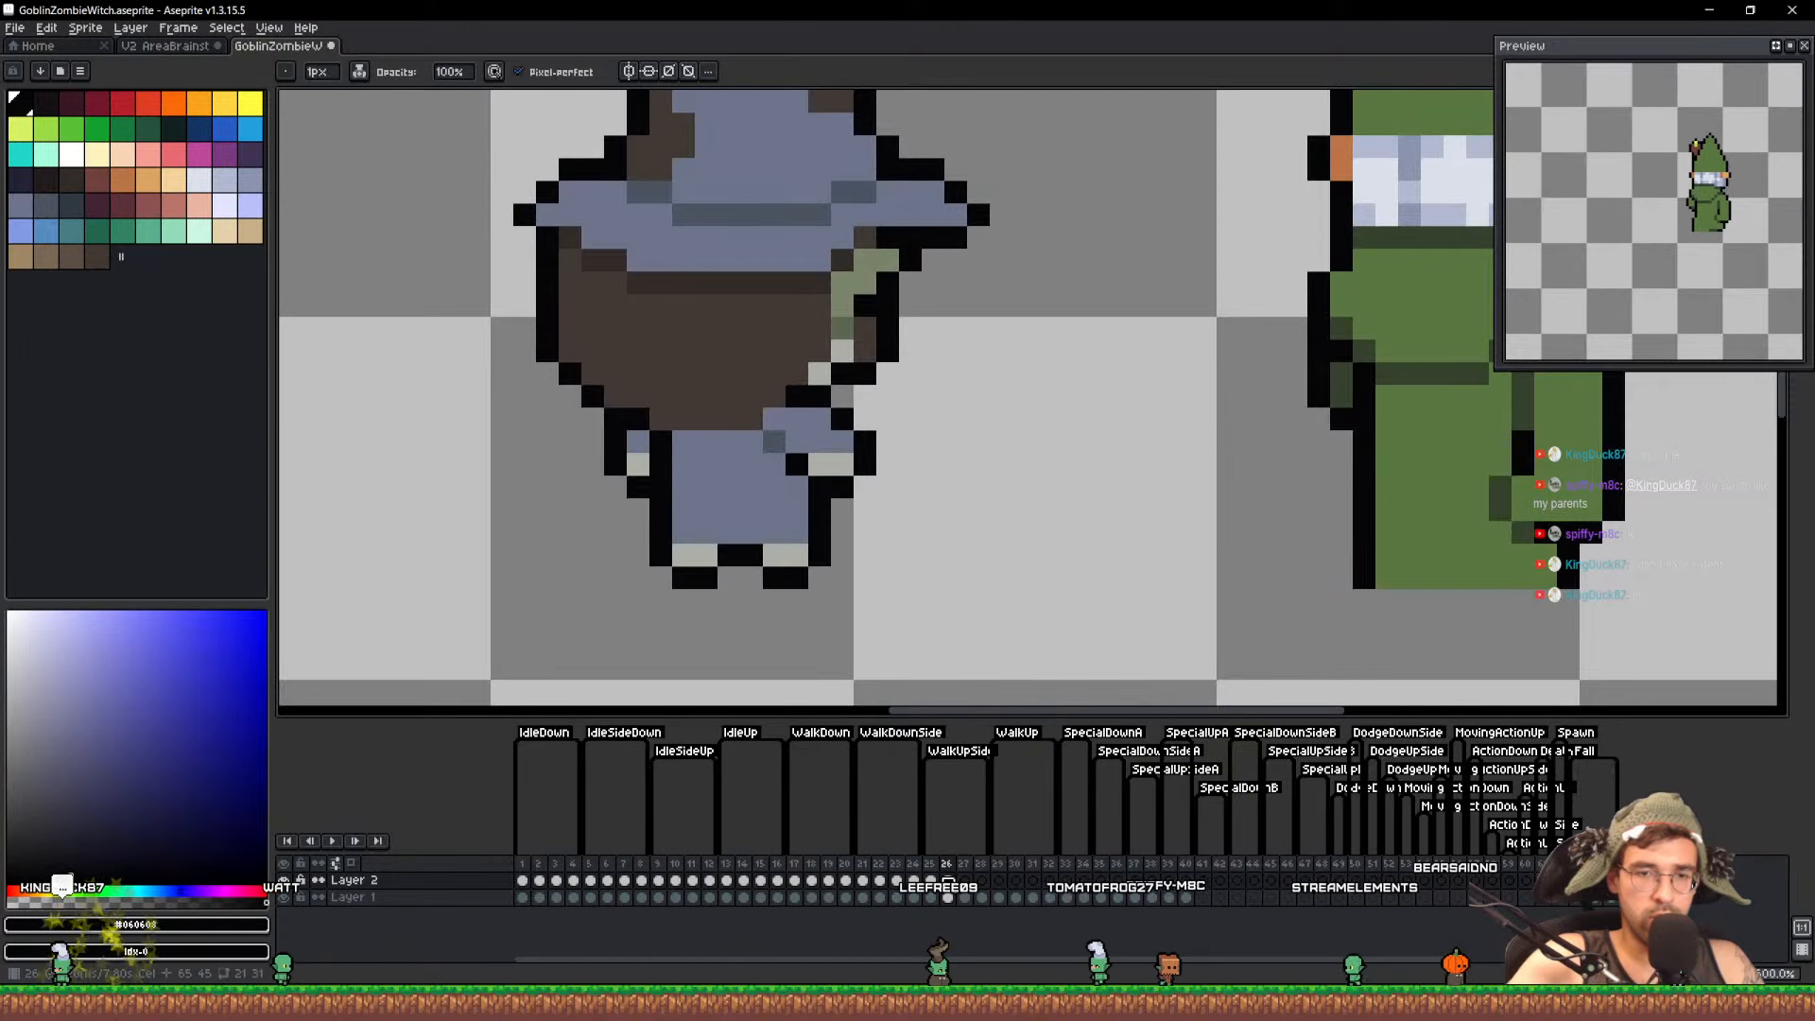
{"action": "left_click", "coordinate": [948, 881], "text": "ctrl"}
{"action": "key", "text": "ctrl+d"}
{"action": "left_click_drag", "start_coordinate": [948, 881], "coordinate": [981, 881]}
Paint the witch's foot on the left side of frame 25 black
{"action": "left_click", "coordinate": [930, 881]}
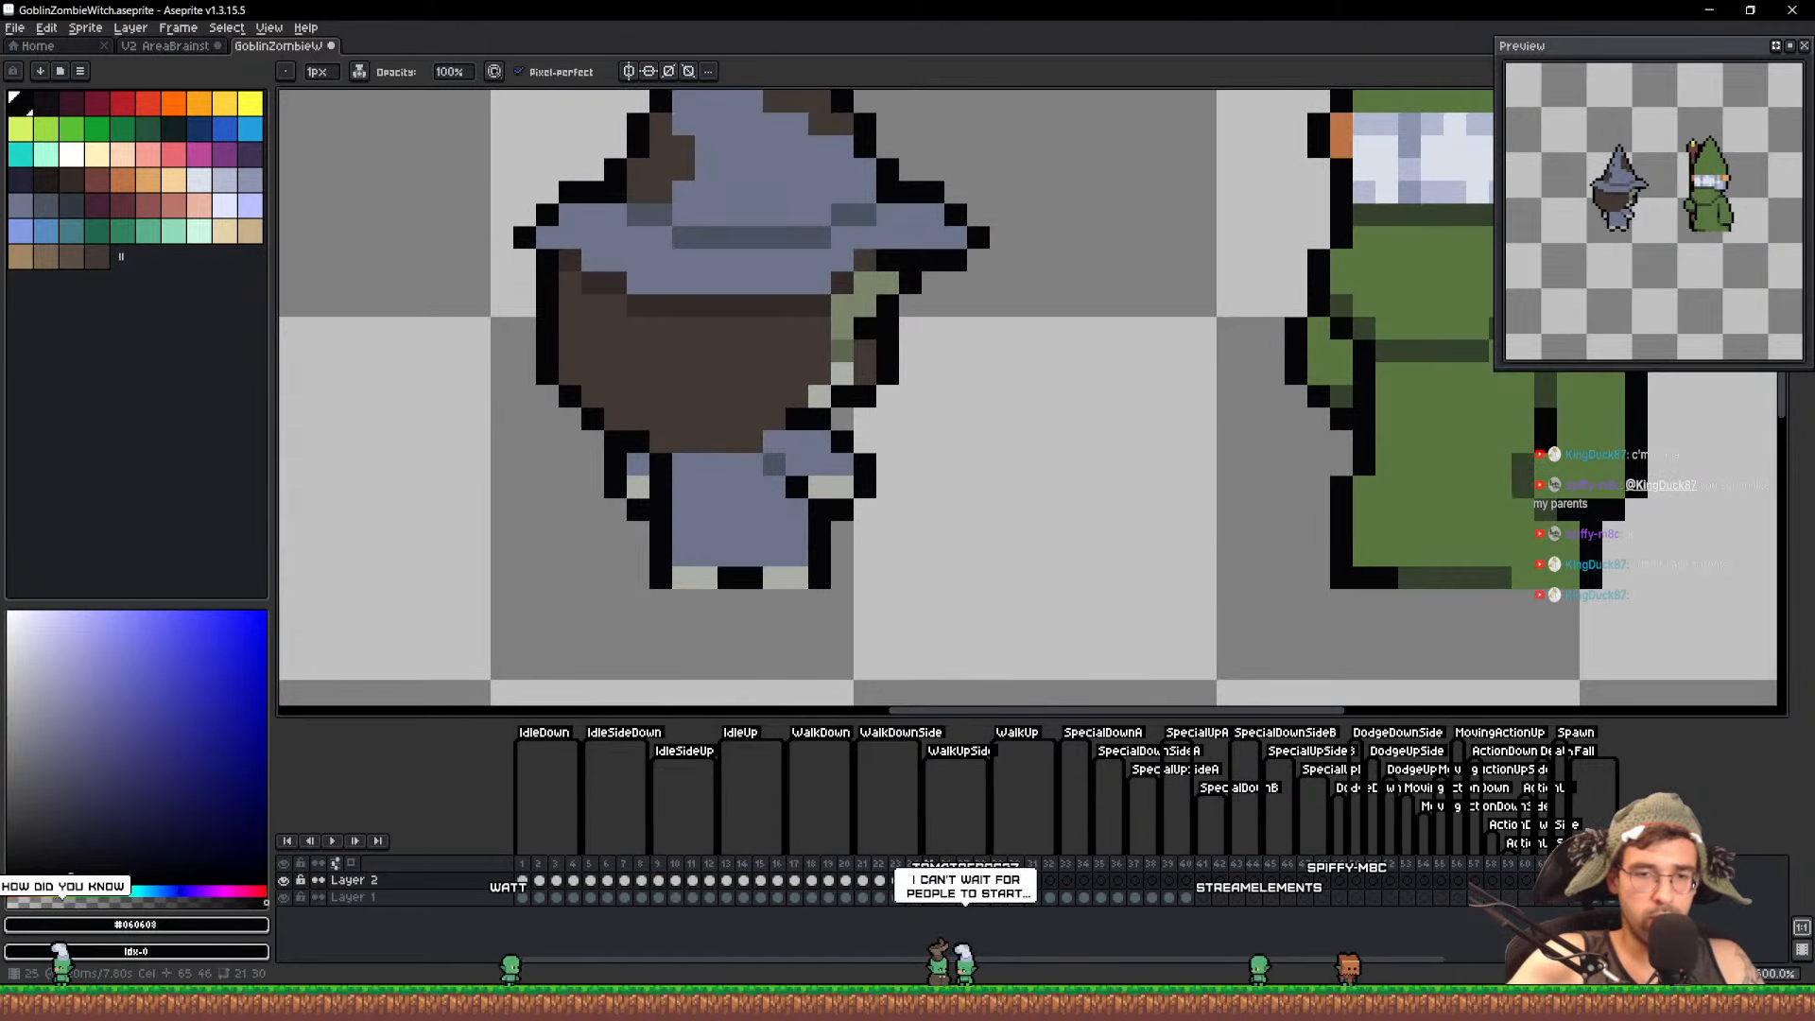
{"action": "mouse_move", "coordinate": [767, 578]}
{"action": "left_mouse_down"}
{"action": "mouse_move", "coordinate": [686, 580]}
{"action": "mouse_move", "coordinate": [778, 582]}
{"action": "left_mouse_up"}
{"action": "key", "text": "ctrl+z"}
{"action": "key", "text": "e"}
{"action": "left_click", "coordinate": [934, 881]}
{"action": "key", "text": "b"}
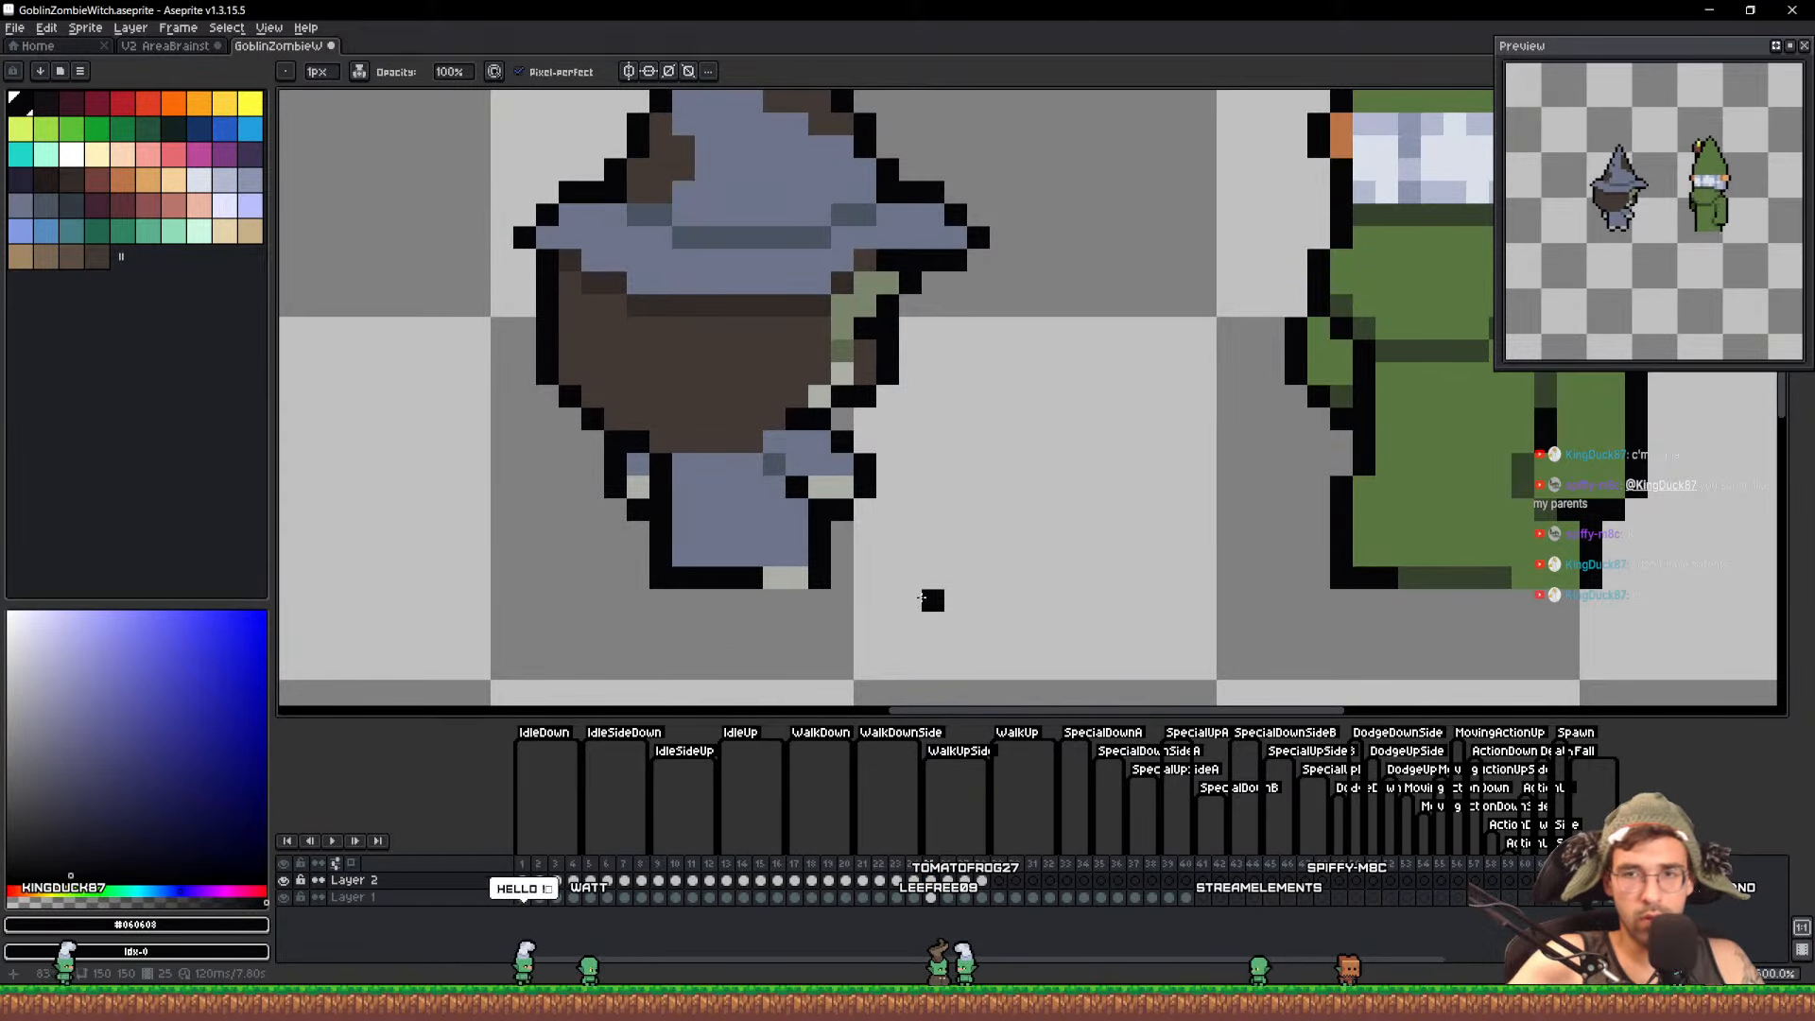
Draw a lifted two-by-two-pixel foot in the sampled foot color on the left side of frame 25 and outline its outer edge black
{"action": "left_click", "coordinate": [791, 575], "text": "alt"}
{"action": "scroll", "coordinate": [690, 560], "scroll_direction": "down", "scroll_amount": 1}
{"action": "left_click", "coordinate": [714, 564]}
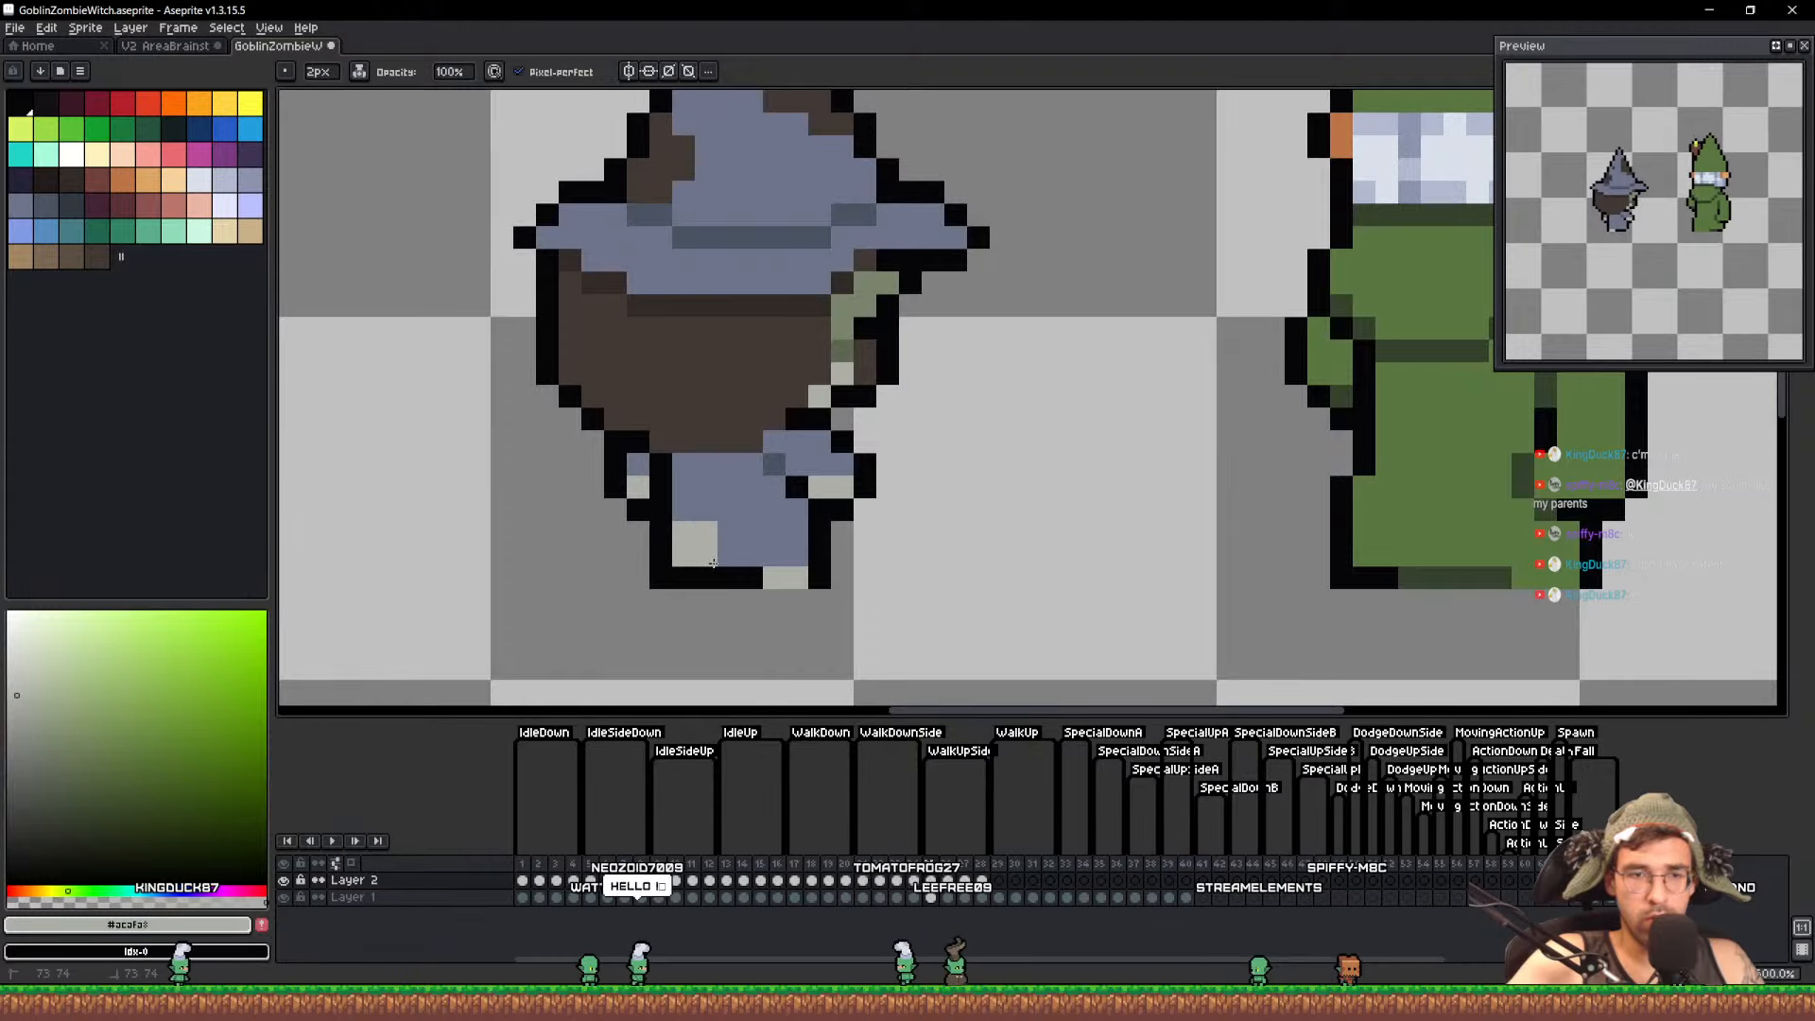
{"action": "left_click", "coordinate": [689, 558]}
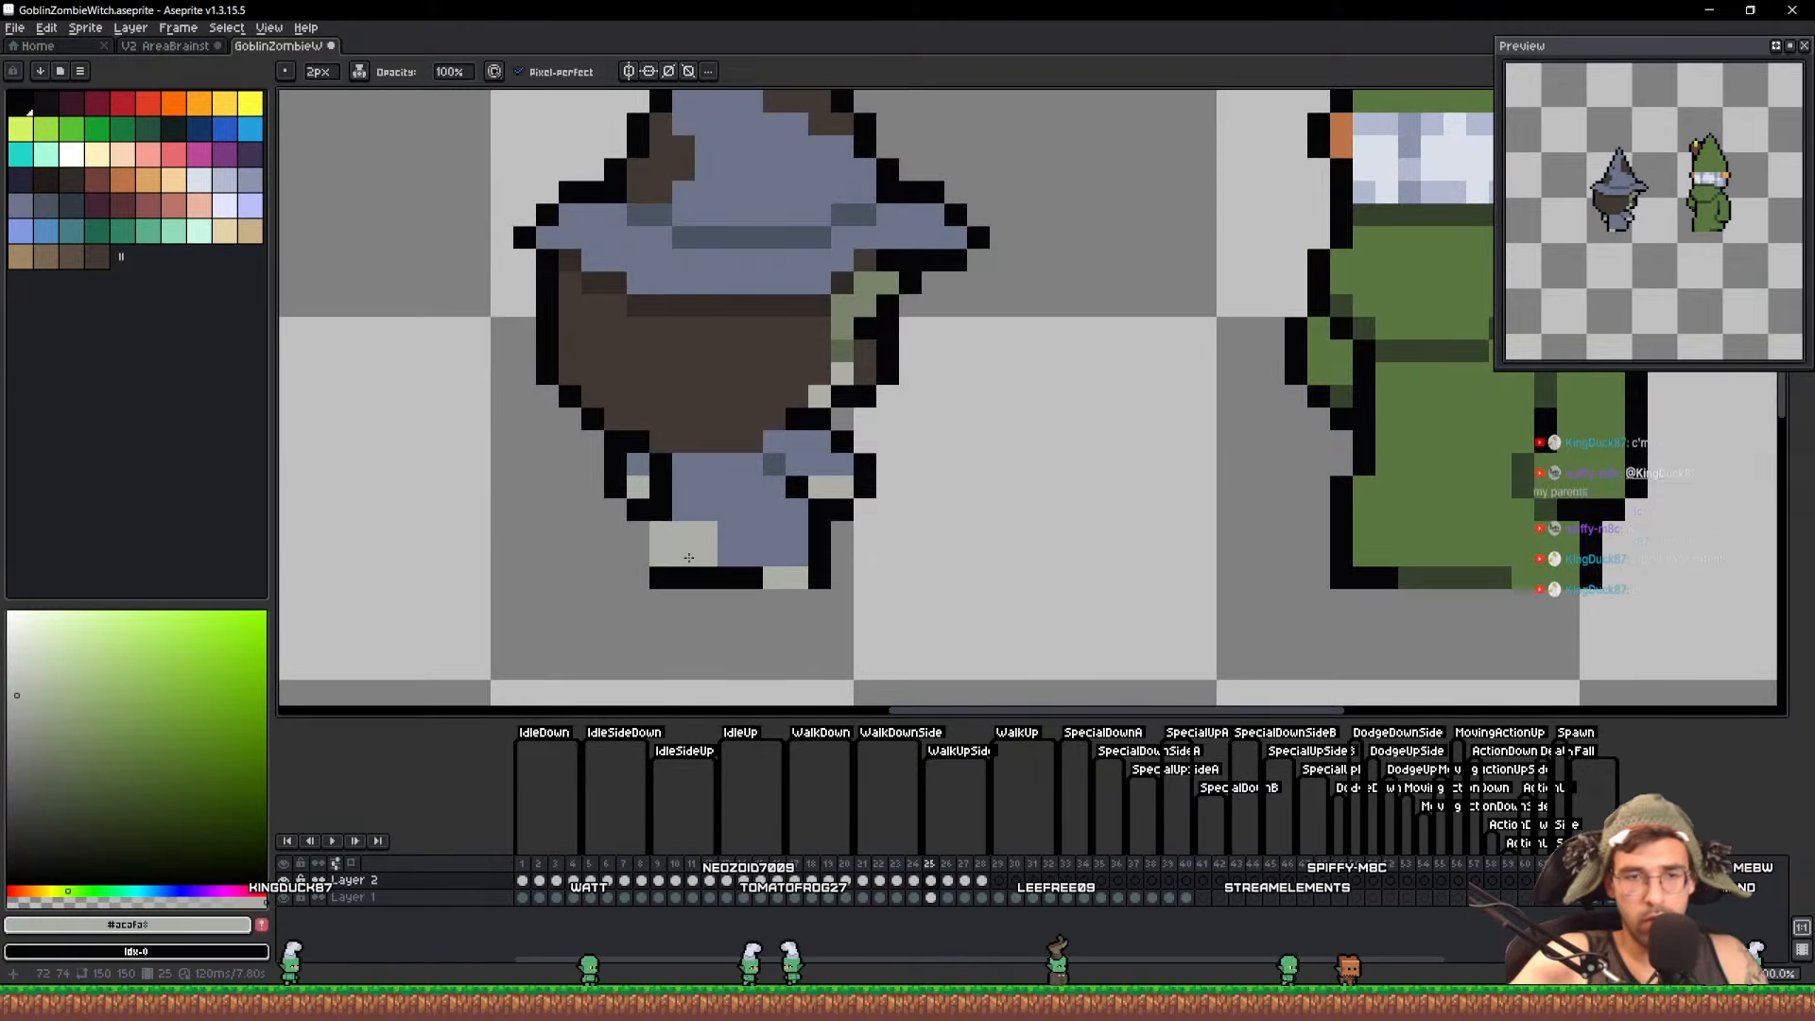
{"action": "key", "text": "ctrl+z"}
{"action": "left_click", "coordinate": [689, 558]}
{"action": "left_click", "coordinate": [677, 578], "text": "alt"}
{"action": "scroll", "coordinate": [662, 567], "scroll_direction": "up", "scroll_amount": 1}
{"action": "left_click_drag", "start_coordinate": [639, 555], "coordinate": [640, 532]}
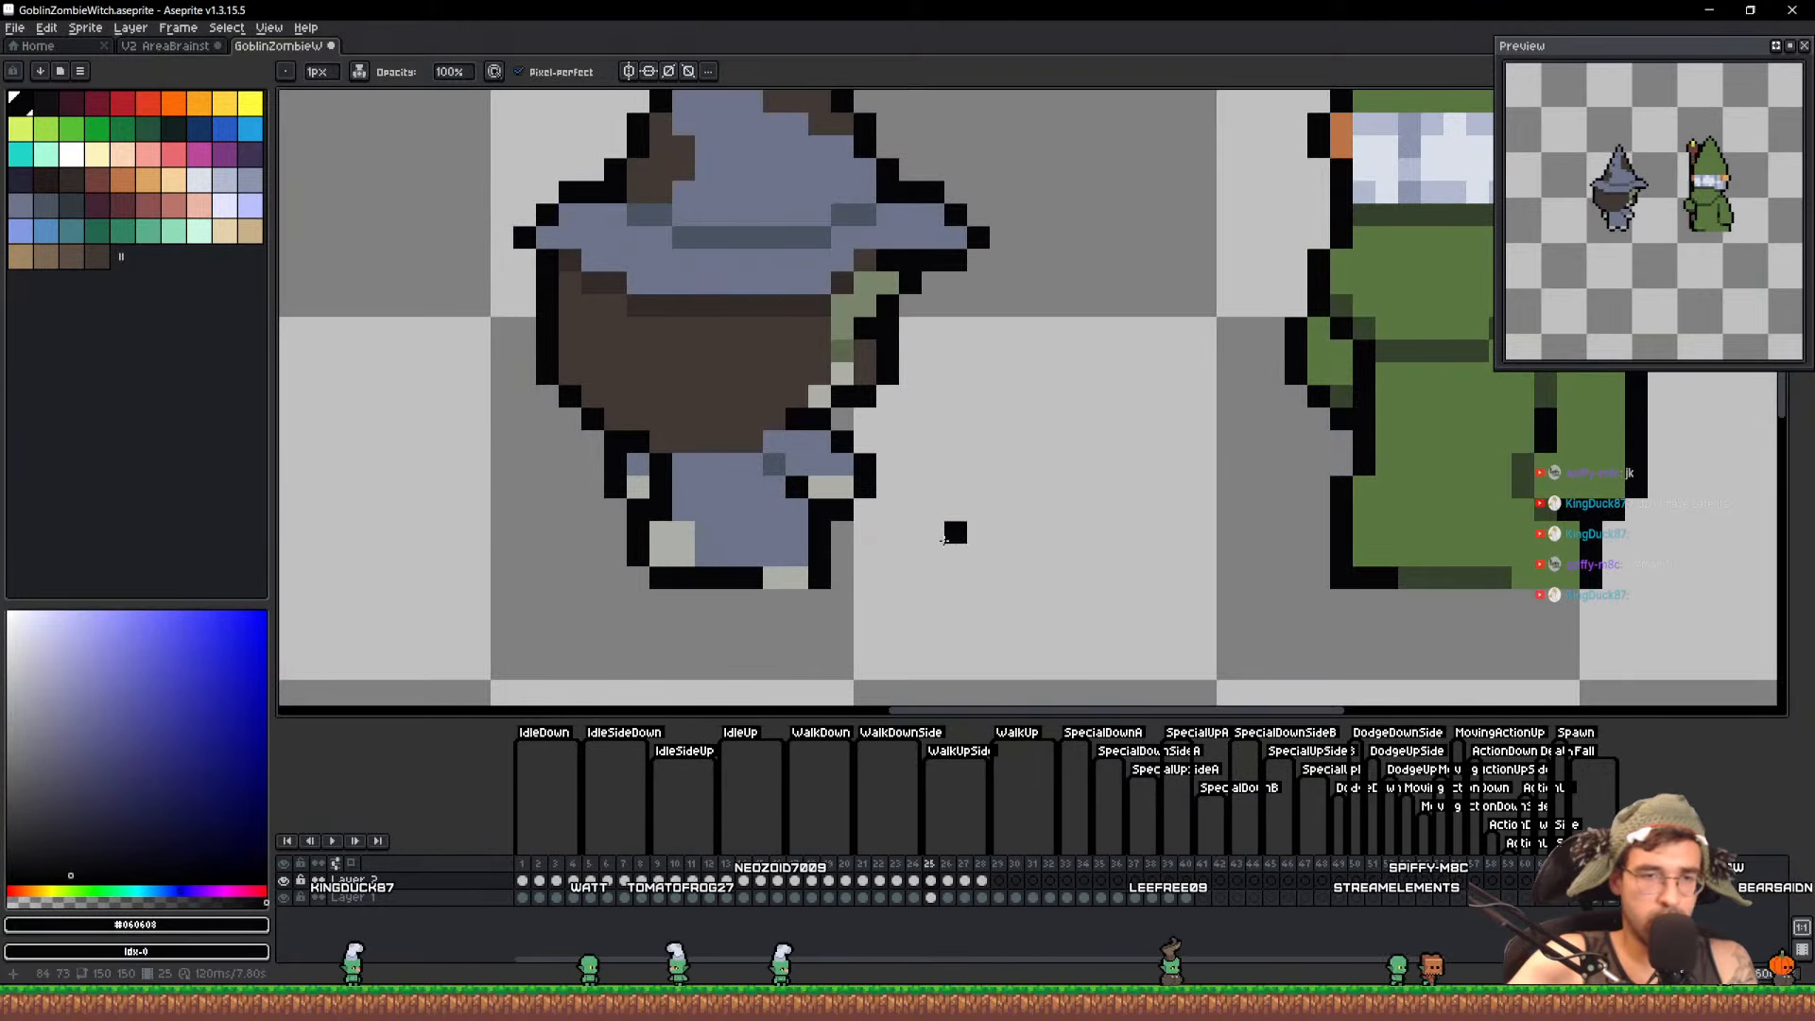
Draw a lifted two-by-two-pixel foot in frame 27, add a #4a5462 shadow pixel on the robe, and save the sprite
{"action": "key", "text": "period"}
{"action": "key", "text": "period"}
{"action": "left_click", "coordinate": [762, 559], "text": "alt"}
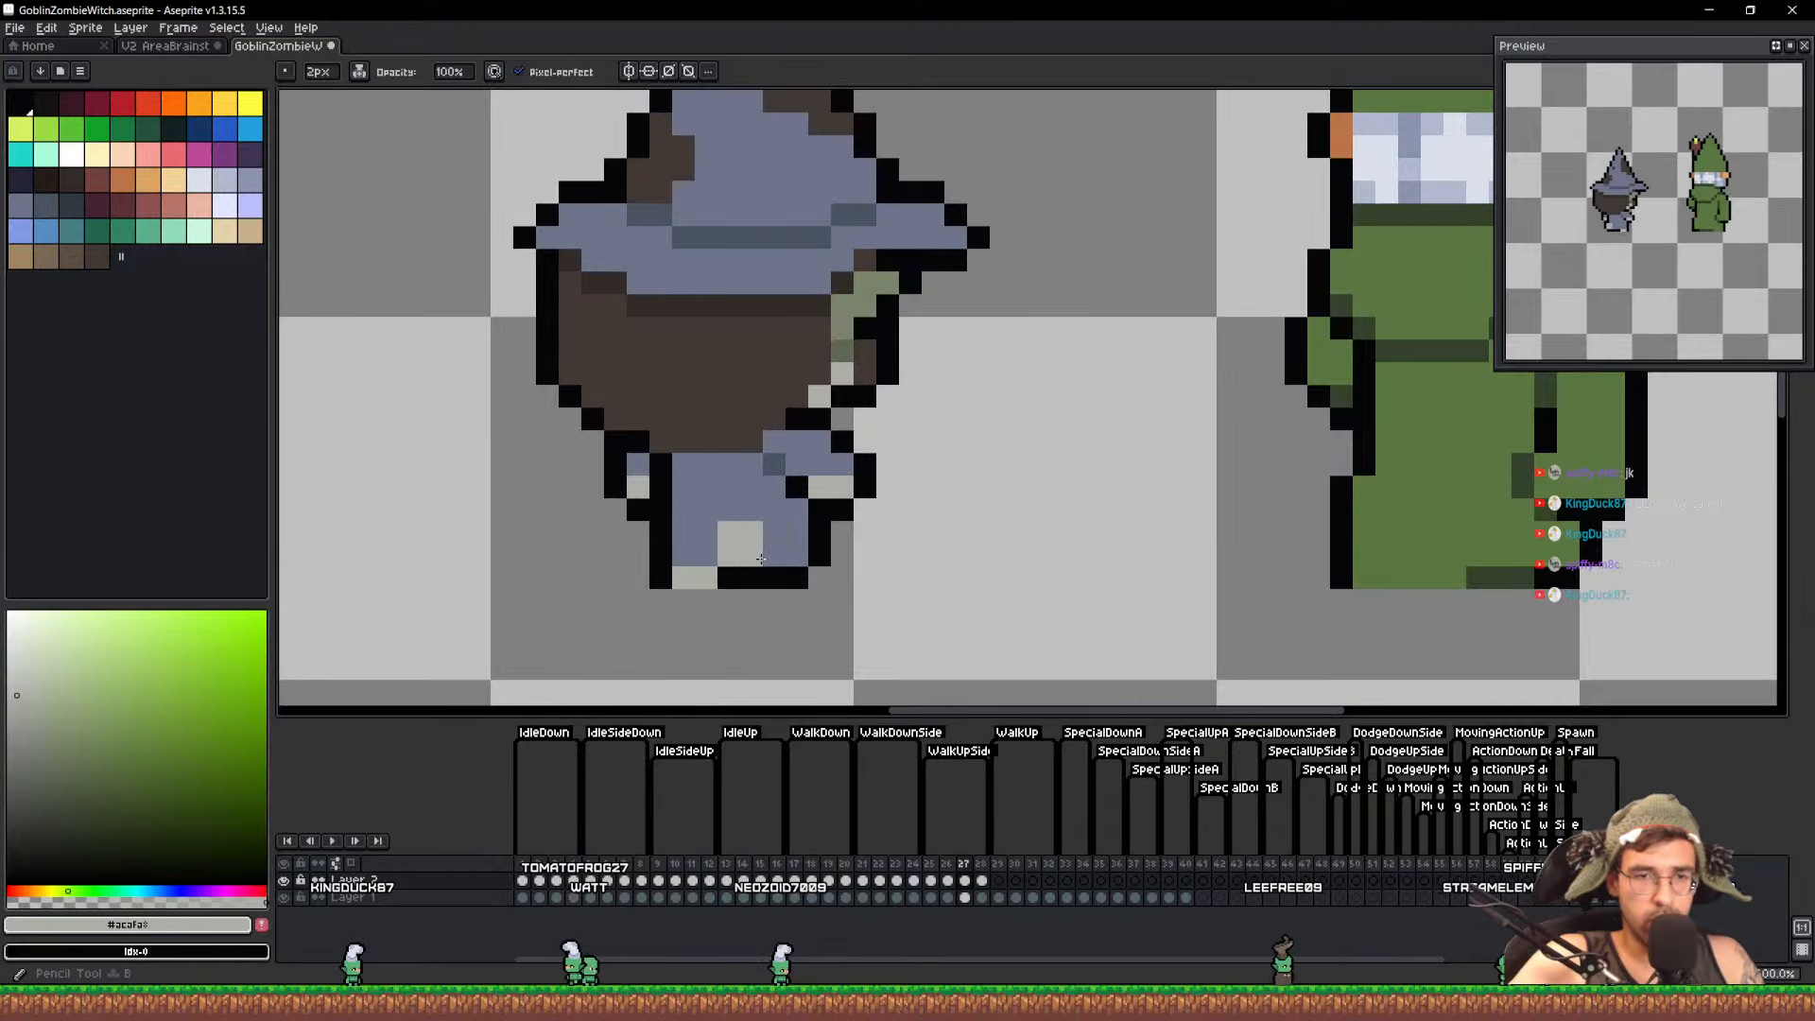
{"action": "key", "text": "minus"}
{"action": "left_click", "coordinate": [776, 482], "text": "alt"}
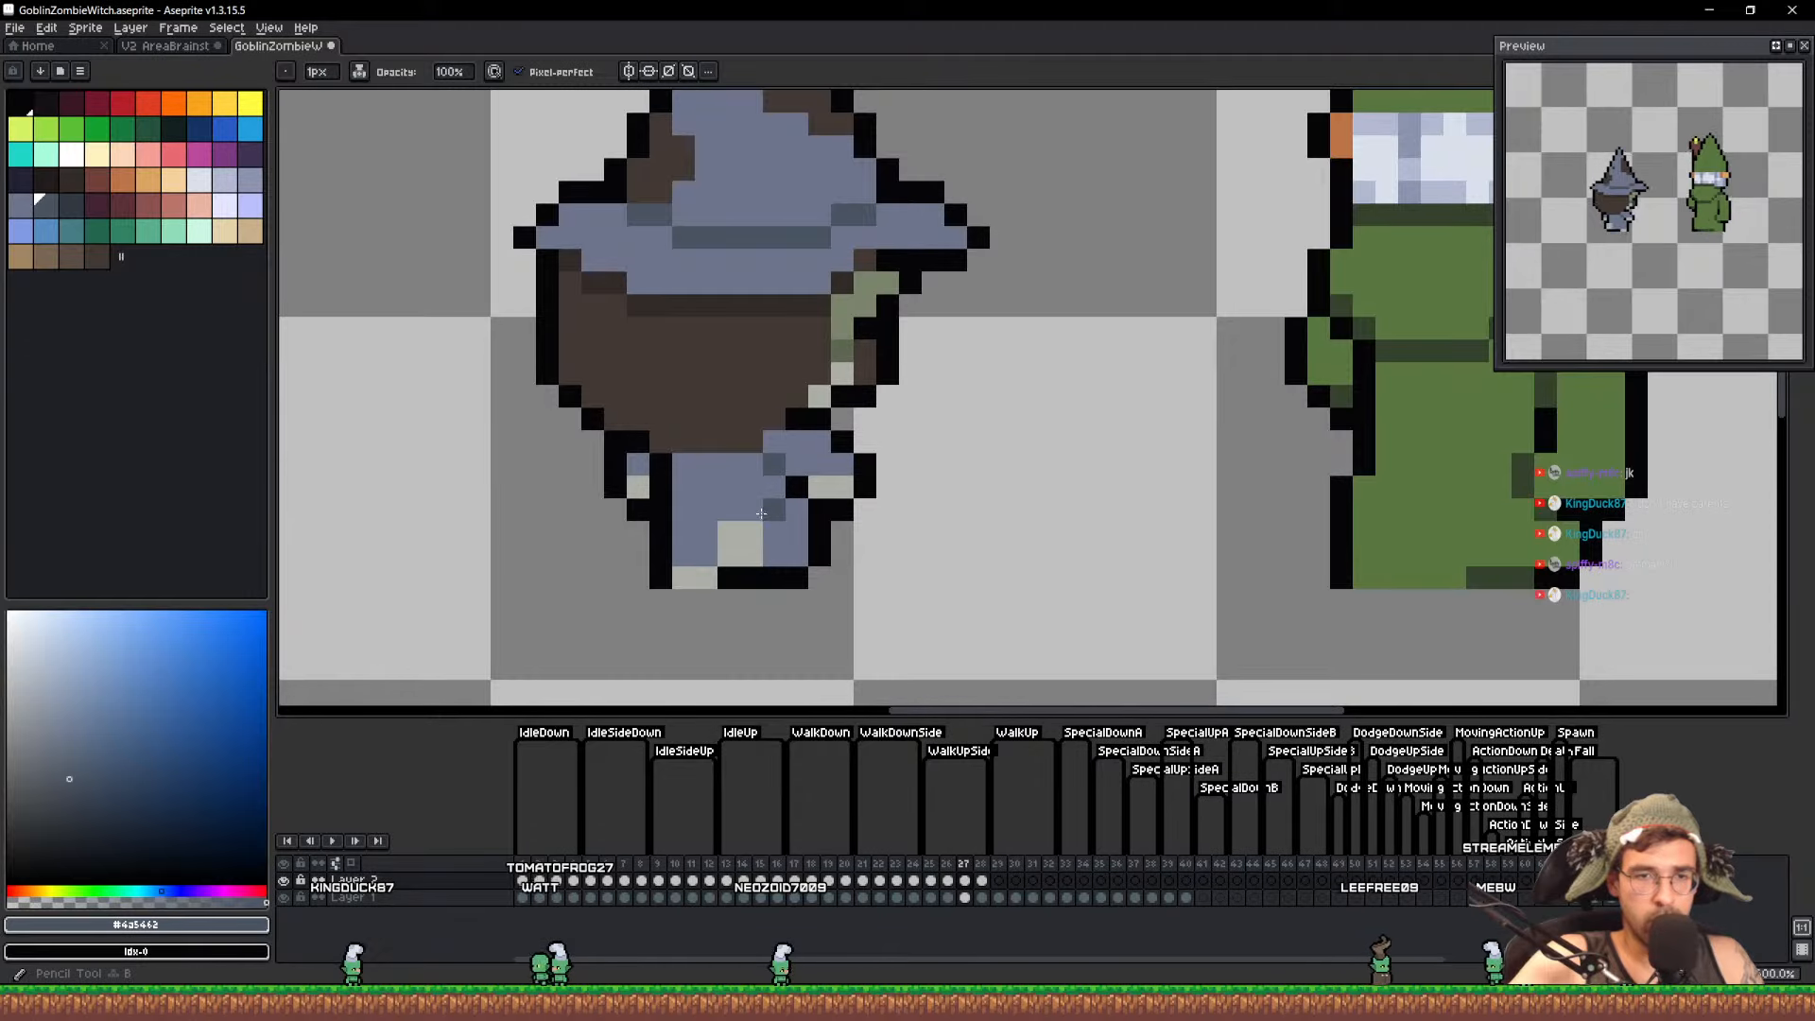
{"action": "scroll", "coordinate": [761, 513], "scroll_direction": "down", "scroll_amount": 3}
{"action": "key", "text": "ctrl+s"}
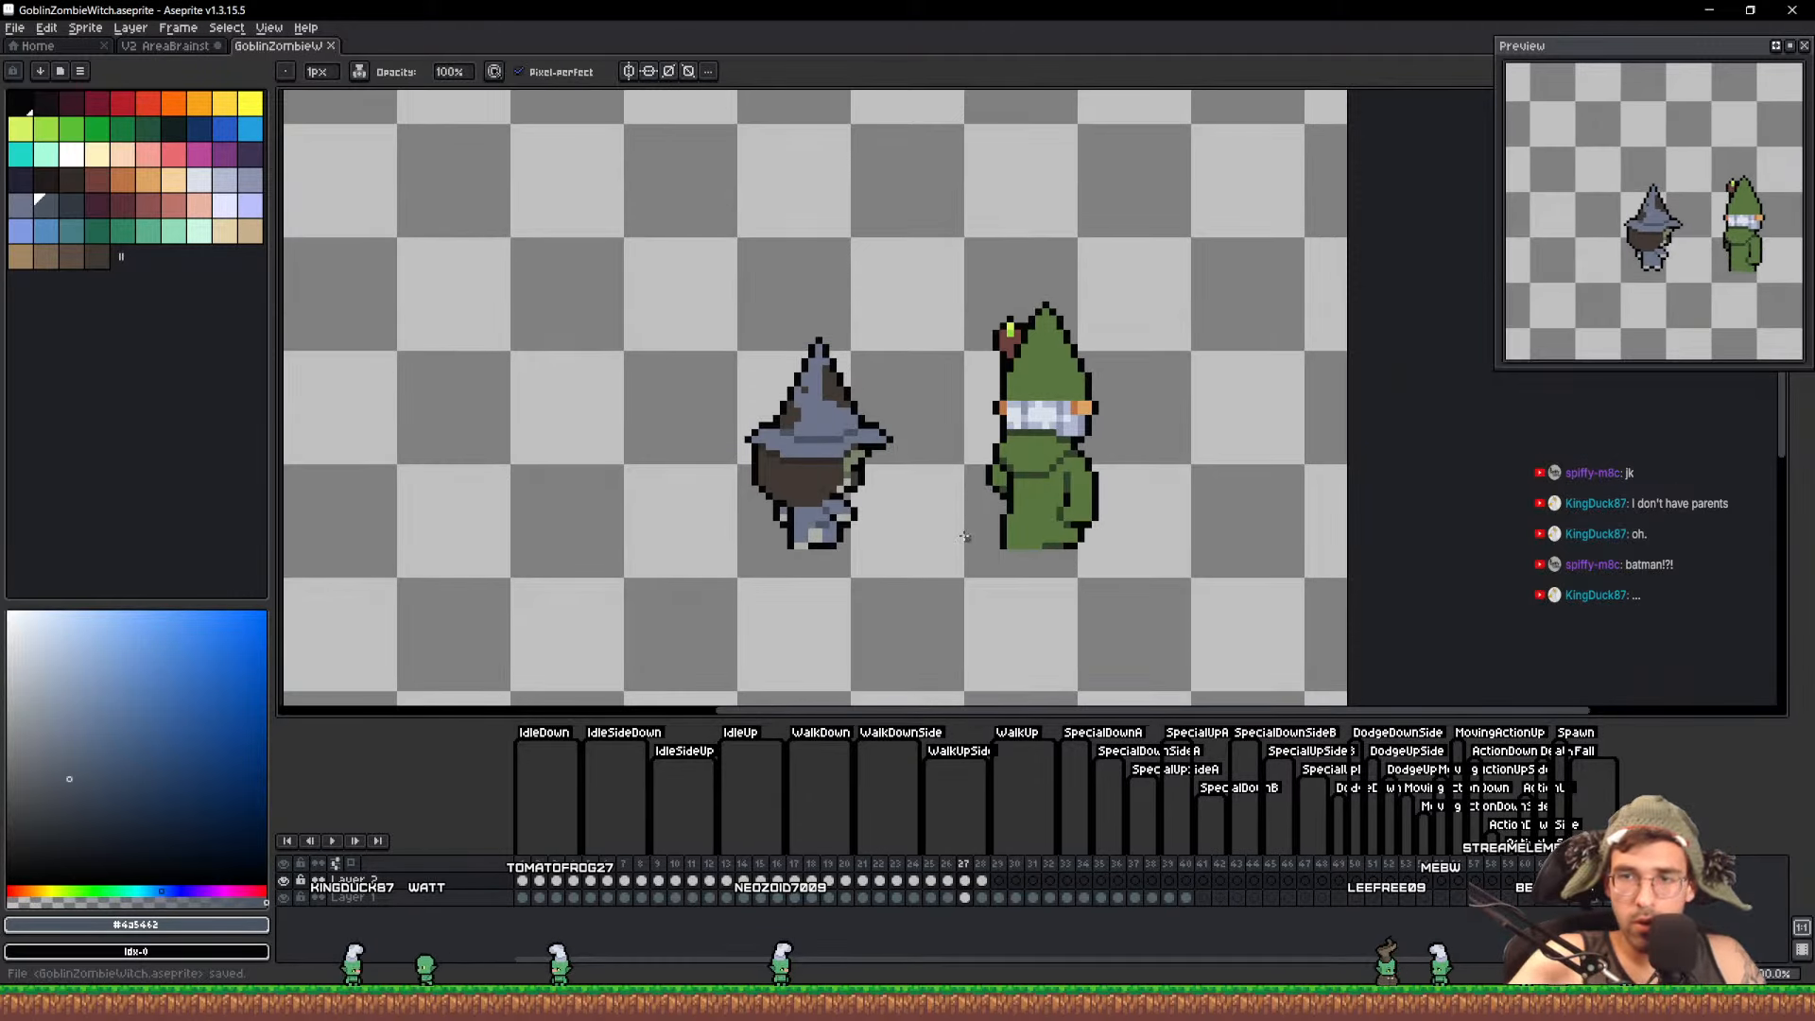
Copy the back-facing witch from frame 13 into frame 29, the first WalkUp frame
{"action": "scroll", "coordinate": [1542, 225], "scroll_direction": "up", "scroll_amount": 3}
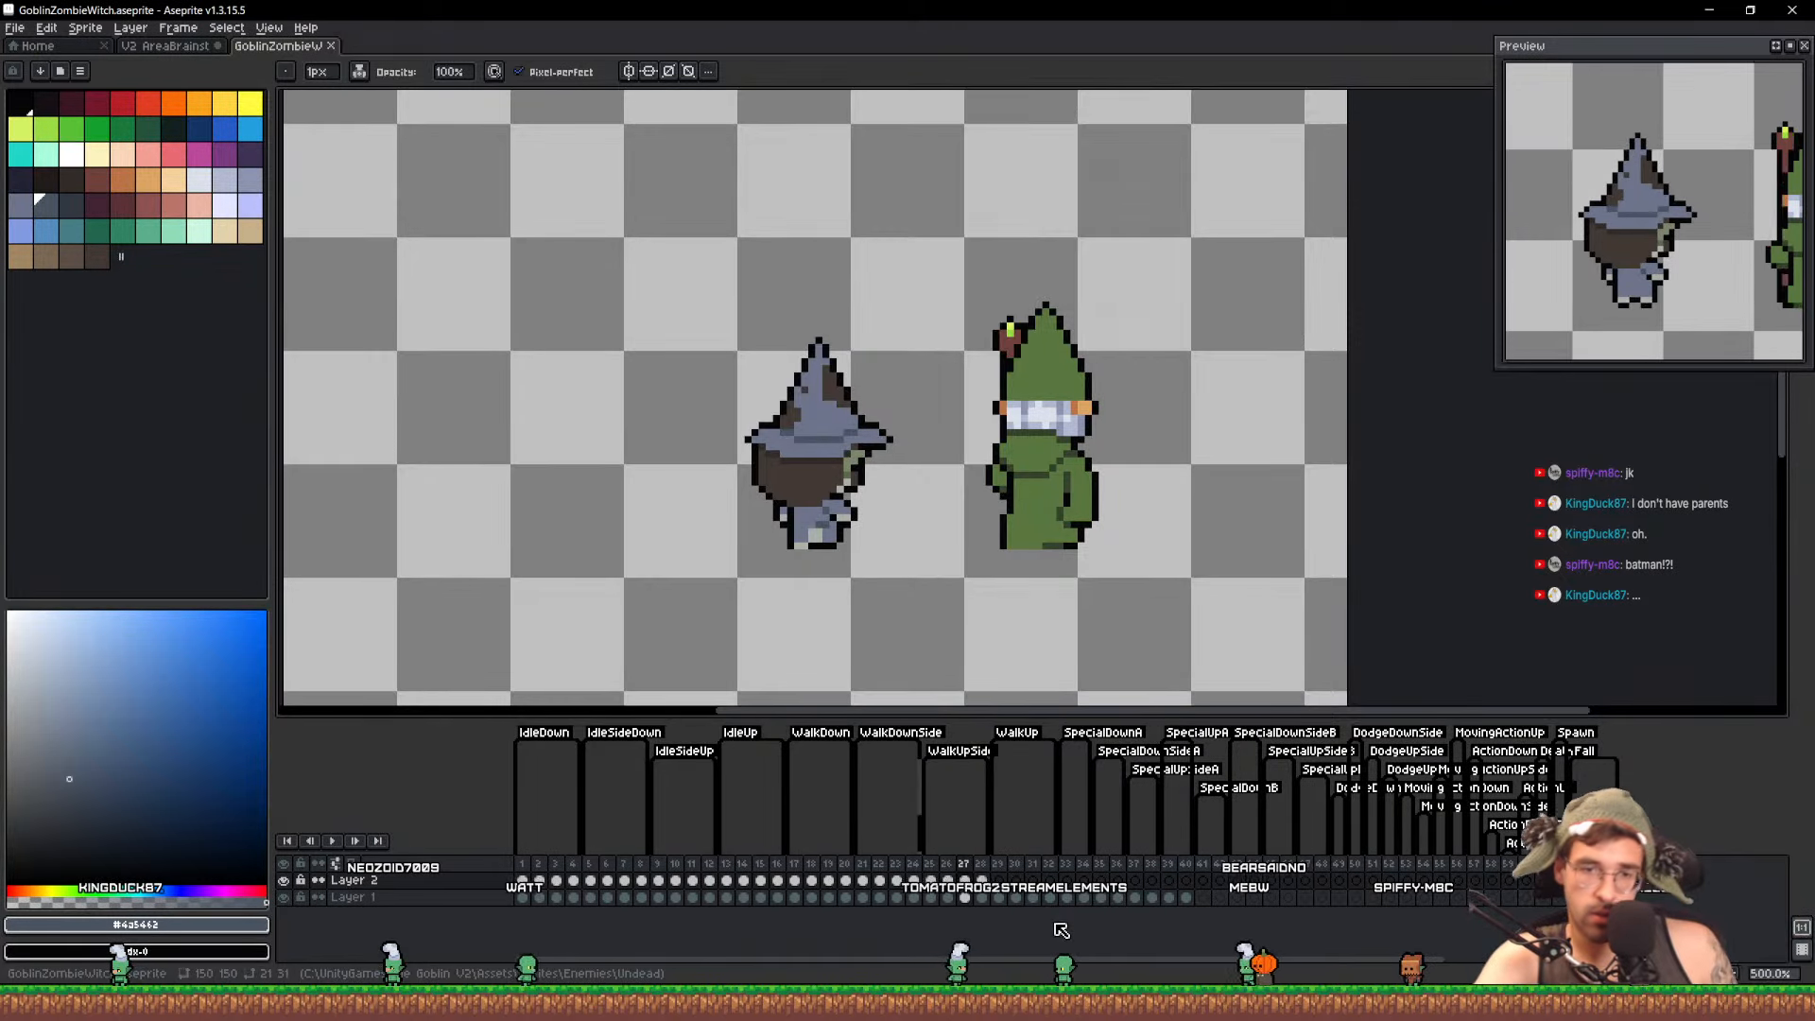
{"action": "left_click", "coordinate": [1001, 882]}
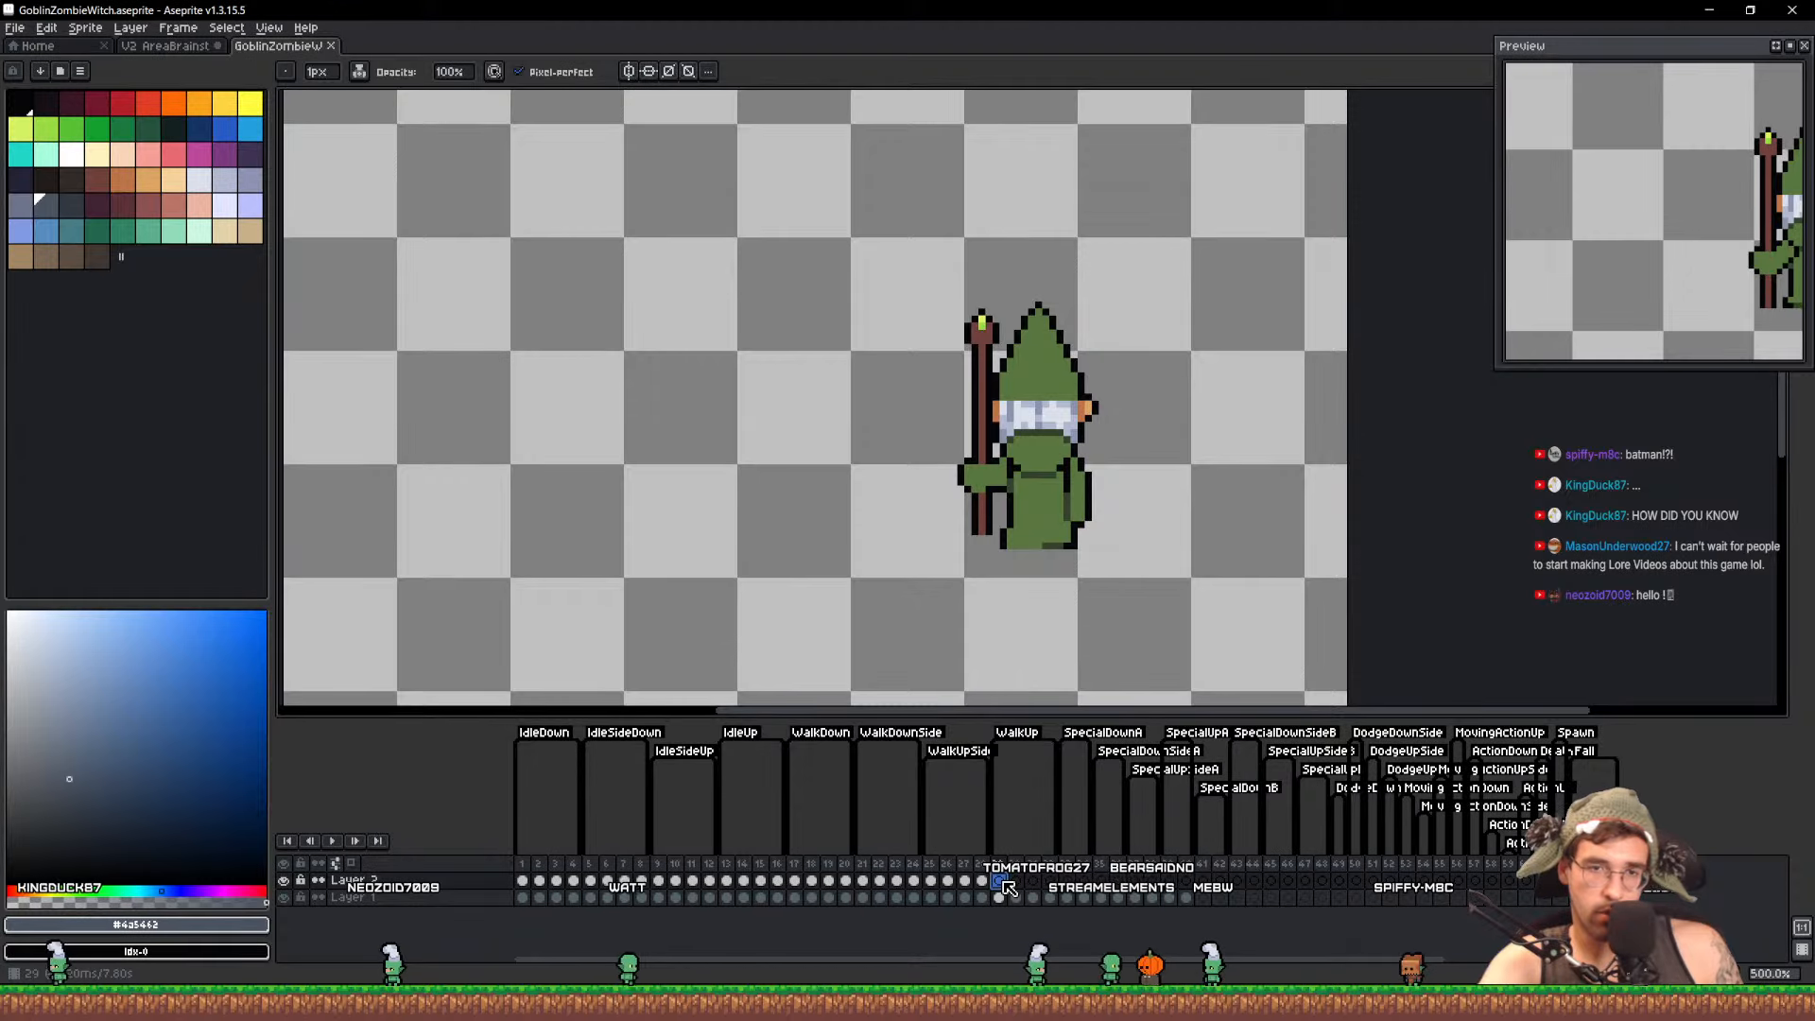
{"action": "left_click", "coordinate": [731, 884]}
{"action": "key", "text": "m"}
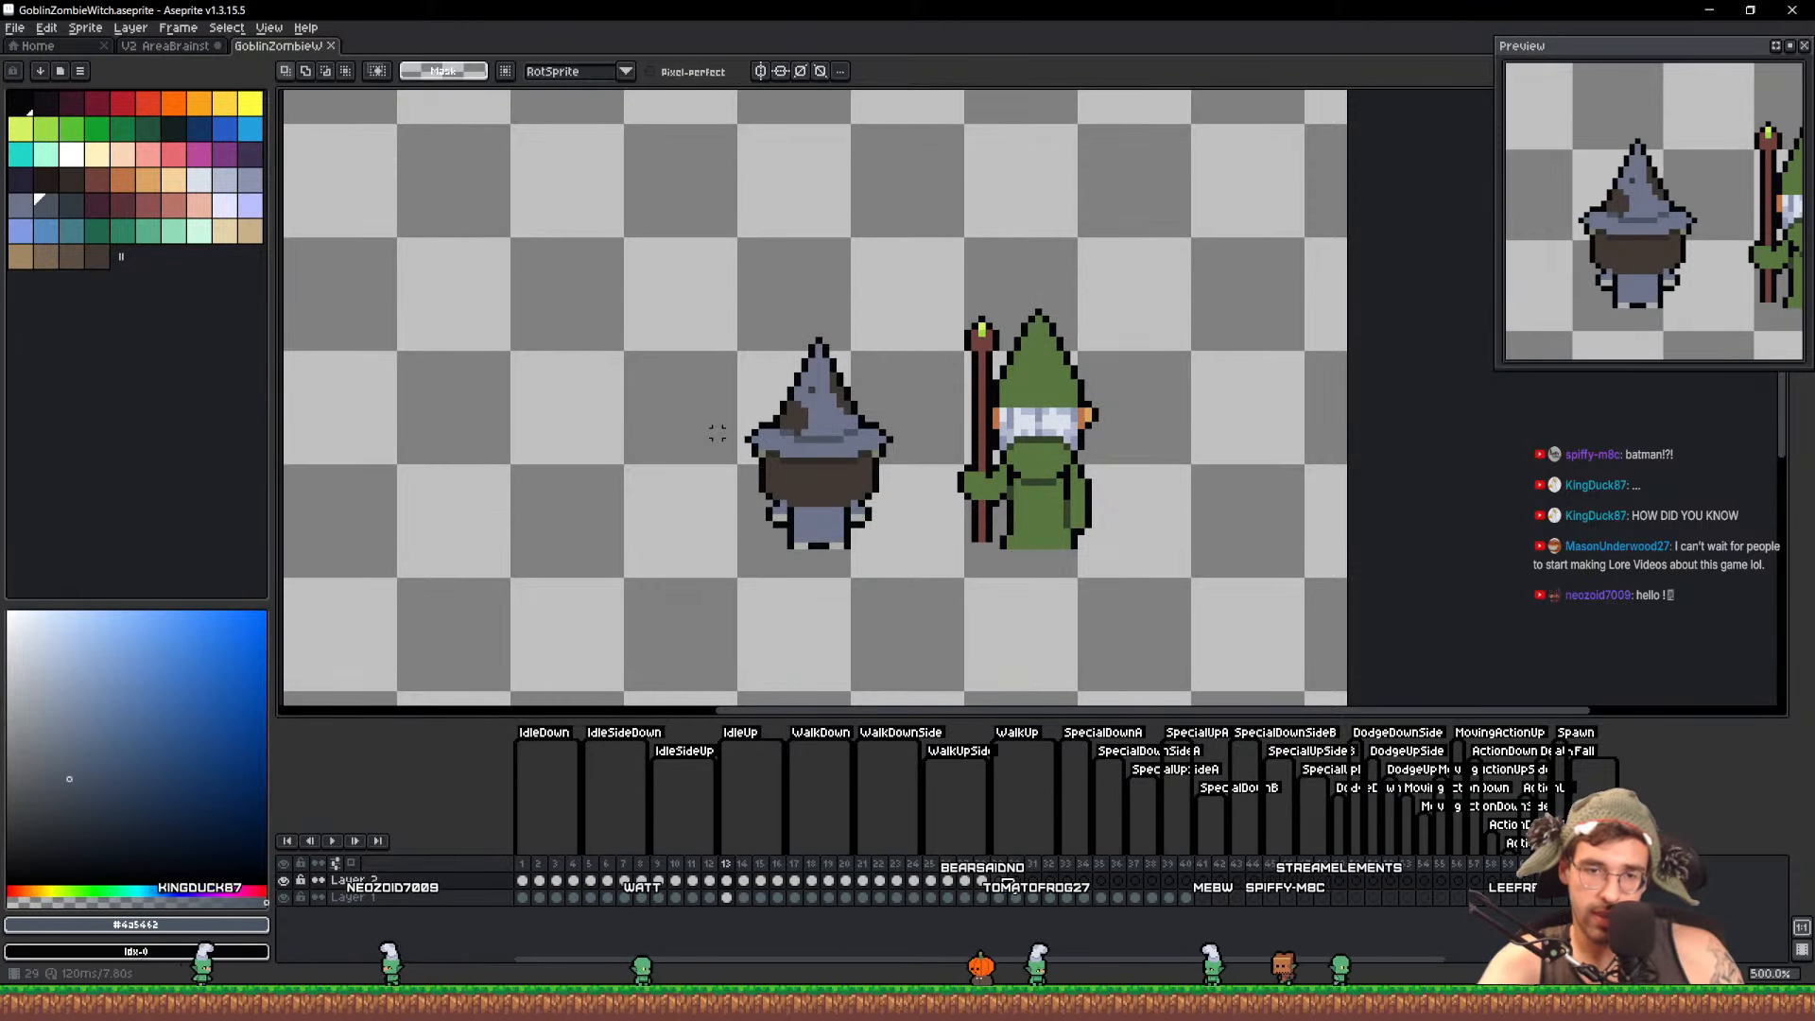
{"action": "left_click", "coordinate": [1003, 881]}
{"action": "key", "text": "ctrl+v"}
{"action": "key", "text": "ctrl+d"}
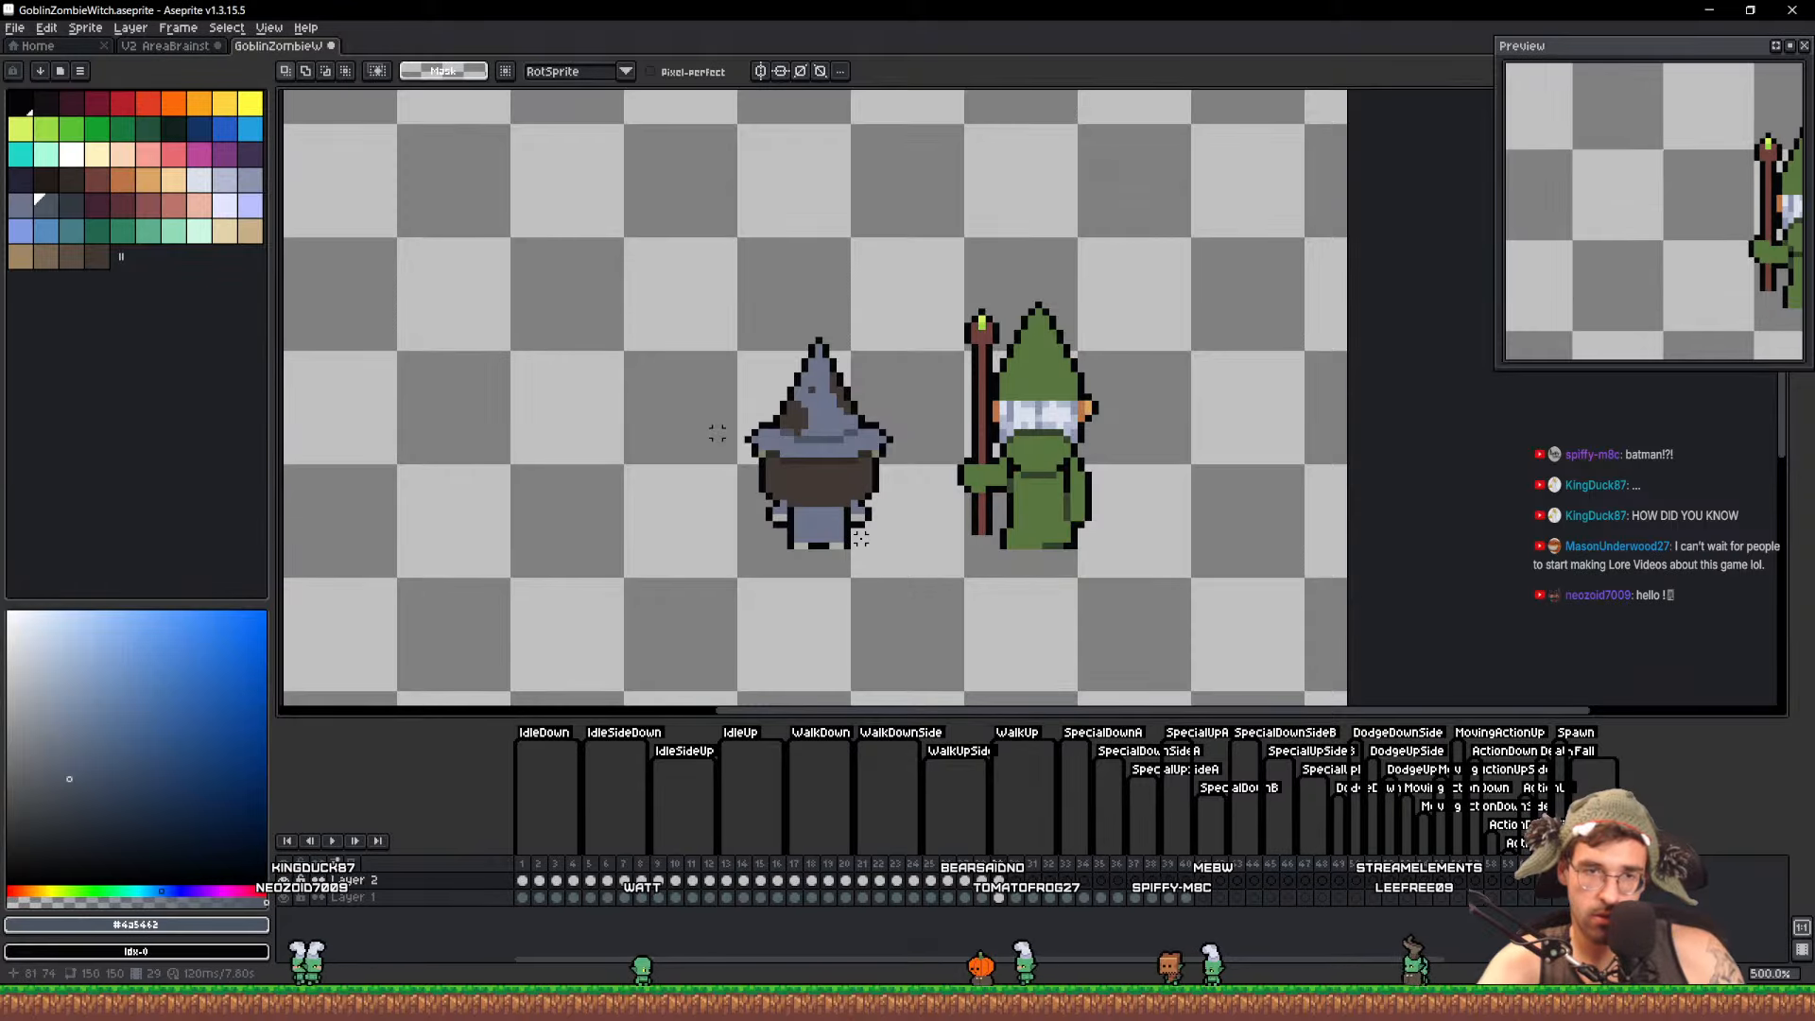
Raise the back-facing witch by one pixel in frame 30 and duplicate frames 29 and 30 into frames 31 and 32
{"action": "scroll", "coordinate": [717, 432], "scroll_direction": "up", "scroll_amount": 3}
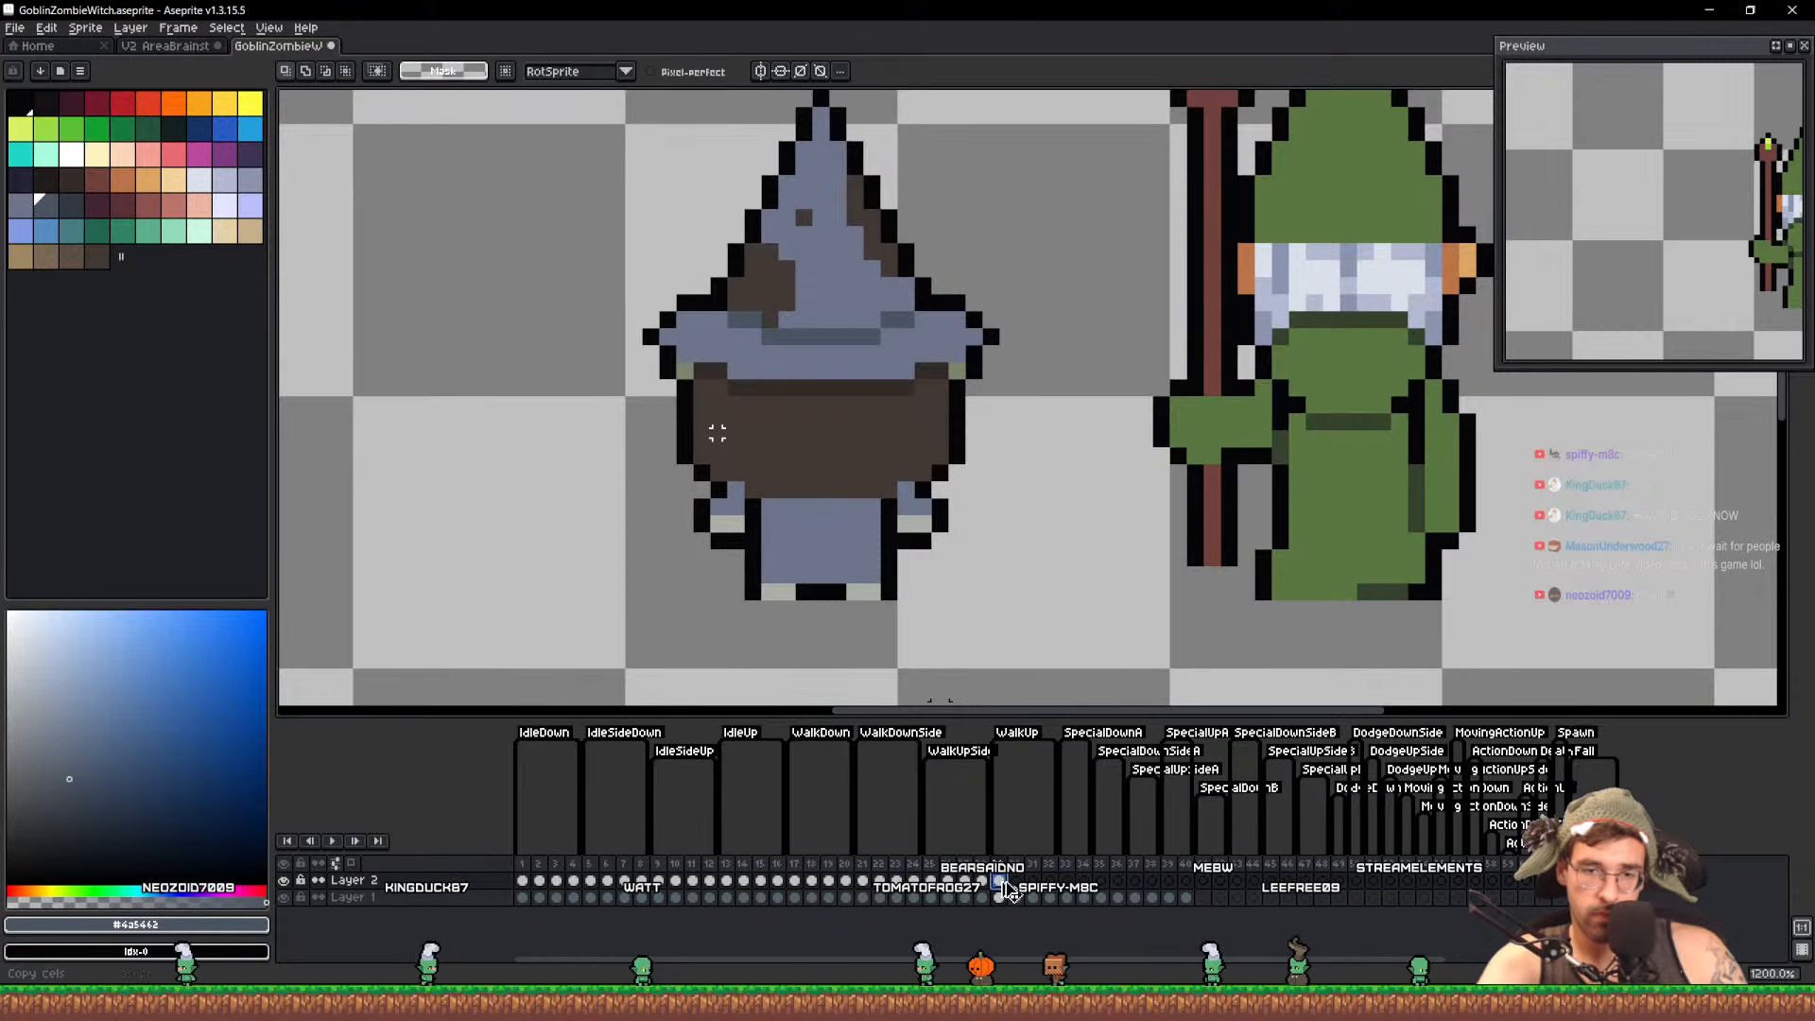
{"action": "key", "text": "v"}
{"action": "key", "text": "Up"}
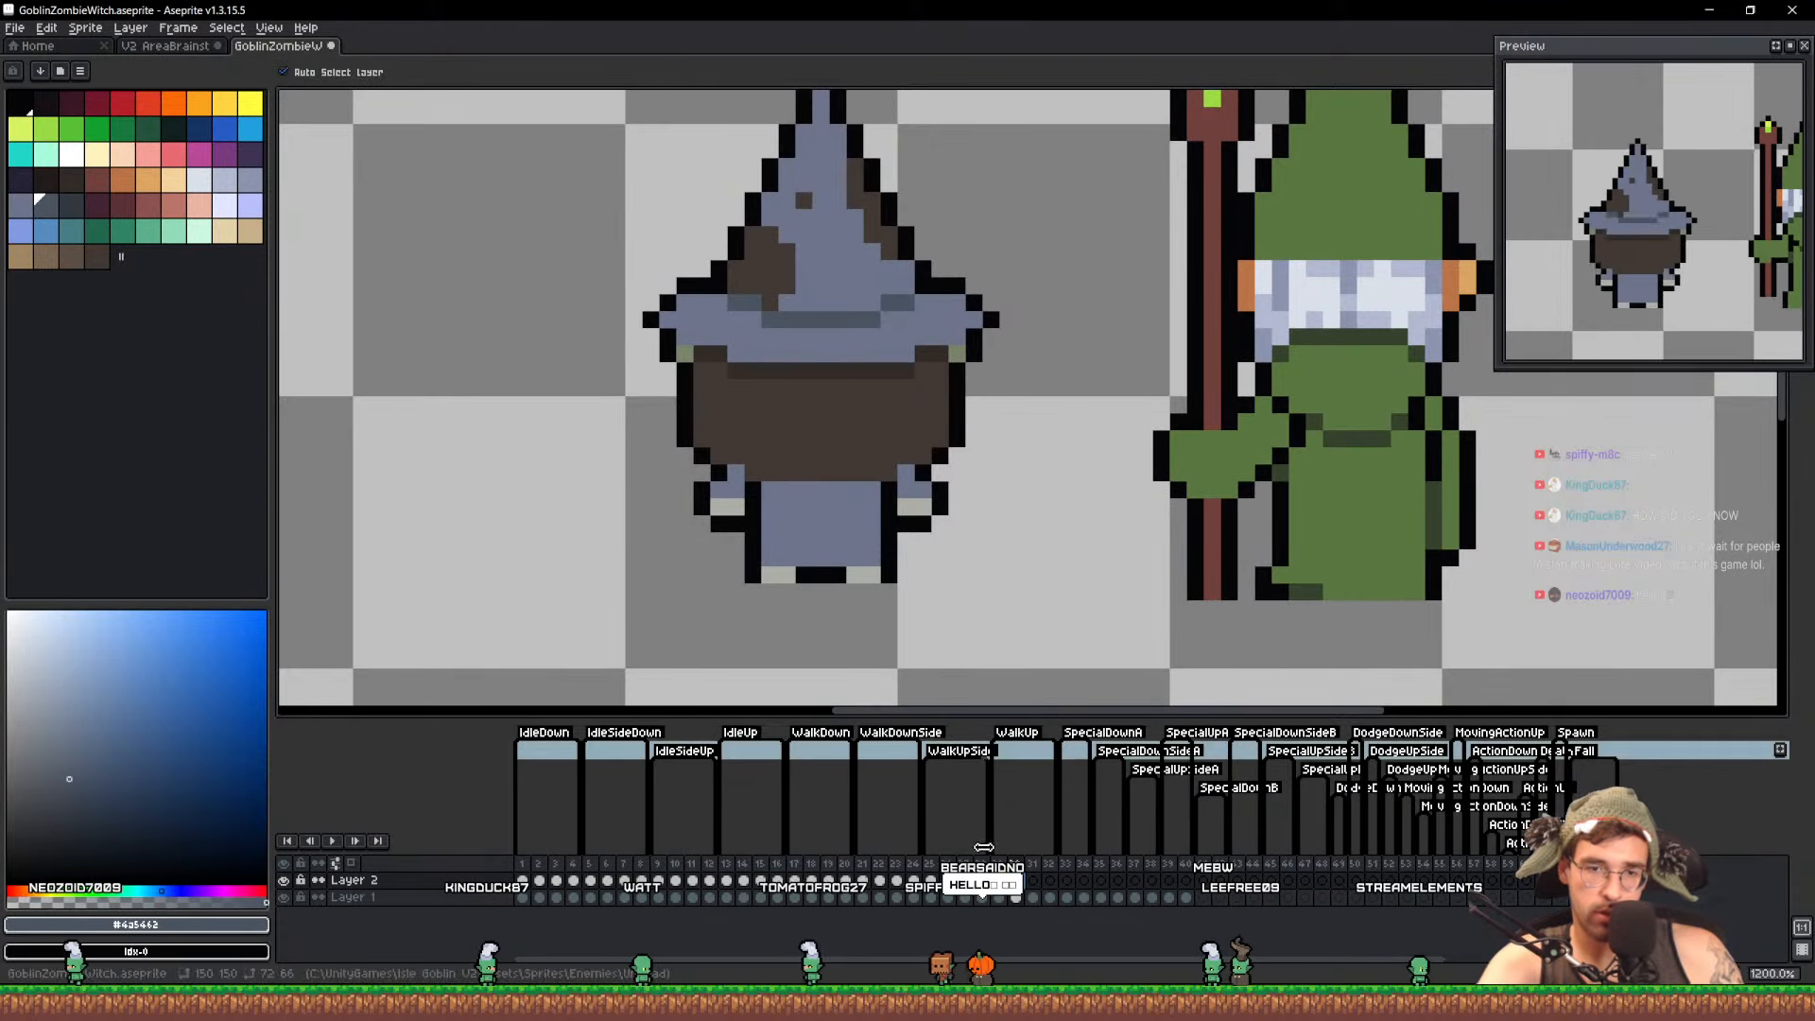
{"action": "left_click_drag", "start_coordinate": [999, 880], "coordinate": [1016, 880]}
{"action": "left_click_drag", "start_coordinate": [1010, 889], "coordinate": [1043, 891], "text": "ctrl"}
{"action": "key", "text": "Return"}
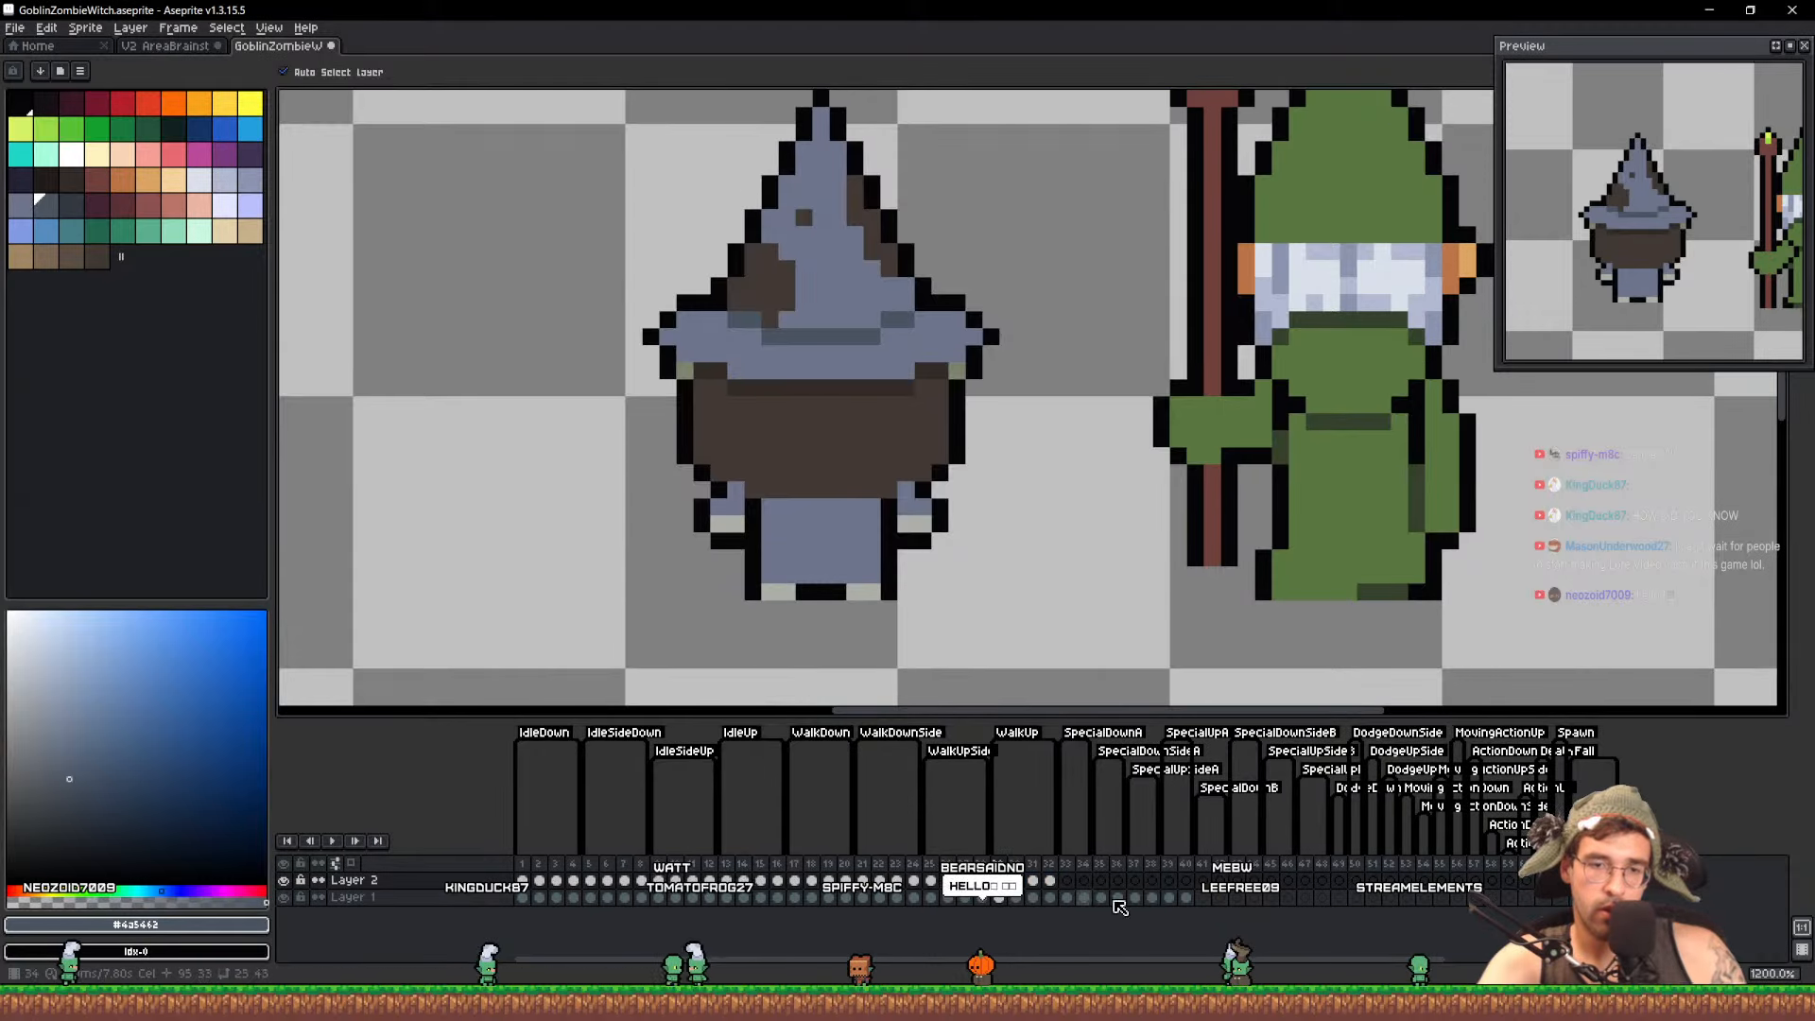
In frame 29, paint the witch's right foot black with the sampled outline color and erase the outer corner pixel beside it
{"action": "left_click_drag", "start_coordinate": [831, 506], "coordinate": [891, 528]}
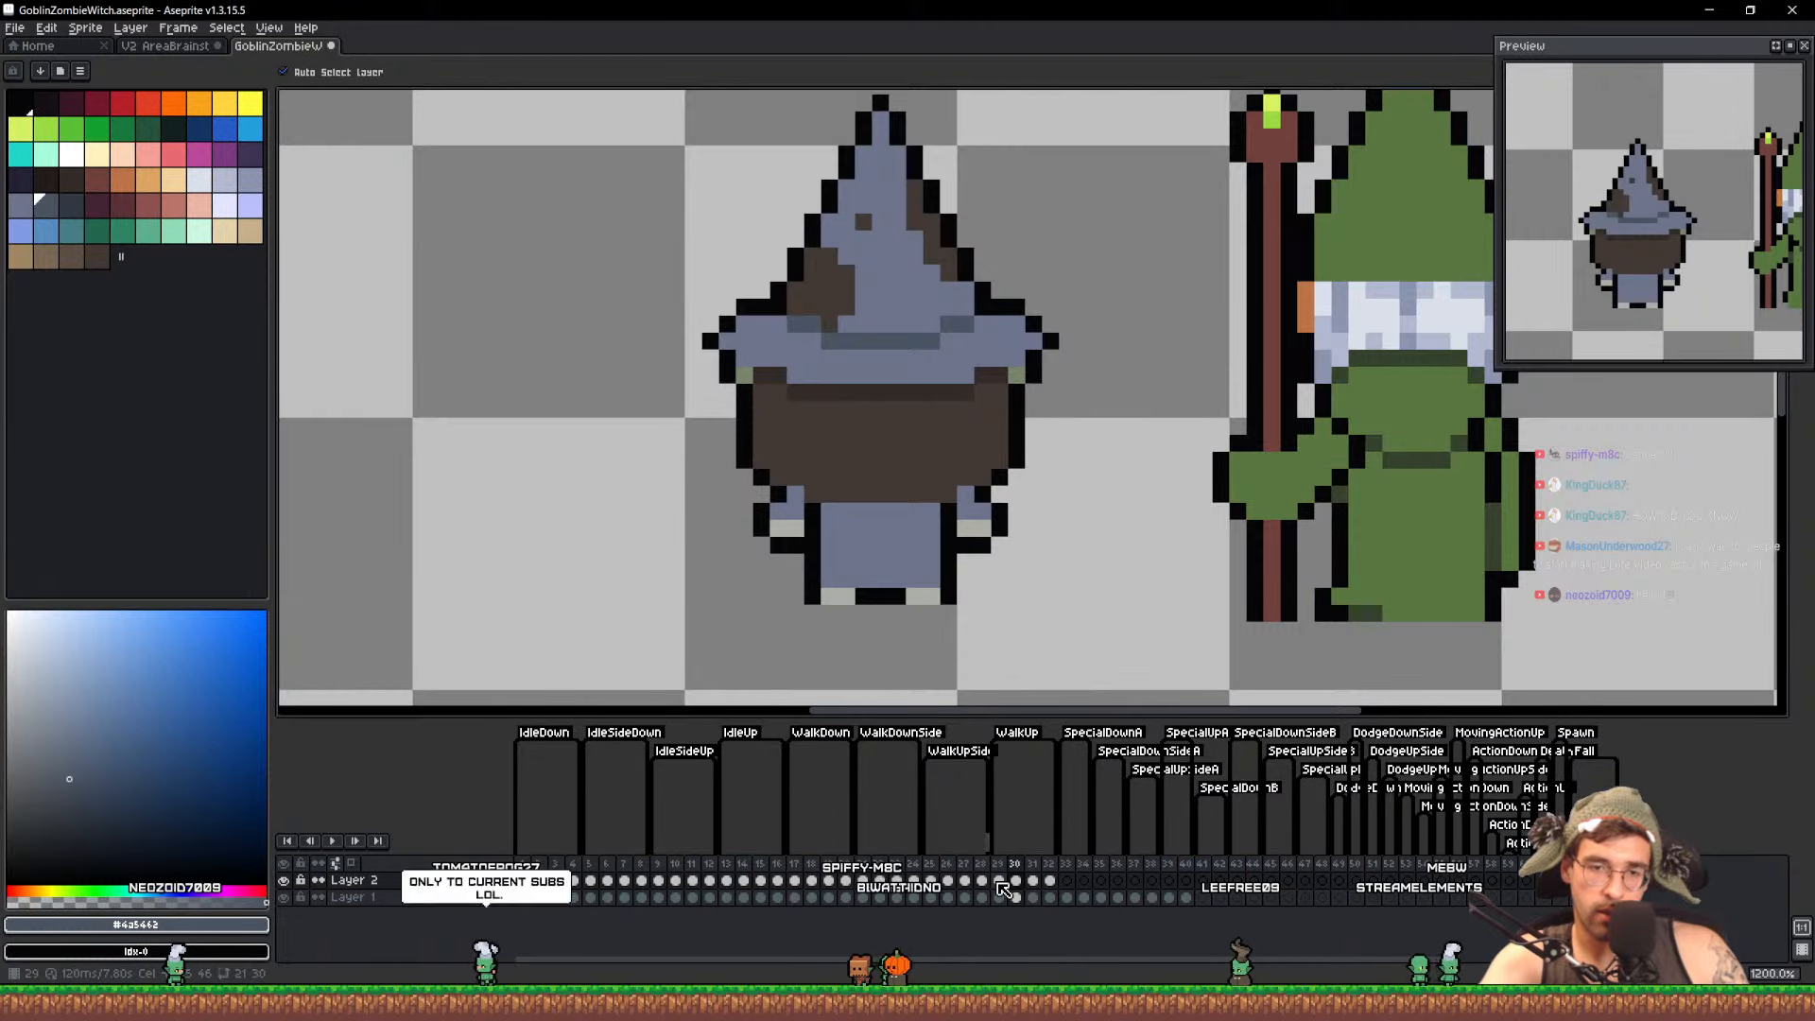
{"action": "scroll", "coordinate": [898, 680], "scroll_direction": "up", "scroll_amount": 2}
{"action": "key", "text": "b"}
{"action": "left_click", "coordinate": [912, 574], "text": "alt"}
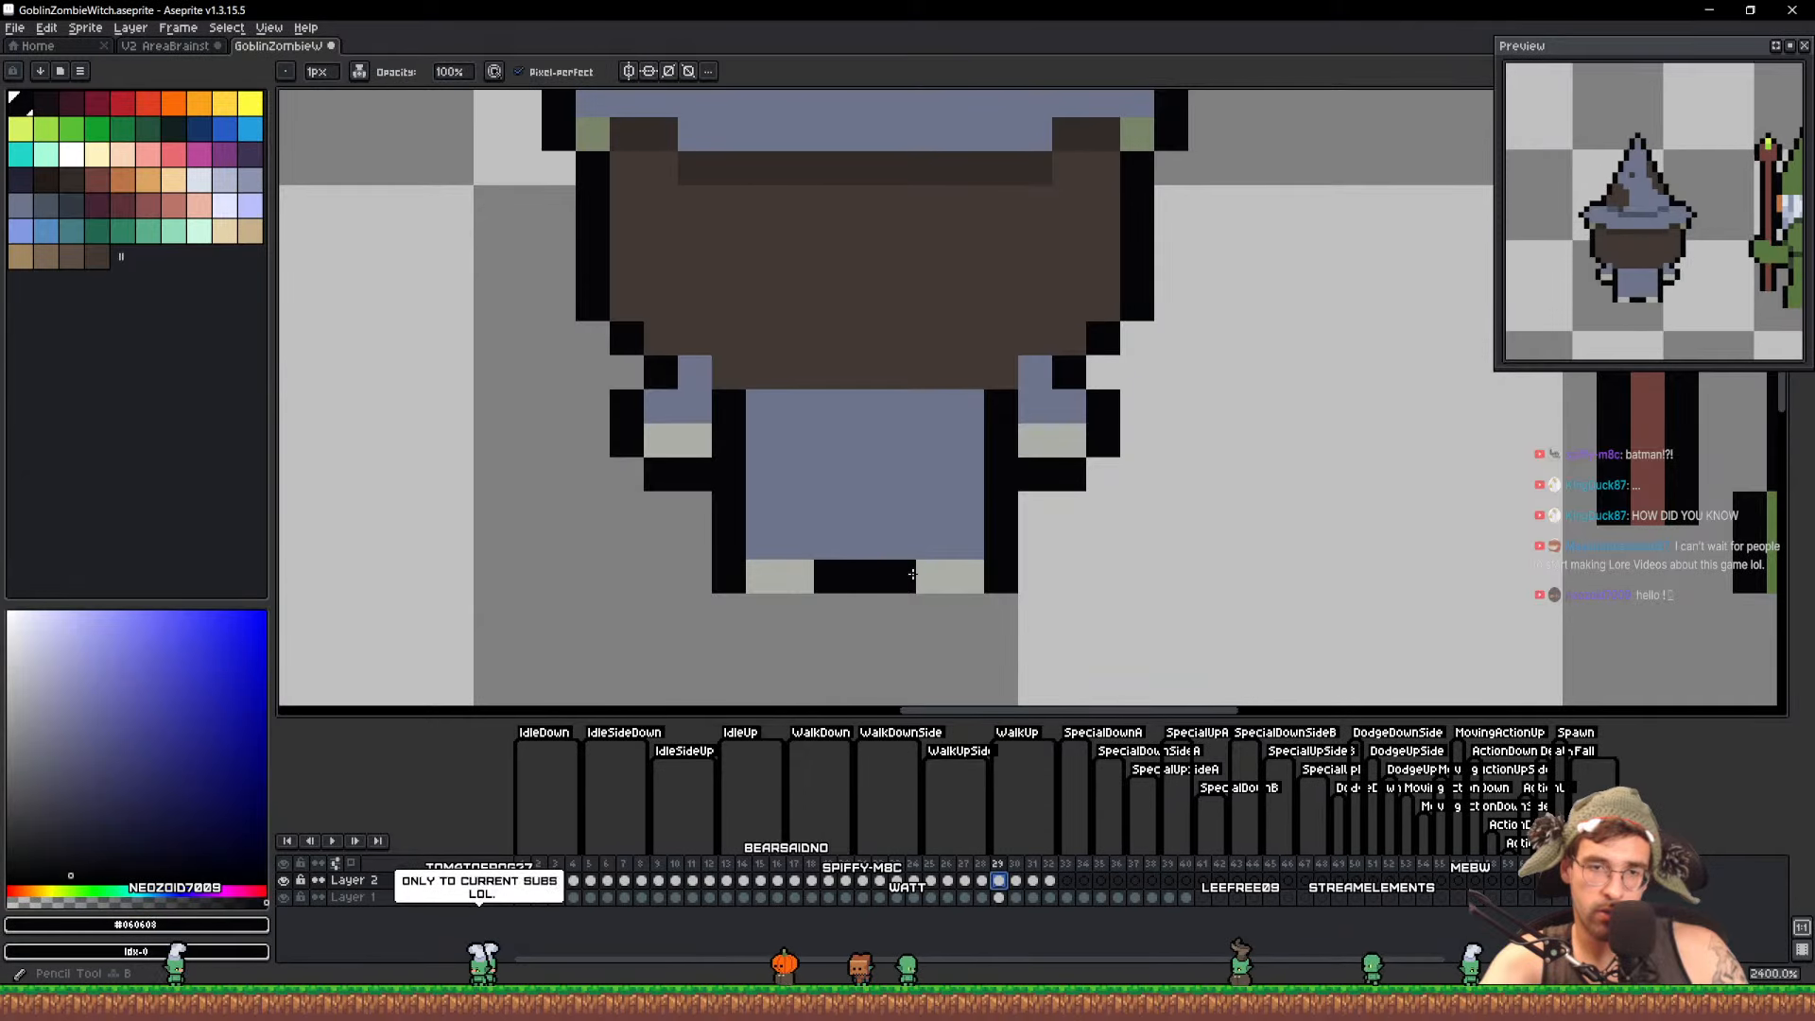
{"action": "right_click", "coordinate": [1000, 576]}
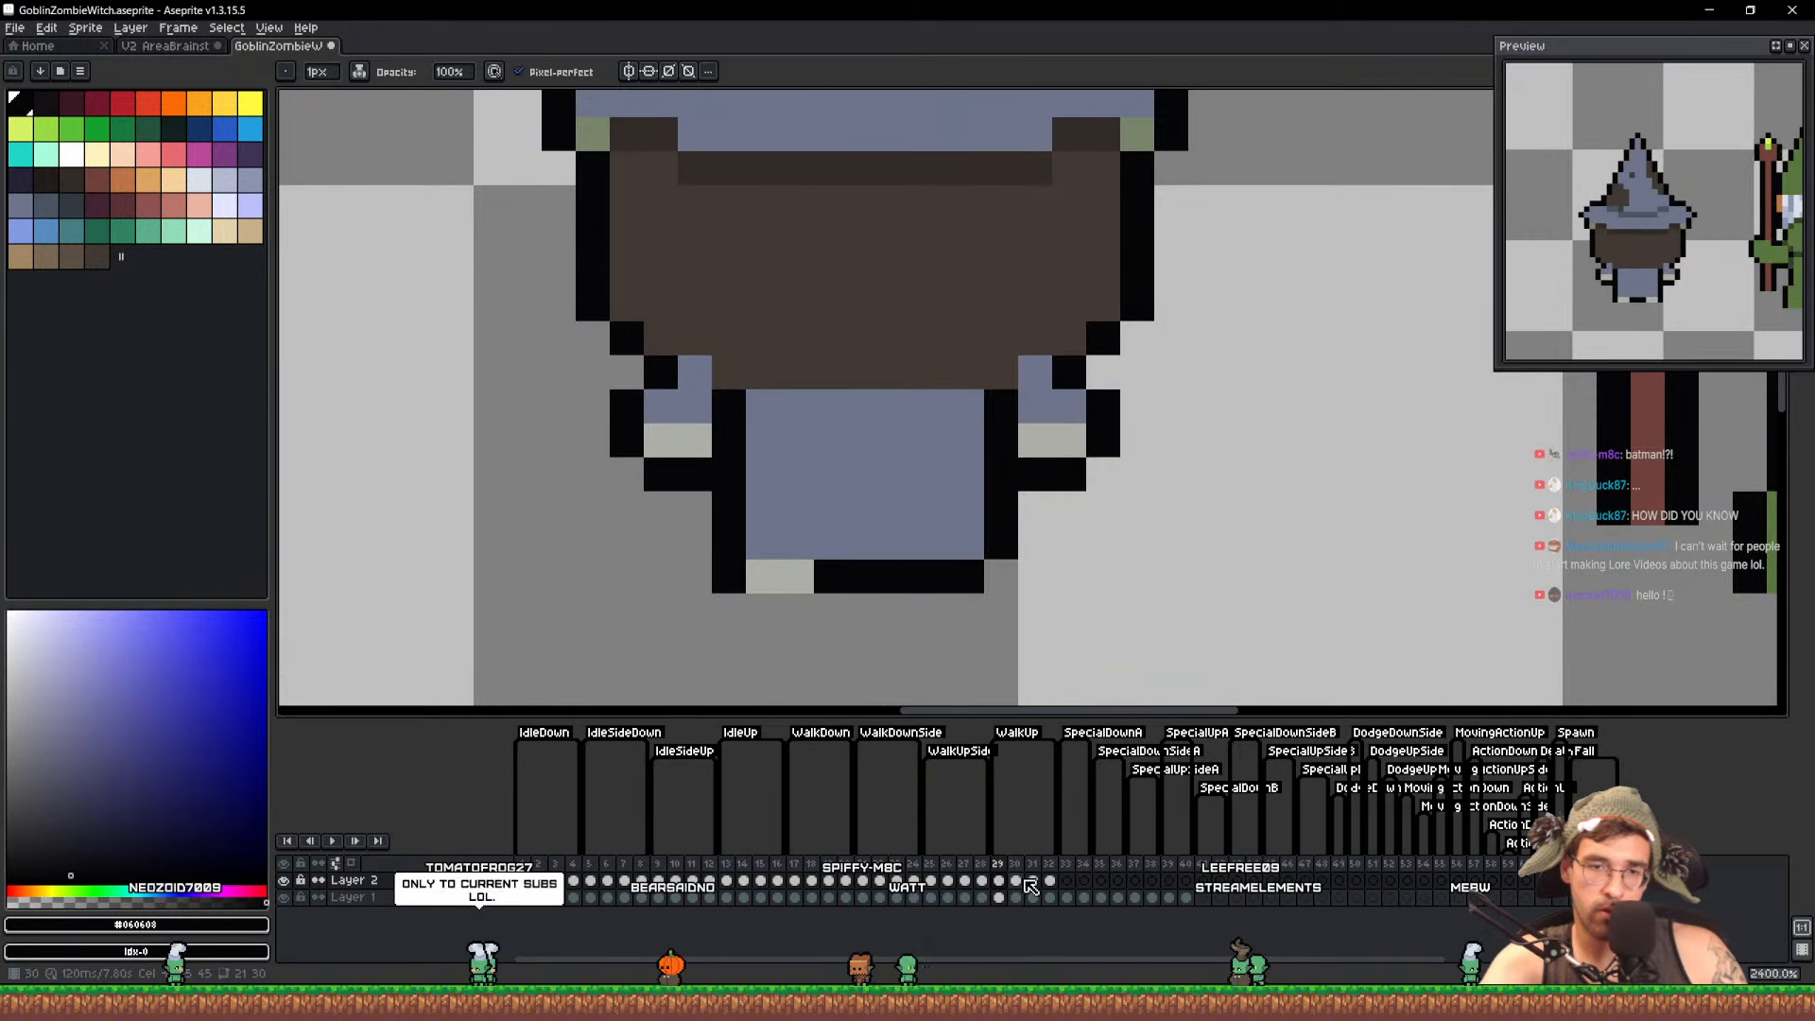
In frame 31, black out the witch's left foot, erase its outer corner pixel, then save the sprite and play the WalkUp cycle
{"action": "left_click", "coordinate": [1033, 881]}
{"action": "left_click_drag", "start_coordinate": [763, 578], "coordinate": [796, 578]}
{"action": "right_click", "coordinate": [729, 576]}
{"action": "key", "text": "ctrl+s"}
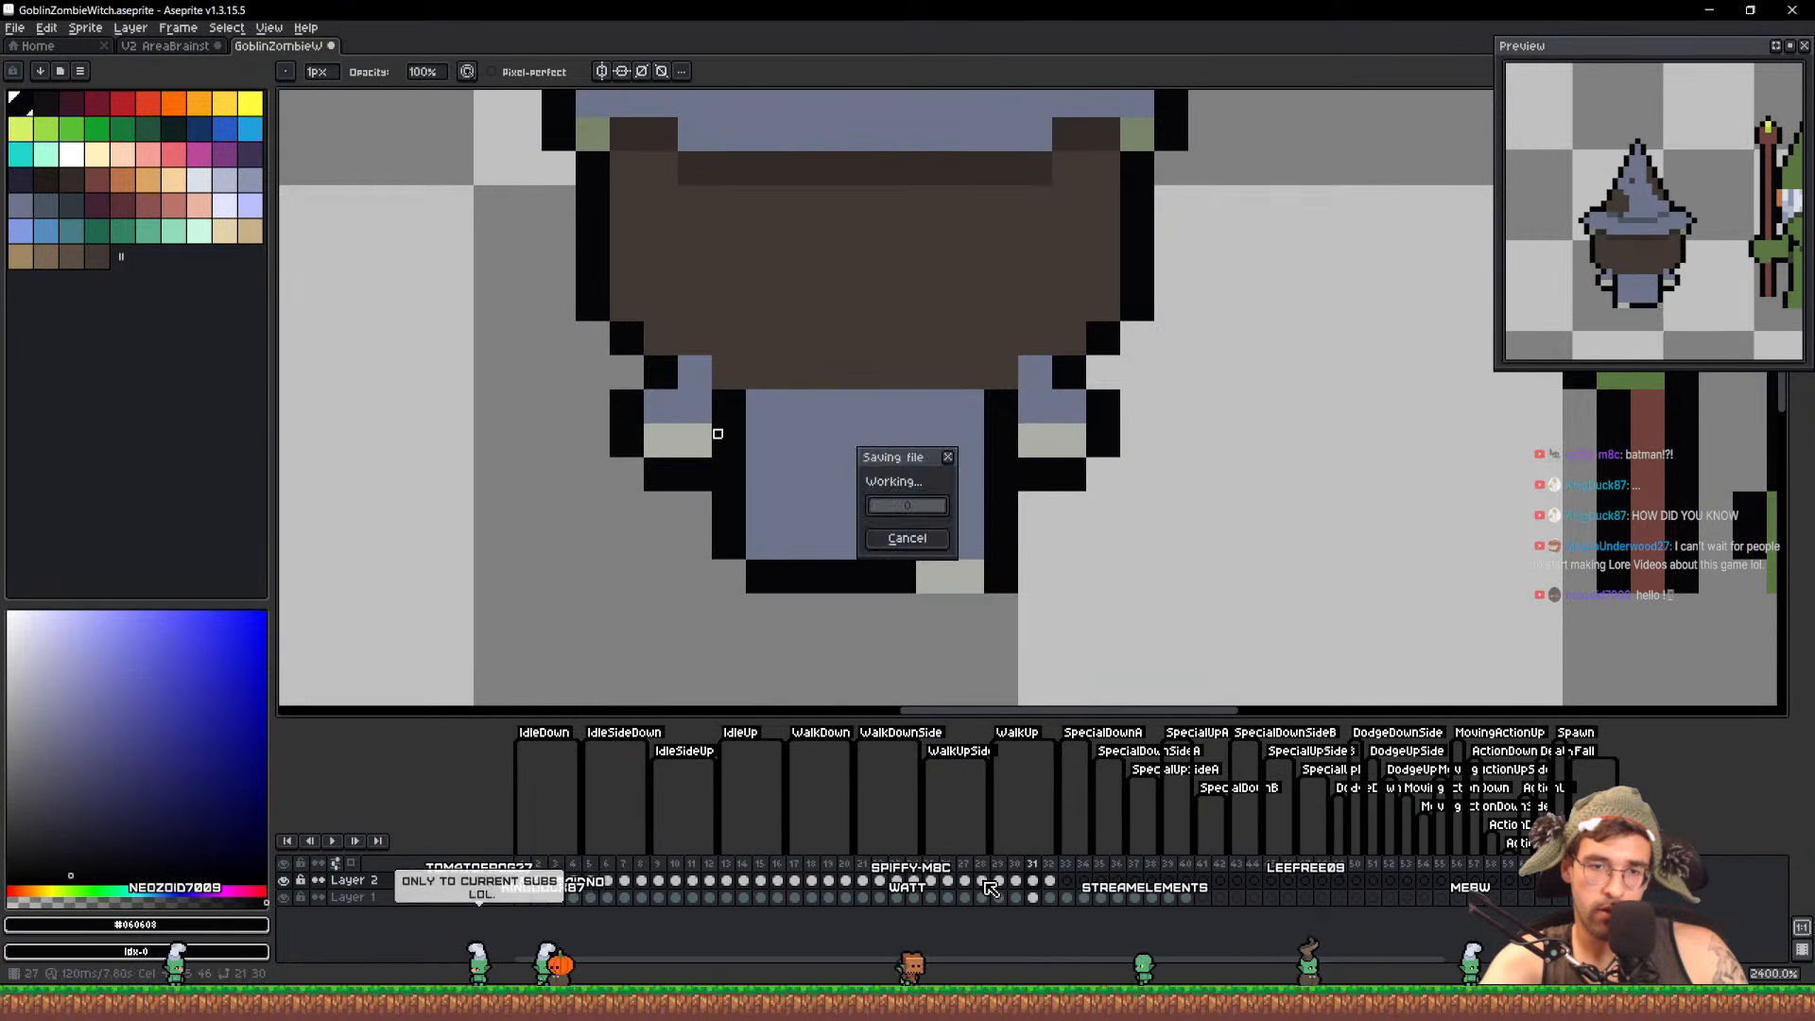
{"action": "left_click", "coordinate": [1004, 862]}
{"action": "key", "text": "Return"}
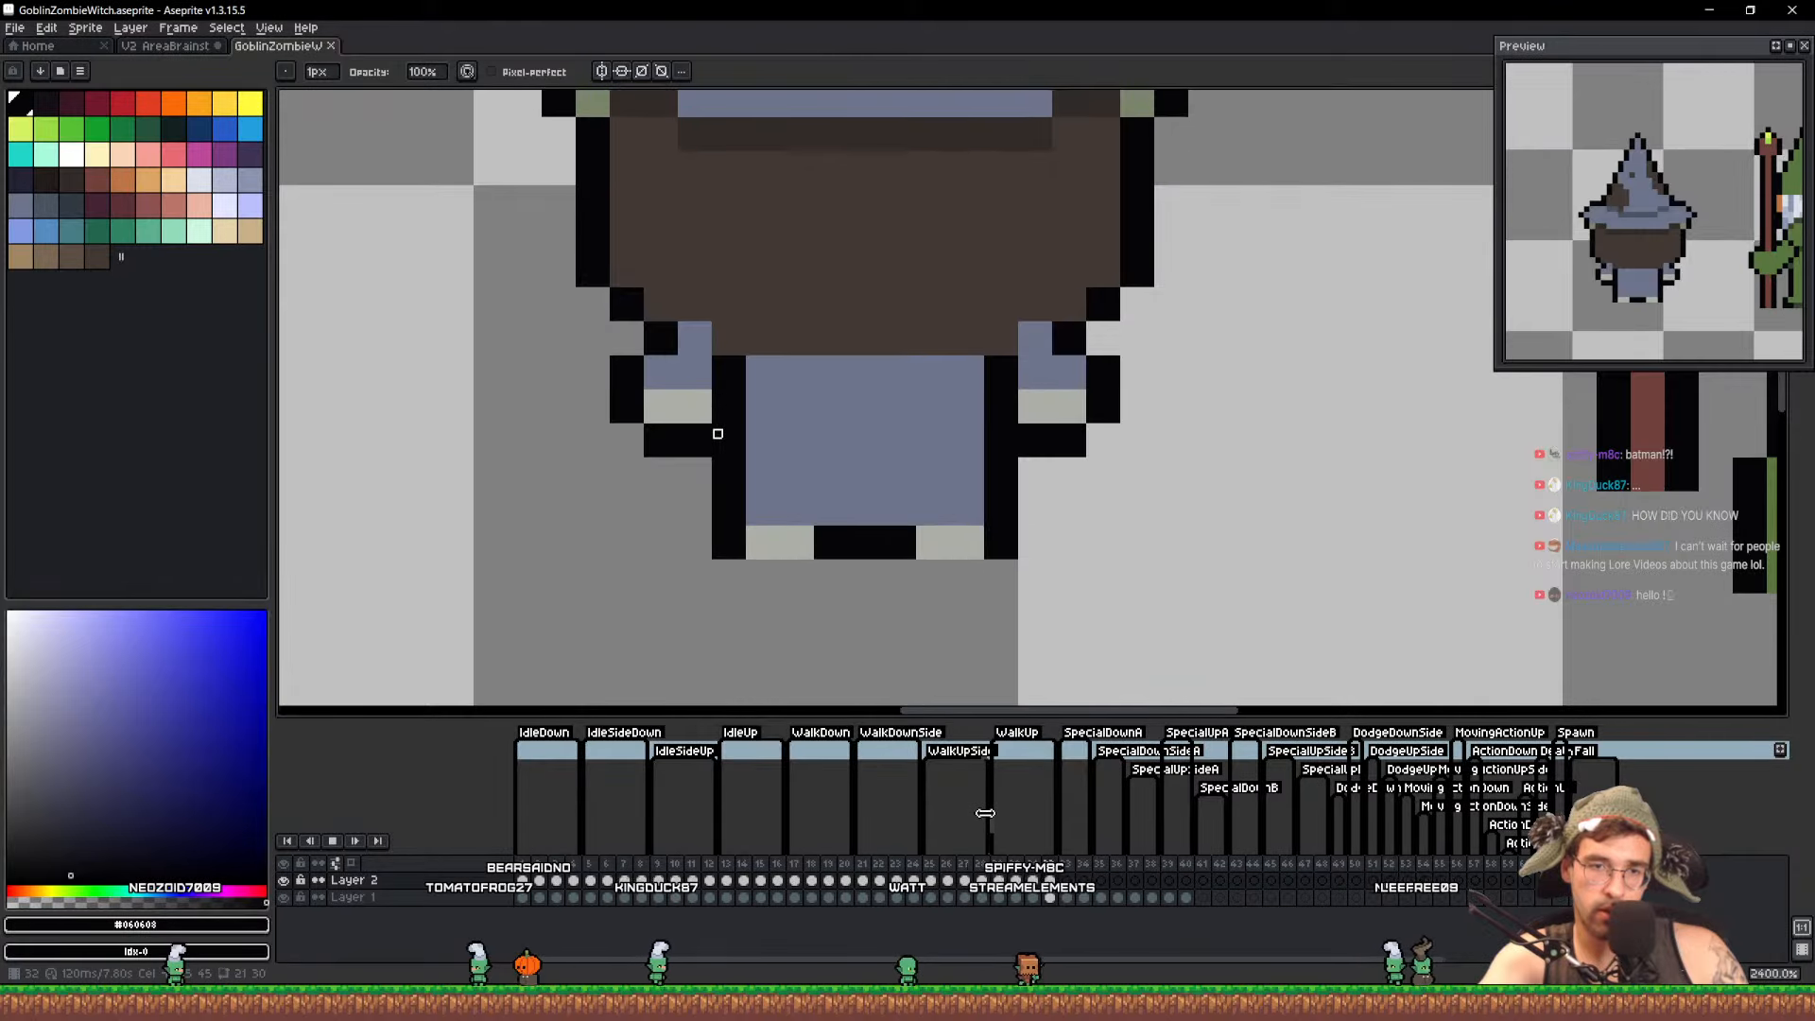
{"action": "key", "text": "Return"}
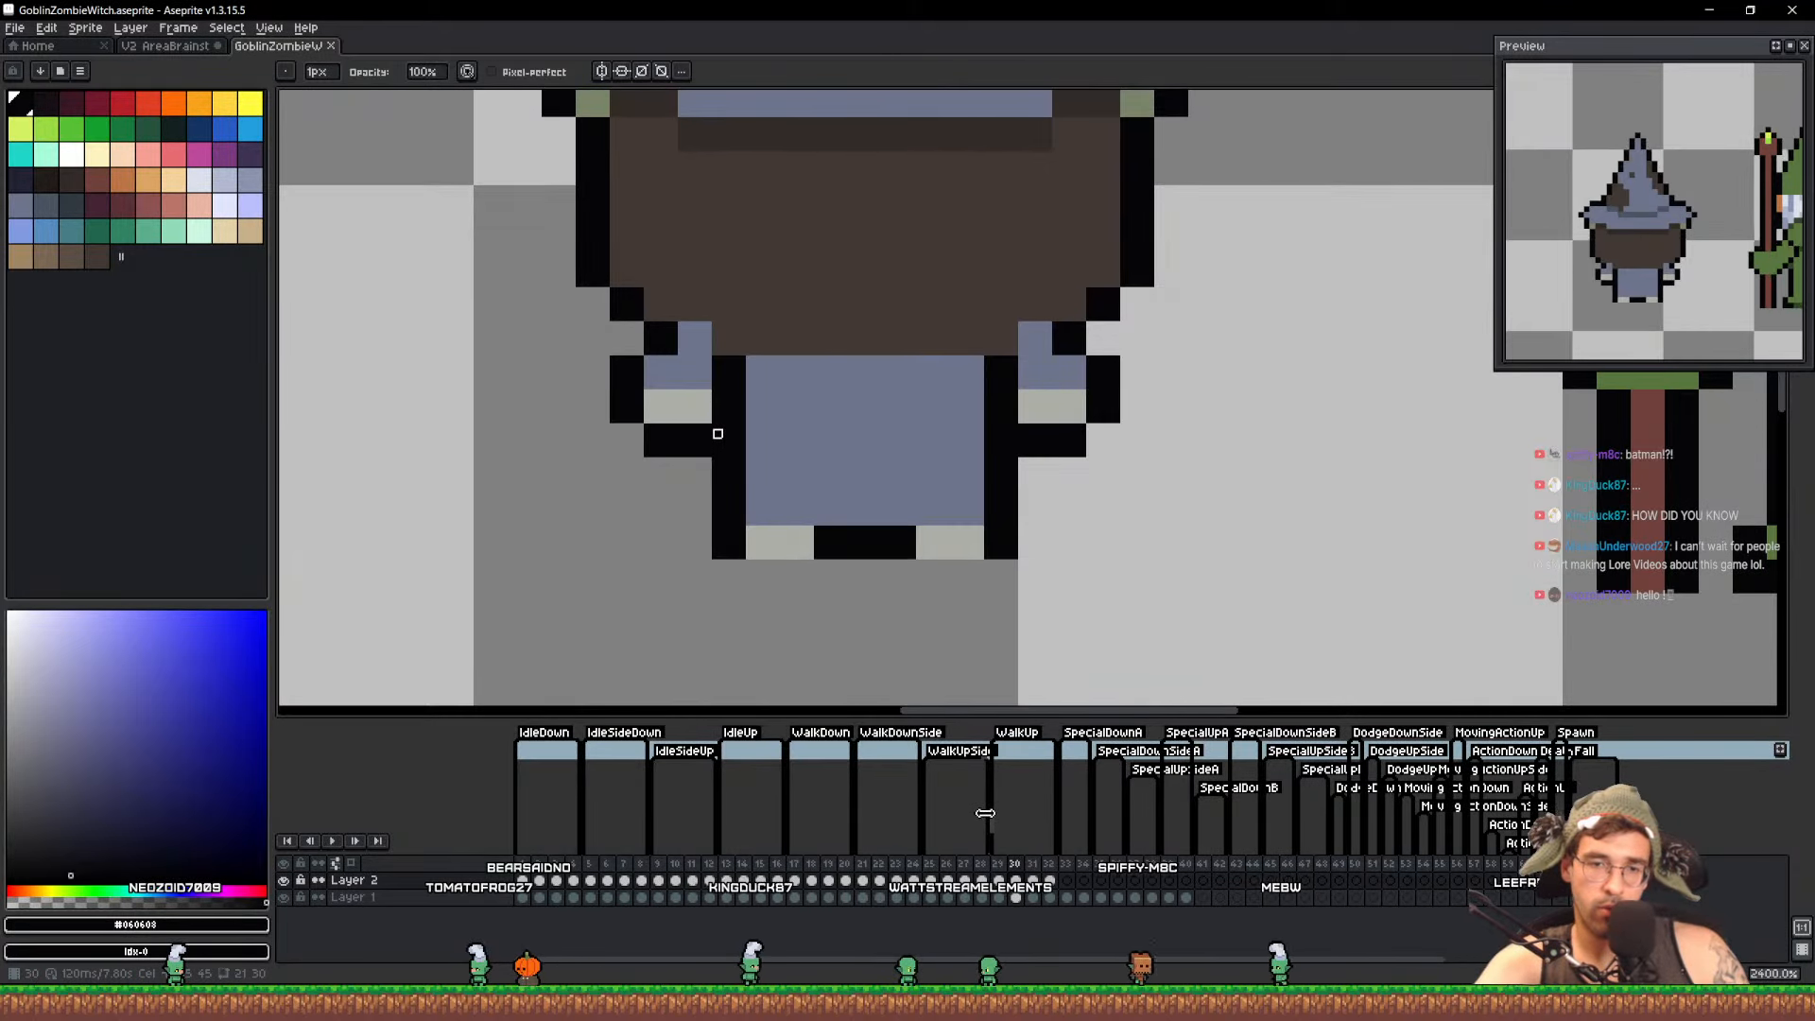
Draw lifted two-by-two-pixel feet in the sampled foot color, on the left in frame 31 and on the right in frame 29
{"action": "key", "text": "Right"}
{"action": "left_click", "coordinate": [932, 566], "text": "alt"}
{"action": "key", "text": "b"}
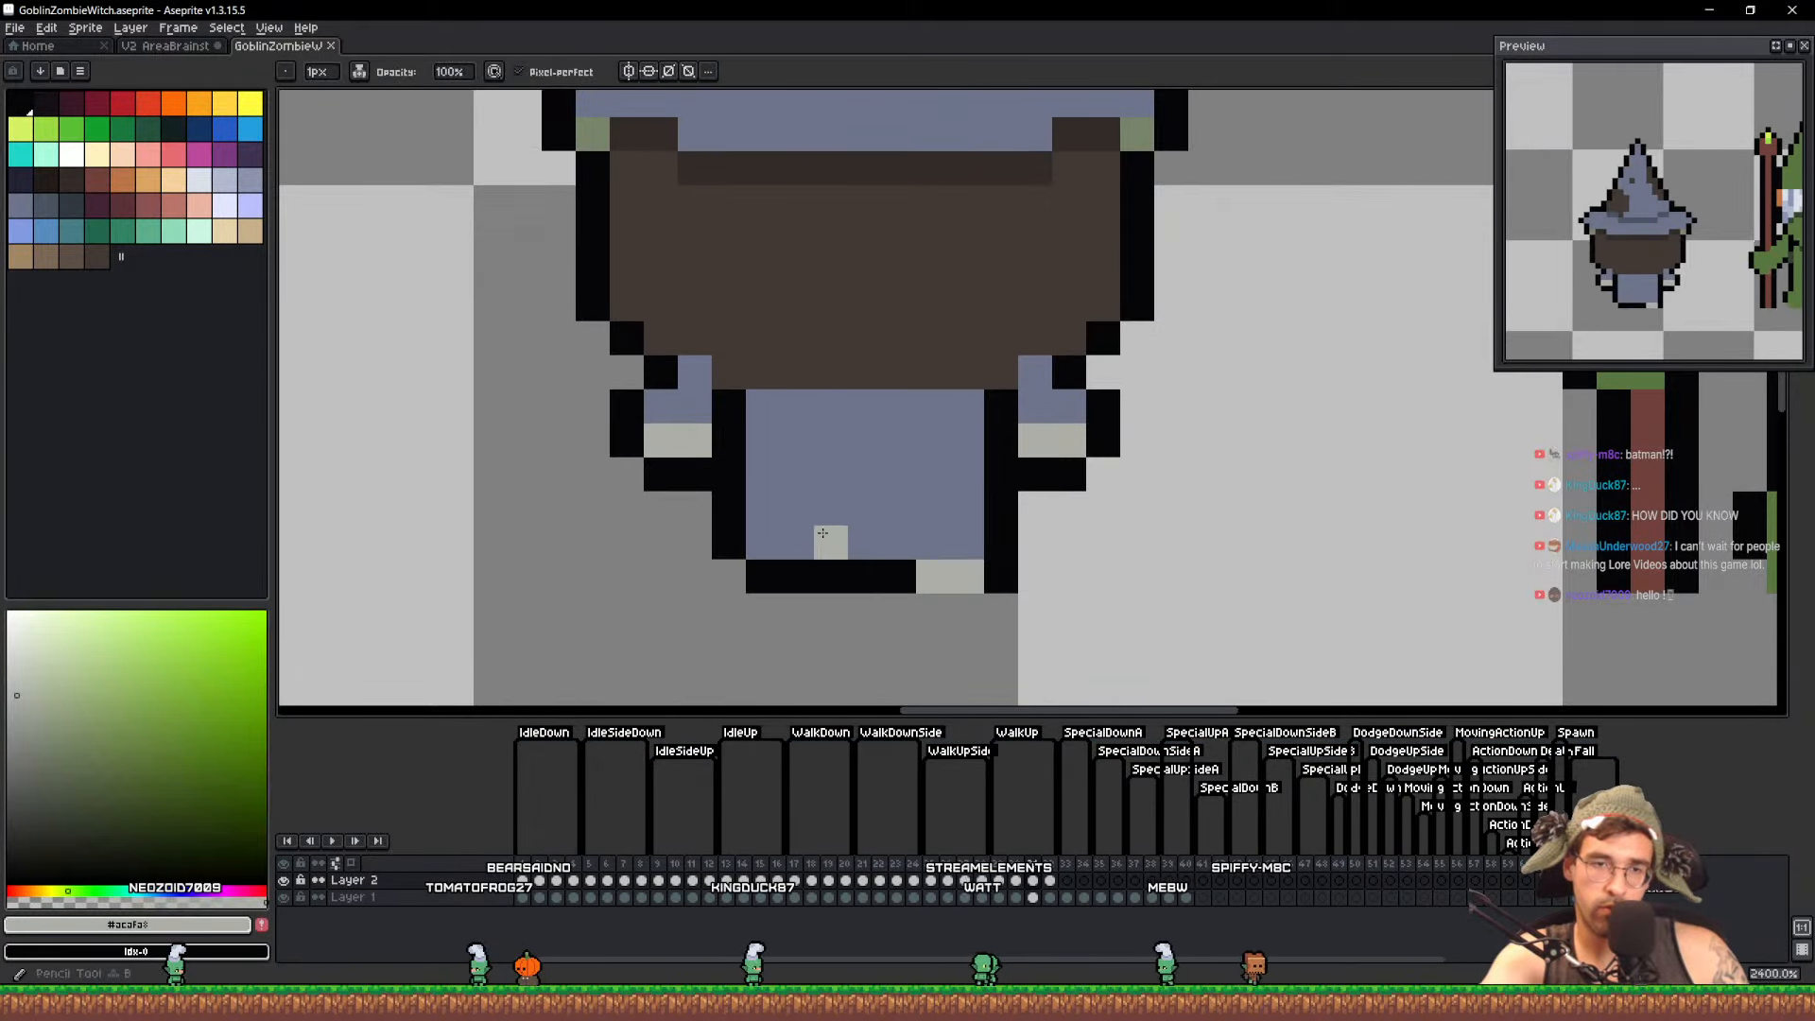
{"action": "key", "text": "plus"}
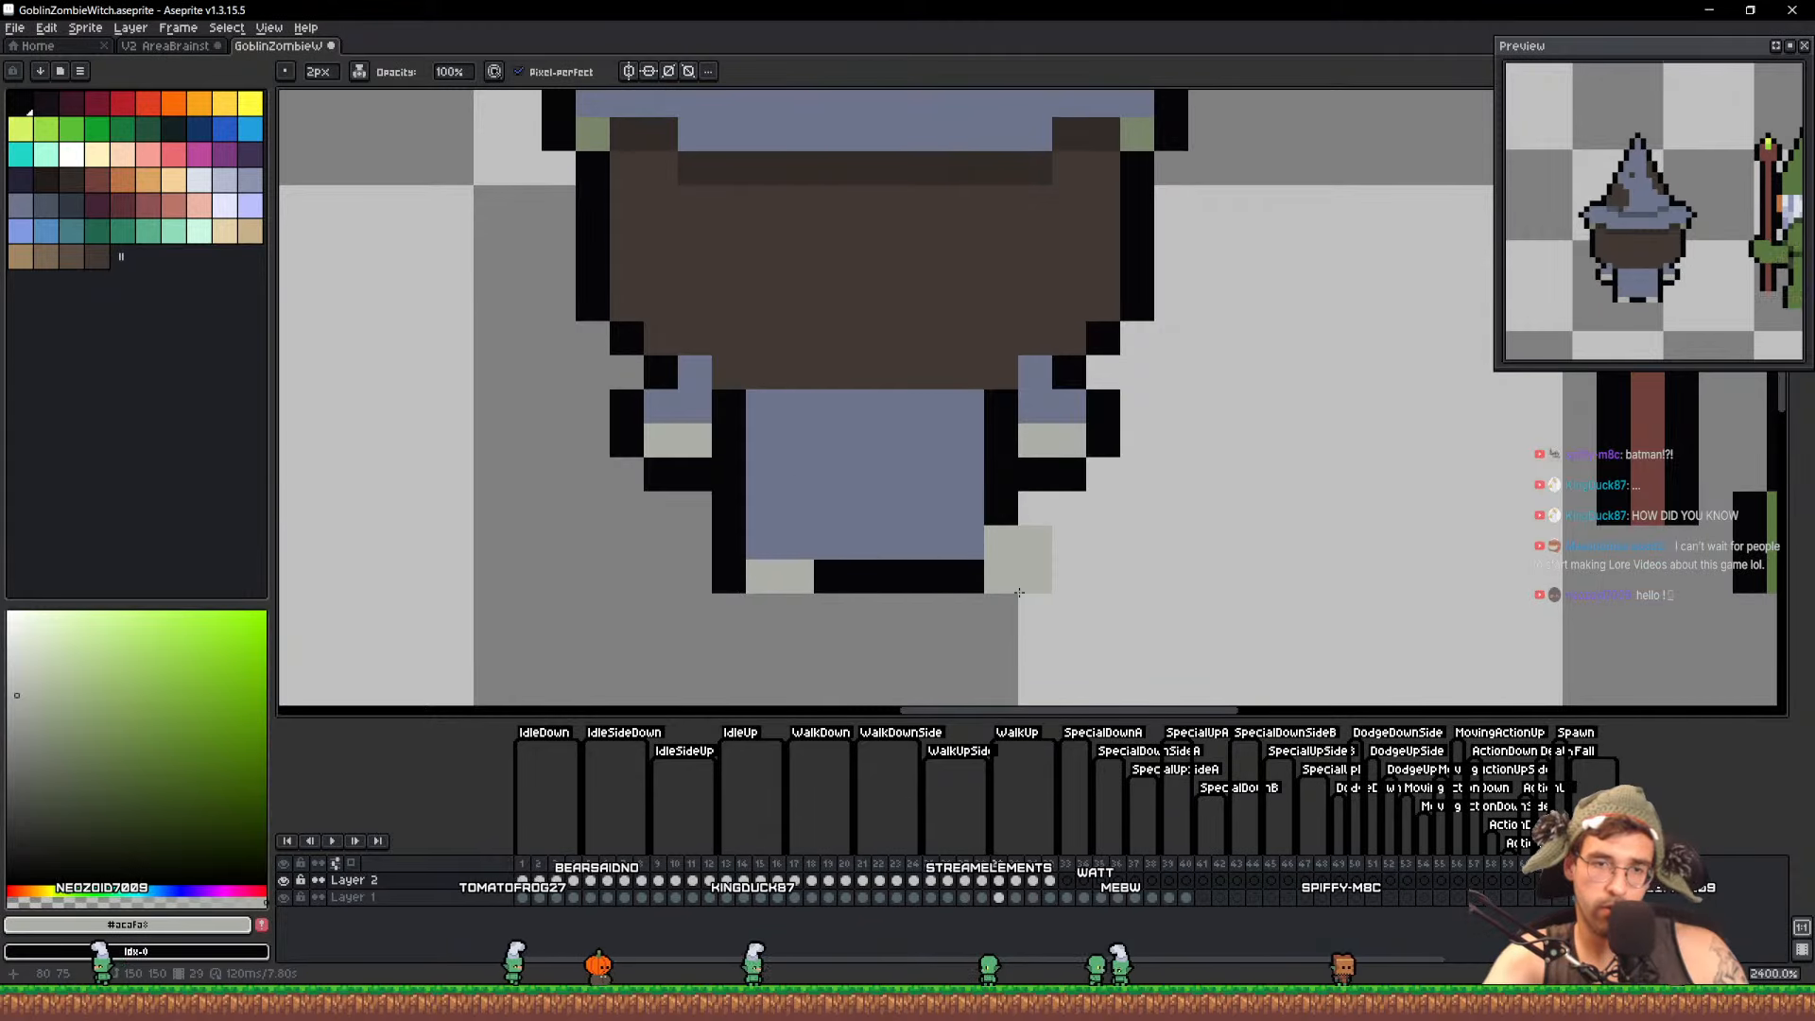
{"action": "key", "text": "Return"}
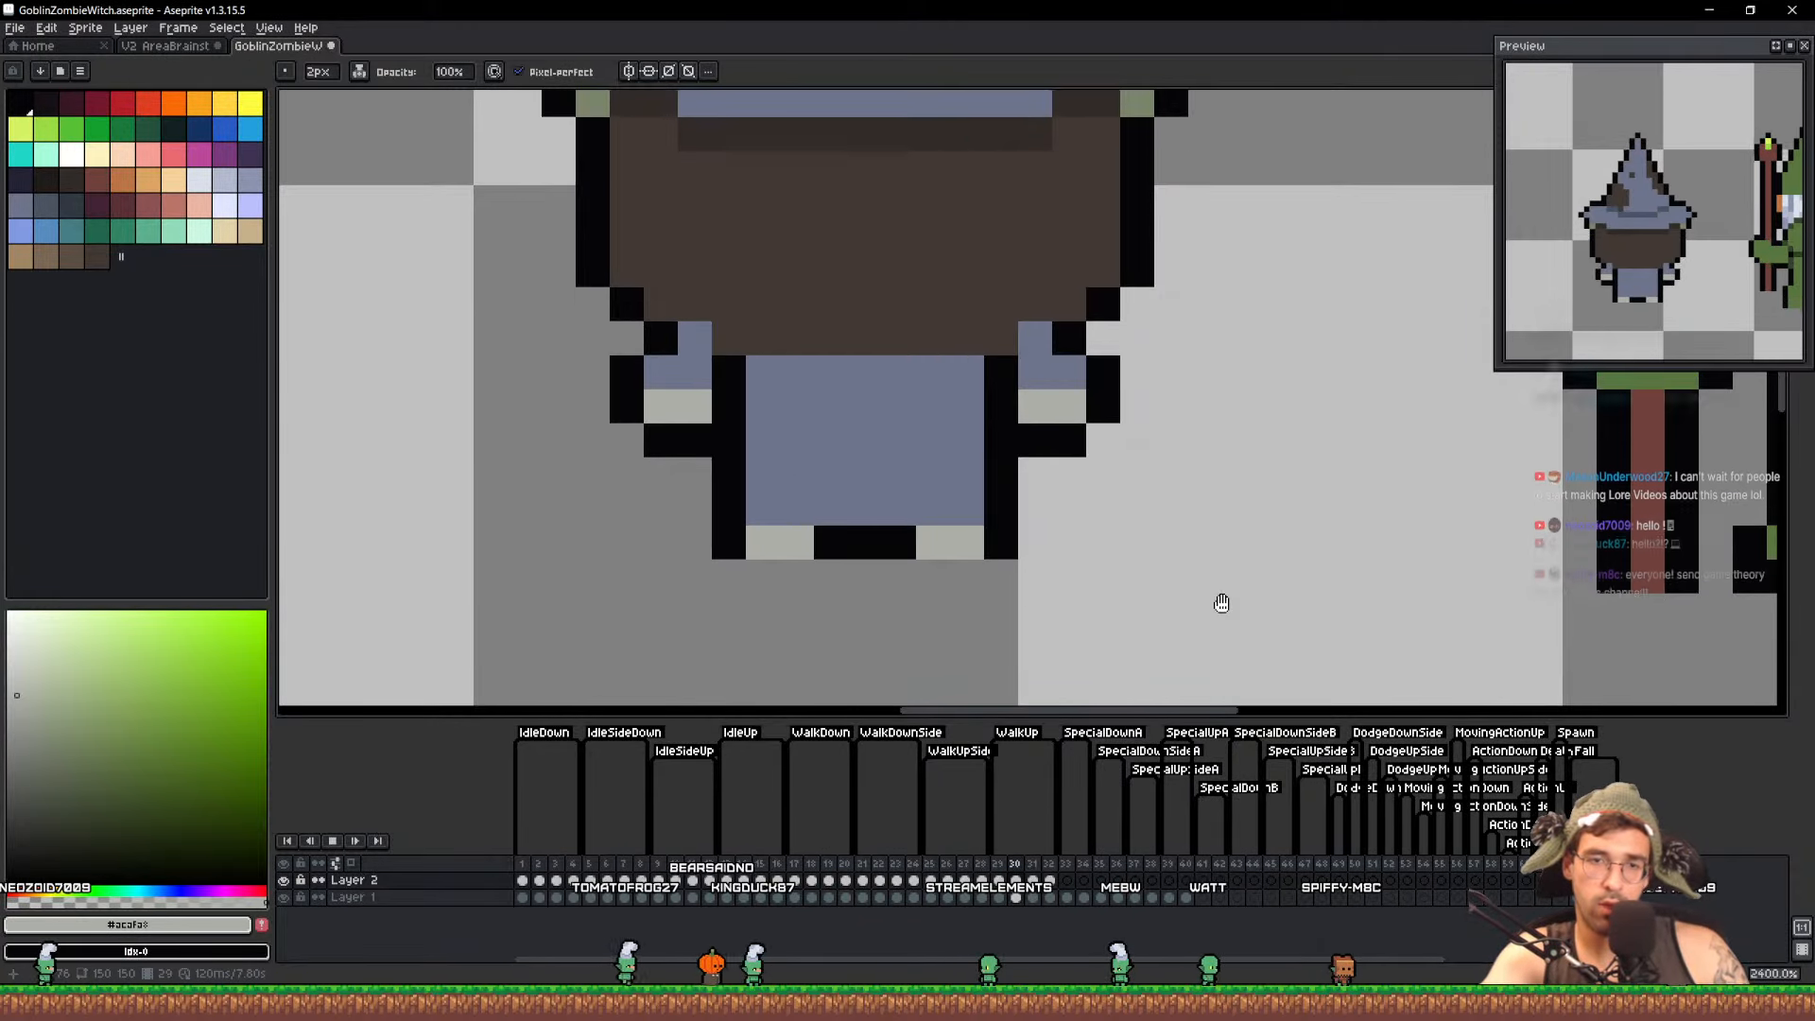
{"action": "key", "text": "Return"}
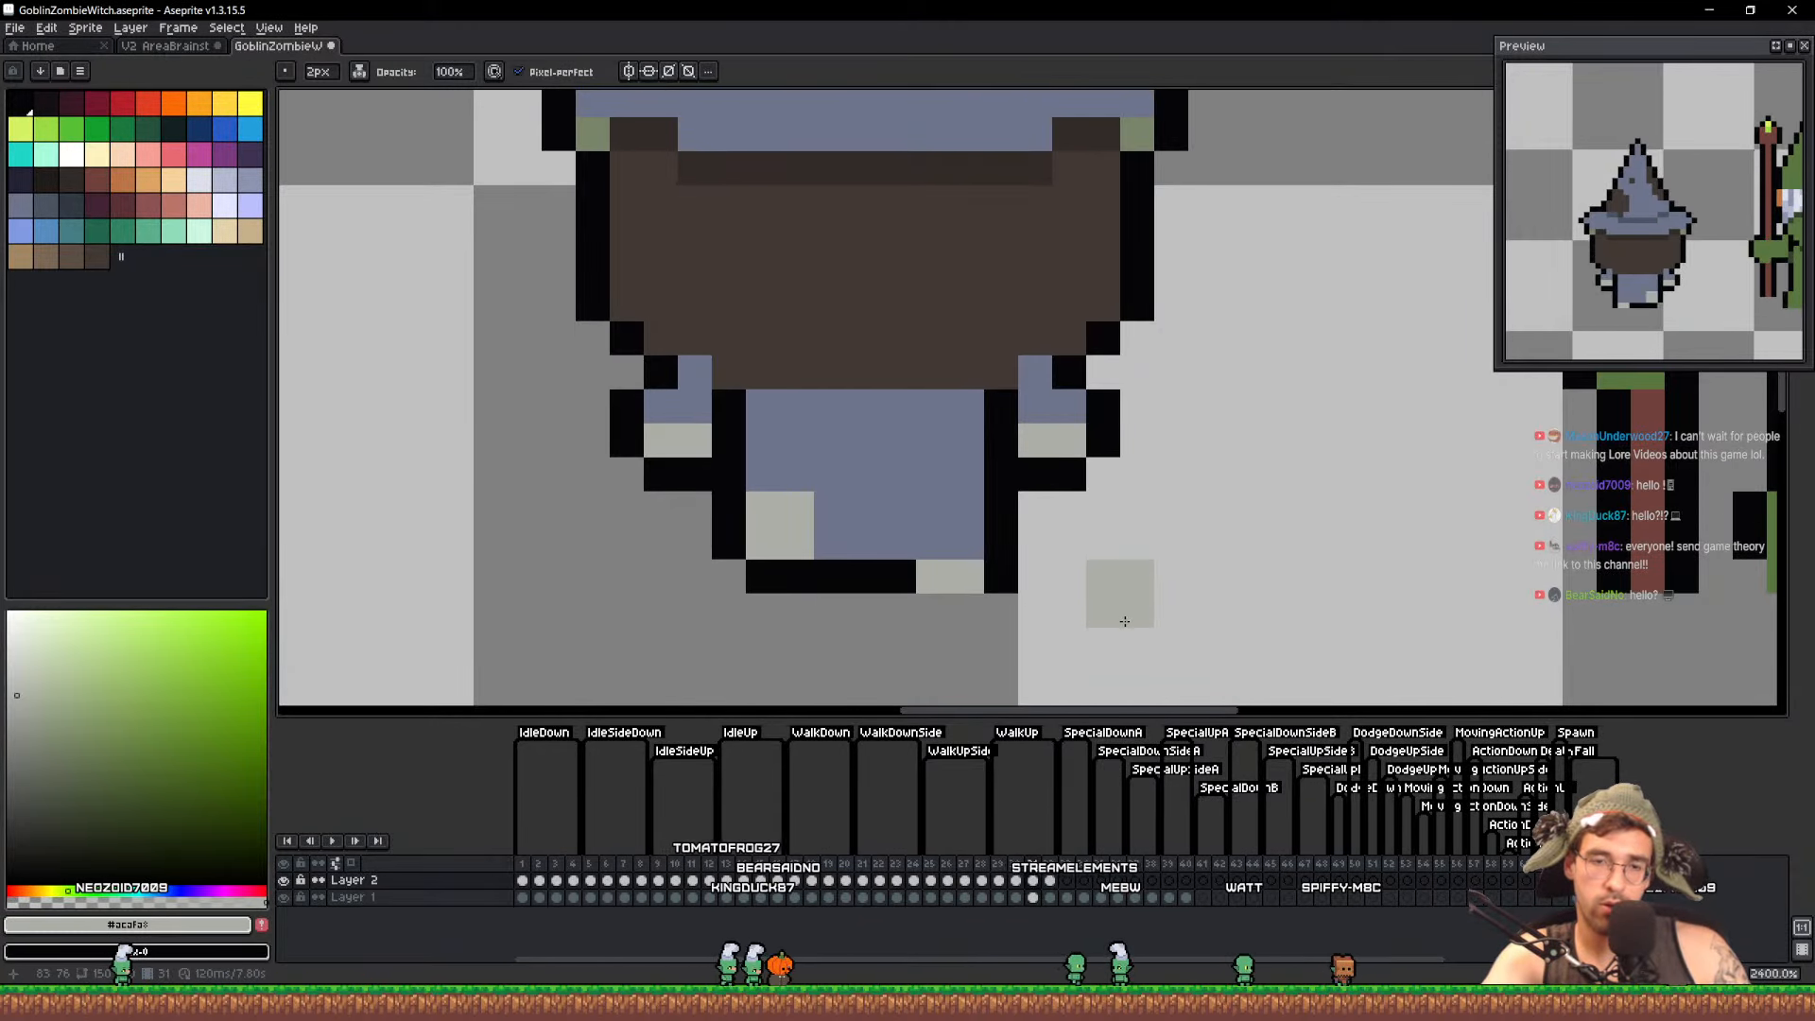
Add two-pixel-wide black outlines beneath both of the witch's feet in frames 30 and 32
{"action": "left_click", "coordinate": [999, 881]}
{"action": "left_click", "coordinate": [1015, 880]}
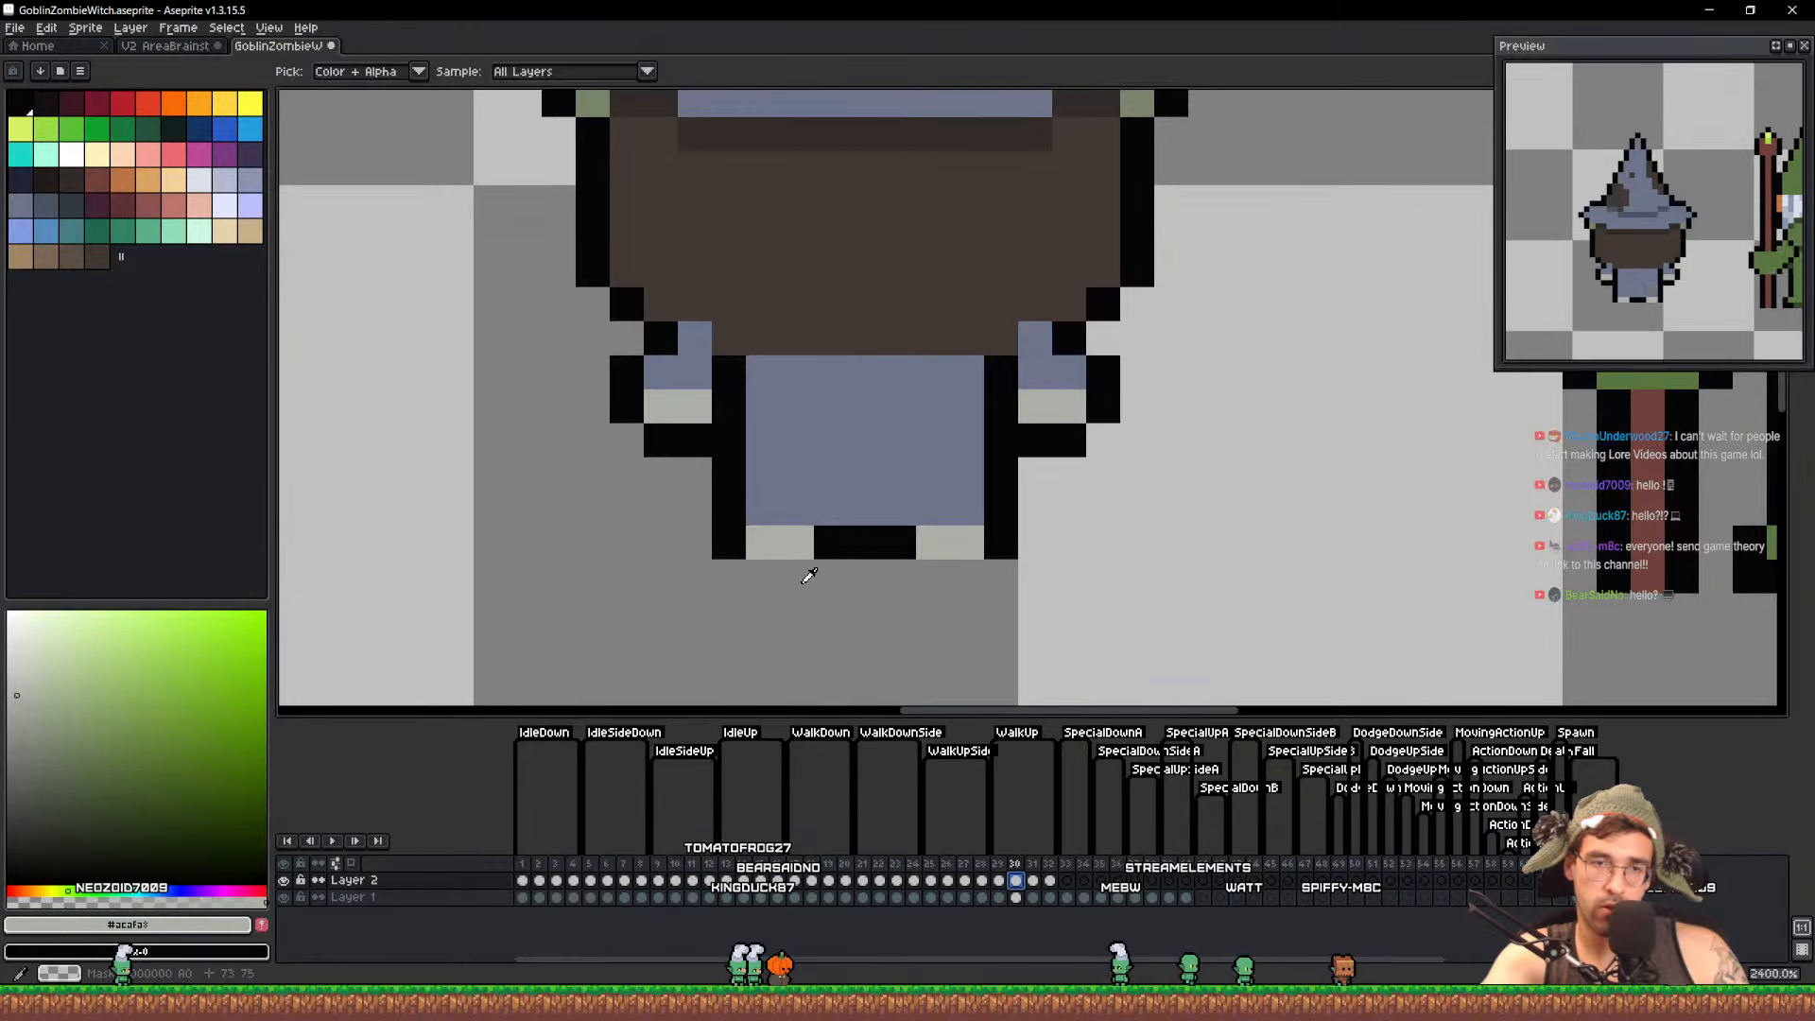
{"action": "left_click", "coordinate": [823, 552], "text": "alt"}
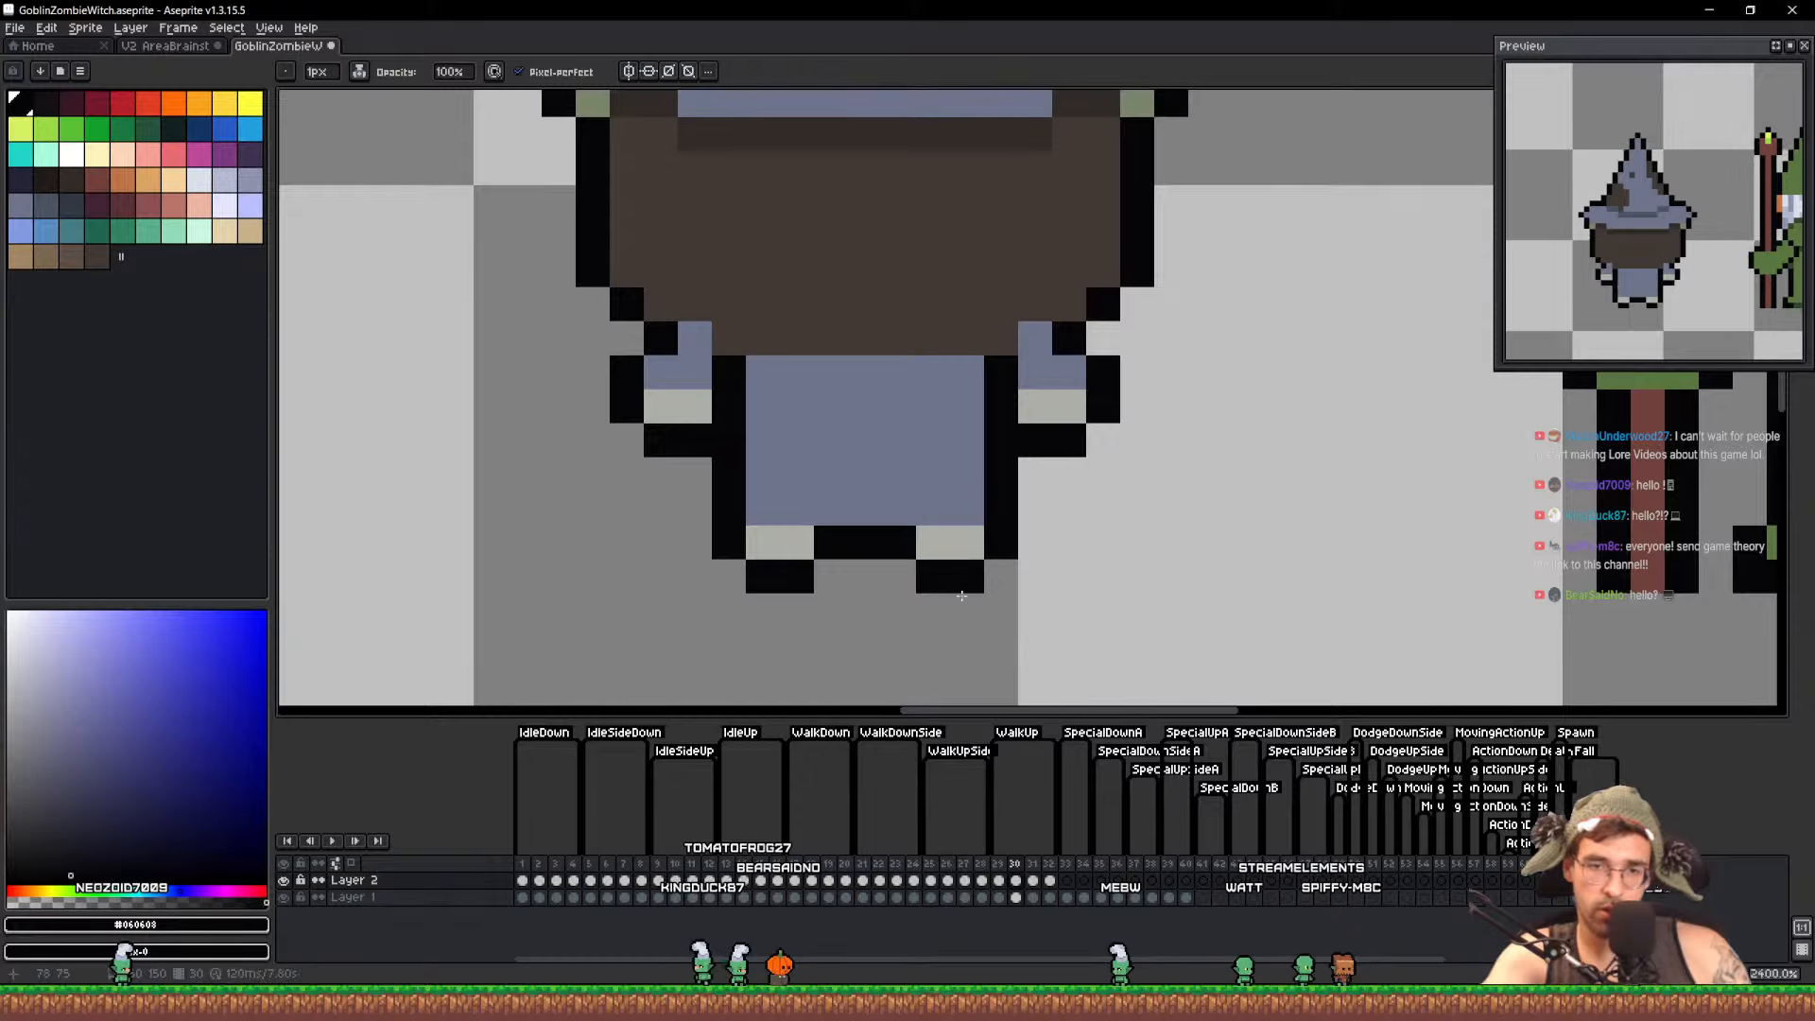
{"action": "key", "text": "Right"}
{"action": "key", "text": "Right"}
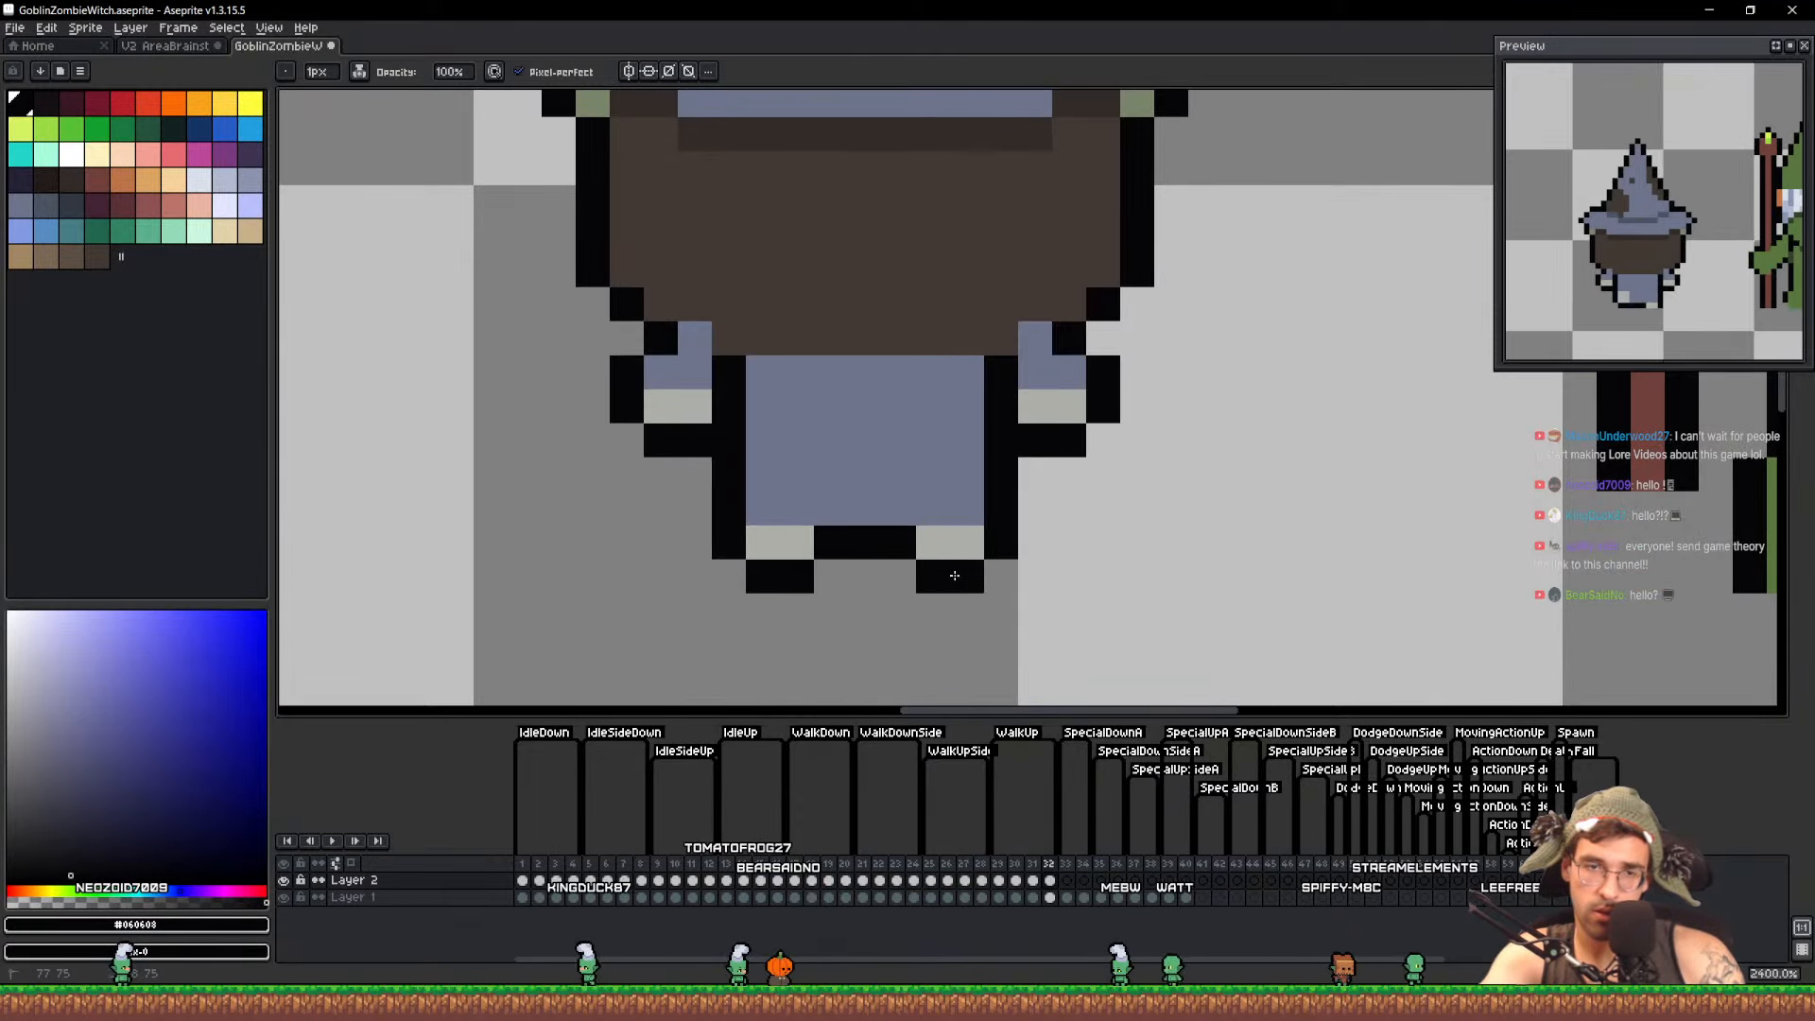
{"action": "key", "text": "Left"}
{"action": "key", "text": "Left"}
{"action": "key", "text": "Left"}
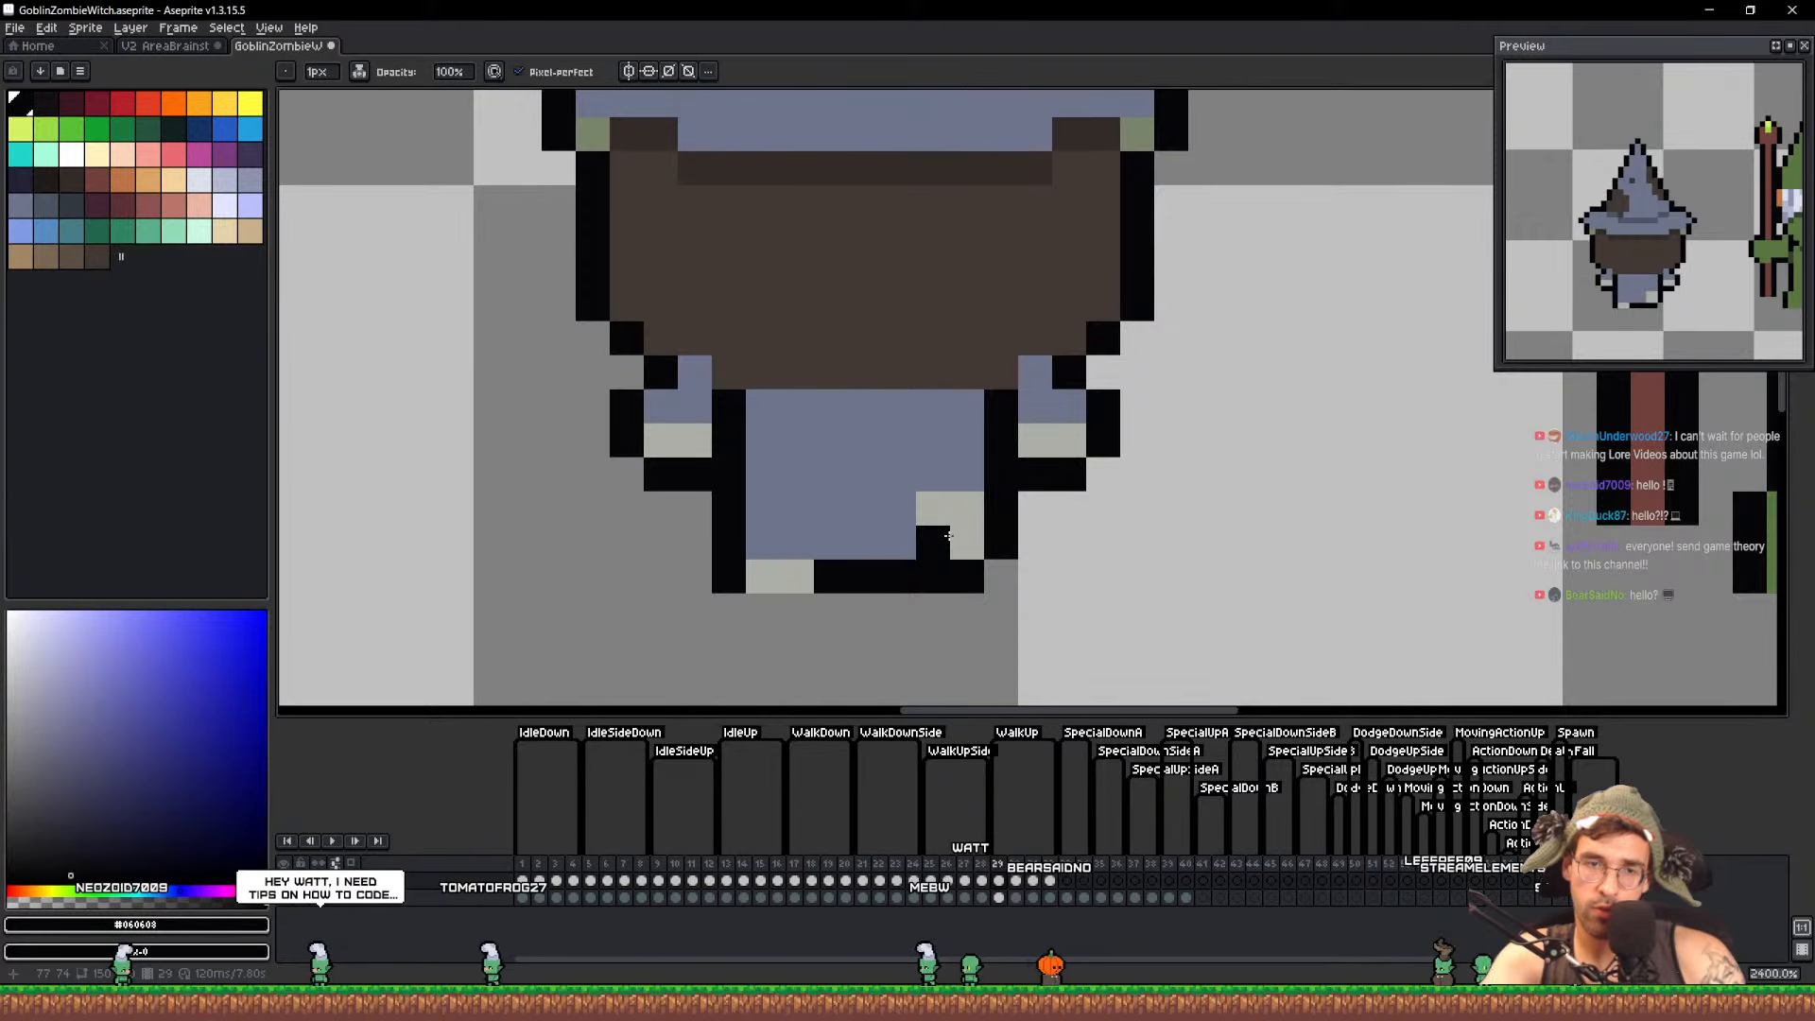
In frame 32, black out the left foot and erase the outline beneath it and the outer corner pixel
{"action": "key", "text": "Right"}
{"action": "key", "text": "Right"}
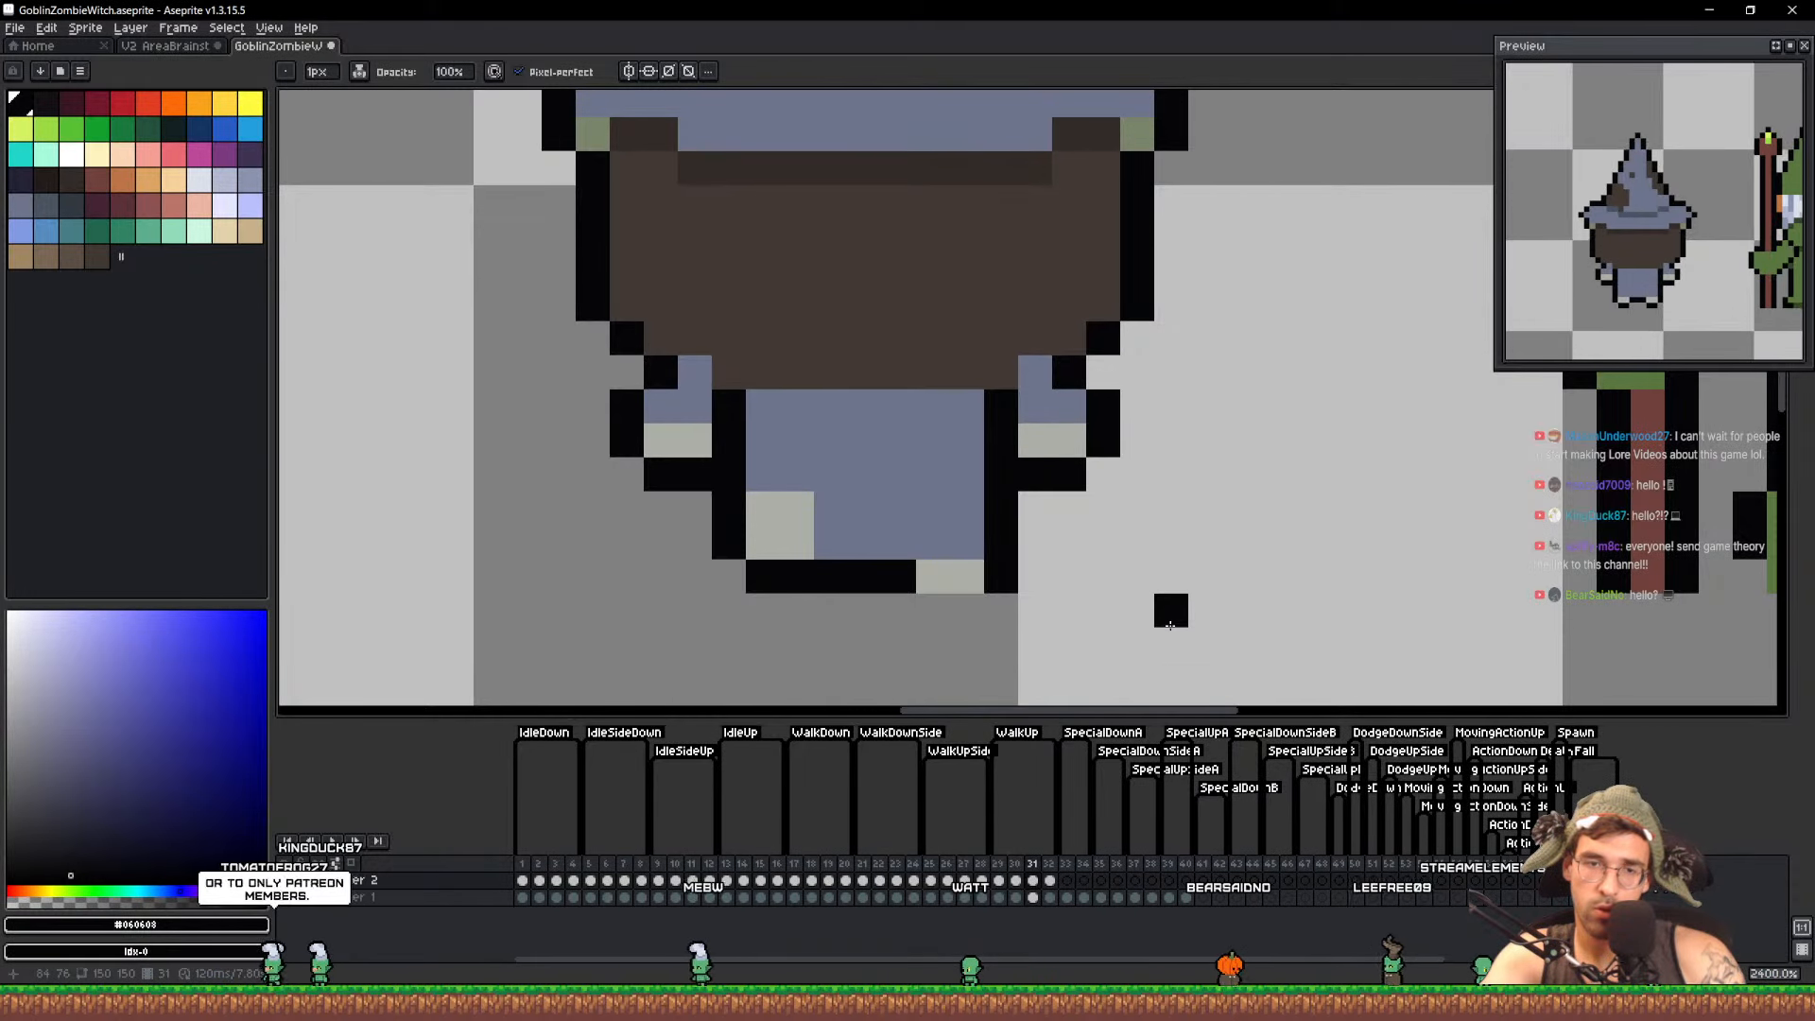
{"action": "key", "text": "Right"}
{"action": "key", "text": "e"}
{"action": "mouse_move", "coordinate": [803, 543]}
{"action": "left_mouse_down"}
{"action": "mouse_move", "coordinate": [764, 546]}
{"action": "mouse_move", "coordinate": [797, 577]}
{"action": "left_mouse_up"}
{"action": "left_click", "coordinate": [729, 543]}
{"action": "key", "text": "Left"}
{"action": "key", "text": "Left"}
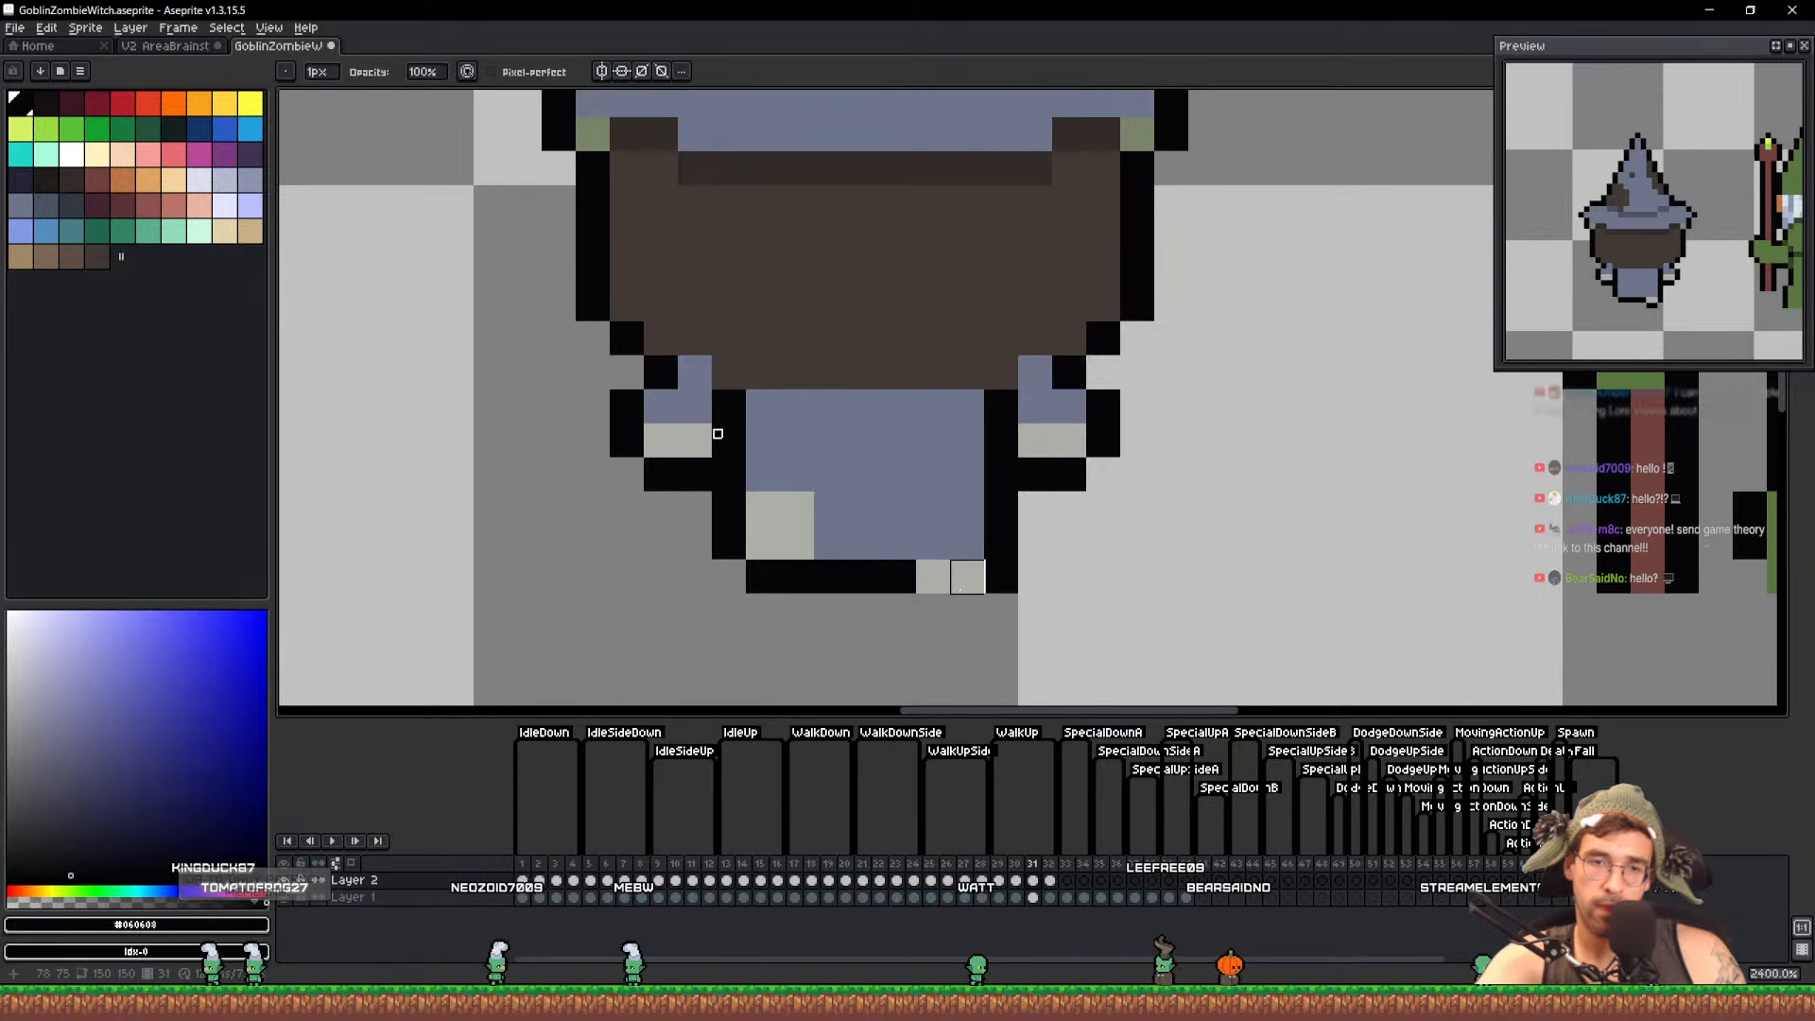
In frame 30, black out the right foot and erase the outline pixels beneath it
{"action": "key", "text": "b"}
{"action": "left_click", "coordinate": [951, 536]}
{"action": "key", "text": "e"}
{"action": "left_click", "coordinate": [933, 577]}
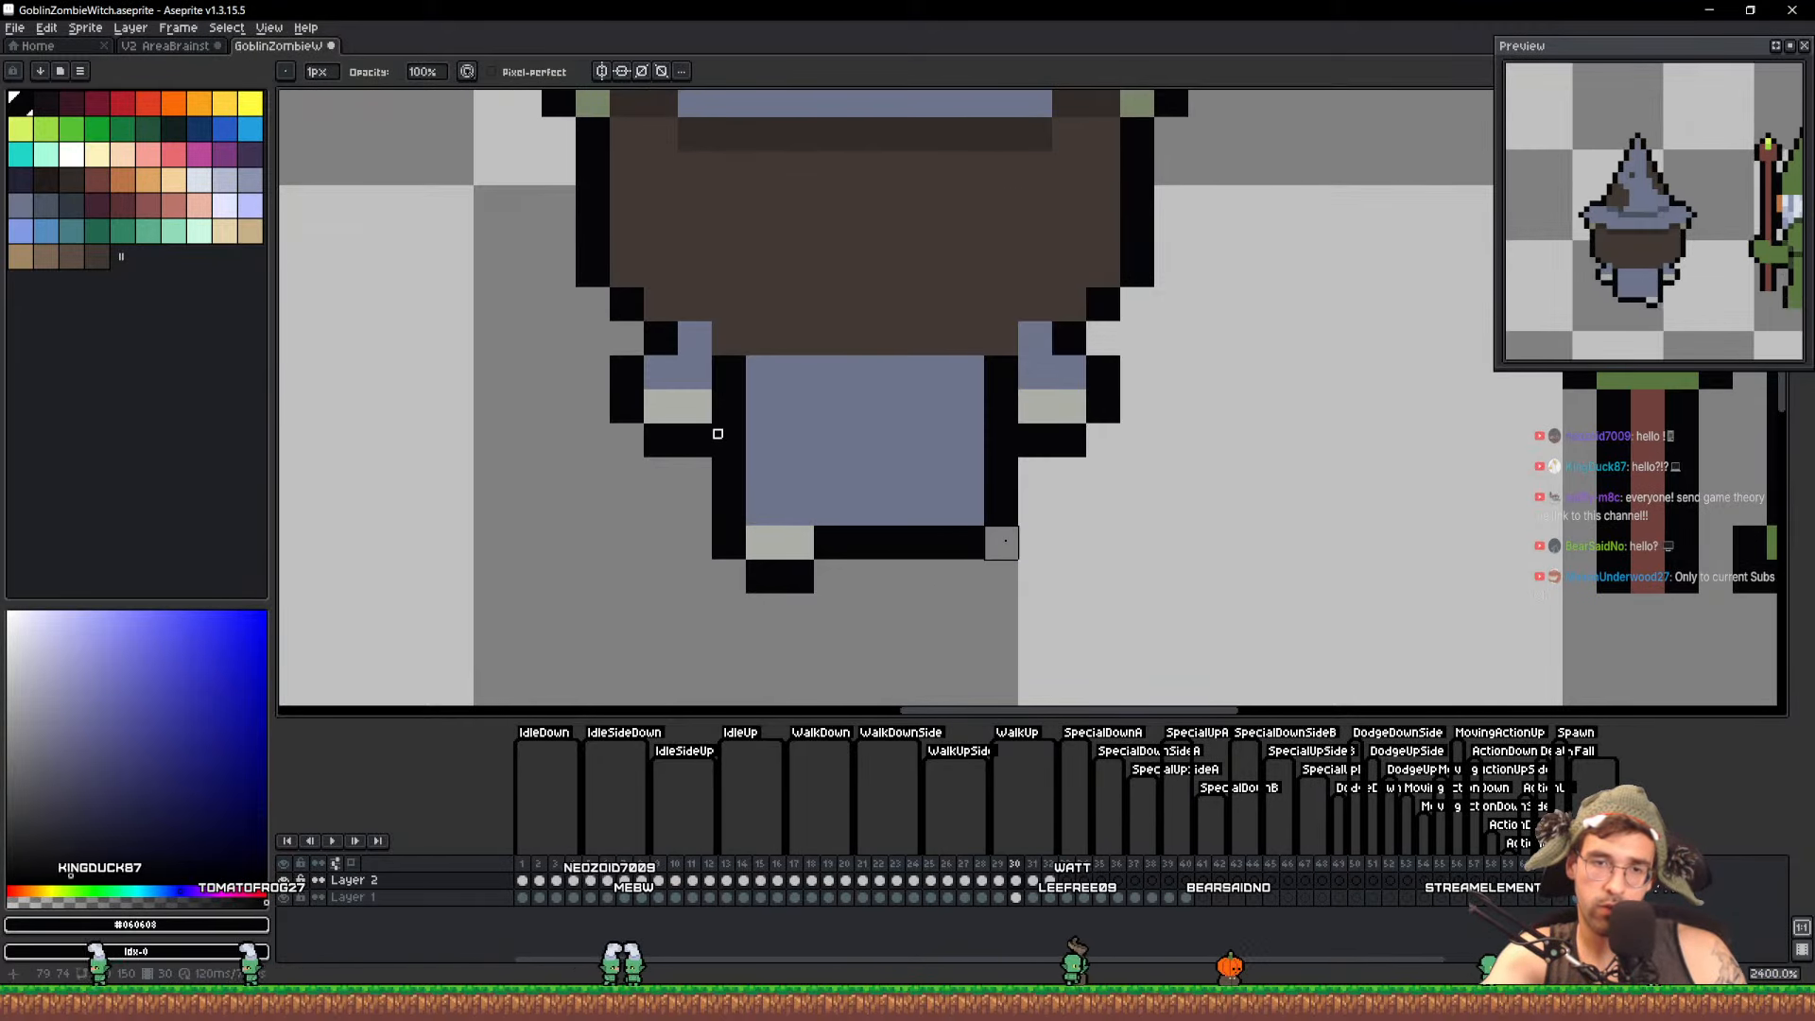
Play back the WalkUp cycle, check the earlier walk frames, and save the sprite
{"action": "scroll", "coordinate": [1298, 475], "scroll_direction": "down", "scroll_amount": 6}
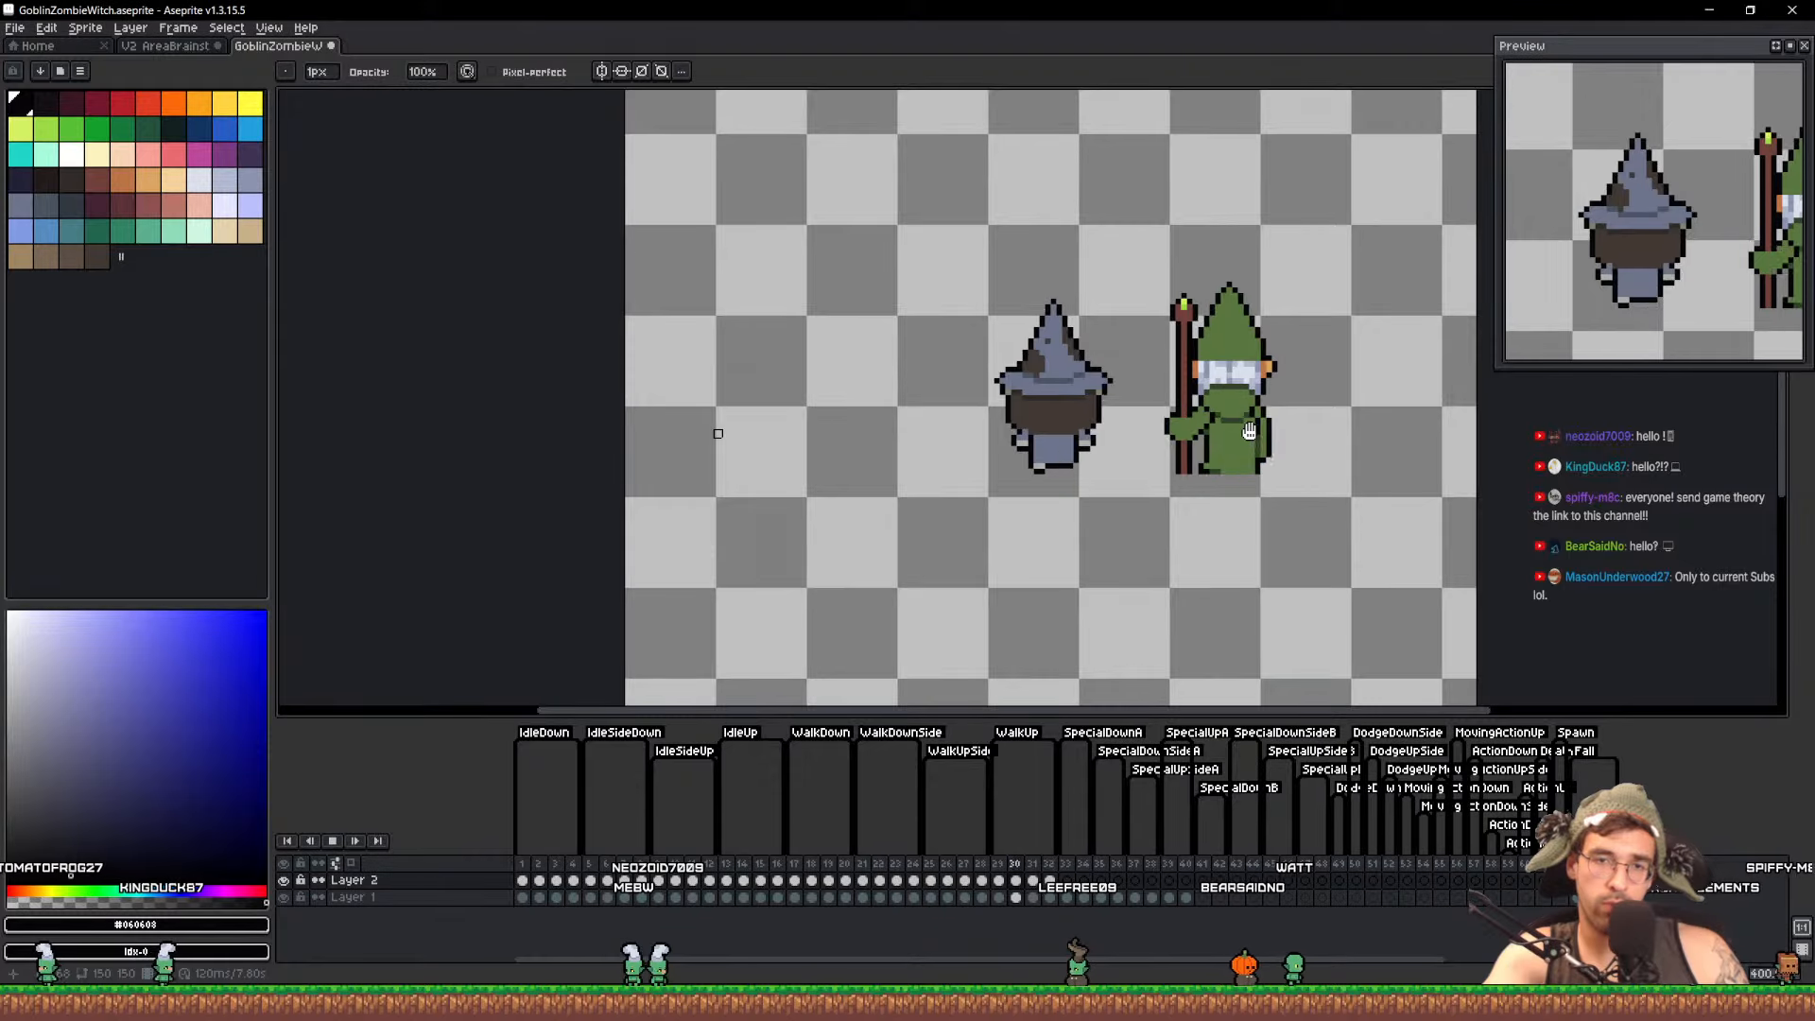
{"action": "key", "text": "Right"}
{"action": "scroll", "coordinate": [1208, 399], "scroll_direction": "up", "scroll_amount": 3}
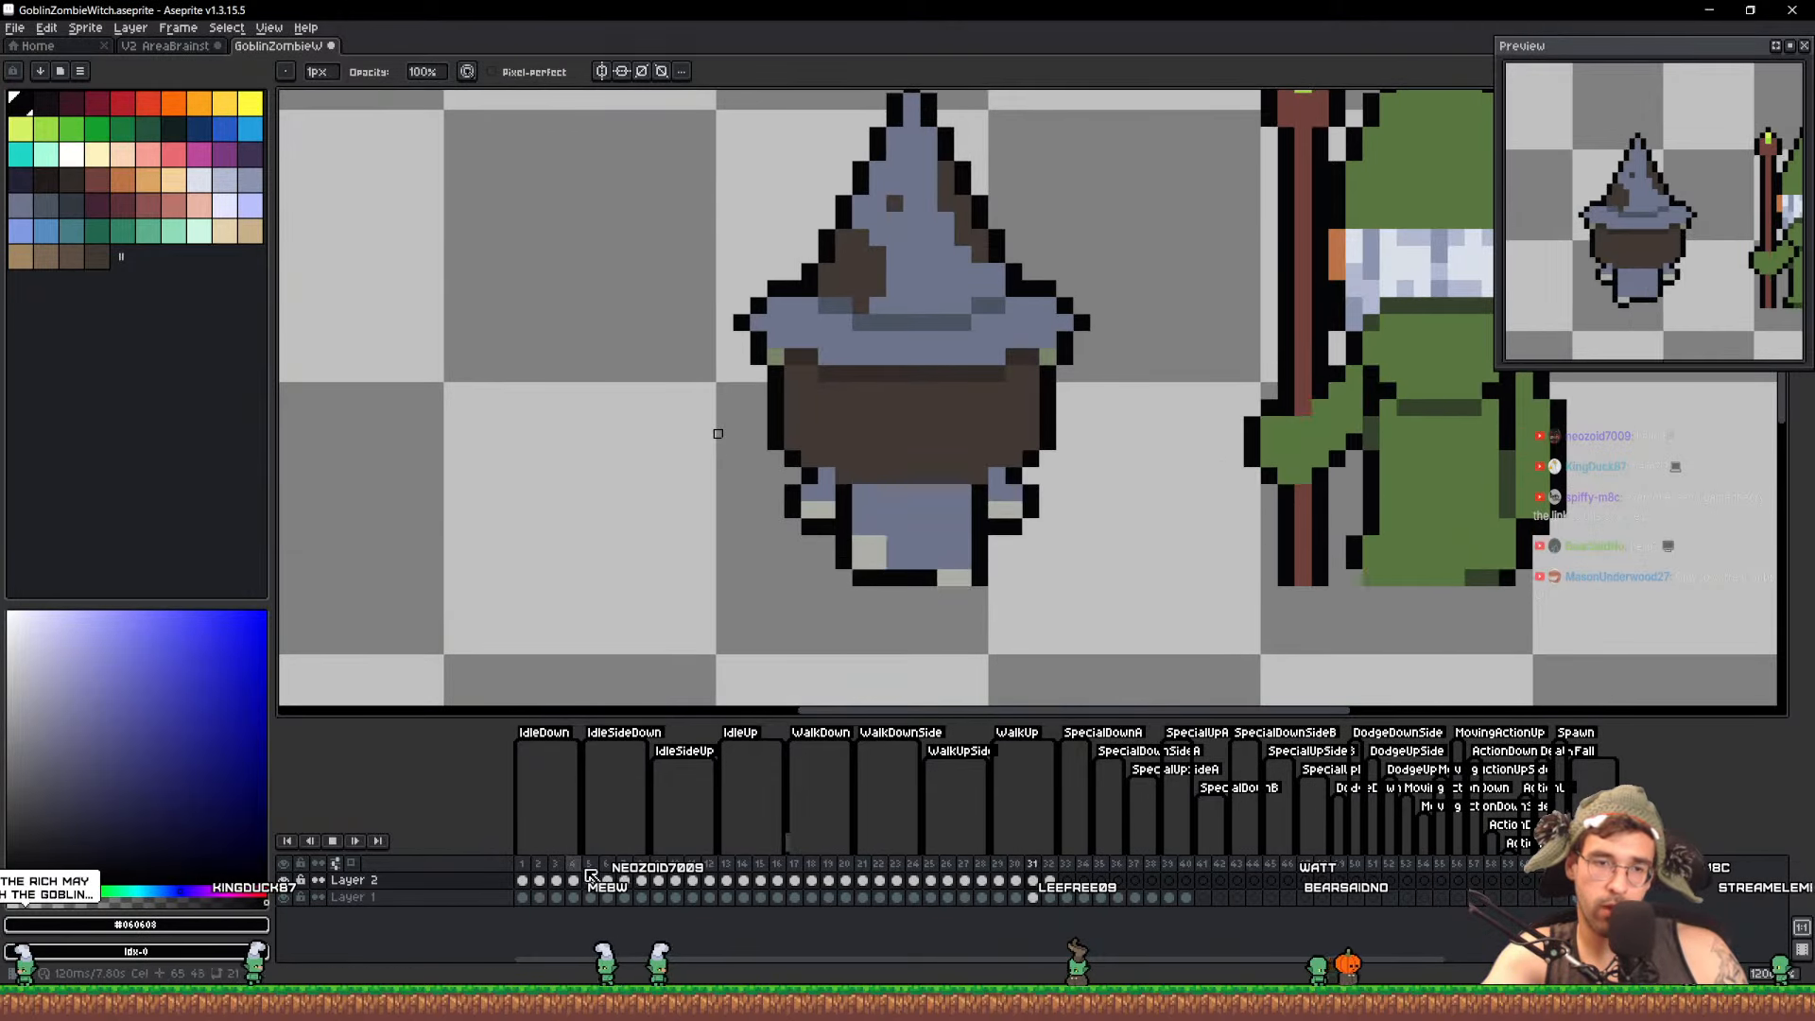
{"action": "left_click", "coordinate": [744, 869]}
{"action": "left_click", "coordinate": [913, 880]}
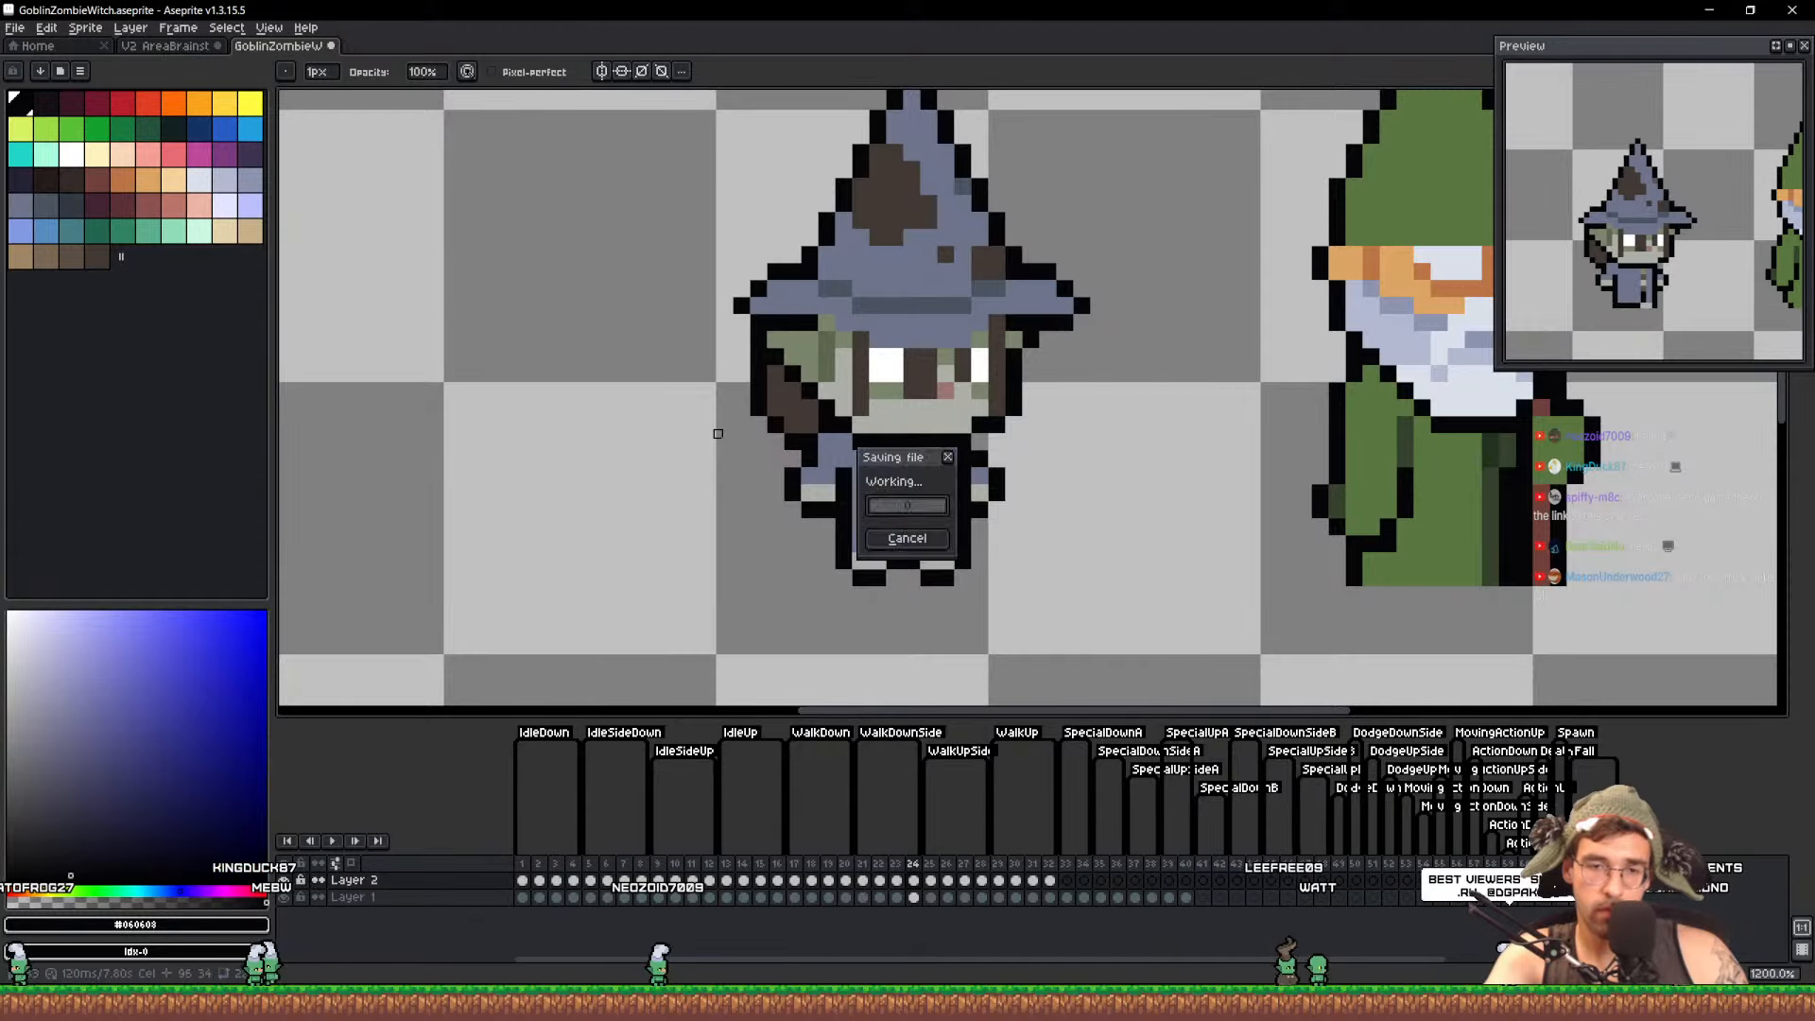
Copy the front-facing witch from frame 1 into frame 33, the first SpecialDownA frame
{"action": "left_click", "coordinate": [1084, 881]}
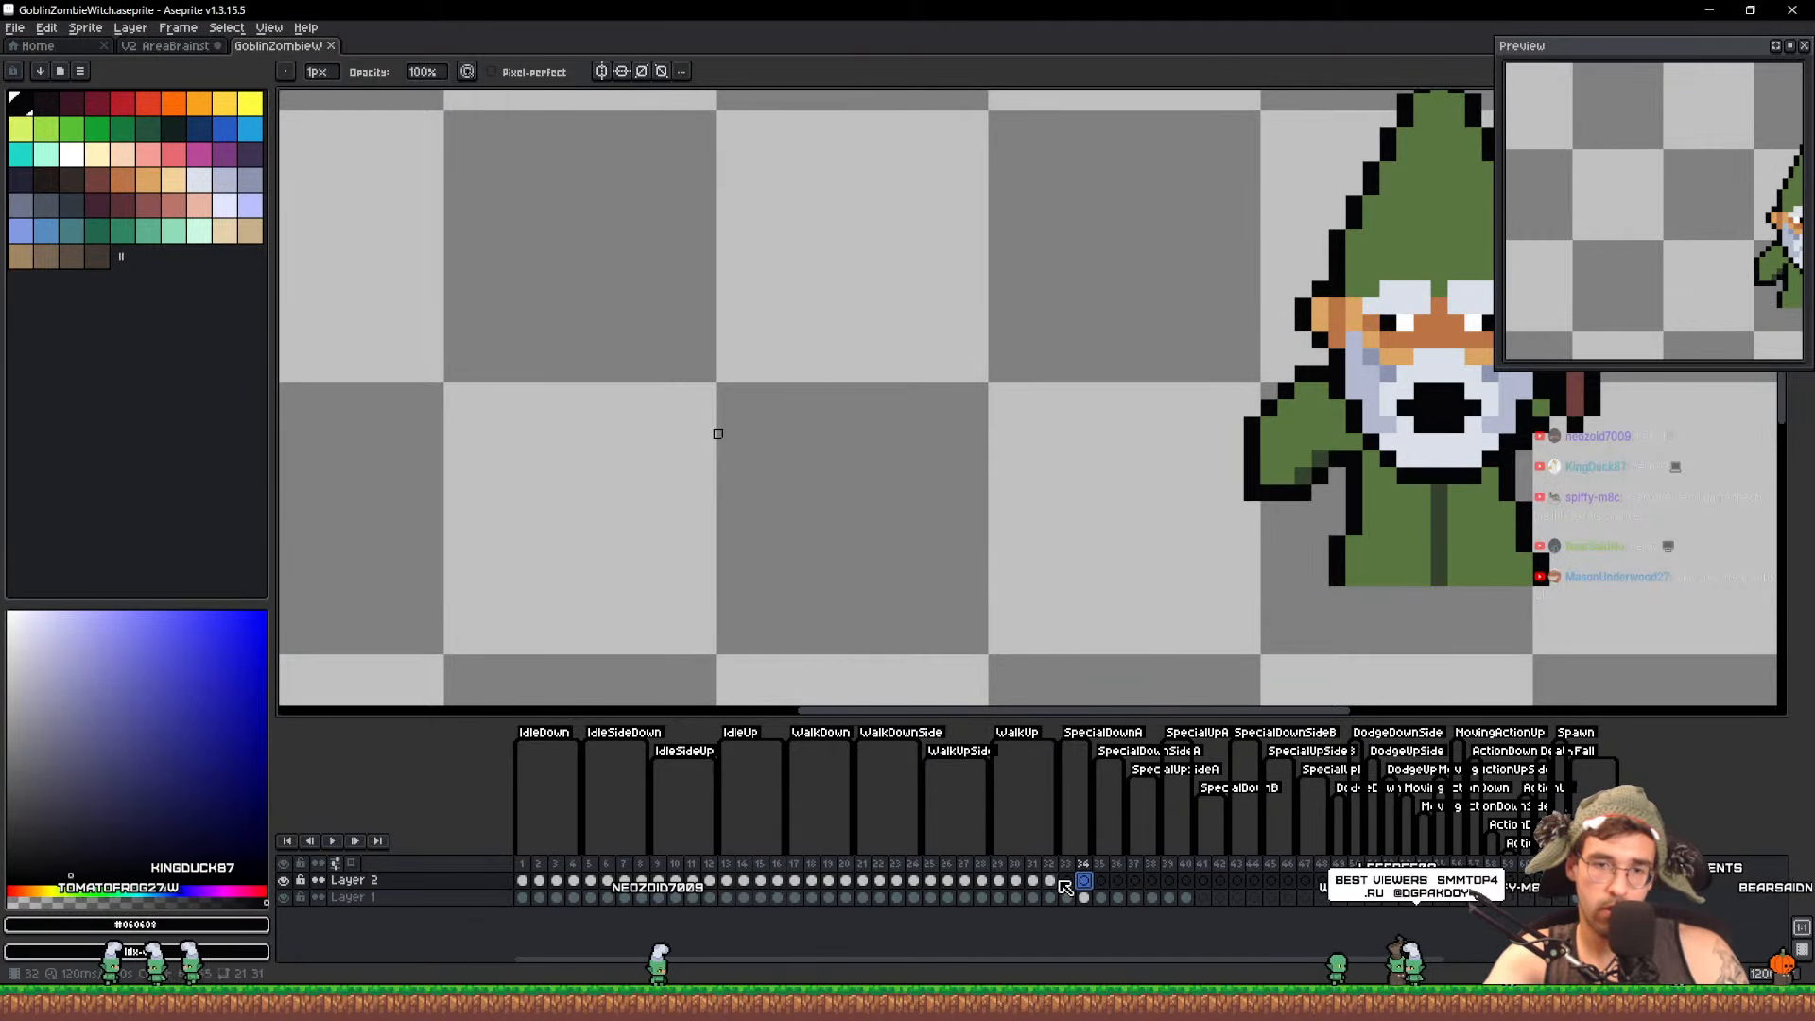
{"action": "left_click", "coordinate": [1067, 880]}
{"action": "left_click", "coordinate": [1084, 881]}
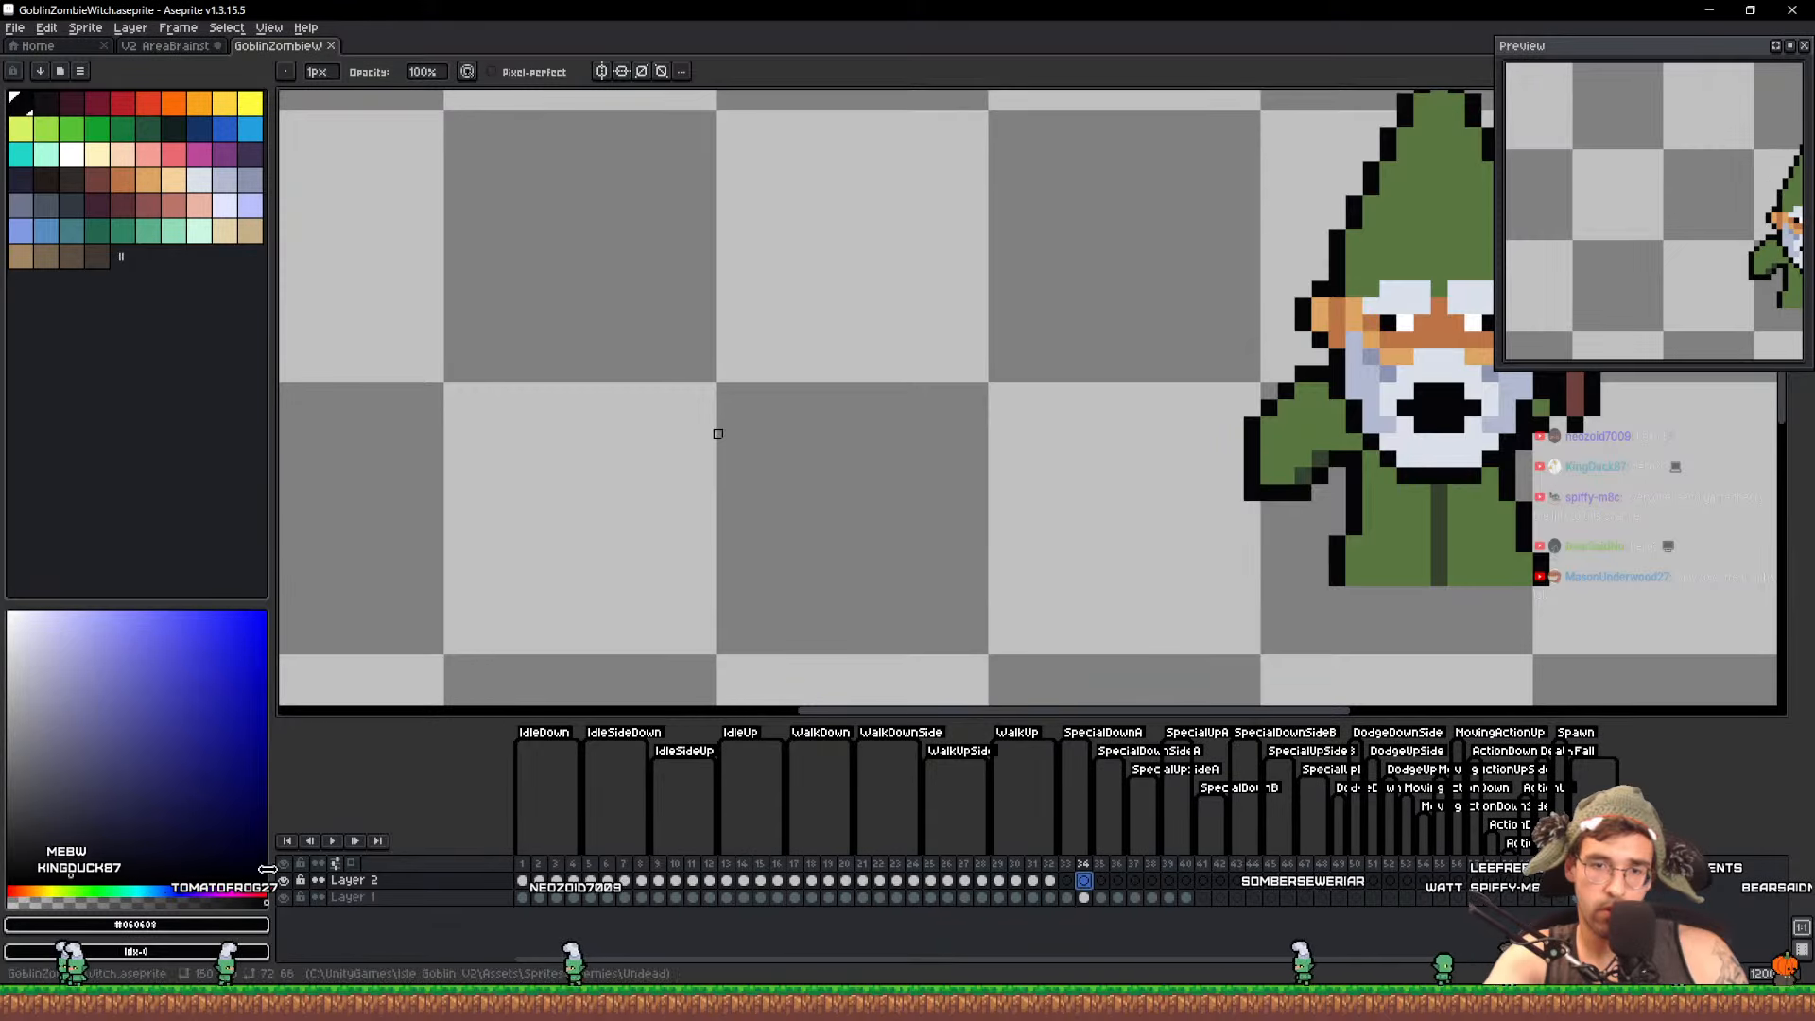
{"action": "left_click", "coordinate": [523, 880]}
{"action": "left_click_drag", "start_coordinate": [529, 881], "coordinate": [1067, 881]}
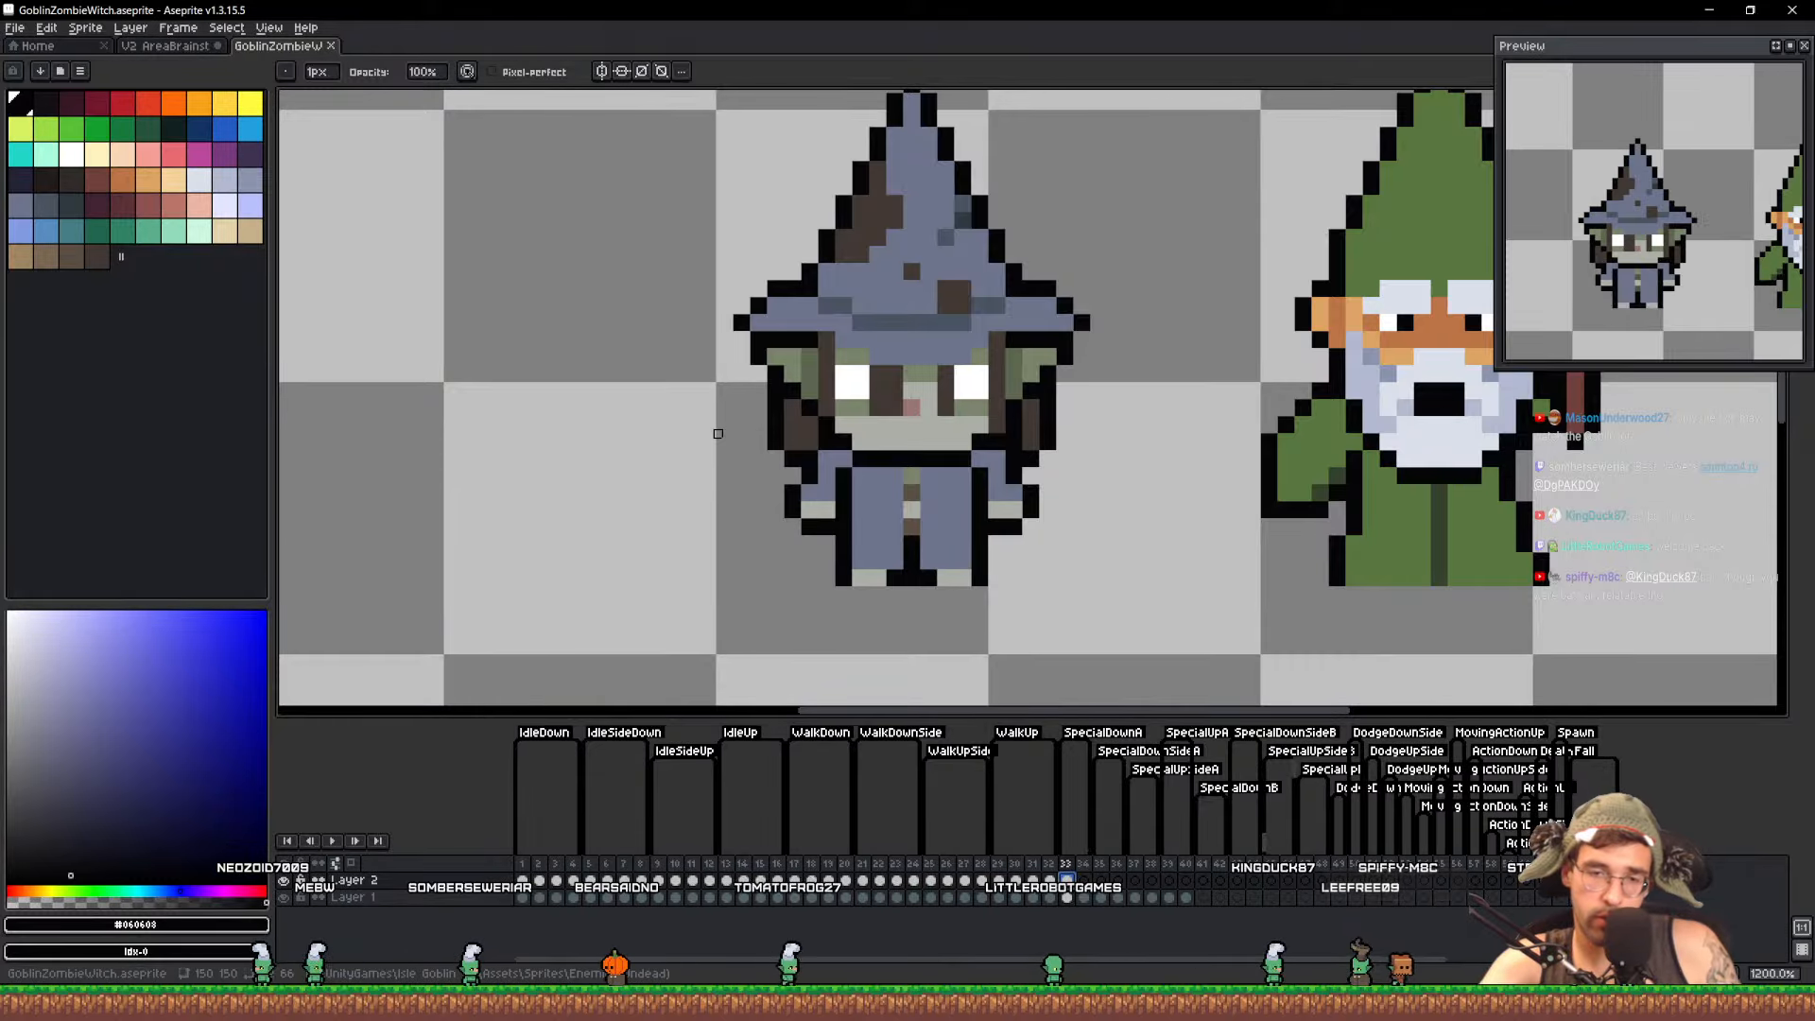
Switch to VS Code and look through ChunkManager.cs up to the class's opening declarations
{"action": "key", "text": "alt+Tab"}
{"action": "scroll", "coordinate": [816, 583], "scroll_direction": "up", "scroll_amount": 15}
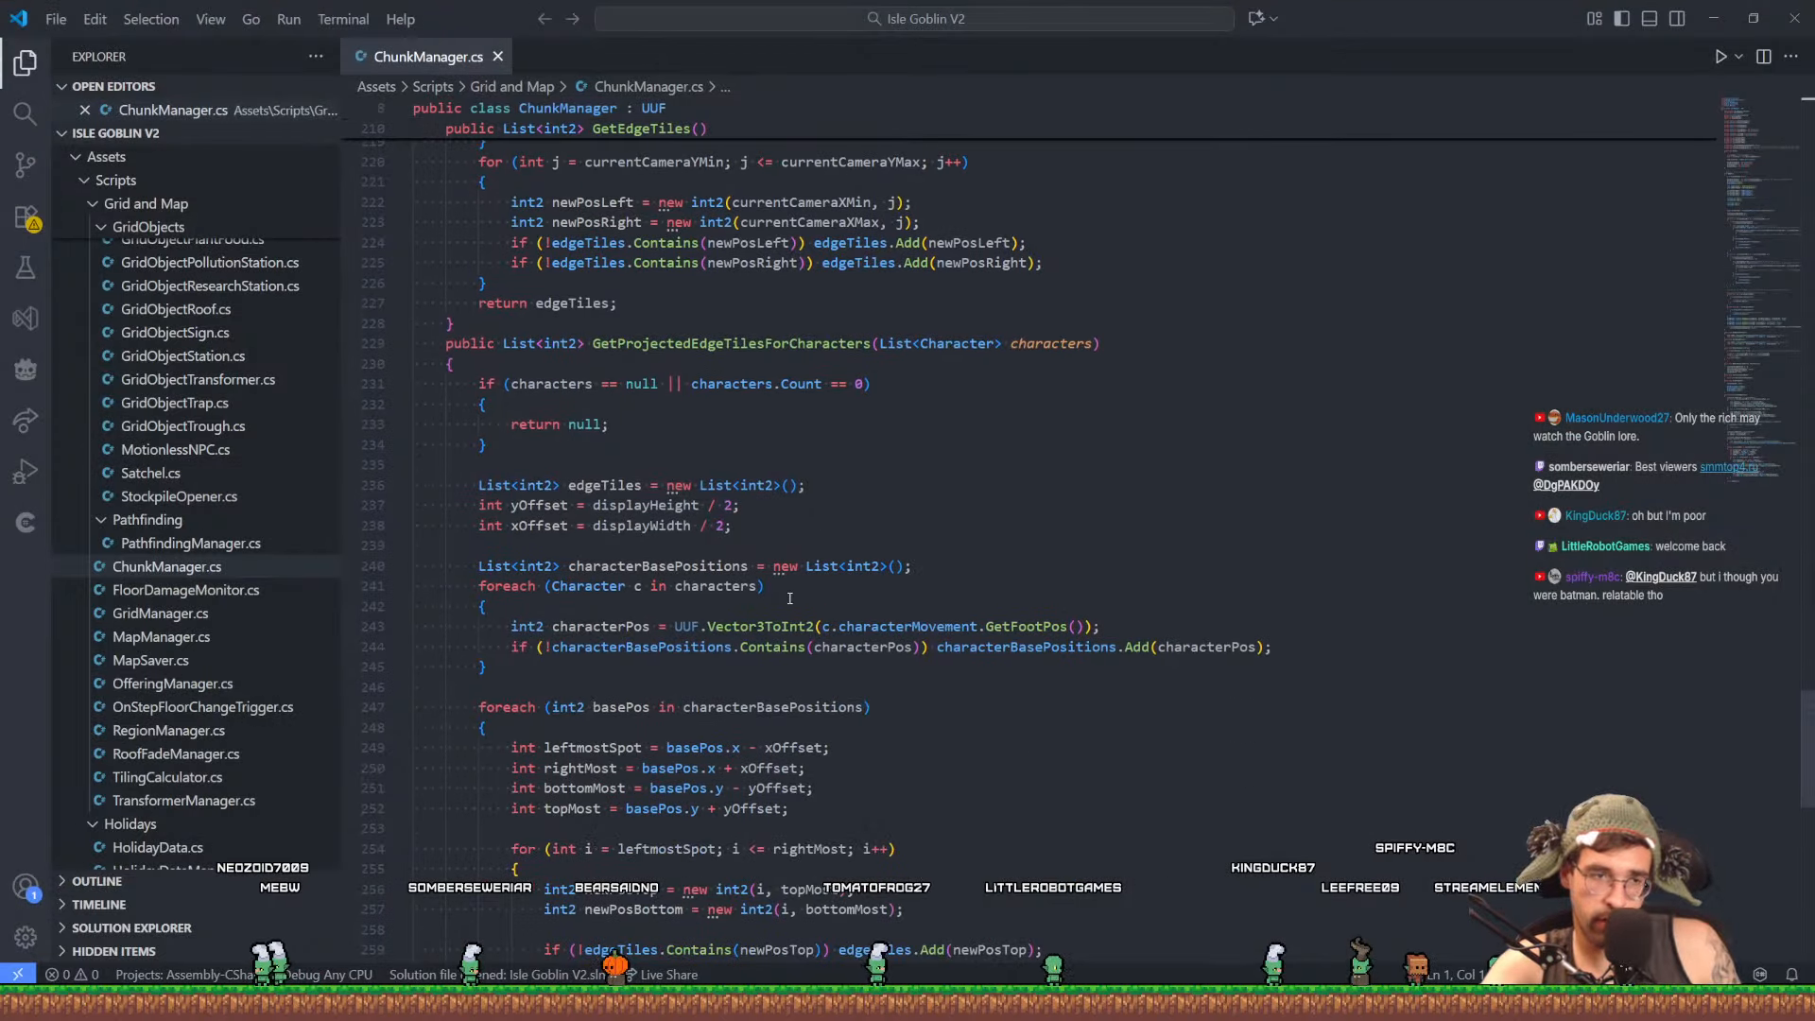
{"action": "scroll", "coordinate": [816, 603], "scroll_direction": "up", "scroll_amount": 20}
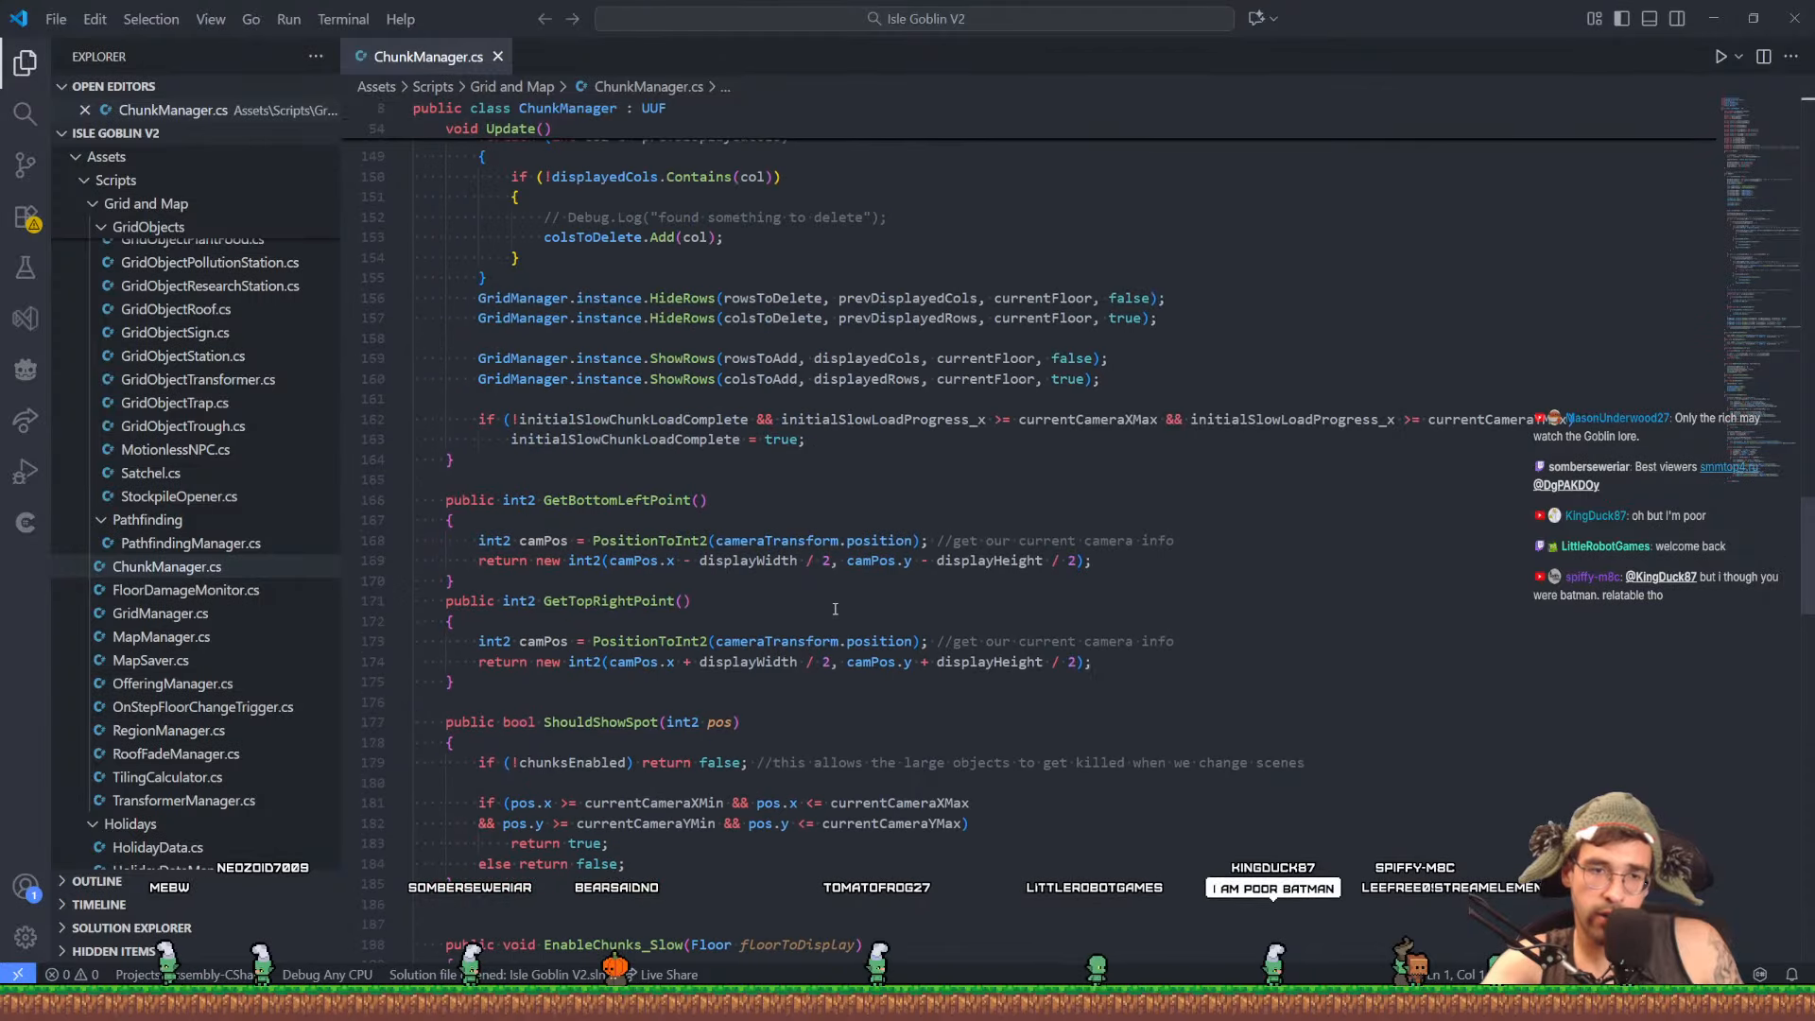
{"action": "scroll", "coordinate": [1000, 599], "scroll_direction": "up", "scroll_amount": 4}
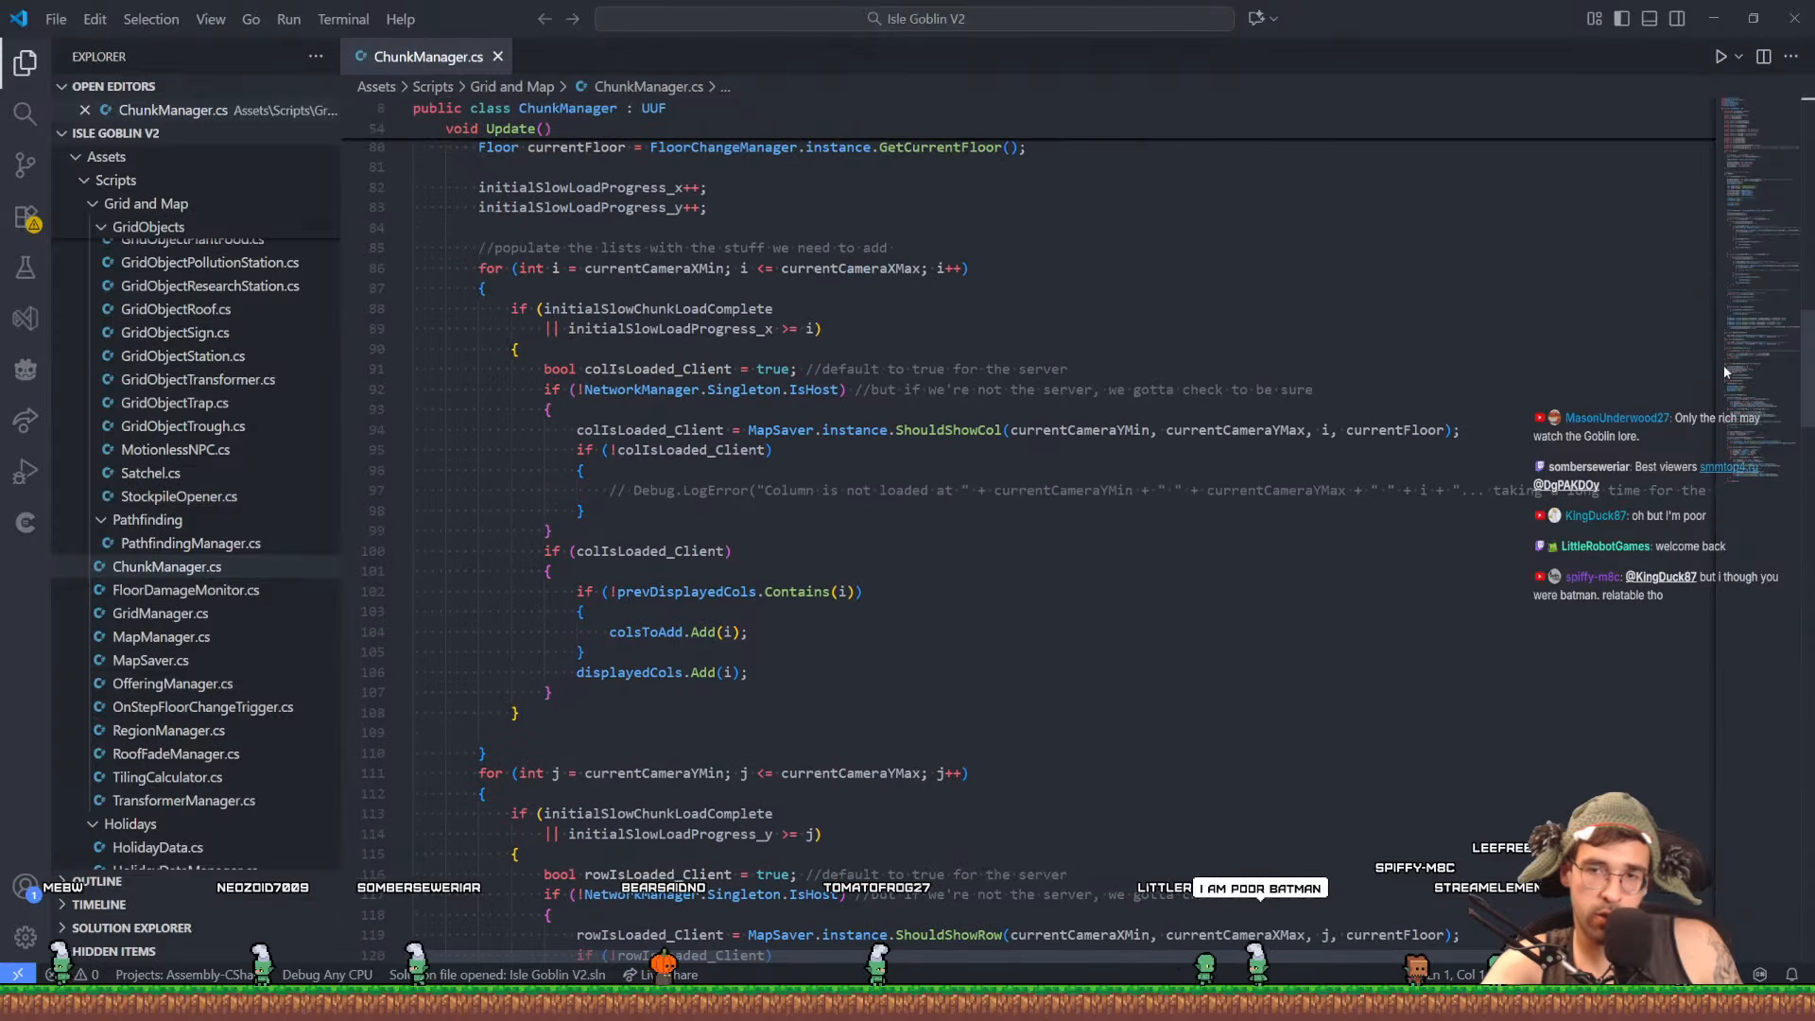
{"action": "left_click_drag", "start_coordinate": [1771, 243], "coordinate": [1763, 94]}
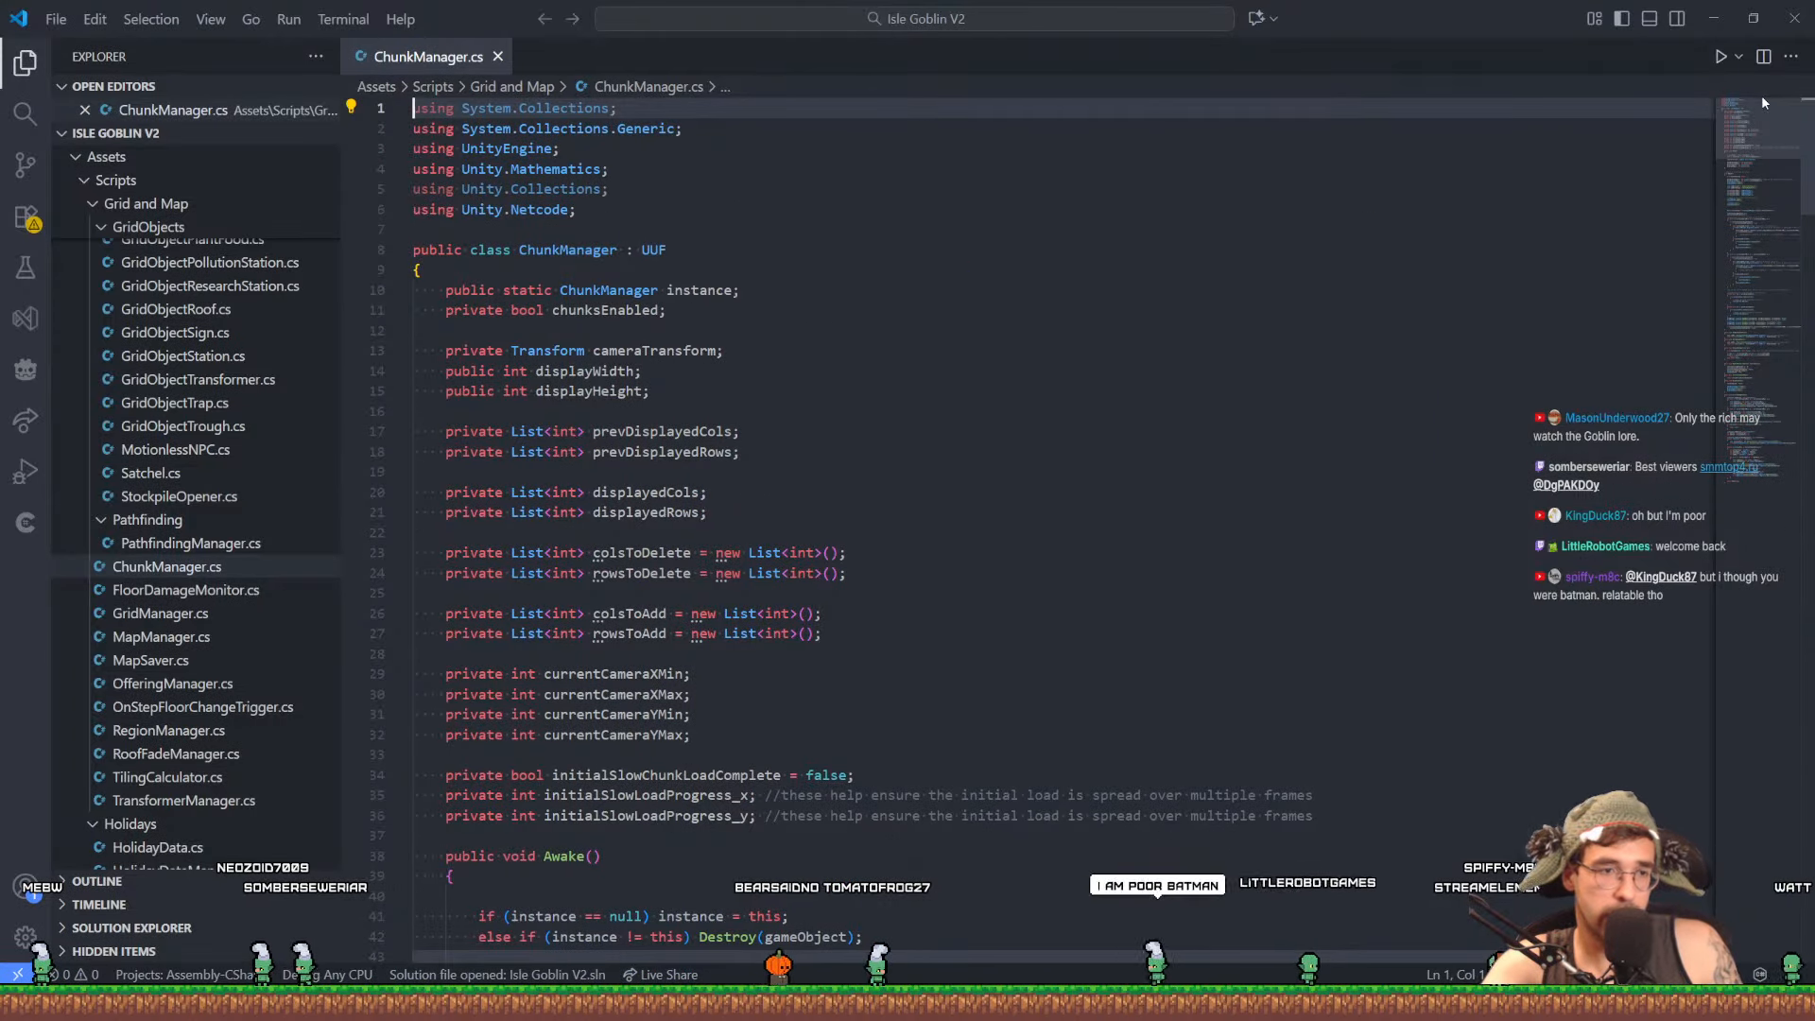
{"action": "left_click_drag", "start_coordinate": [581, 210], "coordinate": [667, 310]}
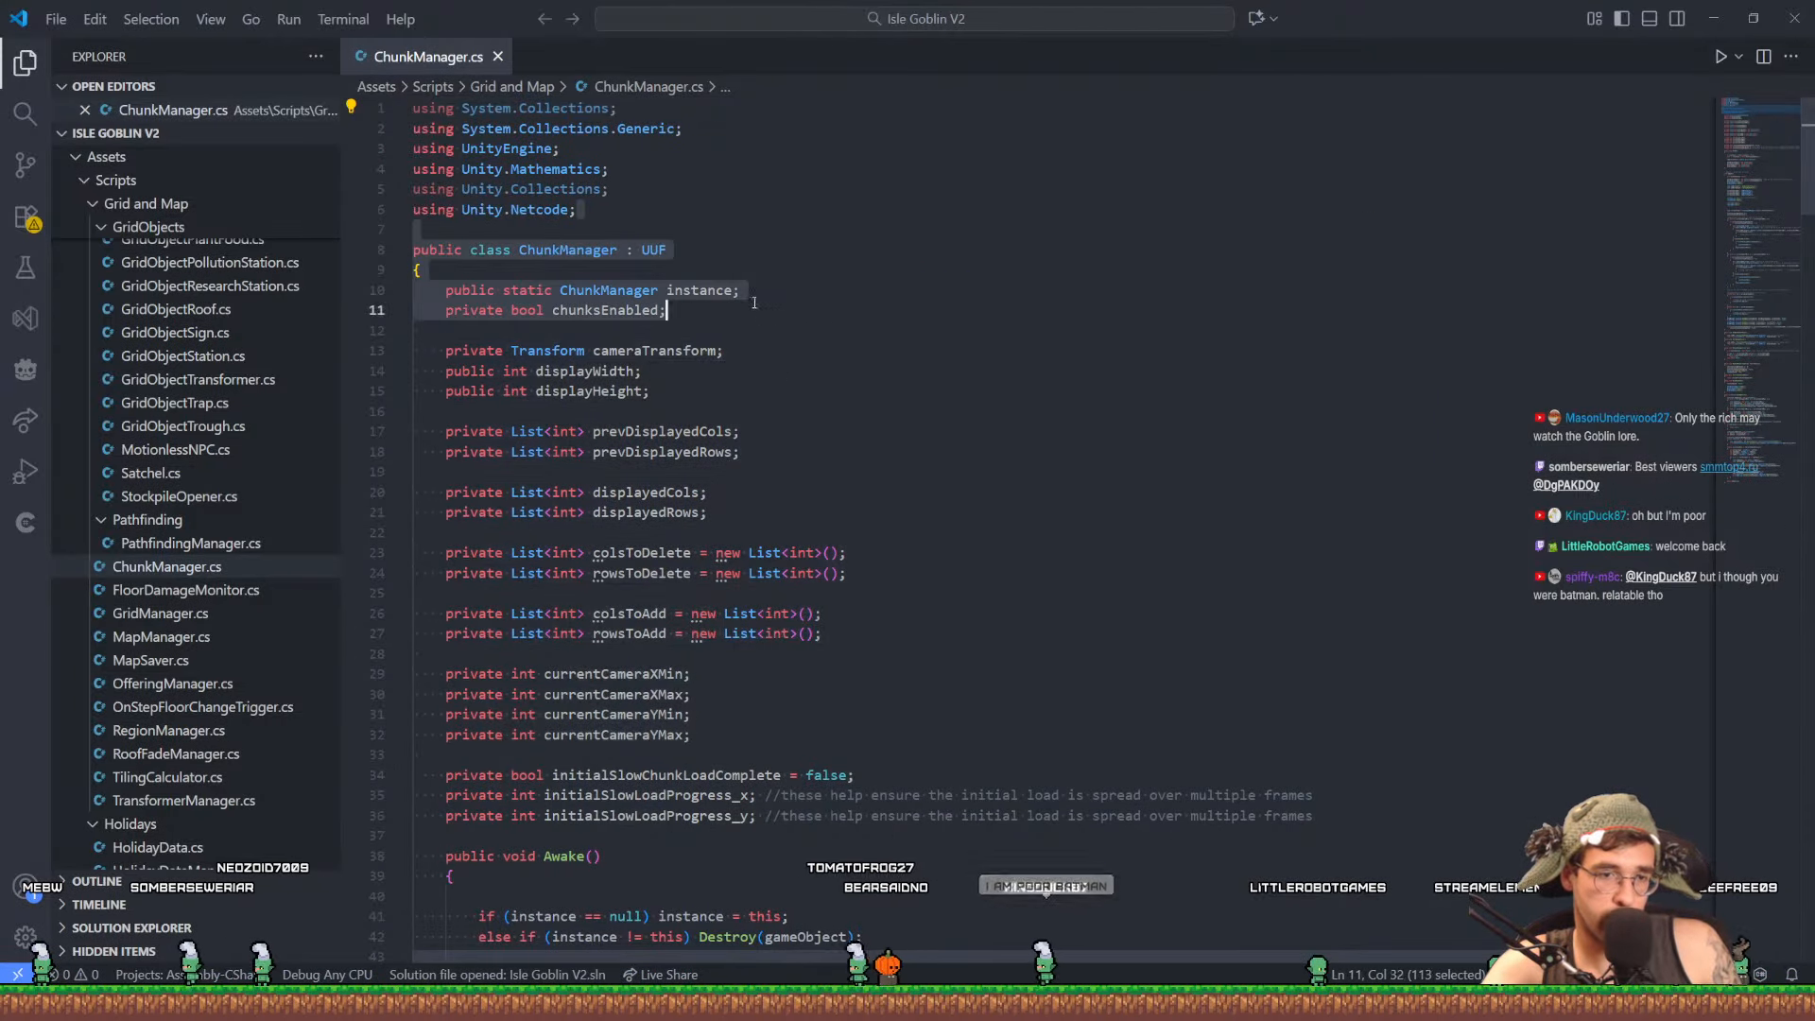
{"action": "left_click", "coordinate": [701, 216]}
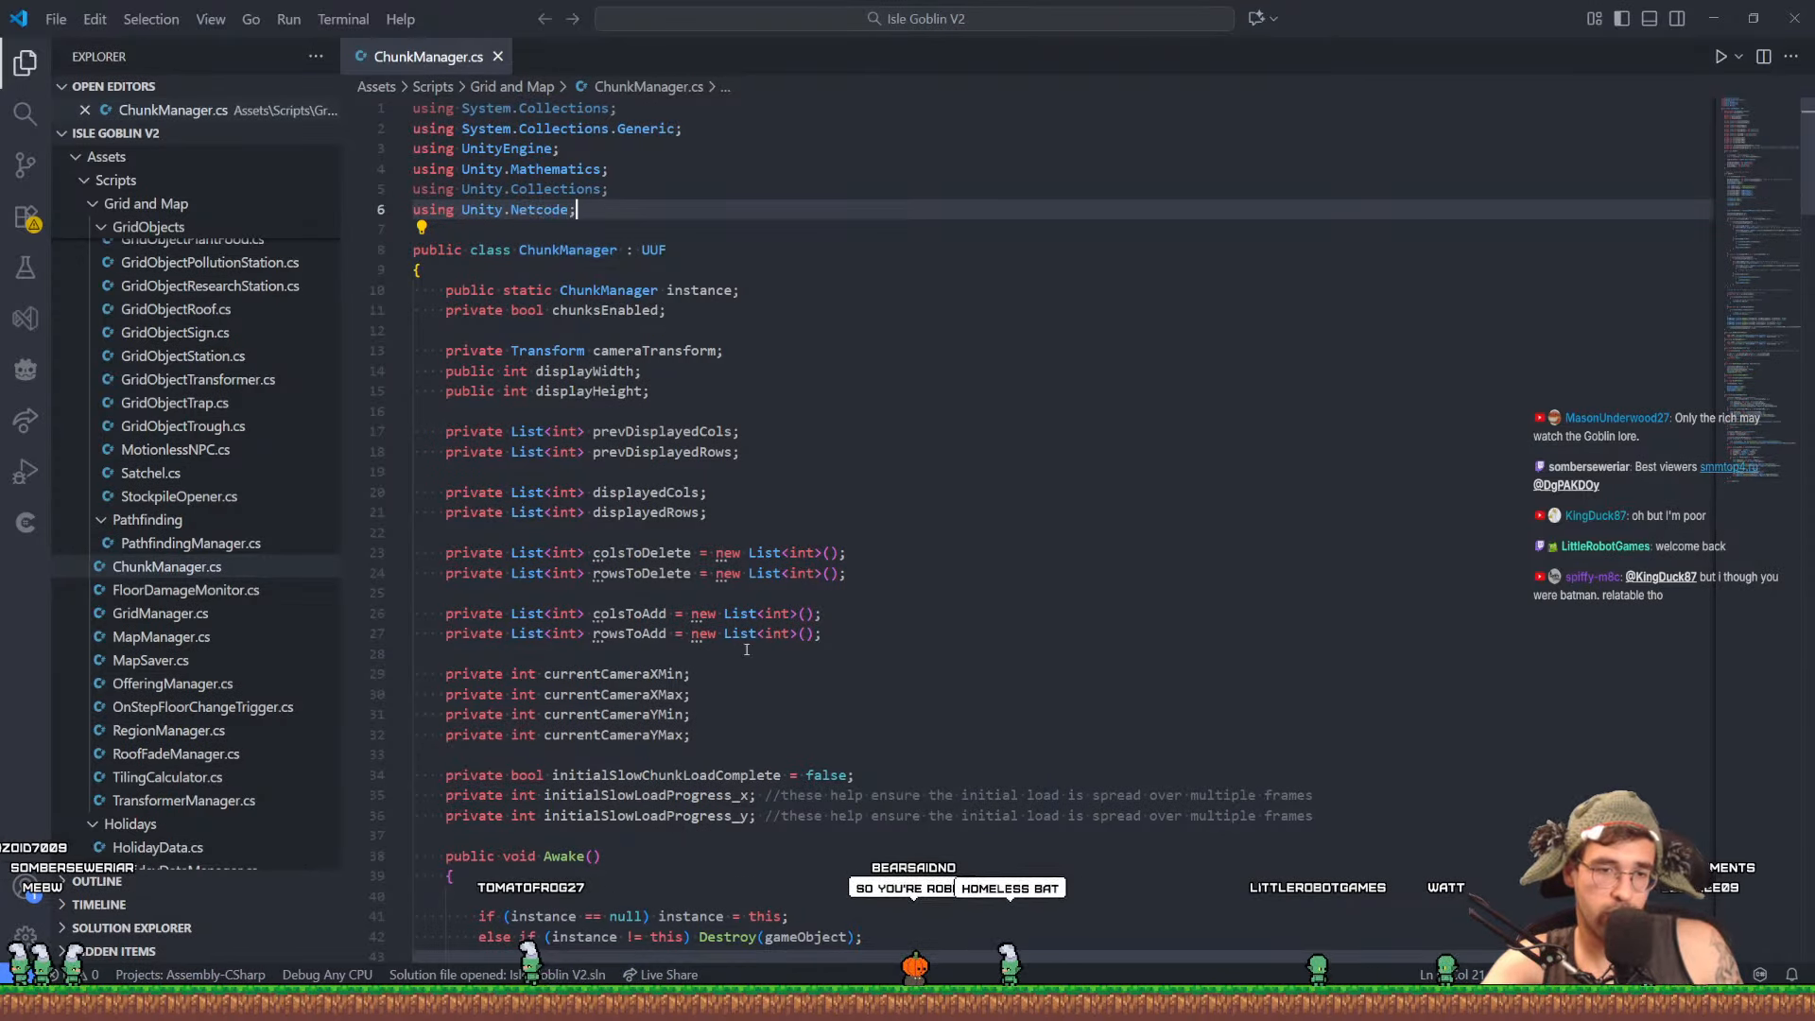
Find and launch the Paint app
{"action": "key", "text": "super"}
{"action": "type", "text": "paint"}
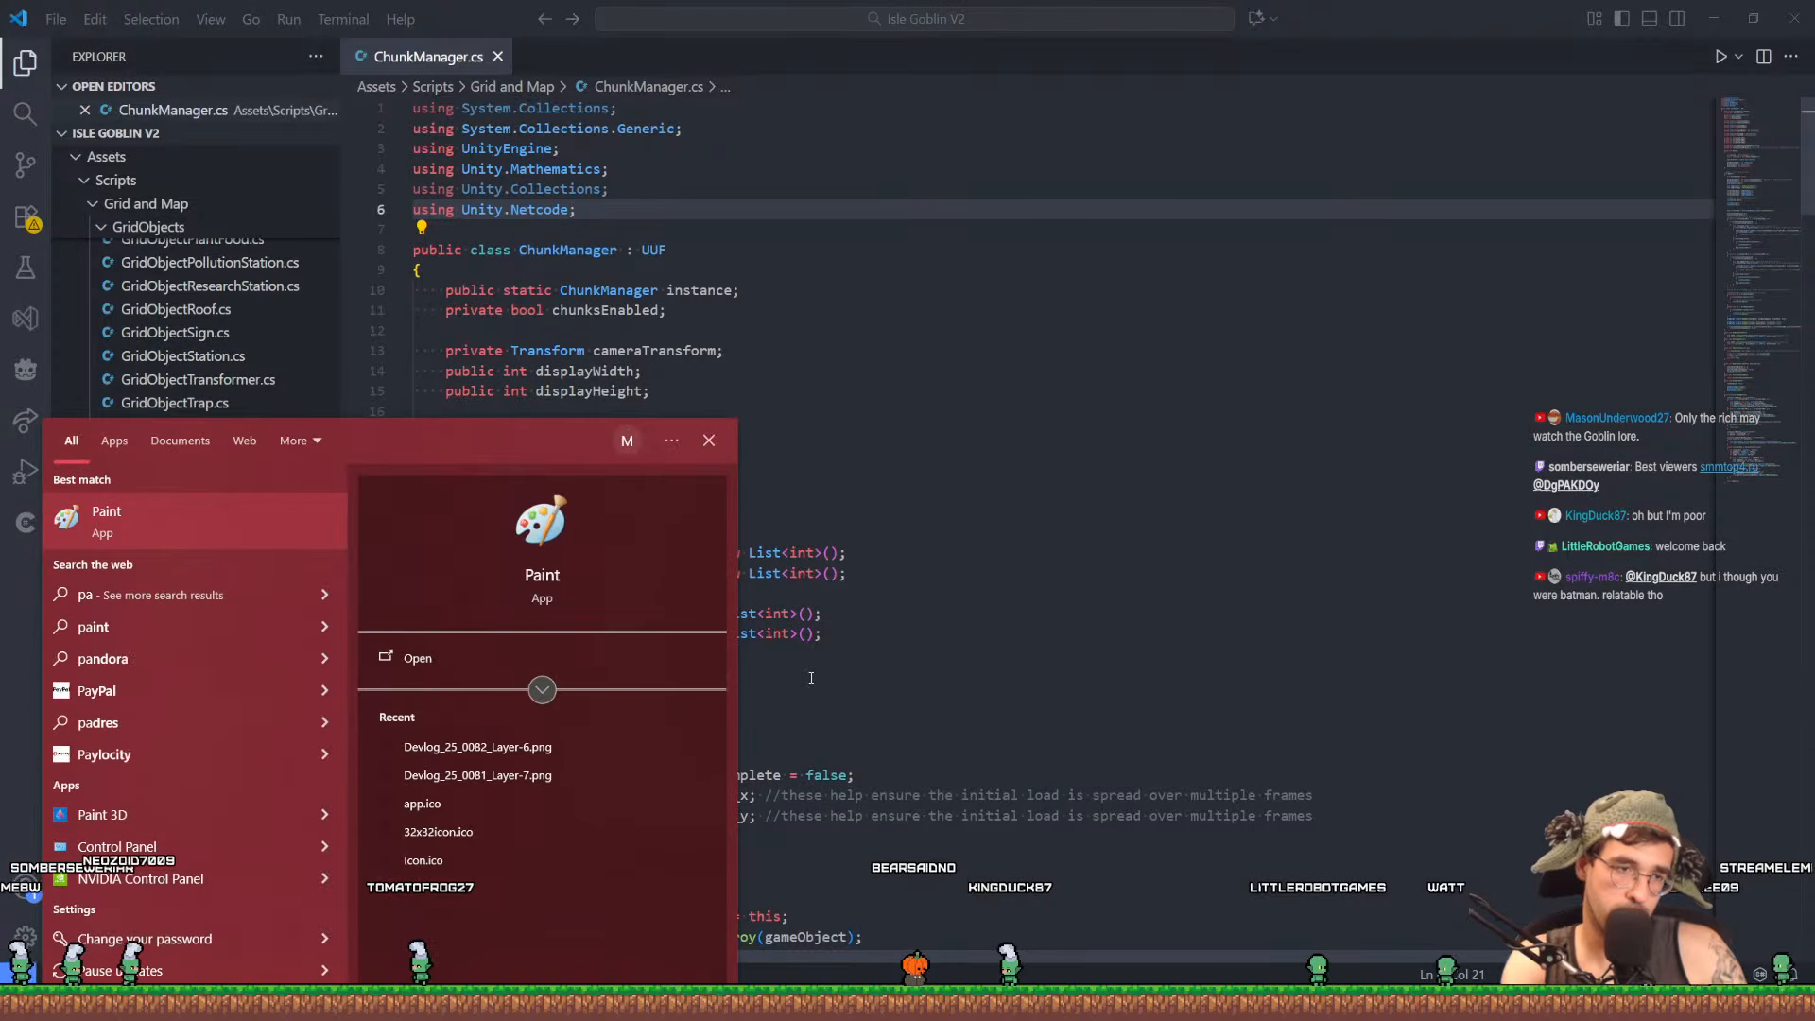
{"action": "key", "text": "Return"}
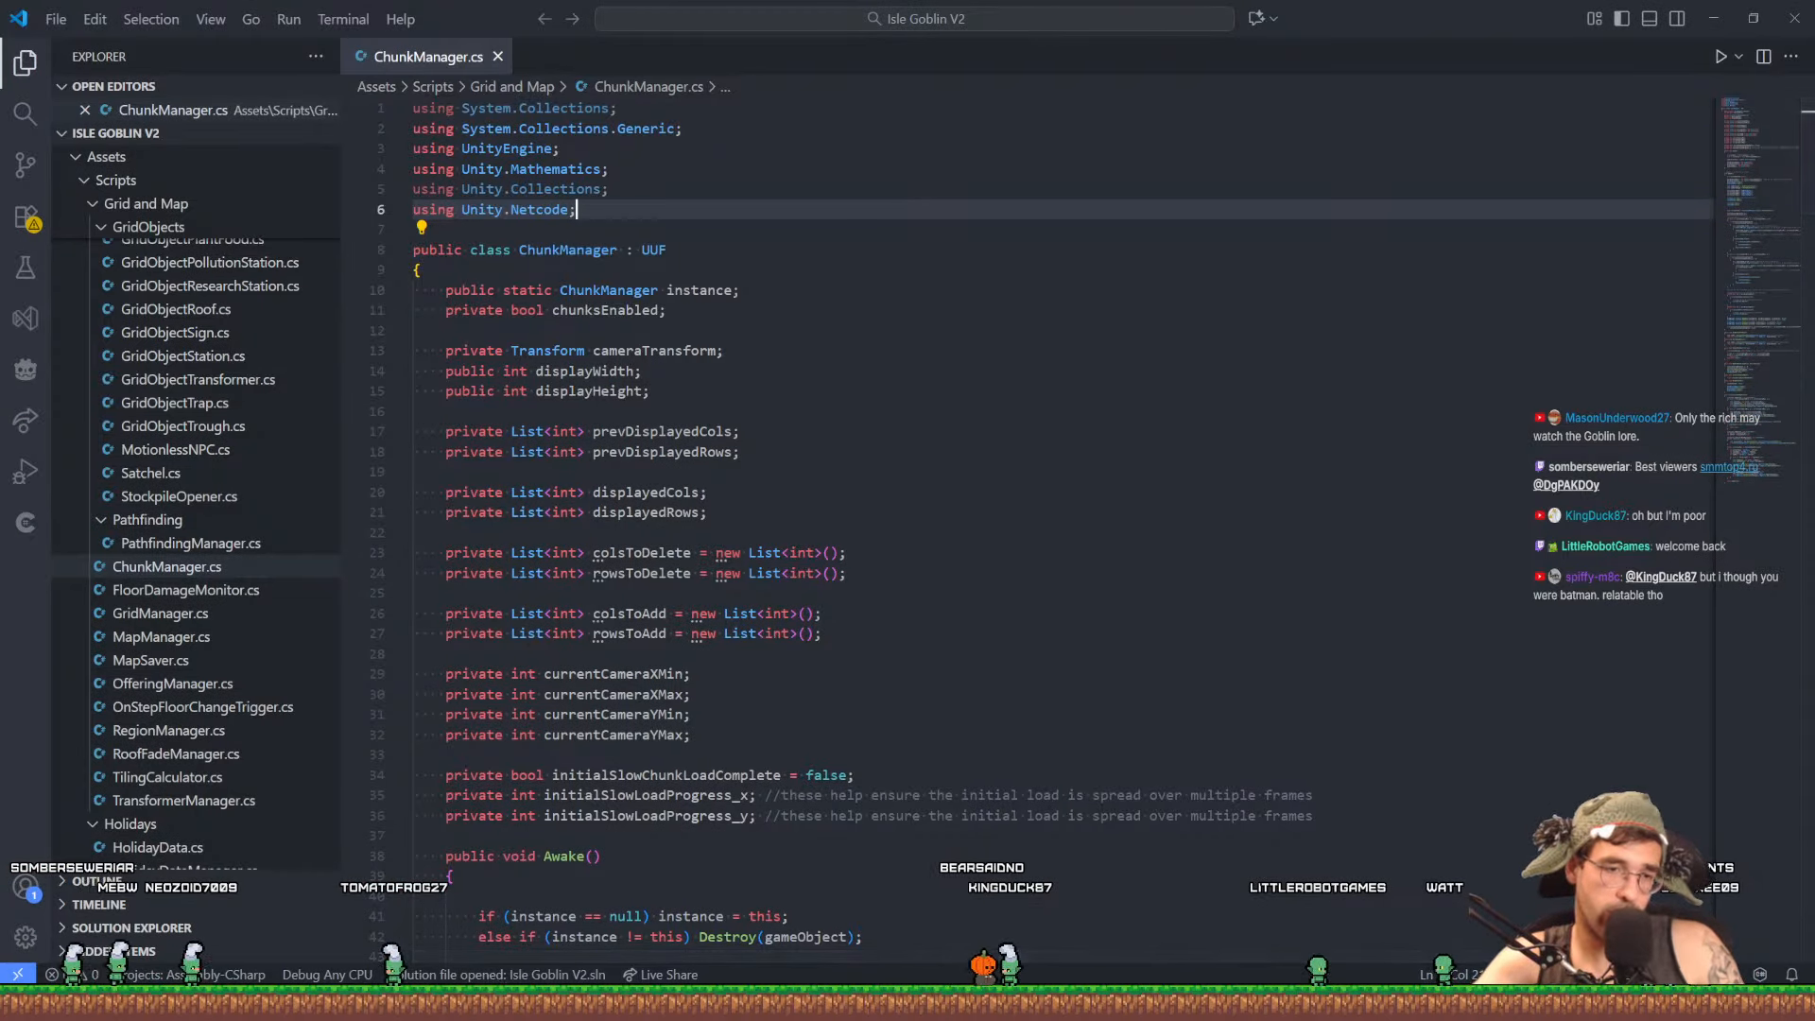
Switch to Aseprite and examine the undead enemy lineup around the witch in the V2 AreaBrainstorming file
{"action": "left_click", "coordinate": [607, 1003]}
{"action": "left_click", "coordinate": [165, 46]}
{"action": "scroll", "coordinate": [792, 370], "scroll_direction": "down", "scroll_amount": 4}
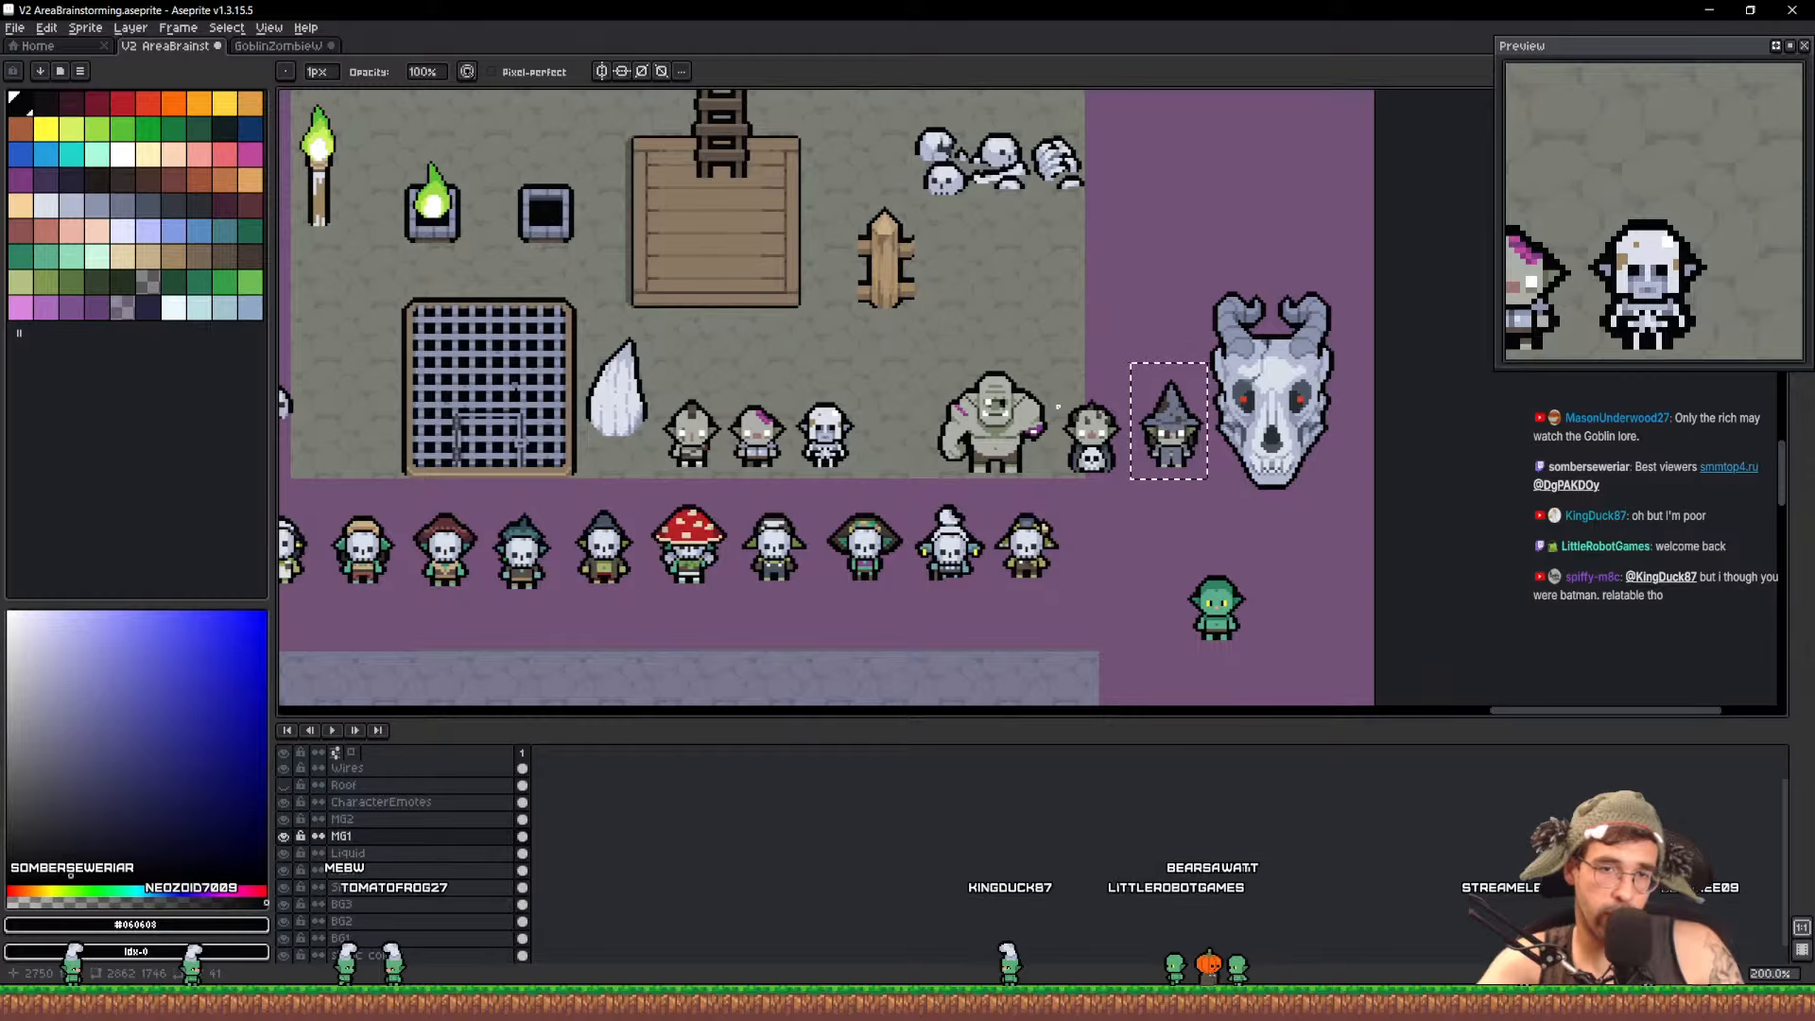
{"action": "left_click_drag", "start_coordinate": [1213, 541], "coordinate": [1135, 492]}
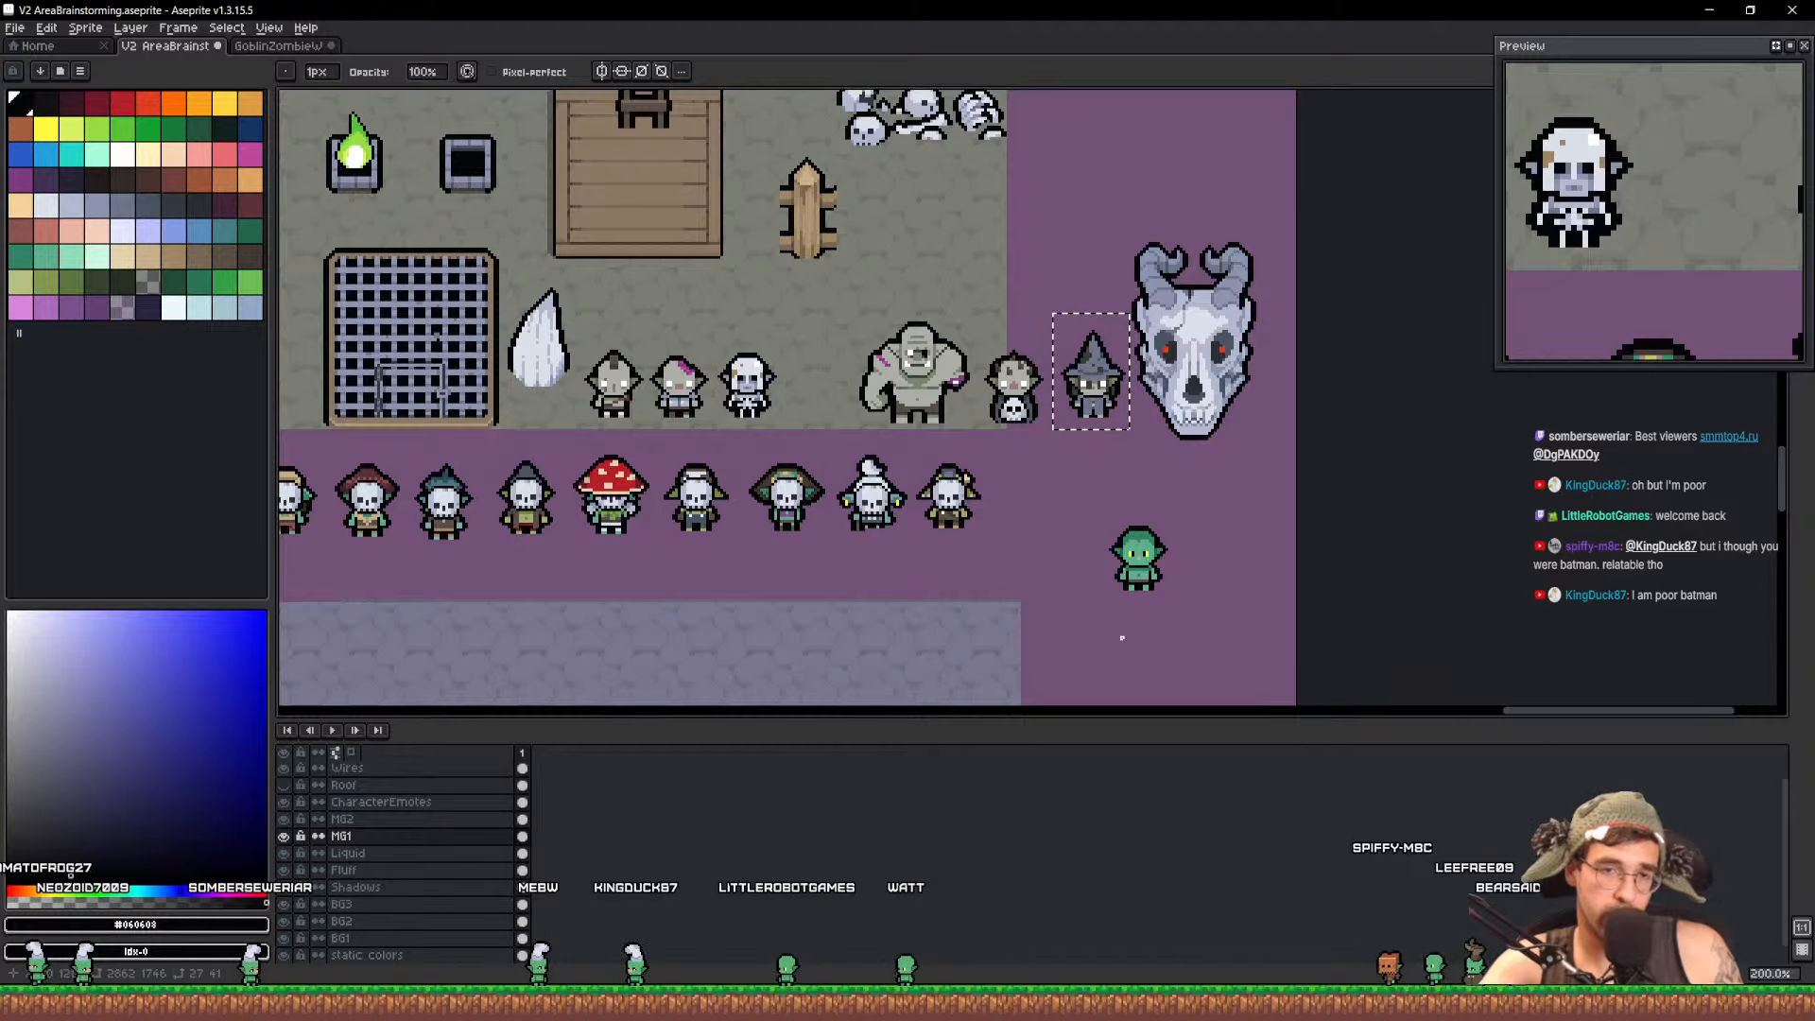
Save the GoblinZombieWitch sprite and return to the V2 AreaBrainstorming file
{"action": "left_click", "coordinate": [288, 47]}
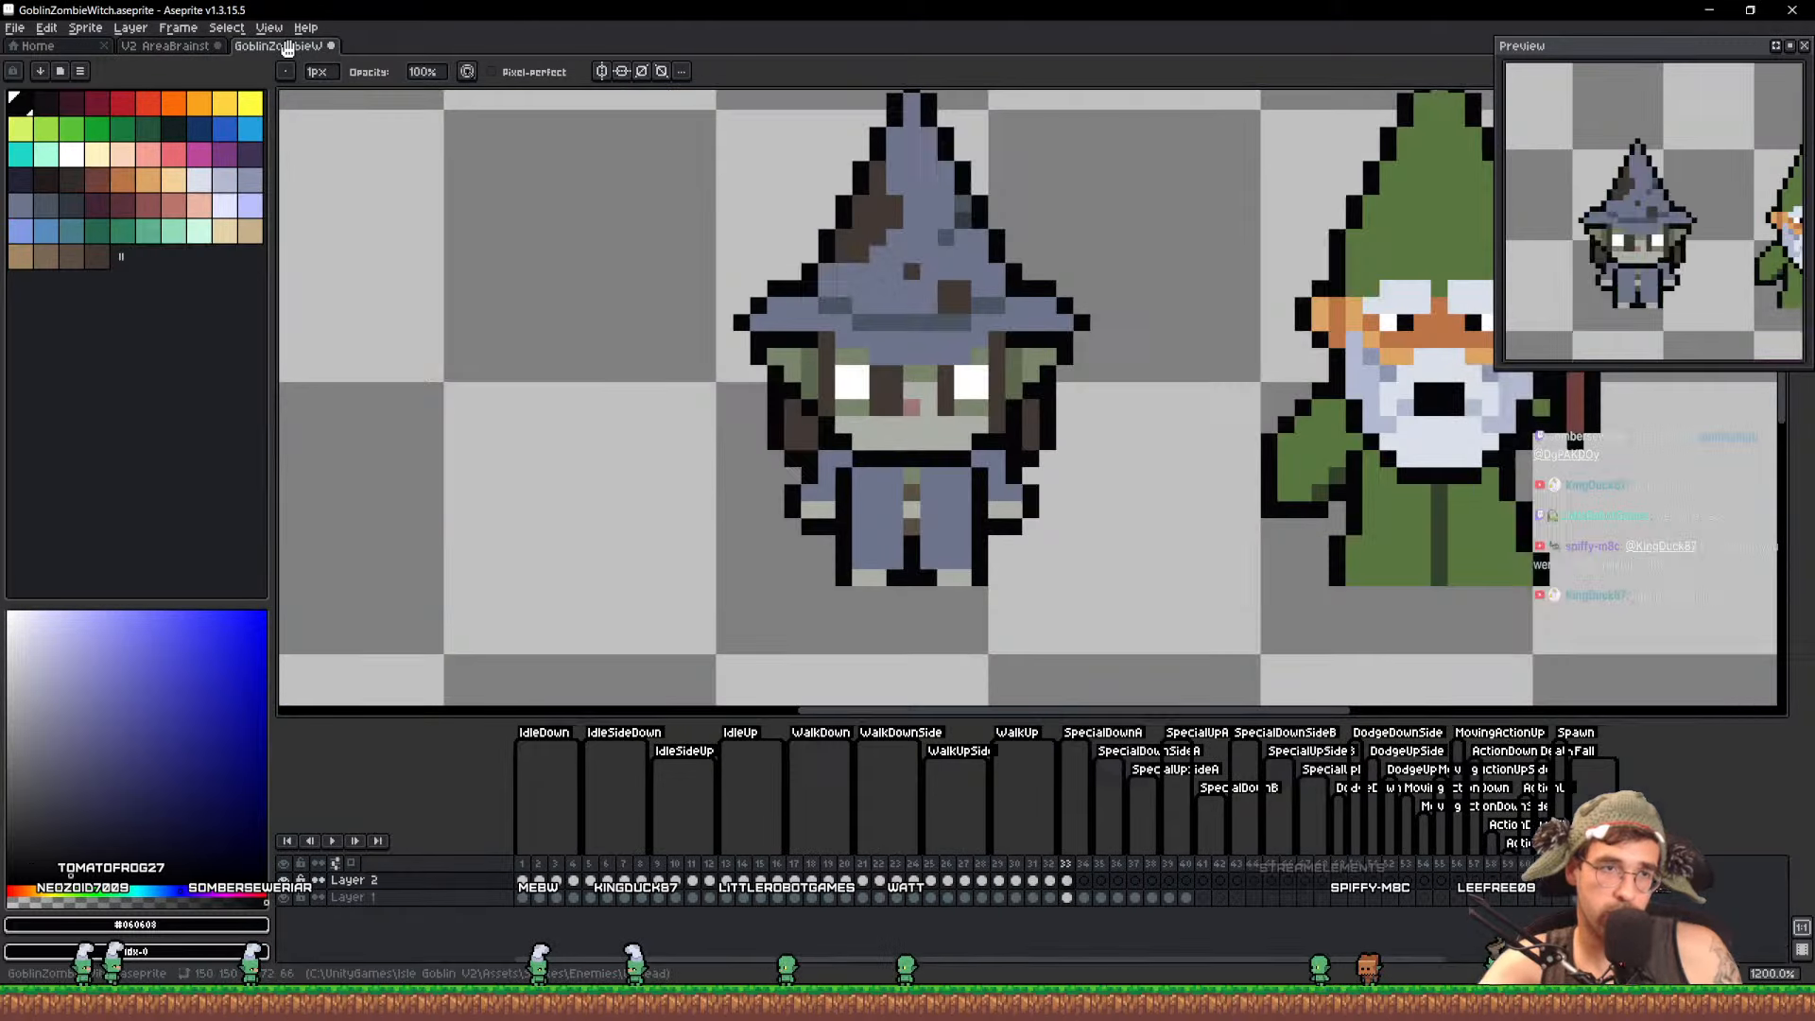
{"action": "key", "text": "ctrl+s"}
{"action": "left_click", "coordinate": [224, 47]}
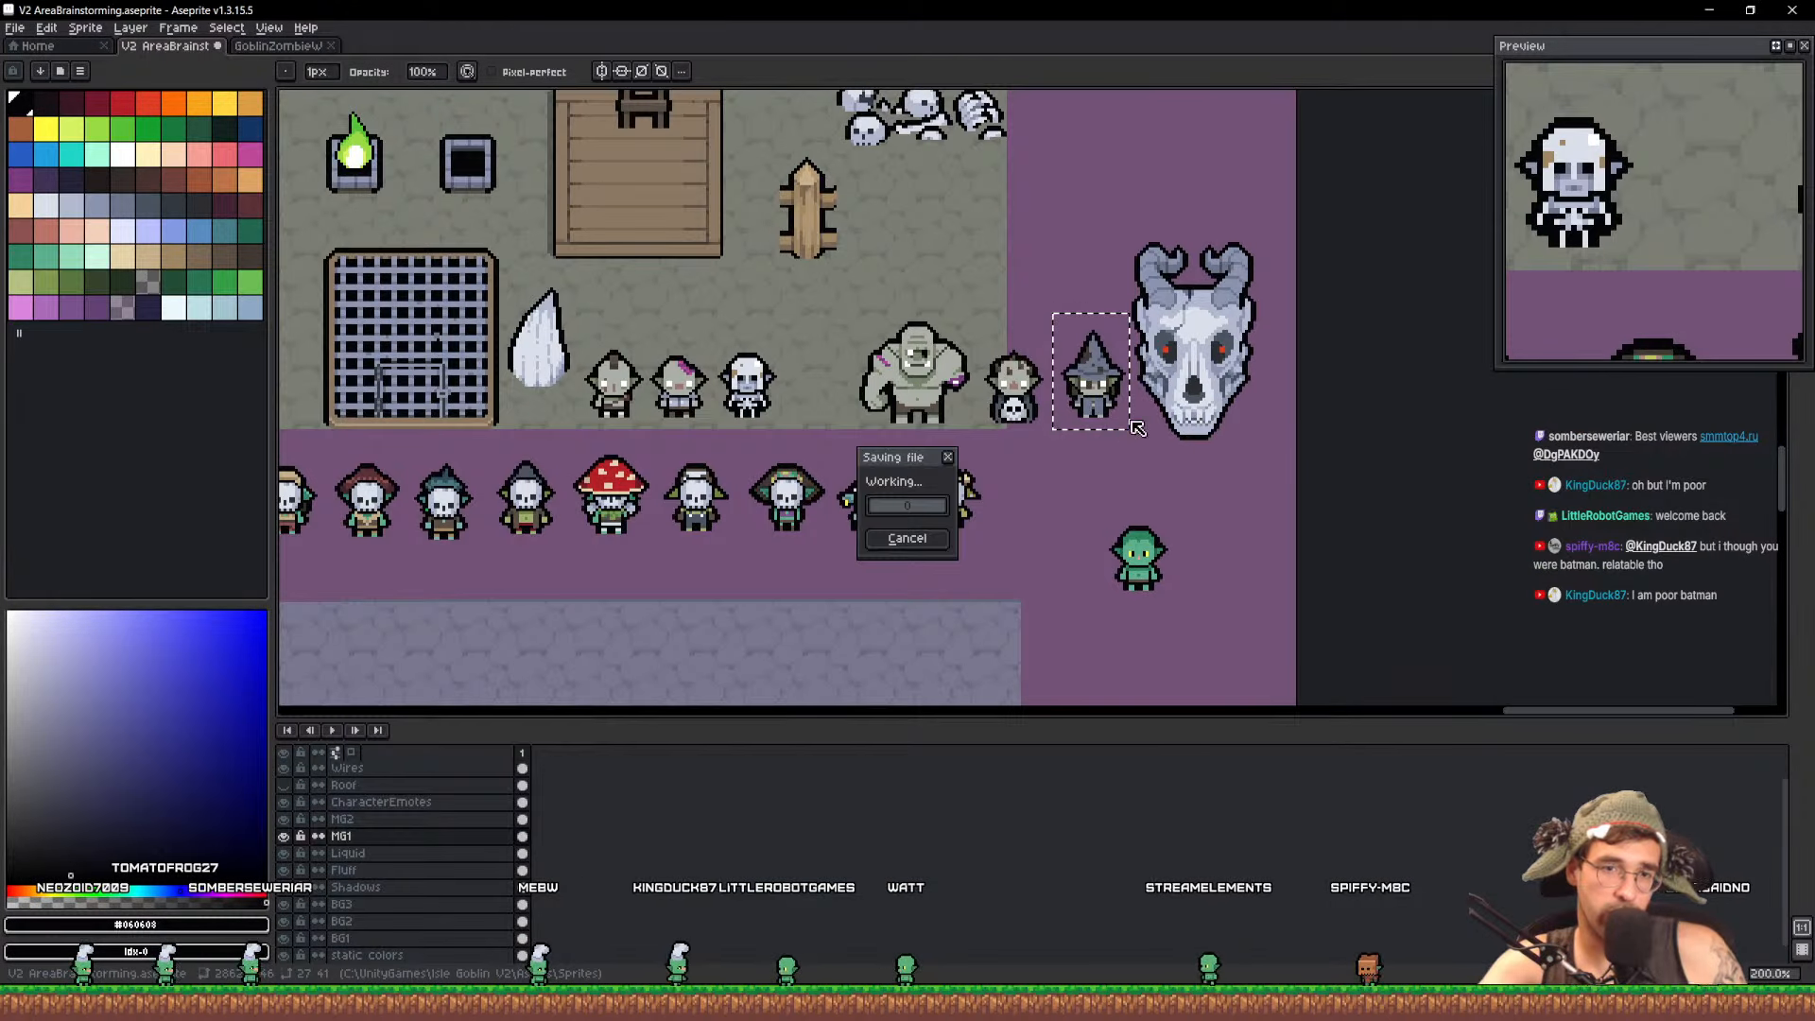
Switch to VS Code and examine the ChunkManager class declaration and its static instance field
{"action": "left_click", "coordinate": [1704, 11]}
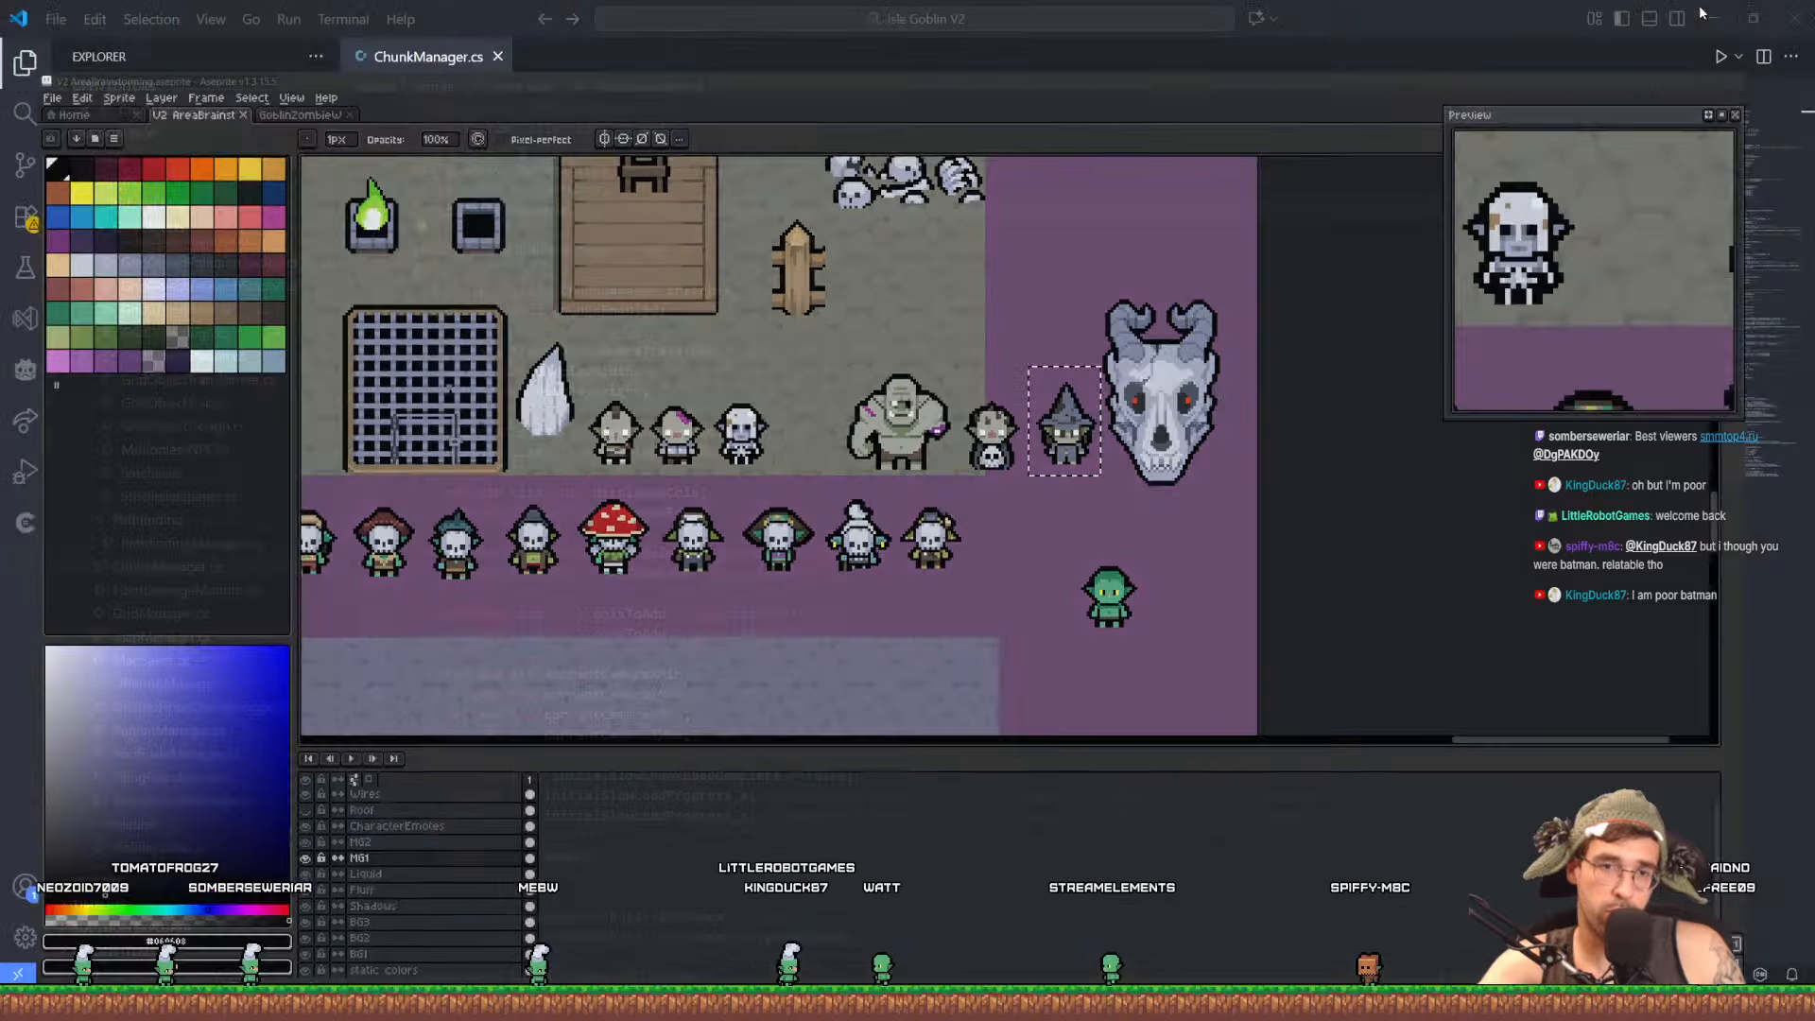
{"action": "left_click_drag", "start_coordinate": [545, 249], "coordinate": [586, 249]}
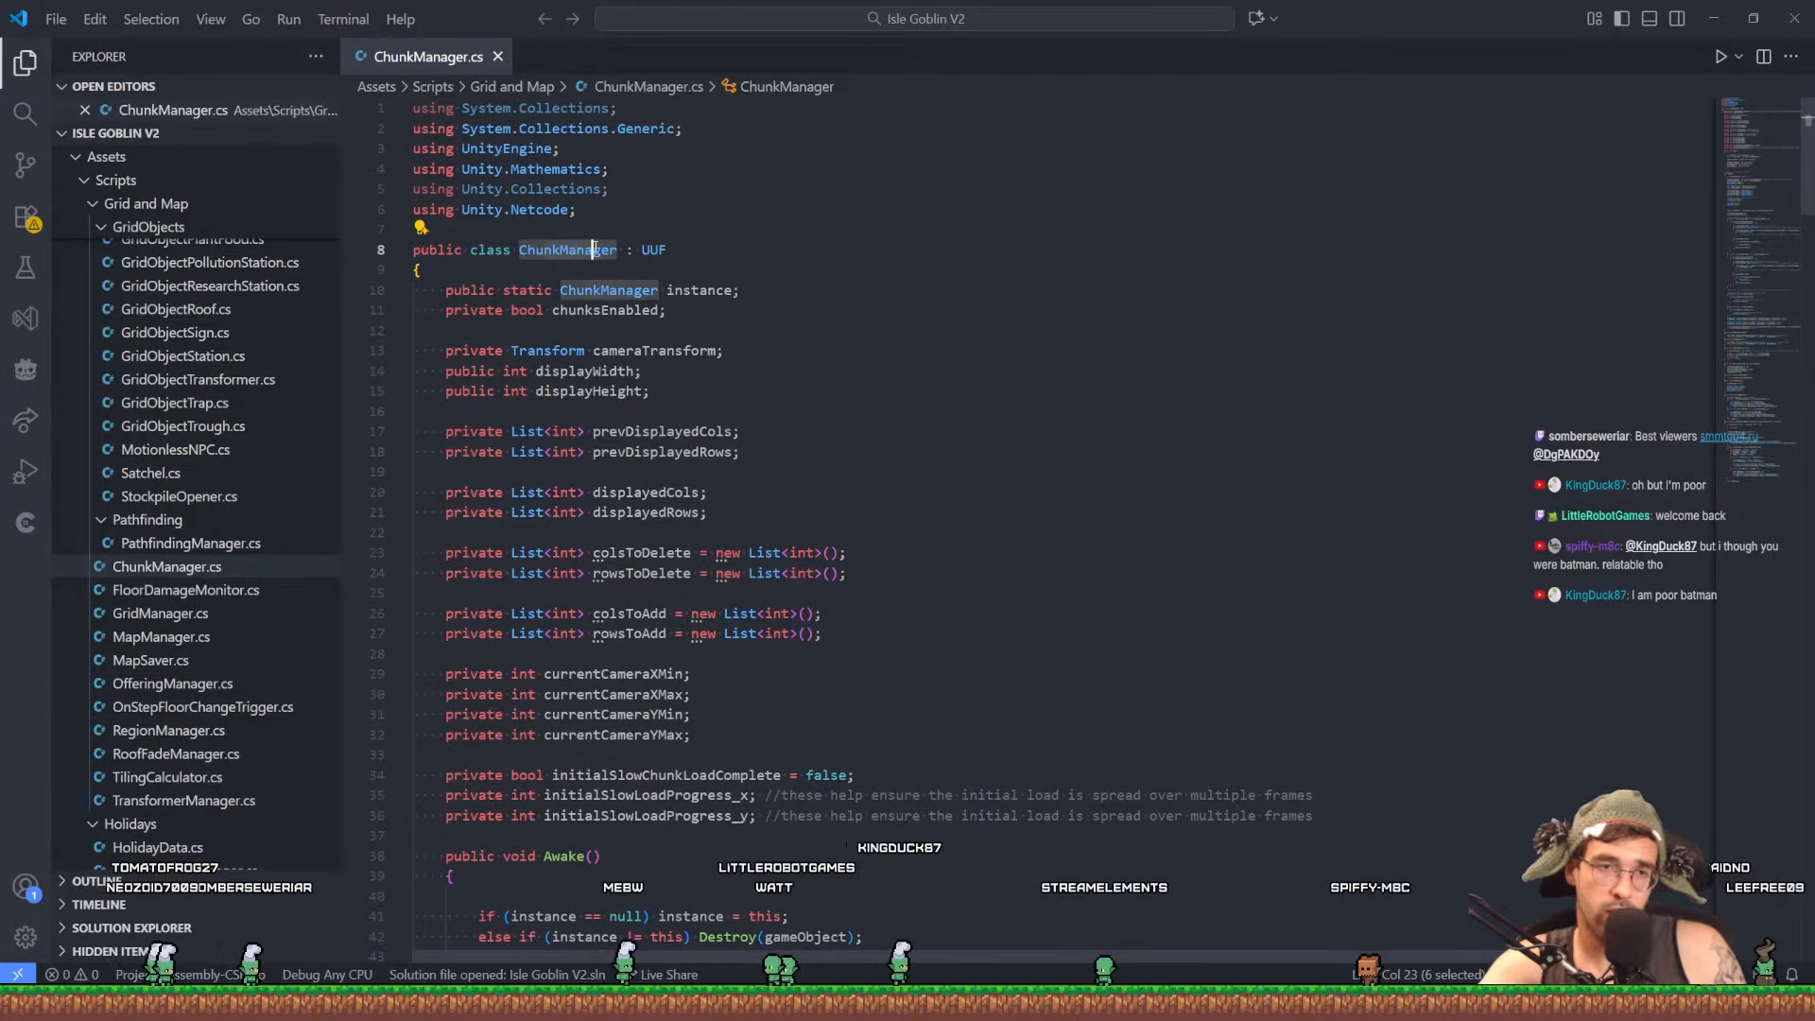
{"action": "scroll", "coordinate": [698, 363], "scroll_direction": "down", "scroll_amount": 1}
{"action": "scroll", "coordinate": [698, 363], "scroll_direction": "up", "scroll_amount": 1}
{"action": "left_click", "coordinate": [758, 294]}
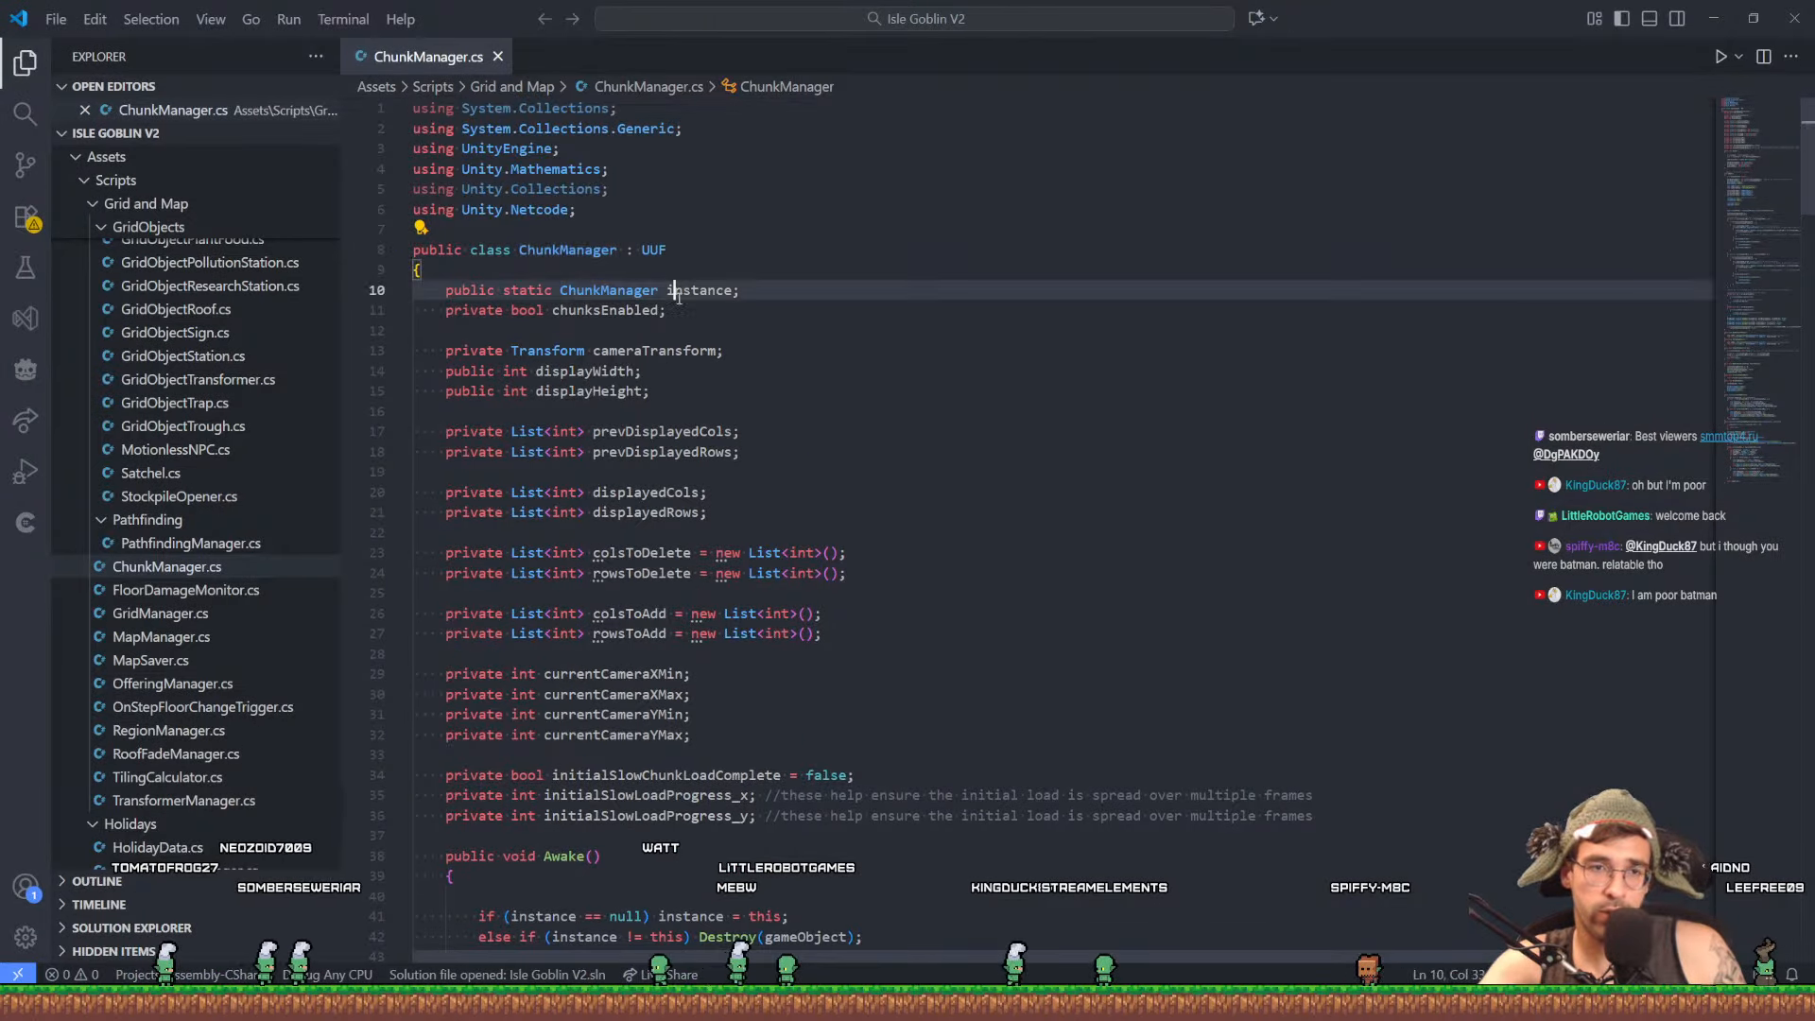
{"action": "key", "text": "shift+Home"}
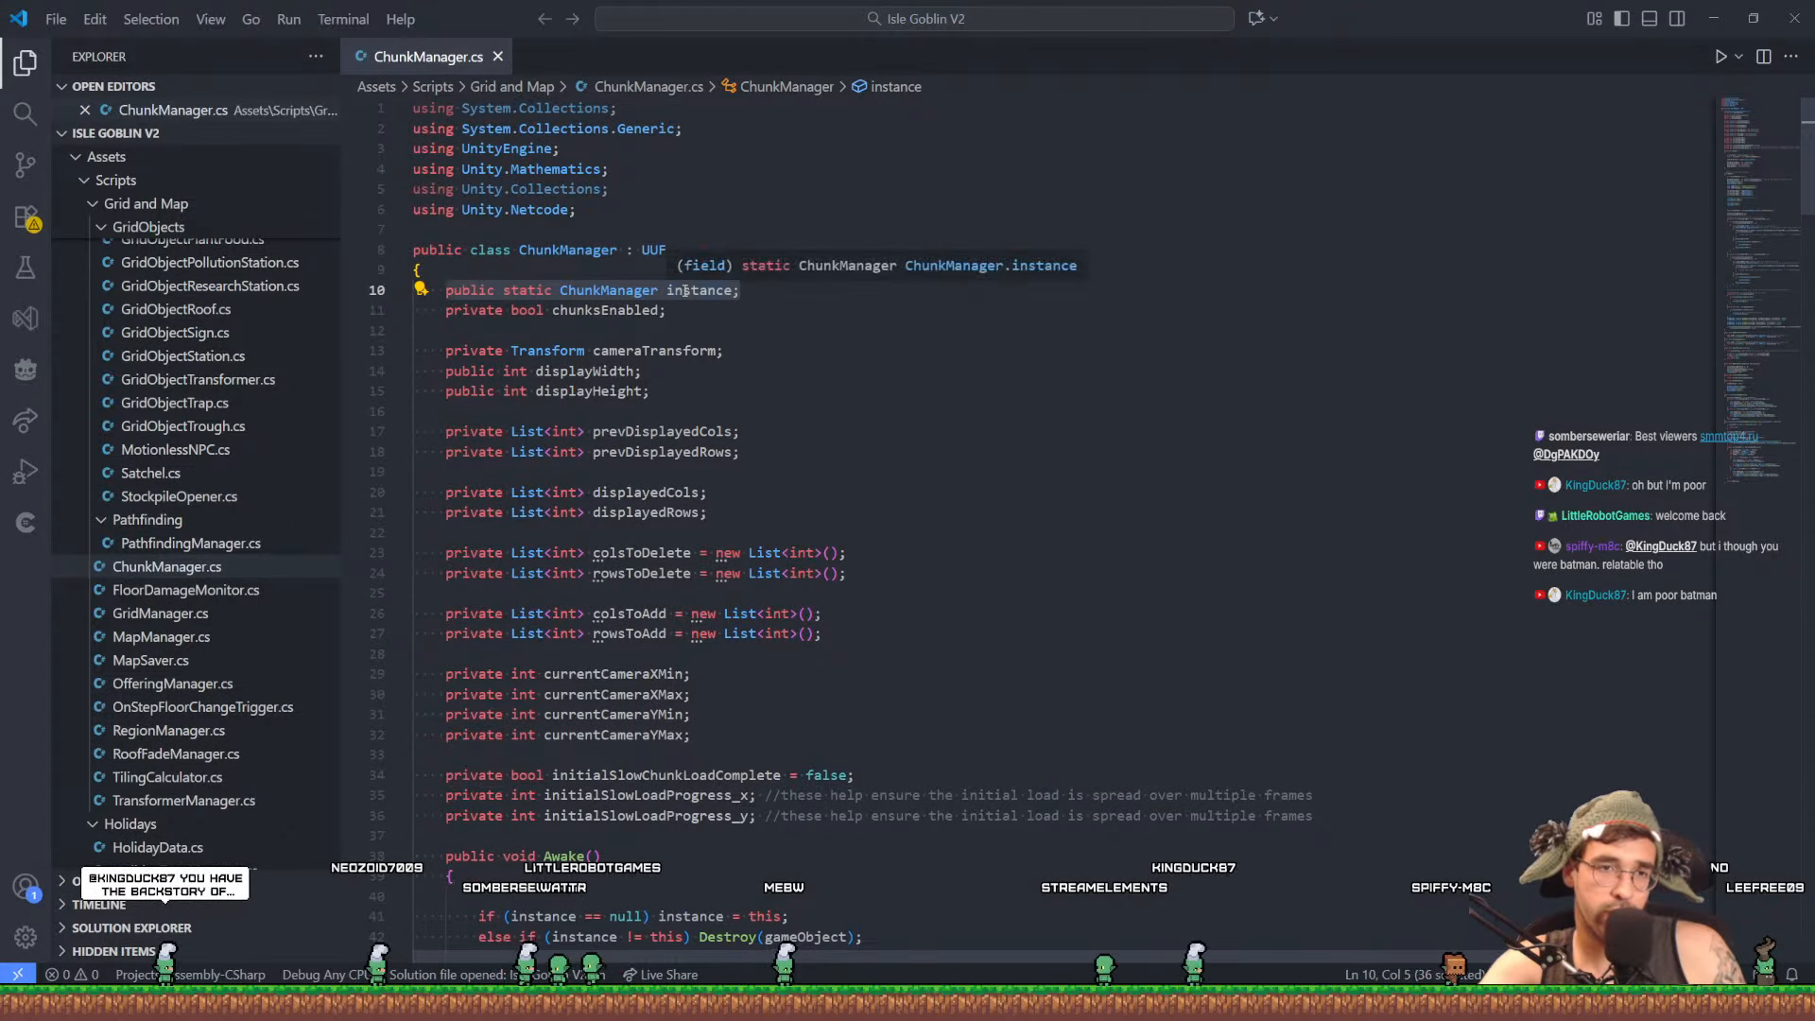
Examine the singleton check in ChunkManager's Awake method and the code between the camera fields and Update
{"action": "scroll", "coordinate": [693, 290], "scroll_direction": "down", "scroll_amount": 6}
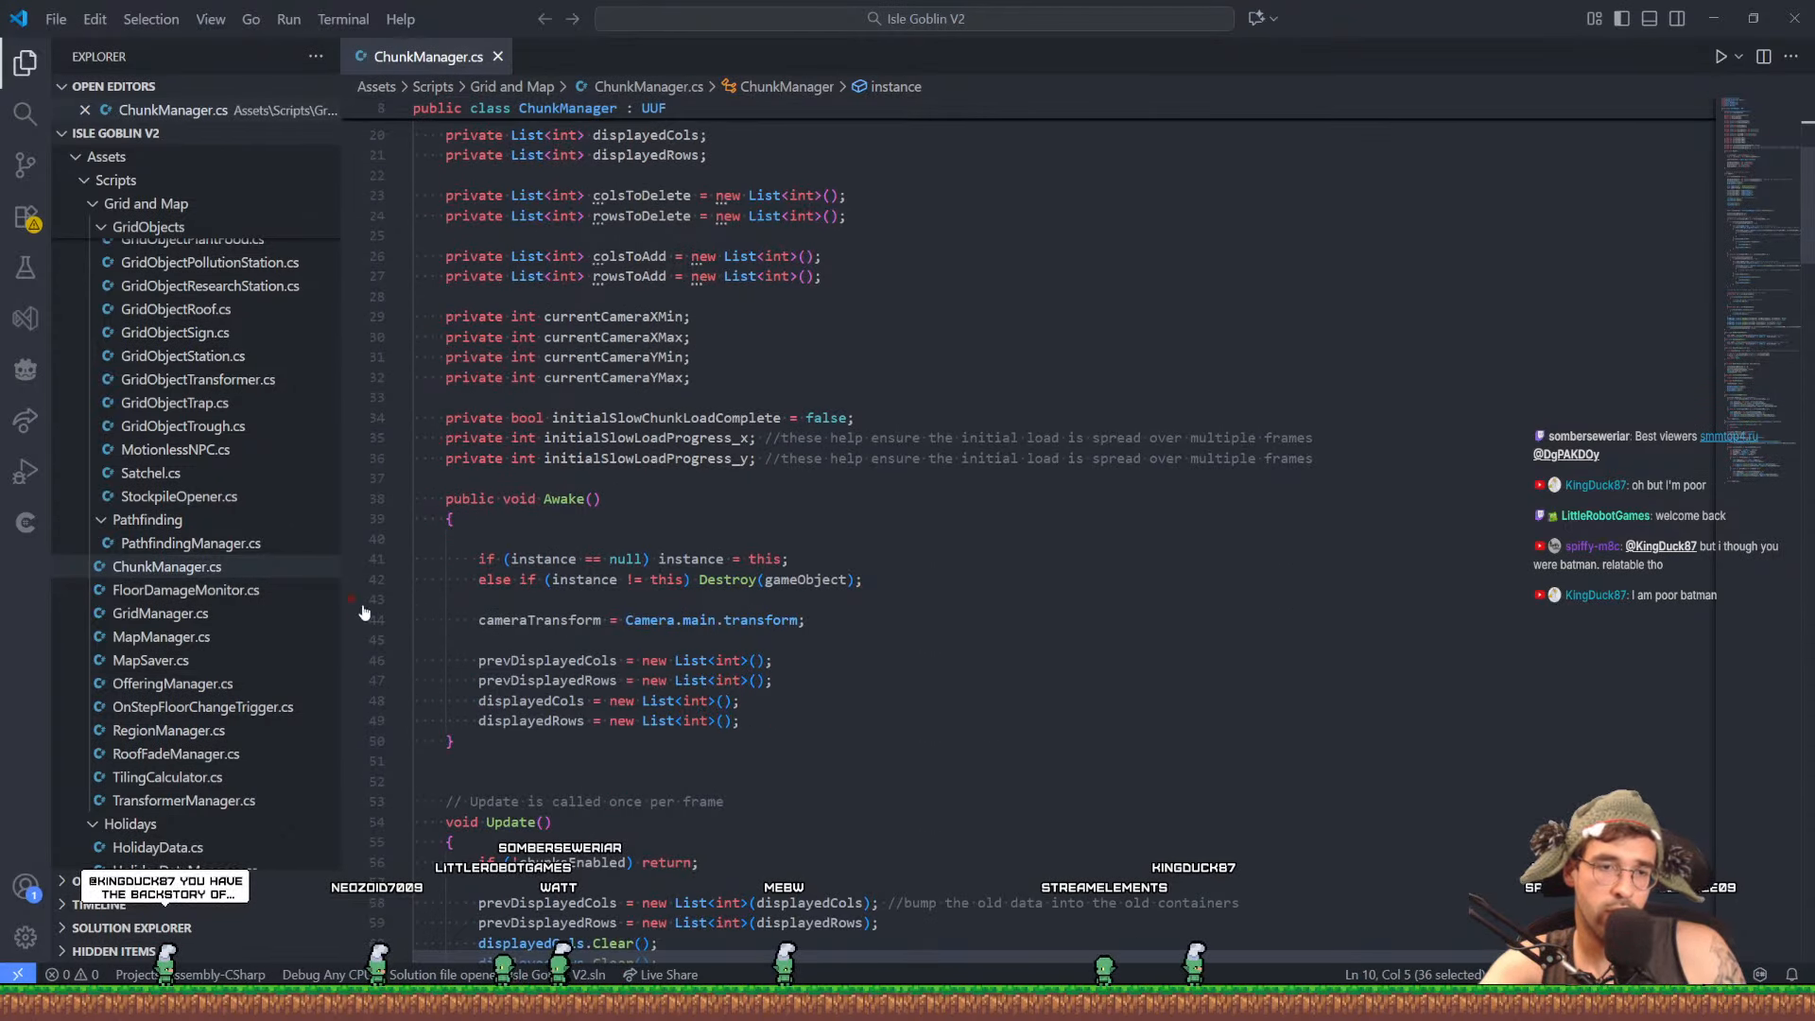
{"action": "scroll", "coordinate": [531, 521], "scroll_direction": "down", "scroll_amount": 2}
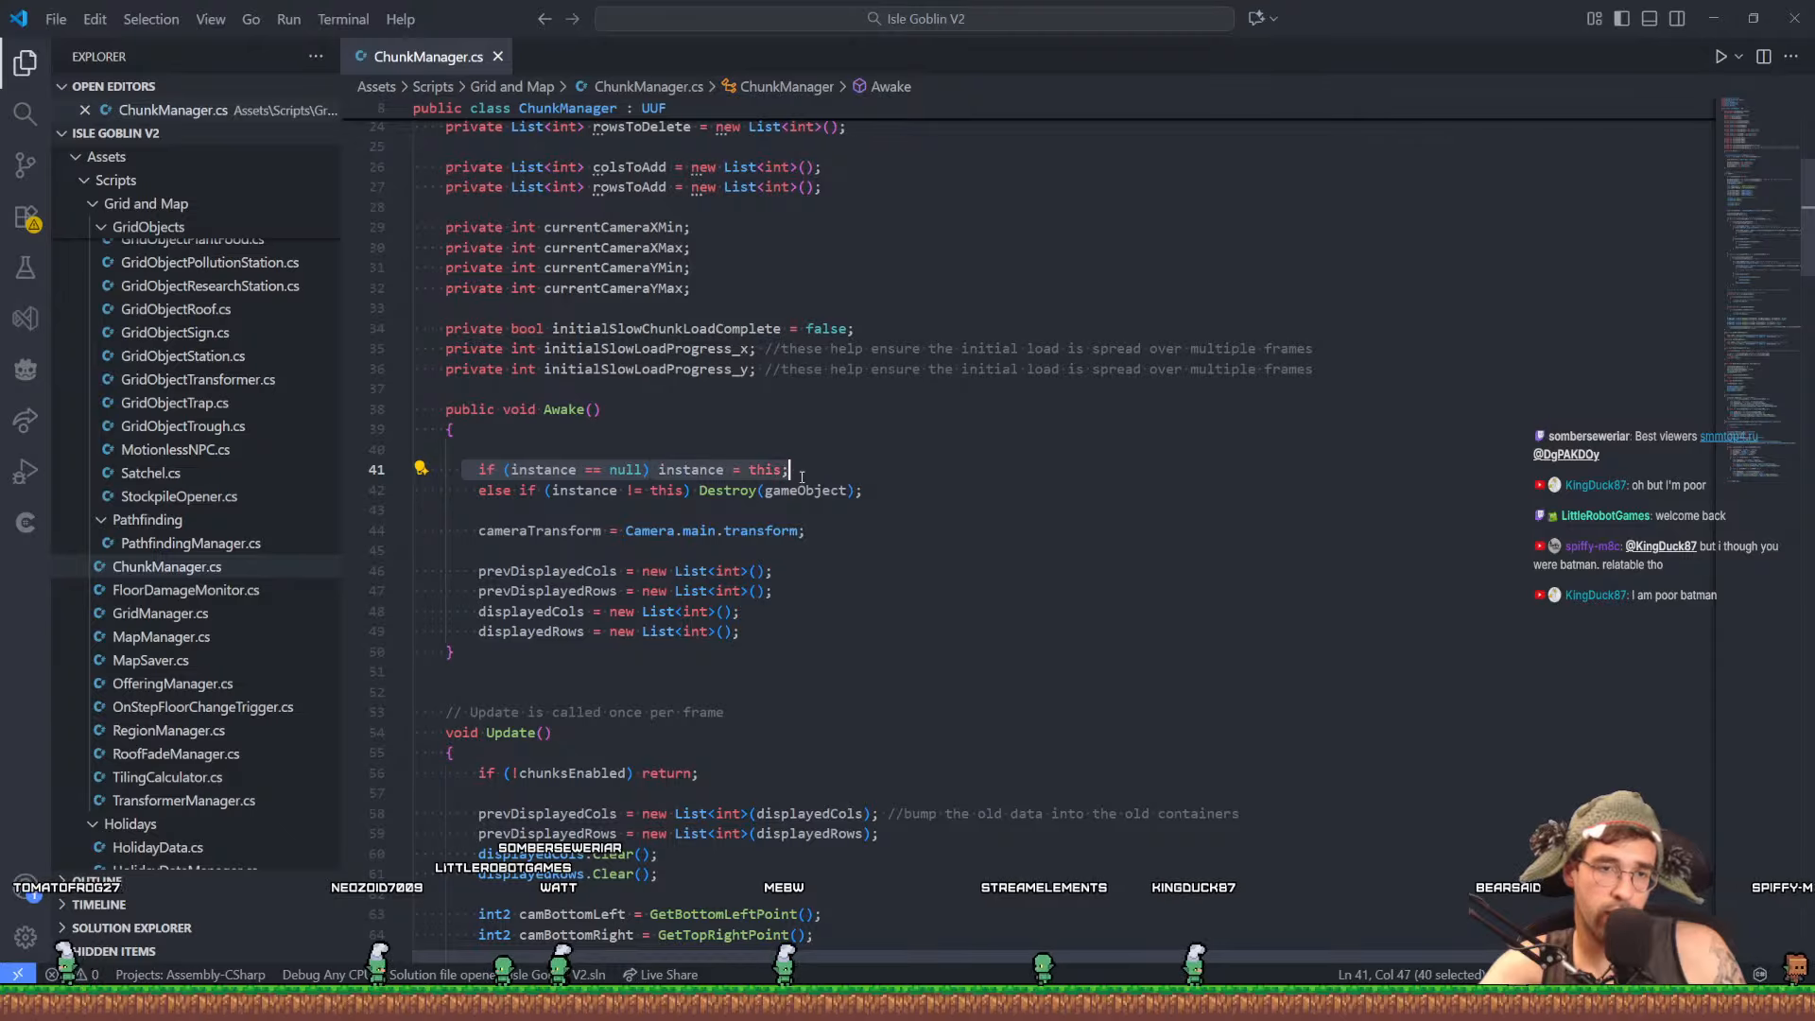
{"action": "left_click_drag", "start_coordinate": [820, 470], "coordinate": [912, 496]}
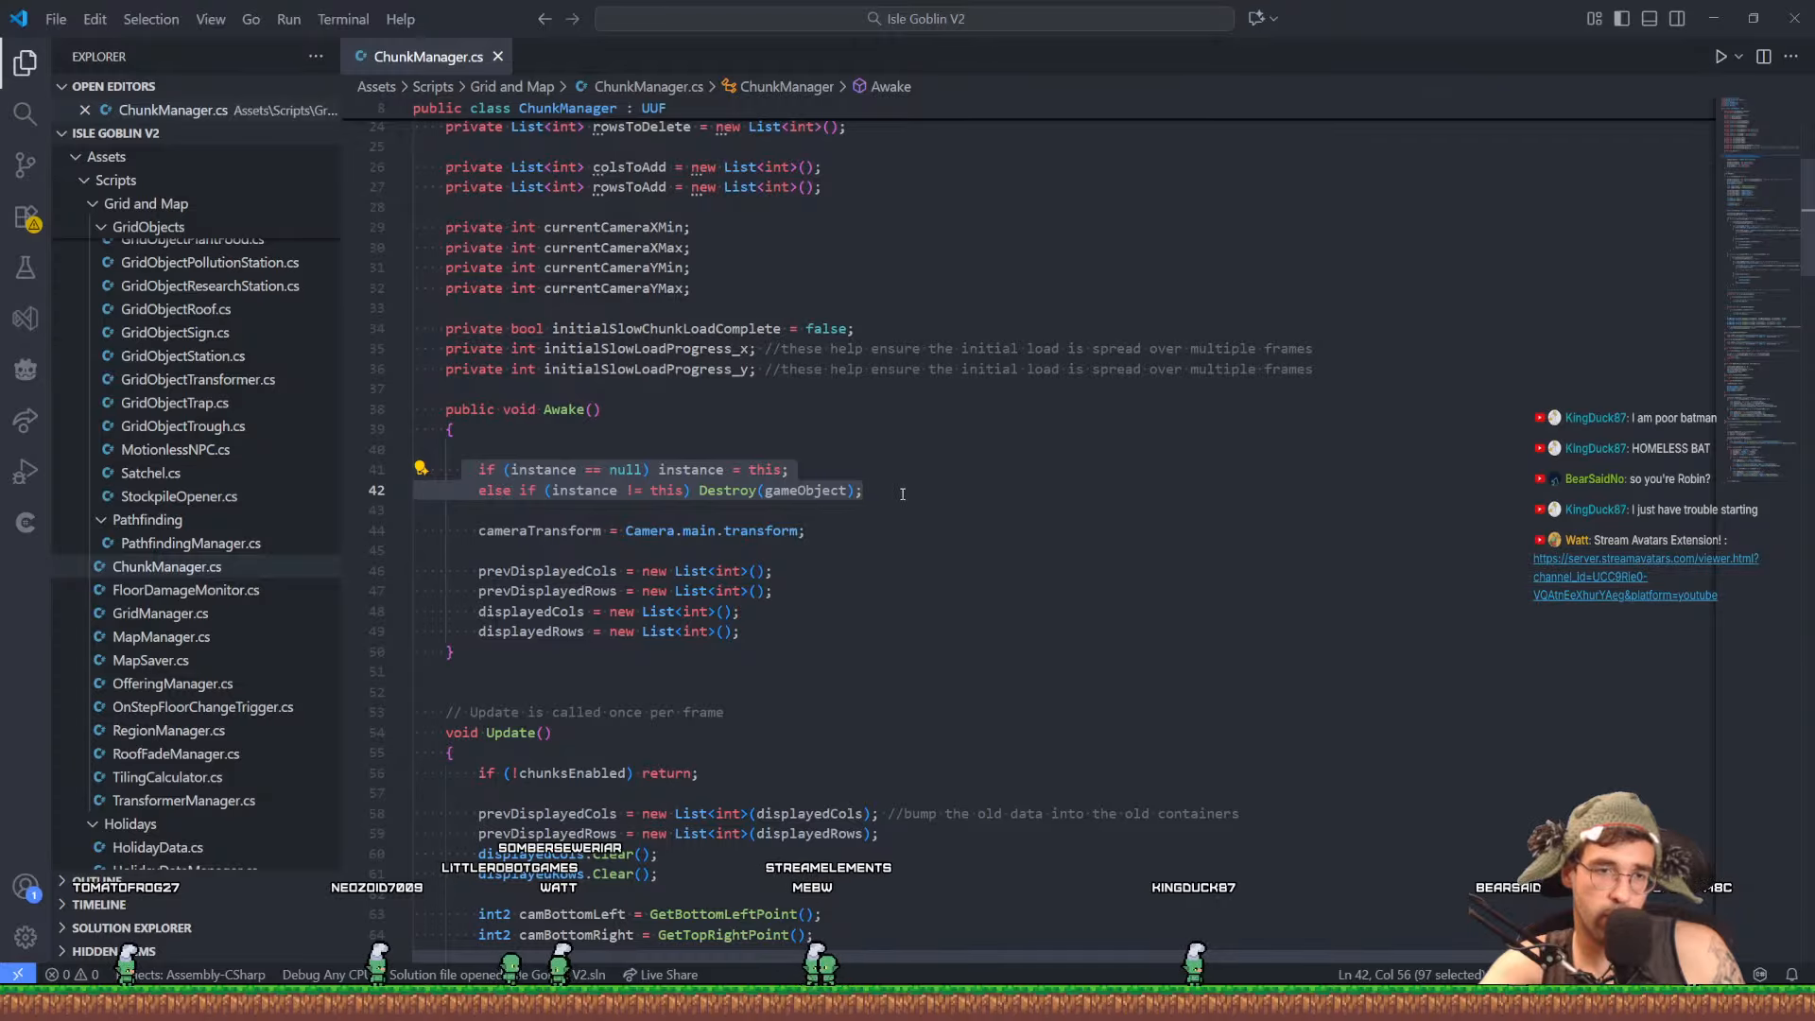
{"action": "left_click_drag", "start_coordinate": [700, 774], "coordinate": [704, 223]}
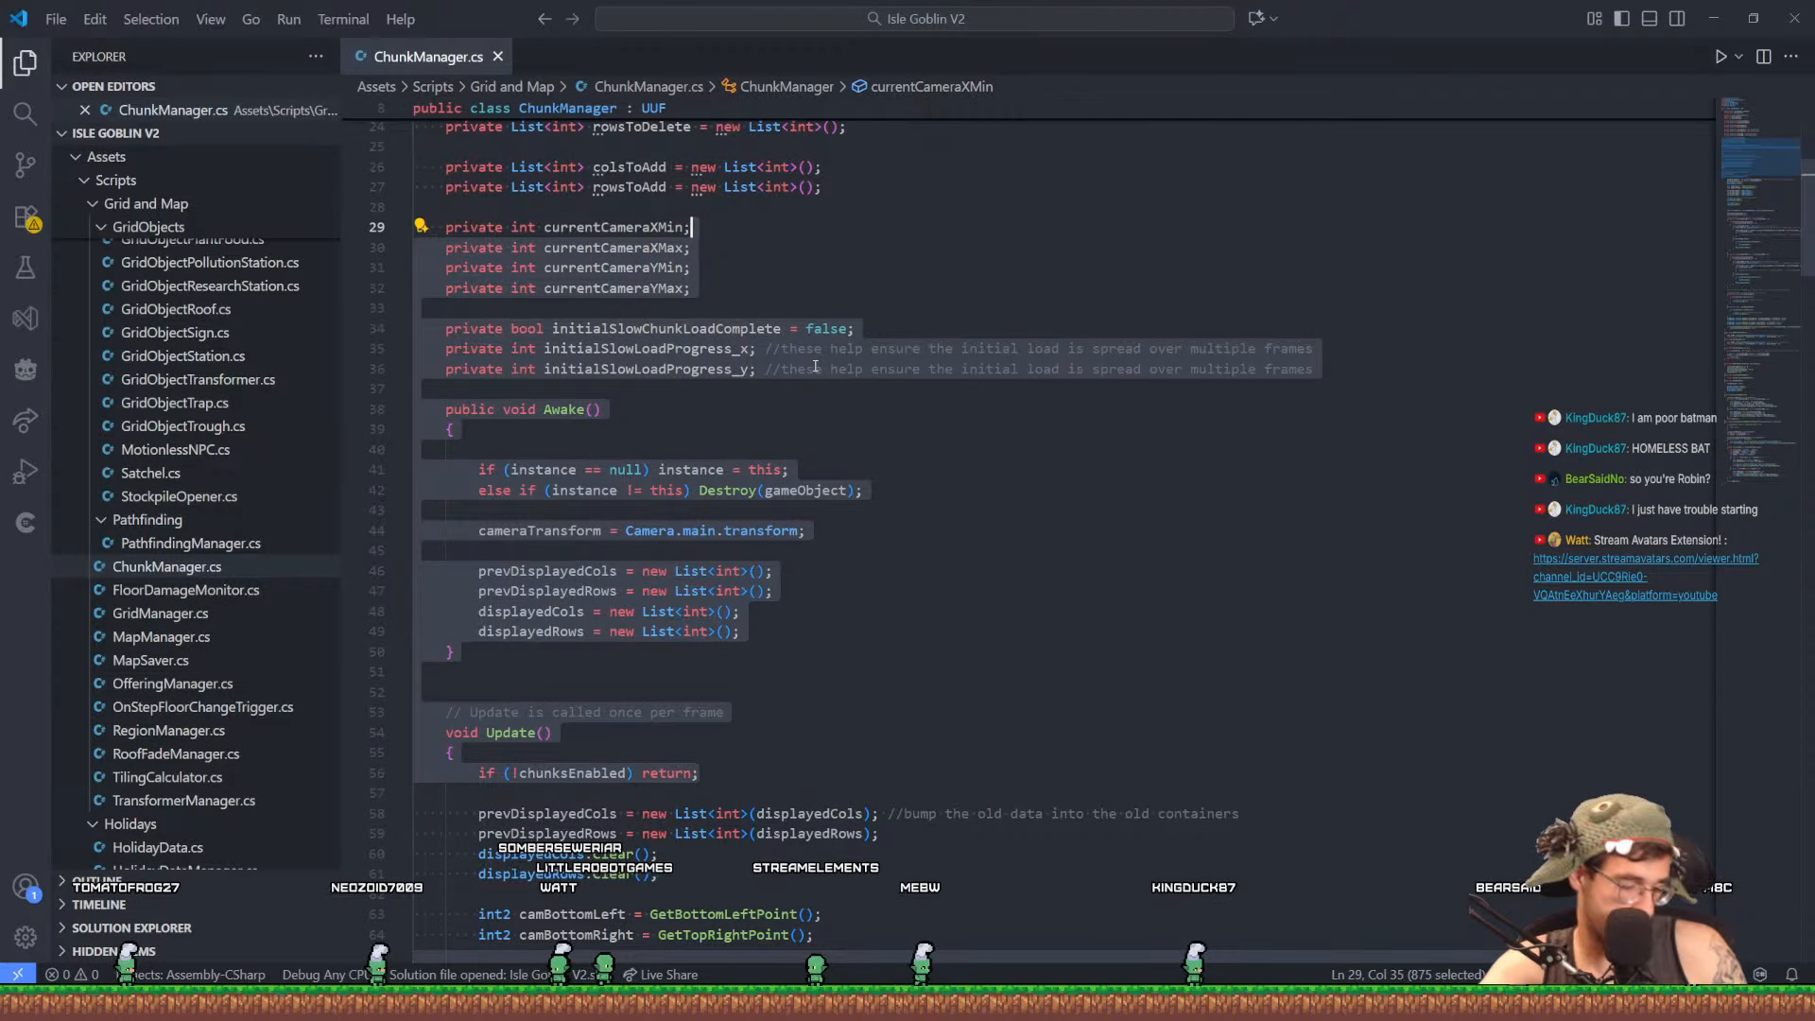
{"action": "scroll", "coordinate": [820, 351], "scroll_direction": "up", "scroll_amount": 8}
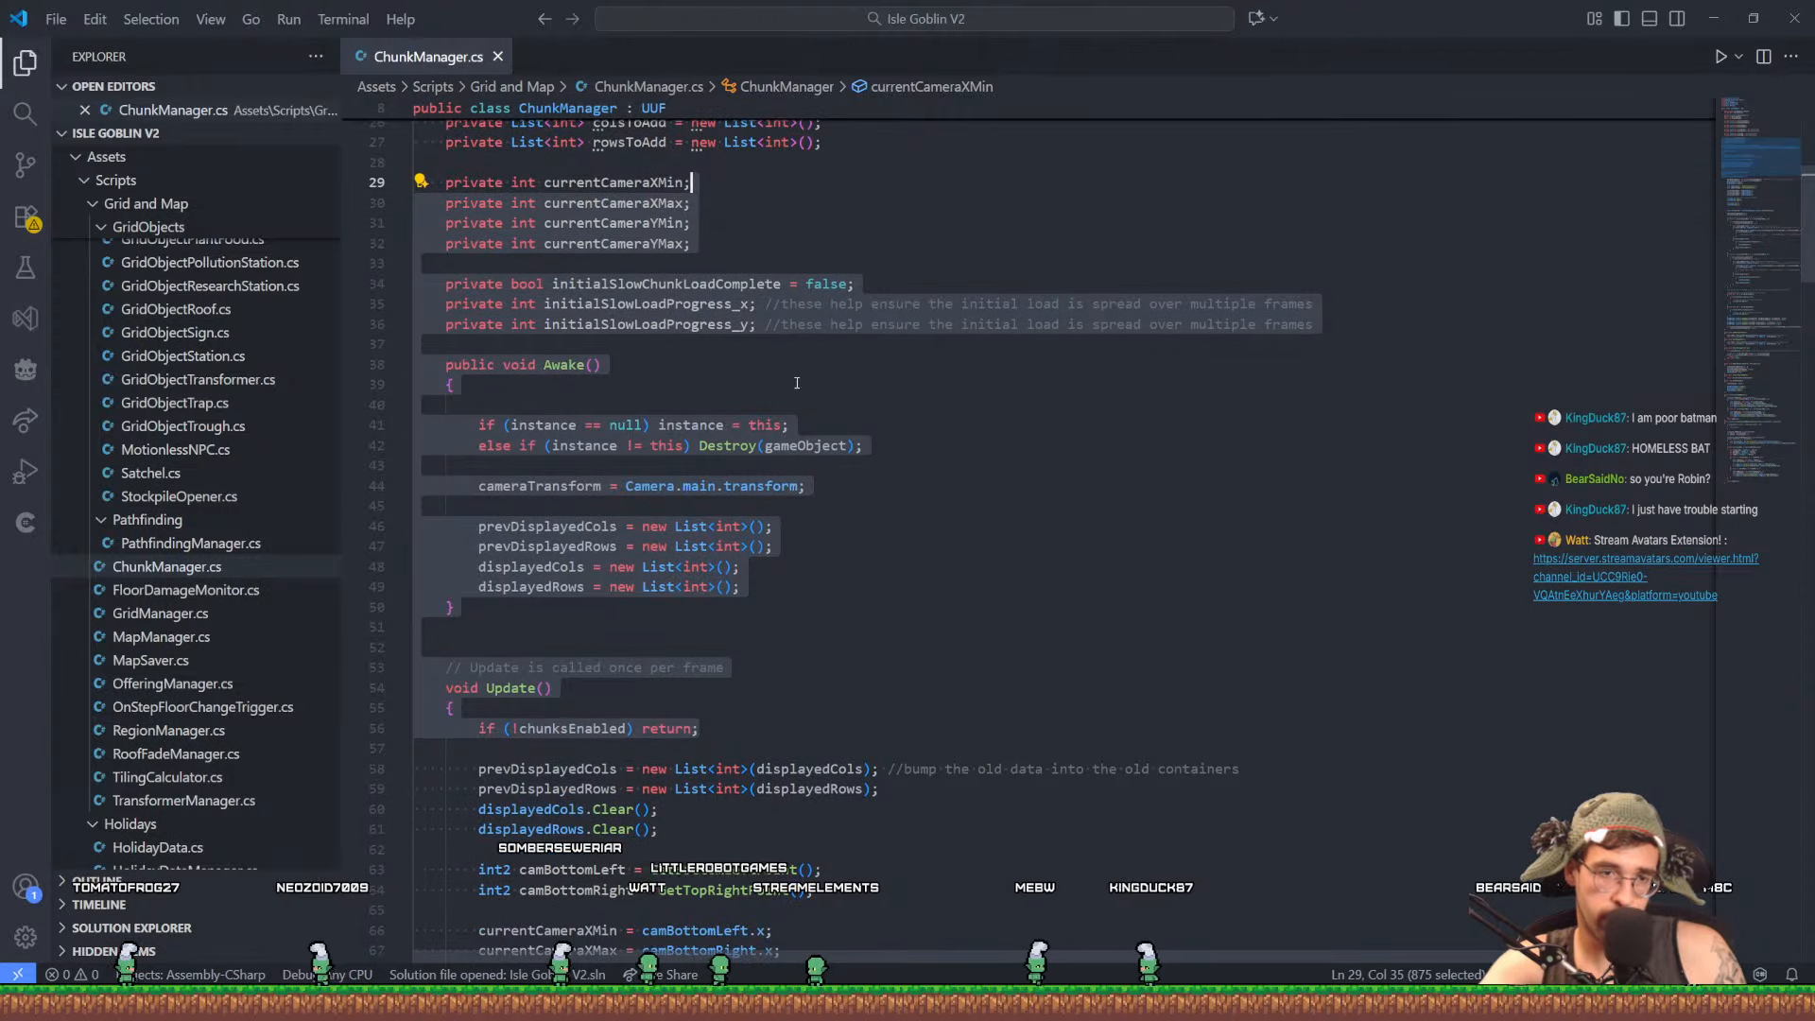
Look through PathfindingManager.cs, GridManager.cs and MapManager.cs, and open MapSaver.cs at its class declaration
{"action": "left_click", "coordinate": [190, 545]}
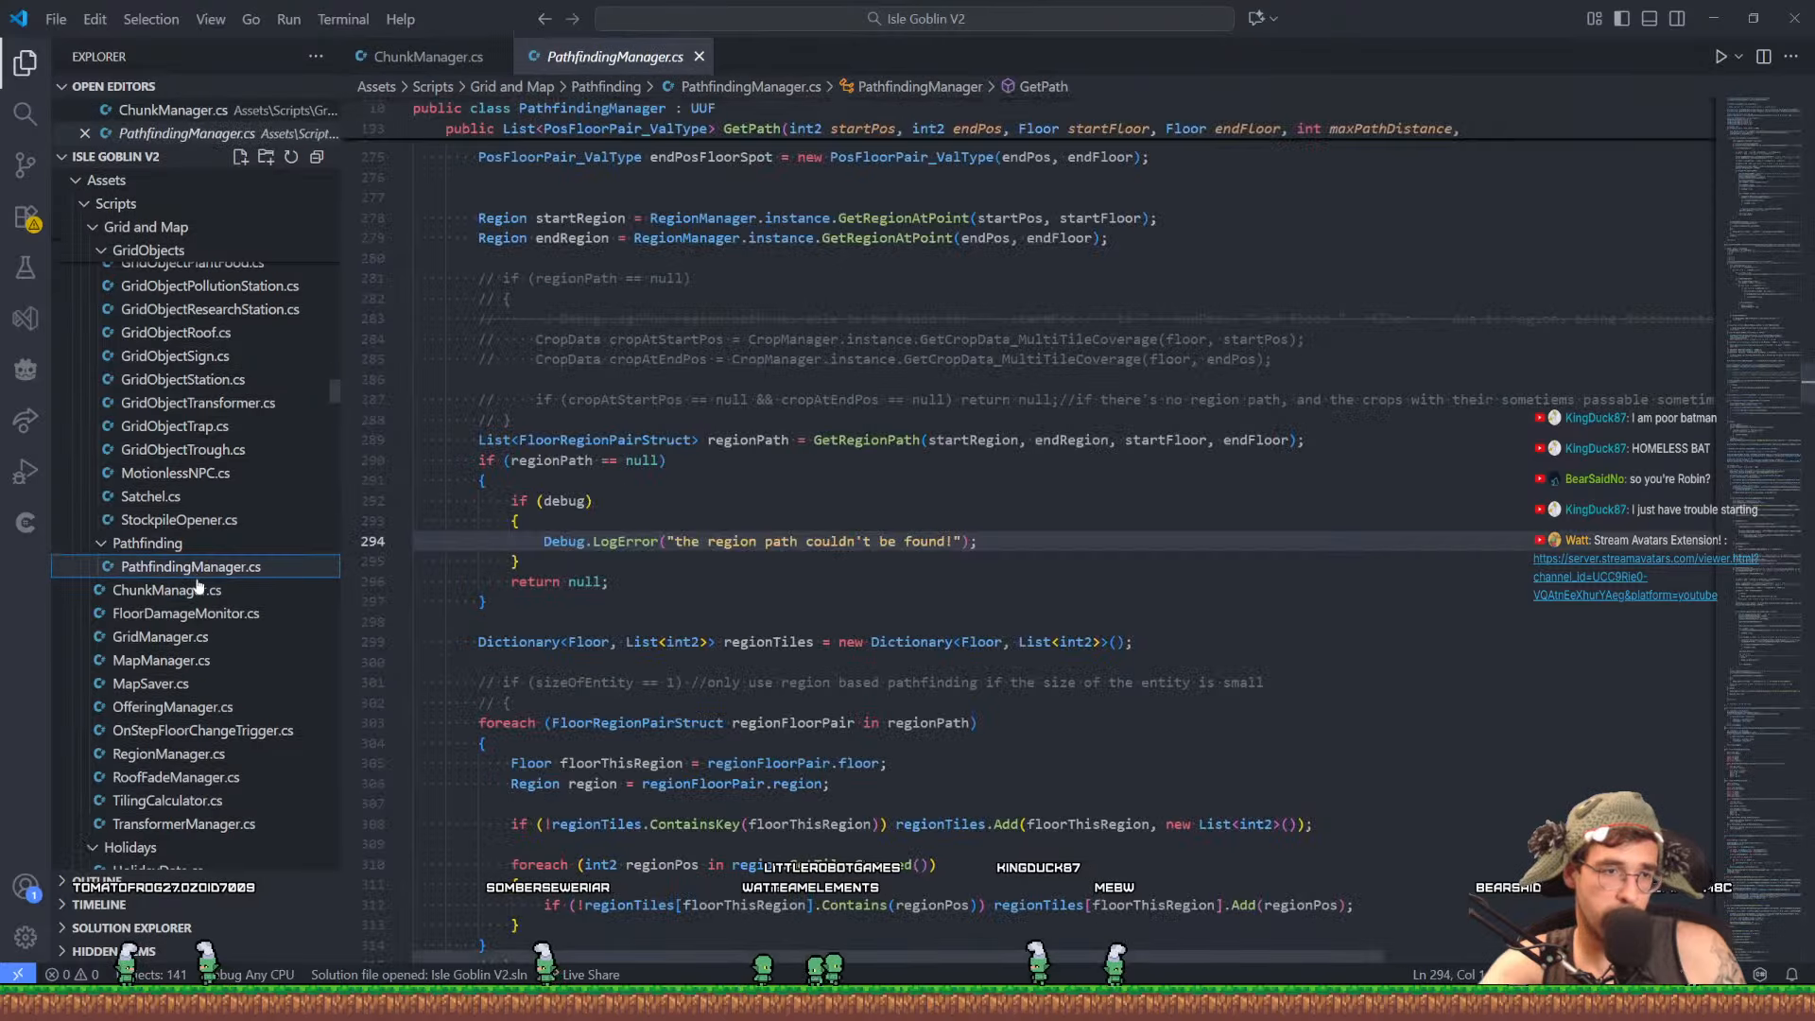
{"action": "left_click", "coordinate": [207, 639]}
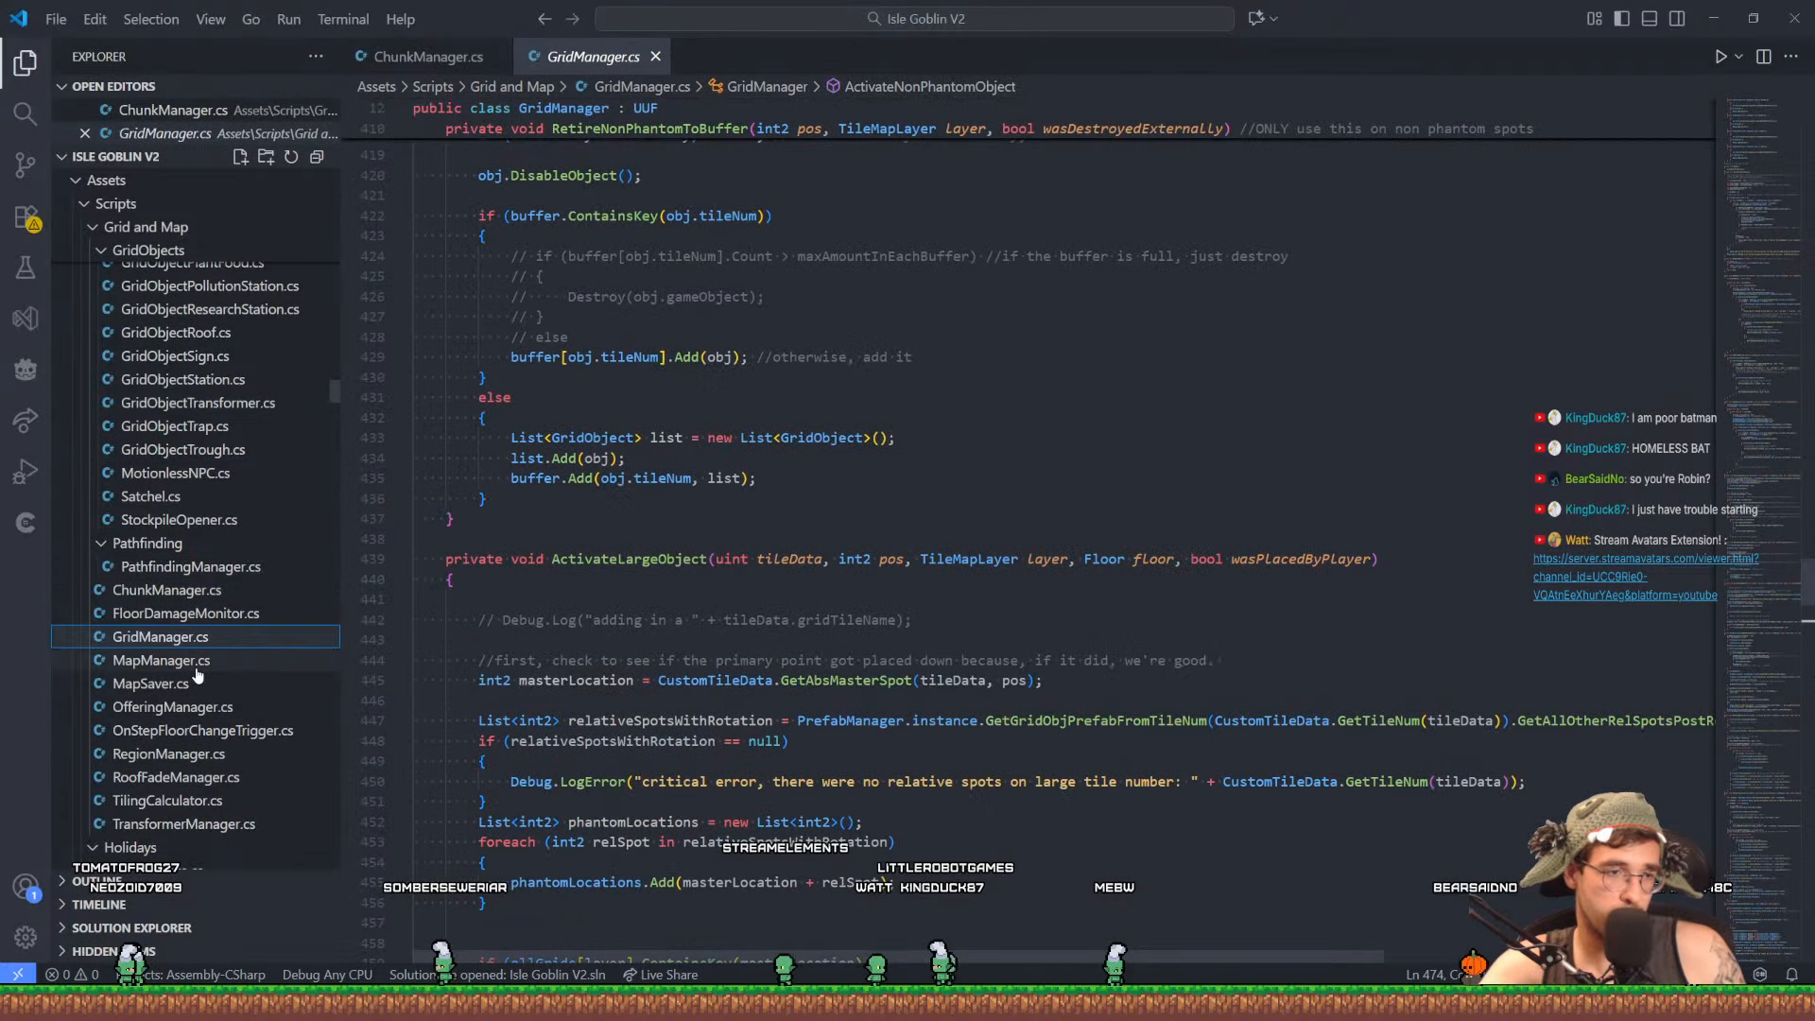
{"action": "left_click", "coordinate": [160, 660]}
{"action": "left_click", "coordinate": [151, 684]}
{"action": "scroll", "coordinate": [673, 596], "scroll_direction": "up", "scroll_amount": 20}
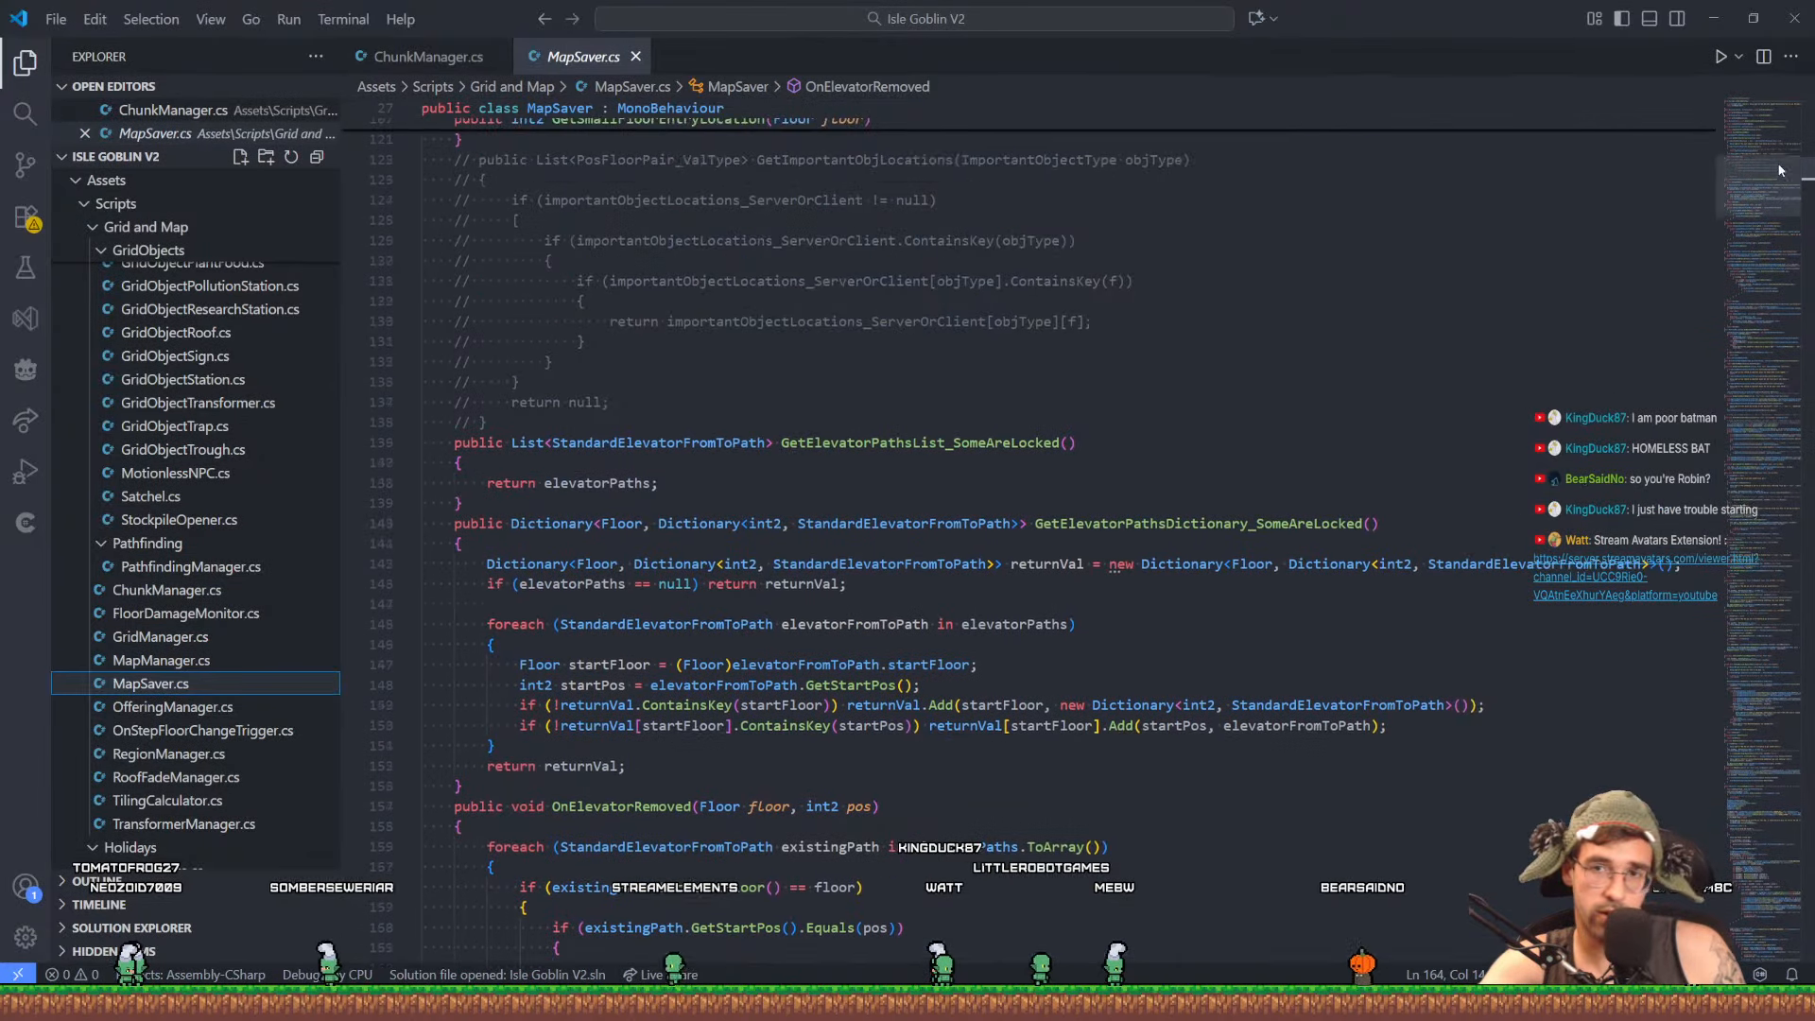
{"action": "scroll", "coordinate": [536, 563], "scroll_direction": "down", "scroll_amount": 3}
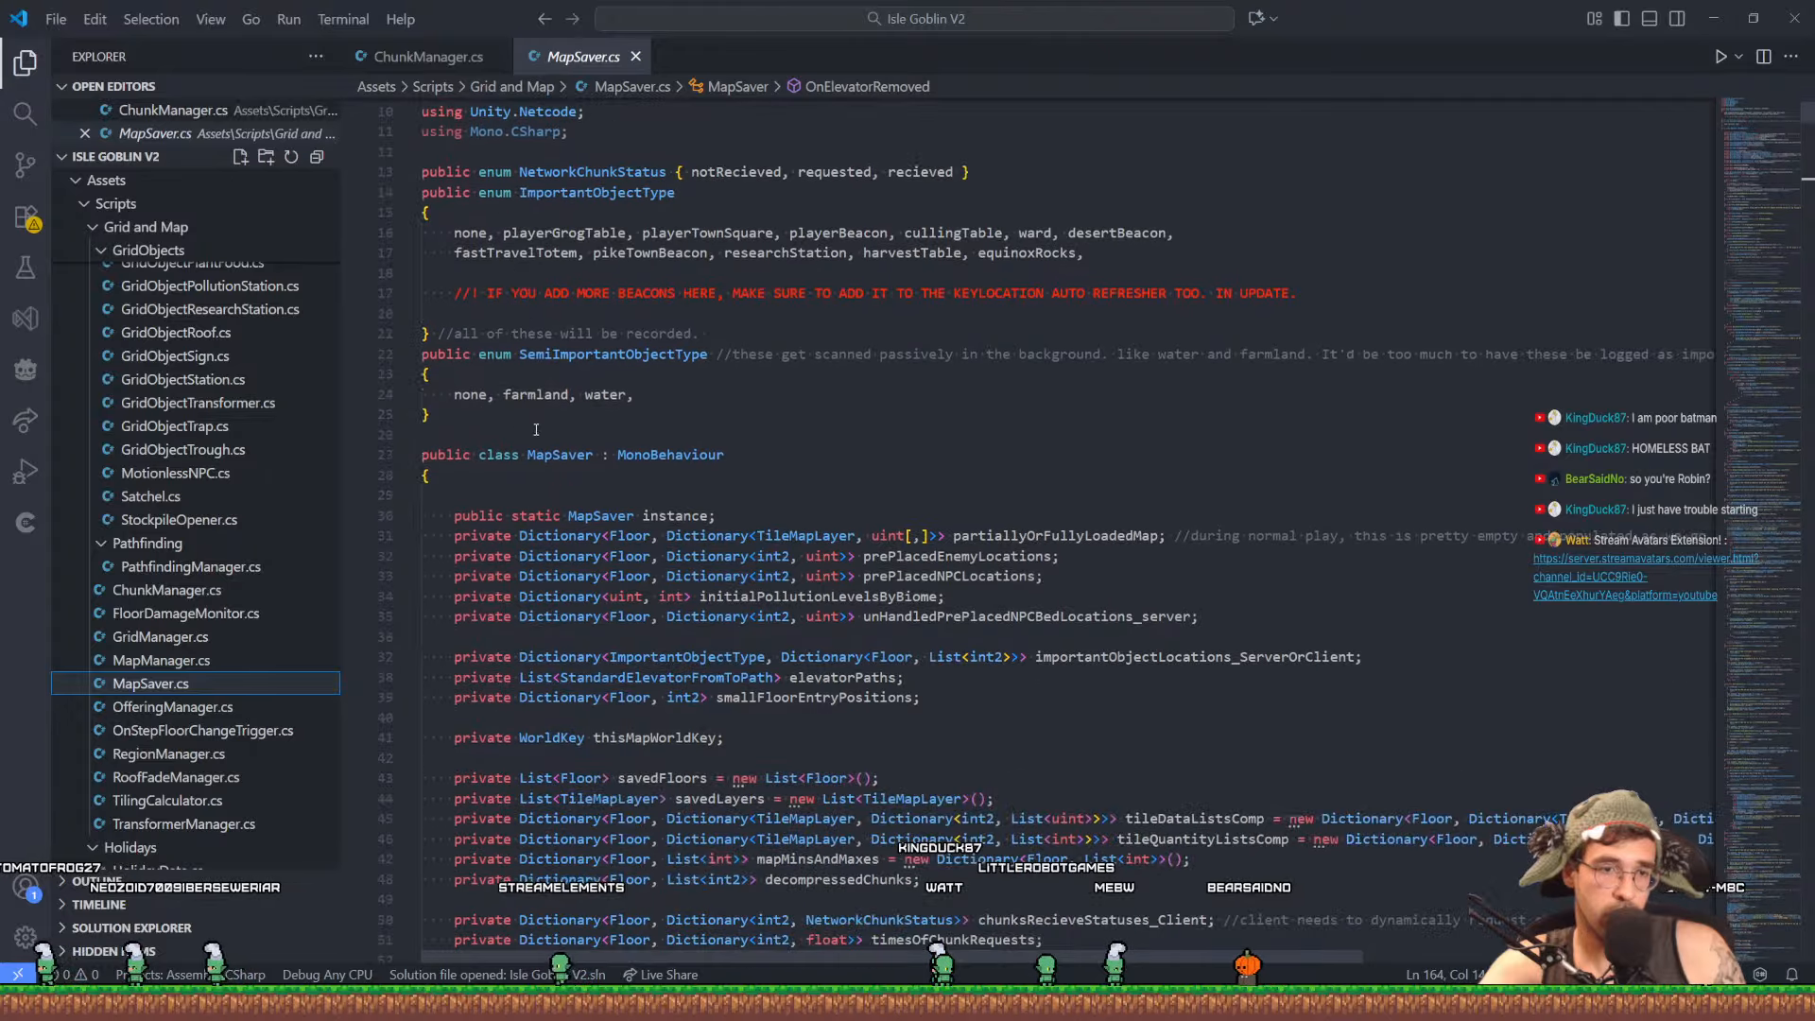
List all references to MapSaver's static instance field and go to the end of the list
{"action": "left_click", "coordinate": [667, 516]}
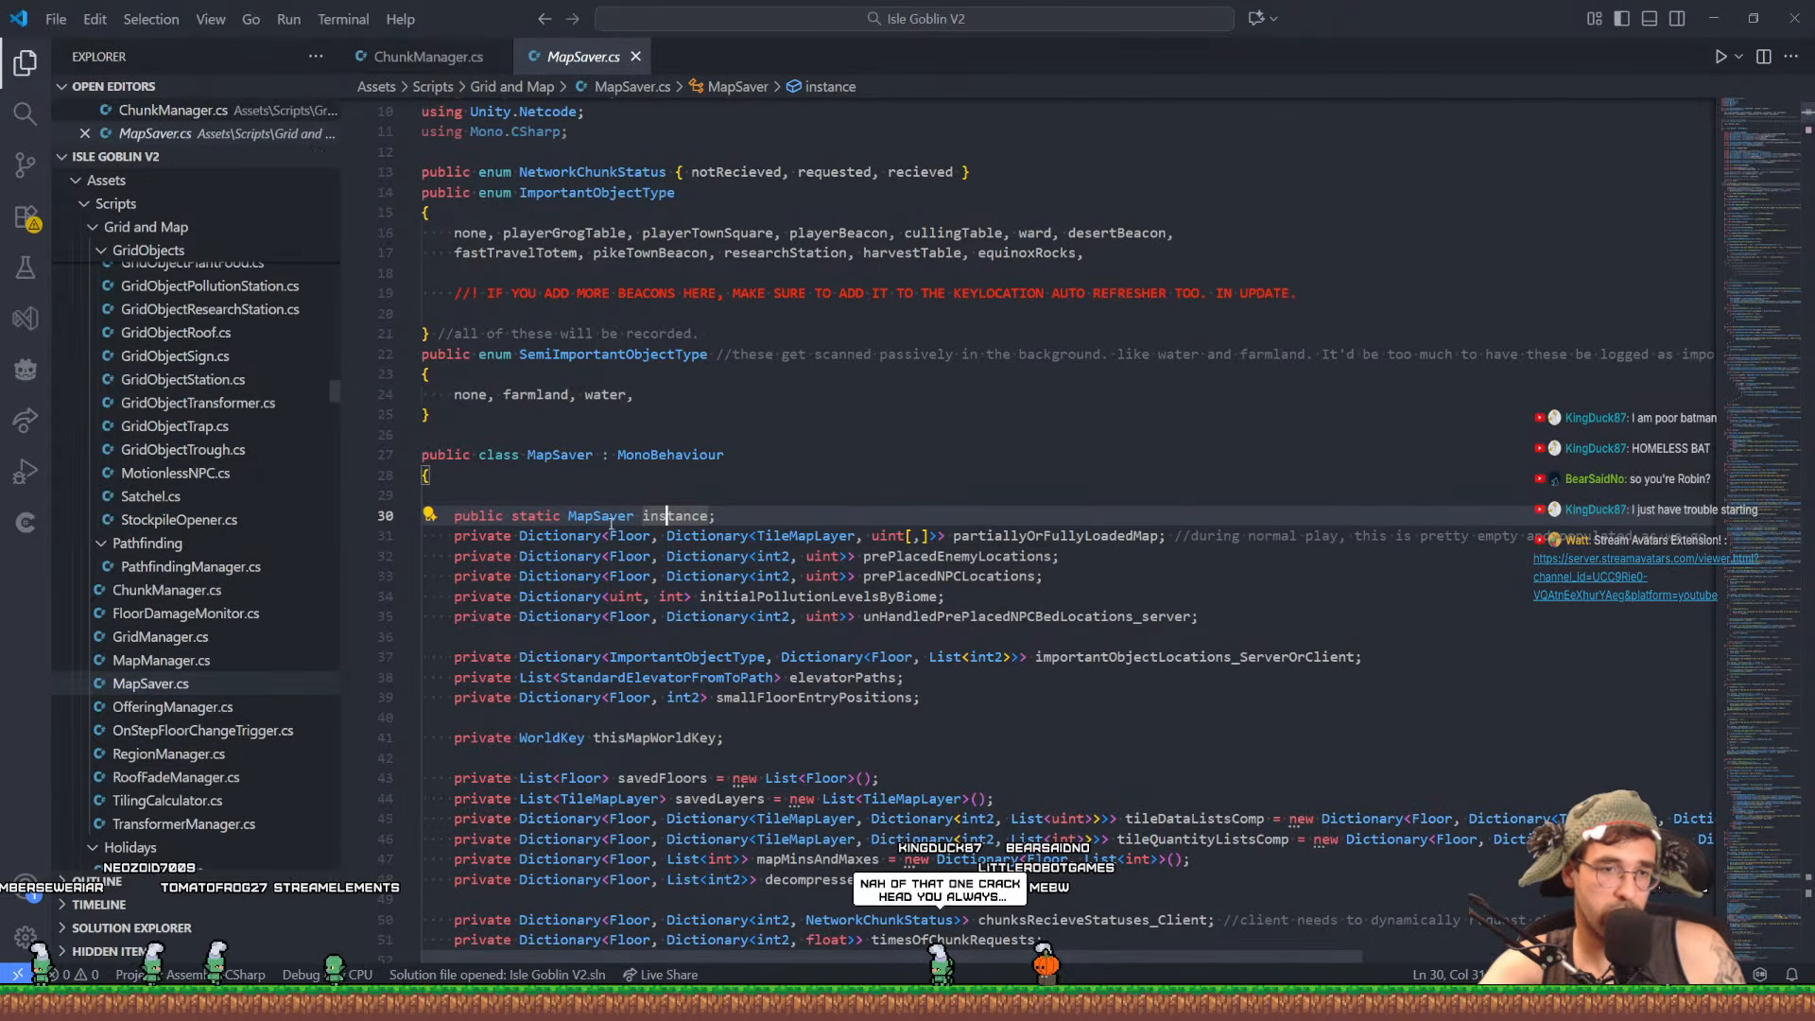
{"action": "scroll", "coordinate": [691, 518], "scroll_direction": "down", "scroll_amount": 2}
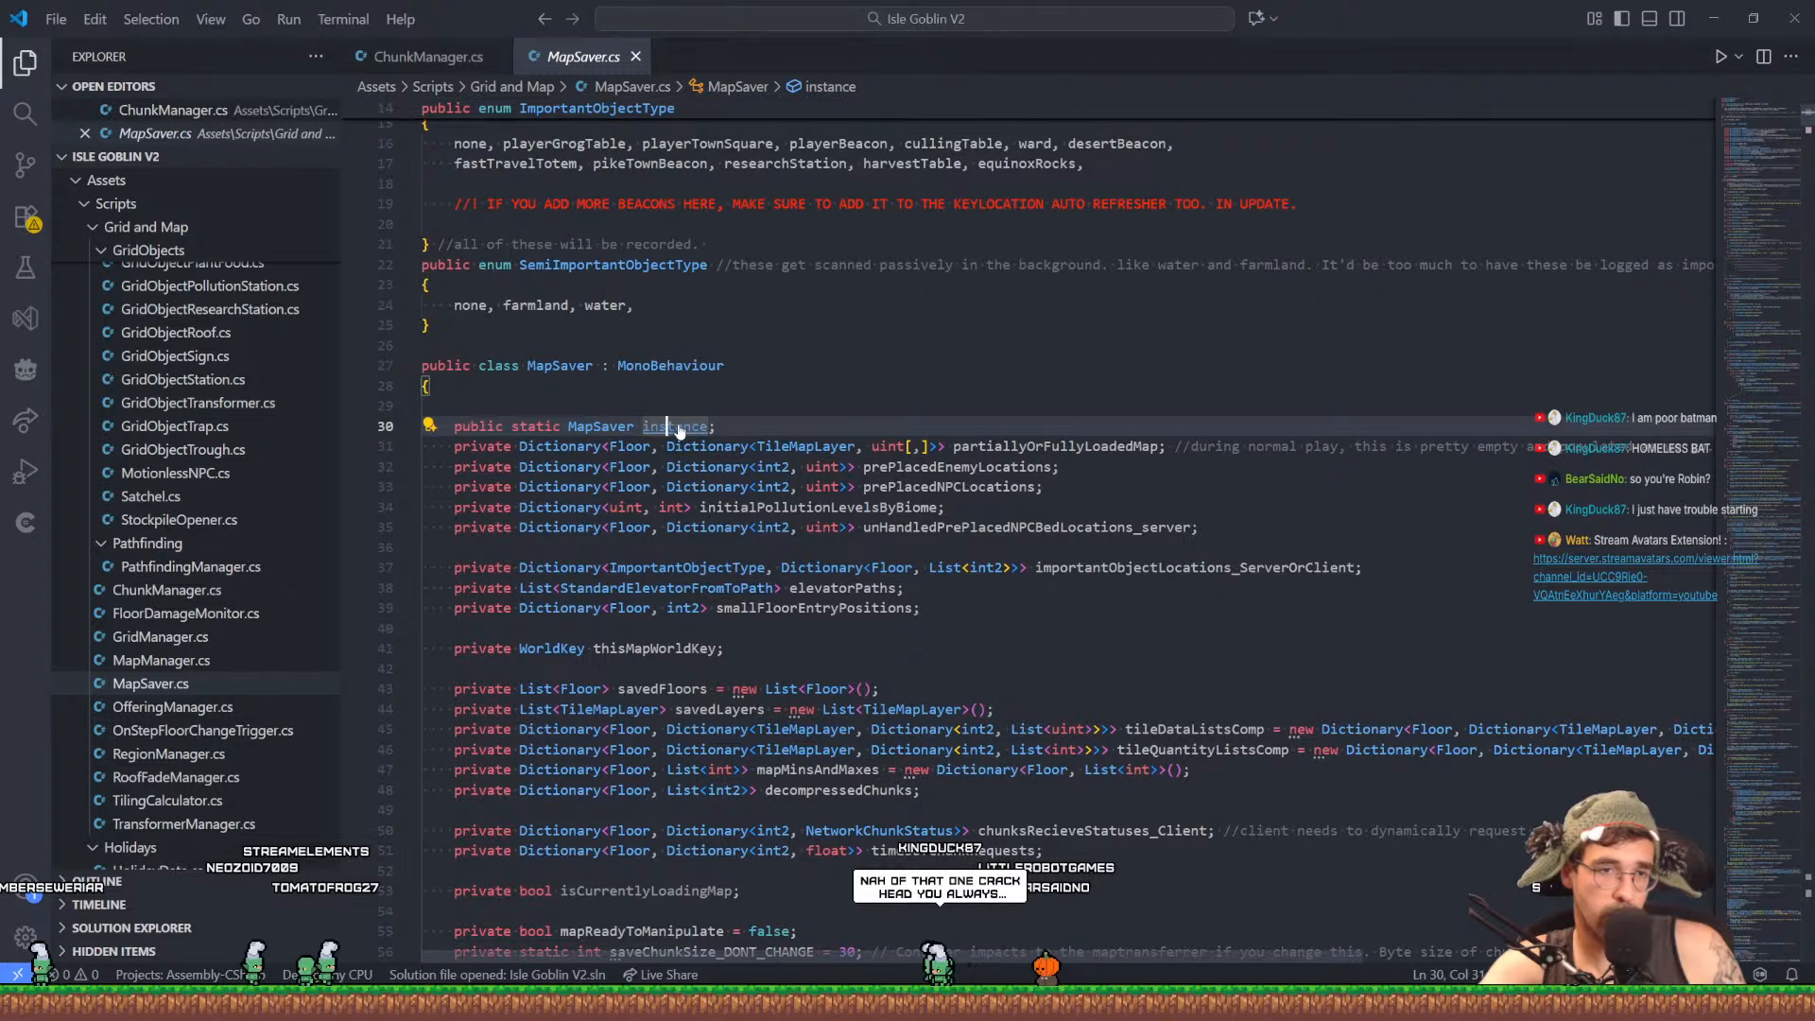
{"action": "left_click", "coordinate": [676, 426], "text": "ctrl"}
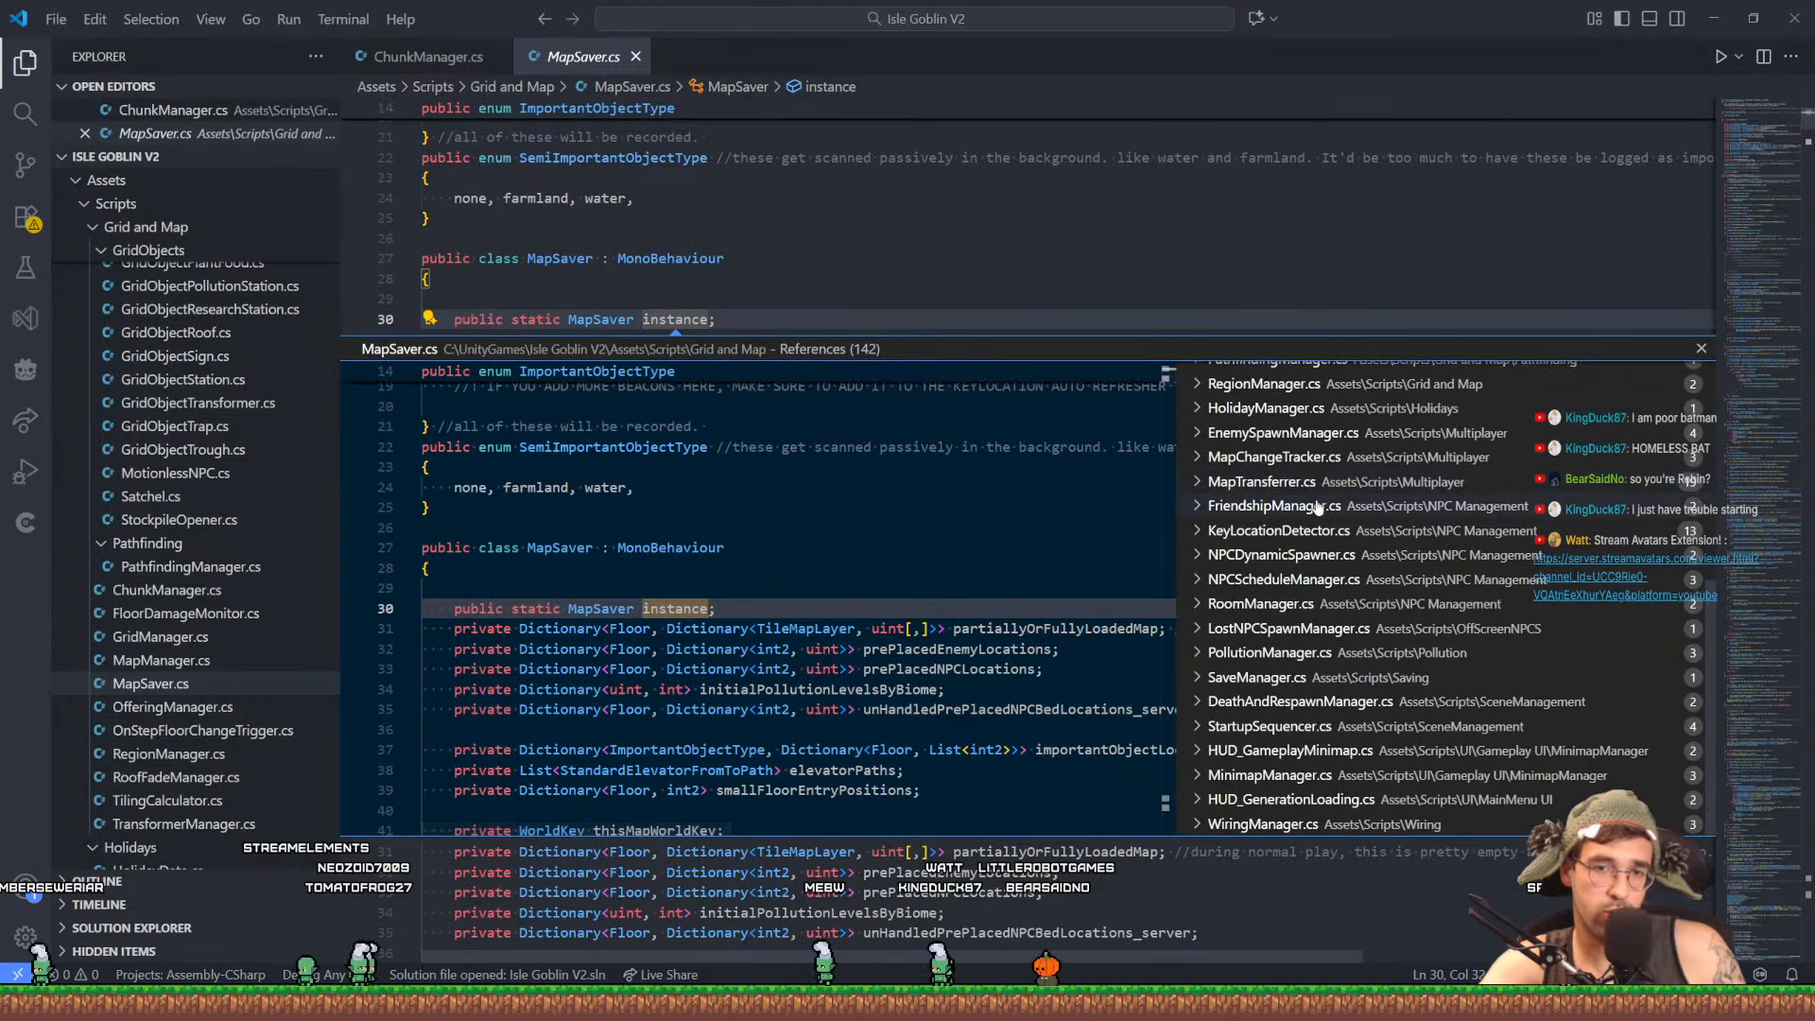
{"action": "scroll", "coordinate": [1327, 532], "scroll_direction": "down", "scroll_amount": 5}
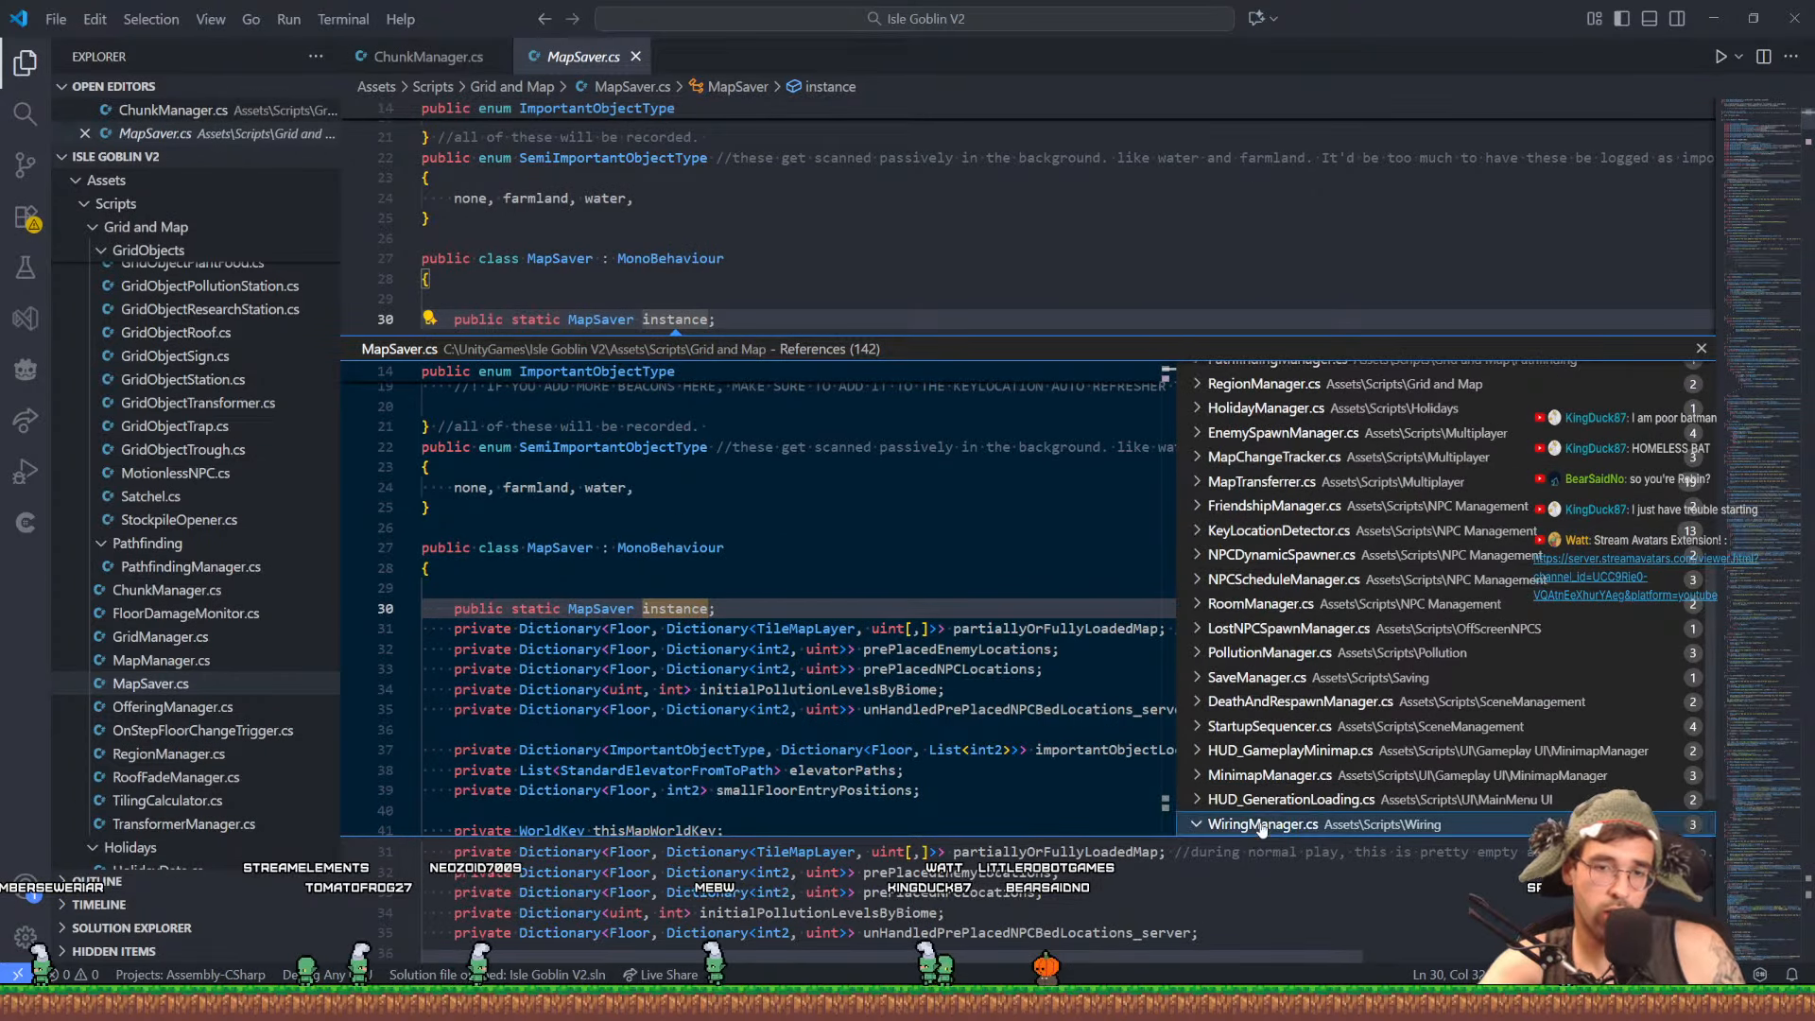
Expand the instance references of each file from HUD_GenerationLoading.cs back up to KeyLocationDetector.cs
{"action": "left_click", "coordinate": [1271, 799]}
{"action": "left_click", "coordinate": [1276, 775]}
{"action": "left_click", "coordinate": [1288, 751]}
{"action": "left_click", "coordinate": [1289, 727]}
{"action": "left_click", "coordinate": [1295, 703]}
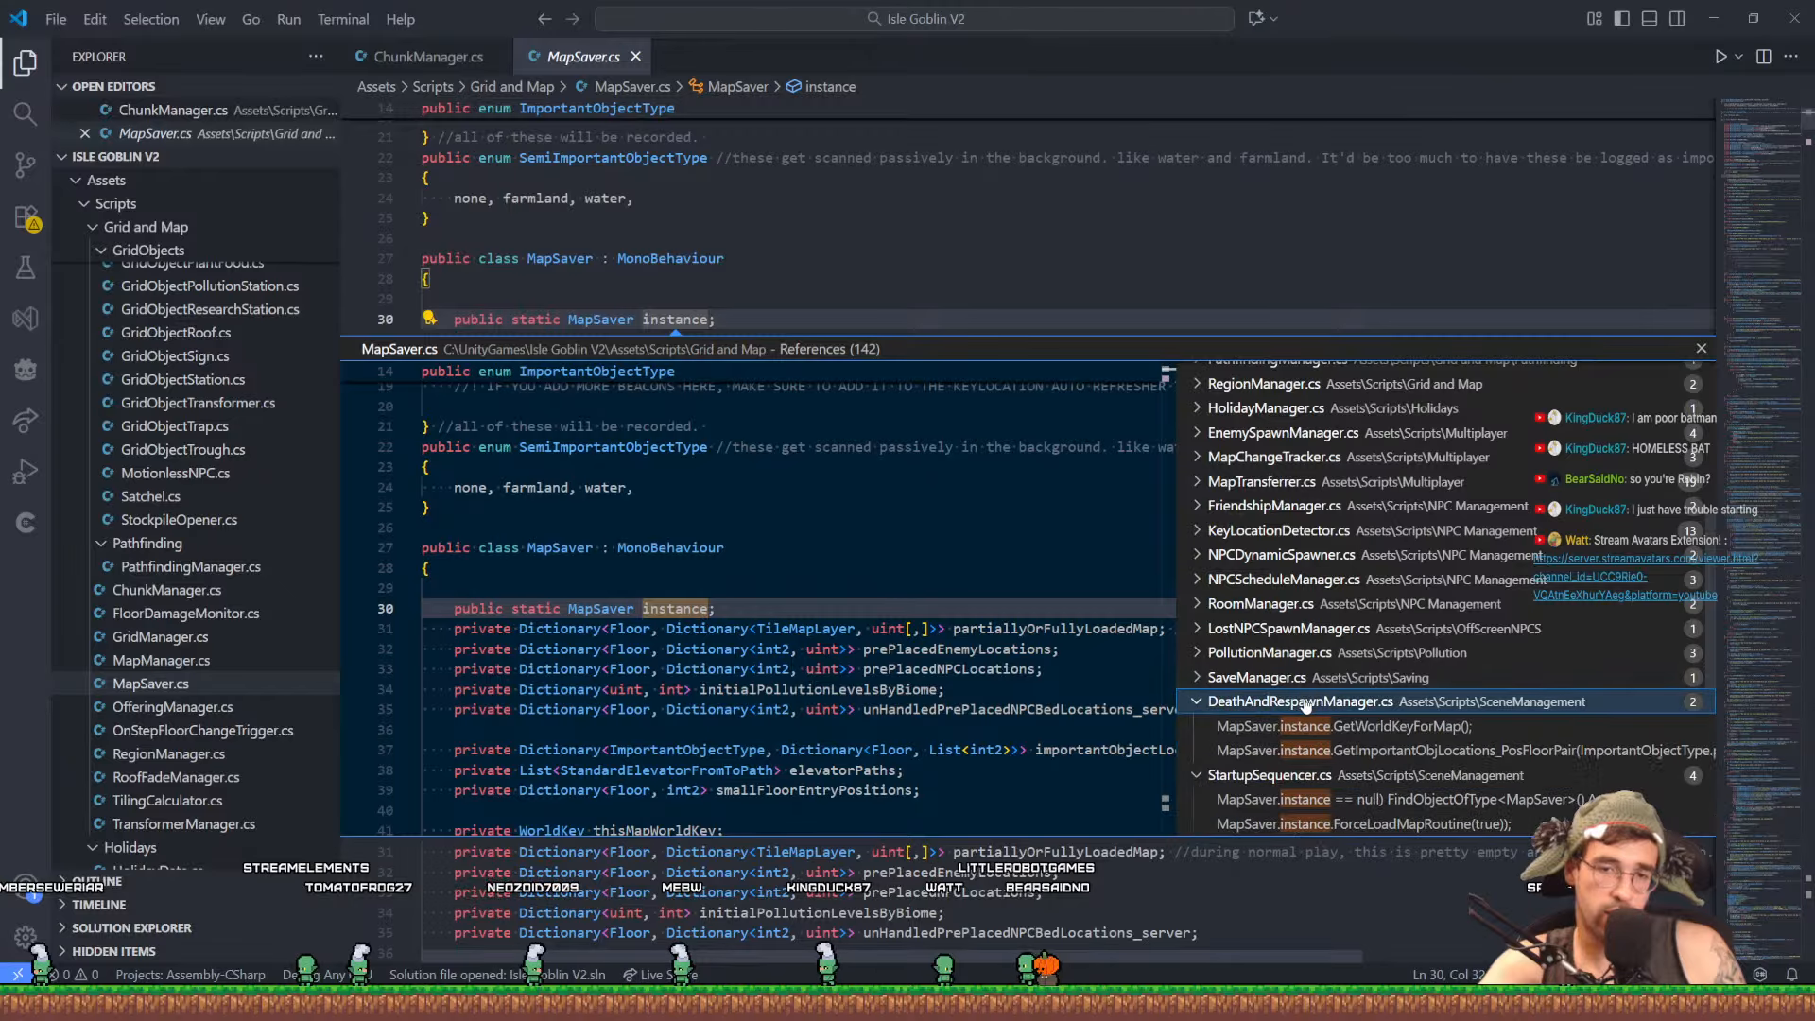
{"action": "left_click", "coordinate": [1300, 677]}
{"action": "left_click", "coordinate": [1302, 653]}
{"action": "left_click", "coordinate": [1304, 627]}
{"action": "left_click", "coordinate": [1304, 603]}
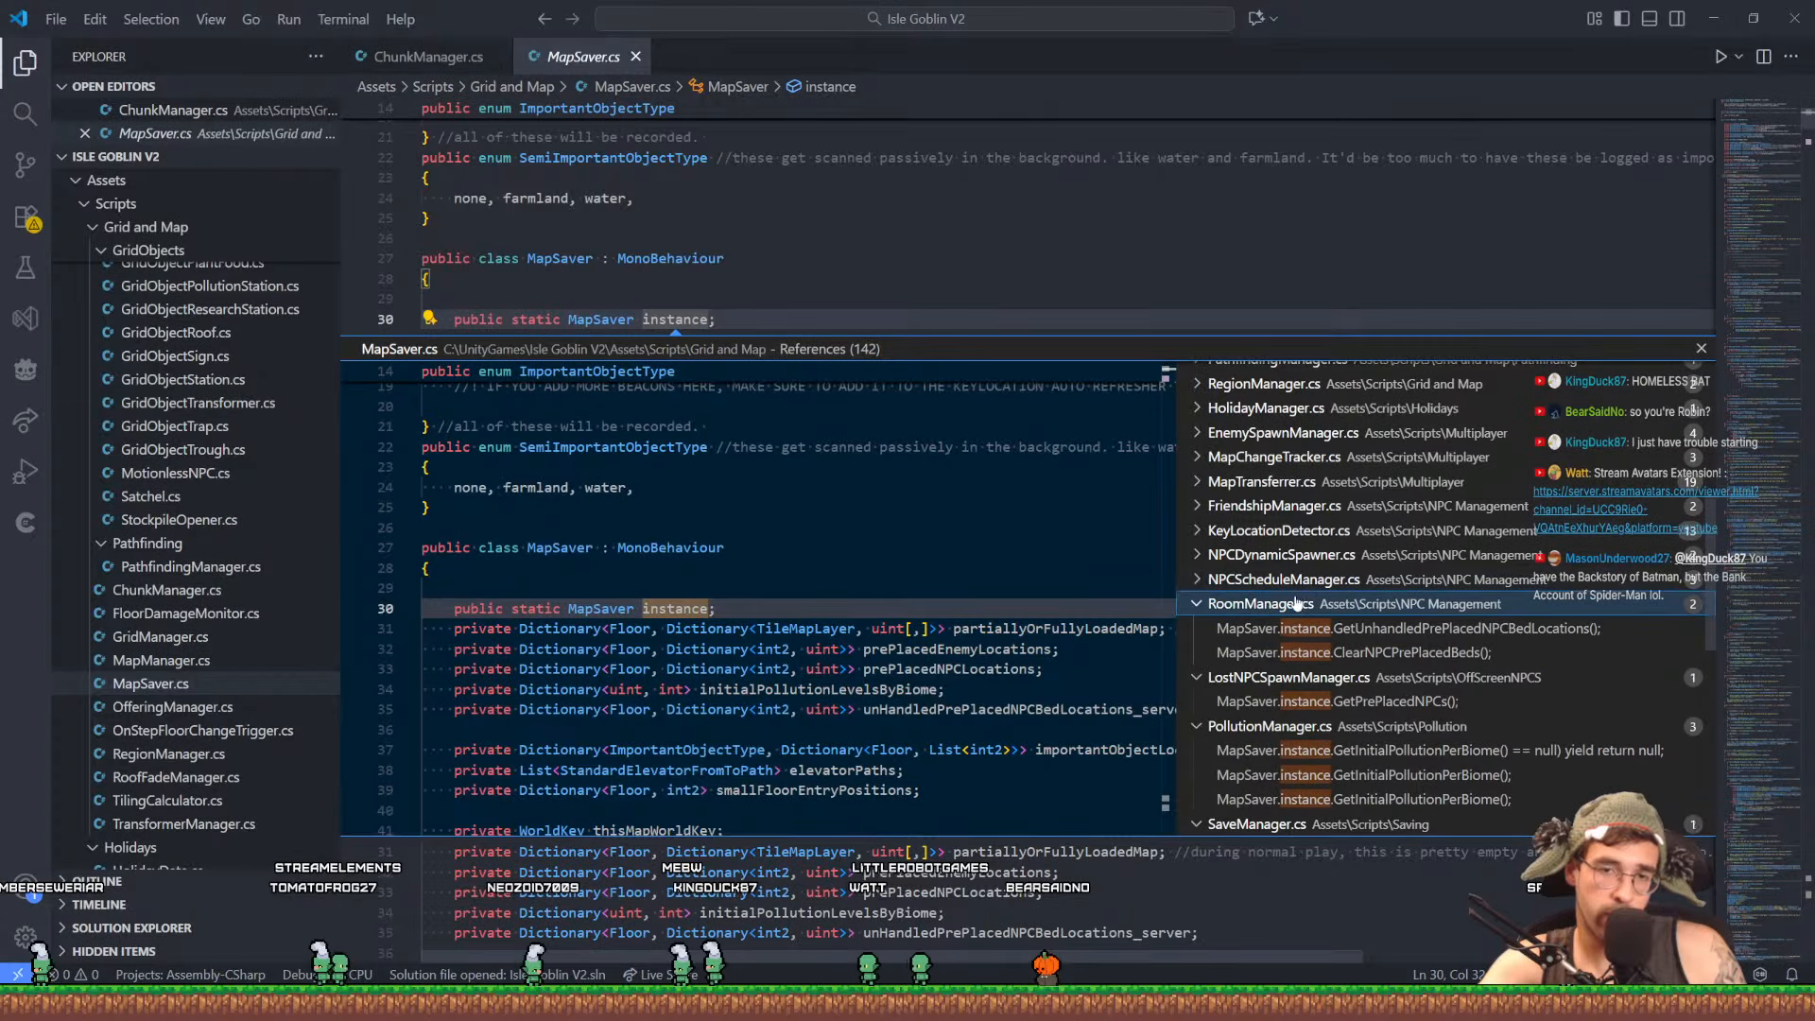
{"action": "left_click", "coordinate": [1306, 578]}
{"action": "left_click", "coordinate": [1288, 556]}
{"action": "left_click", "coordinate": [1292, 530]}
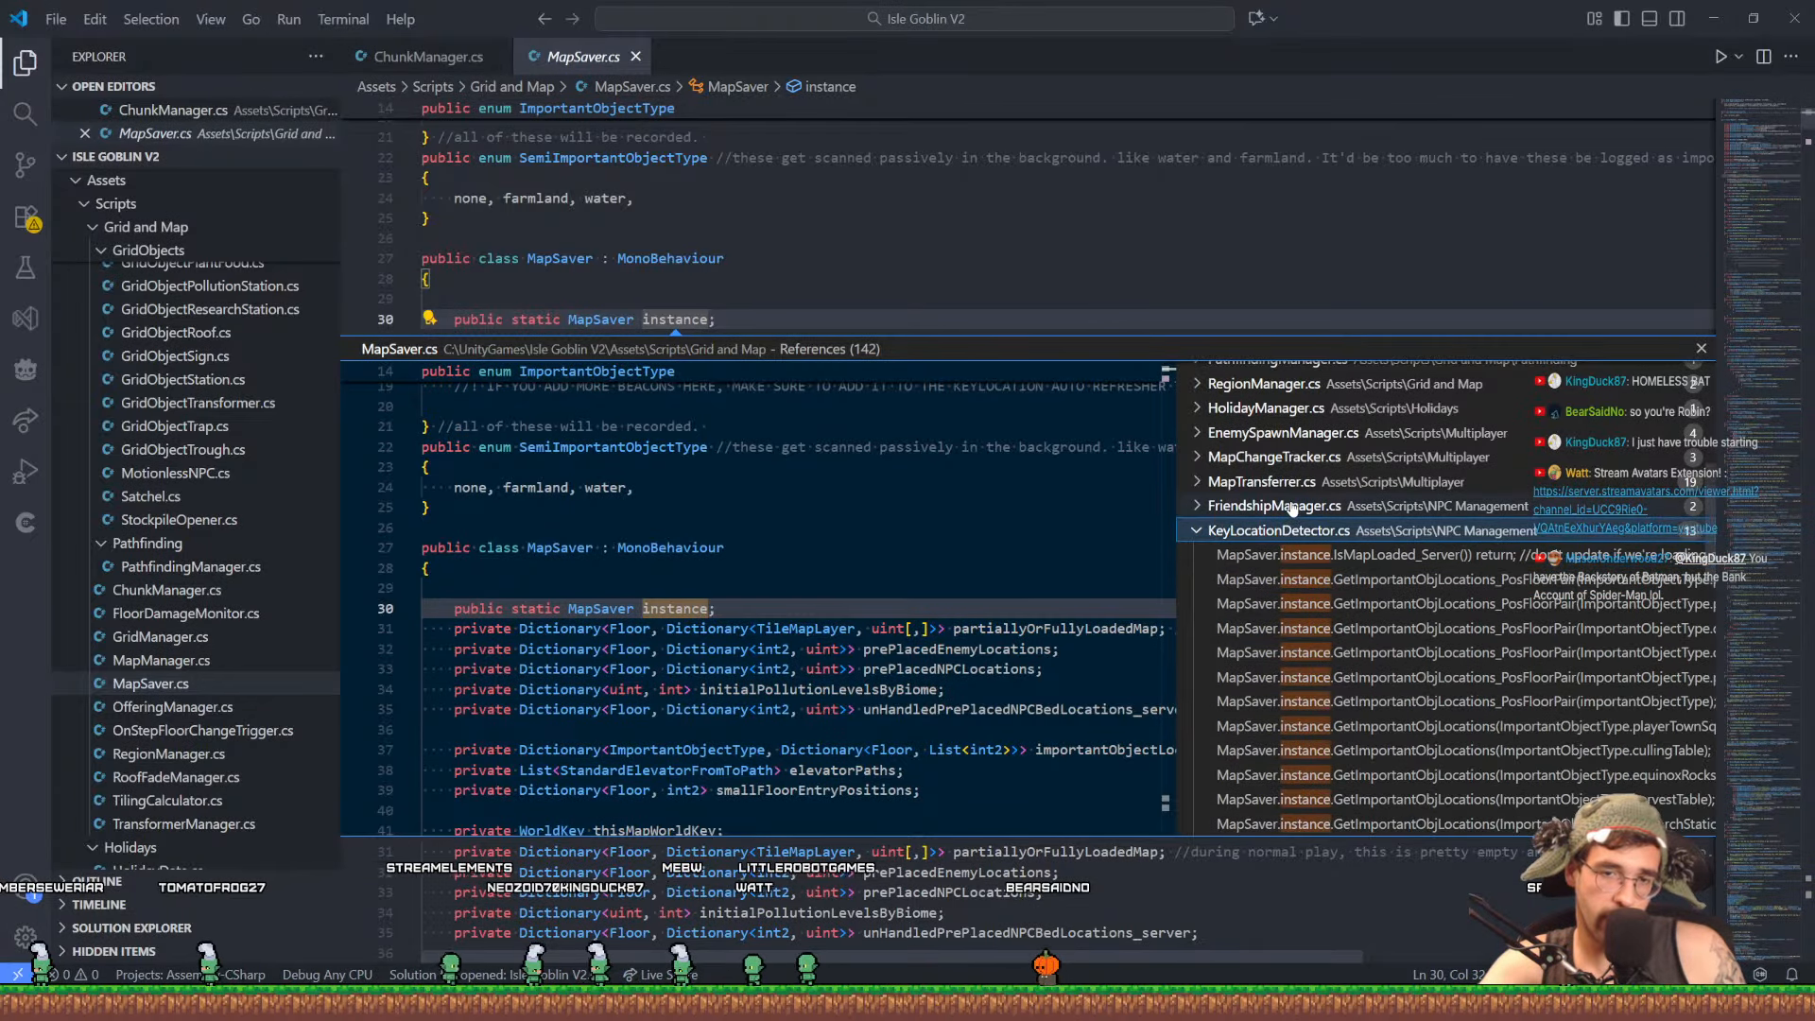
Expand the instance references of each file from FriendshipManager.cs back up to PathfindingManager.cs
{"action": "left_click", "coordinate": [1294, 505]}
{"action": "left_click", "coordinate": [1296, 481]}
{"action": "left_click", "coordinate": [1298, 457]}
{"action": "left_click", "coordinate": [1298, 432]}
{"action": "left_click", "coordinate": [1300, 407]}
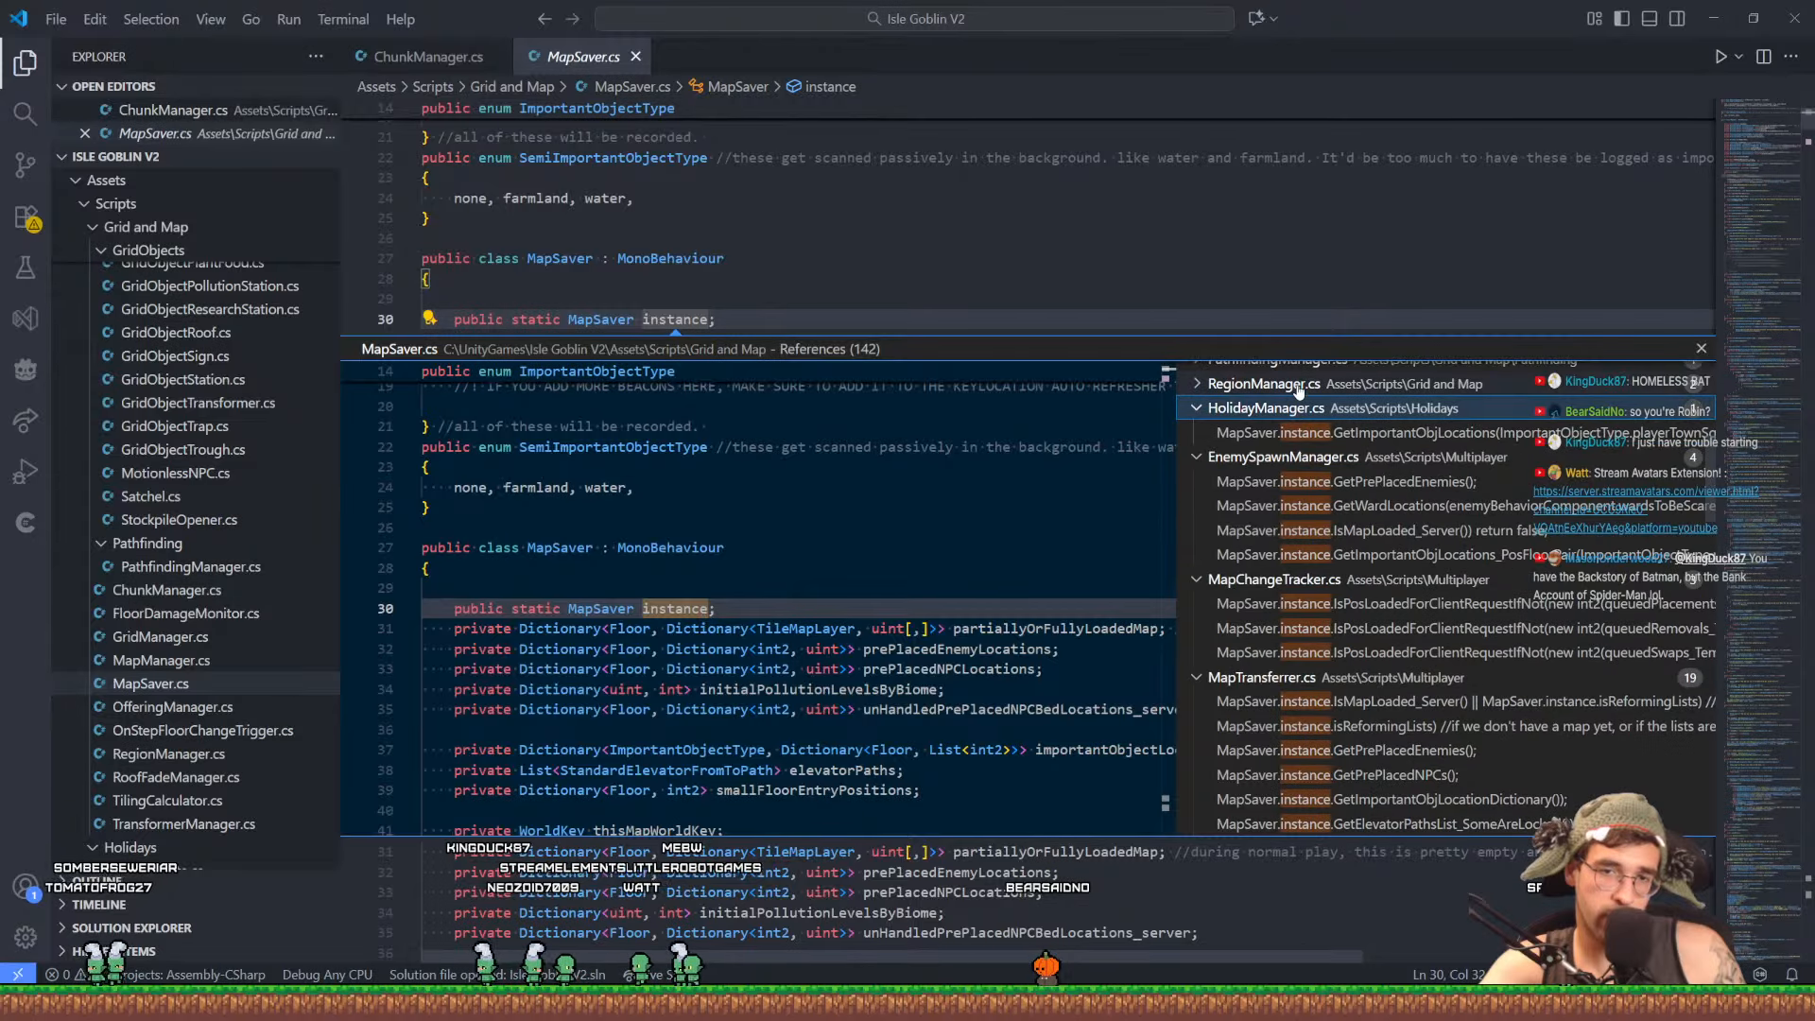
{"action": "left_click", "coordinate": [1301, 383]}
{"action": "scroll", "coordinate": [1393, 522], "scroll_direction": "up", "scroll_amount": 3}
{"action": "scroll", "coordinate": [1393, 523], "scroll_direction": "up", "scroll_amount": 3}
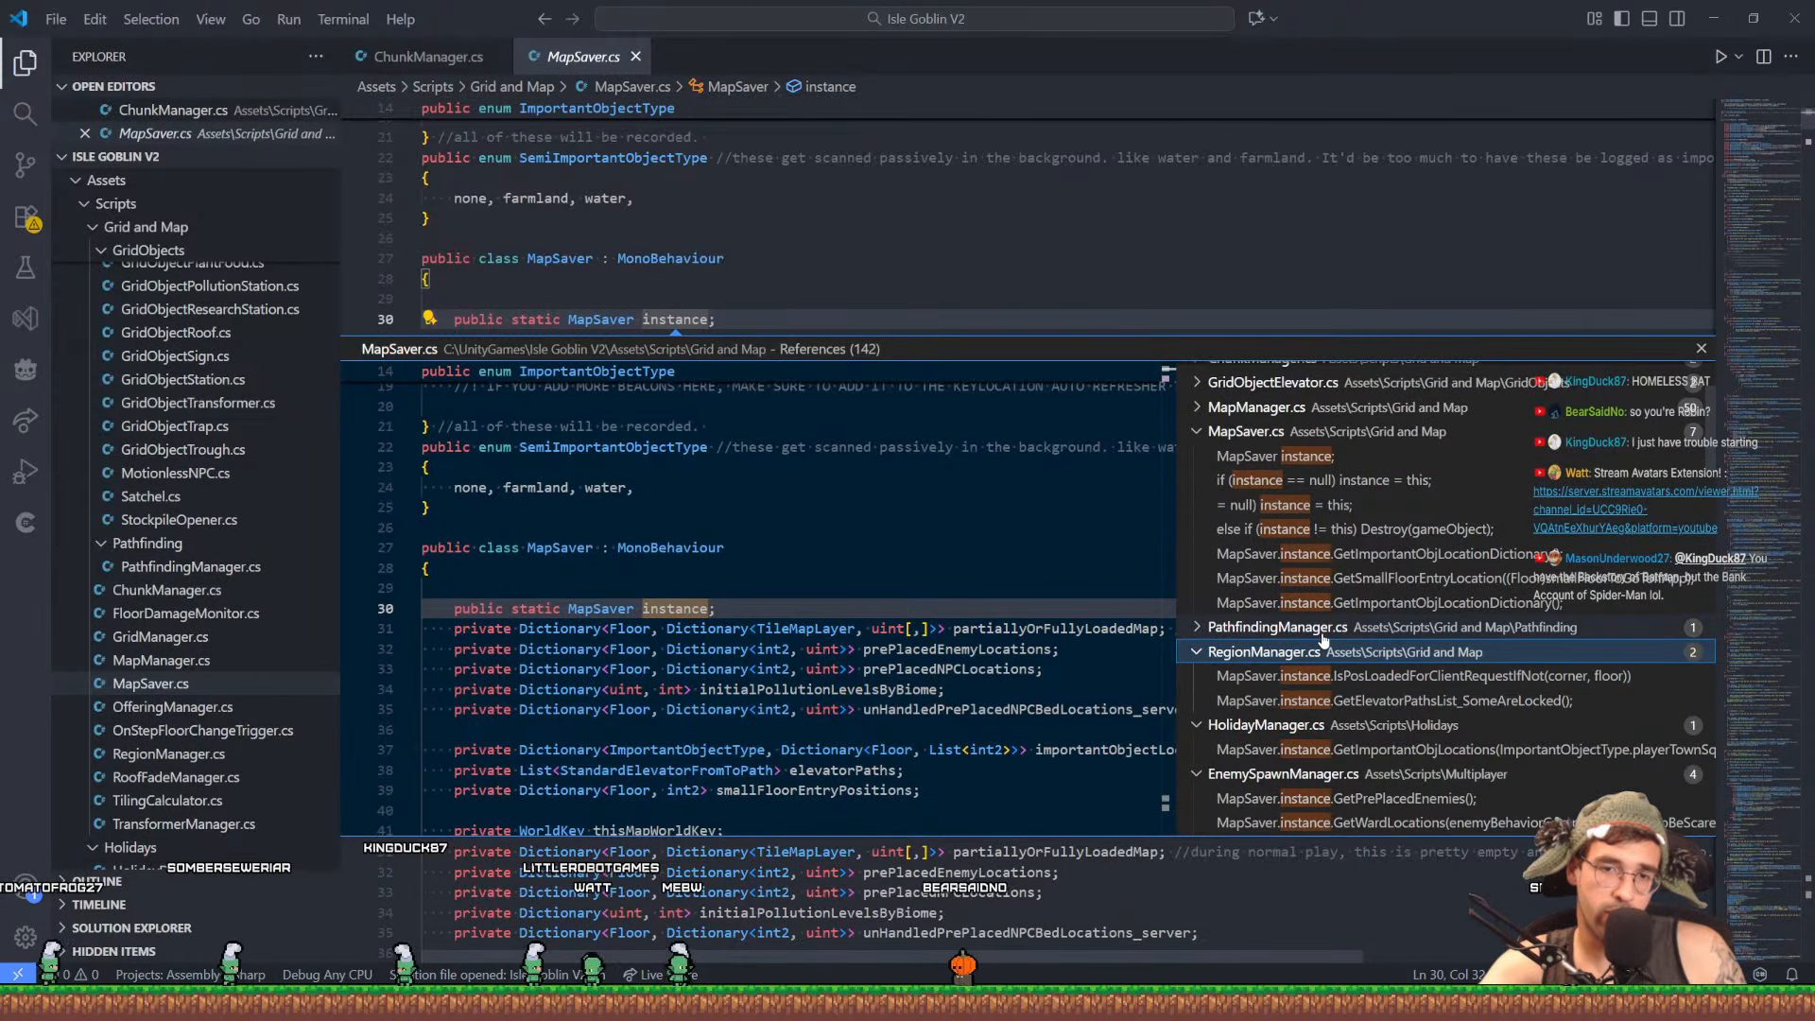
{"action": "left_click", "coordinate": [1320, 632]}
Expand the instance references of each file from MapManager.cs back up to LivestockManager.cs
{"action": "scroll", "coordinate": [1258, 506], "scroll_direction": "up", "scroll_amount": 2}
{"action": "scroll", "coordinate": [1257, 505], "scroll_direction": "up", "scroll_amount": 1}
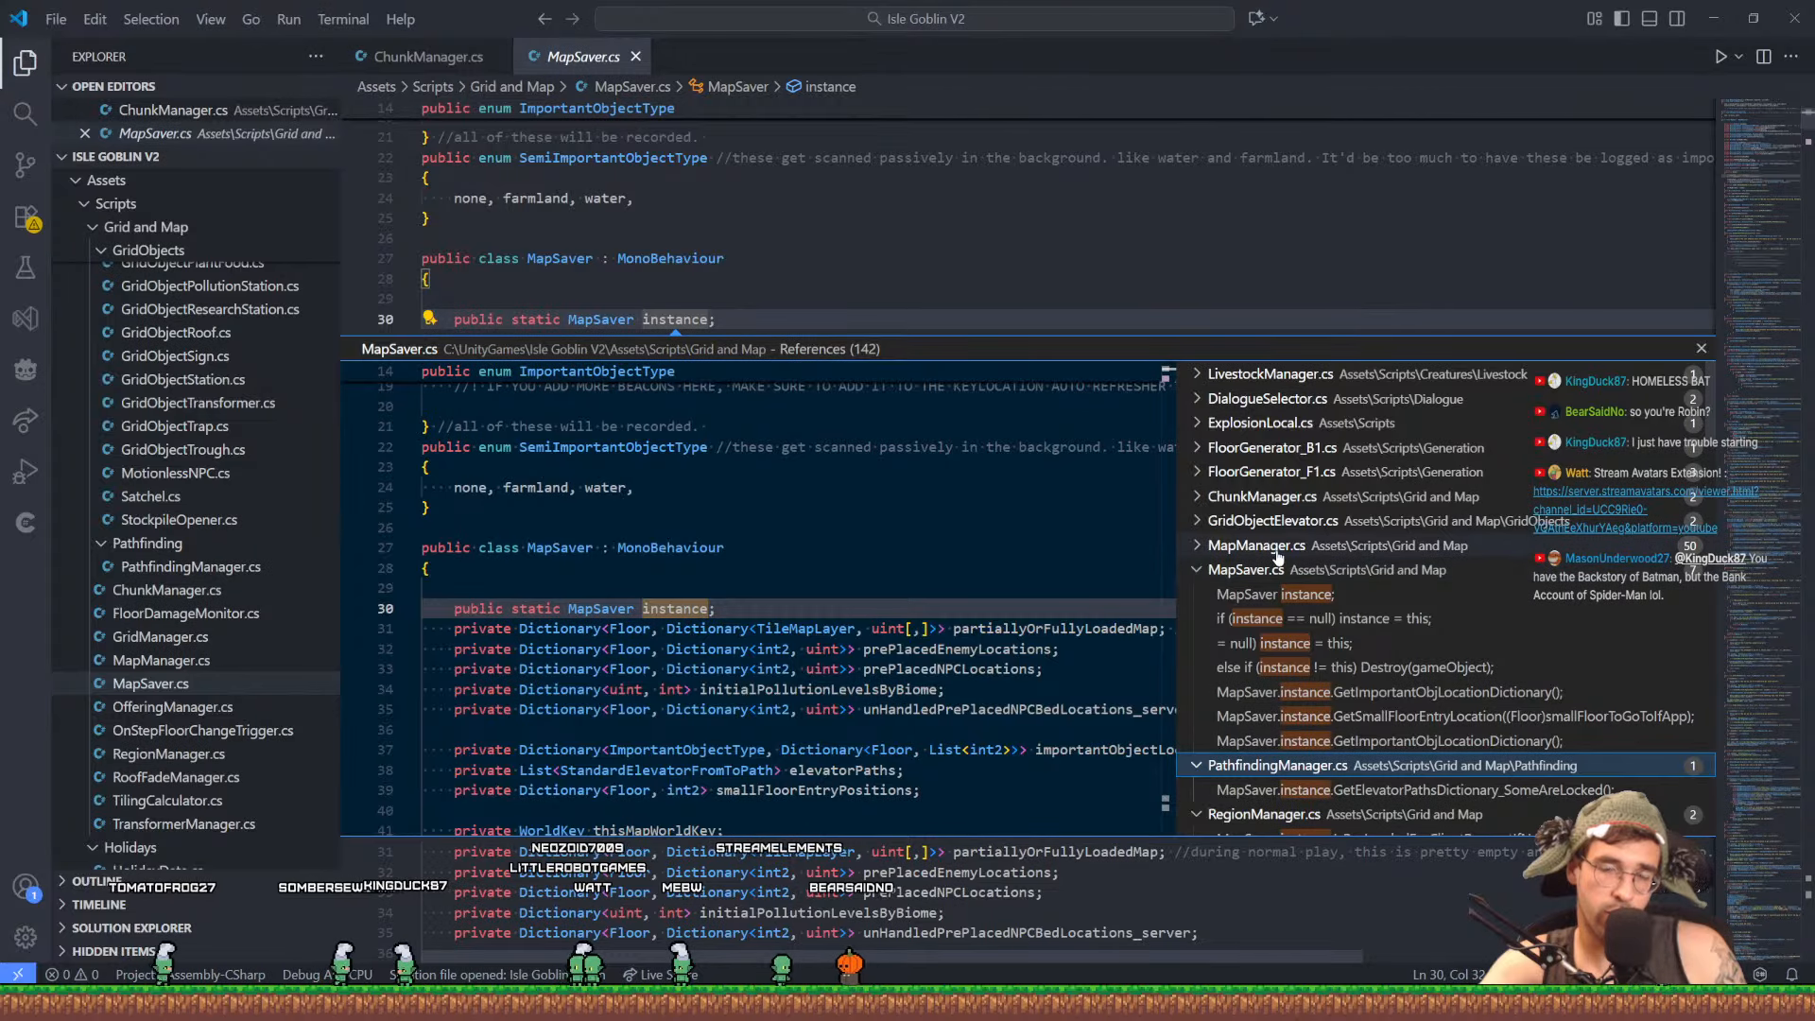
{"action": "left_click", "coordinate": [1280, 550]}
{"action": "left_click", "coordinate": [1284, 525]}
{"action": "left_click", "coordinate": [1282, 497]}
{"action": "left_click", "coordinate": [1293, 471]}
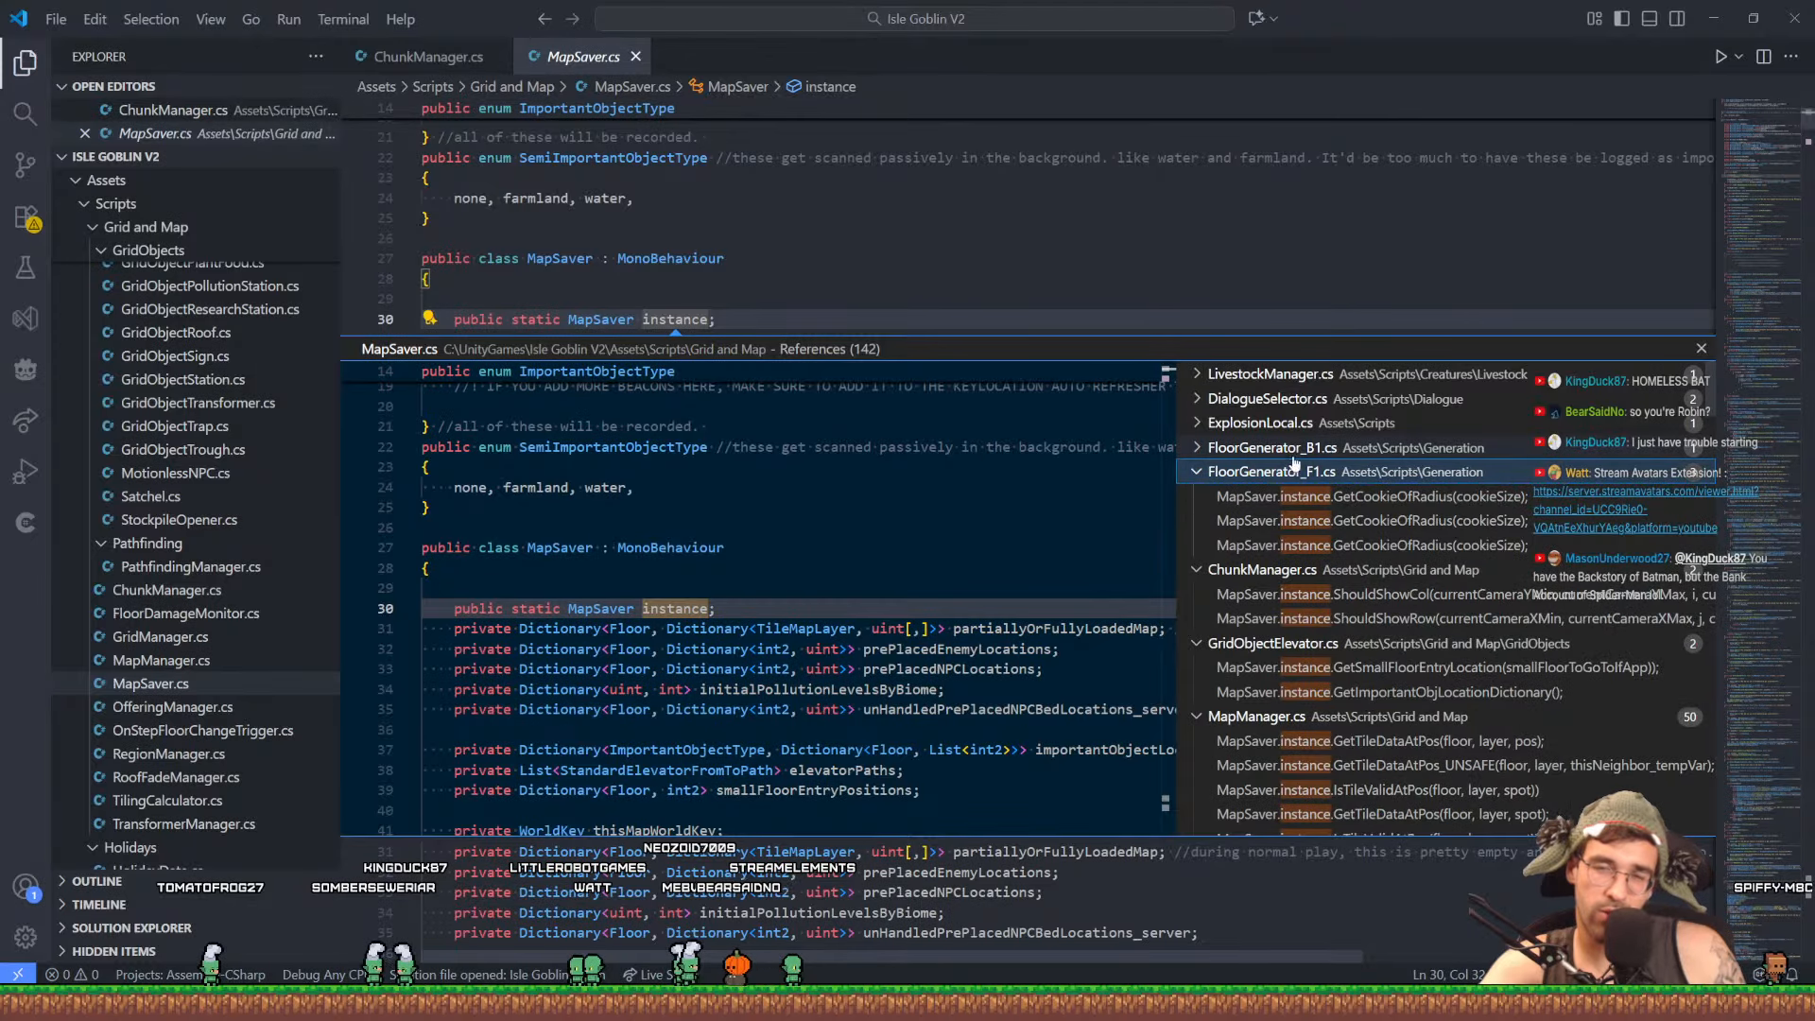
{"action": "left_click", "coordinate": [1295, 445]}
{"action": "left_click", "coordinate": [1292, 422]}
{"action": "left_click", "coordinate": [1291, 397]}
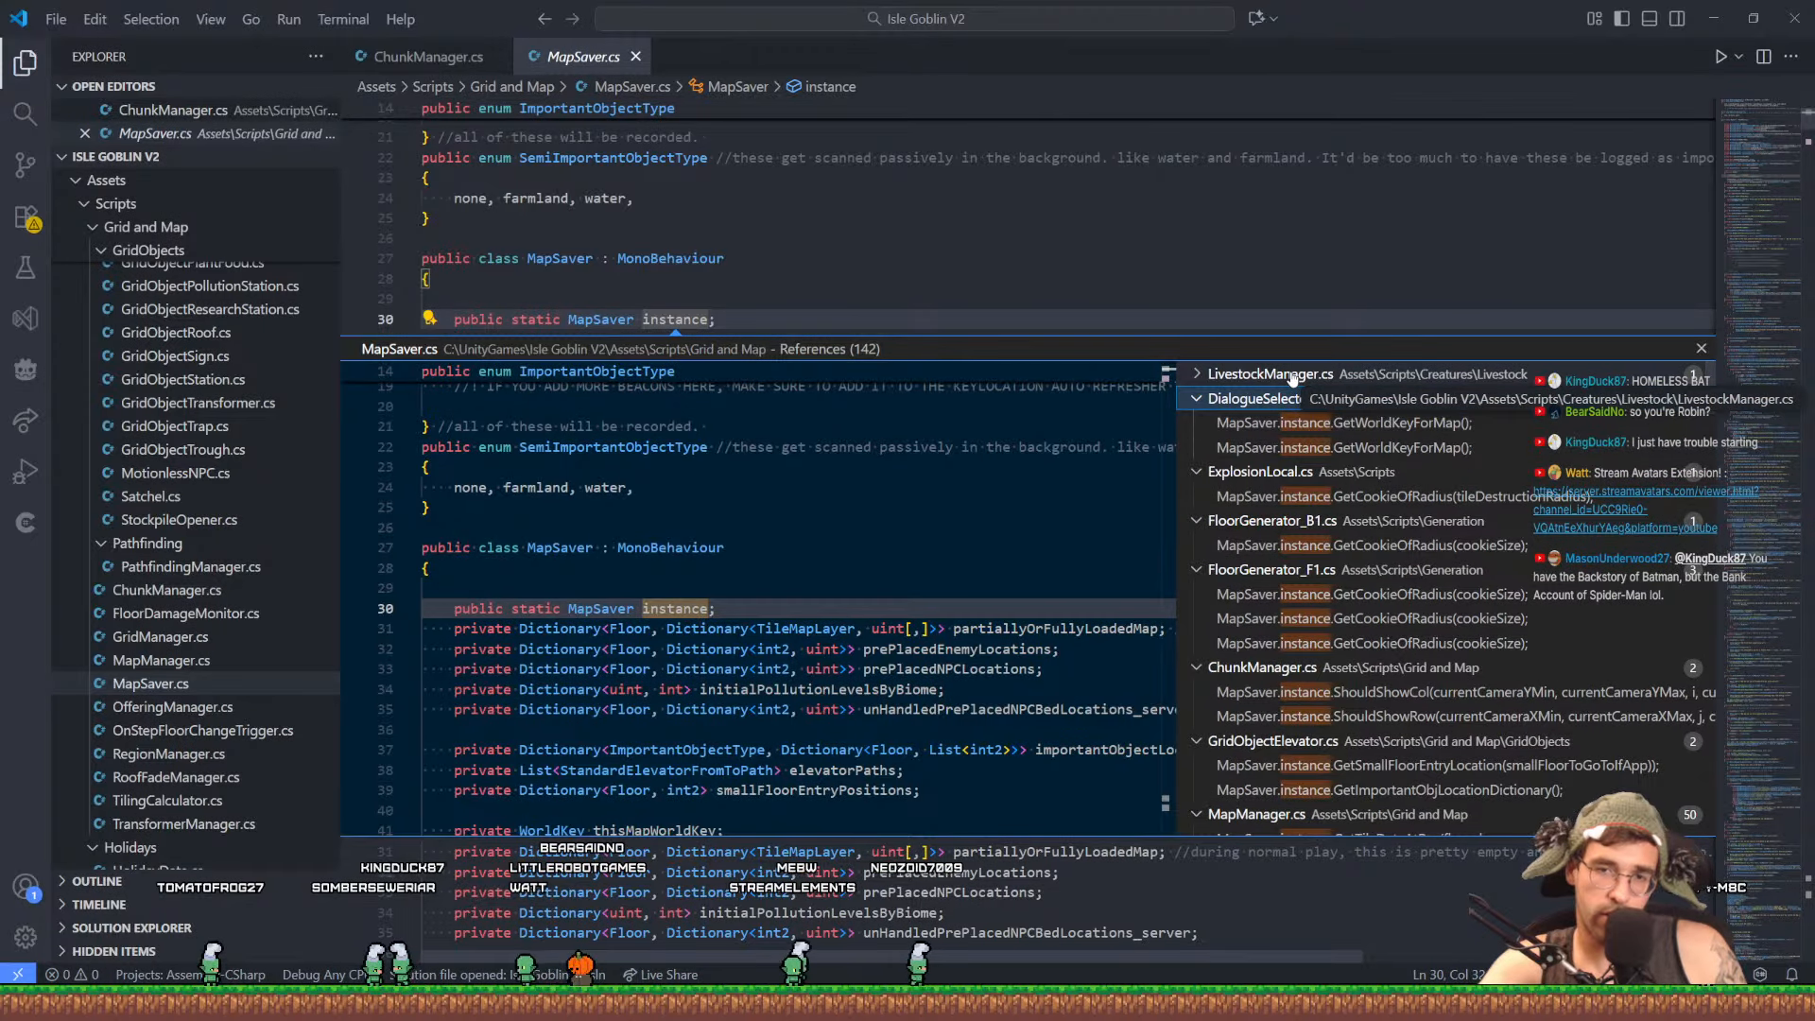
{"action": "left_click", "coordinate": [1291, 377]}
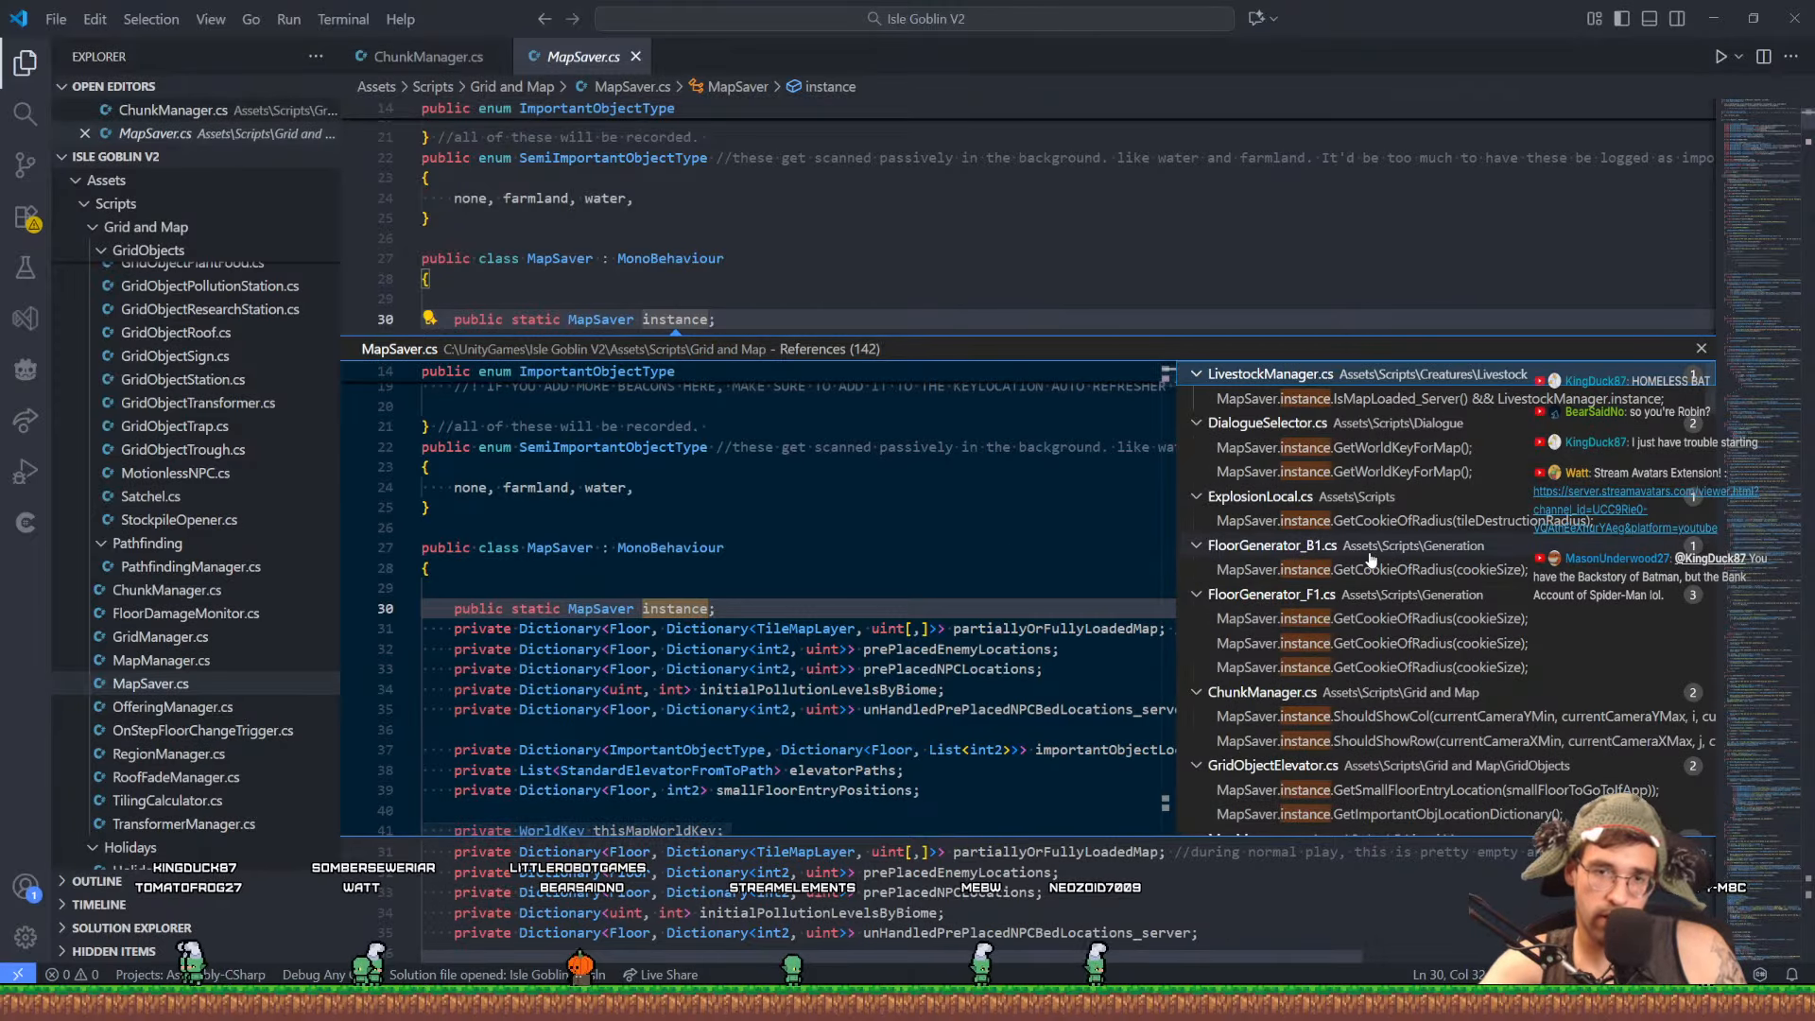
Review the expanded MapSaver instance references, especially the calls in MapManager.cs, and close the reference list
{"action": "scroll", "coordinate": [1370, 559], "scroll_direction": "down", "scroll_amount": 10}
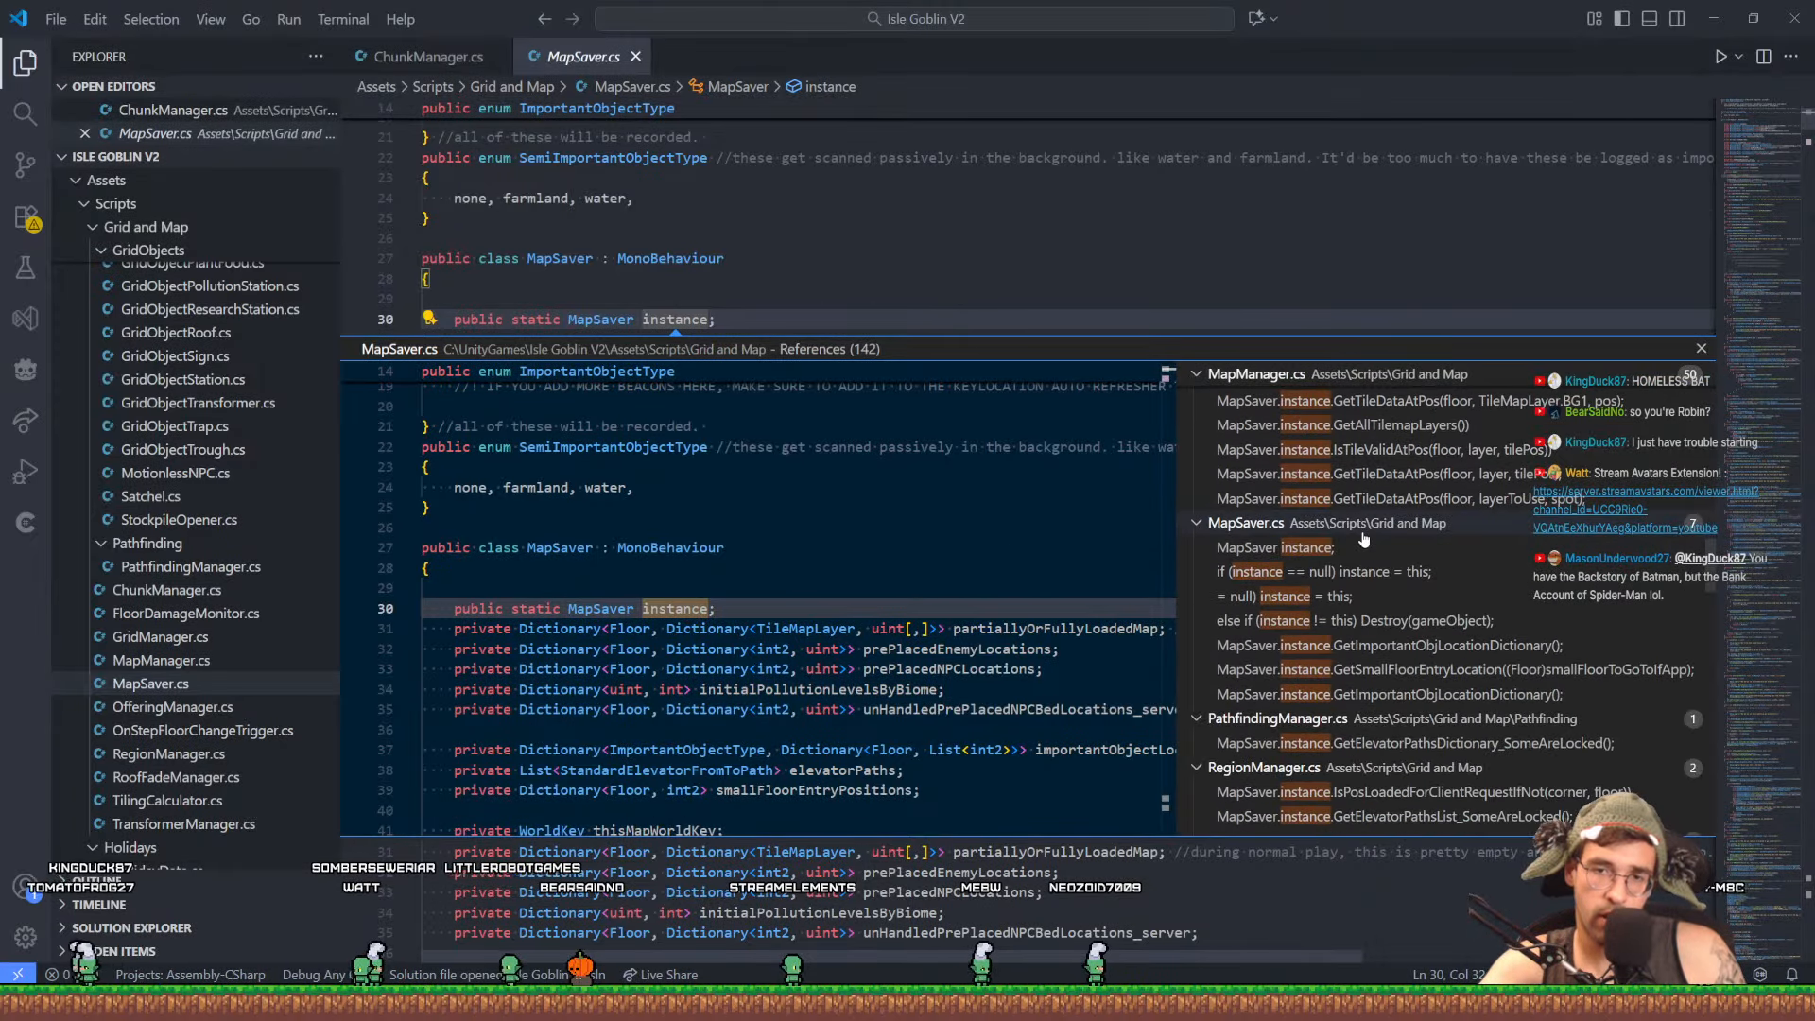
{"action": "scroll", "coordinate": [1364, 538], "scroll_direction": "up", "scroll_amount": 10}
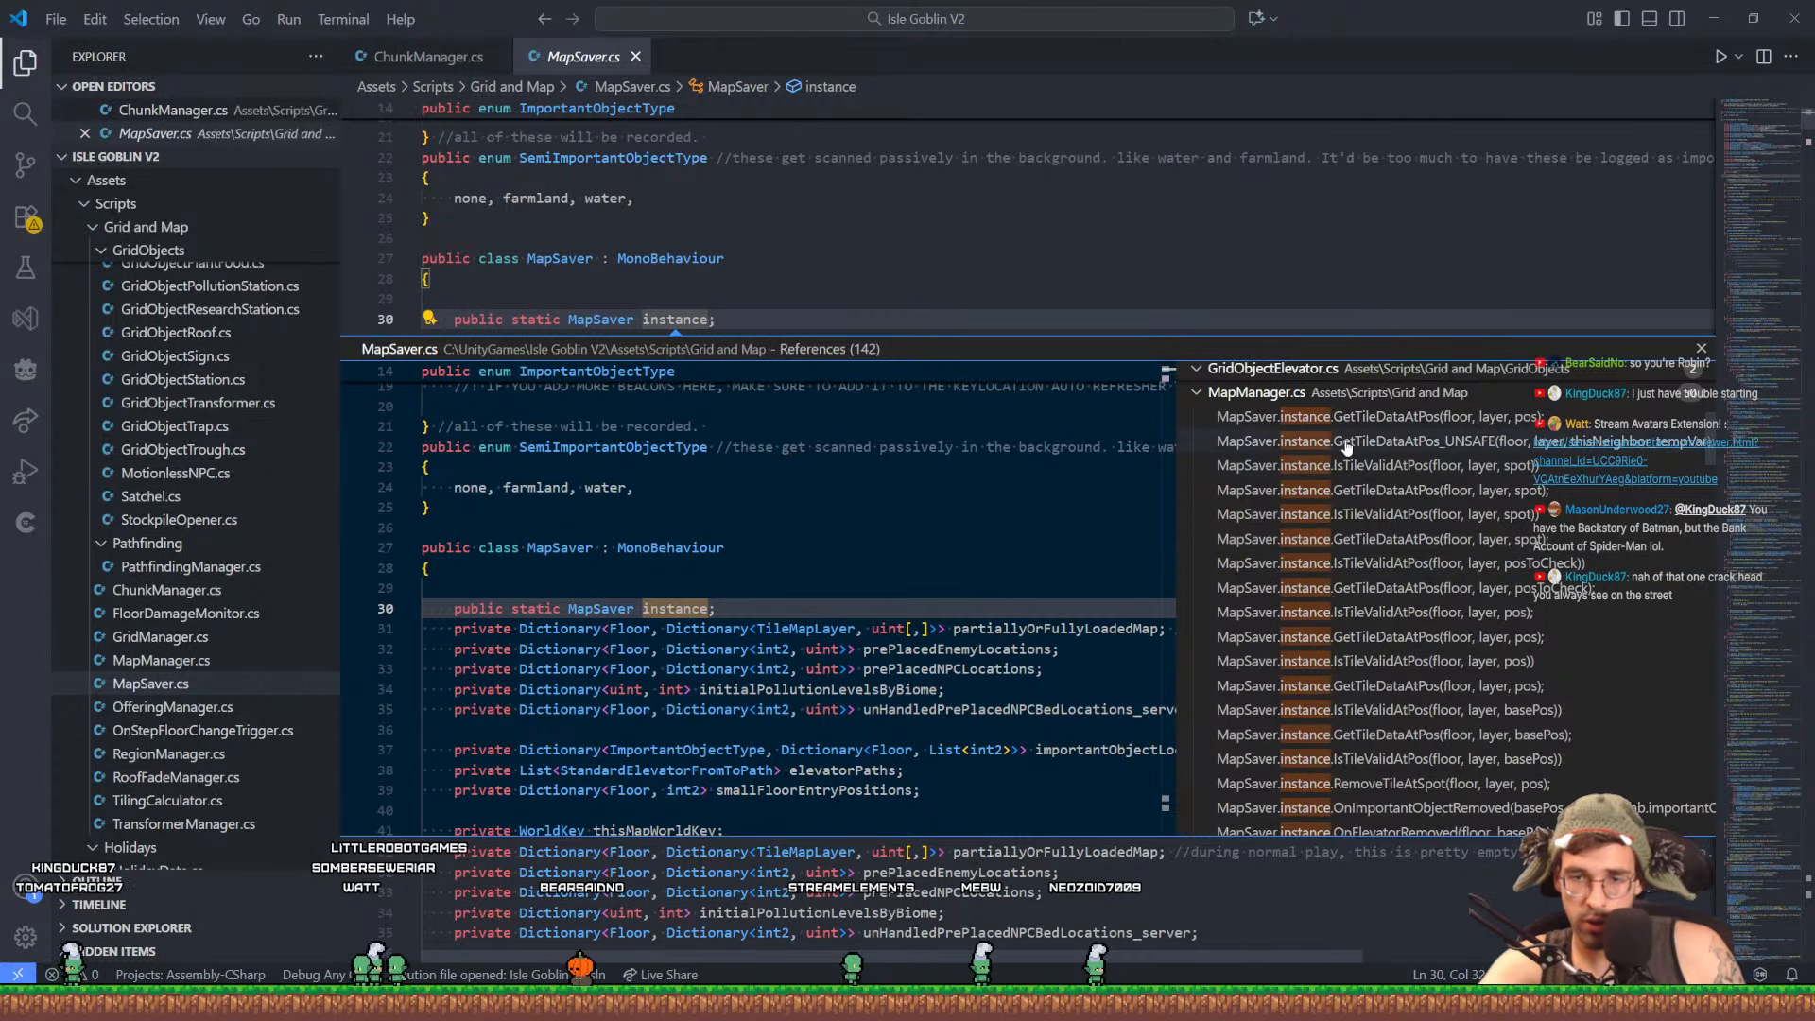
{"action": "scroll", "coordinate": [1346, 446], "scroll_direction": "down", "scroll_amount": 8}
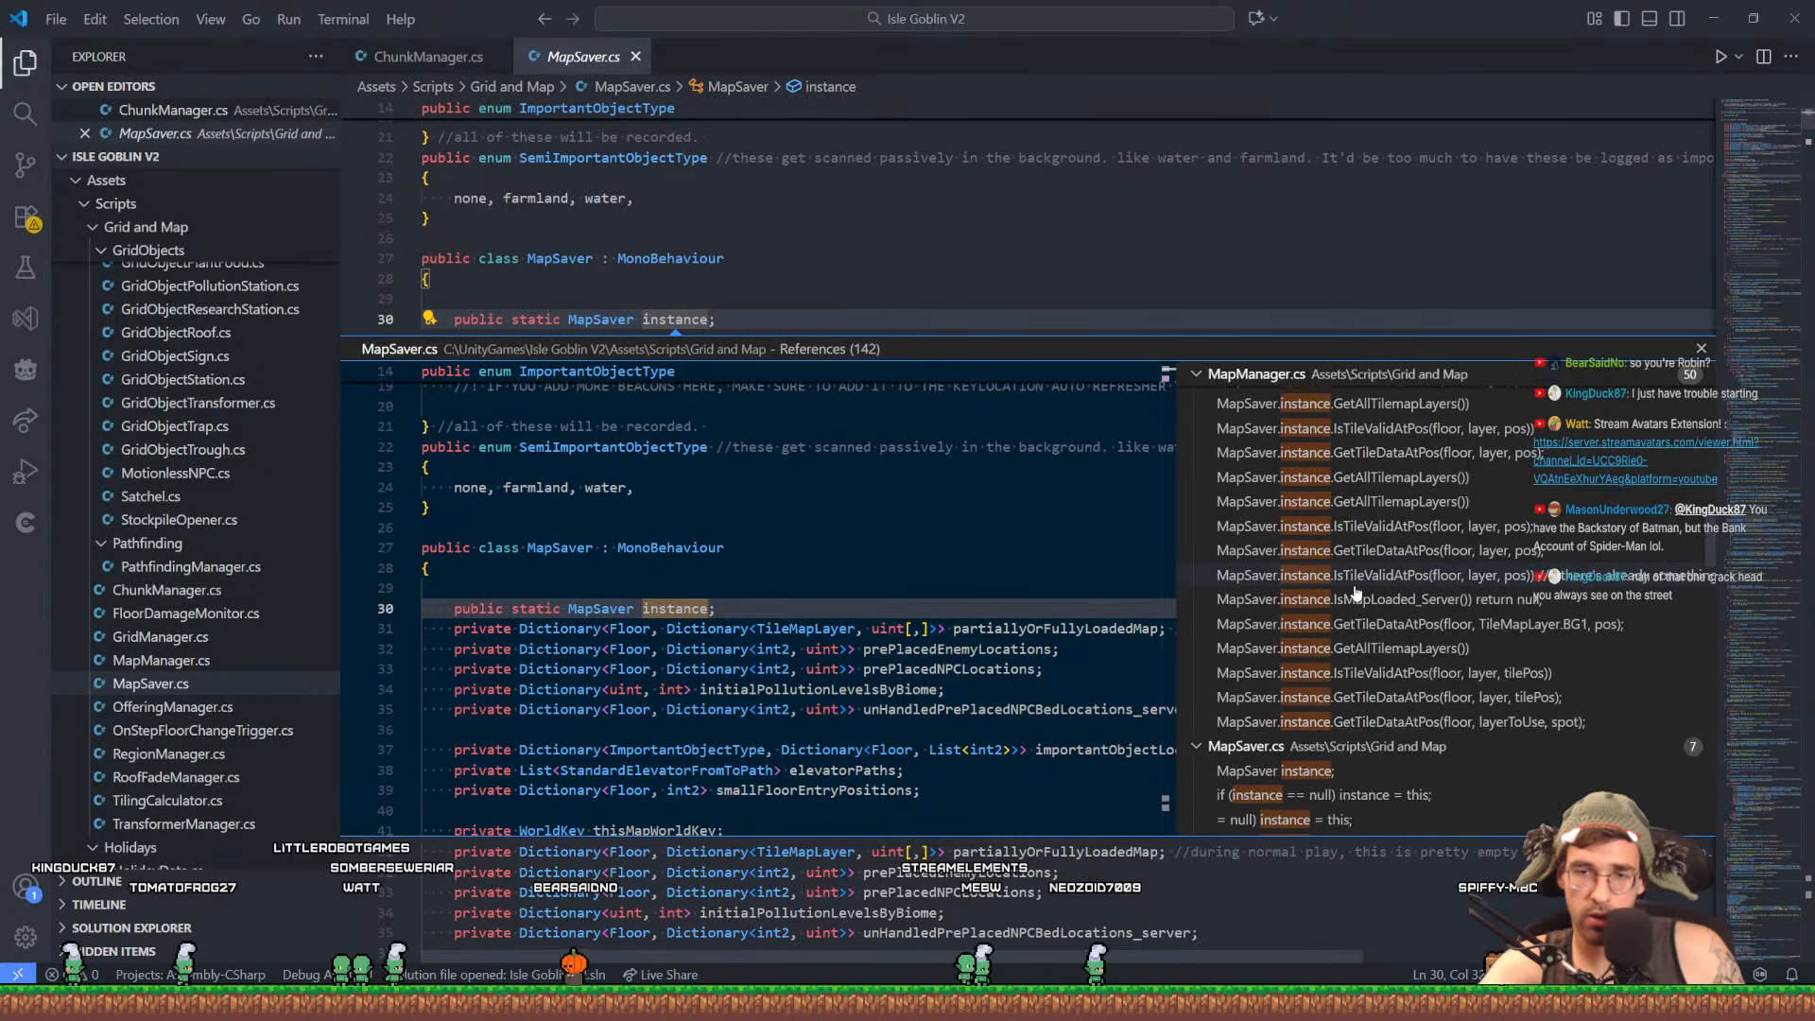
{"action": "key", "text": "Escape"}
Examine MapSaver's private fields, its Awake singleton setup and the getter methods that follow
{"action": "left_click_drag", "start_coordinate": [596, 216], "coordinate": [709, 783]}
{"action": "scroll", "coordinate": [1047, 609], "scroll_direction": "down", "scroll_amount": 5}
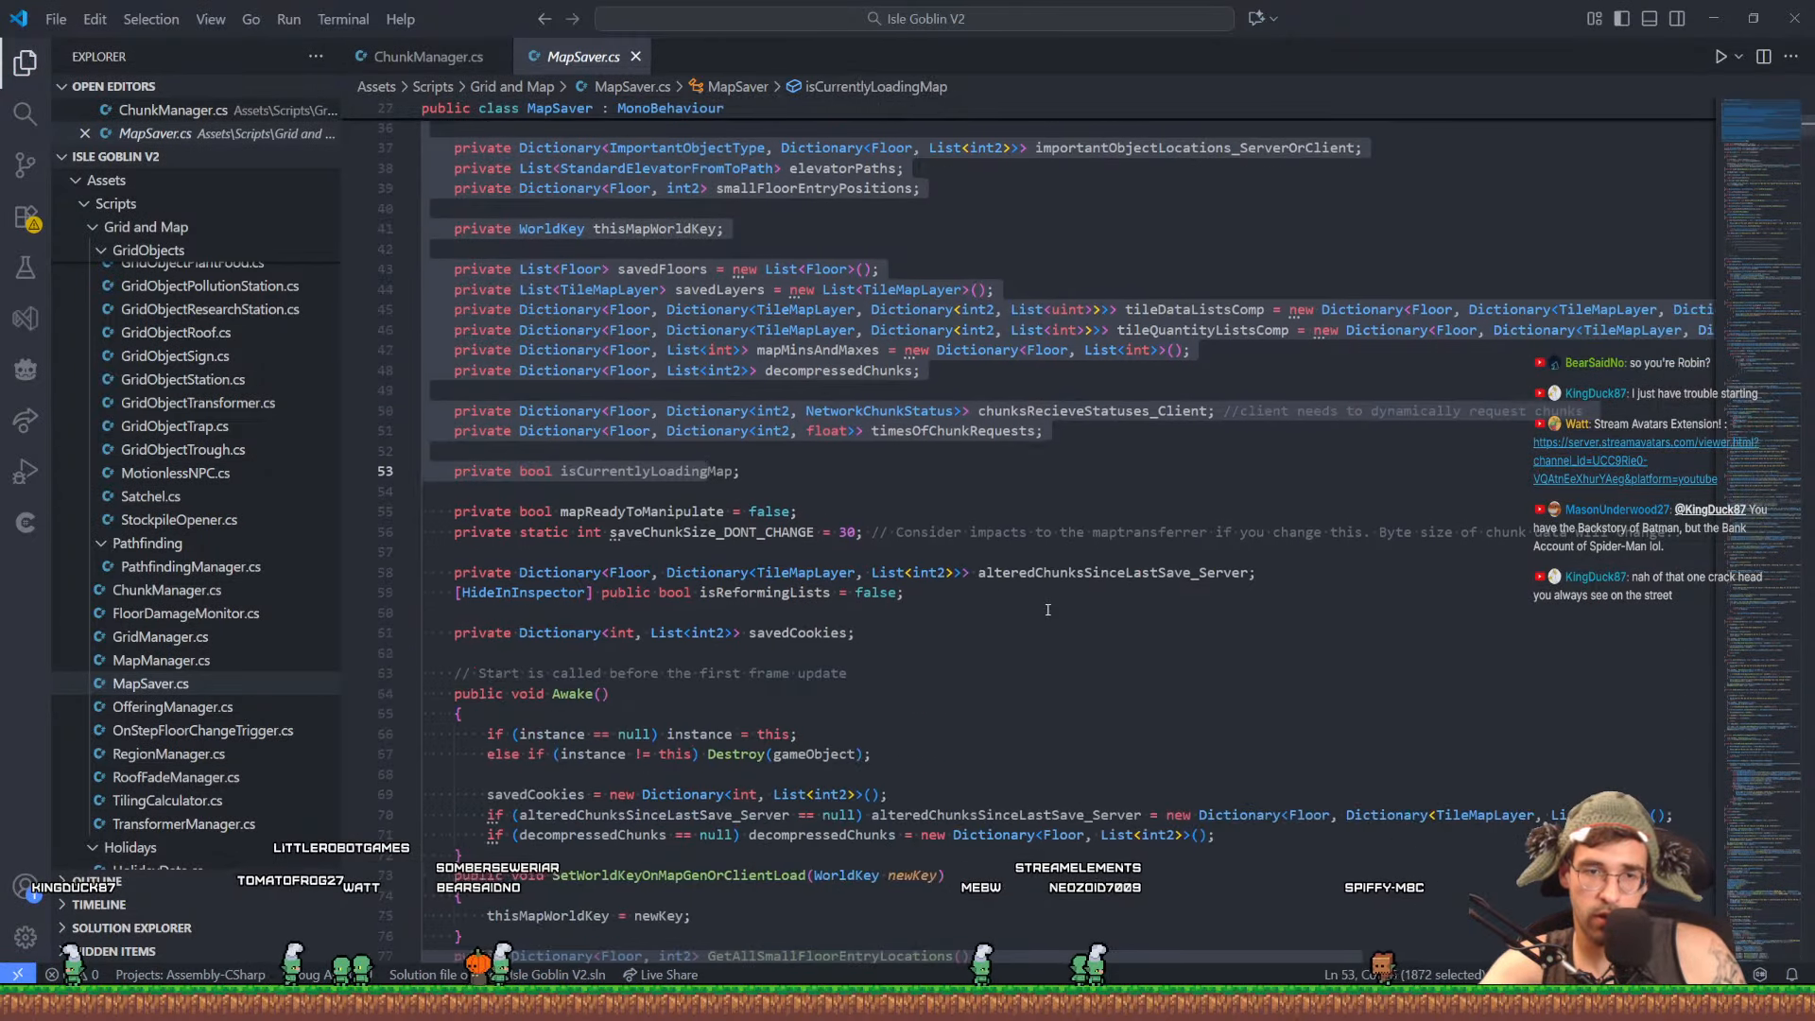
{"action": "scroll", "coordinate": [1047, 610], "scroll_direction": "down", "scroll_amount": 5}
{"action": "left_click_drag", "start_coordinate": [756, 869], "coordinate": [798, 324]}
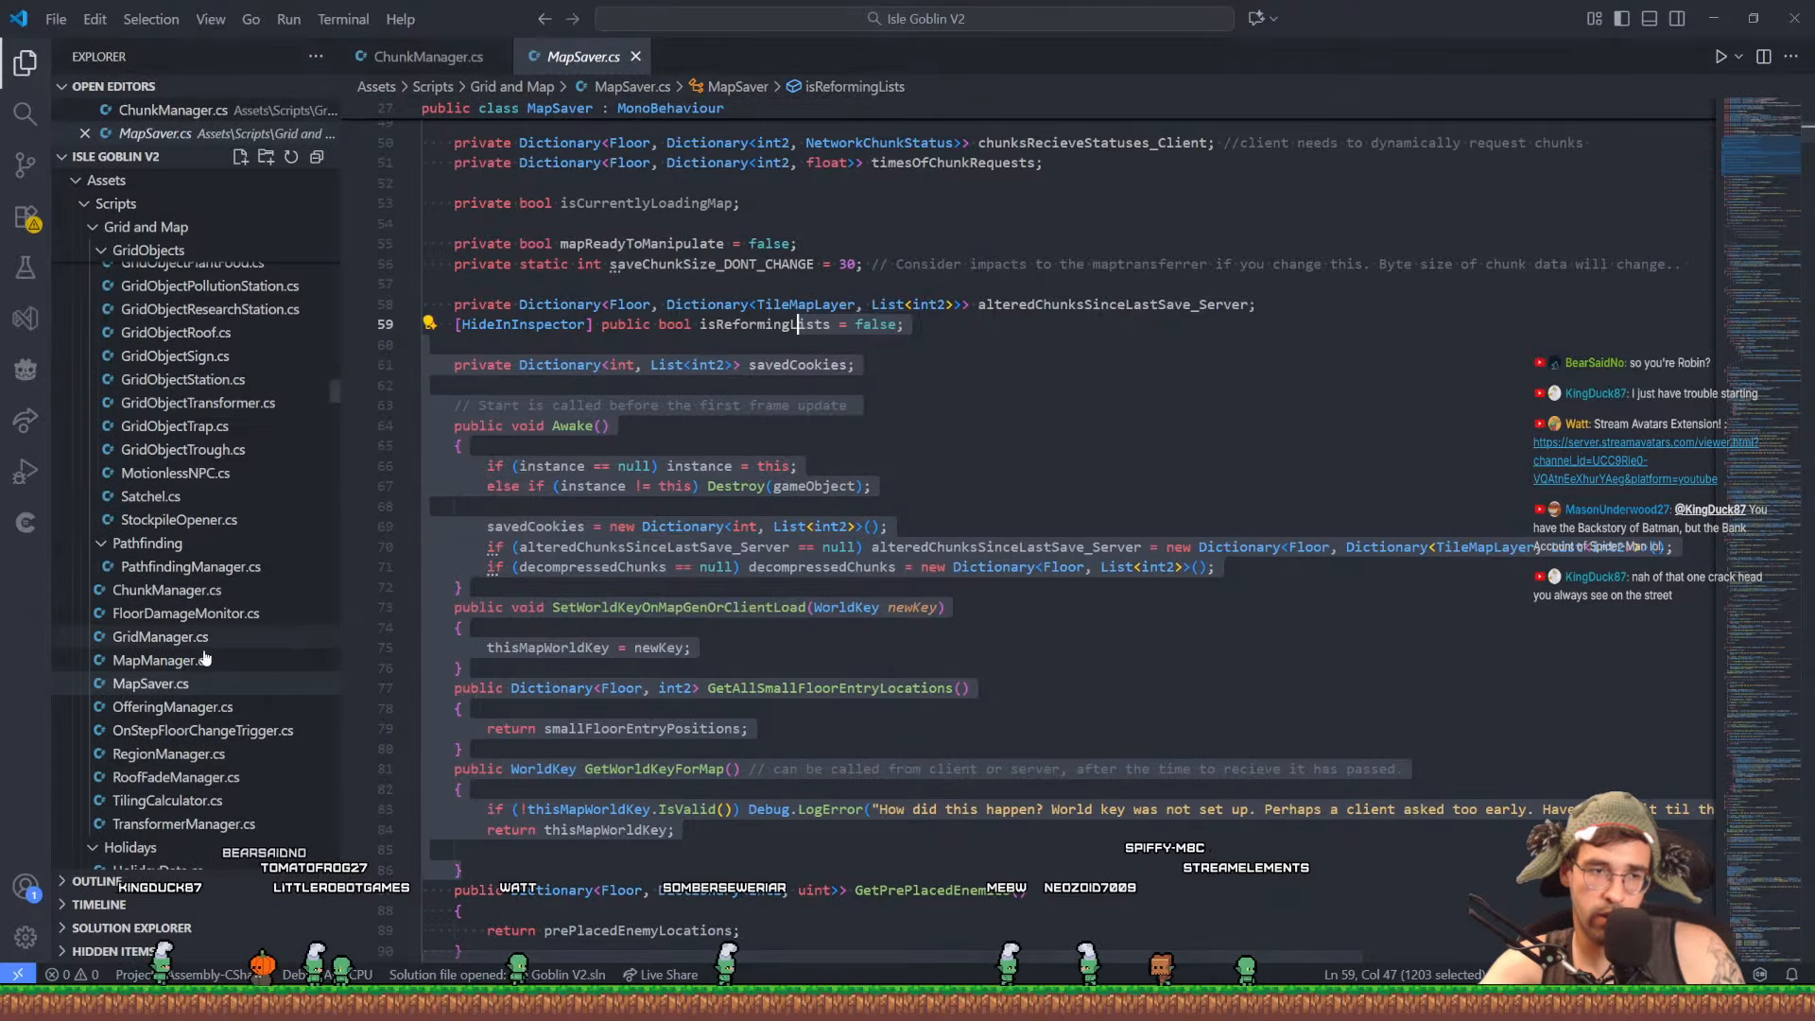
Browse the project's Grid and Map and Generation script files, and clear the code selection in MapSaver.cs
{"action": "scroll", "coordinate": [227, 650], "scroll_direction": "up", "scroll_amount": 5}
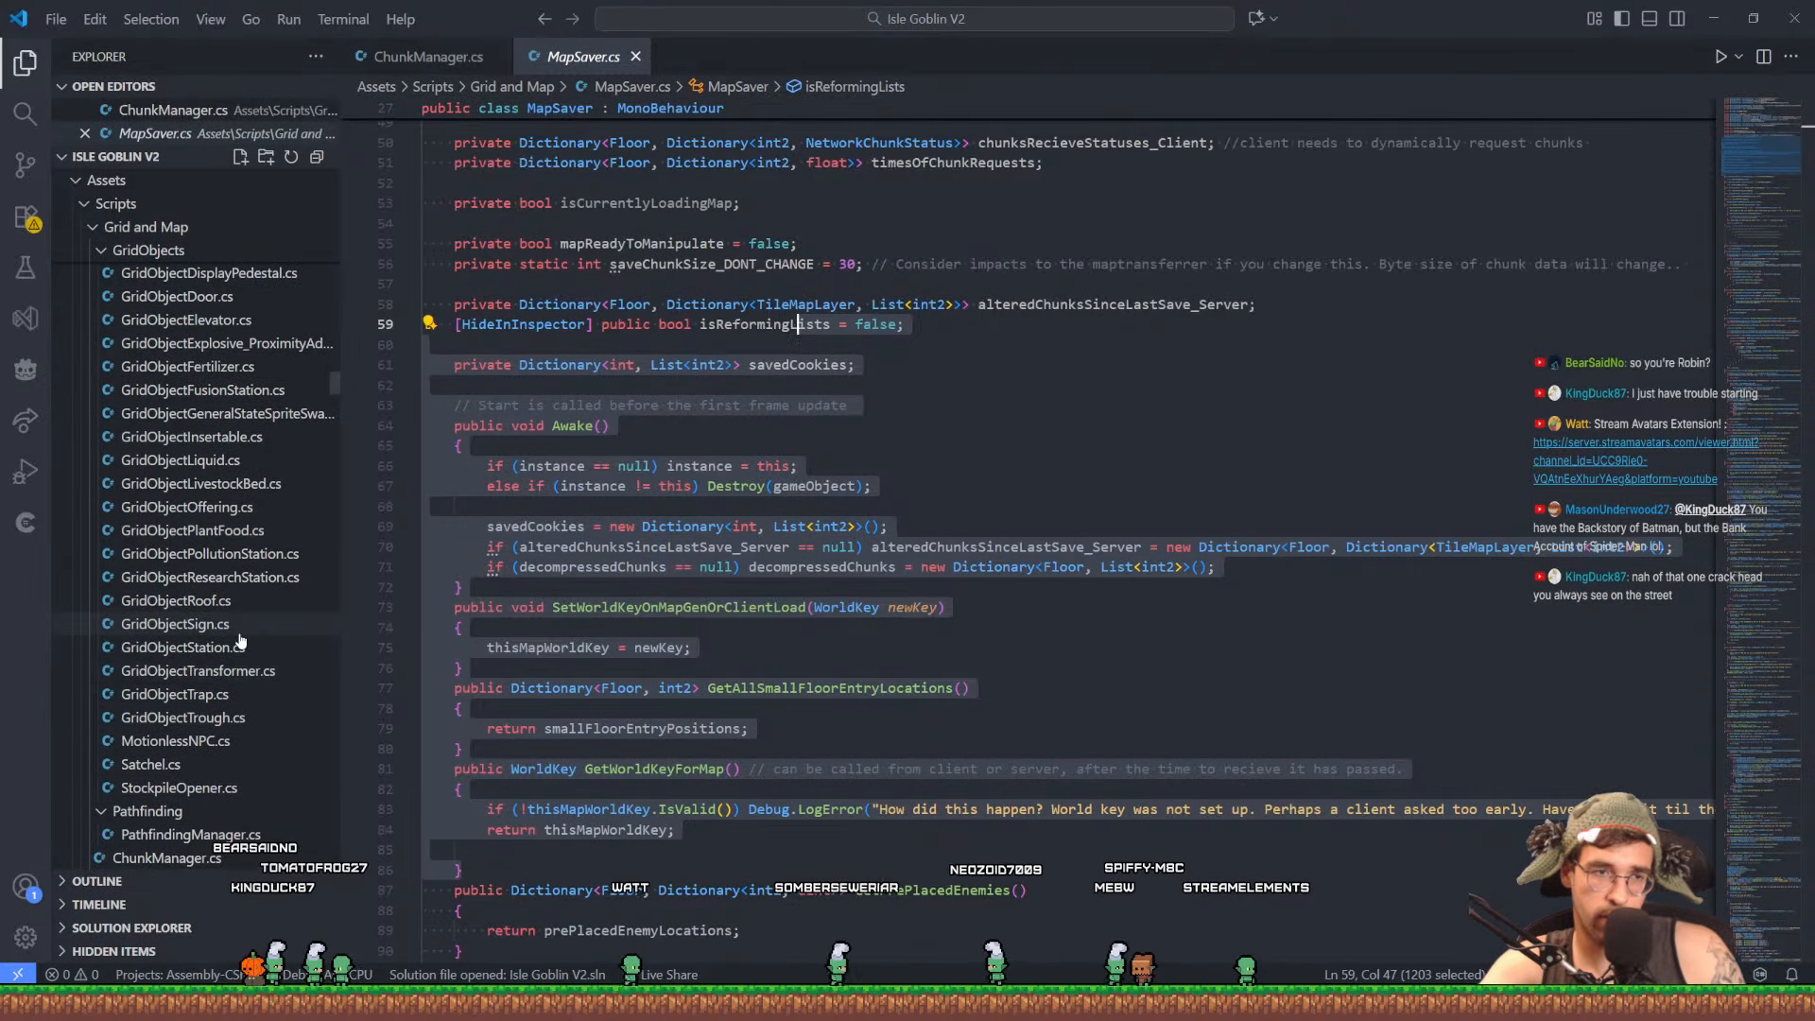
{"action": "scroll", "coordinate": [240, 641], "scroll_direction": "up", "scroll_amount": 8}
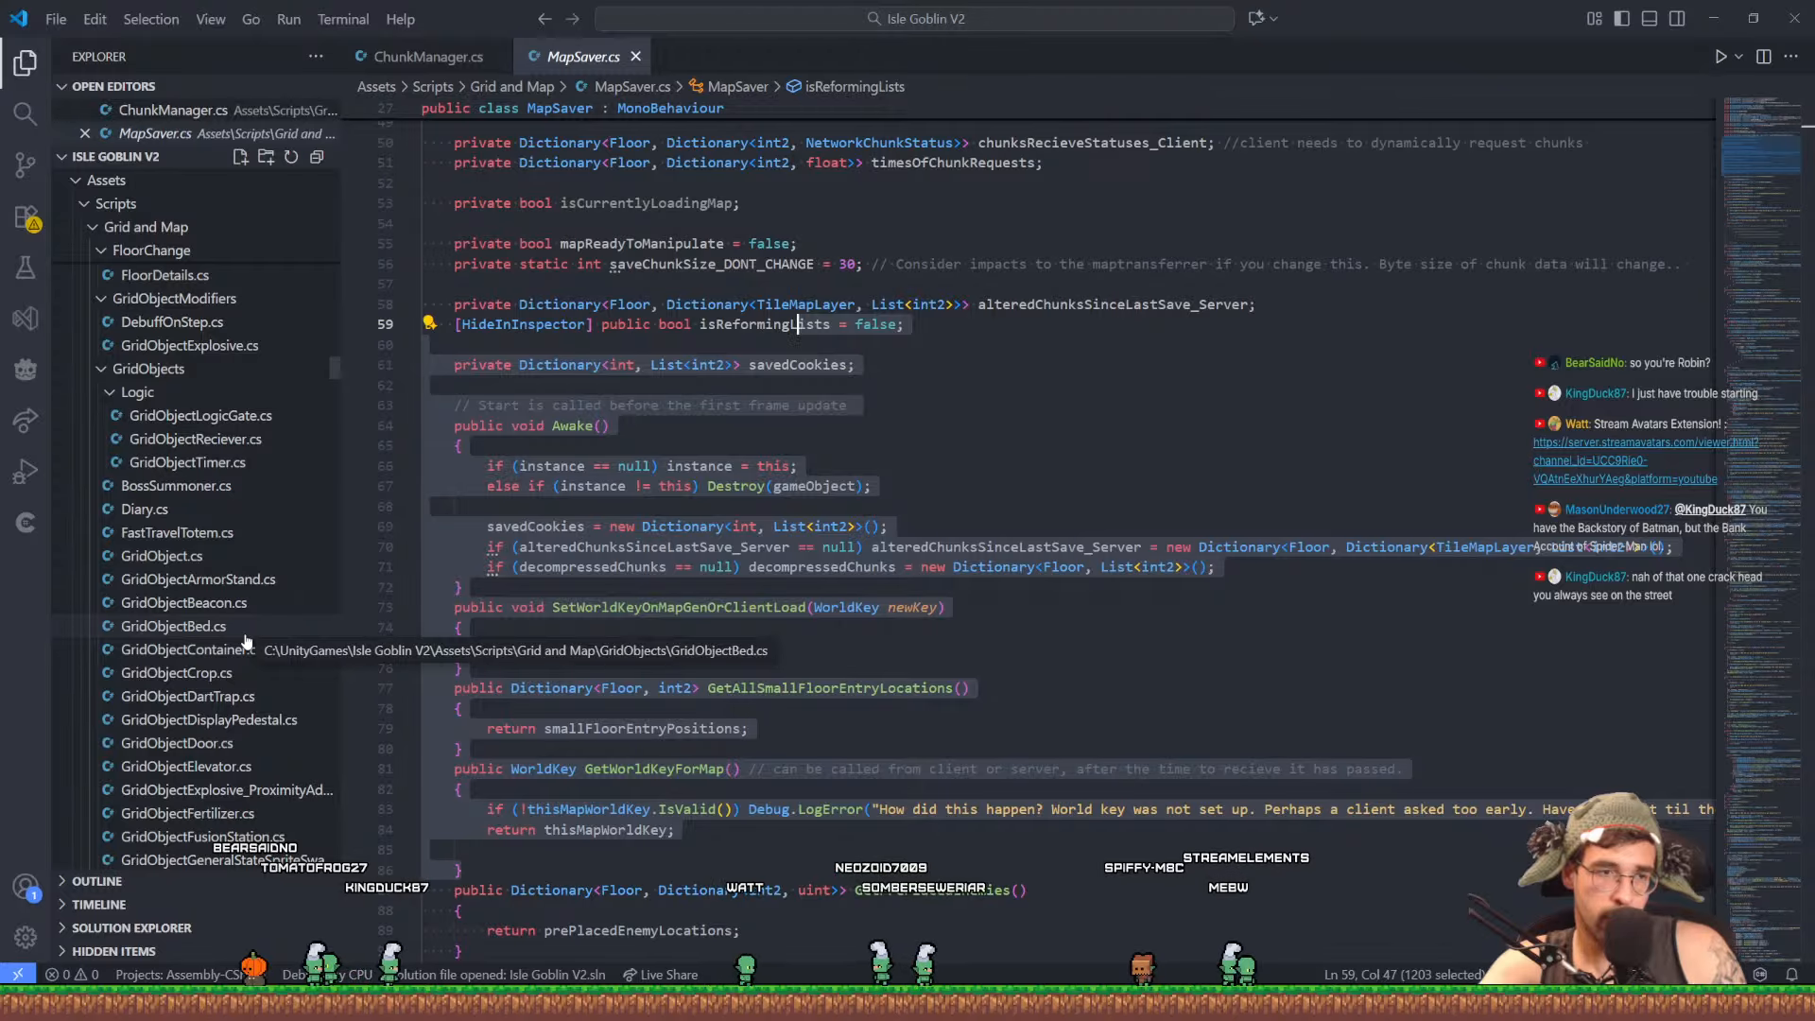
{"action": "scroll", "coordinate": [241, 643], "scroll_direction": "up", "scroll_amount": 4}
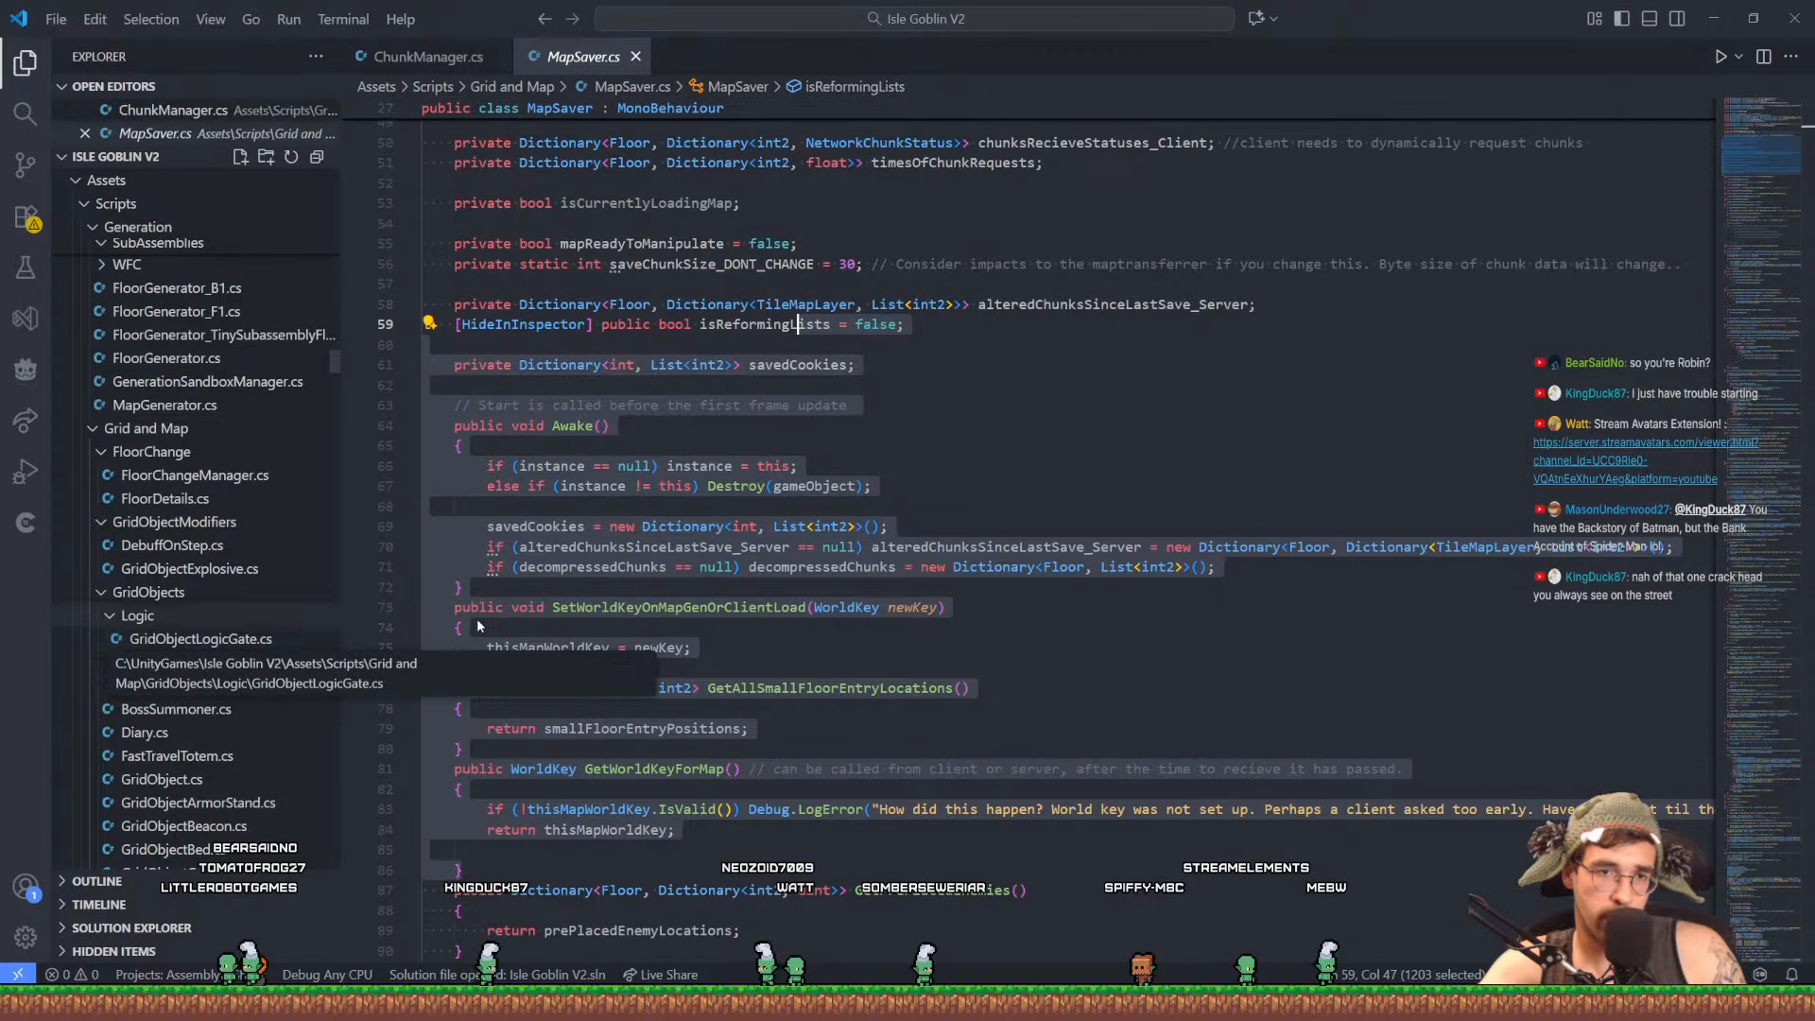
{"action": "scroll", "coordinate": [783, 610], "scroll_direction": "down", "scroll_amount": 4}
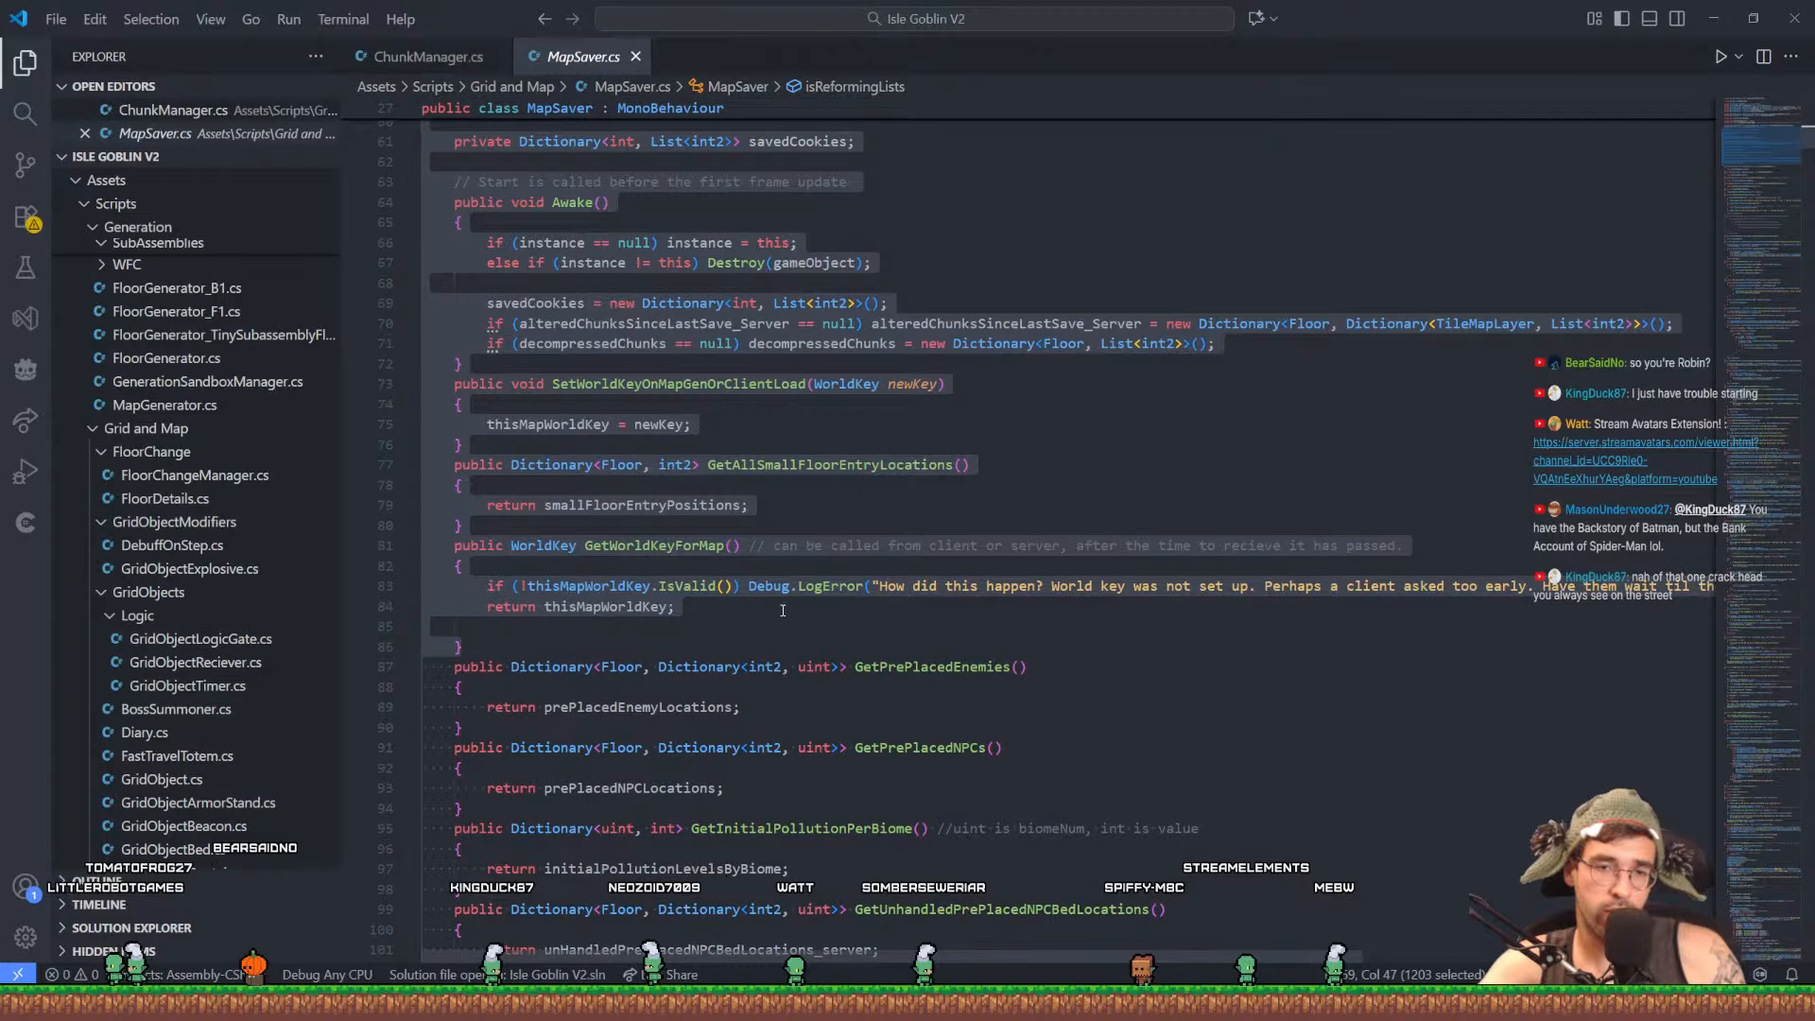
{"action": "key", "text": "Escape"}
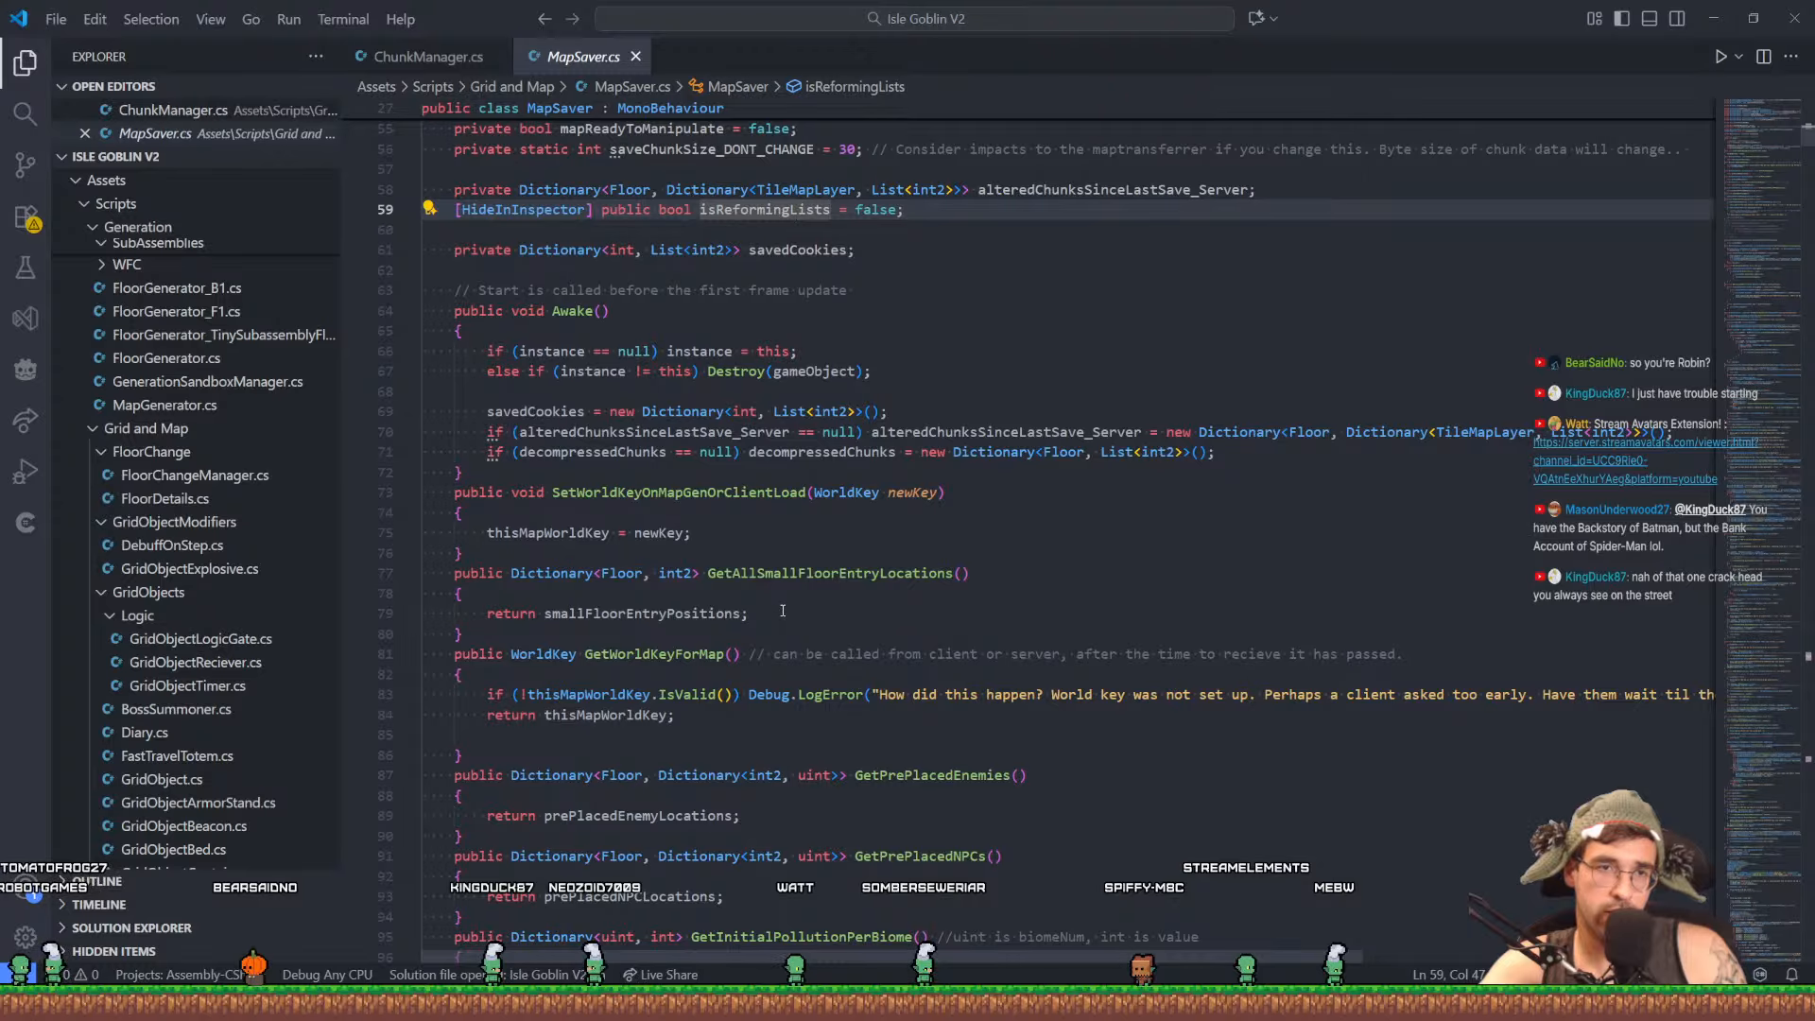
Locate the GetElevatorPathsList_SomeAreLocked getter in MapSaver.cs and highlight its whole body
{"action": "scroll", "coordinate": [783, 609], "scroll_direction": "down", "scroll_amount": 20}
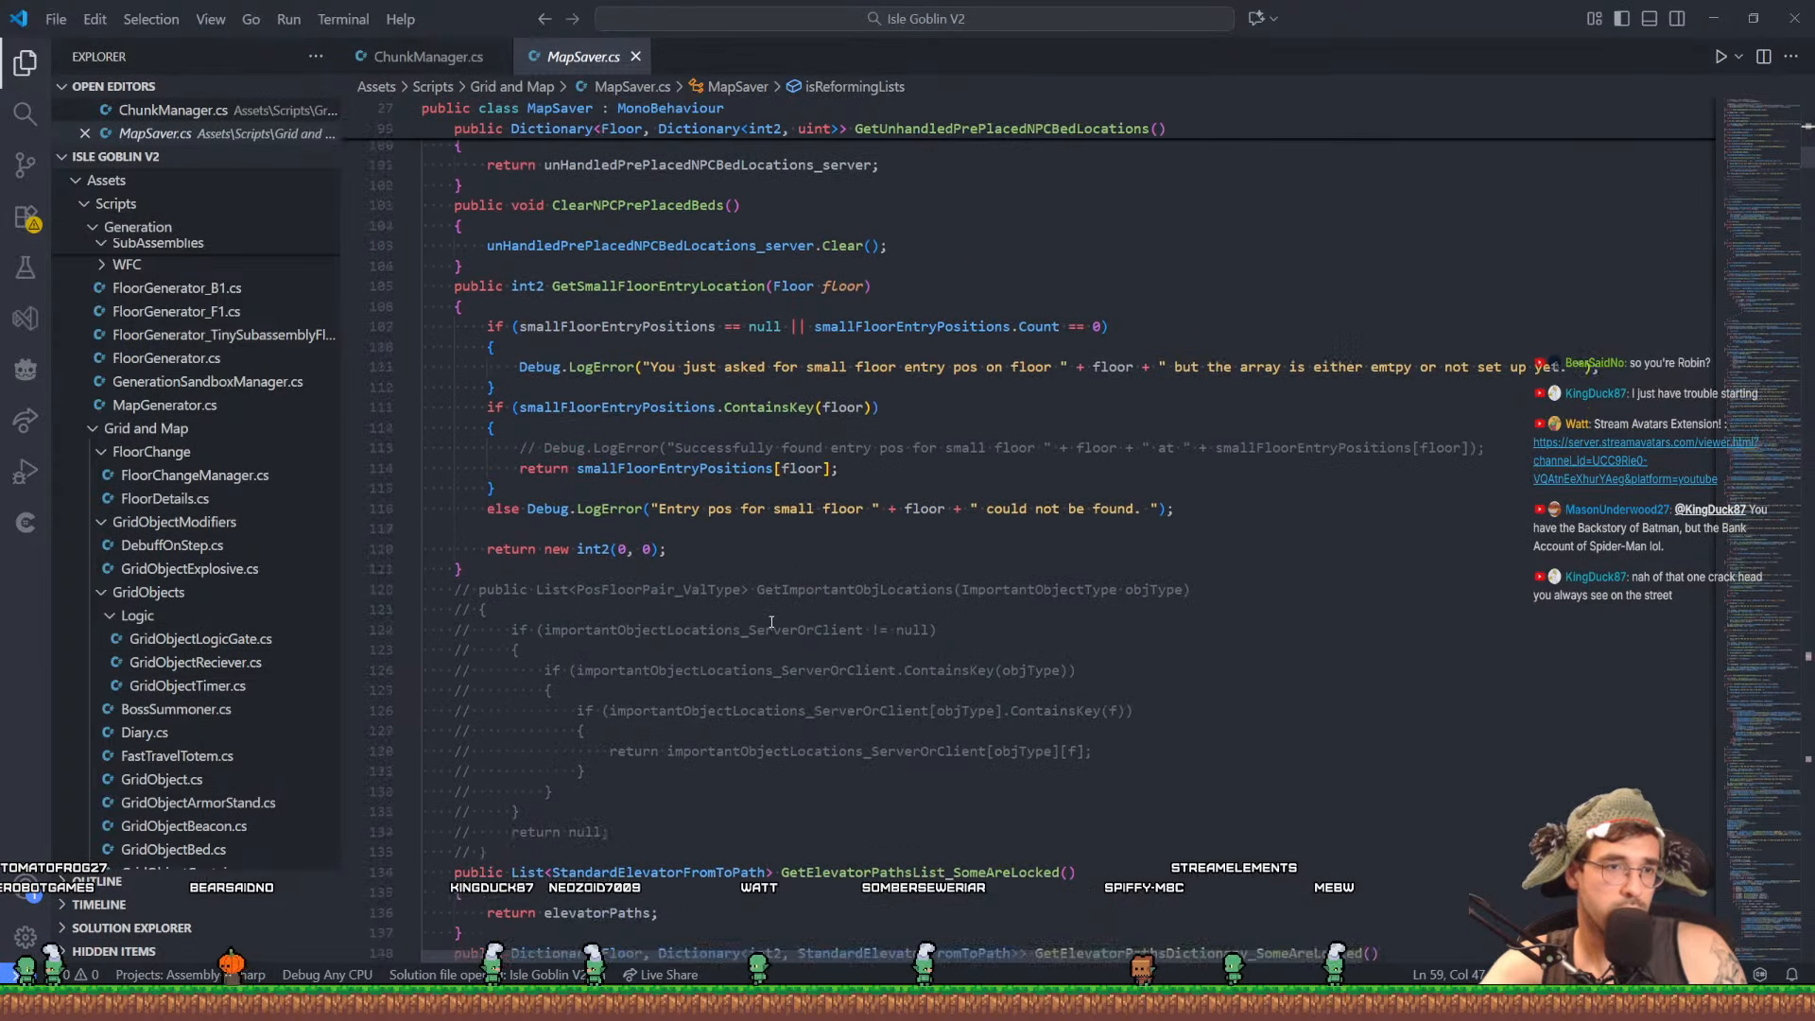
{"action": "left_click", "coordinate": [817, 515]}
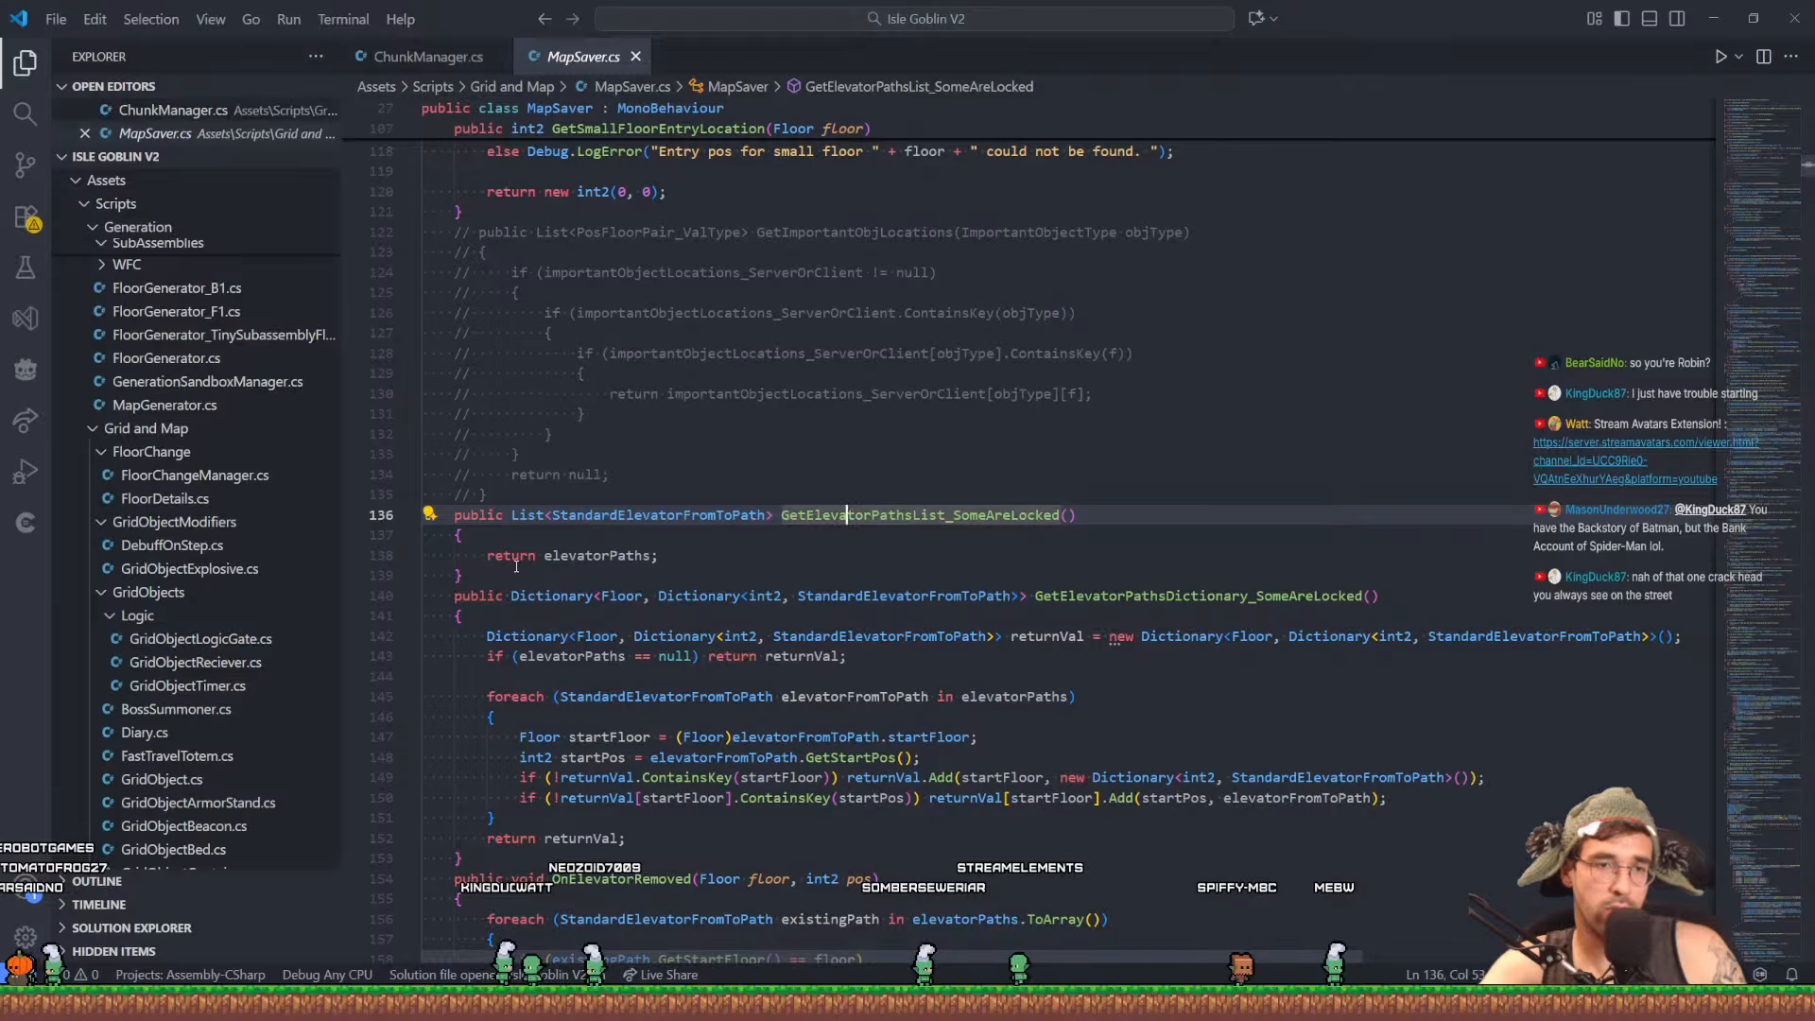
{"action": "left_click_drag", "start_coordinate": [463, 575], "coordinate": [445, 514]}
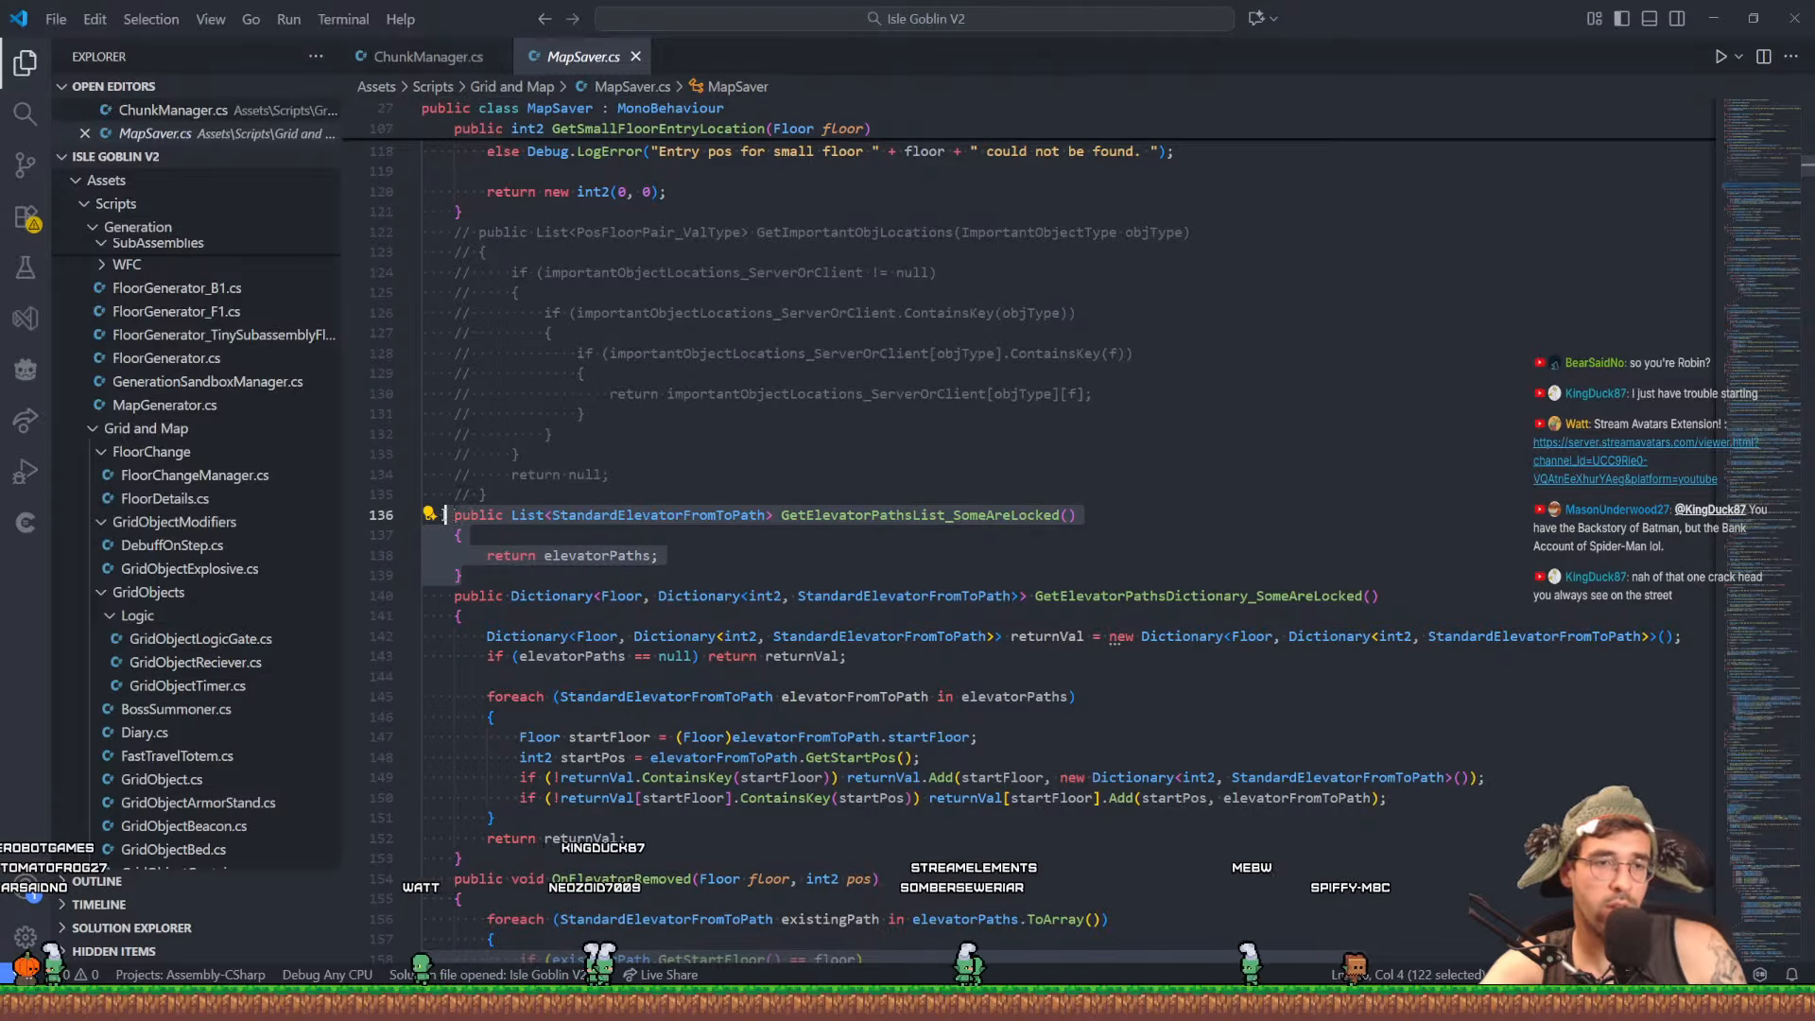
{"action": "left_click_drag", "start_coordinate": [445, 515], "coordinate": [454, 514]}
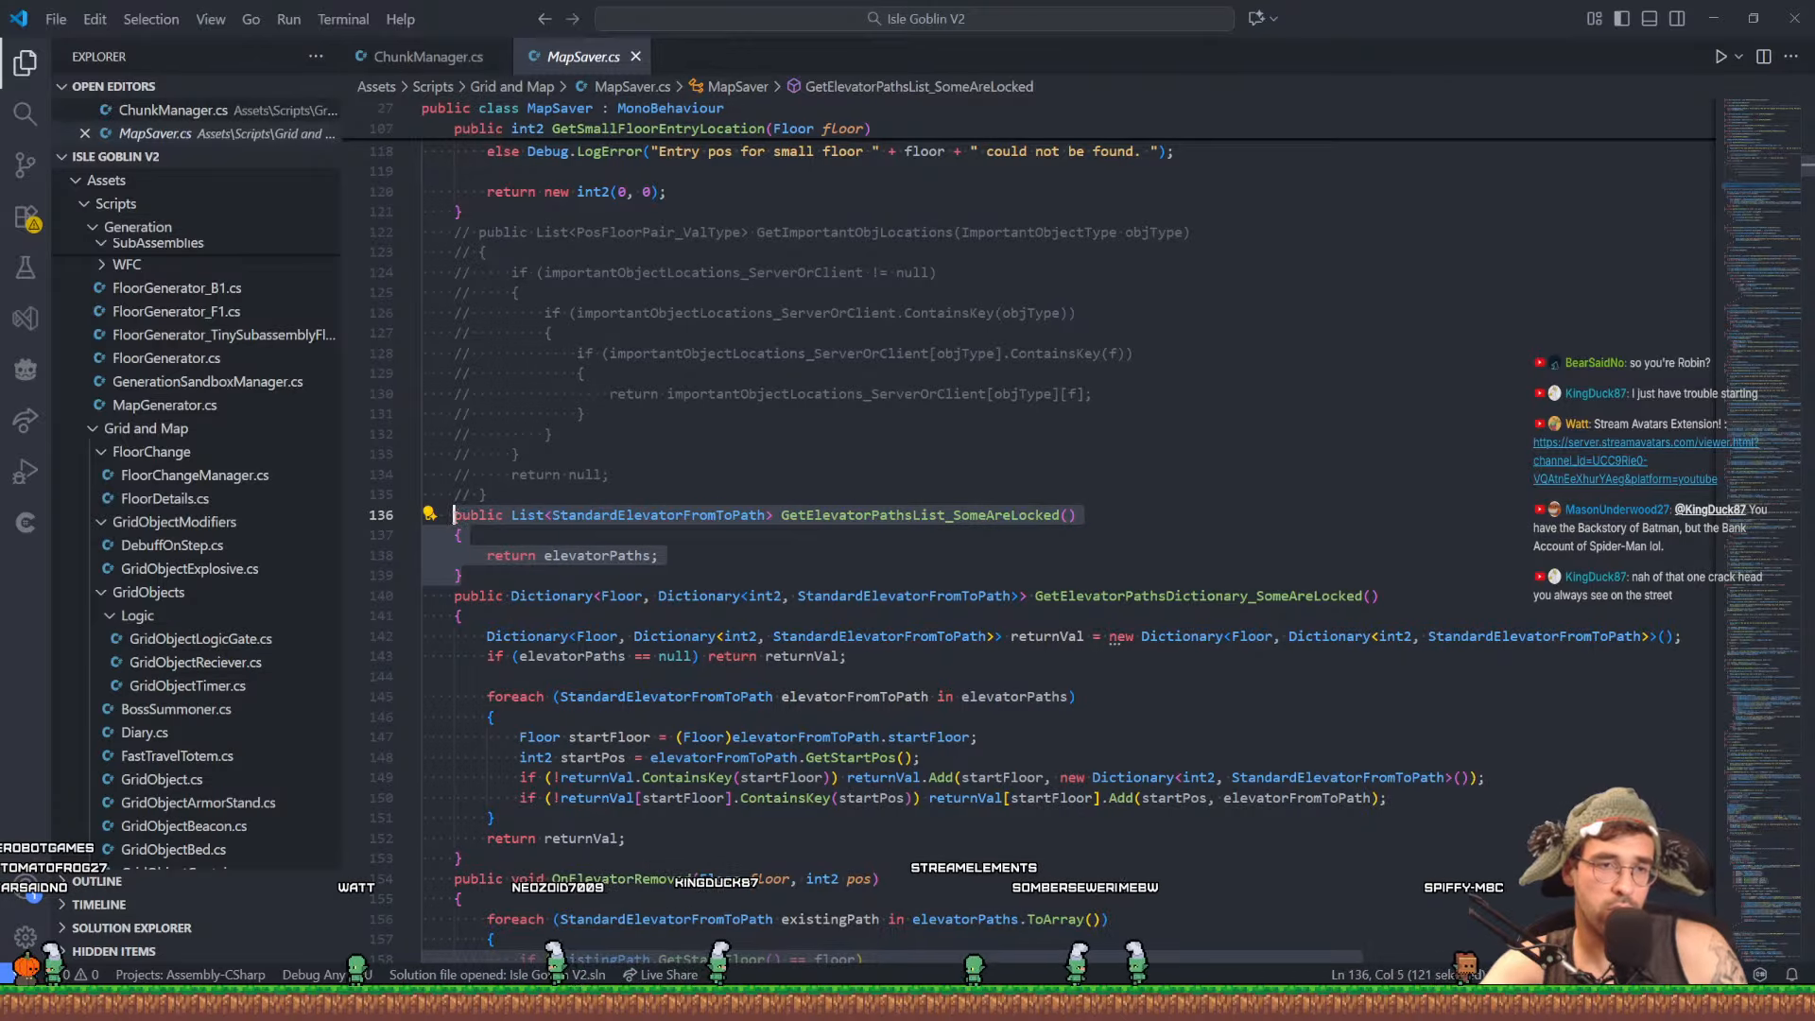
Examine the references to GetElevatorPathsList_SomeAreLocked in MapTransferrer.cs and RegionManager.cs, and close the reference list
{"action": "left_click", "coordinate": [877, 520], "text": "ctrl"}
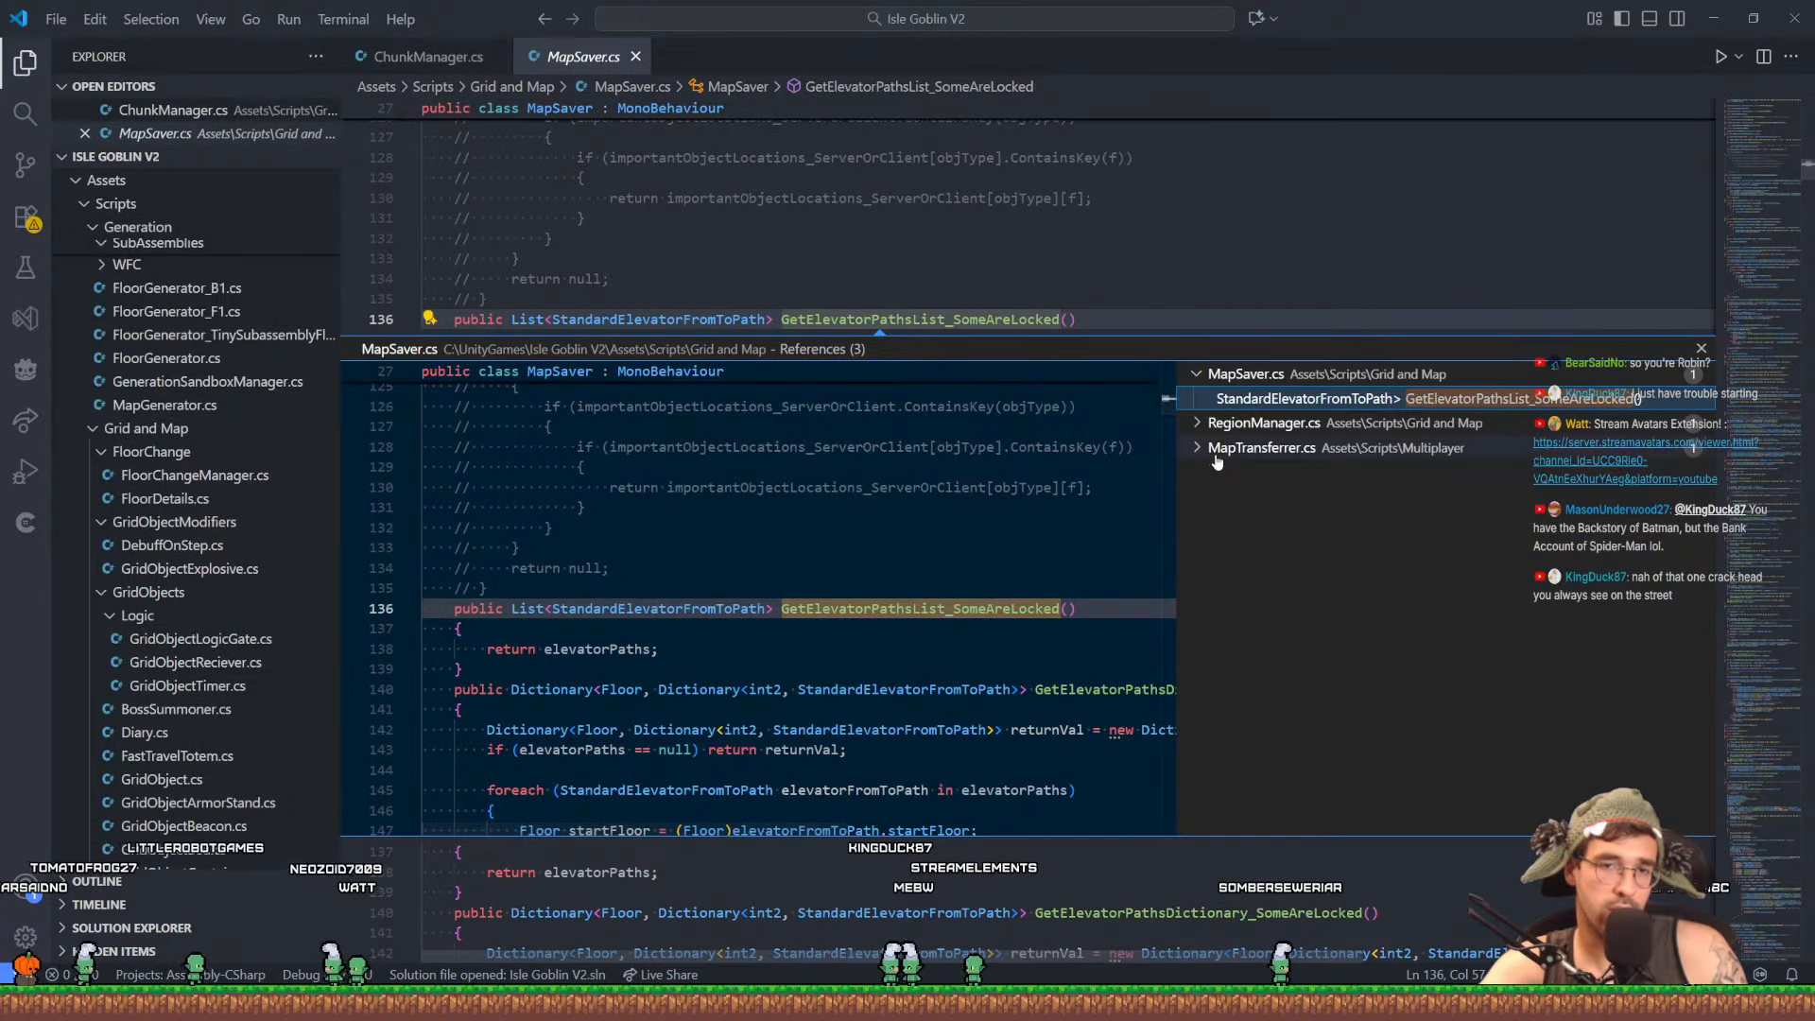
{"action": "left_click", "coordinate": [1217, 456]}
{"action": "left_click", "coordinate": [1239, 426]}
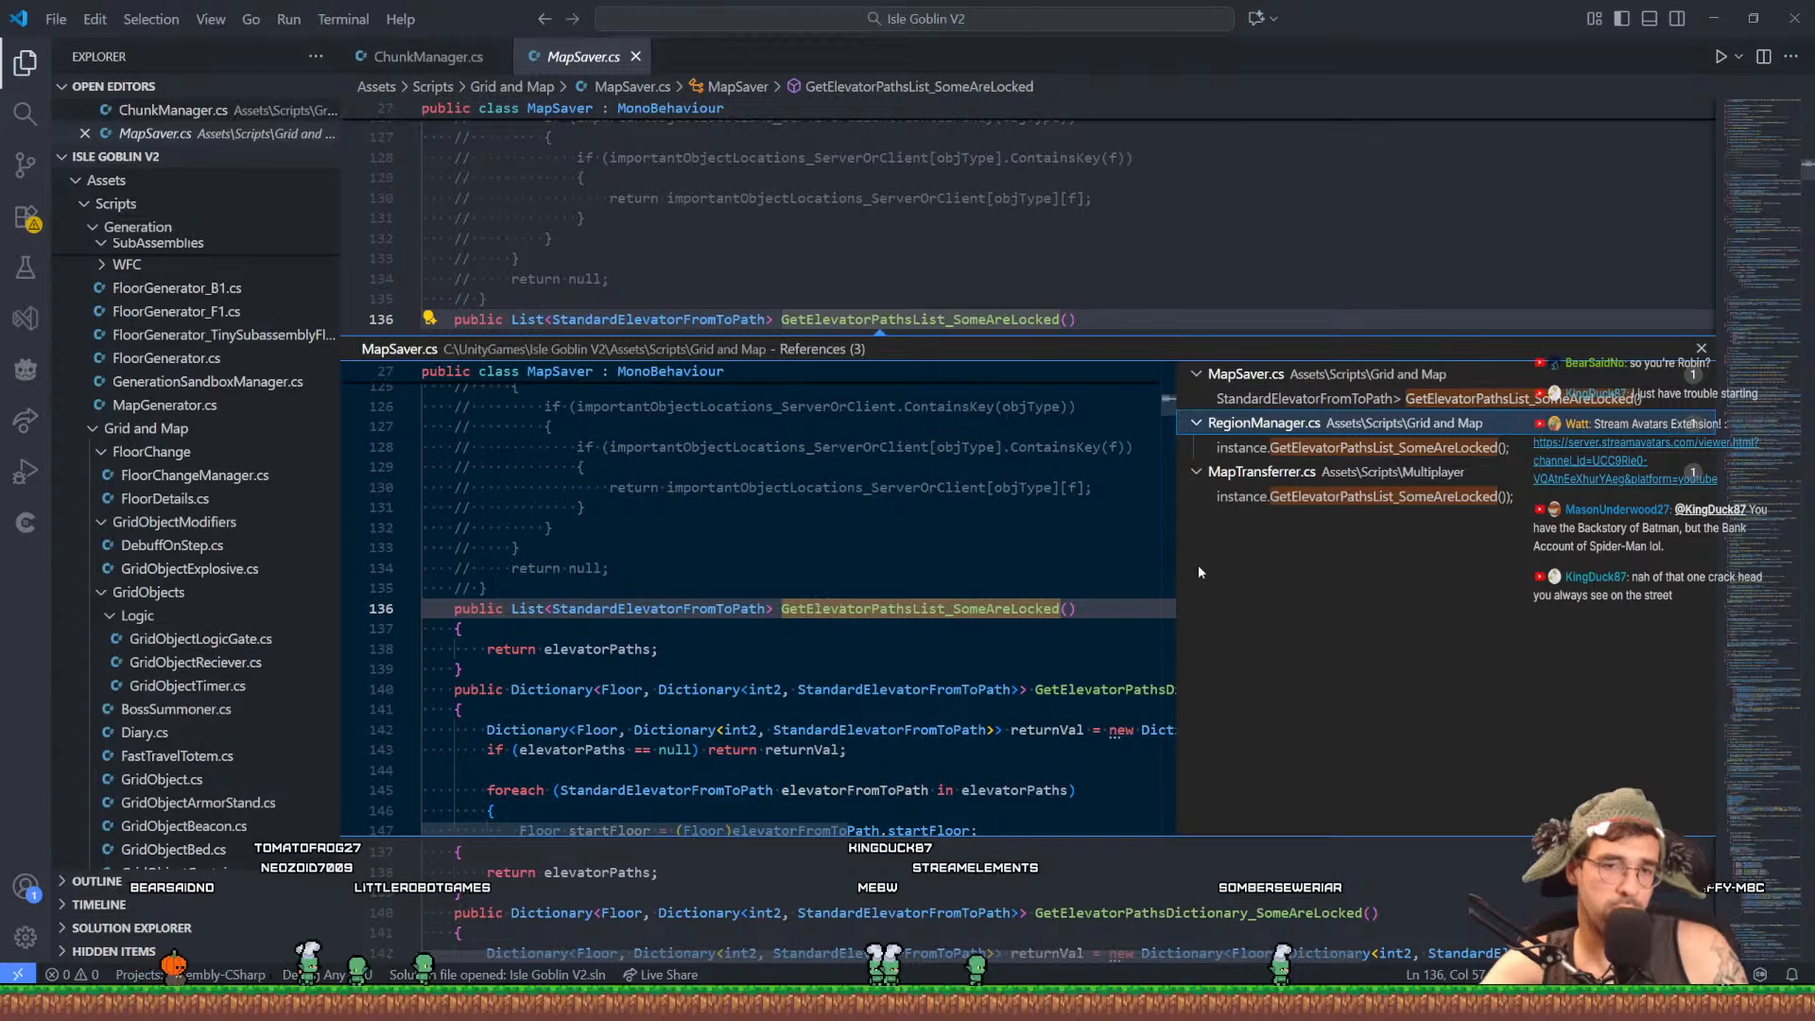
{"action": "left_click", "coordinate": [1257, 492]}
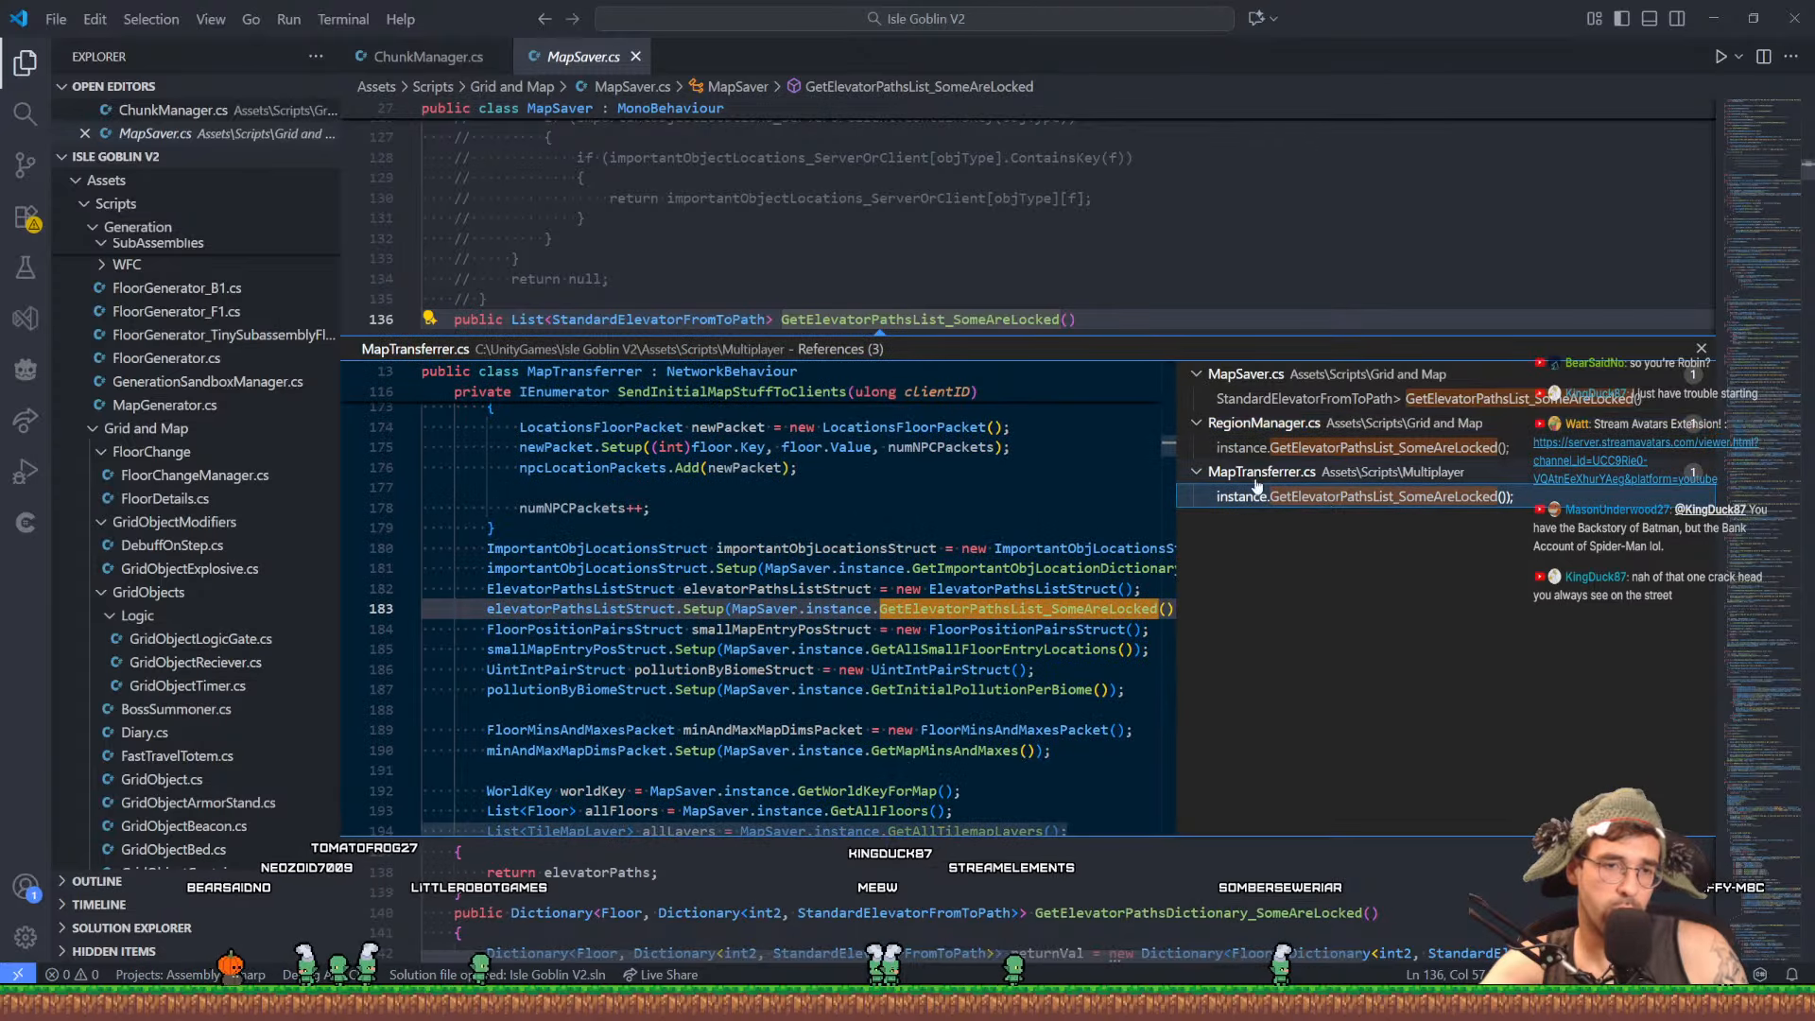
{"action": "left_click", "coordinate": [1329, 452]}
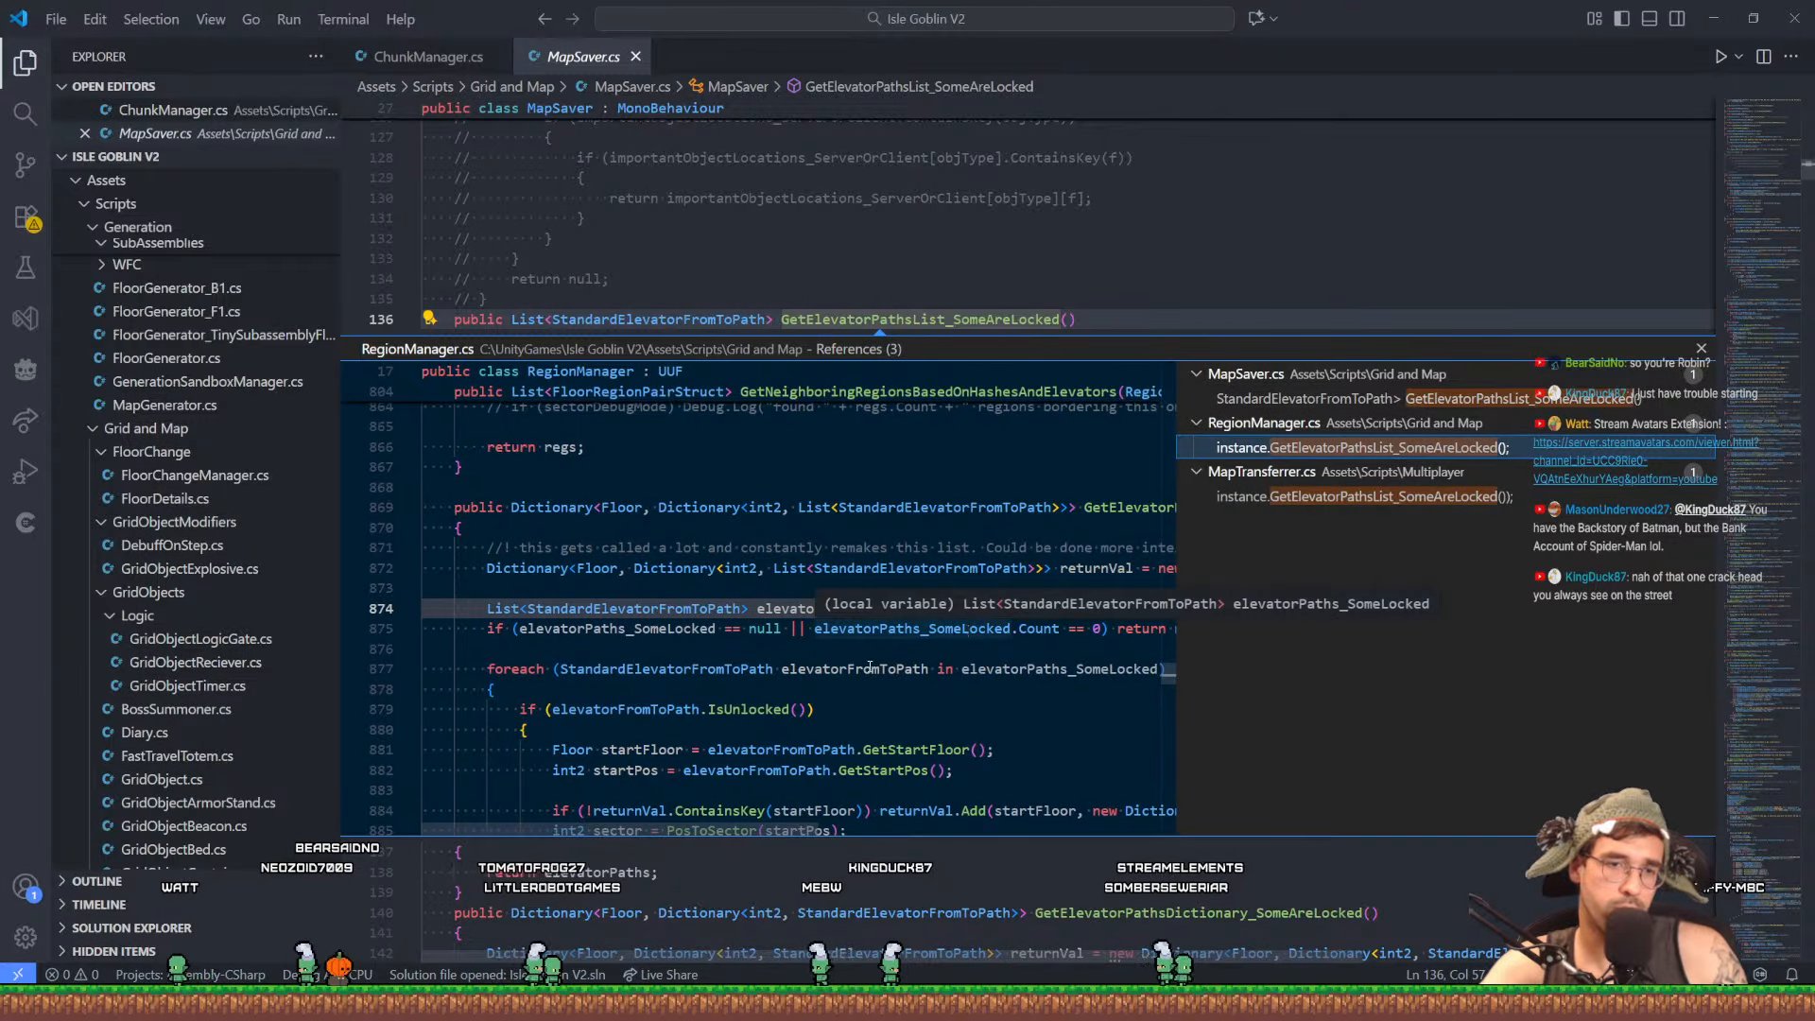
{"action": "scroll", "coordinate": [889, 690], "scroll_direction": "down", "scroll_amount": 7}
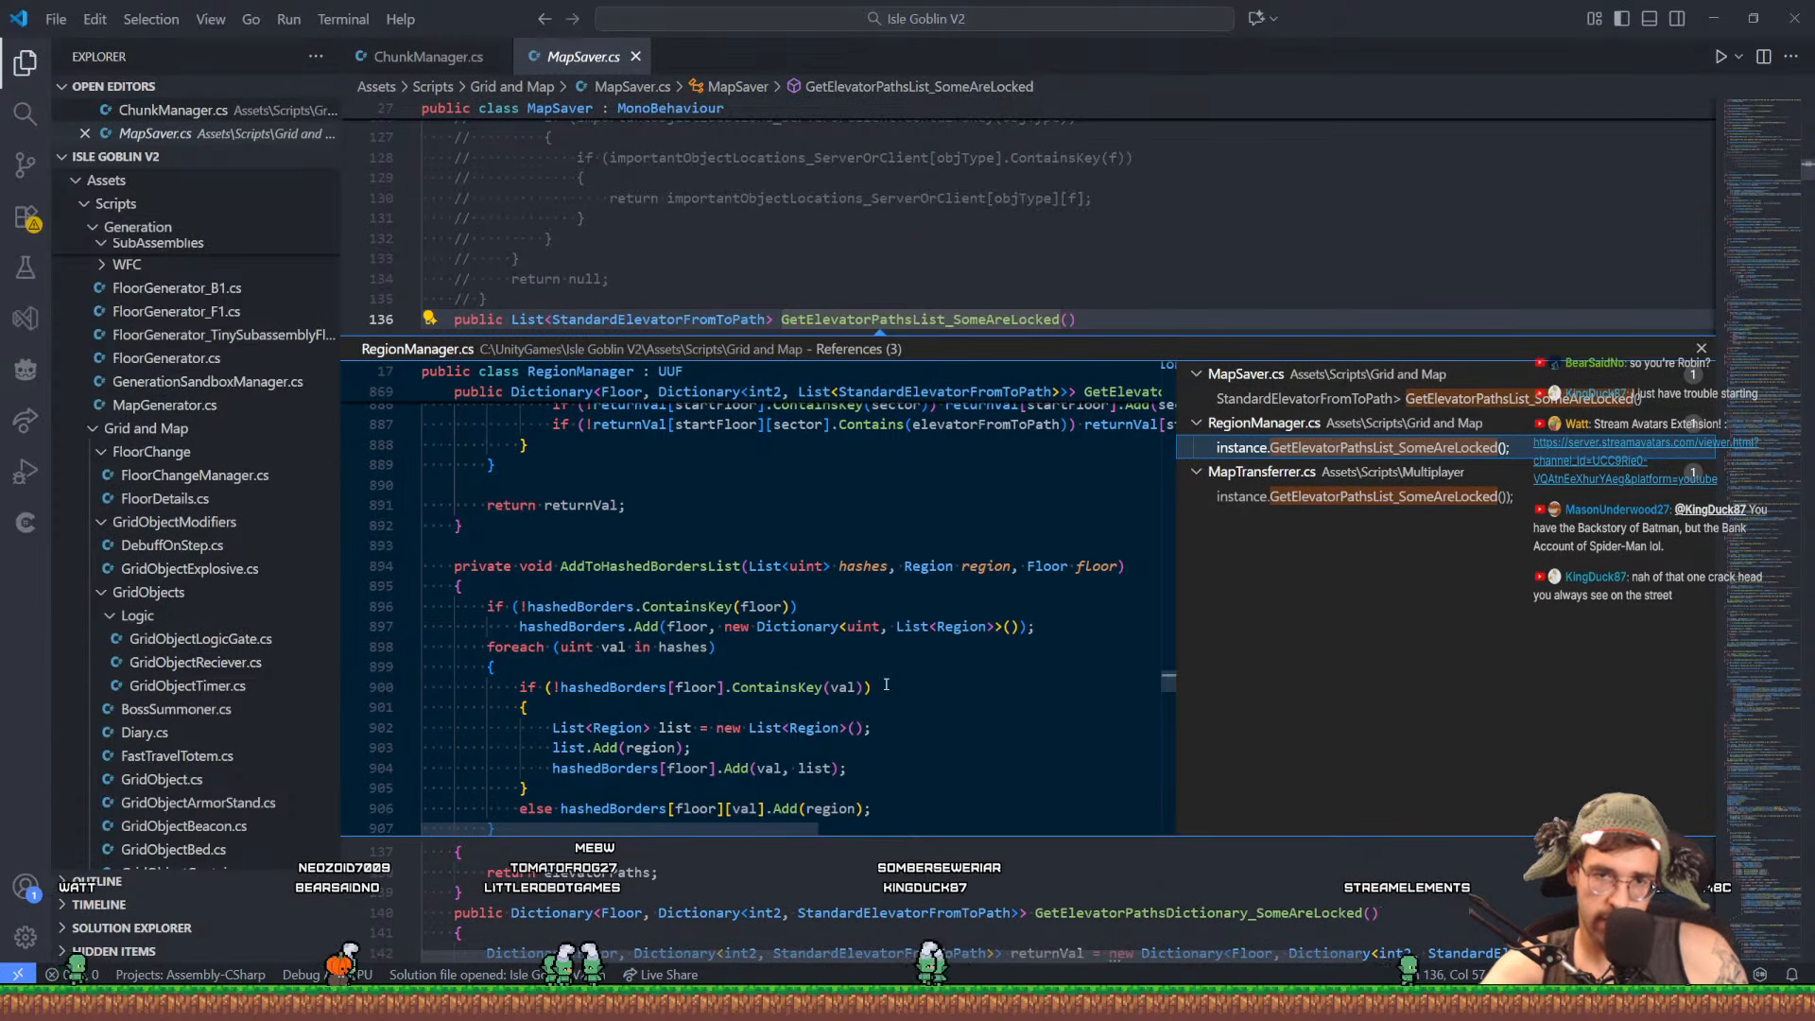
{"action": "key", "text": "Escape"}
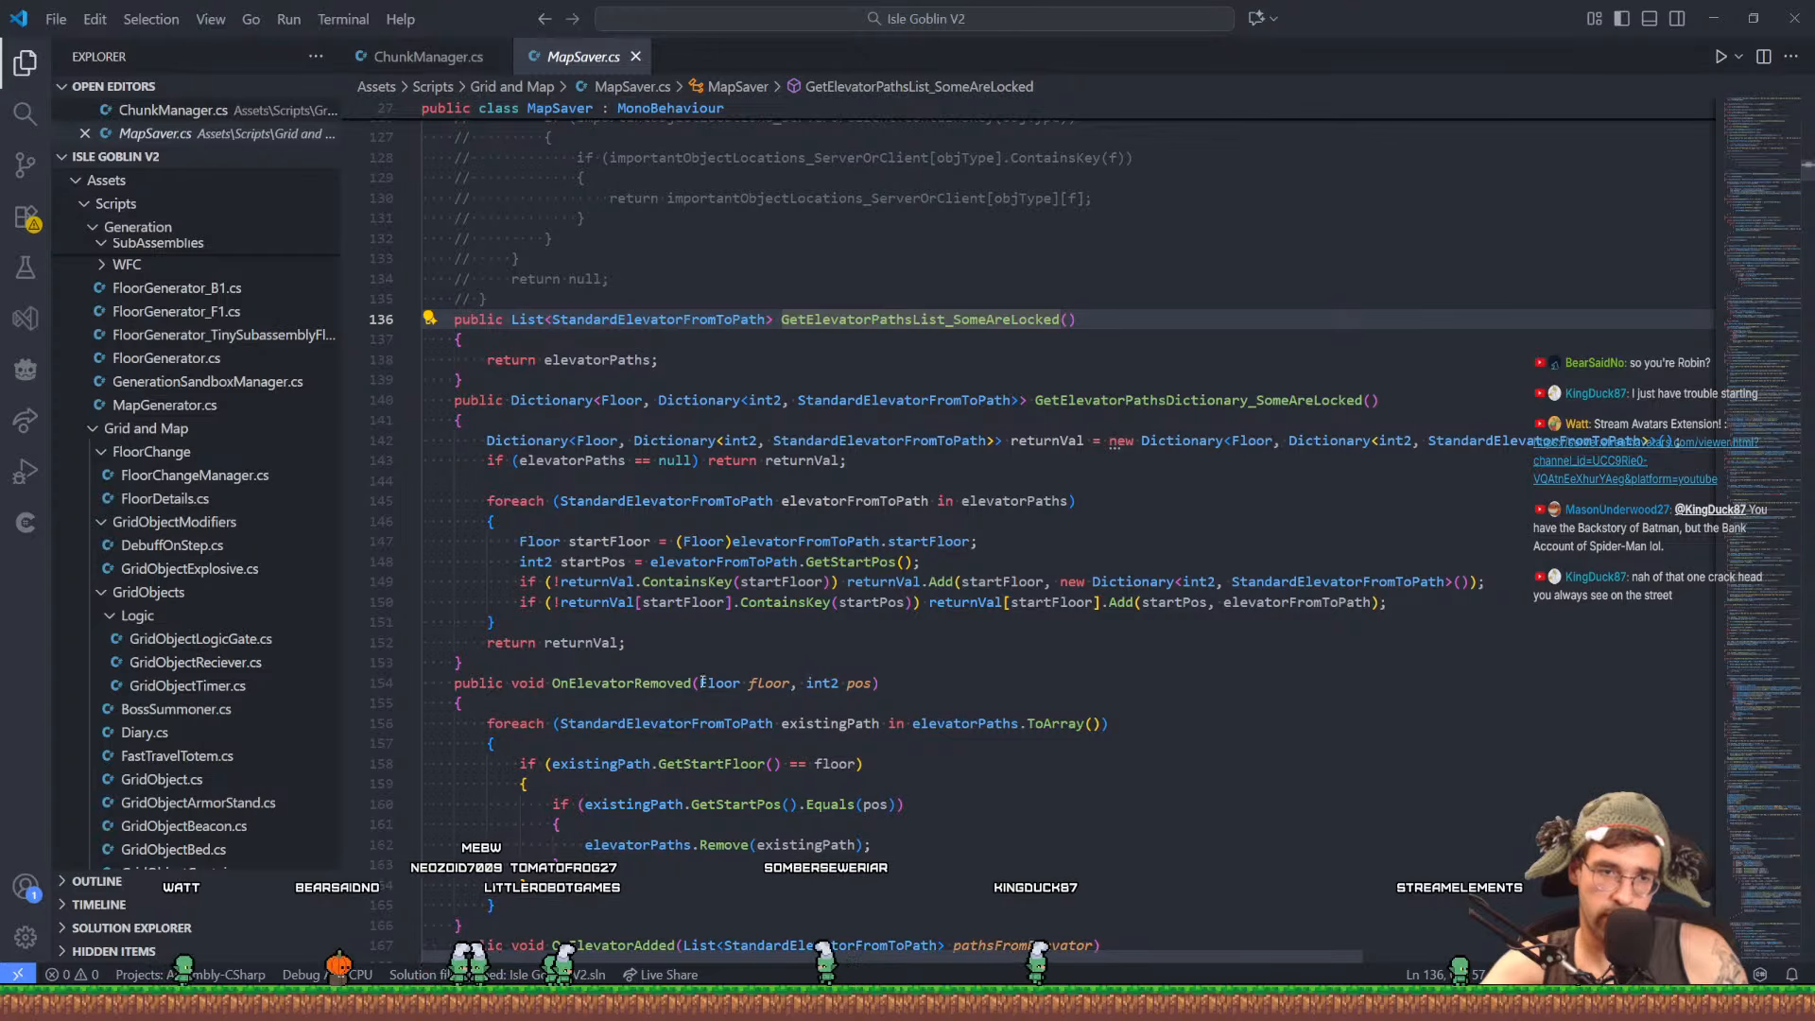
Review the OnElevatorRemoved and OnElevatorAdded methods in MapSaver.cs, highlighting their code
{"action": "left_click_drag", "start_coordinate": [552, 683], "coordinate": [700, 844]}
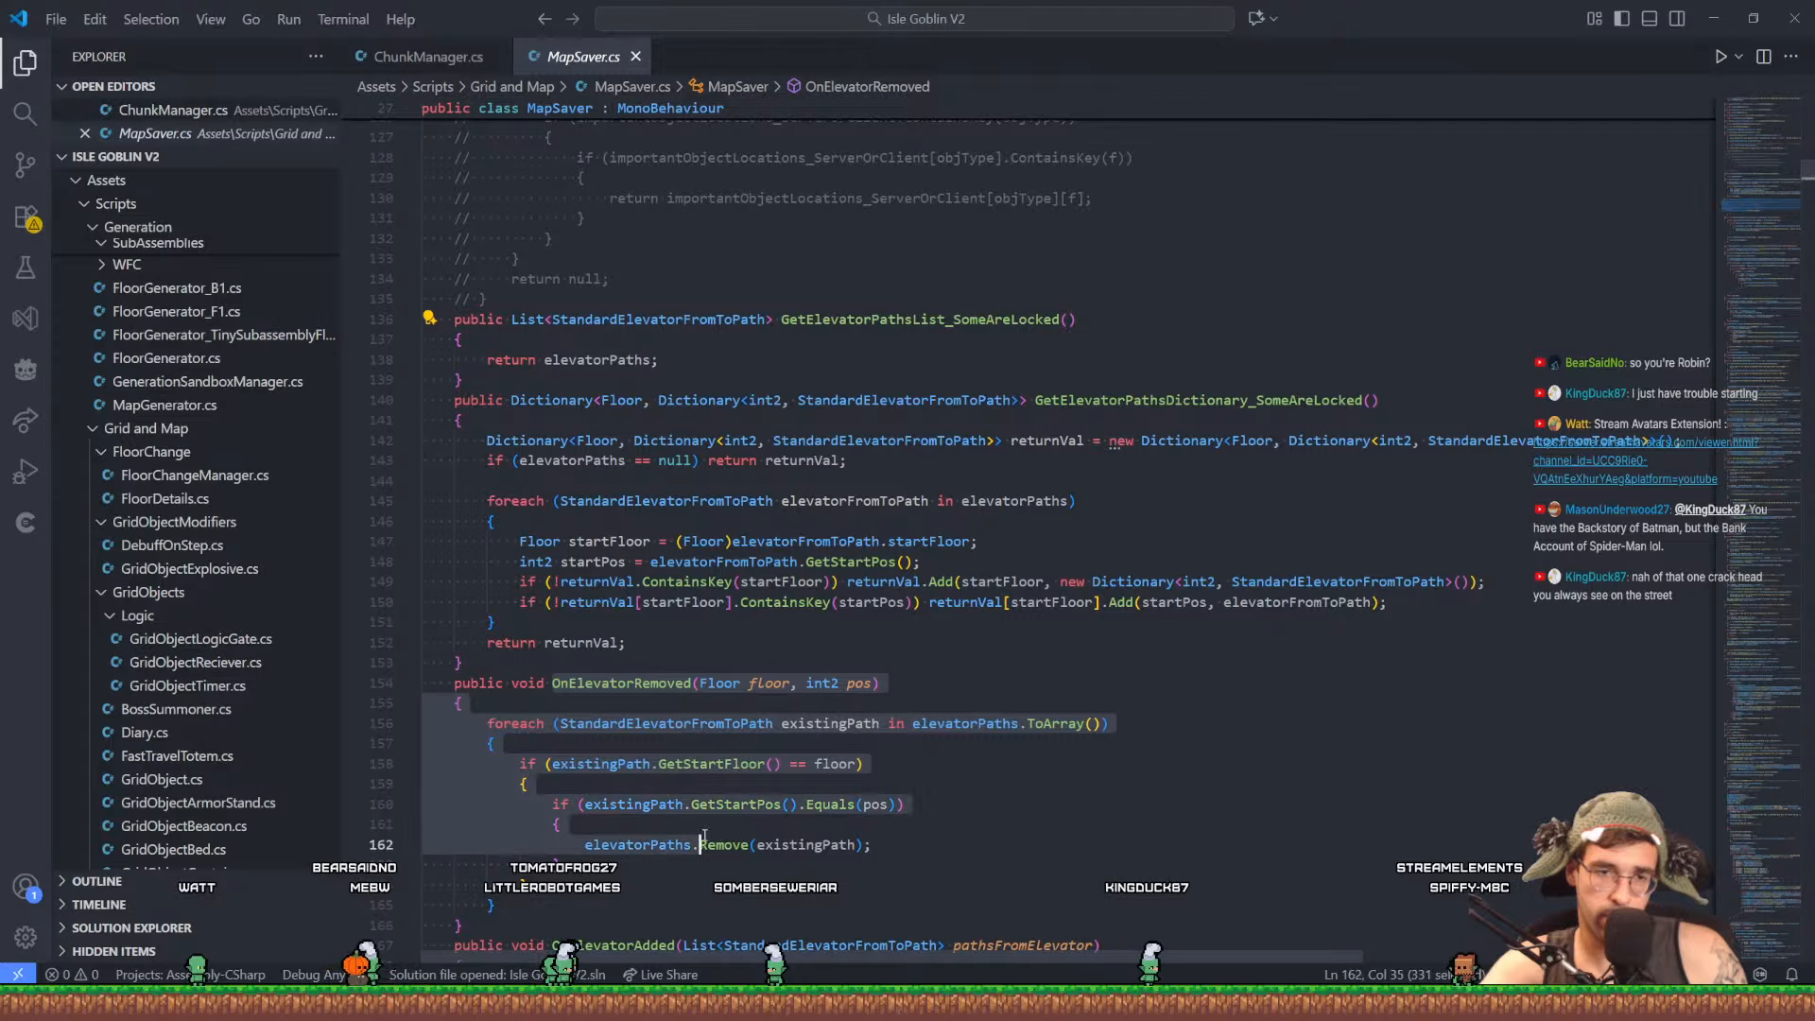
{"action": "scroll", "coordinate": [661, 709], "scroll_direction": "down", "scroll_amount": 6}
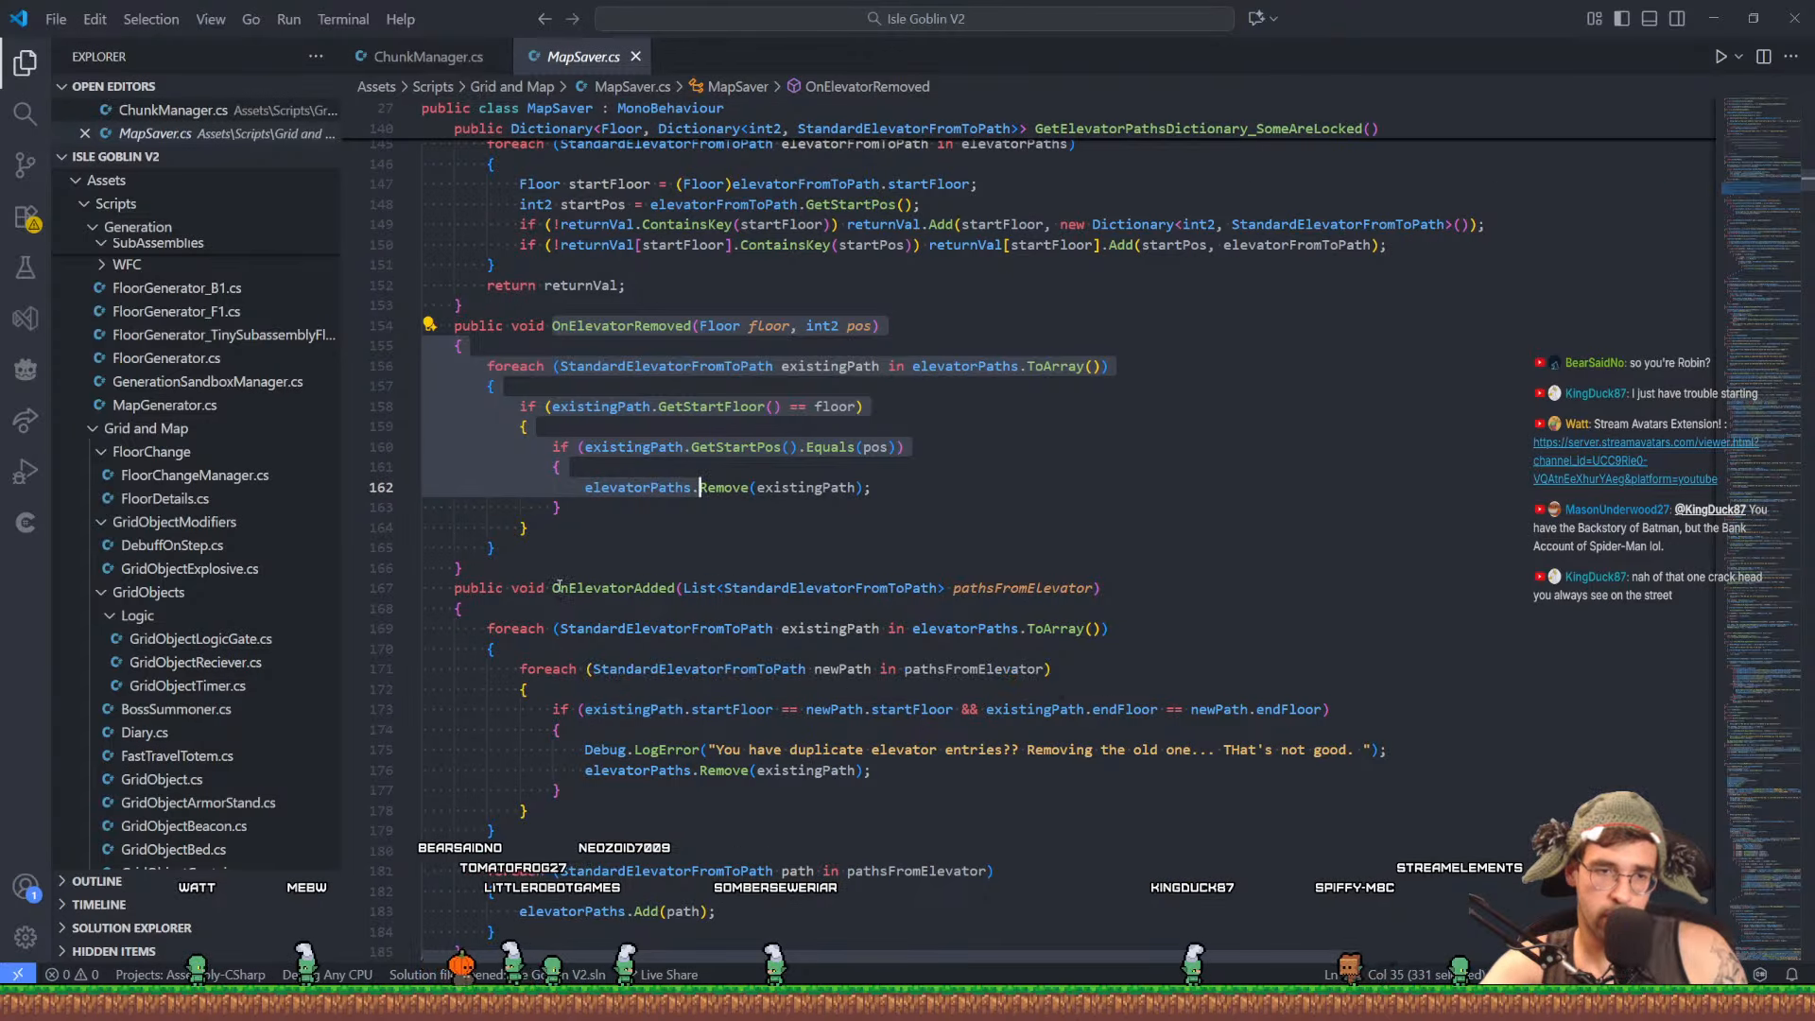
{"action": "left_click_drag", "start_coordinate": [552, 588], "coordinate": [599, 818]}
{"action": "scroll", "coordinate": [614, 735], "scroll_direction": "down", "scroll_amount": 2}
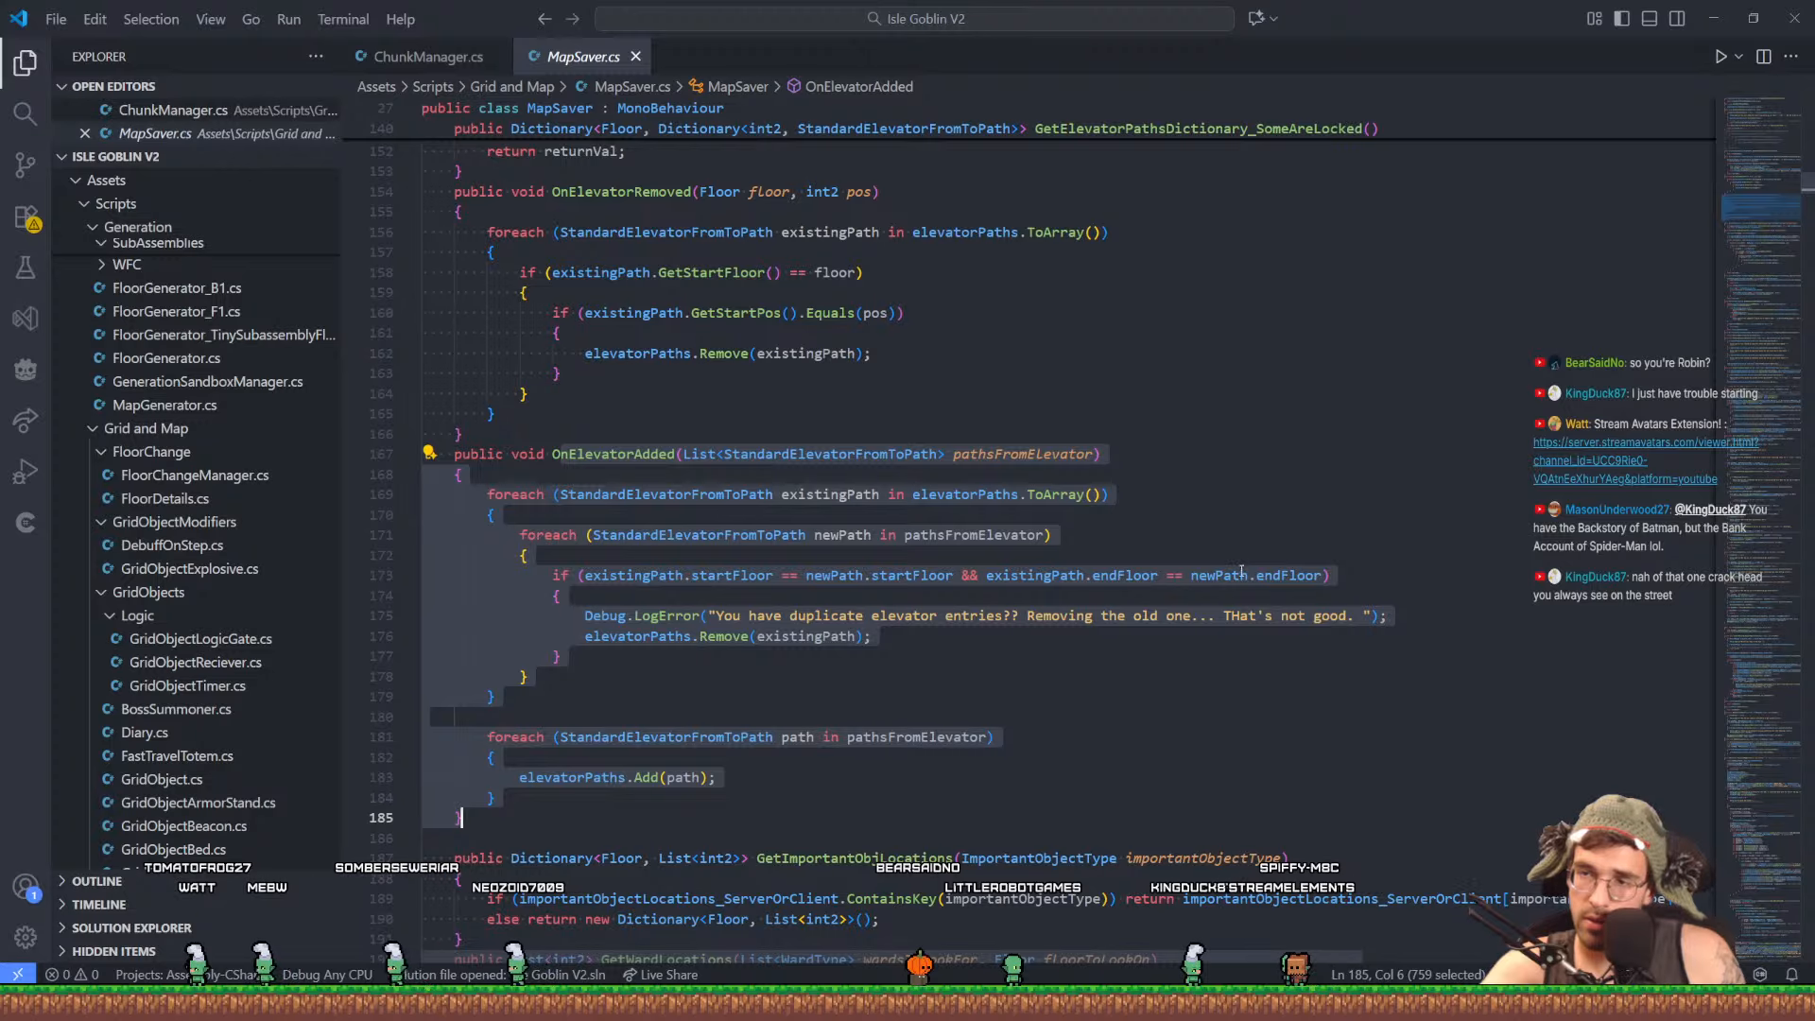
Minimize the code editor, switch to Aseprite and bring up the GoblinZombieWitch sprite
{"action": "left_click", "coordinate": [1713, 18]}
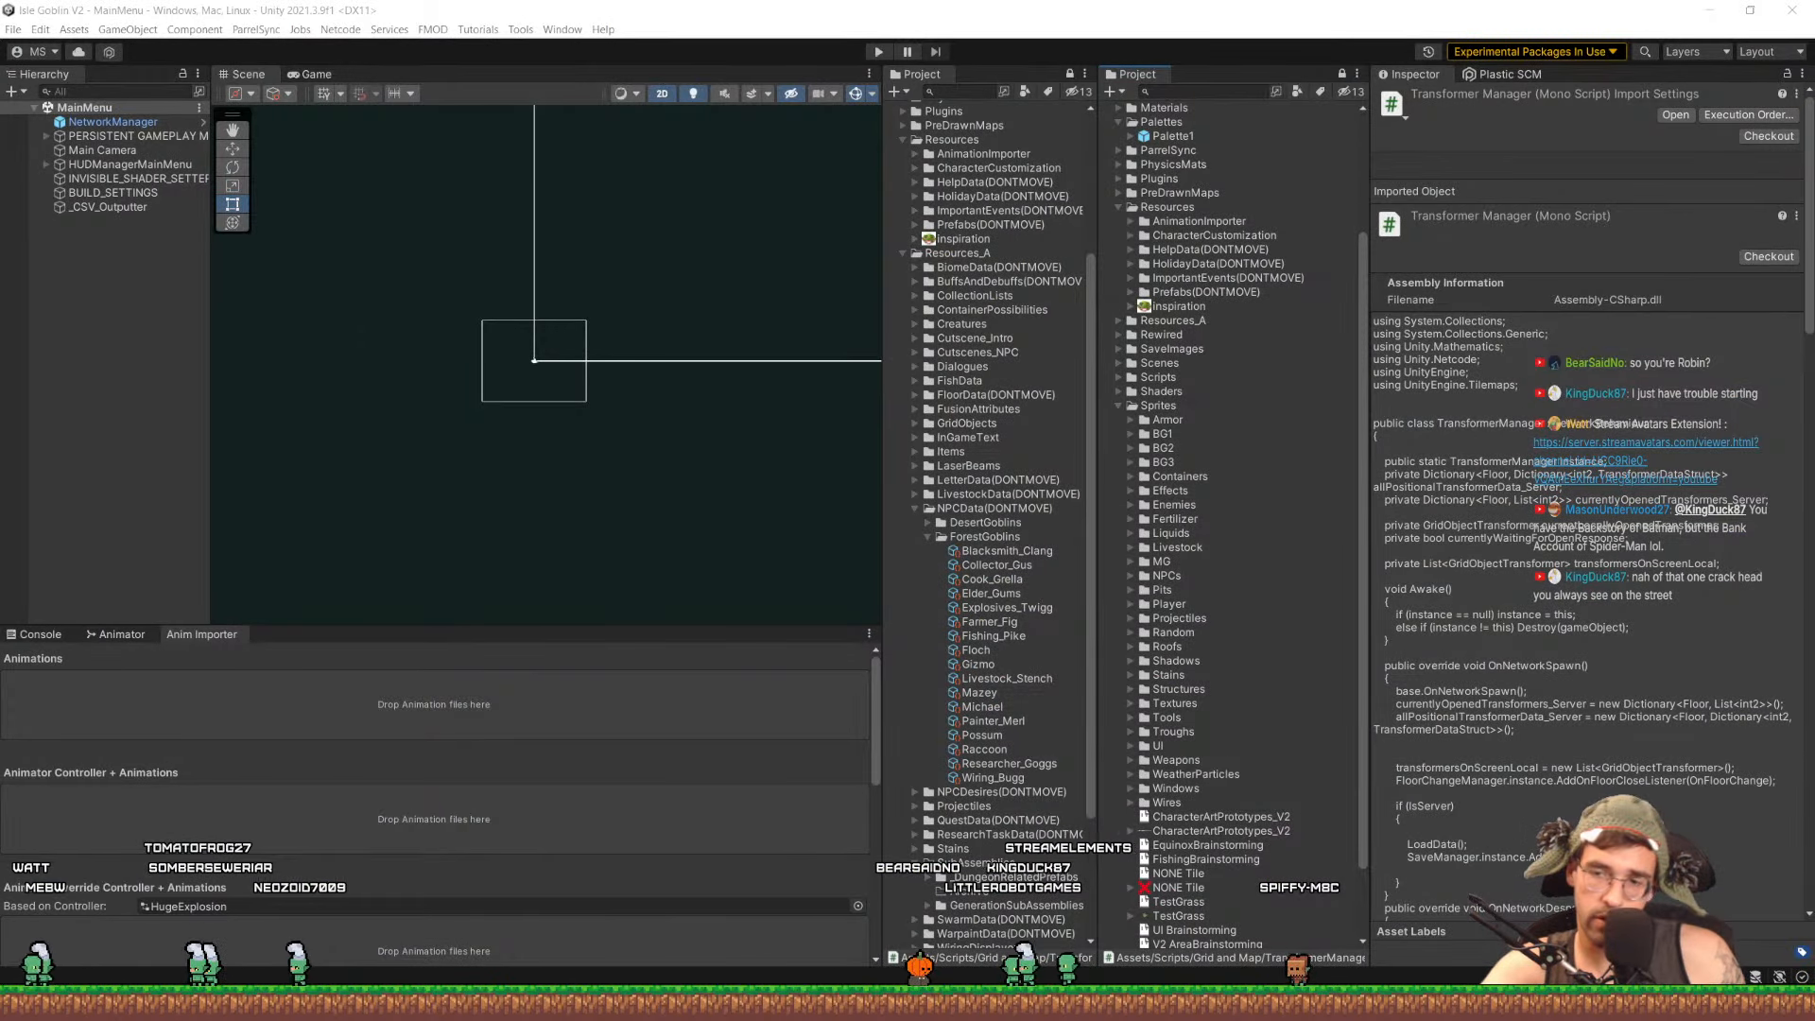
{"action": "mouse_move", "coordinate": [1113, 1003]}
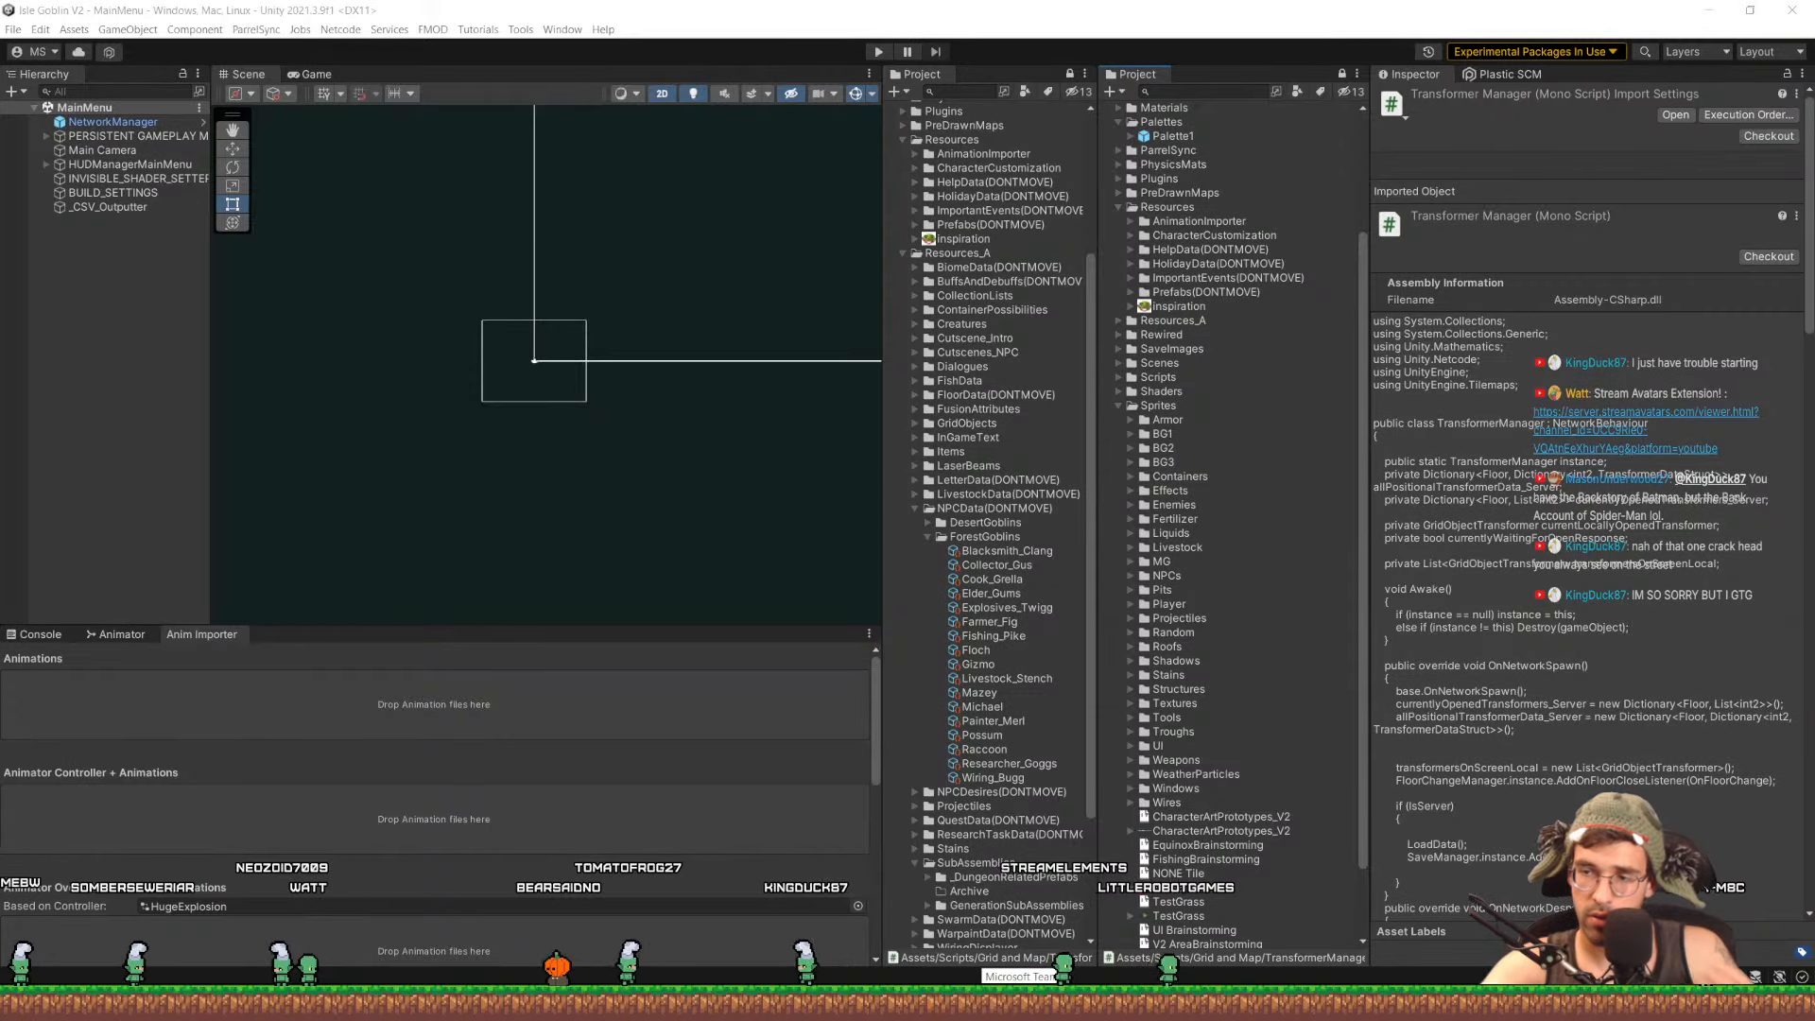
{"action": "left_click", "coordinate": [914, 1000]}
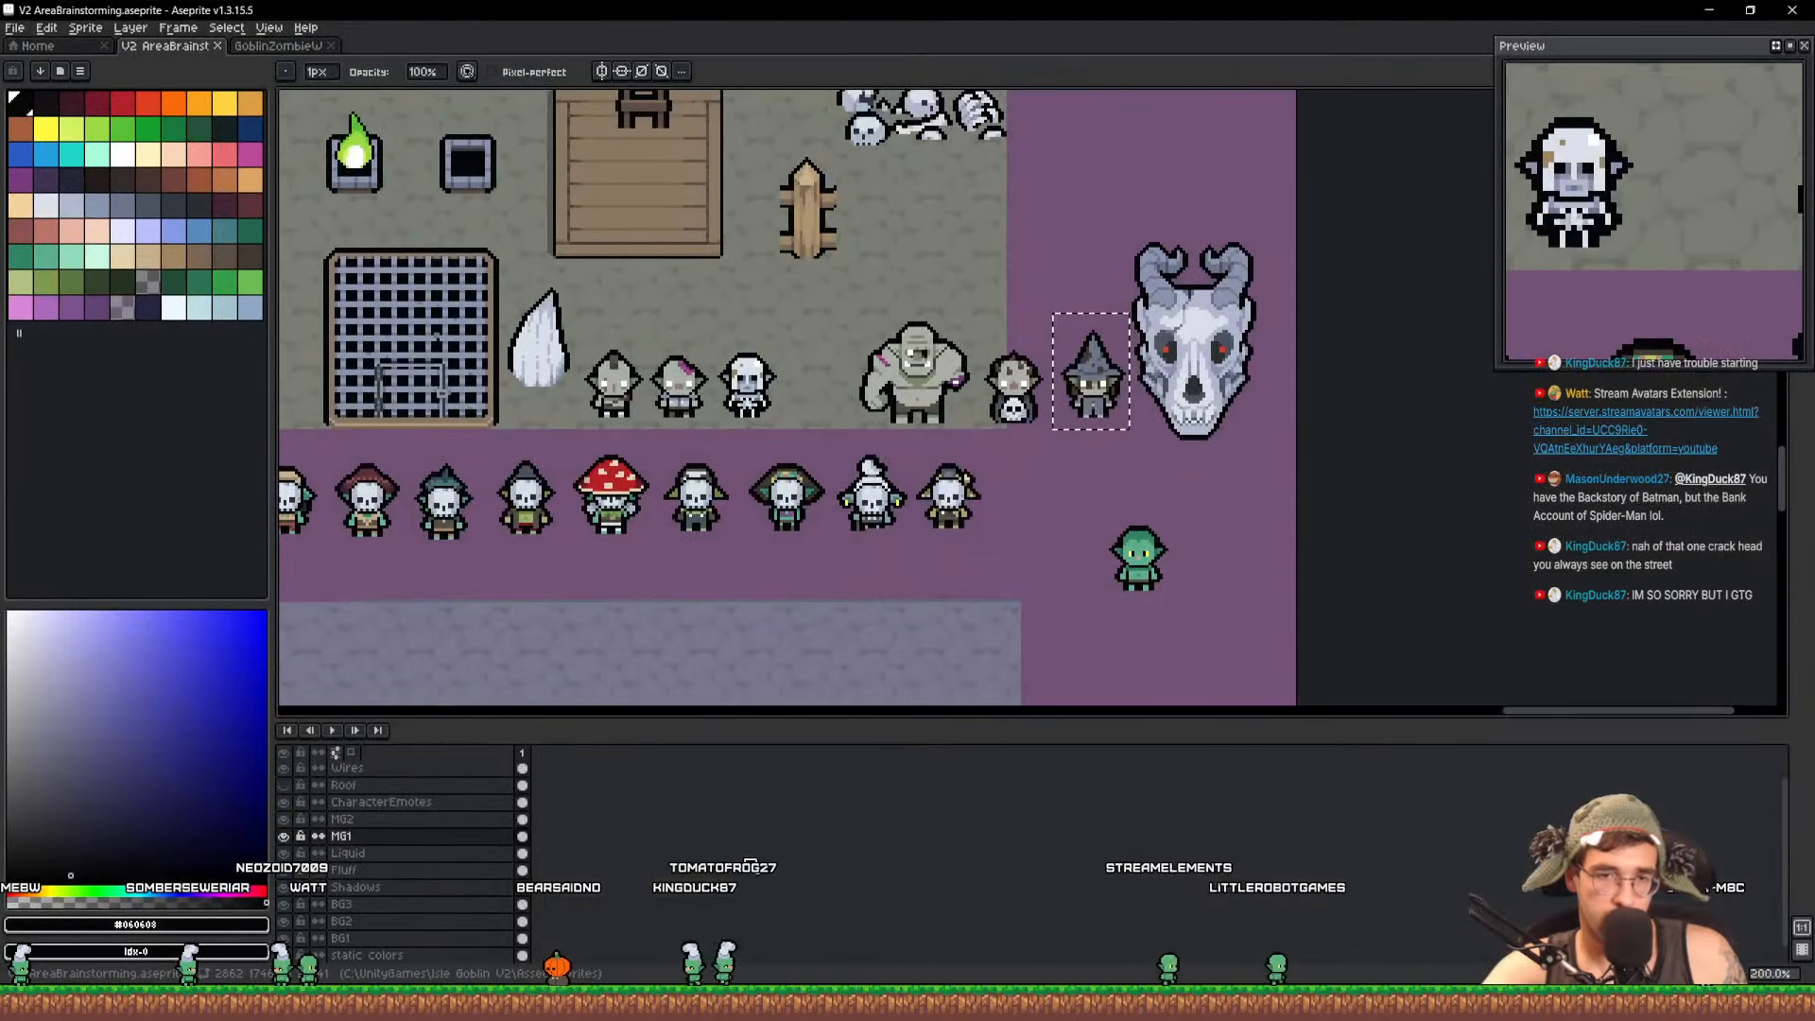
{"action": "left_click", "coordinate": [273, 46]}
{"action": "scroll", "coordinate": [859, 345], "scroll_direction": "down", "scroll_amount": 4}
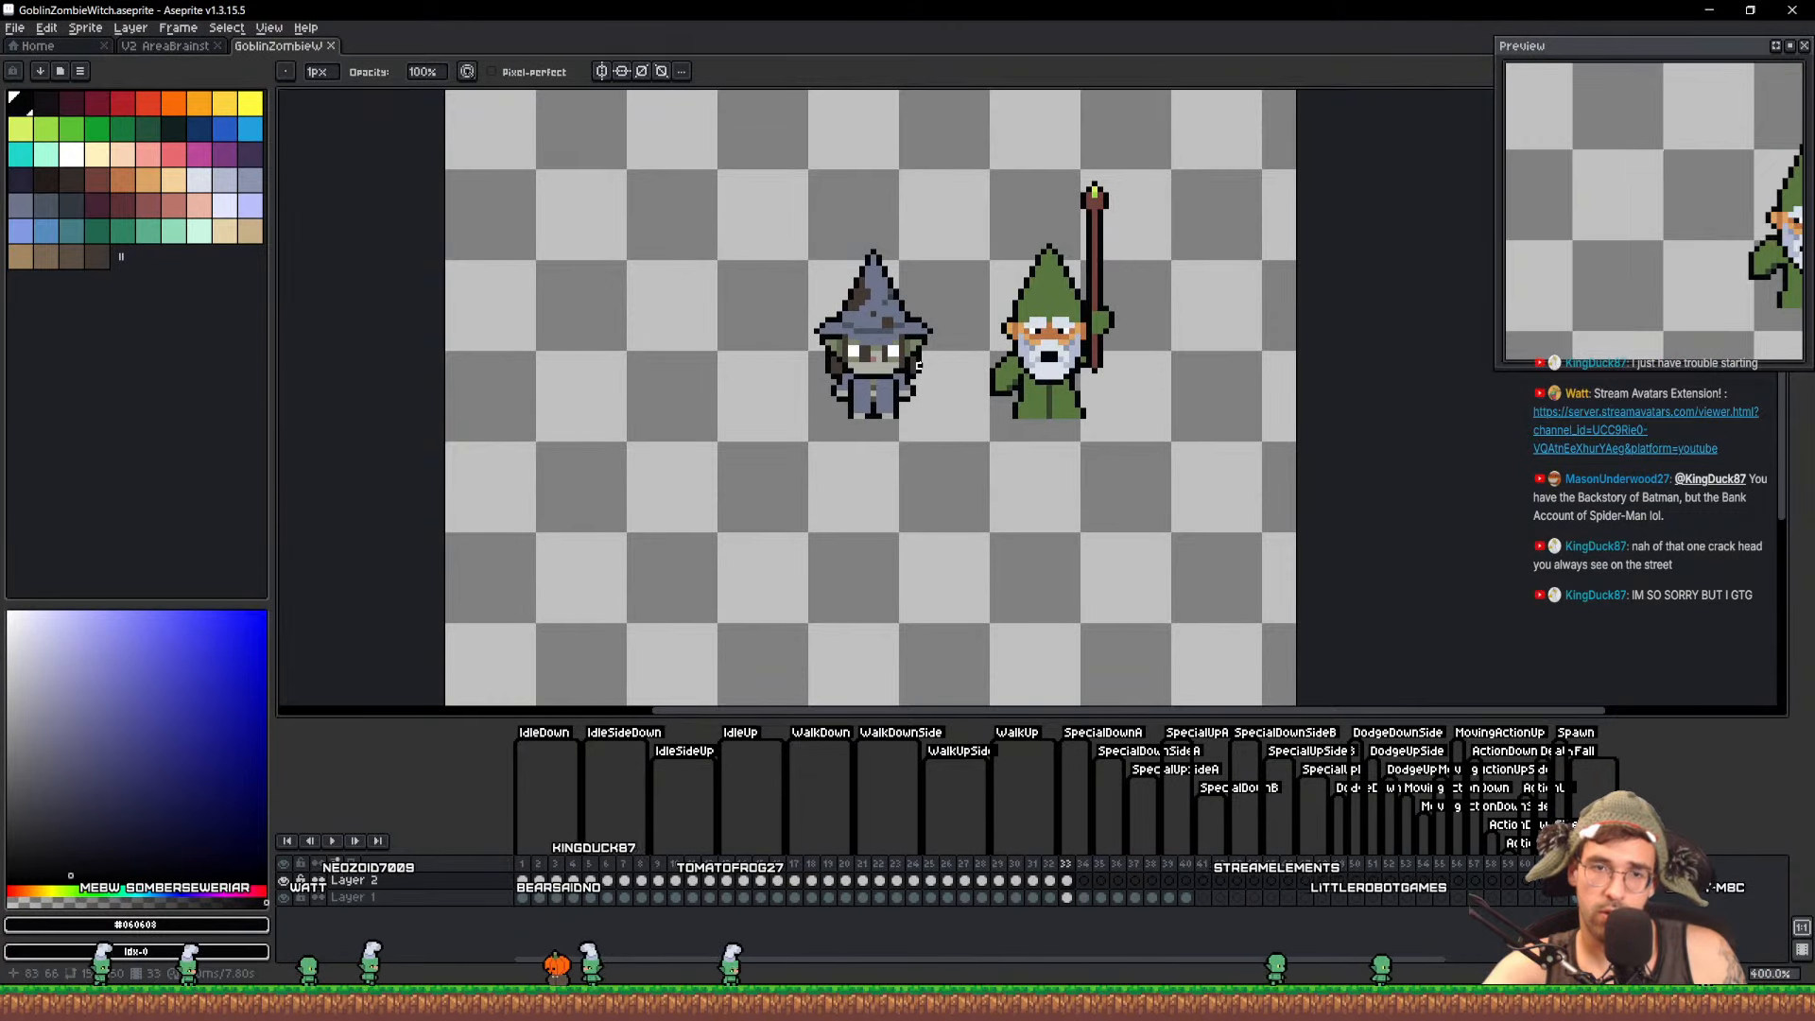
{"action": "left_click_drag", "start_coordinate": [916, 372], "coordinate": [882, 412]}
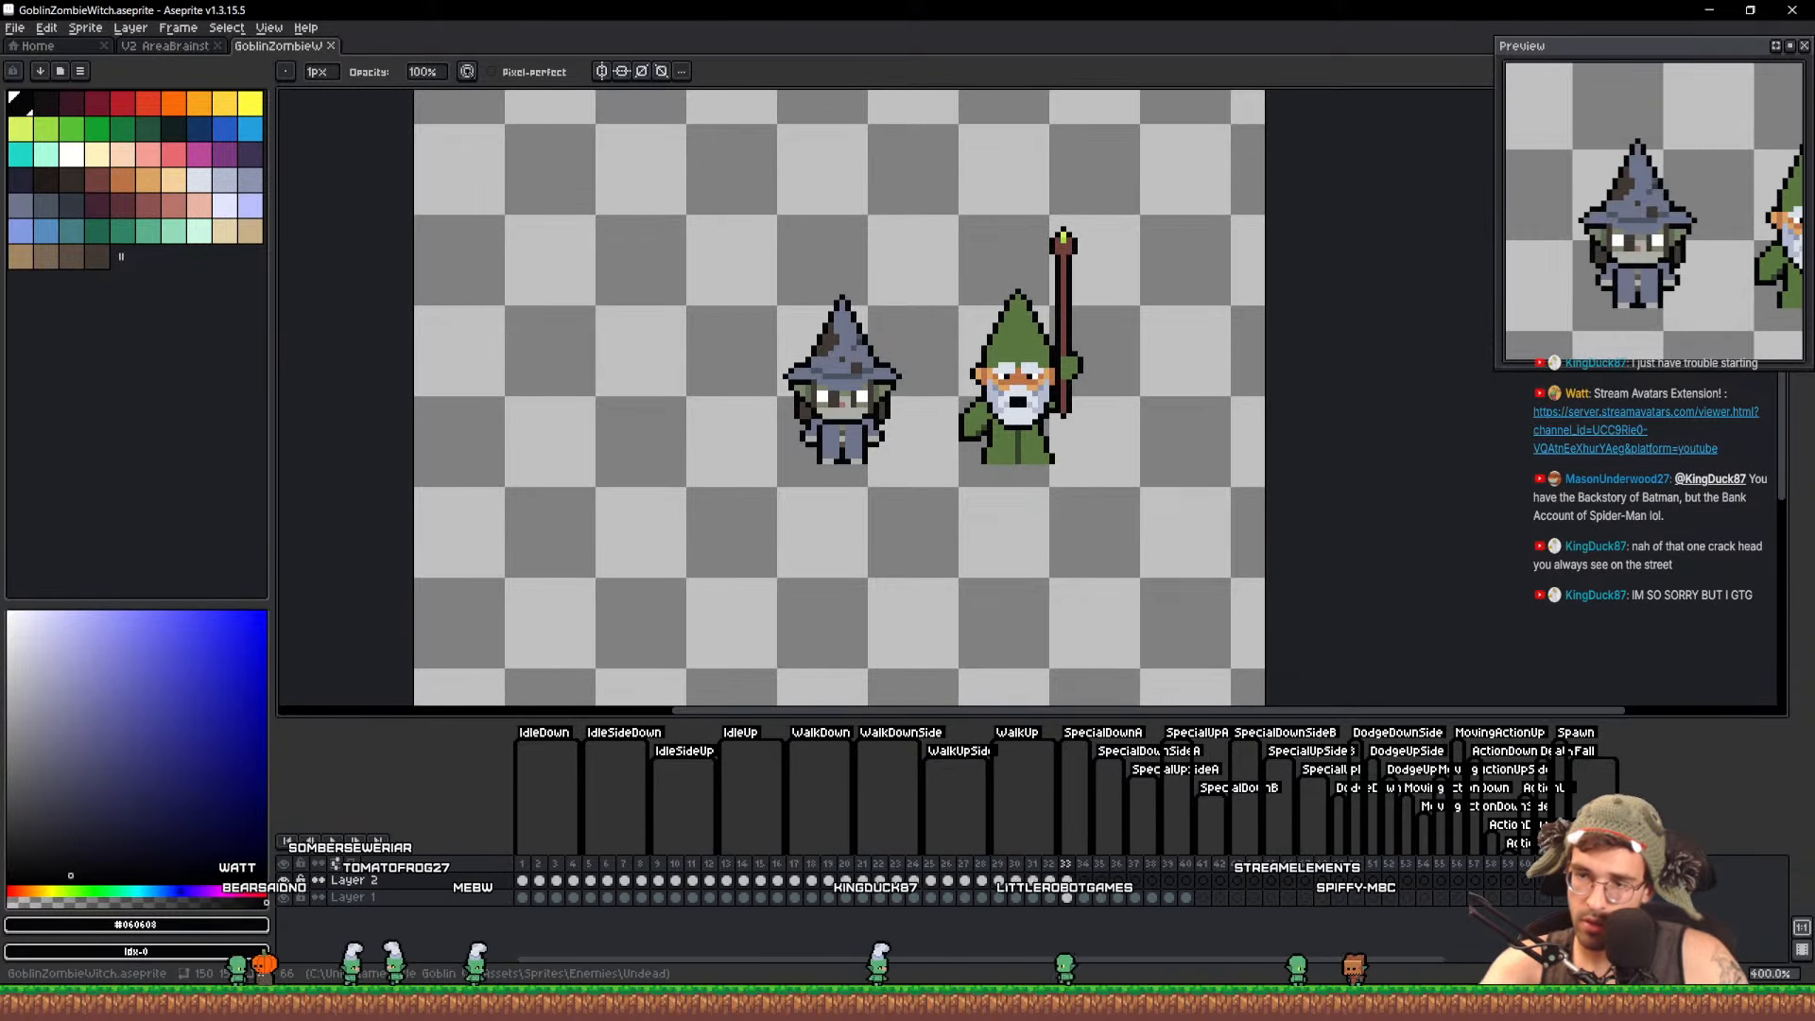
Save GoblinZombieWitch and sample the blue-grey of the witch's sleeve as the drawing color
{"action": "scroll", "coordinate": [997, 474], "scroll_direction": "up", "scroll_amount": 3}
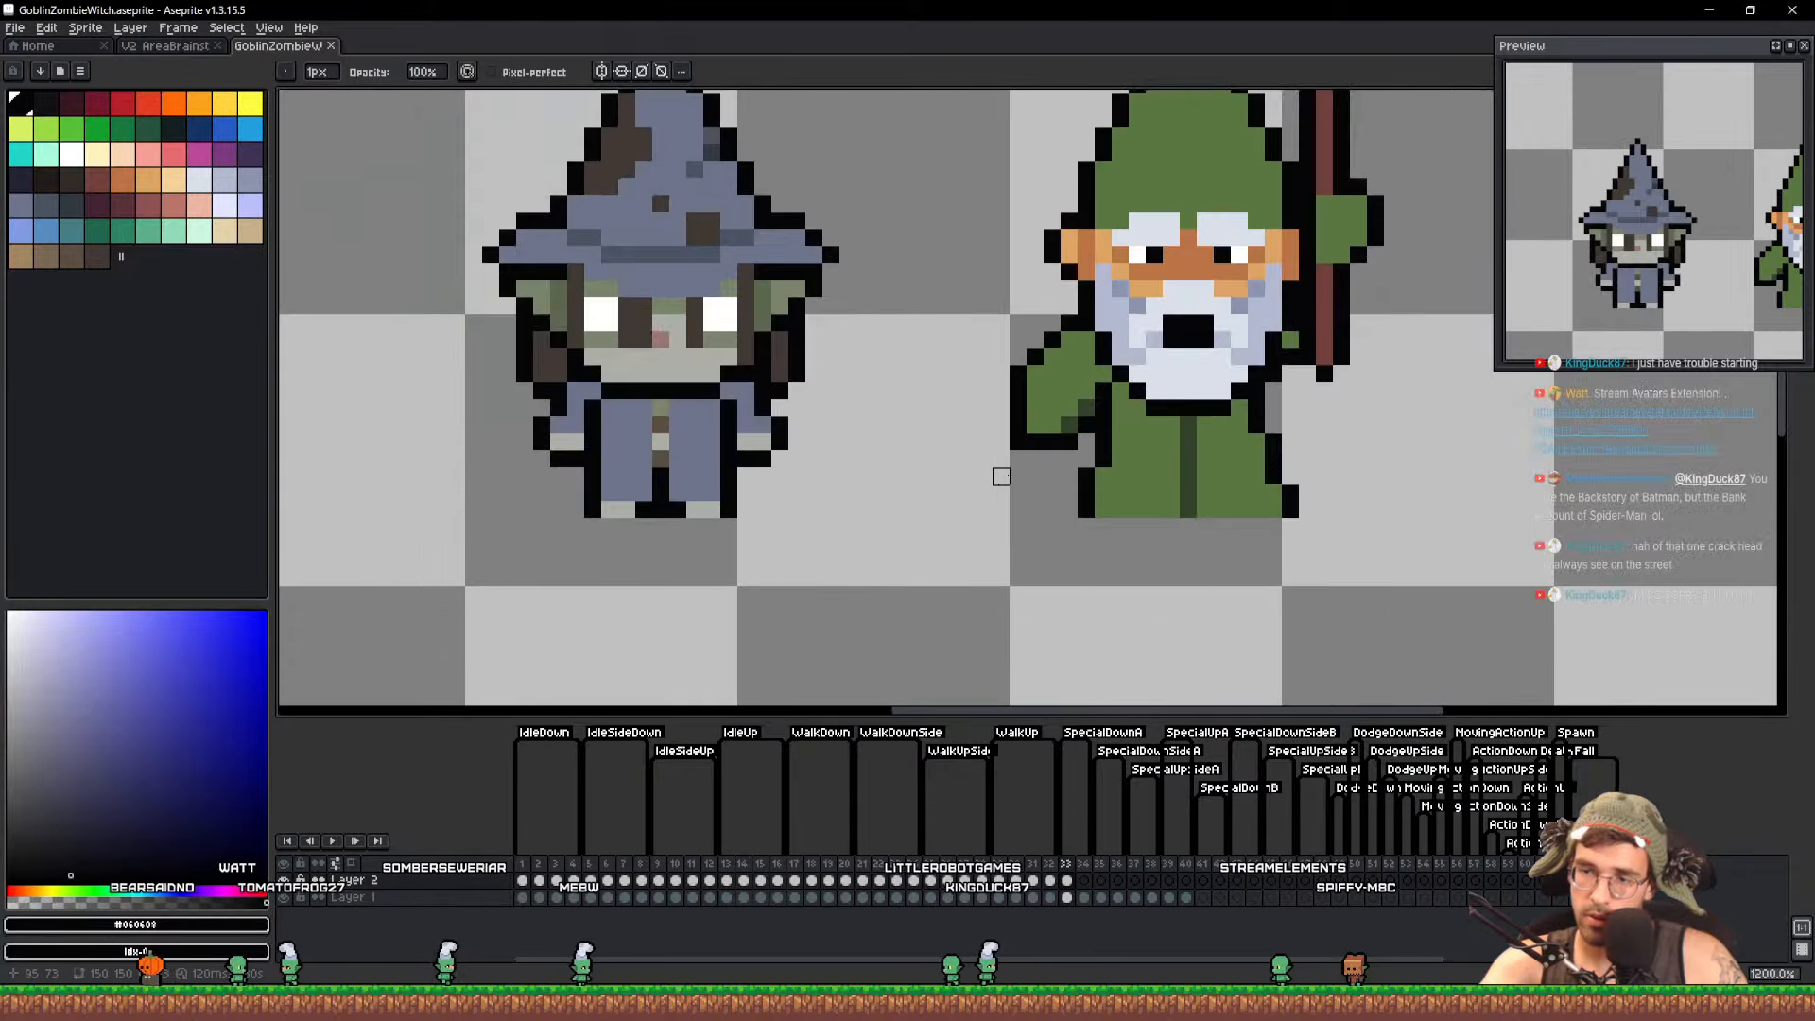
{"action": "left_click_drag", "start_coordinate": [1017, 474], "coordinate": [1119, 546]}
{"action": "key", "text": "ctrl+s"}
{"action": "scroll", "coordinate": [829, 514], "scroll_direction": "up", "scroll_amount": 4}
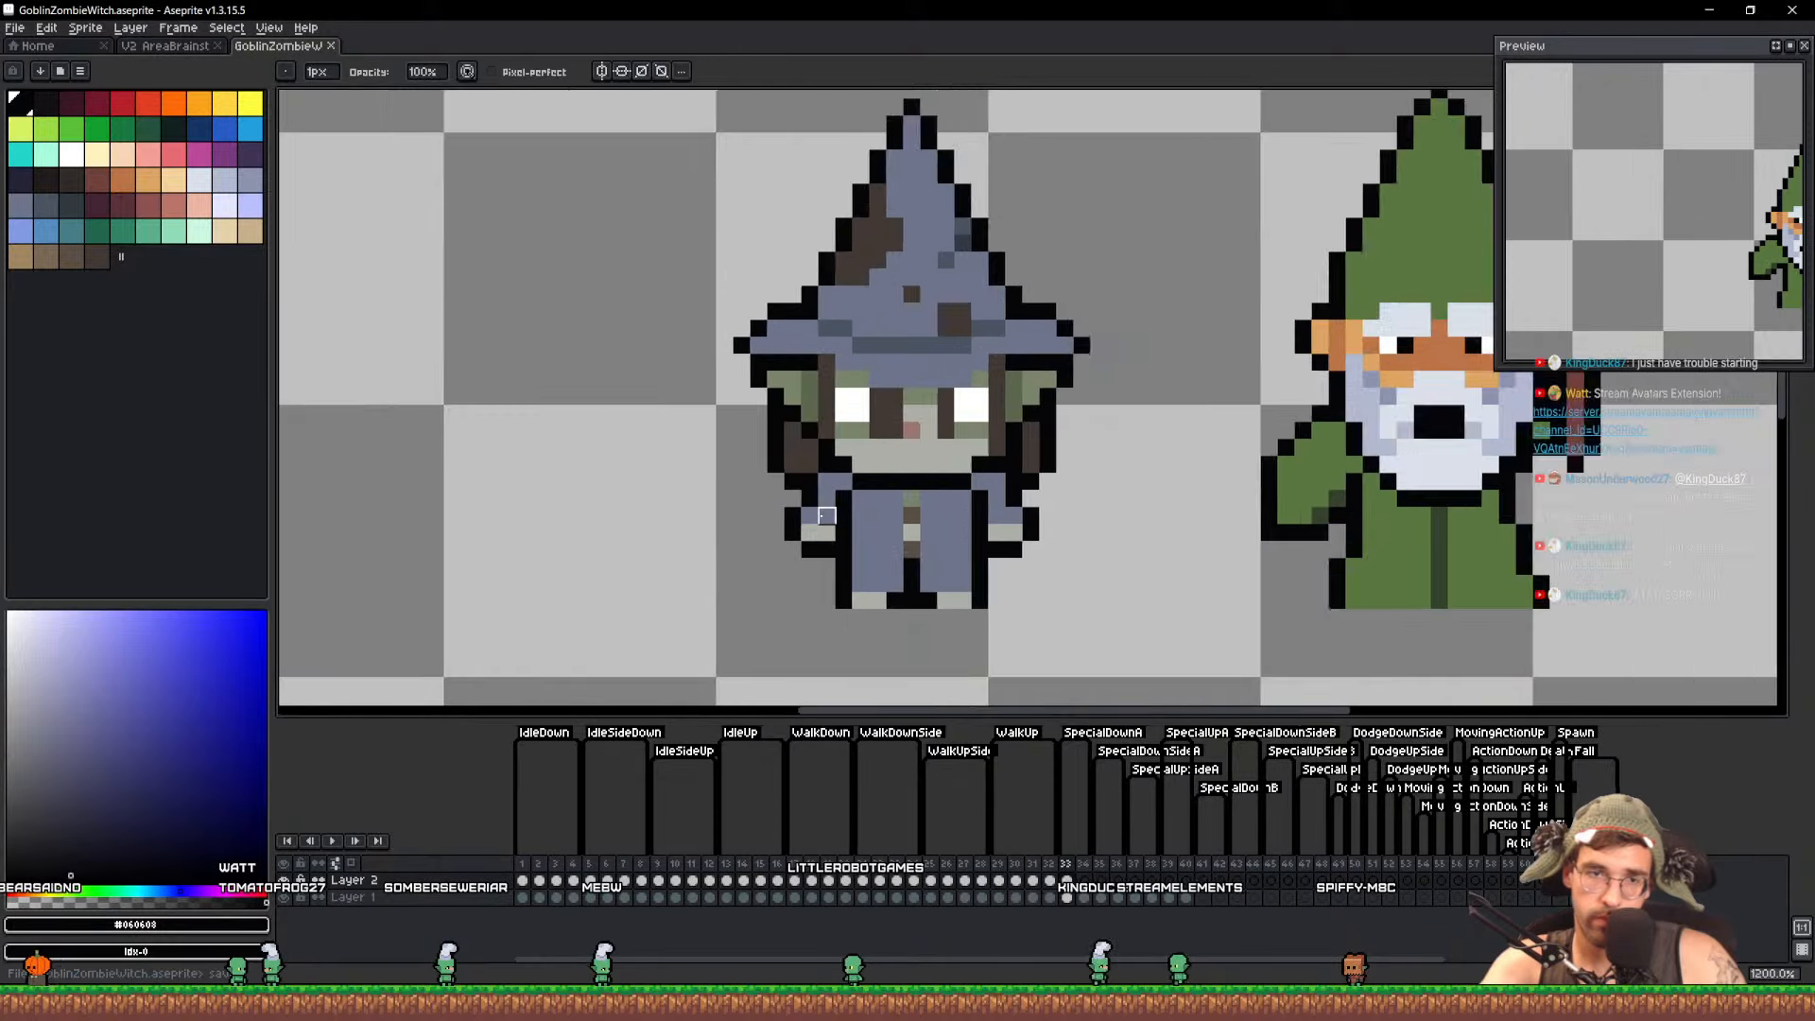
{"action": "left_click", "coordinate": [826, 515], "text": "alt"}
{"action": "scroll", "coordinate": [790, 473], "scroll_direction": "down", "scroll_amount": 4}
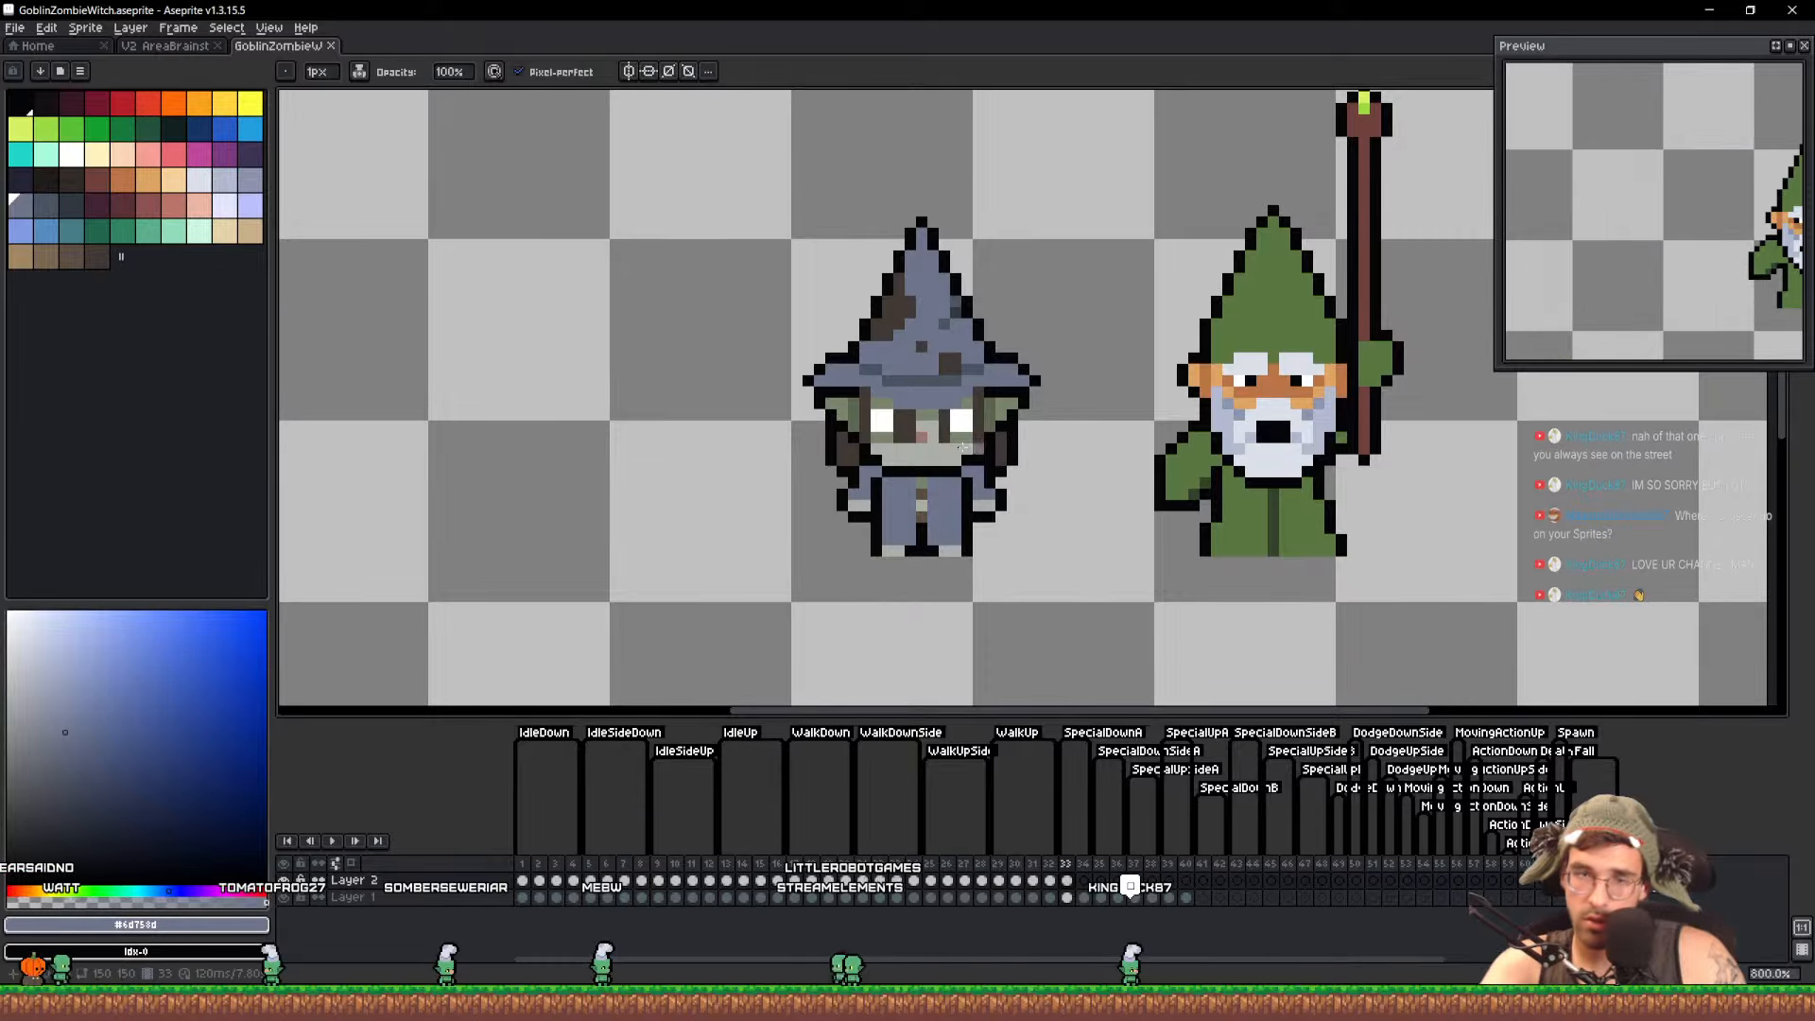
Inspect the lineup of undead goblin designs in the V2 AreaBrainstorming sprite
{"action": "left_click", "coordinate": [165, 46]}
{"action": "scroll", "coordinate": [1032, 372], "scroll_direction": "up", "scroll_amount": 5}
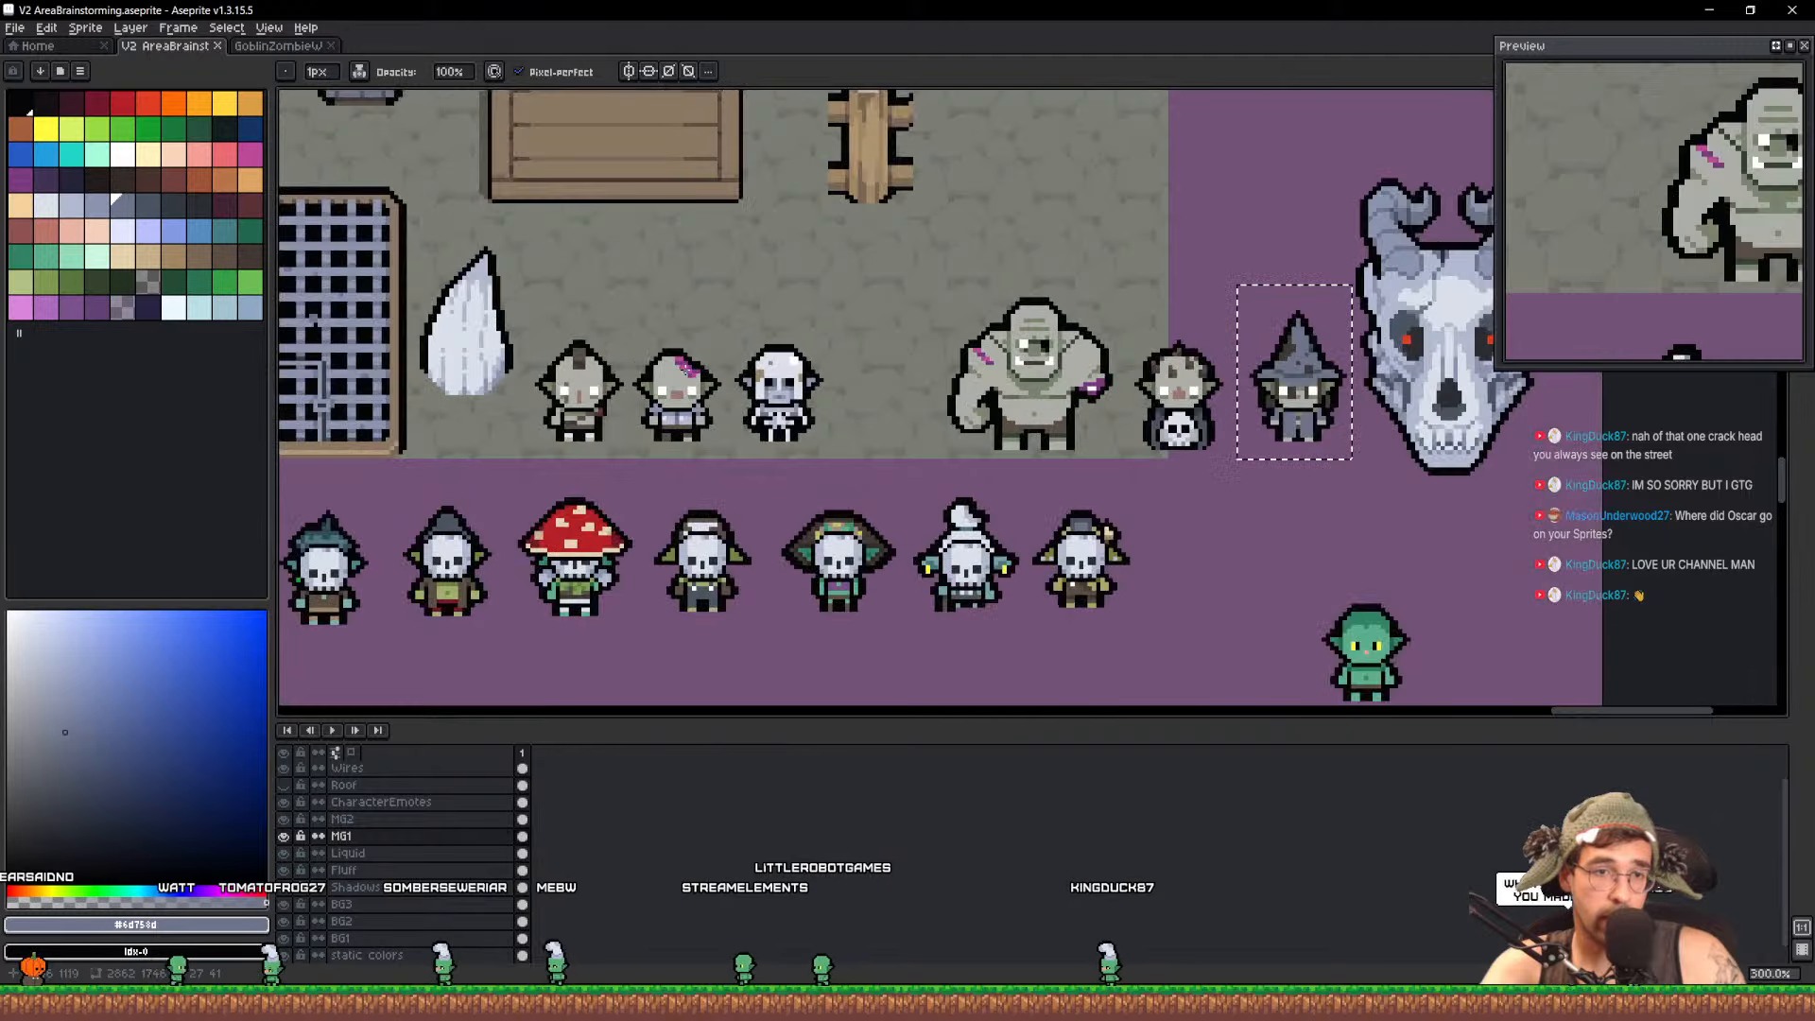
{"action": "left_click_drag", "start_coordinate": [1033, 372], "coordinate": [711, 357]}
{"action": "scroll", "coordinate": [988, 426], "scroll_direction": "up", "scroll_amount": 2}
{"action": "scroll", "coordinate": [988, 425], "scroll_direction": "down", "scroll_amount": 6}
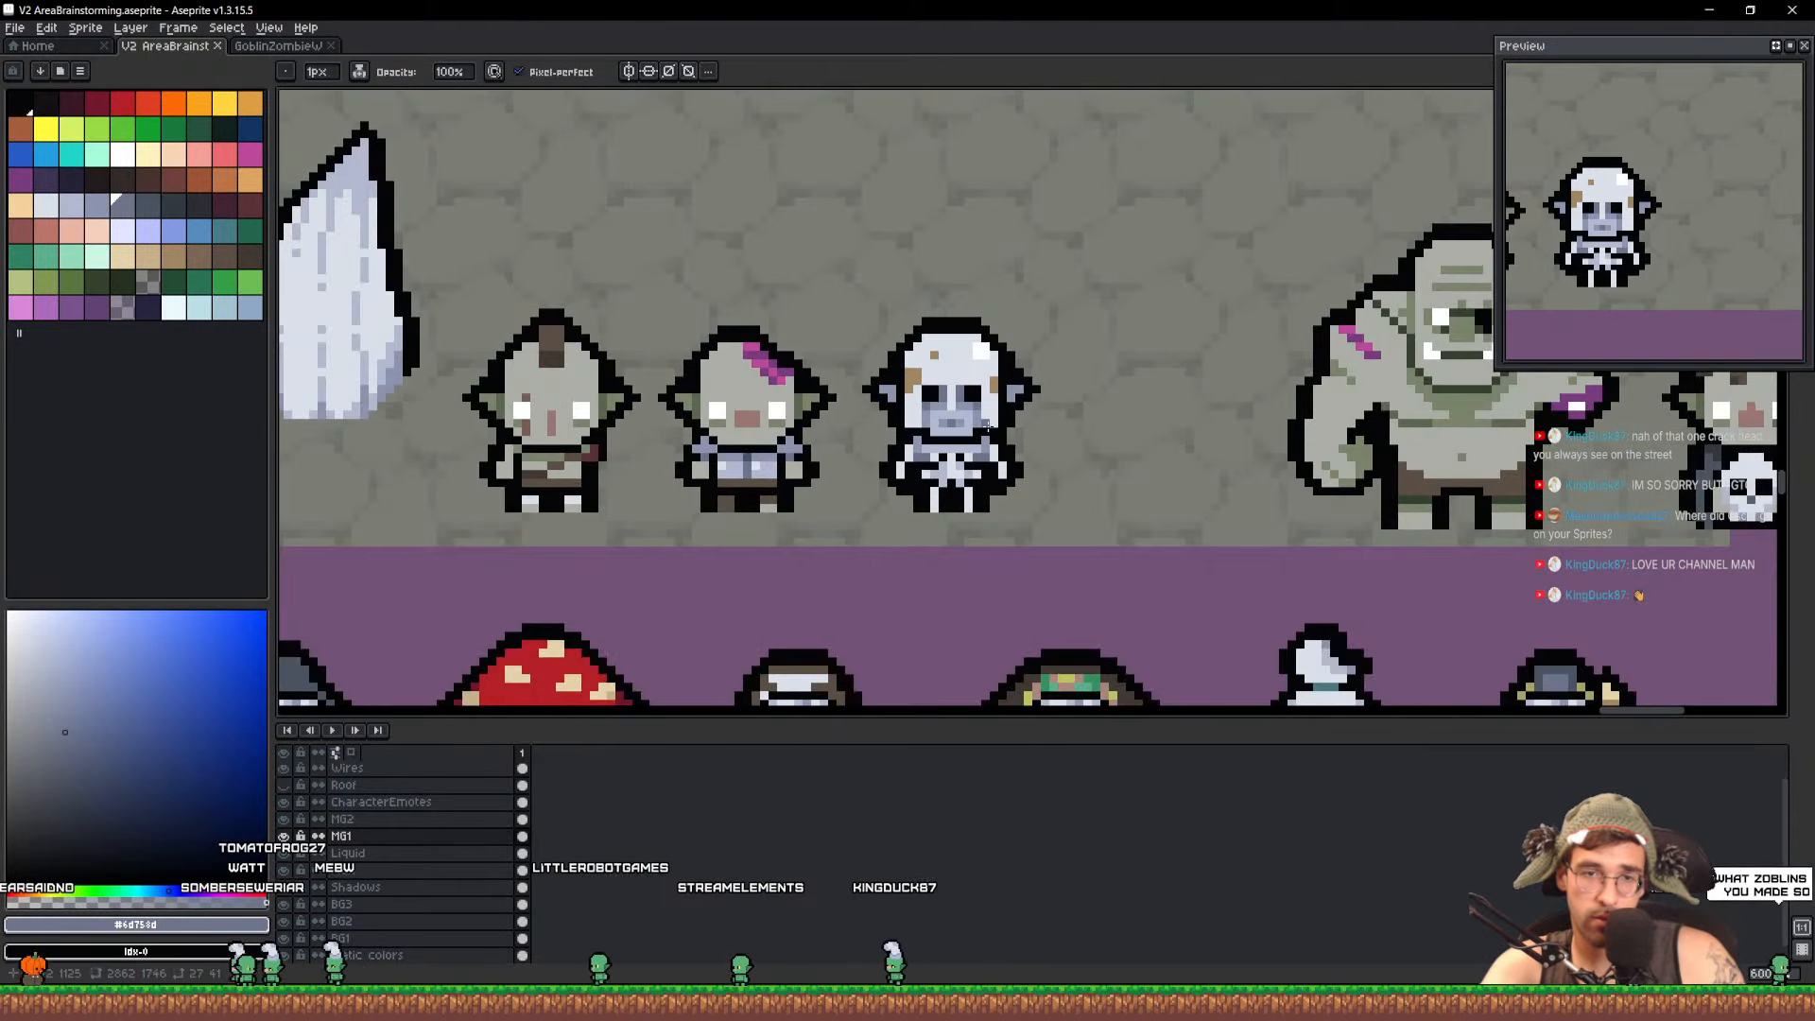
{"action": "scroll", "coordinate": [985, 425], "scroll_direction": "up", "scroll_amount": 4}
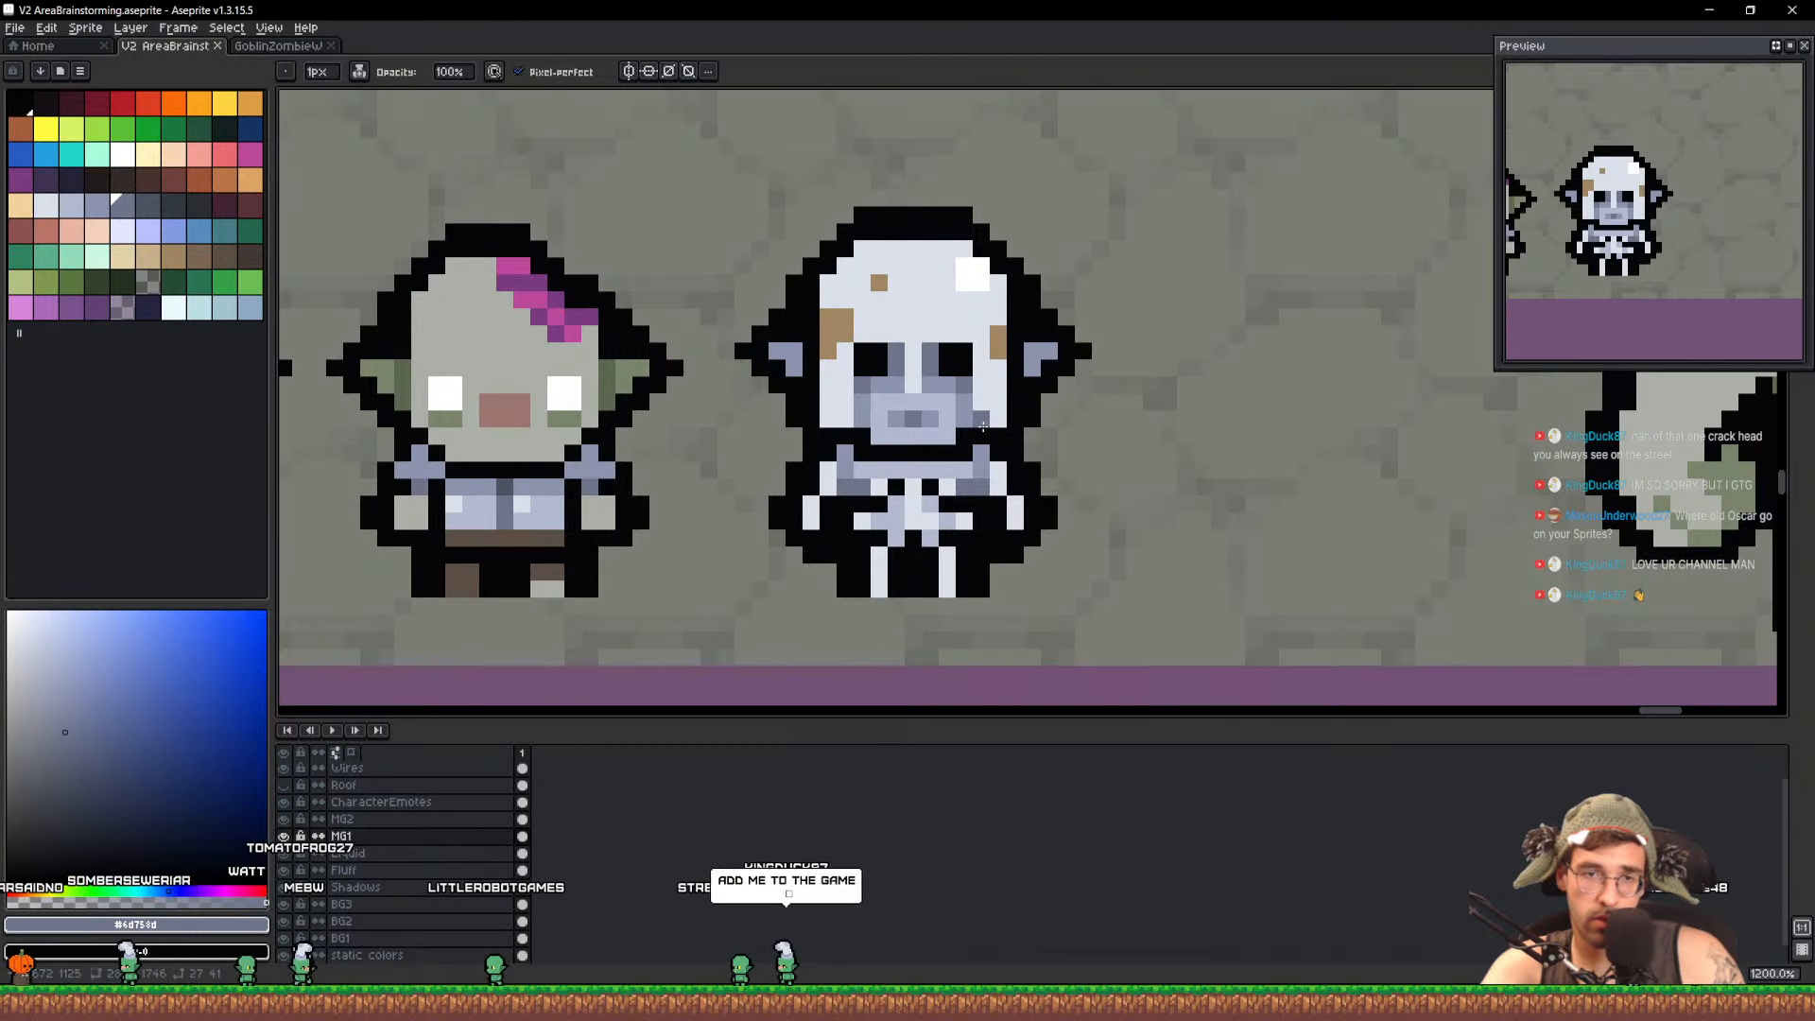
{"action": "scroll", "coordinate": [984, 427], "scroll_direction": "down", "scroll_amount": 5}
{"action": "scroll", "coordinate": [932, 429], "scroll_direction": "up", "scroll_amount": 1}
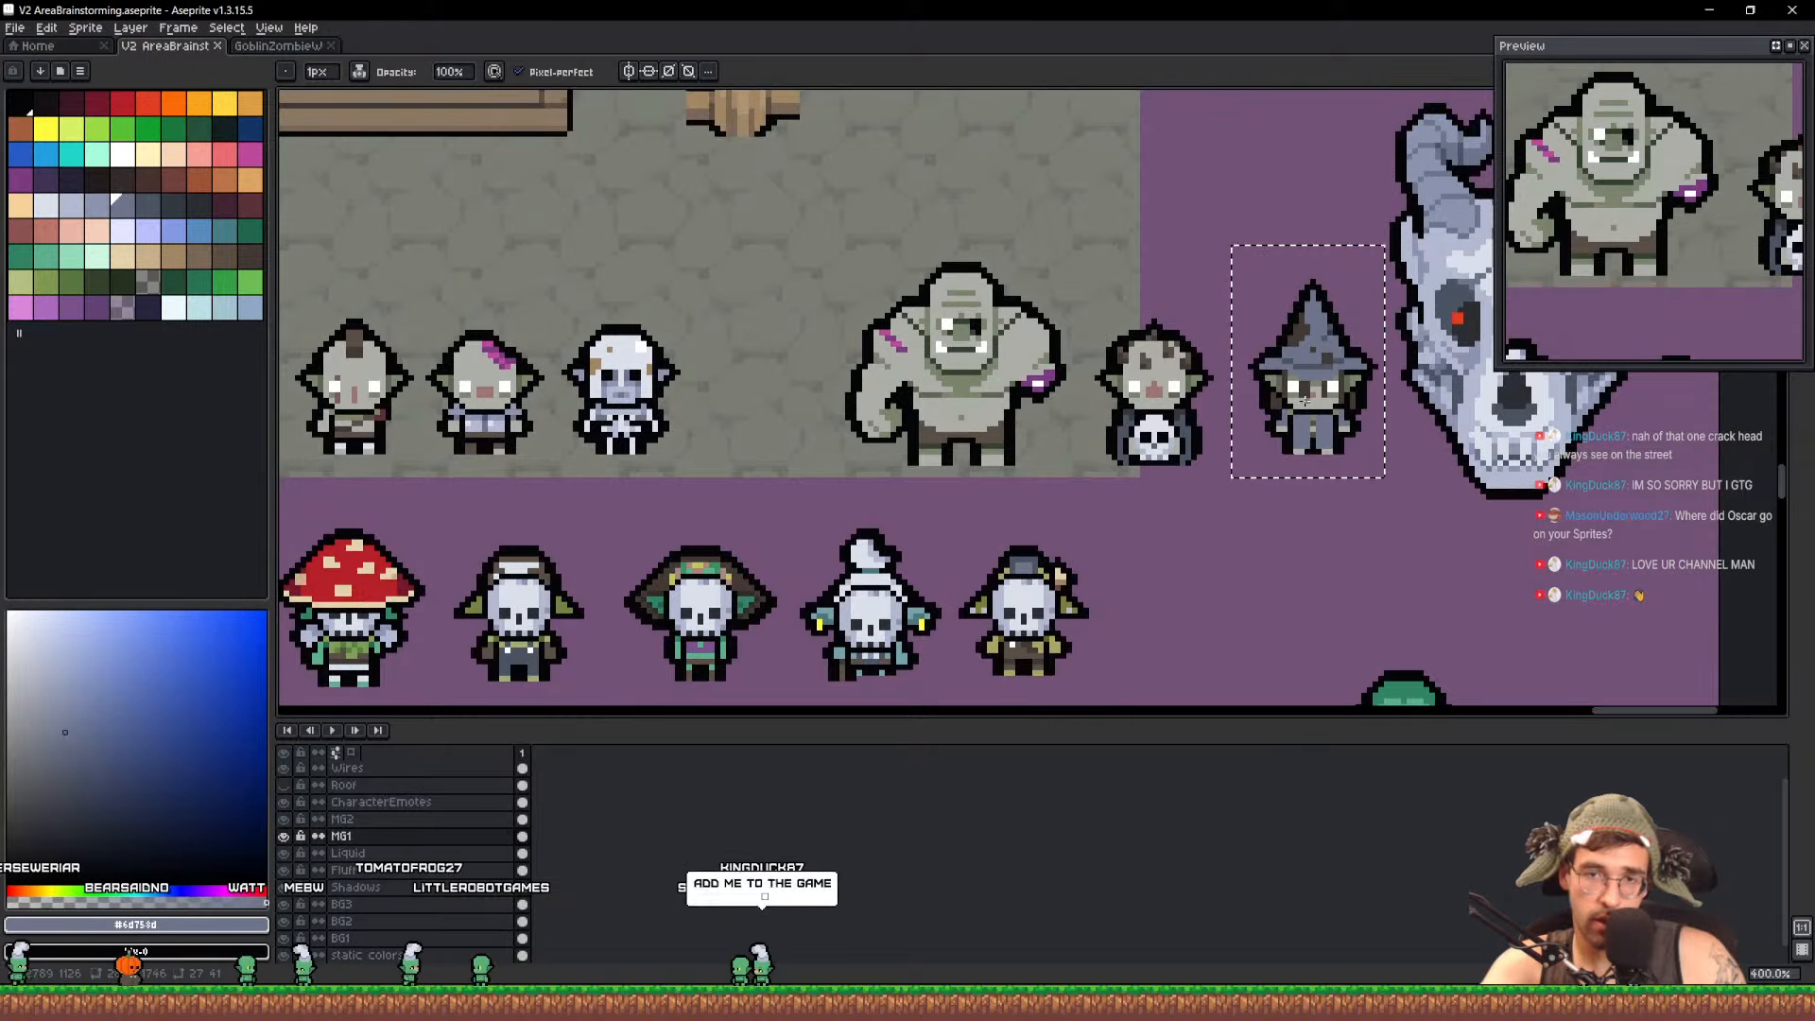
Move the witch between the skeleton goblin and the one-eyed ogre, and shift the ogre and skull-bearing goblin right to make room
{"action": "left_click_drag", "start_coordinate": [1306, 399], "coordinate": [750, 399]}
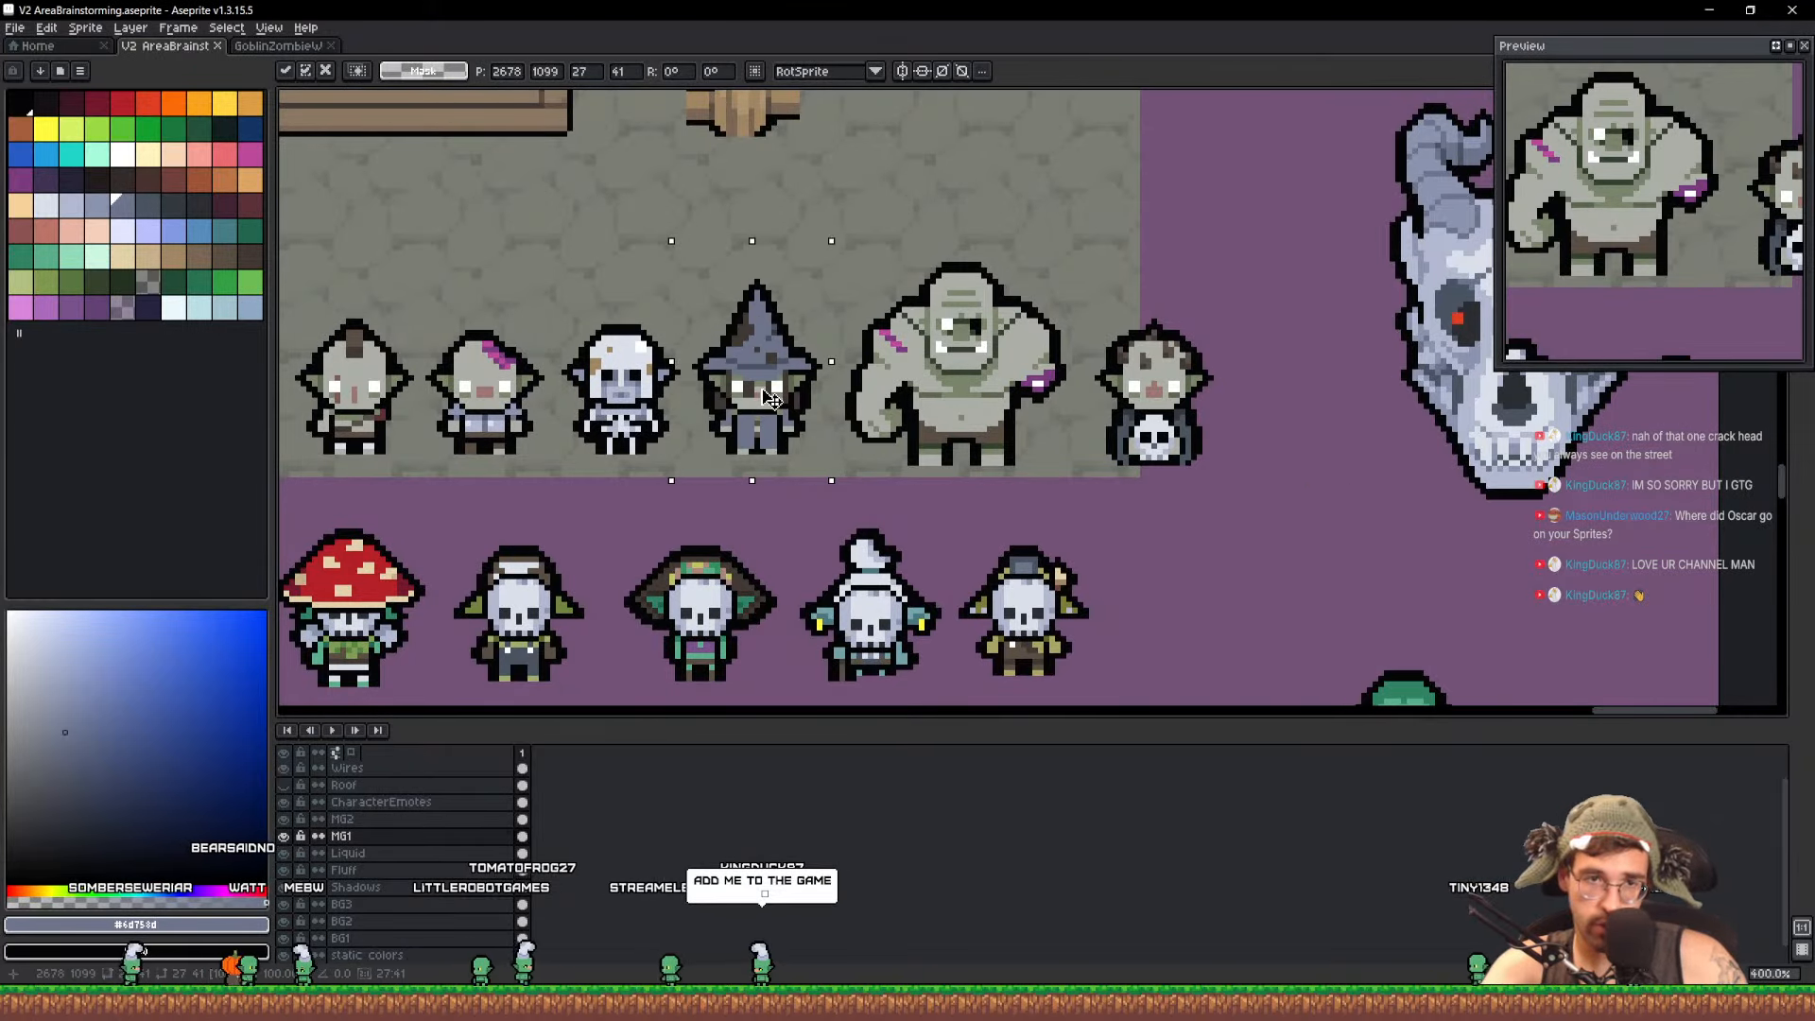
{"action": "left_click_drag", "start_coordinate": [1272, 481], "coordinate": [824, 250]}
{"action": "left_click_drag", "start_coordinate": [954, 378], "coordinate": [1068, 378]}
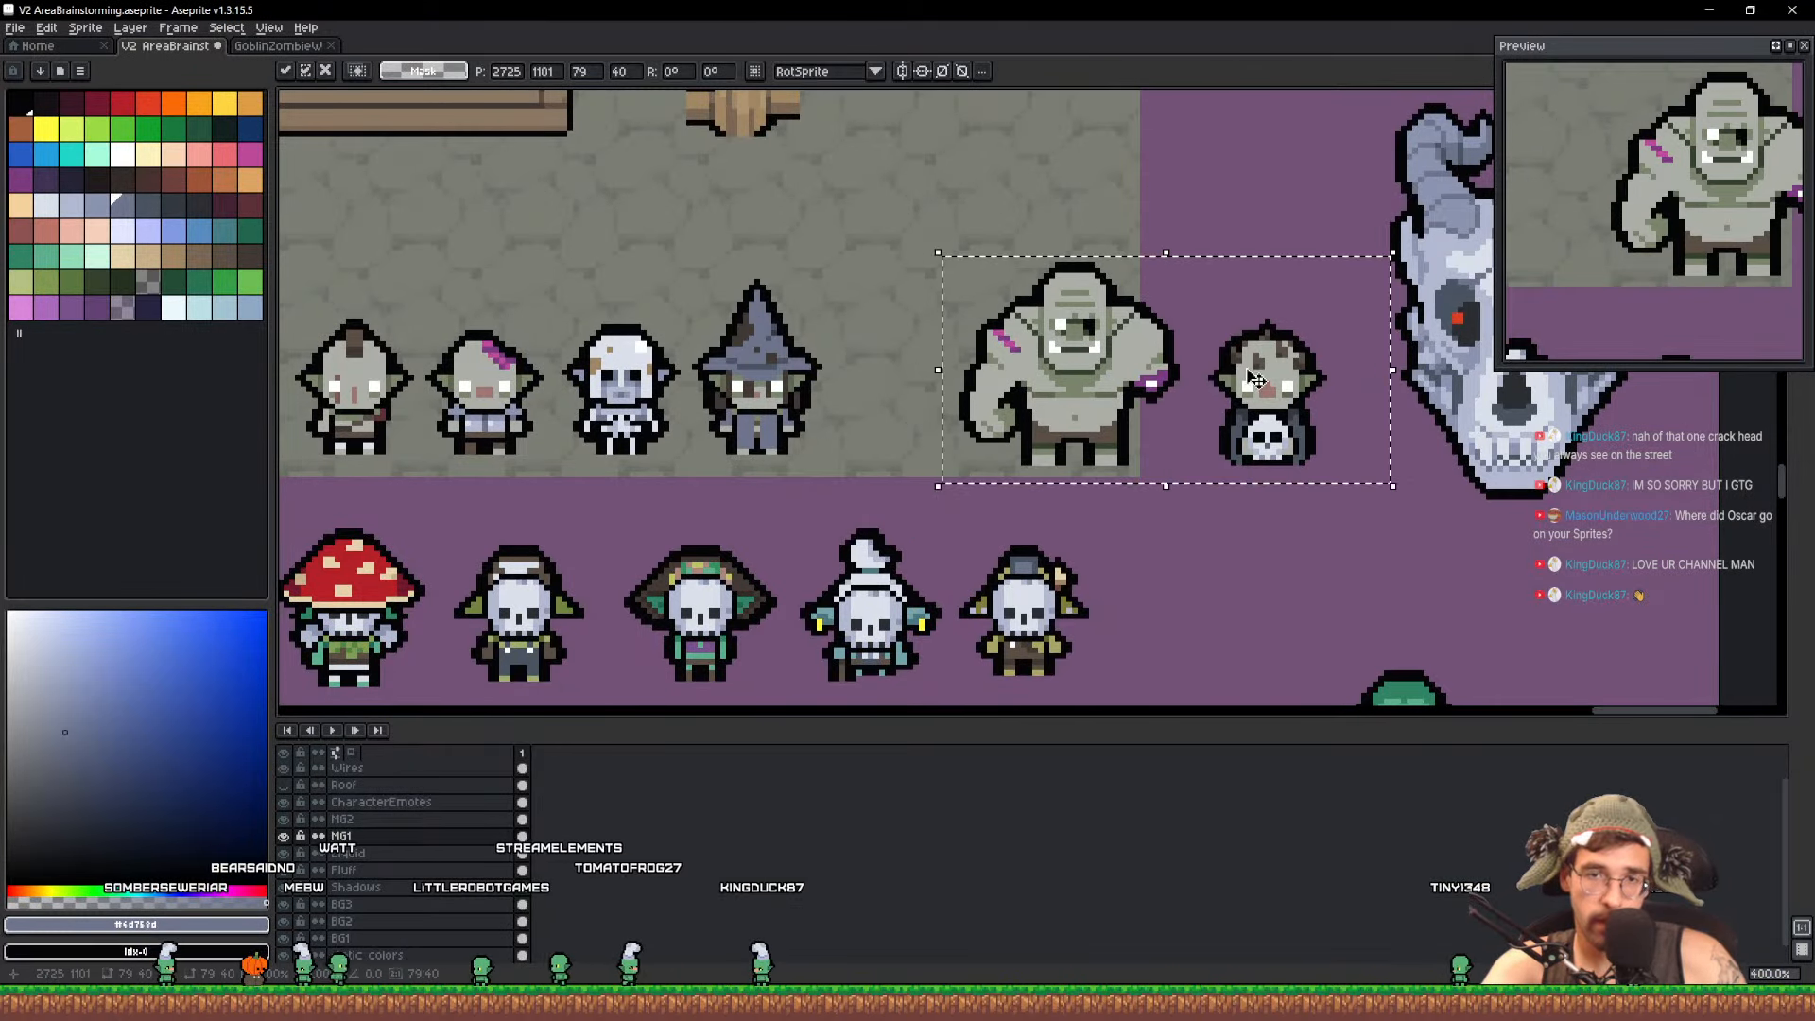
{"action": "key", "text": "ctrl+d"}
Select the small skull-bearing goblin and move it closer to the one-eyed ogre
{"action": "mouse_move", "coordinate": [1358, 486]}
{"action": "left_mouse_down"}
{"action": "mouse_move", "coordinate": [1258, 370]}
{"action": "mouse_move", "coordinate": [889, 394]}
{"action": "left_mouse_up"}
{"action": "scroll", "coordinate": [1116, 383], "scroll_direction": "up", "scroll_amount": 2}
{"action": "scroll", "coordinate": [889, 393], "scroll_direction": "up", "scroll_amount": 1}
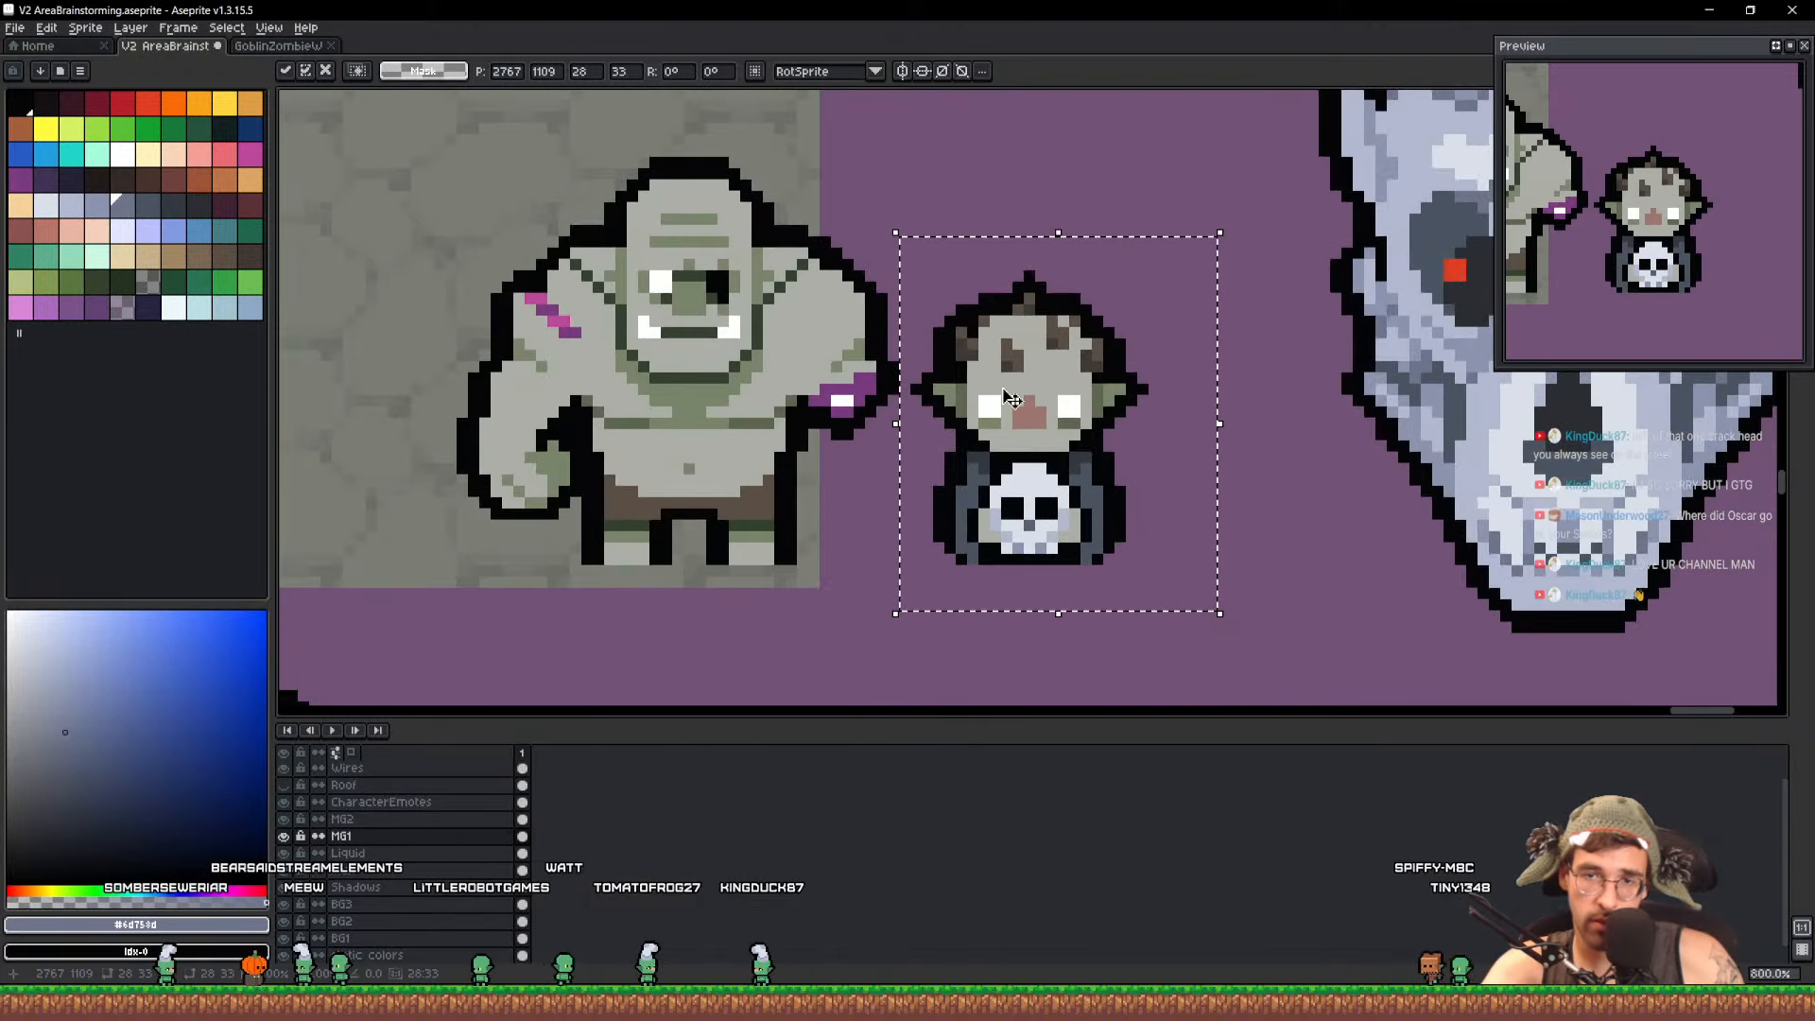
{"action": "left_click_drag", "start_coordinate": [1179, 392], "coordinate": [844, 481]}
Move the large horned skull a little left toward the small goblin and clear the selection
{"action": "scroll", "coordinate": [844, 482], "scroll_direction": "down", "scroll_amount": 3}
{"action": "mouse_move", "coordinate": [915, 648]}
{"action": "left_mouse_down"}
{"action": "mouse_move", "coordinate": [1159, 210]}
{"action": "mouse_move", "coordinate": [1254, 93]}
{"action": "left_mouse_up"}
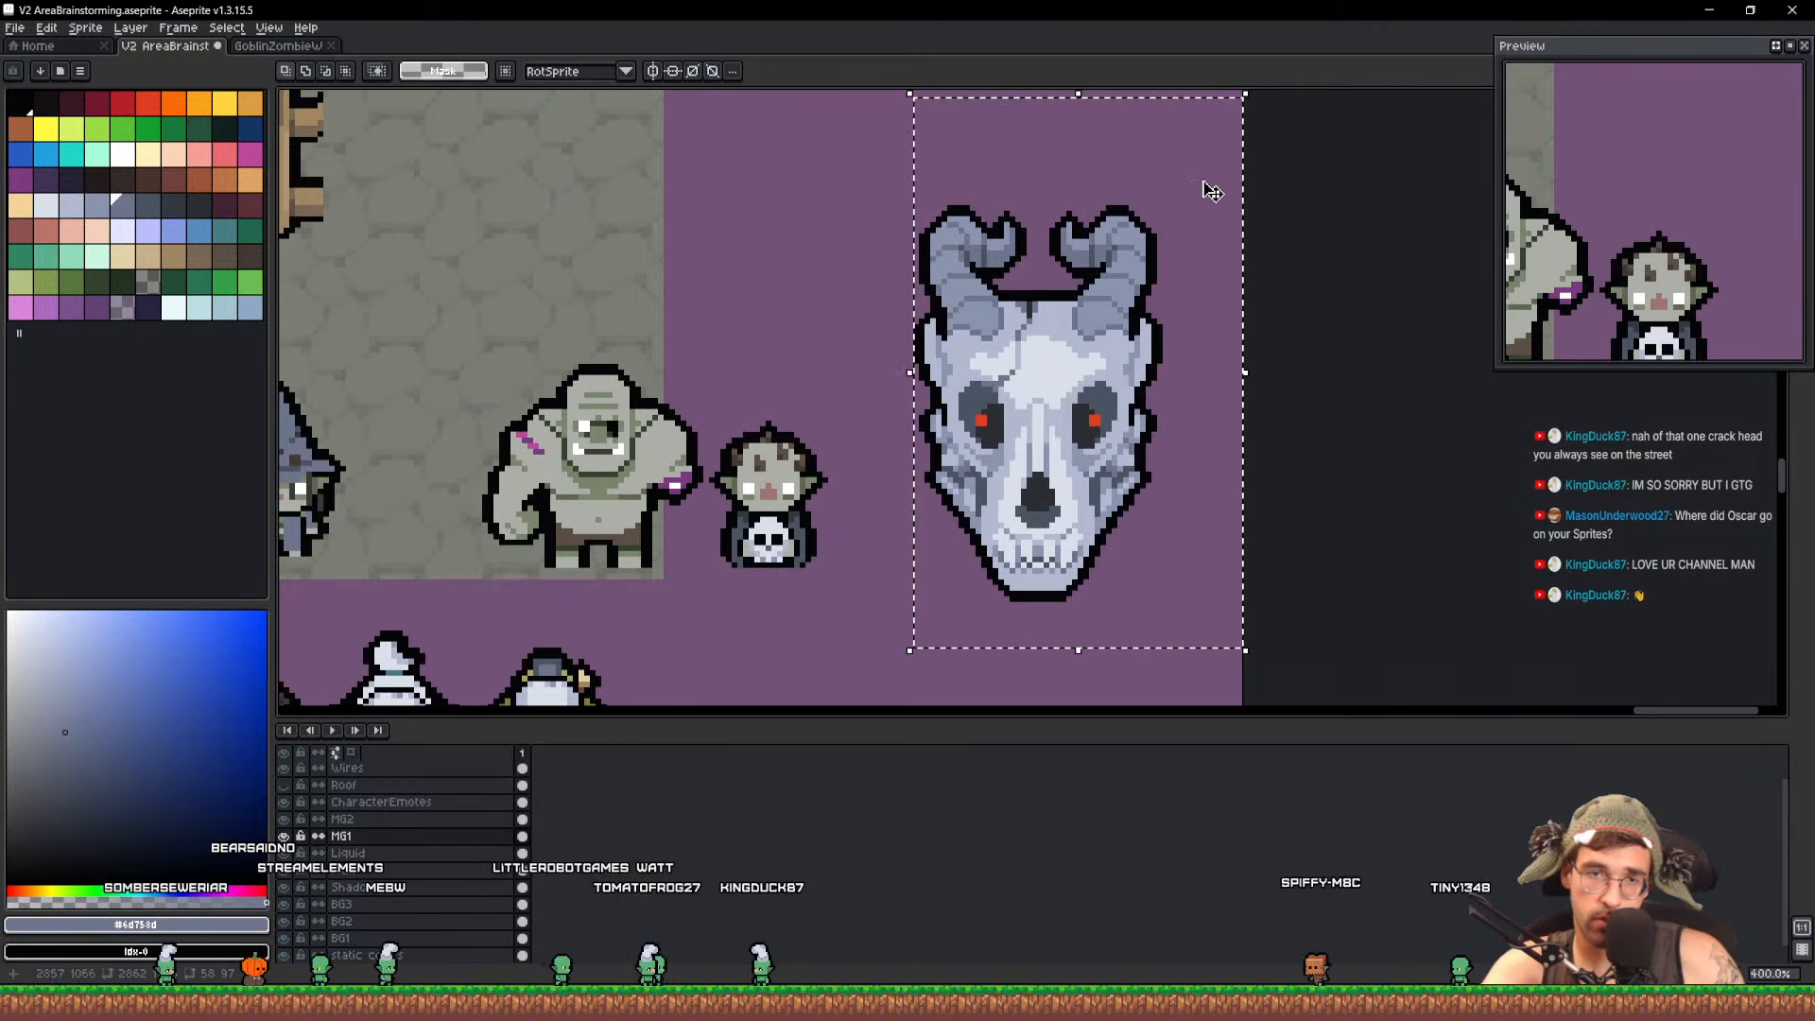
{"action": "left_click_drag", "start_coordinate": [1167, 269], "coordinate": [1097, 269]}
{"action": "key", "text": "ctrl+d"}
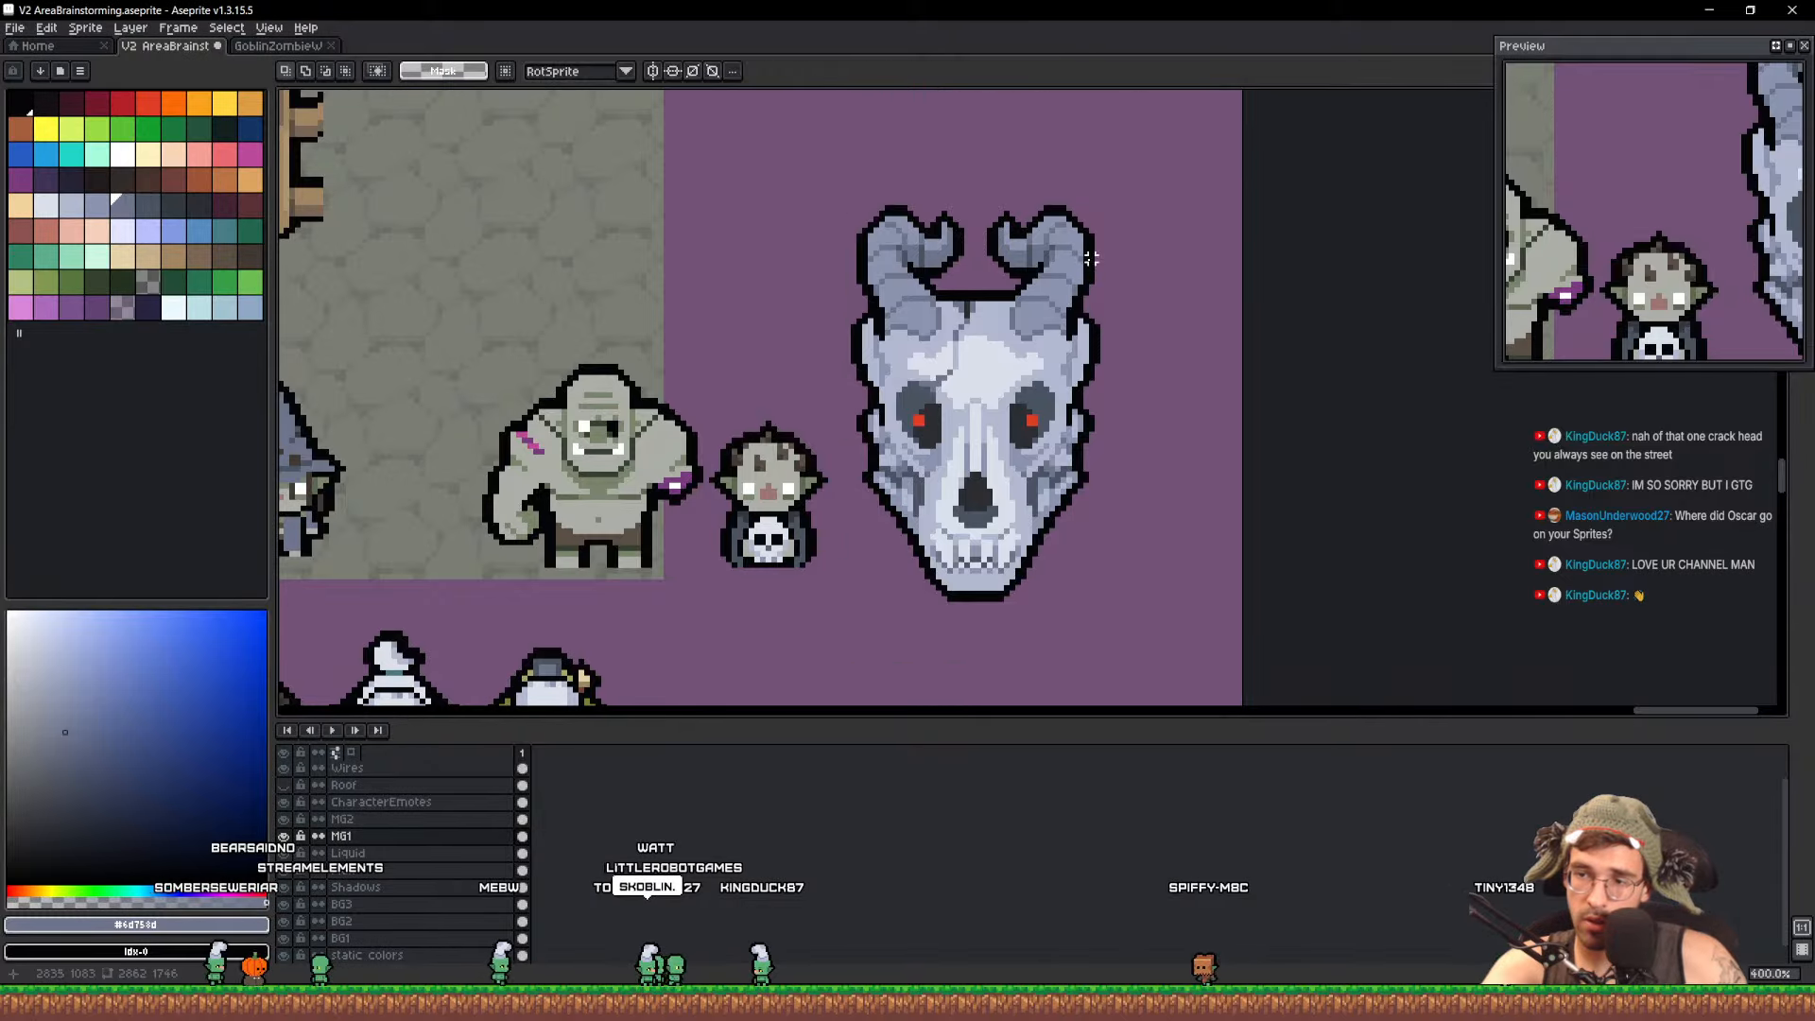
Save the V2 AreaBrainstorming sprite and search the sheet's character and tile areas for the earlier zombie goblin designs
{"action": "key", "text": "ctrl+s"}
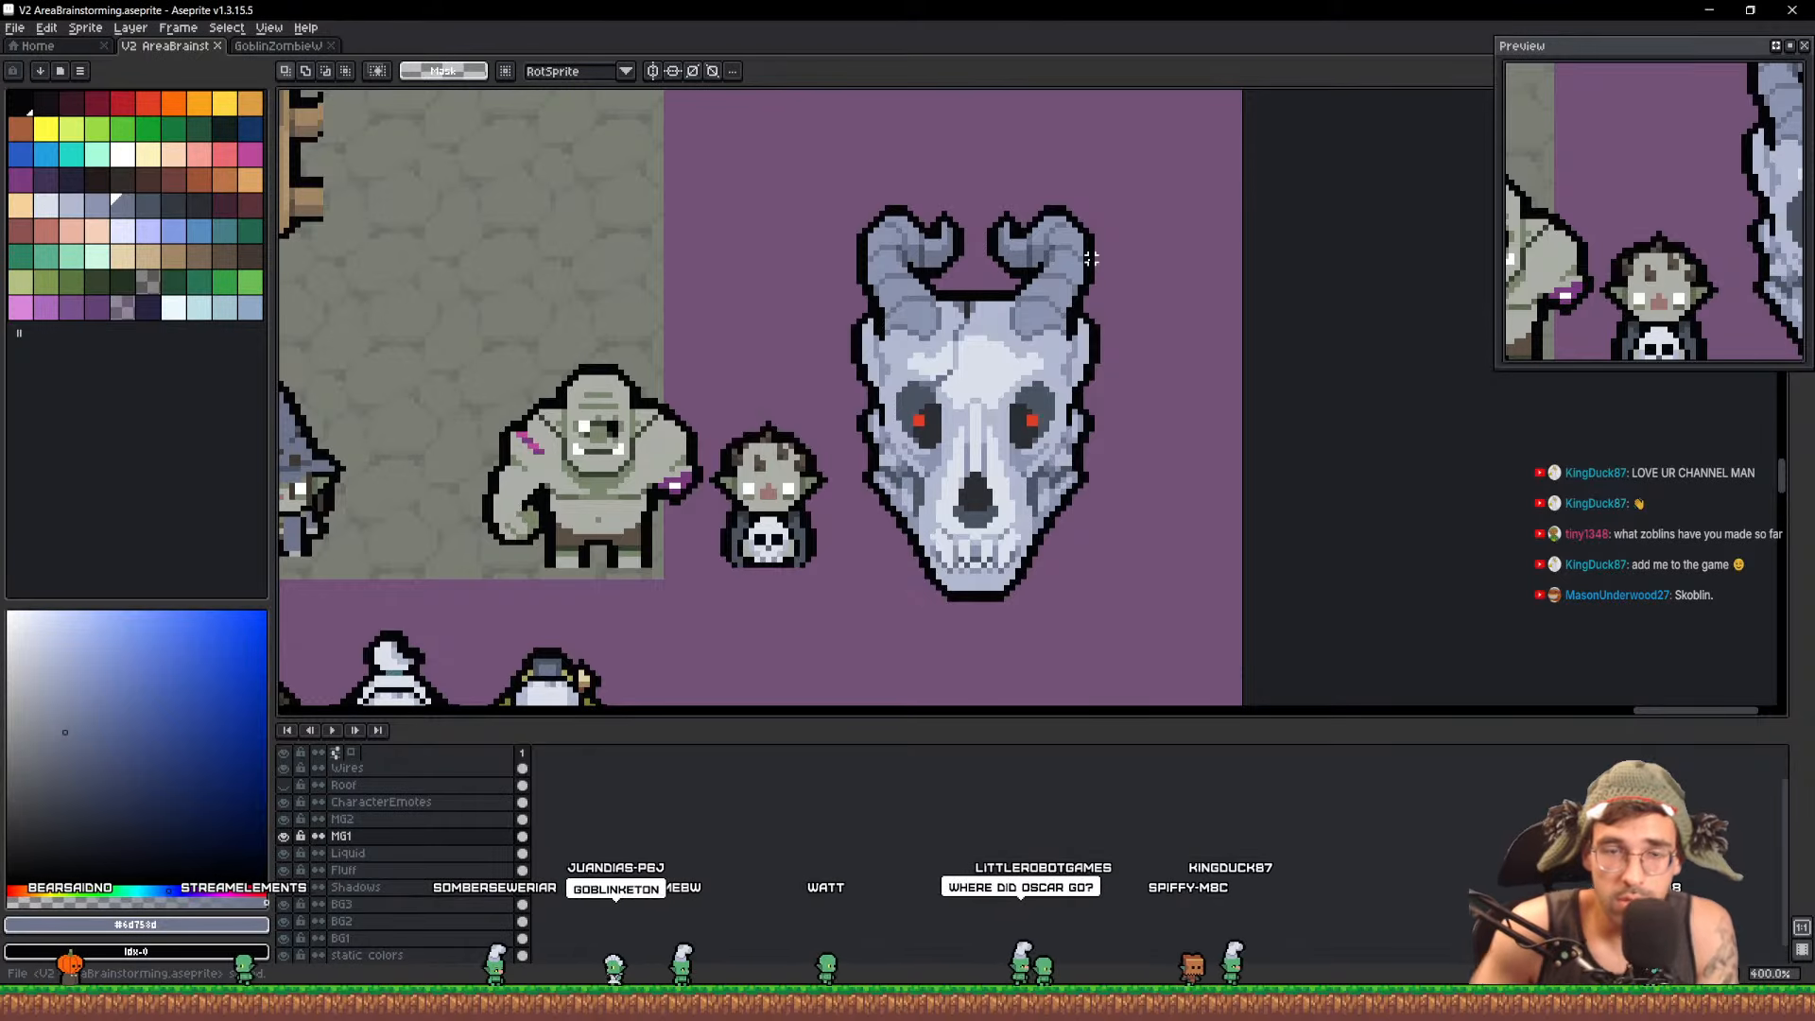
{"action": "scroll", "coordinate": [1091, 257], "scroll_direction": "down", "scroll_amount": 5}
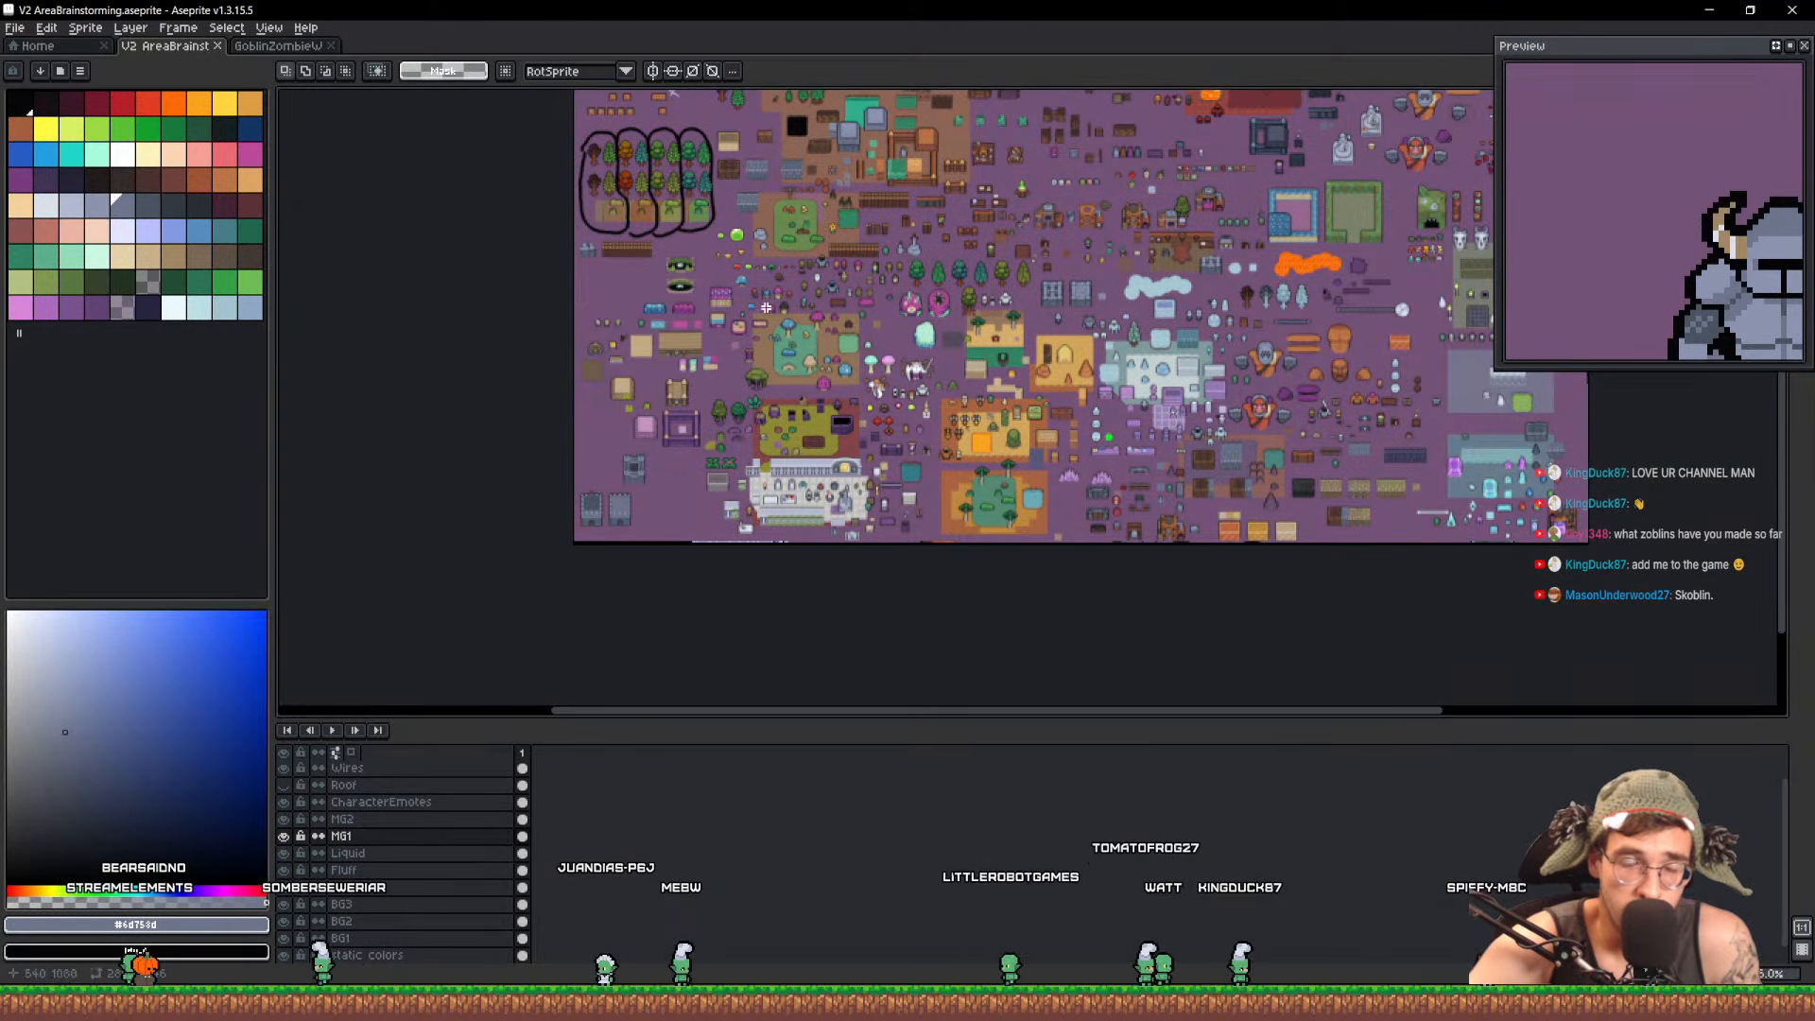
{"action": "scroll", "coordinate": [700, 314], "scroll_direction": "up", "scroll_amount": 3}
{"action": "left_click_drag", "start_coordinate": [700, 314], "coordinate": [879, 704]}
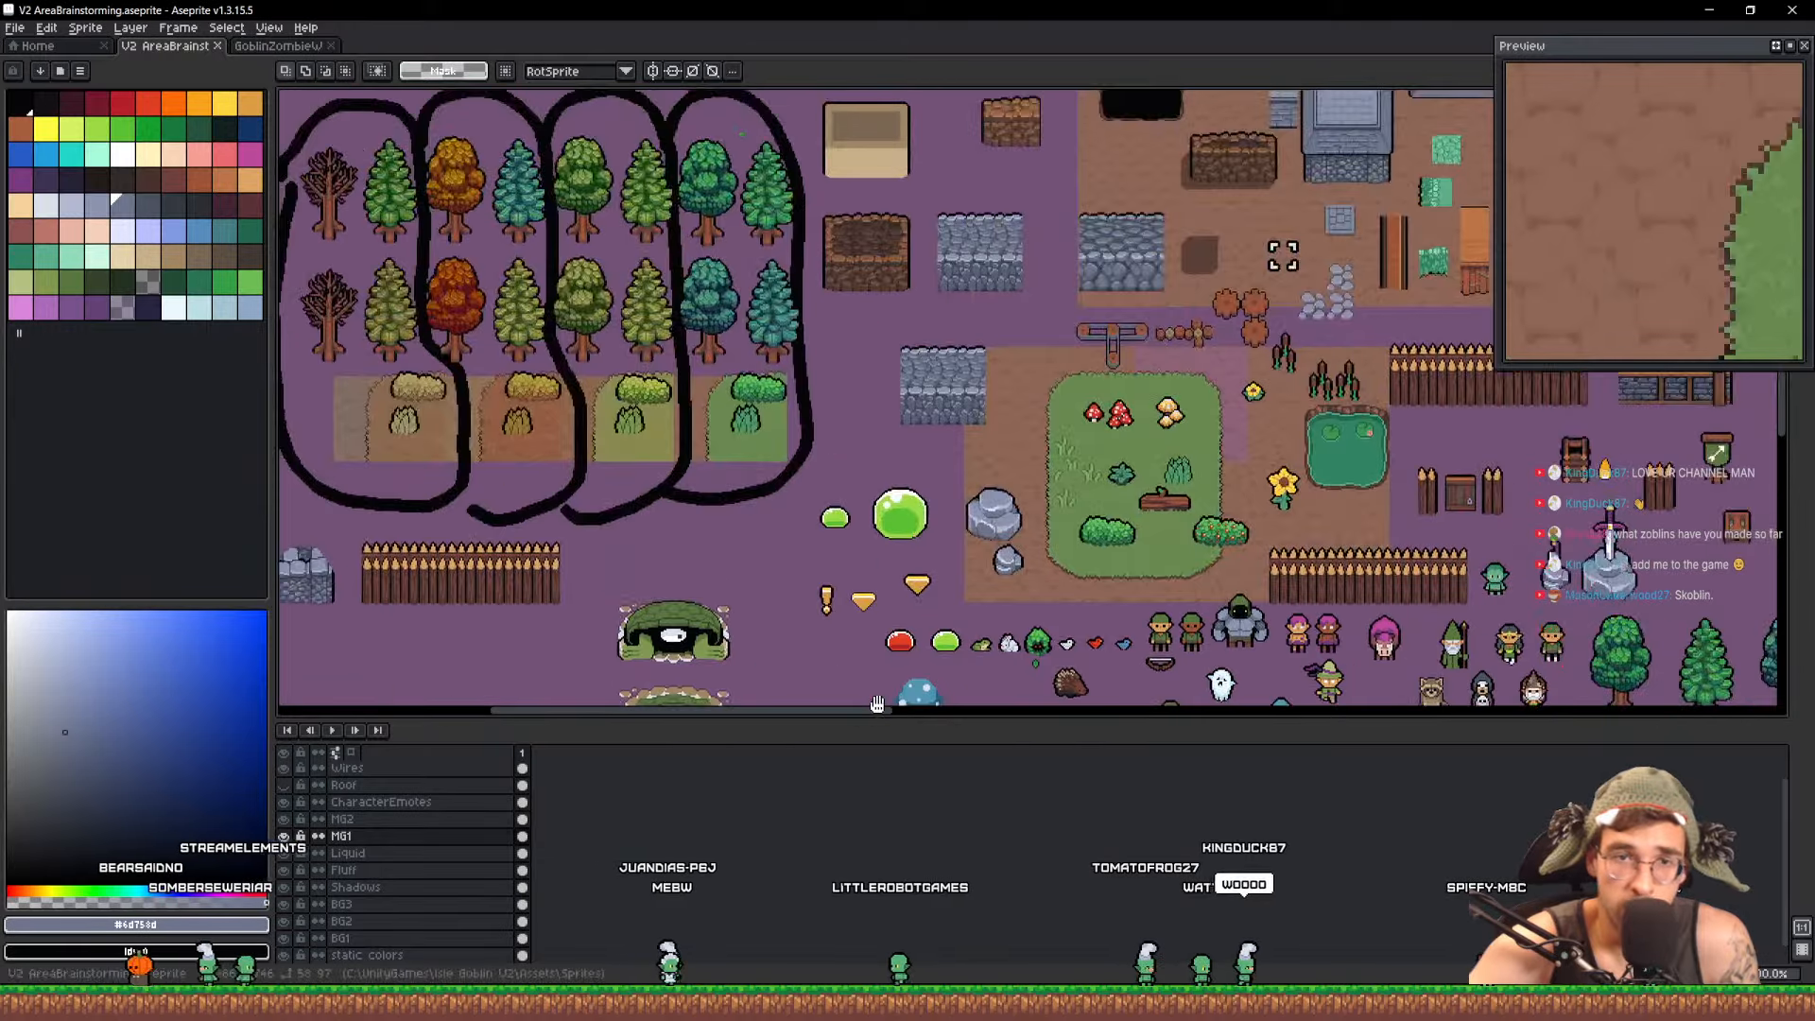
{"action": "left_click_drag", "start_coordinate": [826, 365], "coordinate": [981, 703]}
{"action": "left_click_drag", "start_coordinate": [858, 306], "coordinate": [803, 695]}
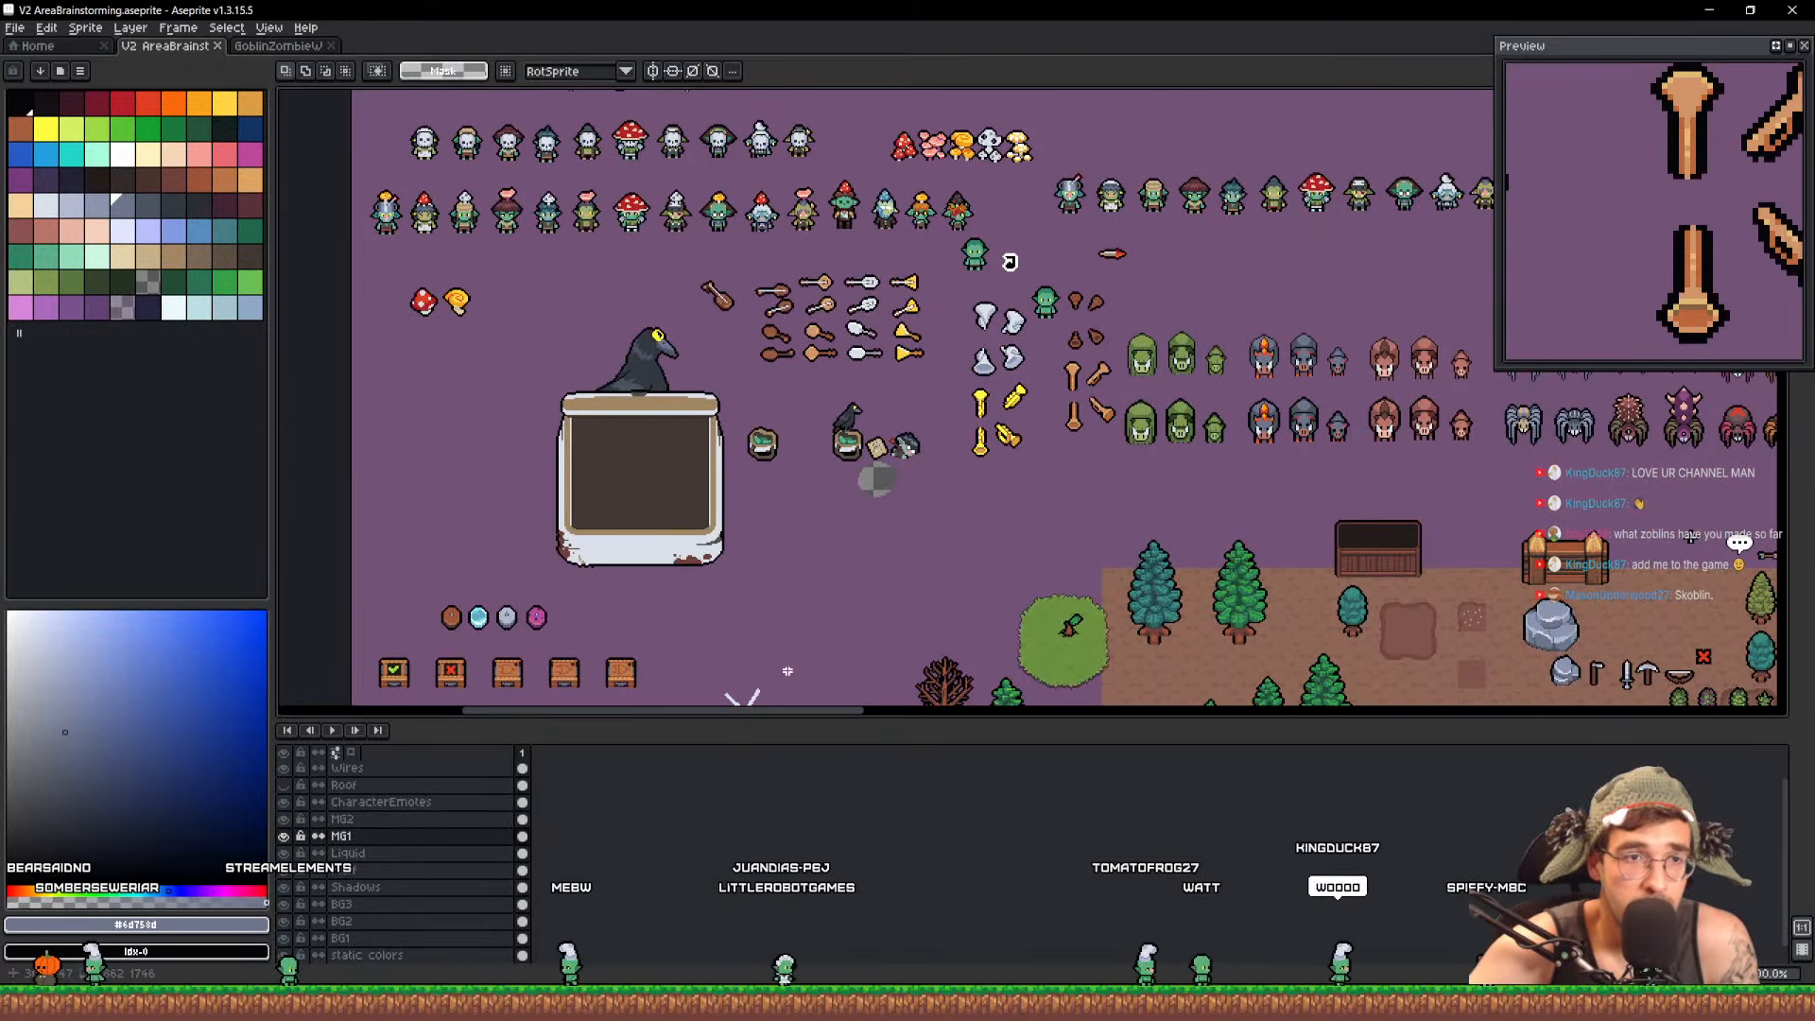
{"action": "left_click_drag", "start_coordinate": [813, 535], "coordinate": [682, 89]}
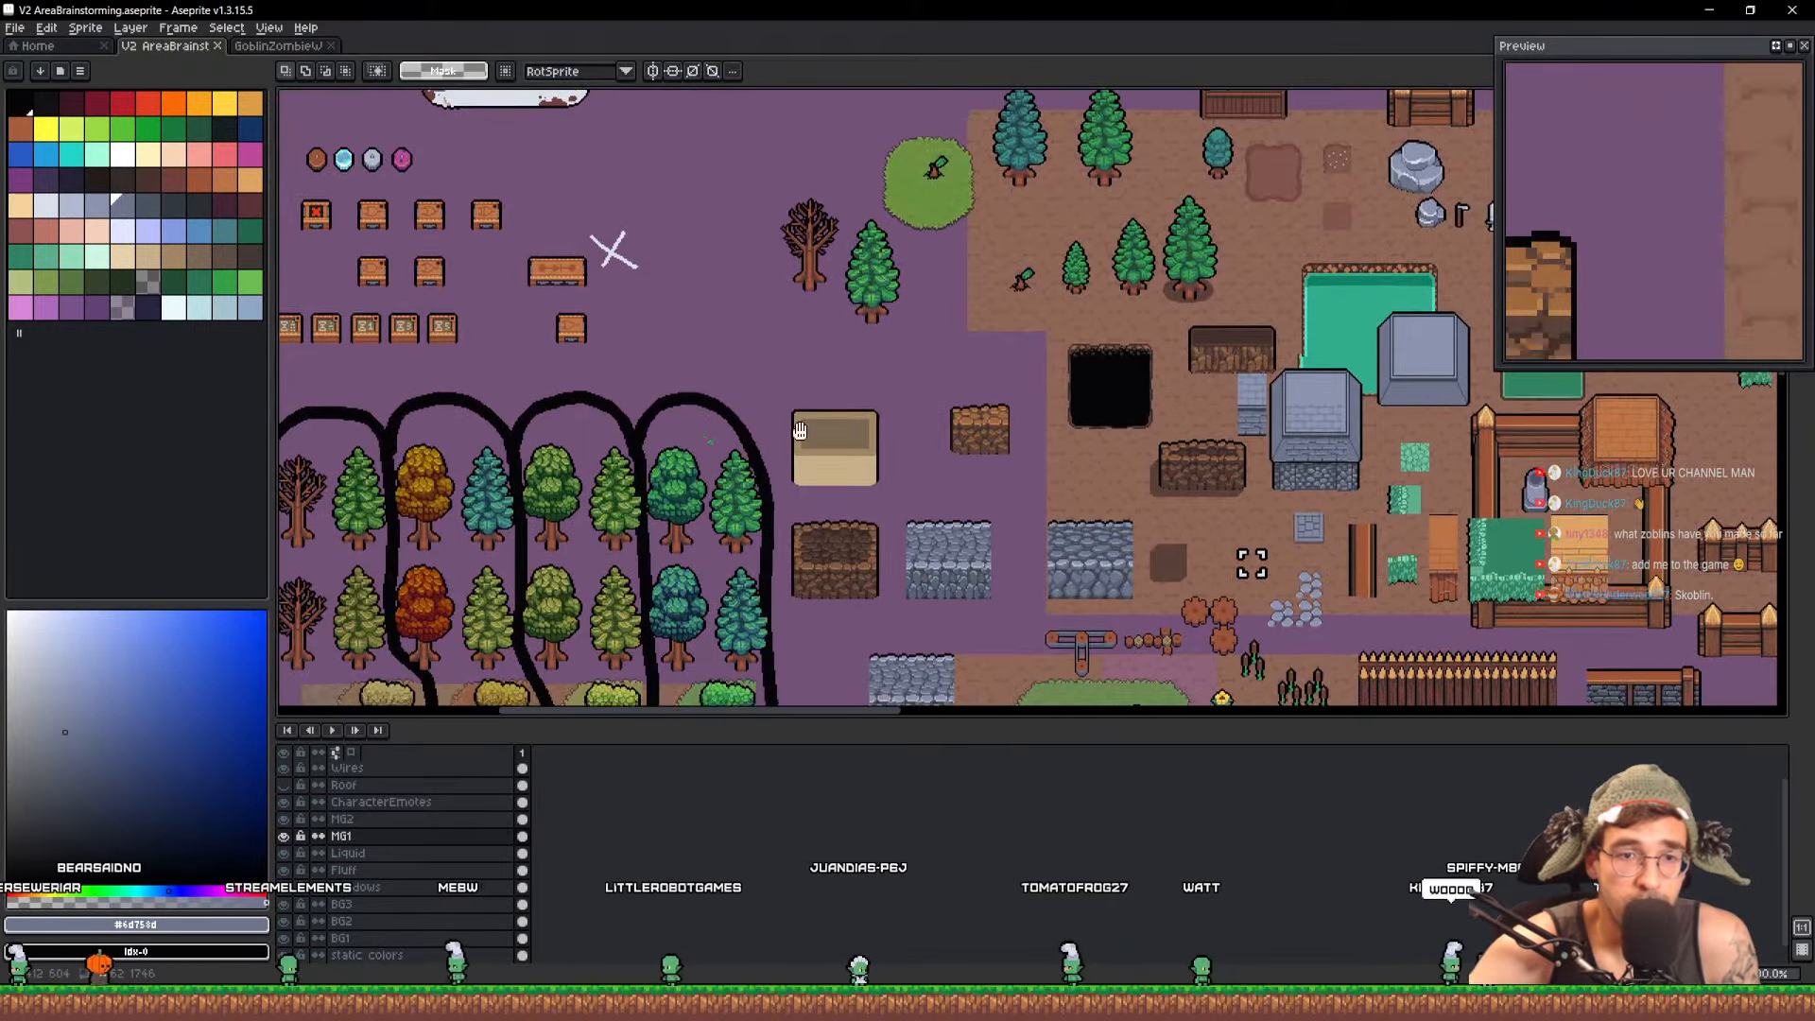
{"action": "left_click_drag", "start_coordinate": [884, 698], "coordinate": [786, 142]}
{"action": "left_click_drag", "start_coordinate": [1188, 431], "coordinate": [1299, 89]}
{"action": "left_click_drag", "start_coordinate": [1275, 456], "coordinate": [988, 103]}
{"action": "left_click_drag", "start_coordinate": [984, 236], "coordinate": [1414, 621]}
Fill the white patch on the pink-brained zombie goblin's head with the brown of its clothing and save the sprite
{"action": "scroll", "coordinate": [544, 274], "scroll_direction": "up", "scroll_amount": 5}
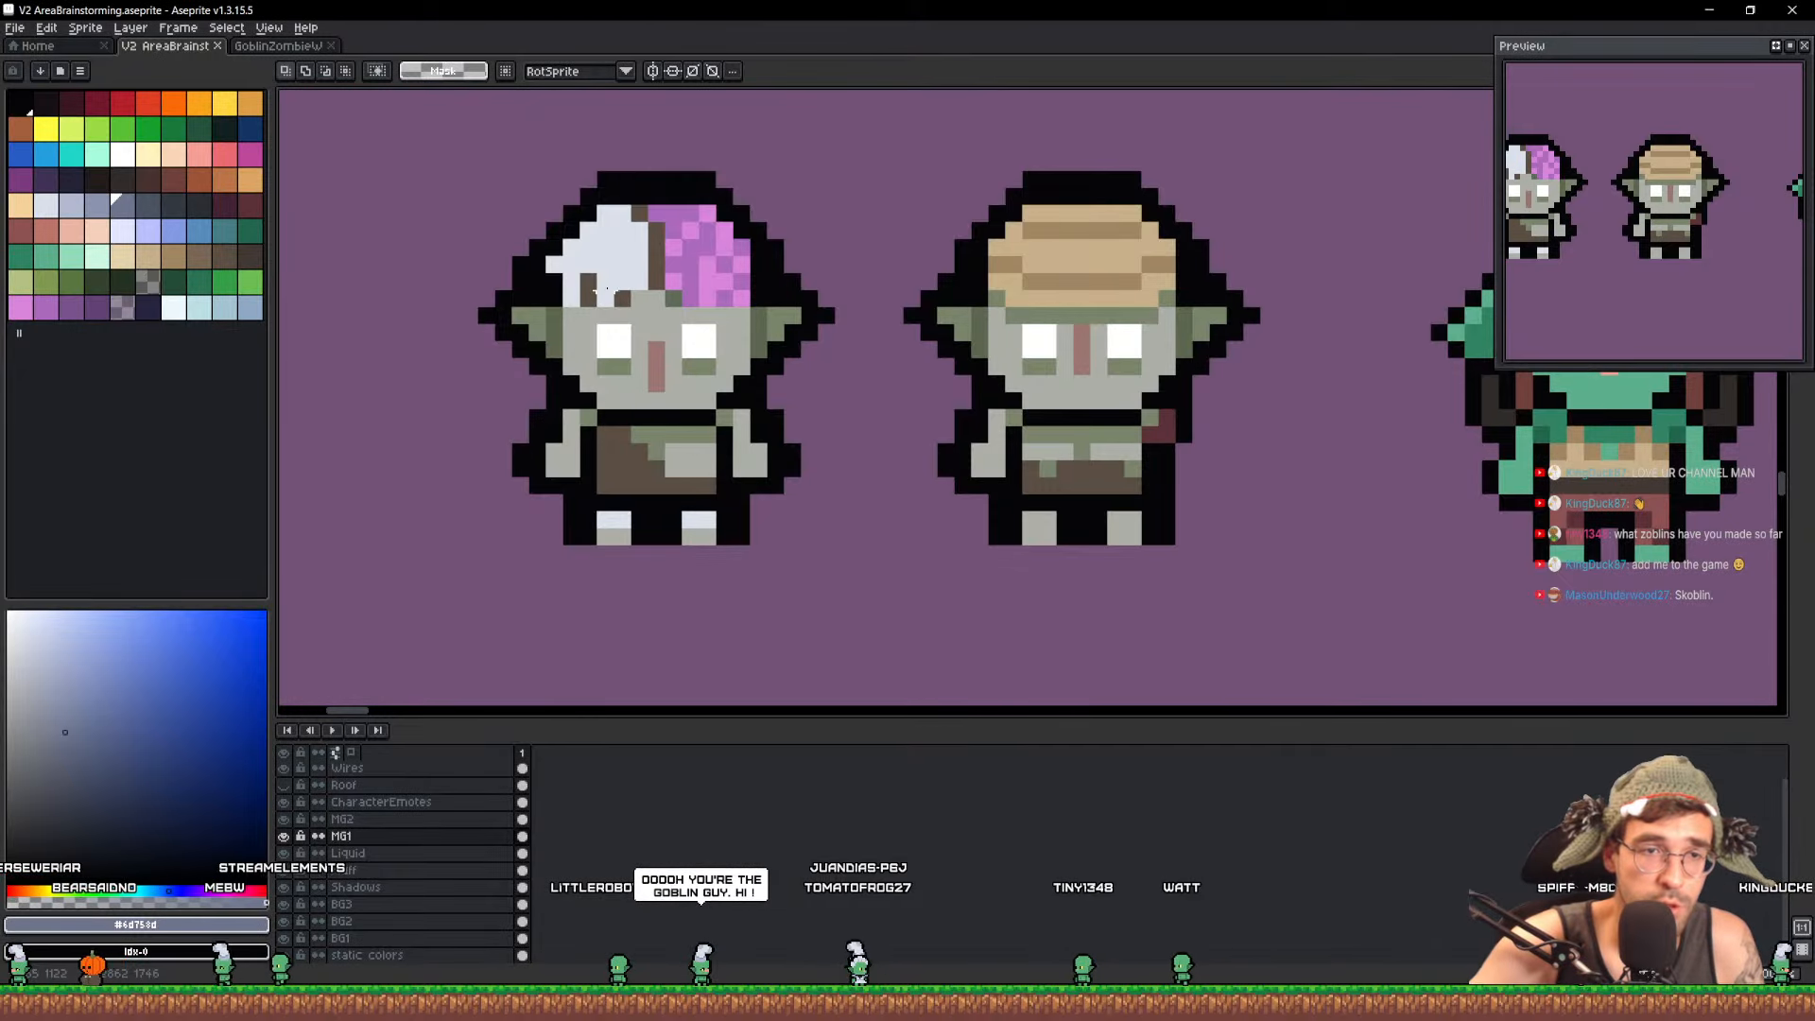
{"action": "key", "text": "i"}
{"action": "left_click", "coordinate": [621, 267]}
{"action": "left_click", "coordinate": [653, 459]}
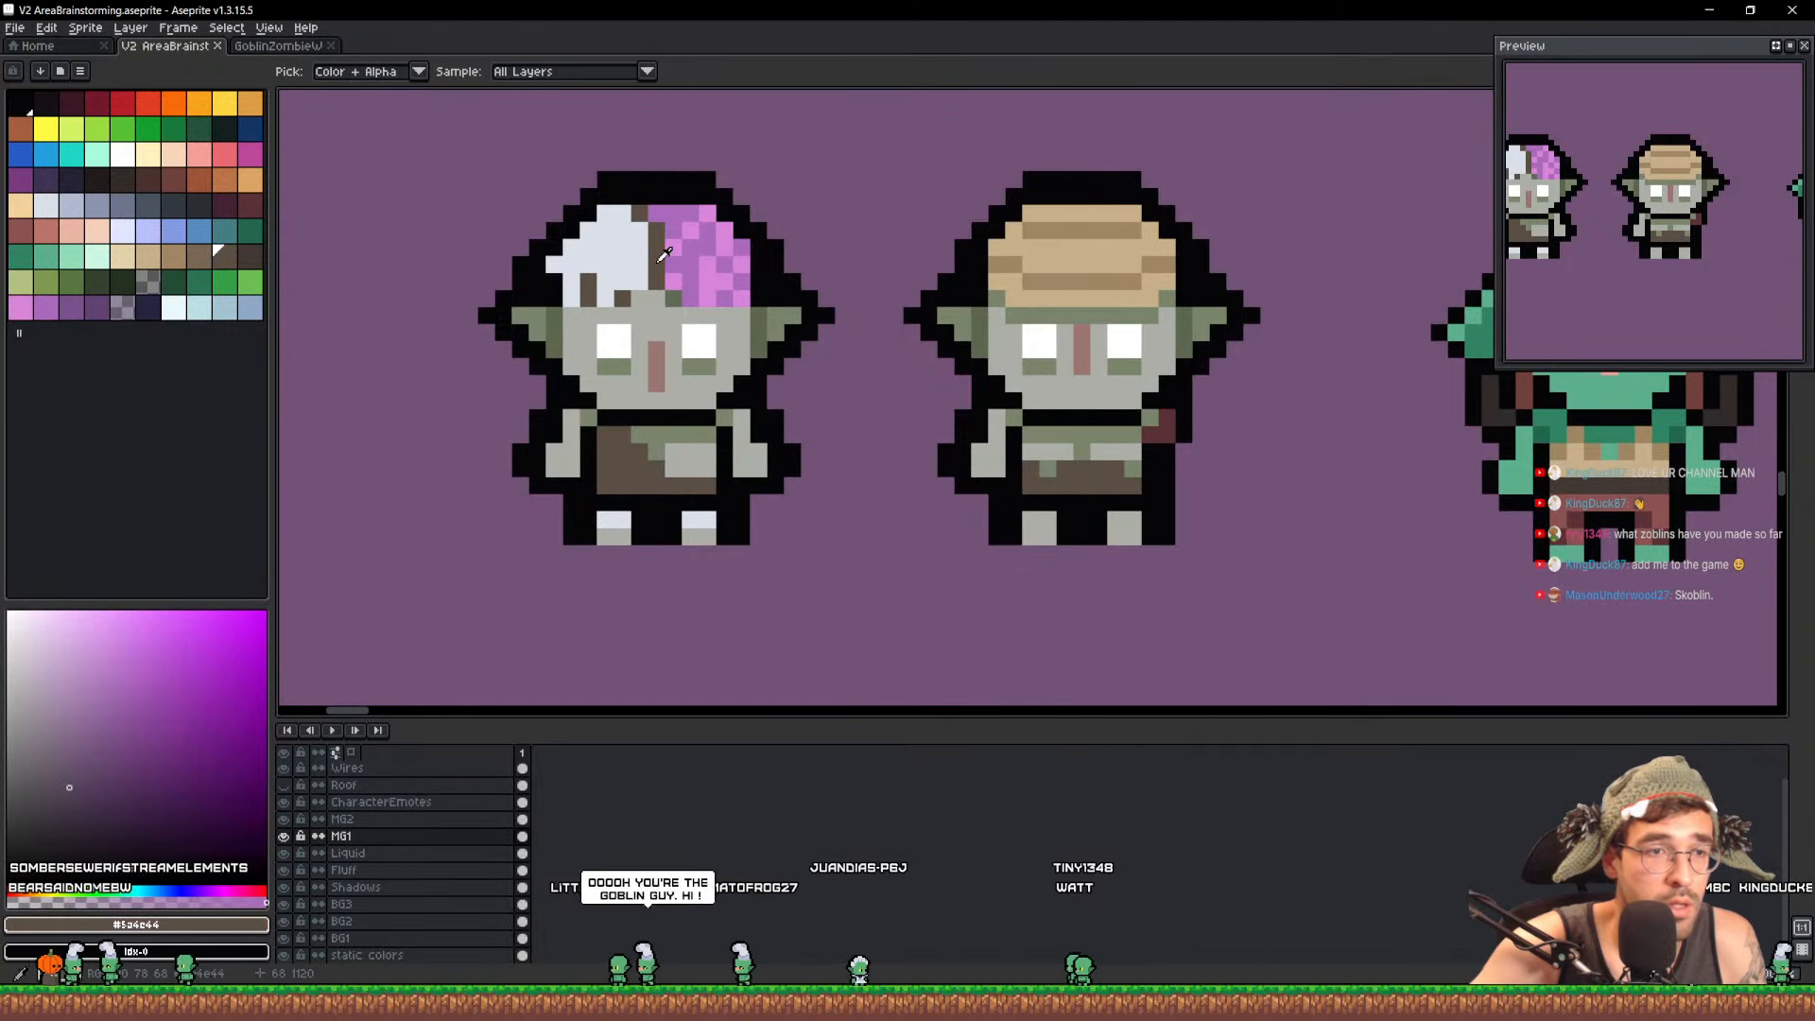
{"action": "key", "text": "g"}
{"action": "left_click", "coordinate": [605, 241]}
{"action": "scroll", "coordinate": [726, 271], "scroll_direction": "down", "scroll_amount": 2}
{"action": "scroll", "coordinate": [727, 272], "scroll_direction": "down", "scroll_amount": 1}
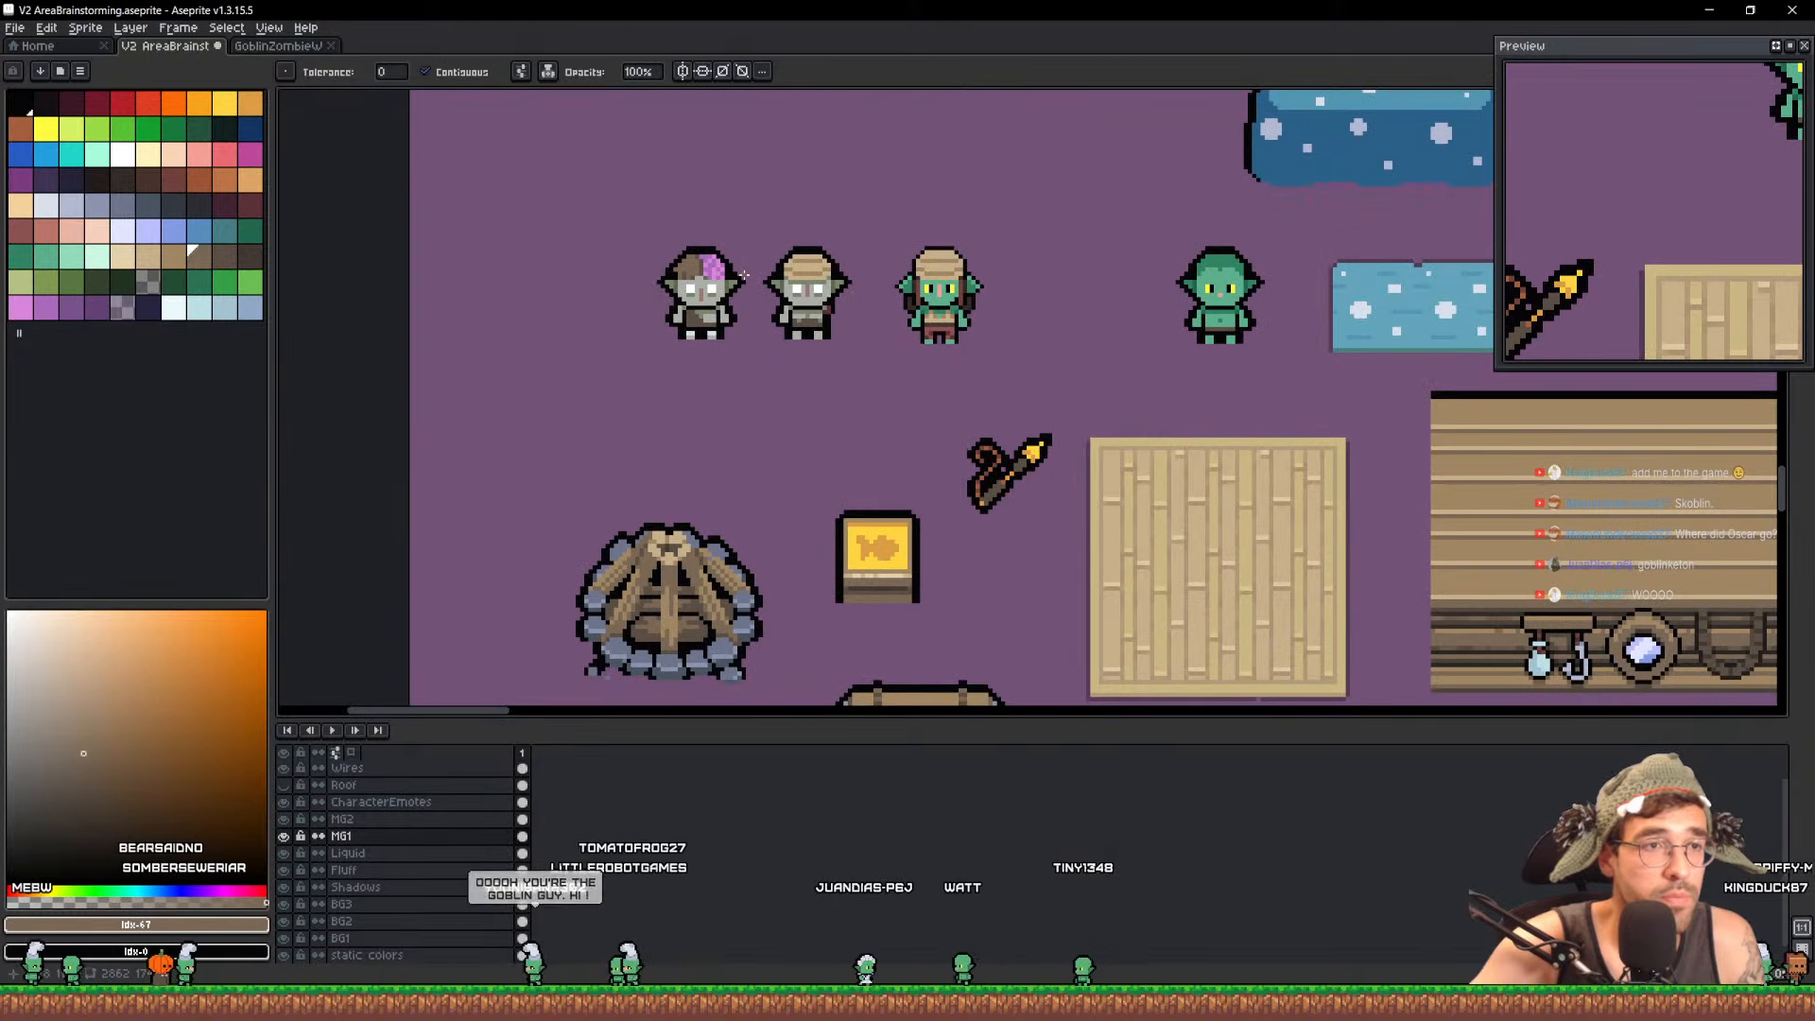
{"action": "key", "text": "v"}
{"action": "key", "text": "ctrl+s"}
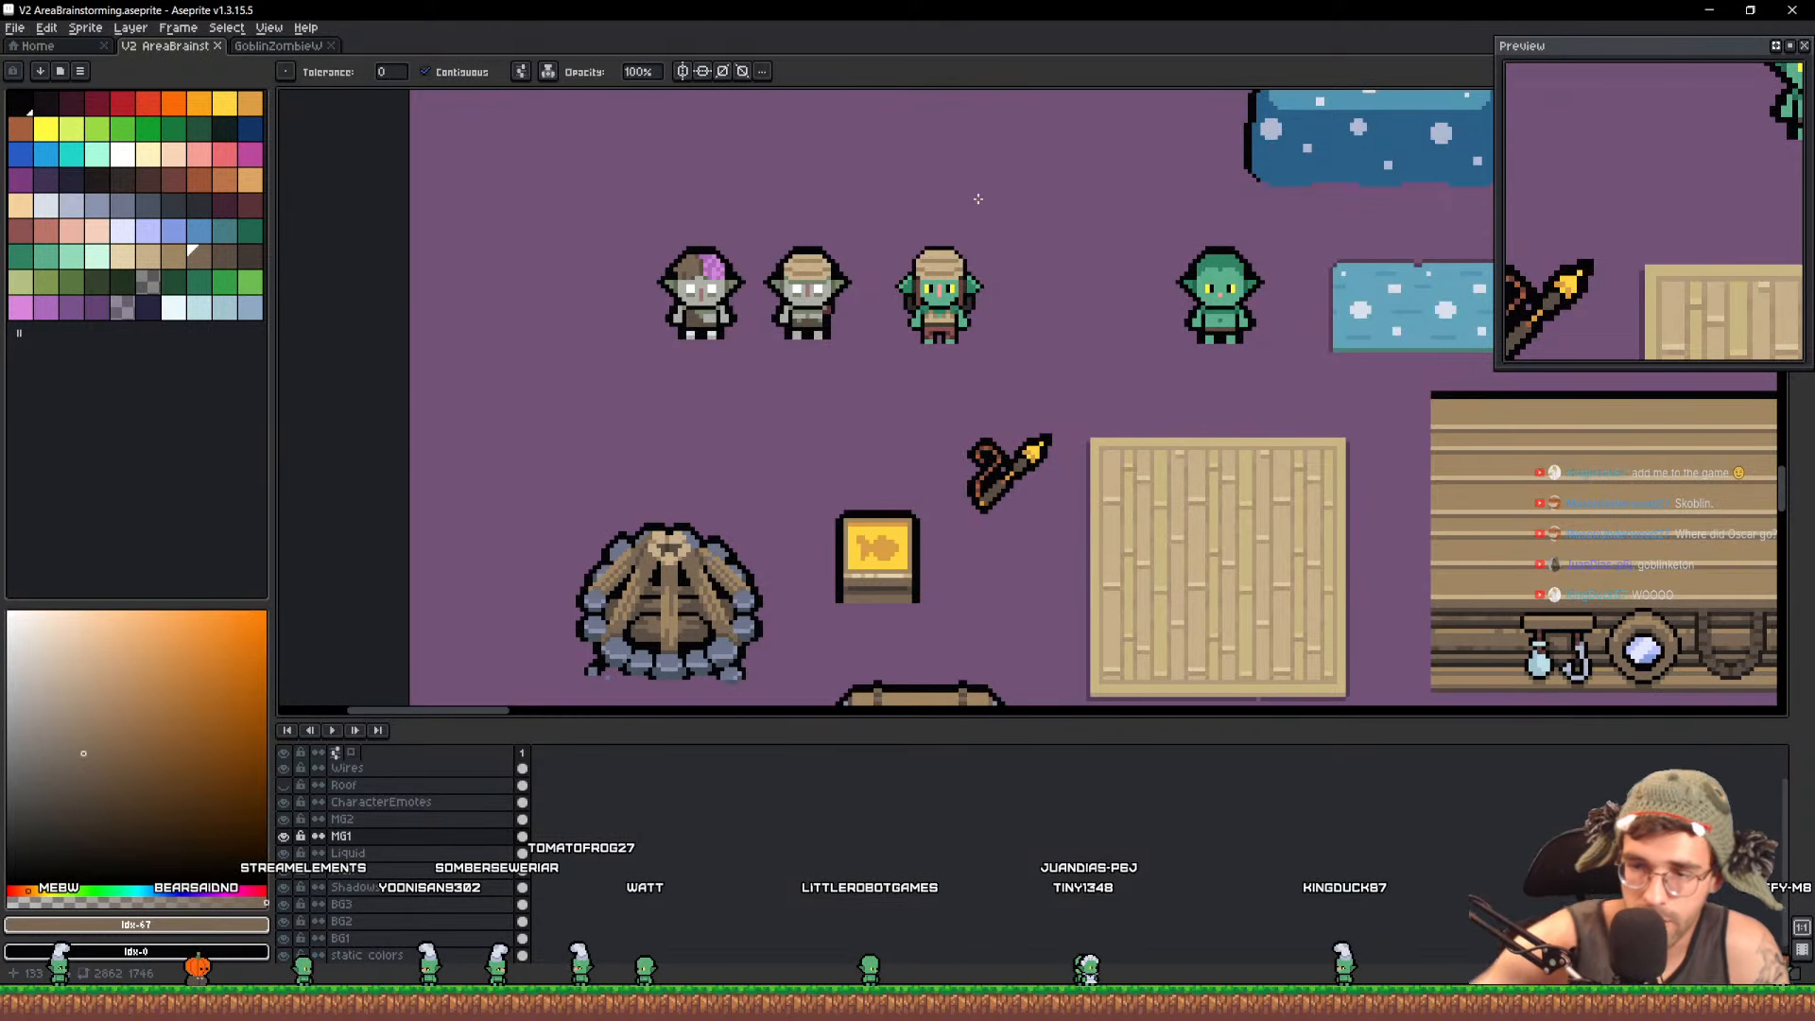
Examine the witch beside the green wizard in the GoblinZombieWitch sprite
{"action": "left_click", "coordinate": [267, 46]}
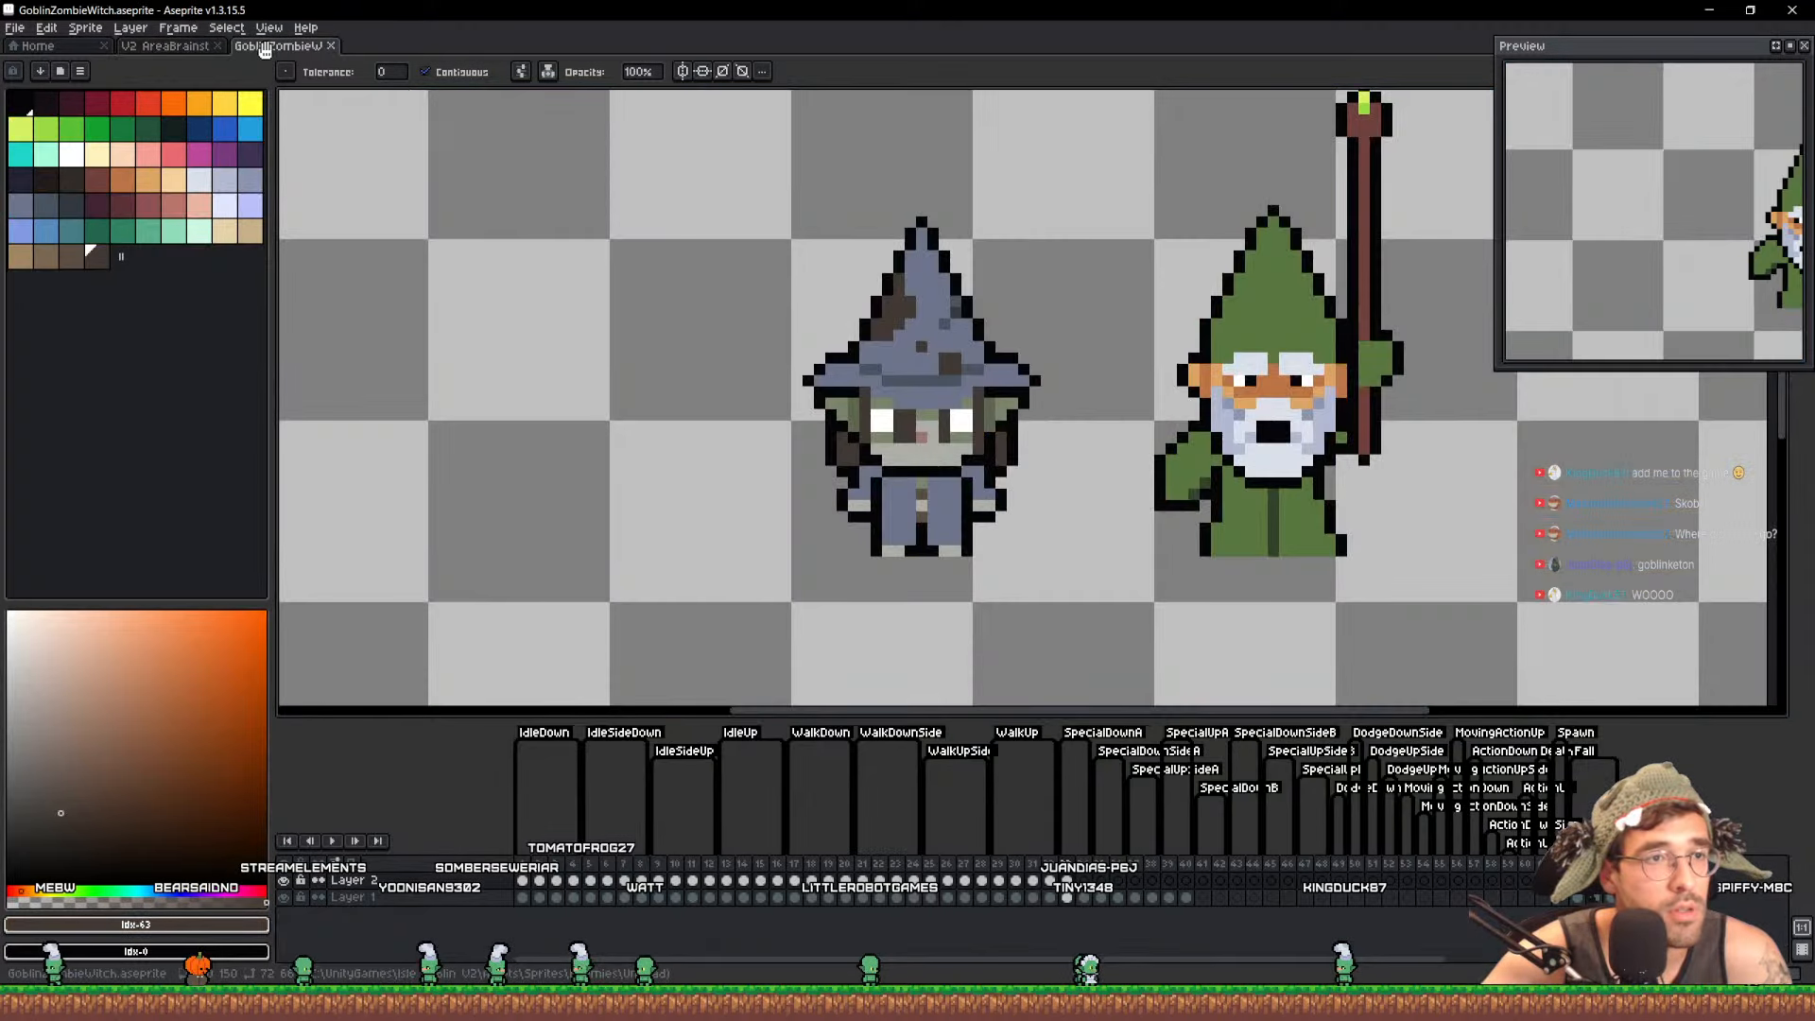
{"action": "scroll", "coordinate": [780, 288], "scroll_direction": "down", "scroll_amount": 2}
{"action": "scroll", "coordinate": [857, 368], "scroll_direction": "up", "scroll_amount": 3}
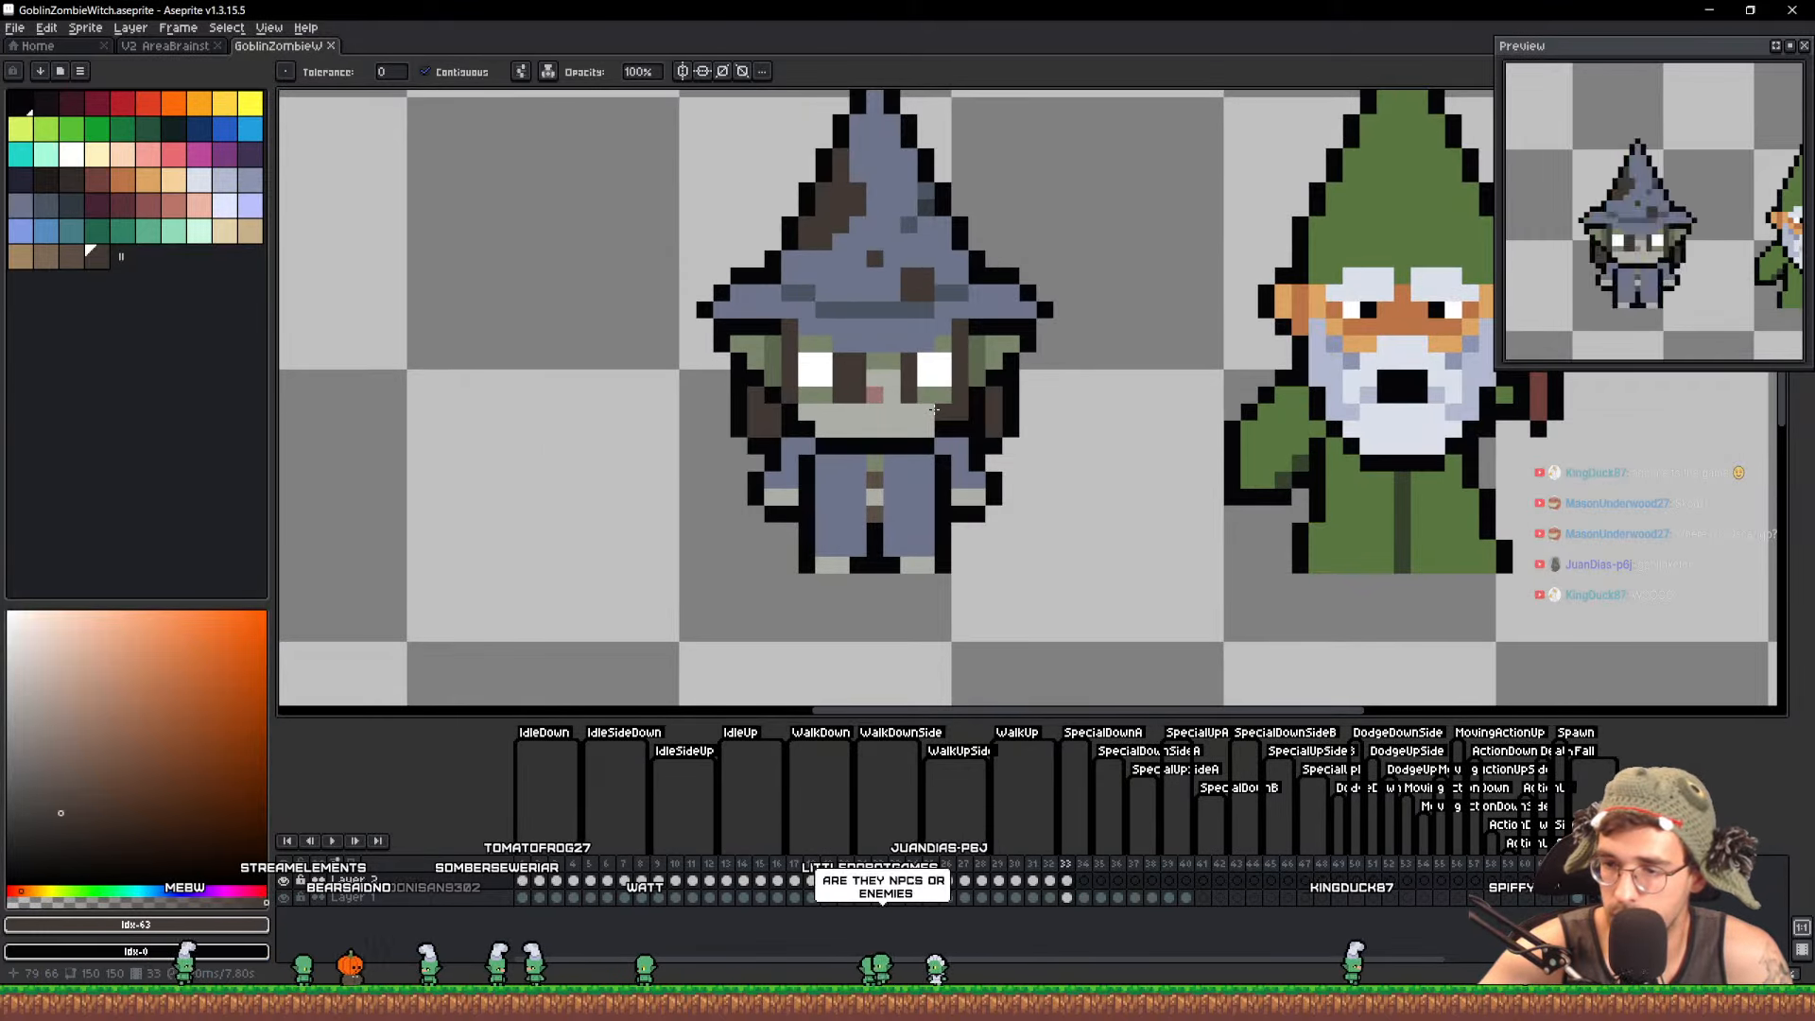
Return to the V2 AreaBrainstorming sprite and examine the stone dungeon area with its torches, bones and platform
{"action": "left_click", "coordinate": [163, 47]}
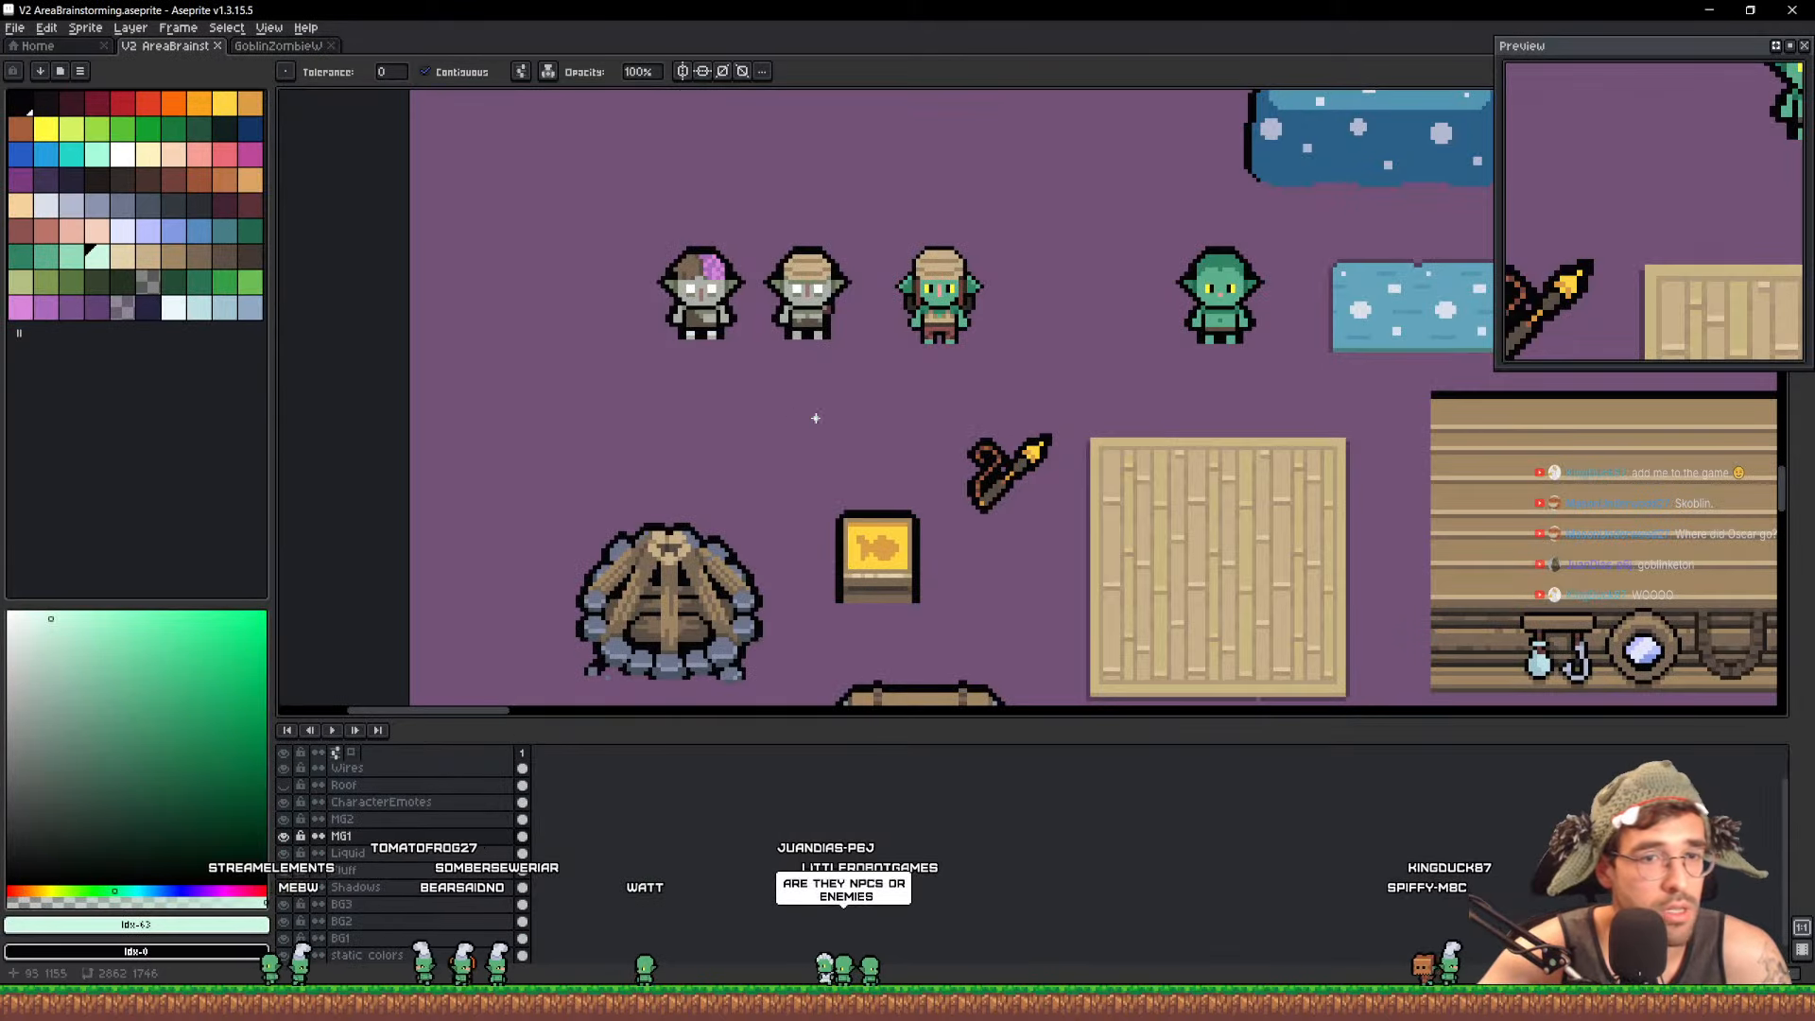
{"action": "scroll", "coordinate": [815, 413], "scroll_direction": "down", "scroll_amount": 6}
{"action": "left_click_drag", "start_coordinate": [1347, 447], "coordinate": [682, 501]}
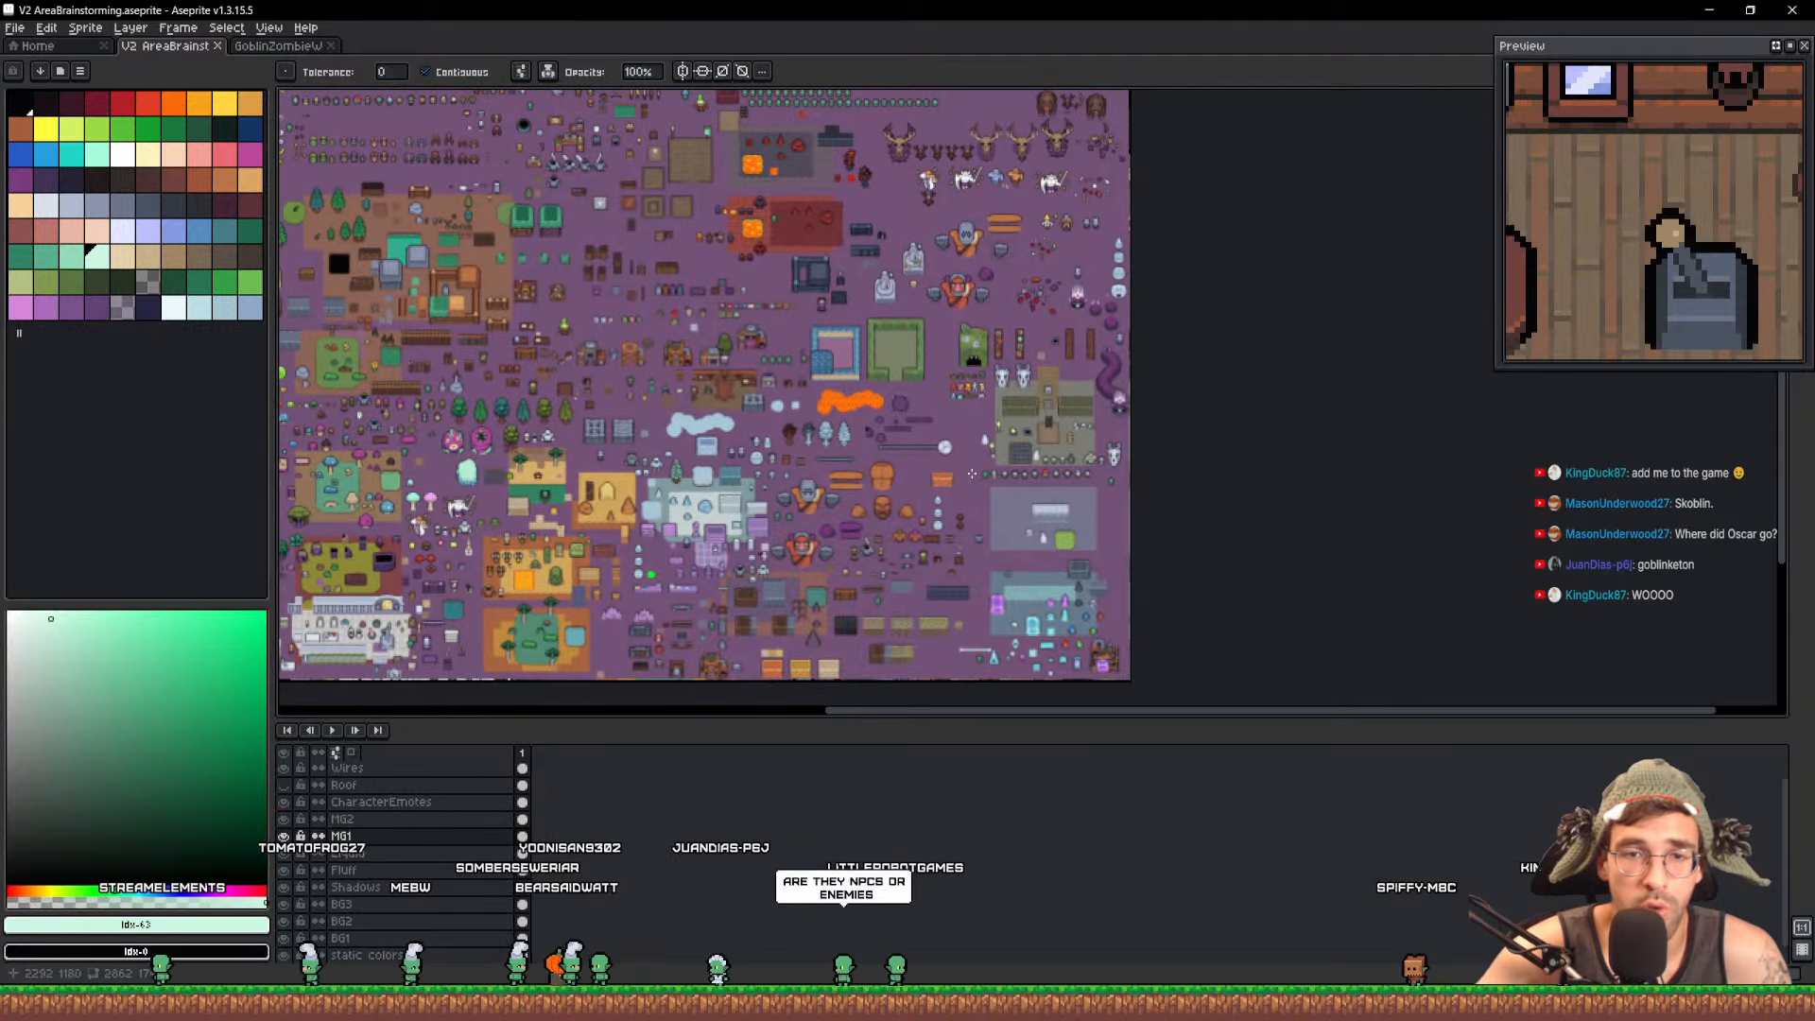
{"action": "scroll", "coordinate": [1104, 435], "scroll_direction": "up", "scroll_amount": 6}
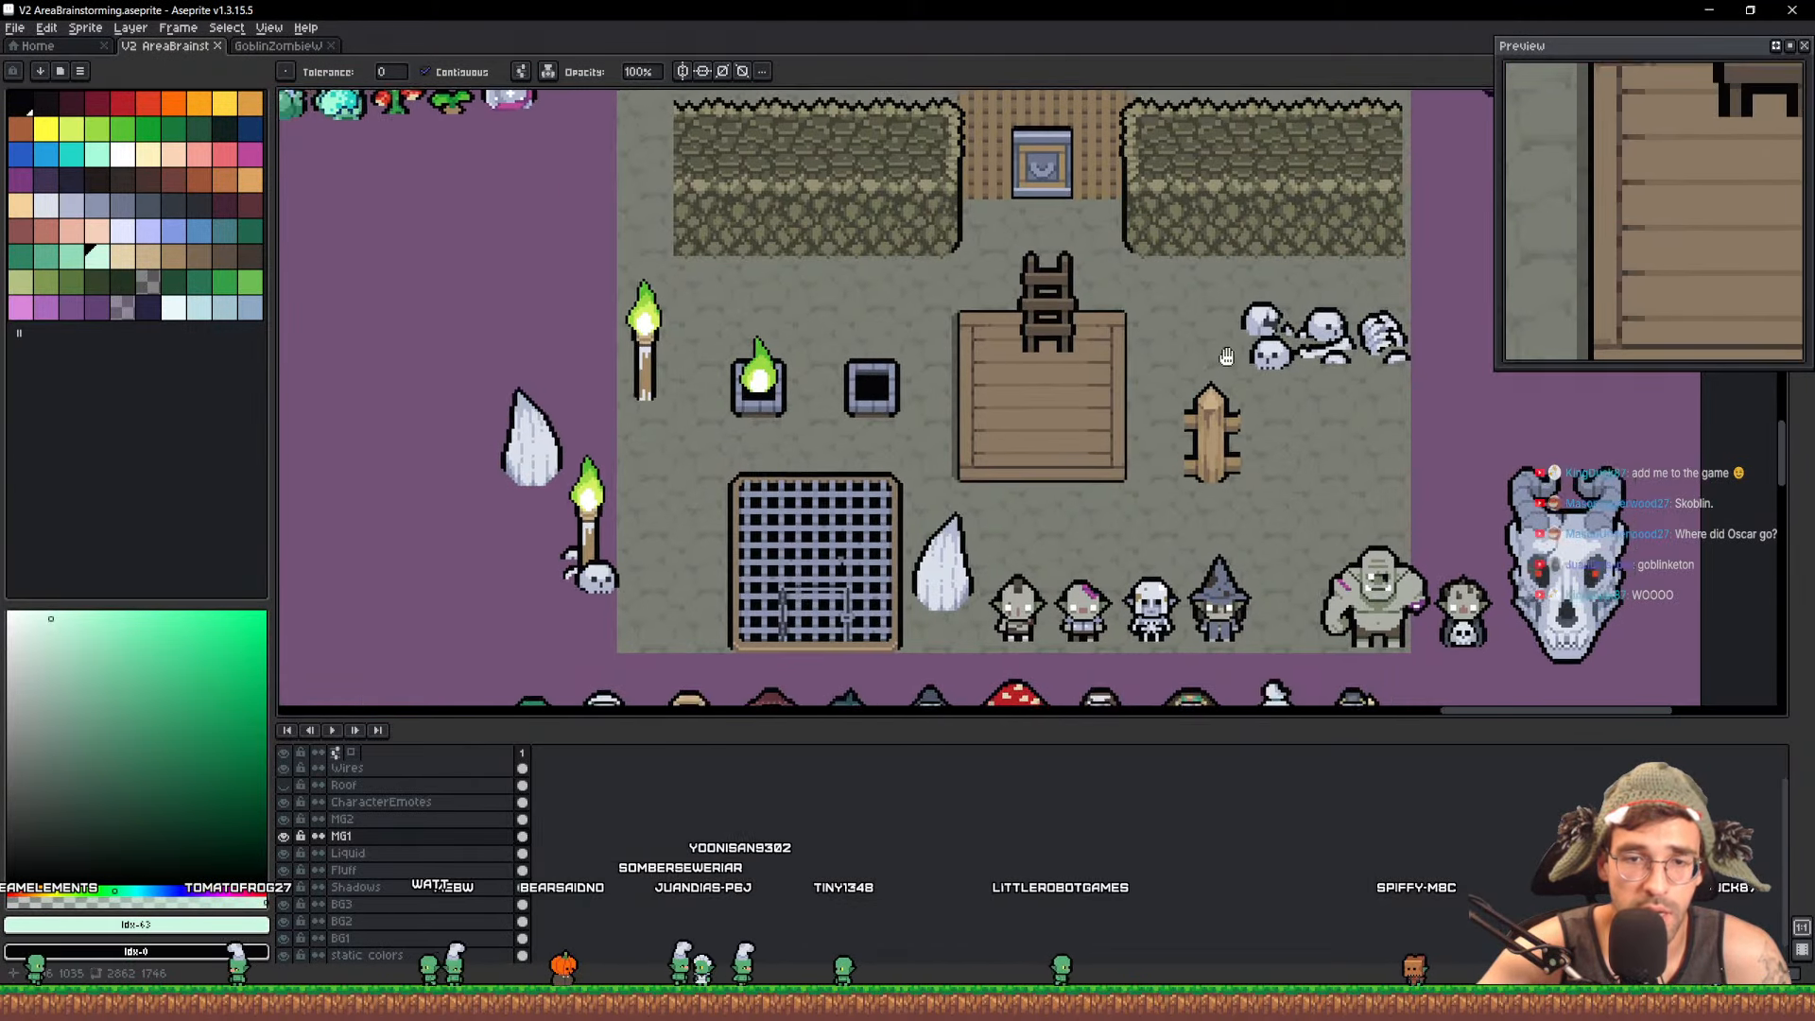
{"action": "left_click_drag", "start_coordinate": [1226, 357], "coordinate": [1123, 404]}
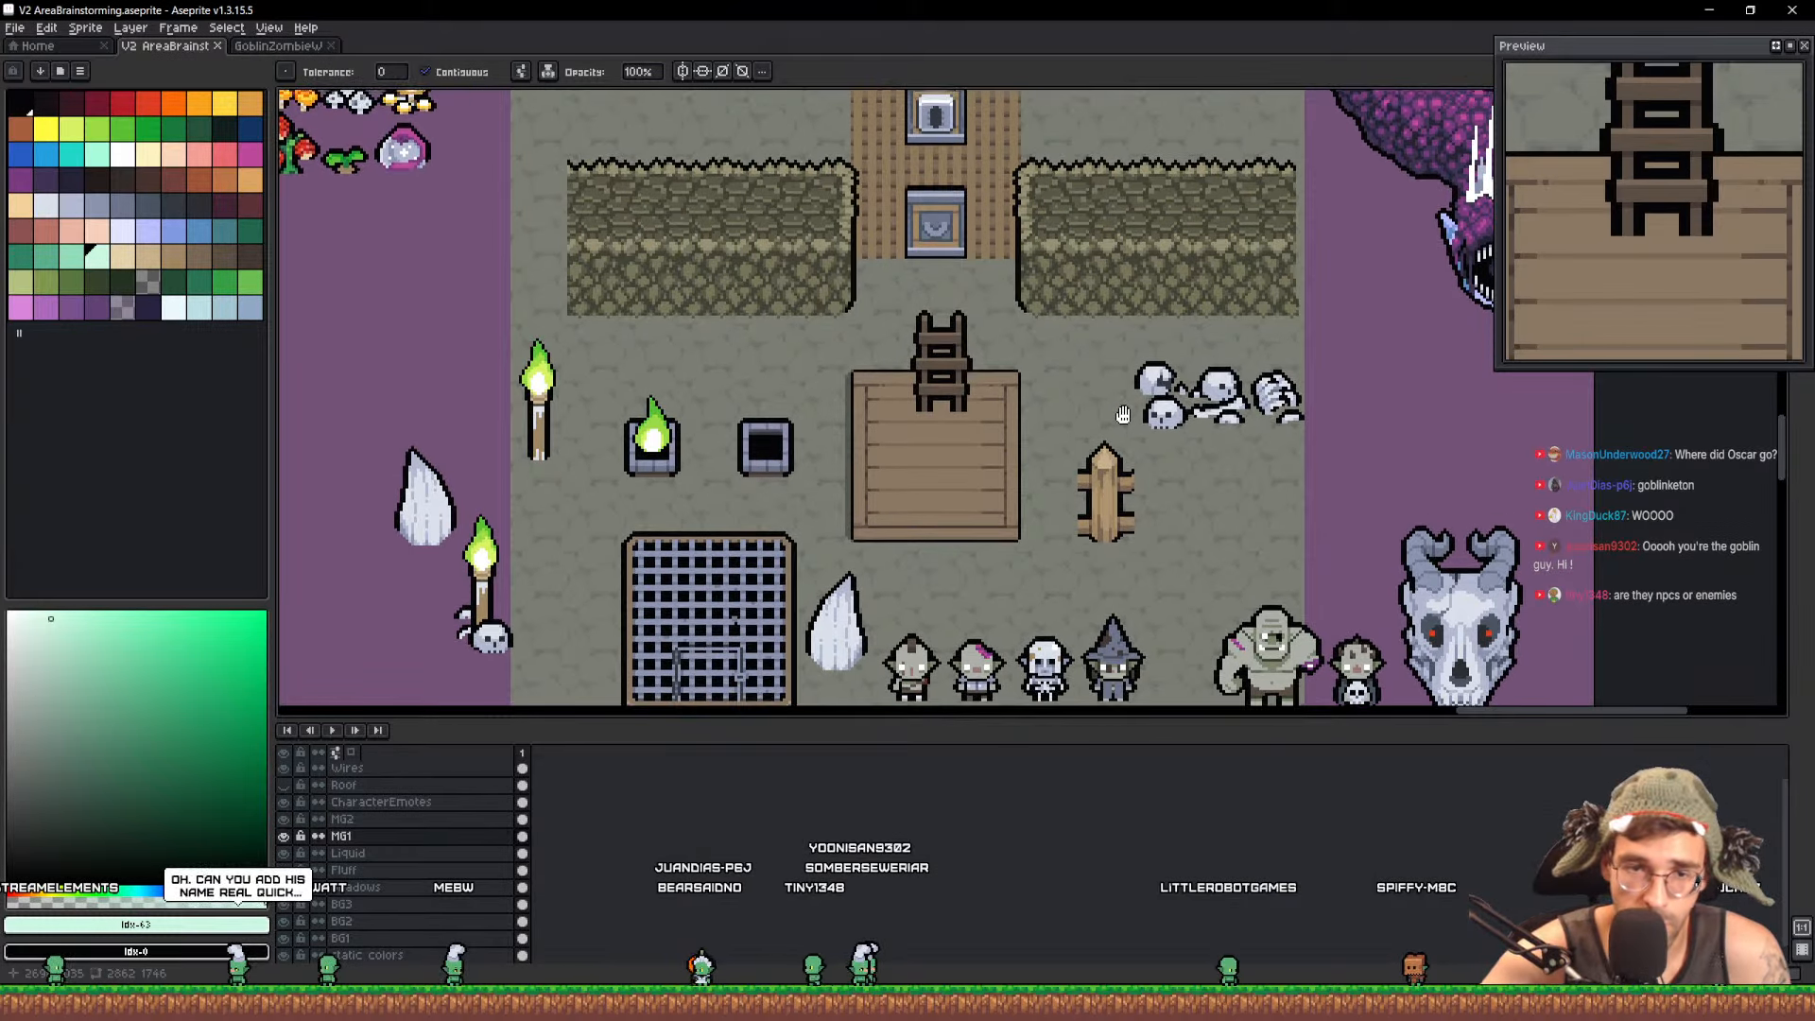
{"action": "scroll", "coordinate": [1122, 416], "scroll_direction": "up", "scroll_amount": 1}
{"action": "left_click_drag", "start_coordinate": [1233, 504], "coordinate": [1235, 505]}
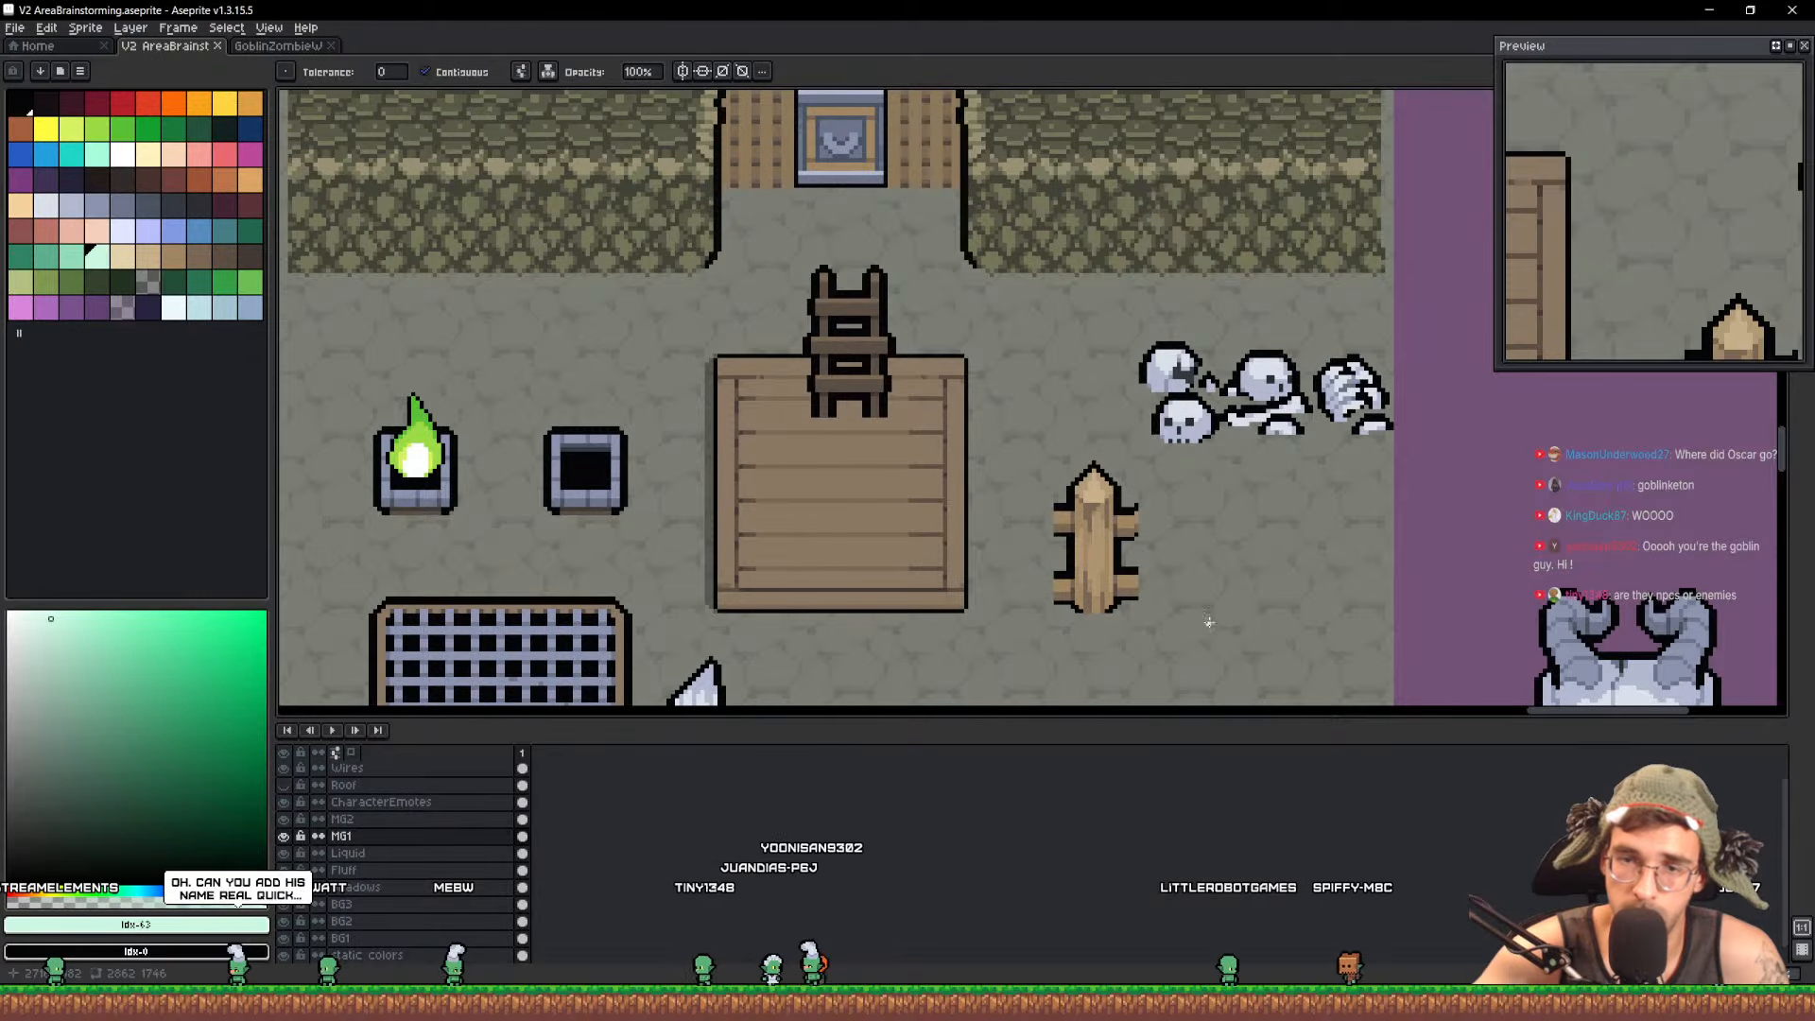
{"action": "left_click_drag", "start_coordinate": [1209, 621], "coordinate": [1147, 320]}
Inspect the barred gate and the undead goblin lineup up close, and save the sprite
{"action": "left_click_drag", "start_coordinate": [484, 480], "coordinate": [903, 422]}
{"action": "scroll", "coordinate": [802, 321], "scroll_direction": "up", "scroll_amount": 3}
{"action": "scroll", "coordinate": [909, 422], "scroll_direction": "down", "scroll_amount": 1}
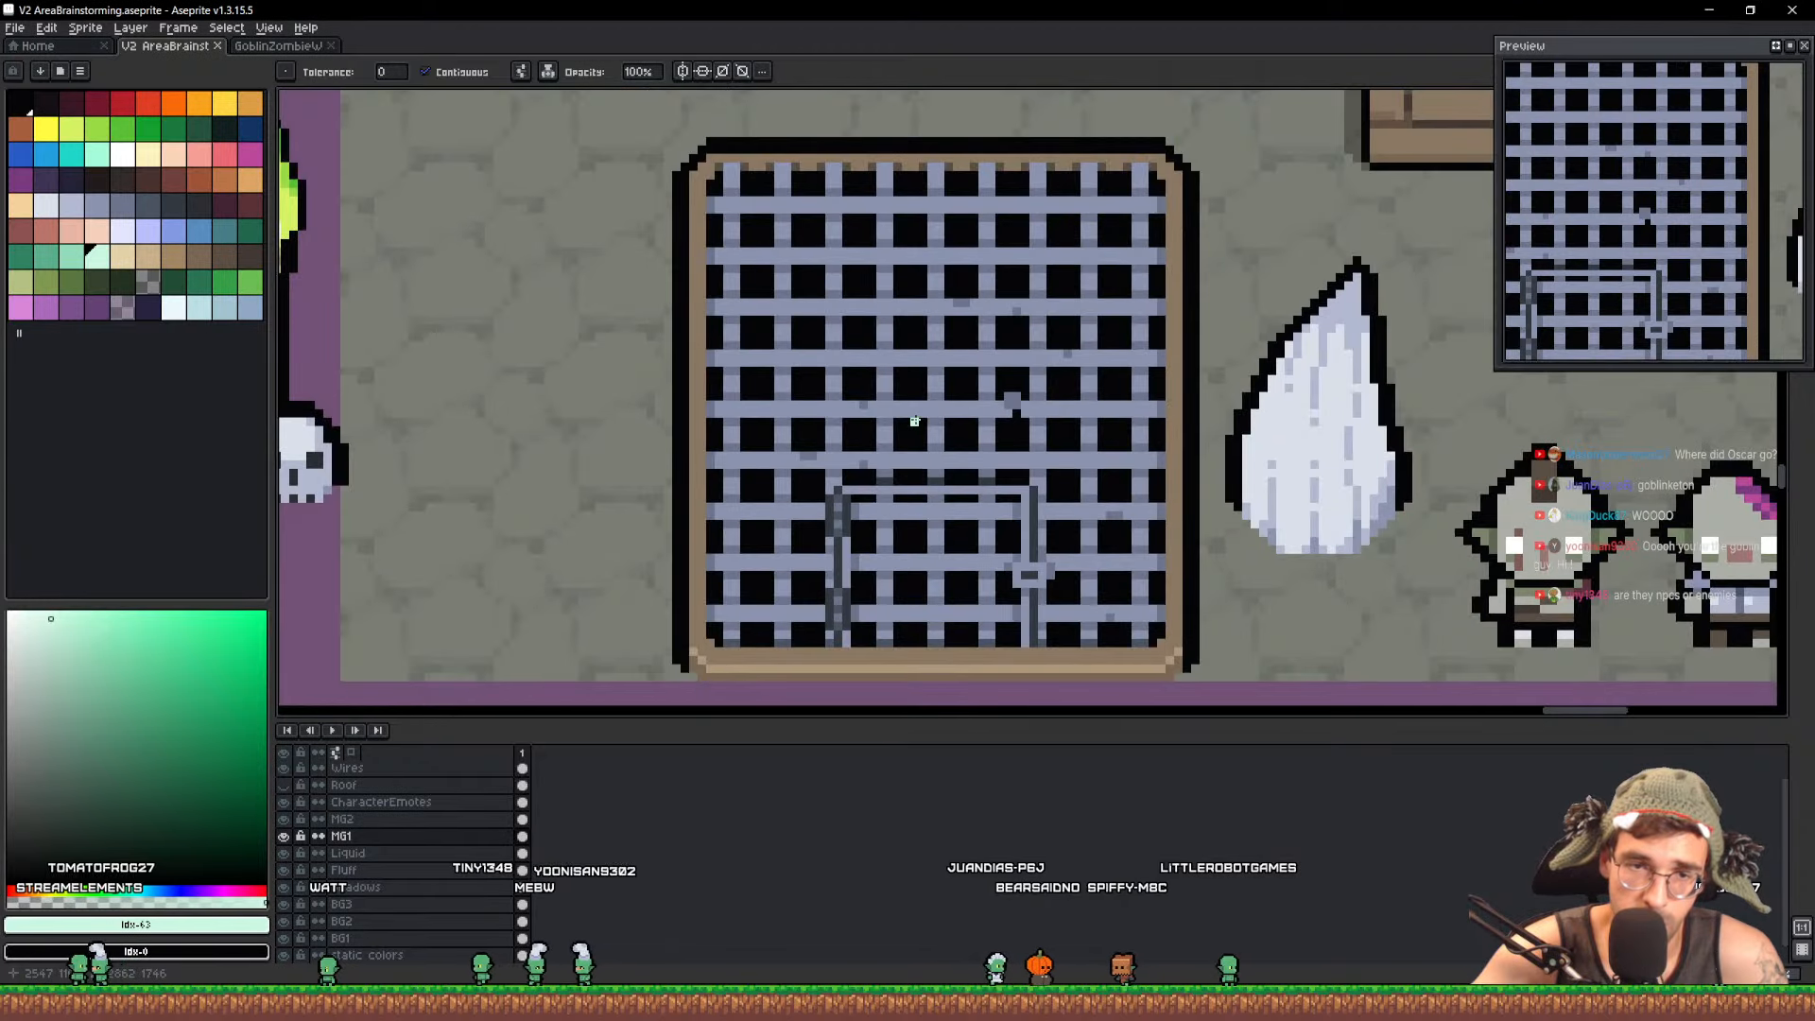
{"action": "scroll", "coordinate": [915, 422], "scroll_direction": "down", "scroll_amount": 1}
{"action": "left_click_drag", "start_coordinate": [1275, 417], "coordinate": [857, 339]}
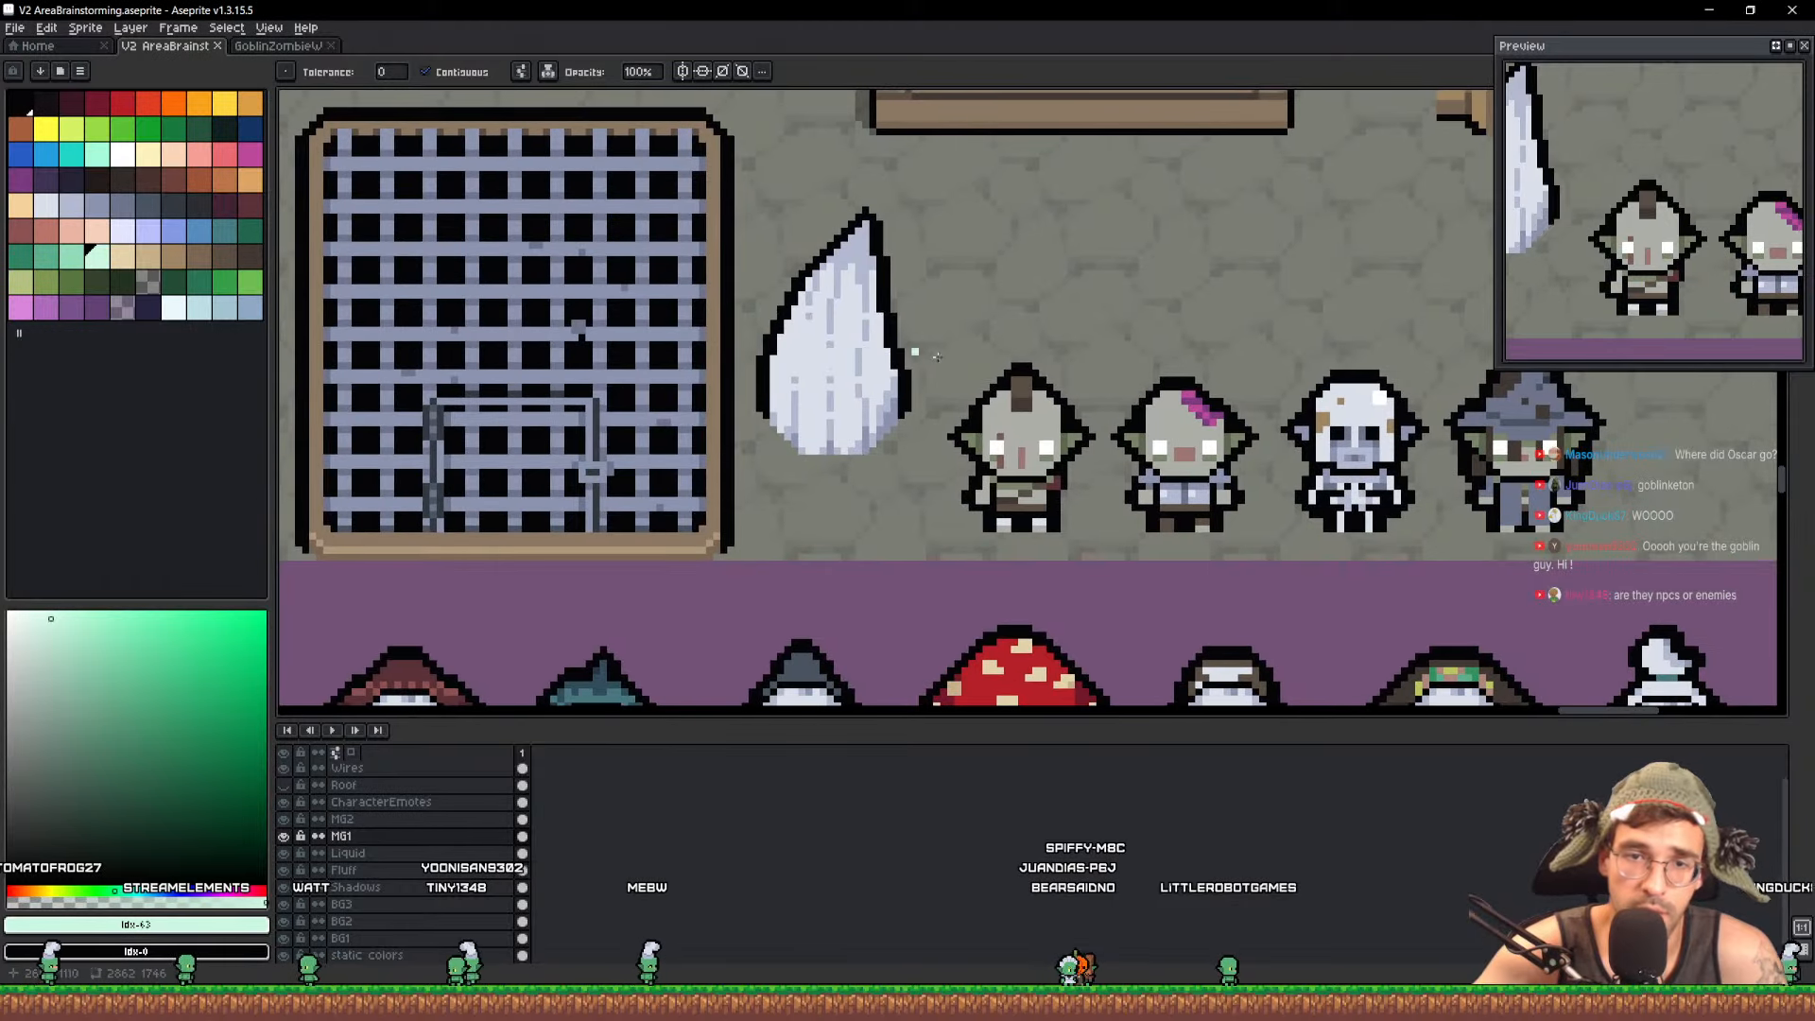
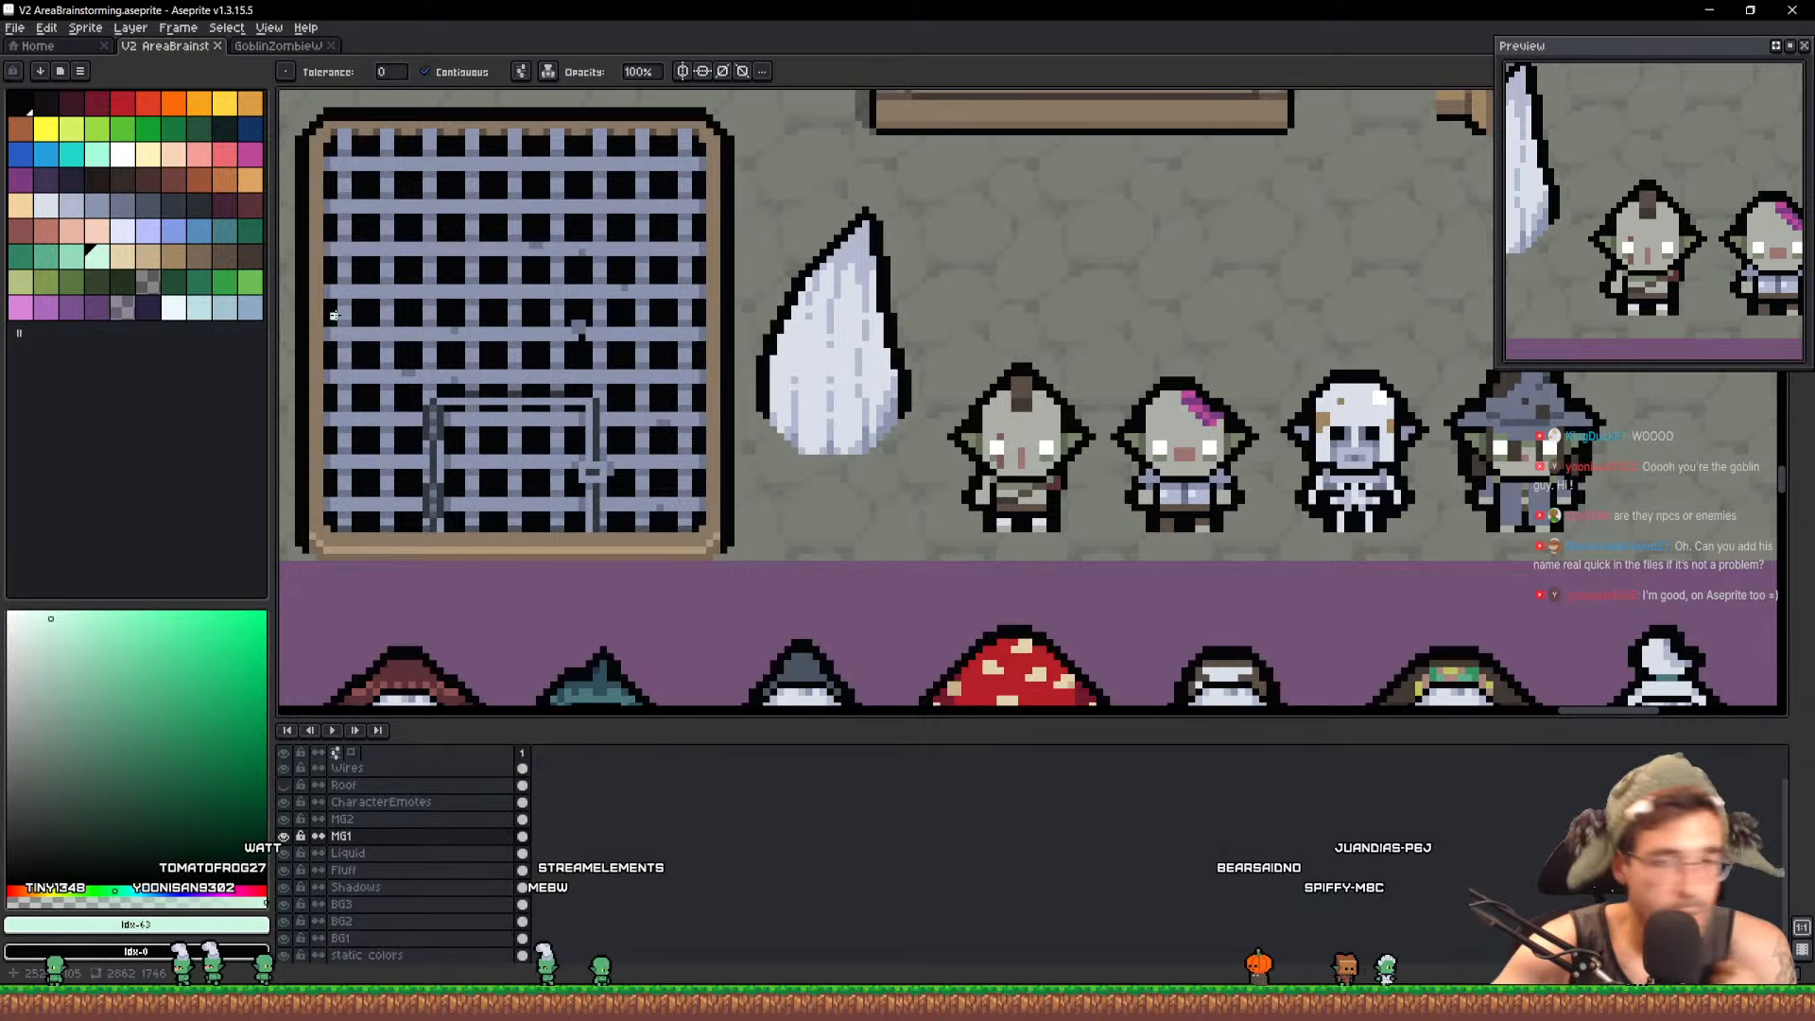
{"action": "mouse_move", "coordinate": [821, 390]}
{"action": "left_mouse_down"}
{"action": "mouse_move", "coordinate": [822, 324]}
{"action": "mouse_move", "coordinate": [790, 385]}
{"action": "left_mouse_up"}
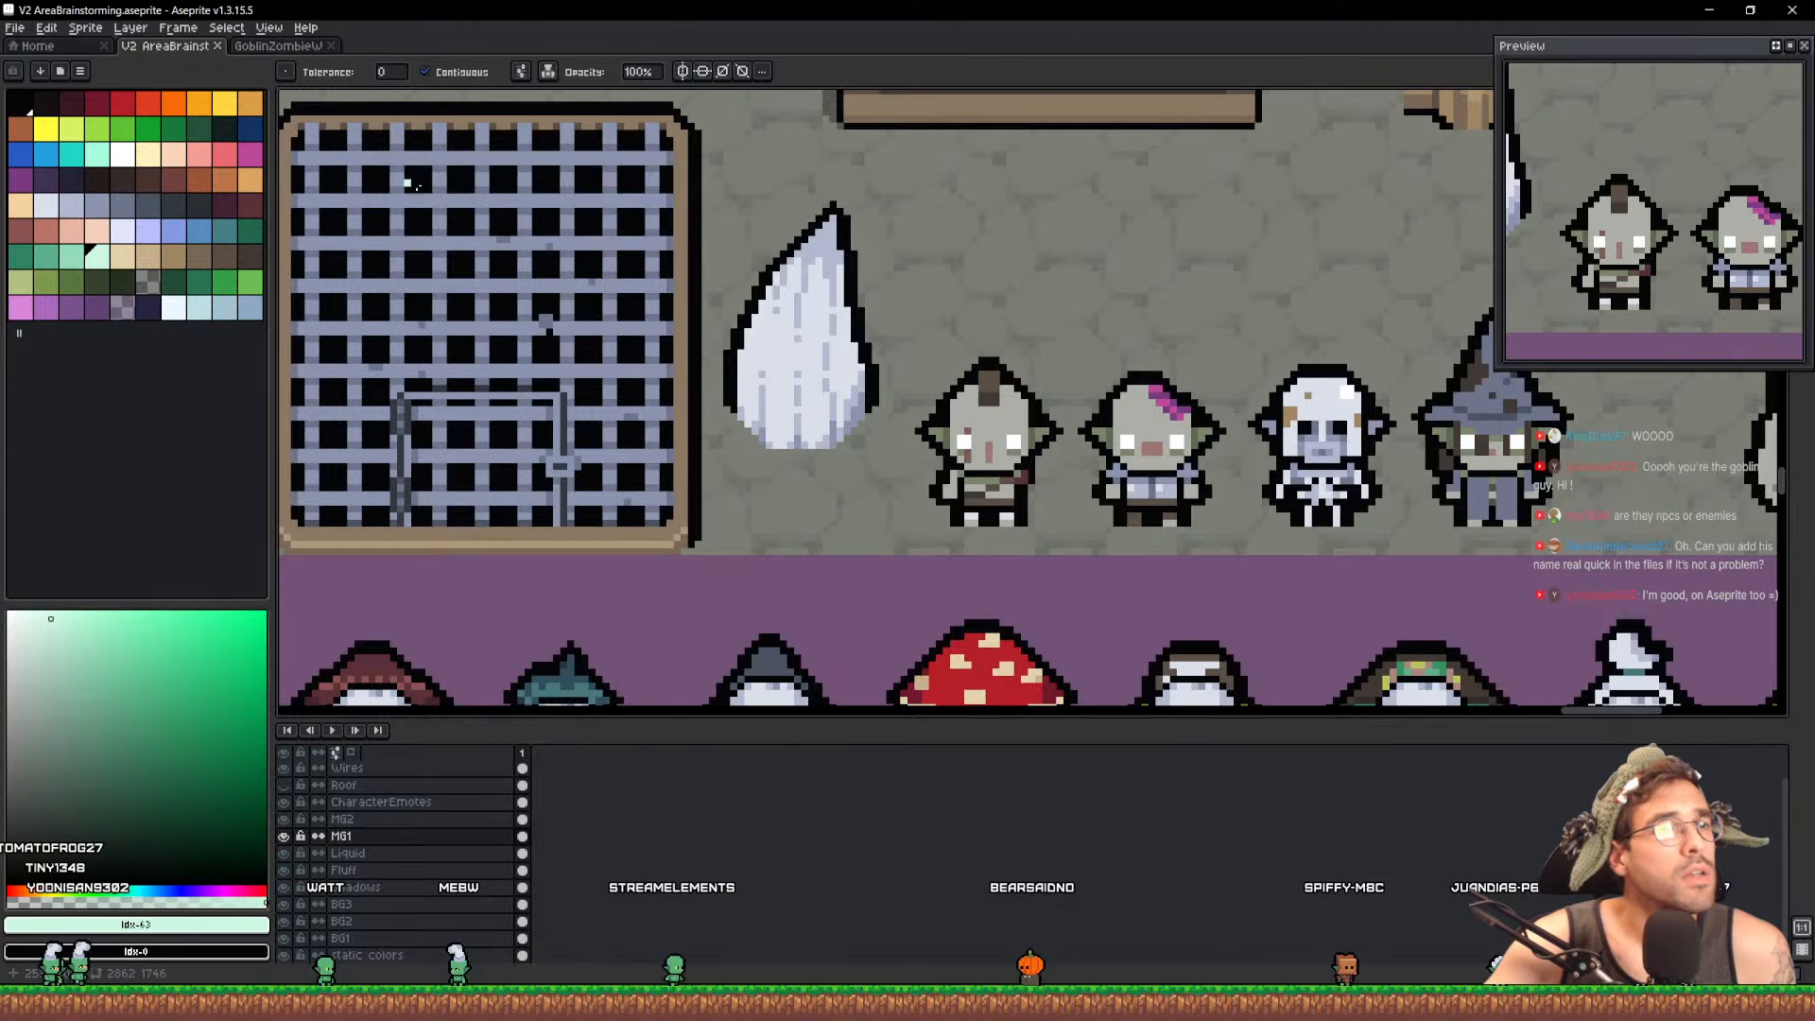
{"action": "left_click_drag", "start_coordinate": [774, 209], "coordinate": [769, 174]}
{"action": "key", "text": "ctrl+s"}
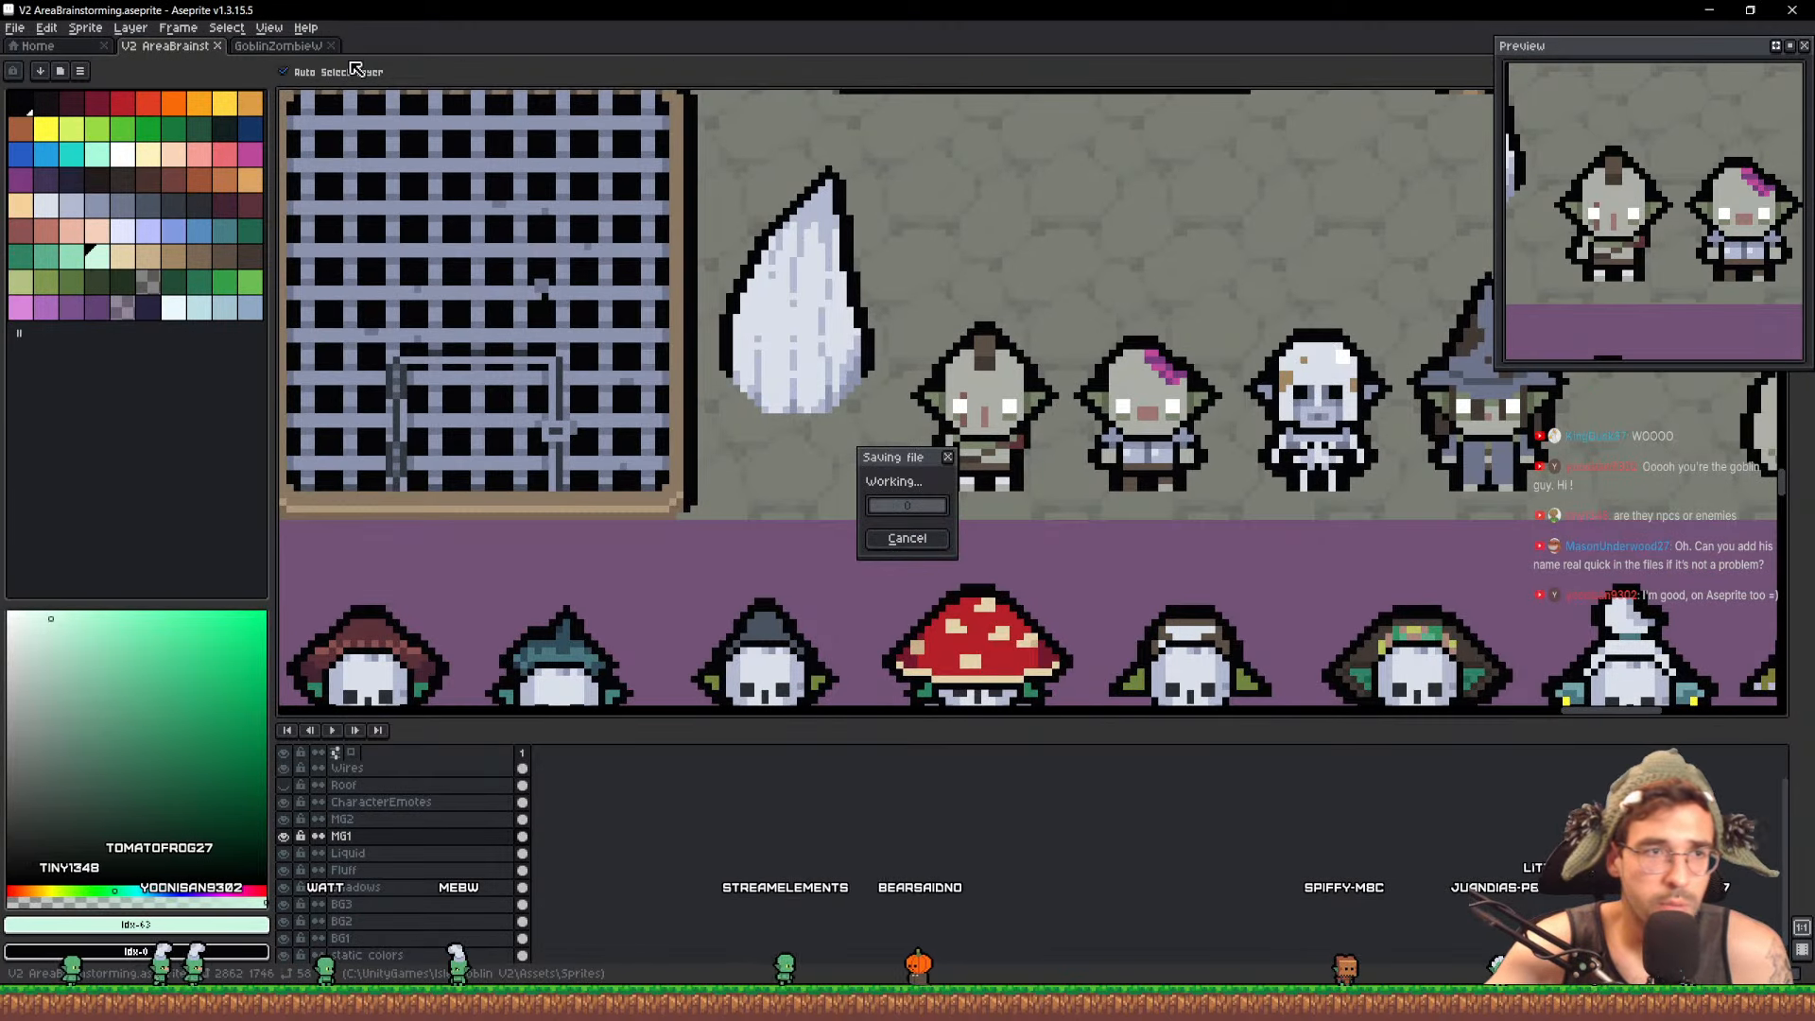
In the GoblinZombieWitch sprite's frame 33, select the witch's face and move it up one pixel under the hat brim
{"action": "left_click", "coordinate": [272, 46]}
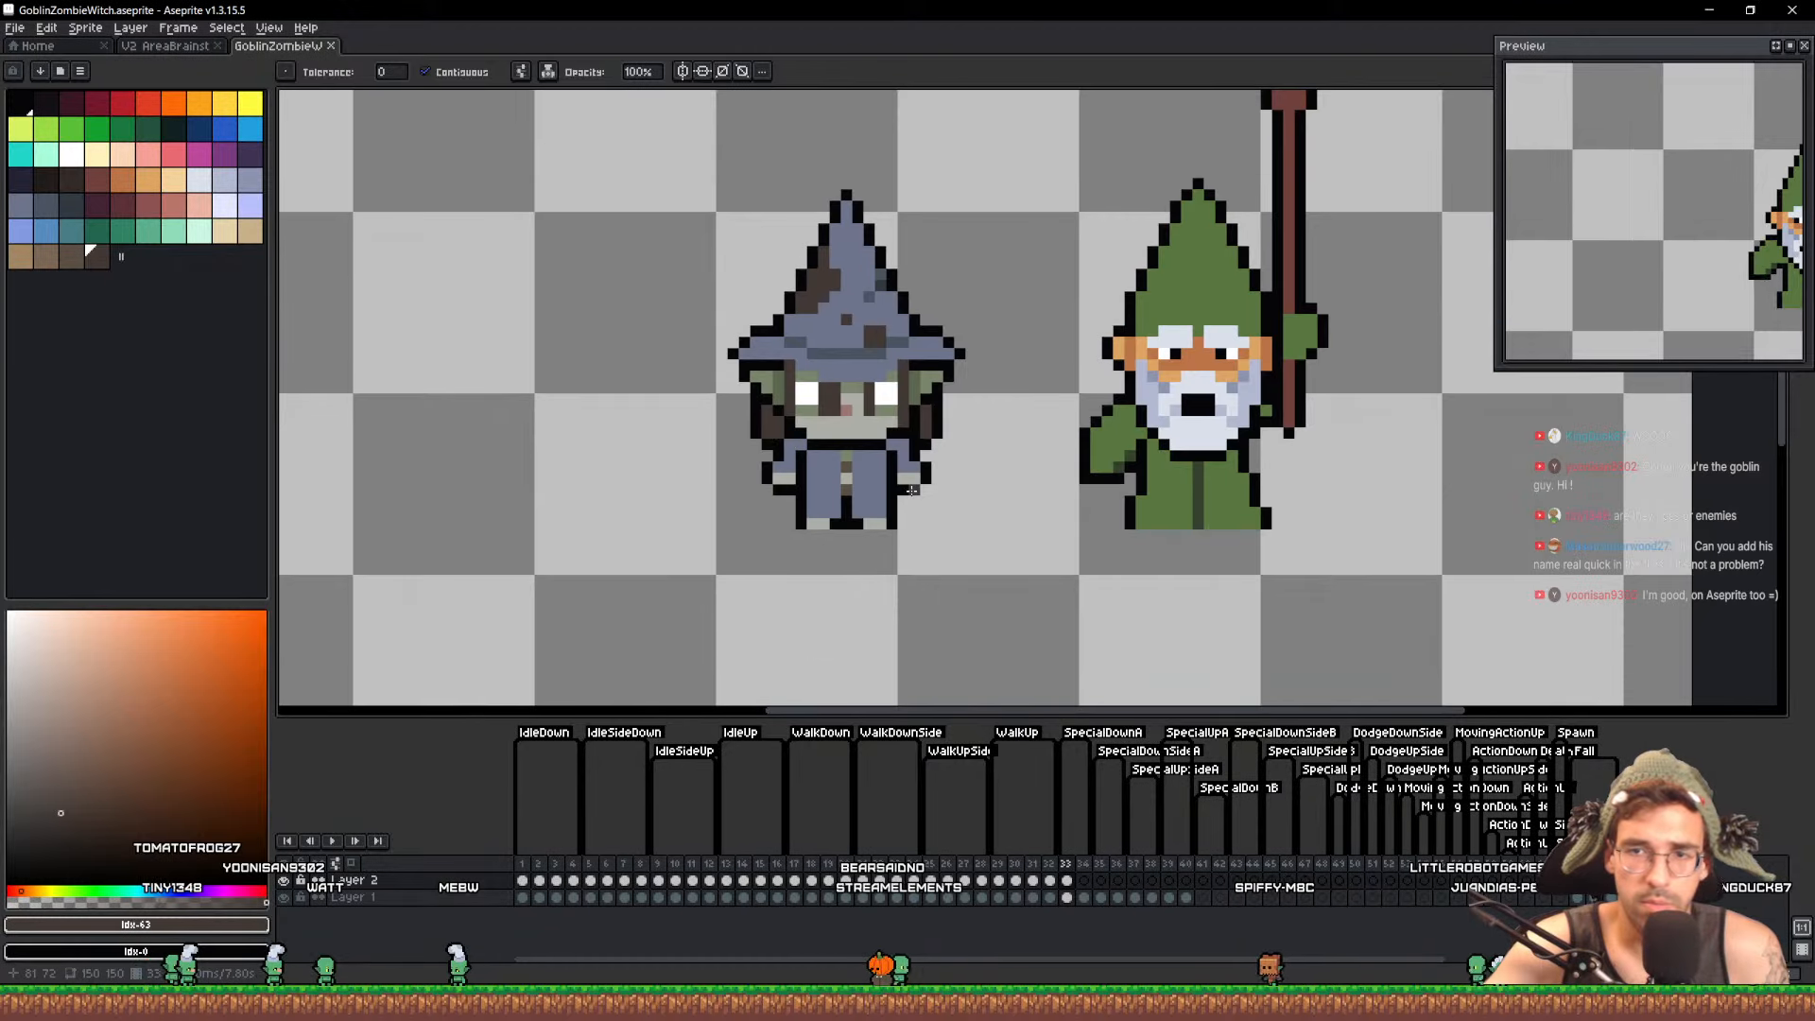
{"action": "scroll", "coordinate": [992, 533], "scroll_direction": "up", "scroll_amount": 3}
{"action": "scroll", "coordinate": [882, 473], "scroll_direction": "down", "scroll_amount": 2}
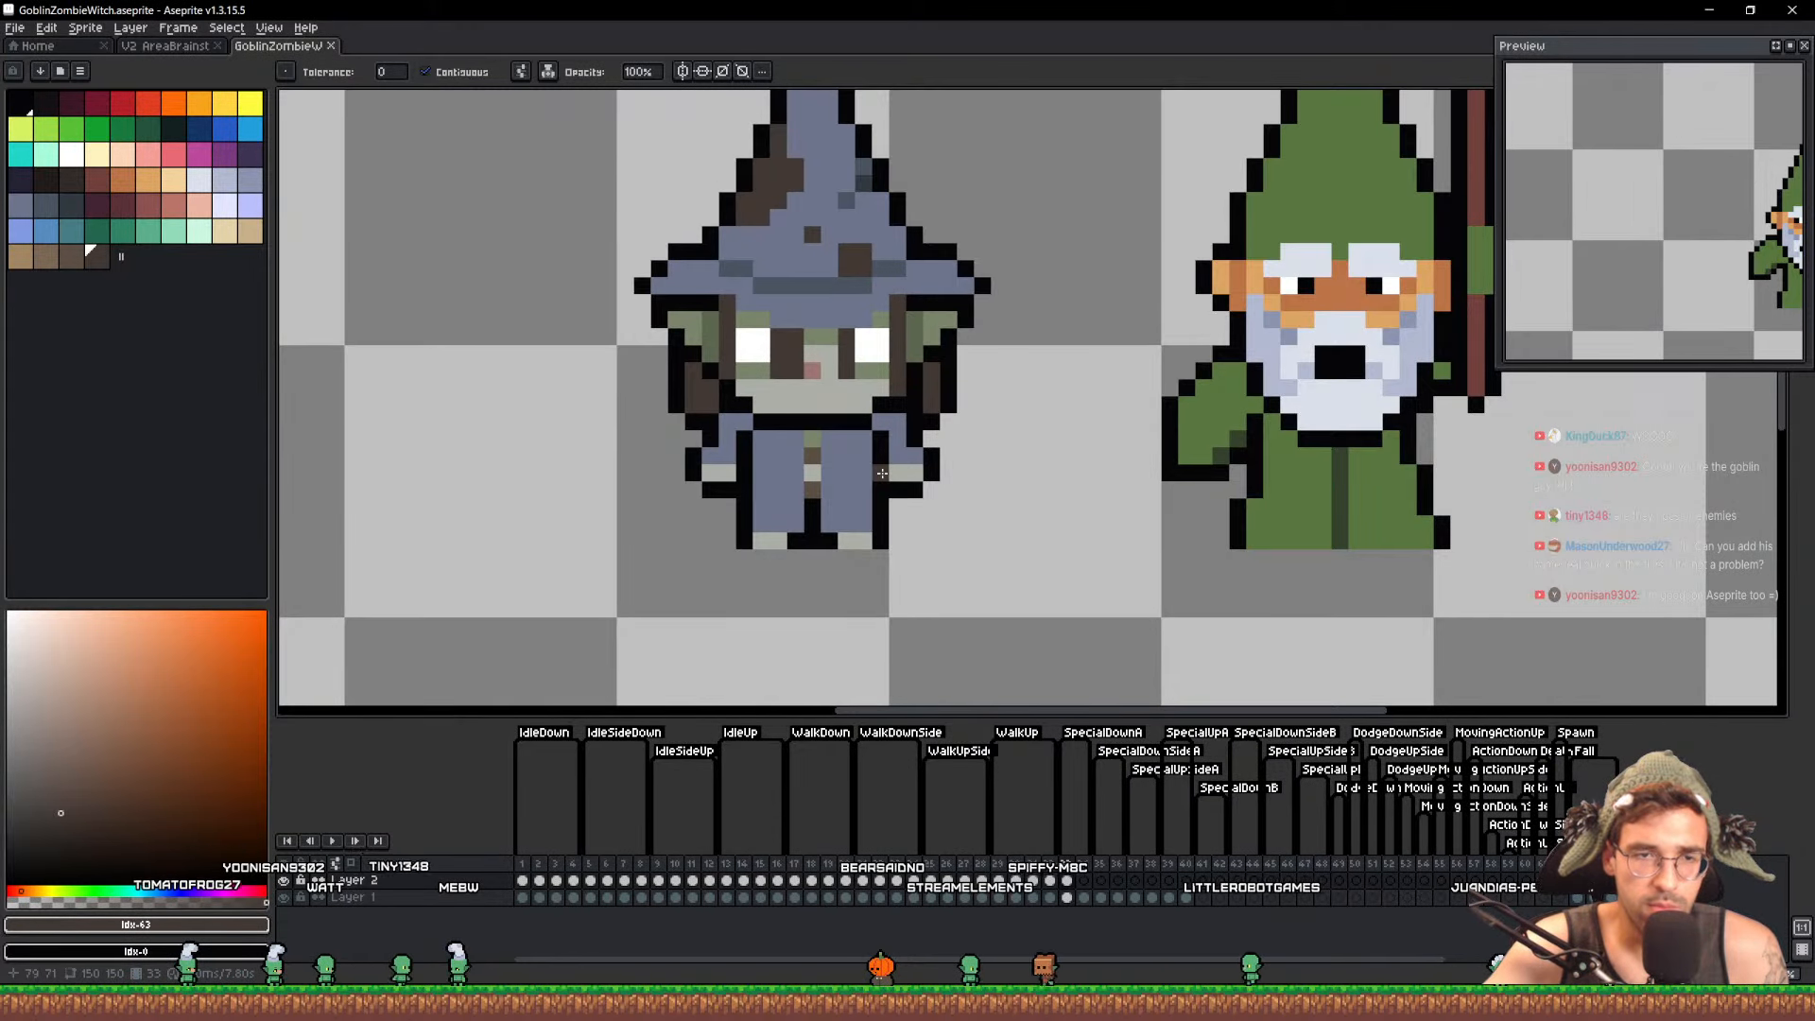
{"action": "scroll", "coordinate": [756, 378], "scroll_direction": "up", "scroll_amount": 2}
{"action": "key", "text": "m"}
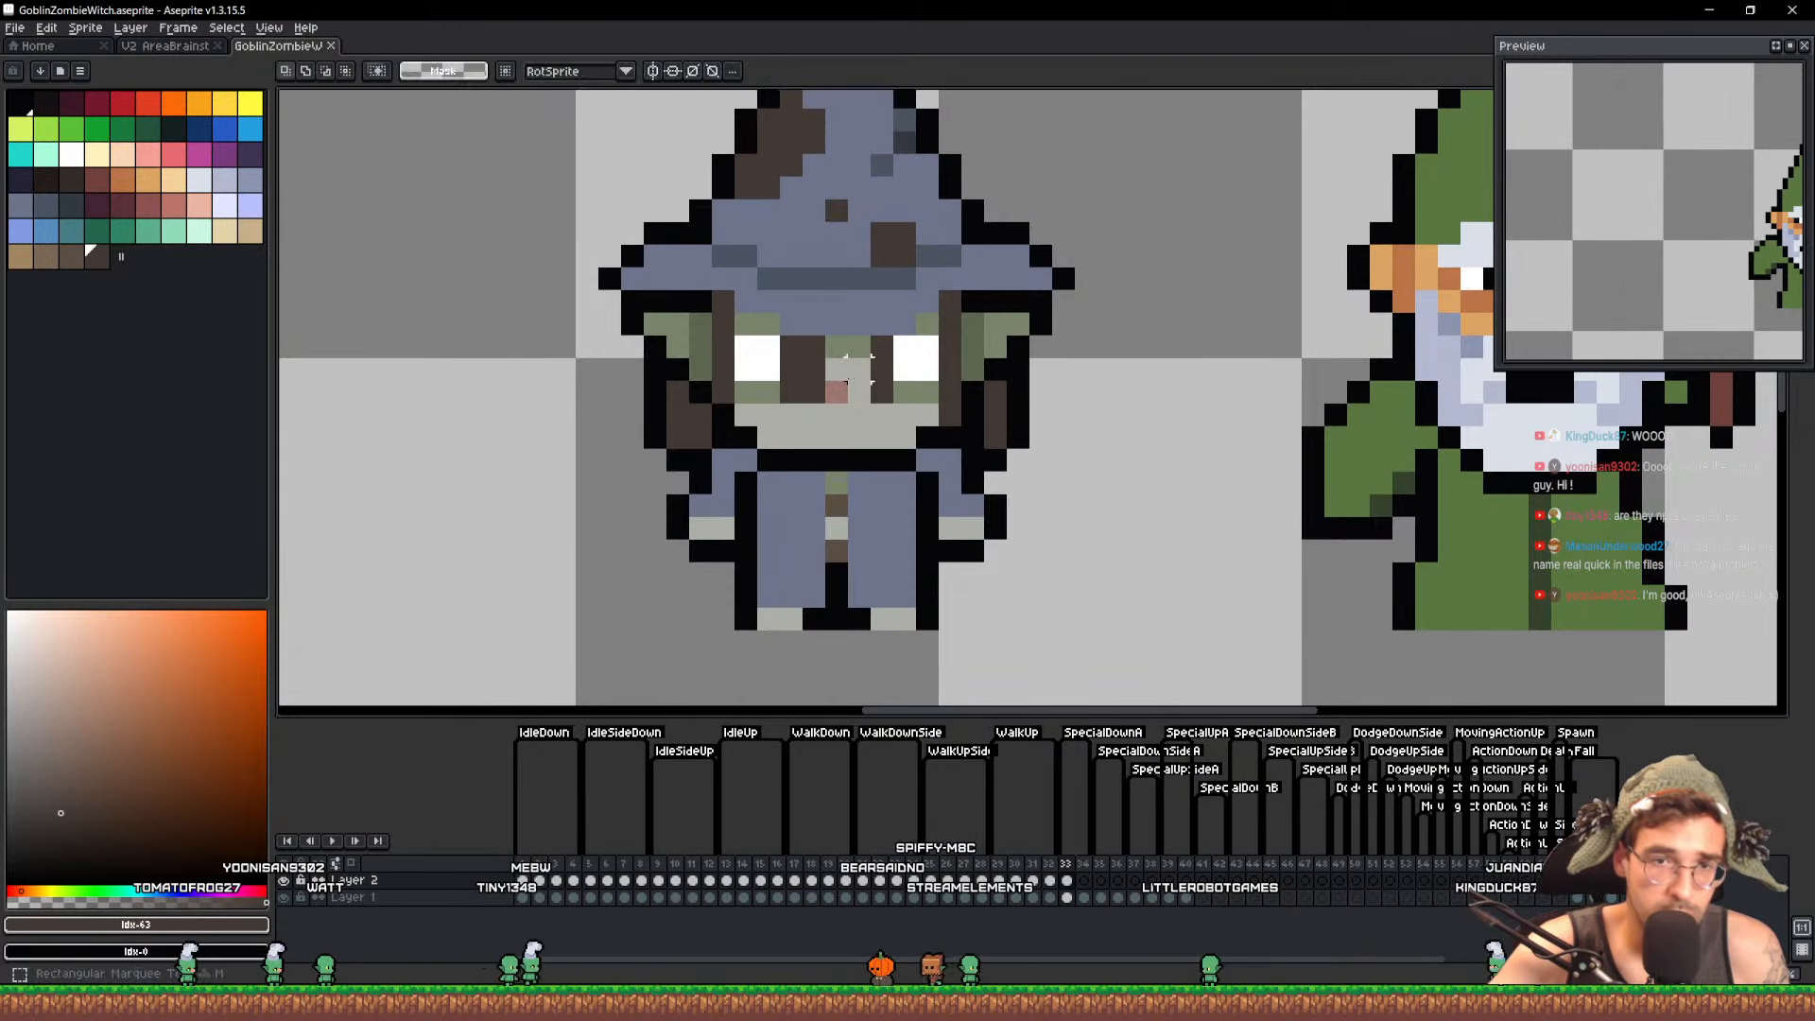
{"action": "left_click_drag", "start_coordinate": [733, 427], "coordinate": [942, 310]}
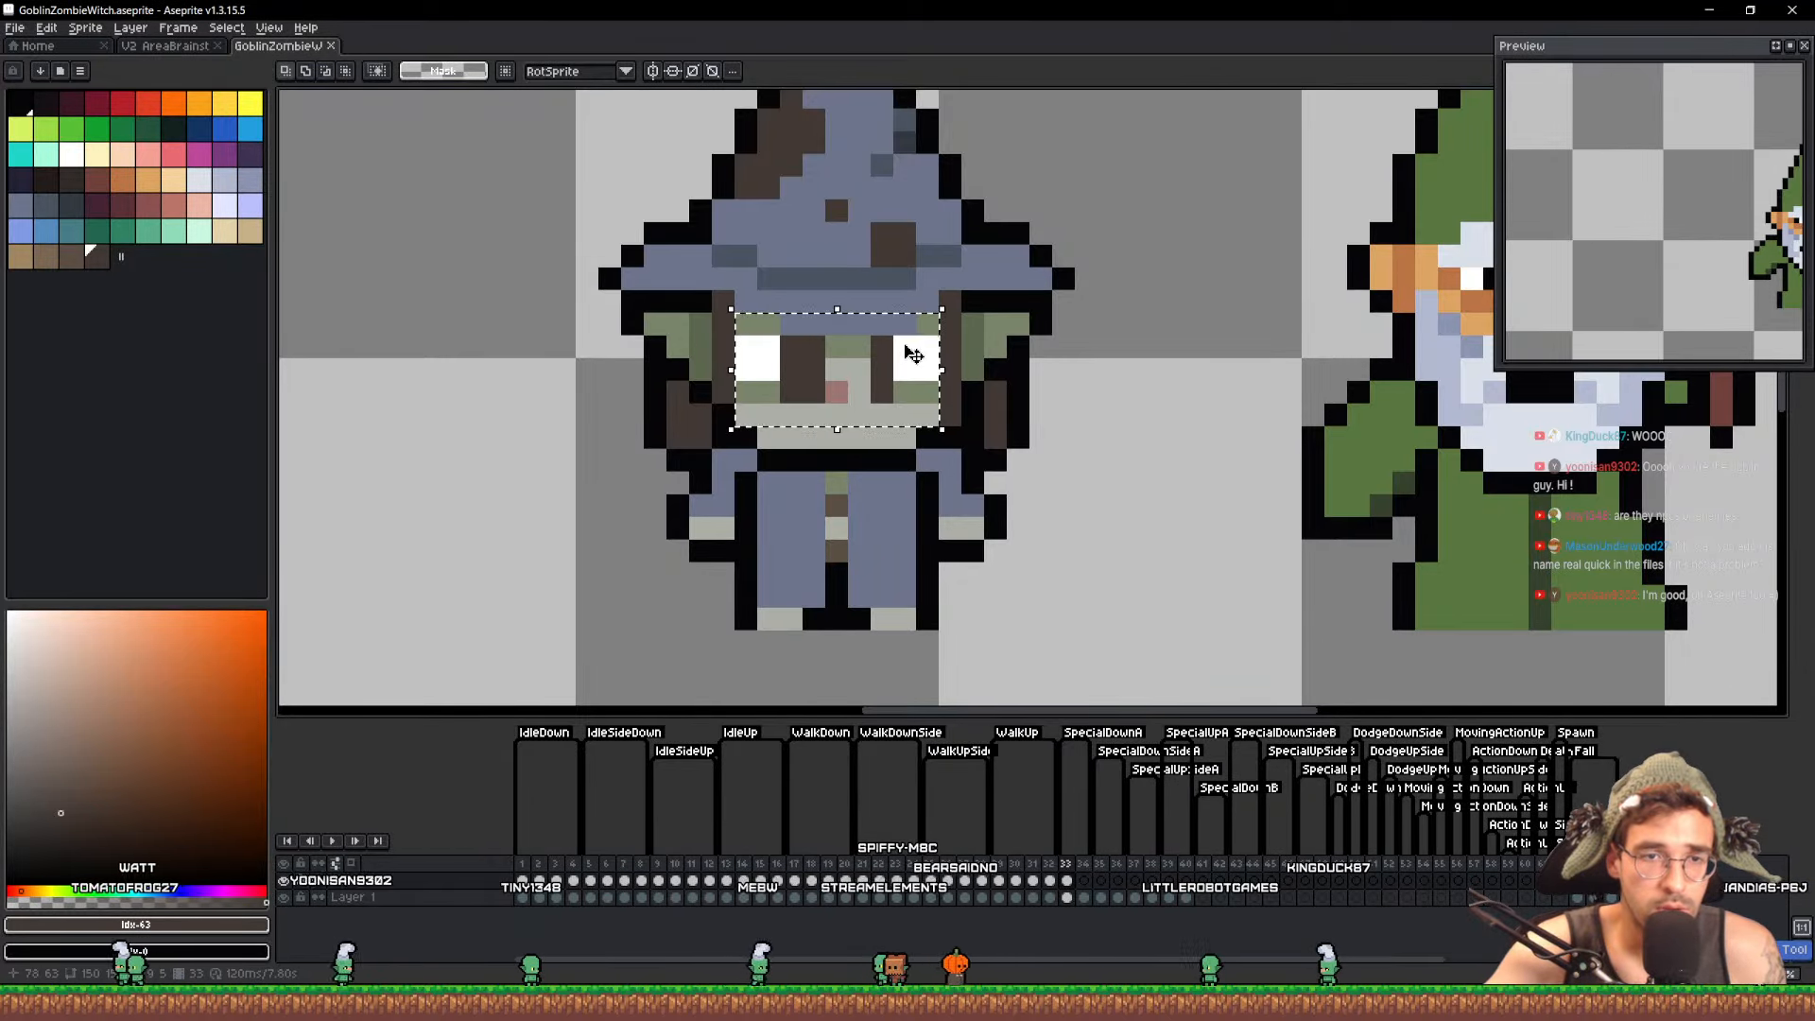
{"action": "left_click_drag", "start_coordinate": [881, 396], "coordinate": [881, 376]}
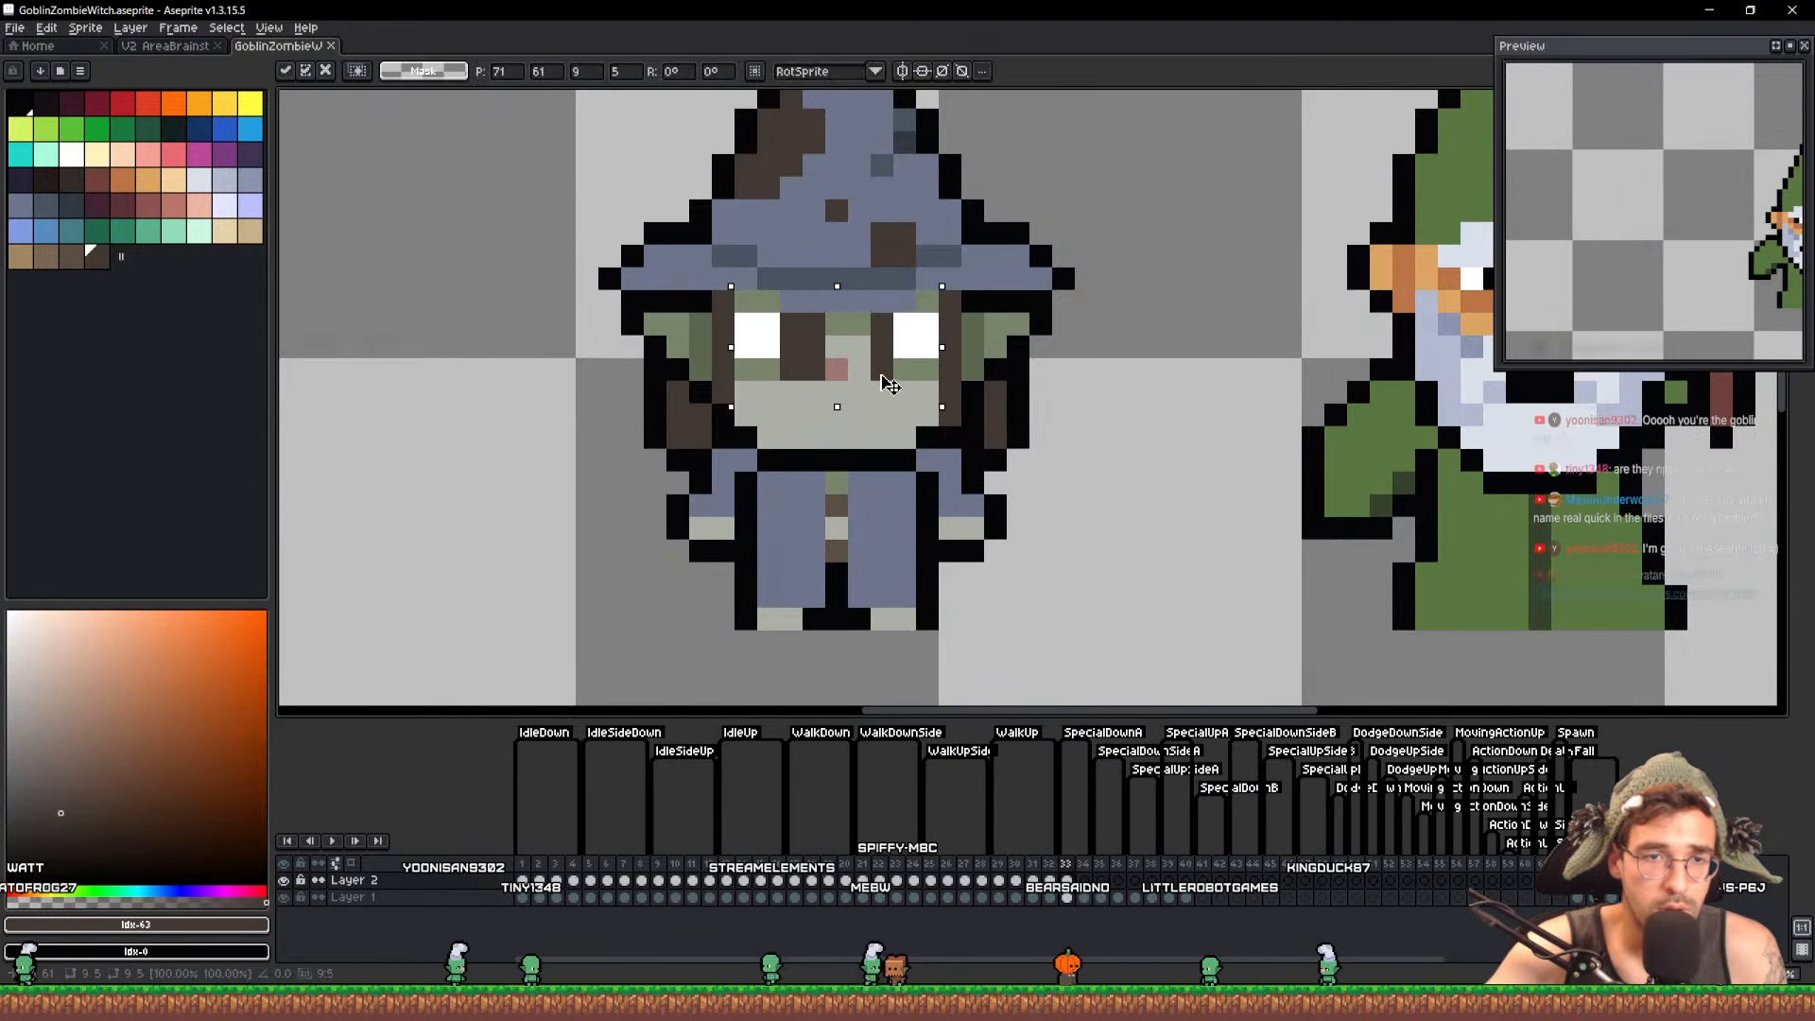
{"action": "key", "text": "ctrl+d"}
Paint a raised sleeve in the robe's blue and a 2 px skin-coloured hand on the witch's arm nearest the wizard
{"action": "key", "text": "b"}
{"action": "left_click", "coordinate": [799, 299], "text": "alt"}
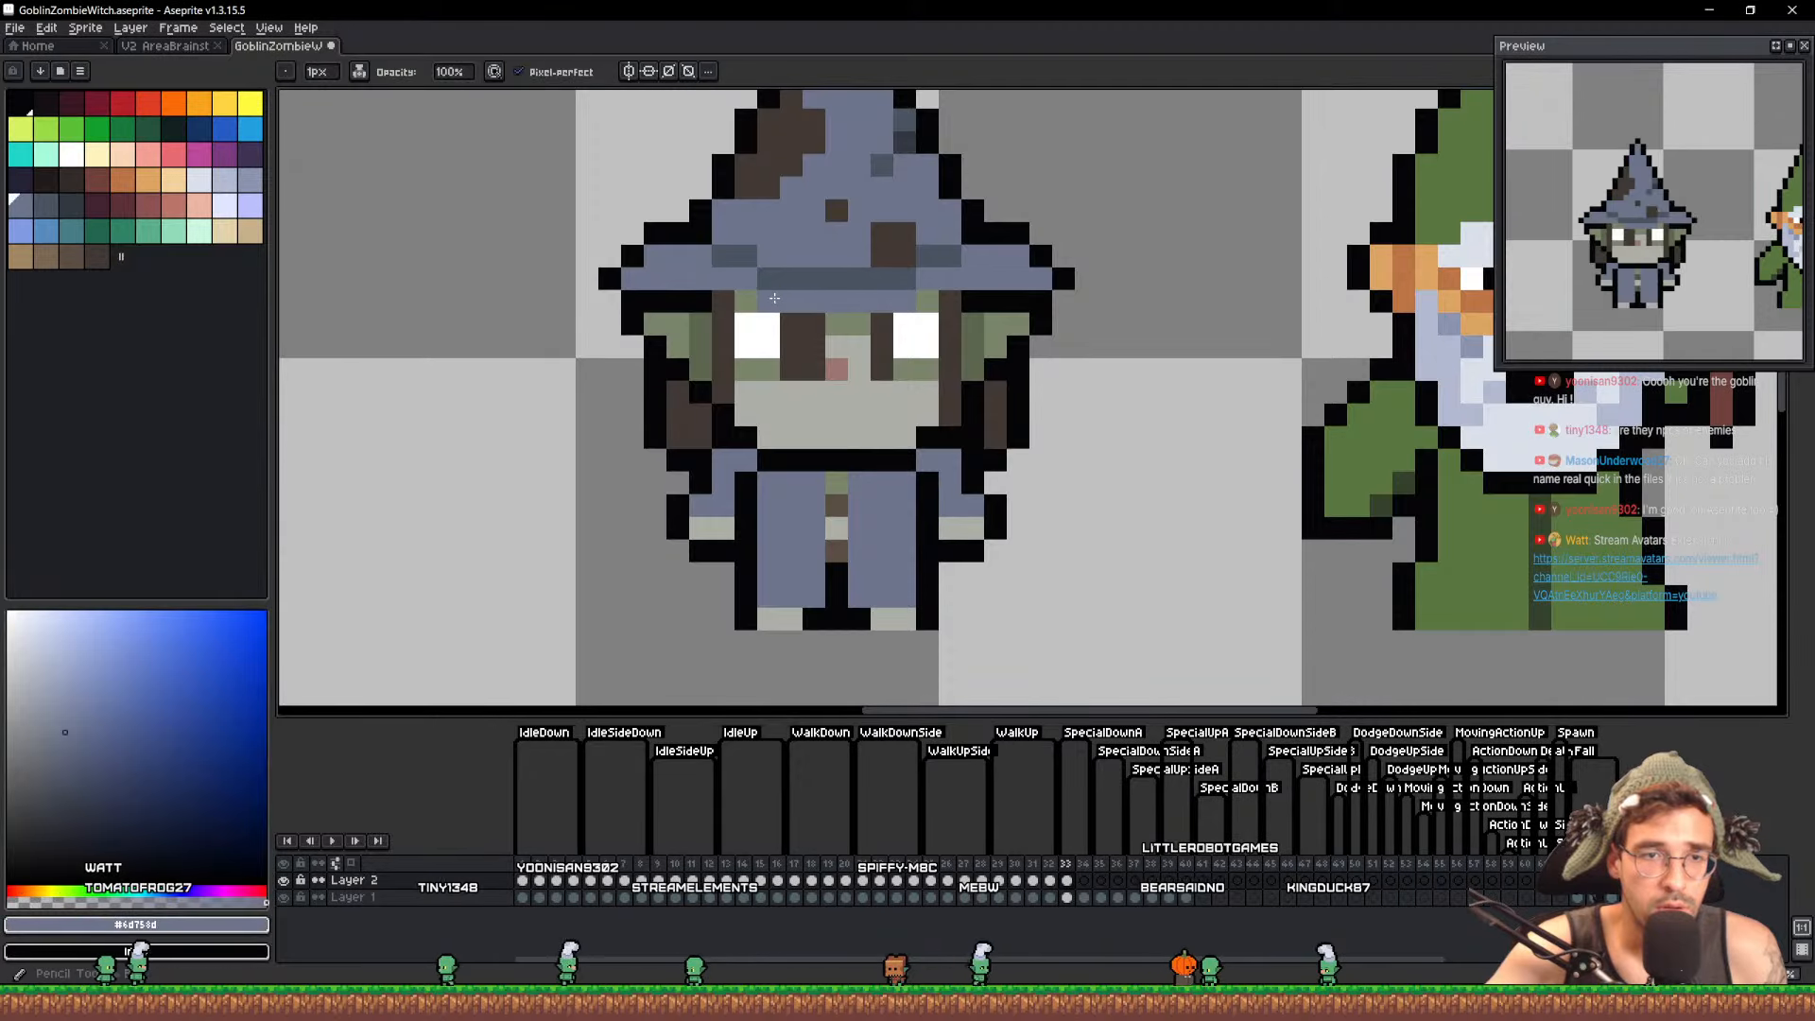
{"action": "scroll", "coordinate": [910, 292], "scroll_direction": "down", "scroll_amount": 3}
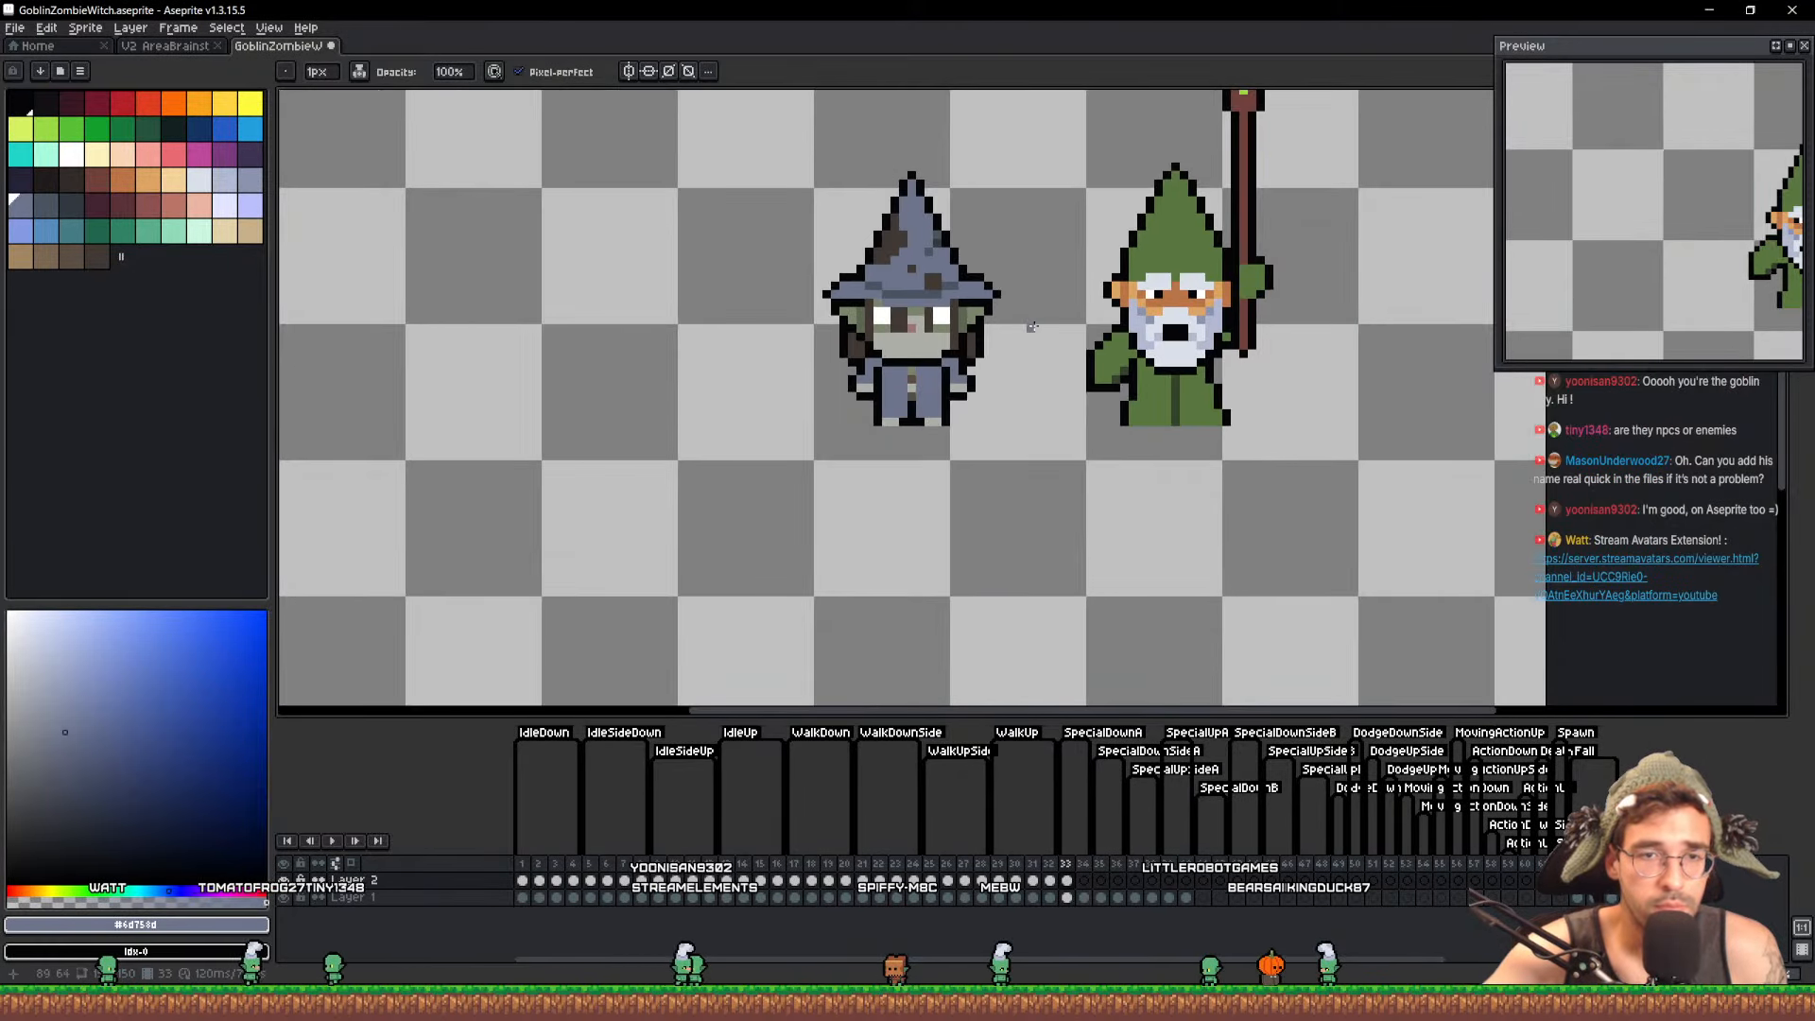
{"action": "scroll", "coordinate": [1038, 328], "scroll_direction": "up", "scroll_amount": 3}
{"action": "scroll", "coordinate": [978, 319], "scroll_direction": "down", "scroll_amount": 2}
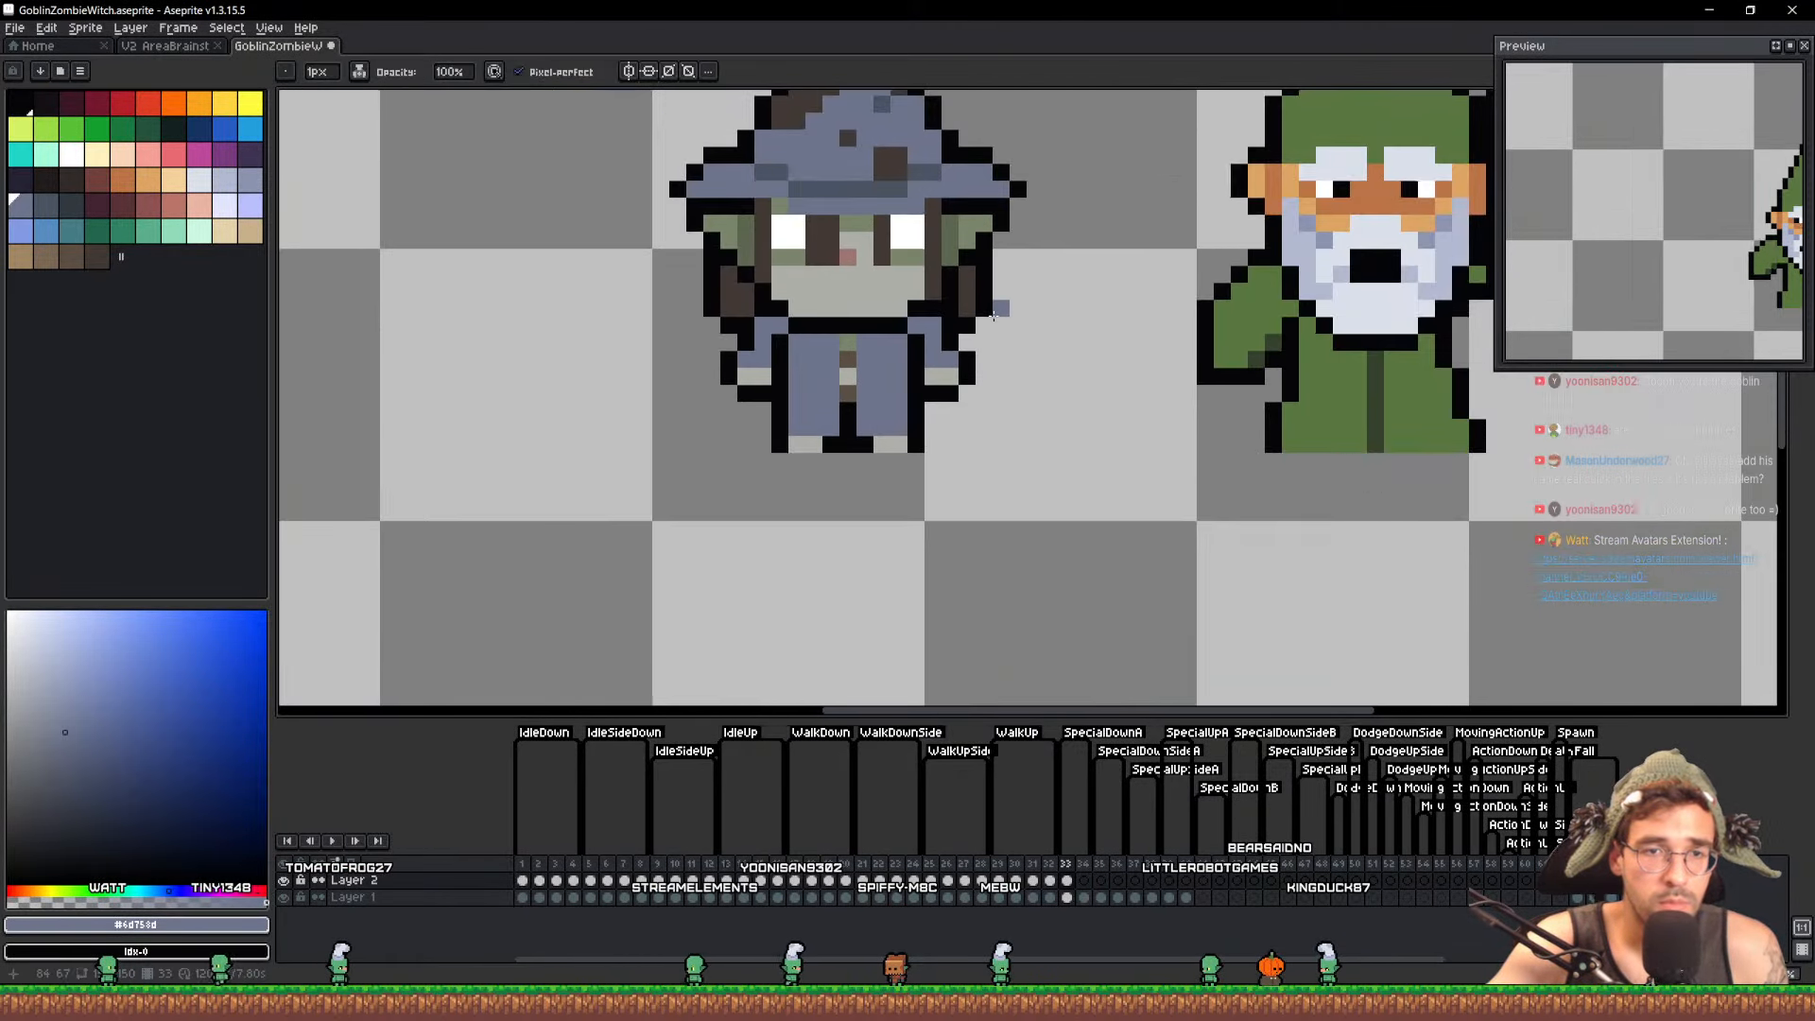
{"action": "scroll", "coordinate": [978, 320], "scroll_direction": "up", "scroll_amount": 1}
{"action": "scroll", "coordinate": [979, 320], "scroll_direction": "down", "scroll_amount": 2}
{"action": "scroll", "coordinate": [1014, 317], "scroll_direction": "up", "scroll_amount": 4}
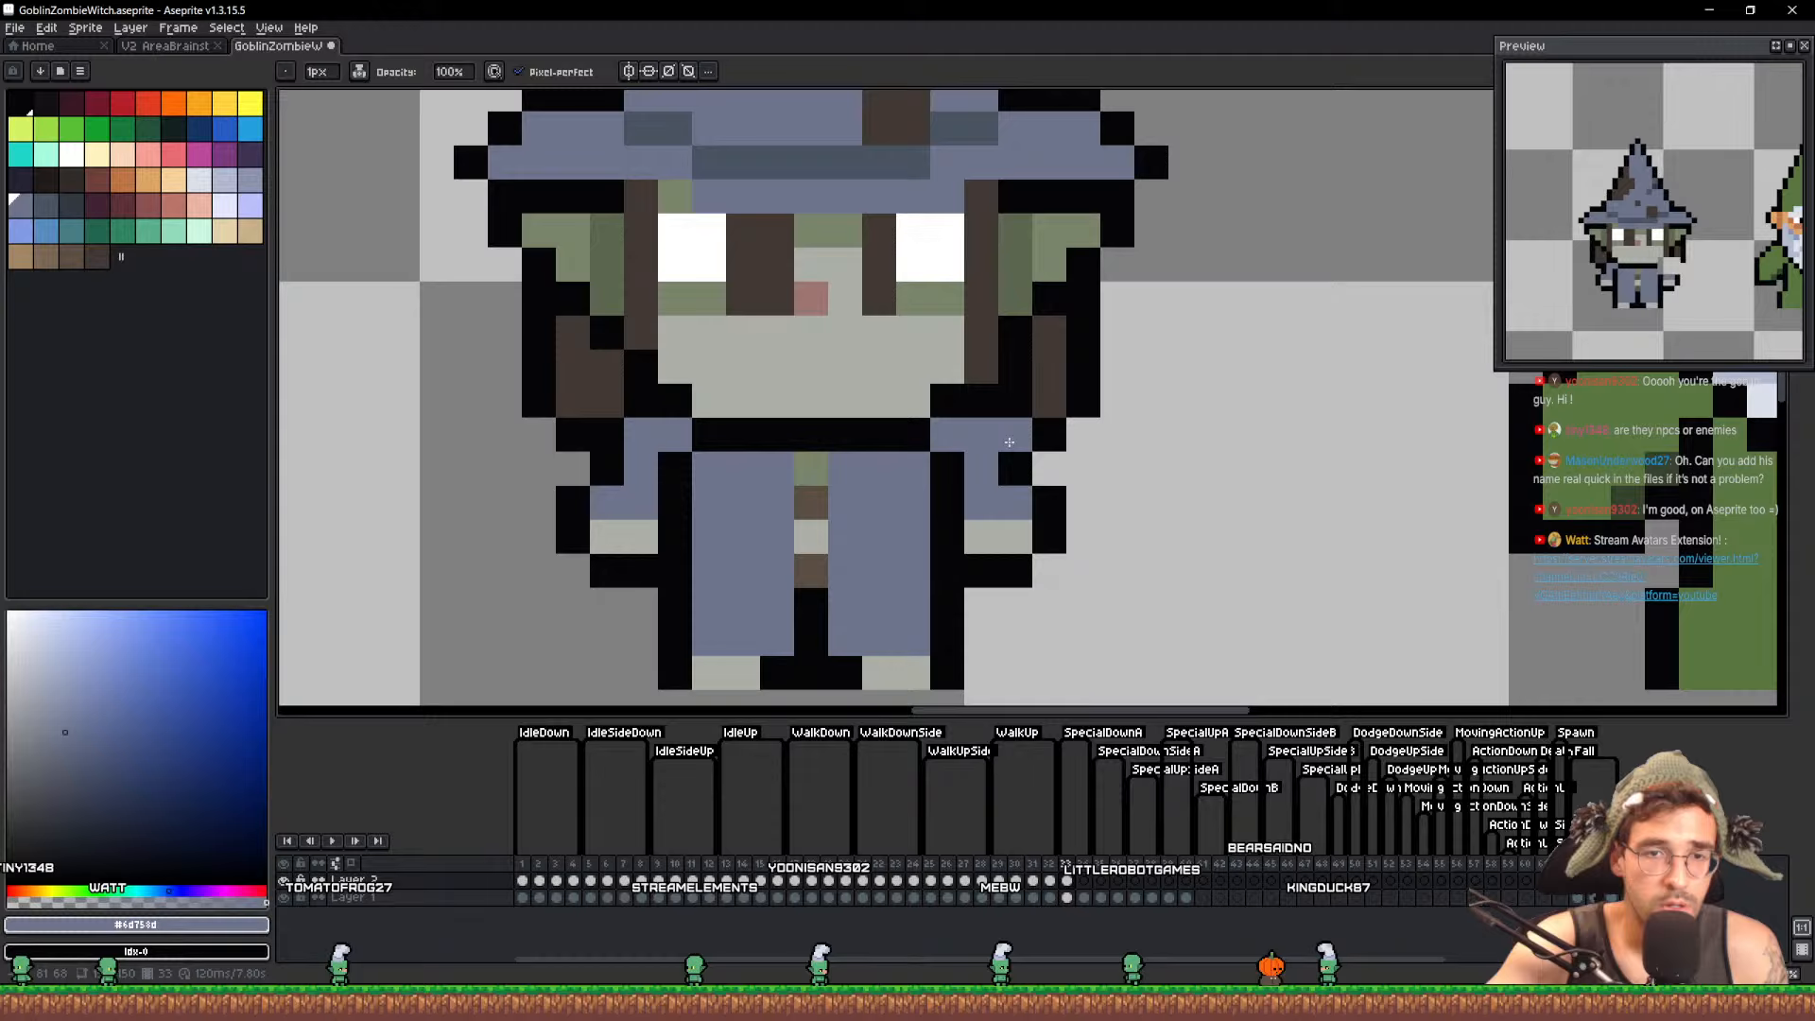
{"action": "key", "text": "plus"}
{"action": "left_click_drag", "start_coordinate": [1010, 442], "coordinate": [1103, 403]}
{"action": "left_click", "coordinate": [1023, 533], "text": "alt"}
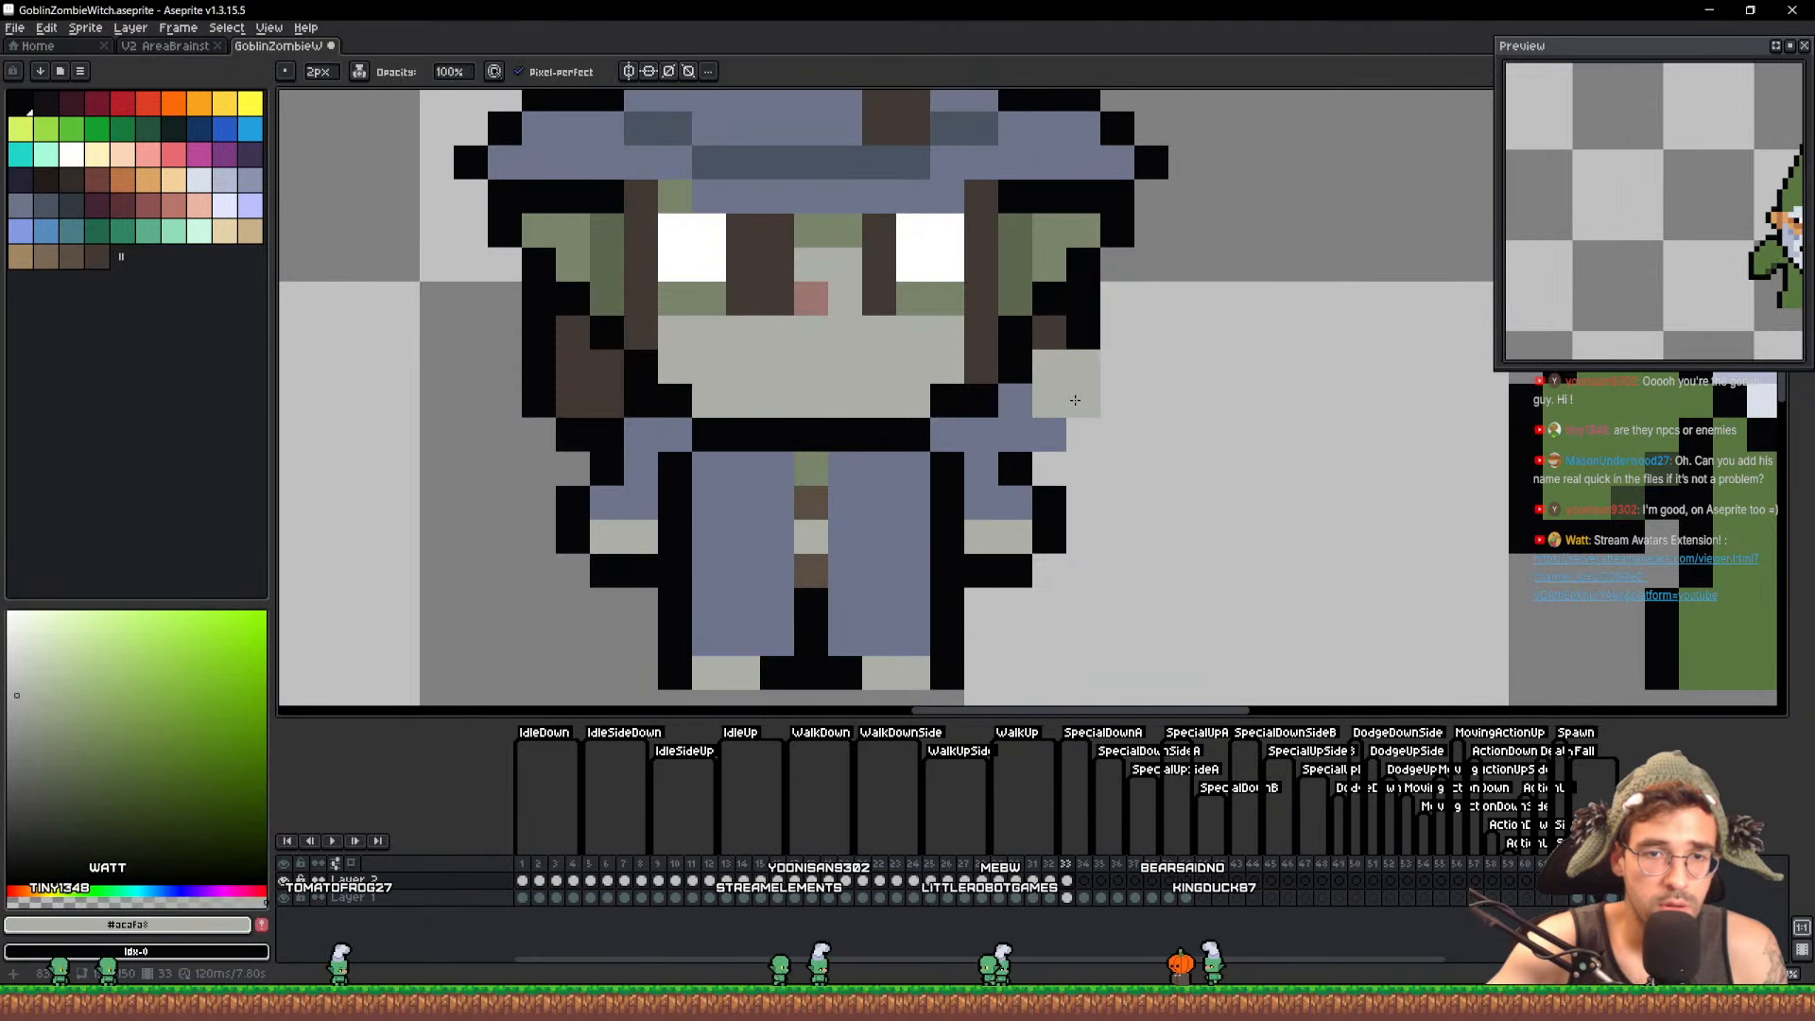
{"action": "left_click", "coordinate": [1075, 398]}
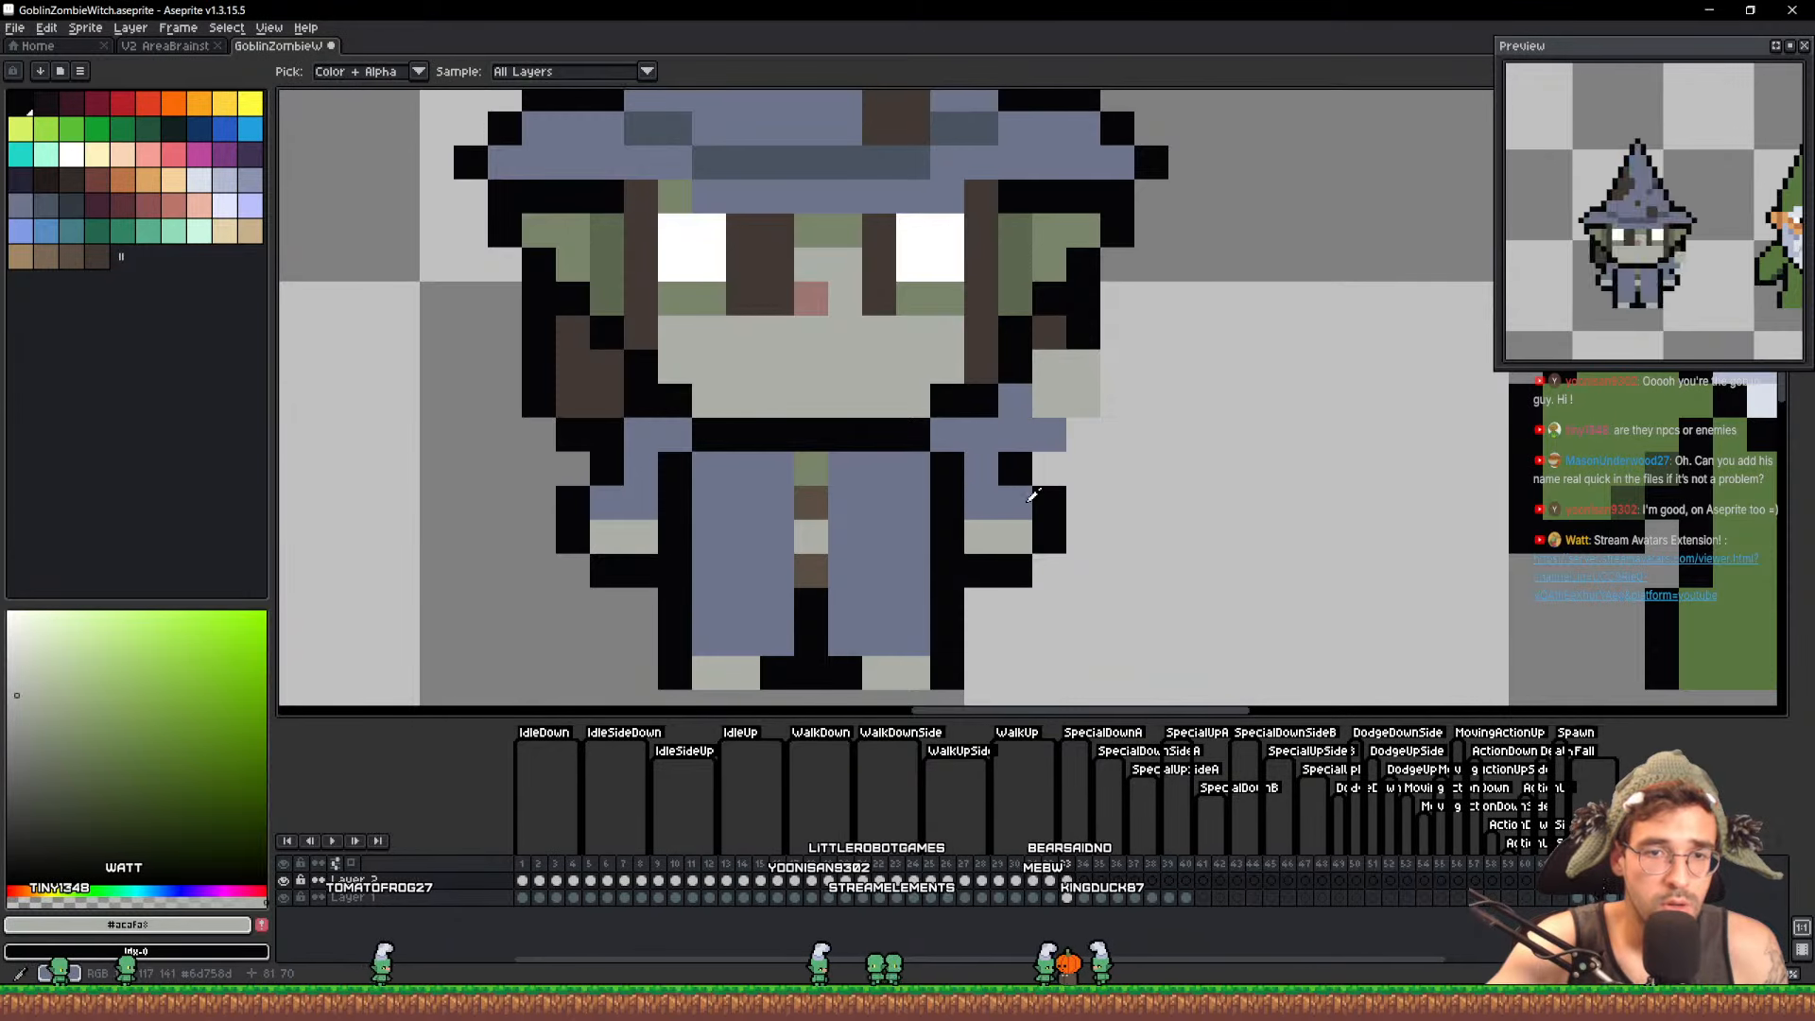
Outline the raised arm and hand in black and erase the old lowered arm beneath it
{"action": "left_click", "coordinate": [1010, 469], "text": "alt"}
{"action": "key", "text": "minus"}
{"action": "left_click", "coordinate": [984, 470]}
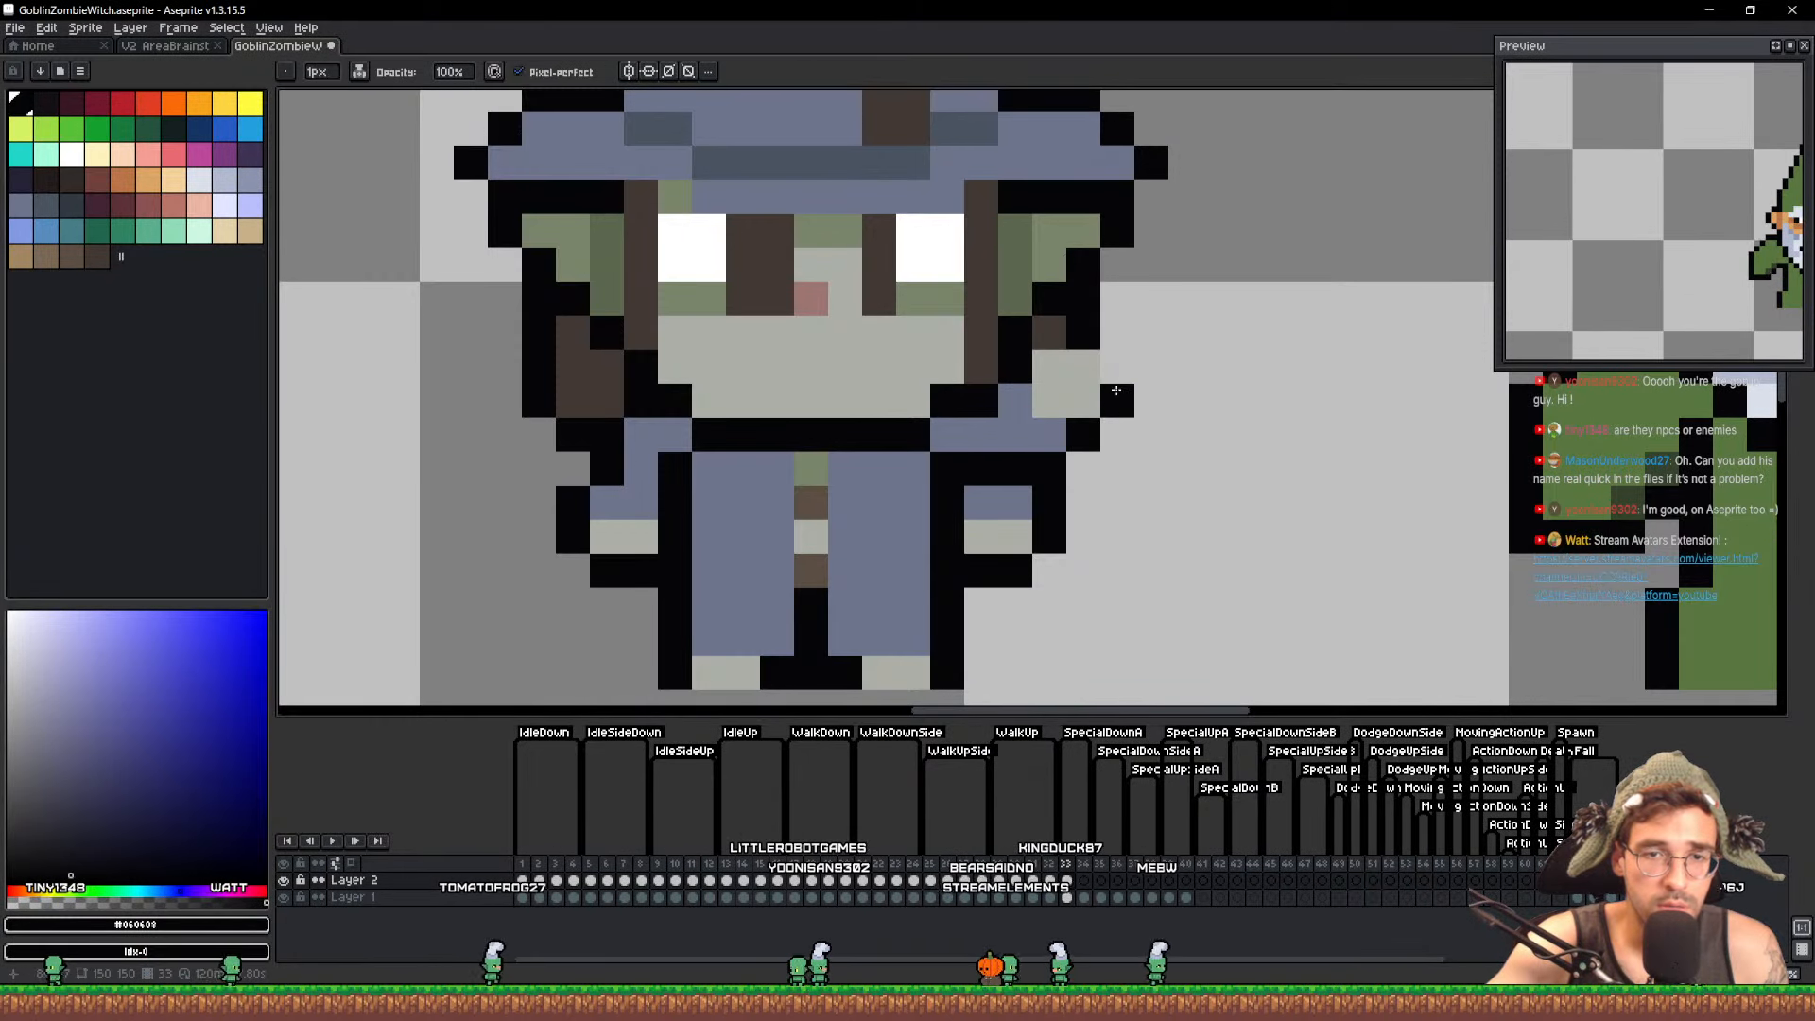
{"action": "left_click_drag", "start_coordinate": [1116, 391], "coordinate": [1117, 368]}
{"action": "key", "text": "e"}
{"action": "scroll", "coordinate": [1012, 534], "scroll_direction": "up", "scroll_amount": 1}
{"action": "mouse_move", "coordinate": [1012, 534]}
{"action": "left_mouse_down"}
{"action": "mouse_move", "coordinate": [1072, 538]}
{"action": "mouse_move", "coordinate": [1010, 563]}
{"action": "left_mouse_up"}
Place a mirrored copy of the raised arm on the witch's other side, erase the old arm there and save the sprite
{"action": "key", "text": "q"}
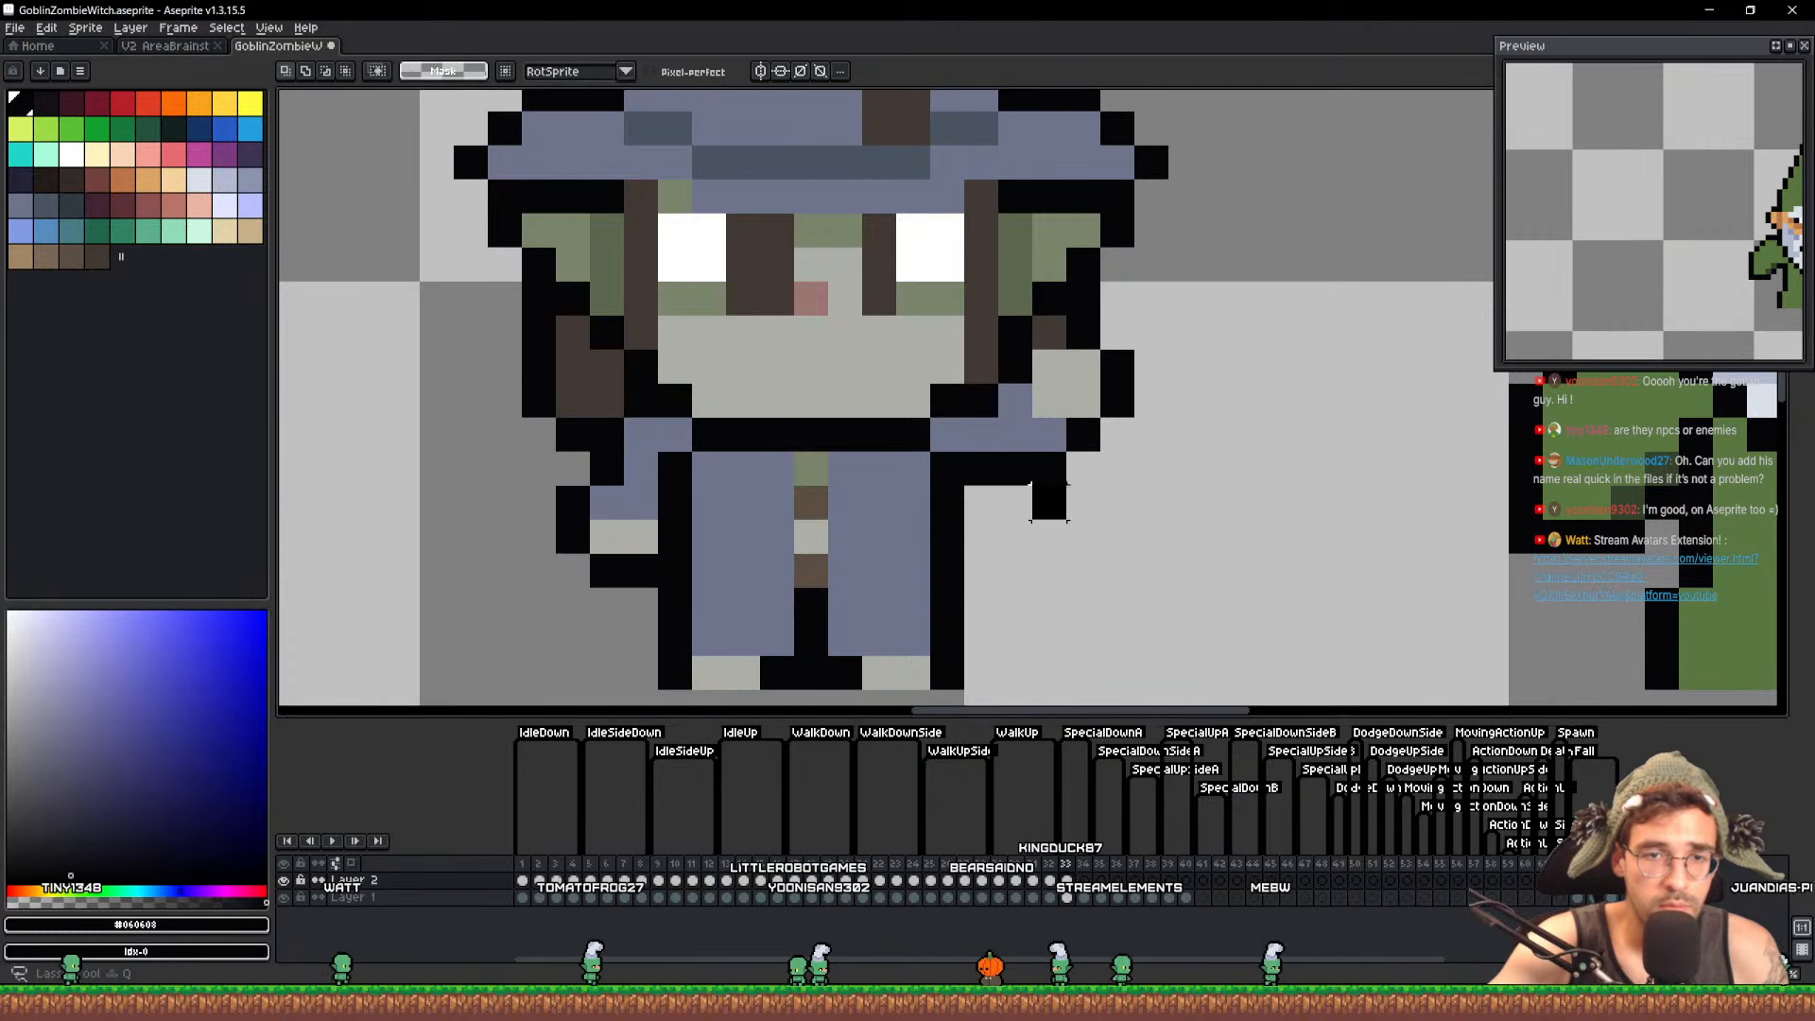
{"action": "key", "text": "ctrl+v"}
{"action": "mouse_move", "coordinate": [1114, 466]}
{"action": "left_mouse_down"}
{"action": "mouse_move", "coordinate": [567, 466]}
{"action": "mouse_move", "coordinate": [617, 458]}
{"action": "mouse_move", "coordinate": [556, 520]}
{"action": "left_mouse_up"}
{"action": "key", "text": "ctrl+d"}
{"action": "key", "text": "e"}
{"action": "key", "text": "b"}
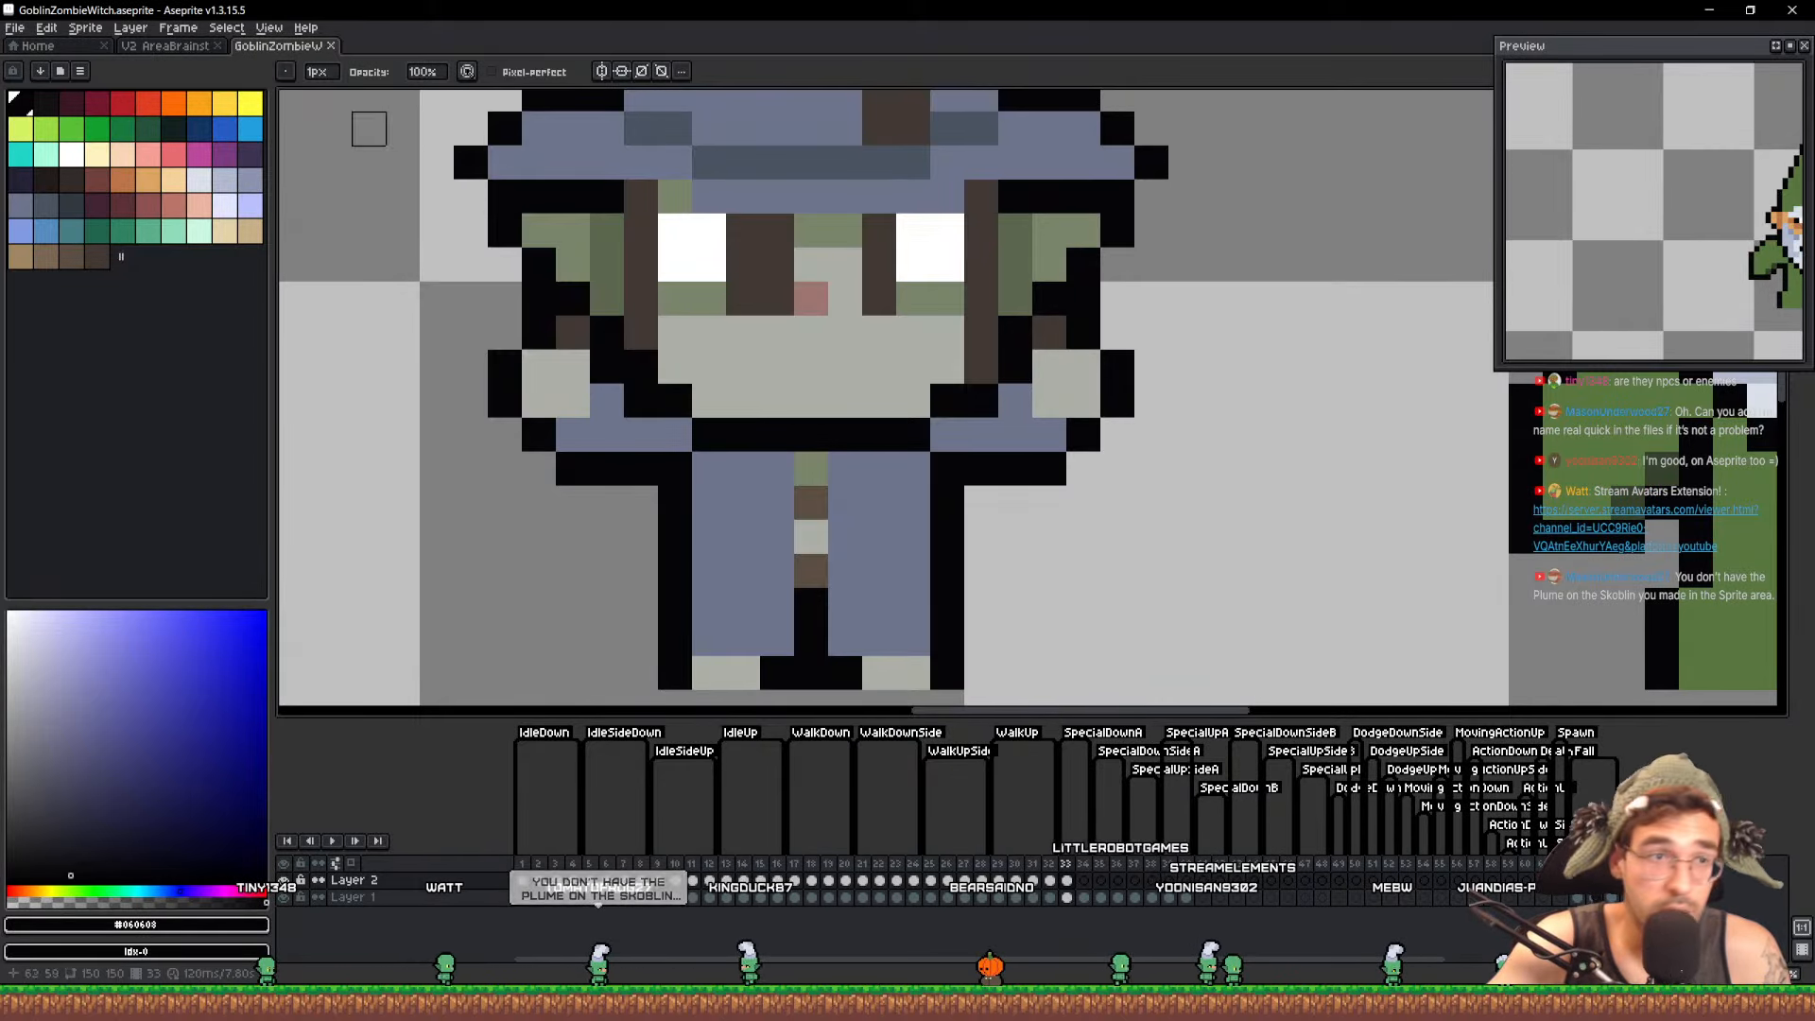
Open Skeleton_Culling.aseprite and copy the whole skeleton goblin with its green plume
{"action": "left_click", "coordinate": [77, 50]}
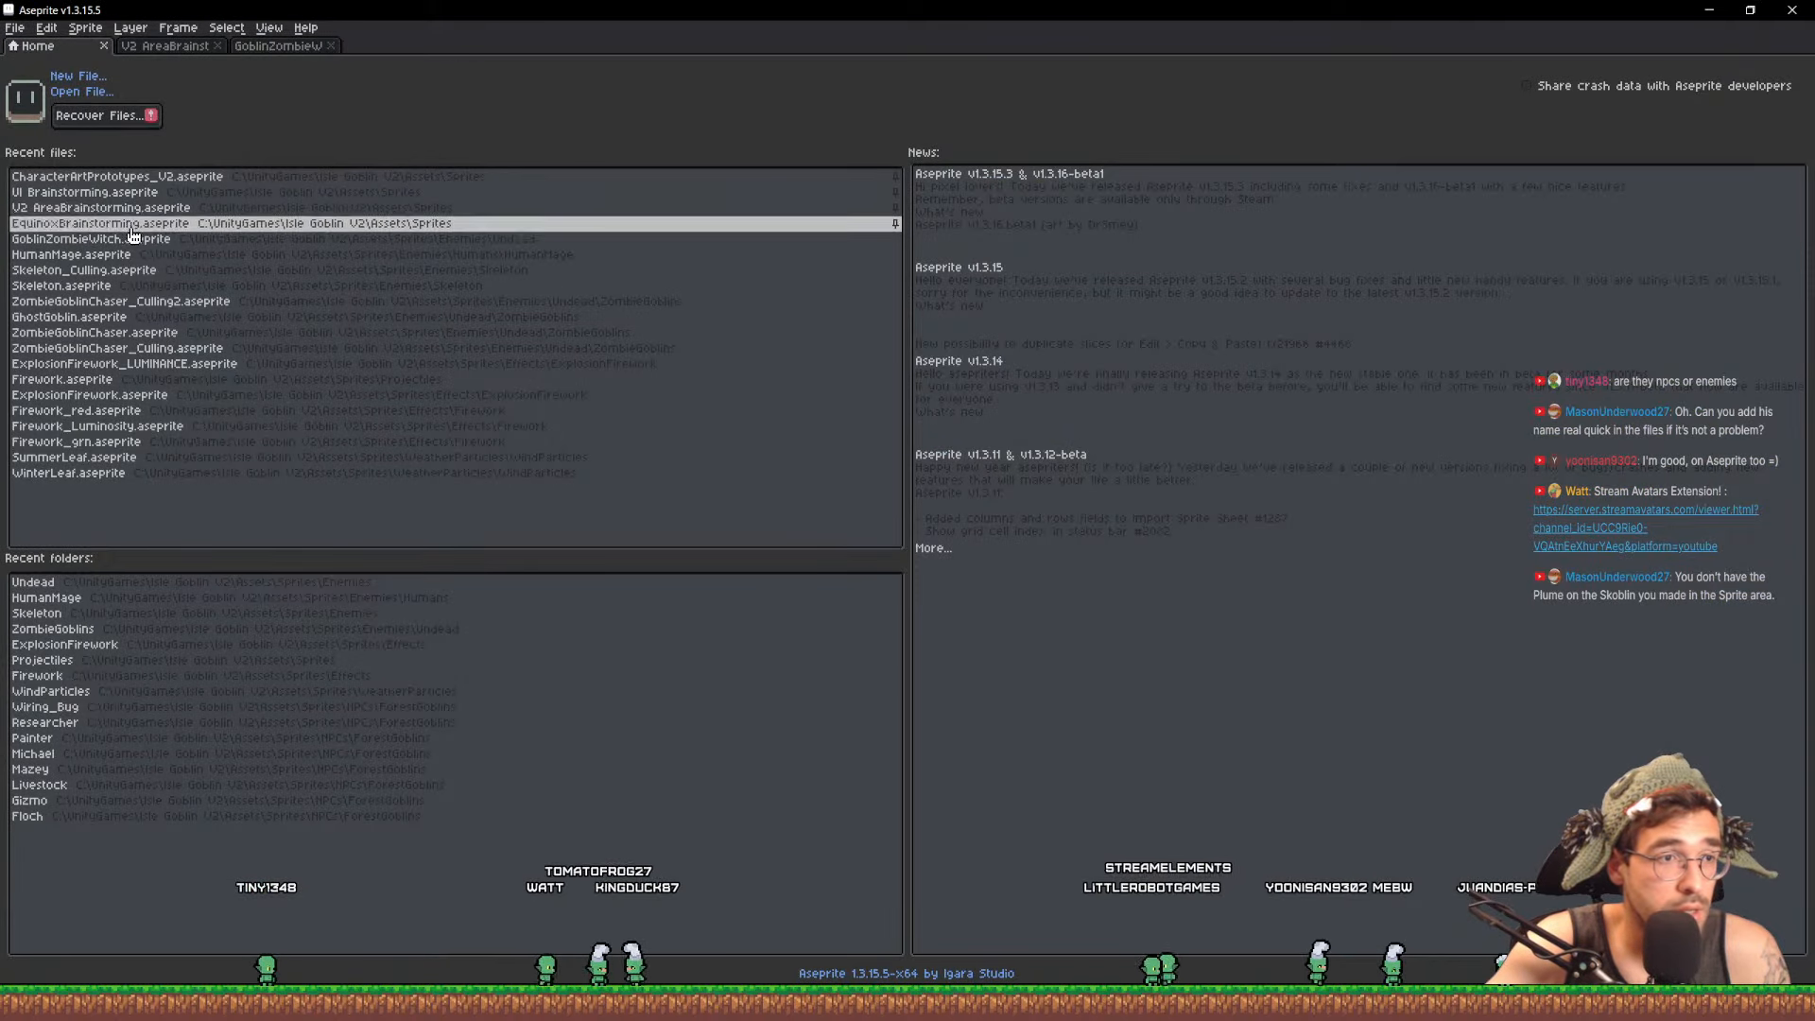
{"action": "left_click", "coordinate": [188, 272]}
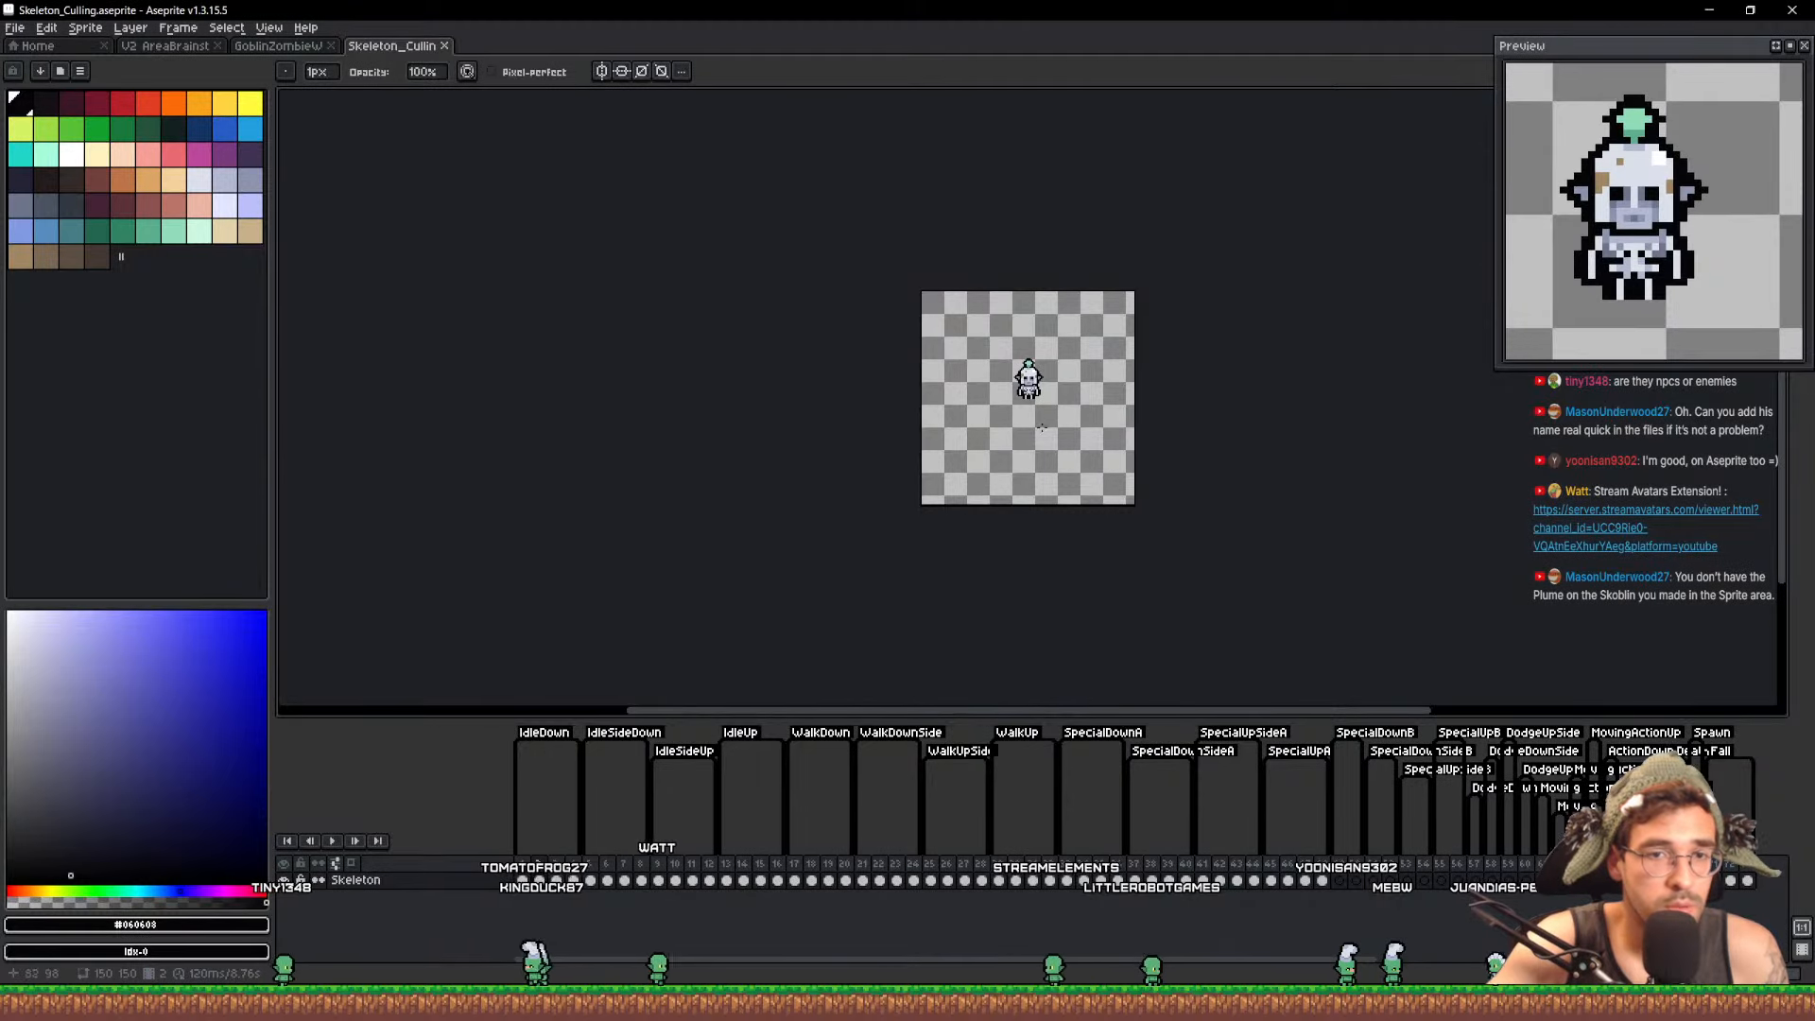
{"action": "scroll", "coordinate": [1097, 378], "scroll_direction": "up", "scroll_amount": 3}
{"action": "left_click", "coordinate": [531, 885]}
{"action": "key", "text": "q"}
{"action": "mouse_move", "coordinate": [911, 530]}
{"action": "left_mouse_down"}
{"action": "mouse_move", "coordinate": [628, 97]}
{"action": "mouse_move", "coordinate": [1122, 279]}
{"action": "left_mouse_up"}
Paste the plumed skeleton over the plumeless one beside the witch in V2 AreaBrainstorming and save the file
{"action": "left_click", "coordinate": [274, 49]}
{"action": "left_click", "coordinate": [144, 46]}
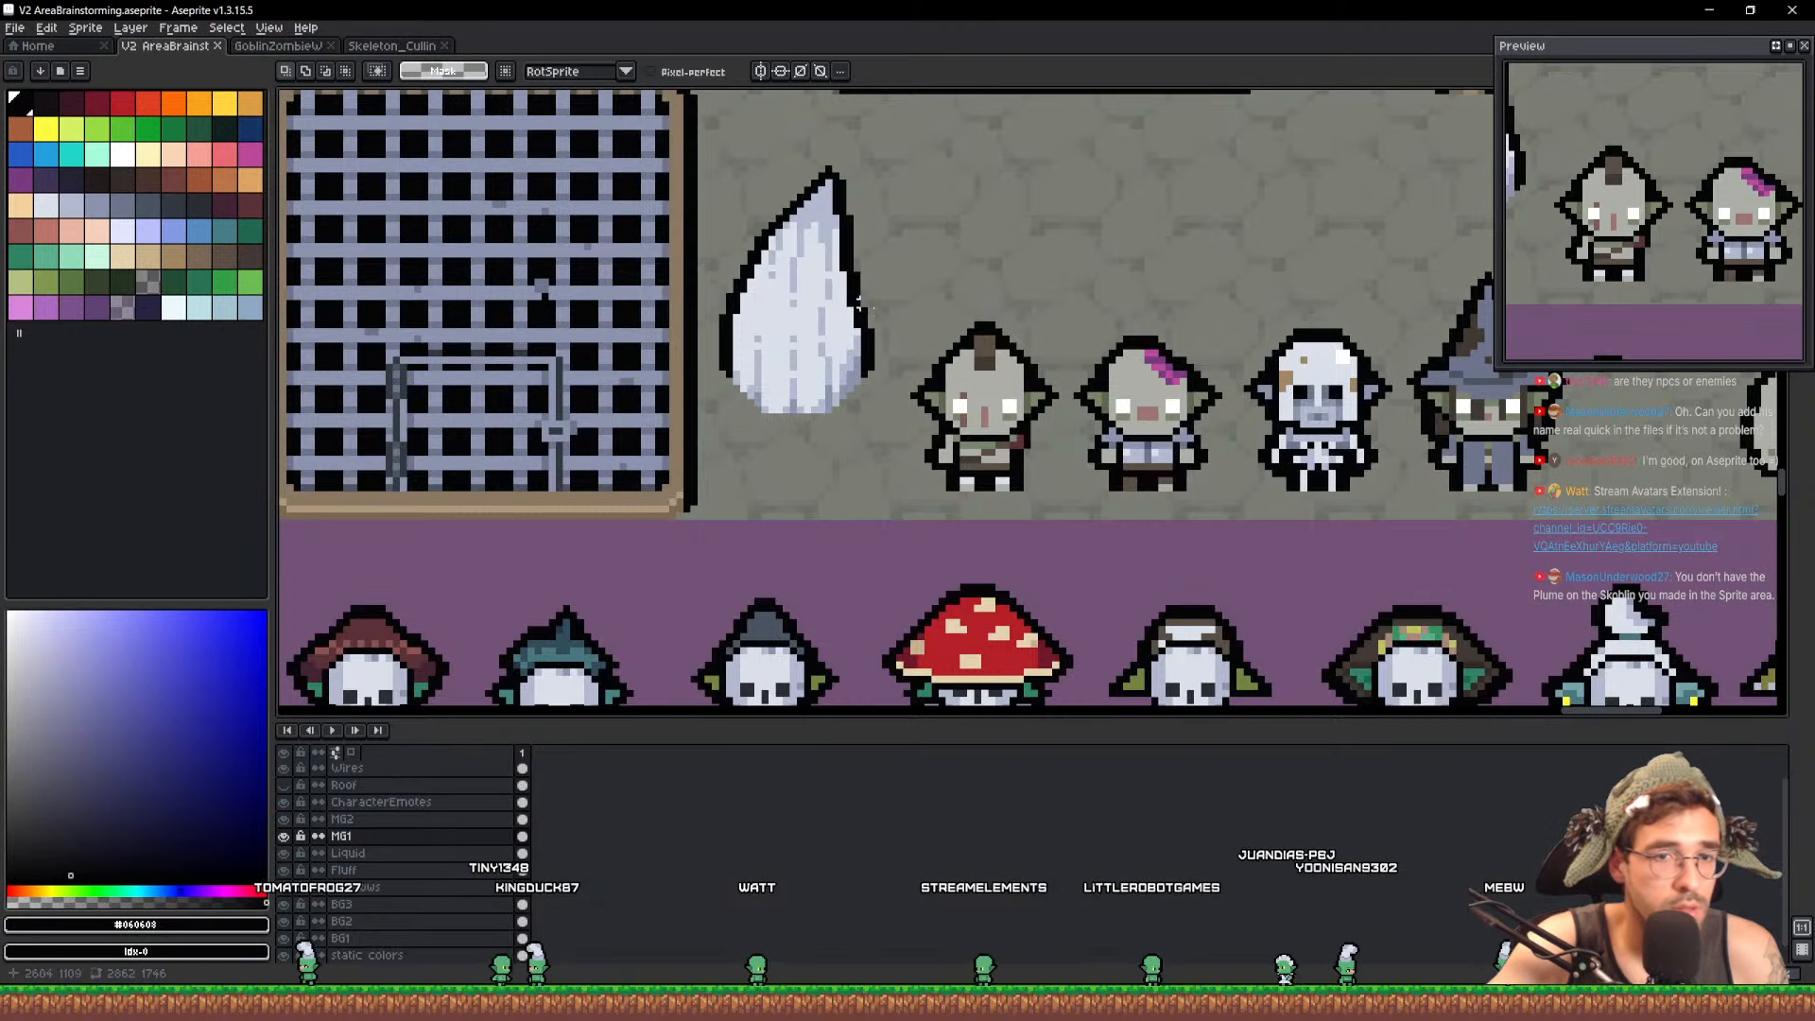
{"action": "scroll", "coordinate": [1006, 378], "scroll_direction": "up", "scroll_amount": 3}
{"action": "scroll", "coordinate": [1006, 379], "scroll_direction": "up", "scroll_amount": 1}
{"action": "key", "text": "ctrl+v"}
{"action": "left_click_drag", "start_coordinate": [1040, 387], "coordinate": [999, 374]}
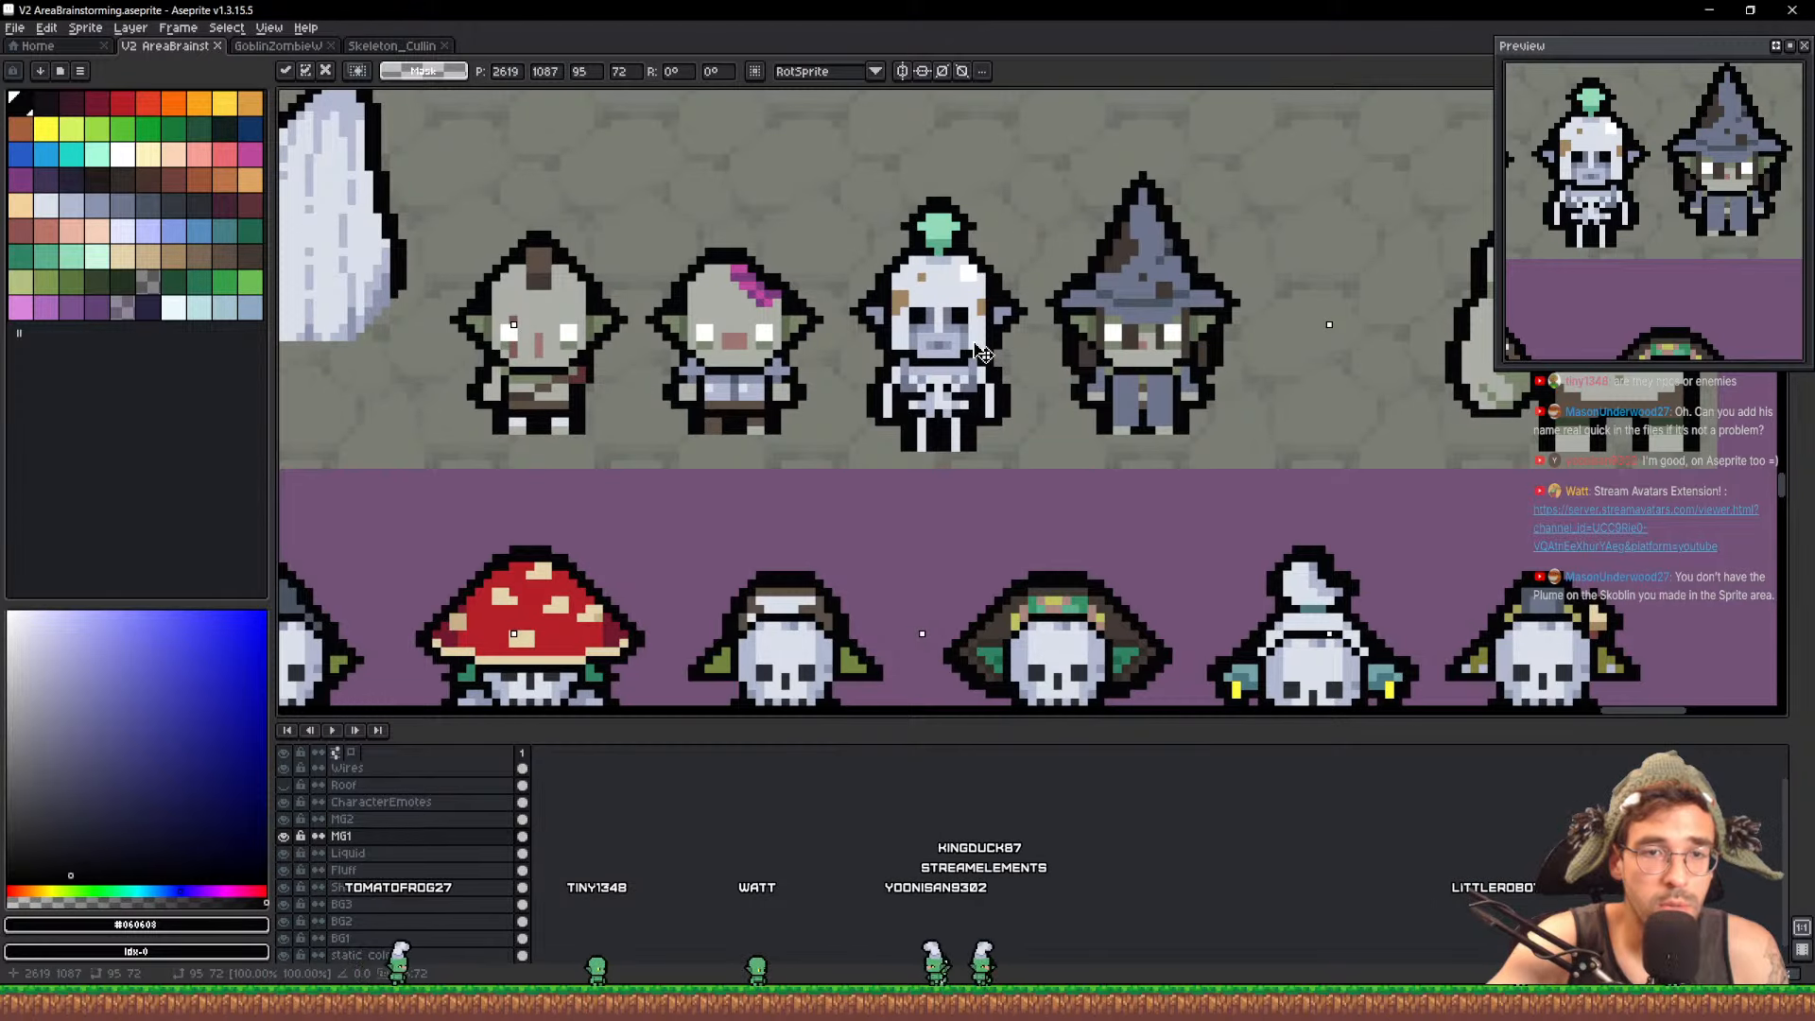
{"action": "scroll", "coordinate": [984, 353], "scroll_direction": "down", "scroll_amount": 2}
{"action": "key", "text": "ctrl+s"}
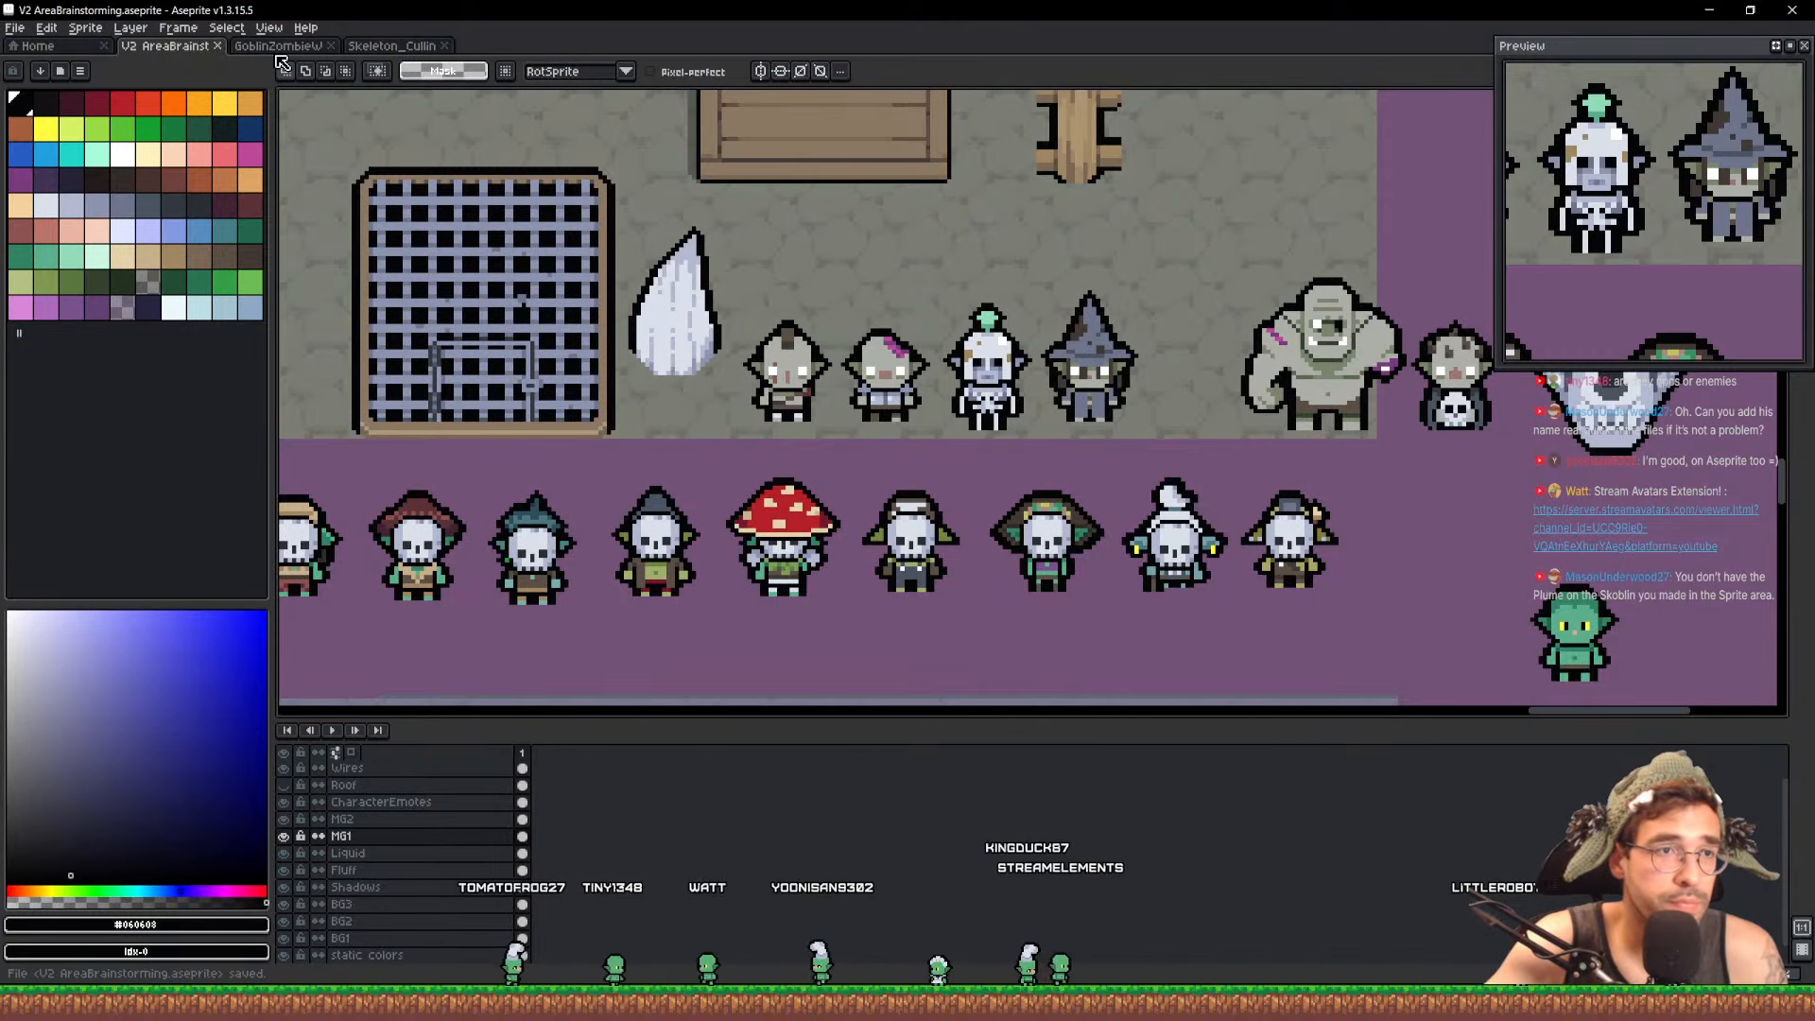
In frame 33 of GoblinZombieWitch, move each of the witch's legs one pixel outward to widen her stance
{"action": "left_click", "coordinate": [280, 47]}
{"action": "scroll", "coordinate": [747, 373], "scroll_direction": "down", "scroll_amount": 3}
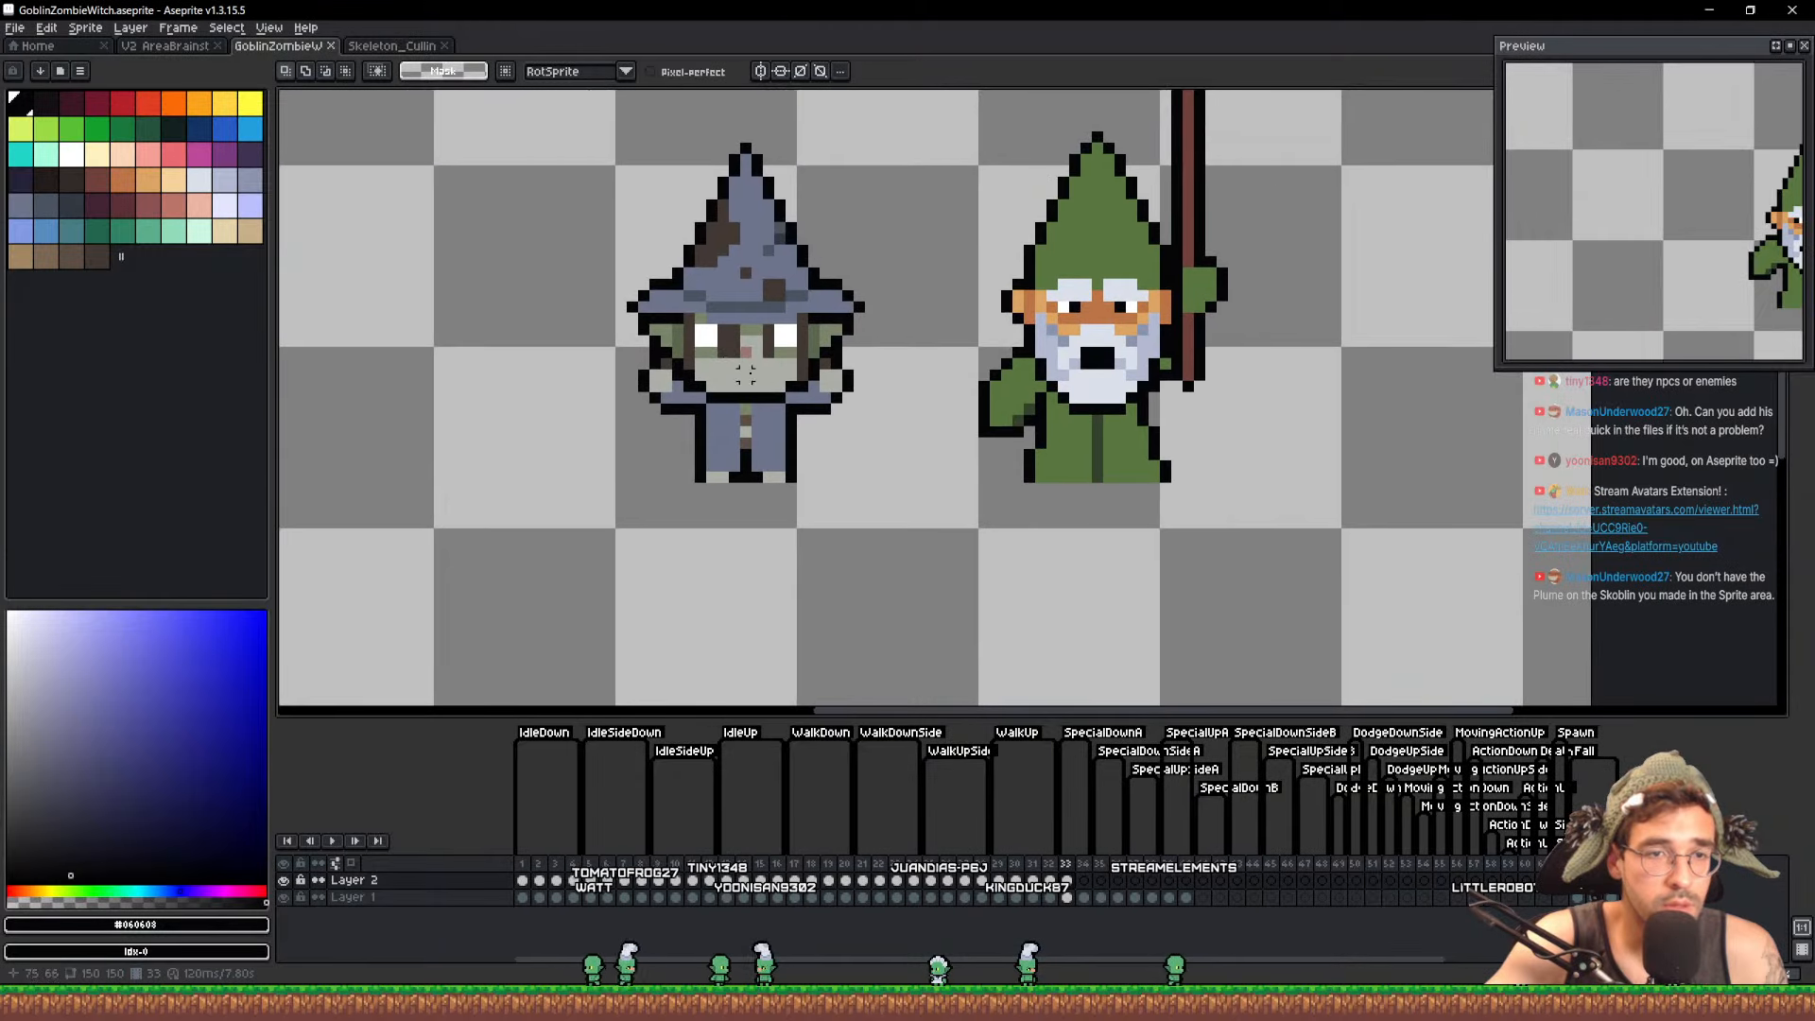
{"action": "scroll", "coordinate": [826, 465], "scroll_direction": "up", "scroll_amount": 3}
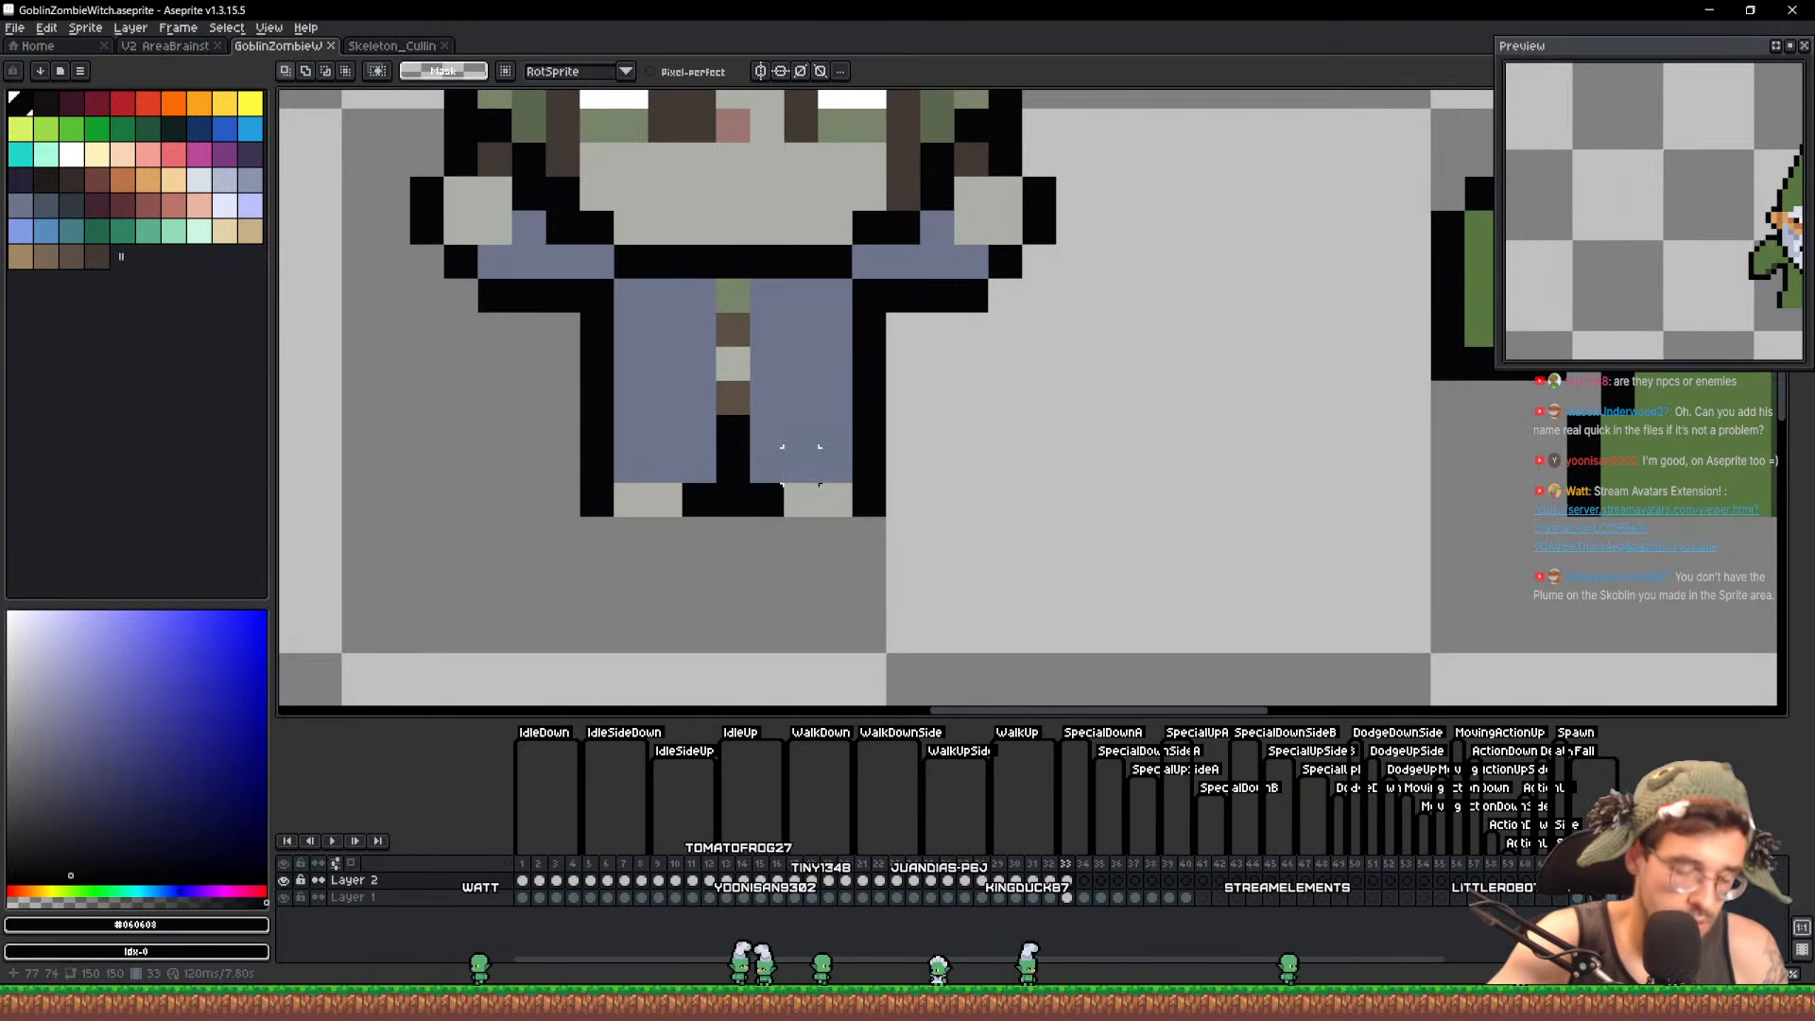
{"action": "left_click_drag", "start_coordinate": [748, 414], "coordinate": [1017, 544]}
{"action": "mouse_move", "coordinate": [851, 485]}
{"action": "left_mouse_down"}
{"action": "mouse_move", "coordinate": [883, 510]}
{"action": "mouse_move", "coordinate": [879, 482]}
{"action": "left_mouse_up"}
{"action": "left_click_drag", "start_coordinate": [728, 437], "coordinate": [458, 570]}
{"action": "left_click_drag", "start_coordinate": [651, 531], "coordinate": [616, 520]}
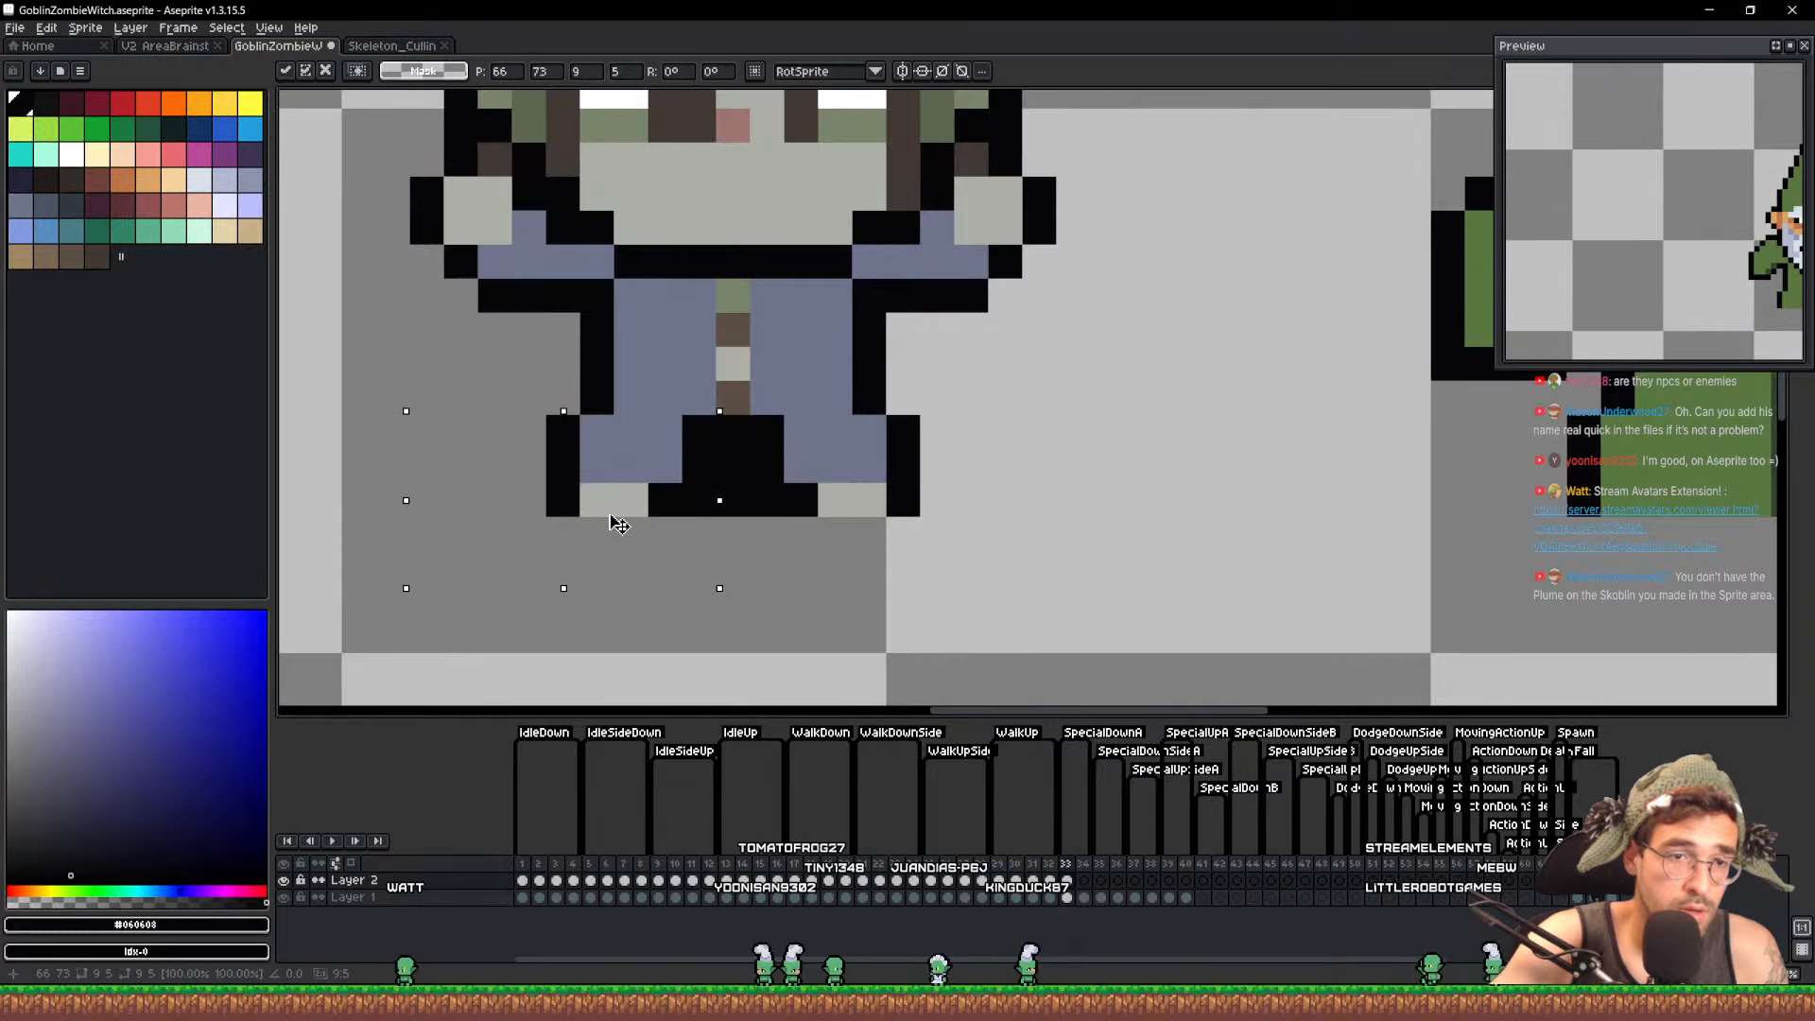
{"action": "key", "text": "ctrl+d"}
{"action": "left_click", "coordinate": [729, 404], "text": "alt"}
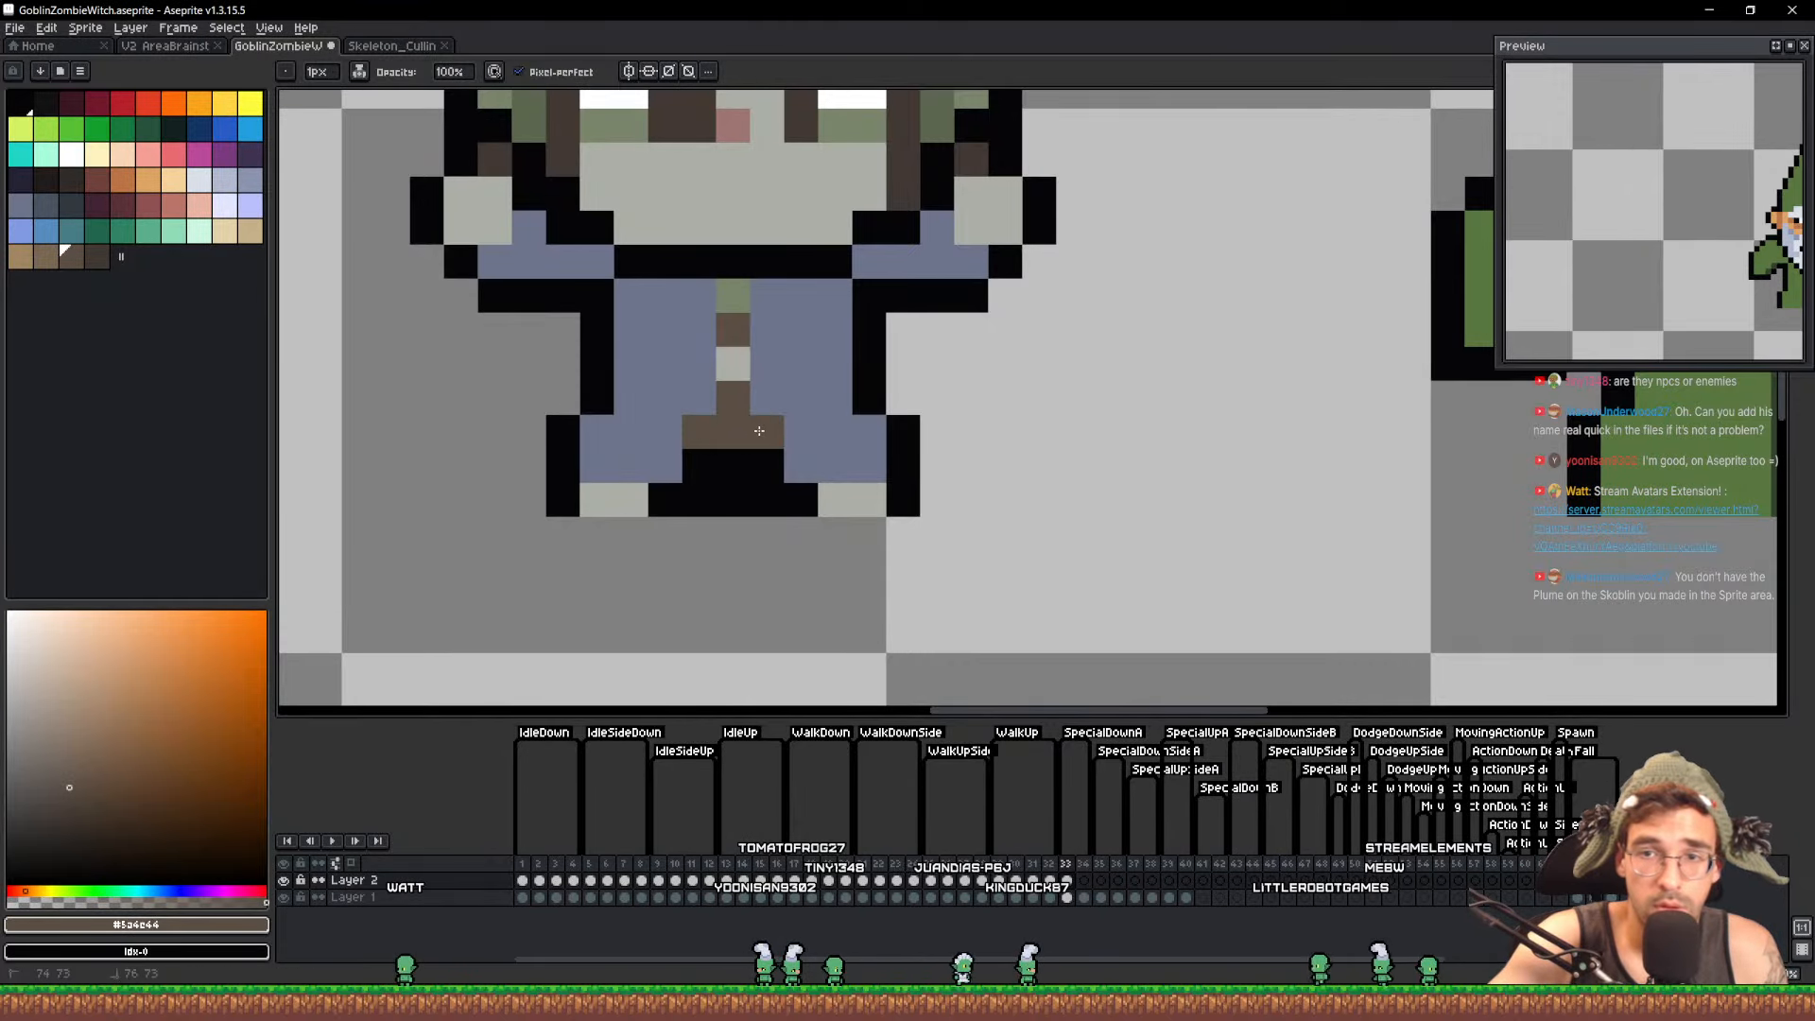
{"action": "scroll", "coordinate": [766, 434], "scroll_direction": "down", "scroll_amount": 3}
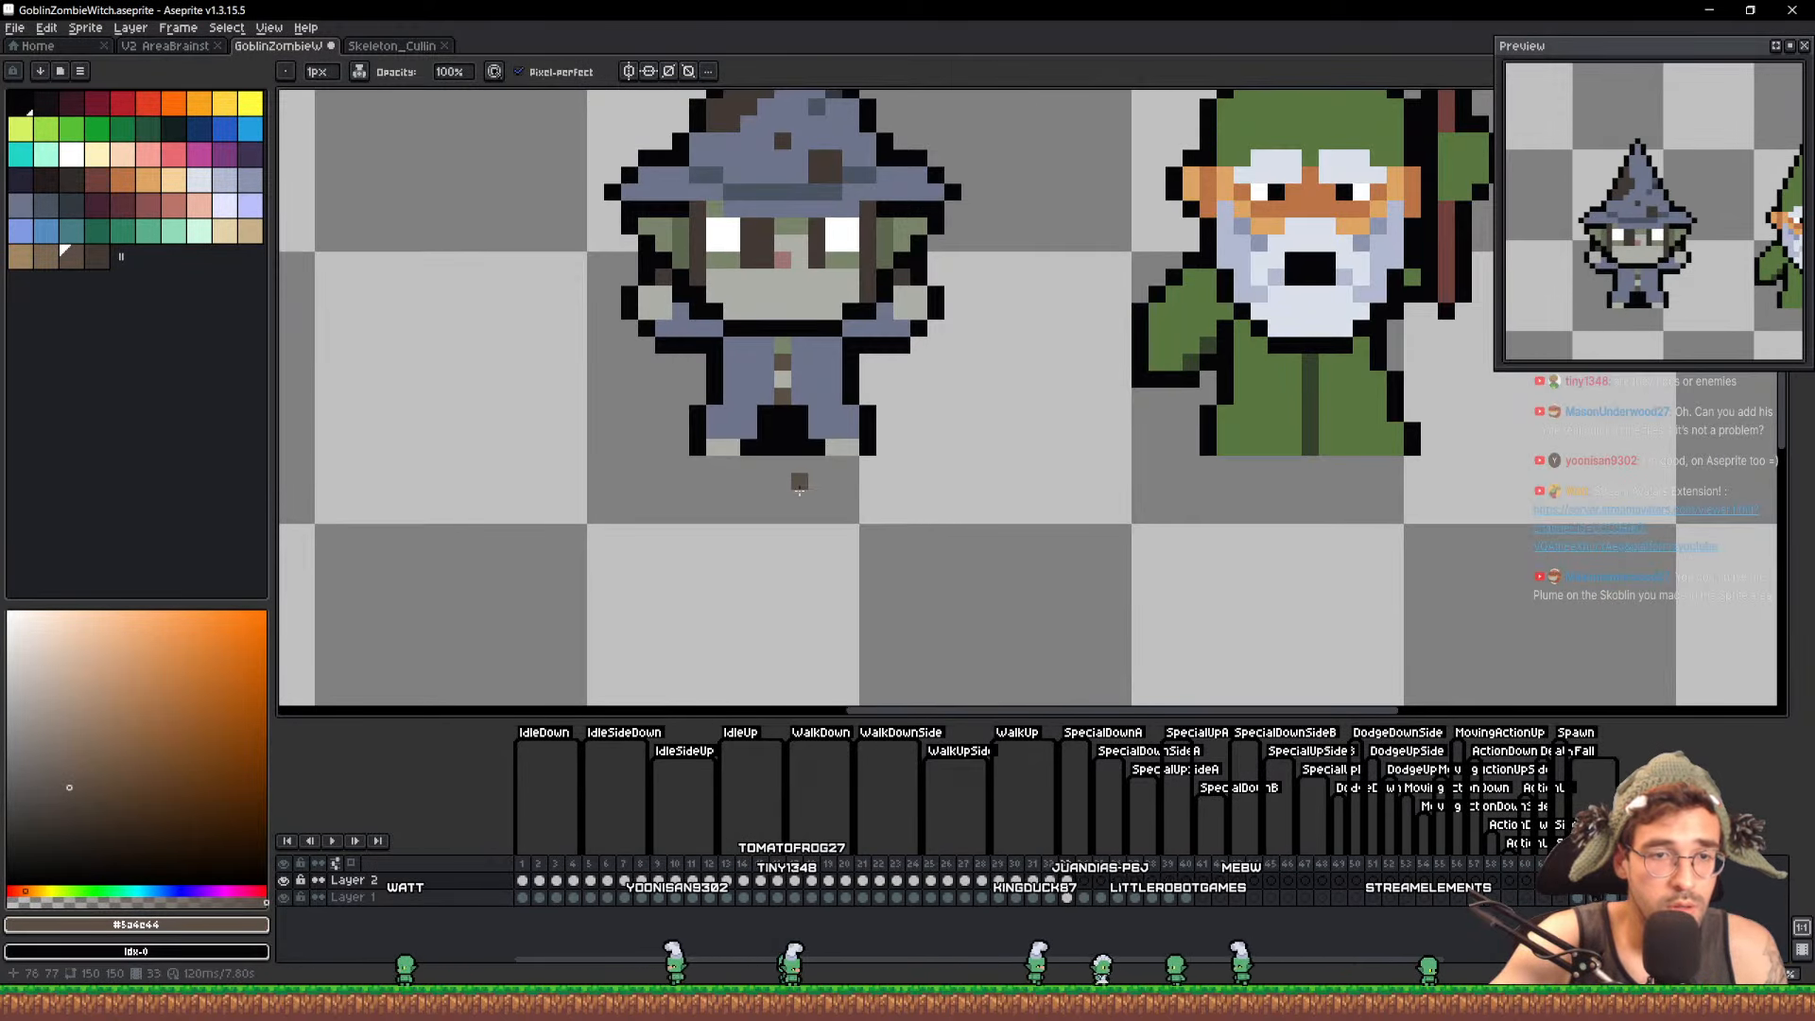
Duplicate the witch's raised-arm pose from frame 33 into frame 34 on Layer 2
{"action": "left_click", "coordinate": [996, 879]}
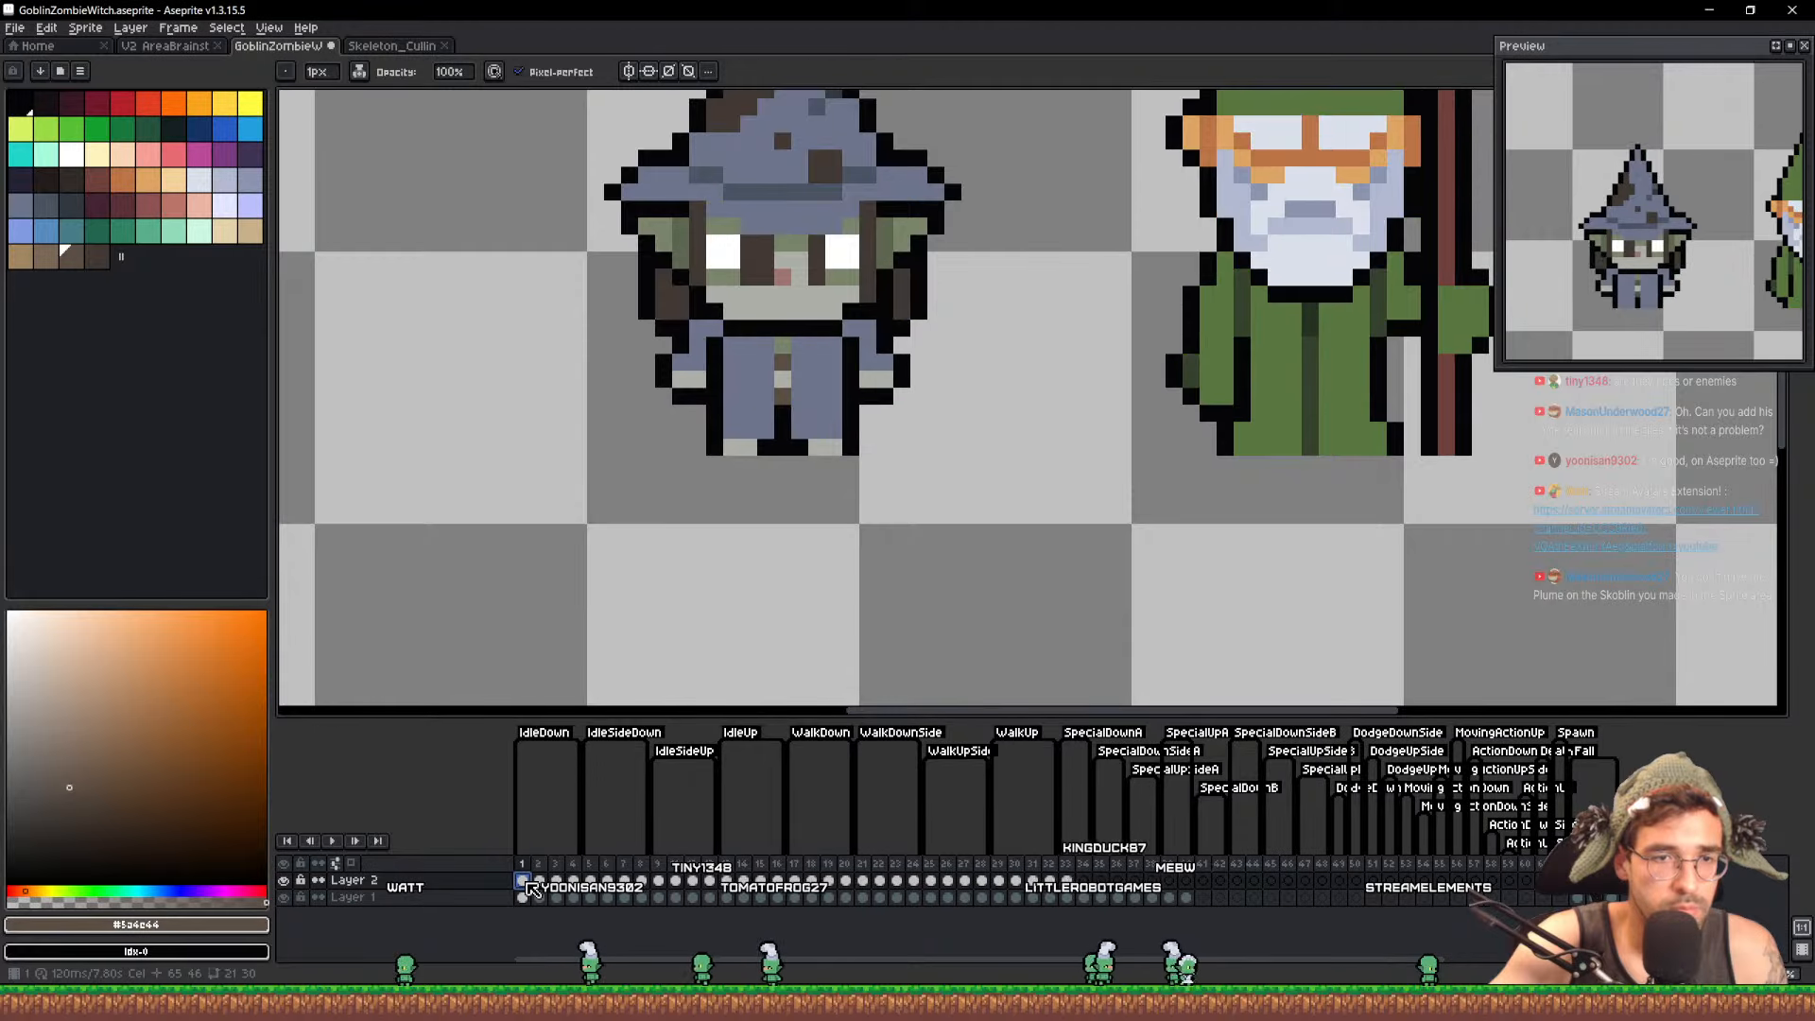
{"action": "left_click_drag", "start_coordinate": [995, 879], "coordinate": [1066, 878]}
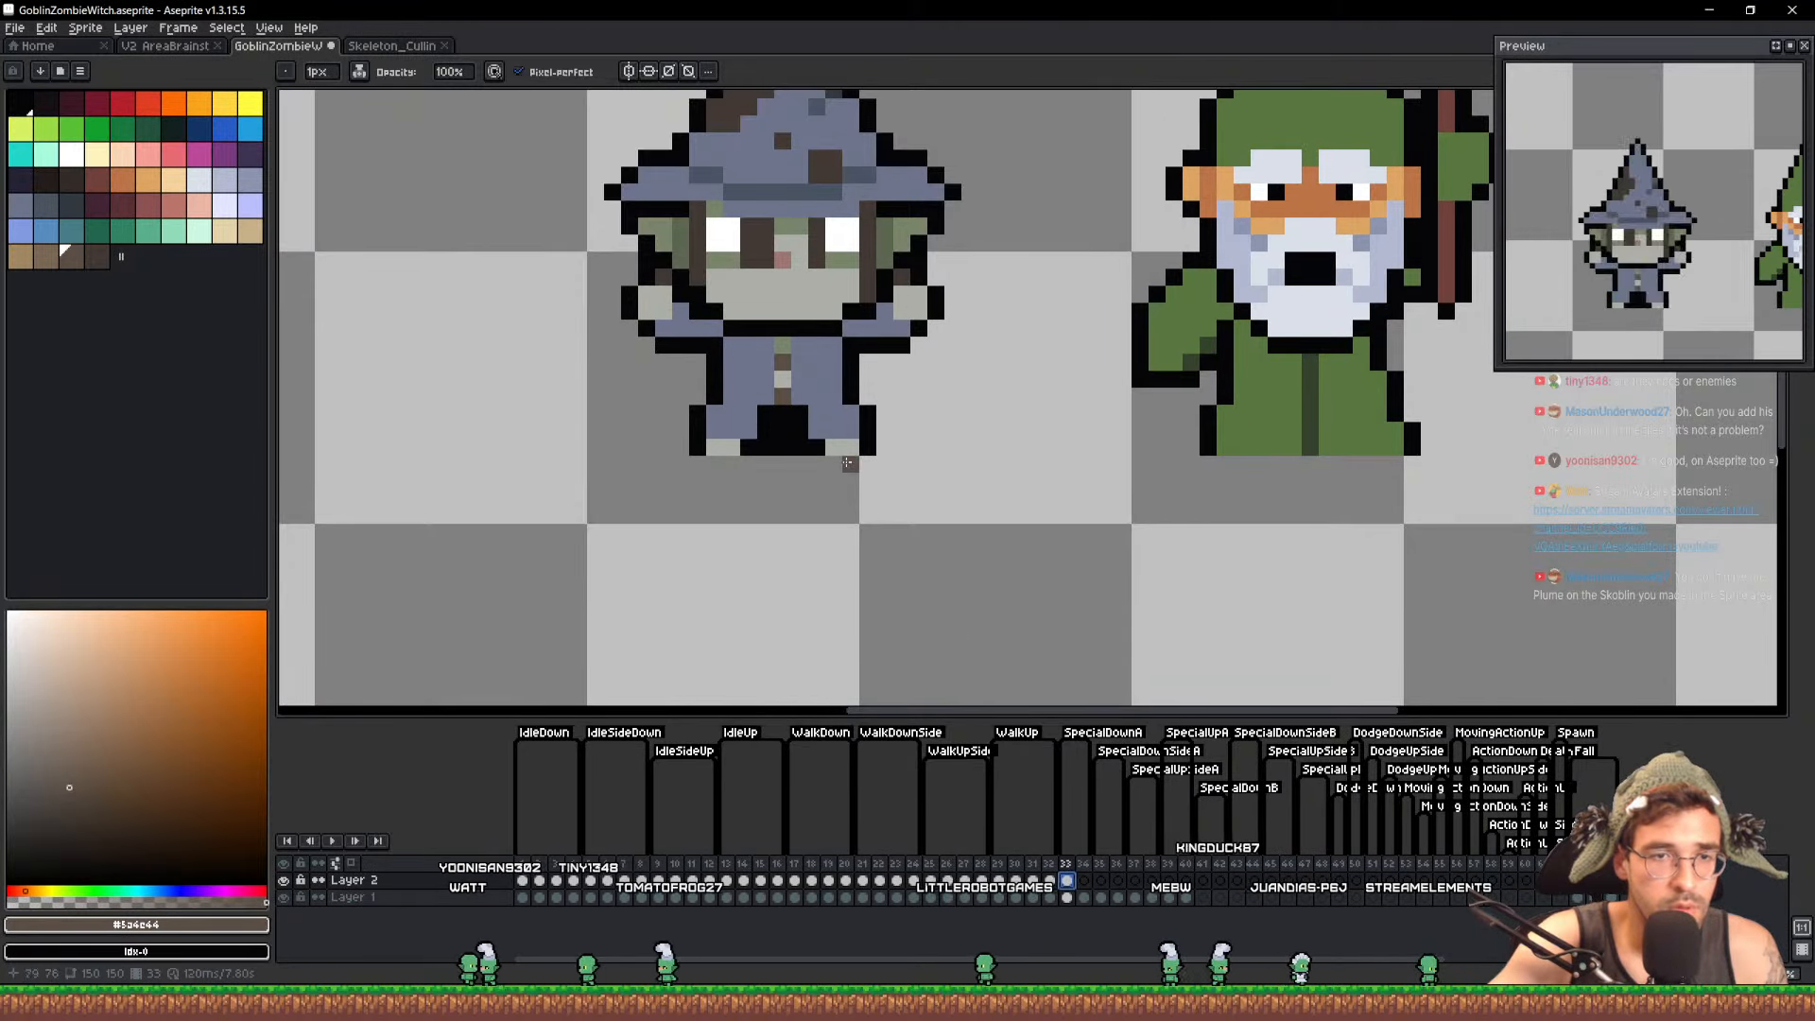
{"action": "scroll", "coordinate": [794, 425], "scroll_direction": "down", "scroll_amount": 3}
{"action": "scroll", "coordinate": [788, 421], "scroll_direction": "up", "scroll_amount": 3}
{"action": "left_click_drag", "start_coordinate": [788, 421], "coordinate": [776, 500]}
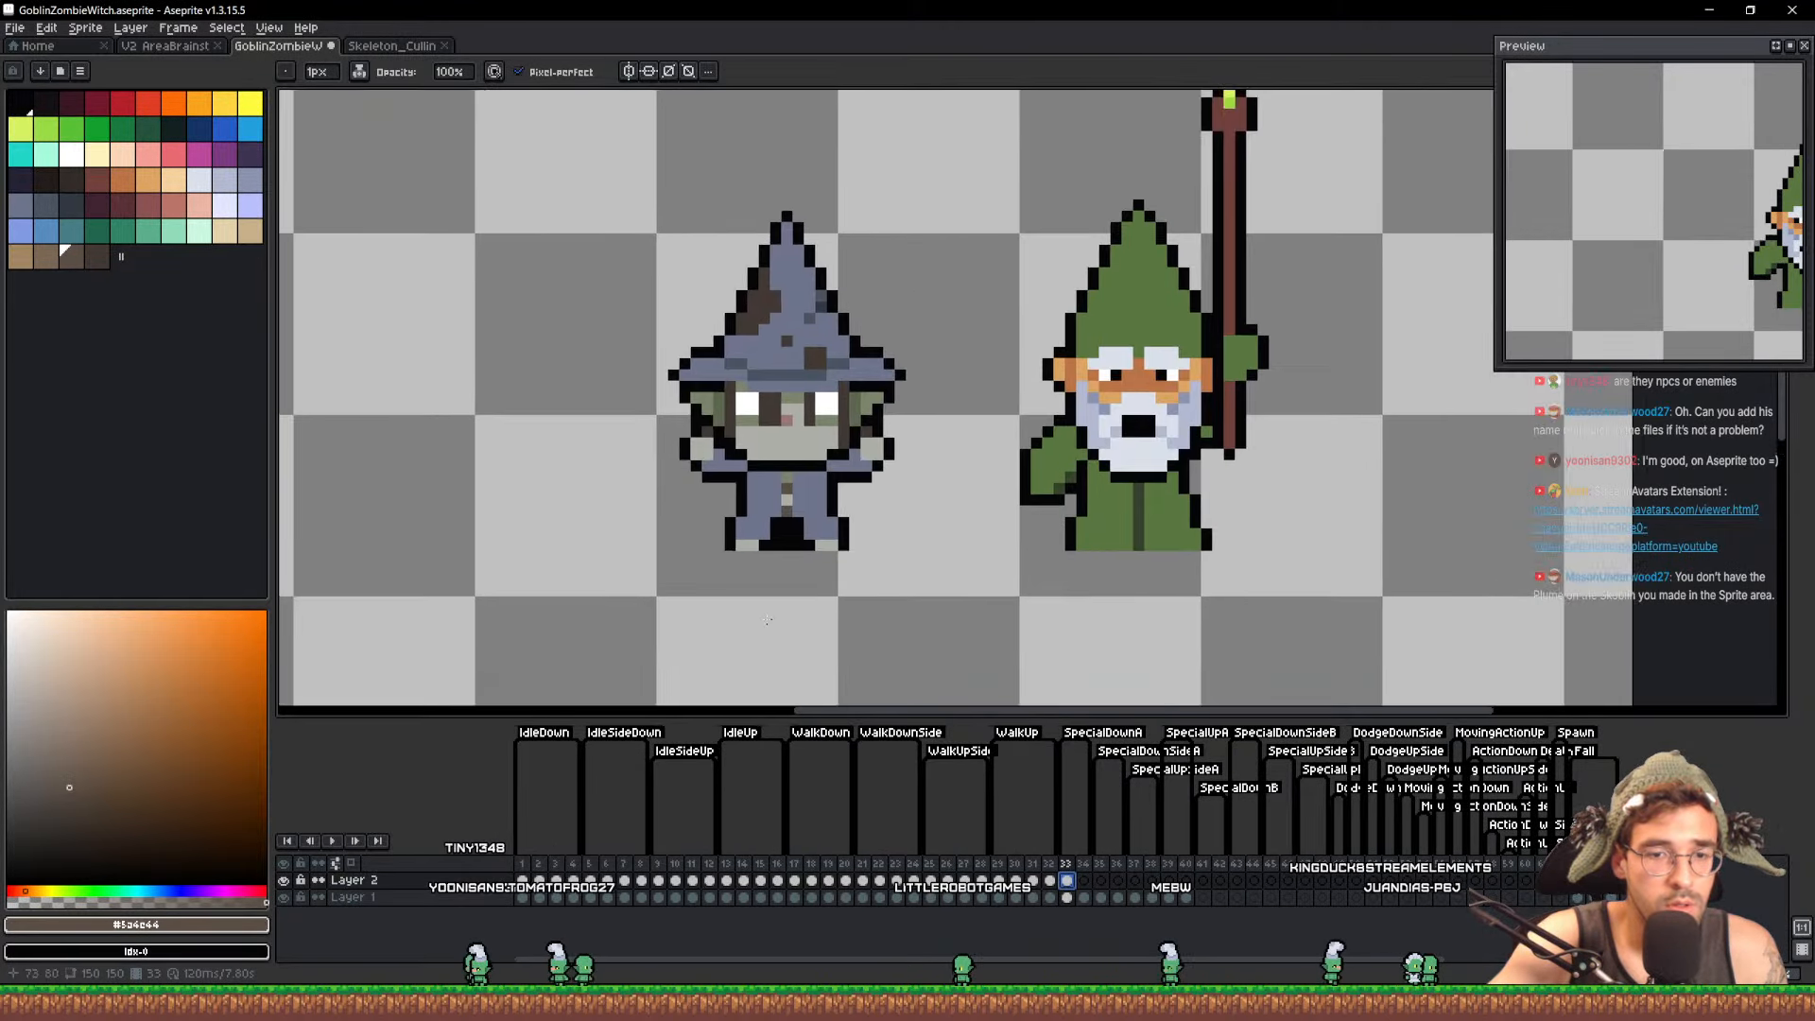
{"action": "left_click", "coordinate": [1080, 881]}
In frame 34, select the witch's eyes, nose and hair strands and shift them one pixel toward the wizard
{"action": "scroll", "coordinate": [799, 466], "scroll_direction": "up", "scroll_amount": 2}
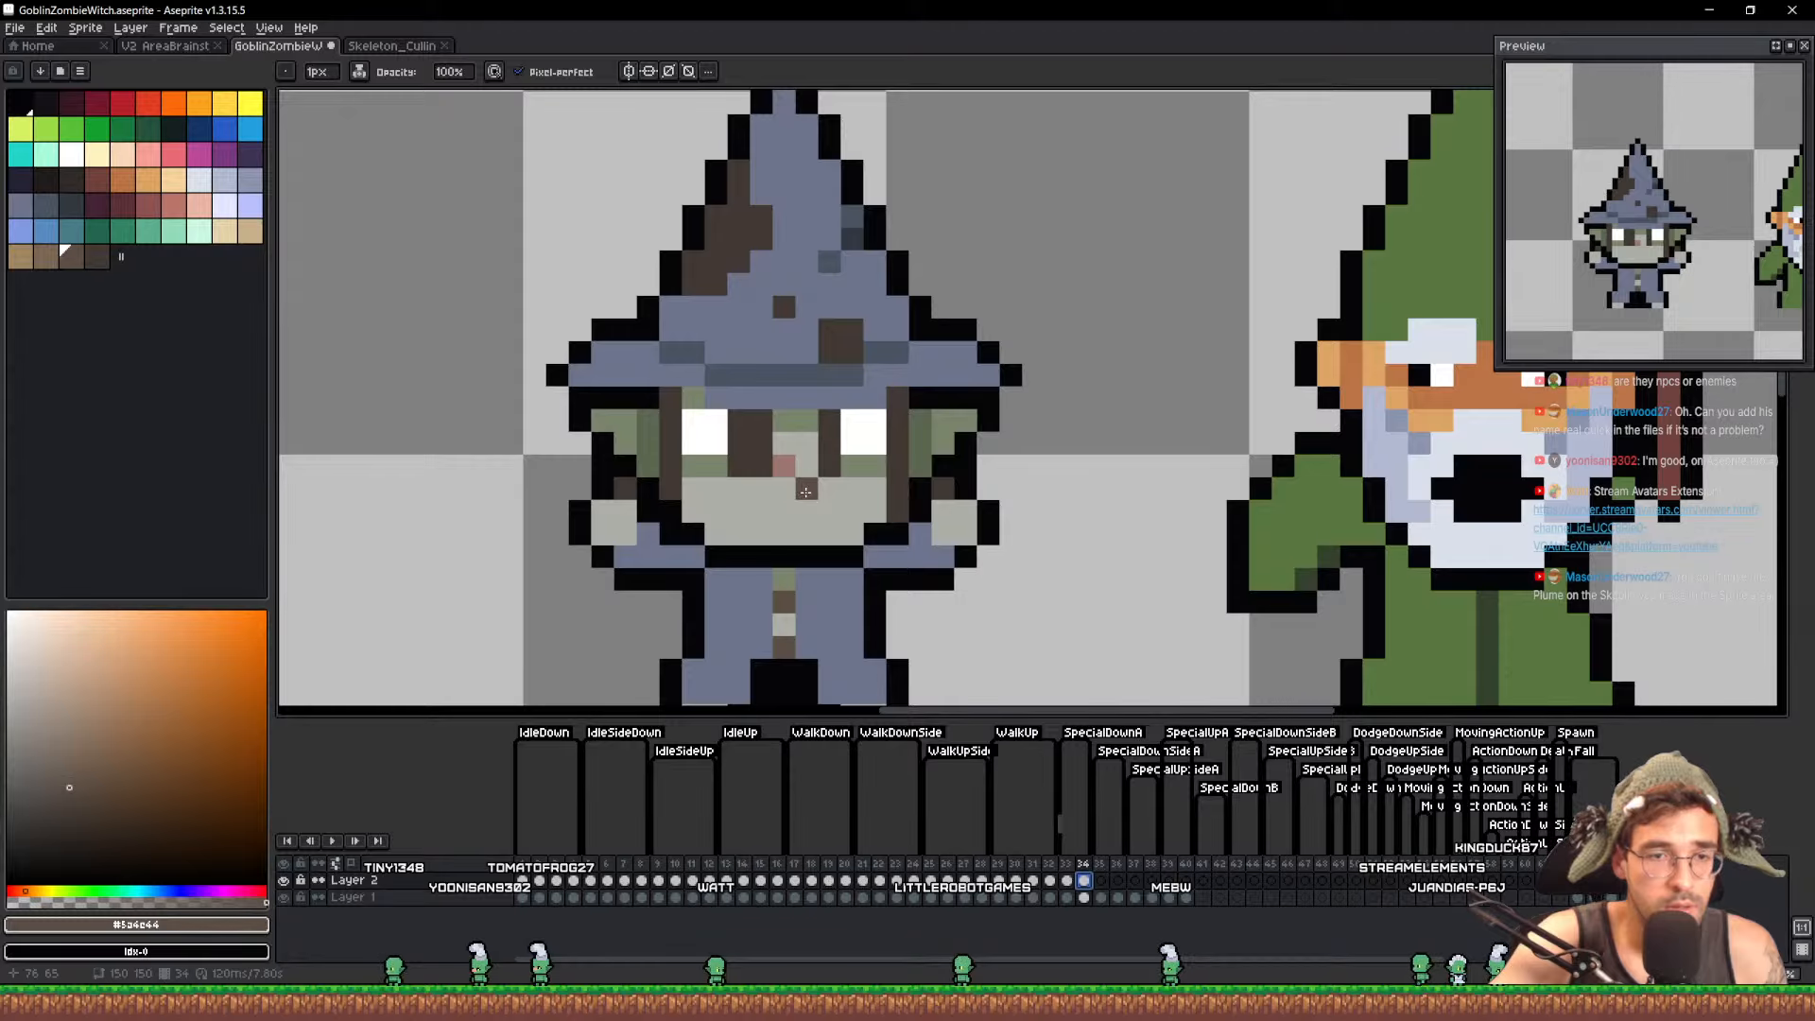
{"action": "scroll", "coordinate": [818, 476], "scroll_direction": "up", "scroll_amount": 1}
{"action": "key", "text": "m"}
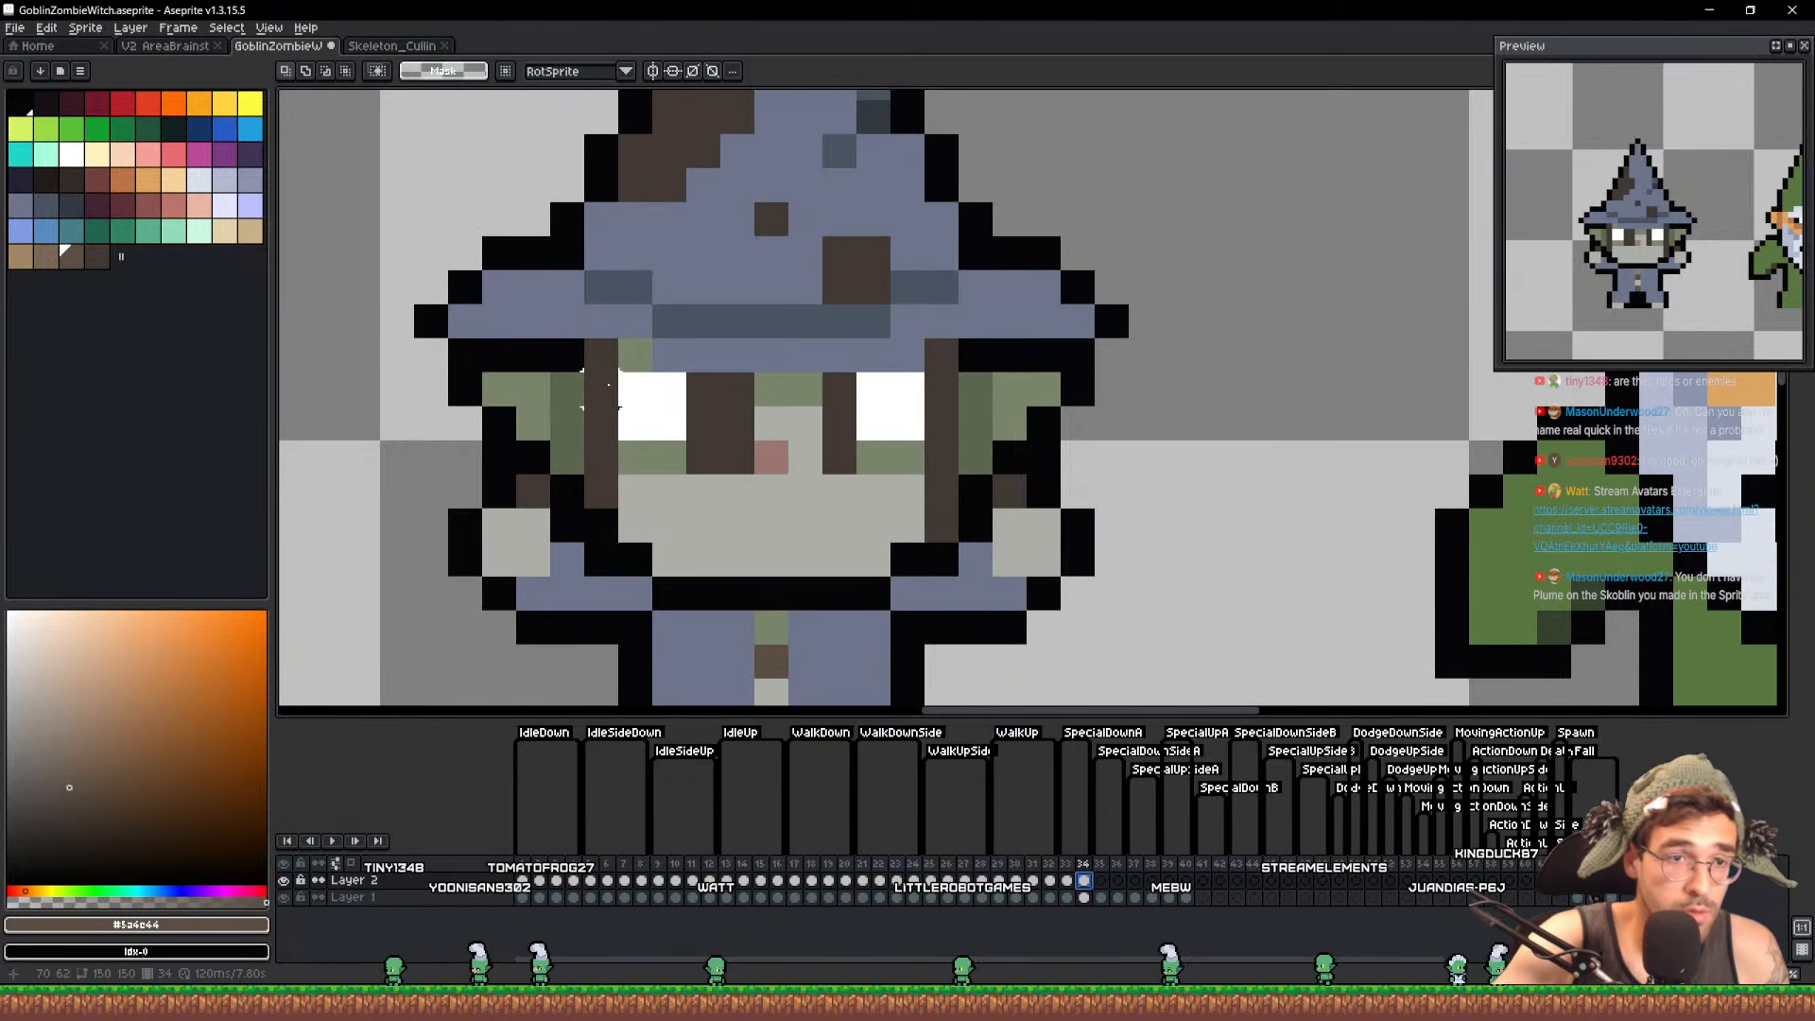
{"action": "left_click_drag", "start_coordinate": [602, 464], "coordinate": [603, 496]}
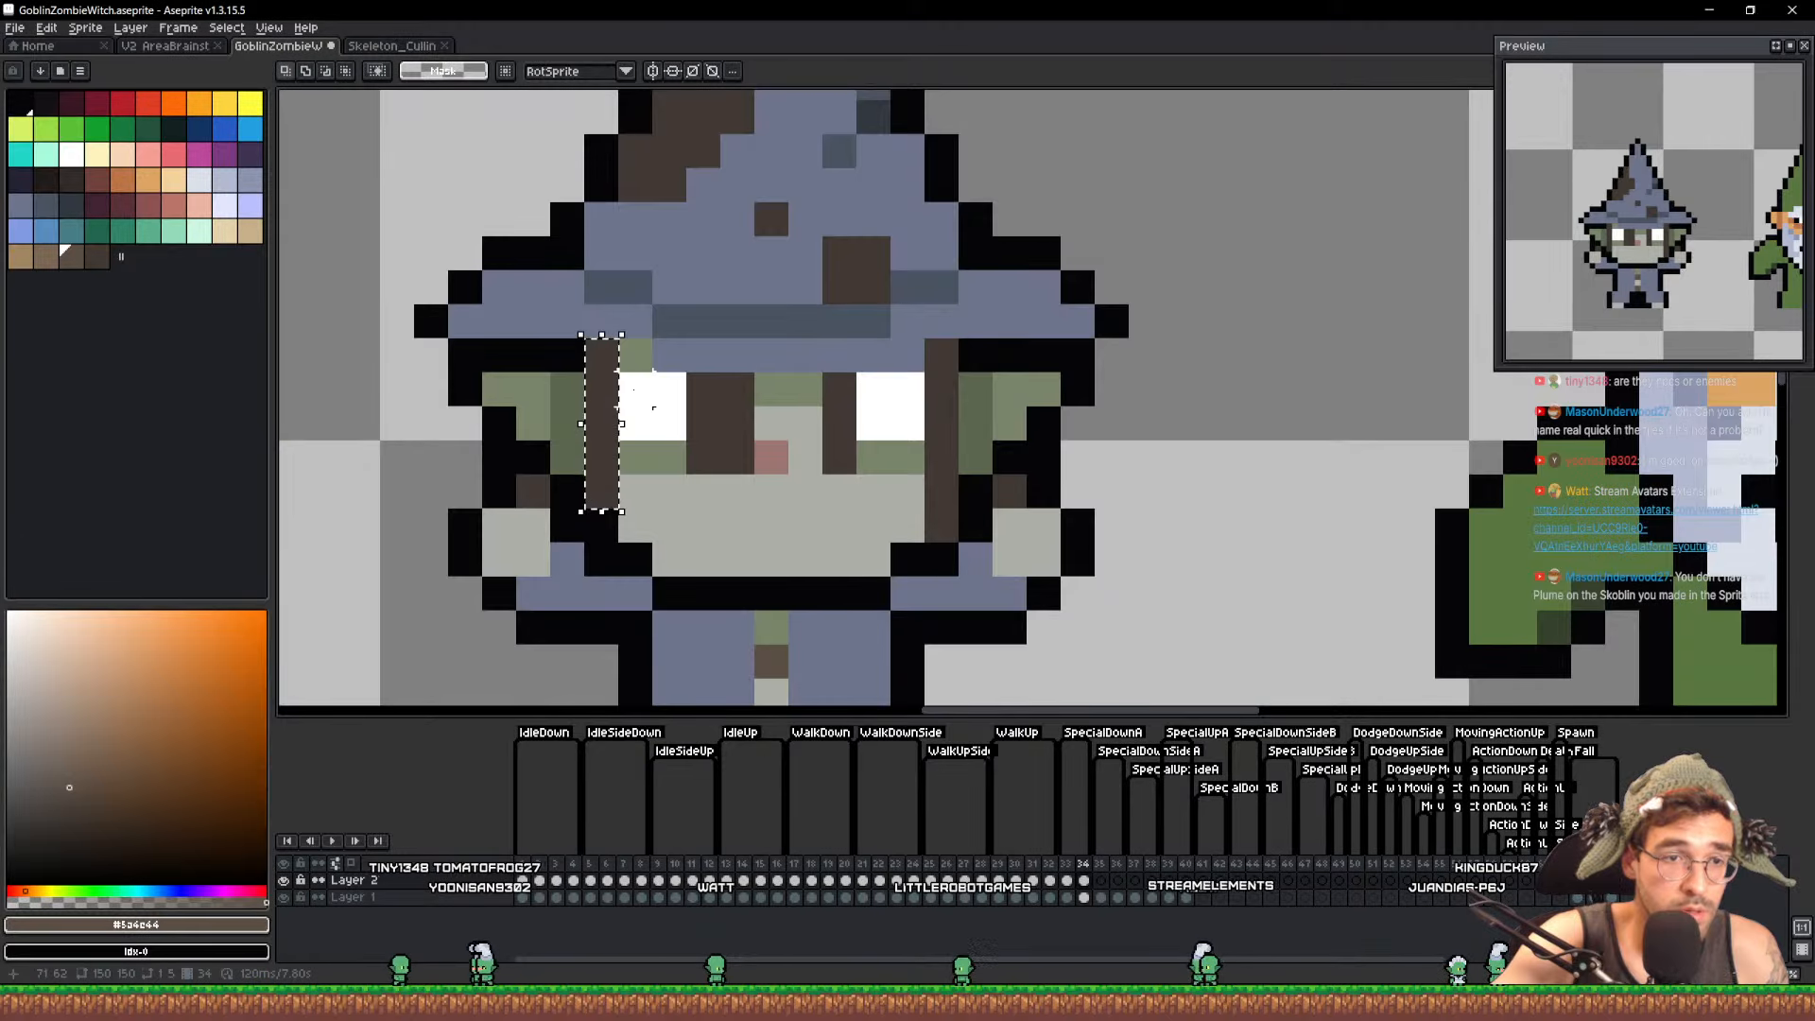
{"action": "left_click_drag", "start_coordinate": [635, 390], "coordinate": [841, 448]}
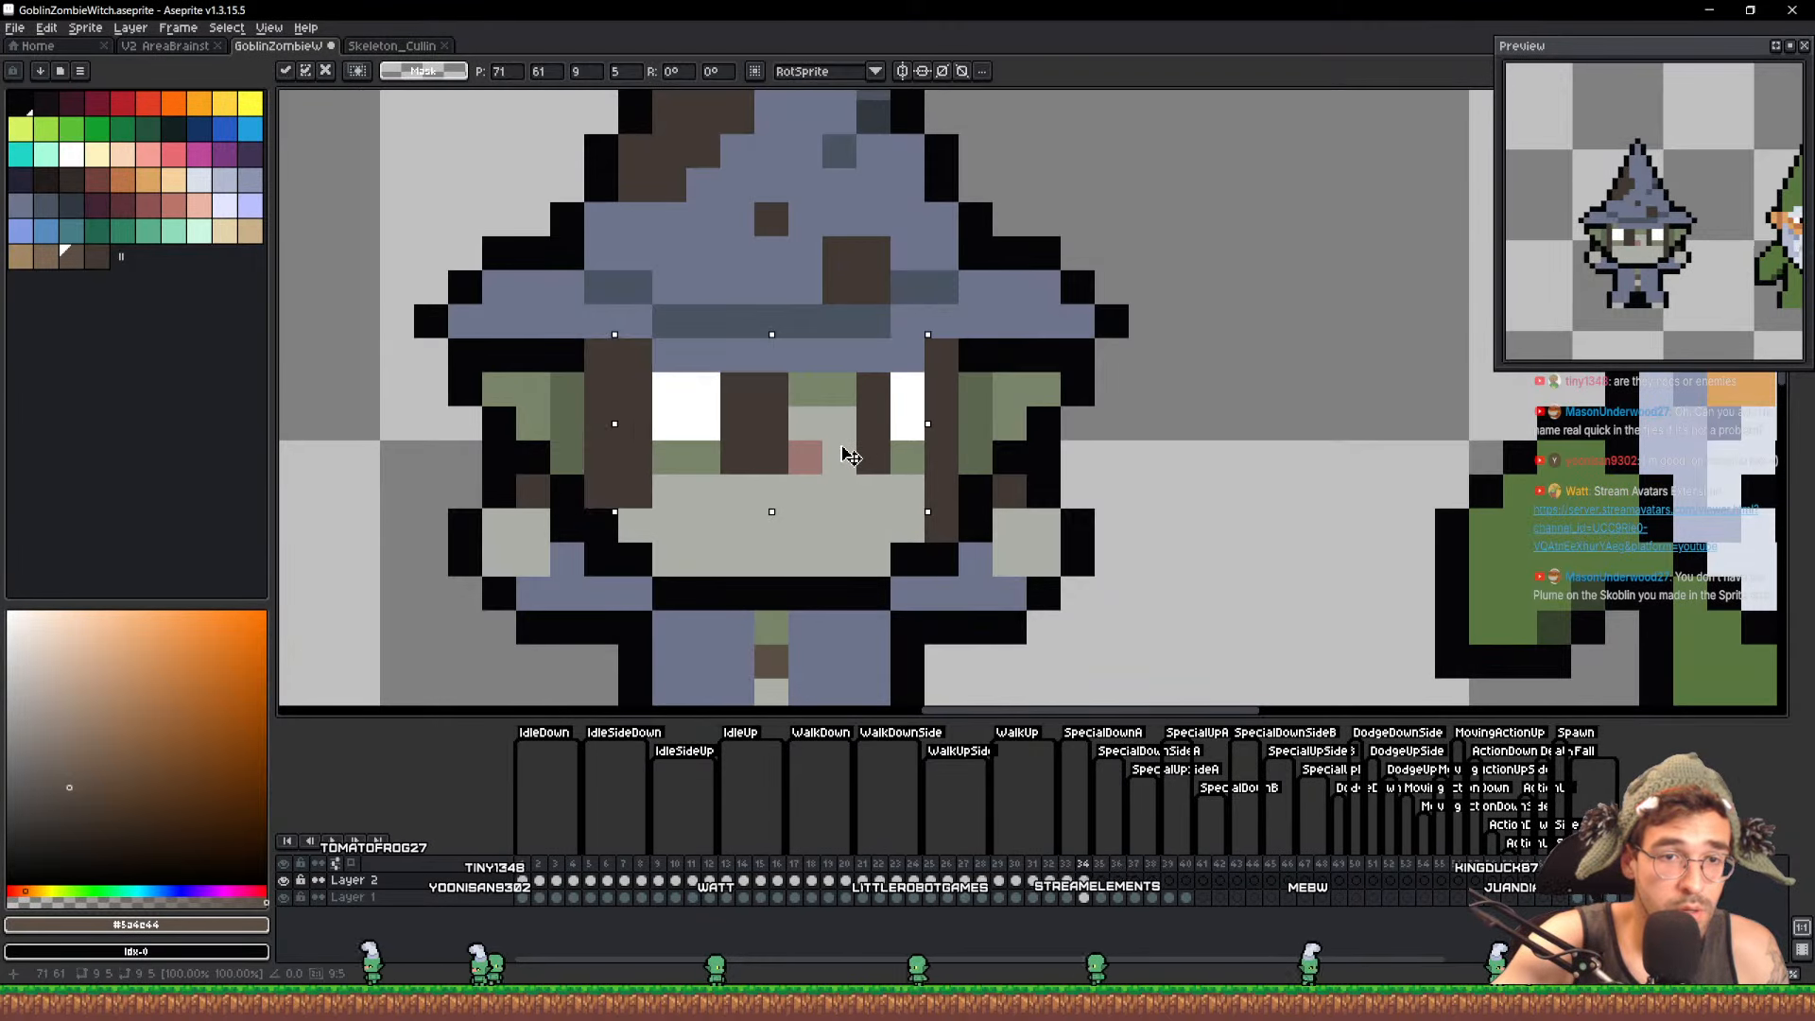
{"action": "key", "text": "Return"}
In frame 33, shift the witch's eyes, nose and hair strands one pixel away from the wizard
{"action": "left_click", "coordinate": [1067, 881]}
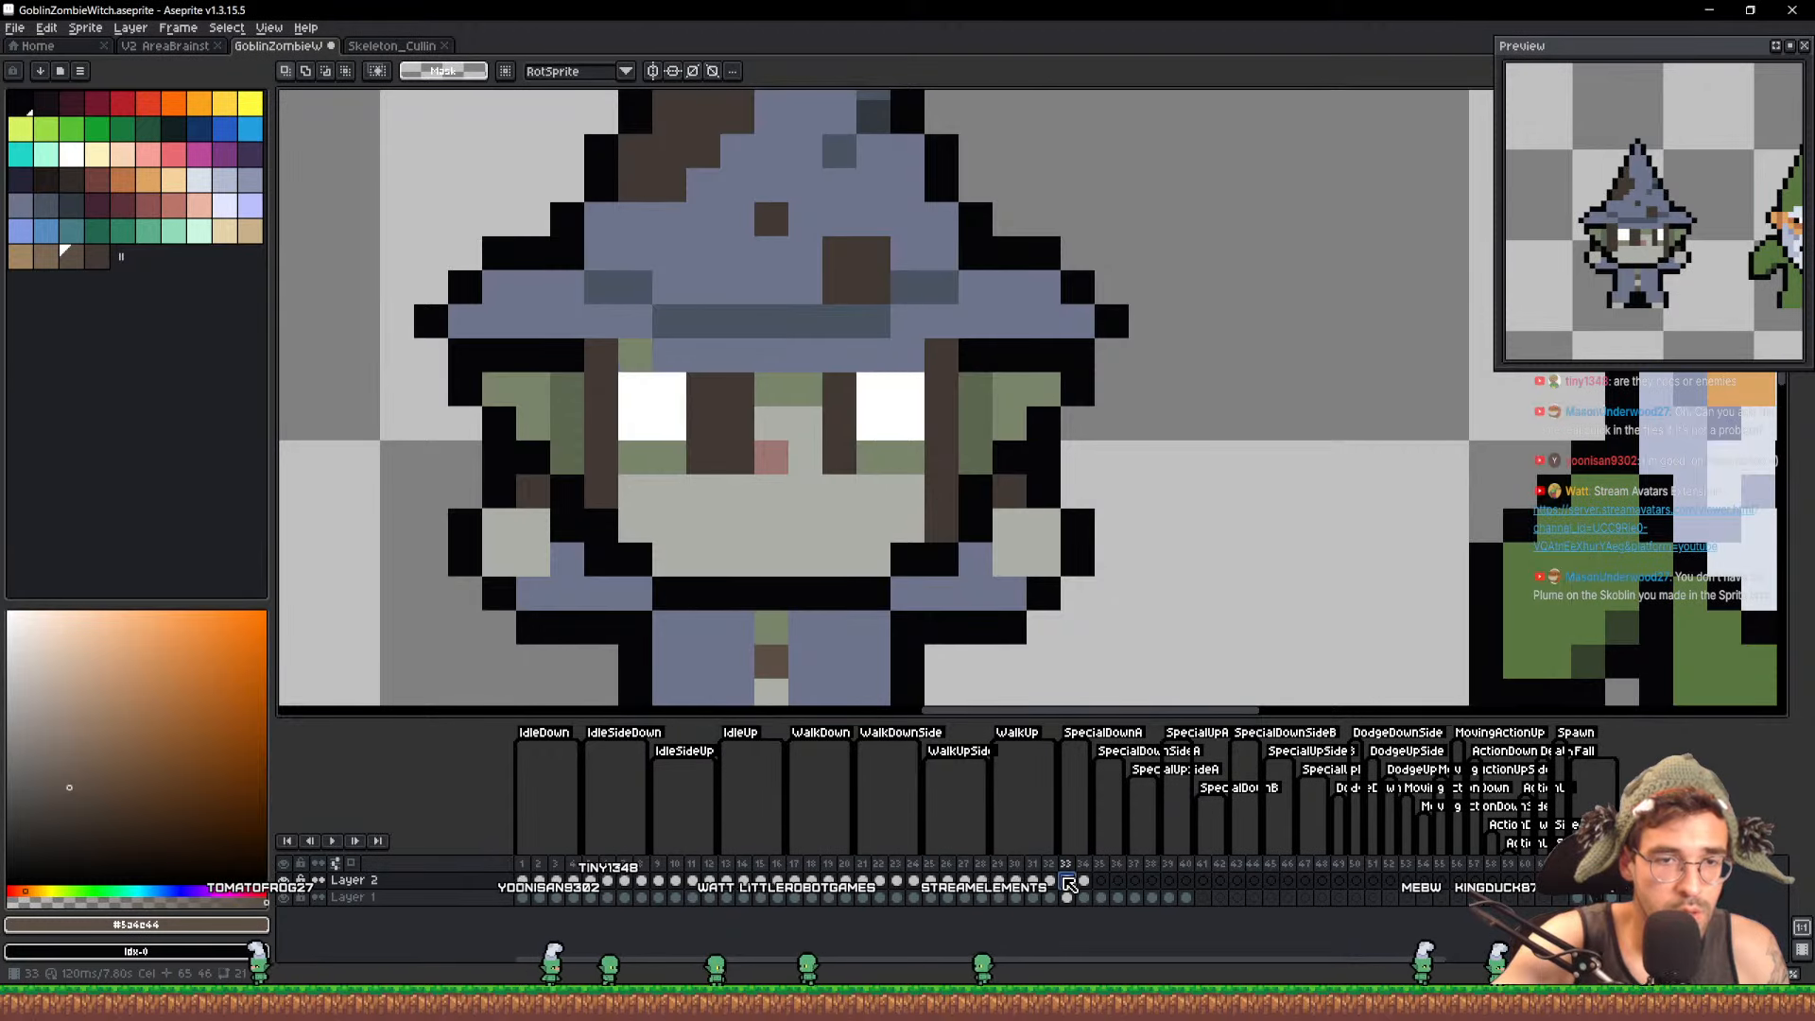
{"action": "left_click_drag", "start_coordinate": [651, 406], "coordinate": [961, 546]}
{"action": "left_click_drag", "start_coordinate": [905, 465], "coordinate": [892, 464]}
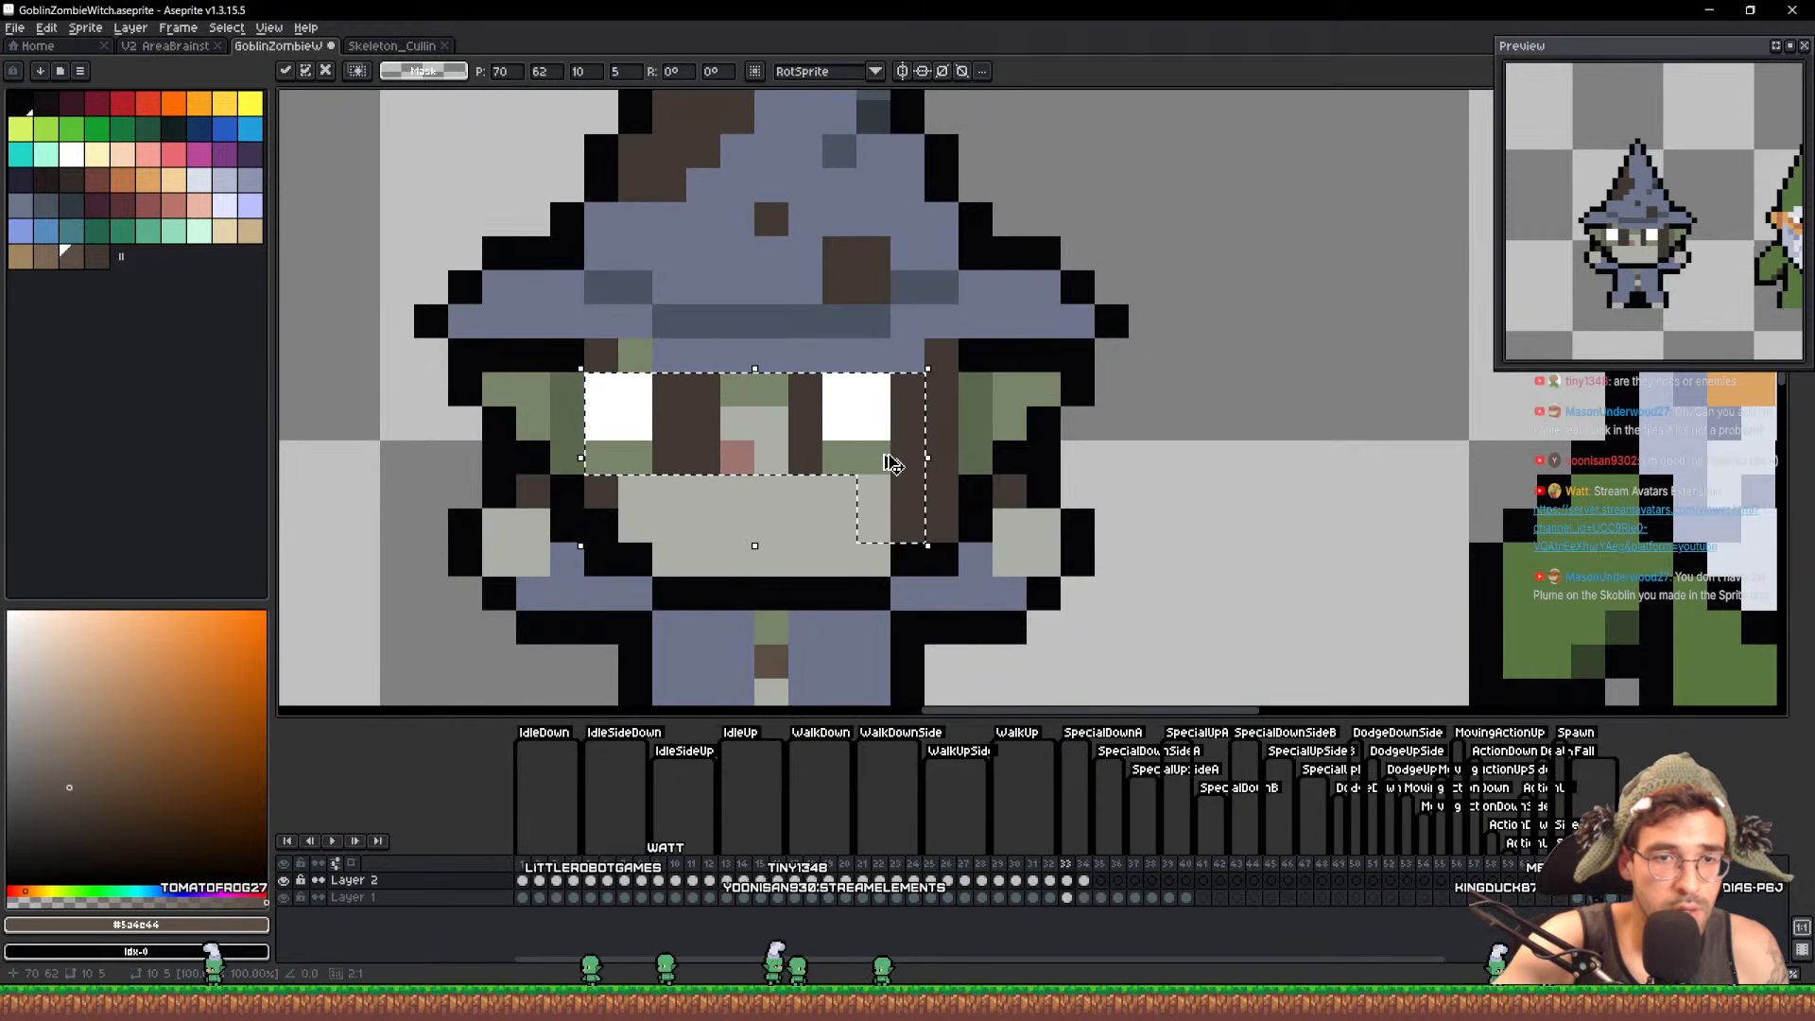
{"action": "key", "text": "ctrl+z"}
{"action": "left_click_drag", "start_coordinate": [638, 461], "coordinate": [635, 390]}
{"action": "left_click_drag", "start_coordinate": [782, 445], "coordinate": [747, 446]}
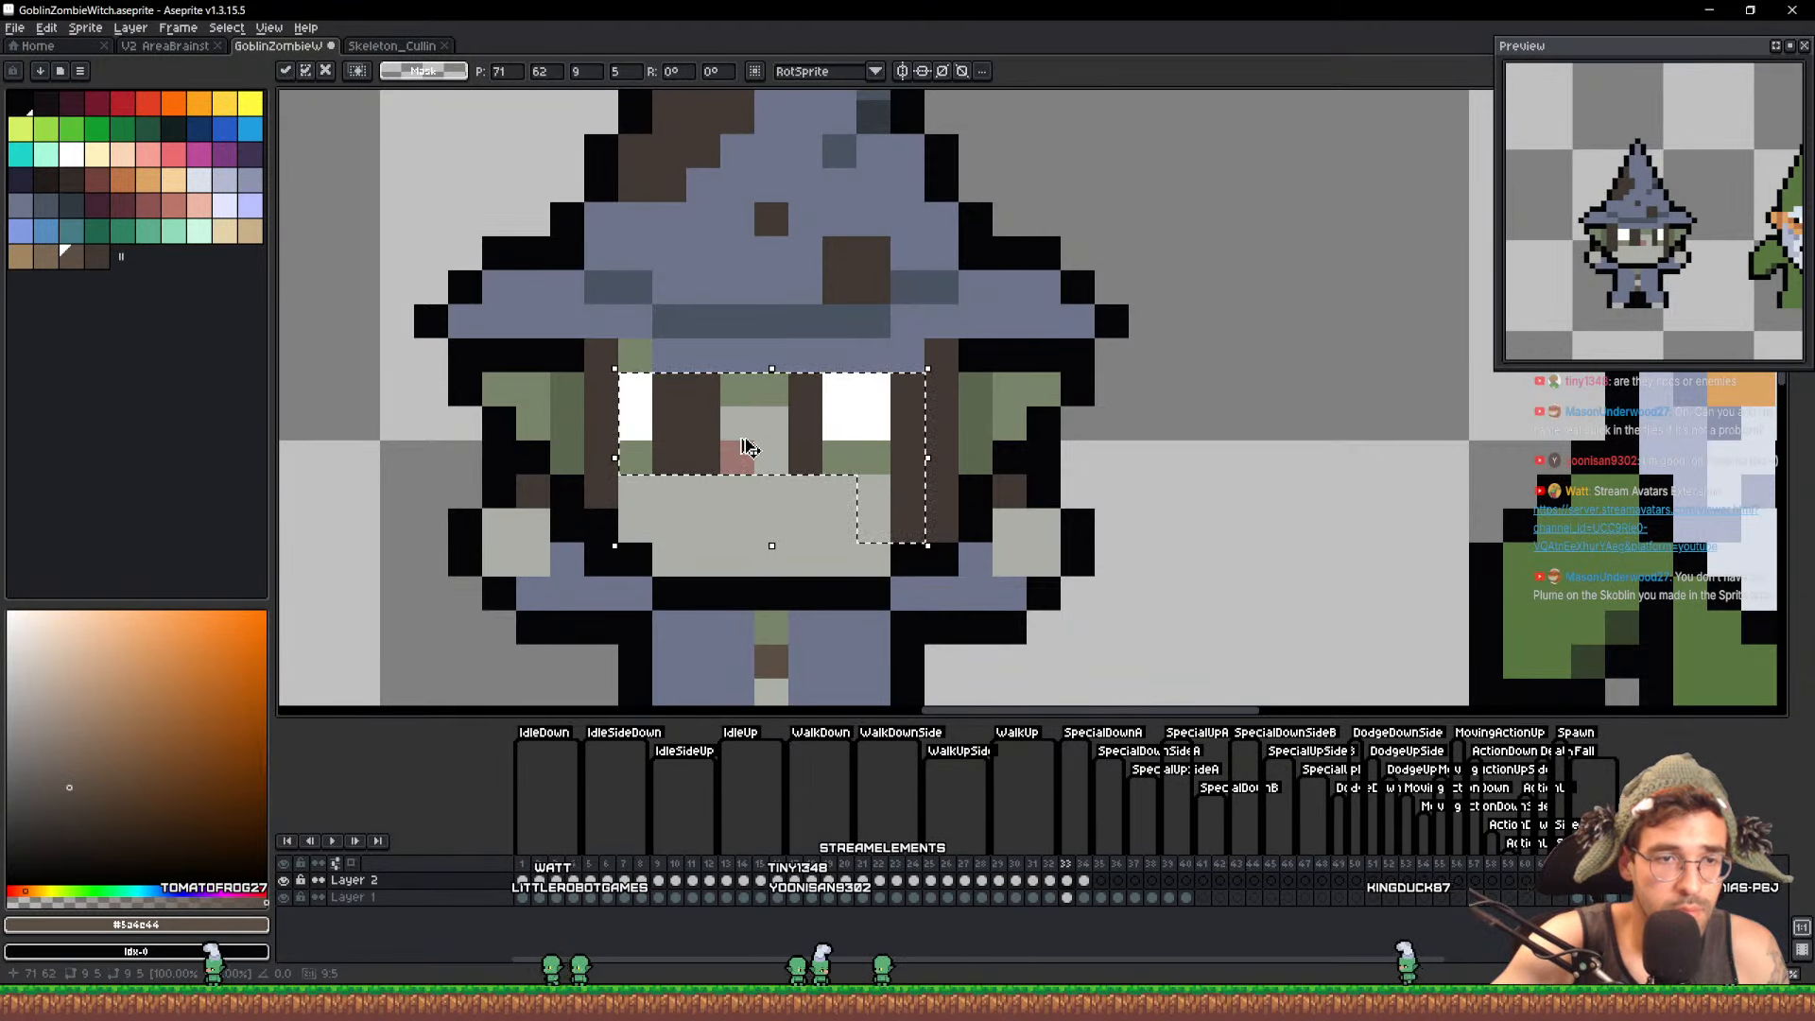
{"action": "left_click", "coordinate": [811, 483]}
{"action": "scroll", "coordinate": [1691, 257], "scroll_direction": "down", "scroll_amount": 1}
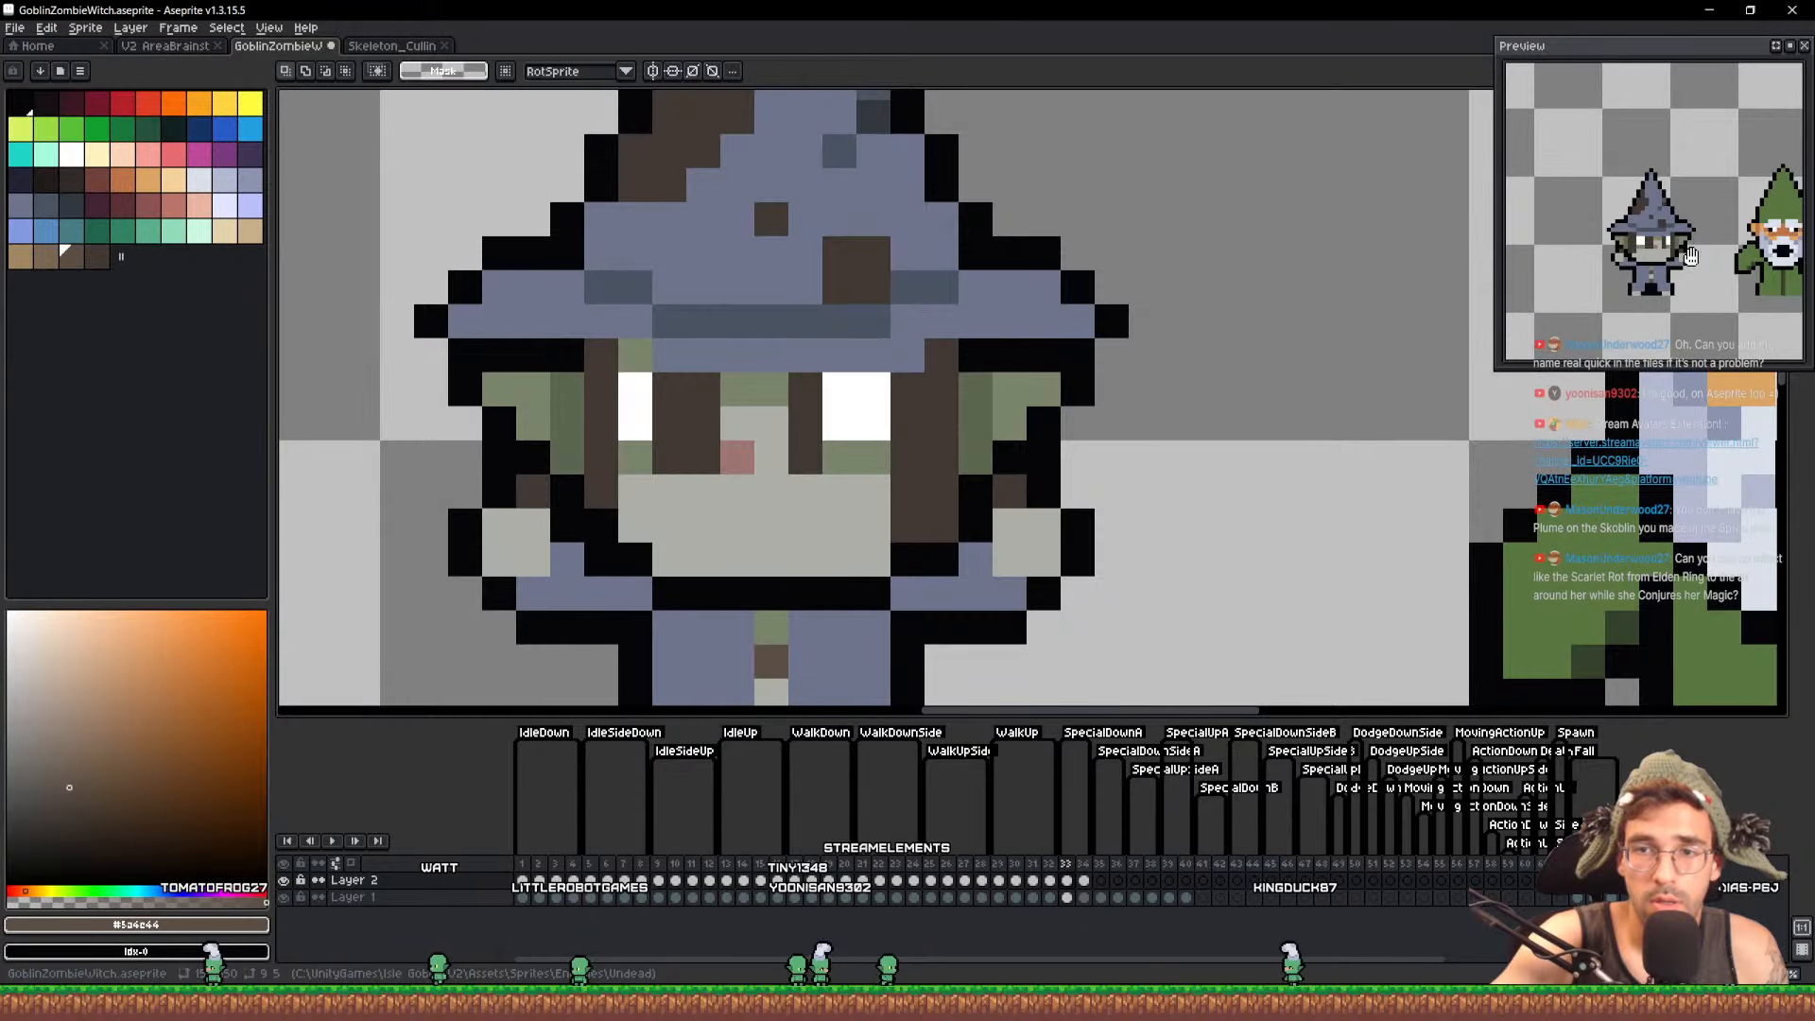
{"action": "scroll", "coordinate": [799, 395], "scroll_direction": "up", "scroll_amount": 1}
{"action": "scroll", "coordinate": [865, 388], "scroll_direction": "down", "scroll_amount": 1}
Shift the hat's patches one pixel away from the wizard in frame 33, then repair the black outline and leftover patch pixels
{"action": "left_click_drag", "start_coordinate": [872, 403], "coordinate": [853, 564]}
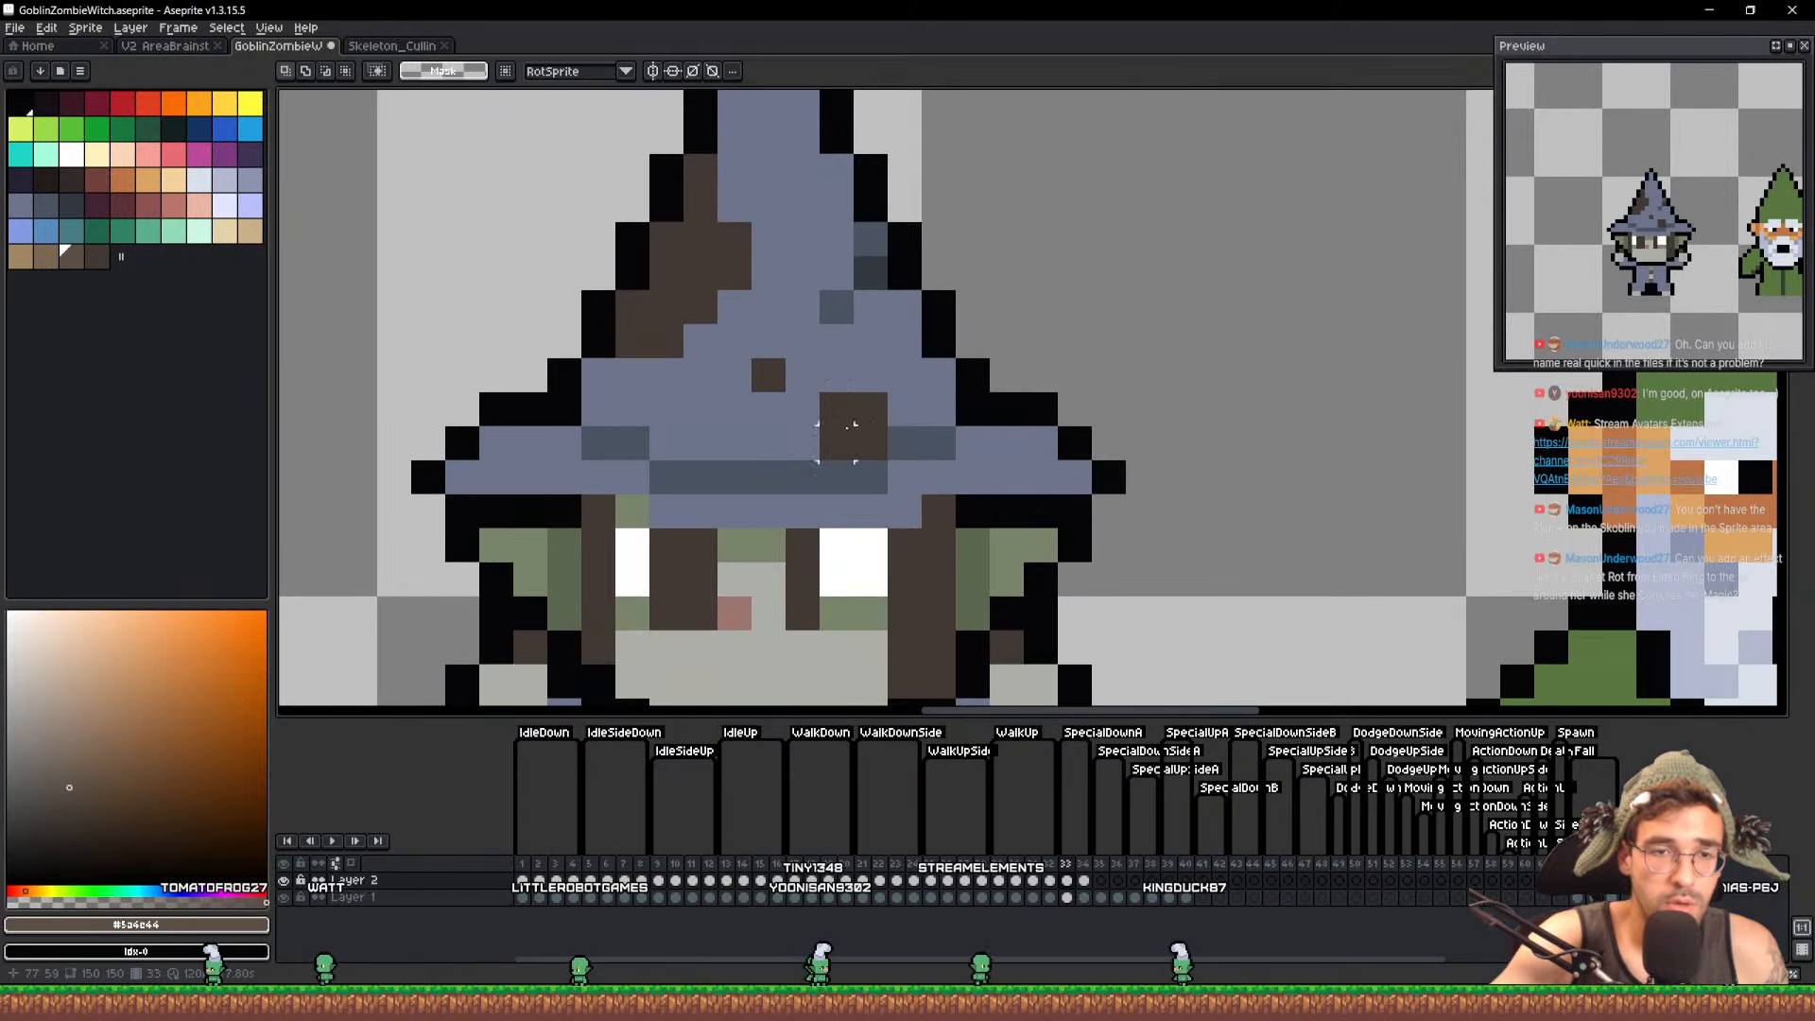
{"action": "key", "text": "b"}
{"action": "mouse_move", "coordinate": [851, 440]}
{"action": "left_mouse_down"}
{"action": "mouse_move", "coordinate": [700, 408]}
{"action": "mouse_move", "coordinate": [667, 341]}
{"action": "mouse_move", "coordinate": [700, 204]}
{"action": "mouse_move", "coordinate": [770, 137]}
{"action": "mouse_move", "coordinate": [870, 271]}
{"action": "left_mouse_up"}
{"action": "key", "text": "ctrl+z"}
{"action": "key", "text": "ctrl+z"}
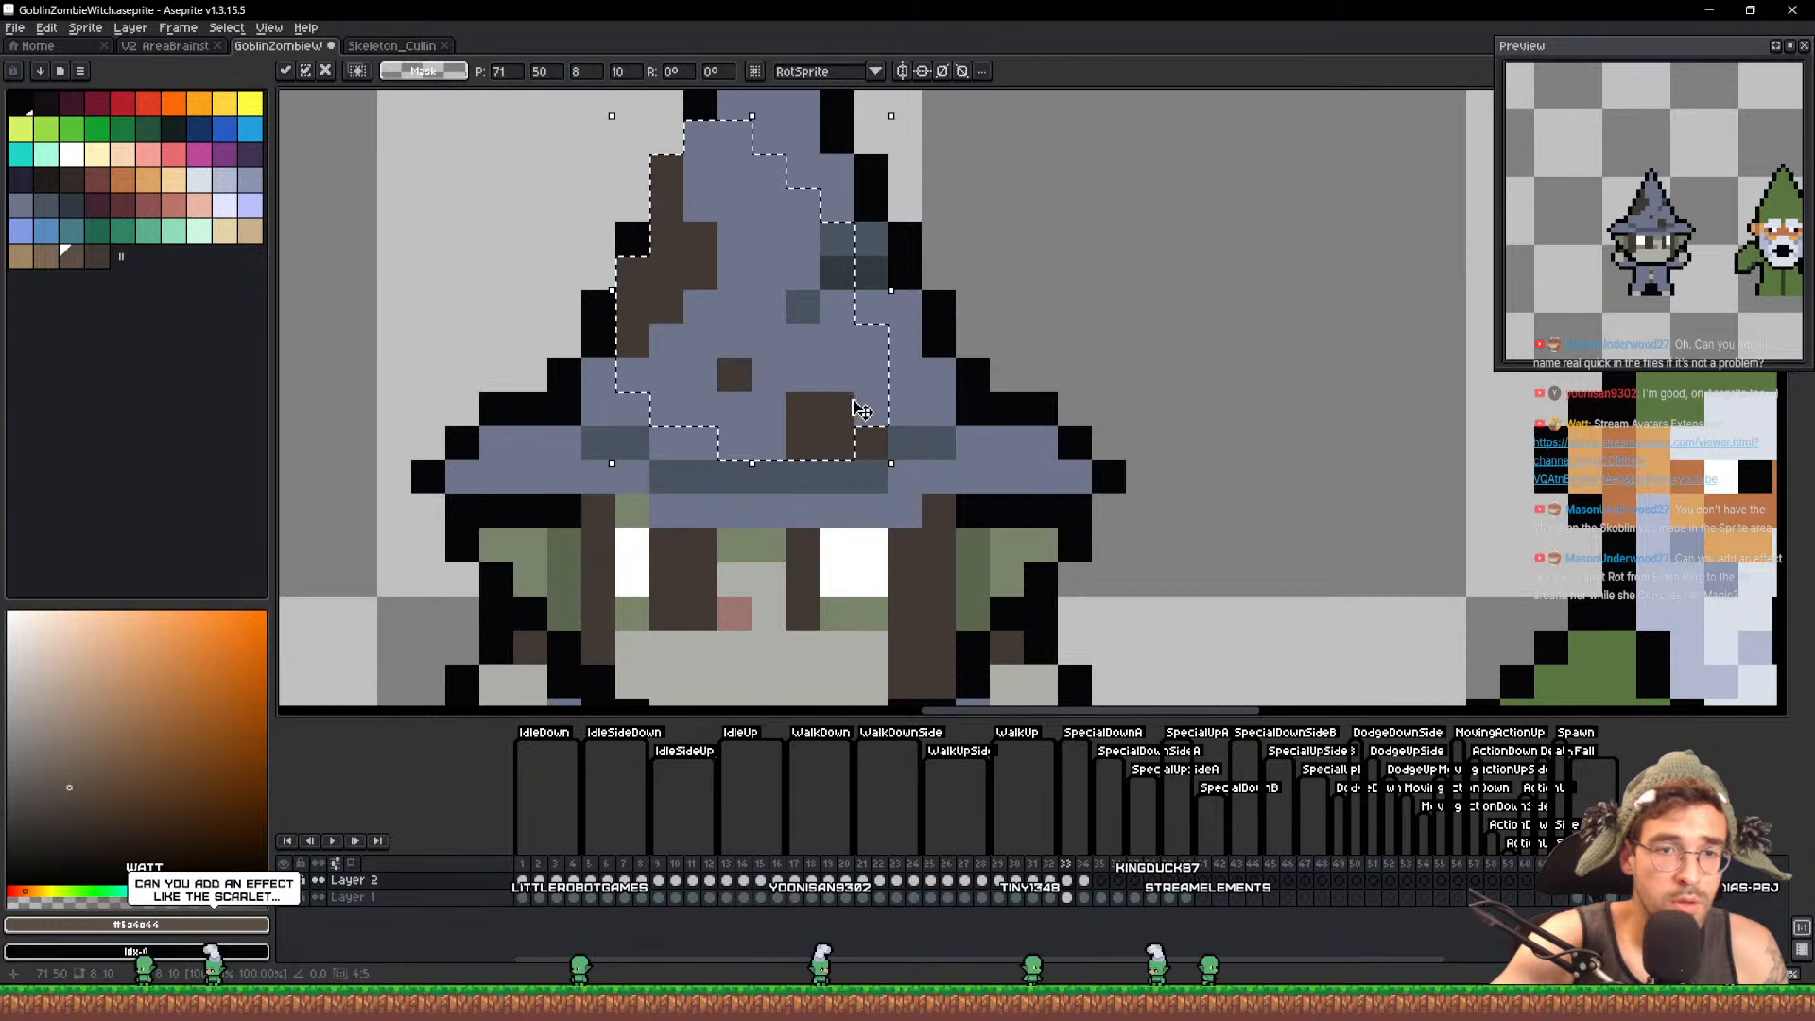
{"action": "left_click", "coordinate": [598, 313], "text": "alt"}
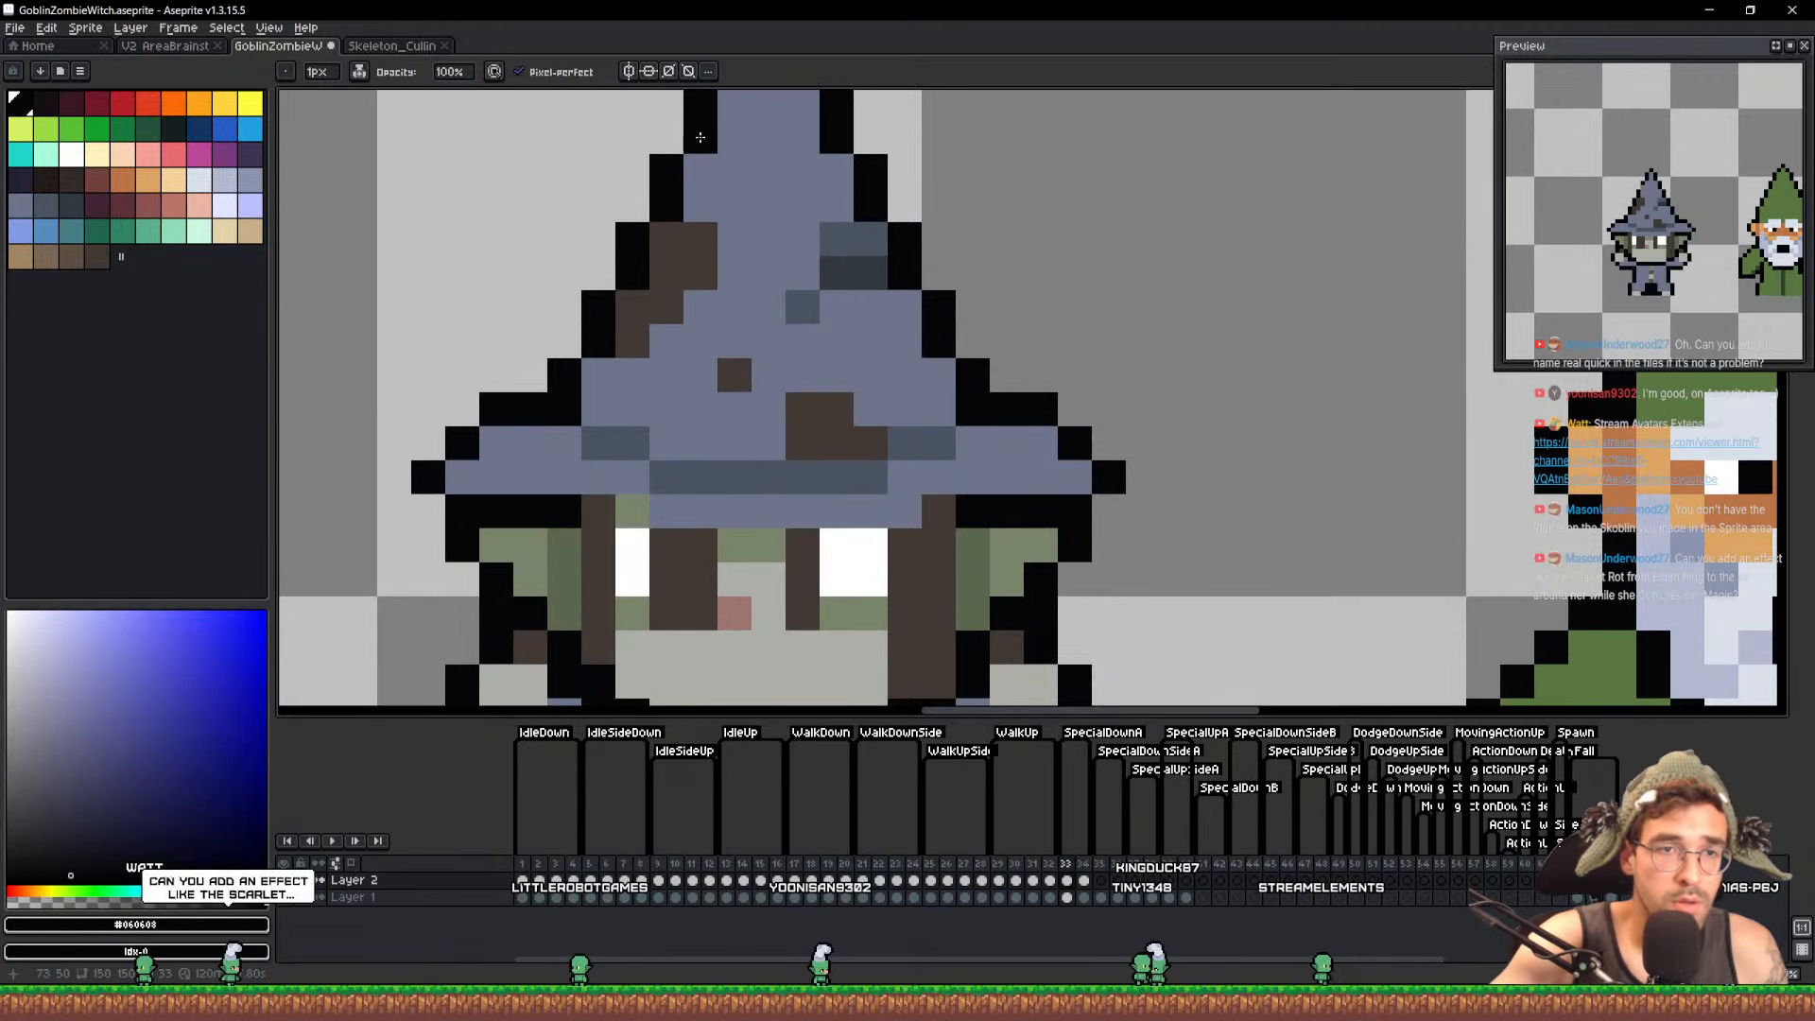
{"action": "left_click", "coordinate": [871, 407], "text": "alt"}
{"action": "left_click", "coordinate": [875, 432]}
In frame 34, shift the hat's brown and grey patches one pixel toward the wizard and save the sprite
{"action": "key", "text": "Left"}
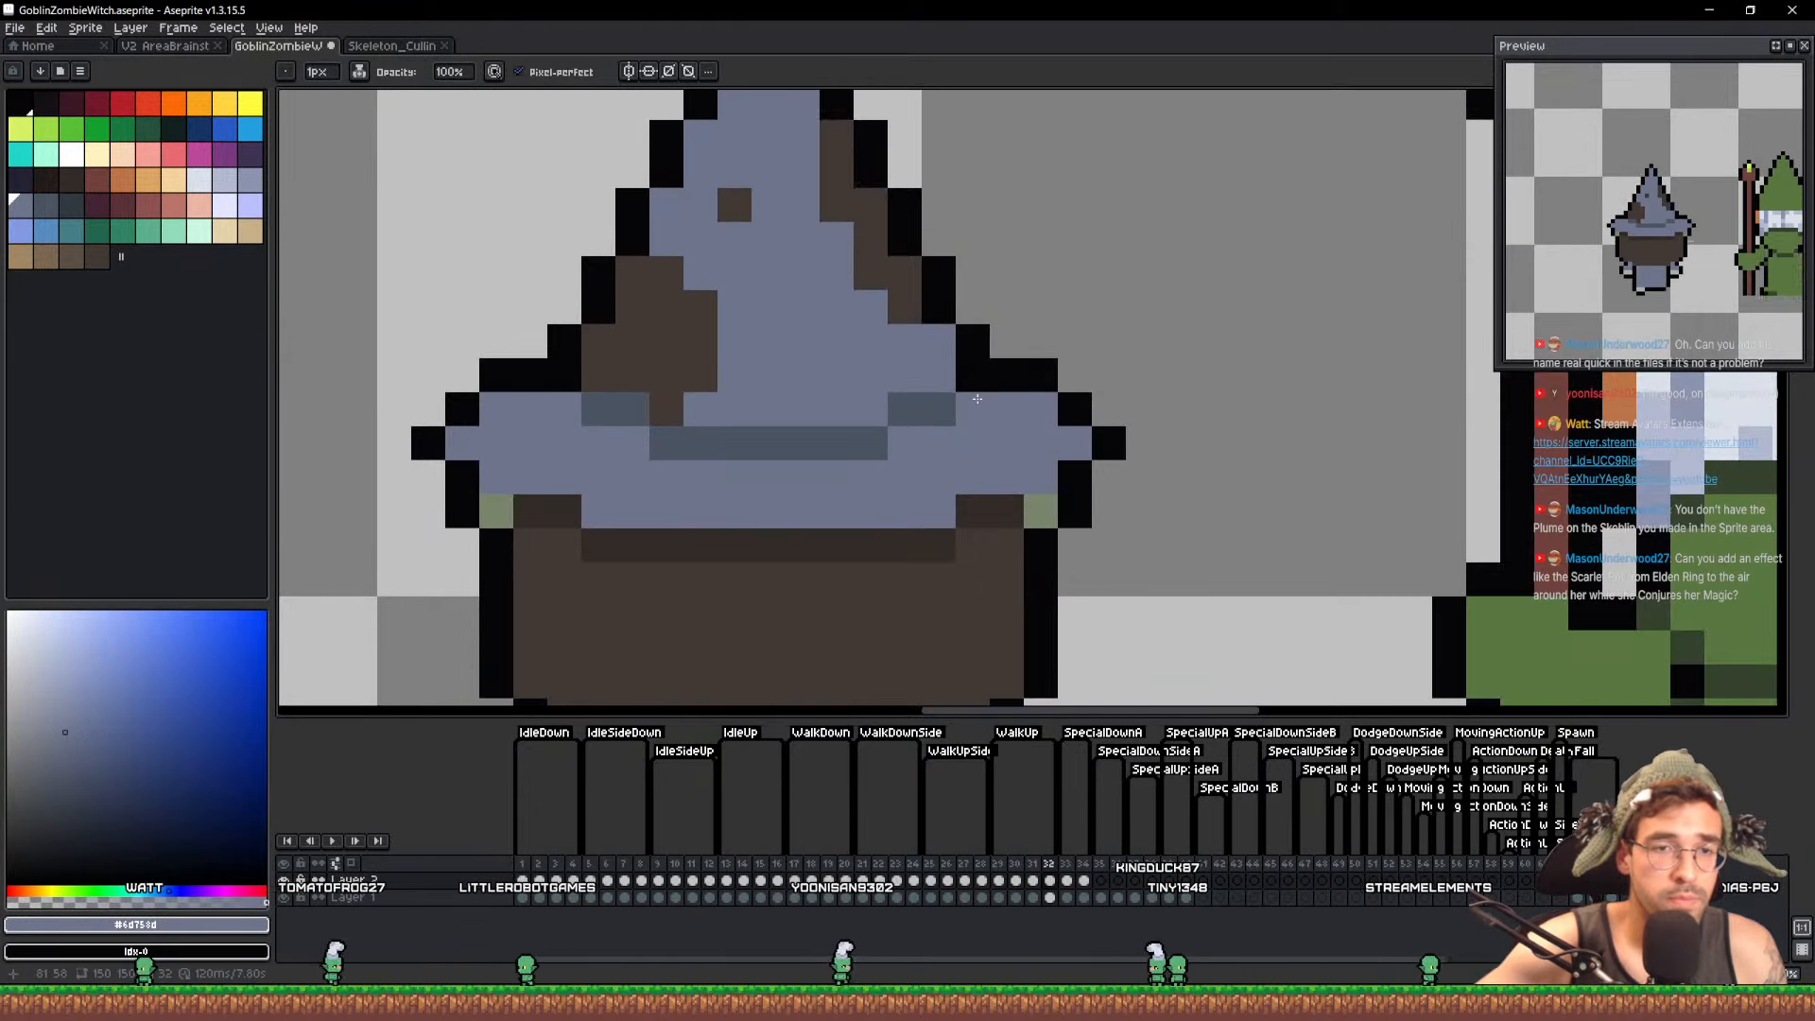
{"action": "key", "text": "Right"}
{"action": "key", "text": "Right"}
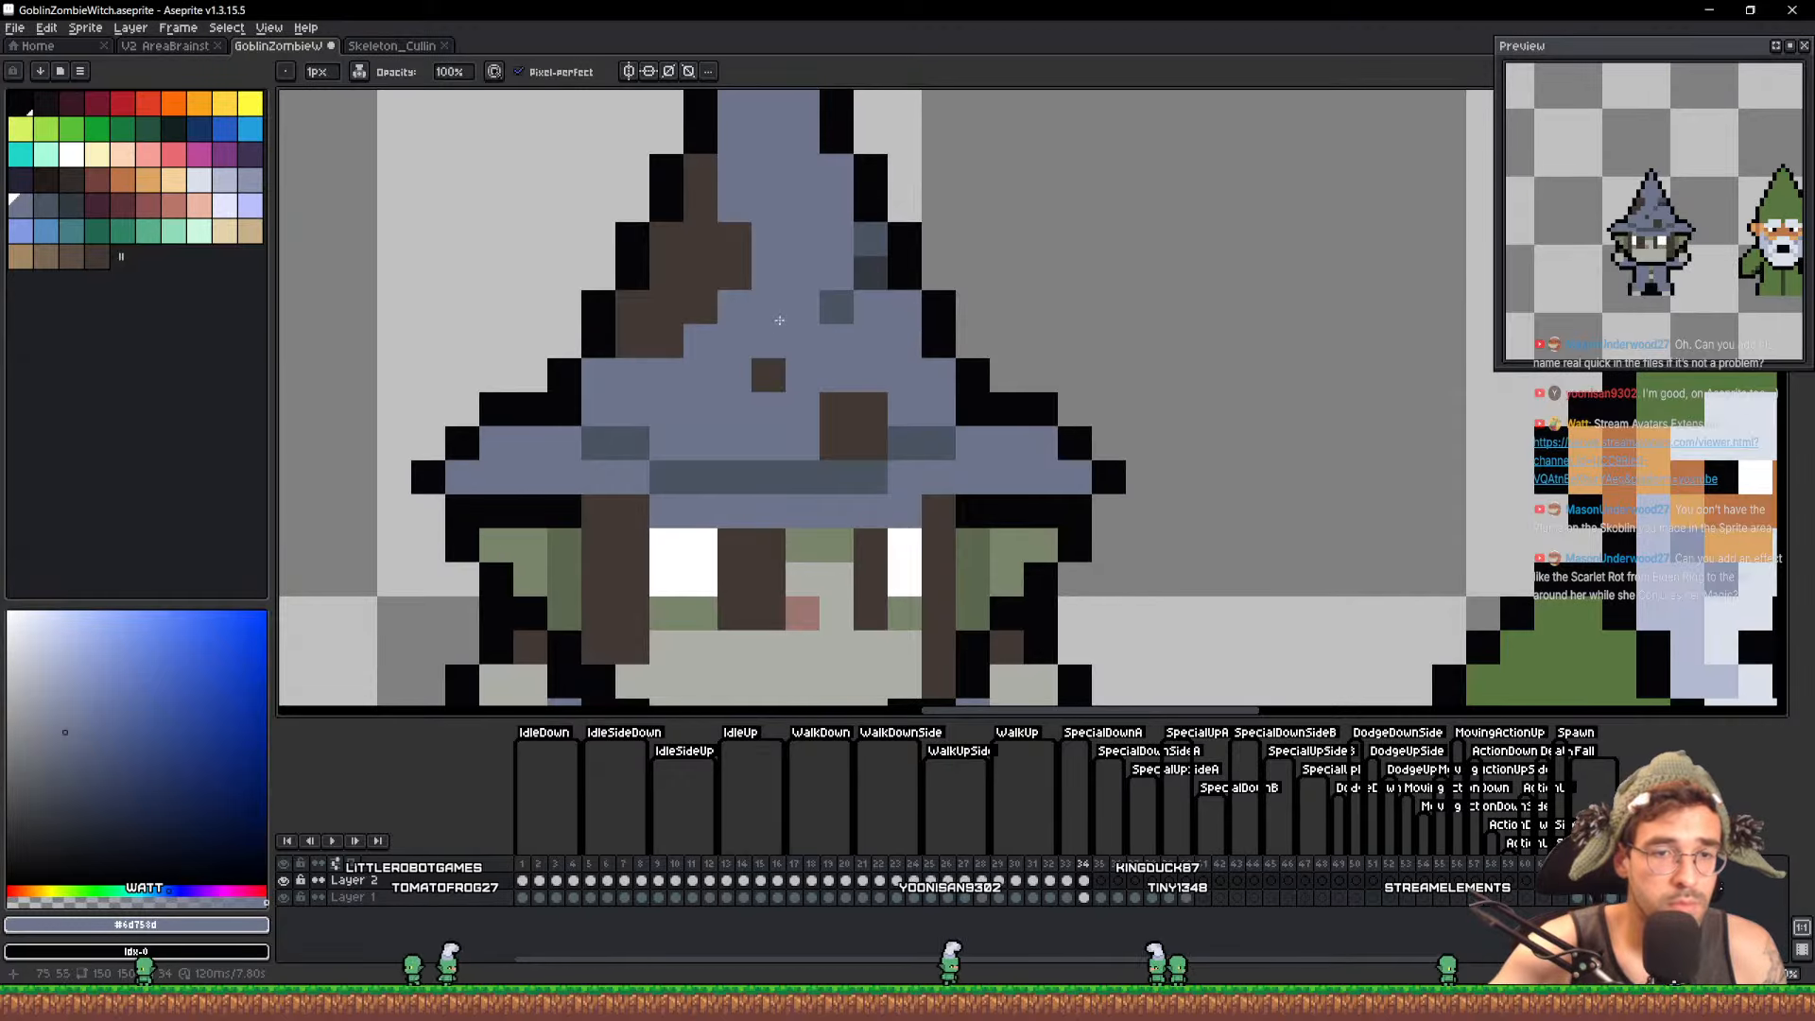
{"action": "key", "text": "q"}
{"action": "mouse_move", "coordinate": [853, 484]}
{"action": "left_mouse_down"}
{"action": "mouse_move", "coordinate": [717, 451]}
{"action": "mouse_move", "coordinate": [649, 364]}
{"action": "mouse_move", "coordinate": [683, 348]}
{"action": "mouse_move", "coordinate": [684, 282]}
{"action": "mouse_move", "coordinate": [717, 212]}
{"action": "mouse_move", "coordinate": [834, 296]}
{"action": "left_mouse_up"}
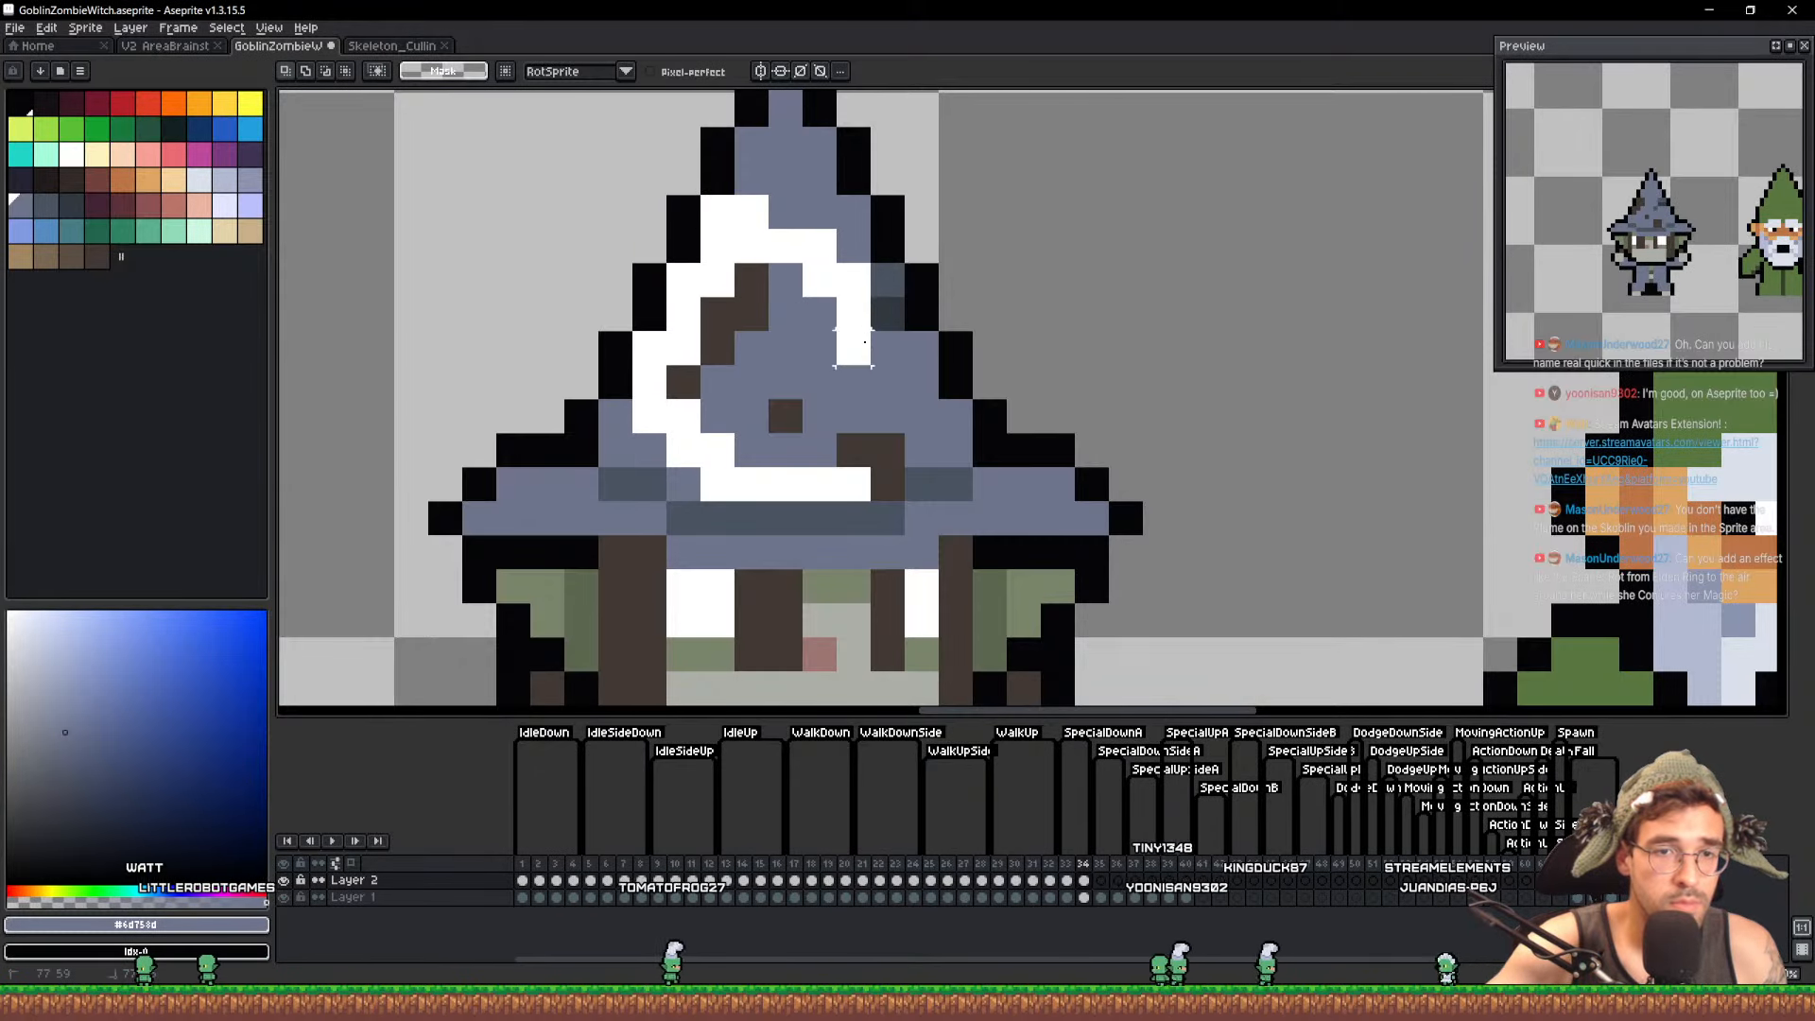
{"action": "left_click_drag", "start_coordinate": [836, 436], "coordinate": [851, 447]}
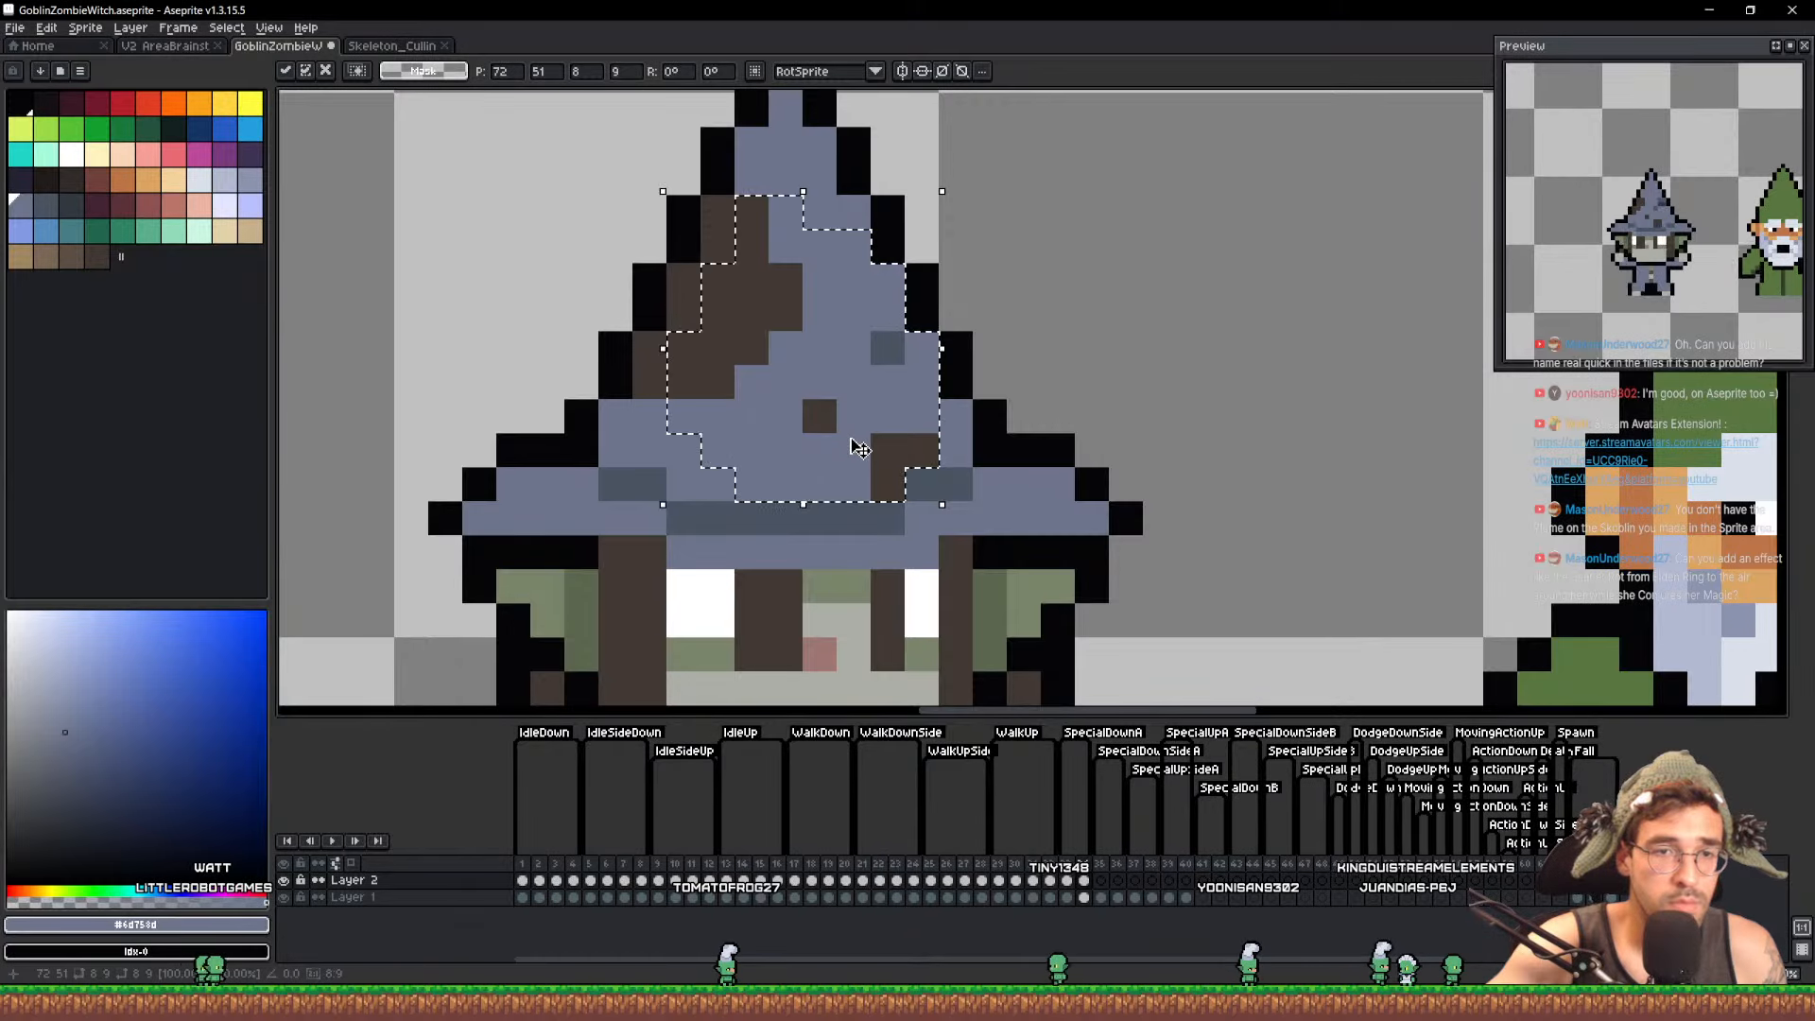
{"action": "key", "text": "ctrl+d"}
{"action": "key", "text": "ctrl+s"}
{"action": "scroll", "coordinate": [1692, 268], "scroll_direction": "down", "scroll_amount": 3}
{"action": "scroll", "coordinate": [1700, 277], "scroll_direction": "up", "scroll_amount": 3}
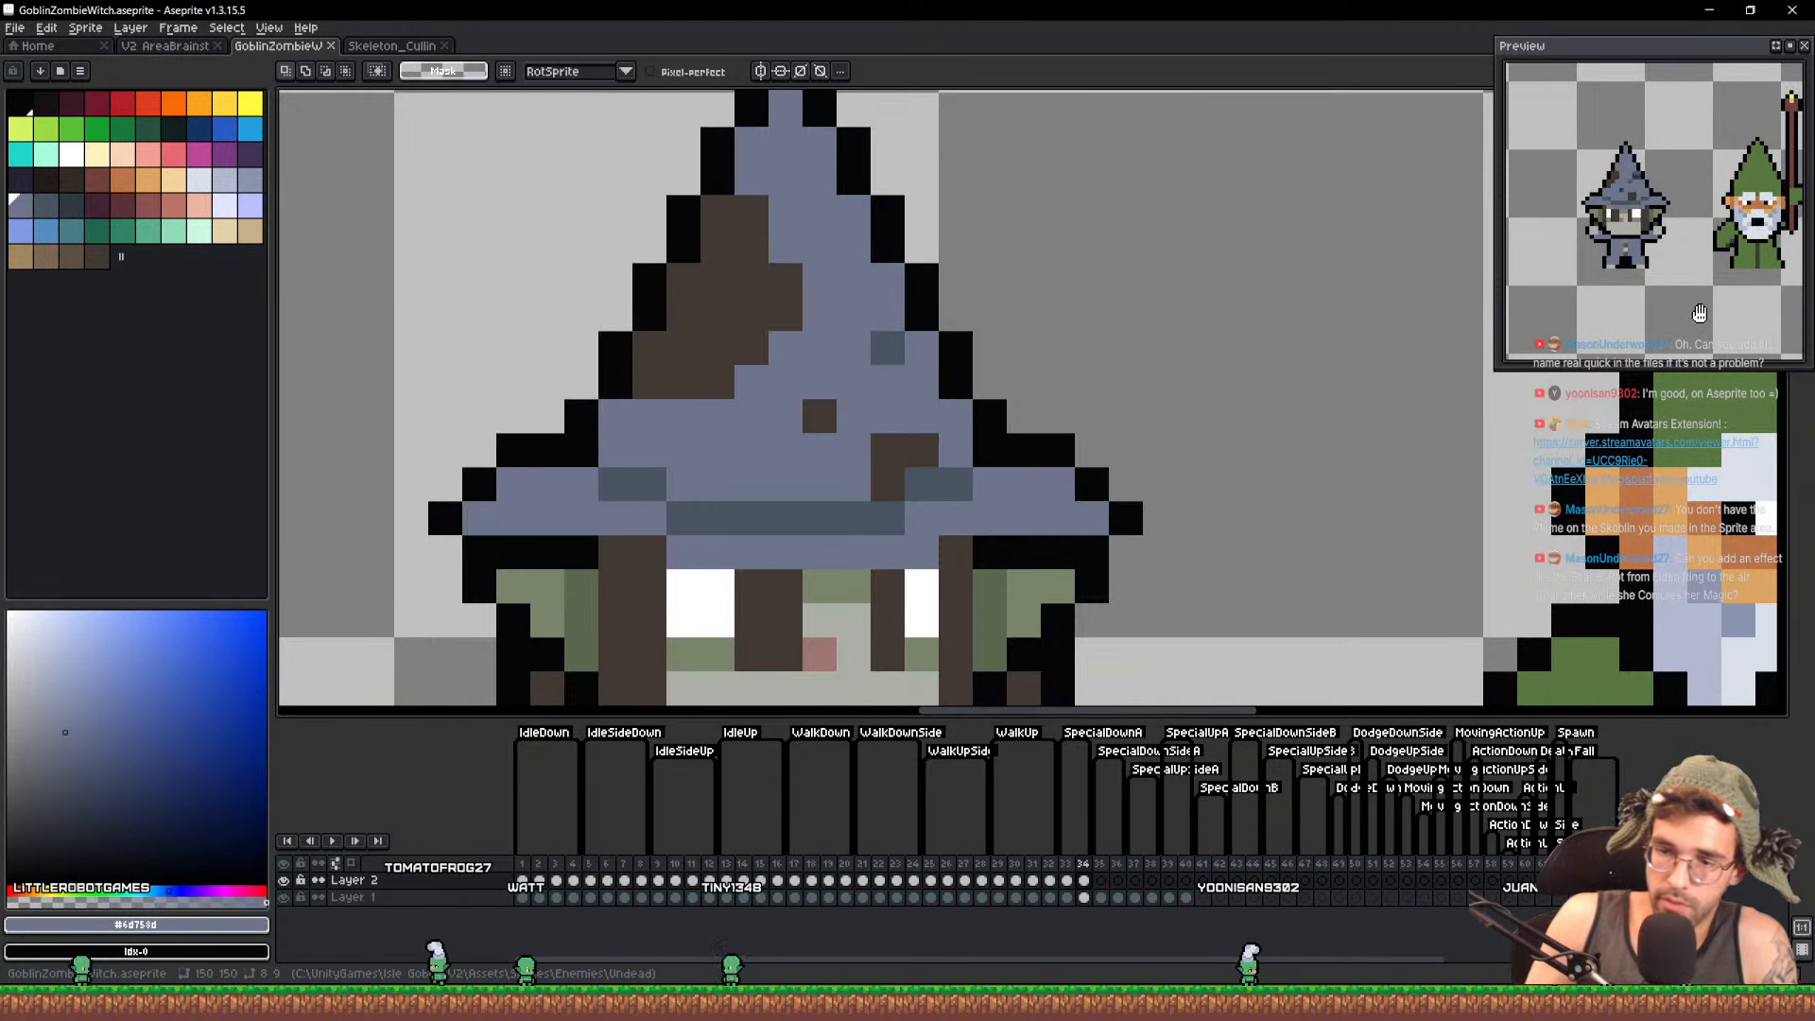
{"action": "scroll", "coordinate": [773, 404], "scroll_direction": "down", "scroll_amount": 3}
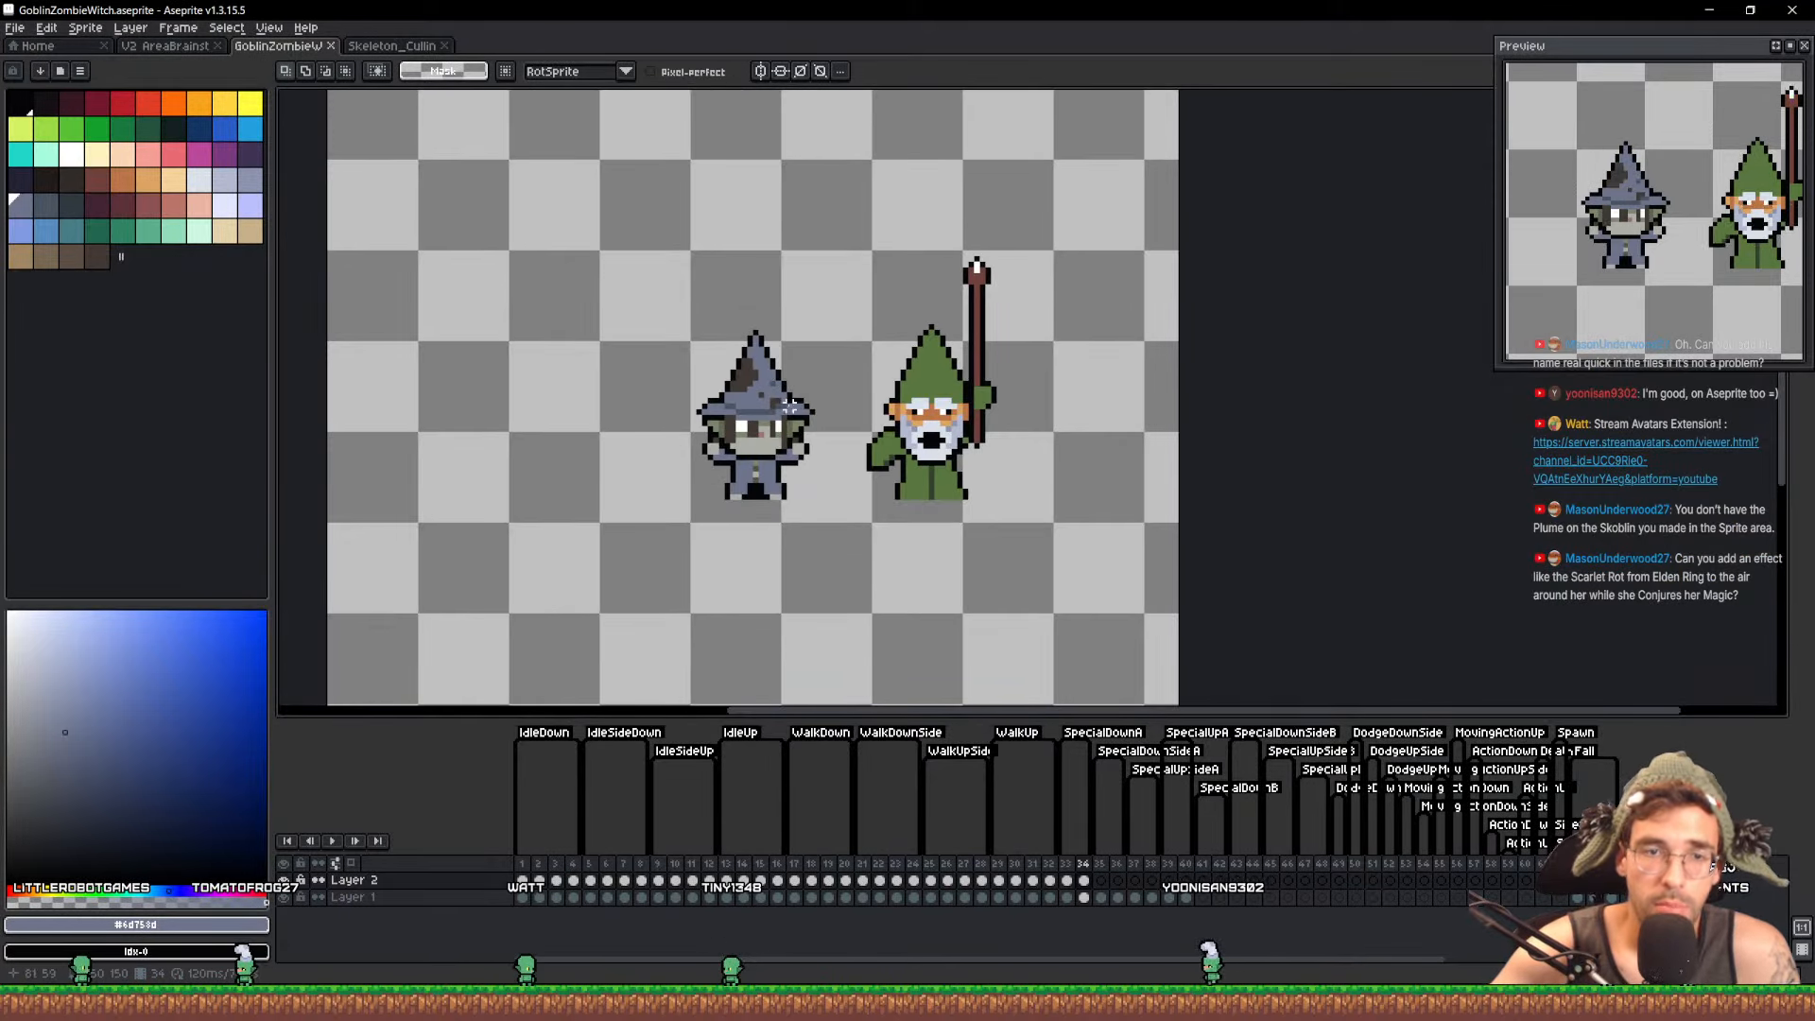
Copy the witch's idle poses from frames 5, 9 and 13 into frames 35, 37 and 39 on Layer 2
{"action": "left_click_drag", "start_coordinate": [522, 880], "coordinate": [1087, 897]}
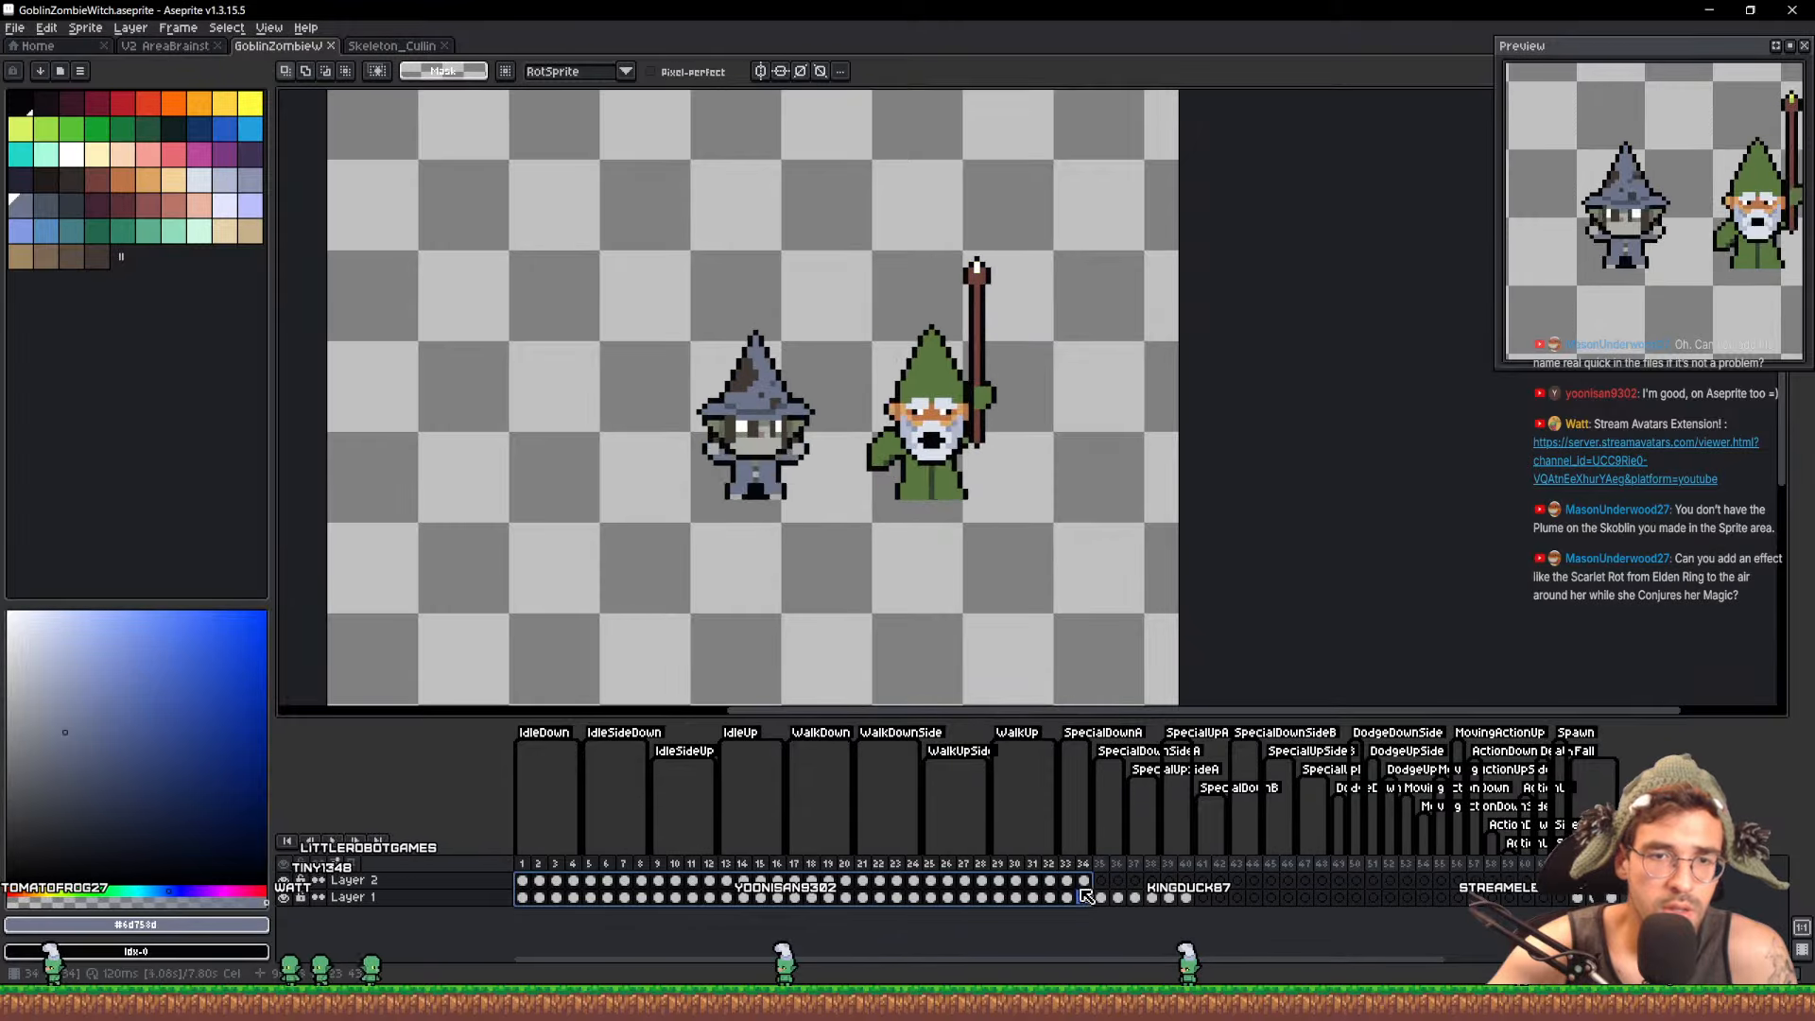
{"action": "left_click", "coordinate": [1102, 885]}
{"action": "left_click", "coordinate": [596, 880]}
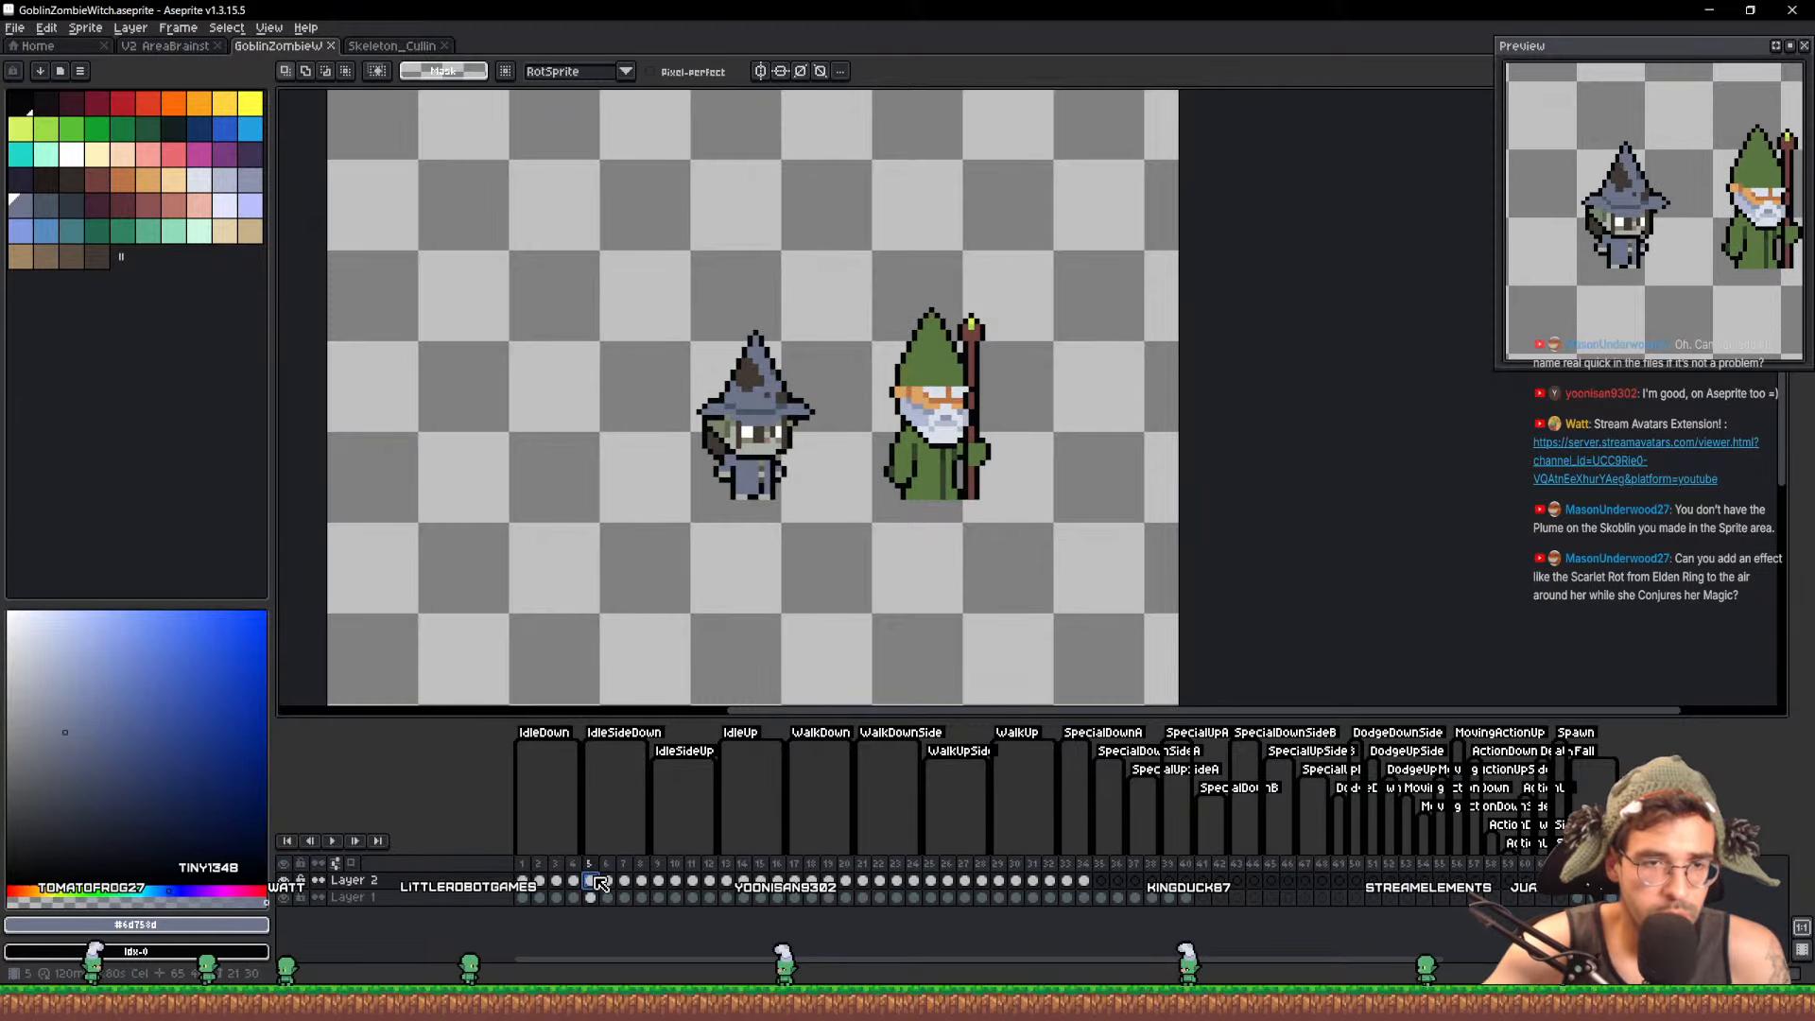
{"action": "left_click", "coordinate": [1100, 882]}
{"action": "left_click", "coordinate": [659, 881]}
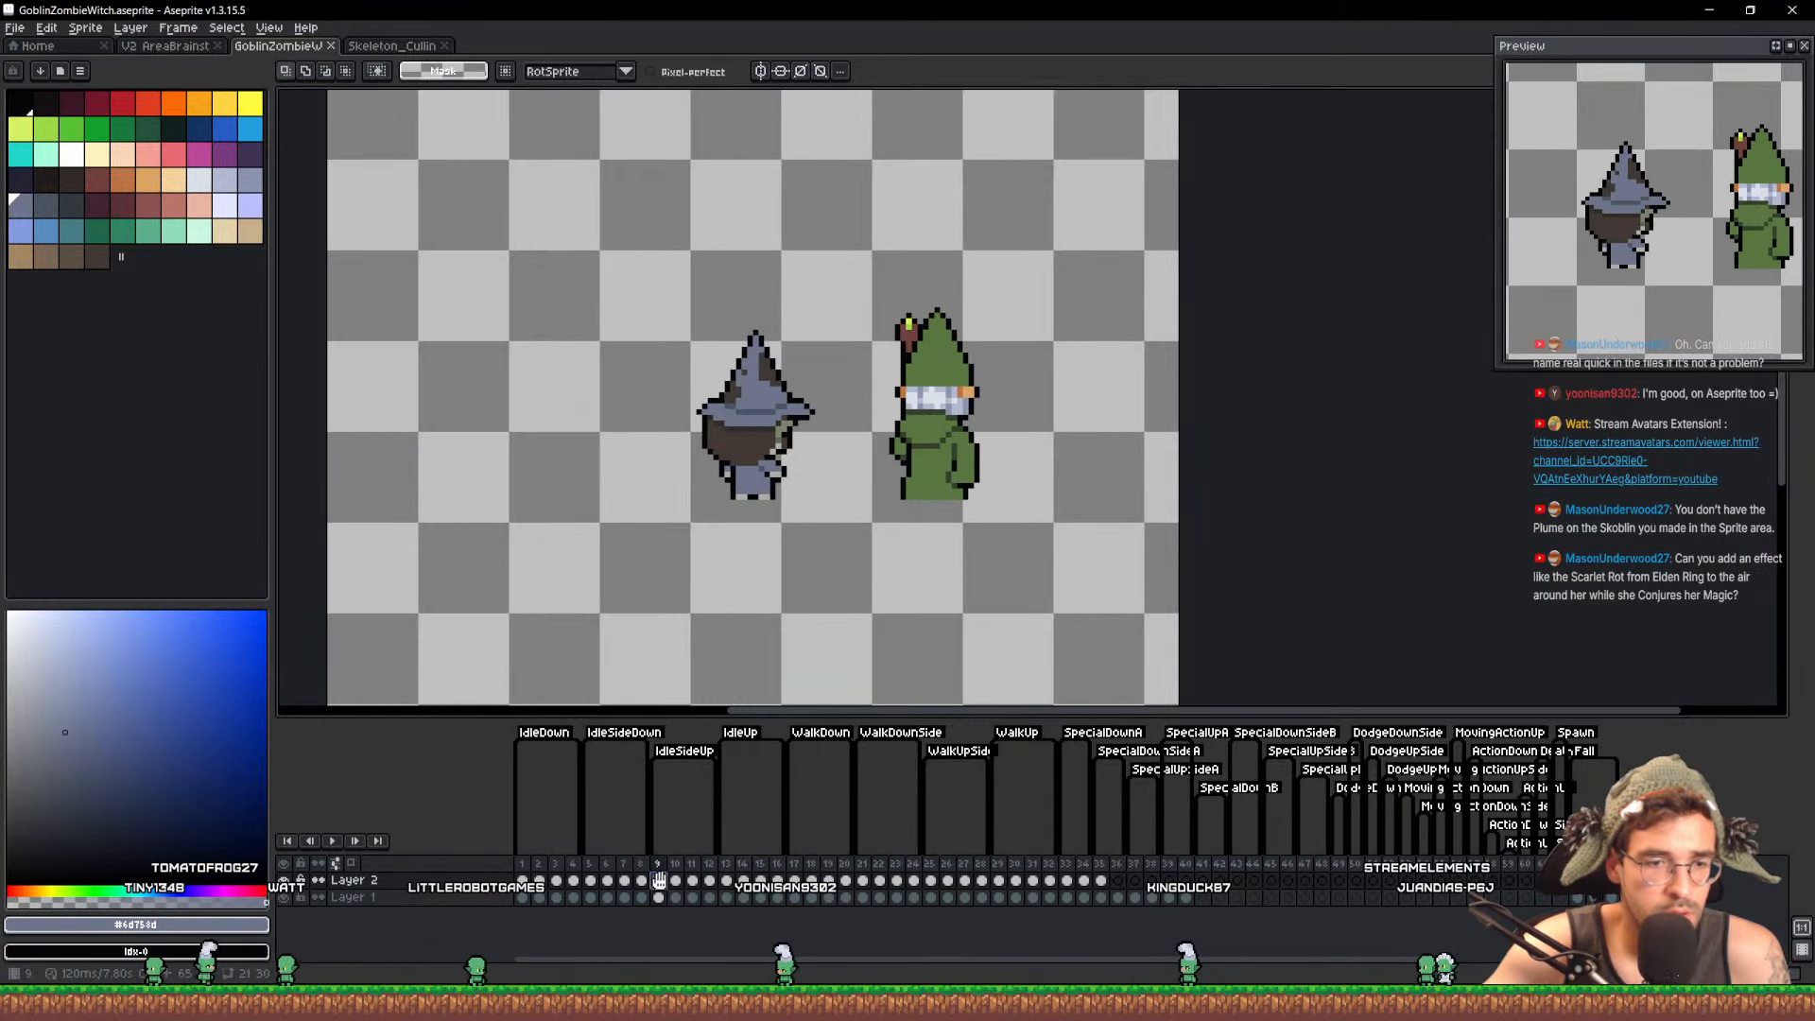
{"action": "left_click", "coordinate": [1137, 882]}
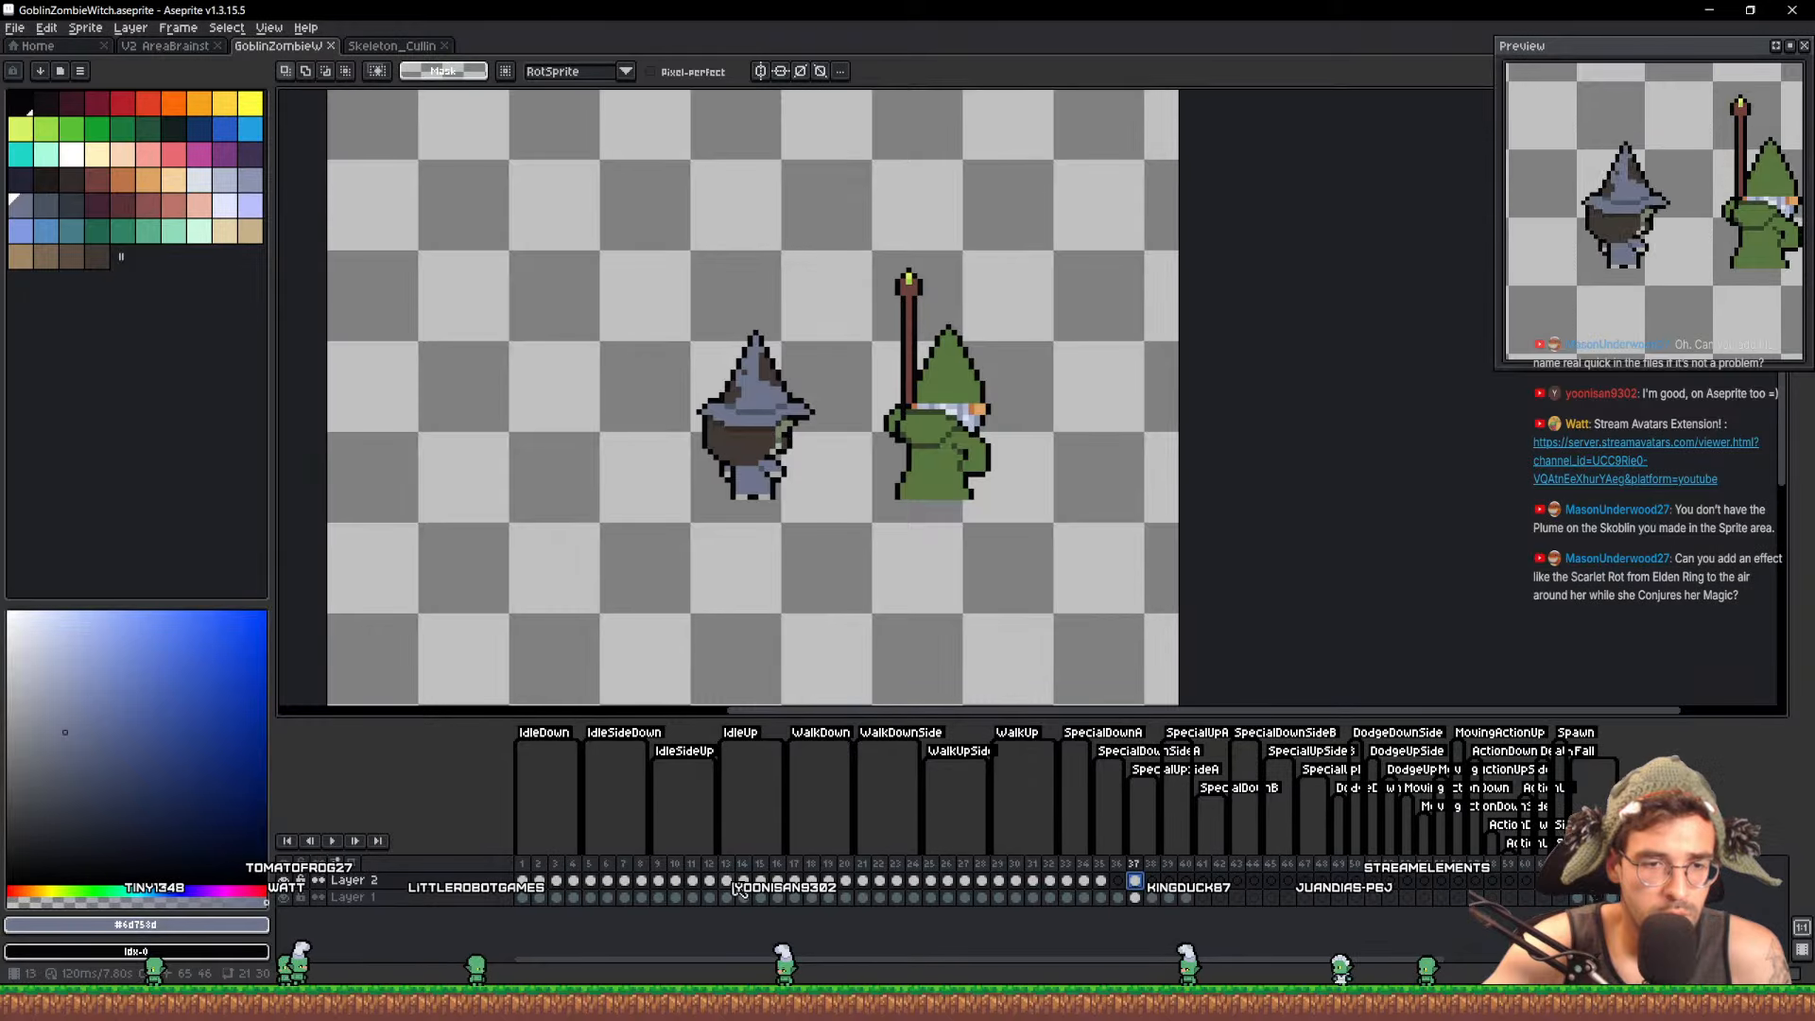
{"action": "left_click", "coordinate": [727, 882]}
{"action": "left_click", "coordinate": [1170, 876]}
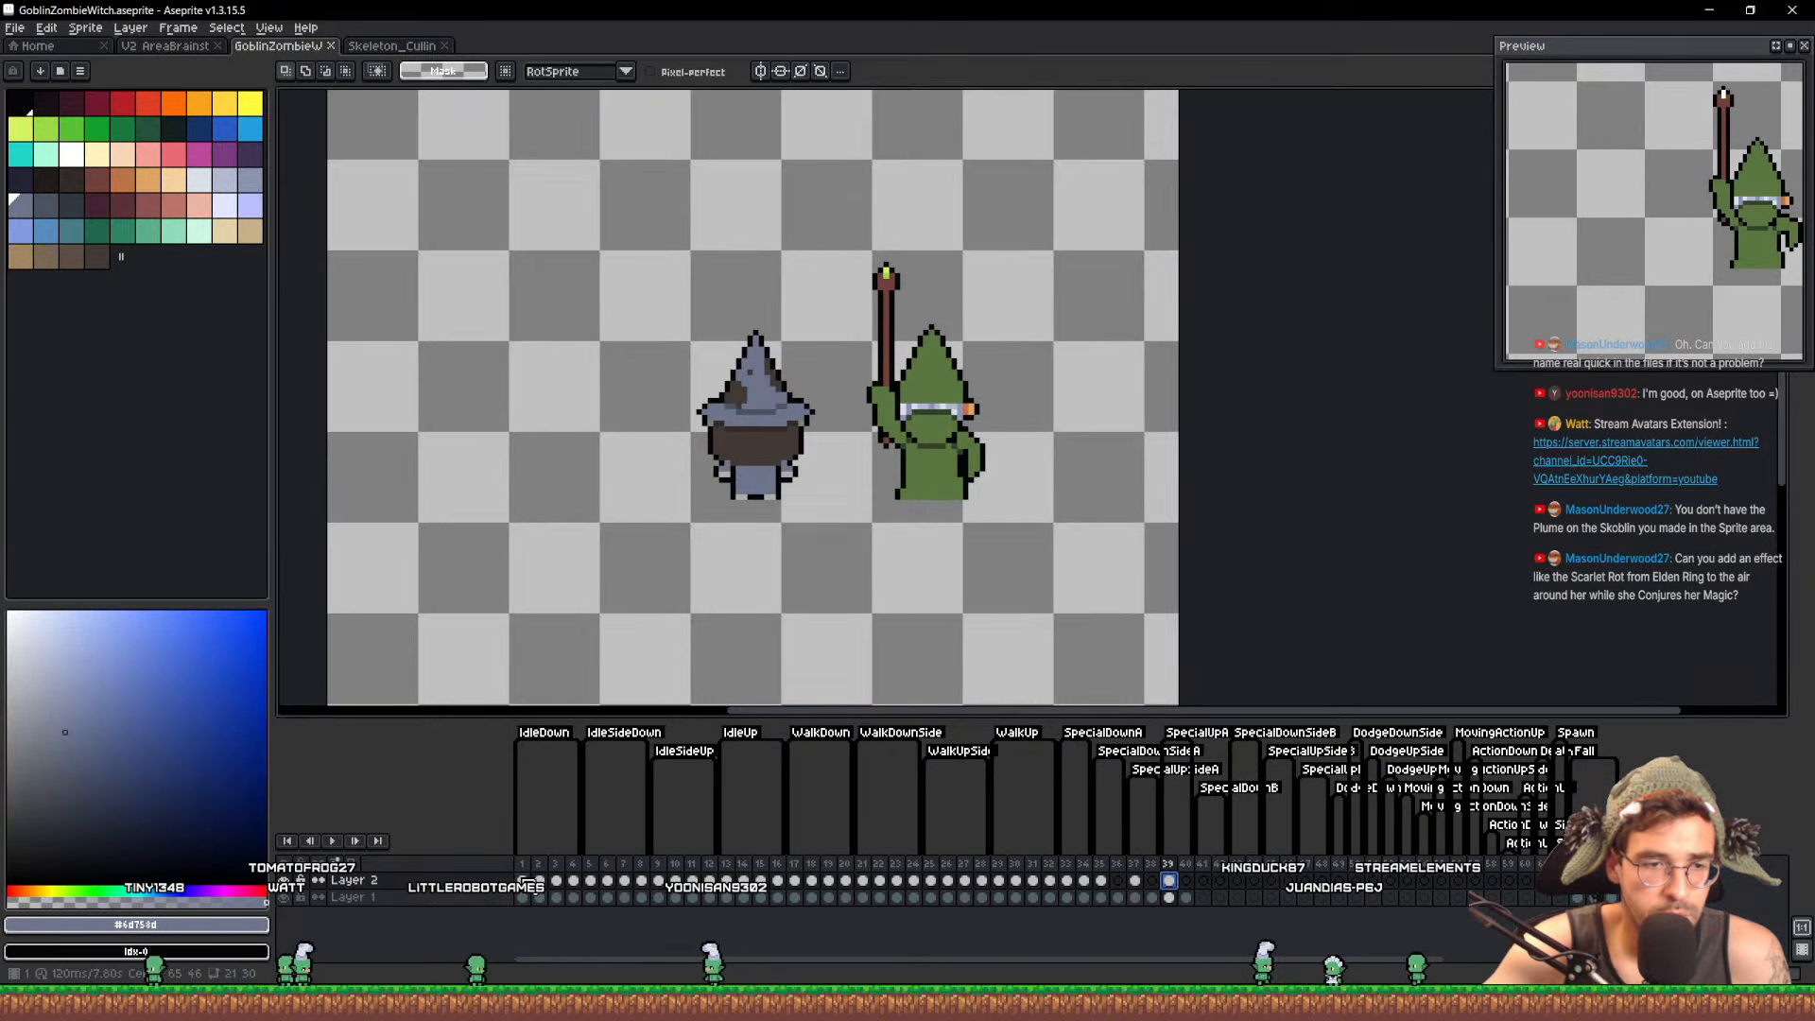
Copy the front-facing witch cel from frame 1 to frame 63 on Layer 2 and move it down toward the reference wizard's height
{"action": "left_click", "coordinate": [523, 879]}
{"action": "left_click_drag", "start_coordinate": [523, 879], "coordinate": [1482, 877]}
{"action": "left_click_drag", "start_coordinate": [1587, 895], "coordinate": [1580, 883]}
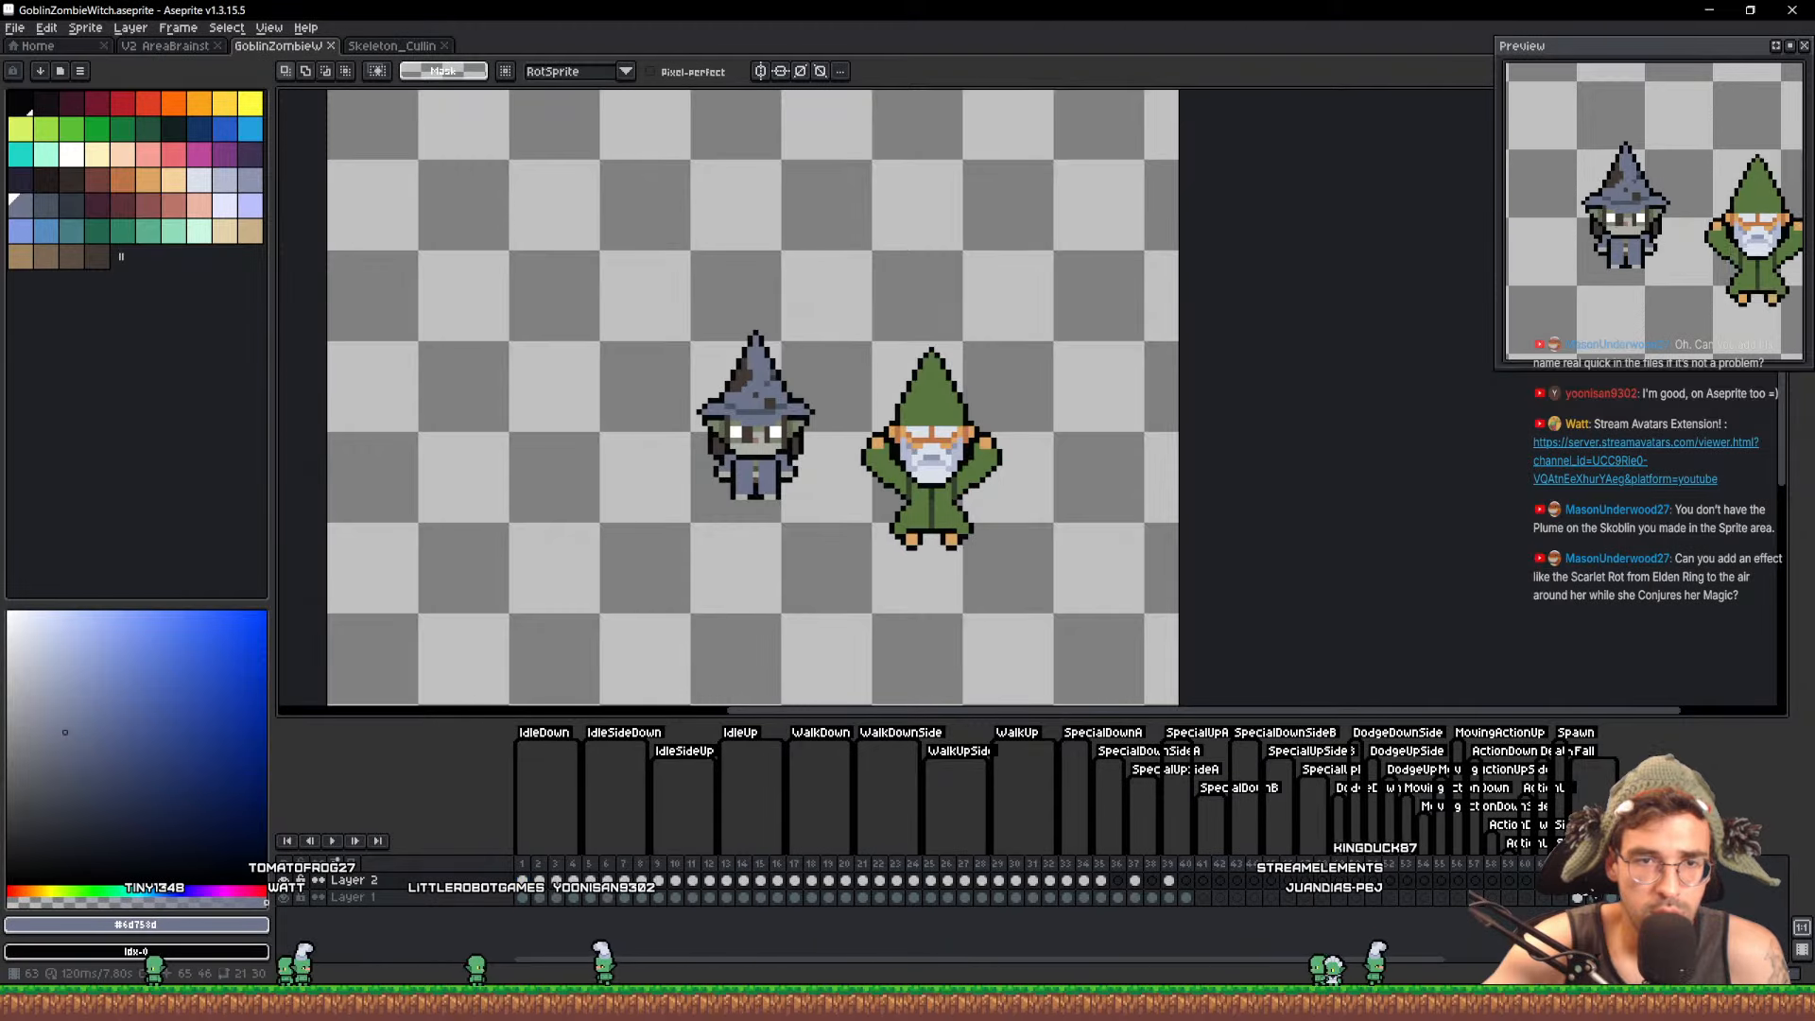
{"action": "scroll", "coordinate": [891, 605], "scroll_direction": "up", "scroll_amount": 1}
{"action": "key", "text": "v"}
{"action": "left_click_drag", "start_coordinate": [696, 372], "coordinate": [699, 444]}
Paint both of the witch's arms raised beside her face, with robe-blue sleeves and pale grey hands
{"action": "scroll", "coordinate": [698, 488], "scroll_direction": "up", "scroll_amount": 1}
{"action": "scroll", "coordinate": [701, 468], "scroll_direction": "up", "scroll_amount": 1}
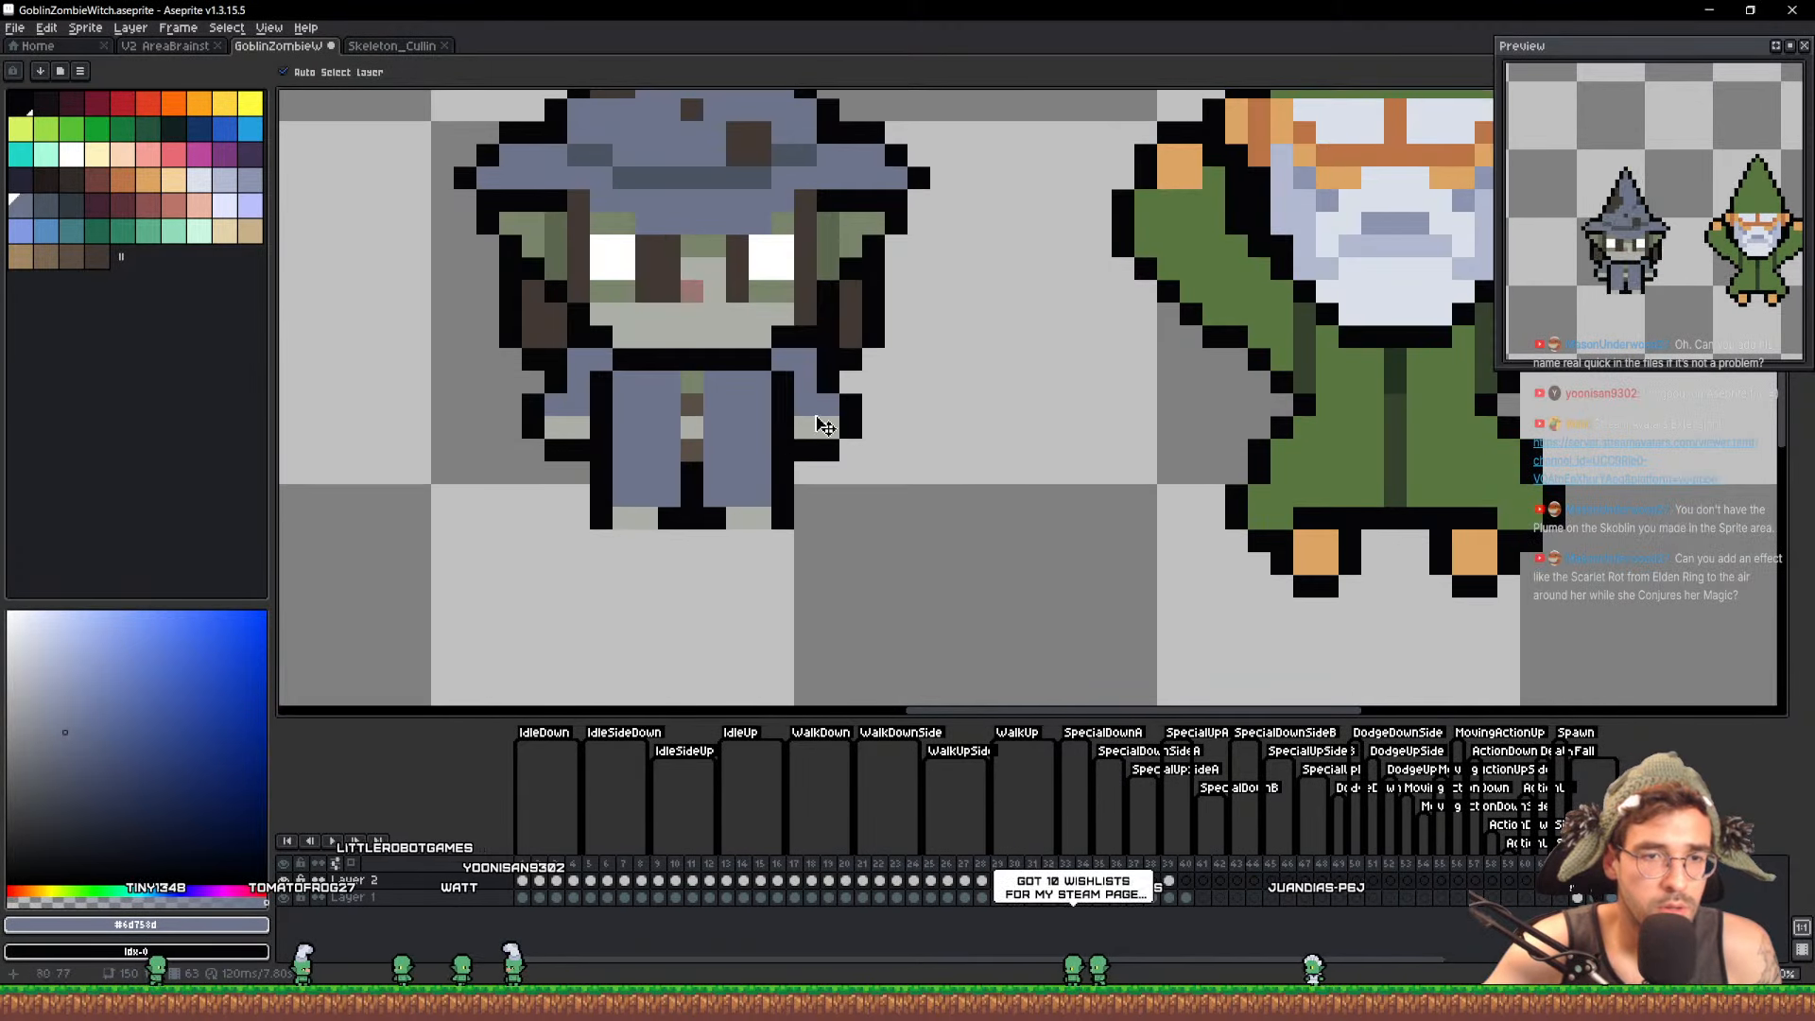
{"action": "key", "text": "b"}
{"action": "left_click", "coordinate": [844, 357]}
{"action": "left_click", "coordinate": [579, 358]}
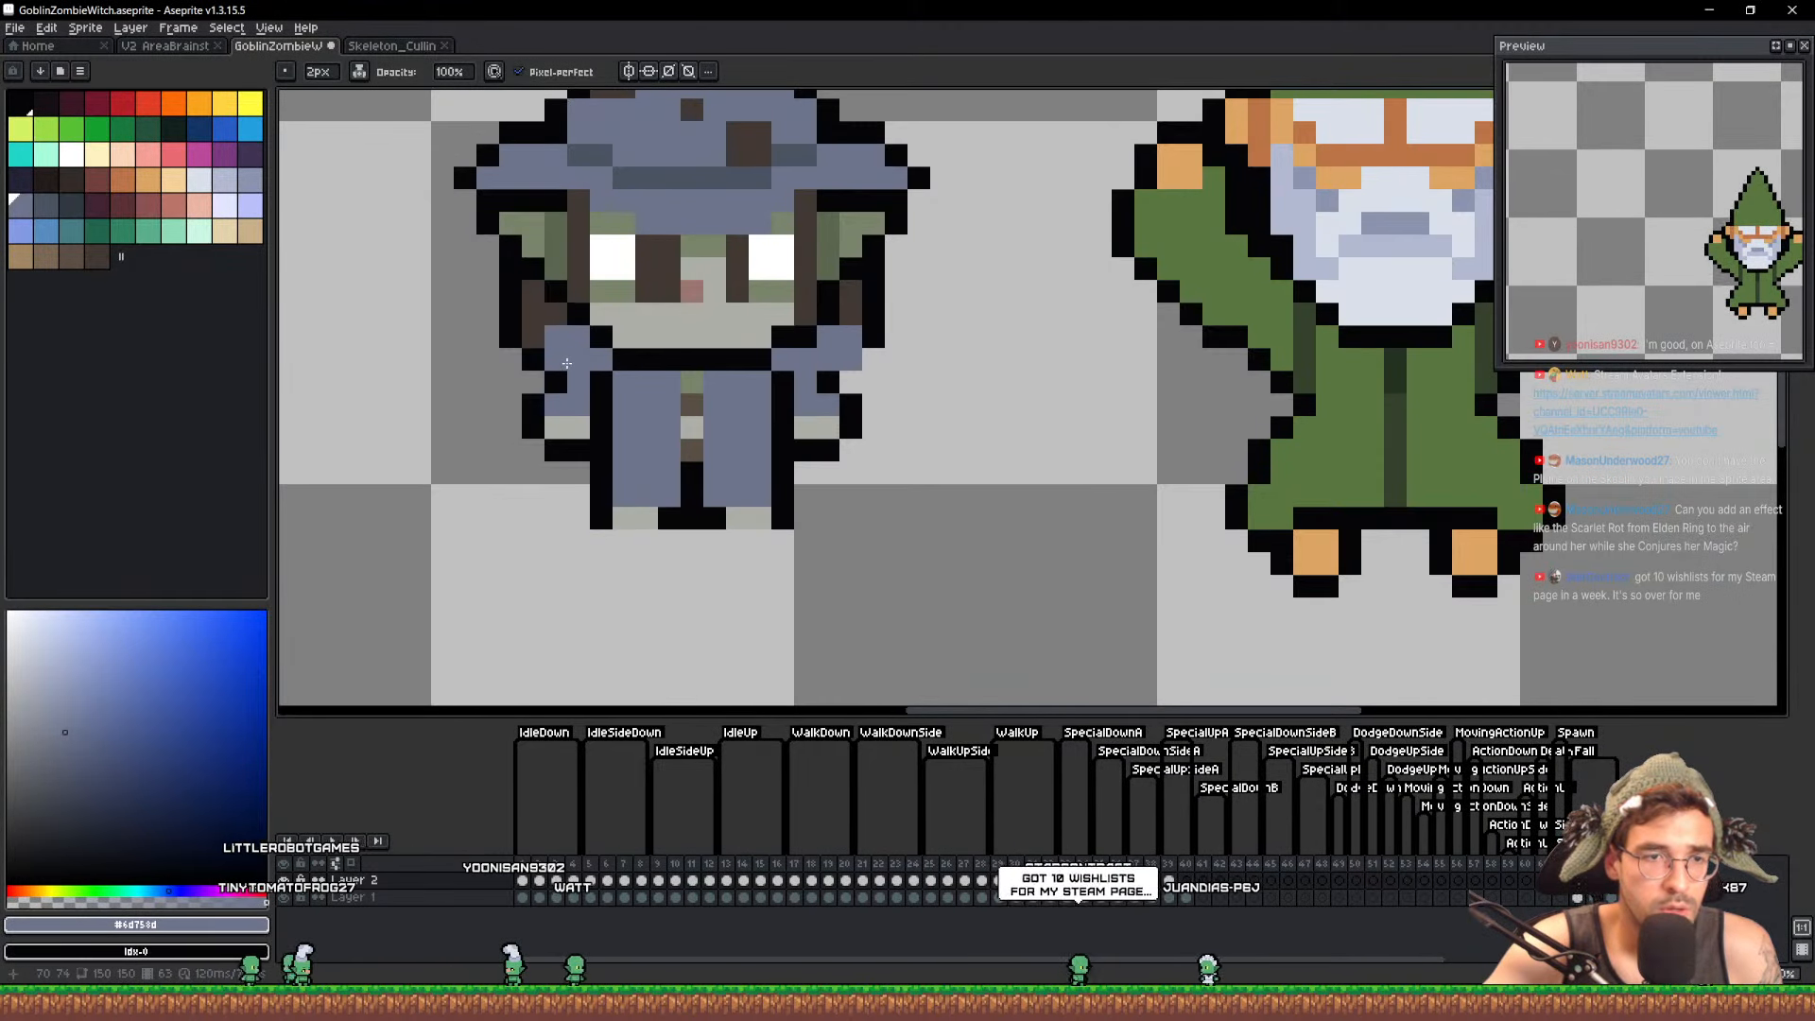
{"action": "left_click", "coordinate": [567, 427], "text": "alt"}
{"action": "key", "text": "minus"}
{"action": "left_click_drag", "start_coordinate": [558, 359], "coordinate": [564, 342]}
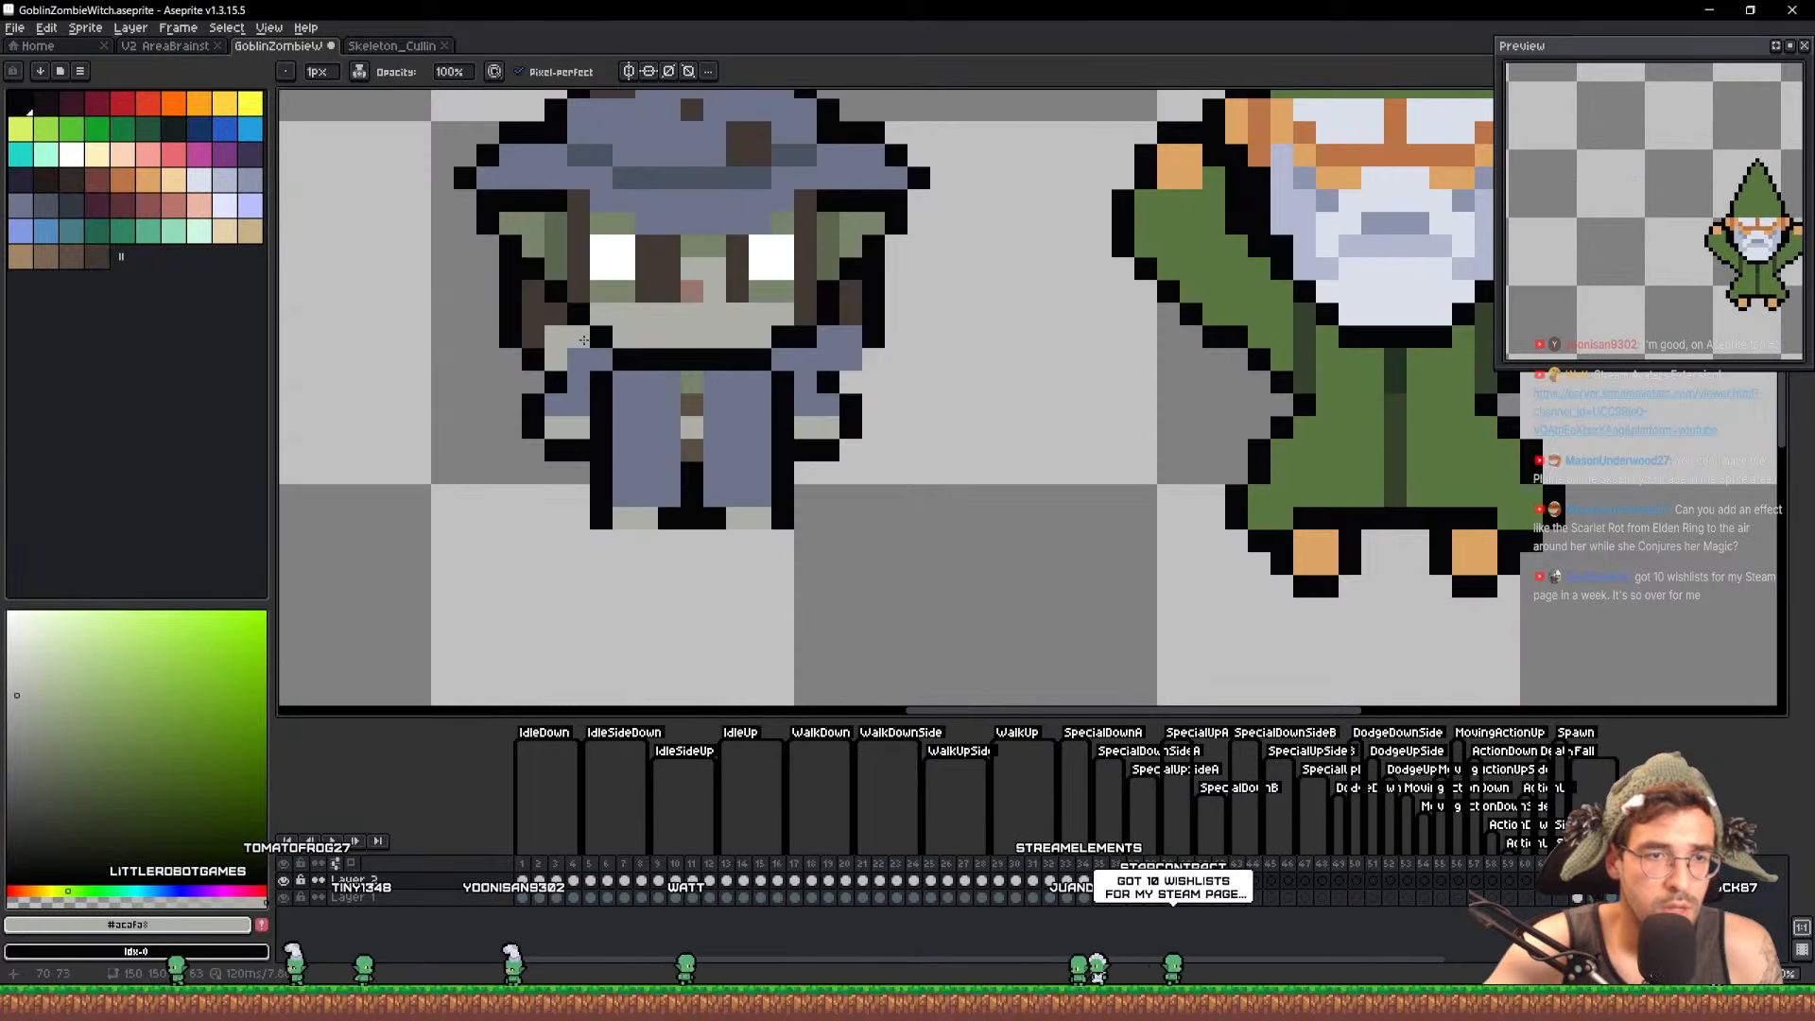
{"action": "key", "text": "plus"}
{"action": "left_click", "coordinate": [855, 365]}
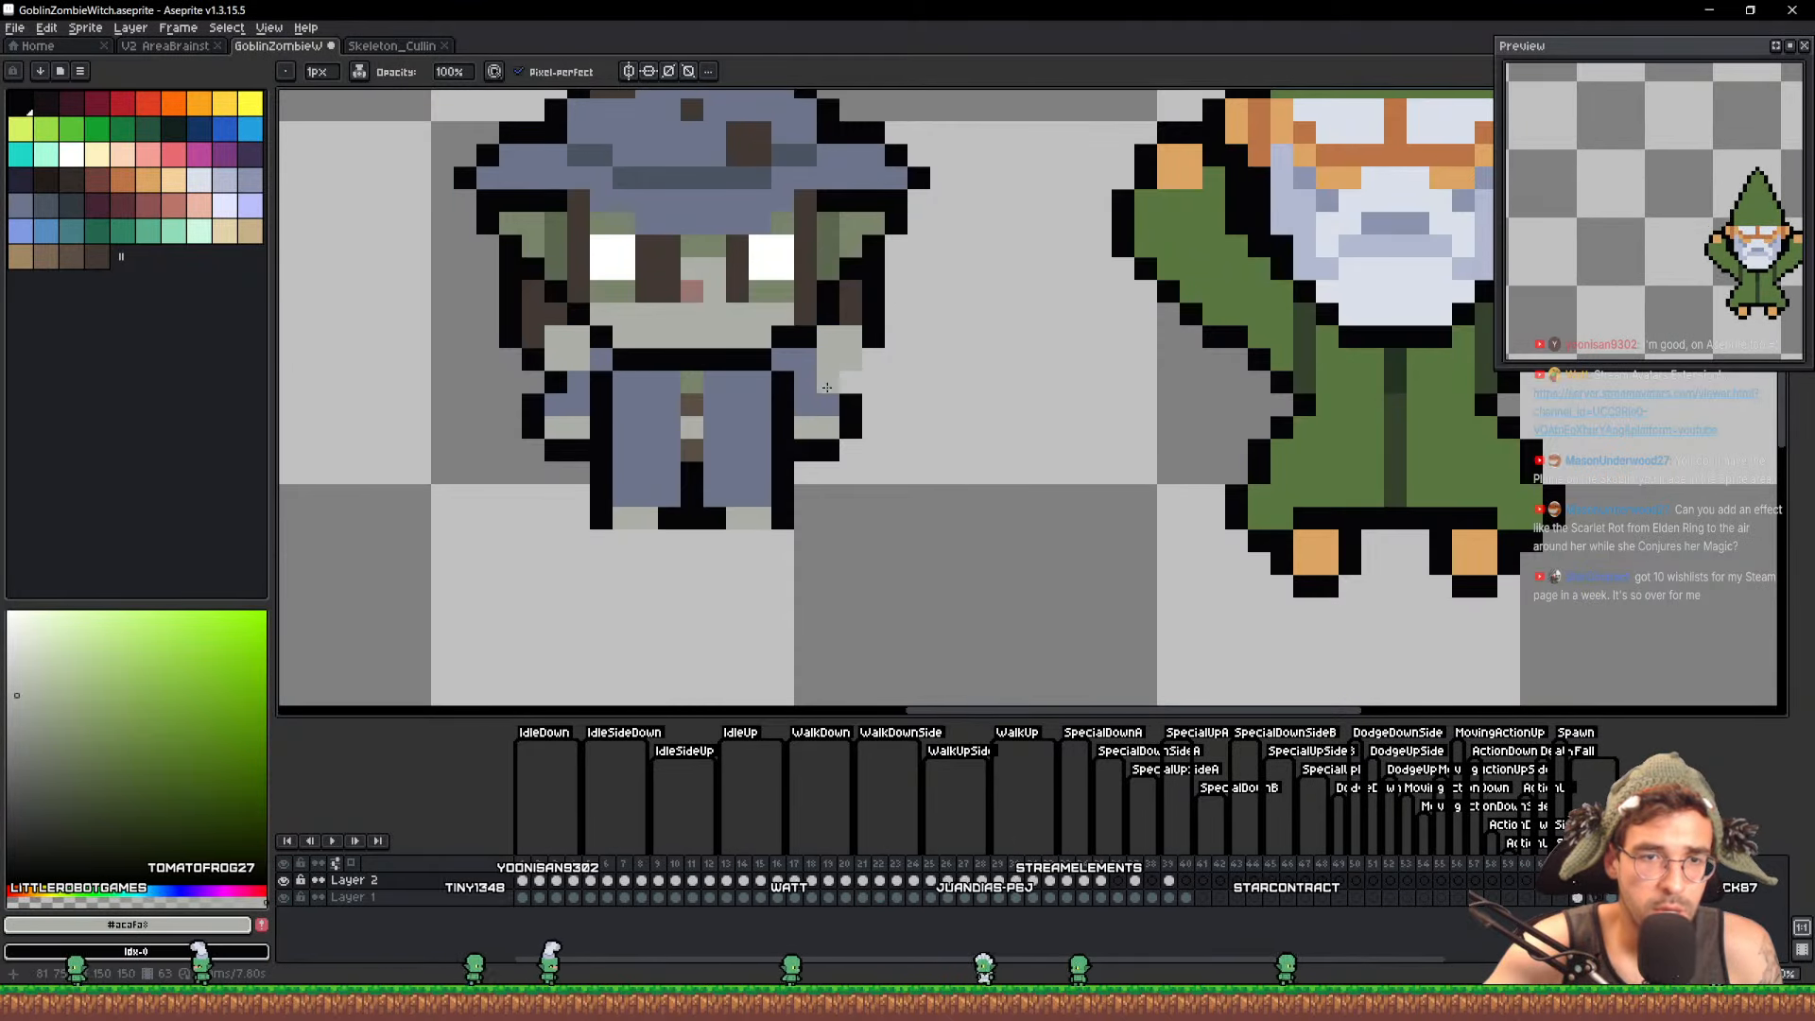
Outline the raised arms in black and erase the old lowered hands
{"action": "left_click", "coordinate": [874, 357], "text": "alt"}
{"action": "key", "text": "minus"}
{"action": "key", "text": "plus"}
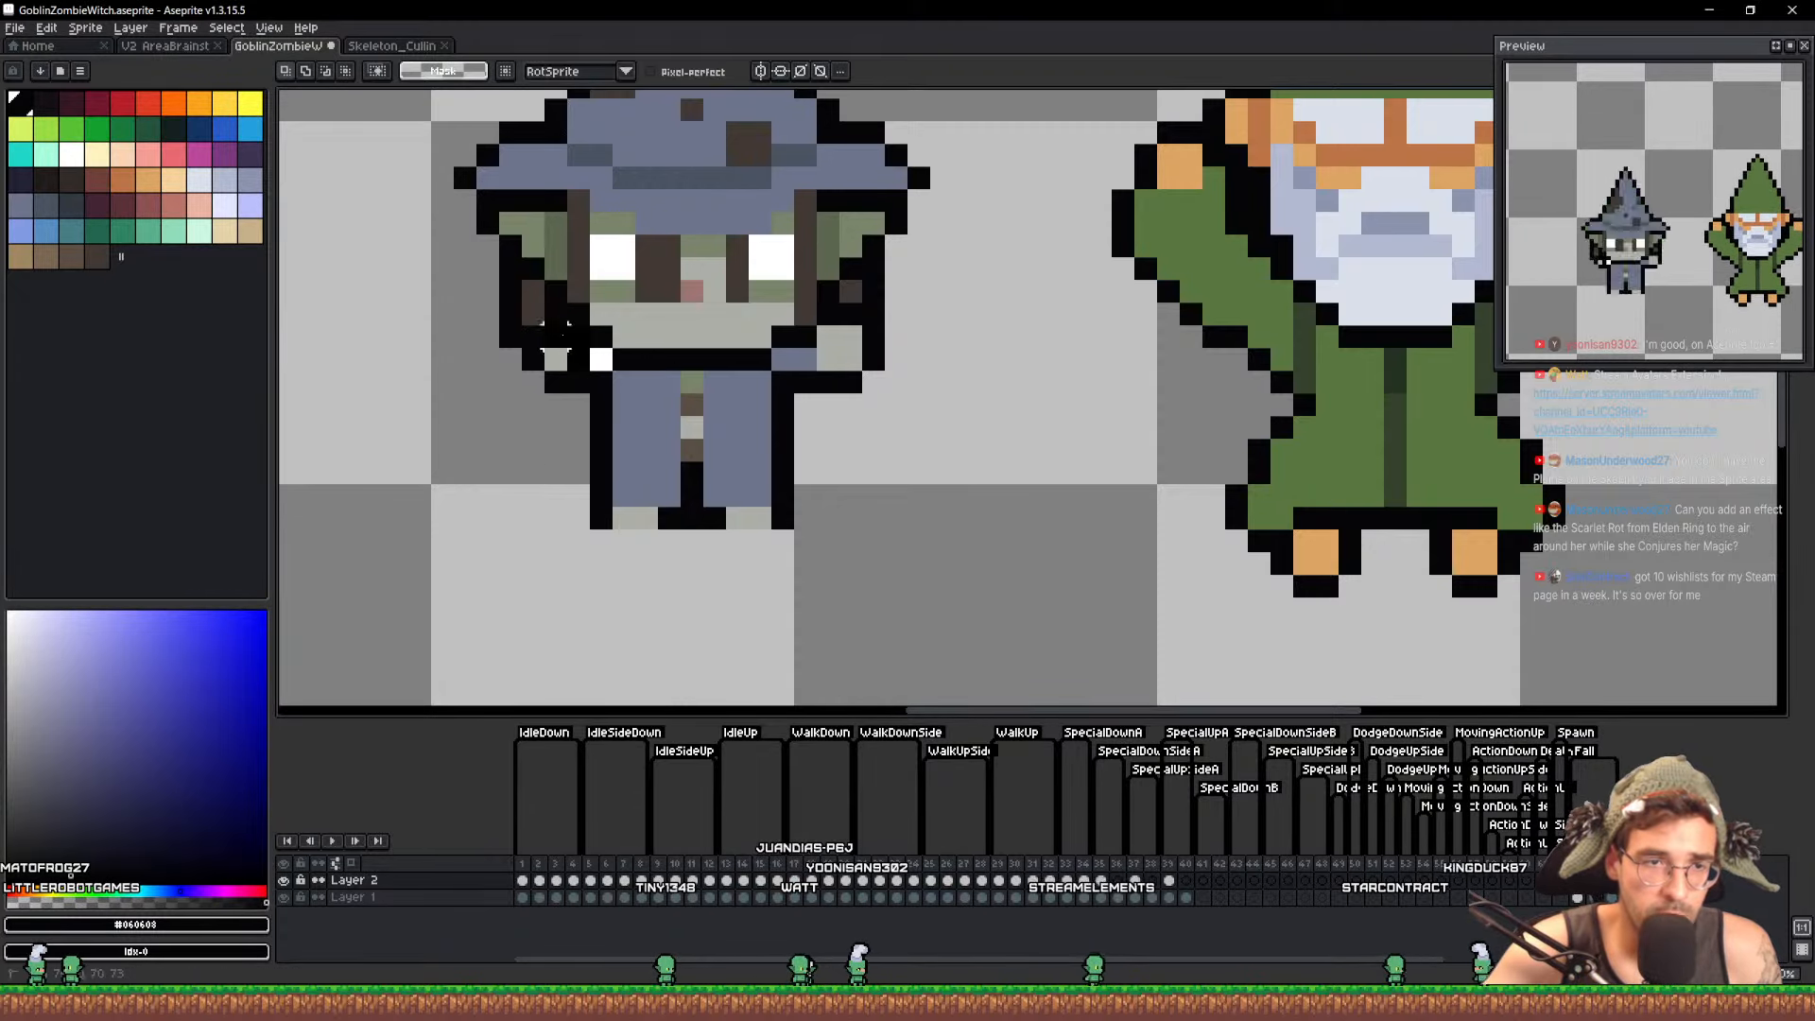
Shift the raised hand on the witch's left-hand side outward by one pixel and fill the sleeve gap with robe blue
{"action": "left_click_drag", "start_coordinate": [580, 397], "coordinate": [544, 376]}
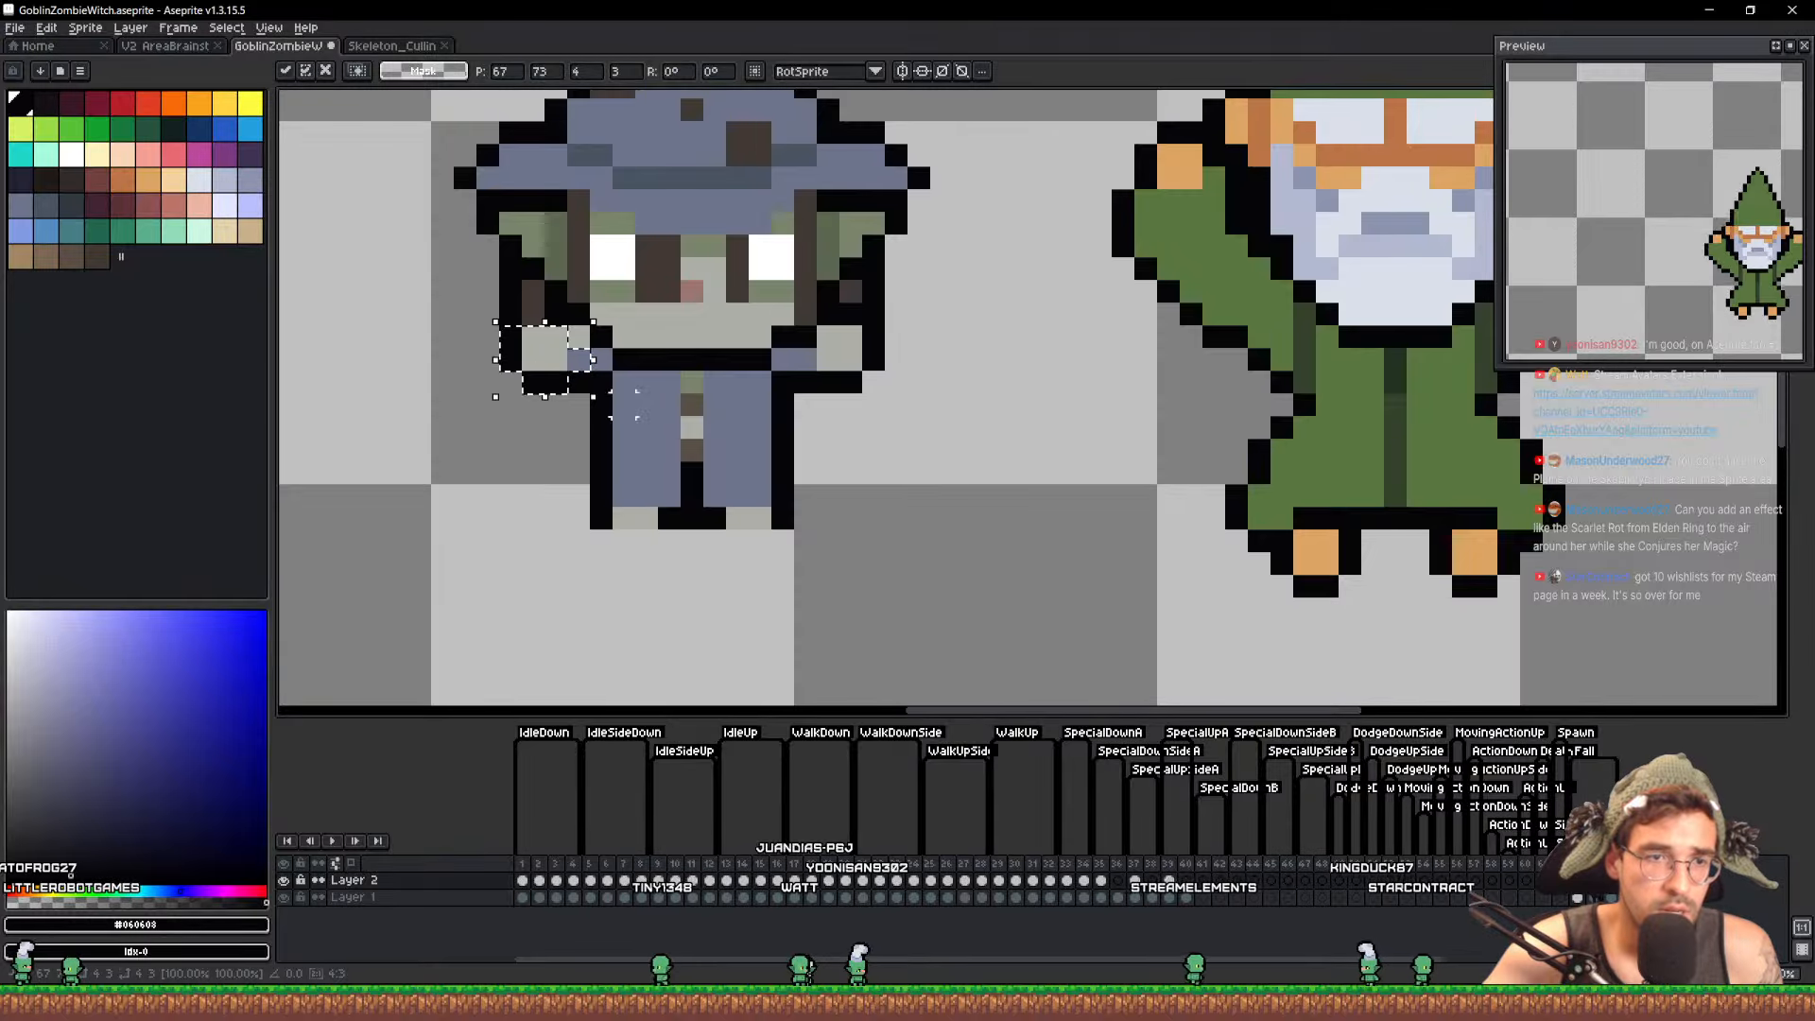
{"action": "left_click", "coordinate": [624, 405]}
{"action": "left_click", "coordinate": [624, 404], "text": "alt"}
{"action": "key", "text": "b"}
{"action": "left_click", "coordinate": [580, 337]}
Spread the witch's feet by moving each one outward by one pixel
{"action": "scroll", "coordinate": [876, 379], "scroll_direction": "down", "scroll_amount": 2}
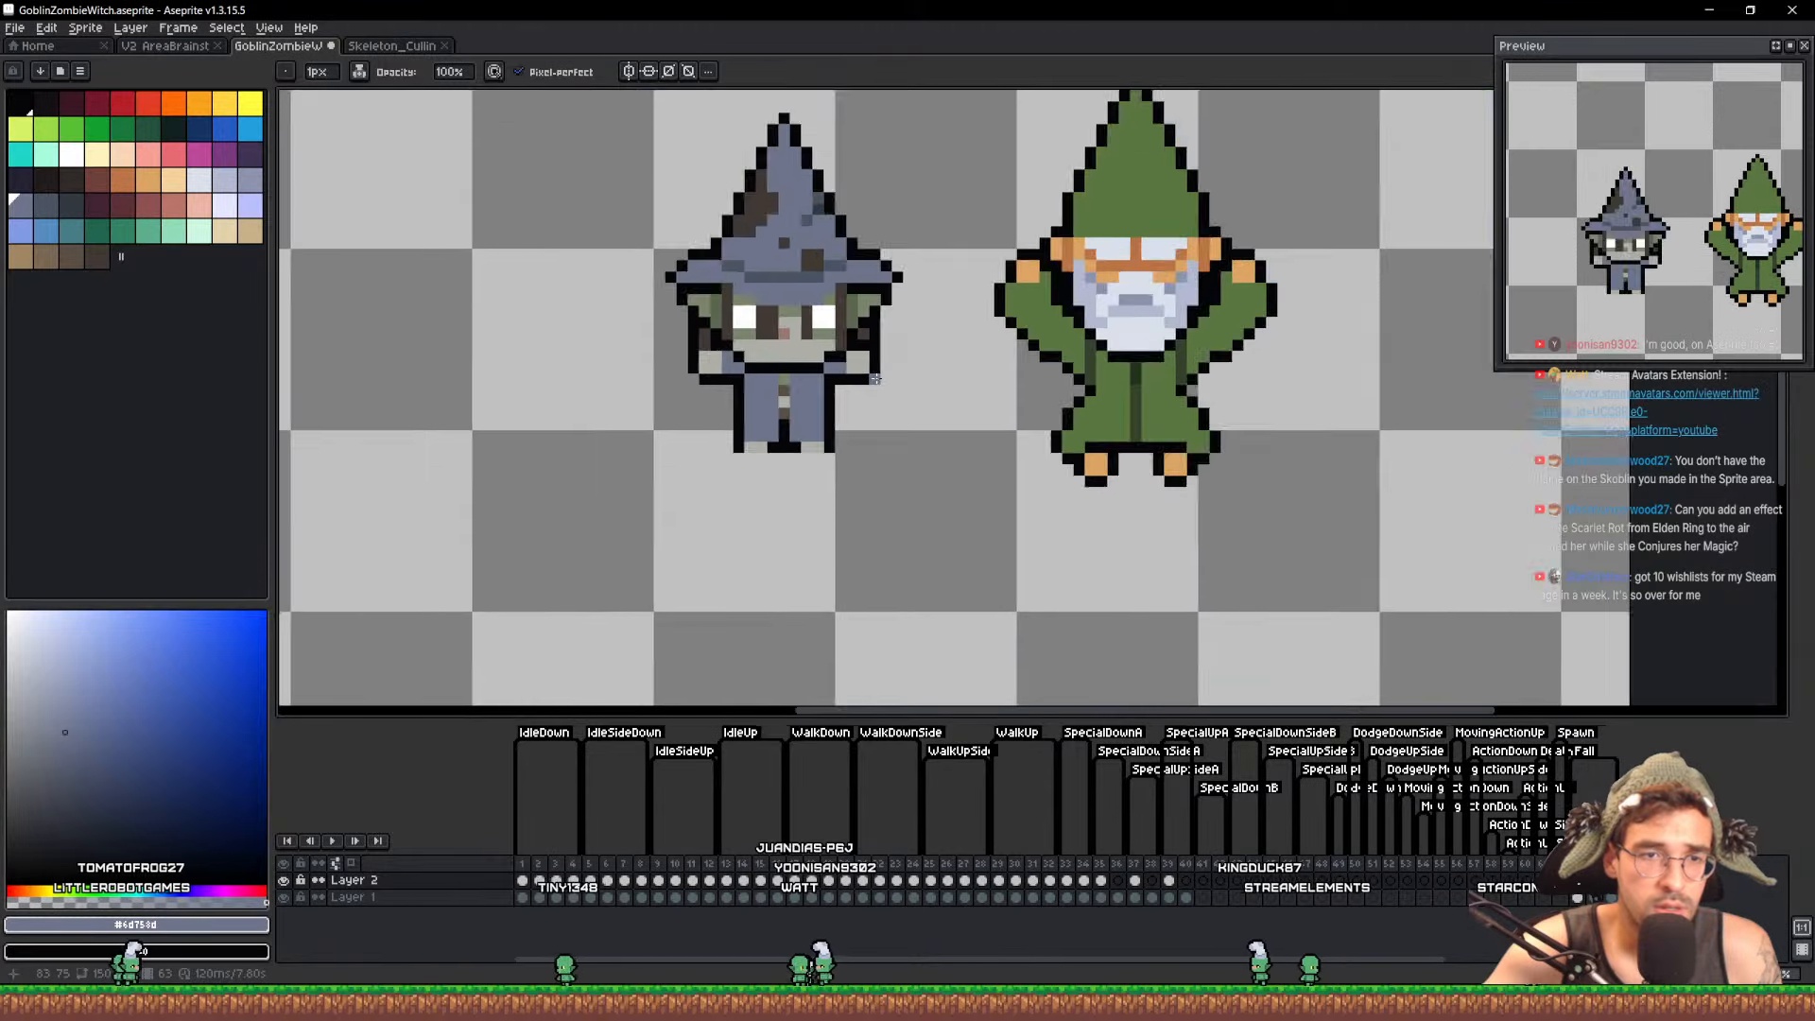
{"action": "scroll", "coordinate": [876, 379], "scroll_direction": "down", "scroll_amount": 1}
{"action": "scroll", "coordinate": [814, 463], "scroll_direction": "up", "scroll_amount": 4}
{"action": "key", "text": "m"}
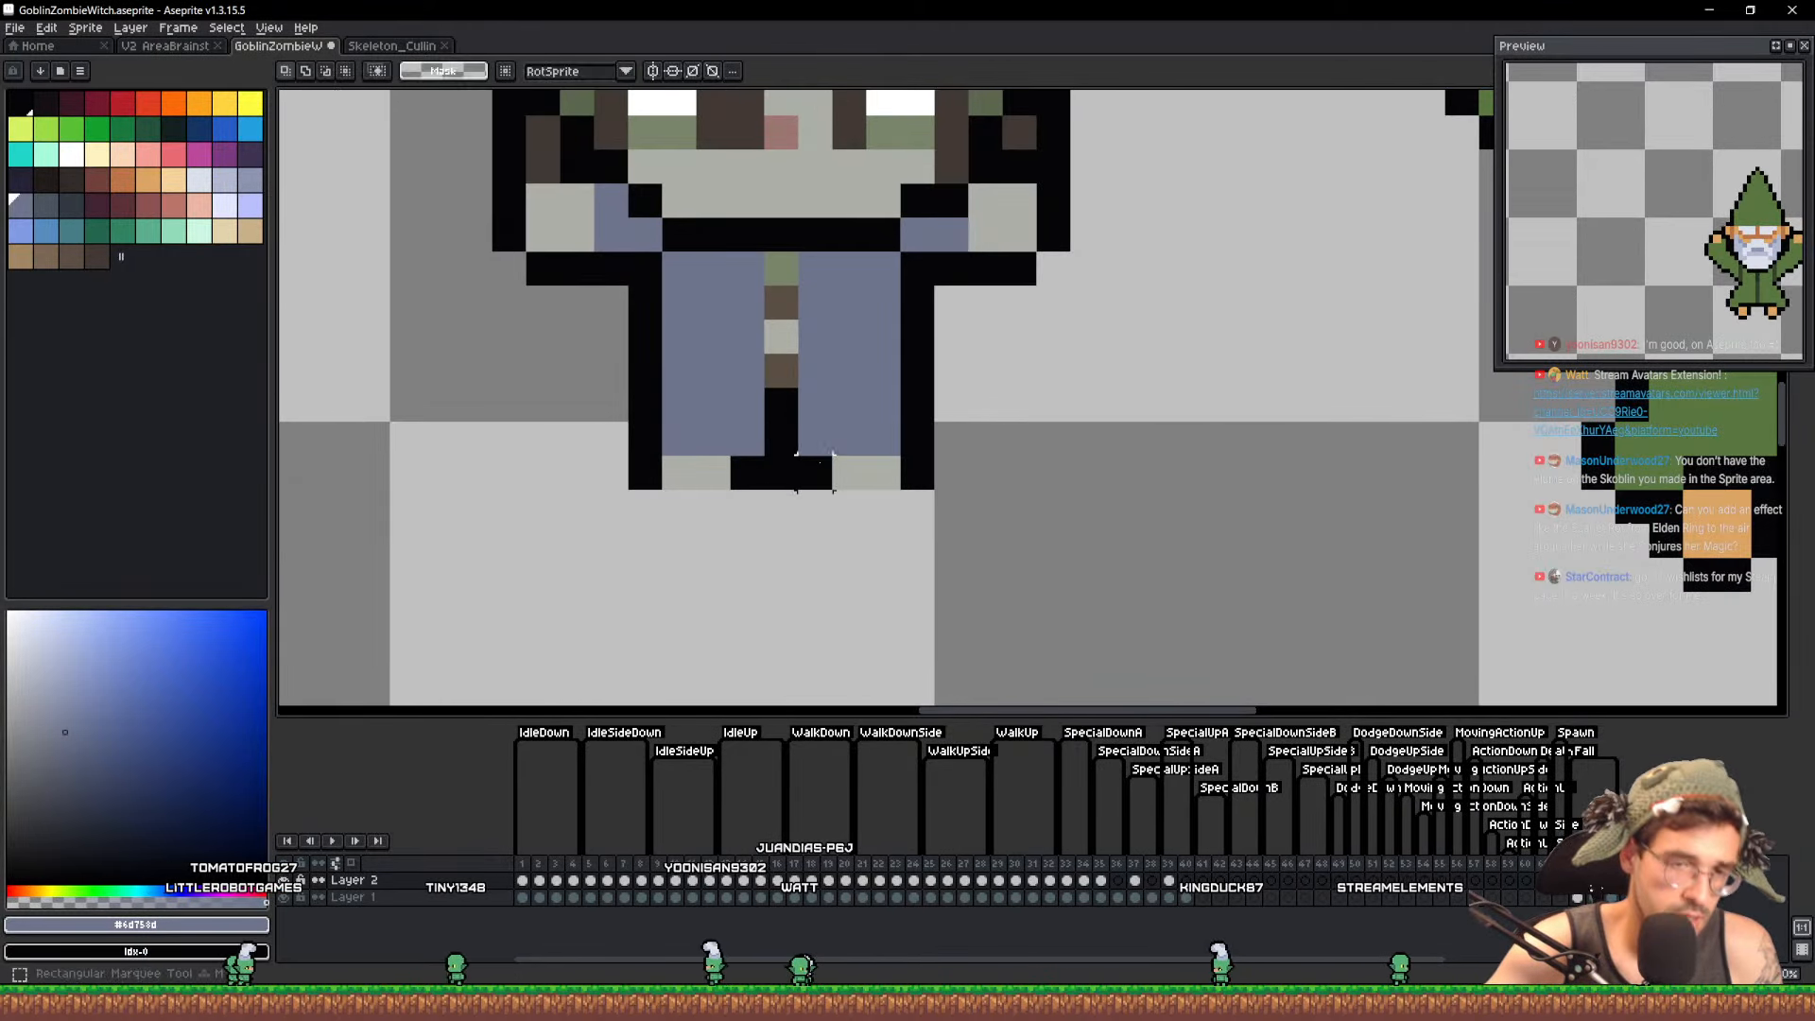
{"action": "left_click_drag", "start_coordinate": [796, 454], "coordinate": [1040, 595]}
{"action": "key", "text": "Right"}
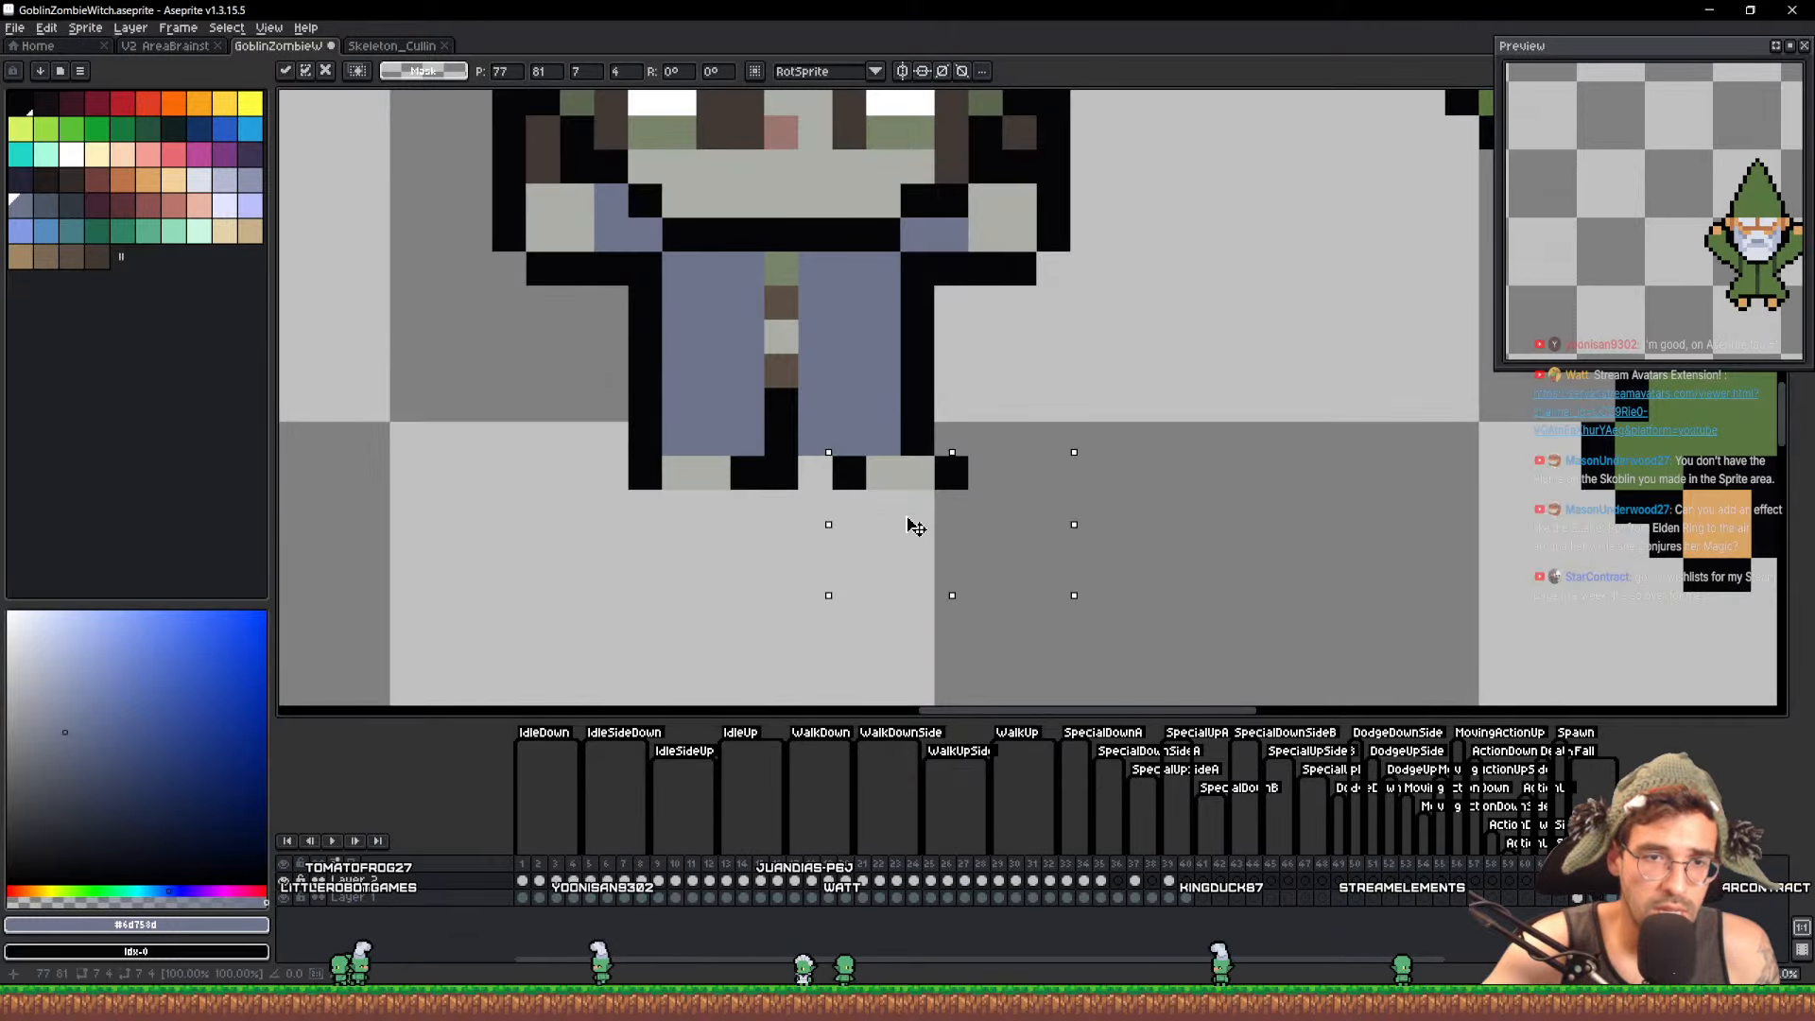
{"action": "left_click_drag", "start_coordinate": [783, 472], "coordinate": [556, 551]}
{"action": "key", "text": "Left"}
{"action": "key", "text": "ctrl+d"}
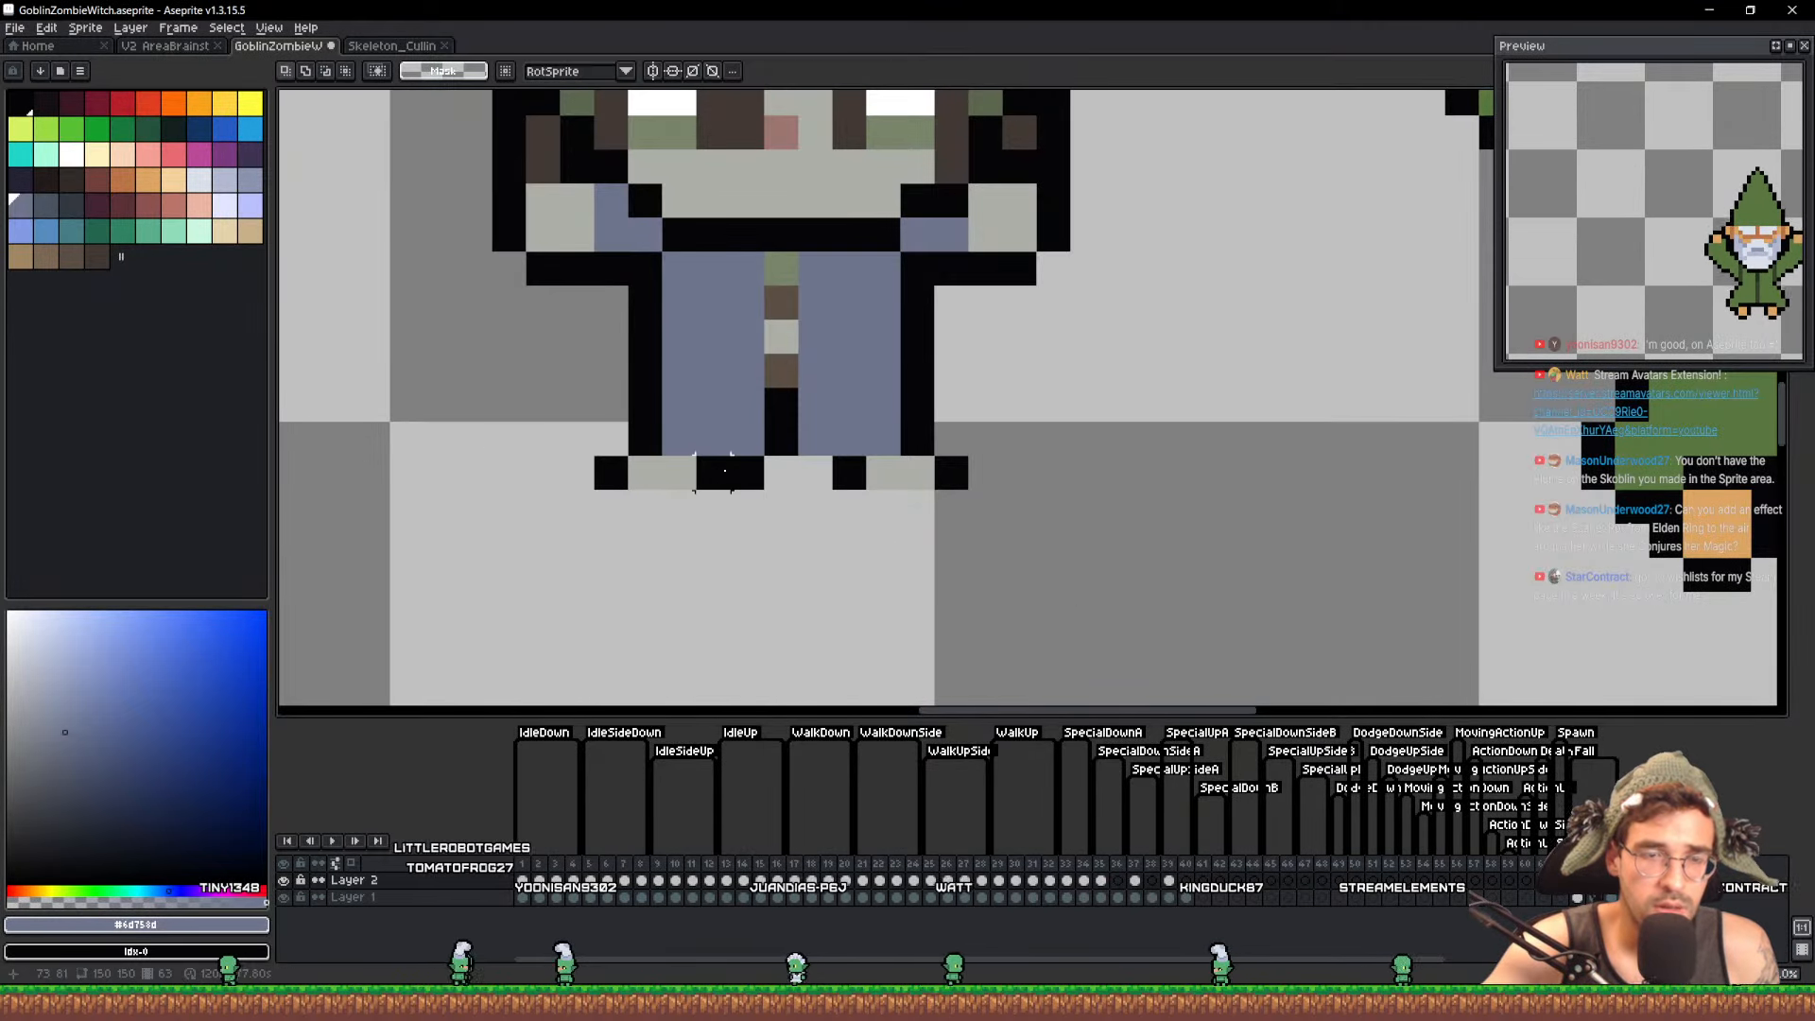
Flare the robe's hem by shifting the lowest two pixel rows of each side outward by one pixel
{"action": "left_click_drag", "start_coordinate": [699, 435], "coordinate": [650, 412]}
{"action": "key", "text": "Left"}
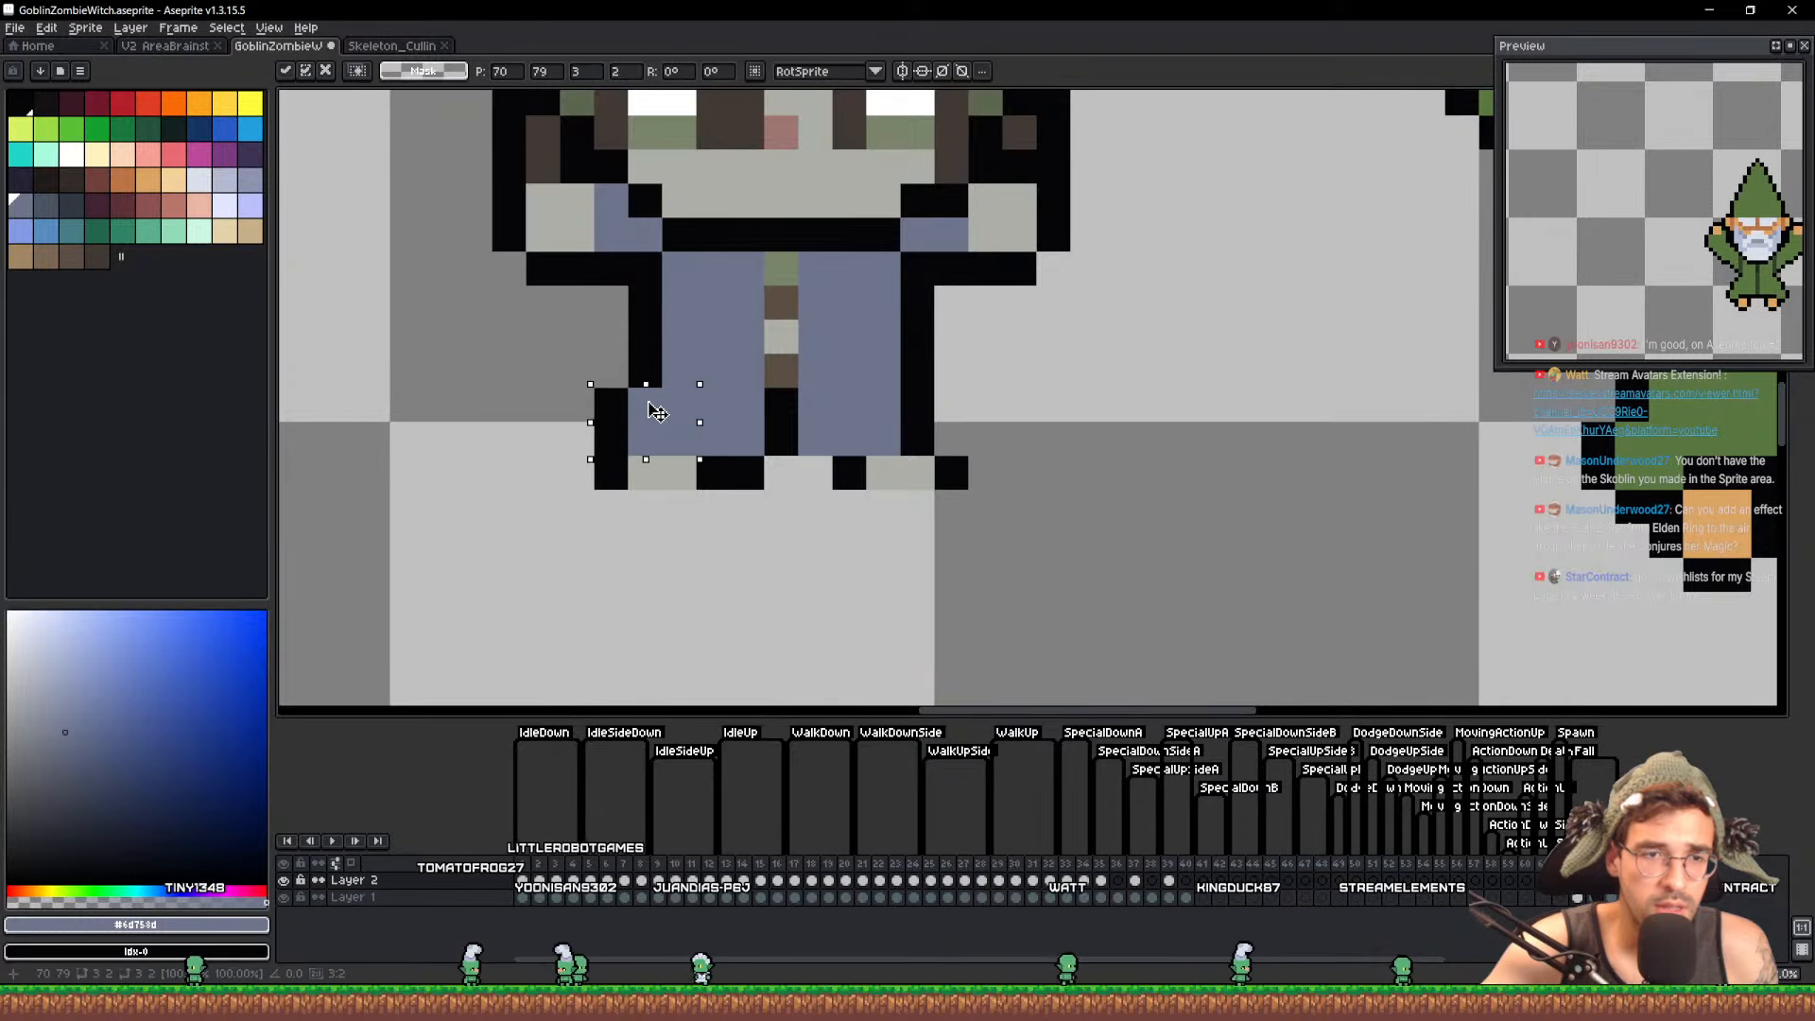
{"action": "key", "text": "ctrl+d"}
{"action": "left_click_drag", "start_coordinate": [857, 412], "coordinate": [932, 454]}
{"action": "key", "text": "Right"}
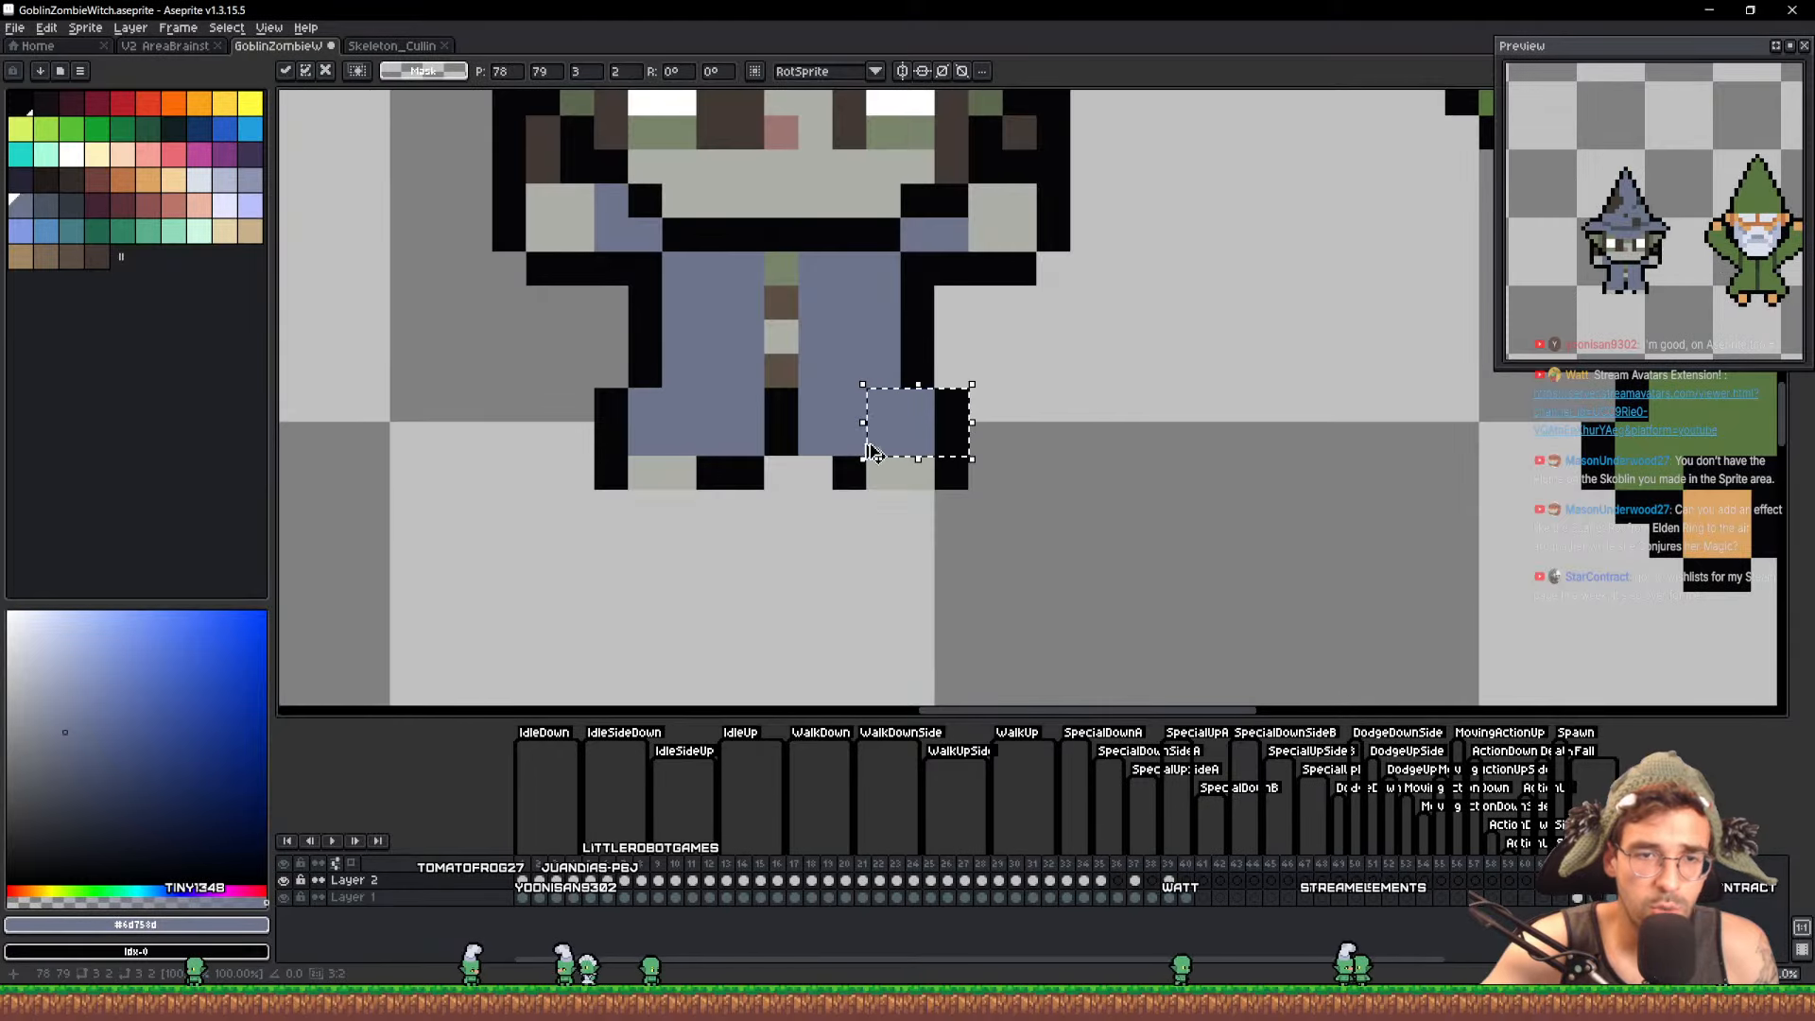
{"action": "key", "text": "ctrl+d"}
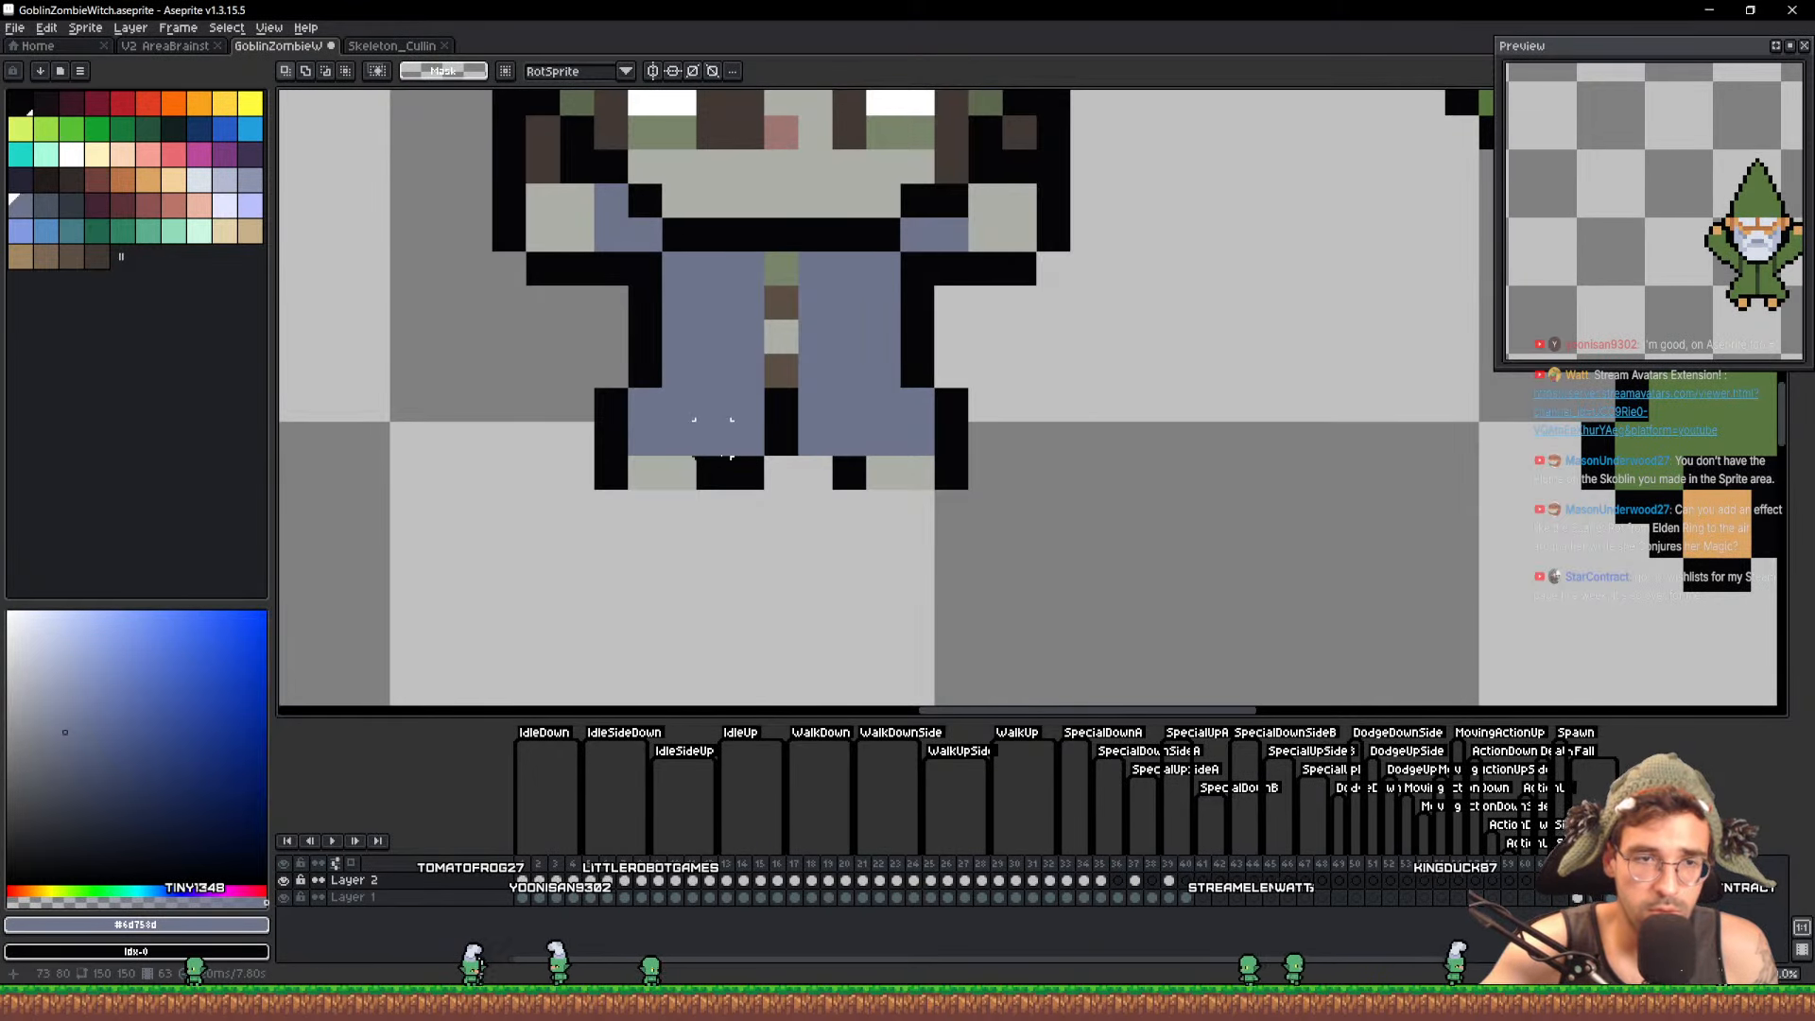
Close the black outline between and beneath the witch's feet, compare her with the wizard, and save the file
{"action": "left_click", "coordinate": [853, 474], "text": "alt"}
{"action": "key", "text": "b"}
{"action": "left_click_drag", "start_coordinate": [815, 473], "coordinate": [781, 473]}
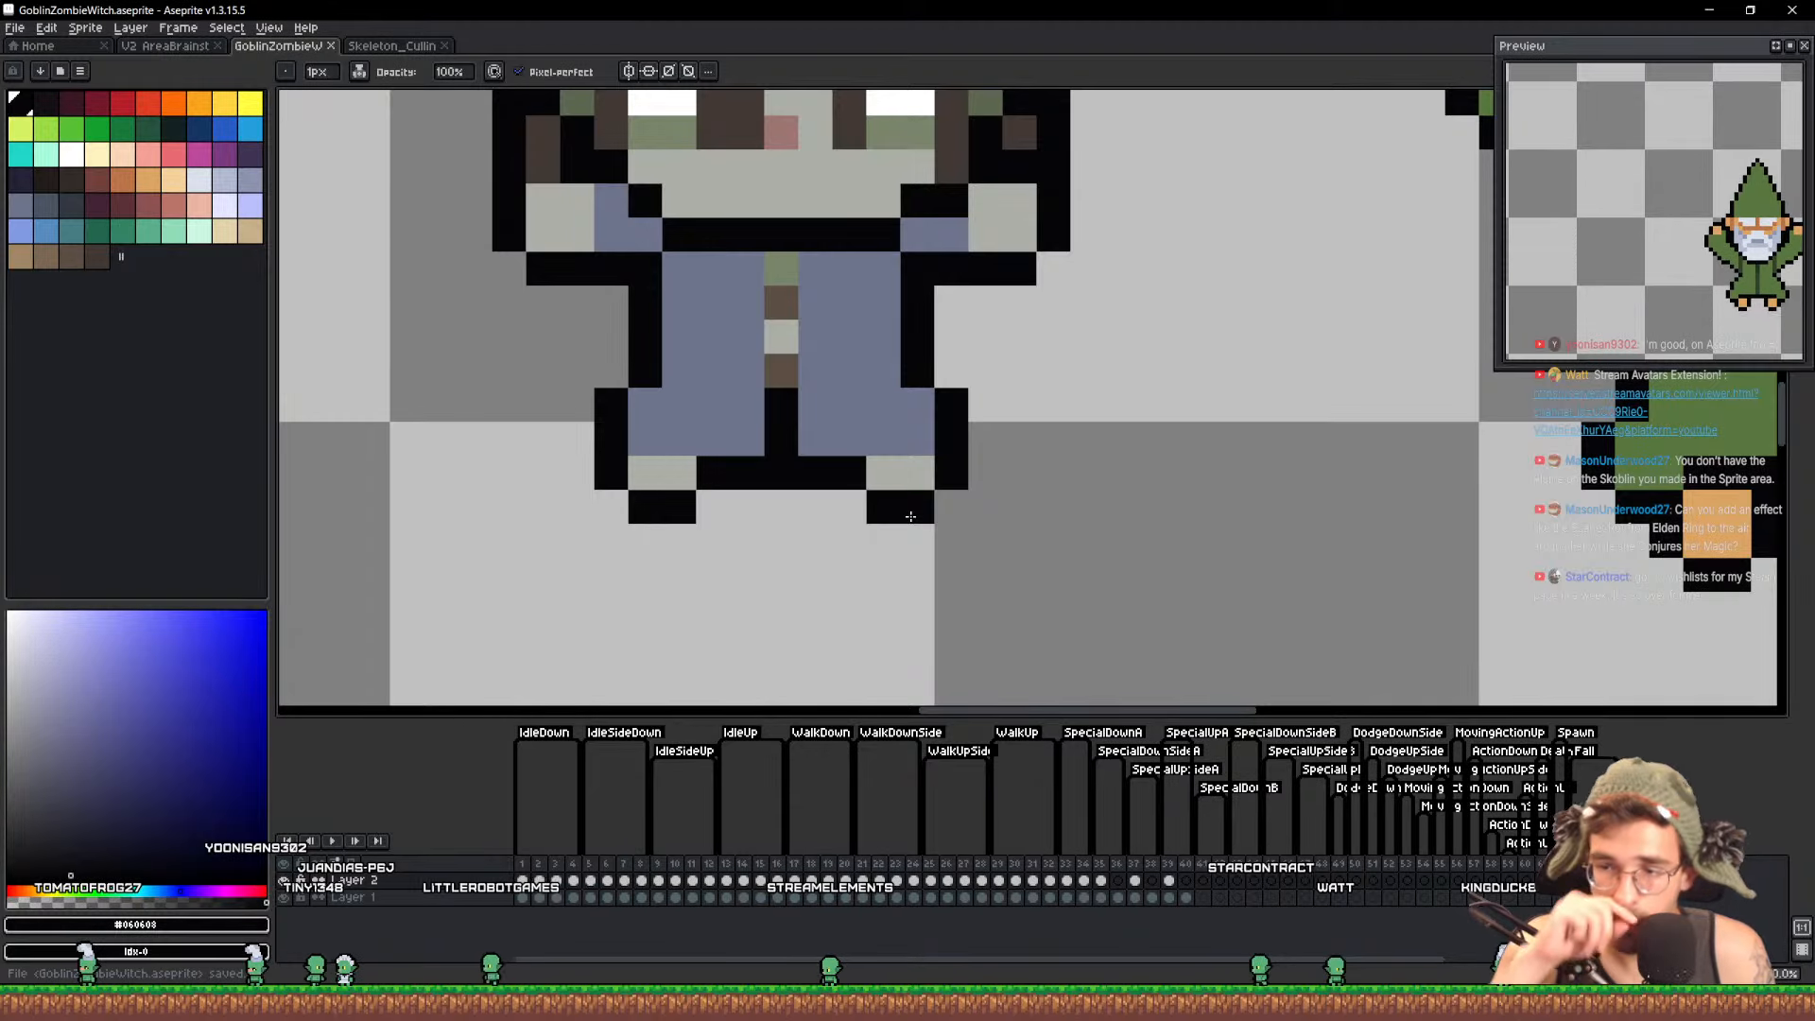
{"action": "scroll", "coordinate": [910, 516], "scroll_direction": "down", "scroll_amount": 4}
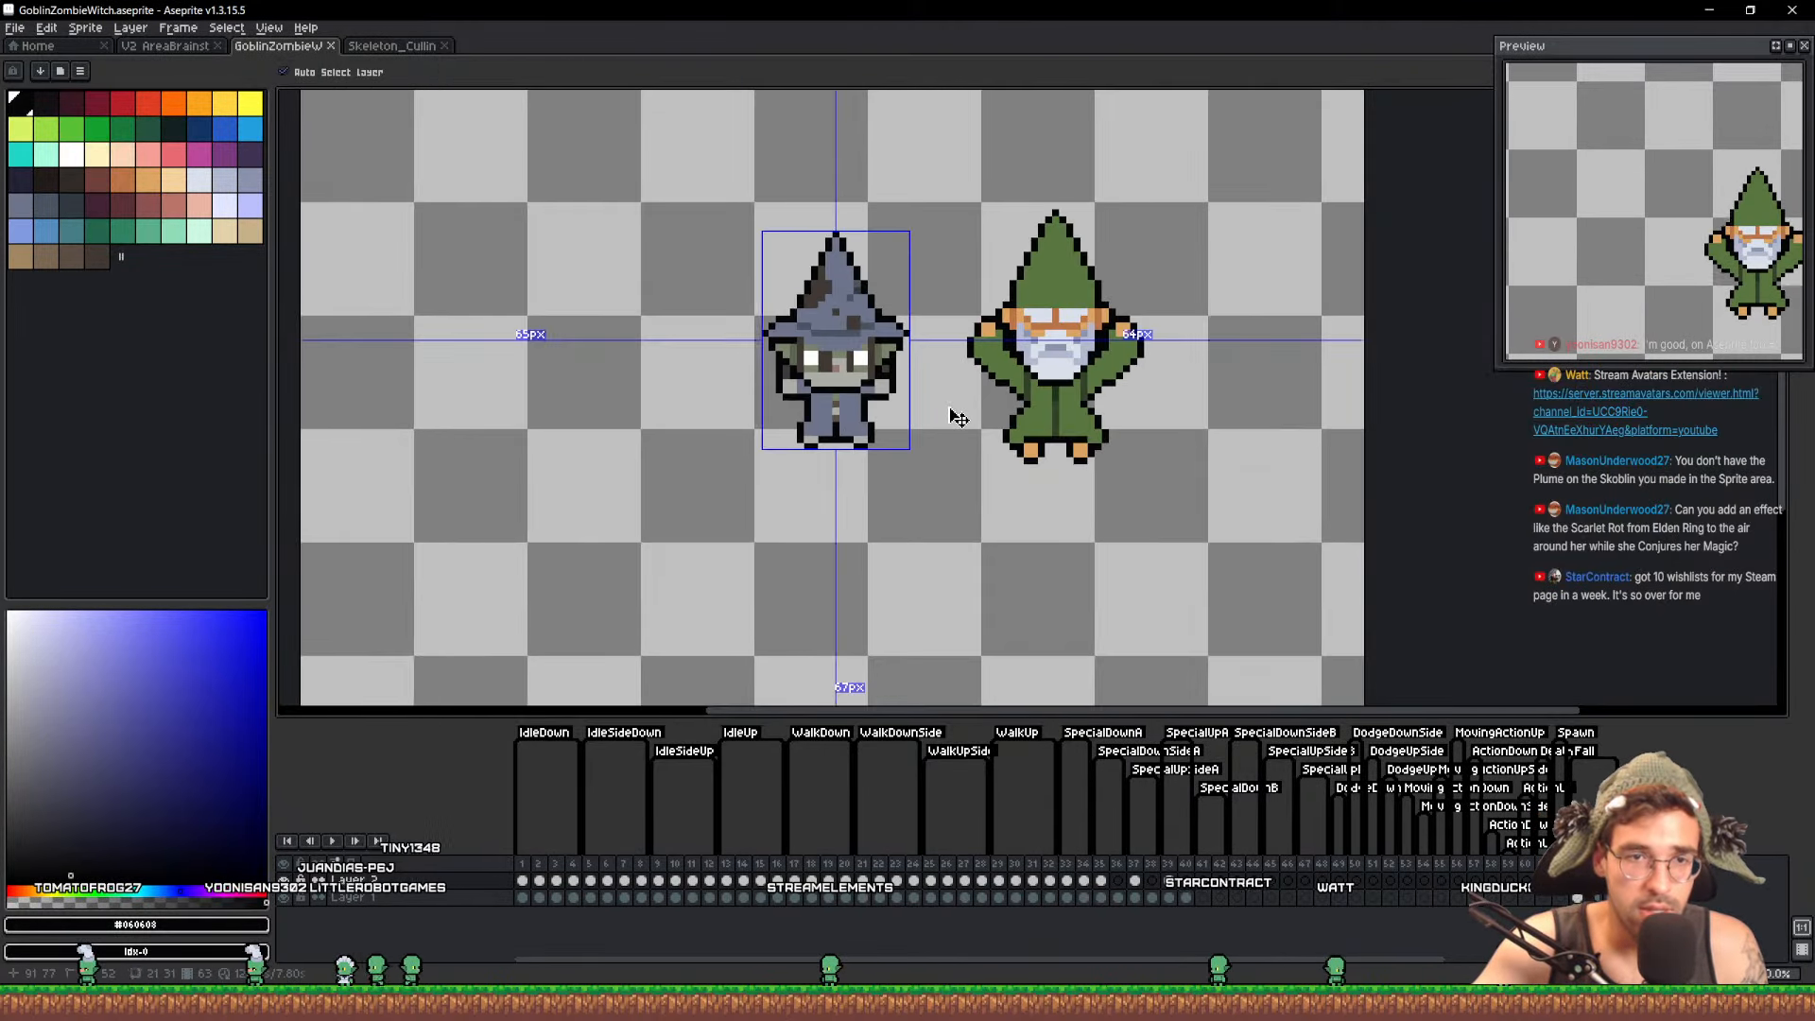
{"action": "scroll", "coordinate": [863, 366], "scroll_direction": "up", "scroll_amount": 4}
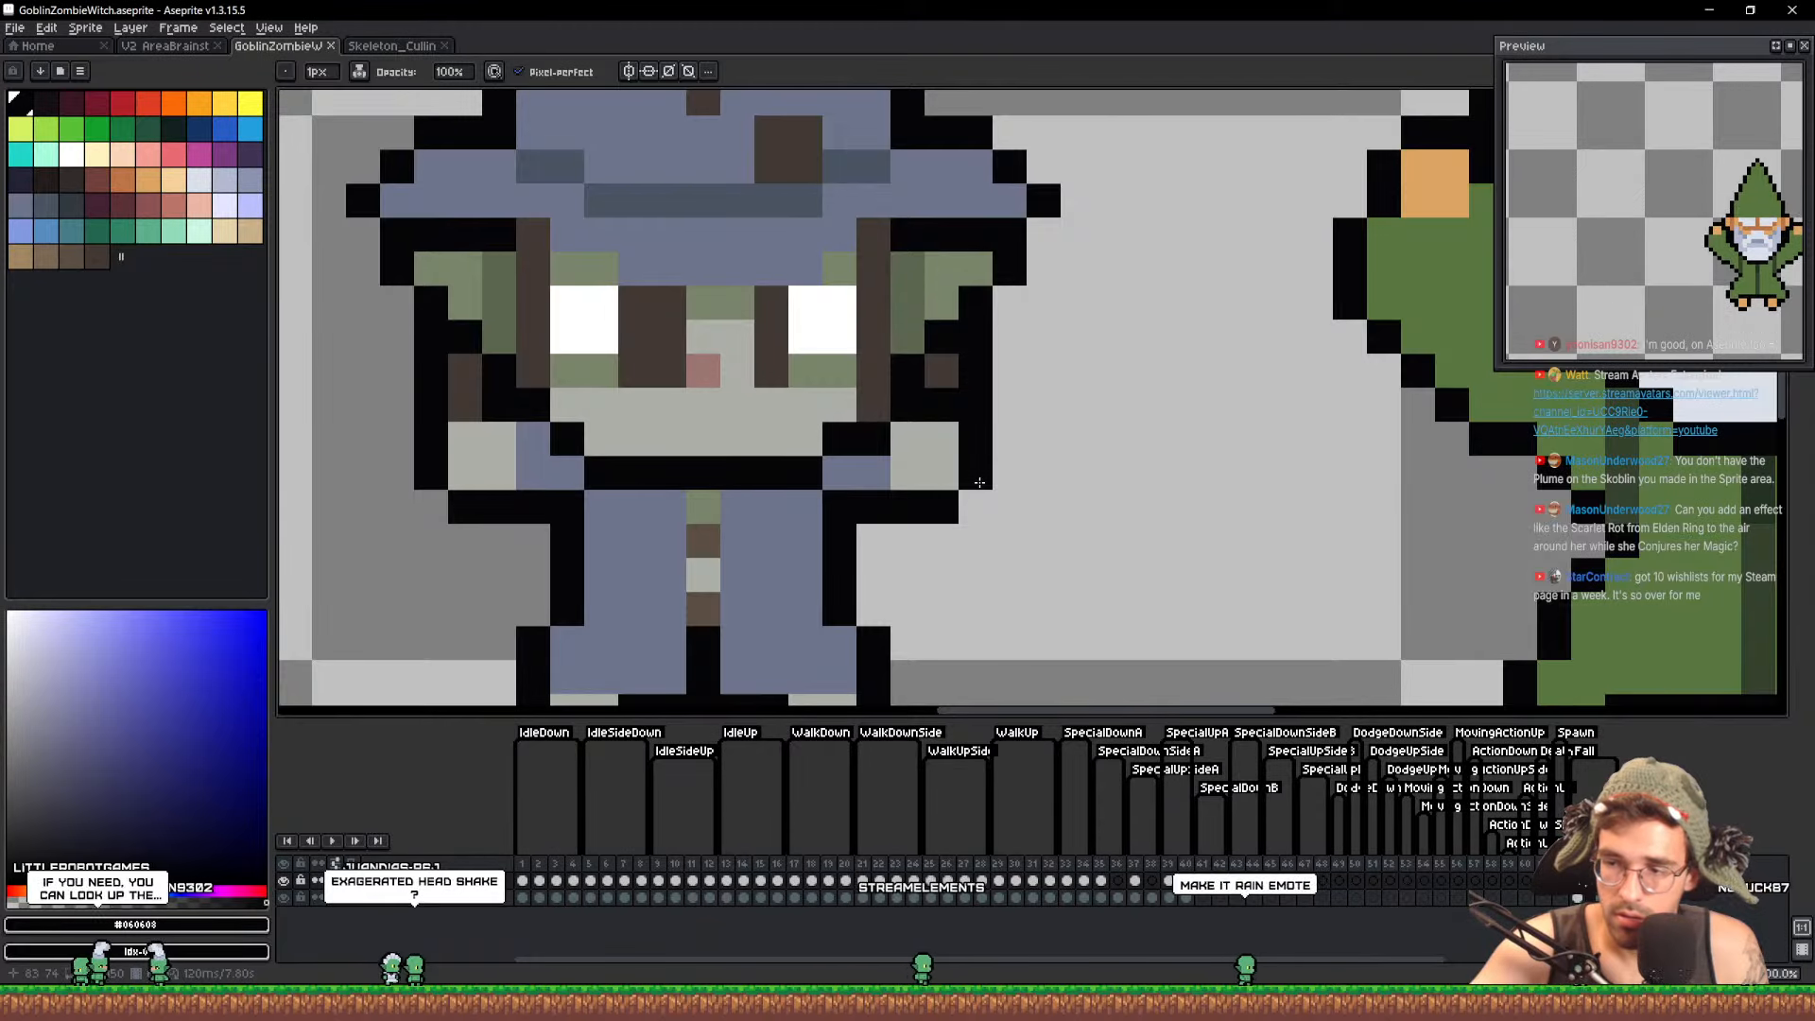
{"action": "left_click", "coordinate": [1051, 307]}
{"action": "scroll", "coordinate": [1054, 311], "scroll_direction": "down", "scroll_amount": 1}
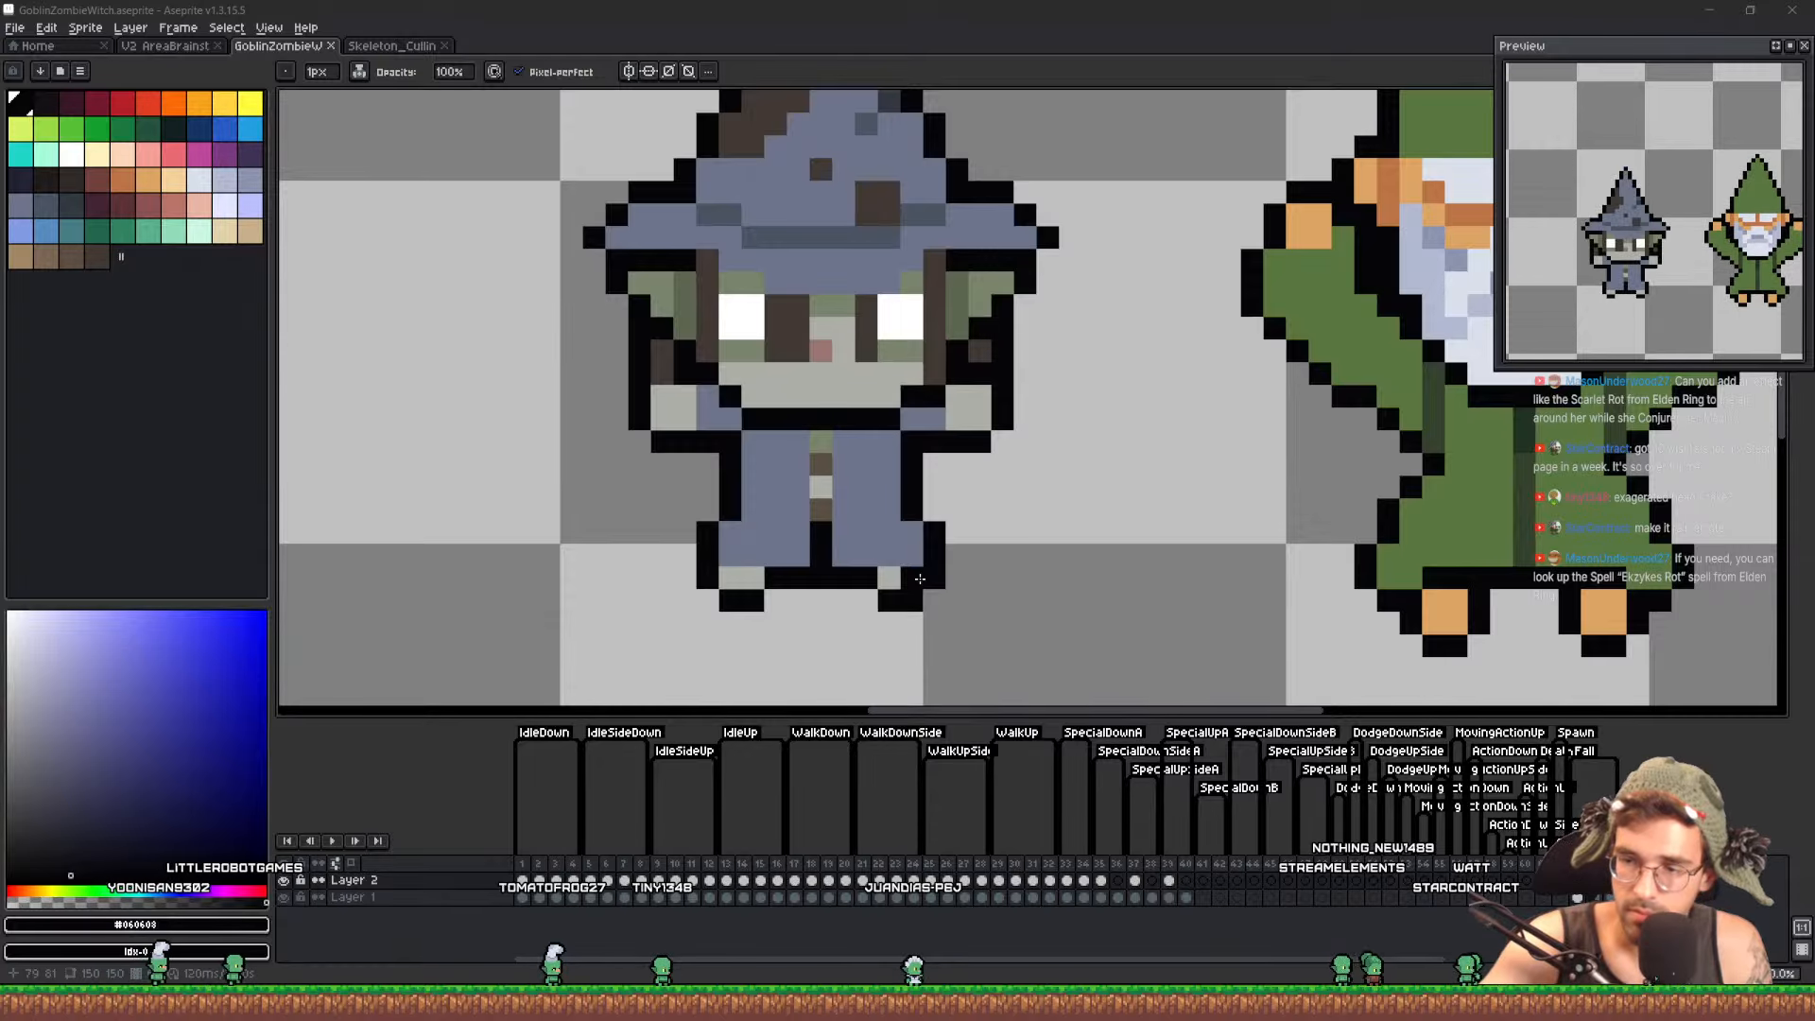
{"action": "scroll", "coordinate": [919, 578], "scroll_direction": "down", "scroll_amount": 2}
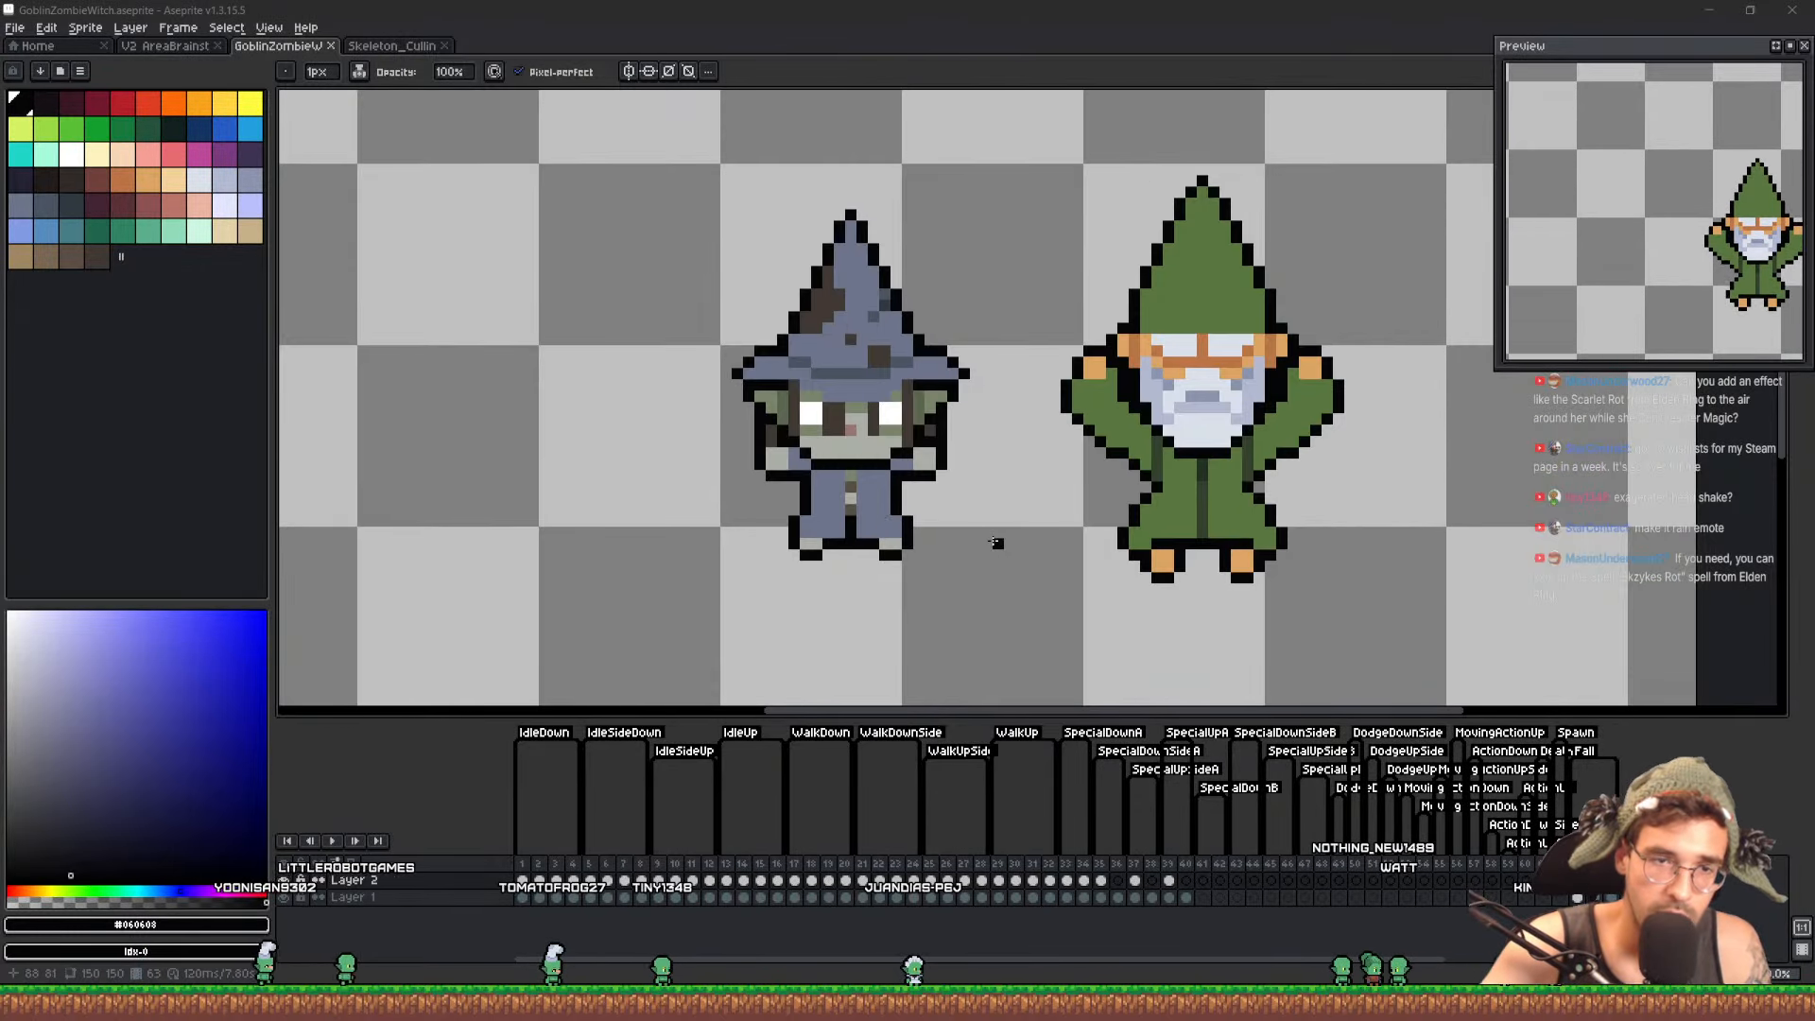
{"action": "left_click_drag", "start_coordinate": [997, 539], "coordinate": [1009, 483]}
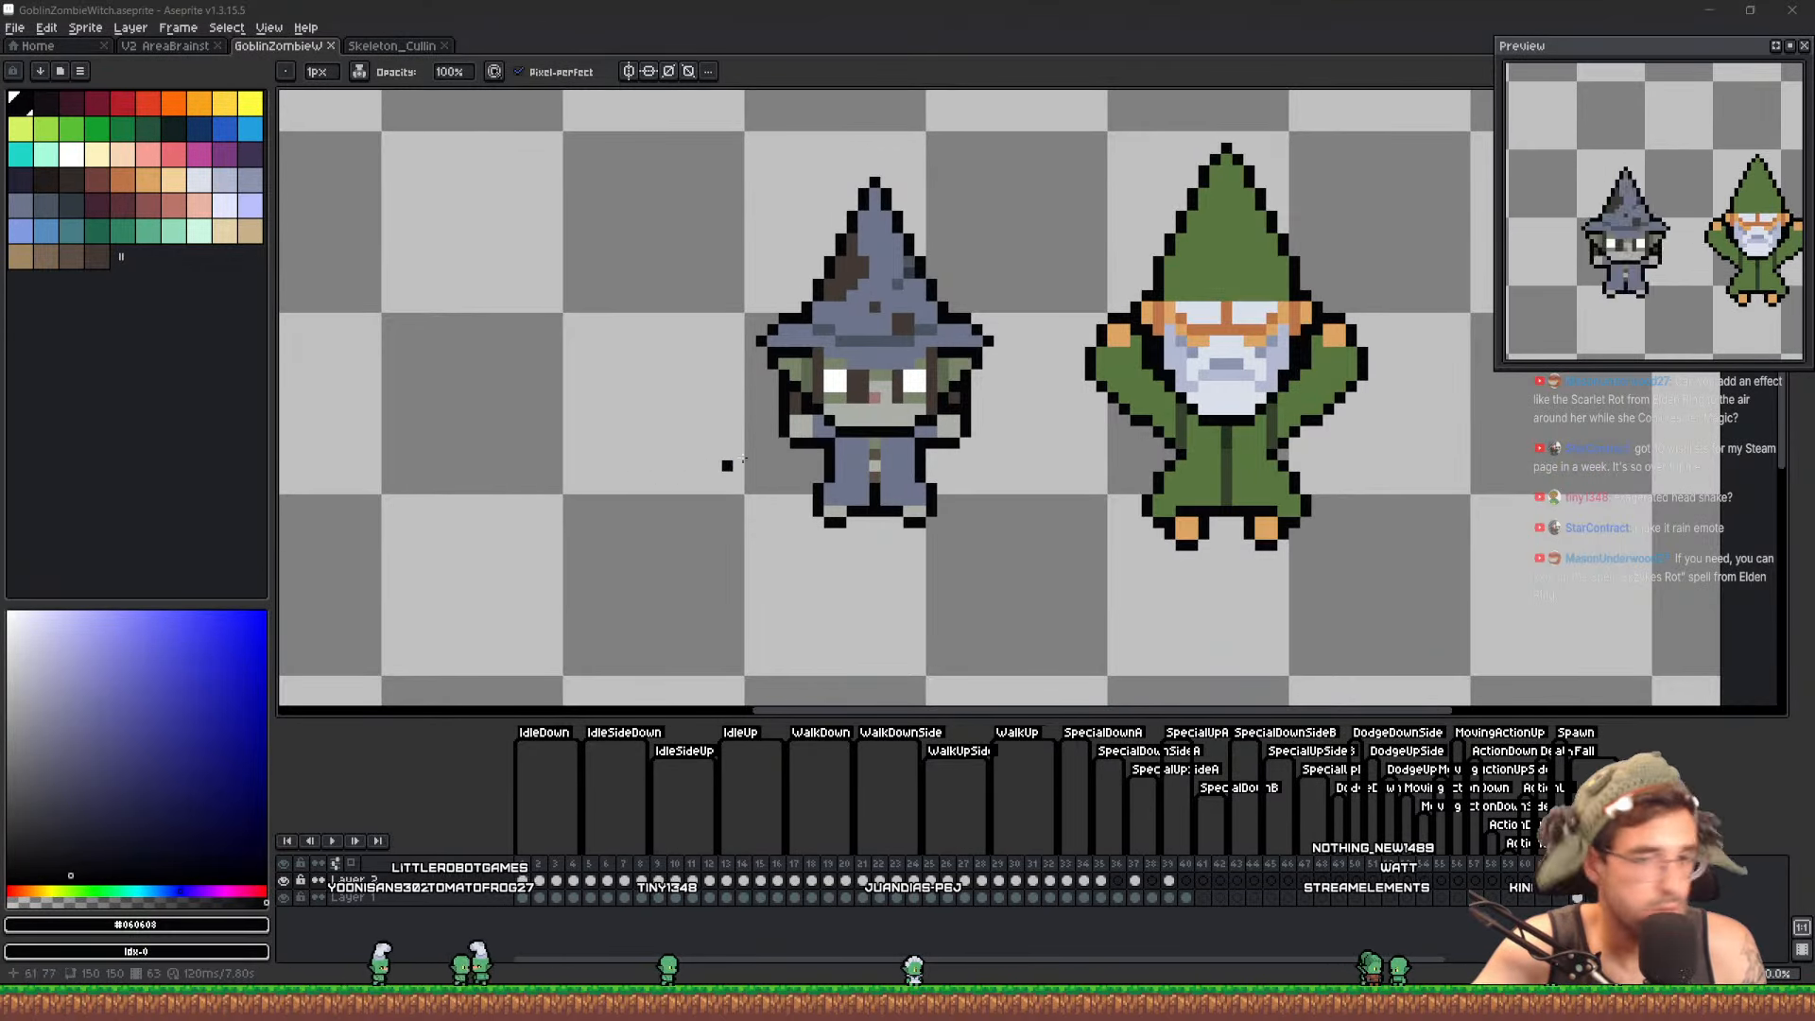
{"action": "key", "text": "ctrl+s"}
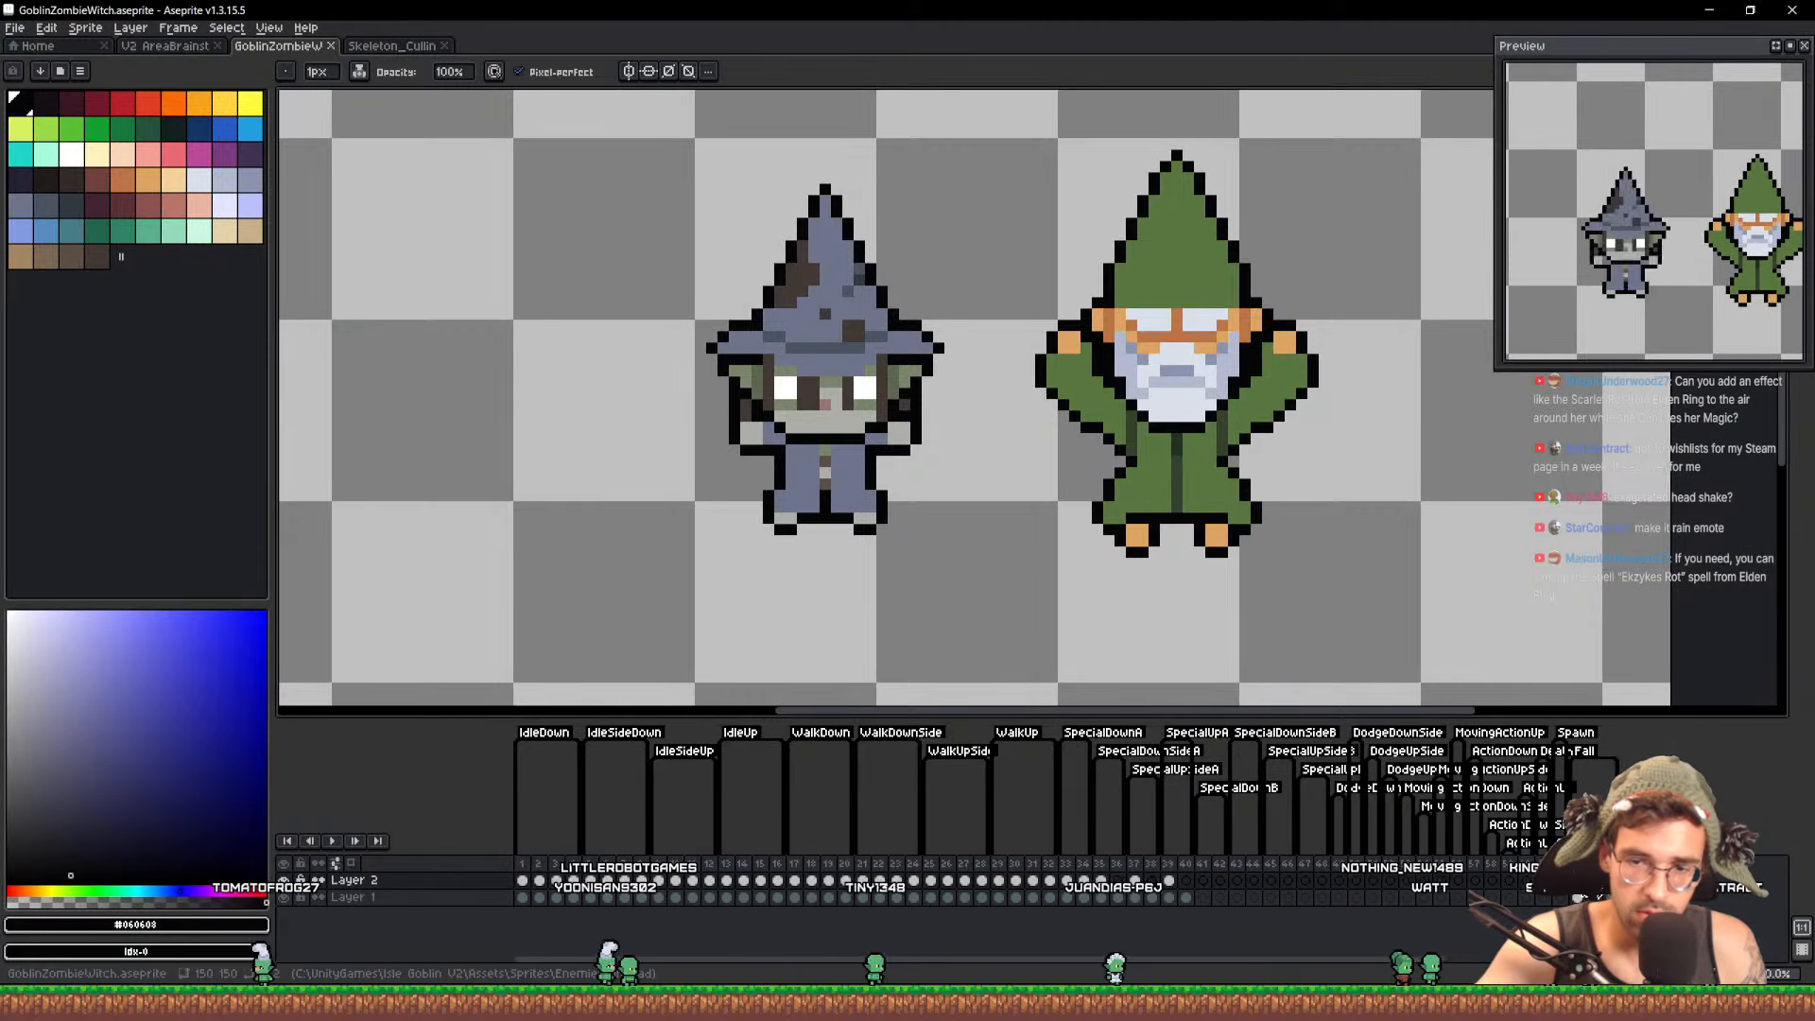
Copy the arms-raised witch cel to frame 64 and nudge it down one pixel
{"action": "key", "text": "Right"}
{"action": "key", "text": "Left"}
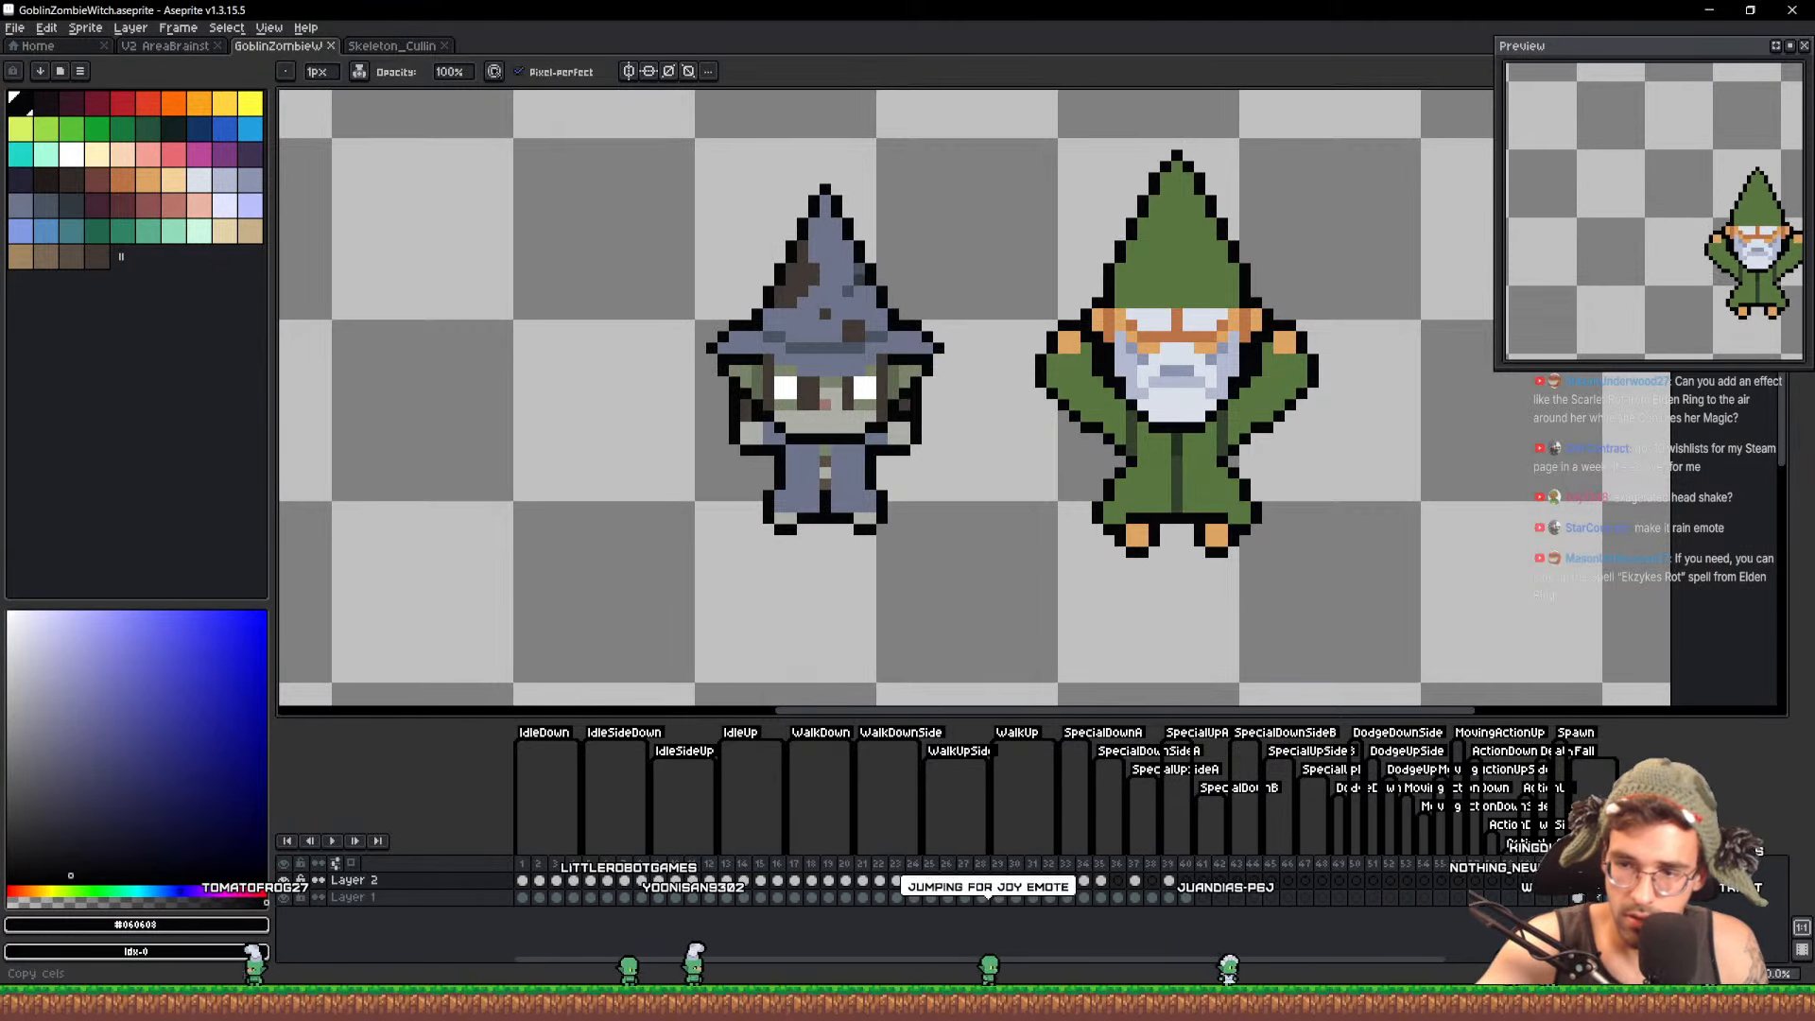
{"action": "left_click_drag", "start_coordinate": [1600, 889], "coordinate": [1600, 885]}
{"action": "key", "text": "v"}
{"action": "key", "text": "Down"}
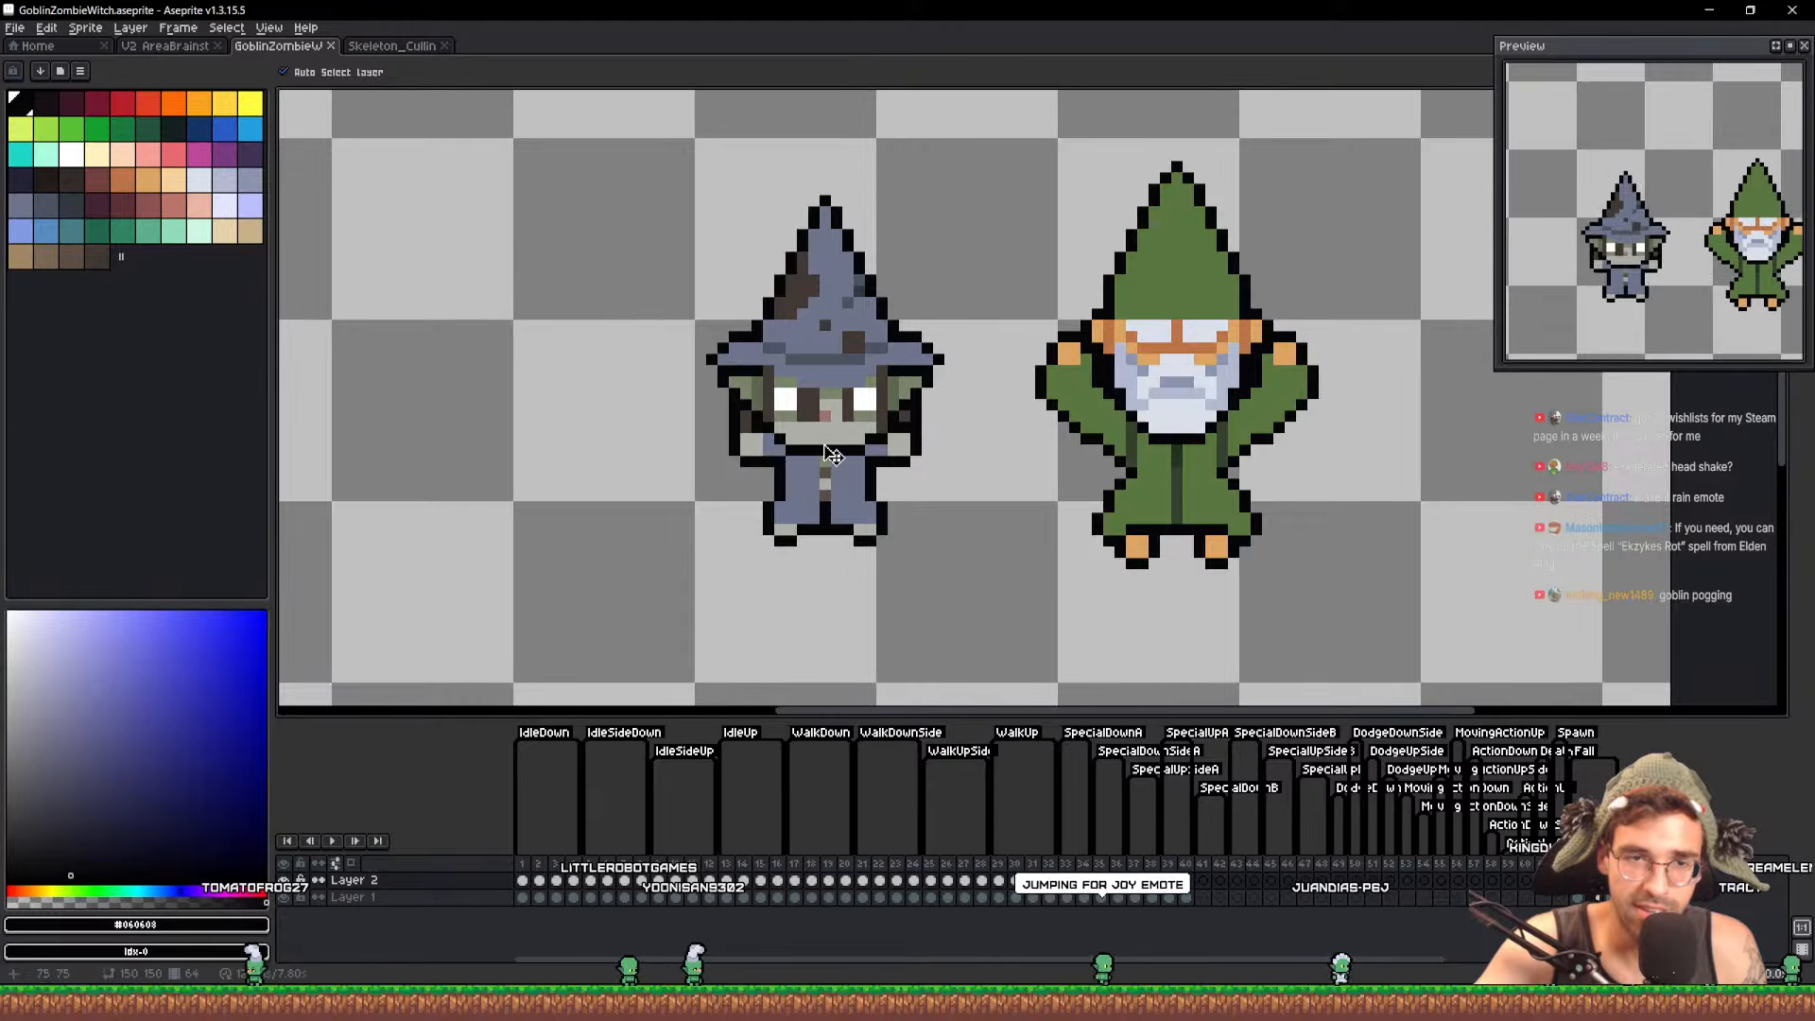
Copy the frame 64 witch cel to frame 65, lower it two pixels to follow the wizard's drop, and save the file
{"action": "left_click", "coordinate": [1617, 881]}
{"action": "left_click_drag", "start_coordinate": [1598, 881], "coordinate": [1615, 881]}
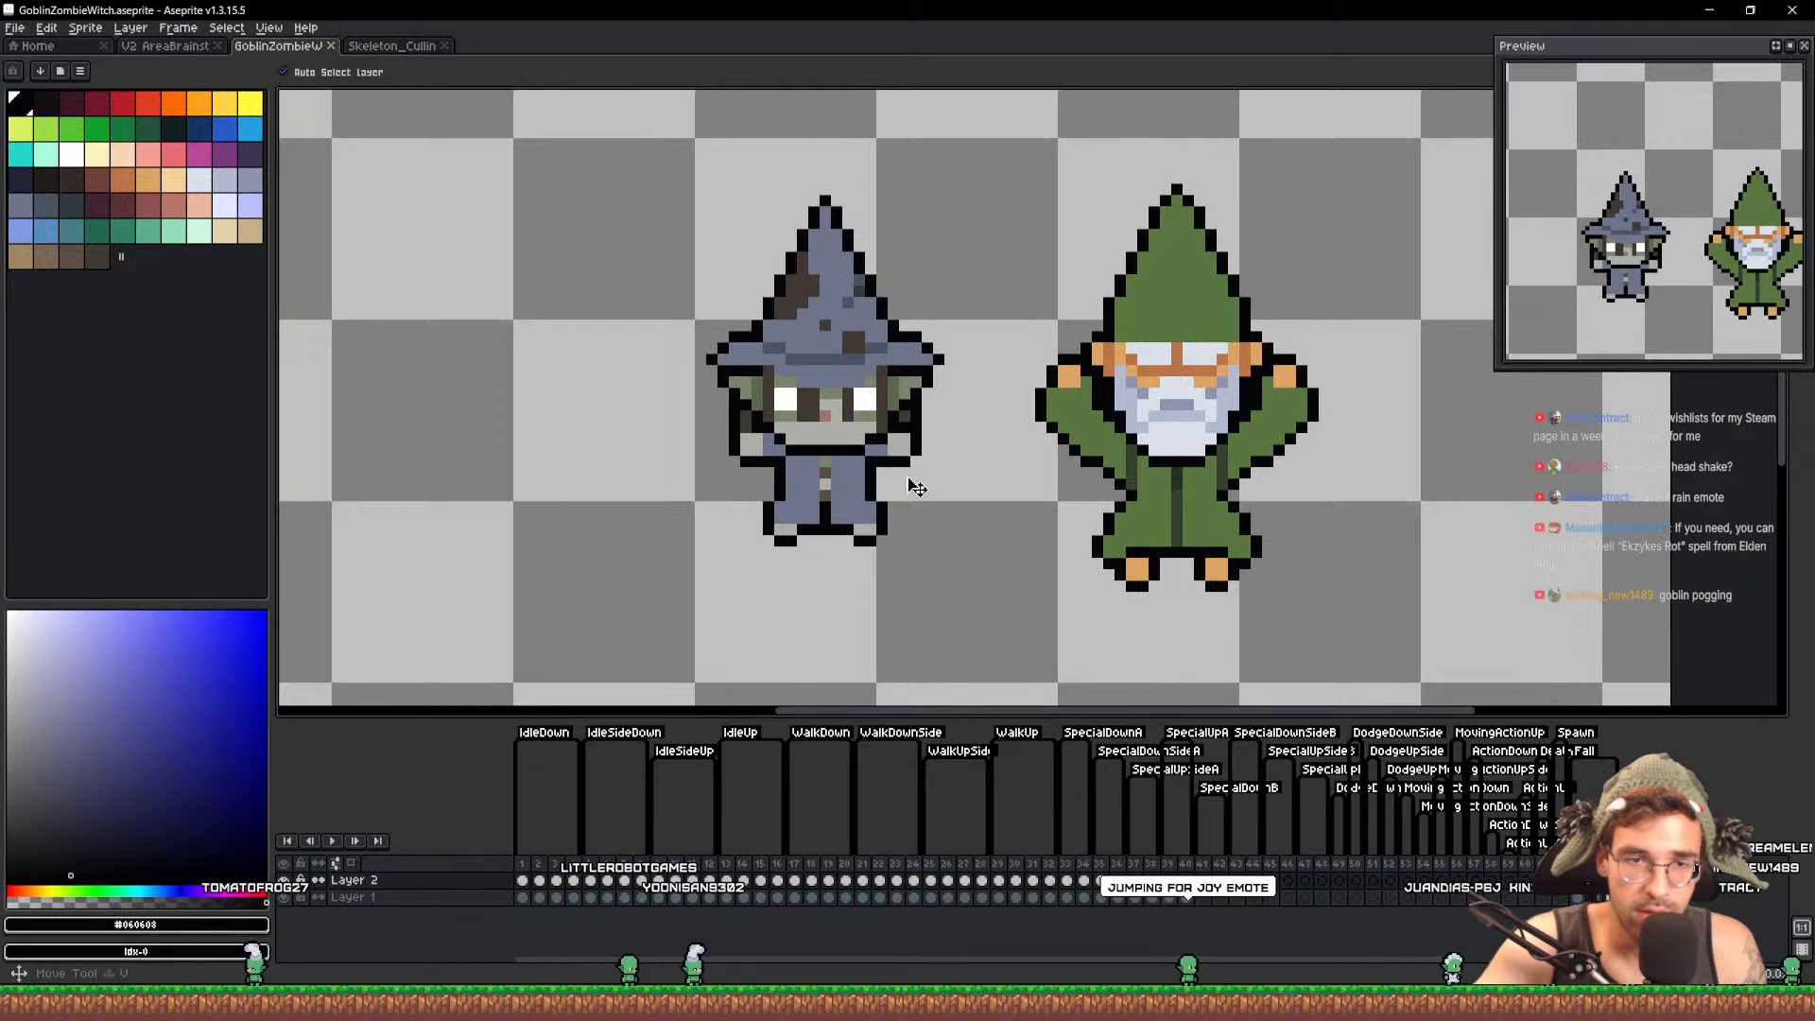
{"action": "left_click_drag", "start_coordinate": [829, 454], "coordinate": [830, 476]}
{"action": "key", "text": "ctrl+s"}
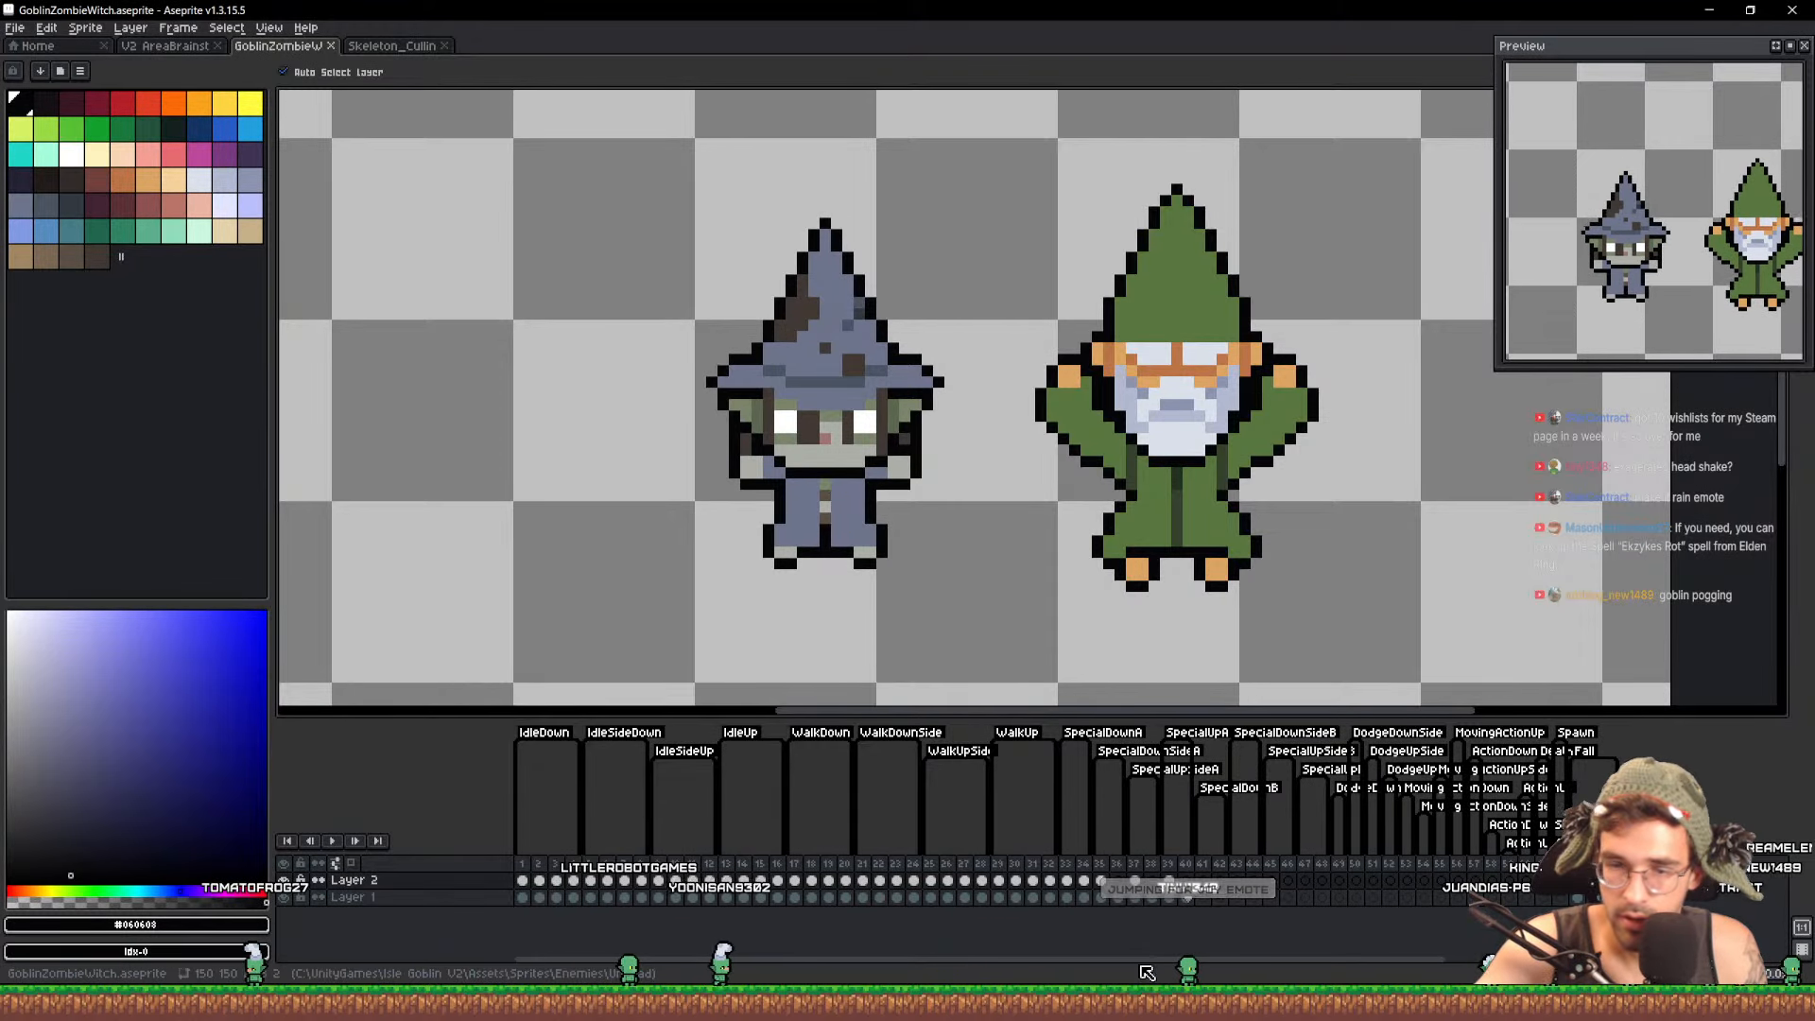
Fill the empty Layer 2 cels in frames 36, 38 and 40 with copies of the preceding witch poses
{"action": "left_click", "coordinate": [1103, 880]}
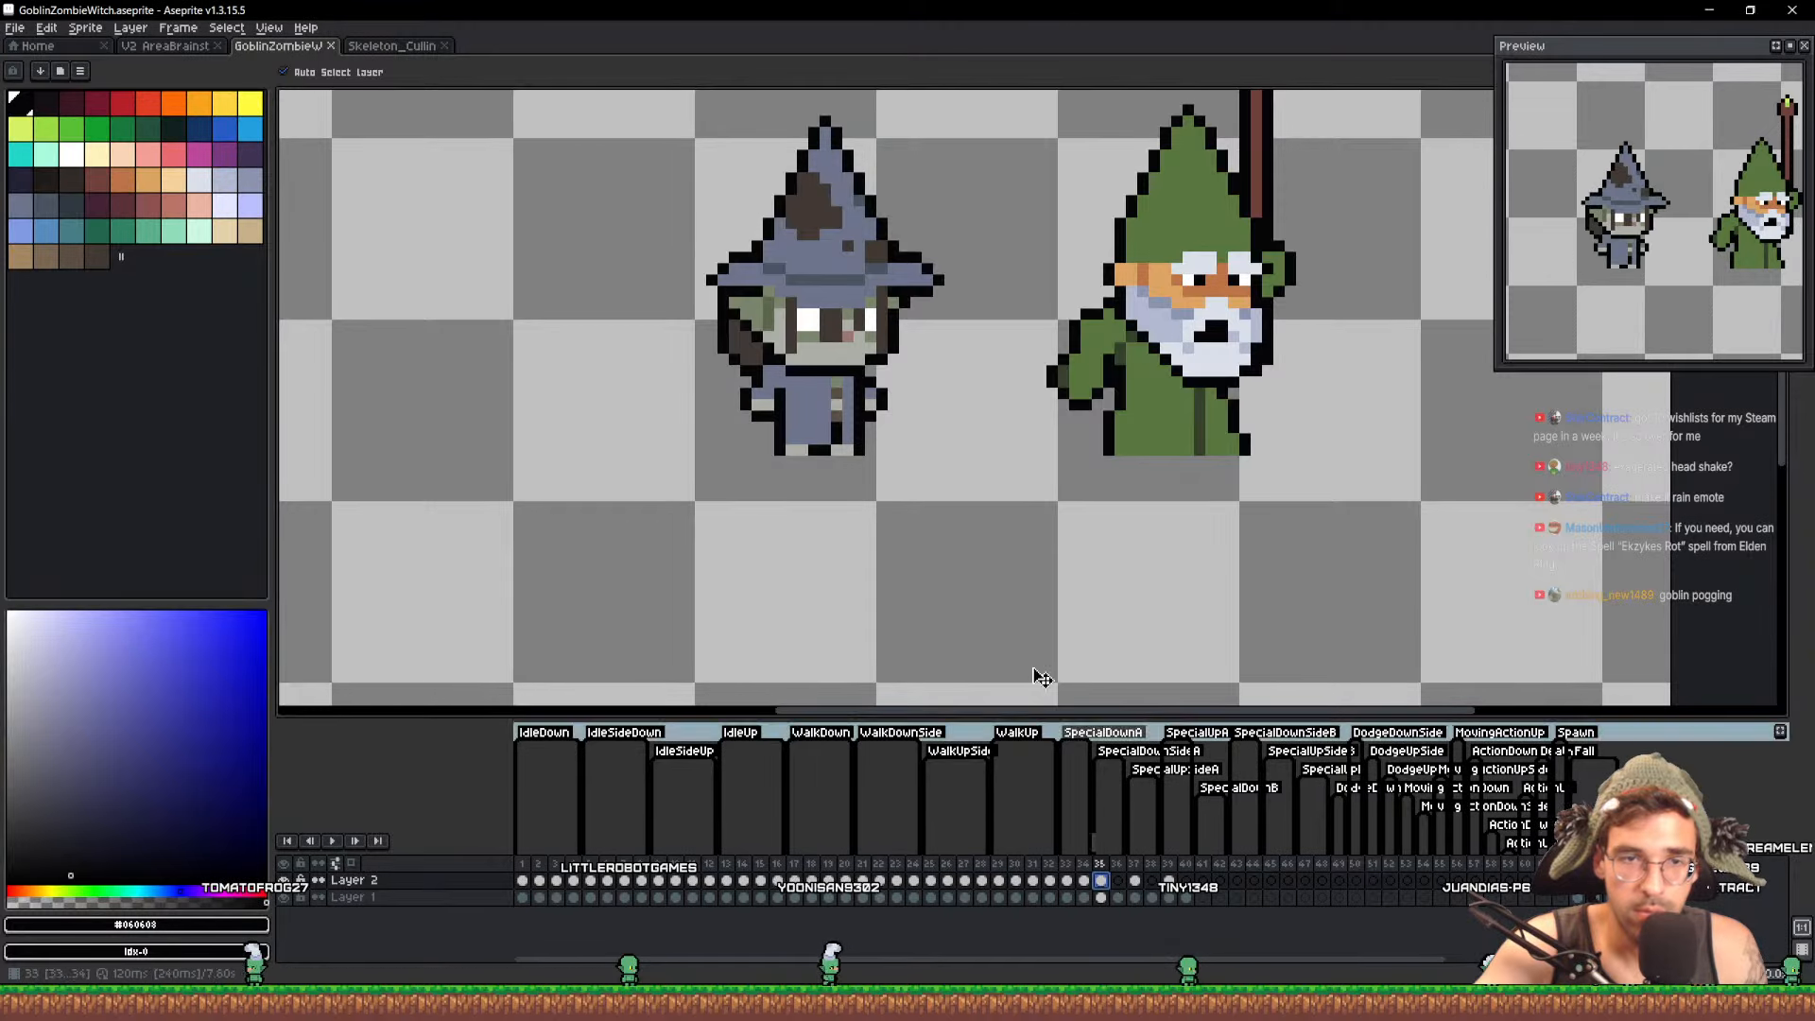
{"action": "scroll", "coordinate": [797, 344], "scroll_direction": "up", "scroll_amount": 1}
{"action": "left_click_drag", "start_coordinate": [874, 319], "coordinate": [827, 468]}
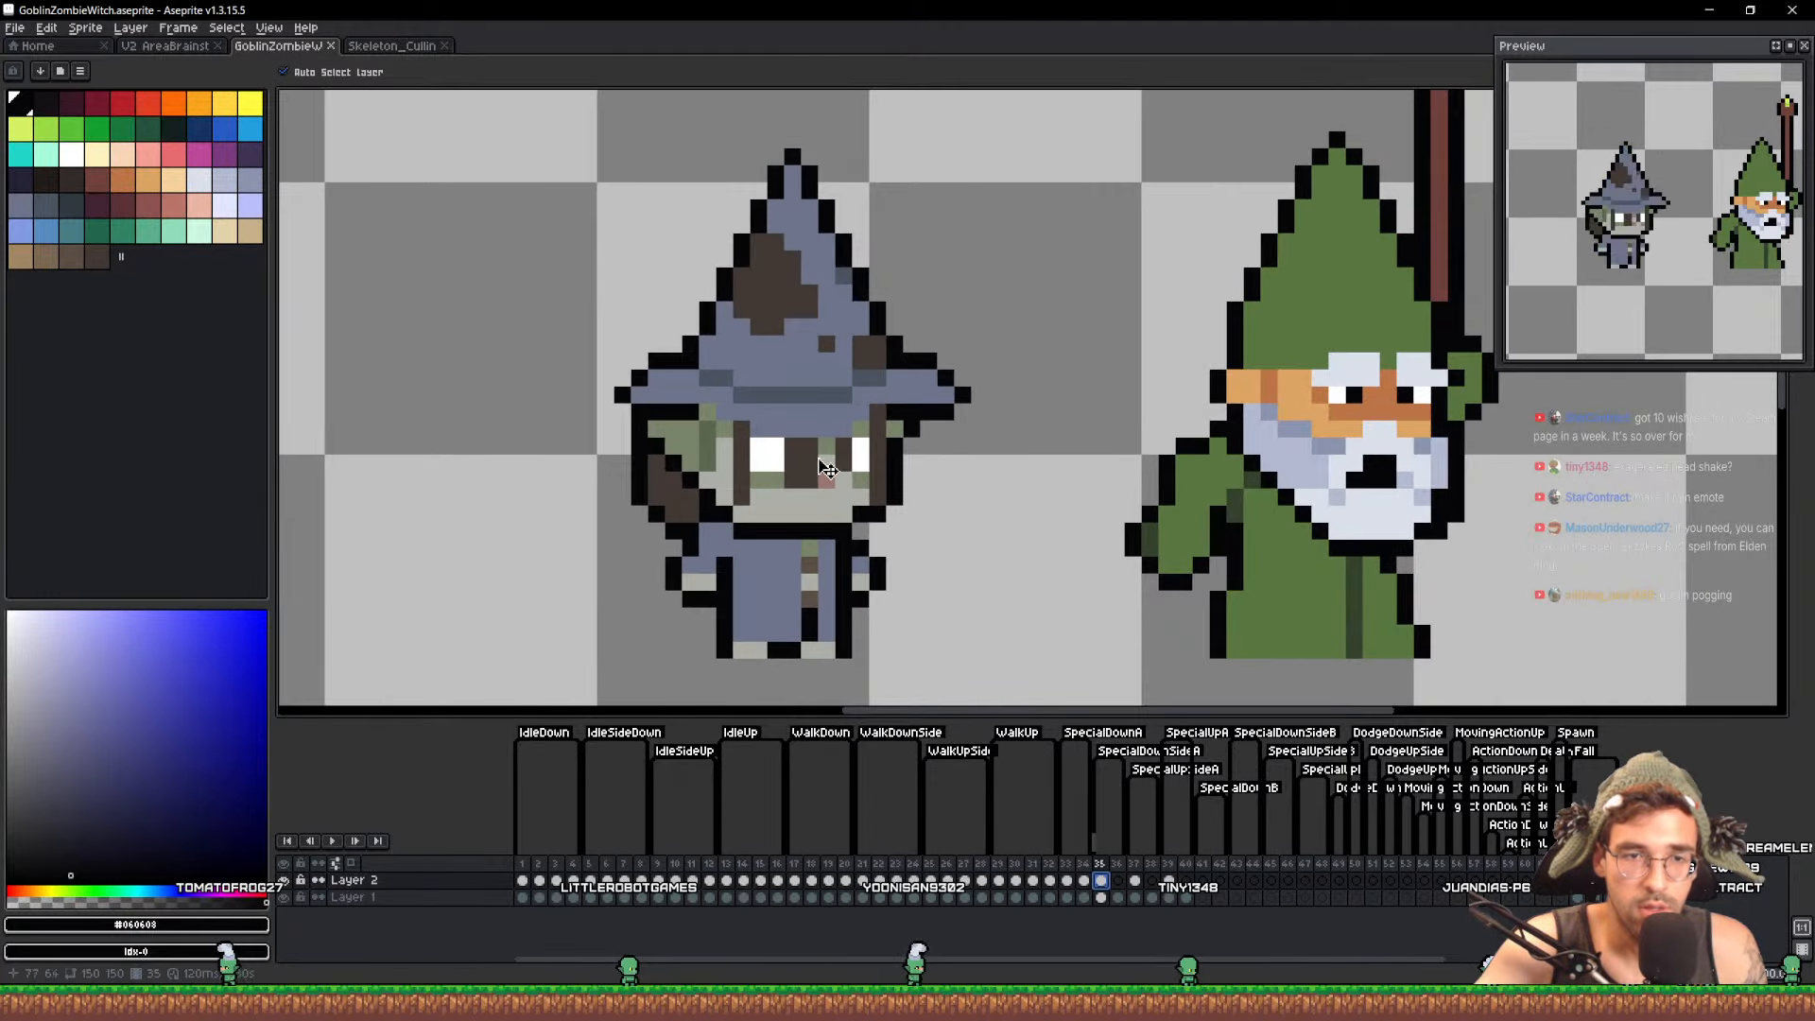
{"action": "left_click_drag", "start_coordinate": [1113, 893], "coordinate": [1193, 888]}
{"action": "key", "text": "ctrl+z"}
{"action": "left_click", "coordinate": [1103, 881]}
{"action": "left_click", "coordinate": [1120, 880]}
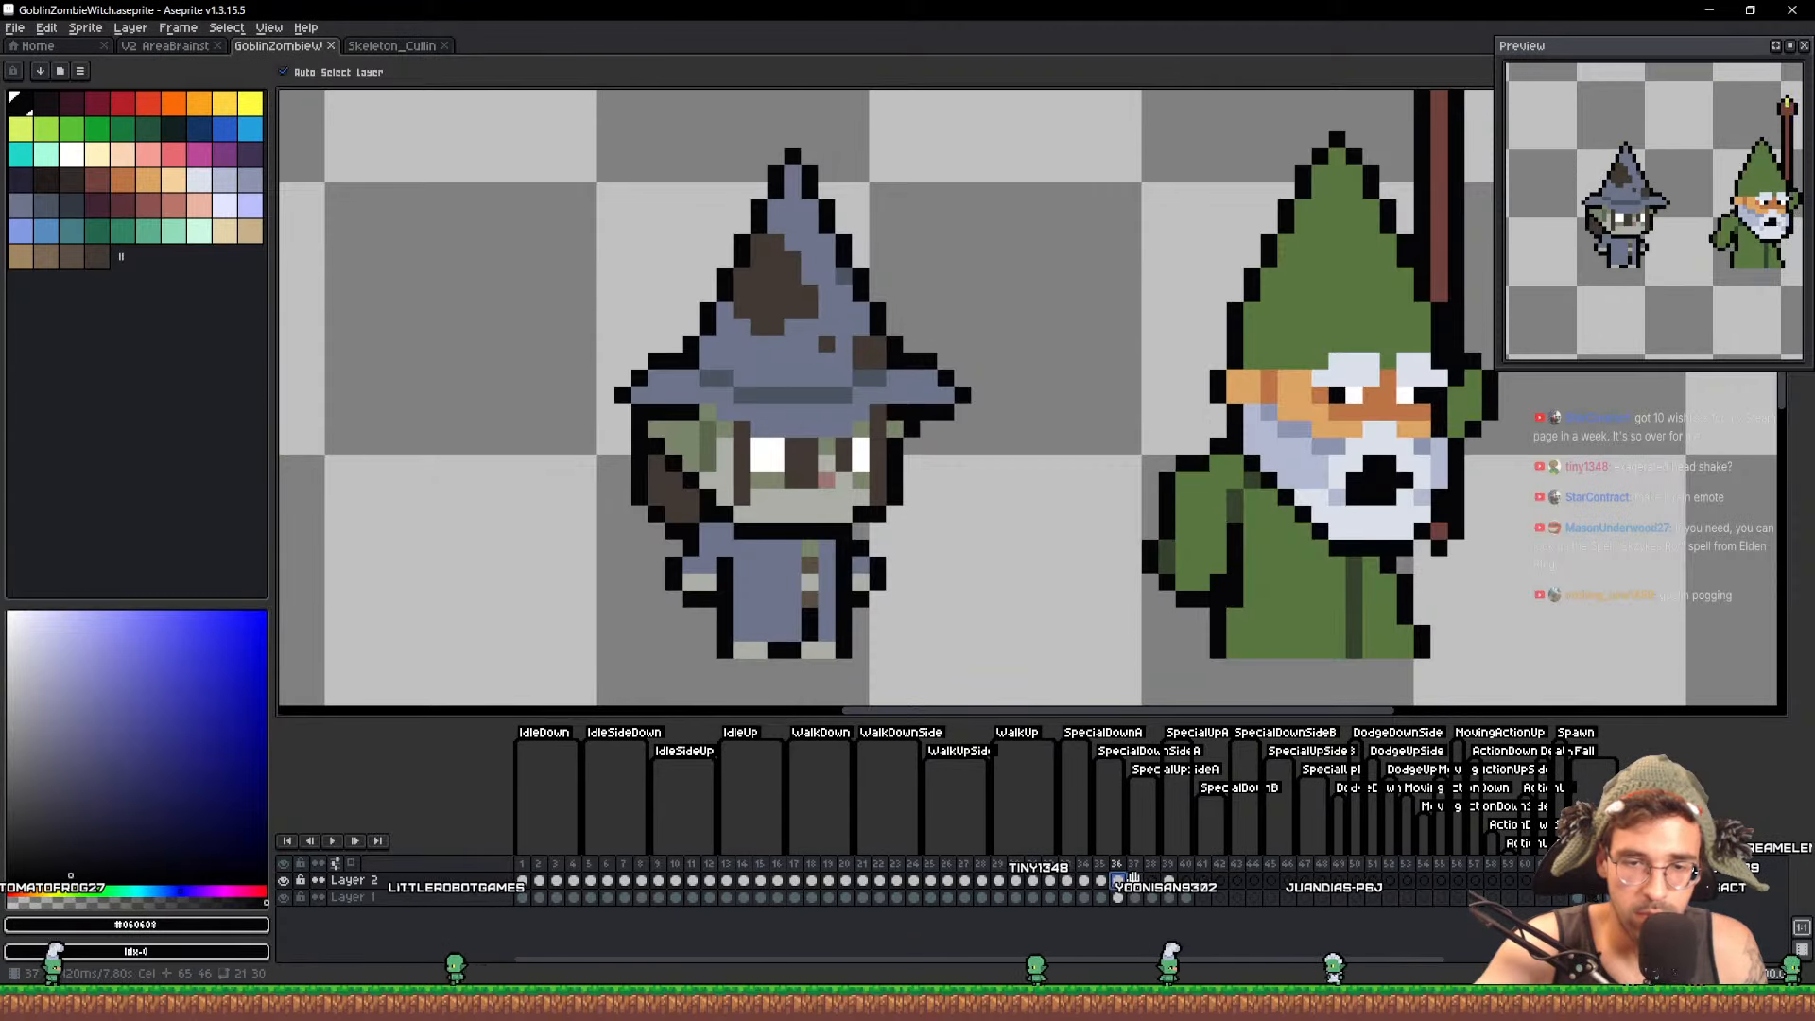
{"action": "key", "text": "Right"}
{"action": "key", "text": "Right"}
{"action": "key", "text": "Right"}
{"action": "key", "text": "Right"}
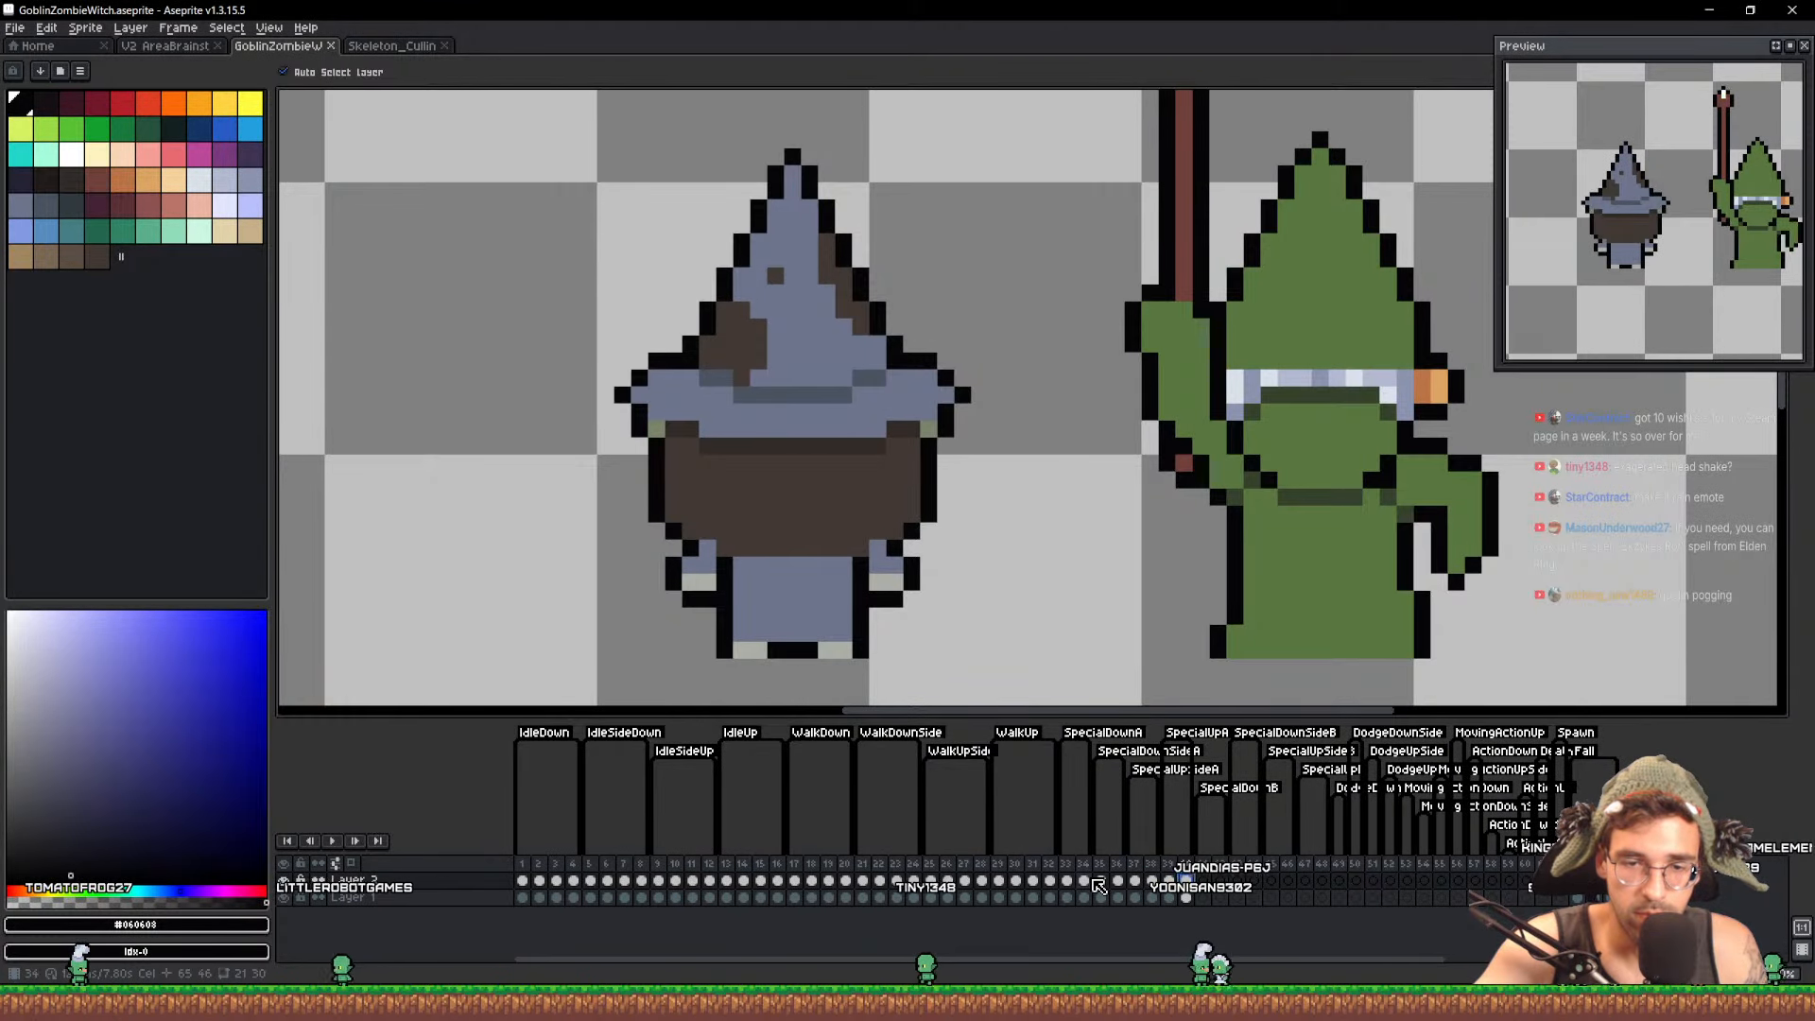
On frame 35, repaint the witch's near arm raised beside her face, with a robe-blue sleeve and a pale grey hand
{"action": "left_click", "coordinate": [1099, 879]}
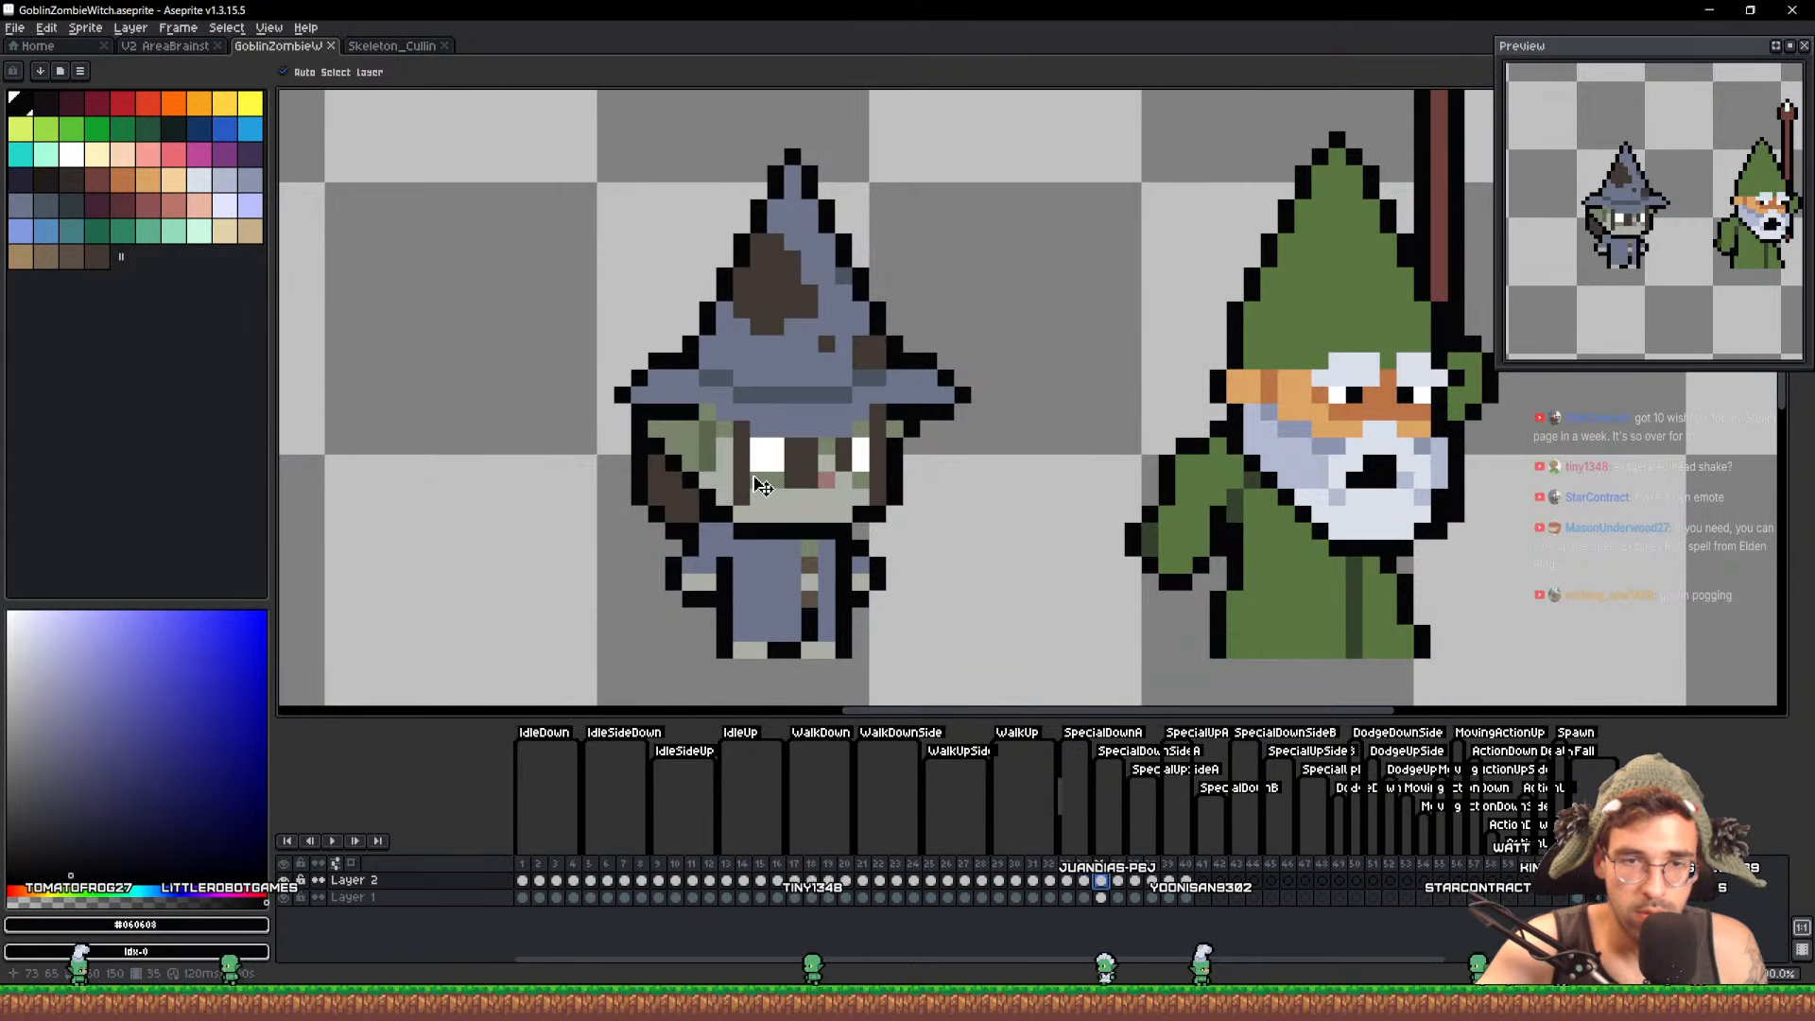
{"action": "scroll", "coordinate": [813, 572], "scroll_direction": "up", "scroll_amount": 1}
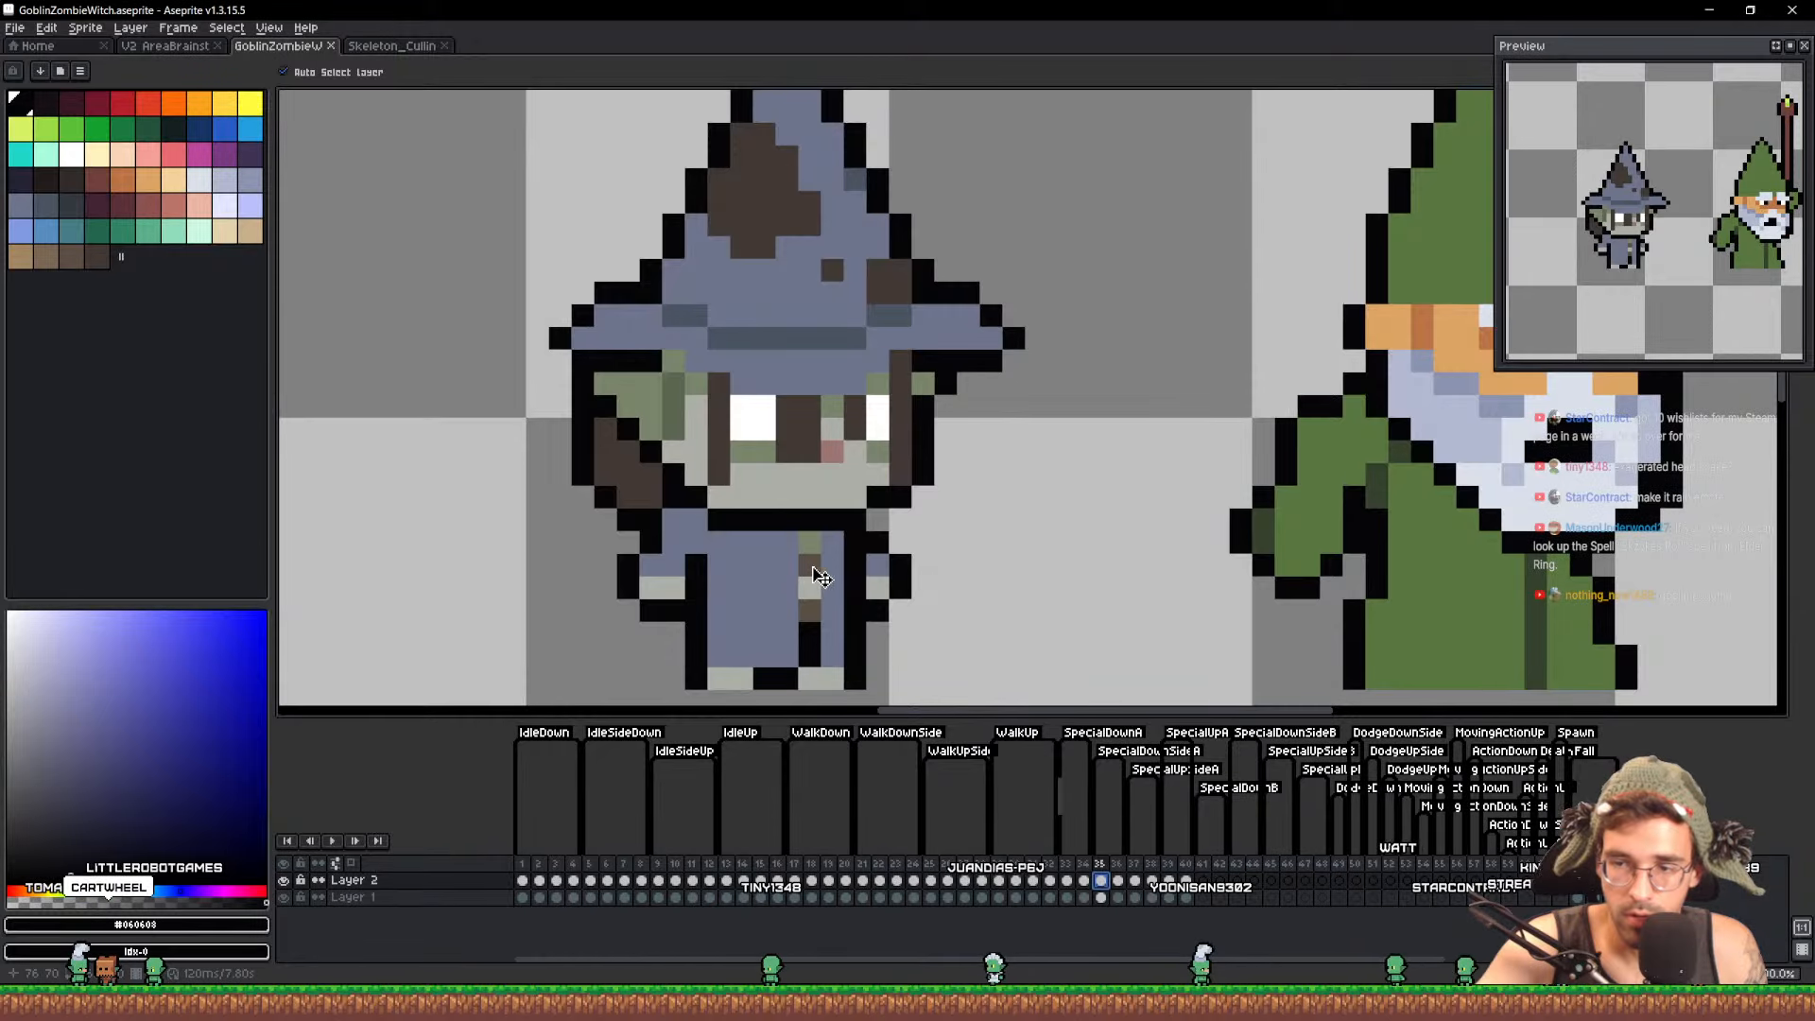
{"action": "left_click_drag", "start_coordinate": [820, 577], "coordinate": [835, 501]}
{"action": "left_click", "coordinate": [703, 459]}
{"action": "key", "text": "ctrl+z"}
{"action": "left_click", "coordinate": [699, 458]}
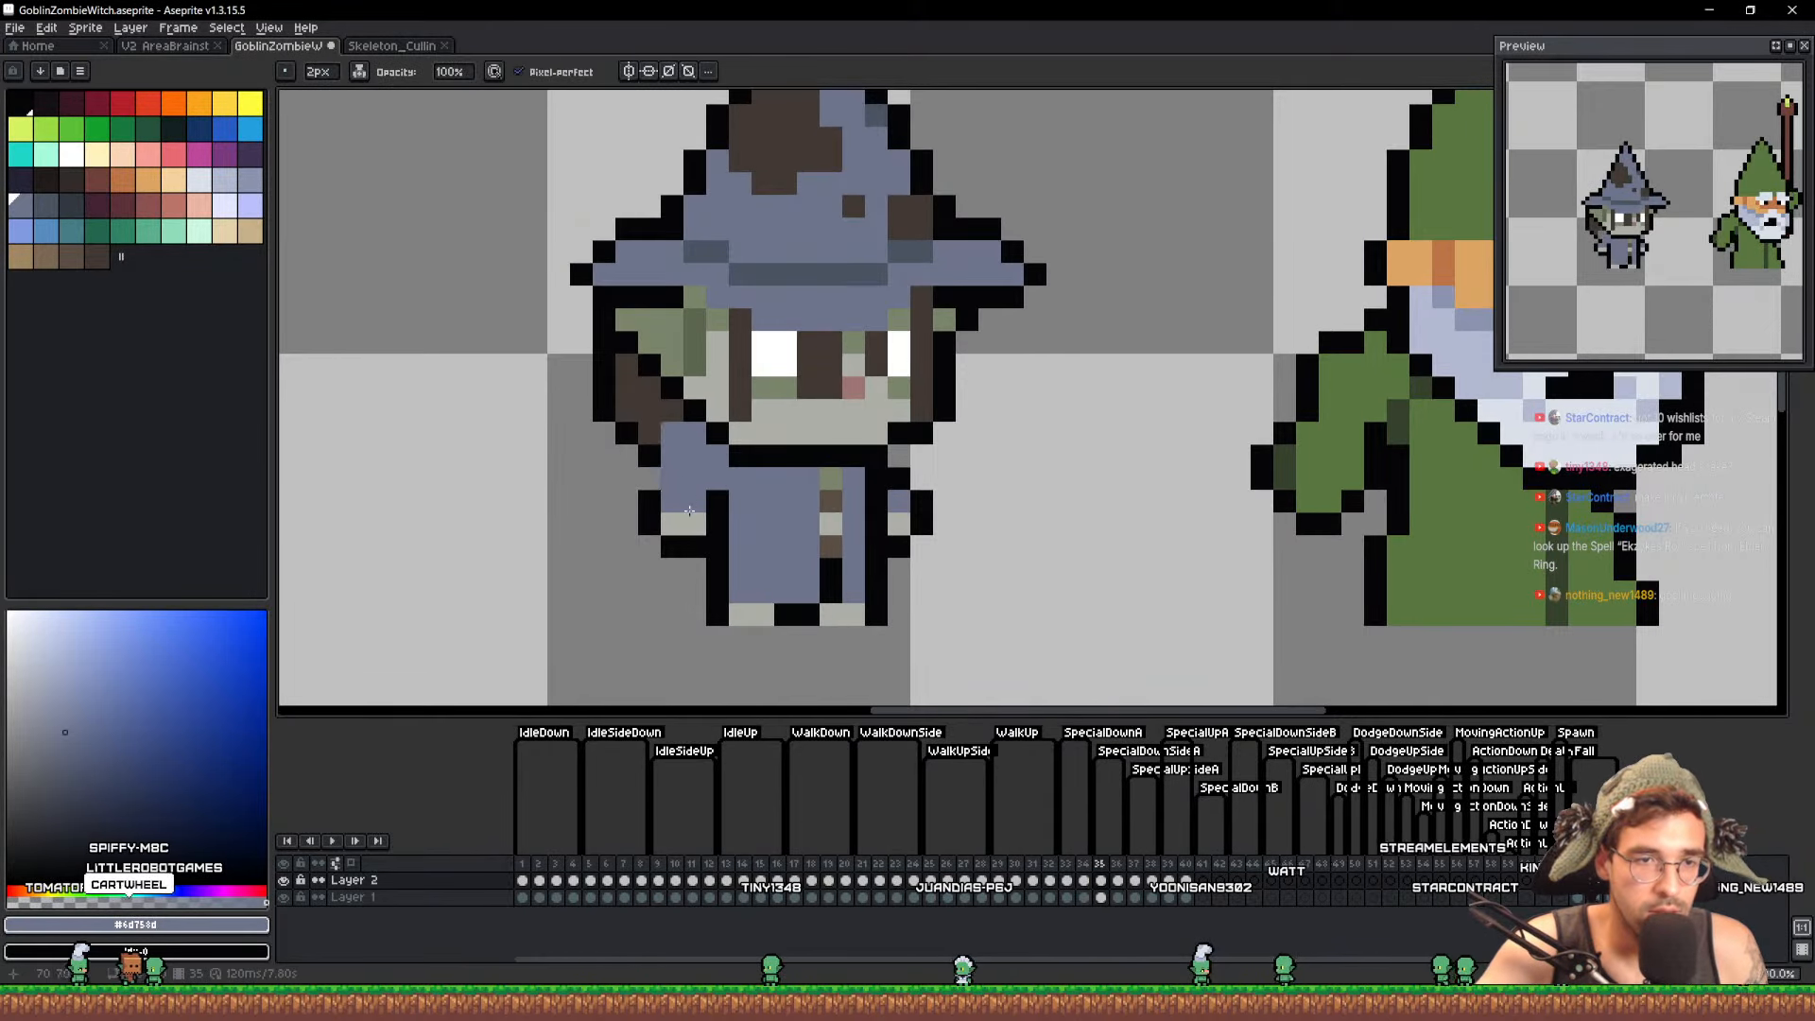
{"action": "left_click", "coordinate": [690, 523], "text": "alt"}
{"action": "left_click", "coordinate": [663, 436]}
Outline the raised near arm in black, erase the old lowered hand, and close the gap beside the robe
{"action": "left_click", "coordinate": [670, 473], "text": "alt"}
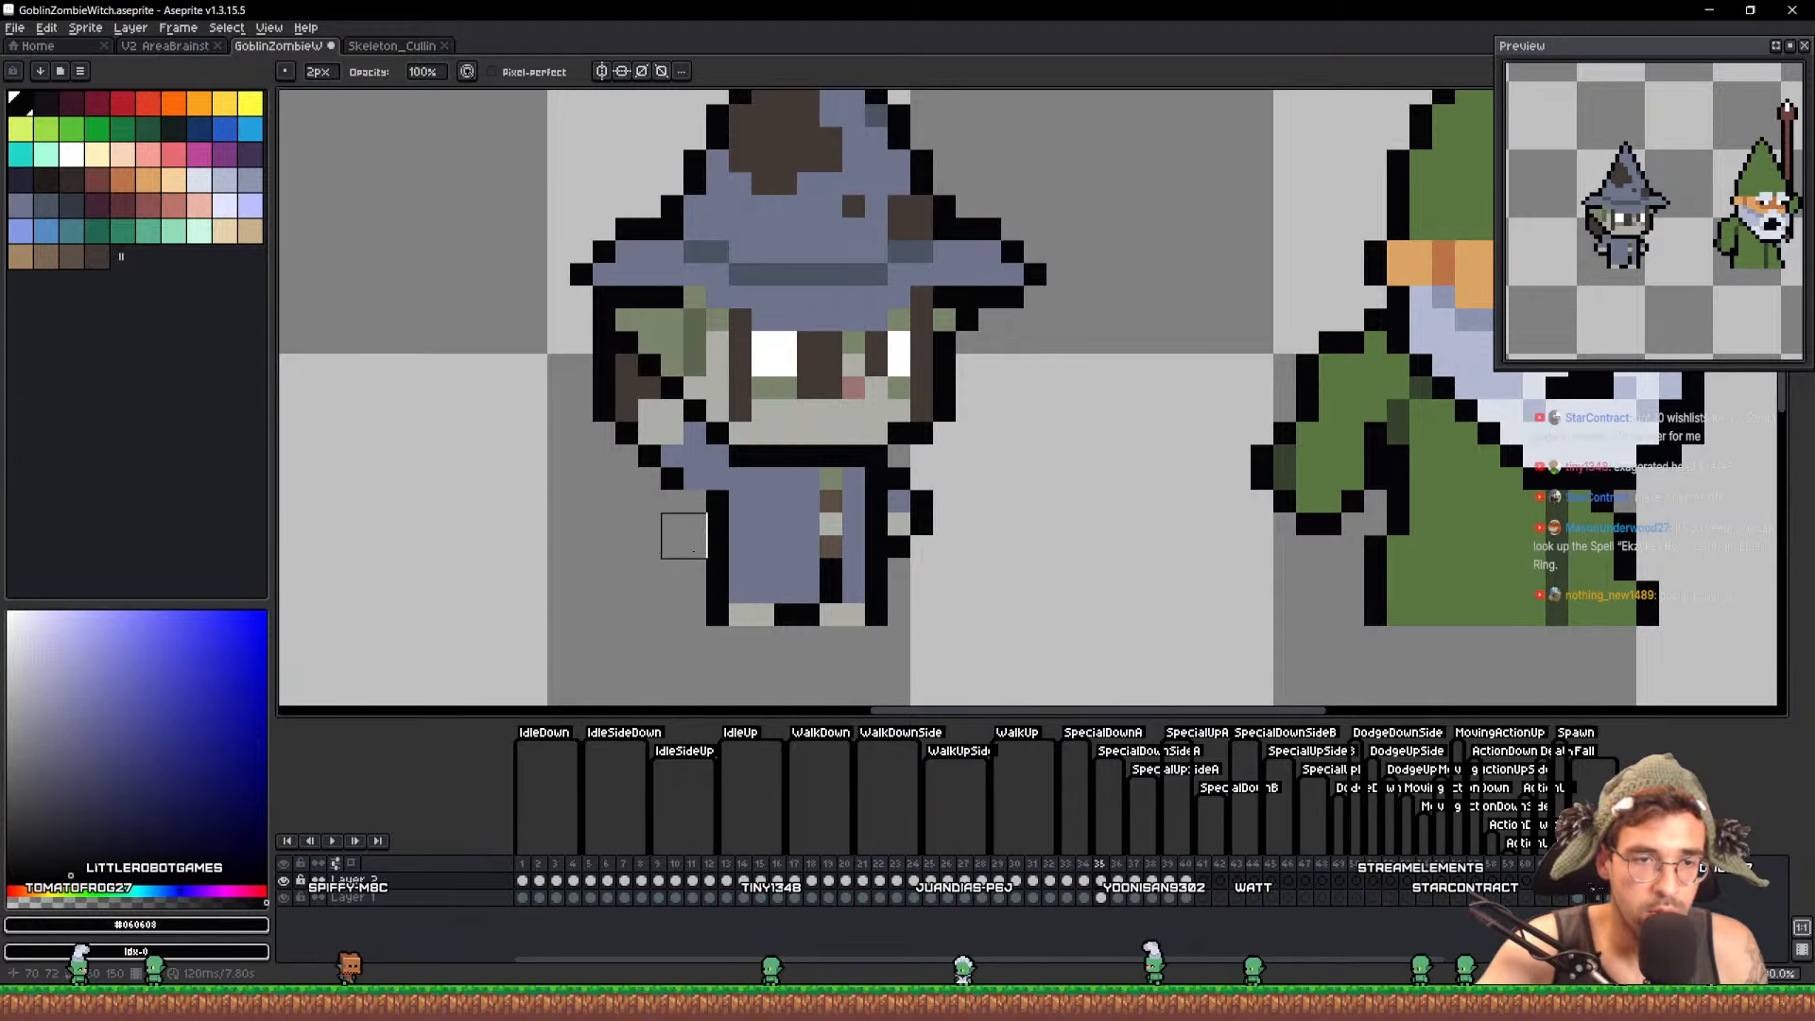
{"action": "key", "text": "b"}
{"action": "left_click", "coordinate": [717, 500], "text": "alt"}
{"action": "left_click", "coordinate": [696, 501]}
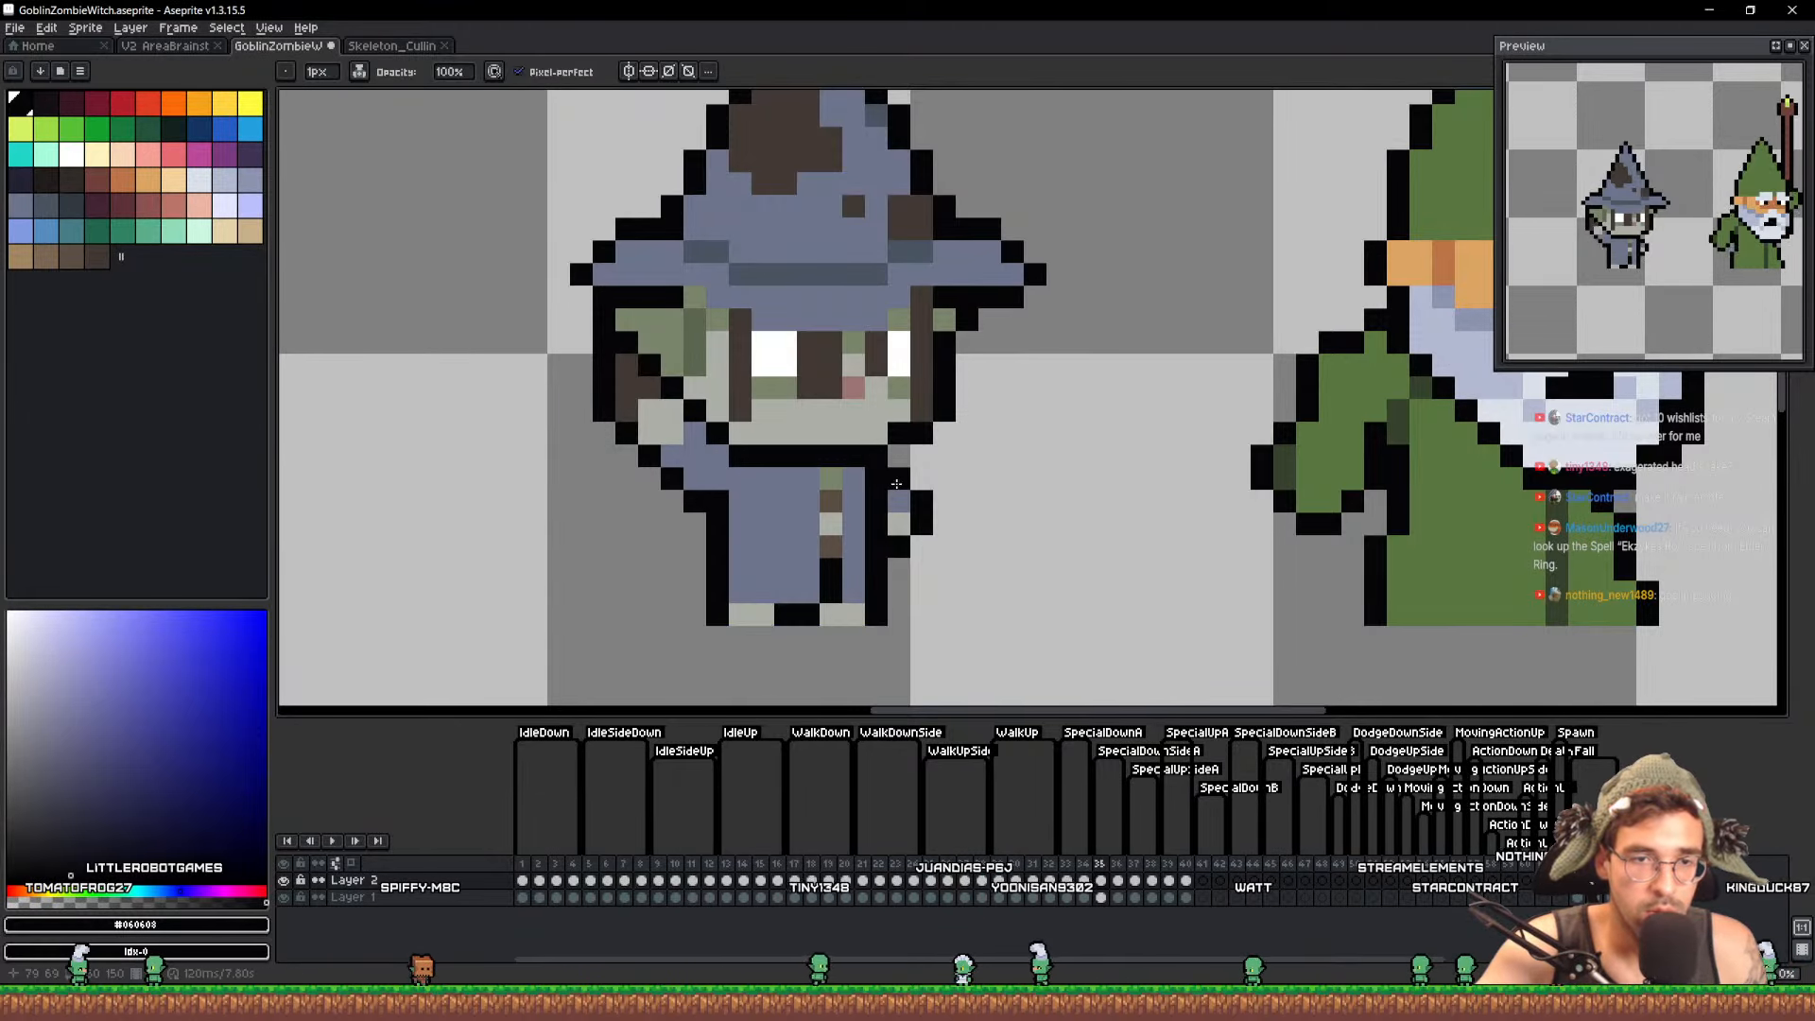
On frame 35, erase the witch's lowered far hand and leave a small robe-blue sleeve stub outlined in black
{"action": "left_click", "coordinate": [896, 484], "text": "alt"}
{"action": "left_click_drag", "start_coordinate": [926, 472], "coordinate": [921, 459]}
{"action": "key", "text": "e"}
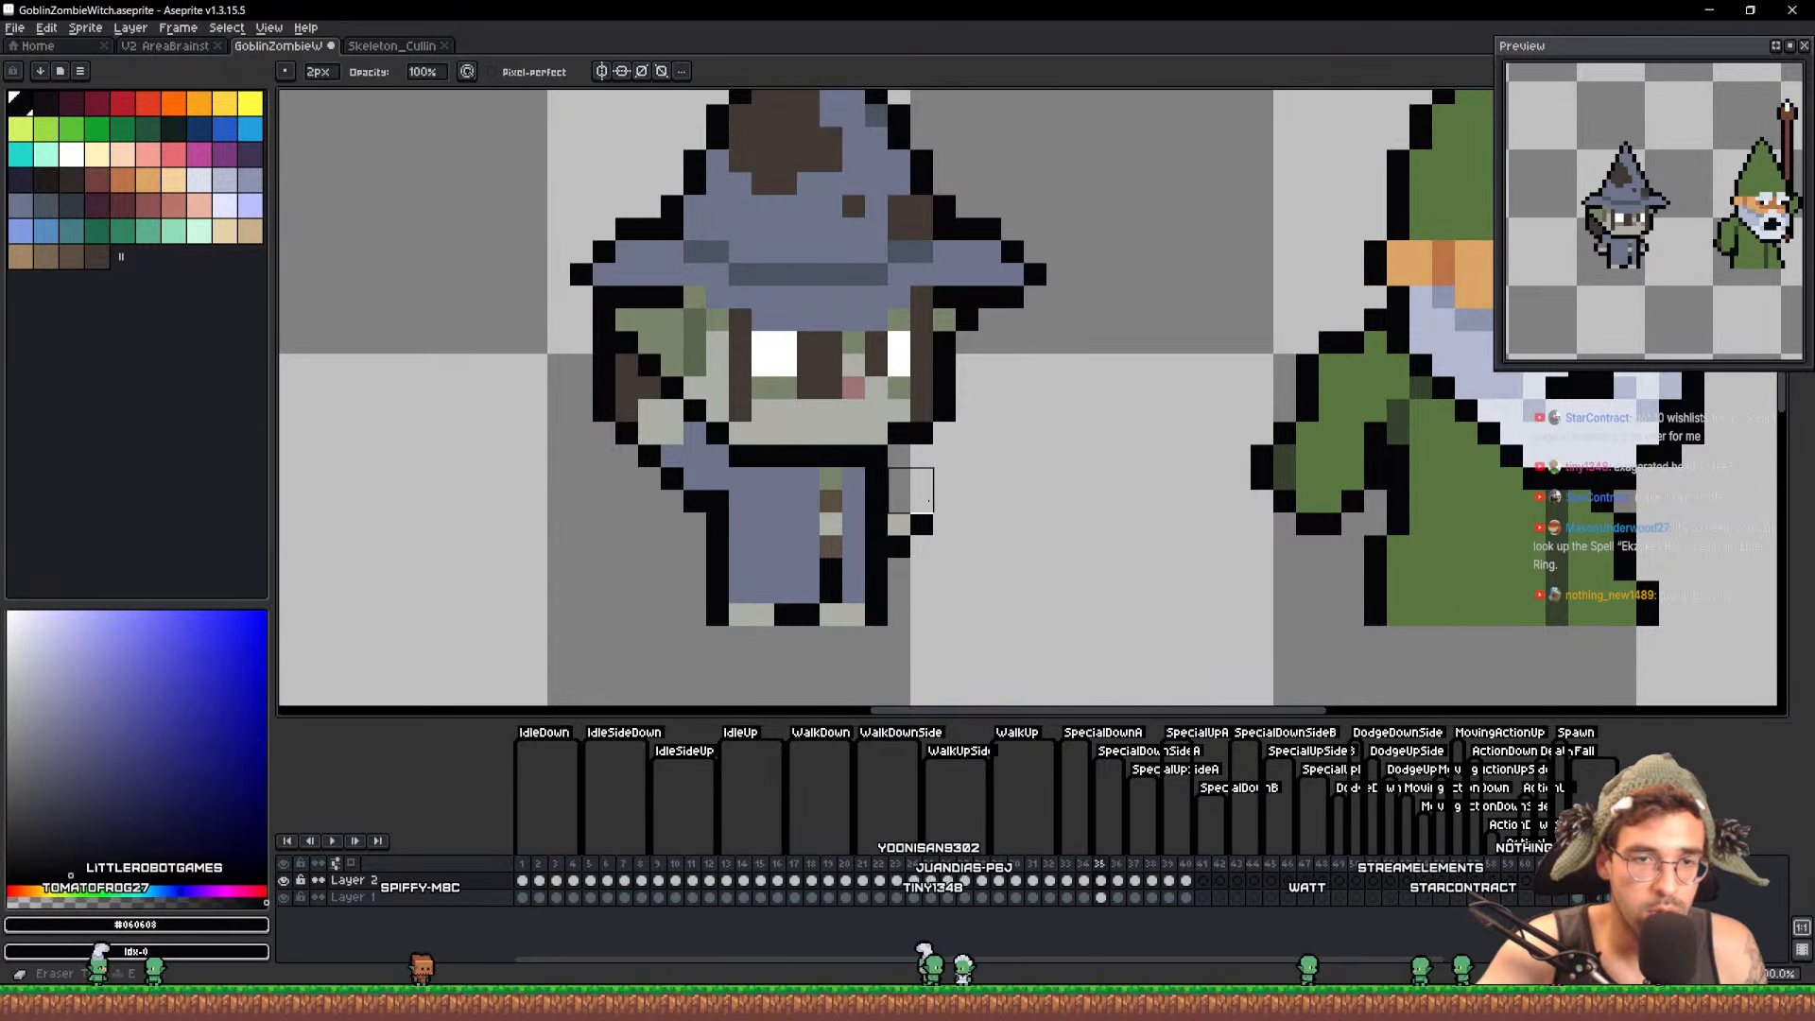
{"action": "mouse_move", "coordinate": [936, 492]}
{"action": "left_mouse_down"}
{"action": "mouse_move", "coordinate": [938, 516]}
{"action": "mouse_move", "coordinate": [915, 520]}
{"action": "left_mouse_up"}
{"action": "left_click", "coordinate": [864, 492], "text": "alt"}
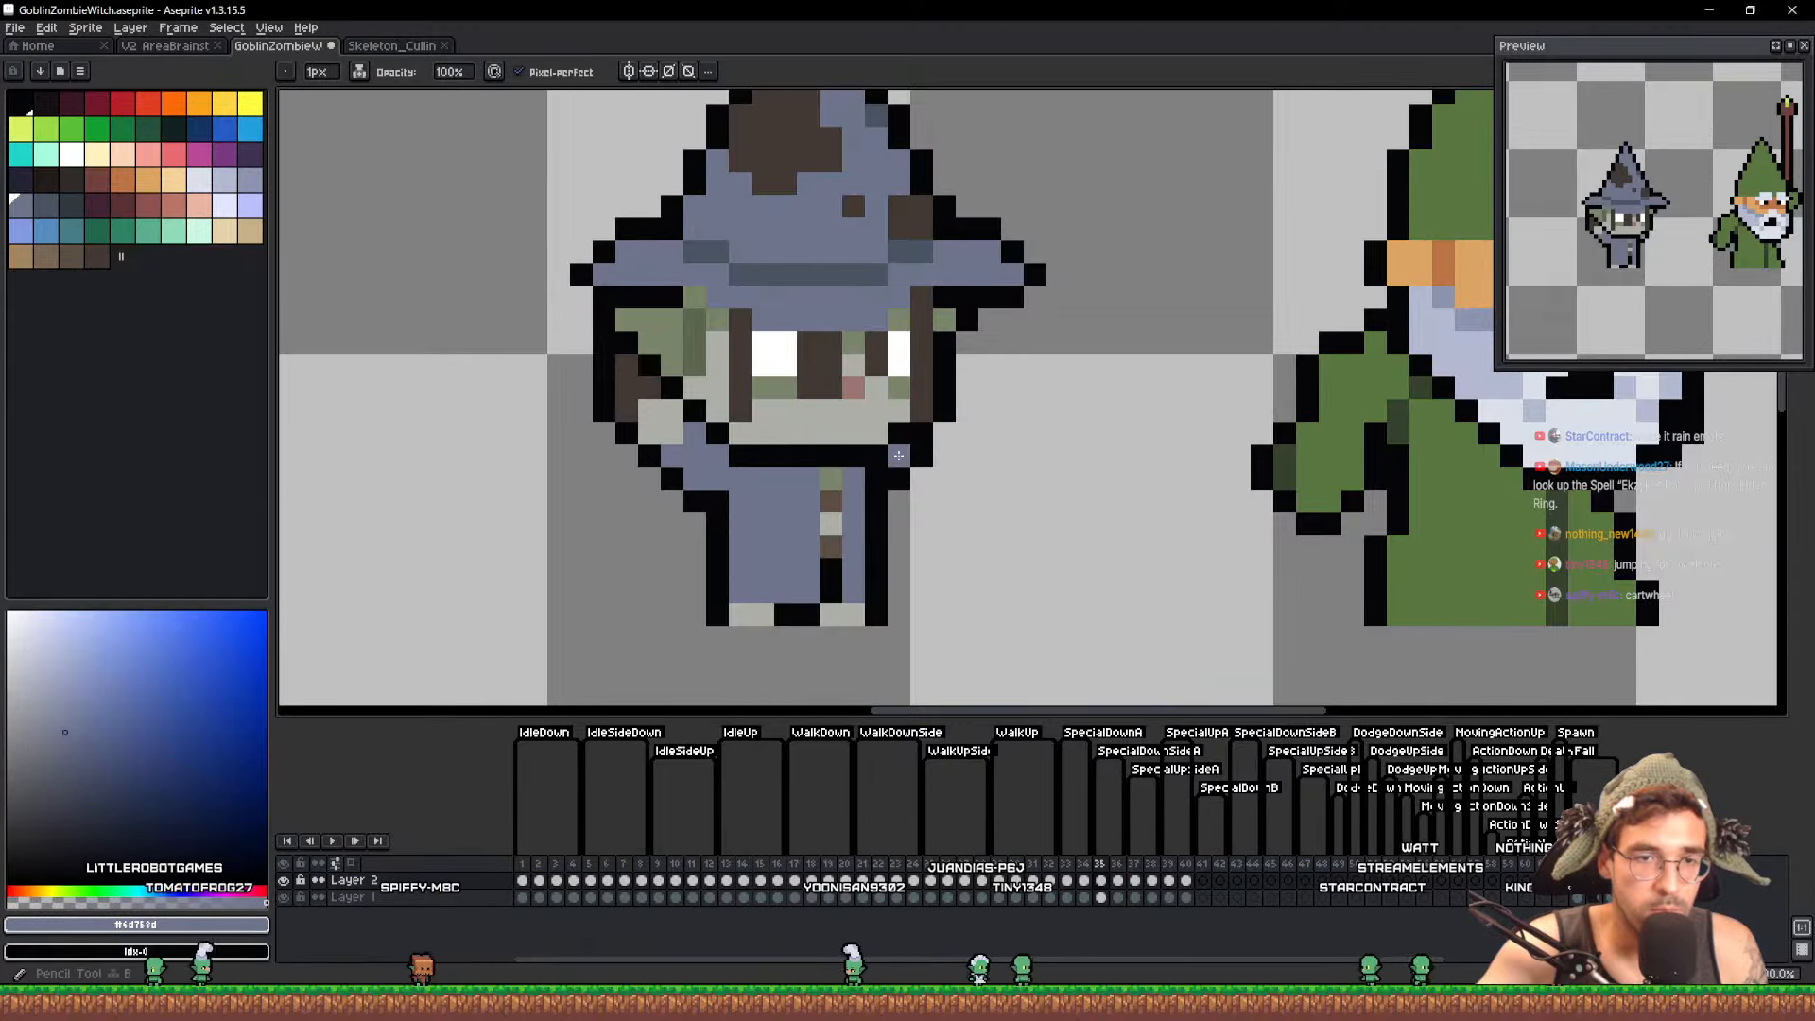
{"action": "scroll", "coordinate": [888, 481], "scroll_direction": "down", "scroll_amount": 3}
{"action": "scroll", "coordinate": [873, 492], "scroll_direction": "up", "scroll_amount": 1}
{"action": "left_click", "coordinate": [899, 487], "text": "alt"}
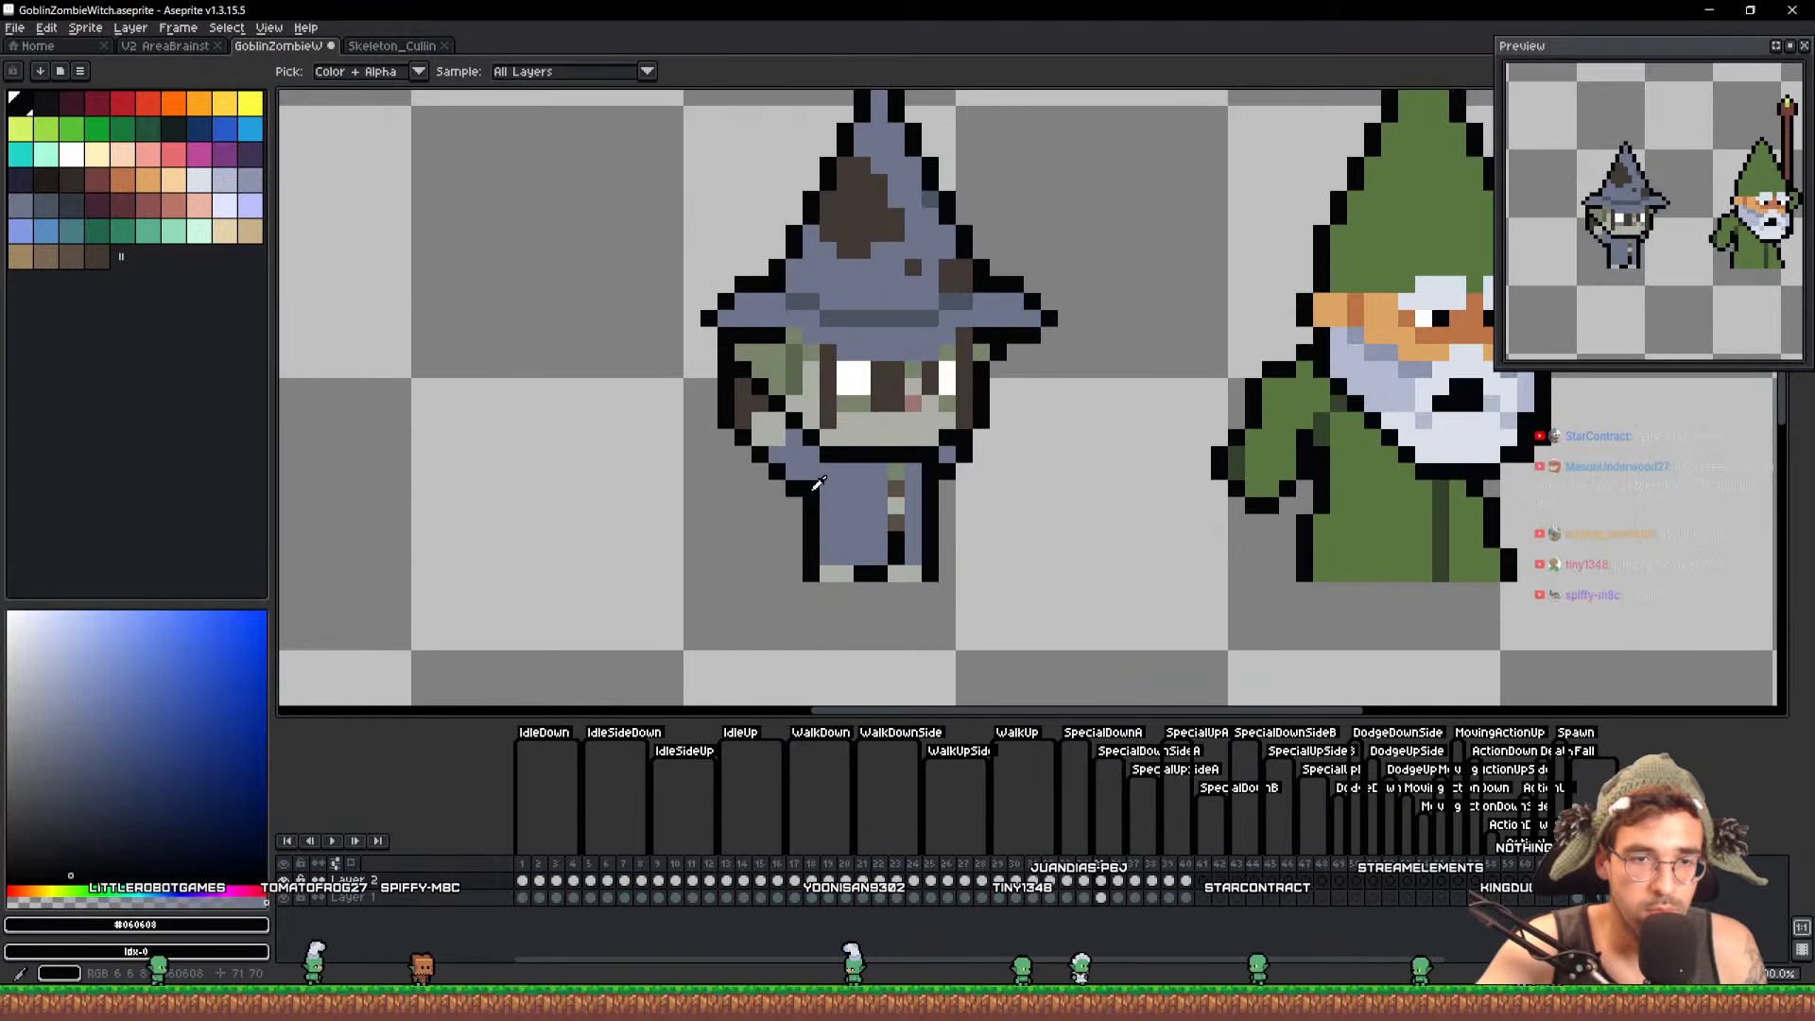
{"action": "left_click_drag", "start_coordinate": [985, 458], "coordinate": [971, 498]}
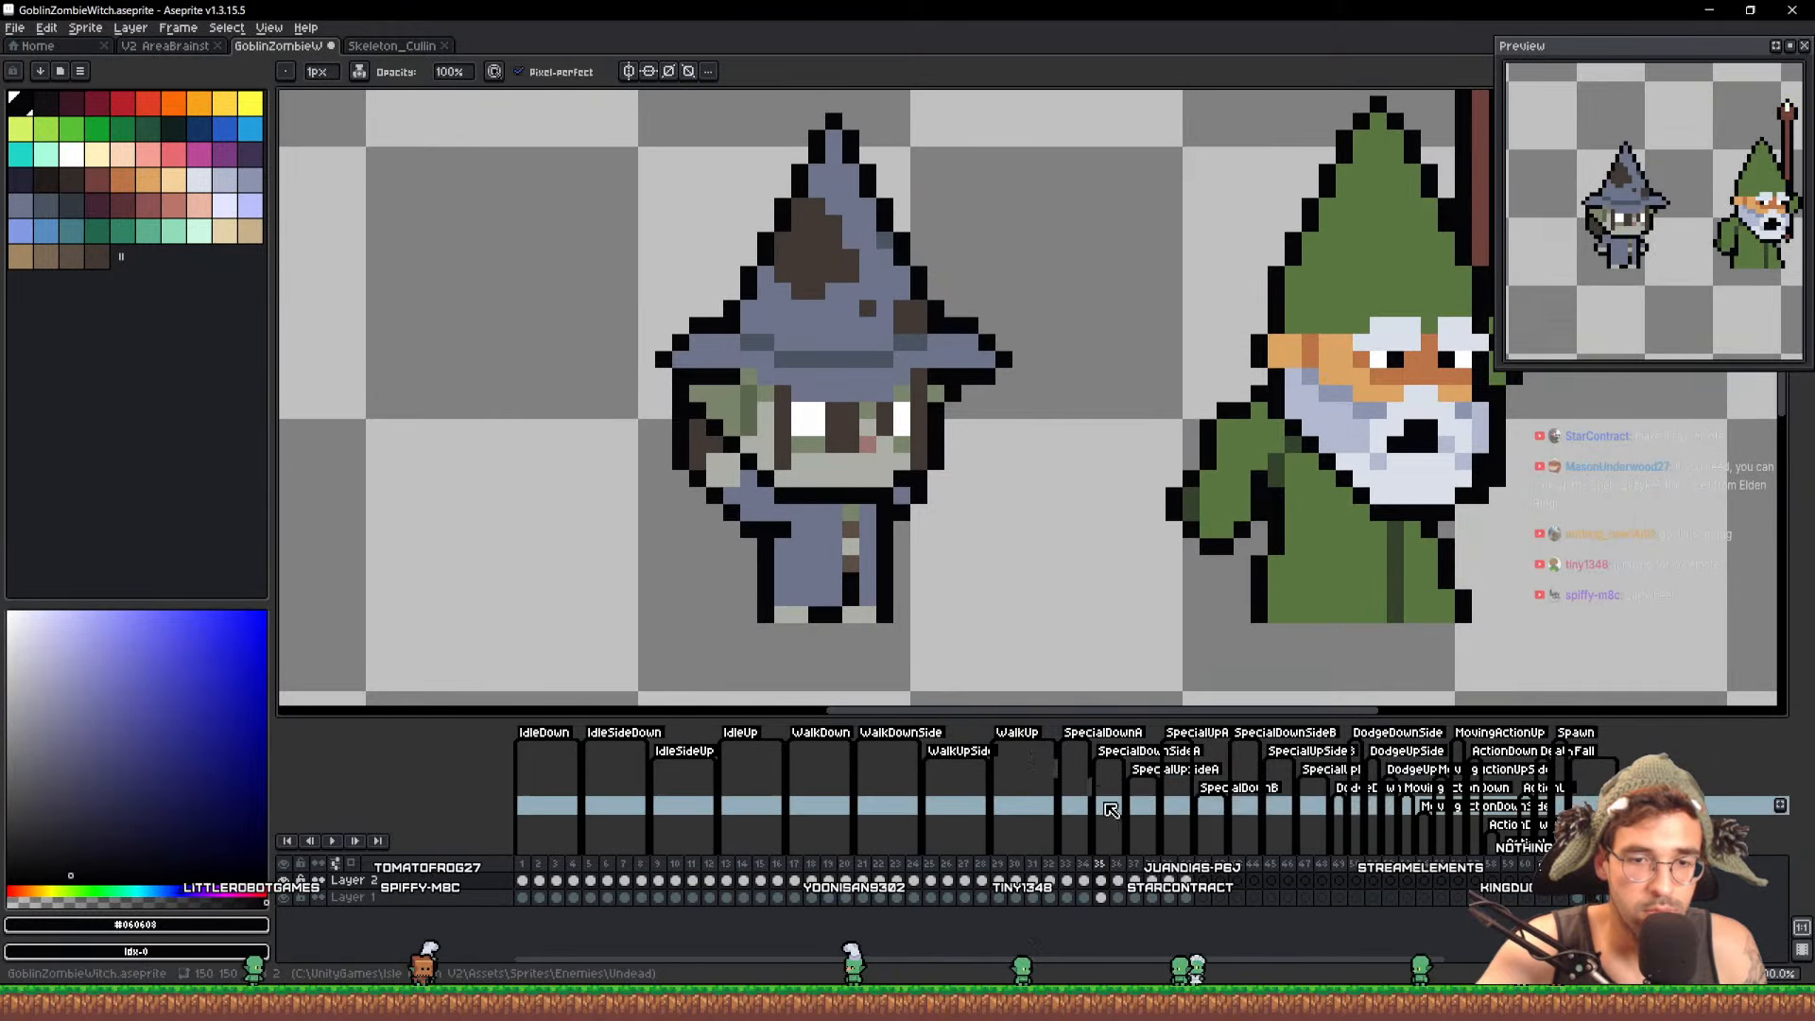
{"action": "left_click", "coordinate": [1118, 882]}
{"action": "key", "text": "period"}
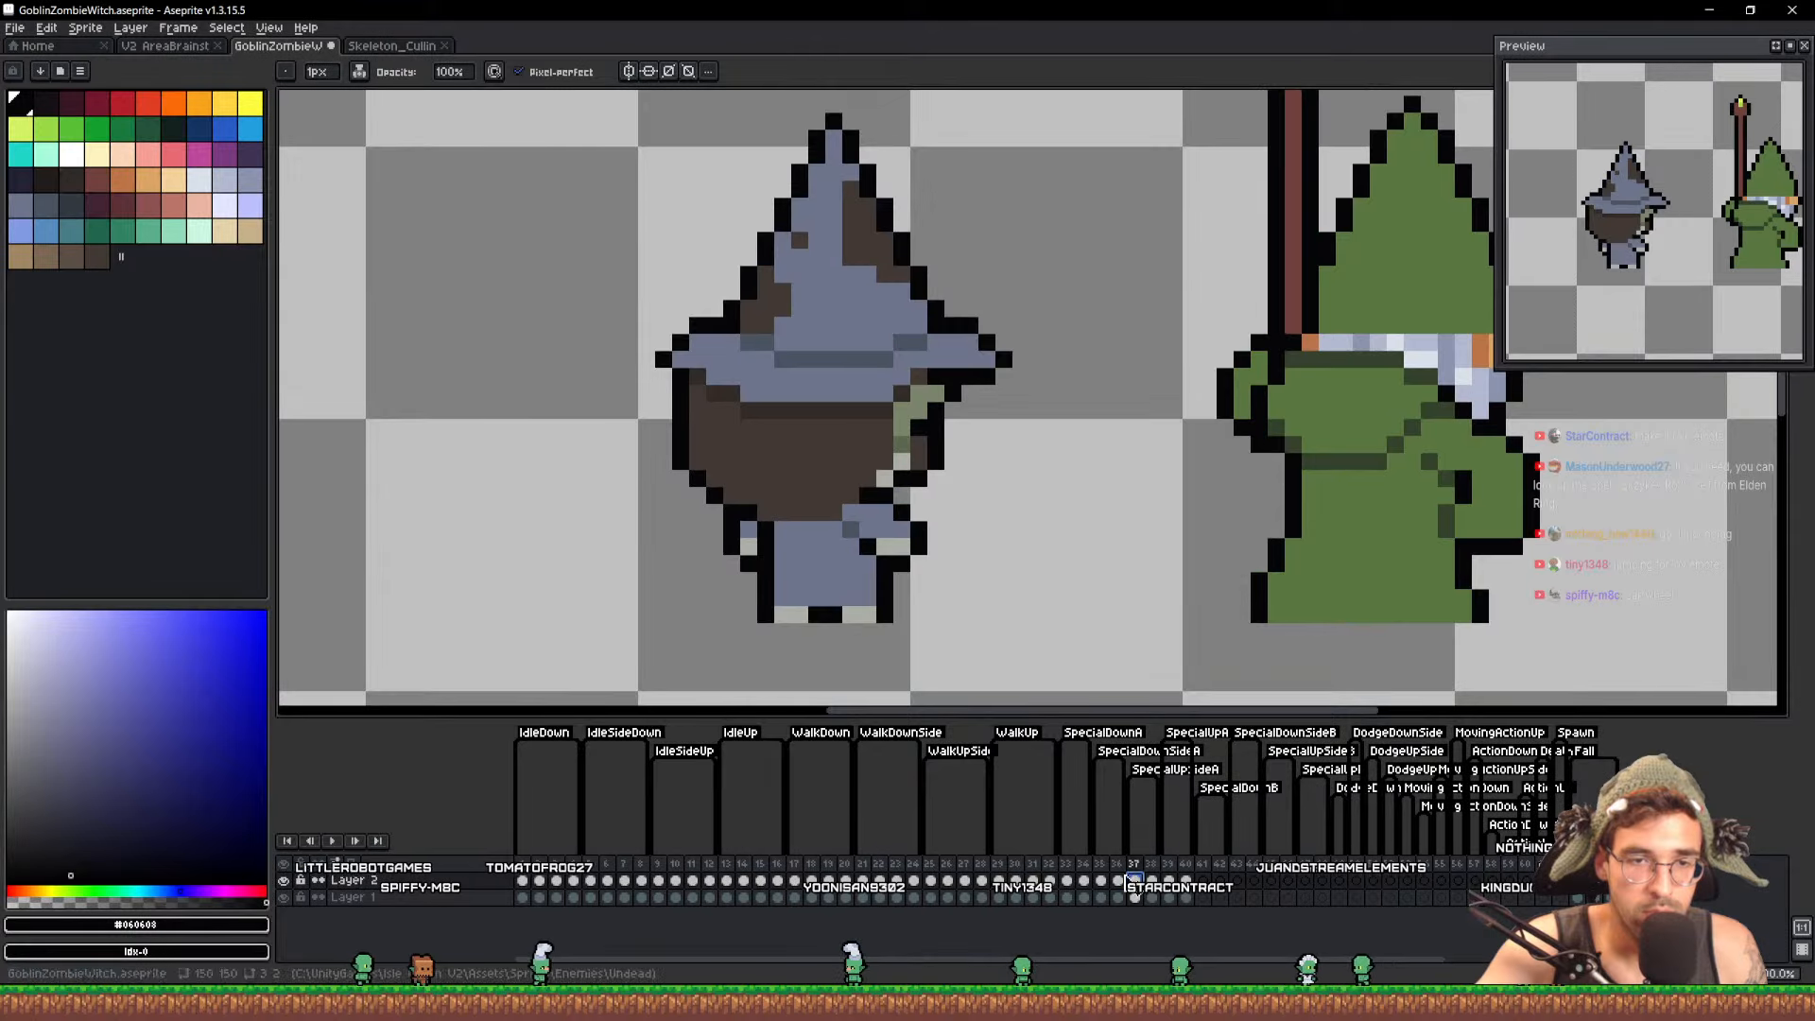
Switch to the V2 AreaBrainstorming file and examine the undead lineup, from the zombie goblins and witch to the ogre
{"action": "scroll", "coordinate": [797, 616], "scroll_direction": "up", "scroll_amount": 1}
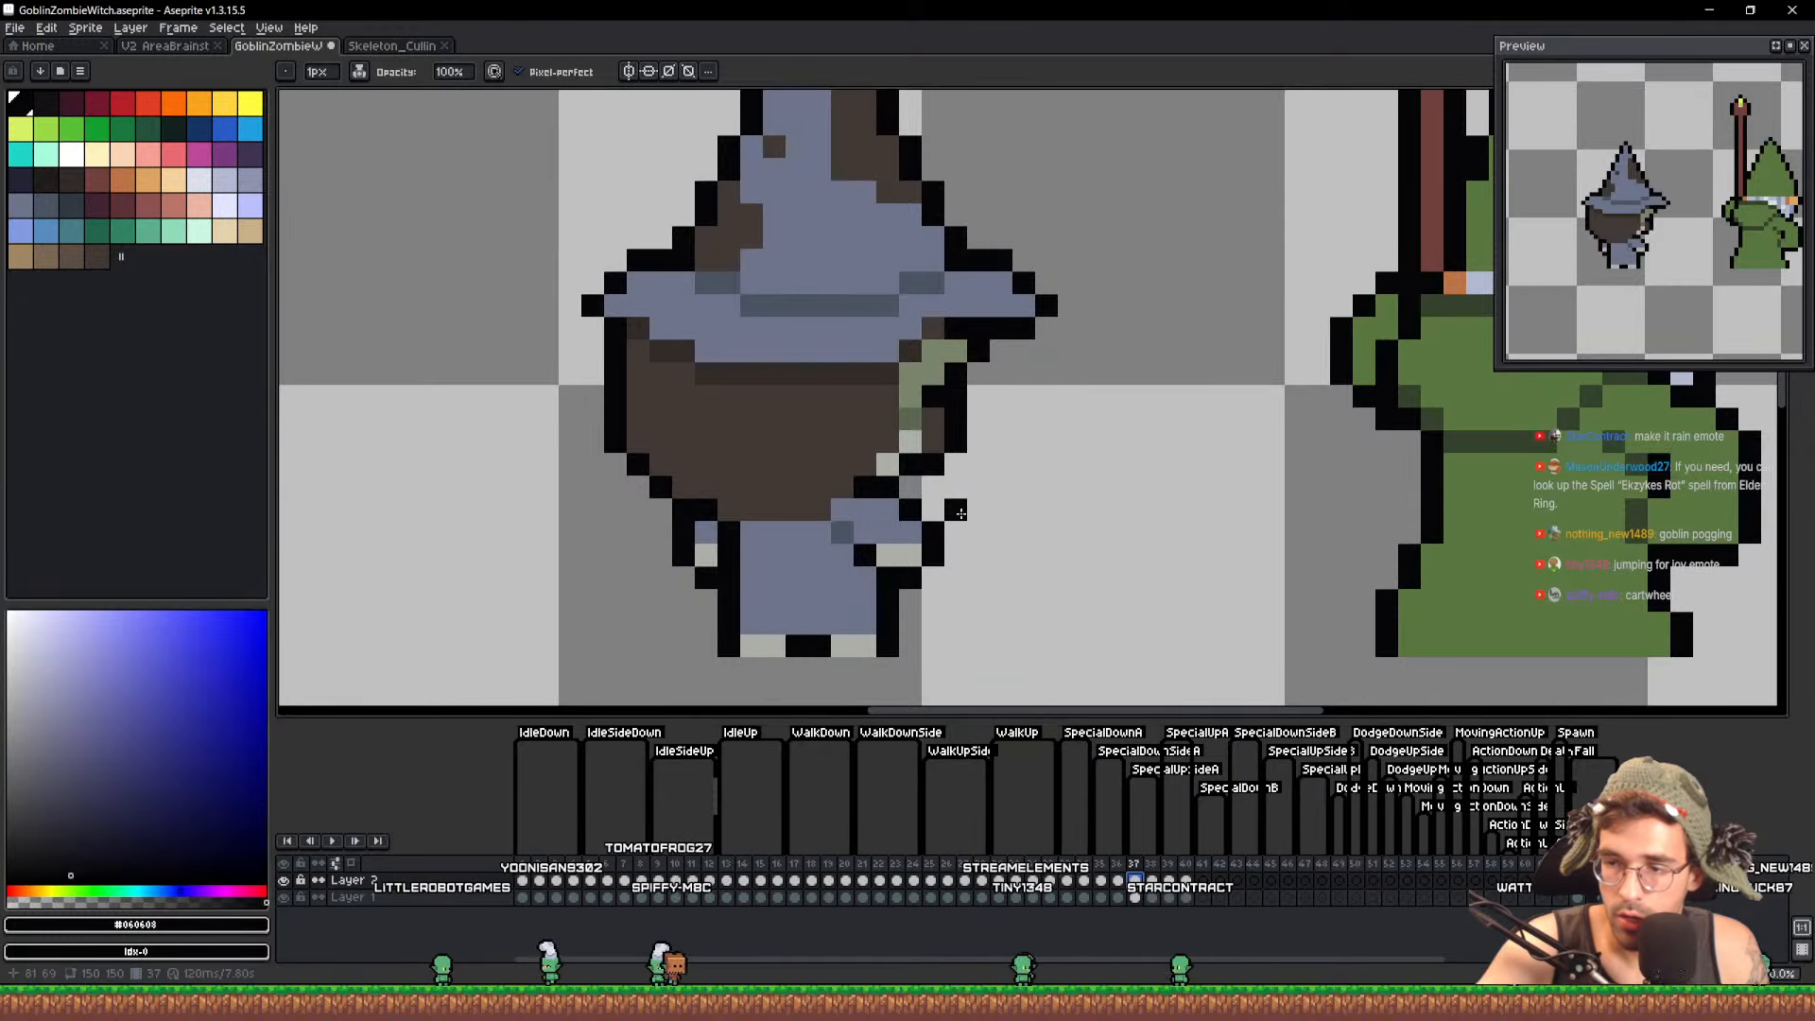
{"action": "left_click", "coordinate": [791, 289]}
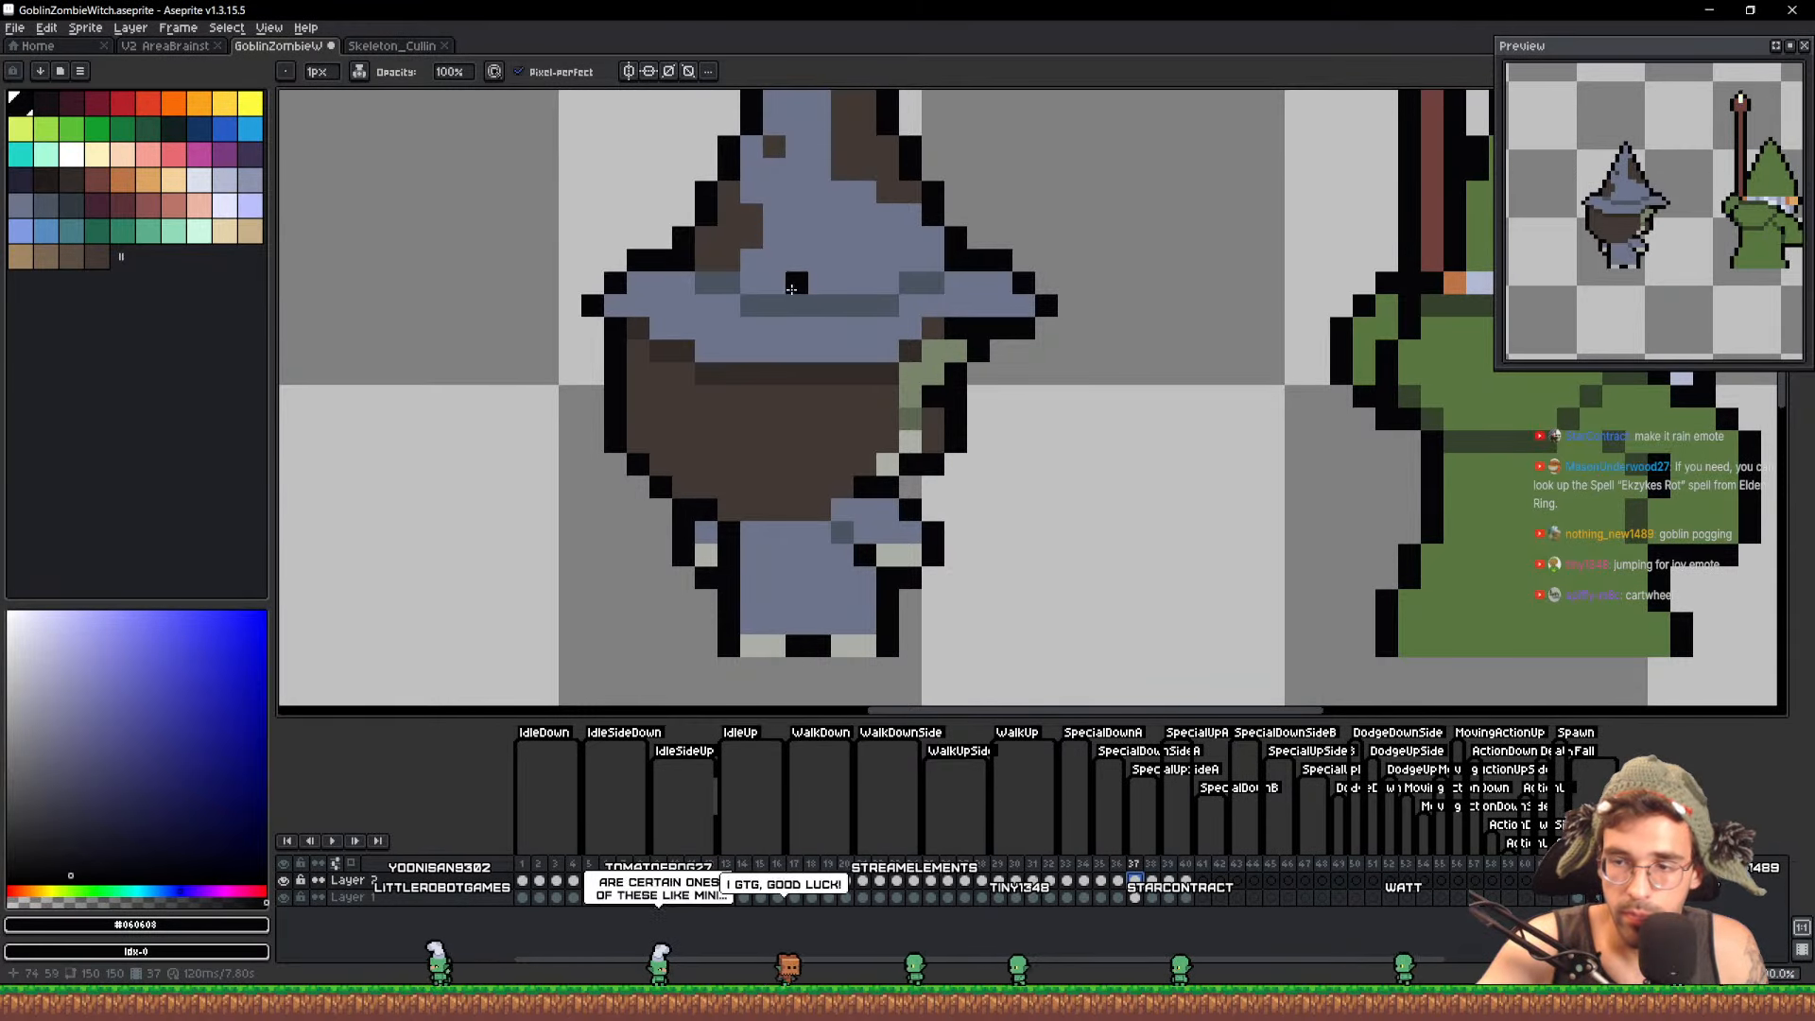
{"action": "key", "text": "ctrl+shift+Tab"}
{"action": "scroll", "coordinate": [825, 404], "scroll_direction": "up", "scroll_amount": 3}
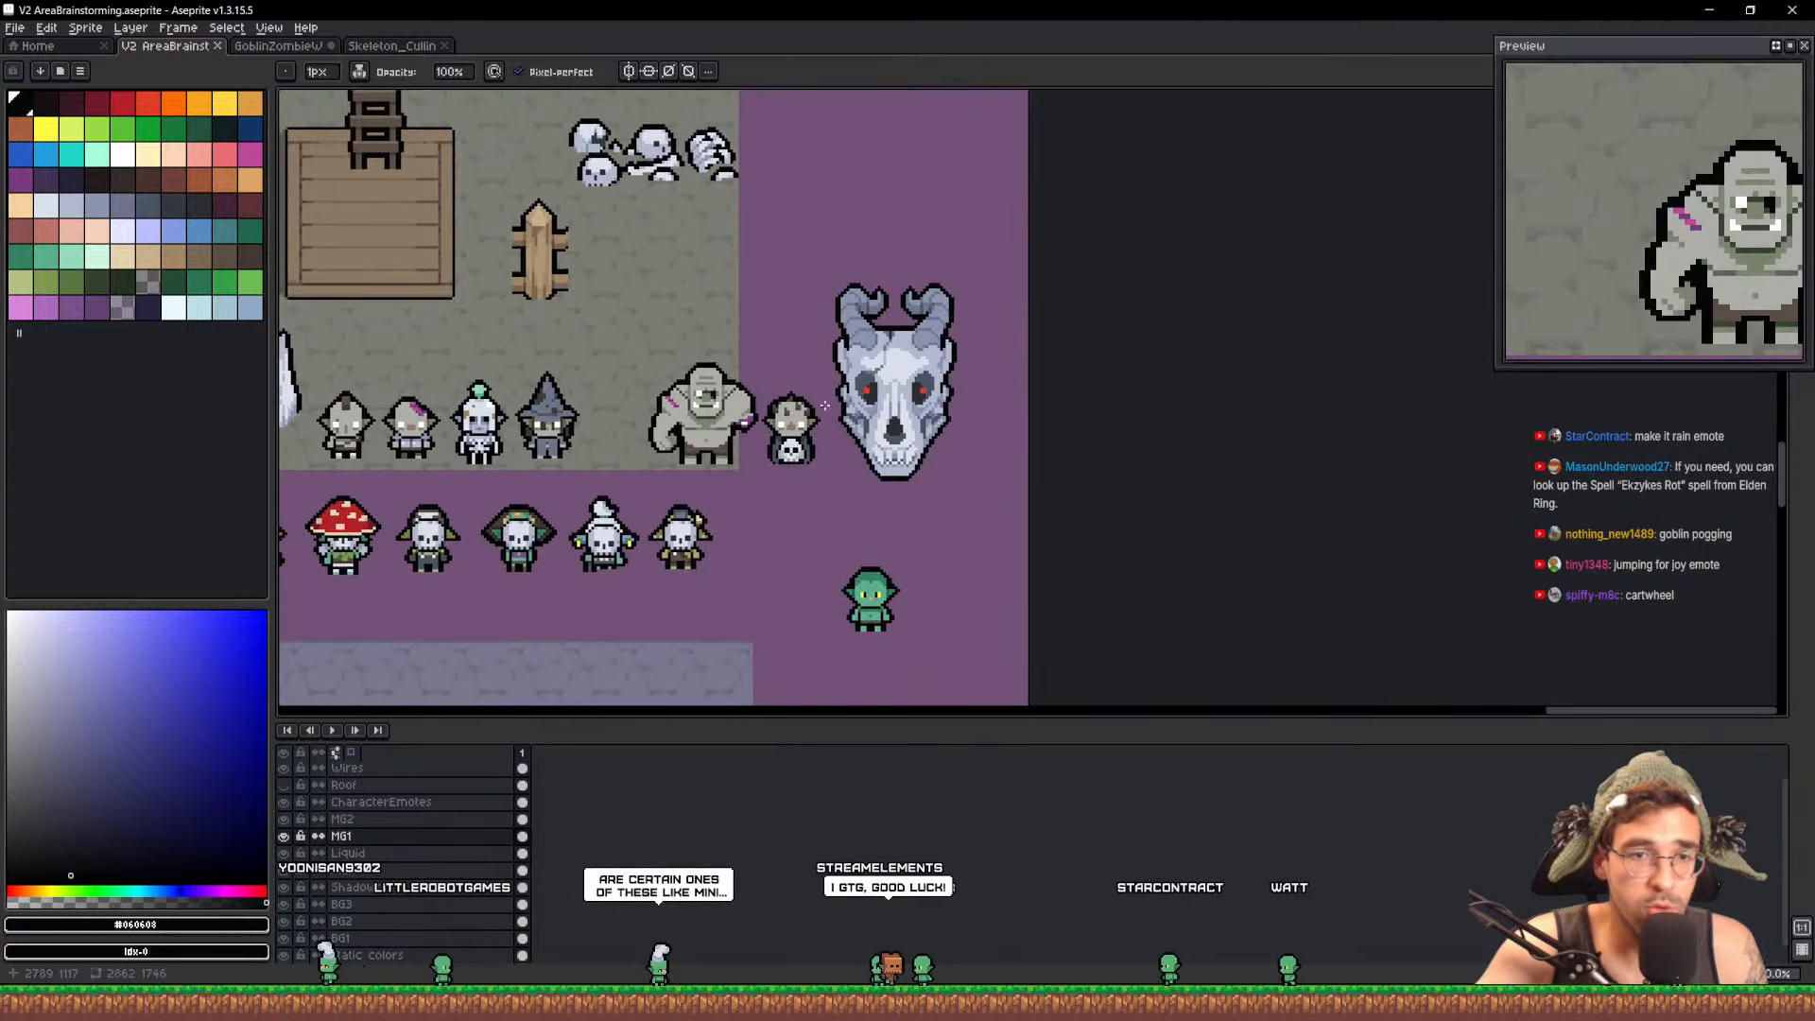
{"action": "scroll", "coordinate": [836, 401], "scroll_direction": "up", "scroll_amount": 5}
{"action": "scroll", "coordinate": [1142, 378], "scroll_direction": "down", "scroll_amount": 2}
{"action": "left_click_drag", "start_coordinate": [534, 427], "coordinate": [844, 393]}
{"action": "scroll", "coordinate": [845, 394], "scroll_direction": "up", "scroll_amount": 3}
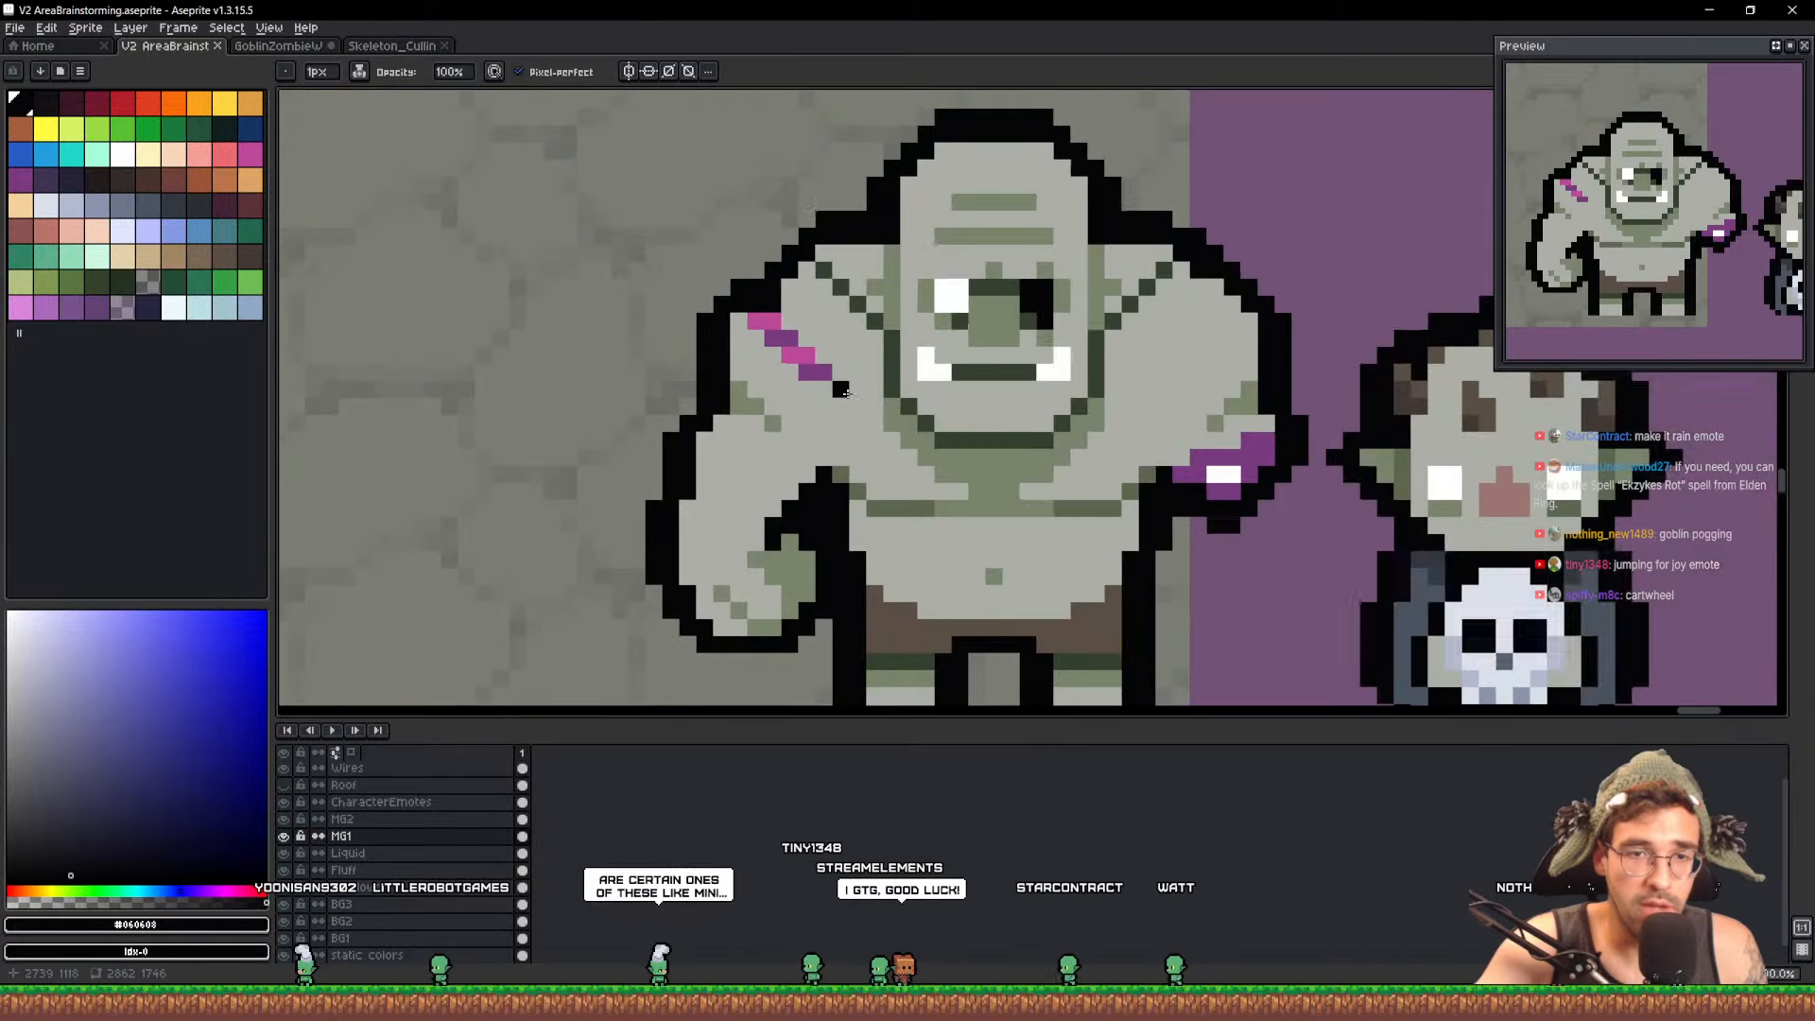
{"action": "scroll", "coordinate": [847, 393], "scroll_direction": "down", "scroll_amount": 4}
{"action": "left_click_drag", "start_coordinate": [654, 410], "coordinate": [1026, 406]}
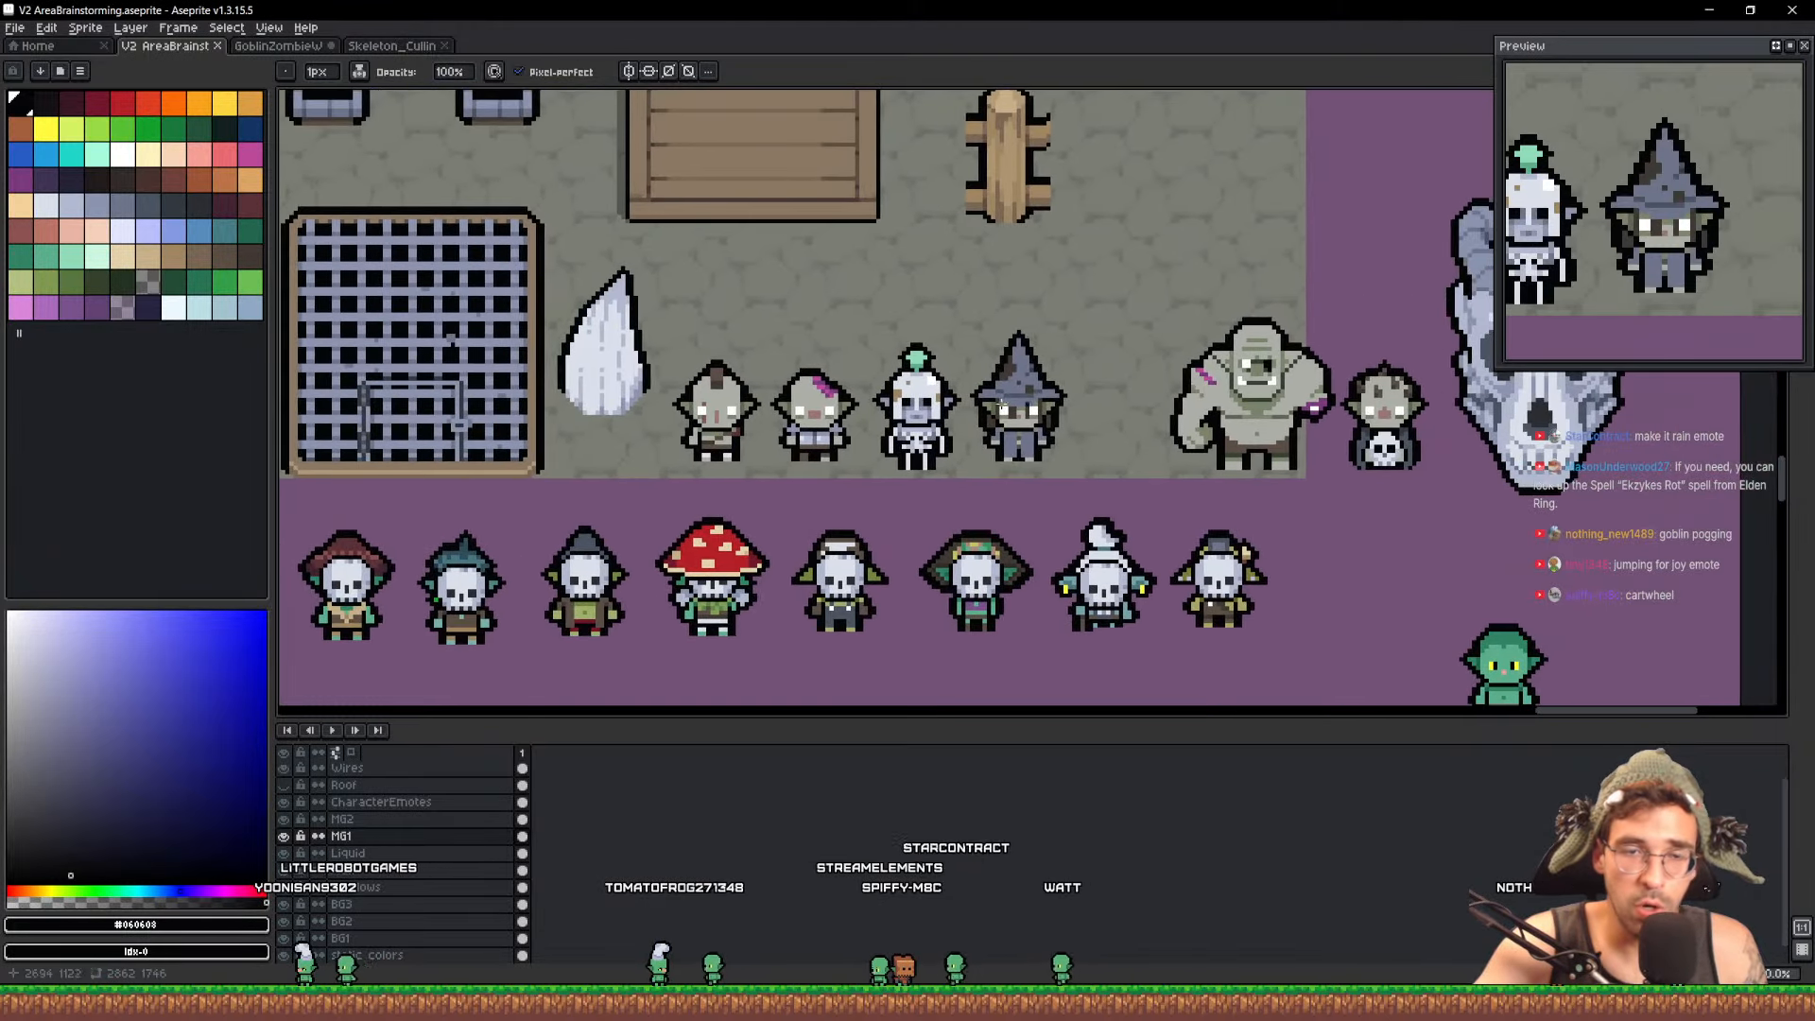
{"action": "scroll", "coordinate": [1001, 409], "scroll_direction": "up", "scroll_amount": 5}
{"action": "scroll", "coordinate": [979, 427], "scroll_direction": "down", "scroll_amount": 4}
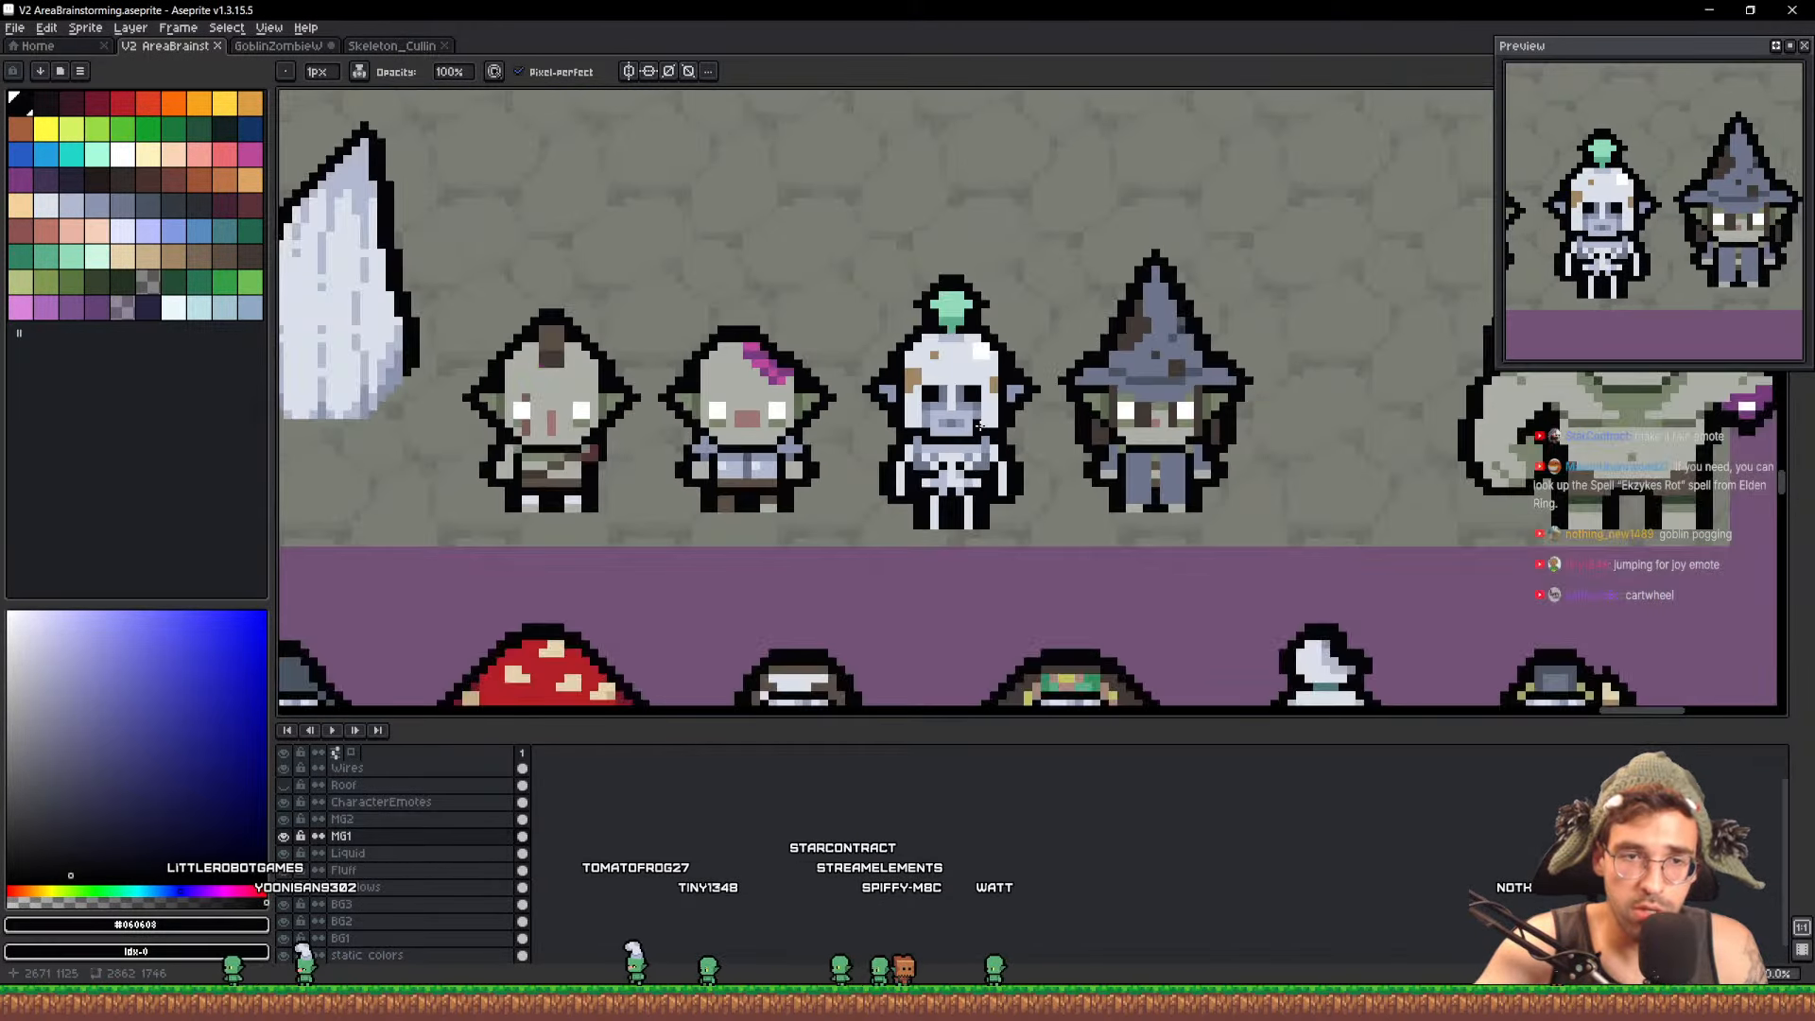
{"action": "scroll", "coordinate": [960, 460], "scroll_direction": "up", "scroll_amount": 1}
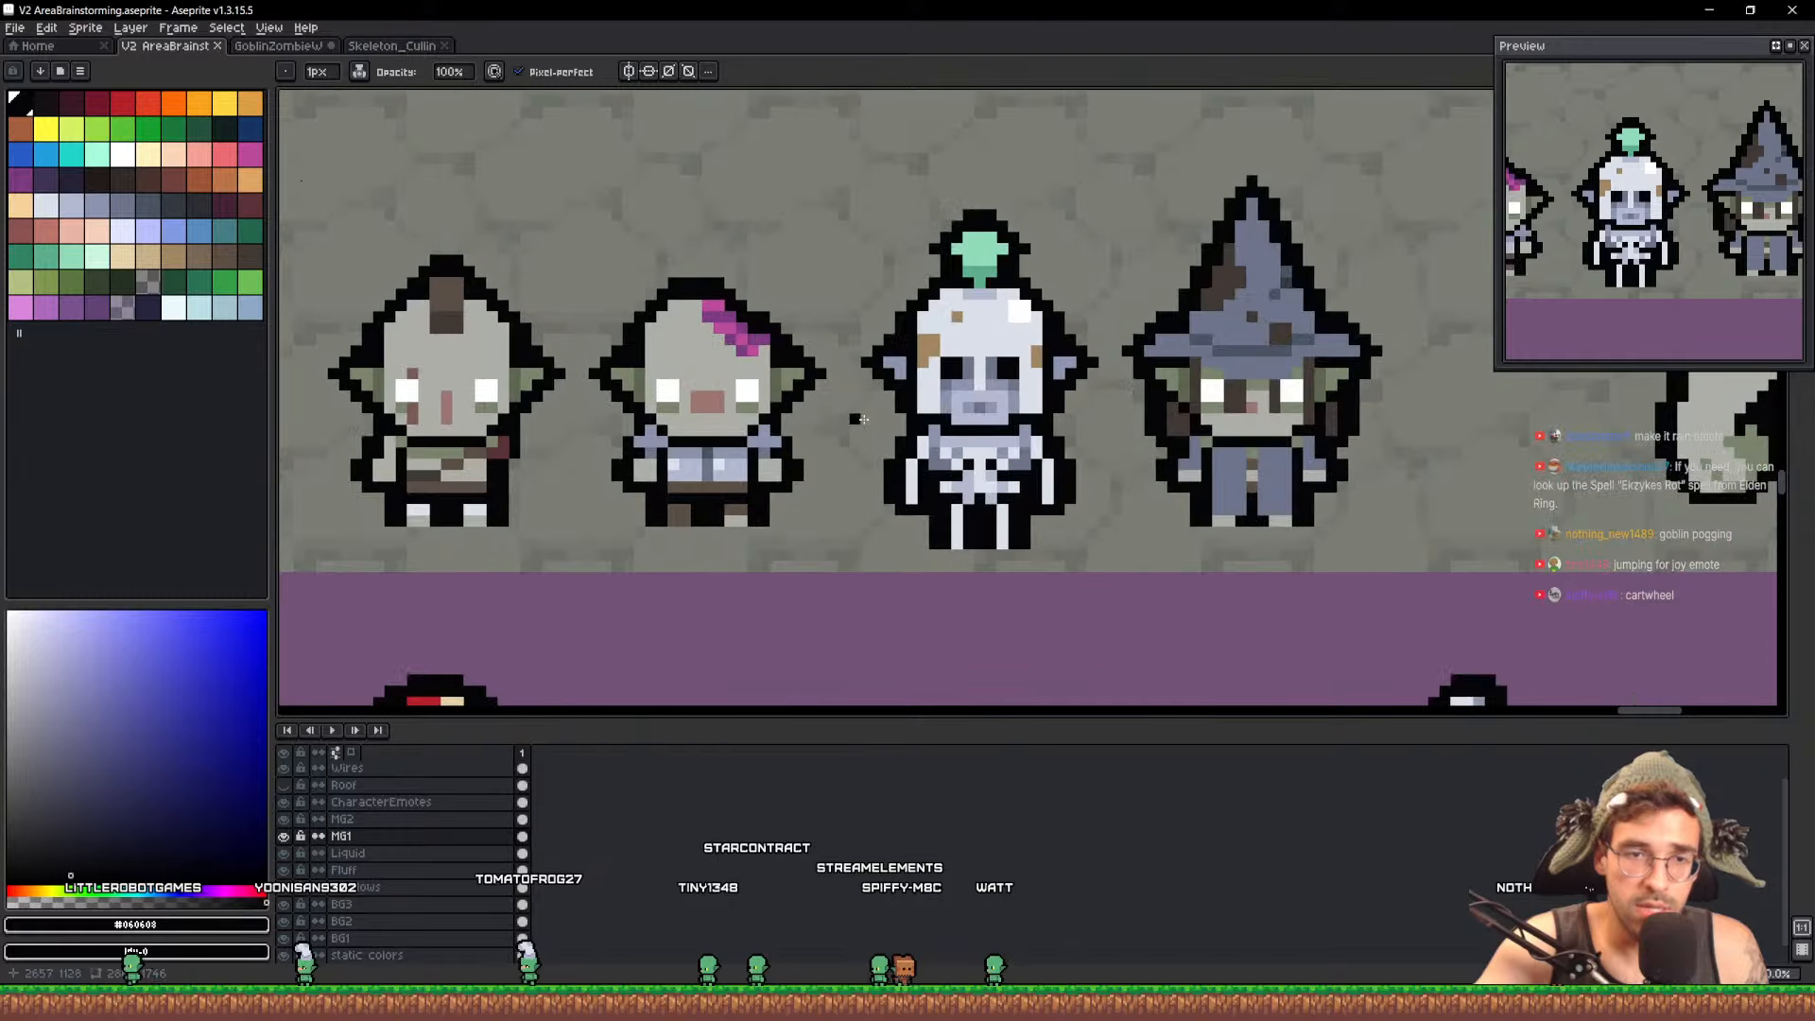
{"action": "left_click_drag", "start_coordinate": [707, 388], "coordinate": [910, 374]}
{"action": "scroll", "coordinate": [909, 374], "scroll_direction": "up", "scroll_amount": 2}
{"action": "scroll", "coordinate": [909, 374], "scroll_direction": "down", "scroll_amount": 2}
{"action": "left_click_drag", "start_coordinate": [1295, 384], "coordinate": [1024, 352]}
{"action": "scroll", "coordinate": [1024, 353], "scroll_direction": "up", "scroll_amount": 4}
{"action": "scroll", "coordinate": [1024, 353], "scroll_direction": "down", "scroll_amount": 5}
{"action": "left_click_drag", "start_coordinate": [1250, 395], "coordinate": [778, 477]}
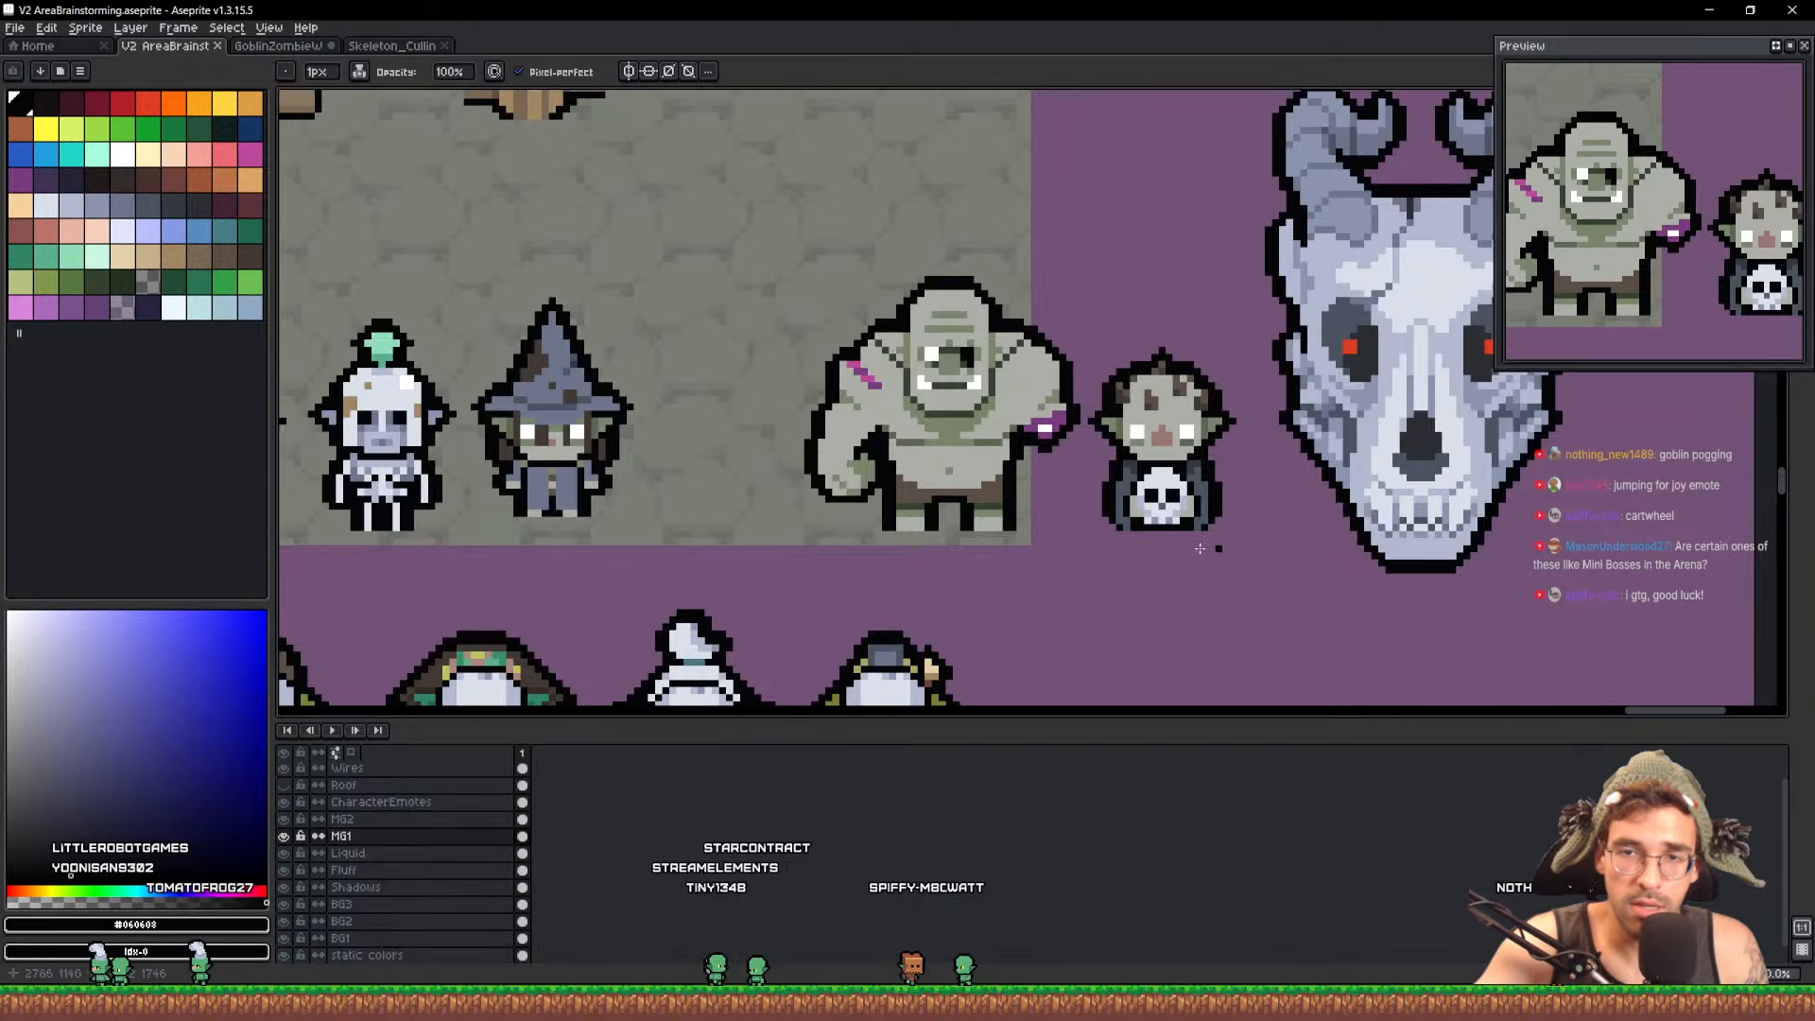
Return to the GoblinZombieWitch sprite file and save it
{"action": "key", "text": "ctrl+Tab"}
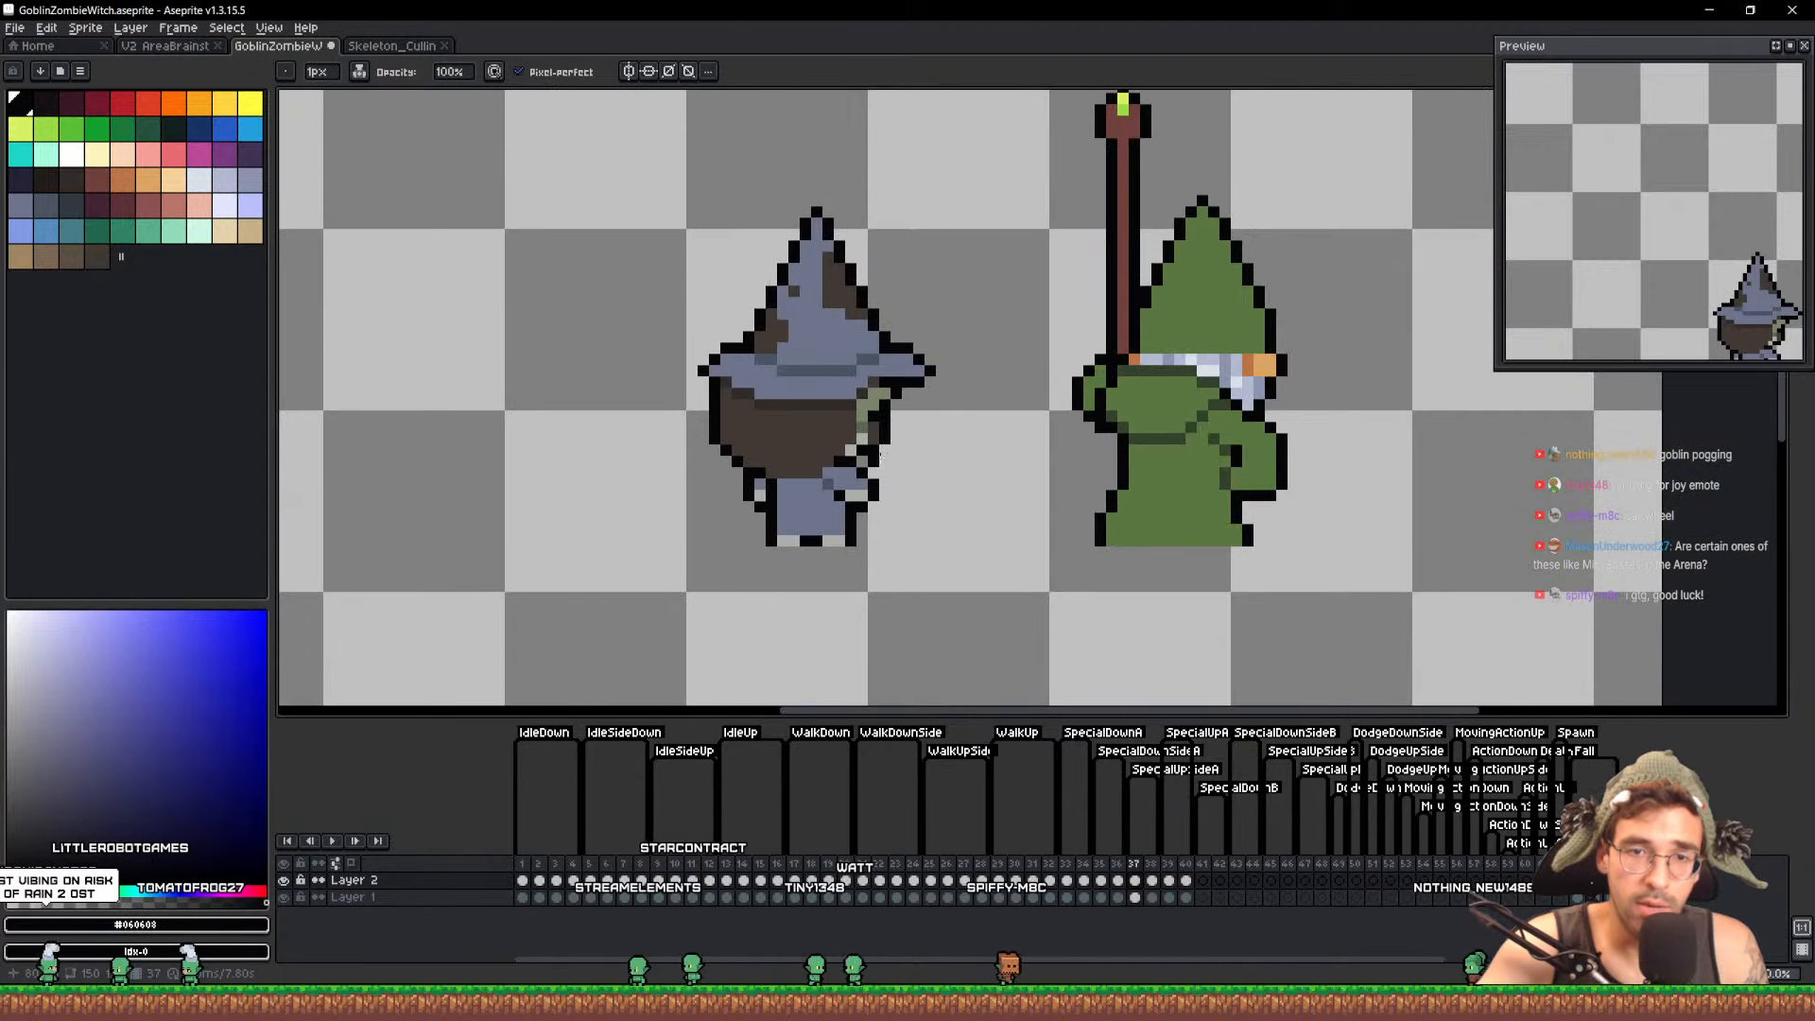
{"action": "scroll", "coordinate": [948, 470], "scroll_direction": "down", "scroll_amount": 1}
{"action": "key", "text": "ctrl+s"}
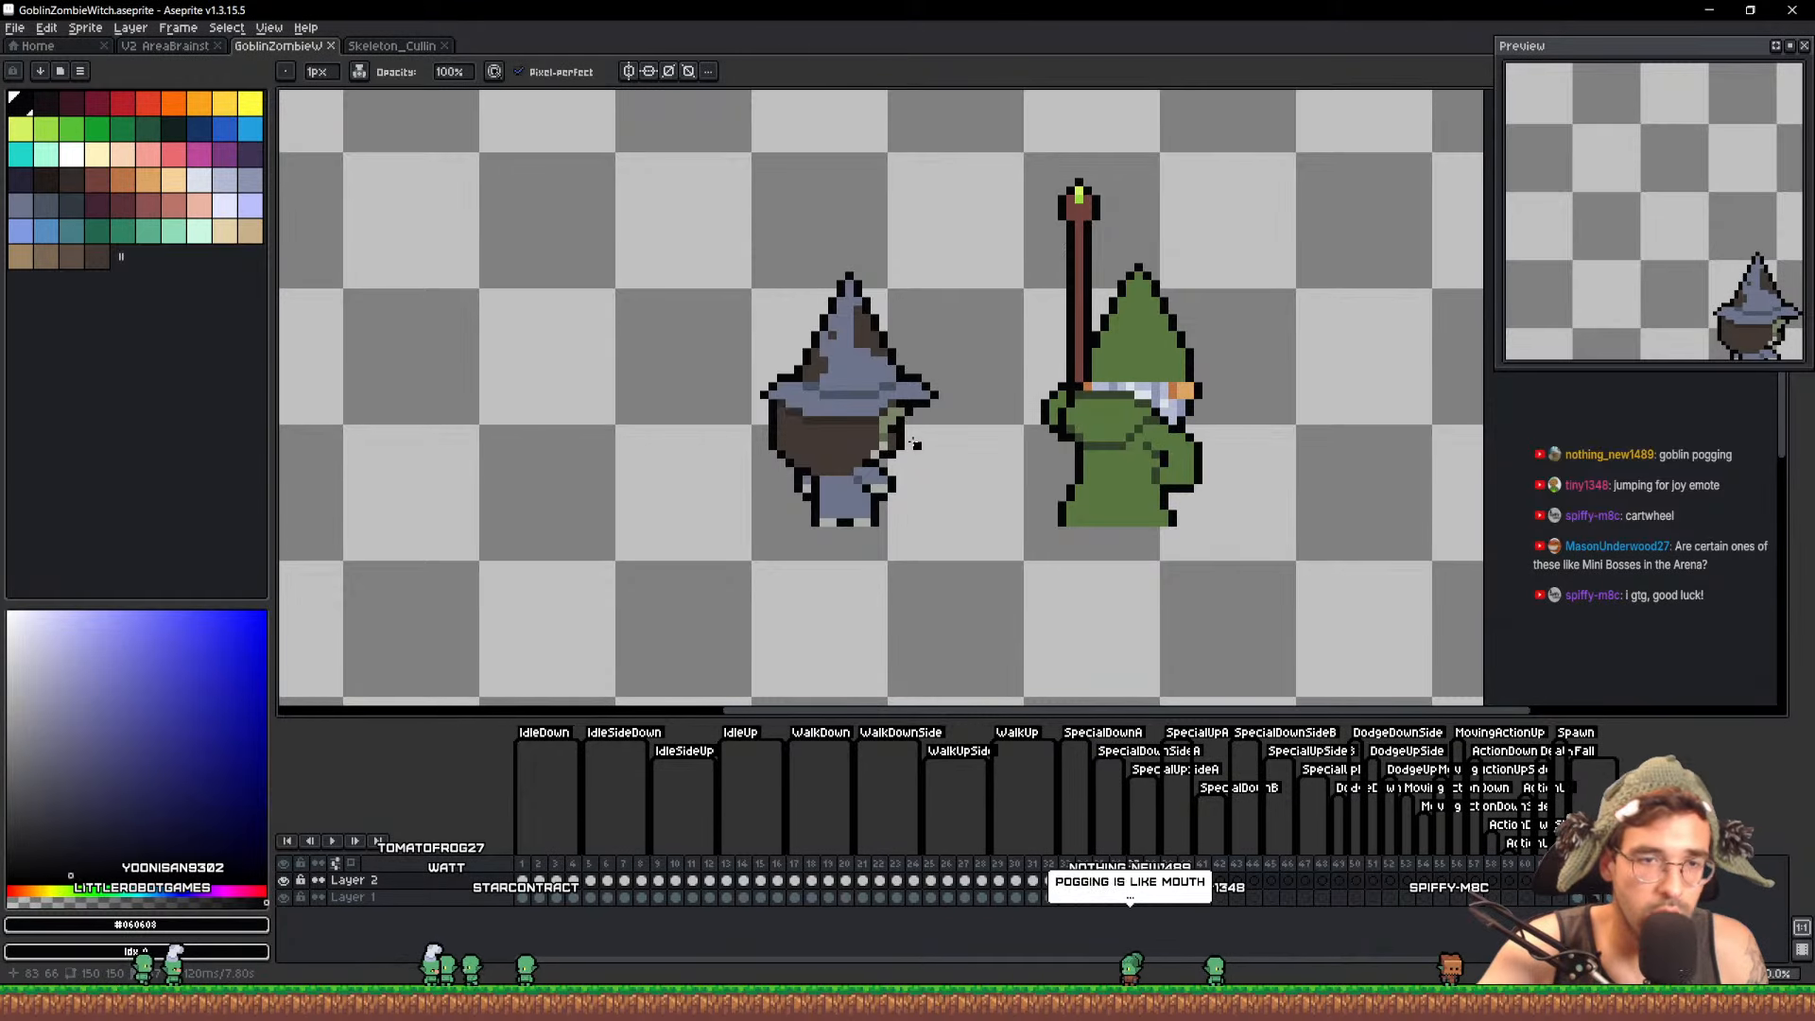
{"action": "key", "text": "ctrl+s"}
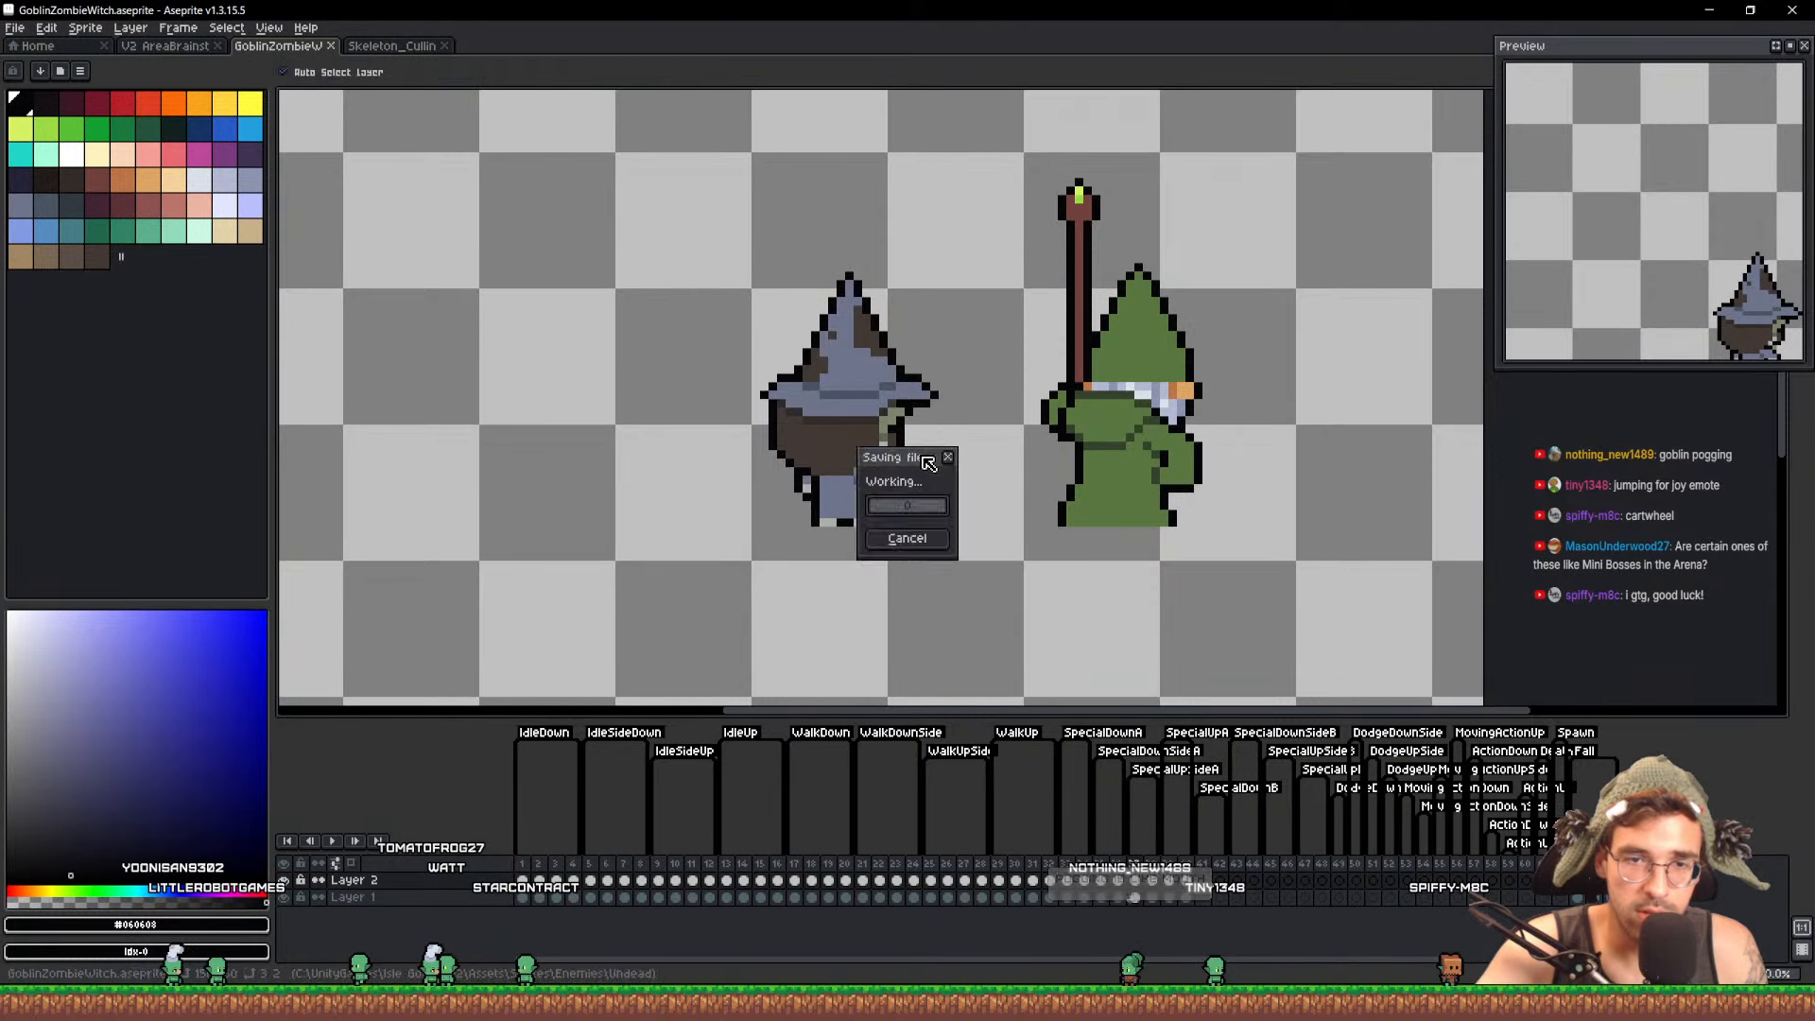
Step back through the frames before 35 and return, comparing the witch's special poses with the wizard's
{"action": "key", "text": "Left"}
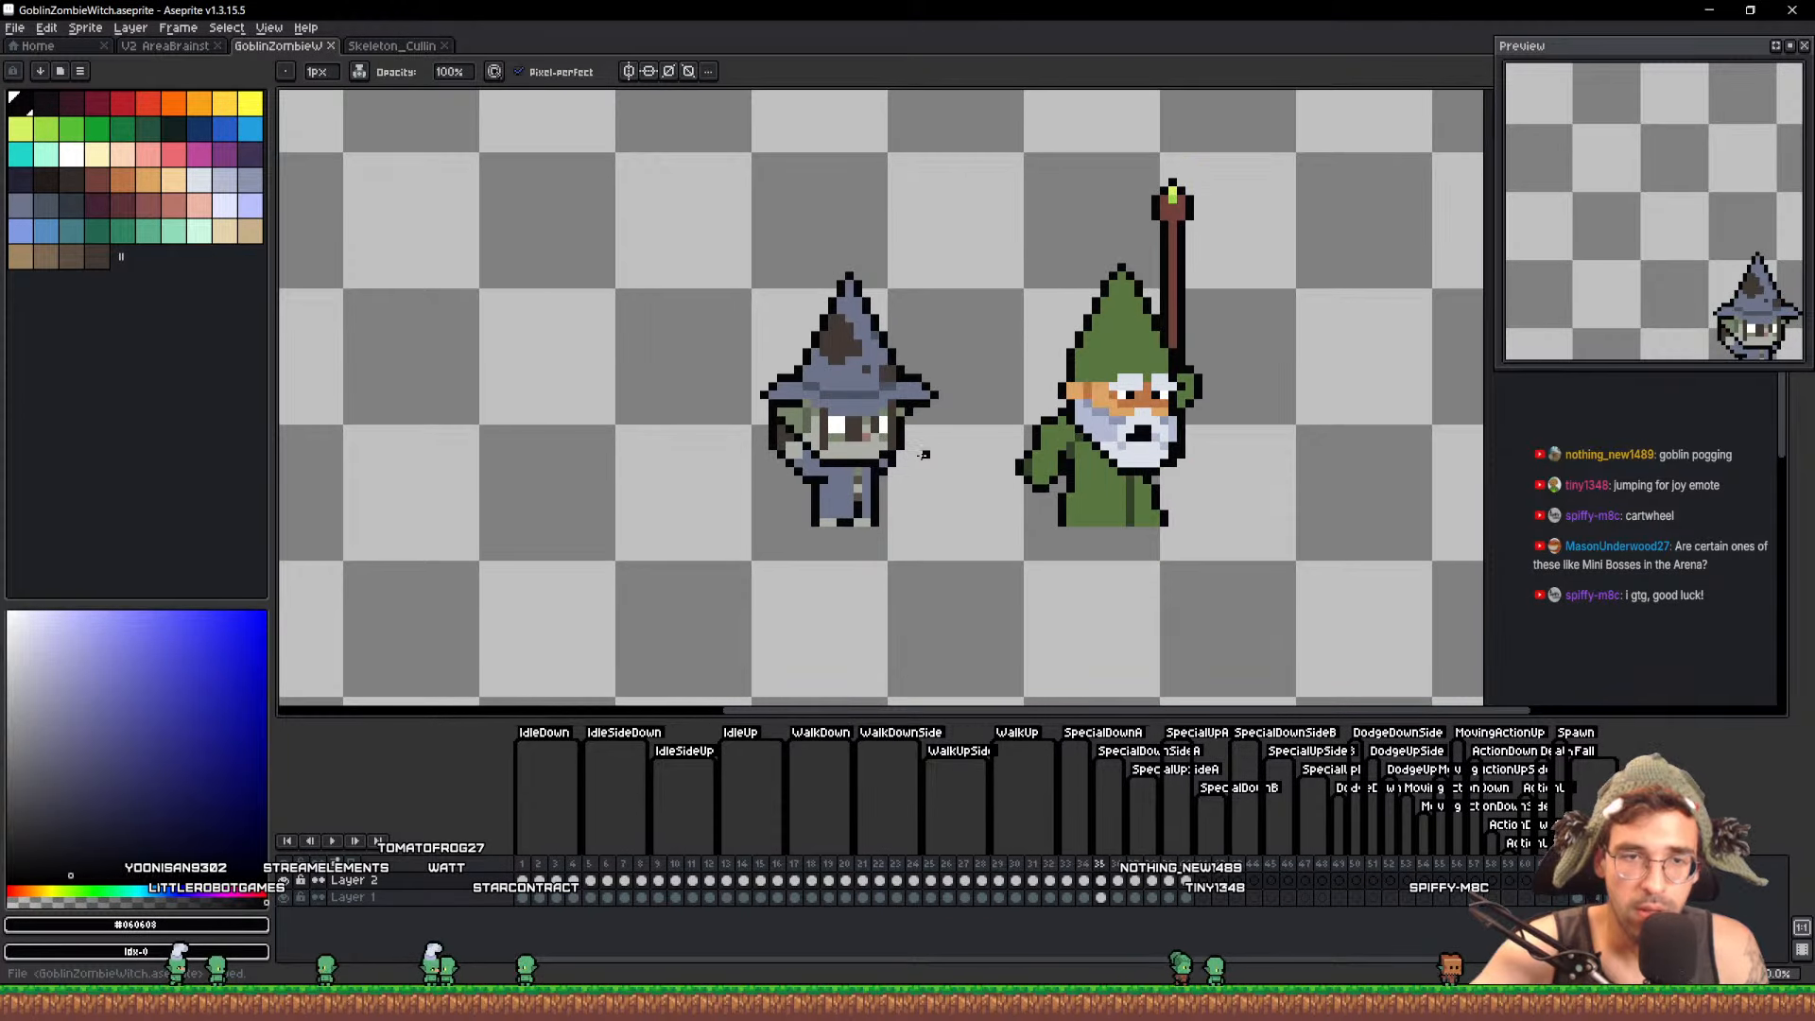
{"action": "key", "text": "Left"}
{"action": "key", "text": "Left"}
{"action": "key", "text": "Left"}
{"action": "key", "text": "Left"}
{"action": "key", "text": "Right"}
{"action": "key", "text": "Right"}
{"action": "key", "text": "Right"}
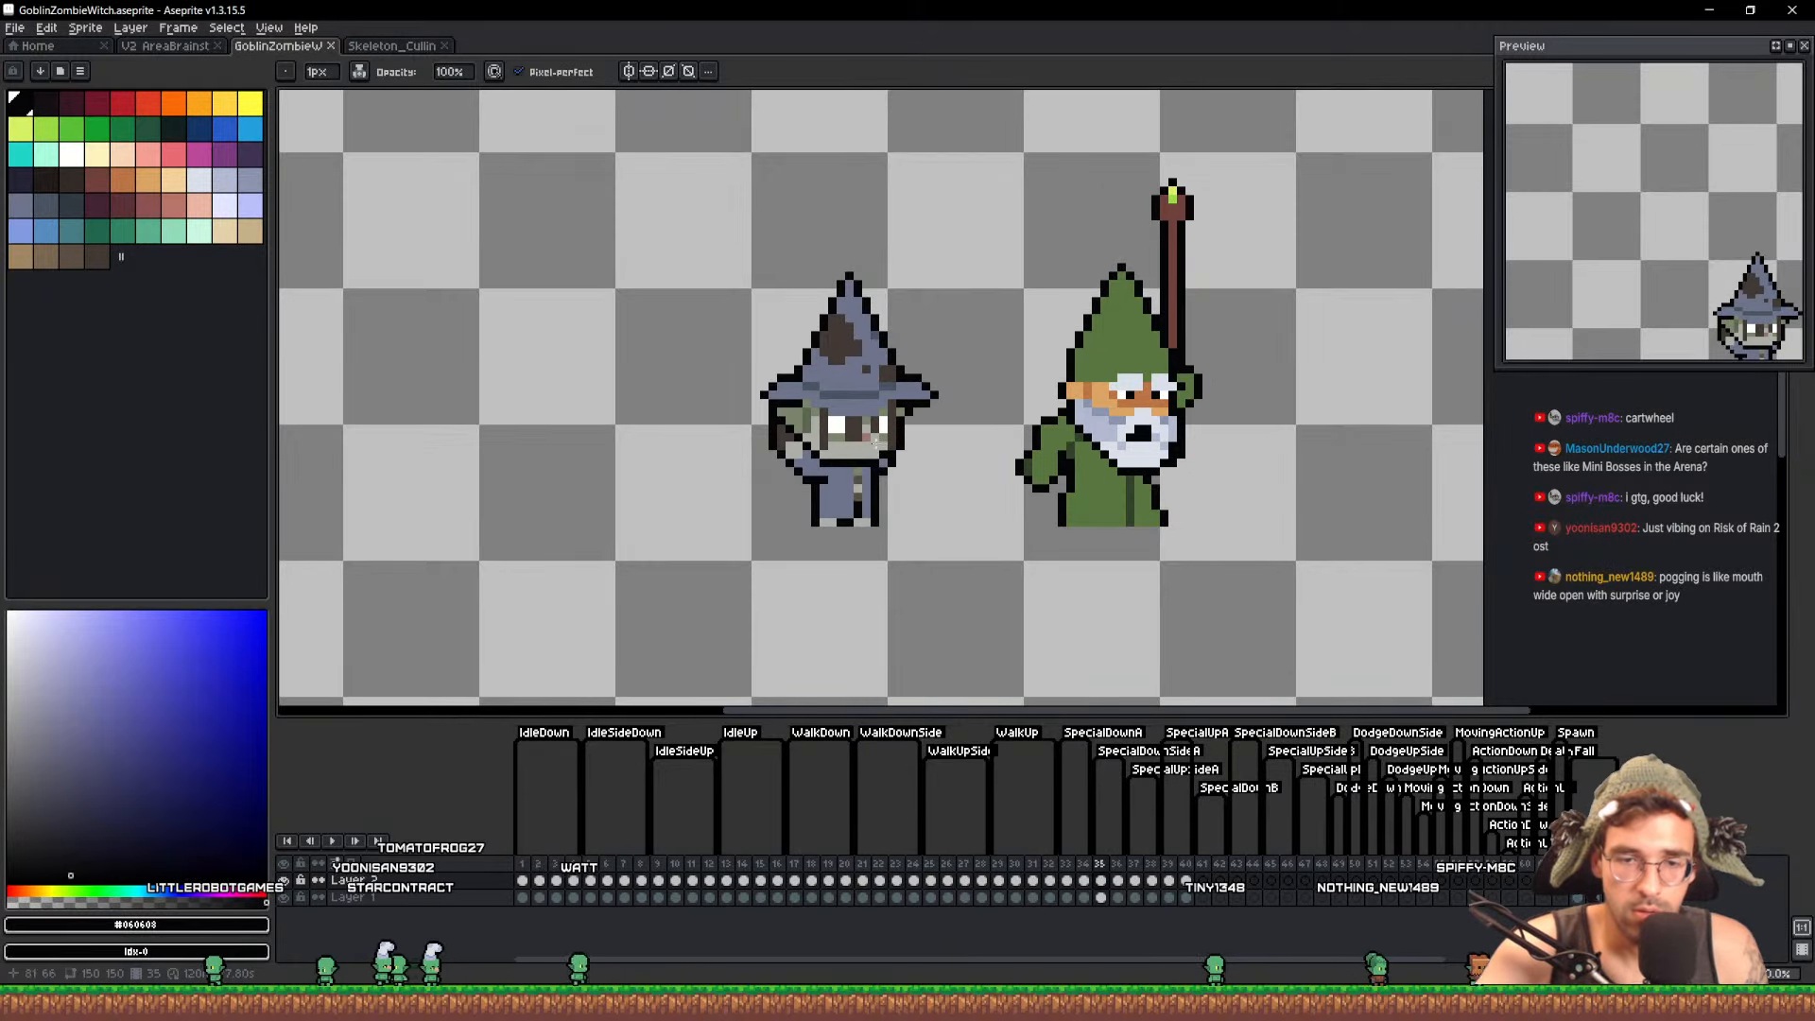
Touch up the witch on frame 35 with robe blue and copy the updated pose to frame 36
{"action": "scroll", "coordinate": [875, 440], "scroll_direction": "up", "scroll_amount": 3}
{"action": "left_click", "coordinate": [871, 550], "text": "alt"}
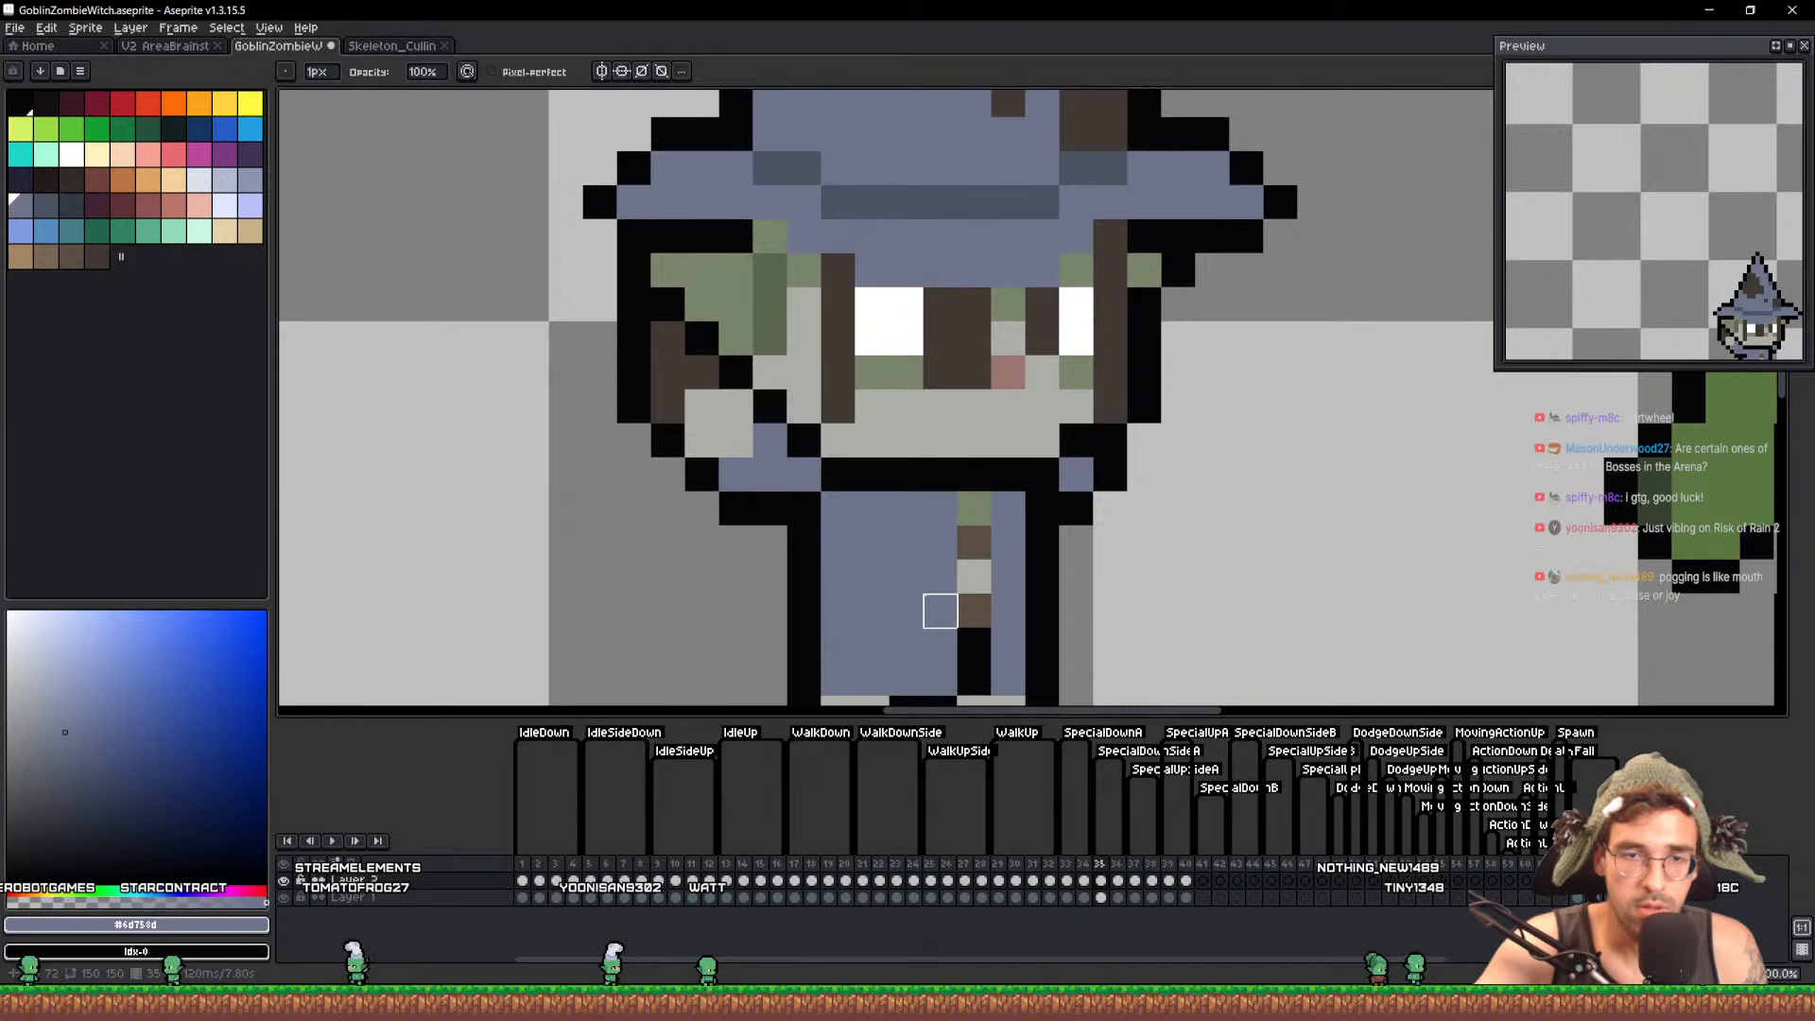
{"action": "scroll", "coordinate": [939, 611], "scroll_direction": "down", "scroll_amount": 2}
{"action": "left_click", "coordinate": [1118, 880]}
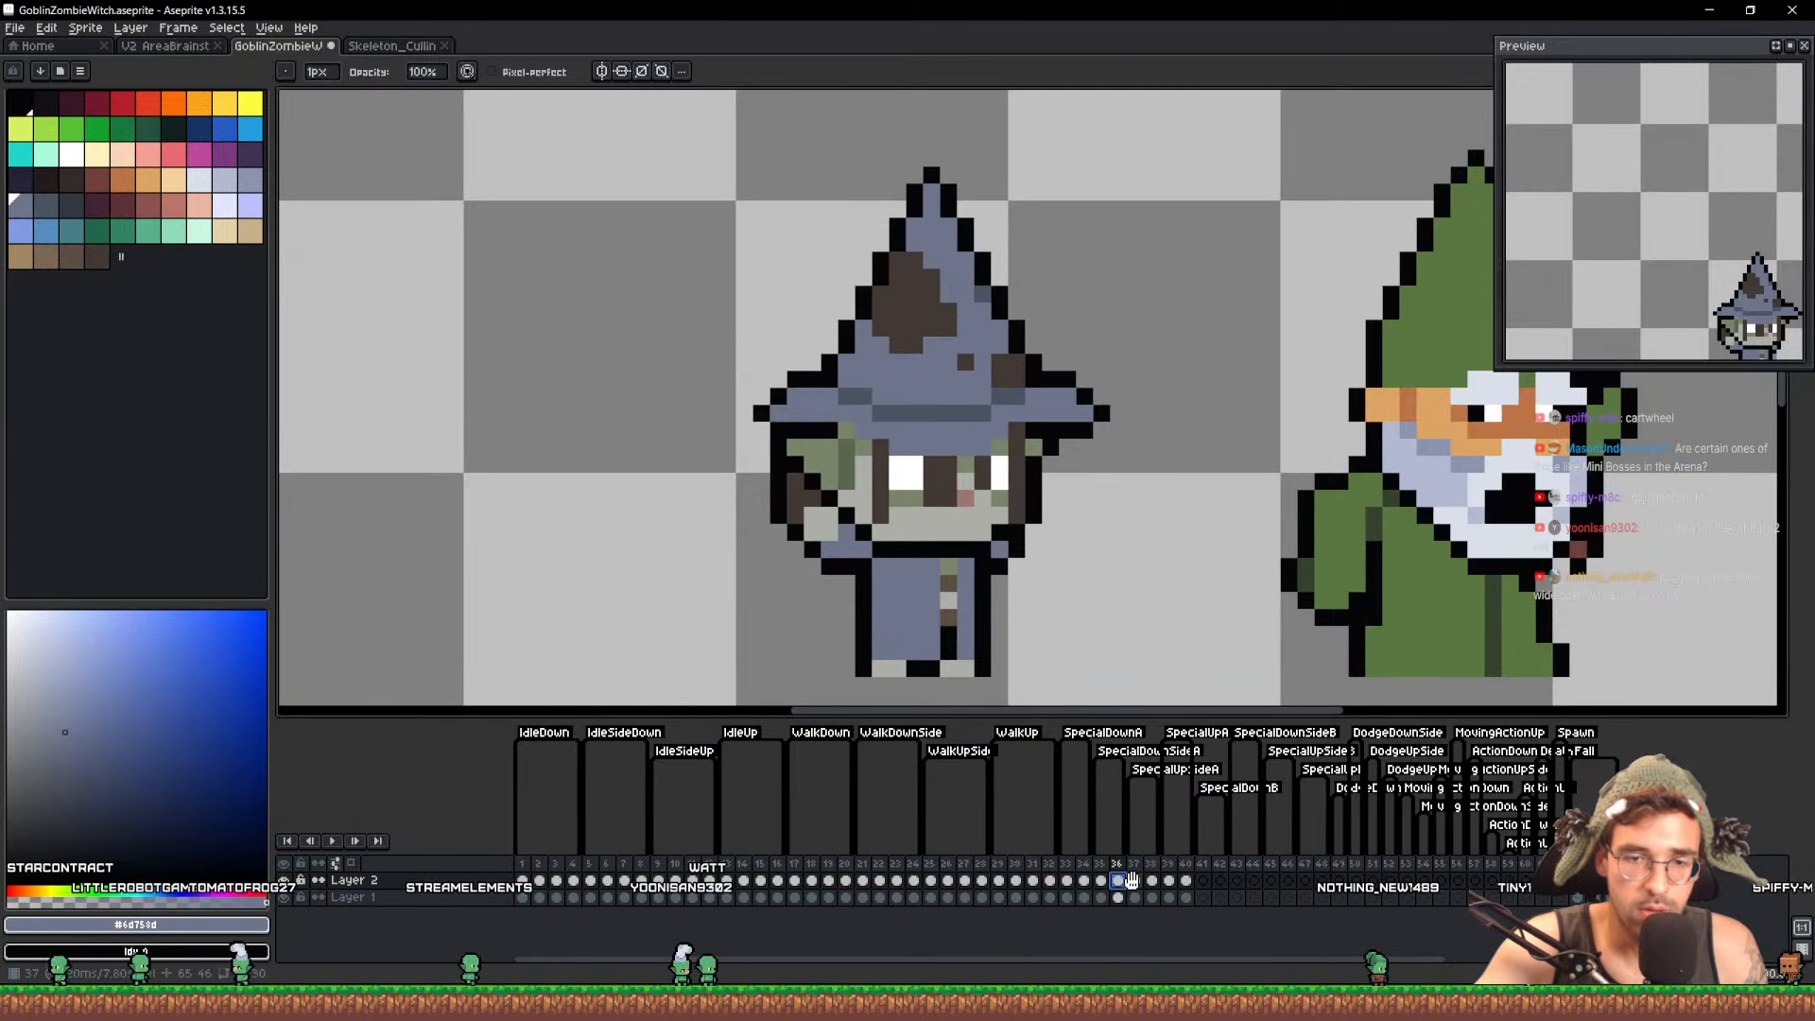
On frame 37, paint the witch's near arm raised beside her ear, with a pale grey hand, robe-blue sleeve and black outline
{"action": "left_click", "coordinate": [1132, 880]}
{"action": "scroll", "coordinate": [974, 538], "scroll_direction": "up", "scroll_amount": 2}
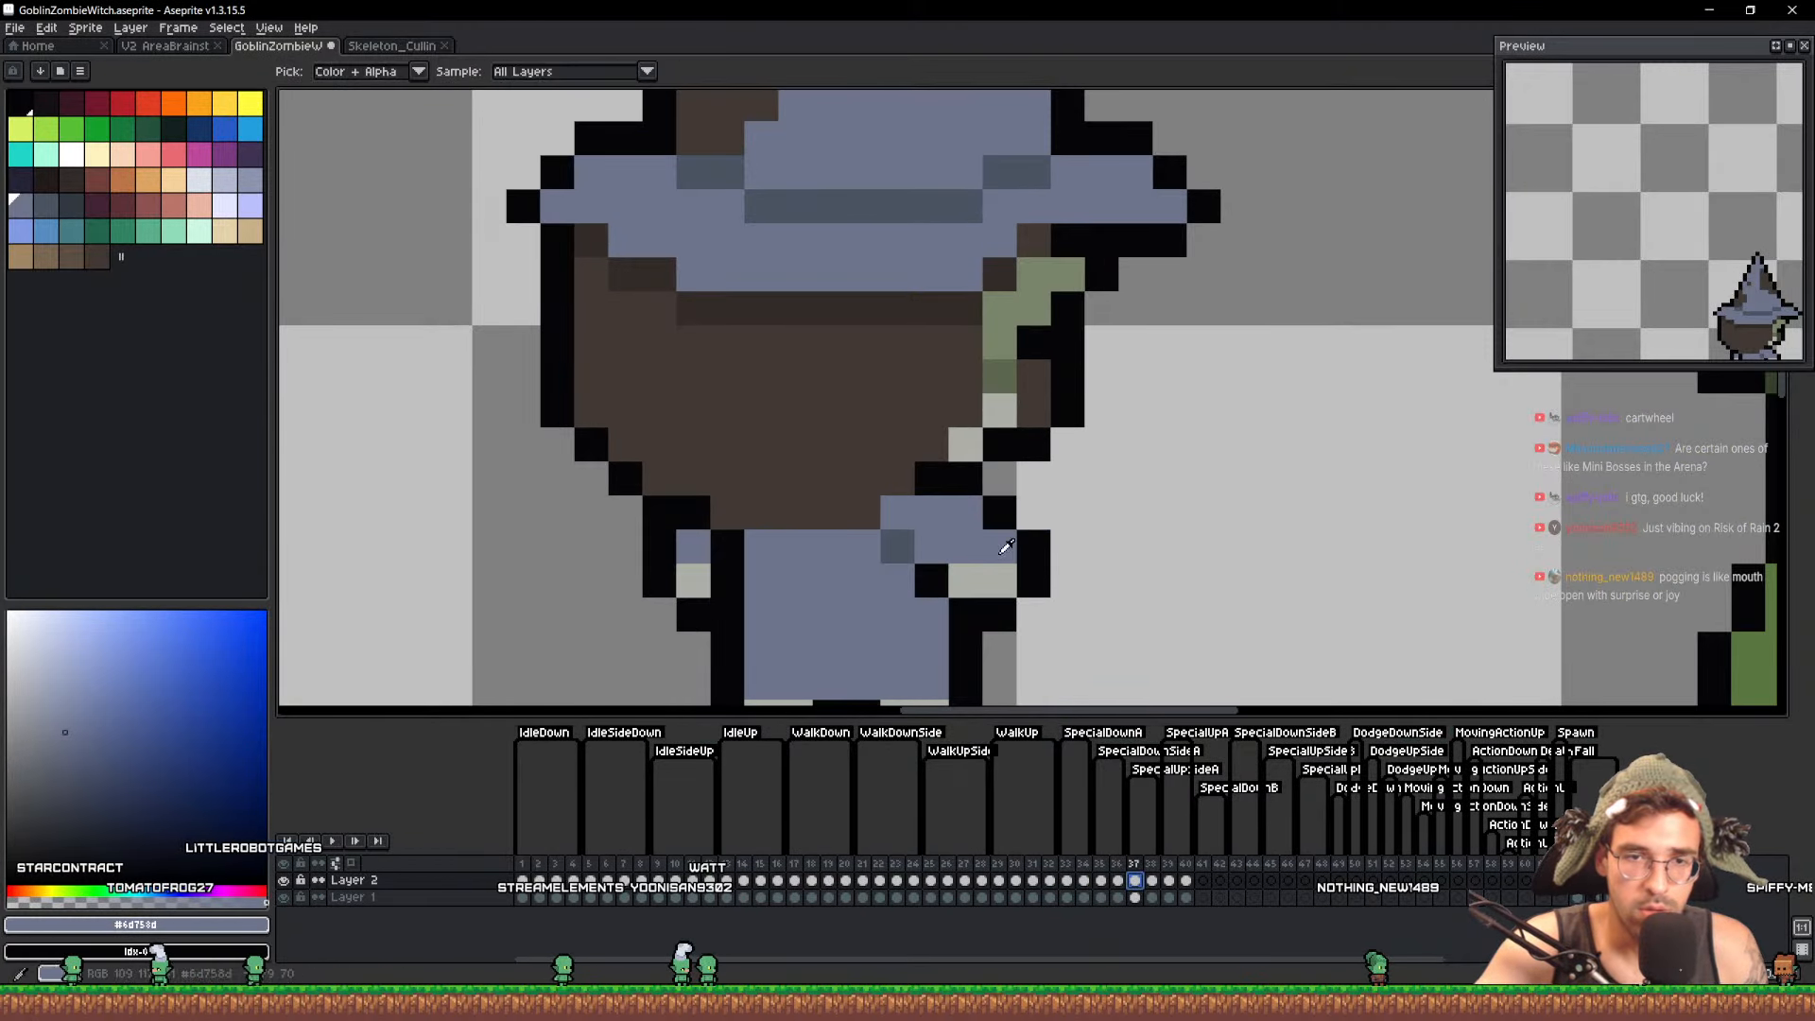
{"action": "left_click", "coordinate": [999, 574], "text": "alt"}
{"action": "left_click_drag", "start_coordinate": [1034, 442], "coordinate": [1058, 445]}
{"action": "left_click", "coordinate": [1004, 504], "text": "alt"}
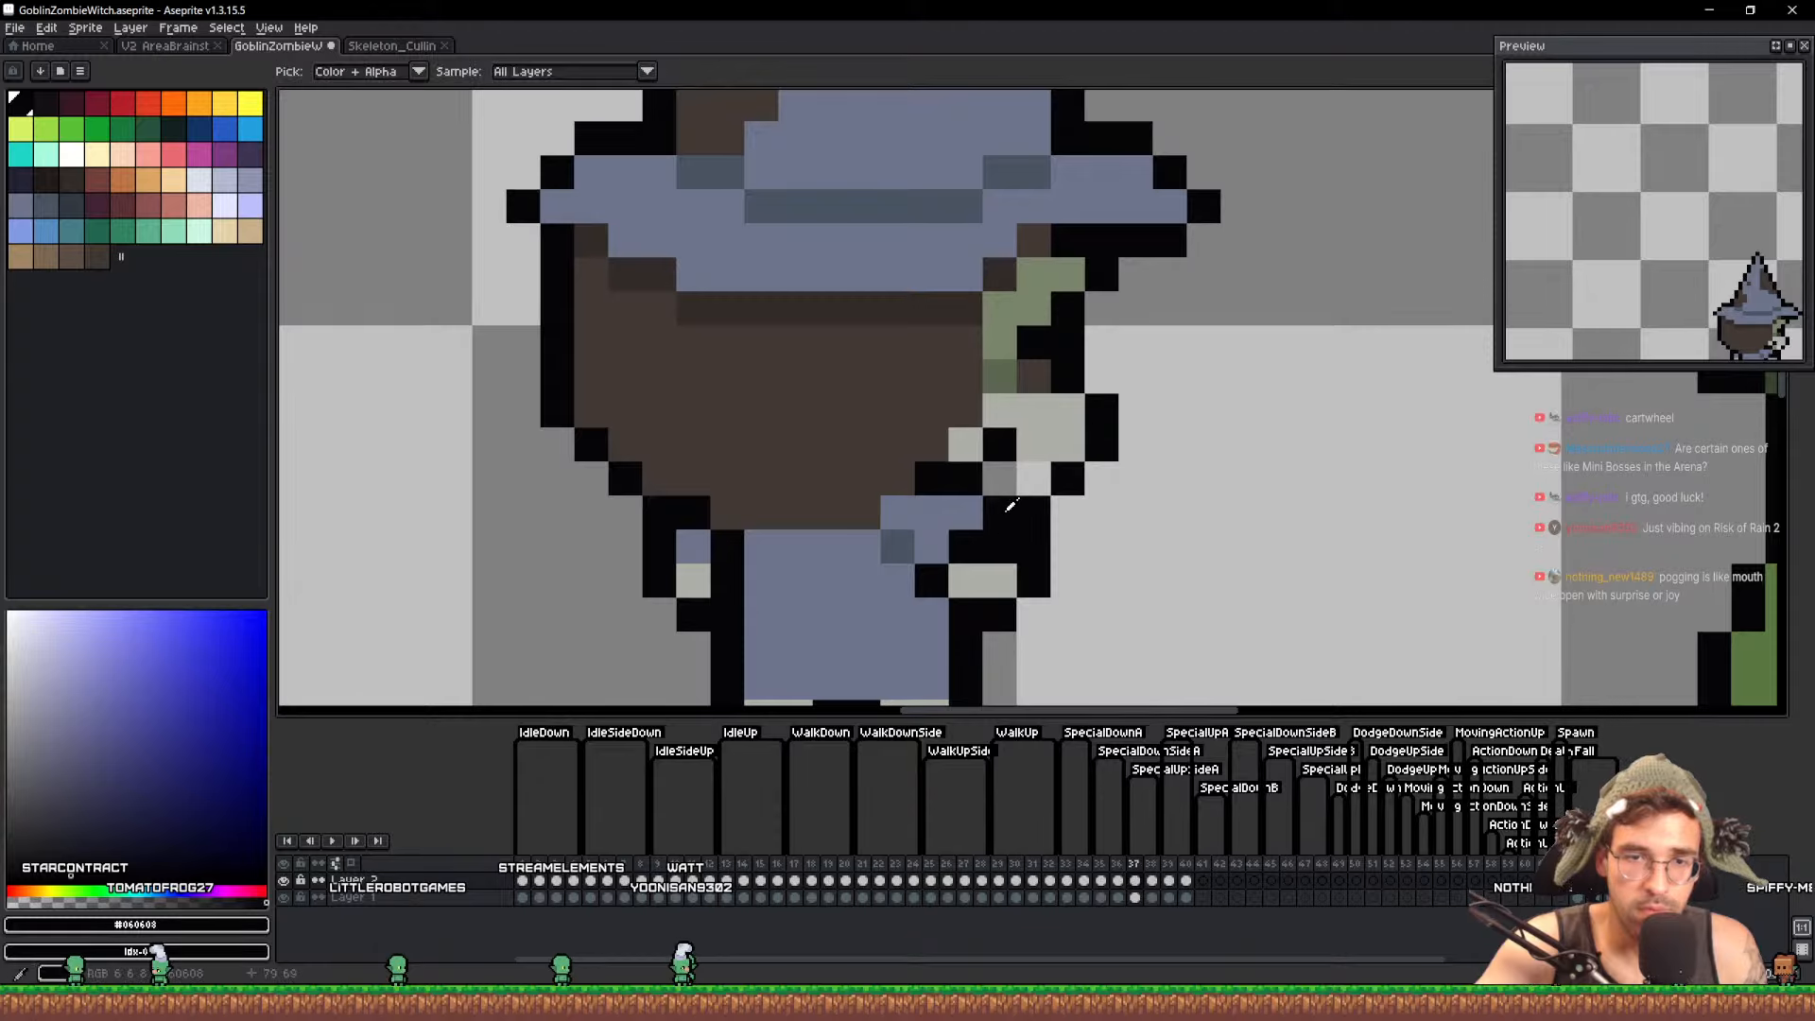
{"action": "left_click", "coordinate": [938, 523], "text": "alt"}
{"action": "left_click", "coordinate": [1002, 512]}
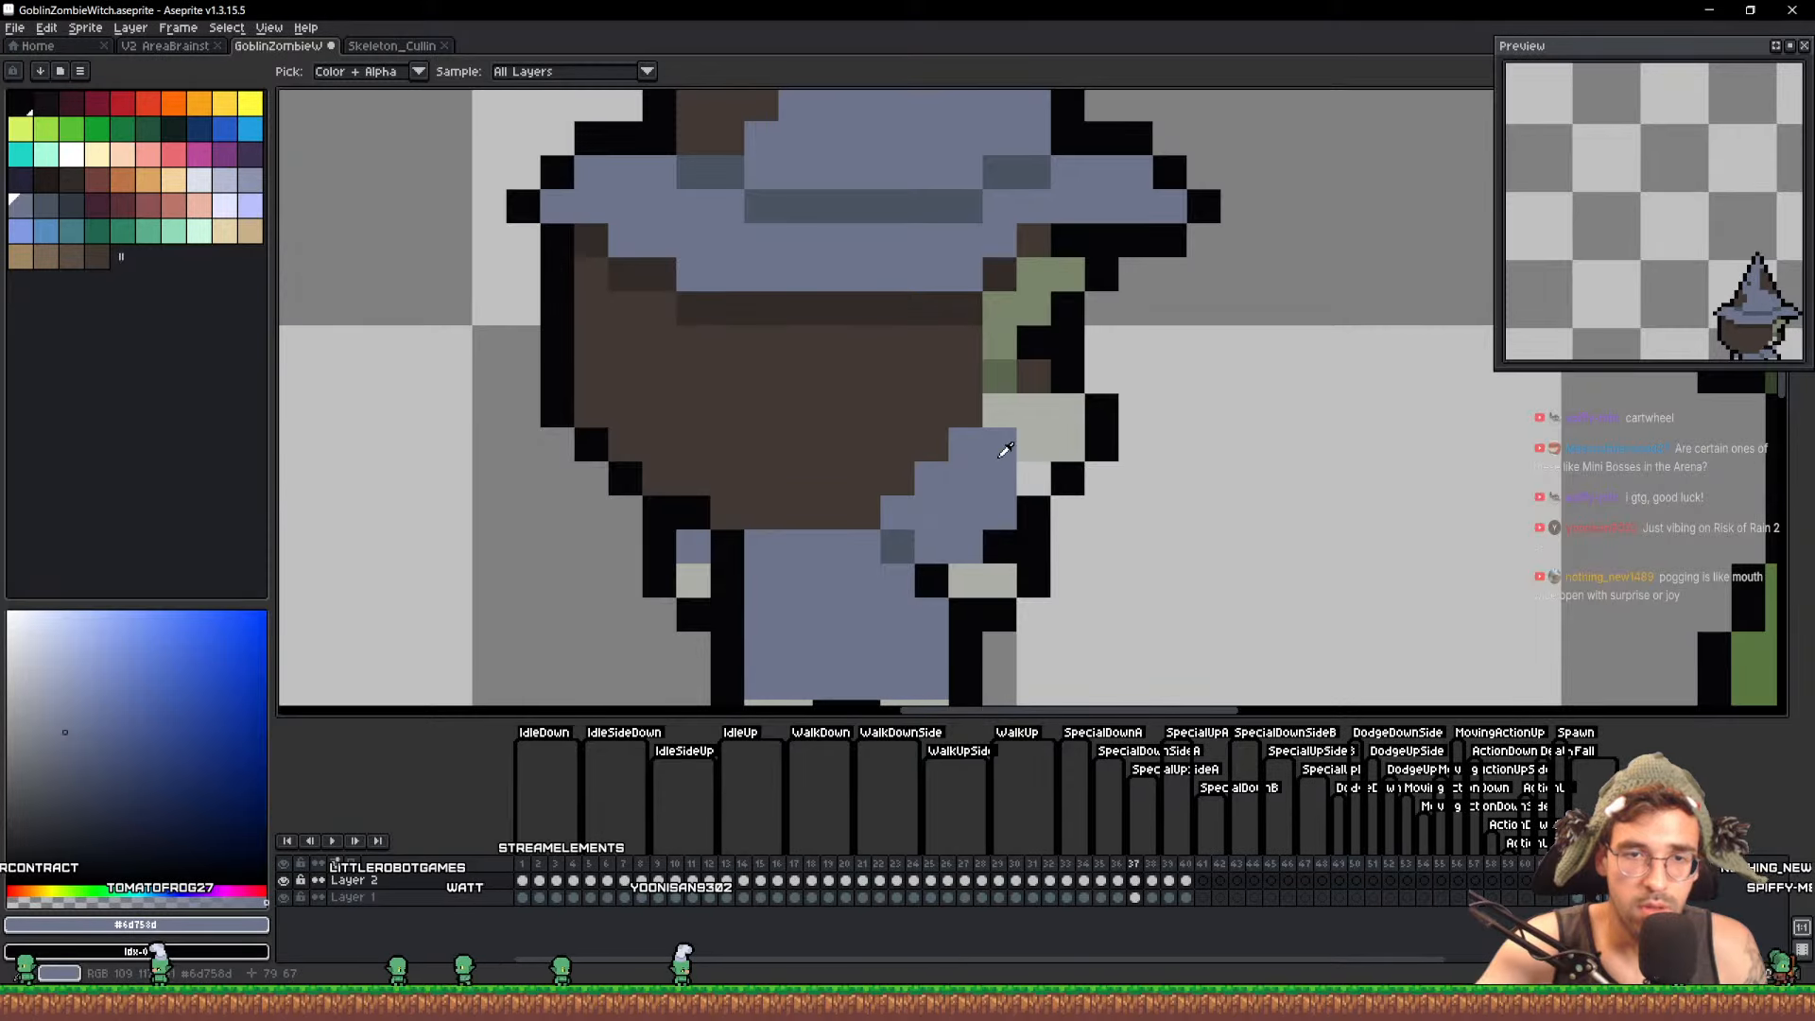
{"action": "left_click", "coordinate": [1063, 475], "text": "alt"}
{"action": "left_click_drag", "start_coordinate": [999, 412], "coordinate": [969, 444]}
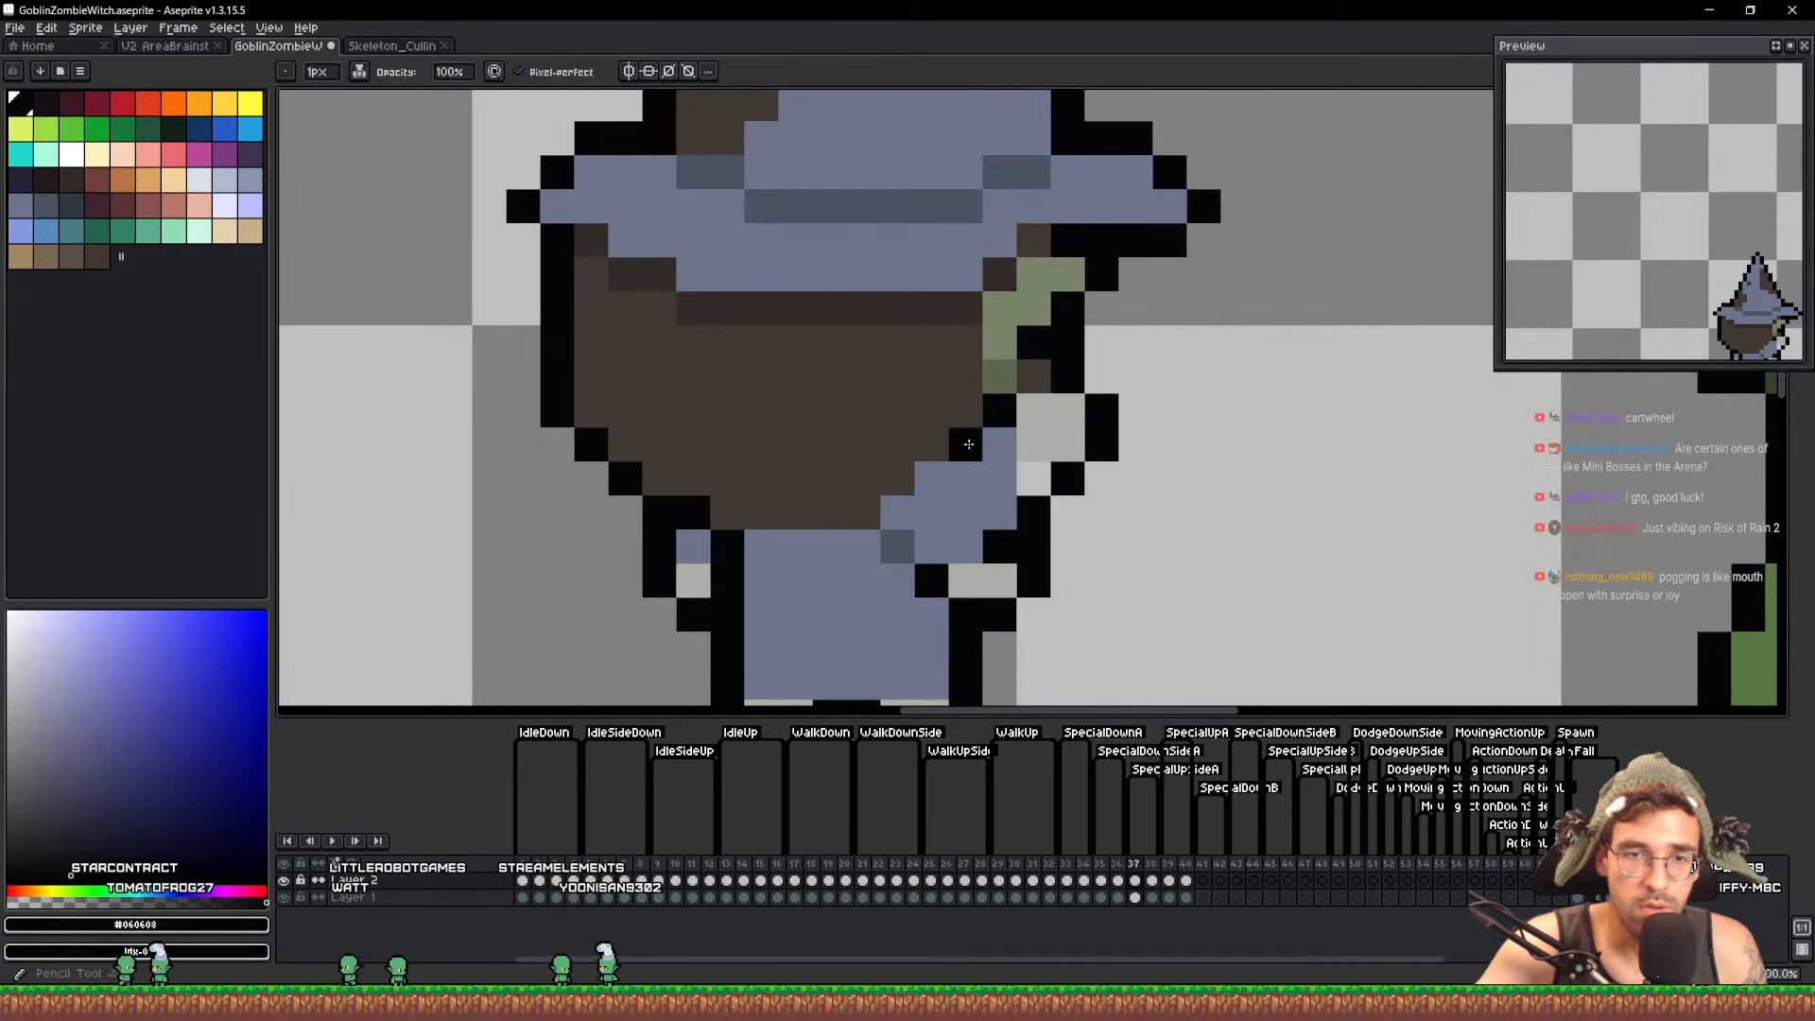
Erase the old lowered near hand on frame 37 and close the robe's side beneath the raised sleeve
{"action": "key", "text": "e"}
{"action": "mouse_move", "coordinate": [1064, 553]}
{"action": "left_mouse_down"}
{"action": "mouse_move", "coordinate": [963, 629]}
{"action": "mouse_move", "coordinate": [964, 547]}
{"action": "mouse_move", "coordinate": [922, 596]}
{"action": "mouse_move", "coordinate": [931, 616]}
{"action": "mouse_move", "coordinate": [932, 581]}
{"action": "mouse_move", "coordinate": [897, 547]}
{"action": "left_mouse_up"}
{"action": "left_click", "coordinate": [999, 581]}
{"action": "key", "text": "b"}
{"action": "left_click", "coordinate": [964, 619], "text": "alt"}
{"action": "key", "text": "e"}
{"action": "key", "text": "b"}
{"action": "left_click", "coordinate": [921, 603], "text": "alt"}
{"action": "scroll", "coordinate": [986, 518], "scroll_direction": "down", "scroll_amount": 4}
{"action": "scroll", "coordinate": [922, 550], "scroll_direction": "up", "scroll_amount": 4}
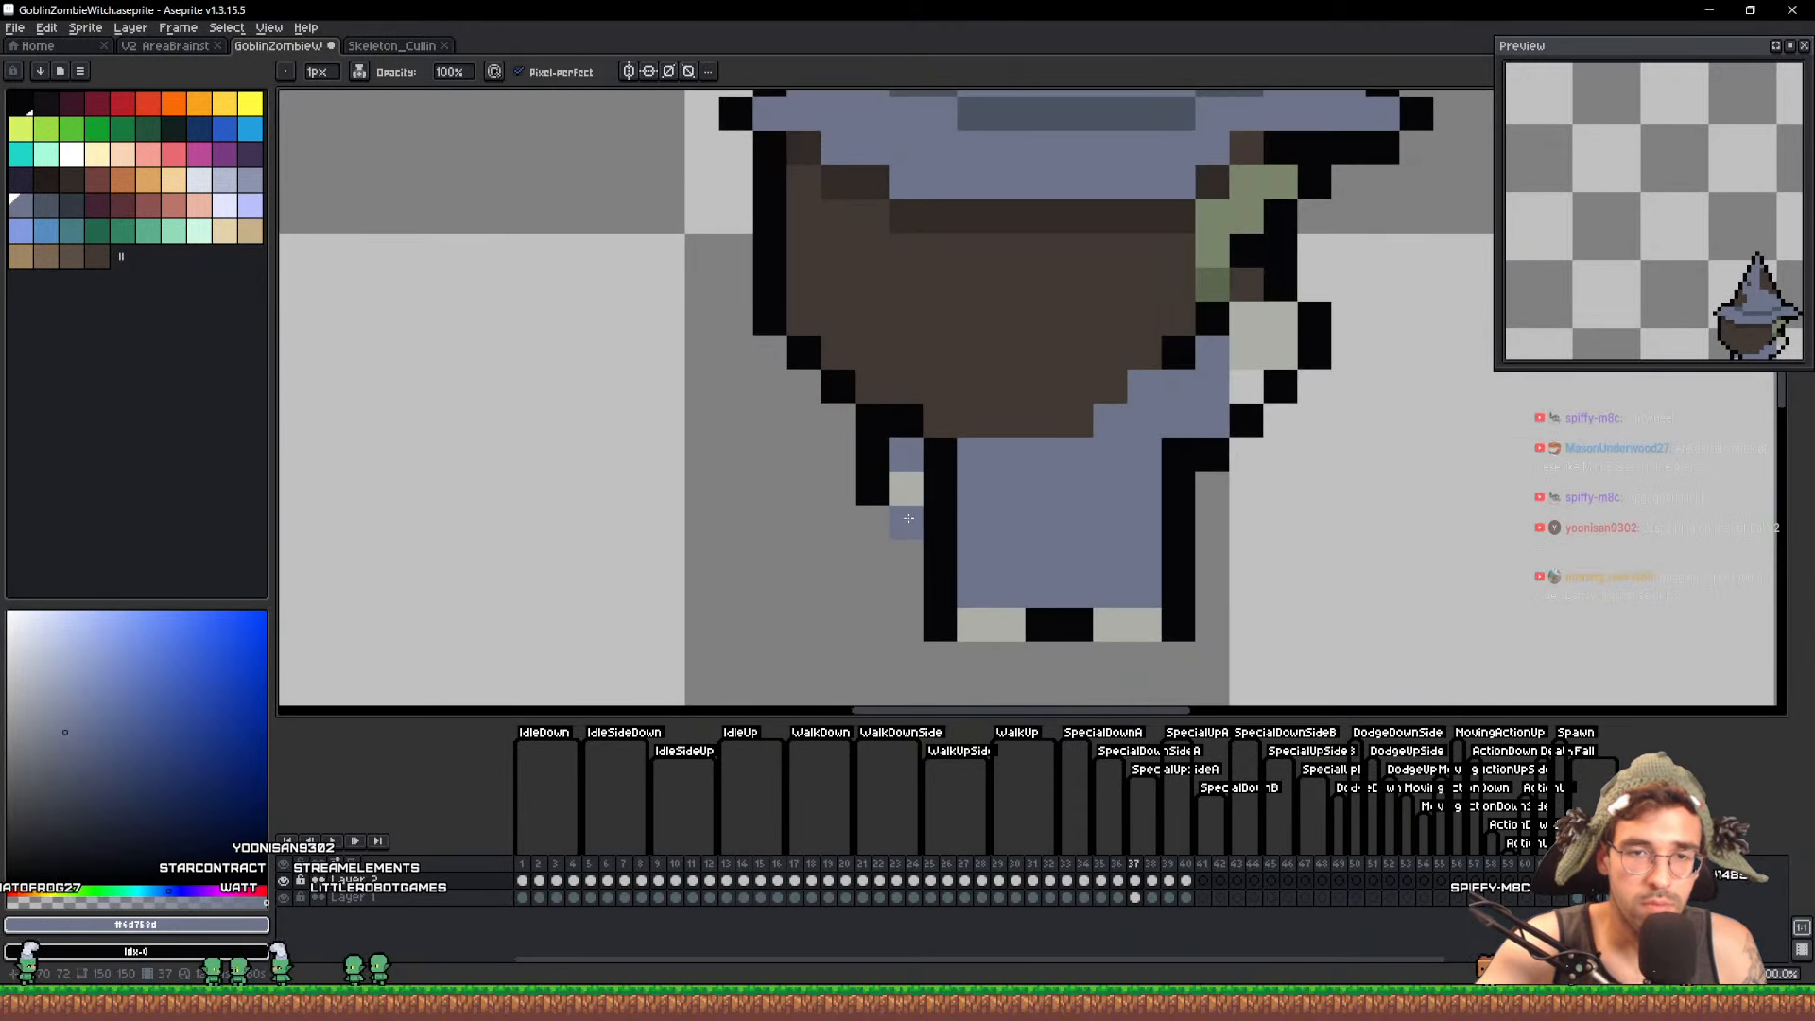
Erase the lowered far arm on frame 37, close the outline under the hair in black, and save the file
{"action": "left_click", "coordinate": [883, 454]}
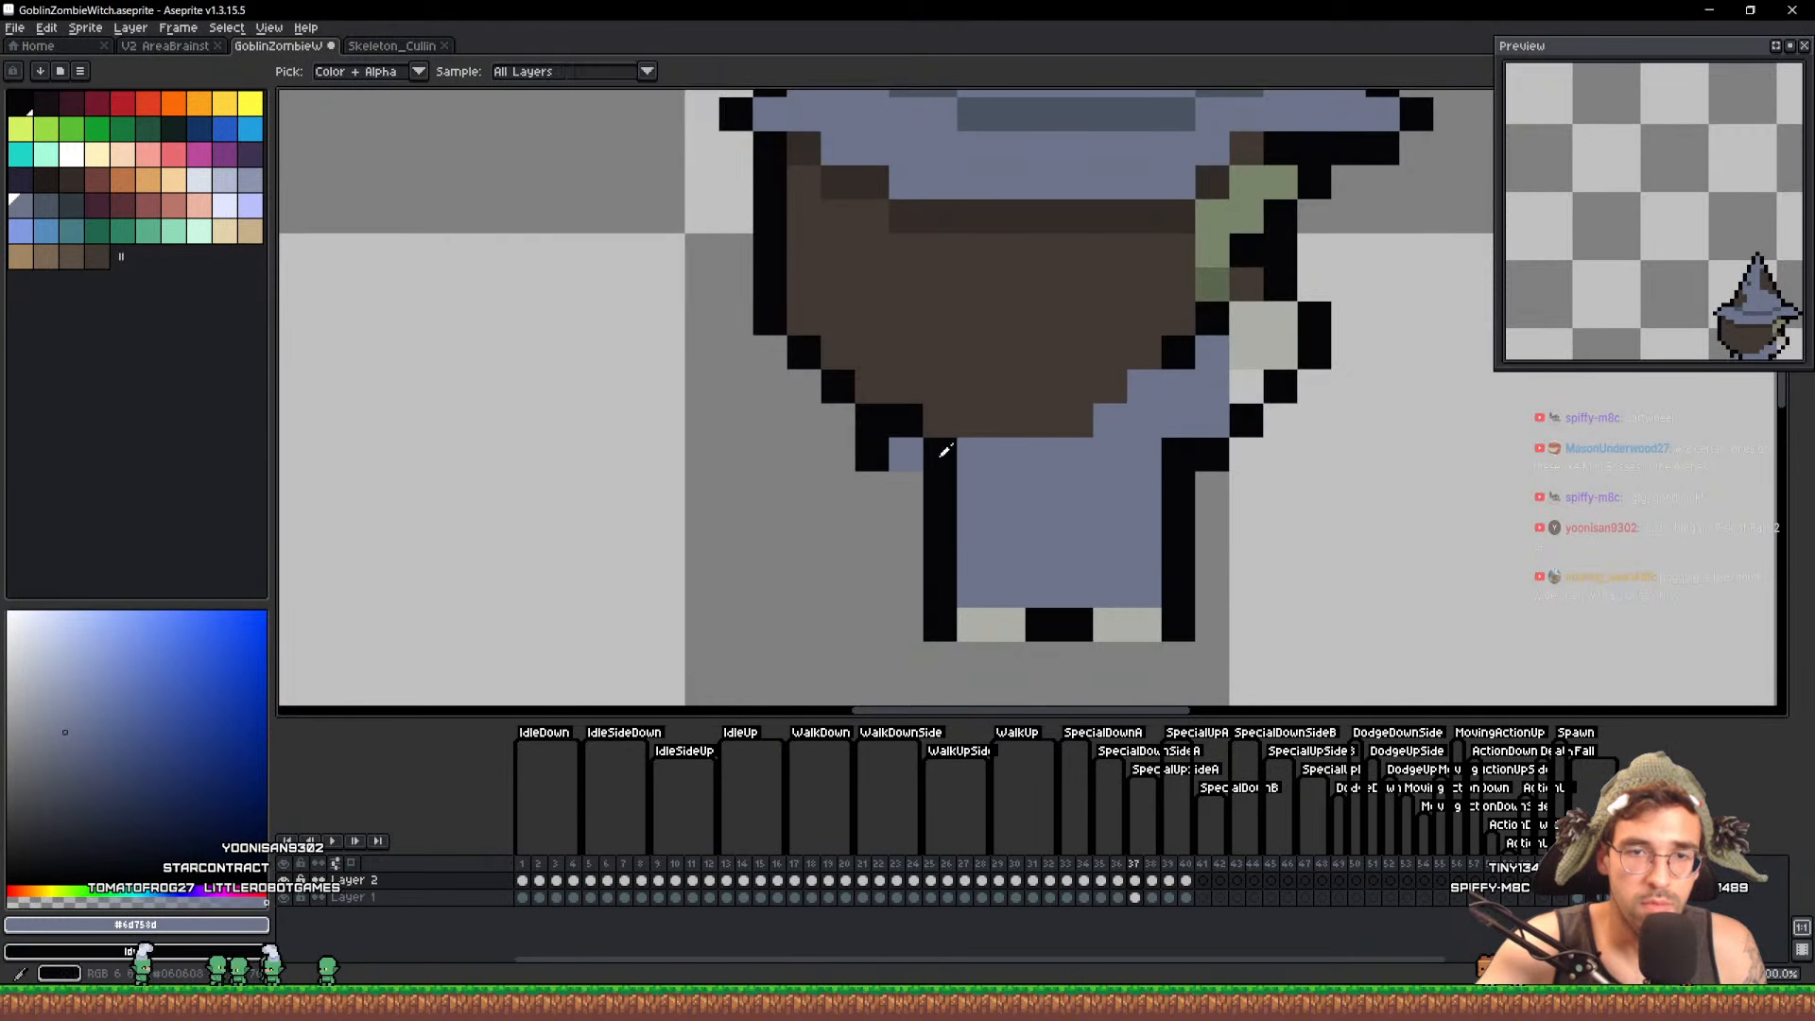
{"action": "left_click", "coordinate": [943, 451], "text": "alt"}
{"action": "left_click", "coordinate": [905, 454]}
{"action": "key", "text": "e"}
{"action": "left_click", "coordinate": [880, 454]}
{"action": "scroll", "coordinate": [979, 438], "scroll_direction": "down", "scroll_amount": 5}
{"action": "left_click_drag", "start_coordinate": [1129, 435], "coordinate": [1010, 447]}
{"action": "key", "text": "ctrl+s"}
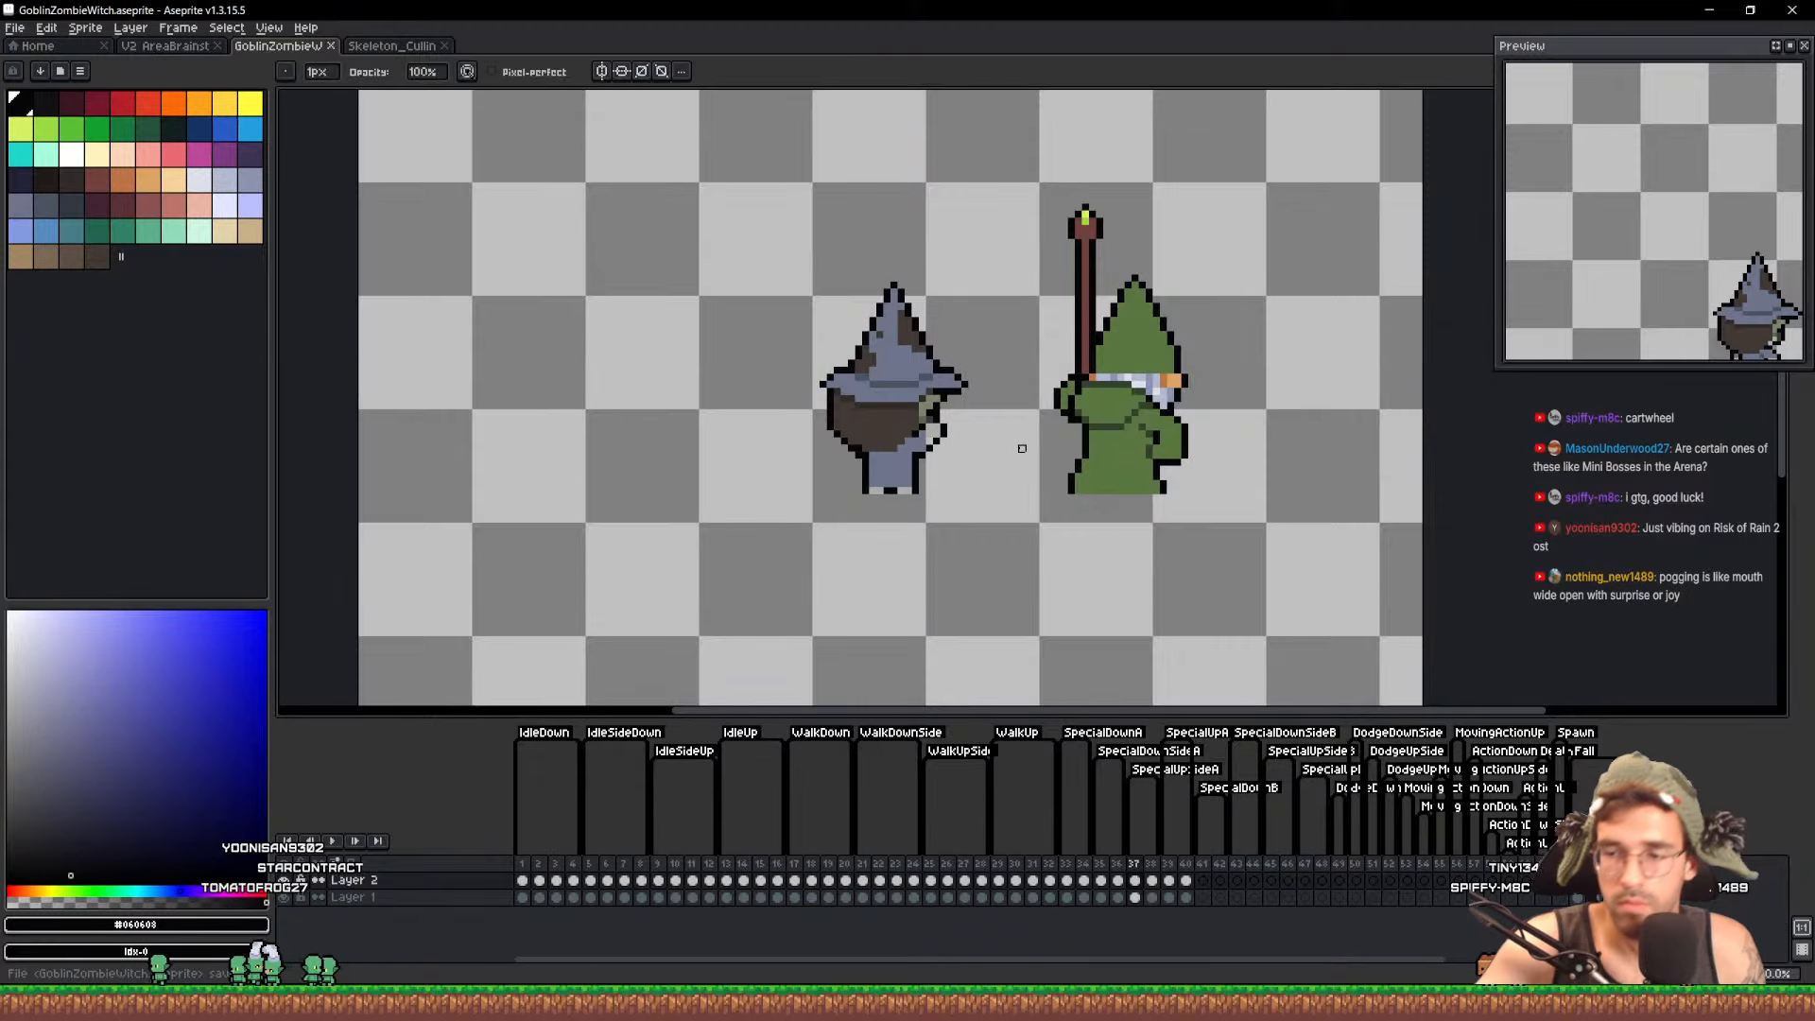
Fill the gap under the raised hand on frame 37 with robe blue and save the file
{"action": "scroll", "coordinate": [1022, 448], "scroll_direction": "down", "scroll_amount": 1}
{"action": "scroll", "coordinate": [1021, 445], "scroll_direction": "up", "scroll_amount": 3}
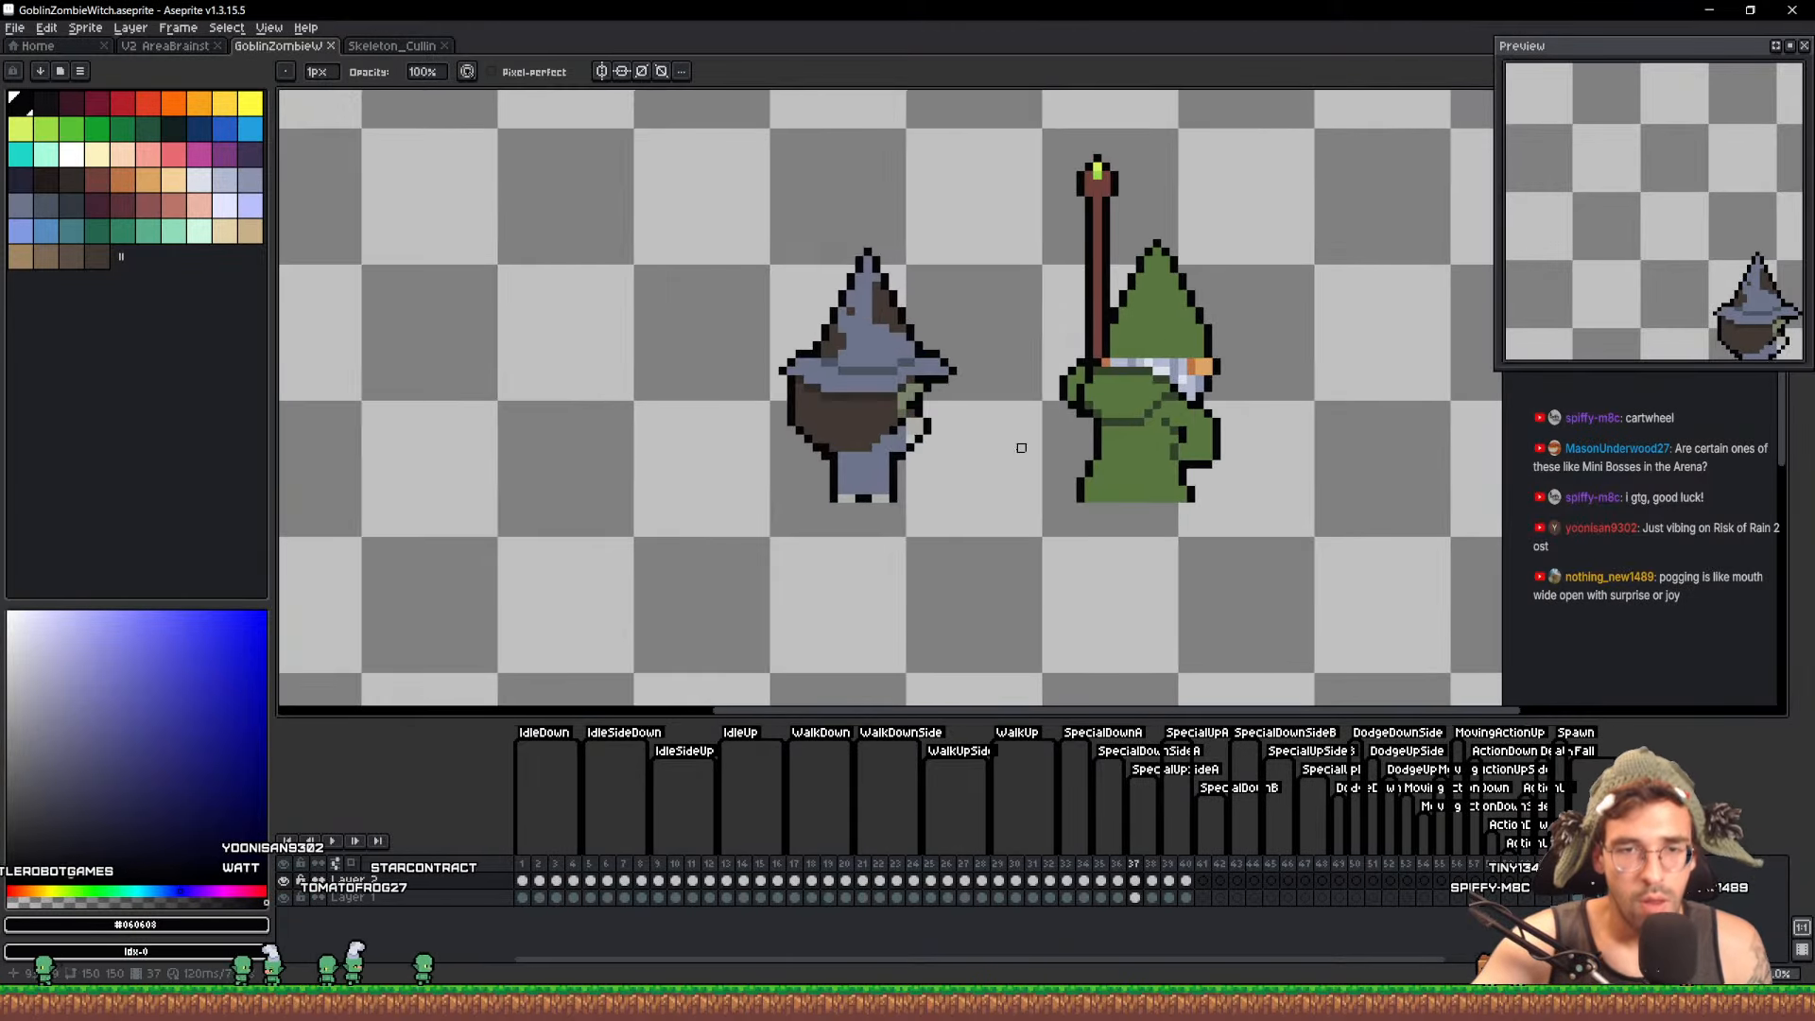
{"action": "key", "text": "v"}
{"action": "scroll", "coordinate": [897, 451], "scroll_direction": "up", "scroll_amount": 3}
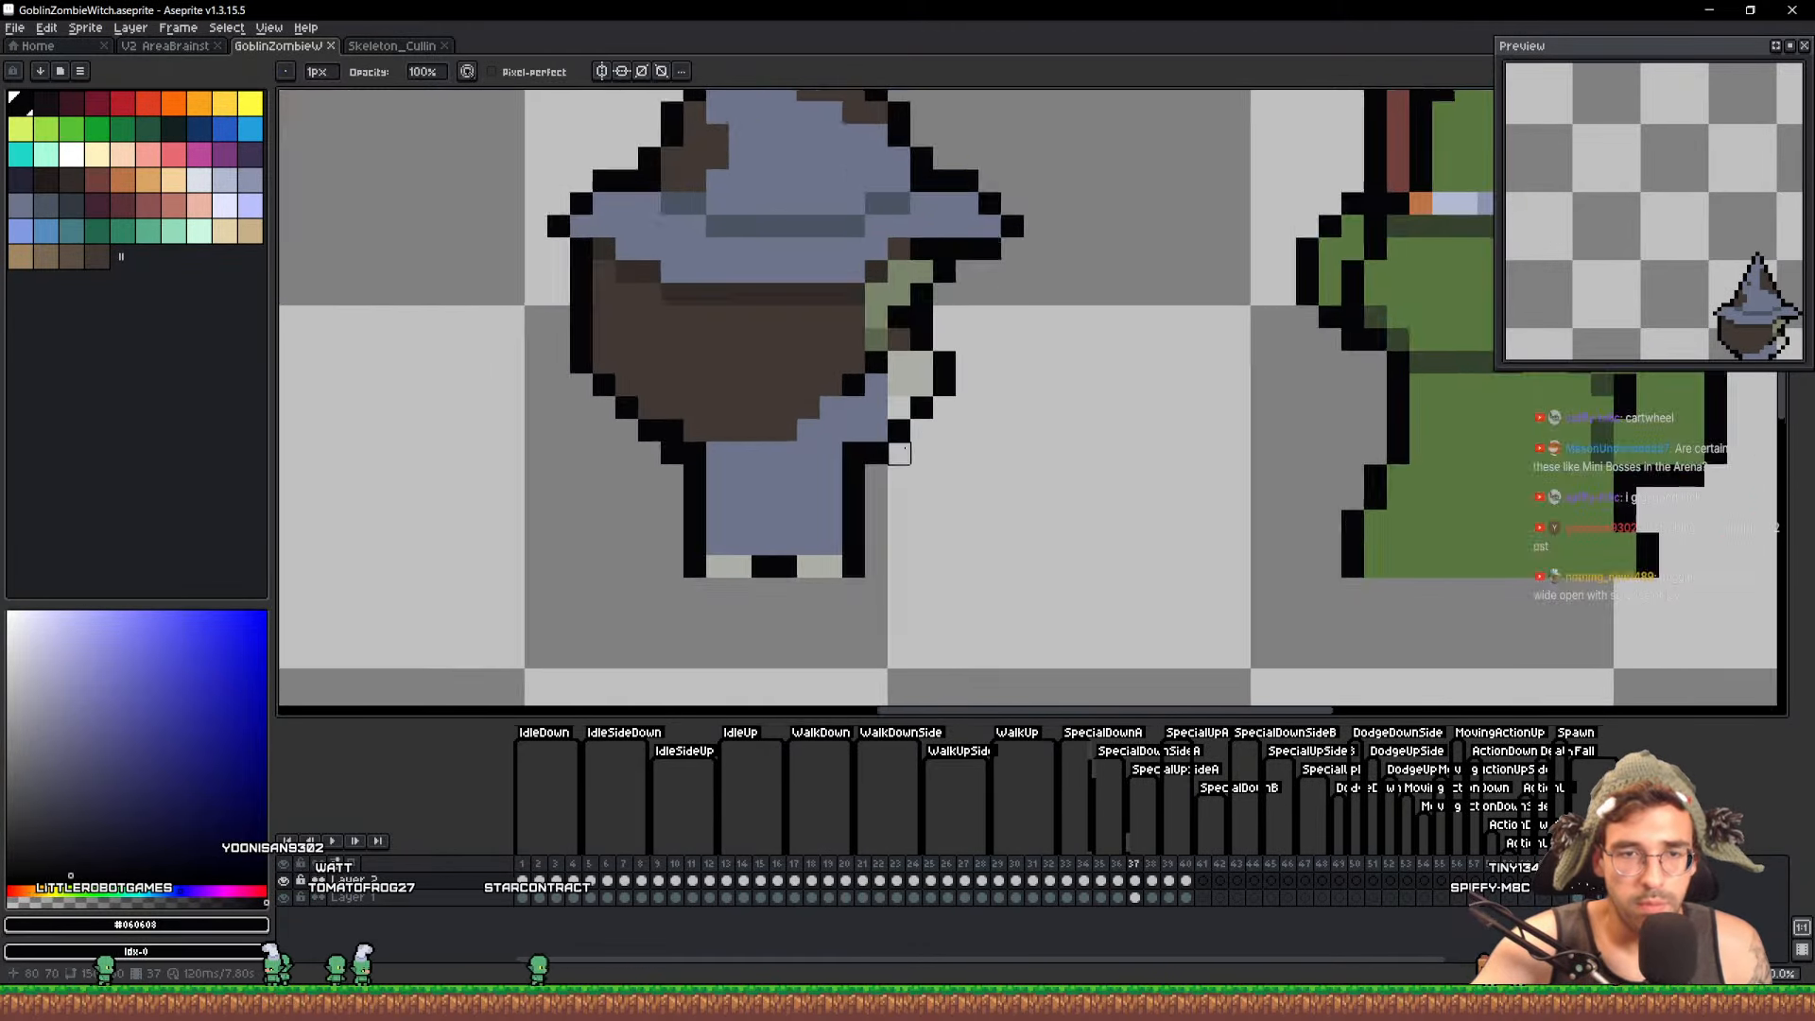
{"action": "left_click", "coordinate": [864, 381], "text": "alt"}
{"action": "key", "text": "b"}
{"action": "left_click", "coordinate": [889, 369]}
{"action": "key", "text": "ctrl+s"}
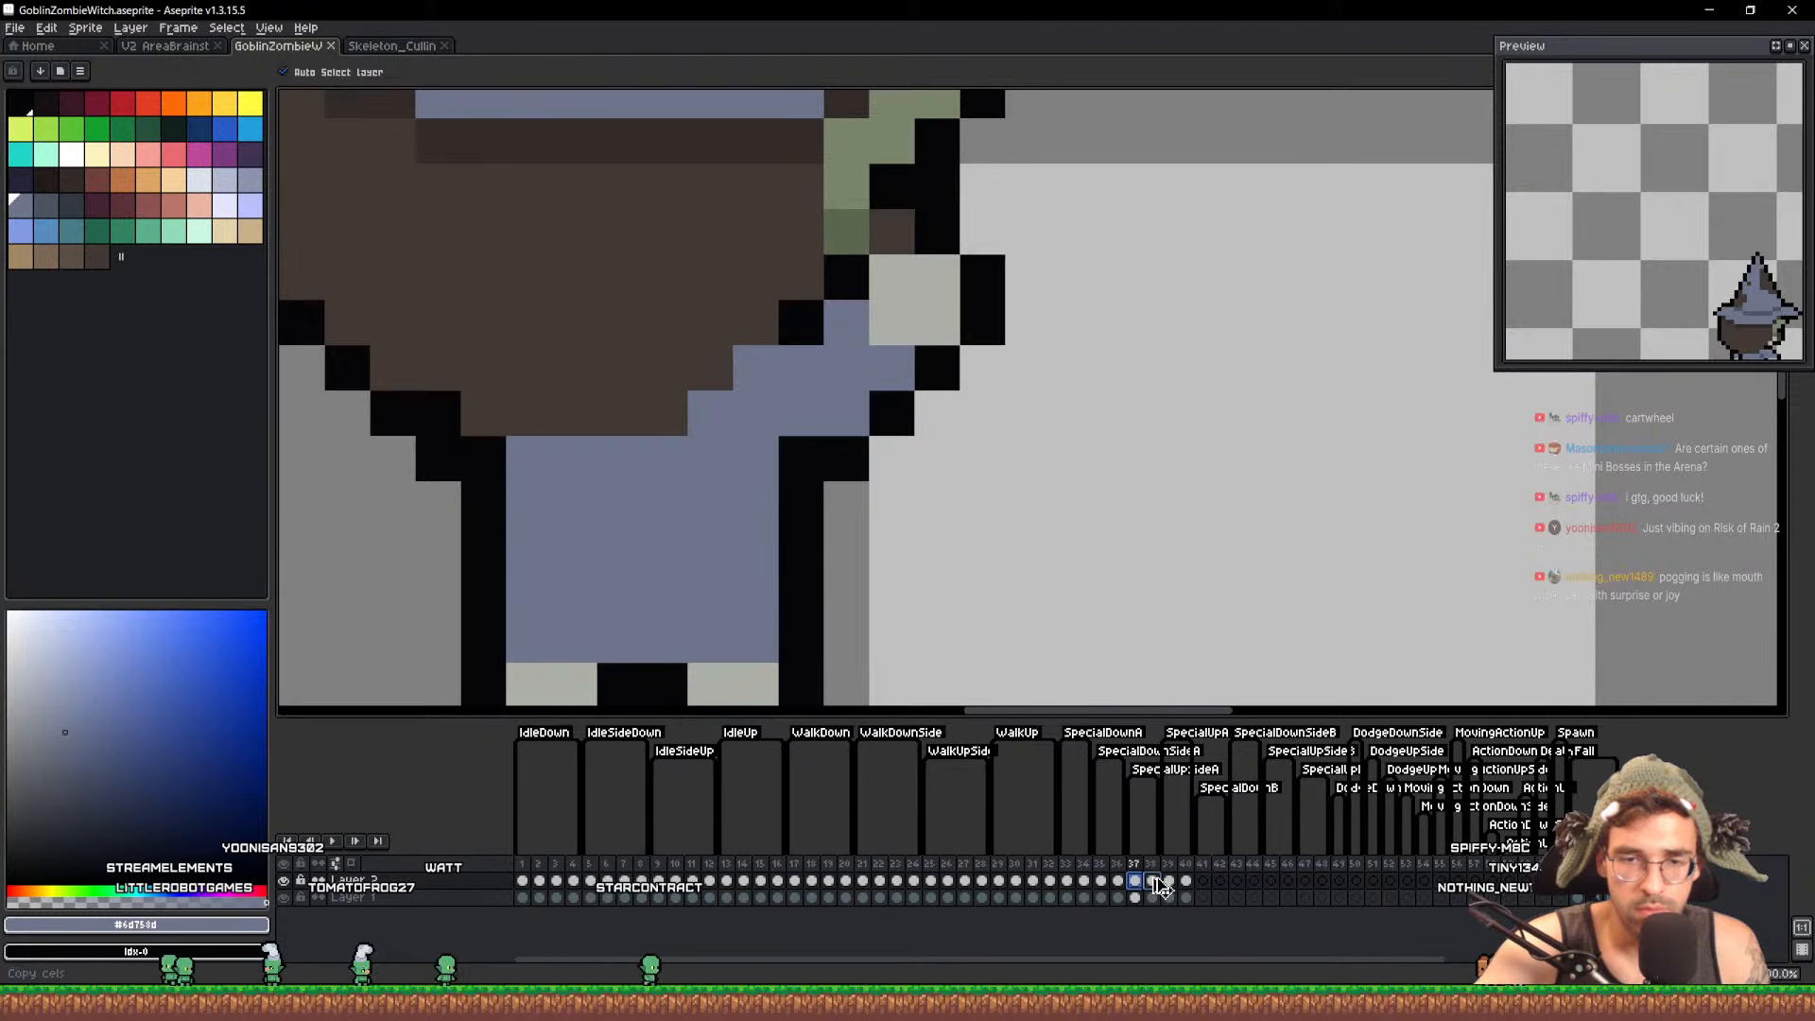
On frame 39, erase both of the witch's lowered arms, close the outline under her hair in black, and save the file
{"action": "left_click", "coordinate": [1170, 881]}
{"action": "scroll", "coordinate": [1035, 587], "scroll_direction": "down", "scroll_amount": 2}
{"action": "scroll", "coordinate": [974, 524], "scroll_direction": "up", "scroll_amount": 2}
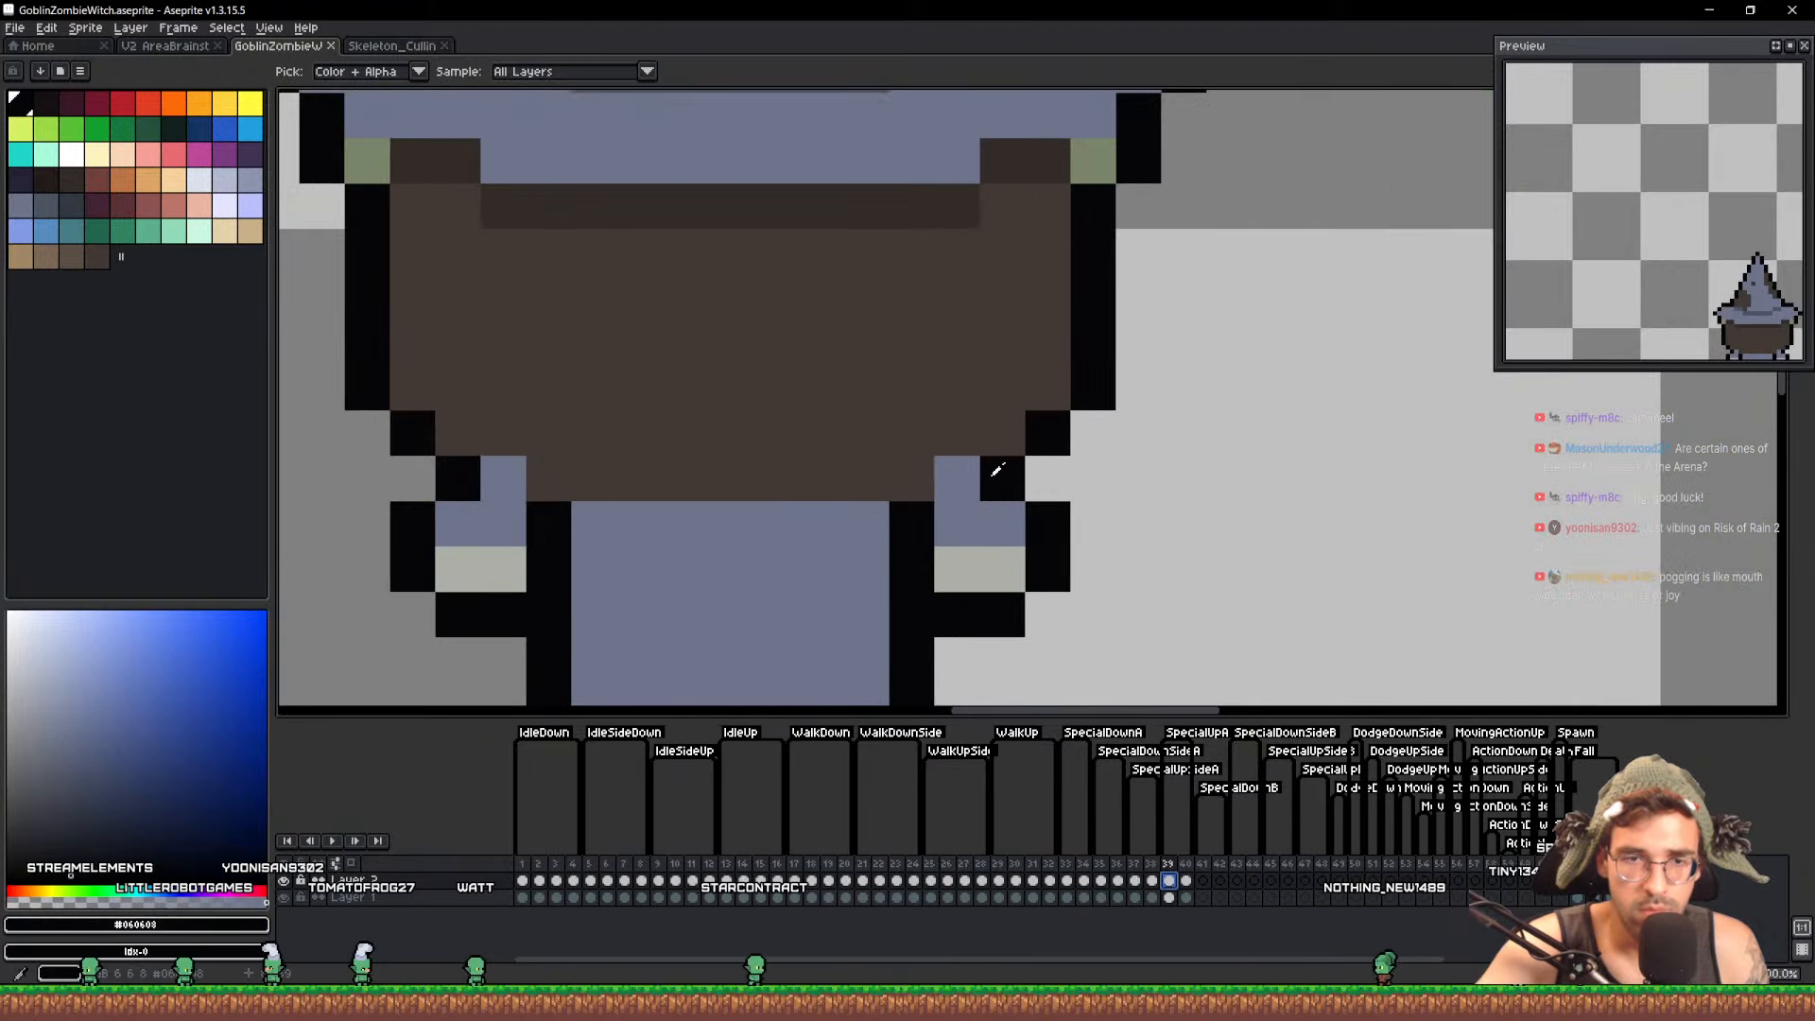
{"action": "left_click", "coordinate": [994, 478], "text": "alt"}
{"action": "left_click", "coordinate": [958, 480]}
{"action": "key", "text": "ctrl+z"}
{"action": "key", "text": "e"}
{"action": "left_click_drag", "start_coordinate": [1049, 571], "coordinate": [1016, 597]}
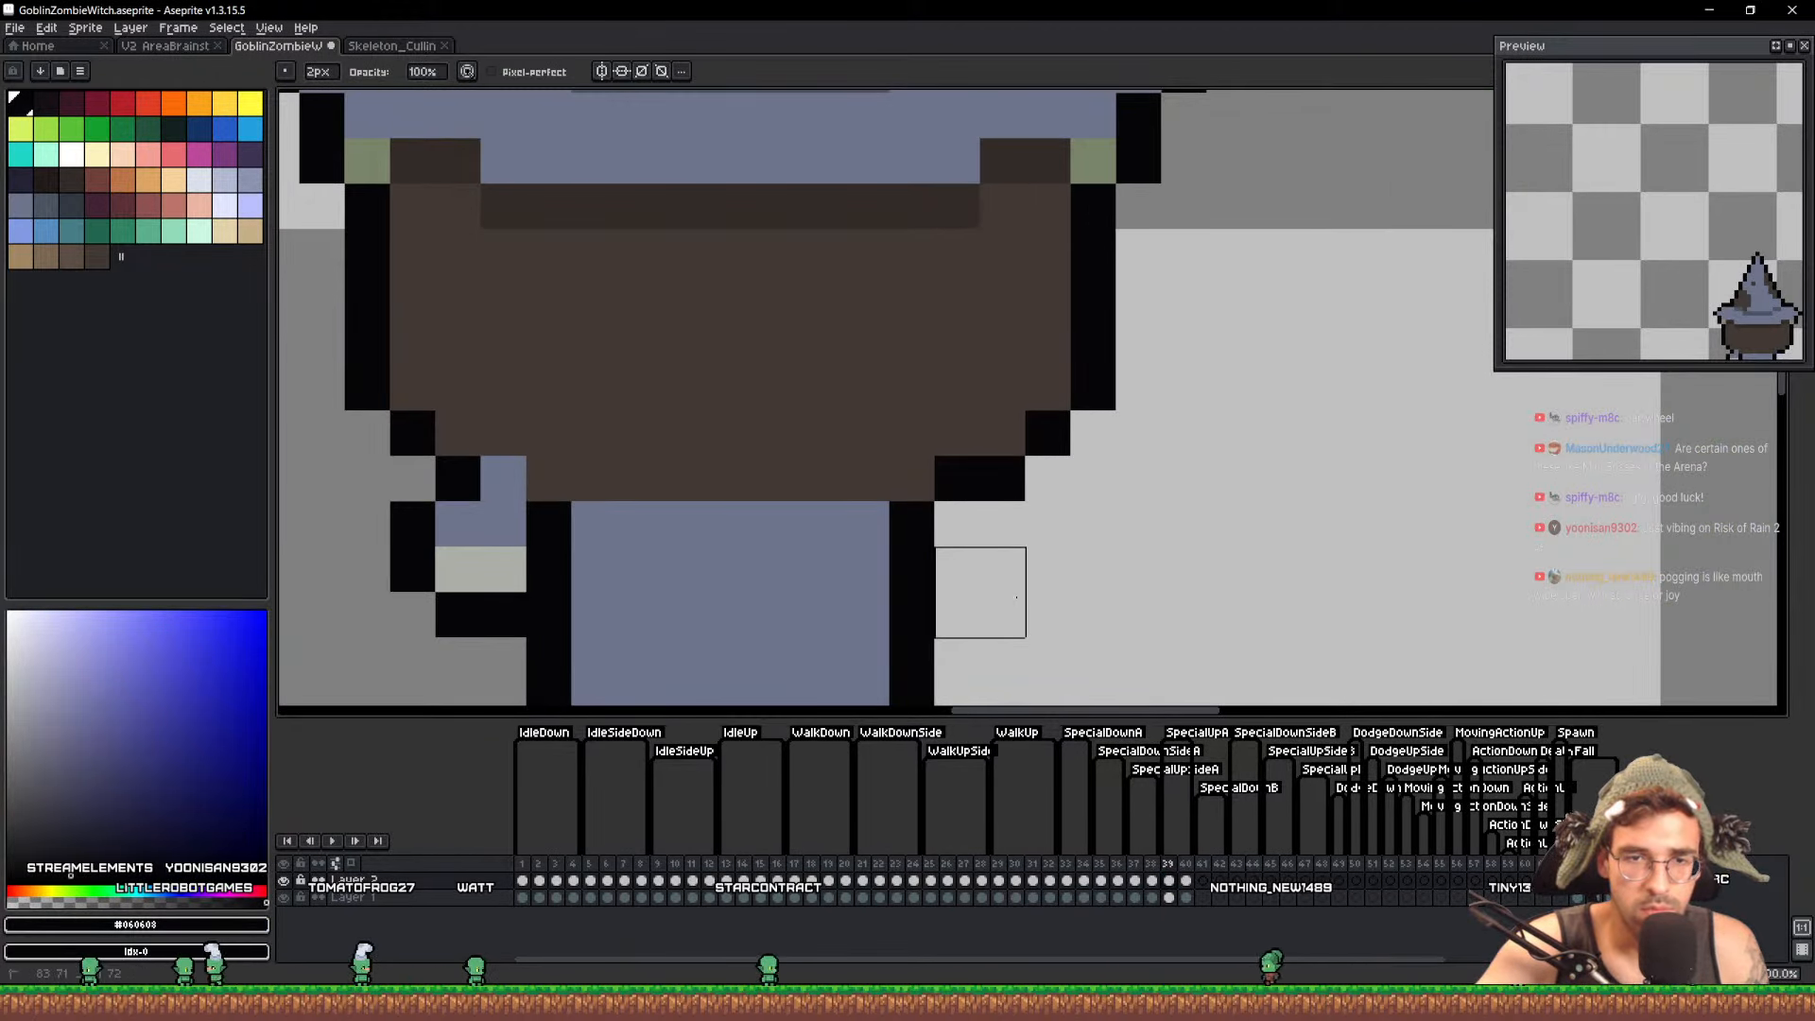
{"action": "key", "text": "b"}
{"action": "scroll", "coordinate": [901, 463], "scroll_direction": "down", "scroll_amount": 4}
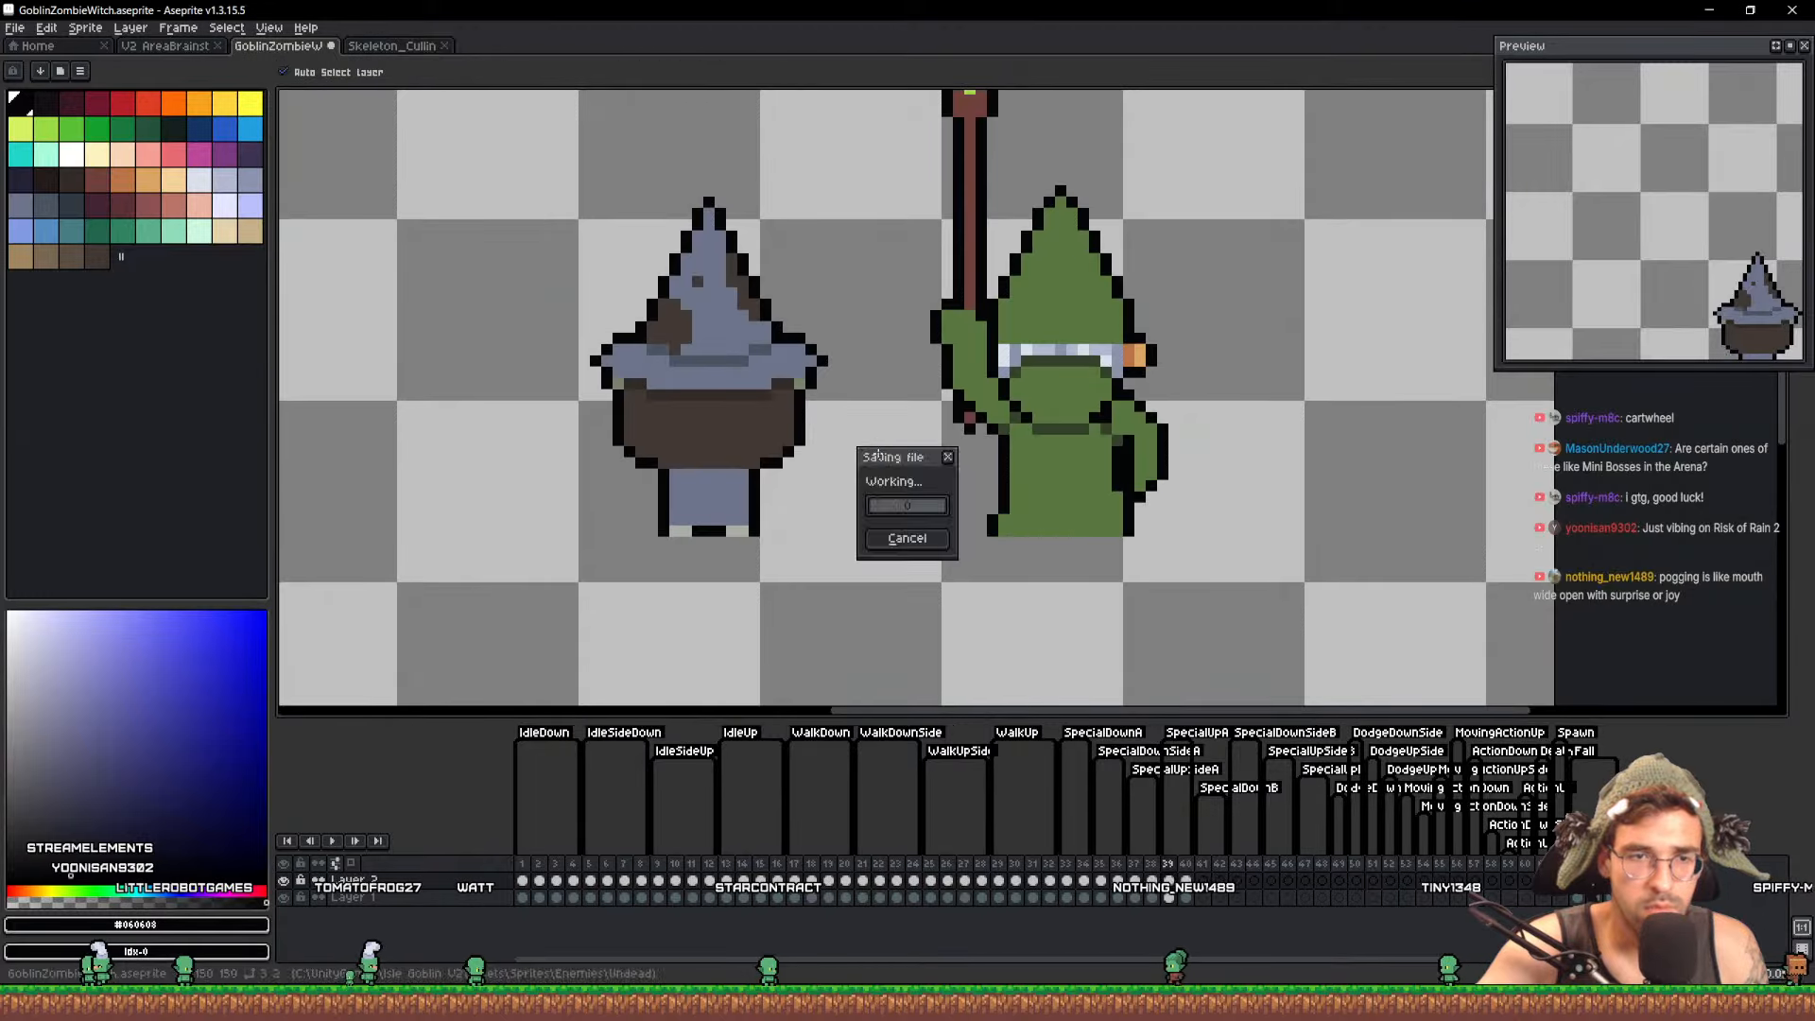
{"action": "key", "text": "ctrl+s"}
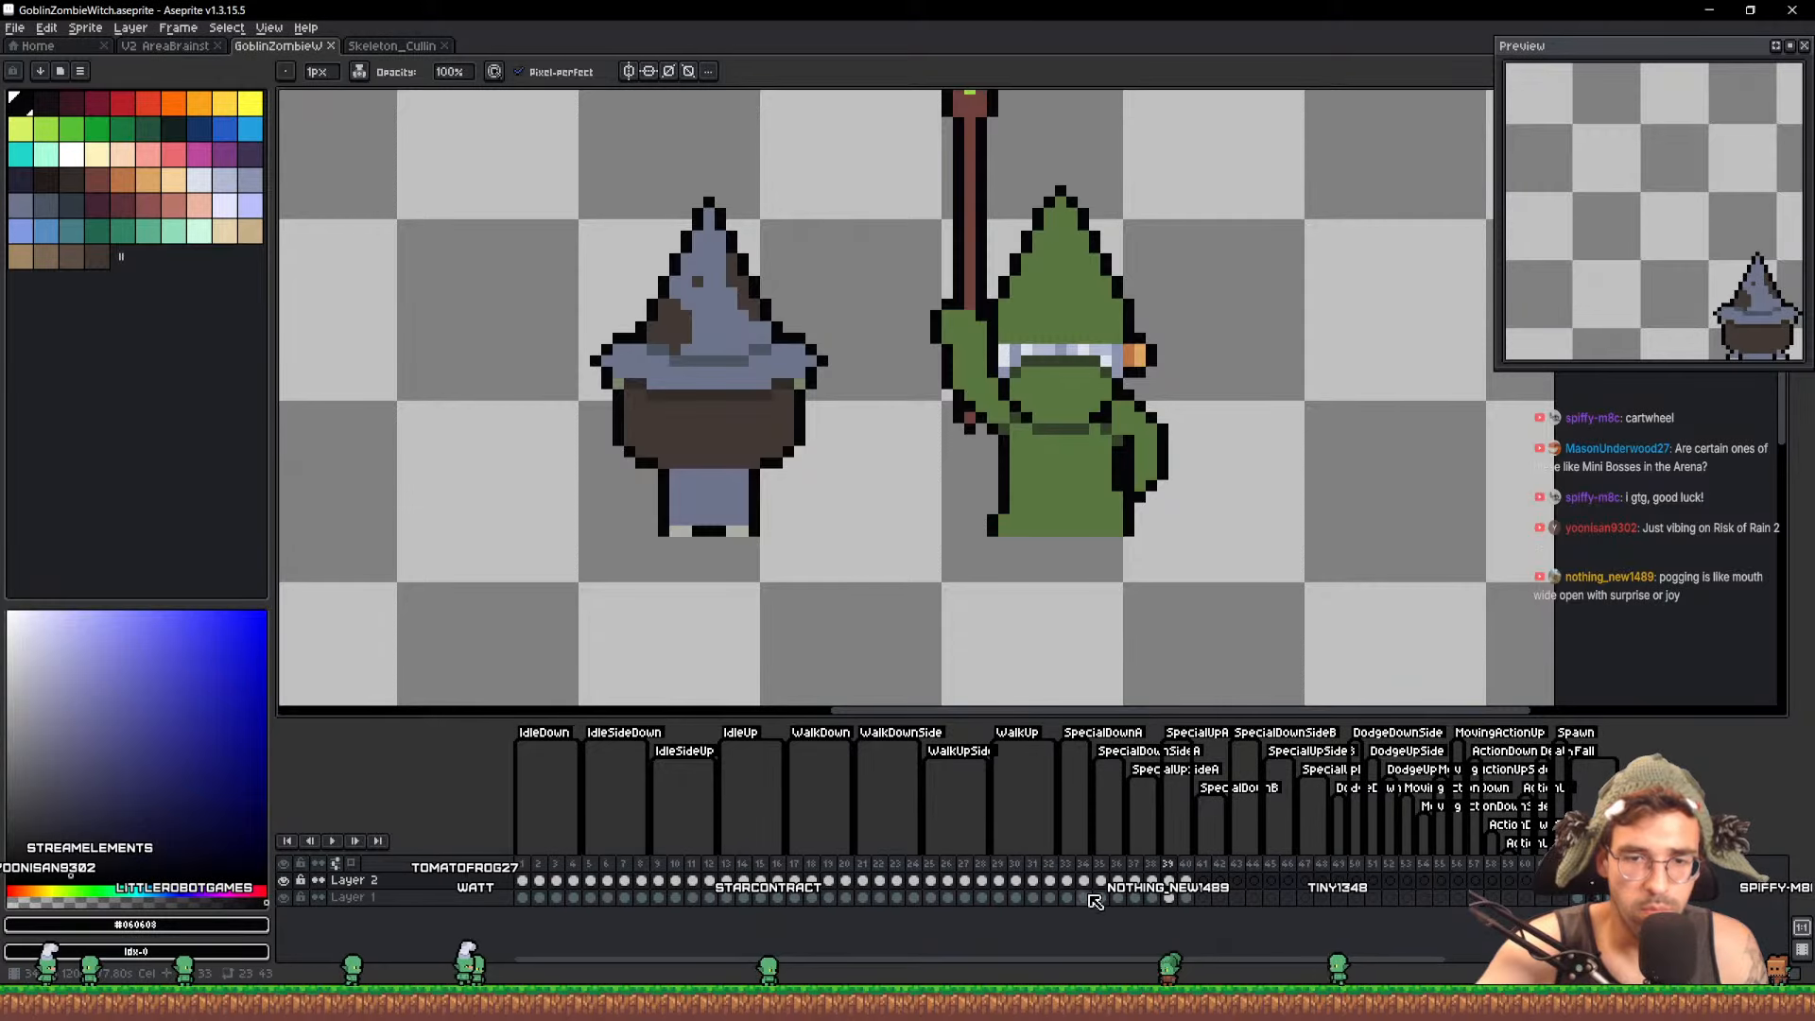
{"action": "left_click", "coordinate": [1088, 882]}
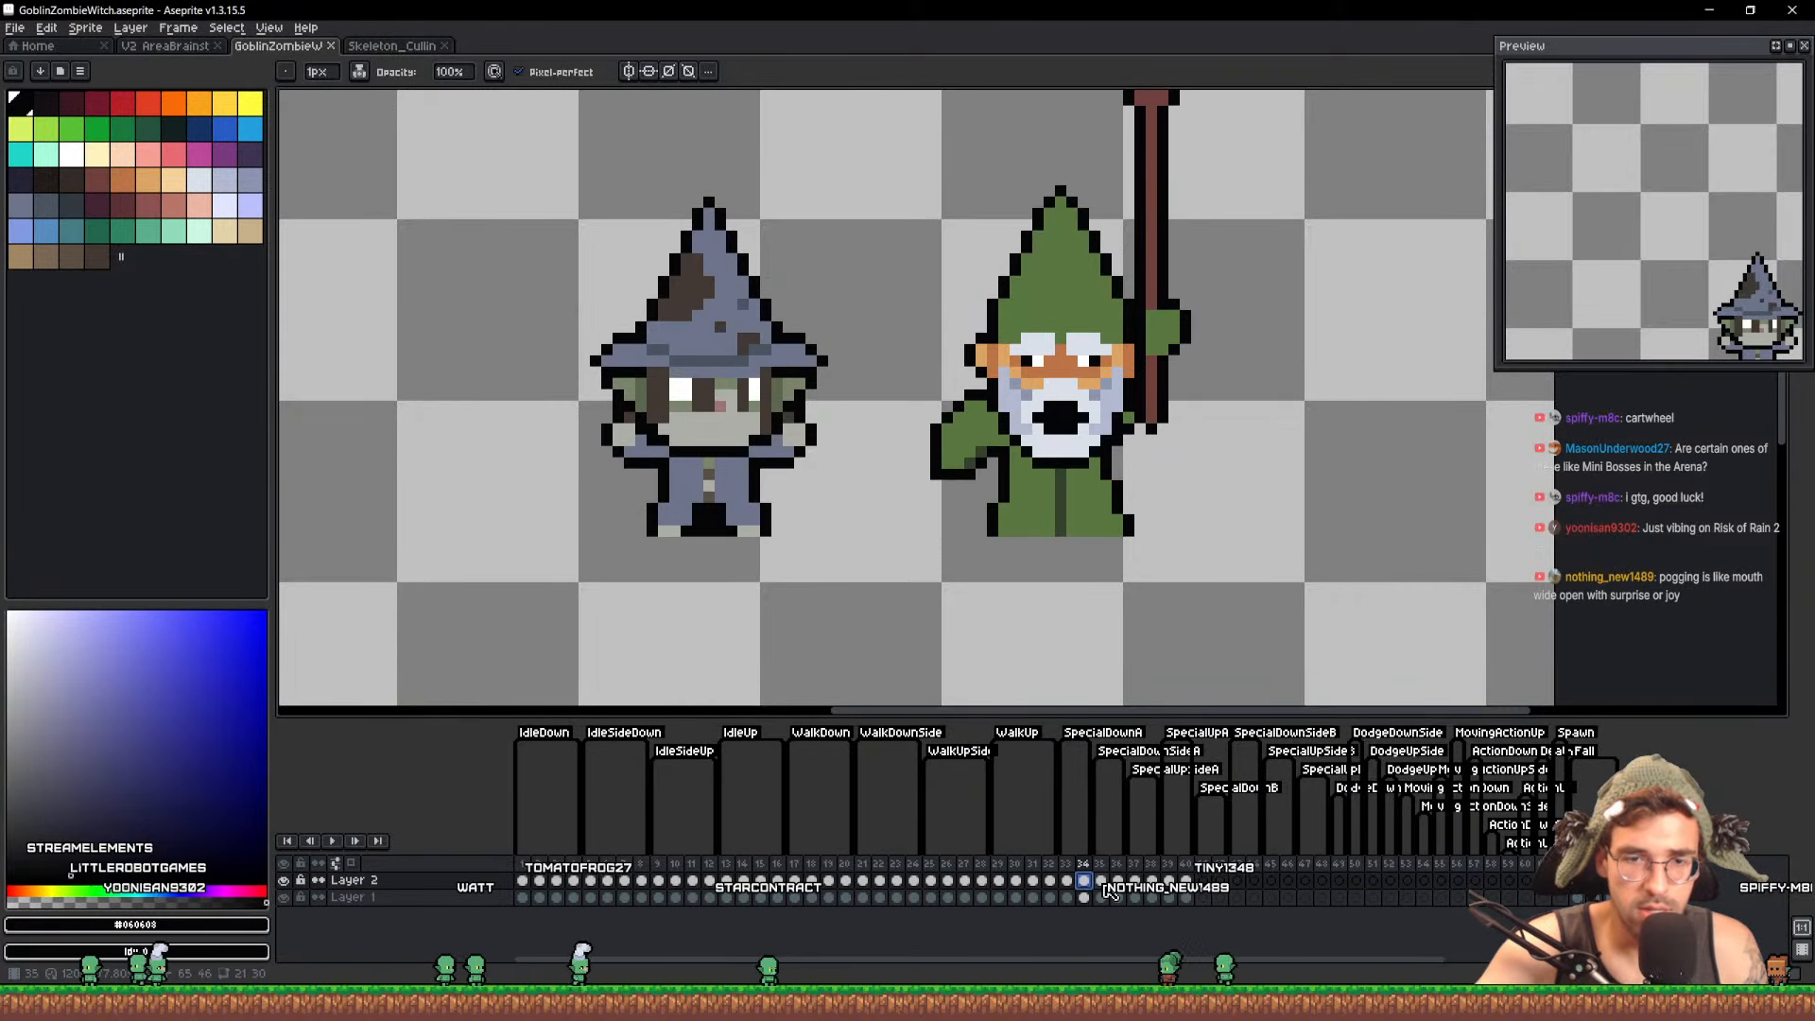
On frame 35, move the witch's facial features up one pixel and save the file
{"action": "left_click", "coordinate": [1100, 882]}
{"action": "scroll", "coordinate": [650, 402], "scroll_direction": "up", "scroll_amount": 2}
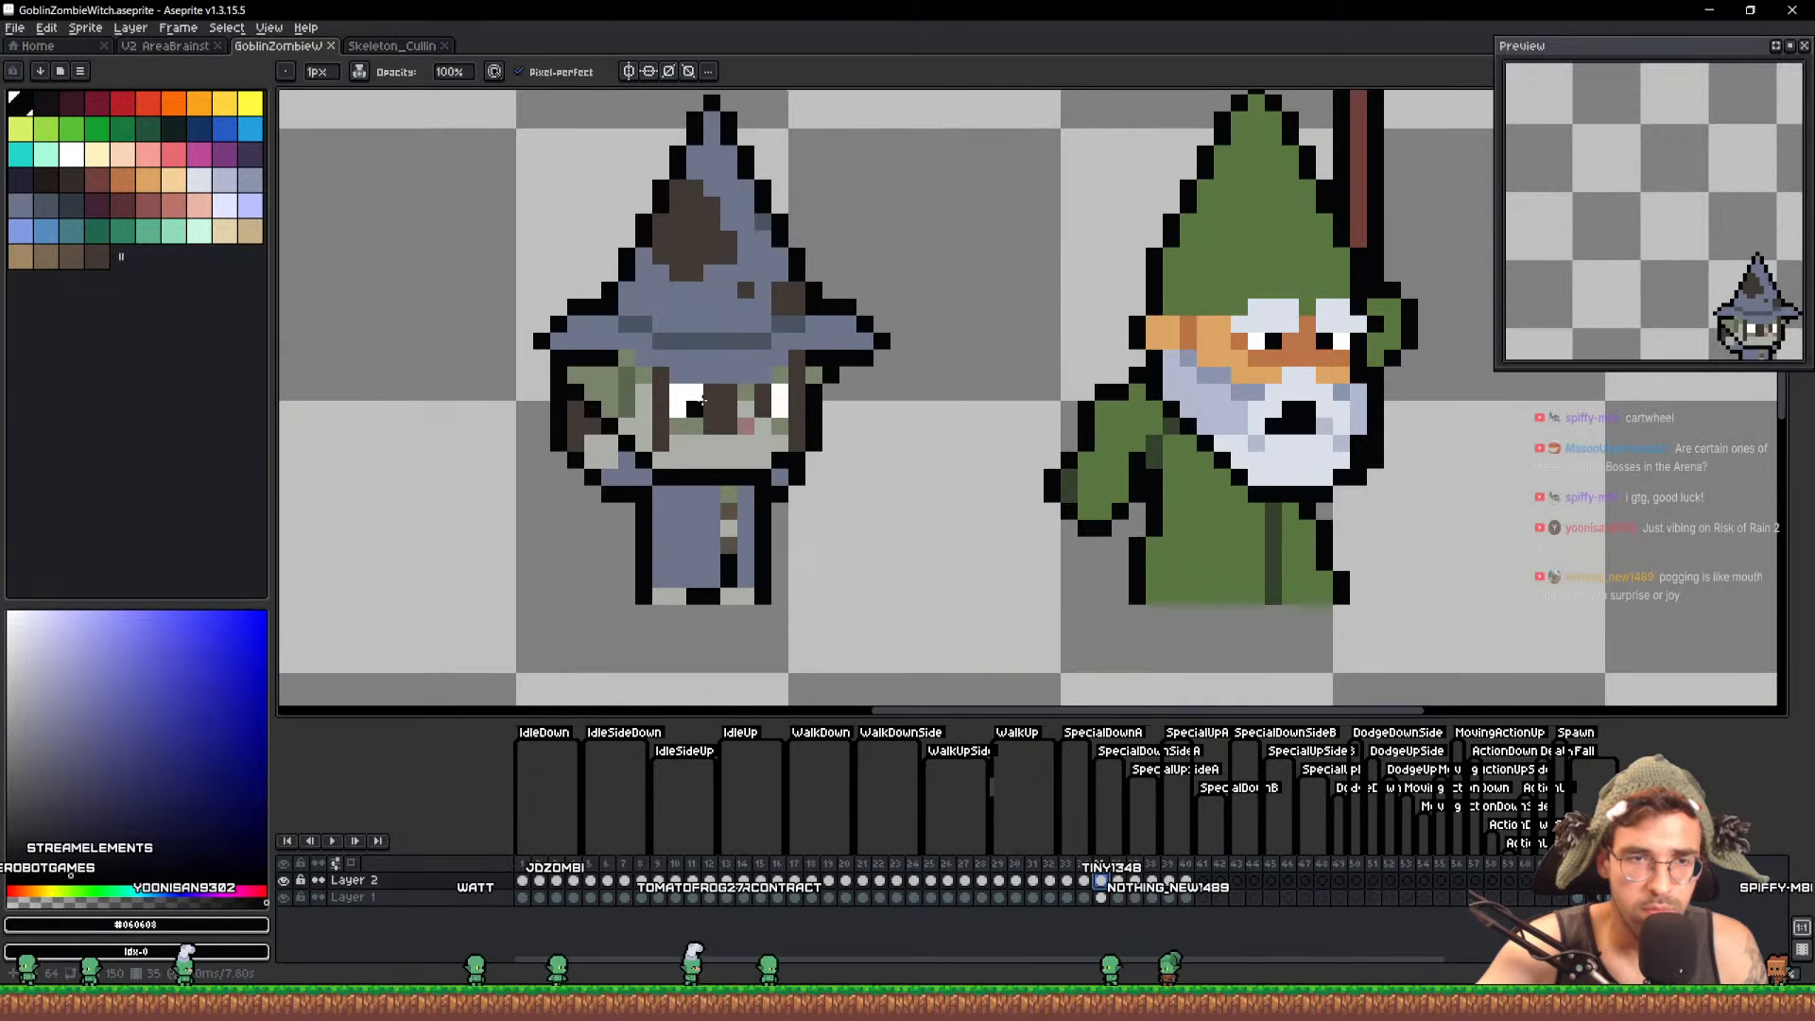
{"action": "key", "text": "m"}
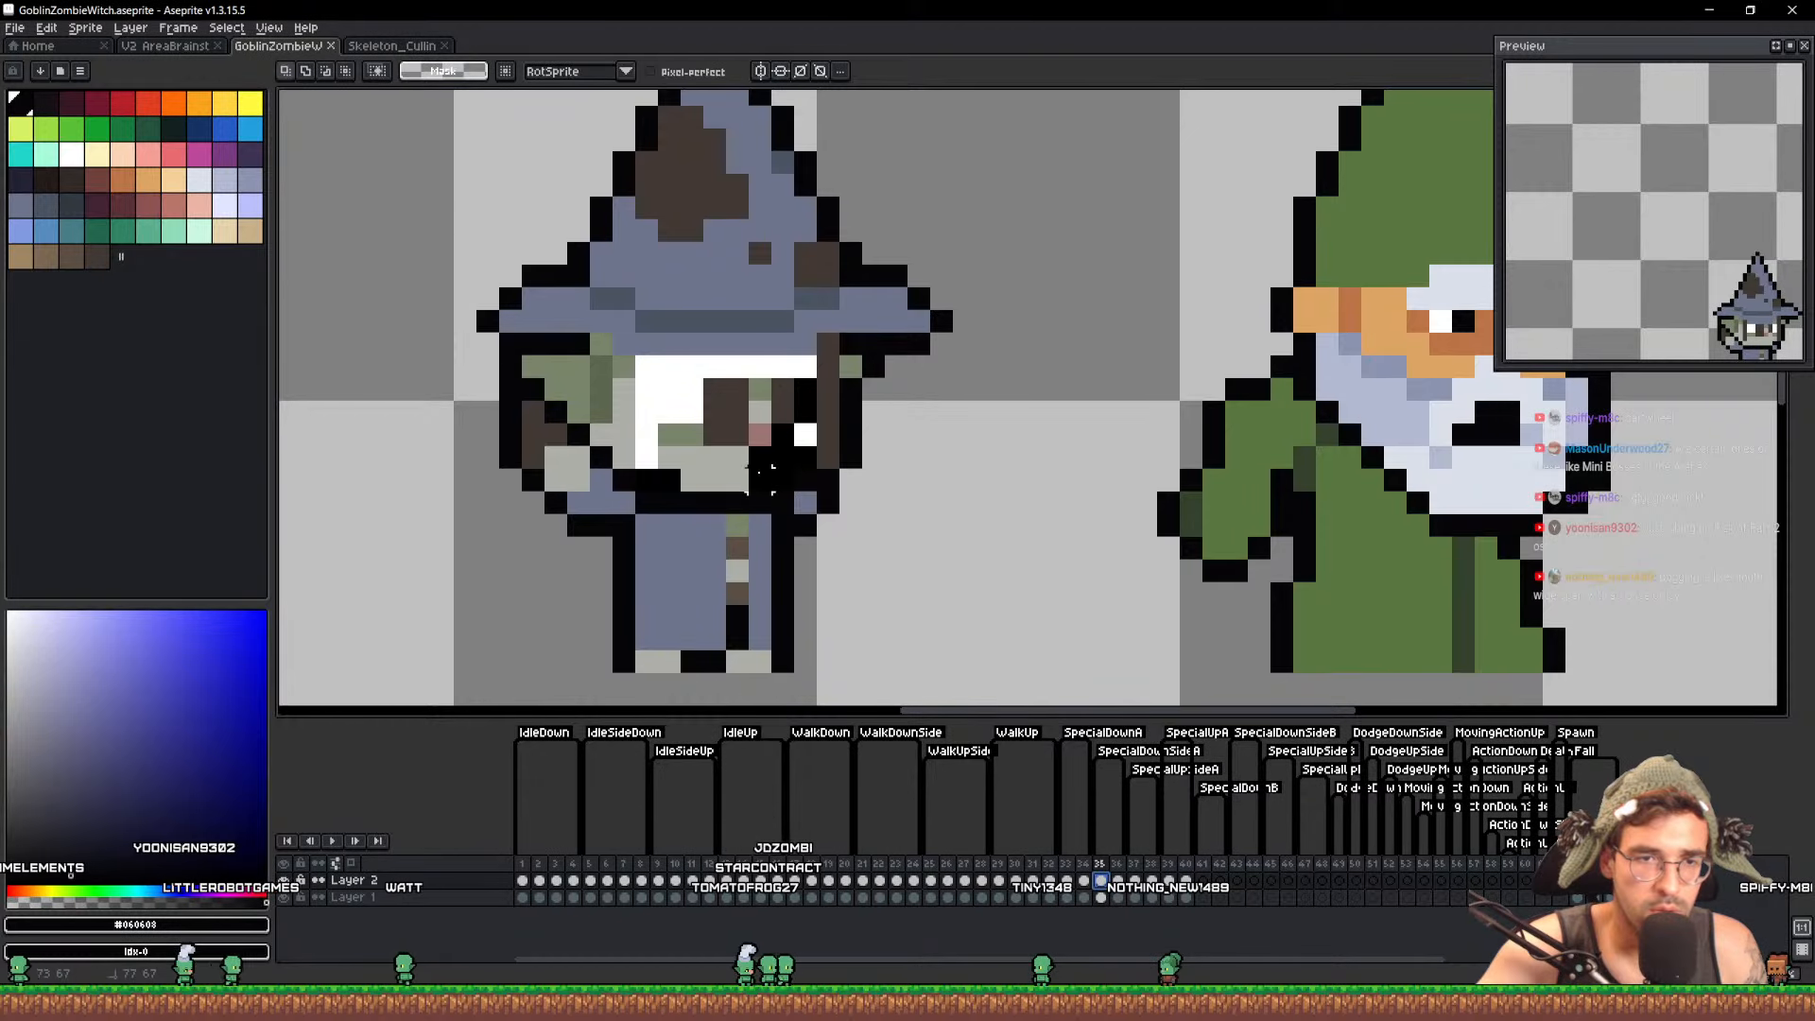
{"action": "left_click_drag", "start_coordinate": [771, 468], "coordinate": [762, 422]}
{"action": "key", "text": "e"}
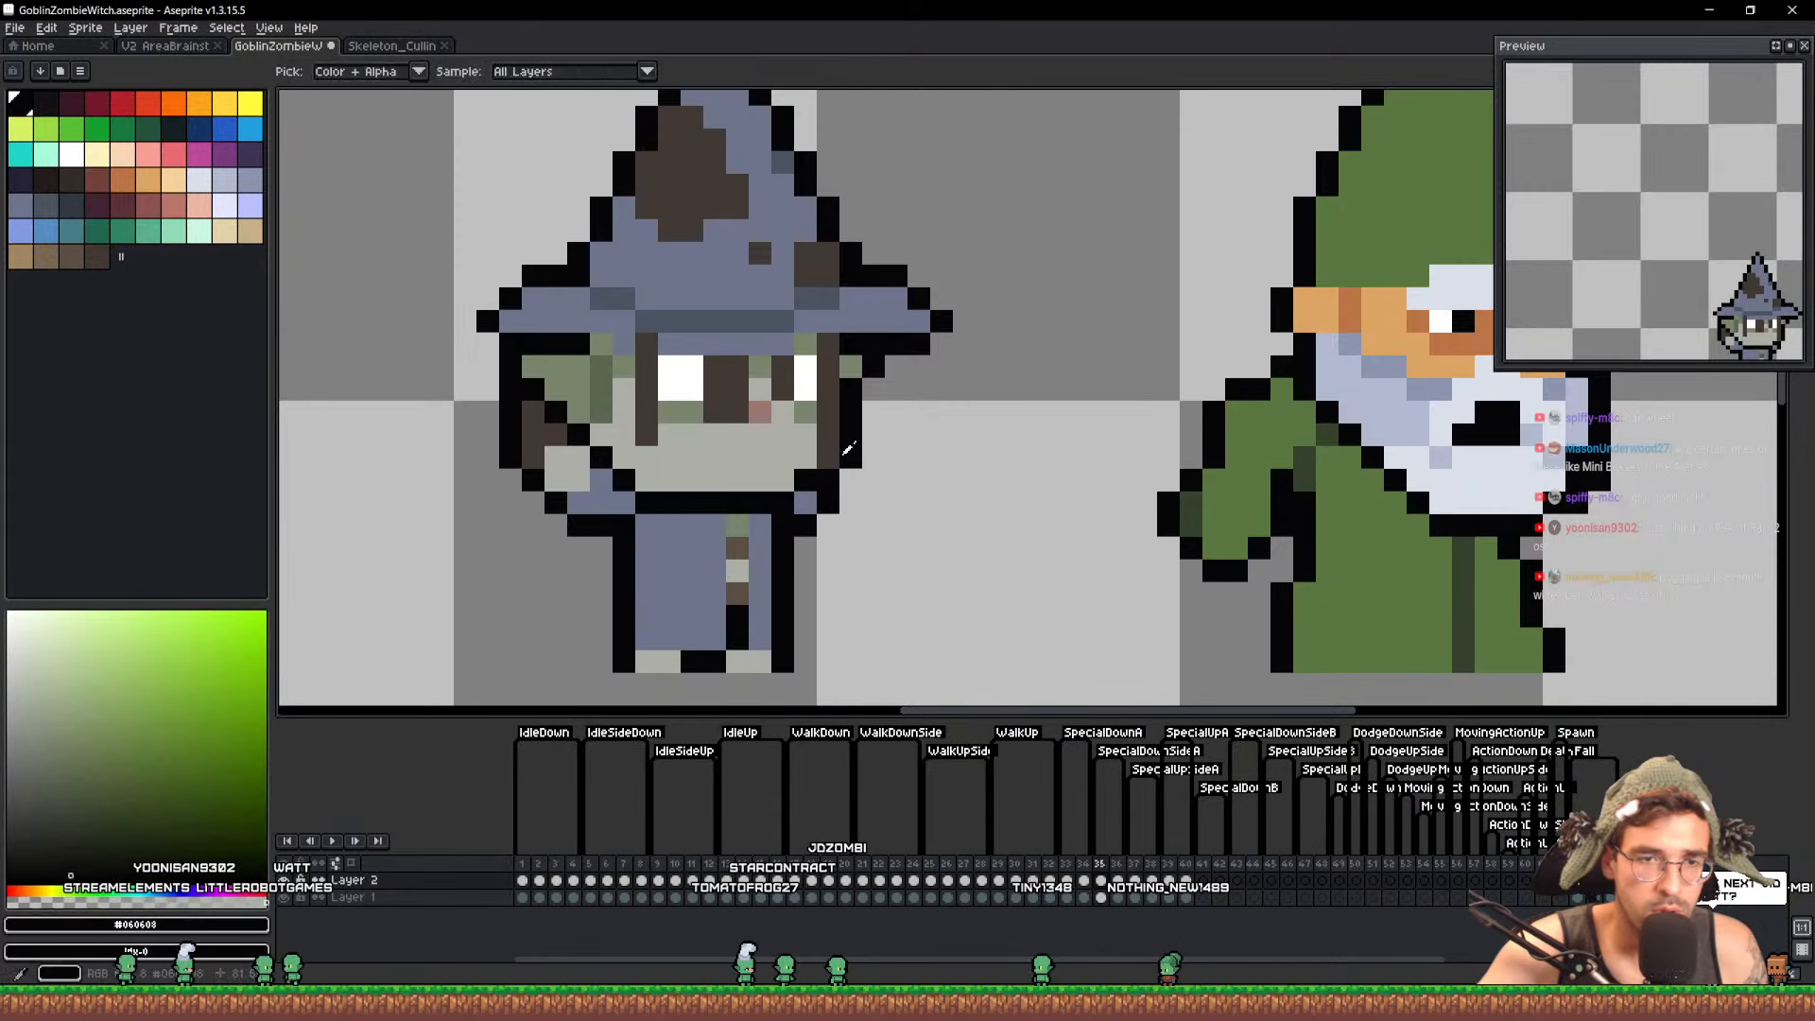
{"action": "key", "text": "minus"}
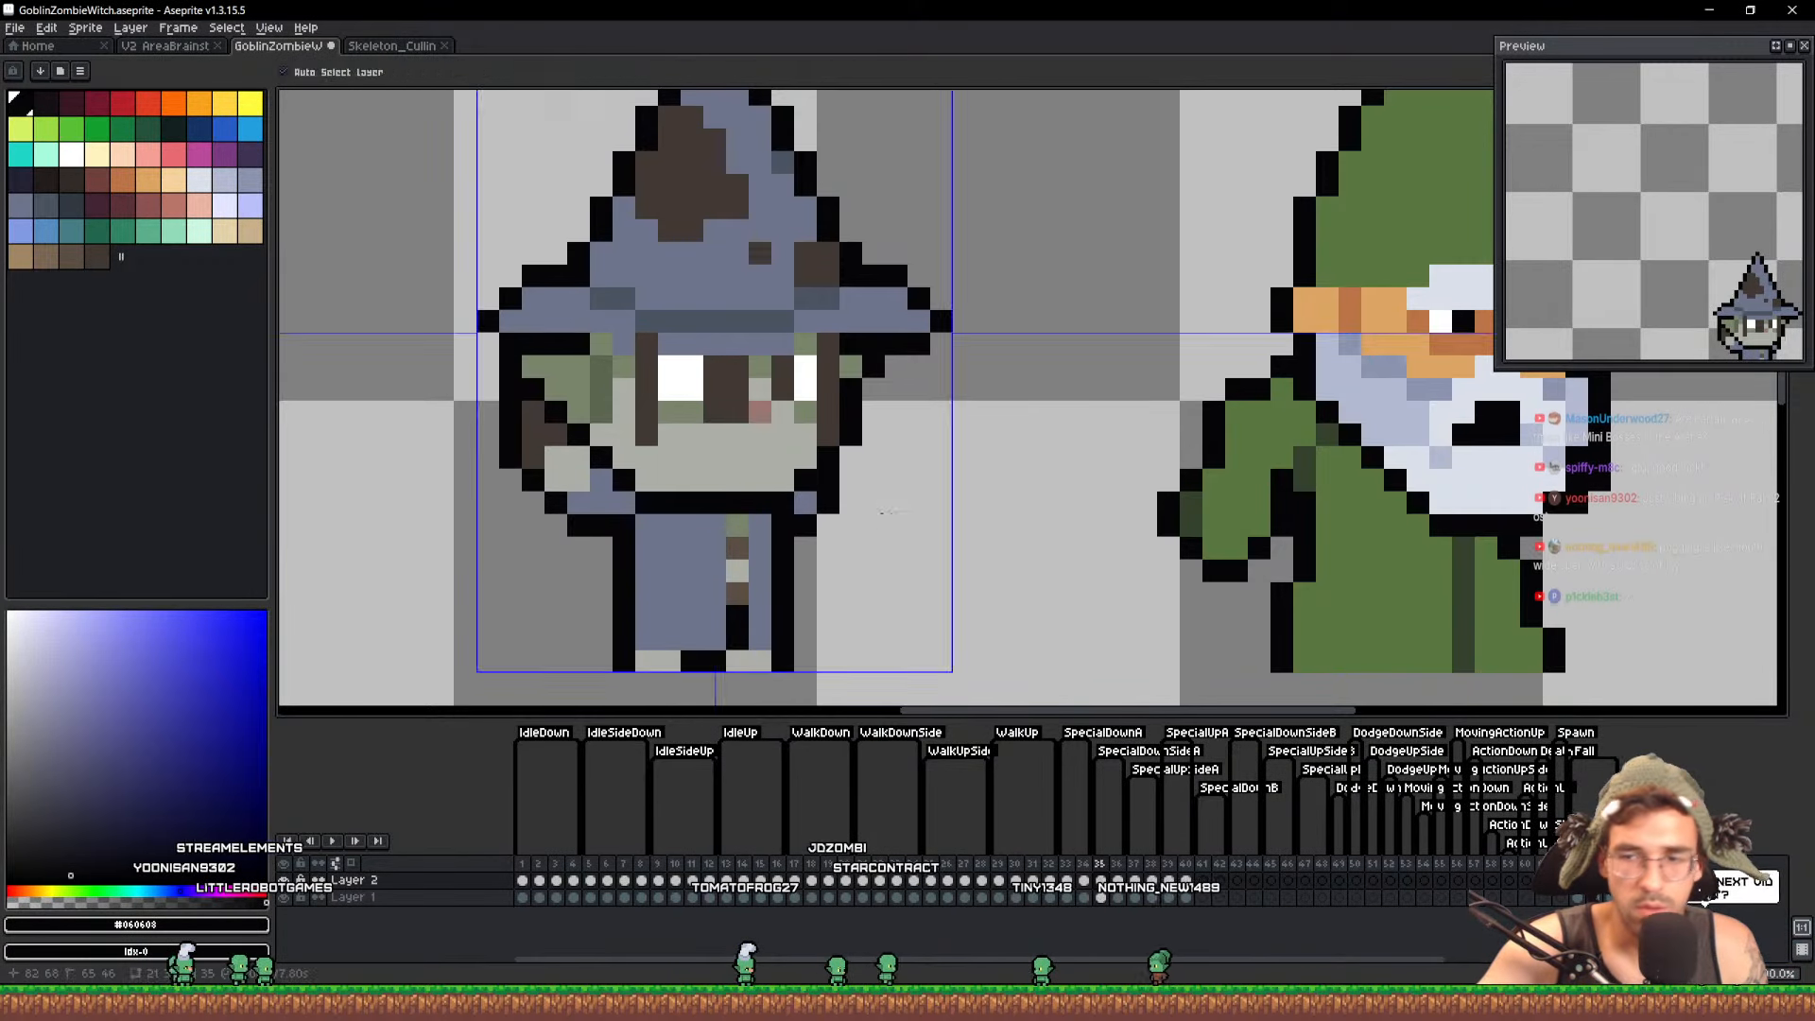
{"action": "key", "text": "ctrl+s"}
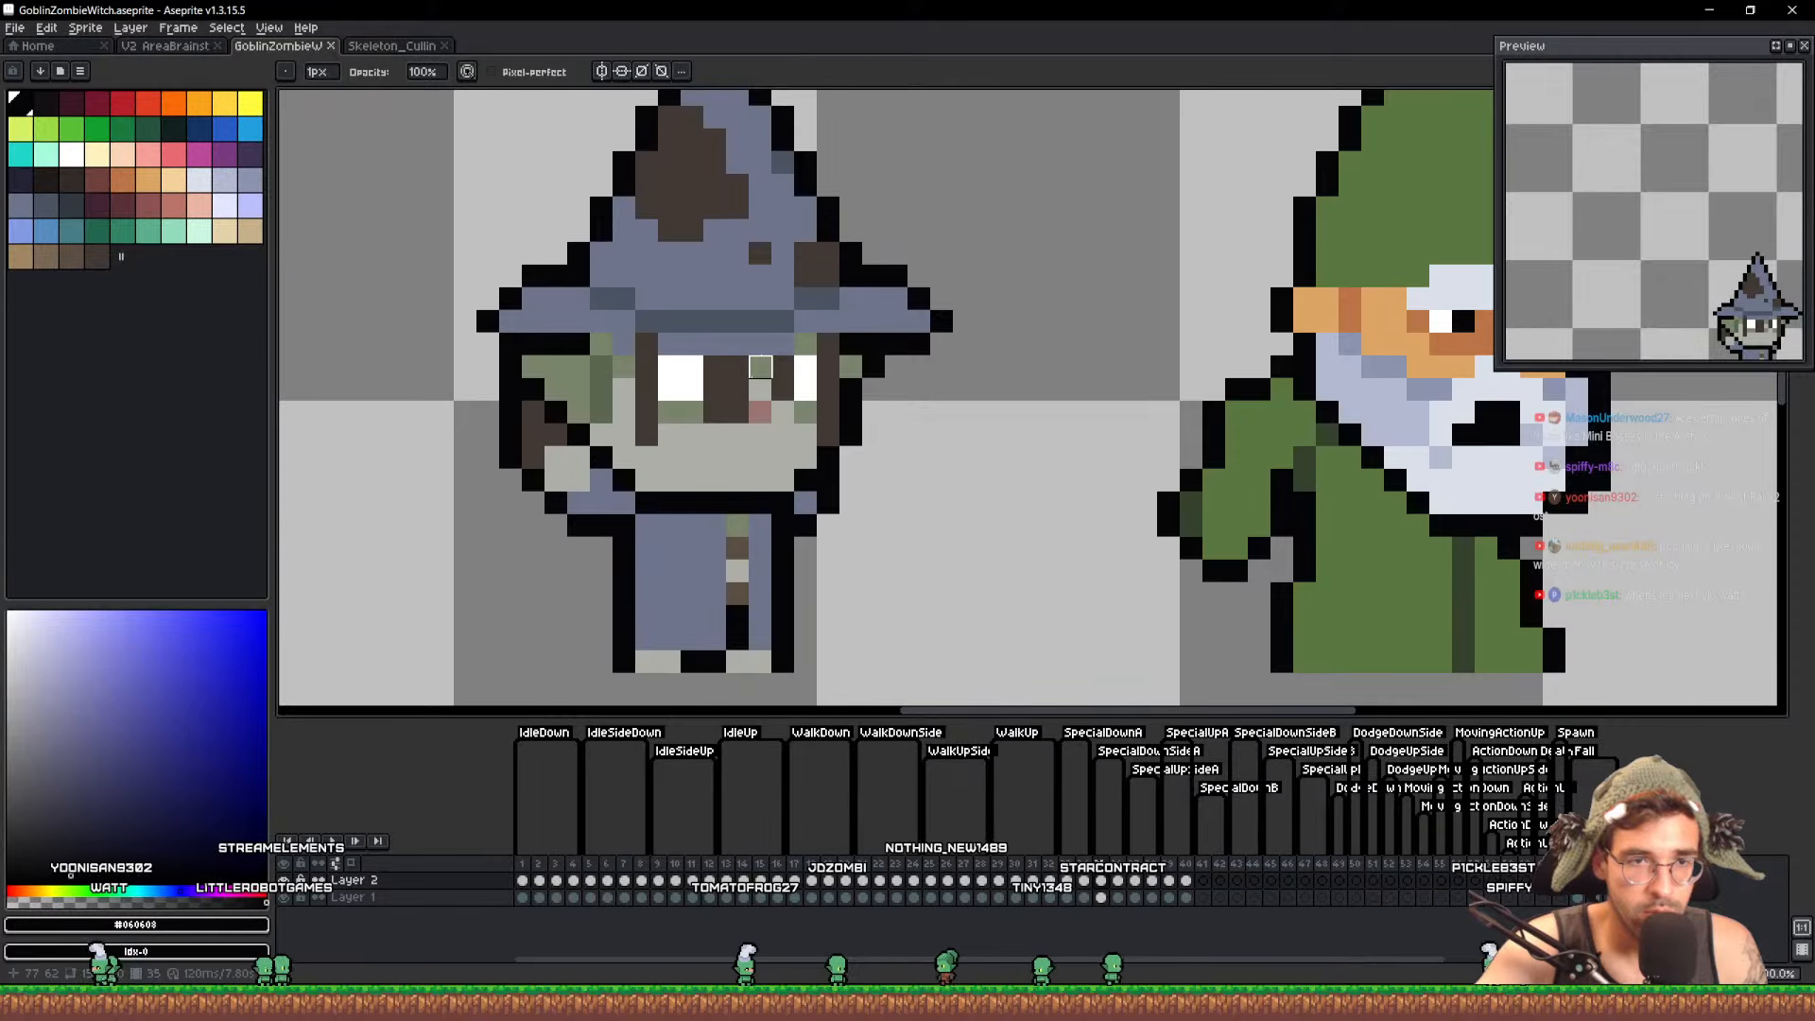
Cover the near hair strip's tip on the hat brim with hat blue on frame 35
{"action": "left_click", "coordinate": [672, 341], "text": "alt"}
{"action": "key", "text": "b"}
{"action": "left_click", "coordinate": [646, 343]}
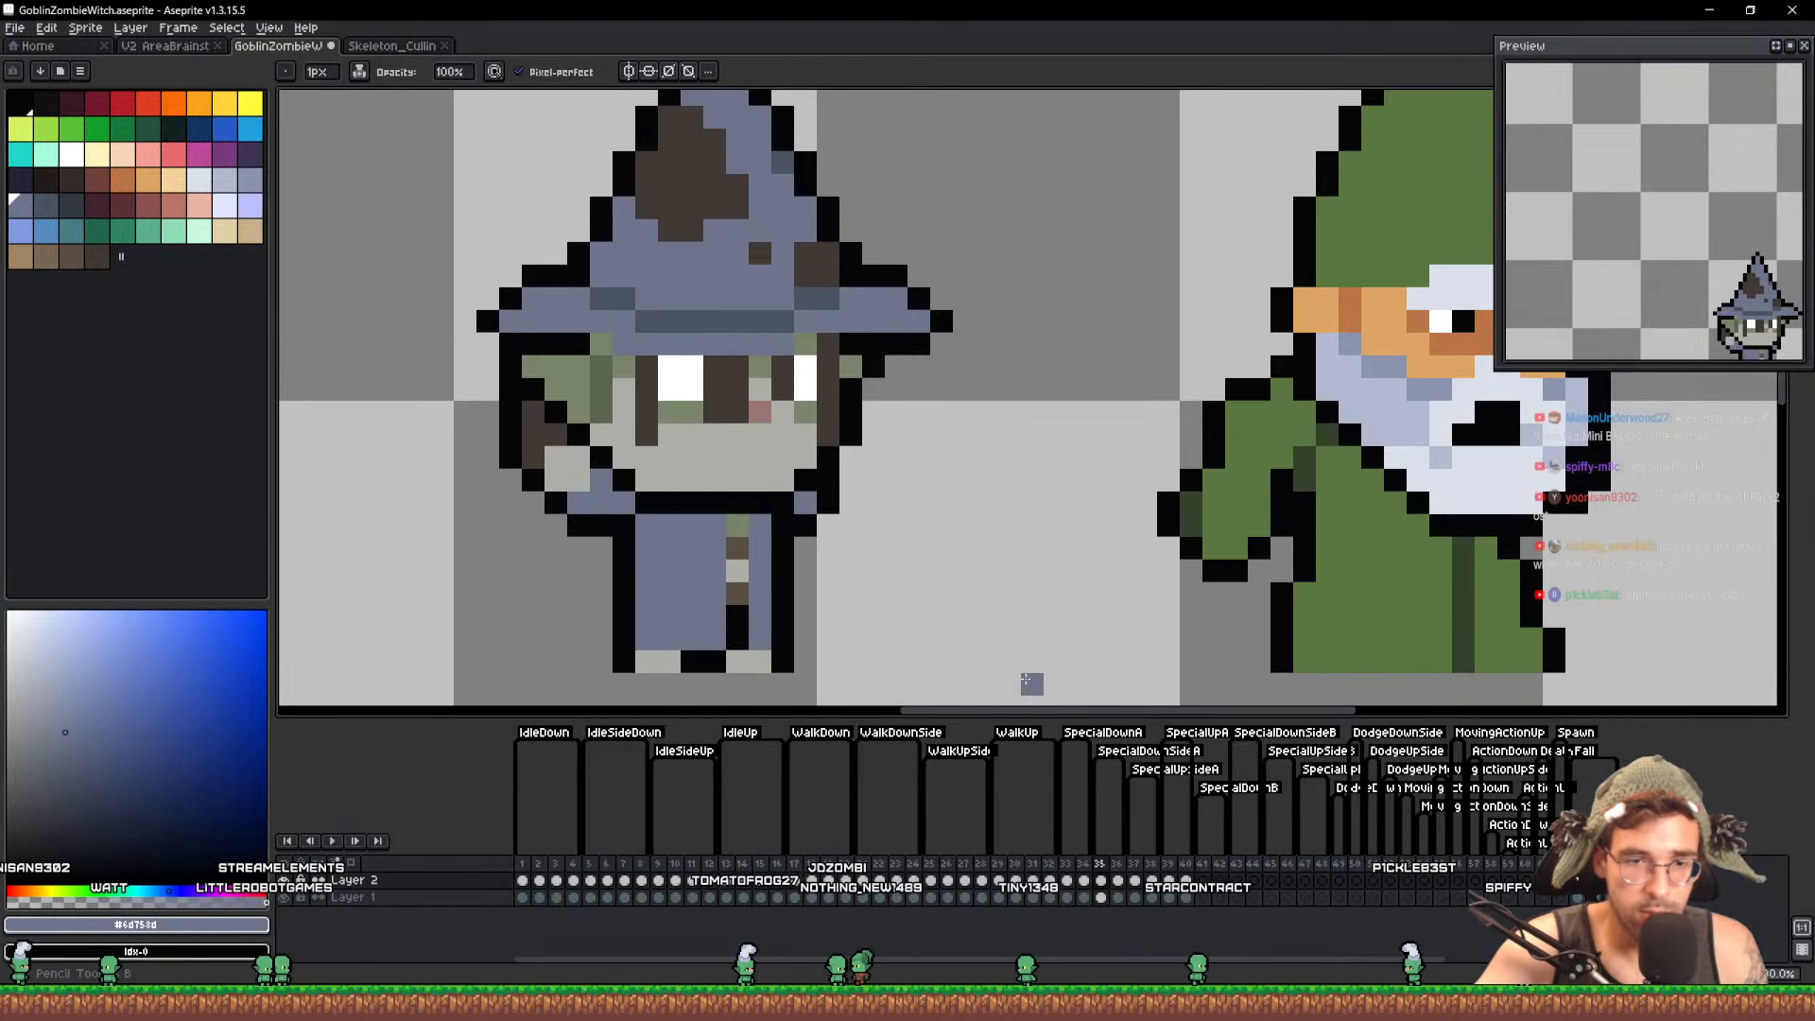
Compare frame 35 with frames 37 and 33, and shift frame 35's facial features one pixel right
{"action": "left_click", "coordinate": [1134, 880]}
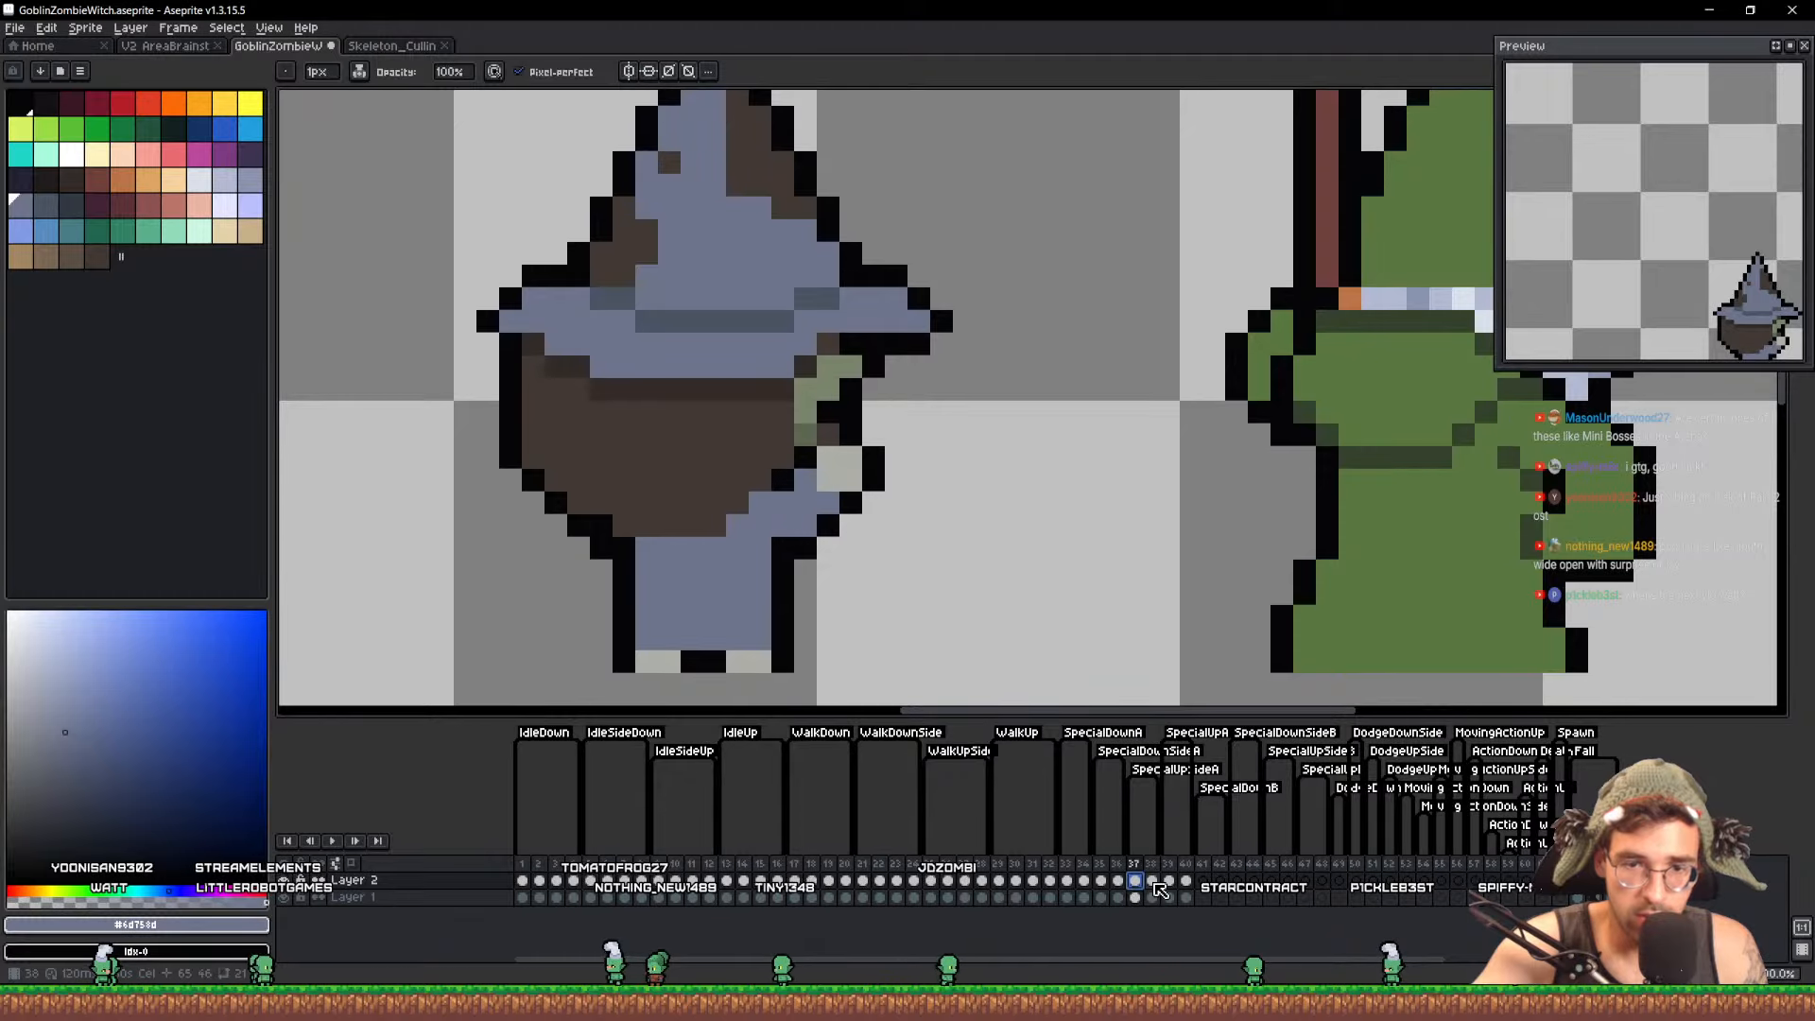
{"action": "left_click", "coordinate": [1099, 881]}
{"action": "left_click", "coordinate": [1067, 881]}
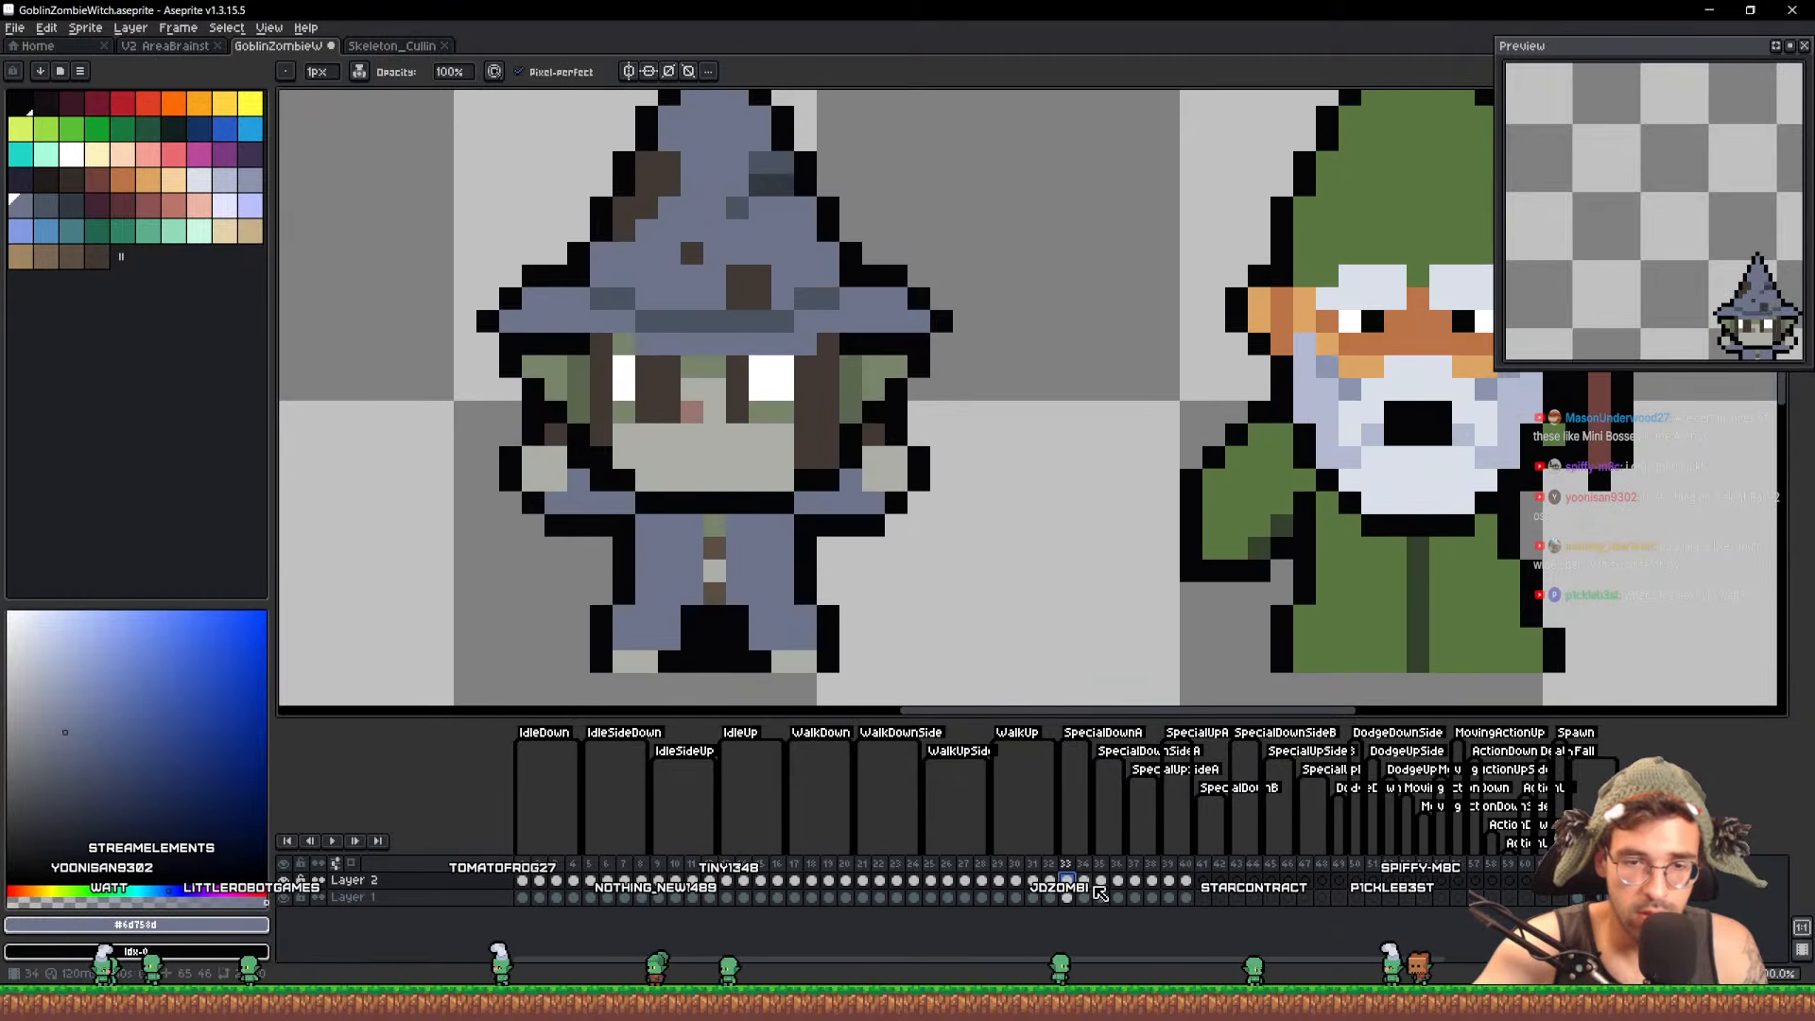
{"action": "left_click", "coordinate": [1099, 880]}
{"action": "scroll", "coordinate": [802, 433], "scroll_direction": "up", "scroll_amount": 2}
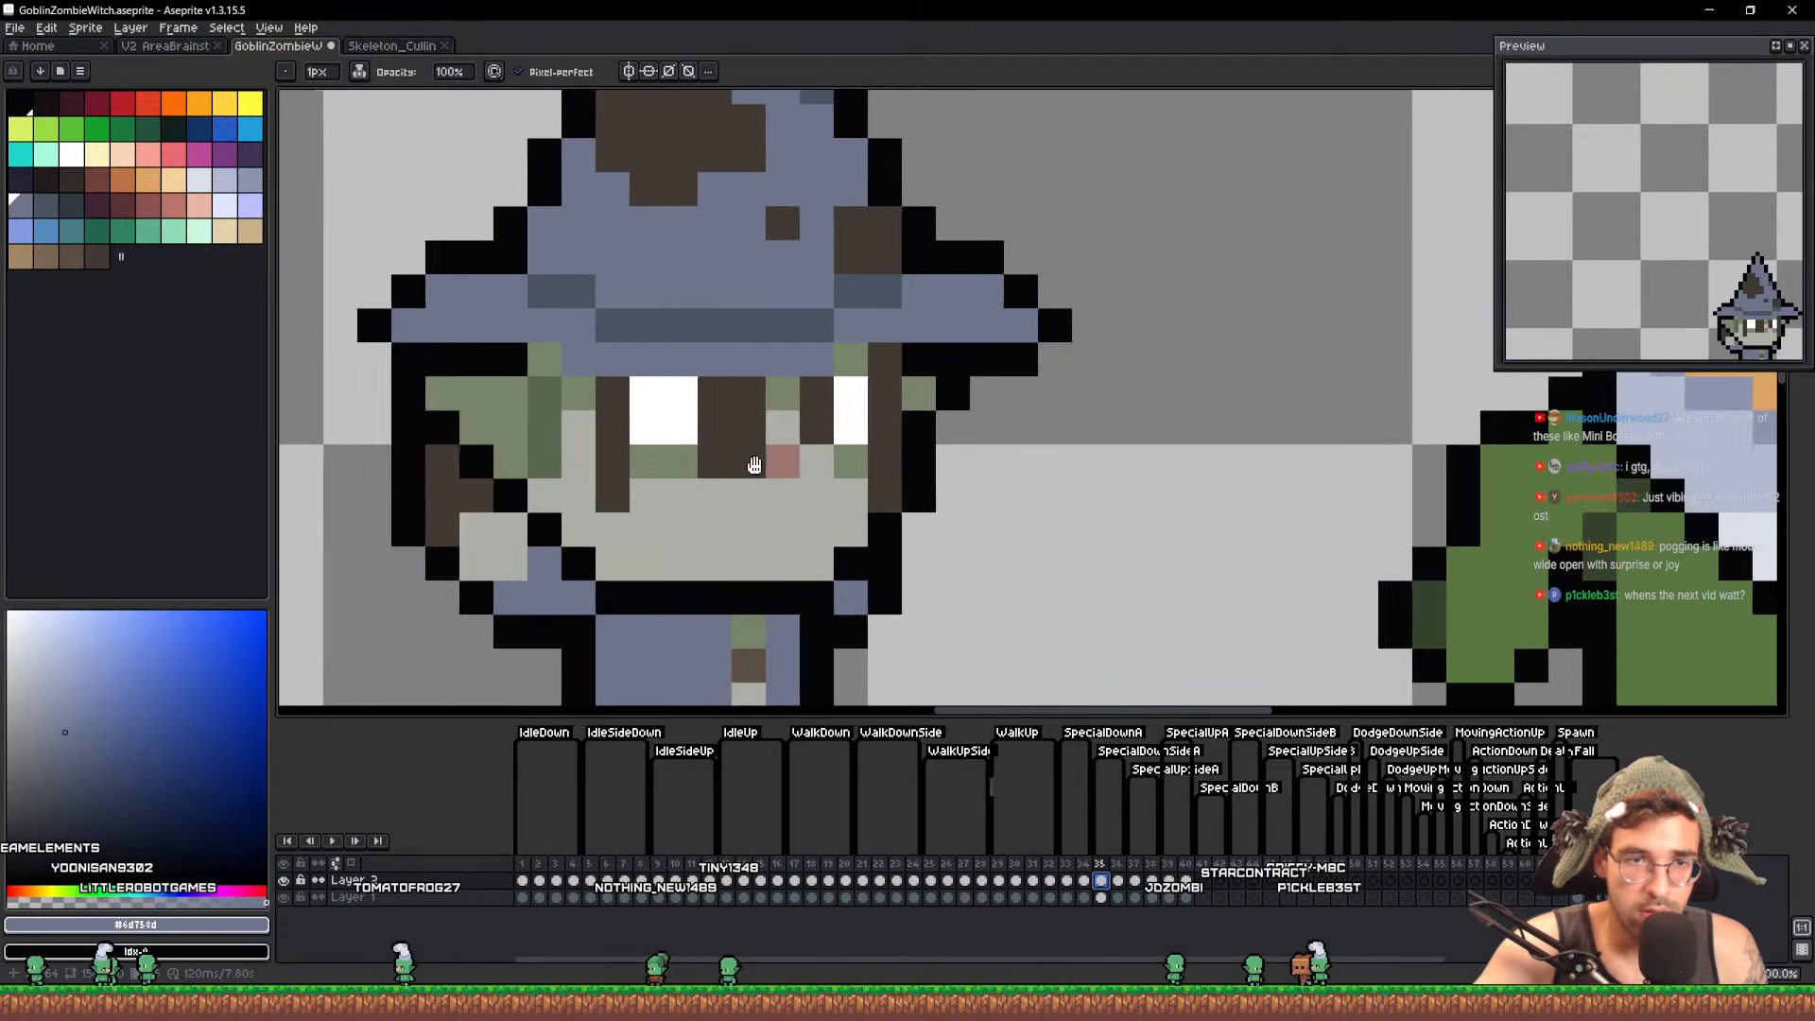
{"action": "key", "text": "q"}
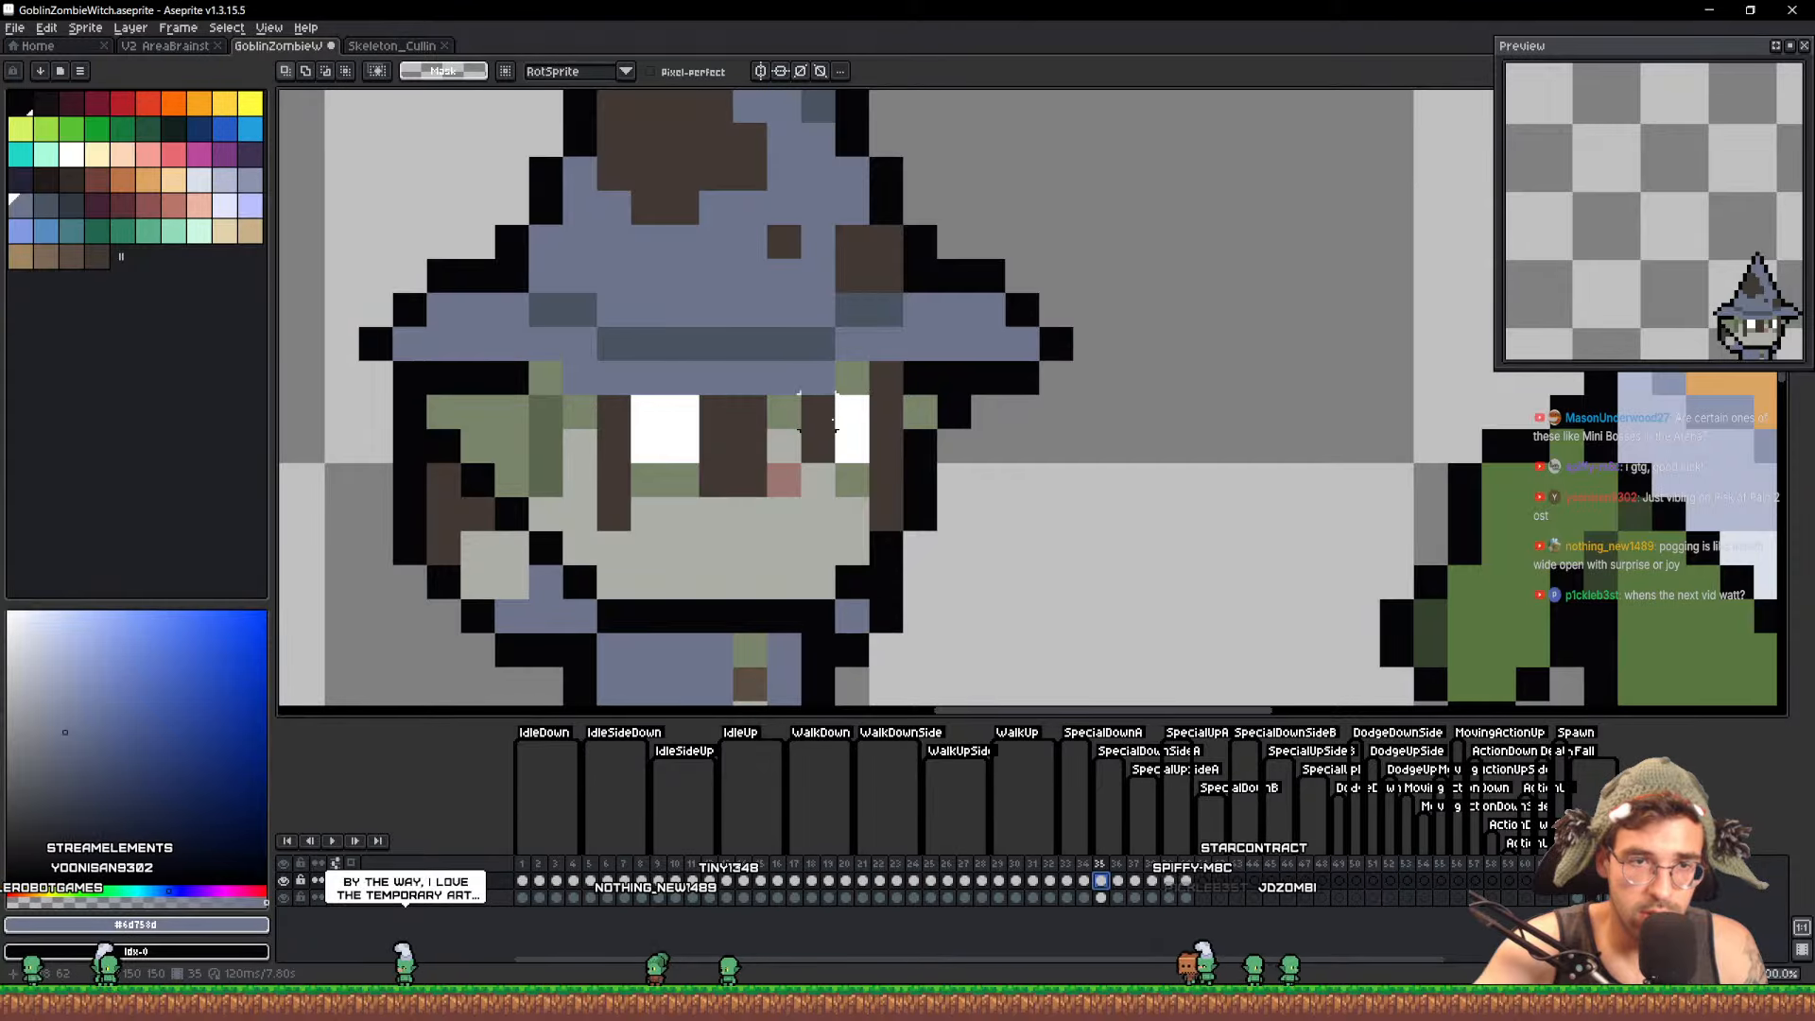
{"action": "mouse_move", "coordinate": [817, 411]}
{"action": "left_mouse_down"}
{"action": "mouse_move", "coordinate": [595, 412]}
{"action": "mouse_move", "coordinate": [579, 449]}
{"action": "mouse_move", "coordinate": [681, 549]}
{"action": "mouse_move", "coordinate": [819, 511]}
{"action": "mouse_move", "coordinate": [799, 488]}
{"action": "mouse_move", "coordinate": [817, 489]}
{"action": "left_mouse_up"}
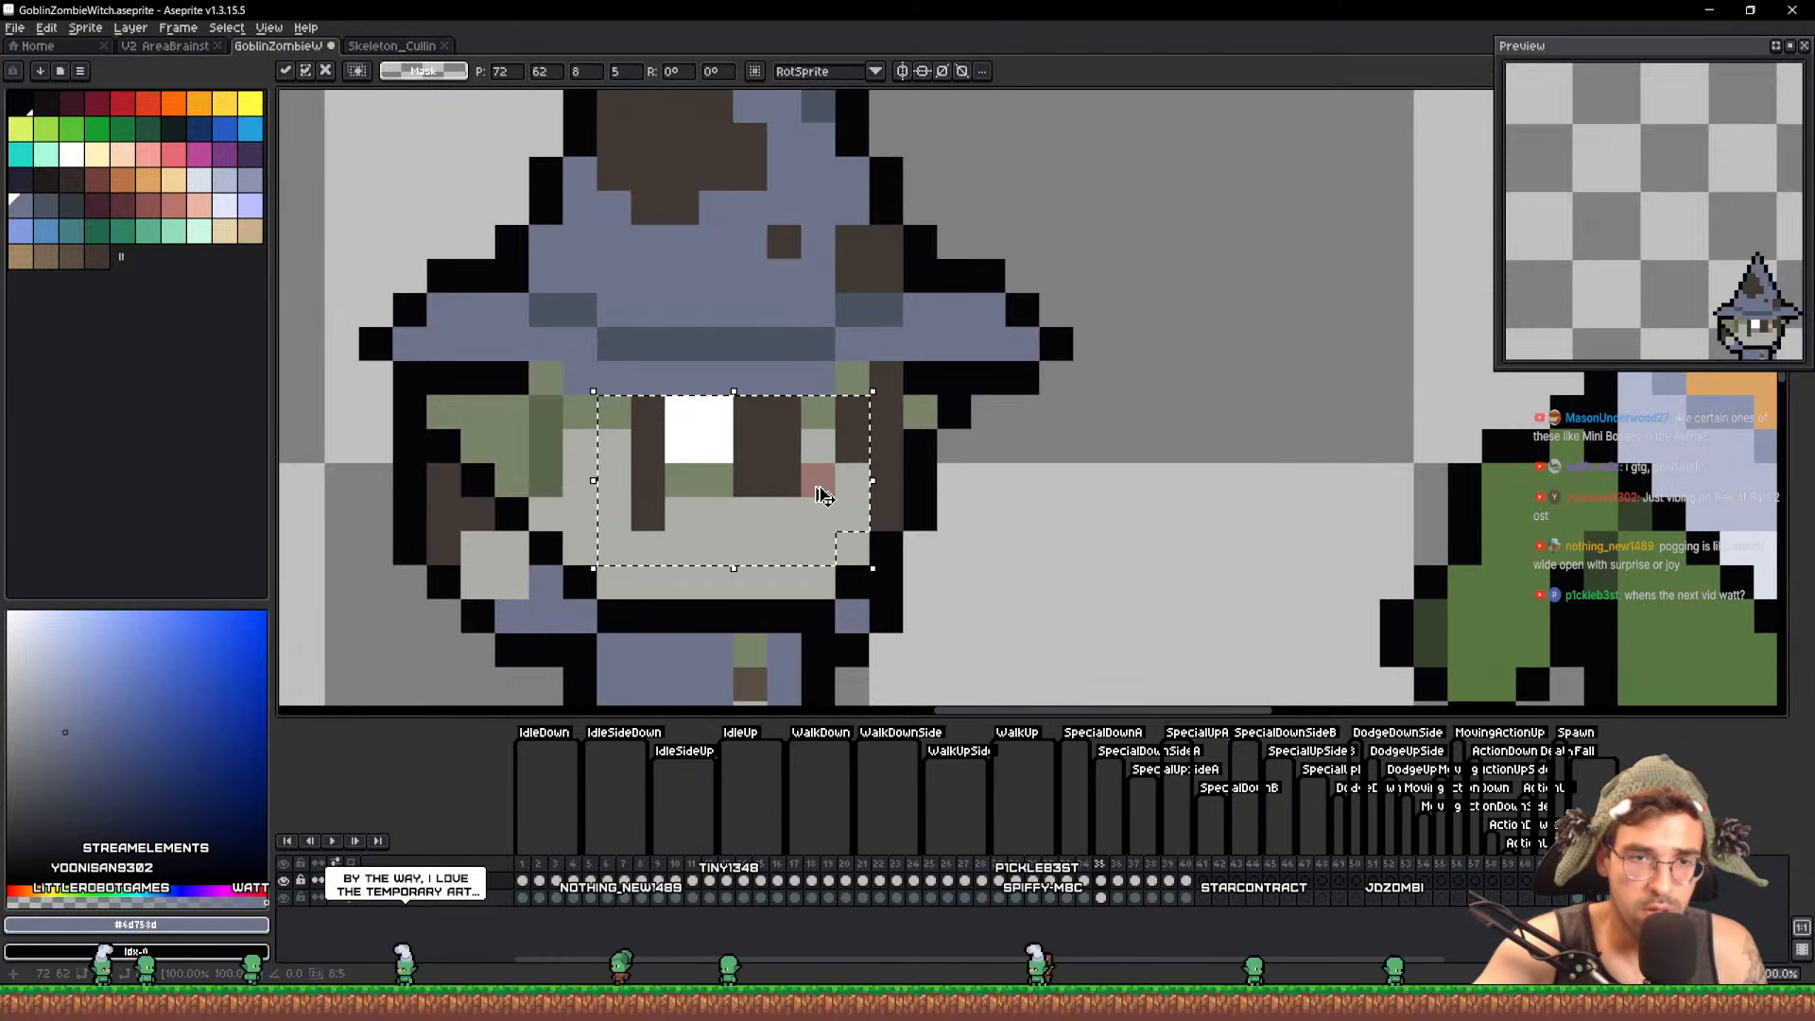
{"action": "key", "text": "ctrl+d"}
Redraw the far hair, cheek outline and ear on frame 35 in brown, black and grey-green
{"action": "key", "text": "b"}
{"action": "left_click", "coordinate": [863, 421], "text": "alt"}
{"action": "left_click", "coordinate": [858, 381]}
{"action": "scroll", "coordinate": [923, 427], "scroll_direction": "down", "scroll_amount": 1}
{"action": "left_click_drag", "start_coordinate": [960, 413], "coordinate": [945, 435]}
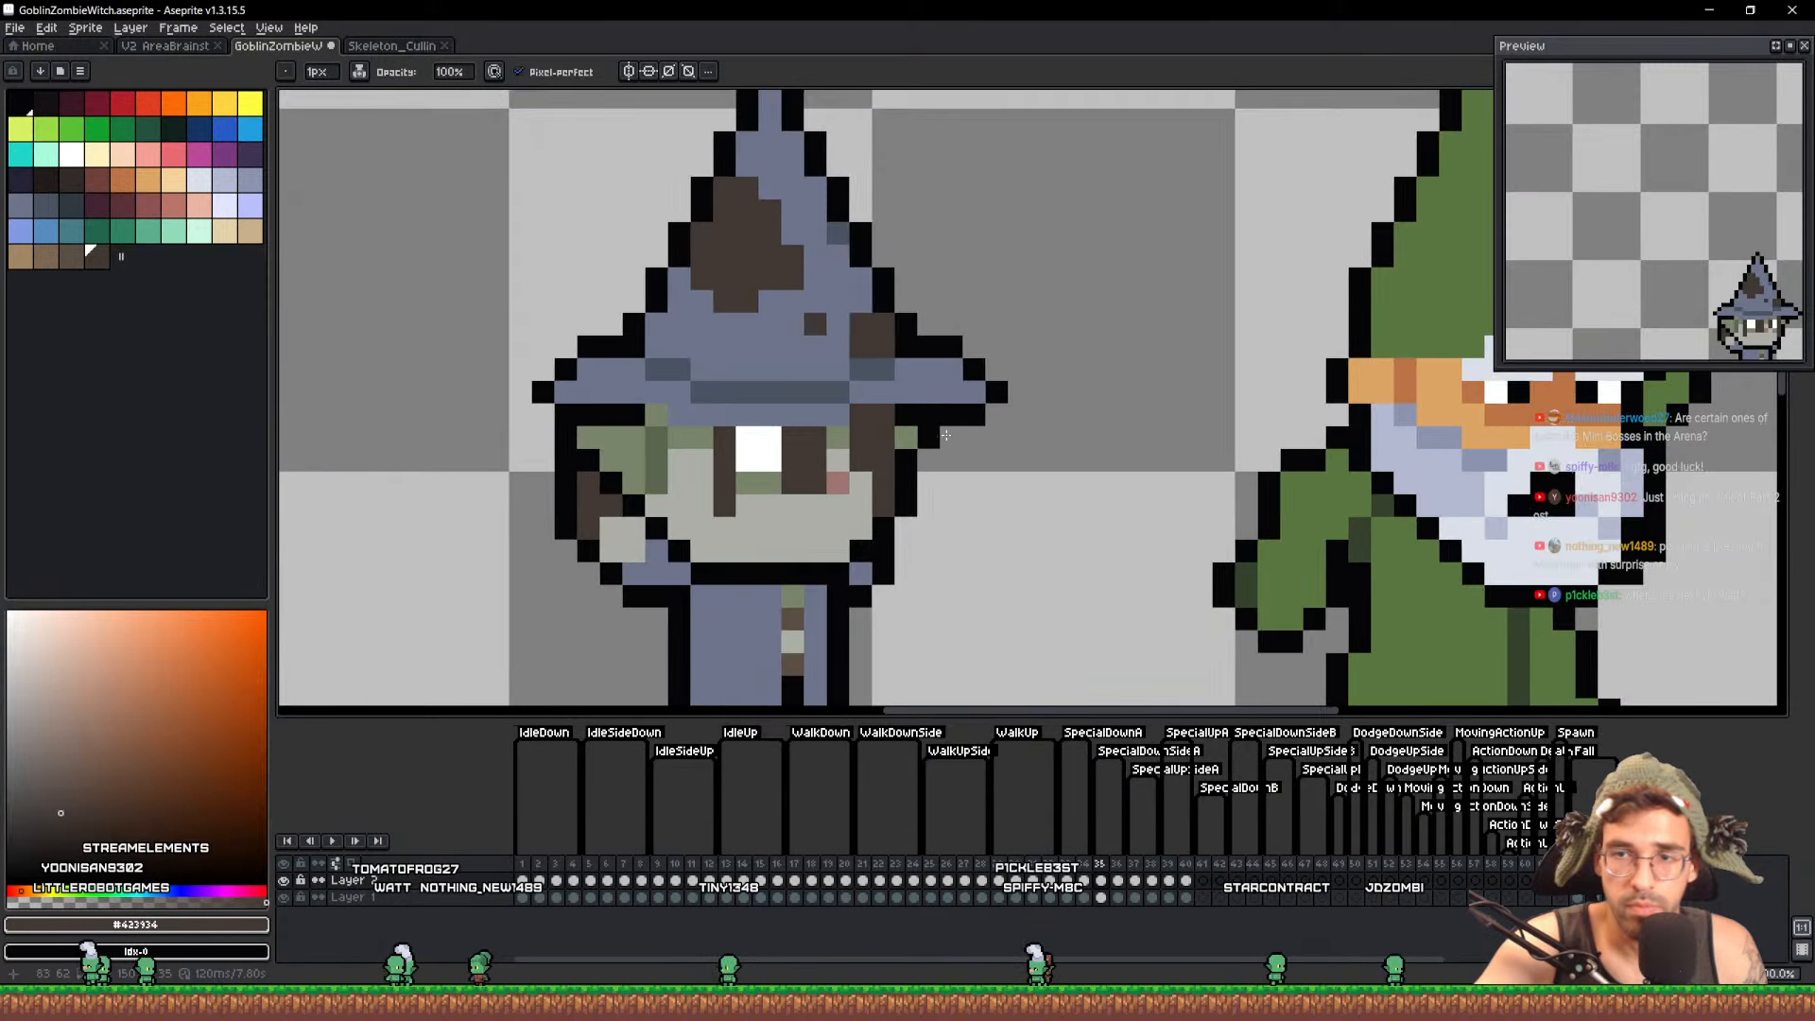
{"action": "scroll", "coordinate": [854, 497], "scroll_direction": "up", "scroll_amount": 2}
{"action": "left_click", "coordinate": [921, 548], "text": "alt"}
{"action": "left_click_drag", "start_coordinate": [917, 520], "coordinate": [919, 383]}
{"action": "left_click", "coordinate": [946, 390], "text": "alt"}
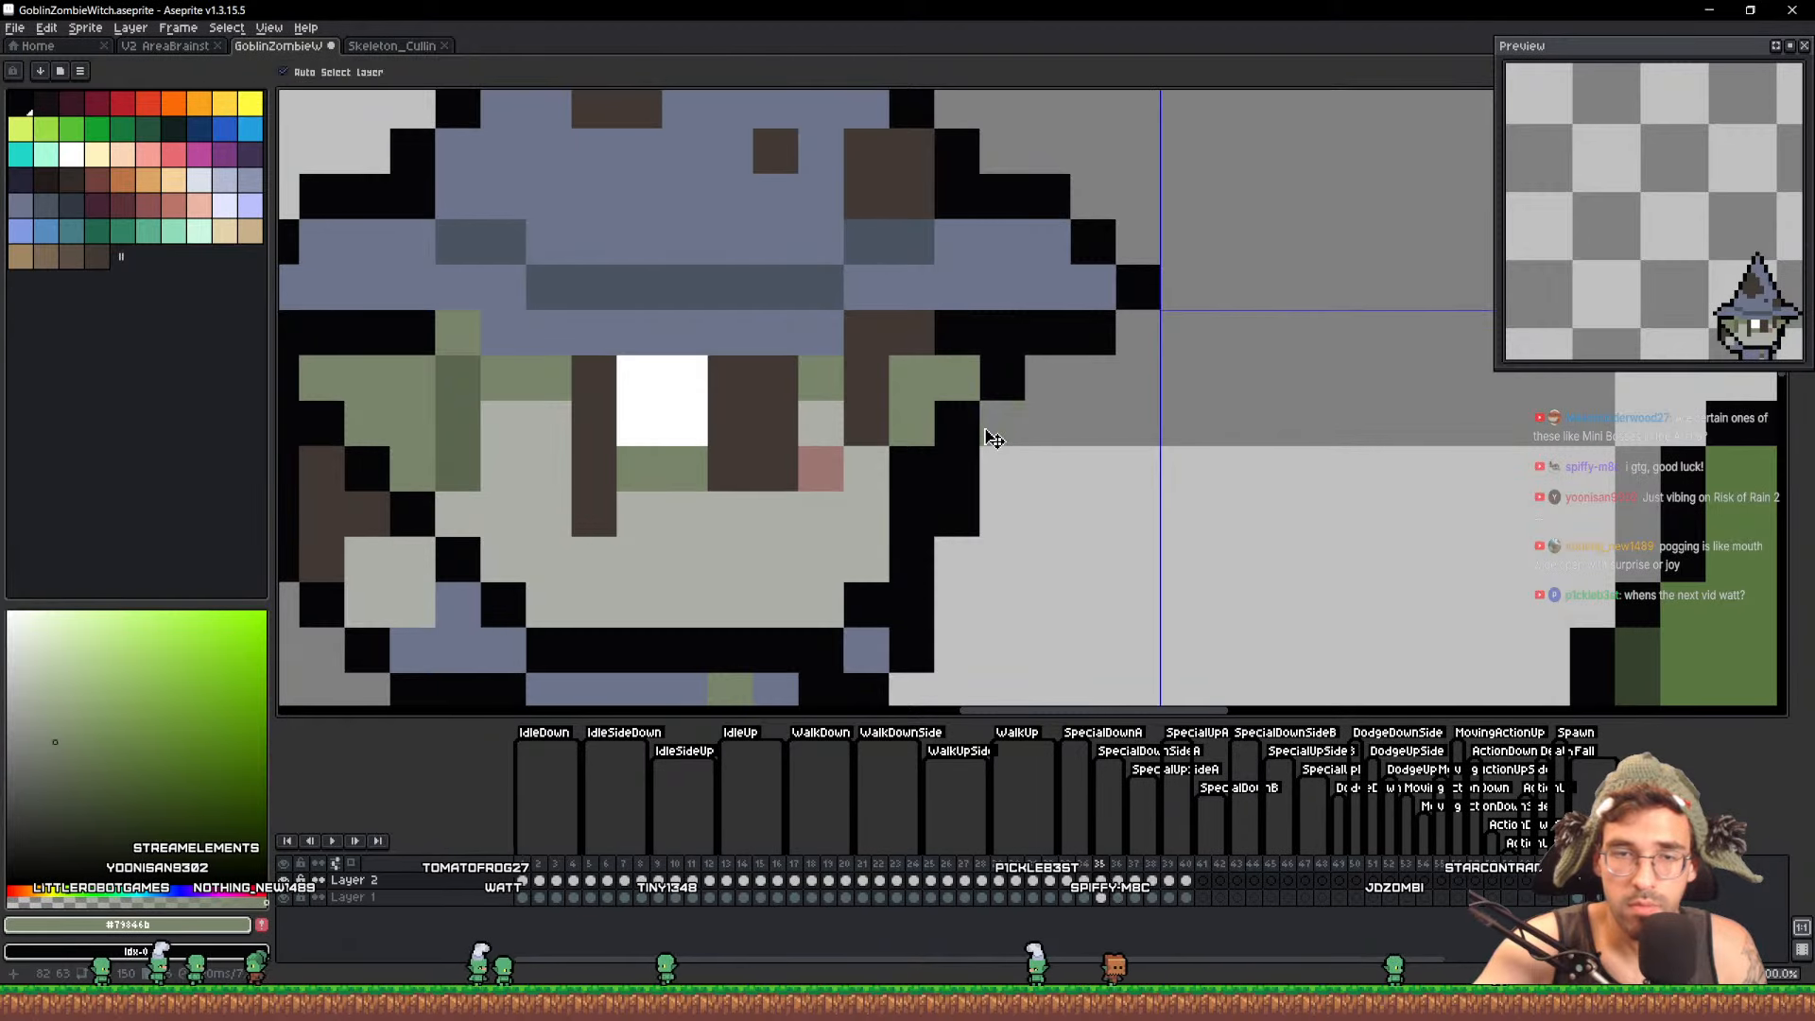
Trim the far ear and erase the extra outline pixels beside the far cheek on frame 35
{"action": "left_click", "coordinate": [1006, 378], "text": "alt"}
{"action": "key", "text": "e"}
{"action": "left_click", "coordinate": [1002, 378]}
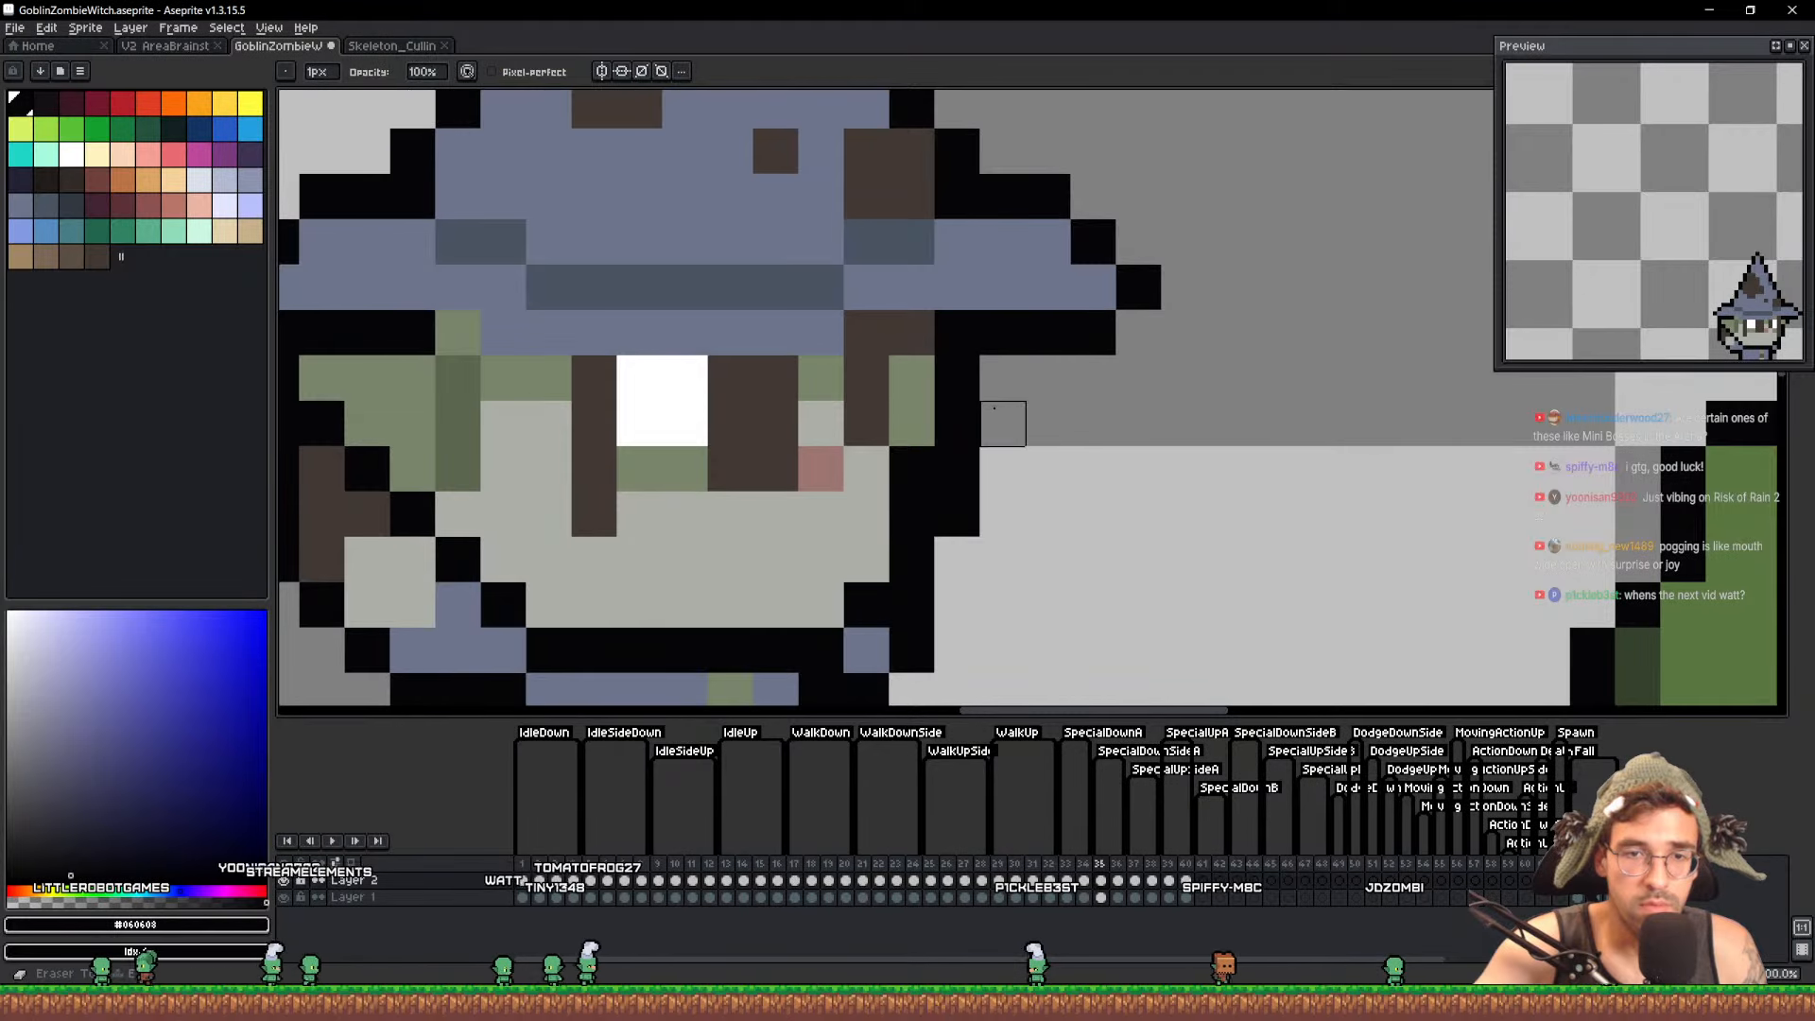
{"action": "left_click", "coordinate": [957, 424]}
{"action": "left_click_drag", "start_coordinate": [956, 469], "coordinate": [957, 559]}
{"action": "scroll", "coordinate": [956, 560], "scroll_direction": "down", "scroll_amount": 2}
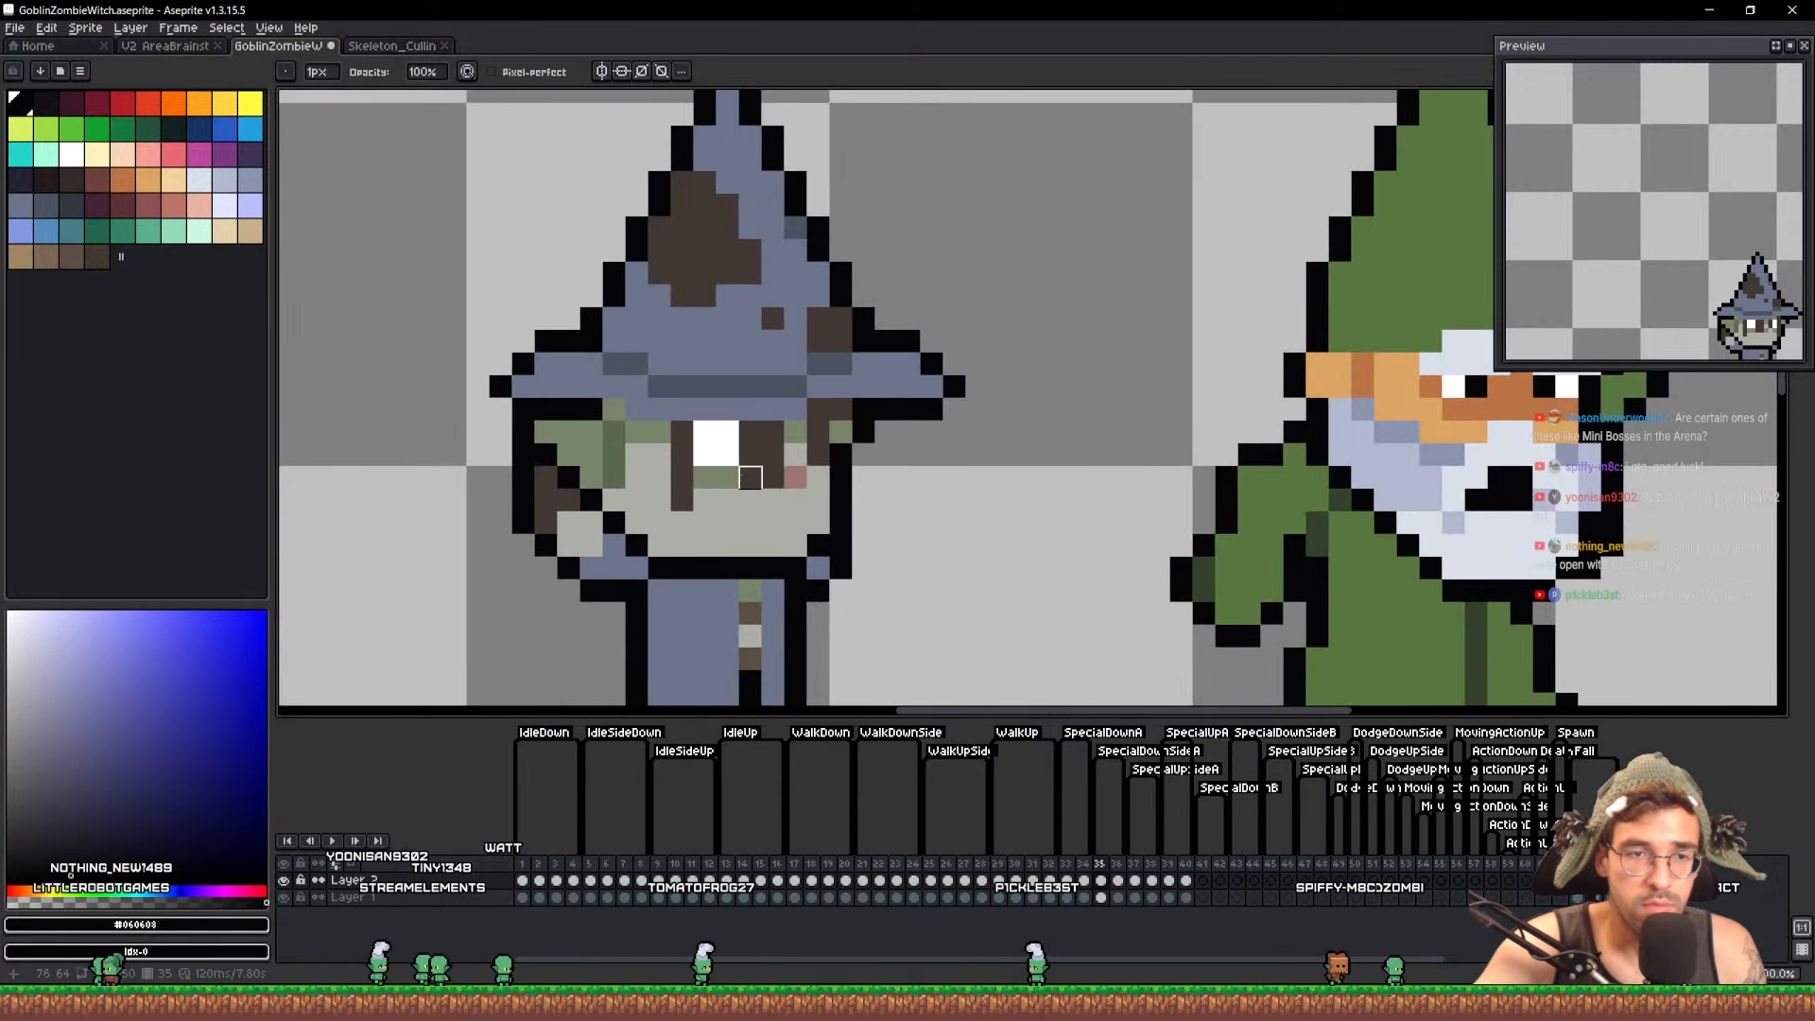
Move the near ear one pixel right on frame 35 and fill the gap behind it with hair brown
{"action": "scroll", "coordinate": [587, 446], "scroll_direction": "up", "scroll_amount": 1}
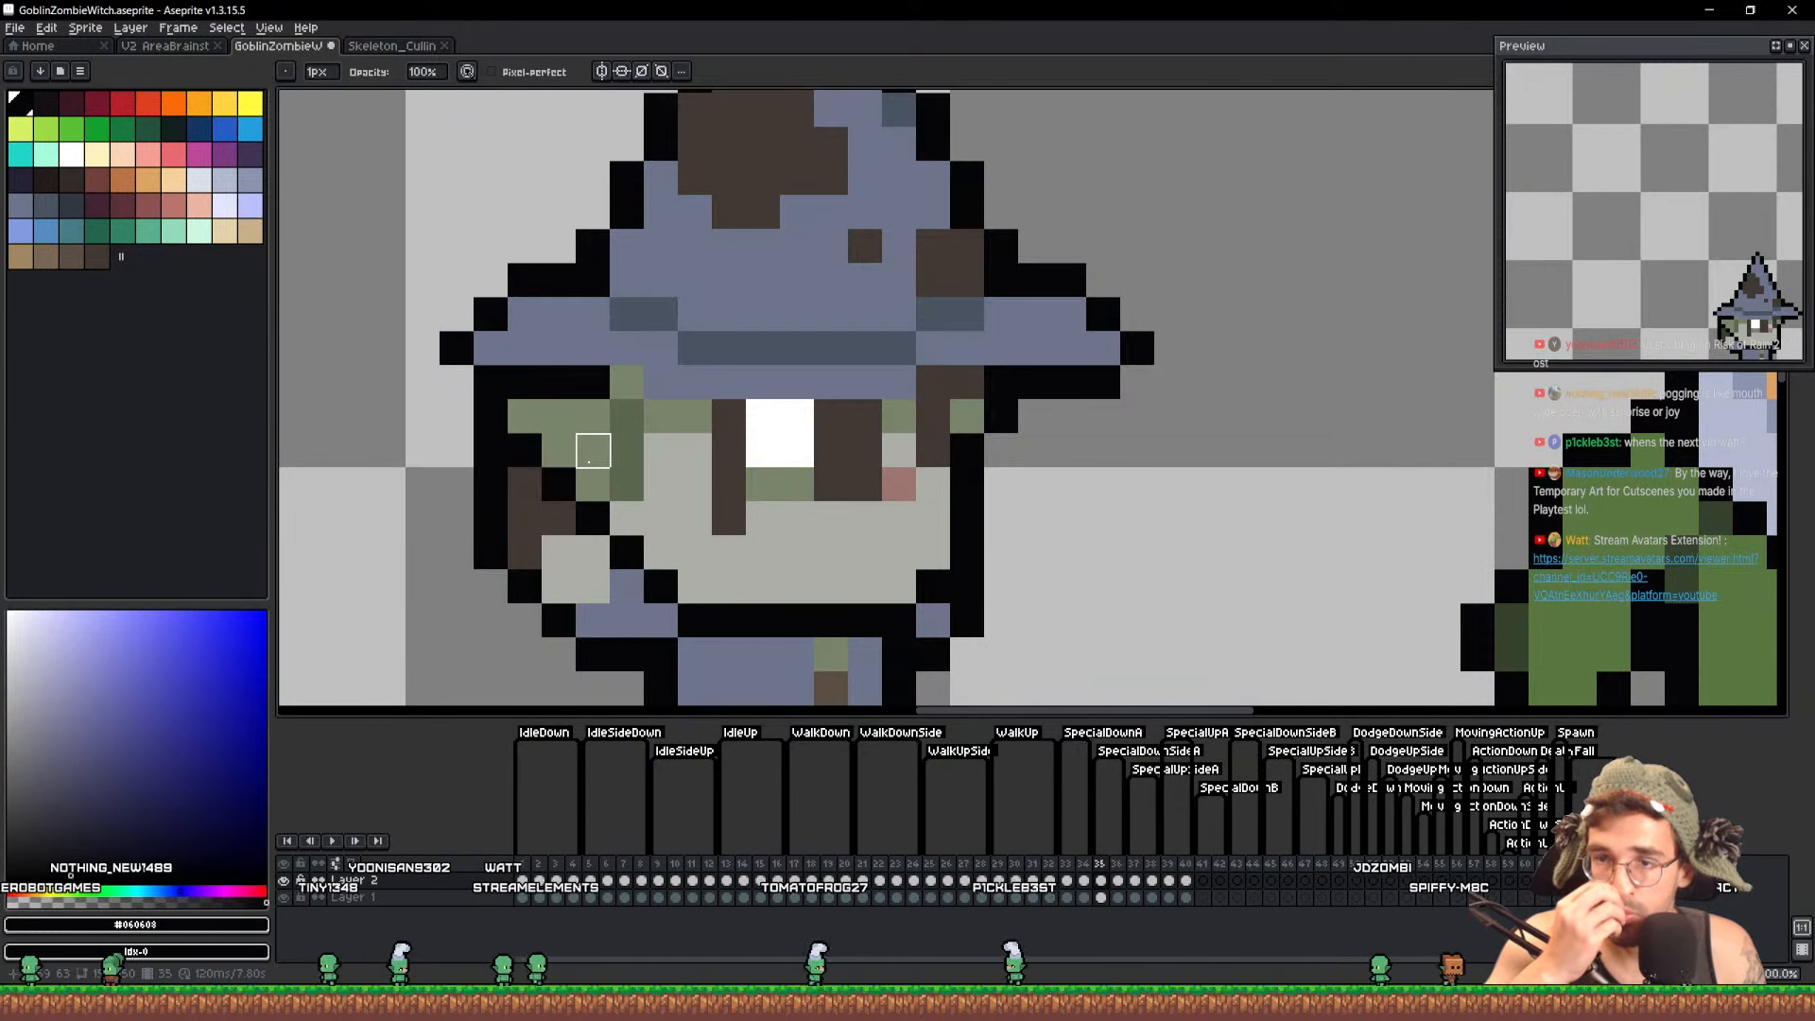
{"action": "key", "text": "q"}
{"action": "mouse_move", "coordinate": [666, 491]}
{"action": "left_mouse_down"}
{"action": "mouse_move", "coordinate": [560, 484]}
{"action": "mouse_move", "coordinate": [525, 450]}
{"action": "mouse_move", "coordinate": [524, 415]}
{"action": "mouse_move", "coordinate": [592, 382]}
{"action": "mouse_move", "coordinate": [637, 457]}
{"action": "left_mouse_up"}
{"action": "key", "text": "ctrl+d"}
{"action": "key", "text": "alt"}
{"action": "left_click", "coordinate": [526, 418]}
{"action": "left_click", "coordinate": [547, 488], "text": "alt"}
{"action": "left_click_drag", "start_coordinate": [525, 483], "coordinate": [528, 451]}
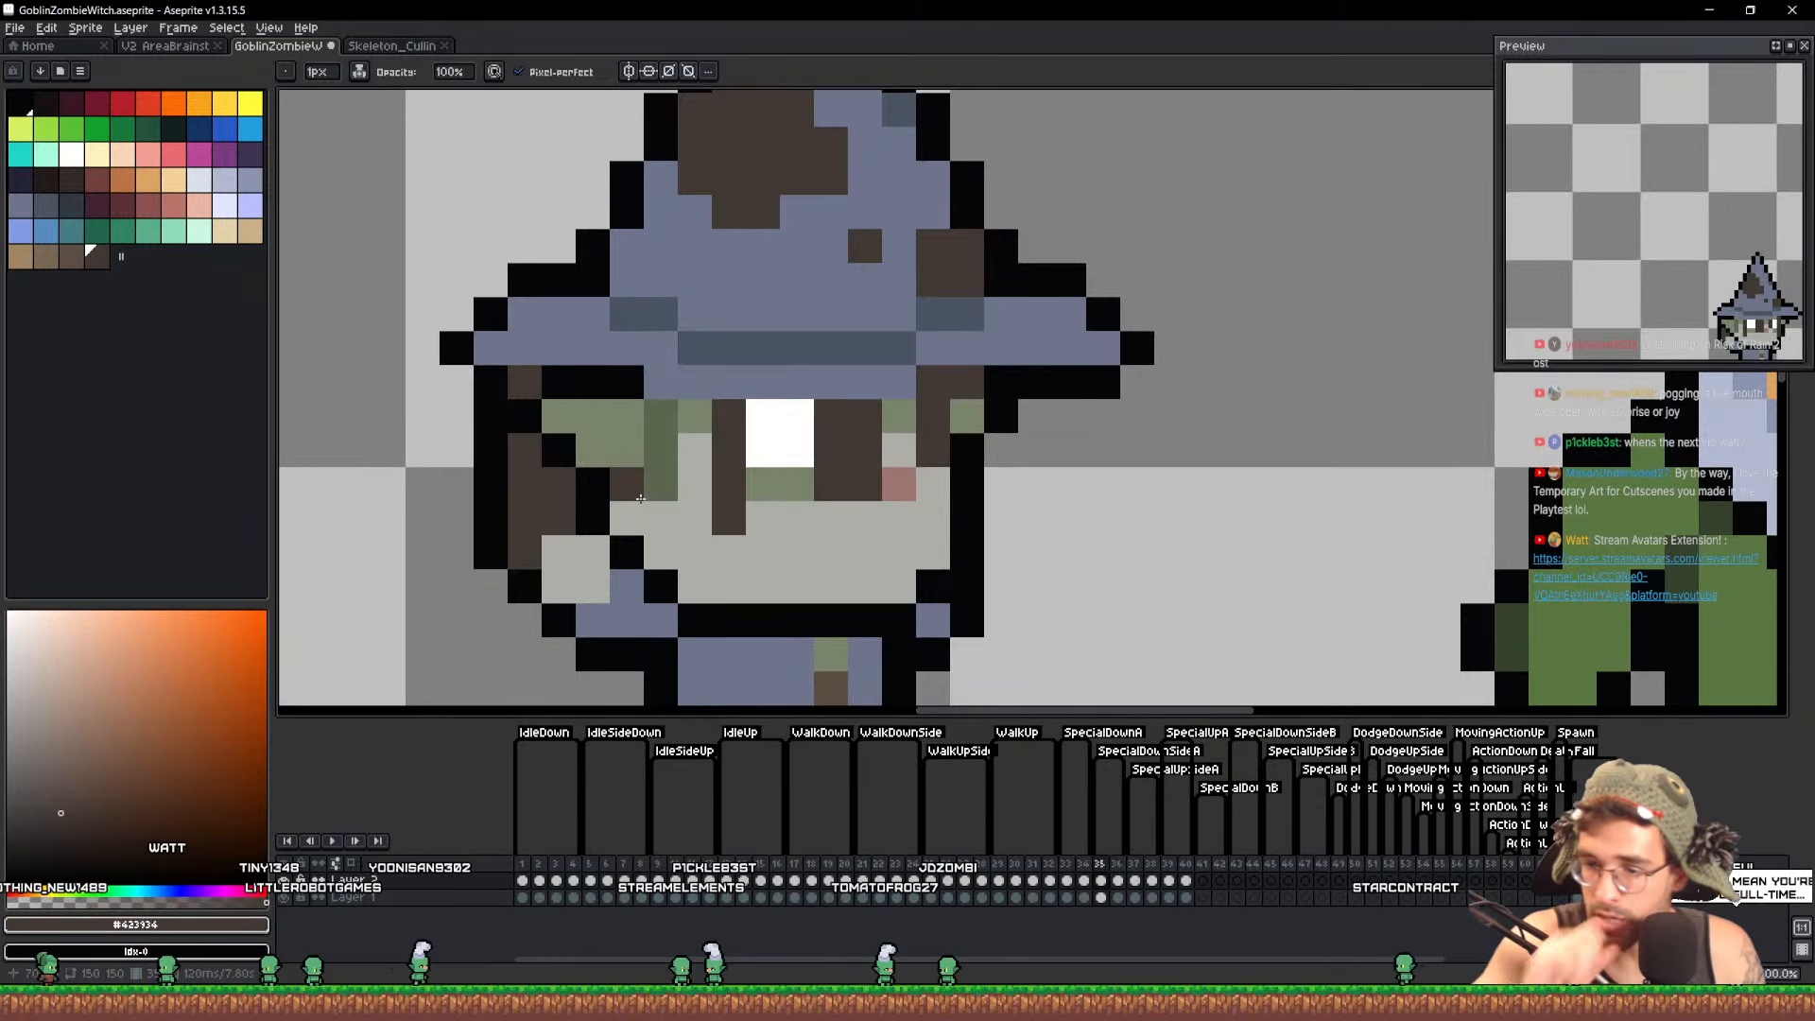
Shift the hat's brown patches one pixel right on frame 35, paint their leftover edge pixels hat blue, and save the file
{"action": "left_click_drag", "start_coordinate": [812, 410], "coordinate": [777, 540]}
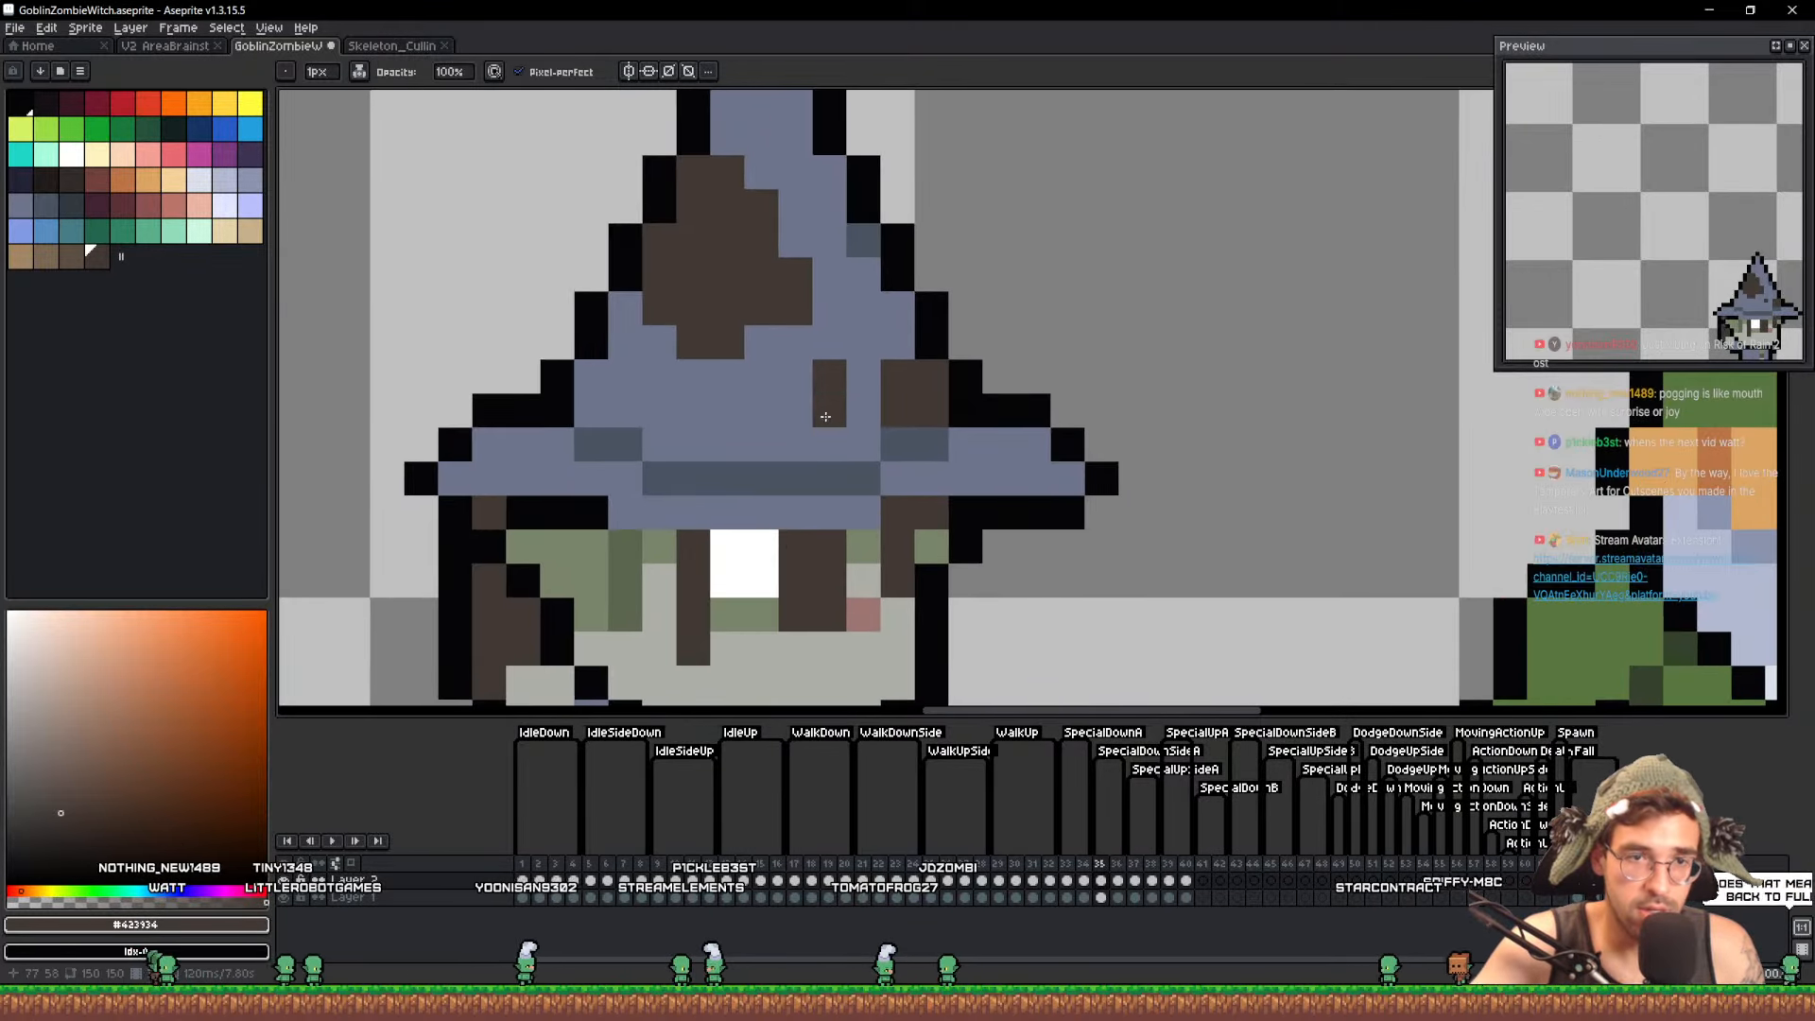
{"action": "key", "text": "q"}
{"action": "mouse_move", "coordinate": [876, 410]}
{"action": "left_mouse_down"}
{"action": "mouse_move", "coordinate": [796, 410]}
{"action": "mouse_move", "coordinate": [694, 376]}
{"action": "mouse_move", "coordinate": [659, 342]}
{"action": "mouse_move", "coordinate": [659, 241]}
{"action": "mouse_move", "coordinate": [693, 241]}
{"action": "mouse_move", "coordinate": [693, 172]}
{"action": "mouse_move", "coordinate": [760, 173]}
{"action": "mouse_move", "coordinate": [857, 369]}
{"action": "left_mouse_up"}
{"action": "key", "text": "ctrl+d"}
{"action": "left_click", "coordinate": [673, 364], "text": "alt"}
{"action": "key", "text": "b"}
{"action": "left_click_drag", "start_coordinate": [661, 308], "coordinate": [661, 242]}
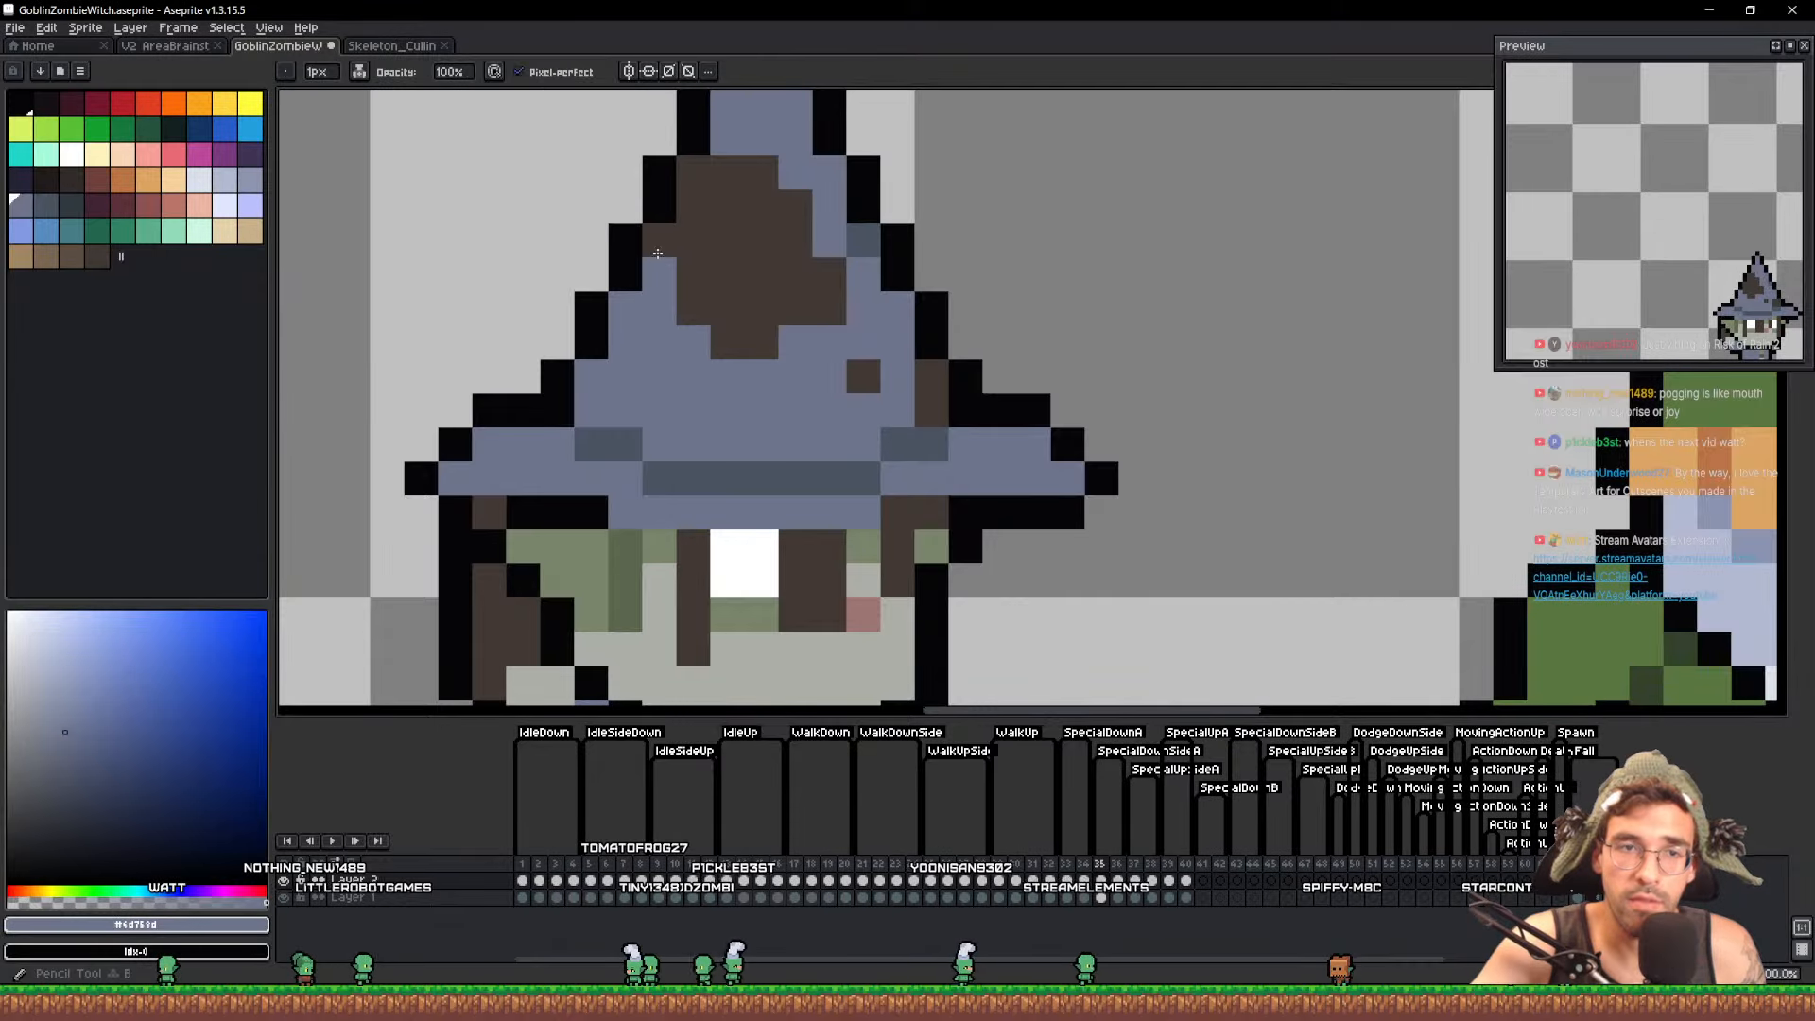
{"action": "left_click", "coordinate": [702, 175]}
{"action": "key", "text": "ctrl+s"}
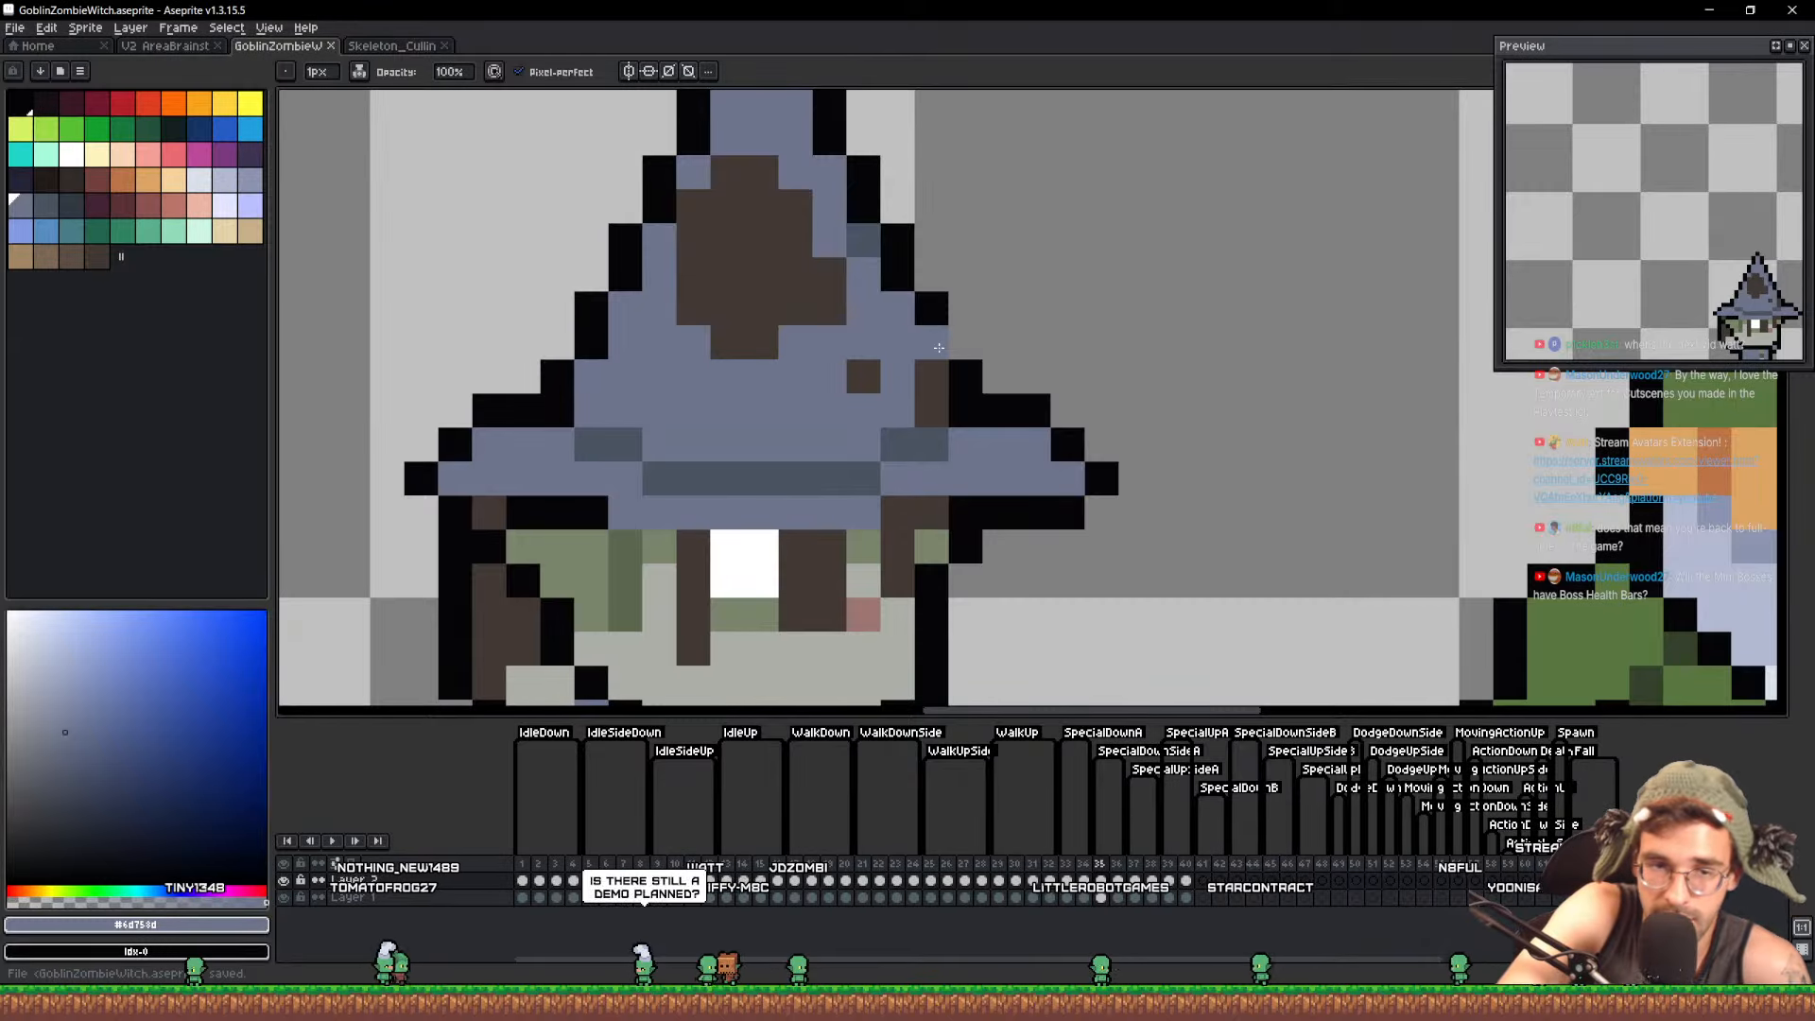
{"action": "left_click", "coordinate": [938, 347]}
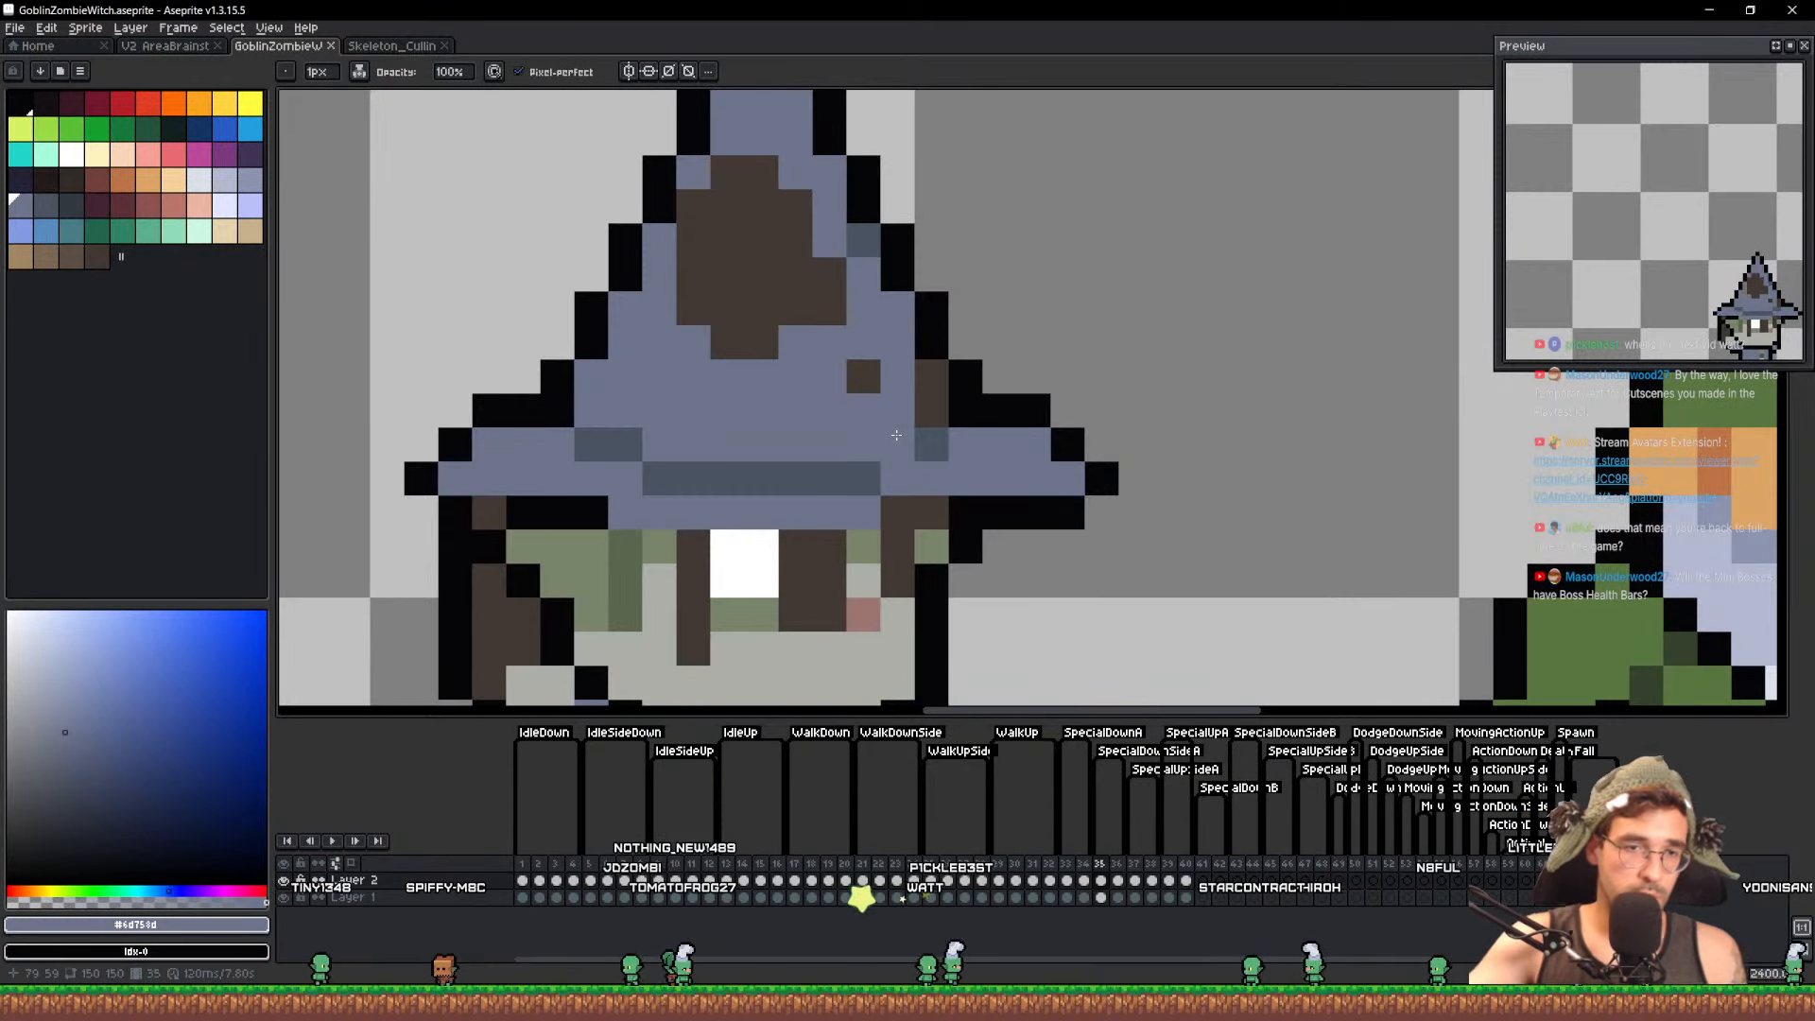
On frame 36, shift the witch's facial features one pixel left and widen the far eye in white with grey-green beneath it
{"action": "scroll", "coordinate": [944, 350], "scroll_direction": "down", "scroll_amount": 7}
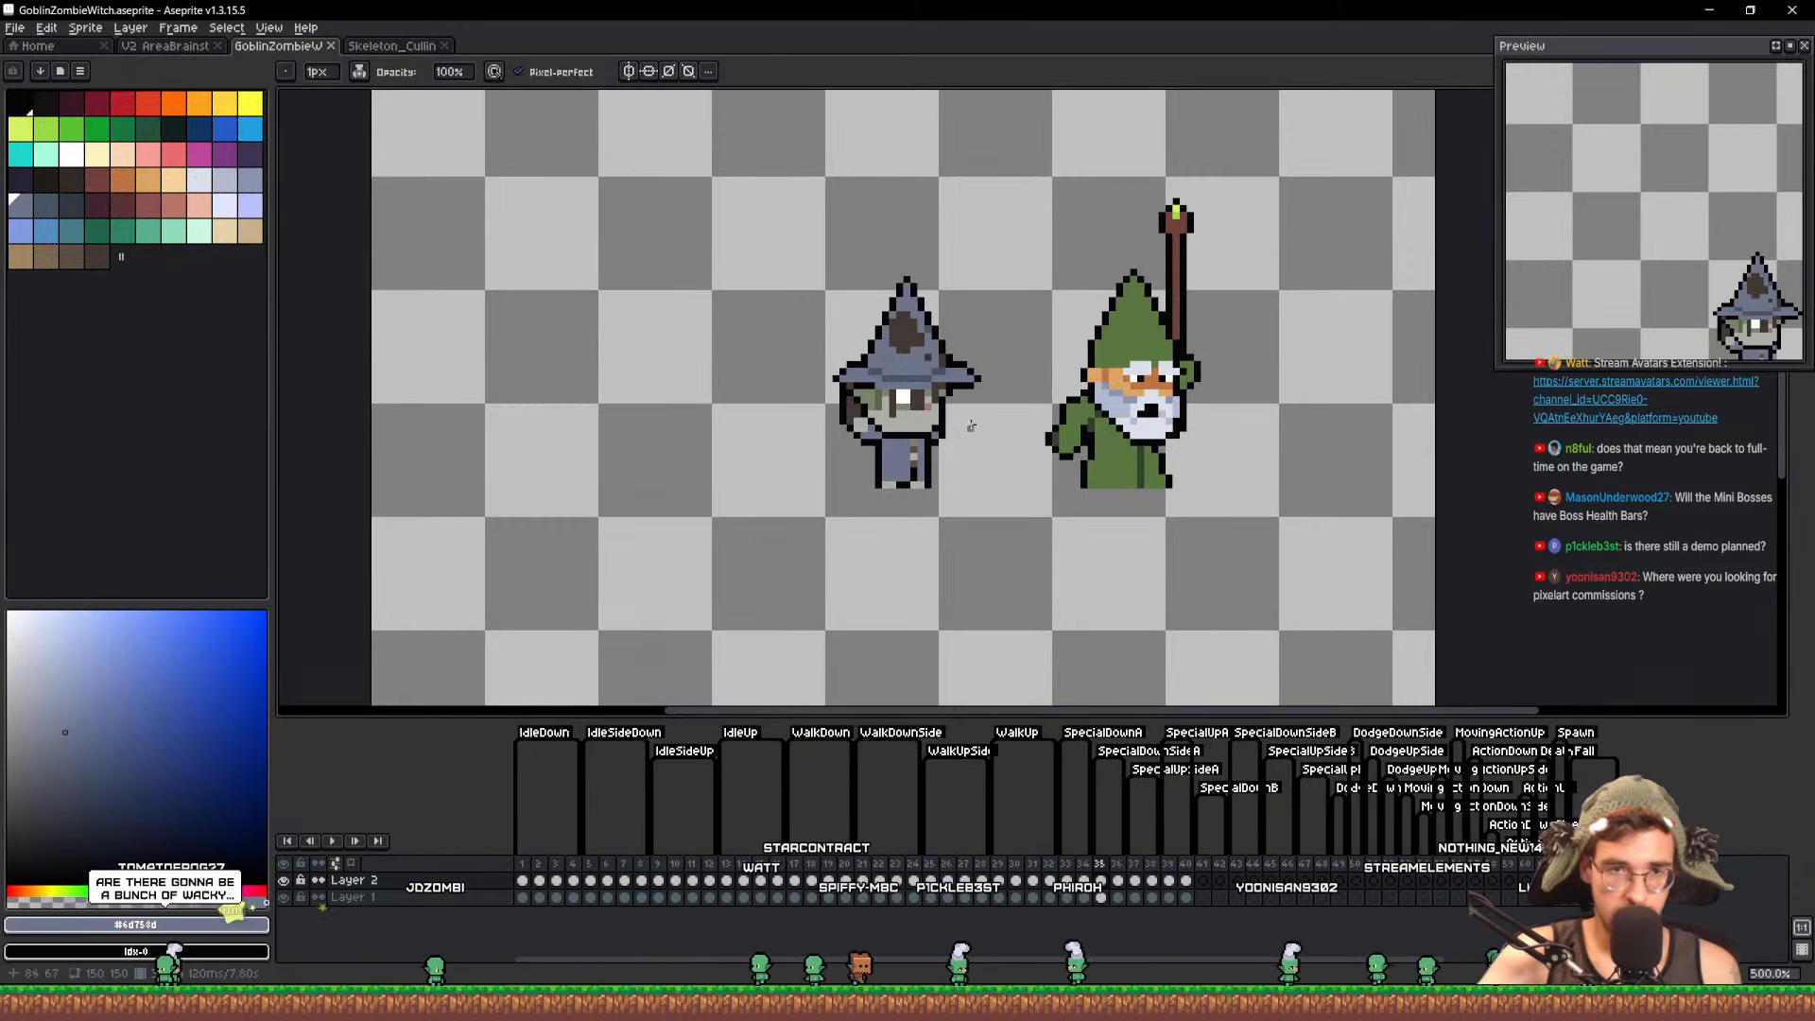
{"action": "left_click", "coordinate": [1131, 880]}
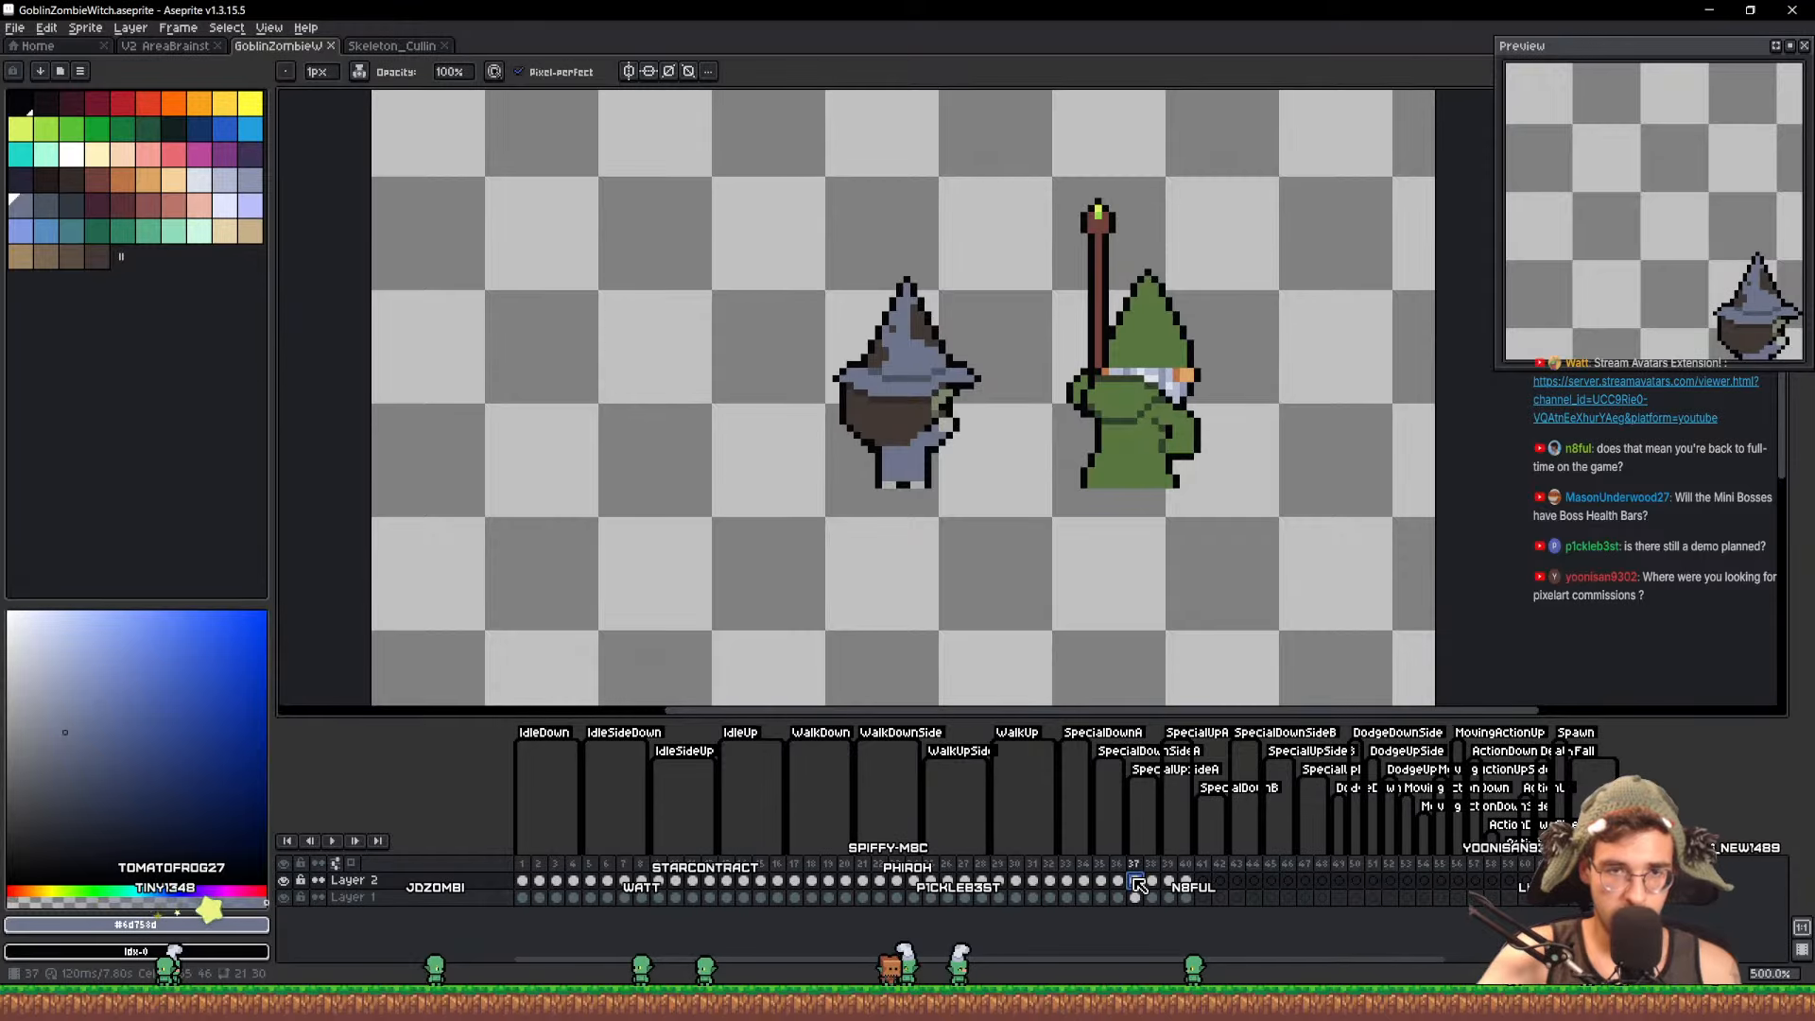
{"action": "left_click", "coordinate": [1103, 881]}
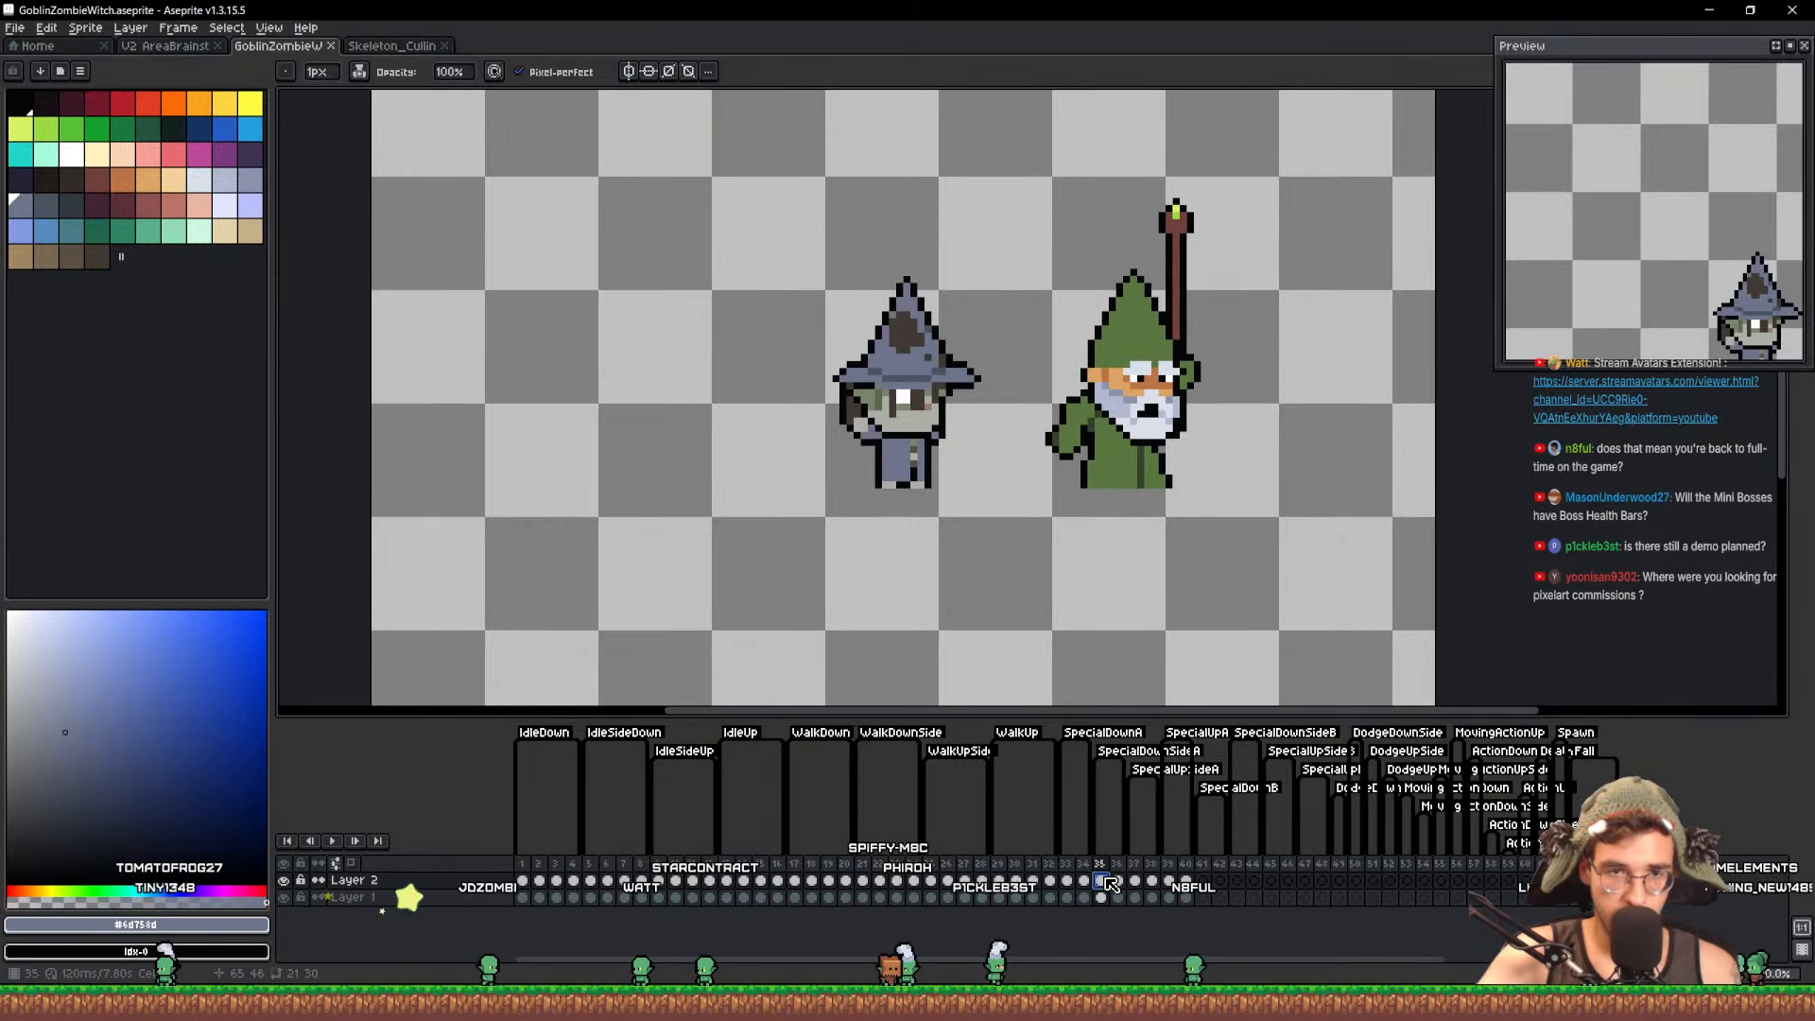
{"action": "left_click", "coordinate": [1120, 881]}
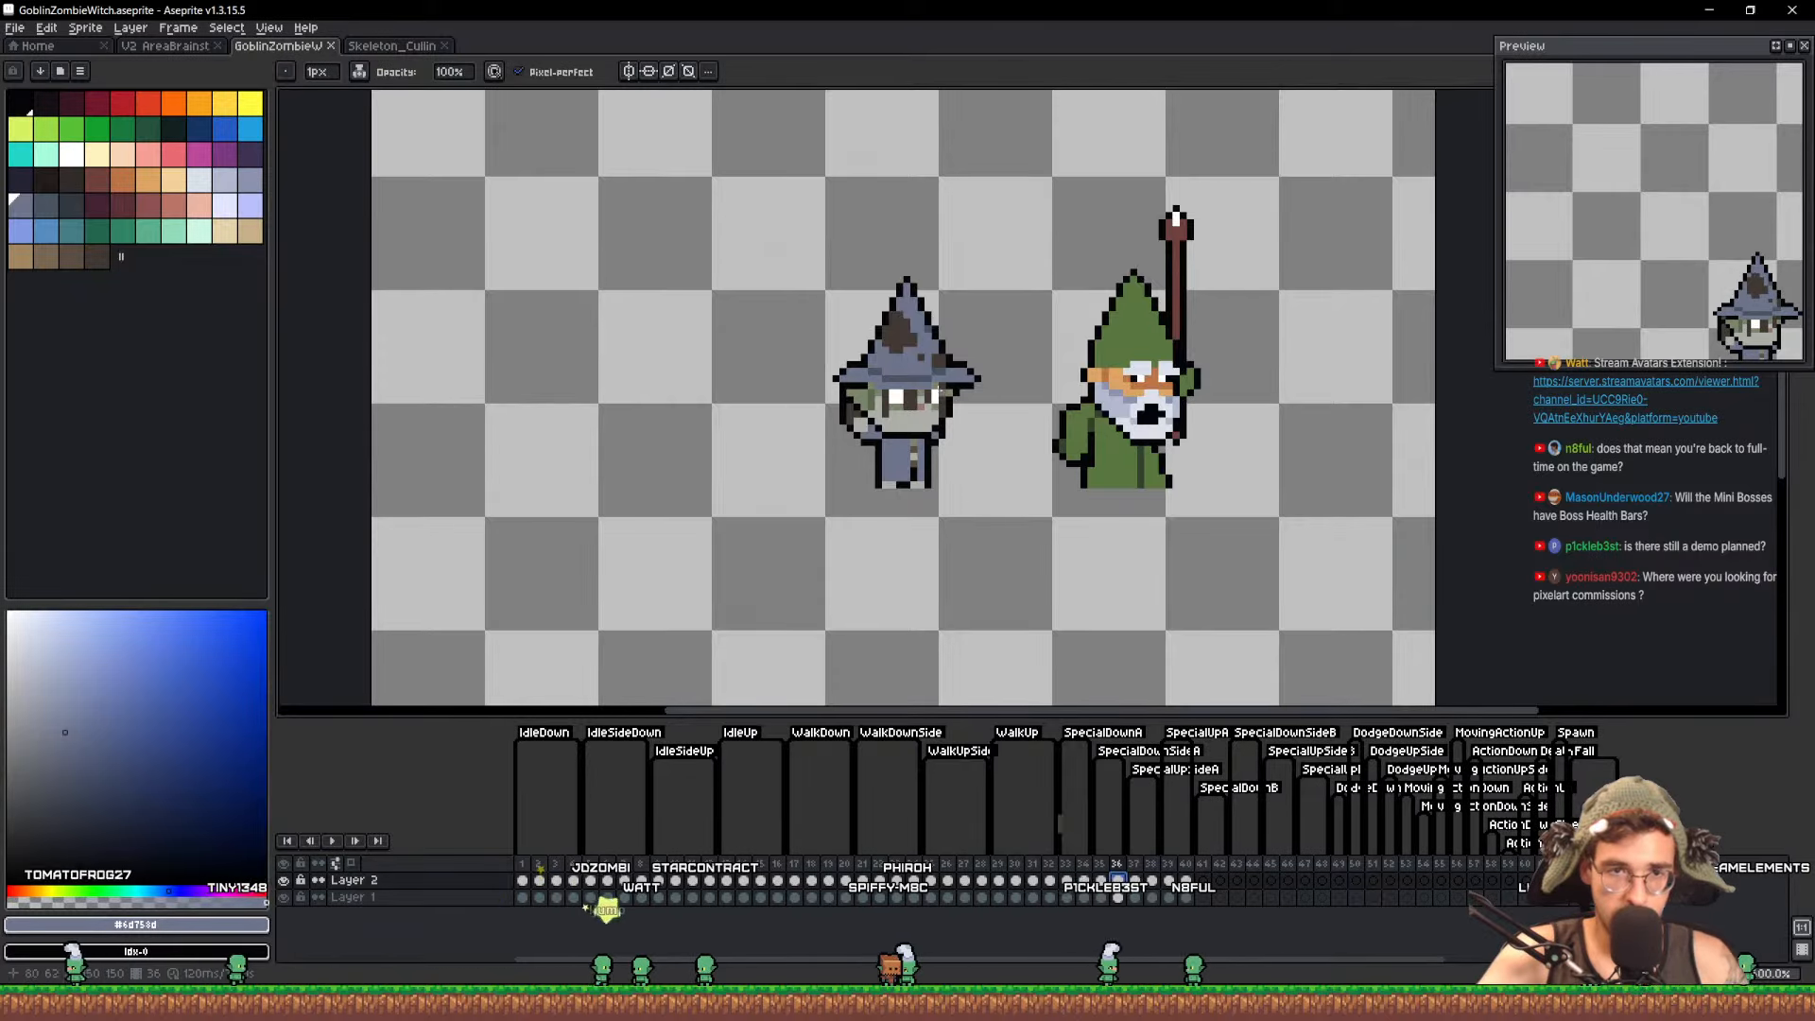
{"action": "scroll", "coordinate": [905, 410], "scroll_direction": "up", "scroll_amount": 5}
{"action": "key", "text": "v"}
{"action": "mouse_move", "coordinate": [912, 422]}
{"action": "left_mouse_down"}
{"action": "mouse_move", "coordinate": [901, 482]}
{"action": "mouse_move", "coordinate": [943, 419]}
{"action": "mouse_move", "coordinate": [991, 426]}
{"action": "mouse_move", "coordinate": [992, 486]}
{"action": "mouse_move", "coordinate": [960, 475]}
{"action": "mouse_move", "coordinate": [973, 453]}
{"action": "left_mouse_up"}
{"action": "scroll", "coordinate": [901, 484], "scroll_direction": "down", "scroll_amount": 2}
{"action": "key", "text": "m"}
{"action": "key", "text": "ctrl+d"}
{"action": "key", "text": "b"}
{"action": "left_click", "coordinate": [958, 449], "text": "alt"}
{"action": "left_click", "coordinate": [959, 470], "text": "alt"}
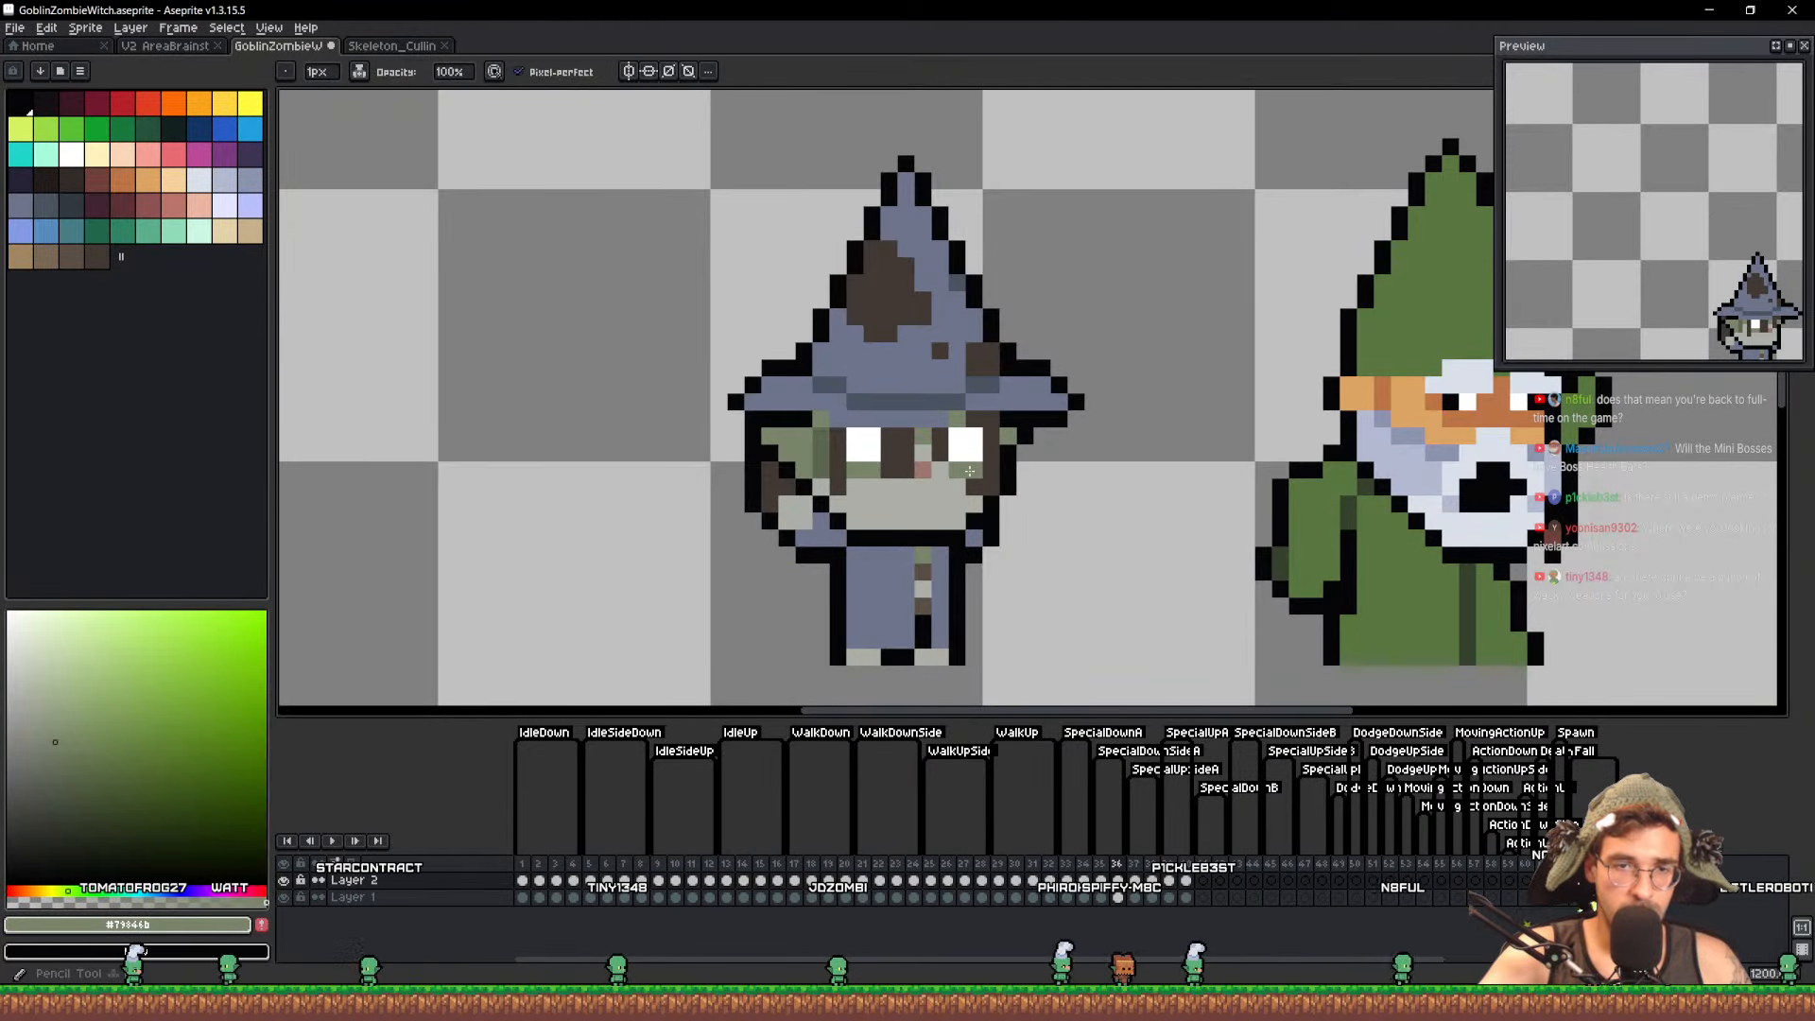
Extend the far ear on frame 36 in grey-green and outline it in black
{"action": "left_click", "coordinate": [969, 494], "text": "alt"}
{"action": "left_click", "coordinate": [1004, 433], "text": "alt"}
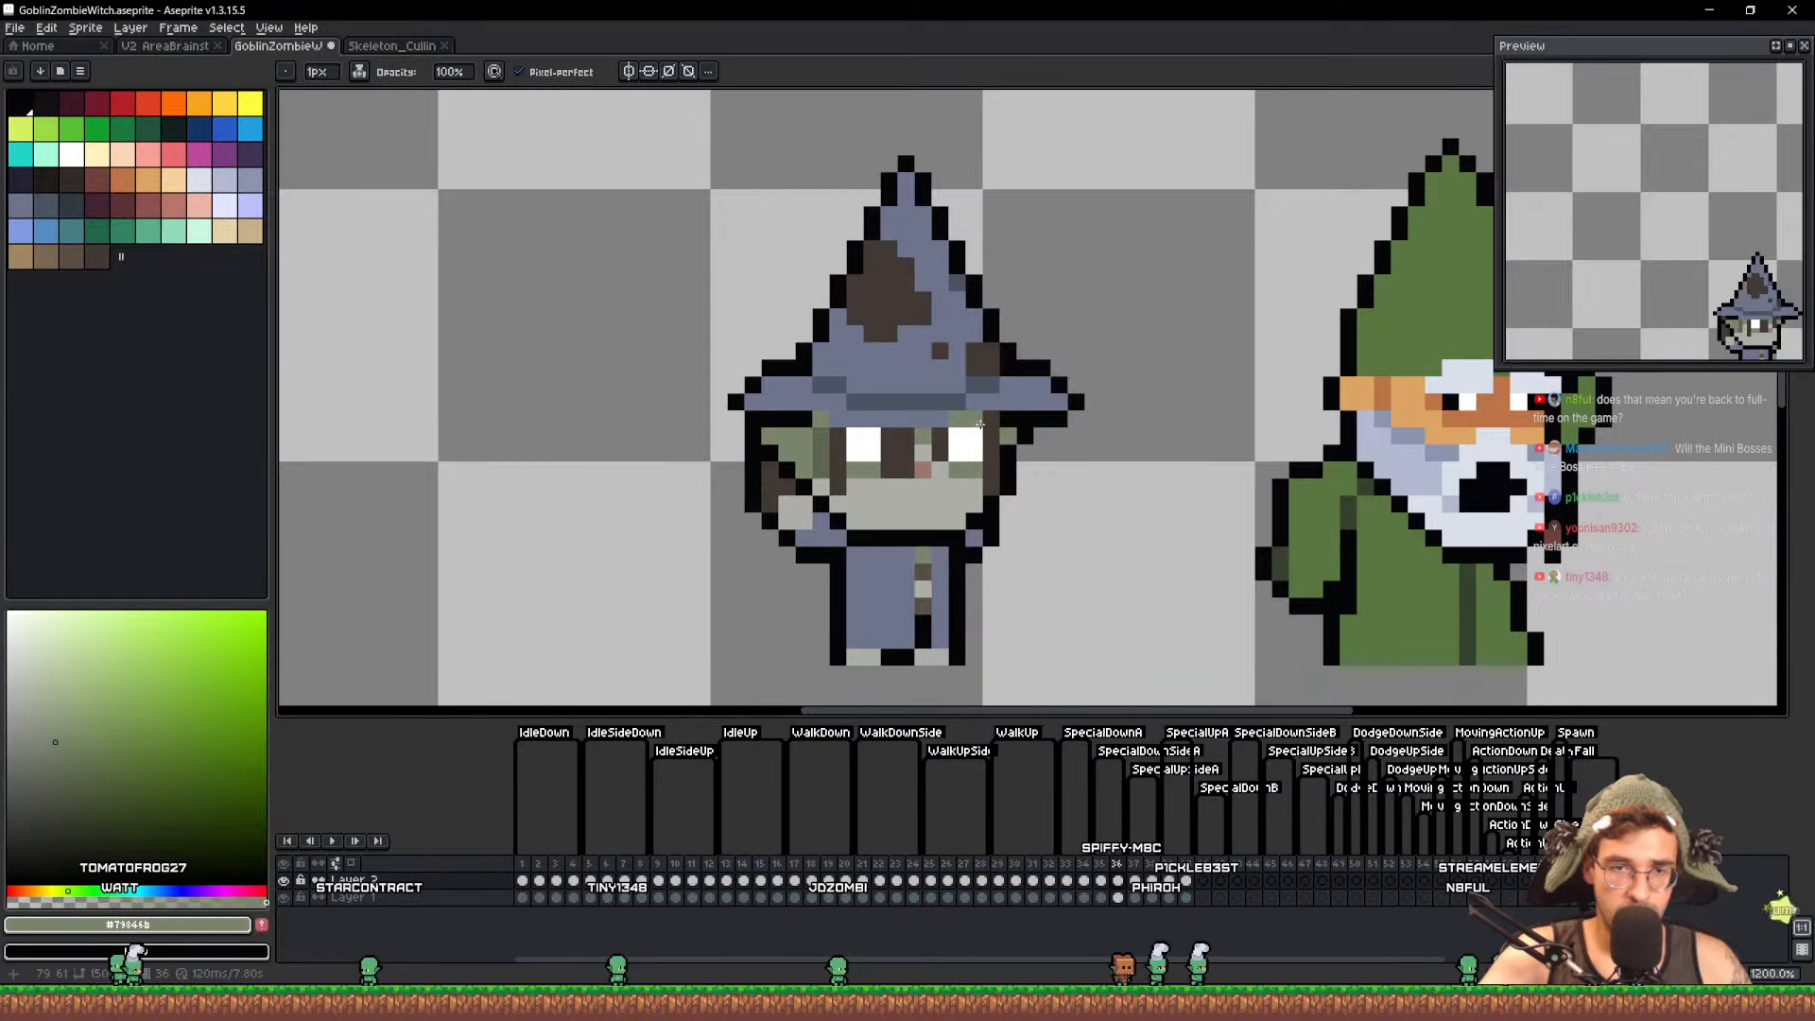
{"action": "left_click", "coordinate": [1011, 470], "text": "alt"}
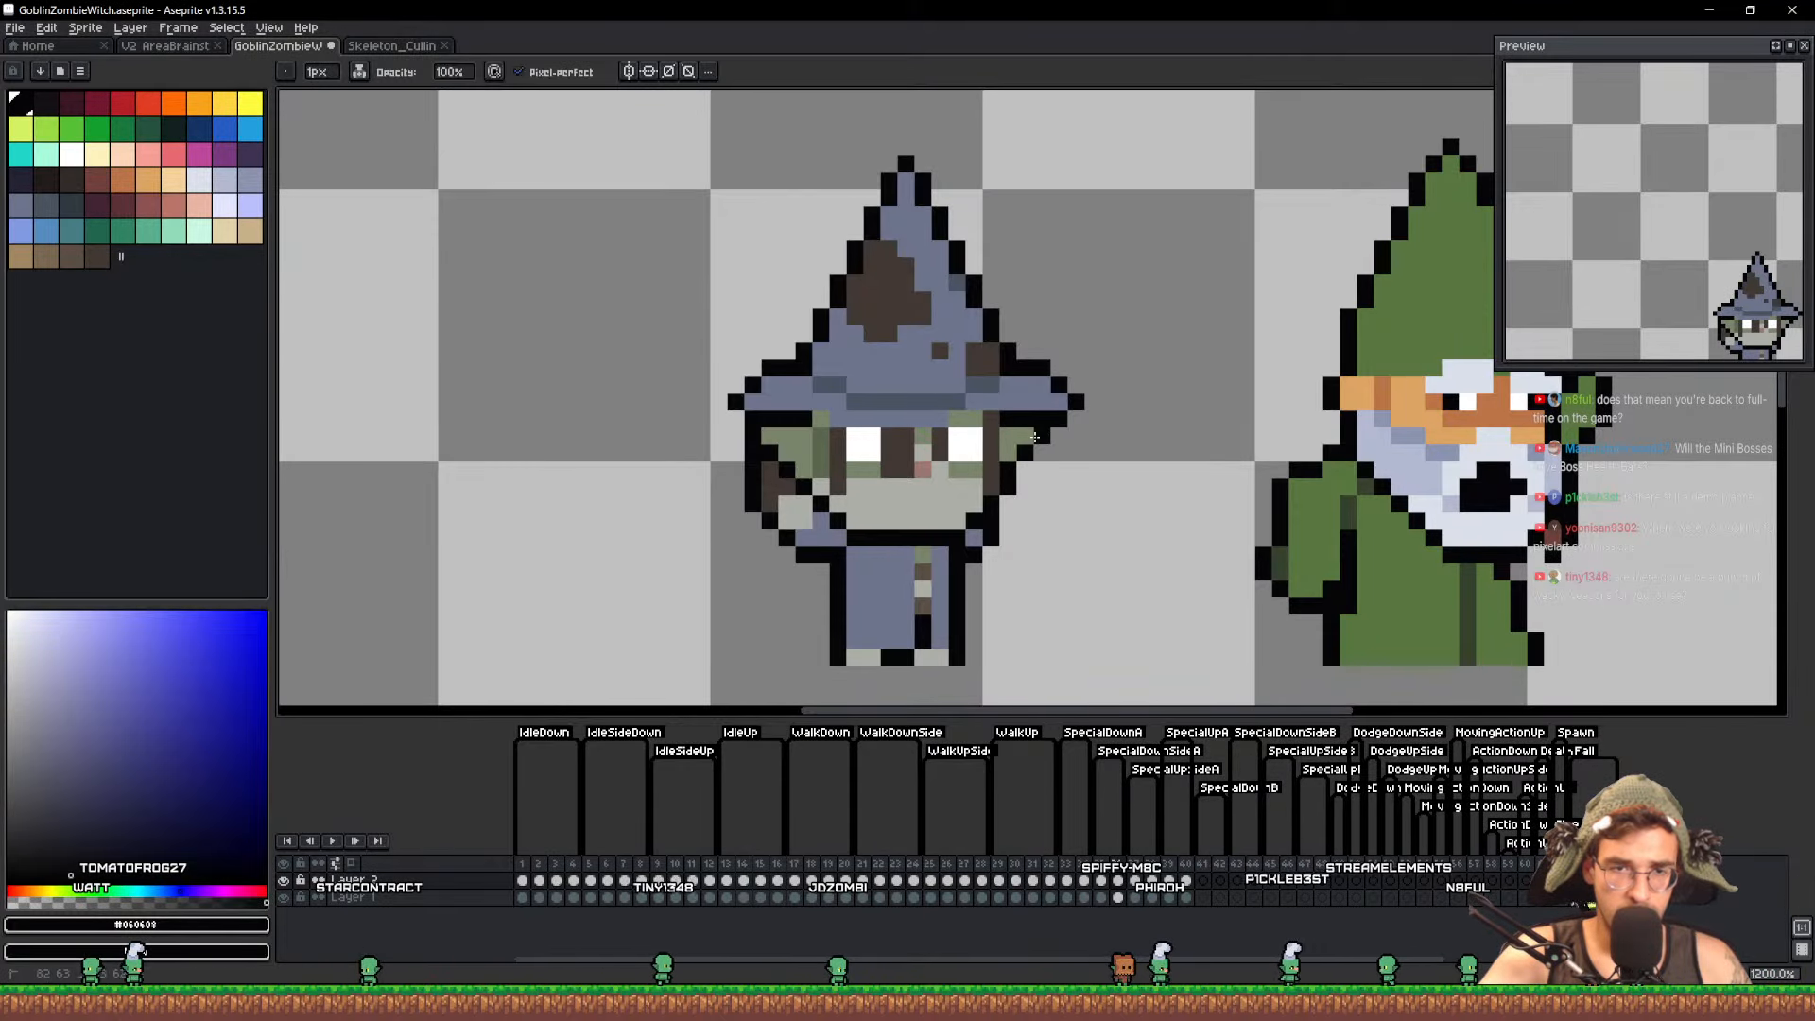
{"action": "left_click", "coordinate": [965, 470], "text": "alt"}
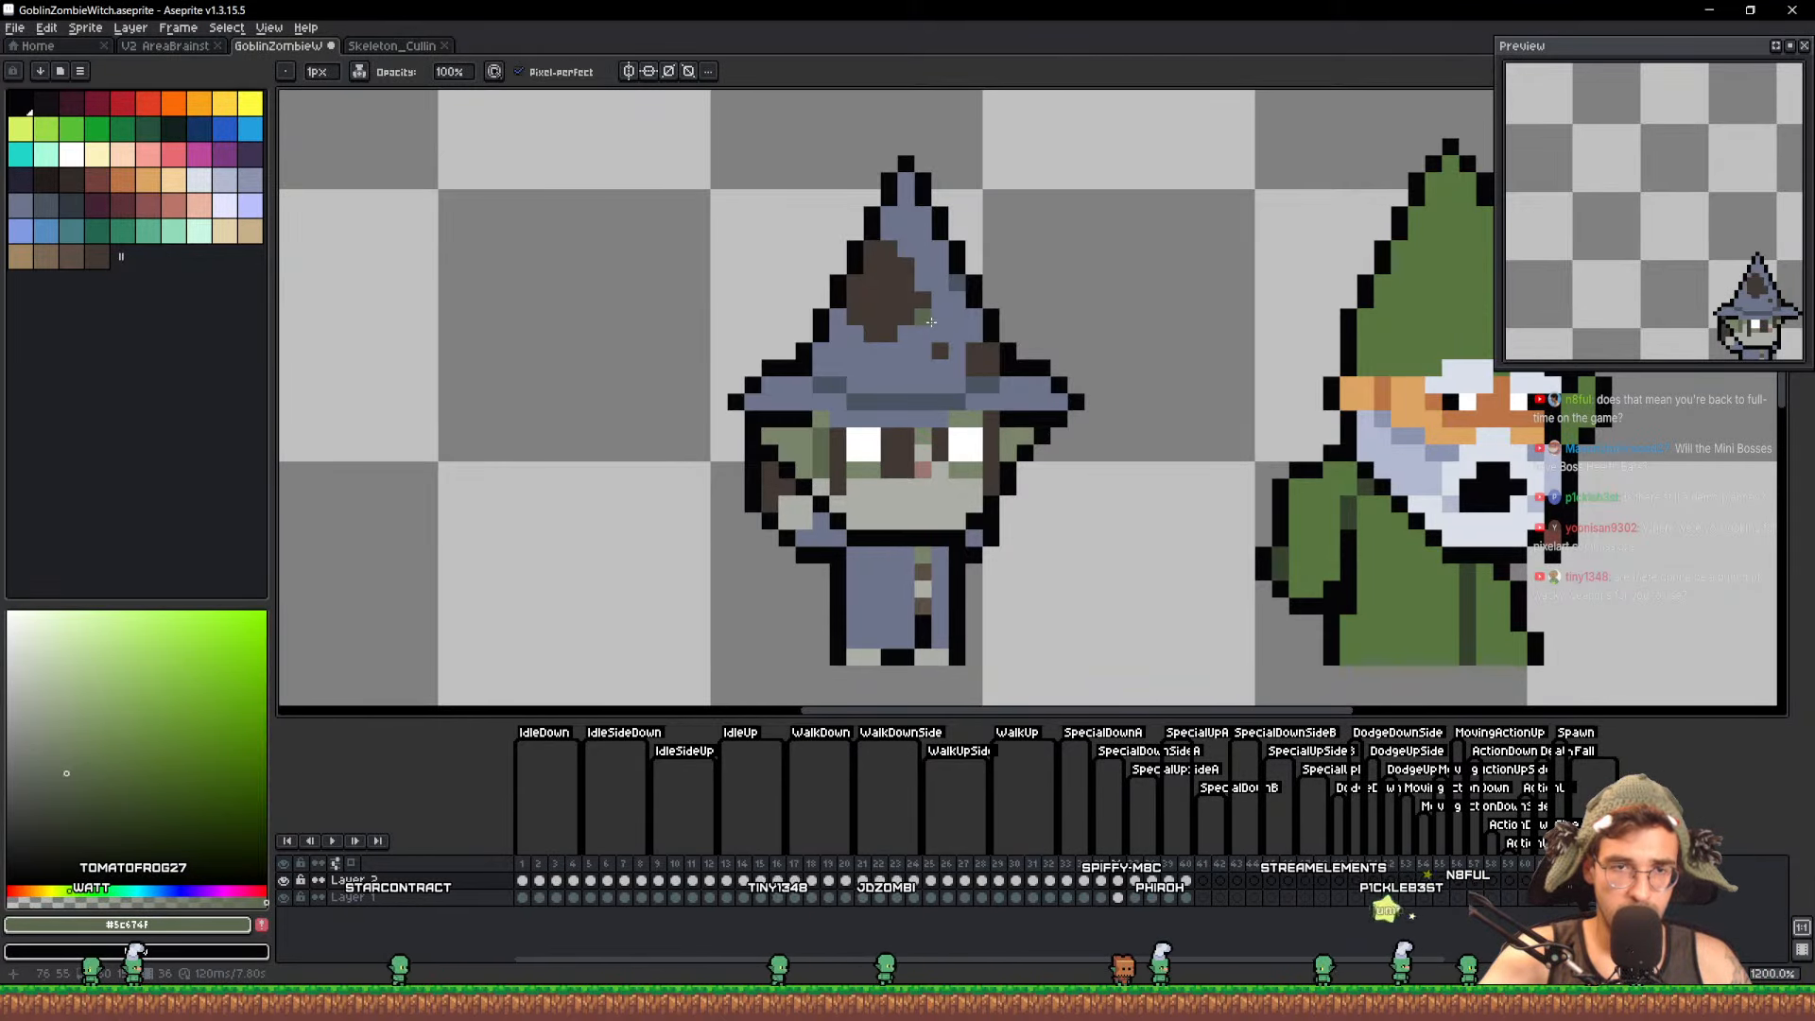
Shift the hat's brown patches one pixel left on frame 36 by repainting their edges in hat blue and brown
{"action": "left_click", "coordinate": [924, 319], "text": "alt"}
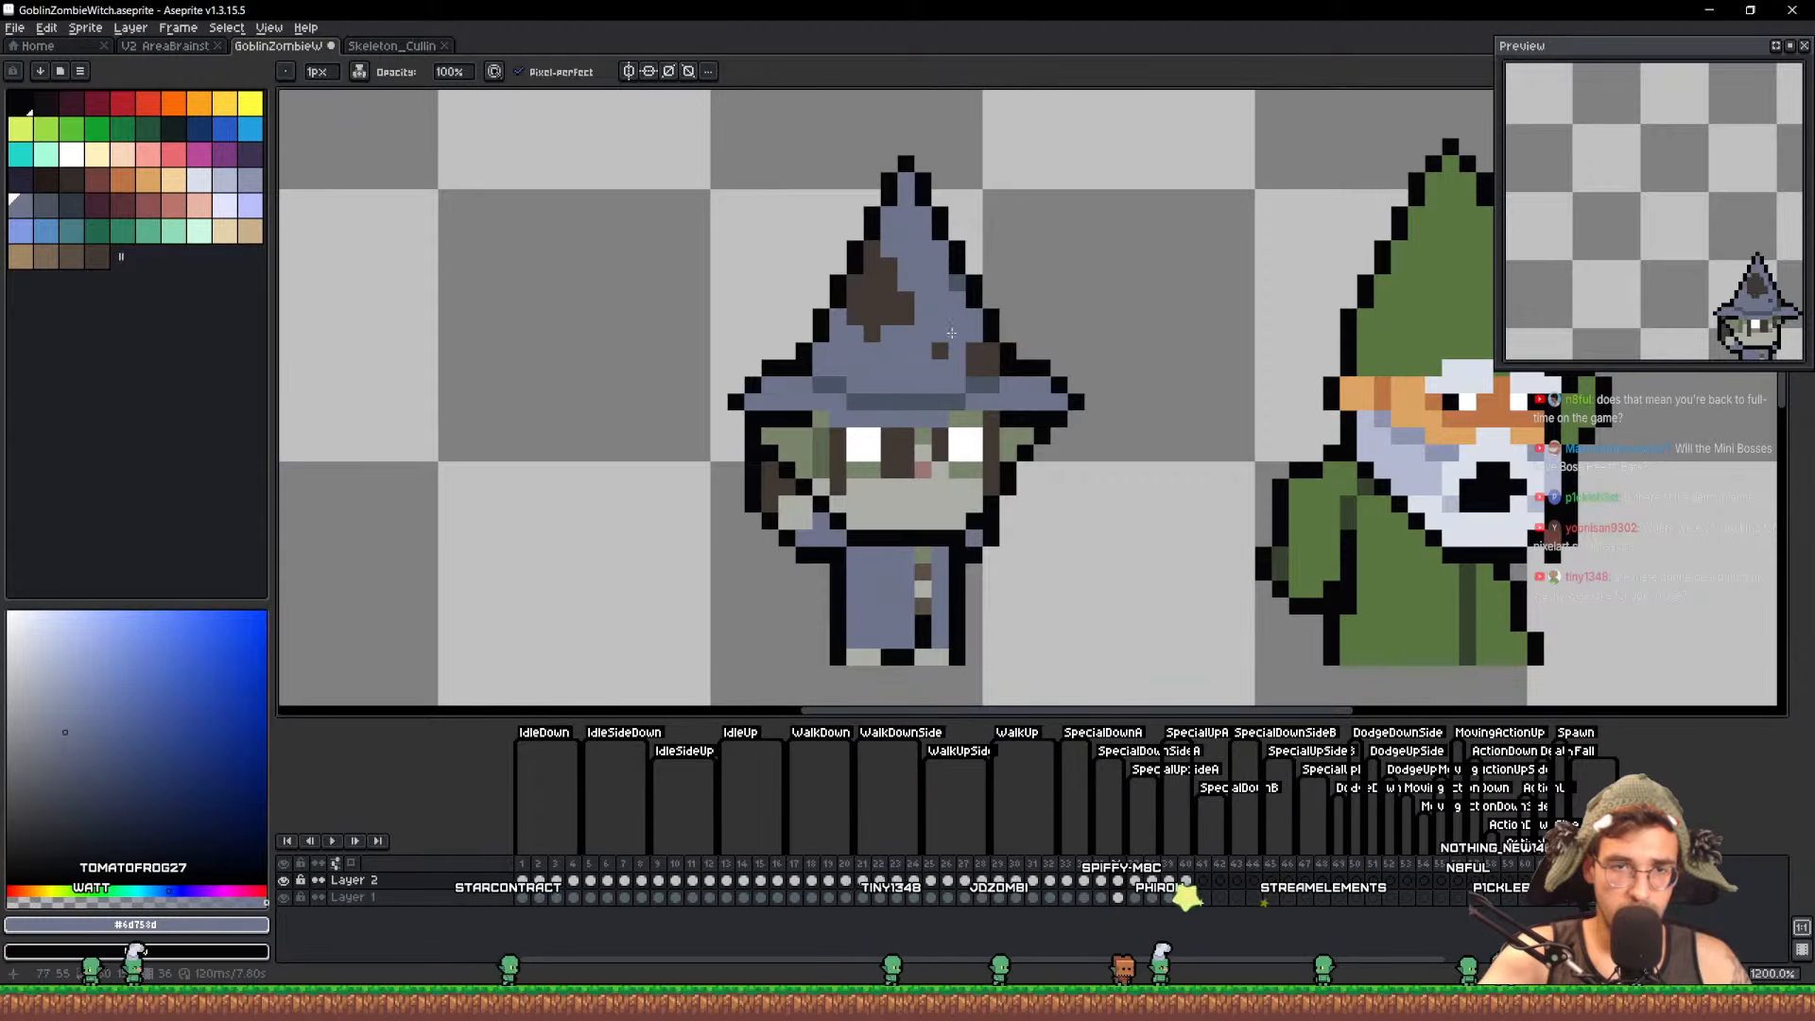
{"action": "left_click", "coordinate": [975, 353], "text": "alt"}
{"action": "left_click_drag", "start_coordinate": [958, 350], "coordinate": [957, 368]}
{"action": "left_click", "coordinate": [924, 350]}
{"action": "left_click", "coordinate": [948, 324], "text": "alt"}
{"action": "left_click", "coordinate": [940, 351]}
{"action": "left_click", "coordinate": [986, 351]}
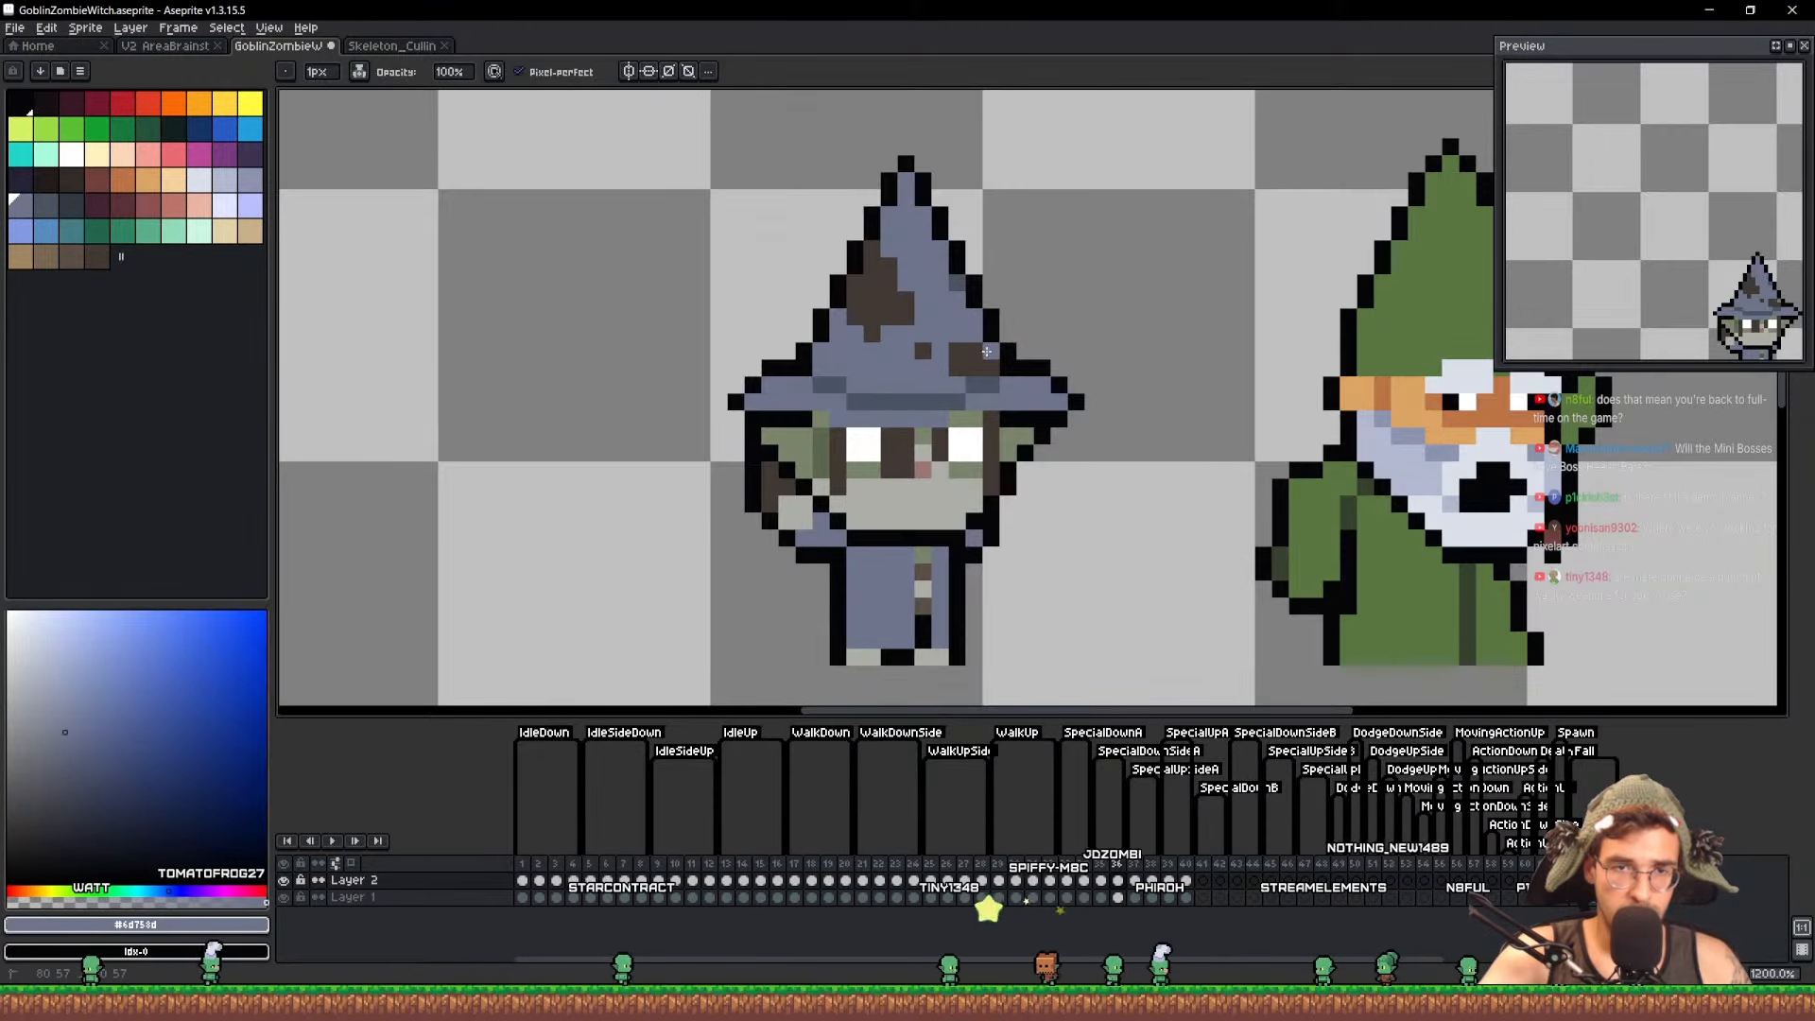
Reposition and zoom out the preview to show the witch and the green wizard in full
{"action": "left_click_drag", "start_coordinate": [1741, 255], "coordinate": [1658, 199]}
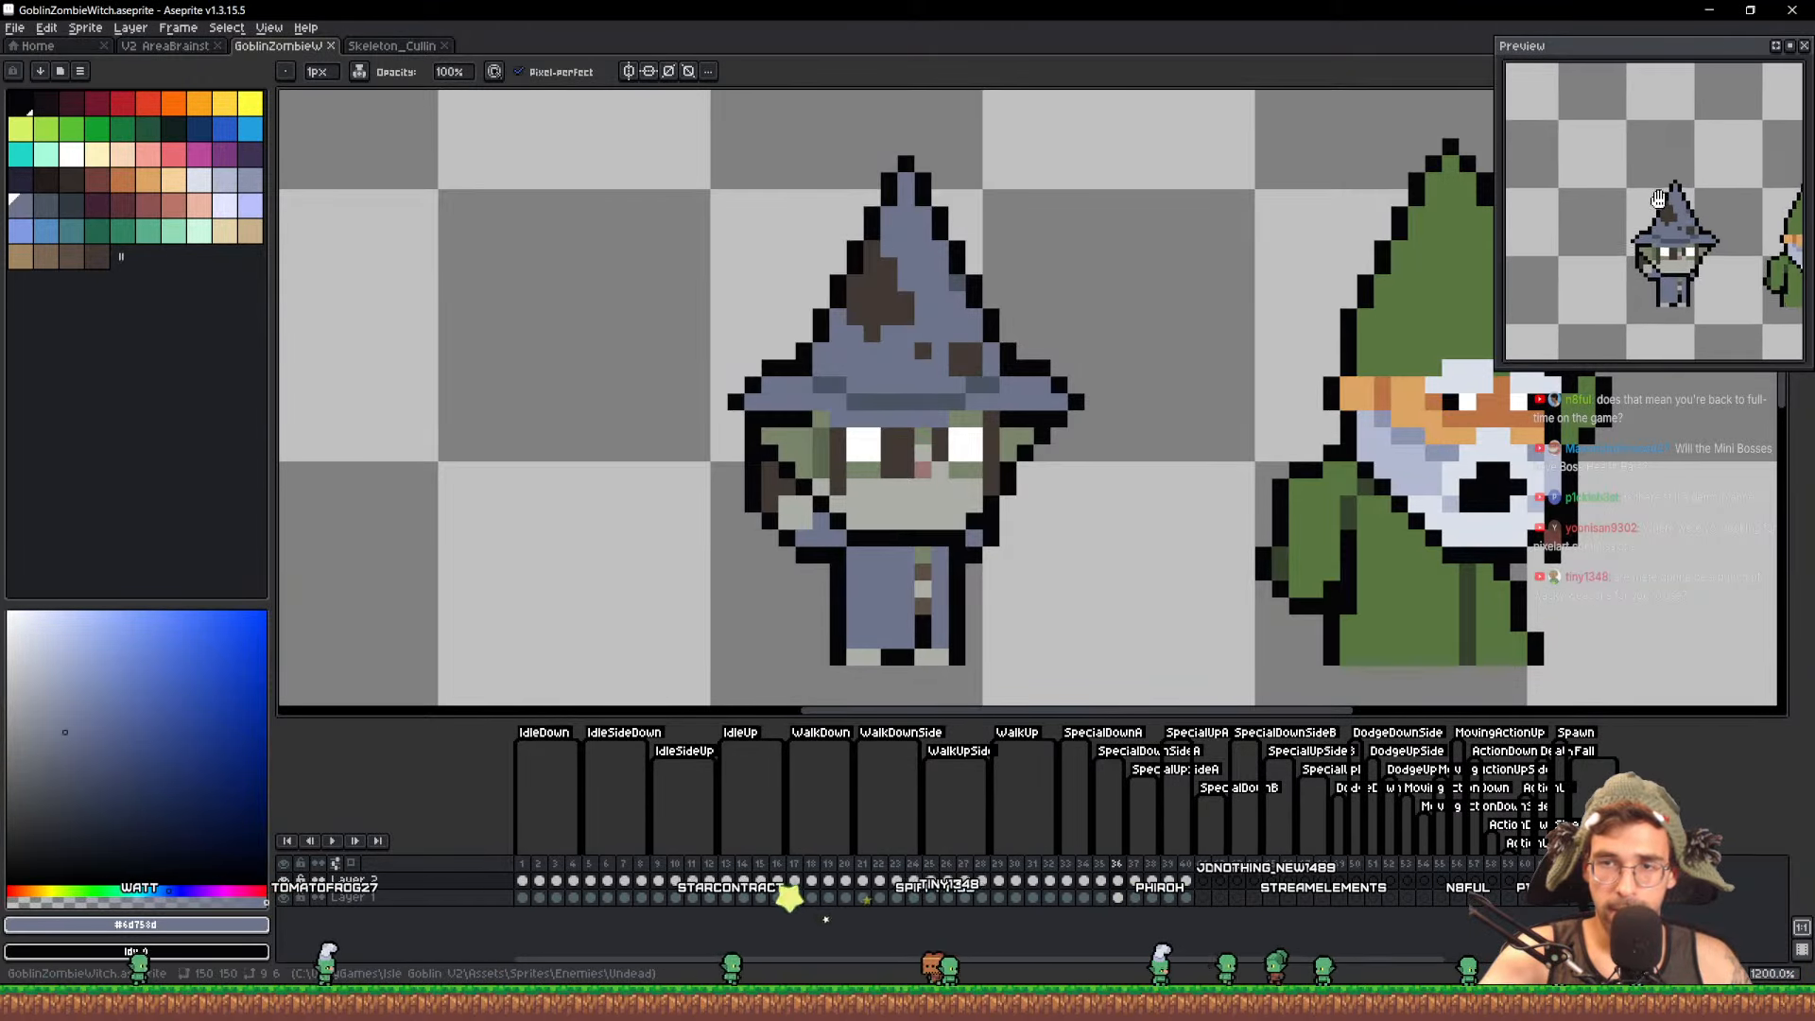
{"action": "scroll", "coordinate": [1658, 199], "scroll_direction": "down", "scroll_amount": 1}
{"action": "scroll", "coordinate": [851, 536], "scroll_direction": "up", "scroll_amount": 1}
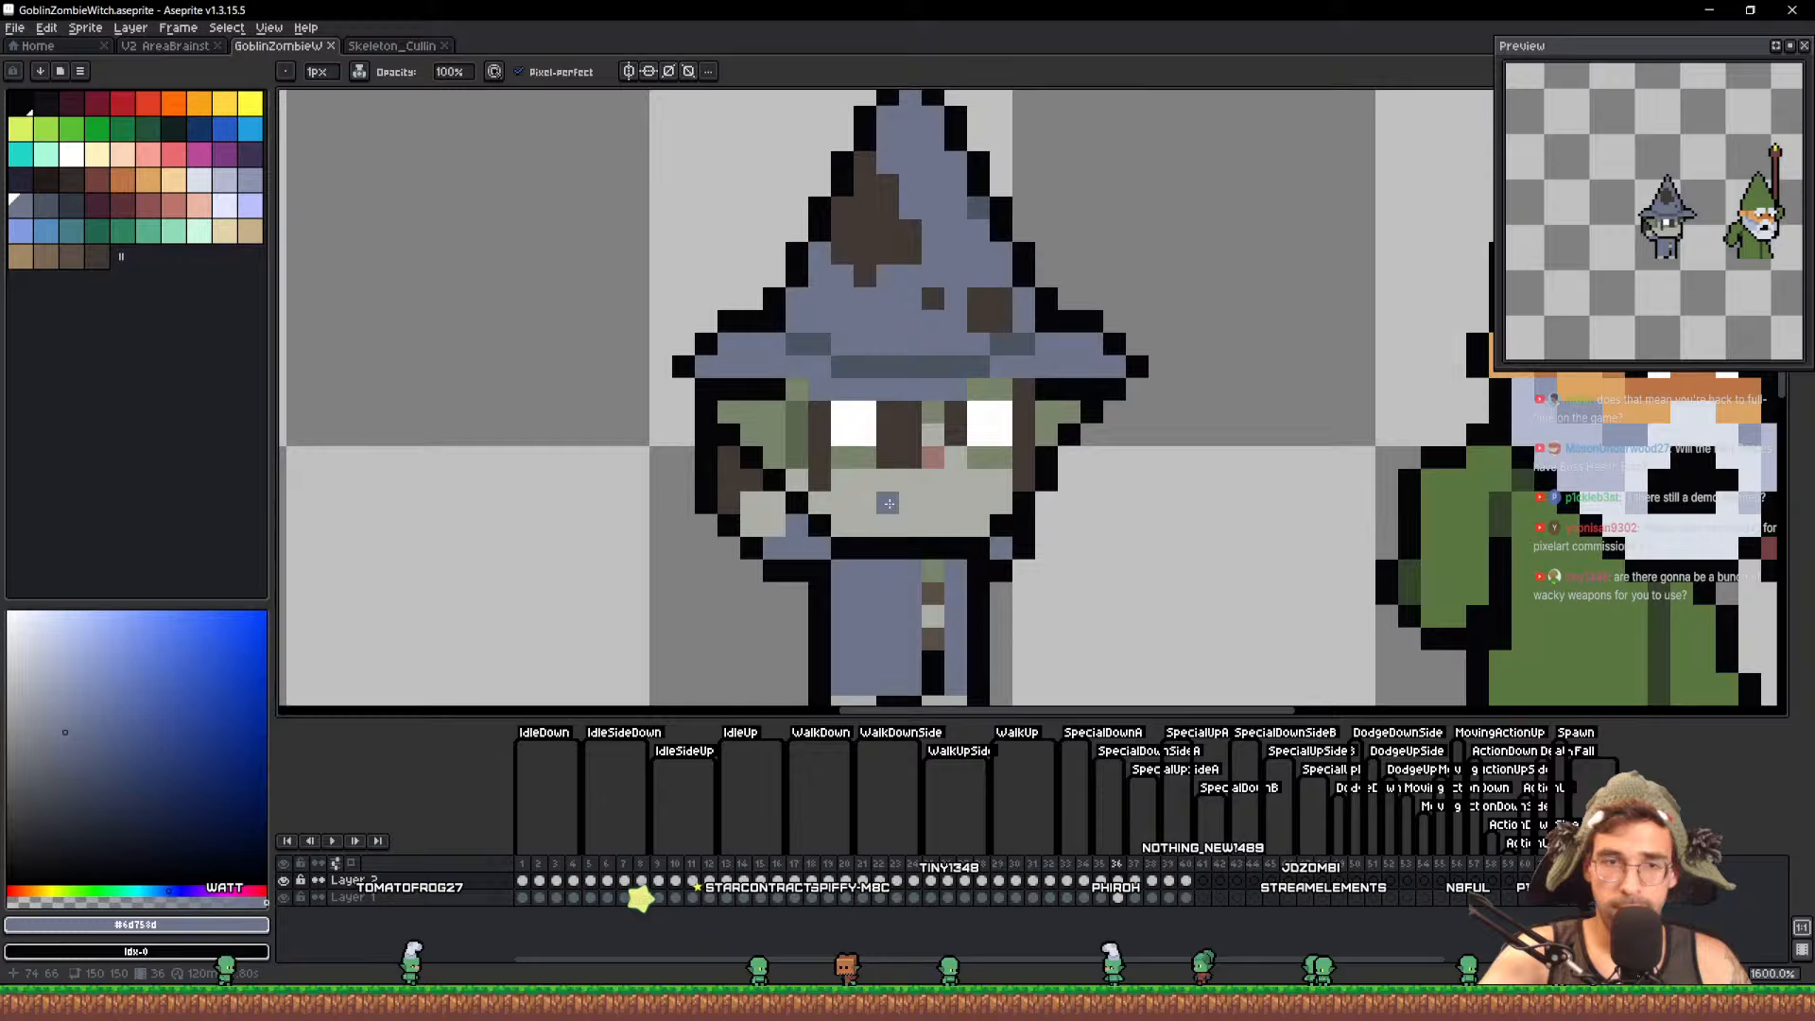
{"action": "left_click", "coordinate": [841, 547]}
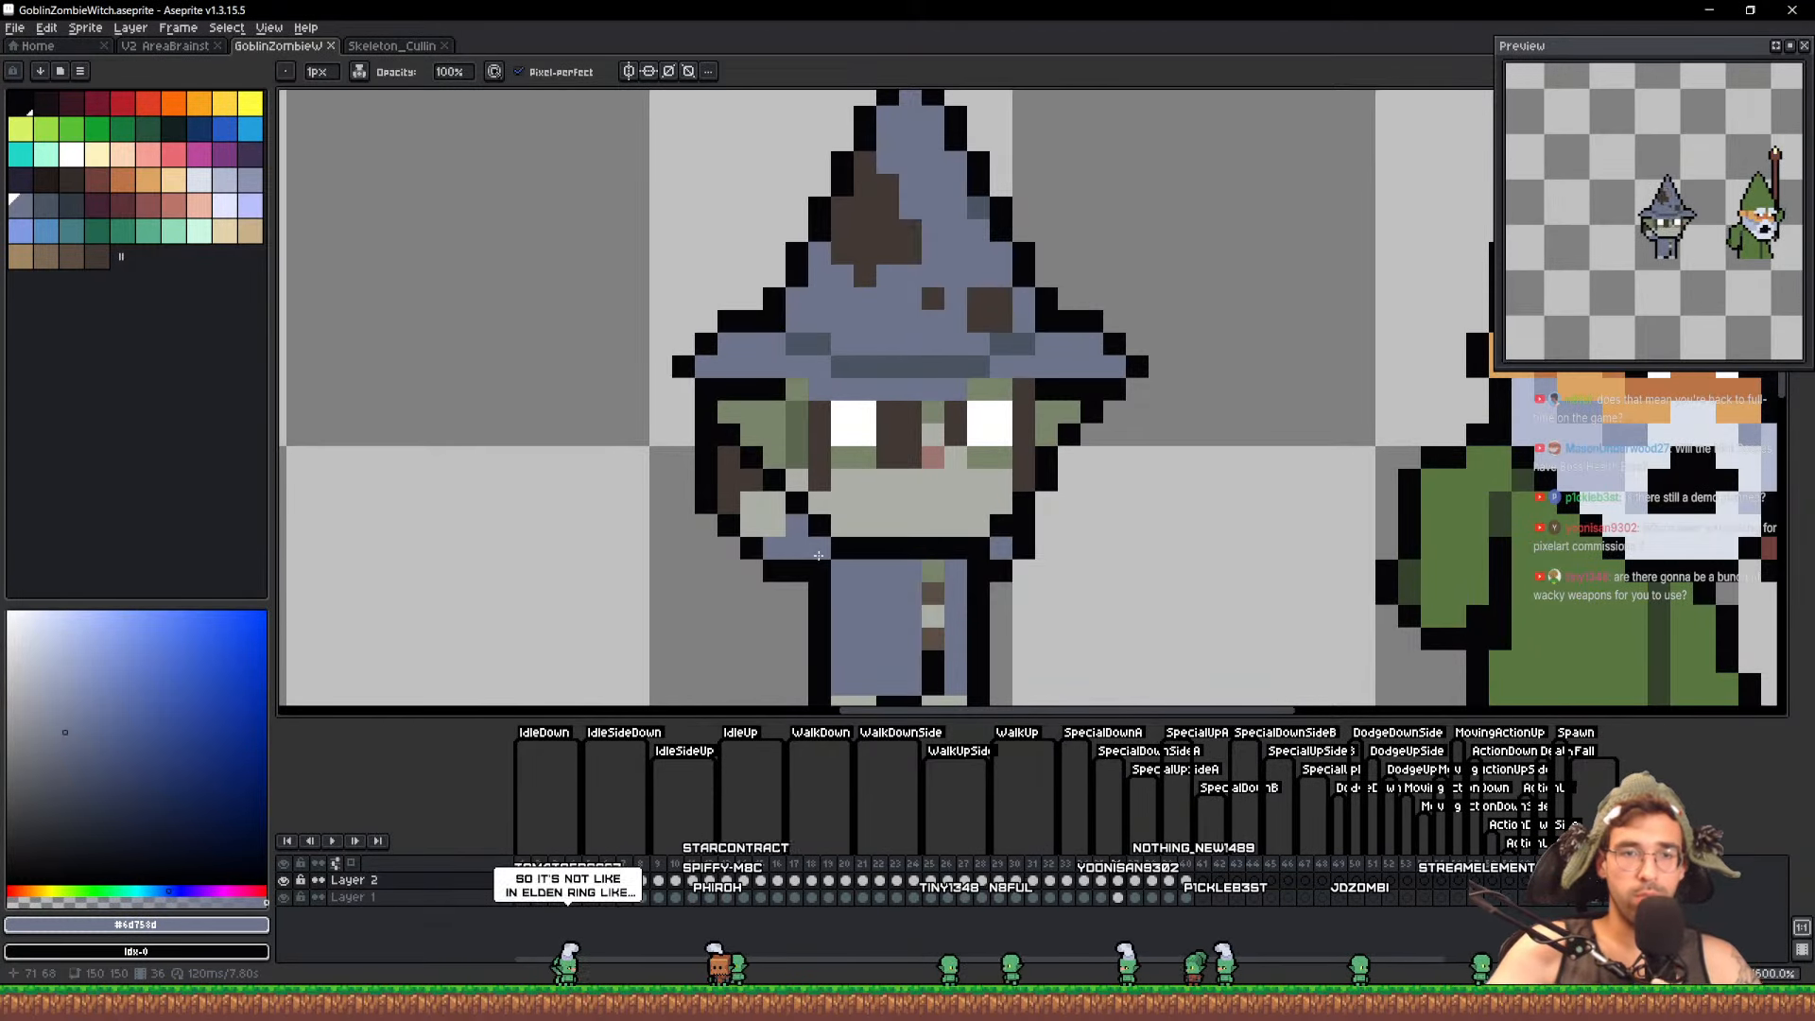
{"action": "left_click", "coordinate": [860, 534]}
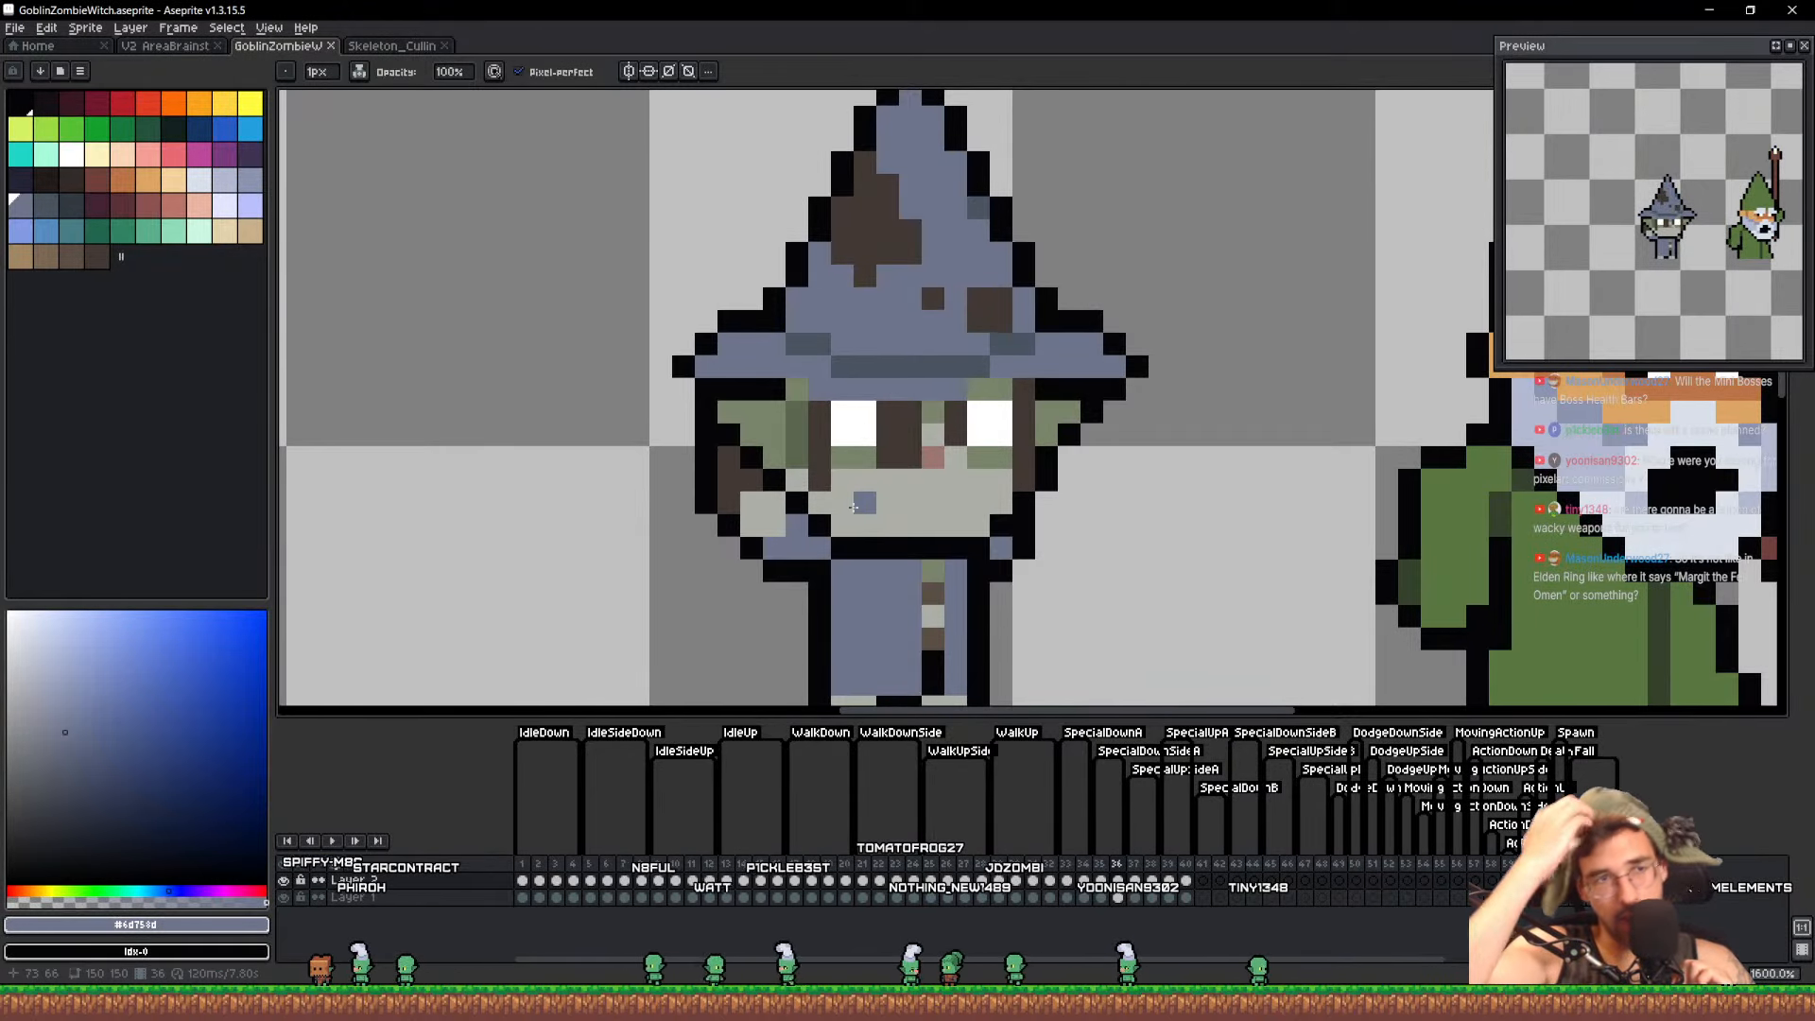
Open the recent file UI Brainstorming.aseprite
{"action": "left_click", "coordinate": [156, 55]}
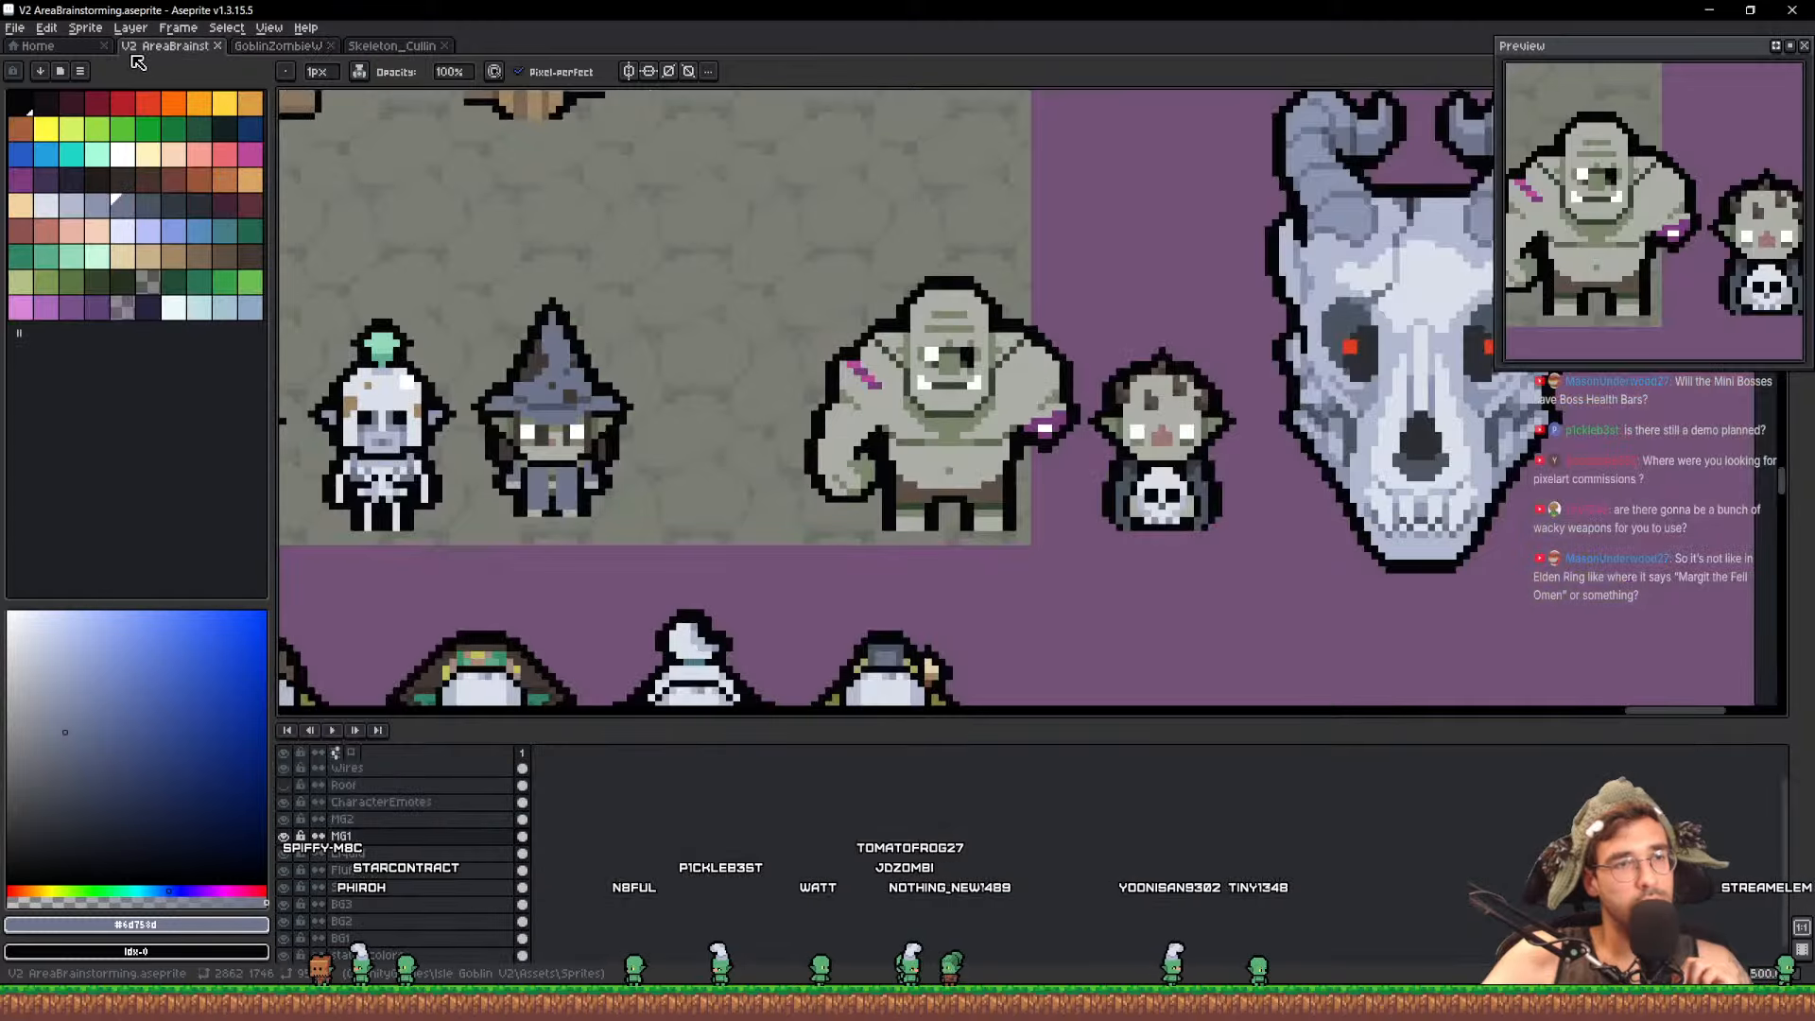
{"action": "left_click", "coordinate": [77, 51]}
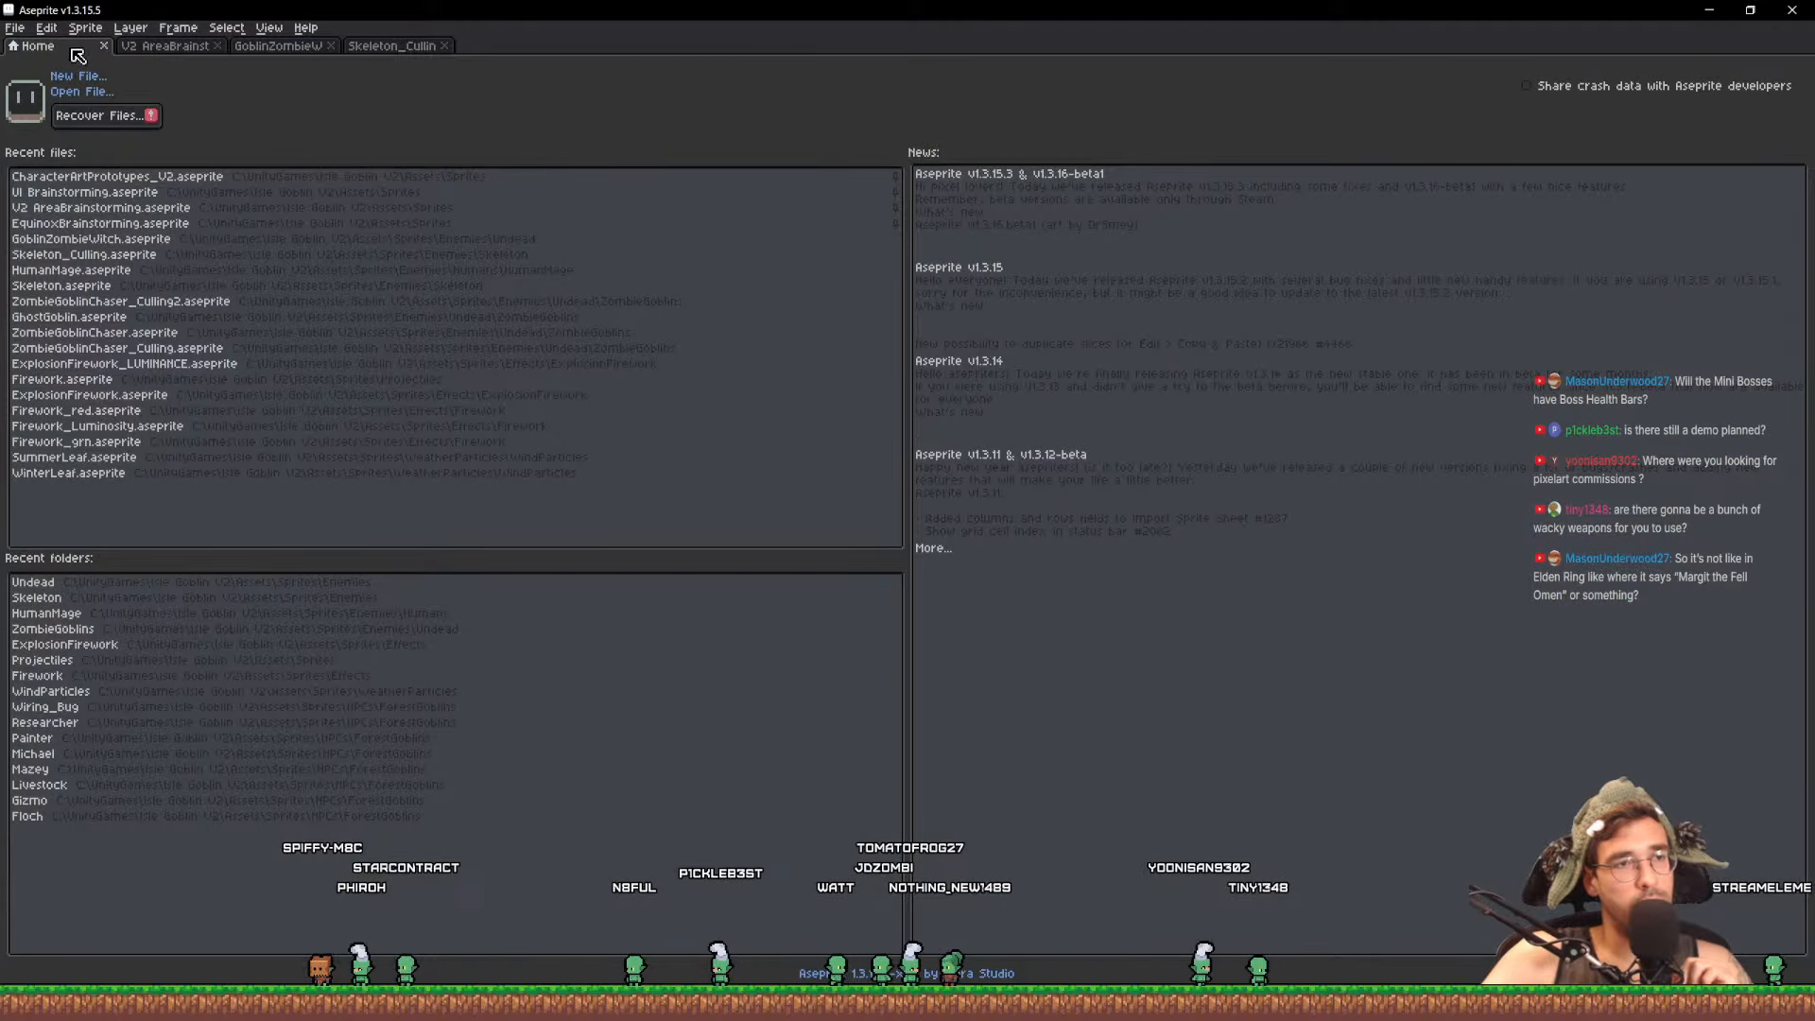
{"action": "left_click", "coordinate": [115, 196]}
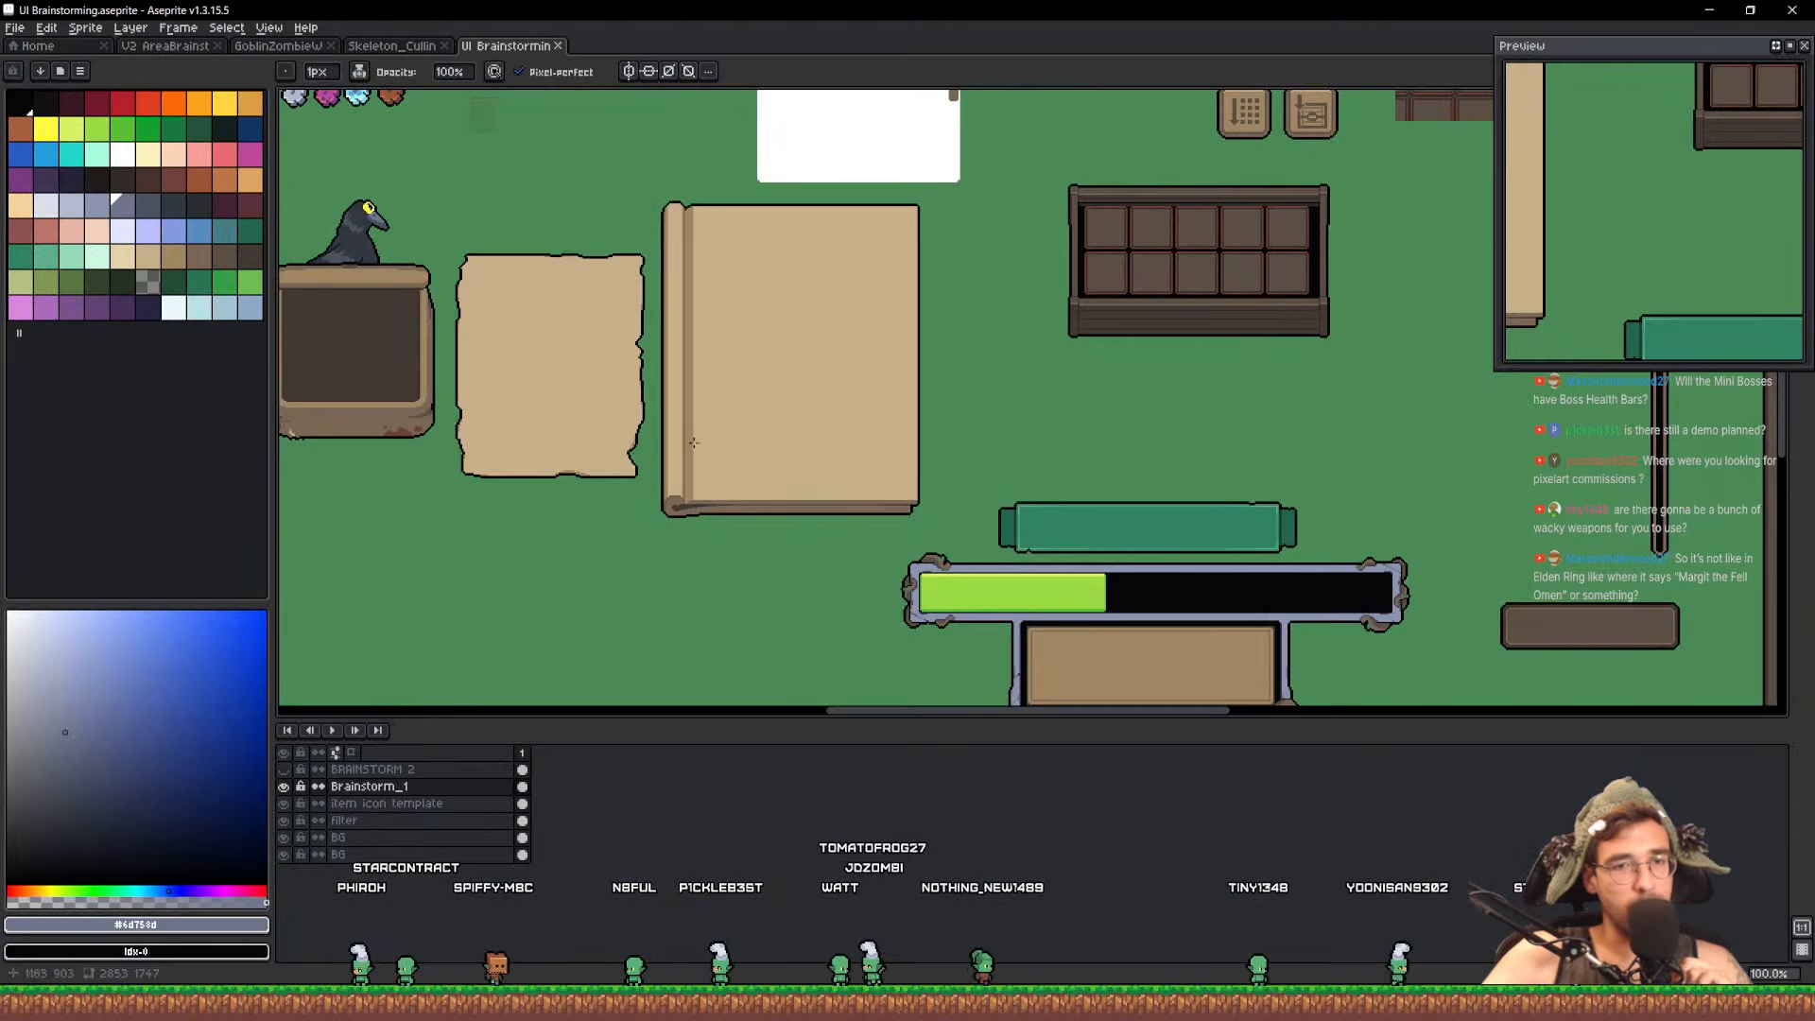
Examine the item icons in UI Brainstorming up close, including the grey rounded stone and the coiled tan item
{"action": "scroll", "coordinate": [821, 461], "scroll_direction": "down", "scroll_amount": 4}
{"action": "scroll", "coordinate": [715, 337], "scroll_direction": "up", "scroll_amount": 3}
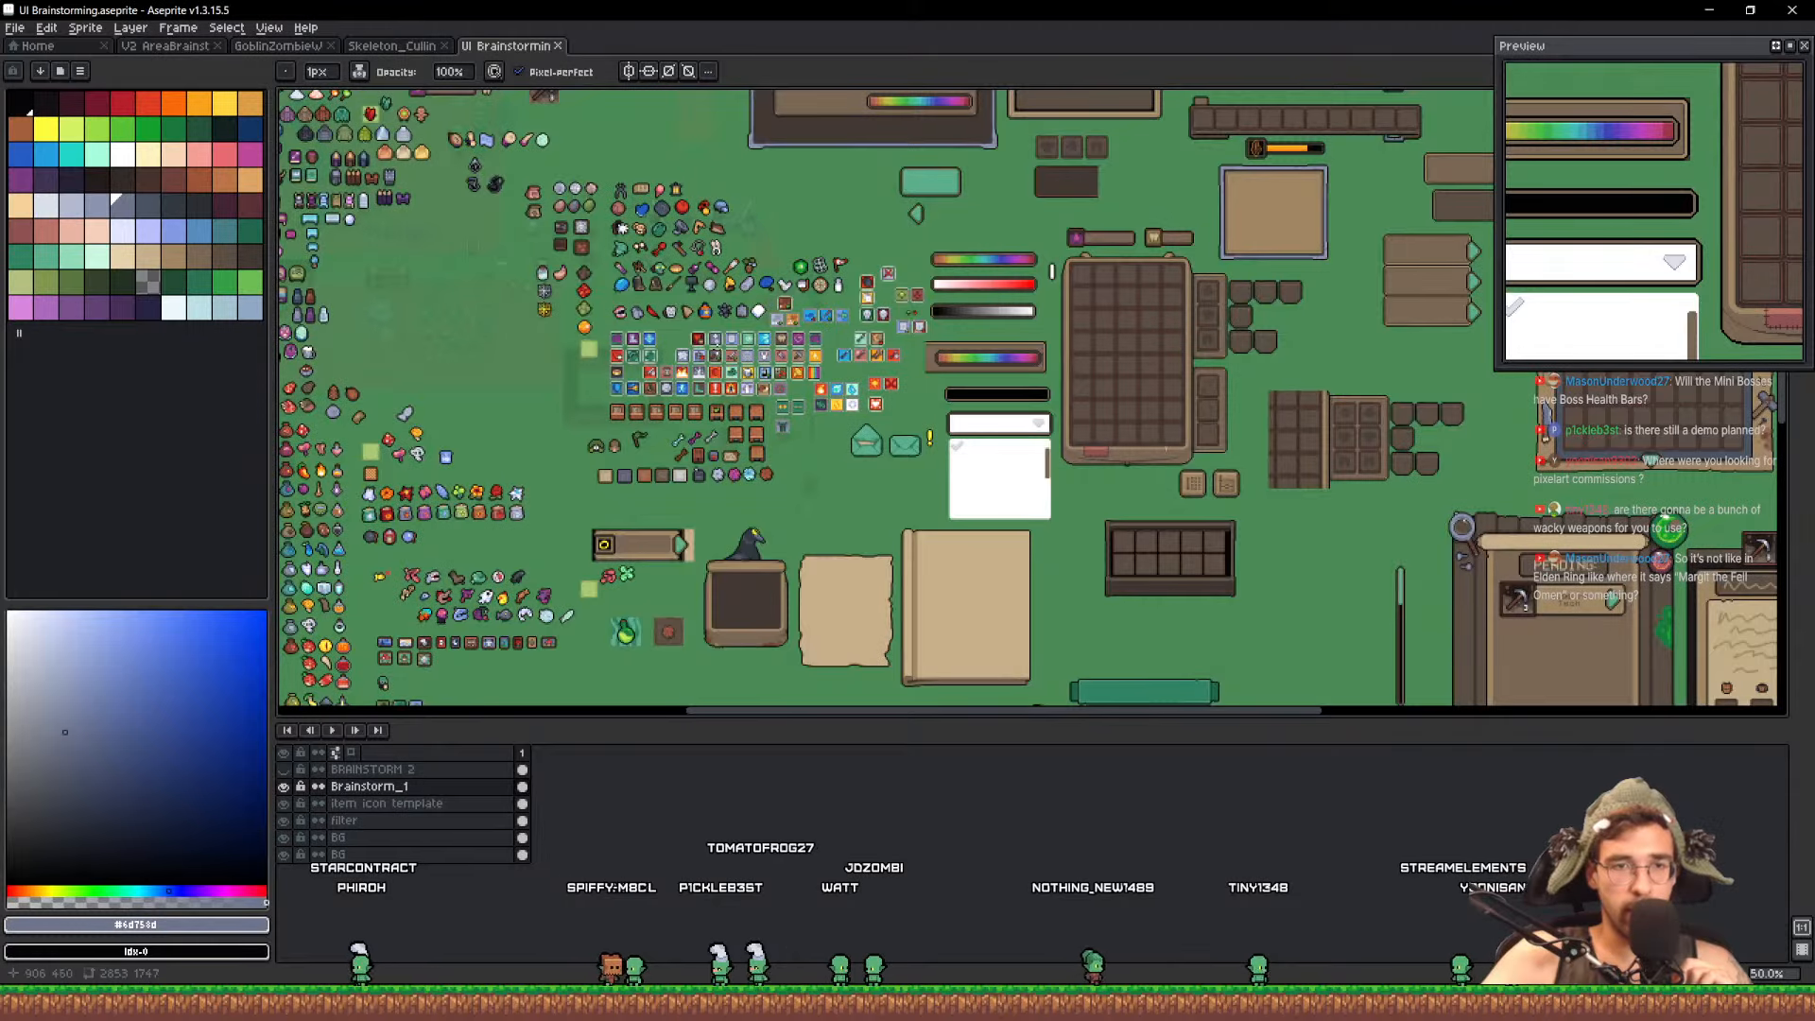
{"action": "scroll", "coordinate": [693, 501], "scroll_direction": "up", "scroll_amount": 5}
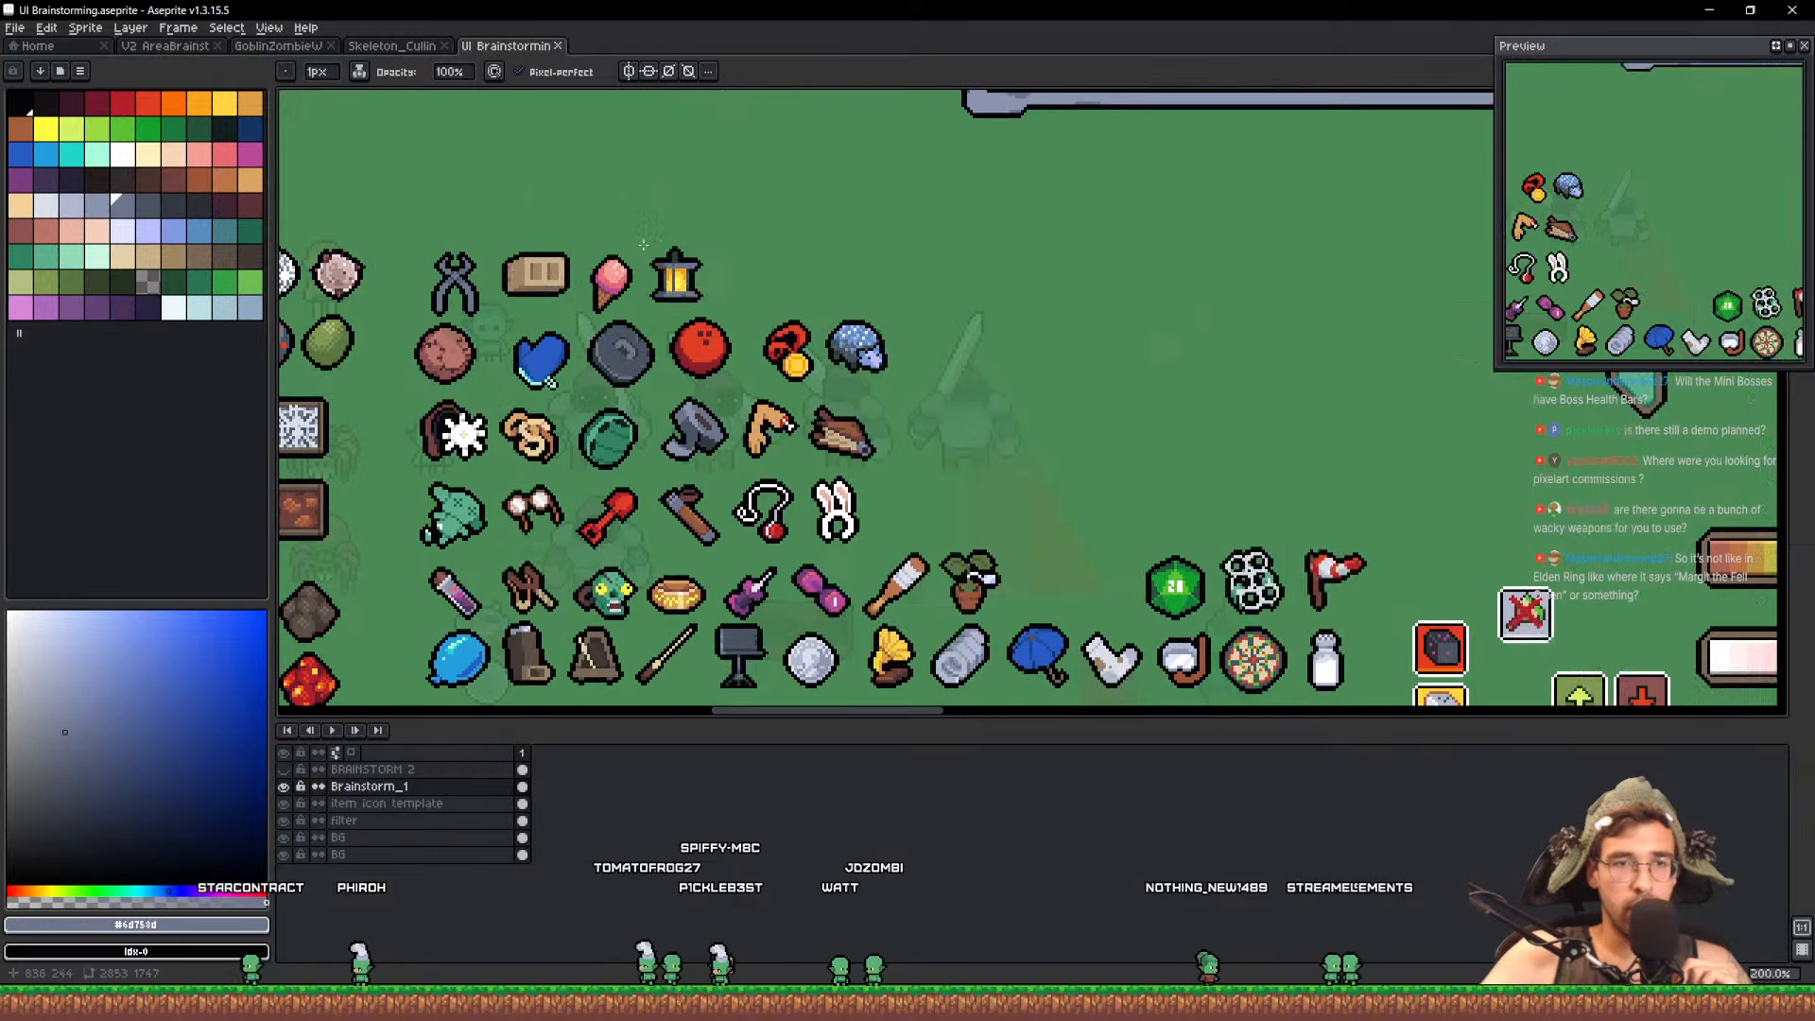
{"action": "left_click_drag", "start_coordinate": [829, 597], "coordinate": [962, 393]}
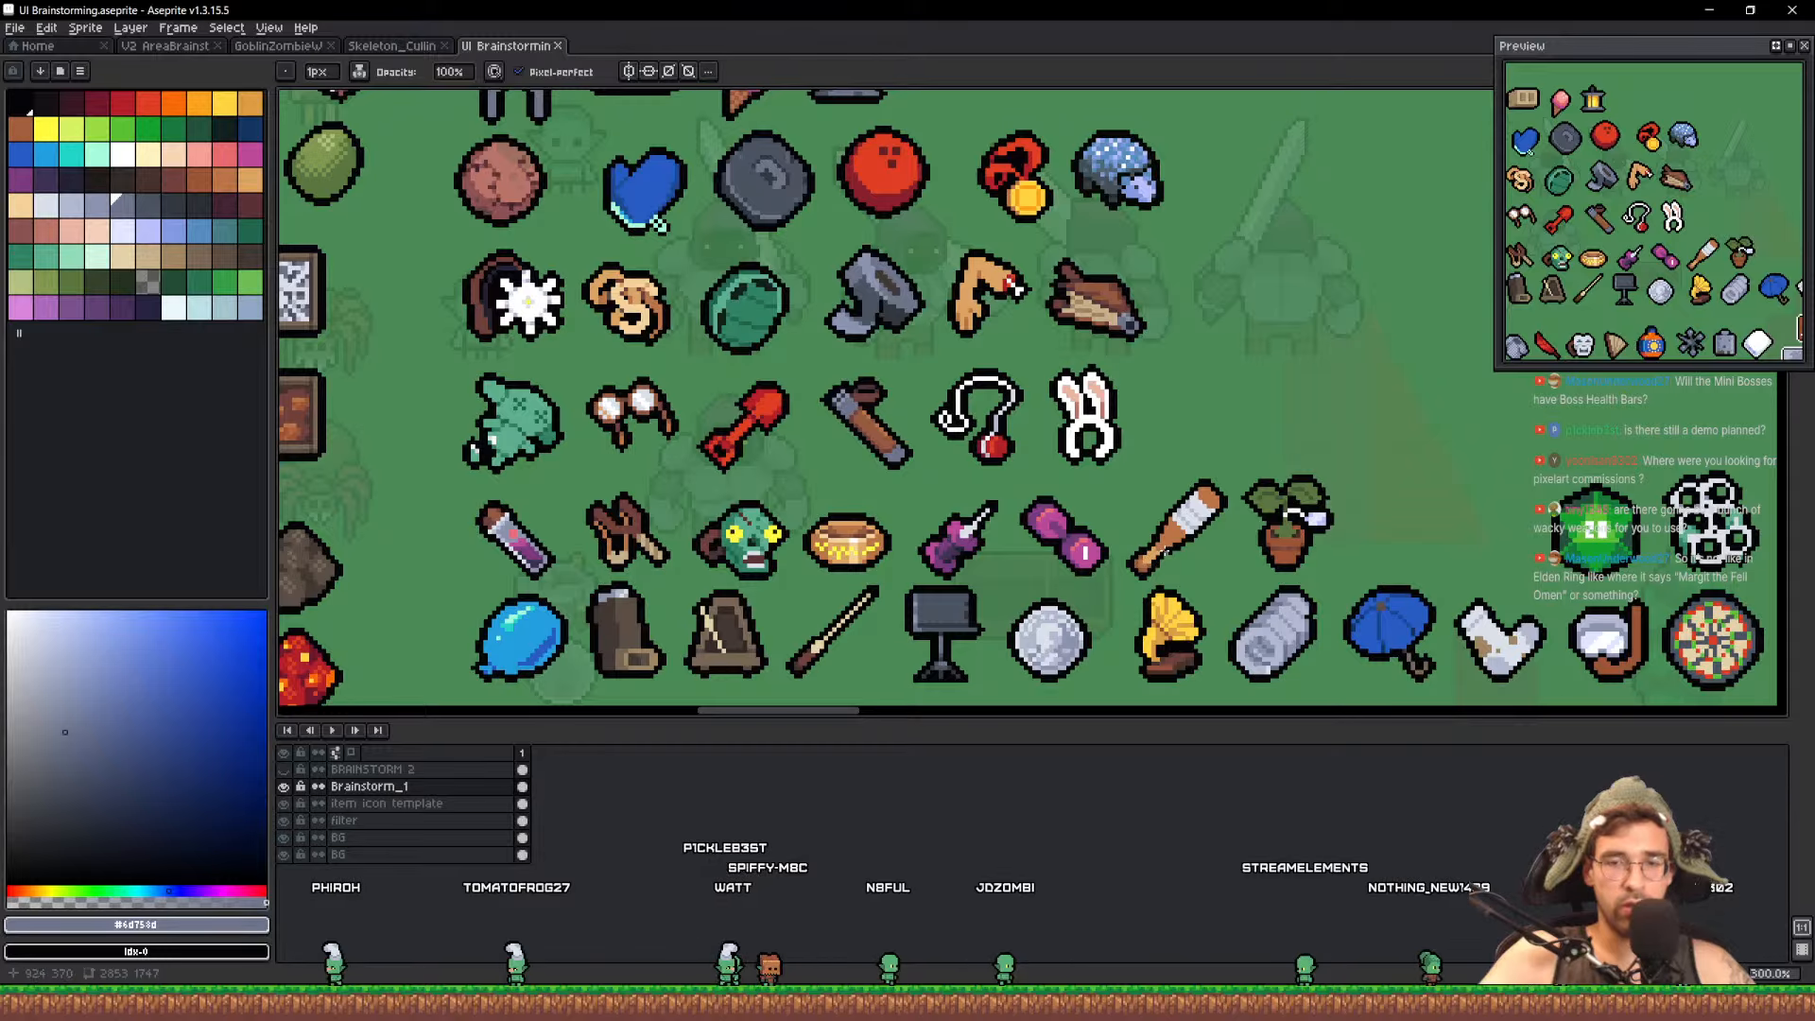
{"action": "left_click_drag", "start_coordinate": [1165, 552], "coordinate": [1405, 710]}
{"action": "scroll", "coordinate": [896, 257], "scroll_direction": "up", "scroll_amount": 2}
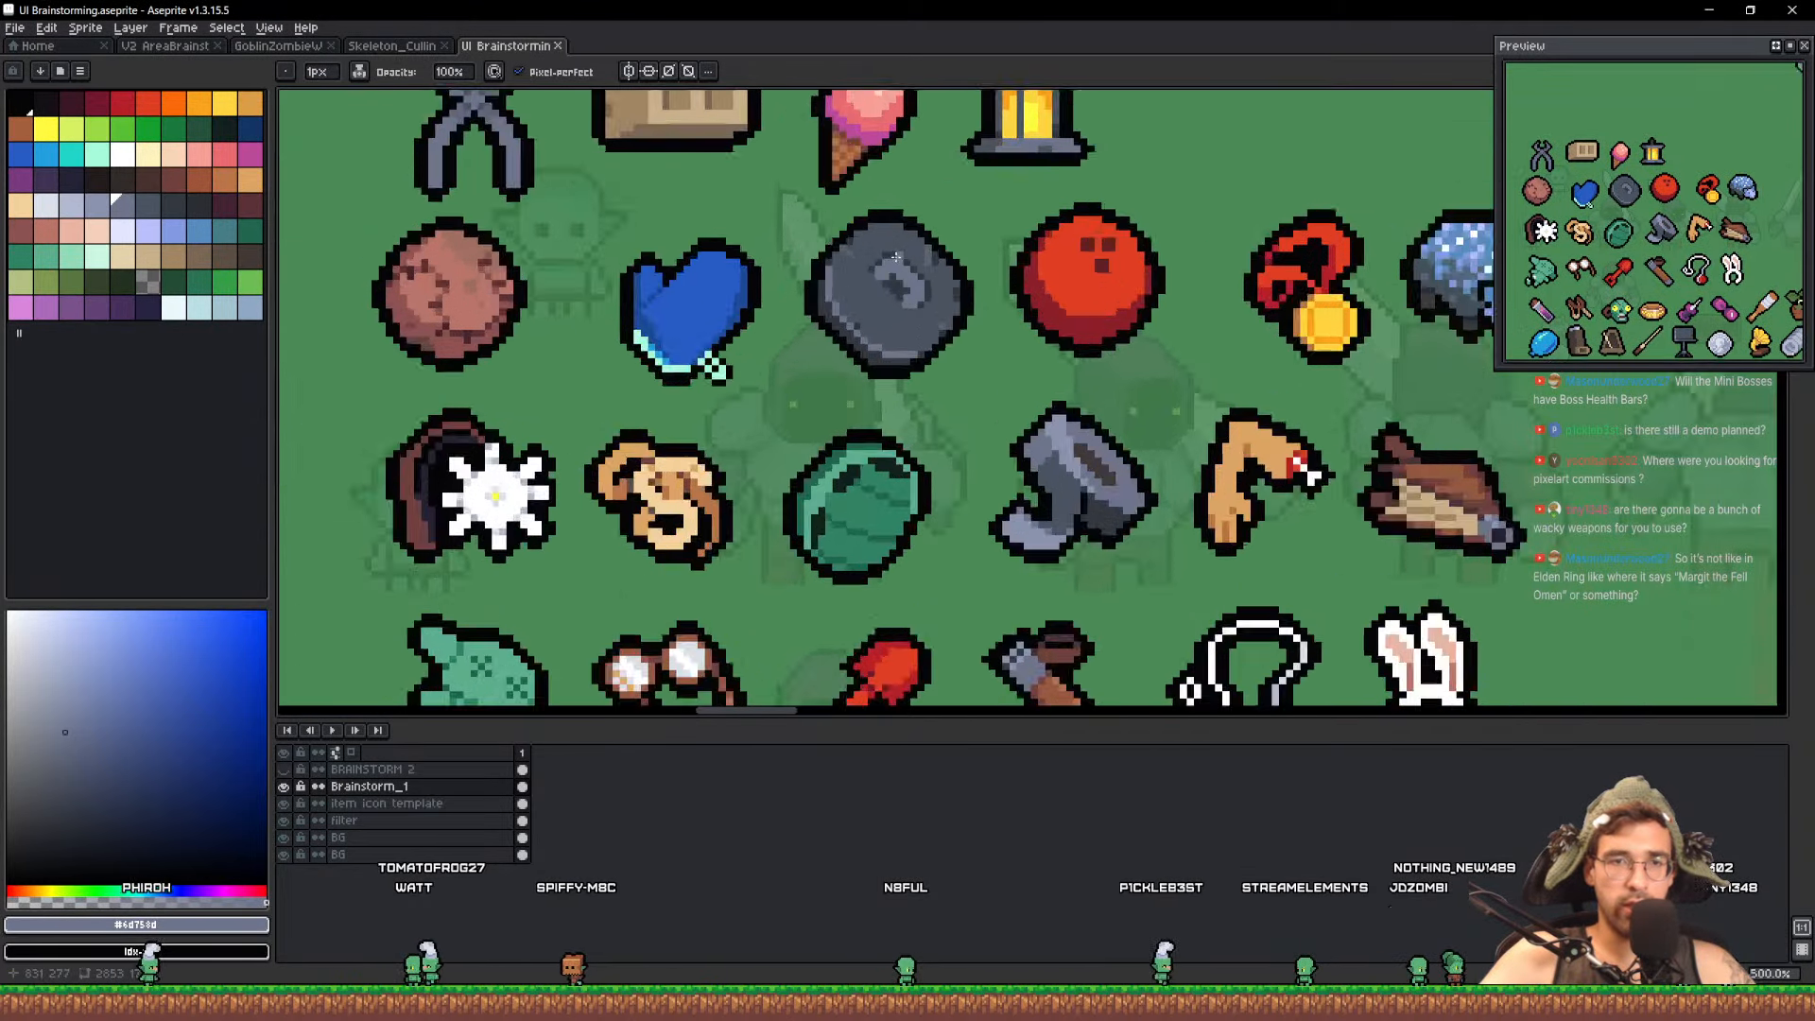
{"action": "scroll", "coordinate": [896, 257], "scroll_direction": "up", "scroll_amount": 6}
{"action": "scroll", "coordinate": [959, 384], "scroll_direction": "down", "scroll_amount": 2}
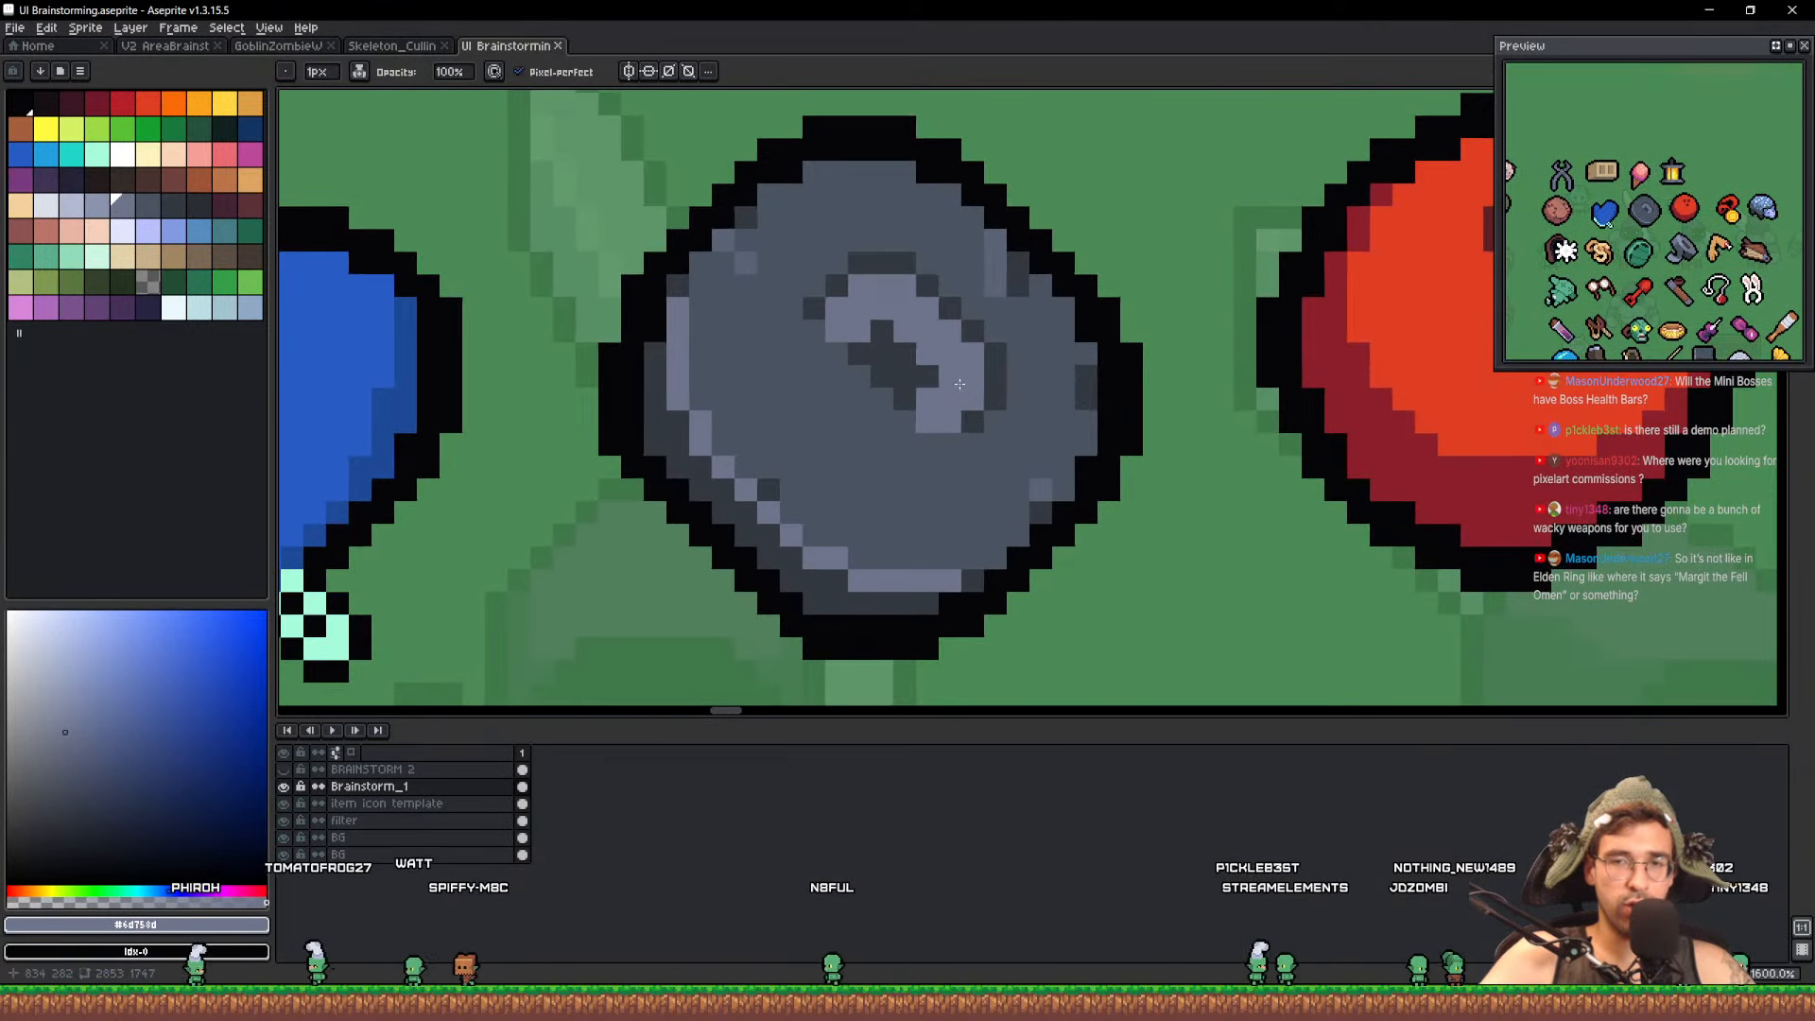
{"action": "scroll", "coordinate": [960, 384], "scroll_direction": "down", "scroll_amount": 3}
{"action": "left_click_drag", "start_coordinate": [1191, 387], "coordinate": [940, 160]}
{"action": "scroll", "coordinate": [882, 391], "scroll_direction": "down", "scroll_amount": 2}
{"action": "scroll", "coordinate": [882, 391], "scroll_direction": "down", "scroll_amount": 1}
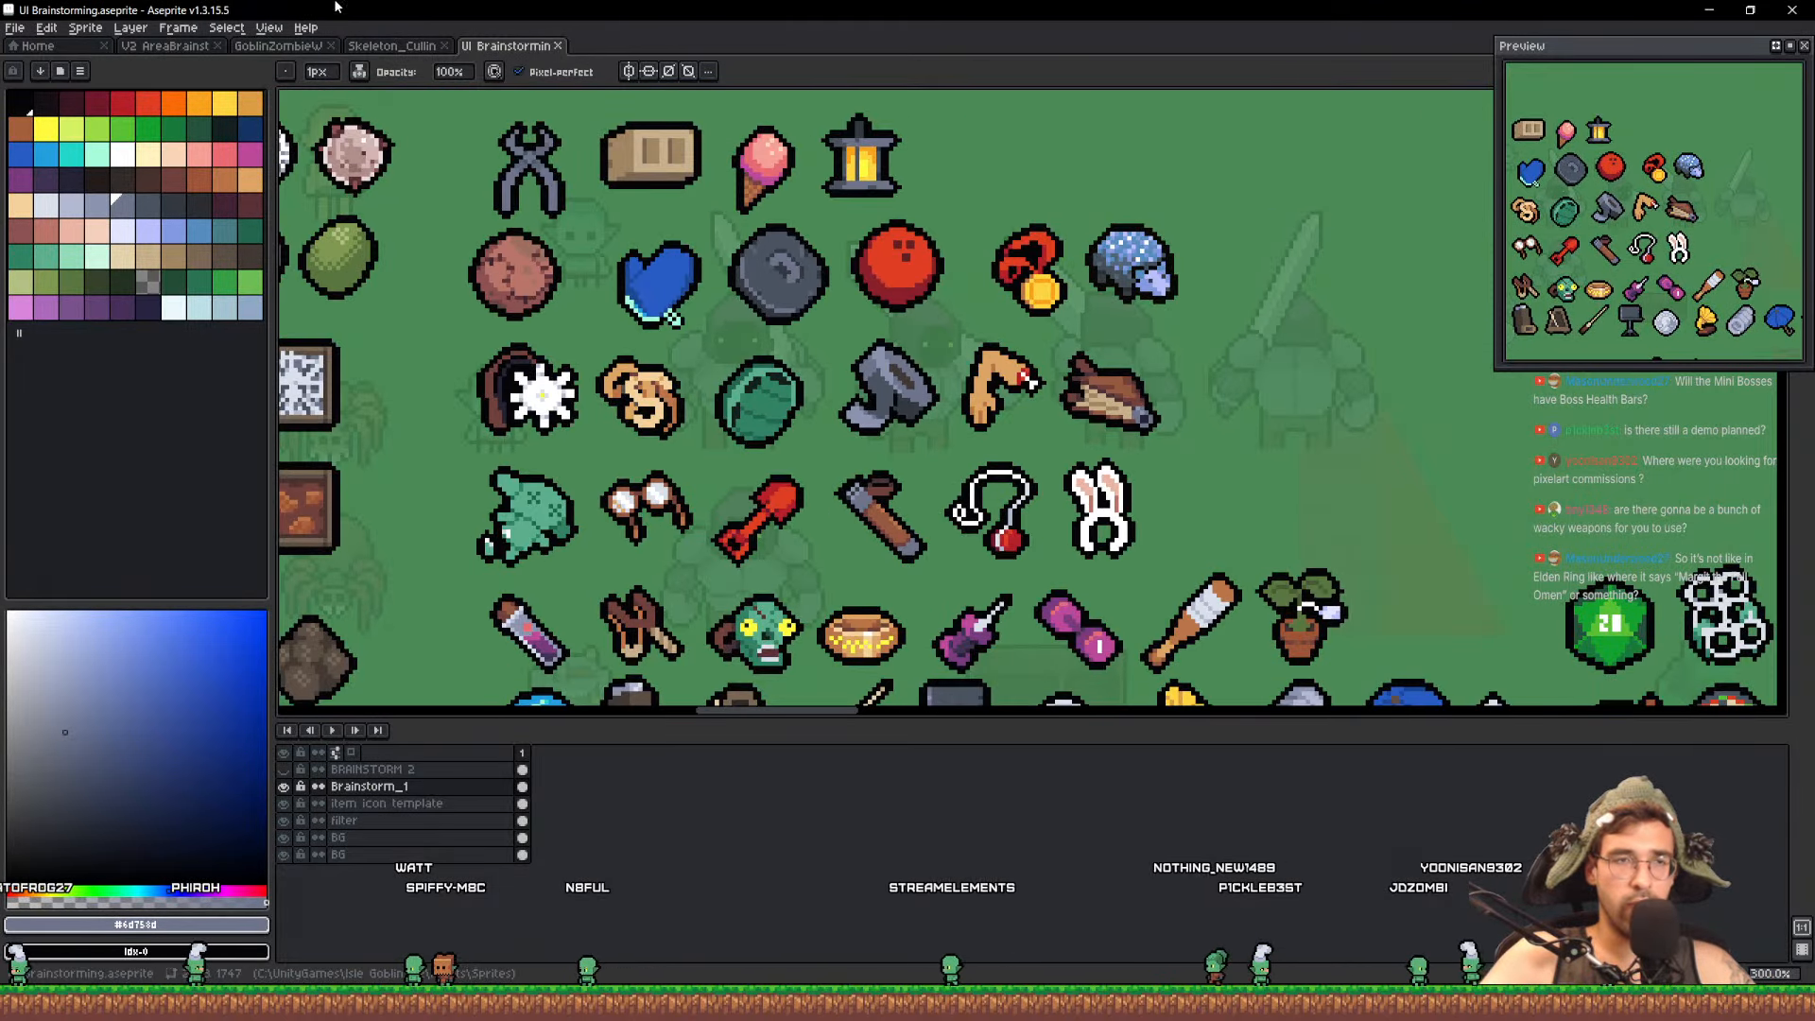
{"action": "left_click", "coordinate": [402, 44]}
{"action": "left_click", "coordinate": [512, 46]}
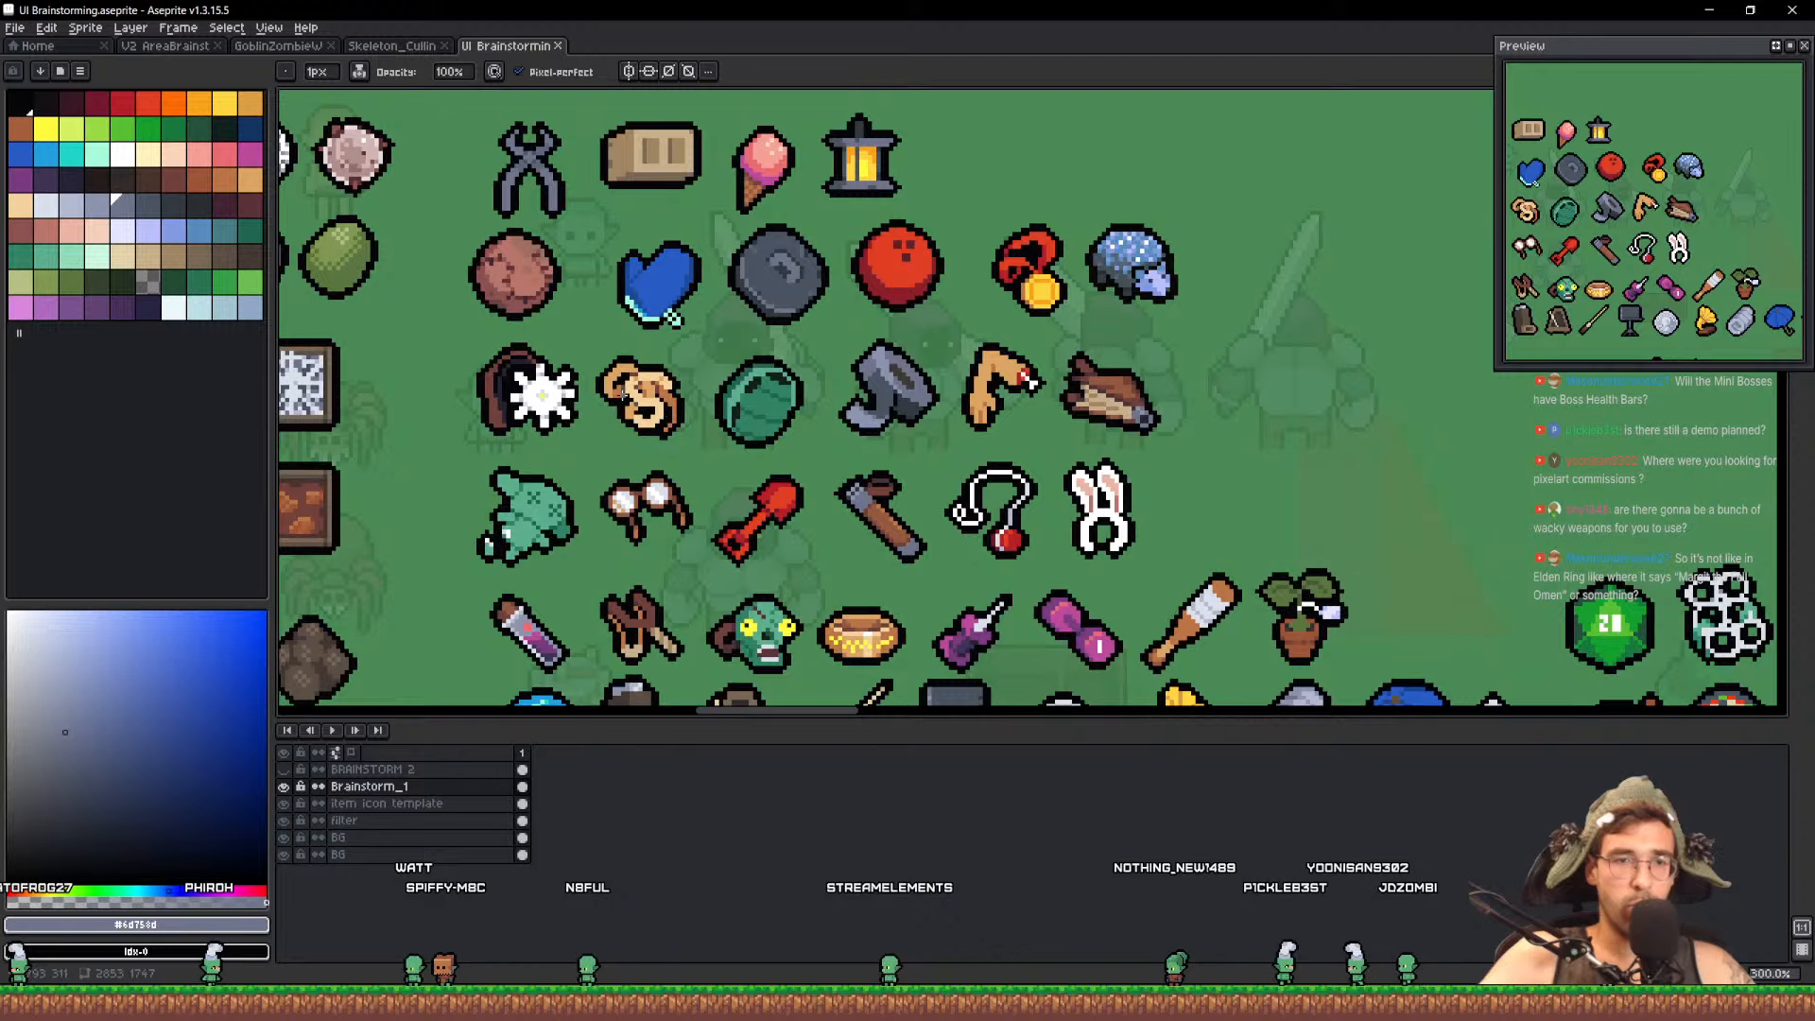
{"action": "scroll", "coordinate": [643, 406], "scroll_direction": "up", "scroll_amount": 9}
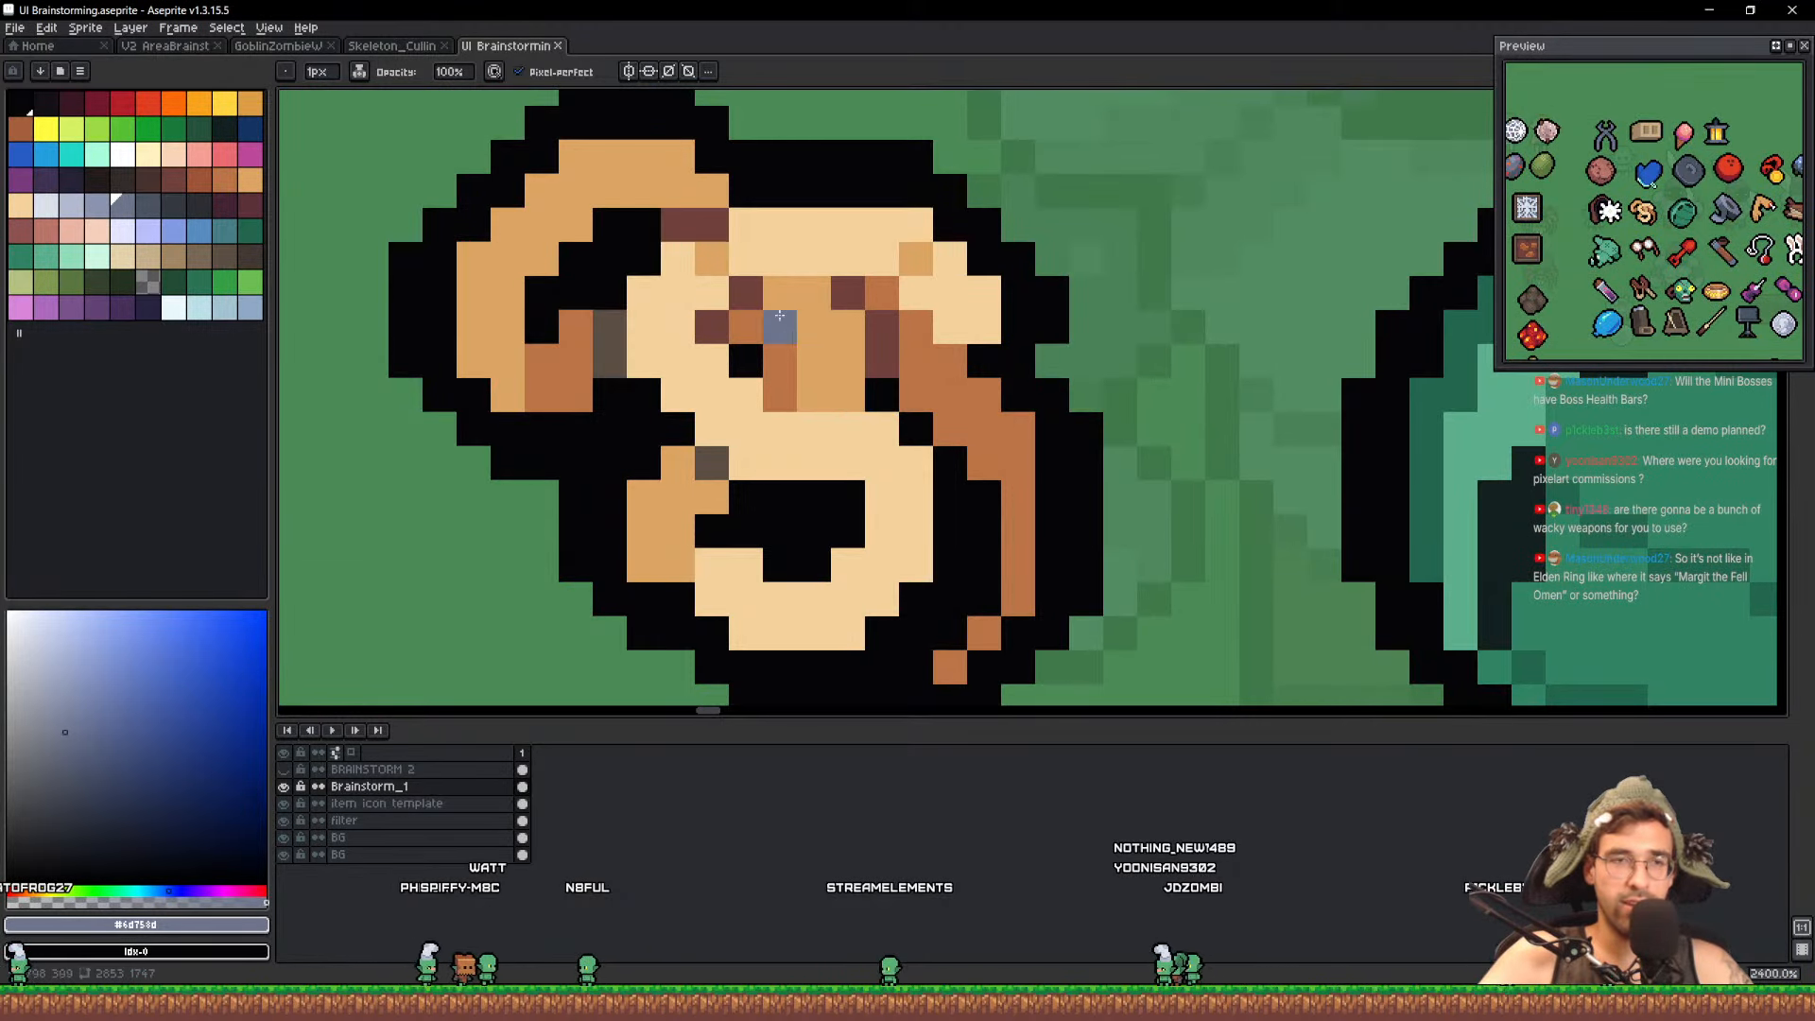
{"action": "left_click", "coordinate": [407, 46]}
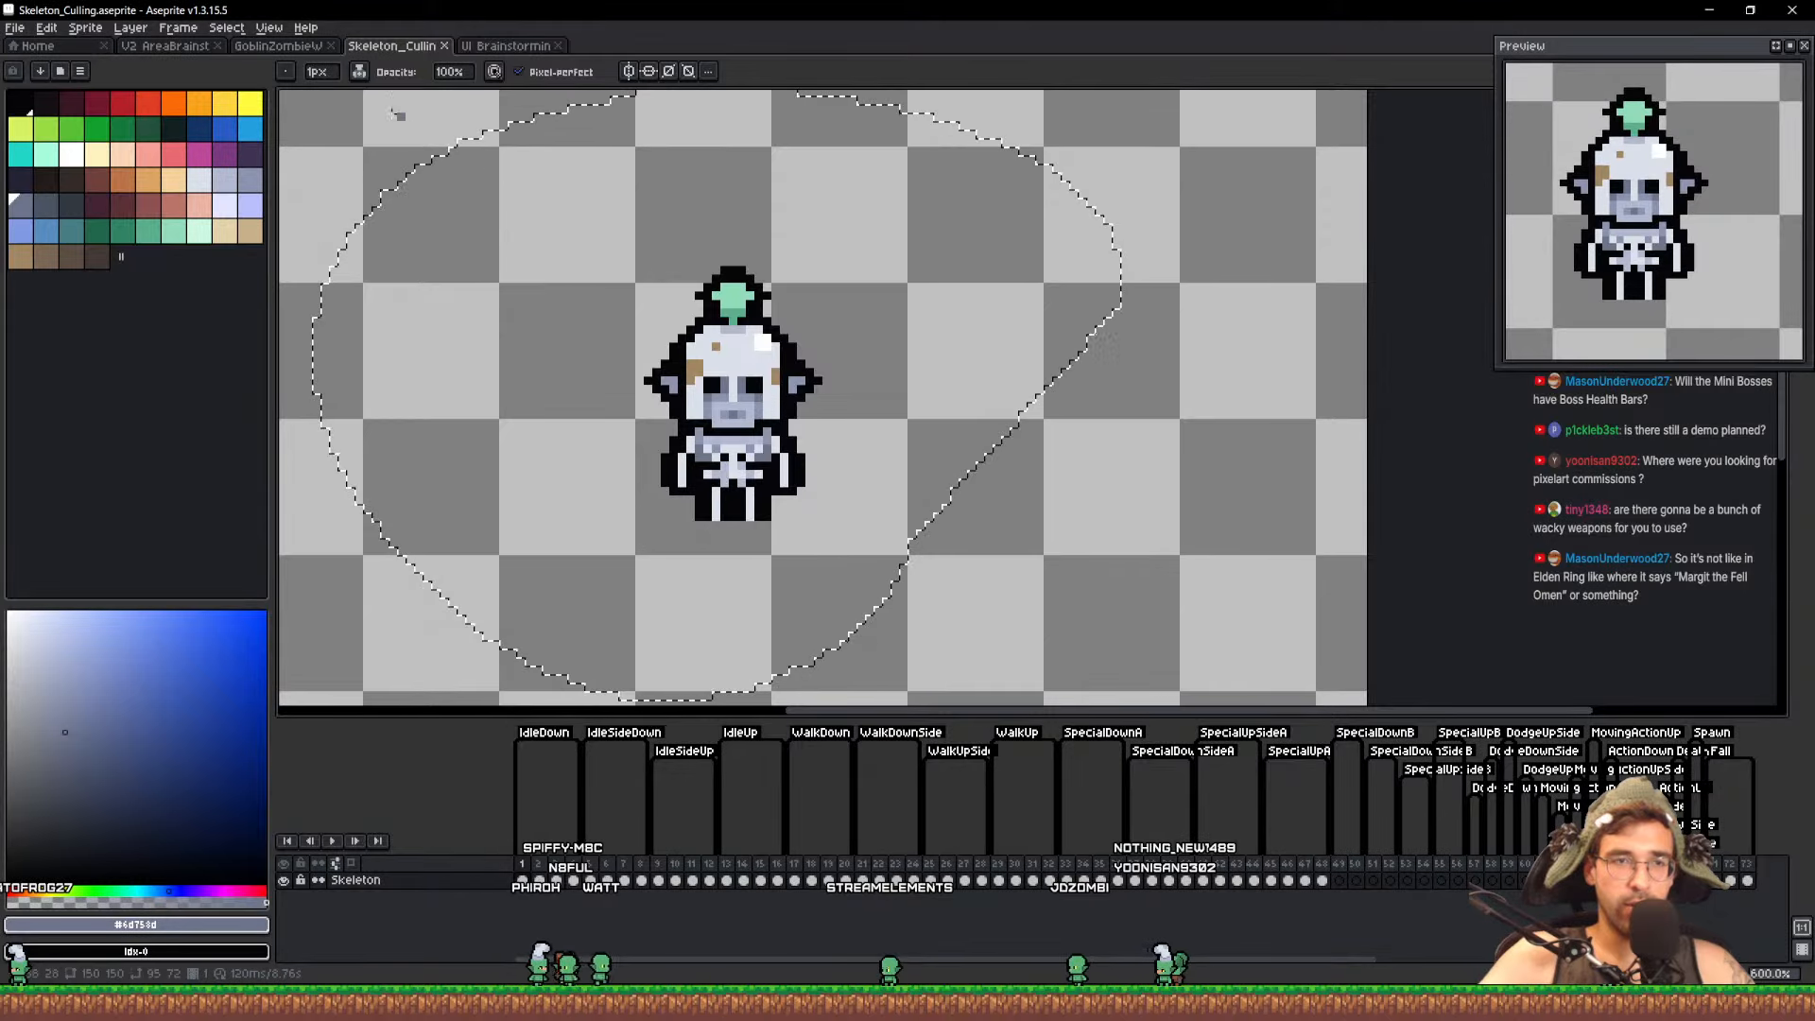
On the witch's frame 36, extend the far sleeve by one blue pixel and add a two-pixel light grey hand beside it
{"action": "left_click", "coordinate": [271, 45]}
{"action": "scroll", "coordinate": [830, 283], "scroll_direction": "down", "scroll_amount": 4}
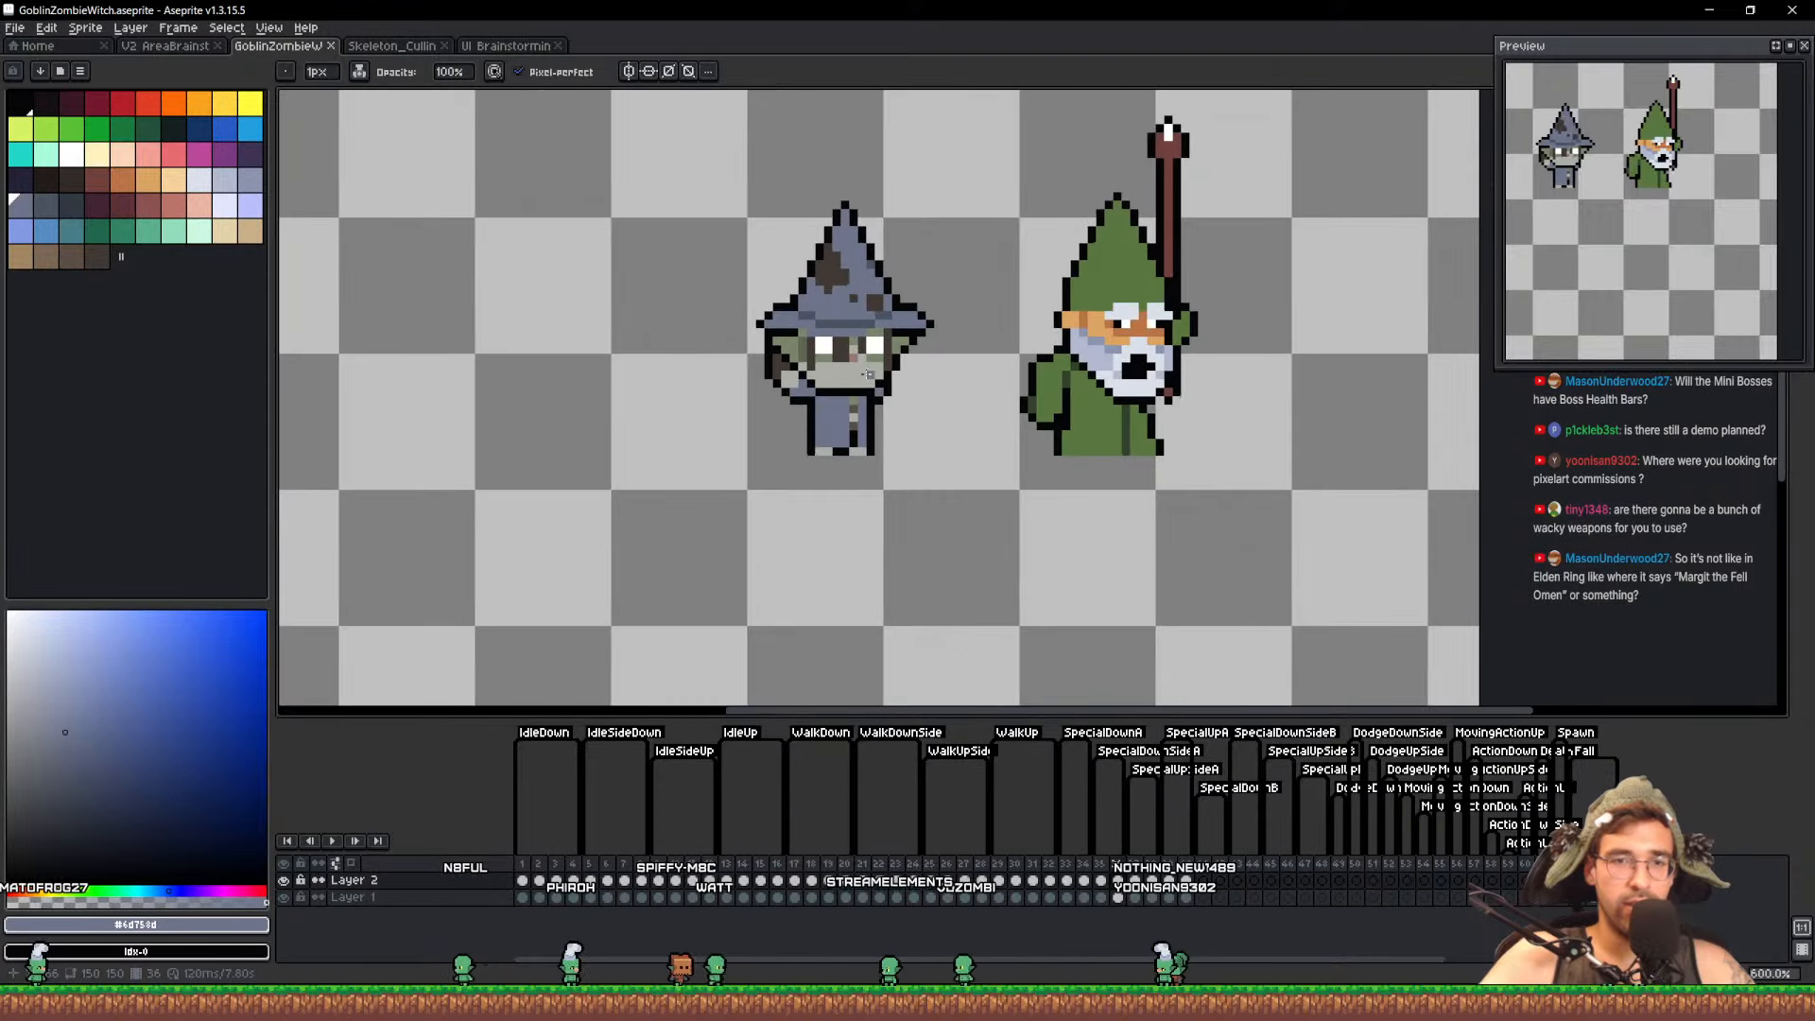
{"action": "scroll", "coordinate": [867, 373], "scroll_direction": "up", "scroll_amount": 3}
{"action": "scroll", "coordinate": [867, 374], "scroll_direction": "up", "scroll_amount": 3}
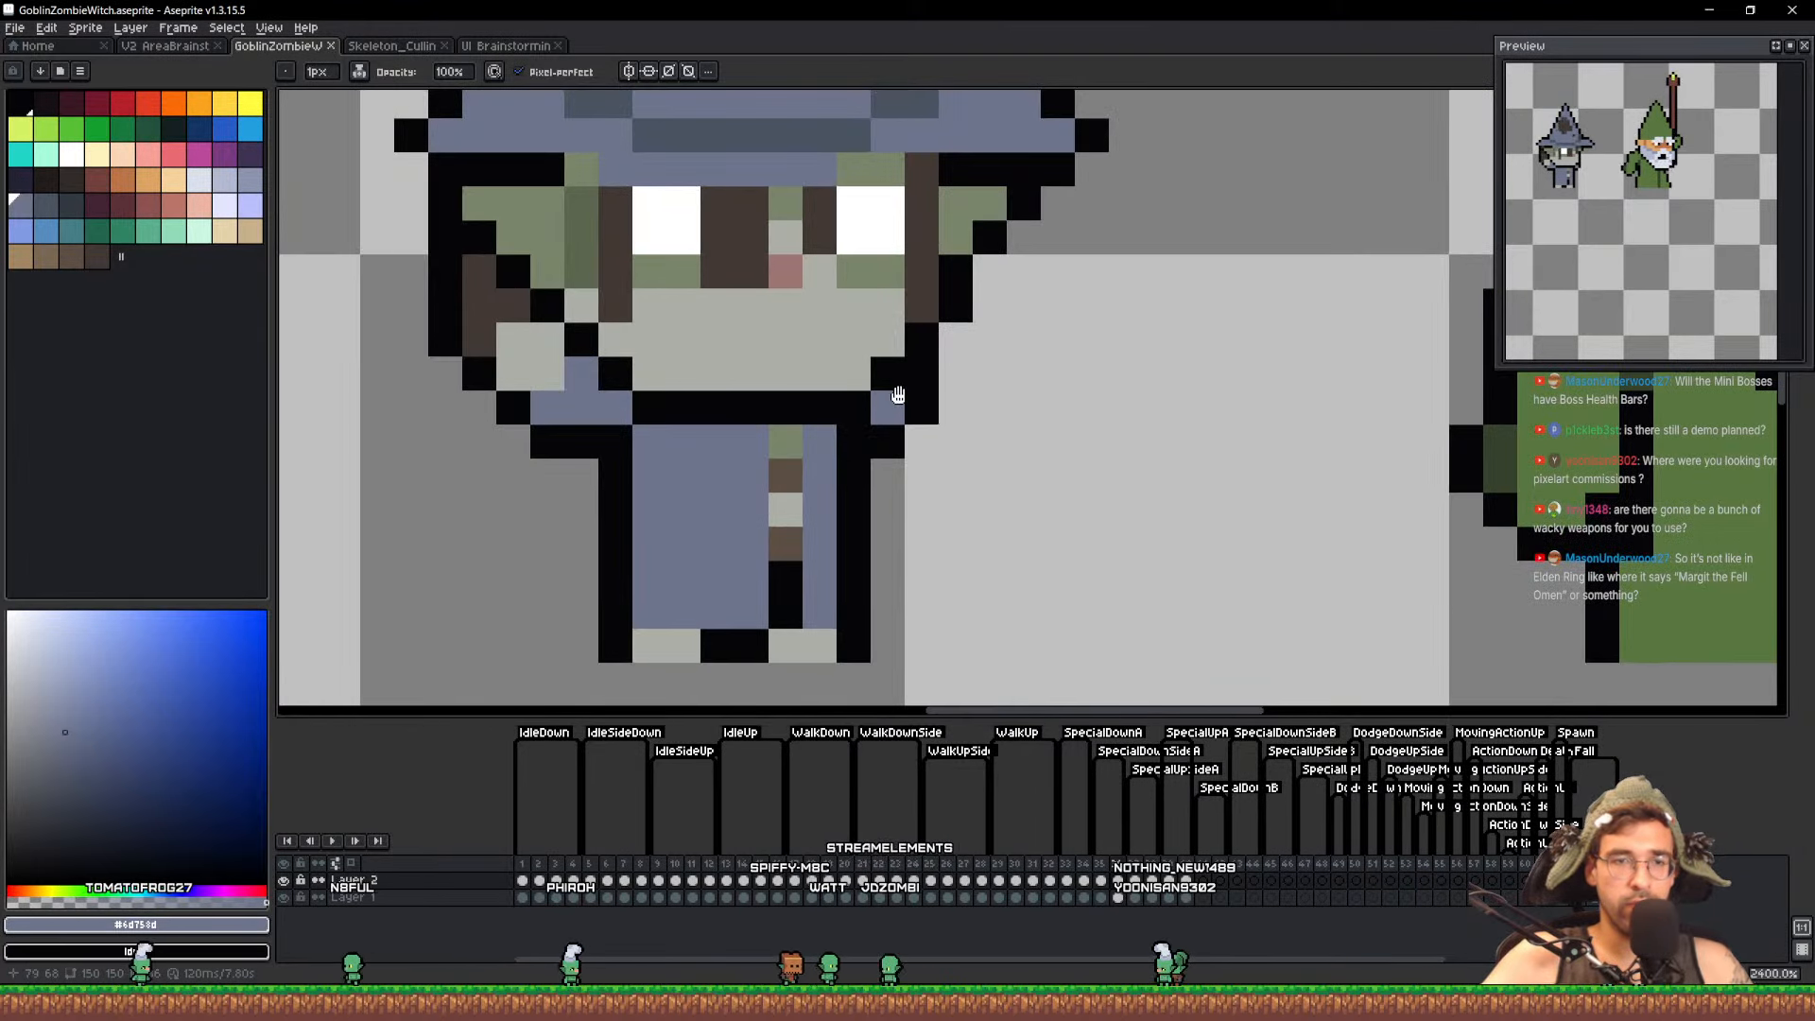
{"action": "left_click", "coordinate": [581, 397], "text": "alt"}
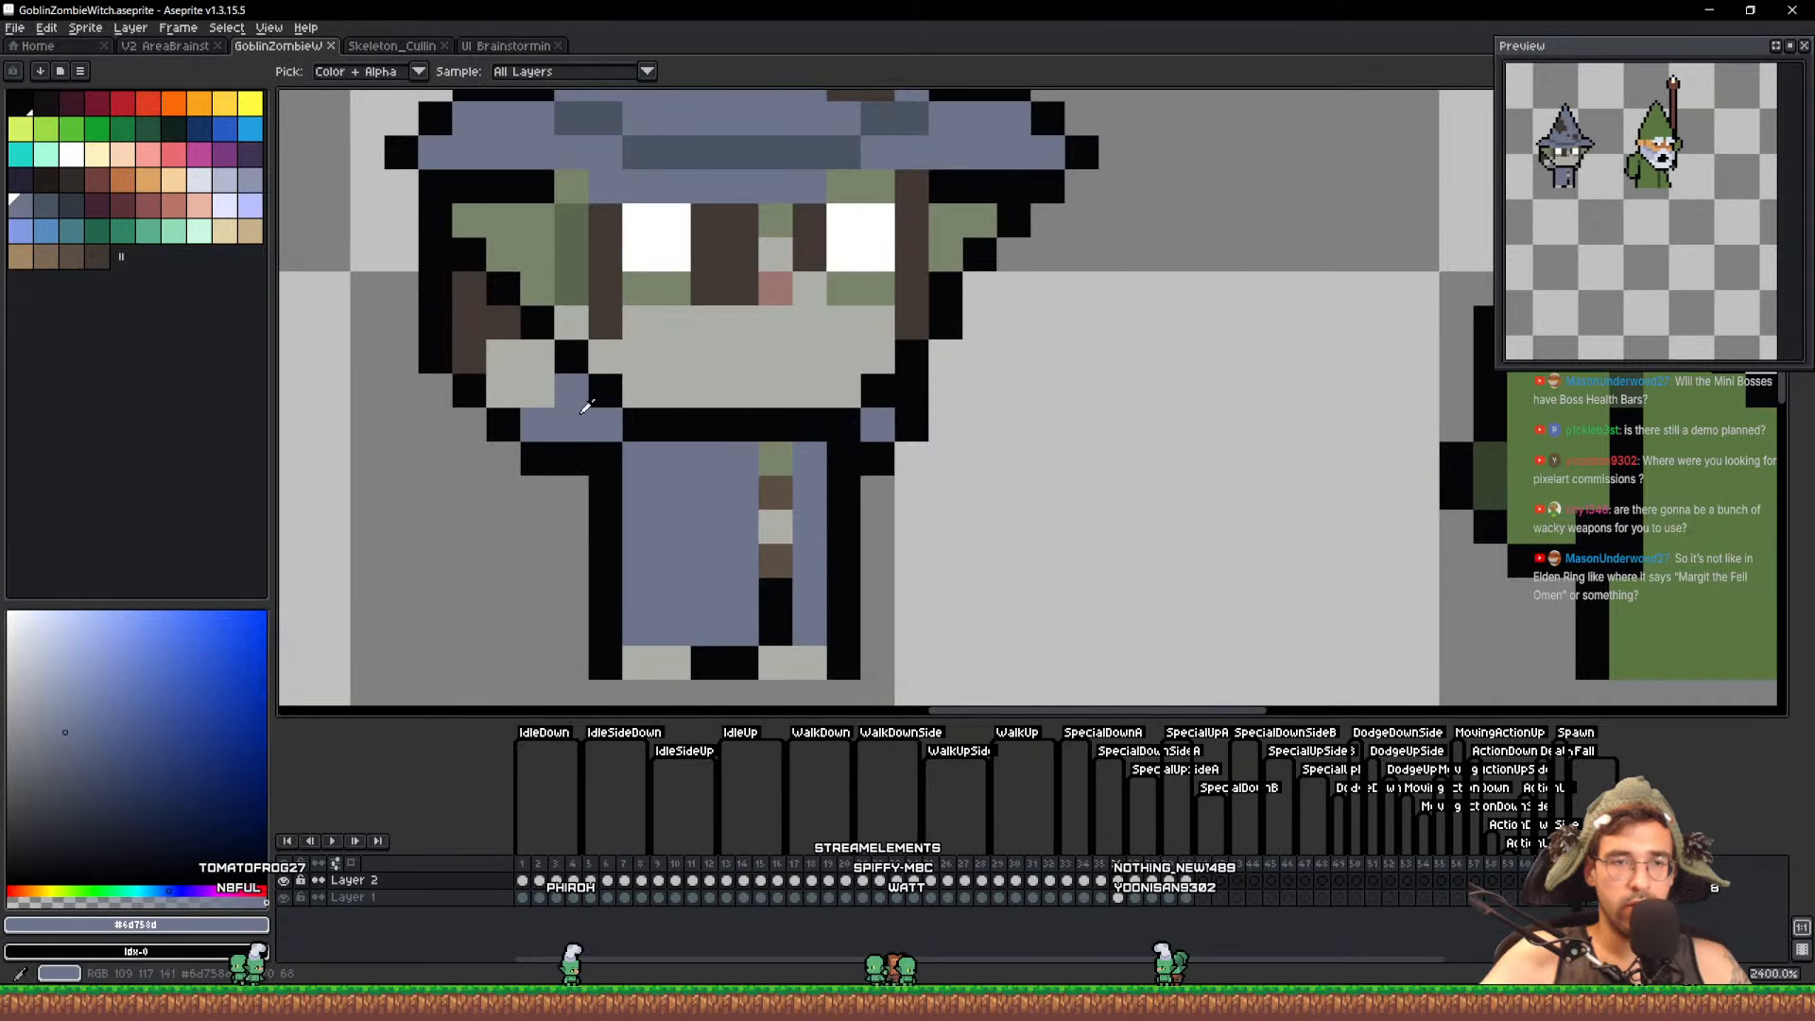
{"action": "left_click", "coordinate": [911, 392]}
{"action": "left_click", "coordinate": [676, 388], "text": "alt"}
{"action": "left_click_drag", "start_coordinate": [946, 390], "coordinate": [946, 359]}
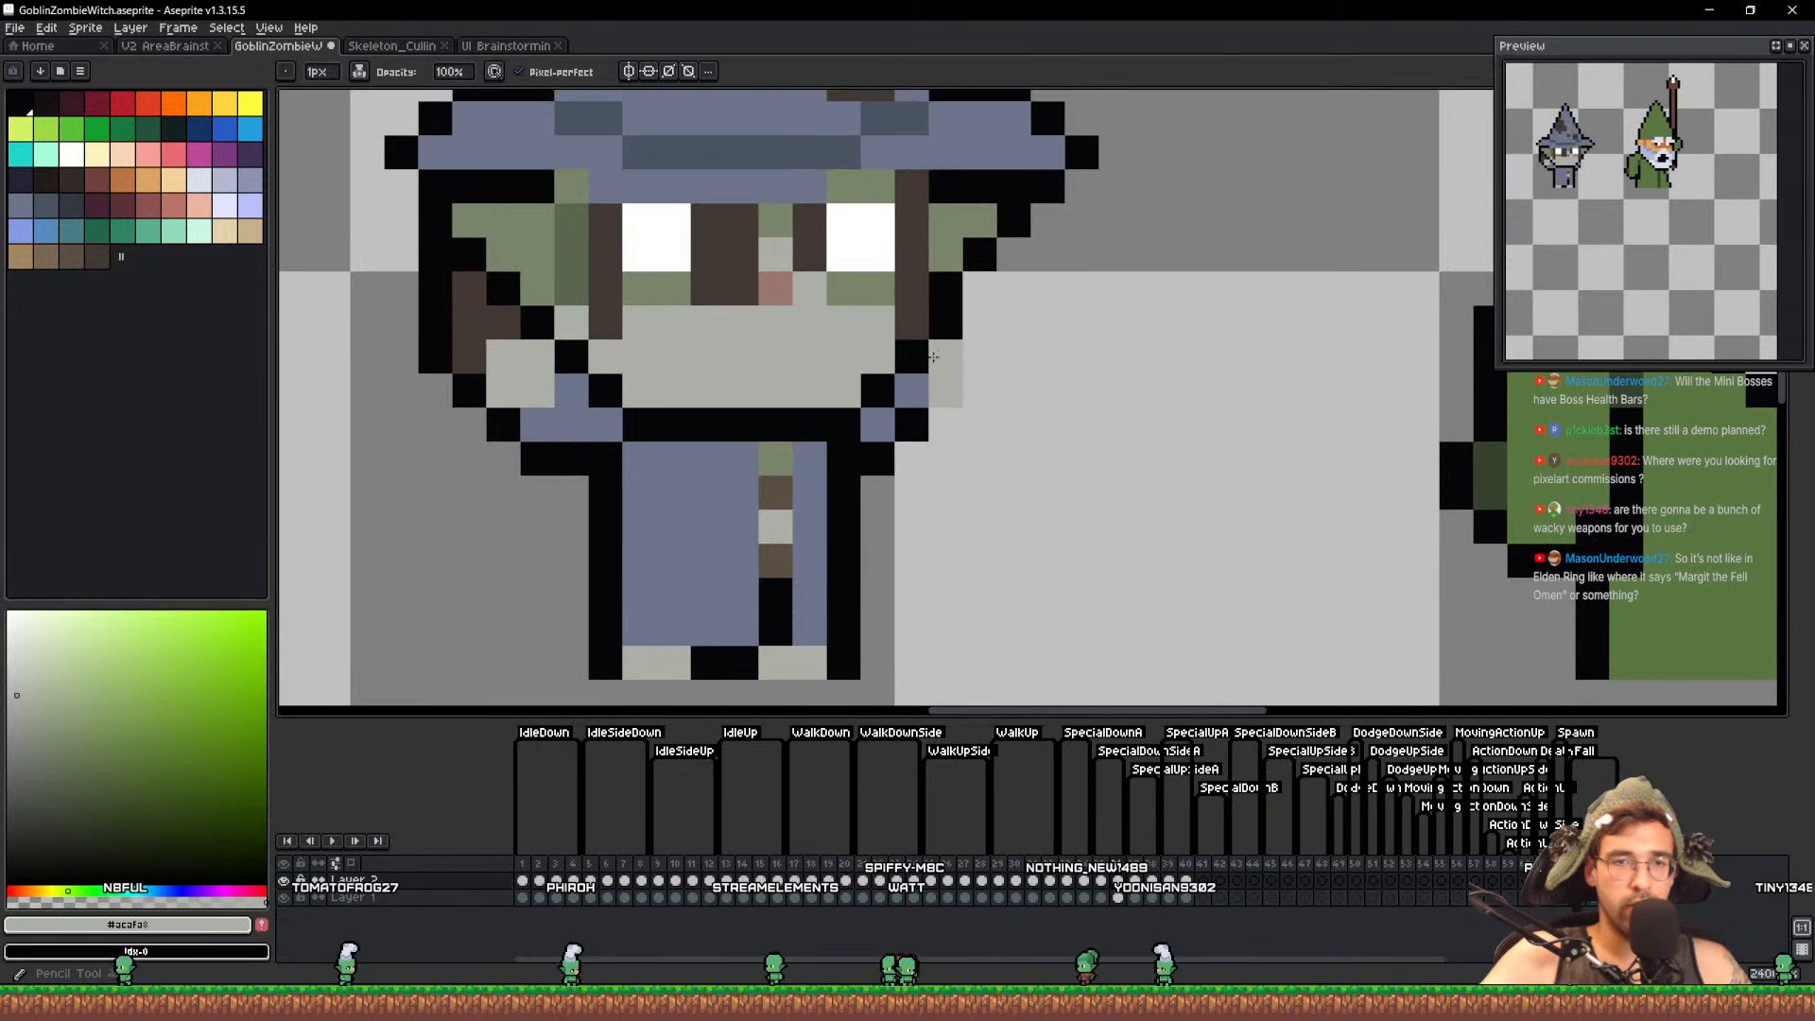
Outline the new far hand on frame 36 in black
{"action": "left_click", "coordinate": [911, 424], "text": "alt"}
{"action": "left_click", "coordinate": [978, 425]}
{"action": "key", "text": "ctrl+z"}
{"action": "mouse_move", "coordinate": [945, 425]}
{"action": "left_mouse_down"}
{"action": "mouse_move", "coordinate": [976, 362]}
{"action": "mouse_move", "coordinate": [912, 392]}
{"action": "mouse_move", "coordinate": [1062, 406]}
{"action": "mouse_move", "coordinate": [1122, 326]}
{"action": "left_mouse_up"}
Copy the far hand onto frame 35, close its outline with a black pixel above it, and save the sprite
{"action": "key", "text": "q"}
{"action": "key", "text": "ctrl+c"}
{"action": "key", "text": "Left"}
{"action": "key", "text": "ctrl+v"}
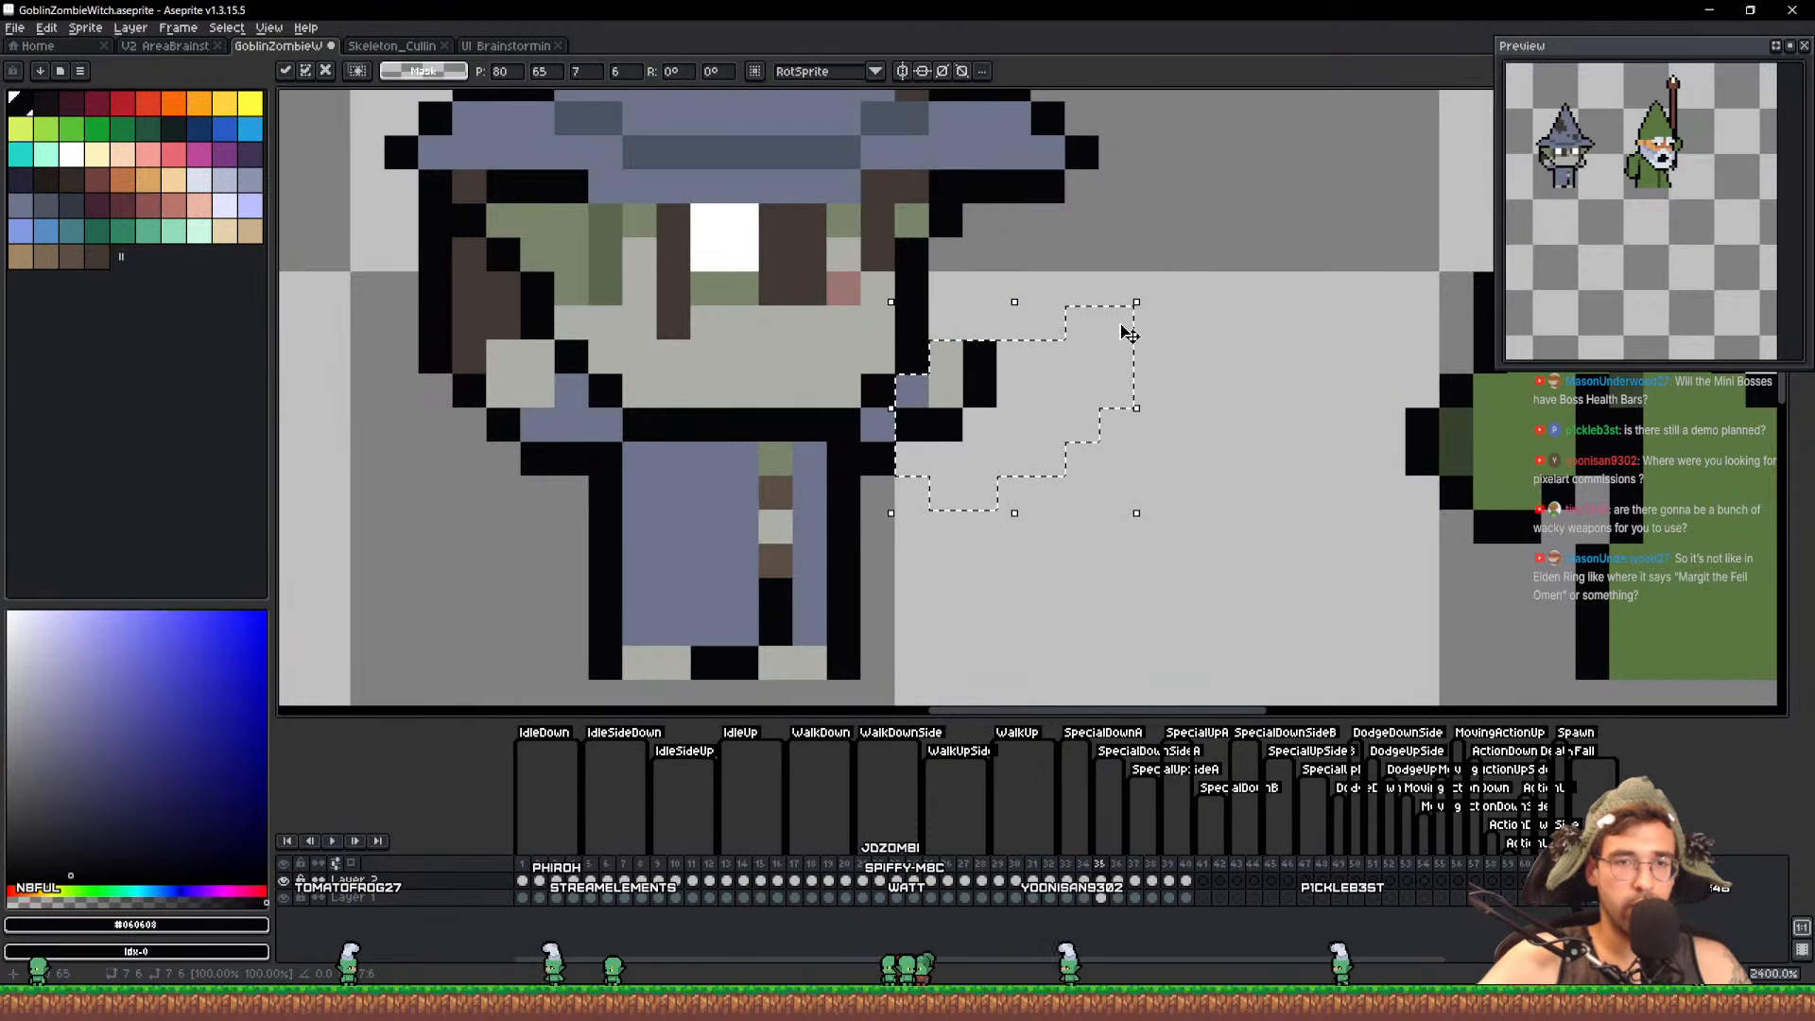
{"action": "key", "text": "ctrl+d"}
{"action": "key", "text": "b"}
{"action": "left_click", "coordinate": [946, 323]}
{"action": "key", "text": "ctrl+s"}
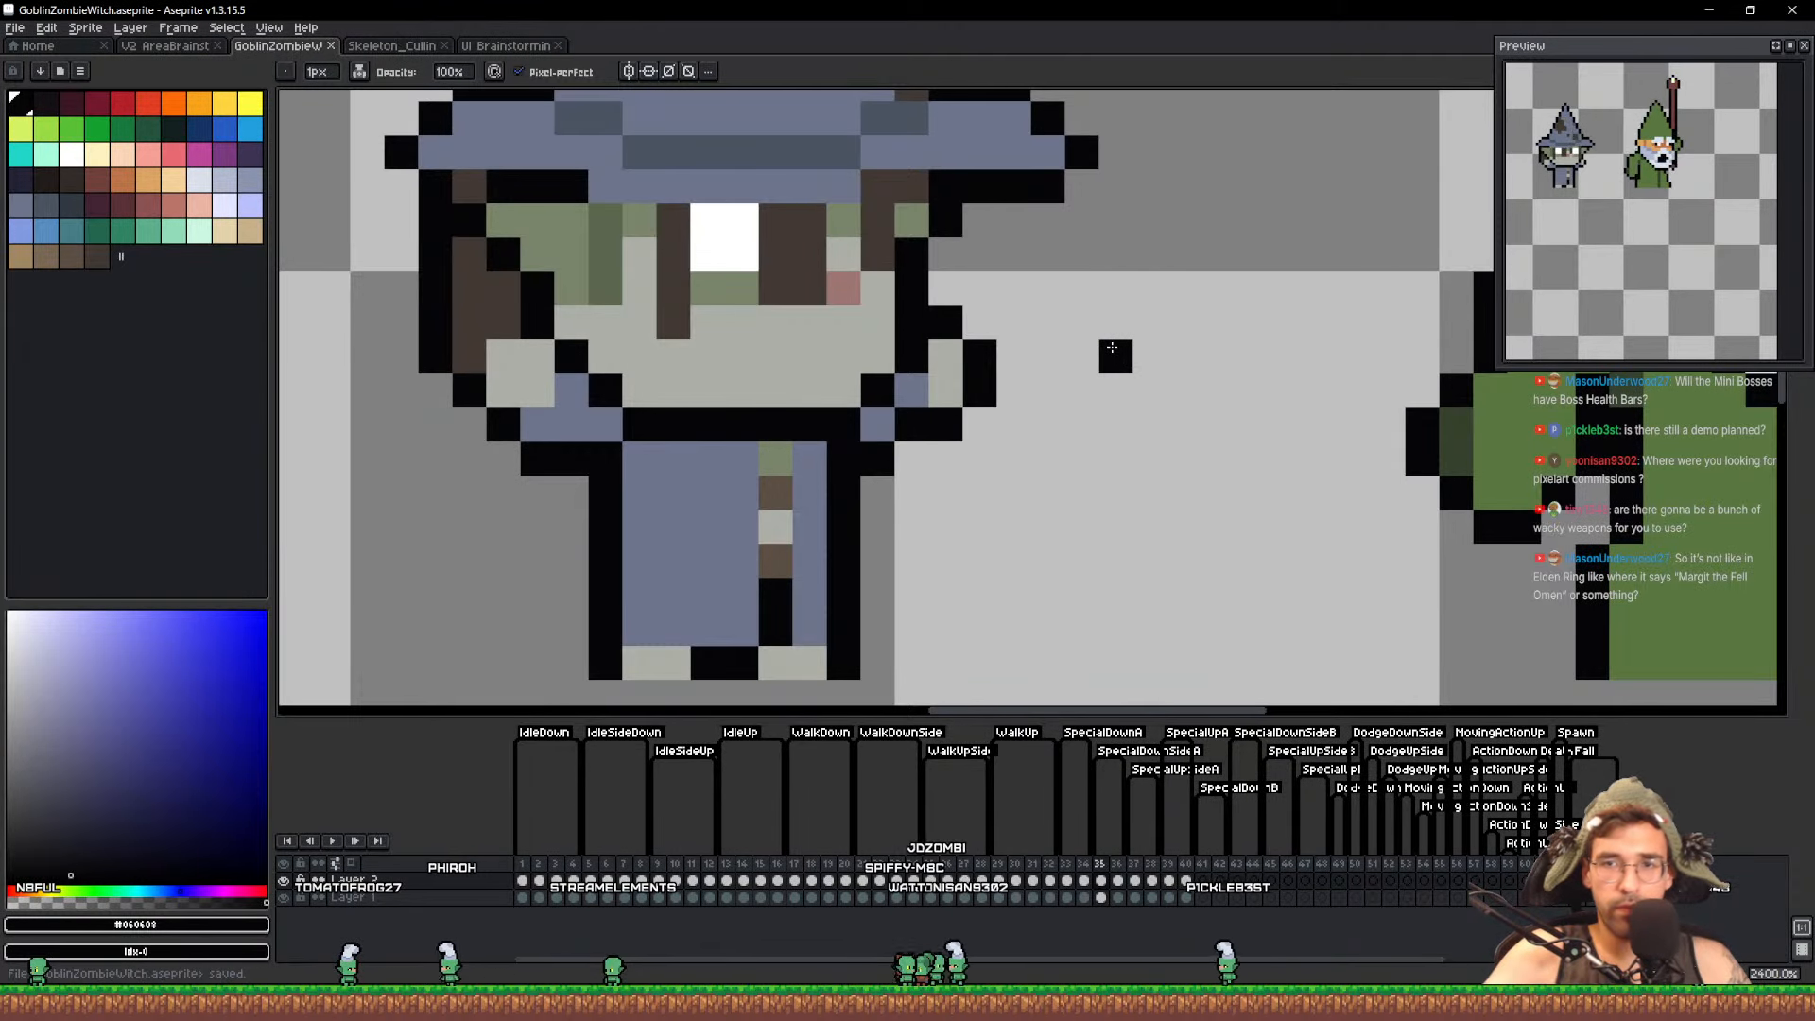
Switch to frame 37, showing the witch beside the green wizard, and save the sprite
{"action": "left_click", "coordinate": [1133, 874]}
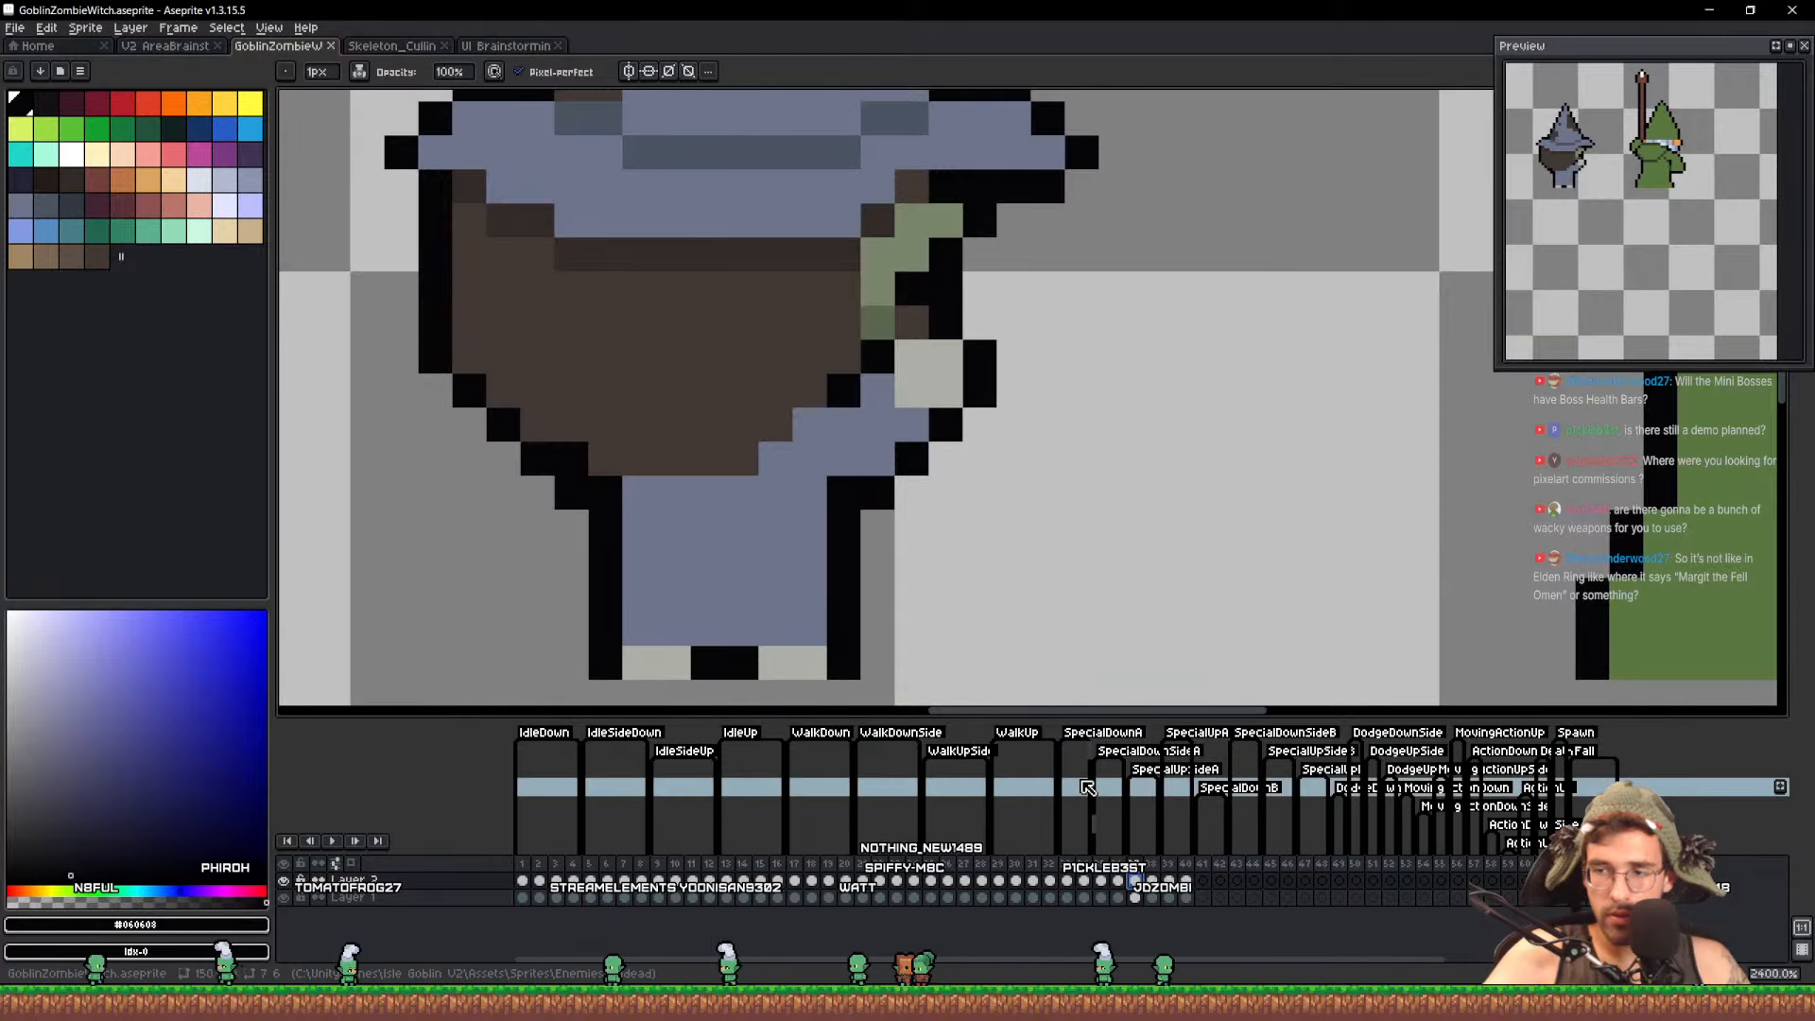
{"action": "scroll", "coordinate": [936, 553], "scroll_direction": "down", "scroll_amount": 3}
{"action": "key", "text": "ctrl+s"}
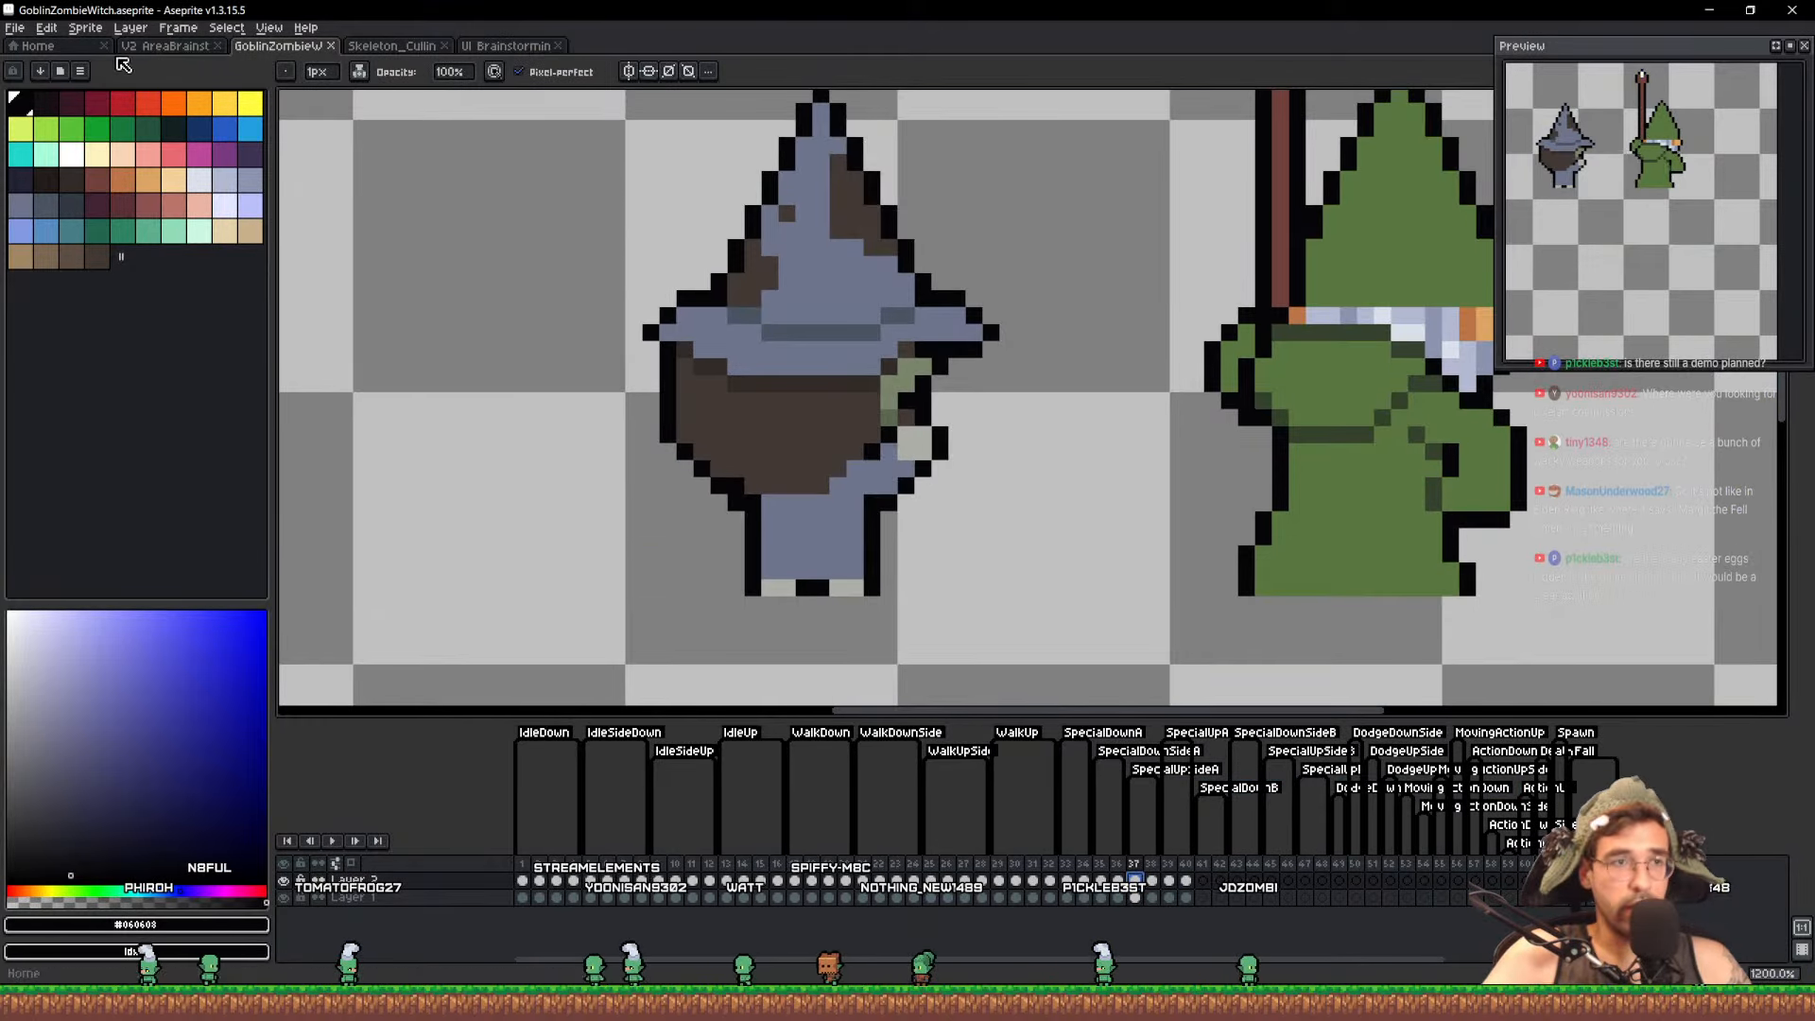
Switch to V2 AreaBrainstorming and examine the row of costumed goblins and the white horned mask below it
{"action": "left_click", "coordinate": [165, 46]}
{"action": "scroll", "coordinate": [964, 407], "scroll_direction": "down", "scroll_amount": 6}
{"action": "left_click_drag", "start_coordinate": [819, 279], "coordinate": [1155, 677]}
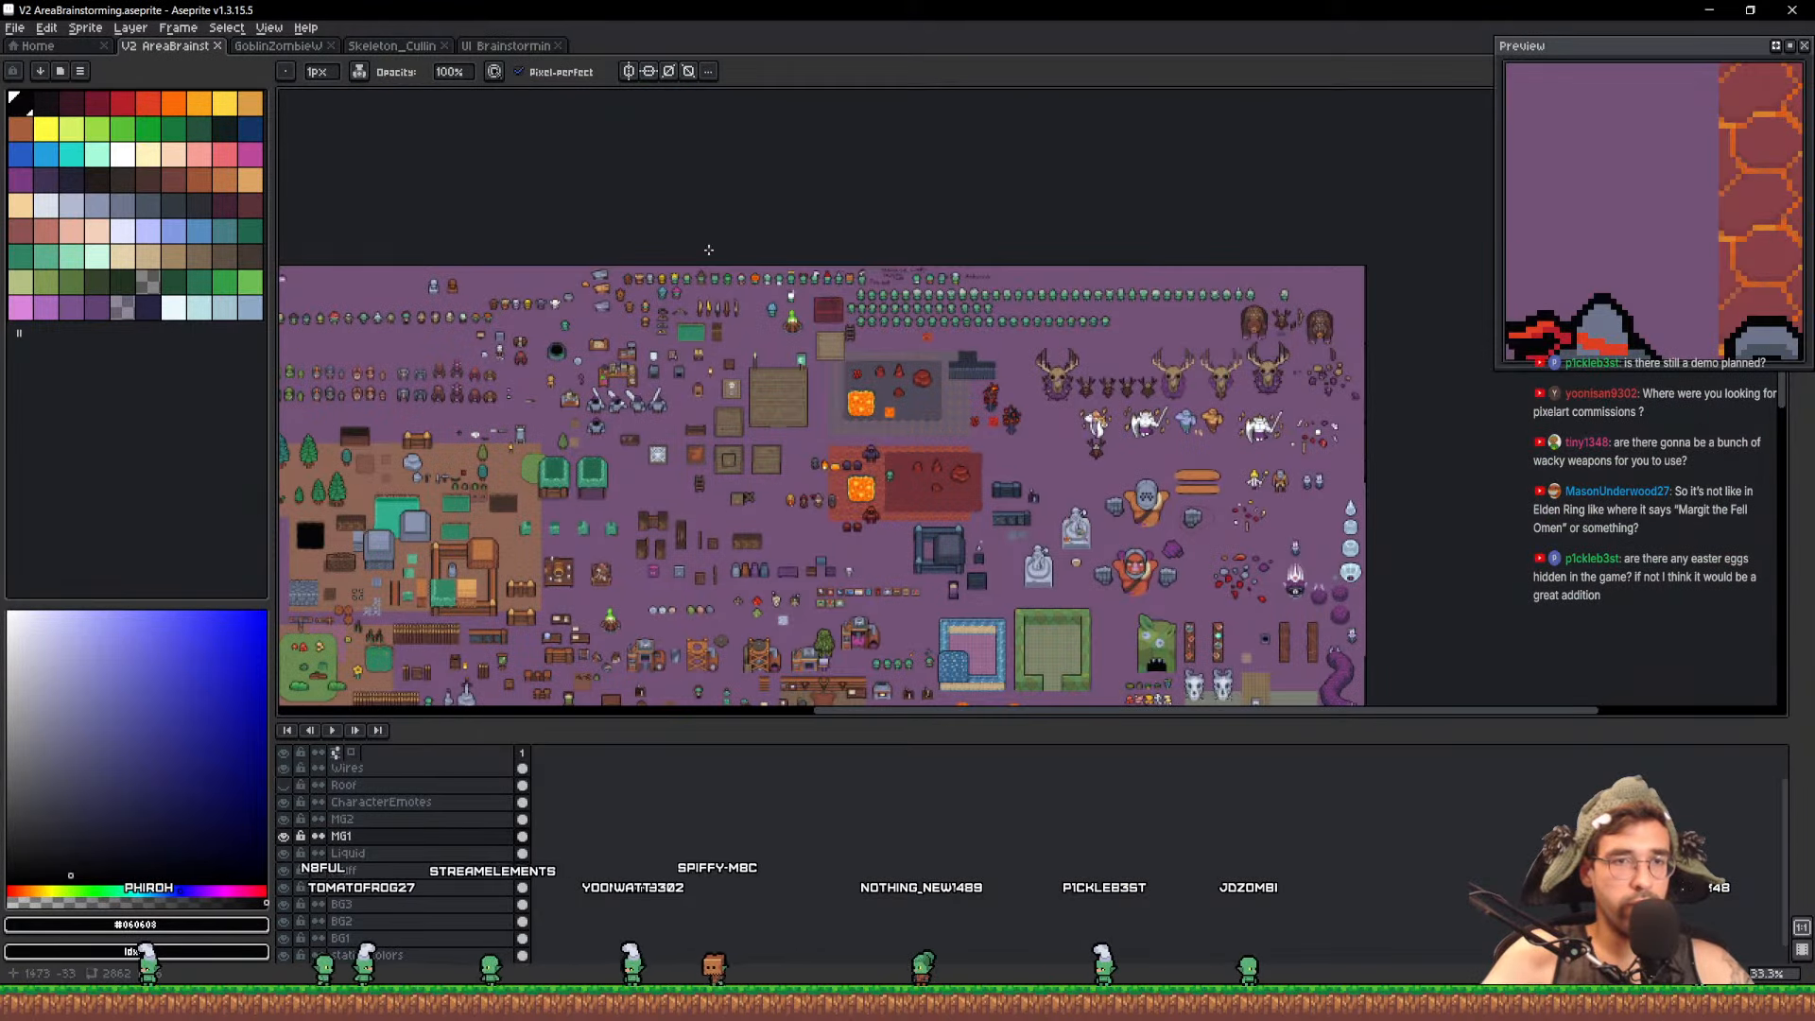
{"action": "scroll", "coordinate": [709, 250], "scroll_direction": "up", "scroll_amount": 4}
{"action": "left_click_drag", "start_coordinate": [890, 333], "coordinate": [1093, 327]}
{"action": "scroll", "coordinate": [916, 371], "scroll_direction": "up", "scroll_amount": 6}
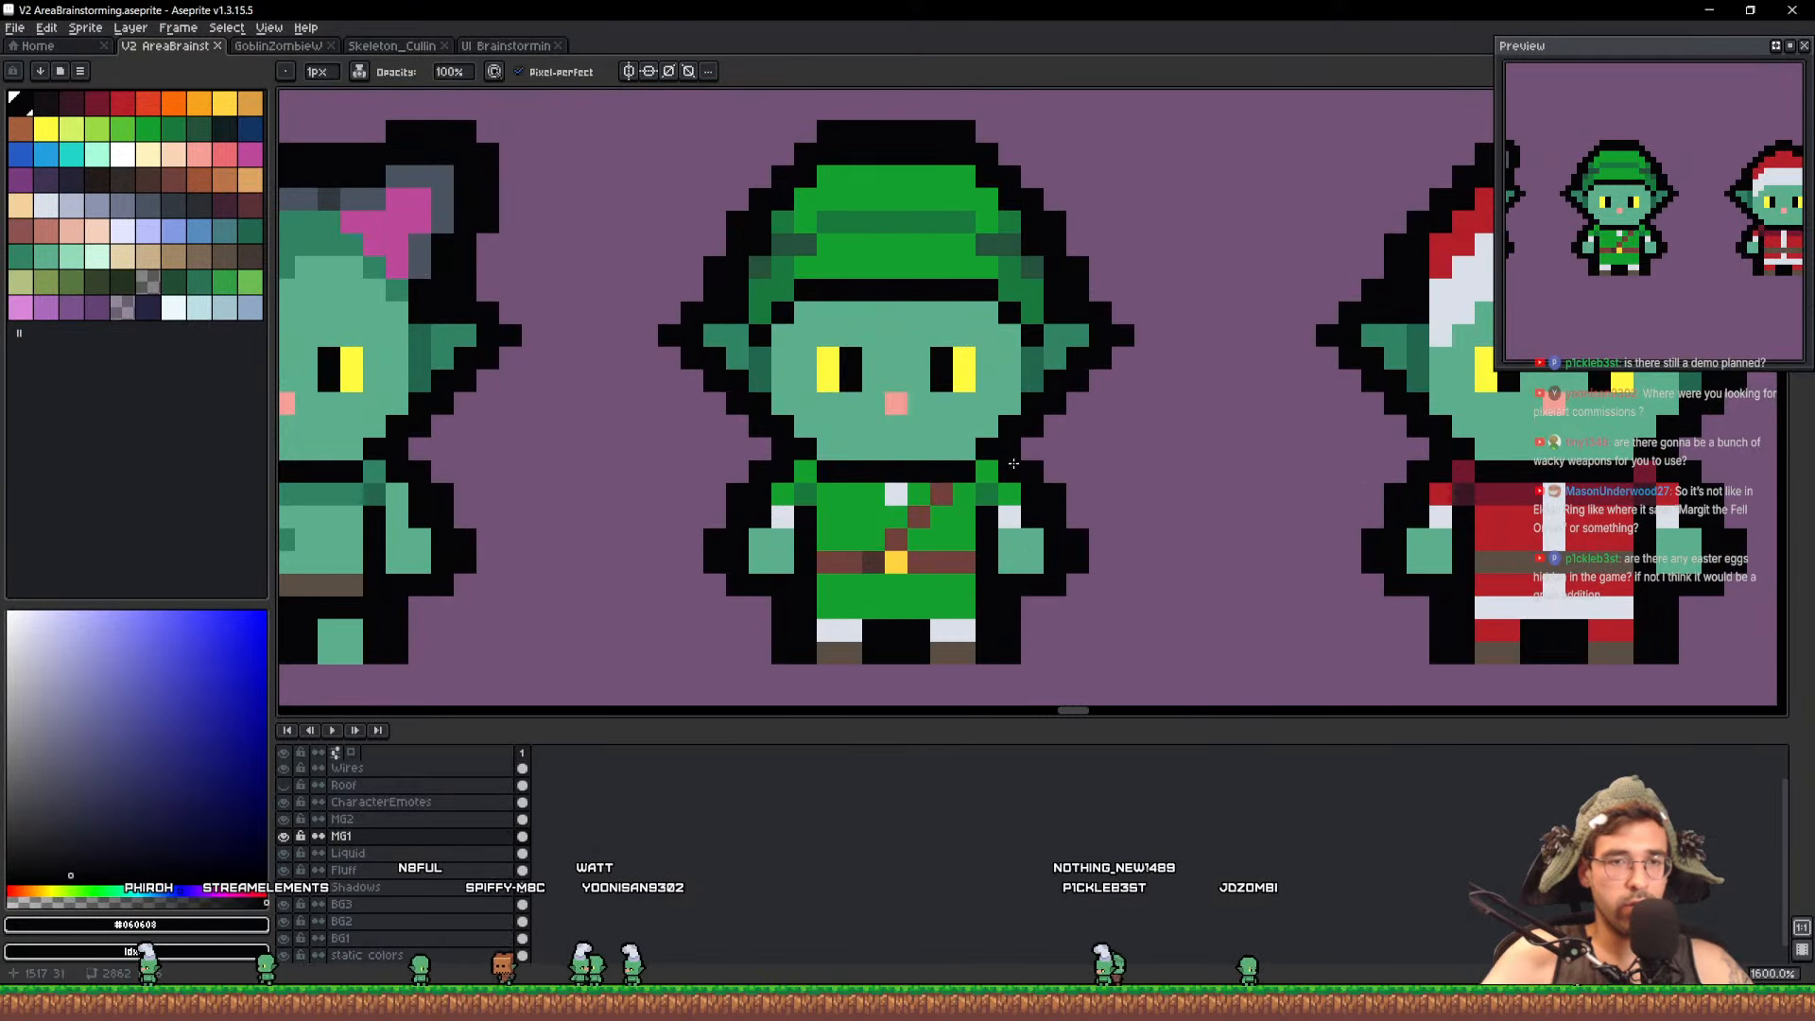
{"action": "scroll", "coordinate": [1013, 463], "scroll_direction": "down", "scroll_amount": 4}
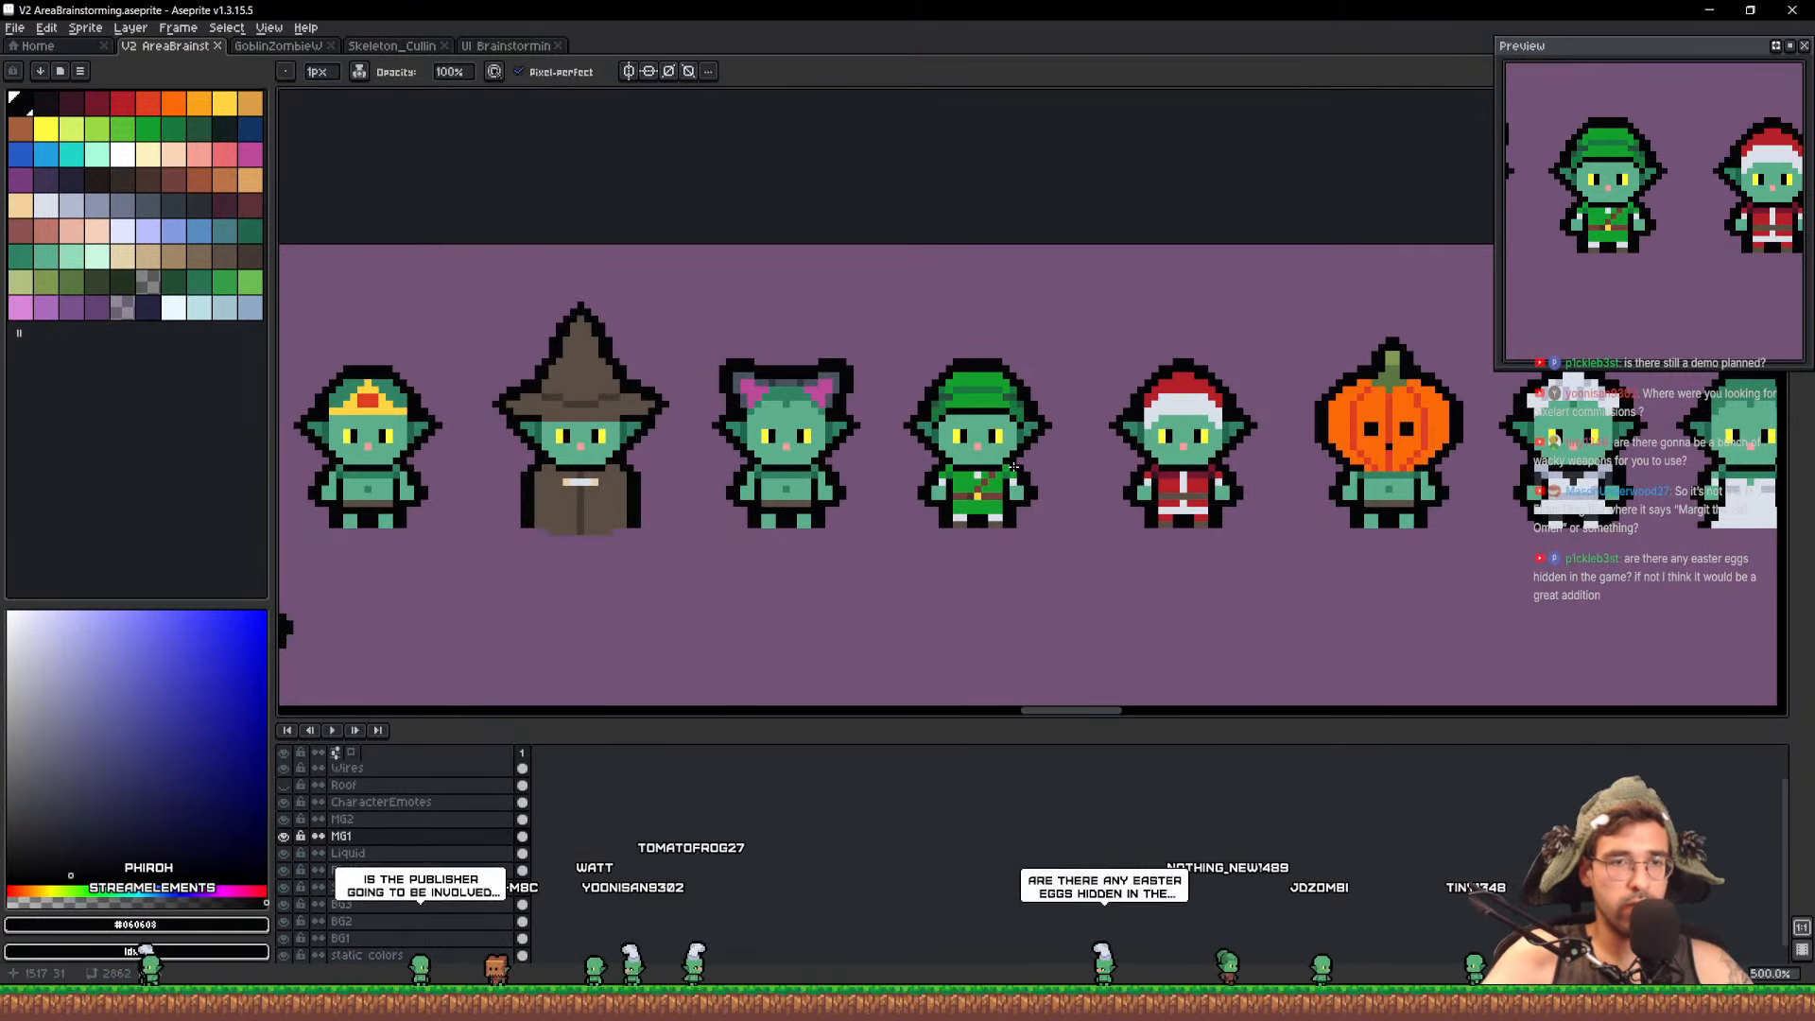
{"action": "left_click_drag", "start_coordinate": [1013, 466], "coordinate": [328, 361]}
{"action": "left_click_drag", "start_coordinate": [1130, 442], "coordinate": [507, 385]}
{"action": "left_click_drag", "start_coordinate": [615, 513], "coordinate": [896, 406]}
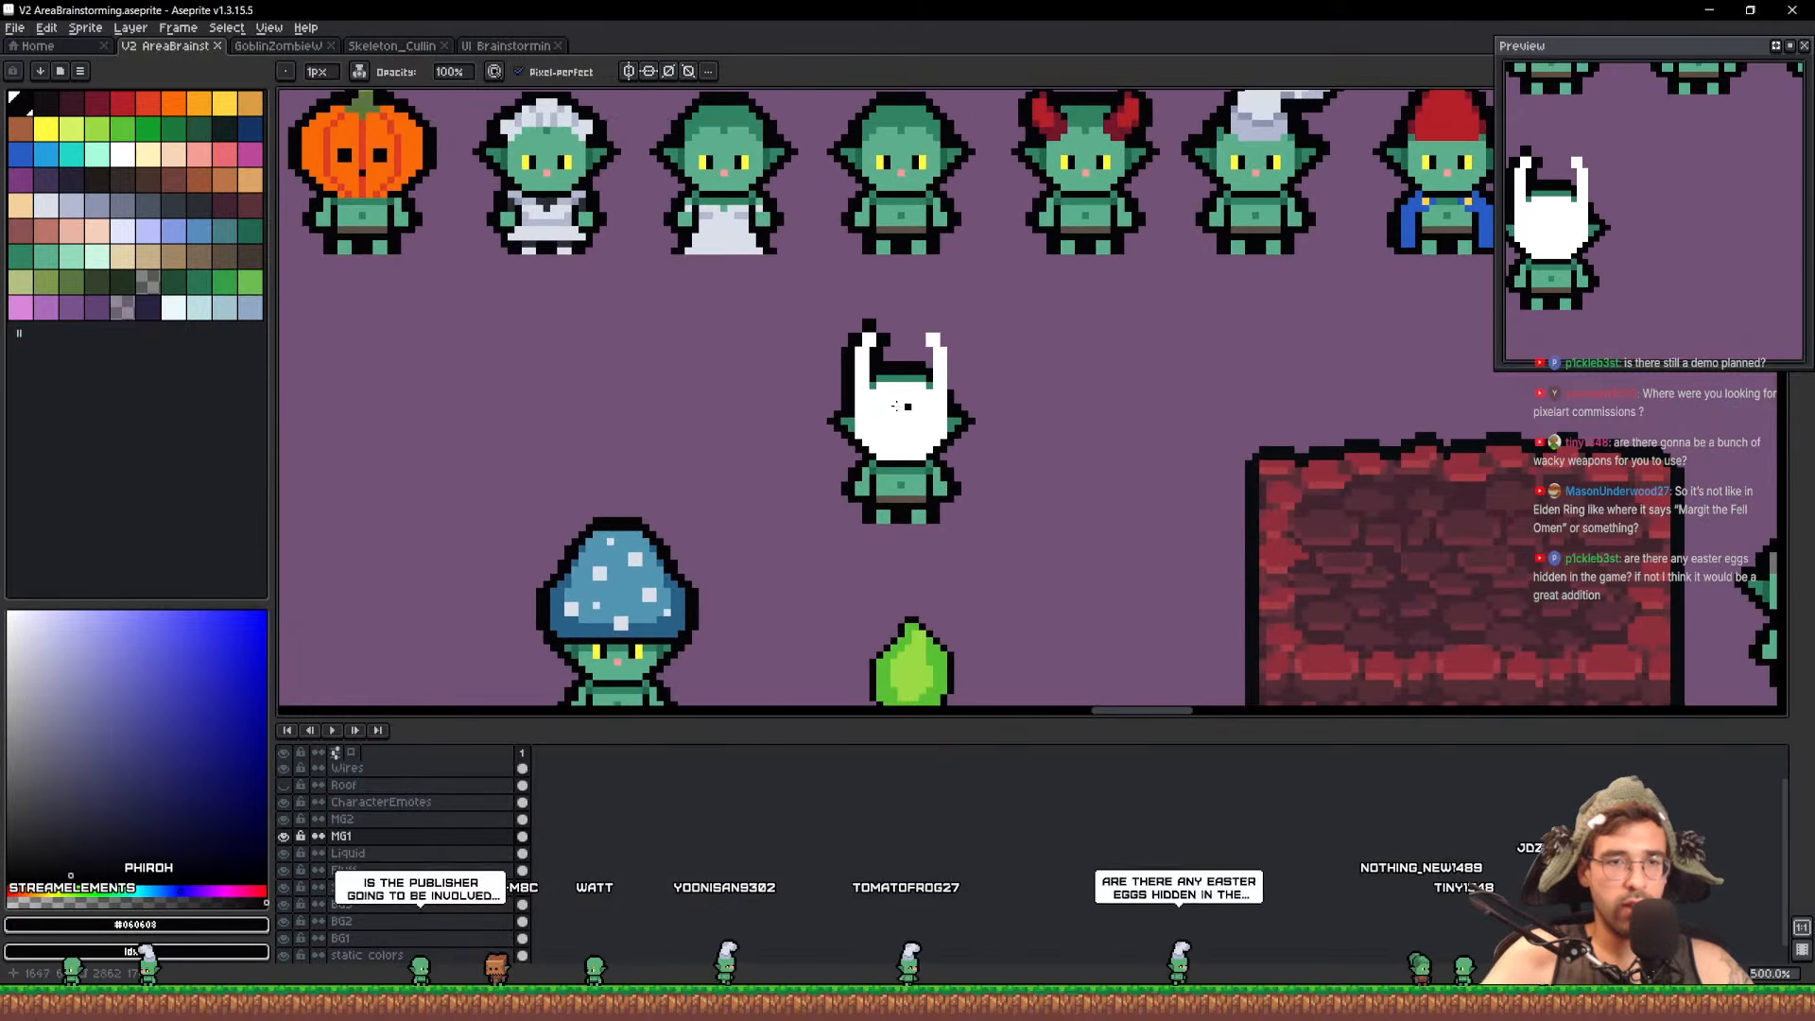
{"action": "scroll", "coordinate": [896, 407], "scroll_direction": "up", "scroll_amount": 4}
{"action": "scroll", "coordinate": [934, 431], "scroll_direction": "down", "scroll_amount": 5}
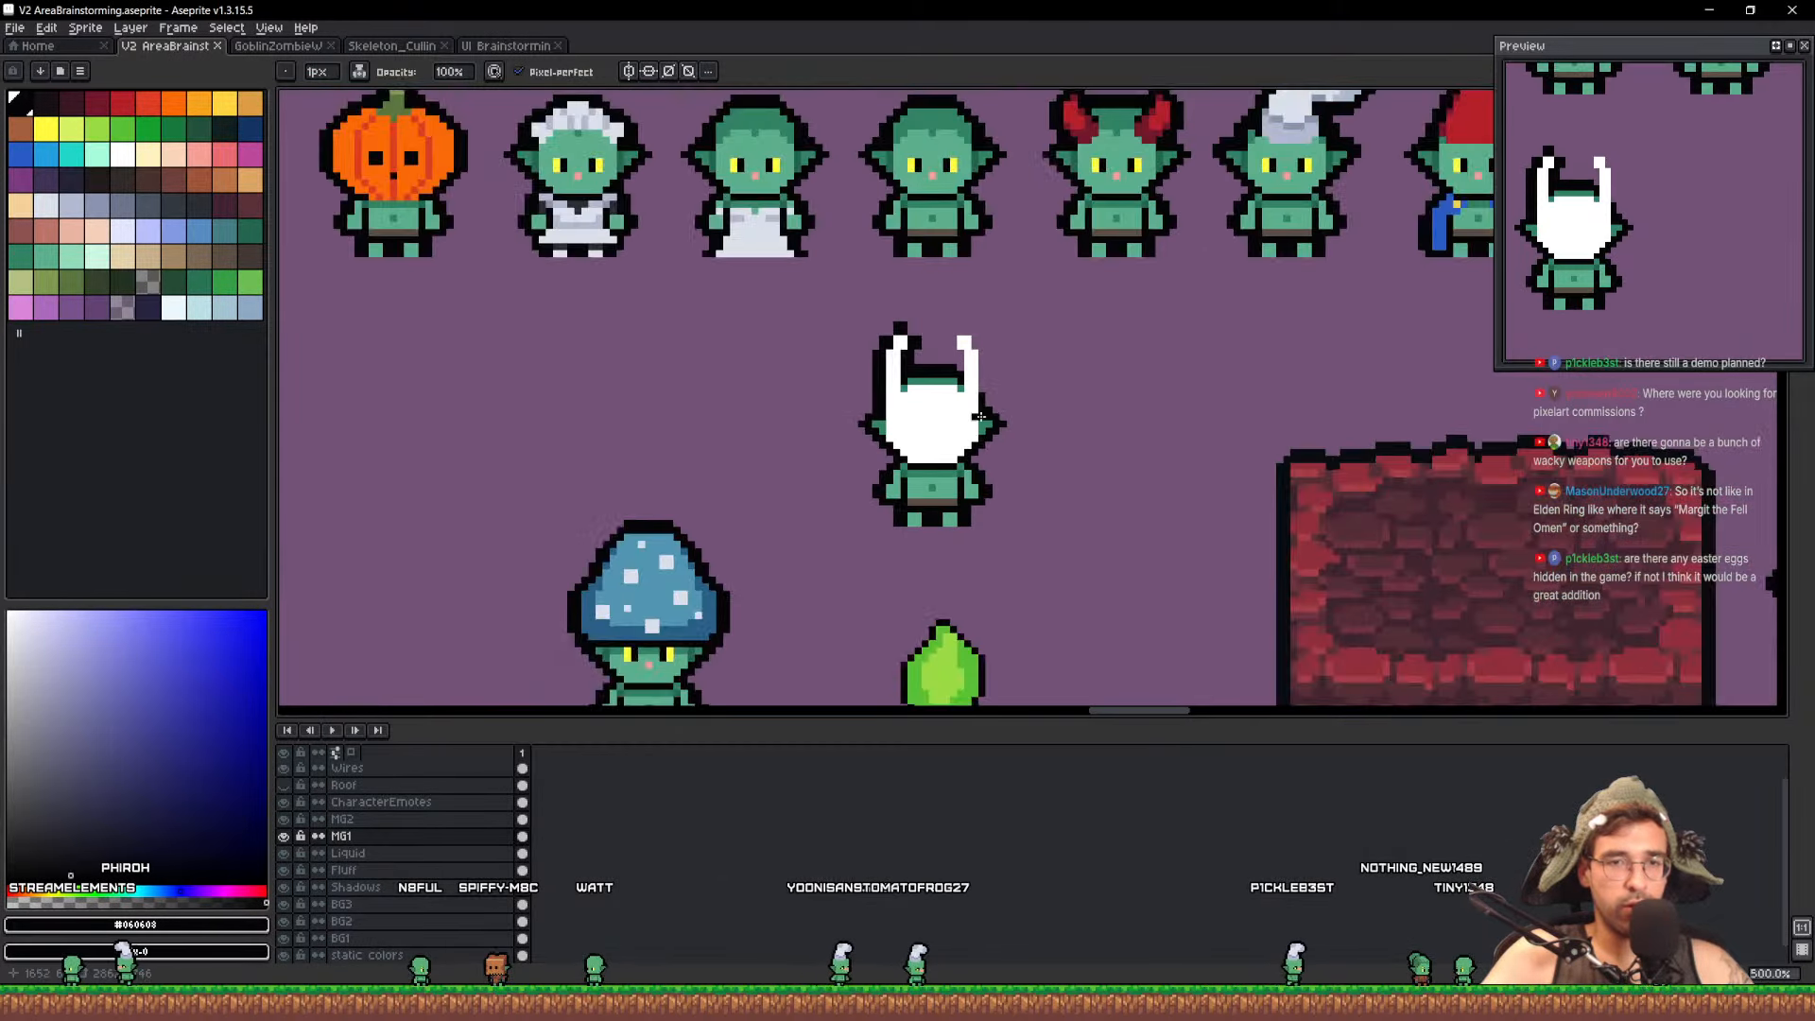
{"action": "scroll", "coordinate": [859, 333], "scroll_direction": "up", "scroll_amount": 5}
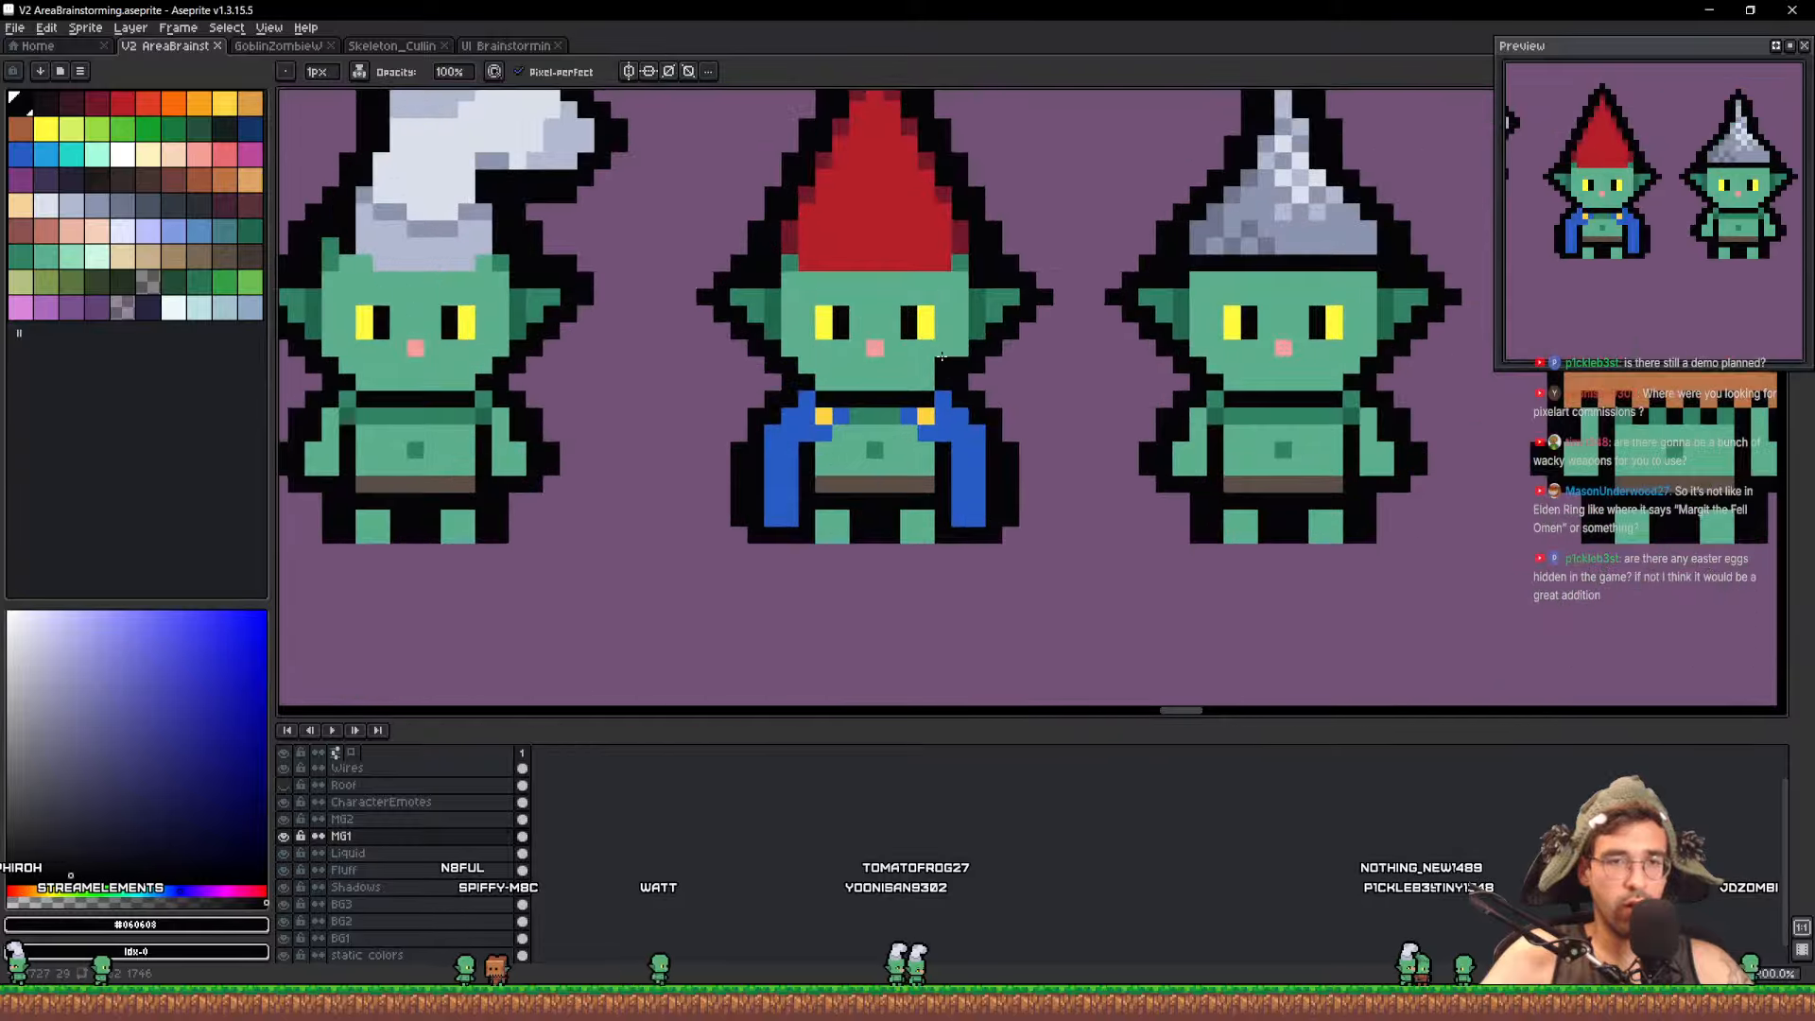
{"action": "scroll", "coordinate": [1012, 382], "scroll_direction": "down", "scroll_amount": 5}
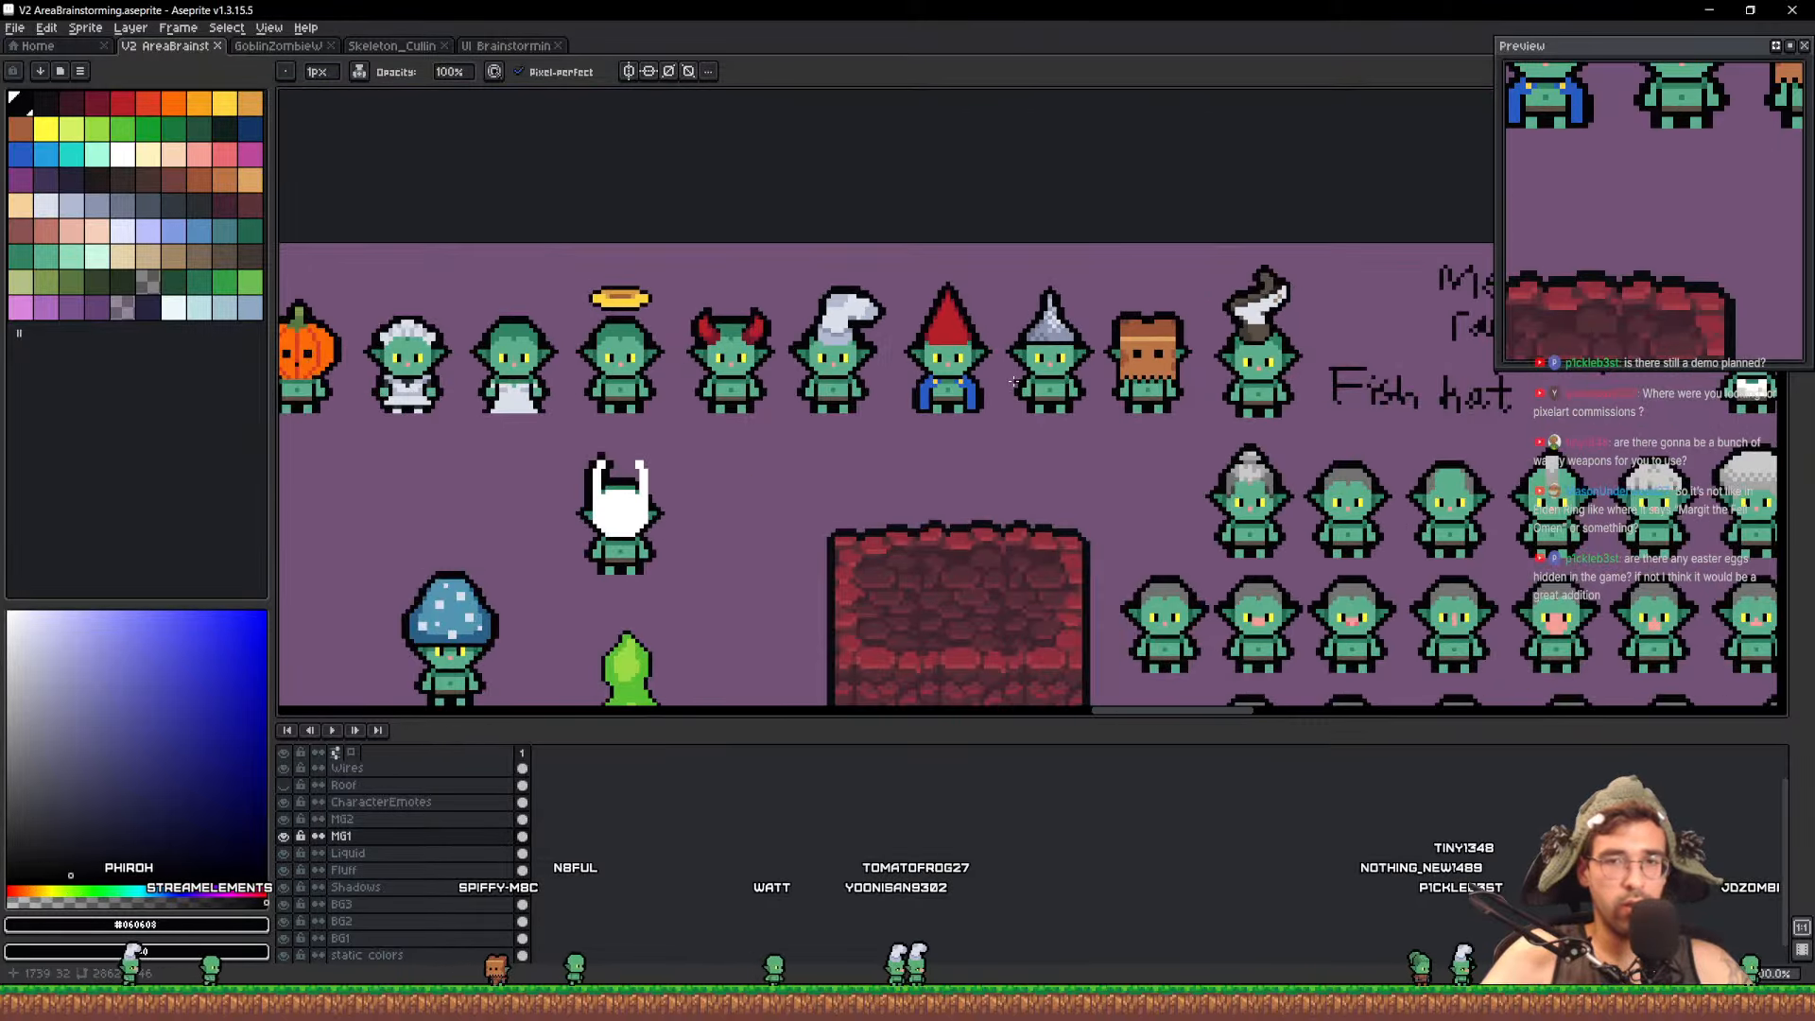
Fill the white area of the last goblin's twisted hat, beside the Fish hat note, with brown and save the file
{"action": "scroll", "coordinate": [1281, 329], "scroll_direction": "up", "scroll_amount": 4}
{"action": "left_click", "coordinate": [910, 242], "text": "alt"}
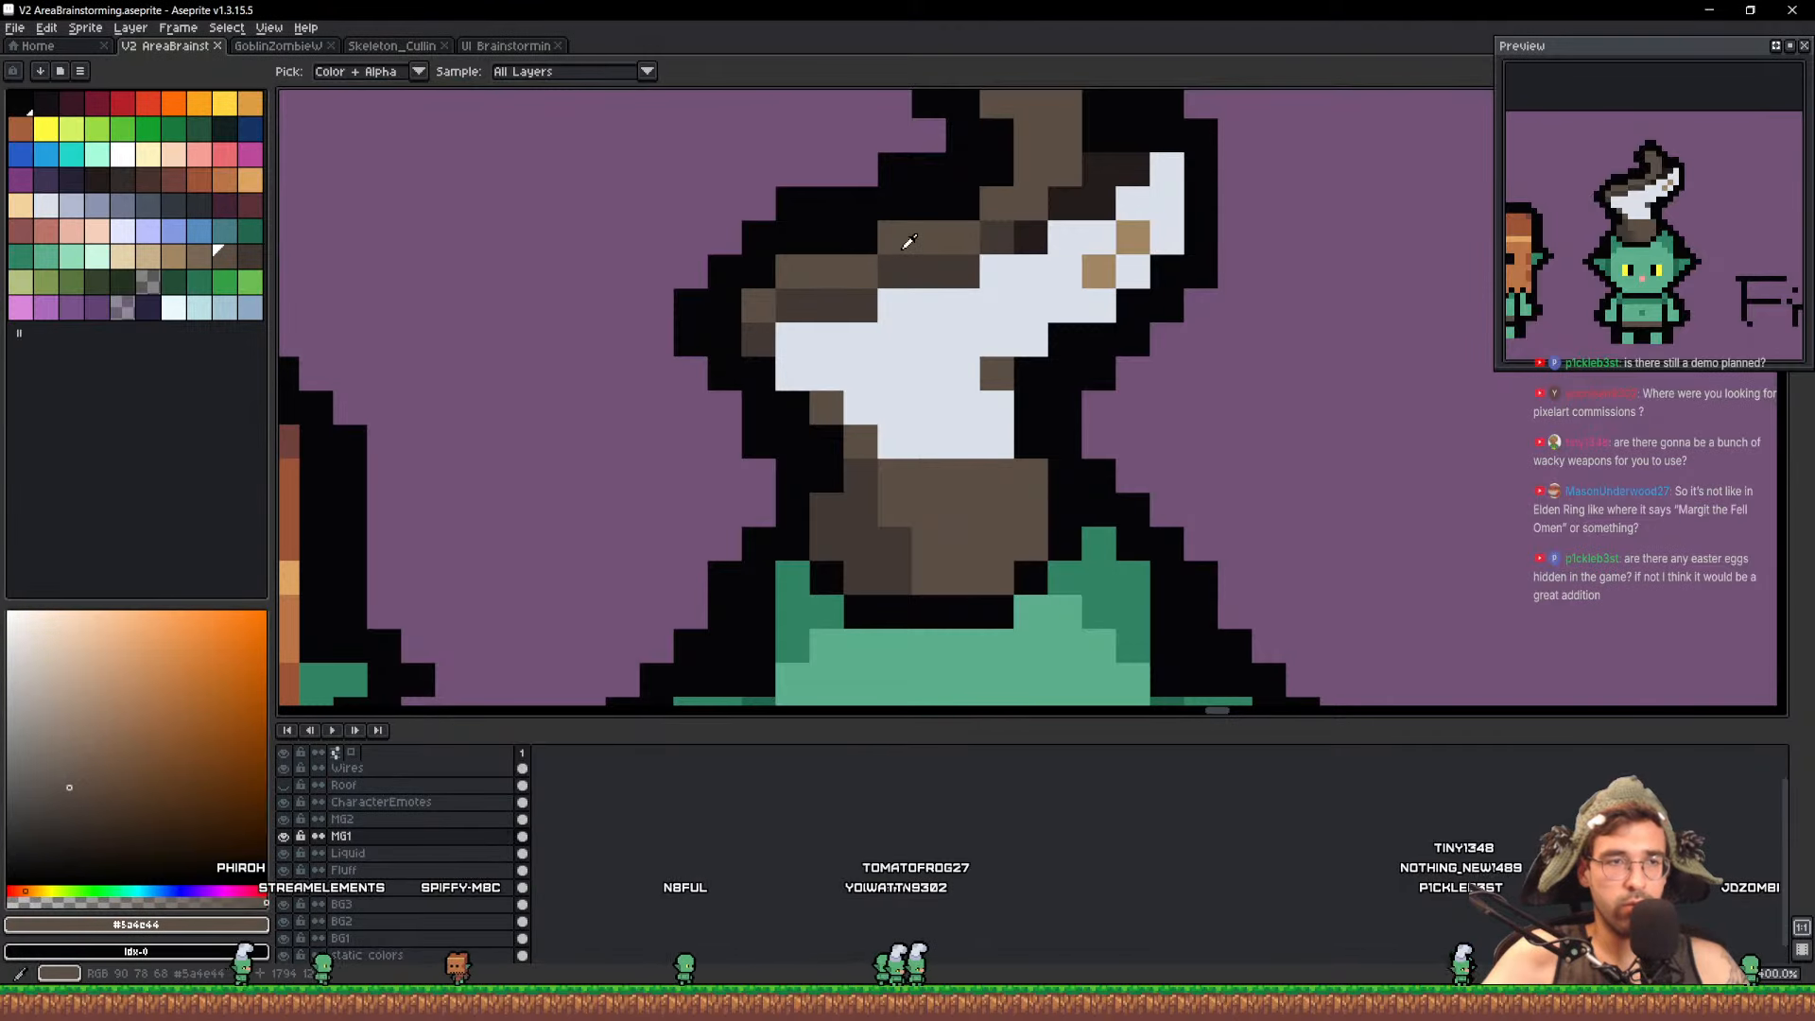
{"action": "left_click", "coordinate": [1078, 262]}
{"action": "scroll", "coordinate": [1146, 266], "scroll_direction": "down", "scroll_amount": 4}
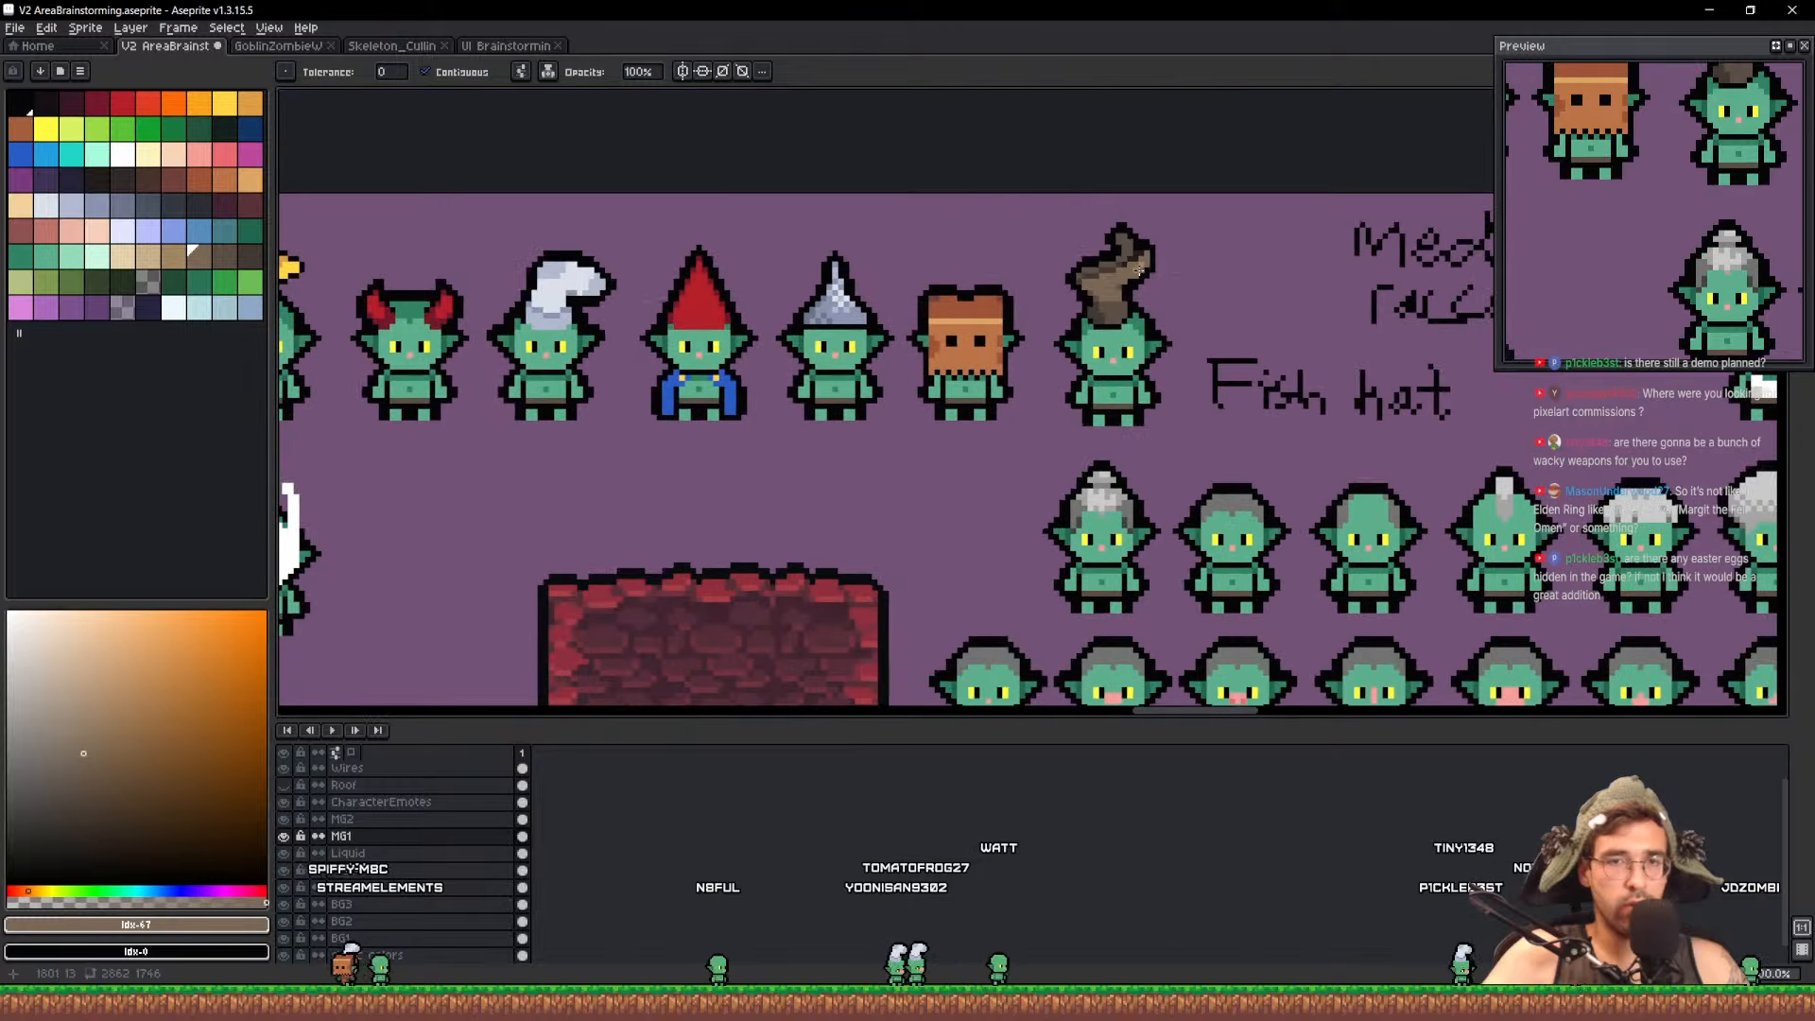
{"action": "scroll", "coordinate": [1063, 373], "scroll_direction": "down", "scroll_amount": 3}
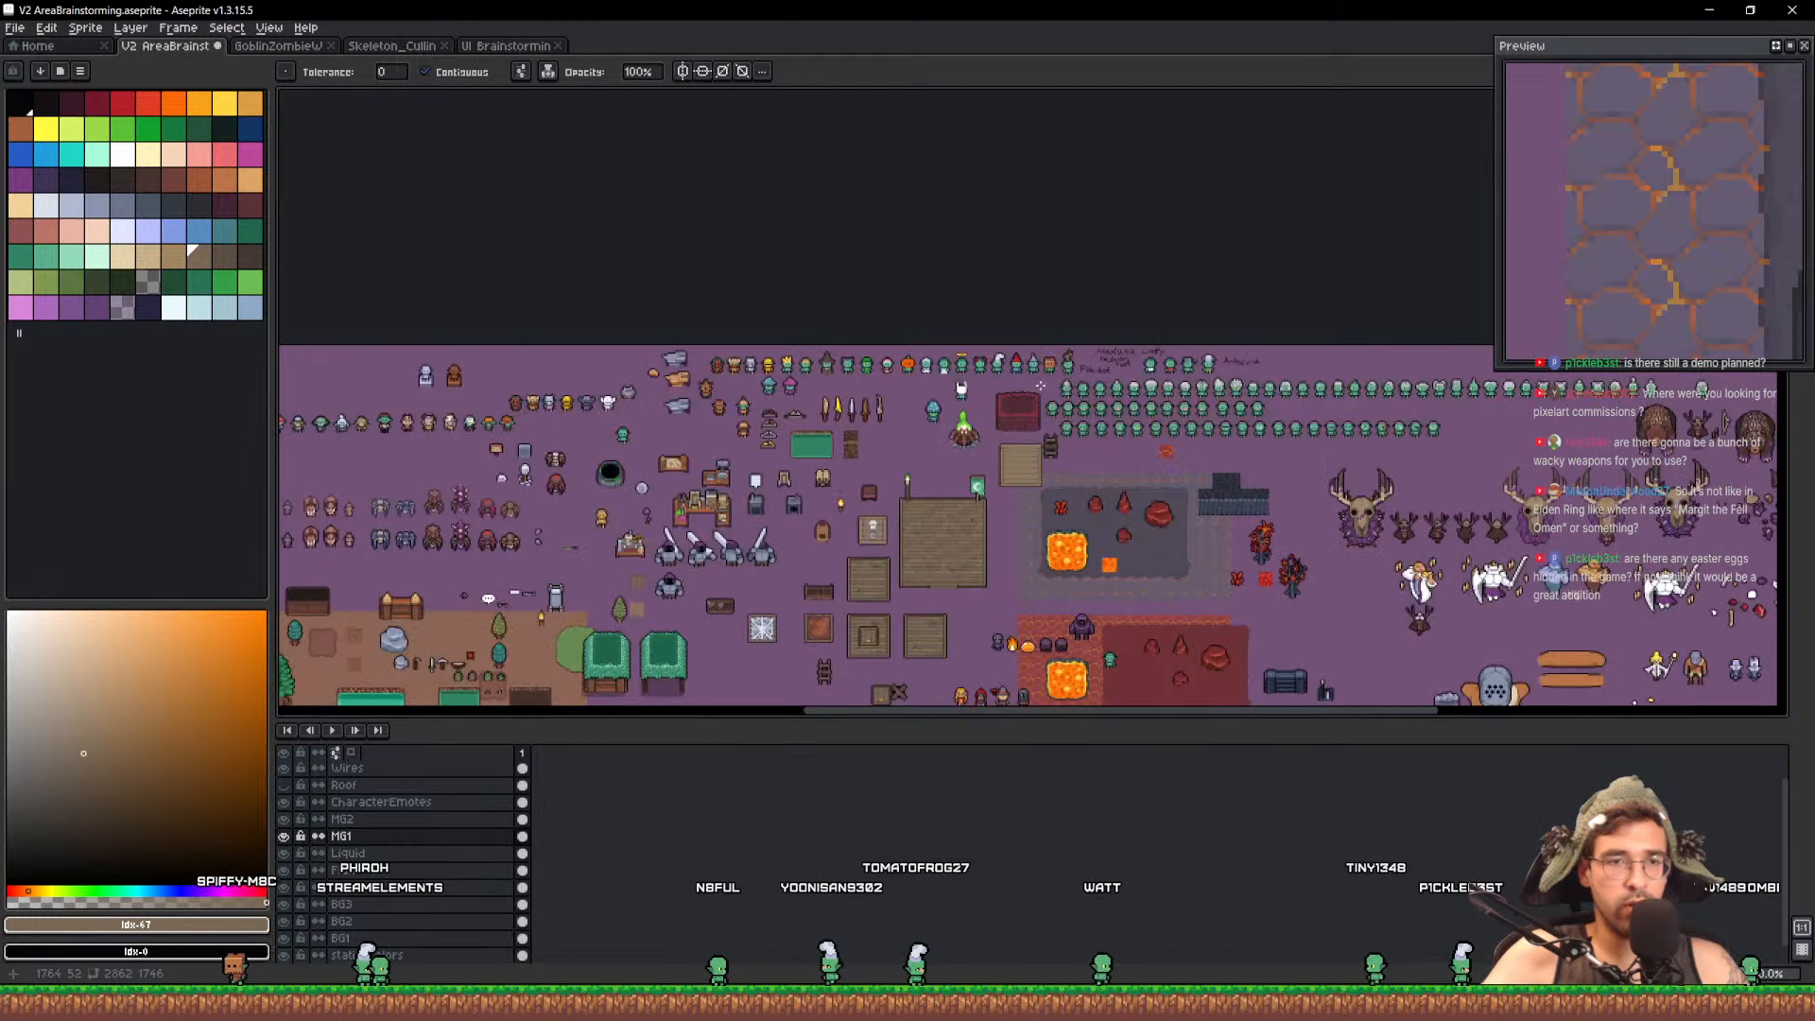
{"action": "scroll", "coordinate": [1114, 247], "scroll_direction": "up", "scroll_amount": 3}
{"action": "left_click_drag", "start_coordinate": [1115, 247], "coordinate": [935, 284]}
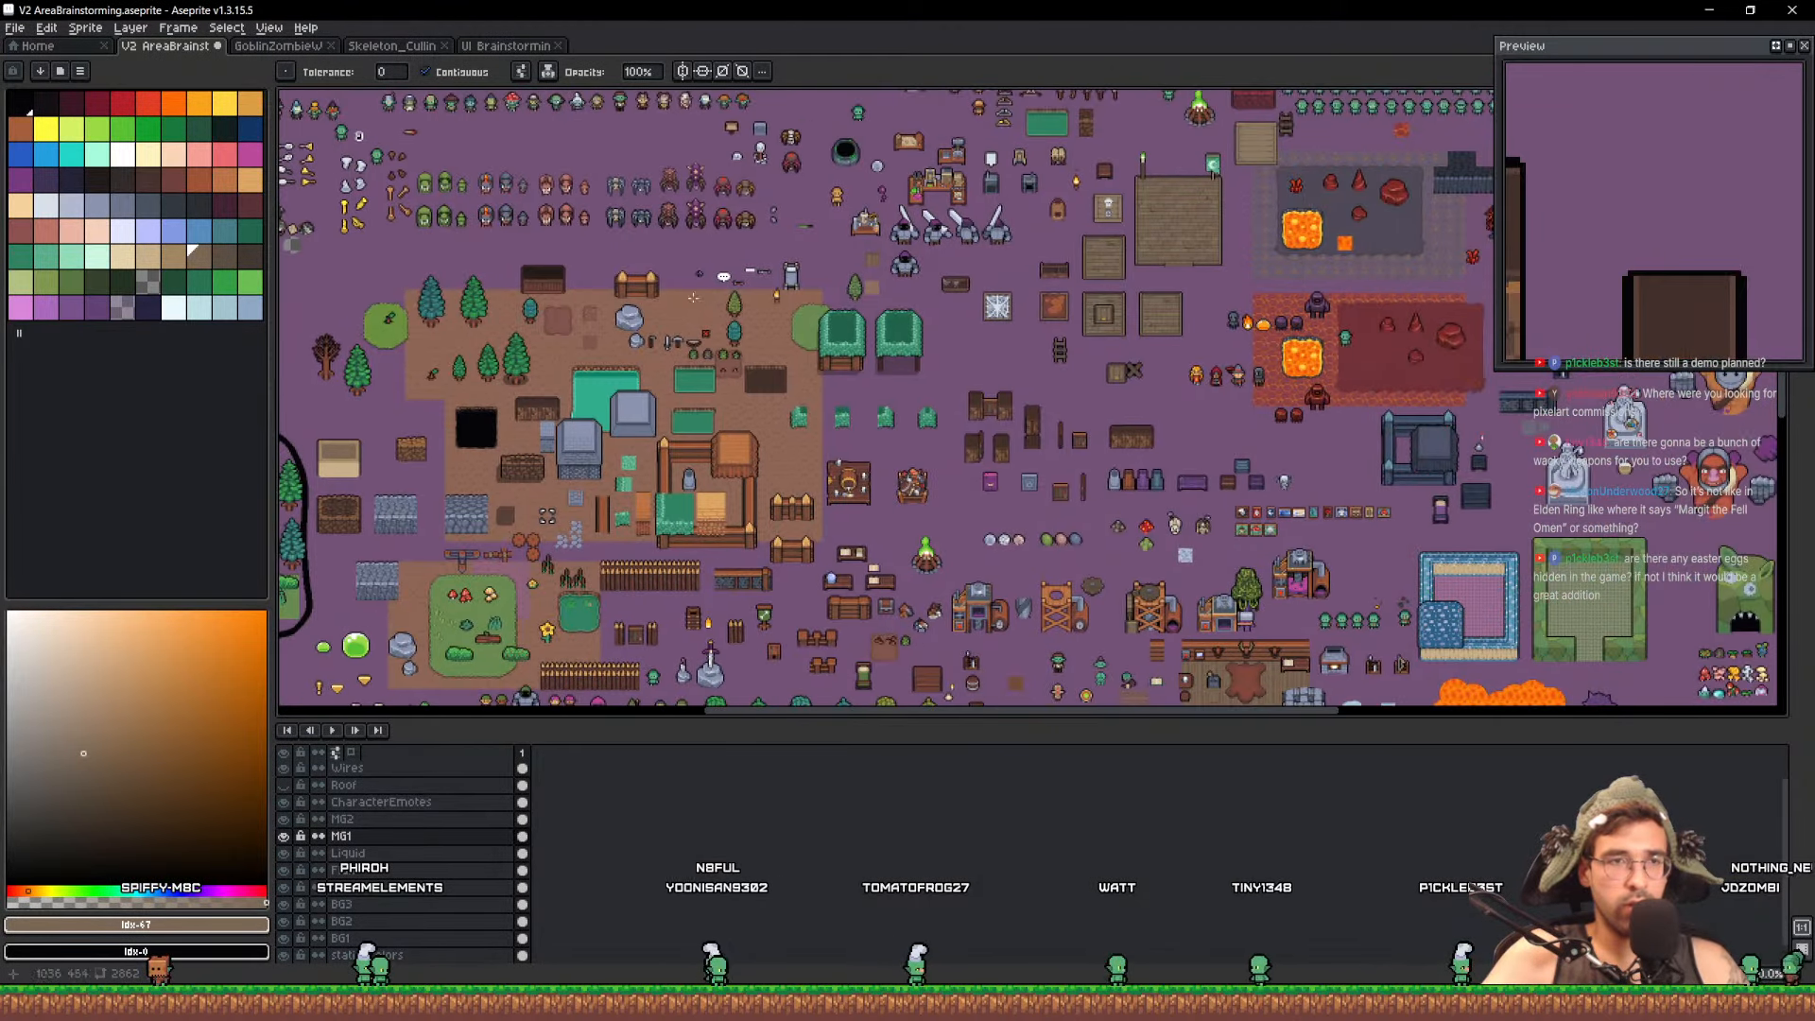
{"action": "key", "text": "ctrl+s"}
Return to UI Brainstorming and examine the lower rows of item icons, including the golden bowl up close
{"action": "left_click", "coordinate": [401, 48]}
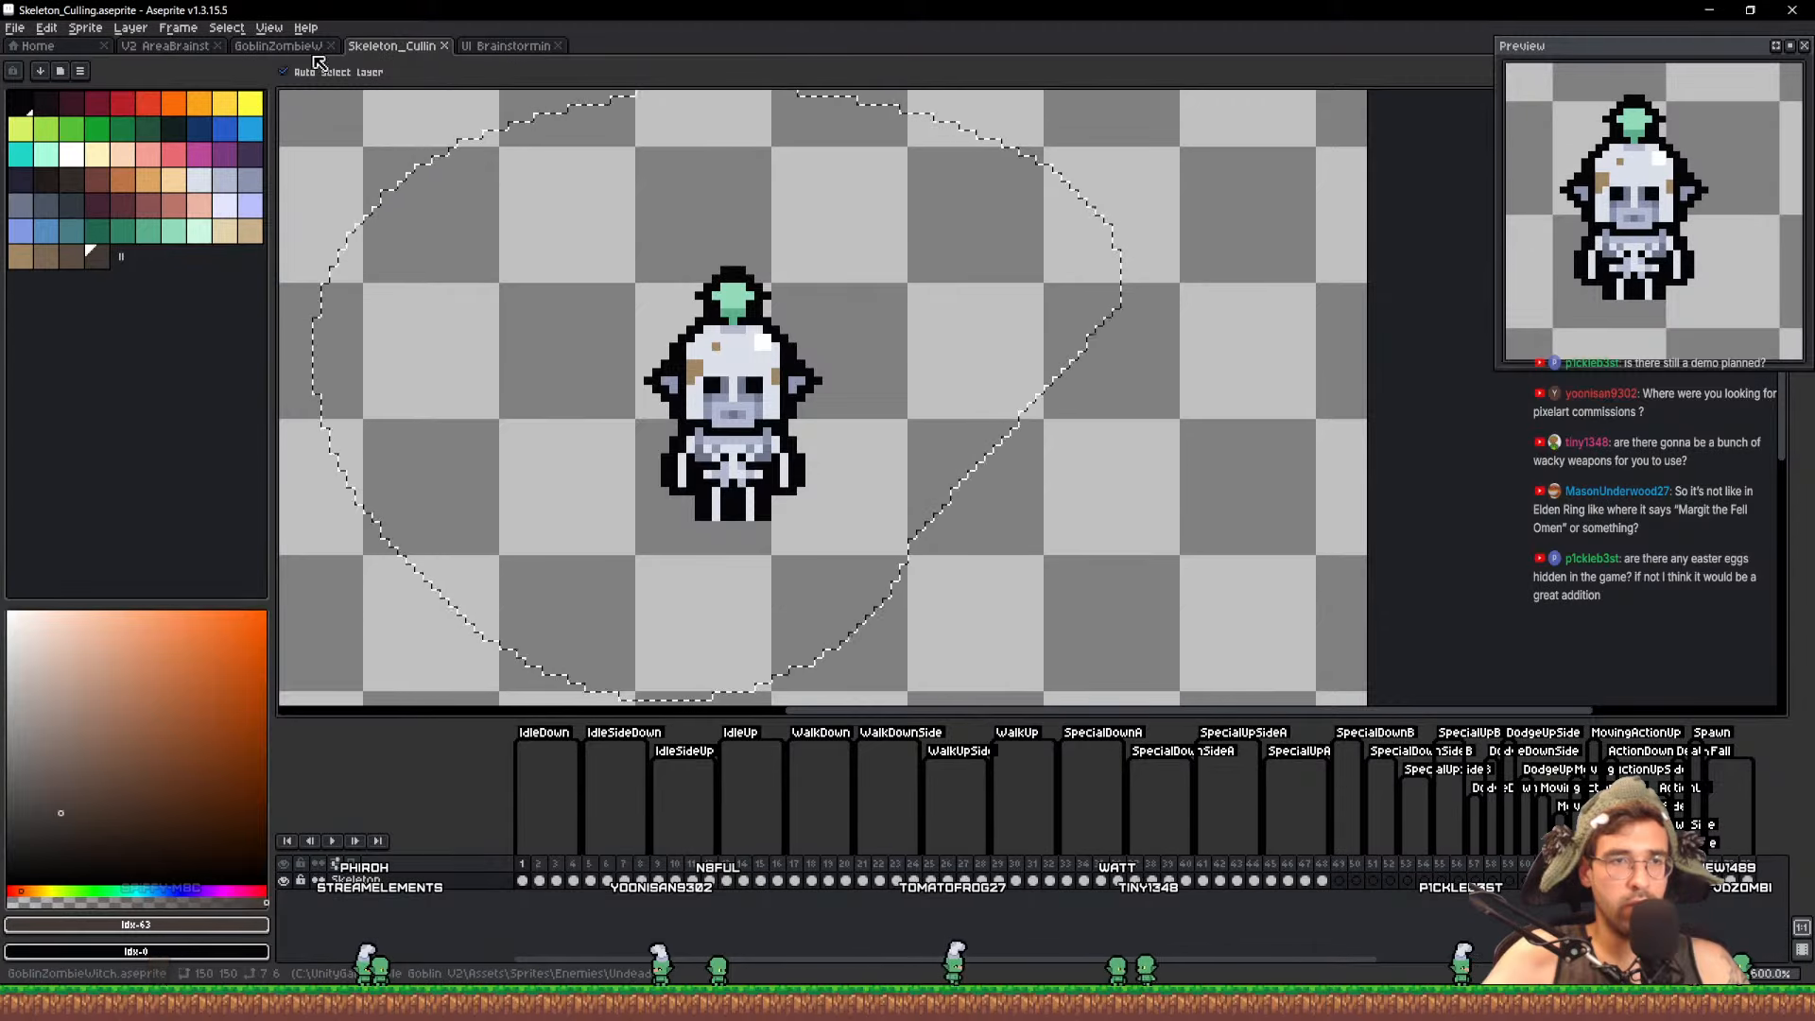
{"action": "left_click", "coordinate": [506, 45]}
{"action": "scroll", "coordinate": [908, 312], "scroll_direction": "down", "scroll_amount": 4}
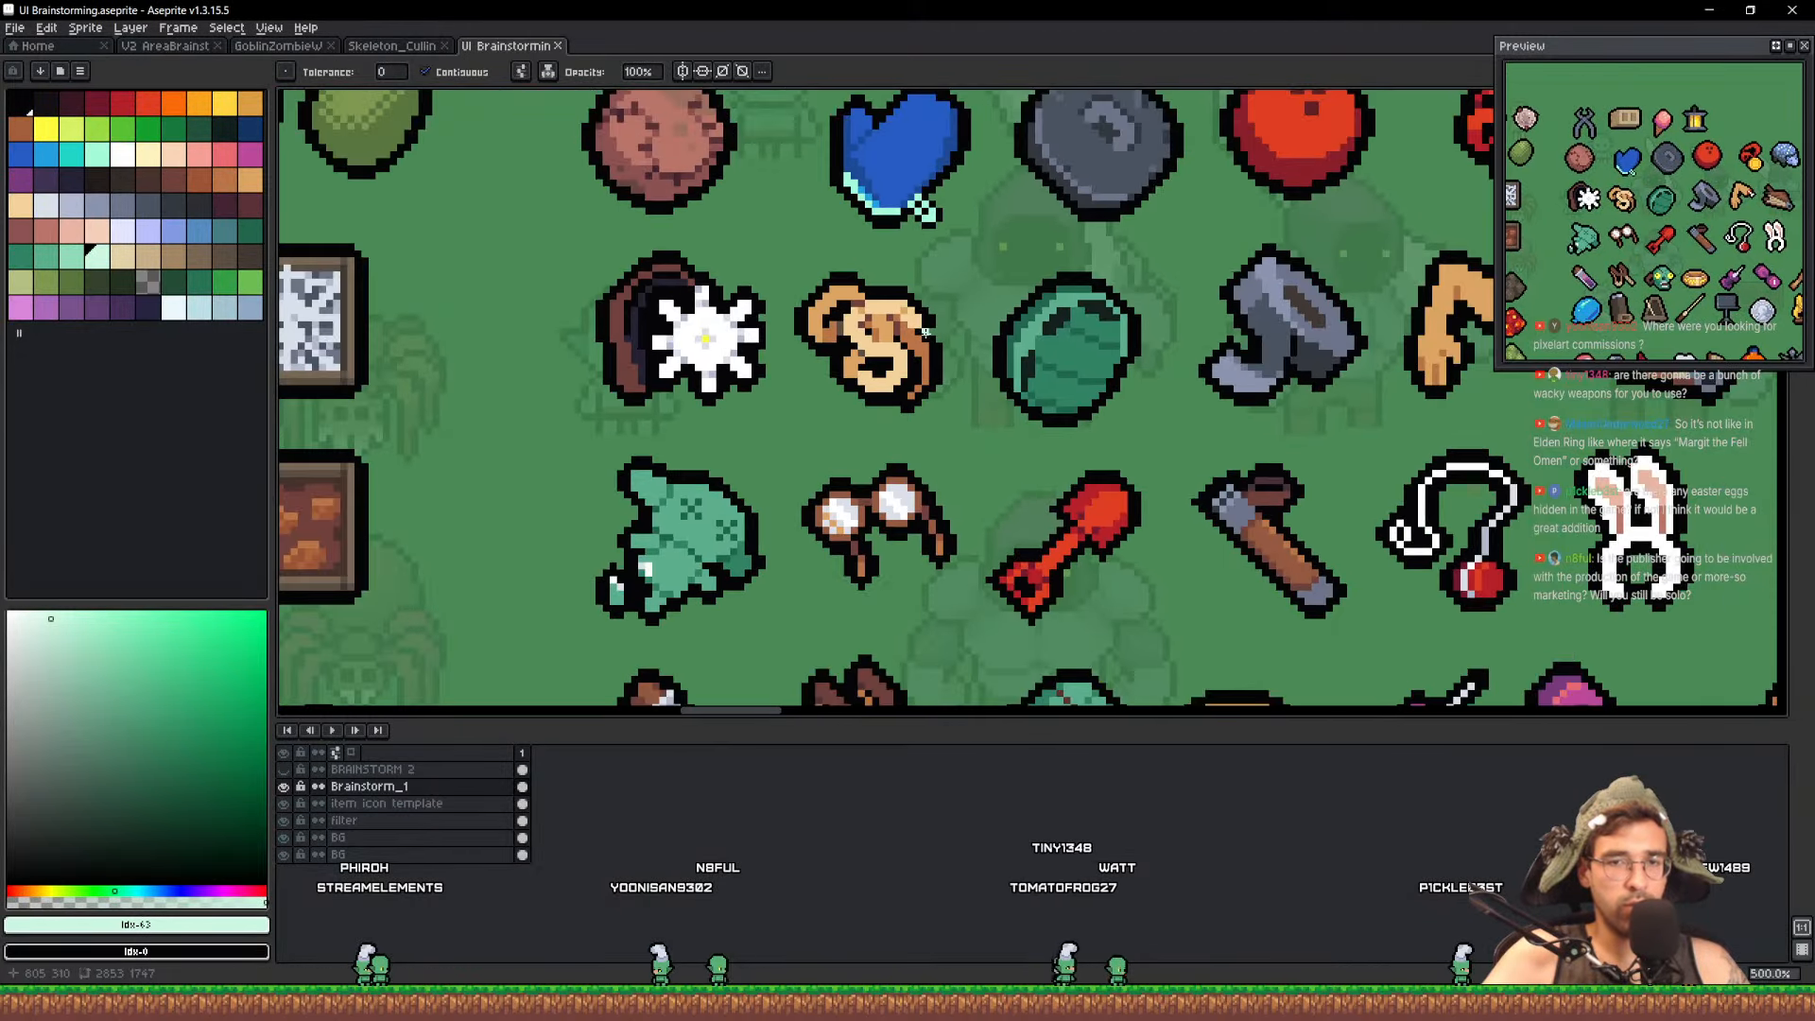
{"action": "left_click_drag", "start_coordinate": [1041, 405], "coordinate": [801, 206]}
{"action": "left_click_drag", "start_coordinate": [962, 304], "coordinate": [960, 159]}
{"action": "scroll", "coordinate": [1098, 366], "scroll_direction": "up", "scroll_amount": 8}
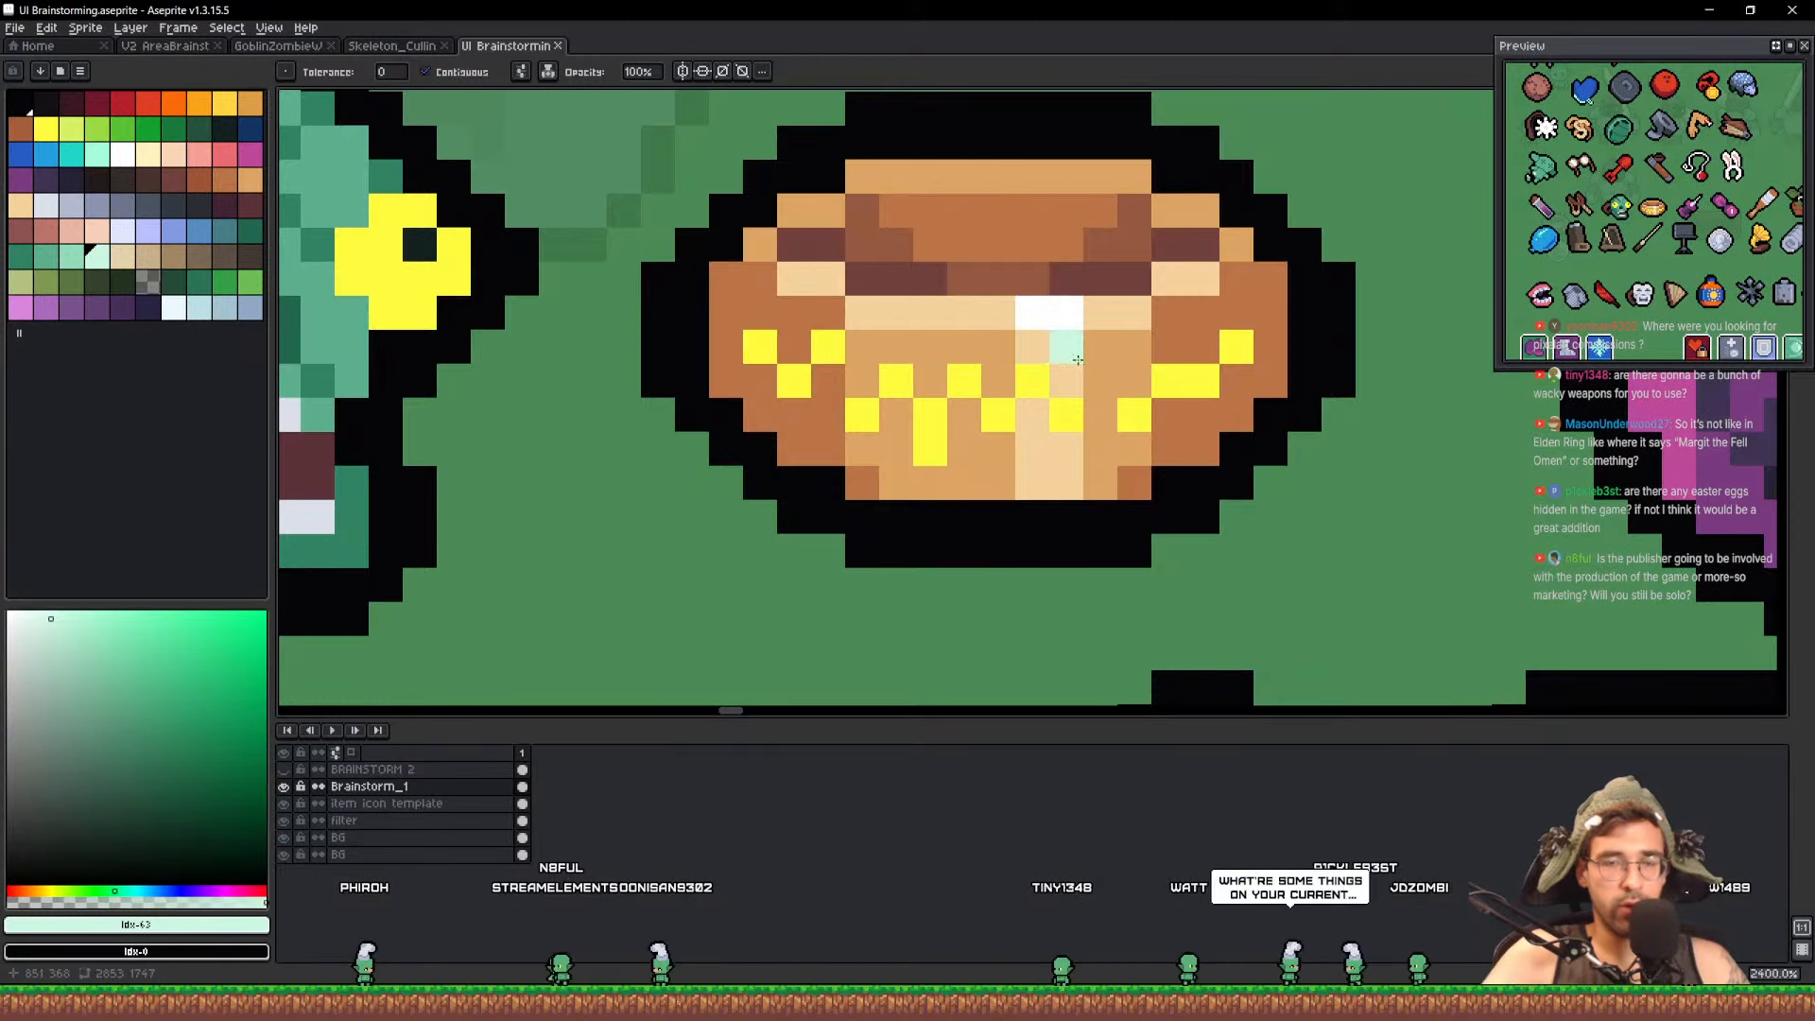
{"action": "scroll", "coordinate": [1097, 366], "scroll_direction": "down", "scroll_amount": 9}
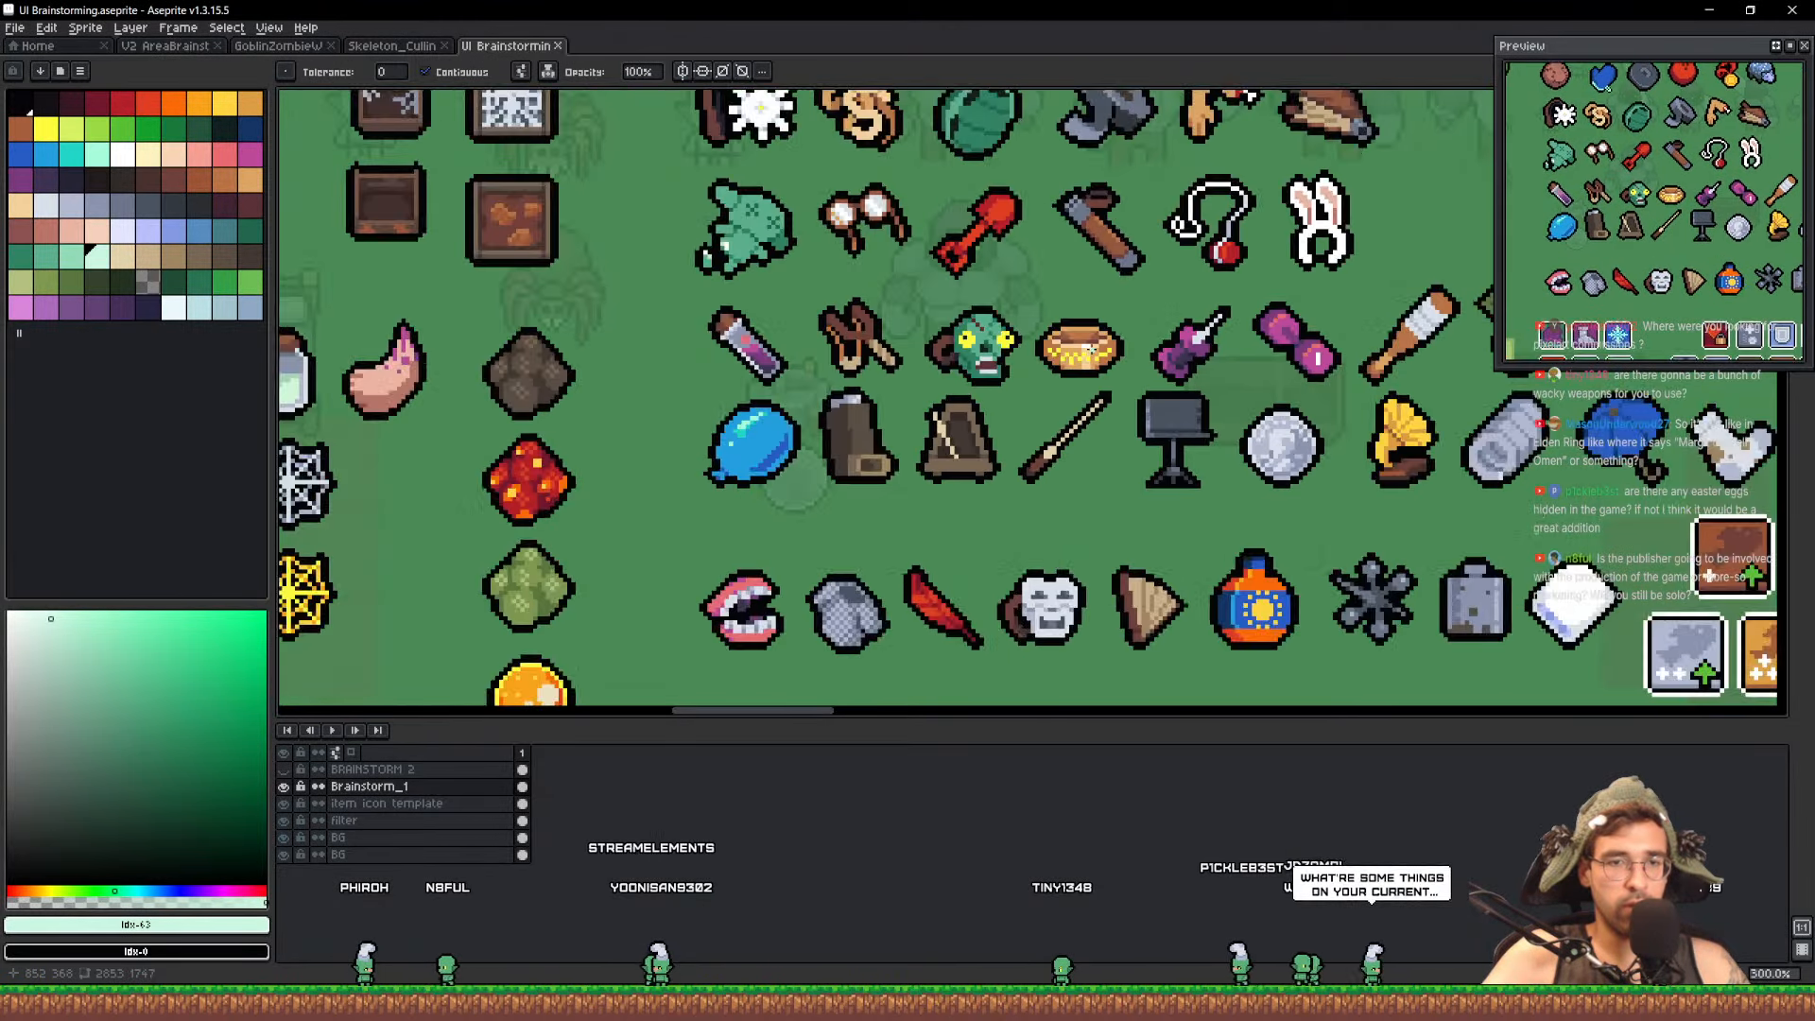
Examine the item icons above the golden bowl, including the blue spotted creature up close, and the whole sheet of icons
{"action": "left_click_drag", "start_coordinate": [1329, 419], "coordinate": [1106, 702]}
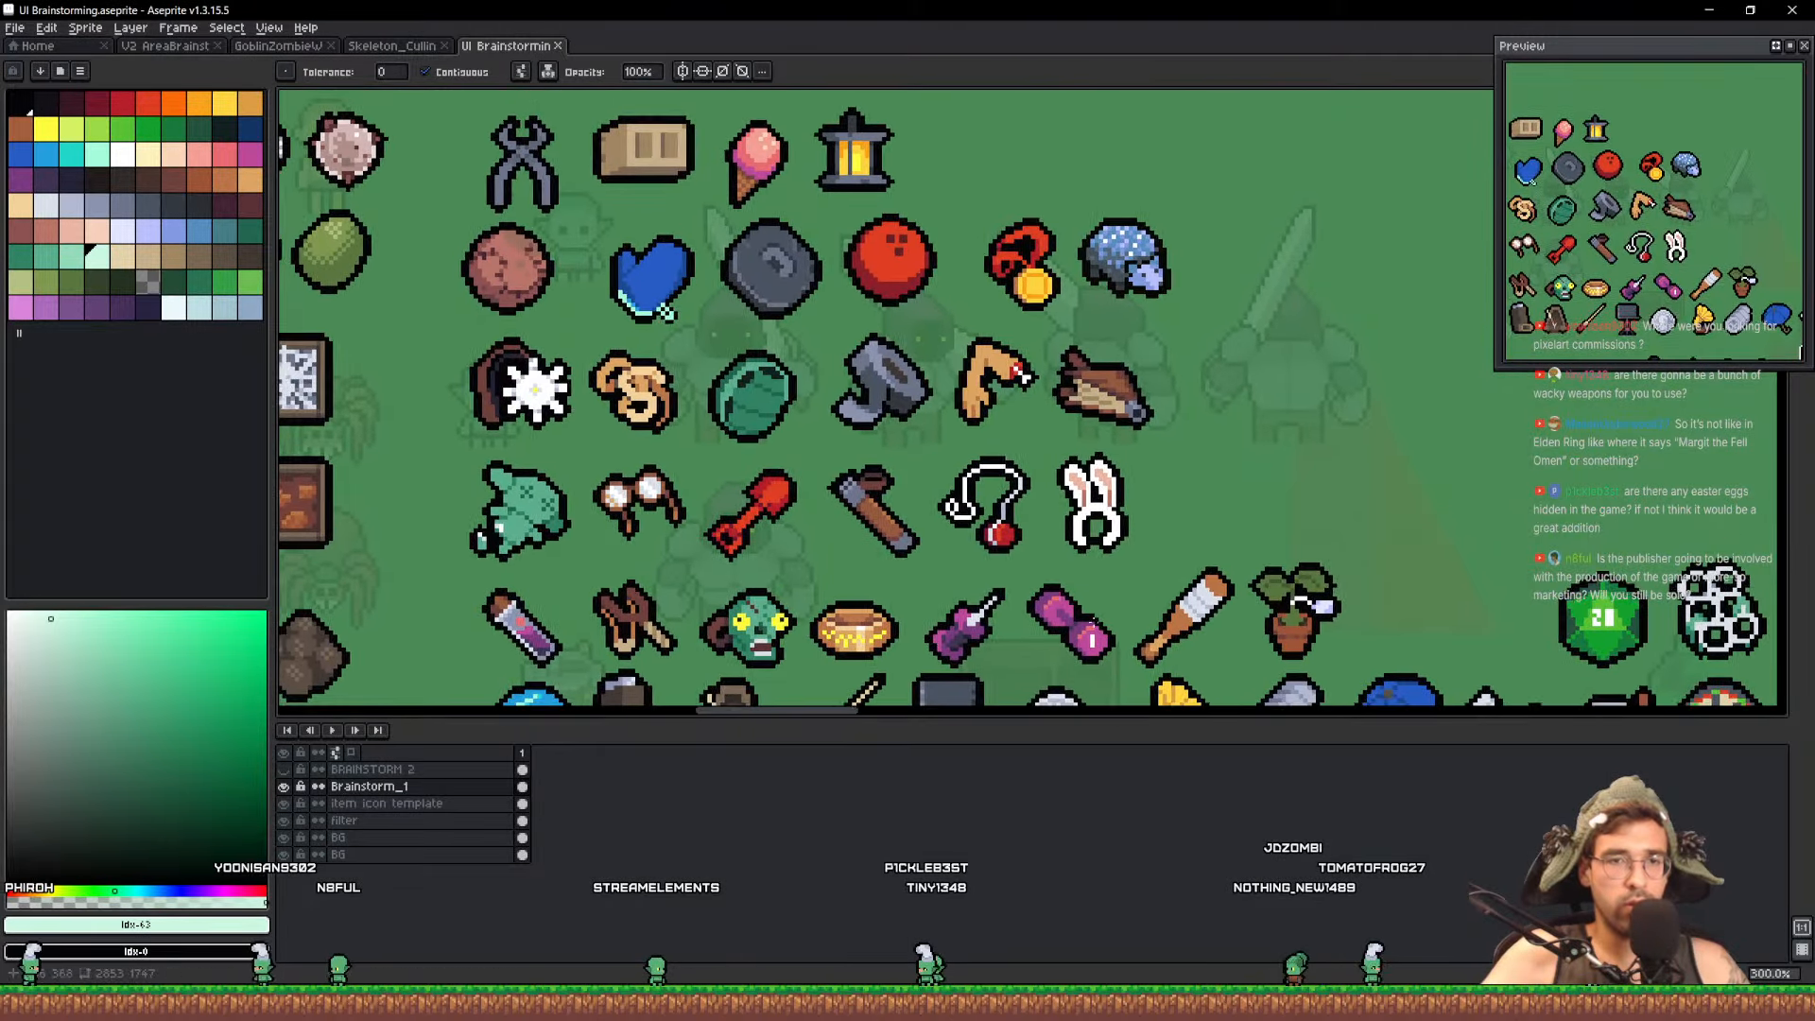
{"action": "scroll", "coordinate": [1196, 274], "scroll_direction": "up", "scroll_amount": 4}
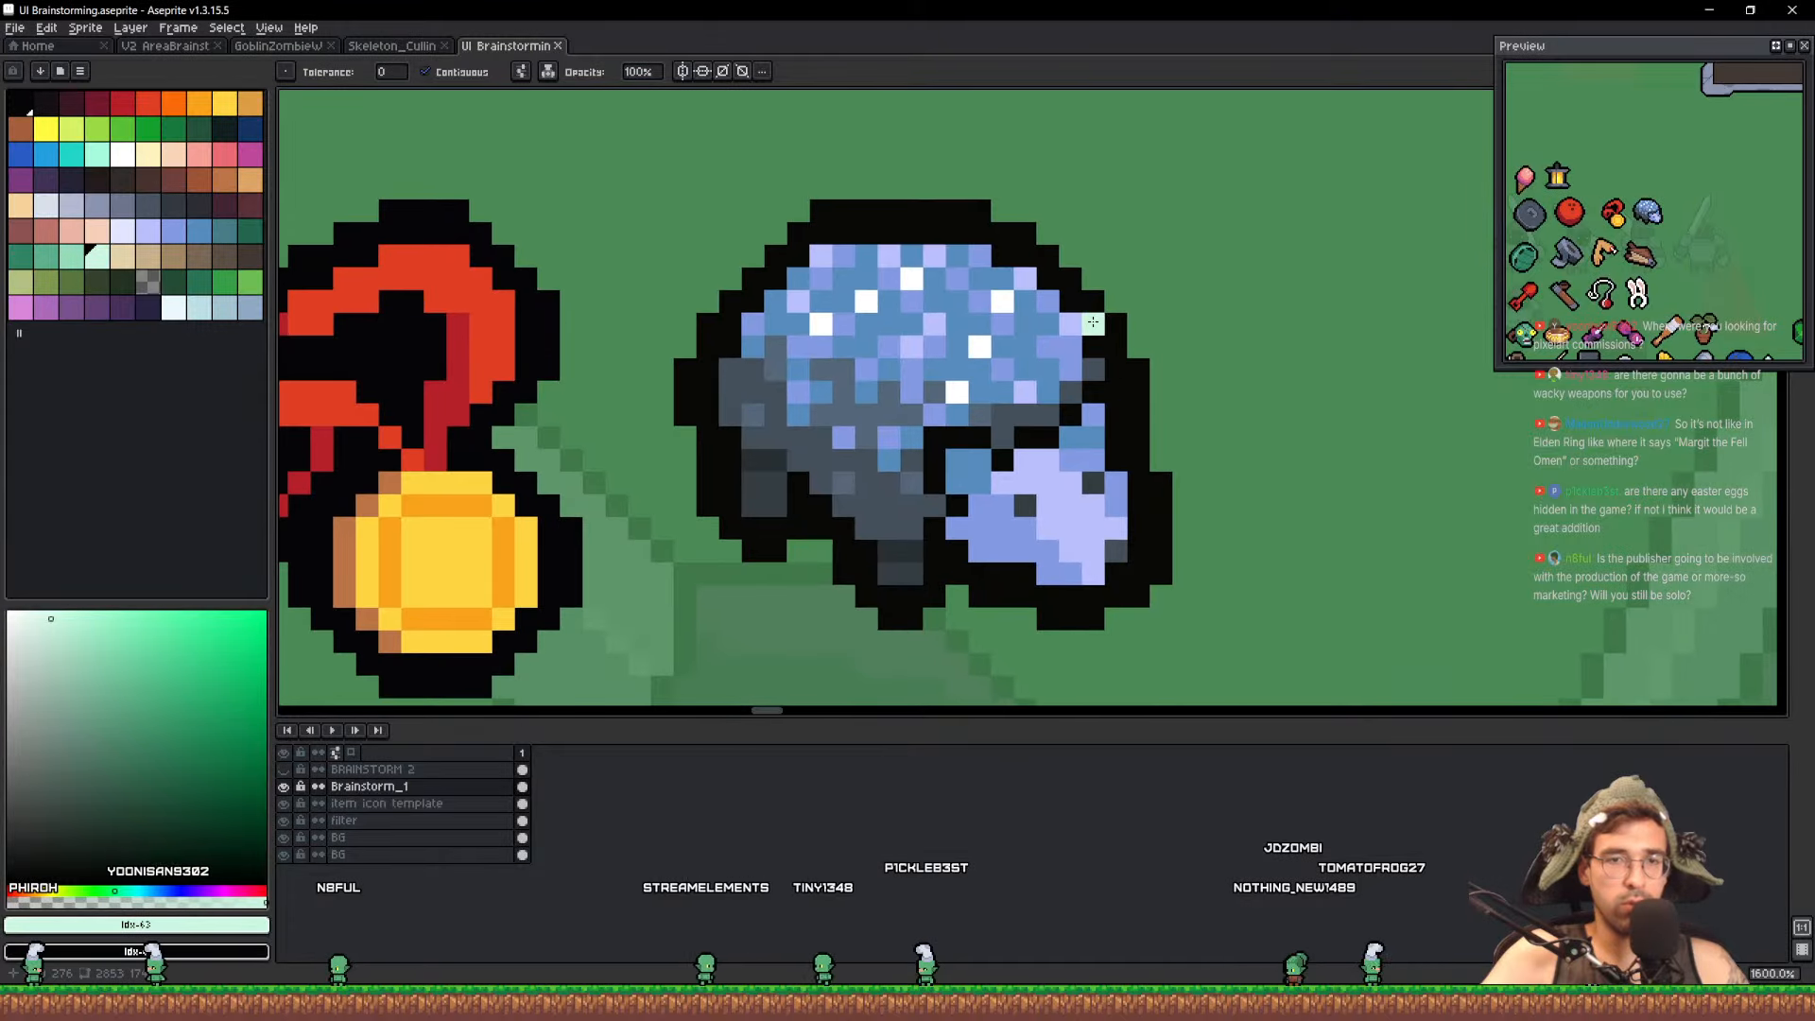
{"action": "scroll", "coordinate": [1082, 321], "scroll_direction": "down", "scroll_amount": 6}
{"action": "scroll", "coordinate": [1085, 325], "scroll_direction": "down", "scroll_amount": 1}
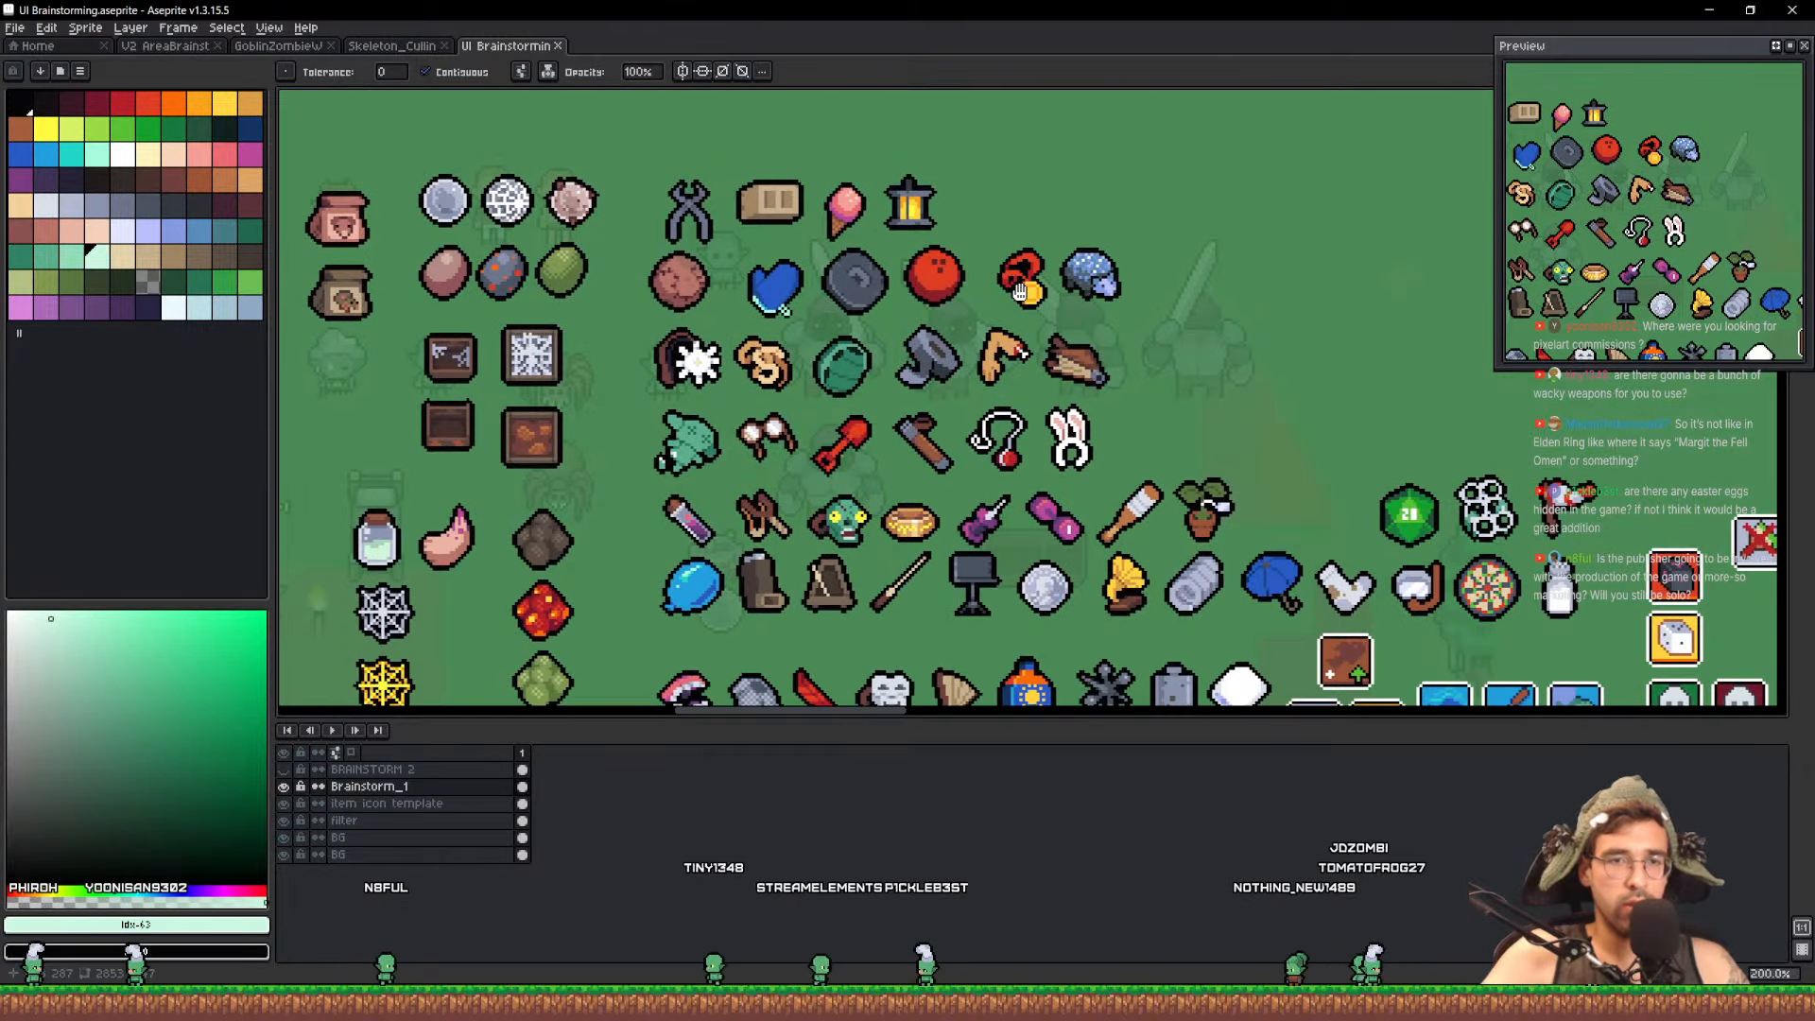
{"action": "left_click_drag", "start_coordinate": [1019, 291], "coordinate": [1547, 586]}
{"action": "scroll", "coordinate": [1078, 180], "scroll_direction": "down", "scroll_amount": 1}
{"action": "scroll", "coordinate": [1093, 512], "scroll_direction": "down", "scroll_amount": 2}
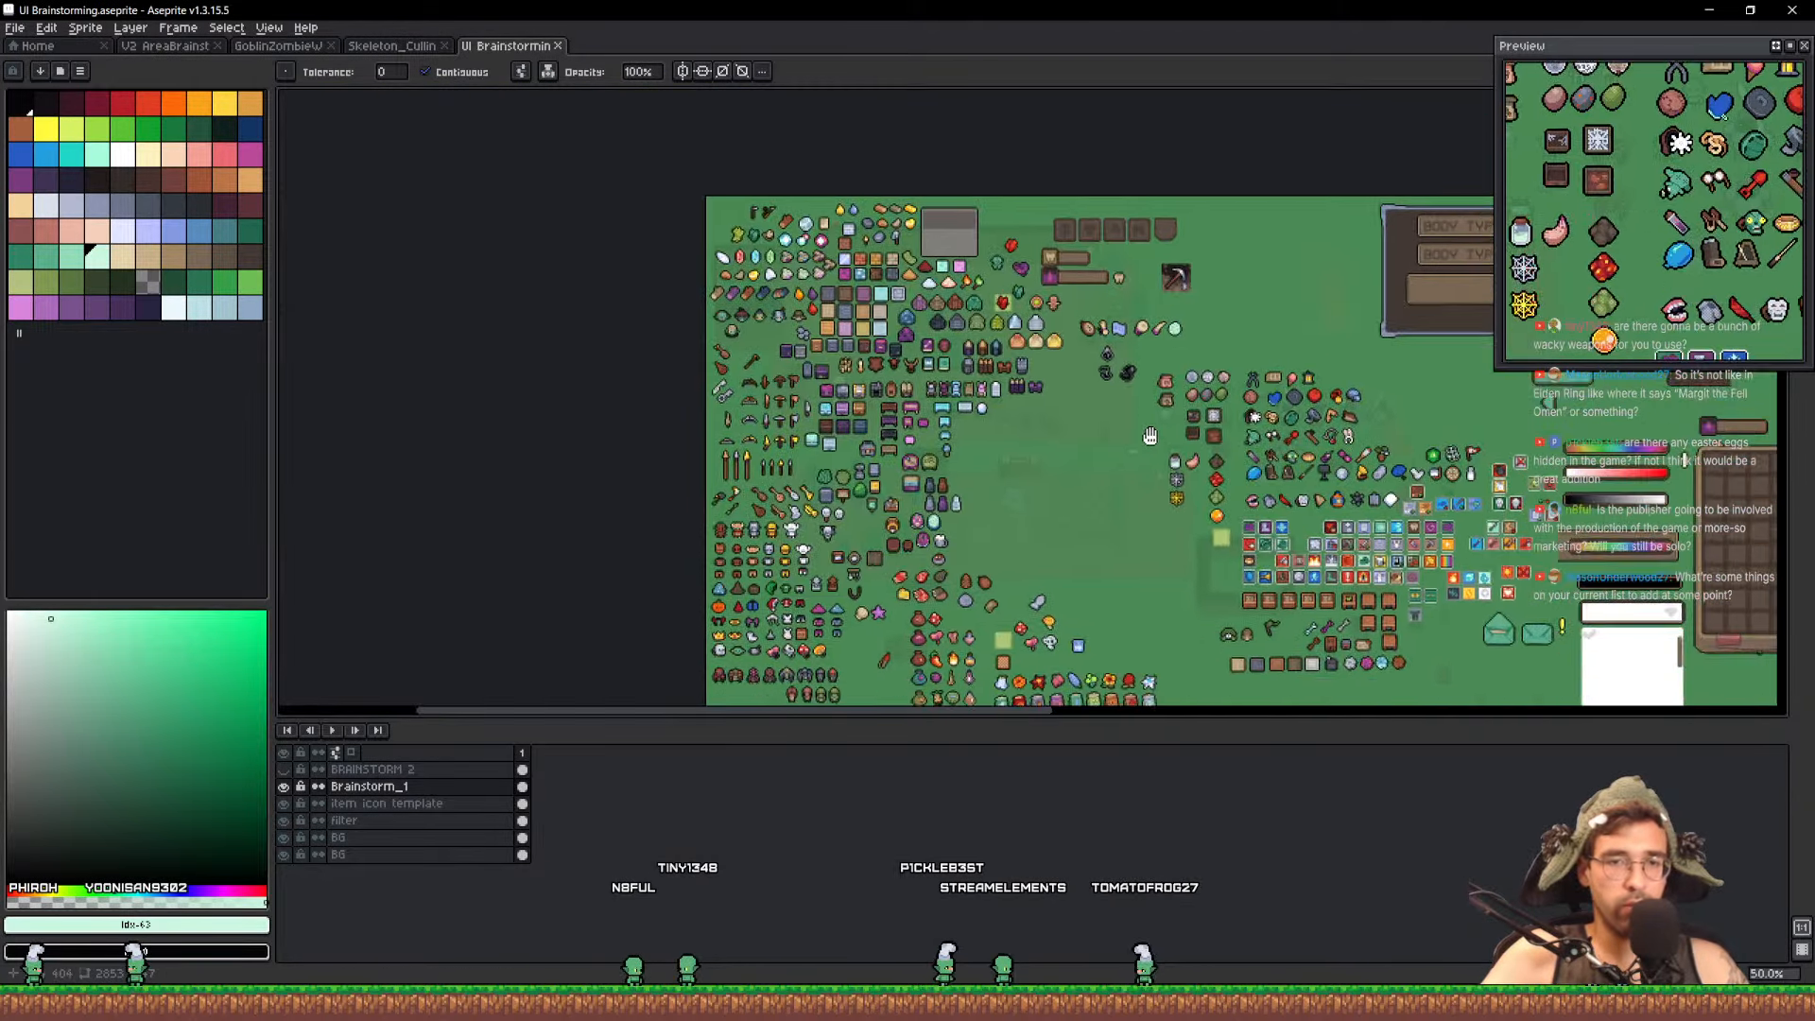
{"action": "scroll", "coordinate": [1050, 368], "scroll_direction": "up", "scroll_amount": 1}
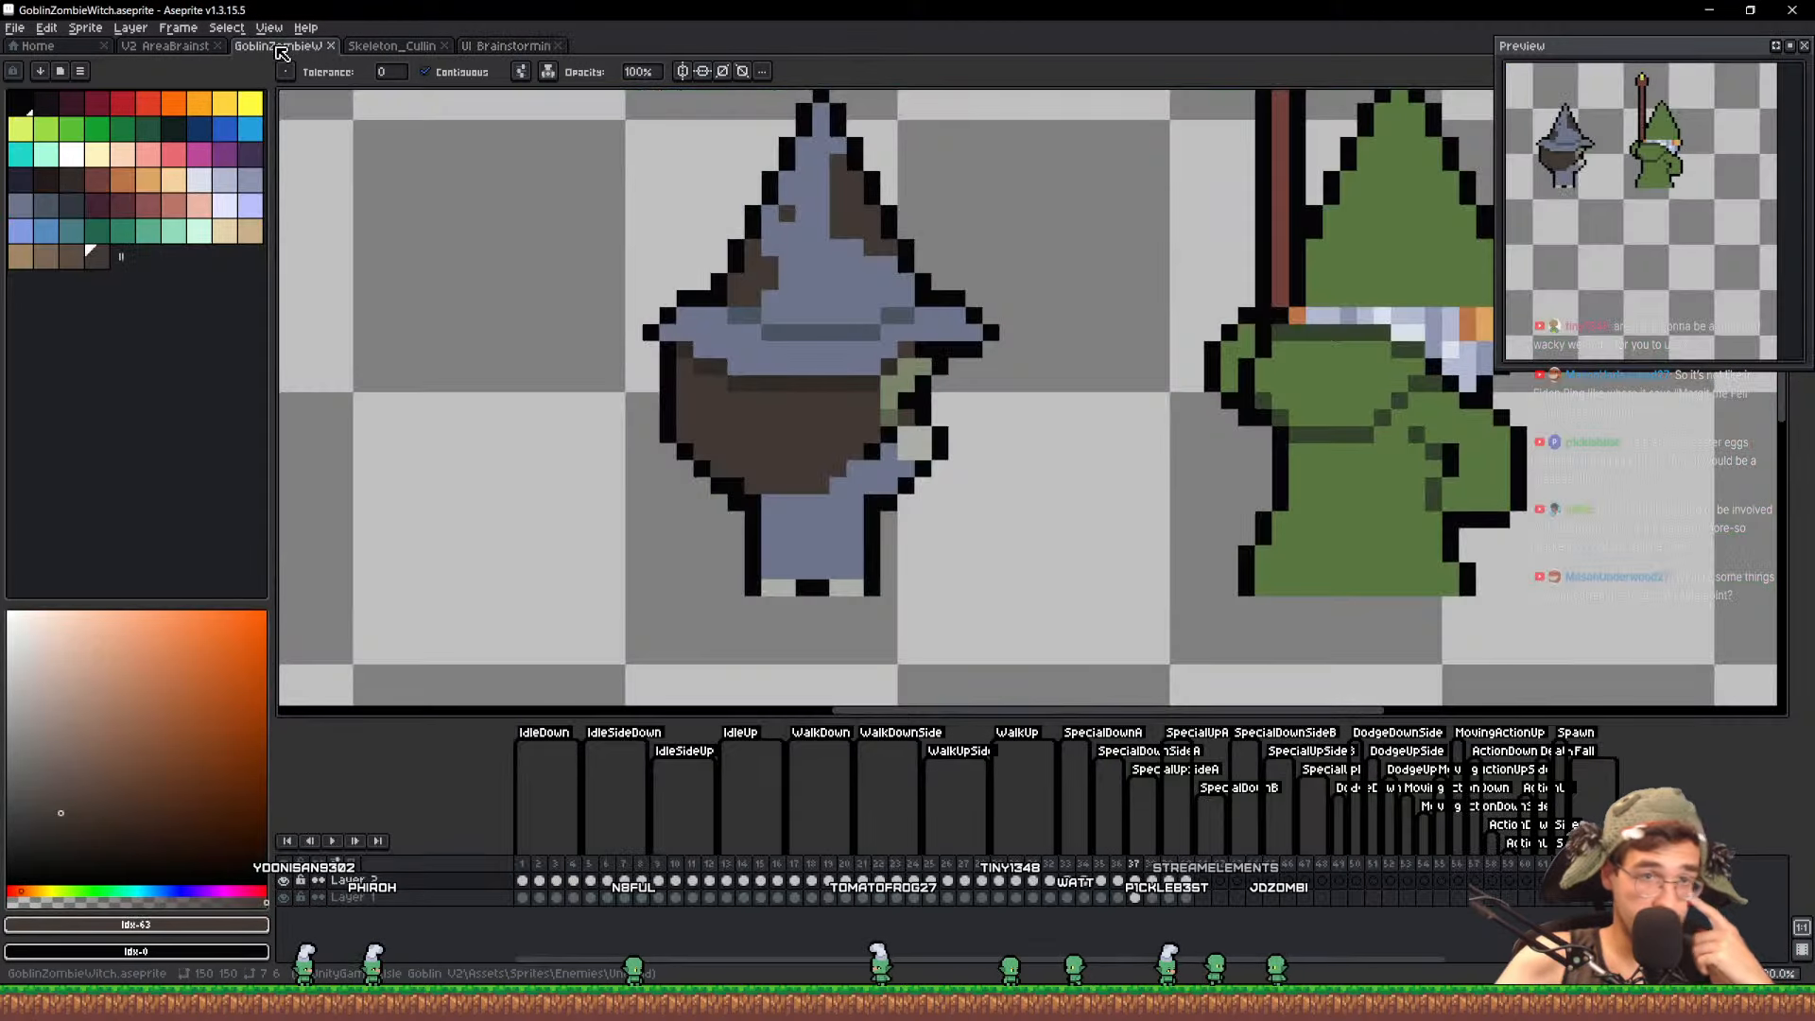
Return to GoblinZombieWitch, tidy the black outline under the witch's brown hair on frames 37 and 38, and save the sprite
{"action": "left_click", "coordinate": [279, 45]}
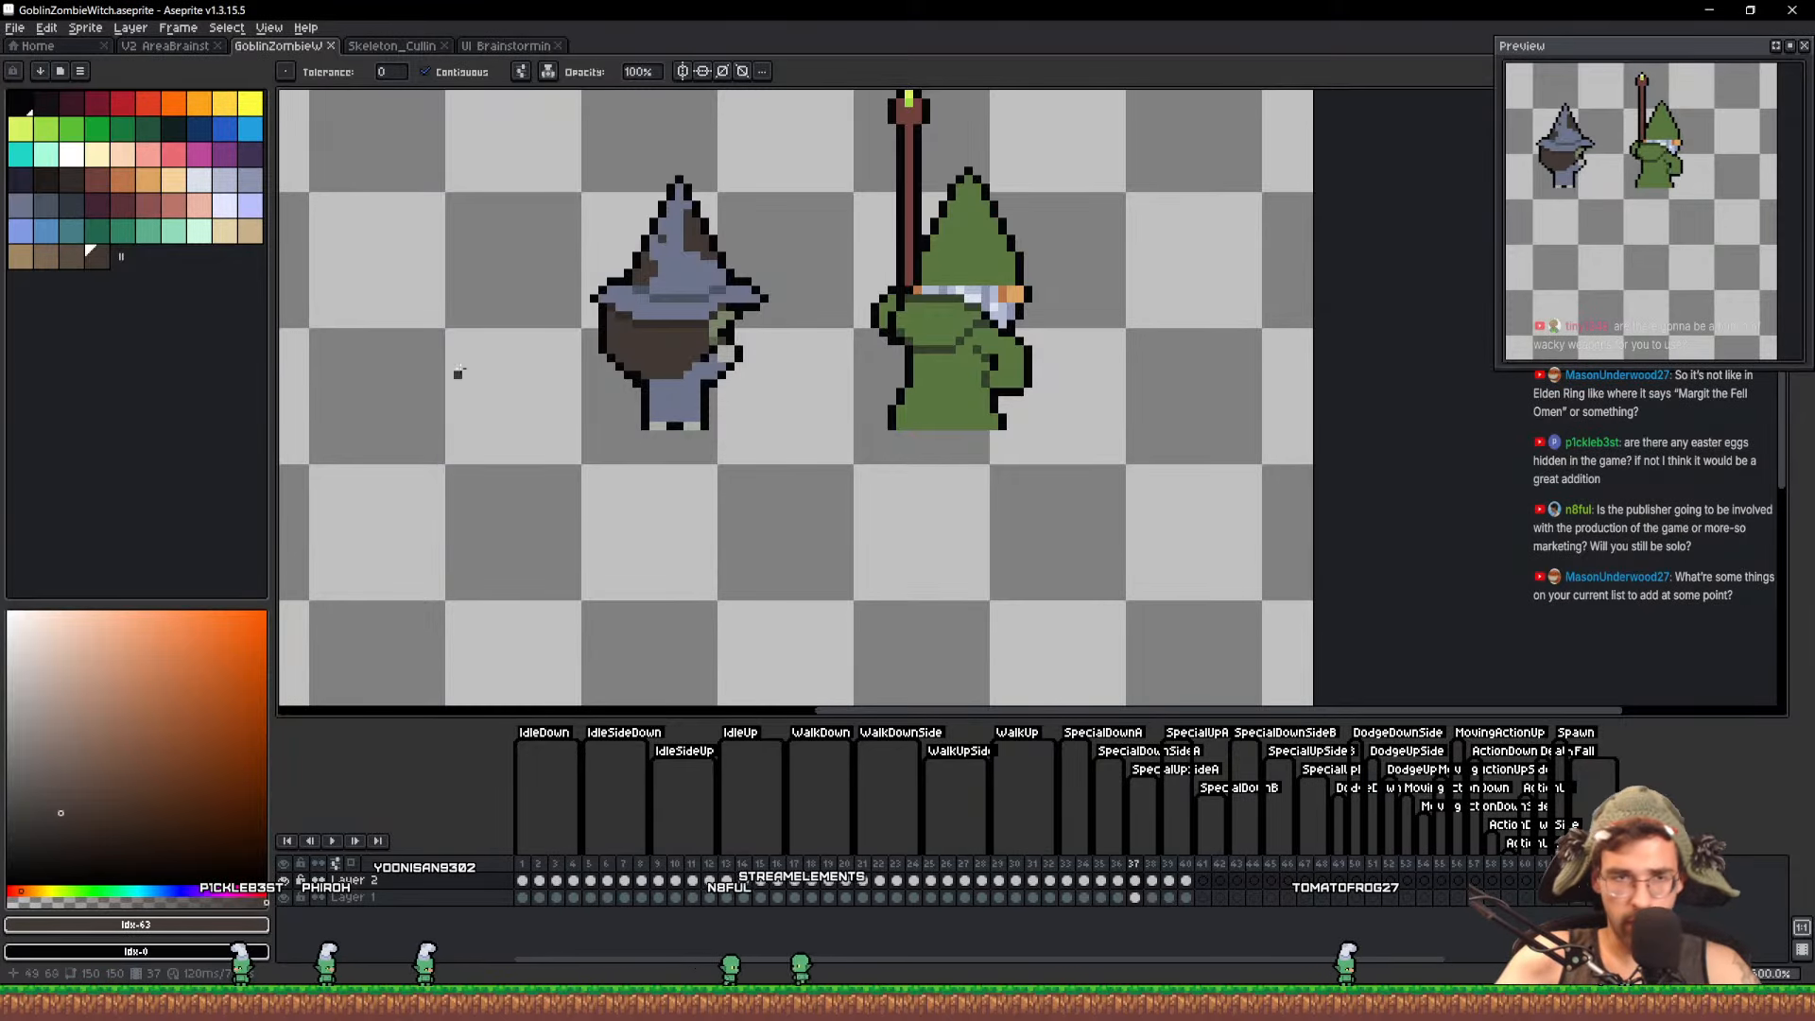
{"action": "scroll", "coordinate": [700, 389], "scroll_direction": "up", "scroll_amount": 3}
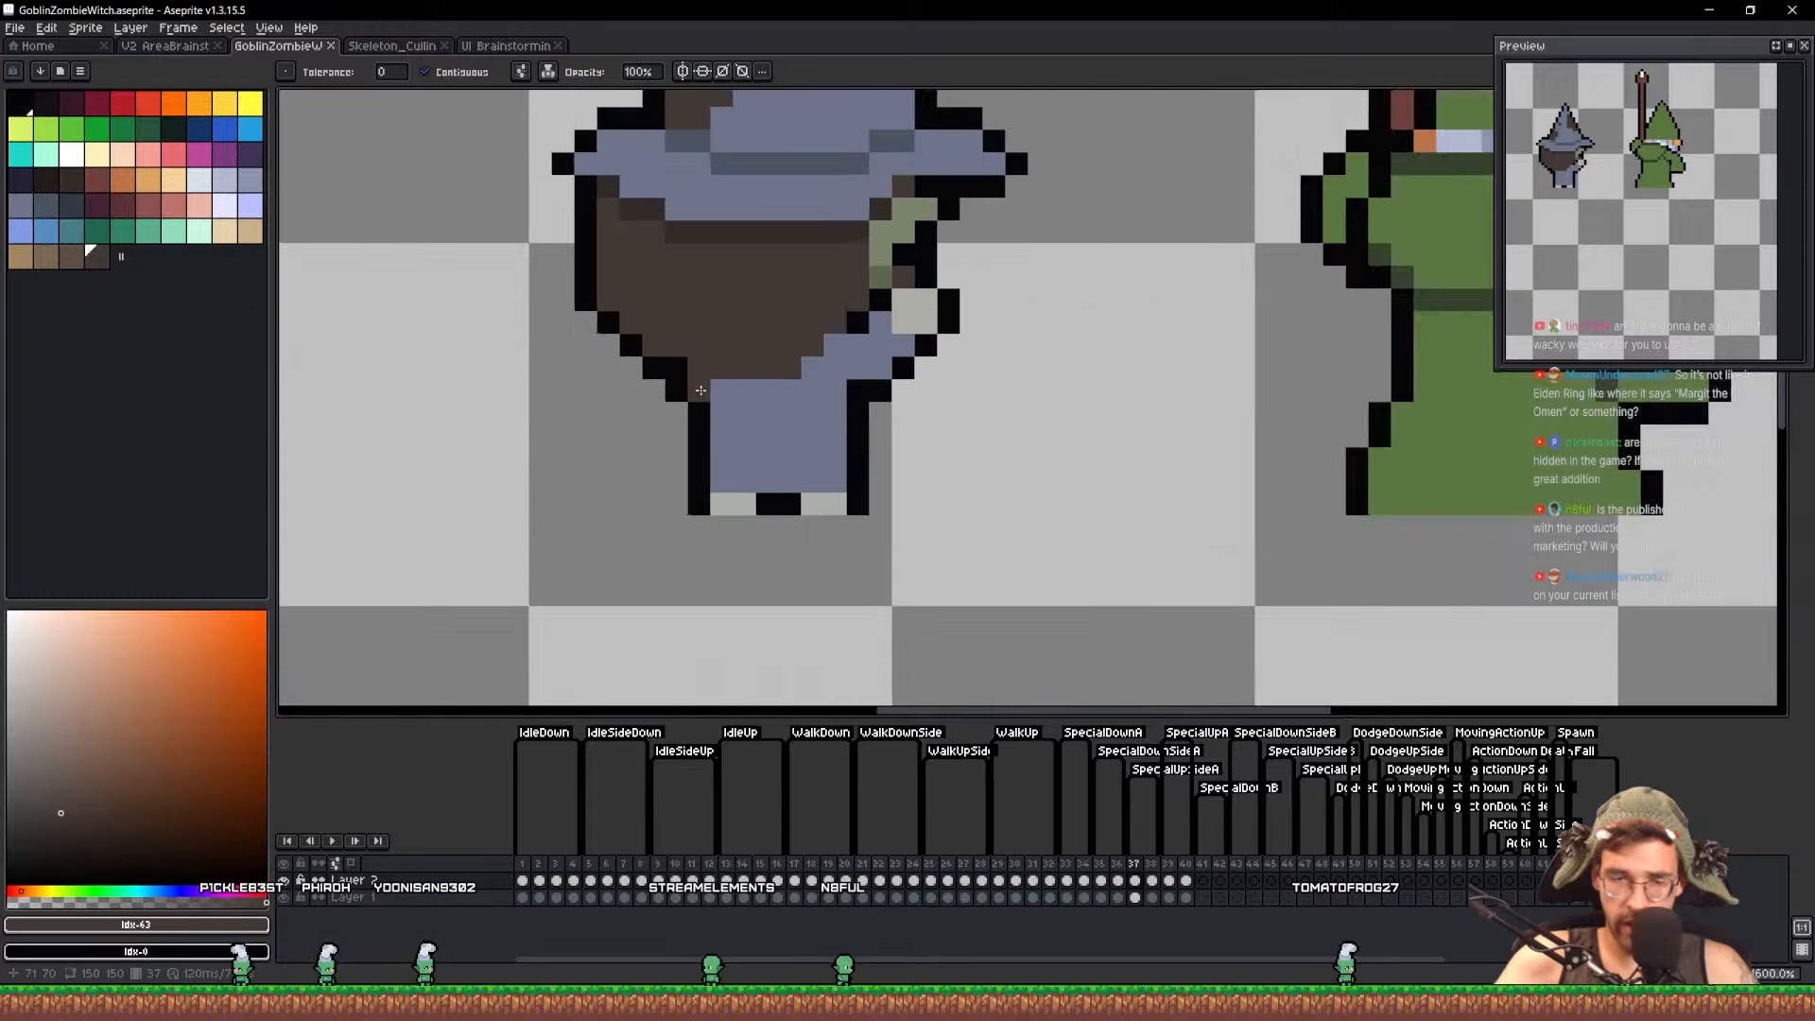
{"action": "scroll", "coordinate": [701, 390], "scroll_direction": "down", "scroll_amount": 3}
{"action": "left_click", "coordinate": [1152, 881]}
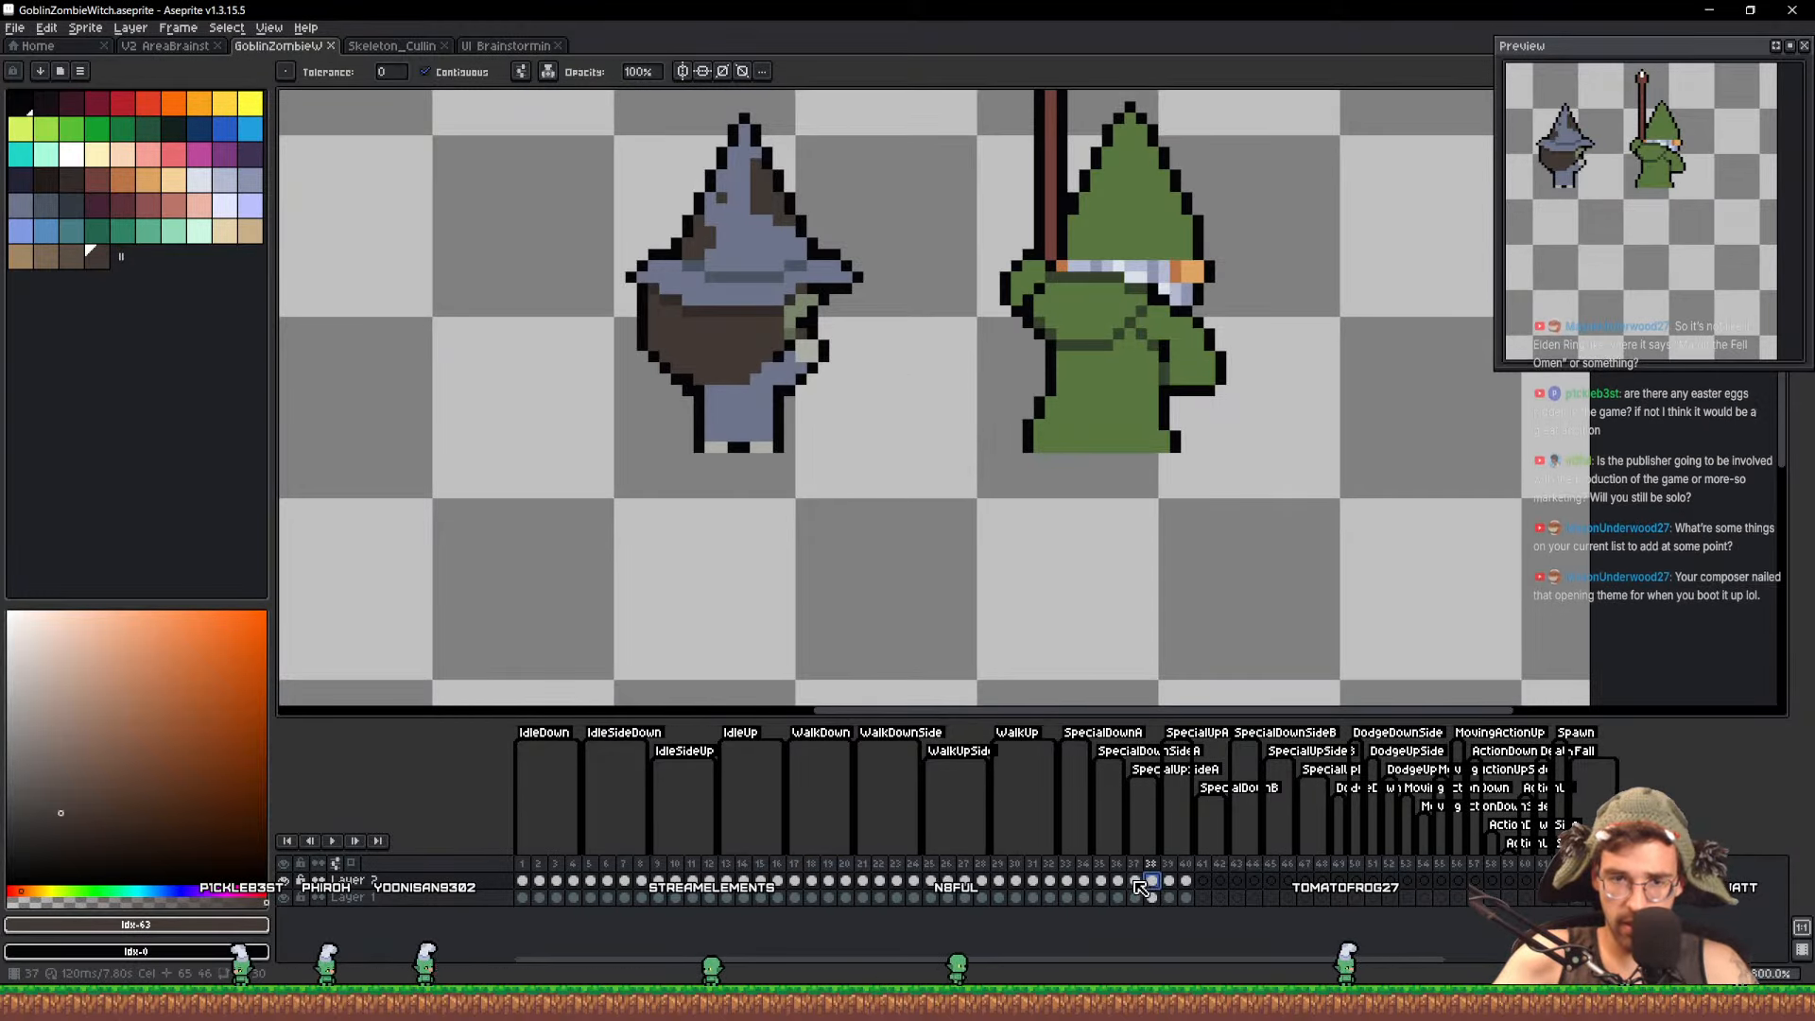
{"action": "left_click", "coordinate": [1136, 881]}
{"action": "scroll", "coordinate": [726, 383], "scroll_direction": "up", "scroll_amount": 2}
{"action": "scroll", "coordinate": [726, 389], "scroll_direction": "up", "scroll_amount": 1}
{"action": "key", "text": "b"}
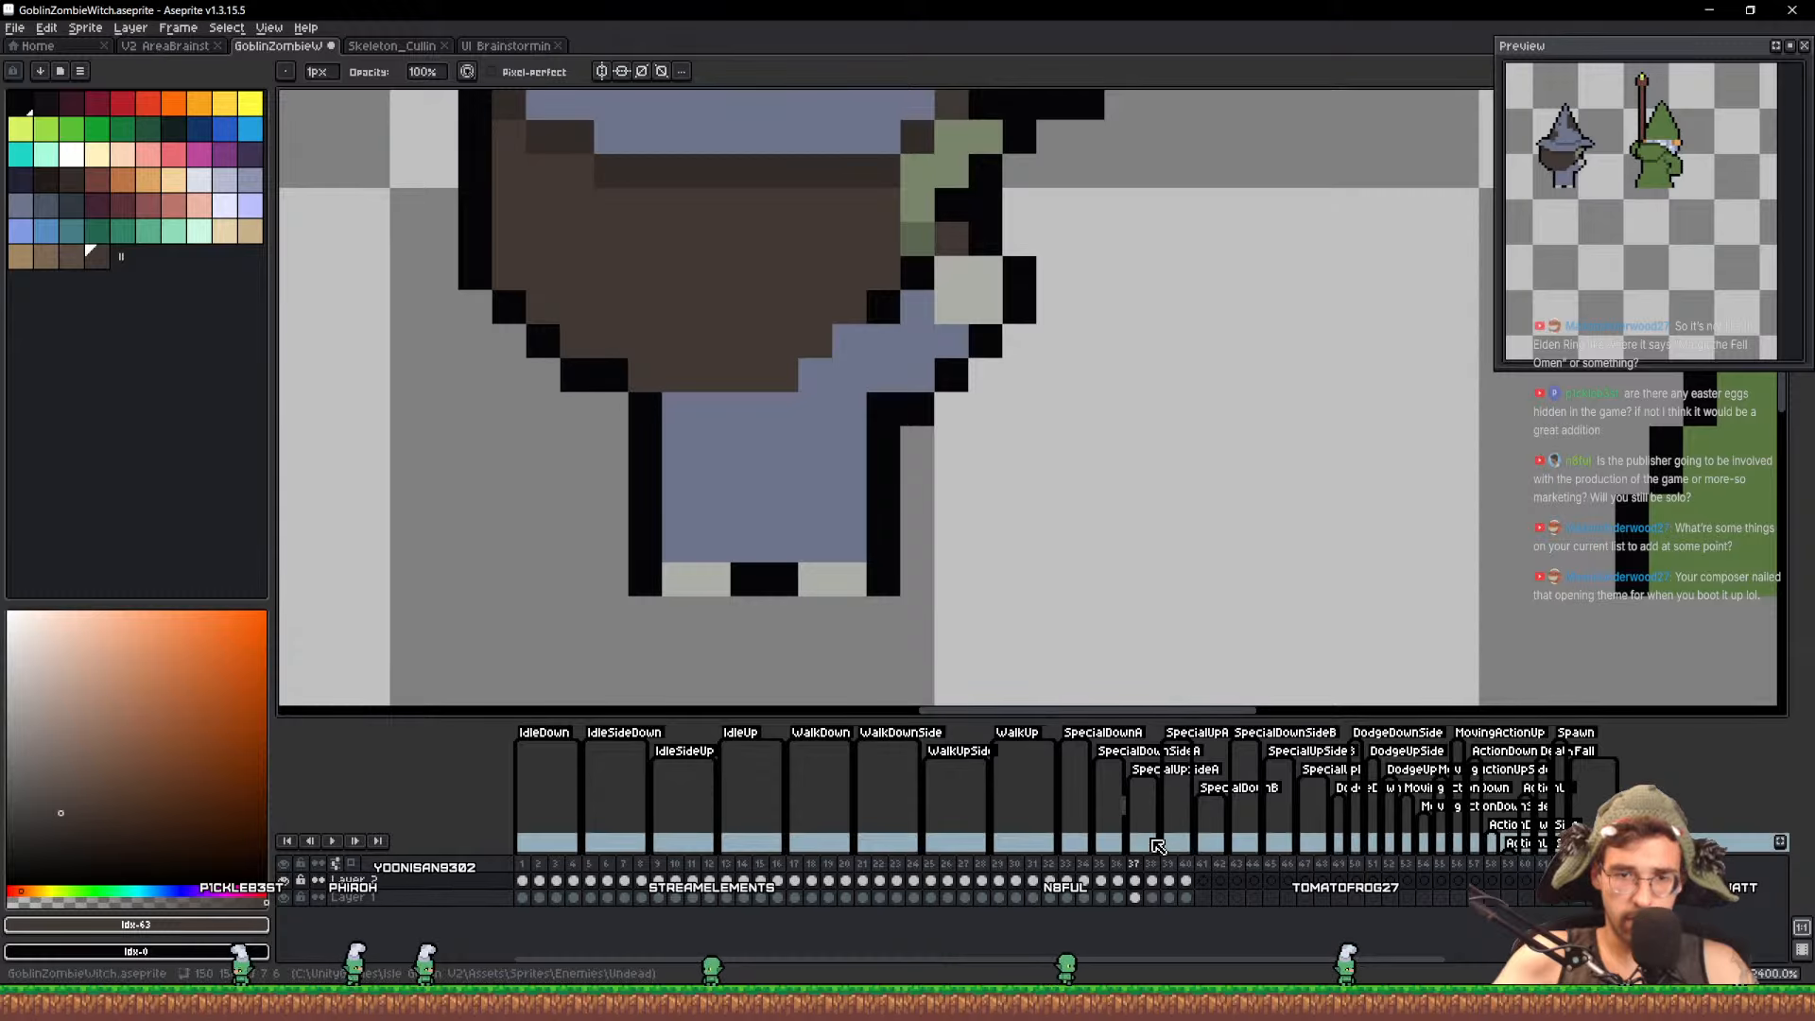
{"action": "left_click", "coordinate": [1155, 881]}
{"action": "left_click_drag", "start_coordinate": [847, 442], "coordinate": [847, 665]}
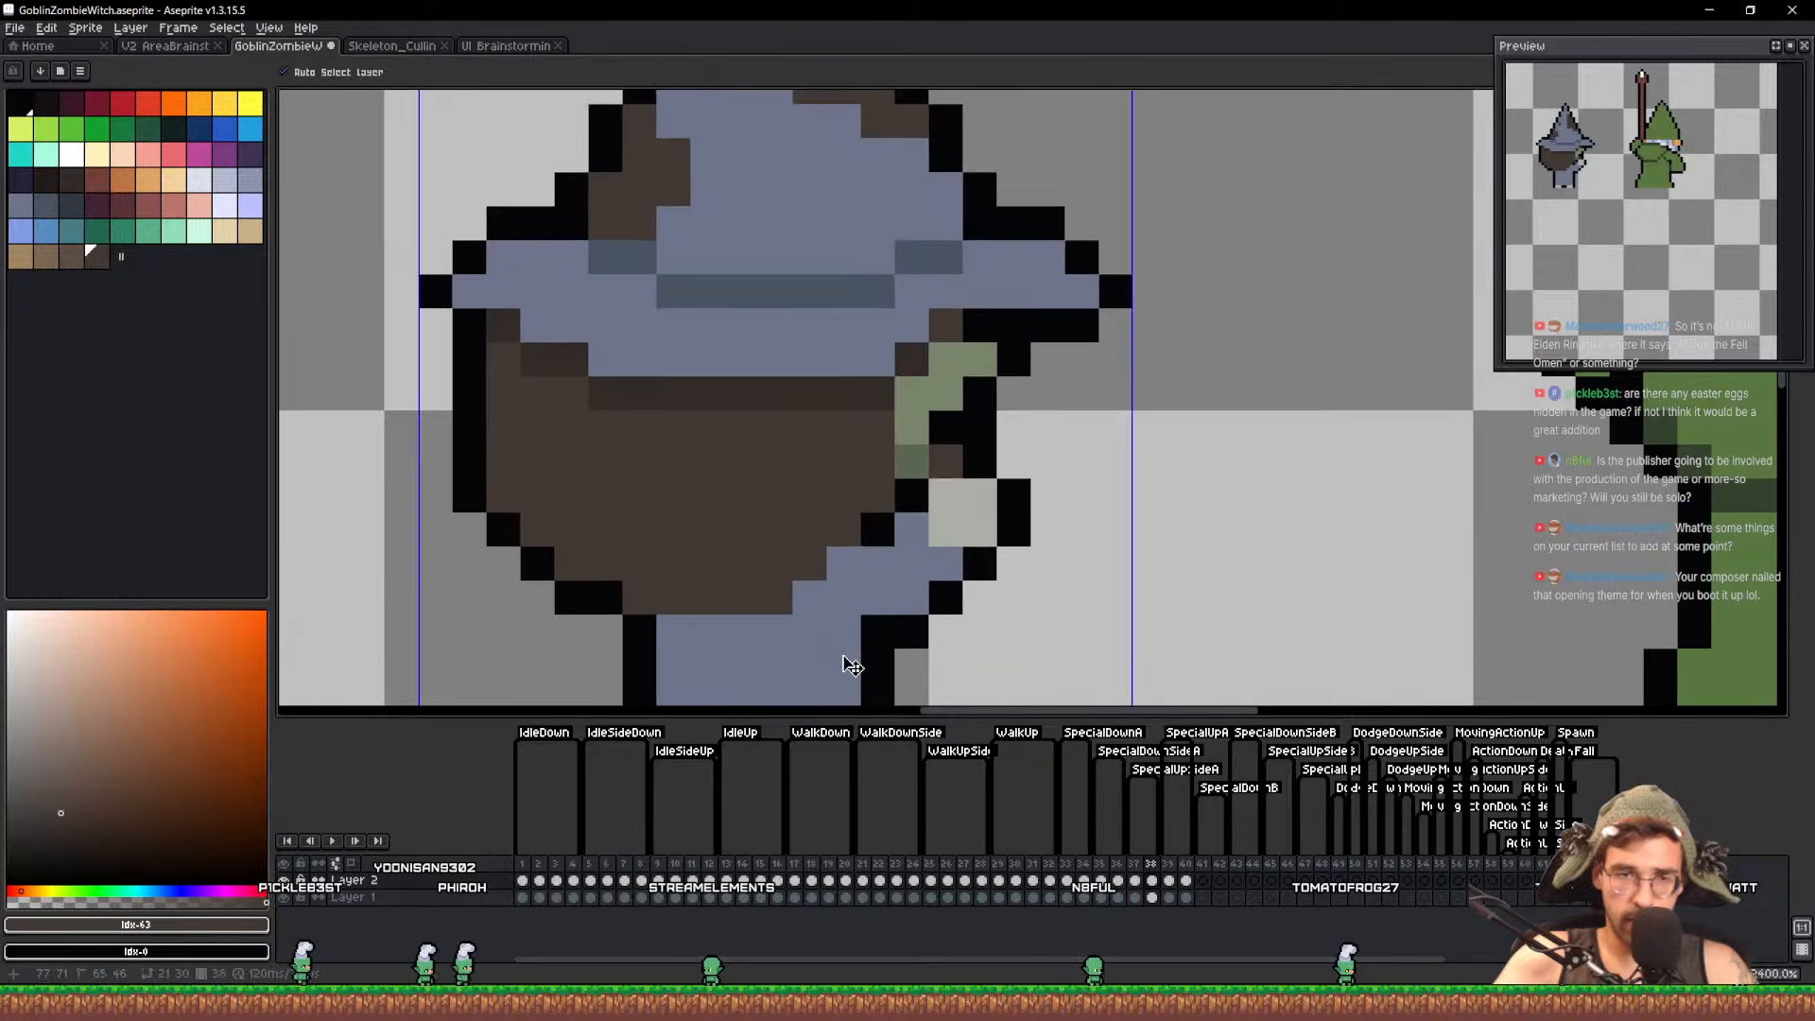
{"action": "key", "text": "ctrl+s"}
On frame 37, widen the brown patch just above the left side of the witch's hat brim
{"action": "scroll", "coordinate": [847, 594], "scroll_direction": "down", "scroll_amount": 3}
{"action": "left_click_drag", "start_coordinate": [854, 569], "coordinate": [830, 523]}
{"action": "key", "text": "Left"}
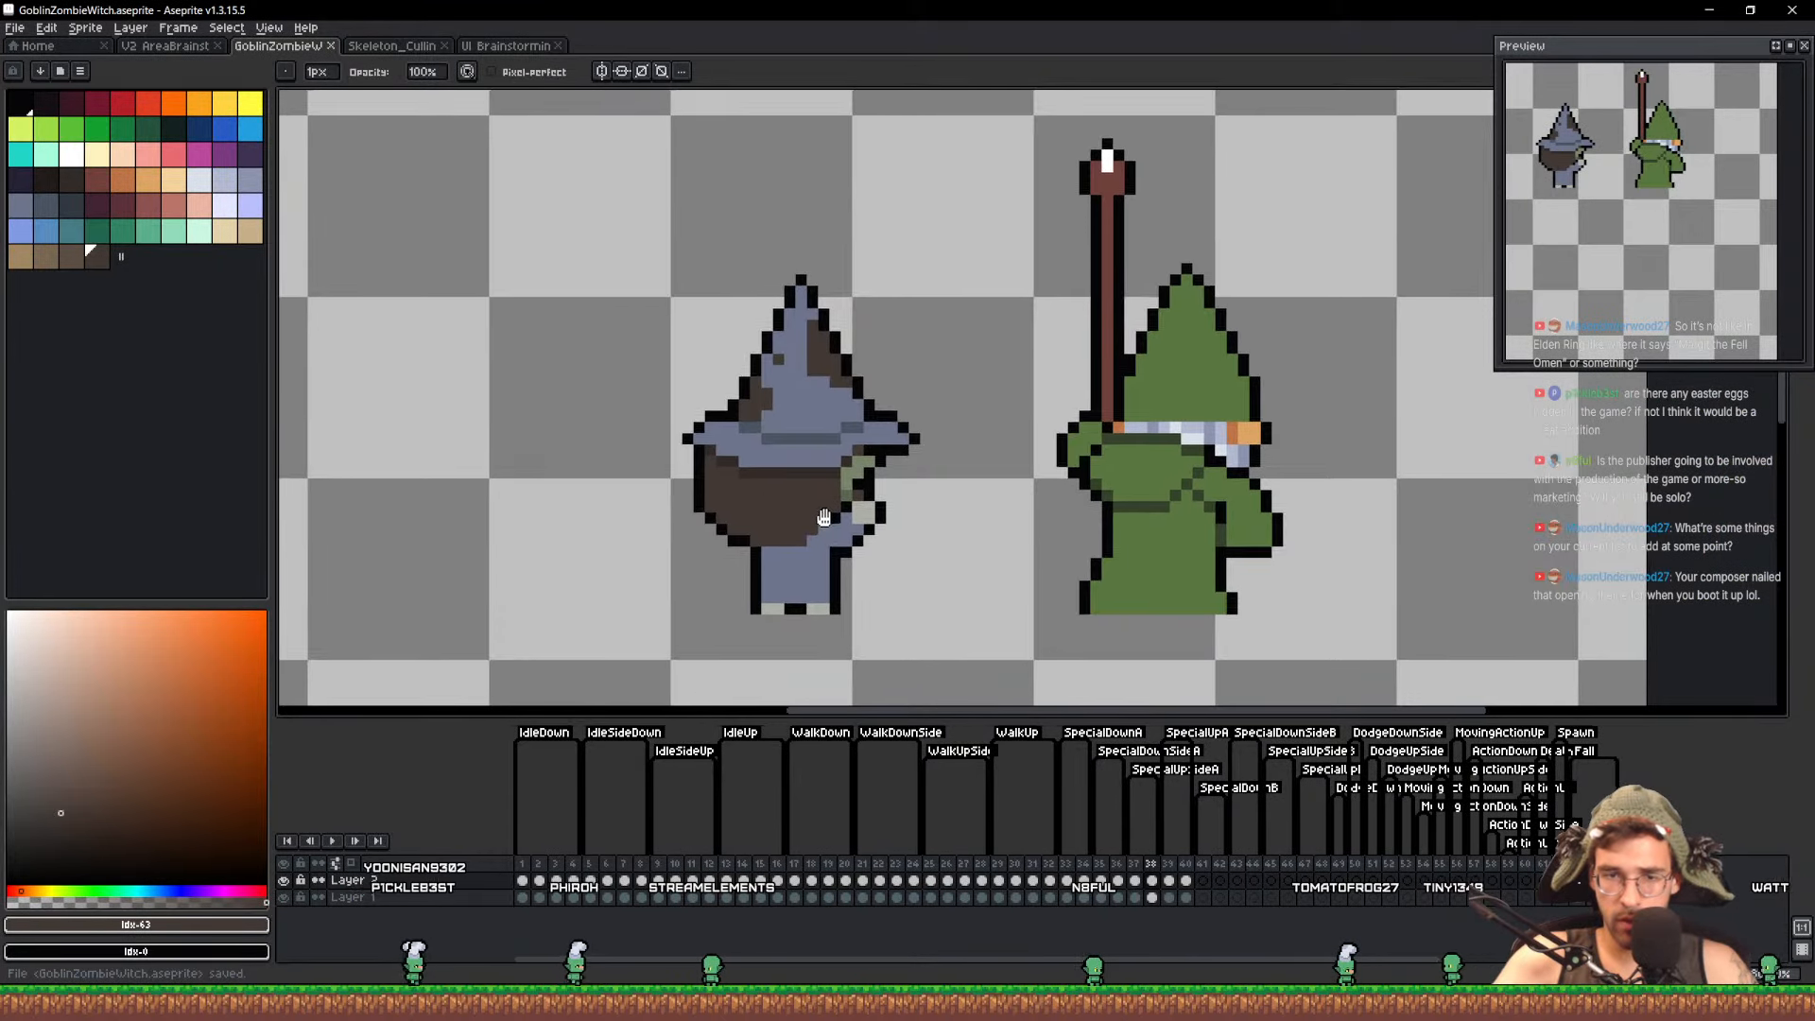
{"action": "scroll", "coordinate": [815, 433], "scroll_direction": "up", "scroll_amount": 1}
{"action": "scroll", "coordinate": [799, 413], "scroll_direction": "up", "scroll_amount": 3}
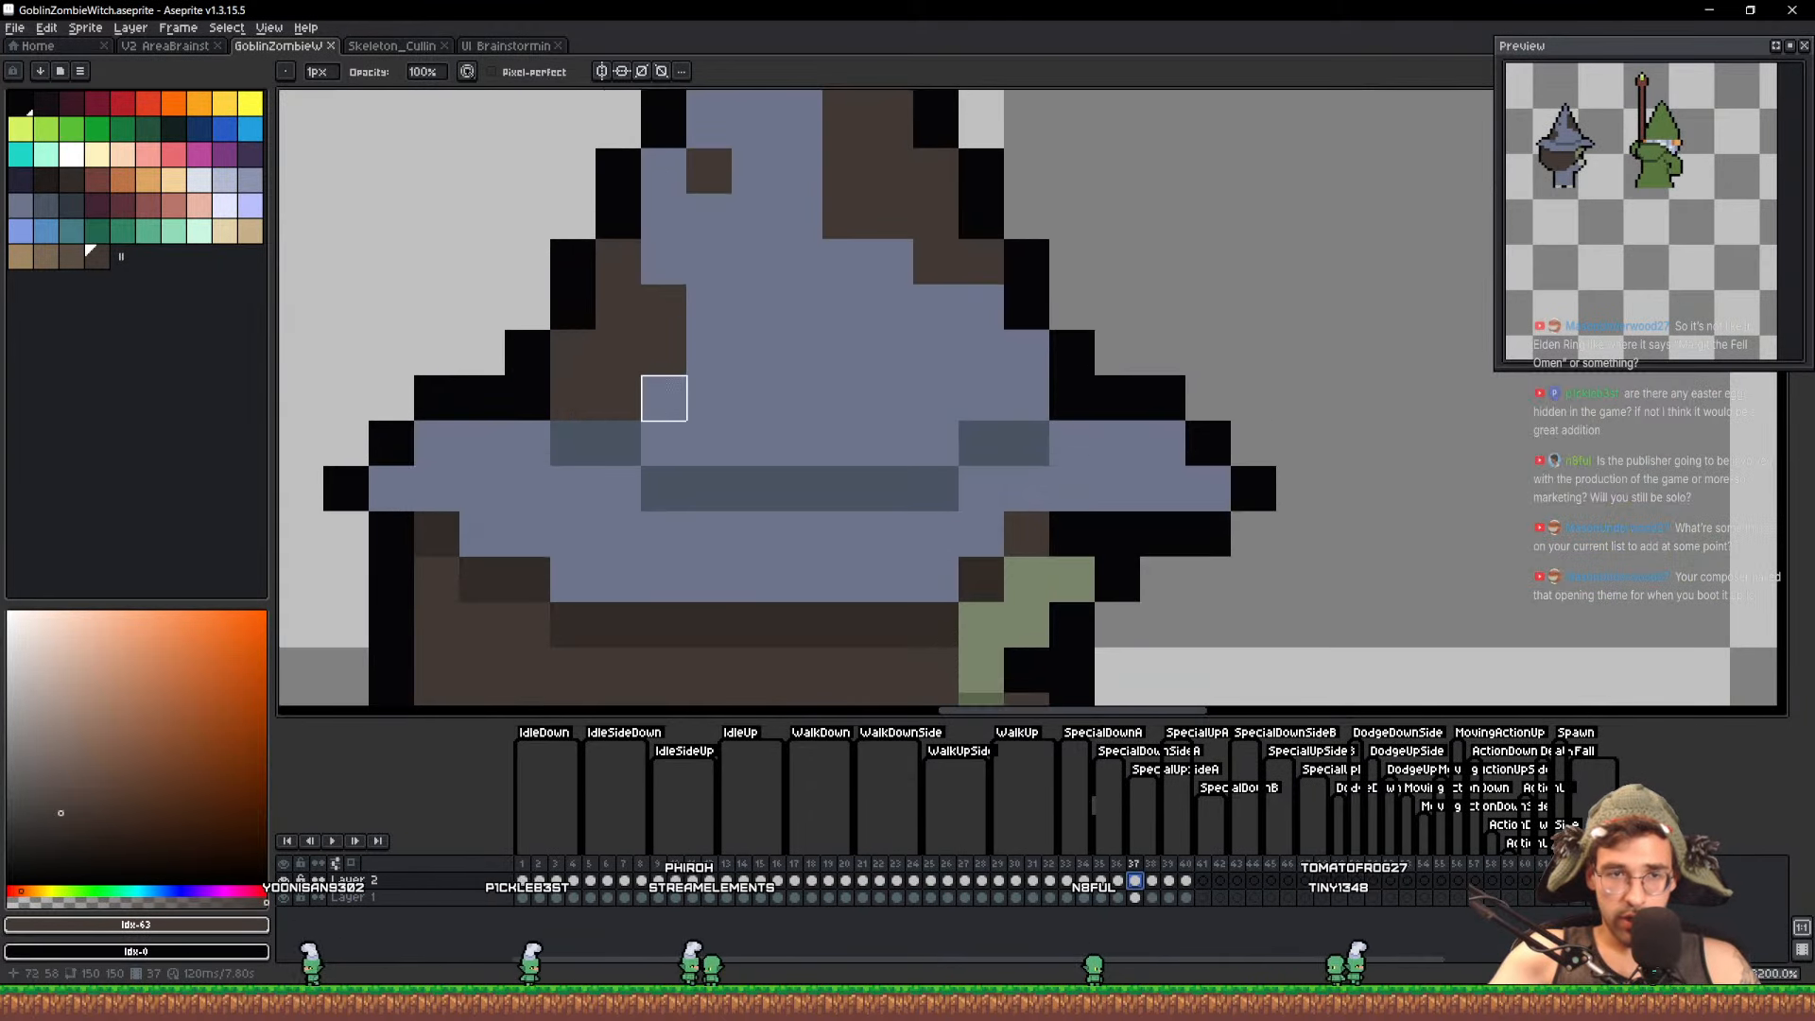
{"action": "key", "text": "i"}
{"action": "left_click", "coordinate": [663, 396]}
{"action": "key", "text": "b"}
{"action": "key", "text": "i"}
{"action": "left_click", "coordinate": [669, 357]}
{"action": "key", "text": "b"}
{"action": "left_click", "coordinate": [671, 390]}
{"action": "left_click_drag", "start_coordinate": [704, 355], "coordinate": [649, 263]}
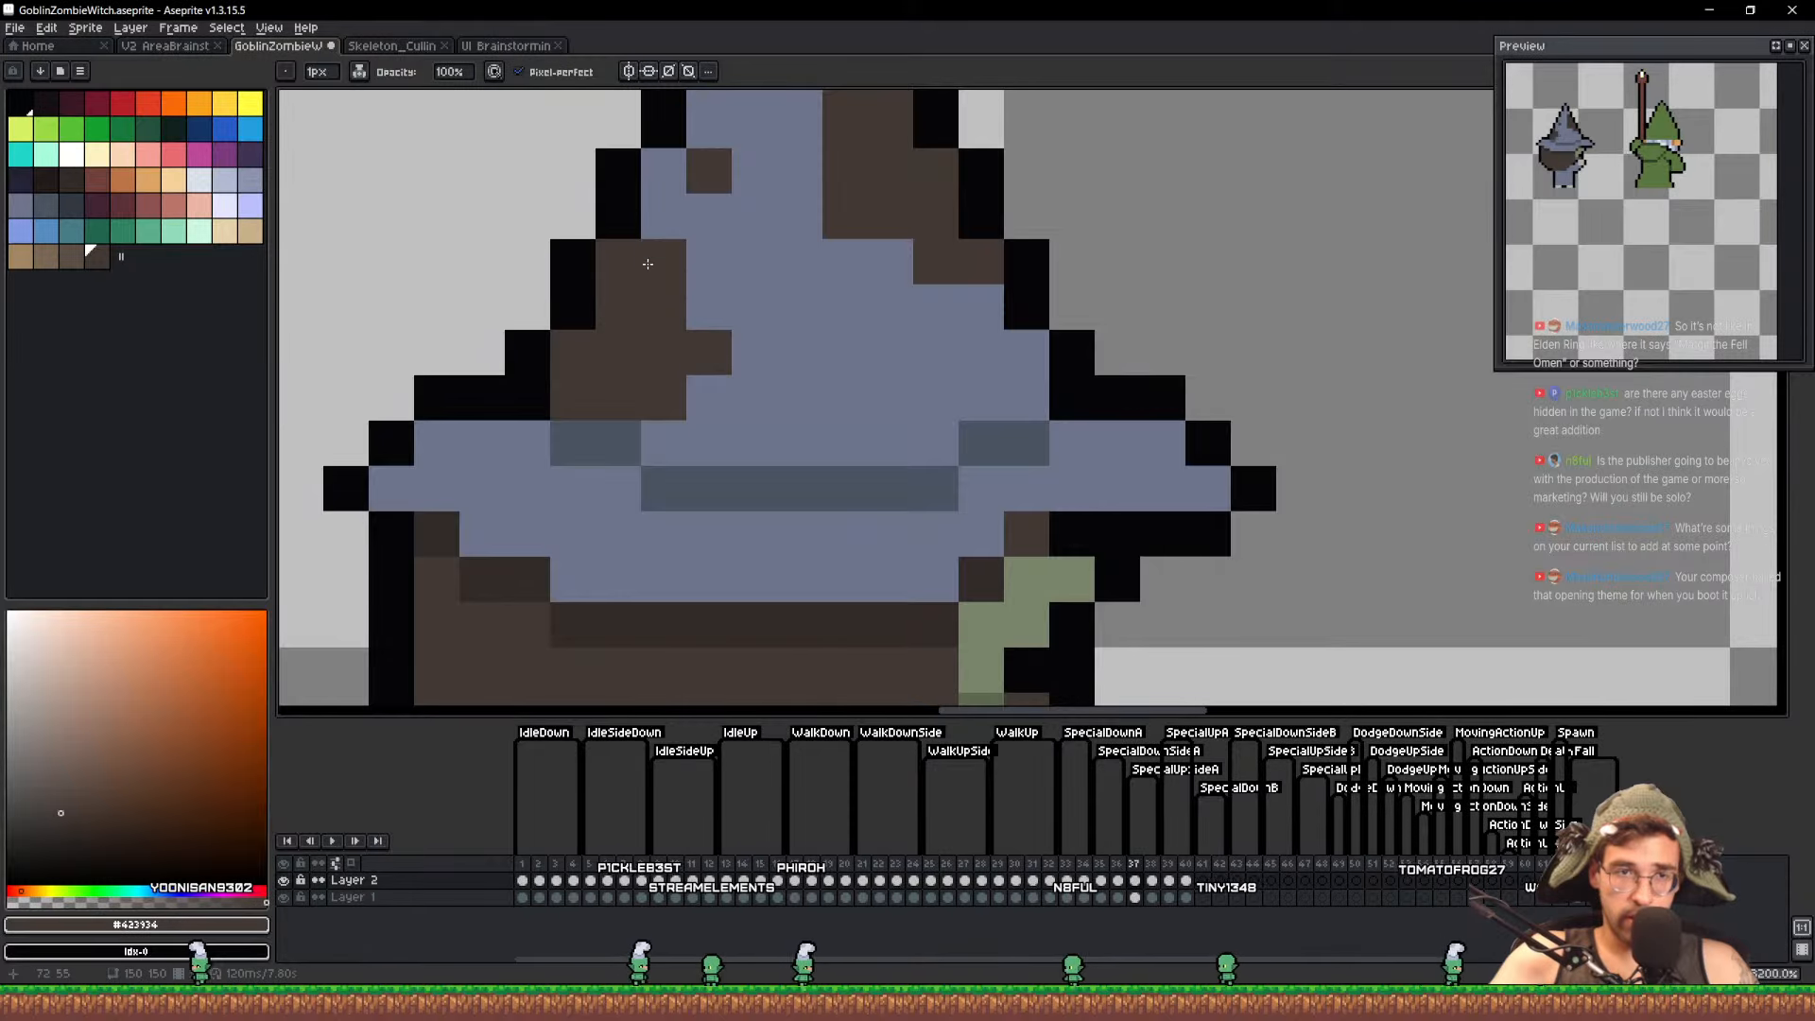
{"action": "left_click", "coordinate": [711, 311]}
On frame 37, trim the hat's right brown patch with the hat's blue and shift the small brown spot one pixel right
{"action": "left_click_drag", "start_coordinate": [829, 234], "coordinate": [828, 401]}
{"action": "left_click", "coordinate": [815, 198], "text": "alt"}
{"action": "mouse_move", "coordinate": [838, 198]}
{"action": "left_mouse_down"}
{"action": "mouse_move", "coordinate": [837, 406]}
{"action": "mouse_move", "coordinate": [916, 417]}
{"action": "left_mouse_up"}
{"action": "left_click", "coordinate": [891, 382]}
{"action": "left_click", "coordinate": [754, 341], "text": "alt"}
{"action": "scroll", "coordinate": [754, 341], "scroll_direction": "down", "scroll_amount": 2}
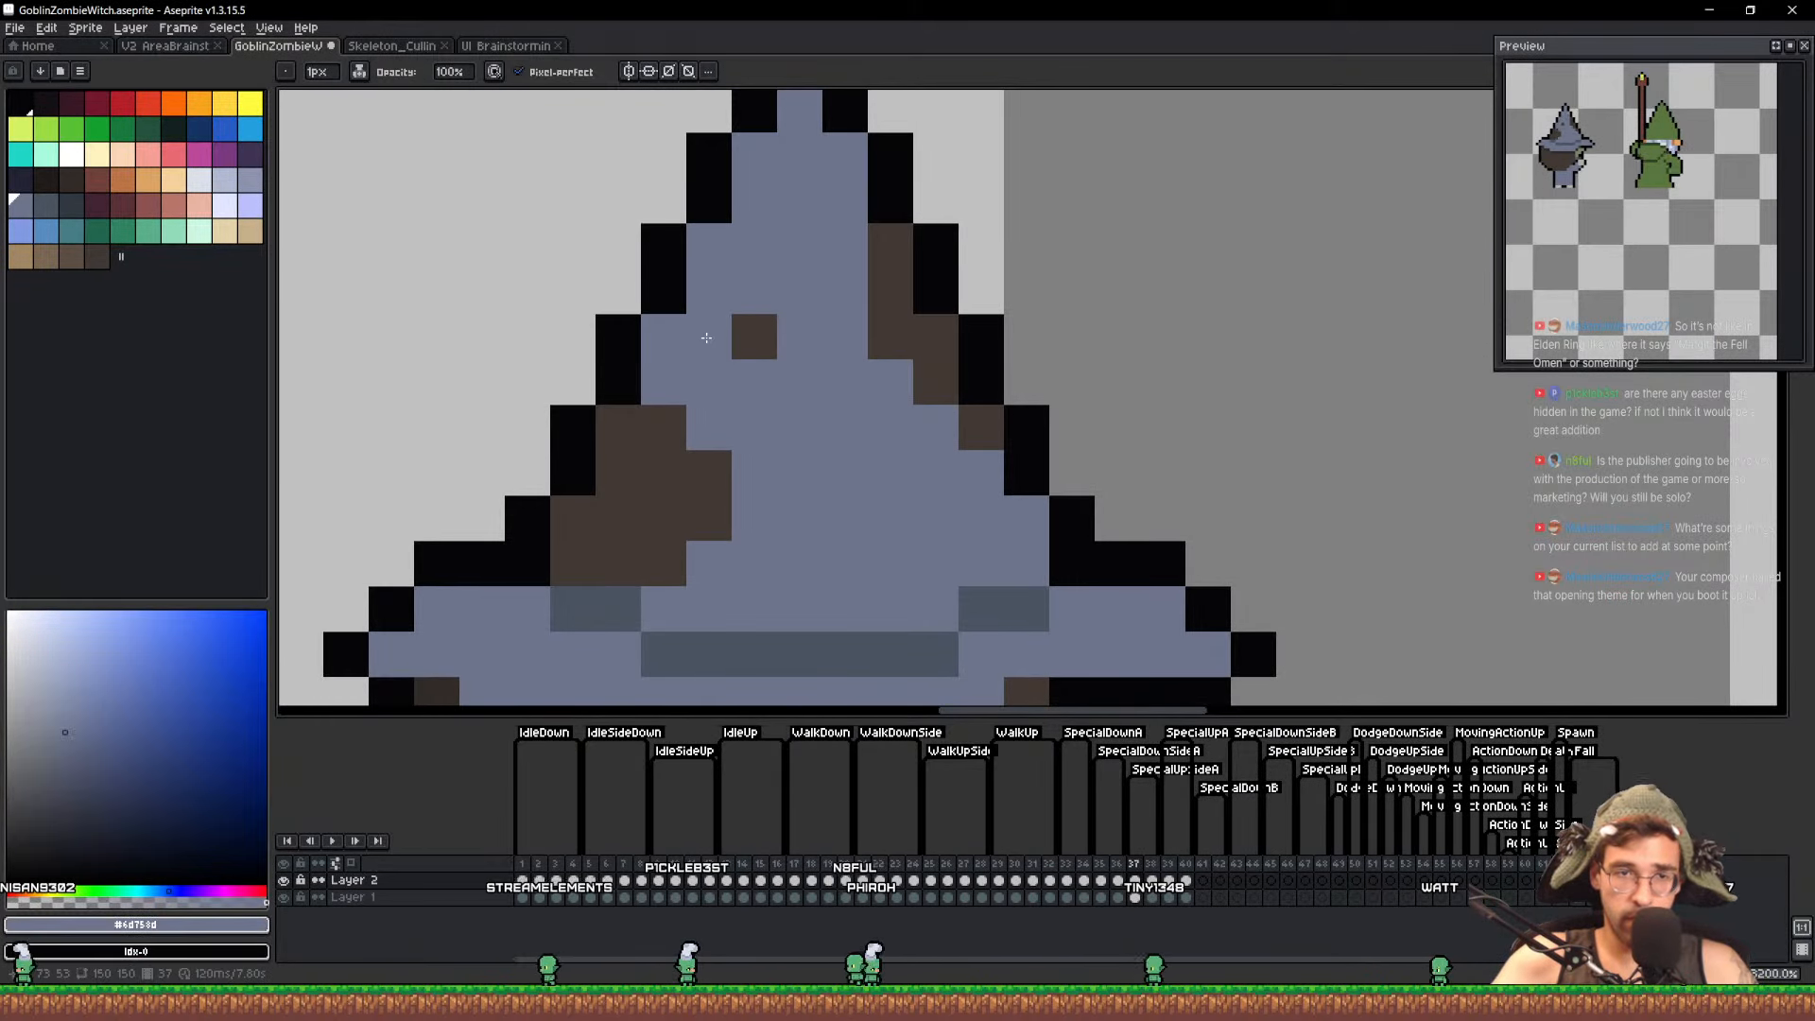
{"action": "scroll", "coordinate": [789, 595], "scroll_direction": "up", "scroll_amount": 1}
On frame 37, extend the witch's brown hair toward the face and over the top of the raised sleeve
{"action": "key", "text": "i"}
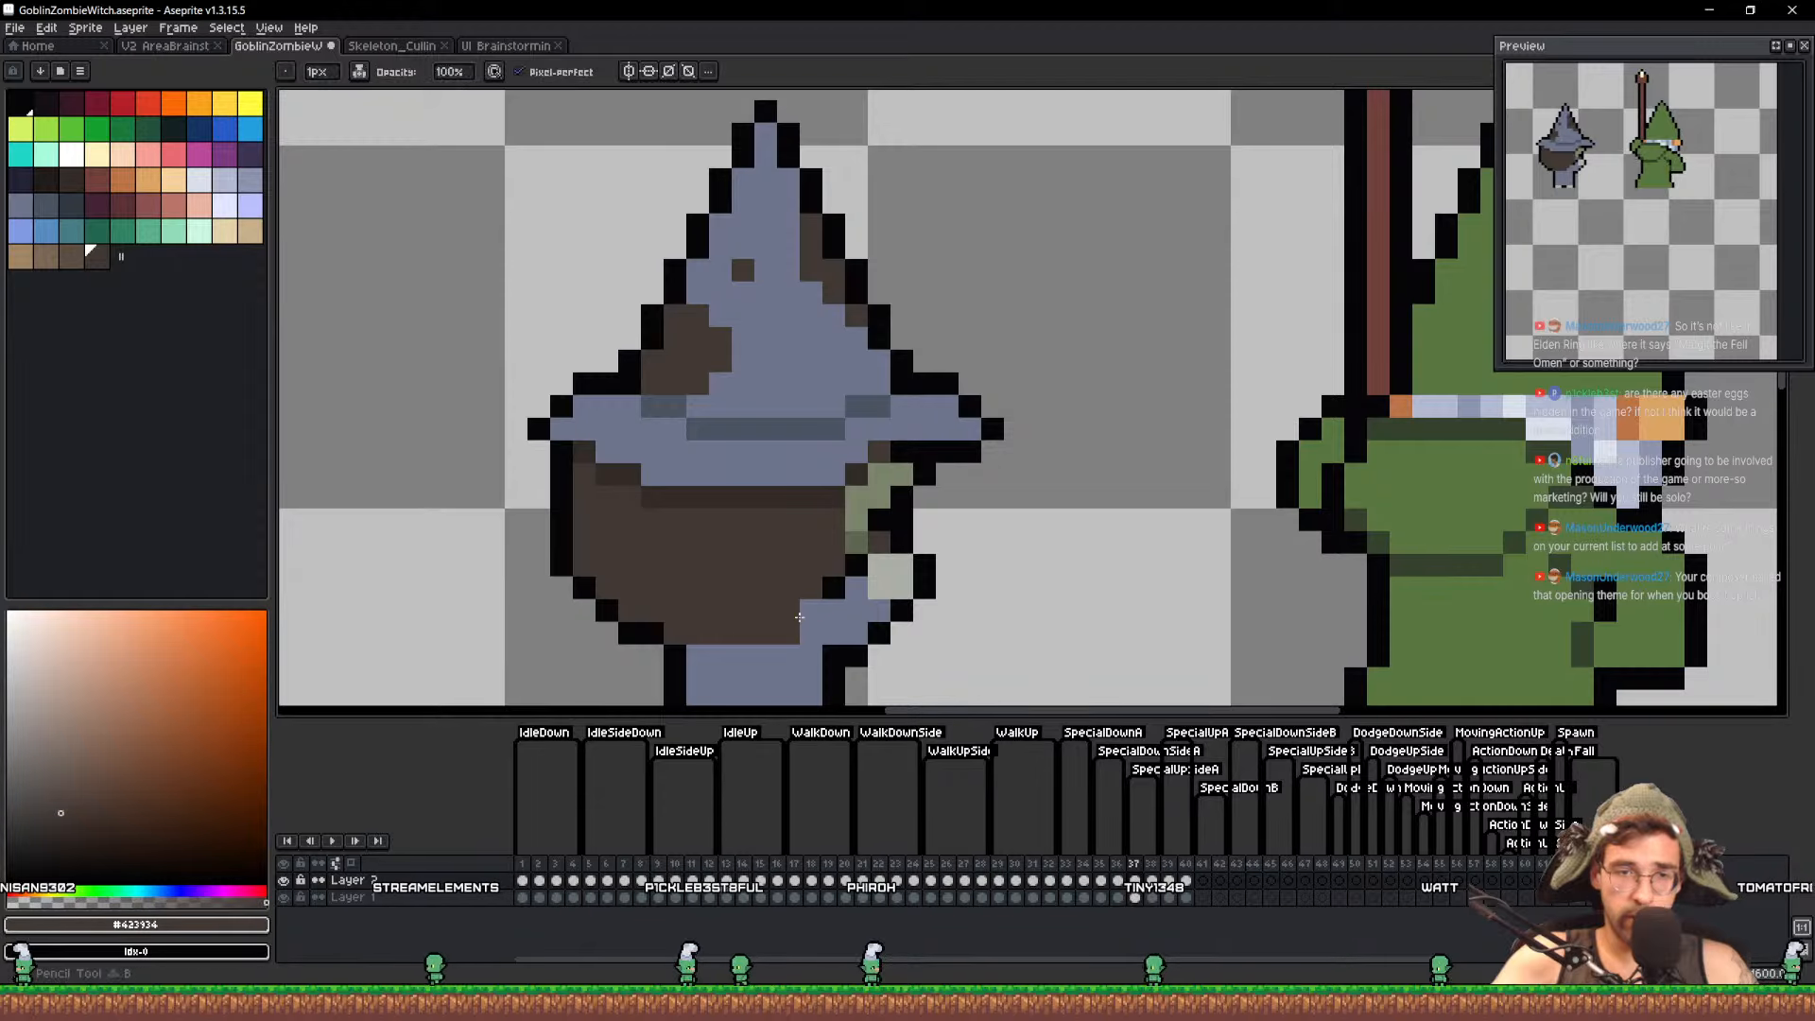
{"action": "mouse_move", "coordinate": [789, 631]}
{"action": "left_mouse_down"}
{"action": "mouse_move", "coordinate": [837, 577]}
{"action": "mouse_move", "coordinate": [856, 498]}
{"action": "left_mouse_up"}
{"action": "left_click_drag", "start_coordinate": [899, 558], "coordinate": [930, 430]}
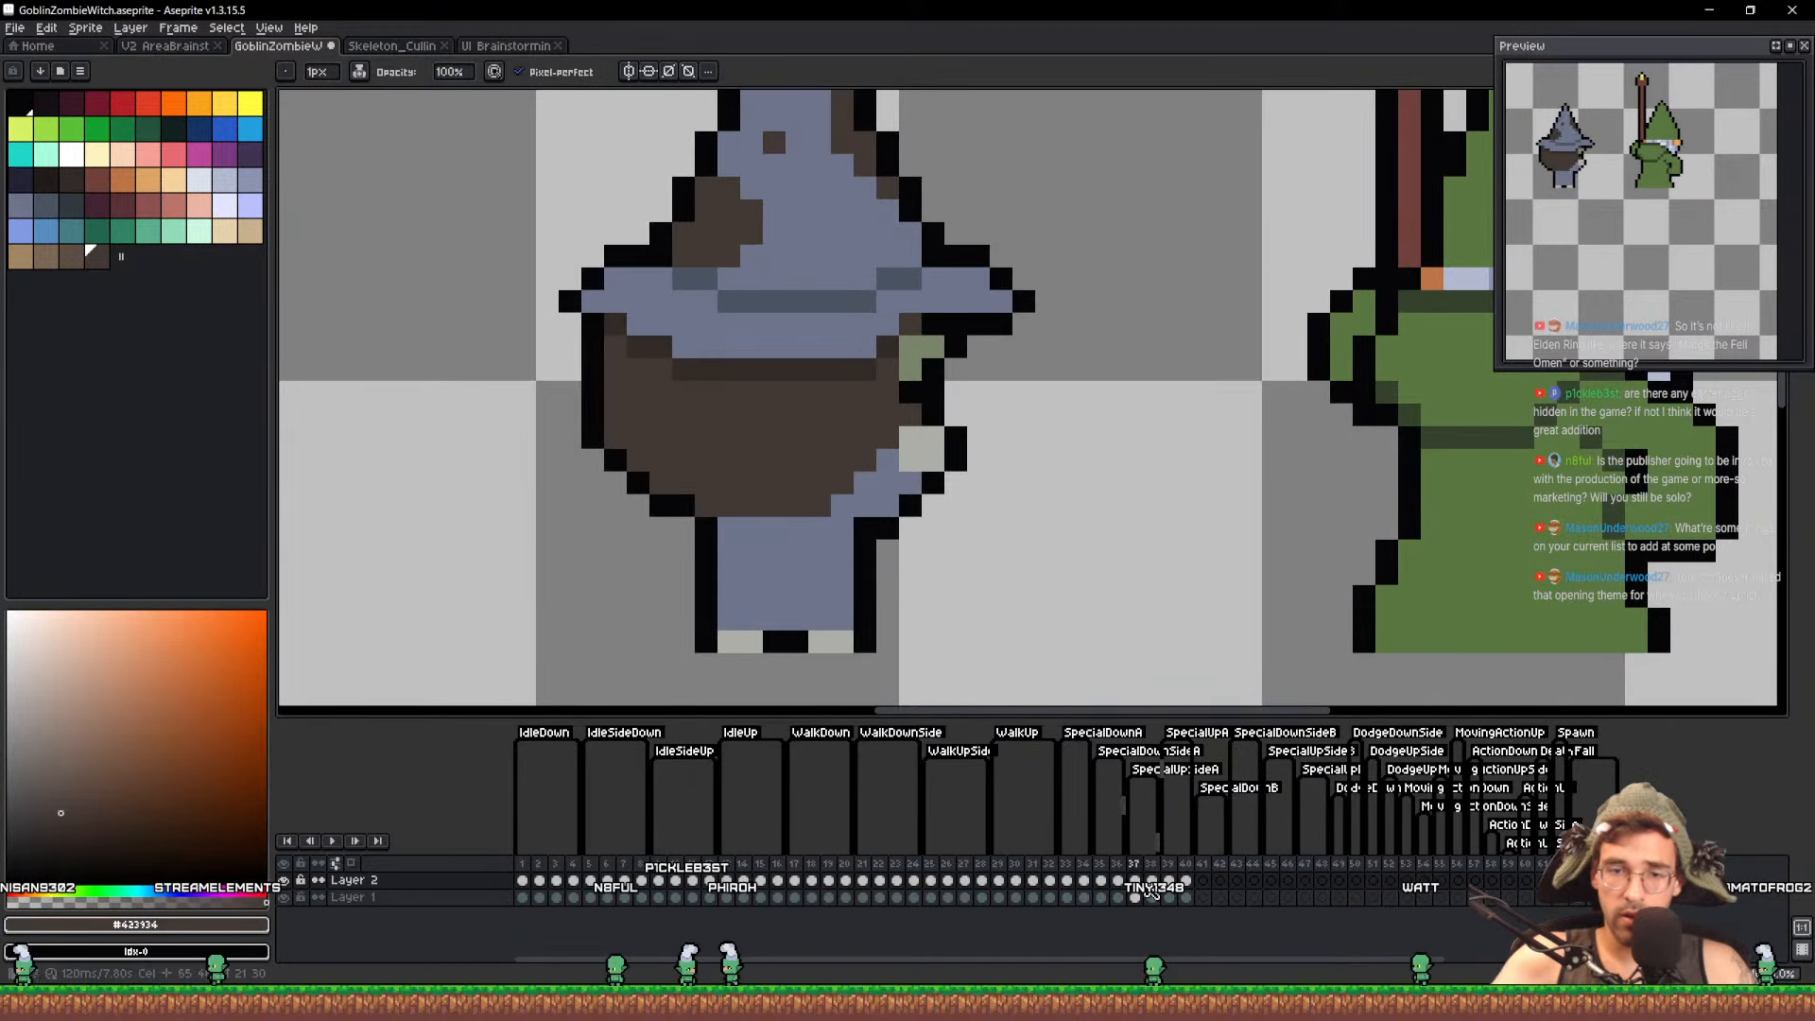
On frame 38, pull the hair back from the face by repainting its edge with sleeve blue, black outline and green skin
{"action": "key", "text": "Right"}
{"action": "left_click", "coordinate": [807, 502], "text": "alt"}
{"action": "left_click", "coordinate": [821, 482]}
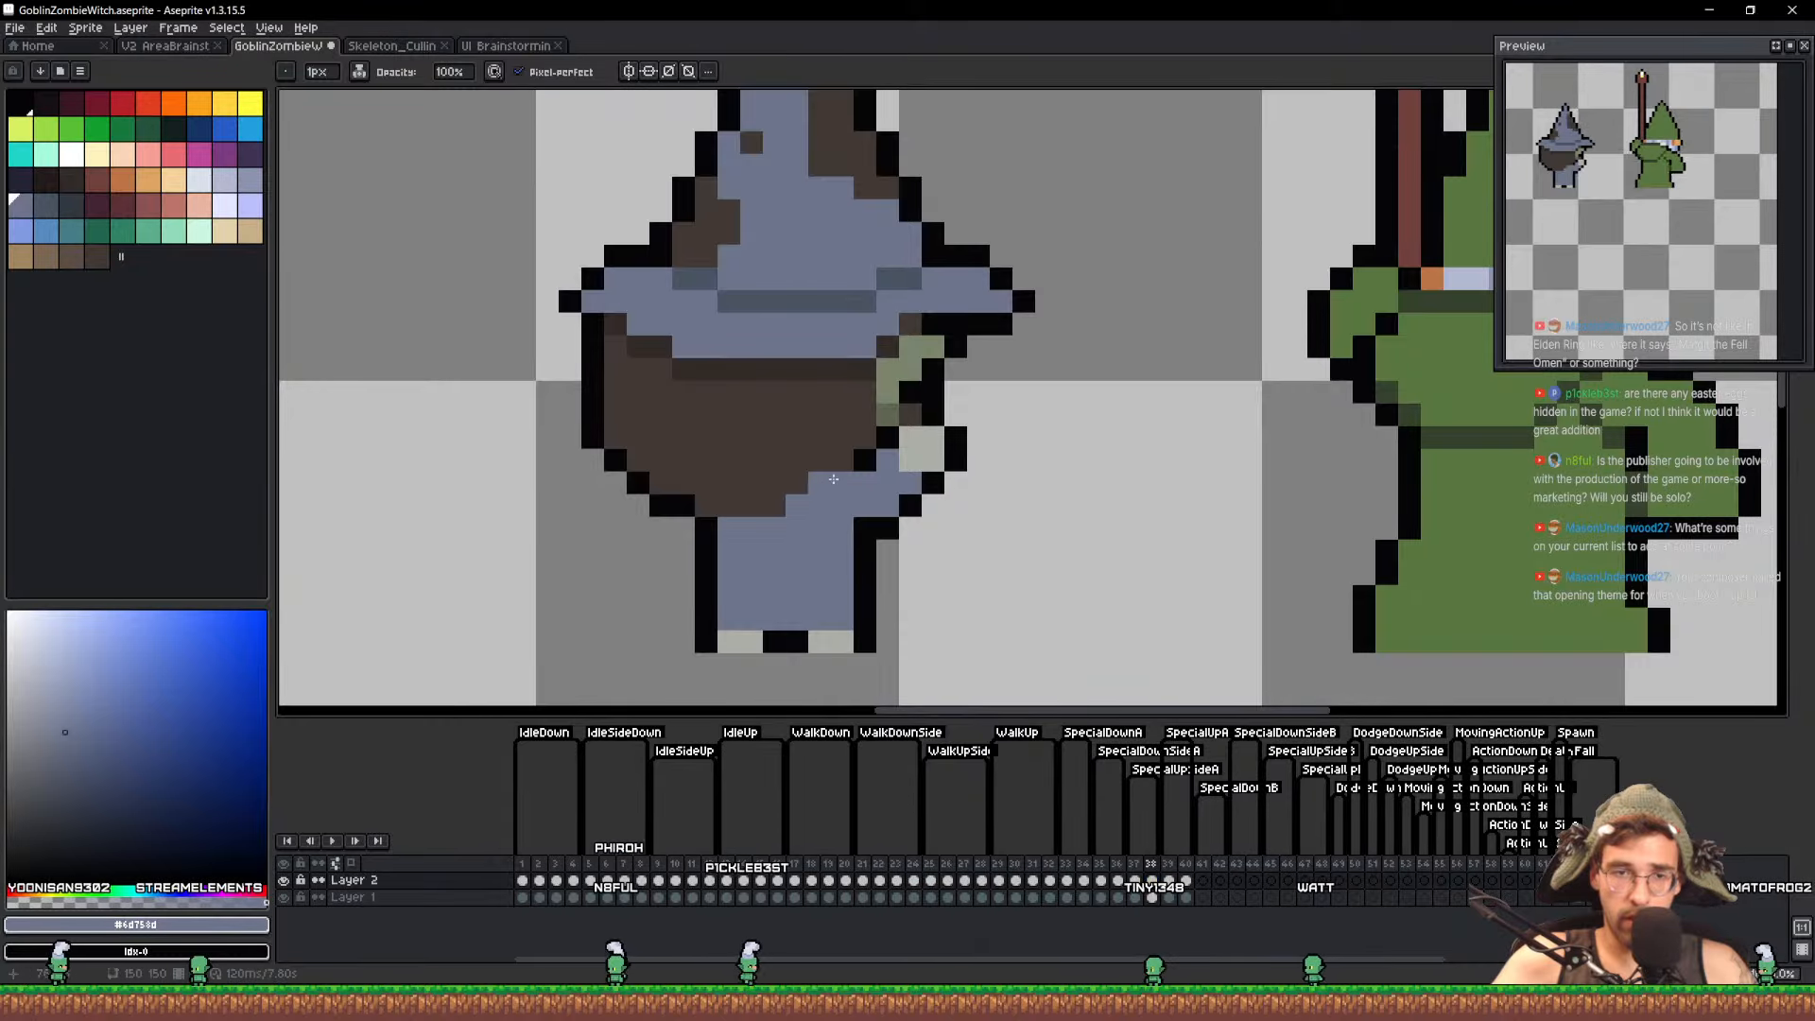
{"action": "left_click", "coordinate": [862, 459], "text": "alt"}
{"action": "left_click", "coordinate": [843, 459]}
{"action": "left_click", "coordinate": [878, 421], "text": "alt"}
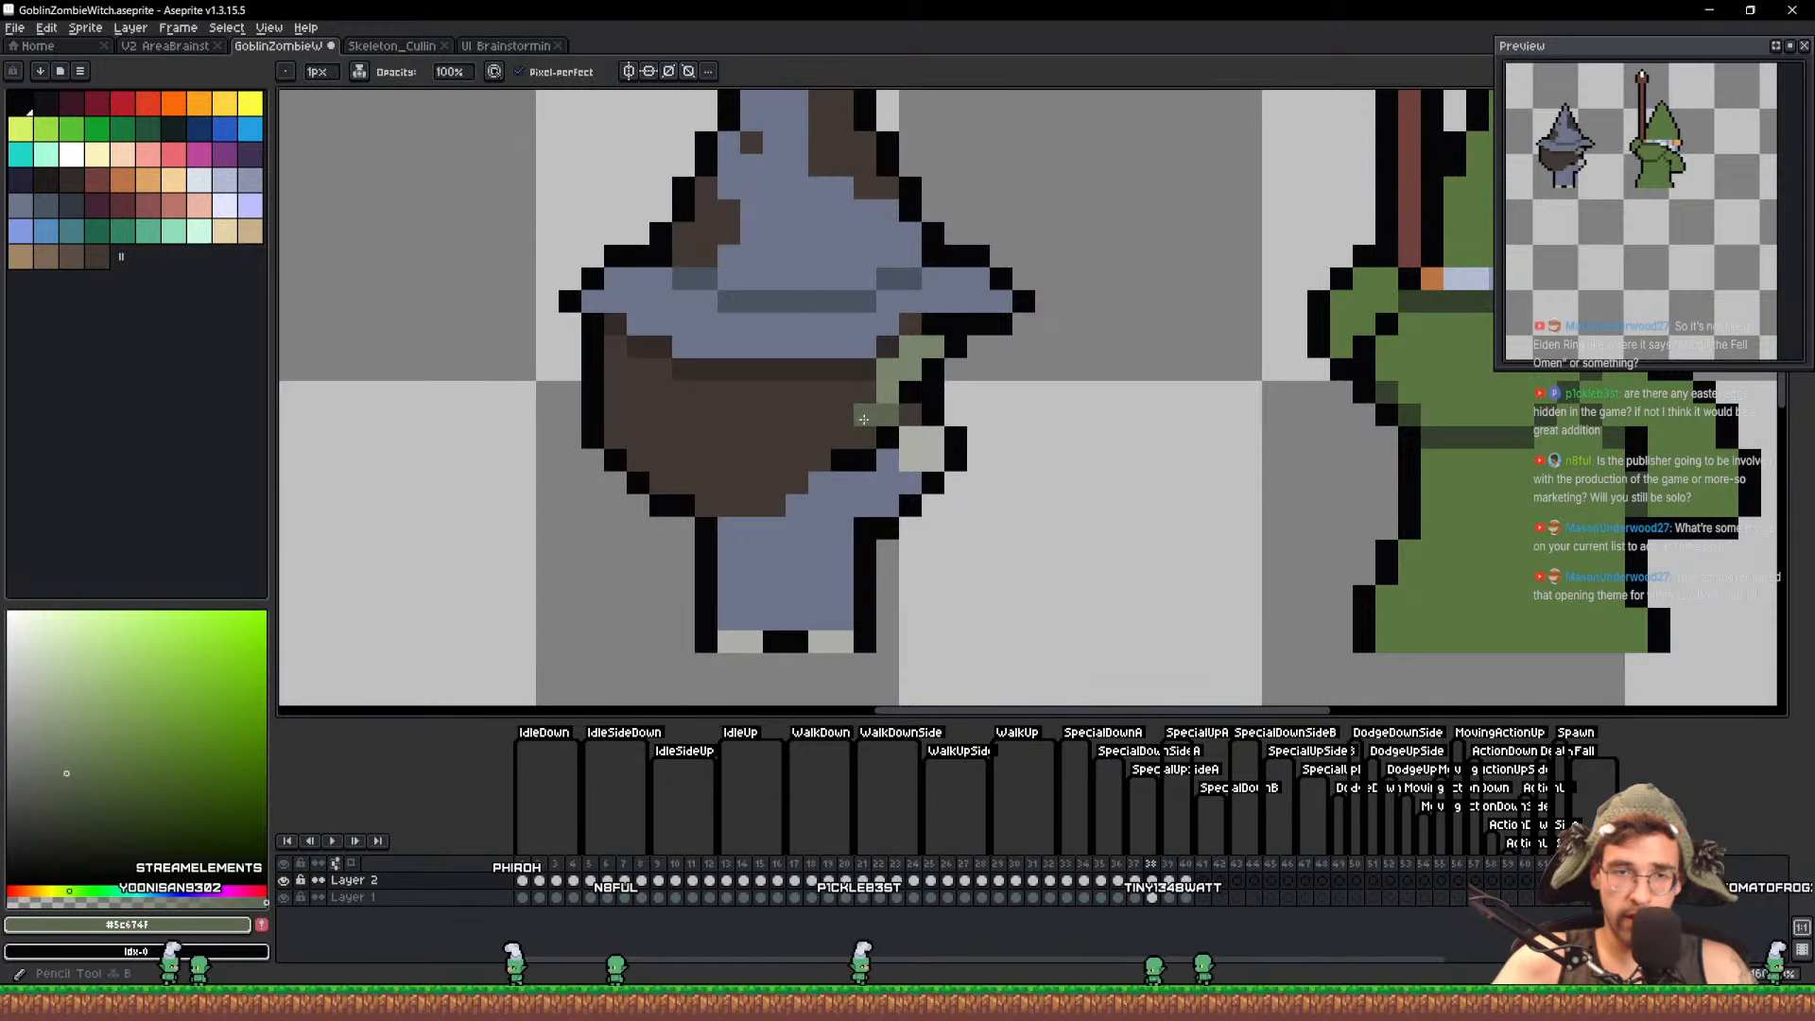
{"action": "left_click", "coordinate": [865, 391]}
{"action": "left_click", "coordinate": [885, 376], "text": "alt"}
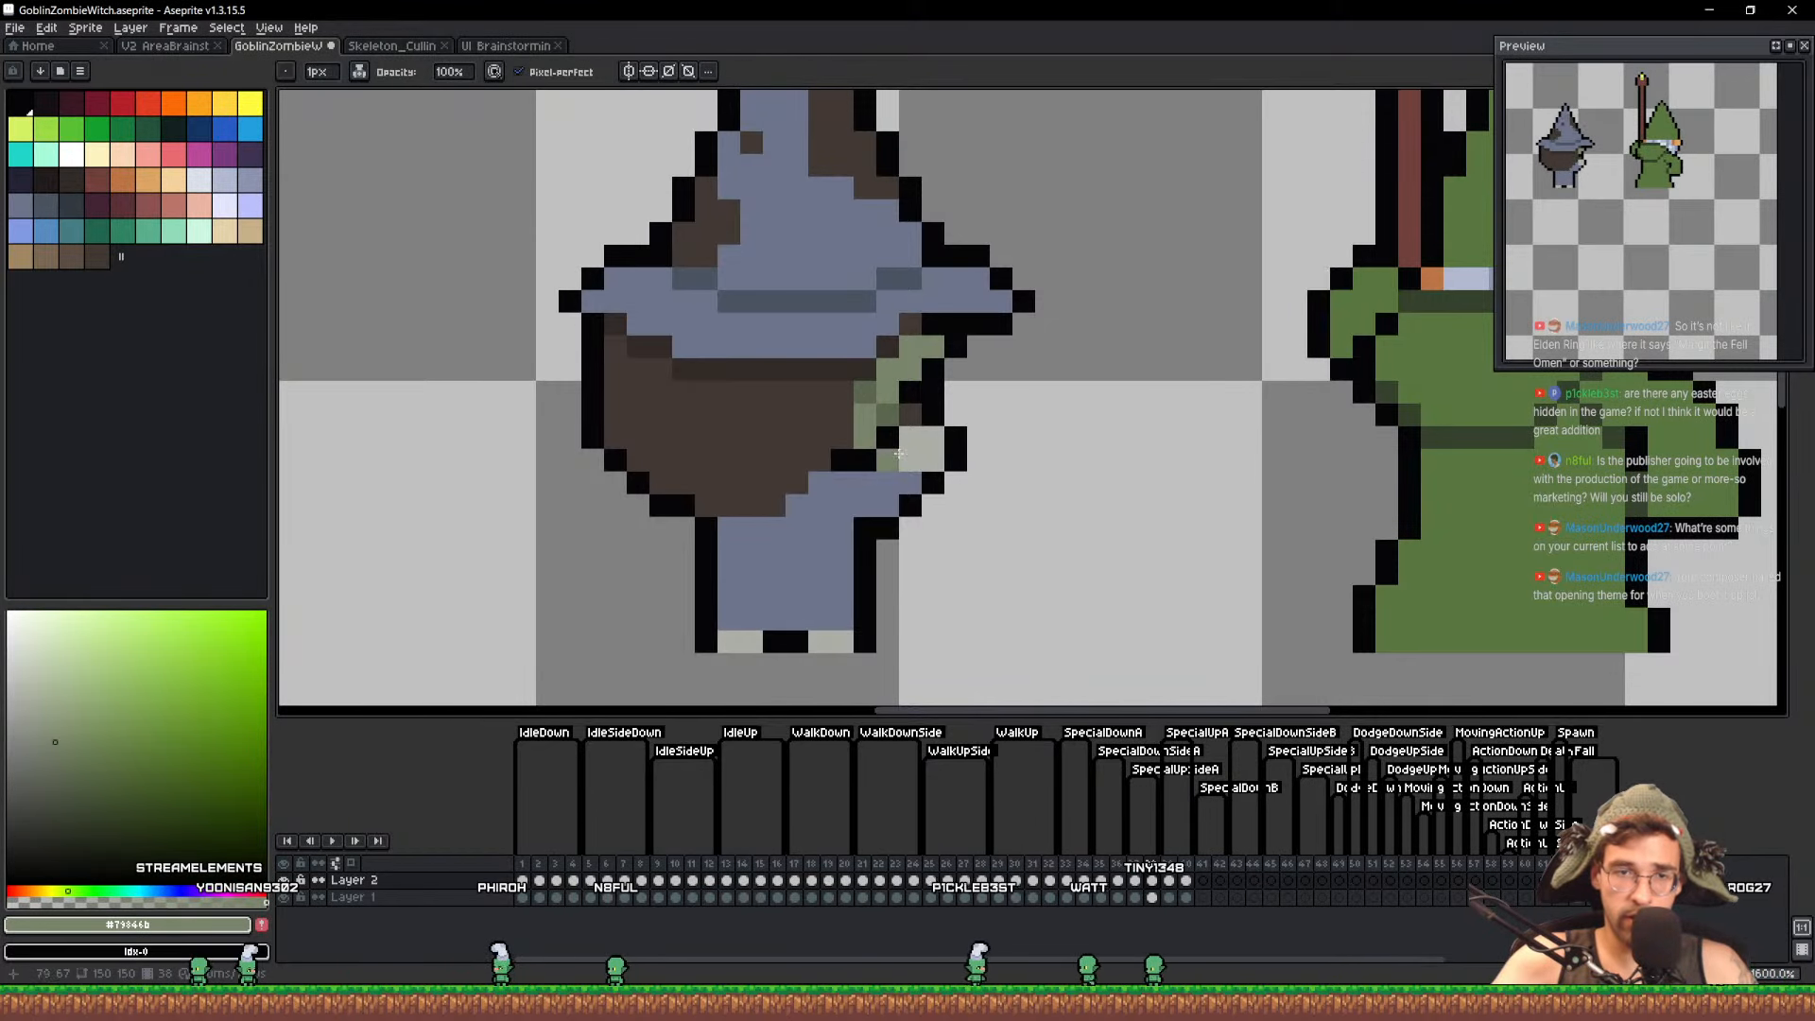
{"action": "scroll", "coordinate": [865, 414], "scroll_direction": "up", "scroll_amount": 3}
On frame 38, trim the hat's left patch, move the small spot to the left edge, widen the right patch, and save
{"action": "left_click", "coordinate": [740, 374], "text": "alt"}
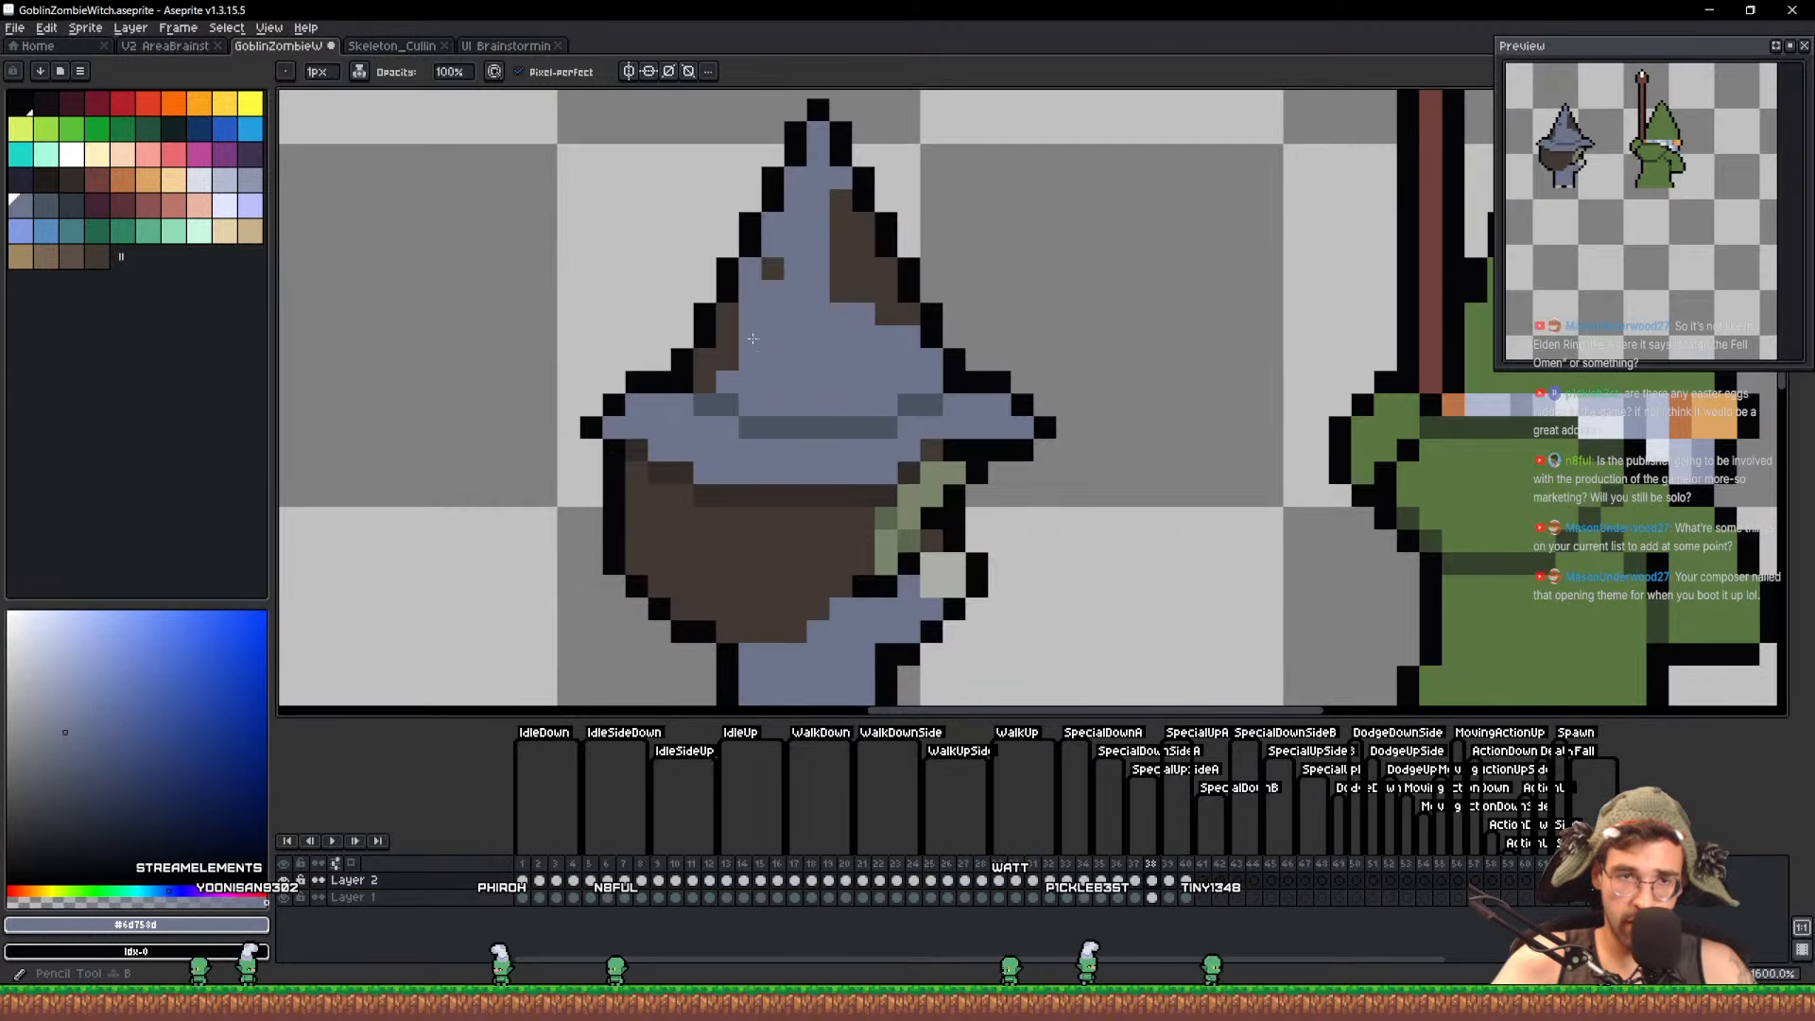
{"action": "left_click", "coordinate": [770, 269], "text": "alt"}
{"action": "left_click", "coordinate": [749, 268]}
{"action": "left_click", "coordinate": [792, 247], "text": "alt"}
{"action": "left_click", "coordinate": [772, 269]}
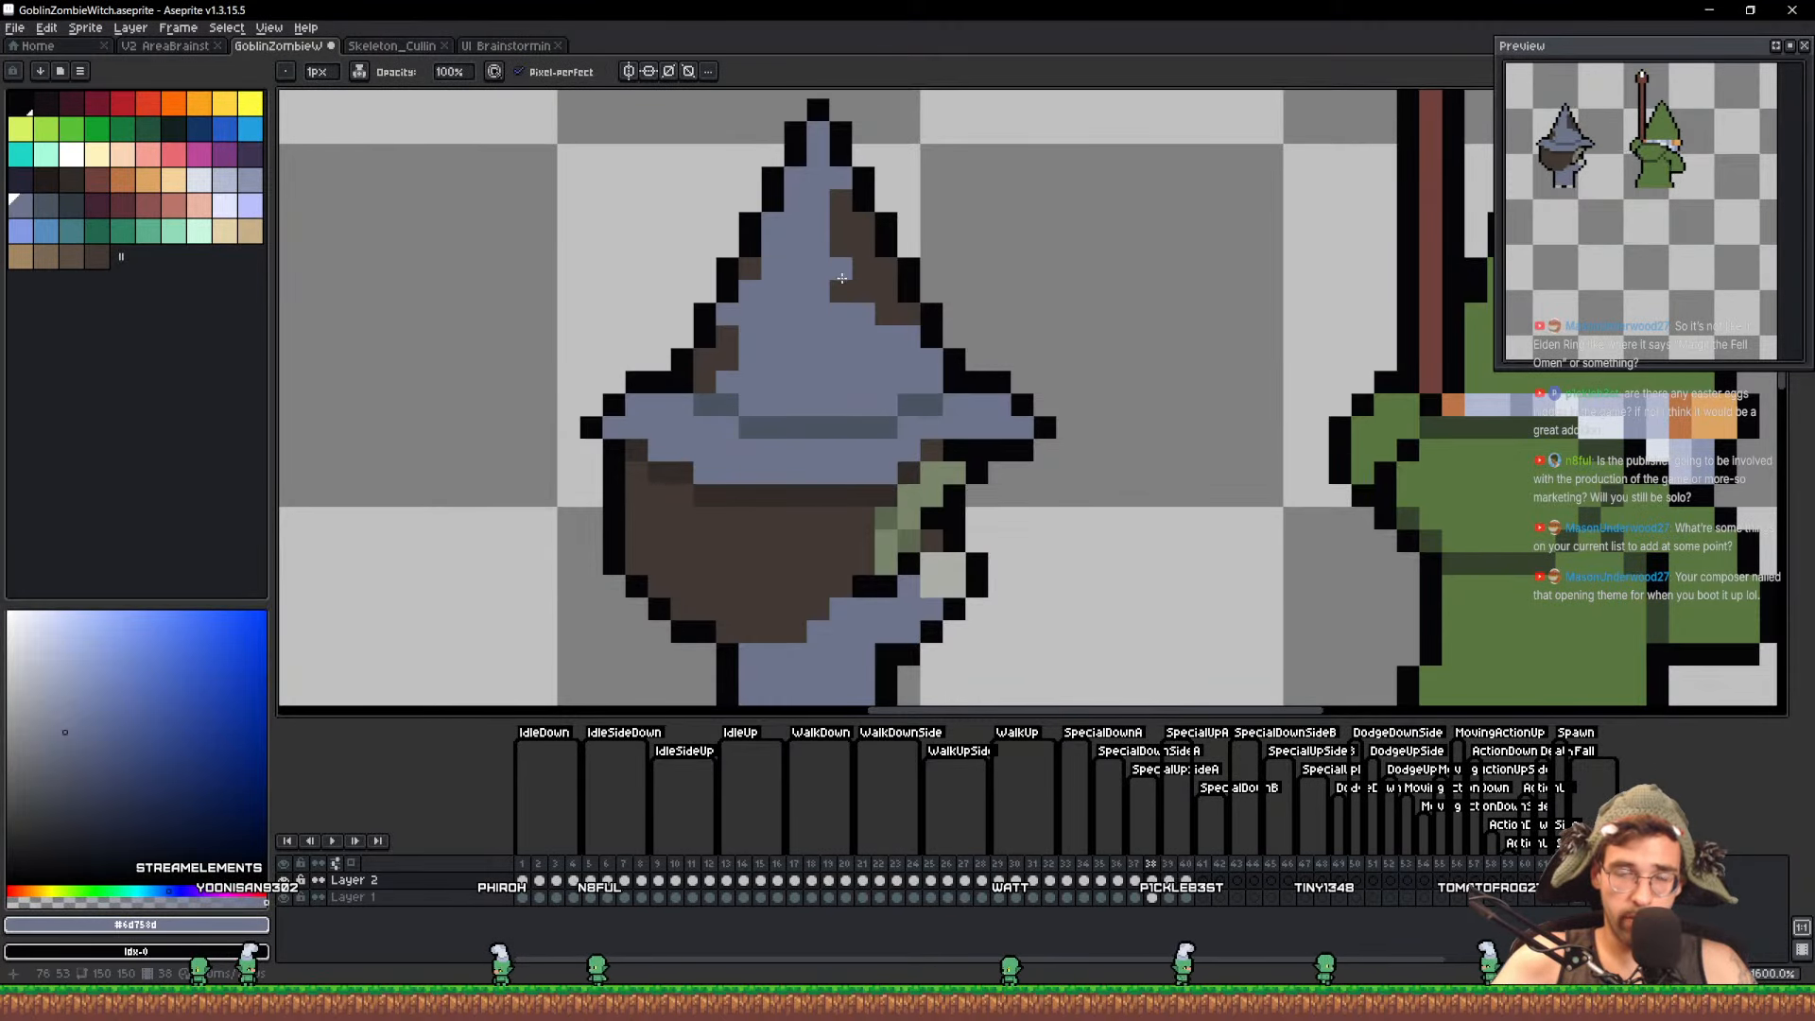
{"action": "left_click", "coordinate": [842, 265], "text": "alt"}
{"action": "left_click", "coordinate": [826, 224]}
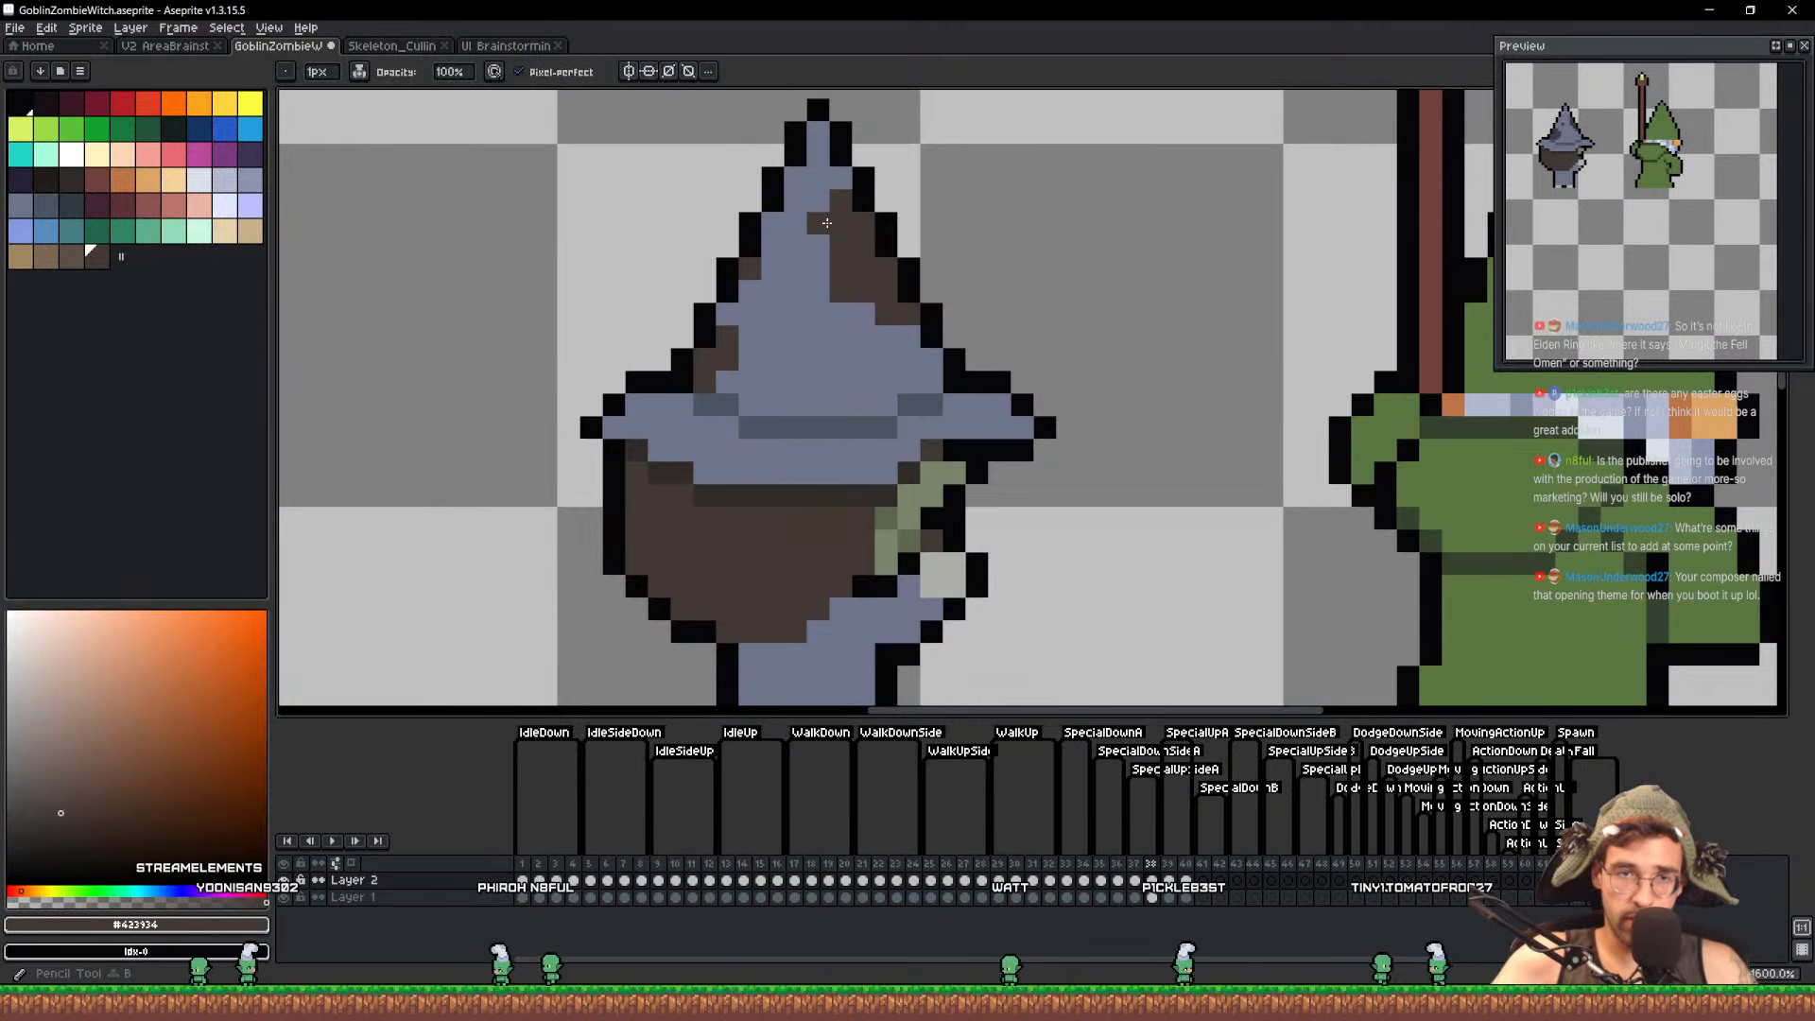
{"action": "left_click", "coordinate": [878, 332]}
{"action": "key", "text": "ctrl+s"}
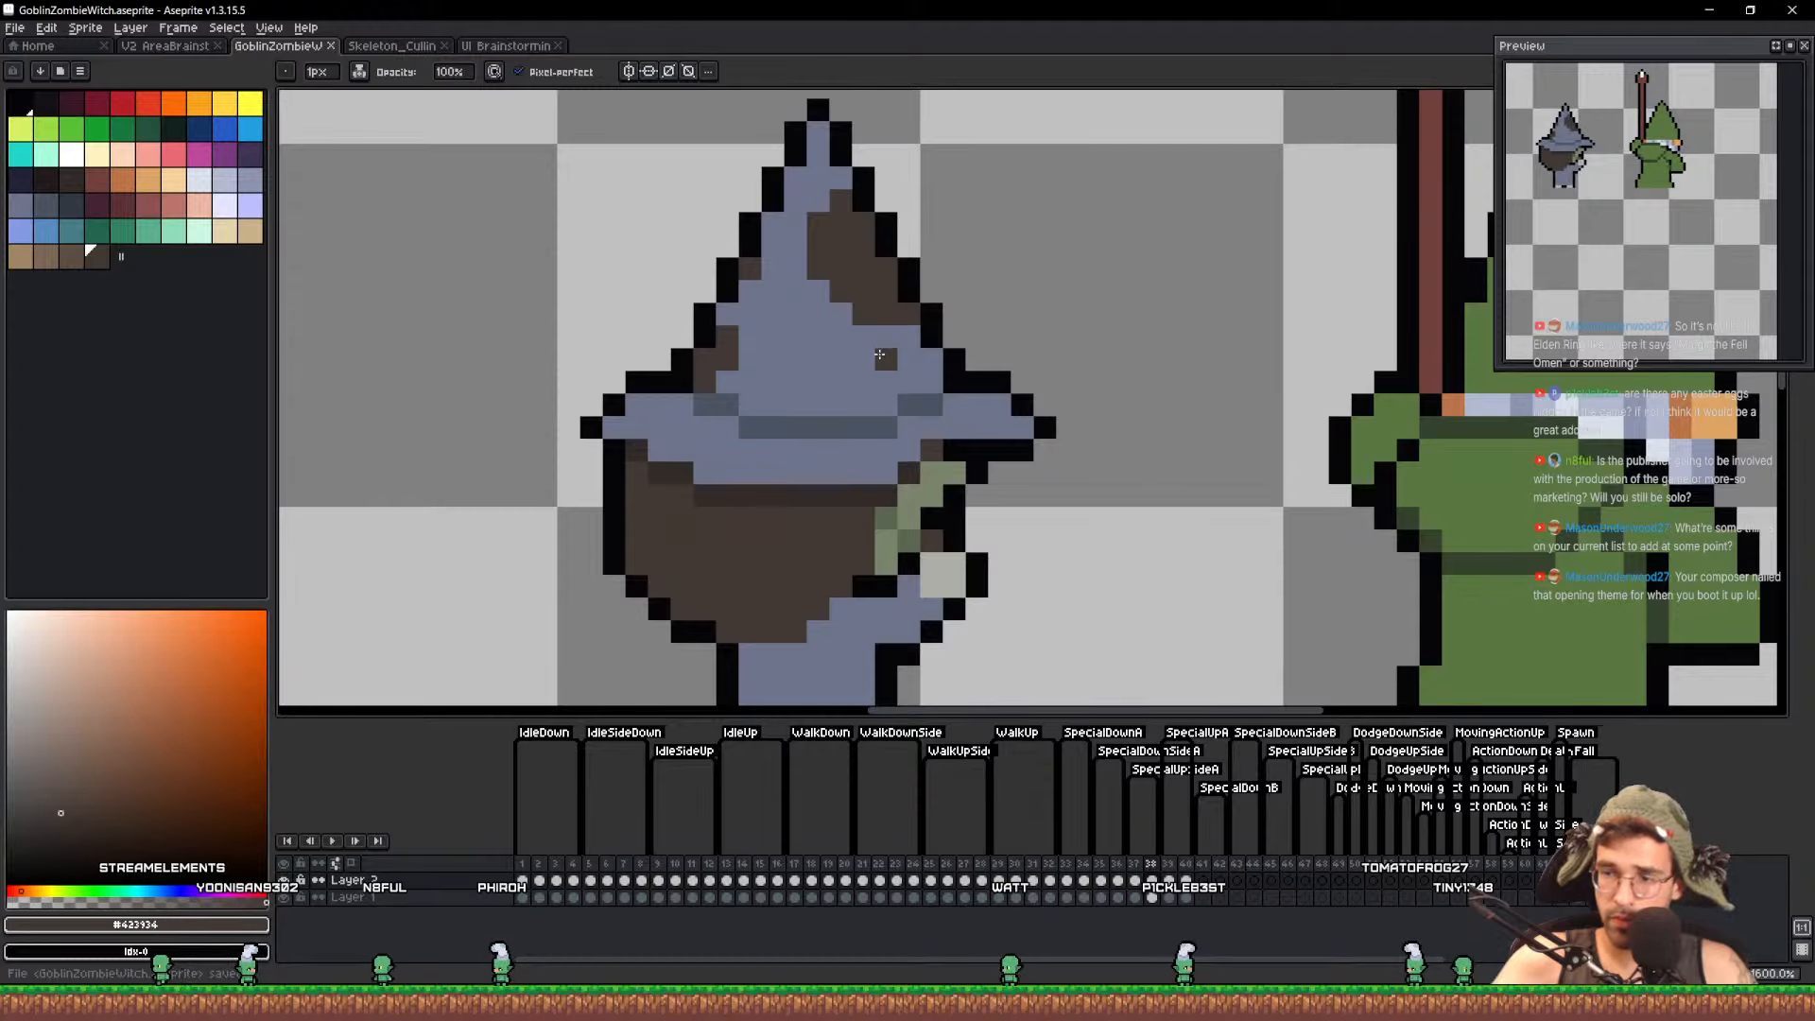
{"action": "key", "text": "ctrl+s"}
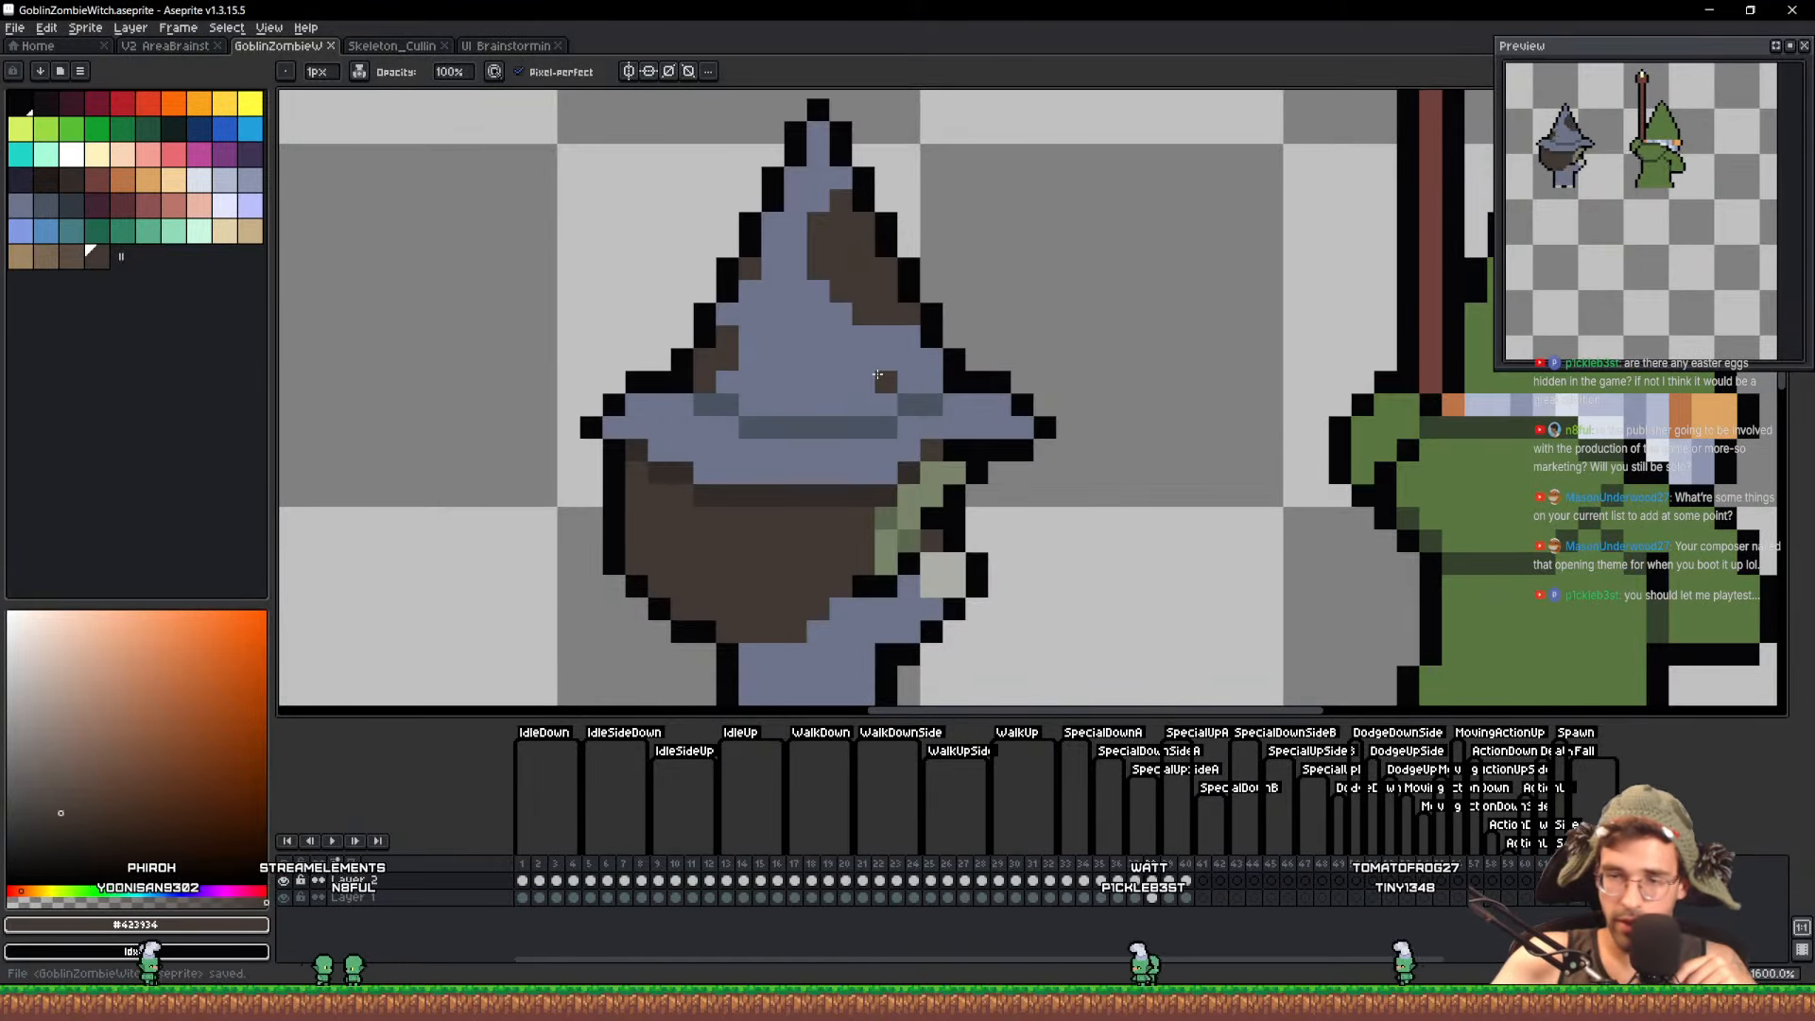
On frame 39, widen the hat's left brown patch, trim the right one, shift the small spot one pixel right, and save
{"action": "left_click", "coordinate": [1170, 882]}
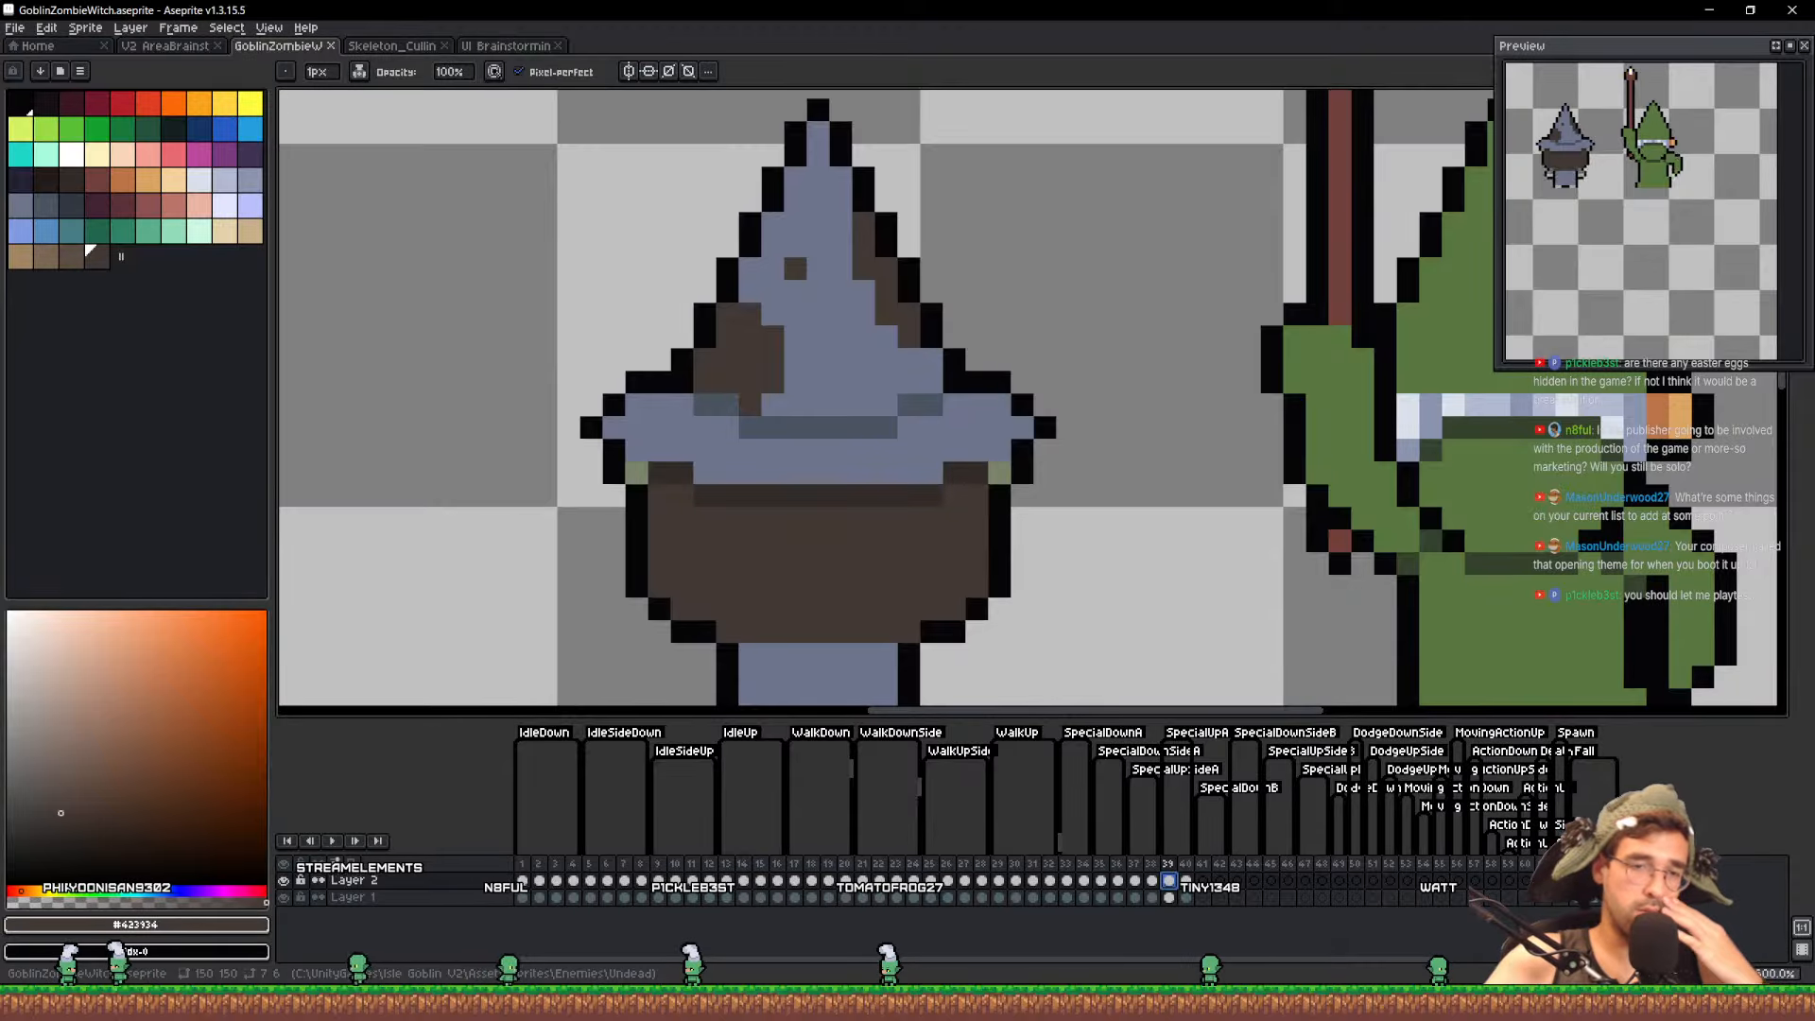
{"action": "left_click", "coordinate": [697, 446]}
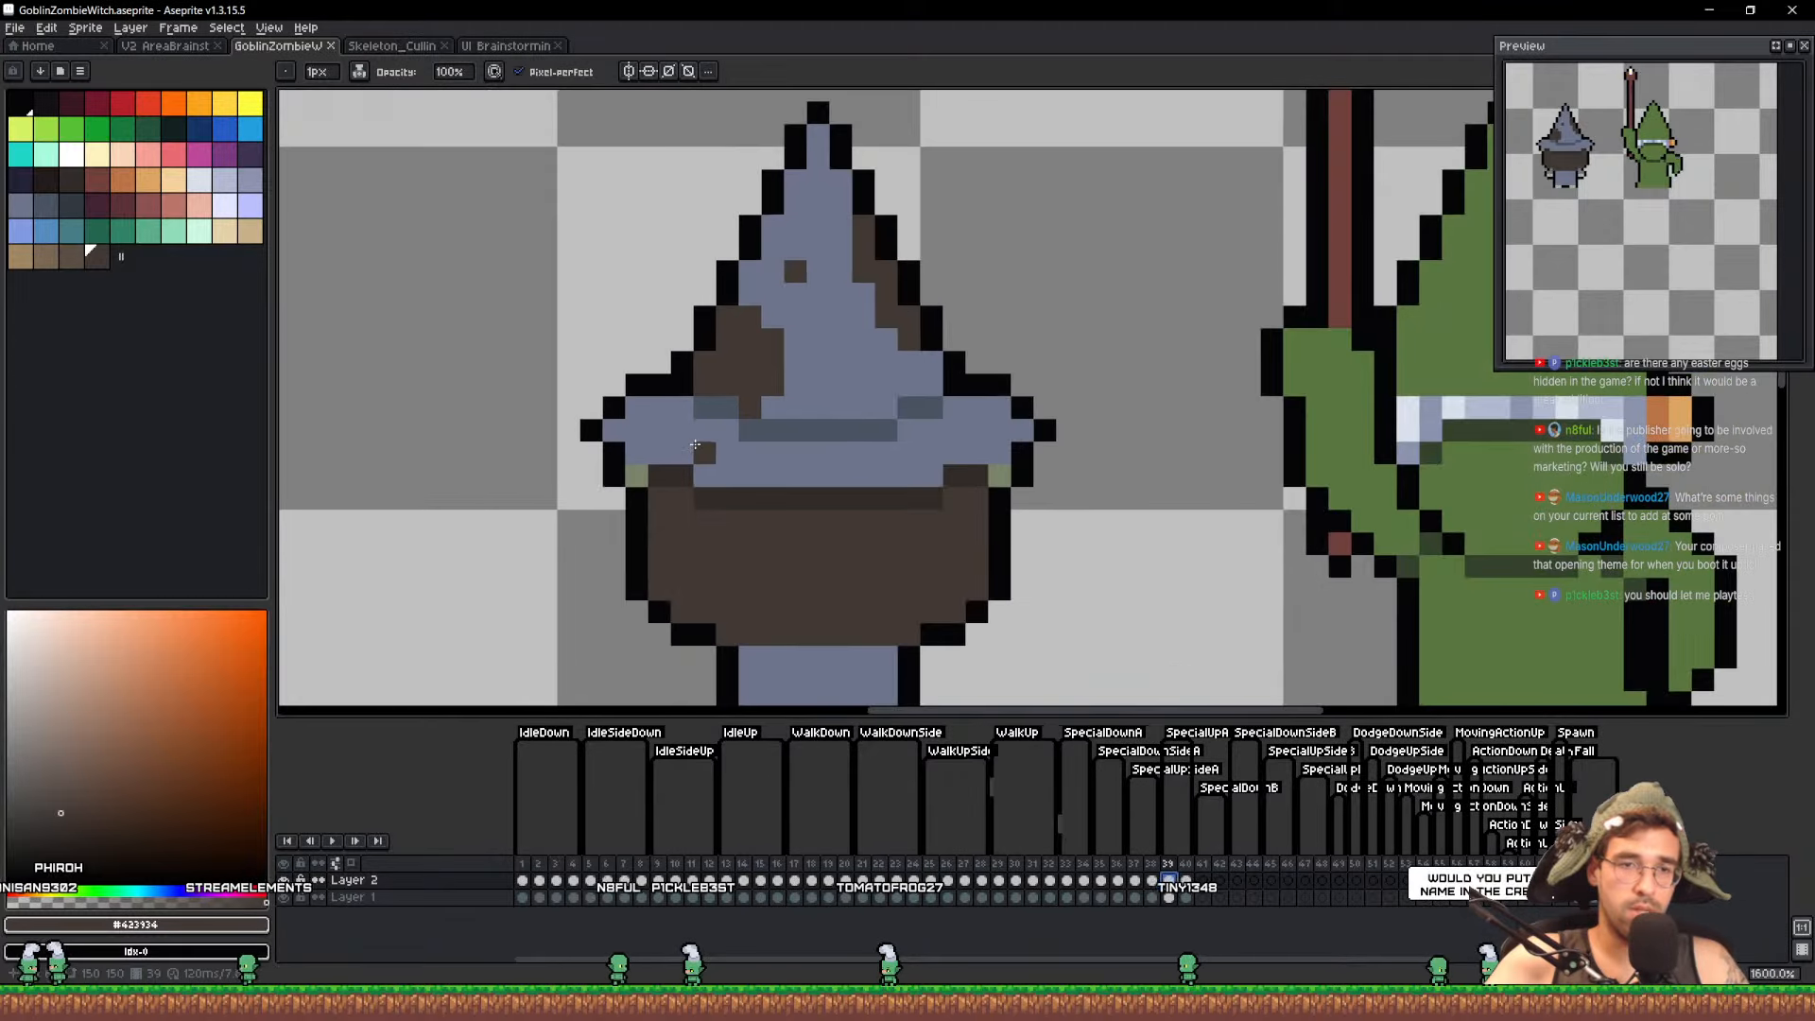
{"action": "left_click_drag", "start_coordinate": [774, 409], "coordinate": [788, 344]}
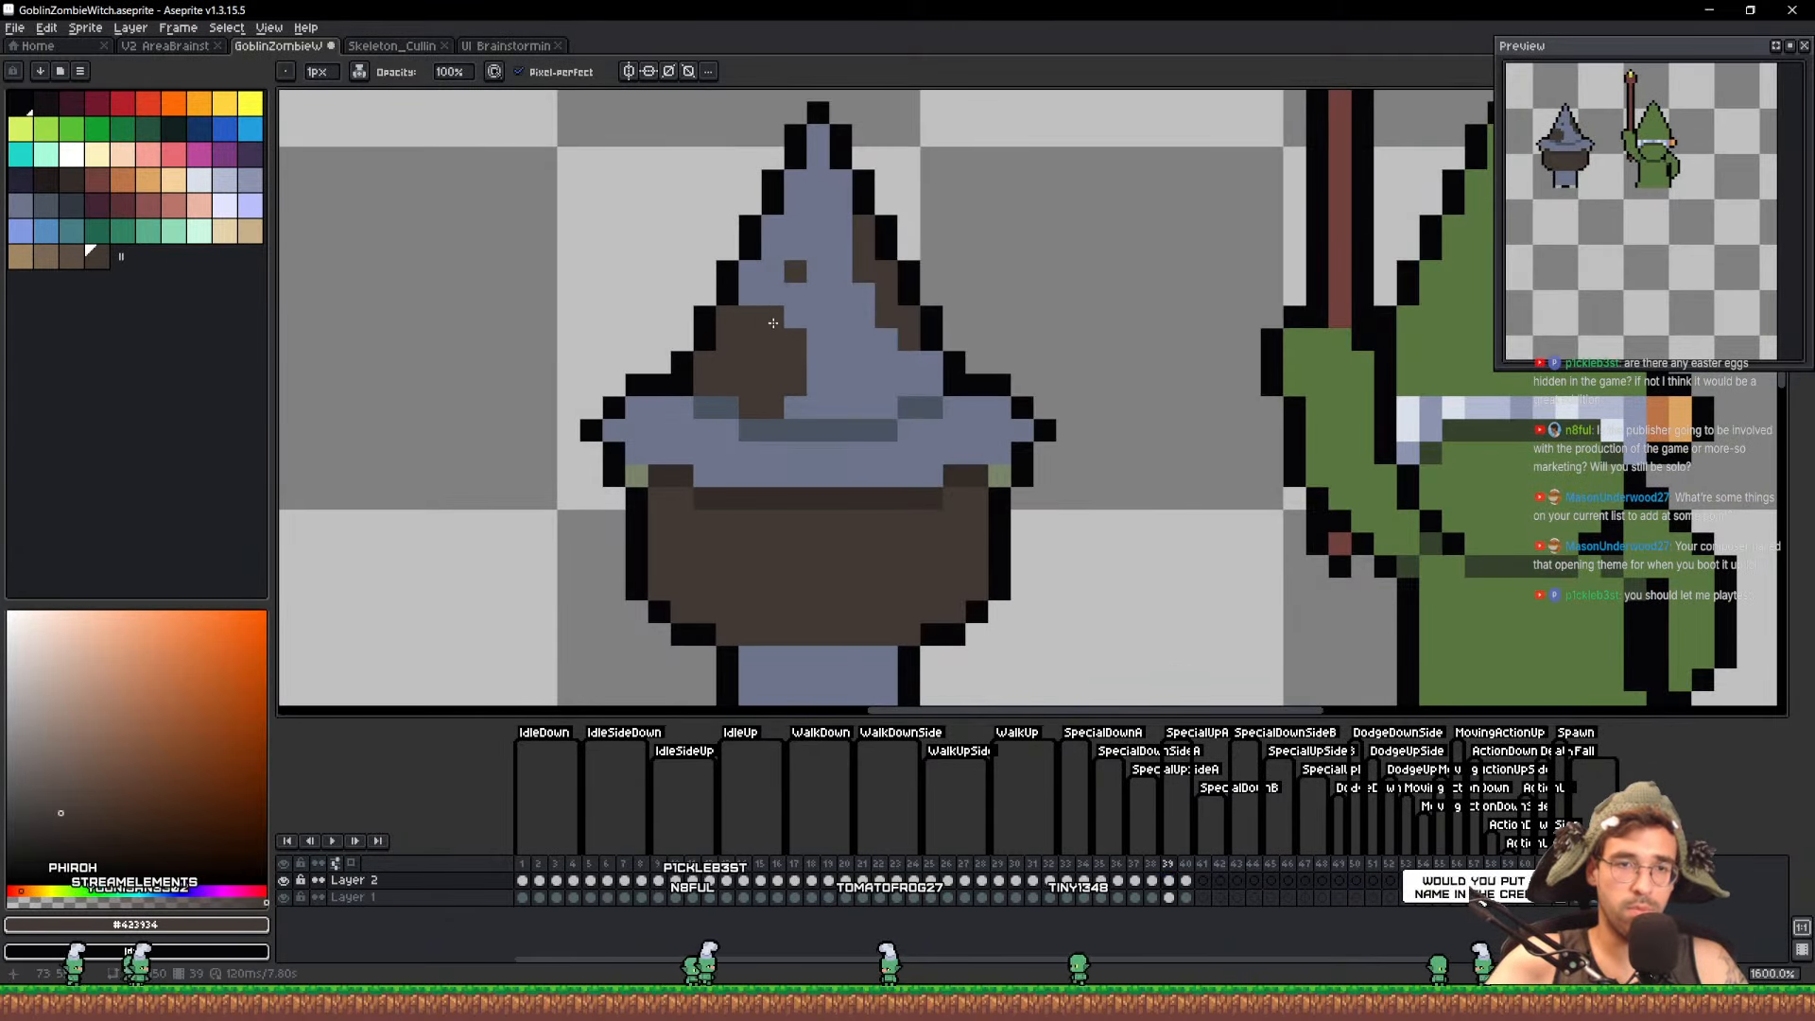
{"action": "left_click", "coordinate": [859, 293], "text": "alt"}
{"action": "mouse_move", "coordinate": [863, 227]}
{"action": "left_mouse_down"}
{"action": "mouse_move", "coordinate": [876, 316]}
{"action": "mouse_move", "coordinate": [917, 349]}
{"action": "left_mouse_up"}
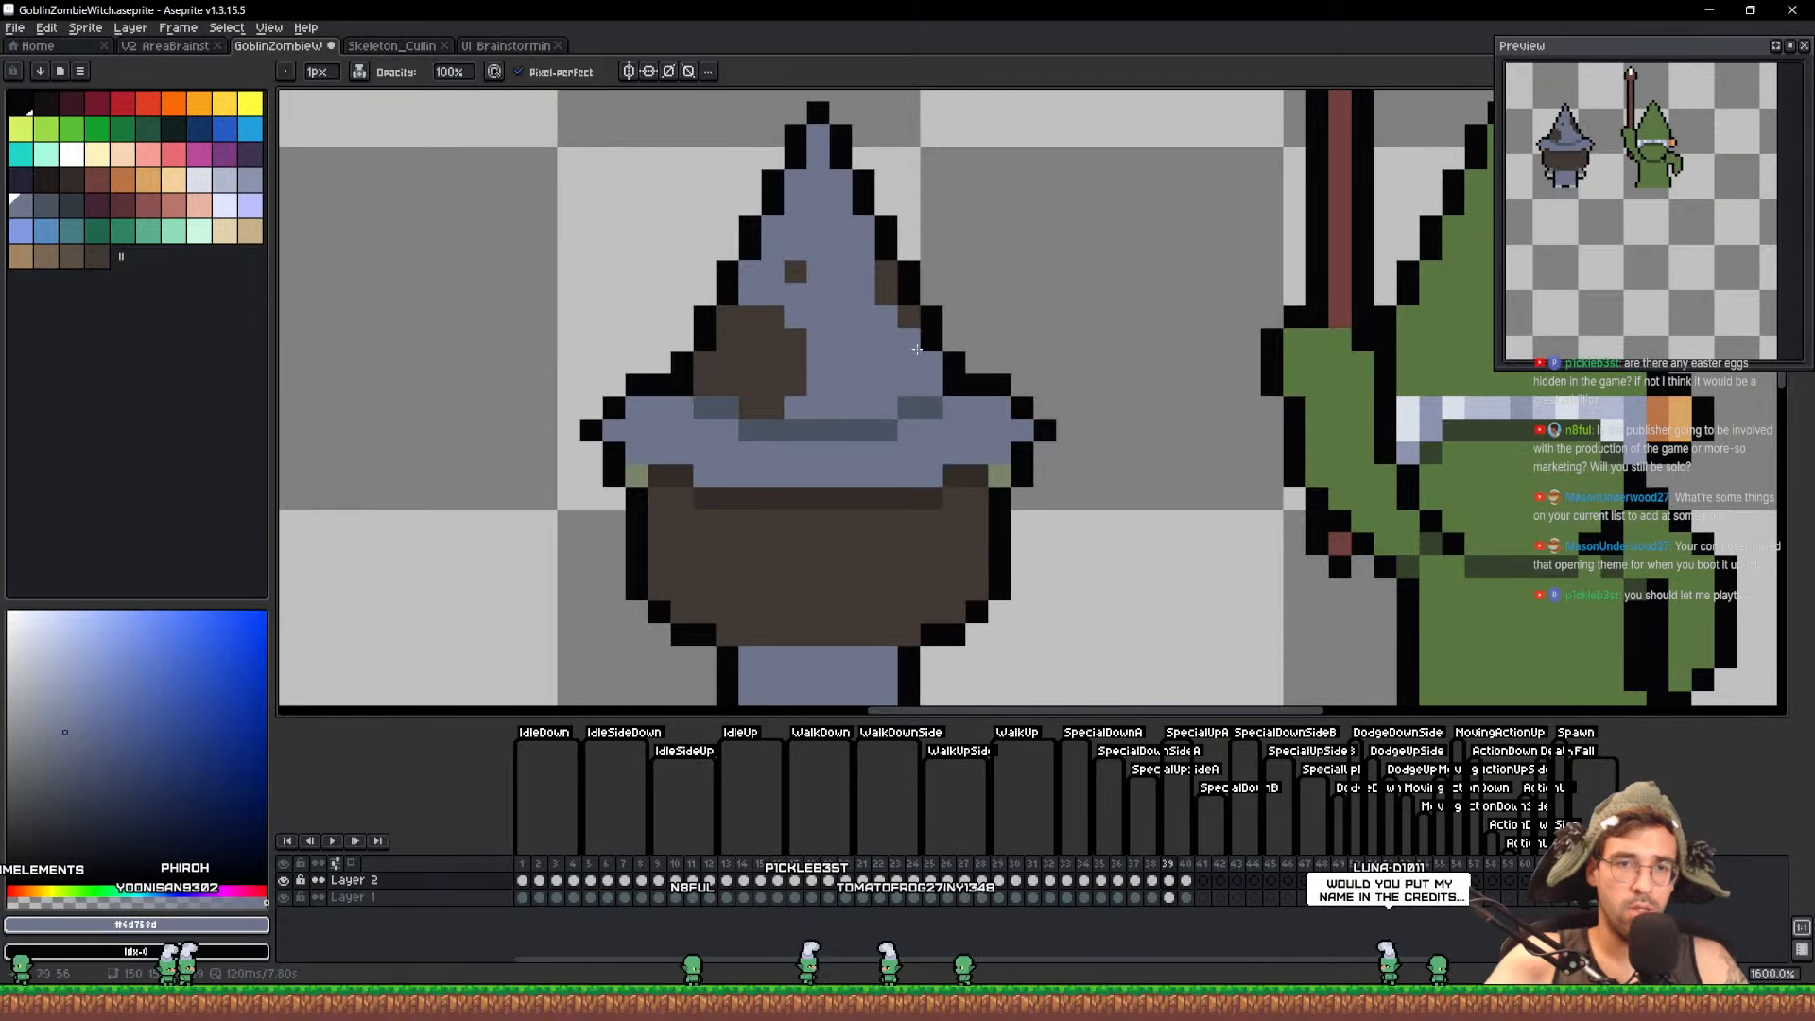
{"action": "left_click", "coordinate": [795, 270], "text": "alt"}
{"action": "left_click", "coordinate": [818, 270]}
{"action": "left_click", "coordinate": [797, 248], "text": "alt"}
{"action": "left_click", "coordinate": [796, 270]}
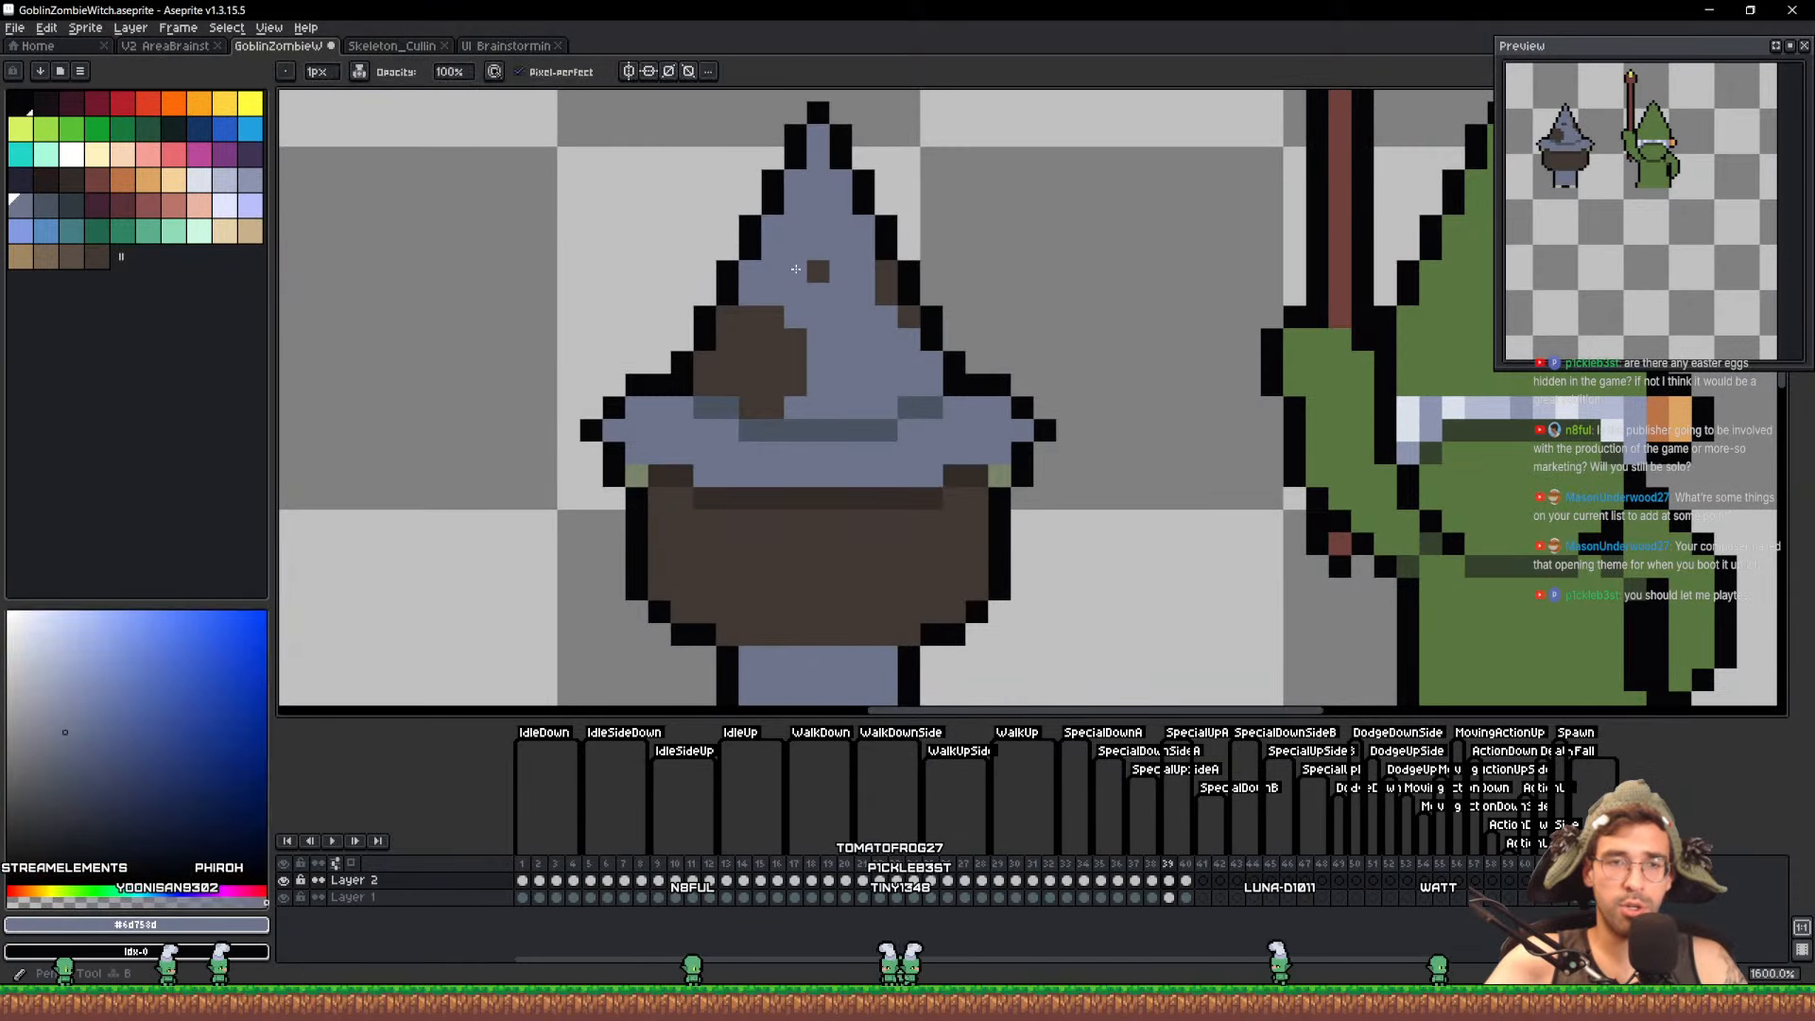
{"action": "key", "text": "ctrl+s"}
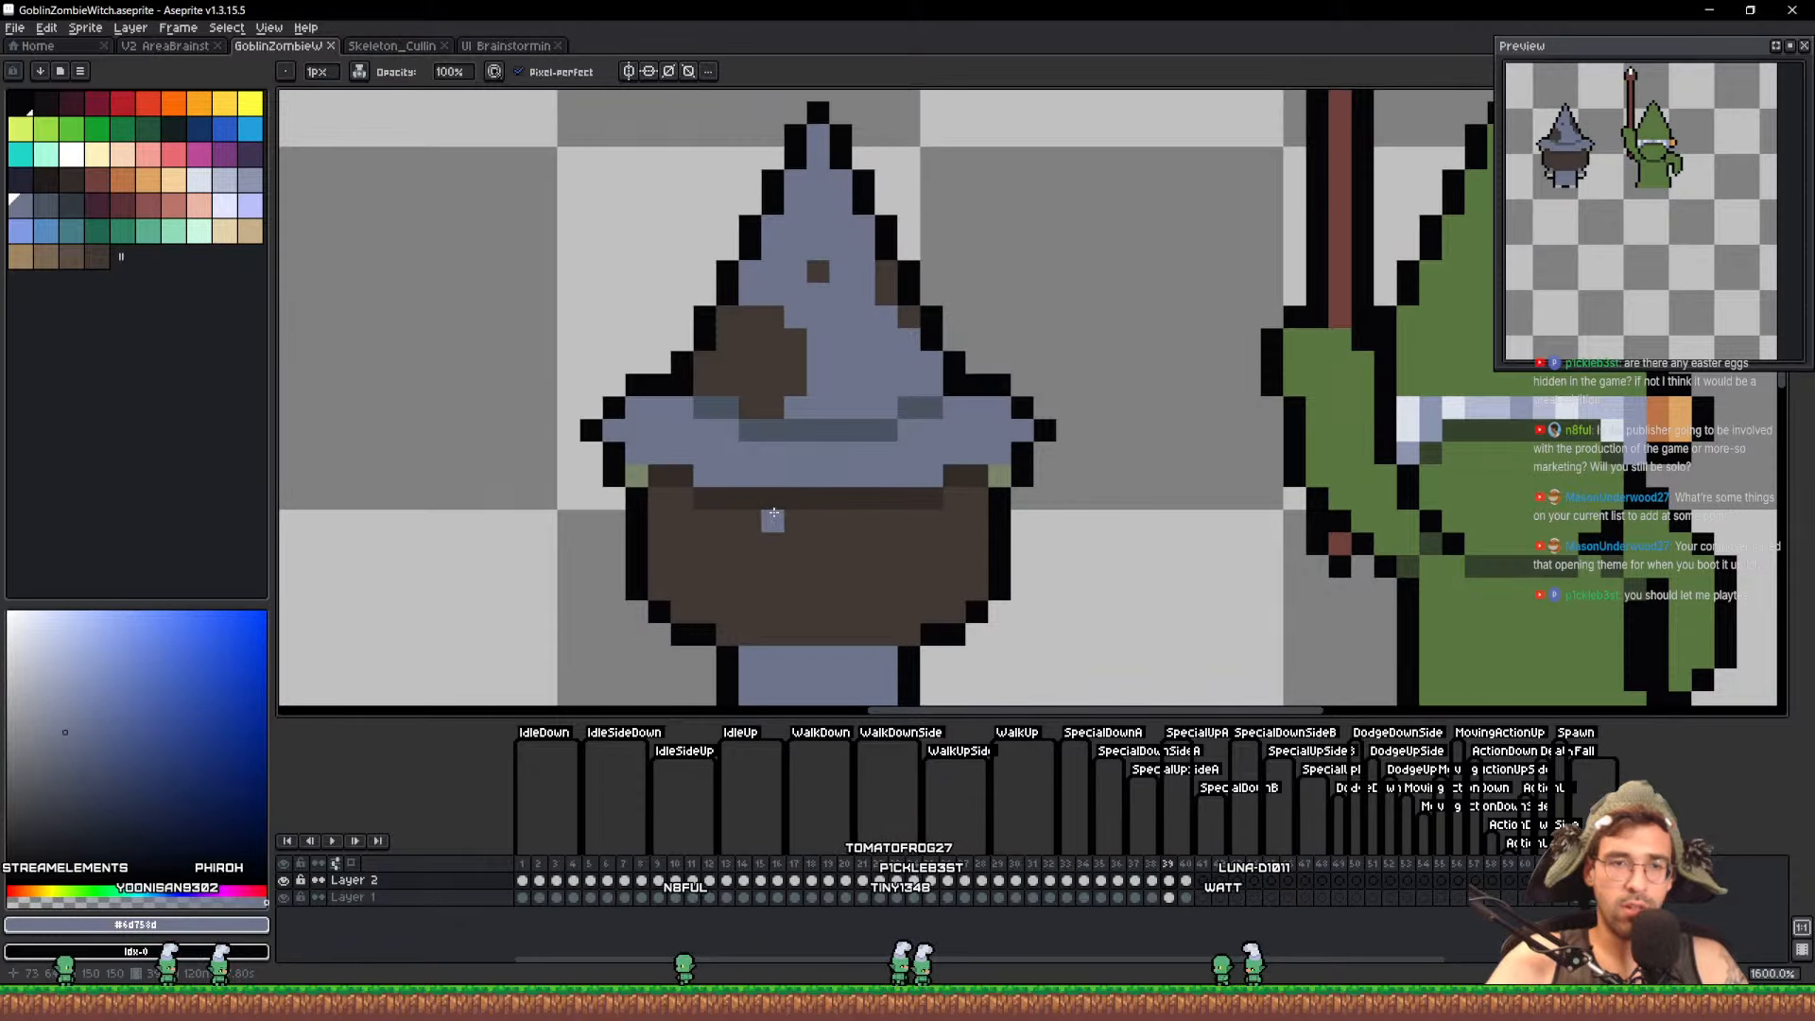
On frame 40, erase the sleeves and hands on both sides of the witch's body
{"action": "scroll", "coordinate": [773, 511], "scroll_direction": "up", "scroll_amount": 2}
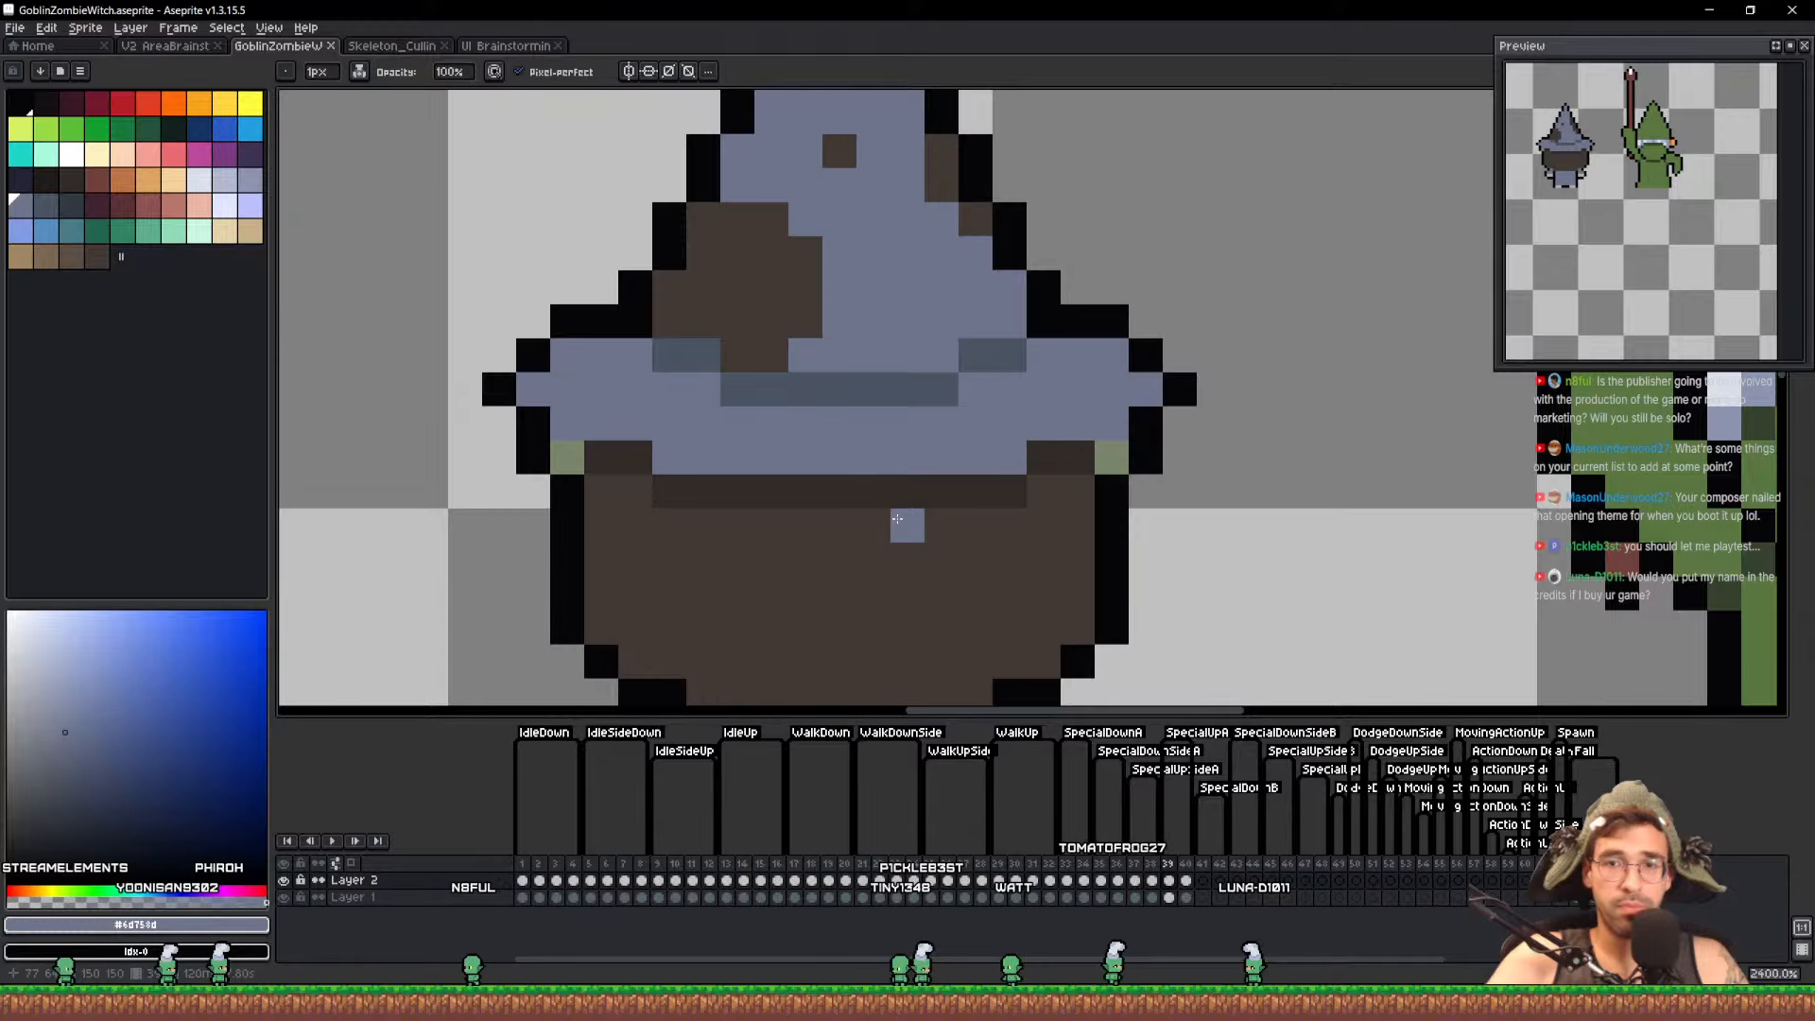
{"action": "scroll", "coordinate": [897, 518], "scroll_direction": "down", "scroll_amount": 5}
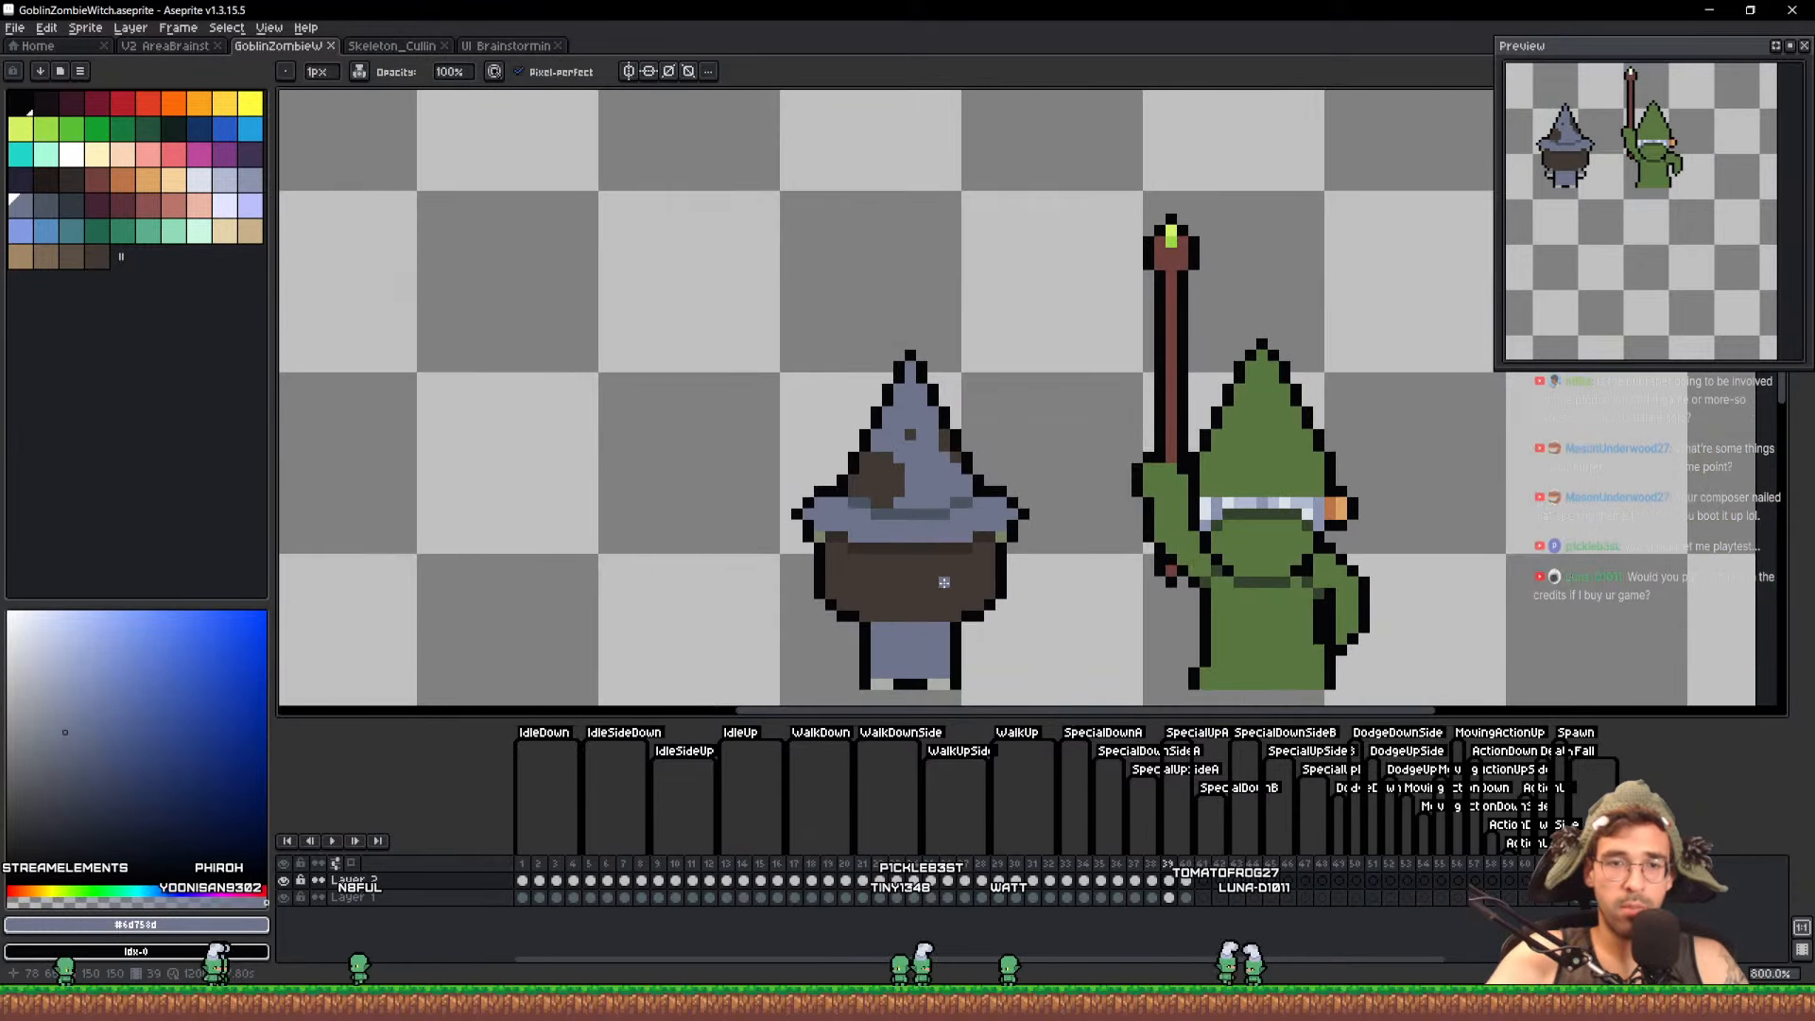
{"action": "left_click", "coordinate": [1185, 884]}
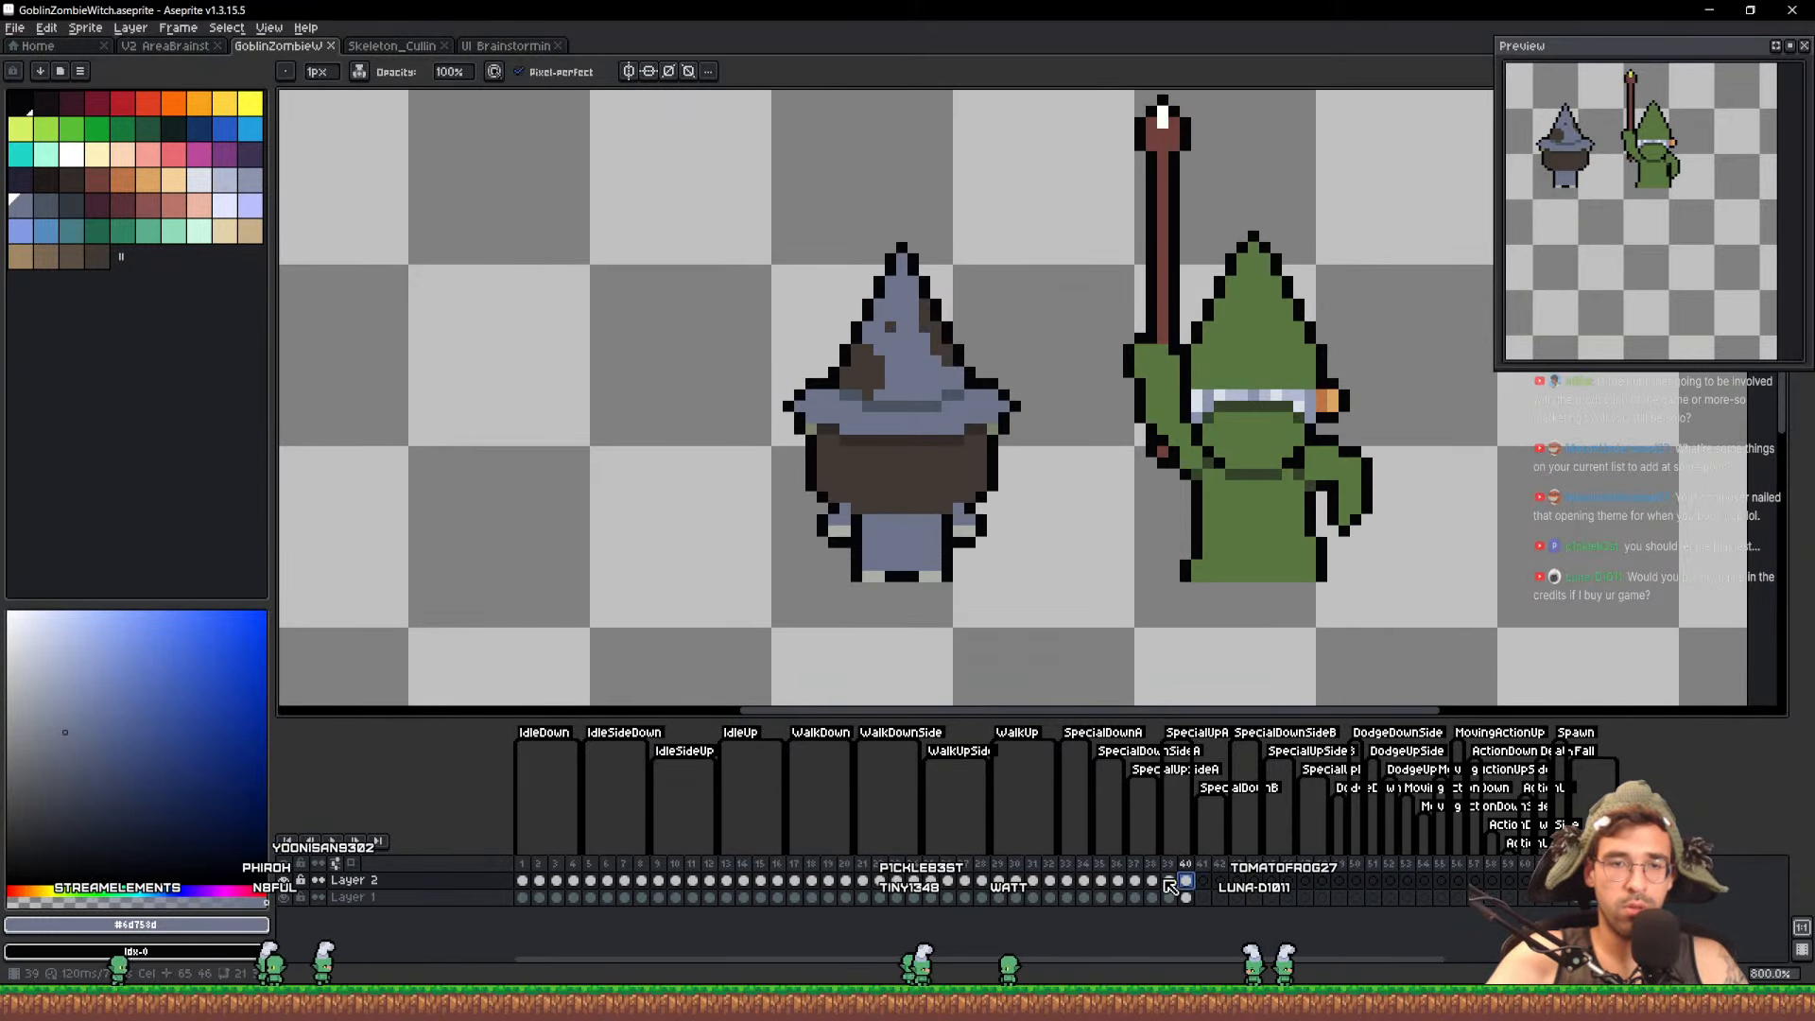
{"action": "left_click", "coordinate": [1173, 882]}
{"action": "left_click", "coordinate": [1184, 884]}
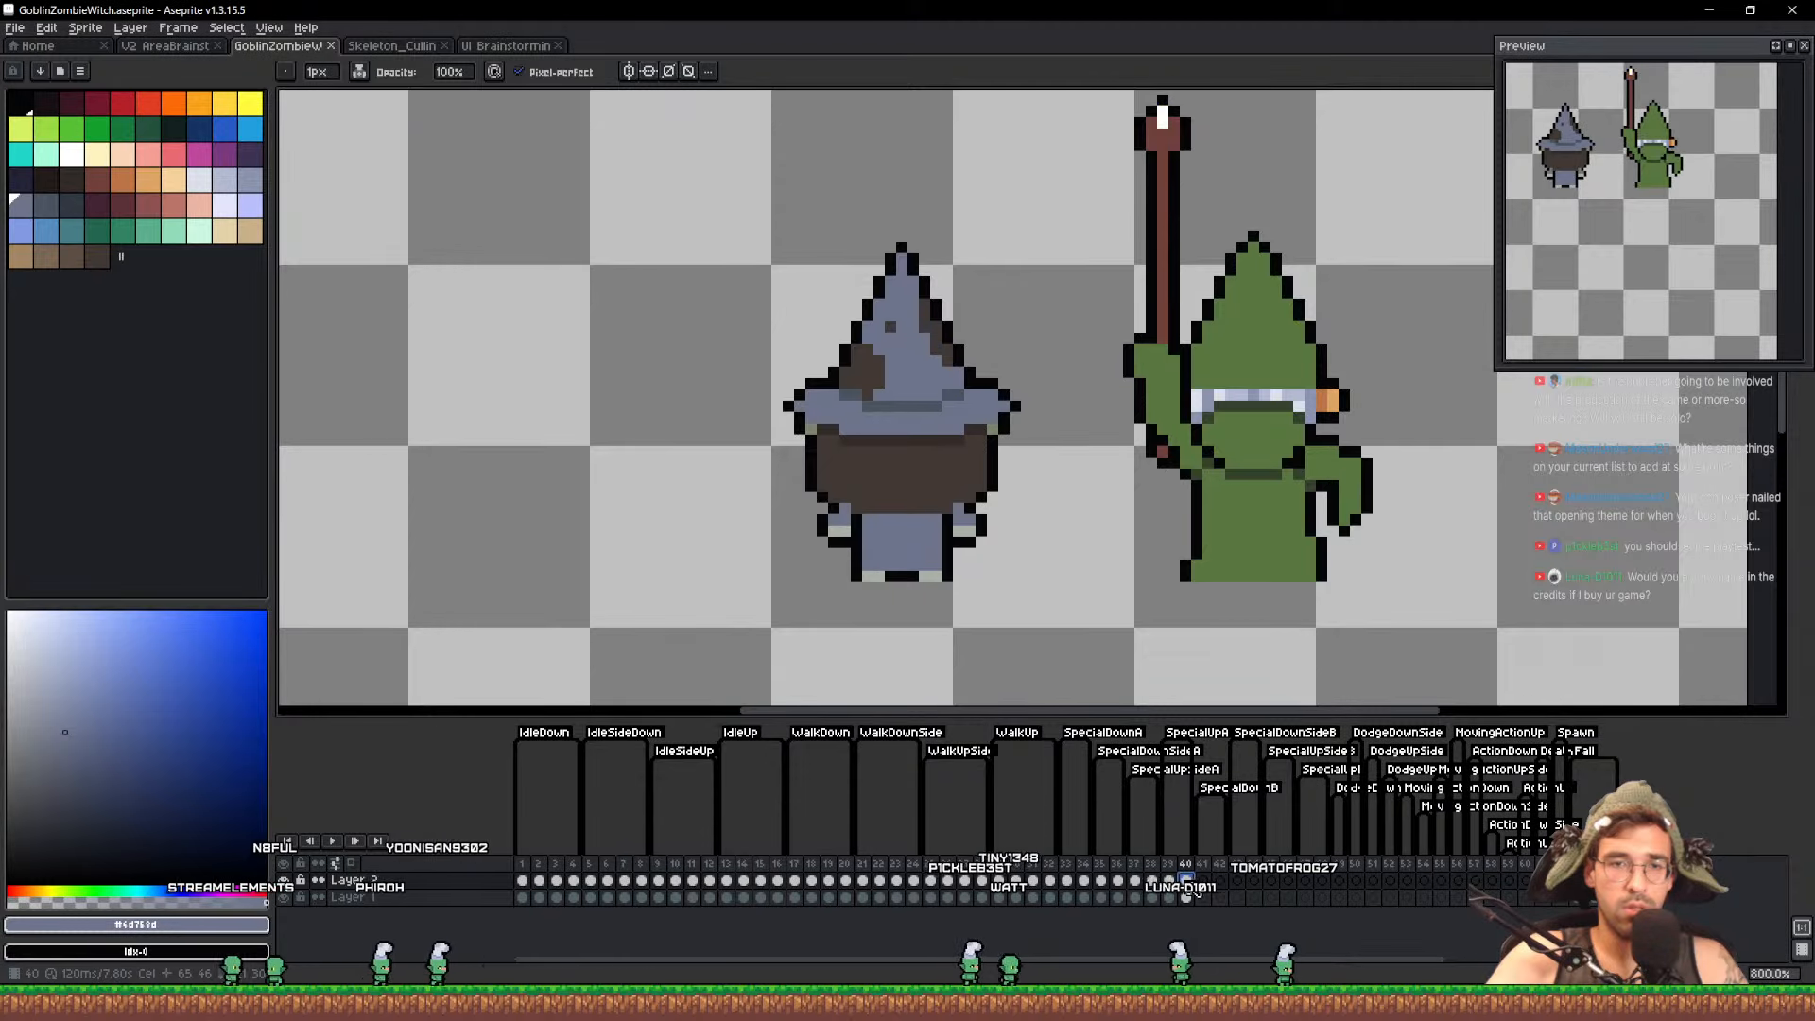
{"action": "scroll", "coordinate": [947, 492], "scroll_direction": "up", "scroll_amount": 3}
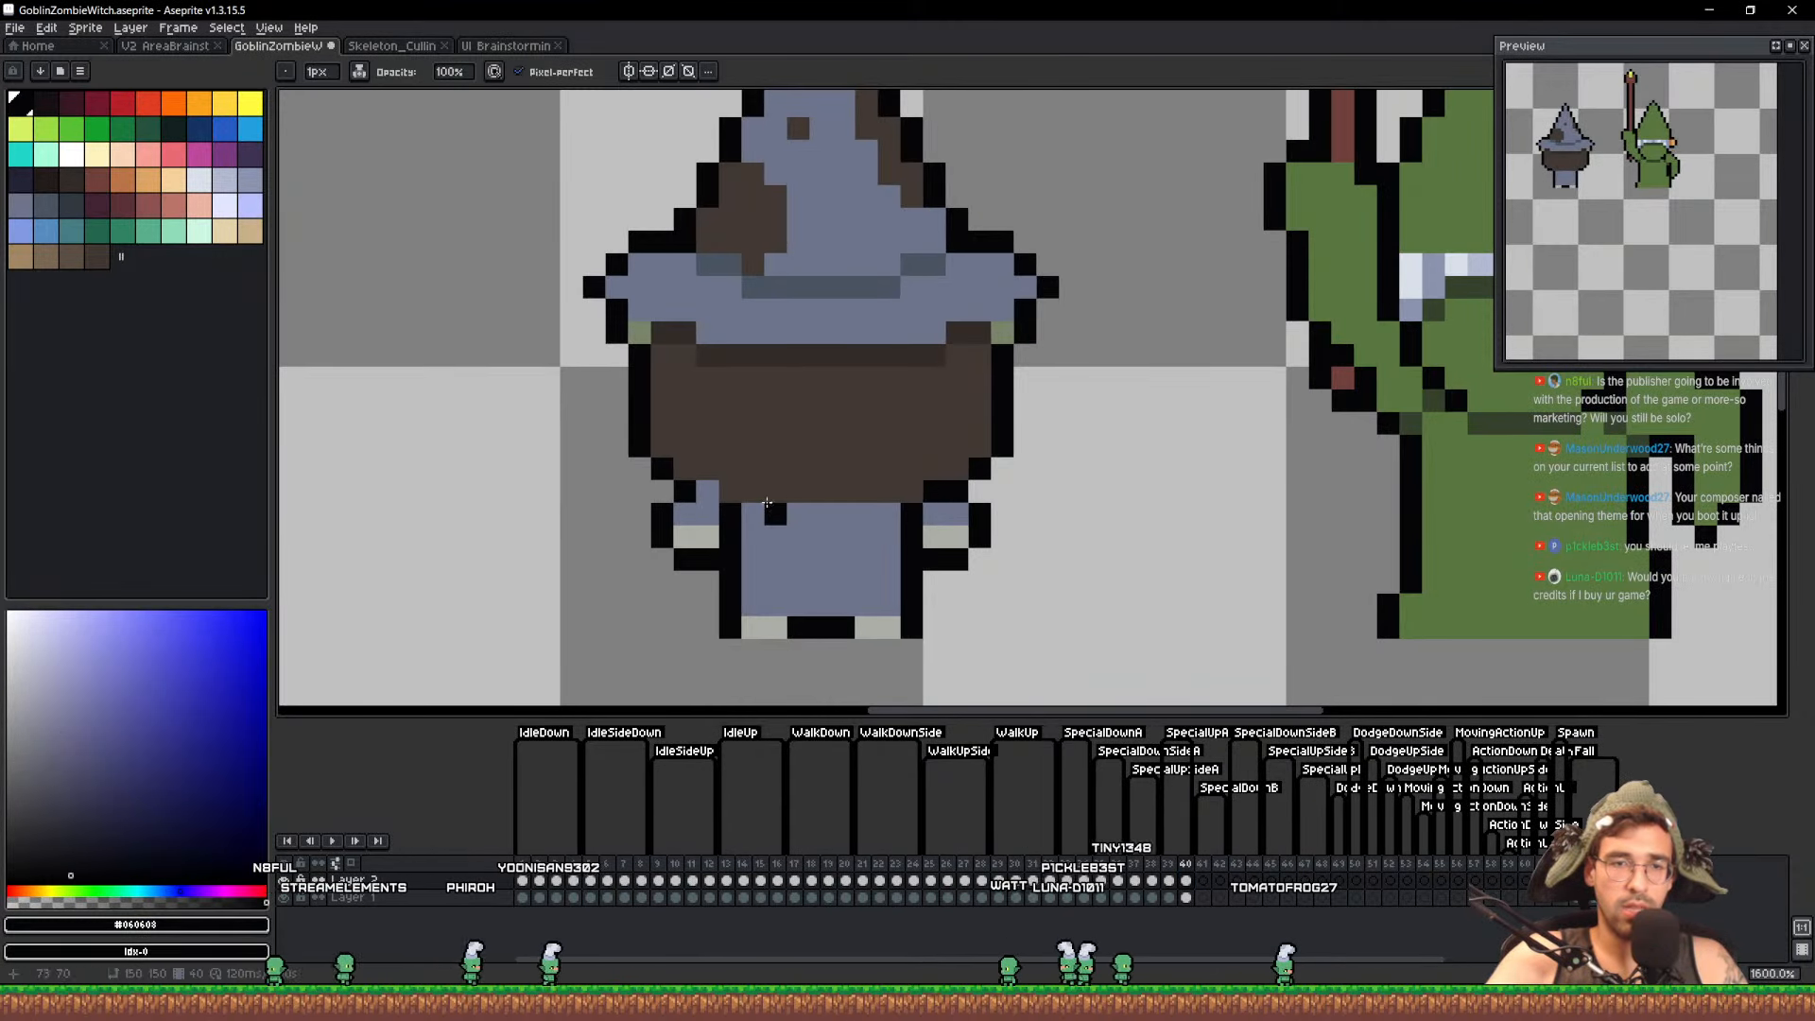
{"action": "key", "text": "e"}
{"action": "left_click_drag", "start_coordinate": [685, 516], "coordinate": [697, 548]}
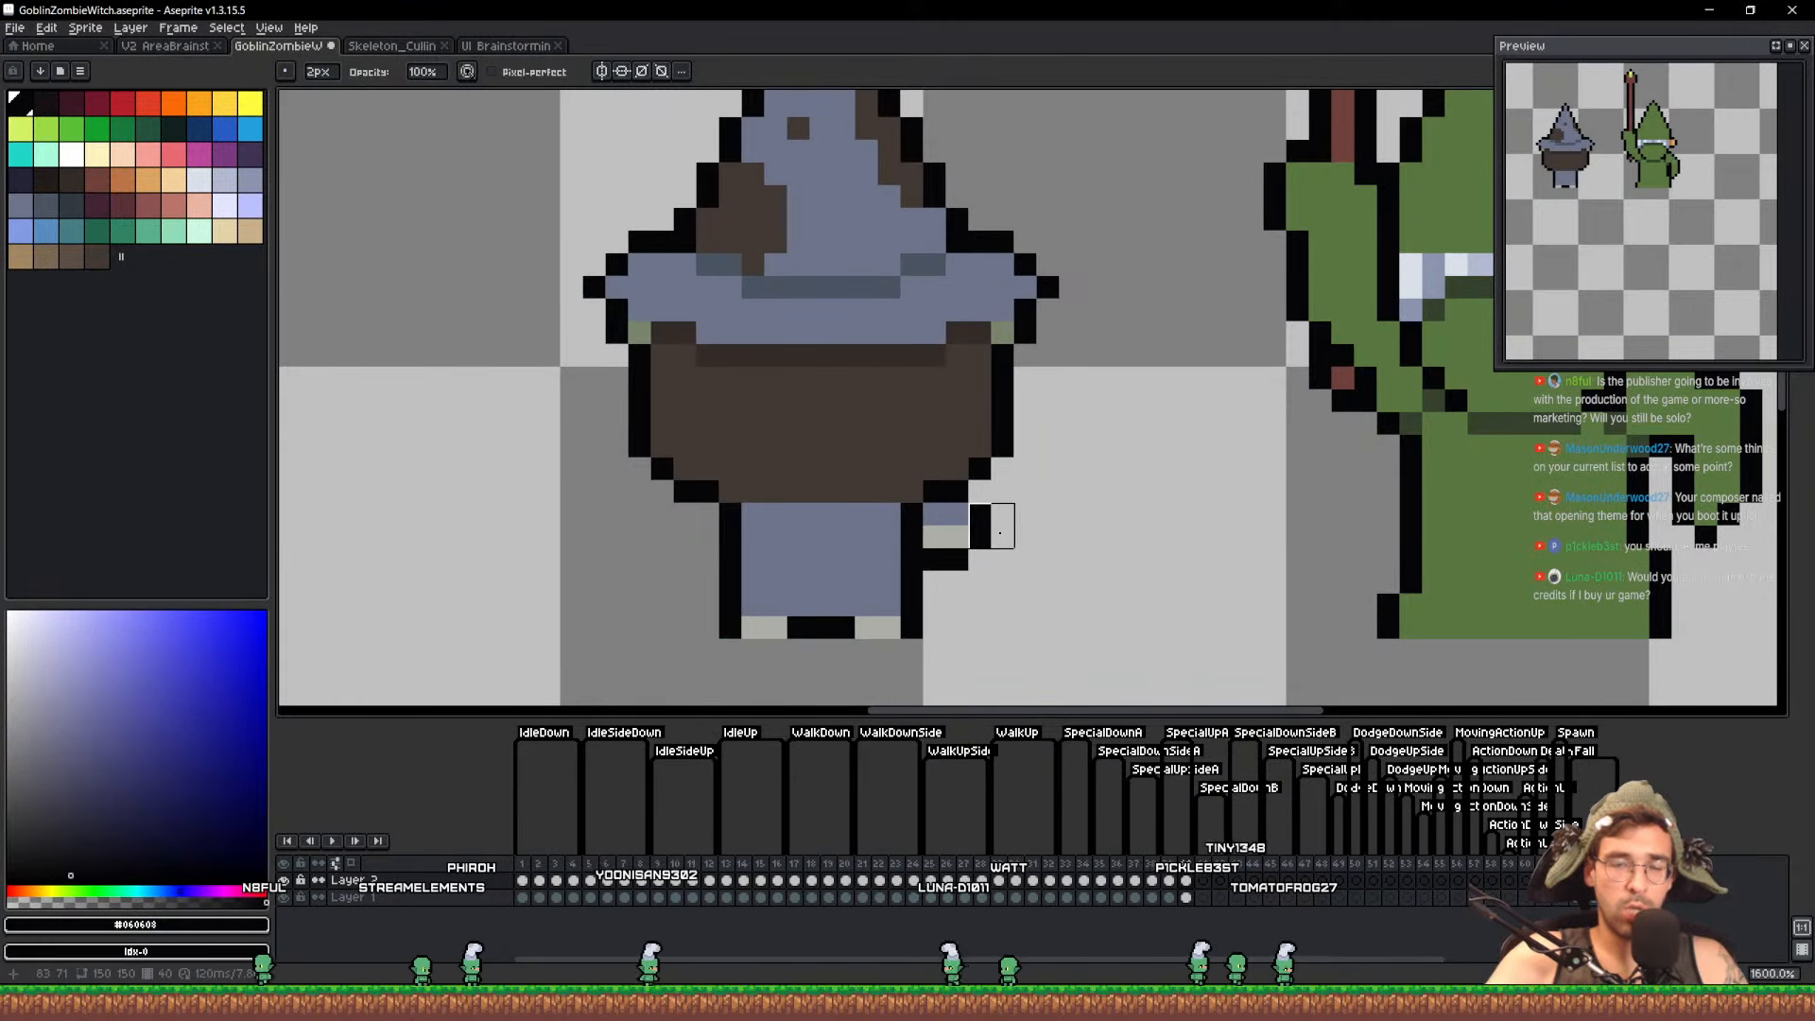
{"action": "left_click_drag", "start_coordinate": [992, 518], "coordinate": [945, 543]}
{"action": "key", "text": "v"}
{"action": "key", "text": "b"}
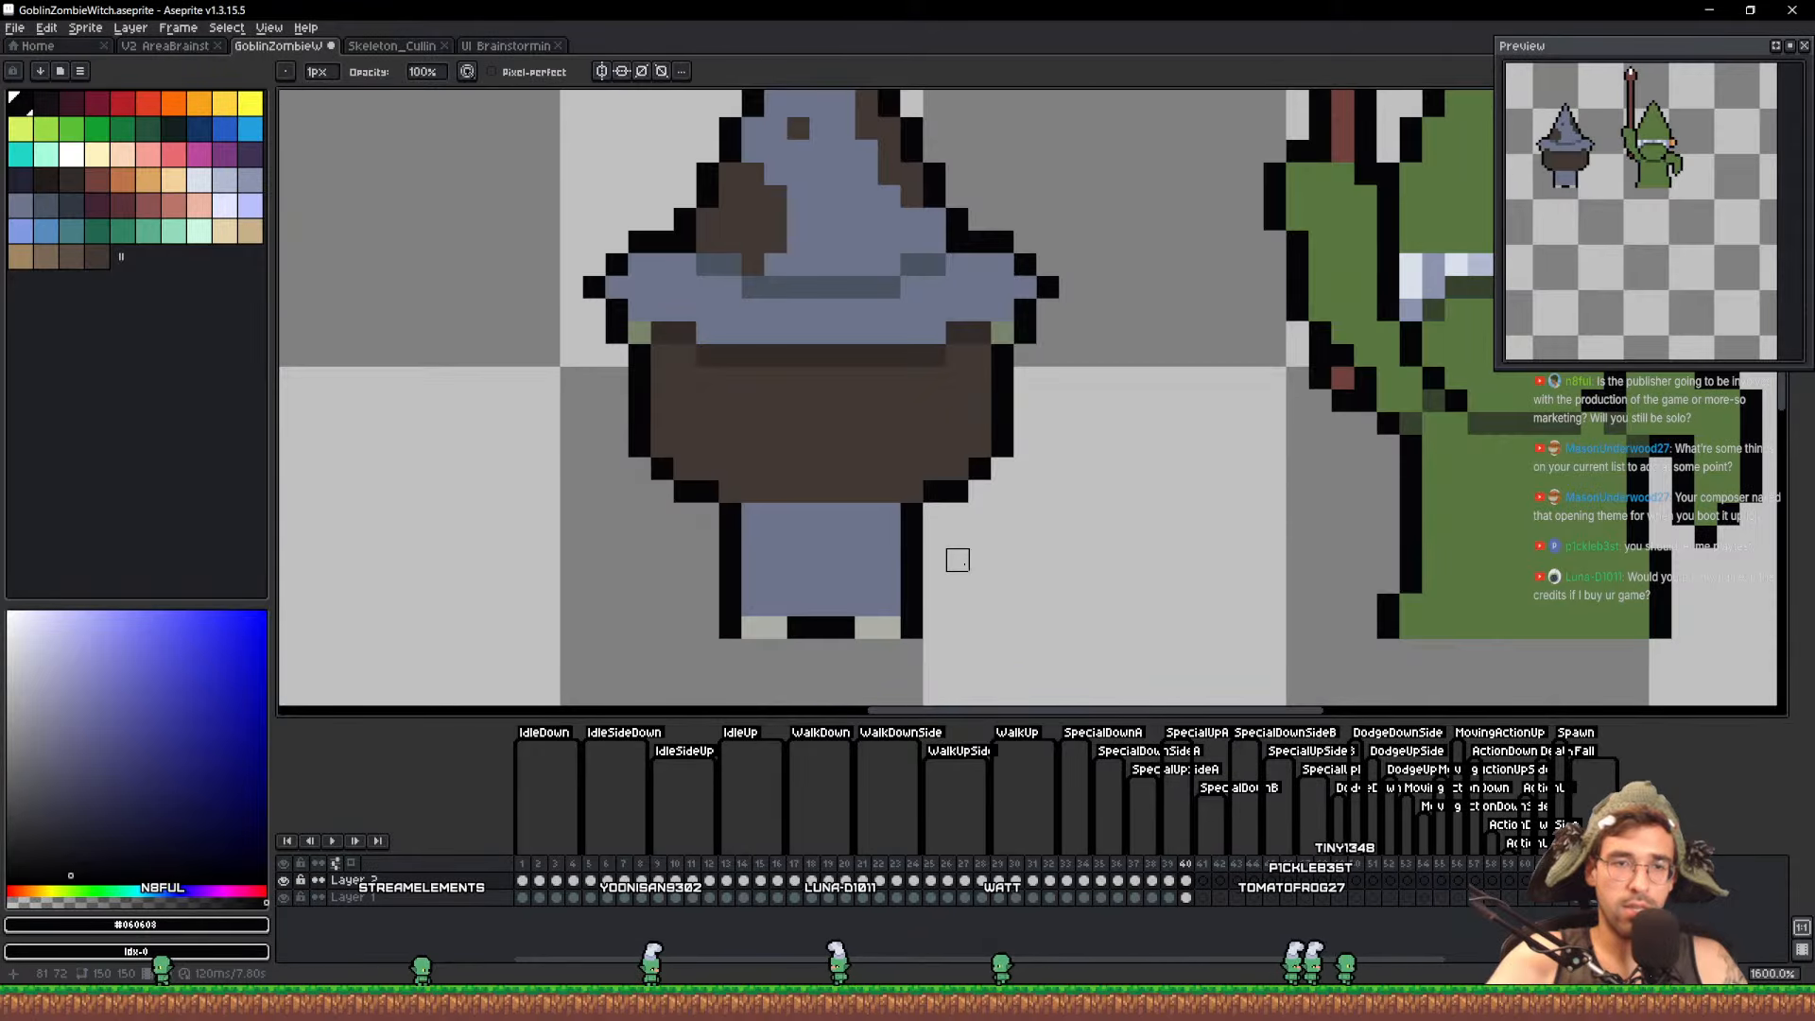
On frame 40, trim the hat's left brown patch with hat blue and widen the right brown patch toward the middle
{"action": "scroll", "coordinate": [957, 560], "scroll_direction": "down", "scroll_amount": 3}
{"action": "left_click", "coordinate": [1170, 881]}
{"action": "left_click", "coordinate": [1183, 881]}
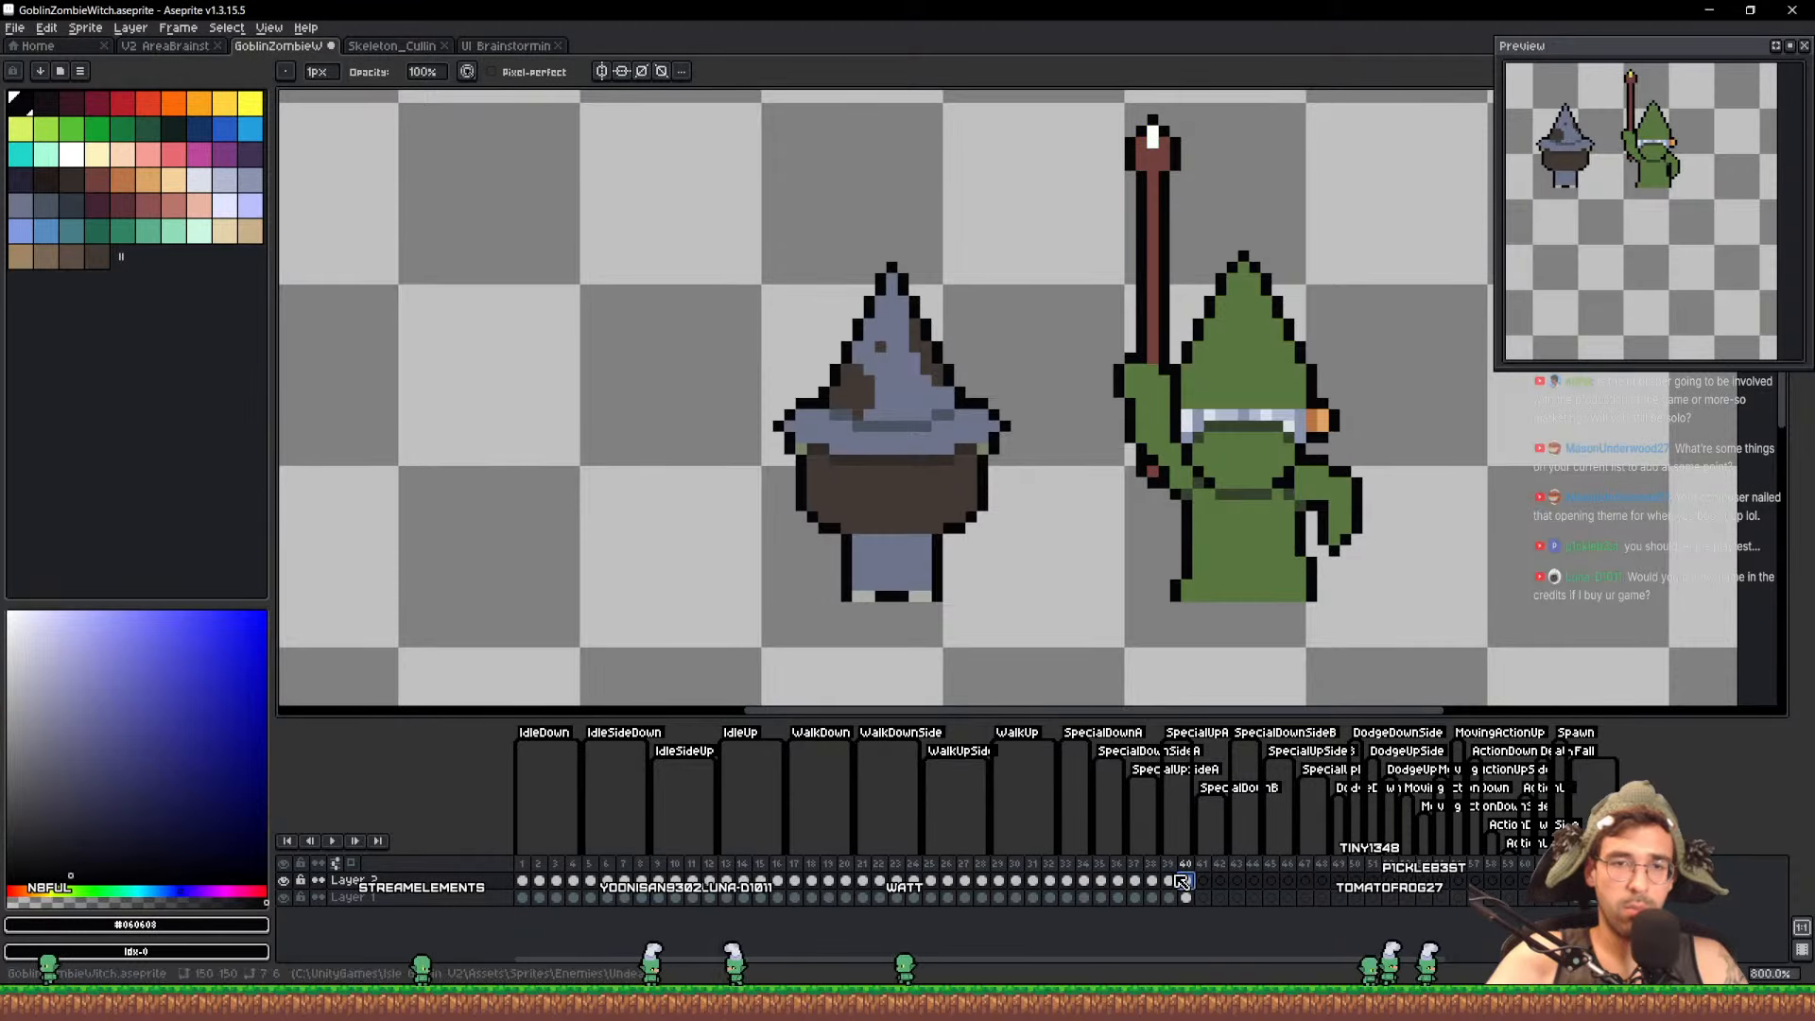
{"action": "scroll", "coordinate": [863, 422], "scroll_direction": "up", "scroll_amount": 5}
{"action": "left_click", "coordinate": [887, 312], "text": "alt"}
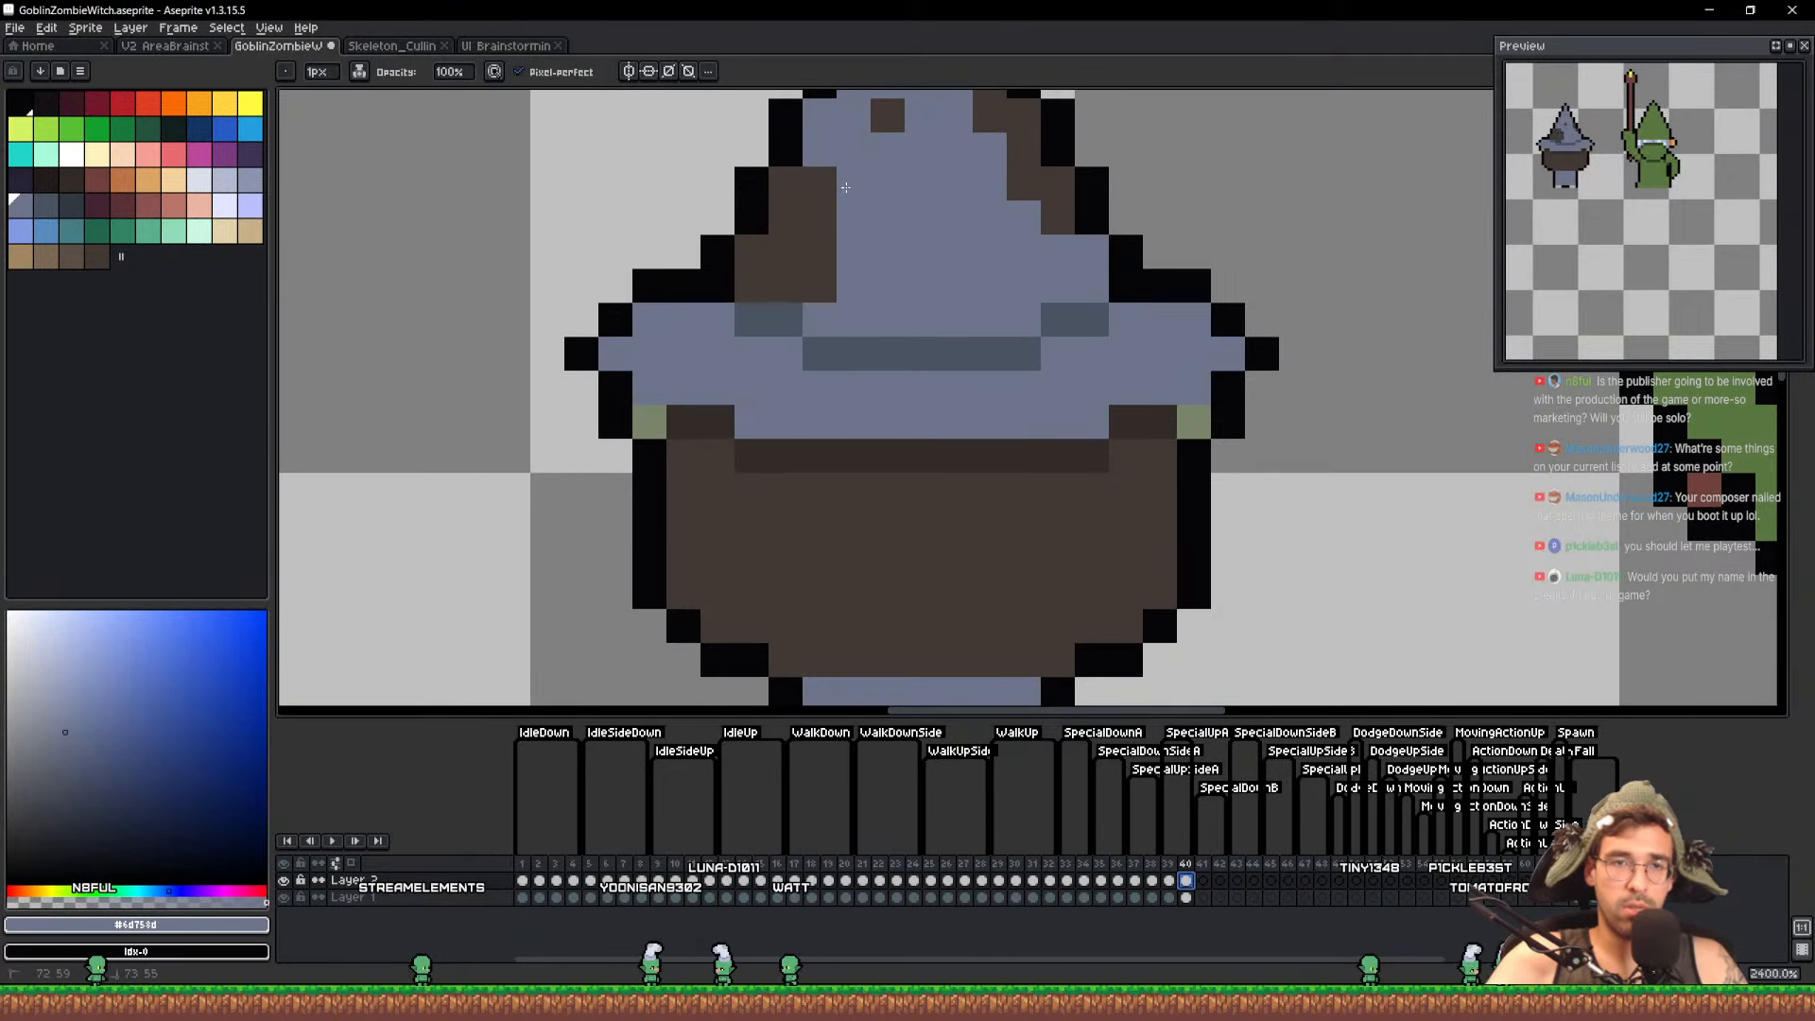
{"action": "left_click_drag", "start_coordinate": [976, 204], "coordinate": [999, 355]}
{"action": "left_click", "coordinate": [1012, 269]}
{"action": "left_click", "coordinate": [1048, 334]}
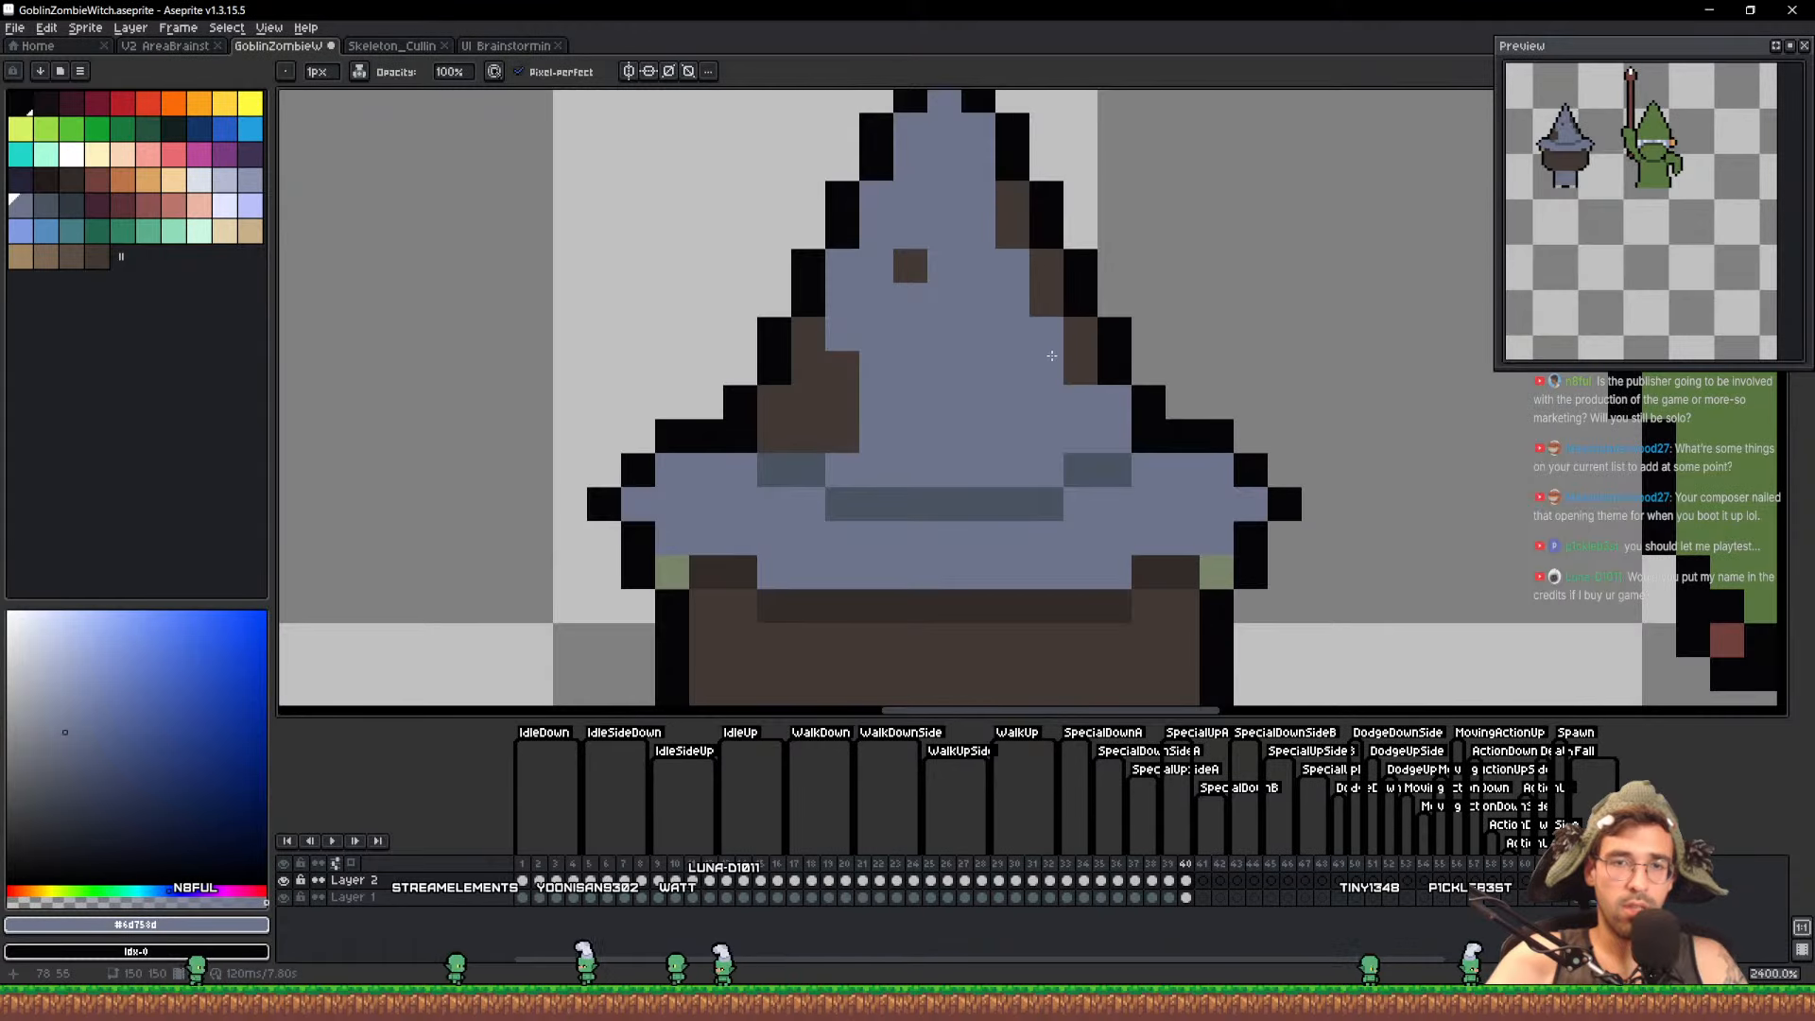
{"action": "left_click", "coordinate": [1078, 344], "text": "alt"}
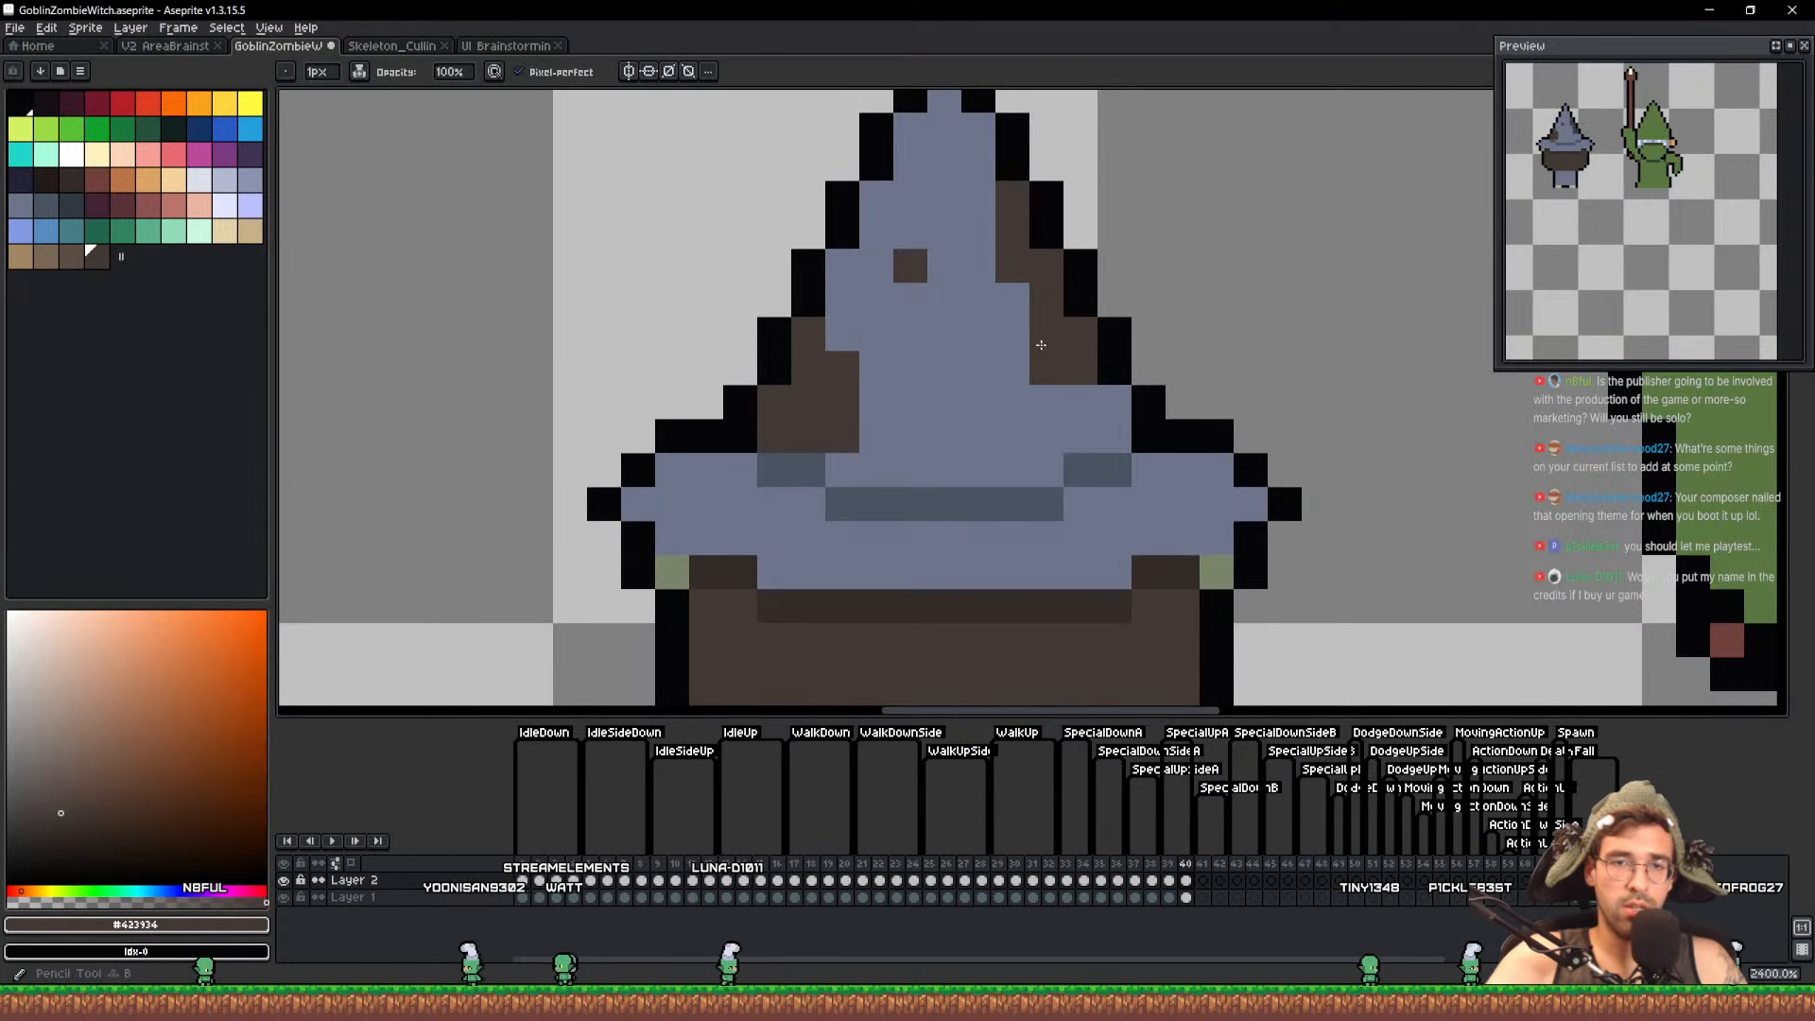
{"action": "left_click_drag", "start_coordinate": [1041, 341], "coordinate": [982, 234]}
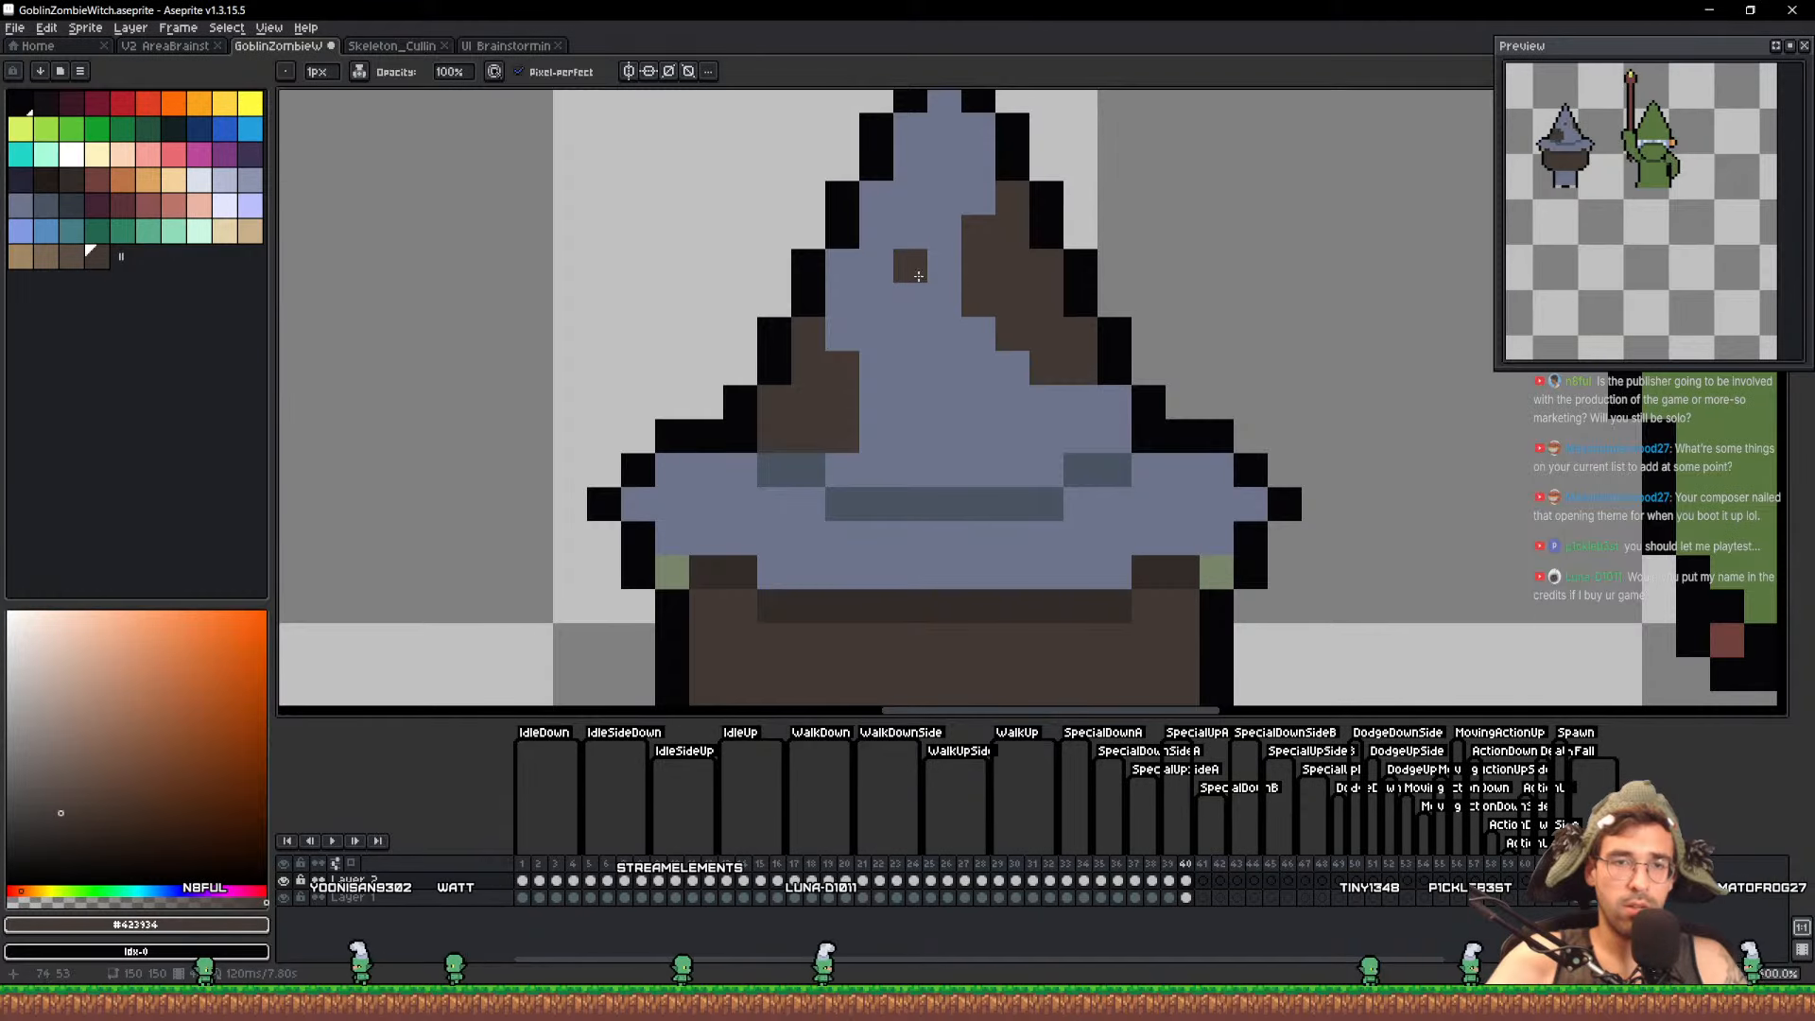
Move the hat's small brown spot one pixel left on frame 40 and save the file
{"action": "left_click", "coordinate": [879, 266]}
{"action": "left_click", "coordinate": [920, 224], "text": "alt"}
{"action": "left_click", "coordinate": [910, 266]}
{"action": "left_click", "coordinate": [1007, 332]}
{"action": "key", "text": "ctrl+s"}
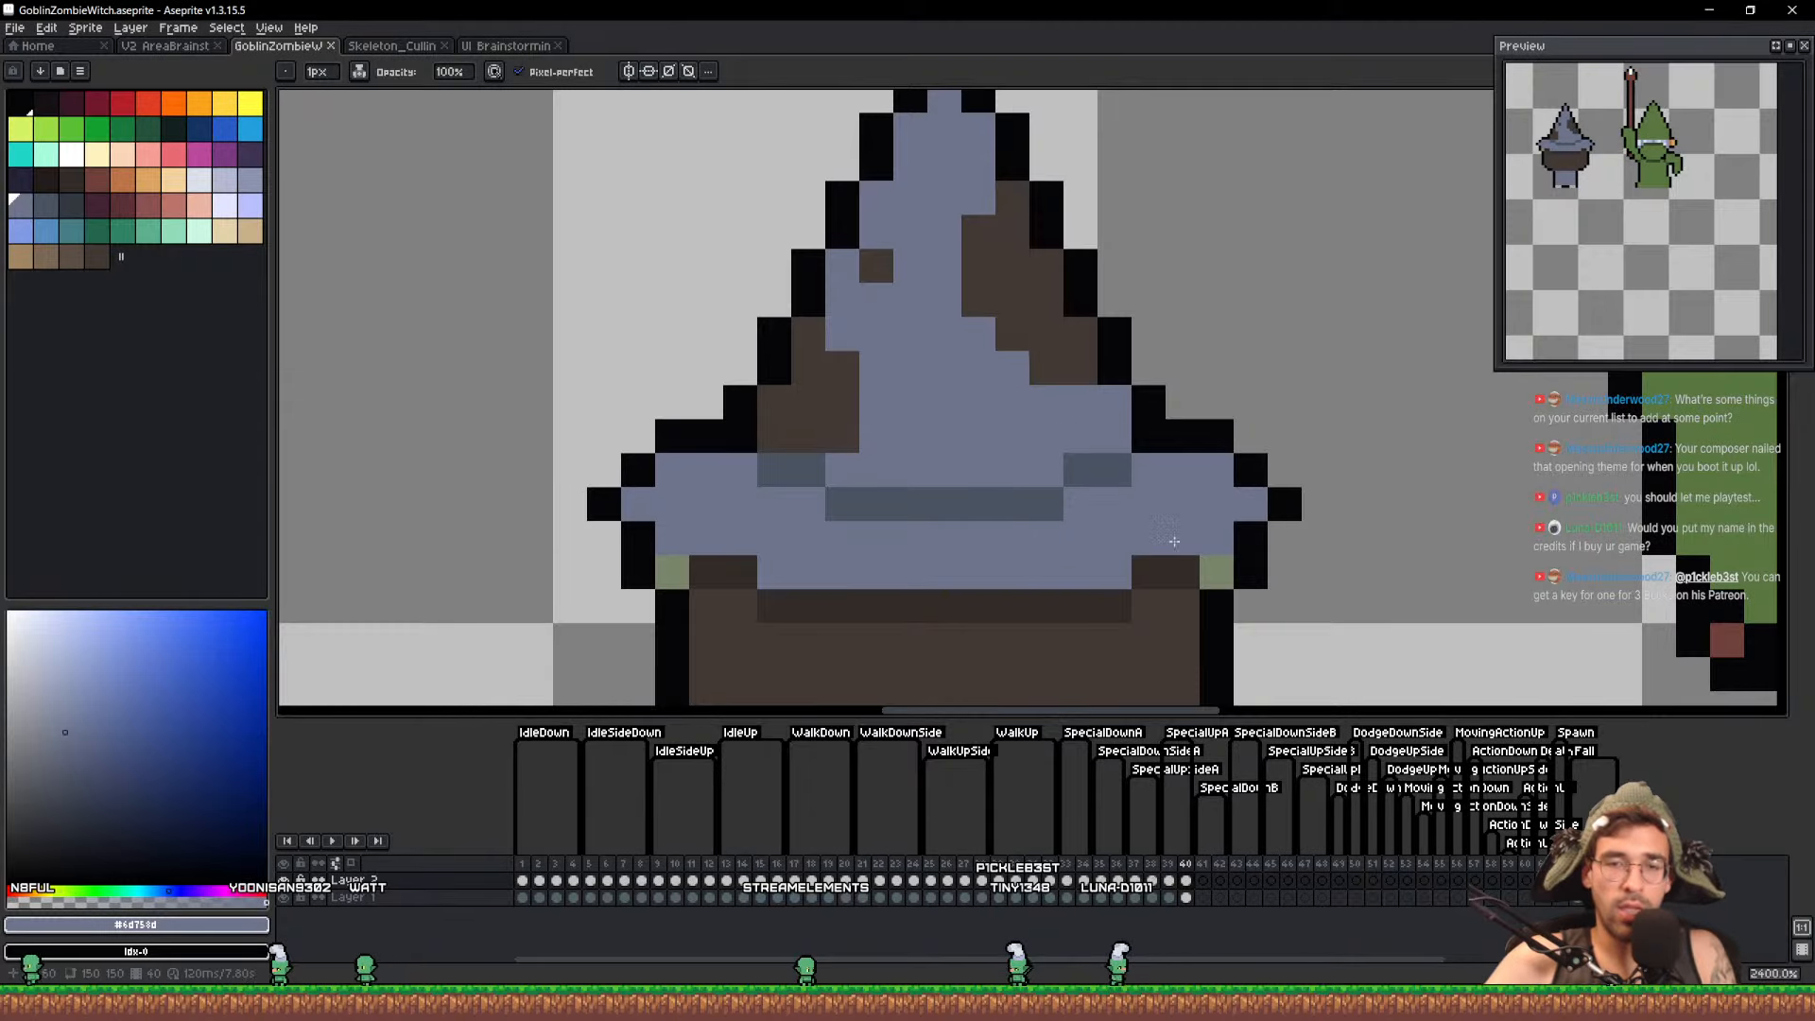
On frame 40, redraw the hair's right black outline one pixel further in, erase the old outline, and save
{"action": "scroll", "coordinate": [1007, 332], "scroll_direction": "down", "scroll_amount": 2}
{"action": "scroll", "coordinate": [1135, 445], "scroll_direction": "up", "scroll_amount": 1}
{"action": "scroll", "coordinate": [1135, 446], "scroll_direction": "up", "scroll_amount": 1}
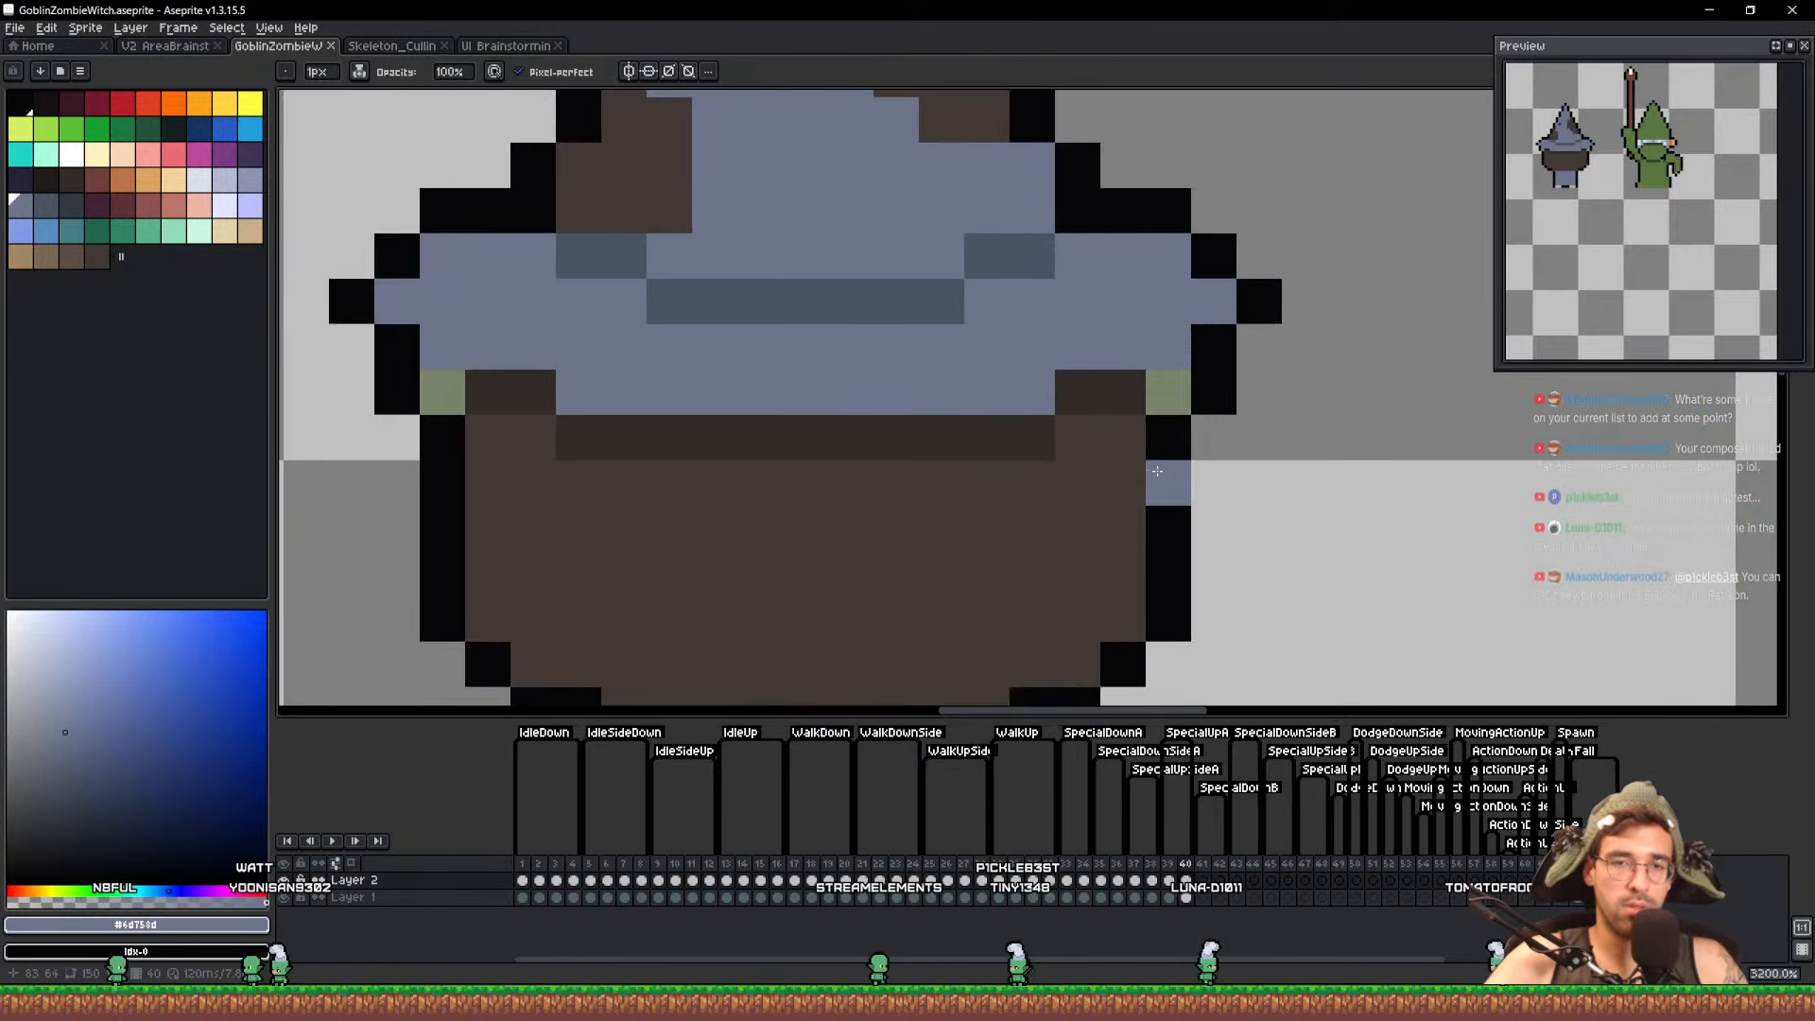
{"action": "left_click", "coordinate": [1113, 429], "text": "alt"}
{"action": "mouse_move", "coordinate": [1114, 444]}
{"action": "left_mouse_down"}
{"action": "mouse_move", "coordinate": [1110, 637]}
{"action": "mouse_move", "coordinate": [1077, 666]}
{"action": "left_mouse_up"}
{"action": "left_click_drag", "start_coordinate": [1117, 567], "coordinate": [1129, 484]}
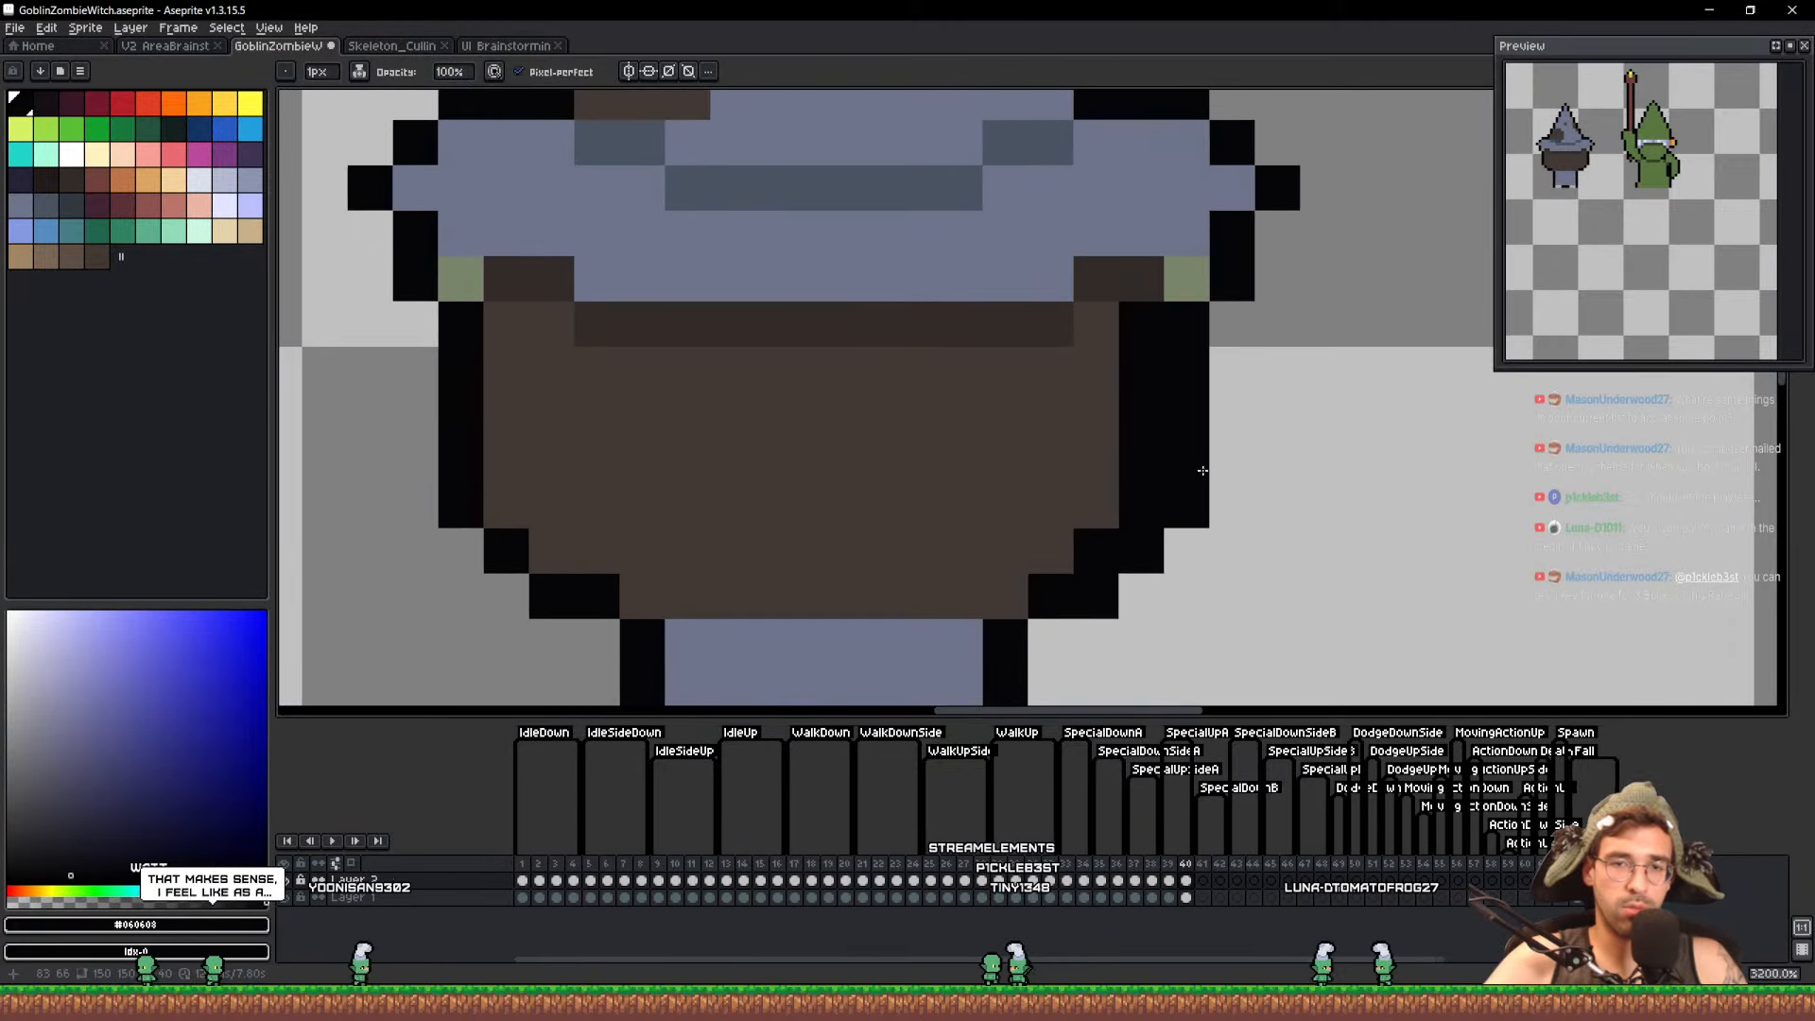
{"action": "key", "text": "e"}
{"action": "mouse_move", "coordinate": [1187, 367]}
{"action": "left_mouse_down"}
{"action": "mouse_move", "coordinate": [1193, 538]}
{"action": "mouse_move", "coordinate": [1142, 597]}
{"action": "left_mouse_up"}
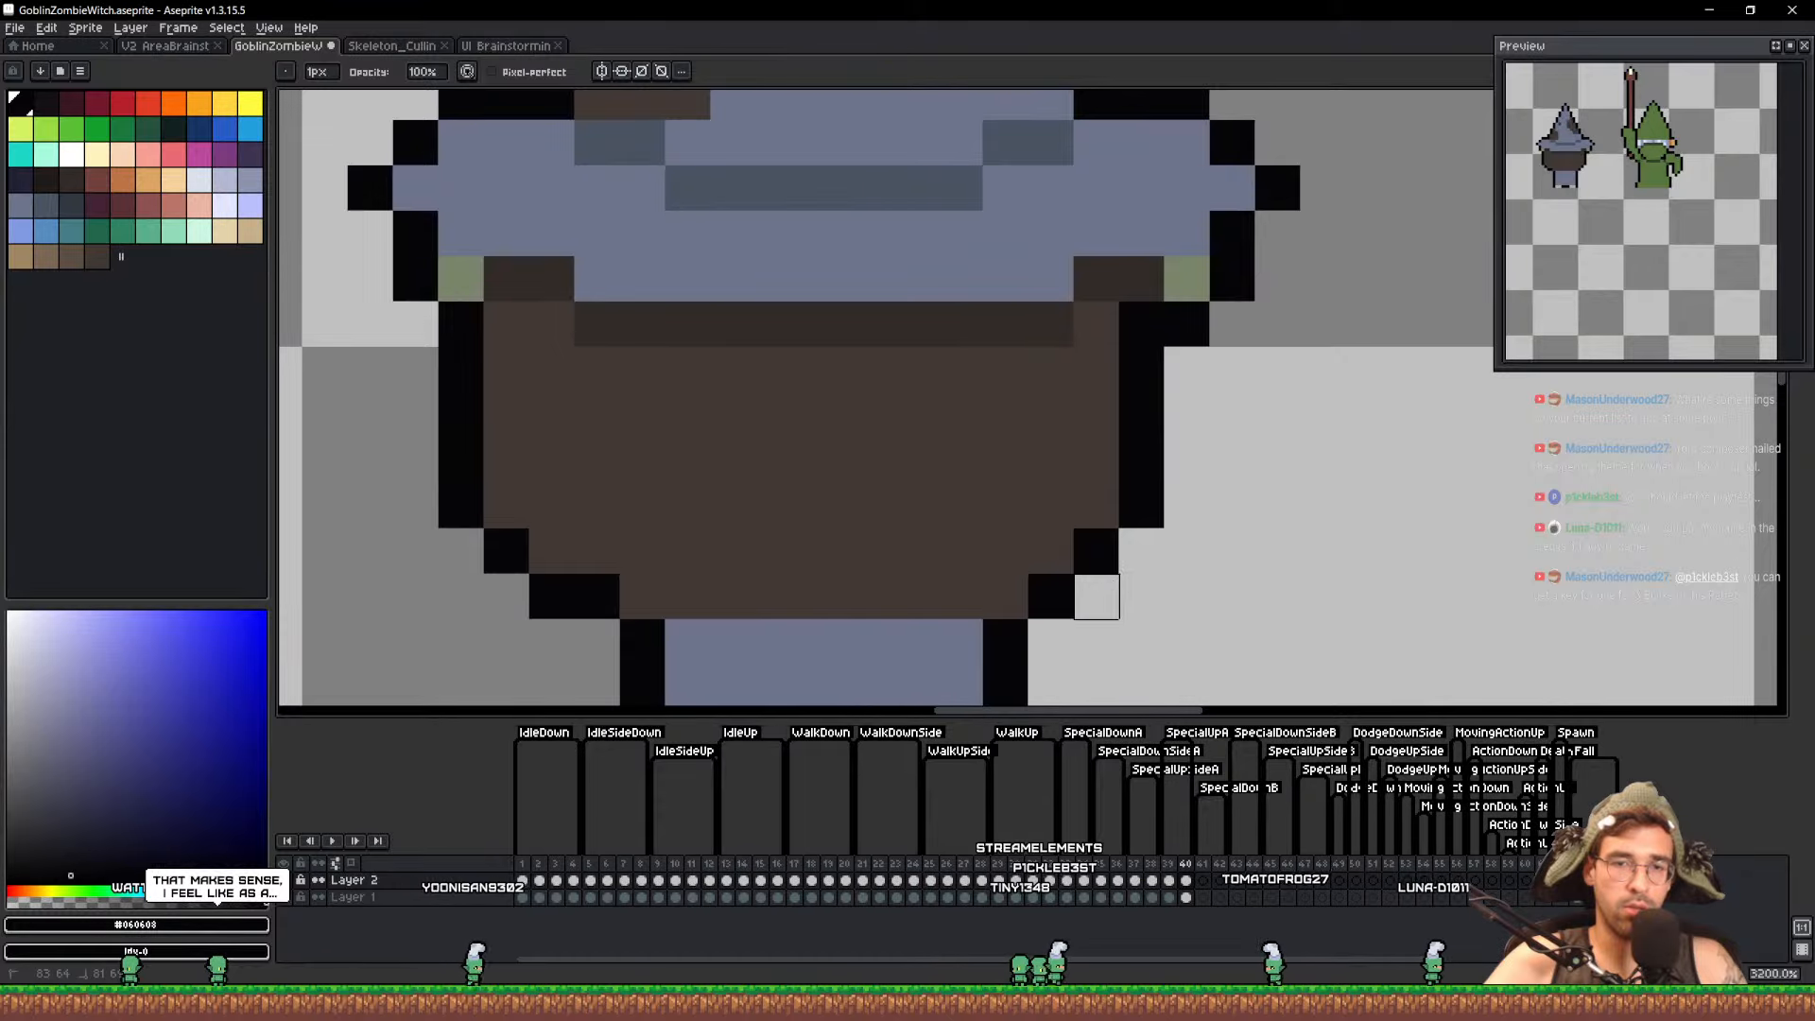
{"action": "scroll", "coordinate": [1142, 596], "scroll_direction": "down", "scroll_amount": 1}
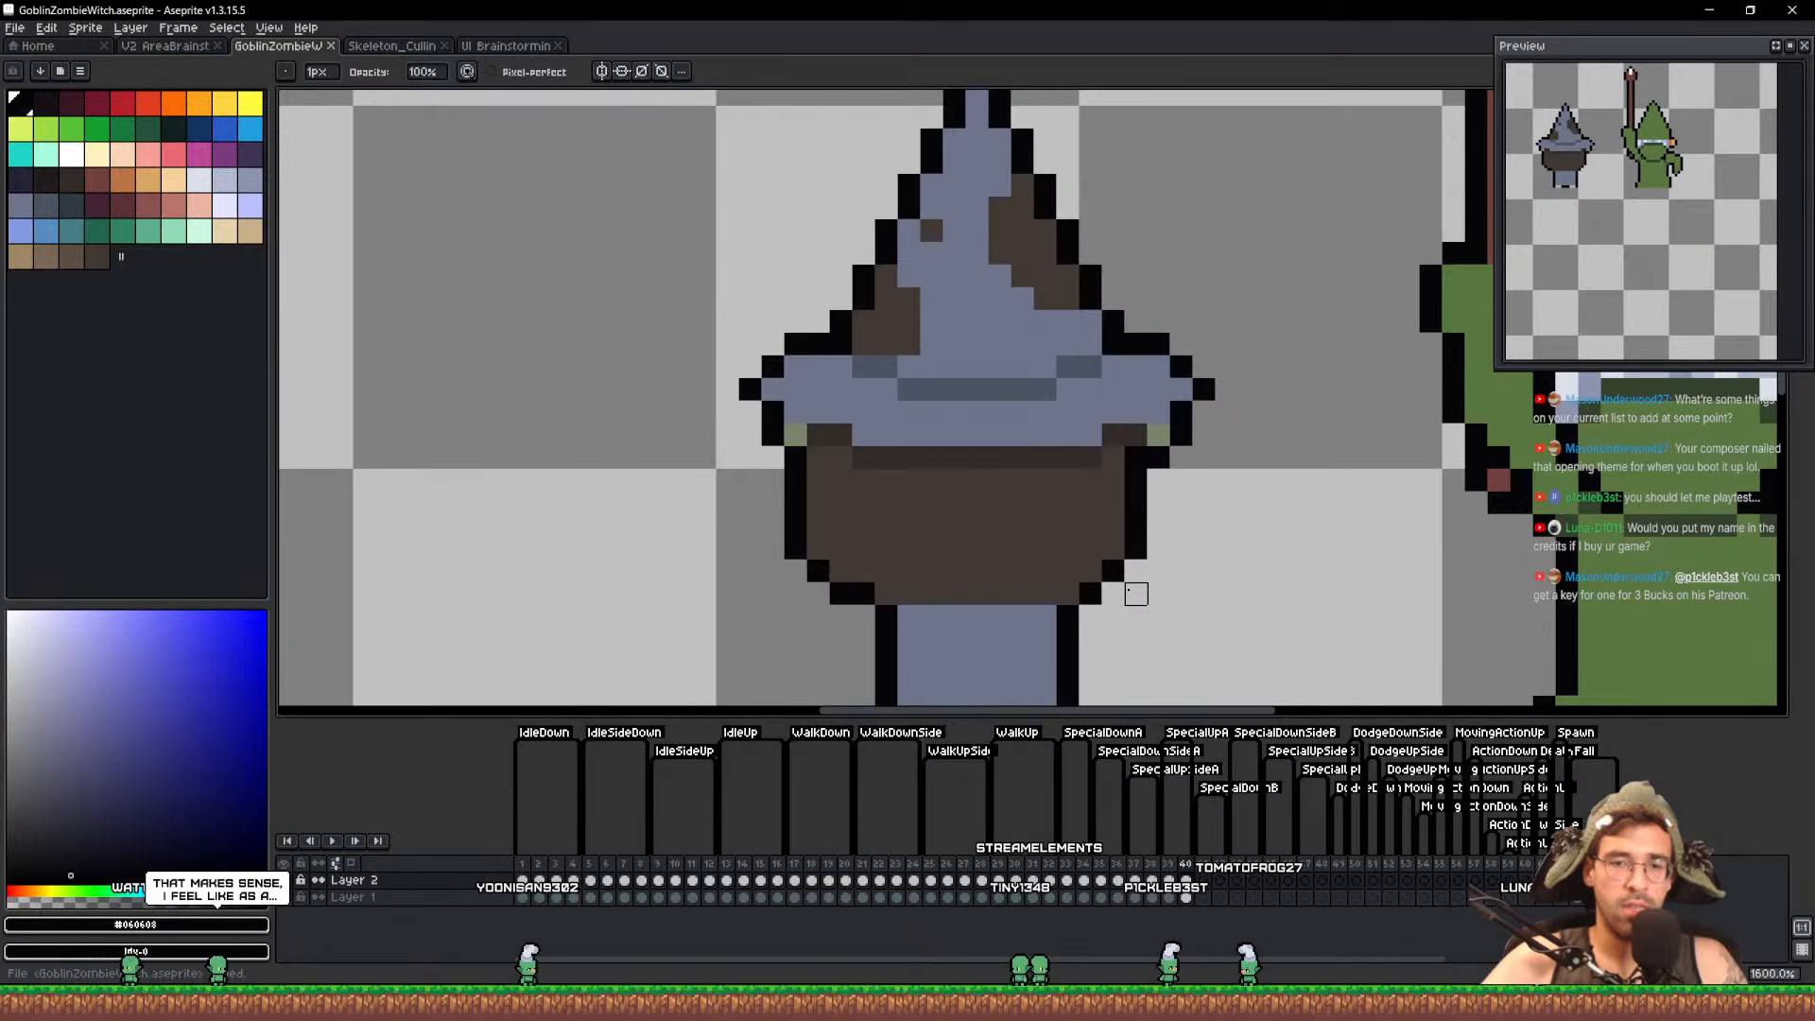
On frame 39, draw the hair's left black outline one pixel further in and paint green skin beside it under the brim
{"action": "key", "text": "ctrl+z"}
{"action": "key", "text": "ctrl+z"}
{"action": "key", "text": "ctrl+z"}
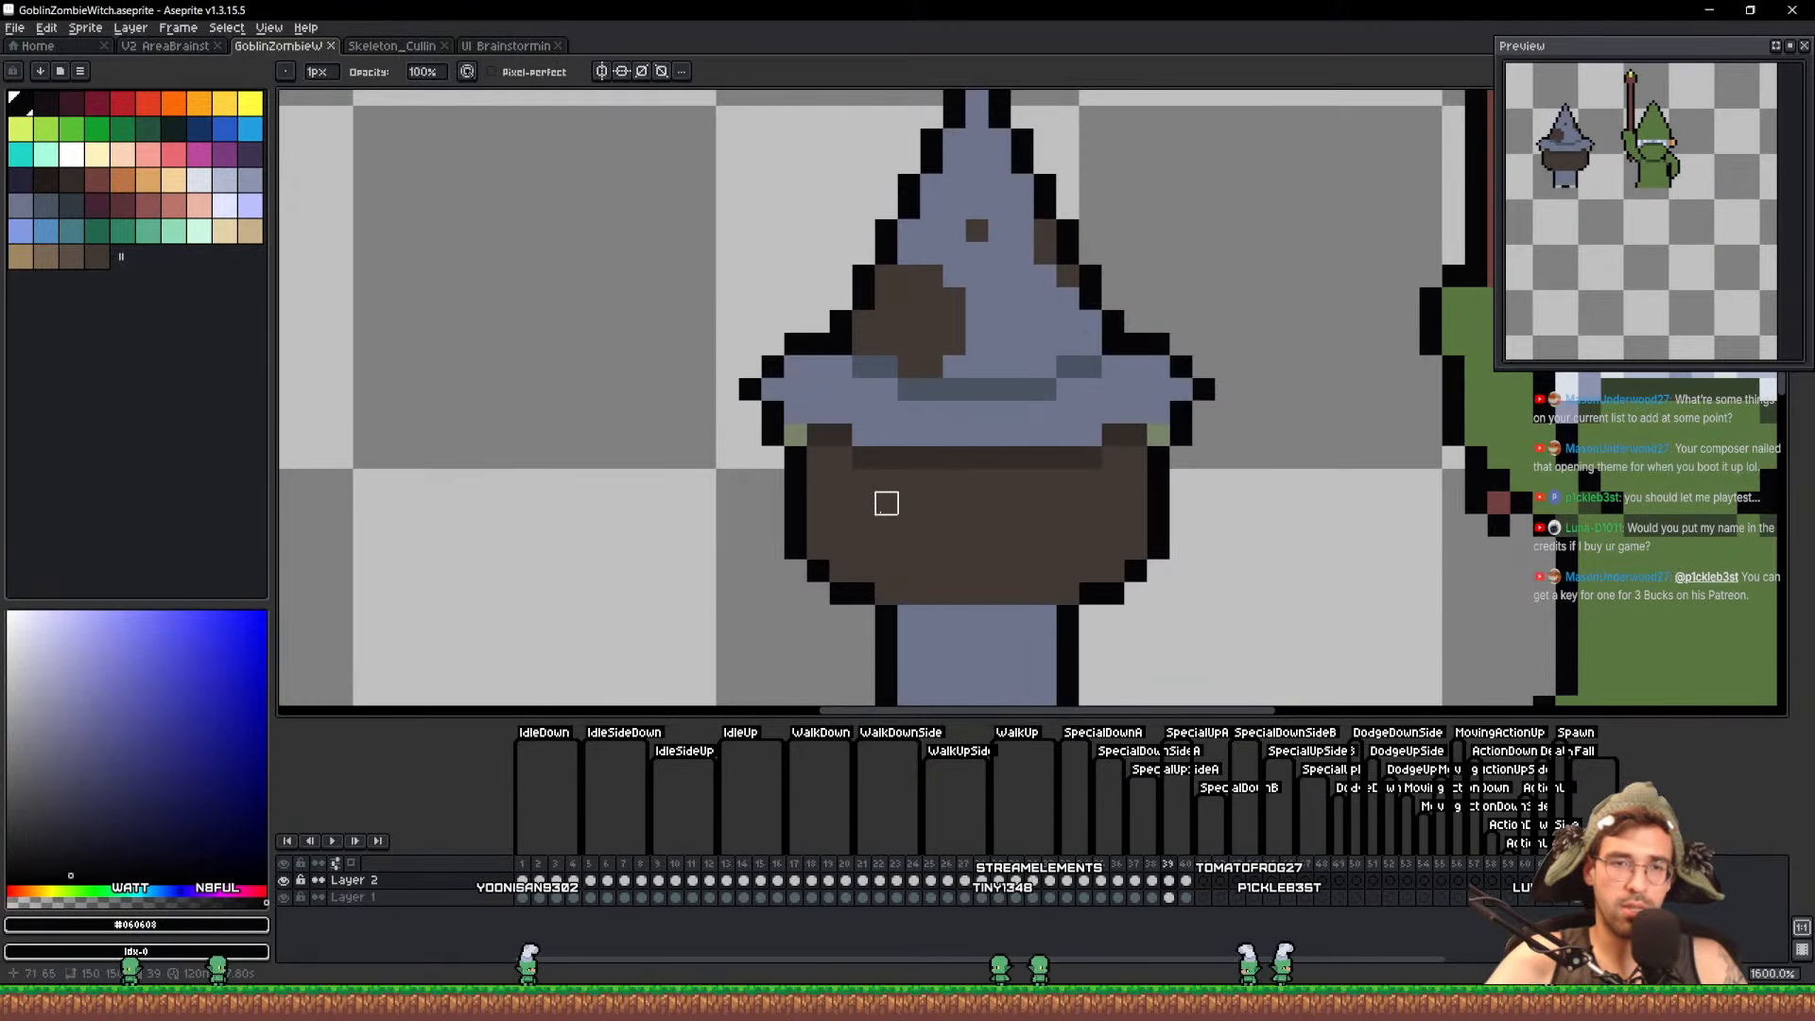
{"action": "scroll", "coordinate": [883, 502], "scroll_direction": "up", "scroll_amount": 1}
{"action": "key", "text": "b"}
{"action": "left_click_drag", "start_coordinate": [771, 456], "coordinate": [784, 565]}
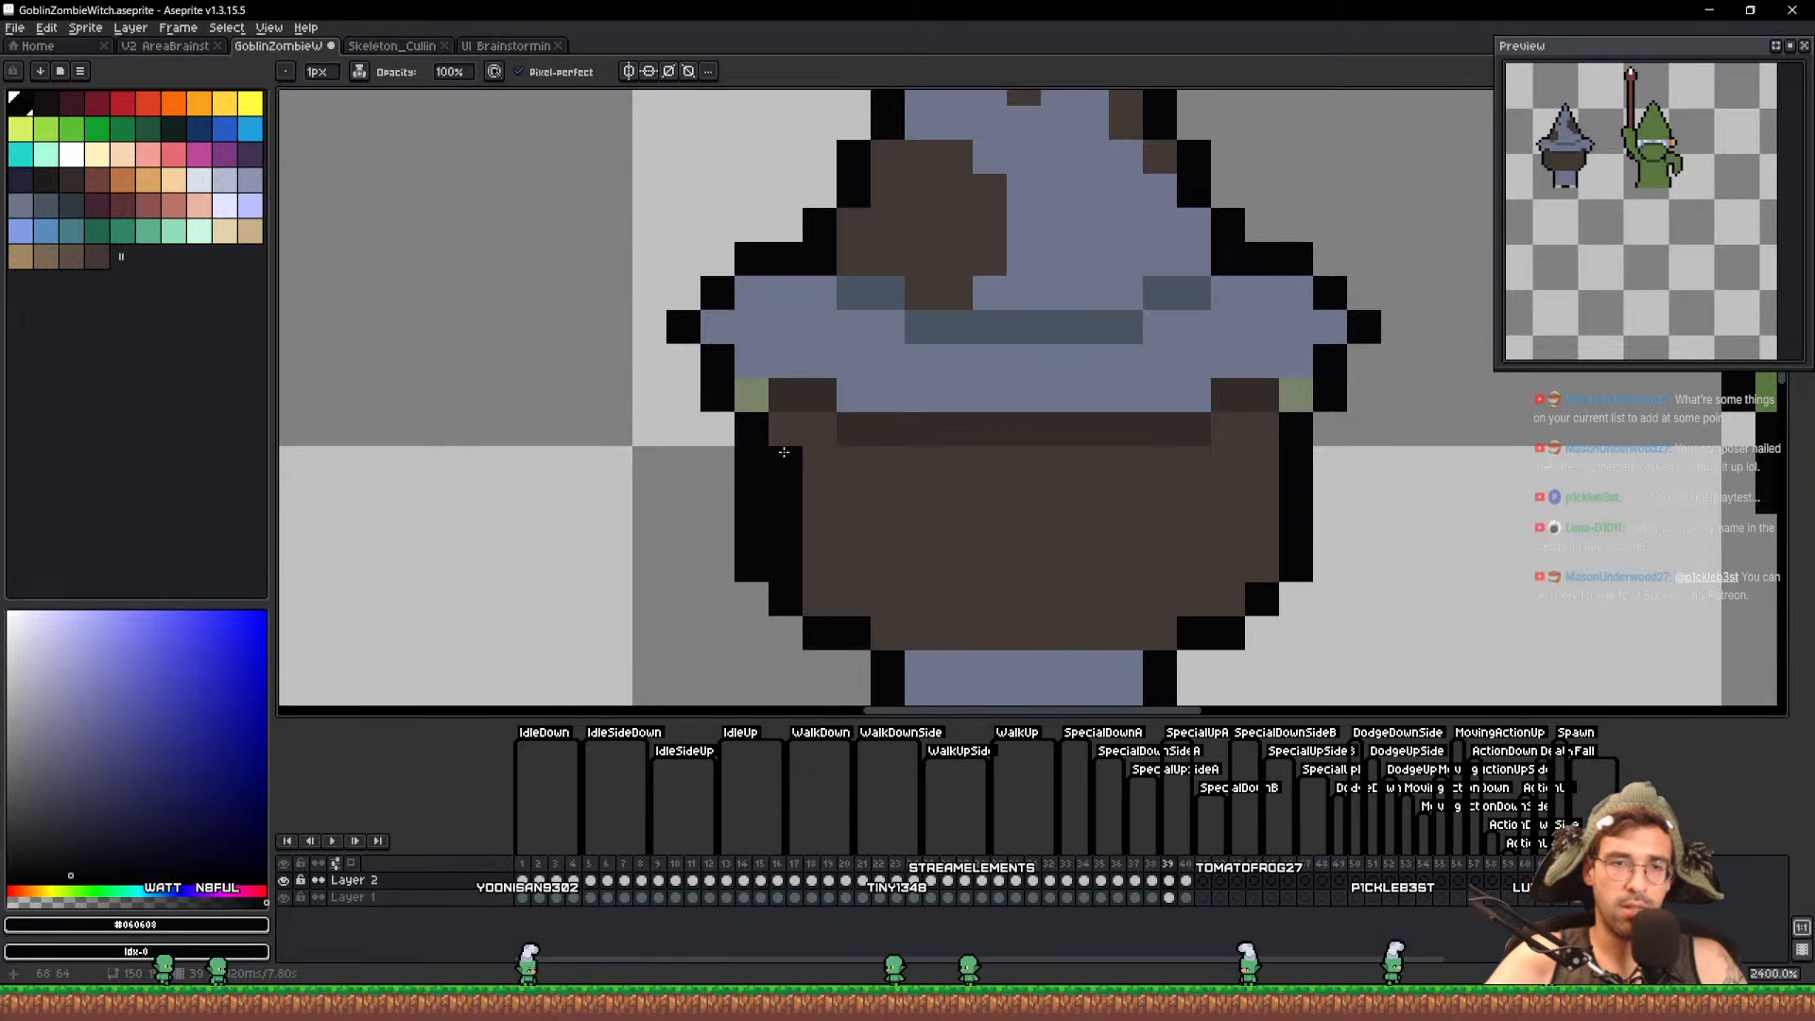
{"action": "left_click", "coordinate": [750, 408]}
{"action": "left_click", "coordinate": [750, 409], "text": "alt"}
{"action": "left_click_drag", "start_coordinate": [786, 427], "coordinate": [788, 397]}
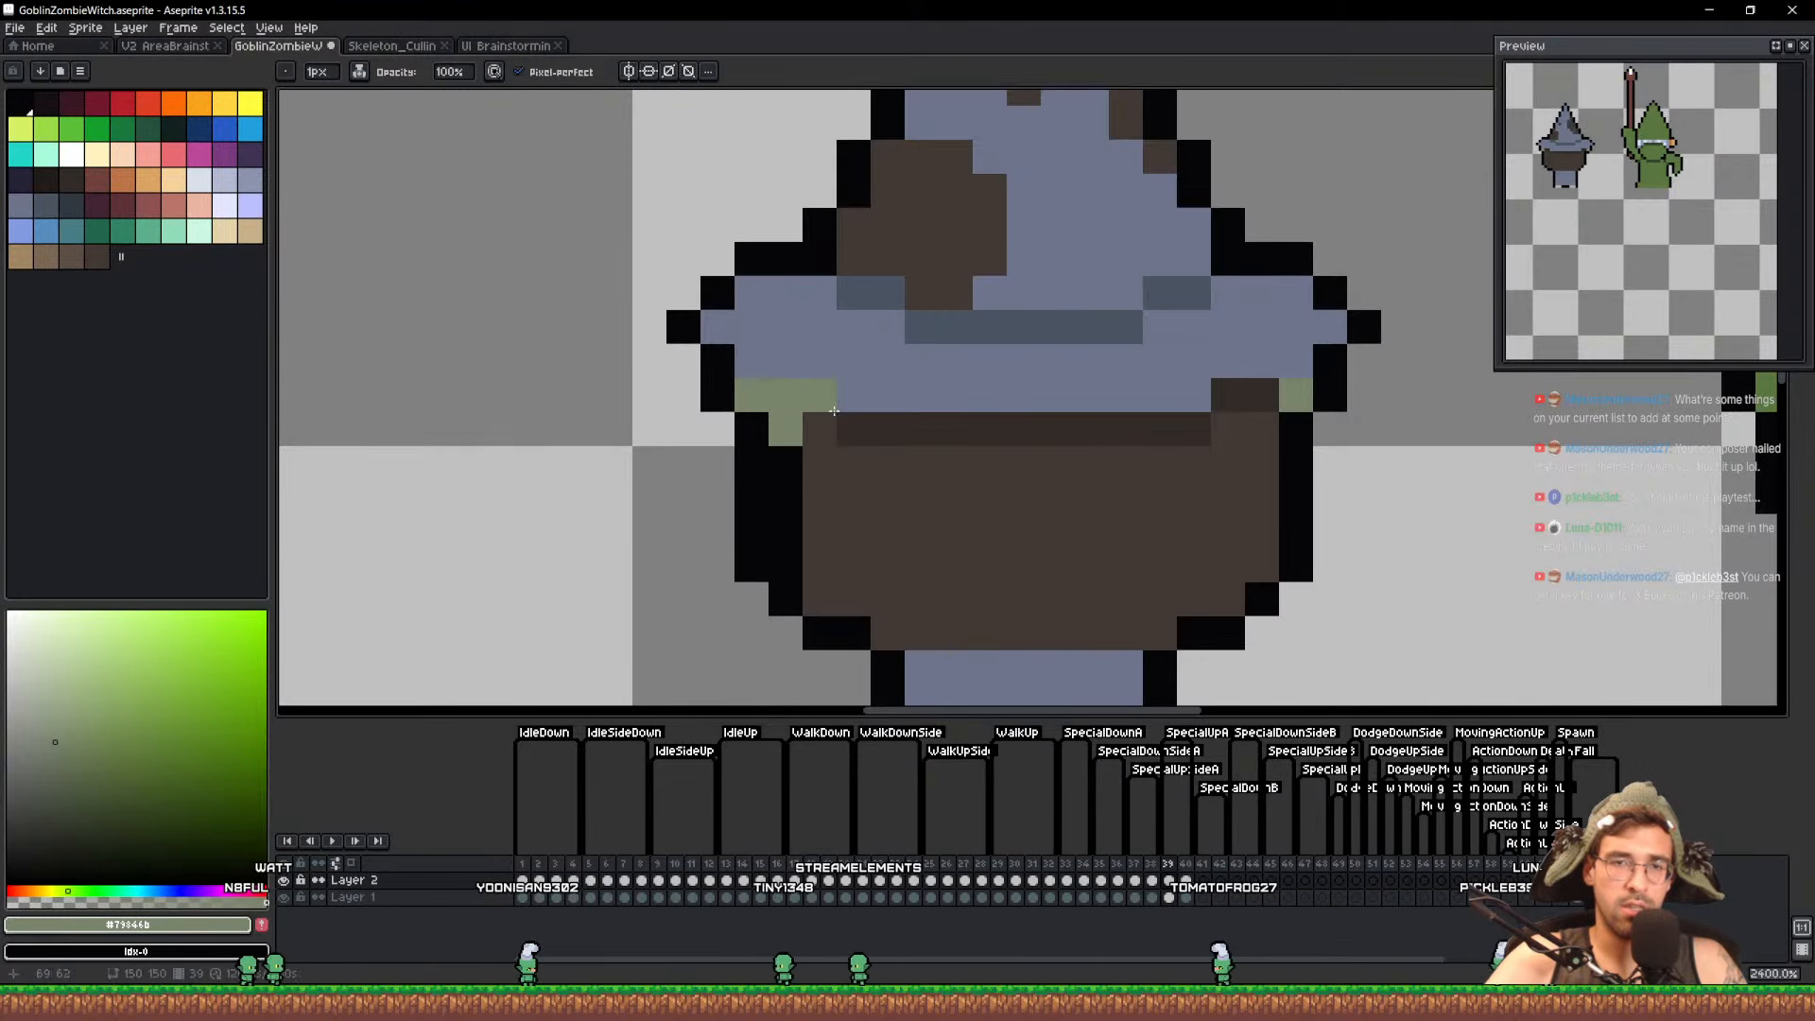
On frame 39, erase the old left hair outline, reshape its lower corner with black pixels, and save
{"action": "key", "text": "e"}
{"action": "left_click_drag", "start_coordinate": [752, 462], "coordinate": [750, 565]}
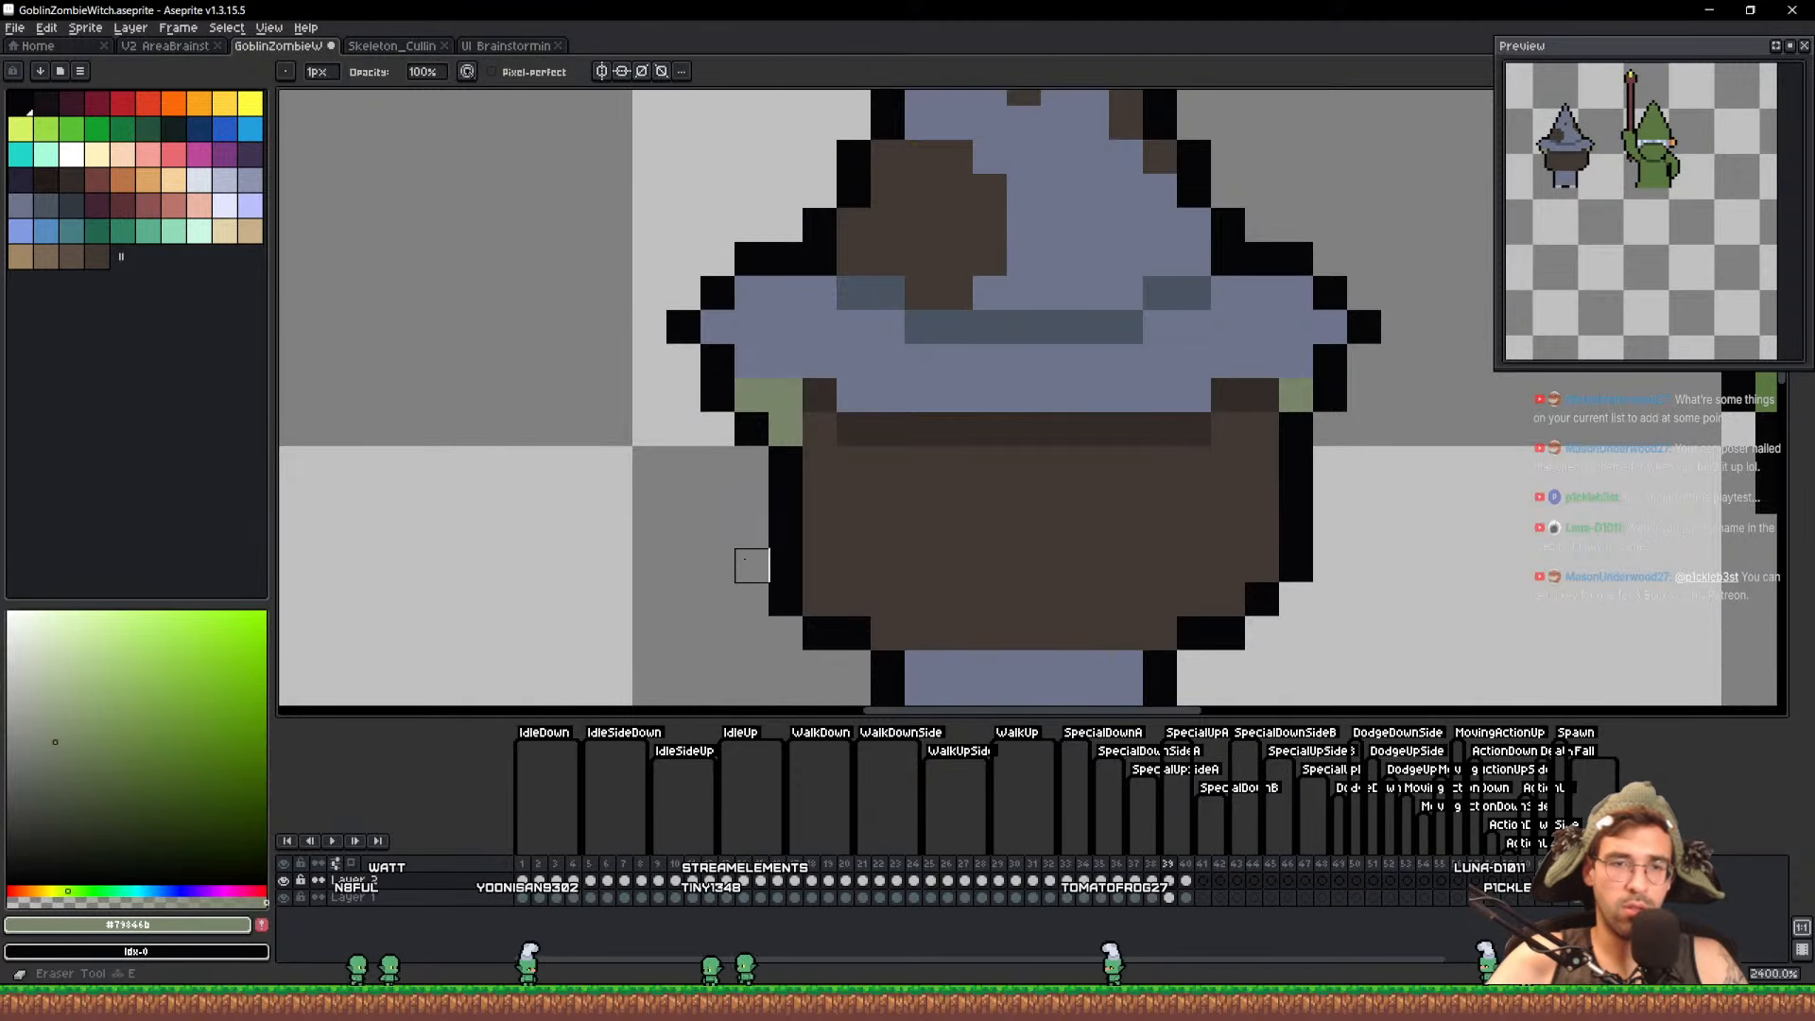
{"action": "left_click", "coordinate": [785, 597]}
{"action": "key", "text": "b"}
{"action": "left_click", "coordinate": [815, 601]}
{"action": "left_click", "coordinate": [796, 565], "text": "alt"}
{"action": "left_click", "coordinate": [820, 598]}
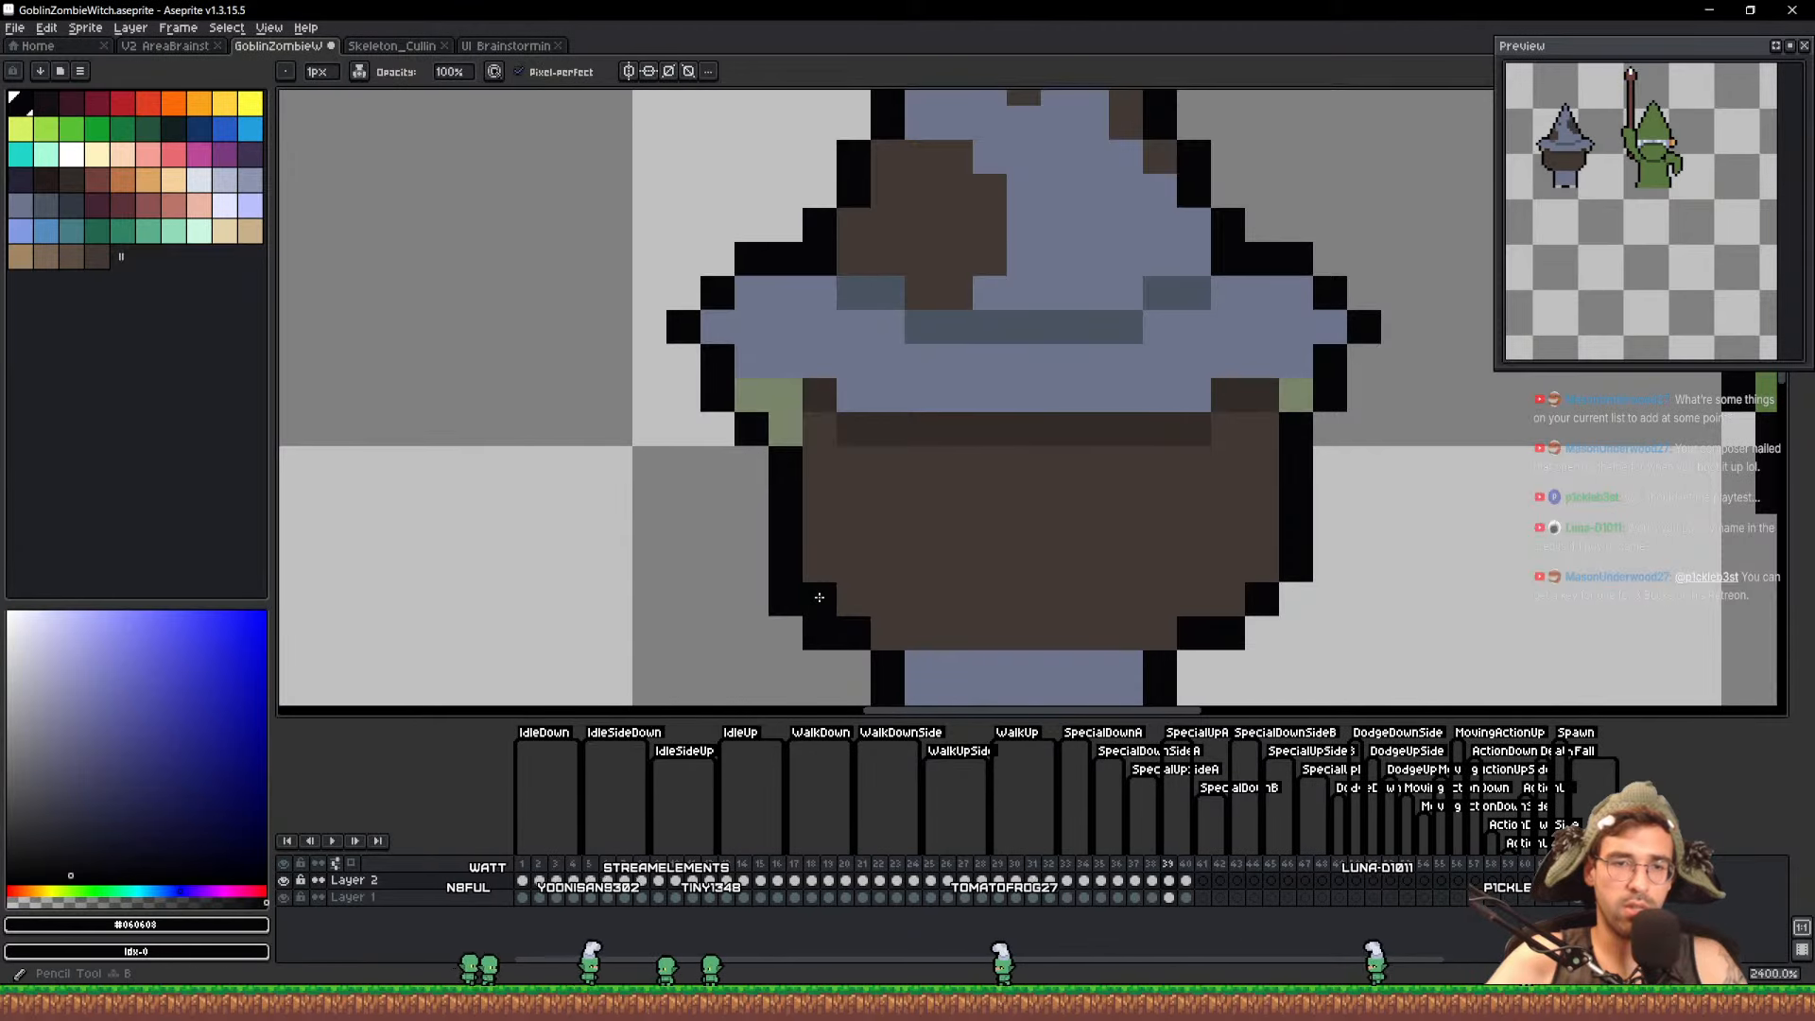
{"action": "key", "text": "e"}
{"action": "left_click", "coordinate": [819, 633]}
{"action": "key", "text": "ctrl+s"}
On frame 40, extend the green skin under the brim at the hair's right side
{"action": "key", "text": "Left"}
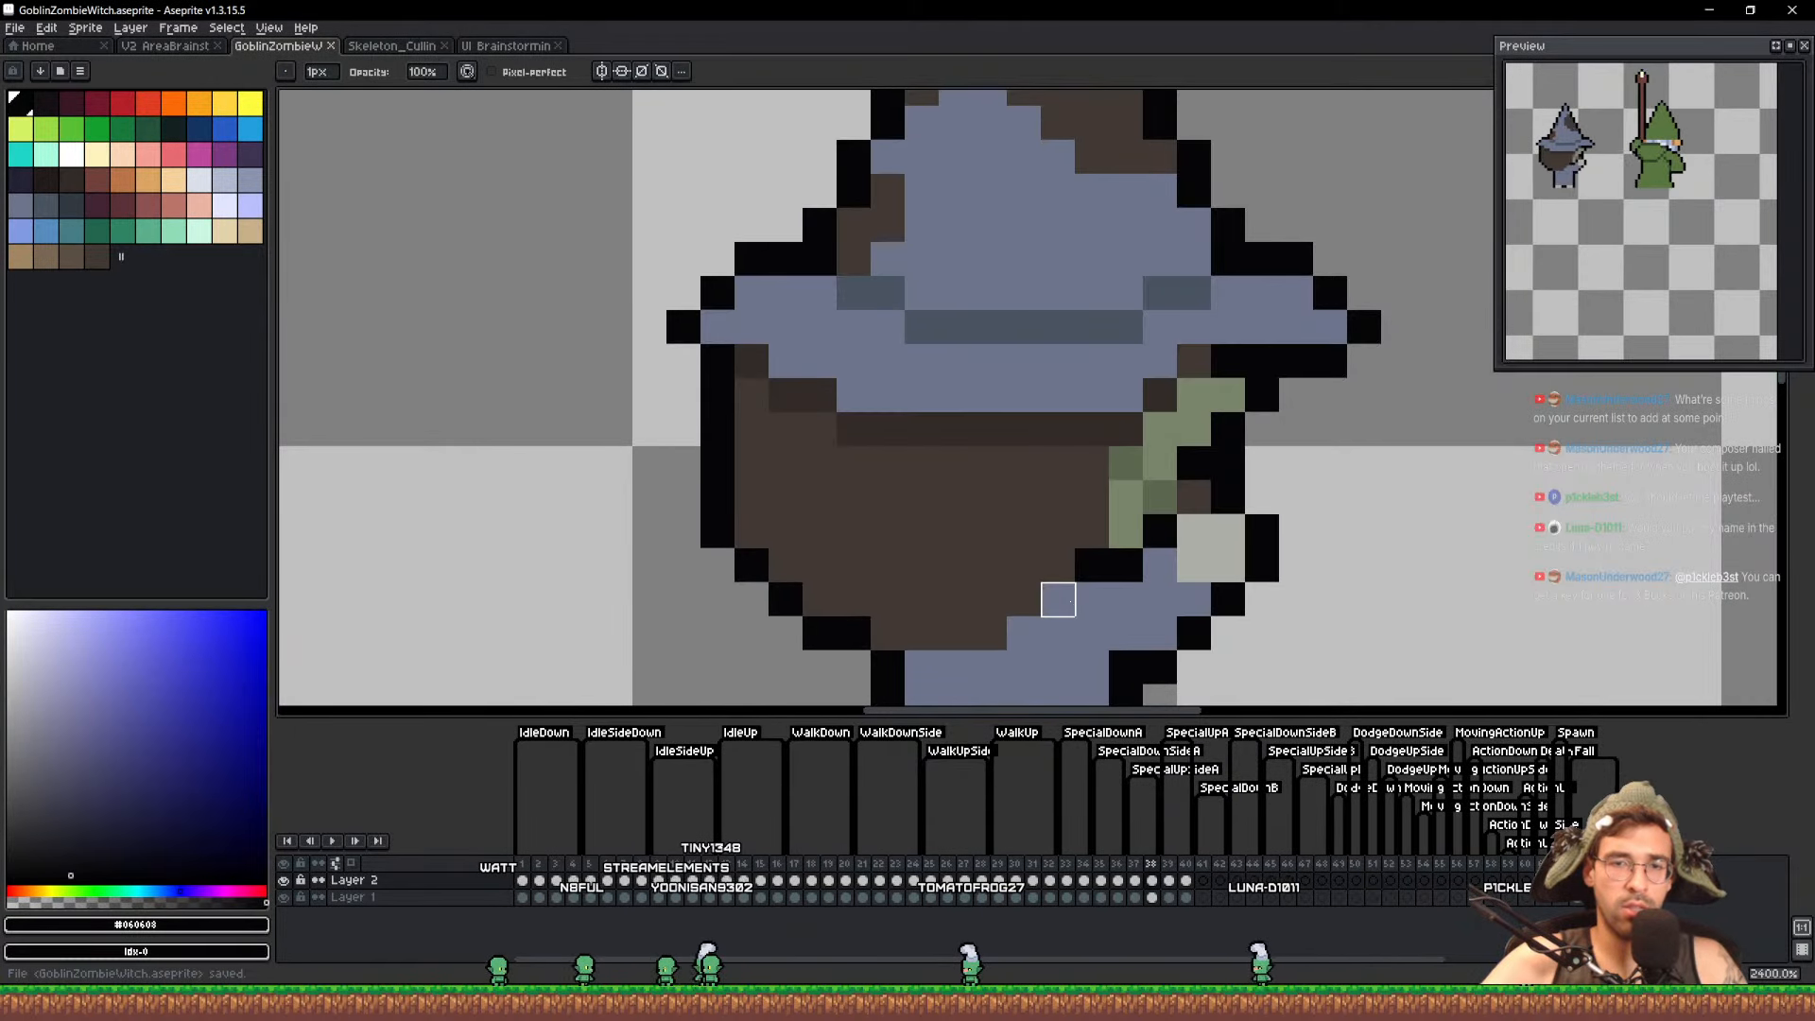
{"action": "key", "text": "Right"}
{"action": "key", "text": "Right"}
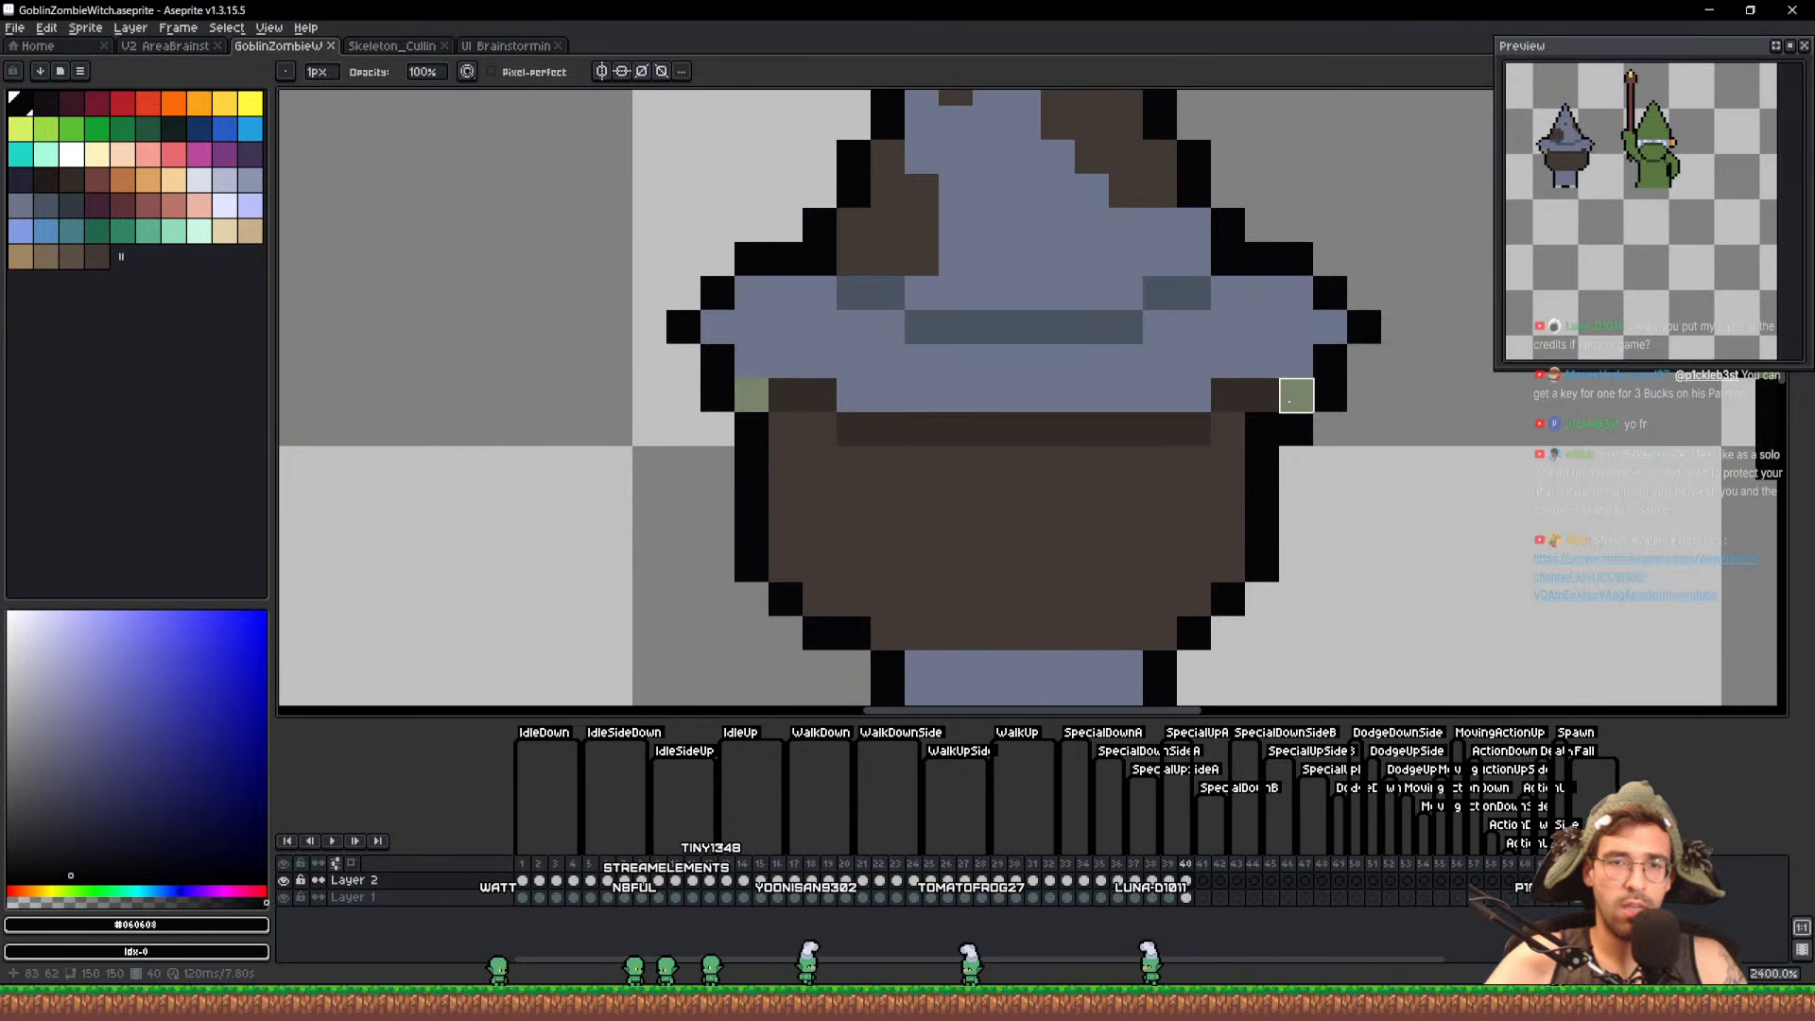
{"action": "key", "text": "b"}
{"action": "left_click", "coordinate": [1295, 396], "text": "alt"}
{"action": "left_click_drag", "start_coordinate": [1263, 395], "coordinate": [1269, 425]}
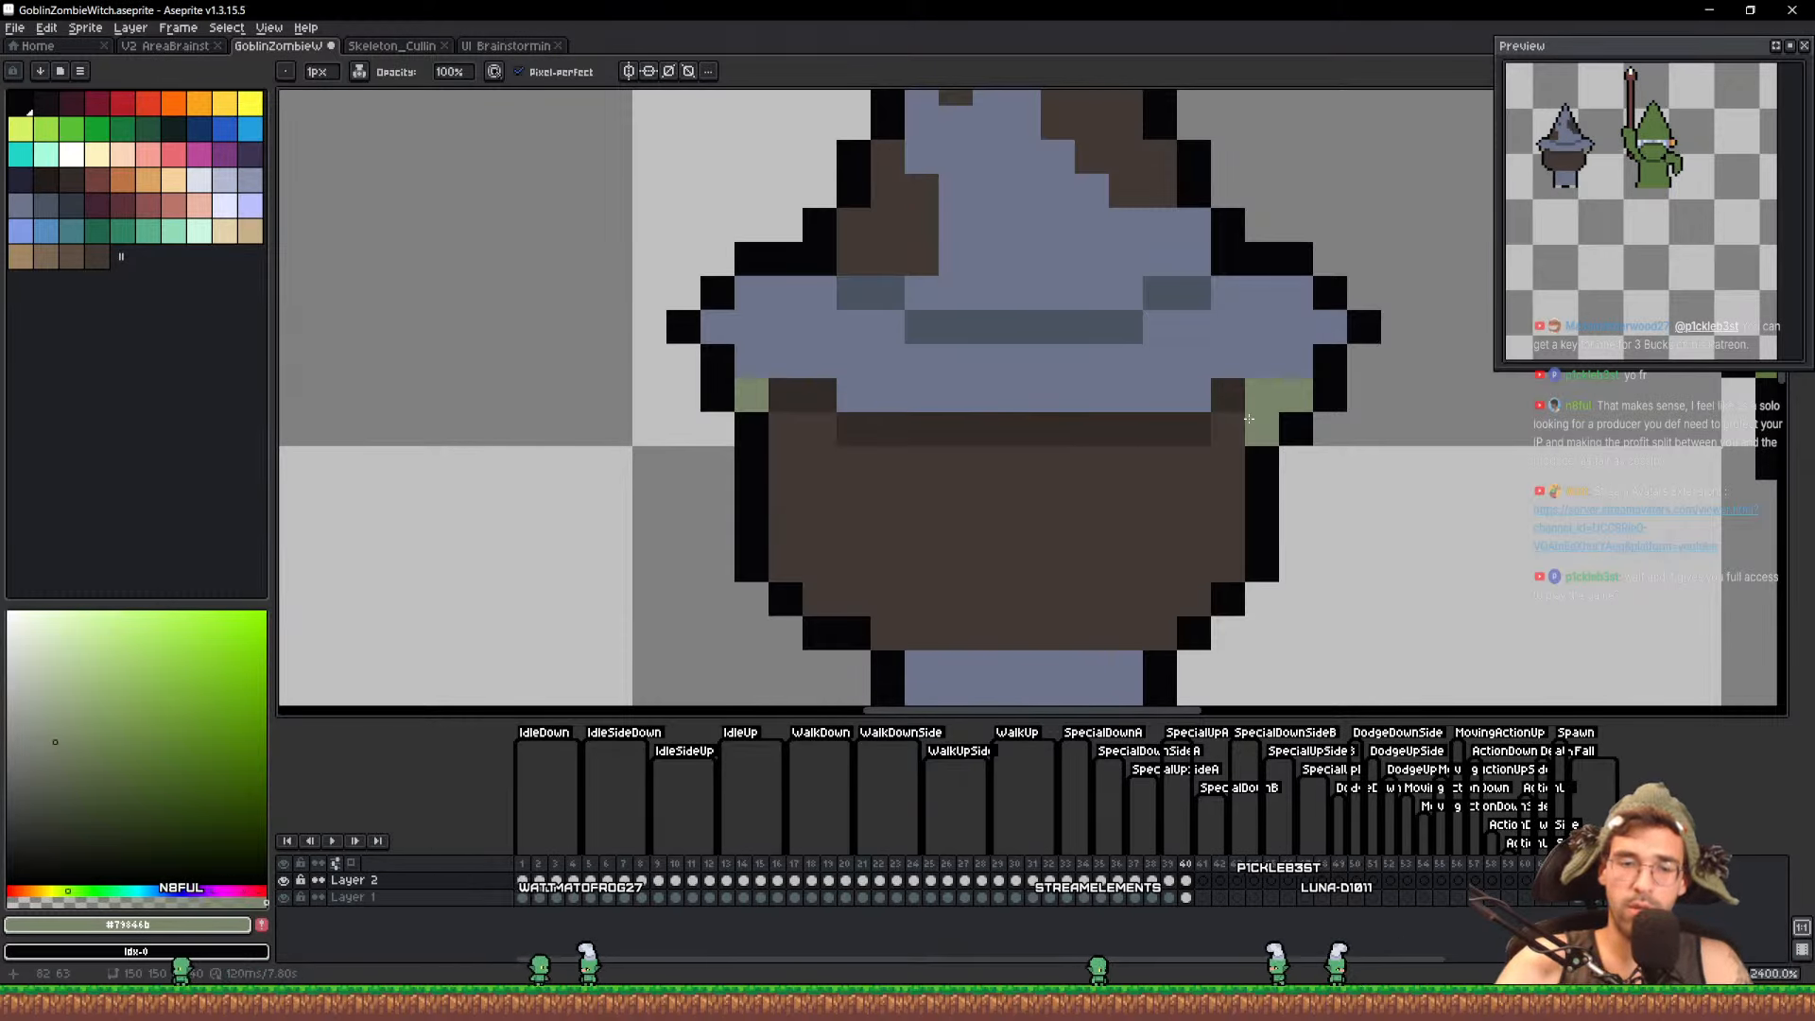
On frame 40, pull the lower part of the hair's right outline one pixel inward in black and save
{"action": "key", "text": "Left"}
{"action": "key", "text": "Right"}
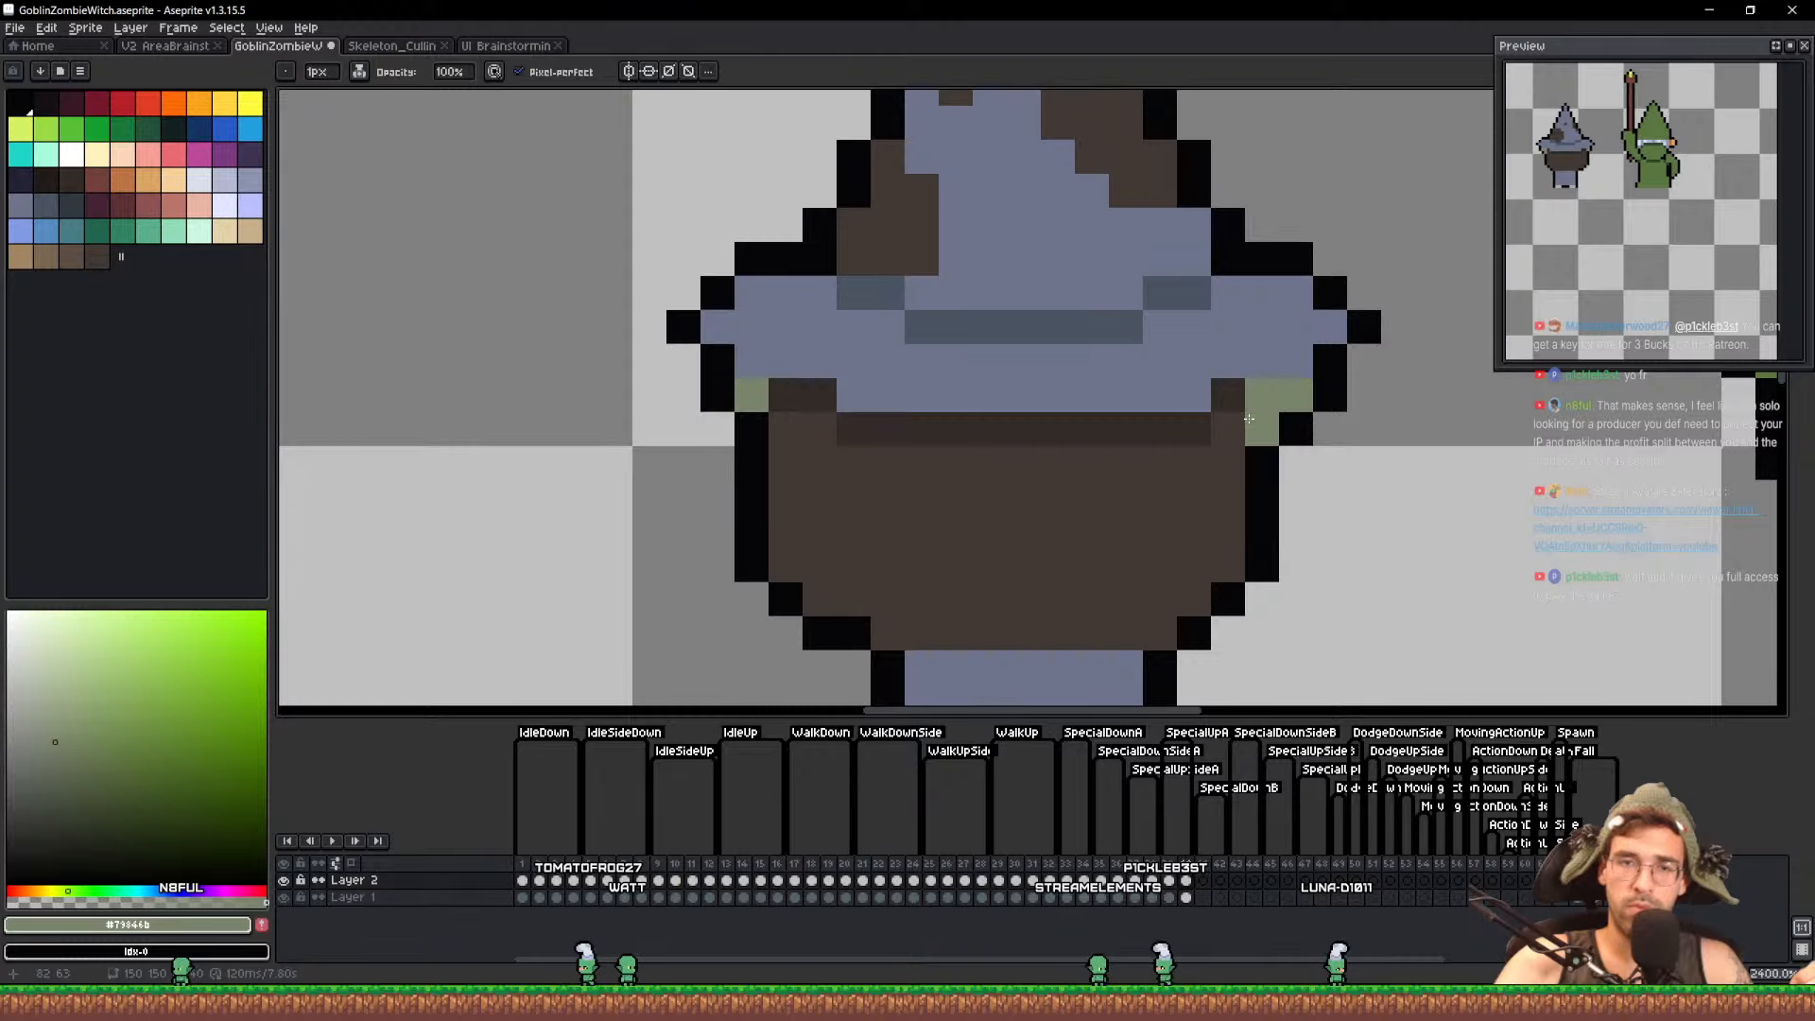
{"action": "key", "text": "Left"}
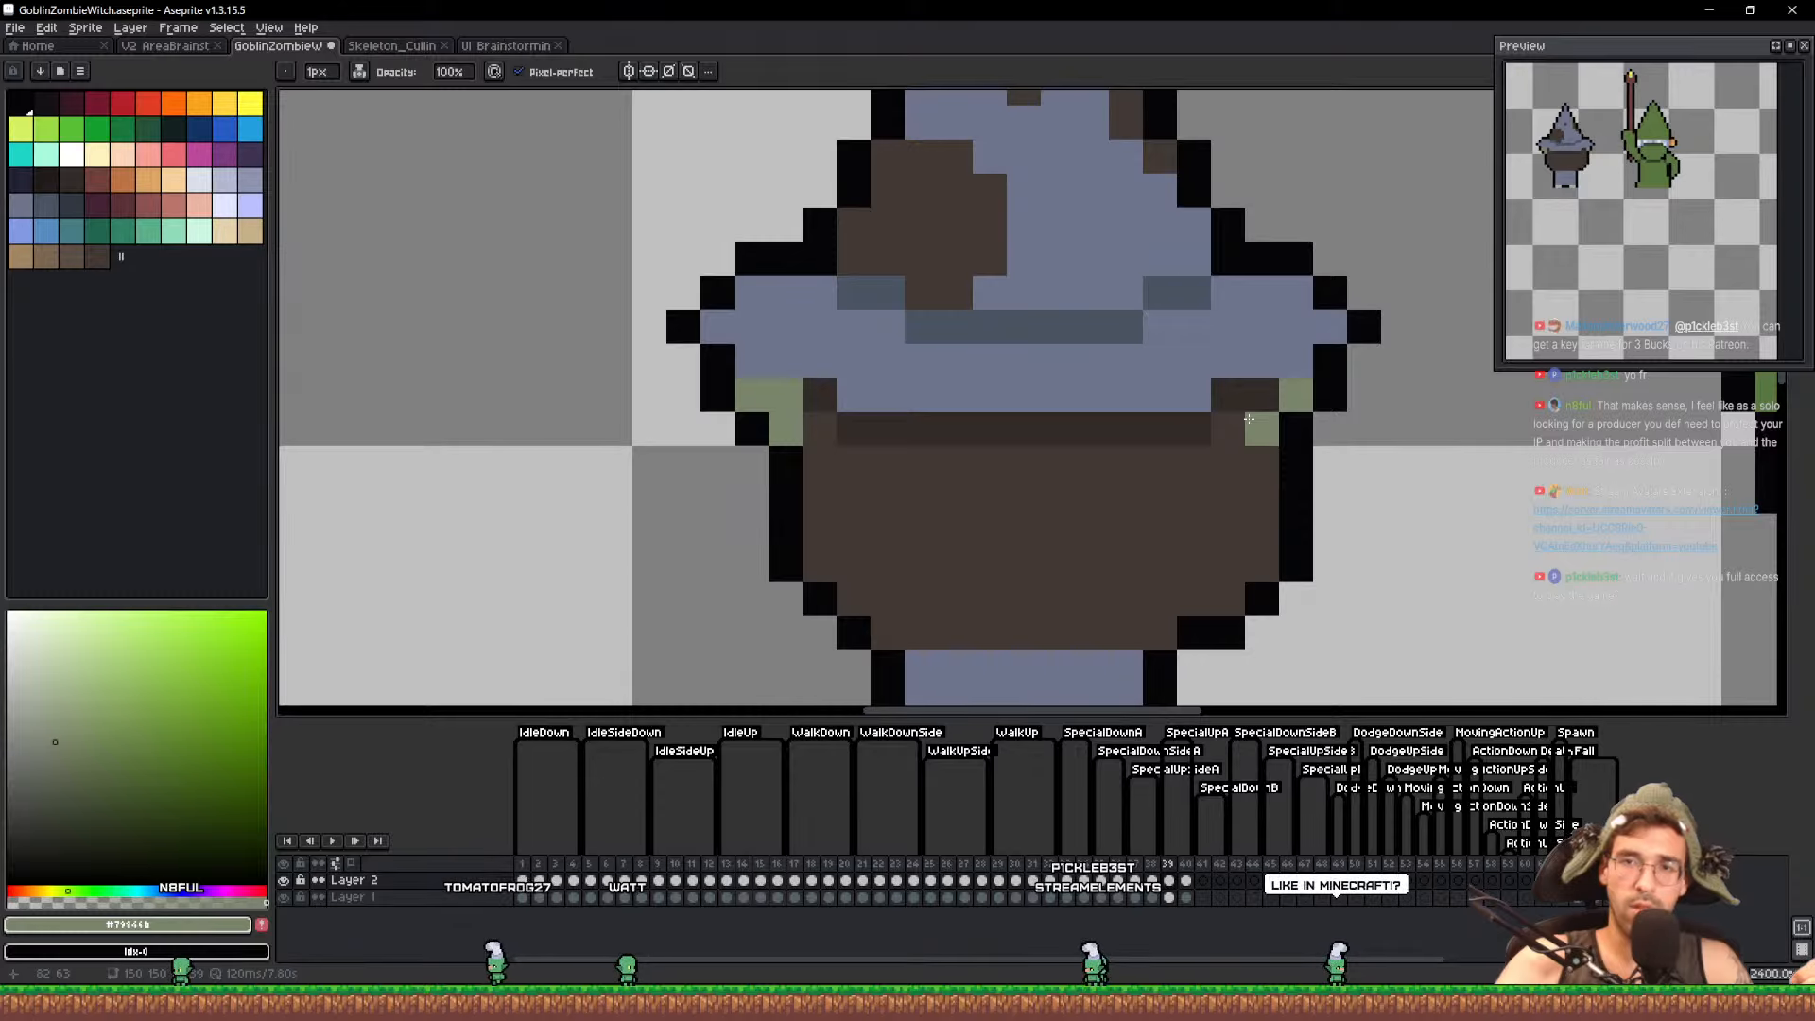
{"action": "key", "text": "Left"}
{"action": "key", "text": "Right"}
{"action": "key", "text": "Right"}
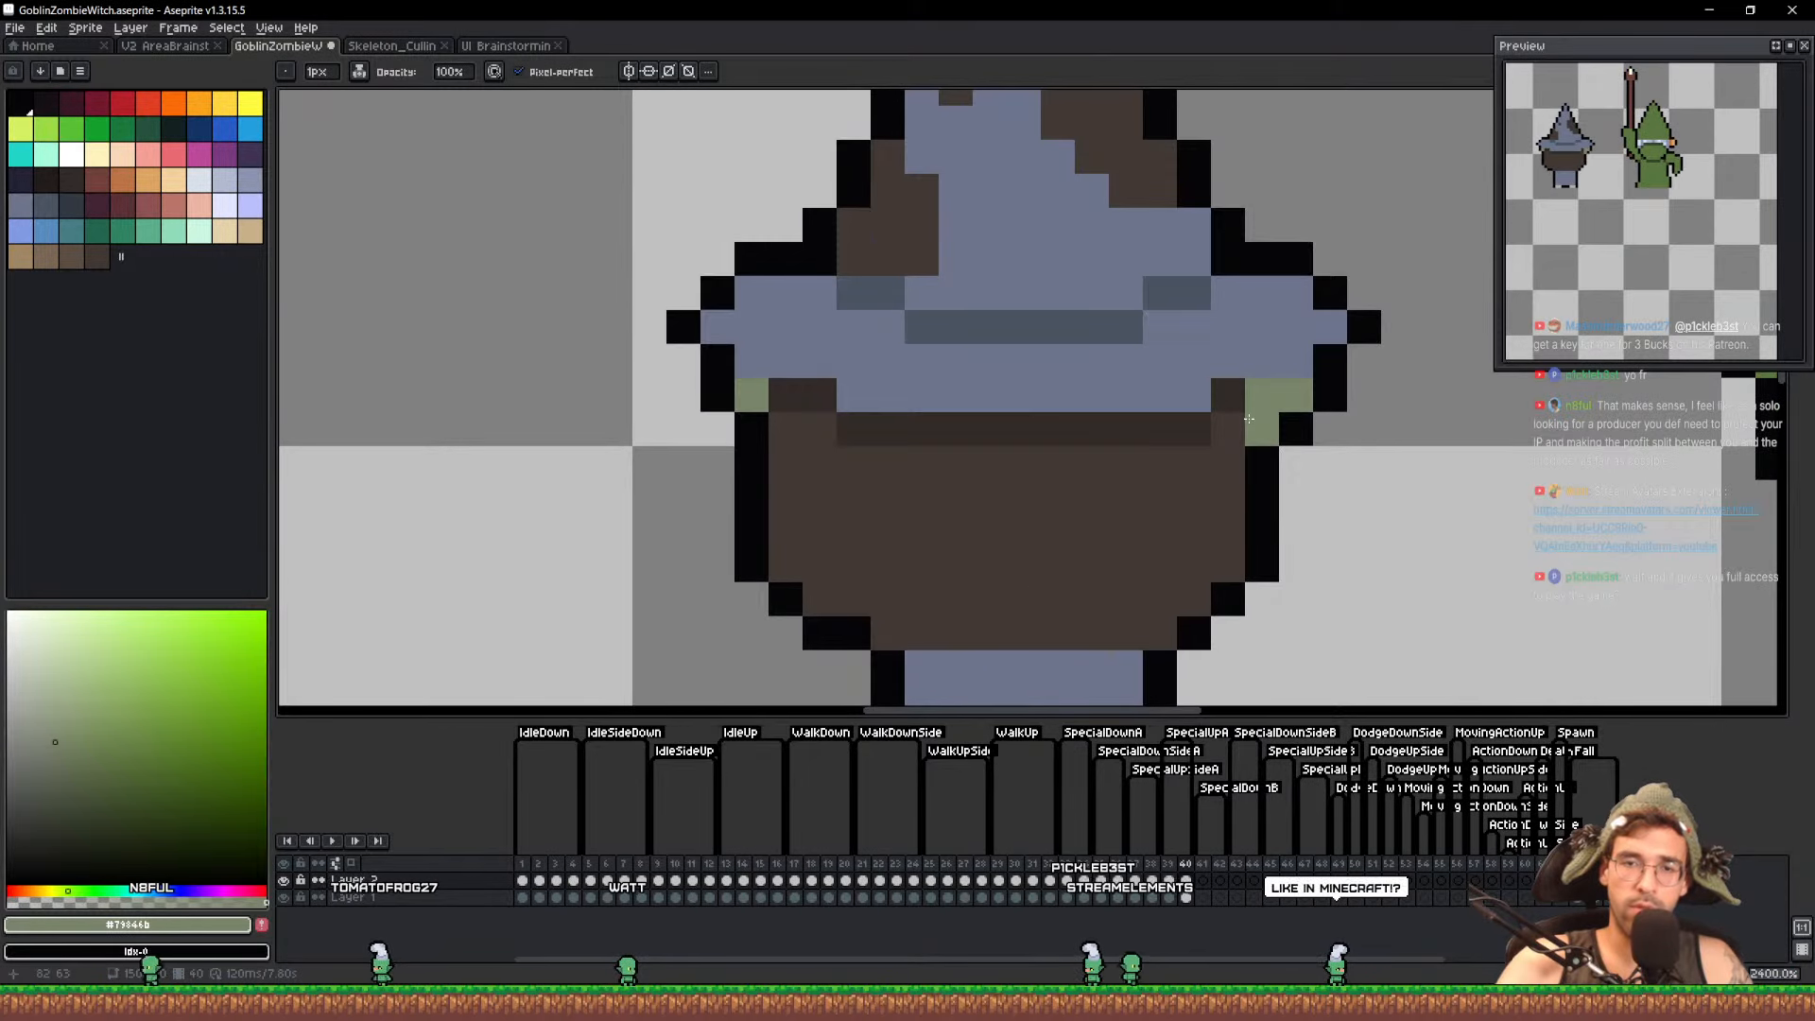
{"action": "left_click", "coordinate": [1273, 478], "text": "alt"}
{"action": "mouse_move", "coordinate": [1230, 496]}
{"action": "left_mouse_down"}
{"action": "mouse_move", "coordinate": [1228, 539]}
{"action": "mouse_move", "coordinate": [1248, 549]}
{"action": "mouse_move", "coordinate": [1262, 497]}
{"action": "mouse_move", "coordinate": [1261, 565]}
{"action": "left_mouse_up"}
{"action": "key", "text": "e"}
{"action": "key", "text": "ctrl+s"}
On frame 39, pull the lower part of the hair's left outline one pixel inward, erase the old outline, and save
{"action": "key", "text": "Right"}
{"action": "key", "text": "Left"}
{"action": "key", "text": "Left"}
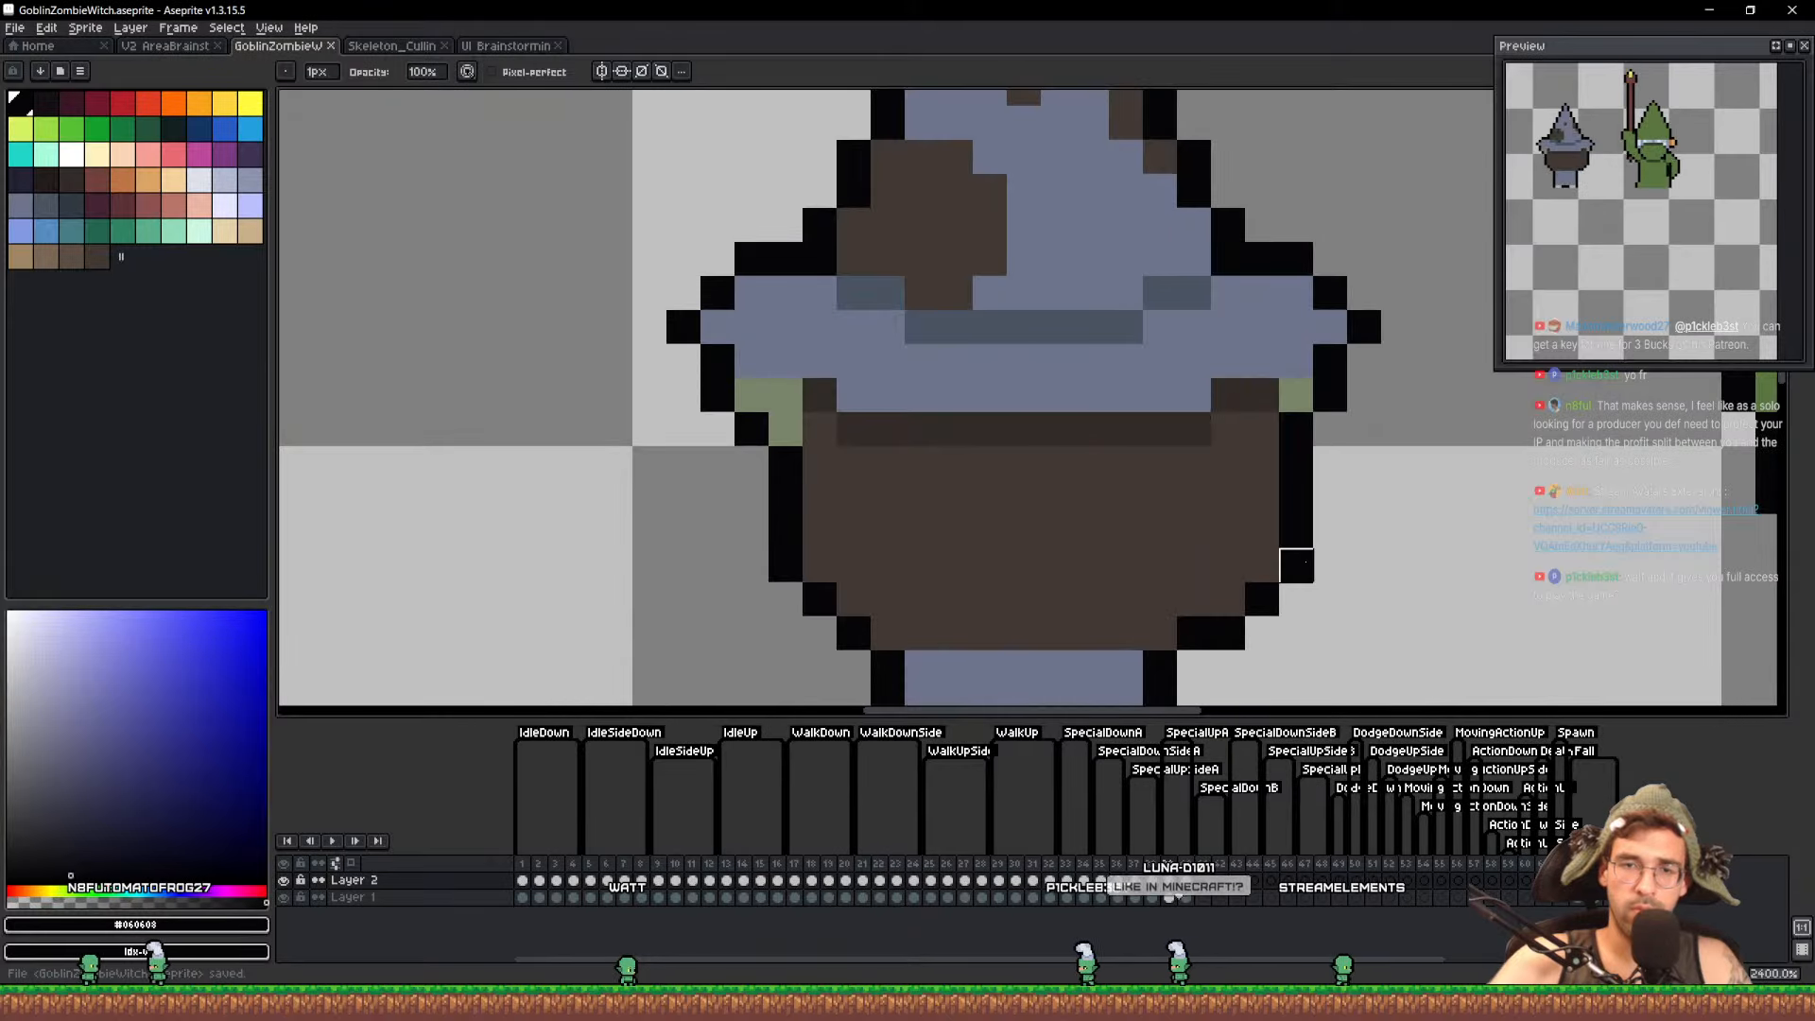
{"action": "left_click_drag", "start_coordinate": [819, 496], "coordinate": [819, 564]}
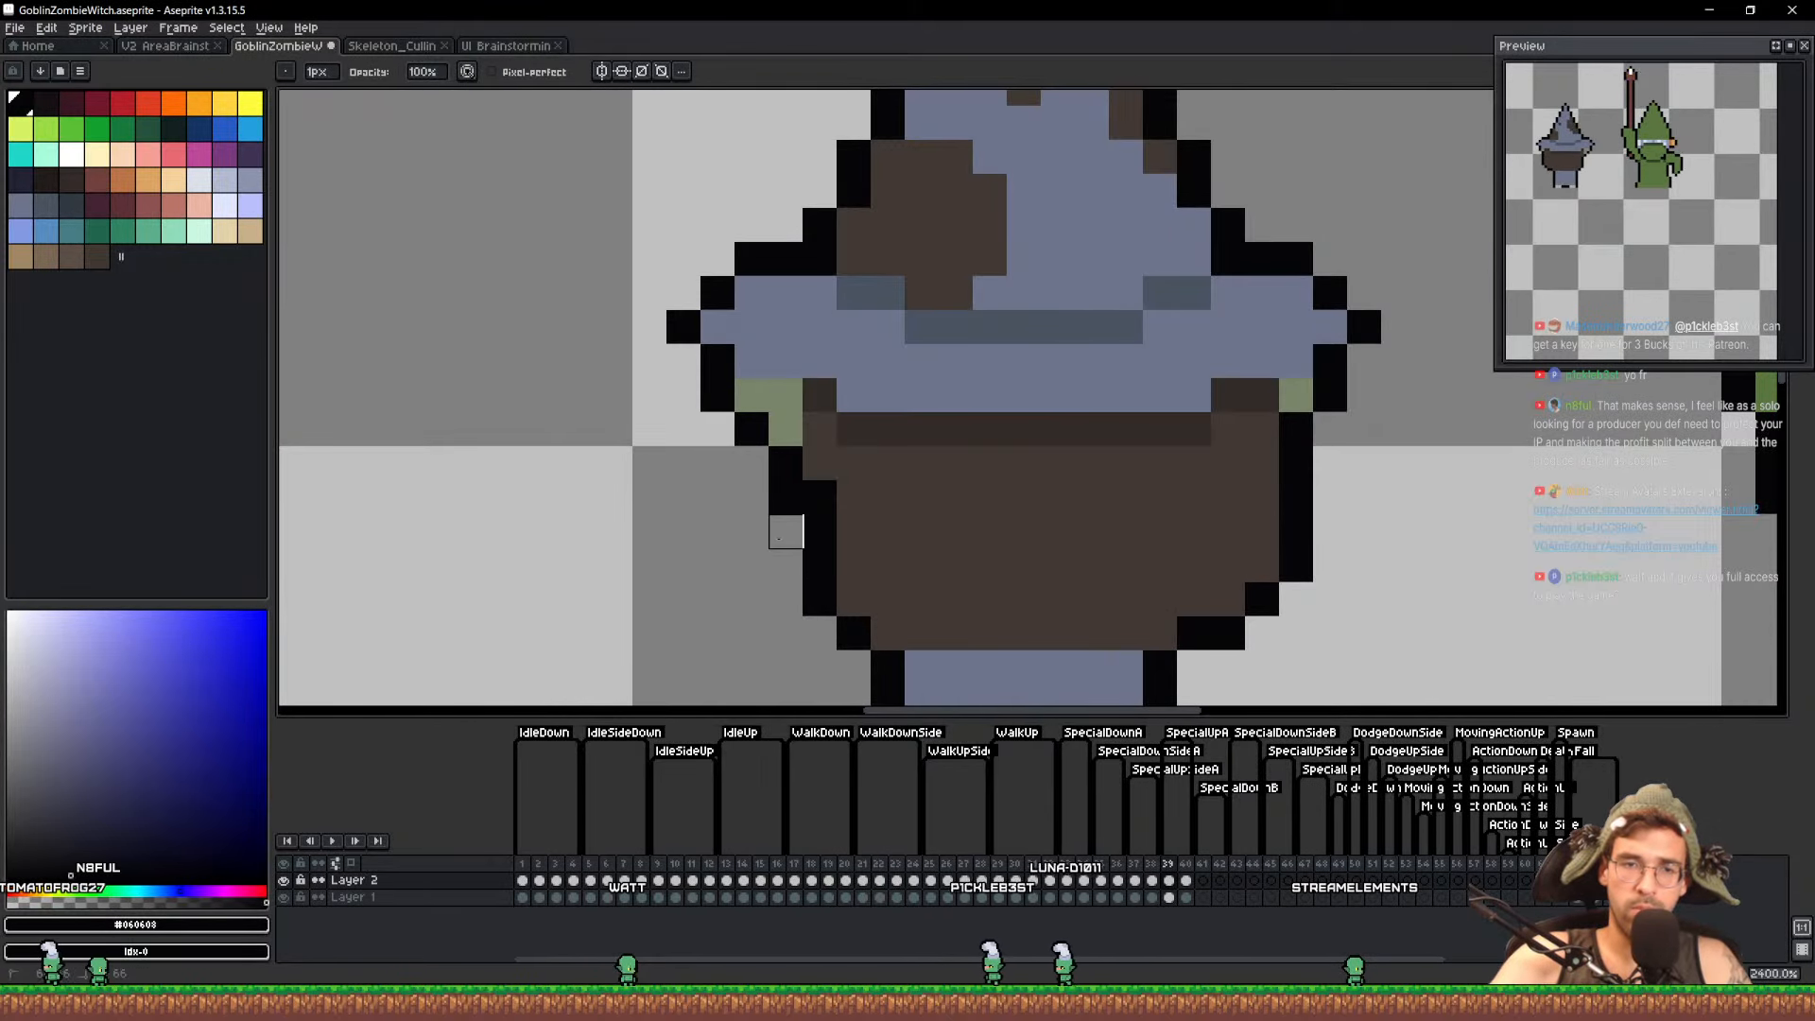
{"action": "key", "text": "ctrl+s"}
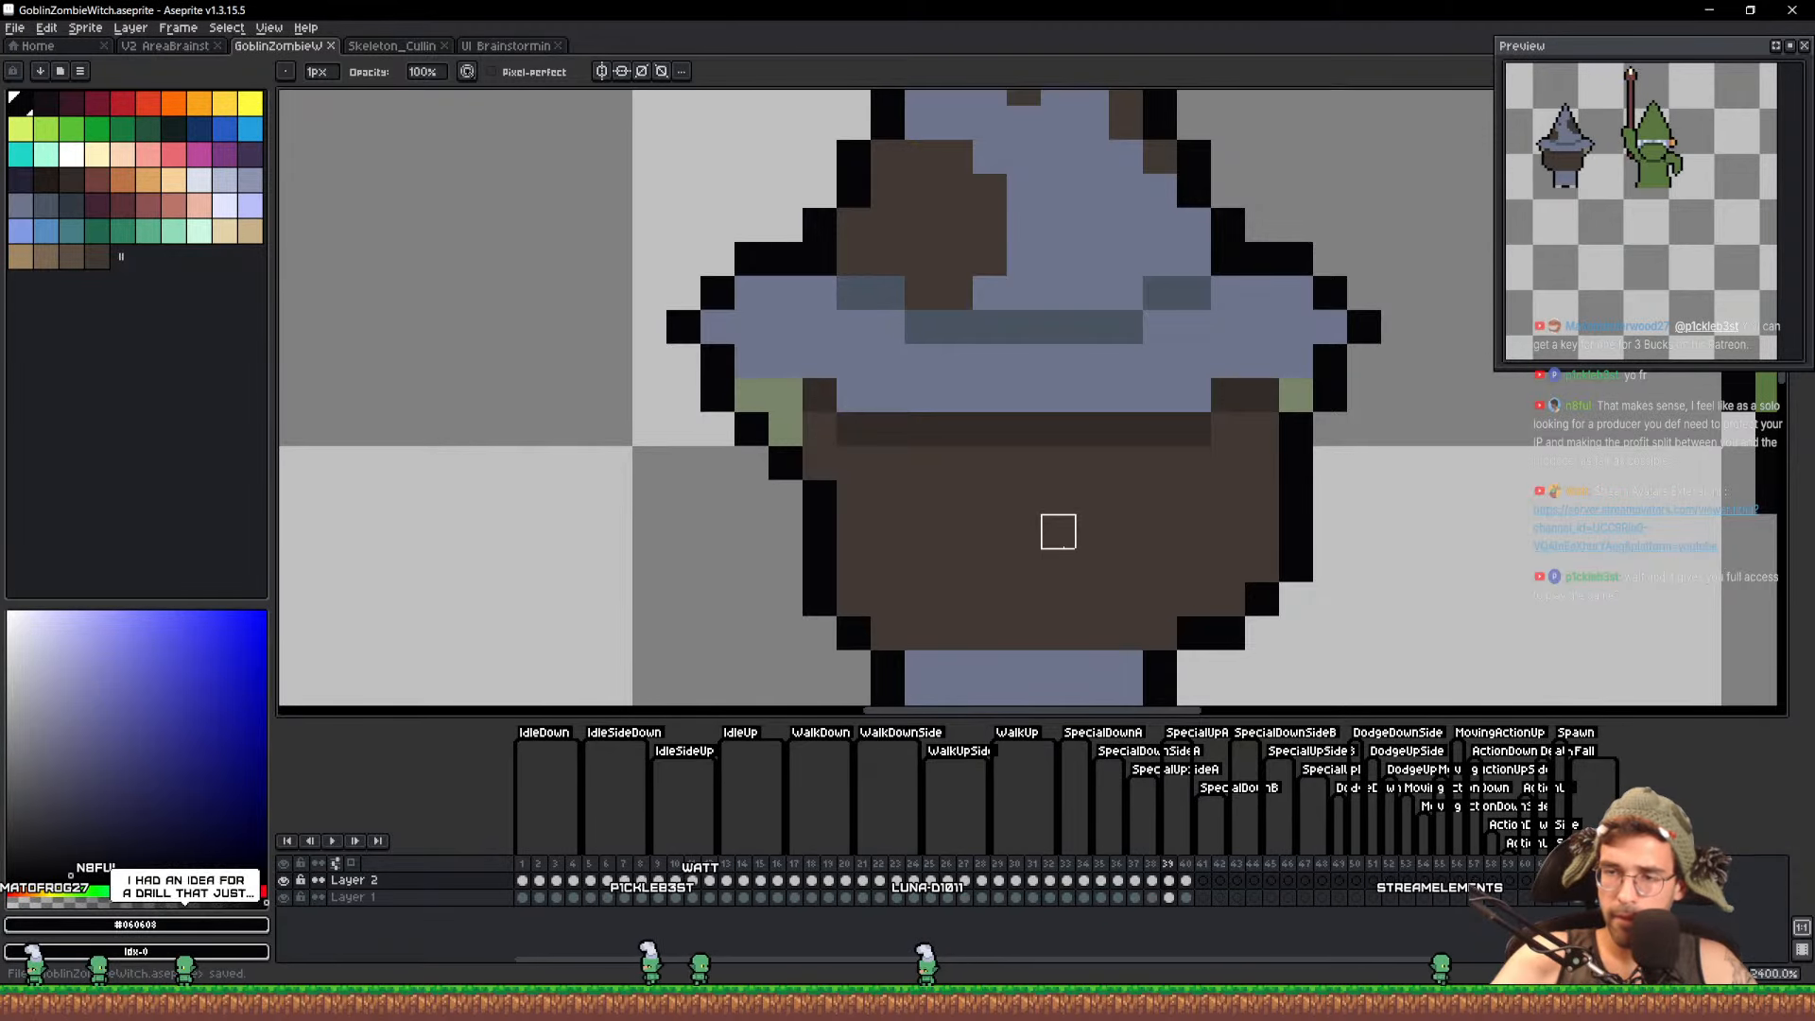
Select the Layer 2 cels from frame 40 onward and hide the green wizard reference on Layer 1
{"action": "scroll", "coordinate": [1126, 463], "scroll_direction": "down", "scroll_amount": 3}
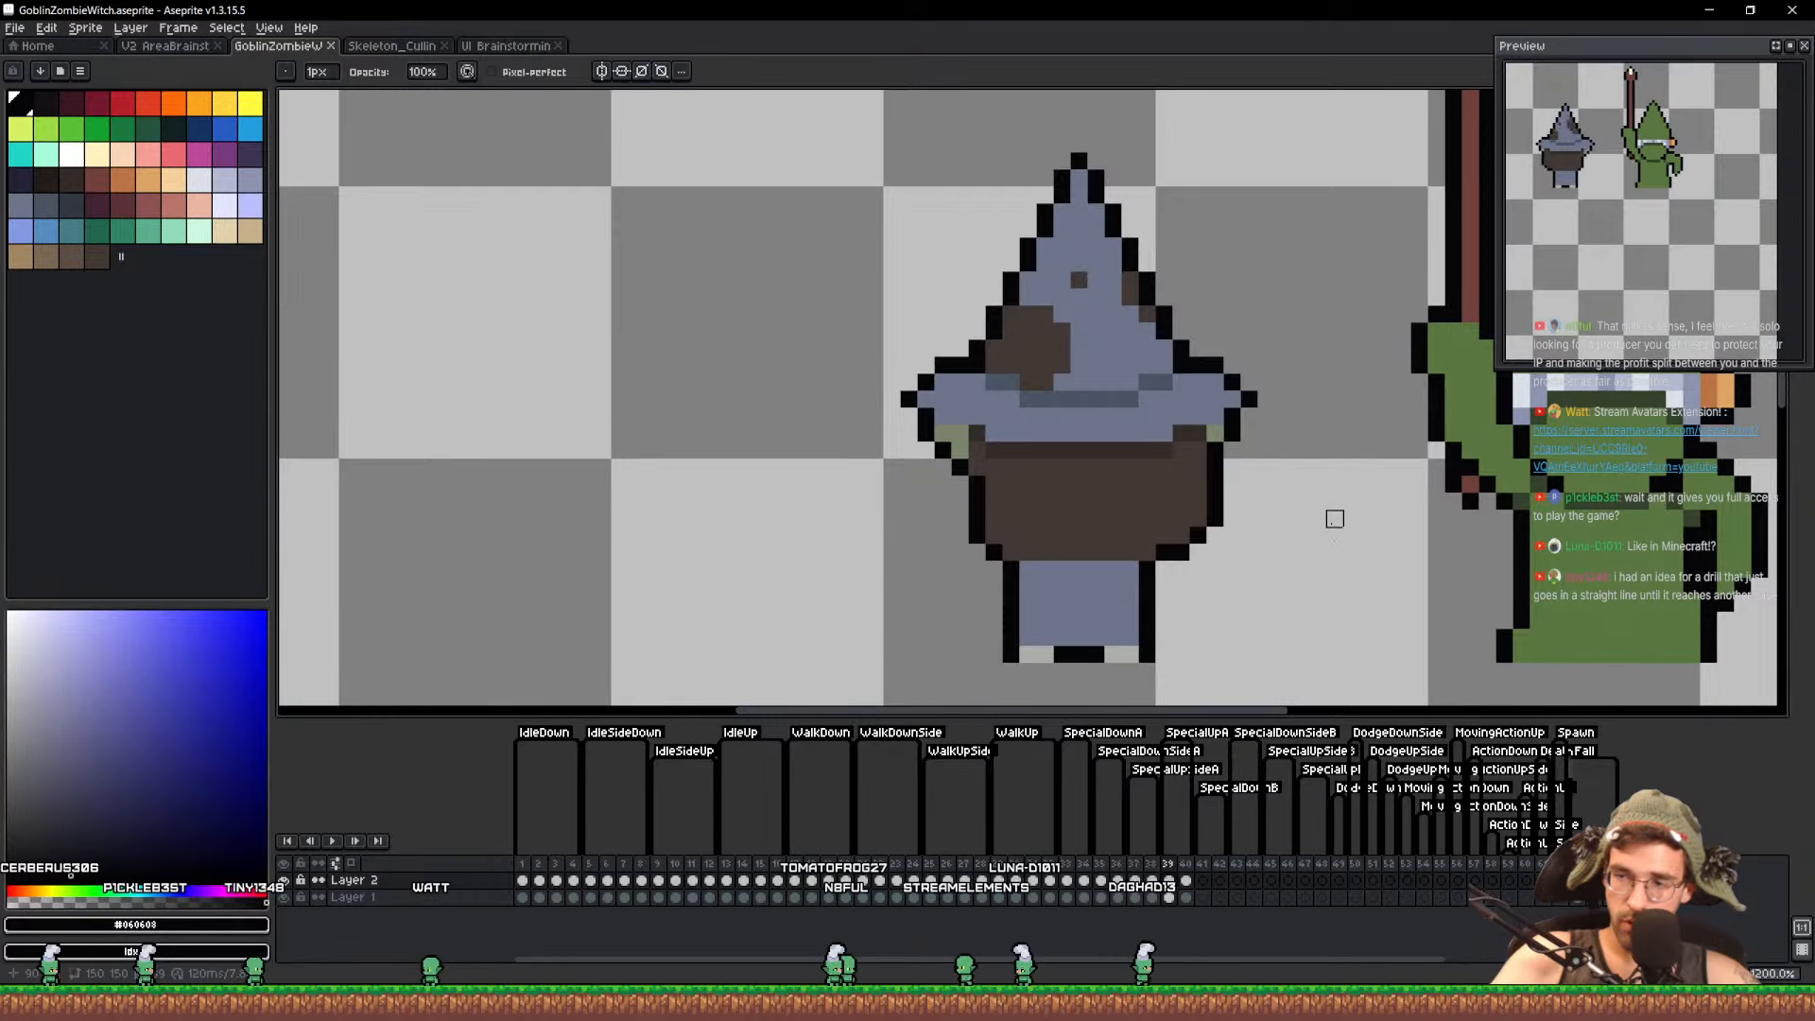
{"action": "scroll", "coordinate": [1334, 484], "scroll_direction": "down", "scroll_amount": 4}
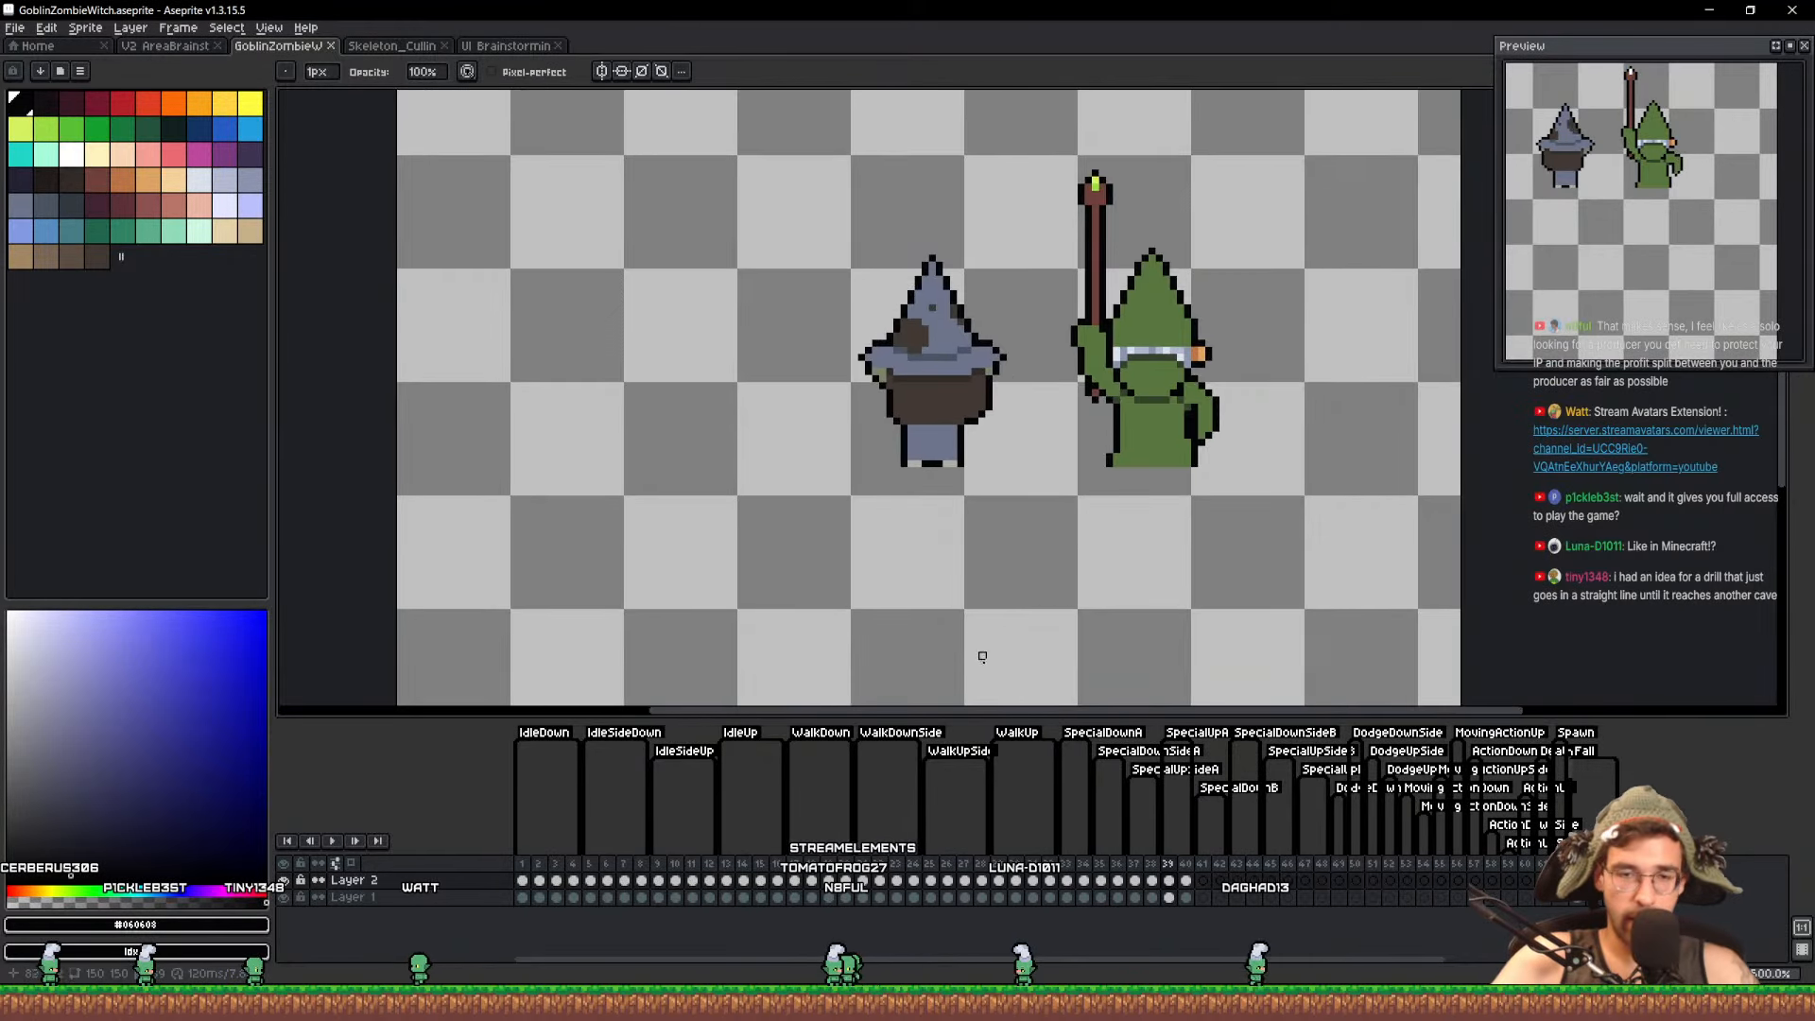
{"action": "left_click_drag", "start_coordinate": [1187, 881], "coordinate": [1611, 893]}
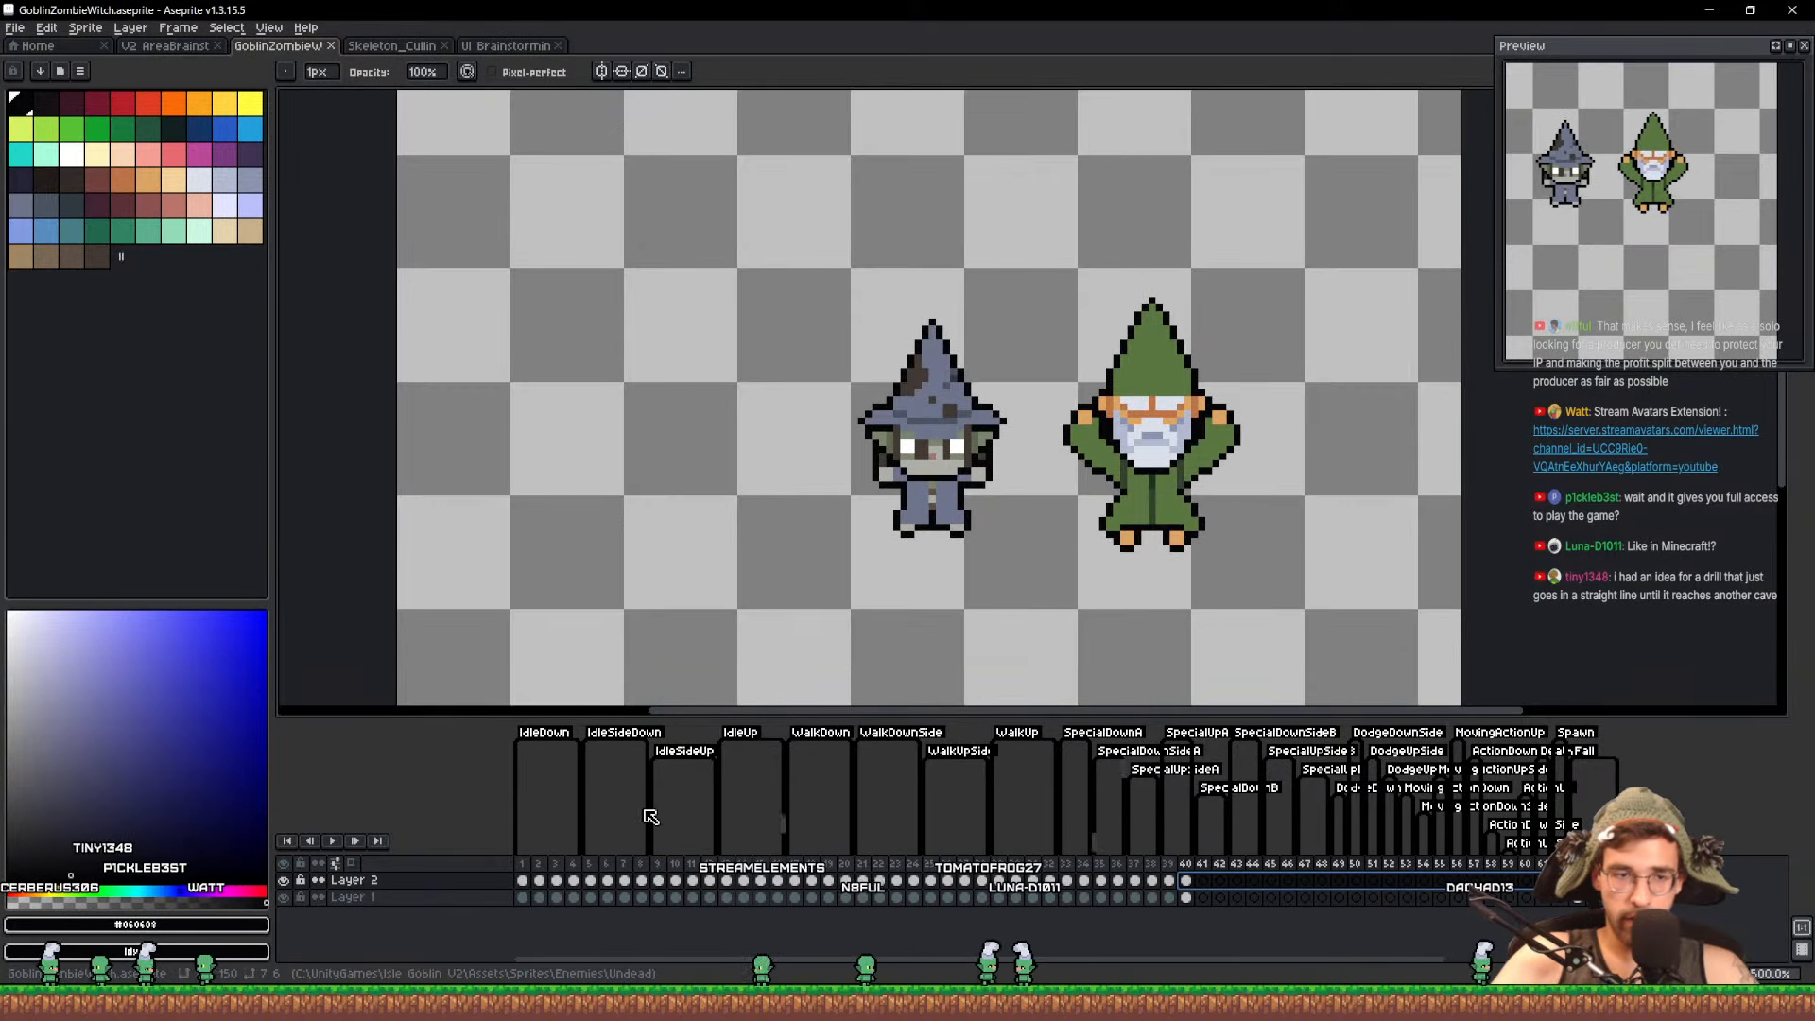
{"action": "left_click", "coordinate": [286, 901]}
{"action": "left_click", "coordinate": [22, 105]}
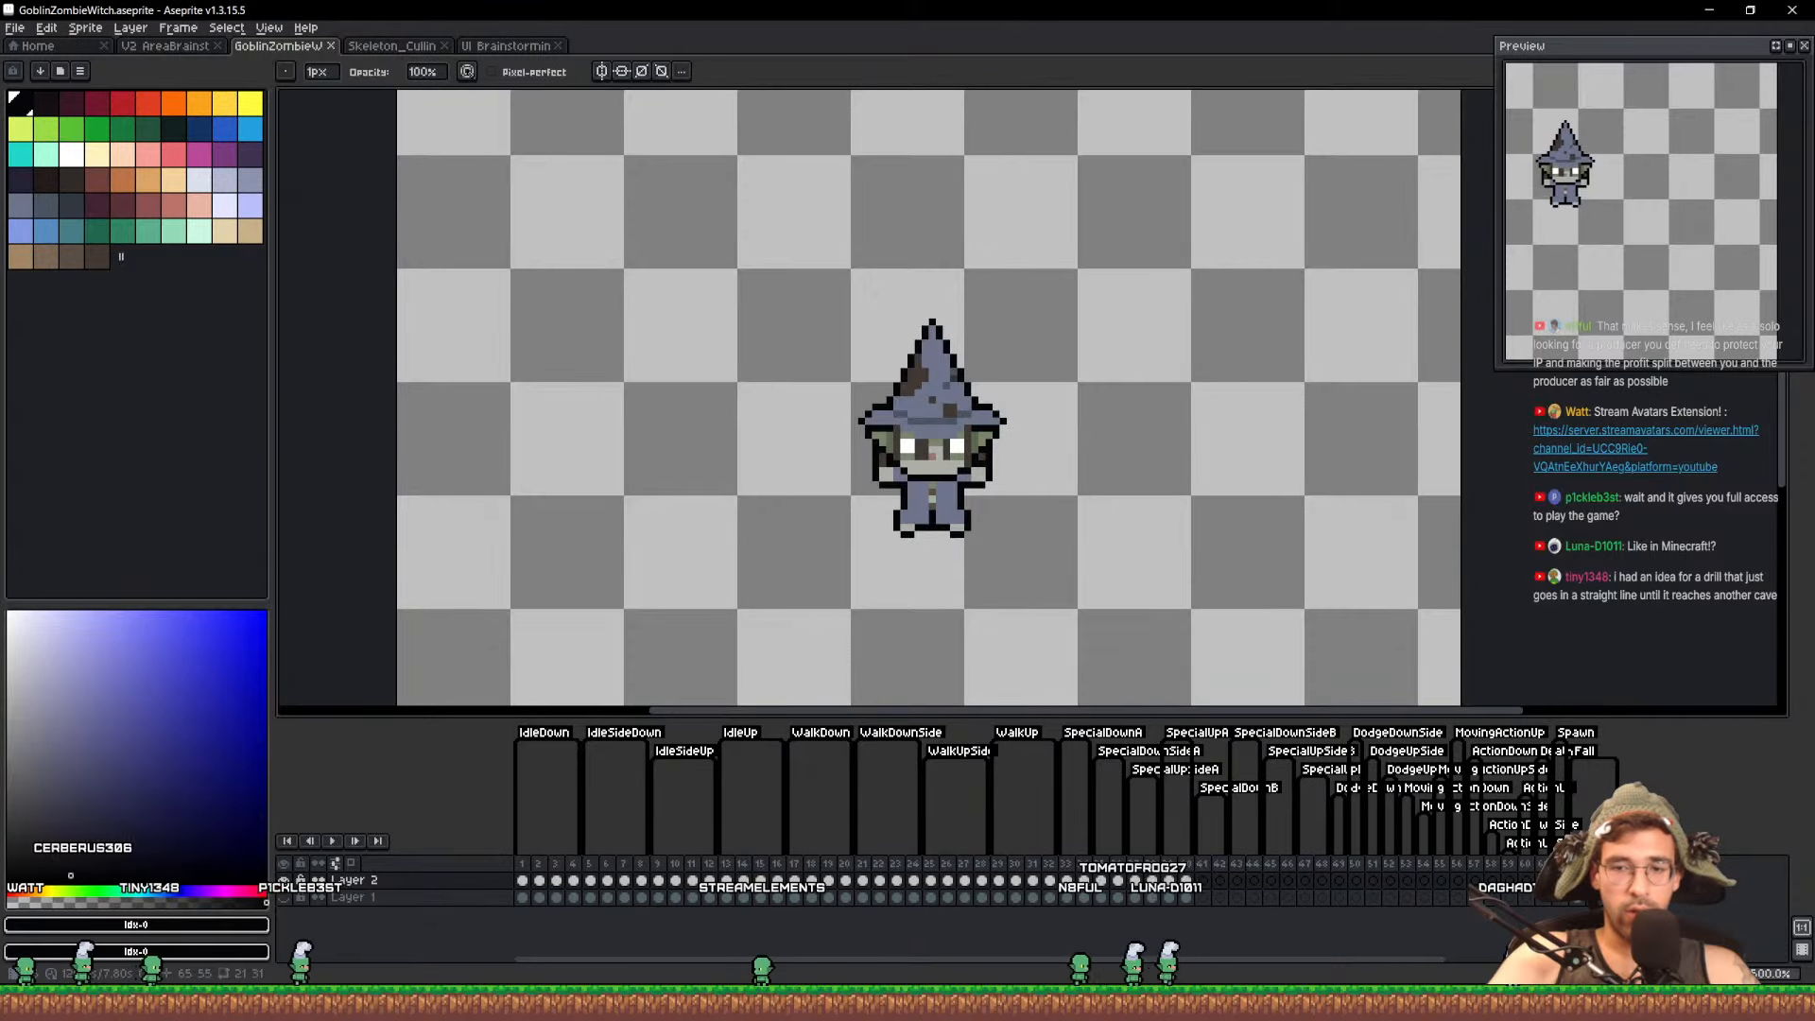
Add a black outline to the Layer 2 cels across all frames, check the outlined frames, and save the file
{"action": "left_click_drag", "start_coordinate": [1611, 895], "coordinate": [511, 883]}
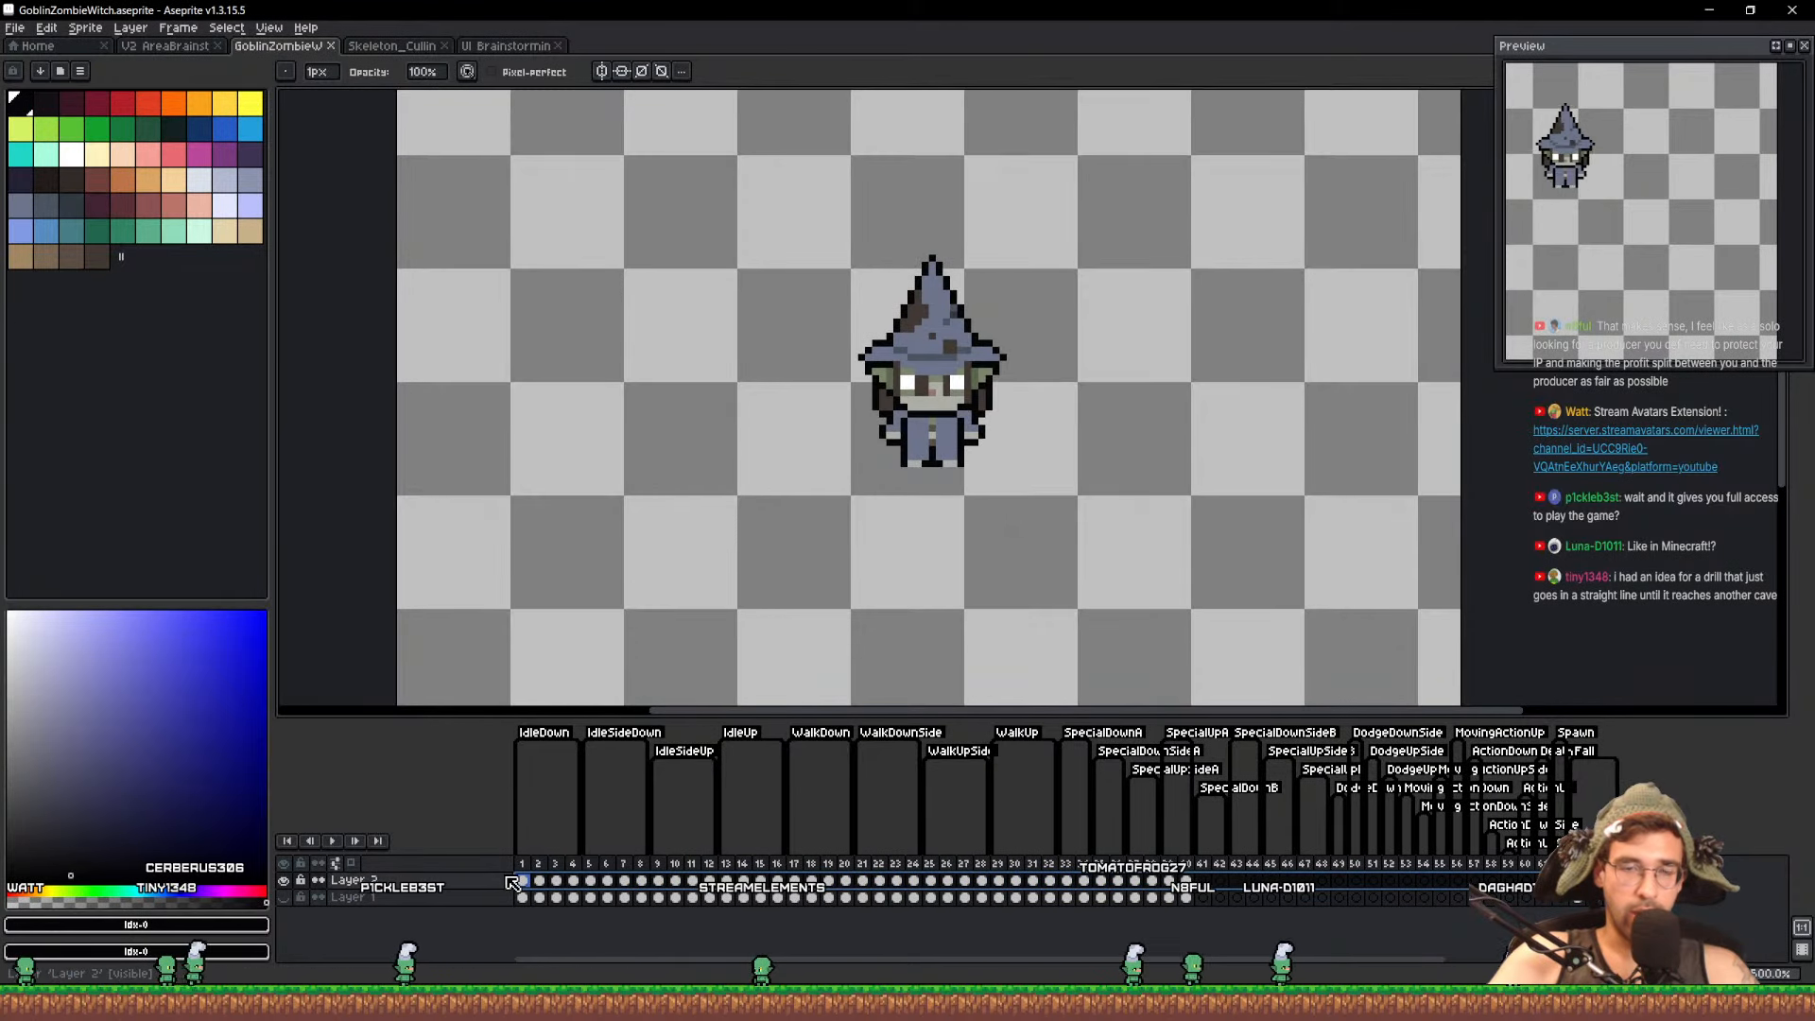
{"action": "key", "text": "shift+o"}
{"action": "key", "text": "Return"}
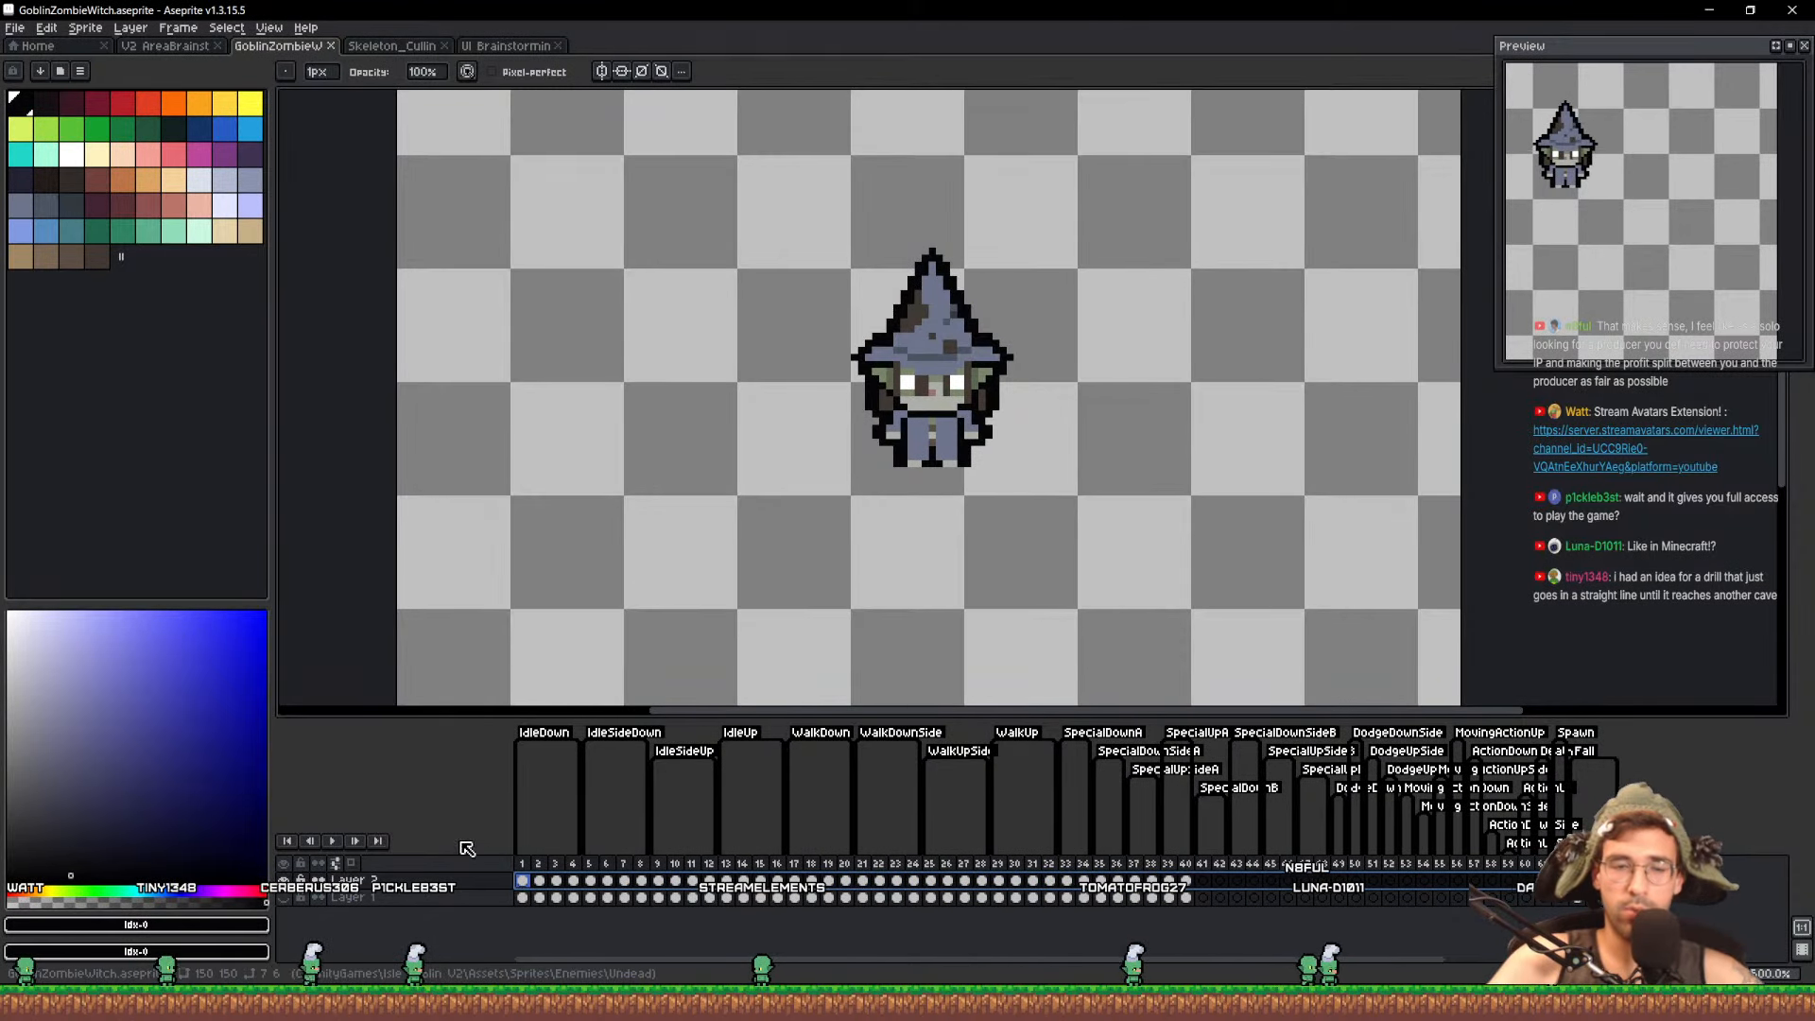
{"action": "left_click", "coordinate": [590, 873]}
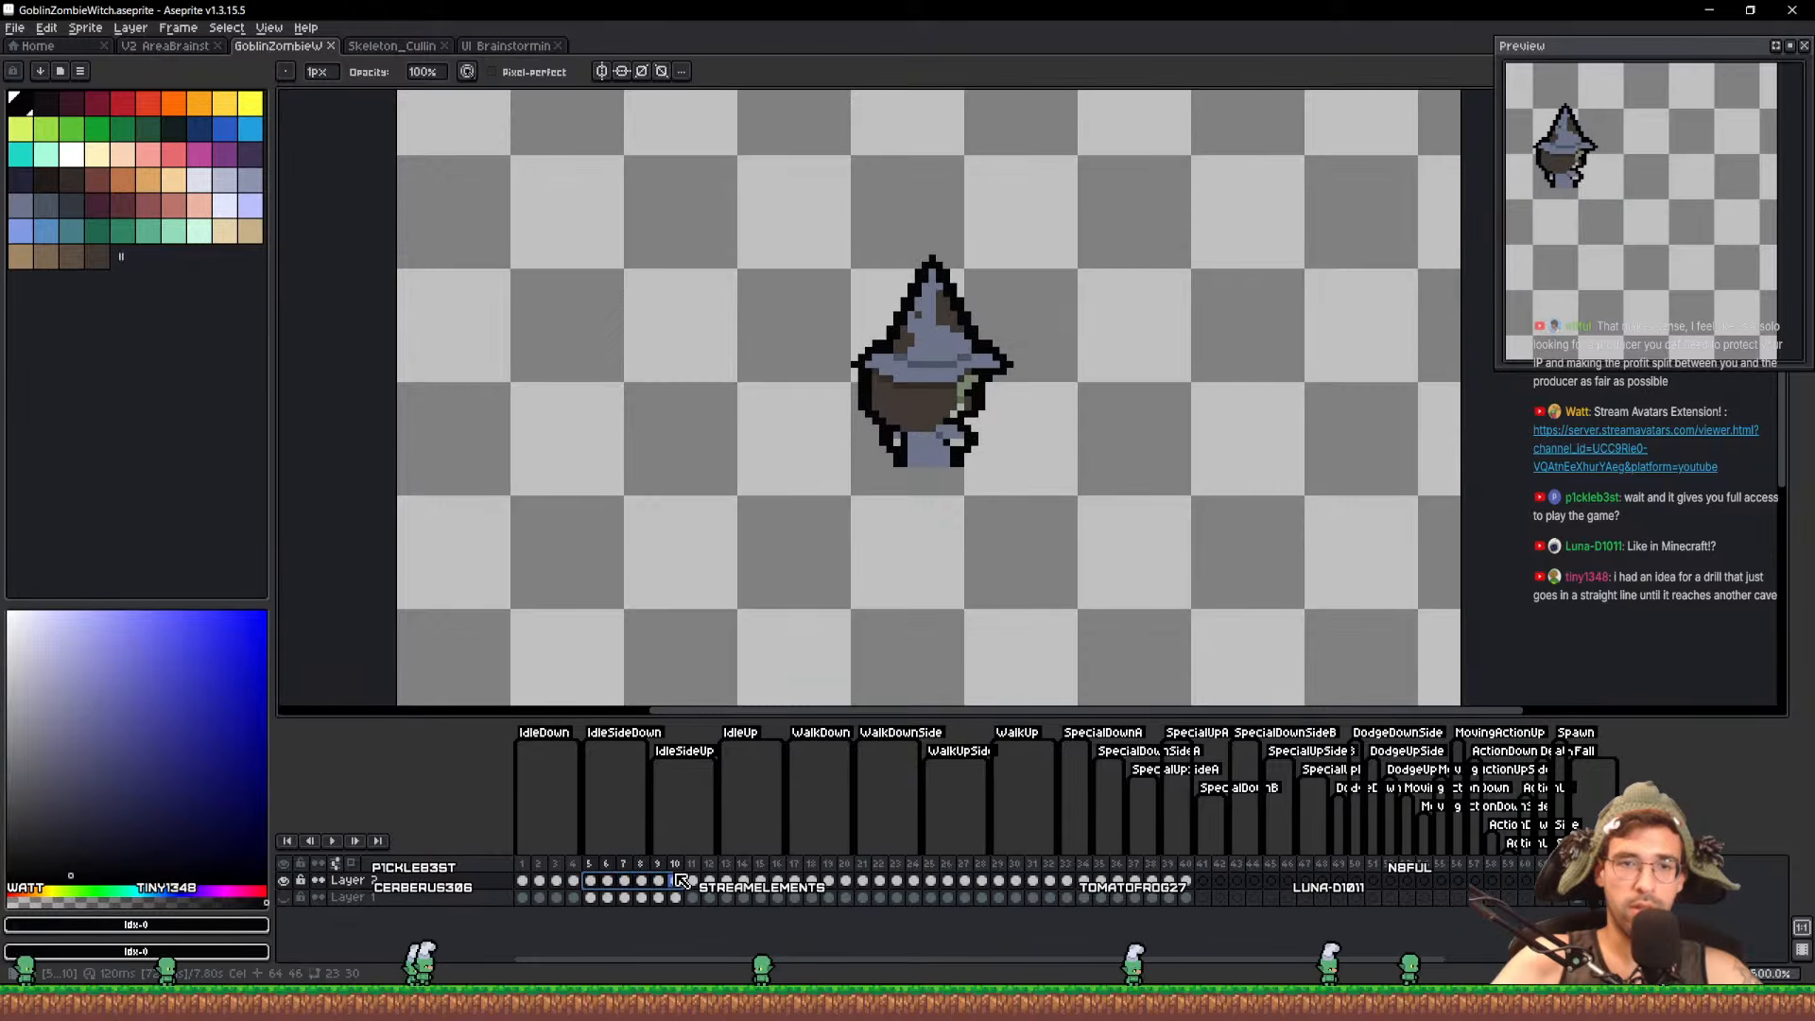
{"action": "left_click_drag", "start_coordinate": [681, 881], "coordinate": [1608, 881]}
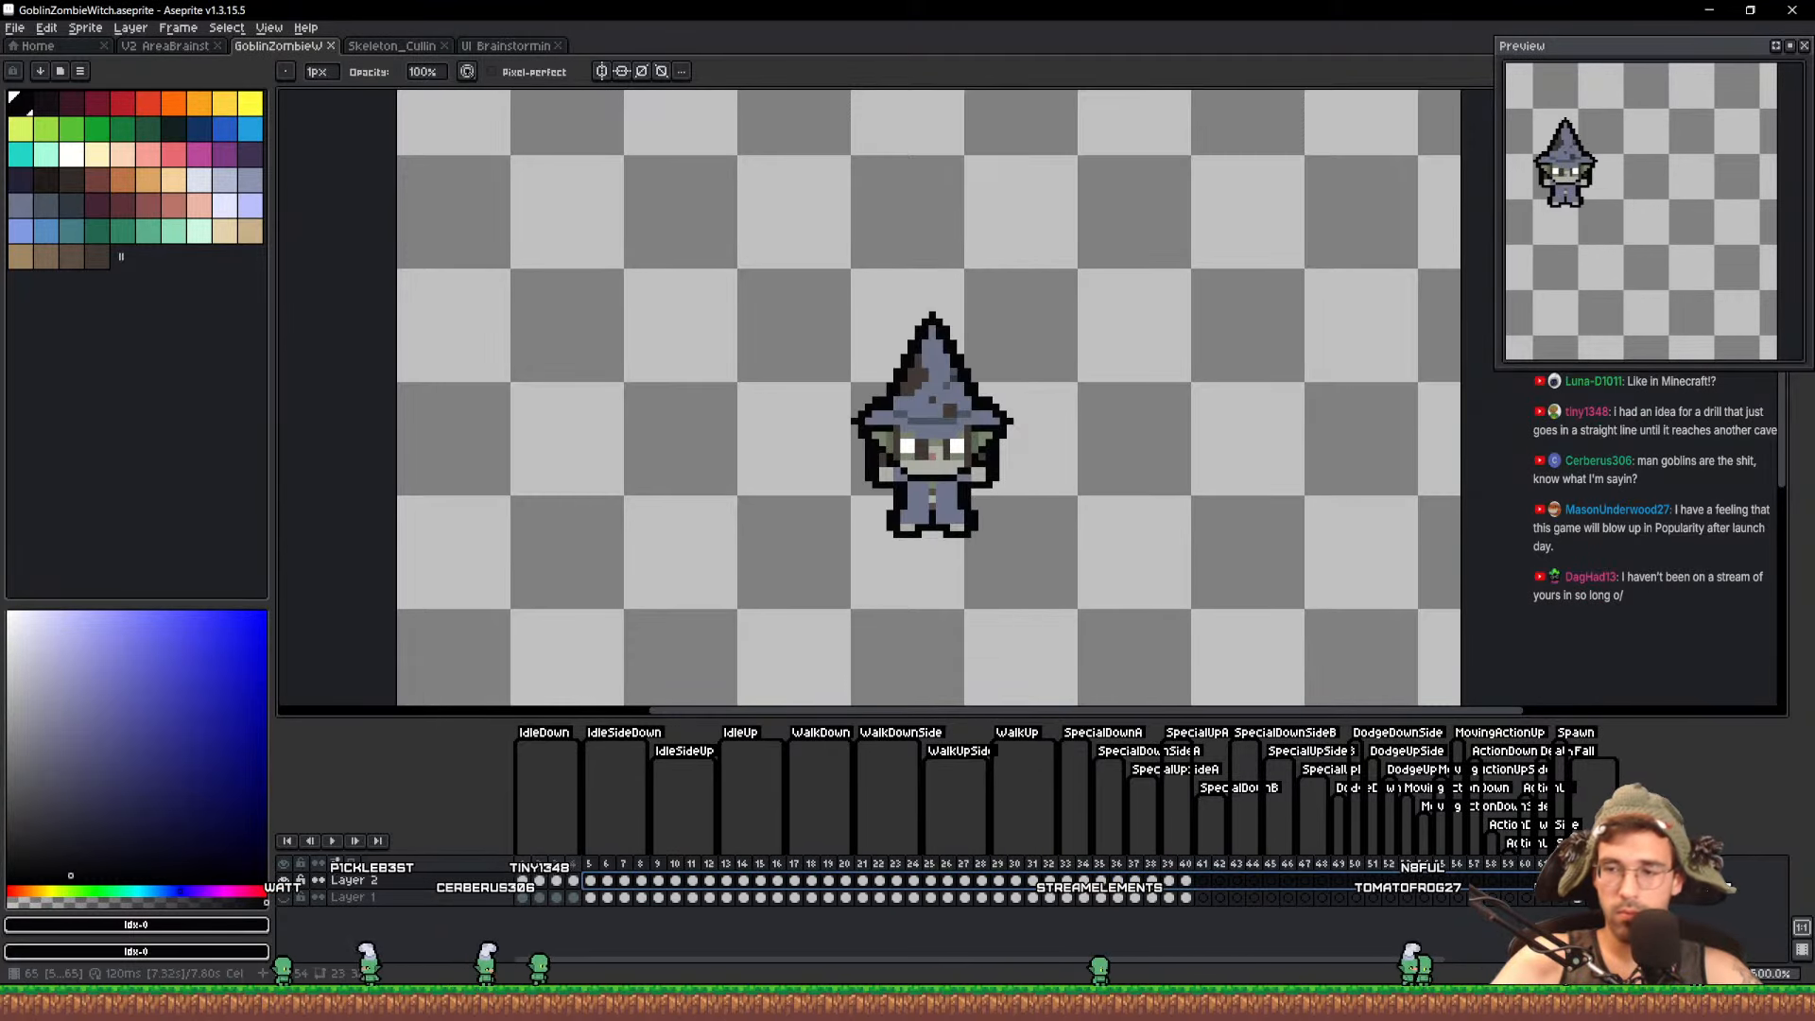
{"action": "left_click_drag", "start_coordinate": [1481, 871], "coordinate": [522, 871]}
{"action": "key", "text": "ctrl+s"}
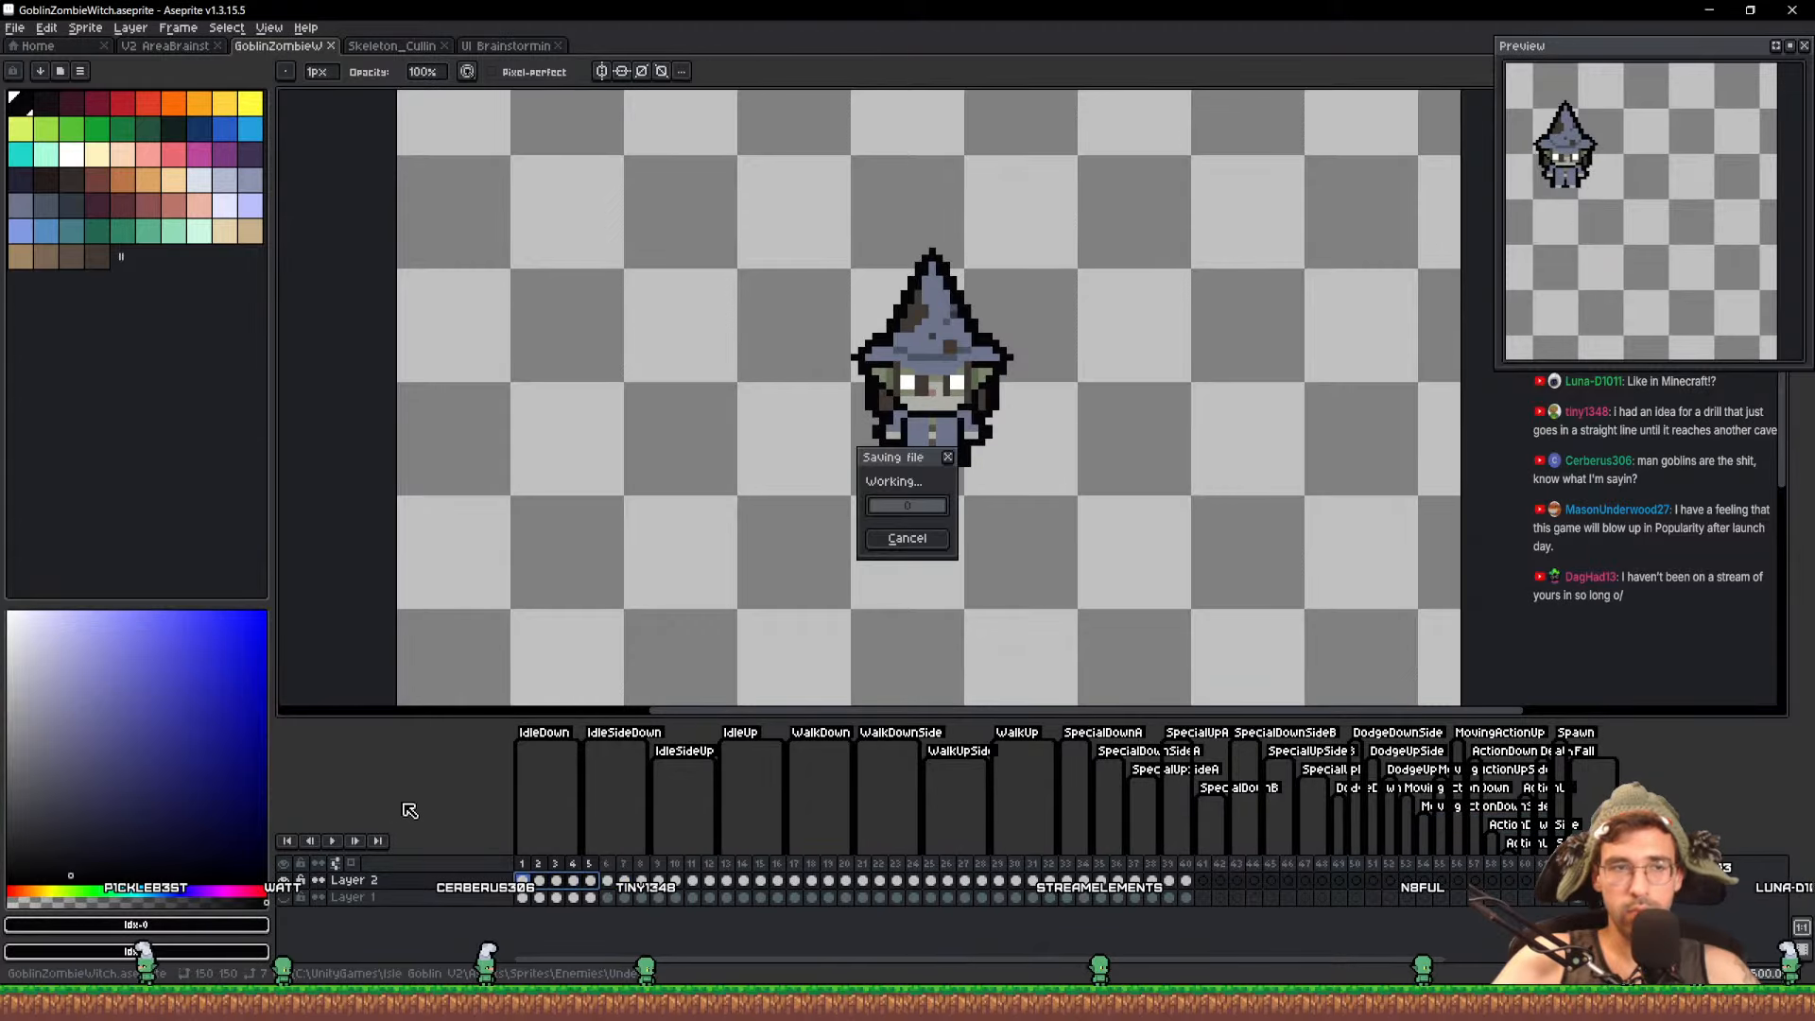
Switch to the V2 AreaBrainstorming sheet and survey it from the undead character row up to the wooden trapdoor tiles
{"action": "left_click", "coordinate": [157, 43]}
{"action": "scroll", "coordinate": [1101, 544], "scroll_direction": "down", "scroll_amount": 1}
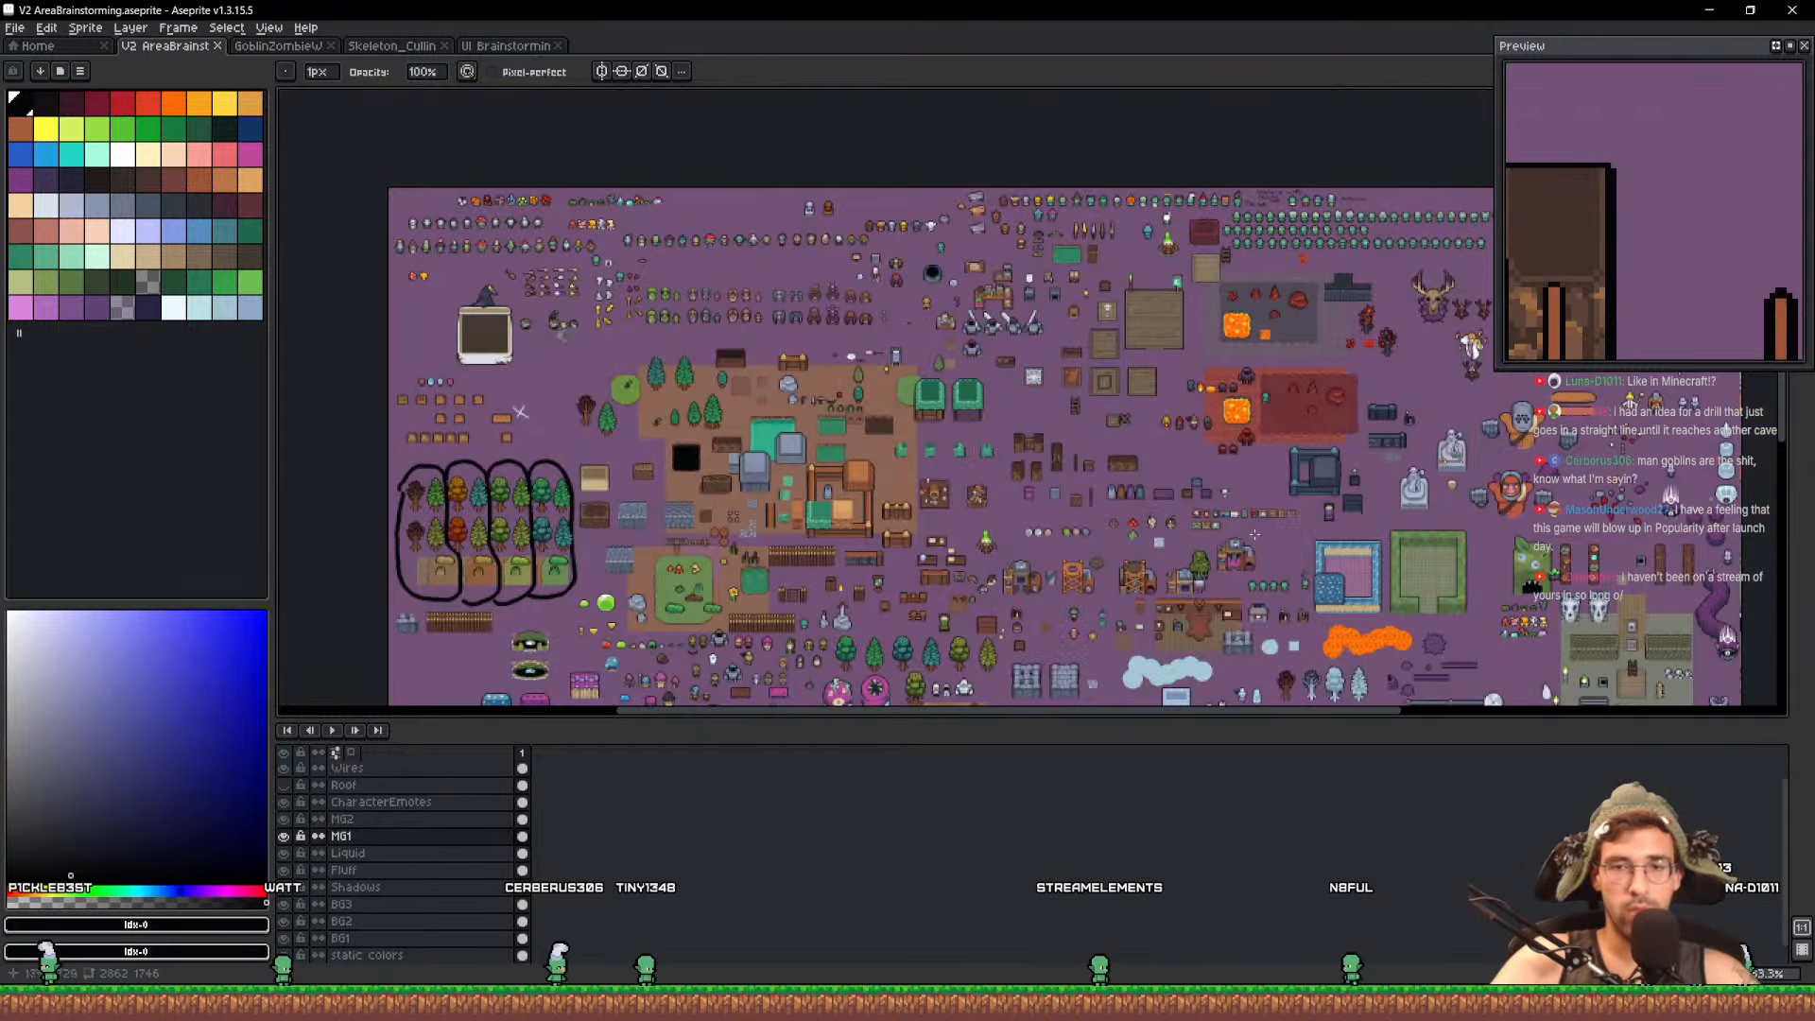
{"action": "left_click_drag", "start_coordinate": [1111, 553], "coordinate": [1051, 399]}
{"action": "scroll", "coordinate": [1039, 481], "scroll_direction": "up", "scroll_amount": 4}
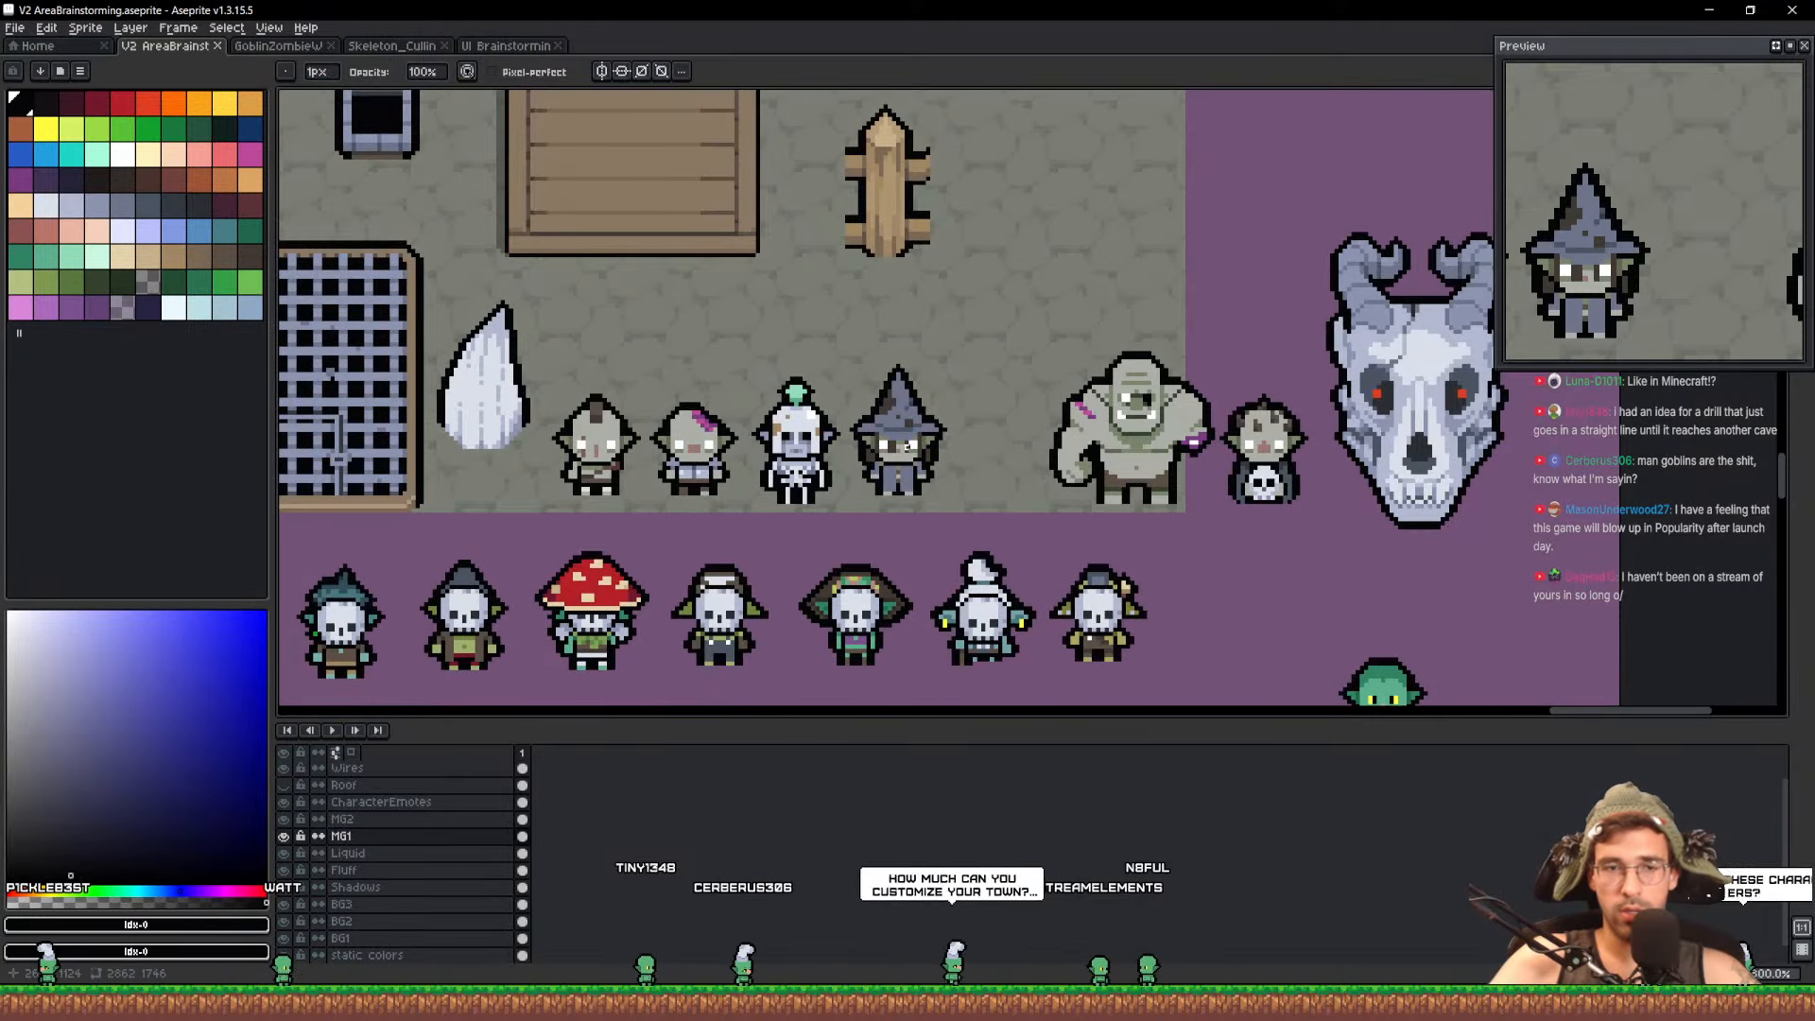
{"action": "left_click_drag", "start_coordinate": [896, 443], "coordinate": [1177, 646]}
{"action": "scroll", "coordinate": [1177, 647], "scroll_direction": "down", "scroll_amount": 1}
{"action": "left_click_drag", "start_coordinate": [1126, 535], "coordinate": [1207, 695]}
{"action": "left_click_drag", "start_coordinate": [1203, 535], "coordinate": [1179, 709]}
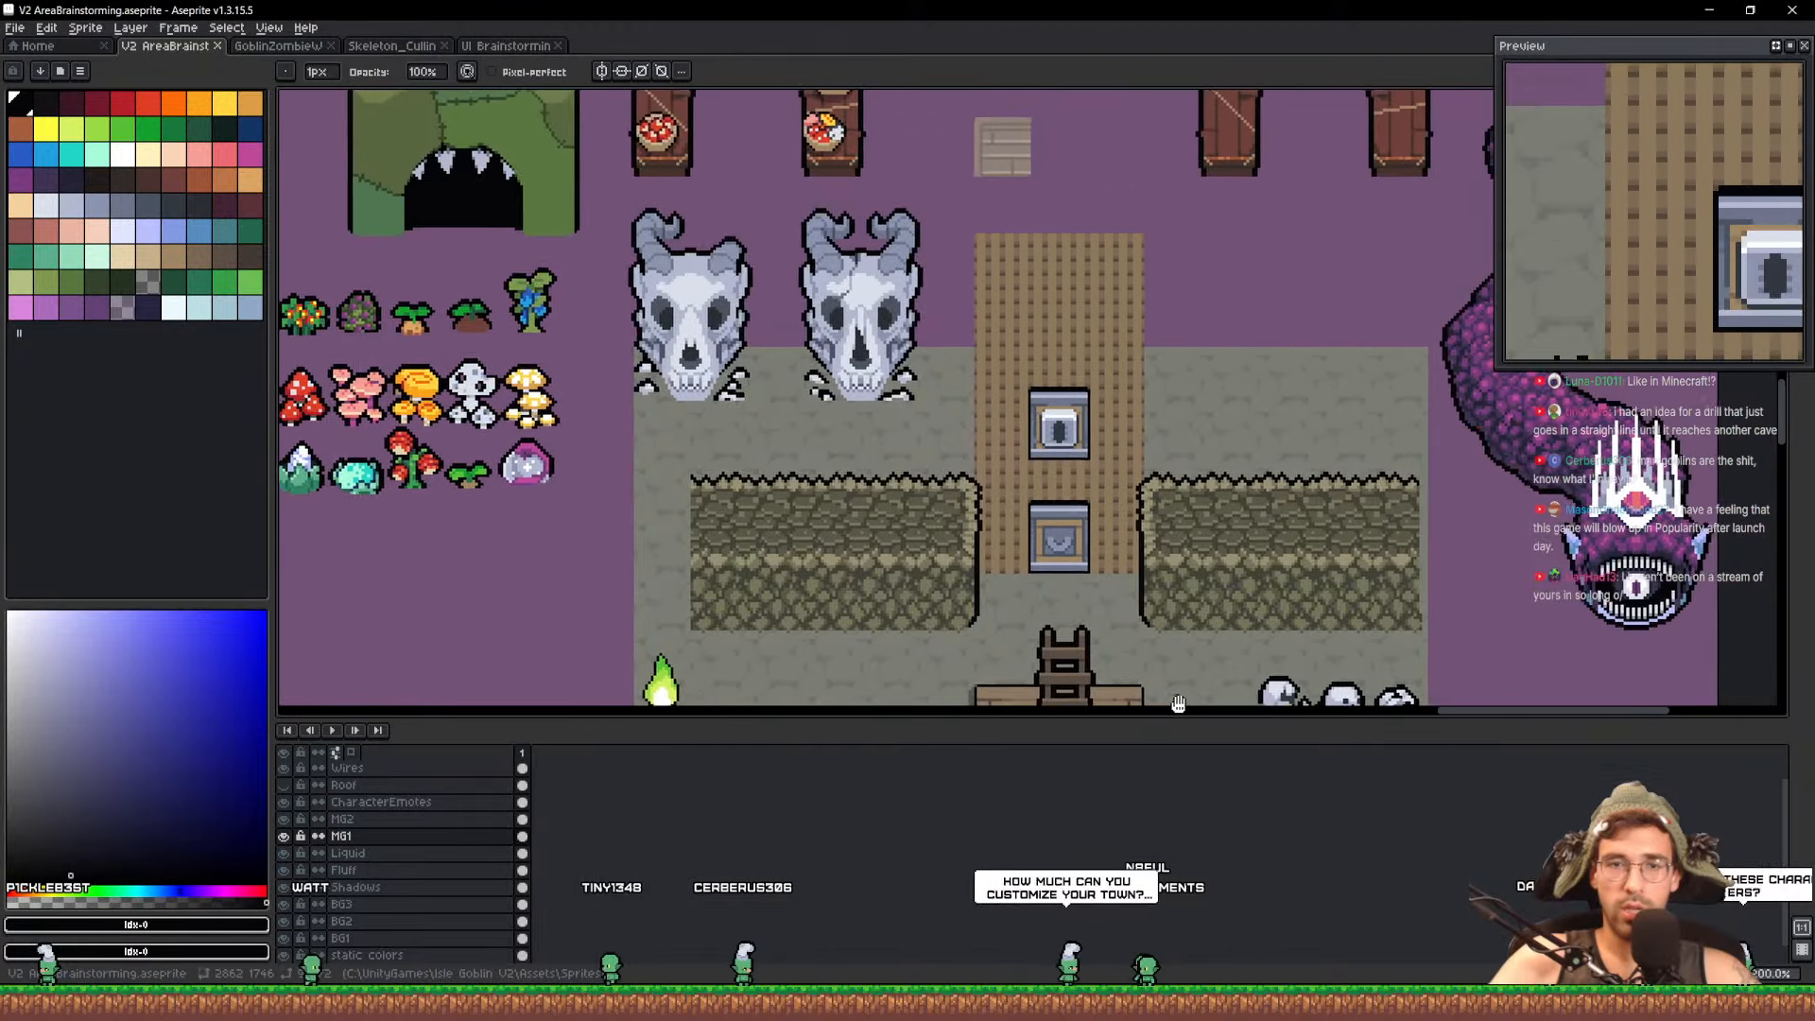
{"action": "left_click_drag", "start_coordinate": [1175, 597], "coordinate": [1347, 695]}
{"action": "scroll", "coordinate": [968, 353], "scroll_direction": "down", "scroll_amount": 1}
{"action": "left_click_drag", "start_coordinate": [968, 353], "coordinate": [1410, 513]}
{"action": "scroll", "coordinate": [1410, 512], "scroll_direction": "down", "scroll_amount": 1}
{"action": "left_click_drag", "start_coordinate": [1059, 217], "coordinate": [1354, 558]}
{"action": "scroll", "coordinate": [984, 525], "scroll_direction": "up", "scroll_amount": 4}
{"action": "left_click_drag", "start_coordinate": [984, 596], "coordinate": [981, 444]}
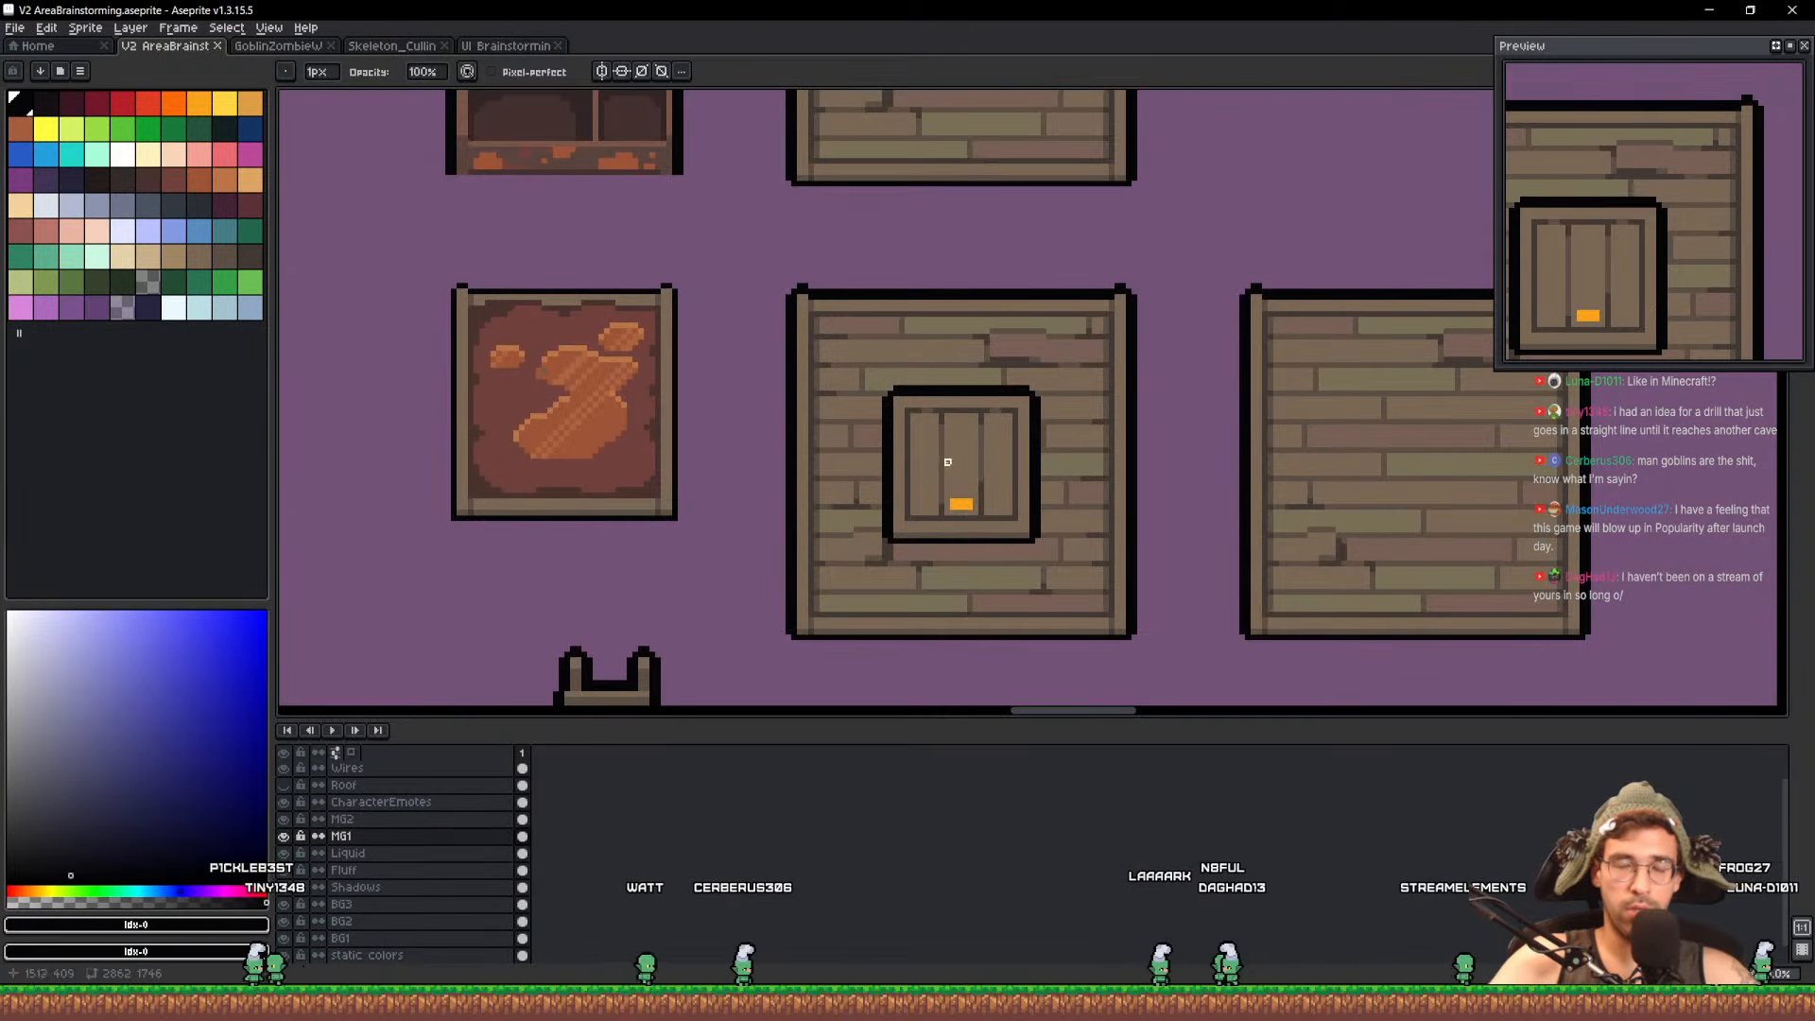
Examine the stone dungeon area, its metal grate, and the row of undead goblins in close-up
{"action": "scroll", "coordinate": [954, 457], "scroll_direction": "down", "scroll_amount": 4}
{"action": "left_click_drag", "start_coordinate": [1252, 508], "coordinate": [482, 205]}
{"action": "scroll", "coordinate": [993, 597], "scroll_direction": "up", "scroll_amount": 2}
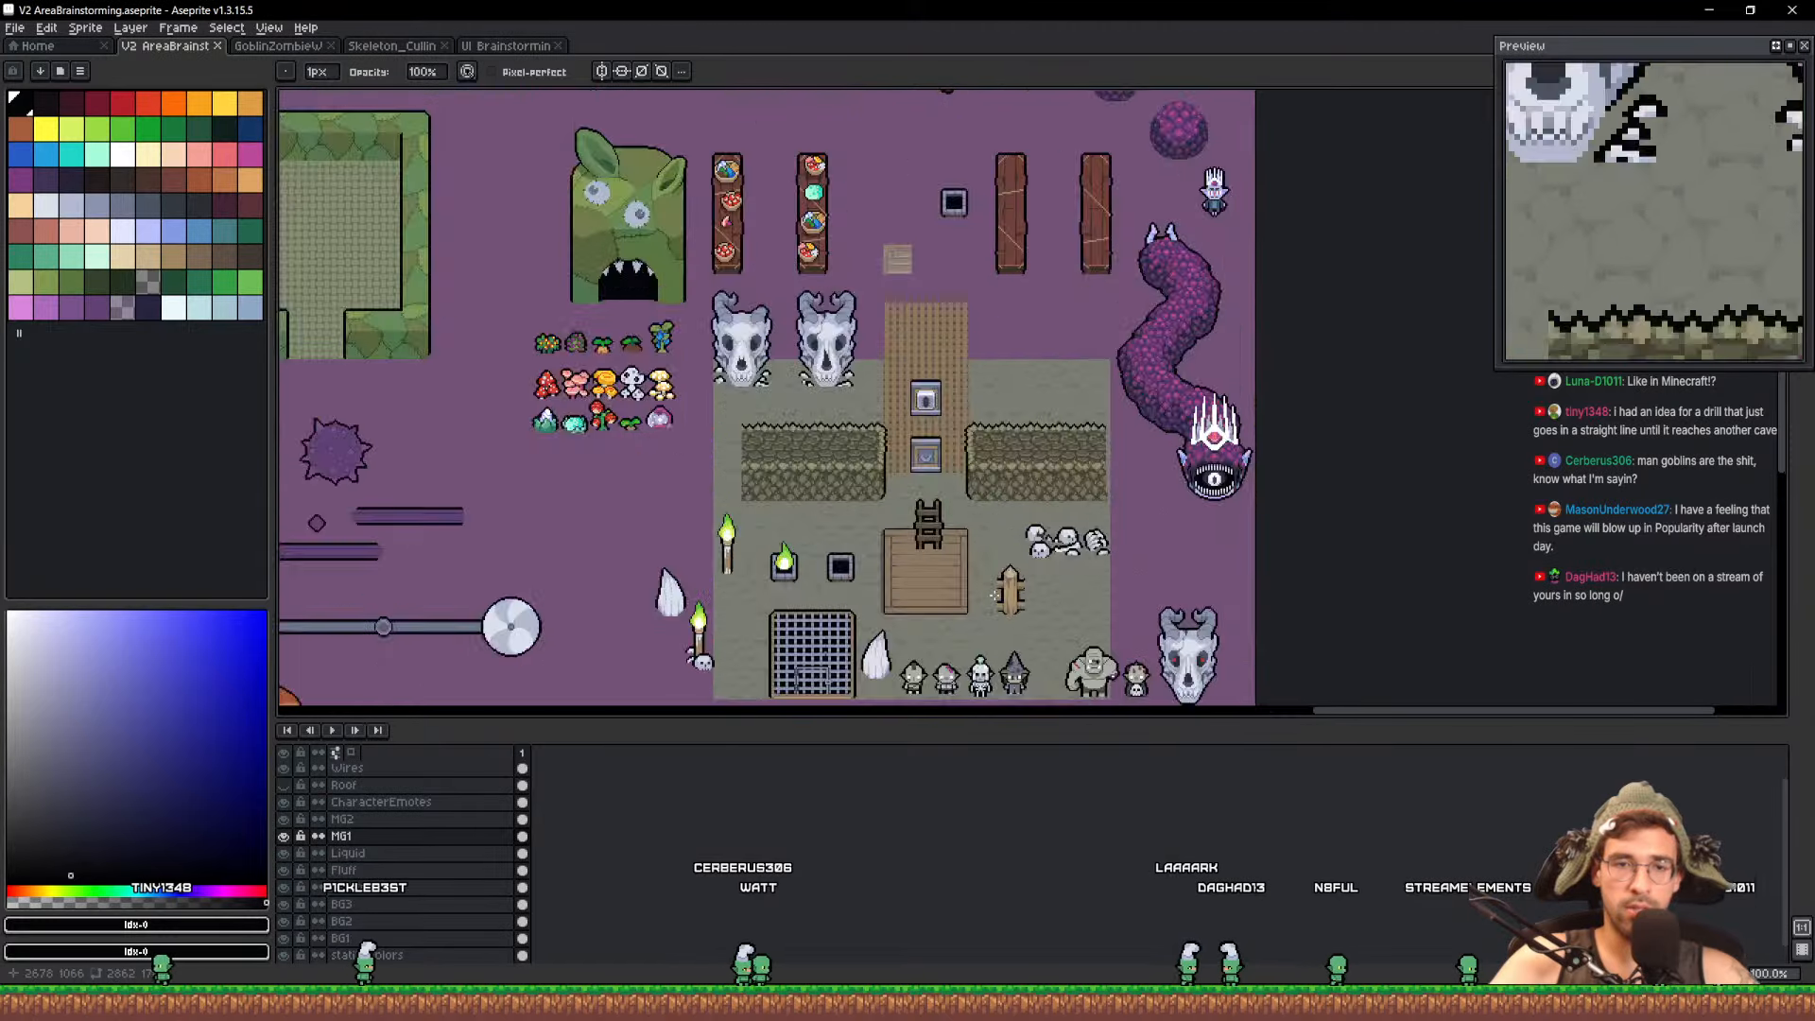
{"action": "scroll", "coordinate": [992, 597], "scroll_direction": "down", "scroll_amount": 1}
{"action": "left_click_drag", "start_coordinate": [993, 598], "coordinate": [952, 477]}
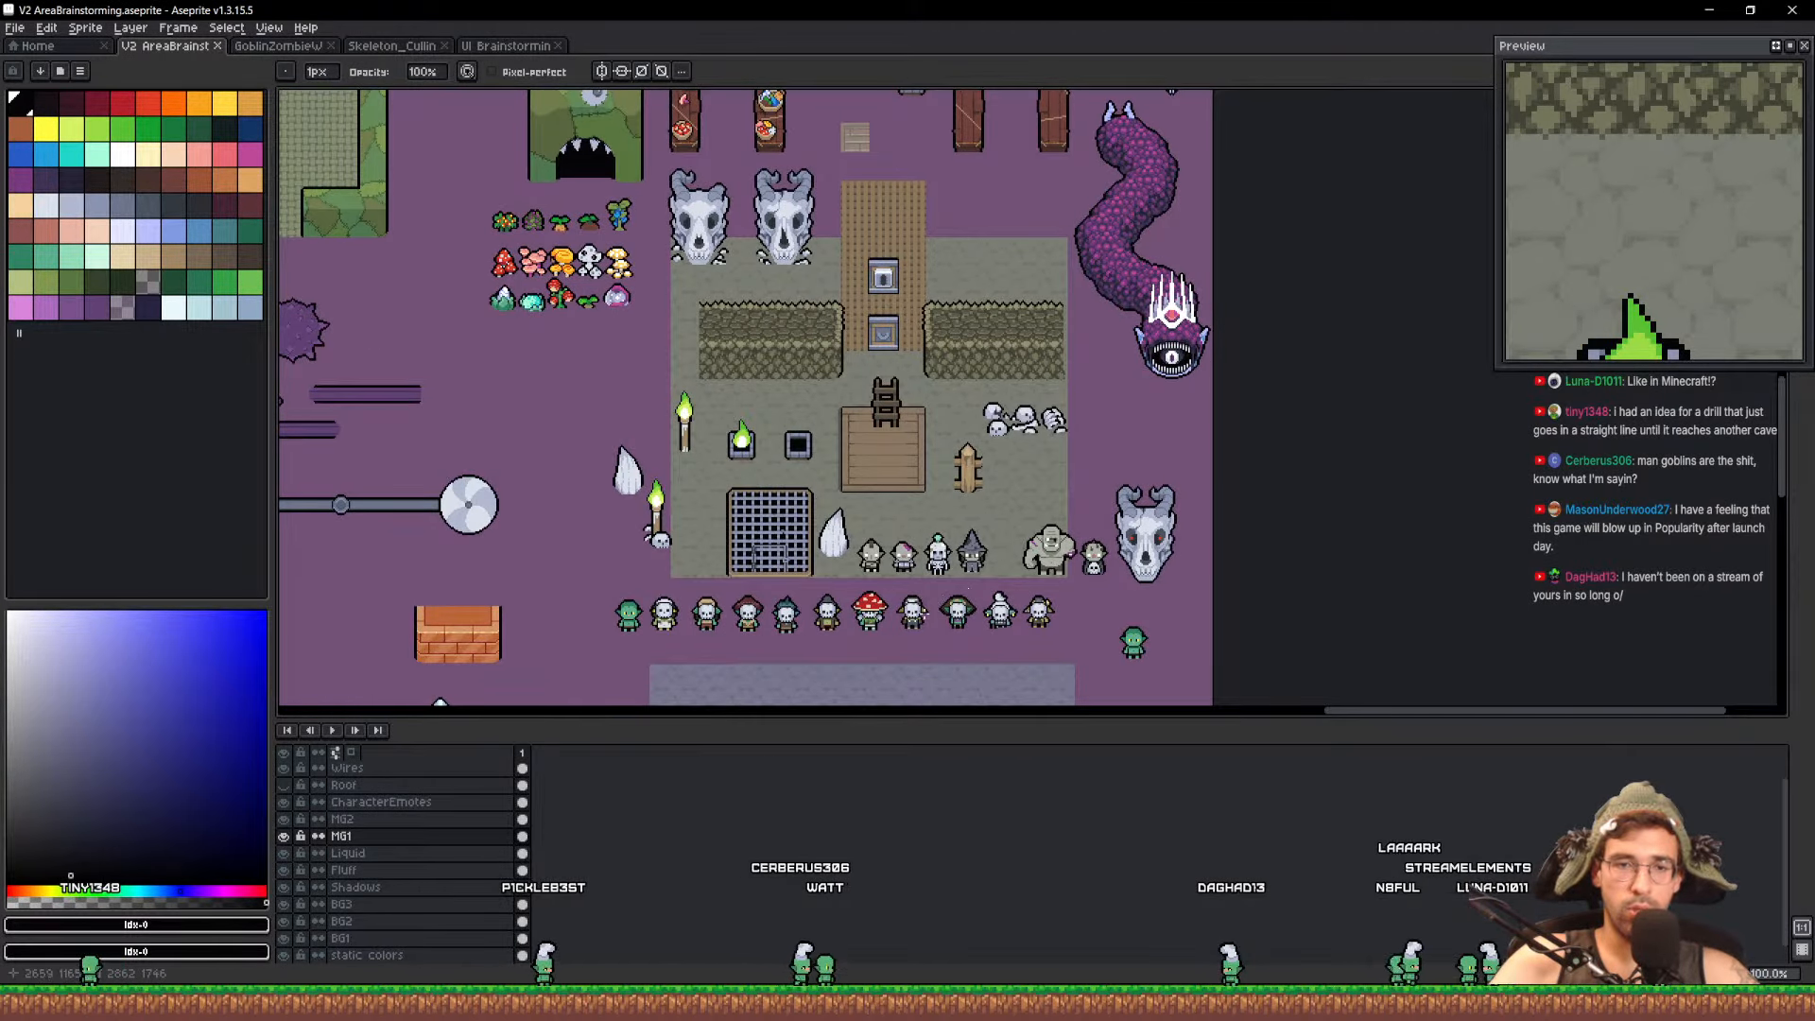
{"action": "scroll", "coordinate": [762, 624], "scroll_direction": "up", "scroll_amount": 4}
{"action": "left_click_drag", "start_coordinate": [756, 539], "coordinate": [281, 374]}
{"action": "left_click_drag", "start_coordinate": [974, 363], "coordinate": [814, 596]}
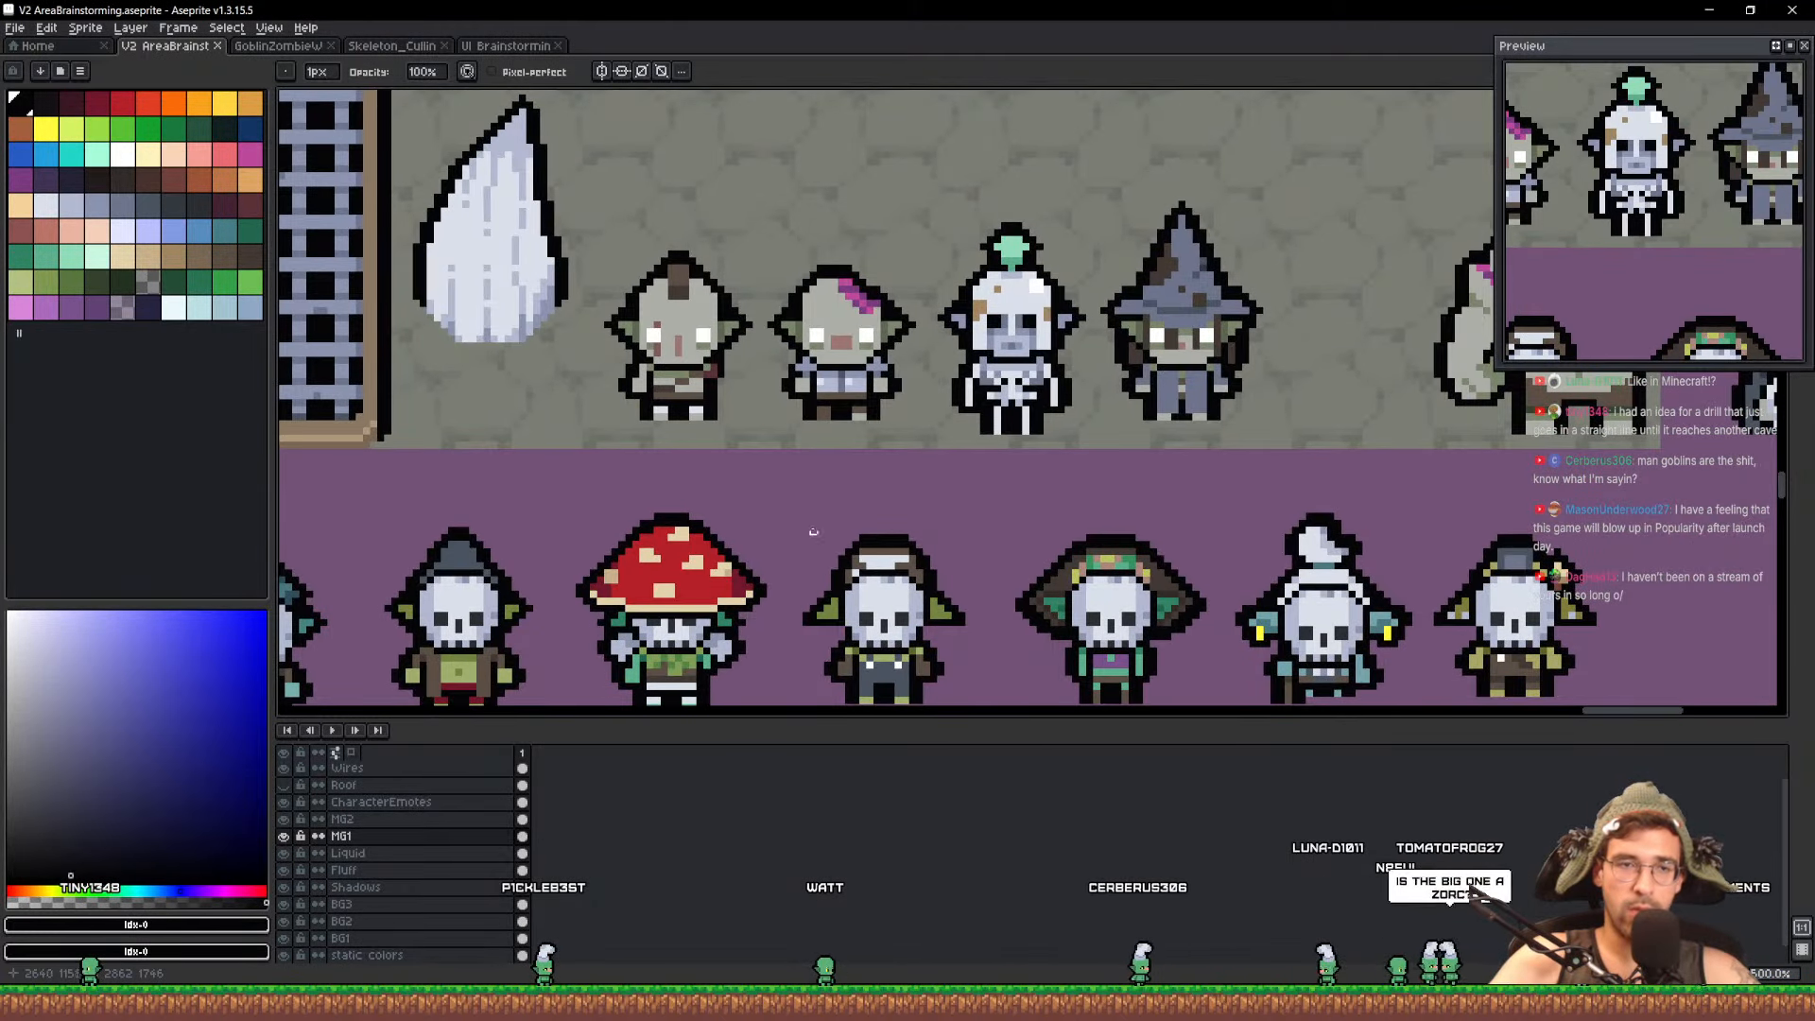
{"action": "left_click_drag", "start_coordinate": [767, 405], "coordinate": [1418, 582]}
{"action": "scroll", "coordinate": [820, 509], "scroll_direction": "up", "scroll_amount": 1}
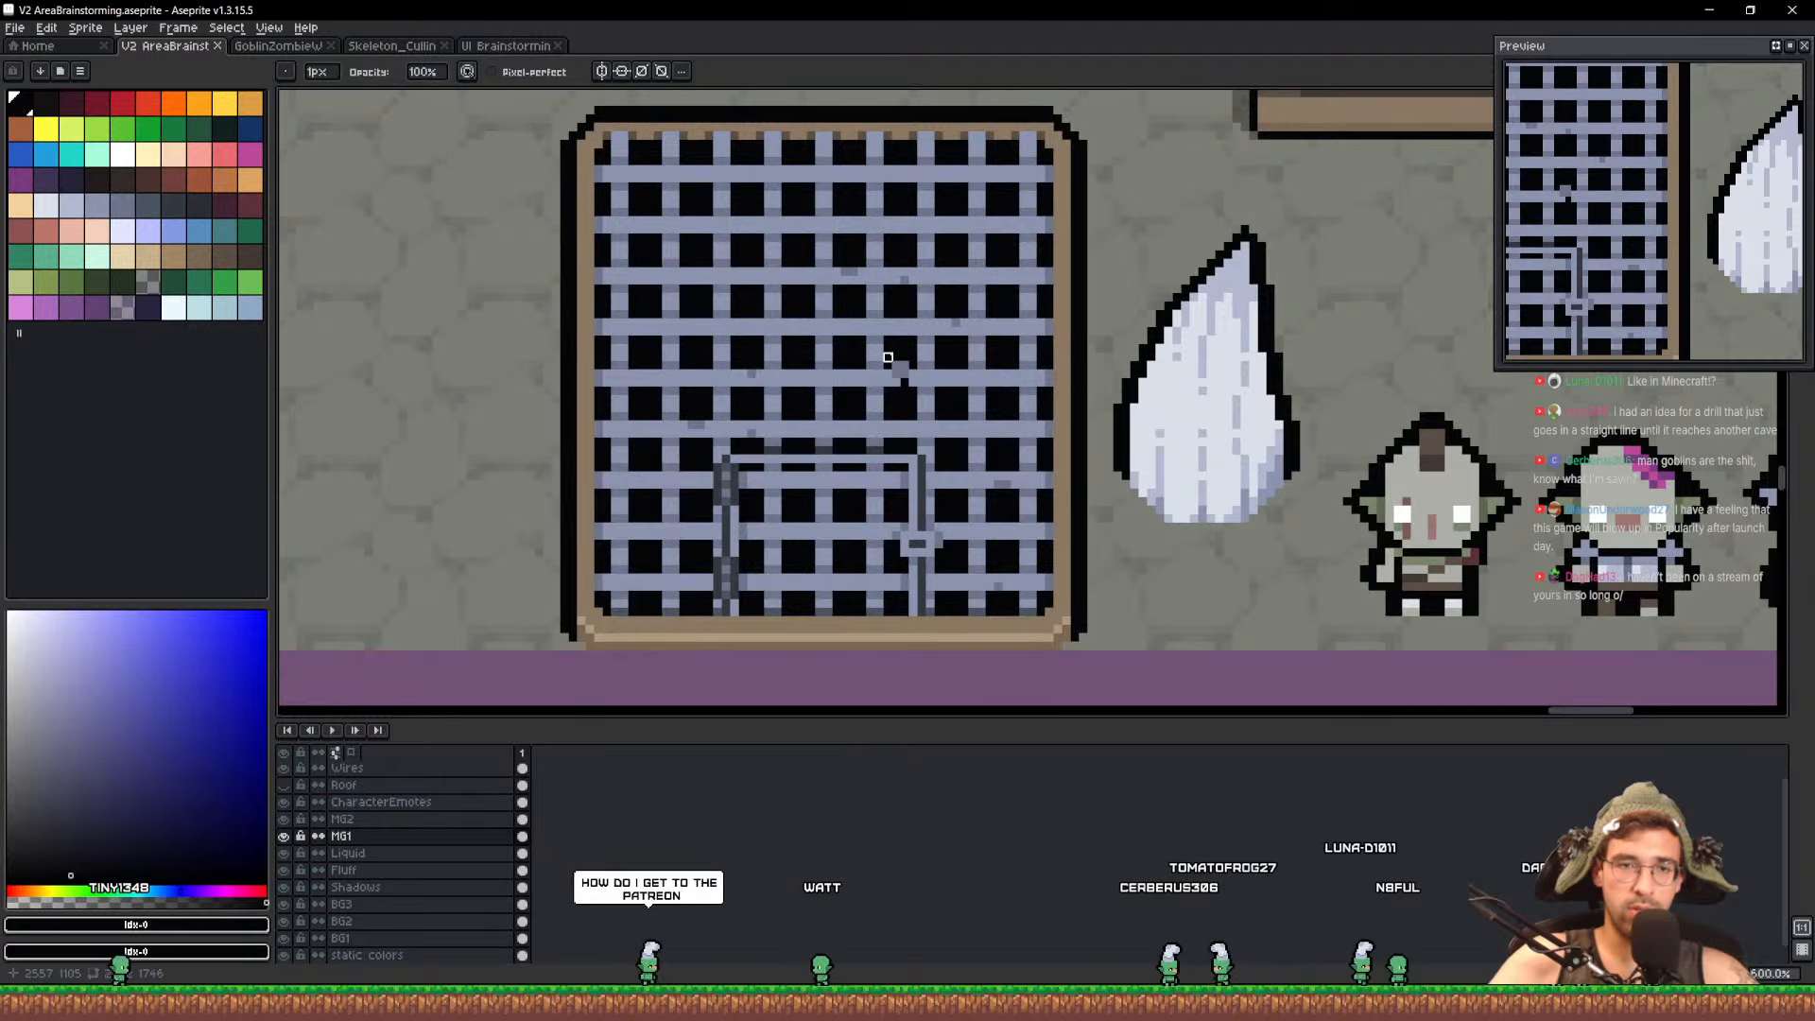
{"action": "left_click_drag", "start_coordinate": [1214, 408], "coordinate": [411, 345]}
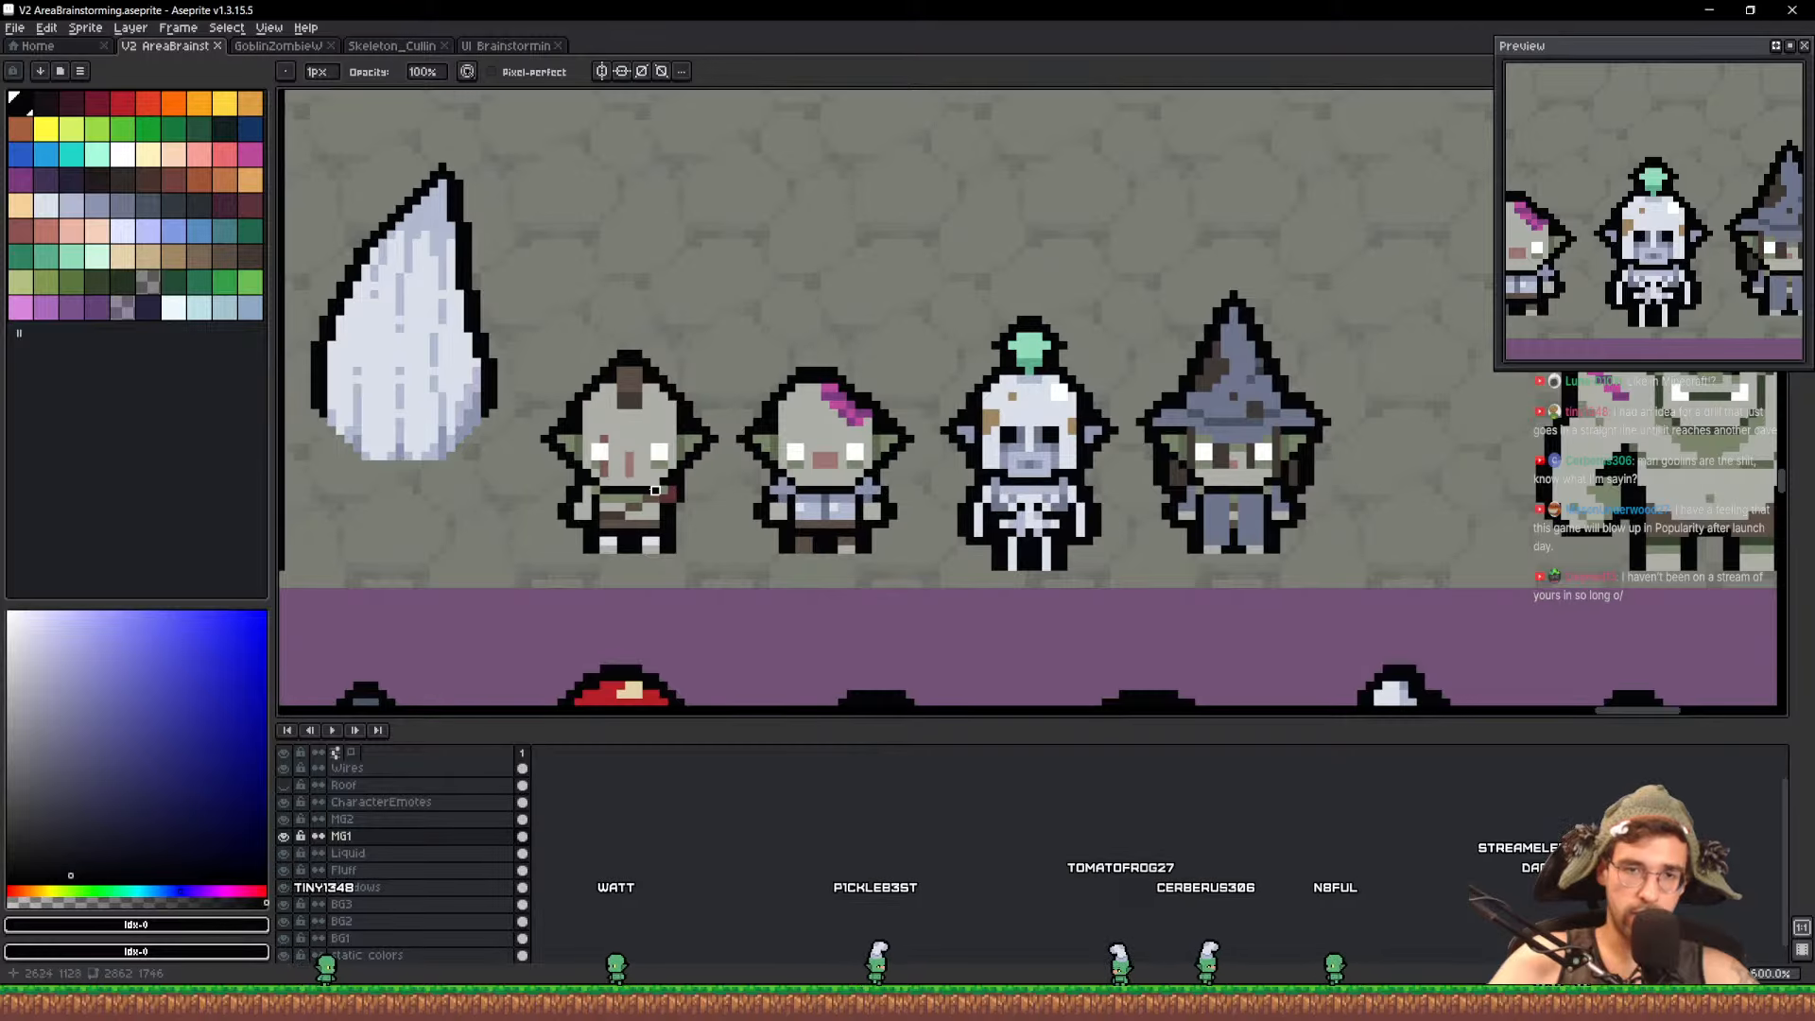
{"action": "left_click_drag", "start_coordinate": [1316, 475], "coordinate": [742, 446]}
{"action": "scroll", "coordinate": [766, 447], "scroll_direction": "down", "scroll_amount": 1}
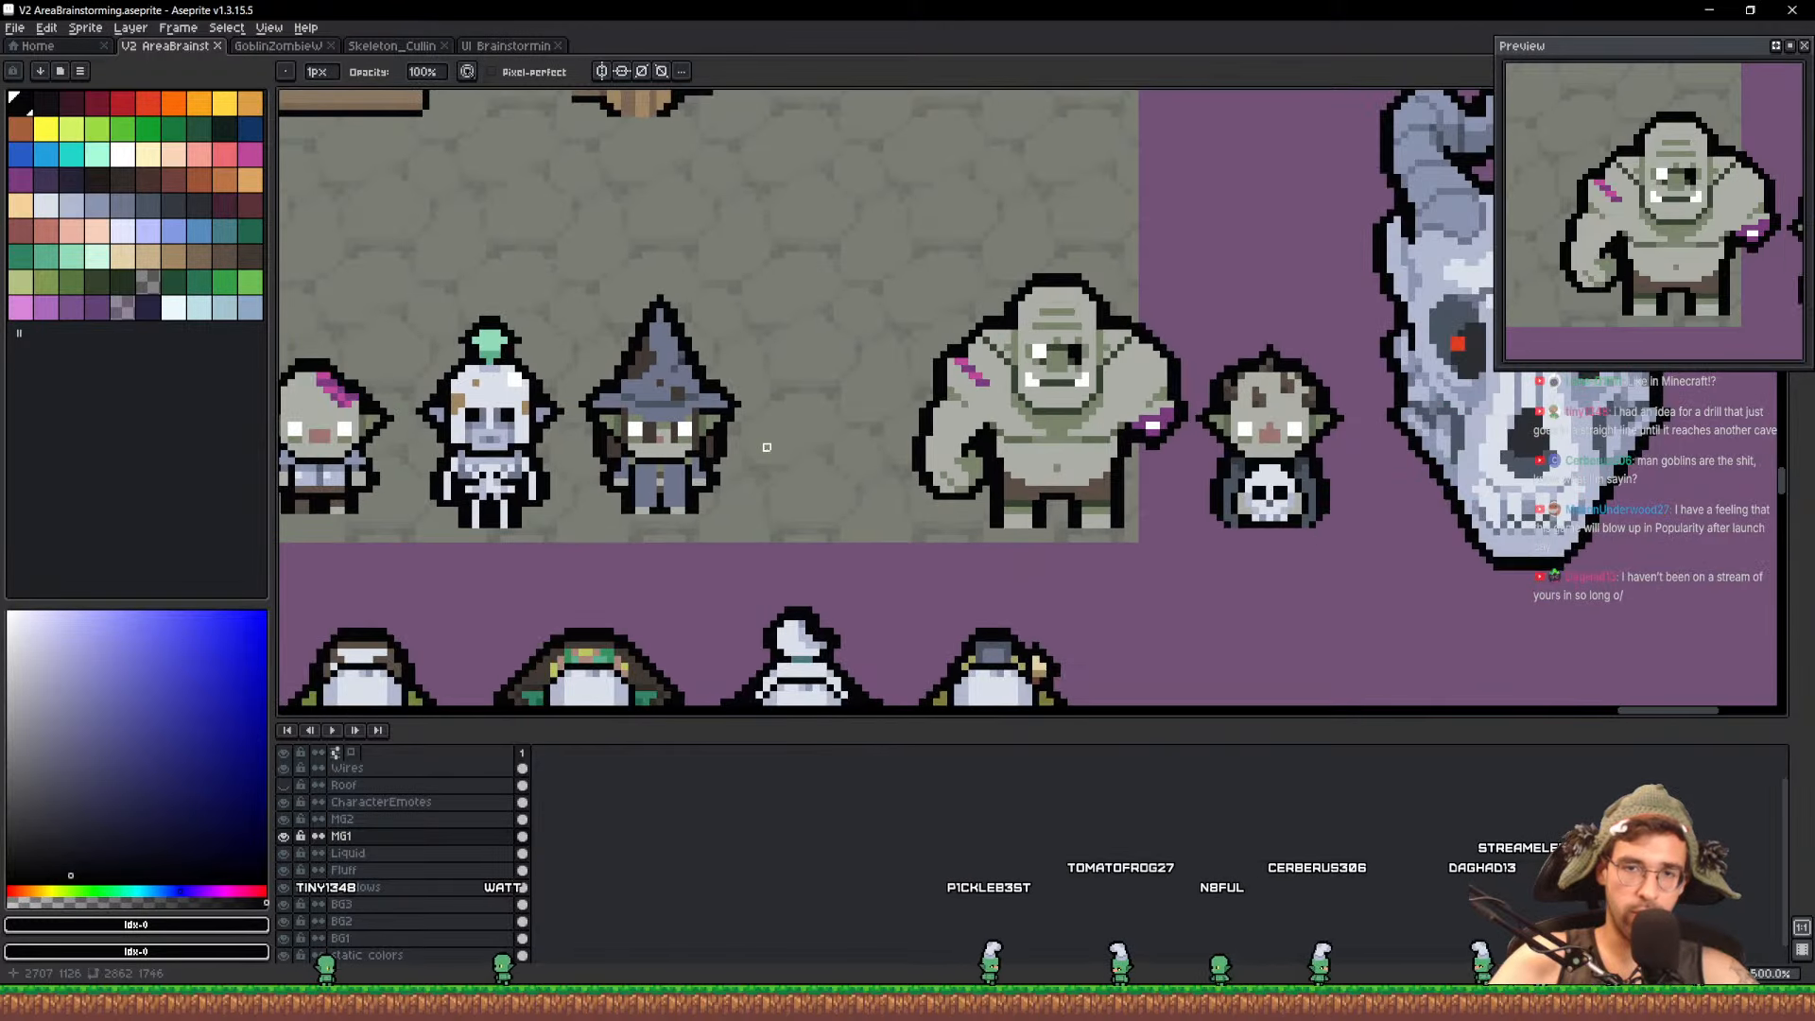
Compare the undead goblins with the one-eyed ogre, the skull-bearing goblin, and the horned skull with red eyes
{"action": "scroll", "coordinate": [1044, 461], "scroll_direction": "down", "scroll_amount": 1}
{"action": "left_click_drag", "start_coordinate": [1072, 460], "coordinate": [1290, 383]}
{"action": "scroll", "coordinate": [952, 417], "scroll_direction": "up", "scroll_amount": 5}
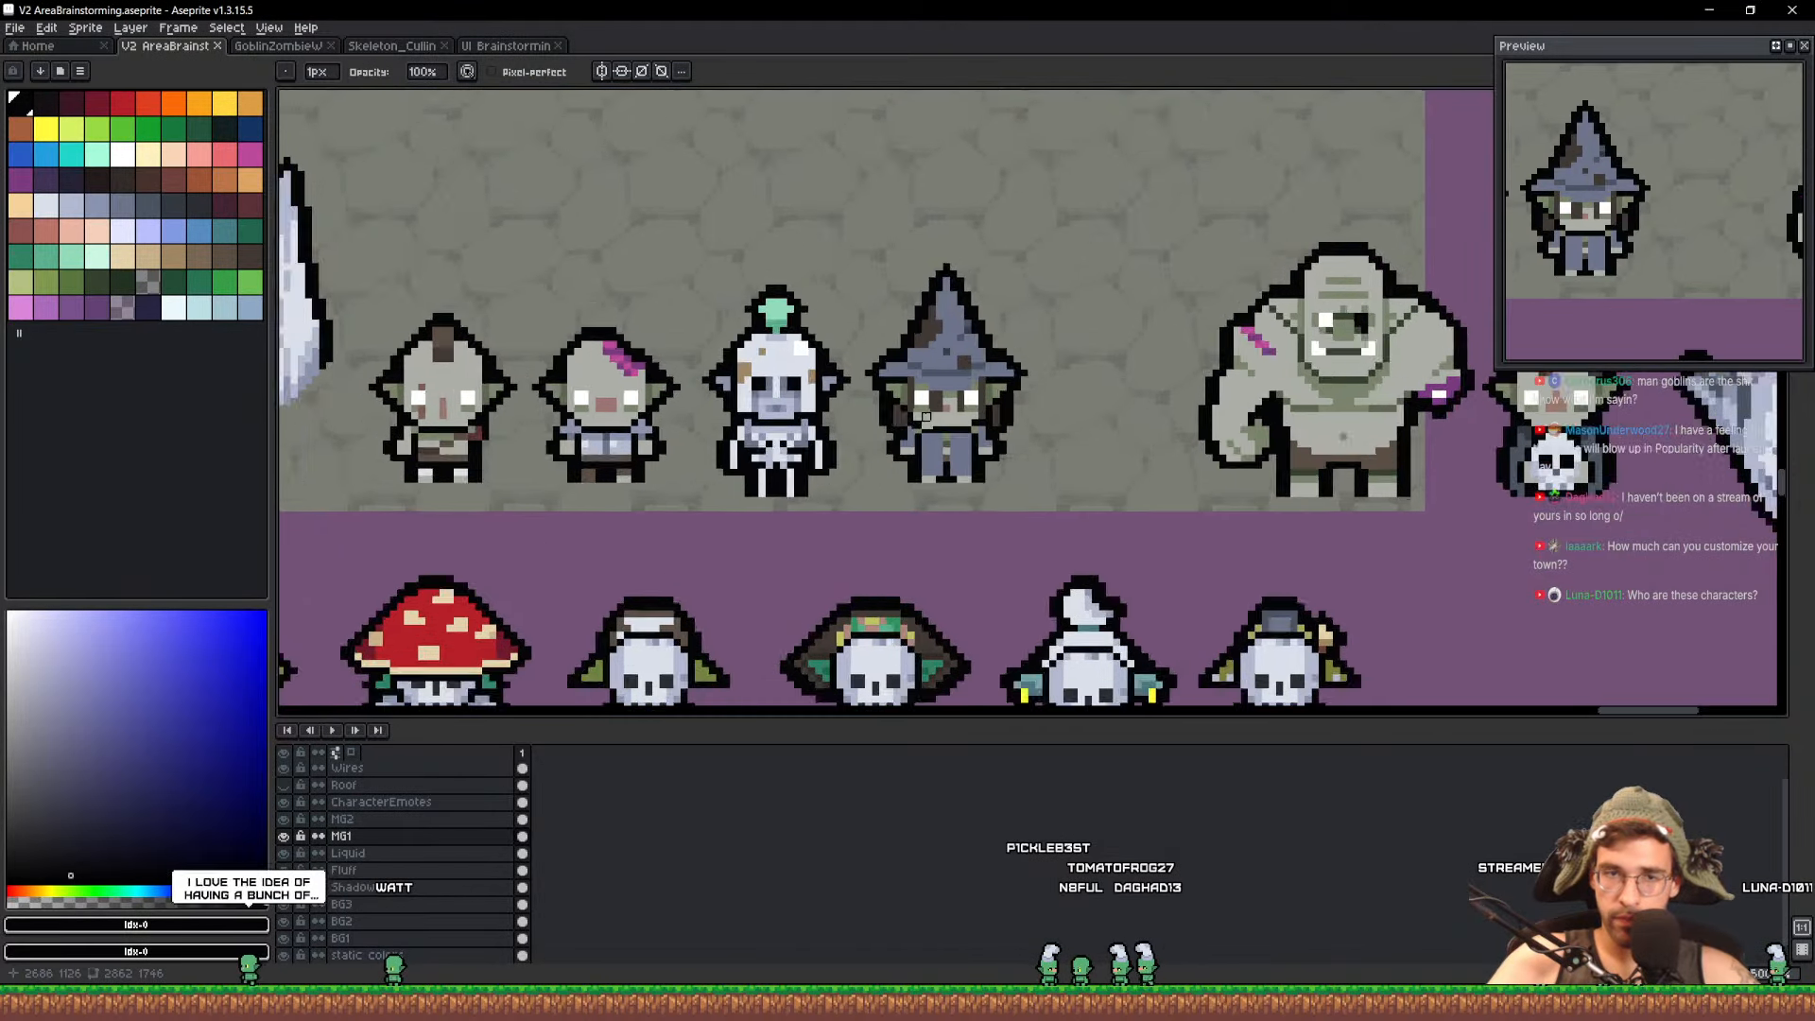
{"action": "scroll", "coordinate": [953, 417], "scroll_direction": "down", "scroll_amount": 5}
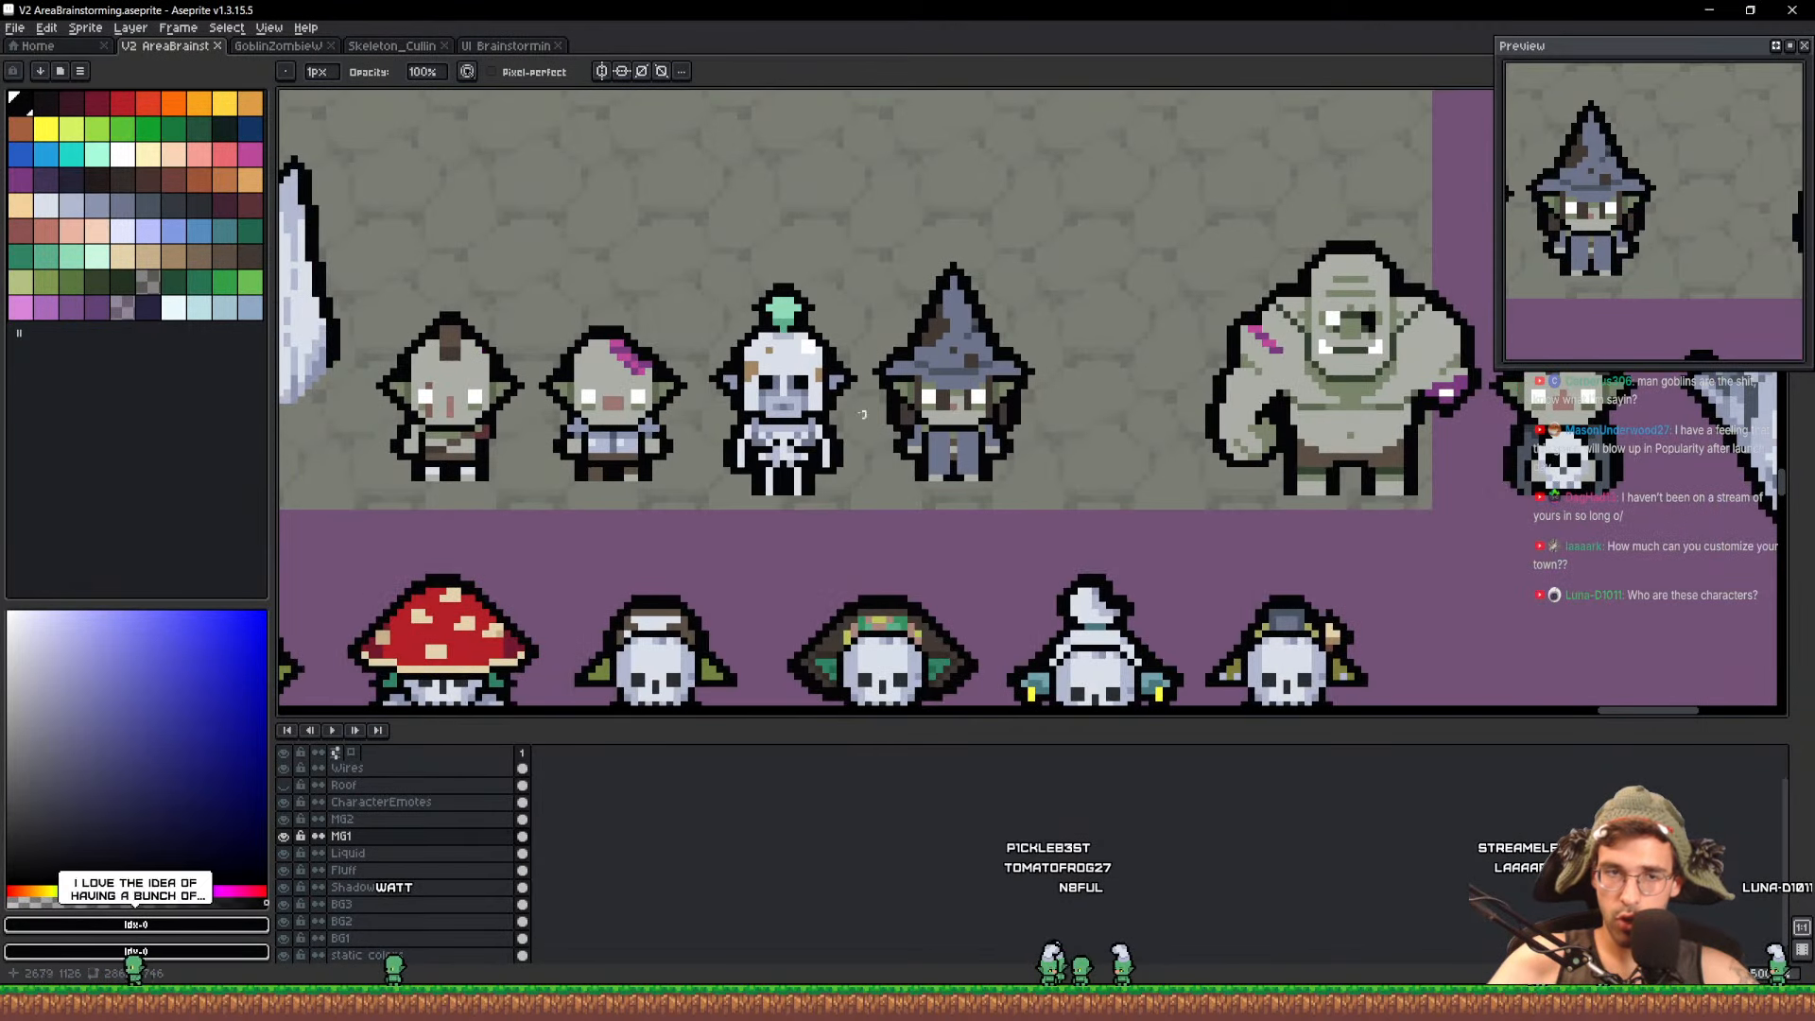
{"action": "scroll", "coordinate": [429, 407], "scroll_direction": "up", "scroll_amount": 4}
{"action": "left_click_drag", "start_coordinate": [482, 401], "coordinate": [741, 417]}
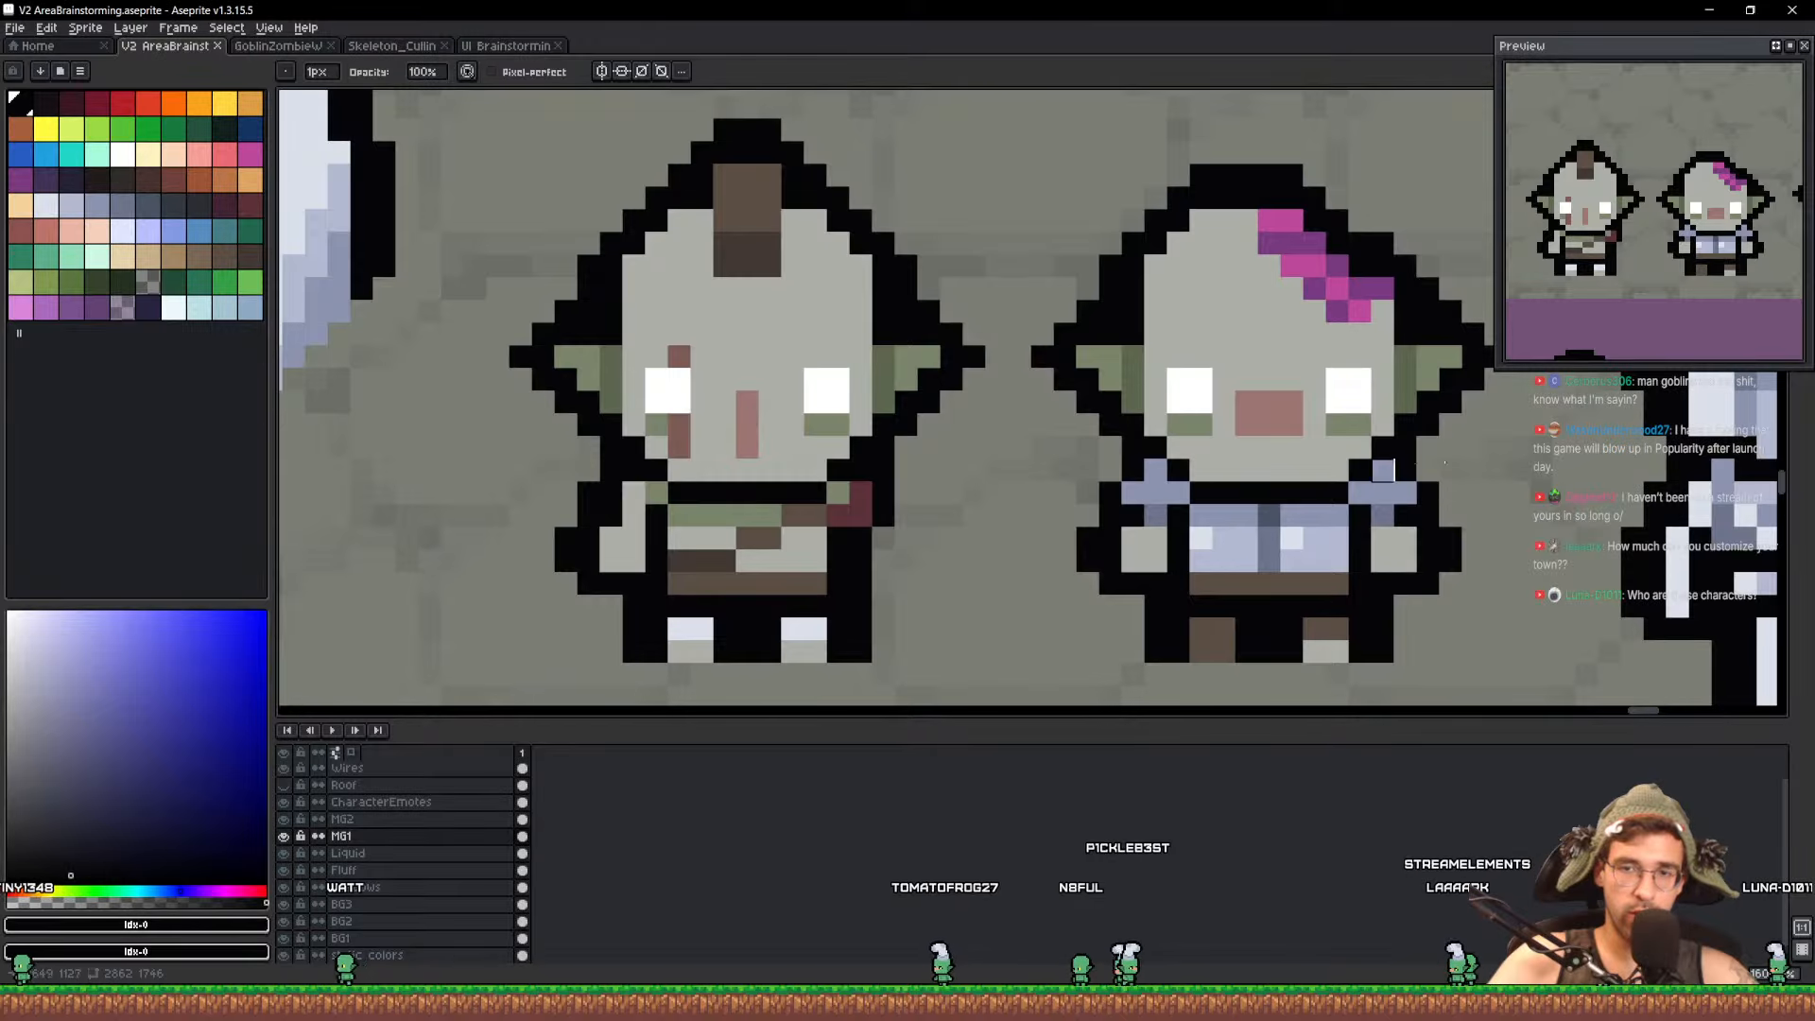
{"action": "left_click_drag", "start_coordinate": [1449, 468], "coordinate": [628, 443]}
{"action": "mouse_move", "coordinate": [1093, 455]}
{"action": "left_mouse_down"}
{"action": "mouse_move", "coordinate": [1016, 482]}
{"action": "mouse_move", "coordinate": [707, 477]}
{"action": "left_mouse_up"}
{"action": "mouse_move", "coordinate": [1353, 467]}
{"action": "left_mouse_down"}
{"action": "mouse_move", "coordinate": [1206, 582]}
{"action": "mouse_move", "coordinate": [1037, 517]}
{"action": "left_mouse_up"}
{"action": "scroll", "coordinate": [1036, 515], "scroll_direction": "down", "scroll_amount": 1}
{"action": "left_click_drag", "start_coordinate": [1409, 480], "coordinate": [685, 425]}
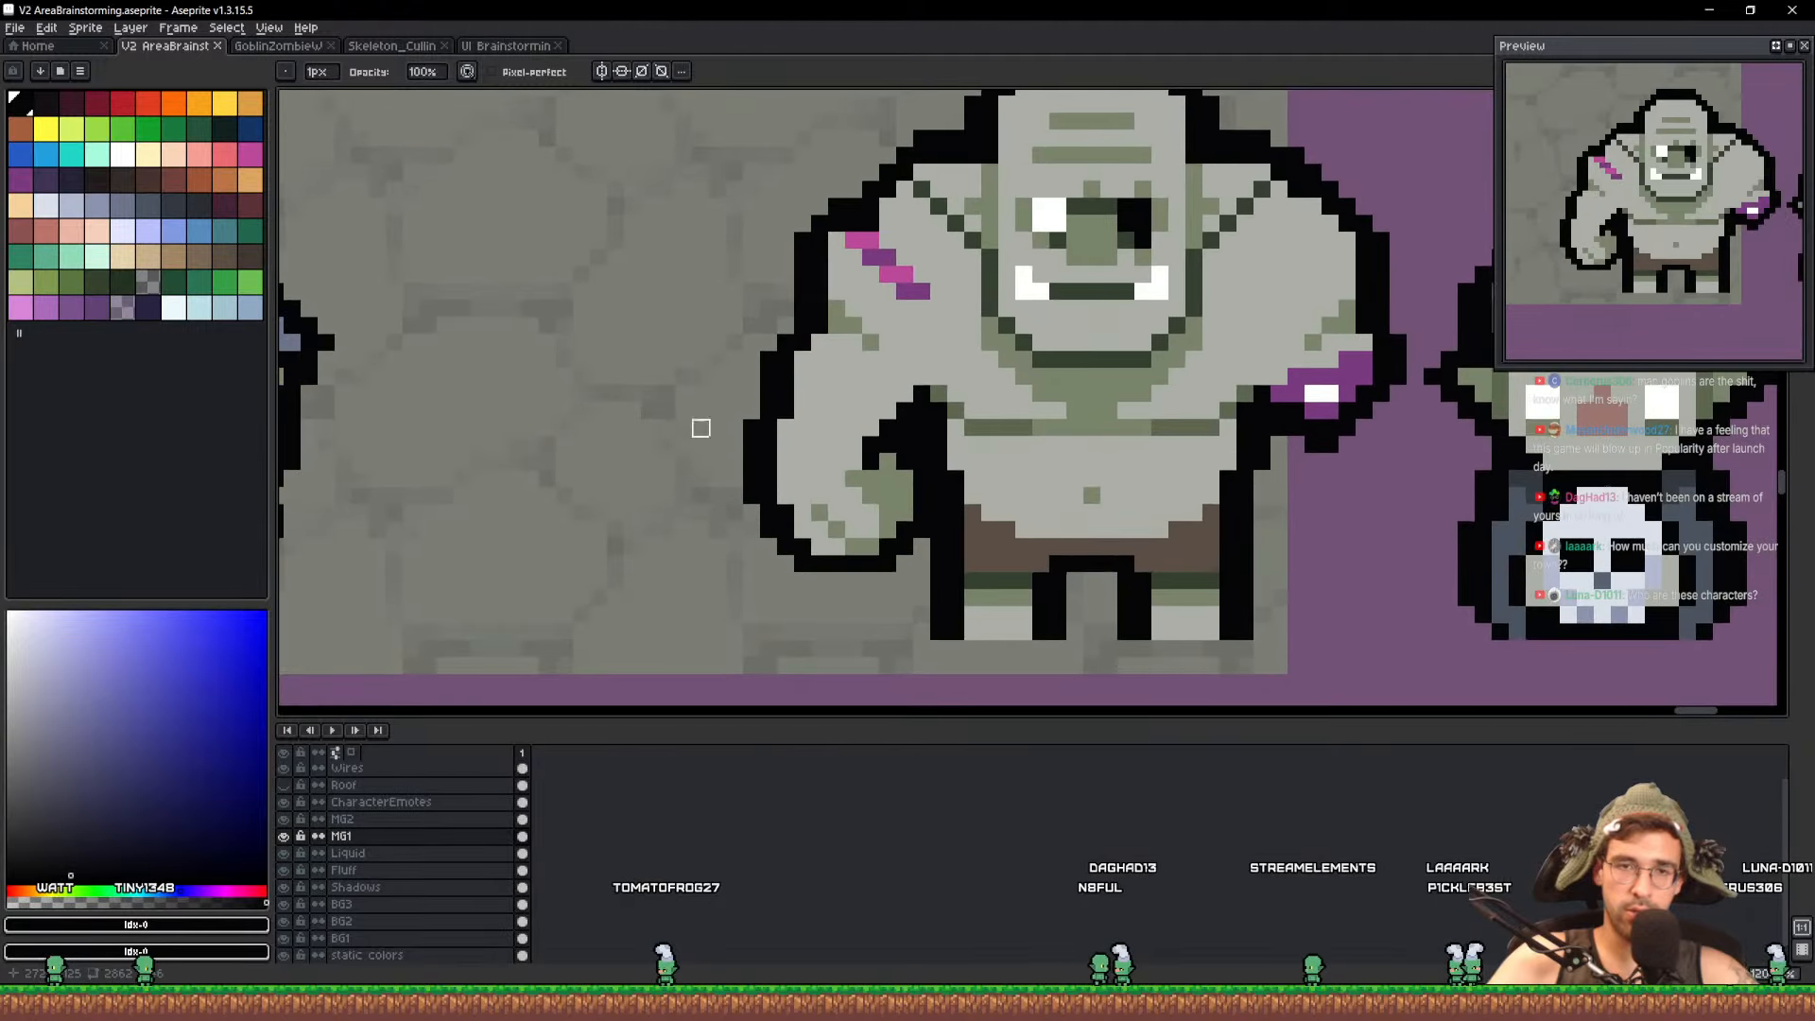
{"action": "left_click_drag", "start_coordinate": [1250, 419], "coordinate": [715, 441]}
{"action": "left_click_drag", "start_coordinate": [1350, 484], "coordinate": [1185, 422]}
{"action": "scroll", "coordinate": [960, 399], "scroll_direction": "up", "scroll_amount": 1}
{"action": "scroll", "coordinate": [960, 399], "scroll_direction": "down", "scroll_amount": 2}
{"action": "left_click_drag", "start_coordinate": [1307, 394], "coordinate": [732, 612]}
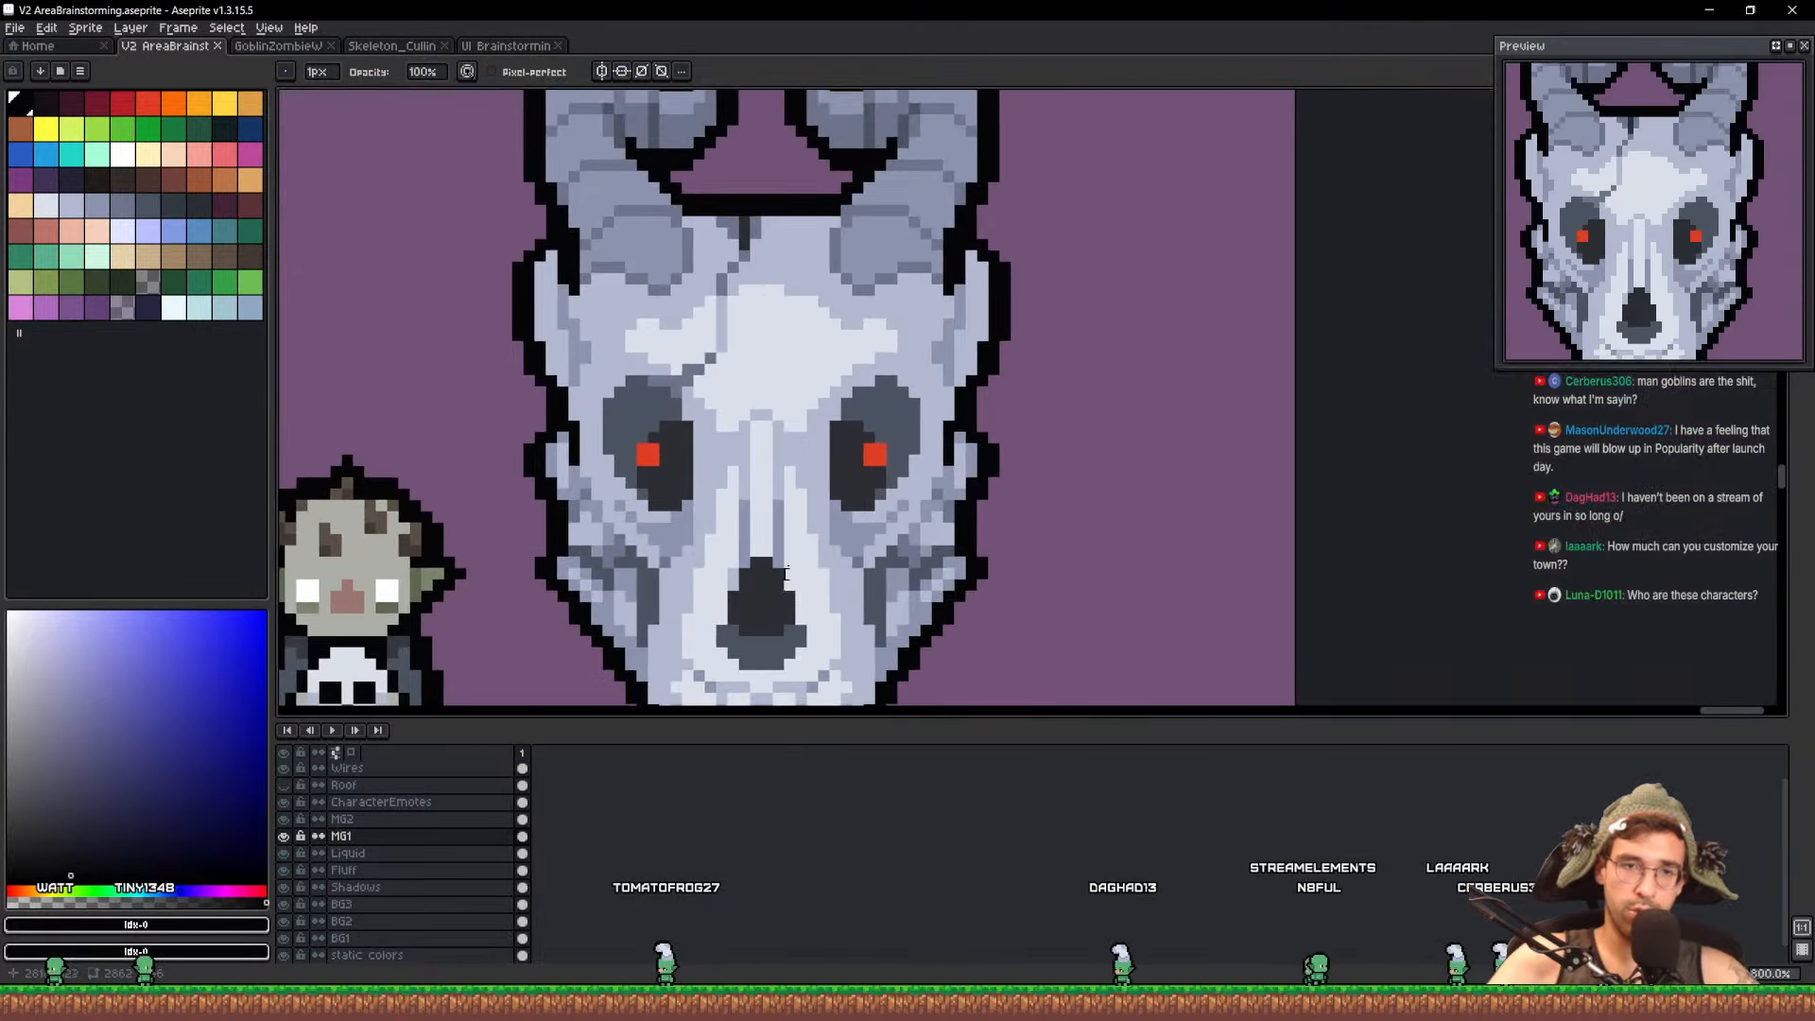
{"action": "scroll", "coordinate": [821, 534], "scroll_direction": "down", "scroll_amount": 2}
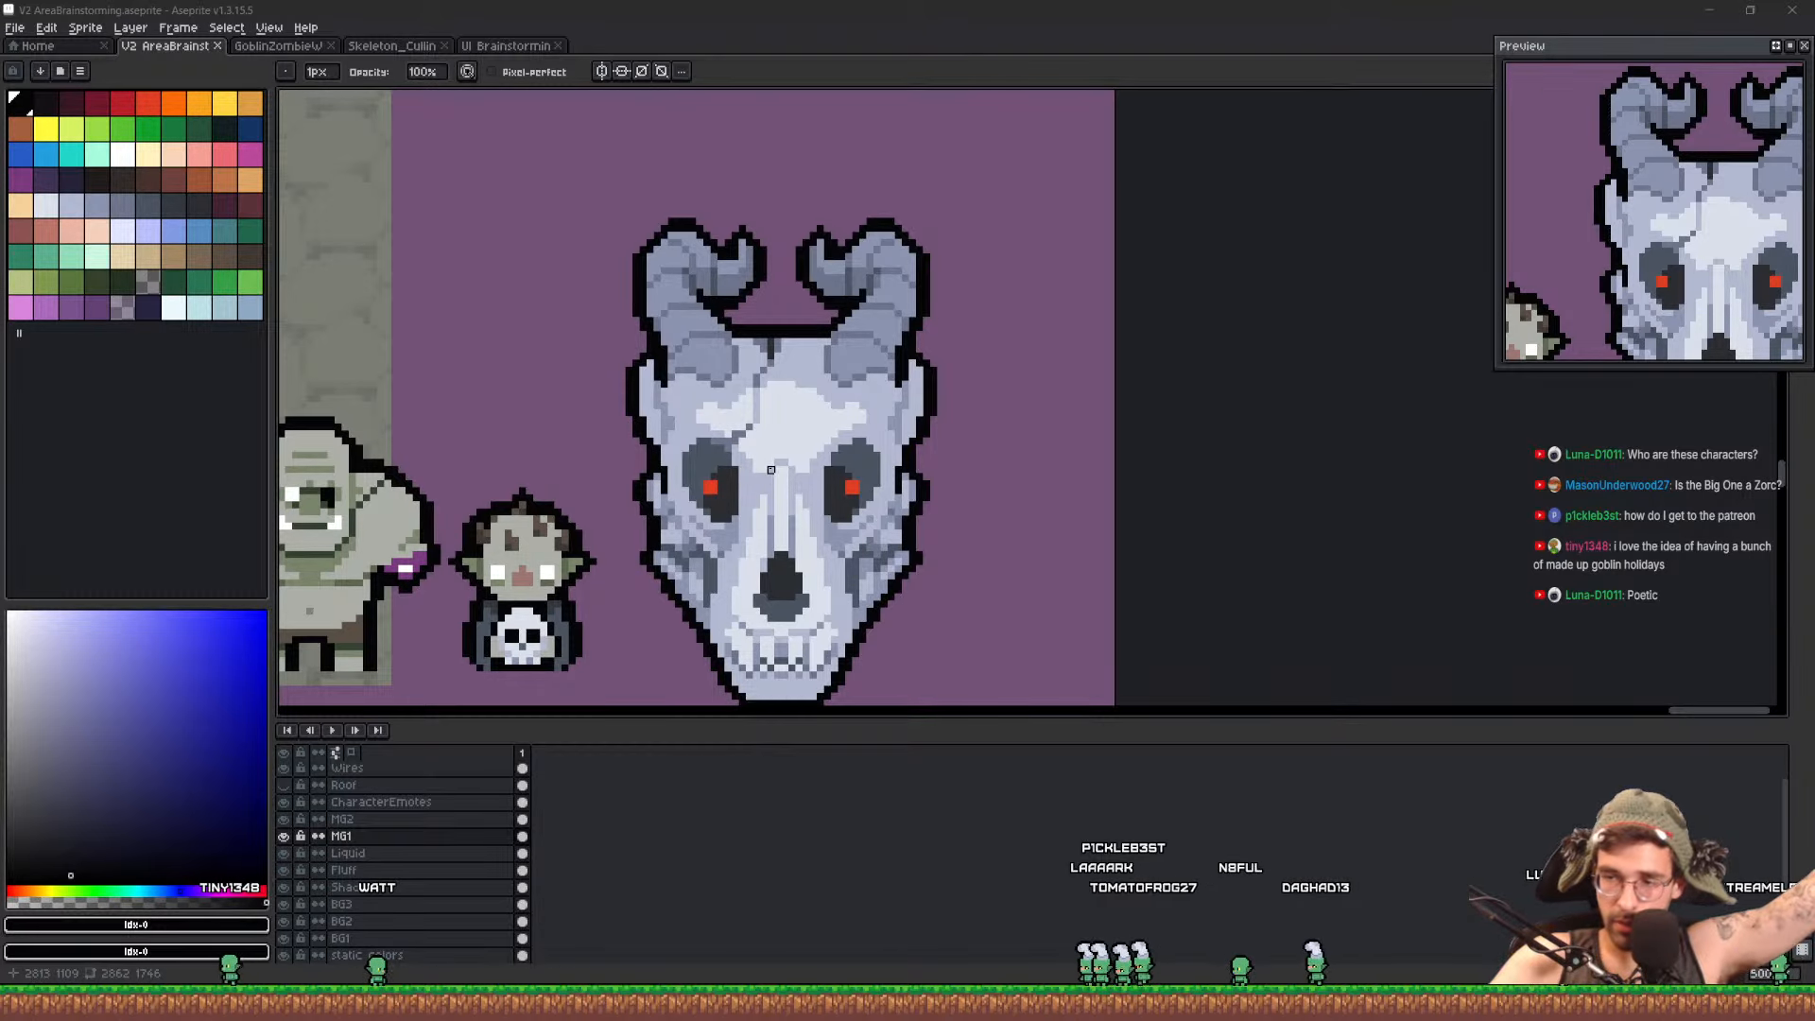
Switch to Unity, look through the project's Sprites folders, and return to Aseprite
{"action": "left_click", "coordinate": [1710, 11]}
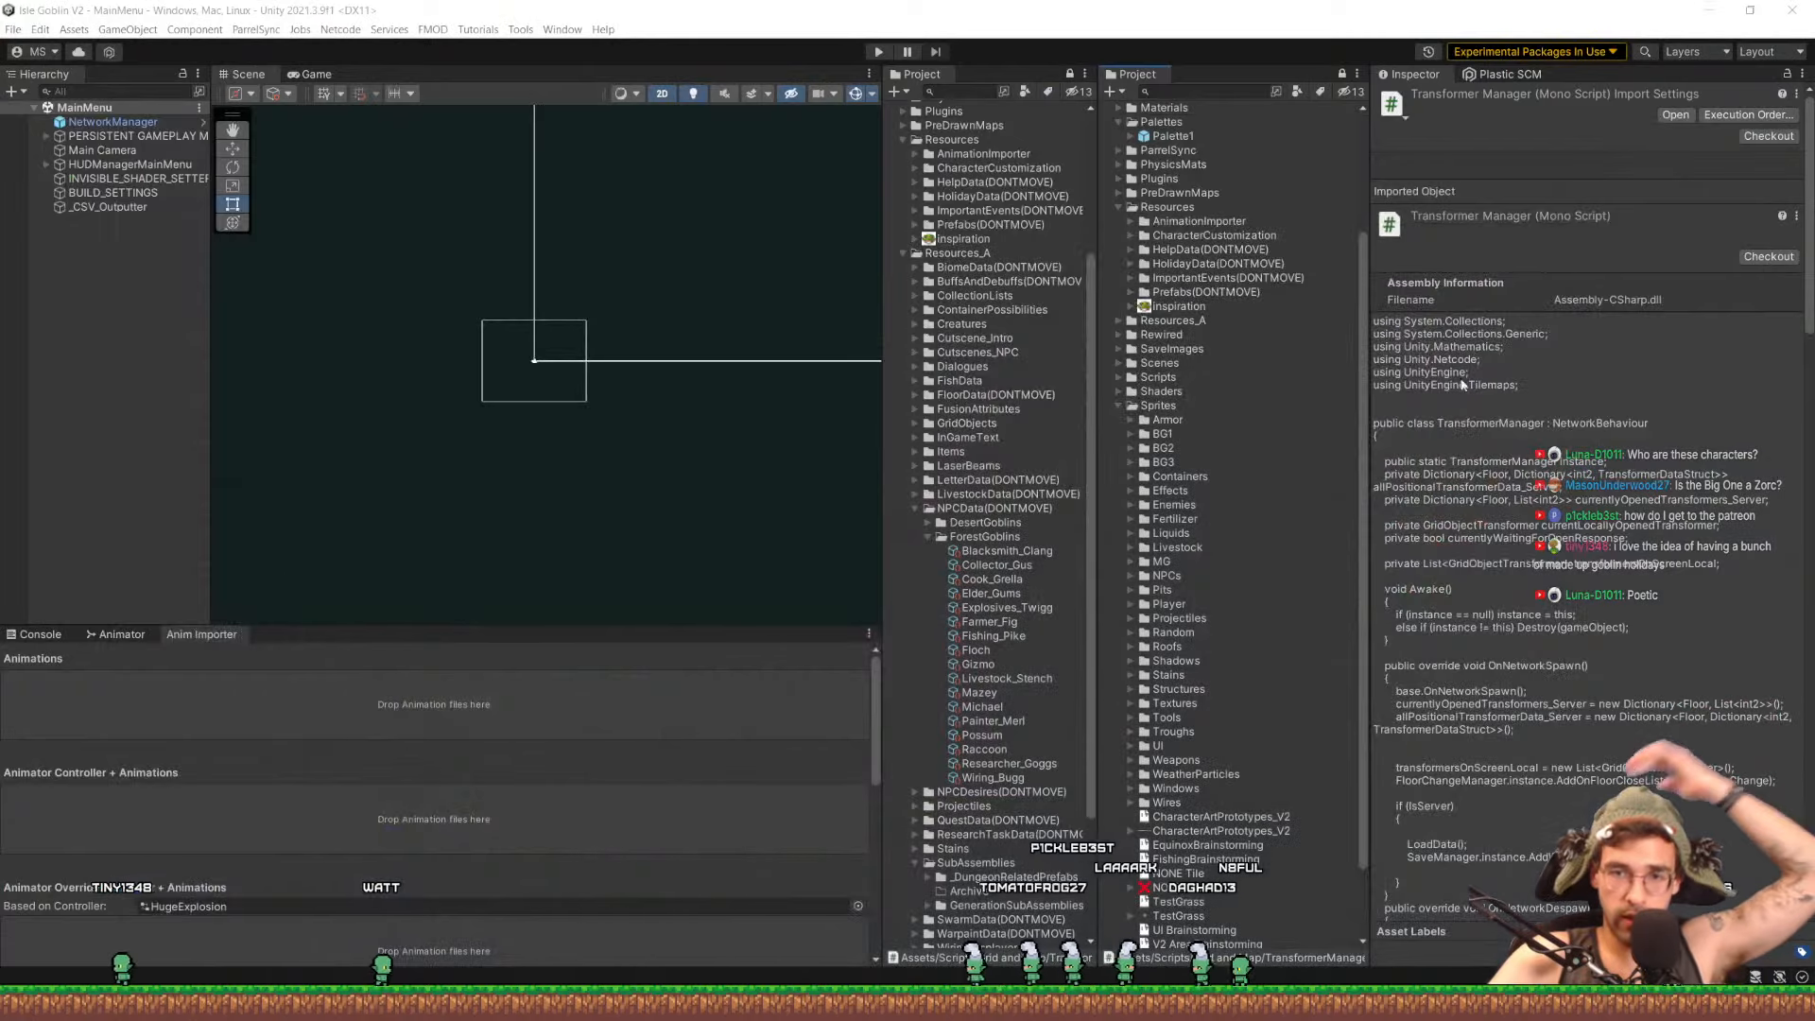
{"action": "scroll", "coordinate": [1231, 453], "scroll_direction": "down", "scroll_amount": 6}
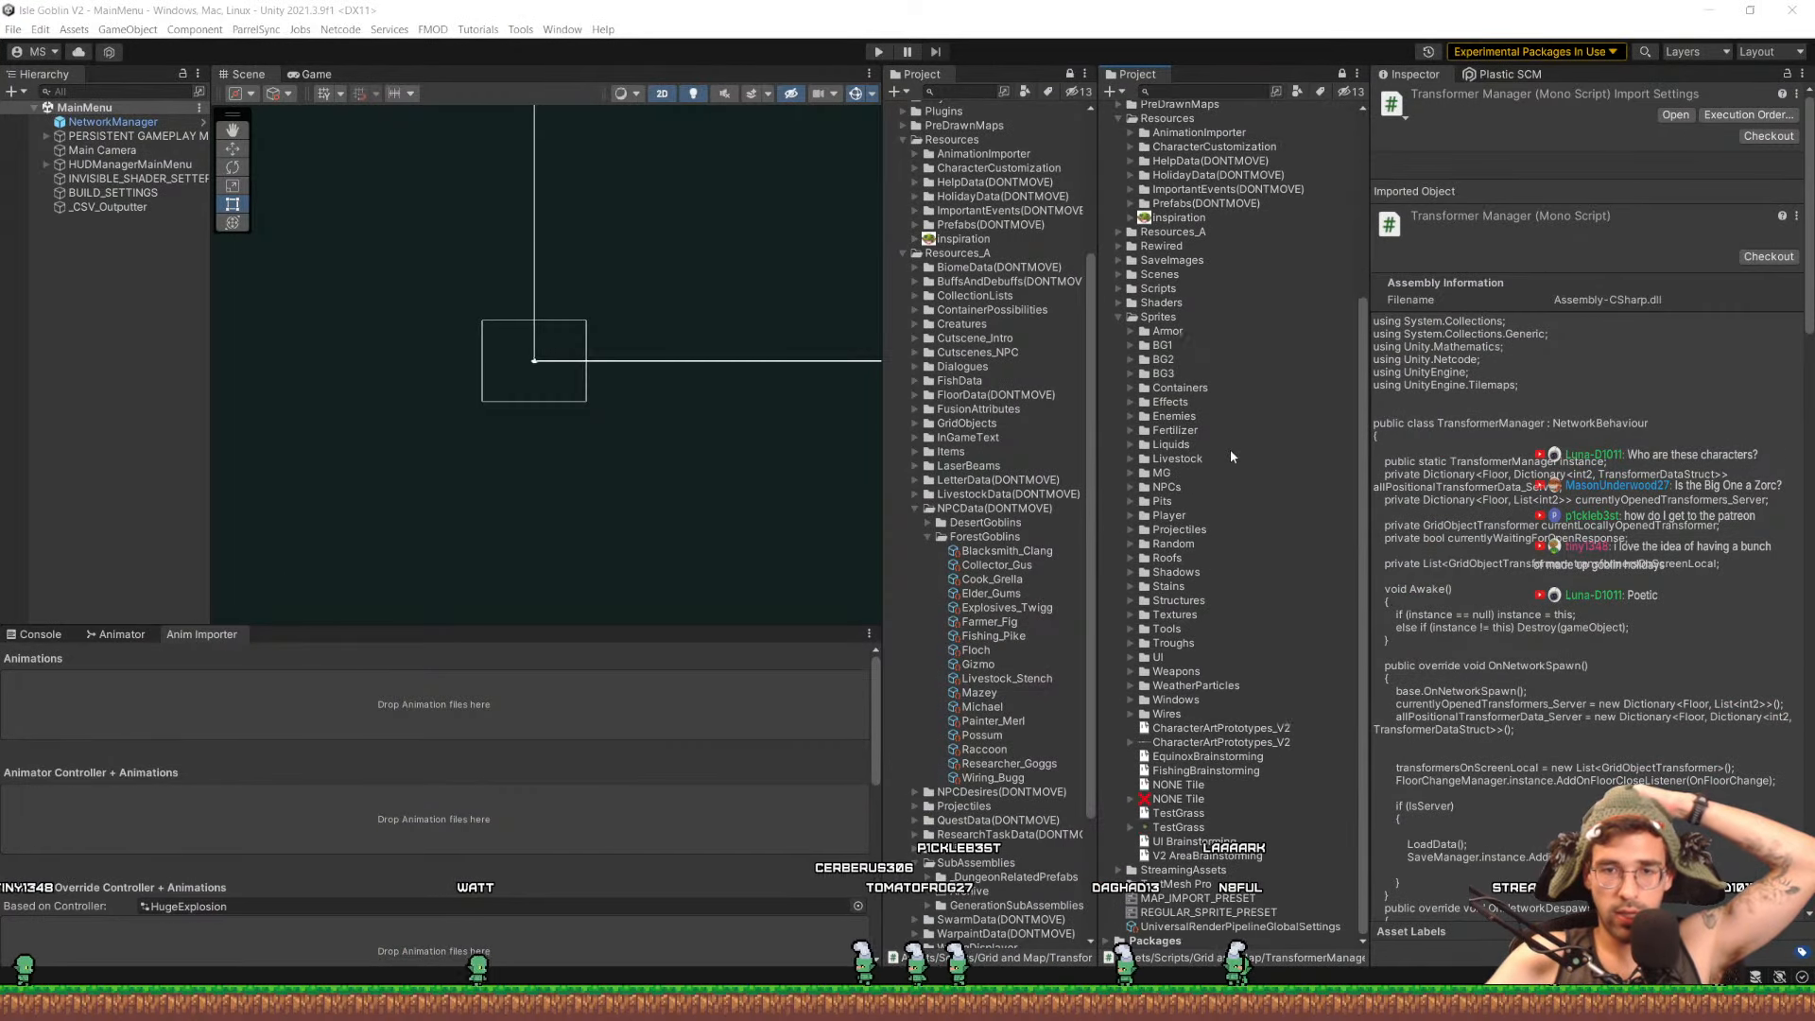
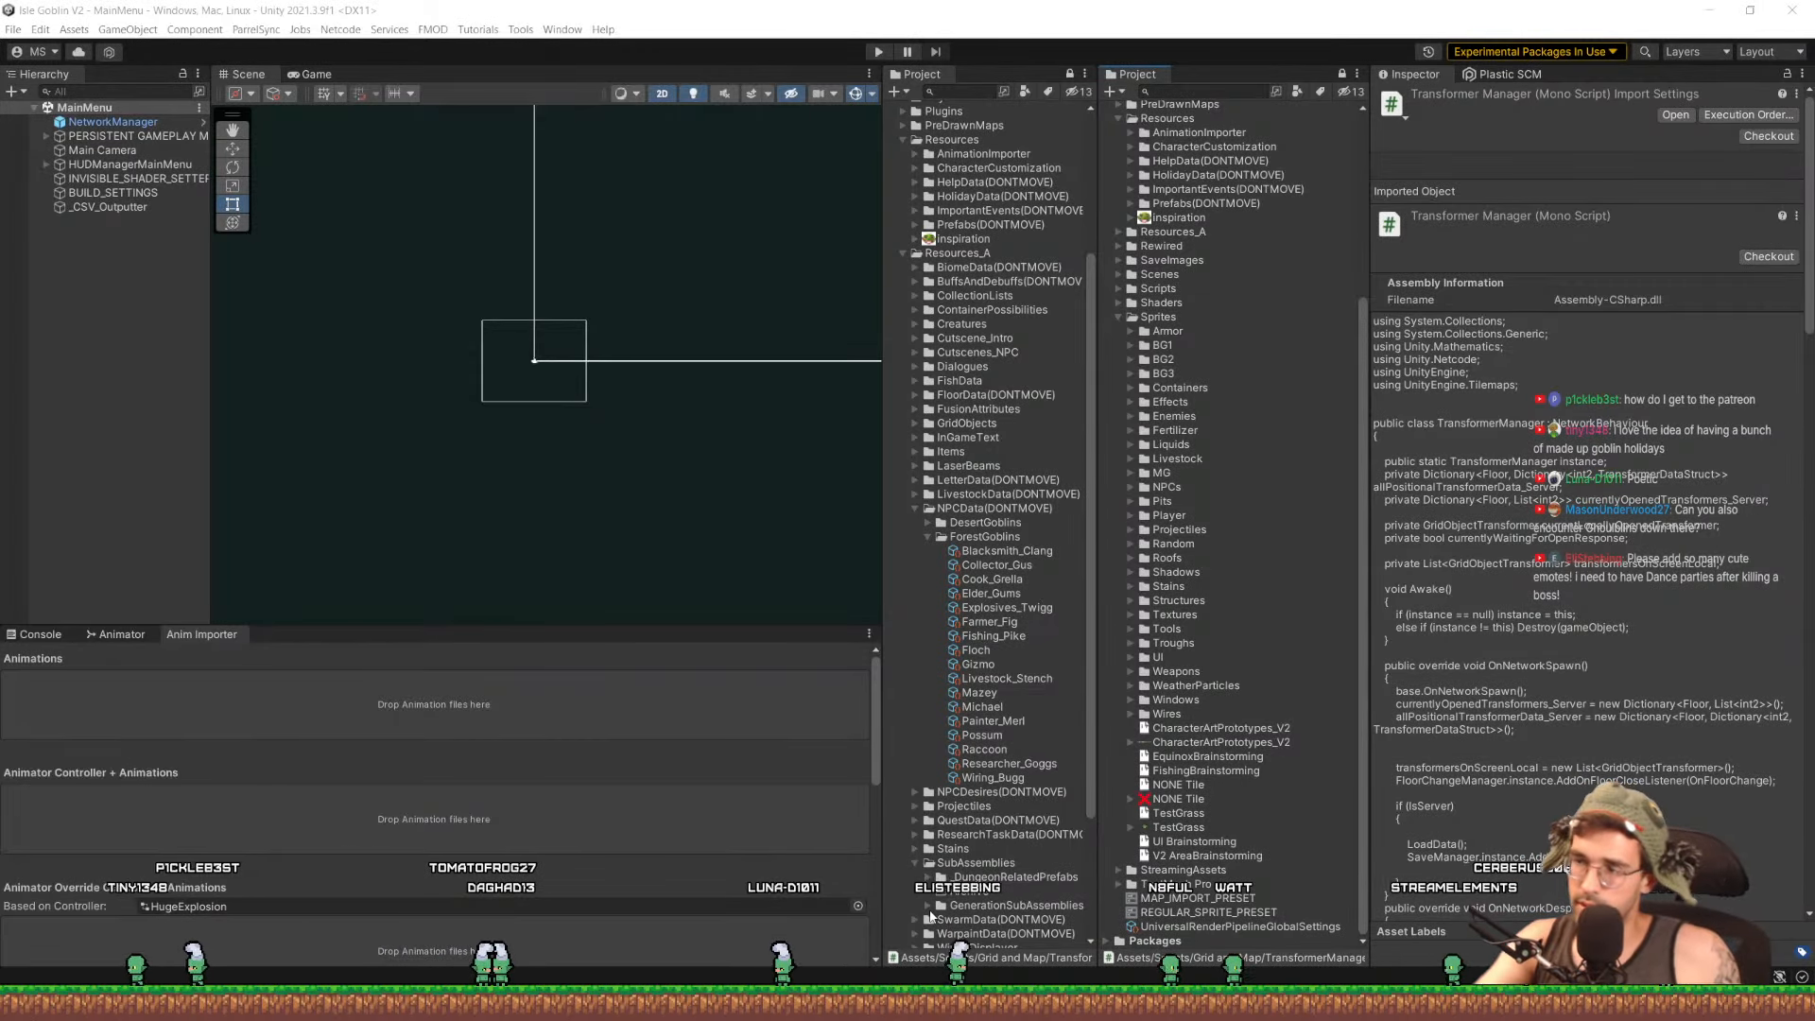
{"action": "key", "text": "alt+Tab"}
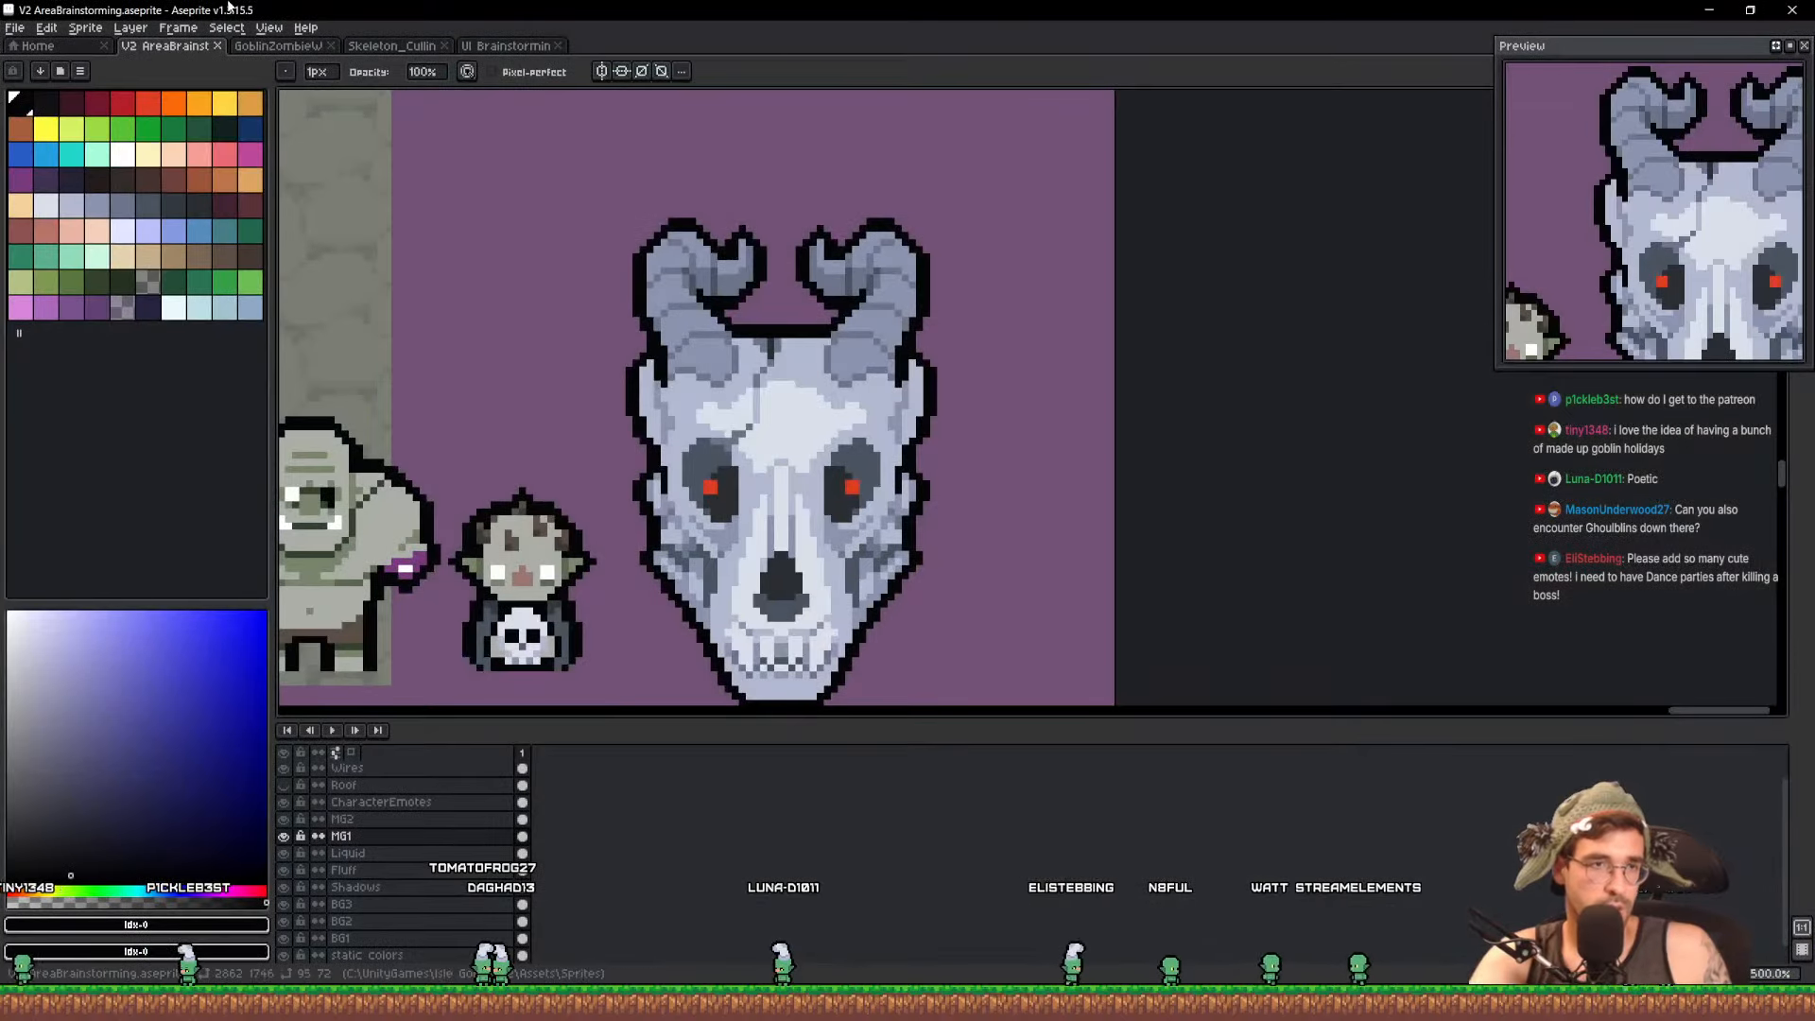
Check the recent files on the home page and view the outlined witch in GoblinZombieWitch
{"action": "left_click", "coordinate": [38, 45]}
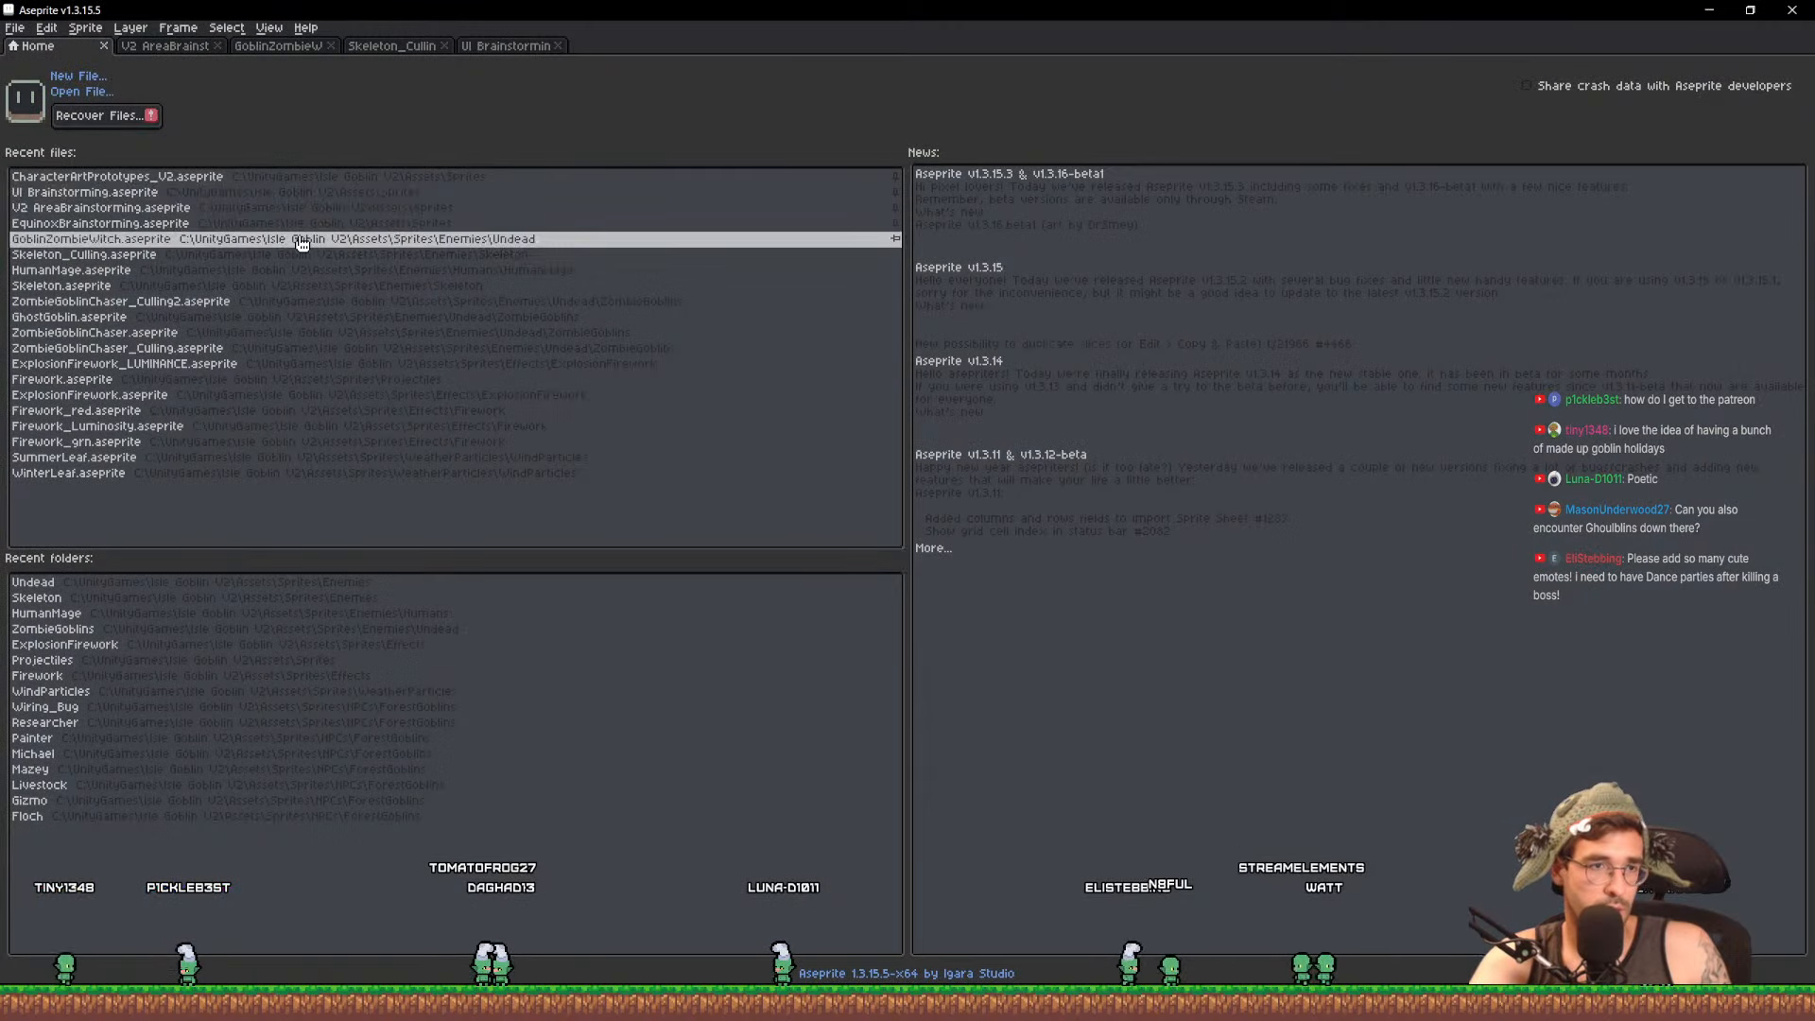
{"action": "left_click", "coordinate": [265, 47]}
{"action": "scroll", "coordinate": [629, 227], "scroll_direction": "down", "scroll_amount": 1}
{"action": "scroll", "coordinate": [804, 307], "scroll_direction": "up", "scroll_amount": 2}
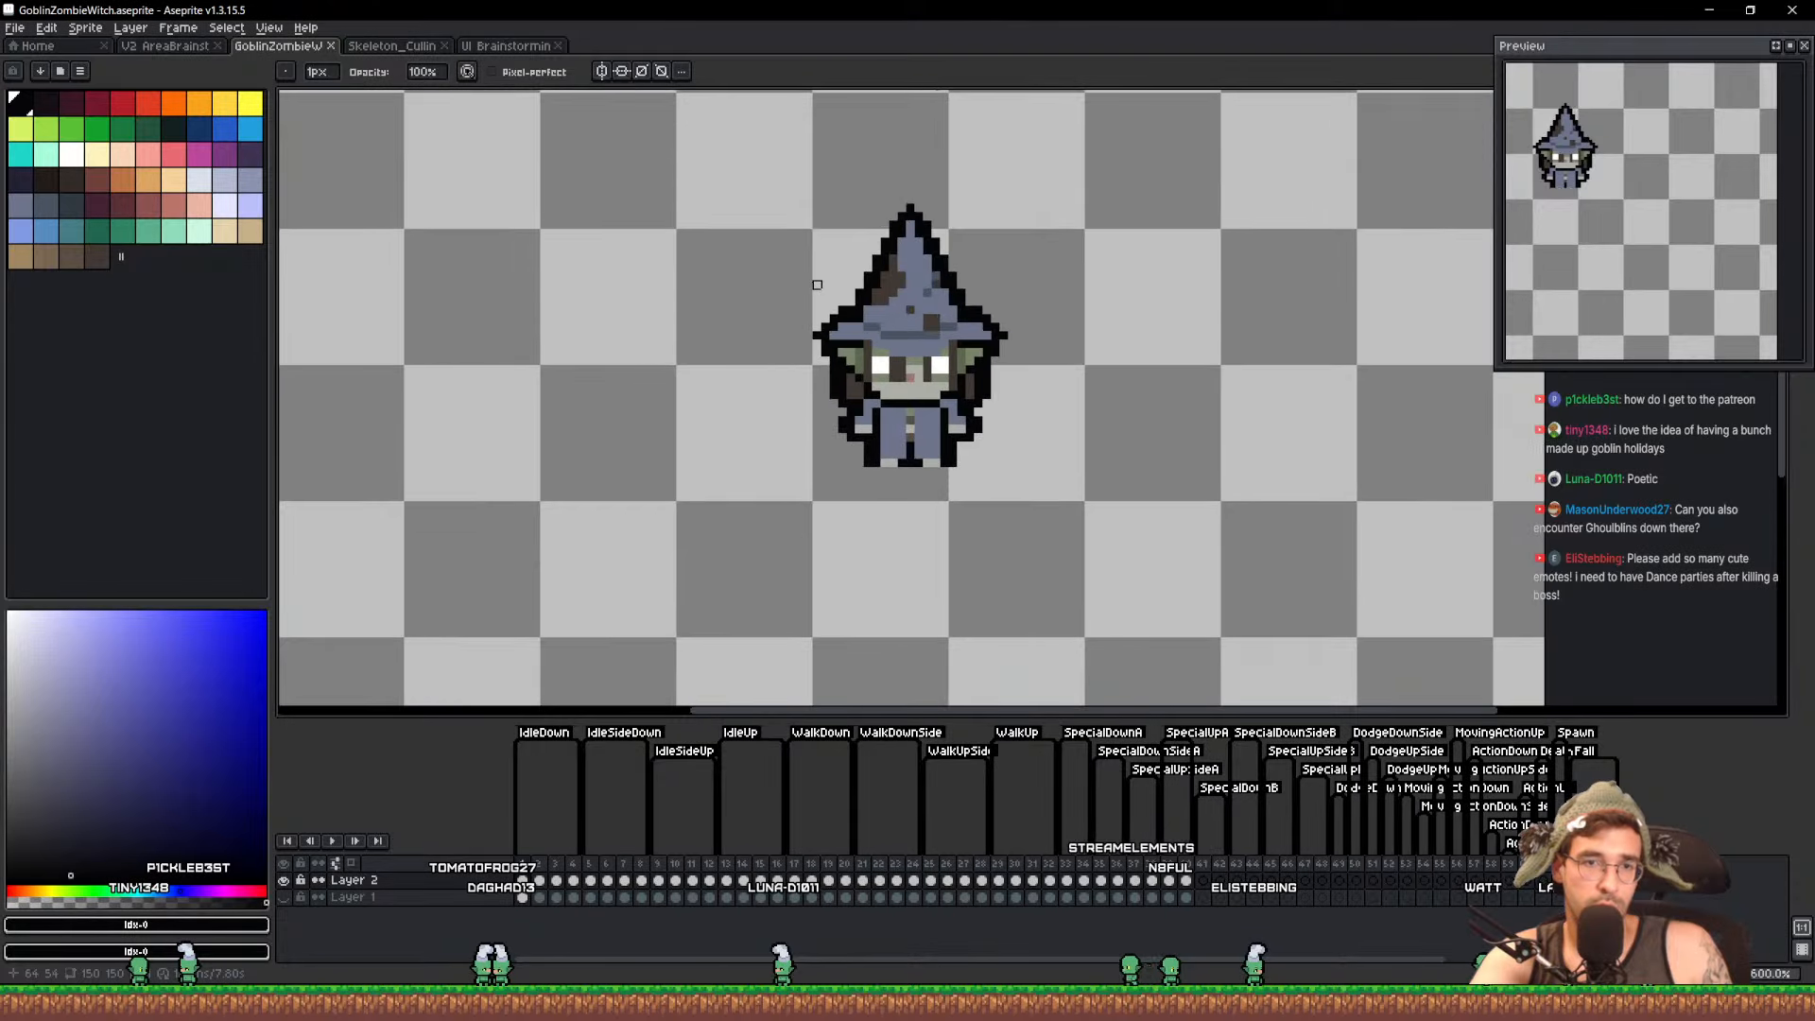
In V2 AreaBrainstorming, find the plain green goblin beside the music-note emote and inspect it in close-up
{"action": "left_click", "coordinate": [164, 45]}
{"action": "left_click_drag", "start_coordinate": [662, 349], "coordinate": [1246, 472]}
{"action": "scroll", "coordinate": [1246, 473], "scroll_direction": "down", "scroll_amount": 7}
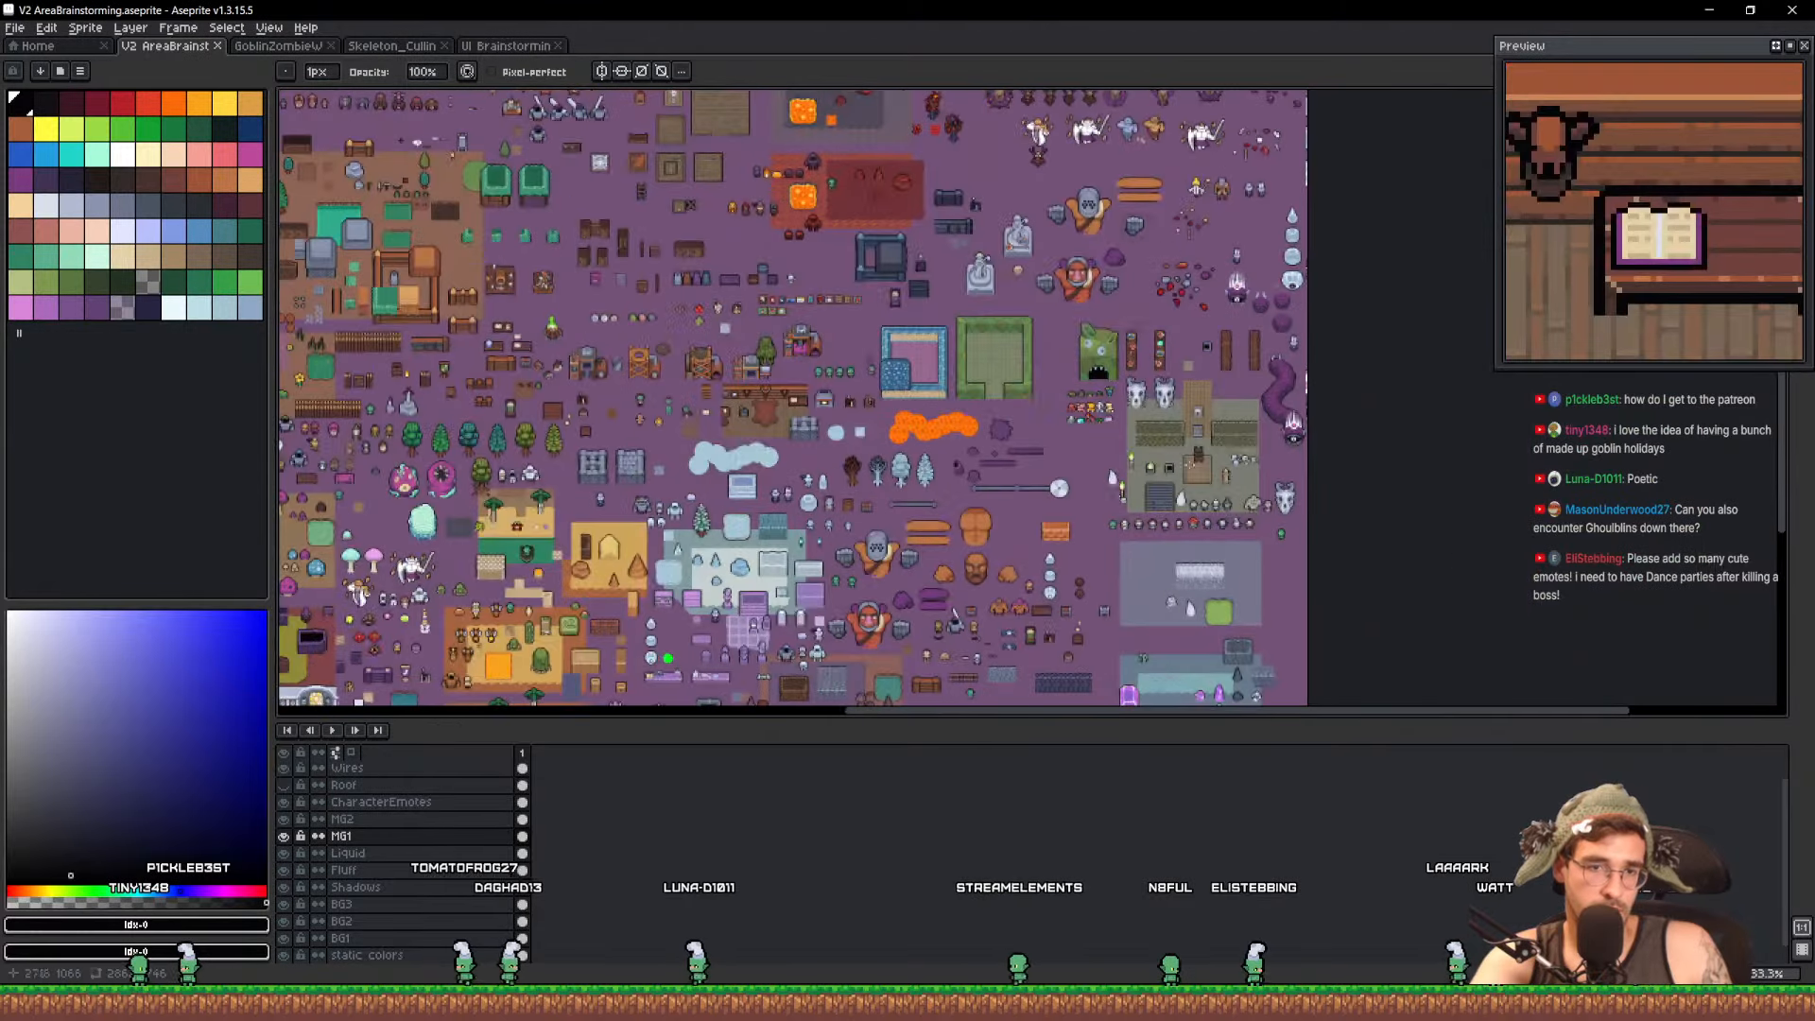
{"action": "left_click_drag", "start_coordinate": [831, 385], "coordinate": [1419, 571]}
{"action": "scroll", "coordinate": [825, 238], "scroll_direction": "up", "scroll_amount": 7}
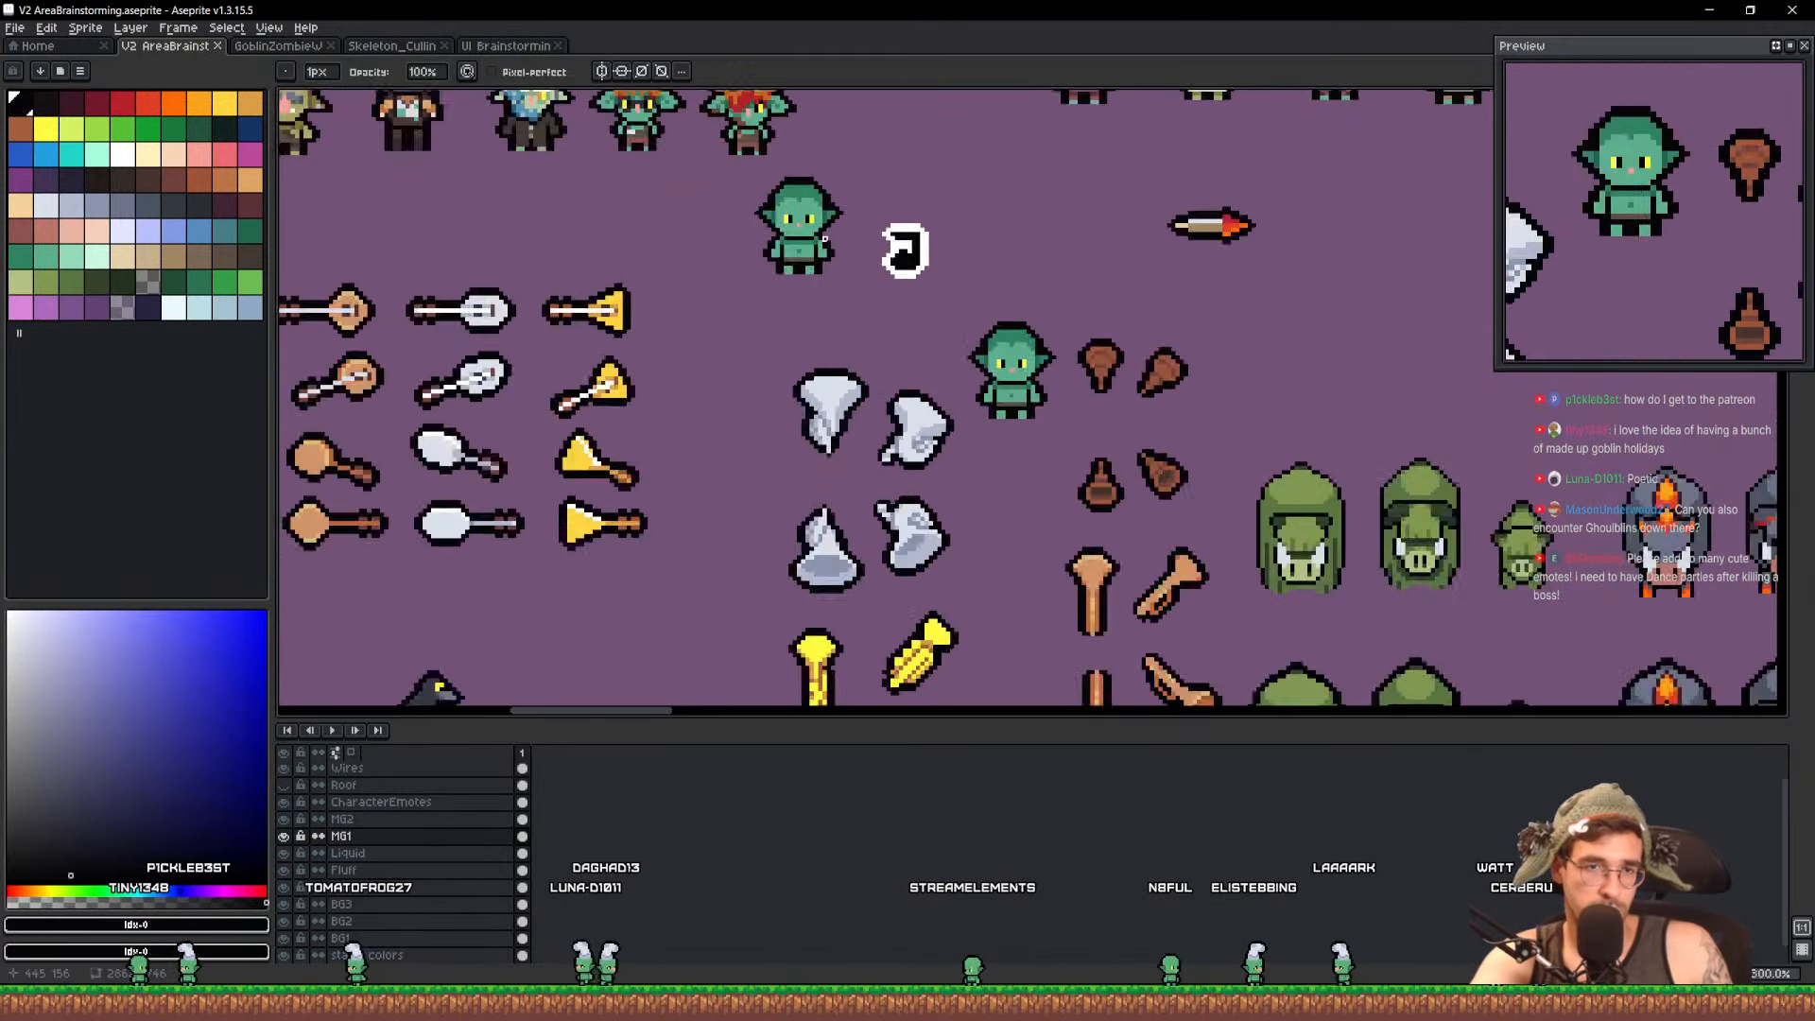
{"action": "scroll", "coordinate": [824, 238], "scroll_direction": "down", "scroll_amount": 4}
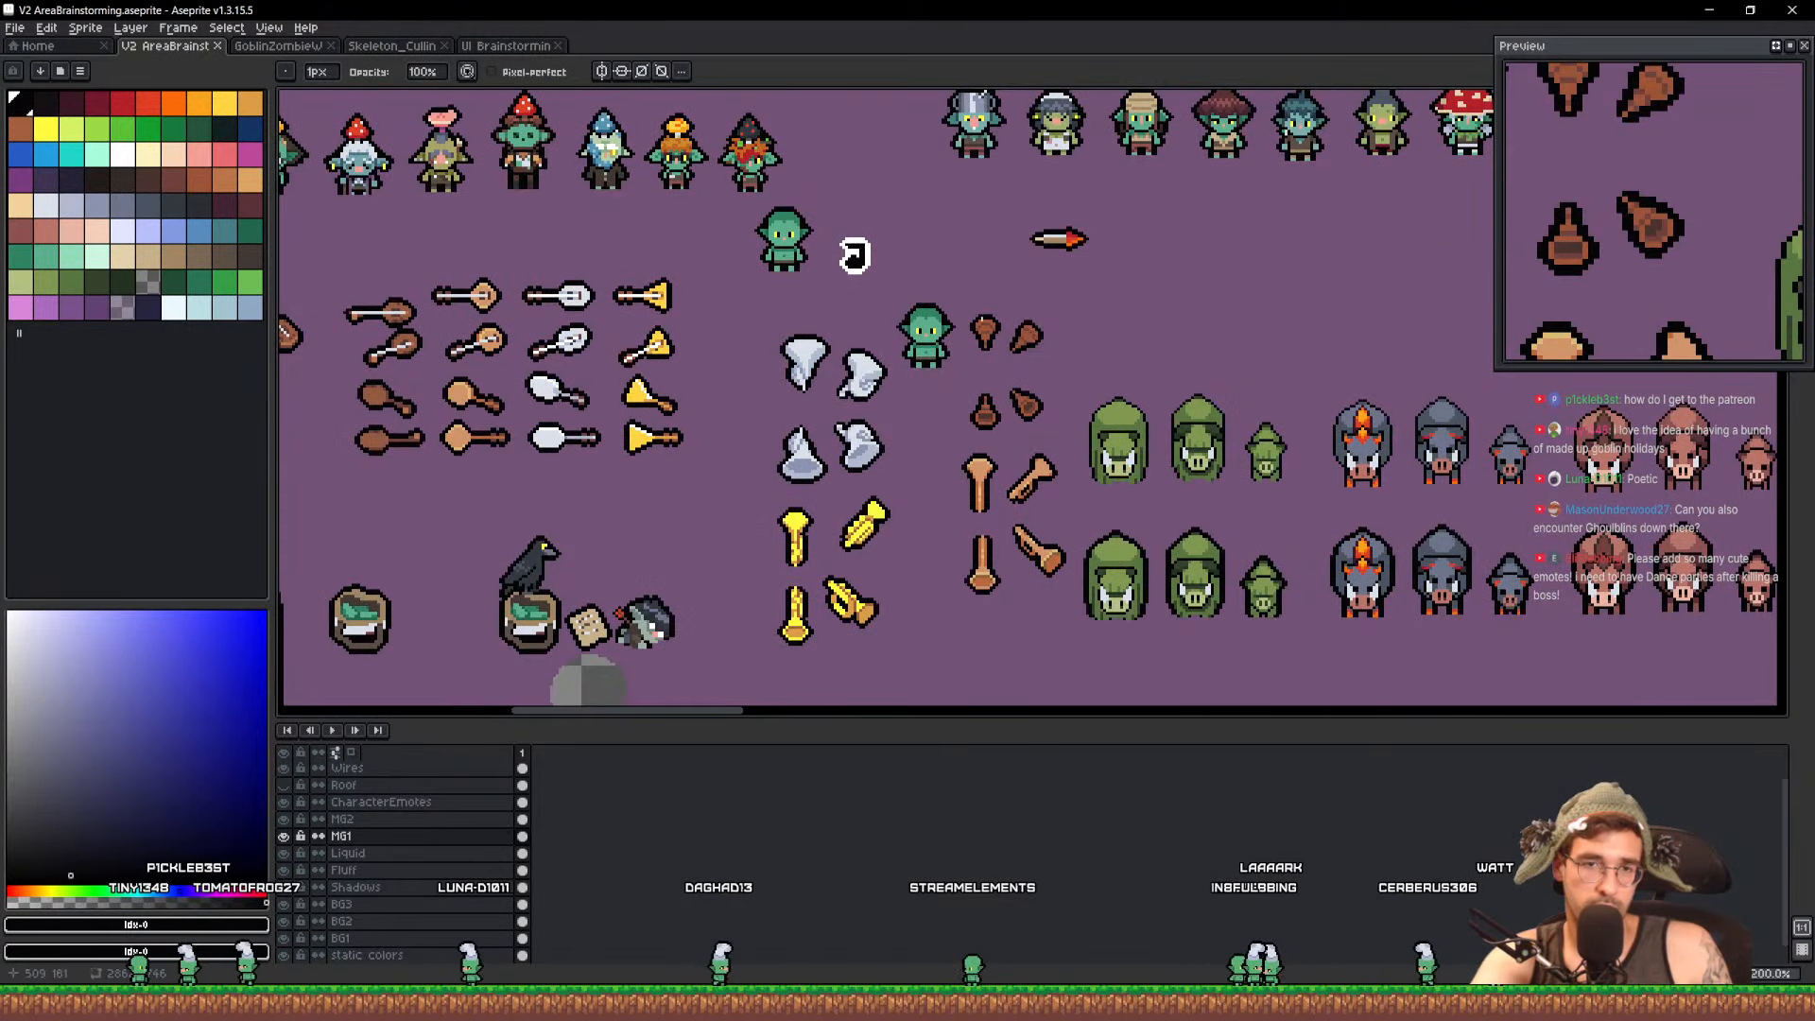
{"action": "left_click_drag", "start_coordinate": [853, 255], "coordinate": [1218, 452]}
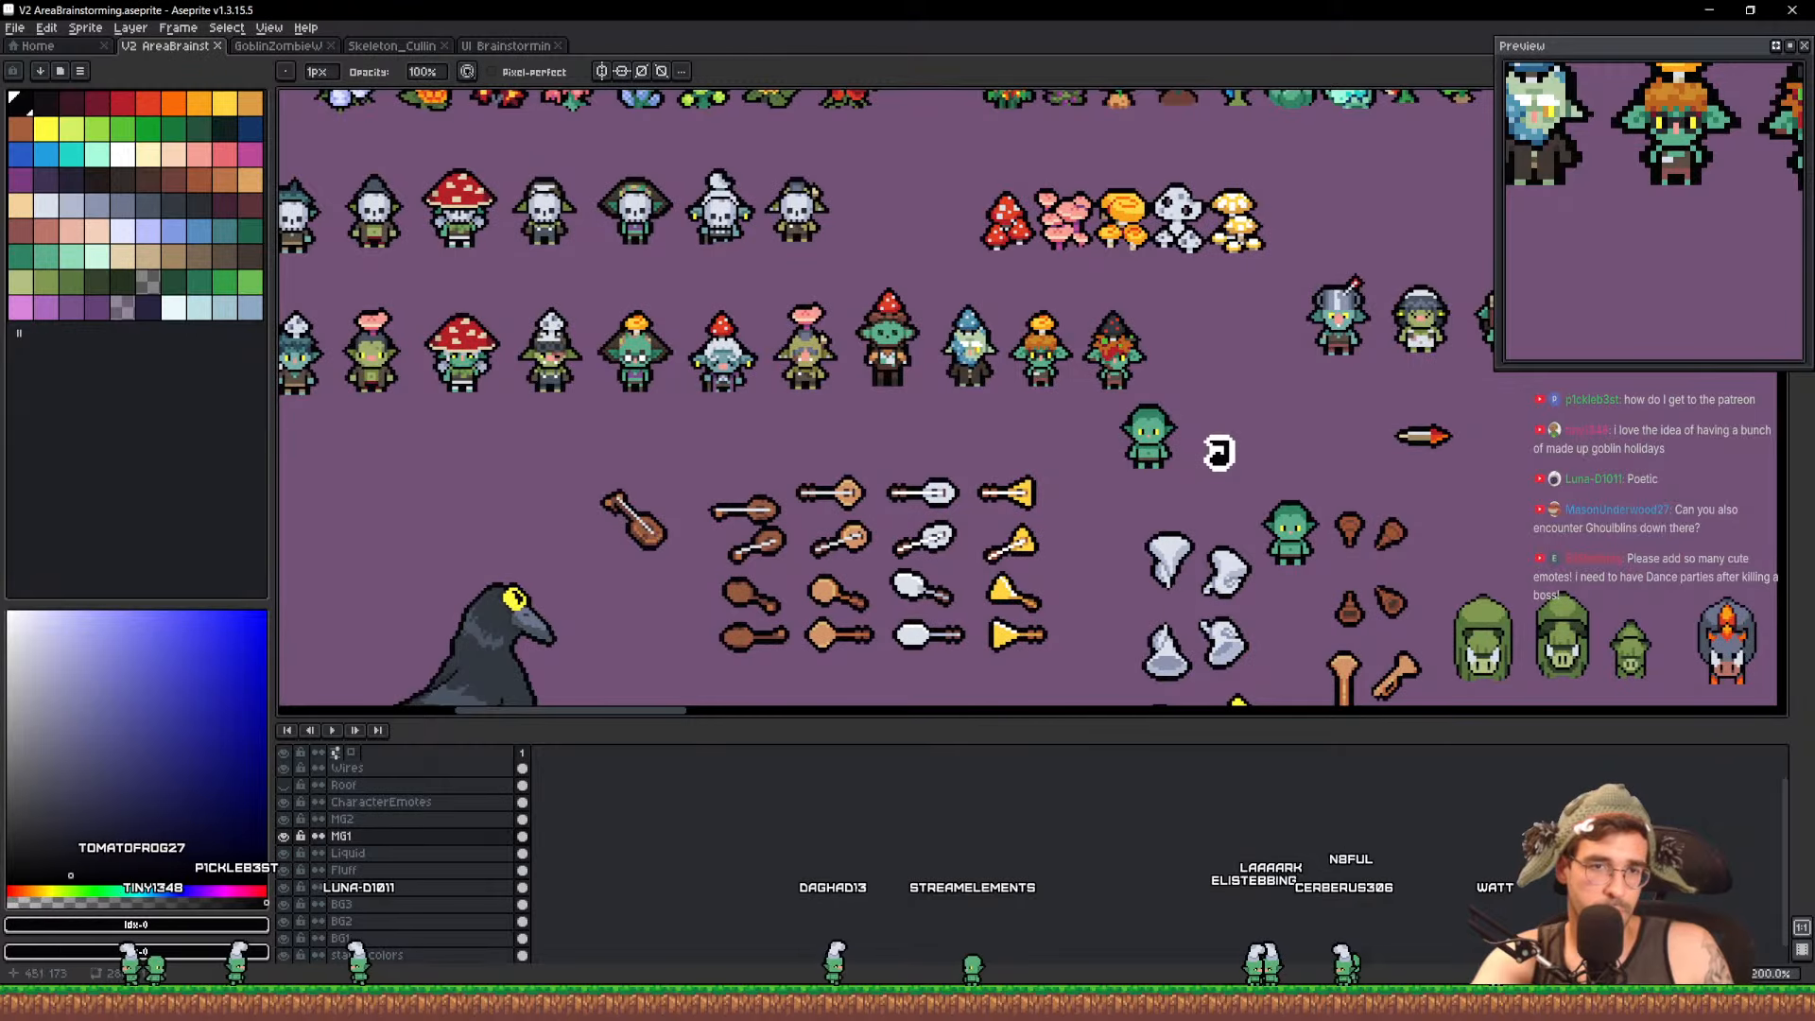
{"action": "scroll", "coordinate": [1232, 480], "scroll_direction": "up", "scroll_amount": 5}
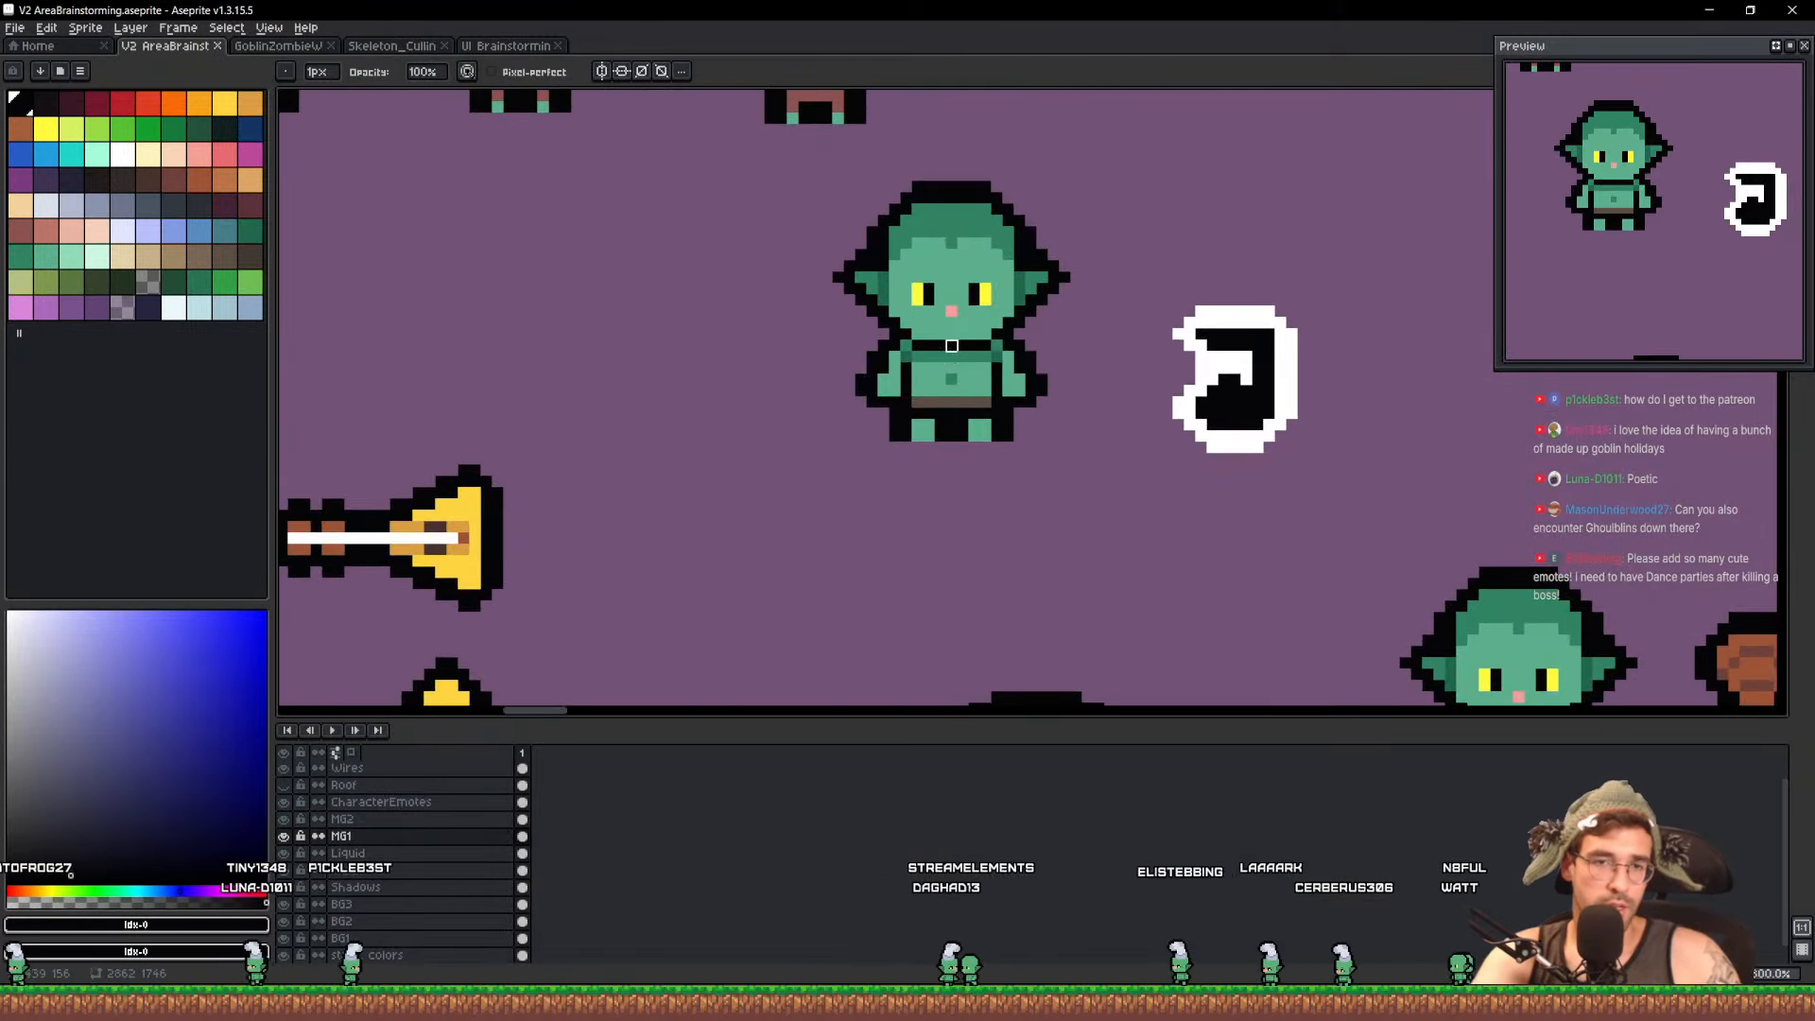
{"action": "scroll", "coordinate": [979, 340], "scroll_direction": "up", "scroll_amount": 3}
Paint a hand with one raised finger beside the goblin, using its skin green and a 2 px pencil
{"action": "left_click", "coordinate": [927, 284], "text": "alt"}
{"action": "left_click_drag", "start_coordinate": [927, 284], "coordinate": [1257, 479]}
{"action": "key", "text": "b"}
{"action": "key", "text": "plus"}
{"action": "key", "text": "plus"}
{"action": "key", "text": "minus"}
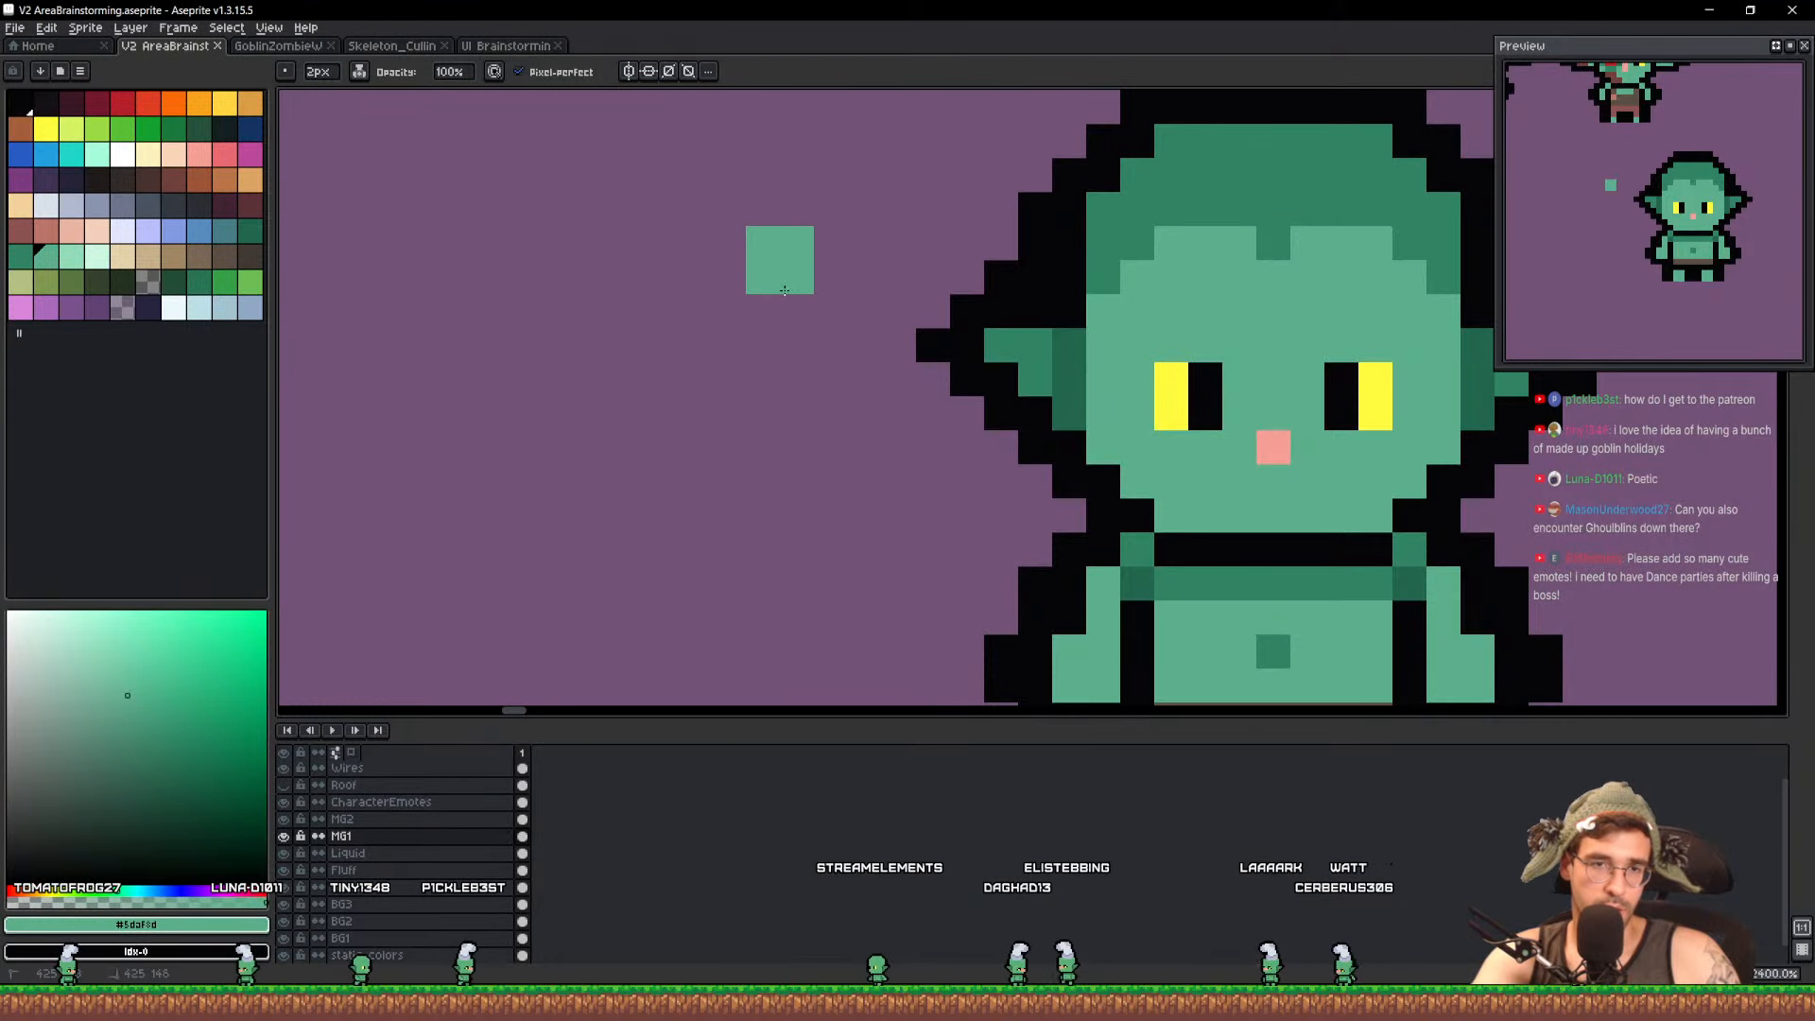
{"action": "mouse_move", "coordinate": [778, 259]}
{"action": "left_mouse_down"}
{"action": "mouse_move", "coordinate": [779, 414]}
{"action": "mouse_move", "coordinate": [769, 385]}
{"action": "mouse_move", "coordinate": [787, 417]}
{"action": "mouse_move", "coordinate": [735, 403]}
{"action": "mouse_move", "coordinate": [731, 446]}
{"action": "mouse_move", "coordinate": [772, 503]}
{"action": "mouse_move", "coordinate": [860, 489]}
{"action": "mouse_move", "coordinate": [882, 423]}
{"action": "mouse_move", "coordinate": [845, 416]}
{"action": "mouse_move", "coordinate": [871, 447]}
{"action": "mouse_move", "coordinate": [899, 378]}
{"action": "left_mouse_up"}
Erase the stray green pixels beneath the hand's base and pick a lighter green
{"action": "key", "text": "e"}
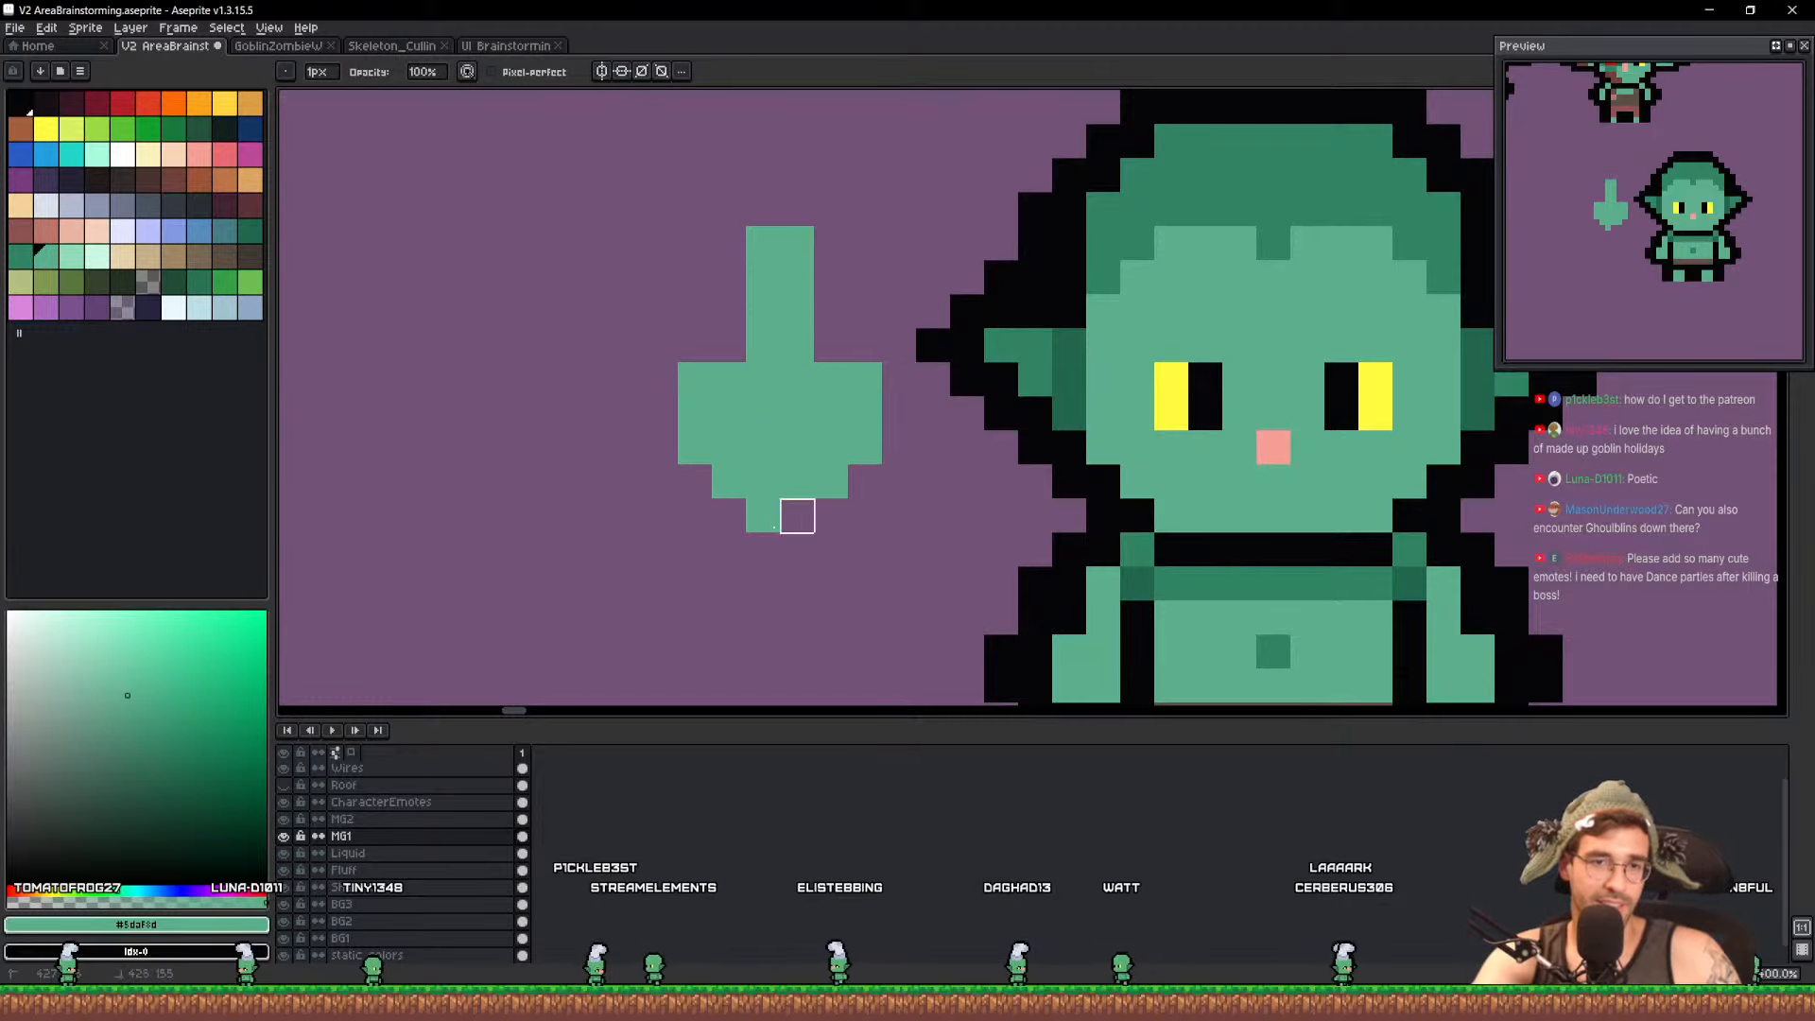
{"action": "left_click_drag", "start_coordinate": [798, 514], "coordinate": [756, 515]}
{"action": "key", "text": "i"}
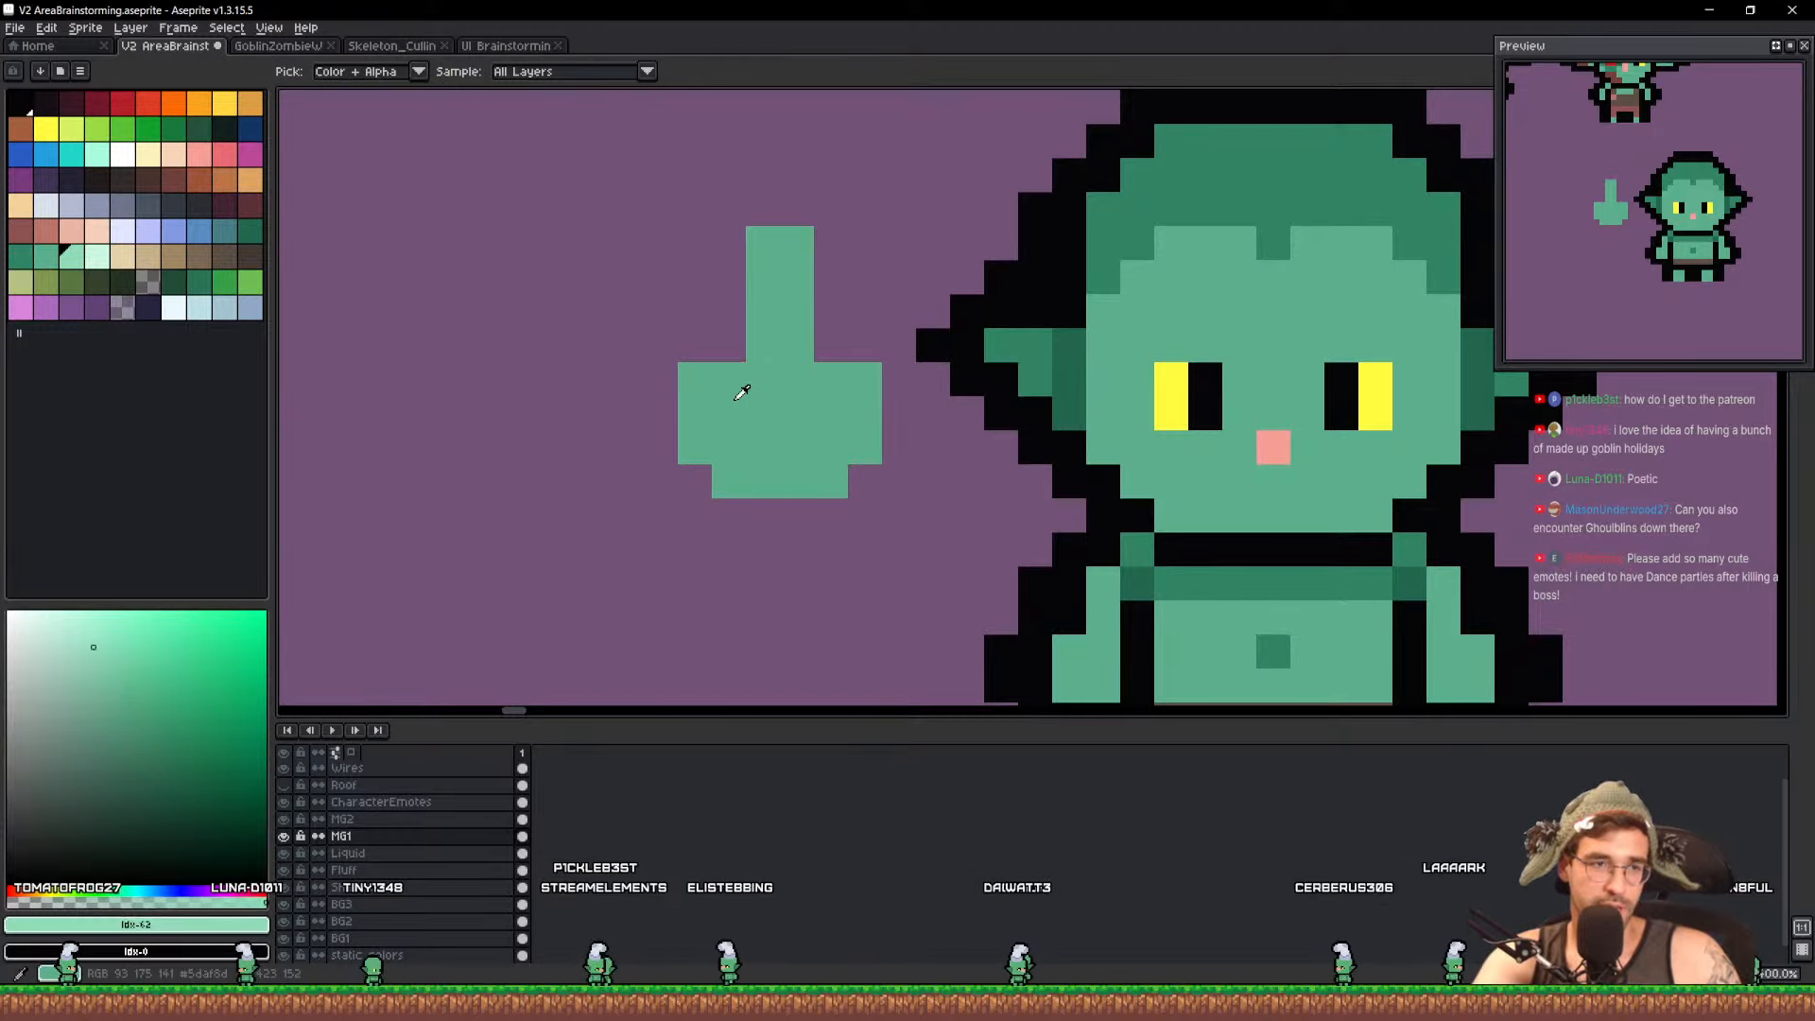
Shade the hand with the goblin's darker green between the folded fingers and at the thumb's outer edge
{"action": "key", "text": "b"}
{"action": "left_click", "coordinate": [714, 377]}
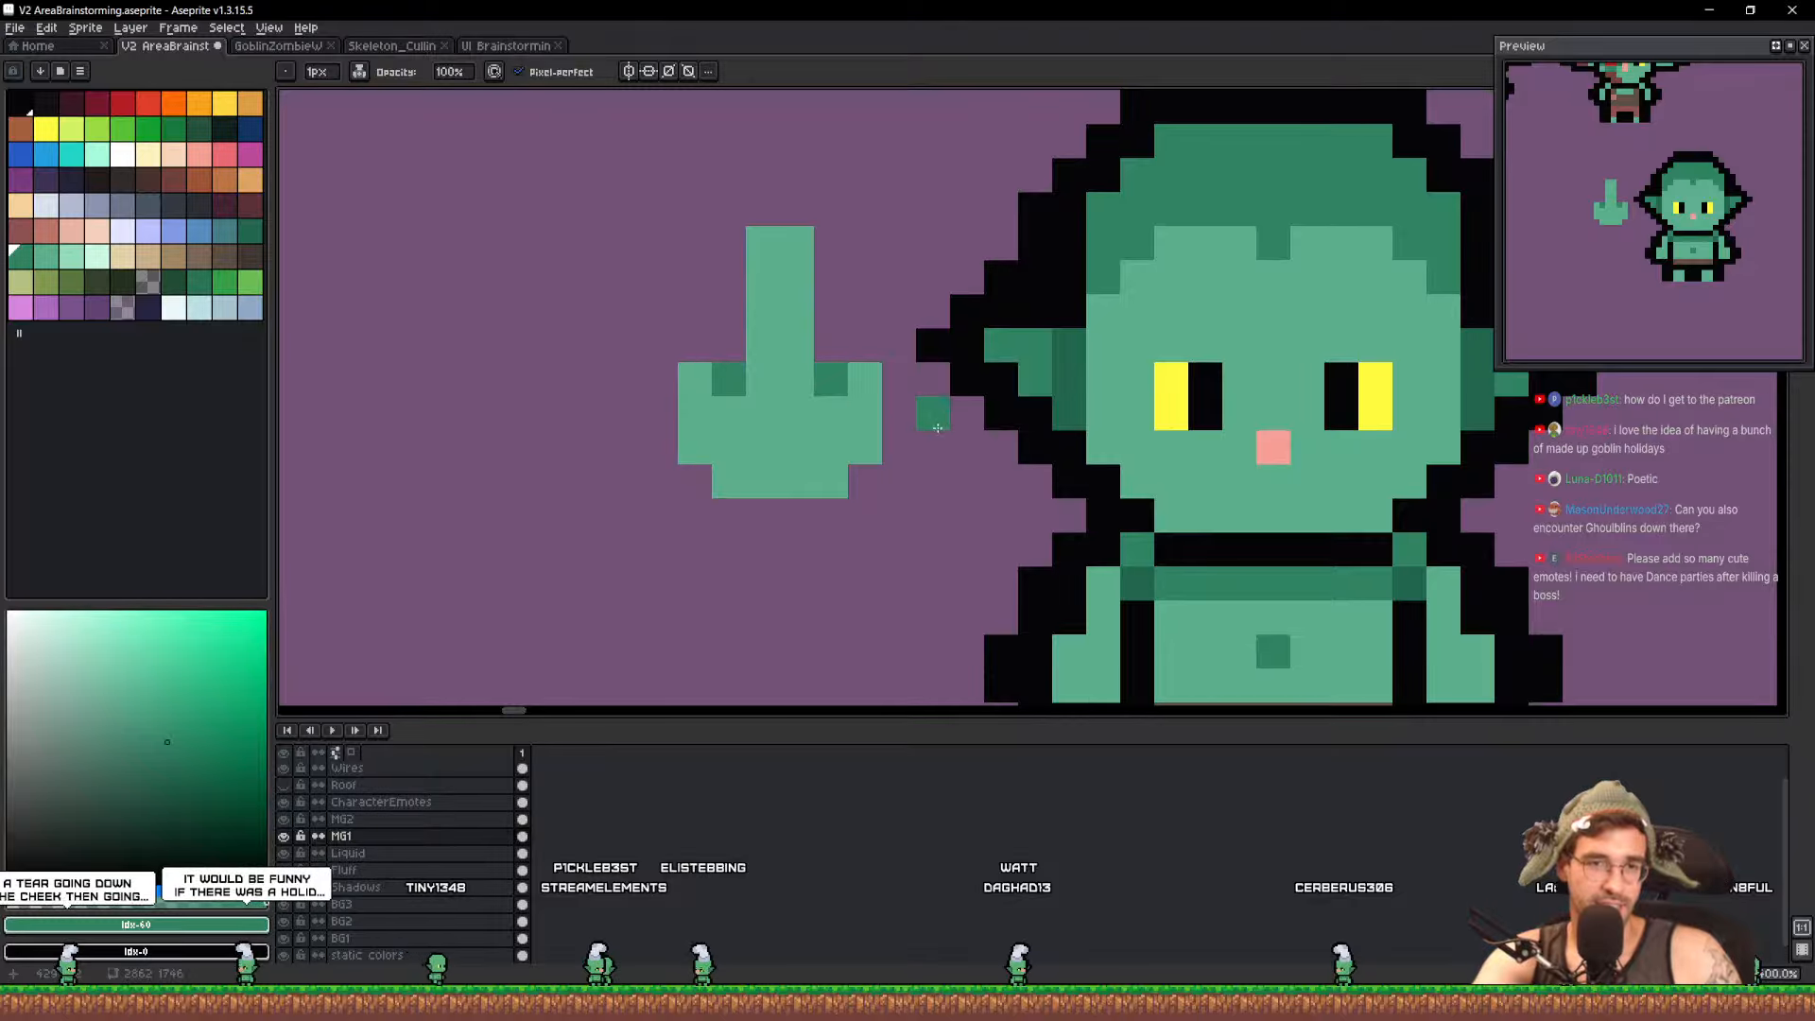
{"action": "left_click_drag", "start_coordinate": [937, 428], "coordinate": [832, 420]}
{"action": "key", "text": "i"}
{"action": "left_click", "coordinate": [724, 405]}
{"action": "key", "text": "b"}
{"action": "key", "text": "i"}
{"action": "left_click", "coordinate": [628, 371]}
{"action": "key", "text": "b"}
{"action": "left_click", "coordinate": [557, 405]}
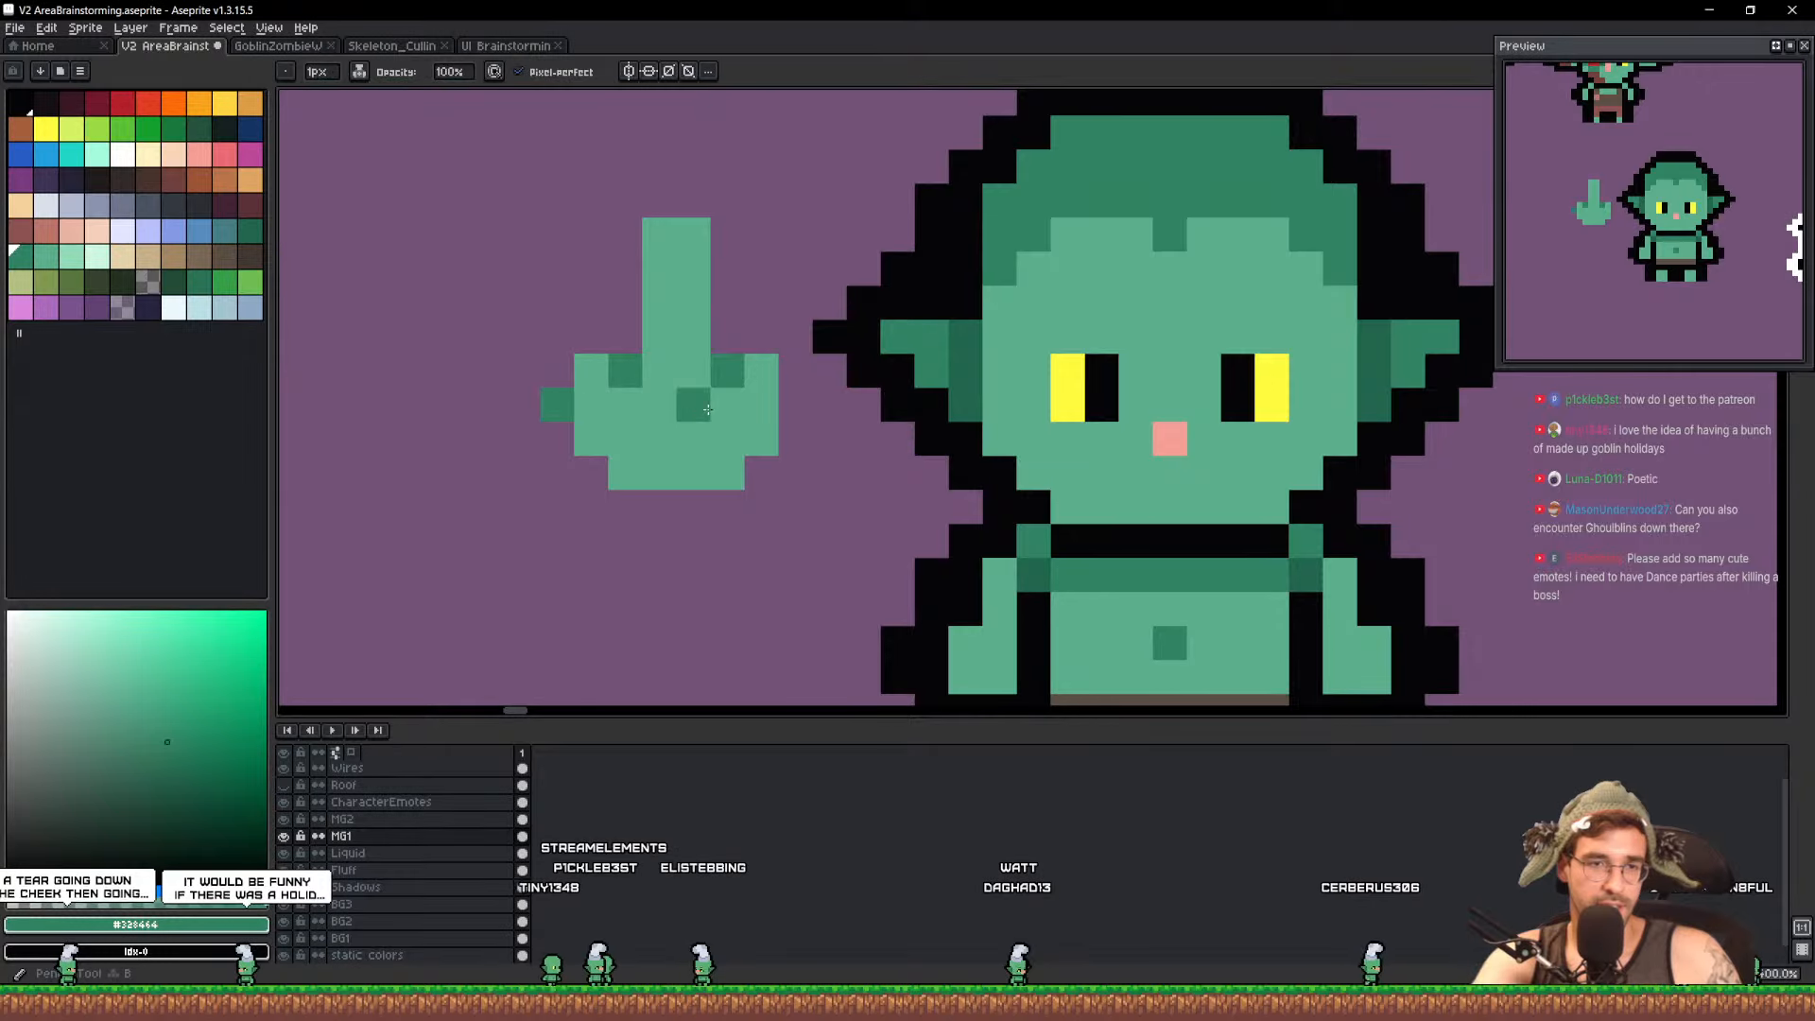
Select the raised-finger hand and give it a black outline
{"action": "key", "text": "q"}
{"action": "mouse_move", "coordinate": [771, 543]}
{"action": "left_mouse_down"}
{"action": "mouse_move", "coordinate": [479, 223]}
{"action": "mouse_move", "coordinate": [745, 322]}
{"action": "left_mouse_up"}
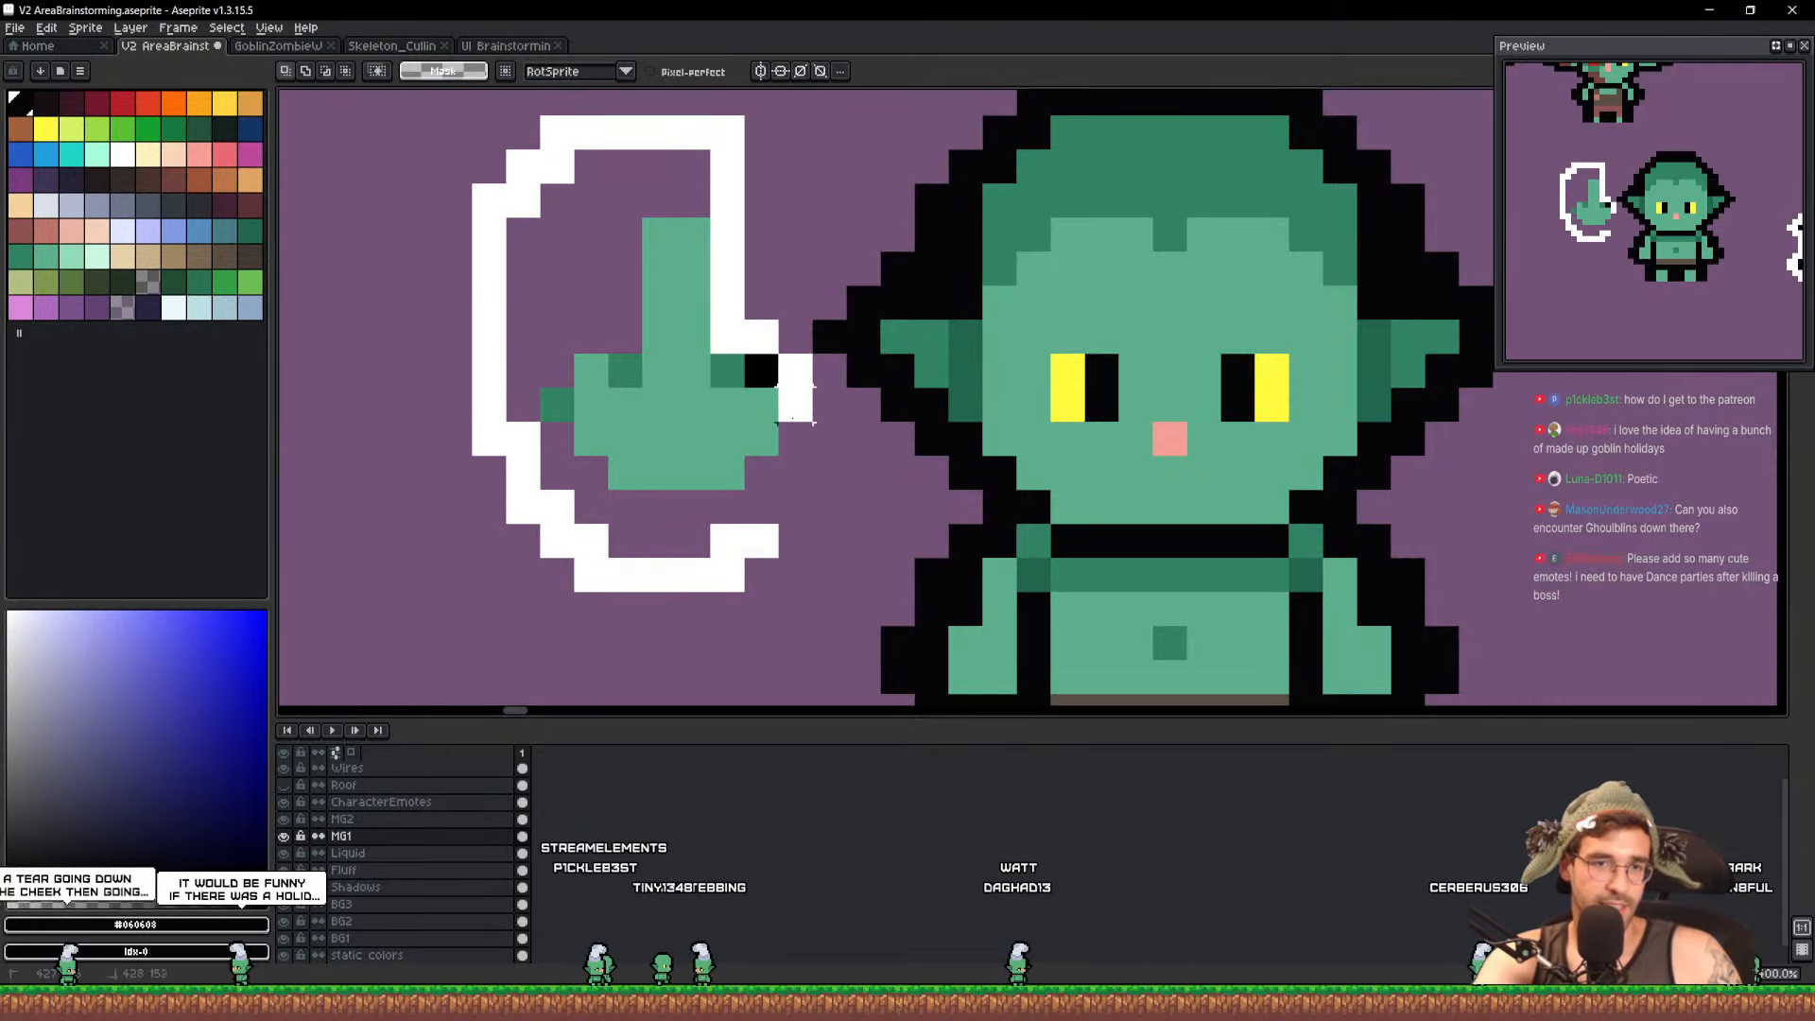
{"action": "left_click_drag", "start_coordinate": [794, 404], "coordinate": [769, 576]}
{"action": "key", "text": "shift+o"}
{"action": "key", "text": "Return"}
{"action": "key", "text": "ctrl+d"}
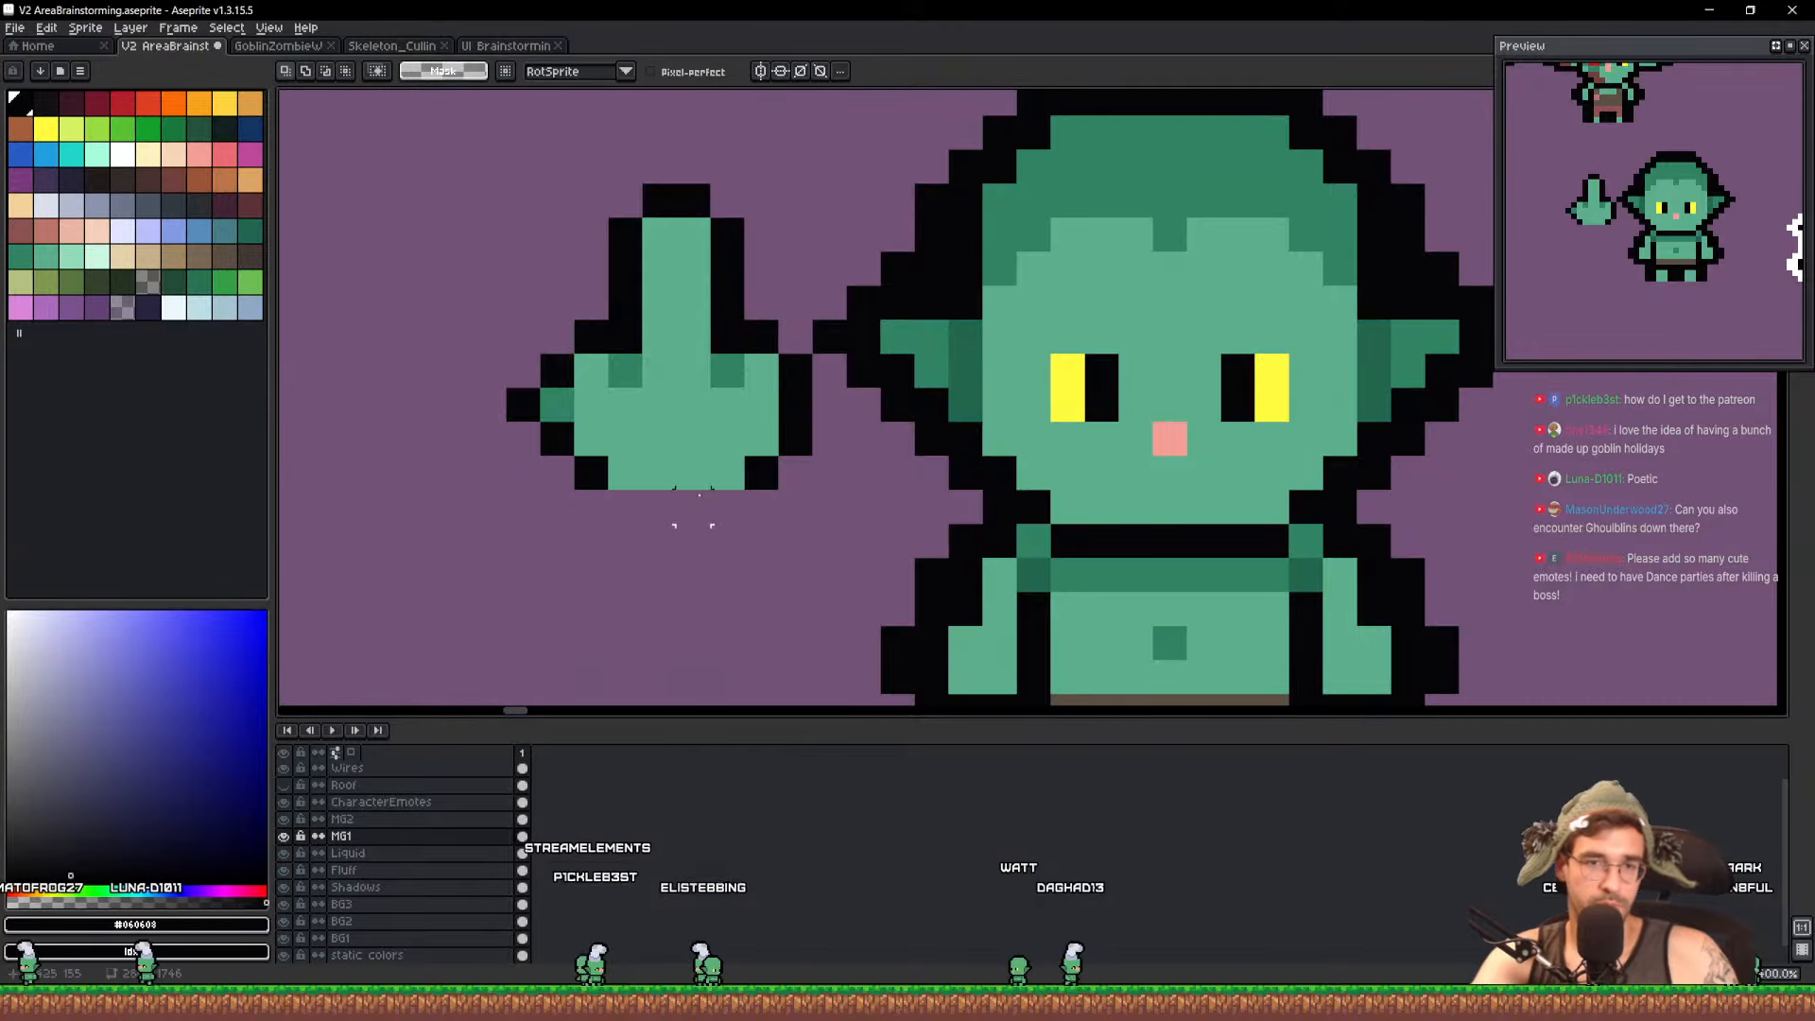
Erase the goblin's arm on the side facing the separate hand, using a 2 px eraser
{"action": "scroll", "coordinate": [815, 492], "scroll_direction": "down", "scroll_amount": 1}
{"action": "left_click_drag", "start_coordinate": [821, 463], "coordinate": [732, 404]}
{"action": "key", "text": "e"}
{"action": "left_click_drag", "start_coordinate": [817, 571], "coordinate": [794, 525]}
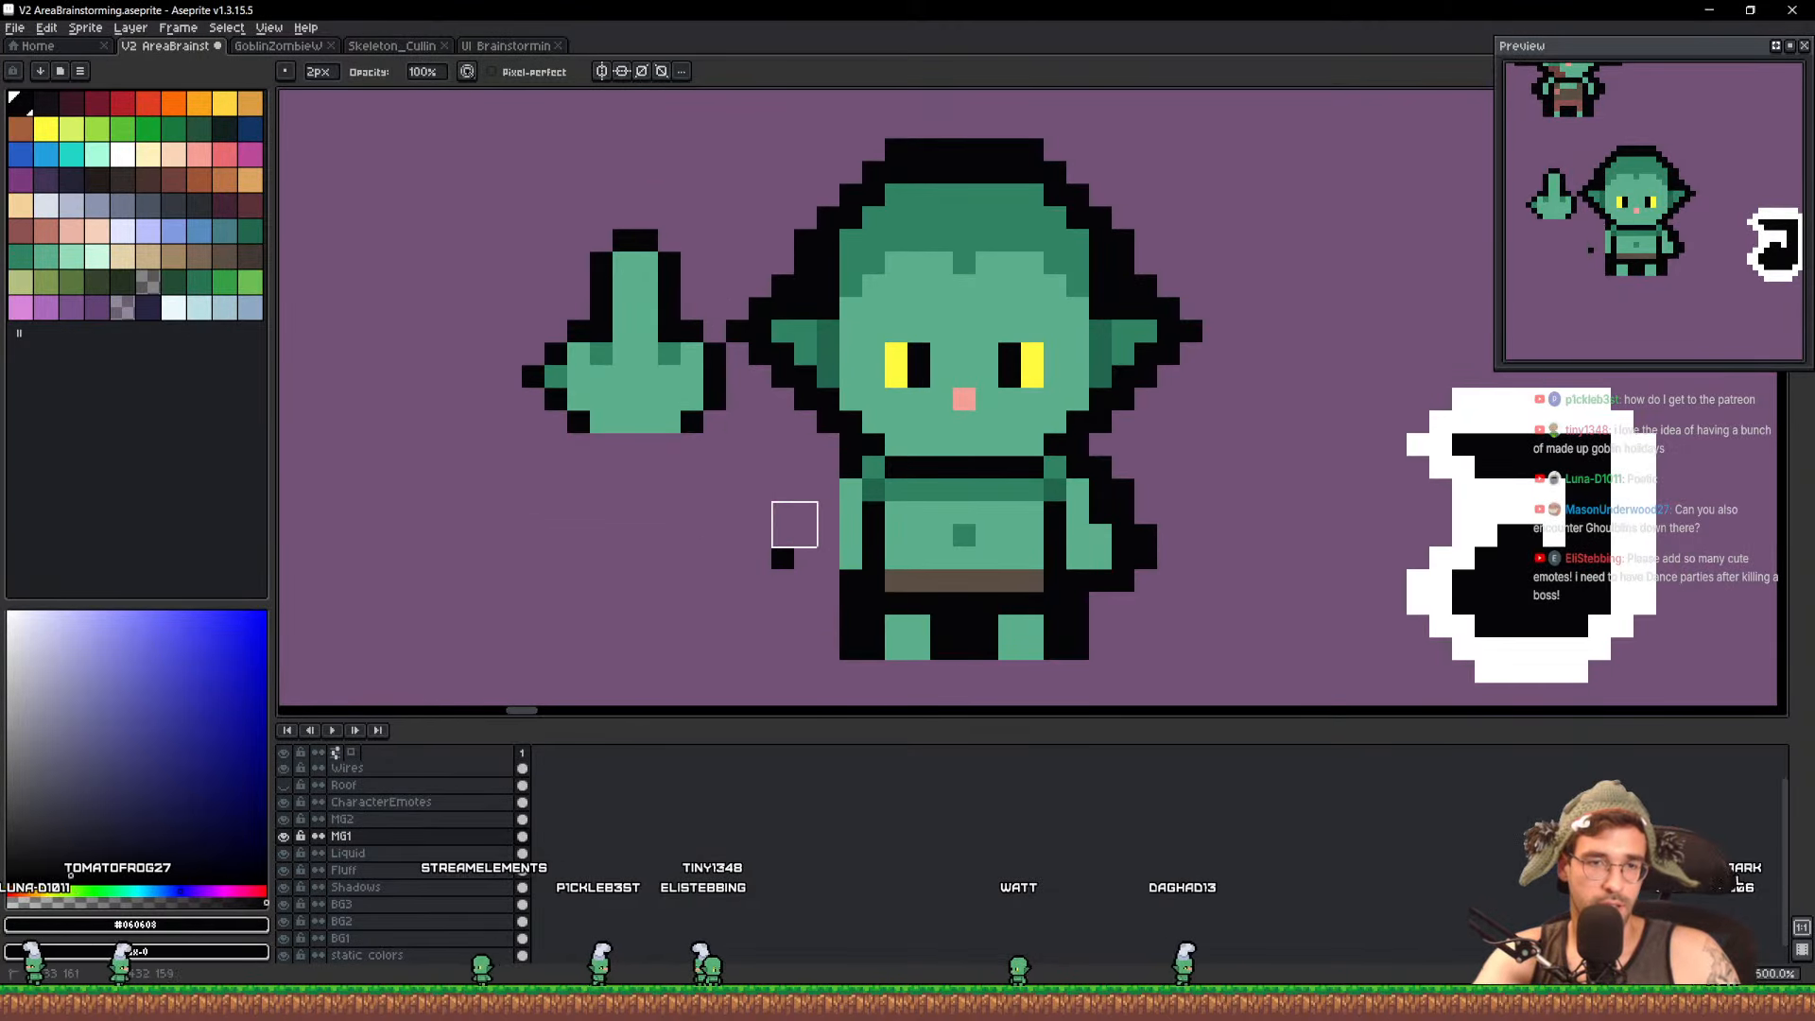
Move the raised-finger hand onto the goblin in place of the erased arm and clean up around it
{"action": "key", "text": "q"}
{"action": "mouse_move", "coordinate": [738, 440]}
{"action": "left_mouse_down"}
{"action": "mouse_move", "coordinate": [488, 323]}
{"action": "mouse_move", "coordinate": [640, 195]}
{"action": "mouse_move", "coordinate": [820, 511]}
{"action": "mouse_move", "coordinate": [845, 503]}
{"action": "mouse_move", "coordinate": [778, 539]}
{"action": "mouse_move", "coordinate": [833, 560]}
{"action": "mouse_move", "coordinate": [741, 557]}
{"action": "mouse_move", "coordinate": [674, 469]}
{"action": "mouse_move", "coordinate": [736, 399]}
{"action": "left_mouse_up"}
{"action": "key", "text": "ctrl+d"}
{"action": "key", "text": "b"}
{"action": "key", "text": "e"}
{"action": "left_click", "coordinate": [666, 465]}
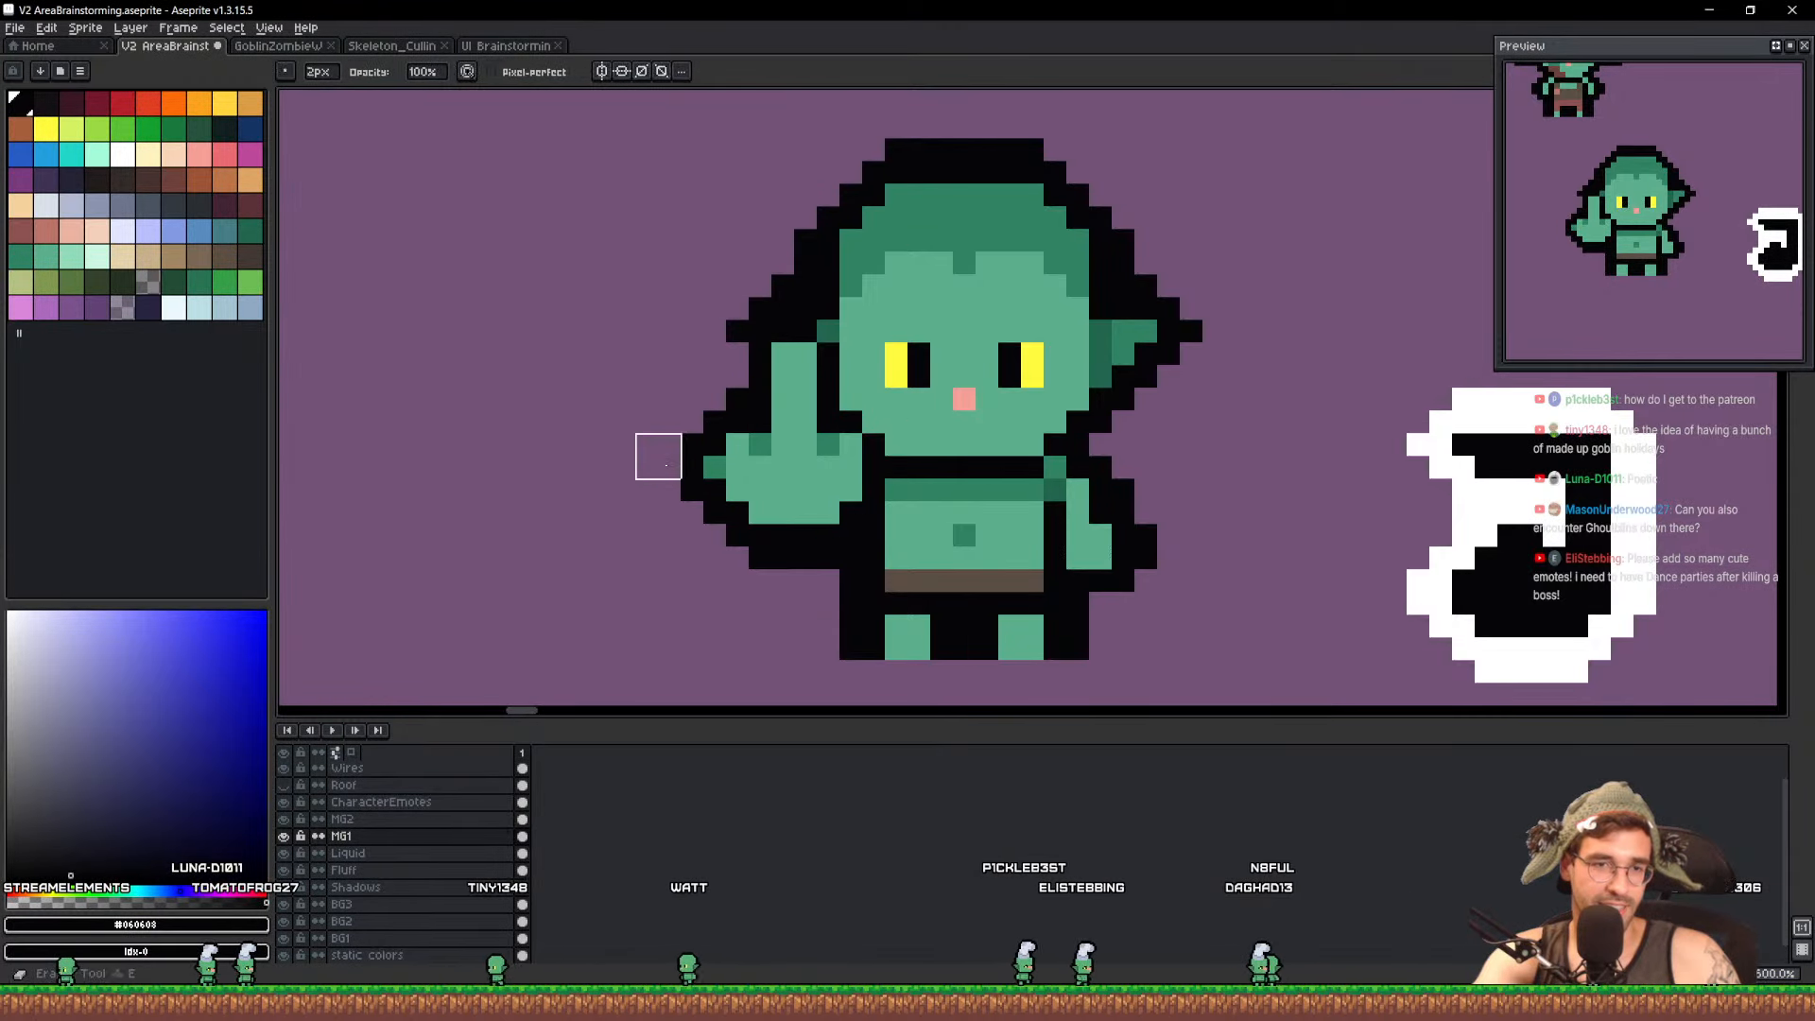
{"action": "key", "text": "b"}
Examine the raised-finger goblin up close and among the surrounding sprites at several magnifications
{"action": "scroll", "coordinate": [907, 371], "scroll_direction": "down", "scroll_amount": 3}
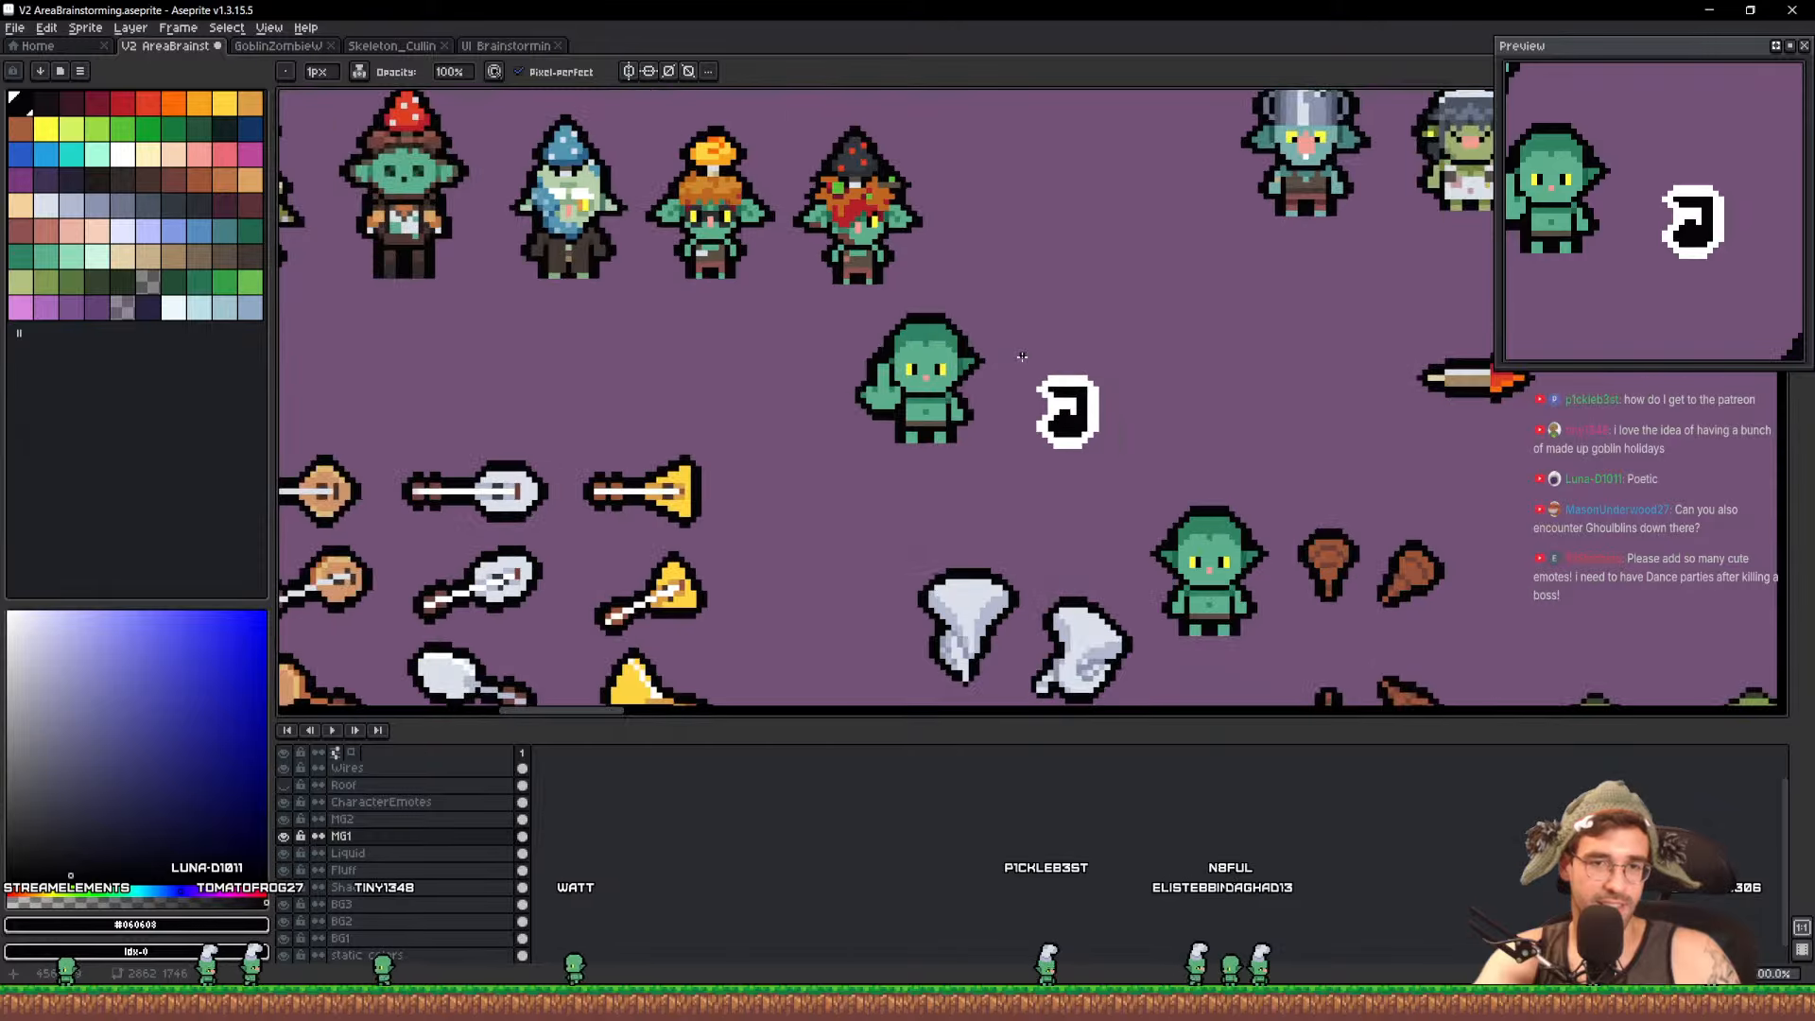
{"action": "scroll", "coordinate": [1022, 357], "scroll_direction": "down", "scroll_amount": 1}
{"action": "scroll", "coordinate": [1016, 357], "scroll_direction": "up", "scroll_amount": 3}
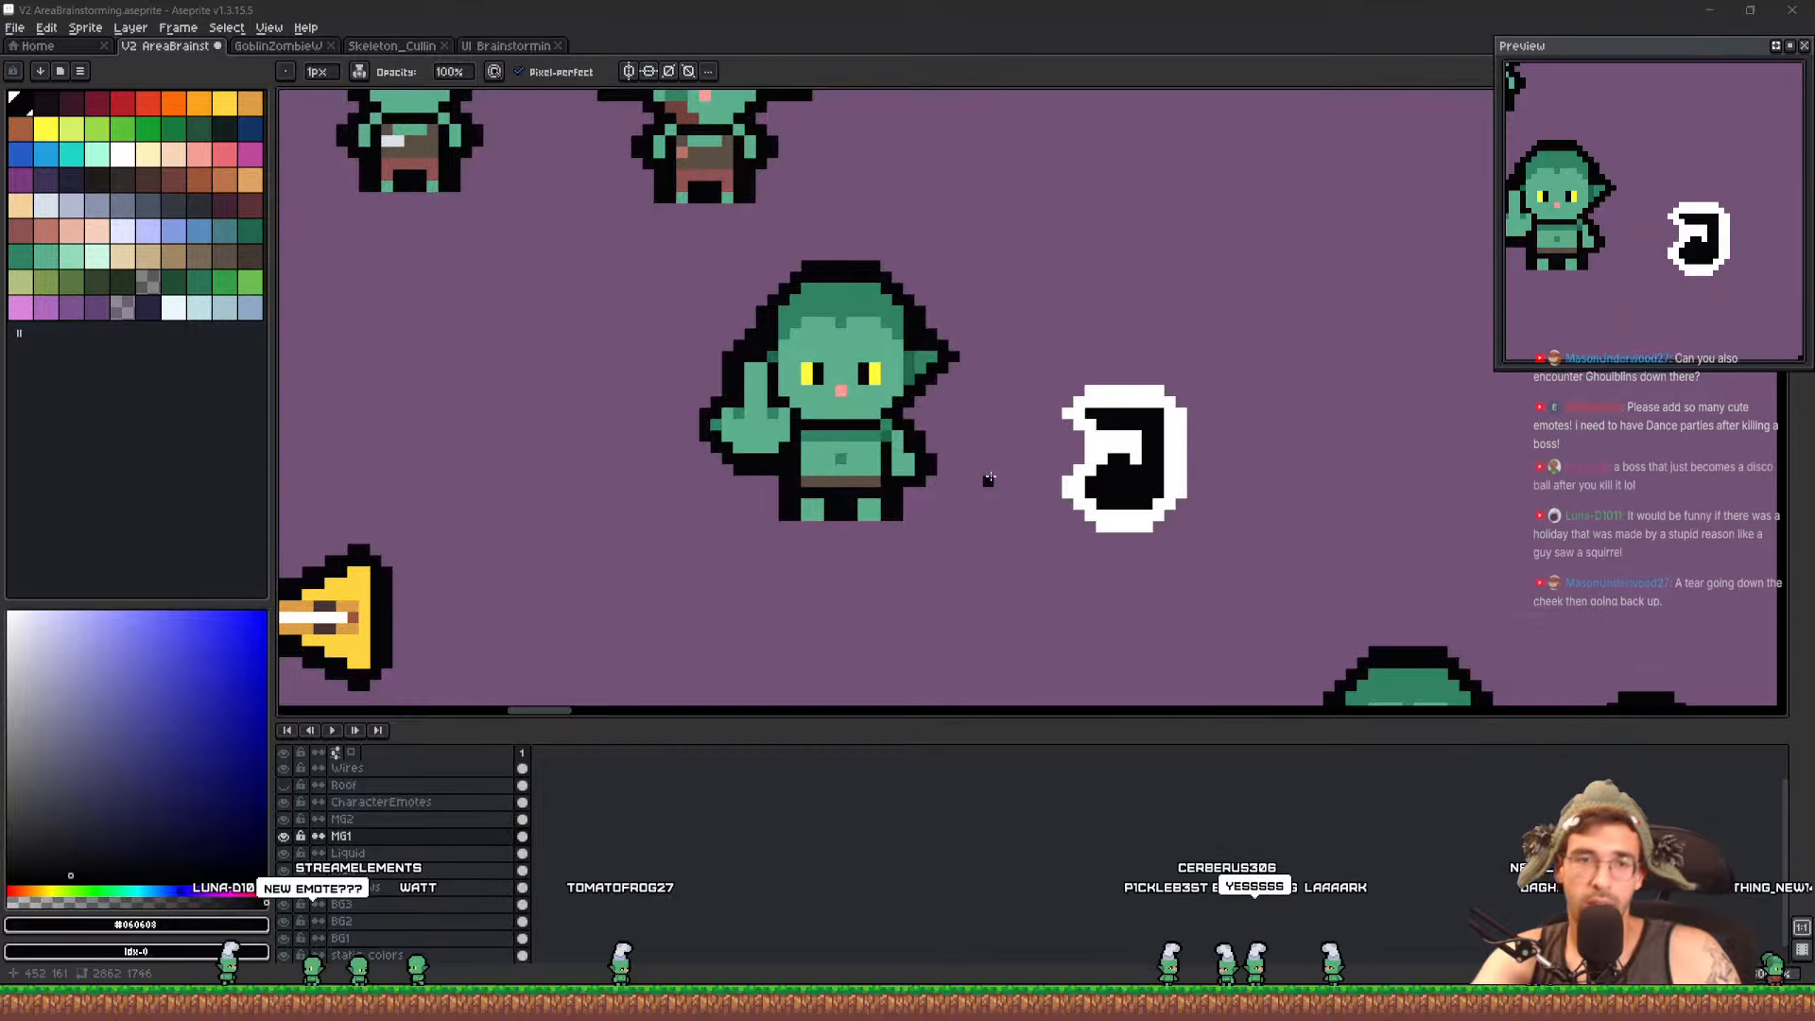
{"action": "scroll", "coordinate": [829, 367], "scroll_direction": "up", "scroll_amount": 2}
{"action": "left_click_drag", "start_coordinate": [991, 397], "coordinate": [1019, 406]}
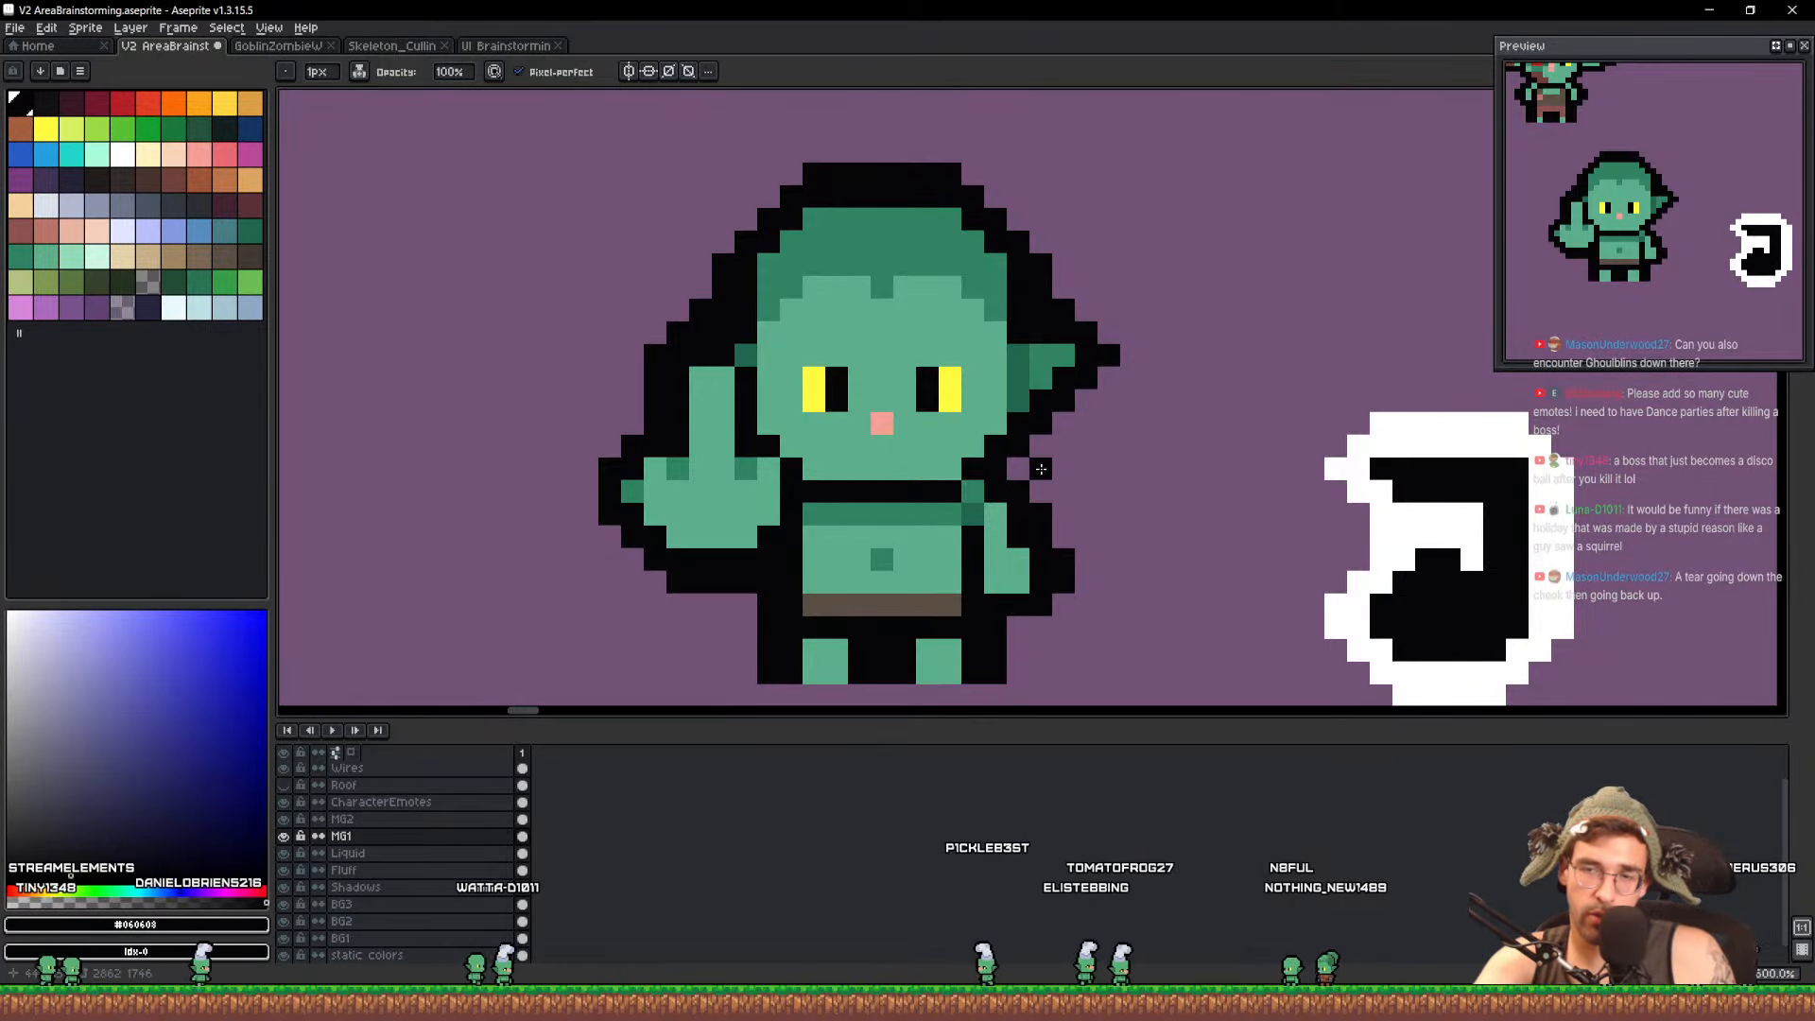
{"action": "scroll", "coordinate": [1003, 472], "scroll_direction": "down", "scroll_amount": 3}
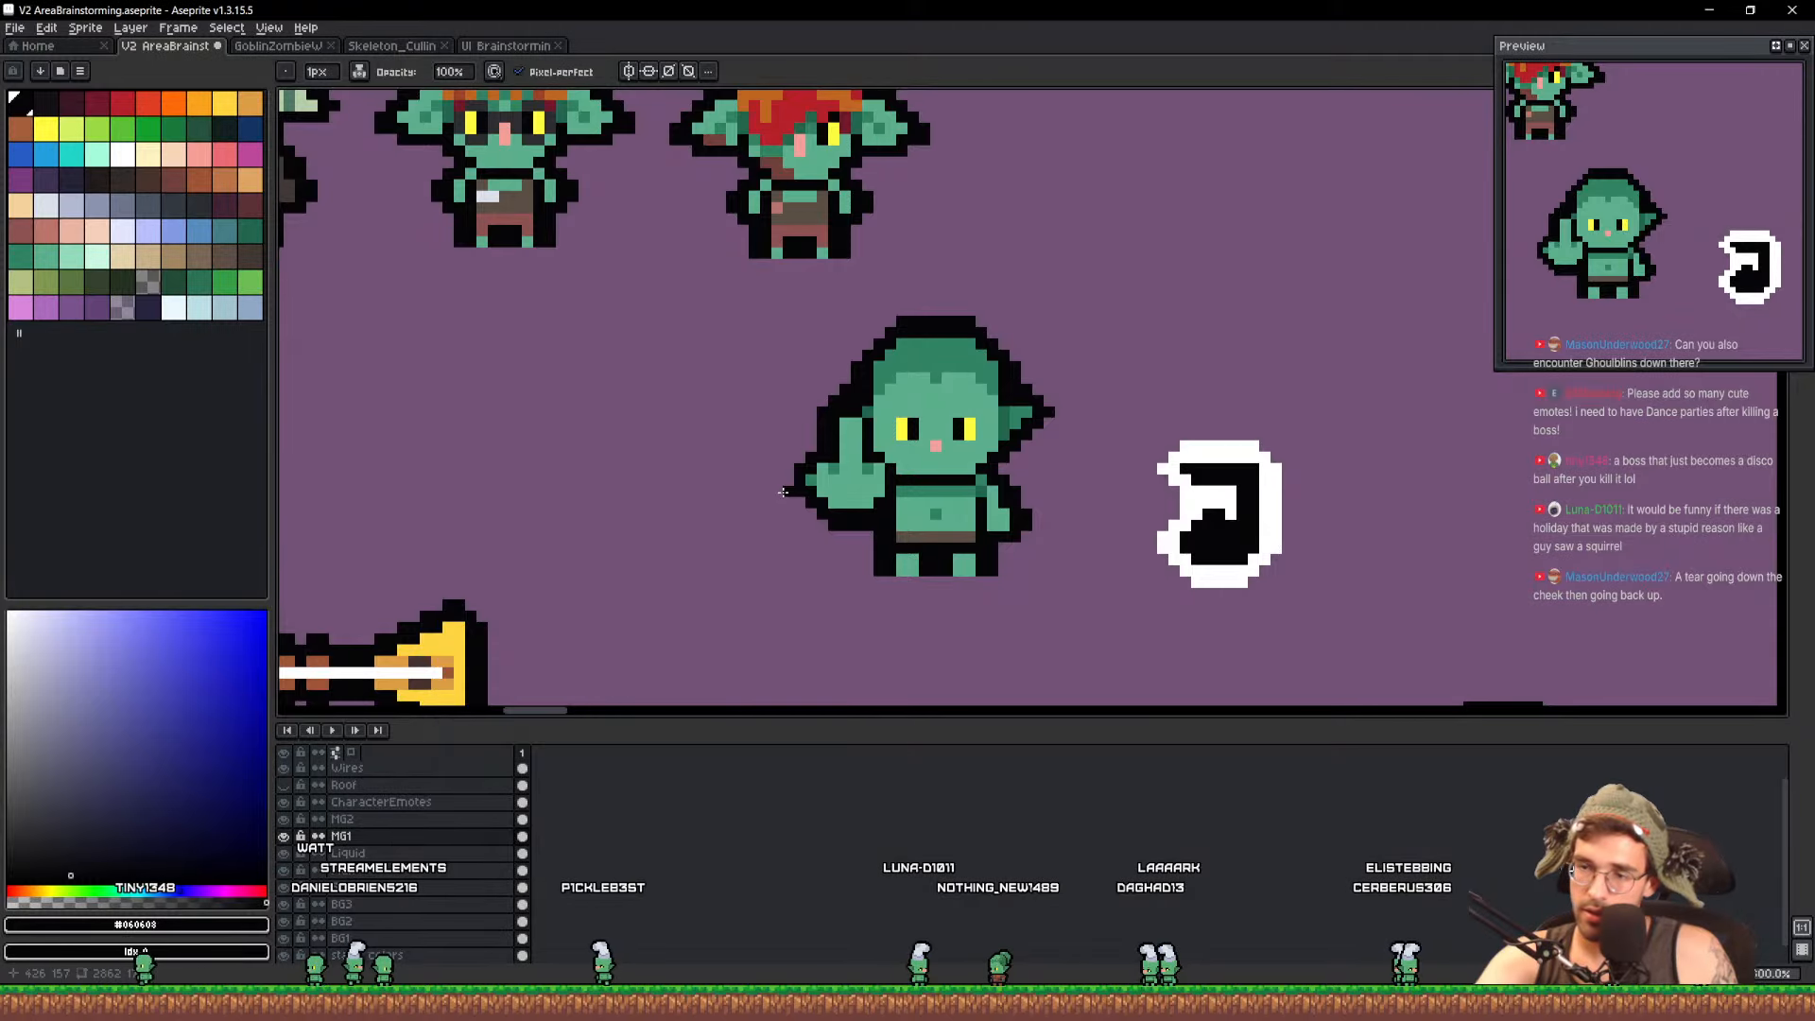
{"action": "scroll", "coordinate": [816, 439], "scroll_direction": "down", "scroll_amount": 5}
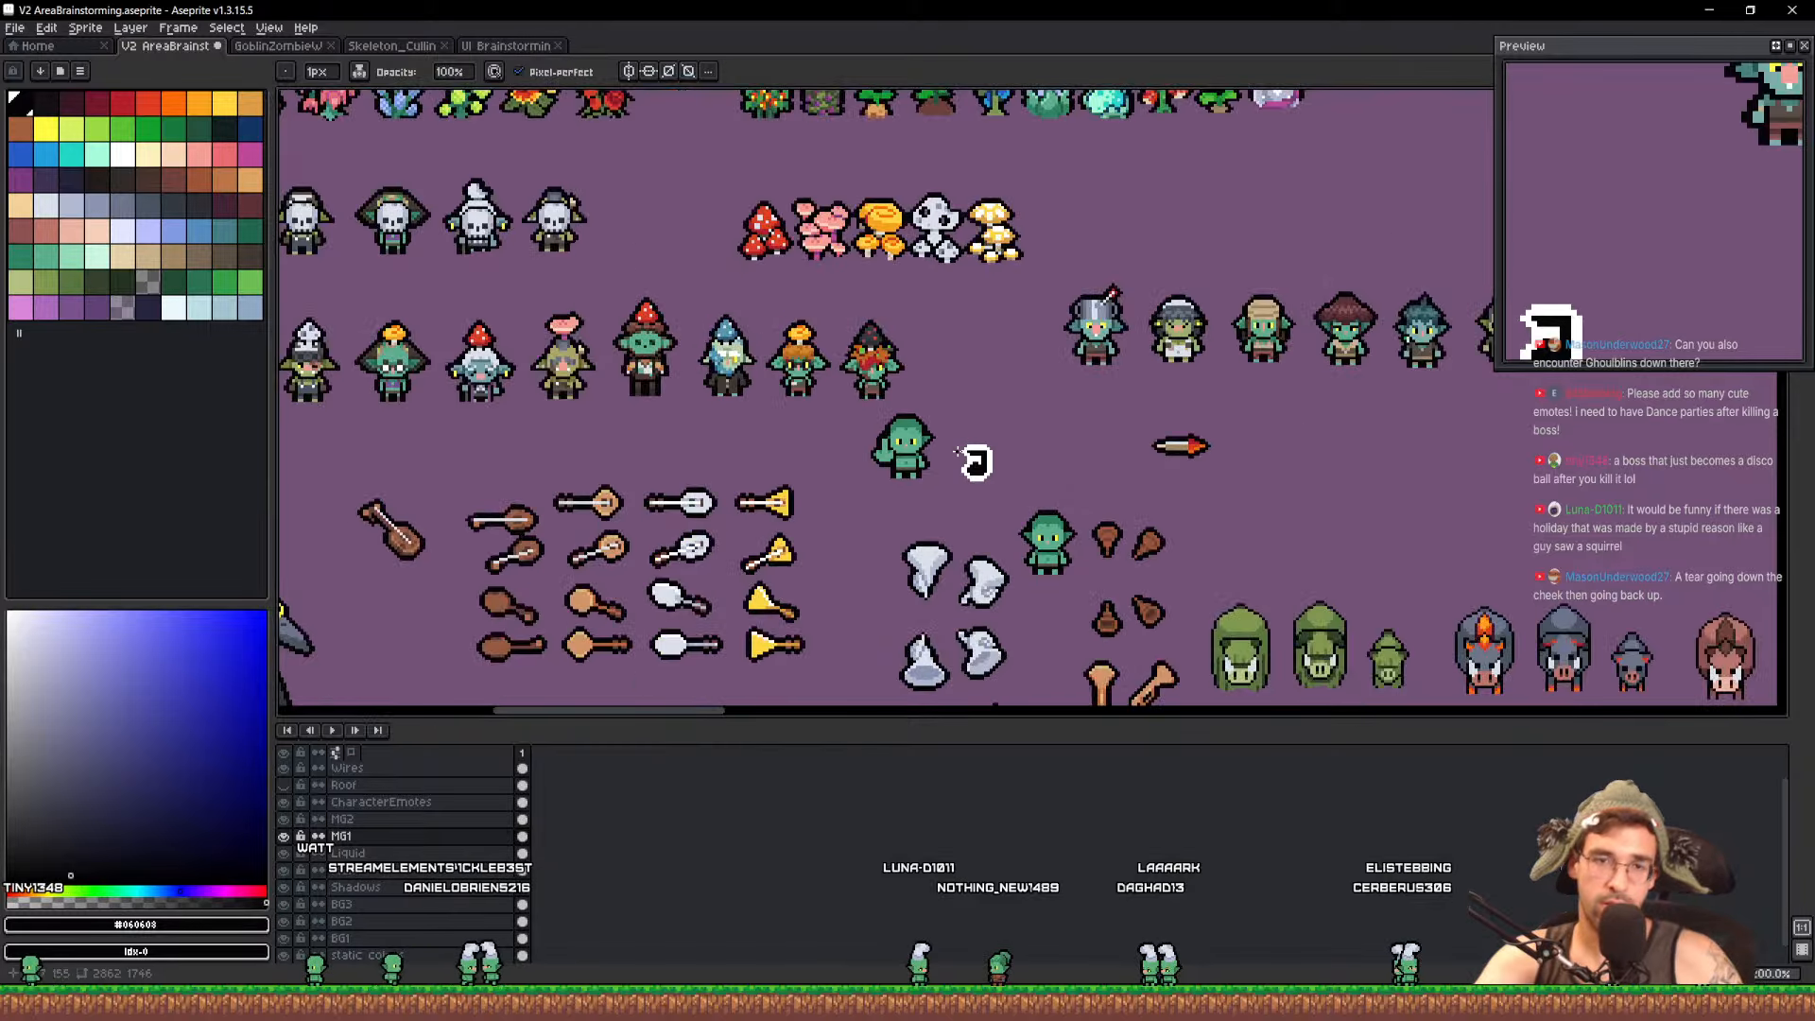
{"action": "scroll", "coordinate": [903, 464], "scroll_direction": "down", "scroll_amount": 2}
{"action": "scroll", "coordinate": [903, 463], "scroll_direction": "up", "scroll_amount": 6}
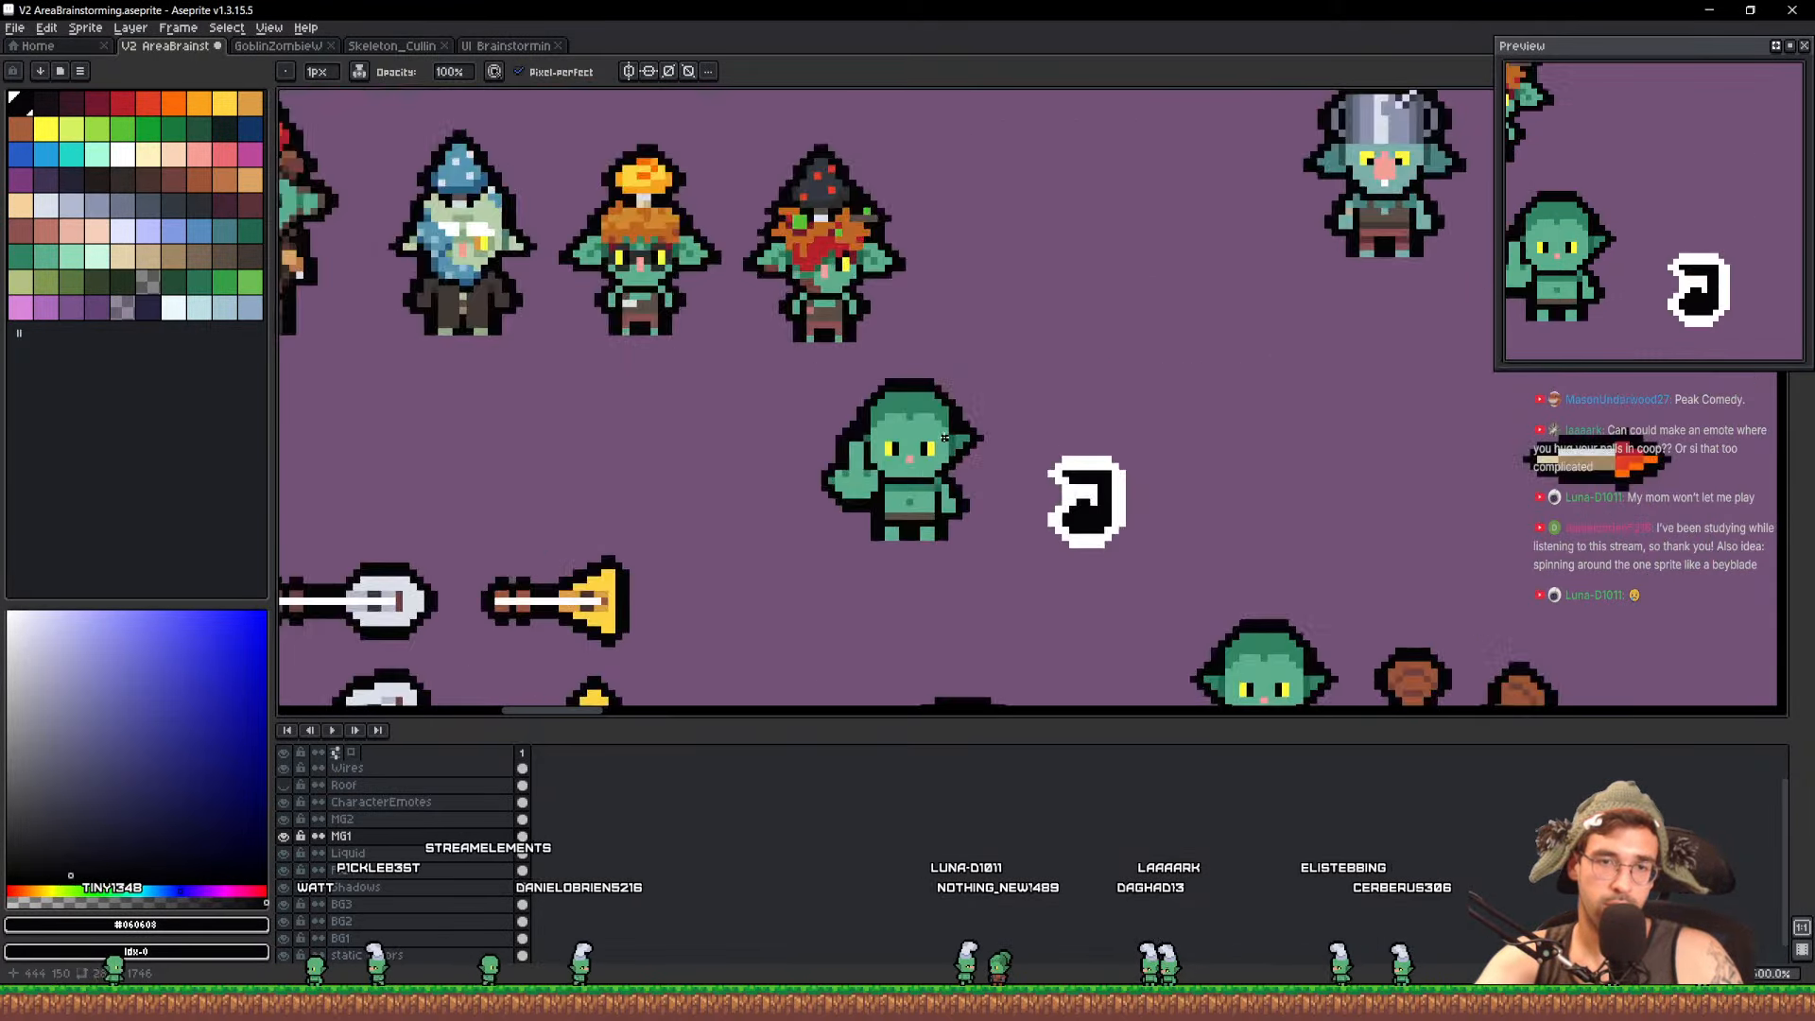
{"action": "scroll", "coordinate": [902, 466], "scroll_direction": "down", "scroll_amount": 4}
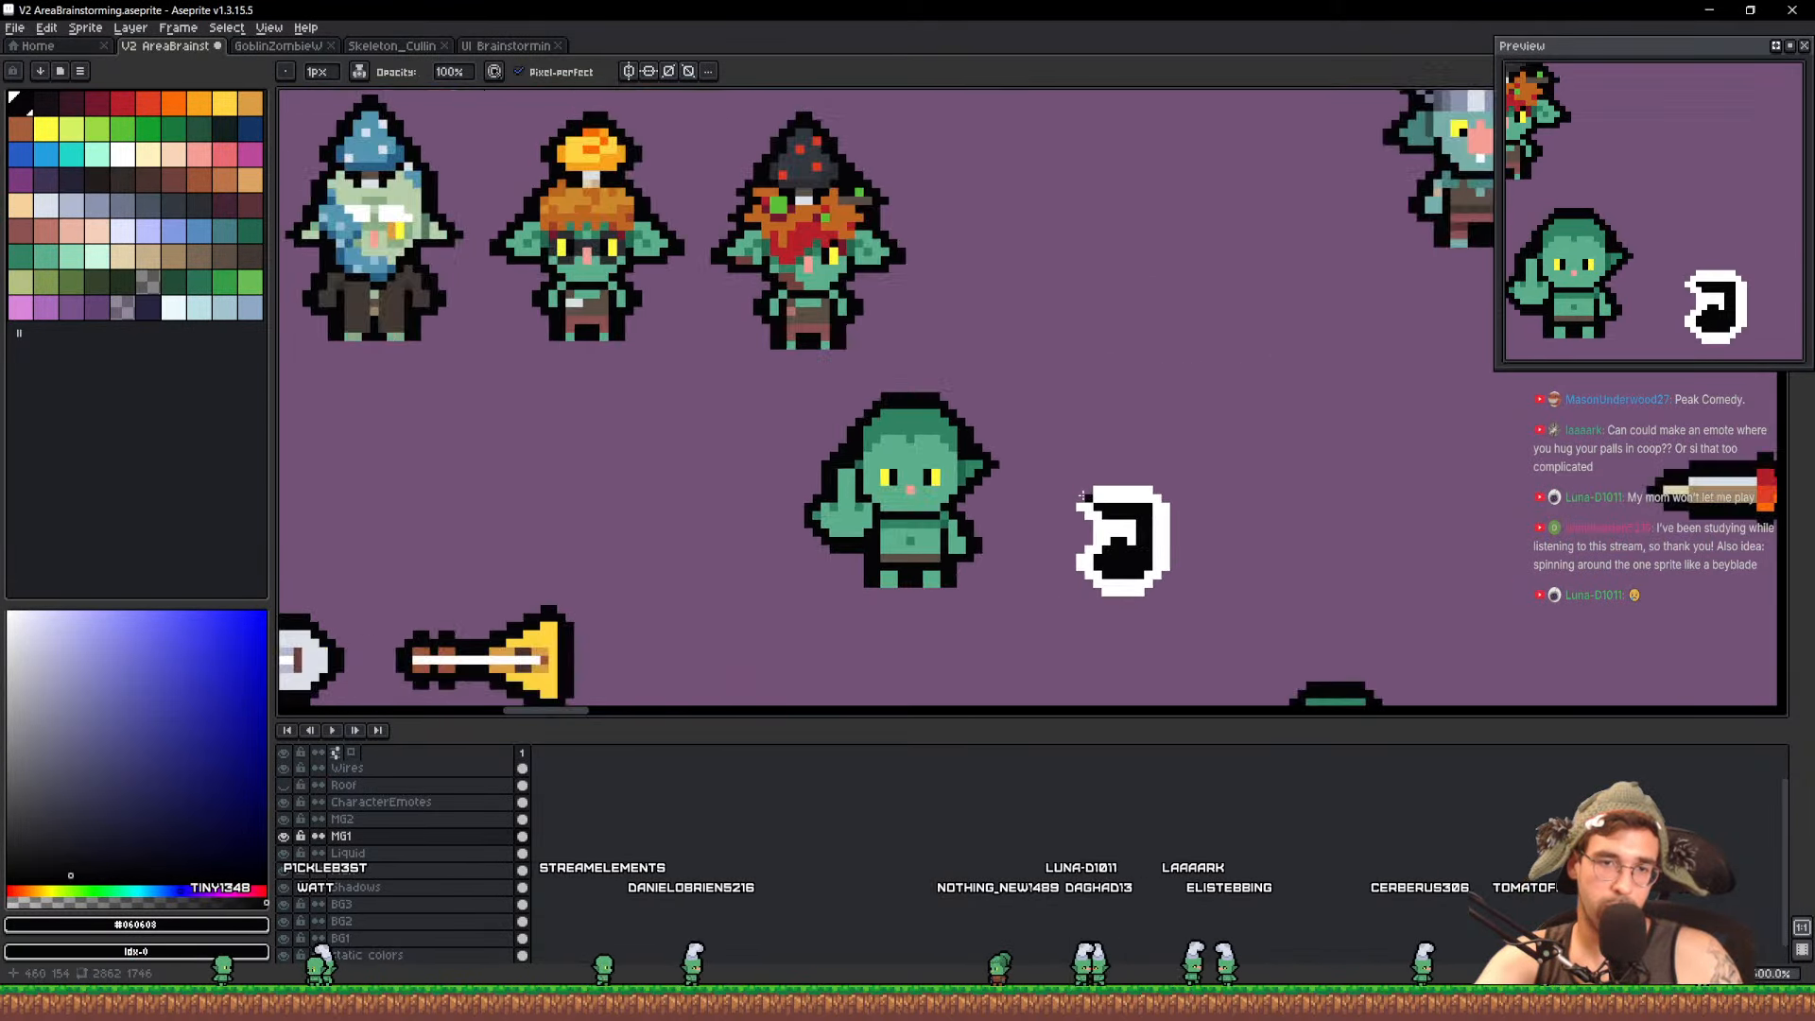
Place a copy of the raised-finger goblin to the left of the original
{"action": "key", "text": "q"}
{"action": "mouse_move", "coordinate": [1068, 448]}
{"action": "left_mouse_down"}
{"action": "mouse_move", "coordinate": [834, 474]}
{"action": "mouse_move", "coordinate": [1066, 353]}
{"action": "mouse_move", "coordinate": [1070, 388]}
{"action": "left_mouse_up"}
{"action": "mouse_move", "coordinate": [1028, 393]}
{"action": "left_mouse_down"}
{"action": "mouse_move", "coordinate": [775, 391]}
{"action": "mouse_move", "coordinate": [800, 391]}
{"action": "left_mouse_up"}
{"action": "key", "text": "ctrl+d"}
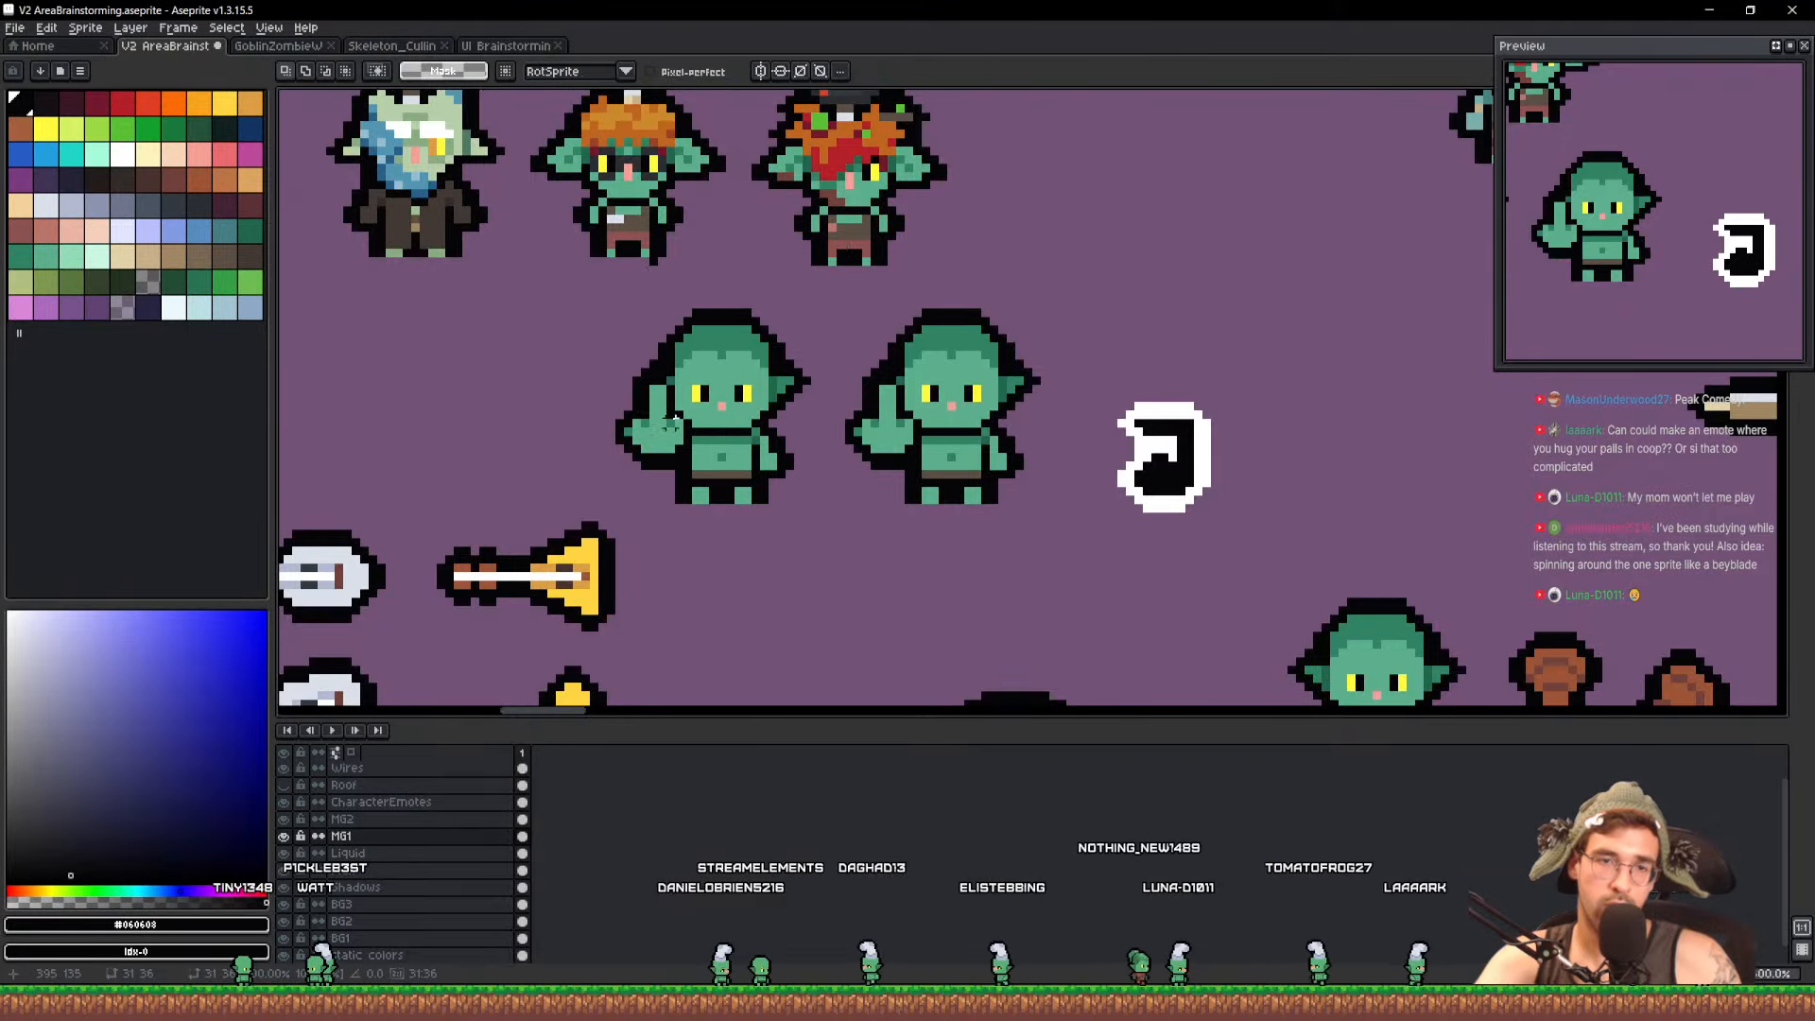
Paint a rough thumbs-up hand left of the copied goblin in its skin green with a 2 px pencil
{"action": "scroll", "coordinate": [675, 418], "scroll_direction": "up", "scroll_amount": 3}
{"action": "key", "text": "i"}
{"action": "left_click", "coordinate": [624, 452]}
{"action": "left_click_drag", "start_coordinate": [605, 425], "coordinate": [1206, 409]}
{"action": "key", "text": "b"}
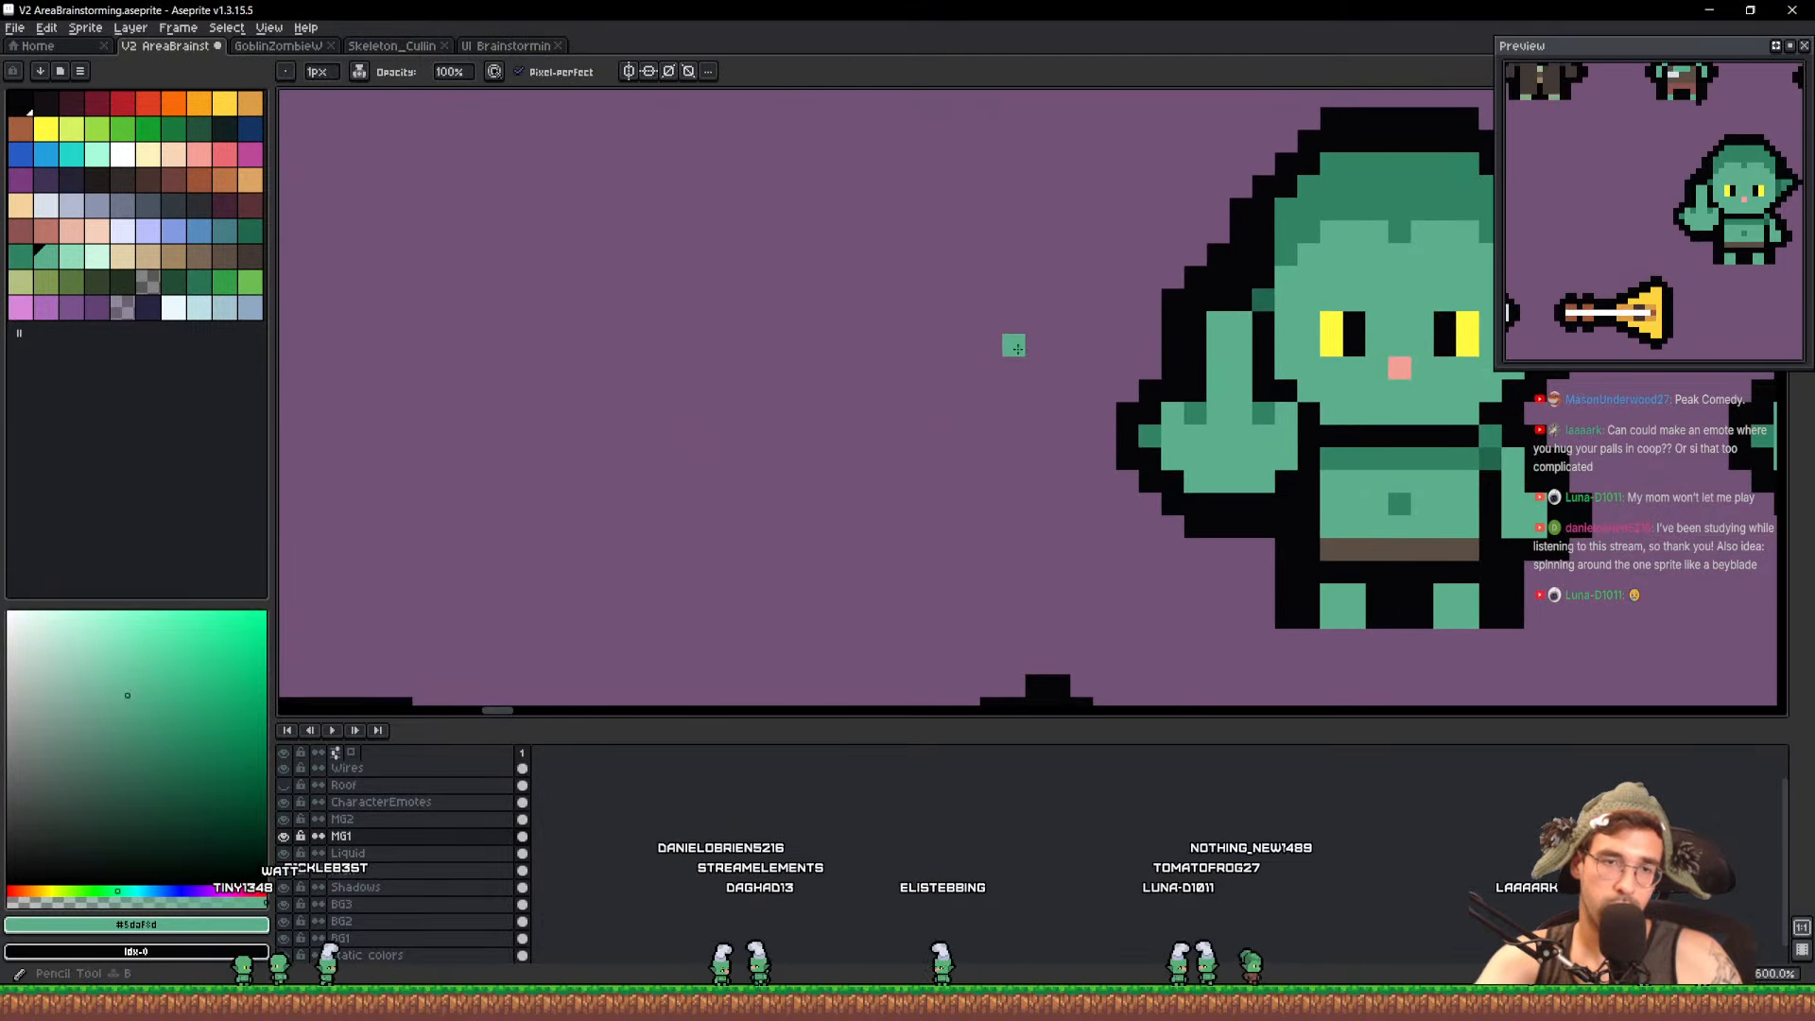
{"action": "key", "text": "plus"}
{"action": "key", "text": "plus"}
{"action": "key", "text": "minus"}
{"action": "mouse_move", "coordinate": [903, 254]}
{"action": "left_mouse_down"}
{"action": "mouse_move", "coordinate": [922, 284]}
{"action": "mouse_move", "coordinate": [884, 326]}
{"action": "mouse_move", "coordinate": [959, 340]}
{"action": "mouse_move", "coordinate": [957, 306]}
{"action": "mouse_move", "coordinate": [962, 370]}
{"action": "left_mouse_up"}
{"action": "key", "text": "e"}
{"action": "left_click", "coordinate": [965, 278]}
{"action": "key", "text": "b"}
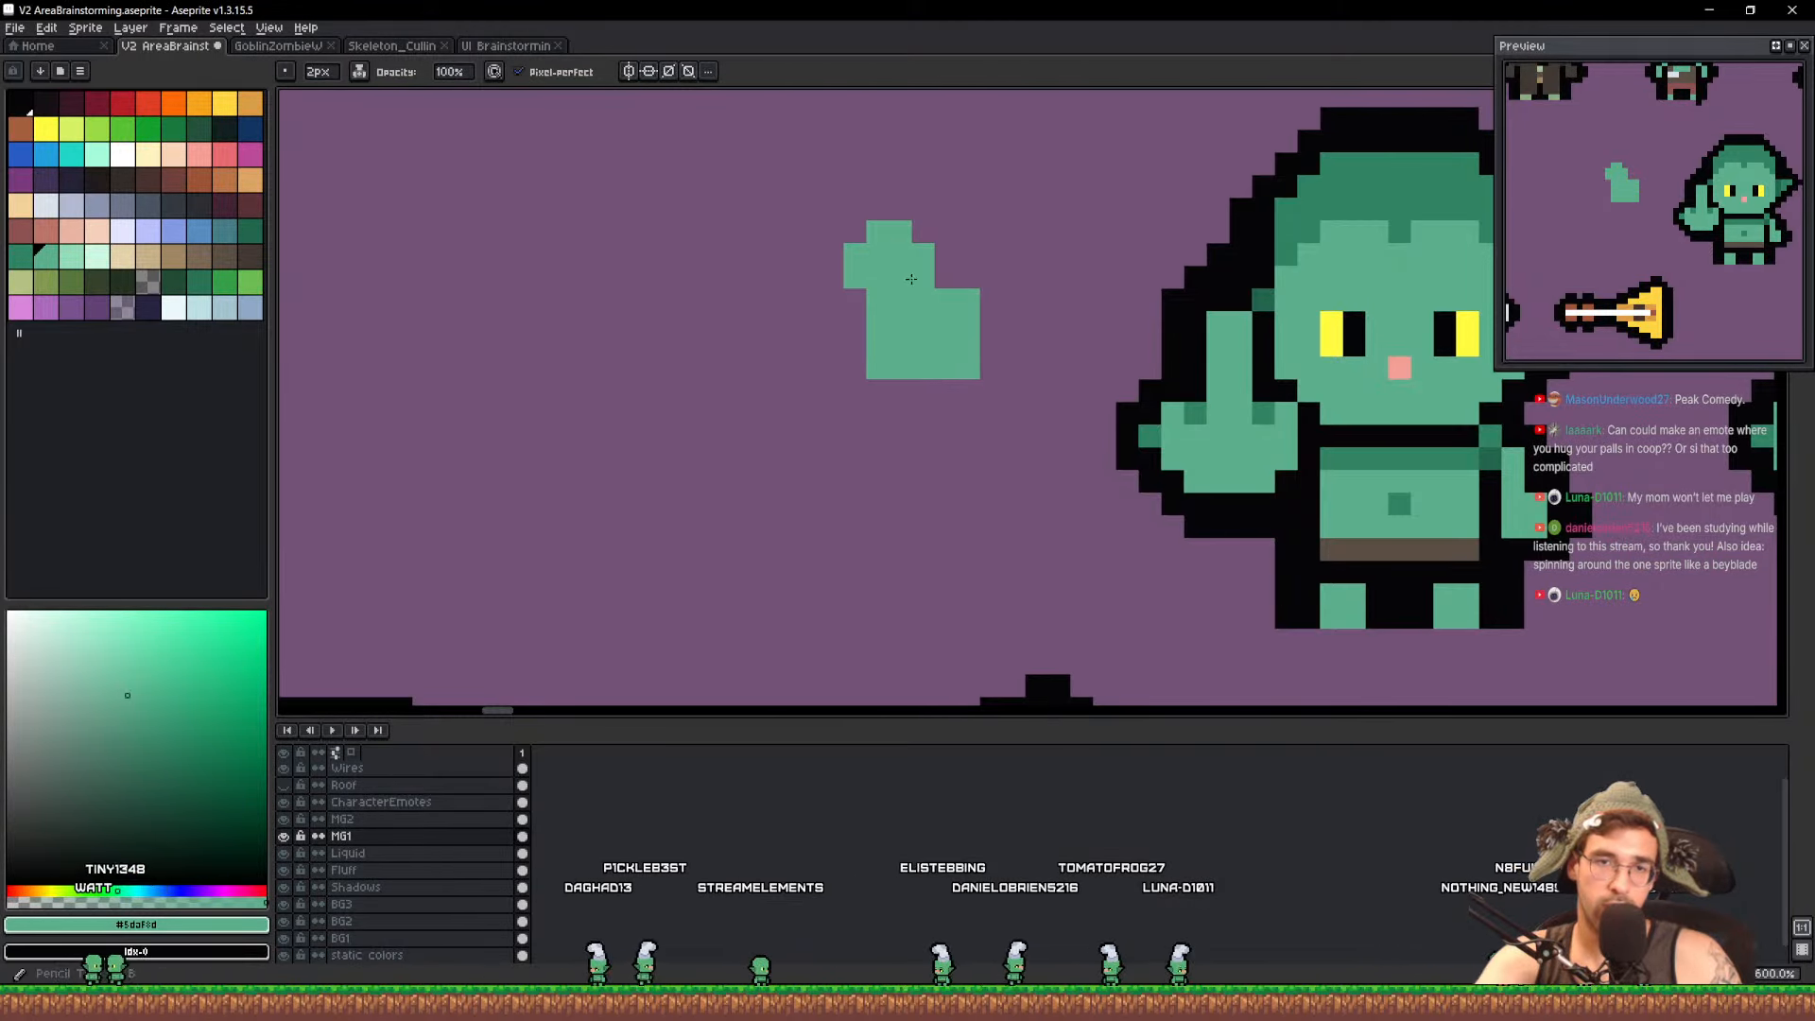
Trim the thumbs-up shape beside the thumb and round off the base of the fist
{"action": "key", "text": "e"}
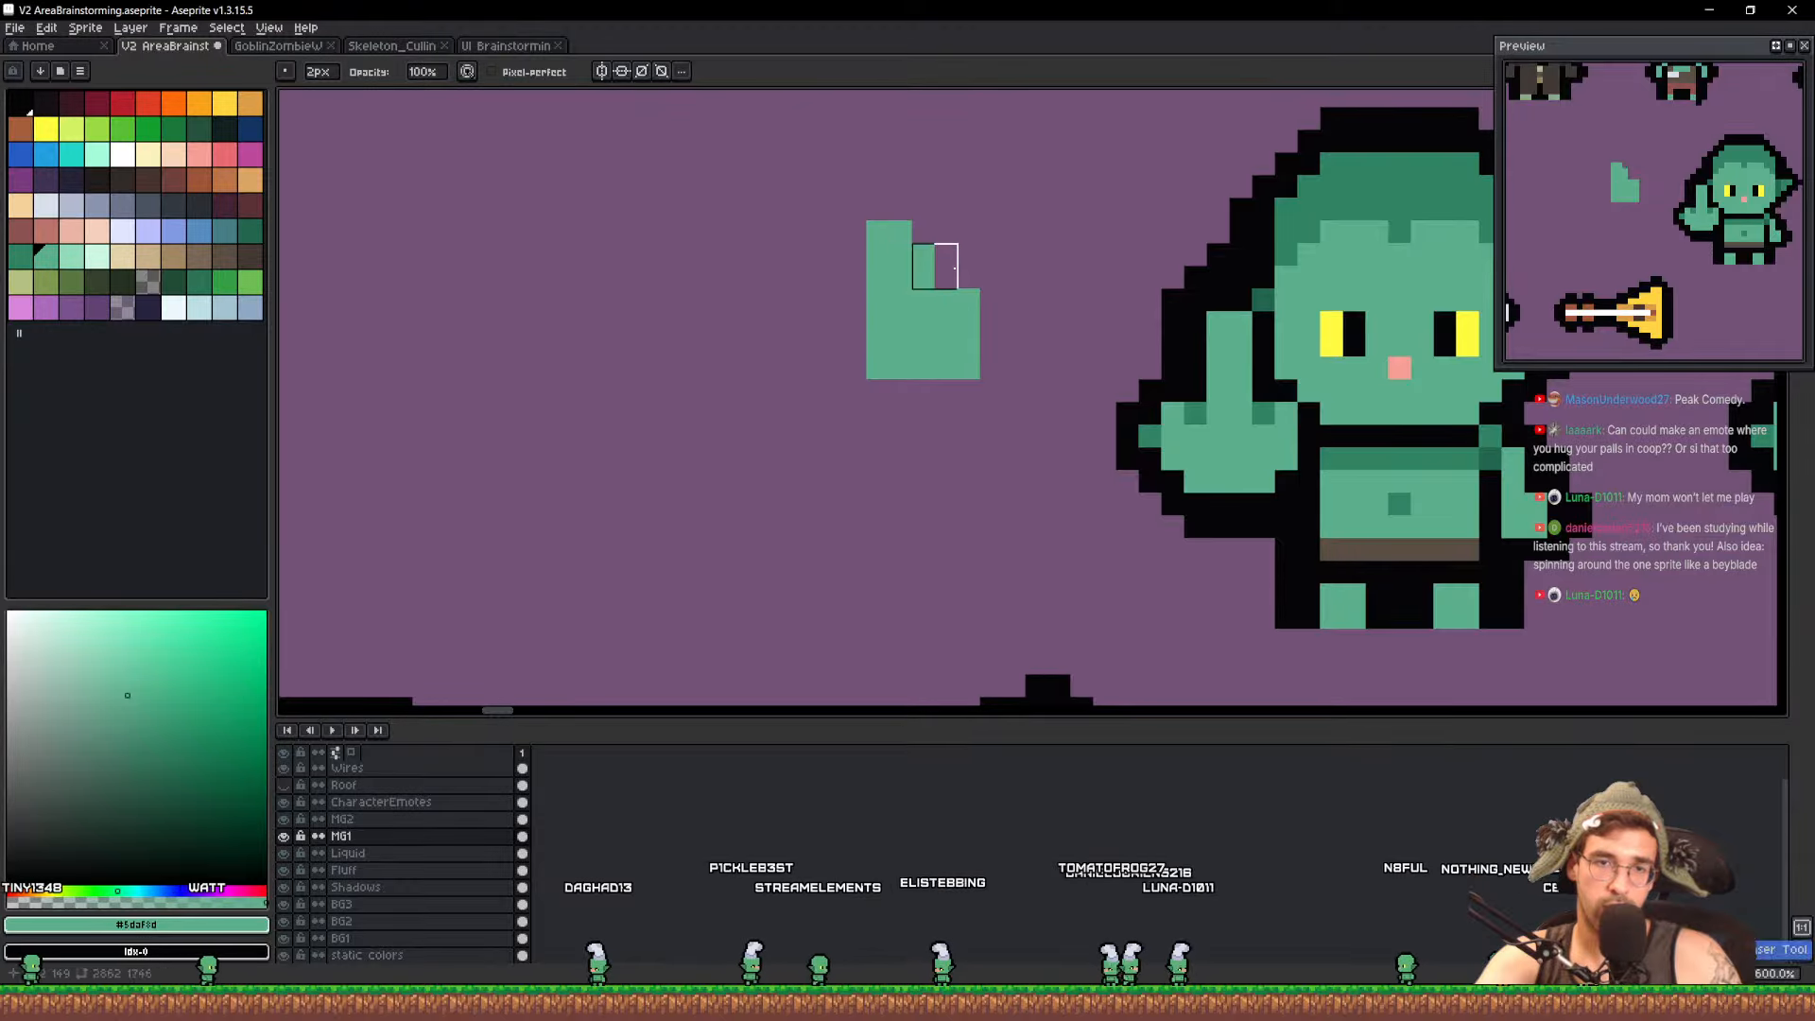
{"action": "left_click", "coordinate": [935, 266]}
{"action": "key", "text": "b"}
{"action": "left_click", "coordinate": [929, 388]}
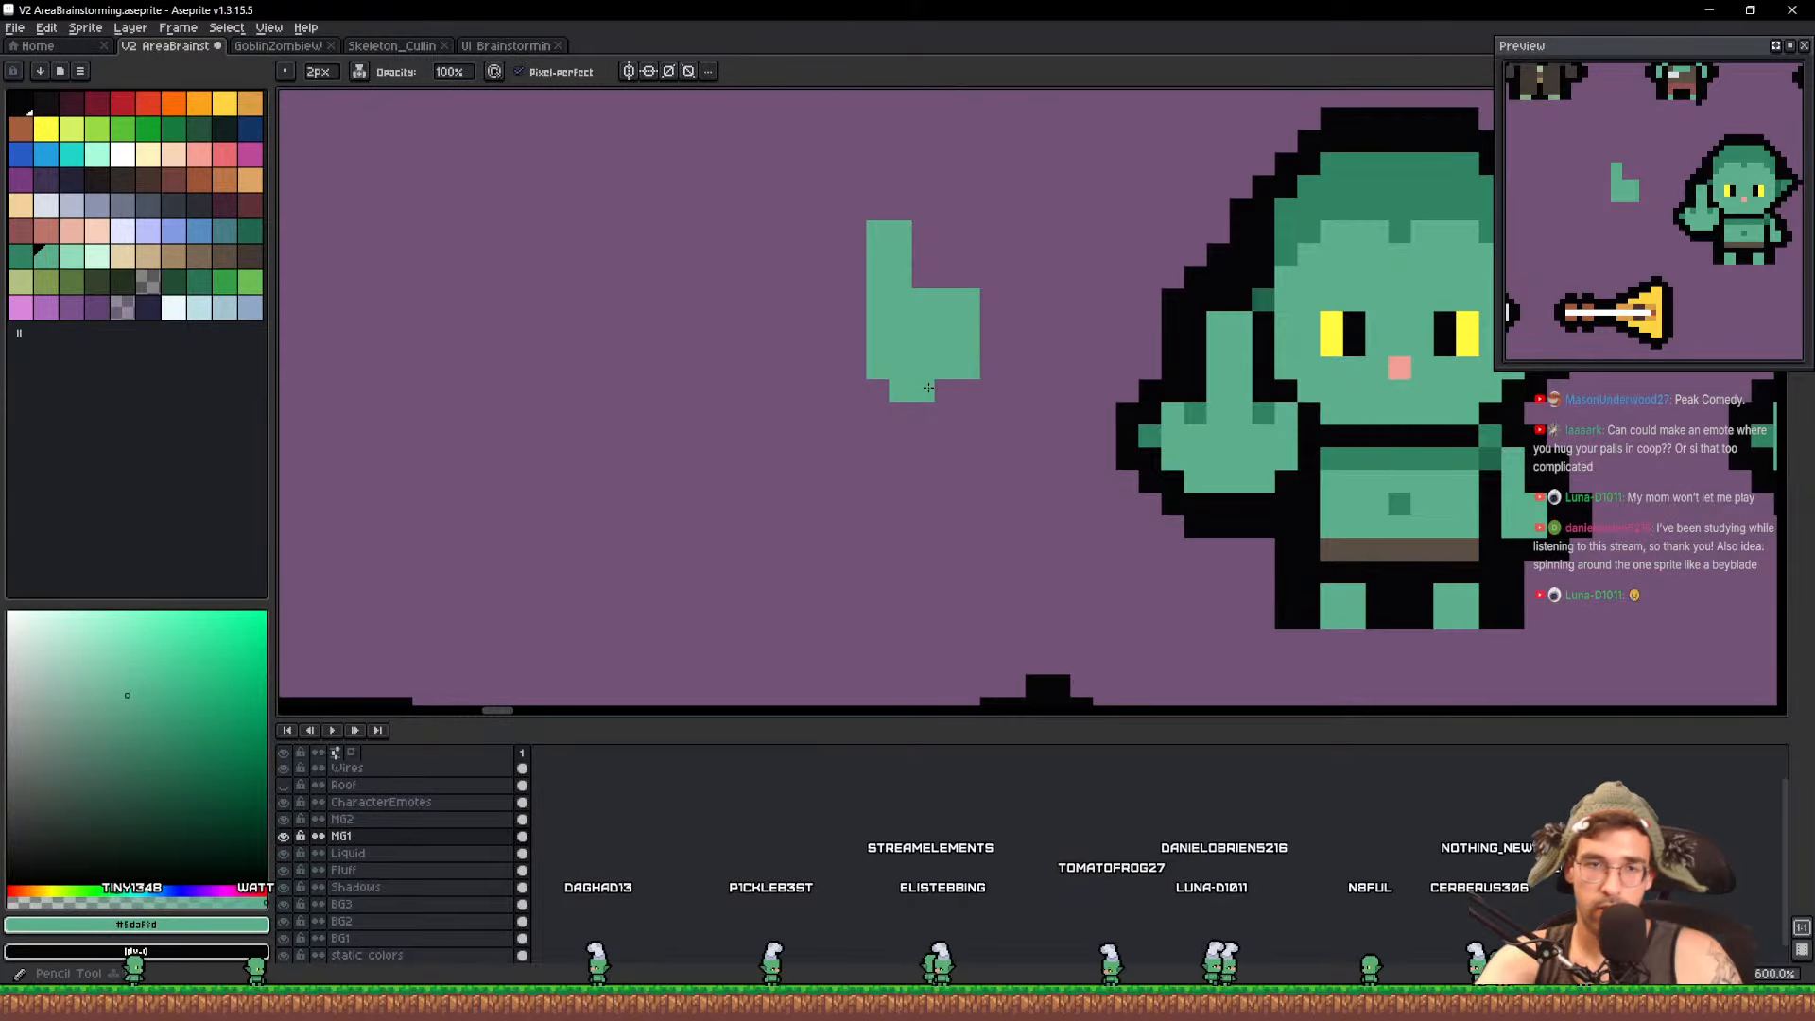
{"action": "key", "text": "e"}
{"action": "left_click", "coordinate": [866, 399]}
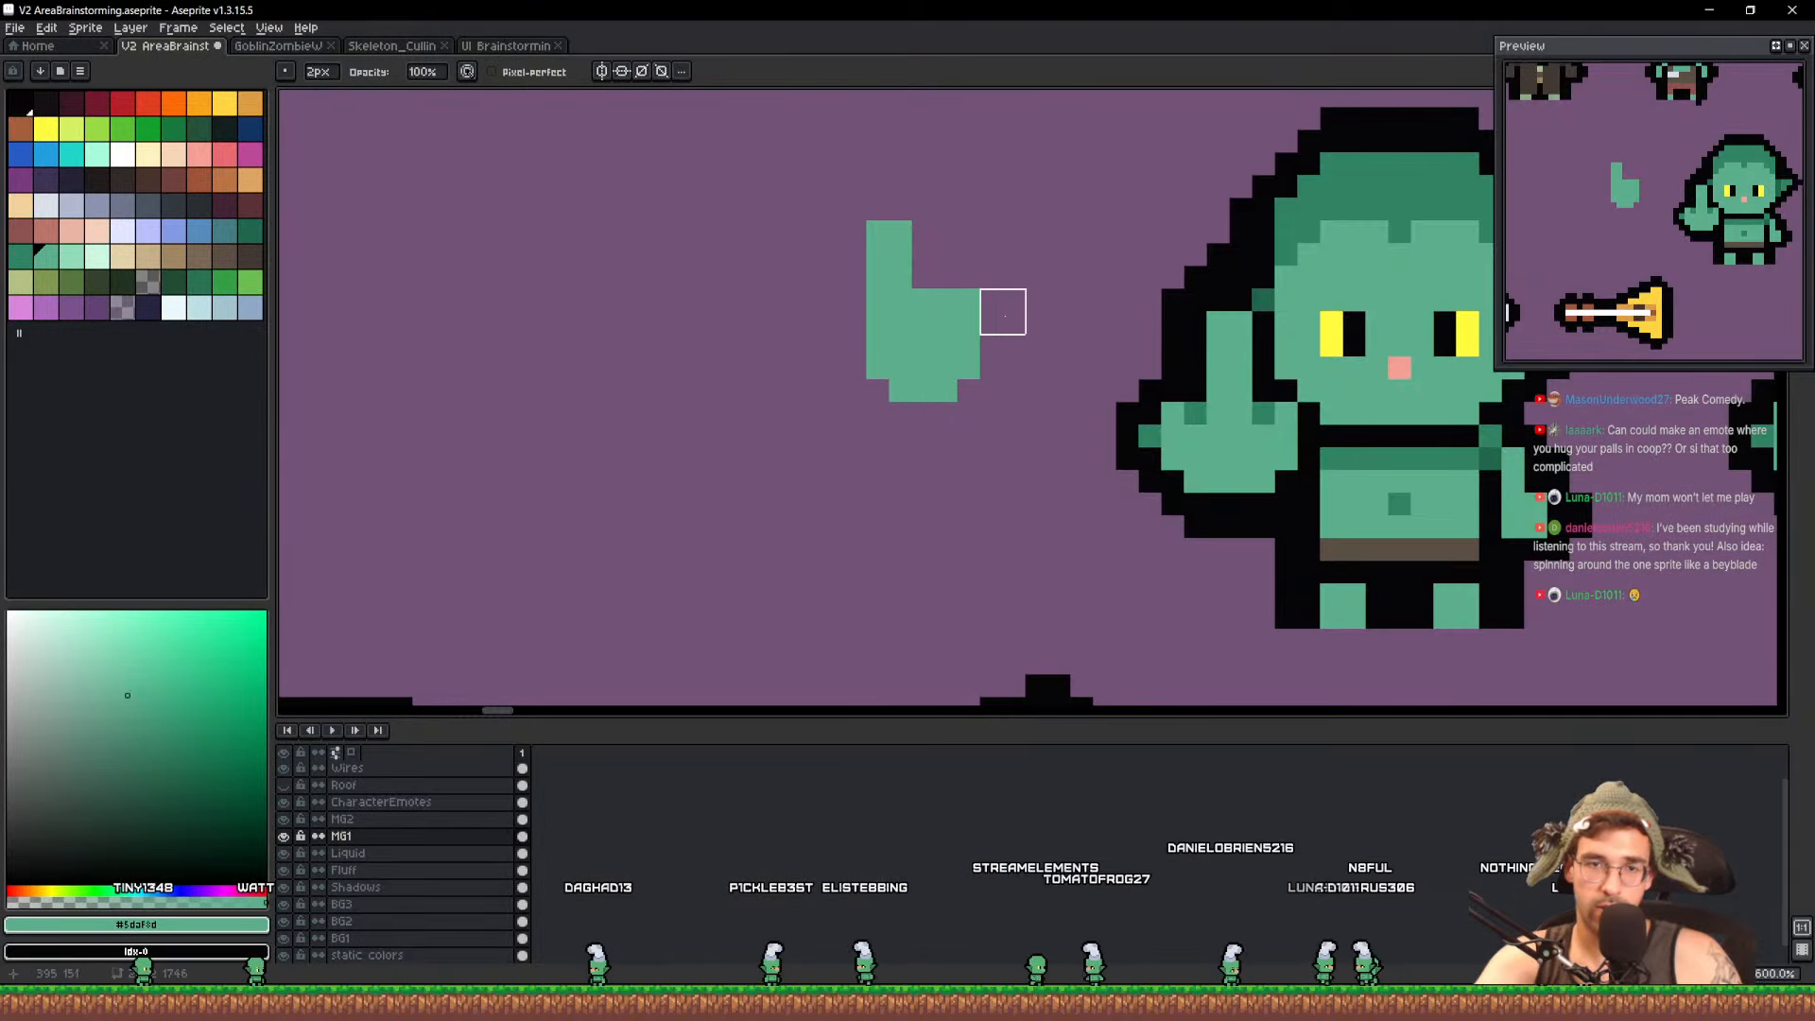
Shade the finger creases and the thumb joint of the thumbs-up hand with the darker green
{"action": "left_click", "coordinate": [1198, 408], "text": "alt"}
{"action": "key", "text": "b"}
{"action": "mouse_move", "coordinate": [947, 300]}
{"action": "left_mouse_down"}
{"action": "mouse_move", "coordinate": [924, 323]}
{"action": "mouse_move", "coordinate": [970, 330]}
{"action": "left_mouse_up"}
{"action": "key", "text": "ctrl+z"}
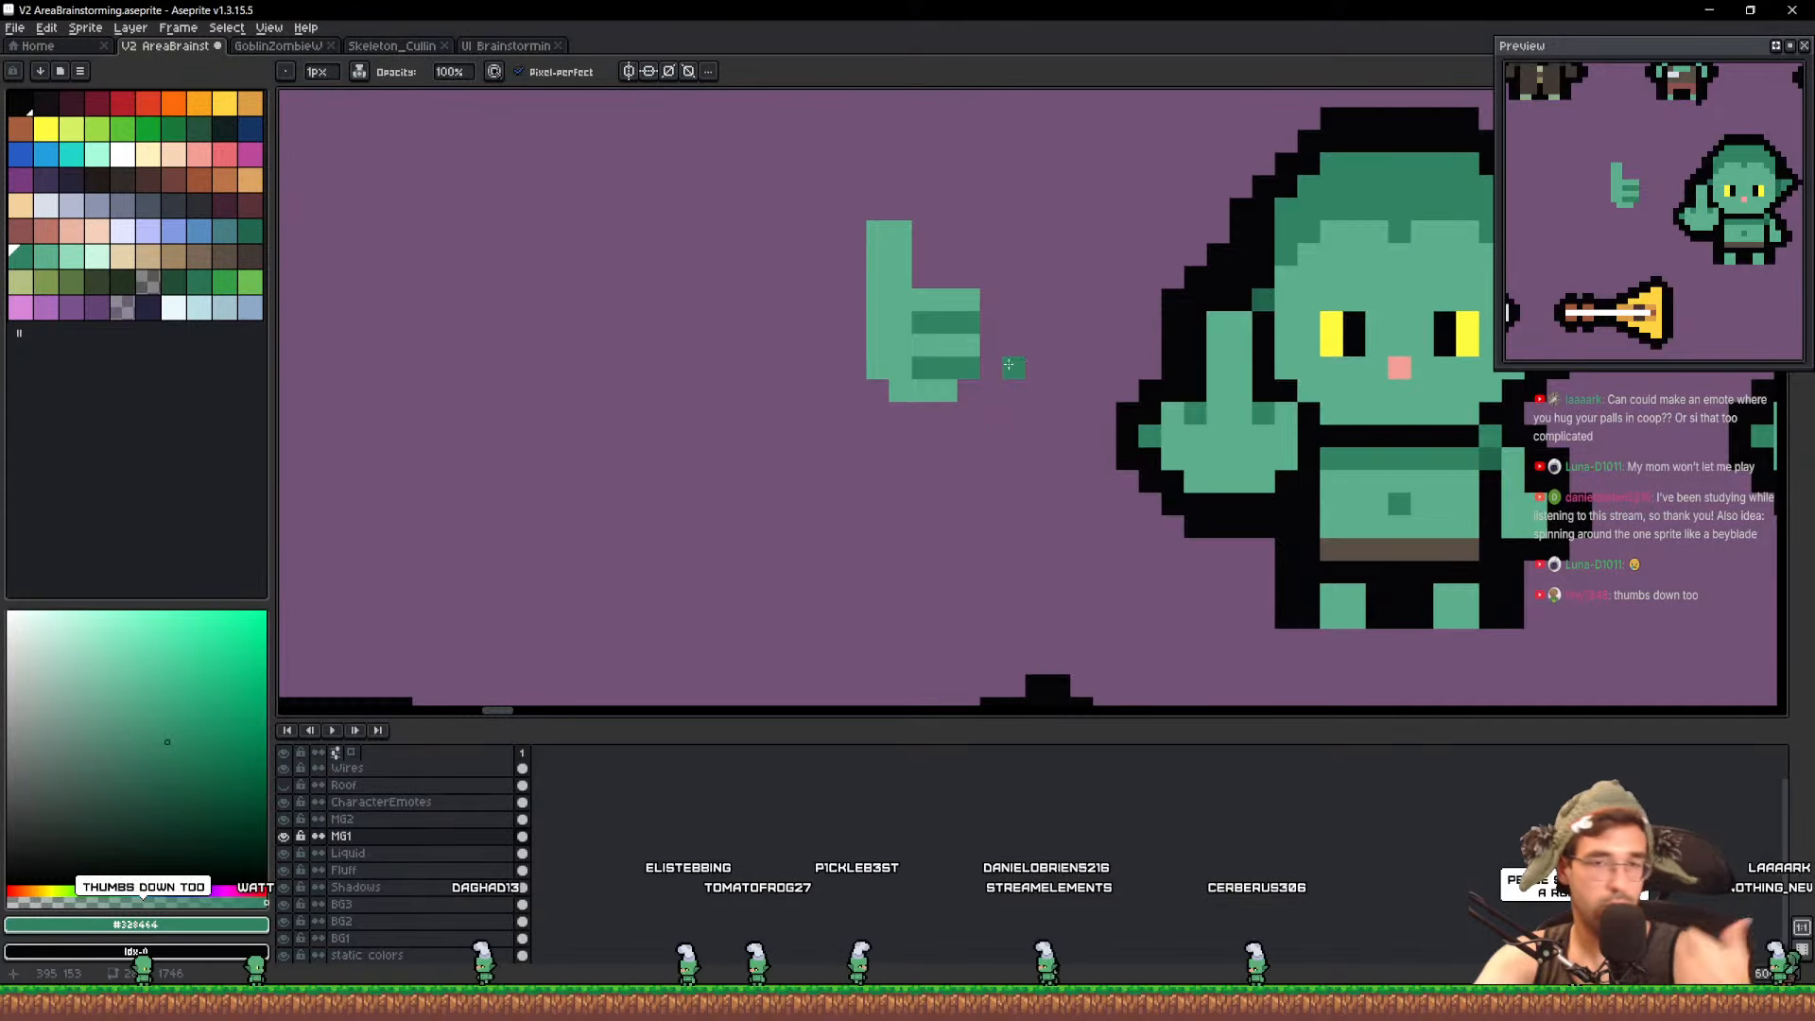
{"action": "left_click", "coordinate": [889, 279]}
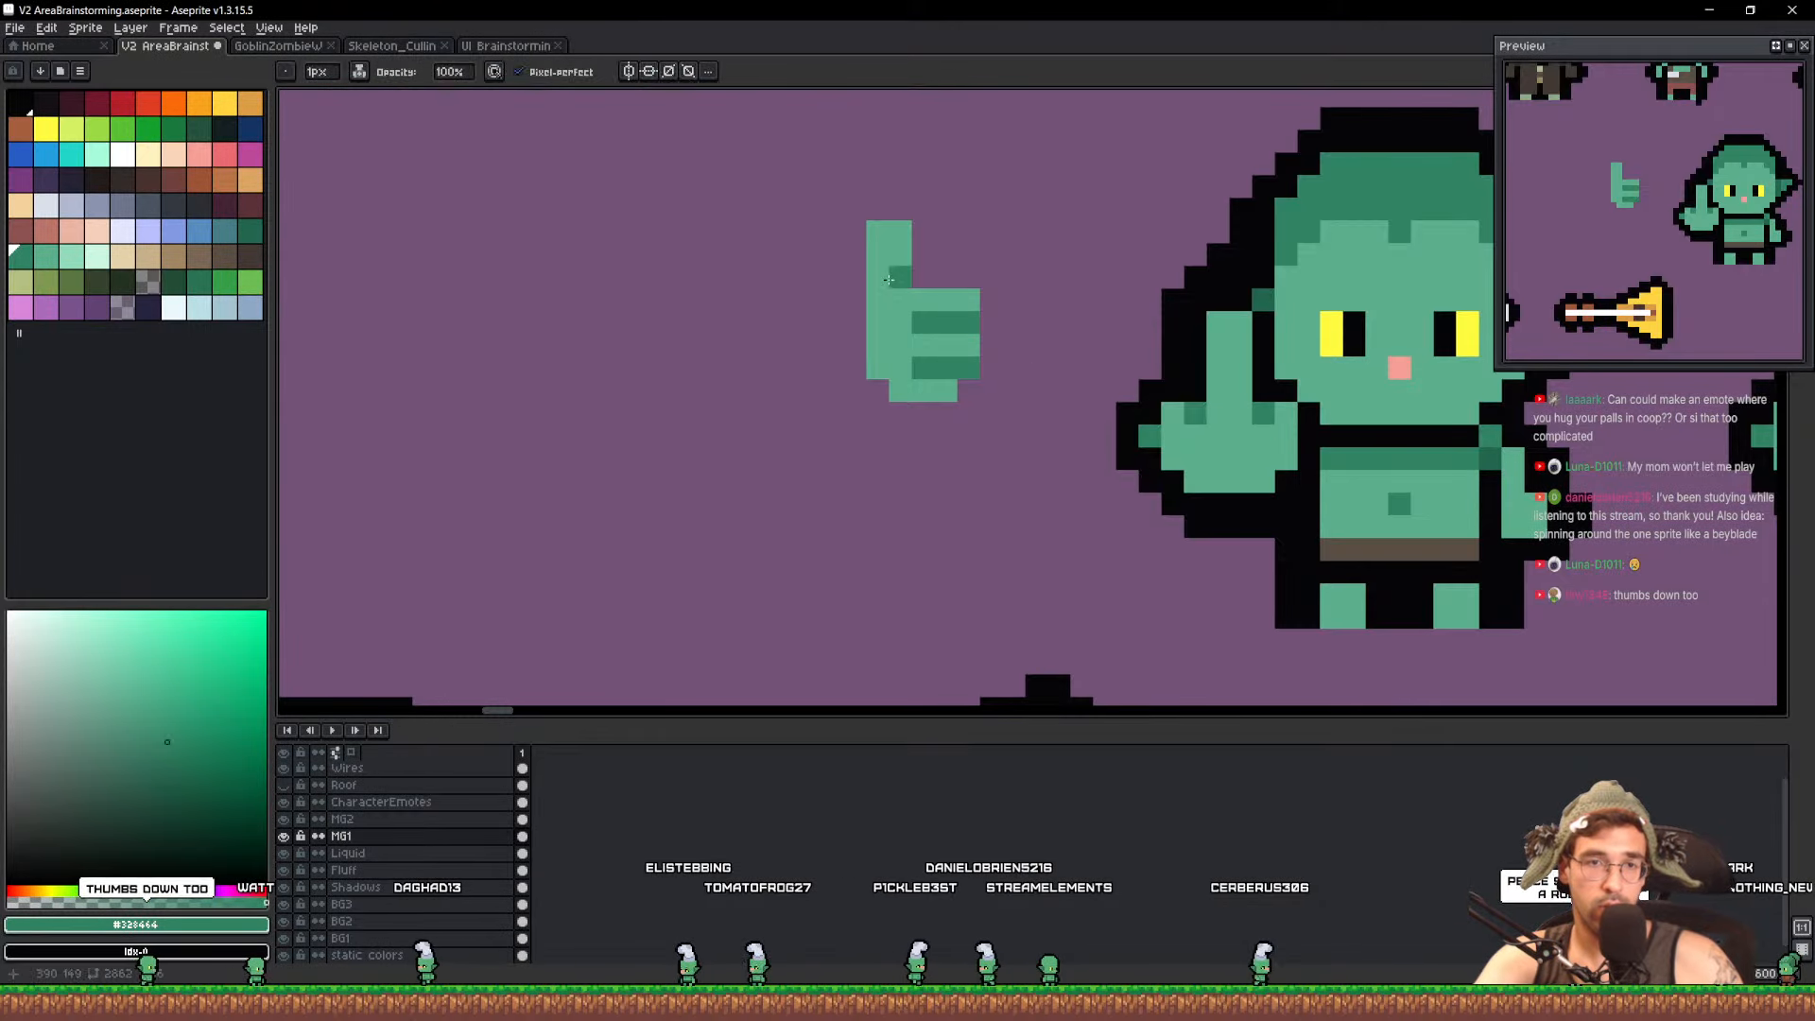
Select the thumbs-up hand and outline it in the goblin's black outline colour
{"action": "left_click", "coordinate": [1125, 421], "text": "alt"}
{"action": "key", "text": "q"}
{"action": "mouse_move", "coordinate": [991, 458]}
{"action": "left_mouse_down"}
{"action": "mouse_move", "coordinate": [946, 188]}
{"action": "mouse_move", "coordinate": [968, 209]}
{"action": "left_mouse_up"}
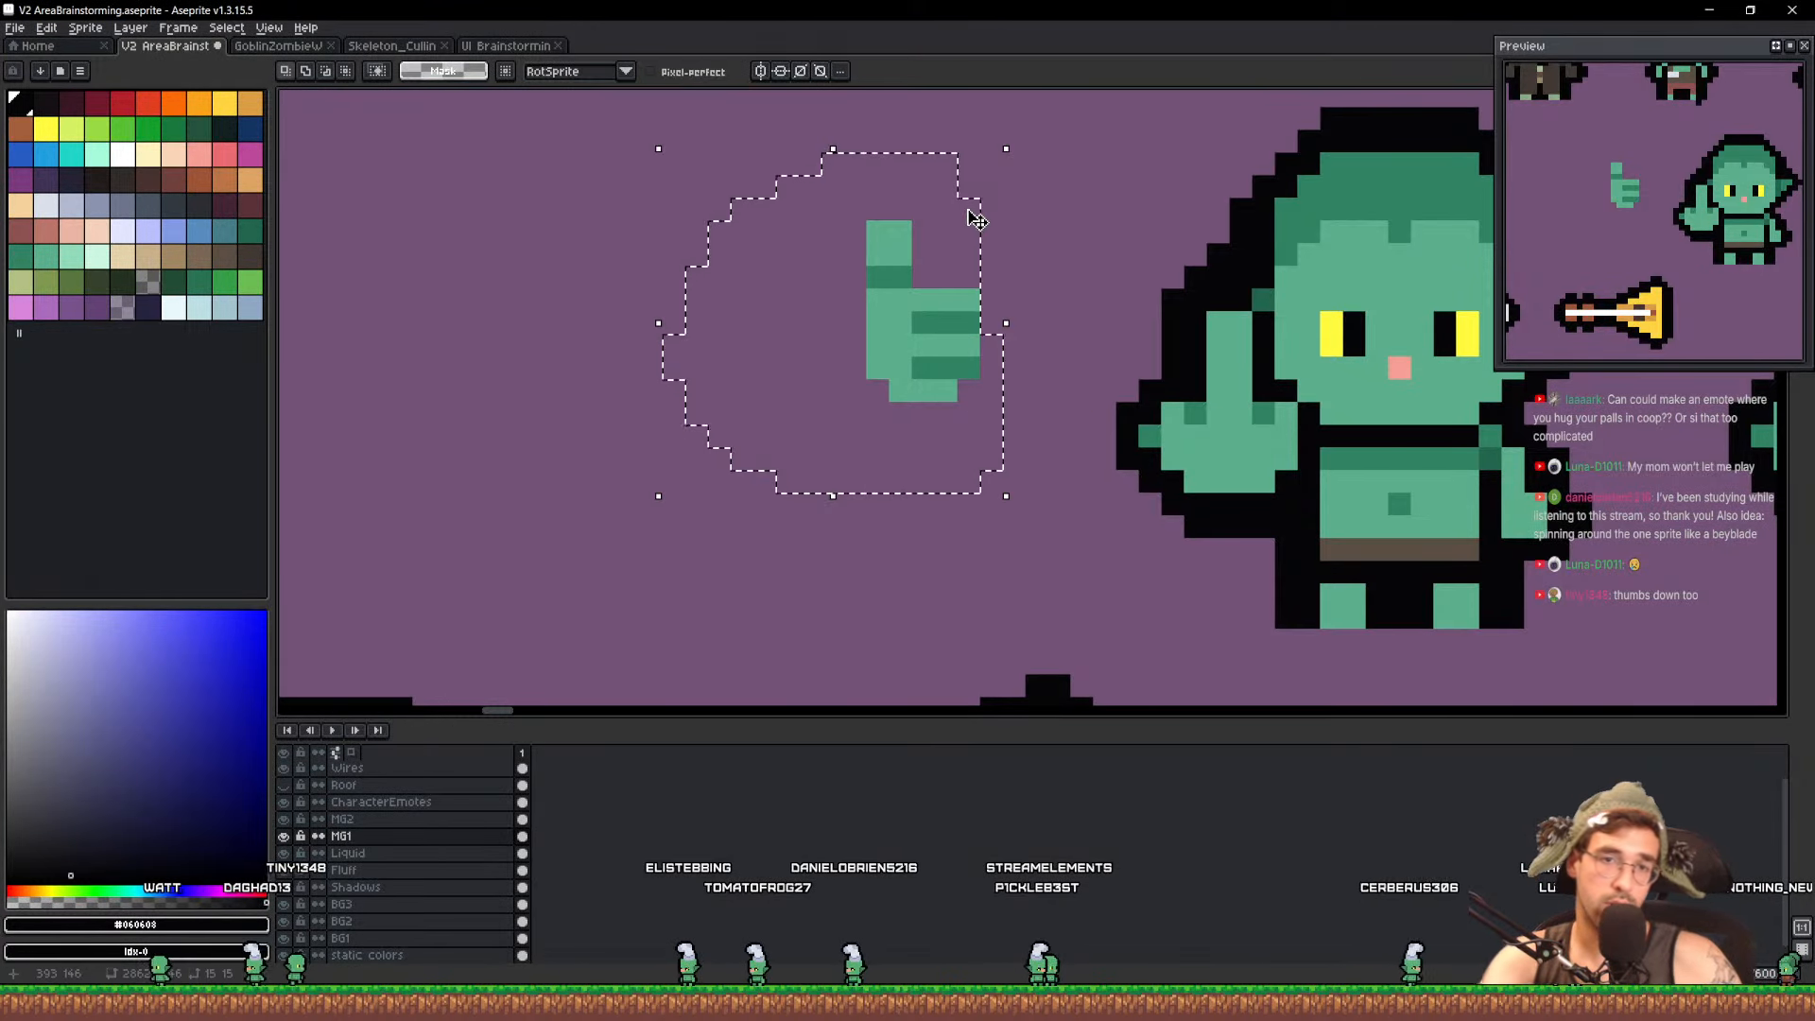
{"action": "key", "text": "shift+o"}
{"action": "key", "text": "Return"}
{"action": "key", "text": "ctrl+d"}
{"action": "key", "text": "b"}
{"action": "key", "text": "m"}
Remove the right-hand one of the two raised-finger goblins
{"action": "scroll", "coordinate": [997, 342], "scroll_direction": "down", "scroll_amount": 4}
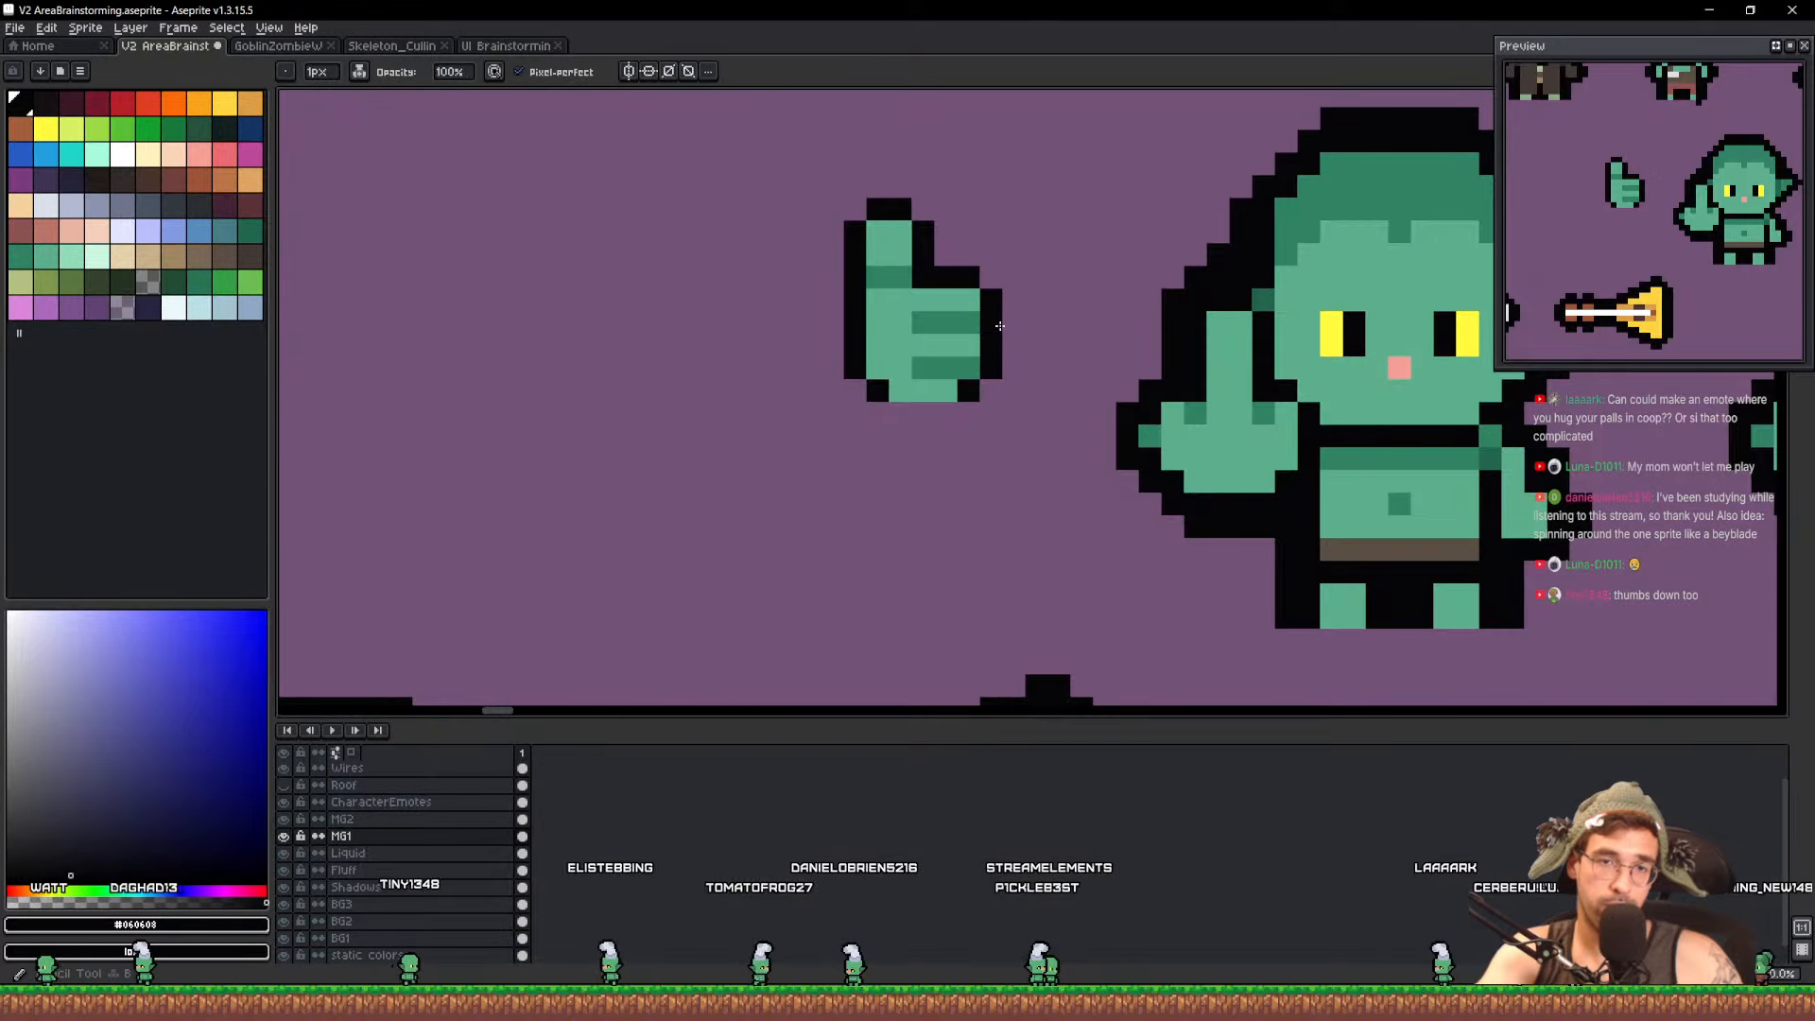
{"action": "scroll", "coordinate": [1139, 416], "scroll_direction": "up", "scroll_amount": 1}
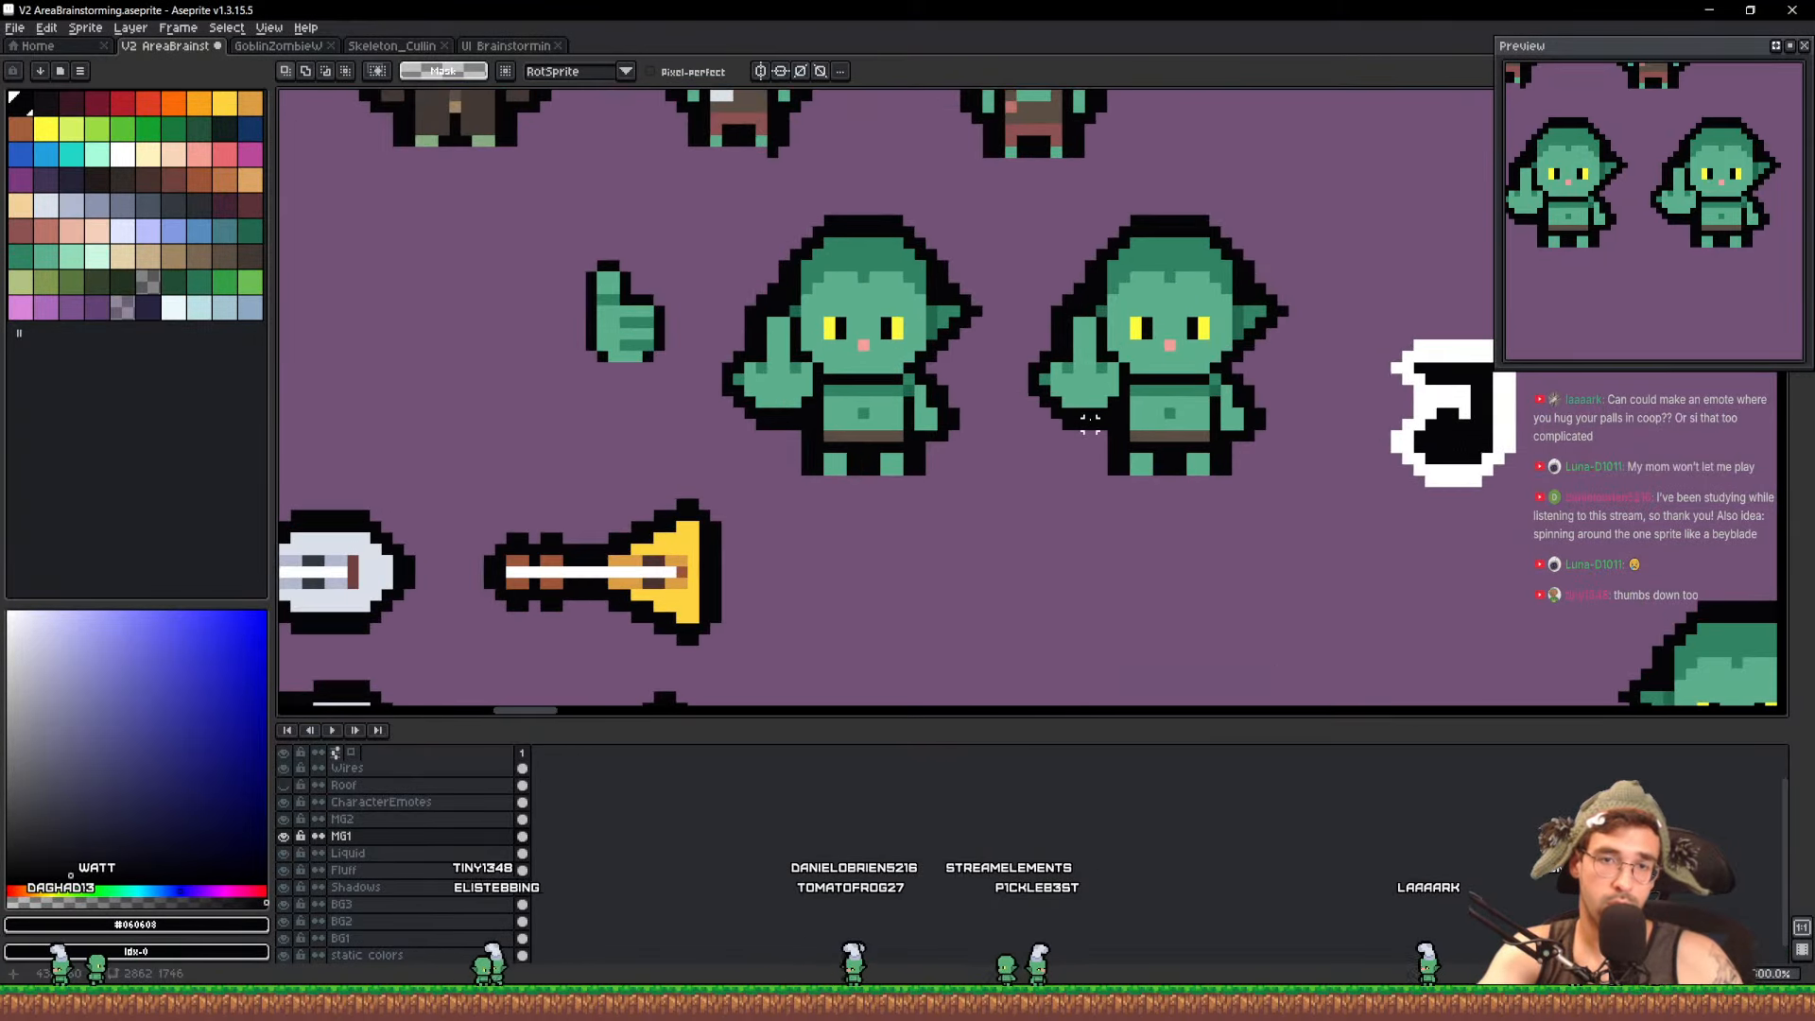
{"action": "key", "text": "e"}
{"action": "scroll", "coordinate": [1142, 431], "scroll_direction": "down", "scroll_amount": 2}
{"action": "mouse_move", "coordinate": [1161, 390]}
{"action": "left_mouse_down"}
{"action": "mouse_move", "coordinate": [1184, 446]}
{"action": "mouse_move", "coordinate": [1269, 436]}
{"action": "left_mouse_up"}
{"action": "key", "text": "ctrl+z"}
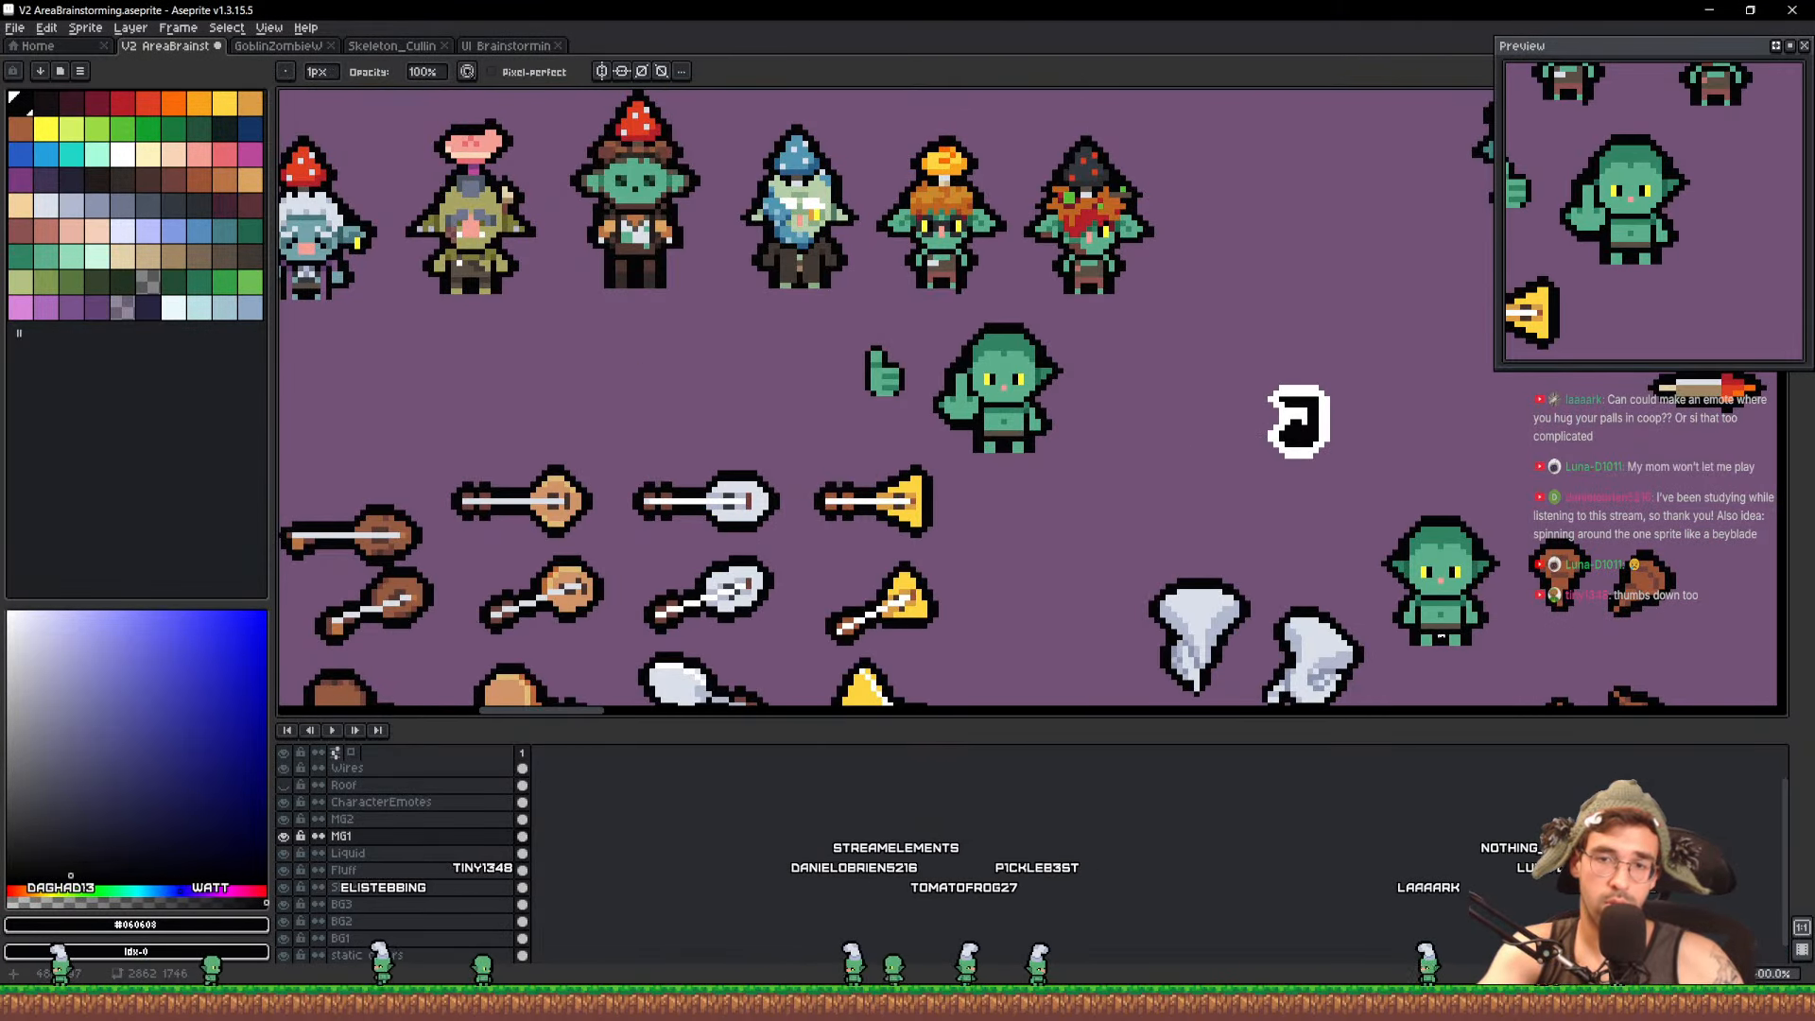
Place a copy of the plain two-armed goblin between the raised-finger goblin and the music note
{"action": "key", "text": "q"}
{"action": "mouse_move", "coordinate": [1463, 675]}
{"action": "left_mouse_down"}
{"action": "mouse_move", "coordinate": [1373, 565]}
{"action": "mouse_move", "coordinate": [1514, 614]}
{"action": "mouse_move", "coordinate": [1475, 673]}
{"action": "left_mouse_up"}
{"action": "mouse_move", "coordinate": [1416, 588]}
{"action": "left_mouse_down"}
{"action": "mouse_move", "coordinate": [1115, 509]}
{"action": "mouse_move", "coordinate": [1127, 401]}
{"action": "left_mouse_up"}
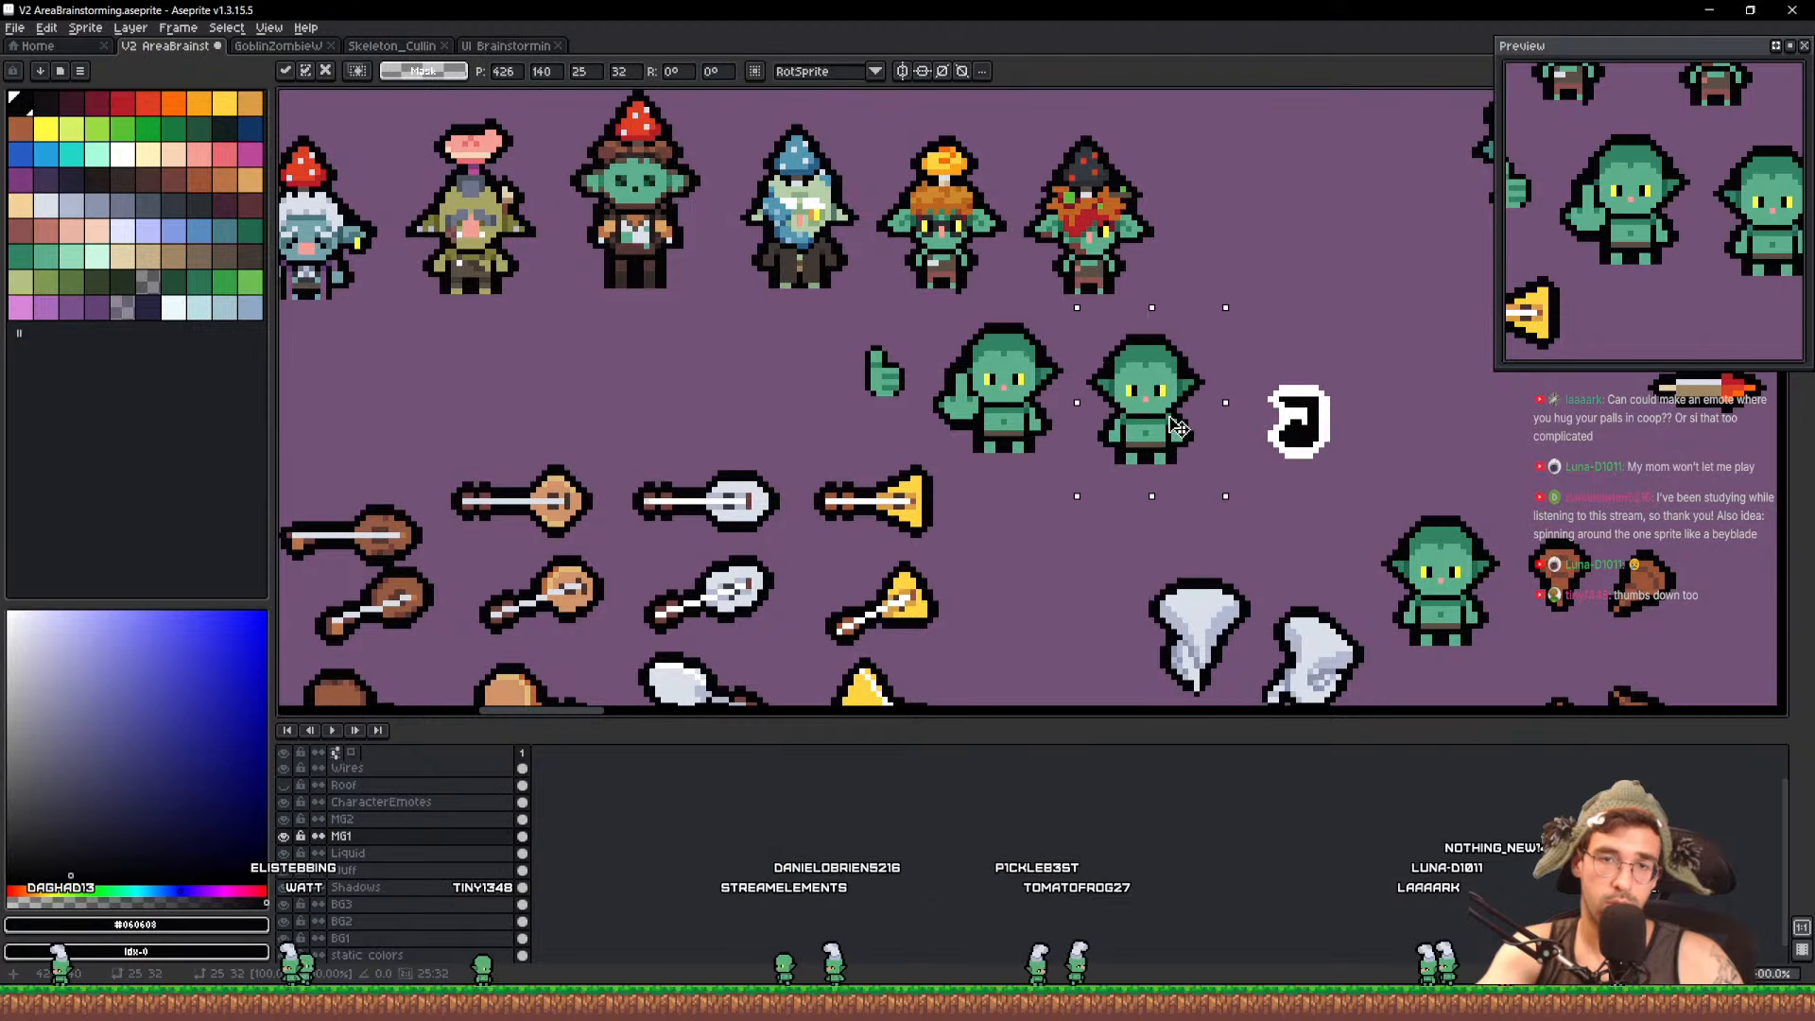
{"action": "key", "text": "Return"}
Add a second black outline around the thumbs-up hand and save the file
{"action": "scroll", "coordinate": [1033, 401], "scroll_direction": "up", "scroll_amount": 1}
{"action": "scroll", "coordinate": [809, 349], "scroll_direction": "up", "scroll_amount": 1}
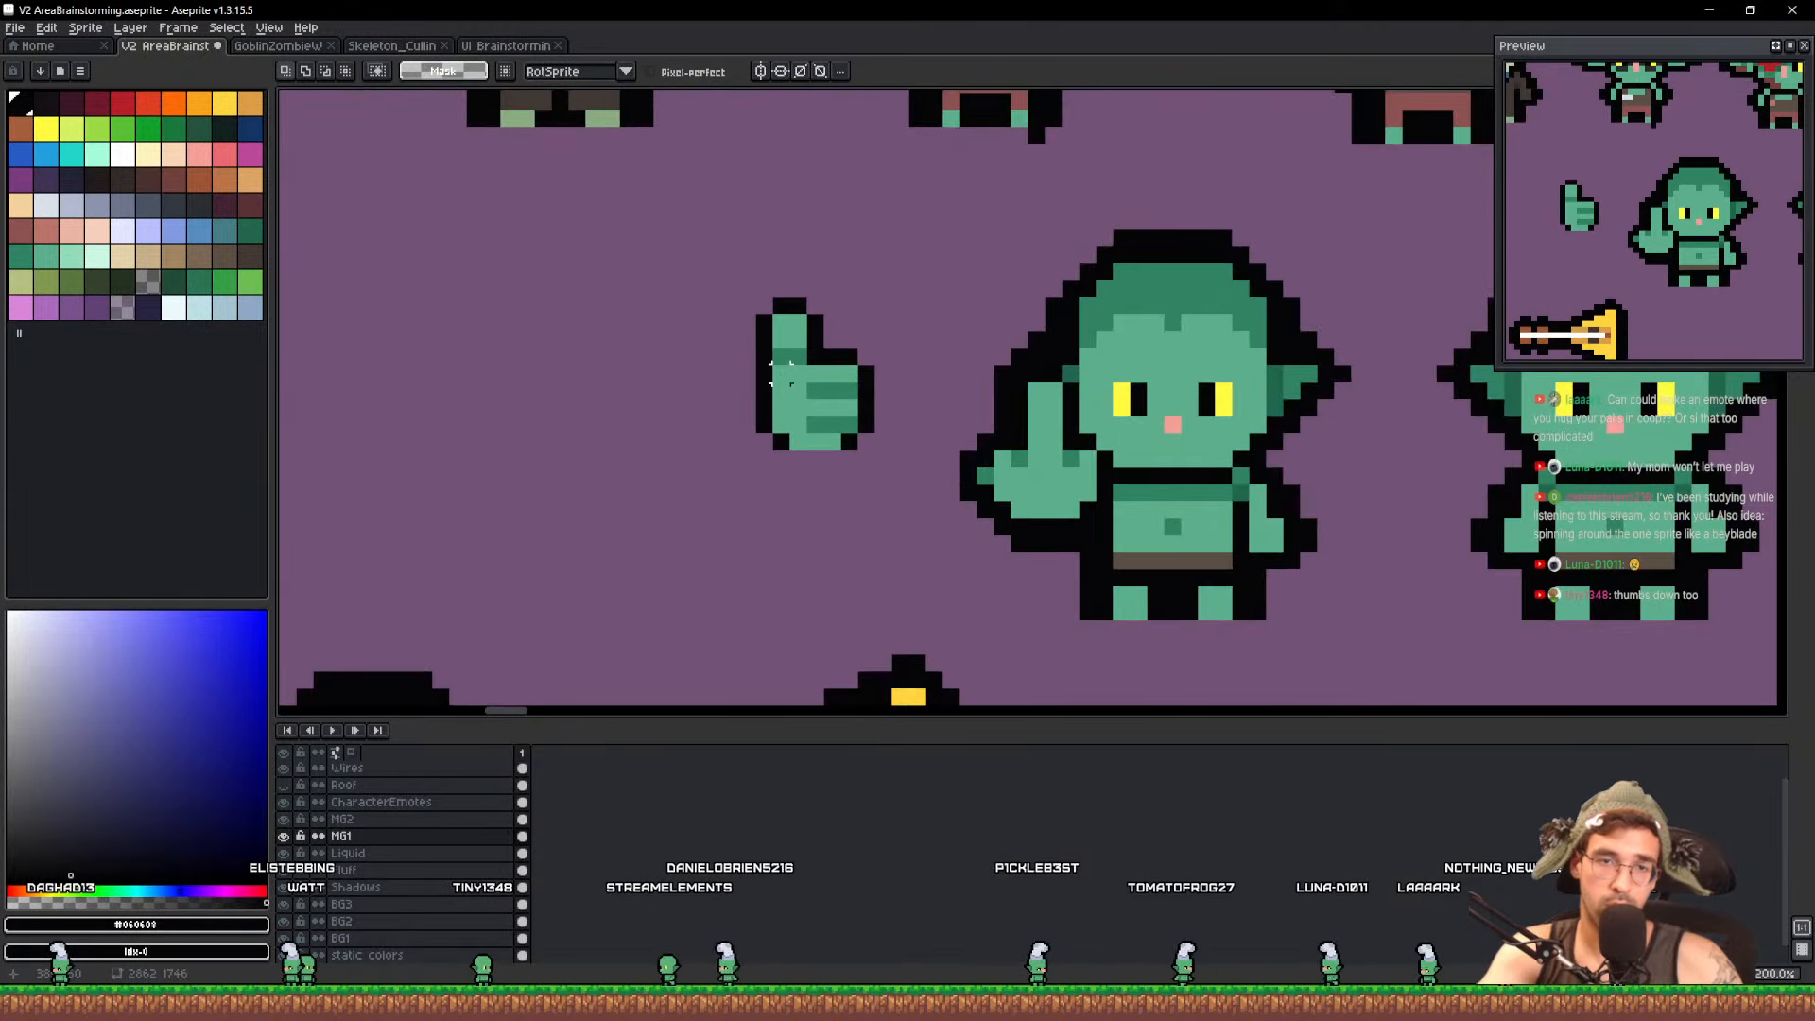
{"action": "mouse_move", "coordinate": [837, 508]}
{"action": "left_mouse_down"}
{"action": "mouse_move", "coordinate": [888, 276]}
{"action": "mouse_move", "coordinate": [920, 405]}
{"action": "left_mouse_up"}
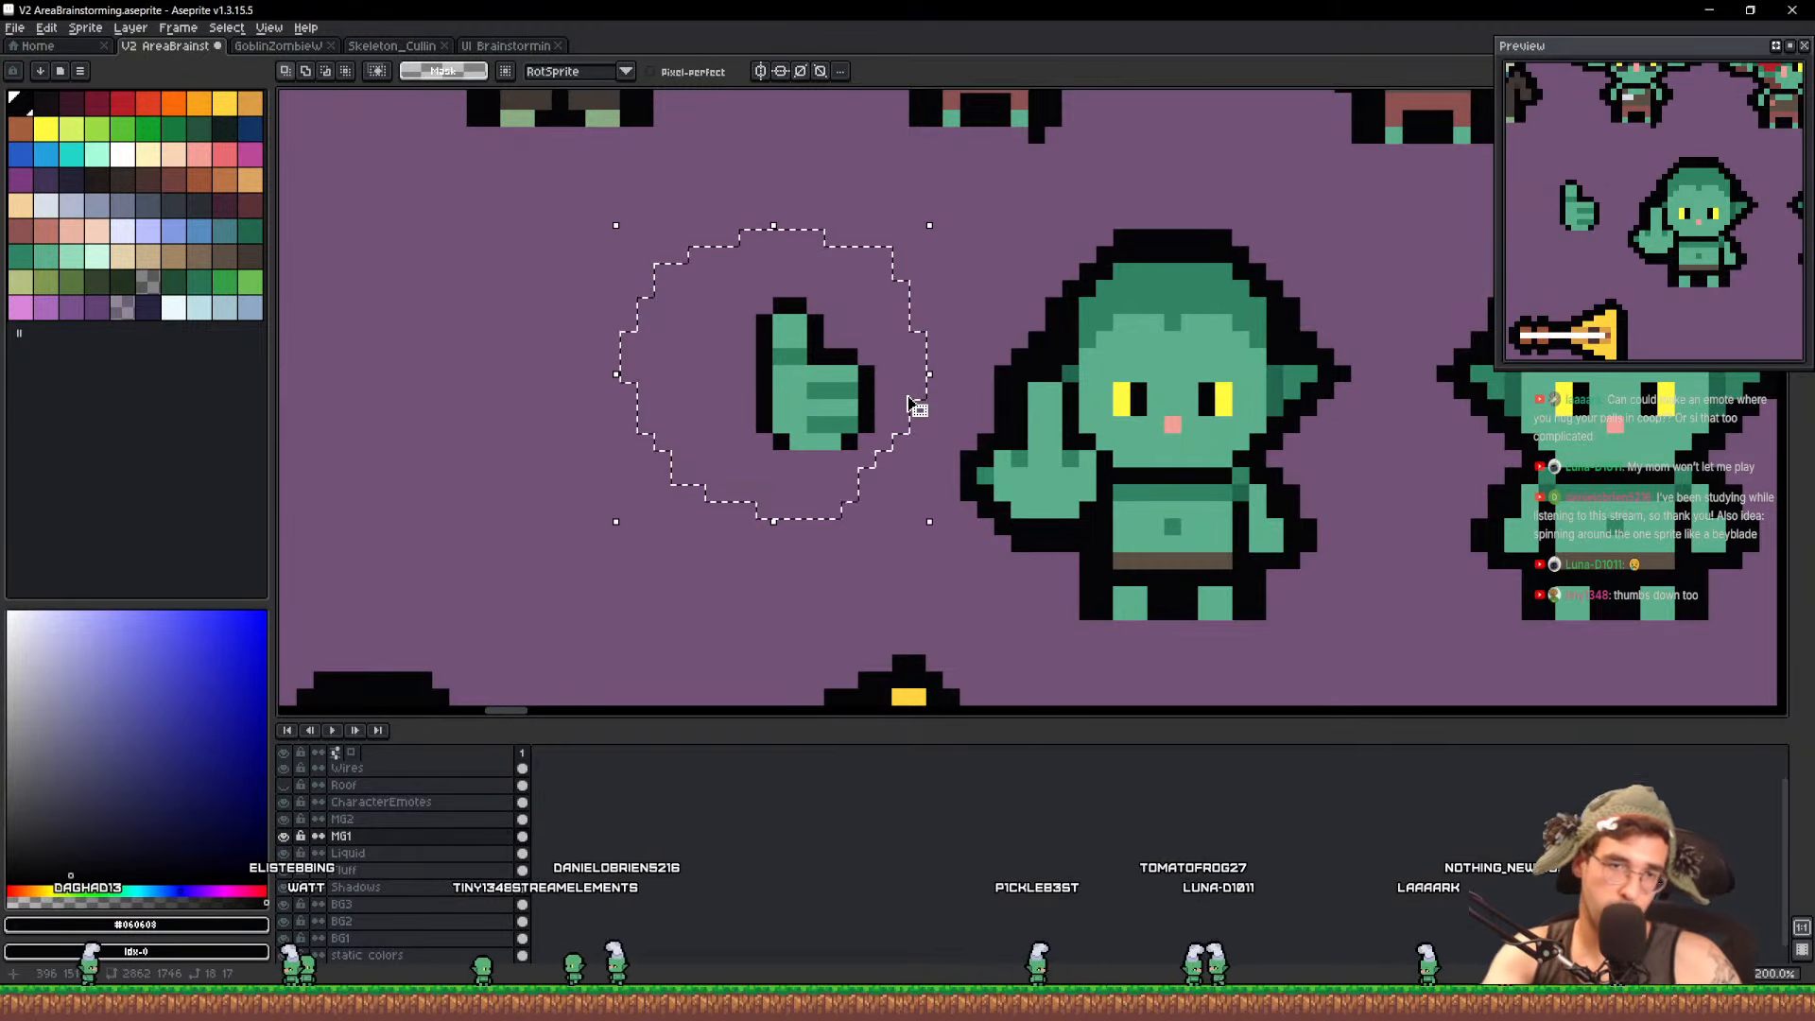
{"action": "key", "text": "shift+o"}
{"action": "key", "text": "Return"}
{"action": "key", "text": "ctrl+d"}
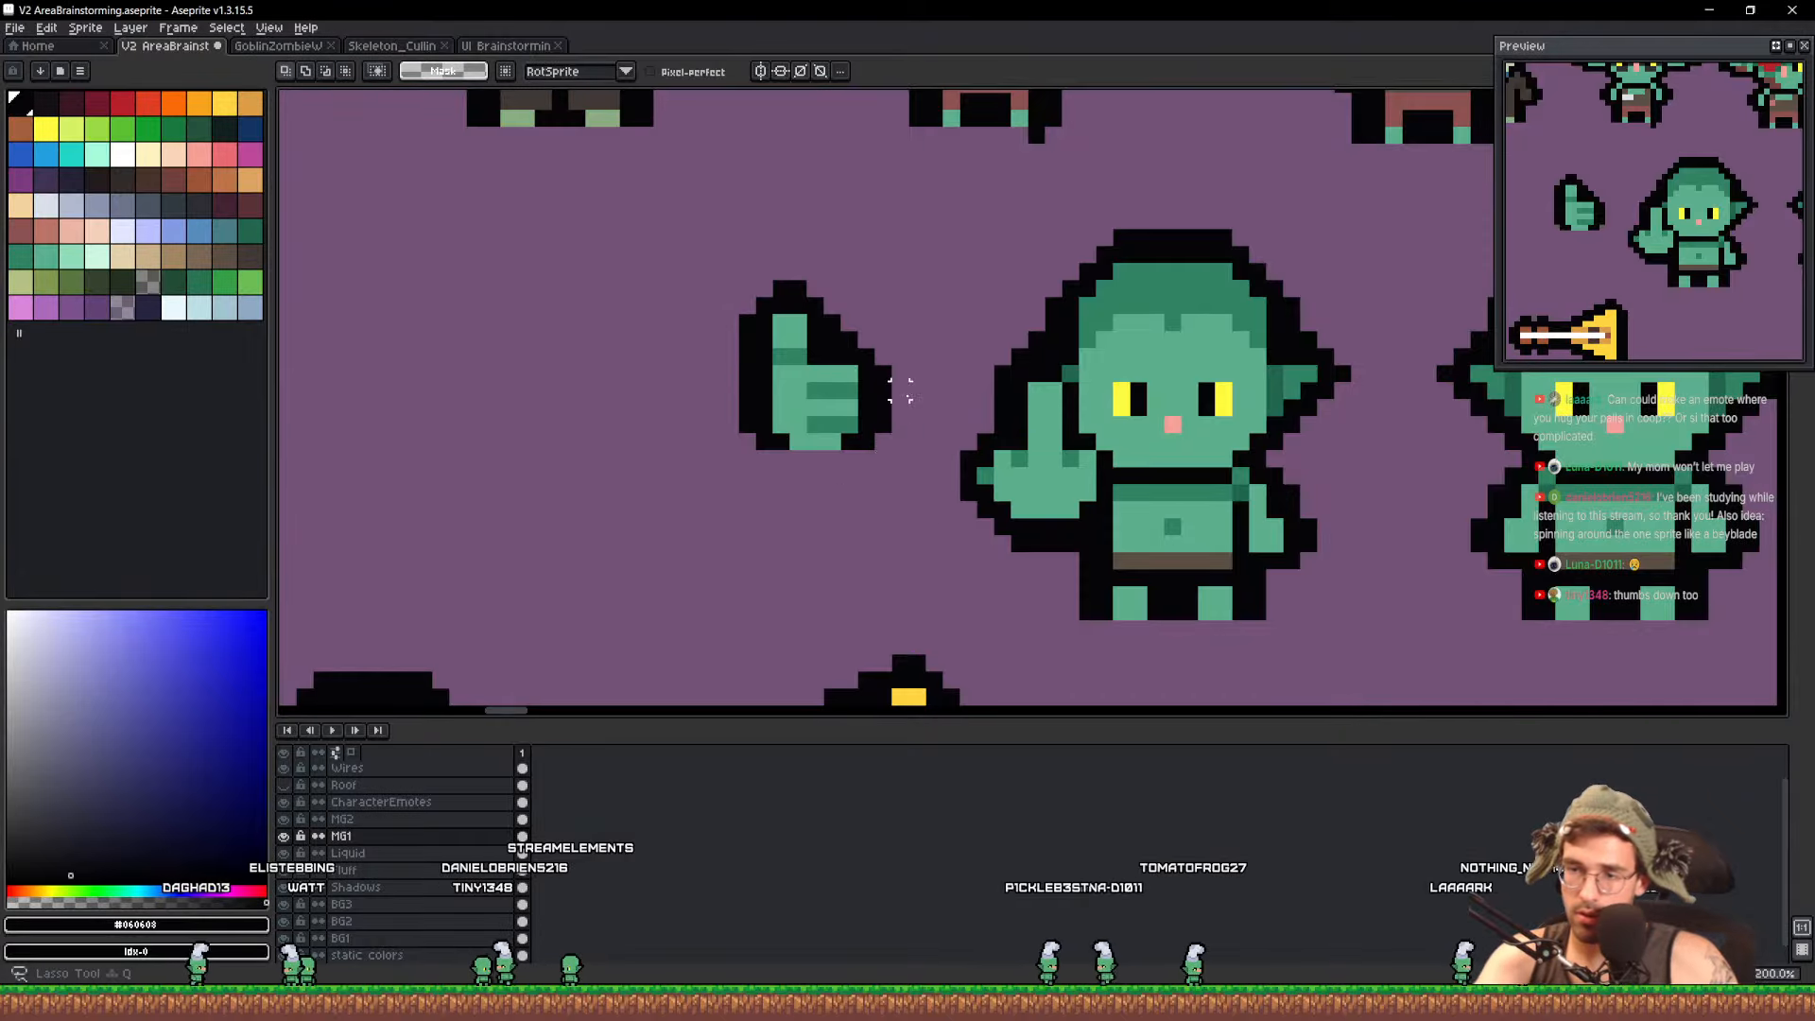
{"action": "key", "text": "ctrl+s"}
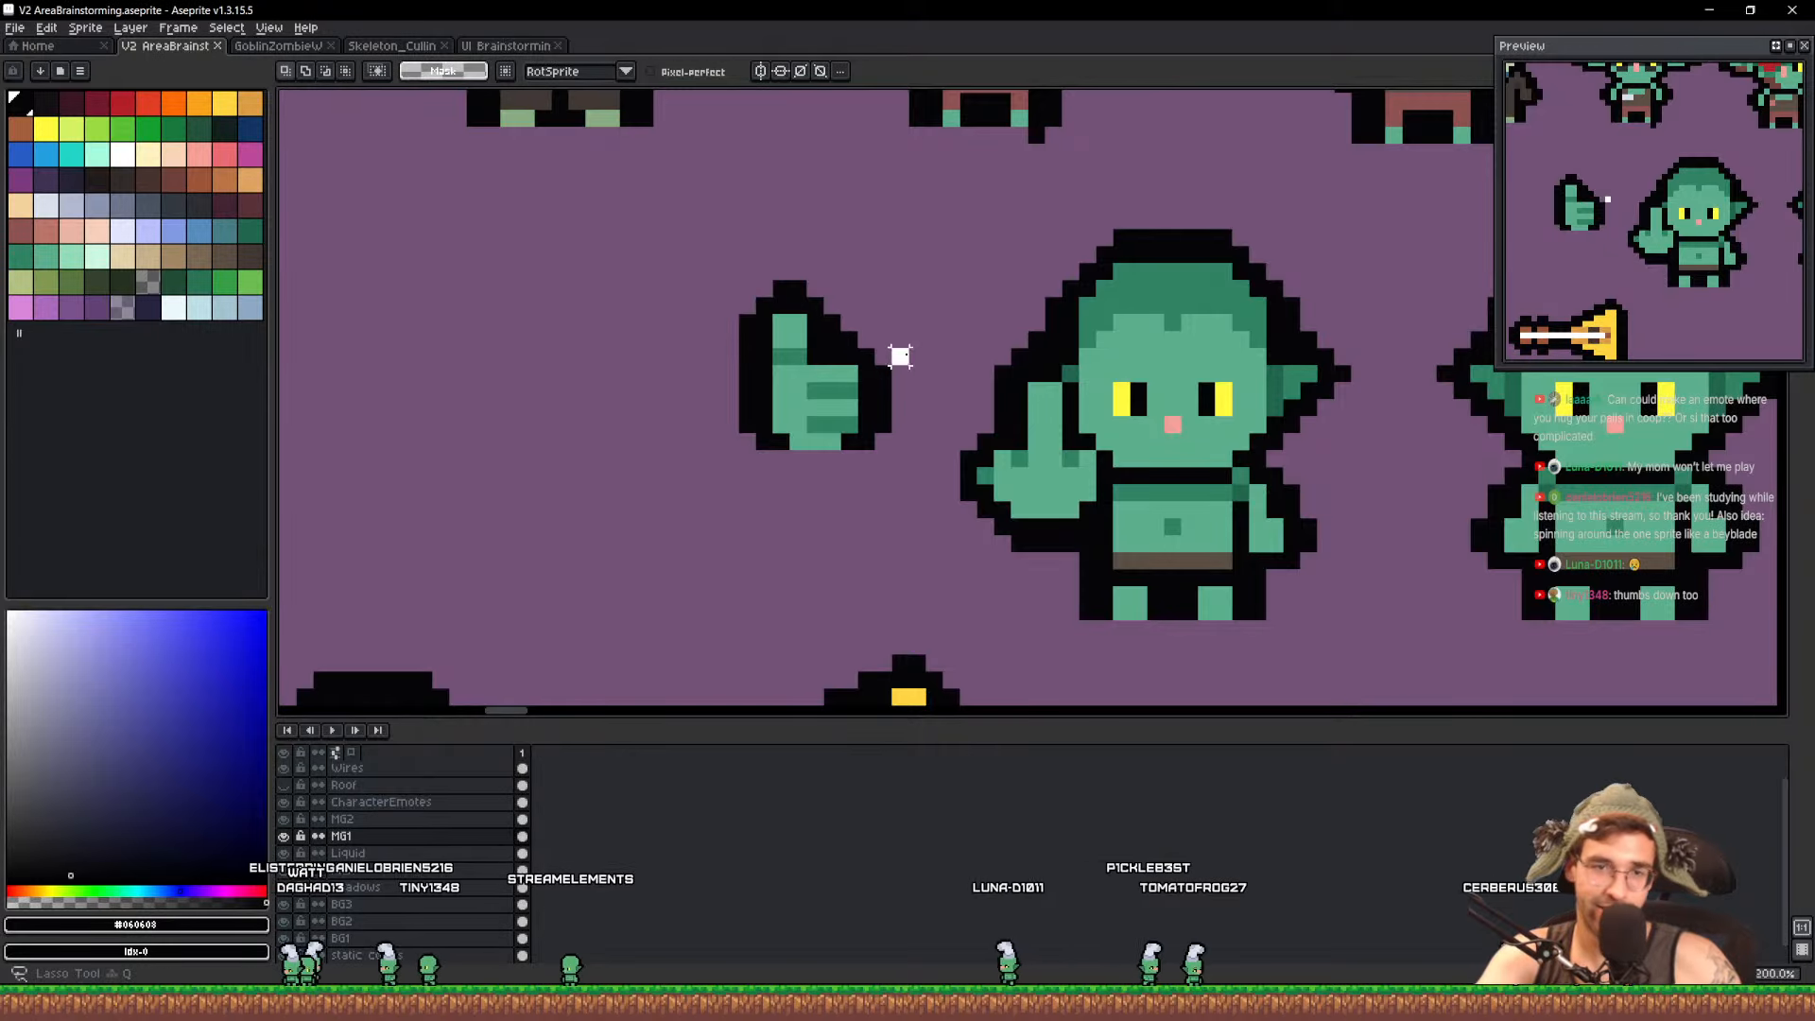
Erase the excess outline pixels along the finger side of the thumbs-up hand with a 1 px eraser
{"action": "mouse_move", "coordinate": [906, 355]}
{"action": "left_mouse_down"}
{"action": "mouse_move", "coordinate": [799, 511]}
{"action": "mouse_move", "coordinate": [709, 454]}
{"action": "left_mouse_up"}
{"action": "key", "text": "ctrl+d"}
{"action": "scroll", "coordinate": [873, 460], "scroll_direction": "up", "scroll_amount": 1}
{"action": "key", "text": "e"}
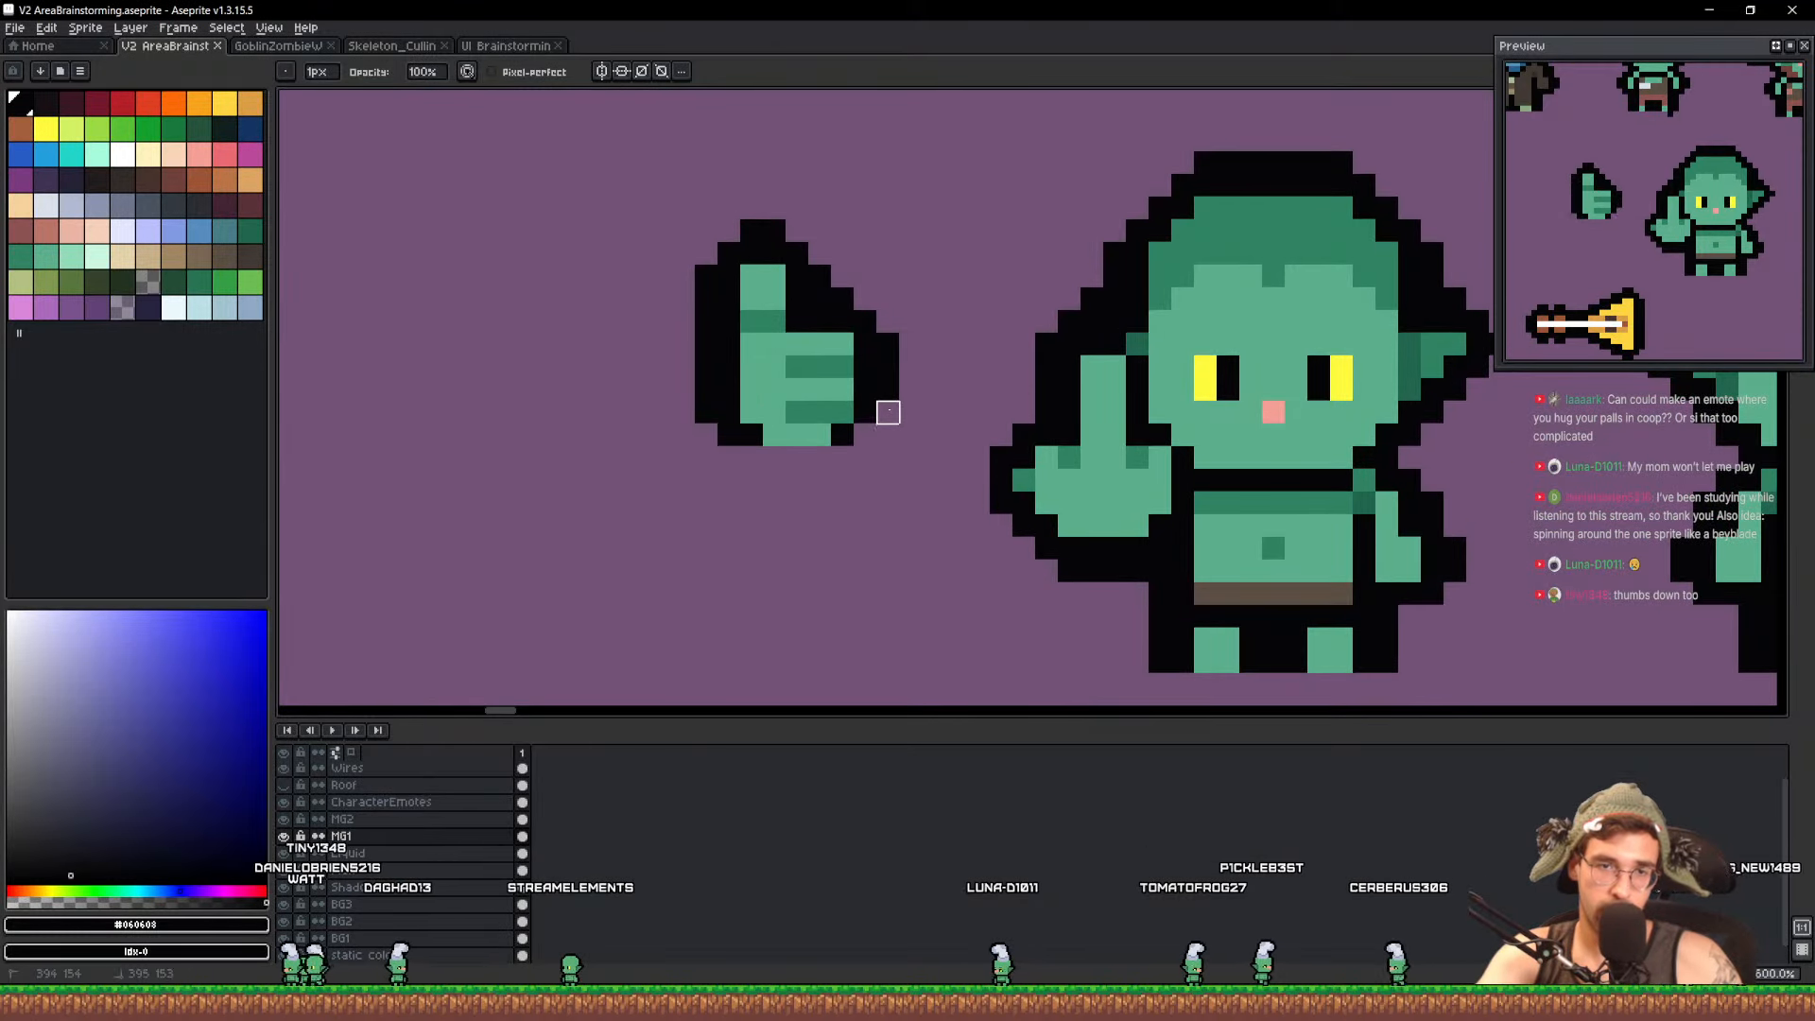
{"action": "left_click_drag", "start_coordinate": [838, 292], "coordinate": [819, 277]}
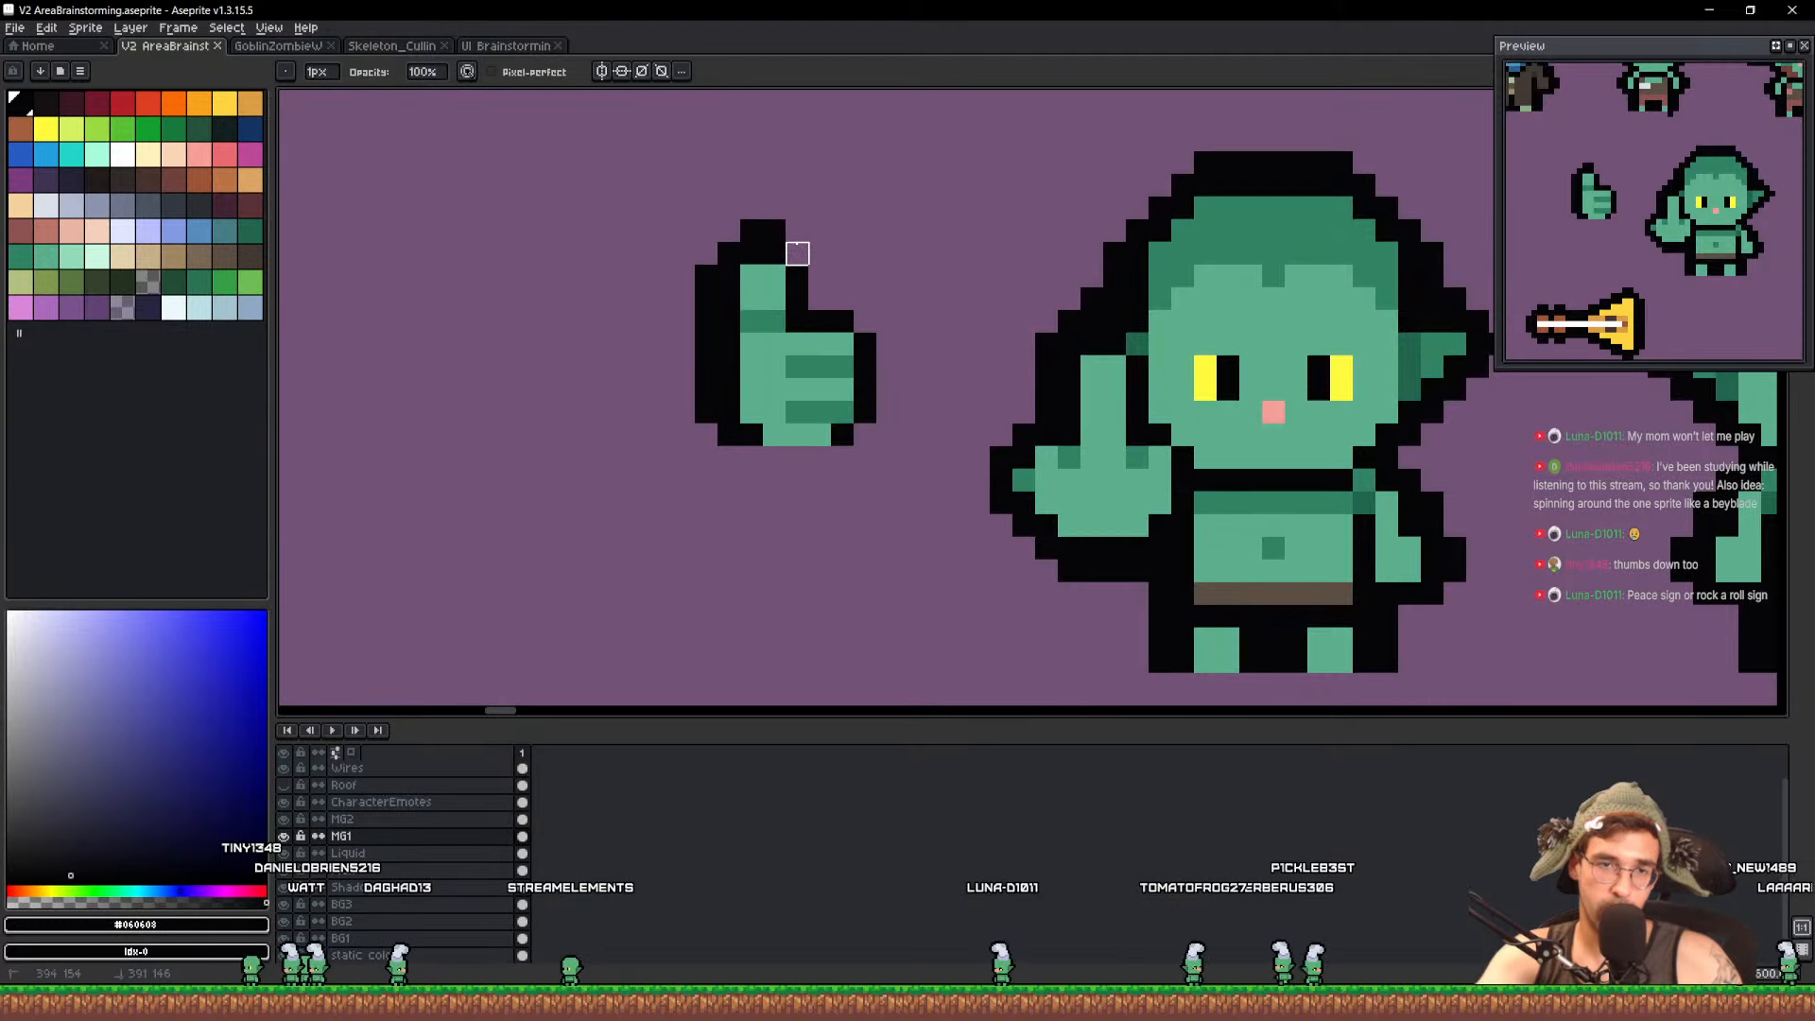
Move the thumbs-up hand over the left arm of the copied plain goblin
{"action": "key", "text": "q"}
{"action": "mouse_move", "coordinate": [964, 334]}
{"action": "left_mouse_down"}
{"action": "mouse_move", "coordinate": [882, 508]}
{"action": "mouse_move", "coordinate": [844, 182]}
{"action": "left_mouse_up"}
{"action": "mouse_move", "coordinate": [793, 282]}
{"action": "left_mouse_down"}
{"action": "mouse_move", "coordinate": [1762, 192]}
{"action": "mouse_move", "coordinate": [1029, 422]}
{"action": "mouse_move", "coordinate": [1066, 416]}
{"action": "left_mouse_up"}
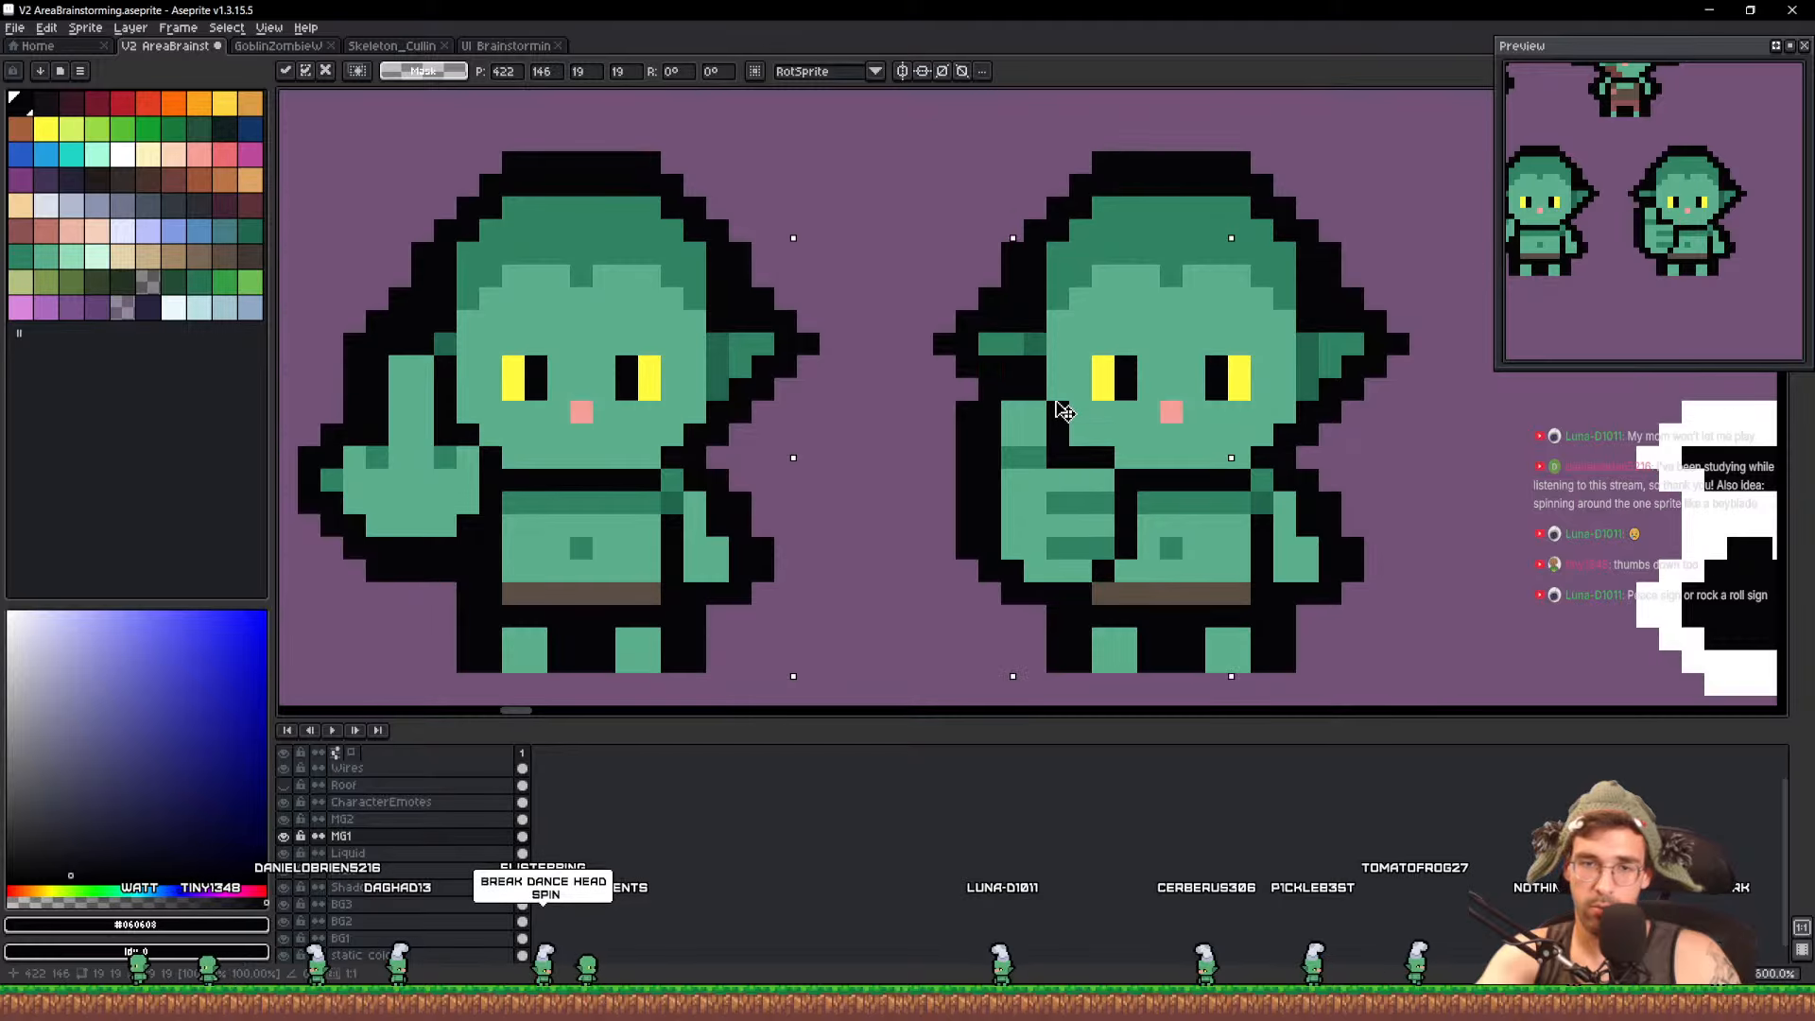
{"action": "key", "text": "Return"}
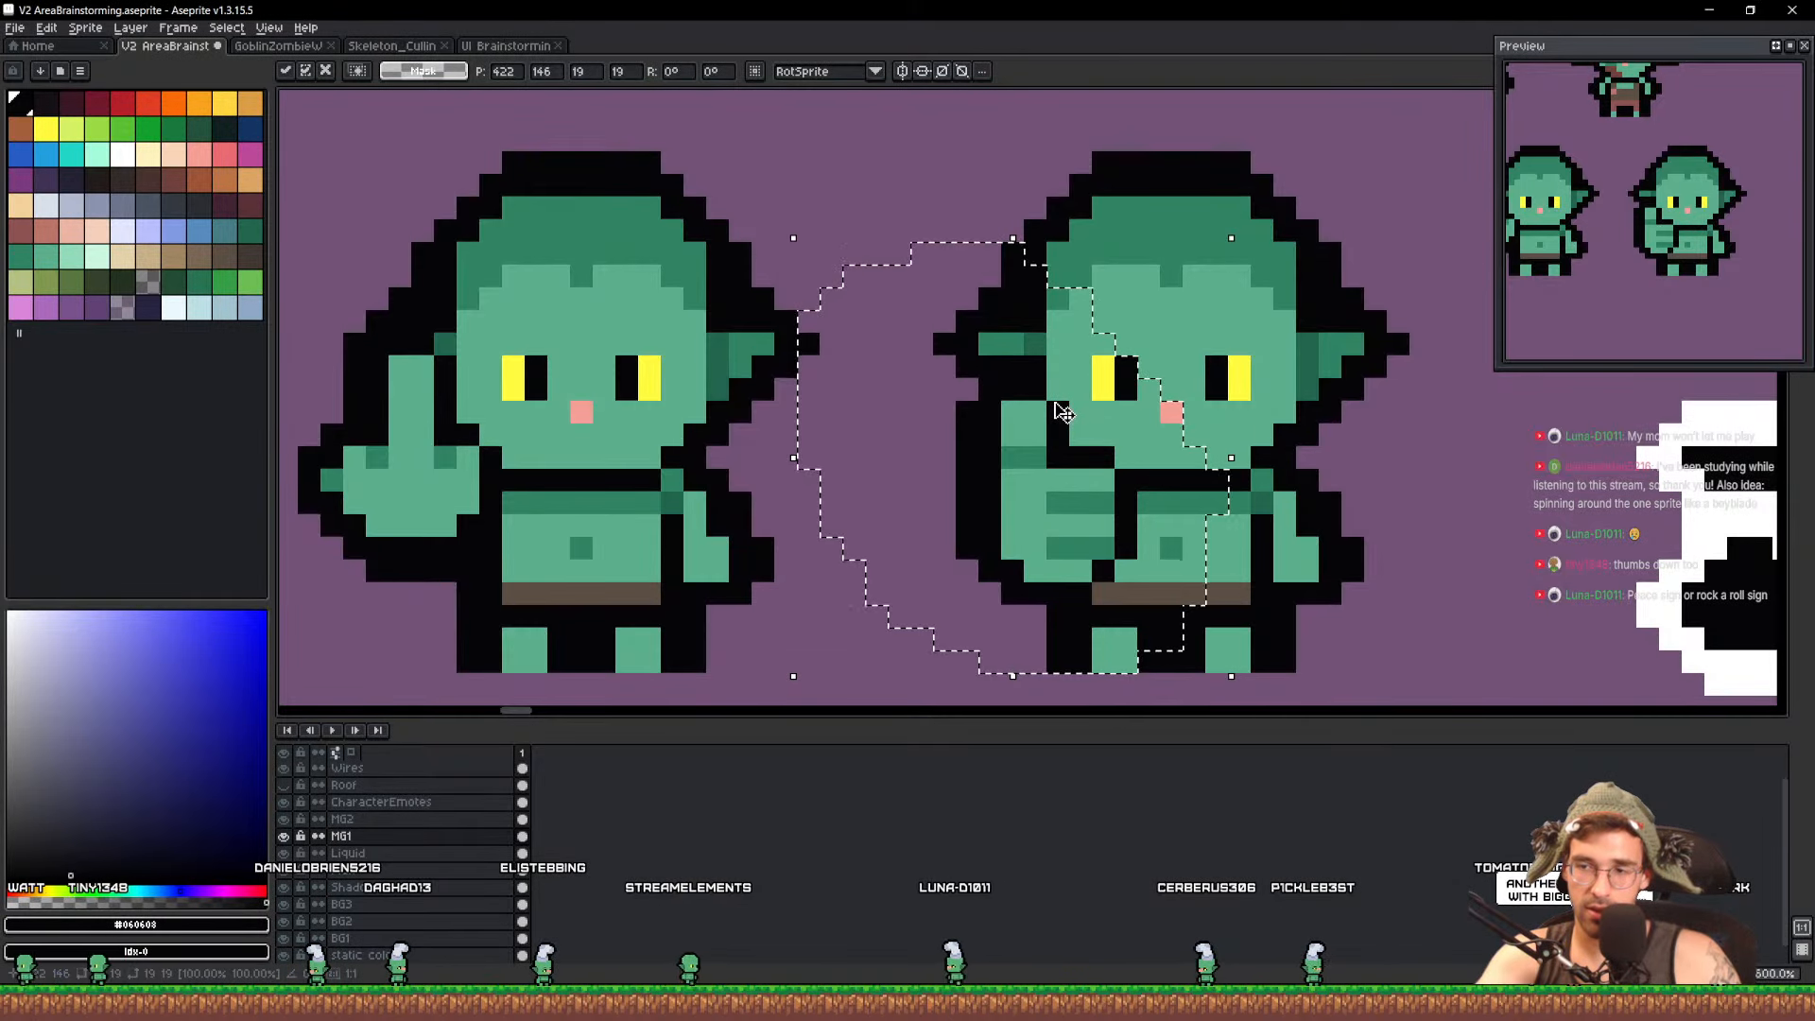
{"action": "key", "text": "ctrl+d"}
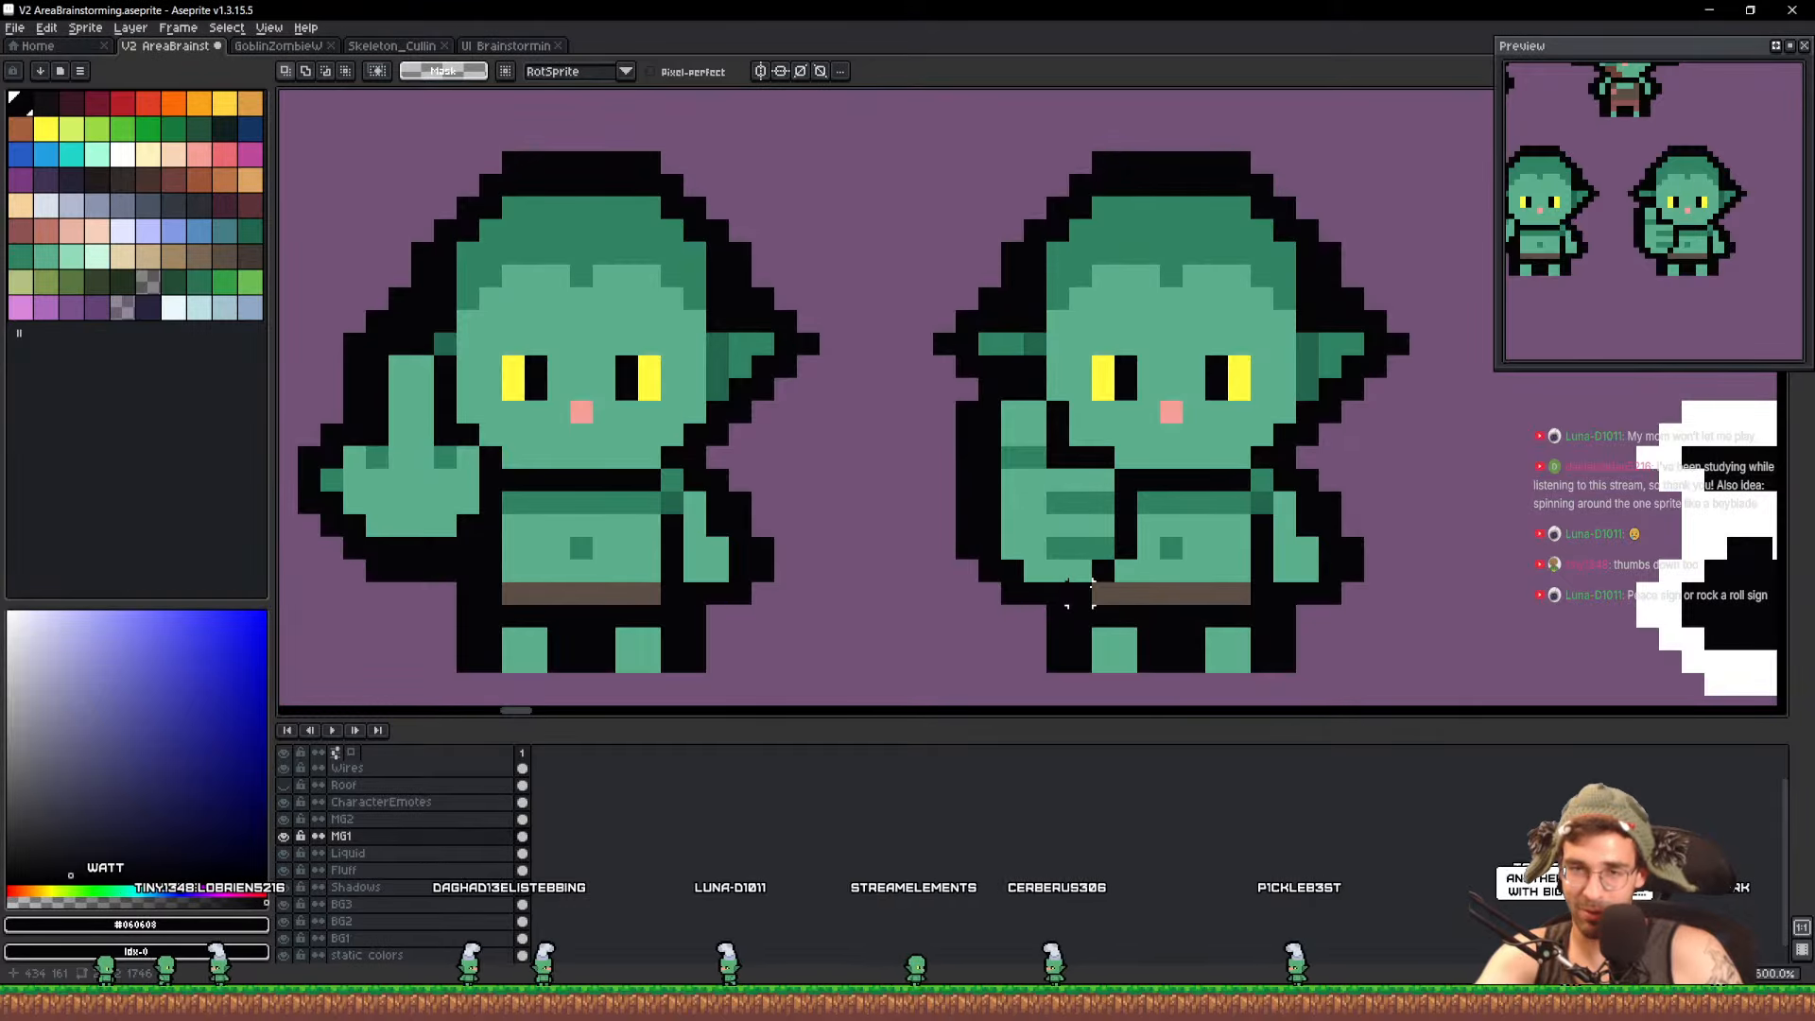
Reshape the thumb of the thumbs-up hand into a slanted, taller thumb by repainting its skin pixels and black outline
{"action": "scroll", "coordinate": [1186, 416], "scroll_direction": "down", "scroll_amount": 3}
{"action": "scroll", "coordinate": [1186, 416], "scroll_direction": "down", "scroll_amount": 2}
{"action": "scroll", "coordinate": [1258, 444], "scroll_direction": "up", "scroll_amount": 5}
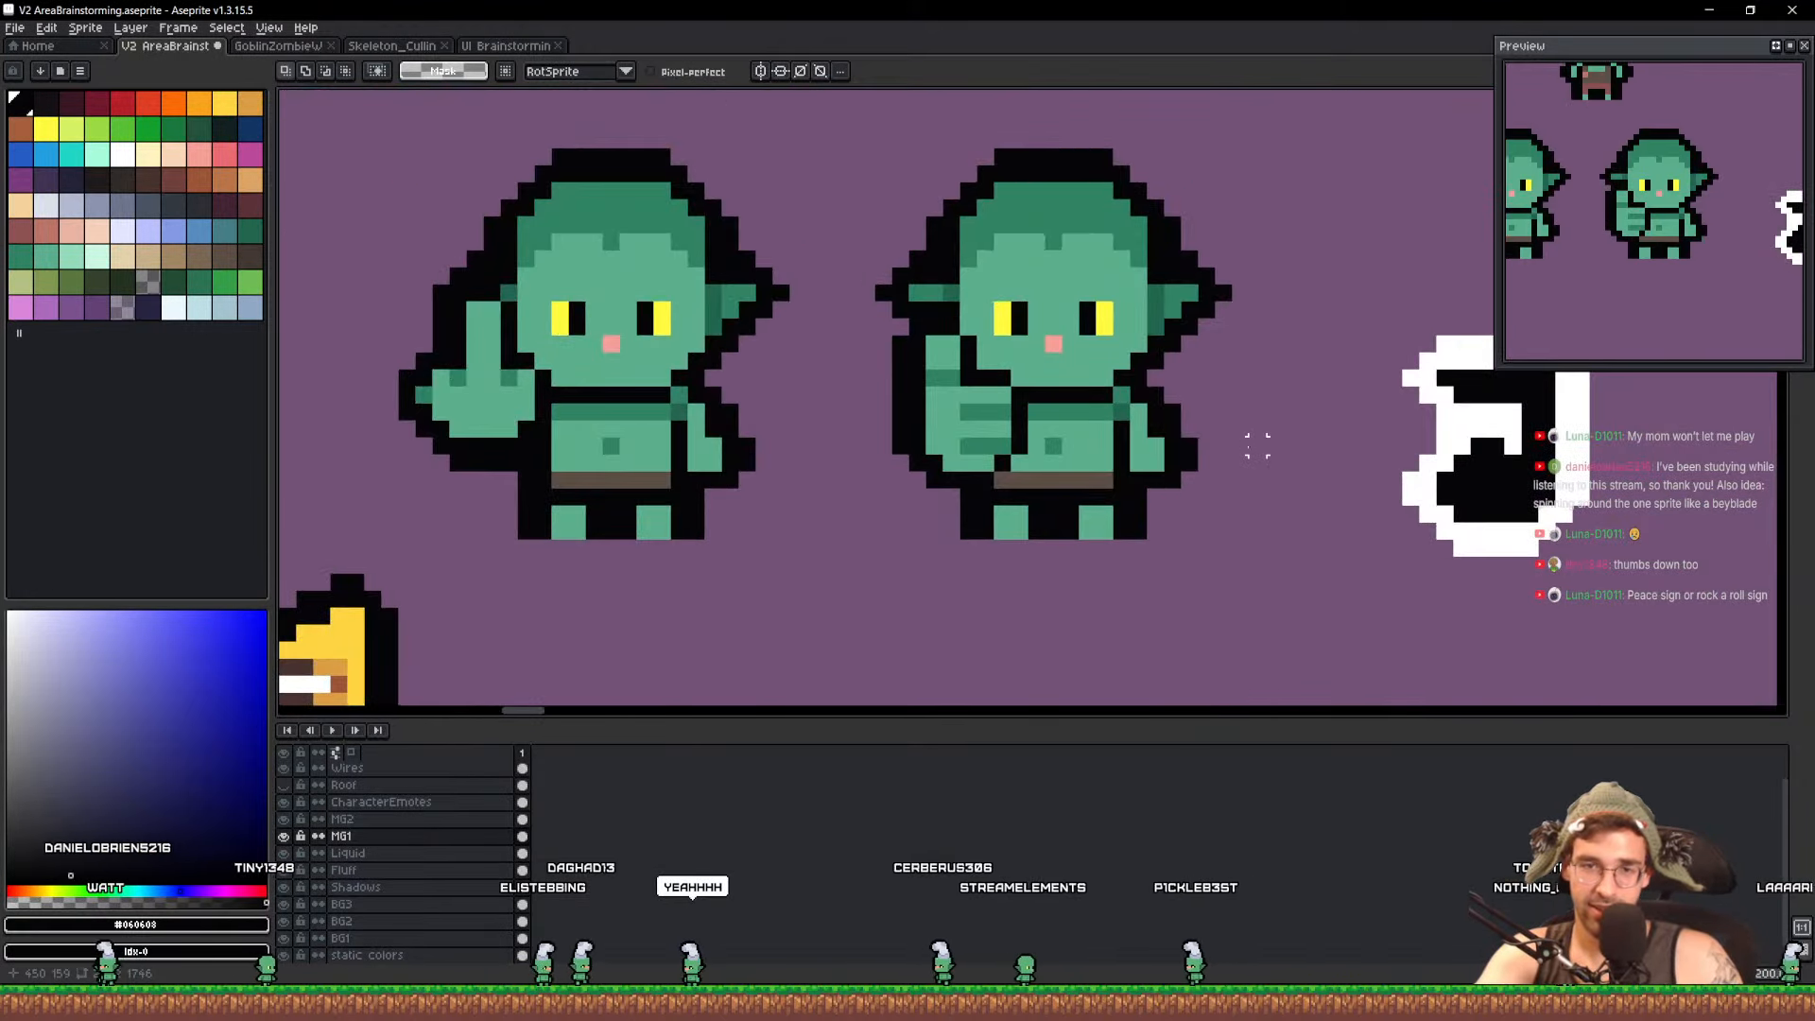
{"action": "scroll", "coordinate": [912, 375], "scroll_direction": "up", "scroll_amount": 3}
{"action": "key", "text": "b"}
{"action": "left_click_drag", "start_coordinate": [970, 384], "coordinate": [969, 356]}
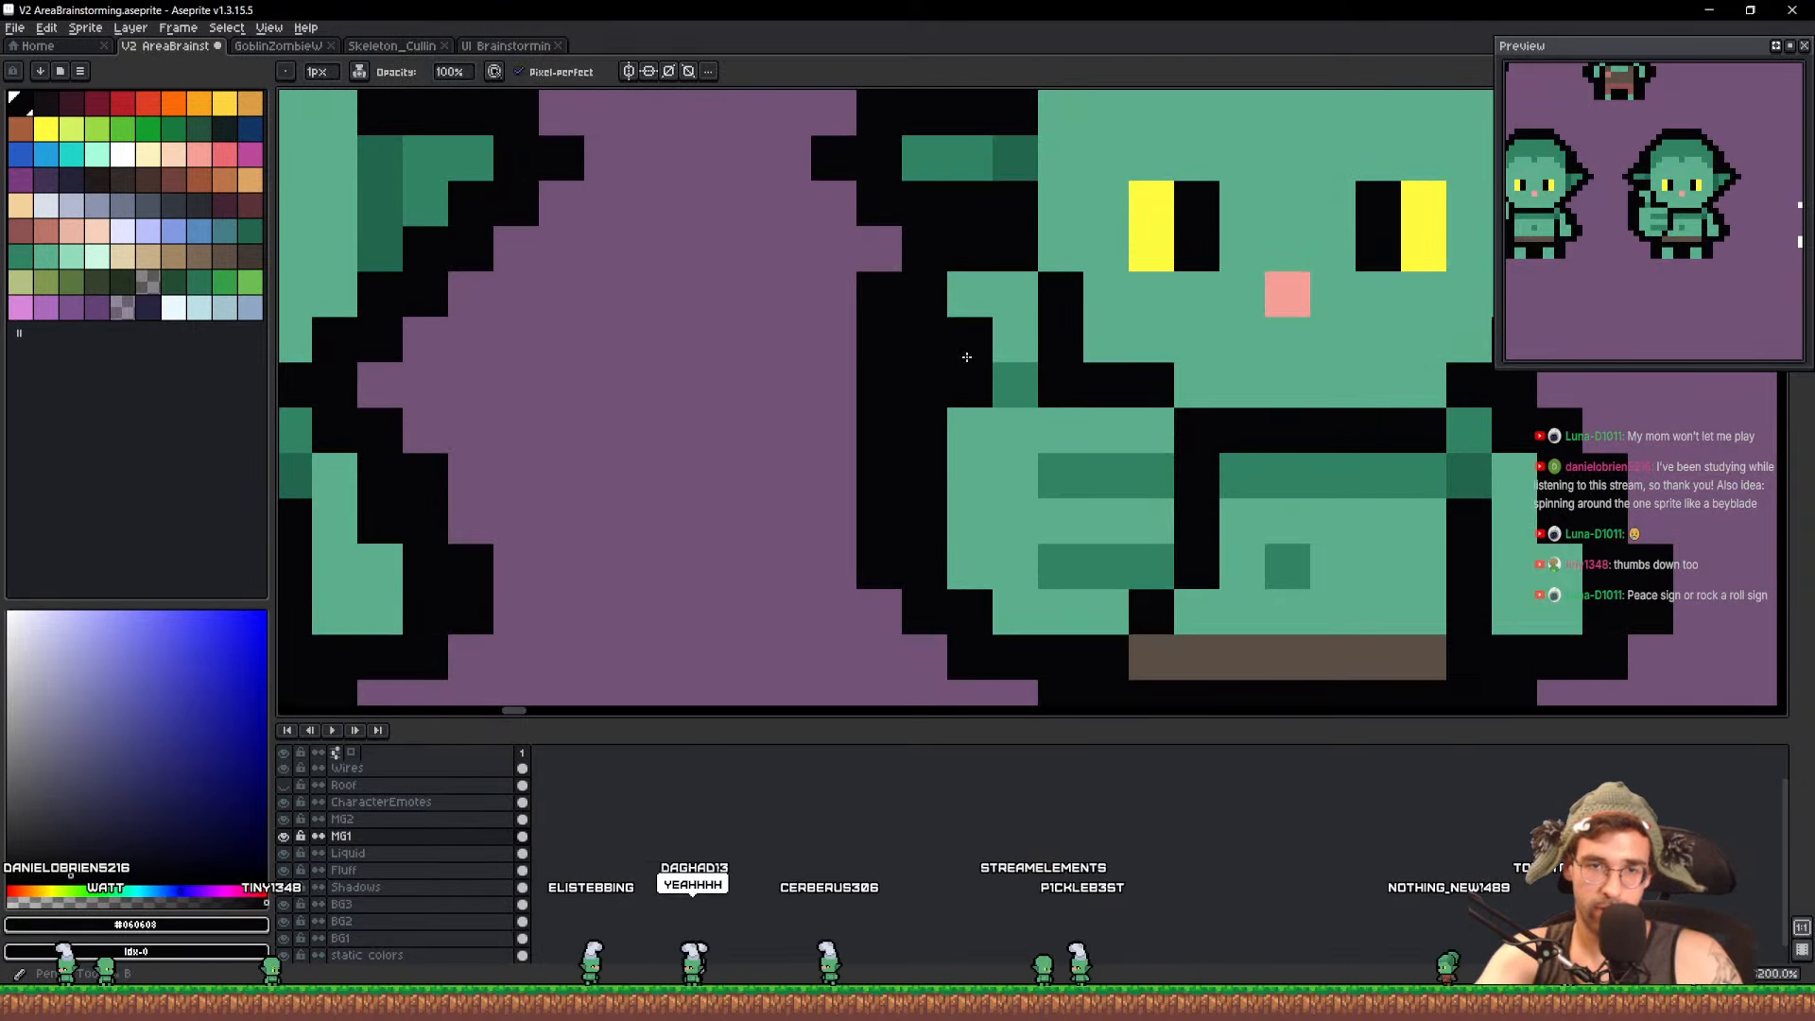
{"action": "left_click", "coordinate": [1026, 343], "text": "alt"}
{"action": "left_click", "coordinate": [1054, 343]}
{"action": "left_click", "coordinate": [1060, 288], "text": "alt"}
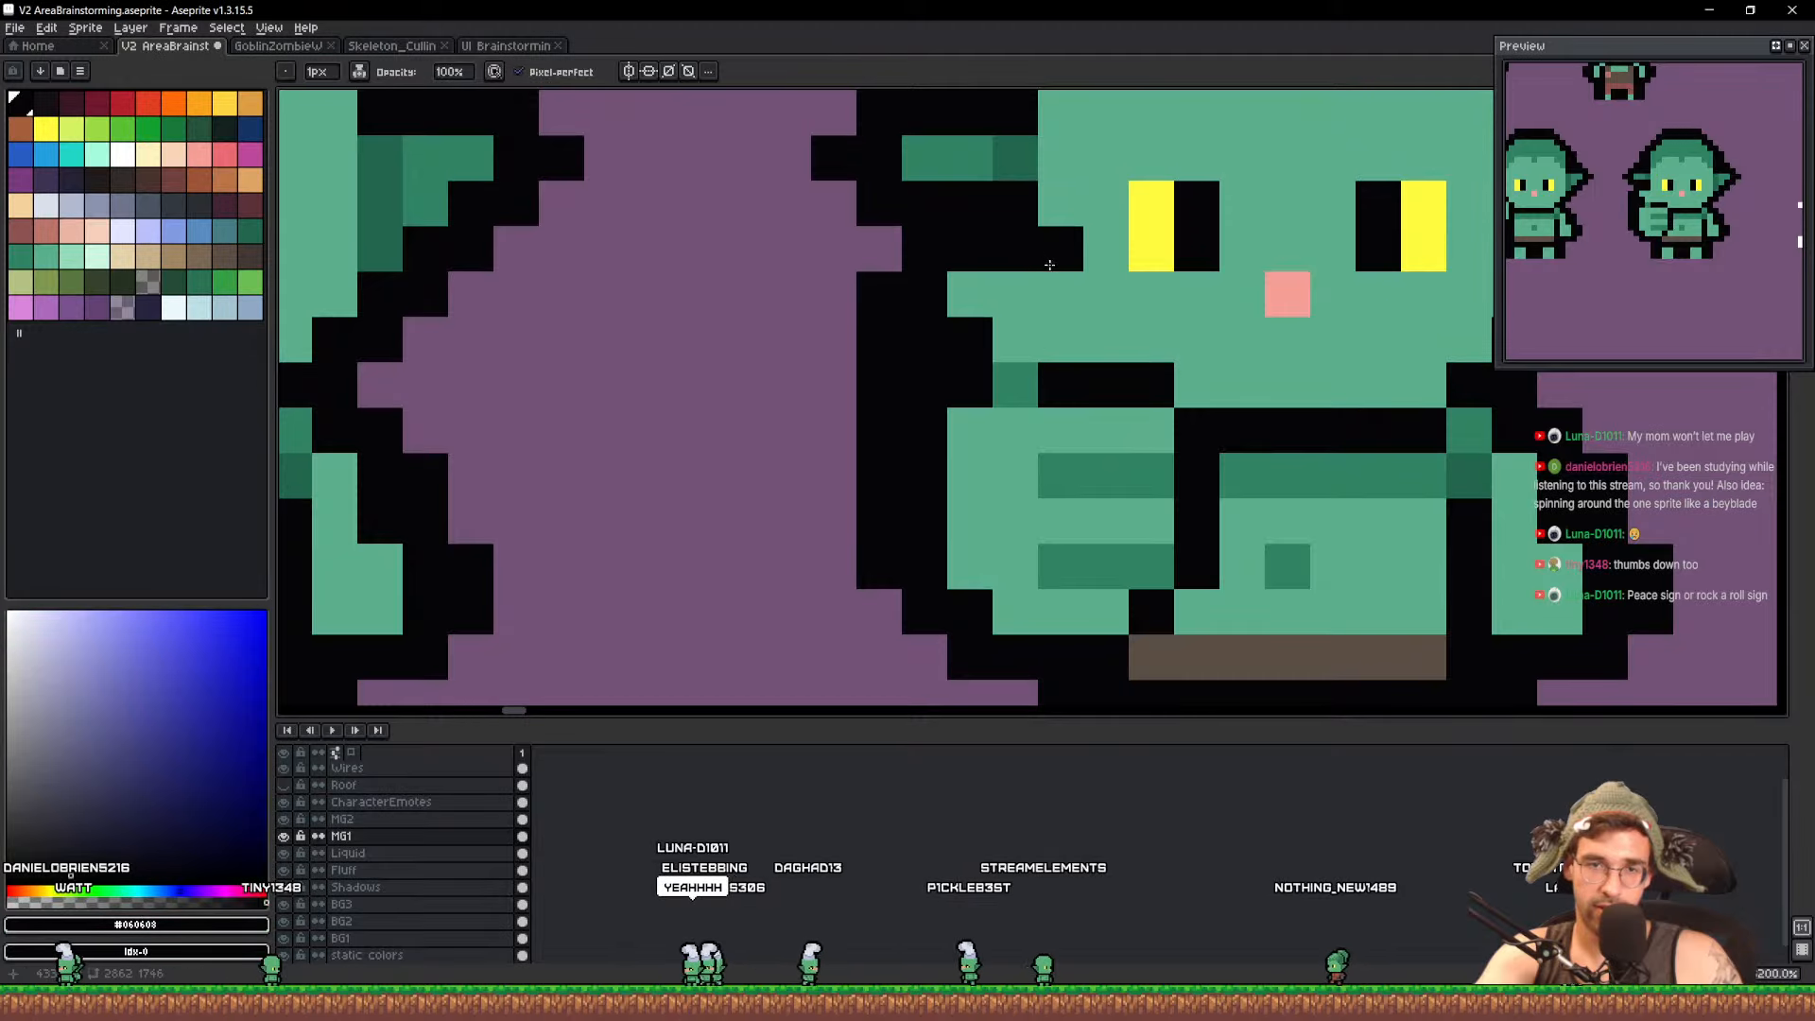
{"action": "left_click", "coordinate": [1029, 299], "text": "alt"}
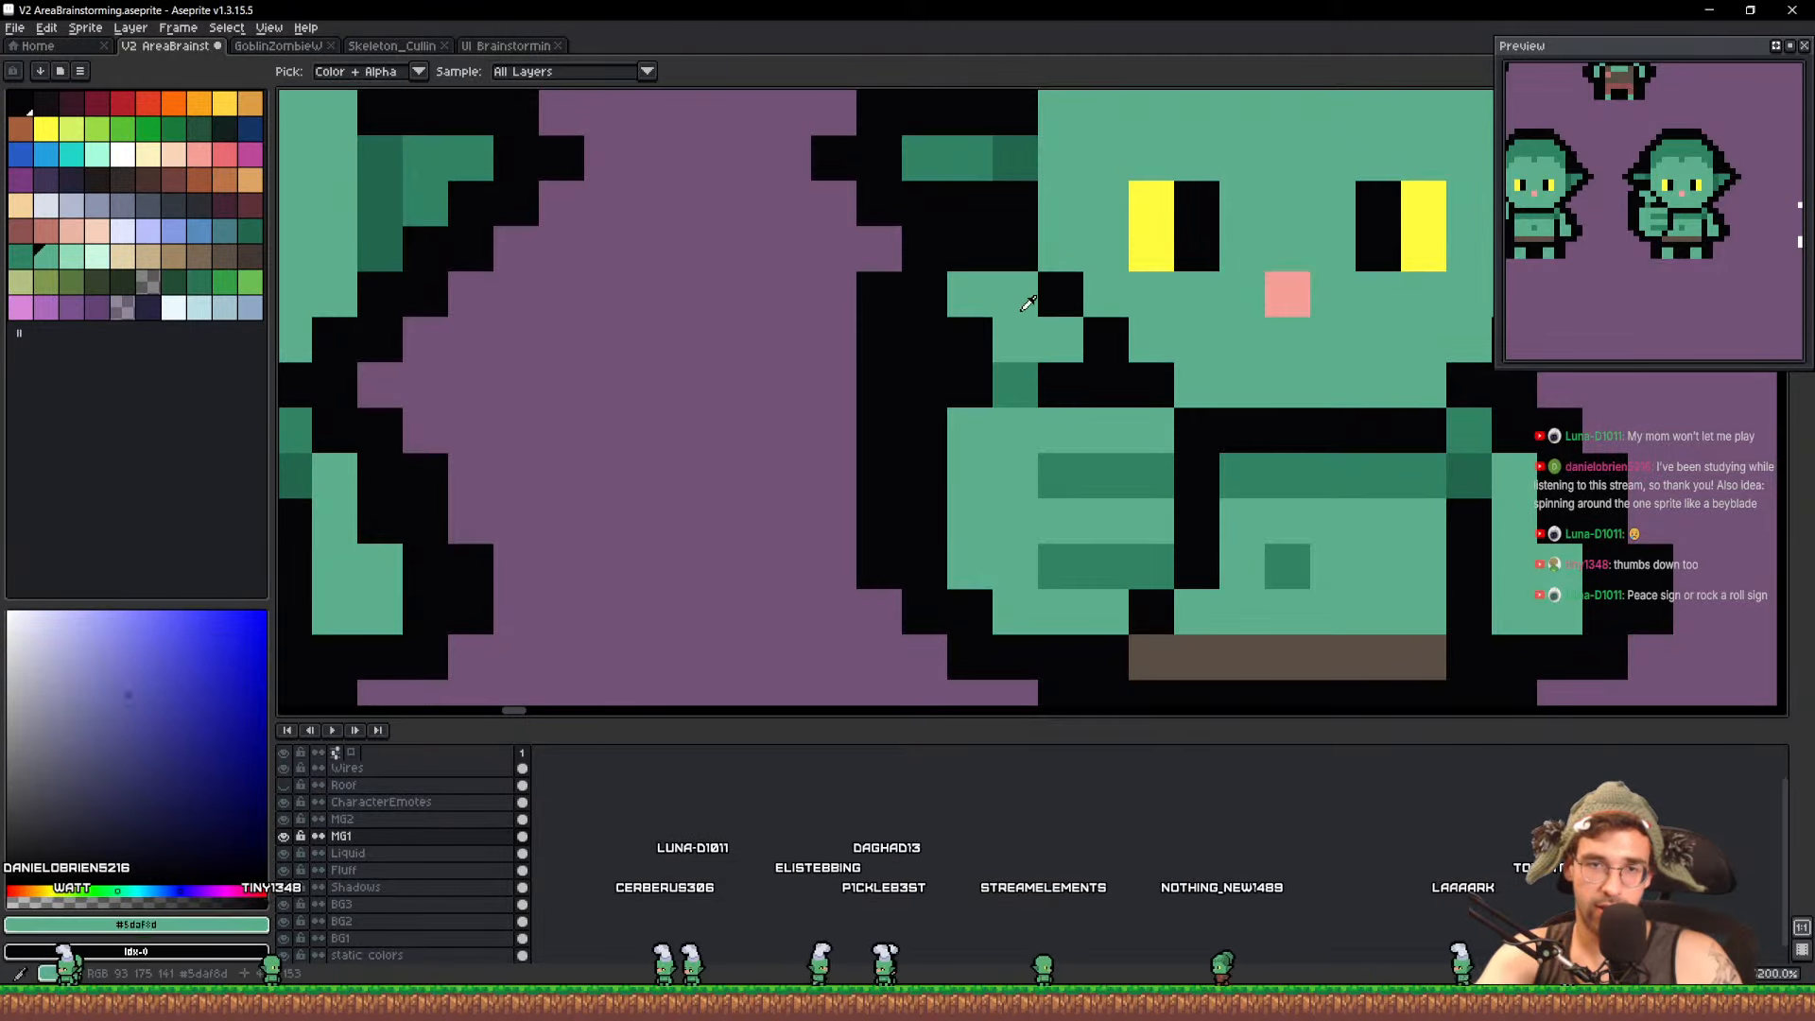
{"action": "left_click_drag", "start_coordinate": [1015, 249], "coordinate": [972, 250]}
{"action": "left_click", "coordinate": [1059, 285], "text": "alt"}
{"action": "left_click", "coordinate": [1061, 251]}
{"action": "scroll", "coordinate": [1132, 318], "scroll_direction": "down", "scroll_amount": 3}
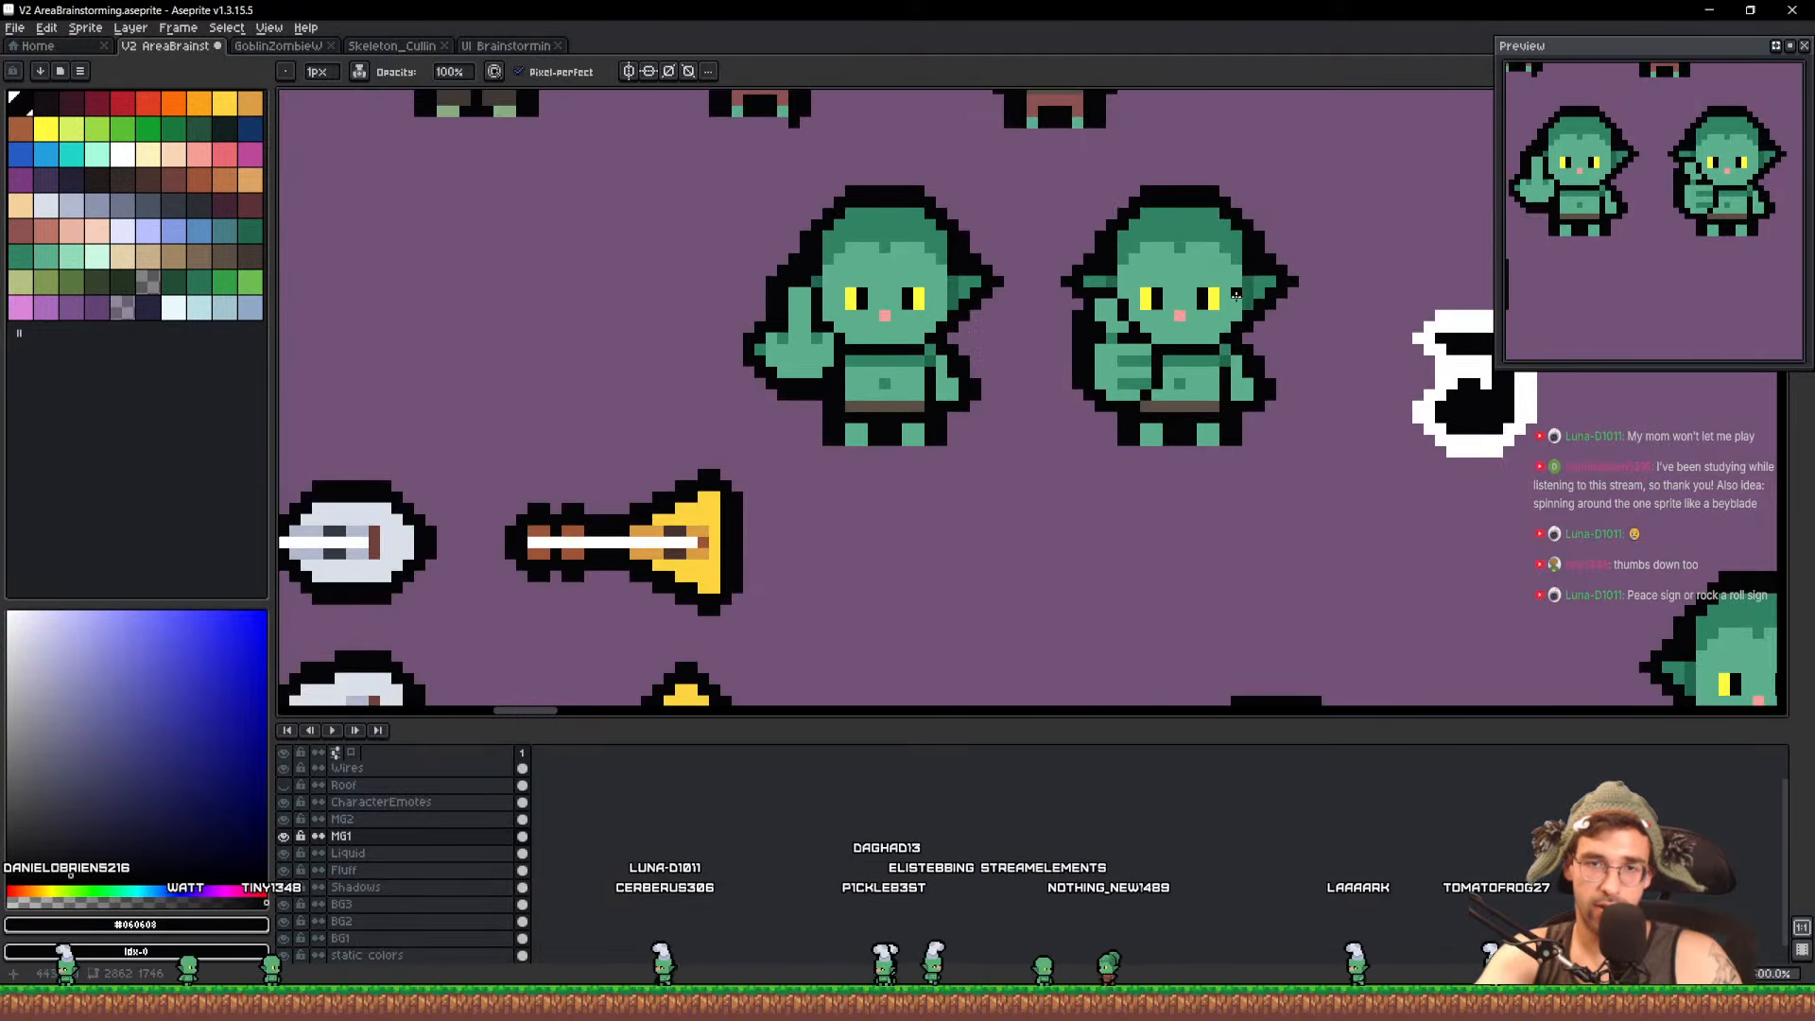
{"action": "scroll", "coordinate": [1176, 371], "scroll_direction": "up", "scroll_amount": 4}
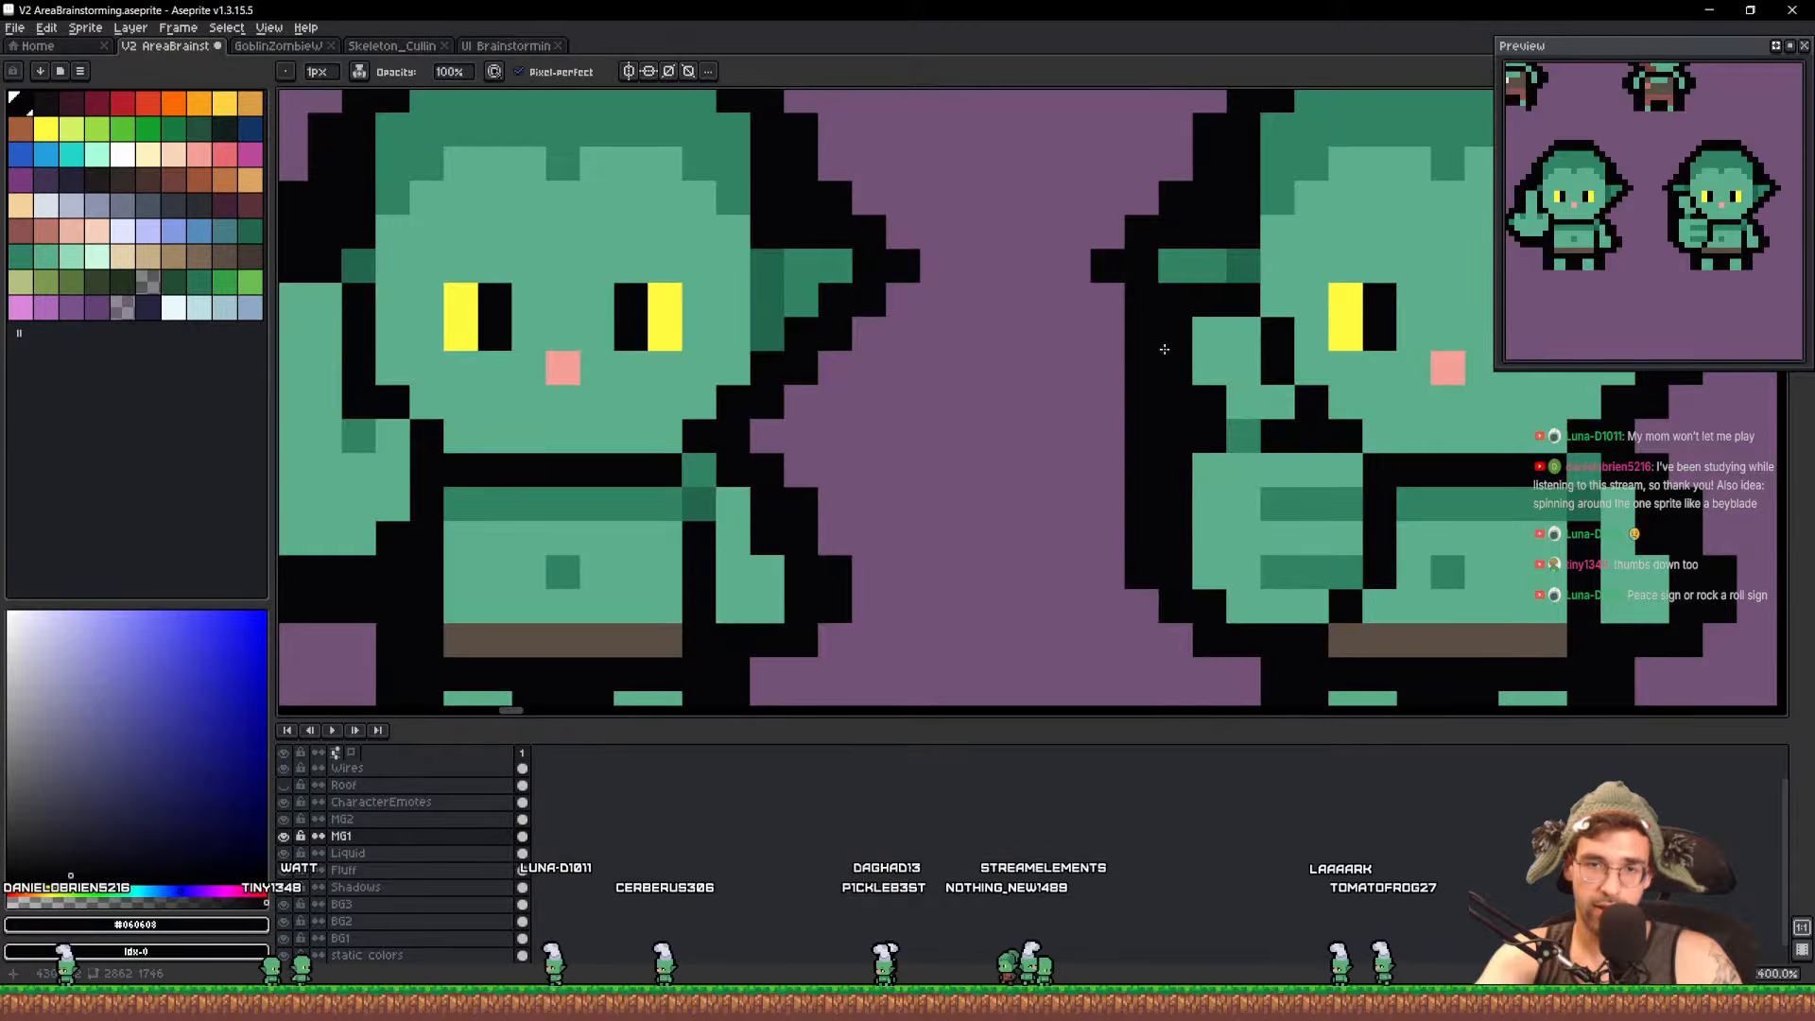
Erase the excess outline pixels along the outer side of the thumbs-up hand and save the file
{"action": "key", "text": "e"}
{"action": "left_click_drag", "start_coordinate": [1142, 401], "coordinate": [1142, 434]}
{"action": "scroll", "coordinate": [1177, 384], "scroll_direction": "down", "scroll_amount": 4}
{"action": "mouse_move", "coordinate": [1298, 401]}
{"action": "left_mouse_down"}
{"action": "mouse_move", "coordinate": [1196, 422]}
{"action": "mouse_move", "coordinate": [1049, 416]}
{"action": "left_mouse_up"}
{"action": "key", "text": "ctrl+s"}
{"action": "scroll", "coordinate": [1077, 381], "scroll_direction": "down", "scroll_amount": 1}
{"action": "scroll", "coordinate": [1077, 381], "scroll_direction": "down", "scroll_amount": 1}
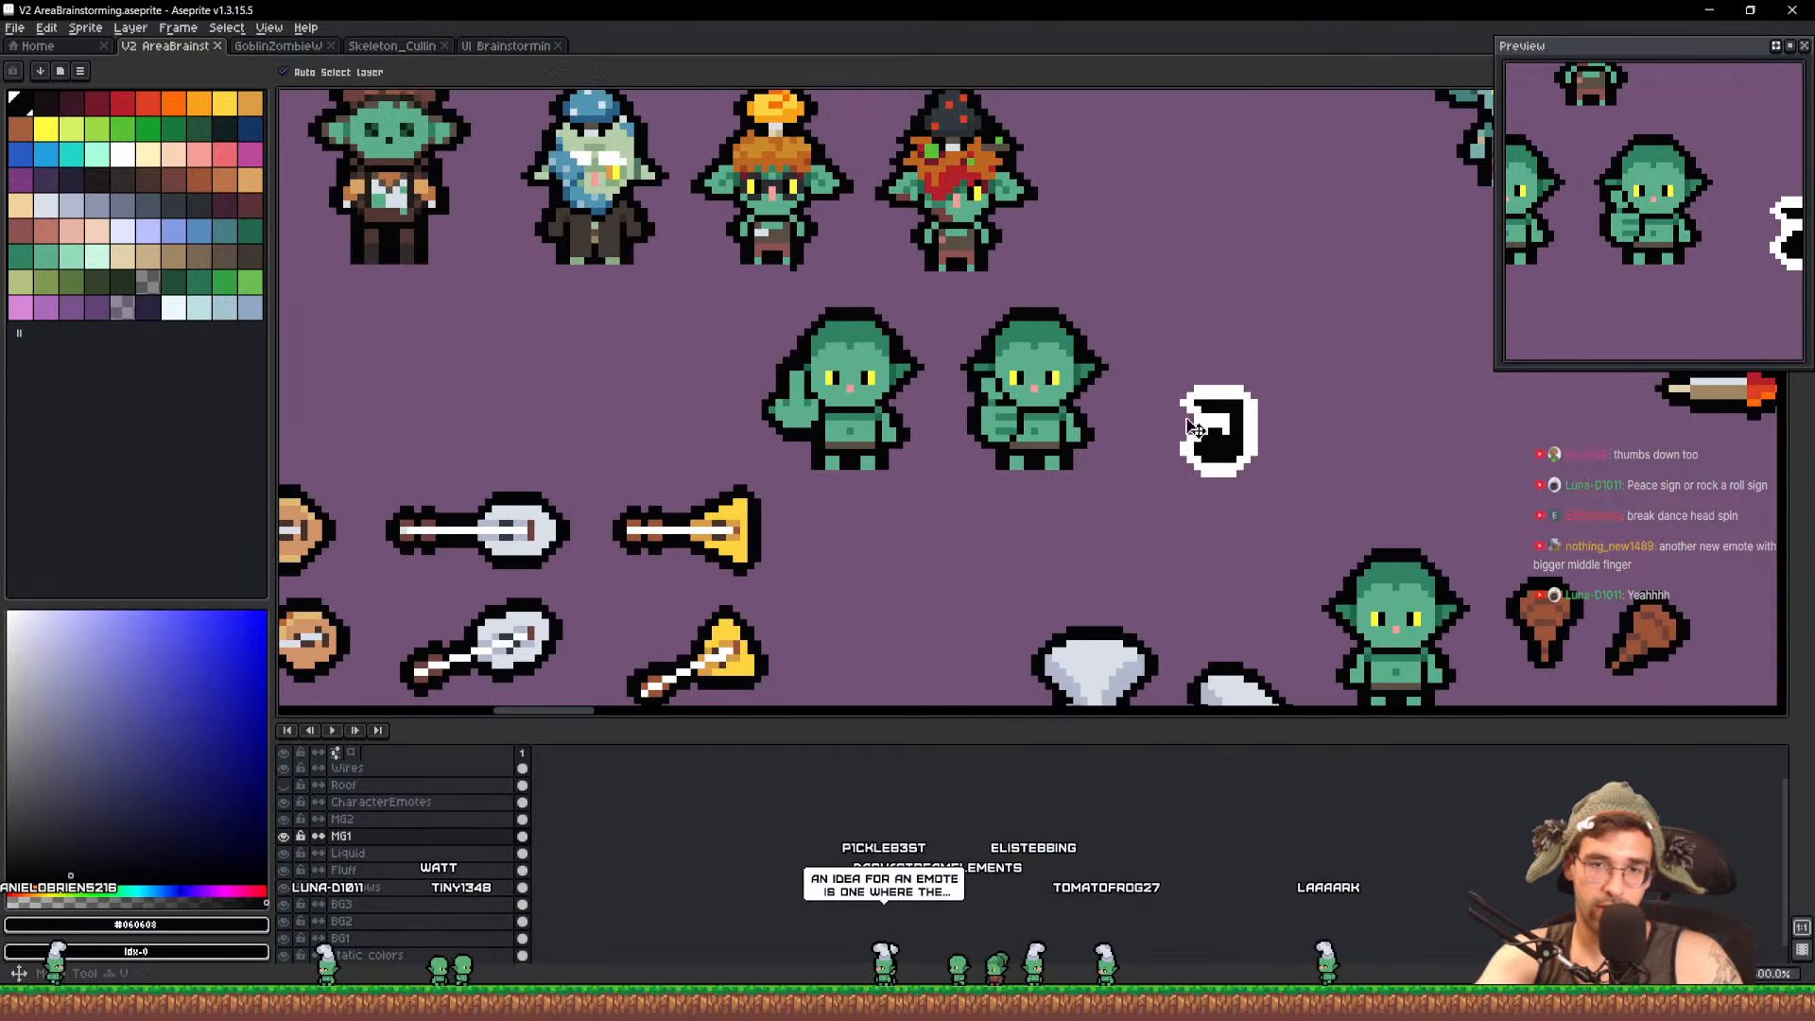
Move the music note down, clear of the row of gesture goblins, and save the file
{"action": "key", "text": "q"}
{"action": "mouse_move", "coordinate": [1303, 445]}
{"action": "left_mouse_down"}
{"action": "mouse_move", "coordinate": [1132, 417]}
{"action": "mouse_move", "coordinate": [1281, 338]}
{"action": "left_mouse_up"}
{"action": "left_click_drag", "start_coordinate": [1211, 482], "coordinate": [1211, 546]}
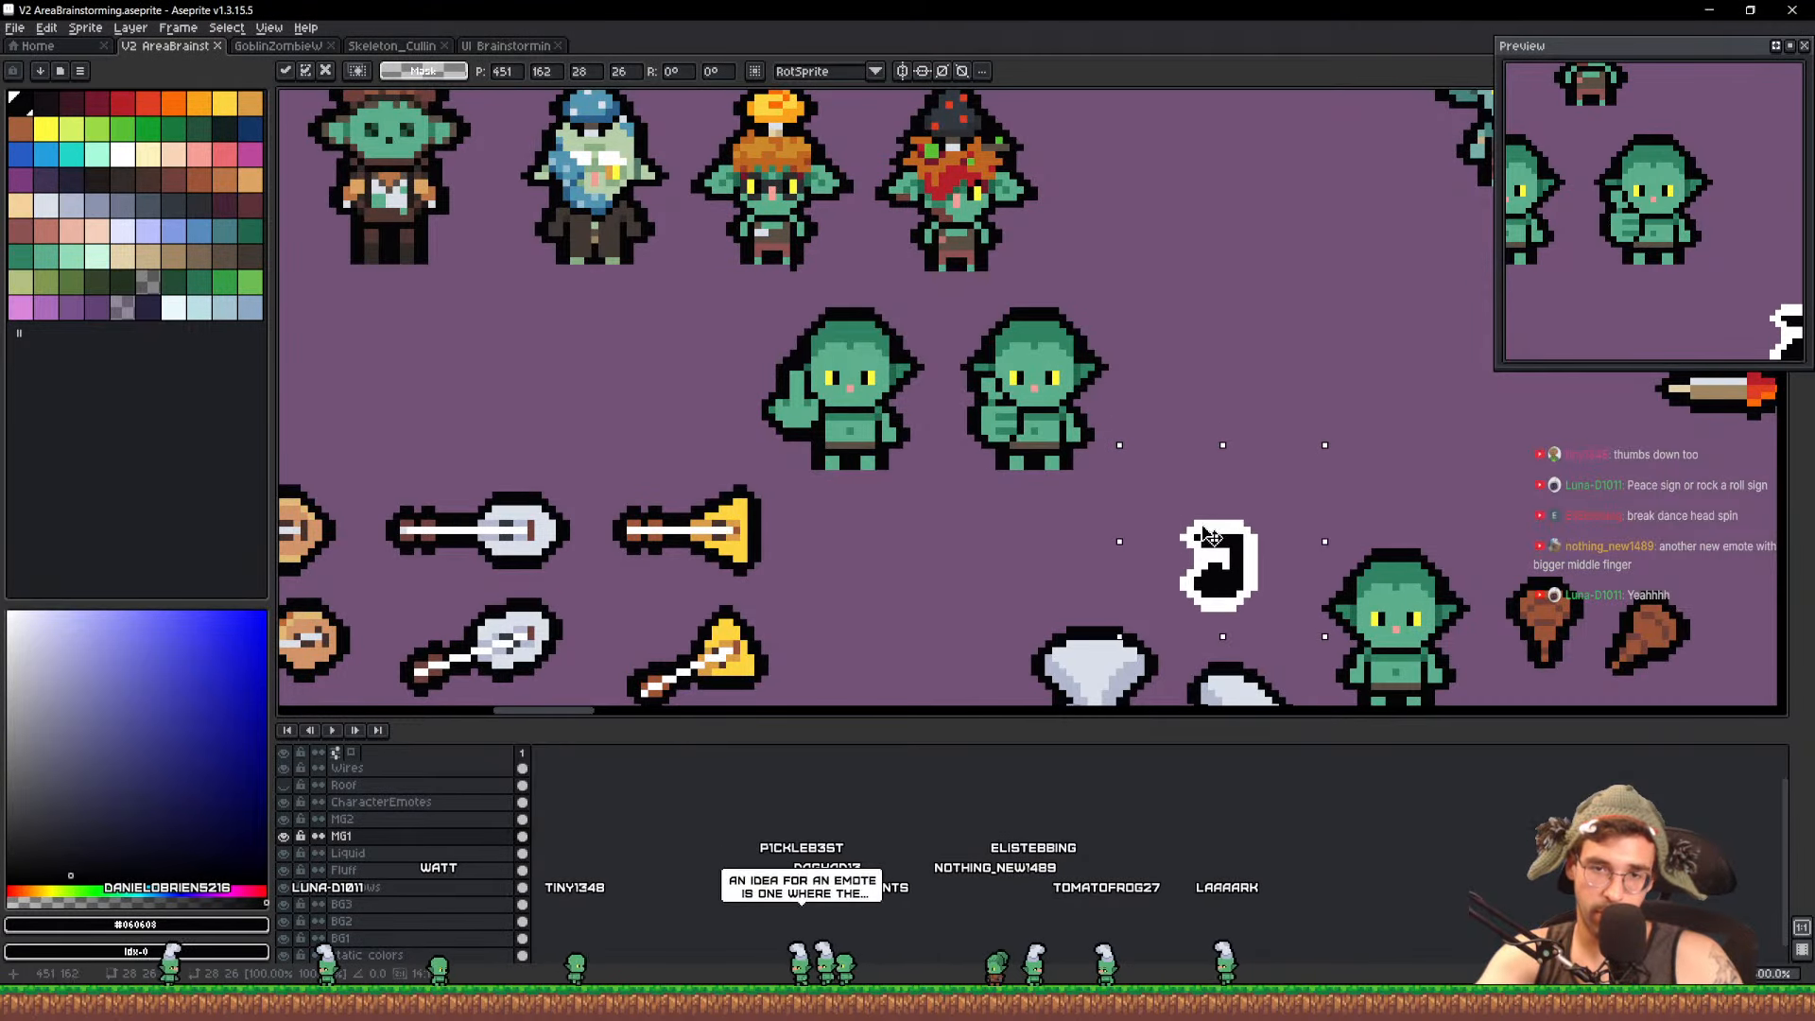
{"action": "key", "text": "ctrl+d"}
{"action": "key", "text": "ctrl+s"}
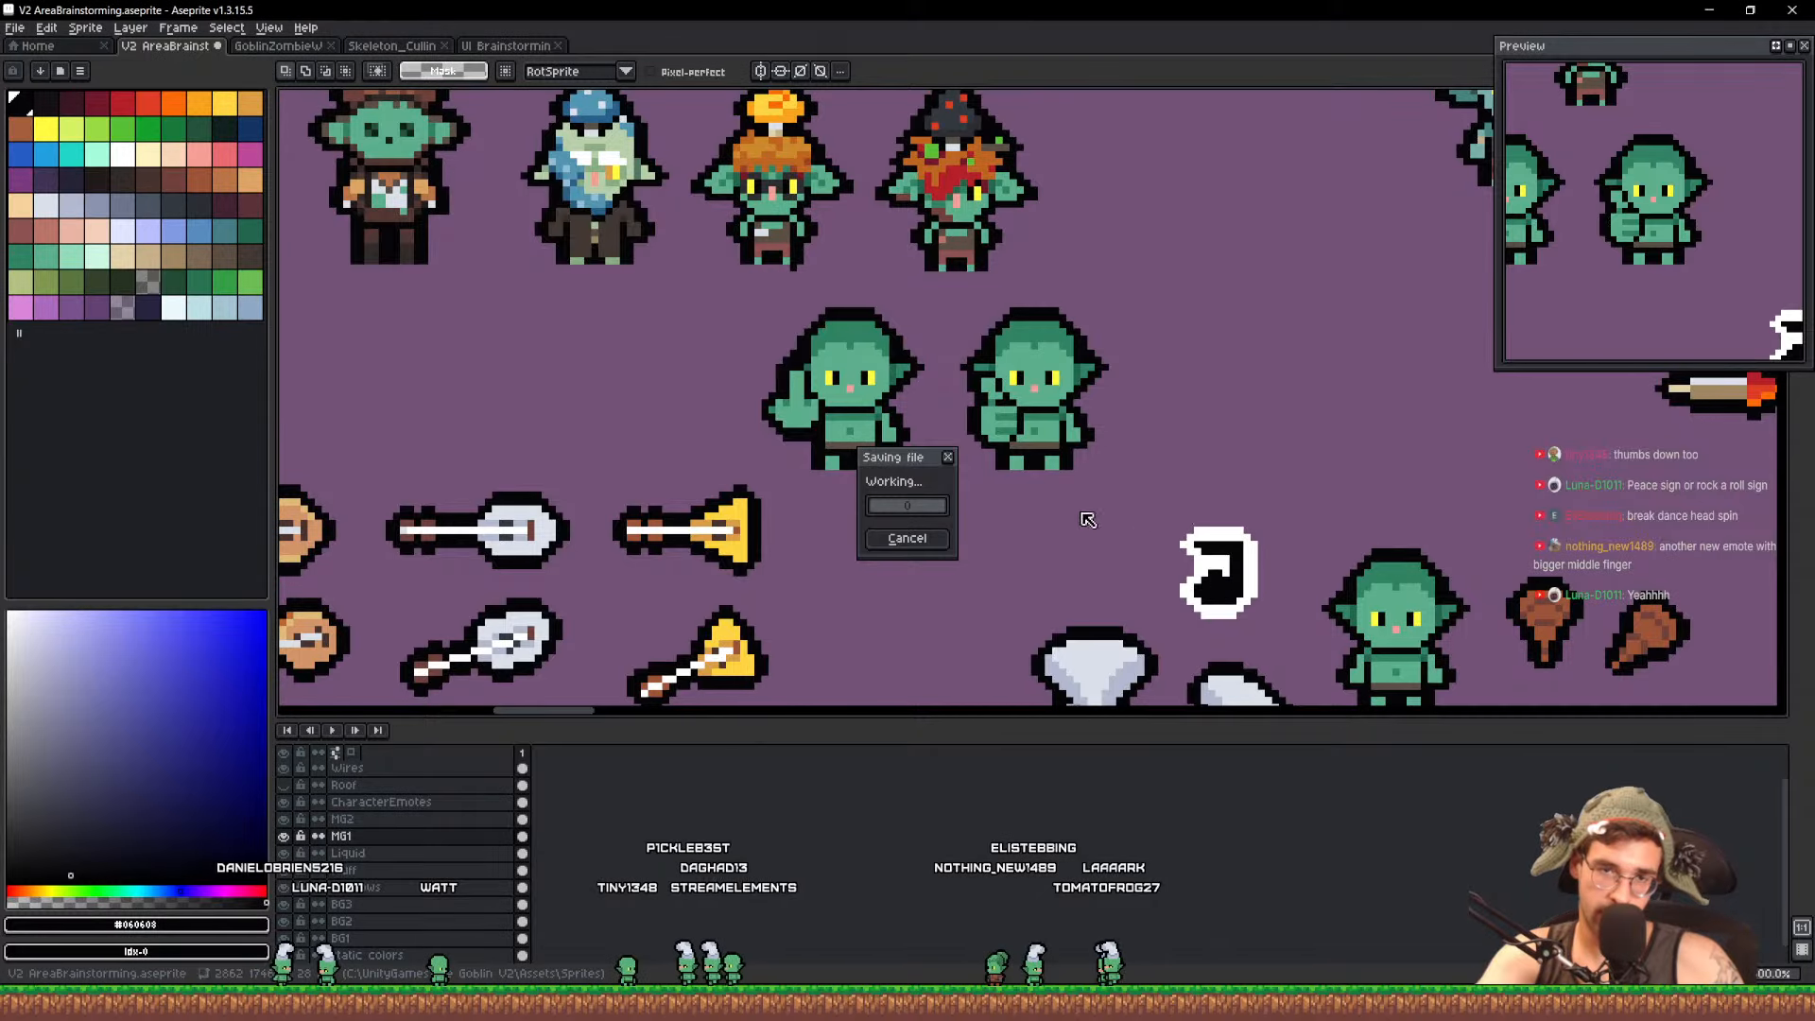
Shift the thumbs-up hand one pixel away from the body, repaint the dark green inner-ear pixel above it, and save
{"action": "scroll", "coordinate": [1000, 402], "scroll_direction": "up", "scroll_amount": 4}
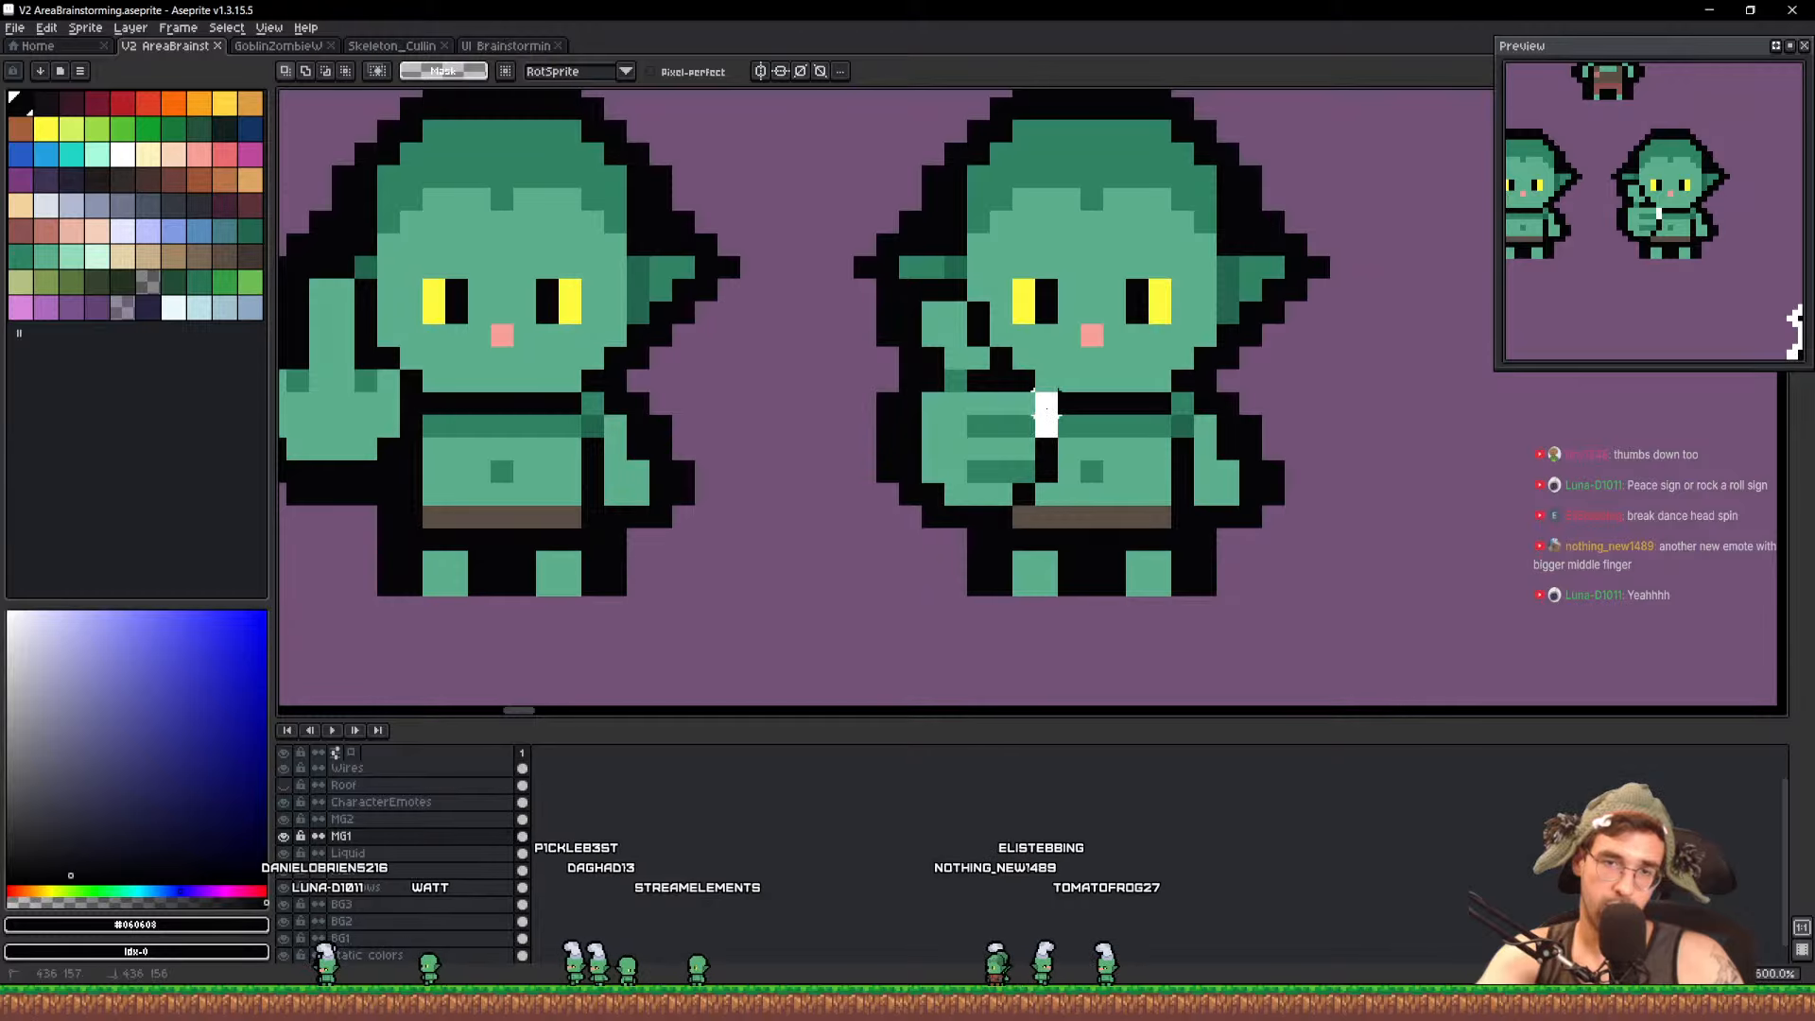
{"action": "mouse_move", "coordinate": [944, 517]}
{"action": "left_mouse_down"}
{"action": "mouse_move", "coordinate": [817, 307]}
{"action": "mouse_move", "coordinate": [986, 305]}
{"action": "mouse_move", "coordinate": [1045, 348]}
{"action": "mouse_move", "coordinate": [1058, 478]}
{"action": "mouse_move", "coordinate": [1016, 526]}
{"action": "left_mouse_up"}
{"action": "mouse_move", "coordinate": [1071, 460]}
{"action": "left_mouse_down"}
{"action": "mouse_move", "coordinate": [1069, 484]}
{"action": "mouse_move", "coordinate": [1021, 516]}
{"action": "left_mouse_up"}
{"action": "left_click_drag", "start_coordinate": [1071, 403], "coordinate": [1007, 397]}
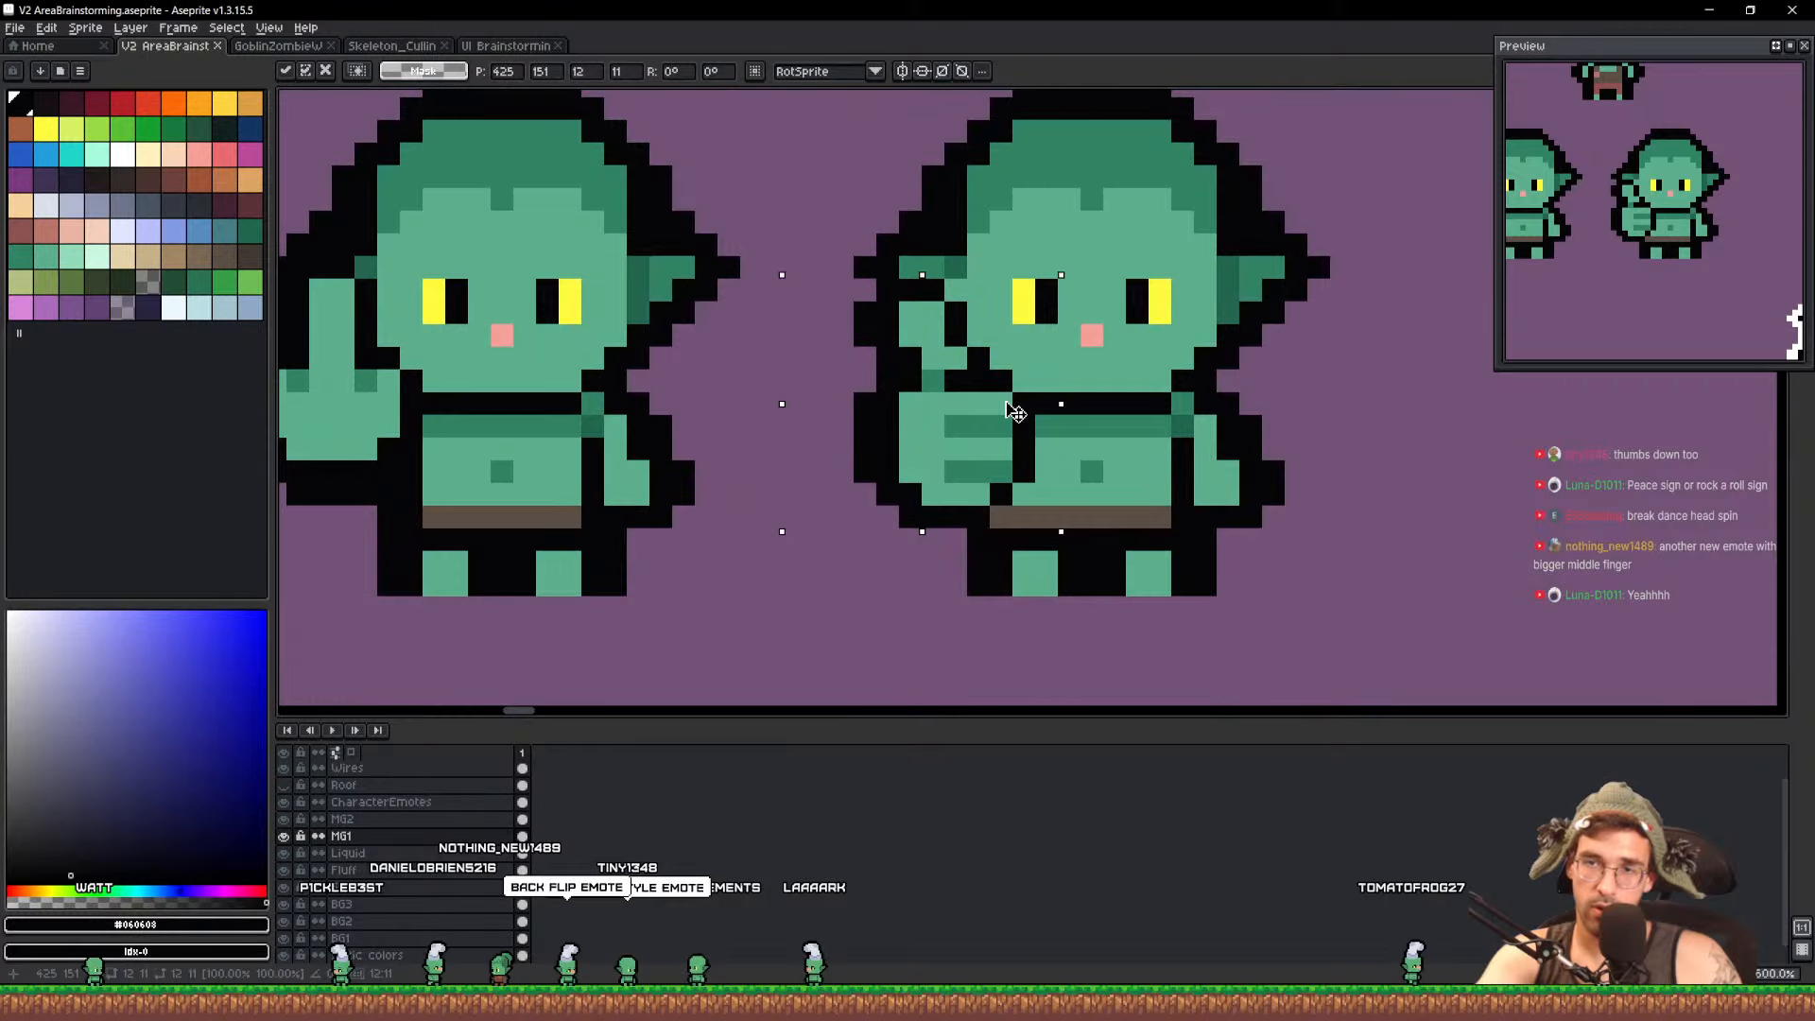
{"action": "key", "text": "ctrl+d"}
{"action": "scroll", "coordinate": [971, 311], "scroll_direction": "up", "scroll_amount": 1}
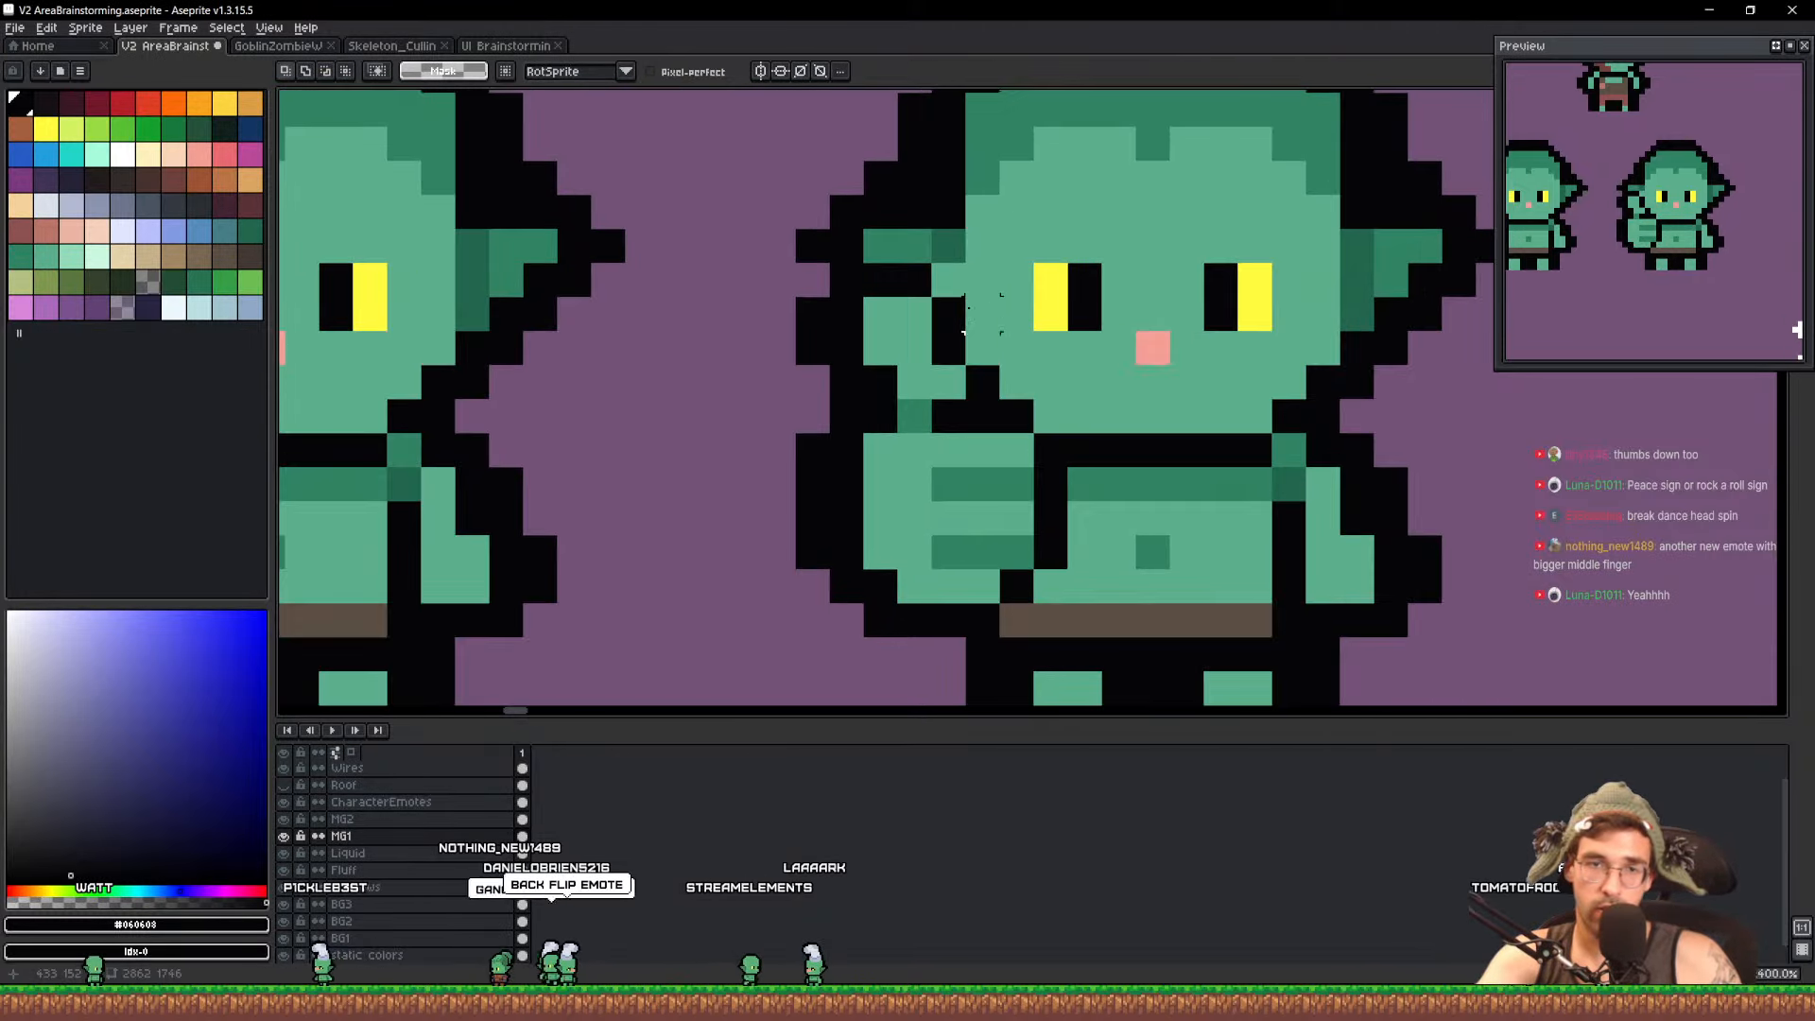
{"action": "left_click", "coordinate": [949, 268], "text": "alt"}
{"action": "key", "text": "b"}
{"action": "key", "text": "ctrl+s"}
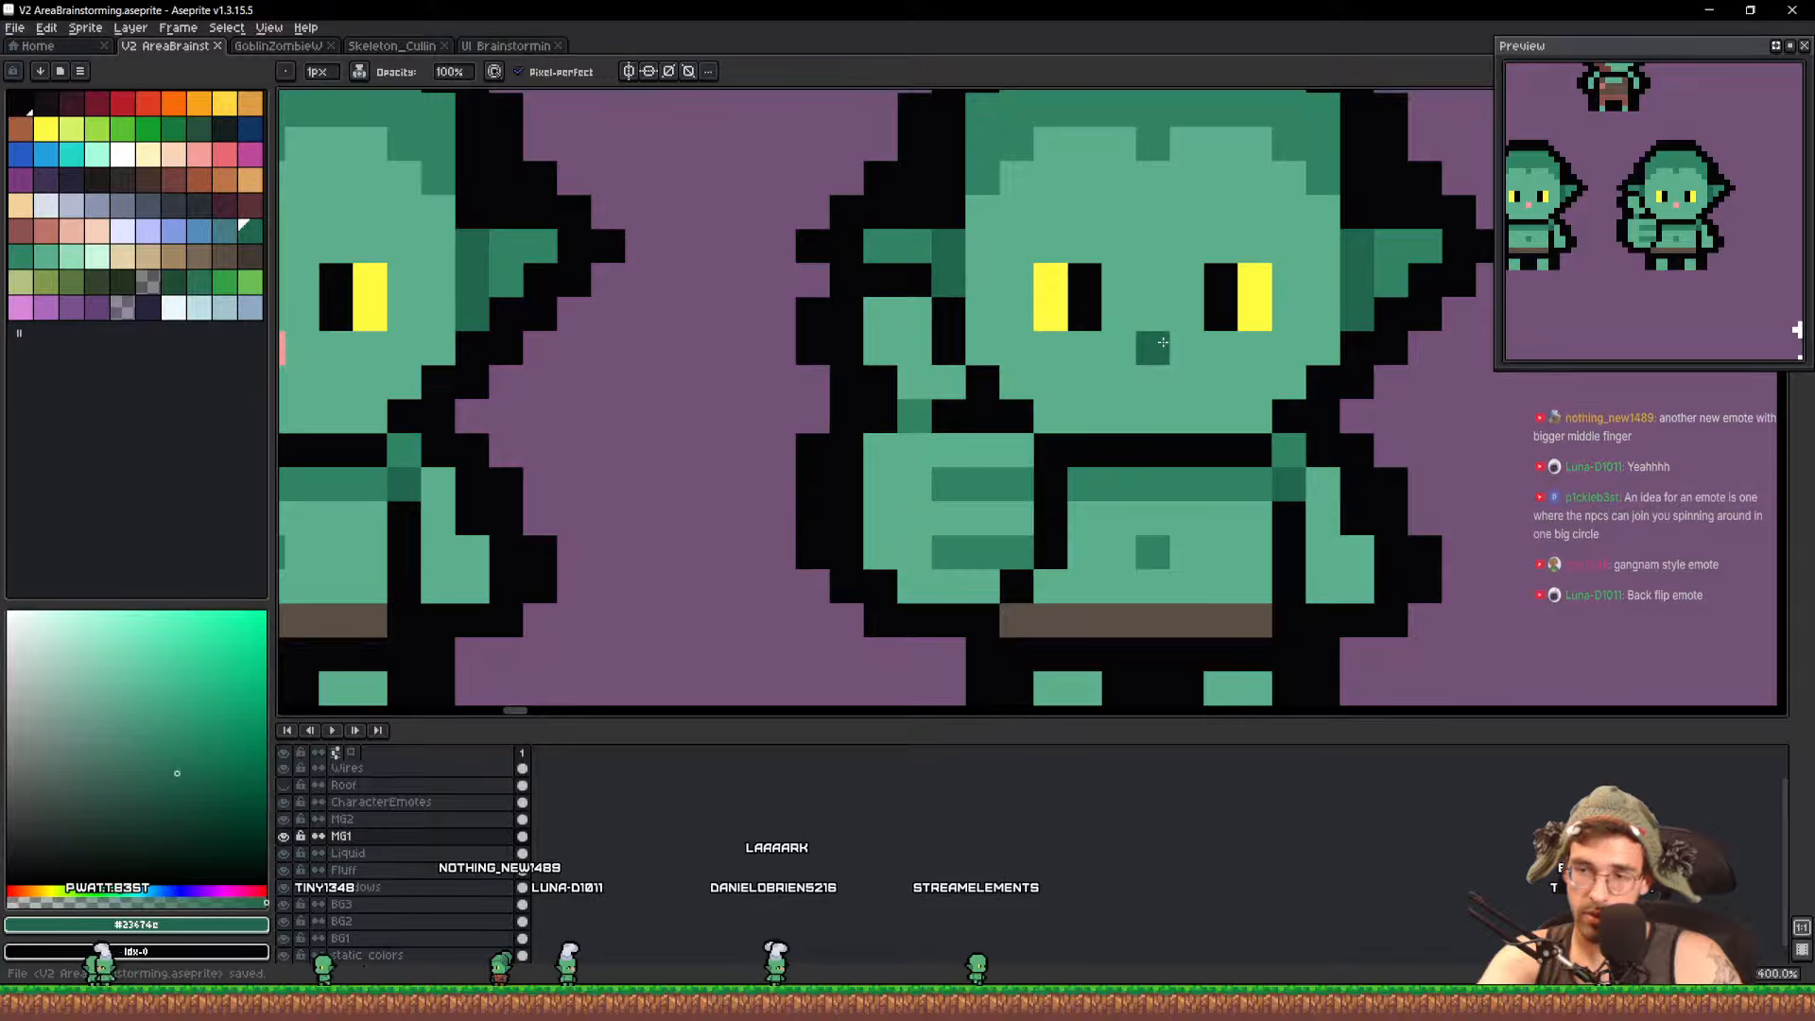
Place a copy of the thumbs-up goblin beside the original, on the side away from the raised-finger goblin
{"action": "scroll", "coordinate": [1162, 342], "scroll_direction": "down", "scroll_amount": 1}
{"action": "scroll", "coordinate": [1162, 342], "scroll_direction": "down", "scroll_amount": 2}
{"action": "scroll", "coordinate": [1156, 362], "scroll_direction": "up", "scroll_amount": 1}
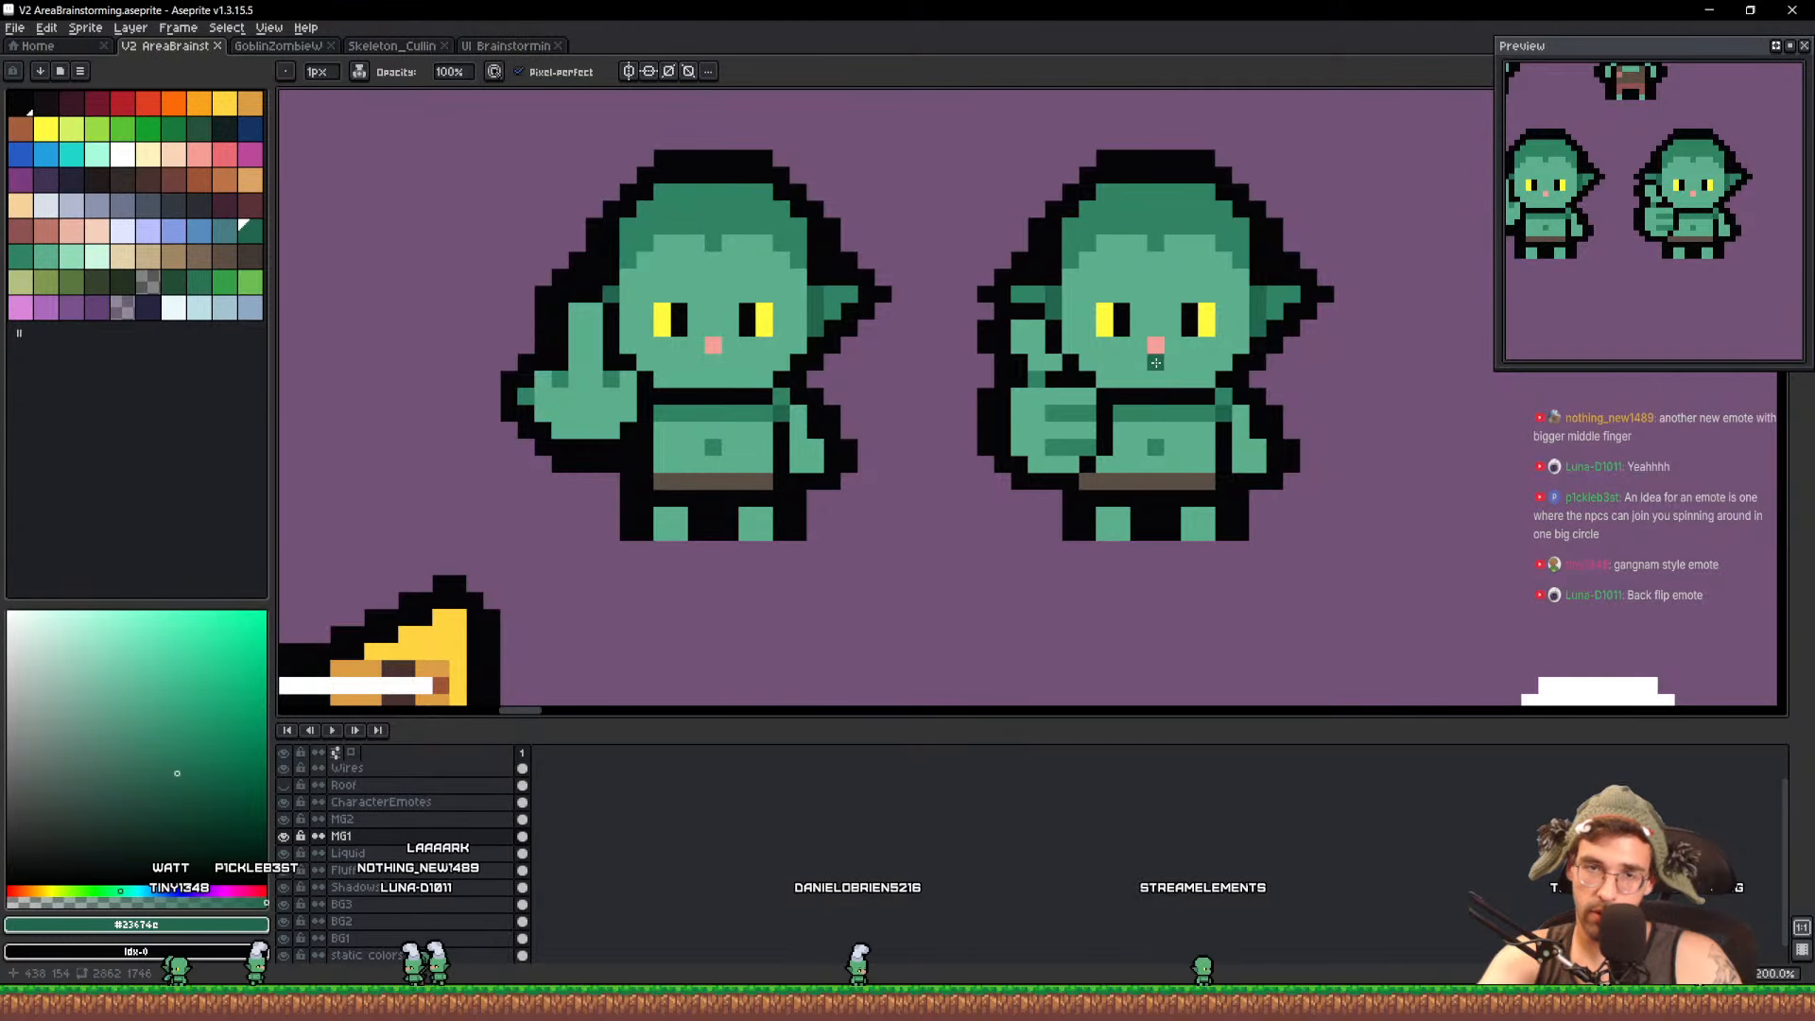
{"action": "scroll", "coordinate": [1155, 363], "scroll_direction": "down", "scroll_amount": 1}
{"action": "scroll", "coordinate": [1209, 359], "scroll_direction": "up", "scroll_amount": 3}
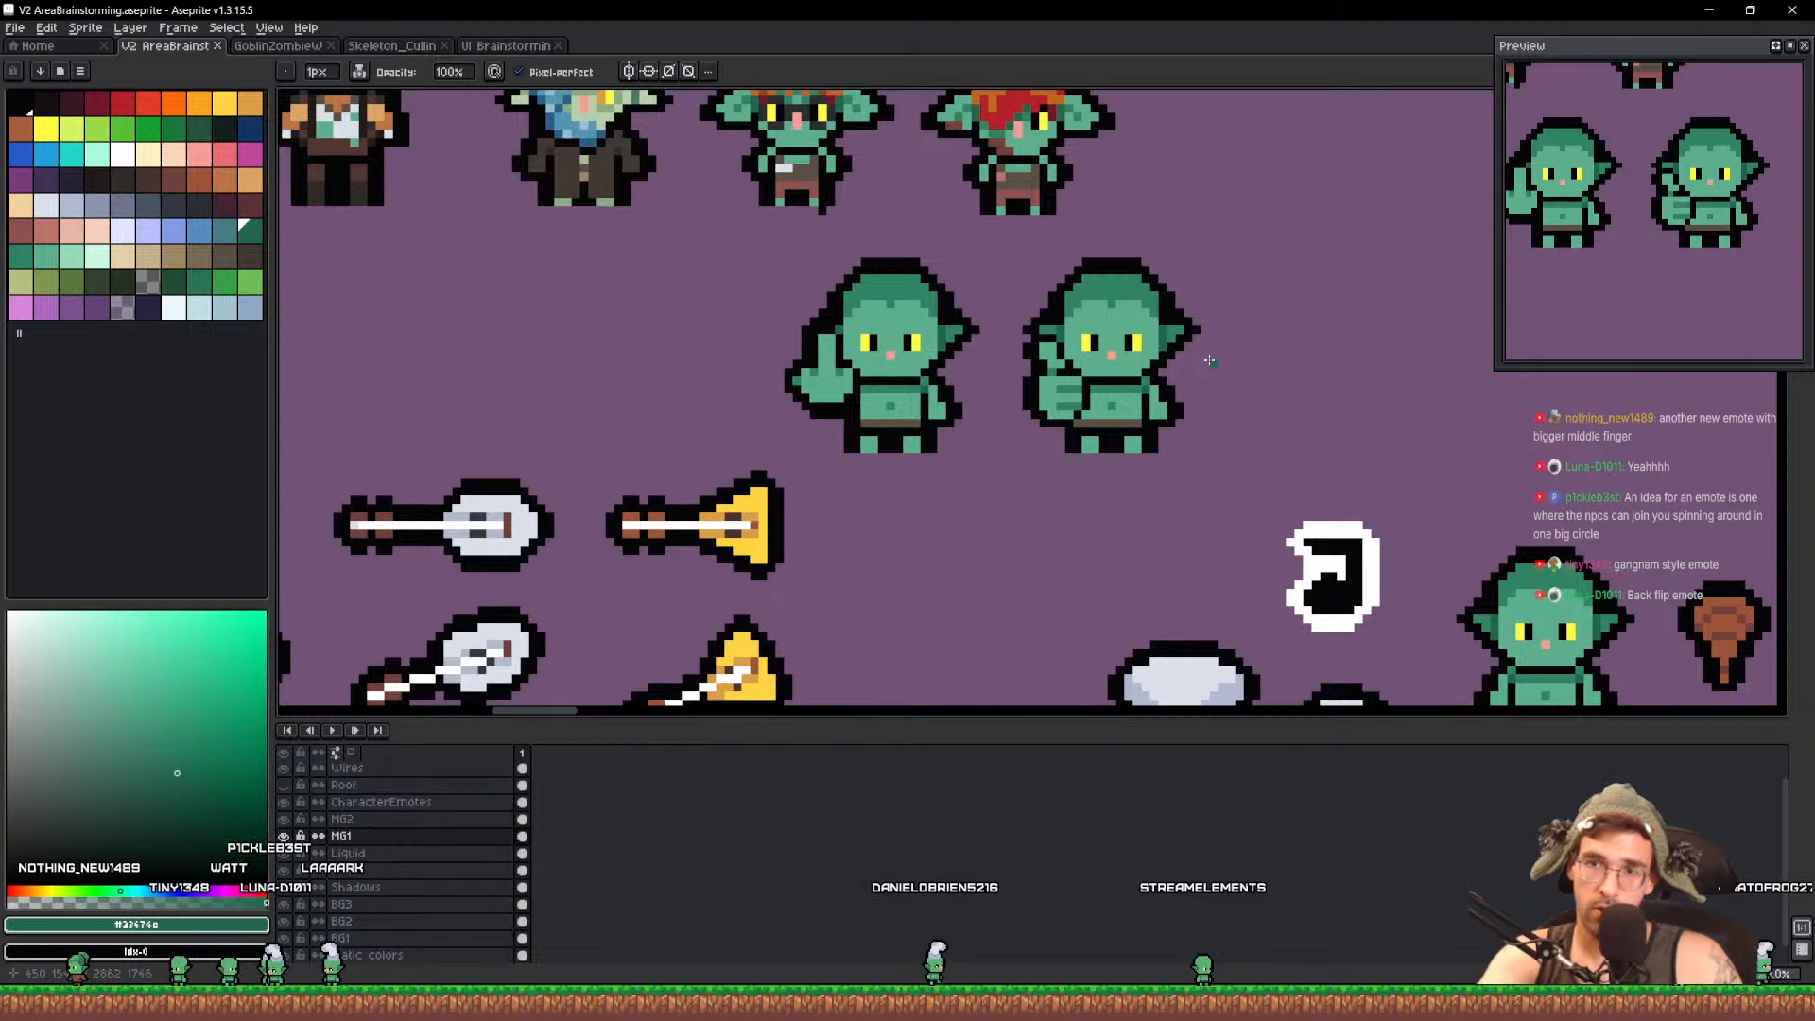
{"action": "scroll", "coordinate": [1209, 360], "scroll_direction": "down", "scroll_amount": 3}
{"action": "scroll", "coordinate": [1209, 360], "scroll_direction": "up", "scroll_amount": 4}
{"action": "left_click_drag", "start_coordinate": [1209, 360], "coordinate": [1114, 339]}
{"action": "key", "text": "q"}
{"action": "mouse_move", "coordinate": [1177, 423]}
{"action": "left_mouse_down"}
{"action": "mouse_move", "coordinate": [1094, 518]}
{"action": "mouse_move", "coordinate": [940, 174]}
{"action": "mouse_move", "coordinate": [1115, 218]}
{"action": "left_mouse_up"}
{"action": "mouse_move", "coordinate": [1082, 341]}
{"action": "left_mouse_down"}
{"action": "mouse_move", "coordinate": [1422, 340]}
{"action": "mouse_move", "coordinate": [1385, 340]}
{"action": "left_mouse_up"}
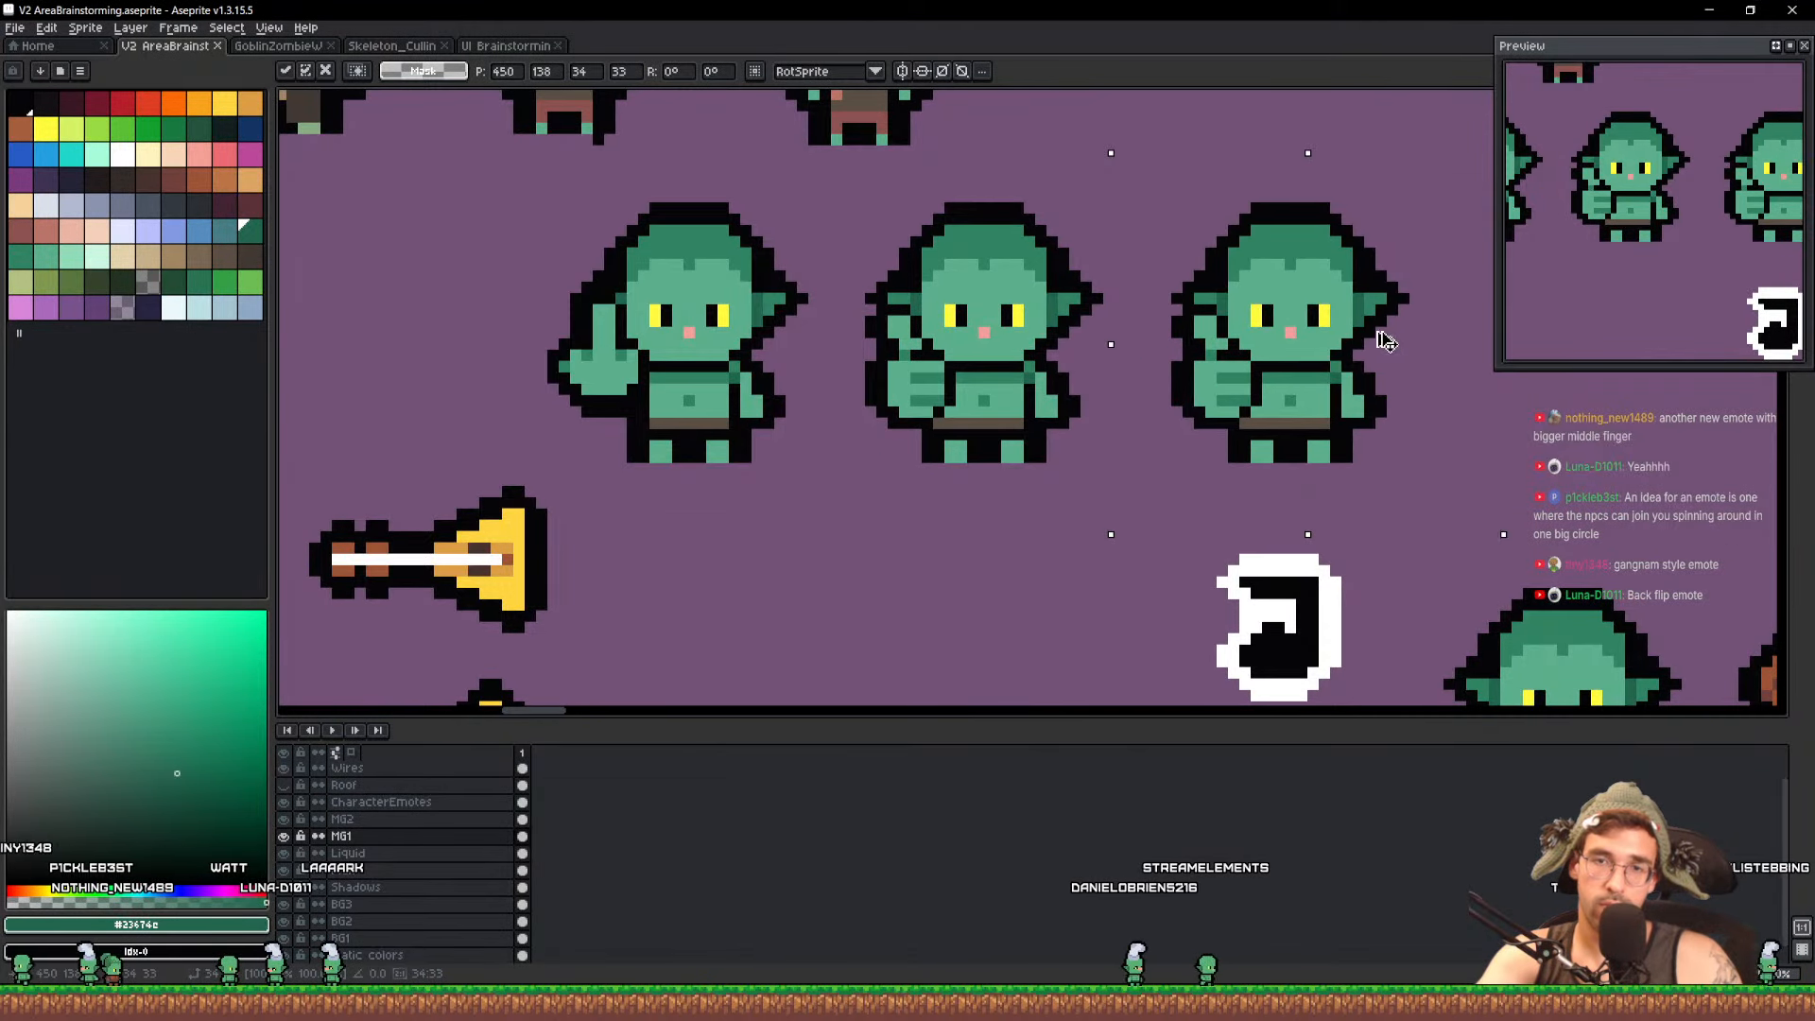
{"action": "key", "text": "ctrl+d"}
Rotate the copied goblin's hand 180 degrees and place it back at the arm as a thumbs-down hand
{"action": "scroll", "coordinate": [1312, 345], "scroll_direction": "up", "scroll_amount": 1}
{"action": "scroll", "coordinate": [1314, 341], "scroll_direction": "up", "scroll_amount": 1}
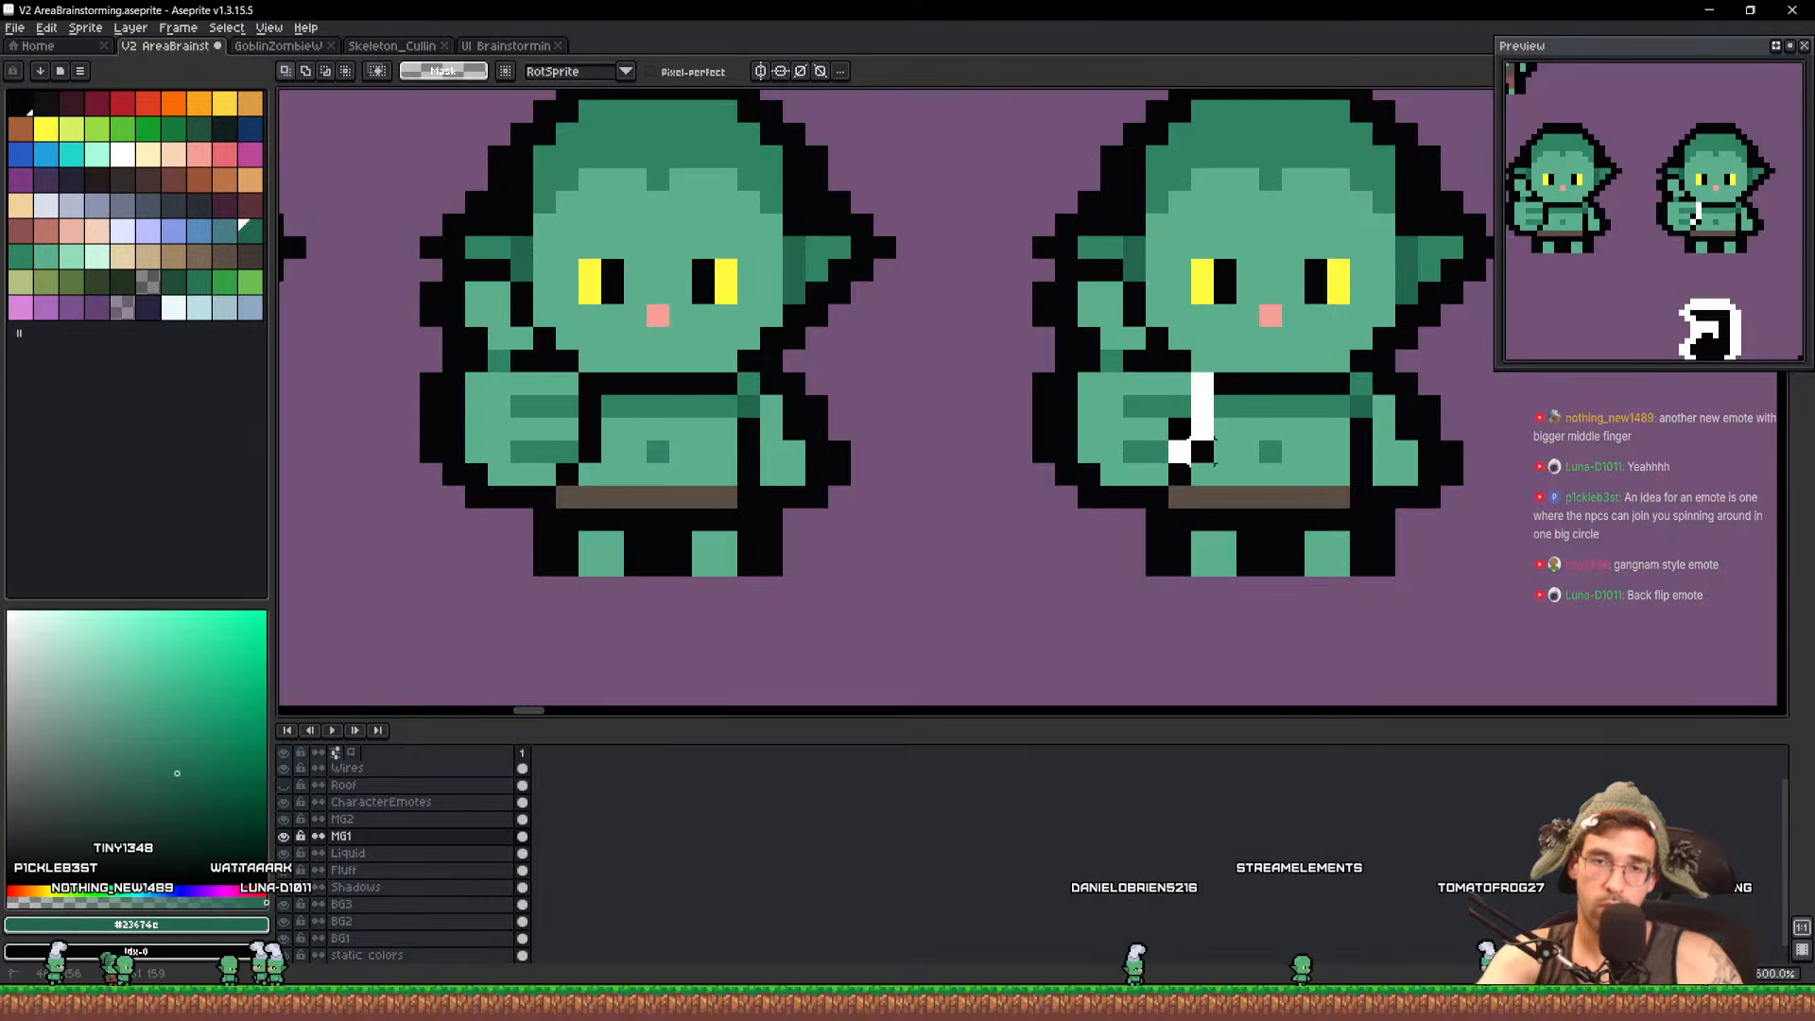
{"action": "mouse_move", "coordinate": [1043, 476]}
{"action": "left_mouse_down"}
{"action": "mouse_move", "coordinate": [999, 339]}
{"action": "mouse_move", "coordinate": [1047, 291]}
{"action": "left_mouse_up"}
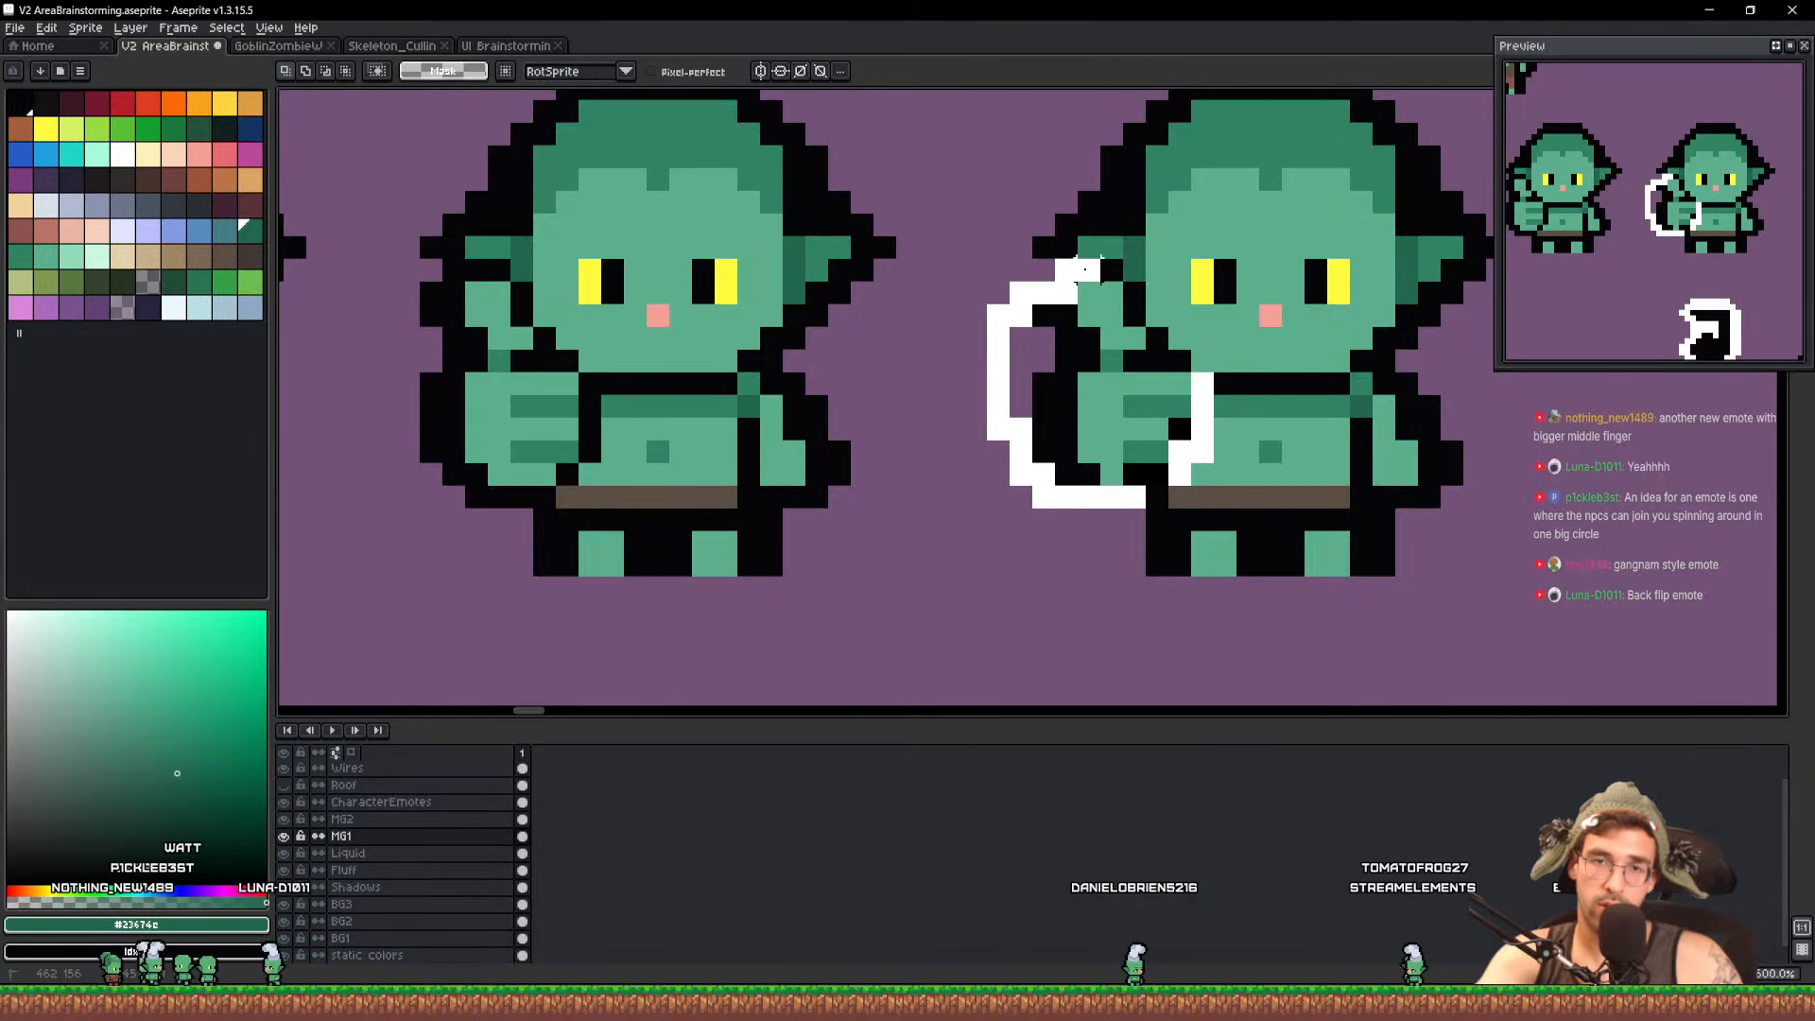
{"action": "scroll", "coordinate": [1180, 373], "scroll_direction": "down", "scroll_amount": 1}
{"action": "mouse_move", "coordinate": [1180, 361]}
{"action": "left_mouse_down"}
{"action": "mouse_move", "coordinate": [1014, 326]}
{"action": "mouse_move", "coordinate": [1406, 413]}
{"action": "mouse_move", "coordinate": [1263, 416]}
{"action": "left_mouse_up"}
{"action": "left_click_drag", "start_coordinate": [1344, 300], "coordinate": [1059, 619]}
{"action": "left_click_drag", "start_coordinate": [1229, 421], "coordinate": [859, 356]}
{"action": "scroll", "coordinate": [859, 356], "scroll_direction": "up", "scroll_amount": 1}
{"action": "key", "text": "Return"}
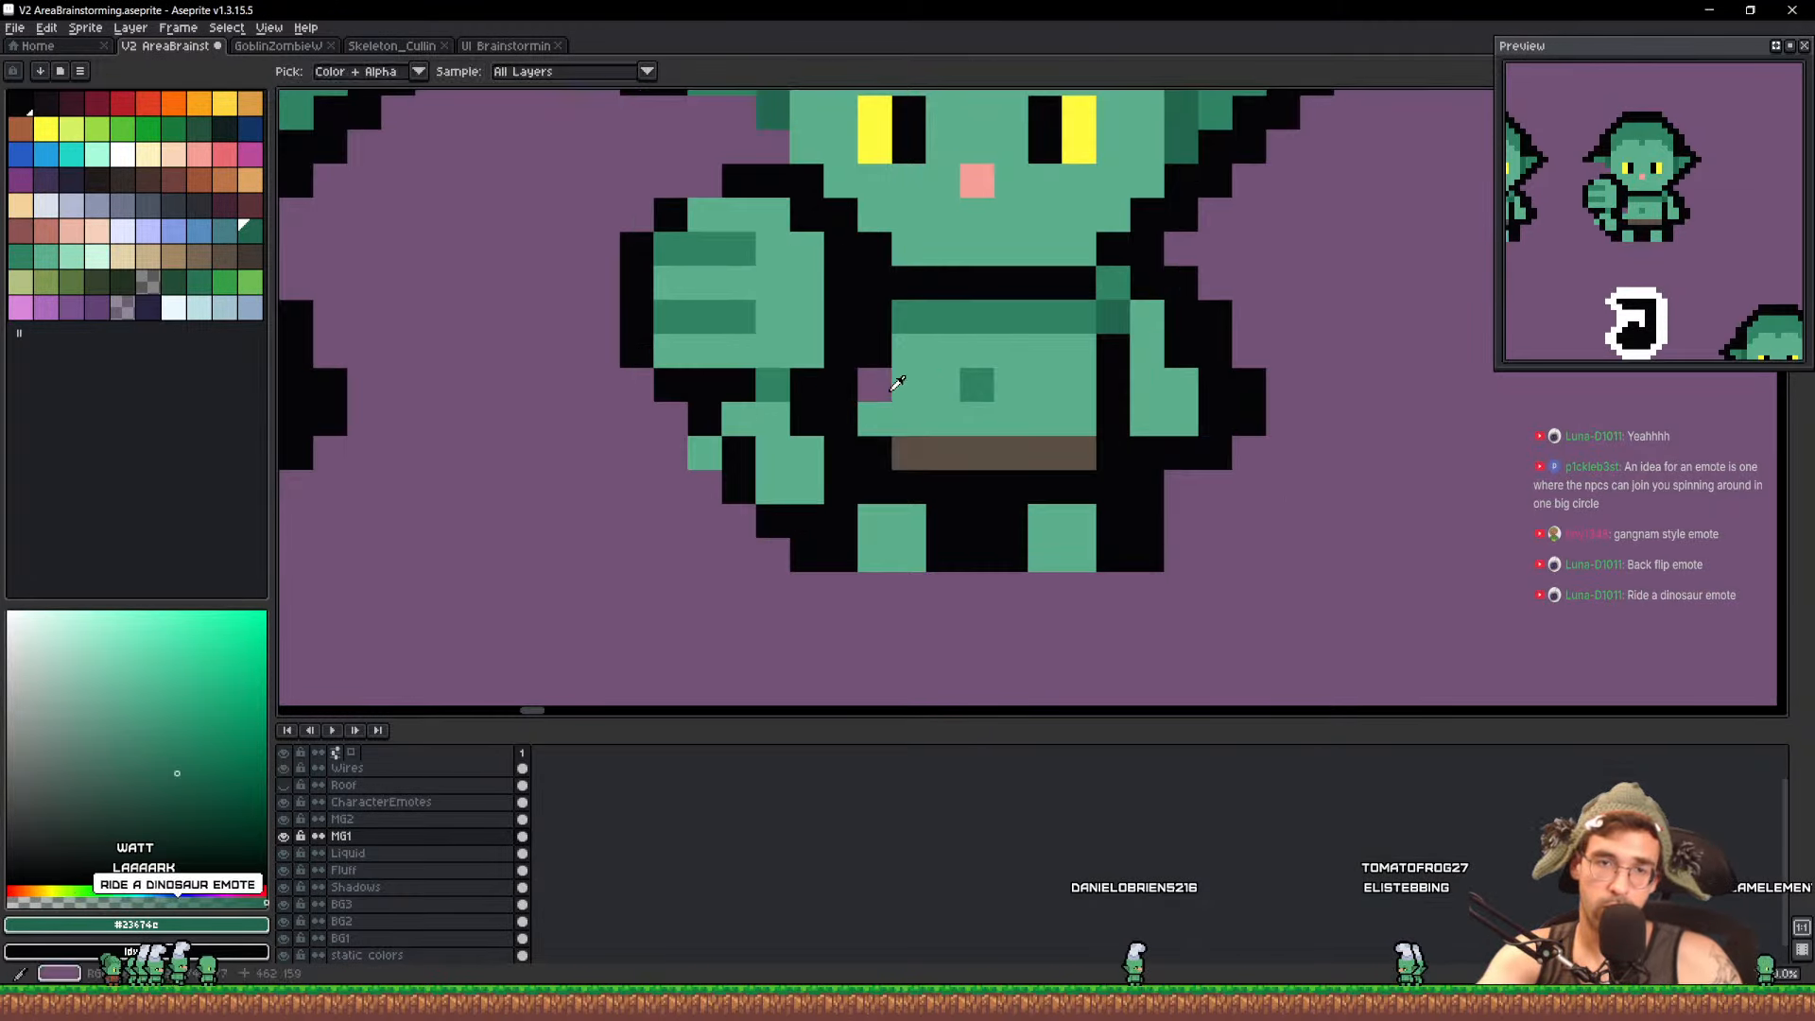
Repaint the belt, torso, shadow and chin pixels beside the thumbs-down hand with matching colors picked from the body
{"action": "key", "text": "b"}
{"action": "left_click", "coordinate": [908, 451], "text": "alt"}
{"action": "left_click", "coordinate": [876, 450]}
{"action": "left_click", "coordinate": [878, 397], "text": "alt"}
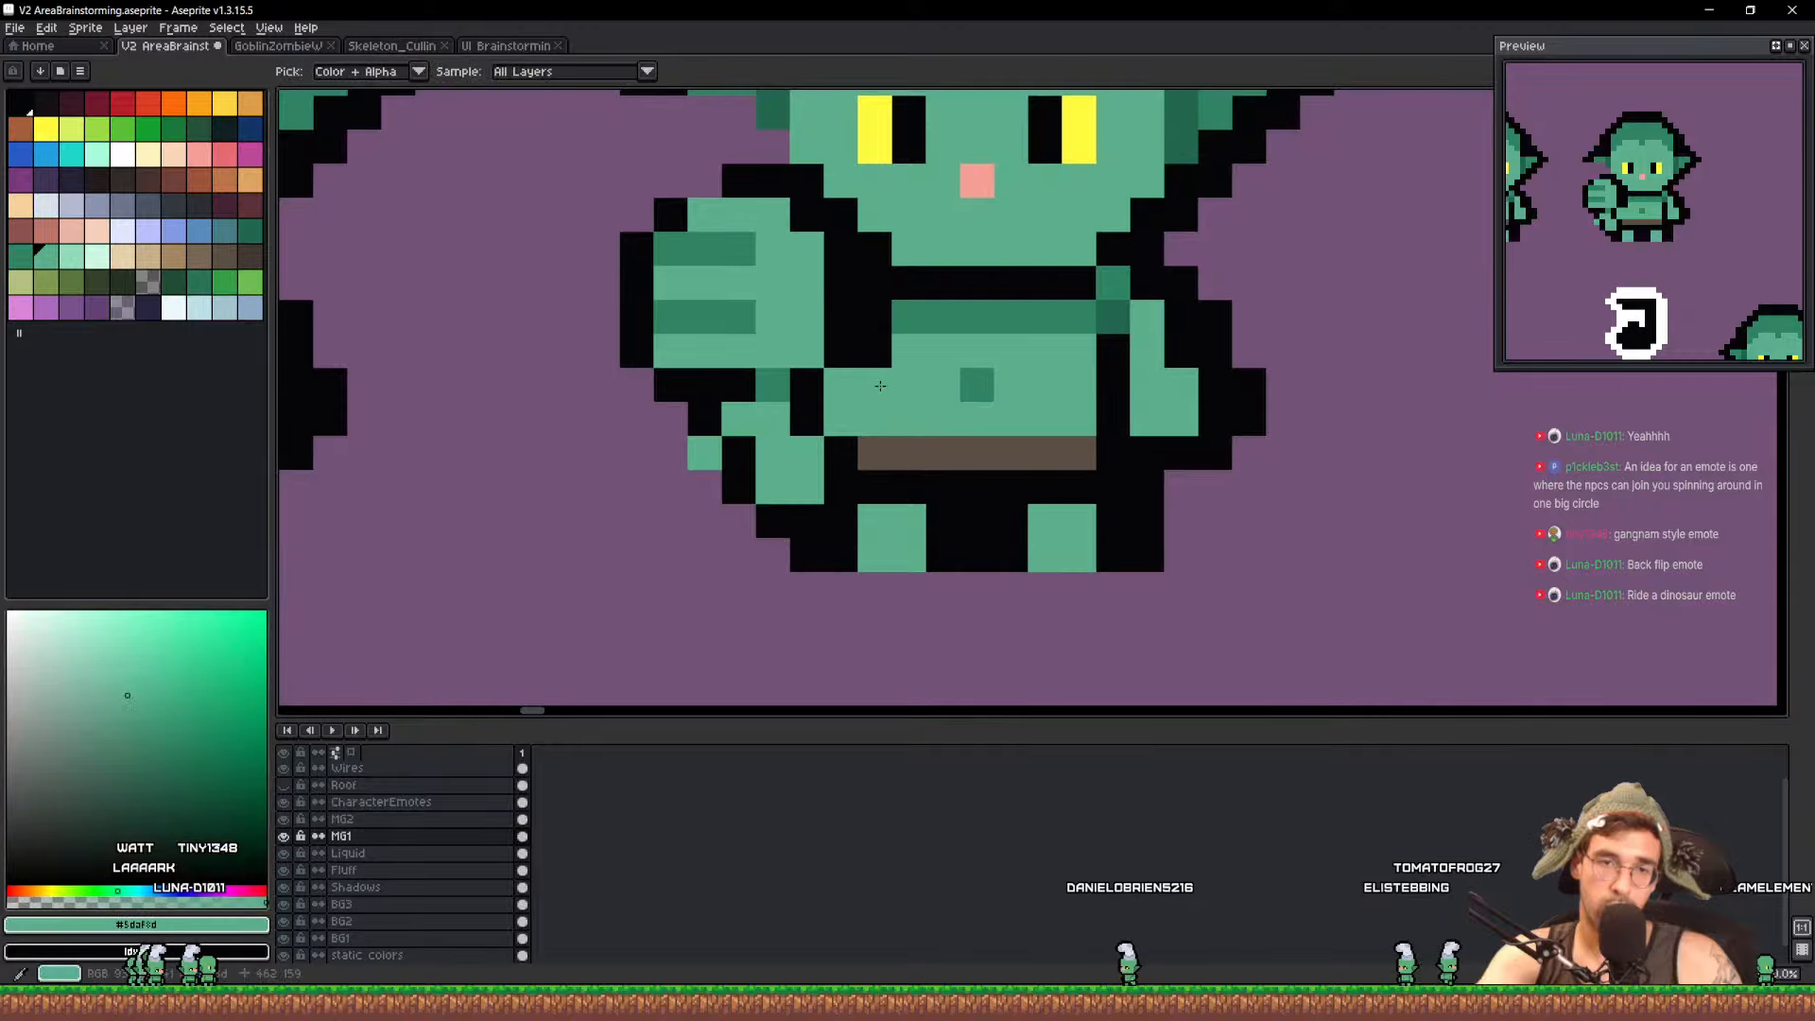
{"action": "left_click", "coordinate": [875, 350]}
{"action": "left_click", "coordinate": [898, 310], "text": "alt"}
{"action": "left_click", "coordinate": [878, 317]}
{"action": "left_click", "coordinate": [916, 243], "text": "alt"}
{"action": "left_click", "coordinate": [852, 207]}
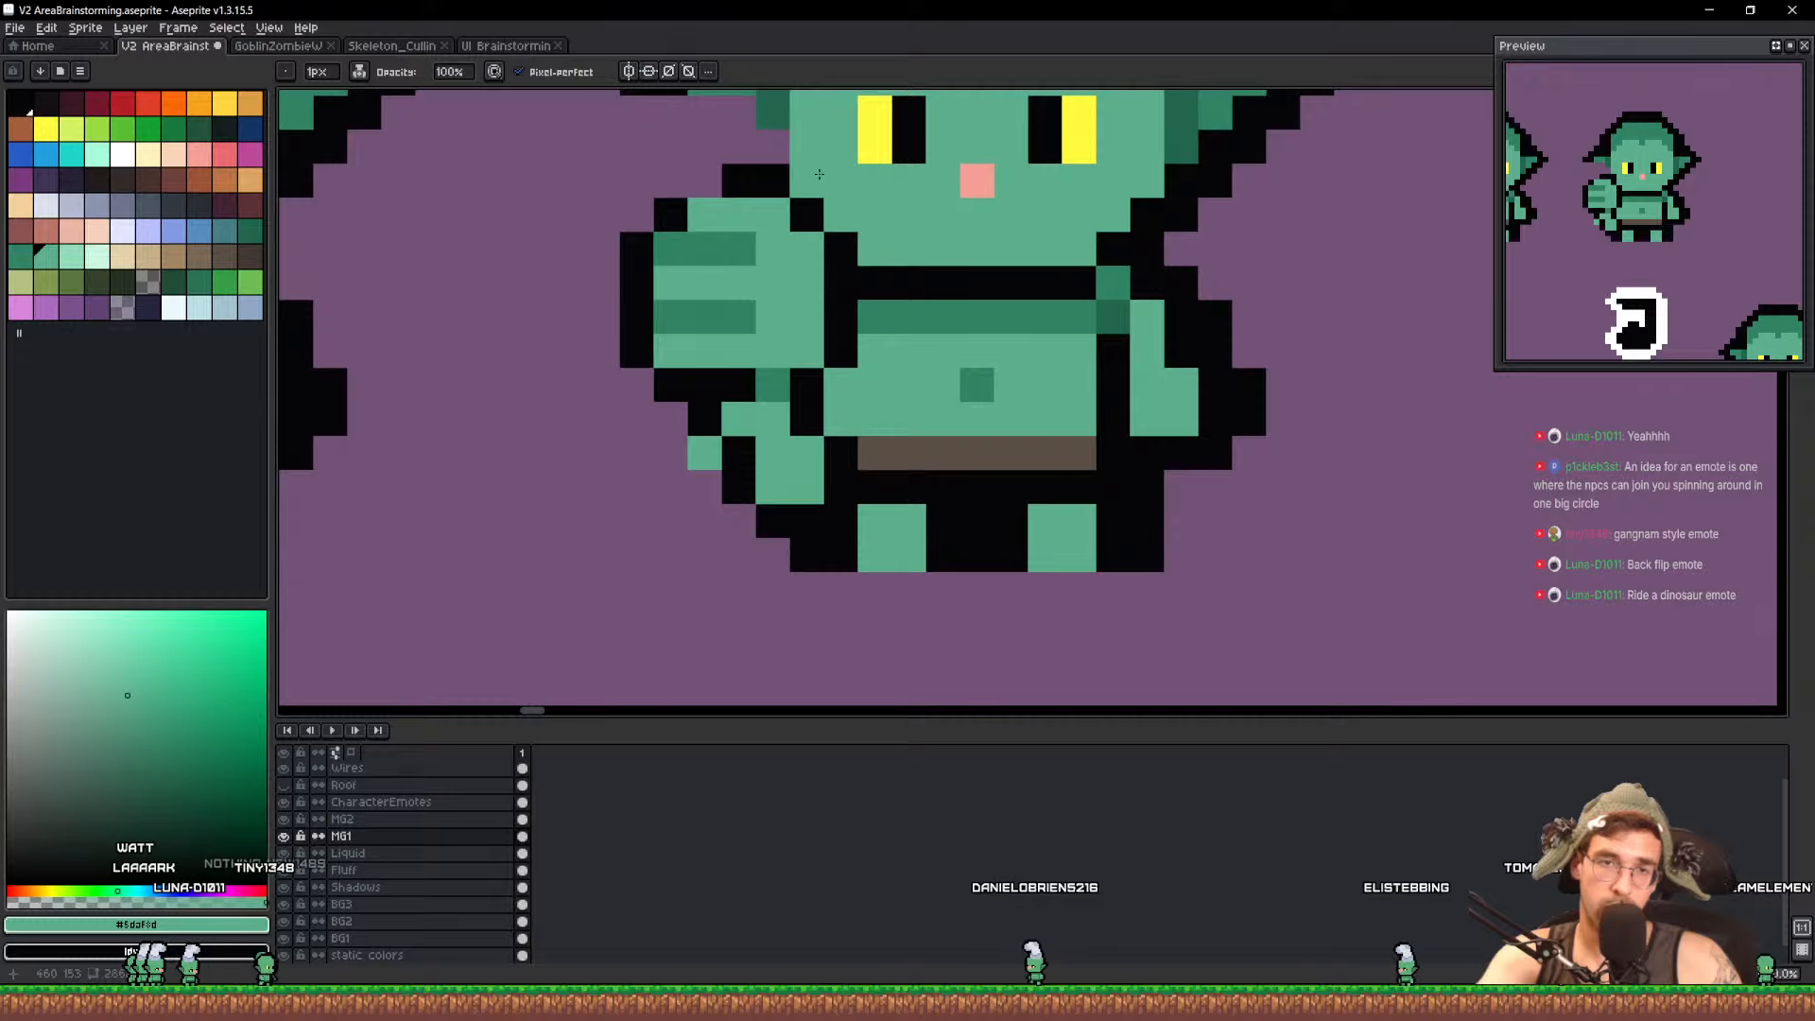
Complete the thick black outline around the thumbs-down hand and paint out the stray green pixel beside the thumb
{"action": "left_click", "coordinate": [740, 465], "text": "alt"}
{"action": "left_click", "coordinate": [743, 515]}
{"action": "left_click", "coordinate": [709, 487]}
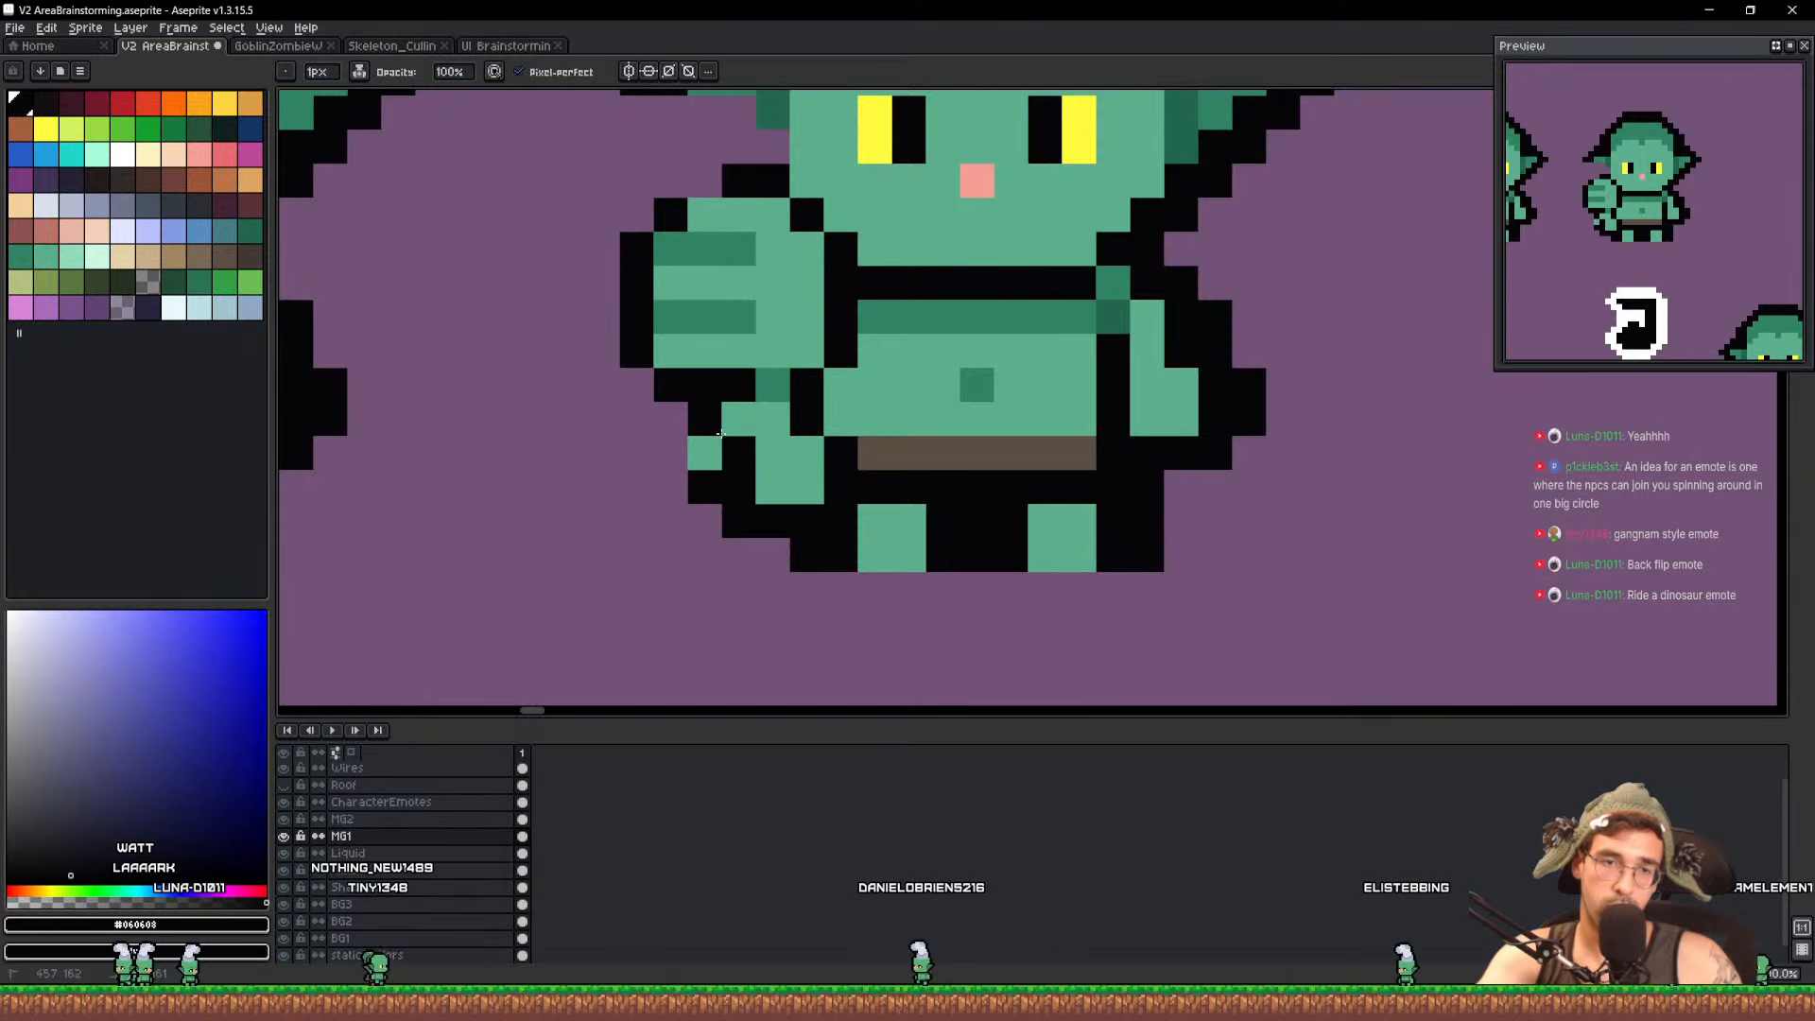
{"action": "left_click_drag", "start_coordinate": [738, 421], "coordinate": [703, 454]}
{"action": "left_click", "coordinate": [773, 454], "text": "alt"}
{"action": "left_click", "coordinate": [740, 421]}
{"action": "left_click", "coordinate": [705, 422], "text": "alt"}
{"action": "left_click", "coordinate": [675, 422]}
{"action": "left_click", "coordinate": [639, 380]}
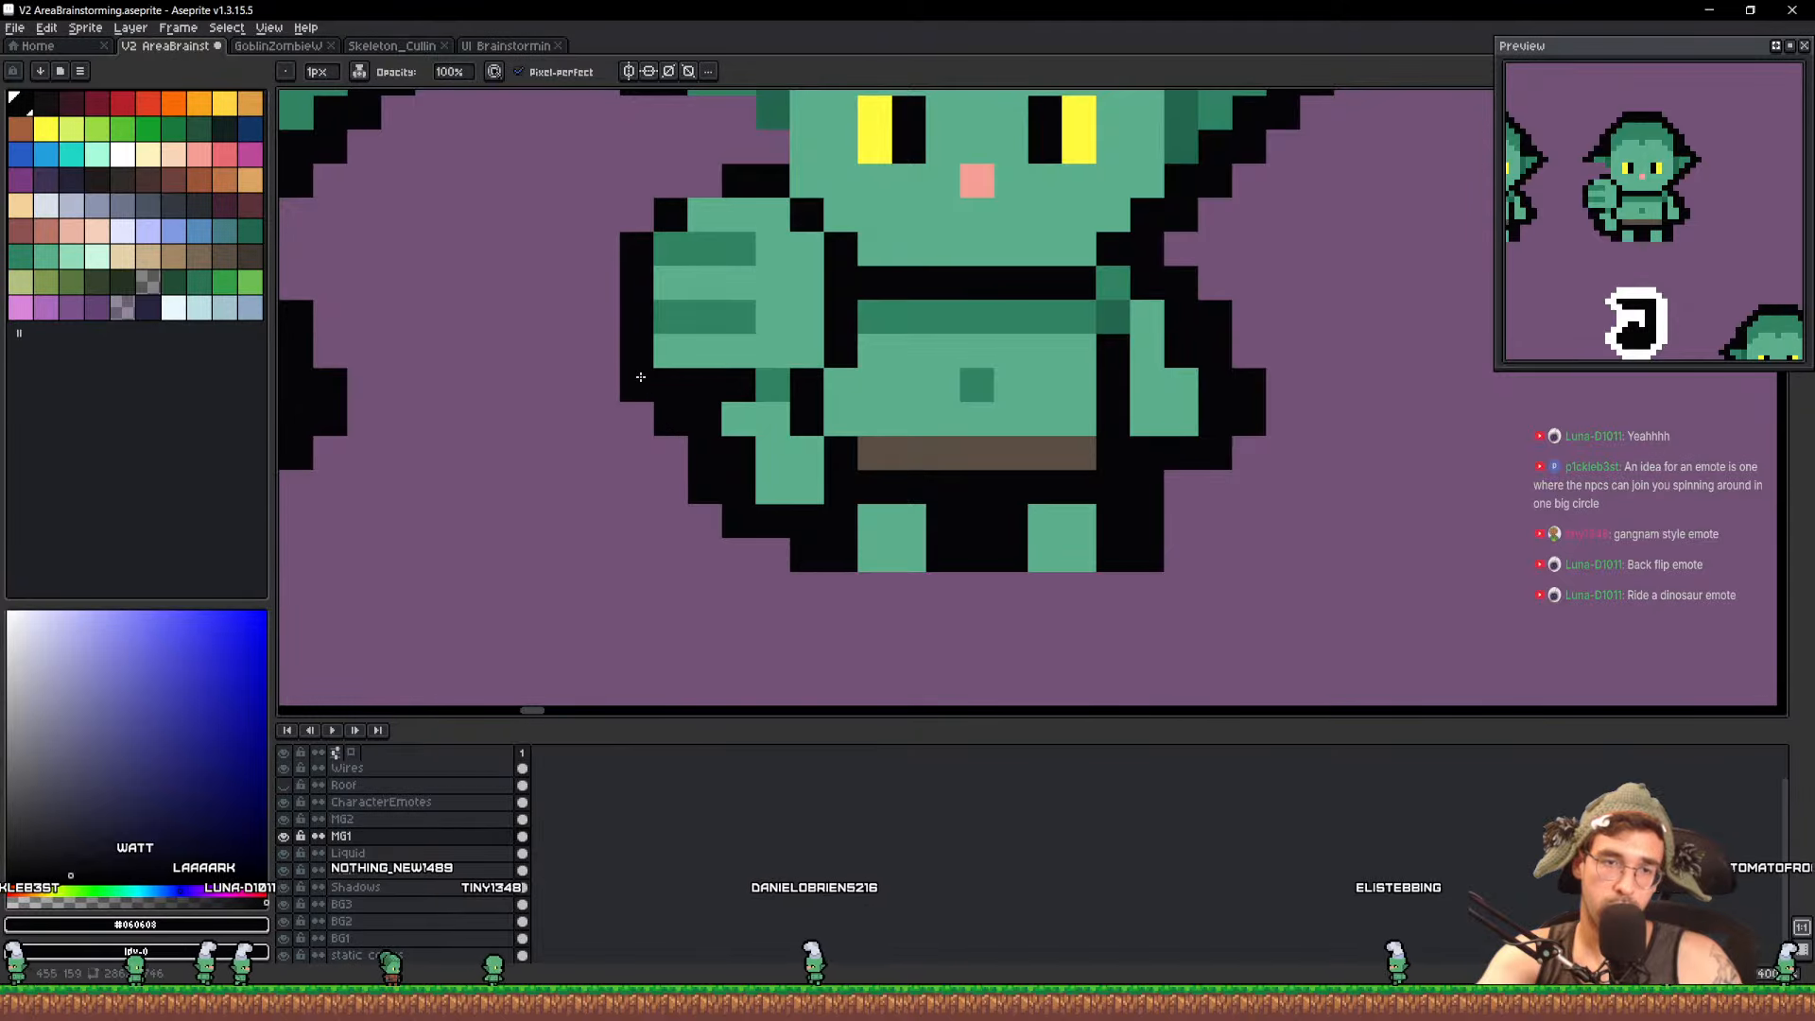
{"action": "mouse_move", "coordinate": [605, 351]}
{"action": "left_mouse_down"}
{"action": "mouse_move", "coordinate": [599, 252]}
{"action": "mouse_move", "coordinate": [655, 185]}
{"action": "mouse_move", "coordinate": [766, 333]}
{"action": "left_mouse_up"}
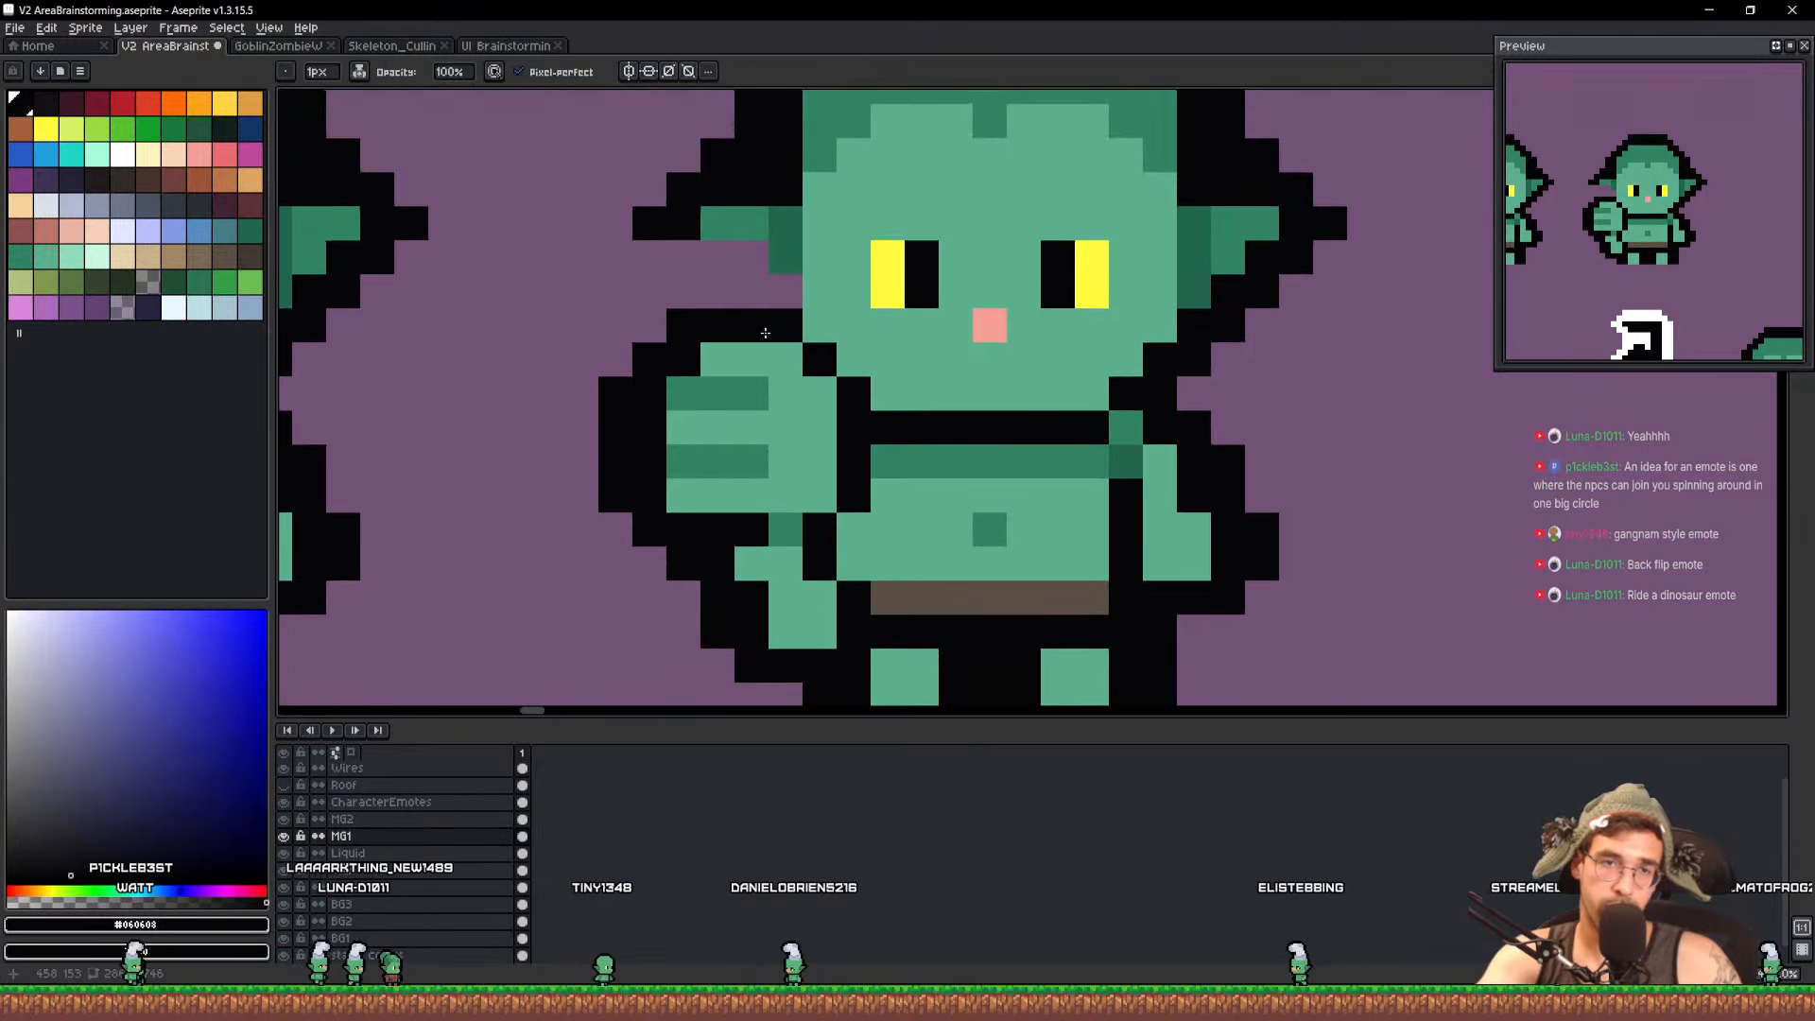
Rebuild the lower part of the thumbs-down goblin's ear above the hand with its two green shades and black outline
{"action": "left_click", "coordinate": [742, 219], "text": "alt"}
{"action": "left_click", "coordinate": [754, 257]}
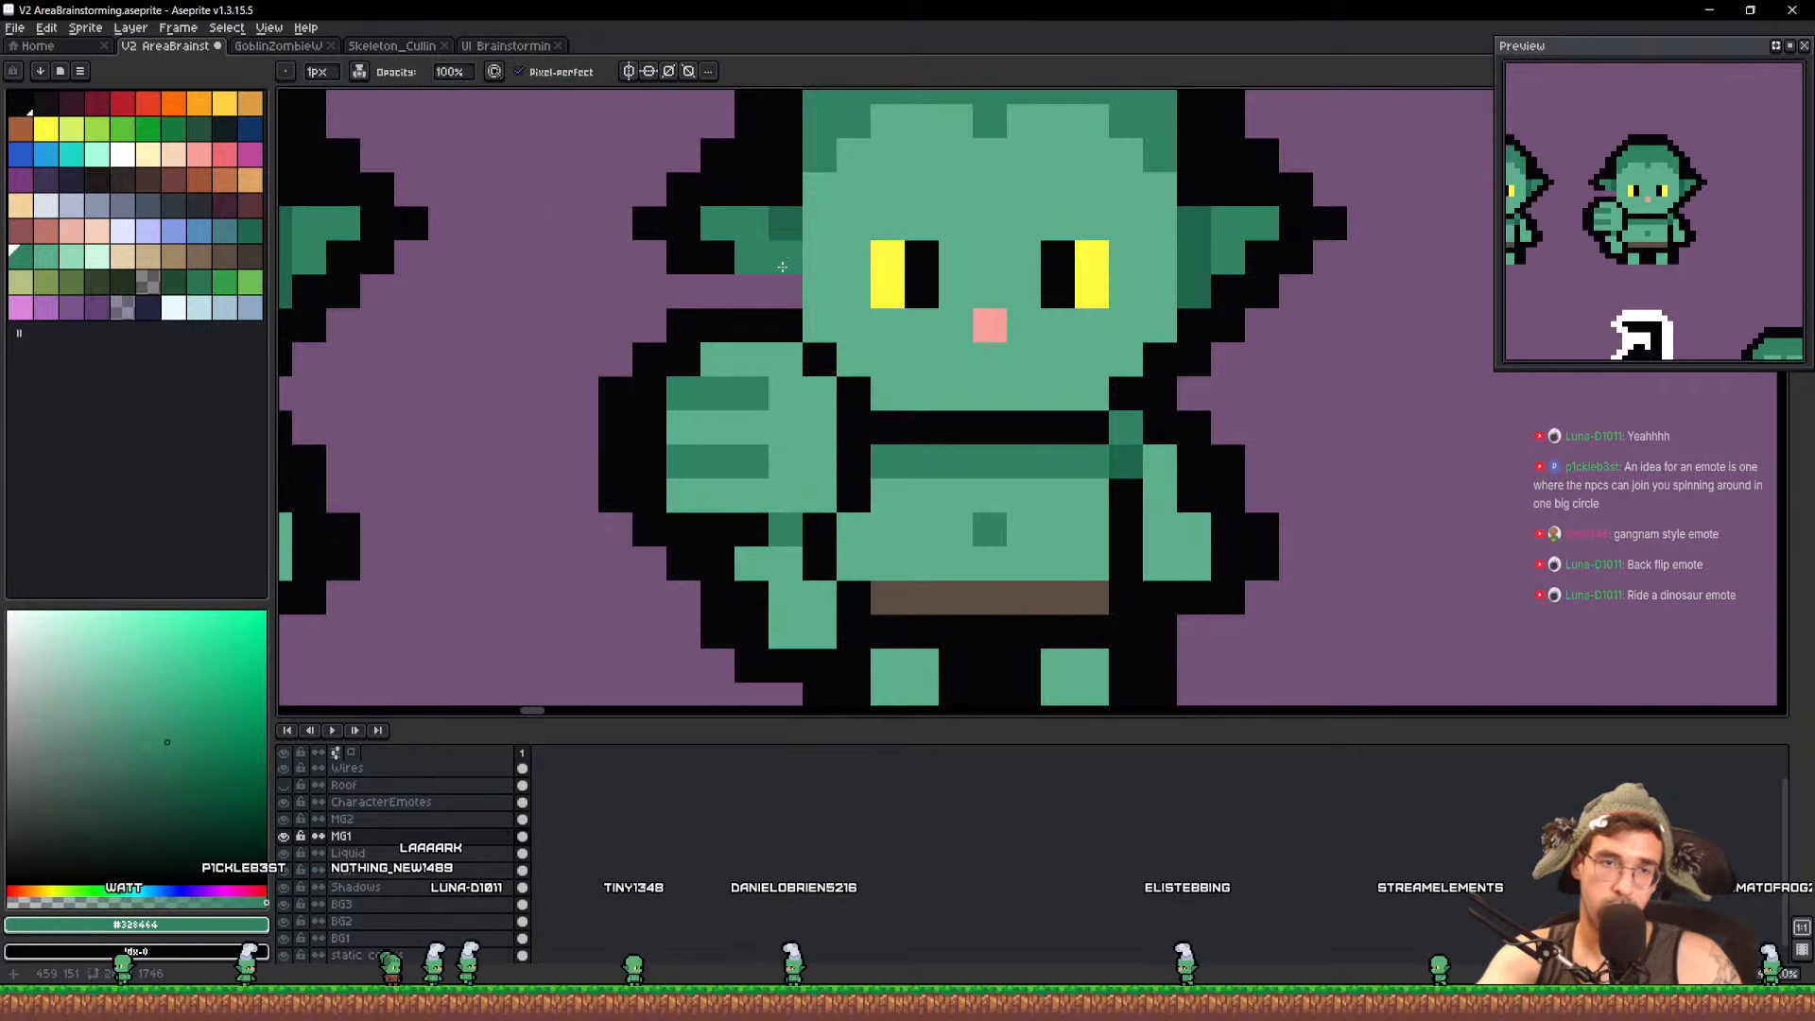
{"action": "left_click", "coordinate": [783, 261], "text": "alt"}
{"action": "left_click", "coordinate": [786, 291]}
{"action": "left_click", "coordinate": [711, 266], "text": "alt"}
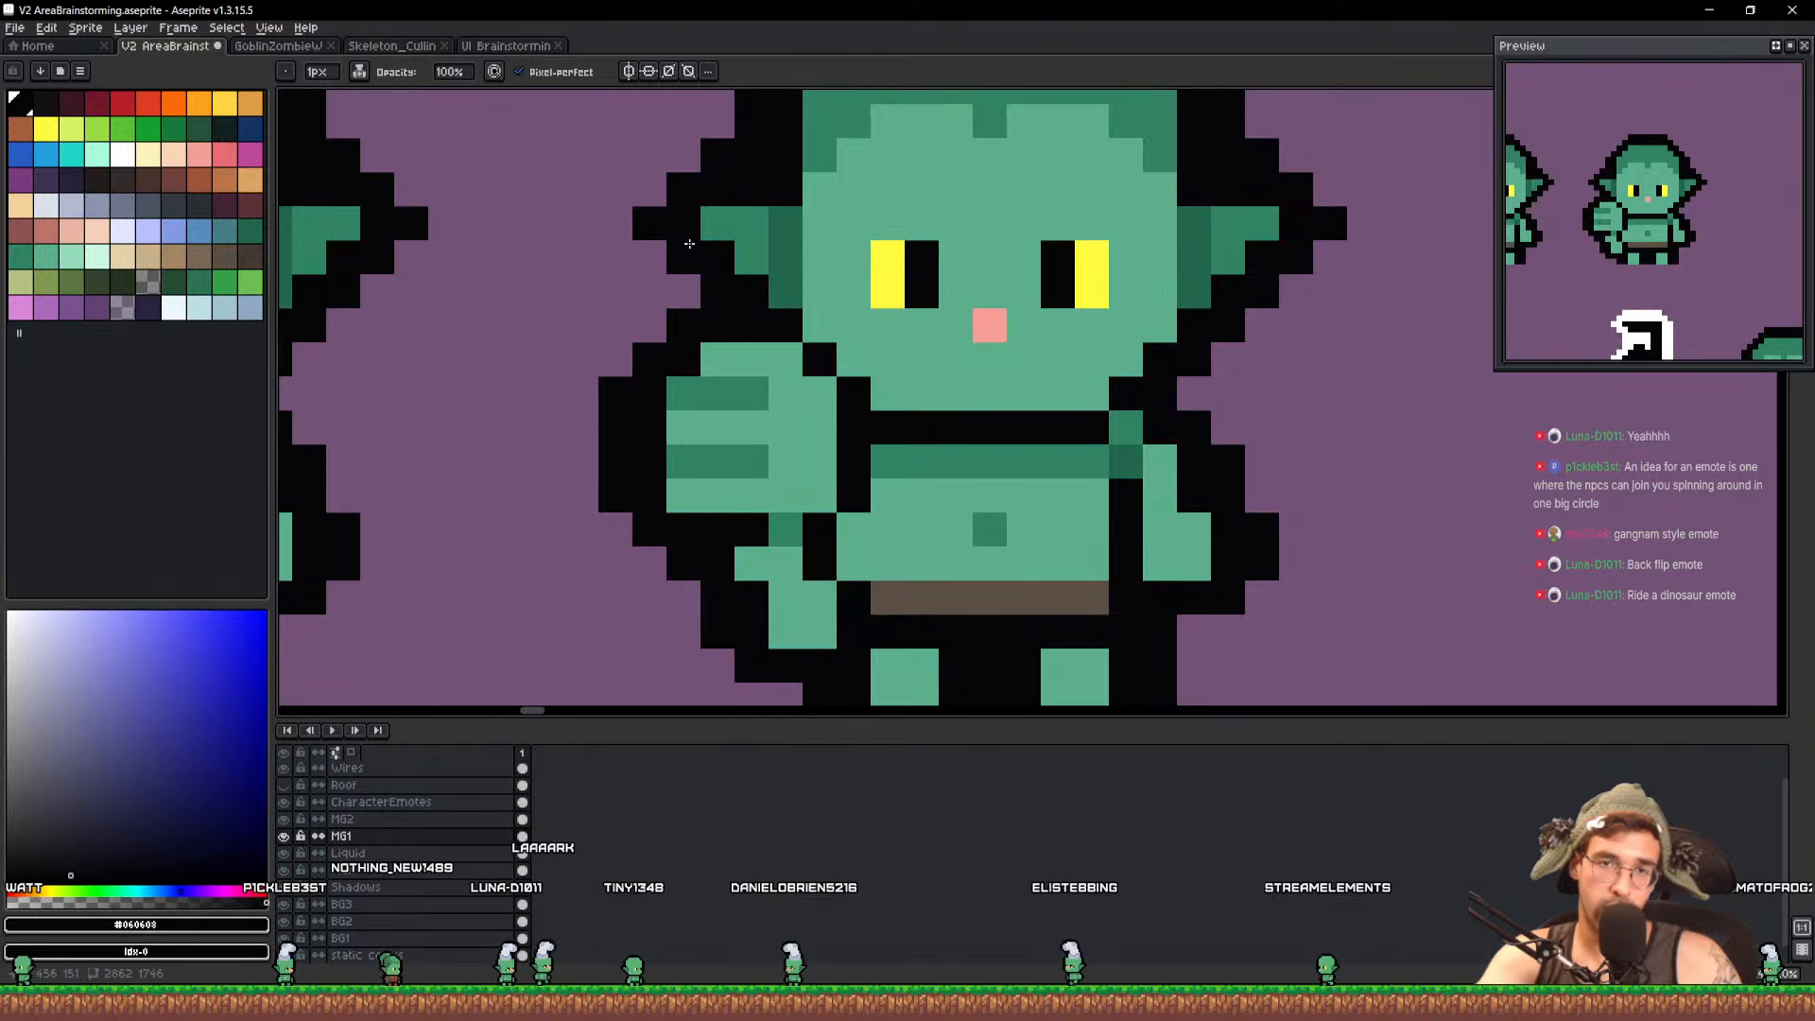
Shade the base of the down-turned thumb with the darker green and save the file
{"action": "left_click_drag", "start_coordinate": [703, 641], "coordinate": [871, 489]}
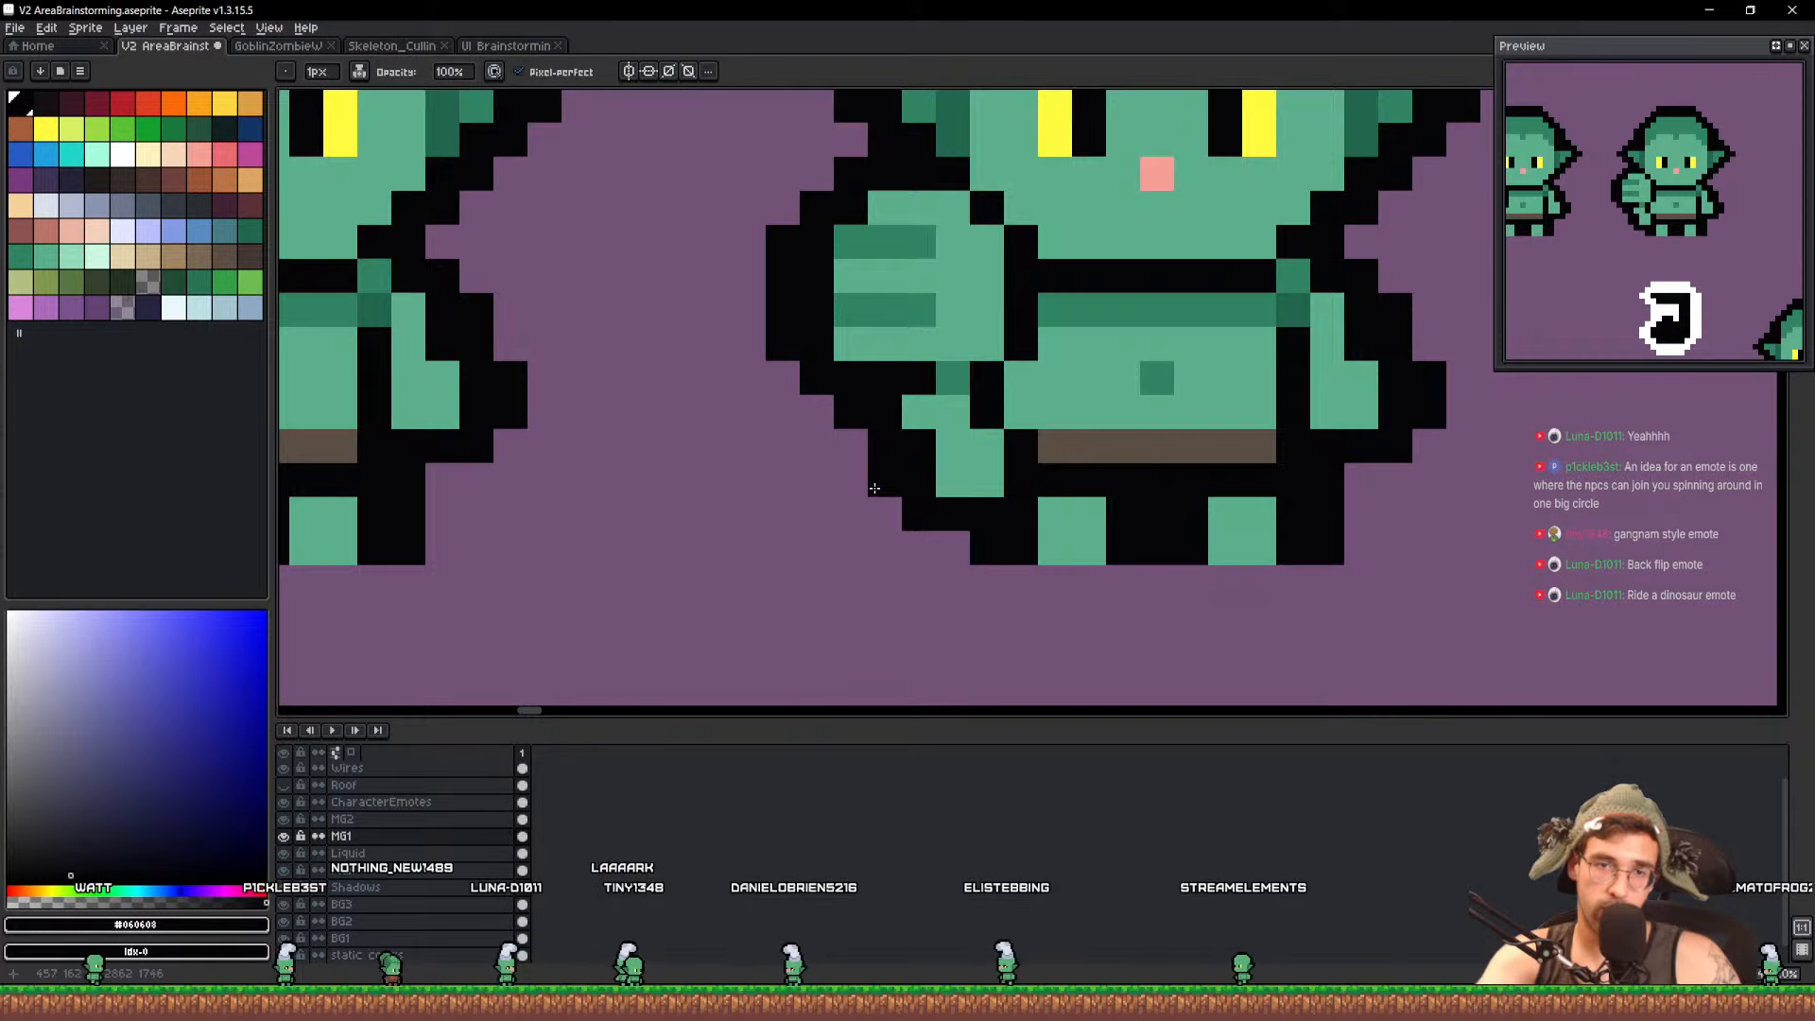
{"action": "left_click", "coordinate": [941, 377], "text": "alt"}
{"action": "left_click", "coordinate": [922, 378]}
{"action": "key", "text": "ctrl+s"}
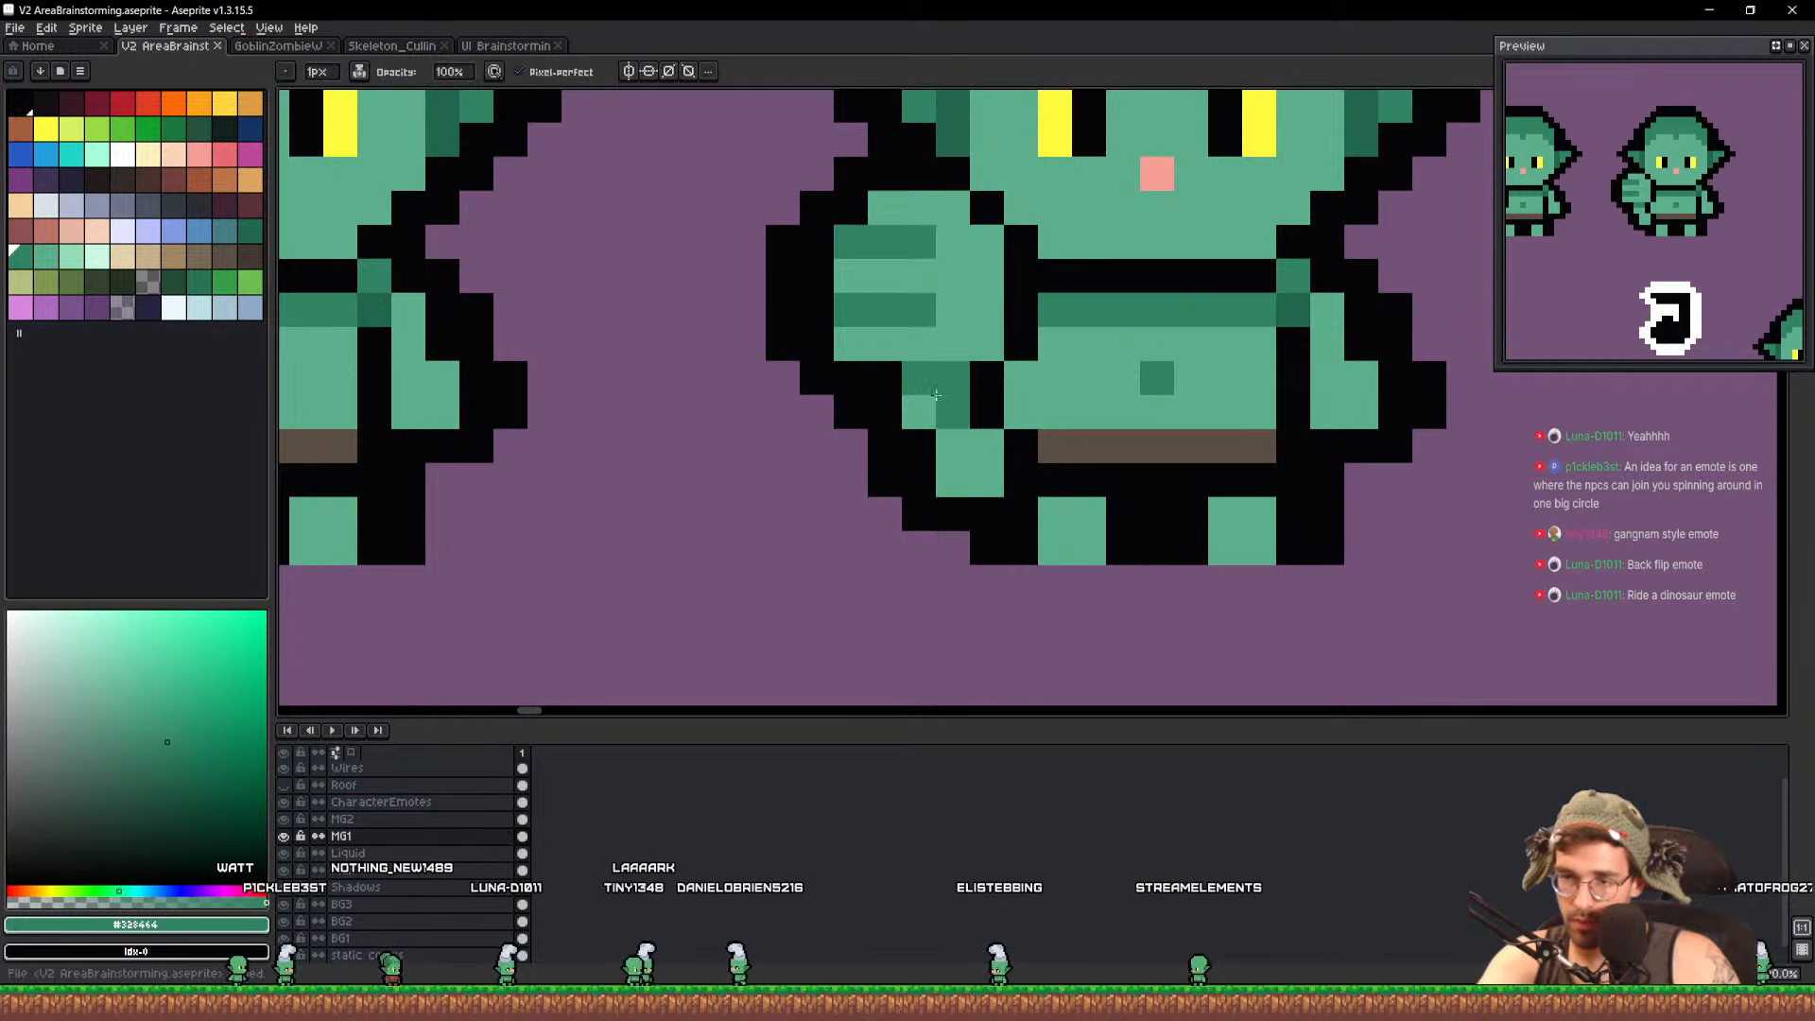
{"action": "scroll", "coordinate": [1137, 350], "scroll_direction": "down", "scroll_amount": 3}
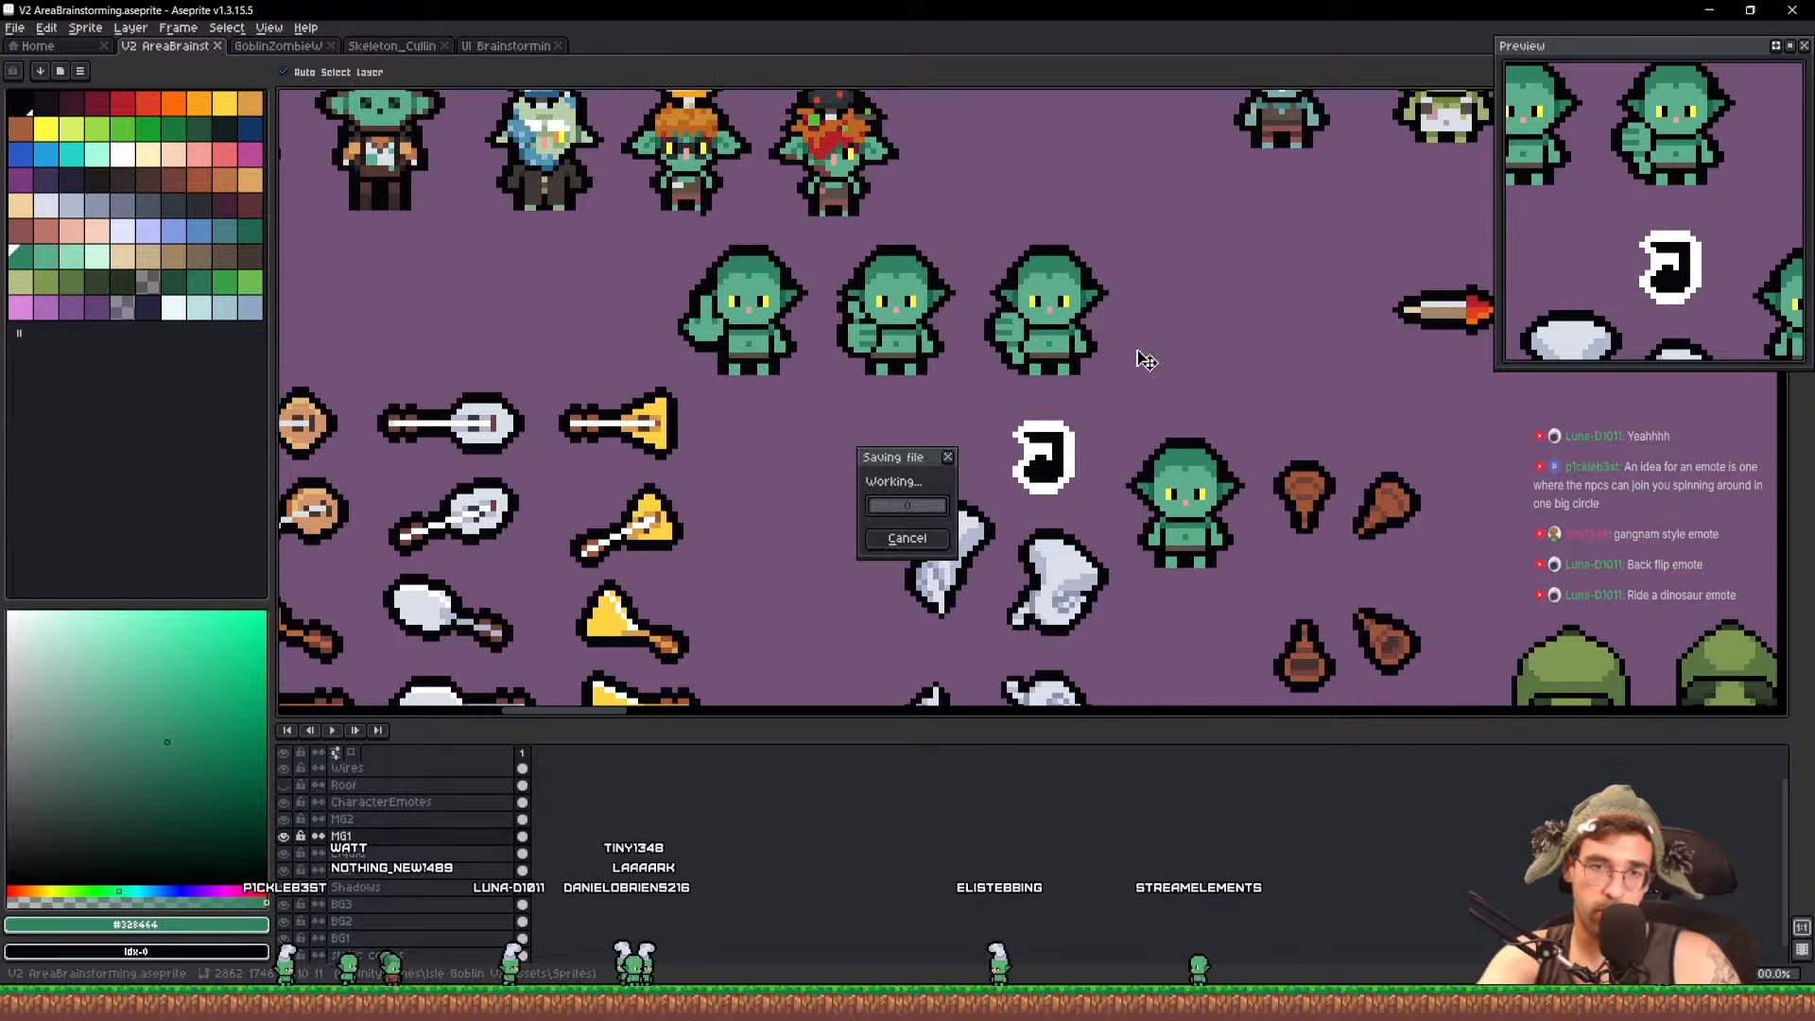
{"action": "scroll", "coordinate": [1137, 350], "scroll_direction": "down", "scroll_amount": 2}
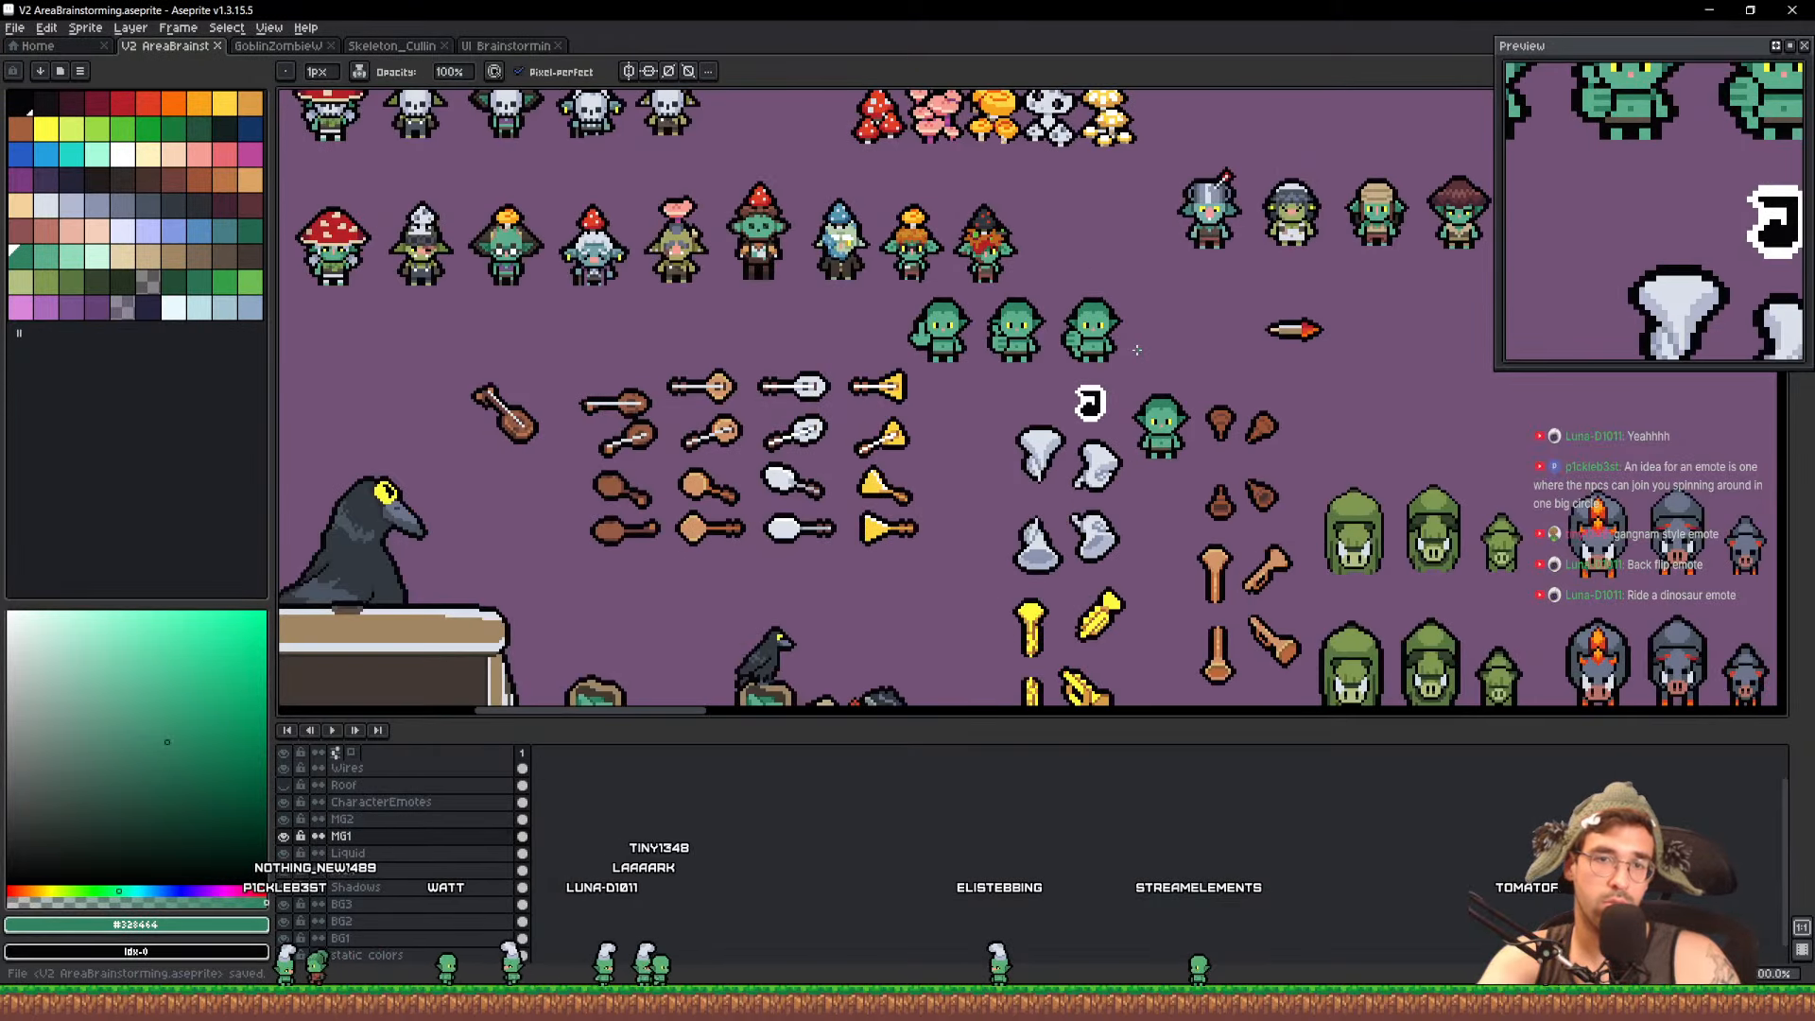
{"action": "scroll", "coordinate": [1137, 349], "scroll_direction": "up", "scroll_amount": 3}
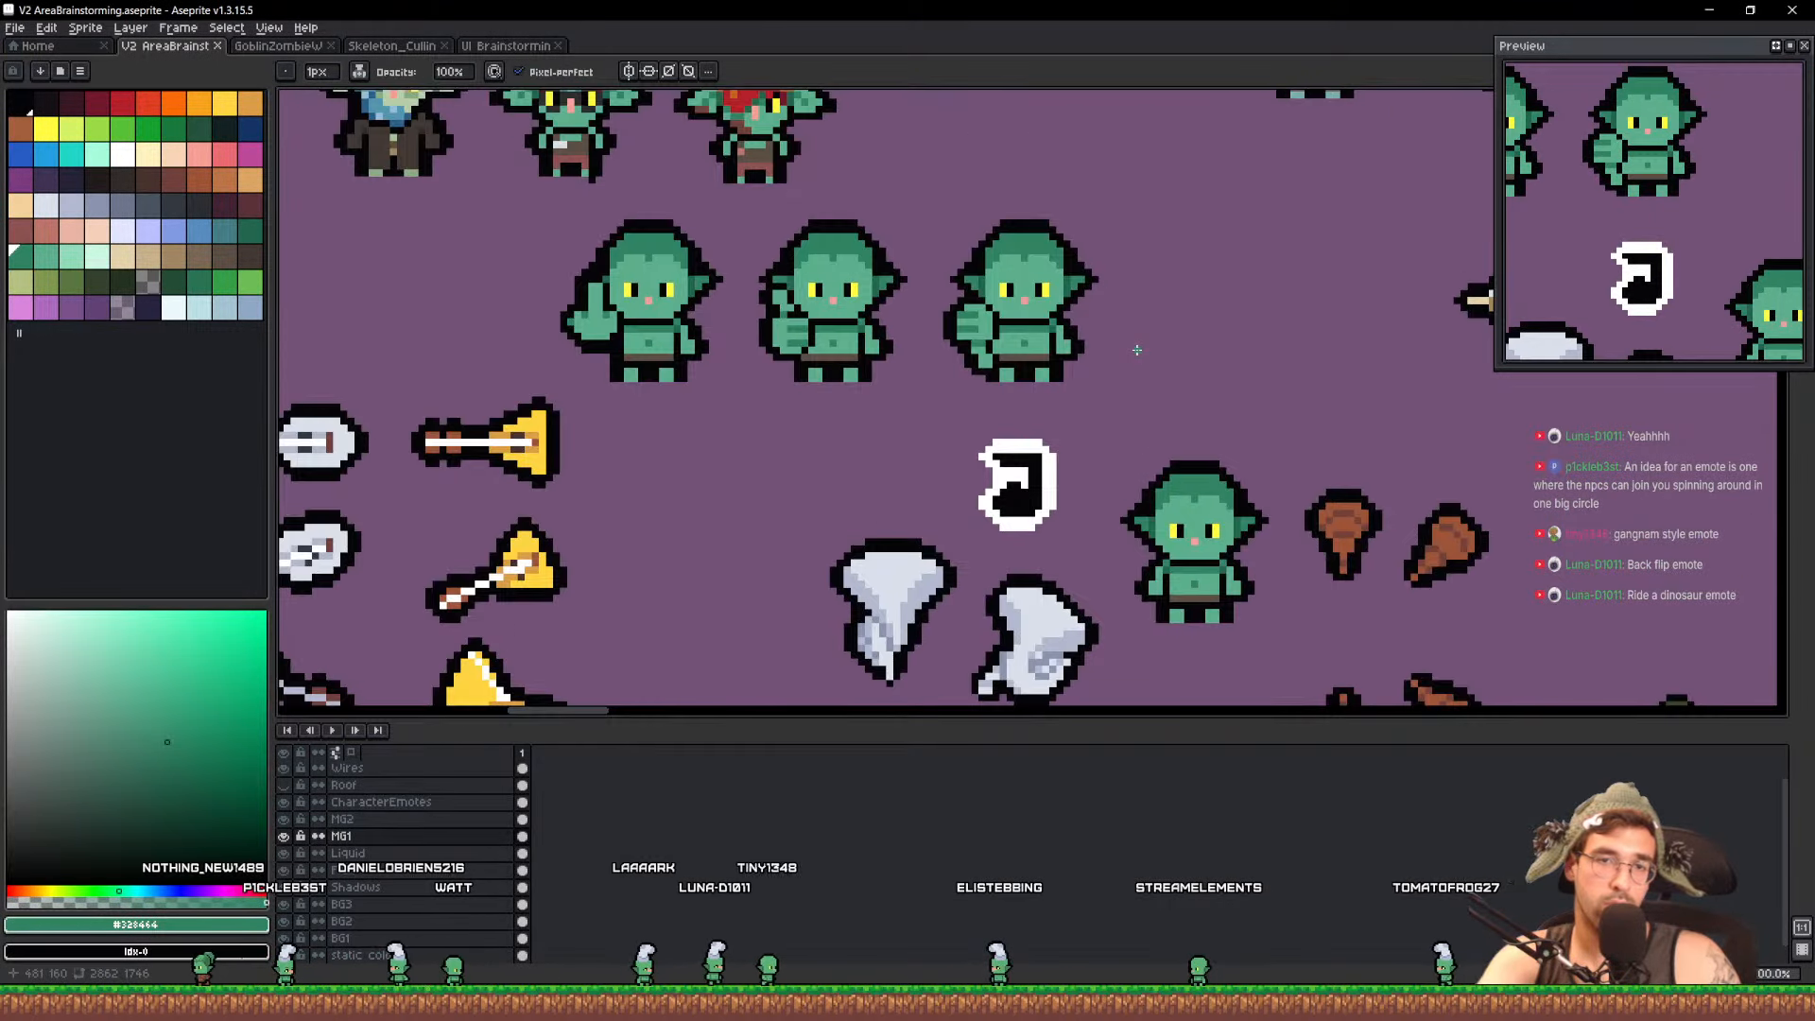
{"action": "key", "text": "ctrl+s"}
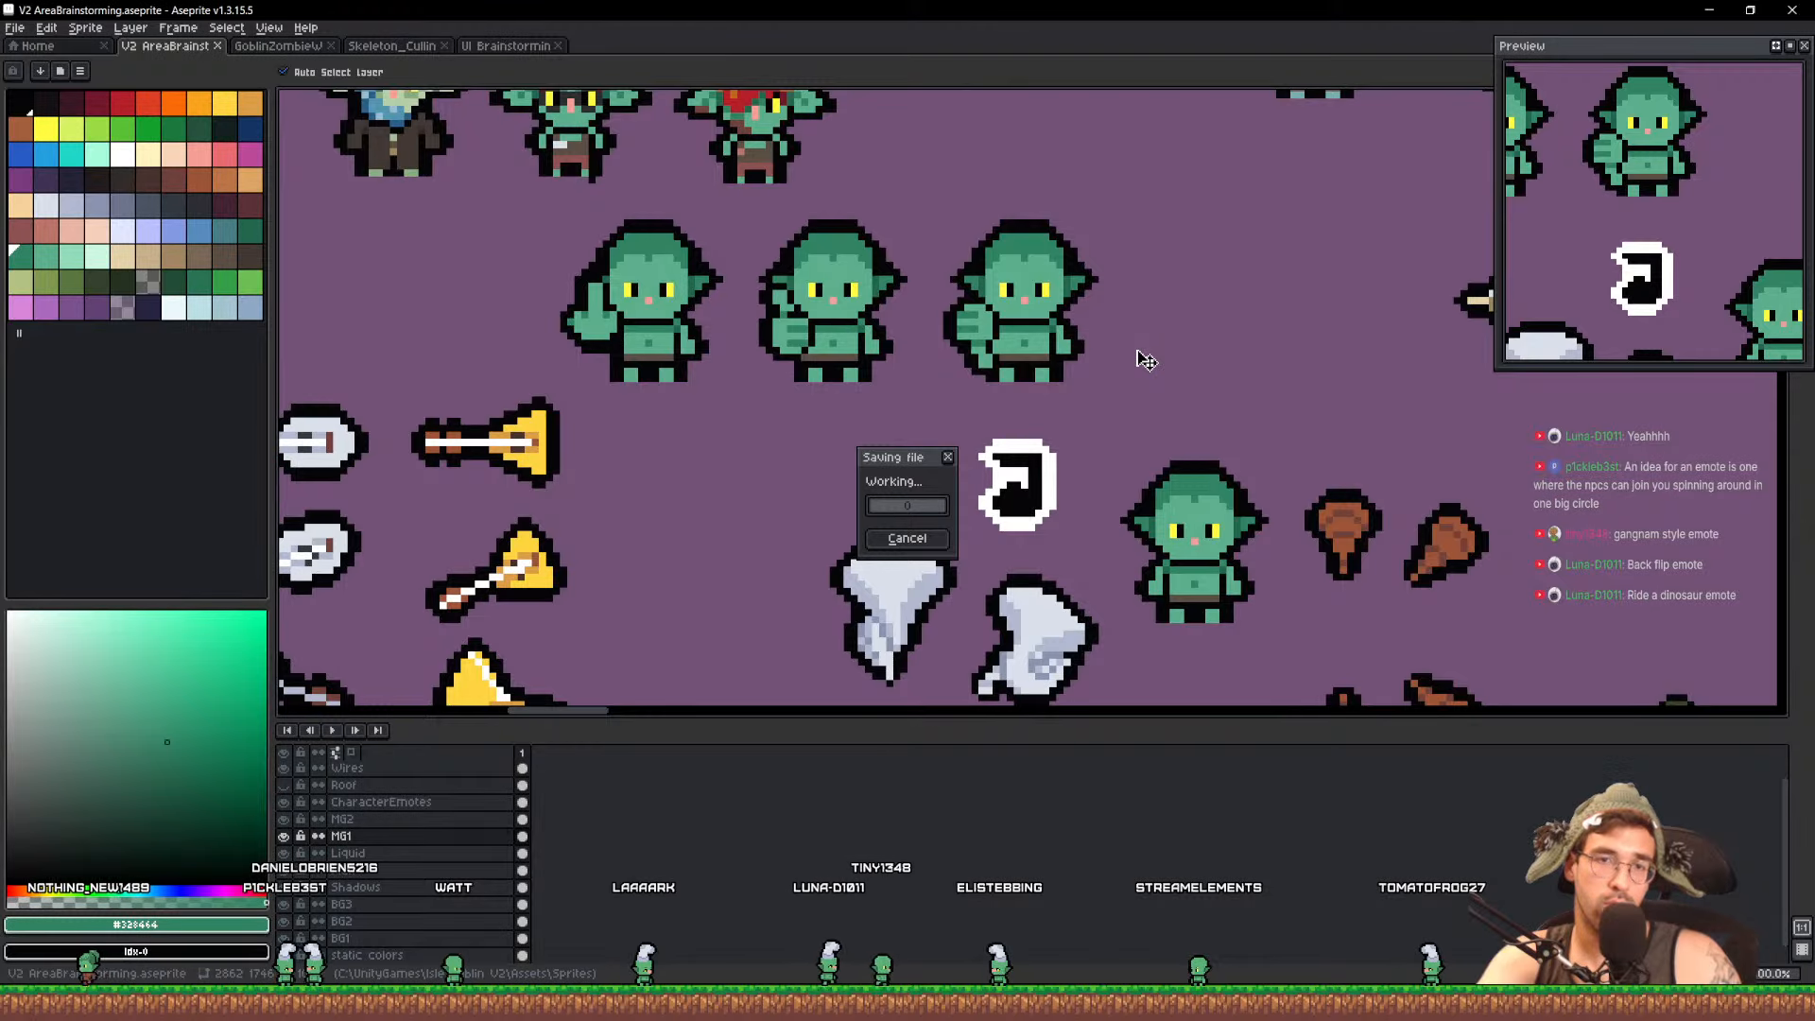
Retouch the skin and black outline pixels where the down-turned thumb meets the torso
{"action": "scroll", "coordinate": [1138, 357], "scroll_direction": "down", "scroll_amount": 1}
{"action": "scroll", "coordinate": [1022, 329], "scroll_direction": "up", "scroll_amount": 2}
{"action": "scroll", "coordinate": [1022, 329], "scroll_direction": "up", "scroll_amount": 1}
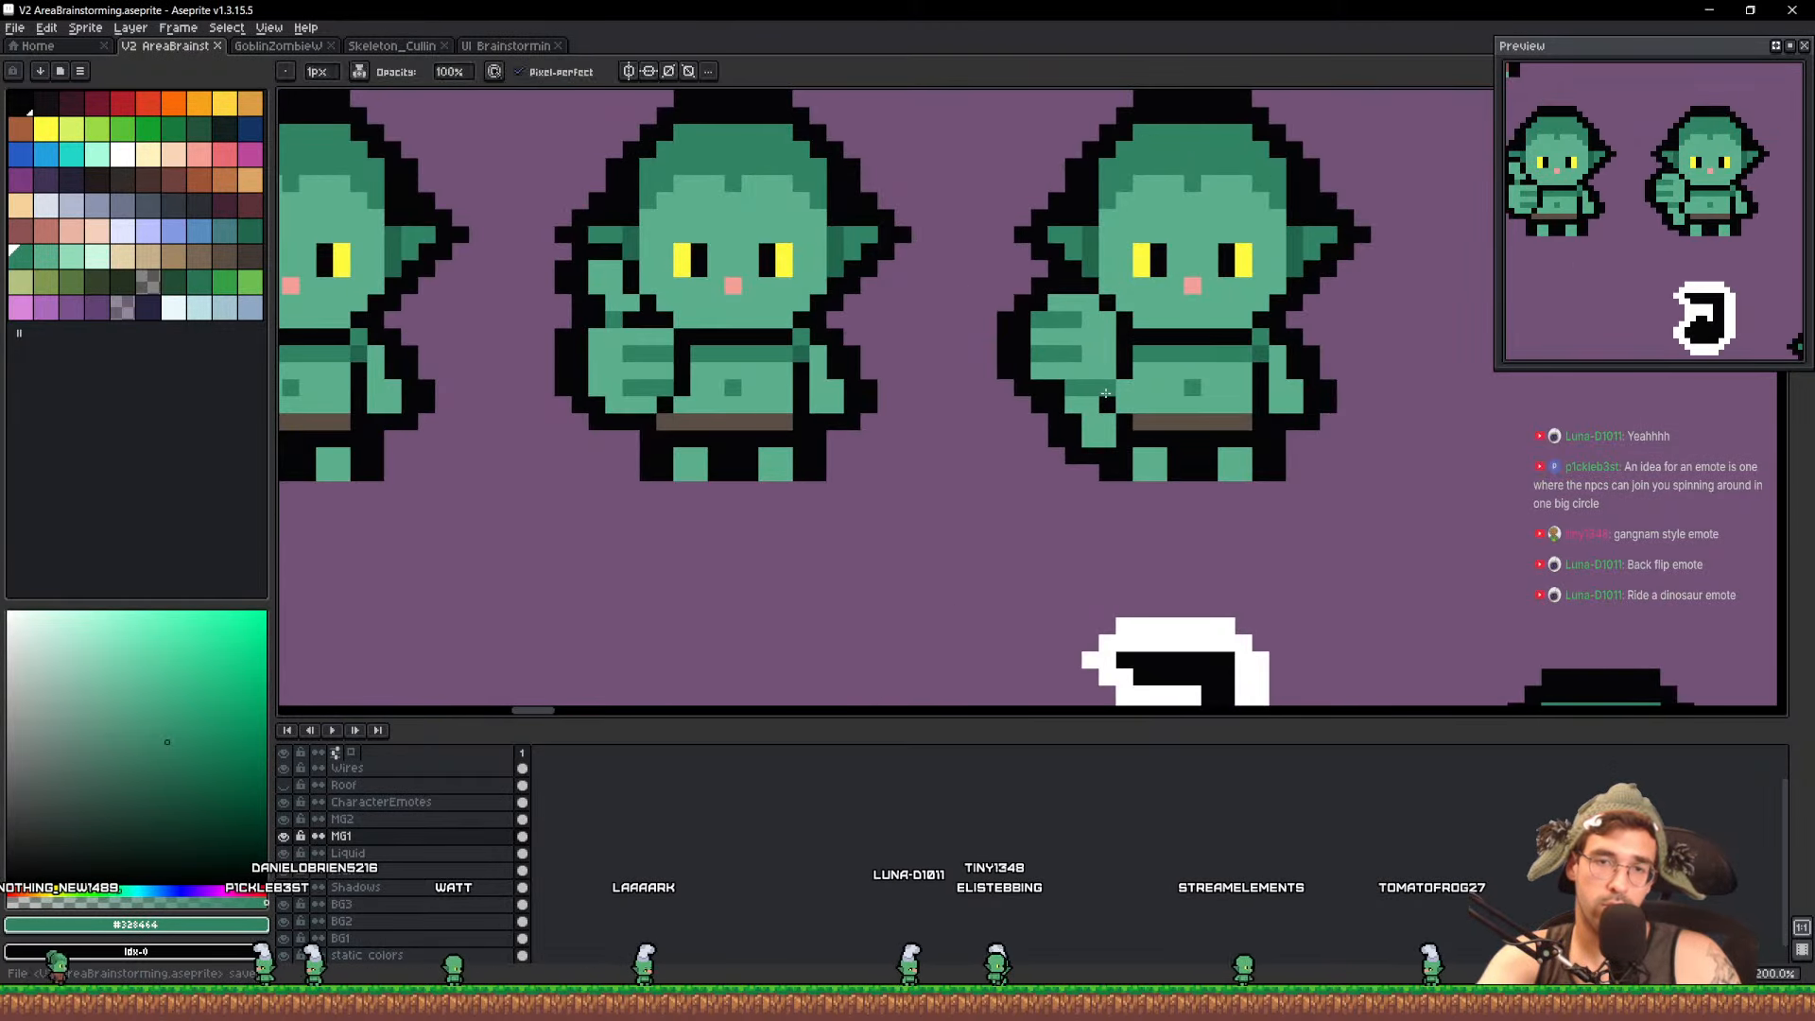
{"action": "left_click", "coordinate": [1125, 408], "text": "alt"}
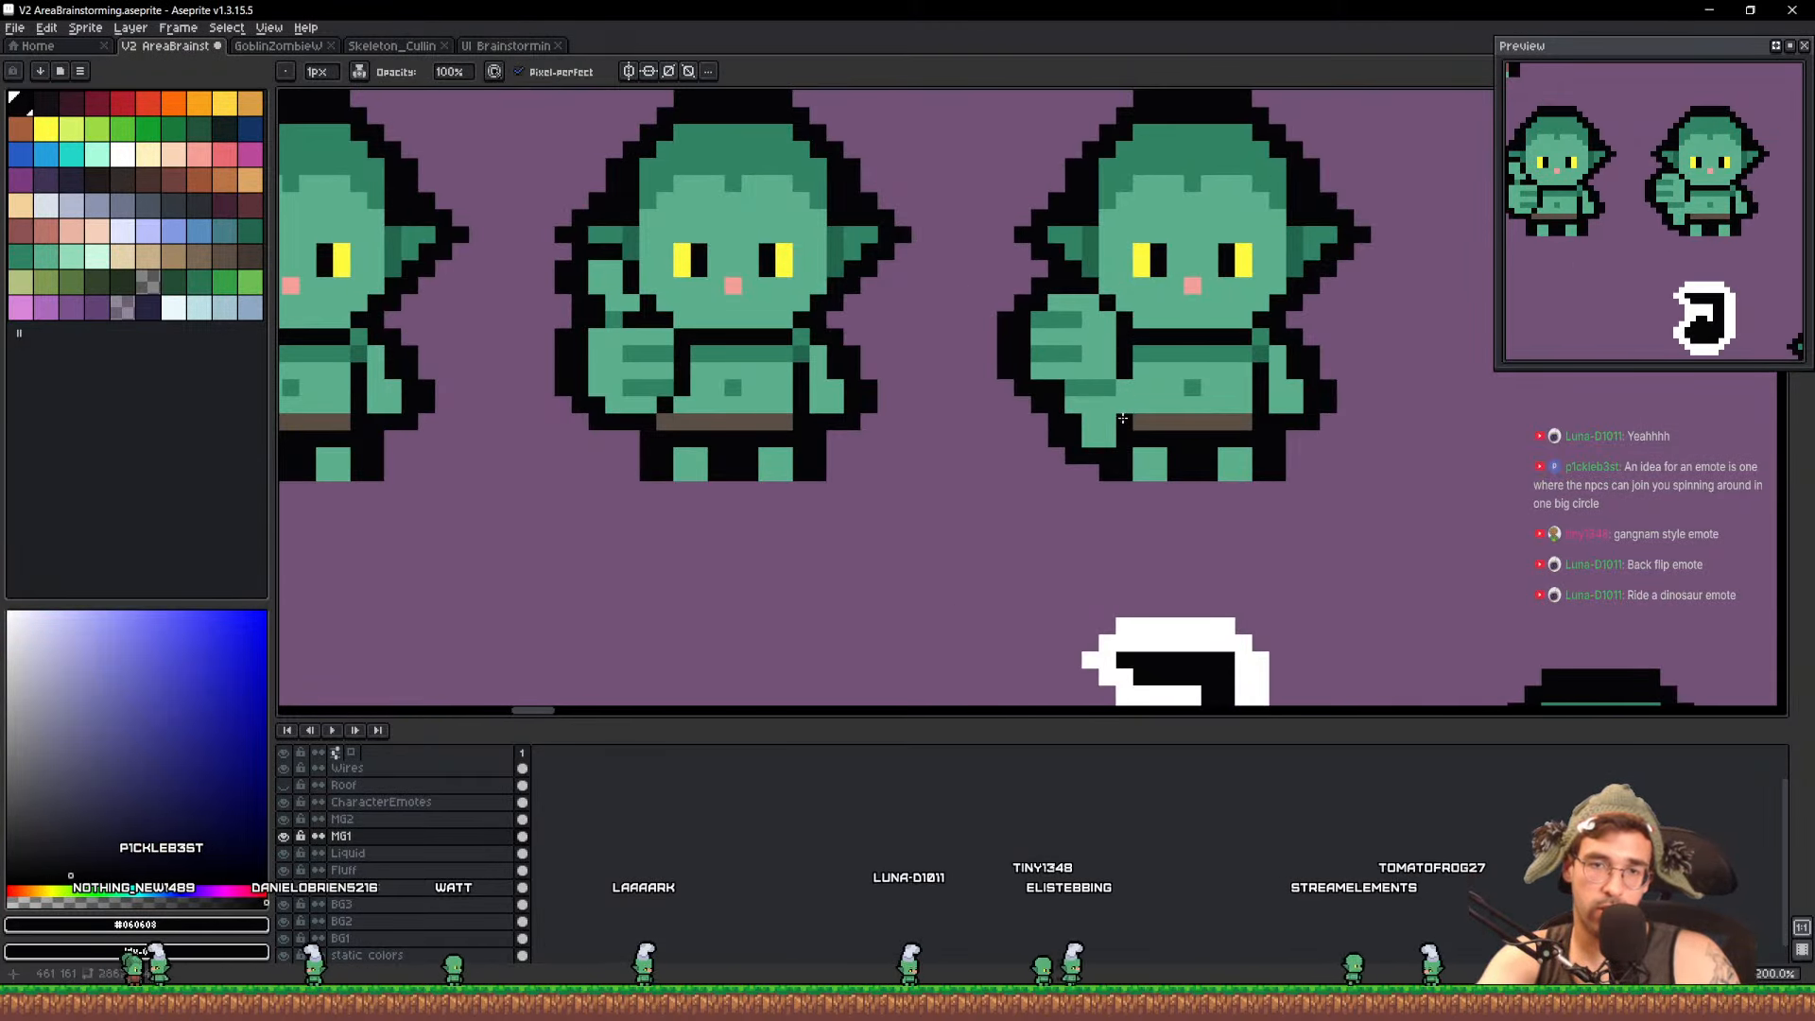
{"action": "left_click", "coordinate": [1083, 386], "text": "alt"}
{"action": "scroll", "coordinate": [1233, 359], "scroll_direction": "down", "scroll_amount": 1}
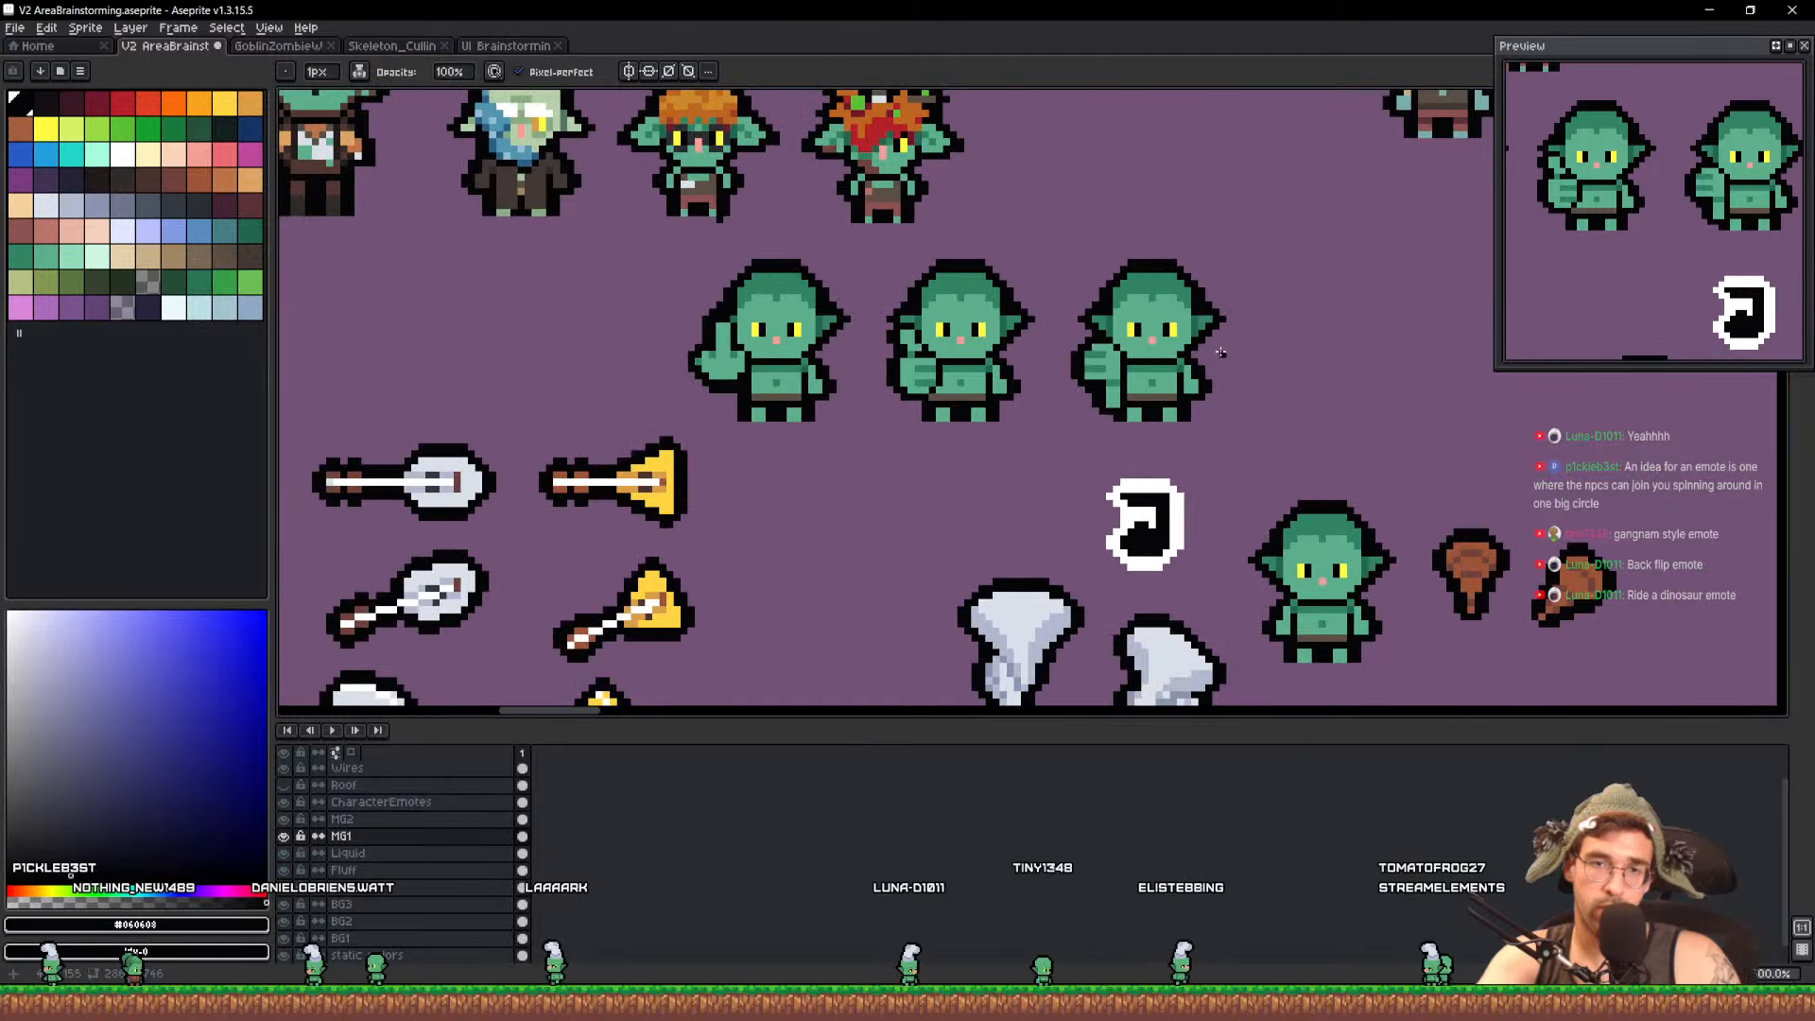
Touch up the black outline between the thumbs-down hand and the goblin's torso, and save the file
{"action": "scroll", "coordinate": [1233, 360], "scroll_direction": "up", "scroll_amount": 3}
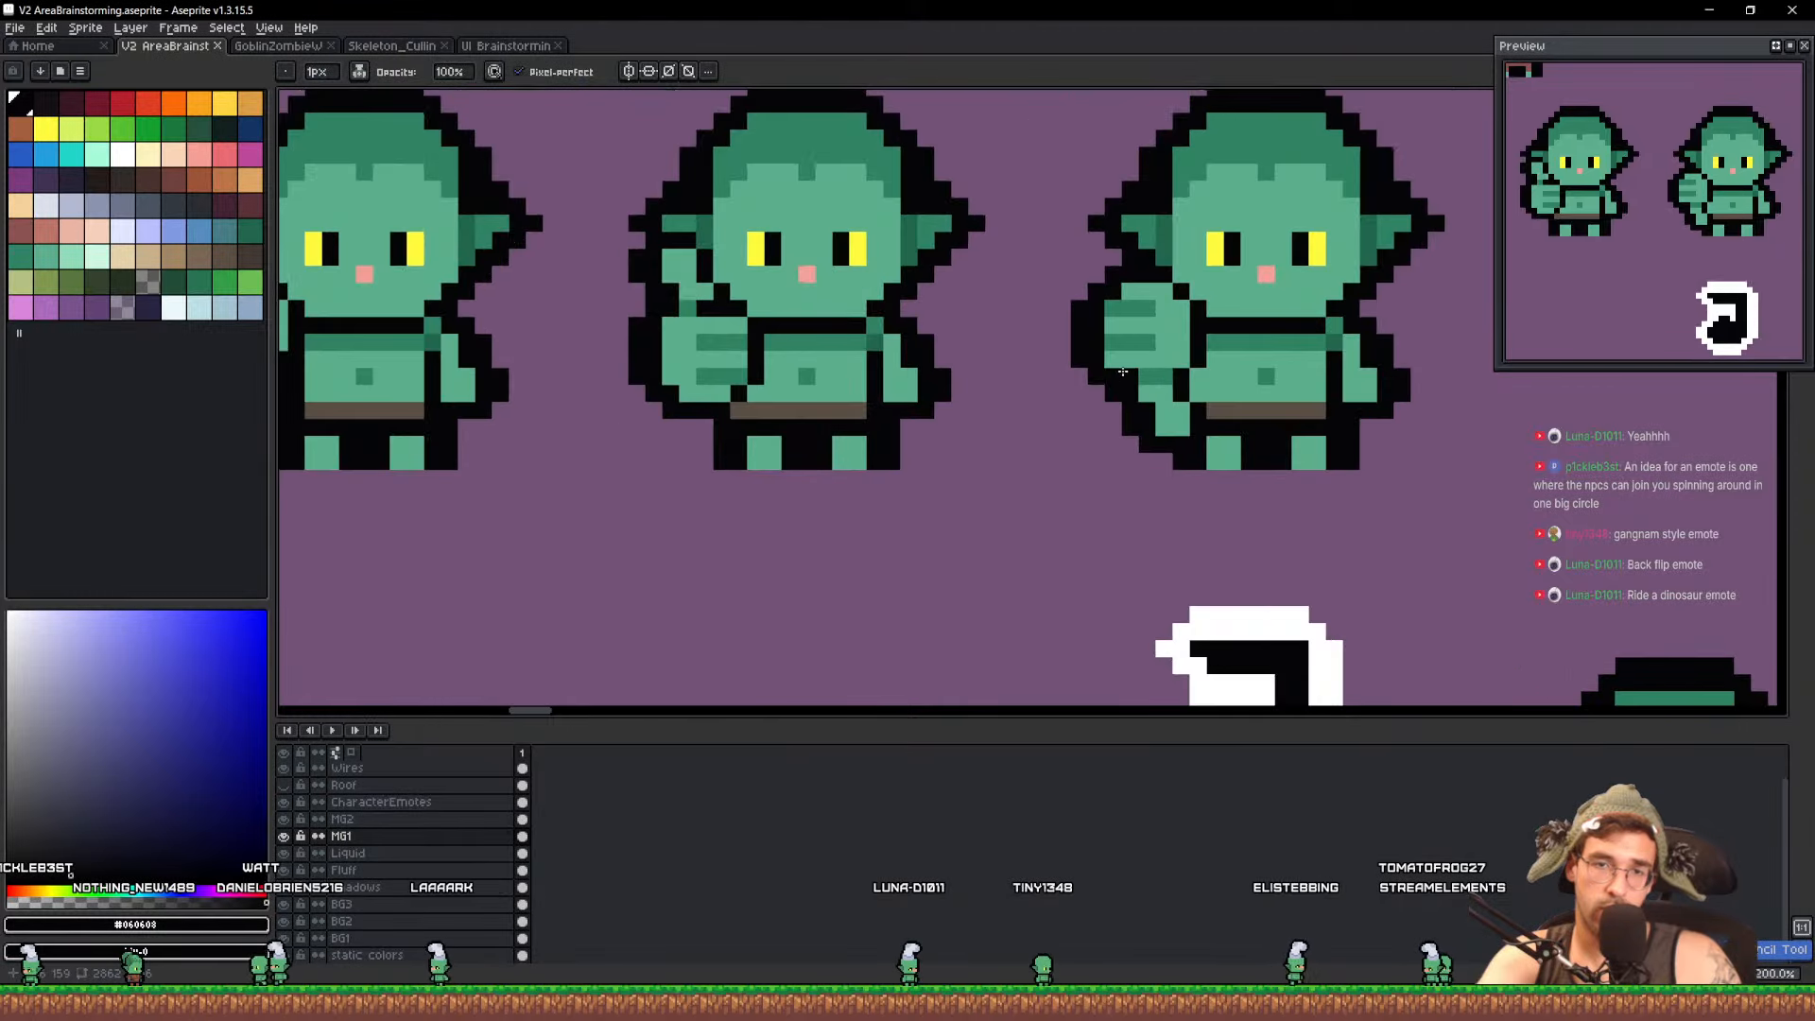
{"action": "left_click", "coordinate": [1175, 217], "text": "alt"}
{"action": "left_click", "coordinate": [1182, 195], "text": "alt"}
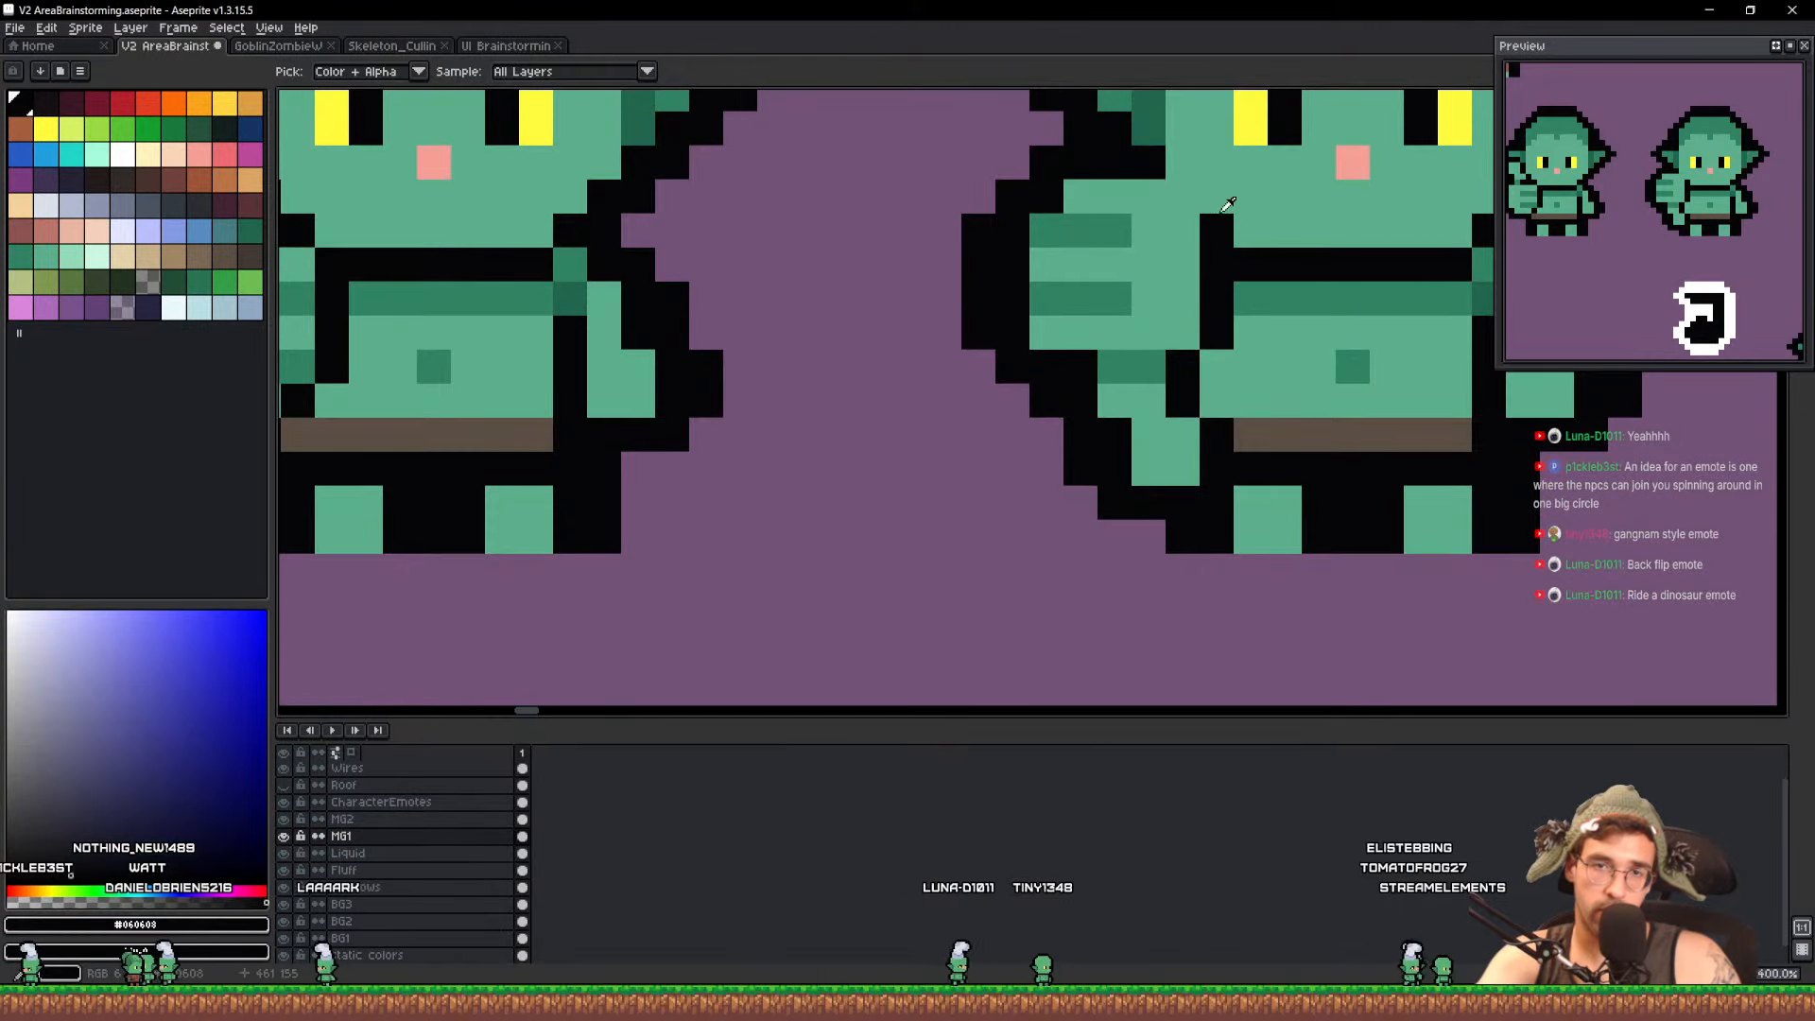
{"action": "scroll", "coordinate": [1197, 283], "scroll_direction": "down", "scroll_amount": 3}
{"action": "key", "text": "ctrl+s"}
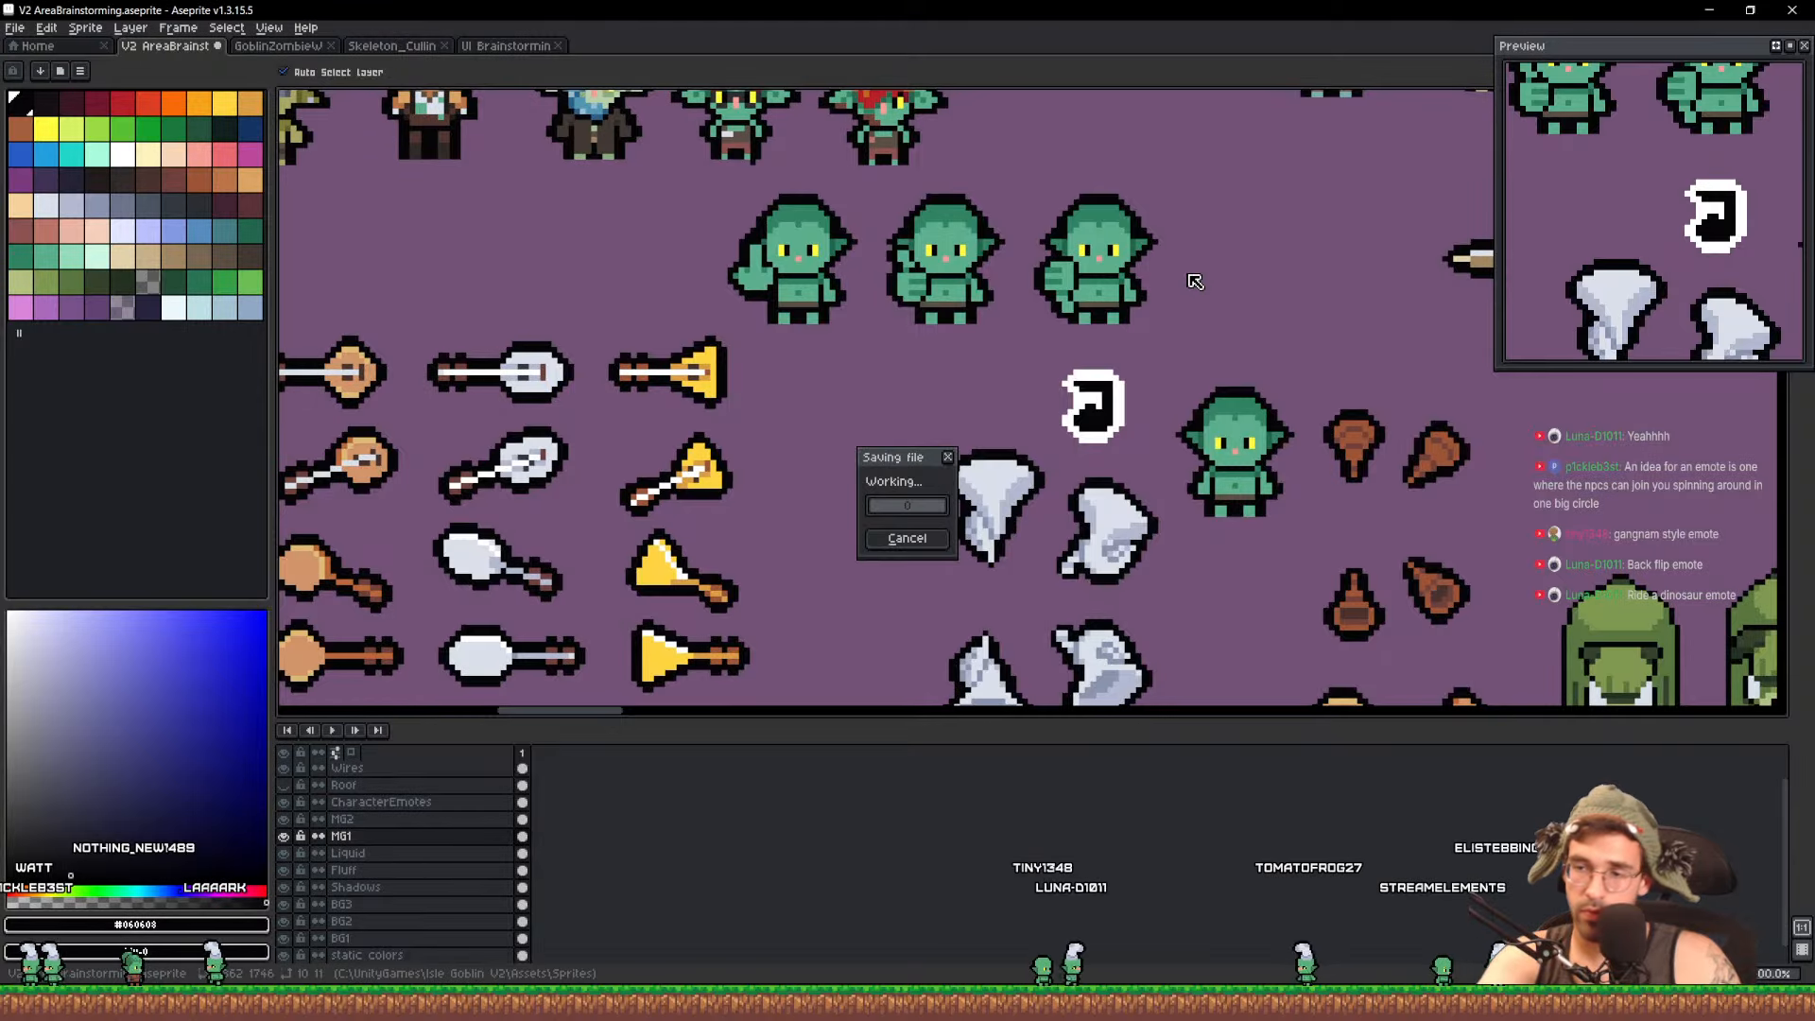
Compare the raised-finger, thumbs-up and thumbs-down goblins close up and at overview scale, saving the file again
{"action": "key", "text": "b"}
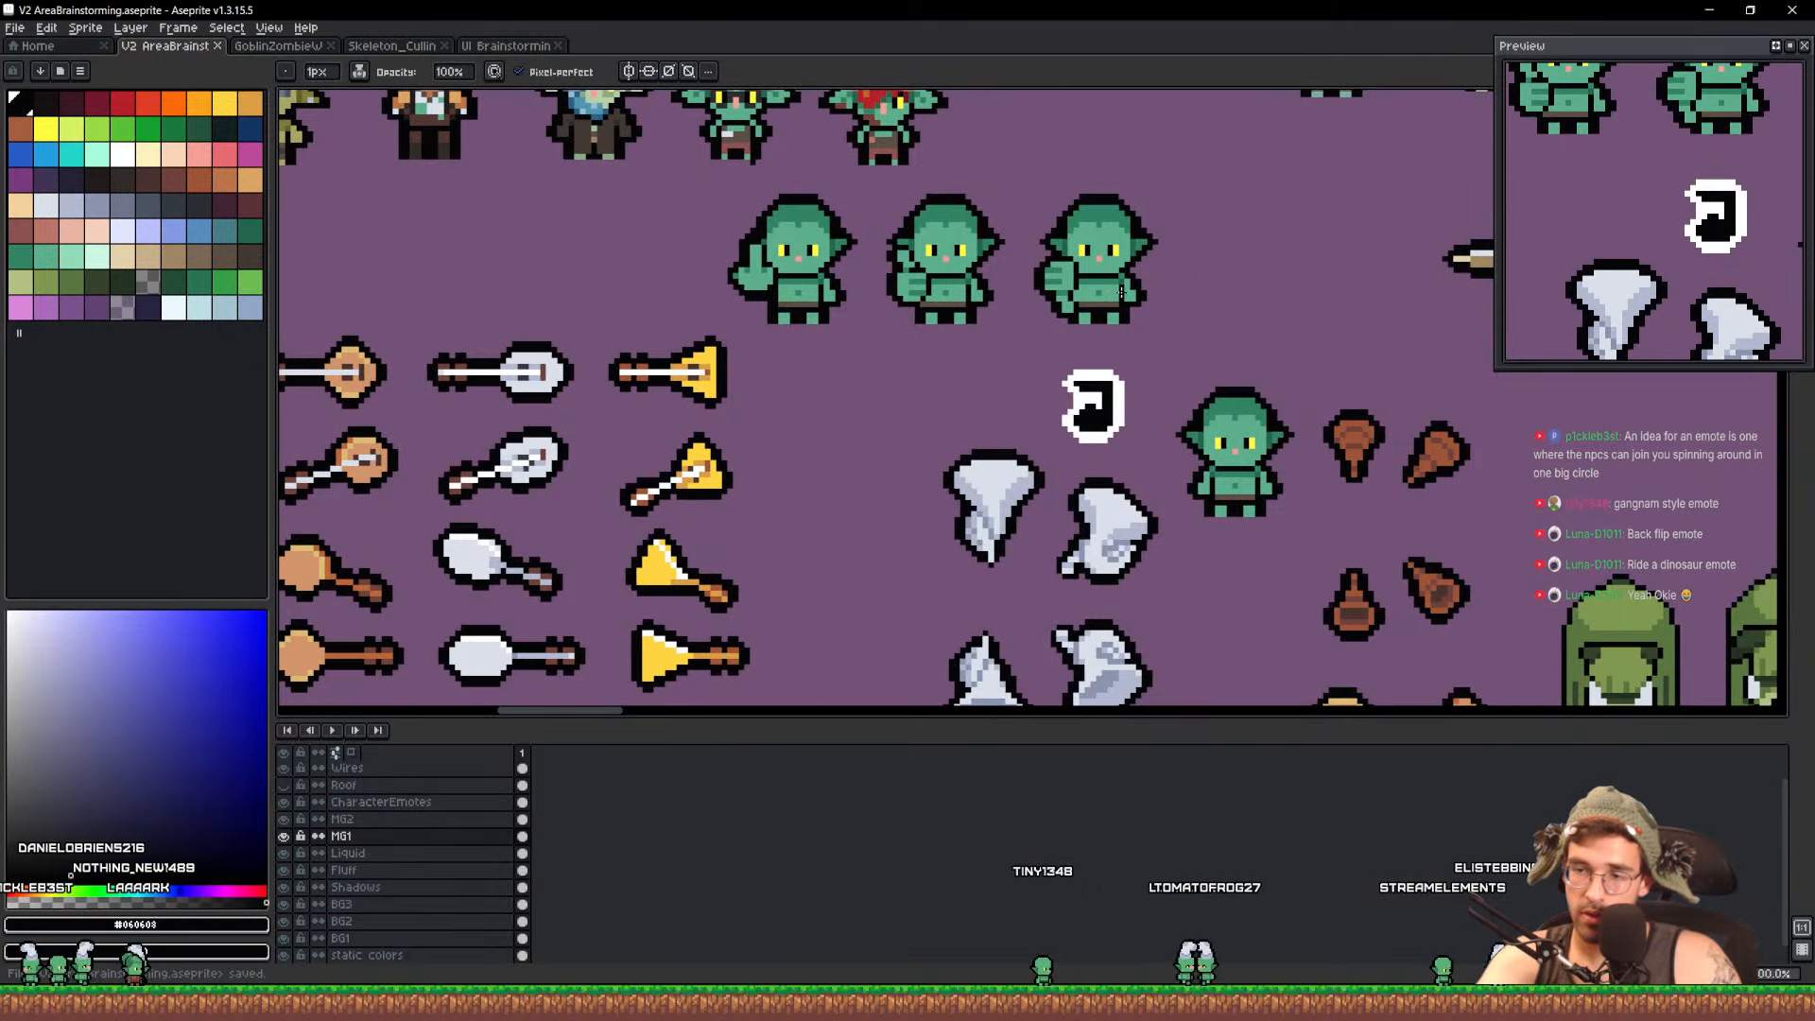
{"action": "left_click_drag", "start_coordinate": [1188, 314], "coordinate": [1111, 425]}
{"action": "key", "text": "ctrl+s"}
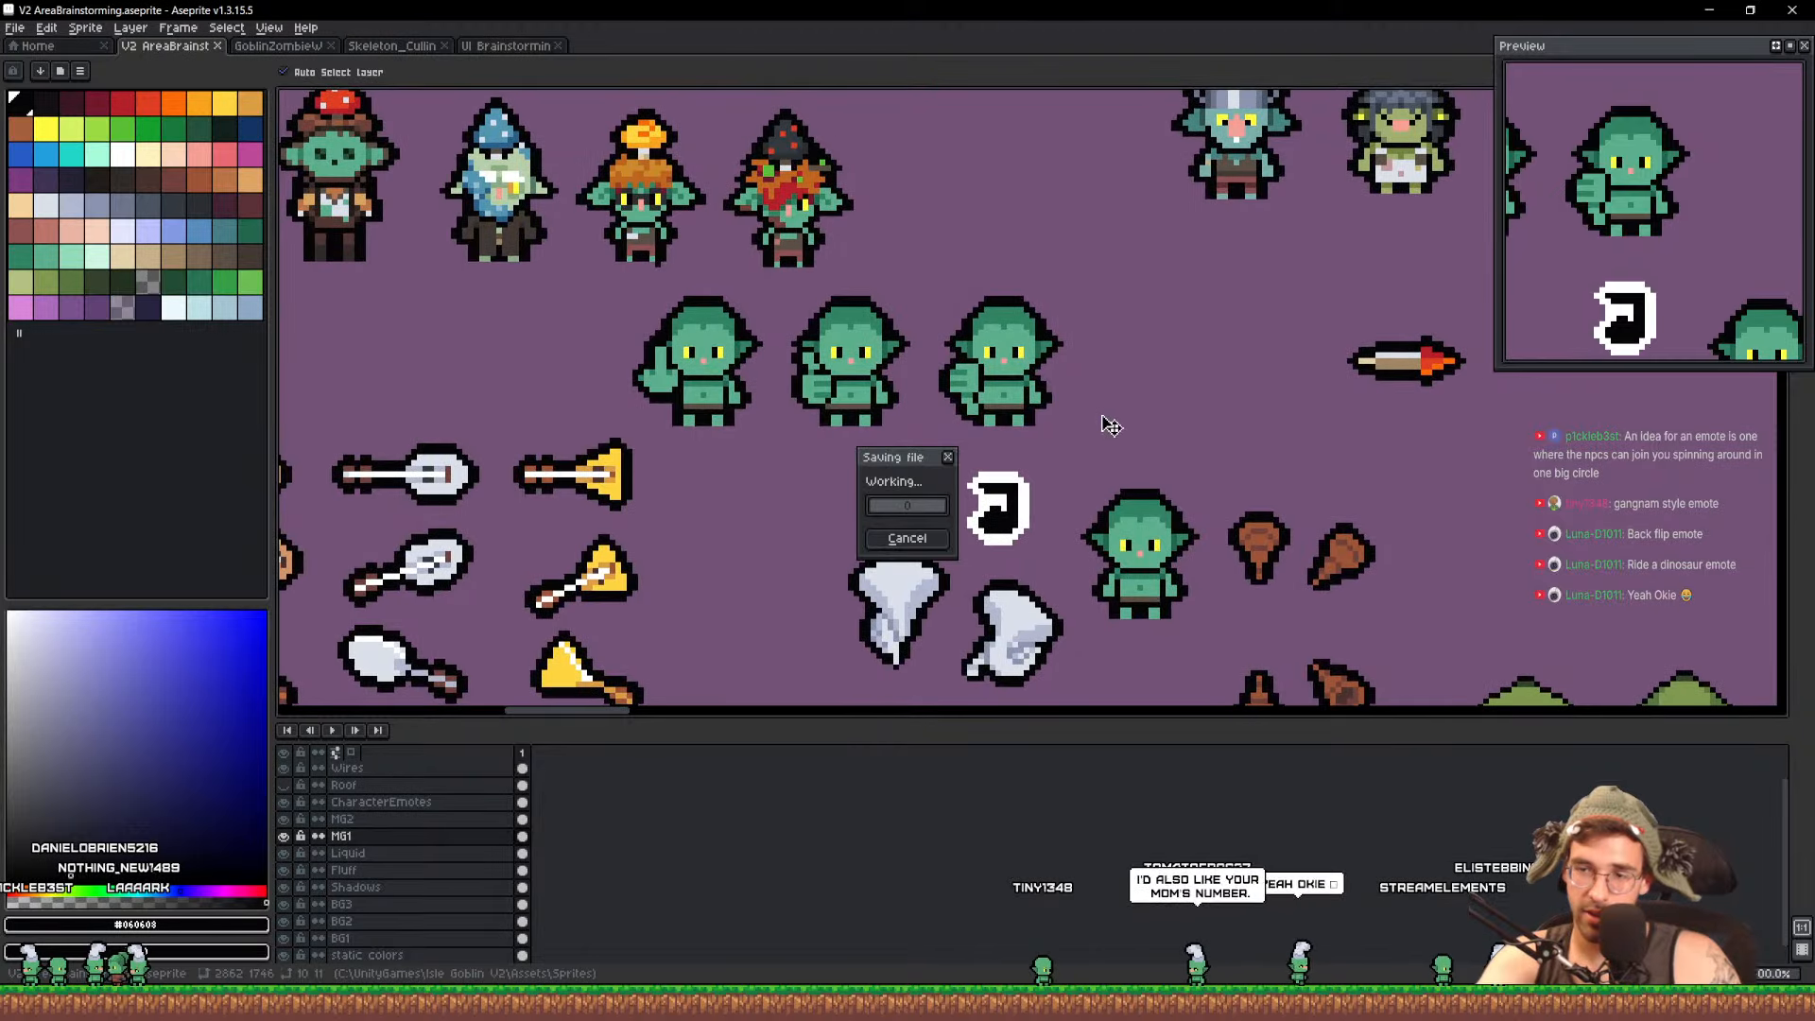
{"action": "scroll", "coordinate": [905, 395], "scroll_direction": "down", "scroll_amount": 1}
{"action": "scroll", "coordinate": [981, 377], "scroll_direction": "up", "scroll_amount": 3}
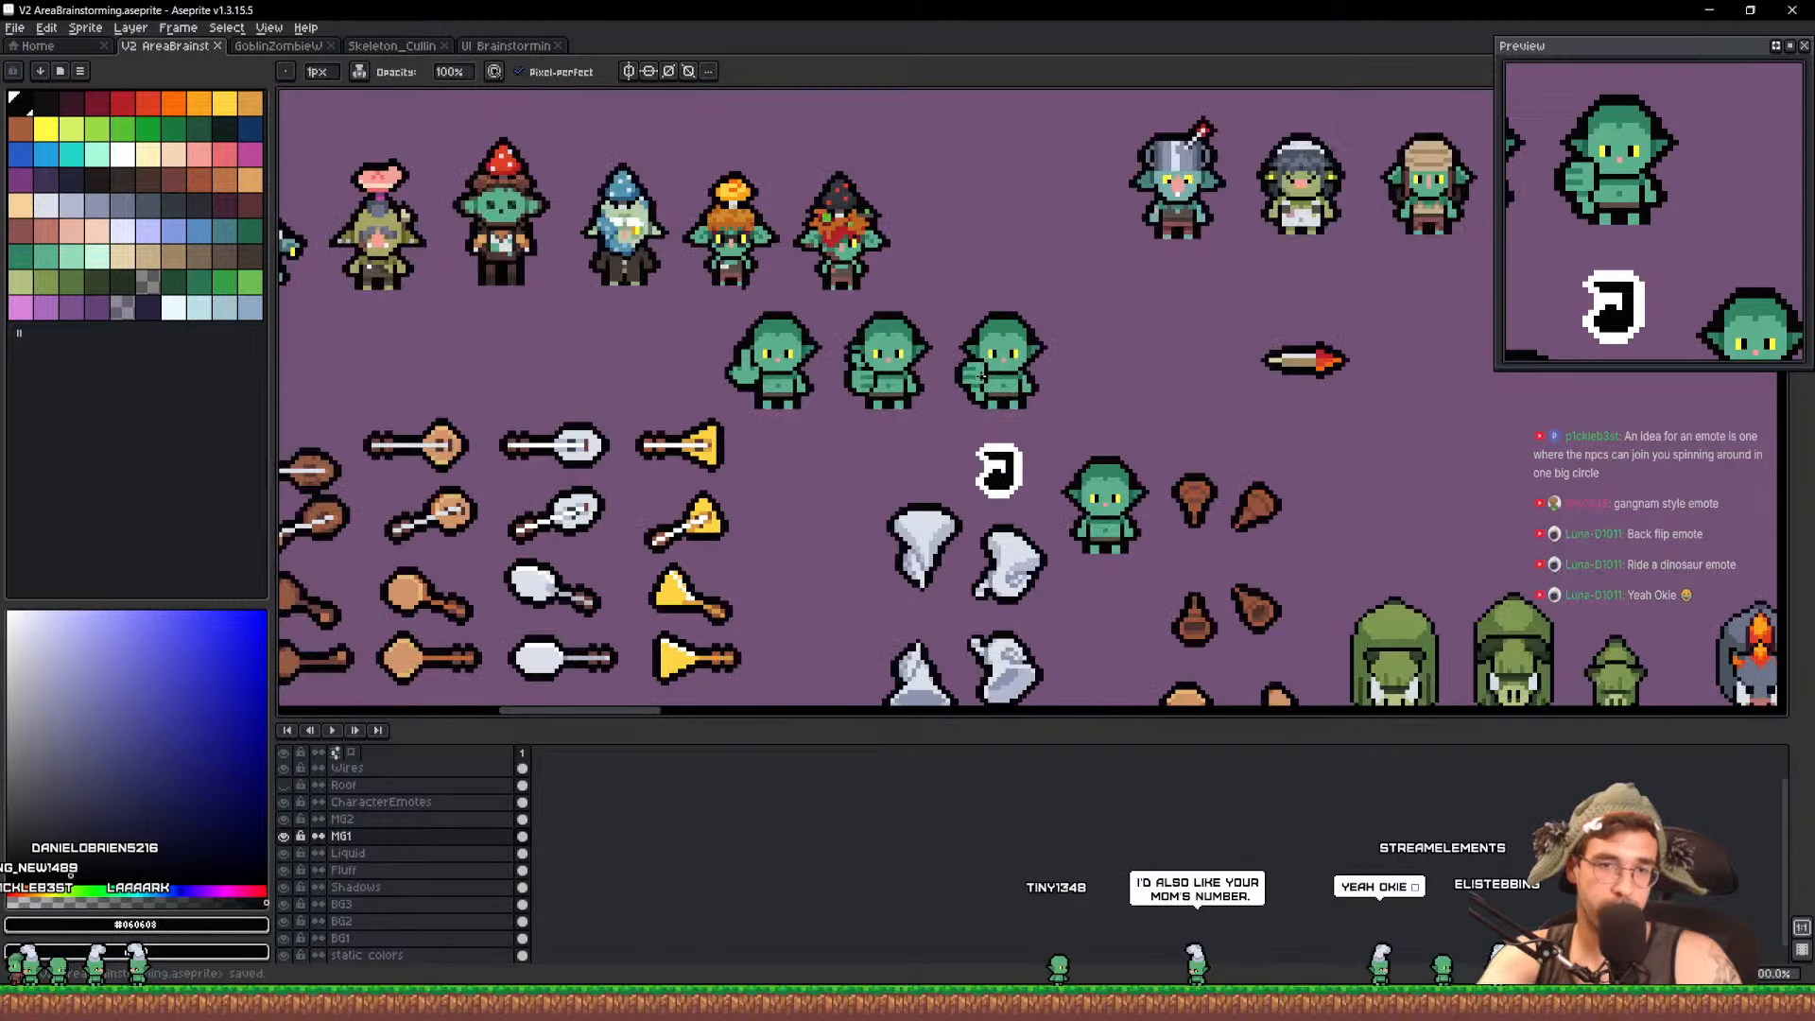
{"action": "scroll", "coordinate": [981, 376], "scroll_direction": "down", "scroll_amount": 1}
{"action": "scroll", "coordinate": [728, 373], "scroll_direction": "up", "scroll_amount": 3}
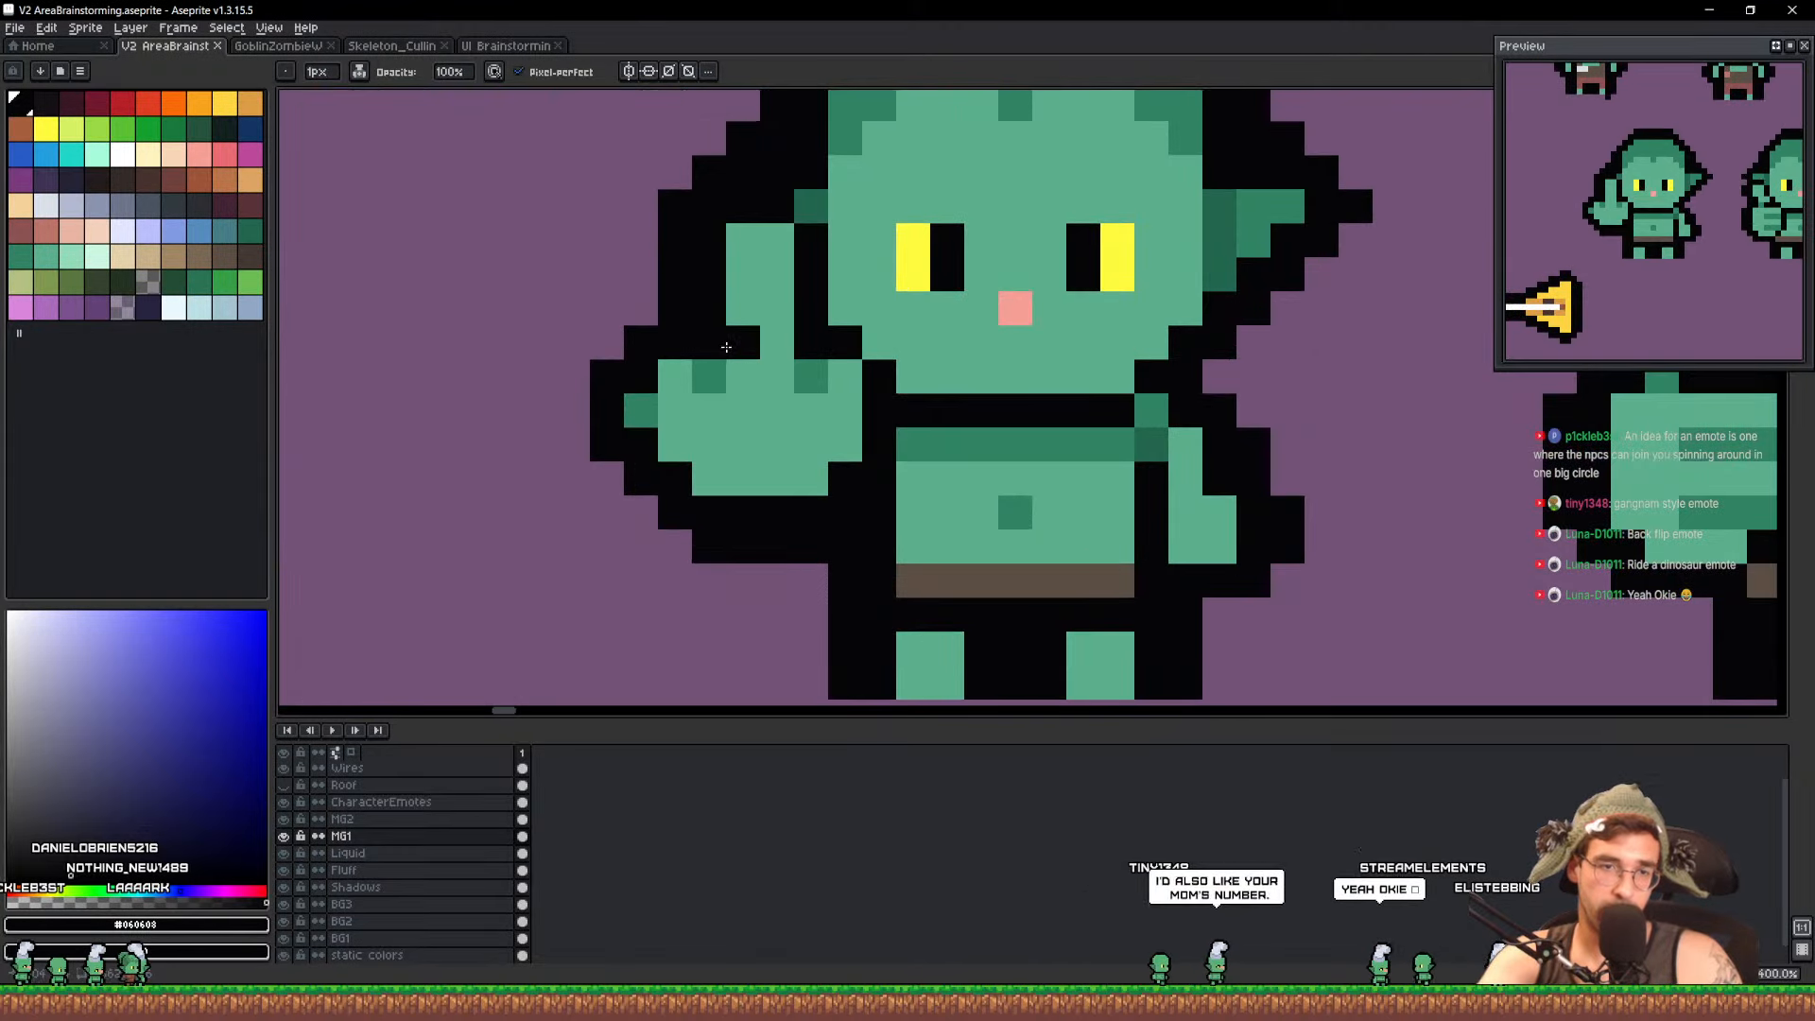
{"action": "scroll", "coordinate": [822, 342], "scroll_direction": "down", "scroll_amount": 7}
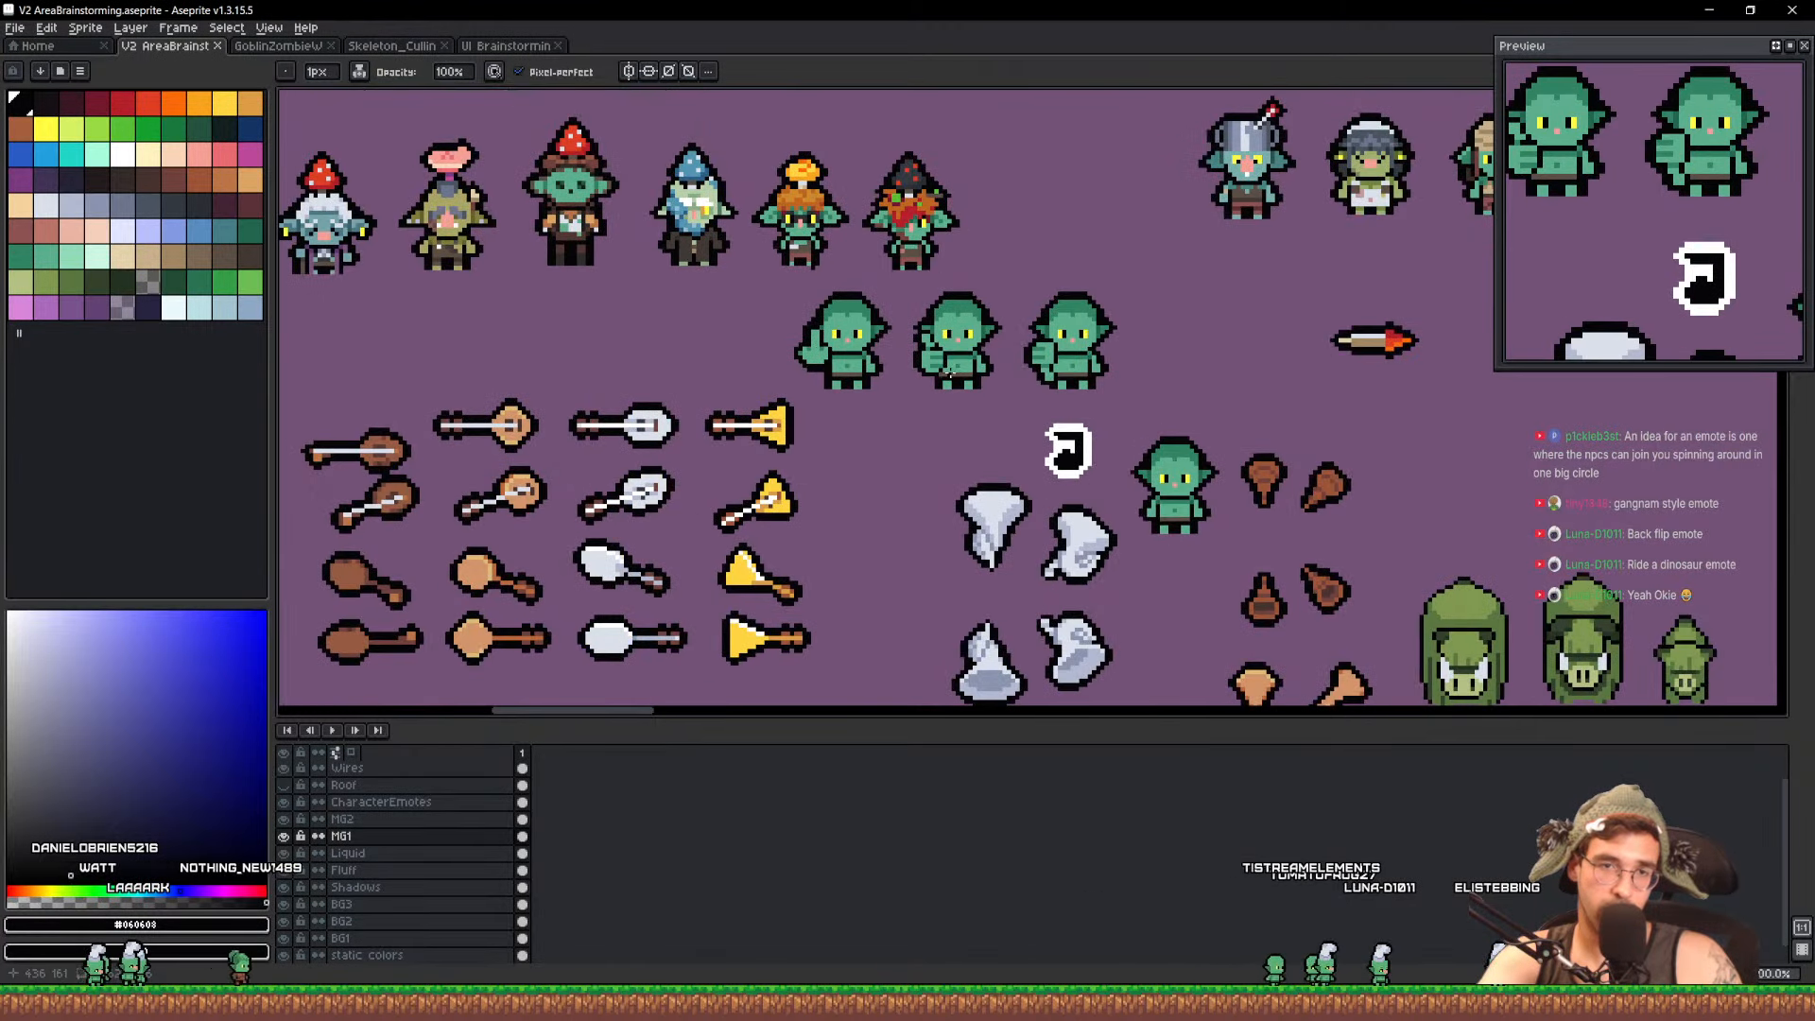
{"action": "left_click_drag", "start_coordinate": [949, 373], "coordinate": [848, 404]}
Paint a light-green highlight two pixels wide on the tip of the raised finger with a 1px brush, and save the file
{"action": "scroll", "coordinate": [836, 411], "scroll_direction": "up", "scroll_amount": 3}
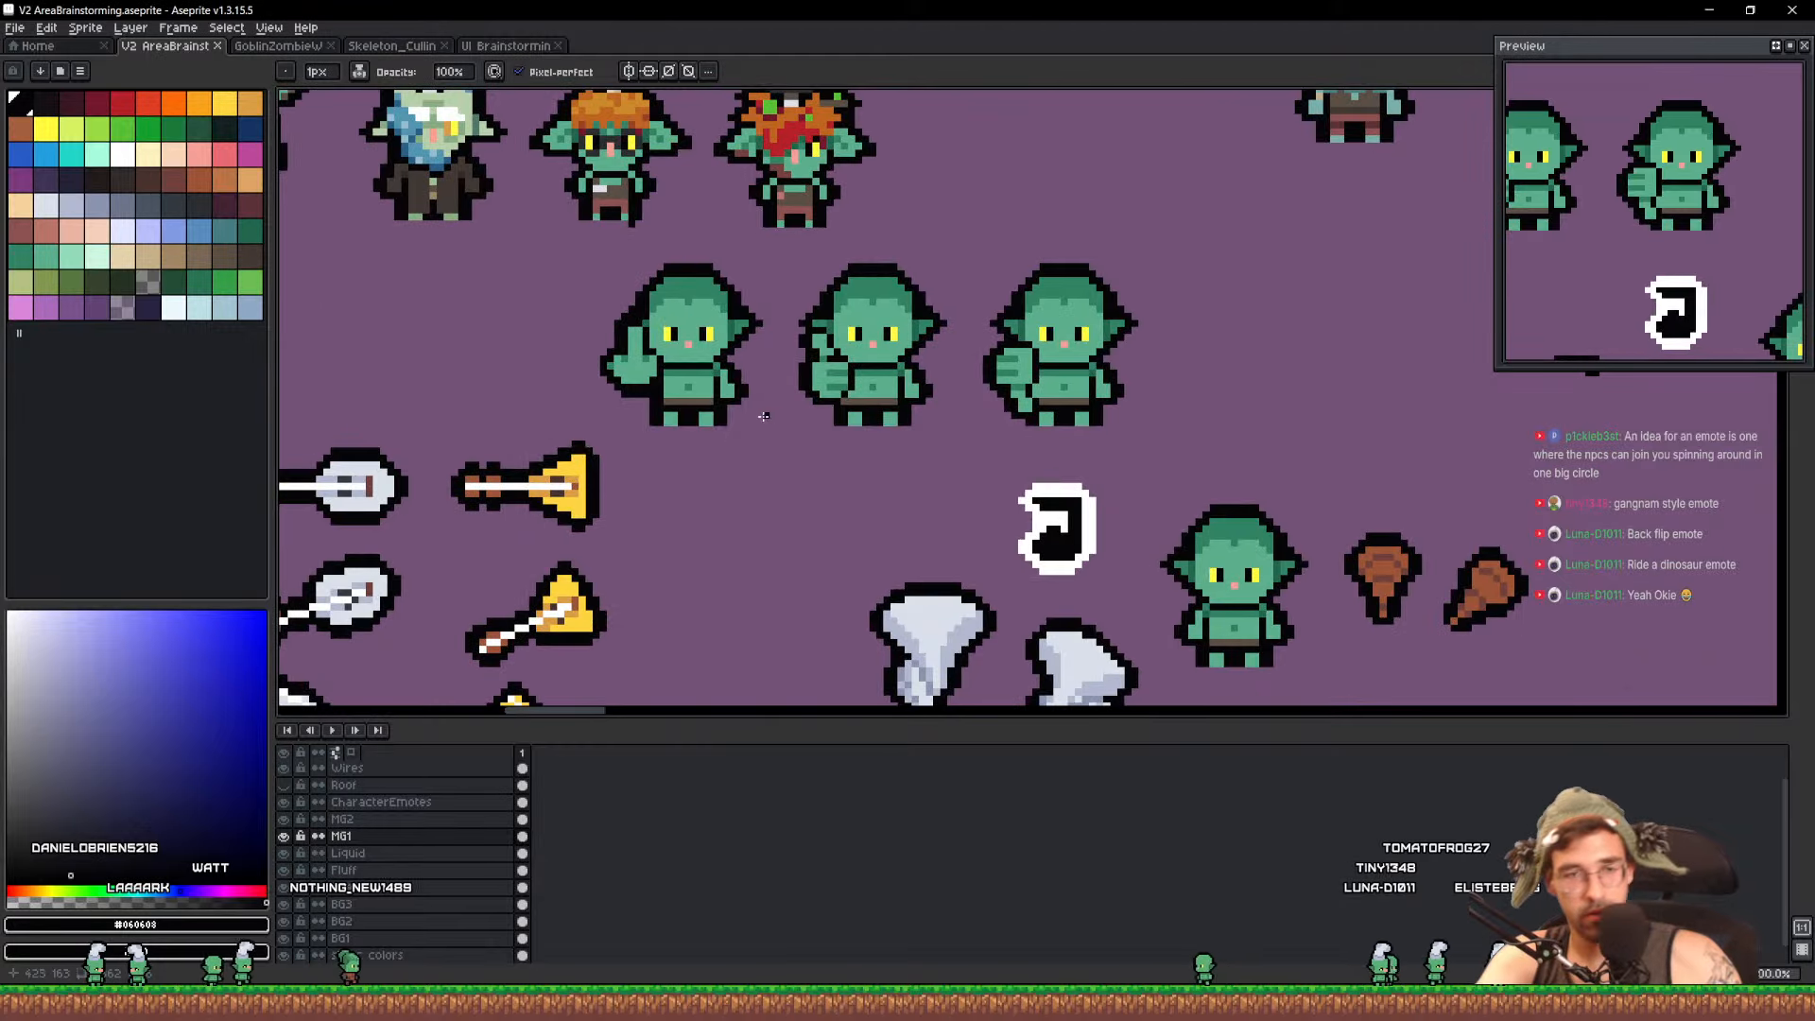
{"action": "left_click", "coordinate": [579, 280], "text": "alt"}
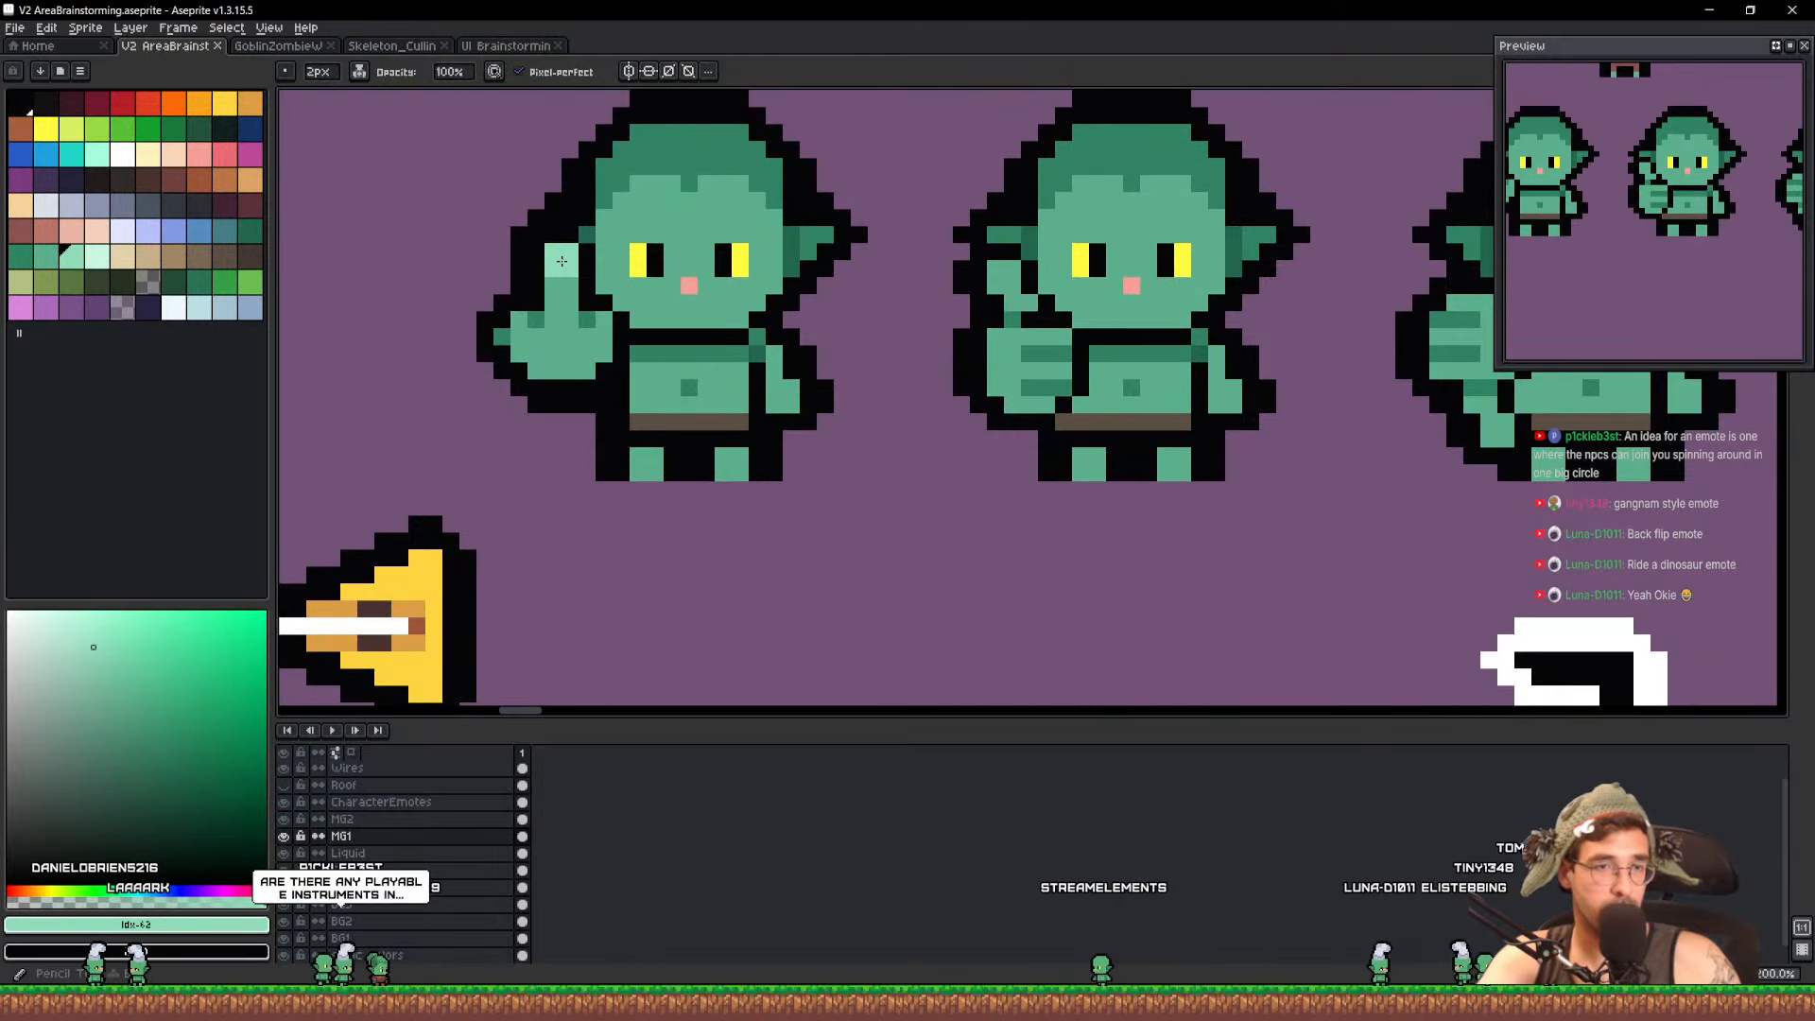
{"action": "key", "text": "minus"}
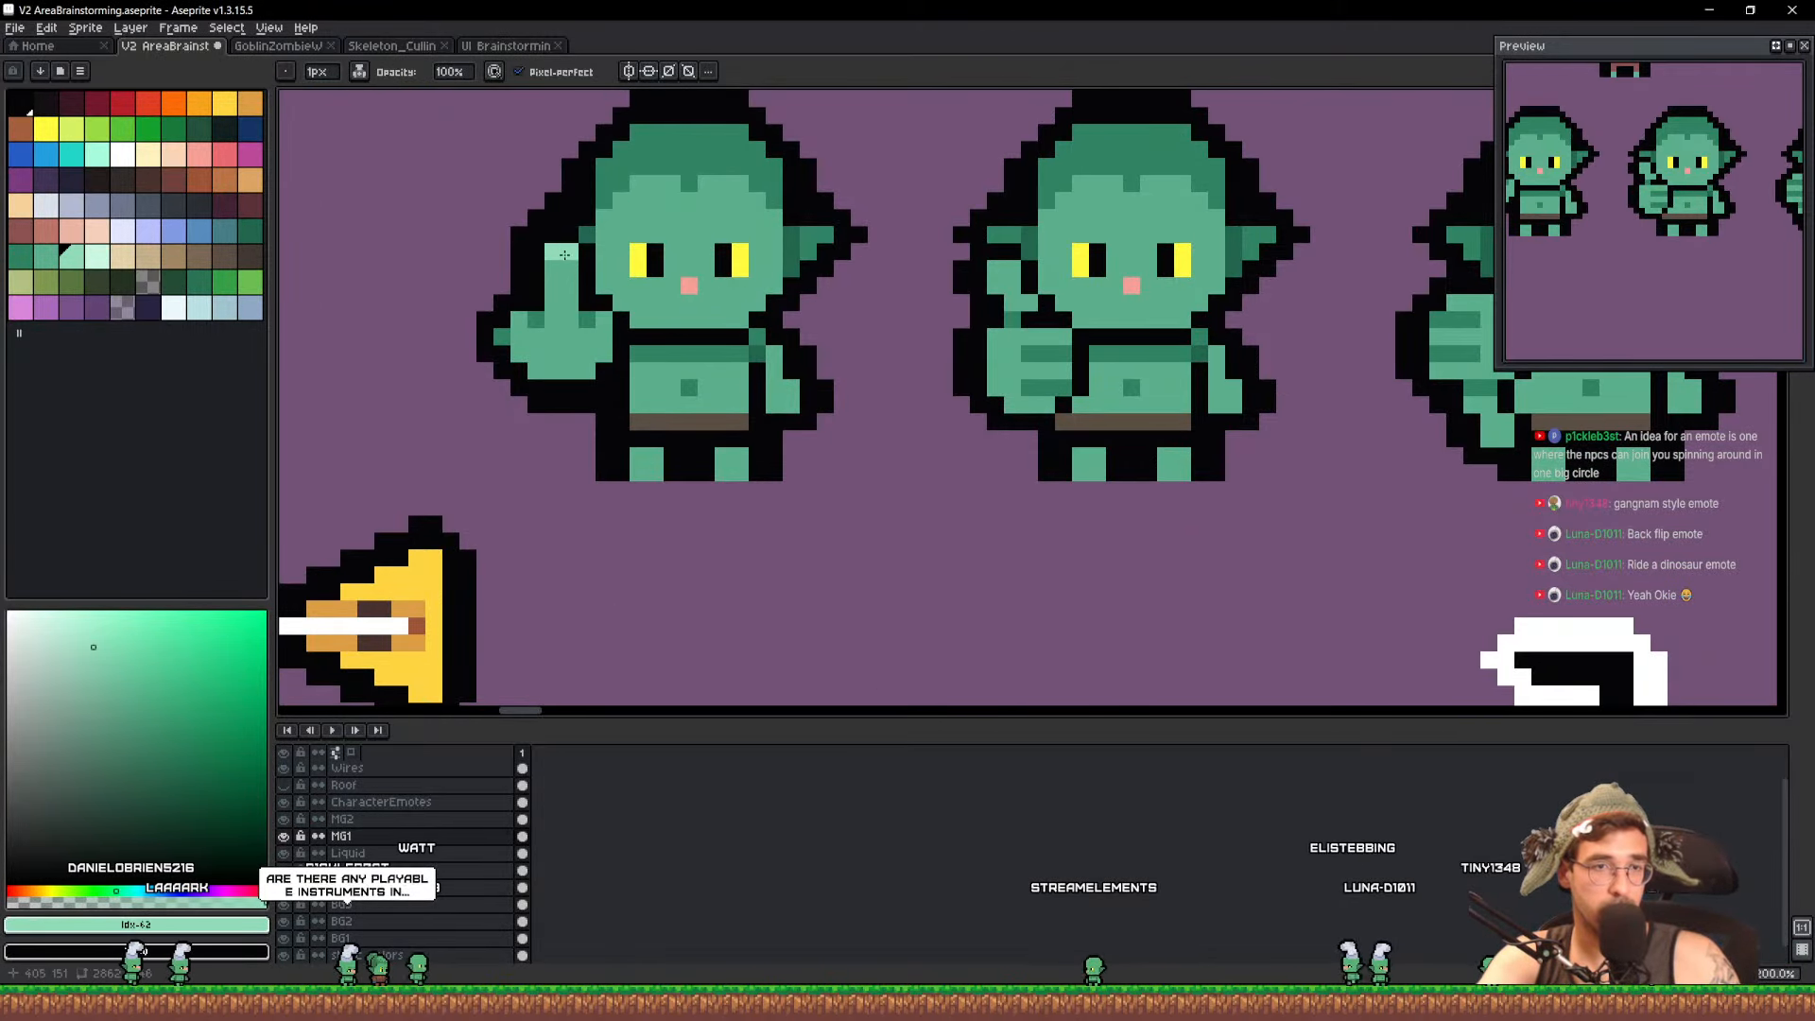
{"action": "scroll", "coordinate": [781, 291], "scroll_direction": "down", "scroll_amount": 2}
{"action": "key", "text": "ctrl+s"}
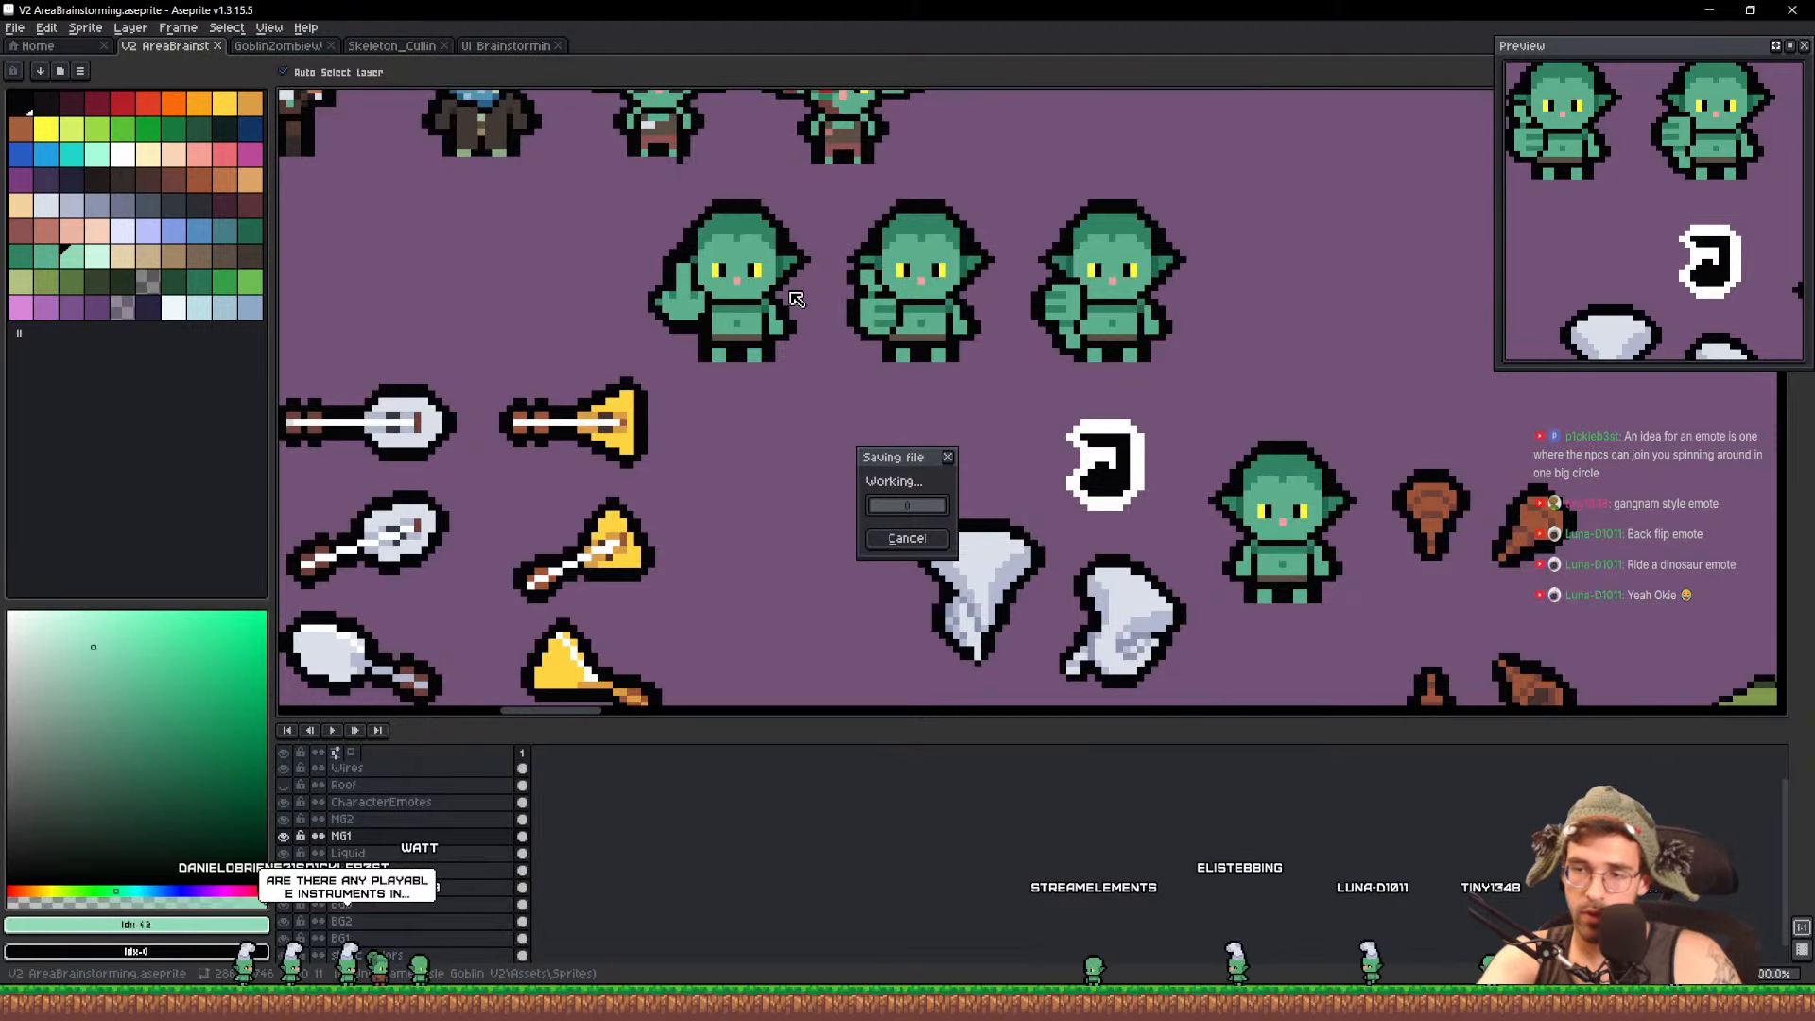
Examine the string-instrument and horn sprites below the hand-gesture goblins and the surrounding sheet, saving the file once
{"action": "scroll", "coordinate": [797, 299], "scroll_direction": "down", "scroll_amount": 2}
{"action": "scroll", "coordinate": [659, 352], "scroll_direction": "up", "scroll_amount": 3}
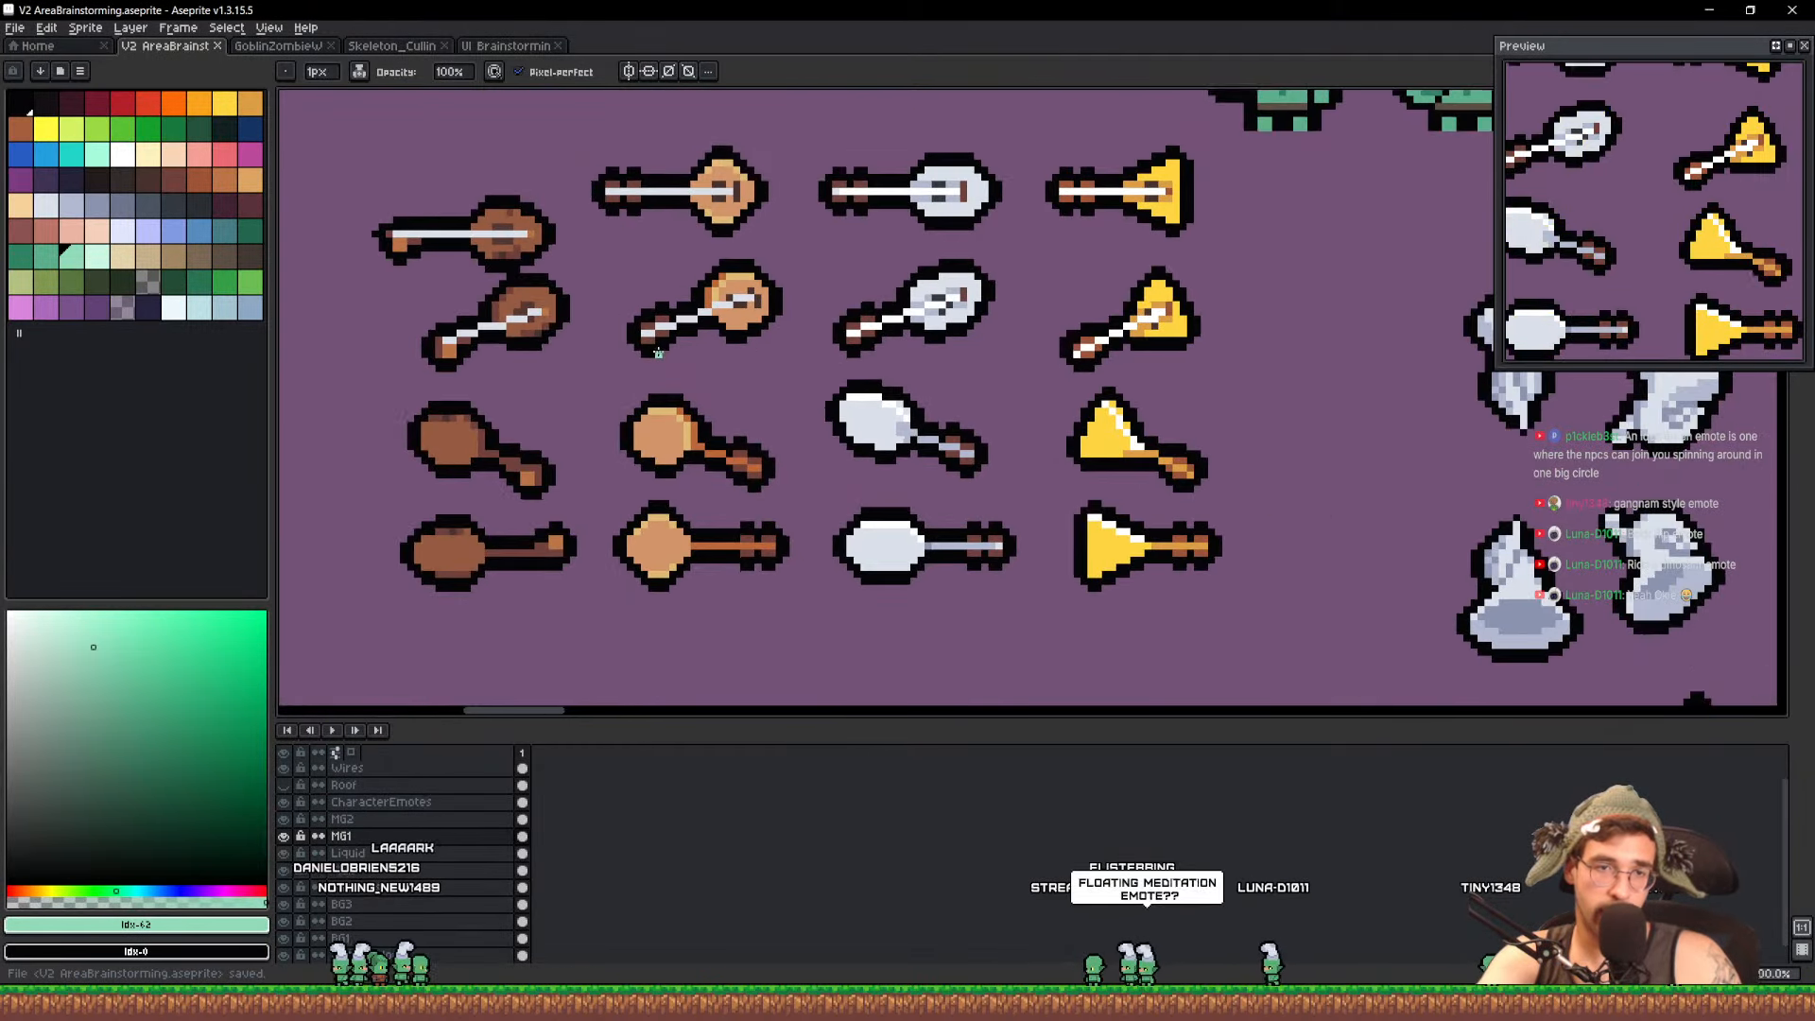
{"action": "left_click_drag", "start_coordinate": [659, 353], "coordinate": [392, 328]}
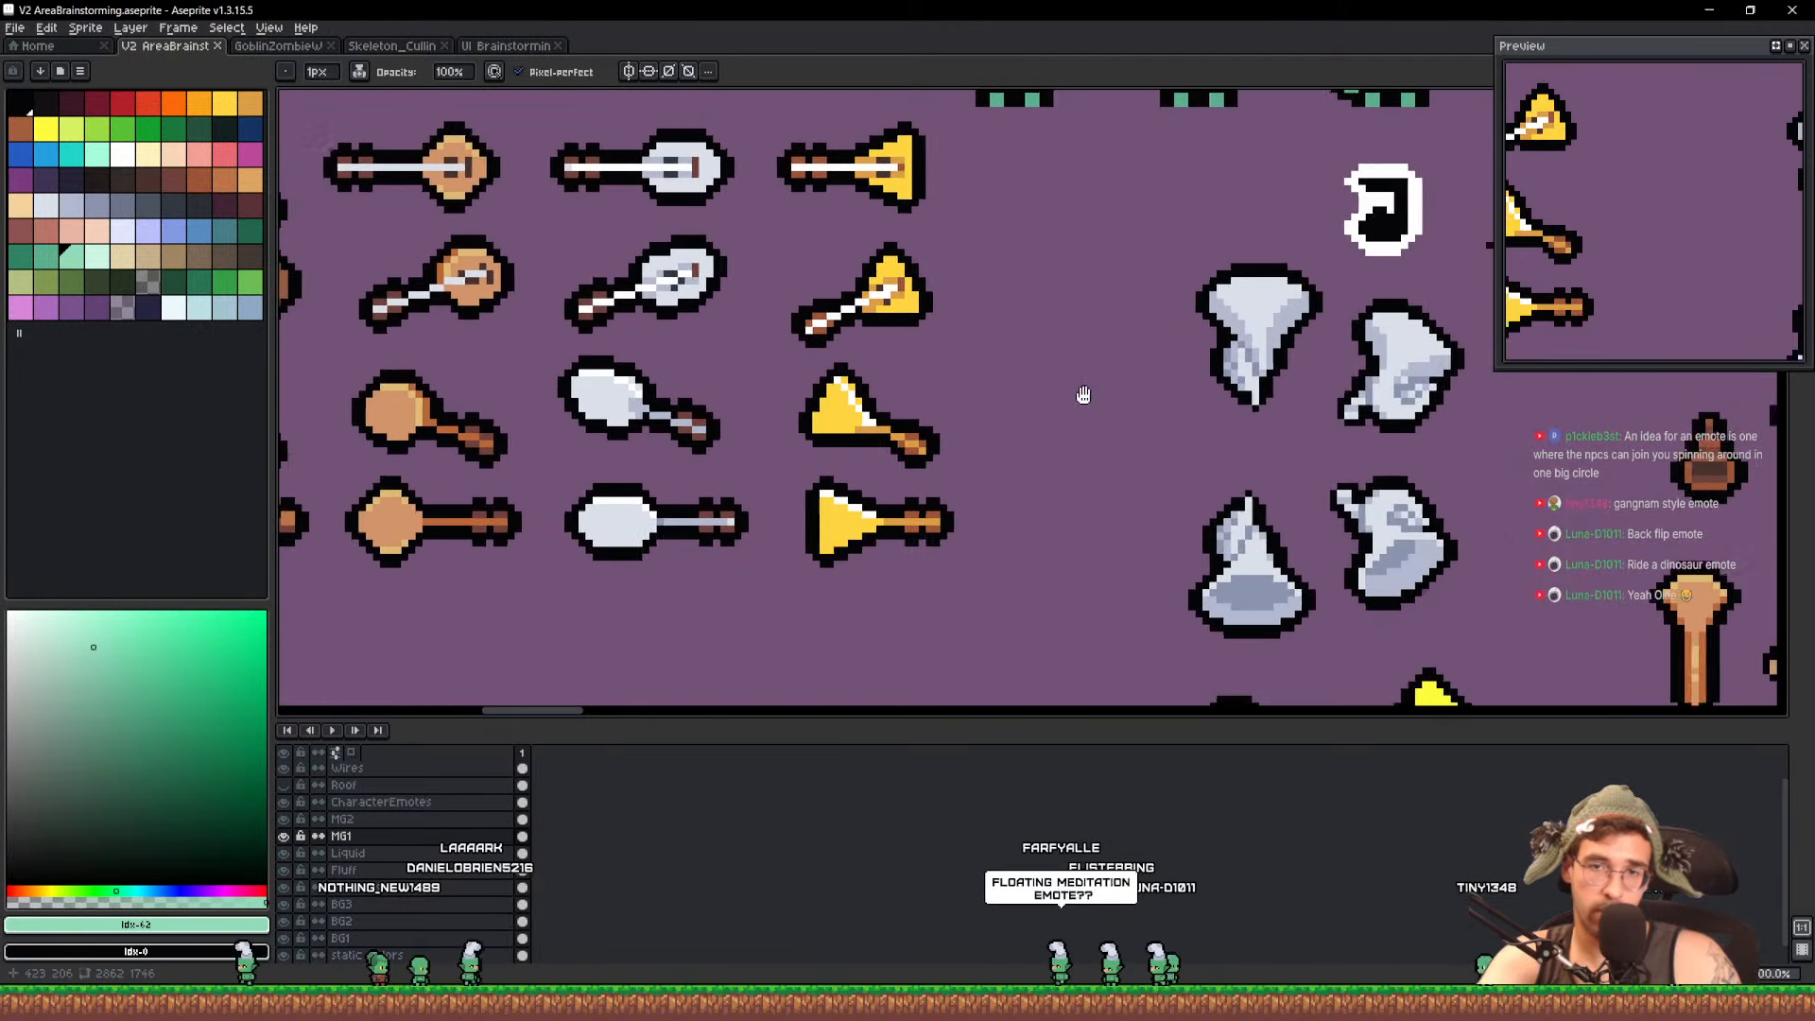
{"action": "left_click_drag", "start_coordinate": [1084, 395], "coordinate": [790, 267]}
{"action": "scroll", "coordinate": [791, 267], "scroll_direction": "down", "scroll_amount": 2}
{"action": "scroll", "coordinate": [1033, 320], "scroll_direction": "up", "scroll_amount": 1}
{"action": "left_click_drag", "start_coordinate": [1034, 320], "coordinate": [1091, 464]}
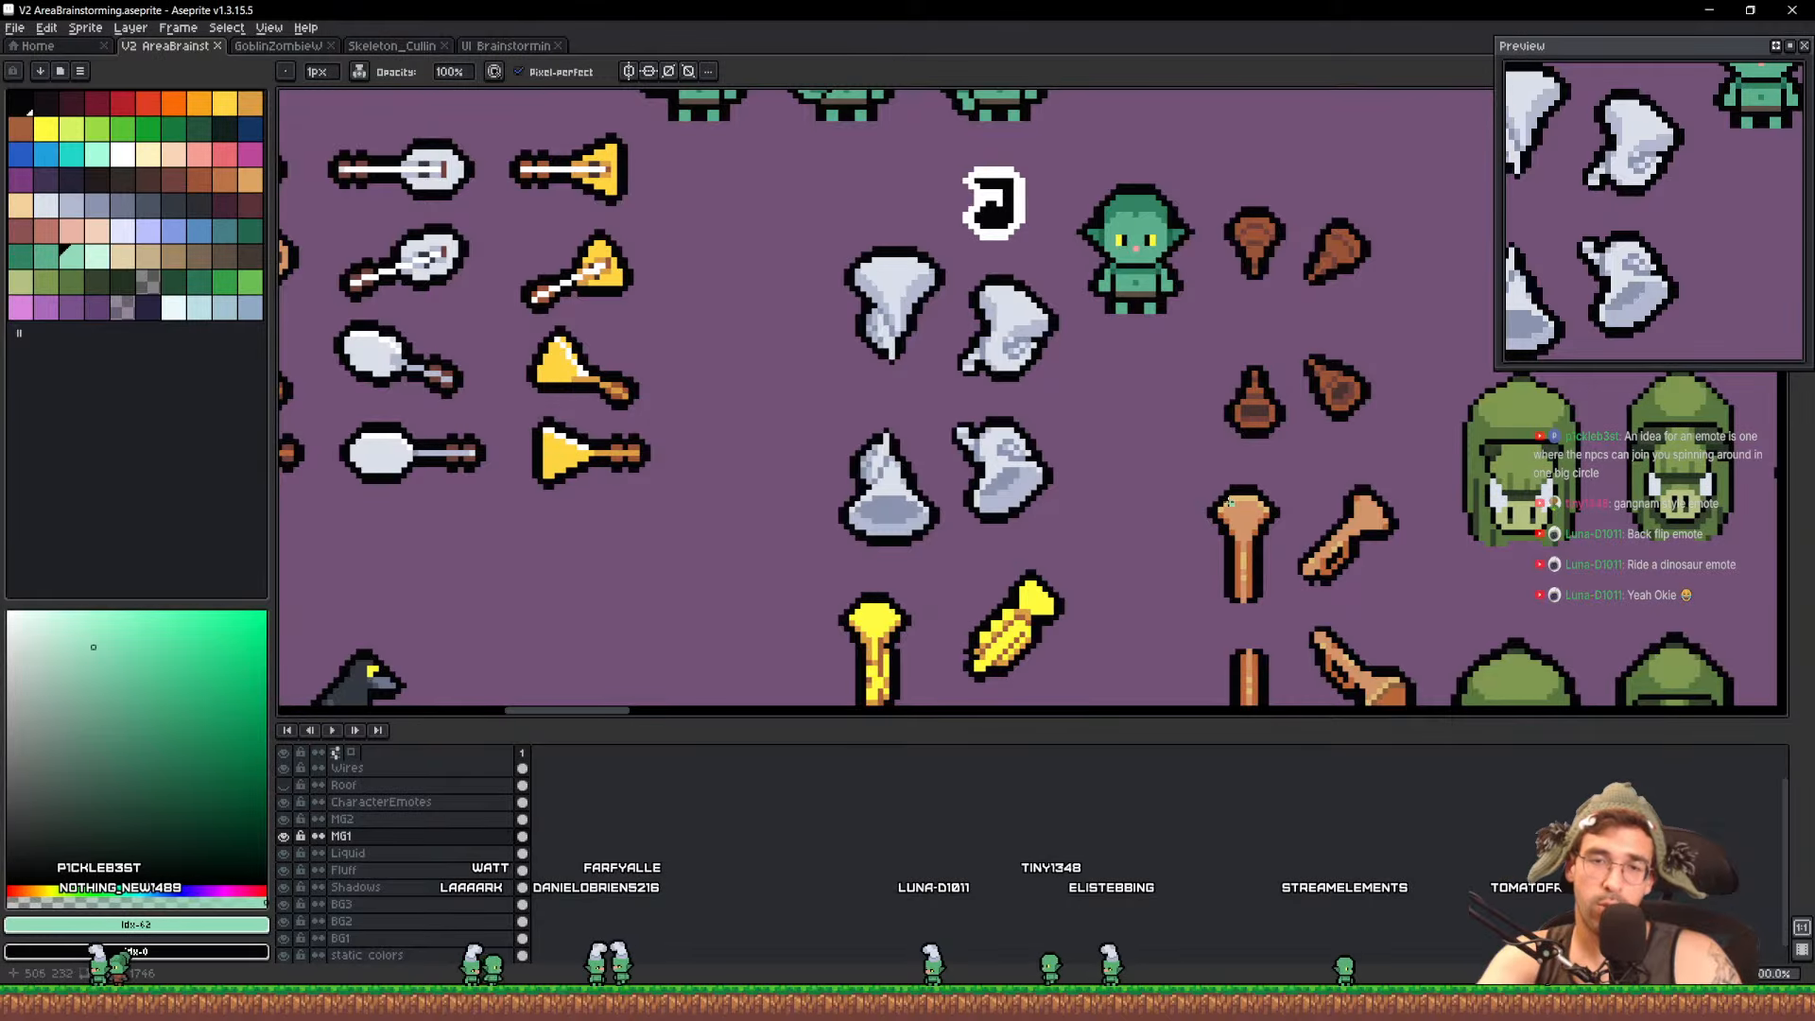
{"action": "left_click_drag", "start_coordinate": [1237, 519], "coordinate": [1673, 534]}
{"action": "left_click_drag", "start_coordinate": [952, 333], "coordinate": [1138, 408]}
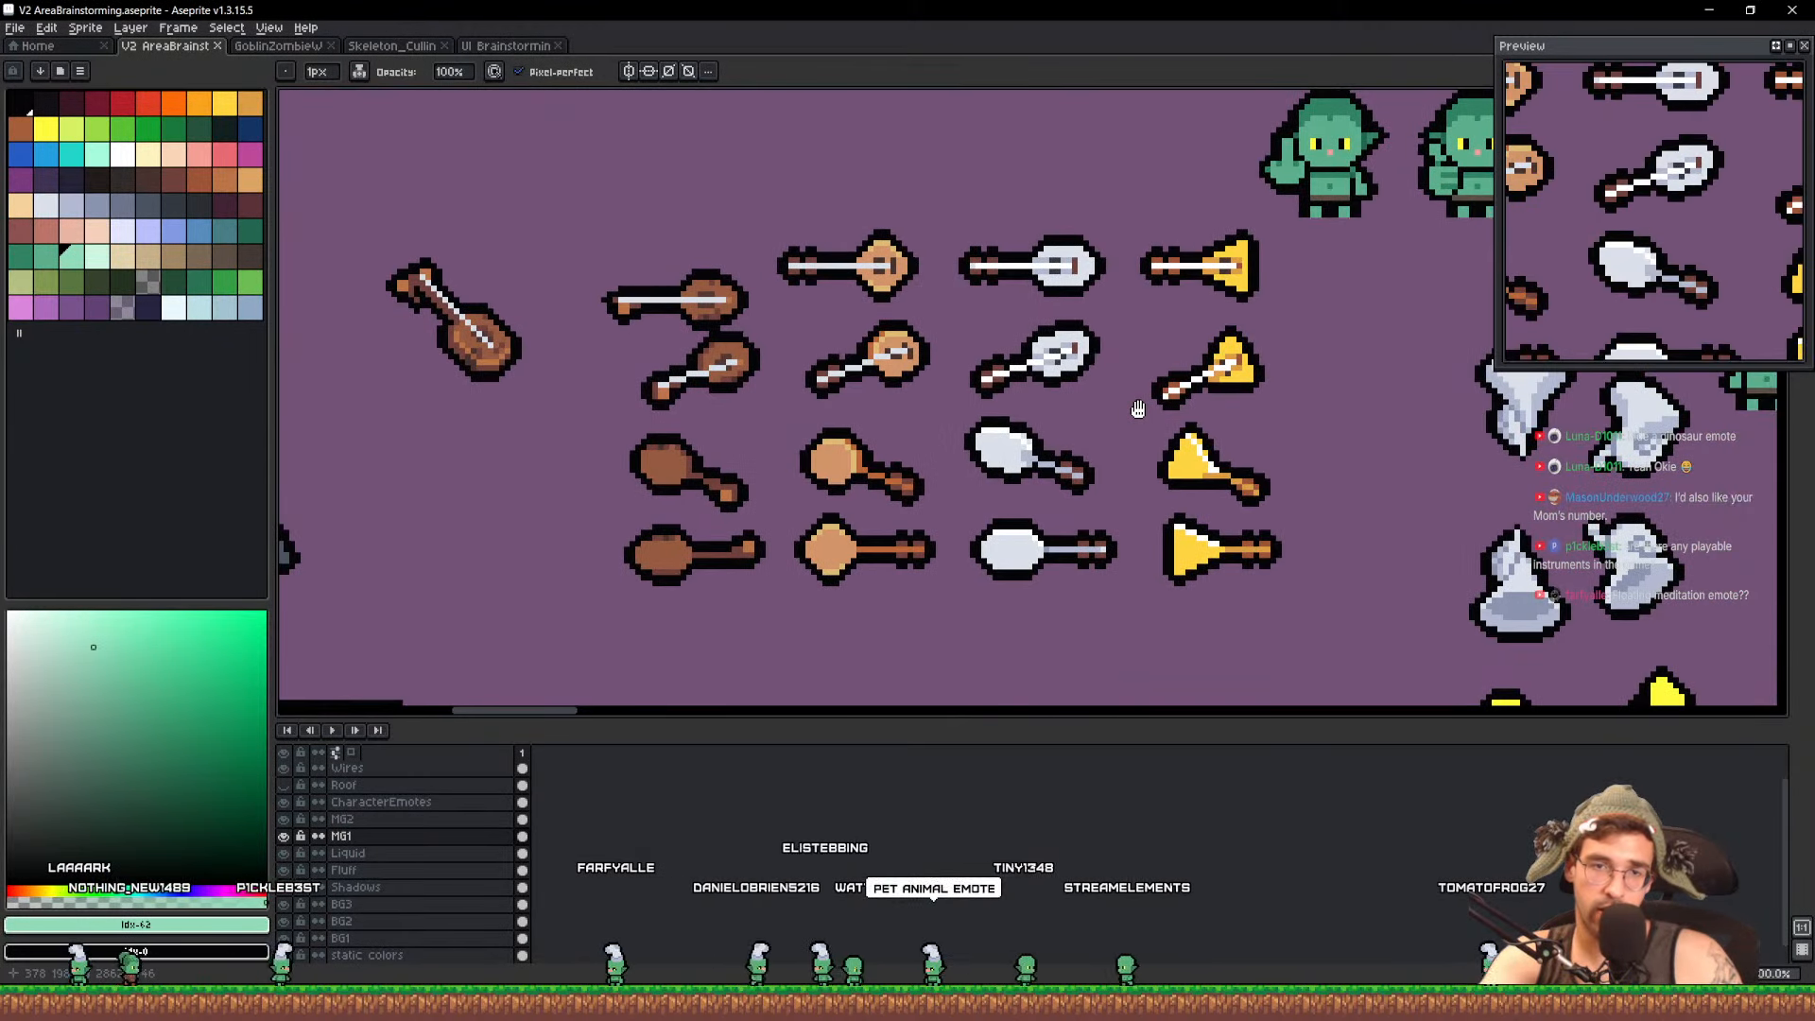
{"action": "scroll", "coordinate": [1136, 409], "scroll_direction": "up", "scroll_amount": 1}
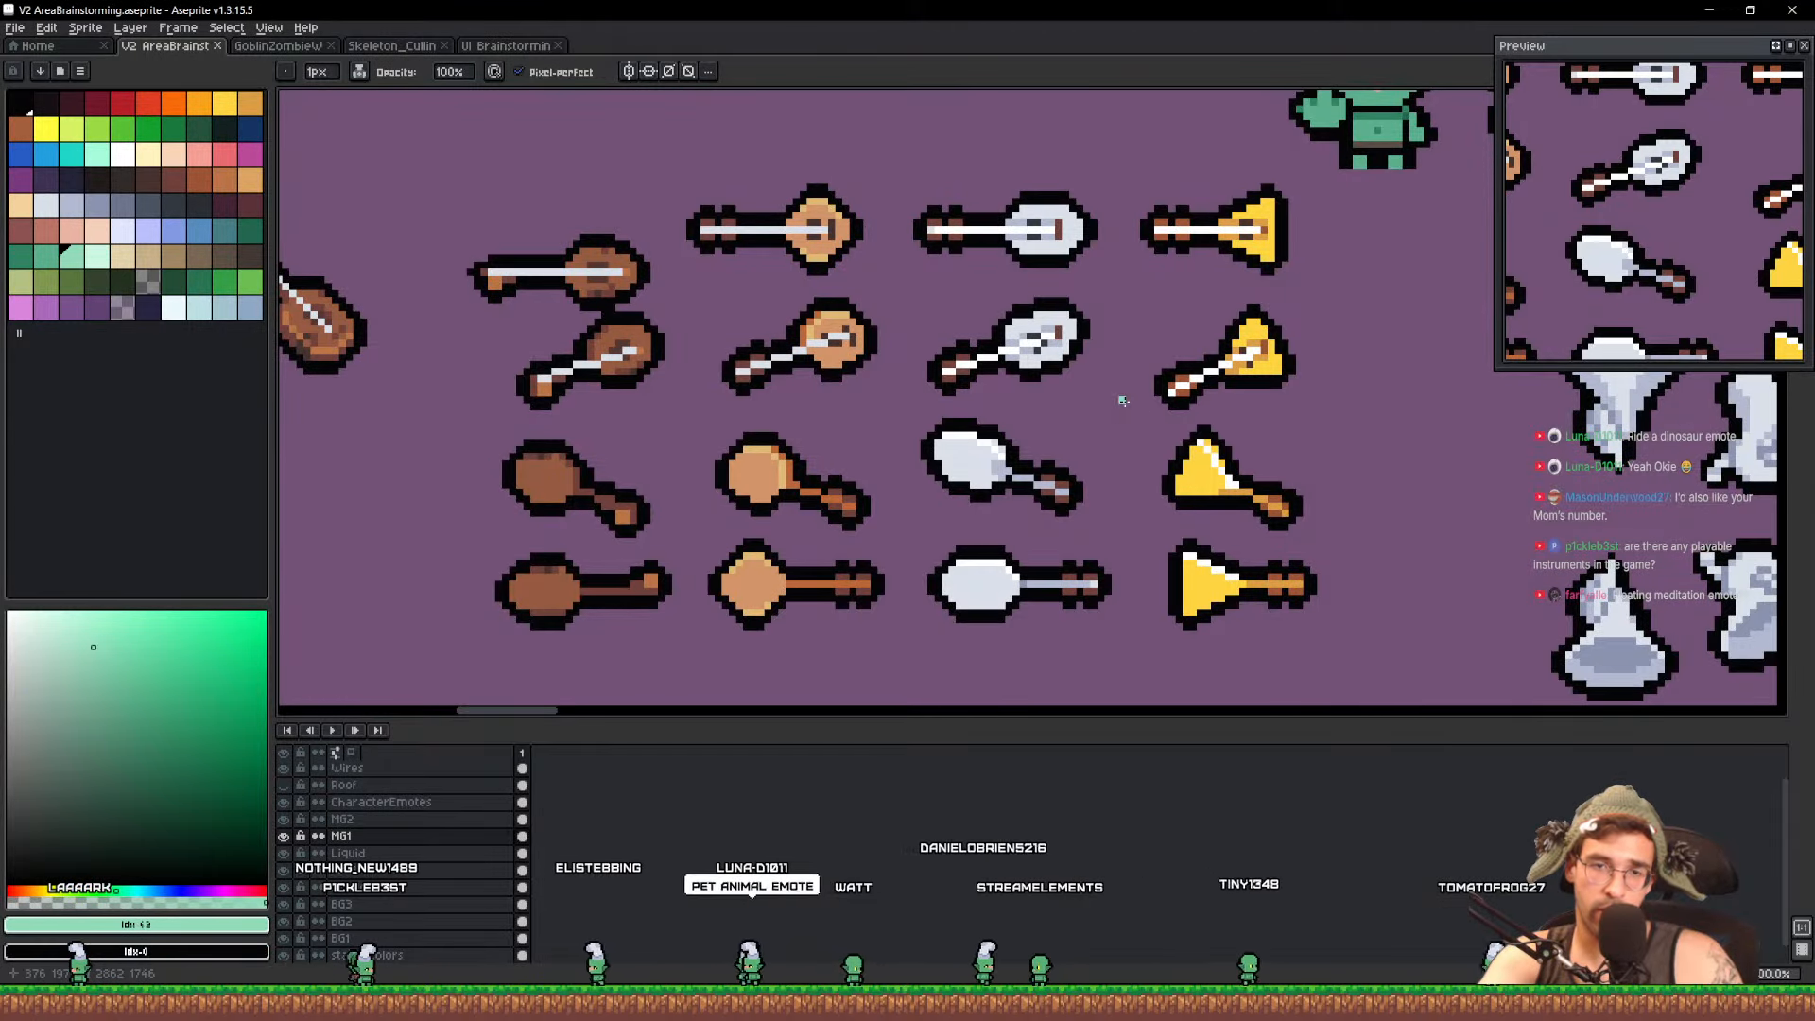
{"action": "scroll", "coordinate": [1124, 401], "scroll_direction": "down", "scroll_amount": 2}
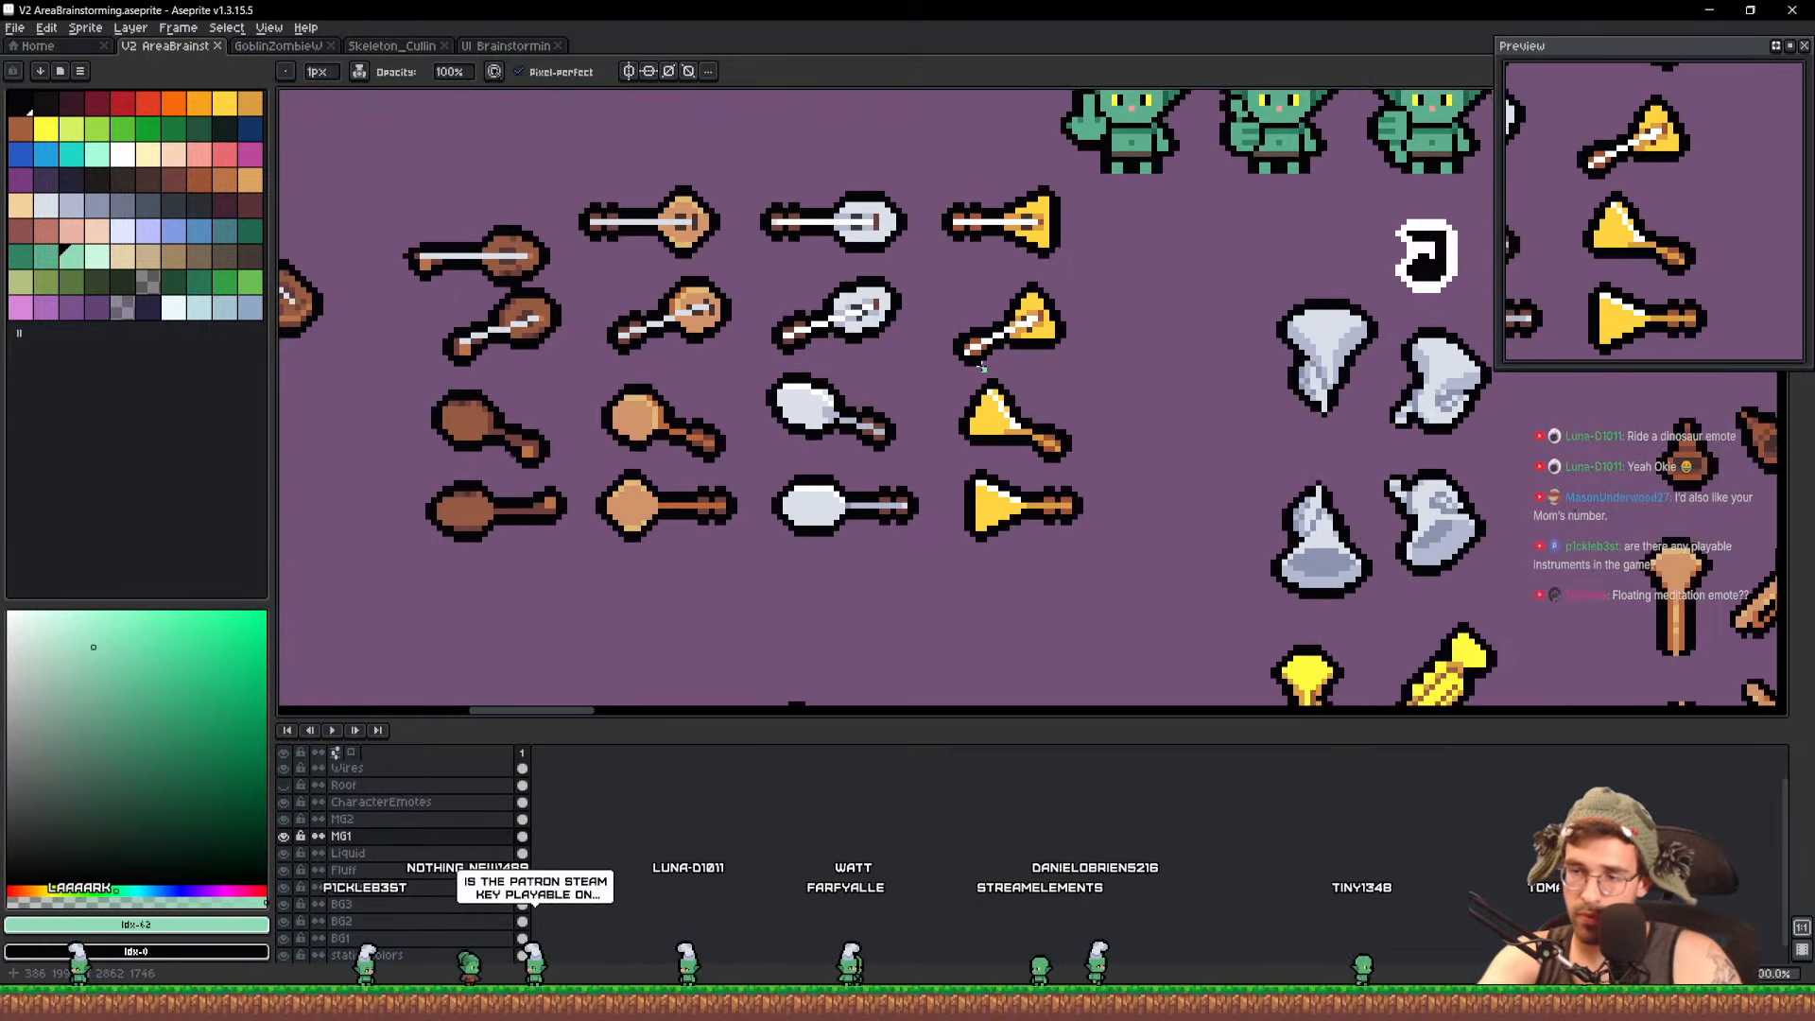
{"action": "scroll", "coordinate": [1087, 373], "scroll_direction": "up", "scroll_amount": 1}
{"action": "left_click_drag", "start_coordinate": [1087, 372], "coordinate": [867, 395]}
{"action": "key", "text": "ctrl+s"}
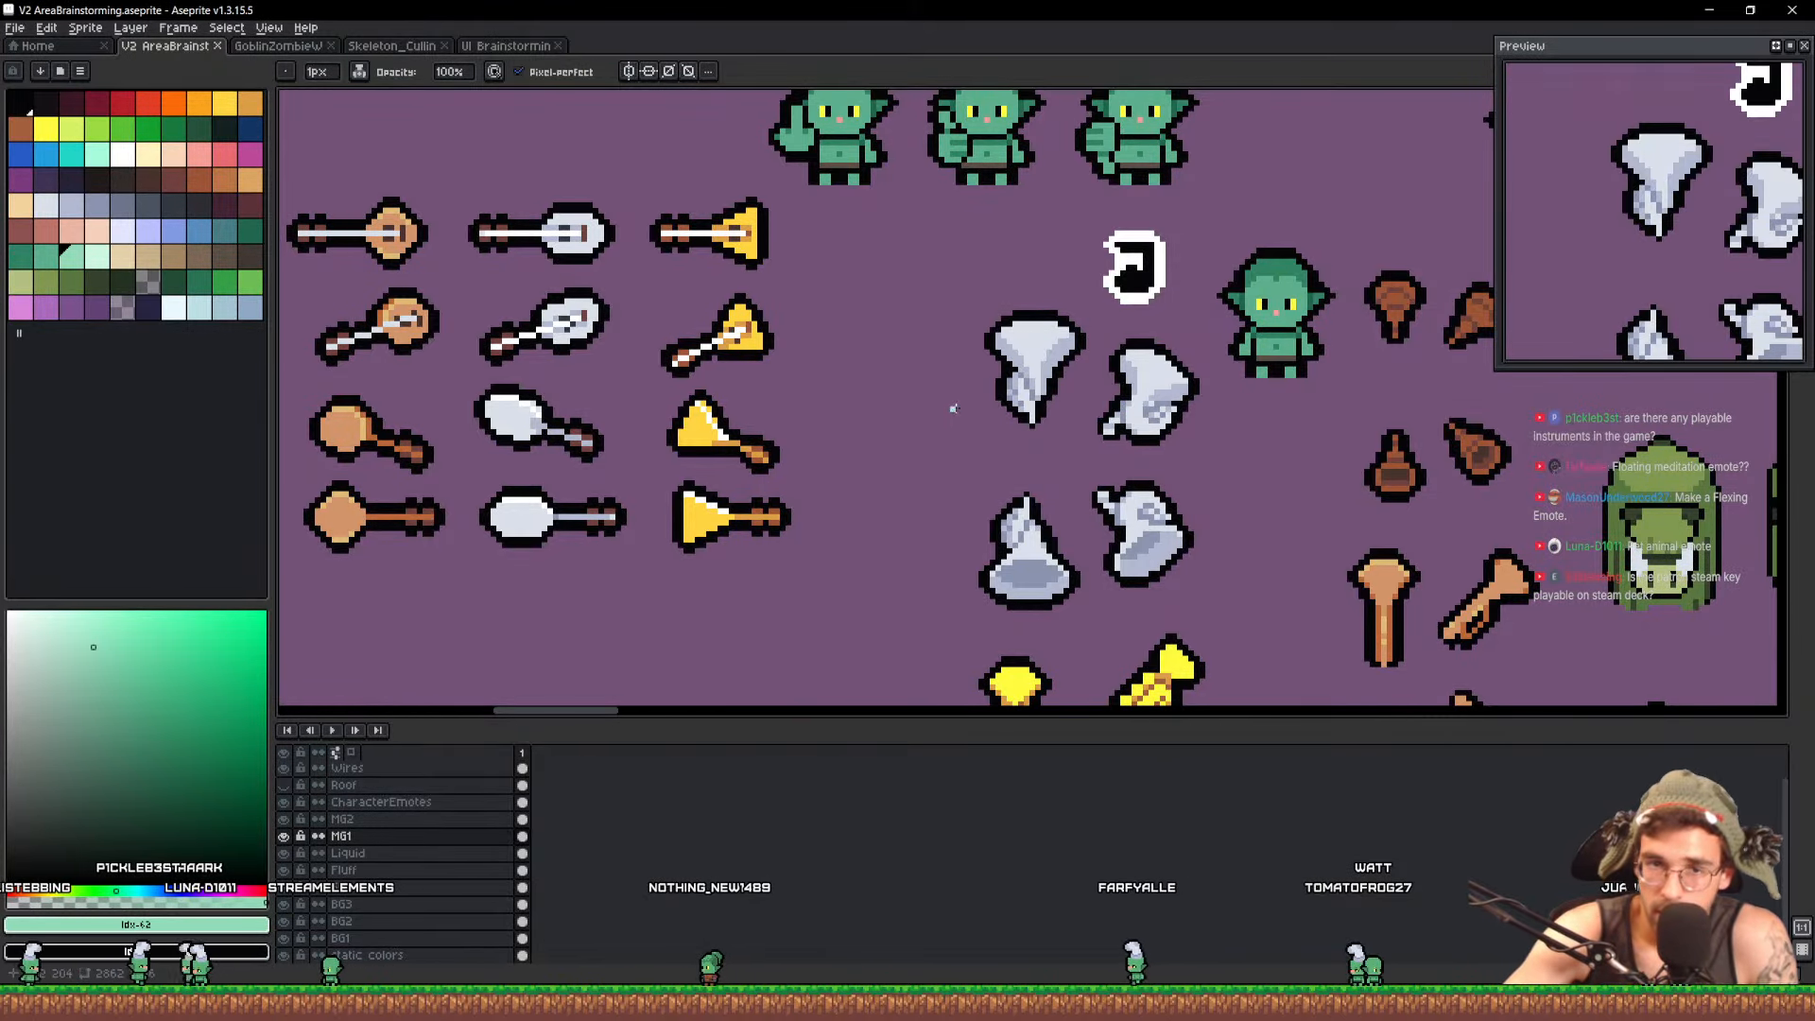
{"action": "scroll", "coordinate": [1055, 424], "scroll_direction": "down", "scroll_amount": 3}
{"action": "scroll", "coordinate": [1146, 465], "scroll_direction": "up", "scroll_amount": 2}
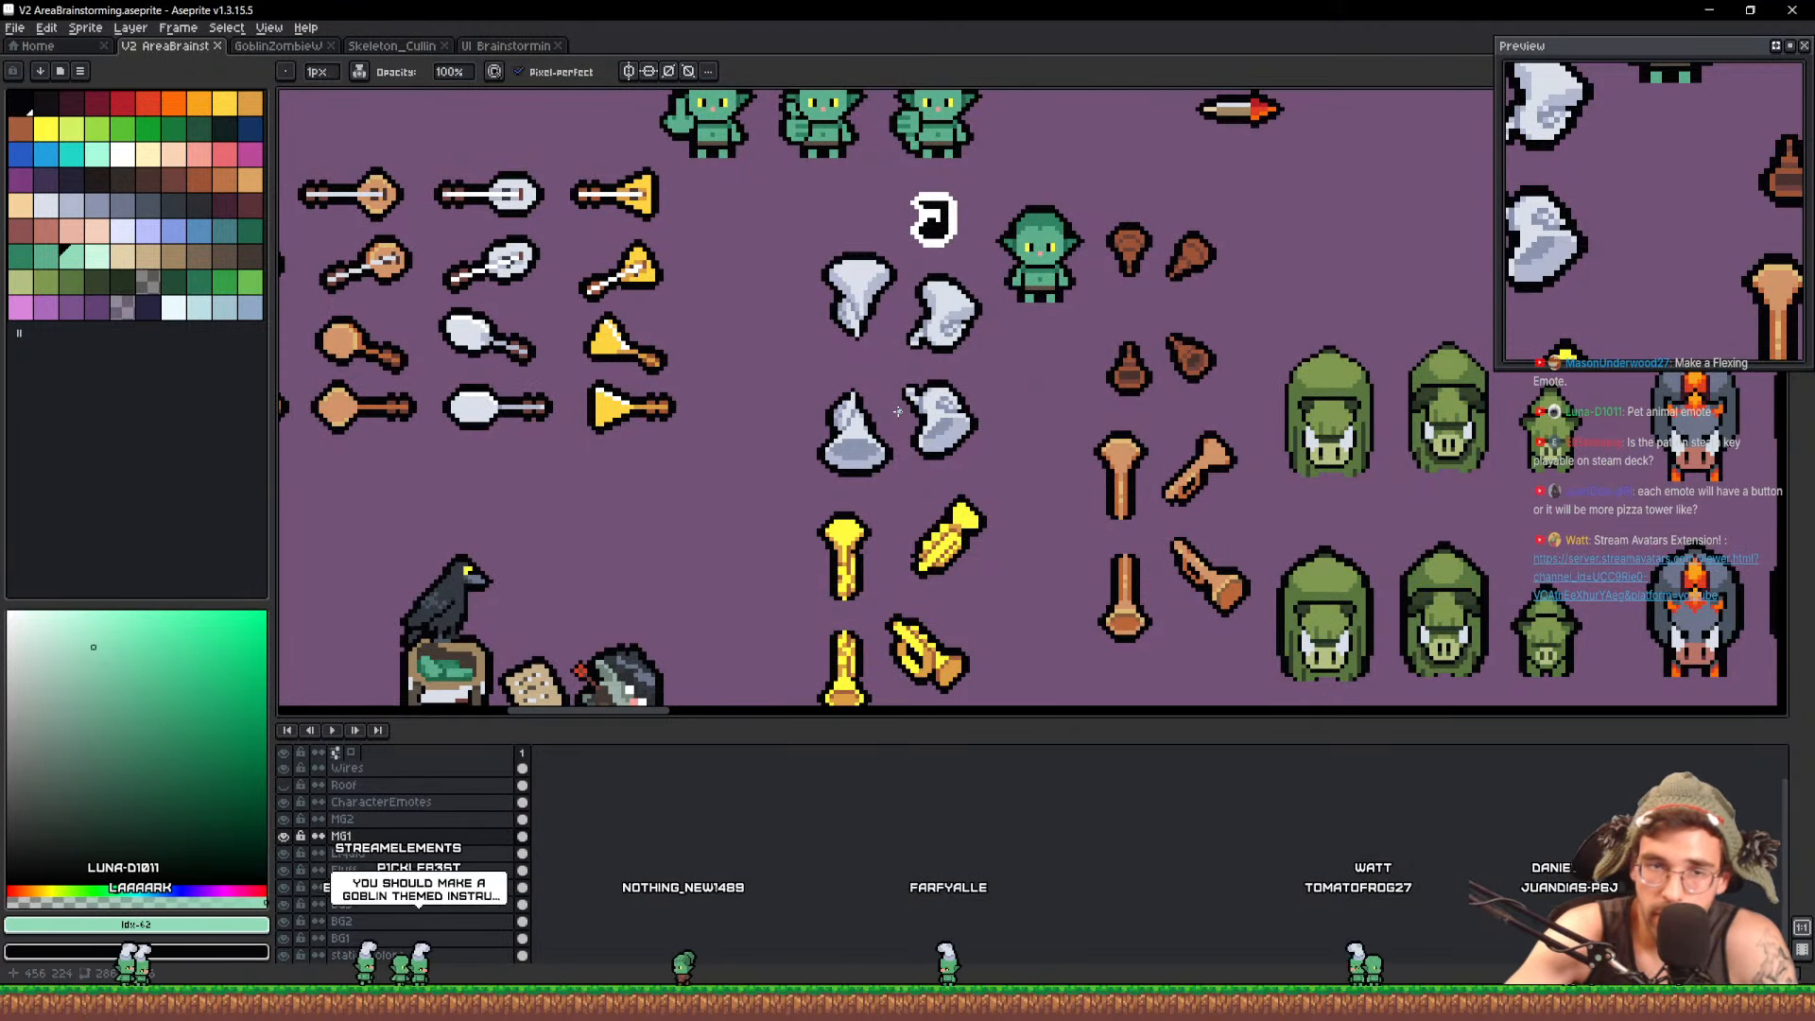
{"action": "scroll", "coordinate": [895, 415], "scroll_direction": "down", "scroll_amount": 2}
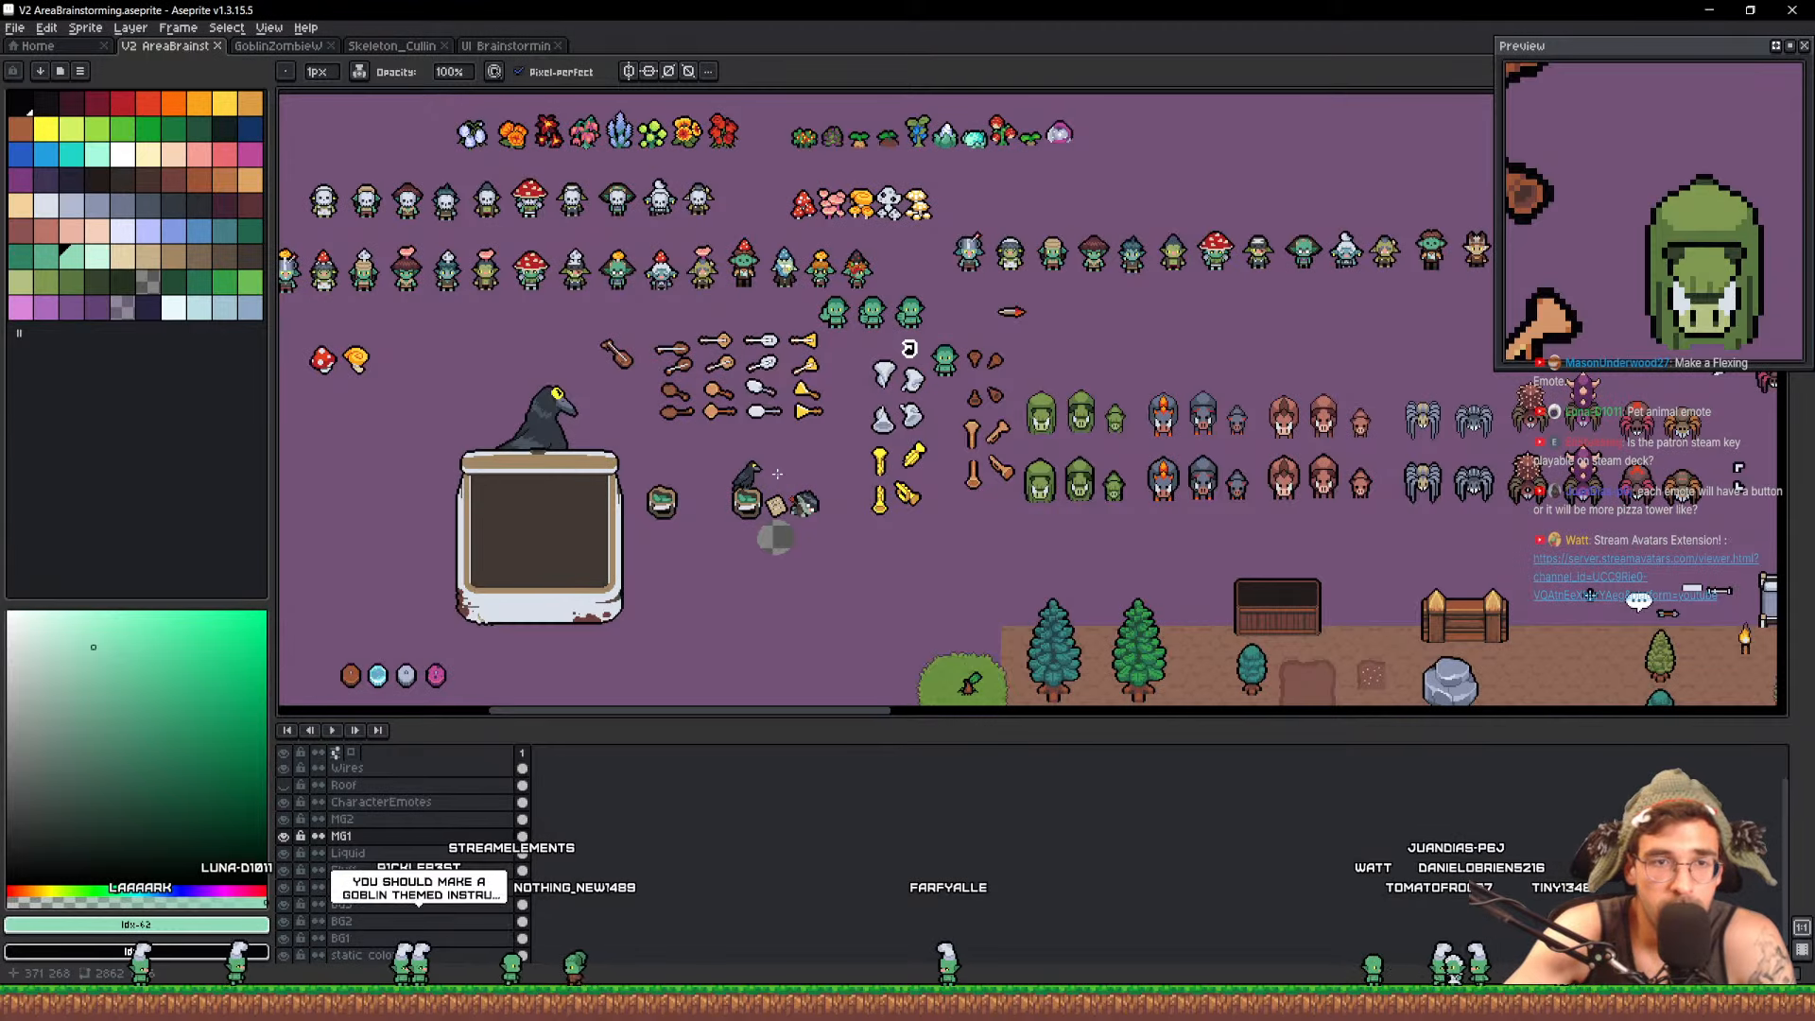
{"action": "scroll", "coordinate": [970, 364], "scroll_direction": "up", "scroll_amount": 2}
{"action": "scroll", "coordinate": [667, 288], "scroll_direction": "up", "scroll_amount": 3}
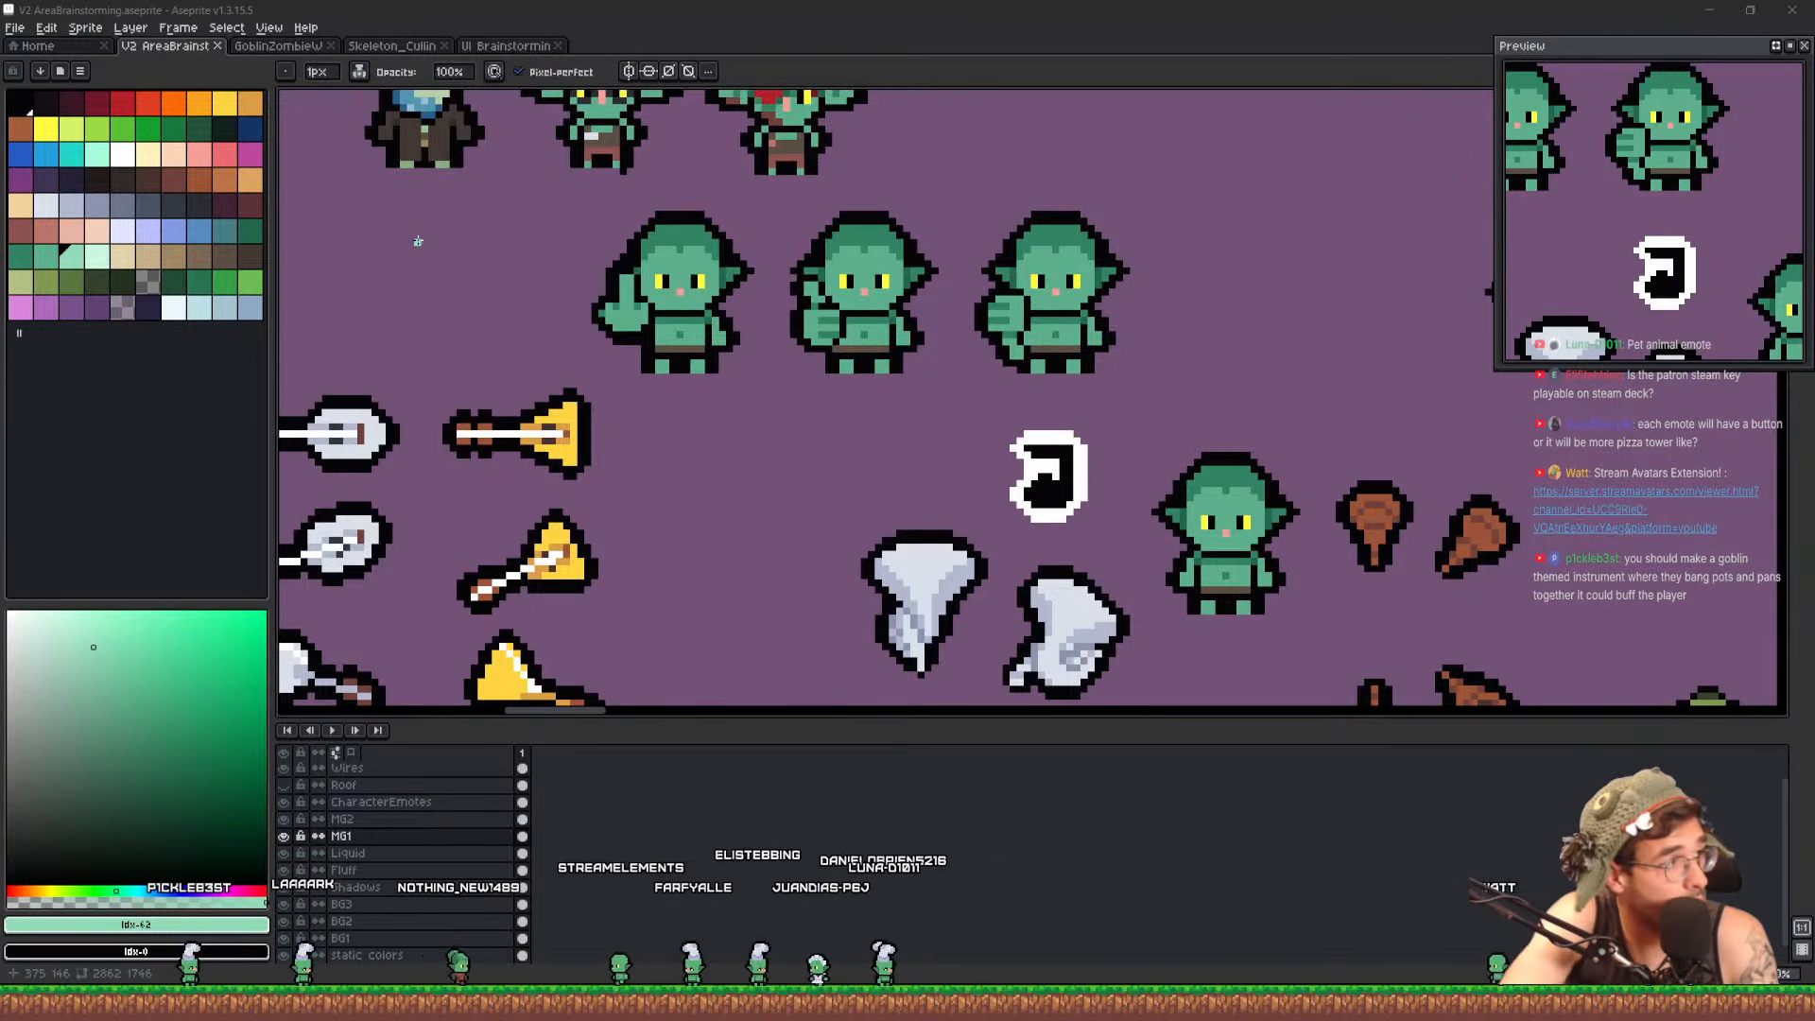
{"action": "scroll", "coordinate": [418, 241], "scroll_direction": "up", "scroll_amount": 1}
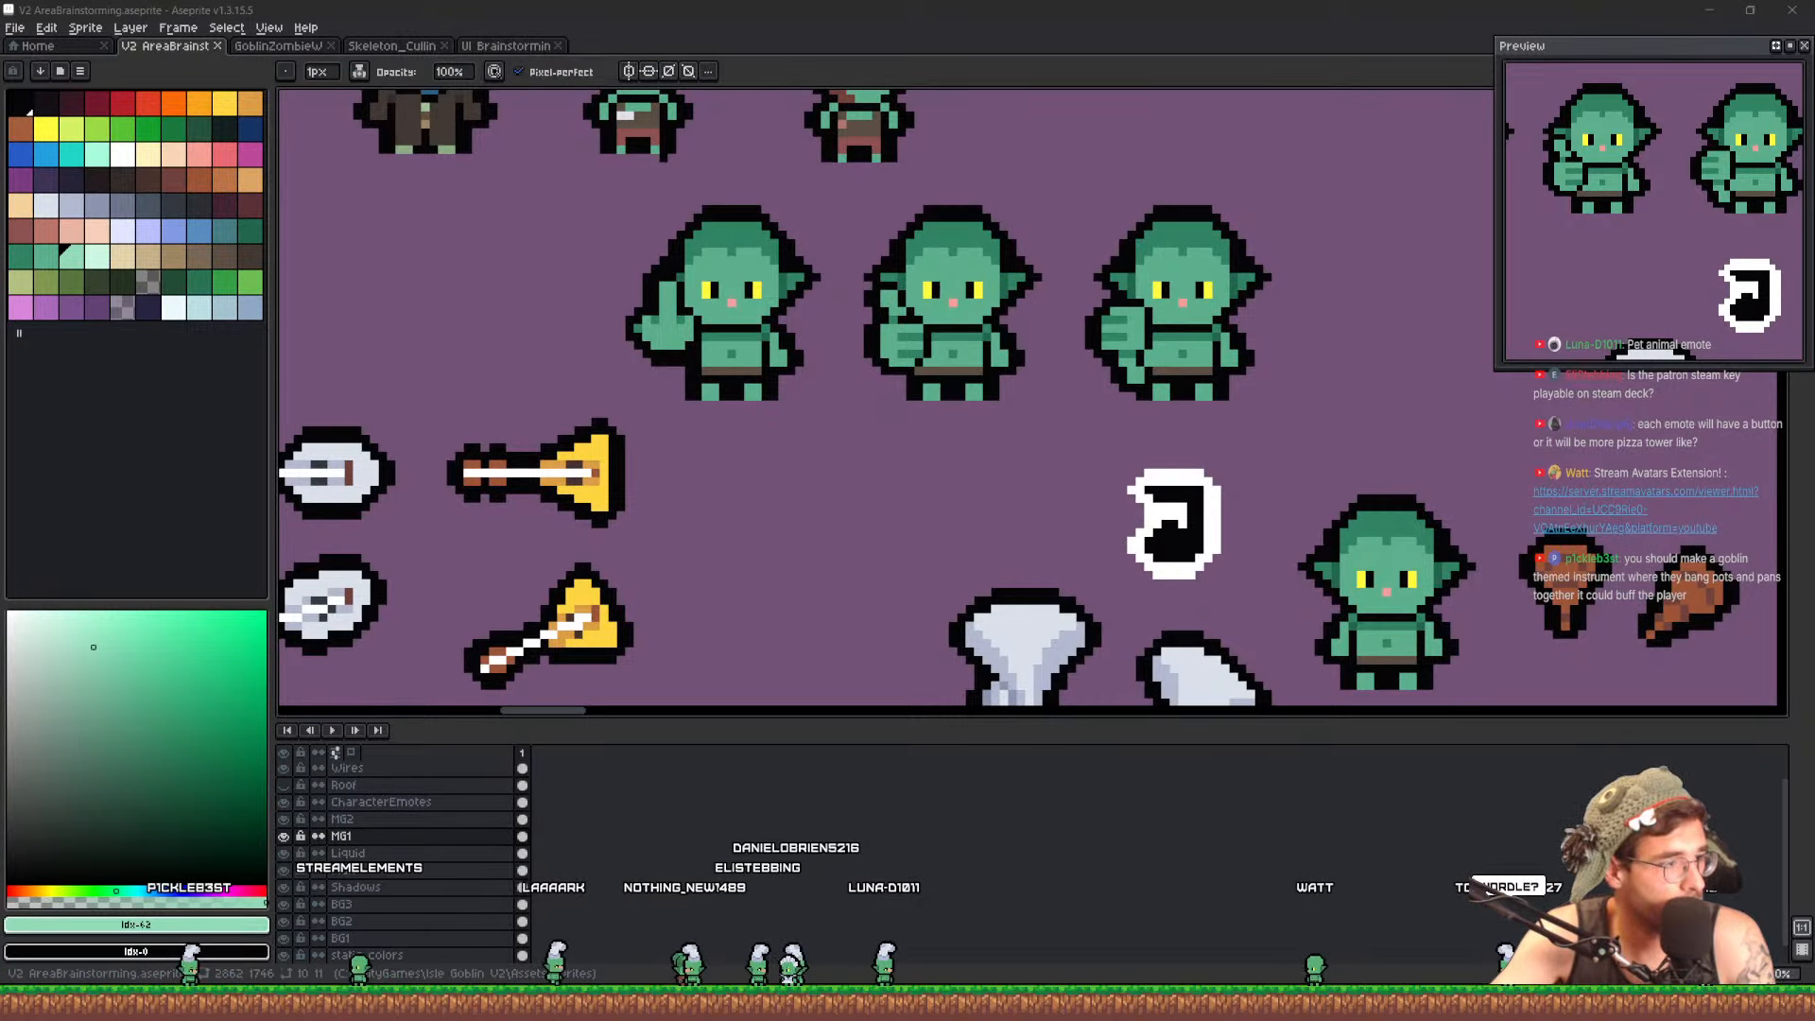
Switch to the Wordle page in the browser and submit PIZZA as the first guess
{"action": "left_click_drag", "start_coordinate": [537, 0], "coordinate": [567, 3]}
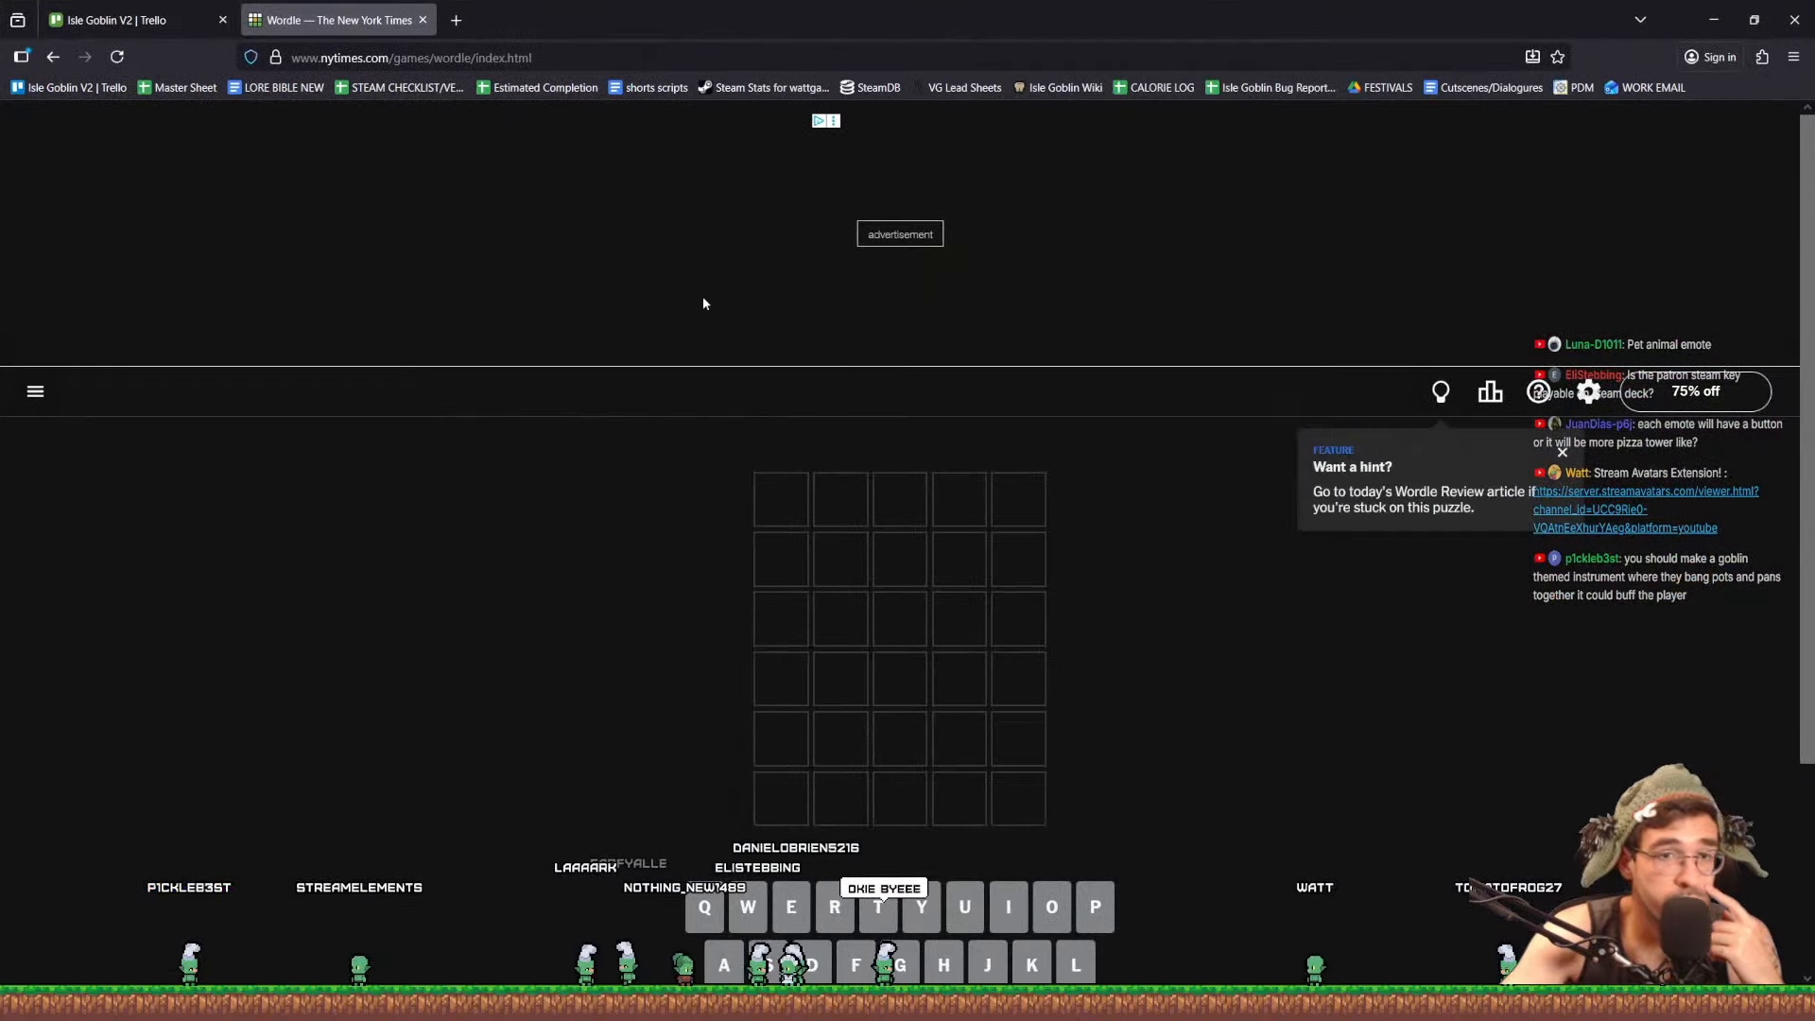
{"action": "scroll", "coordinate": [1692, 170], "scroll_direction": "down", "scroll_amount": 3}
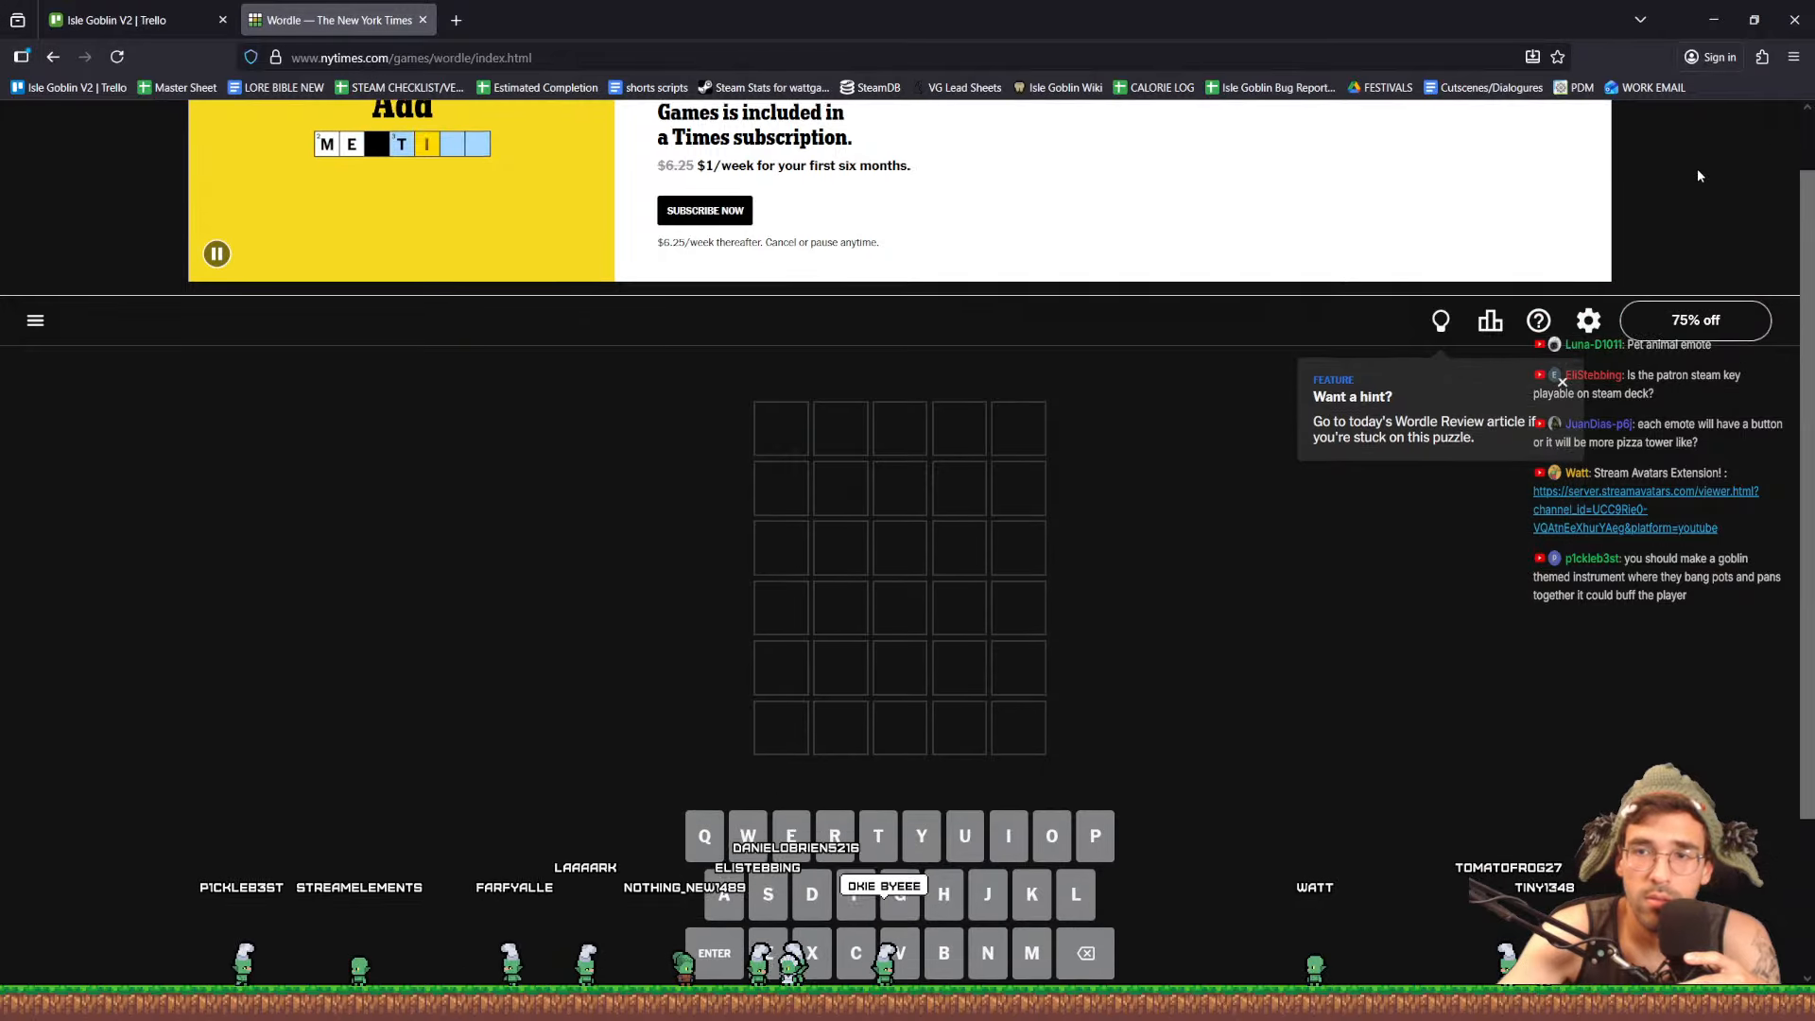
{"action": "left_click", "coordinate": [1272, 502]}
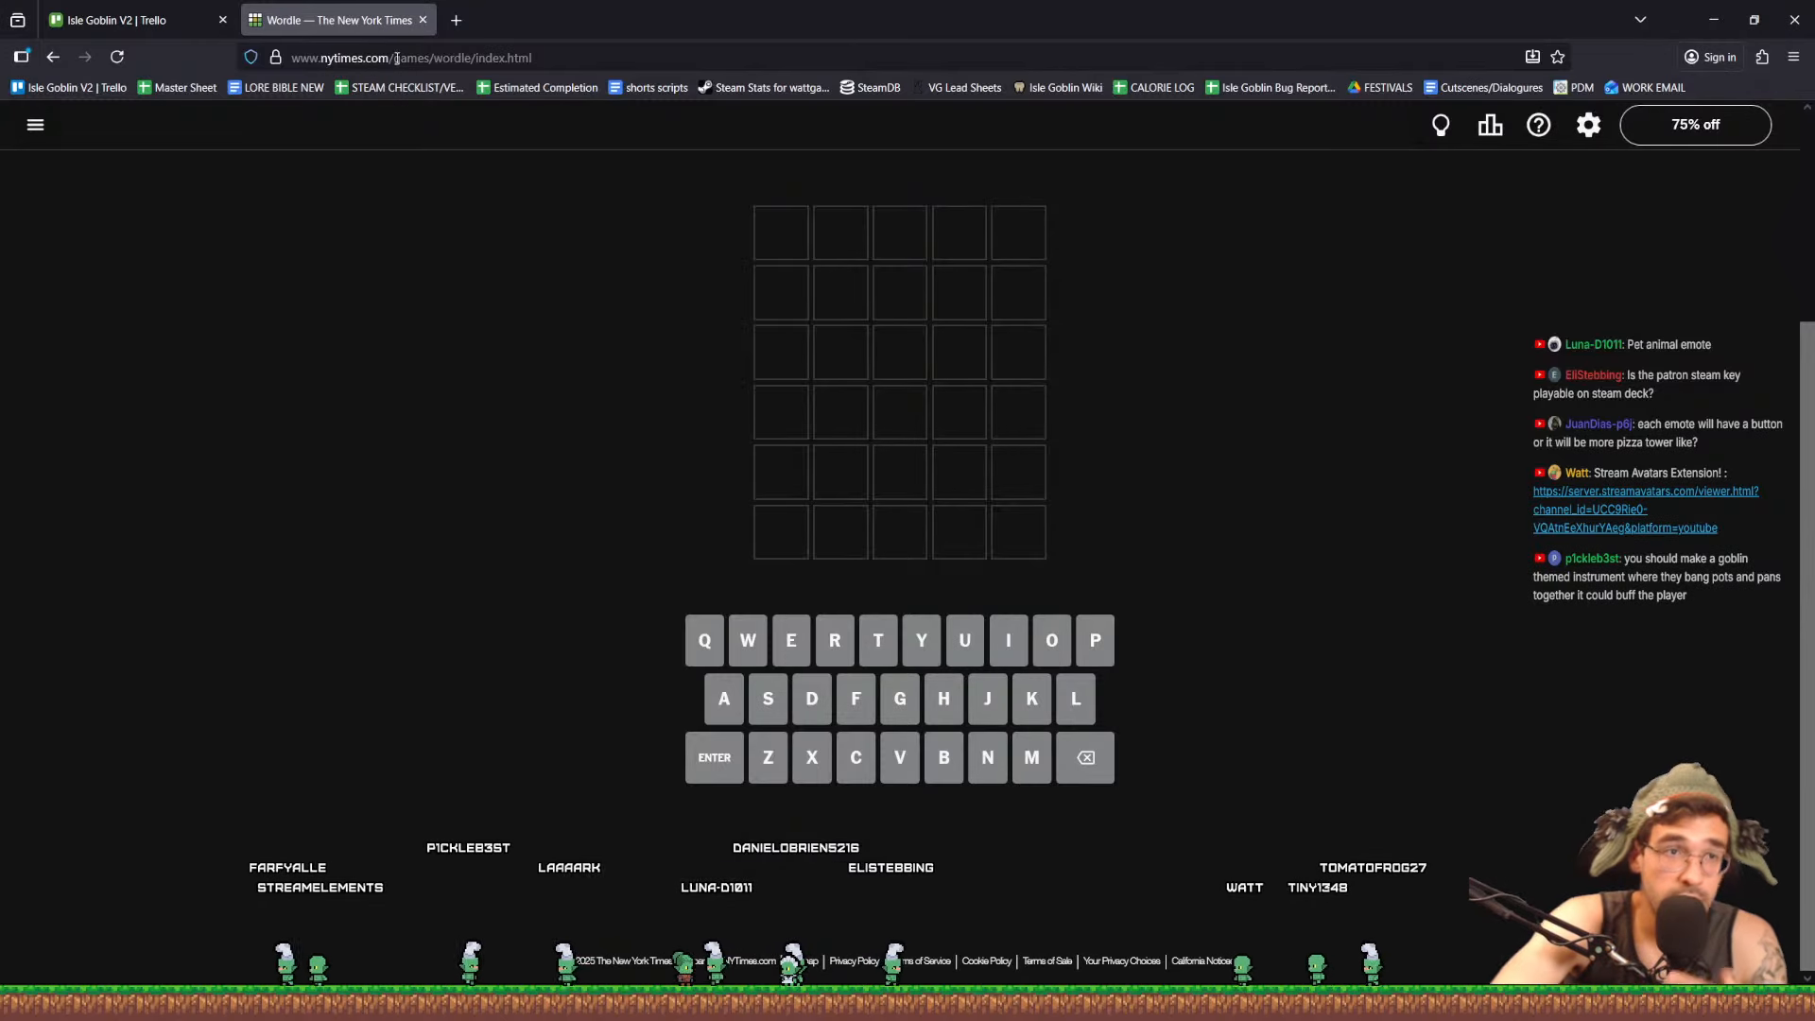
{"action": "key", "text": "alt+Tab"}
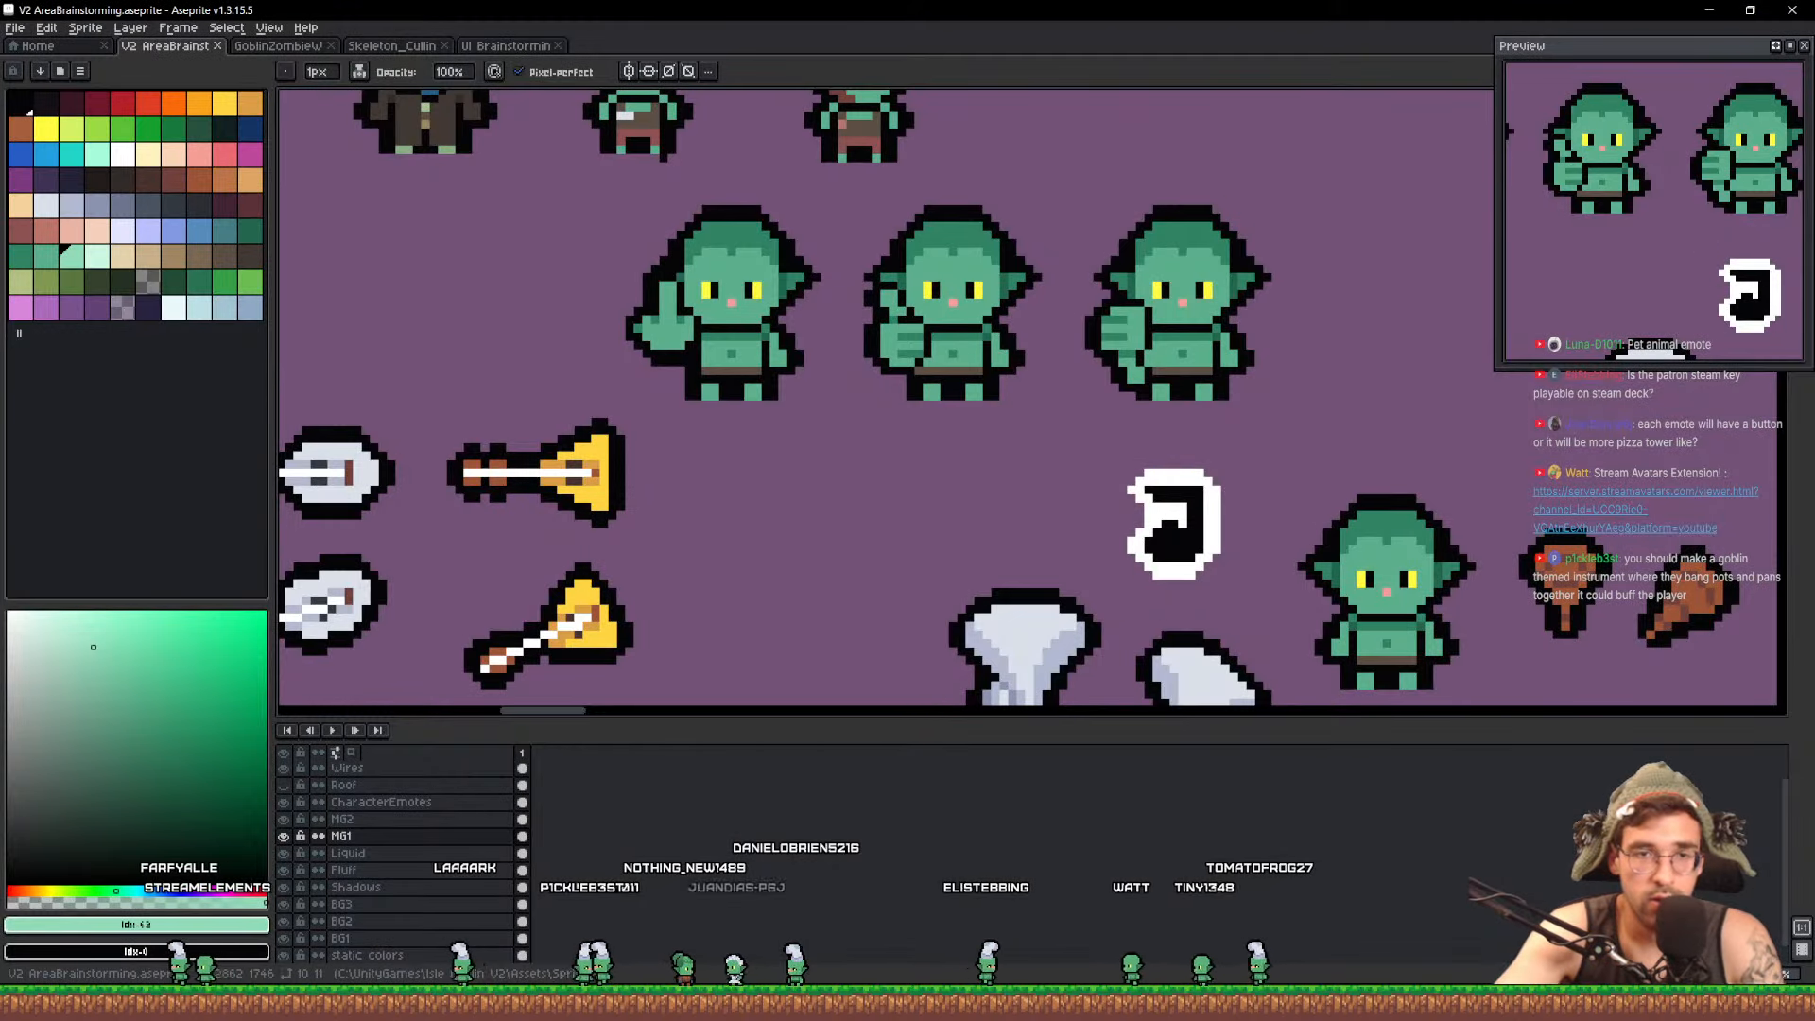
{"action": "key", "text": "alt+Tab"}
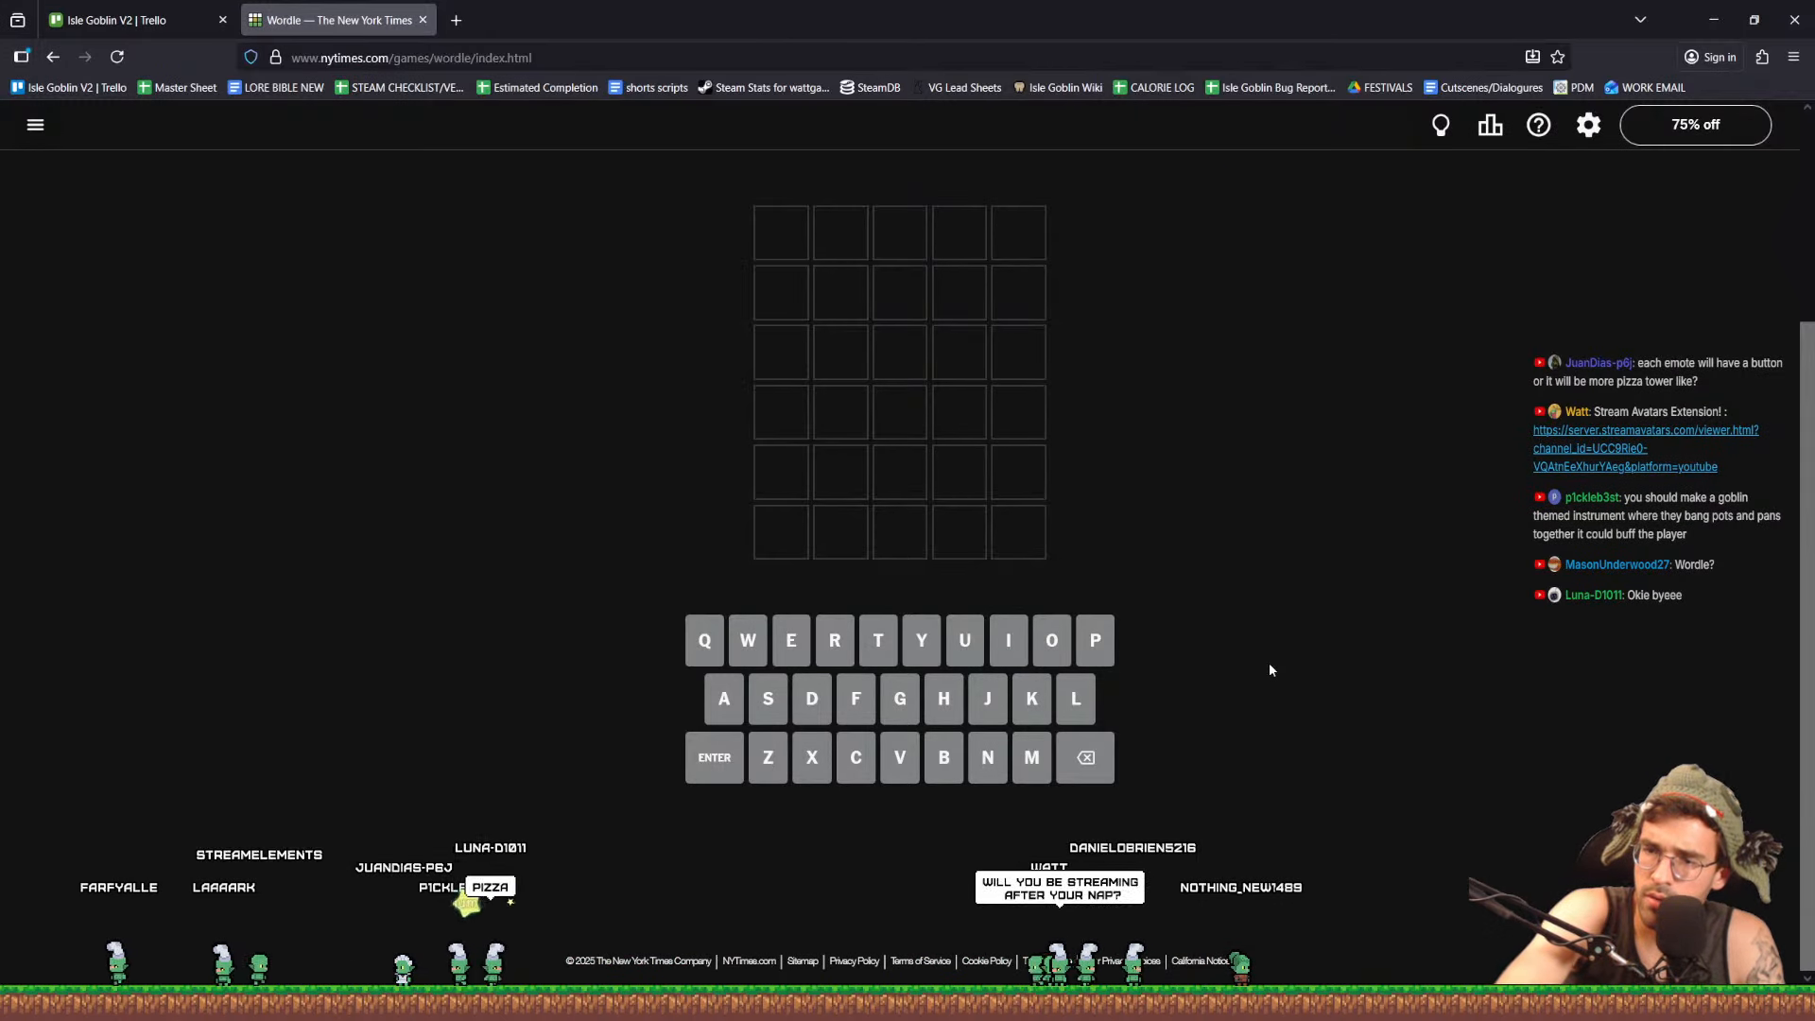
{"action": "type", "text": "pizza"}
{"action": "key", "text": "Return"}
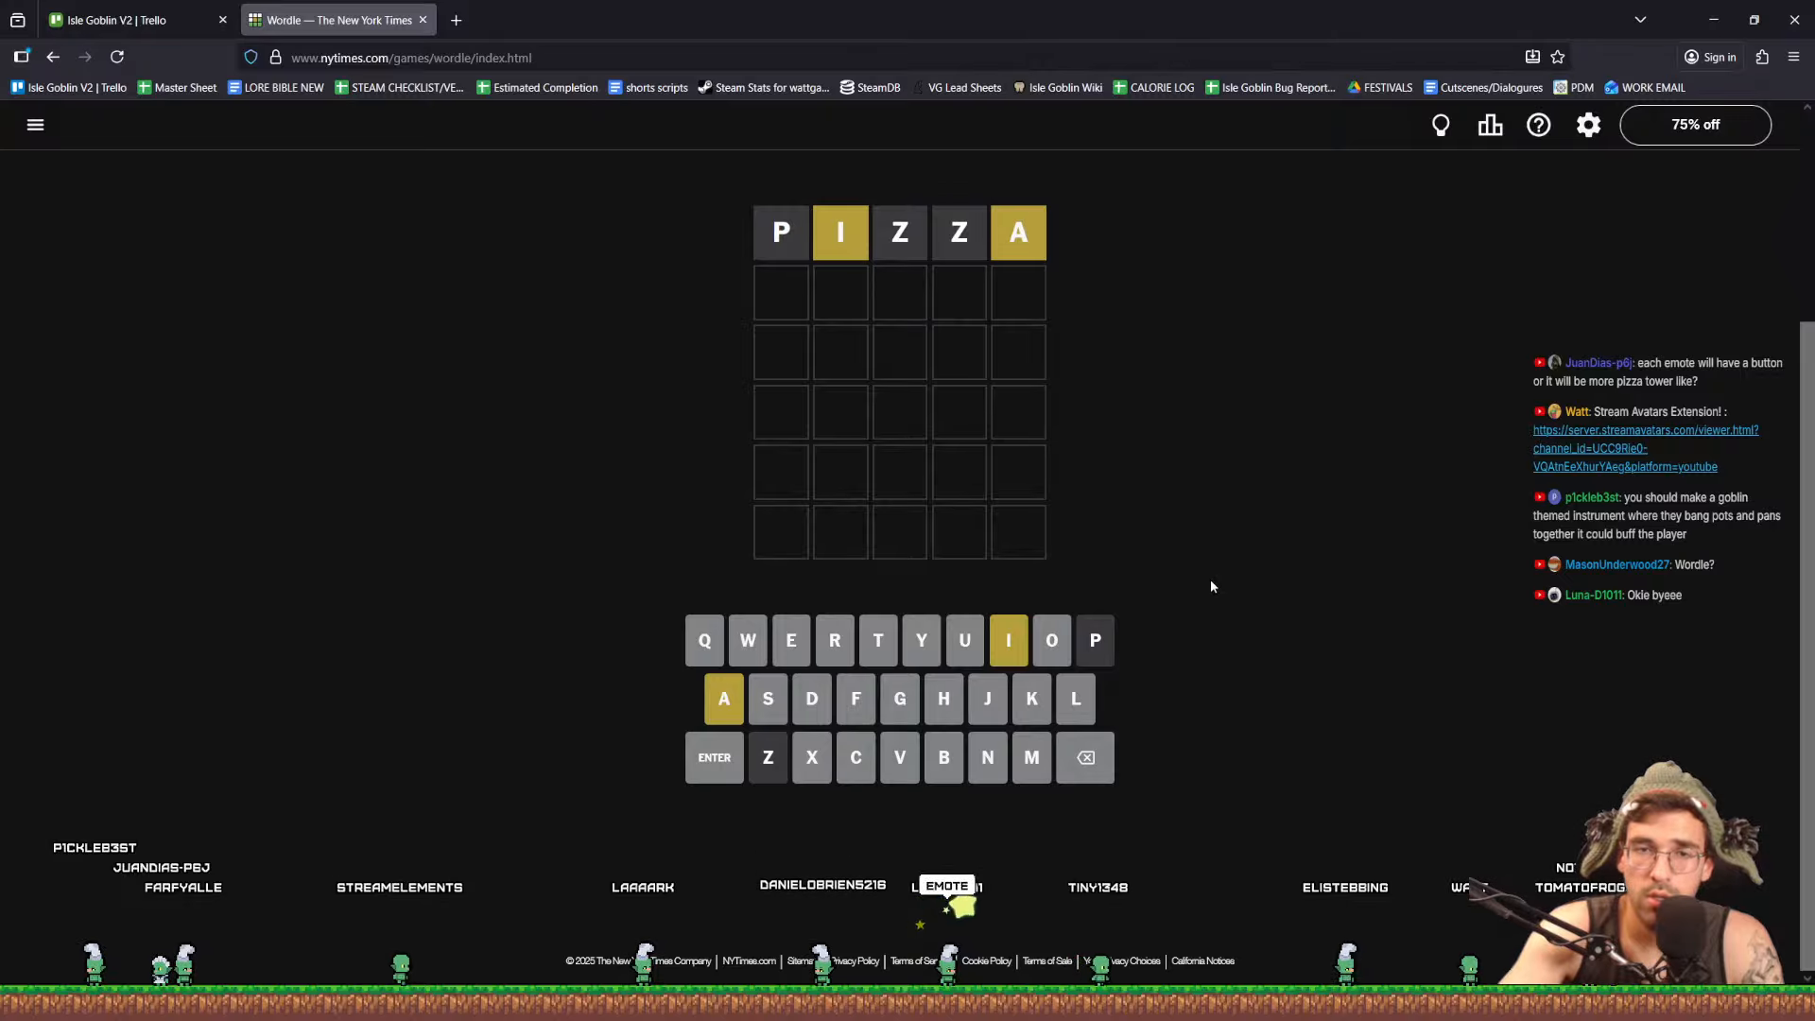
Submit EMOTE and FAIRY as the second and third Wordle guesses, and begin the fourth with RA
{"action": "type", "text": "emote"}
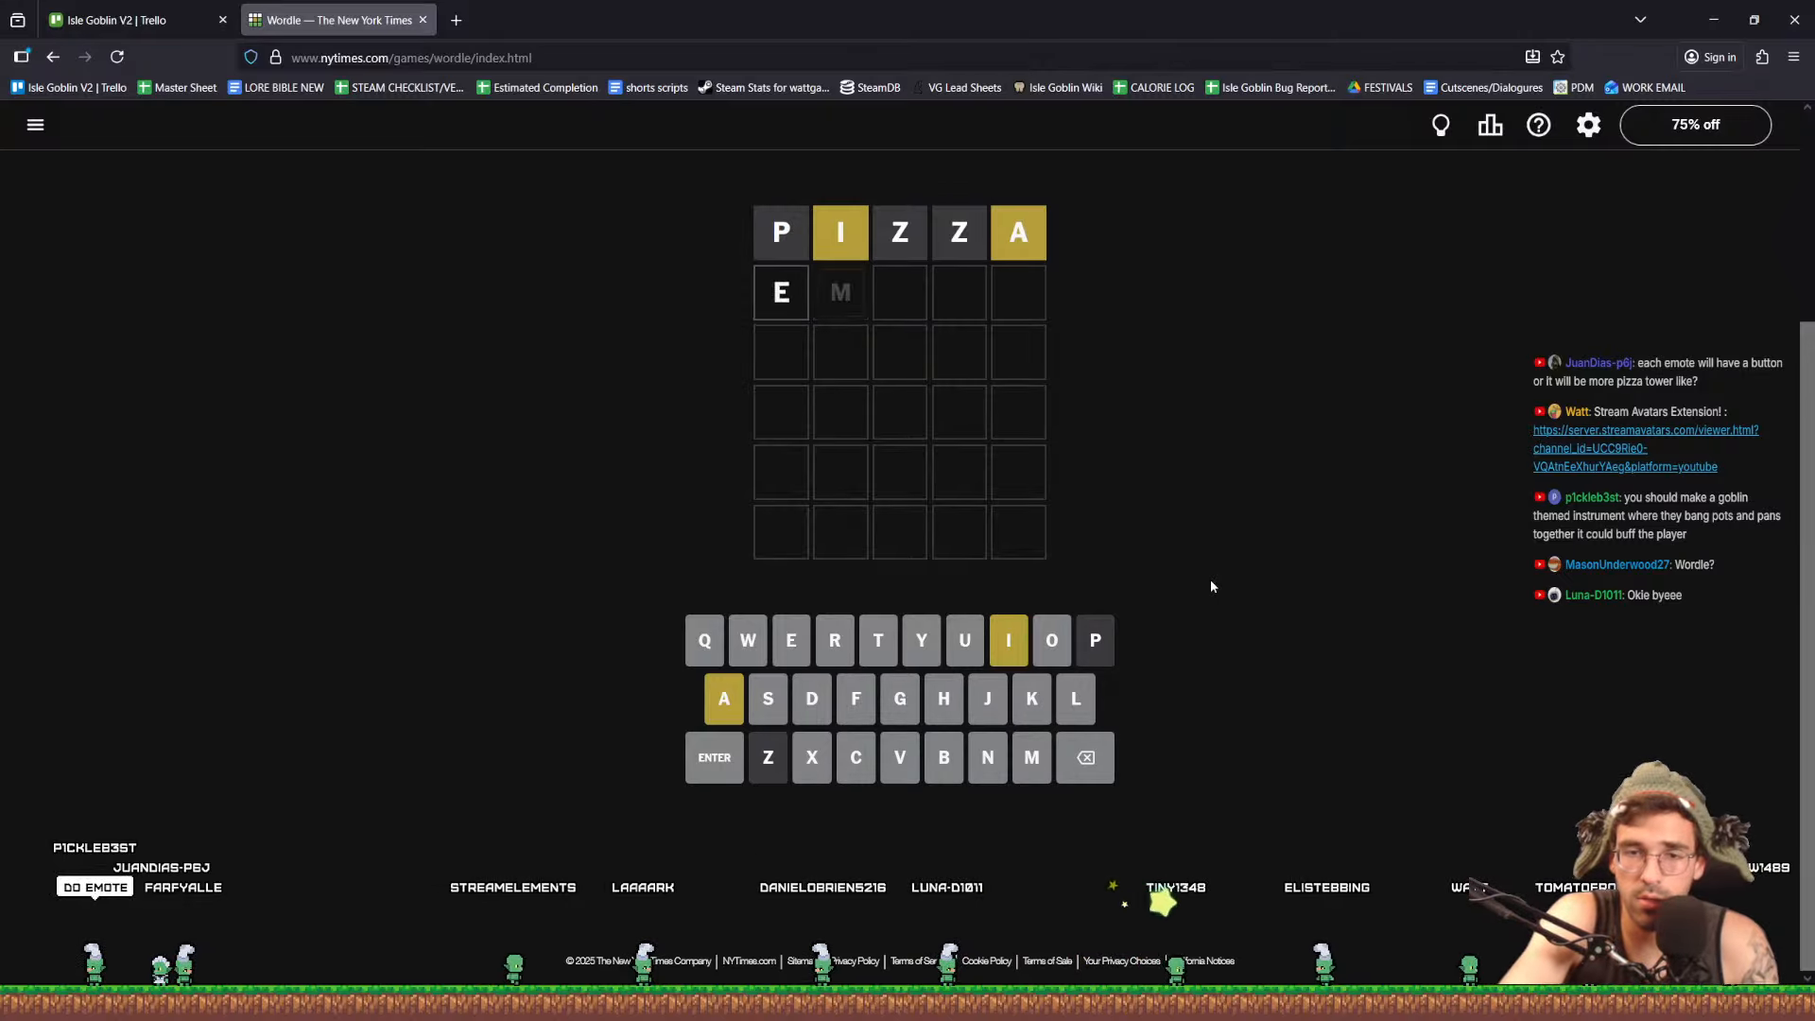
{"action": "key", "text": "Return"}
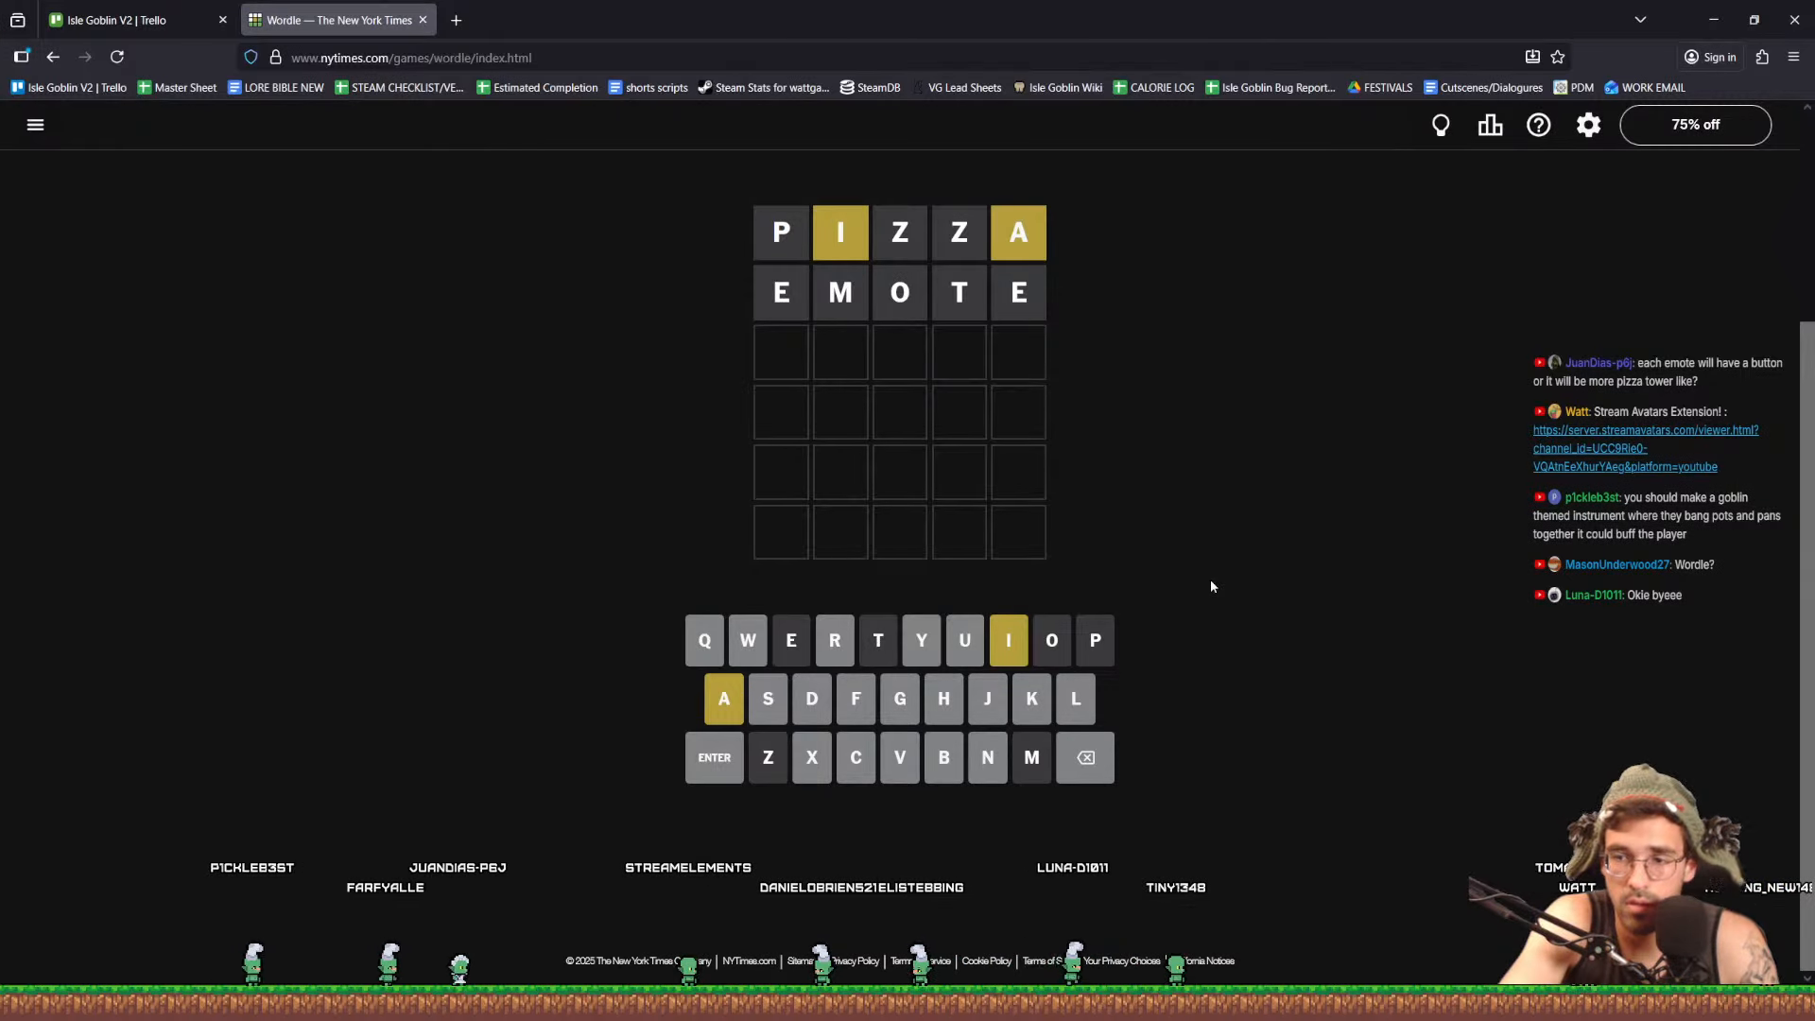
{"action": "type", "text": "fairy"}
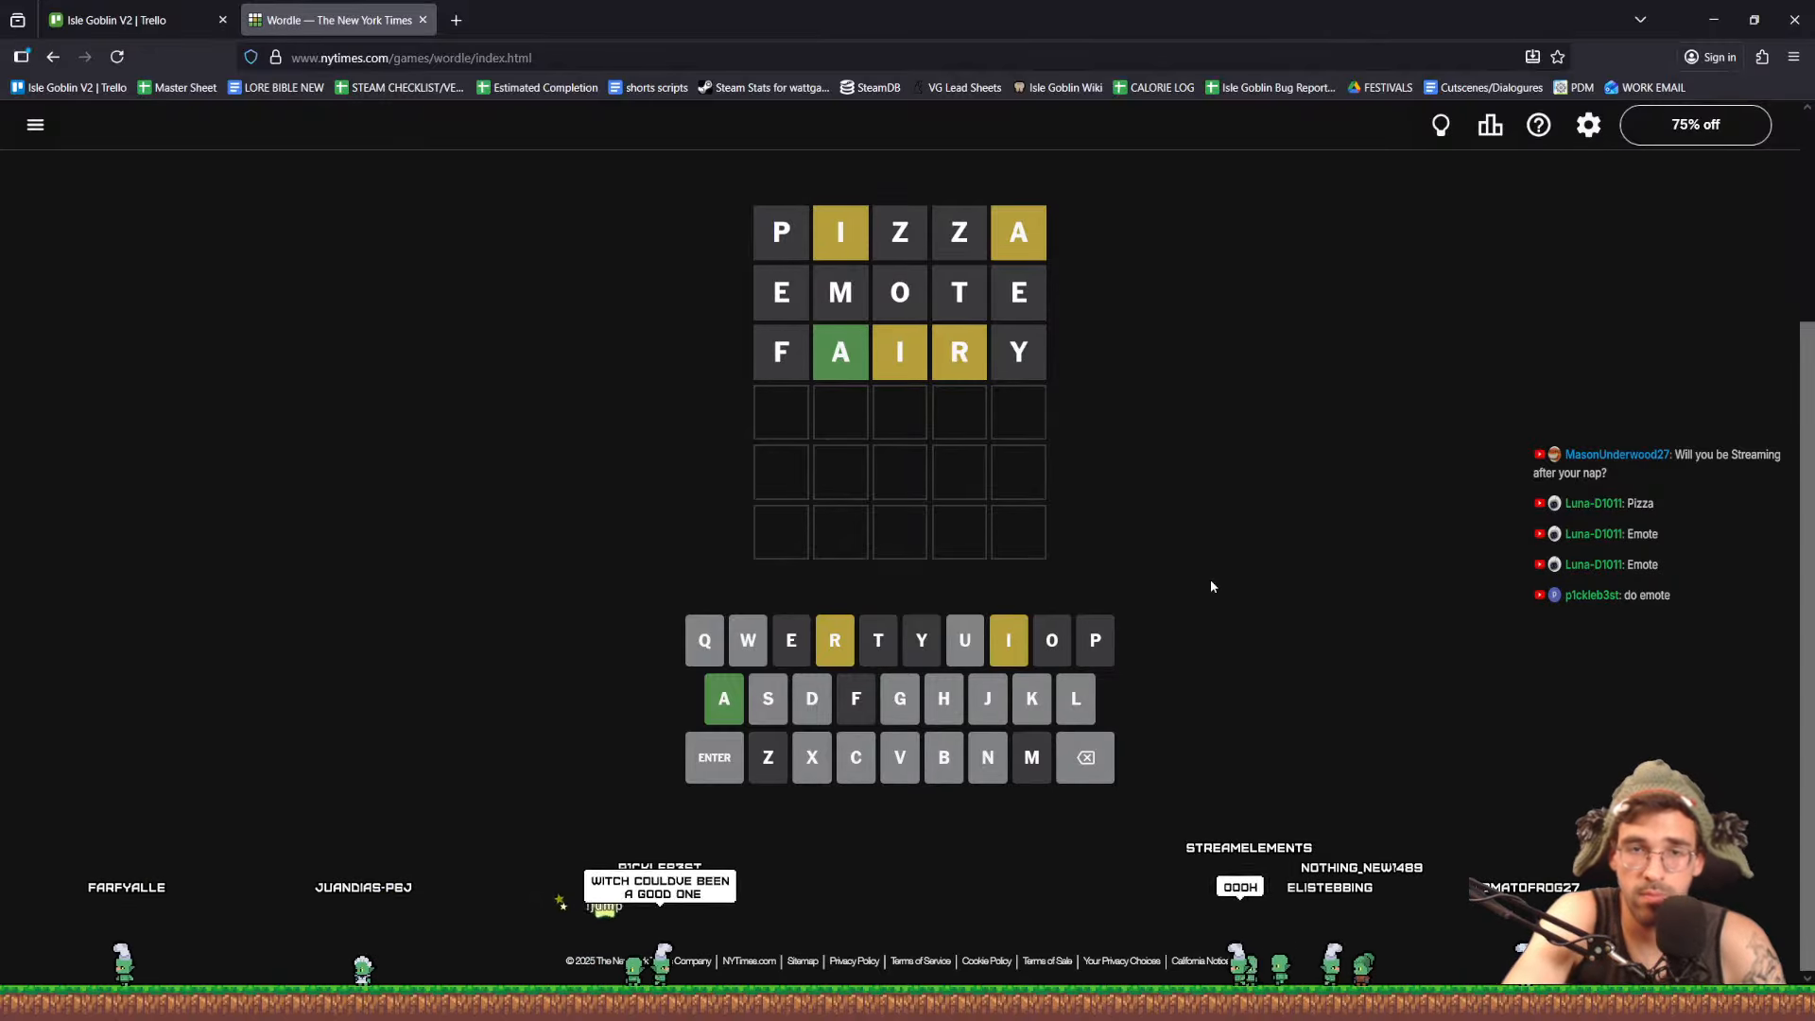
{"action": "type", "text": "ra"}
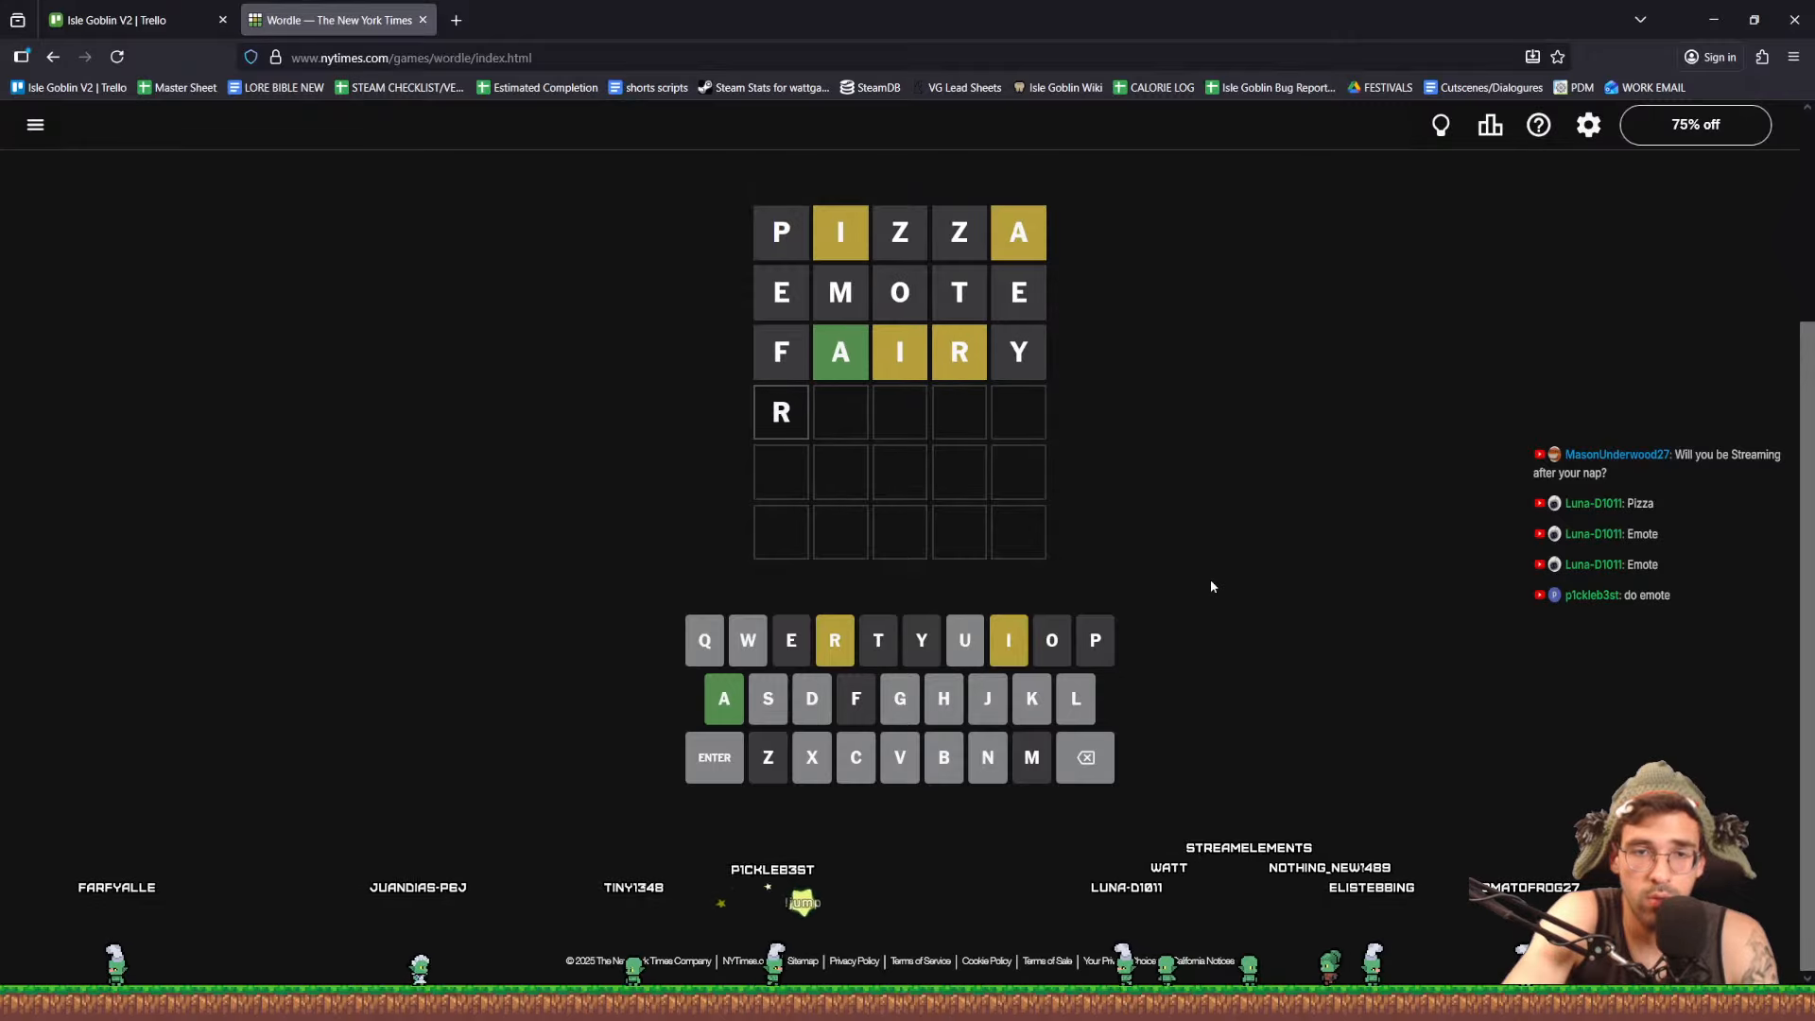